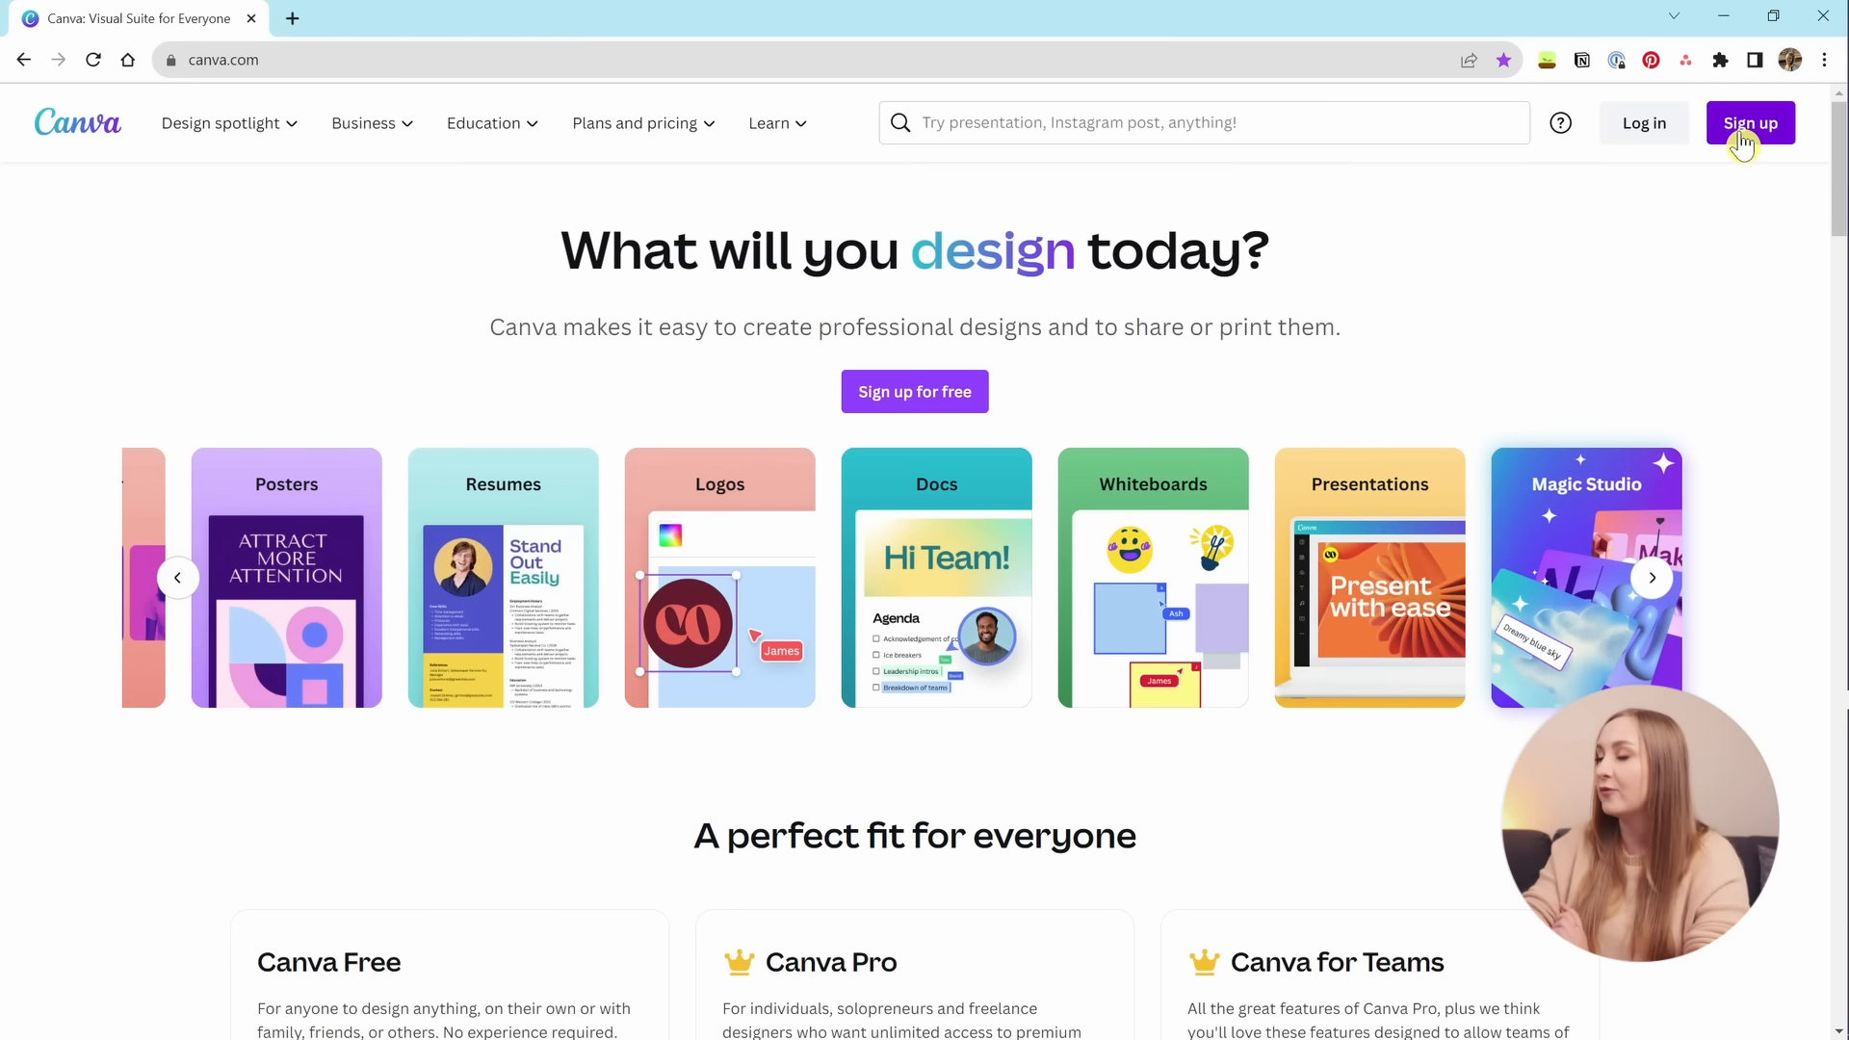
Start signing up for a Canva account and review the alternative sign-up methods.
{"action": "left_click", "coordinate": [1741, 144]}
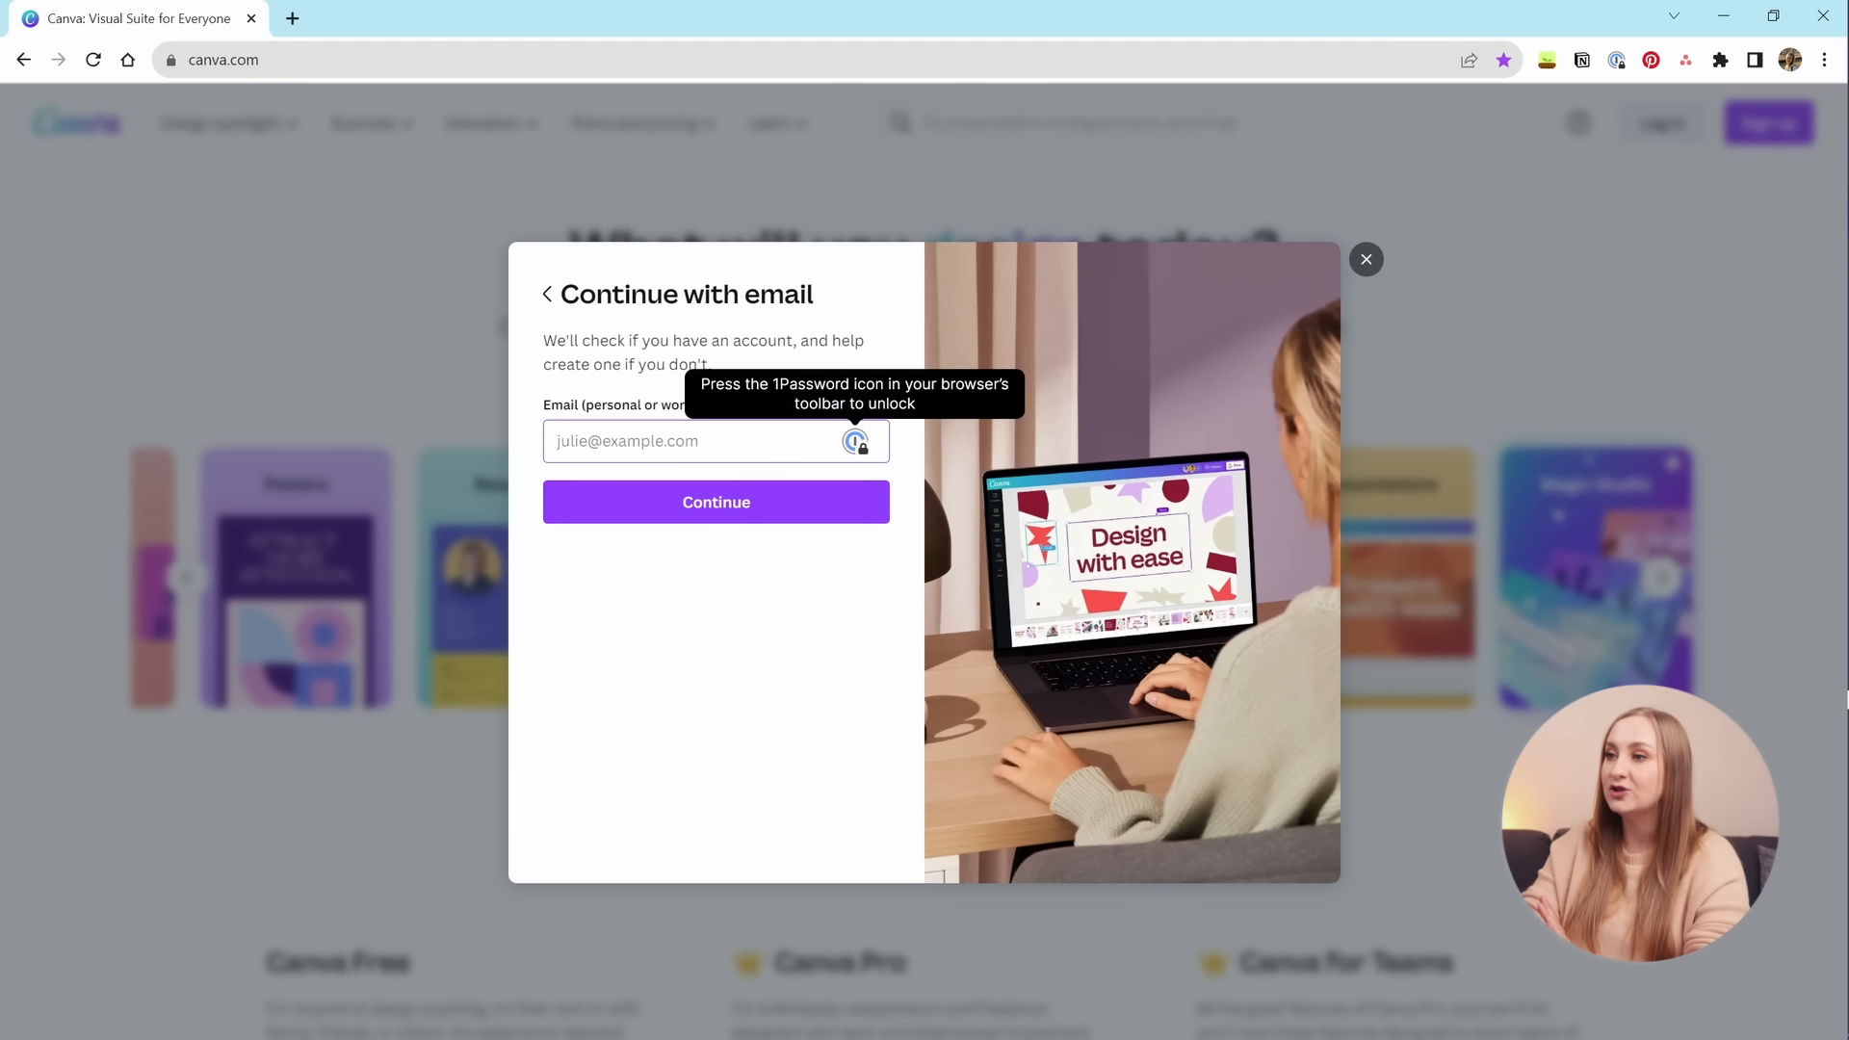
{"action": "left_click", "coordinate": [547, 294]}
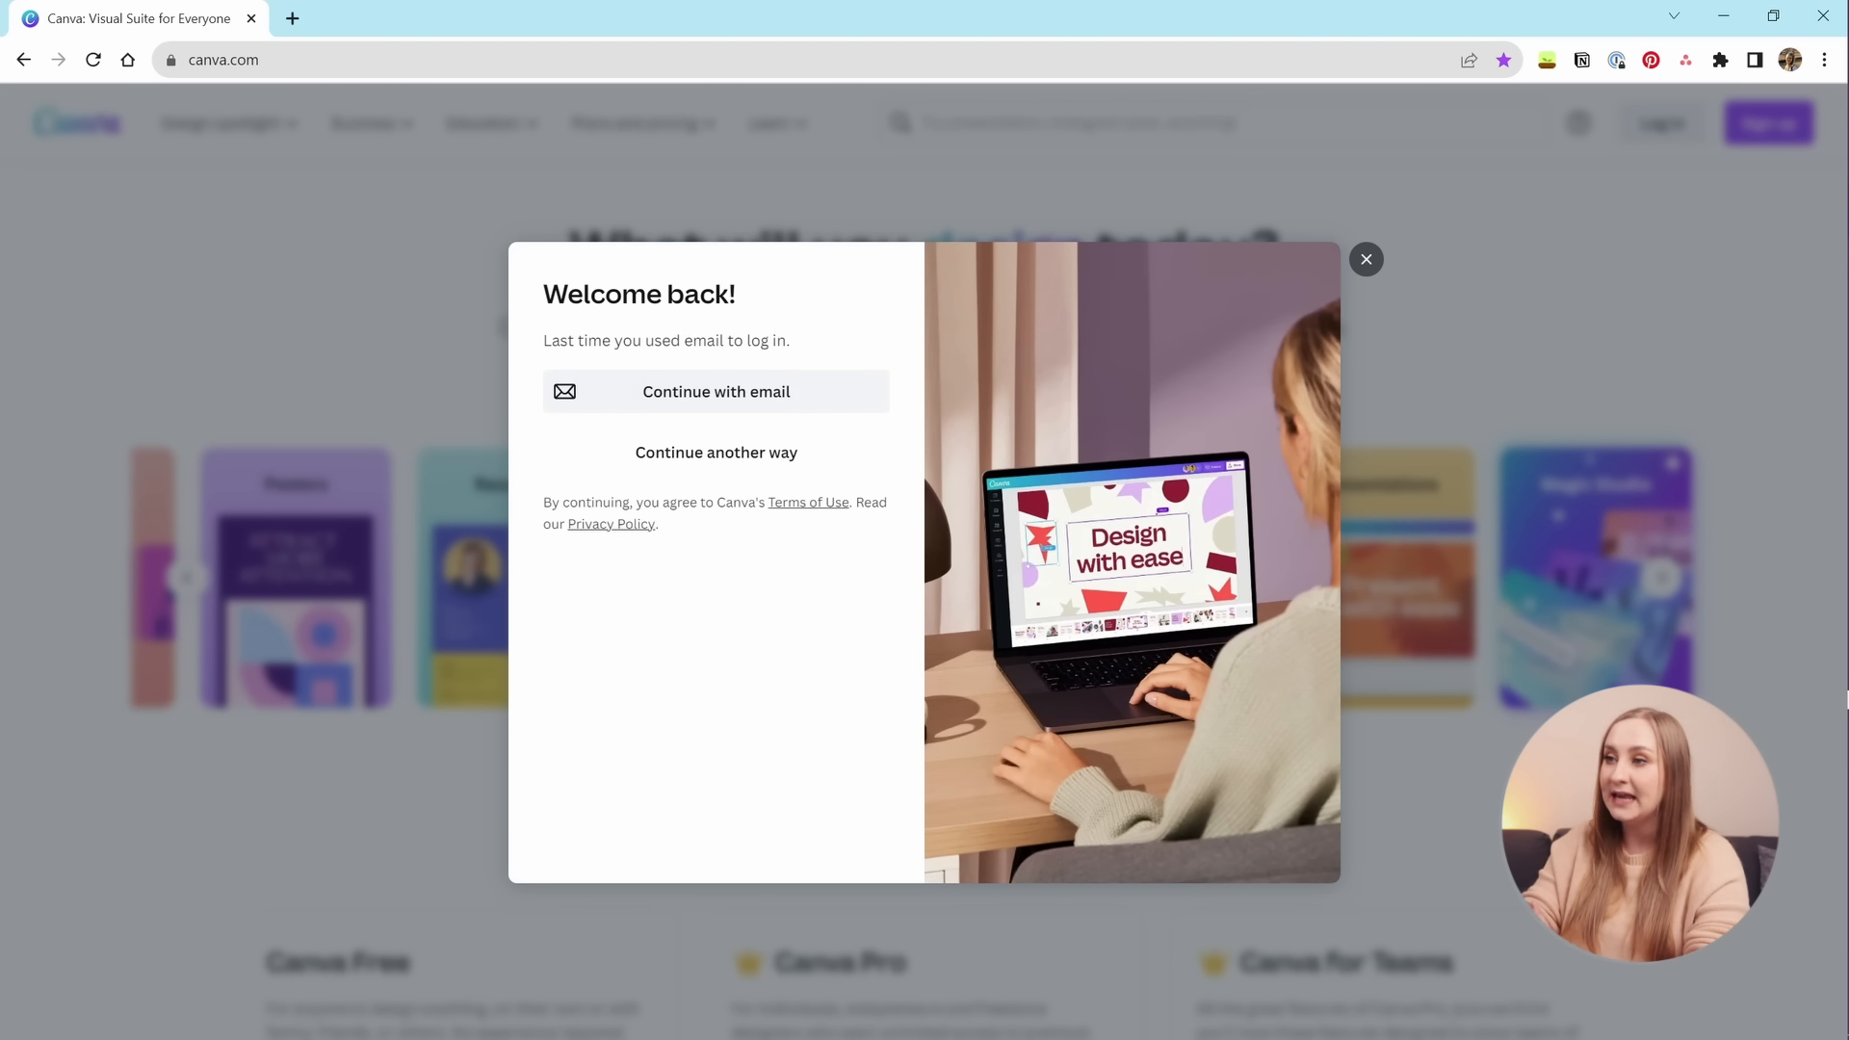
{"action": "left_click", "coordinate": [733, 460]}
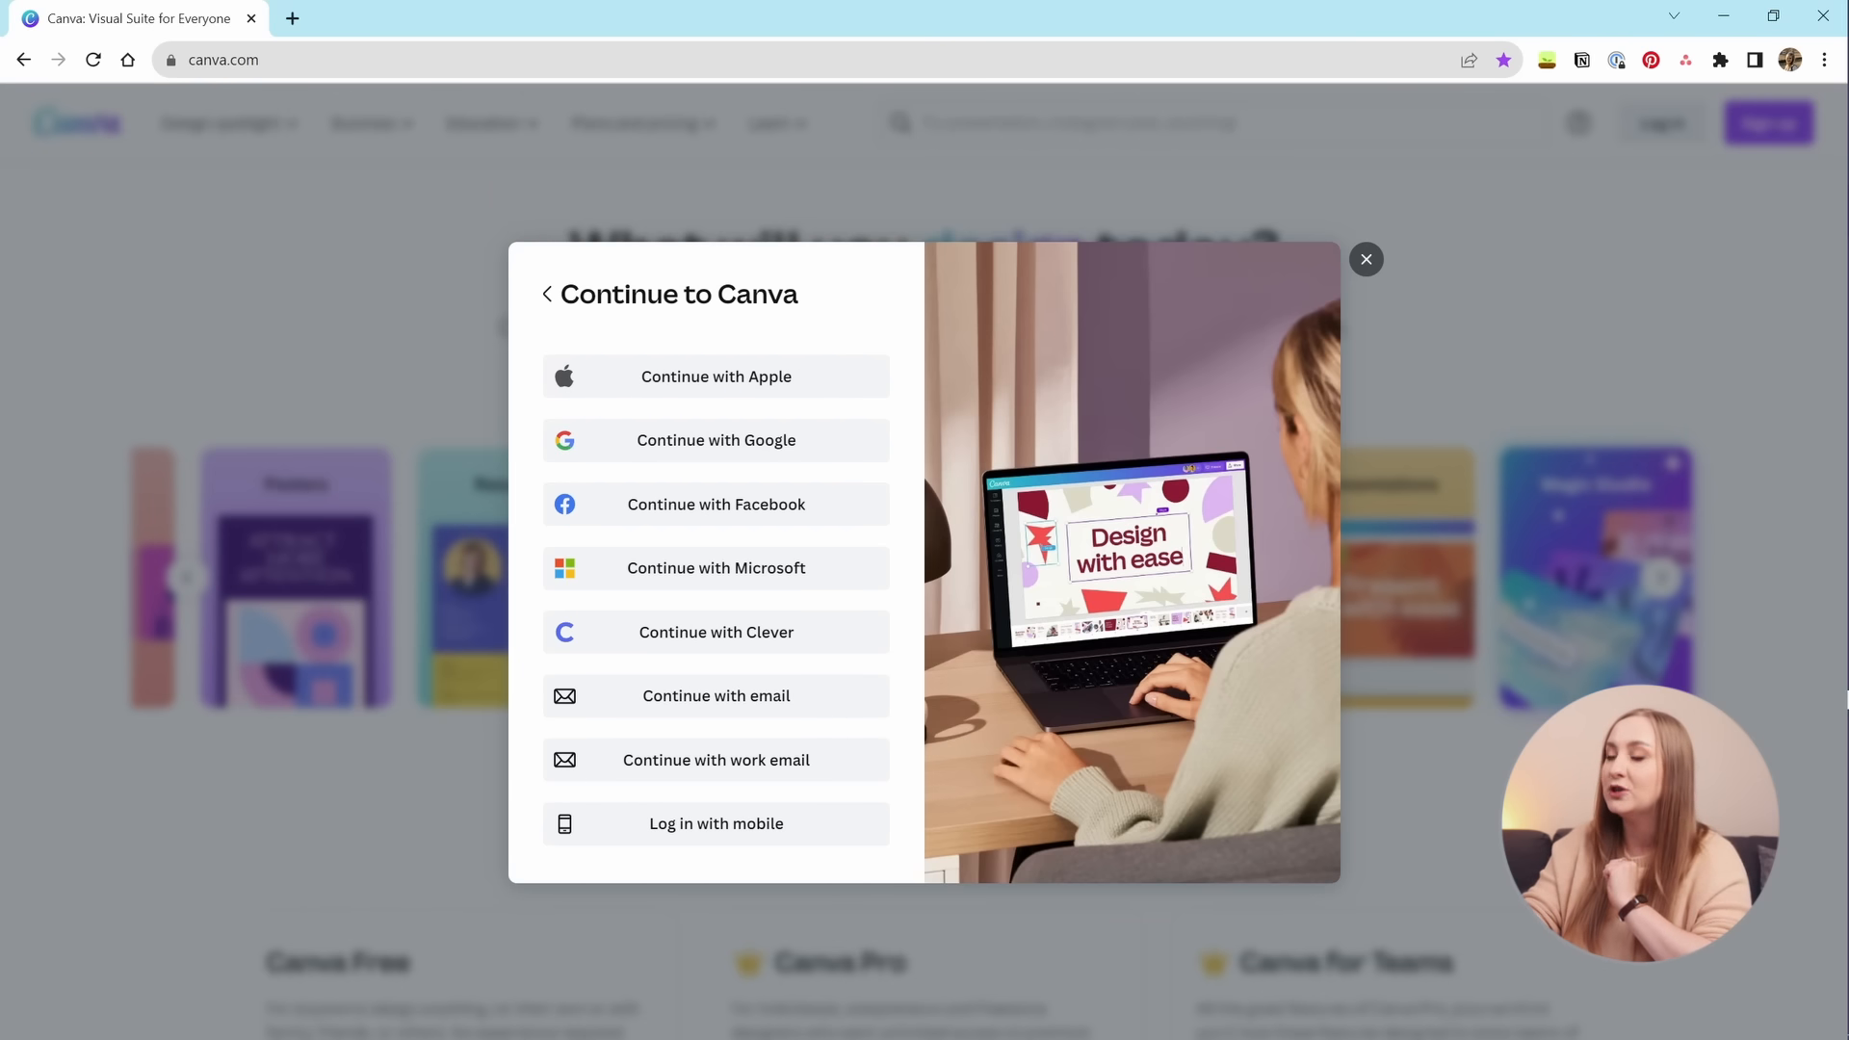
{"action": "left_click", "coordinate": [548, 294]}
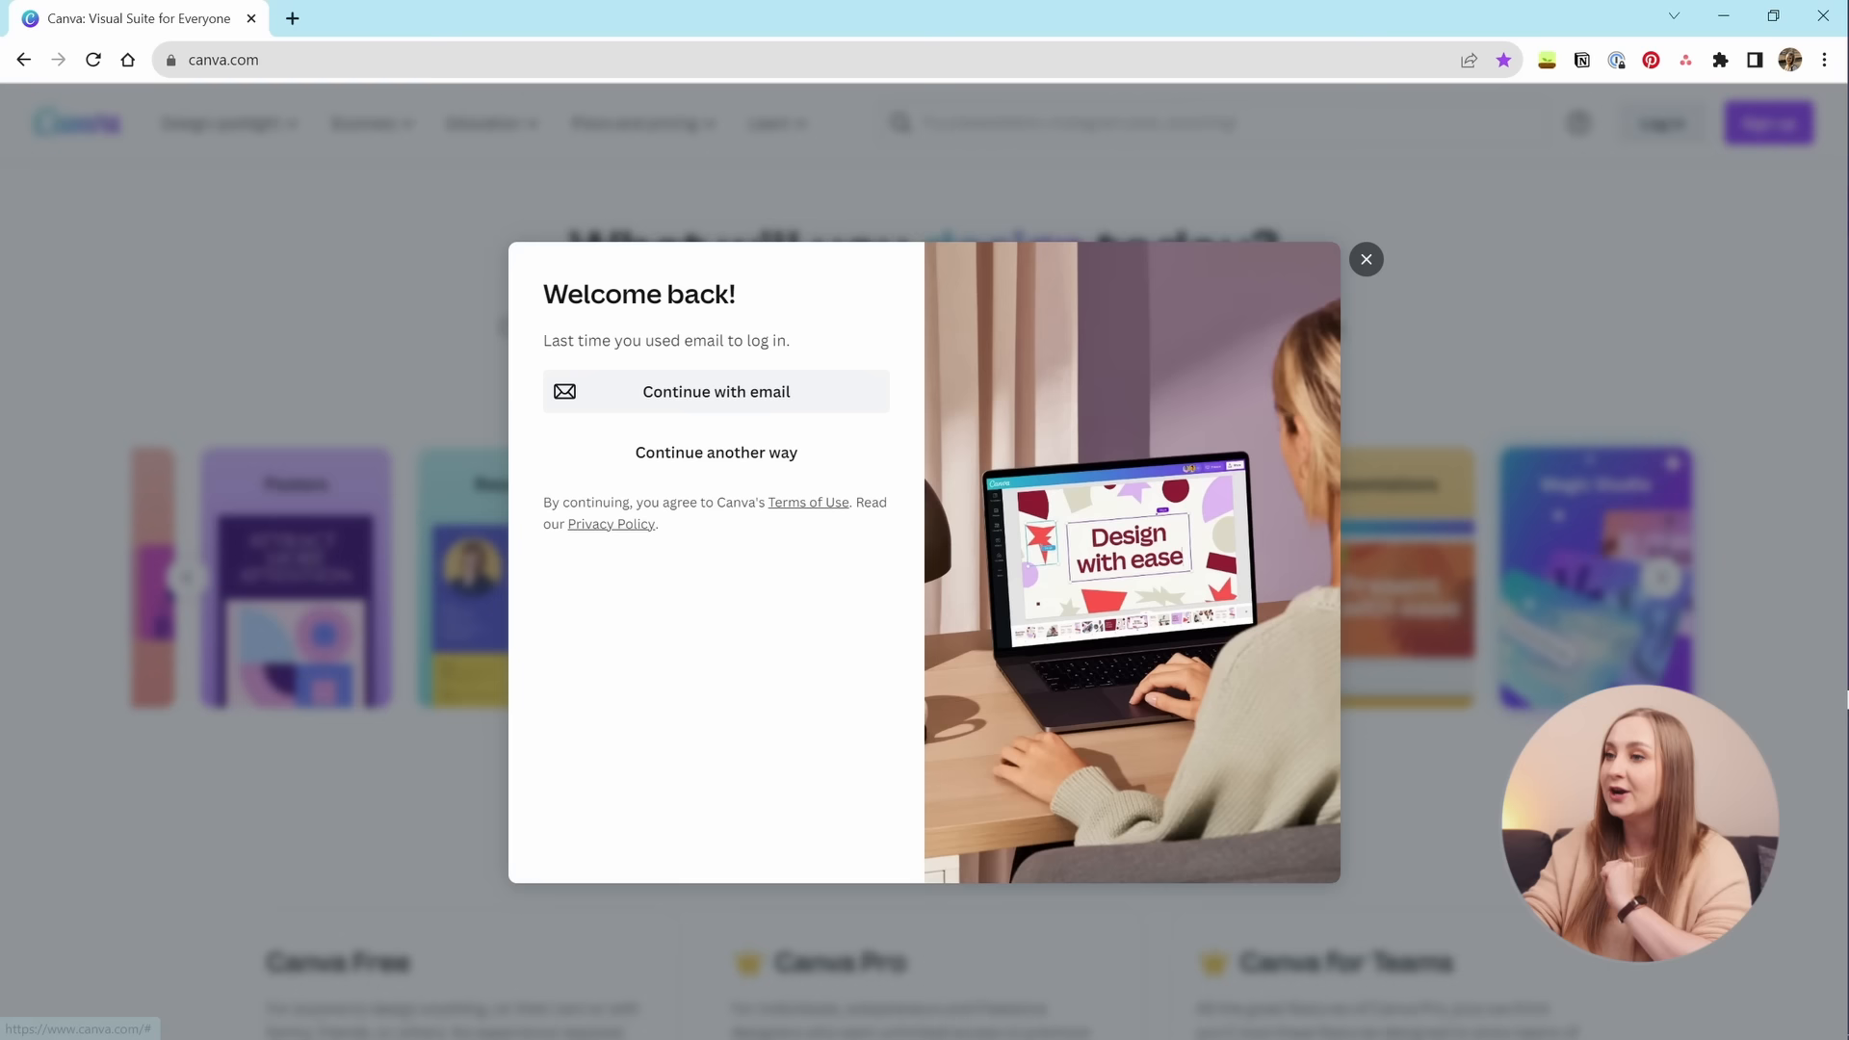
Sign up with email, entering the e-mail address and the account holder's name, and create the account.
{"action": "left_click", "coordinate": [711, 412]}
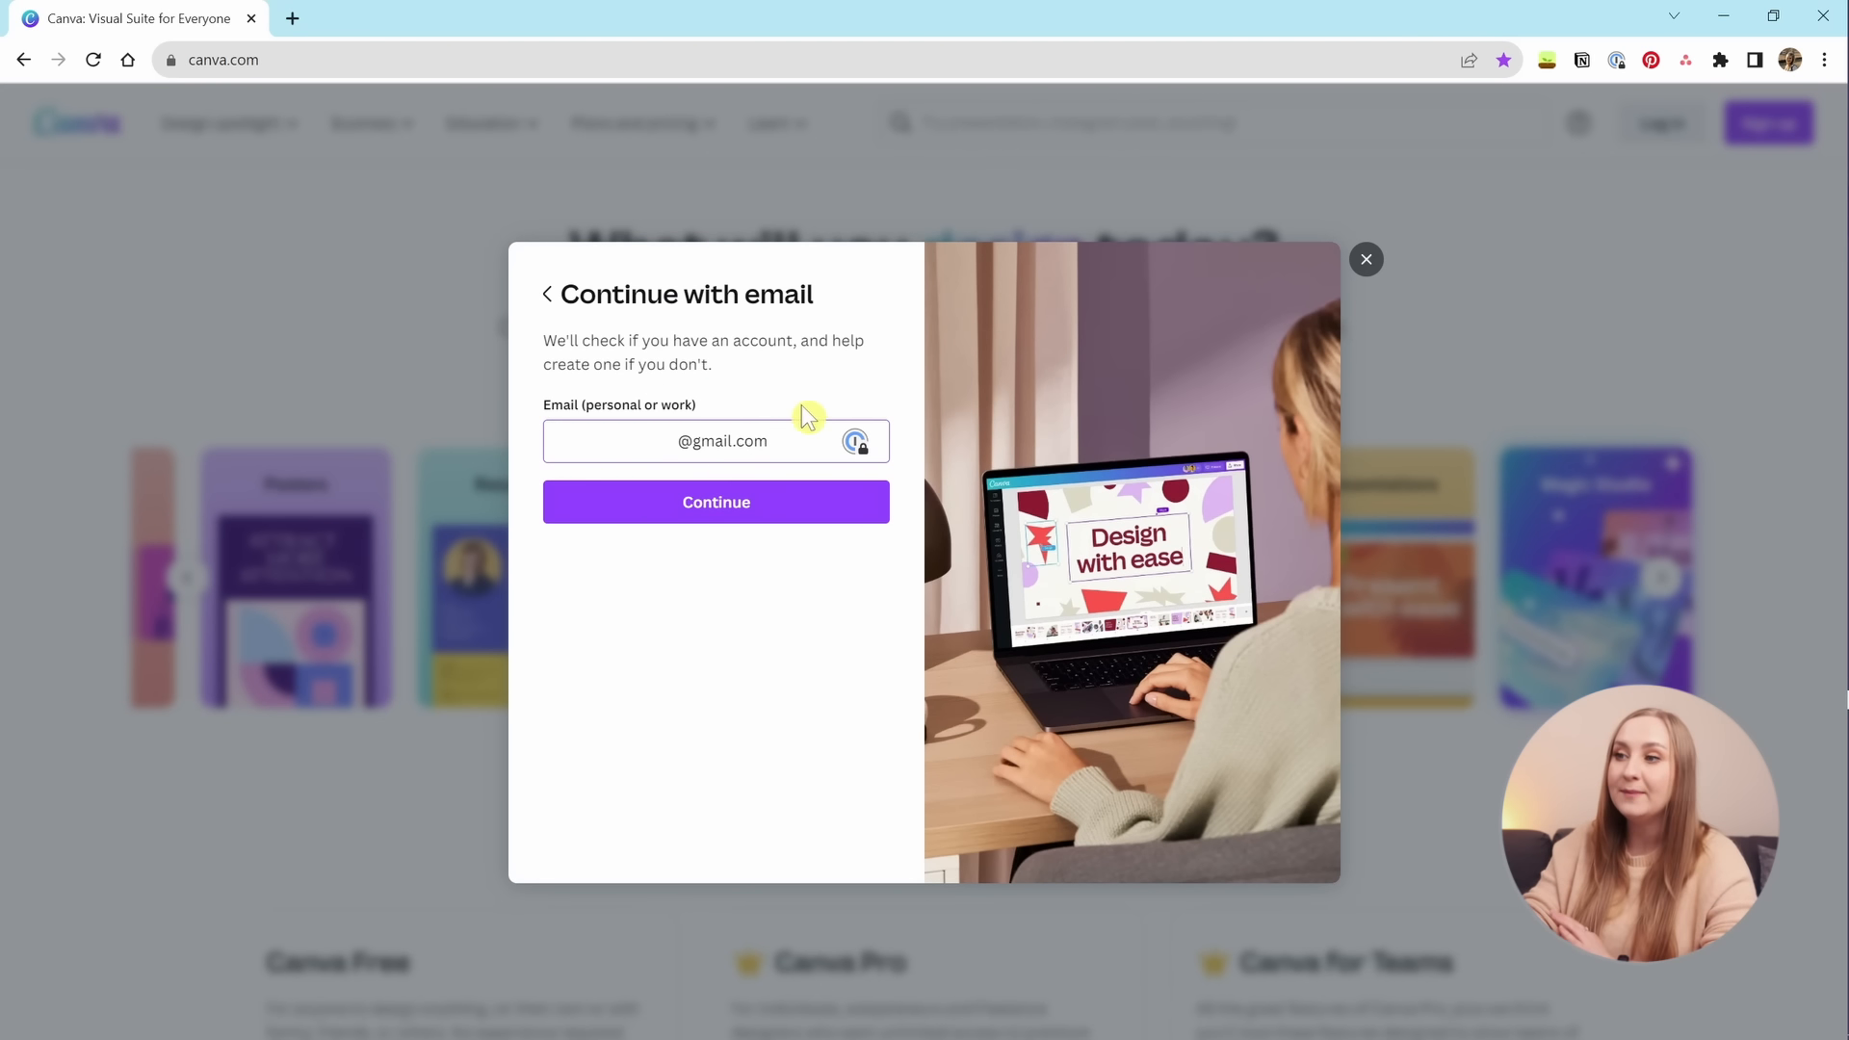
{"action": "left_click", "coordinate": [743, 508]}
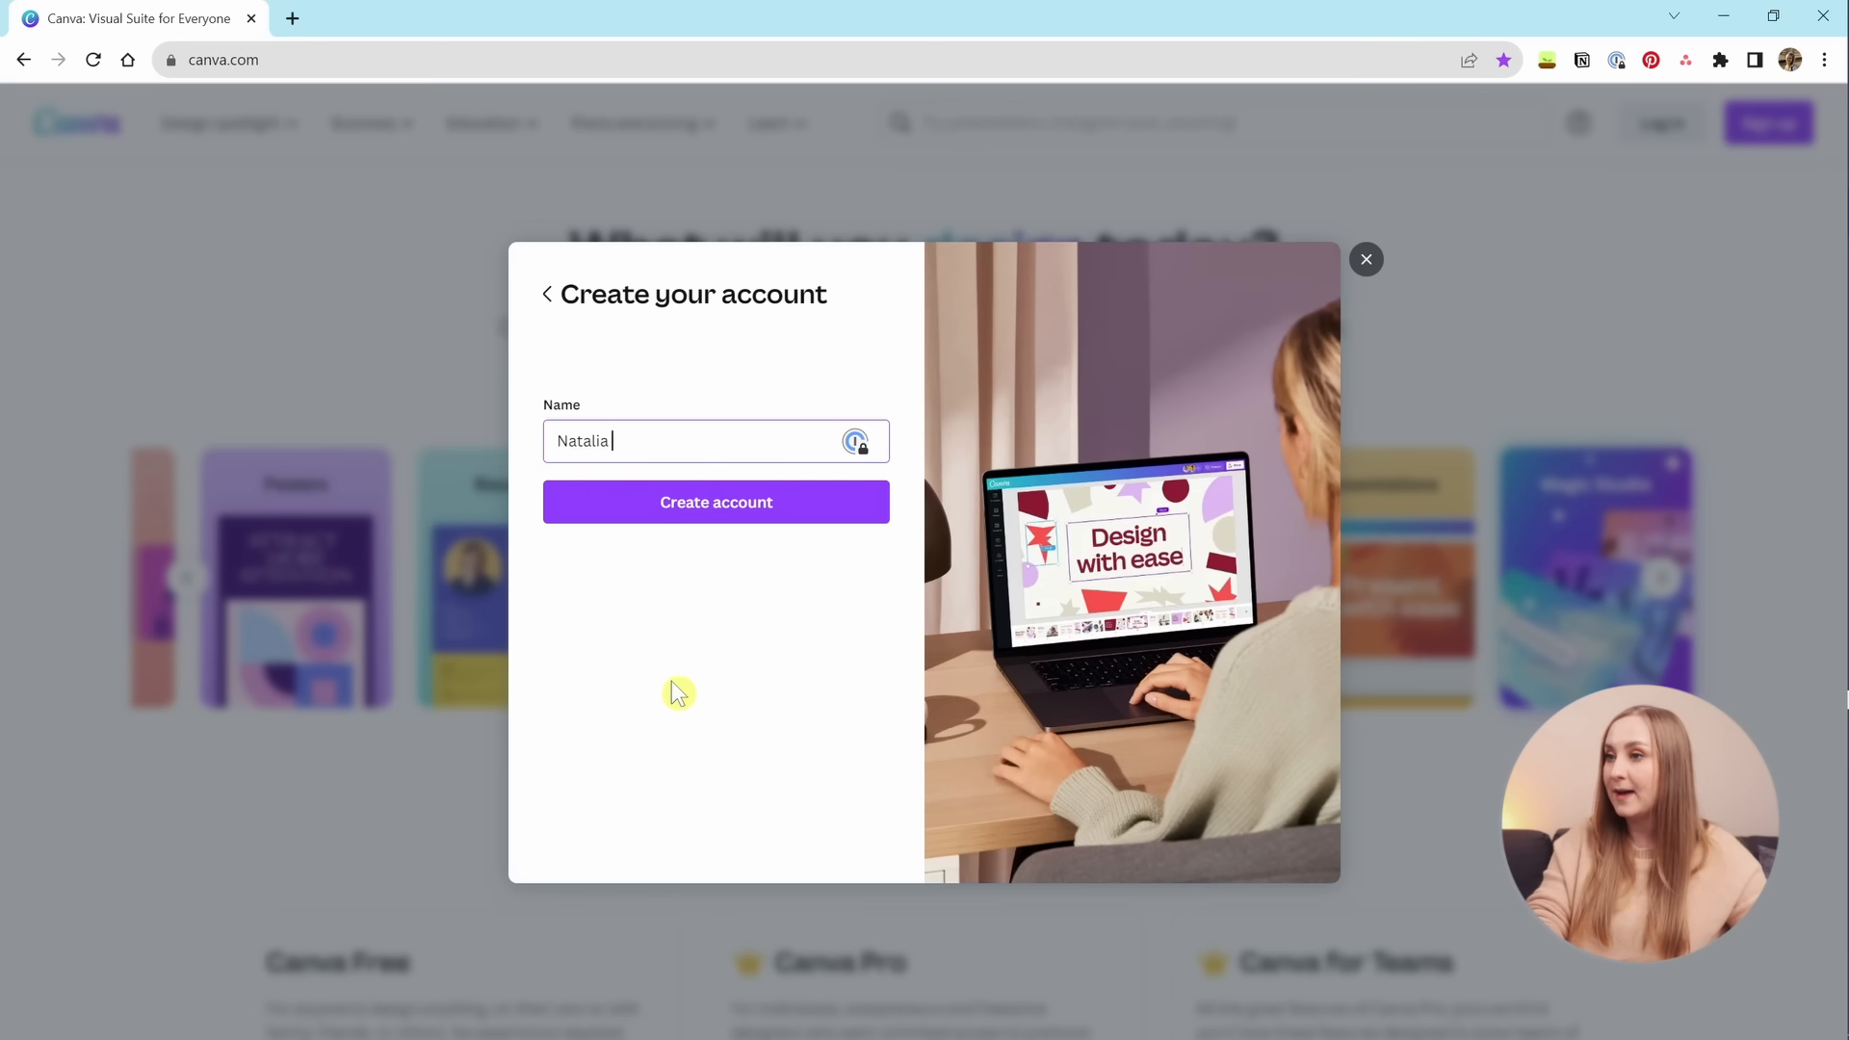
{"action": "left_click", "coordinate": [723, 508]}
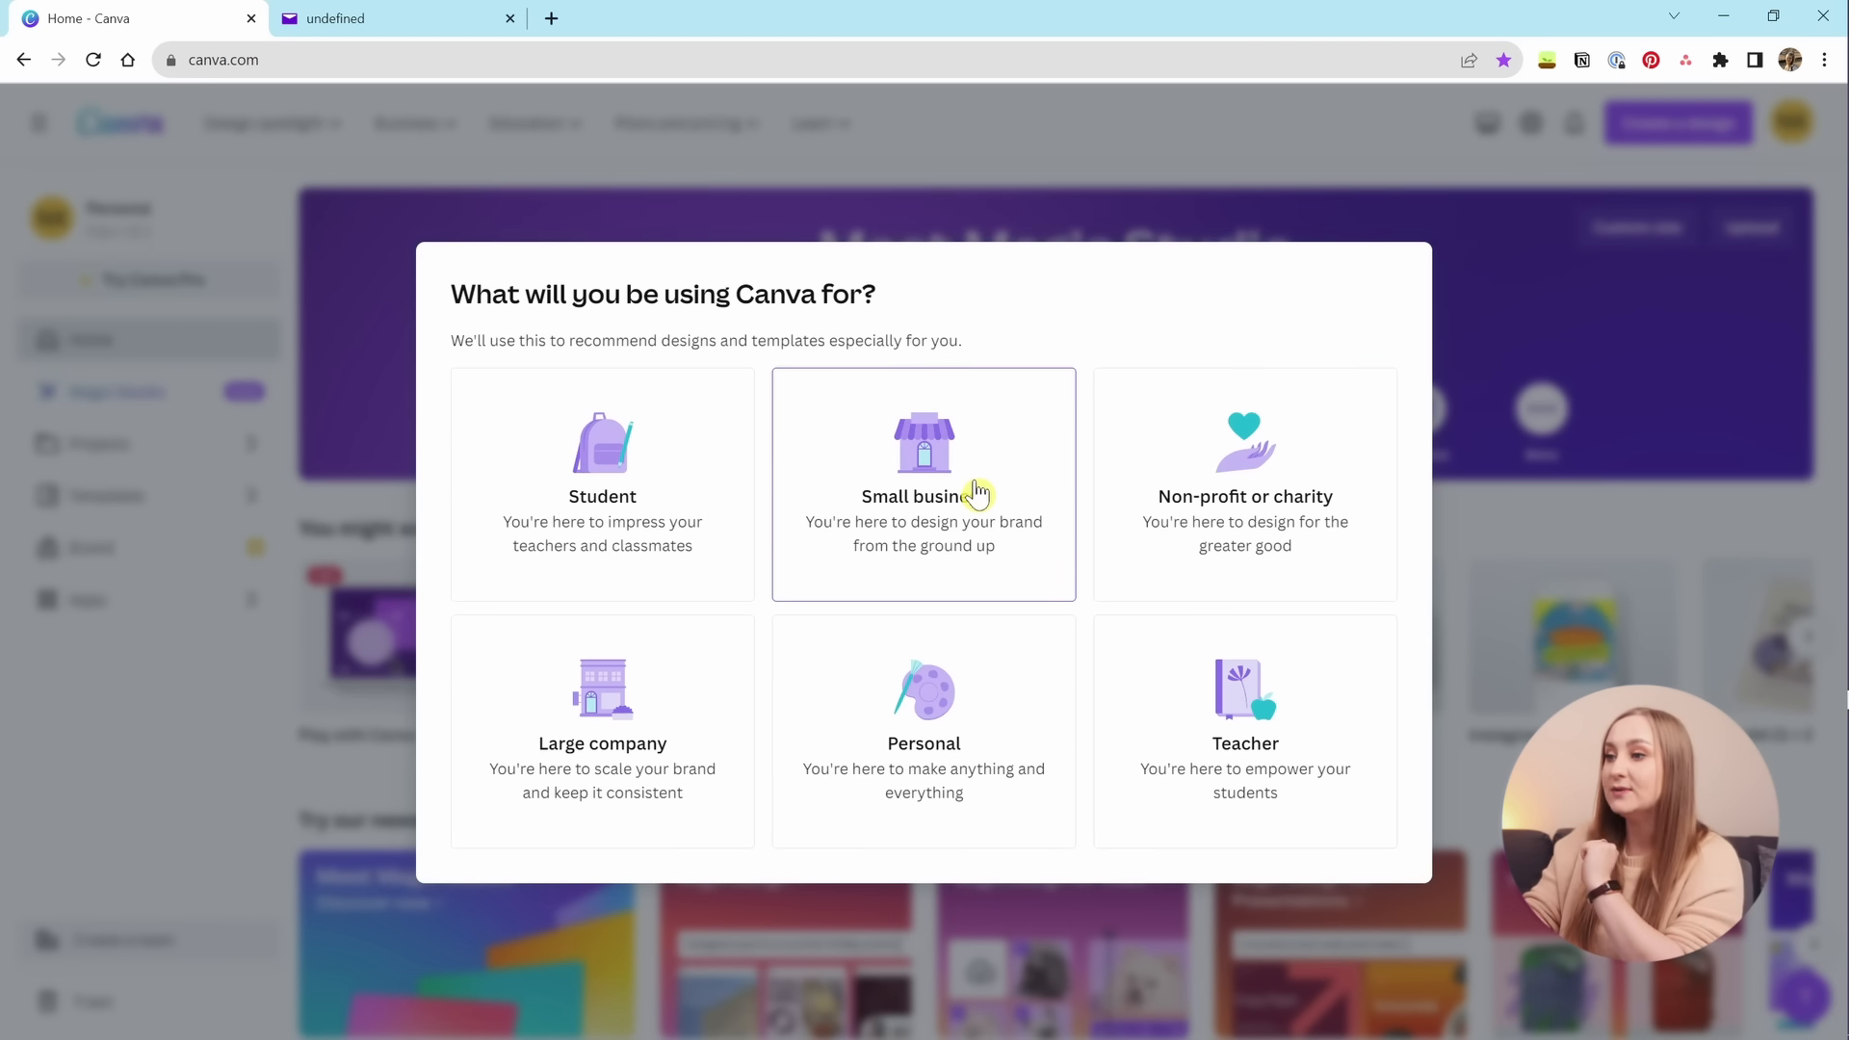
Complete onboarding by choosing Small business and declining team creation, the Canva Pro trial and promotional messages.
{"action": "left_click", "coordinate": [1002, 503]}
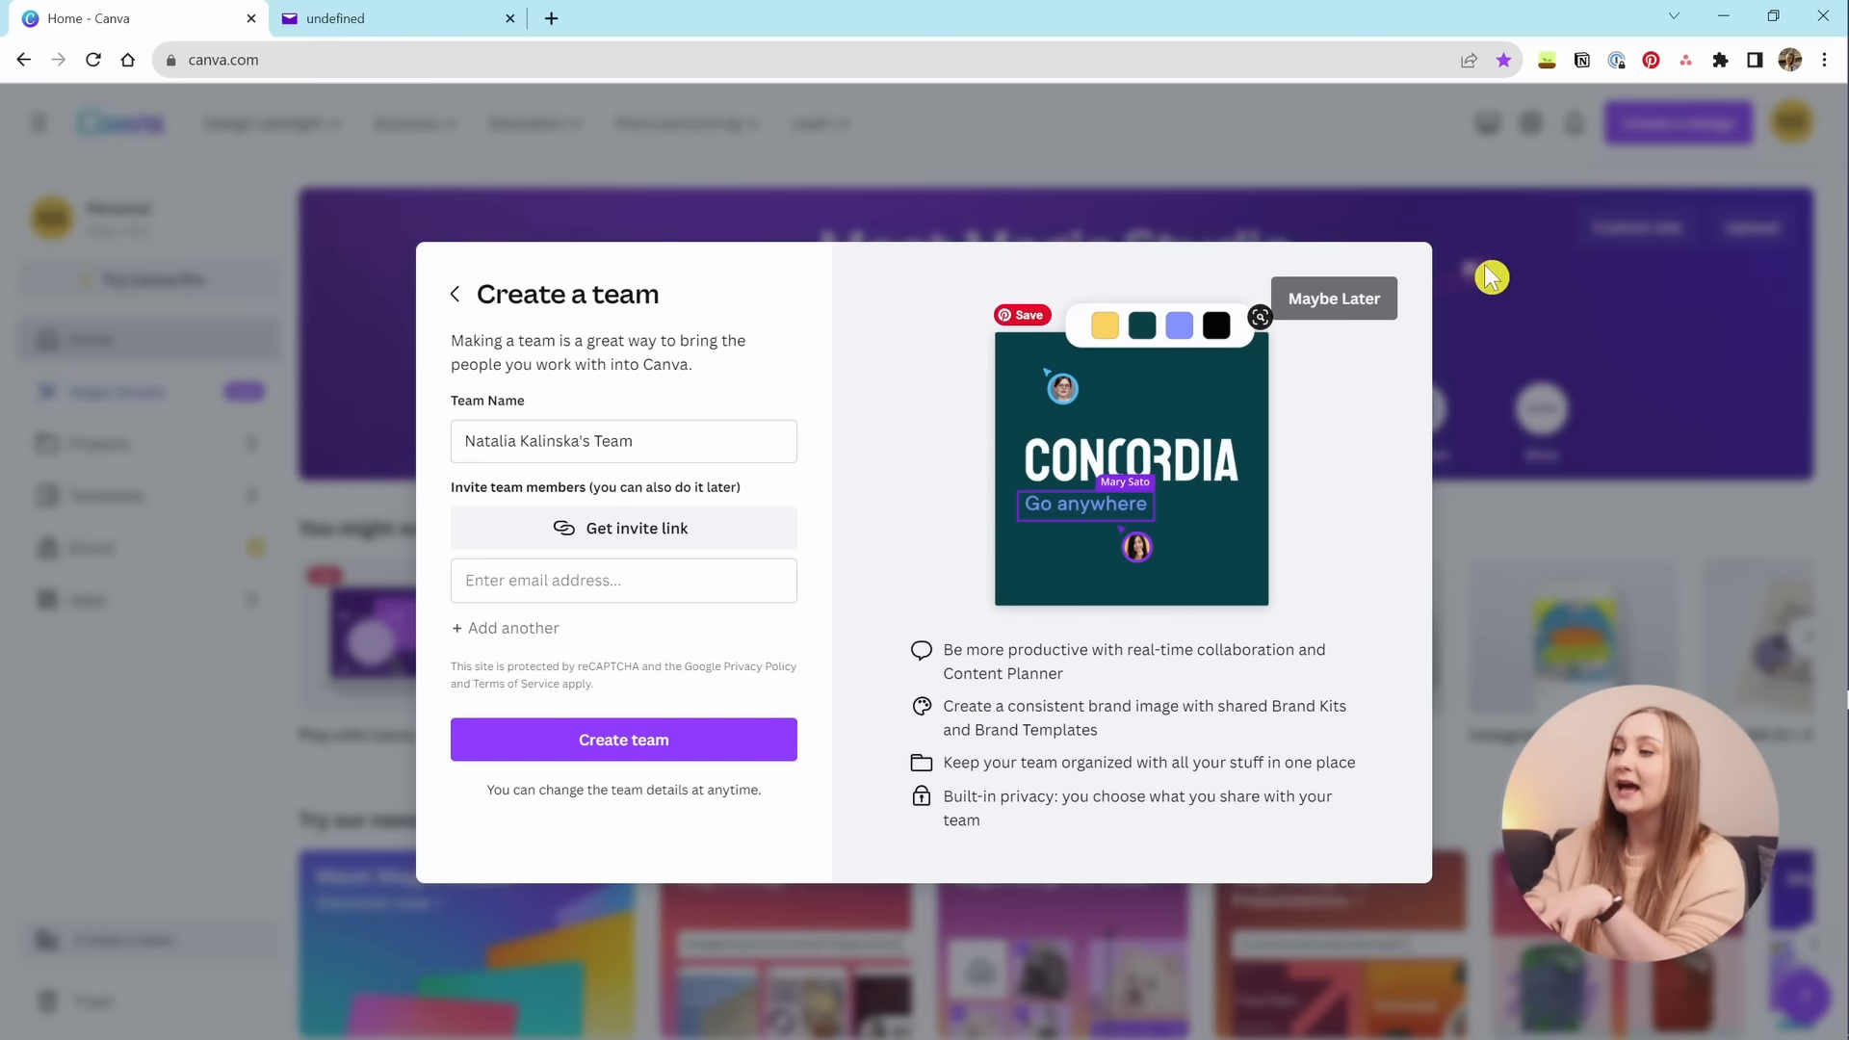
{"action": "left_click", "coordinate": [1351, 301]}
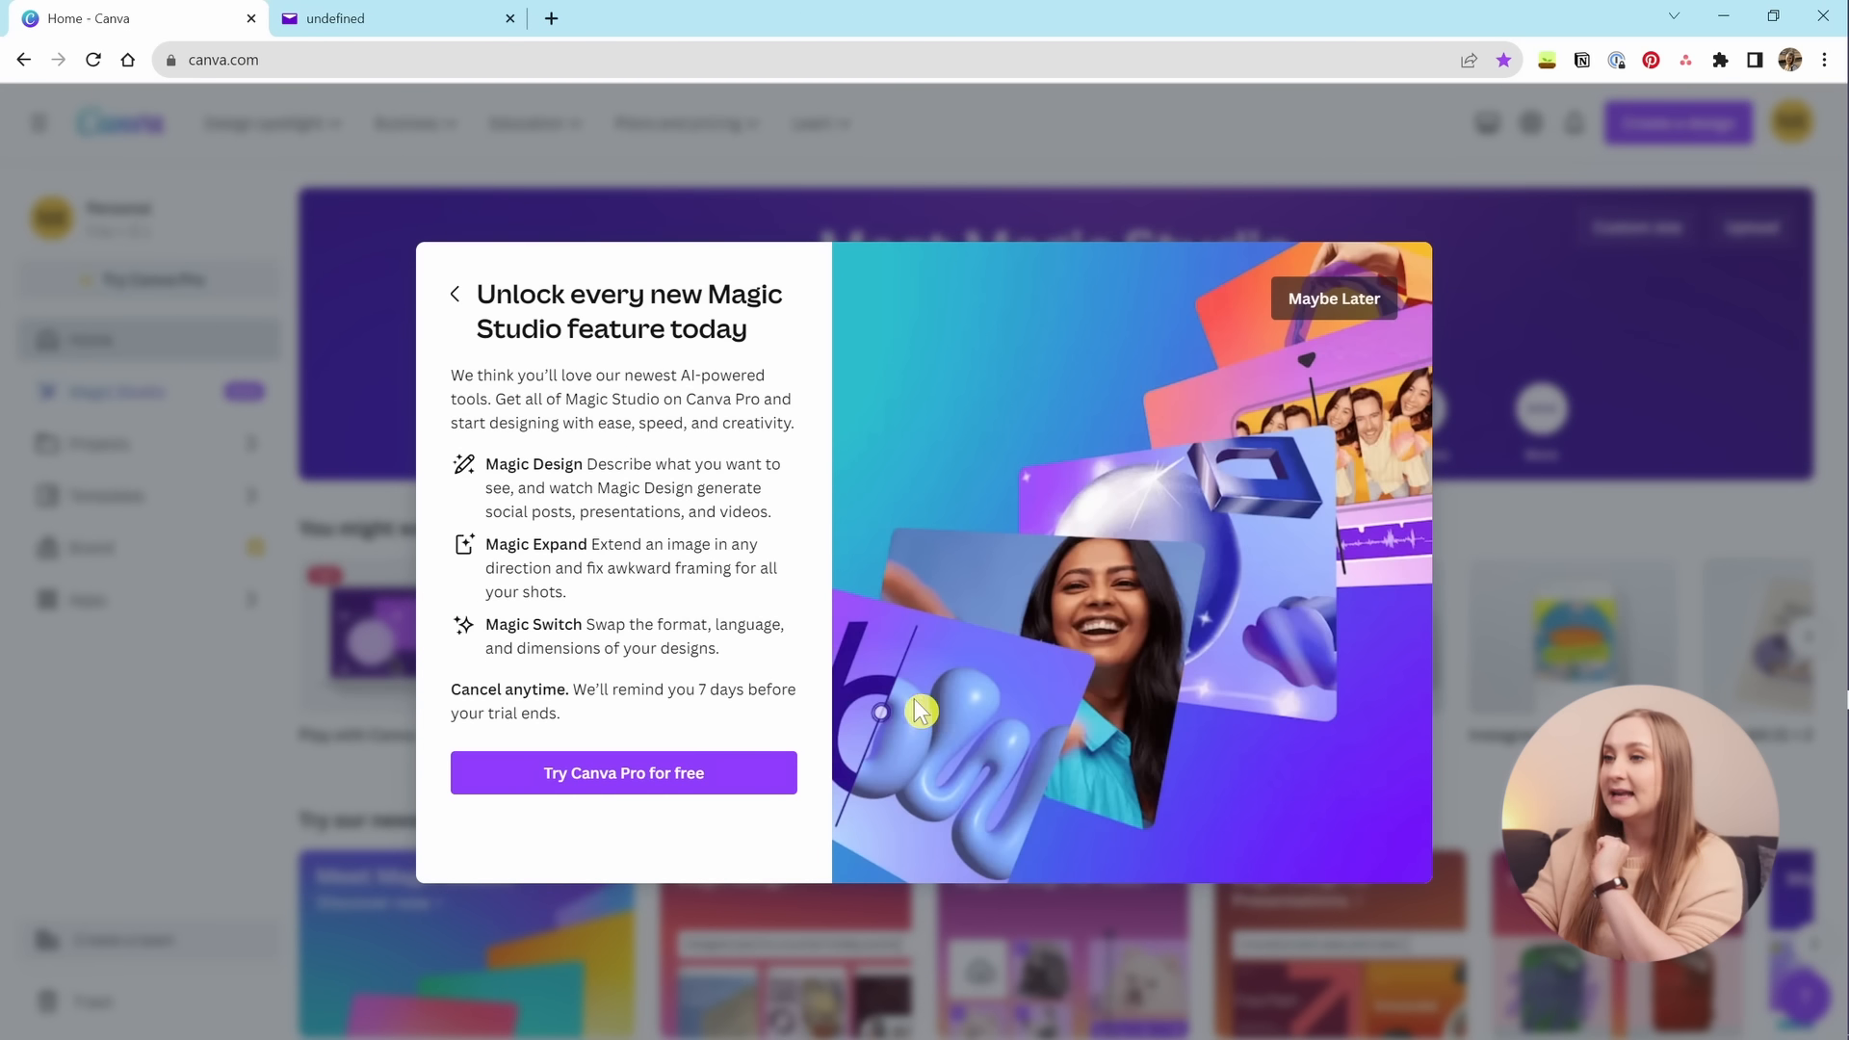
{"action": "left_click", "coordinate": [1368, 308]}
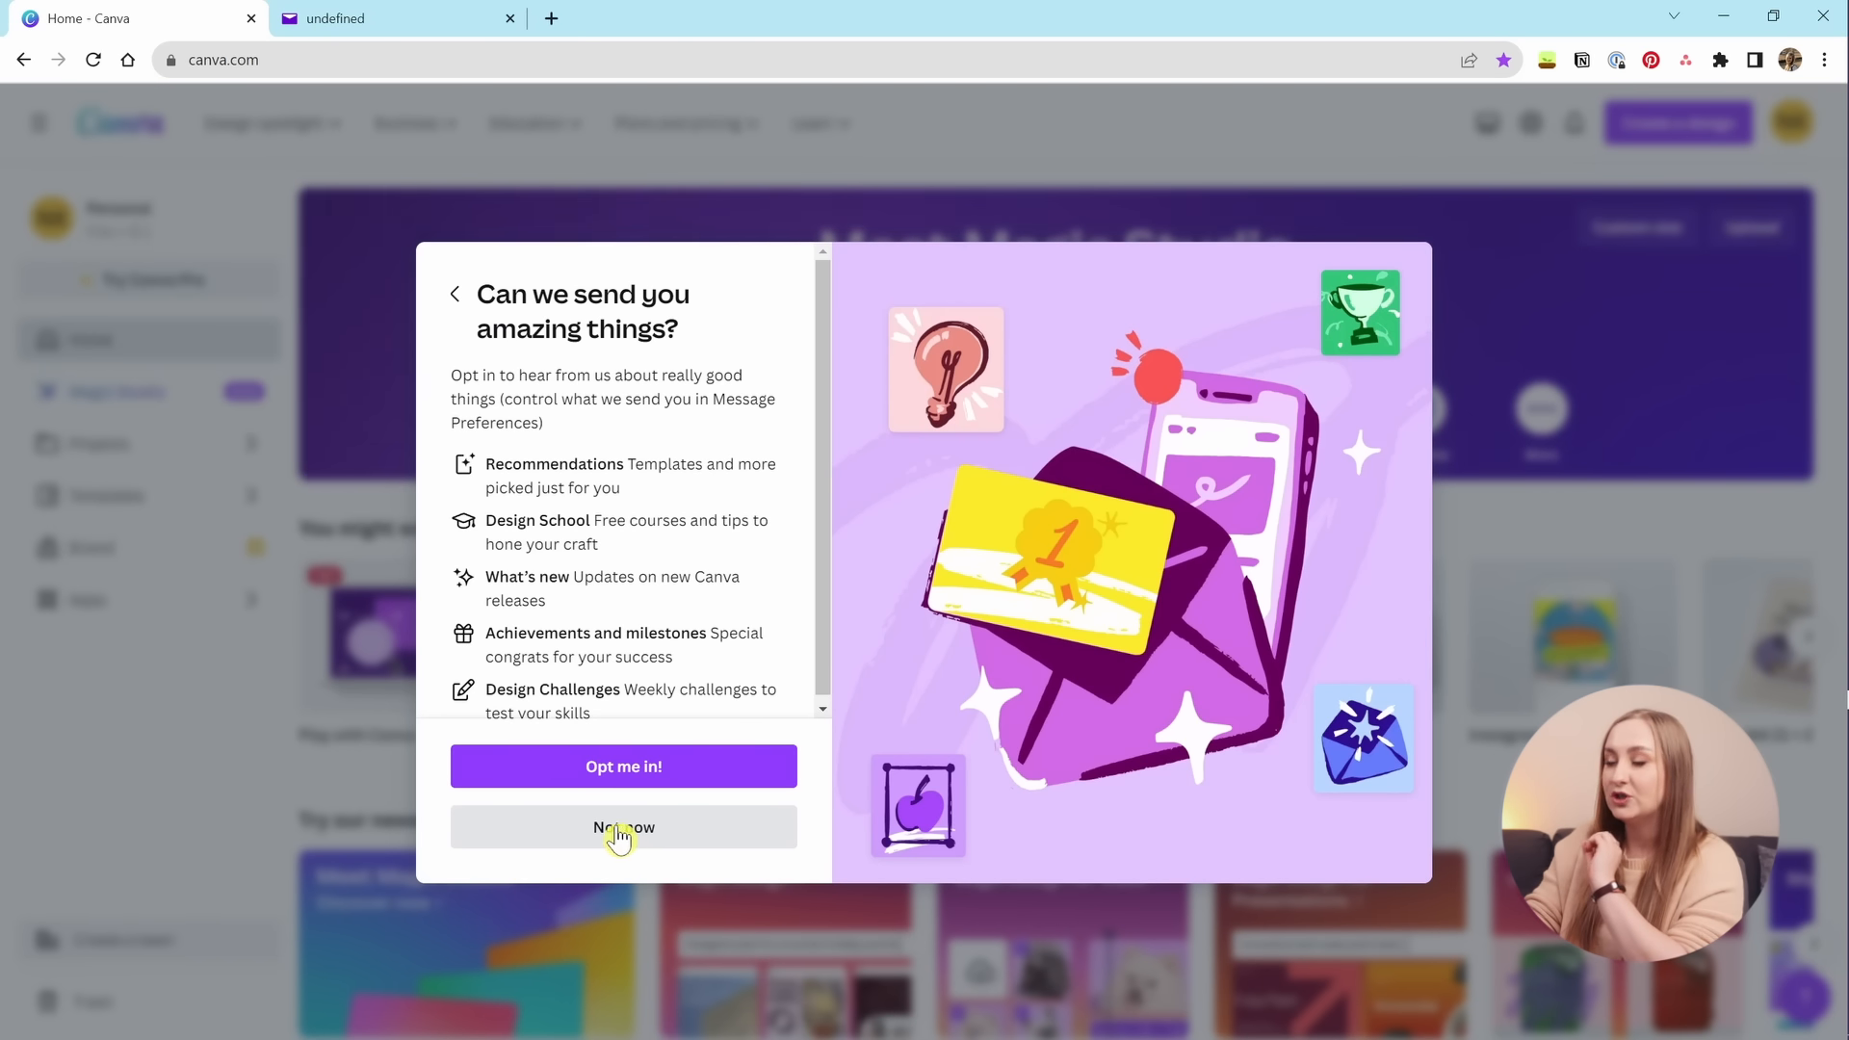
{"action": "left_click", "coordinate": [645, 843]}
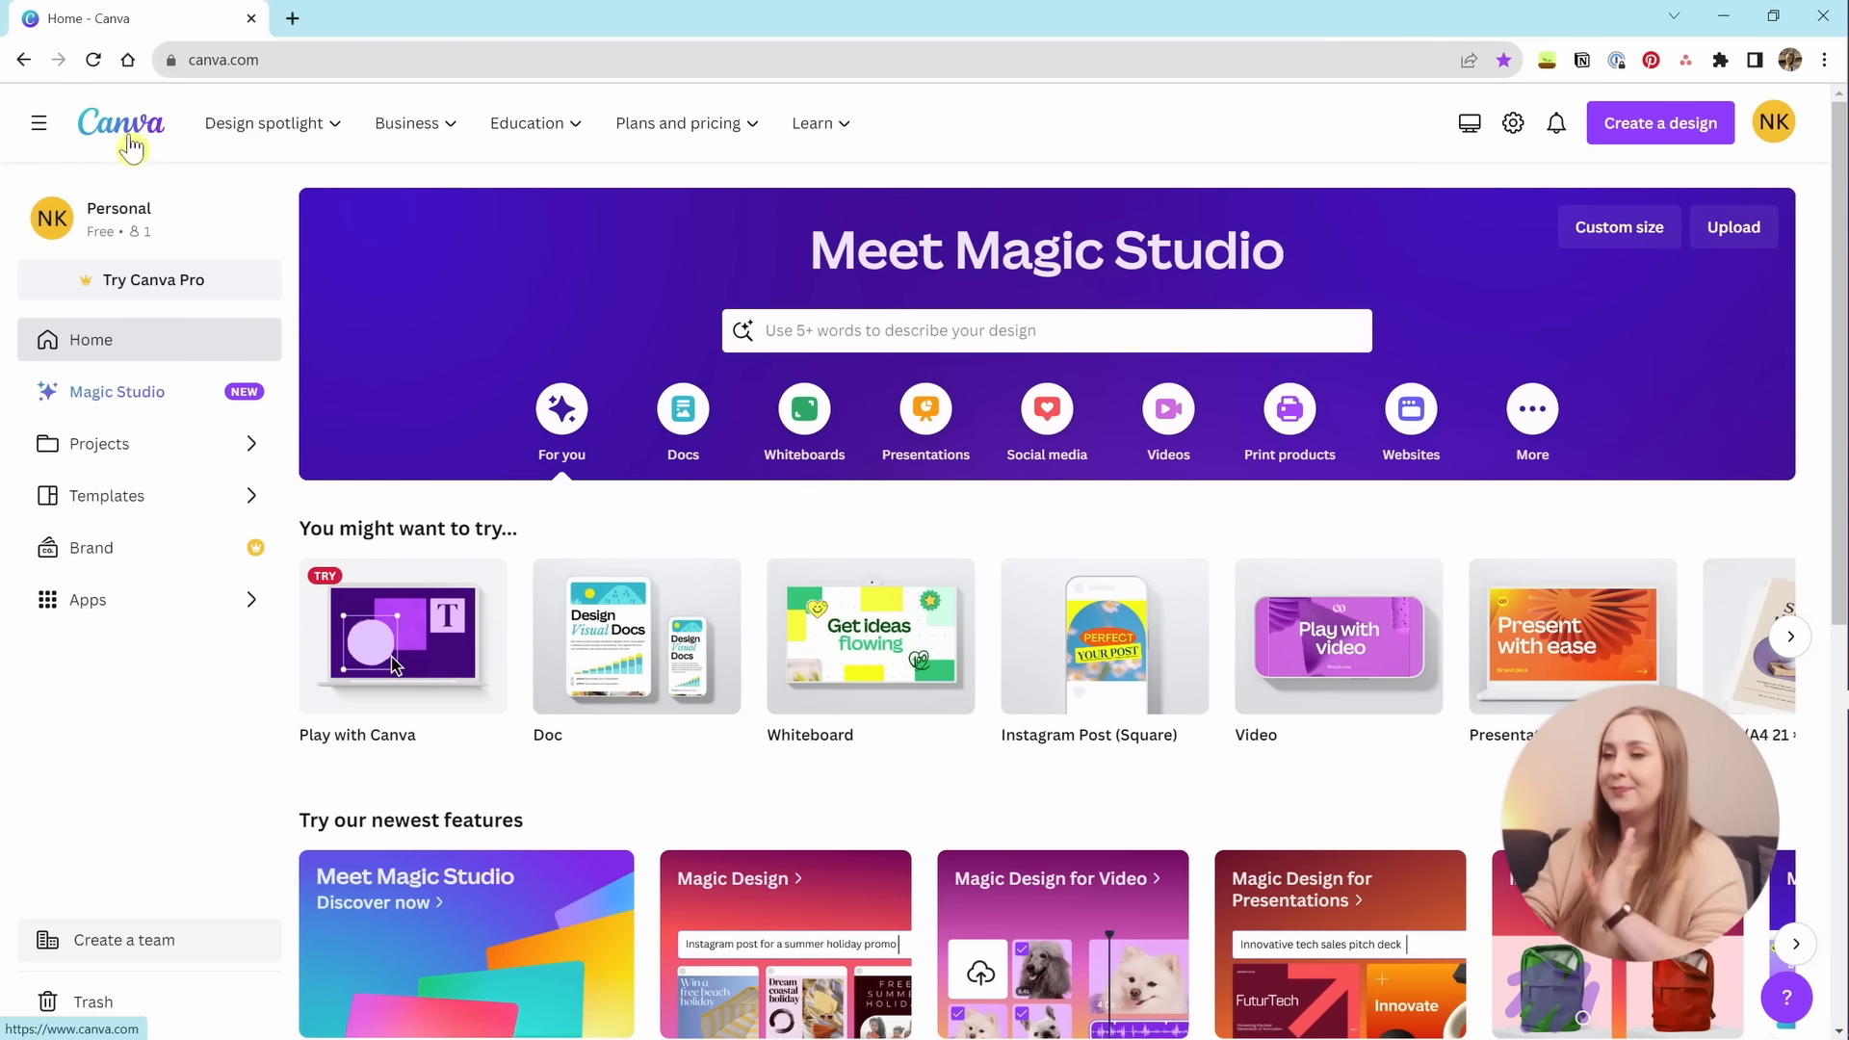
Look through the site's Design spotlight, Business, Education, Plans and pricing, and Learn sections.
{"action": "mouse_move", "coordinate": [231, 135]}
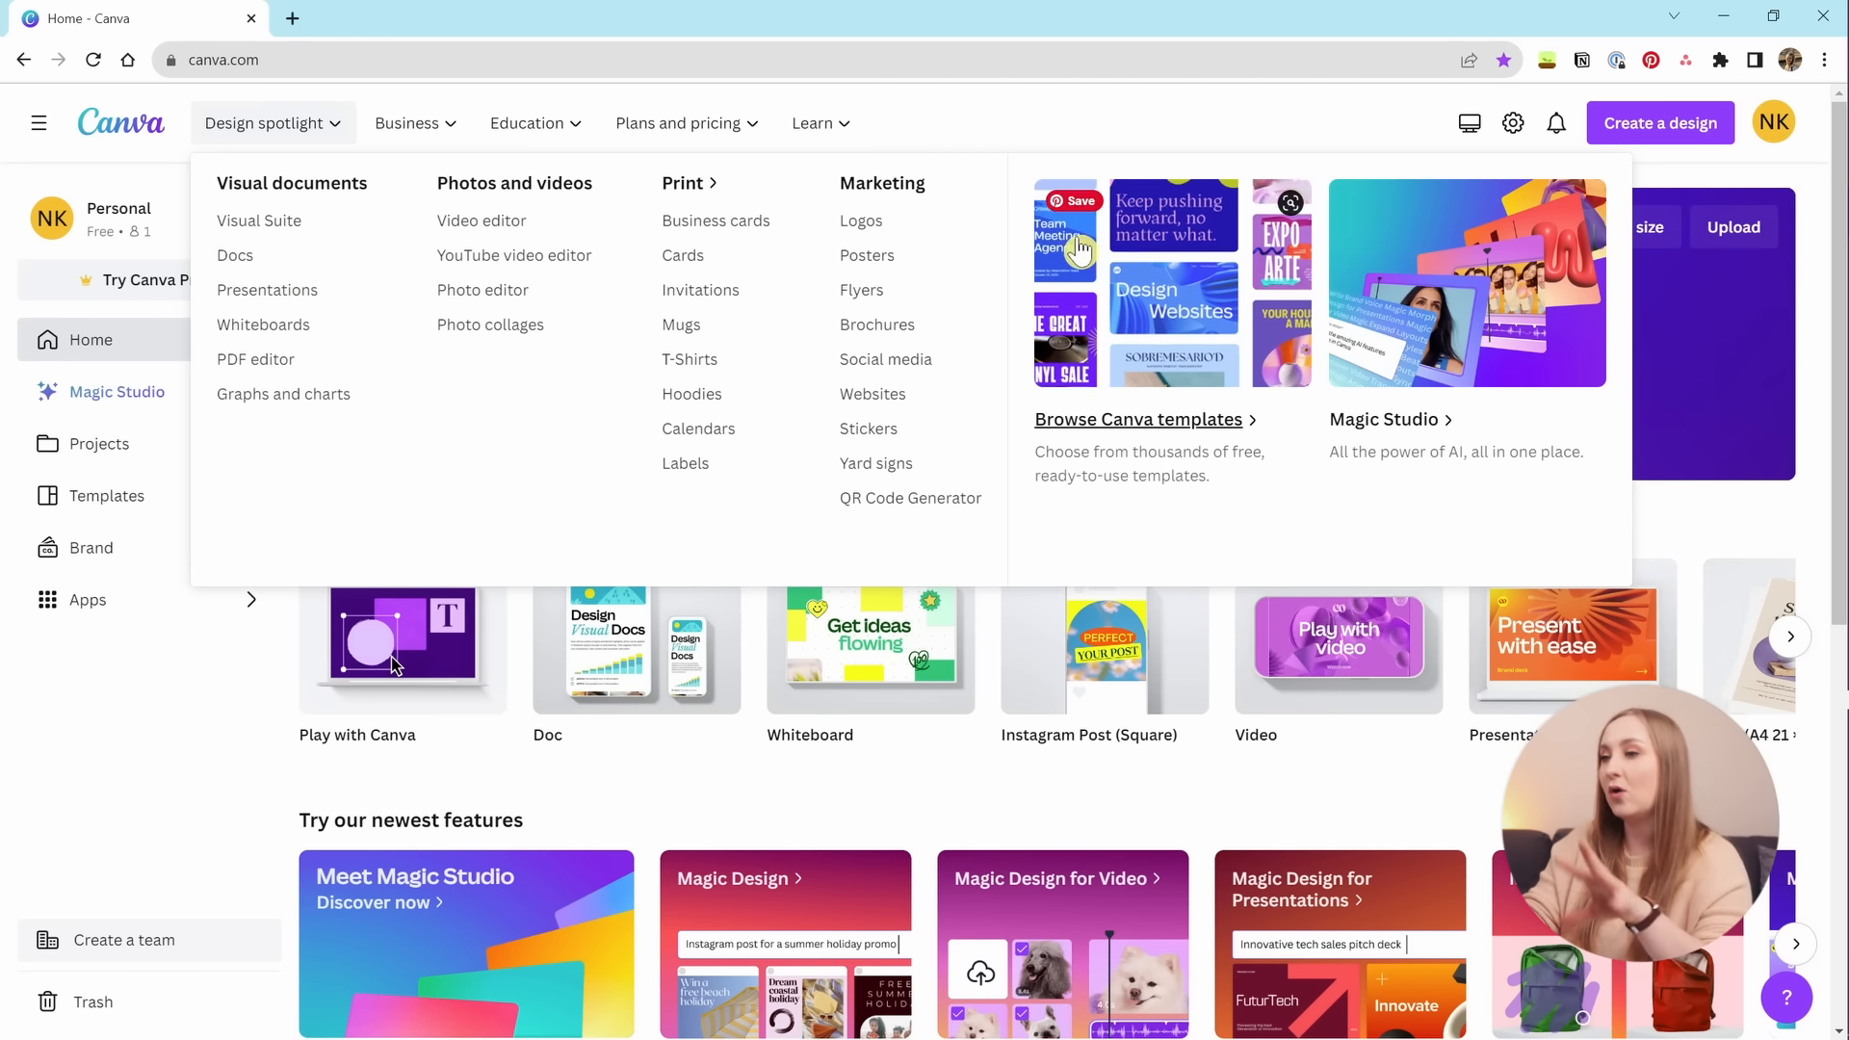
{"action": "mouse_move", "coordinate": [316, 144]}
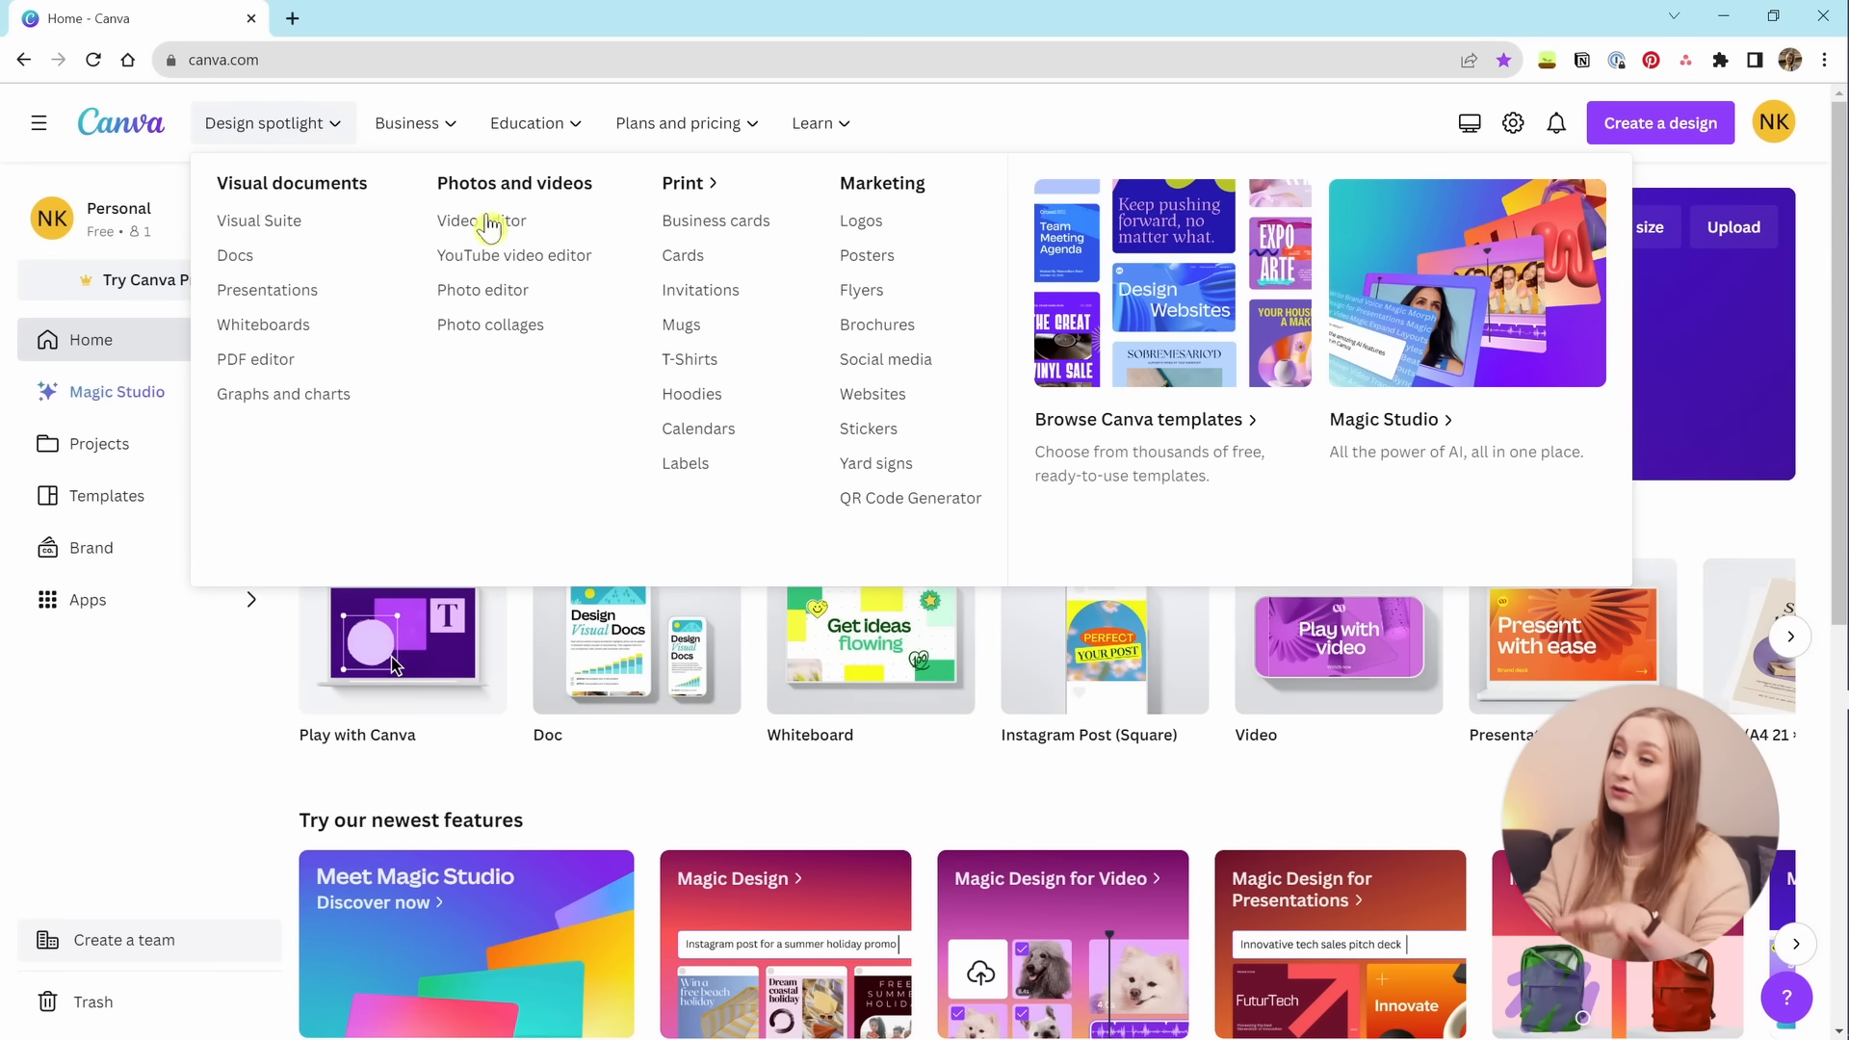
{"action": "mouse_move", "coordinate": [536, 125]}
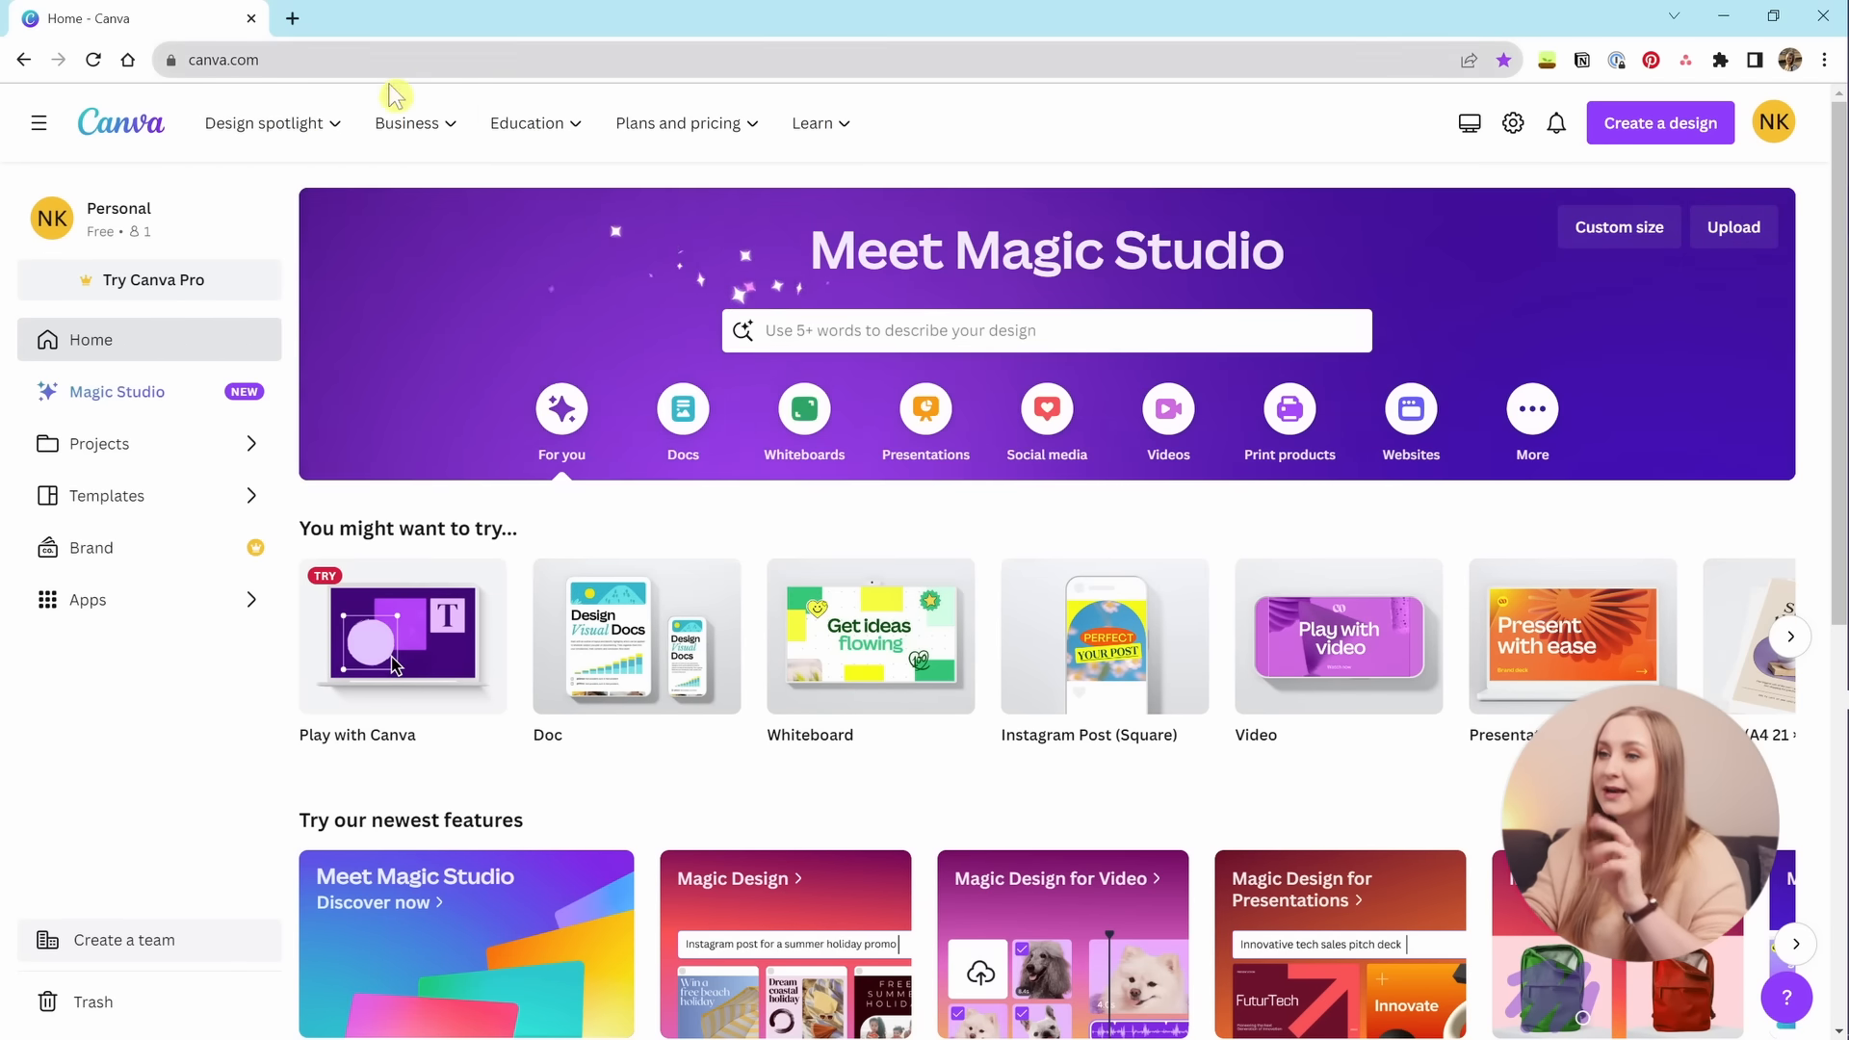
{"action": "mouse_move", "coordinate": [420, 130]}
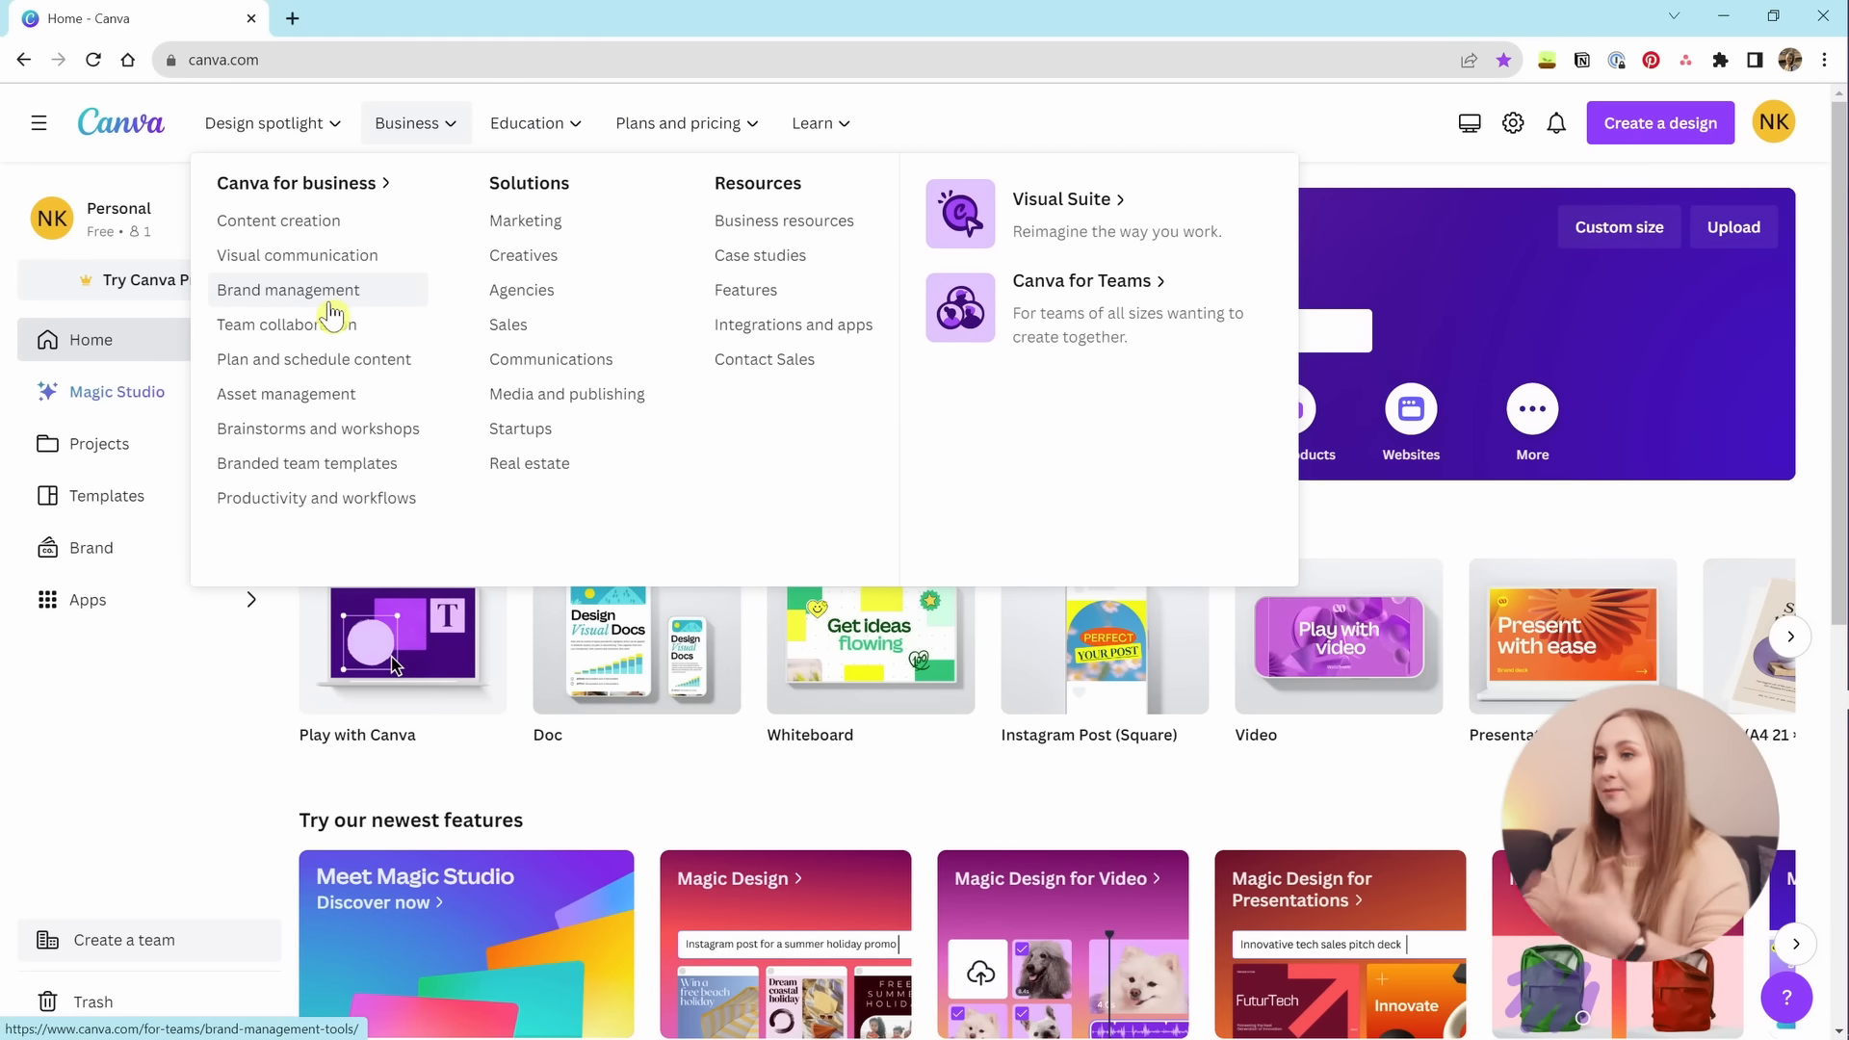
{"action": "mouse_move", "coordinate": [597, 137]}
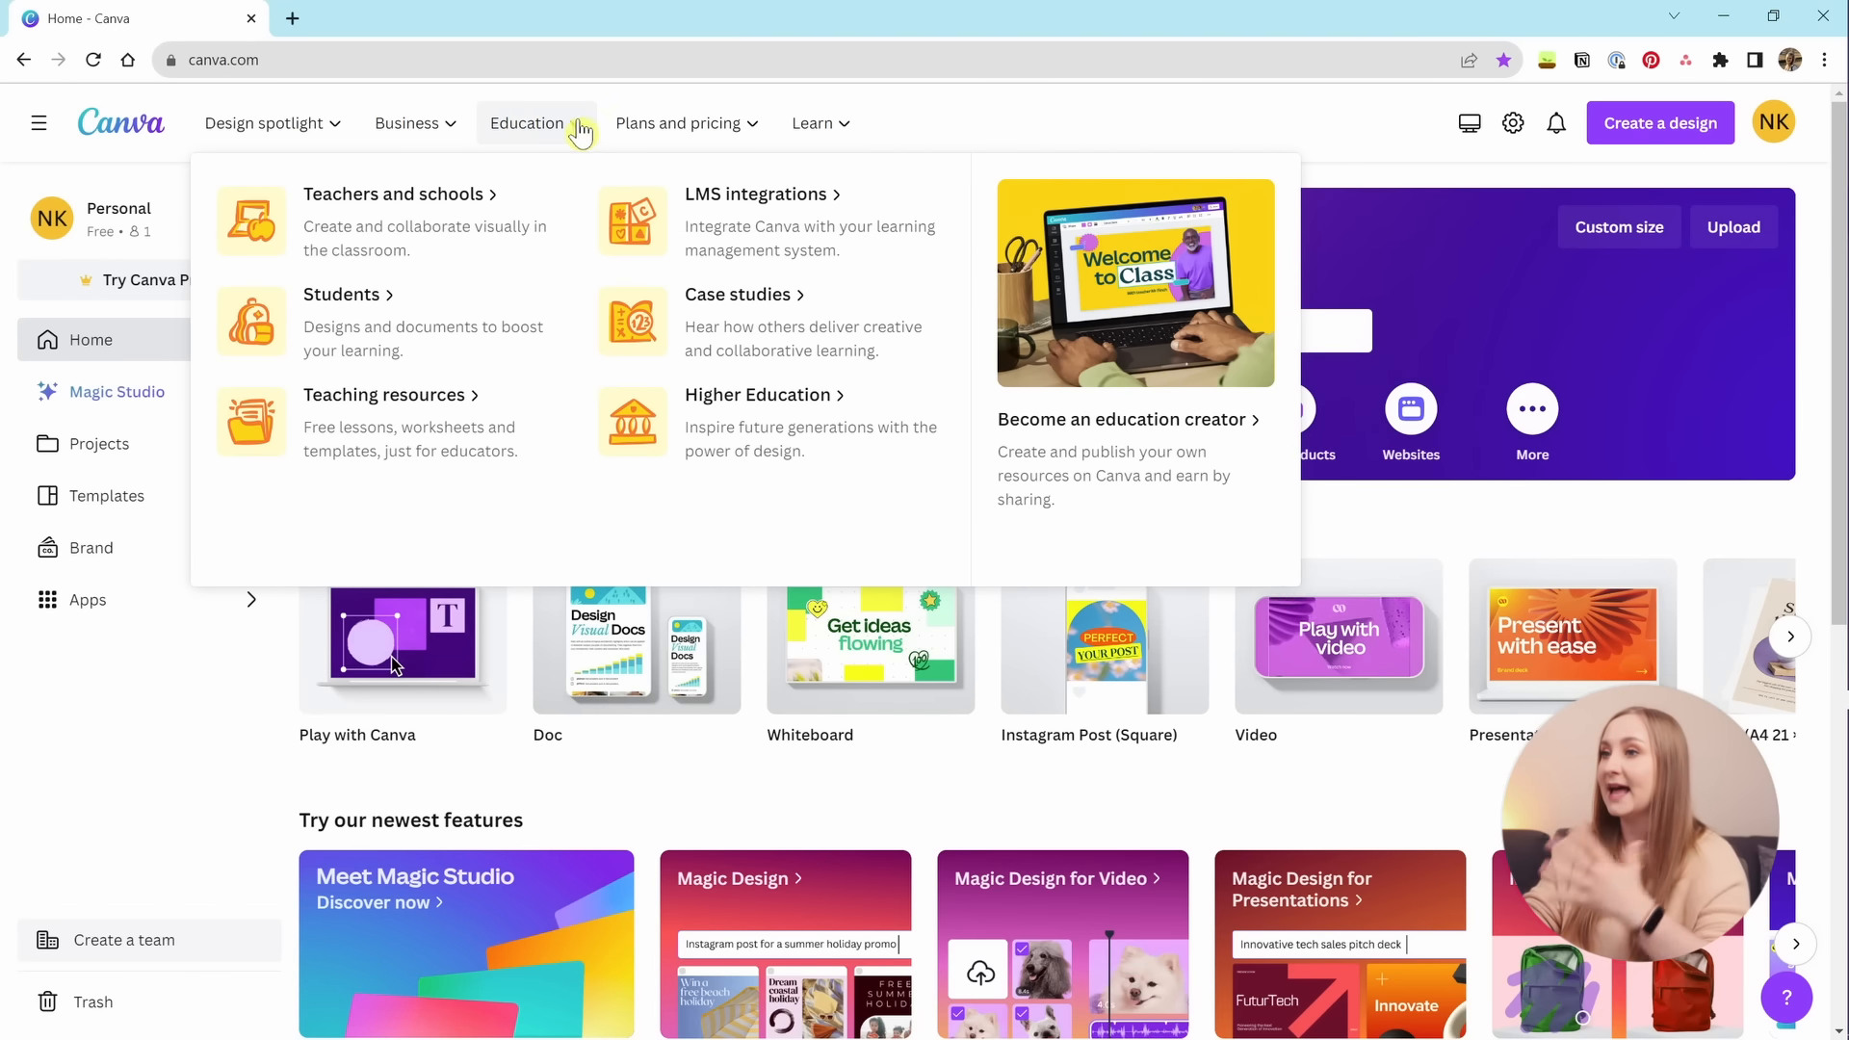
{"action": "mouse_move", "coordinate": [667, 141]}
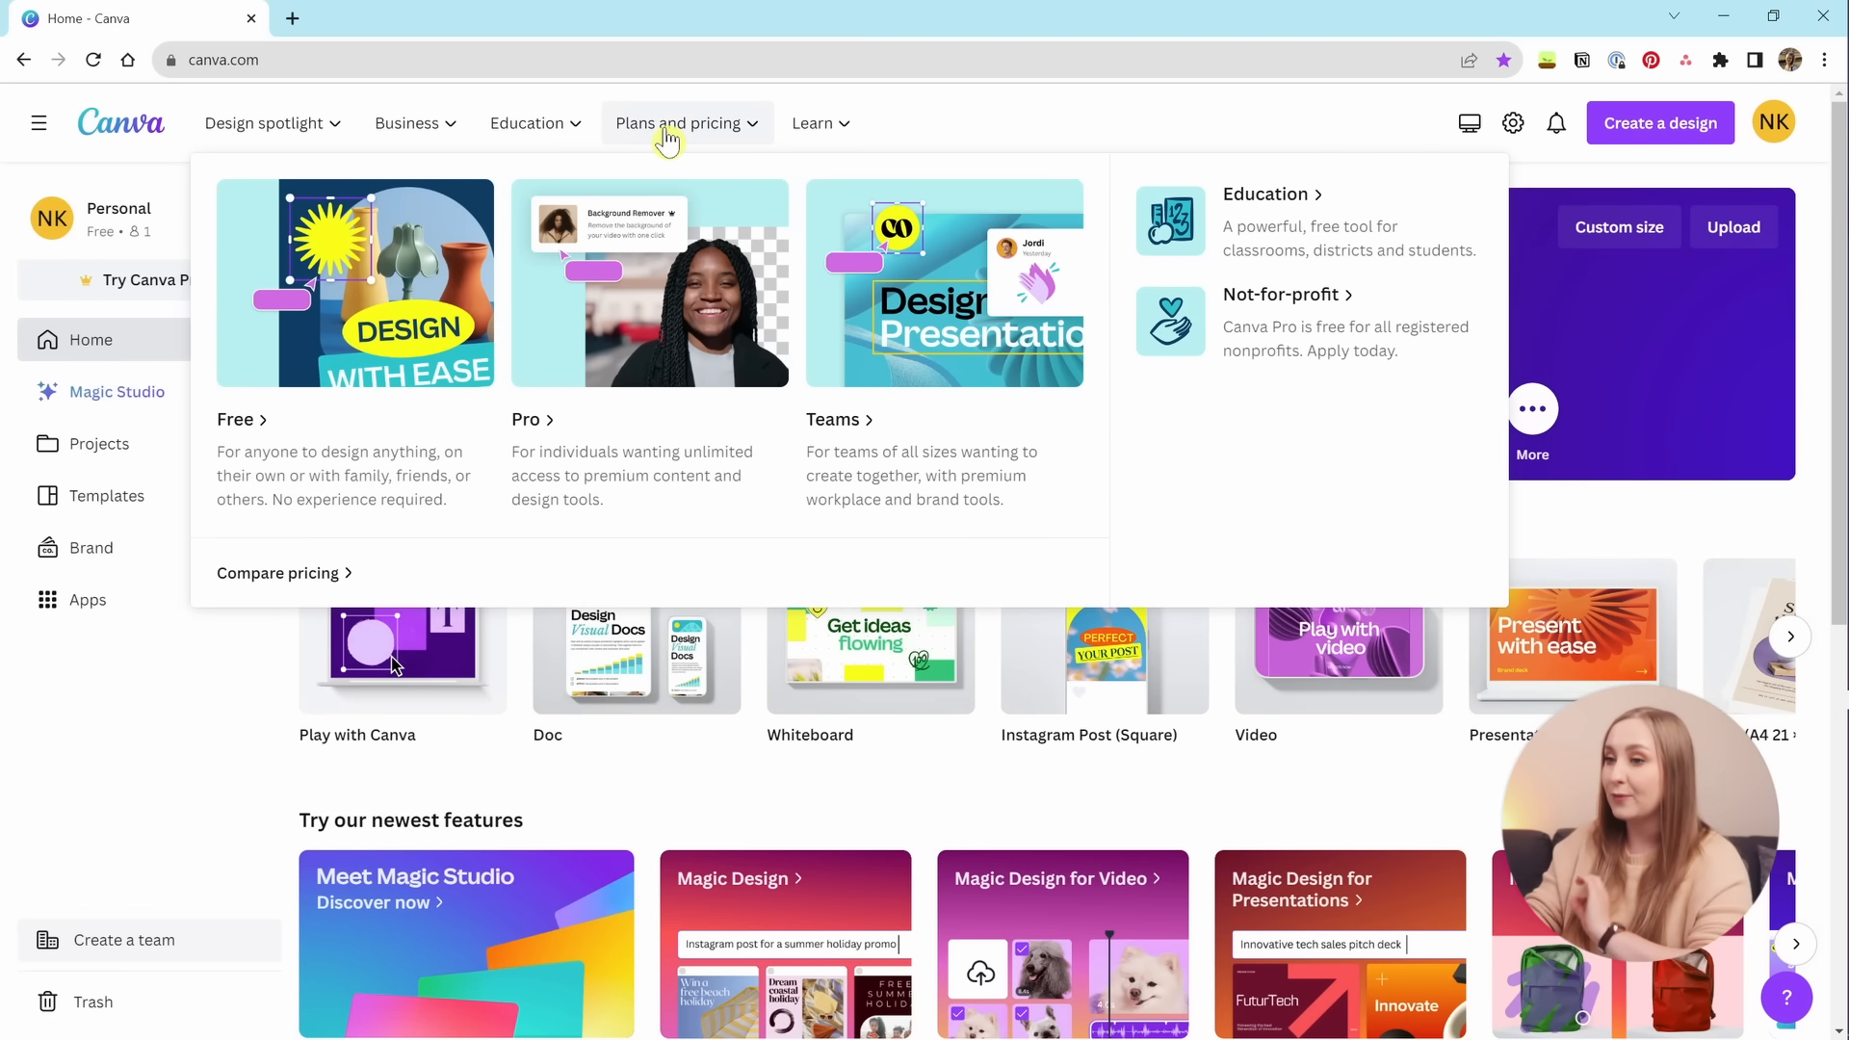
{"action": "mouse_move", "coordinate": [823, 151]}
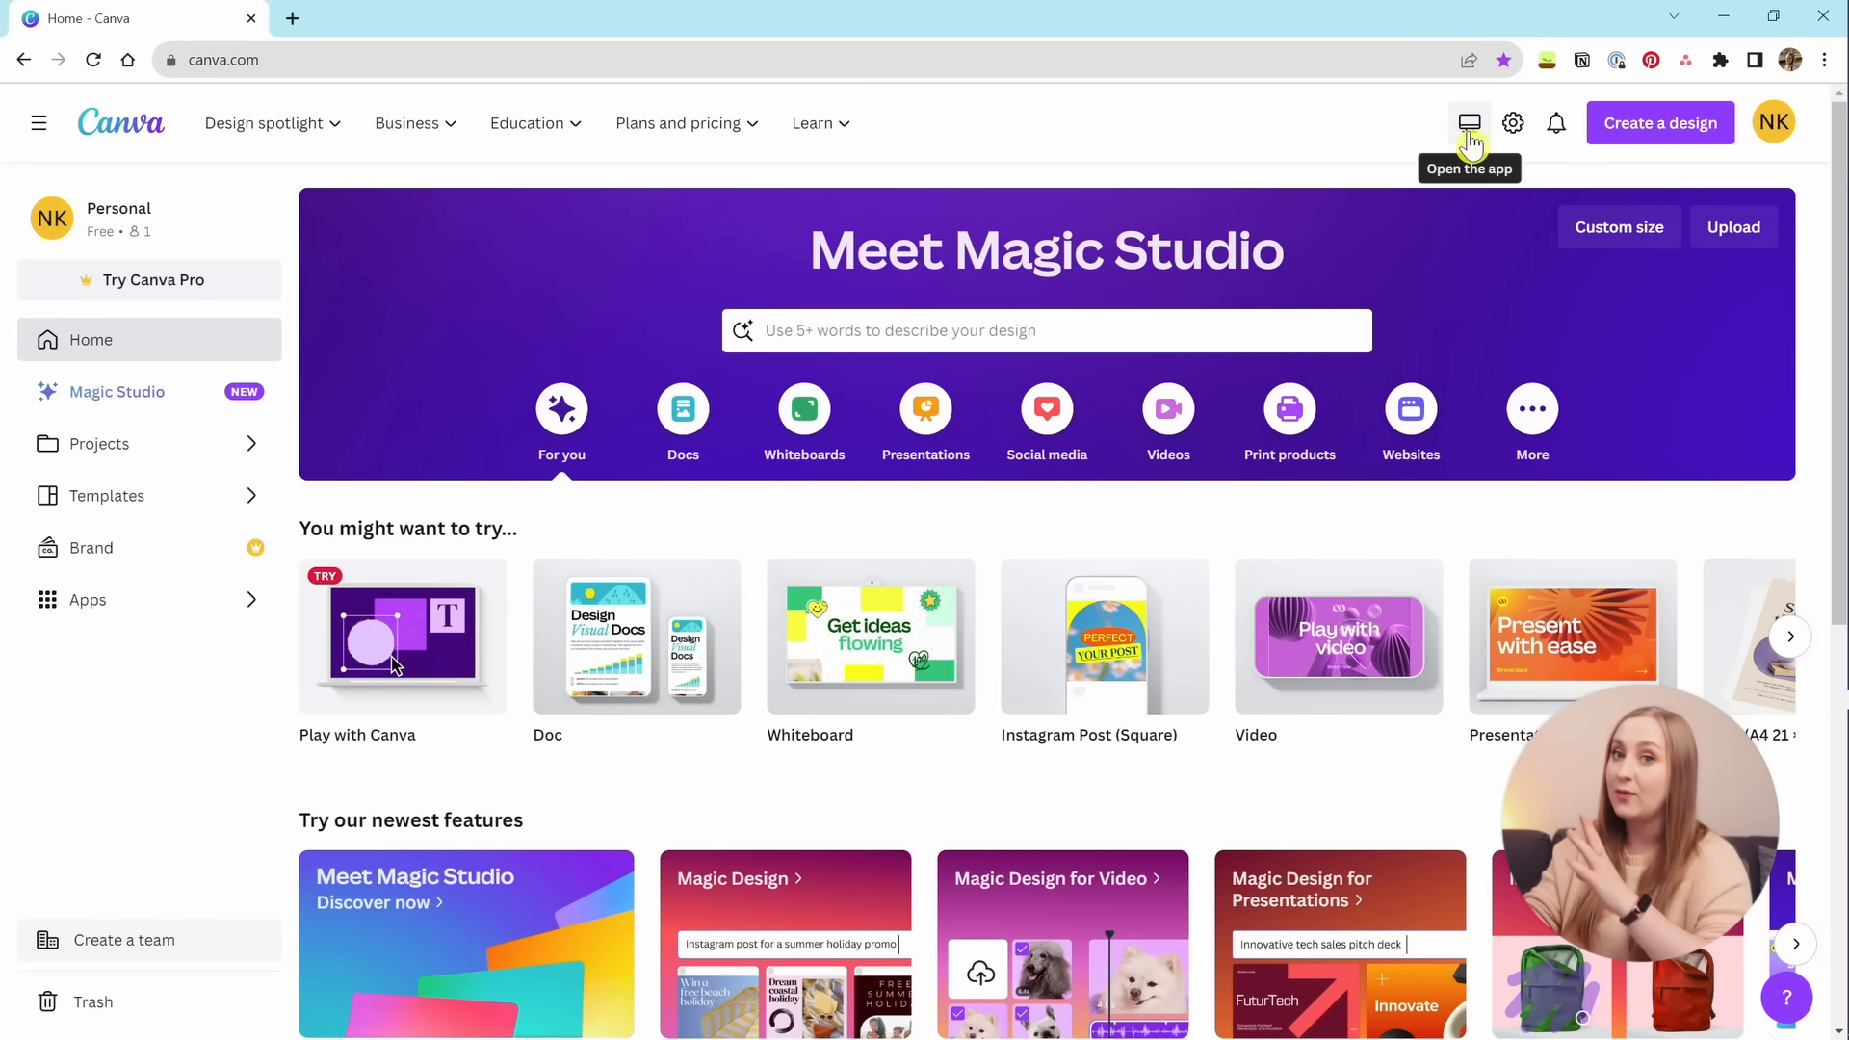
View the account settings and the Projects page, returning to the home page after each.
{"action": "left_click", "coordinate": [1513, 123]}
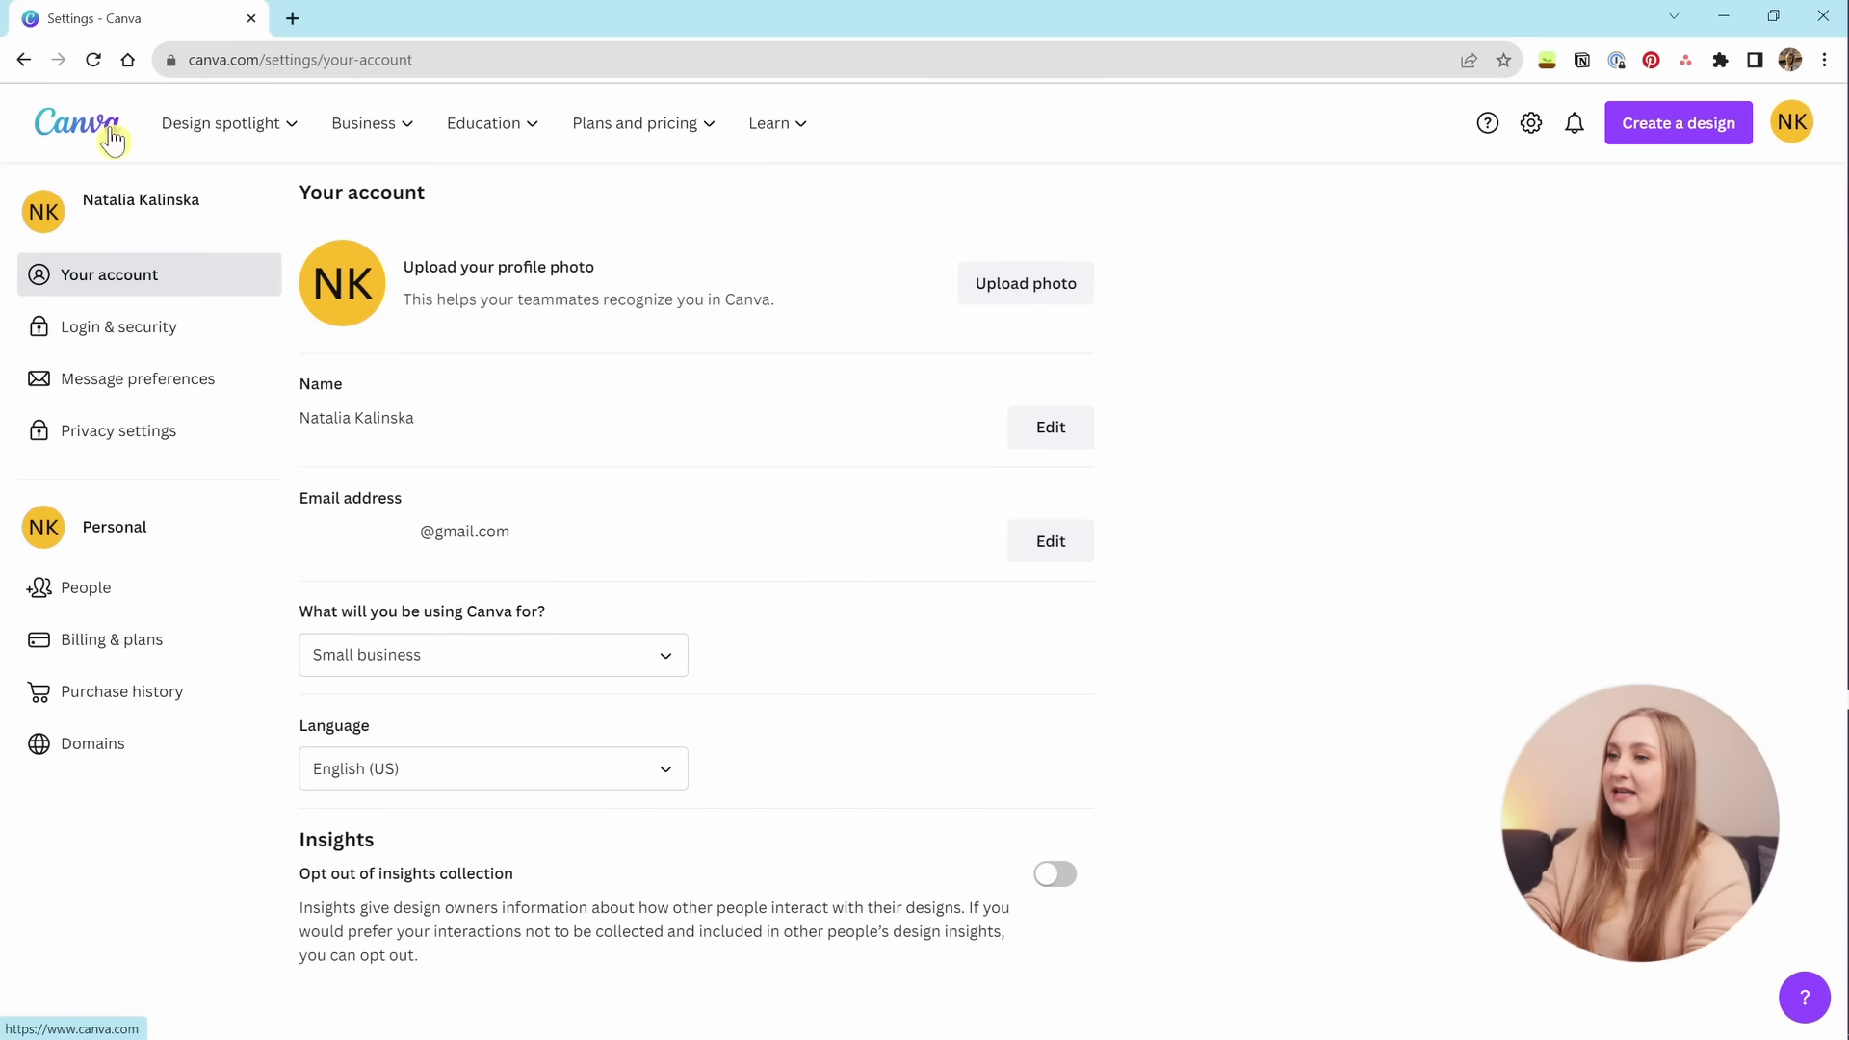
{"action": "left_click", "coordinate": [112, 139]}
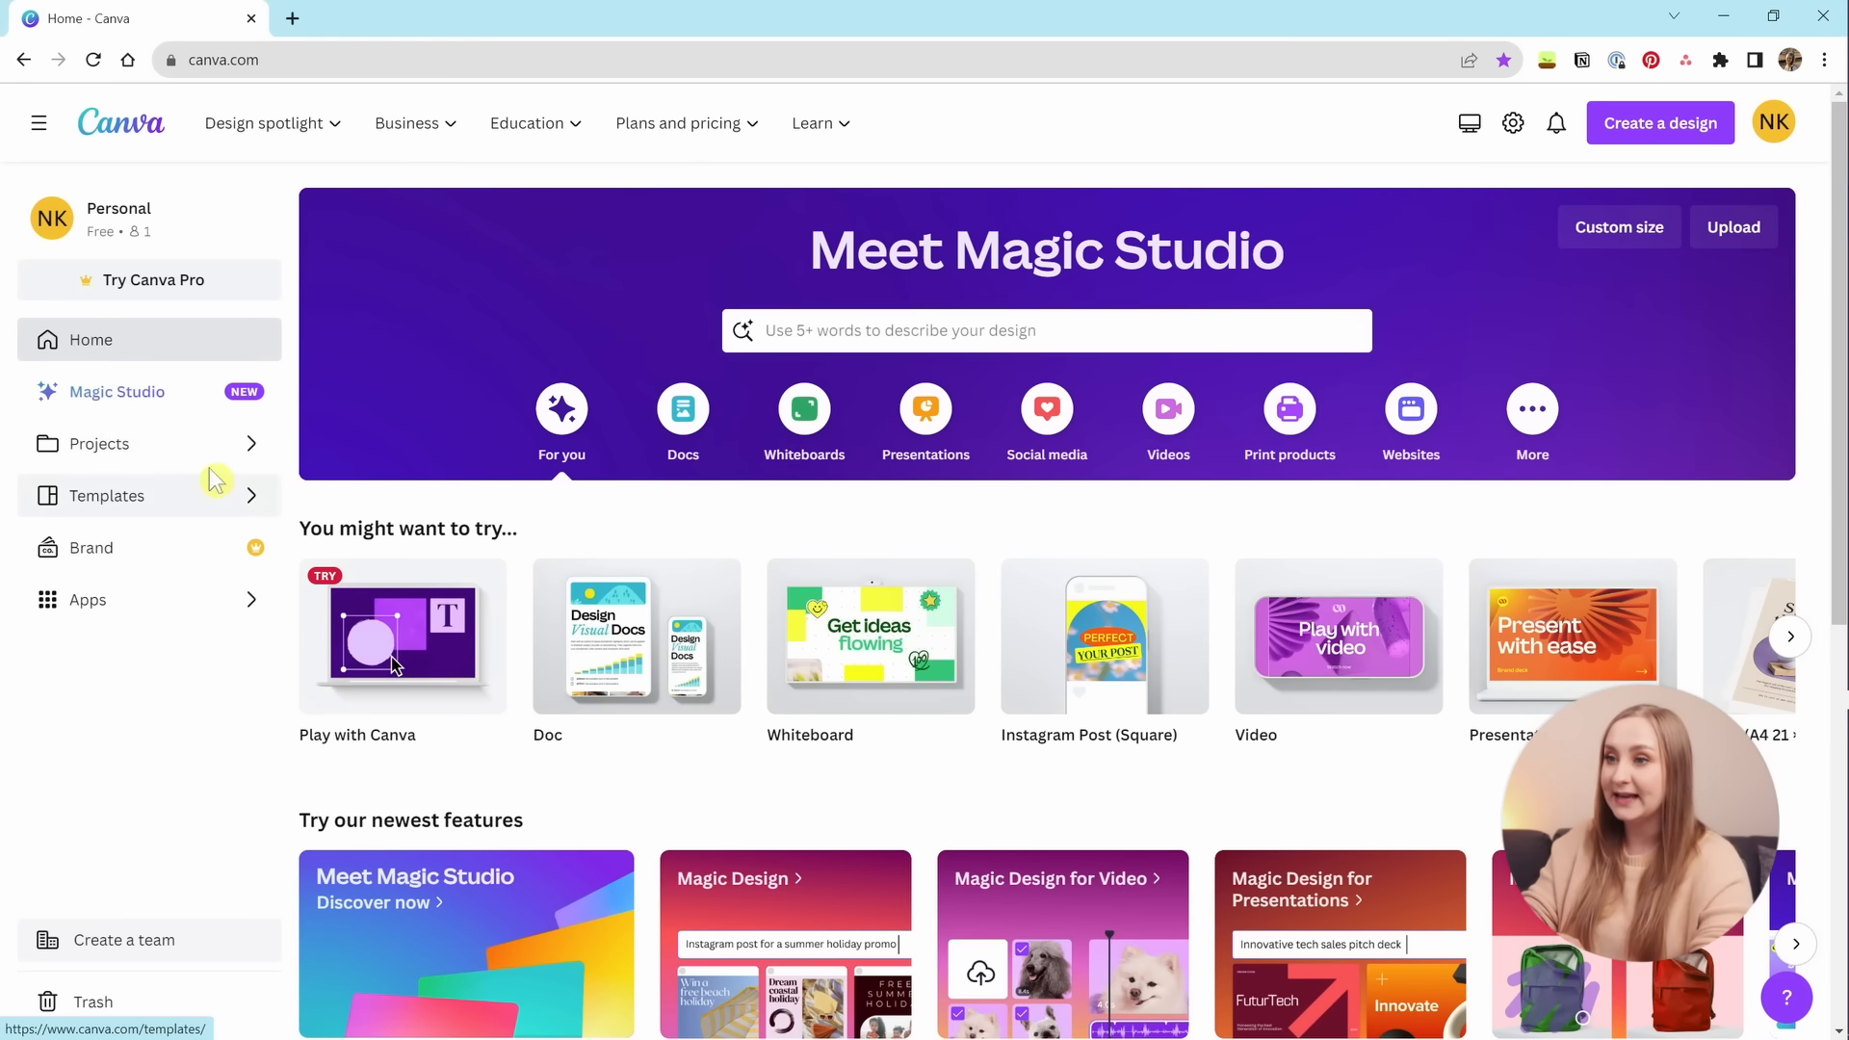
{"action": "left_click", "coordinate": [154, 445]}
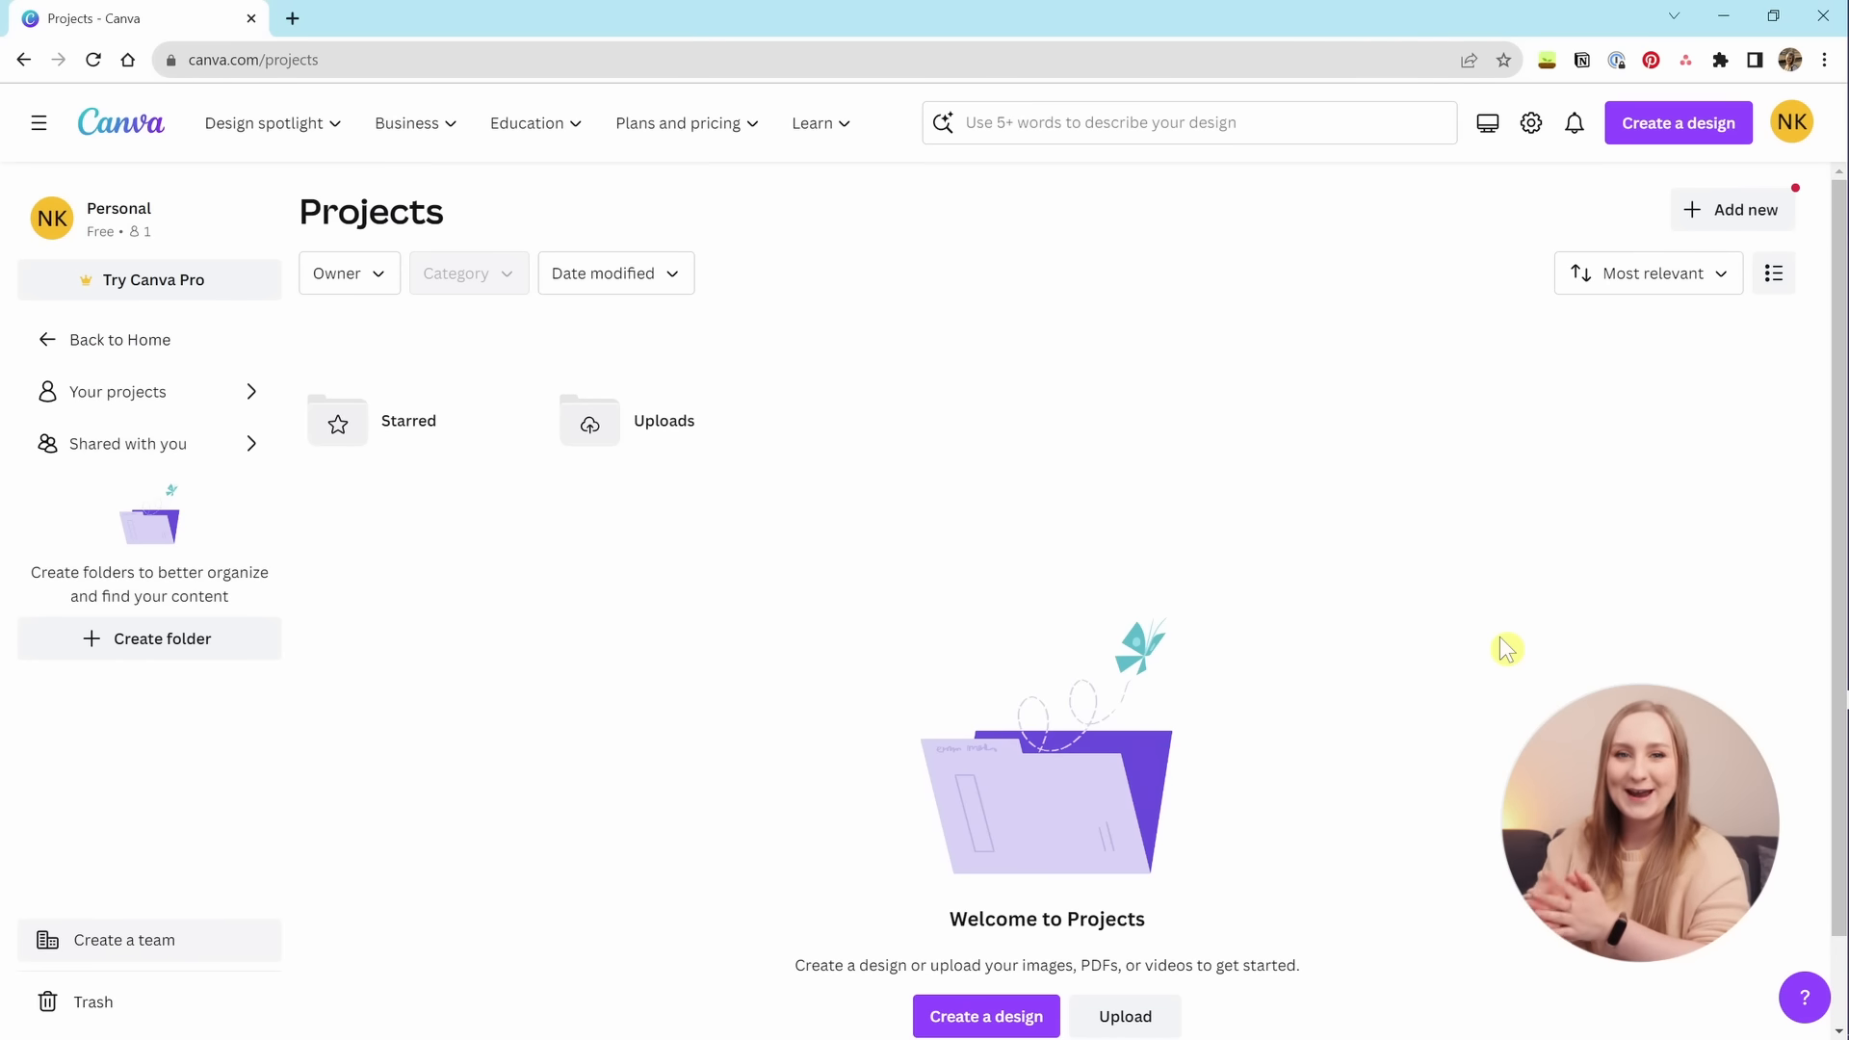
{"action": "left_click", "coordinate": [43, 342]}
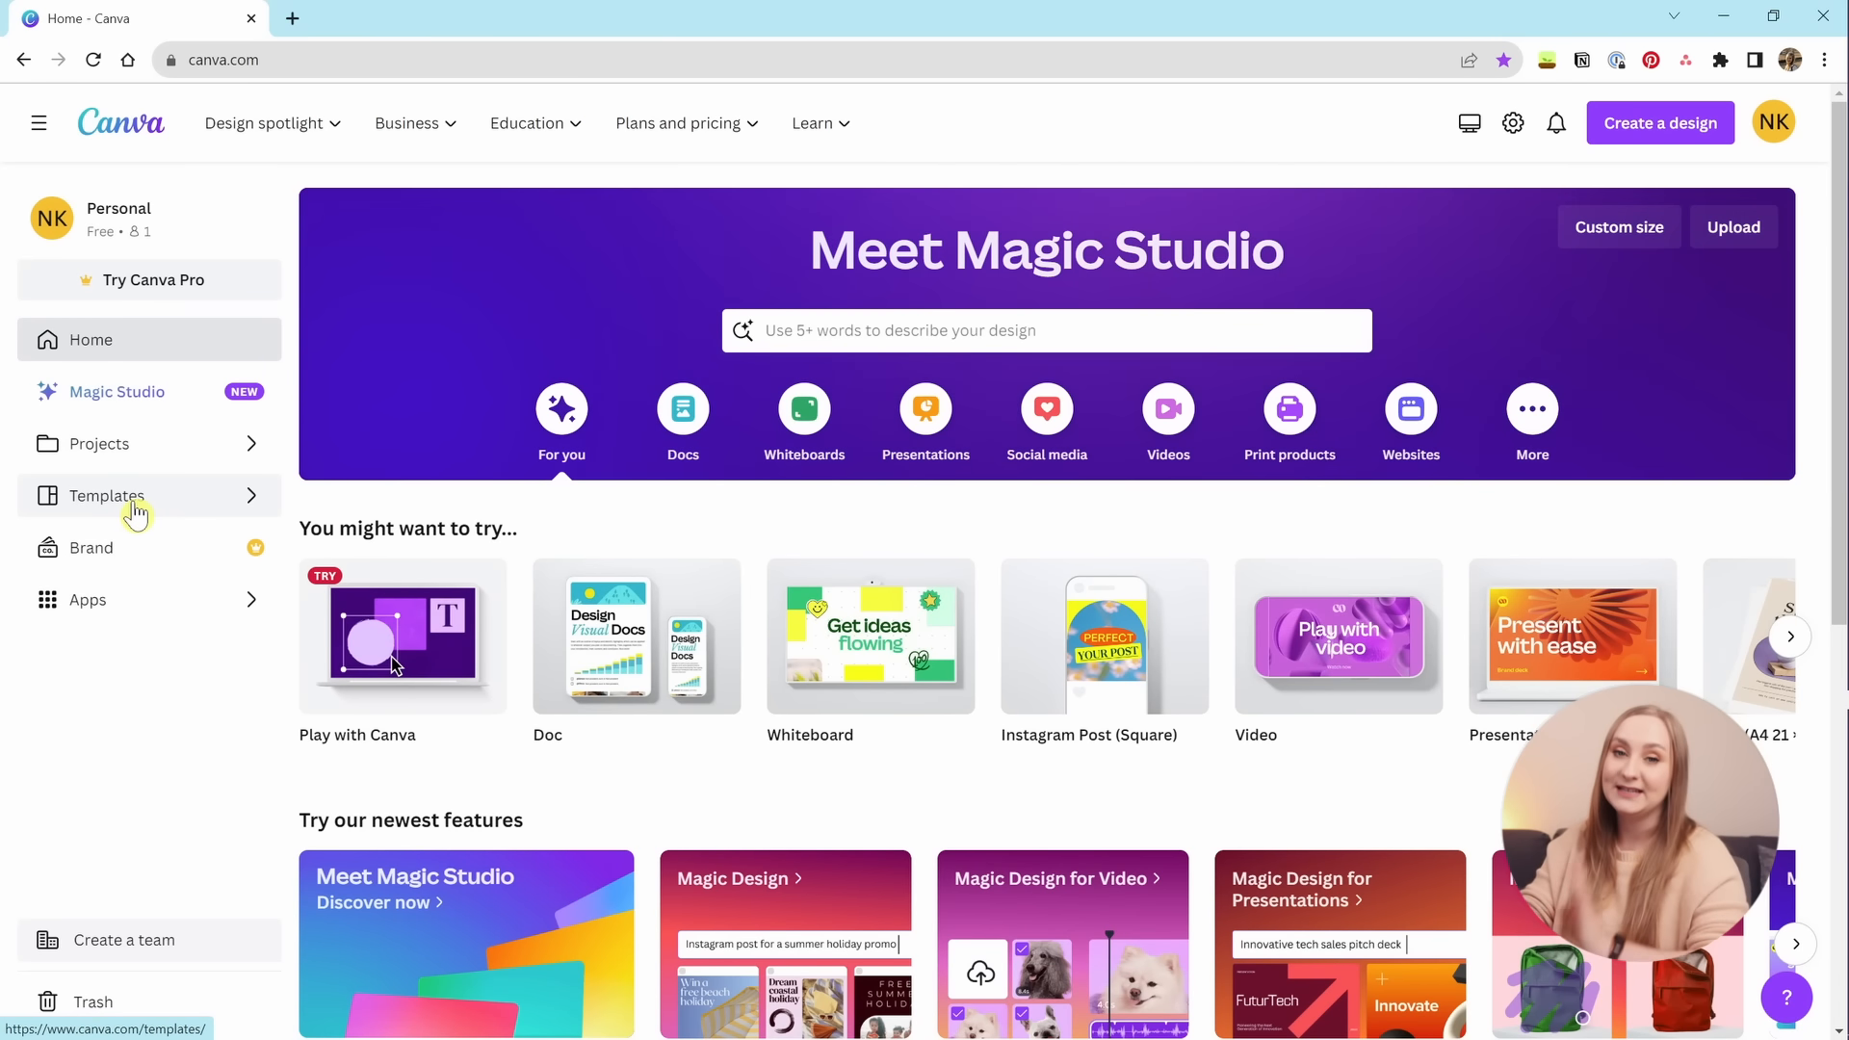
Browse the Templates page through its popular topics, featured collections and trending templates.
{"action": "left_click", "coordinate": [135, 514]}
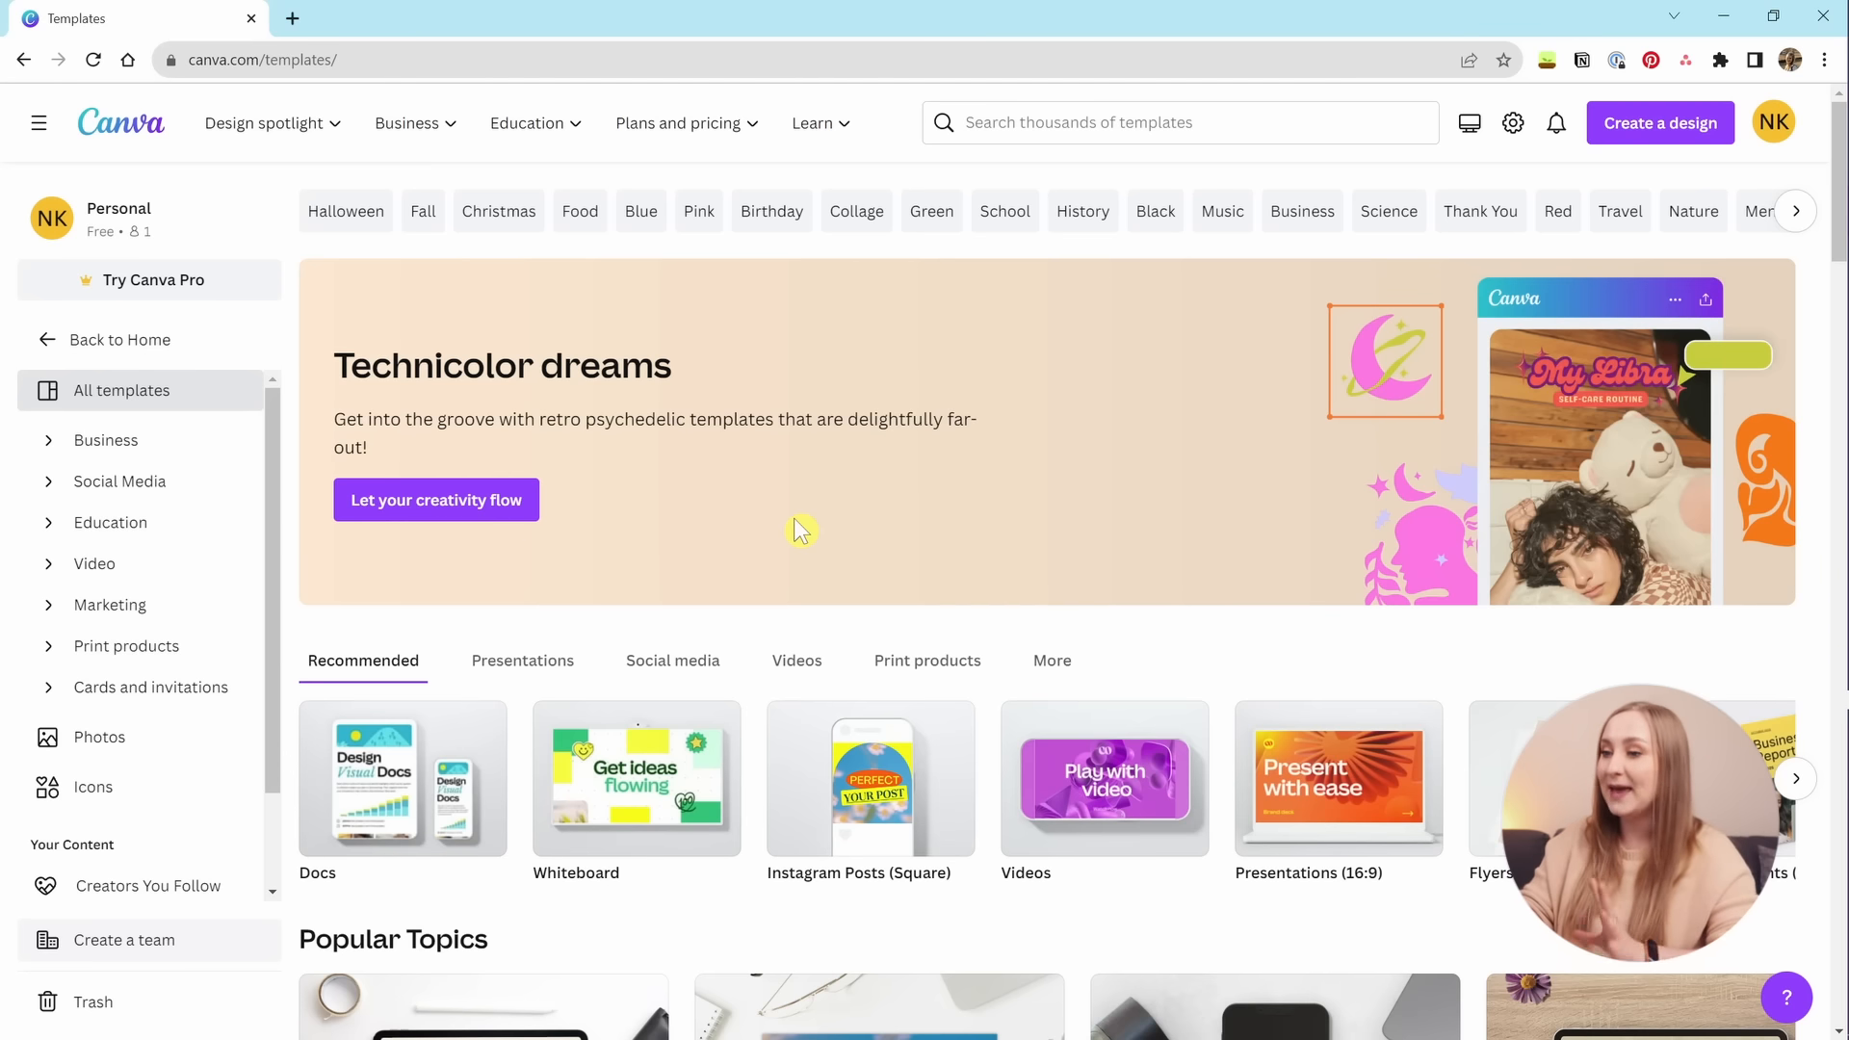
{"action": "scroll", "coordinate": [799, 530], "scroll_direction": "down", "scroll_amount": 2}
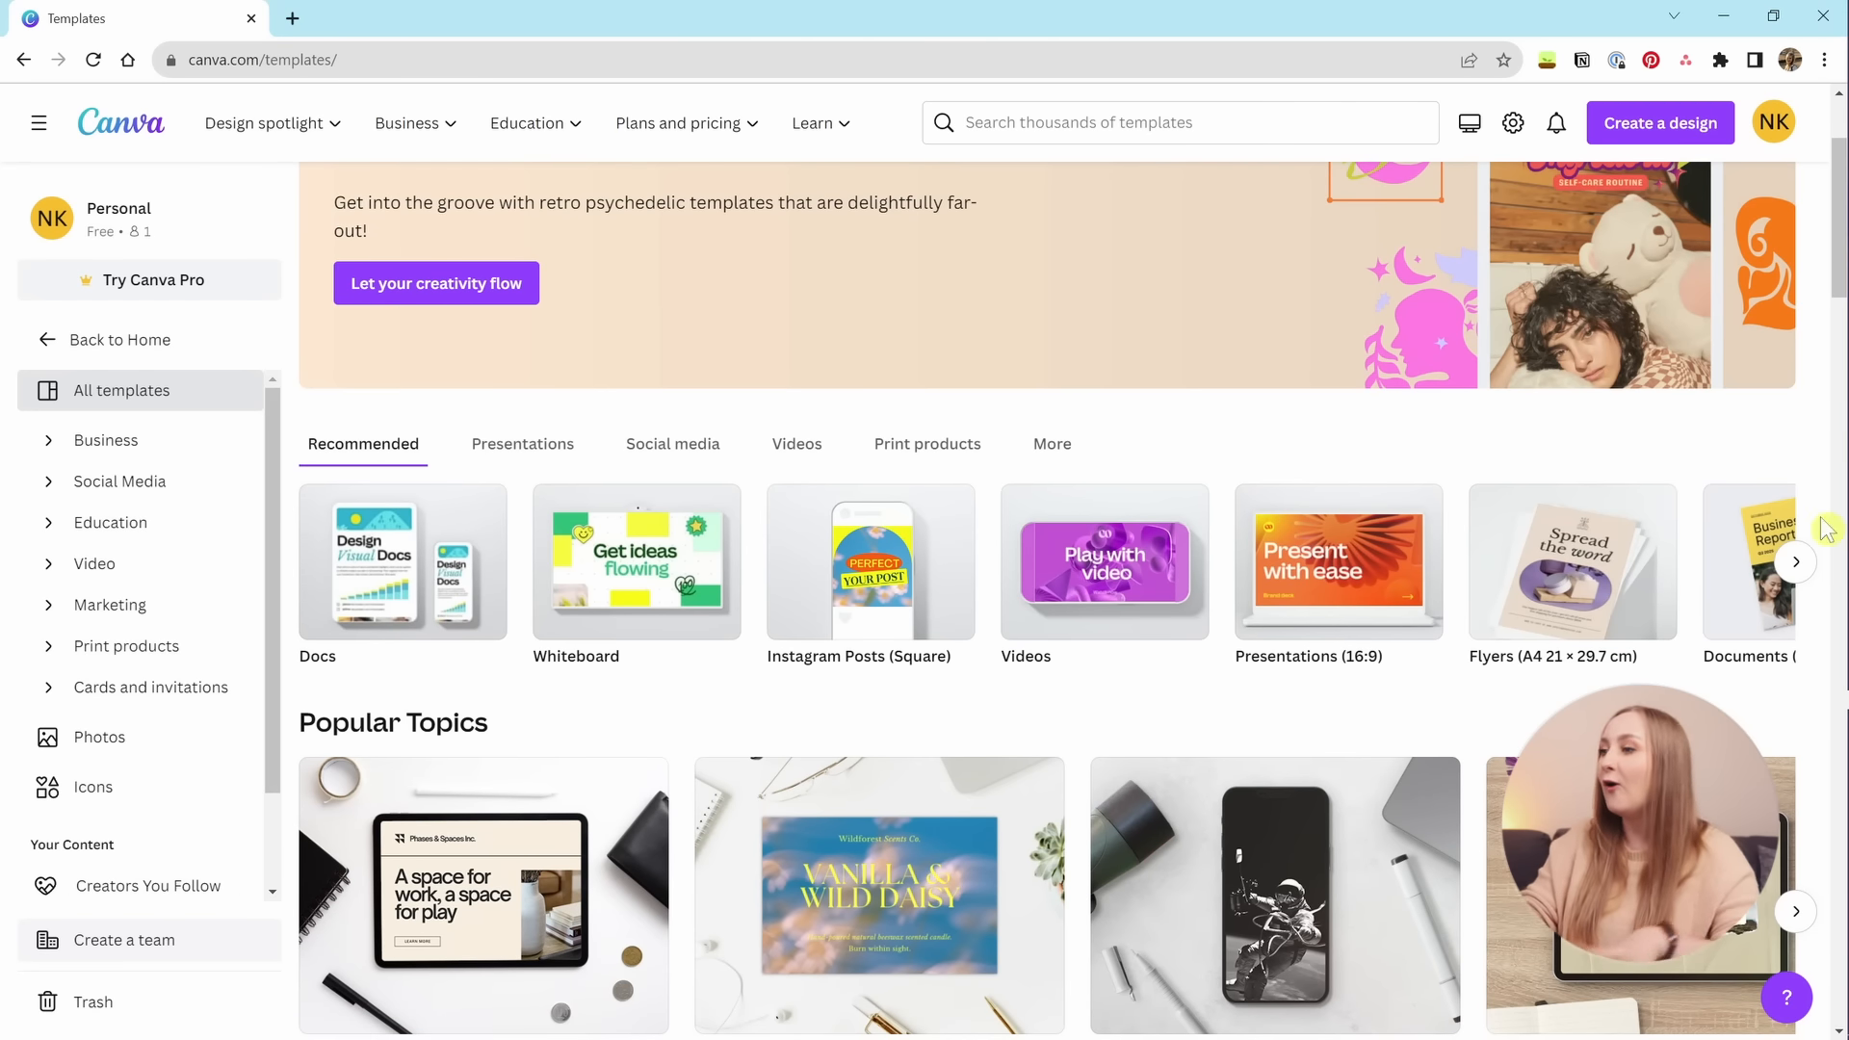
{"action": "scroll", "coordinate": [1827, 530], "scroll_direction": "down", "scroll_amount": 6}
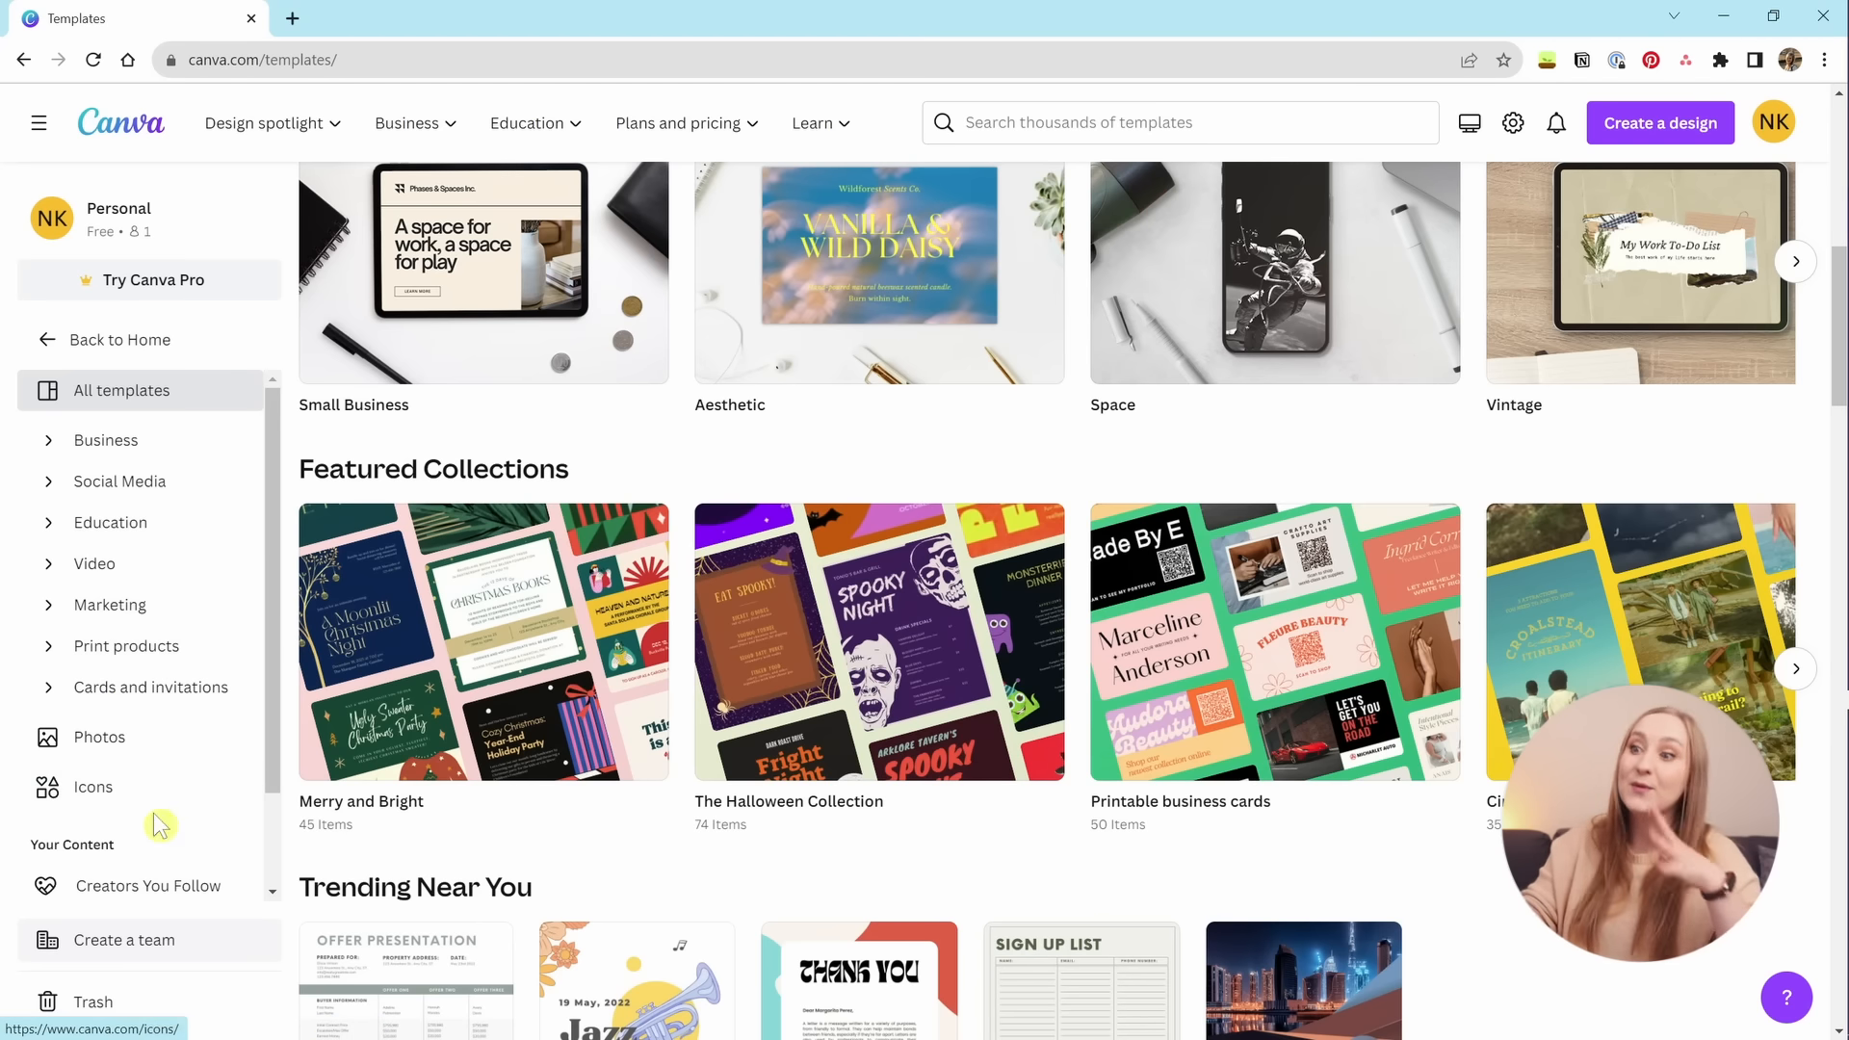
{"action": "scroll", "coordinate": [202, 935], "scroll_direction": "down", "scroll_amount": 4}
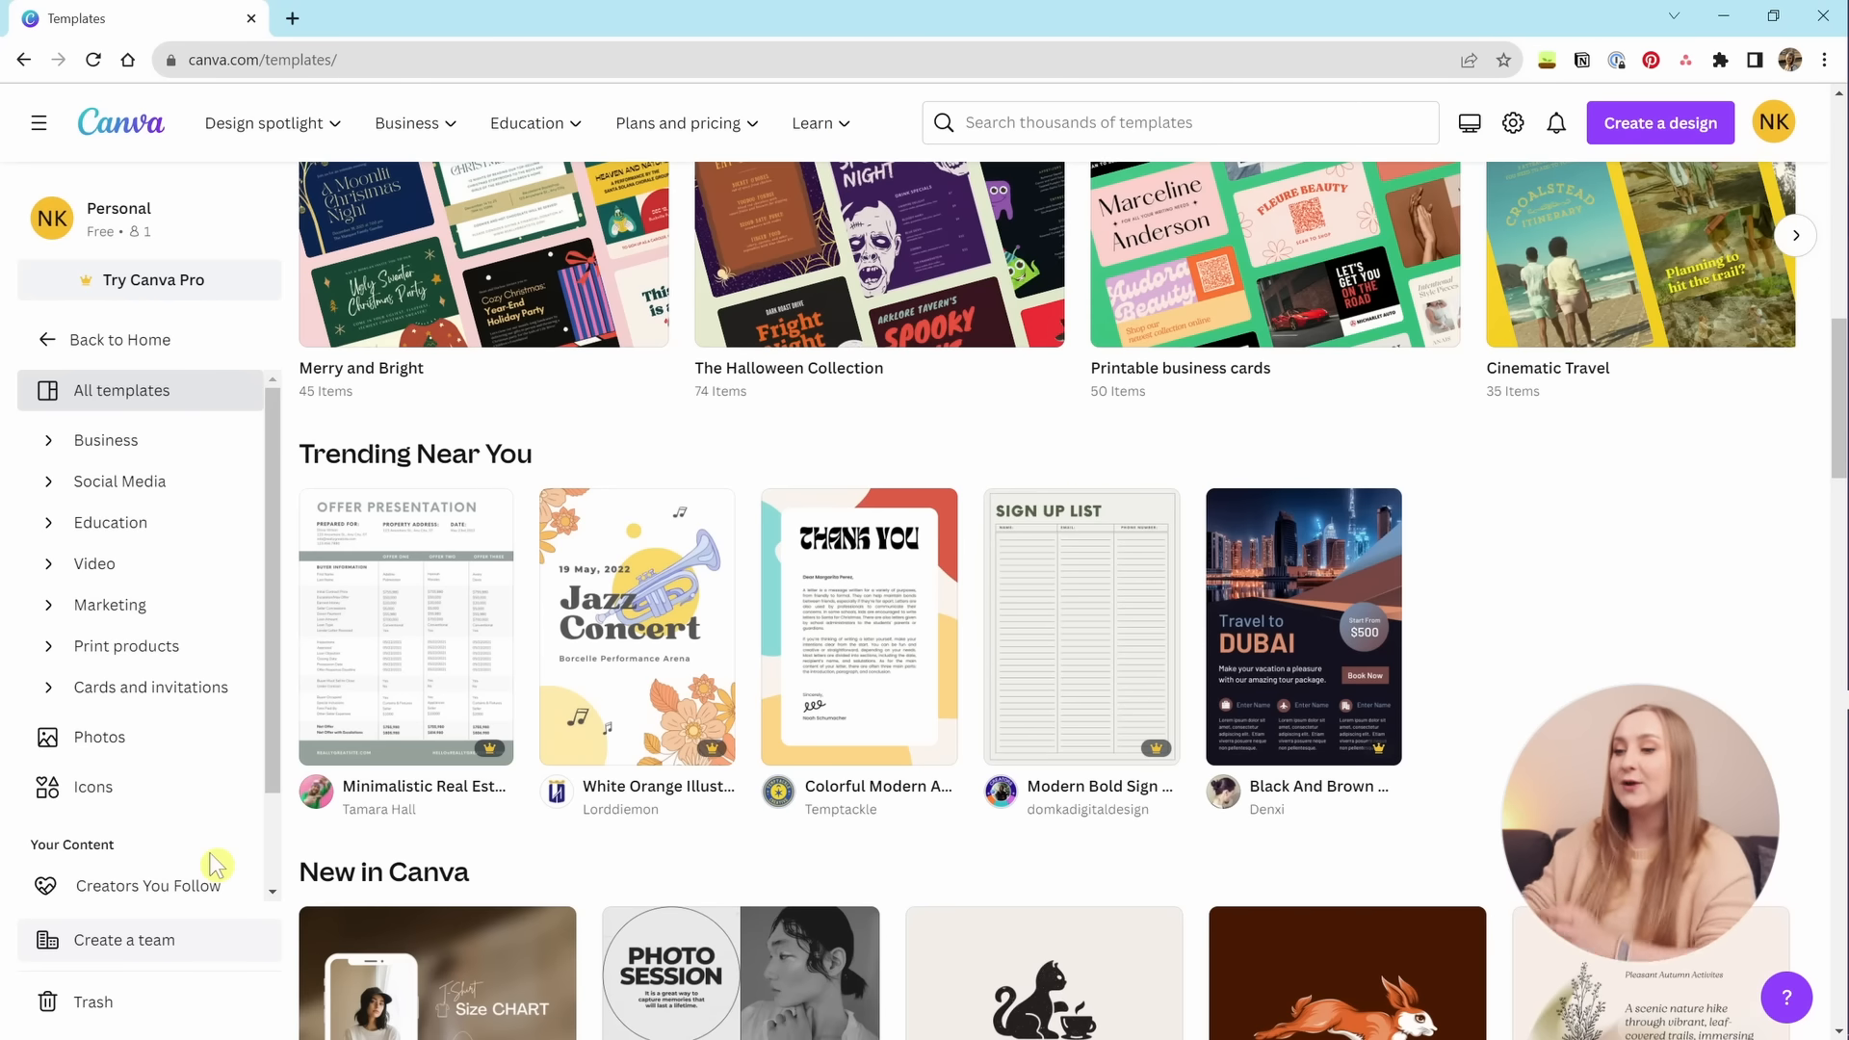
View the Creators You Follow page and the Starred folder, and return to the home page.
{"action": "left_click", "coordinate": [212, 884]}
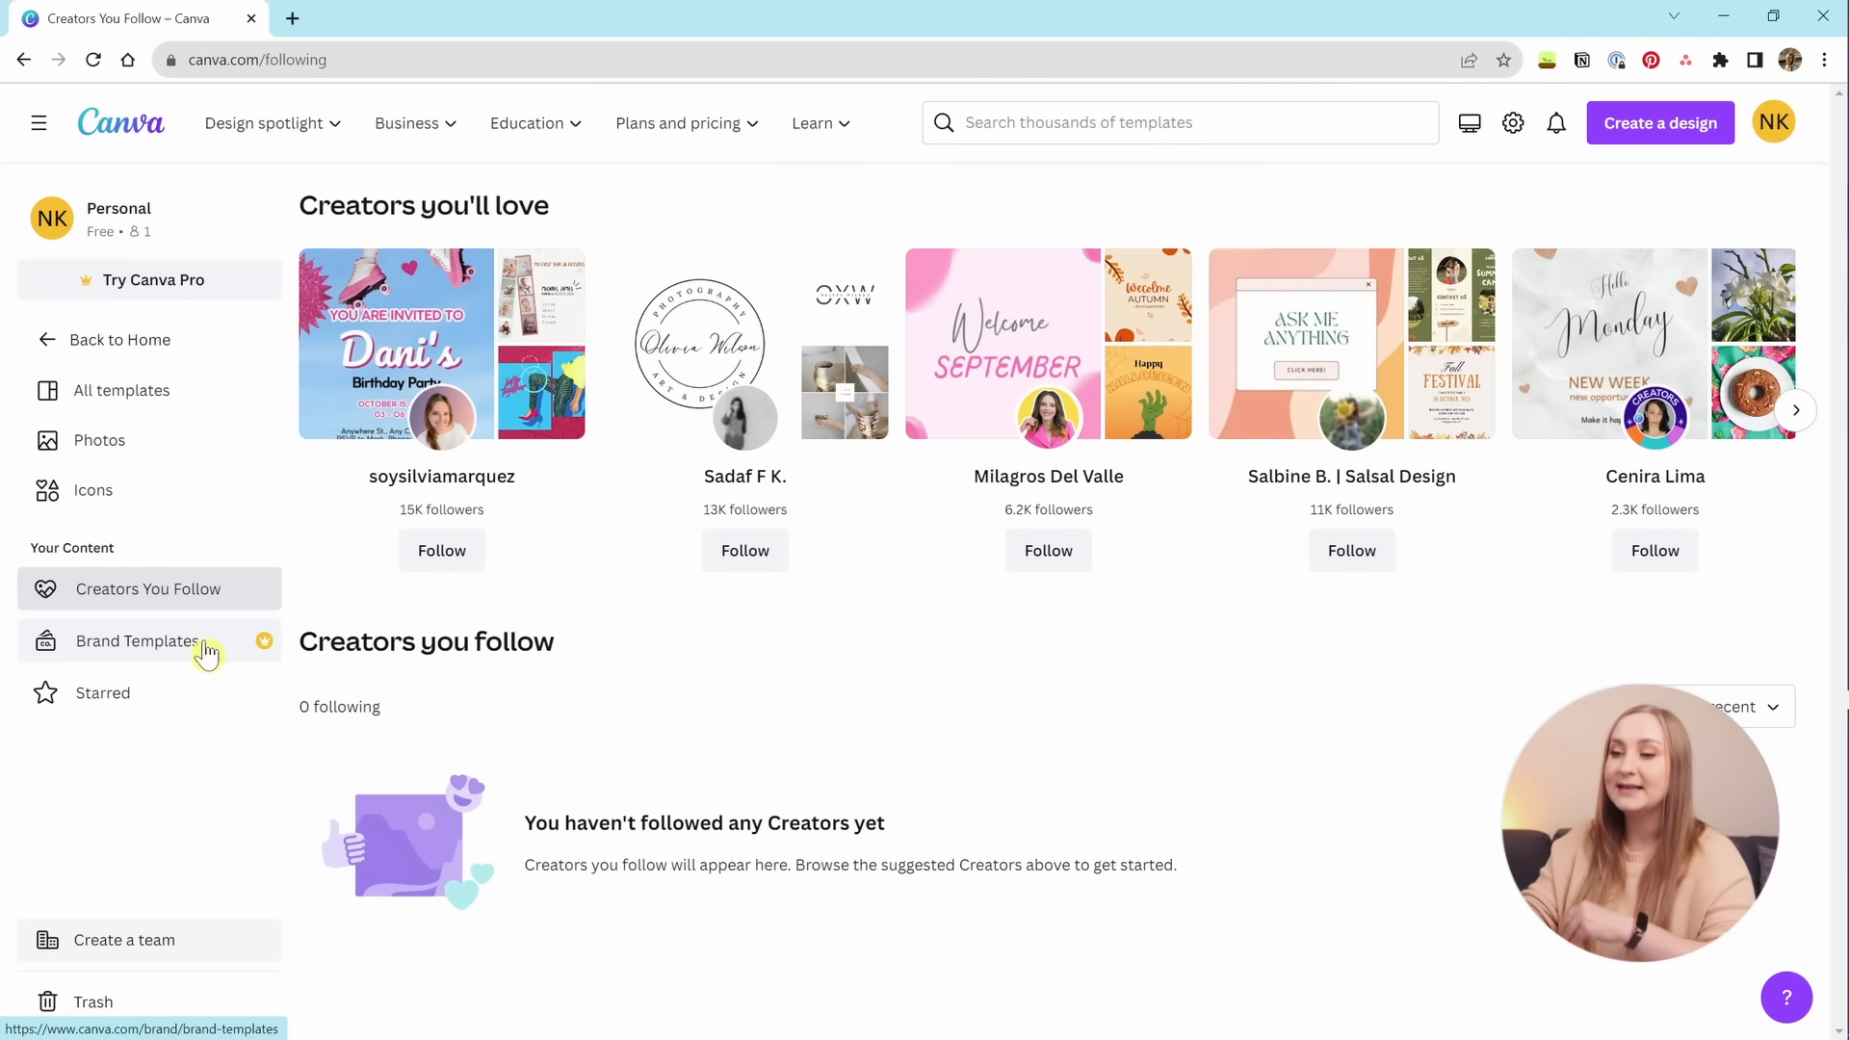
{"action": "left_click", "coordinate": [187, 706]}
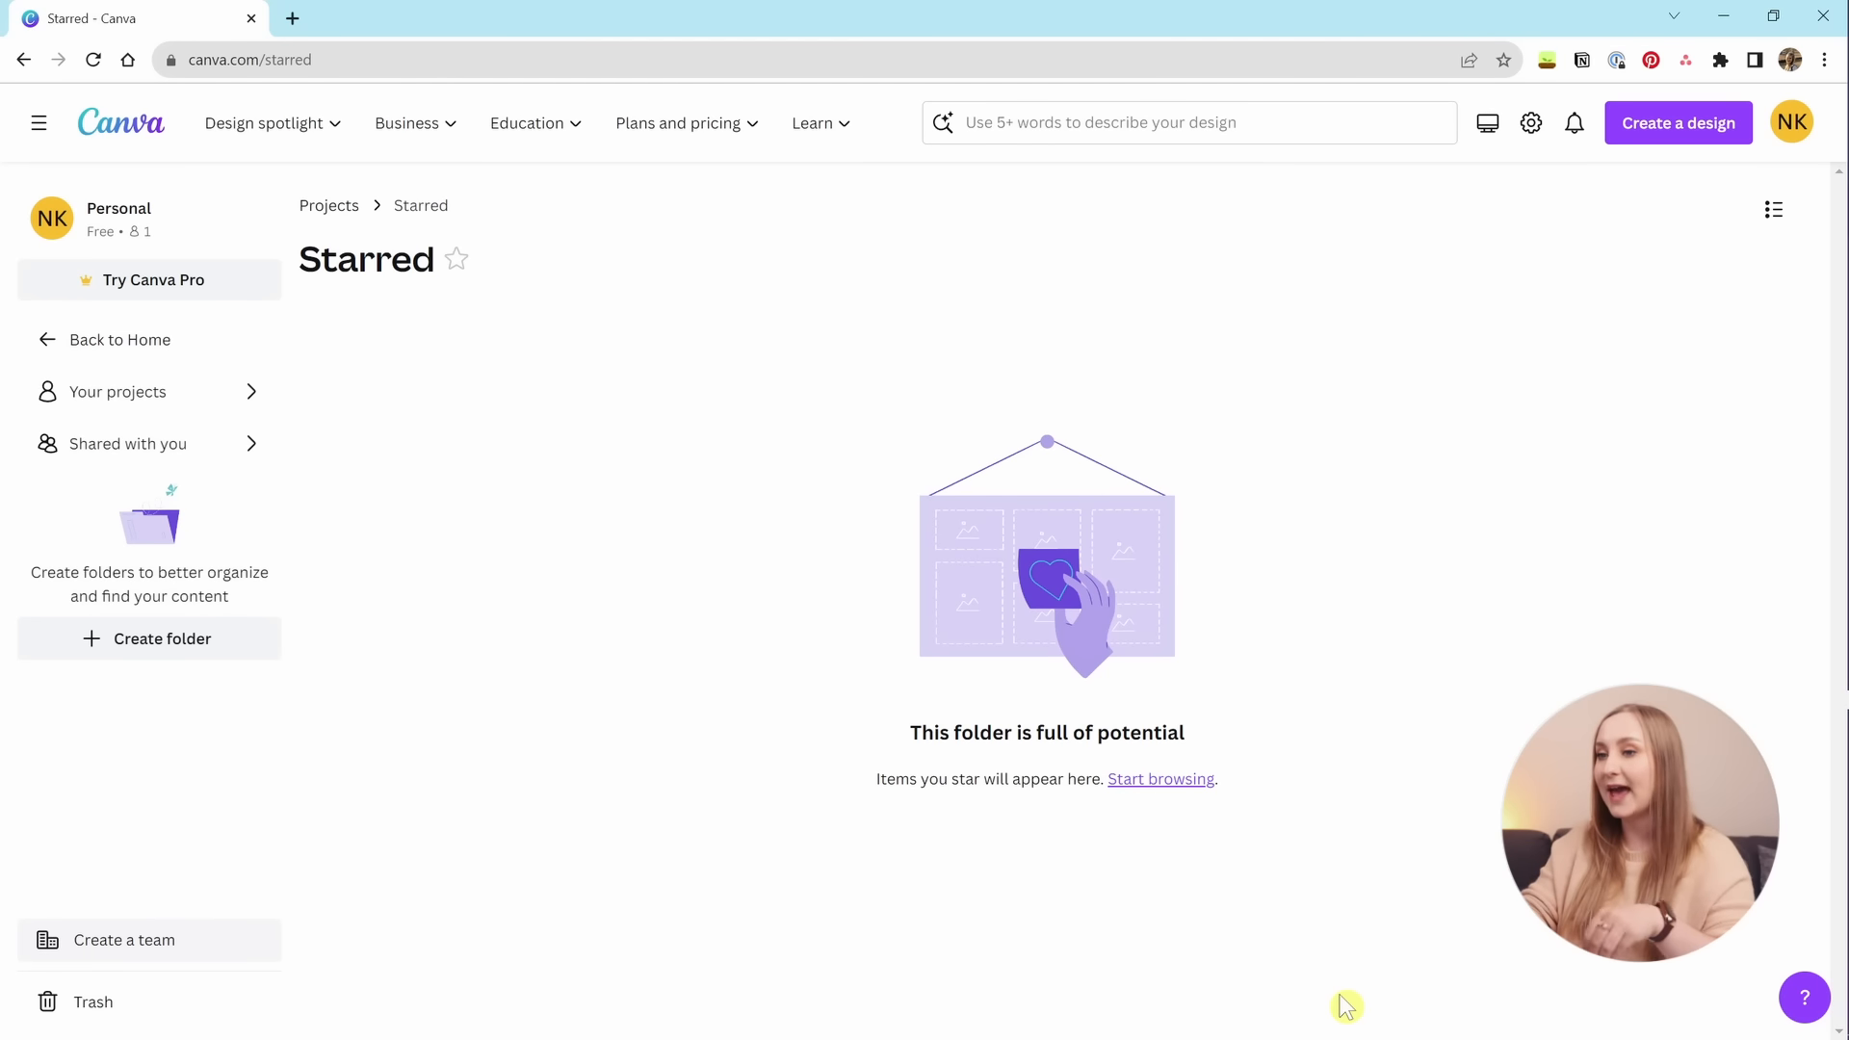
{"action": "left_click", "coordinate": [81, 345]}
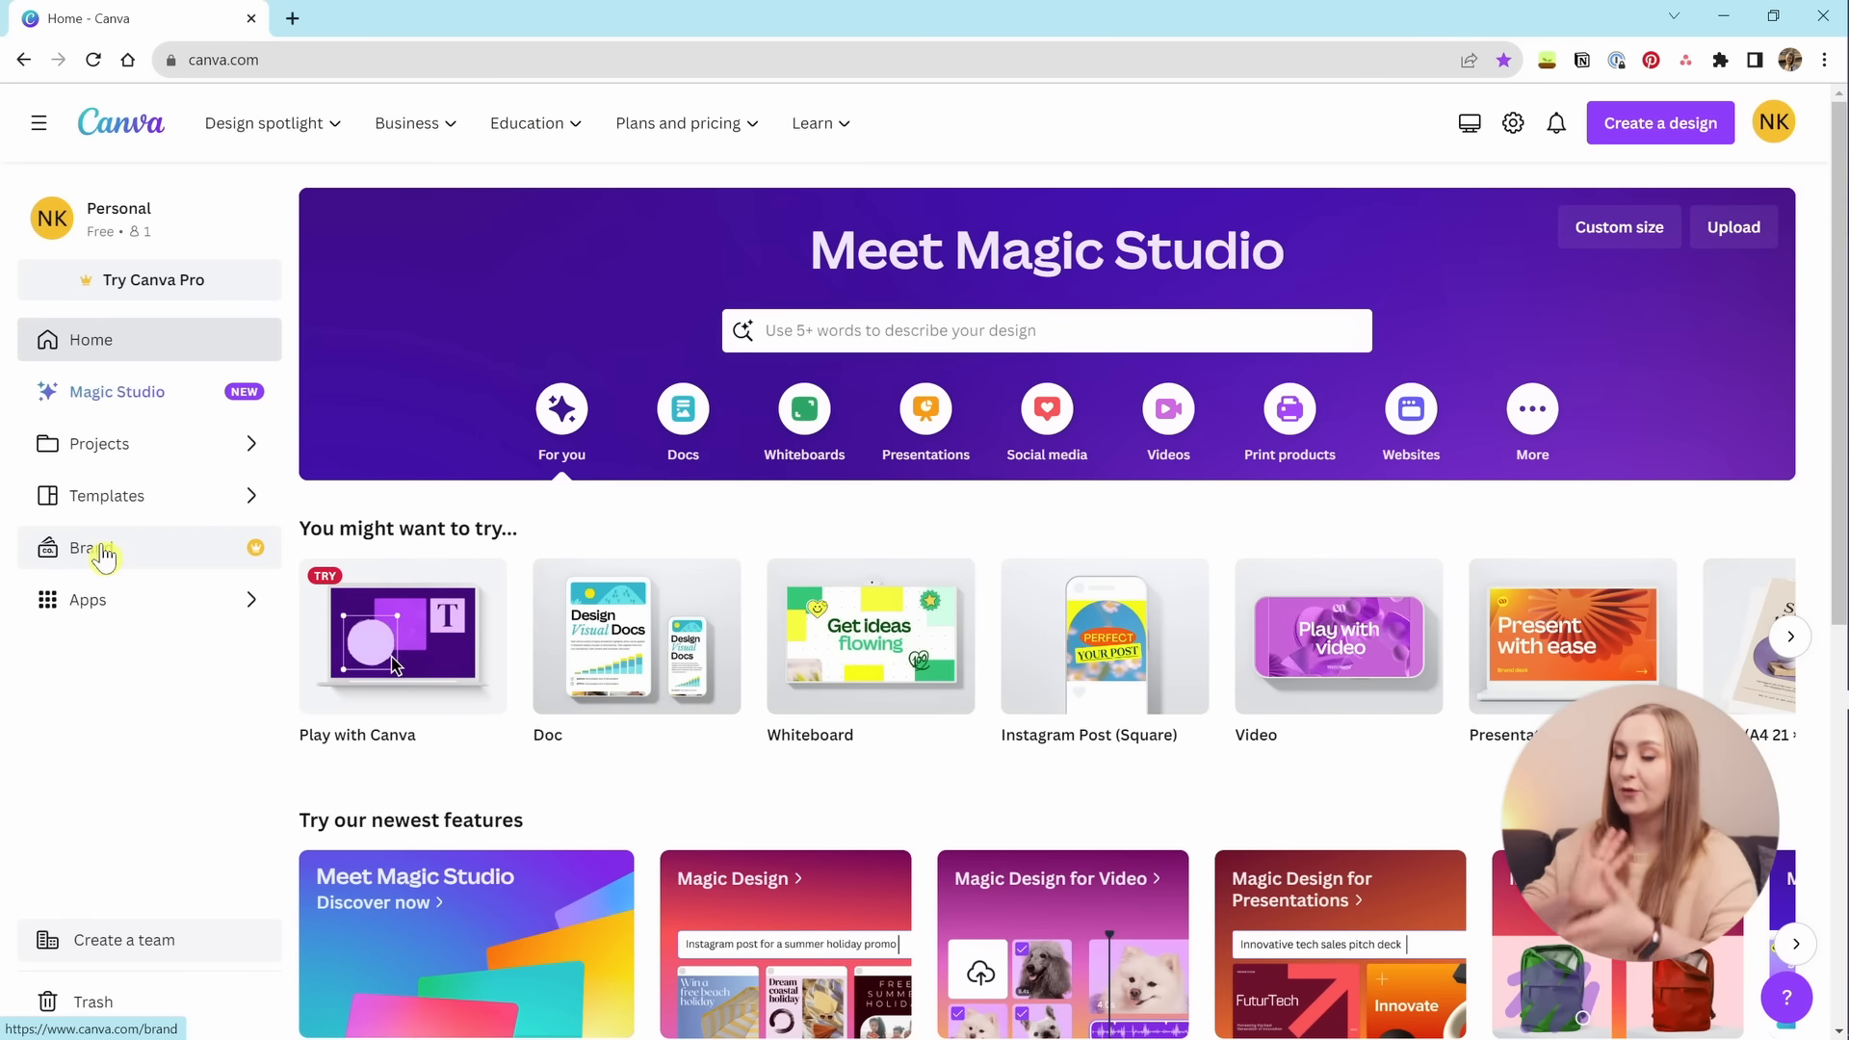
Browse the Apps directory down to its new and AI-powered apps, and return to the home page.
{"action": "left_click", "coordinate": [144, 603]}
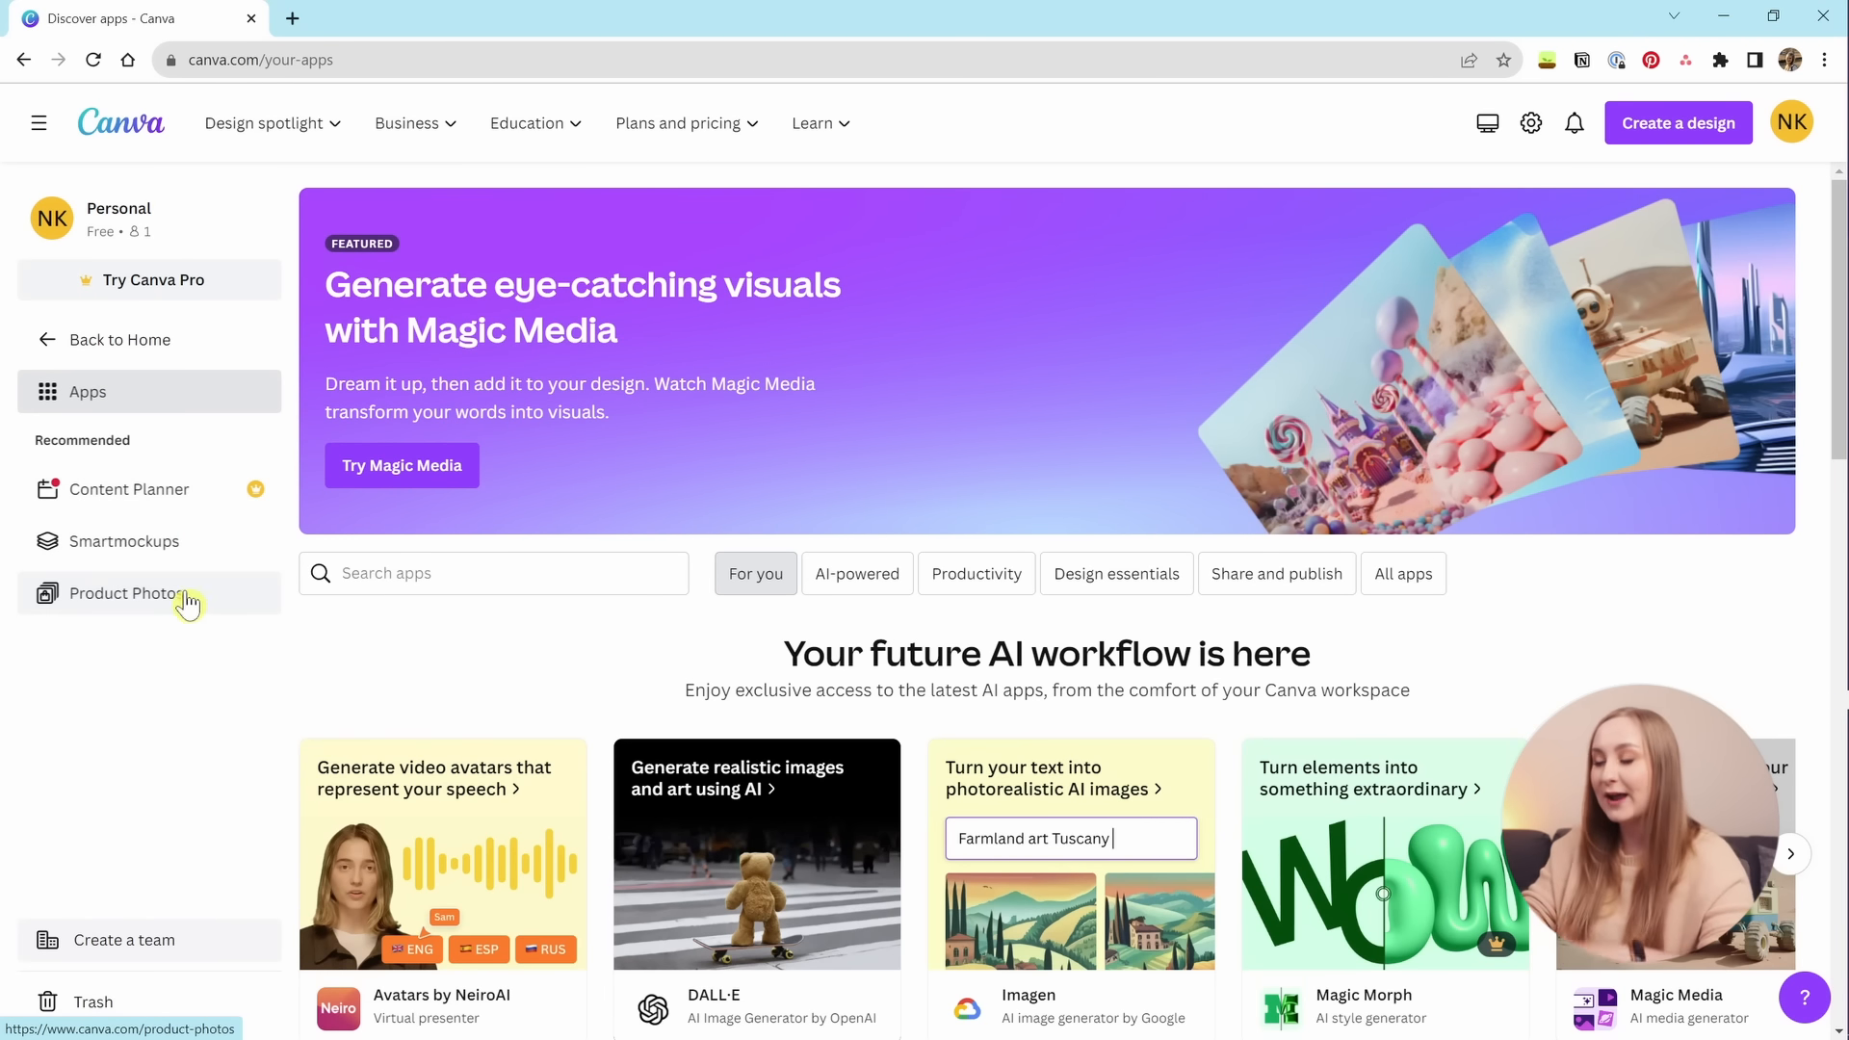
{"action": "scroll", "coordinate": [1295, 434], "scroll_direction": "down", "scroll_amount": 9}
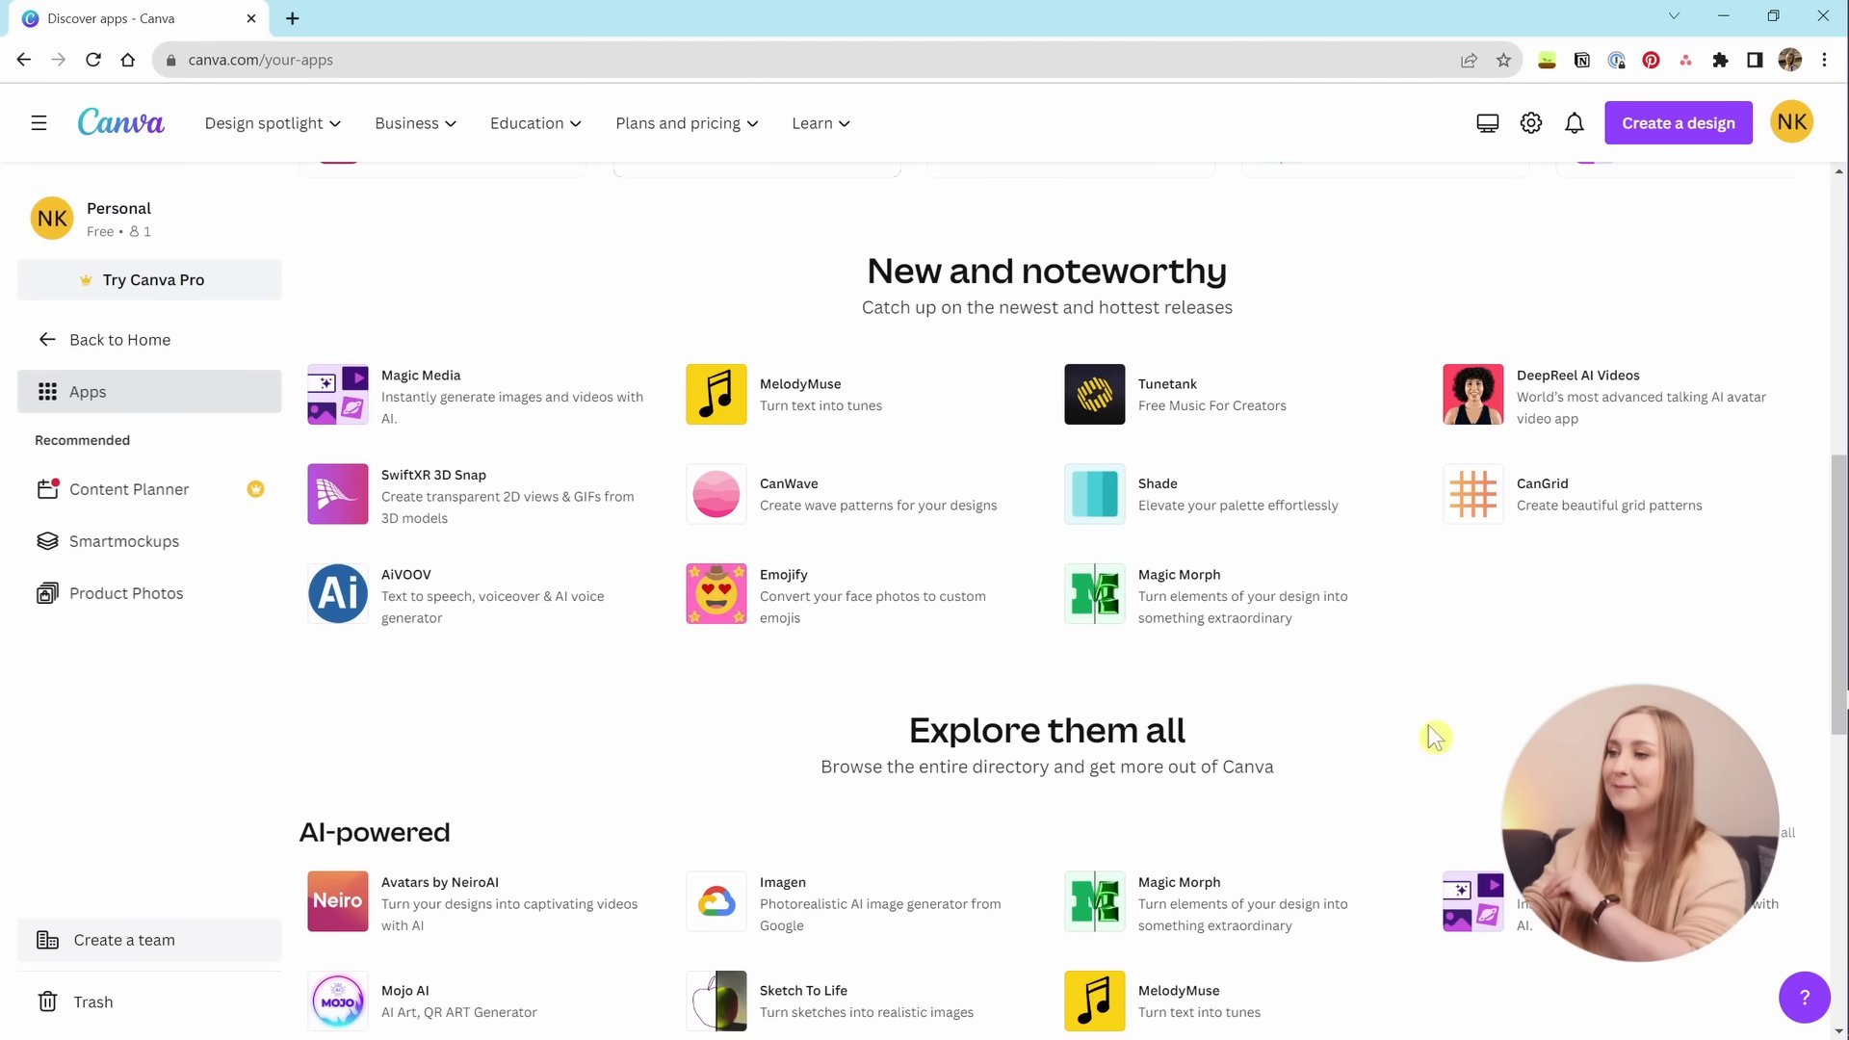
{"action": "left_click", "coordinate": [208, 358]}
Check the home page's recent designs area and show the Docs design types.
{"action": "scroll", "coordinate": [85, 655], "scroll_direction": "down", "scroll_amount": 6}
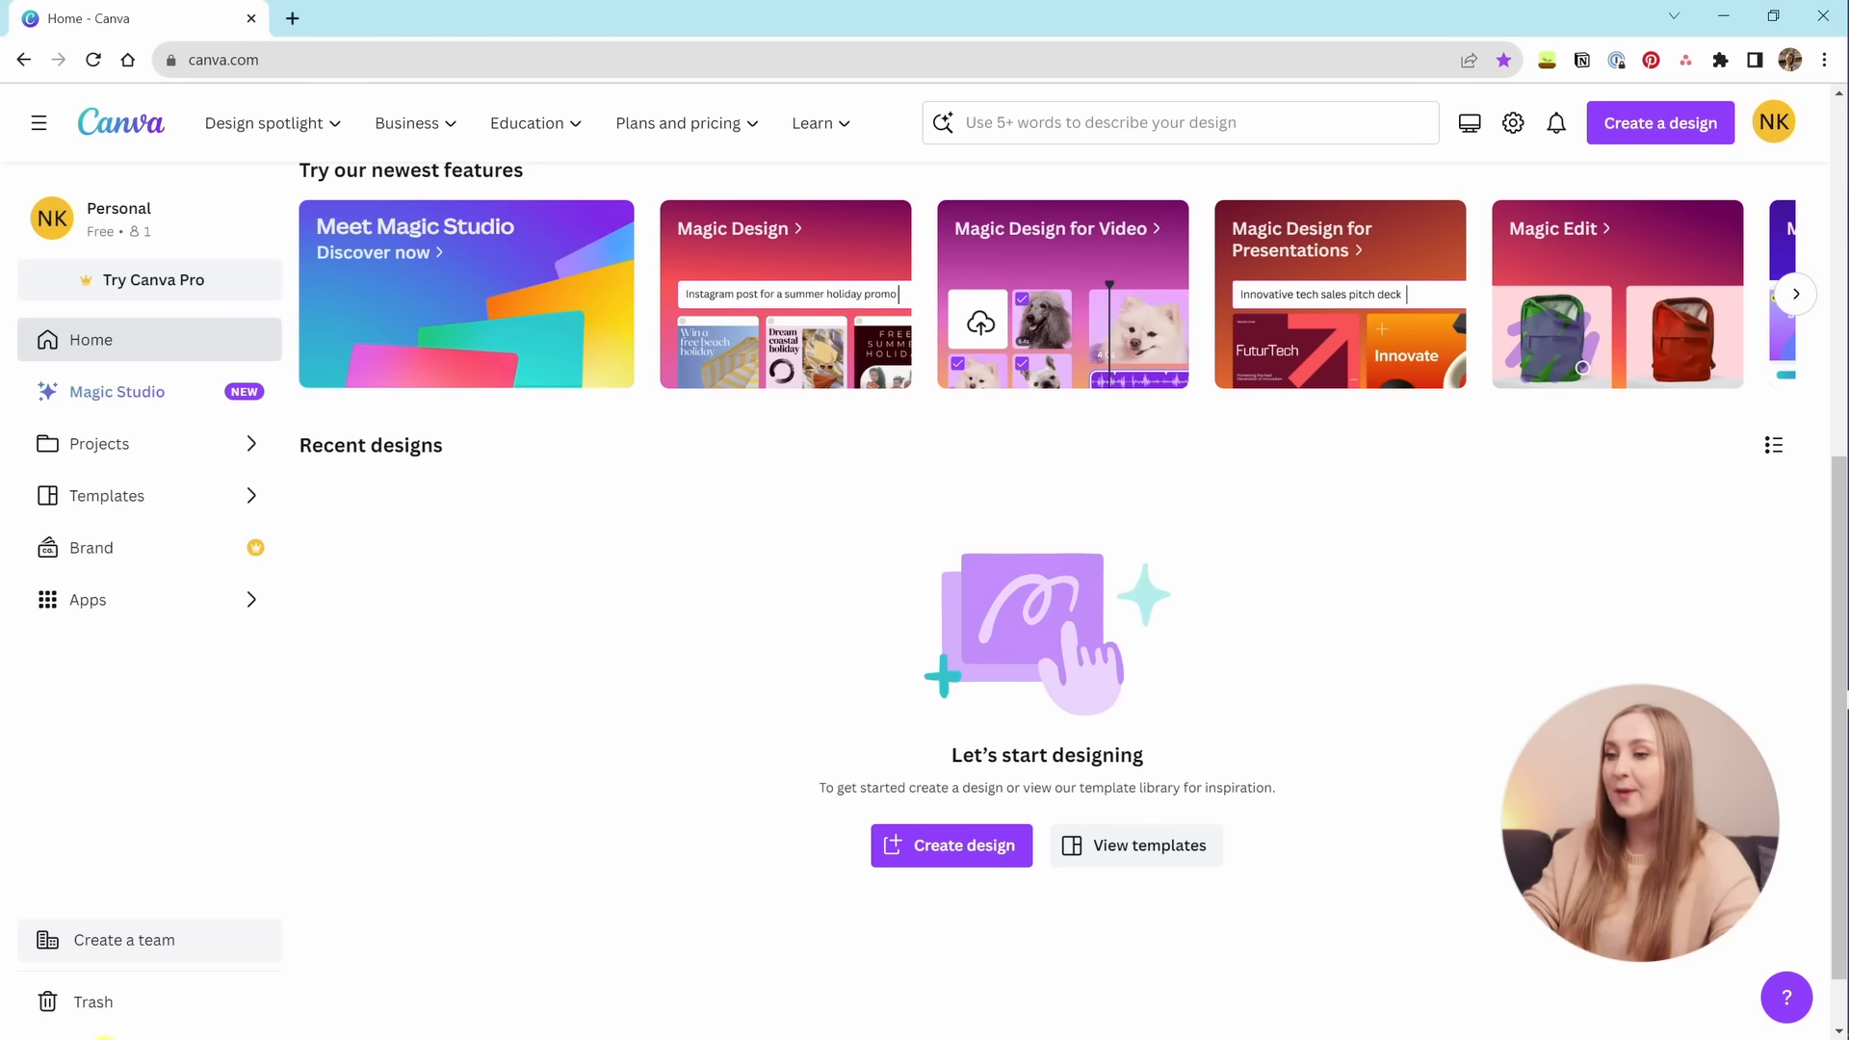
{"action": "scroll", "coordinate": [294, 785], "scroll_direction": "up", "scroll_amount": 6}
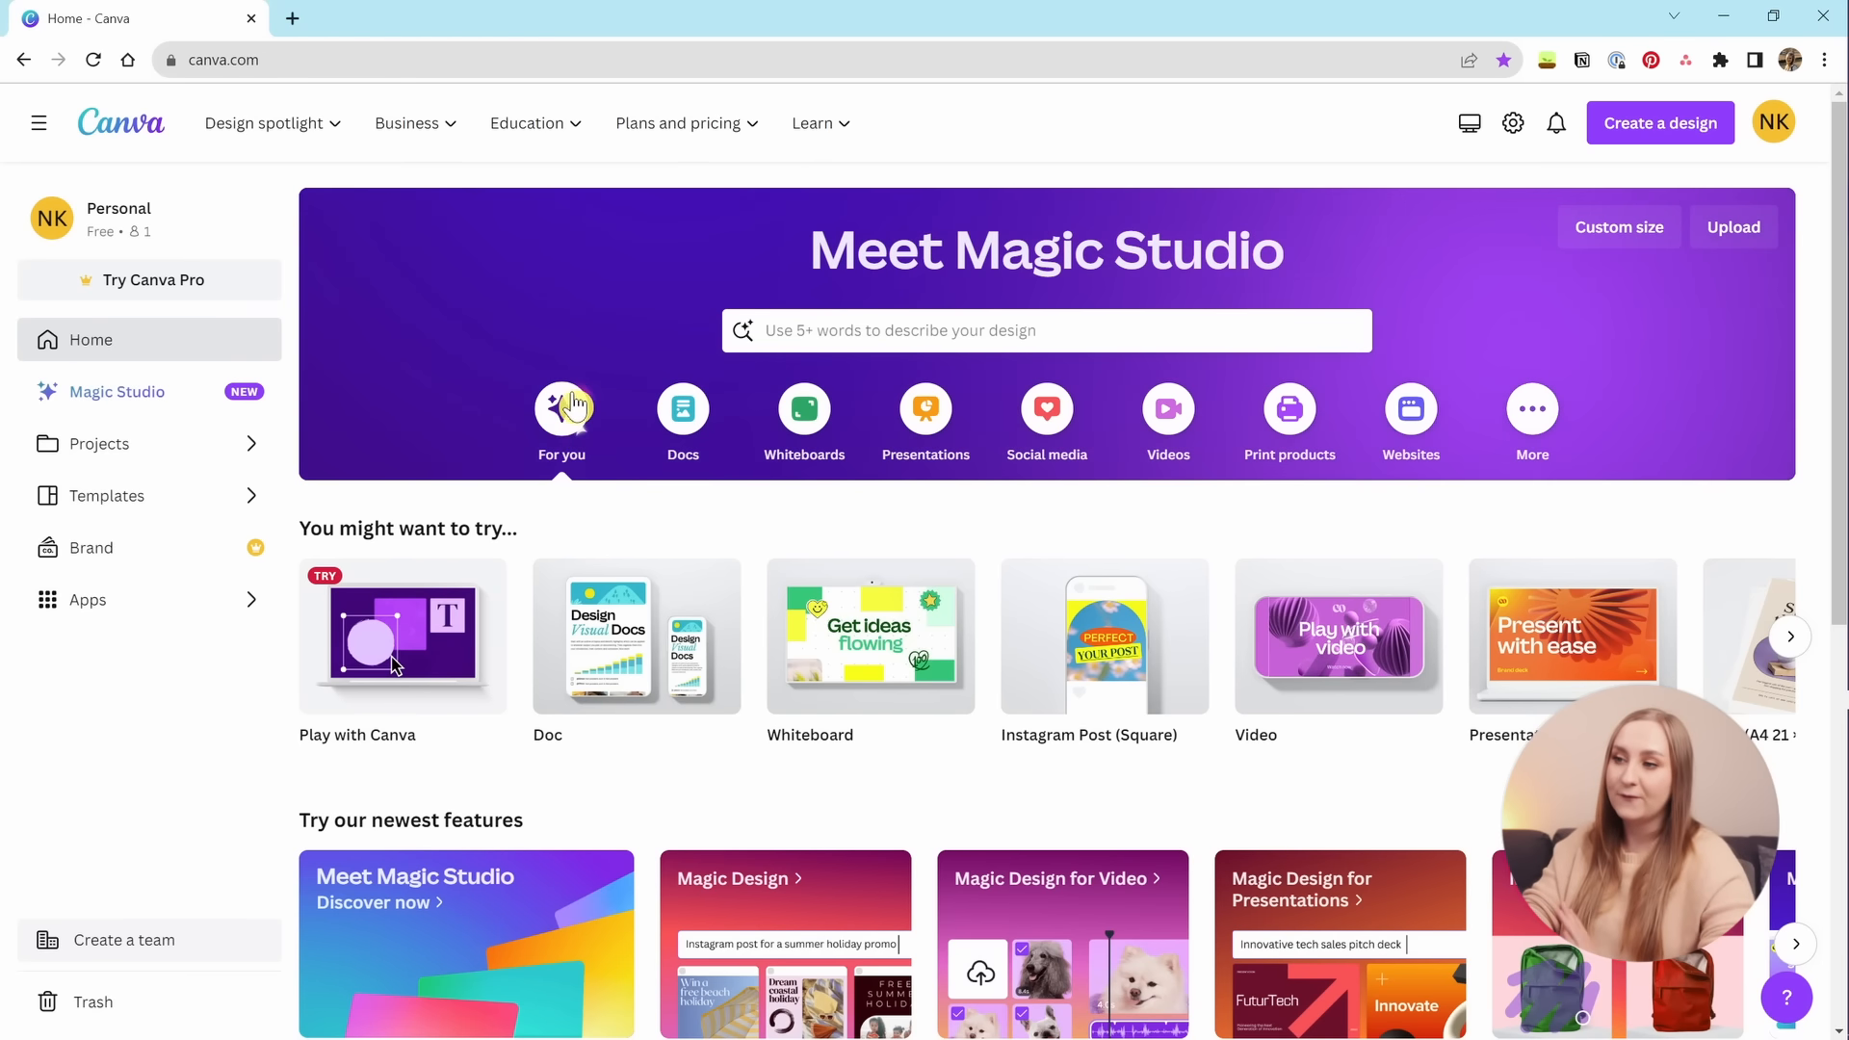
{"action": "mouse_move", "coordinate": [316, 658]}
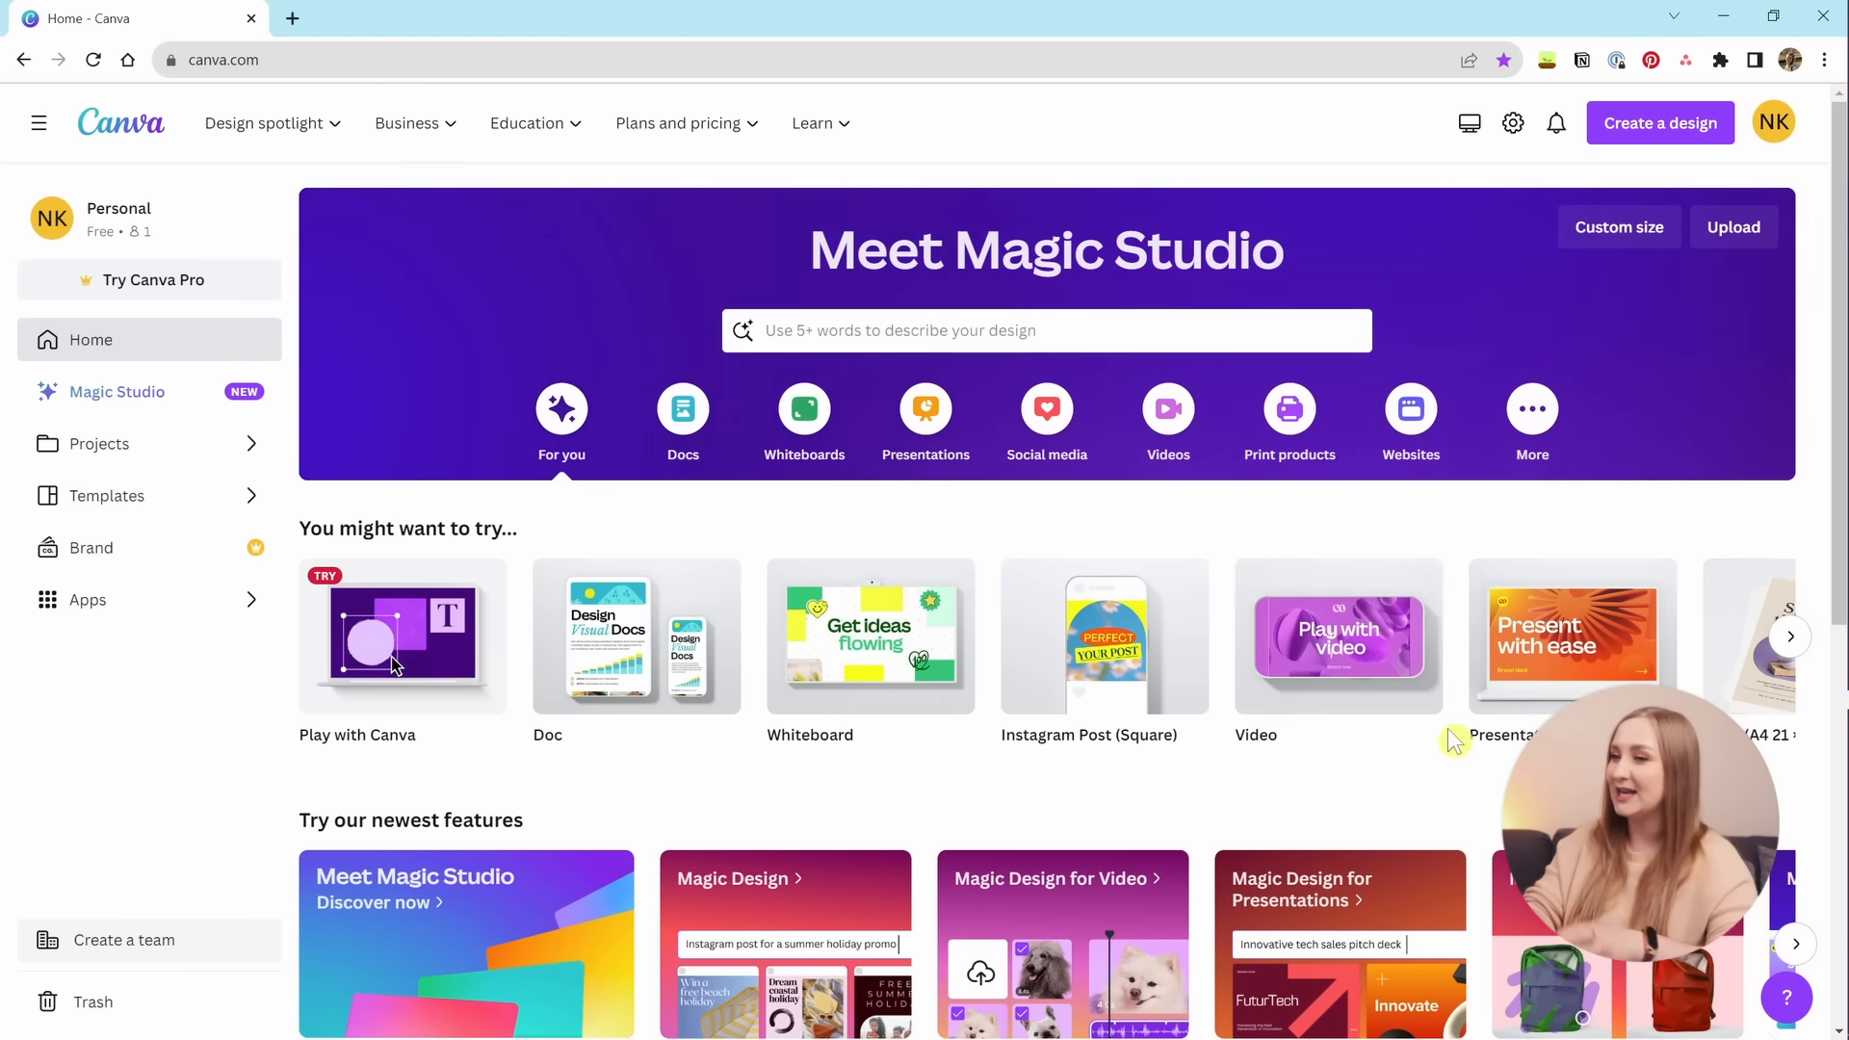
{"action": "left_click", "coordinate": [700, 421]}
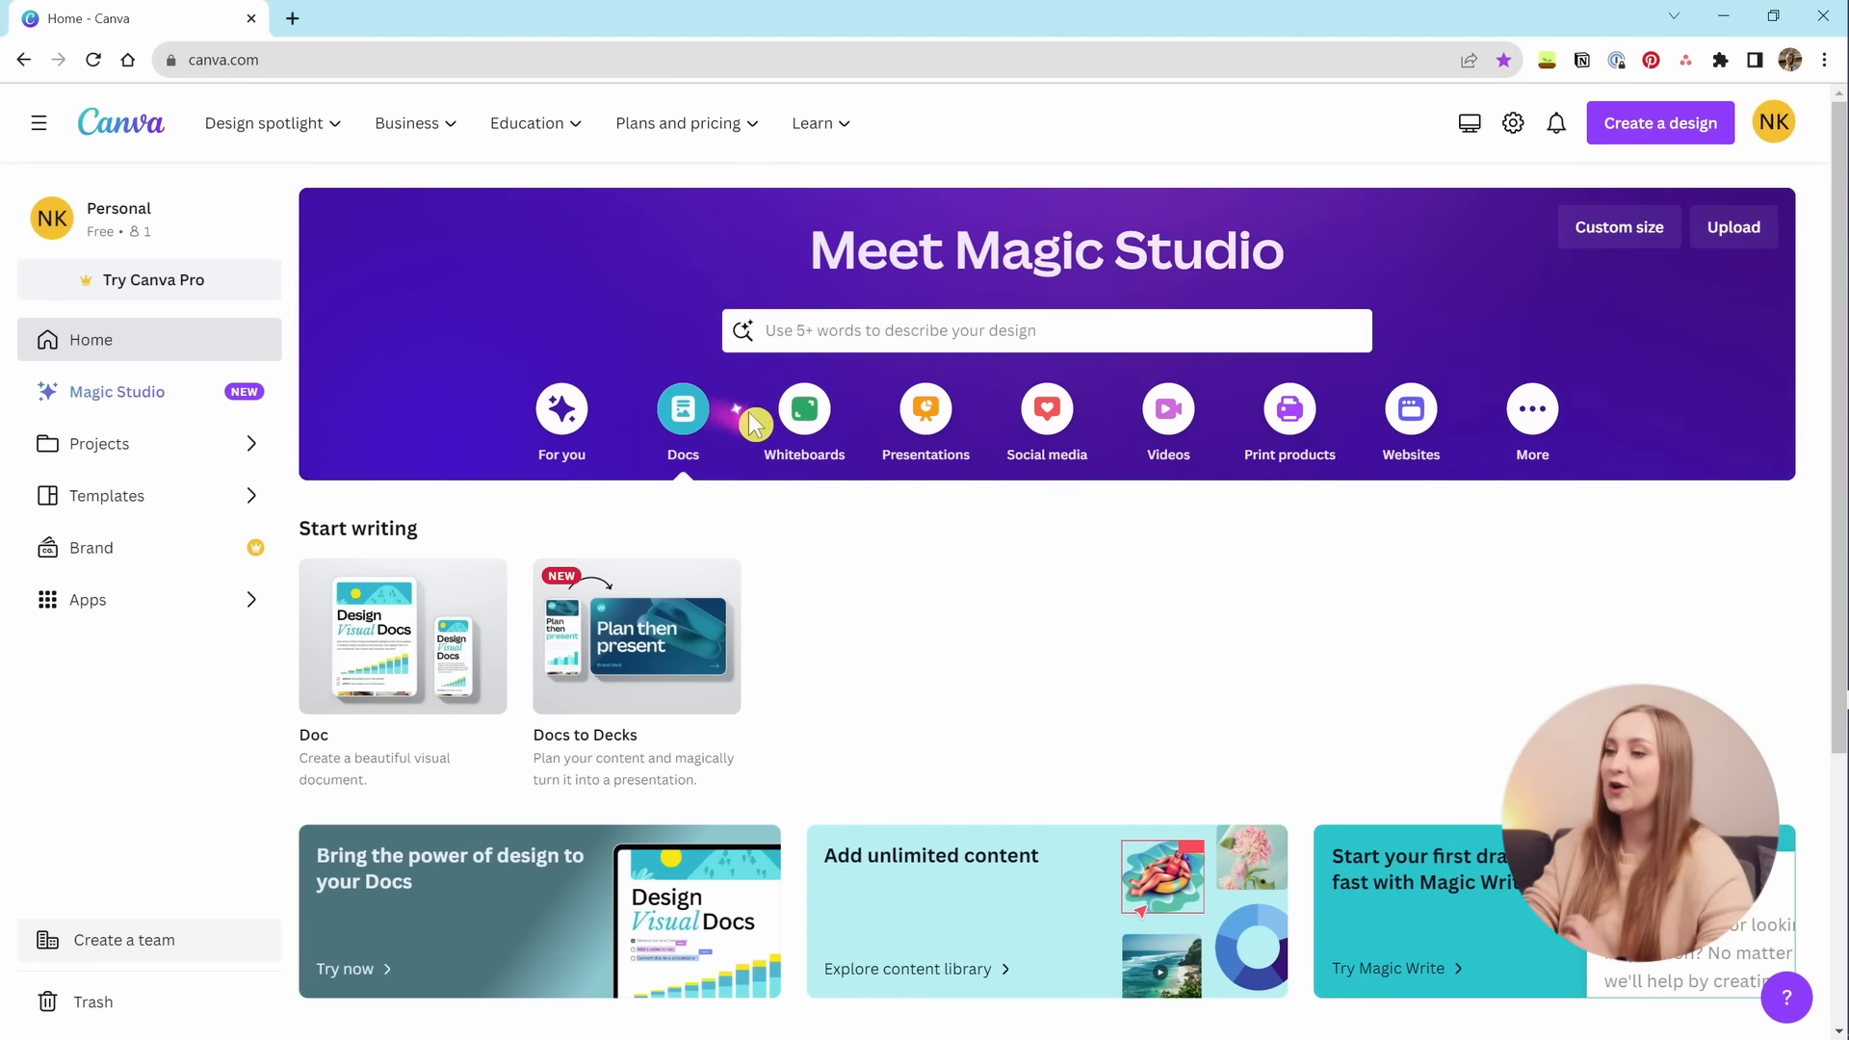
Show the Whiteboards, Presentations and Social media design types, and browse to the end of the popular social media formats.
{"action": "left_click", "coordinate": [802, 414]}
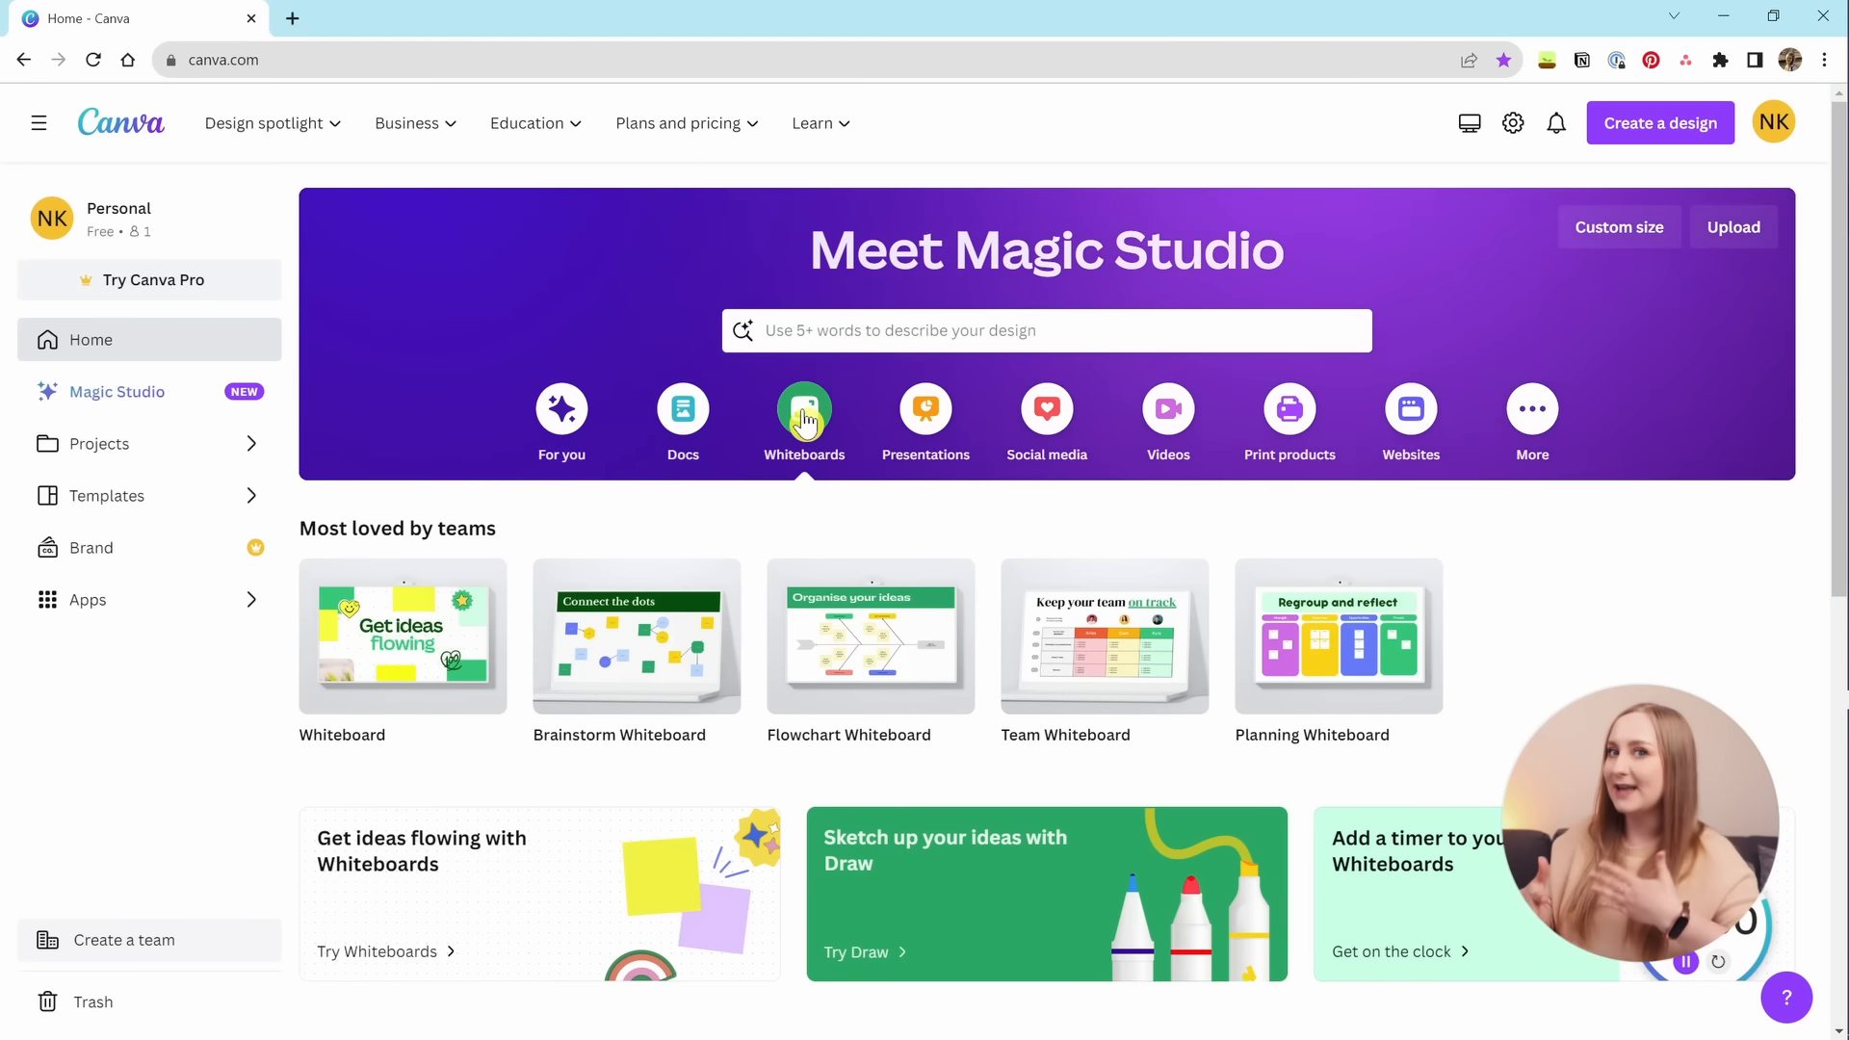
{"action": "left_click", "coordinate": [925, 413]}
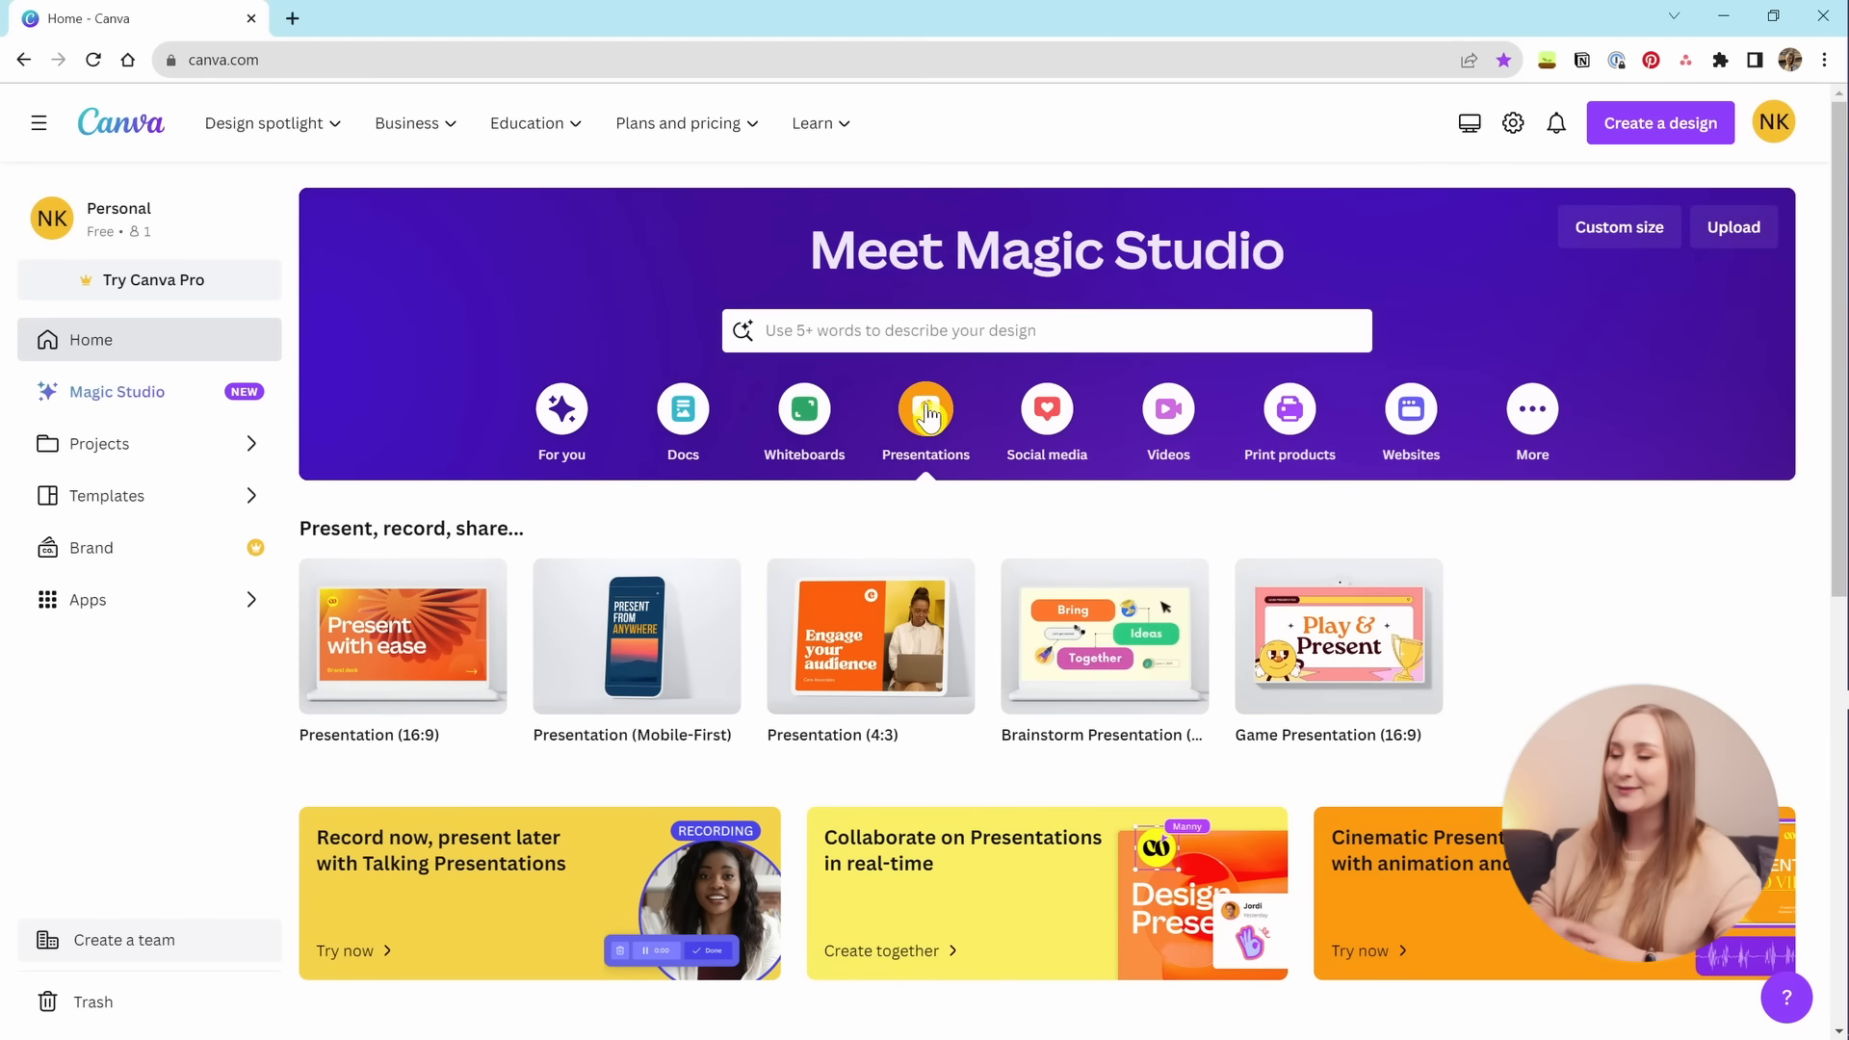
{"action": "left_click", "coordinate": [1050, 408]}
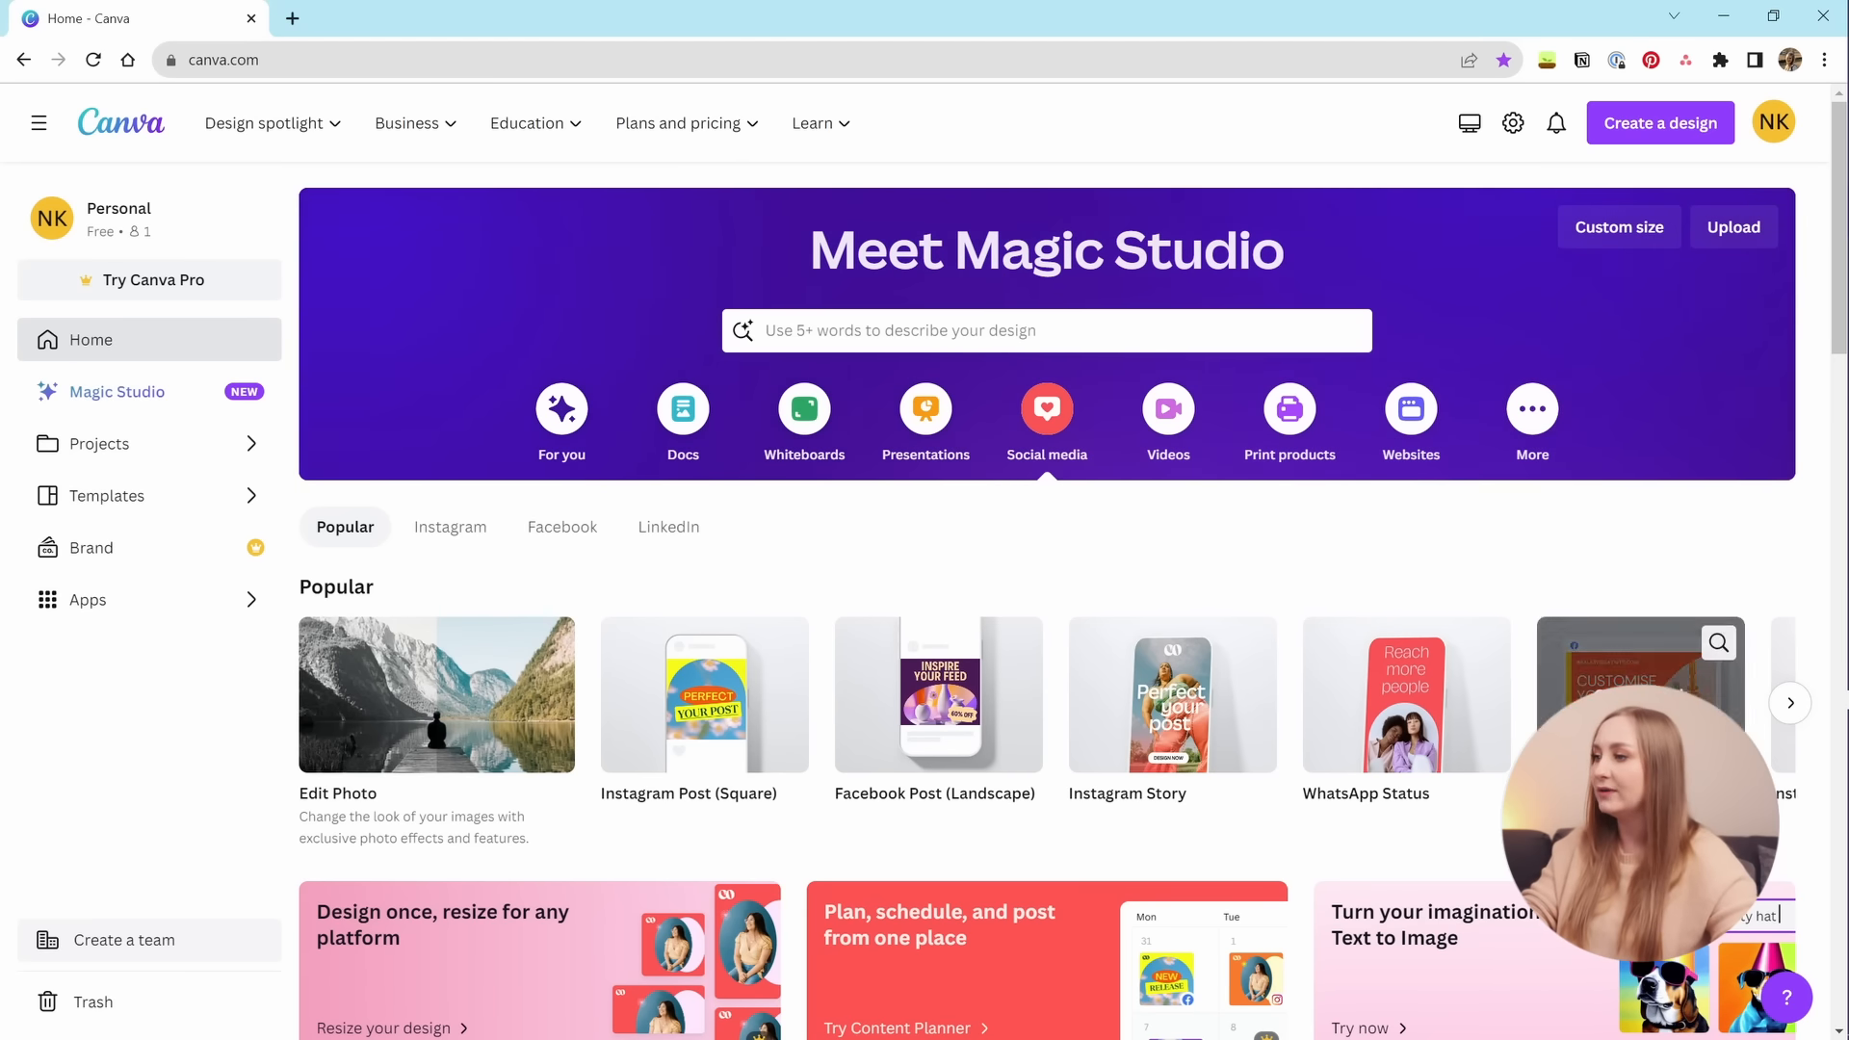
{"action": "left_click", "coordinate": [1790, 702]}
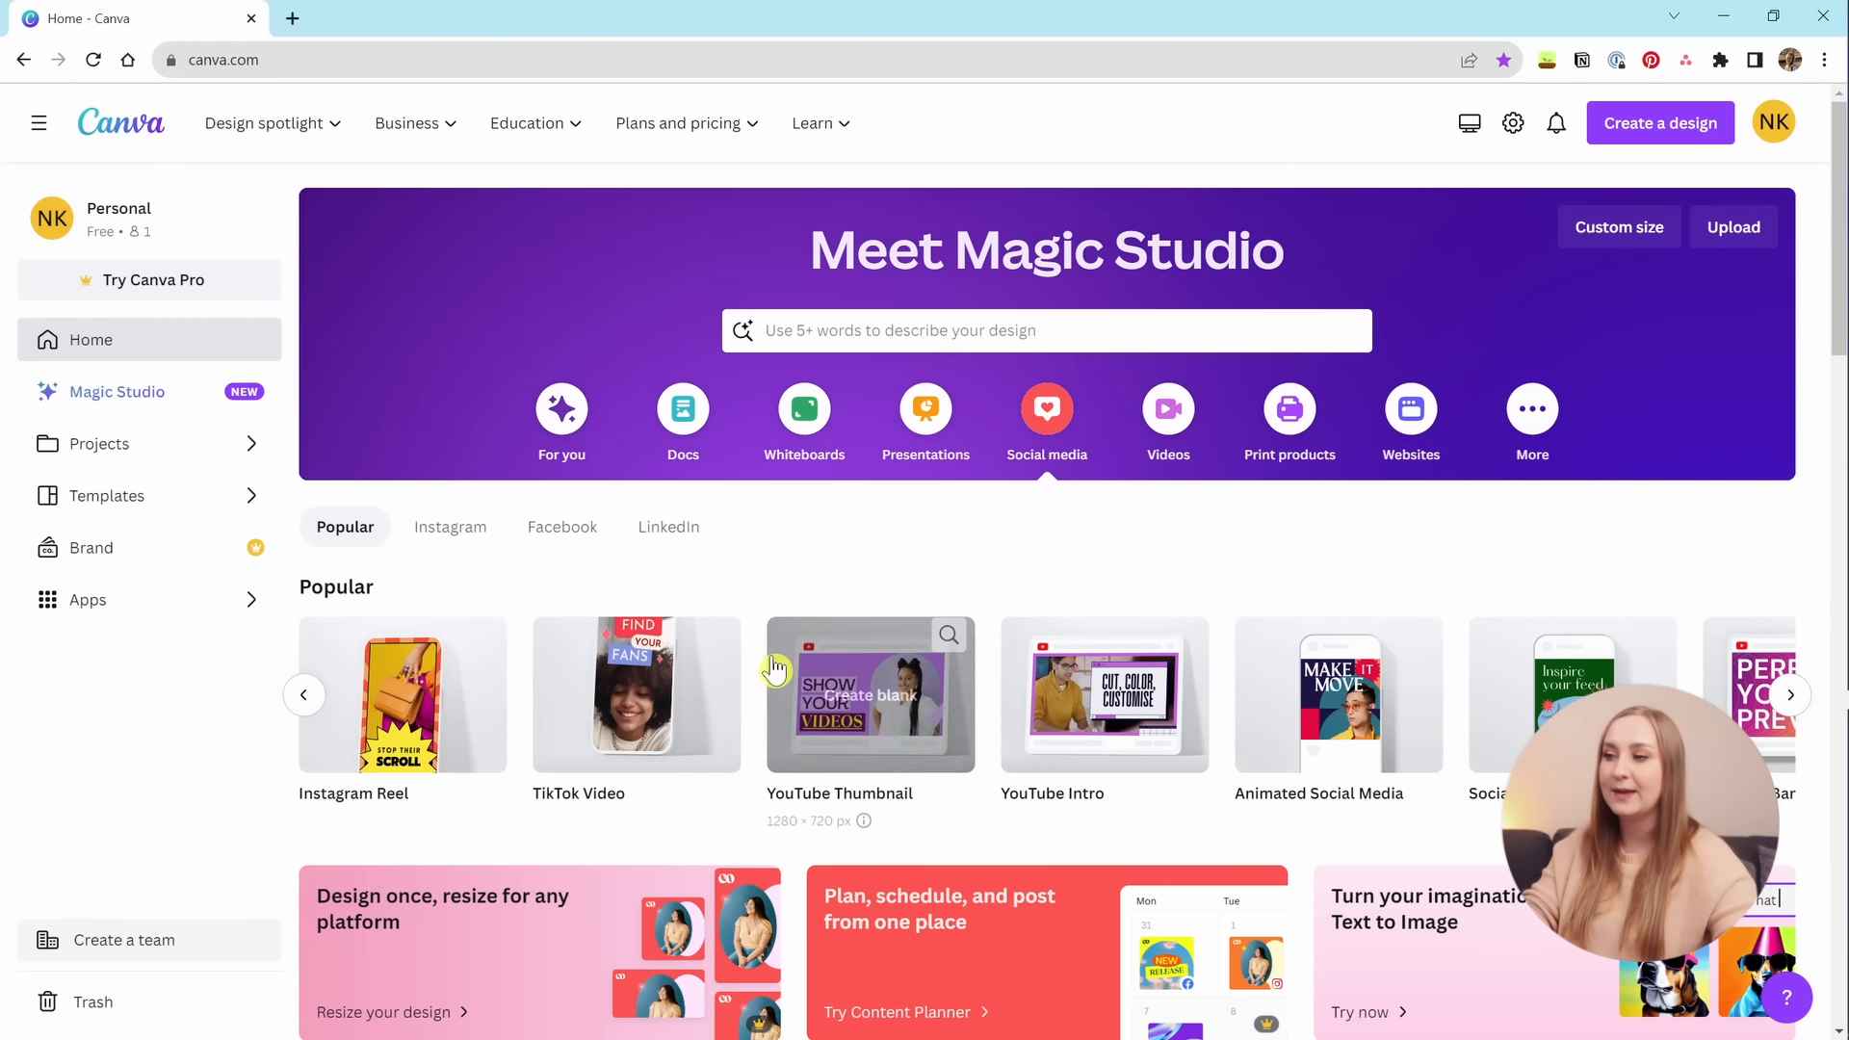
{"action": "left_click", "coordinate": [1791, 696]}
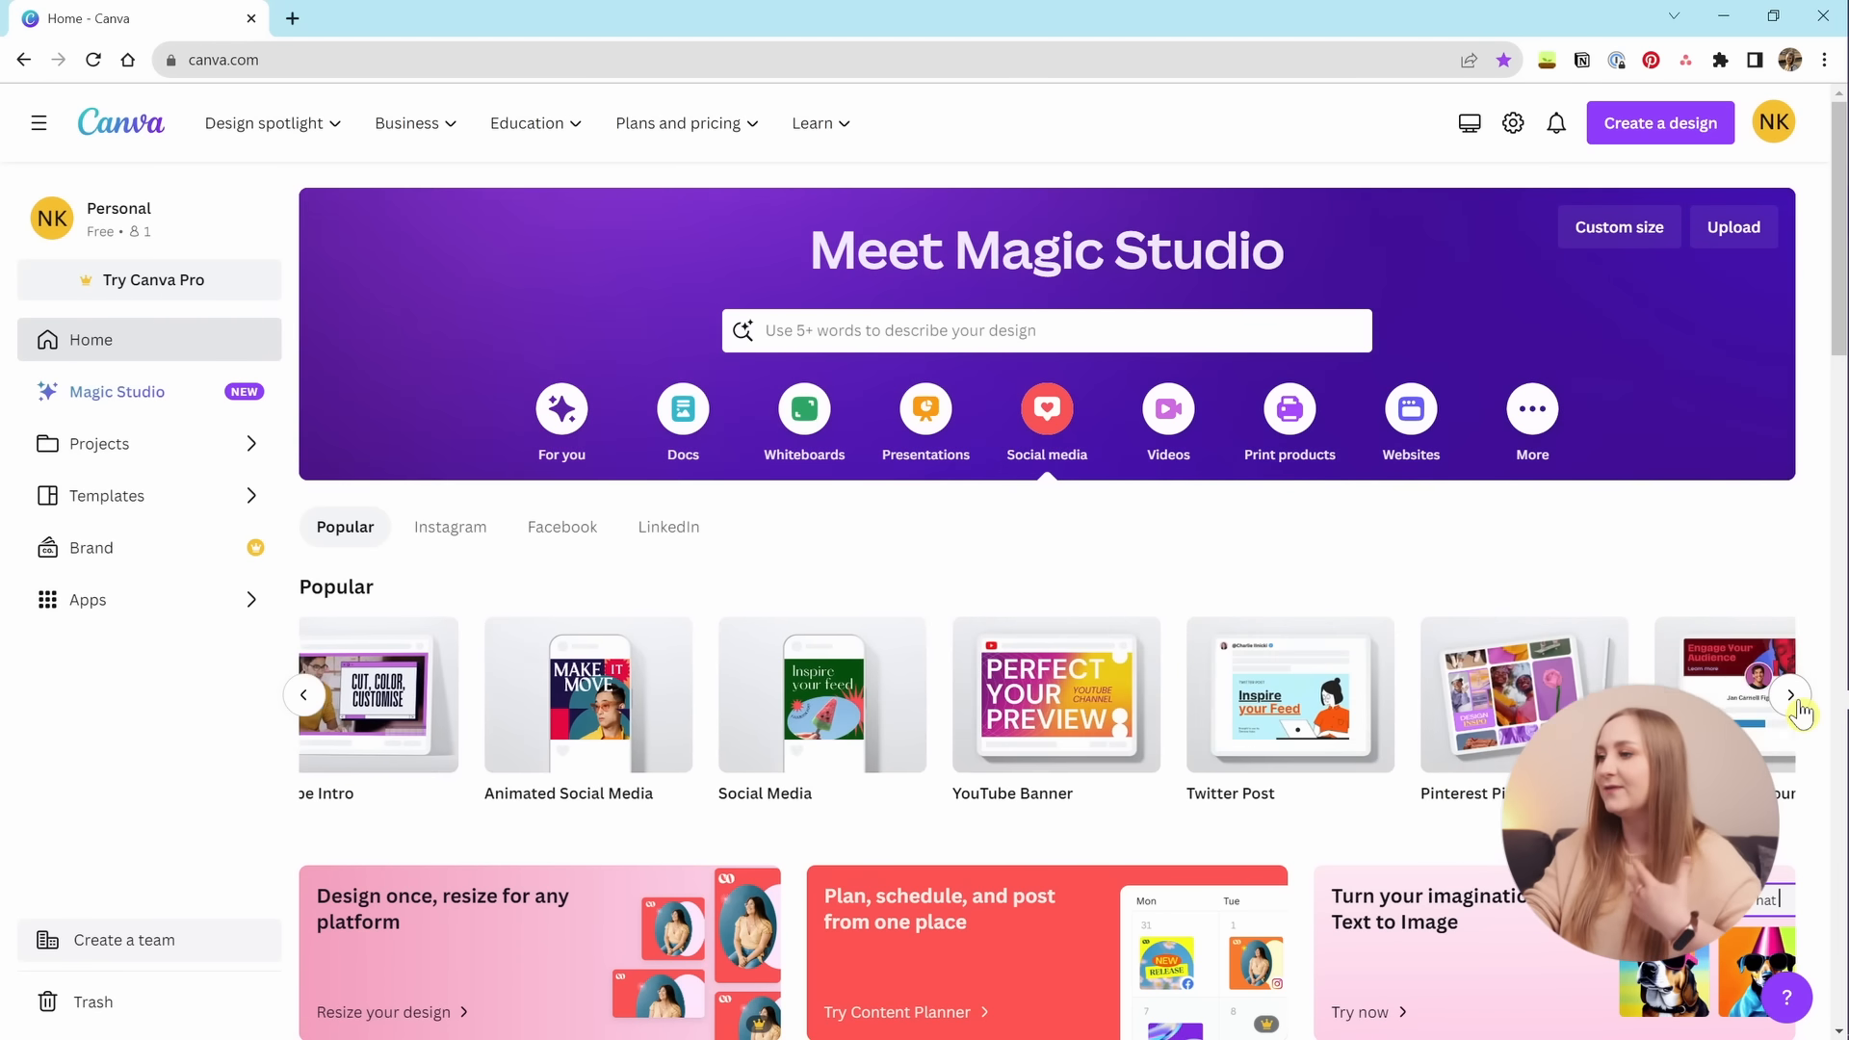
{"action": "left_click", "coordinate": [1790, 696]}
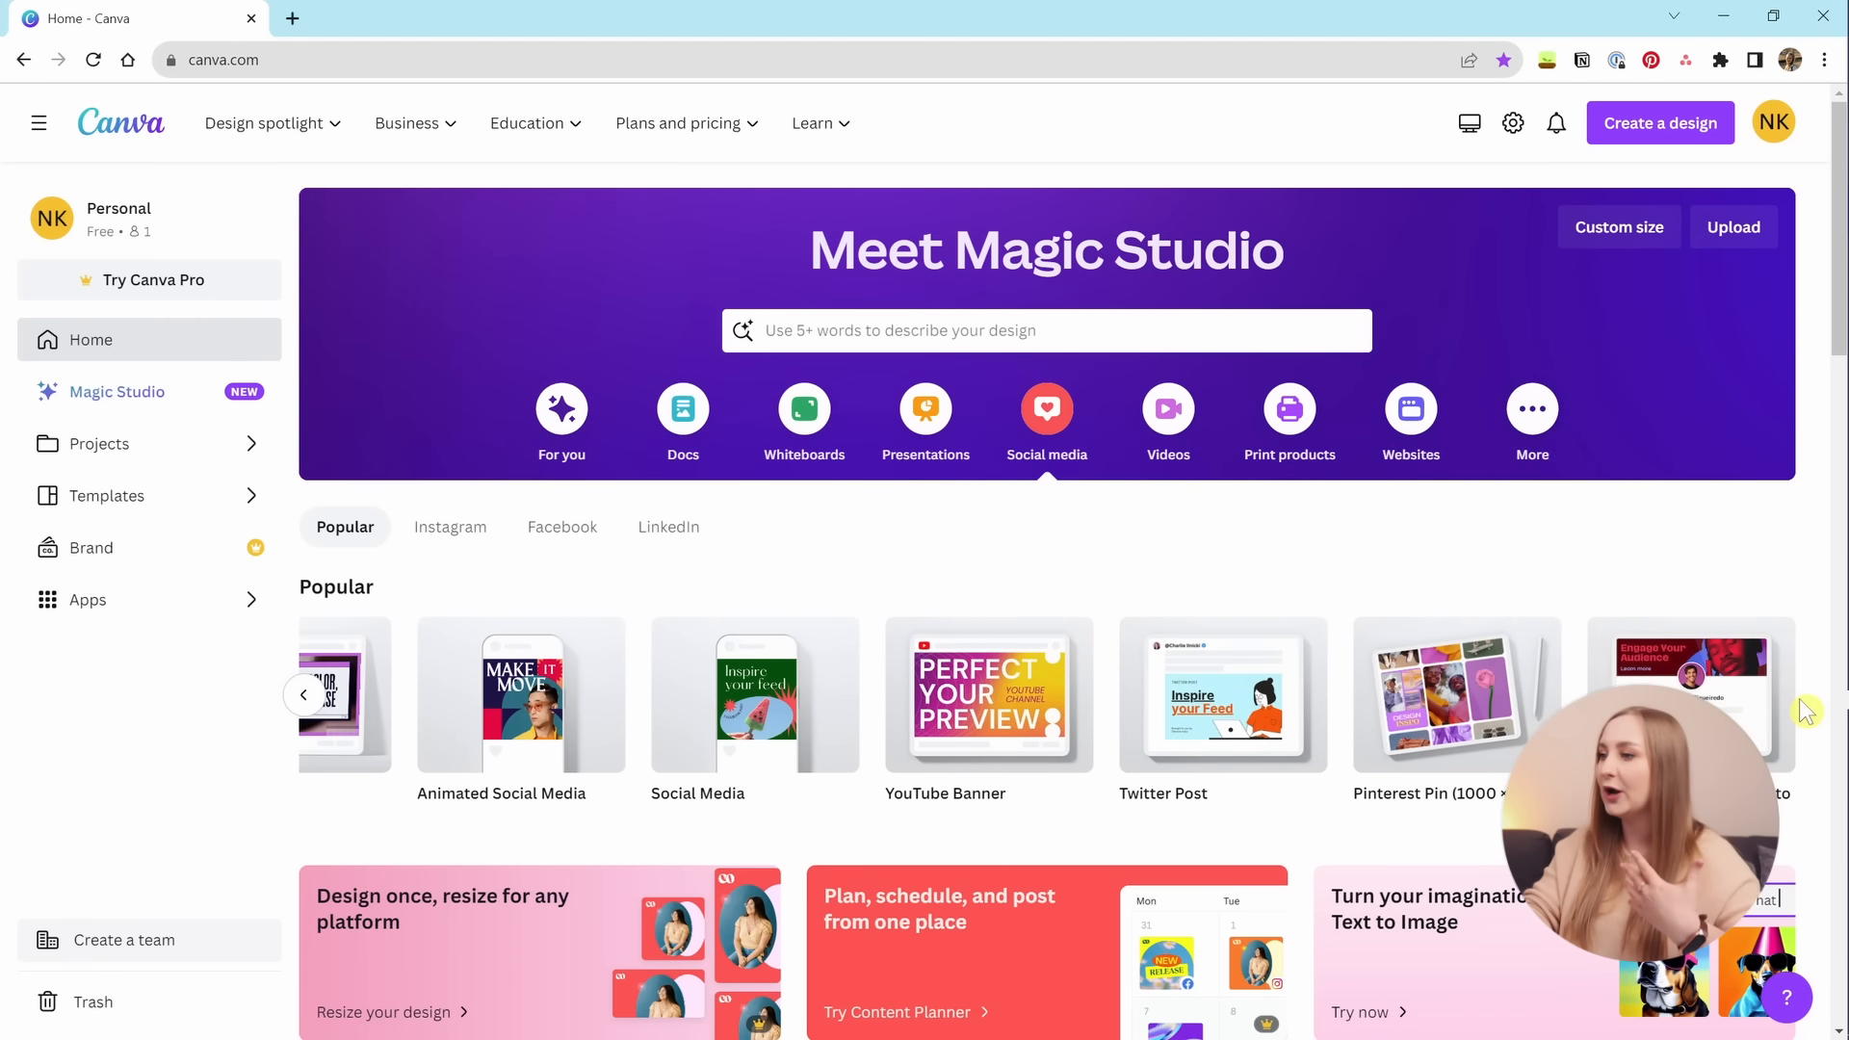
Show the Videos, Print products, Websites and More design types, including the Infographics templates under More.
{"action": "left_click", "coordinate": [1177, 438]}
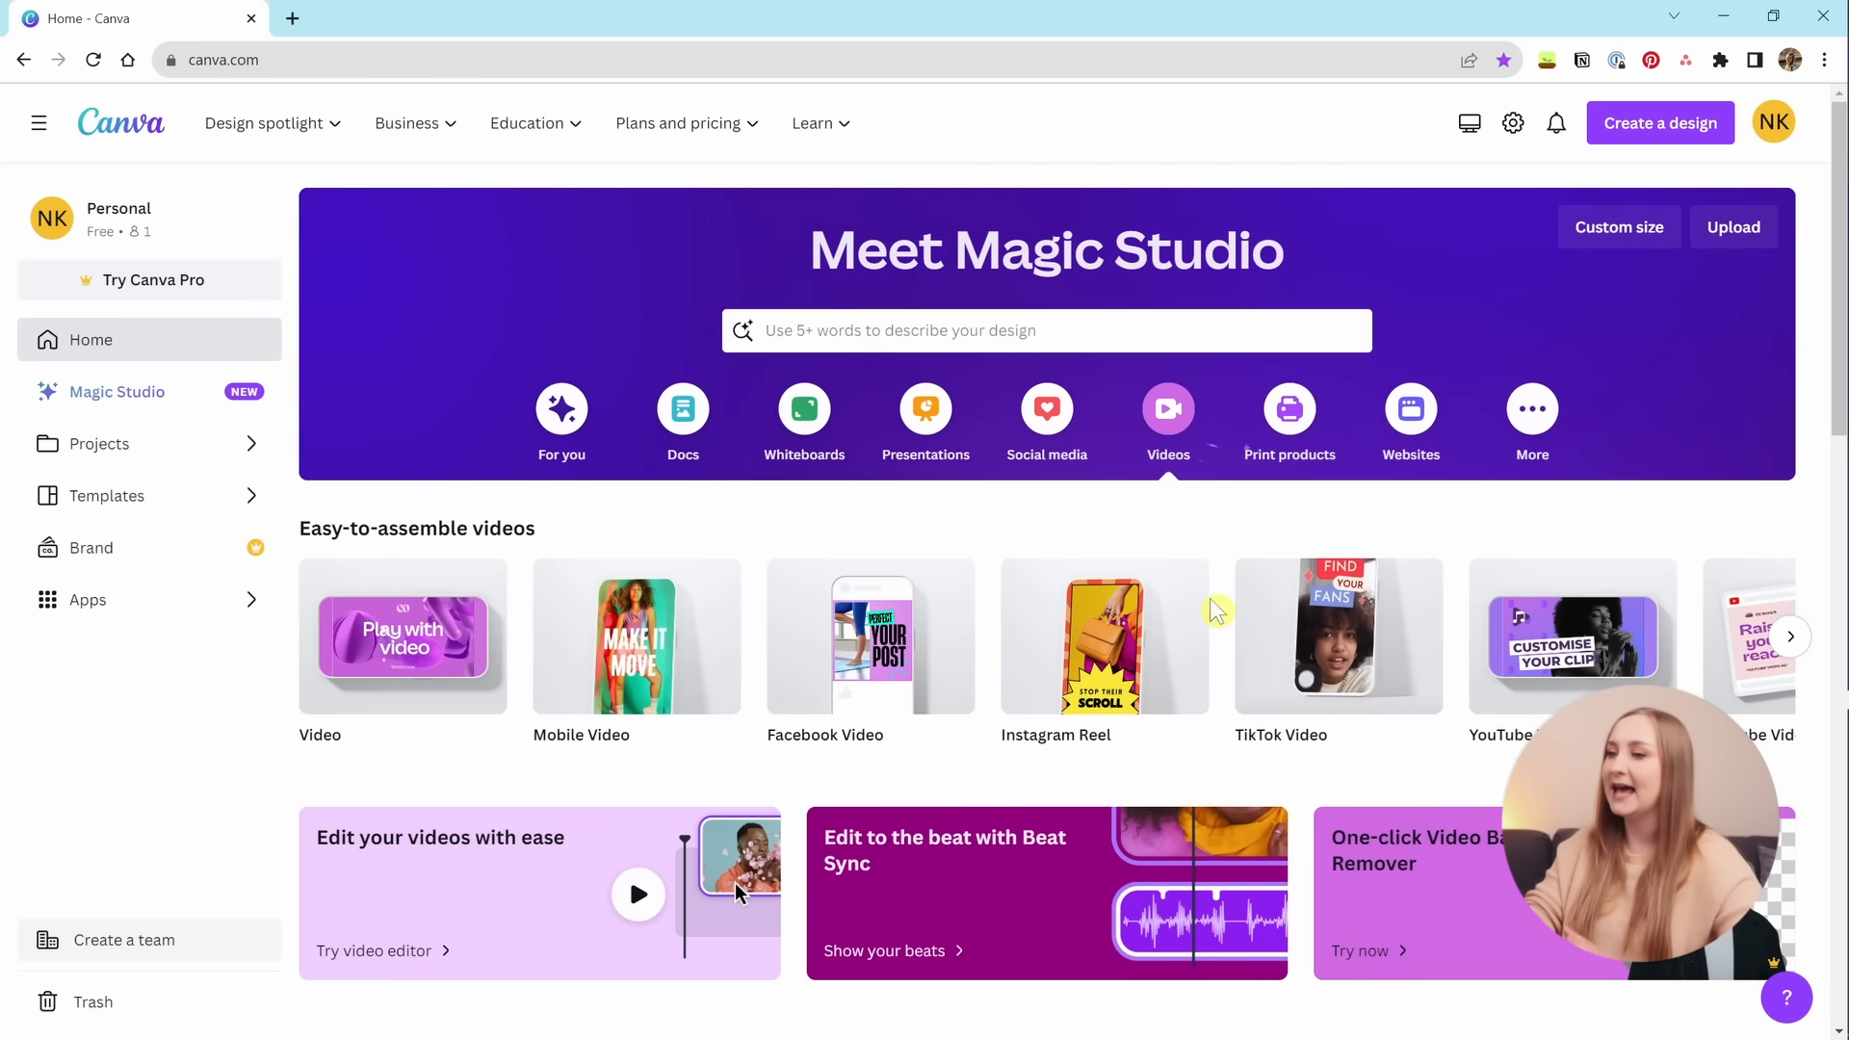
{"action": "left_click", "coordinate": [1321, 422]}
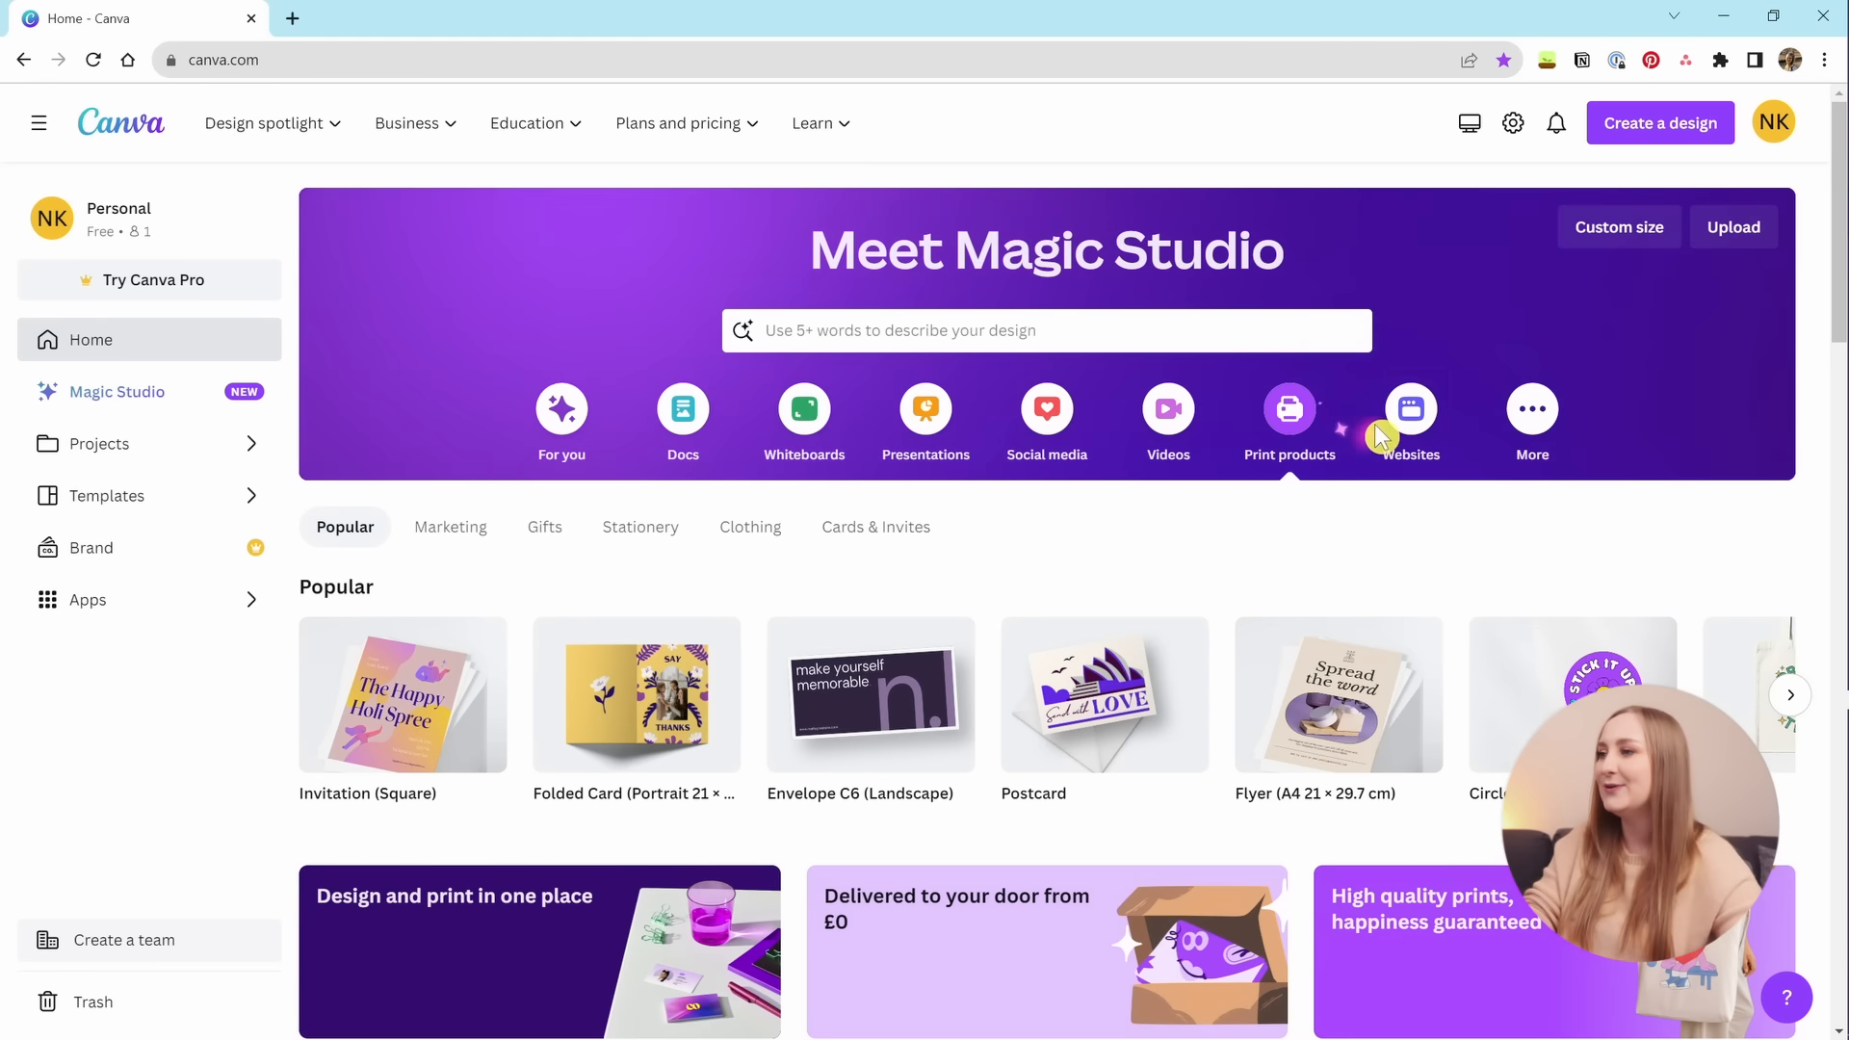
{"action": "left_click", "coordinate": [1412, 412]}
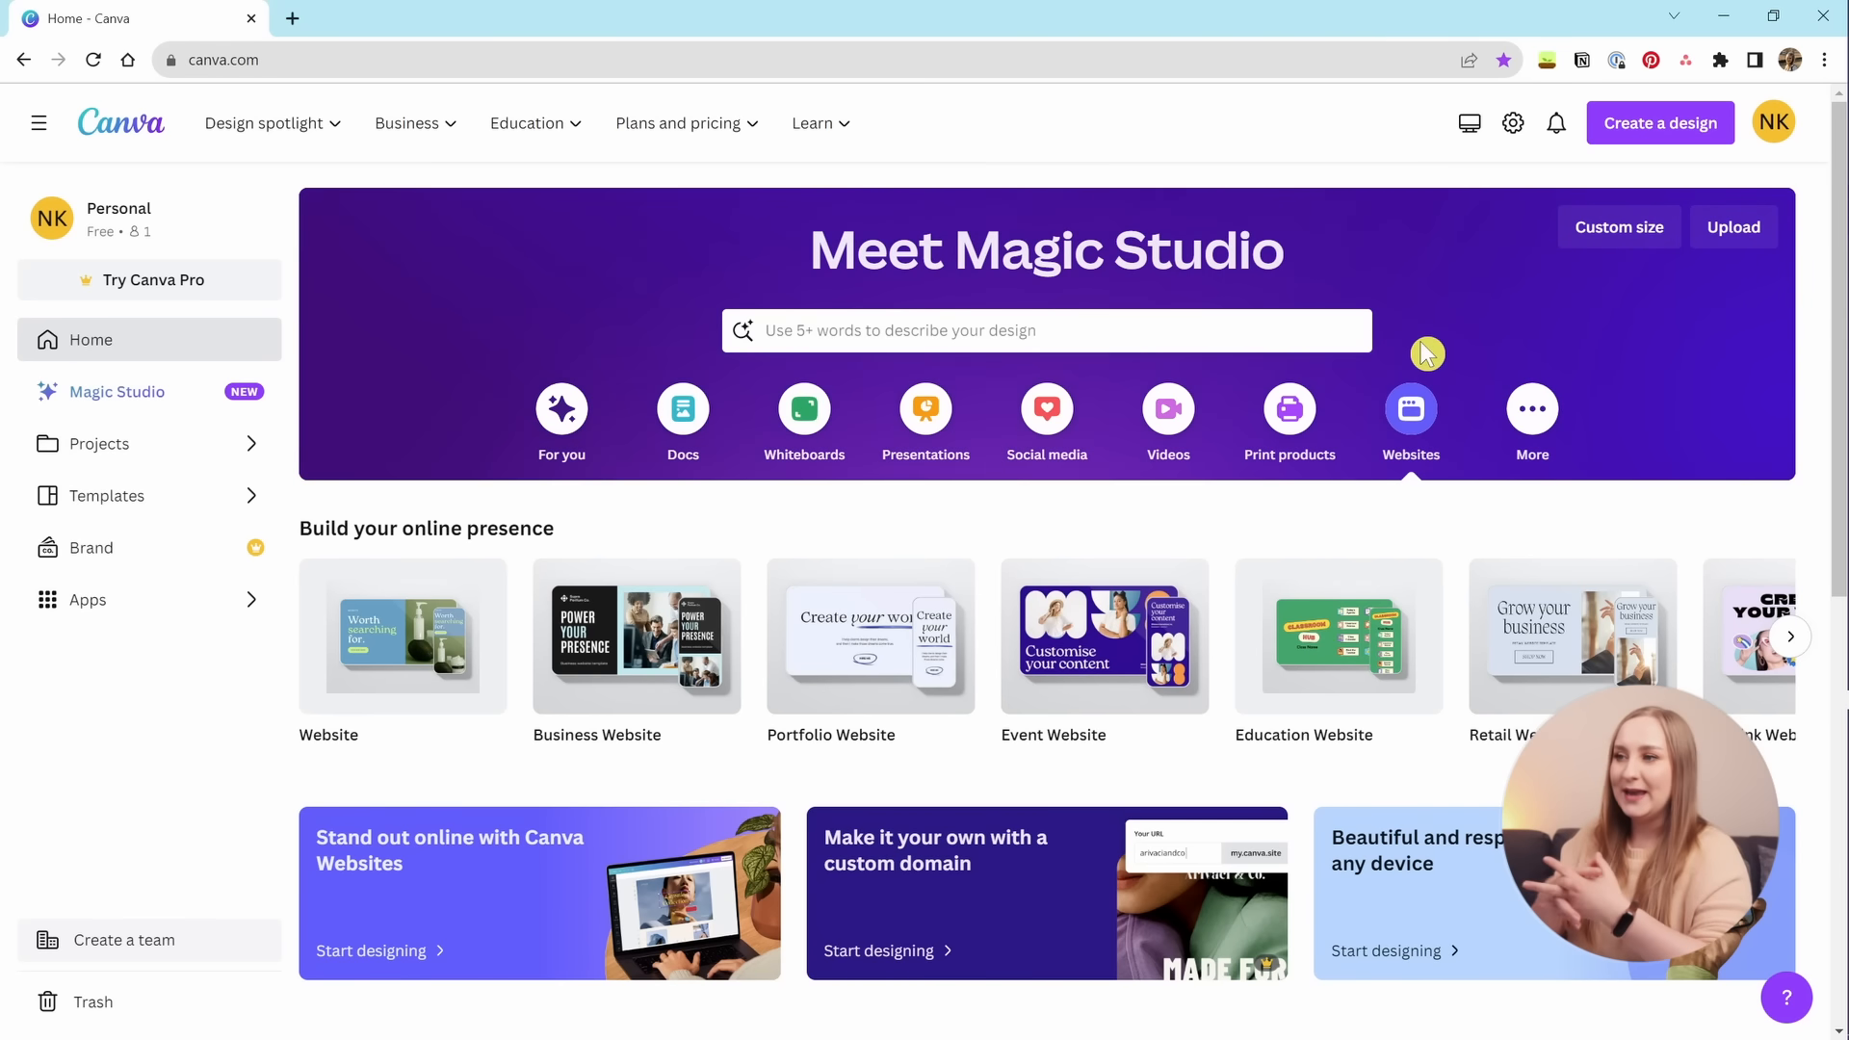
{"action": "left_click", "coordinate": [1531, 412]}
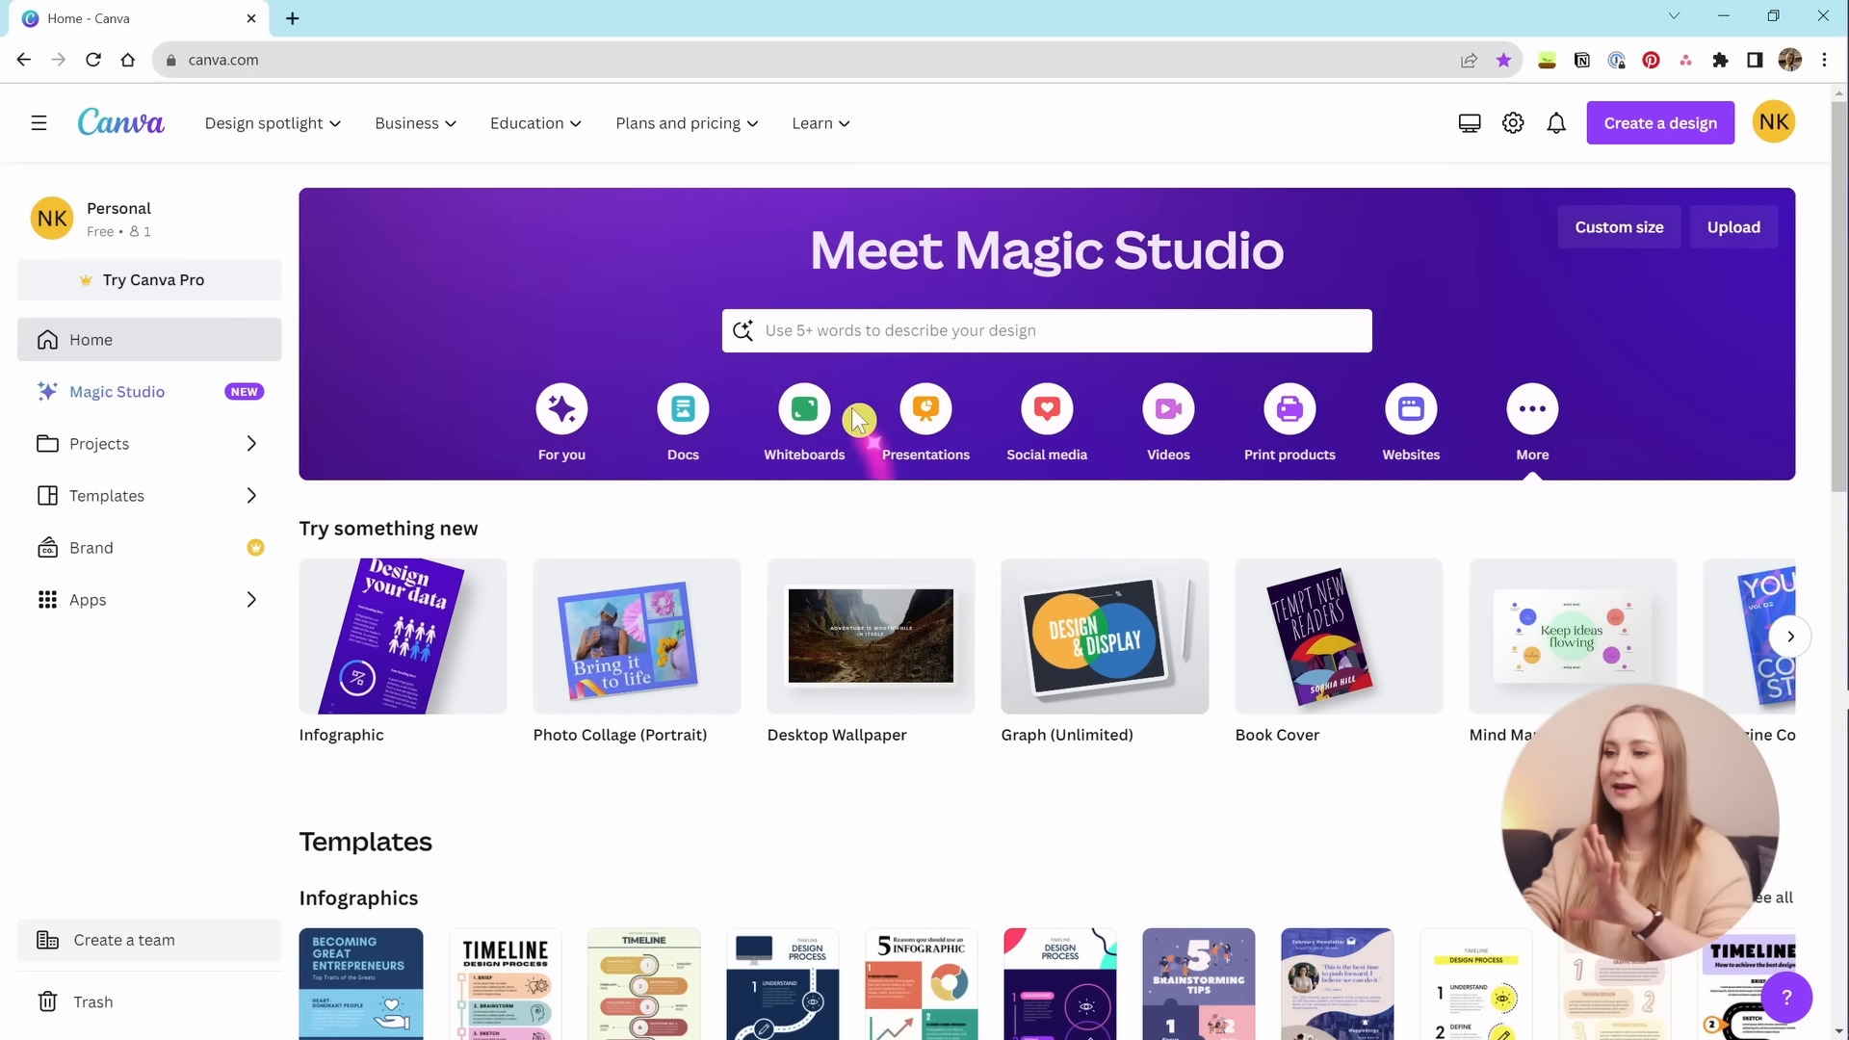
{"action": "scroll", "coordinate": [1715, 557], "scroll_direction": "down", "scroll_amount": 2}
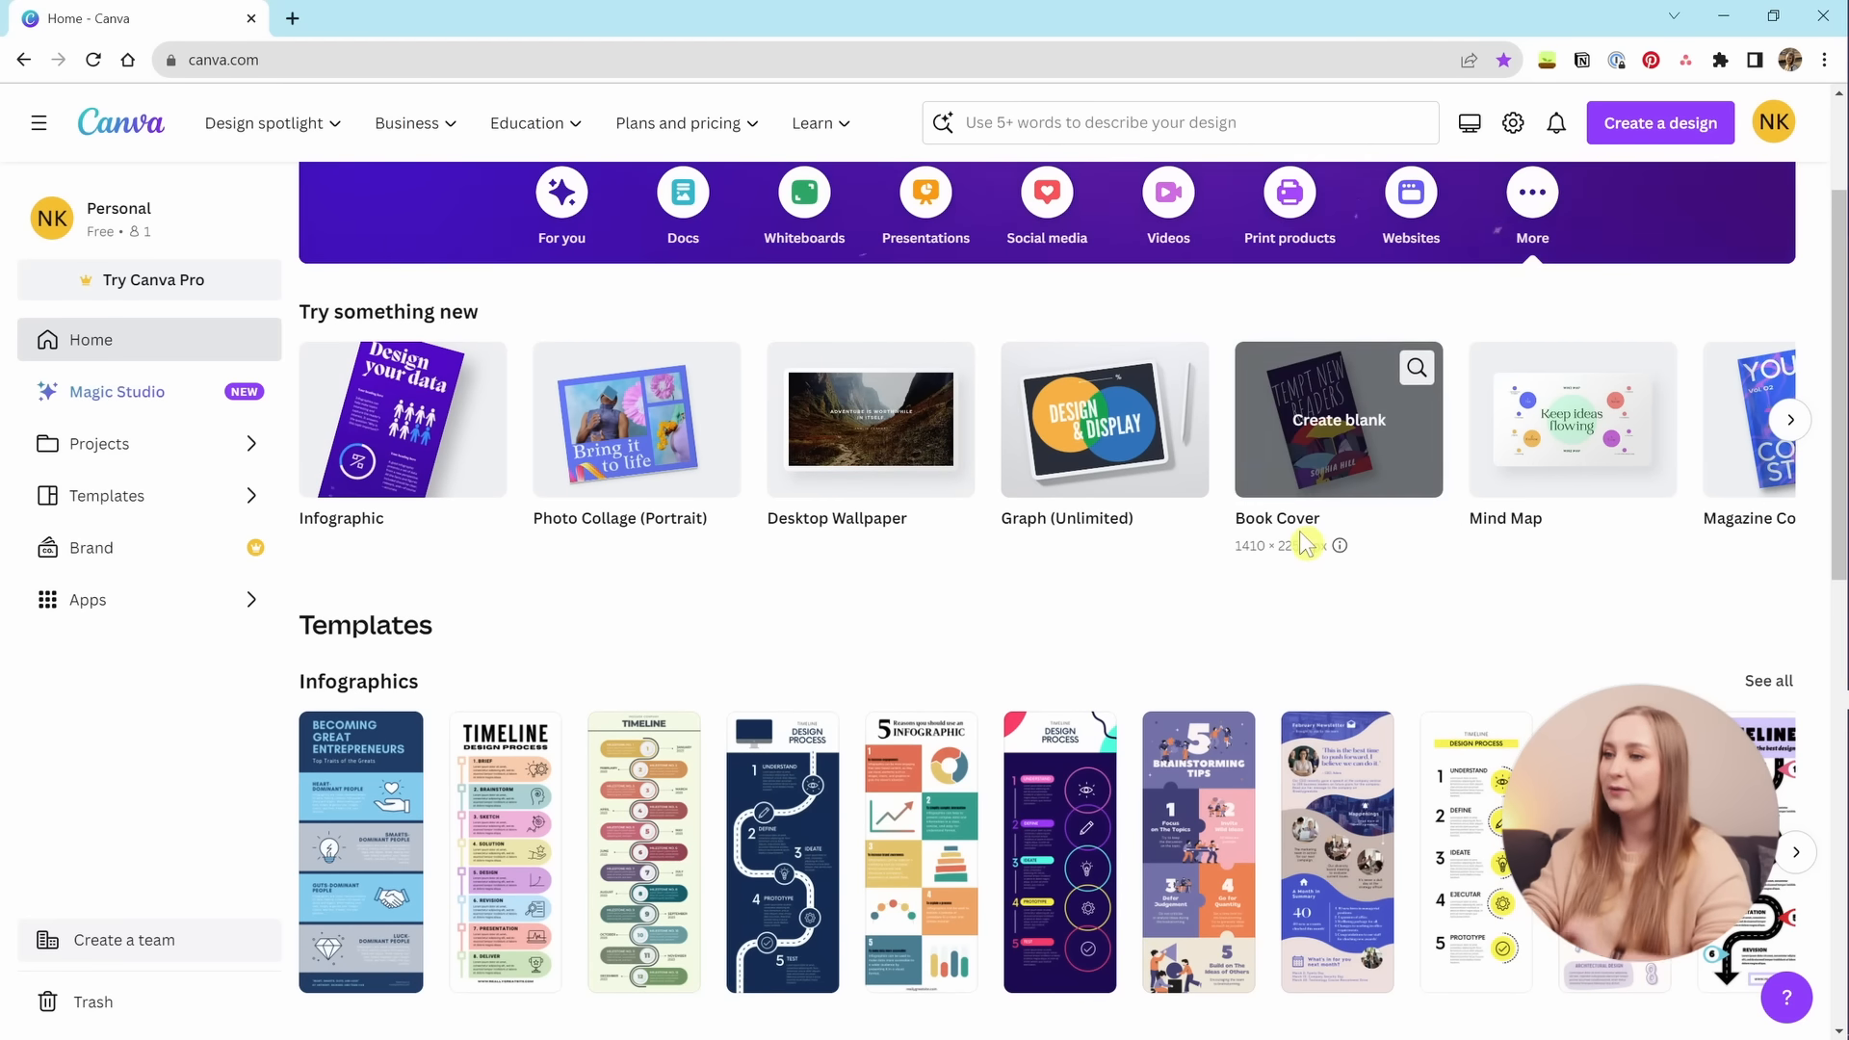
Revisit the Videos and Whiteboards design types, and browse the whiteboard templates down to Planning Whiteboards.
{"action": "left_click", "coordinate": [1170, 197]}
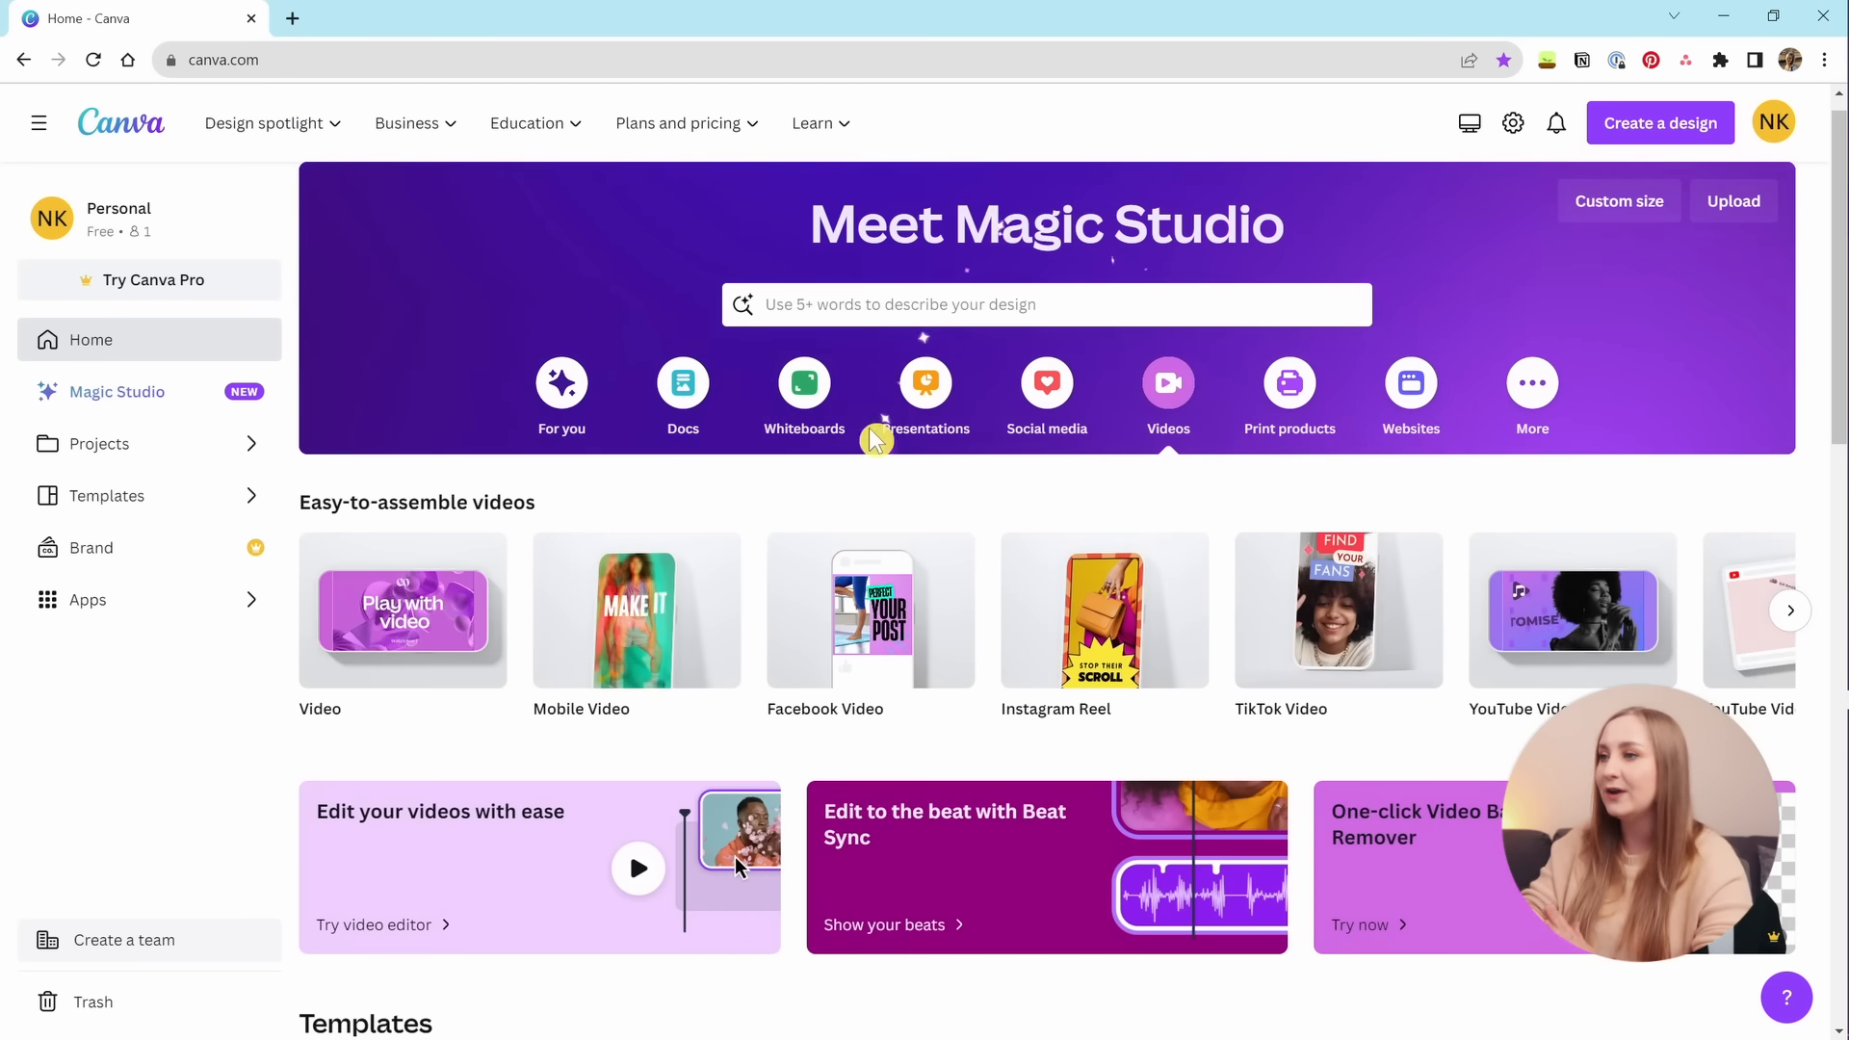
{"action": "left_click", "coordinate": [807, 390]}
{"action": "scroll", "coordinate": [867, 433], "scroll_direction": "down", "scroll_amount": 2}
{"action": "scroll", "coordinate": [933, 450], "scroll_direction": "down", "scroll_amount": 5}
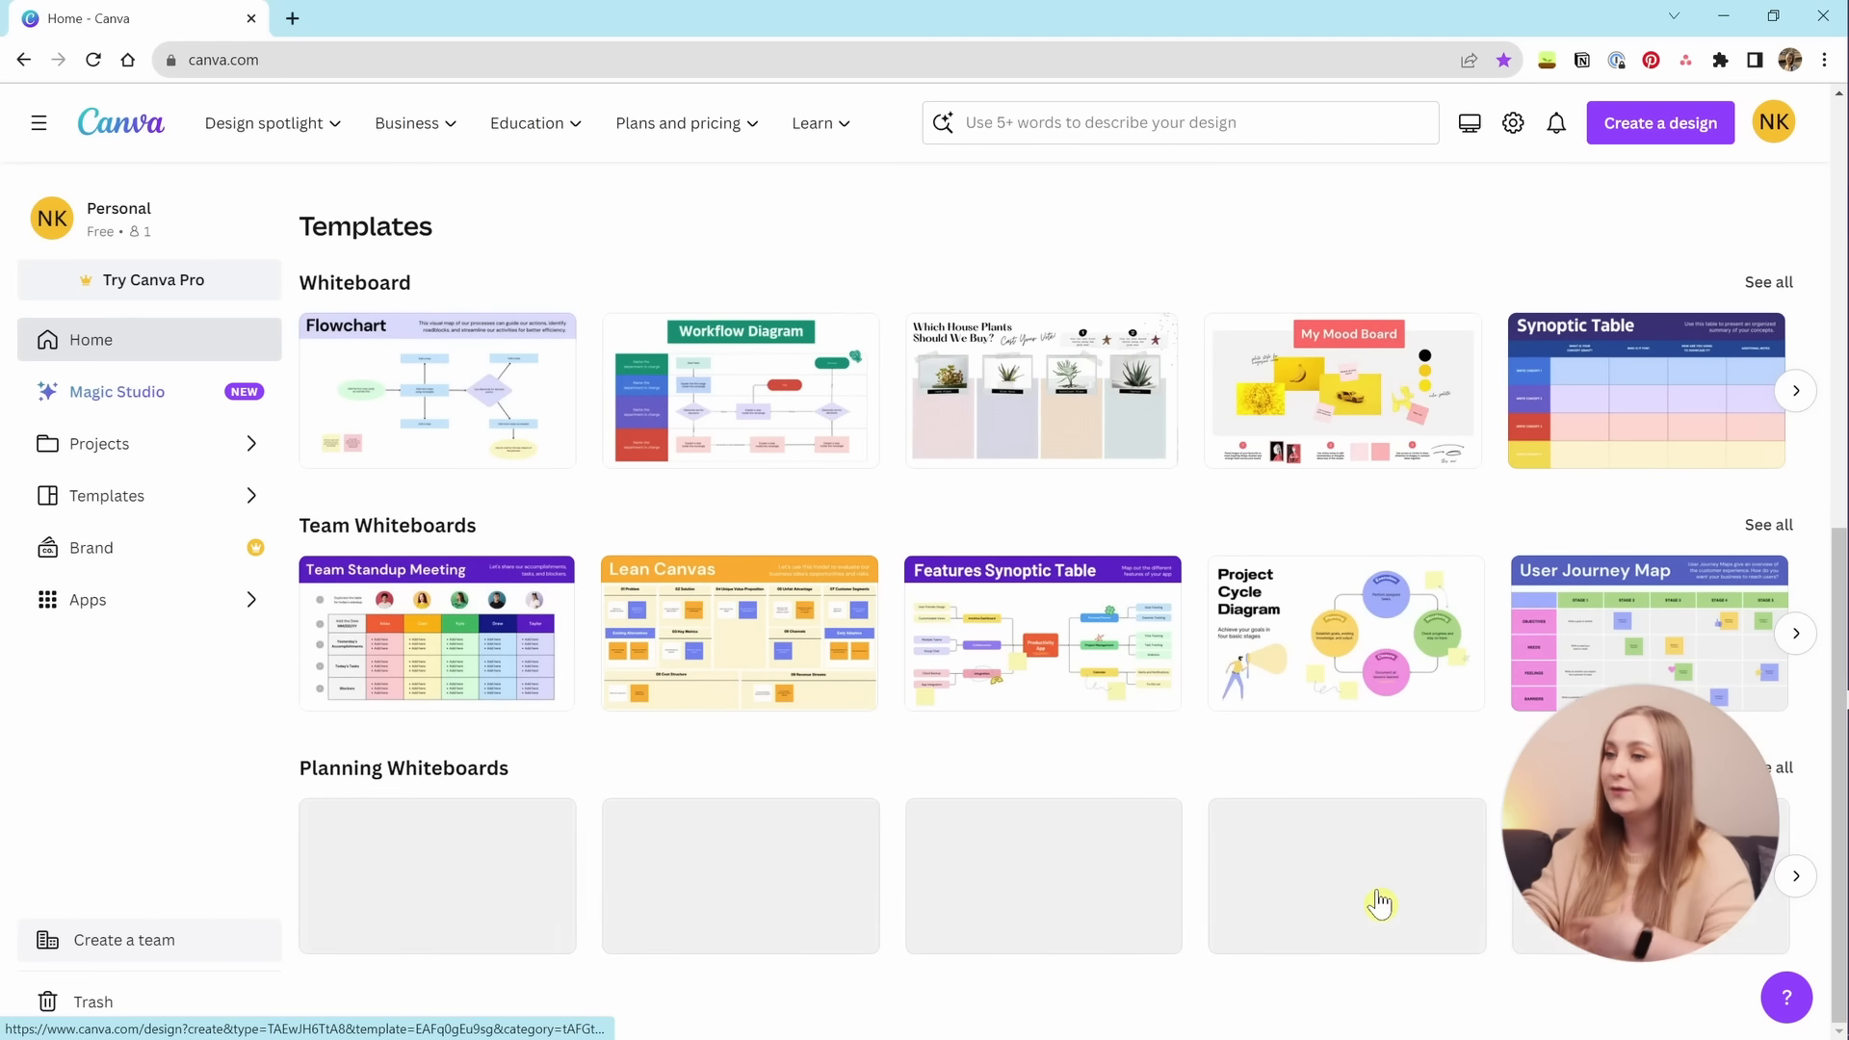
{"action": "scroll", "coordinate": [1061, 690], "scroll_direction": "up", "scroll_amount": 10}
Browse the Social media formats for Instagram, Facebook and LinkedIn and the templates below them, and return to the page's start.
{"action": "left_click", "coordinate": [1053, 466]}
{"action": "scroll", "coordinate": [1069, 443], "scroll_direction": "down", "scroll_amount": 6}
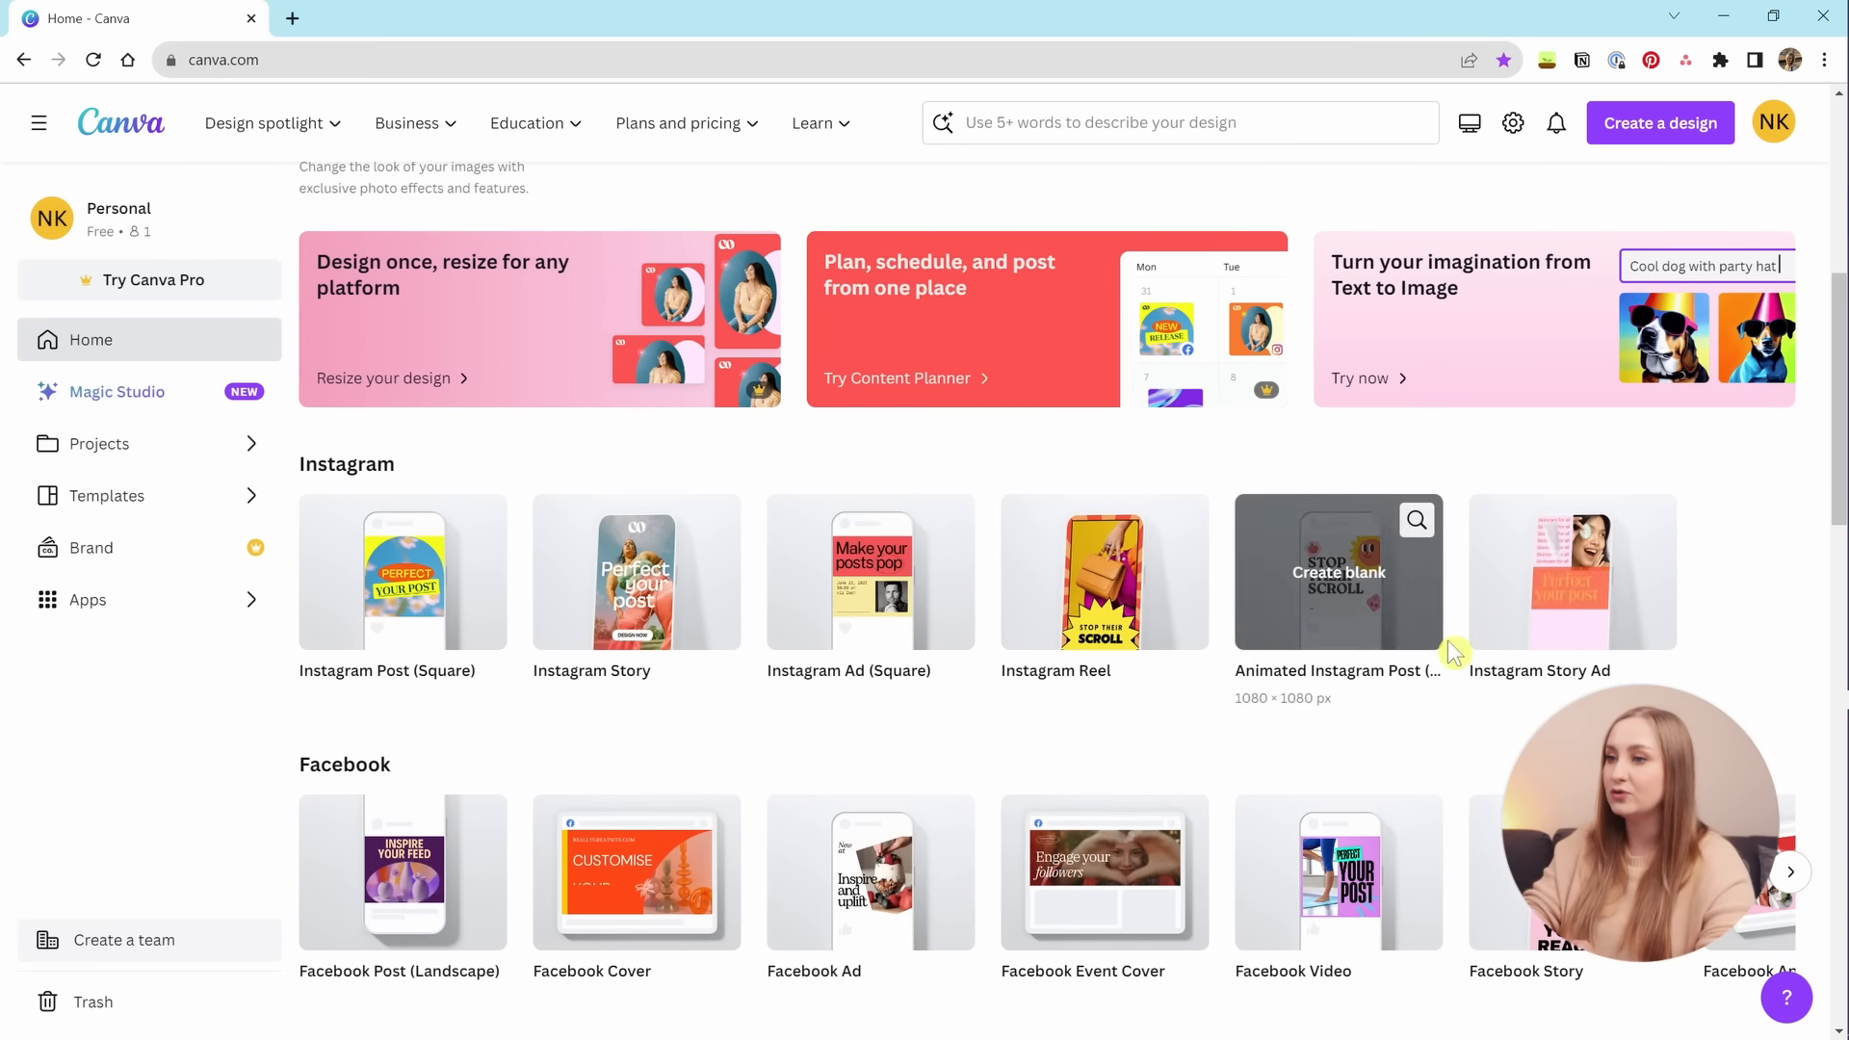
{"action": "scroll", "coordinate": [702, 429], "scroll_direction": "down", "scroll_amount": 4}
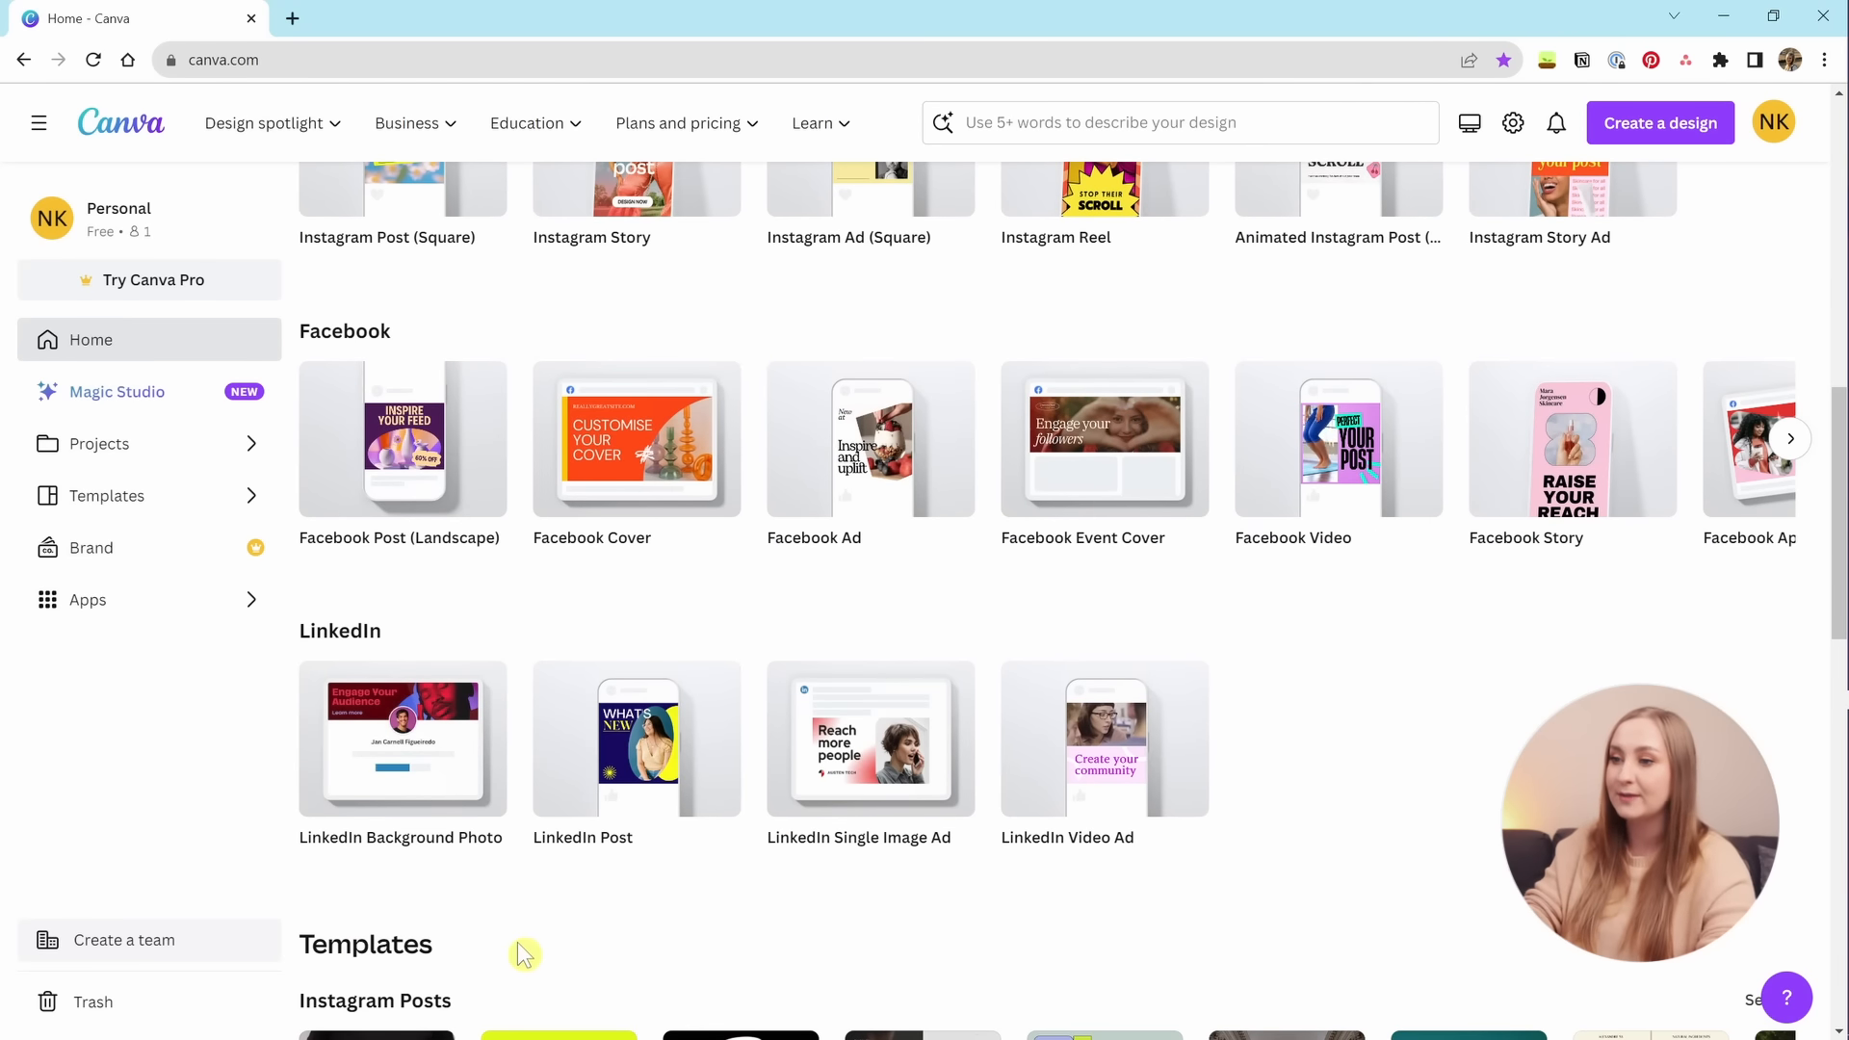
{"action": "scroll", "coordinate": [540, 442], "scroll_direction": "down", "scroll_amount": 9}
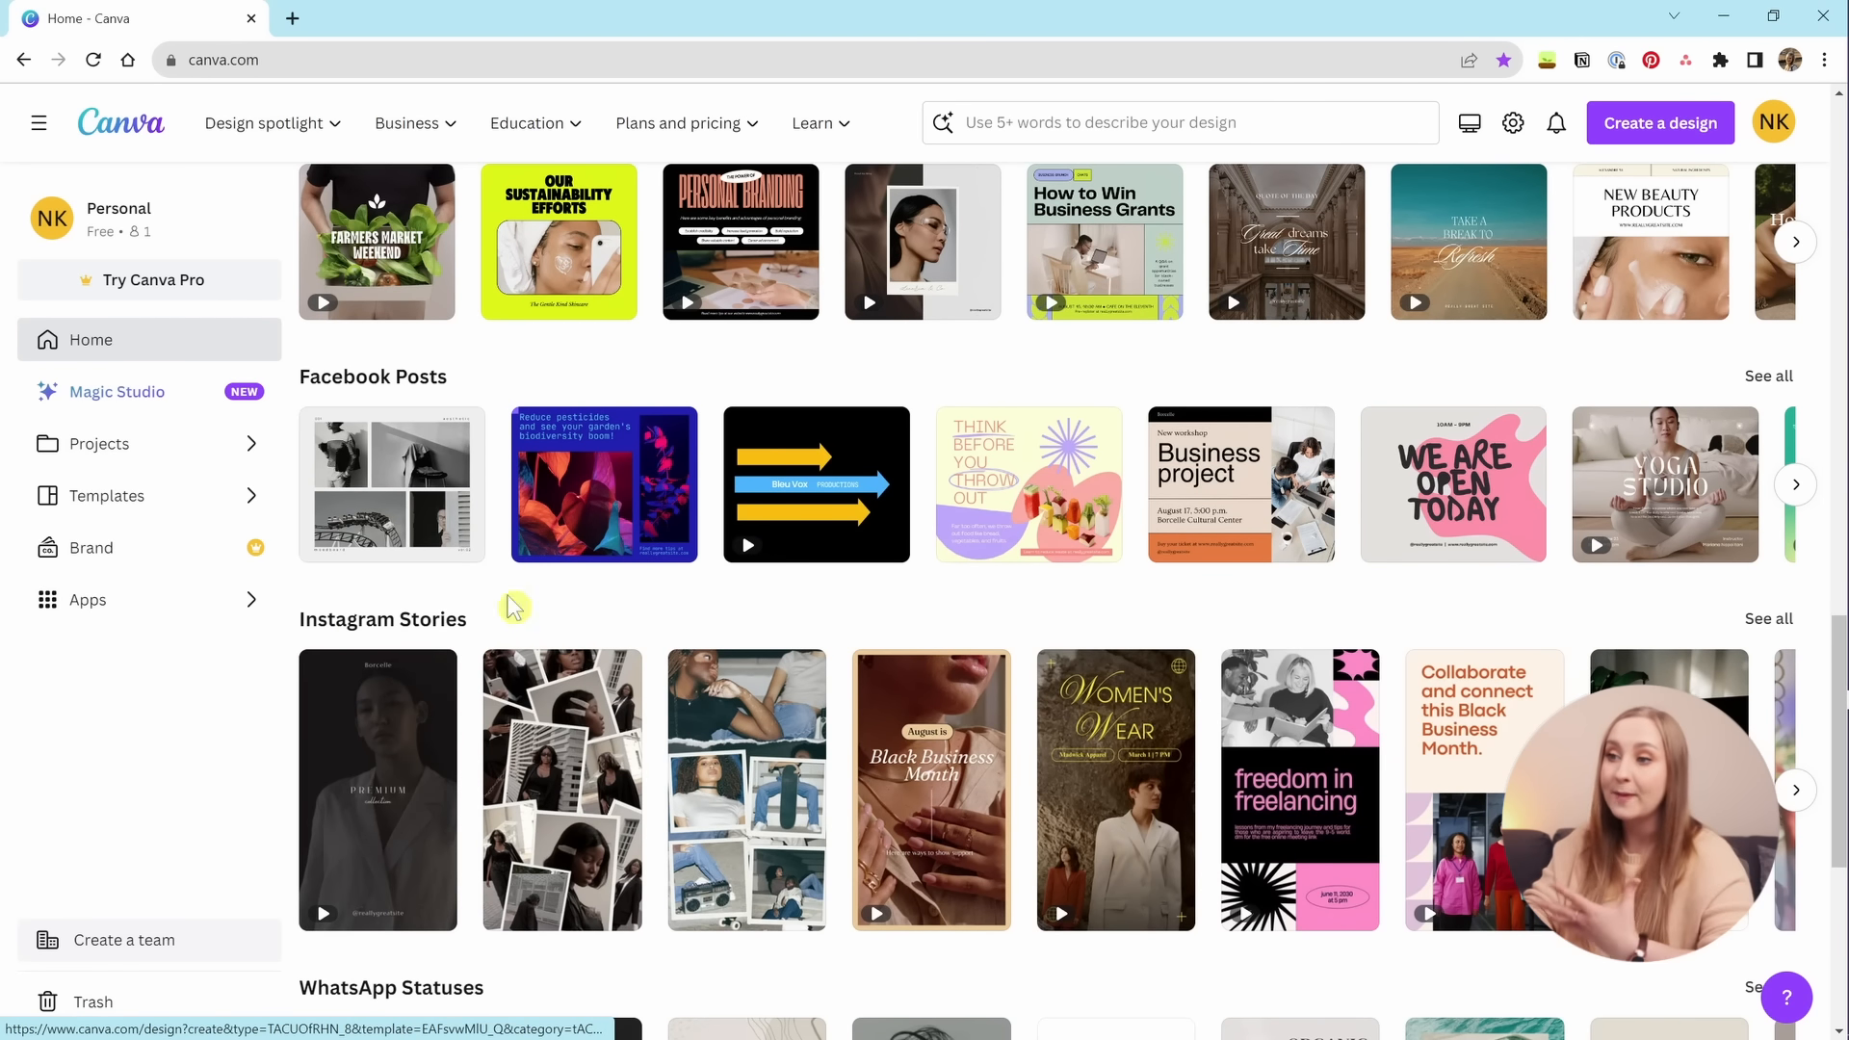
{"action": "scroll", "coordinate": [1012, 751], "scroll_direction": "down", "scroll_amount": 4}
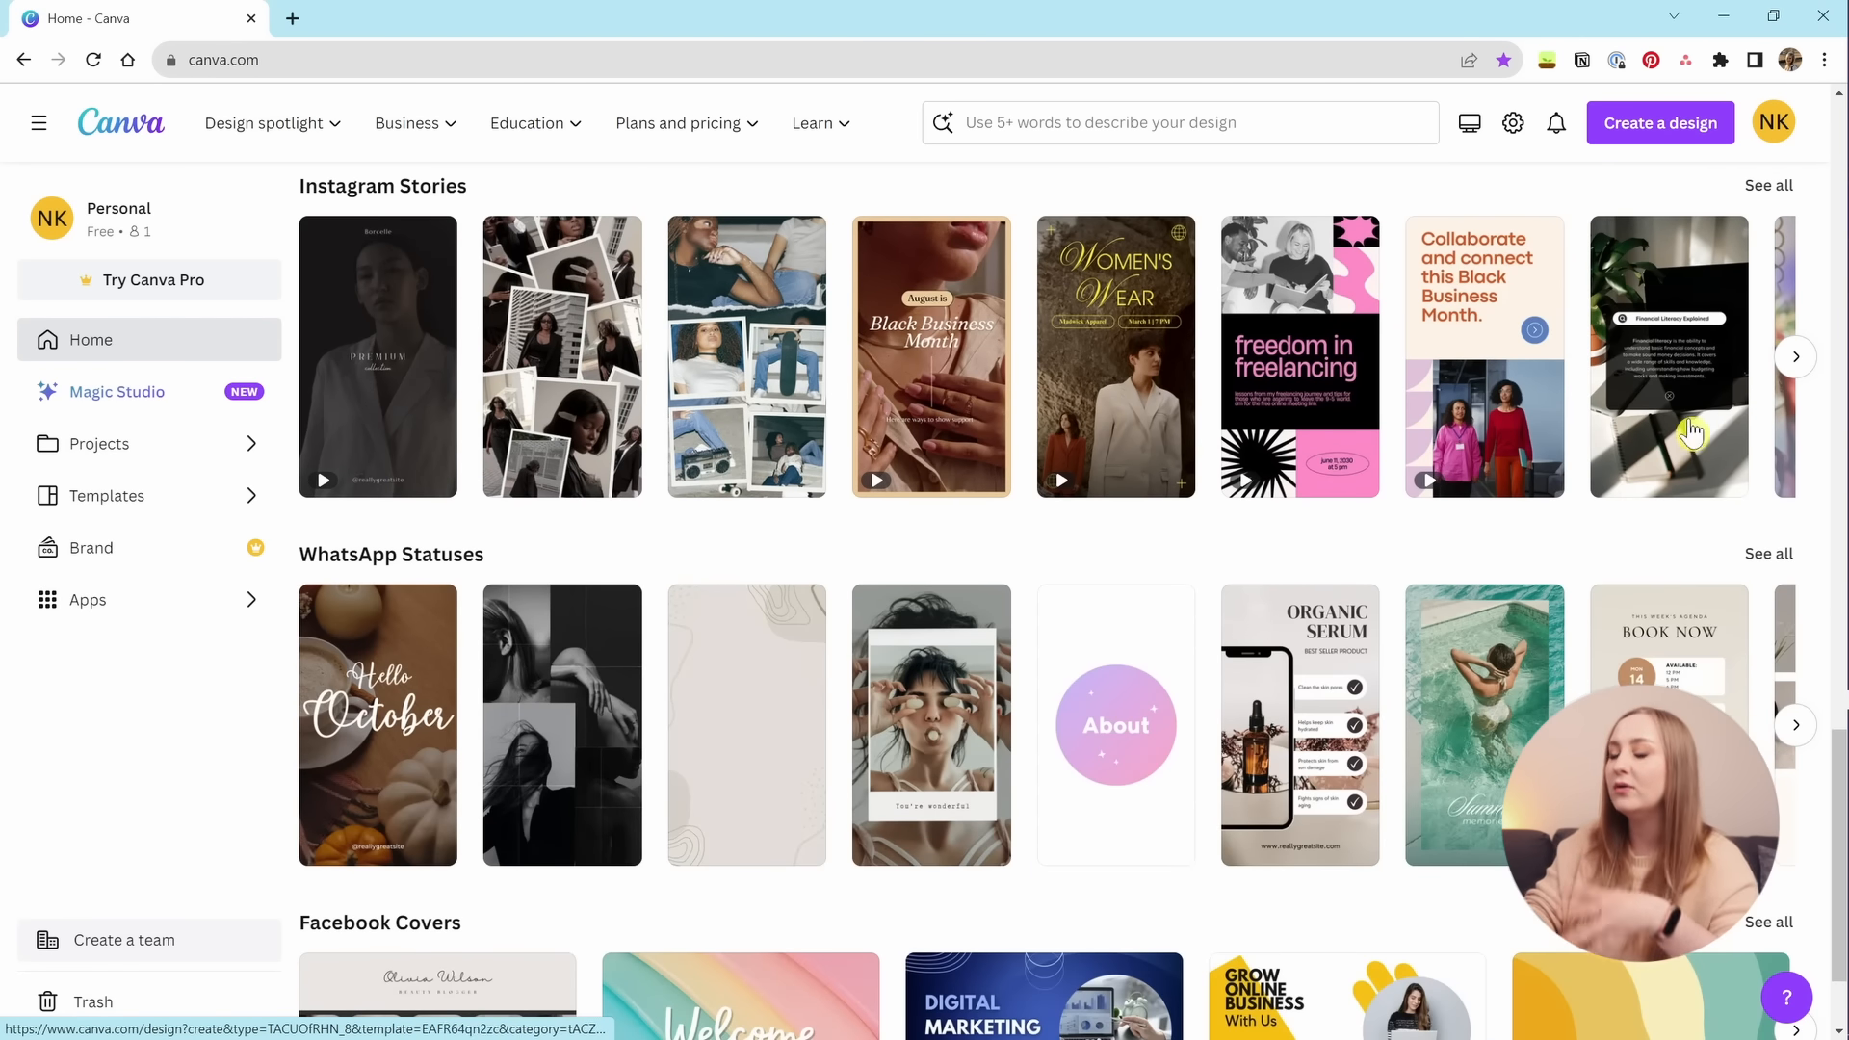
{"action": "scroll", "coordinate": [1314, 903], "scroll_direction": "up", "scroll_amount": 1}
{"action": "scroll", "coordinate": [1313, 902], "scroll_direction": "up", "scroll_amount": 15}
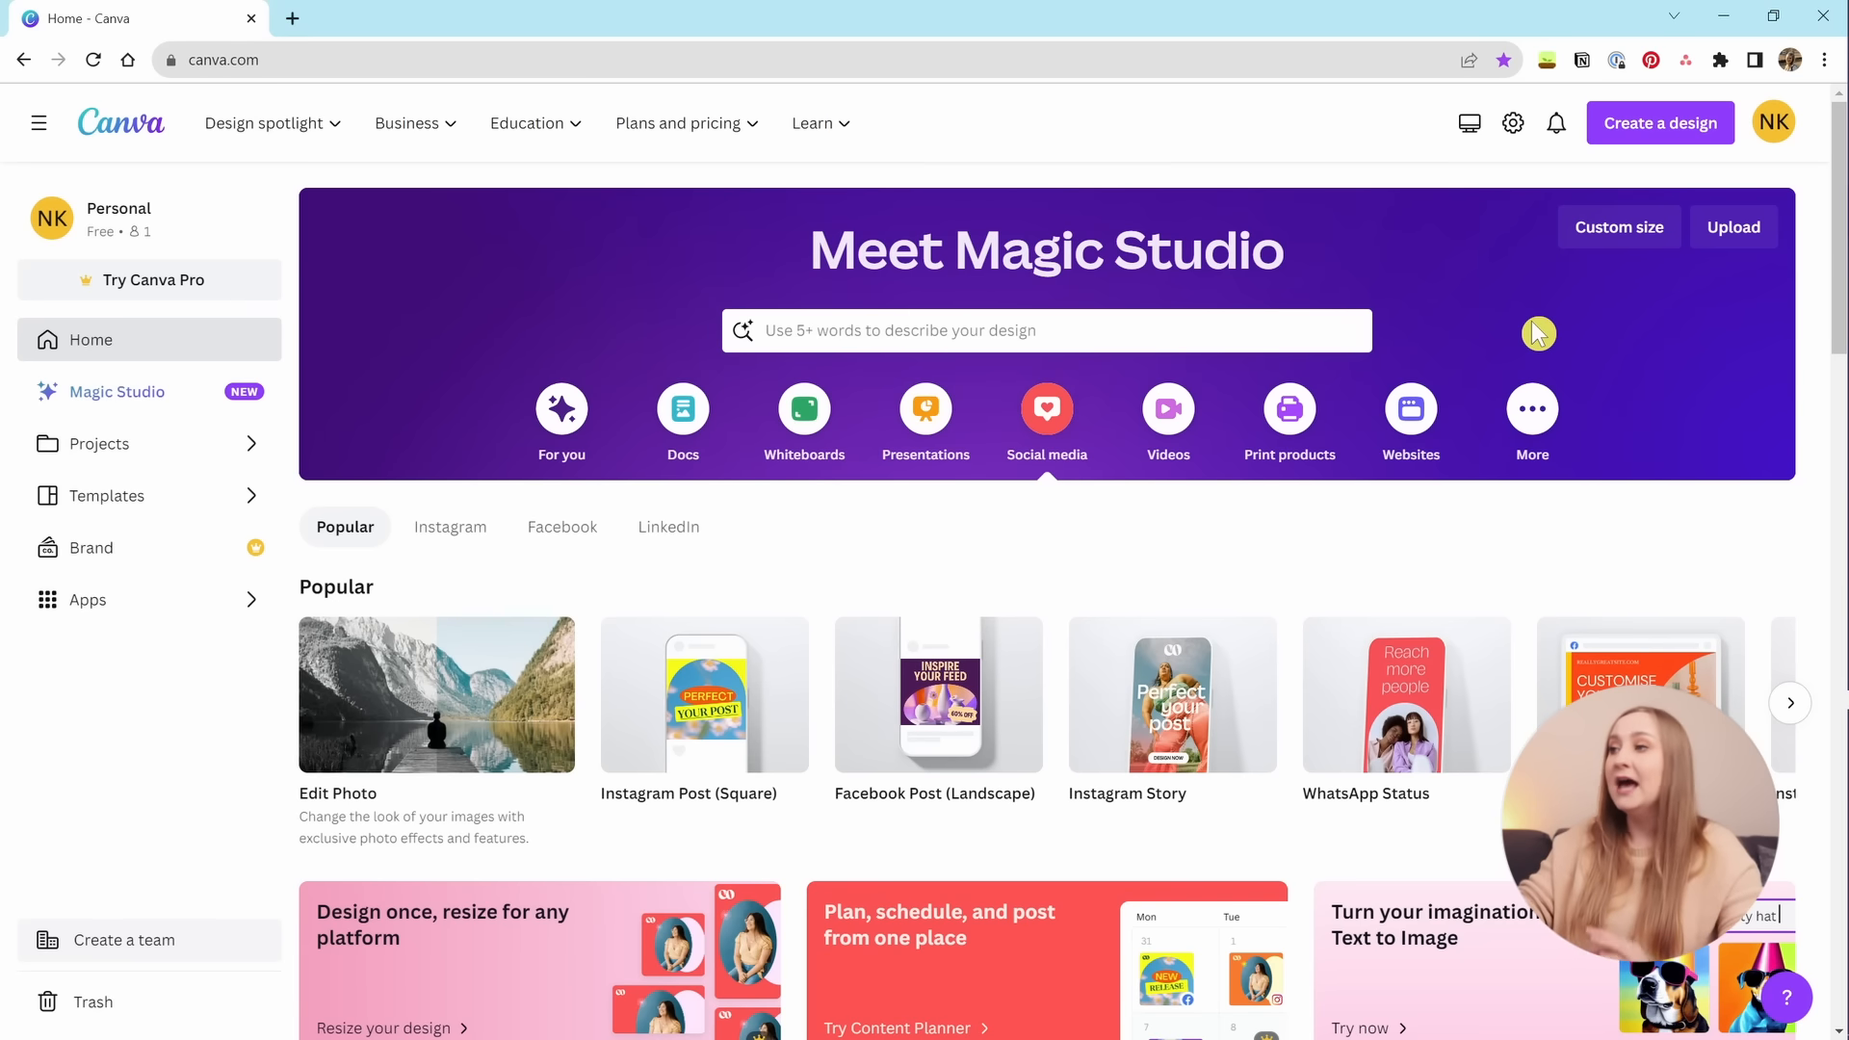
Search the new-design options for "linkedin", and create a blank custom-size design of 1080 × 1350 px.
{"action": "left_click", "coordinate": [1682, 118]}
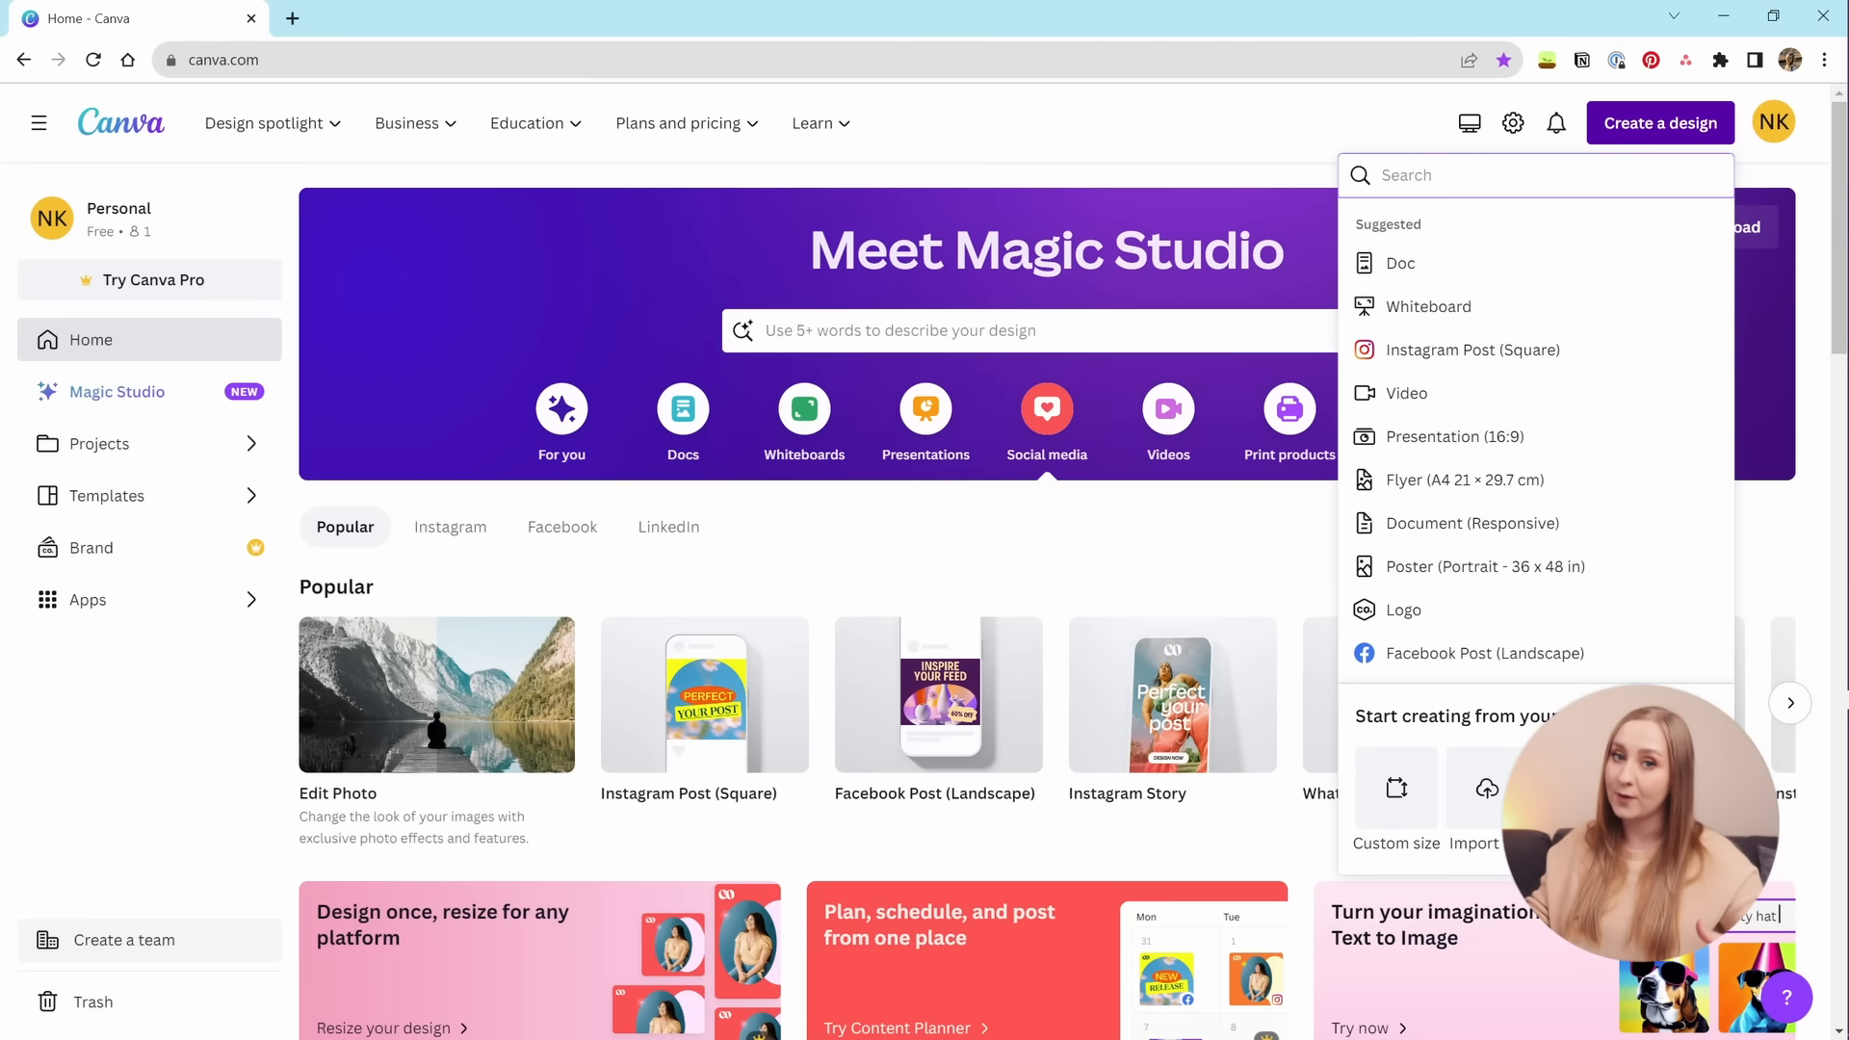
{"action": "type", "text": "linkedin"}
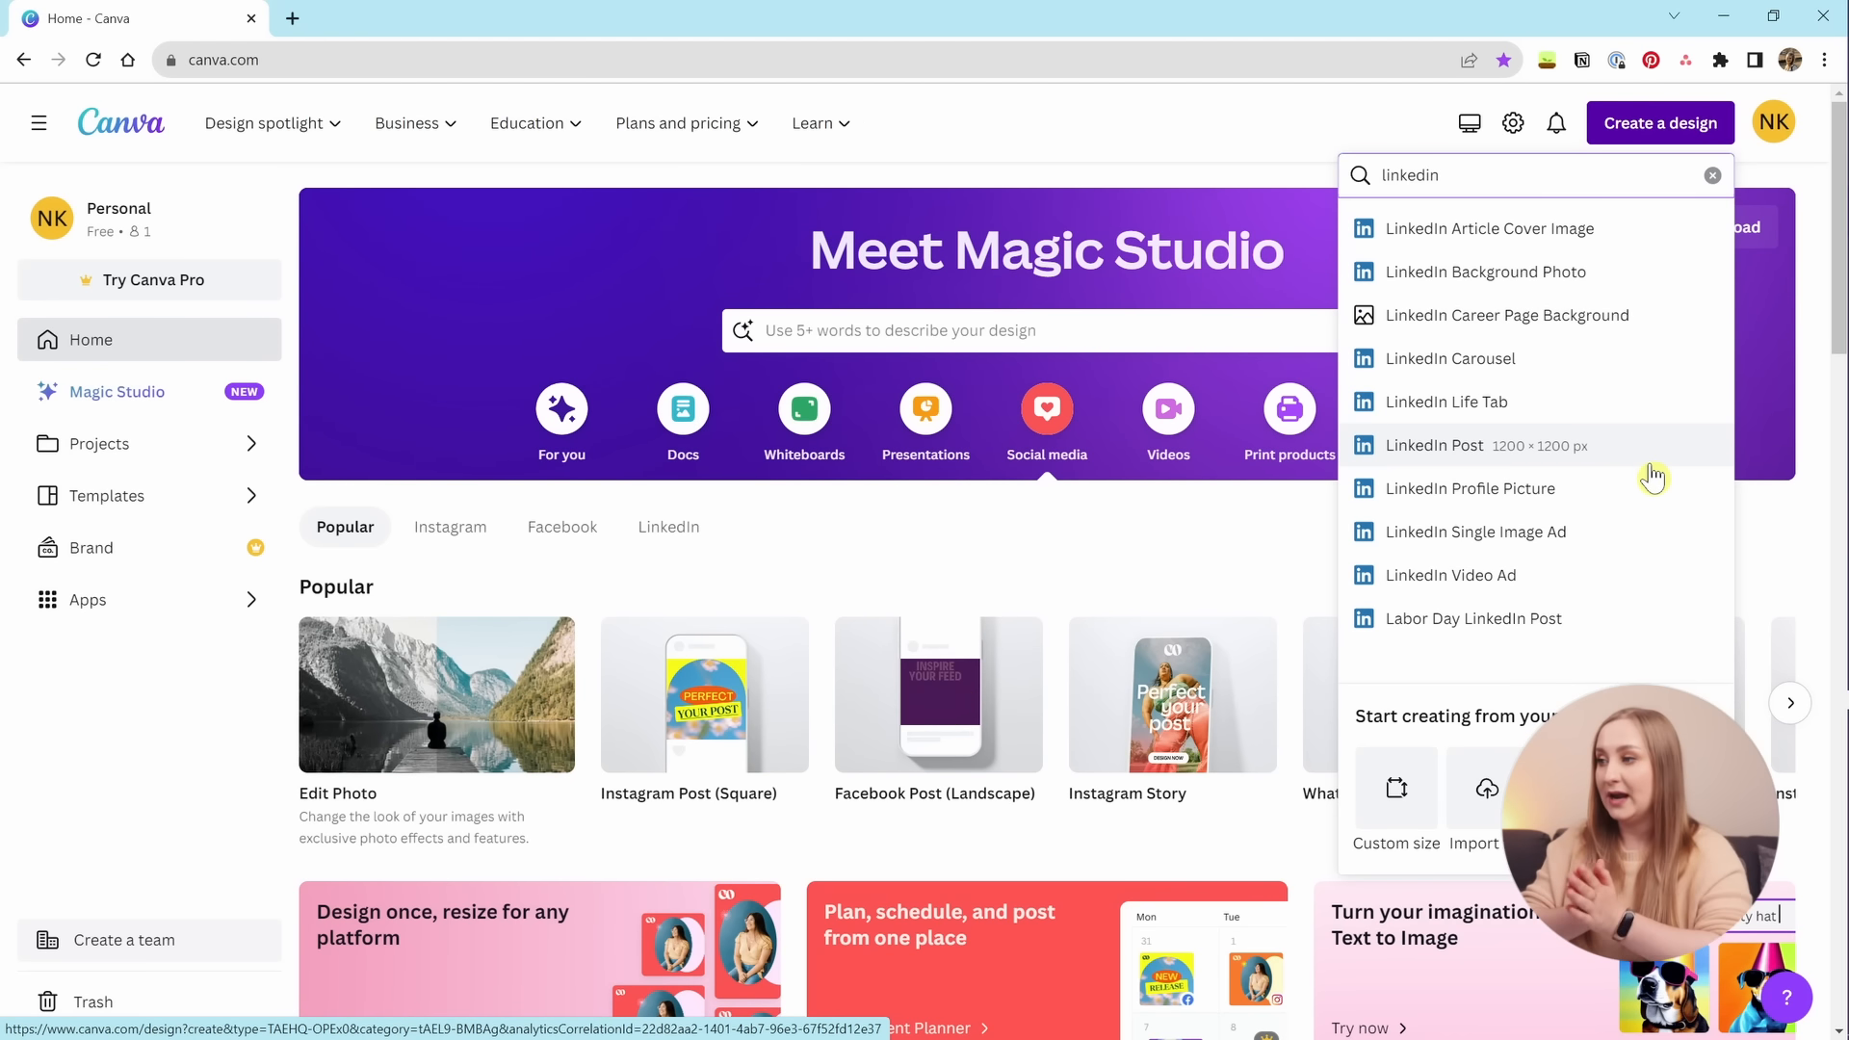
{"action": "left_click", "coordinate": [1399, 790]}
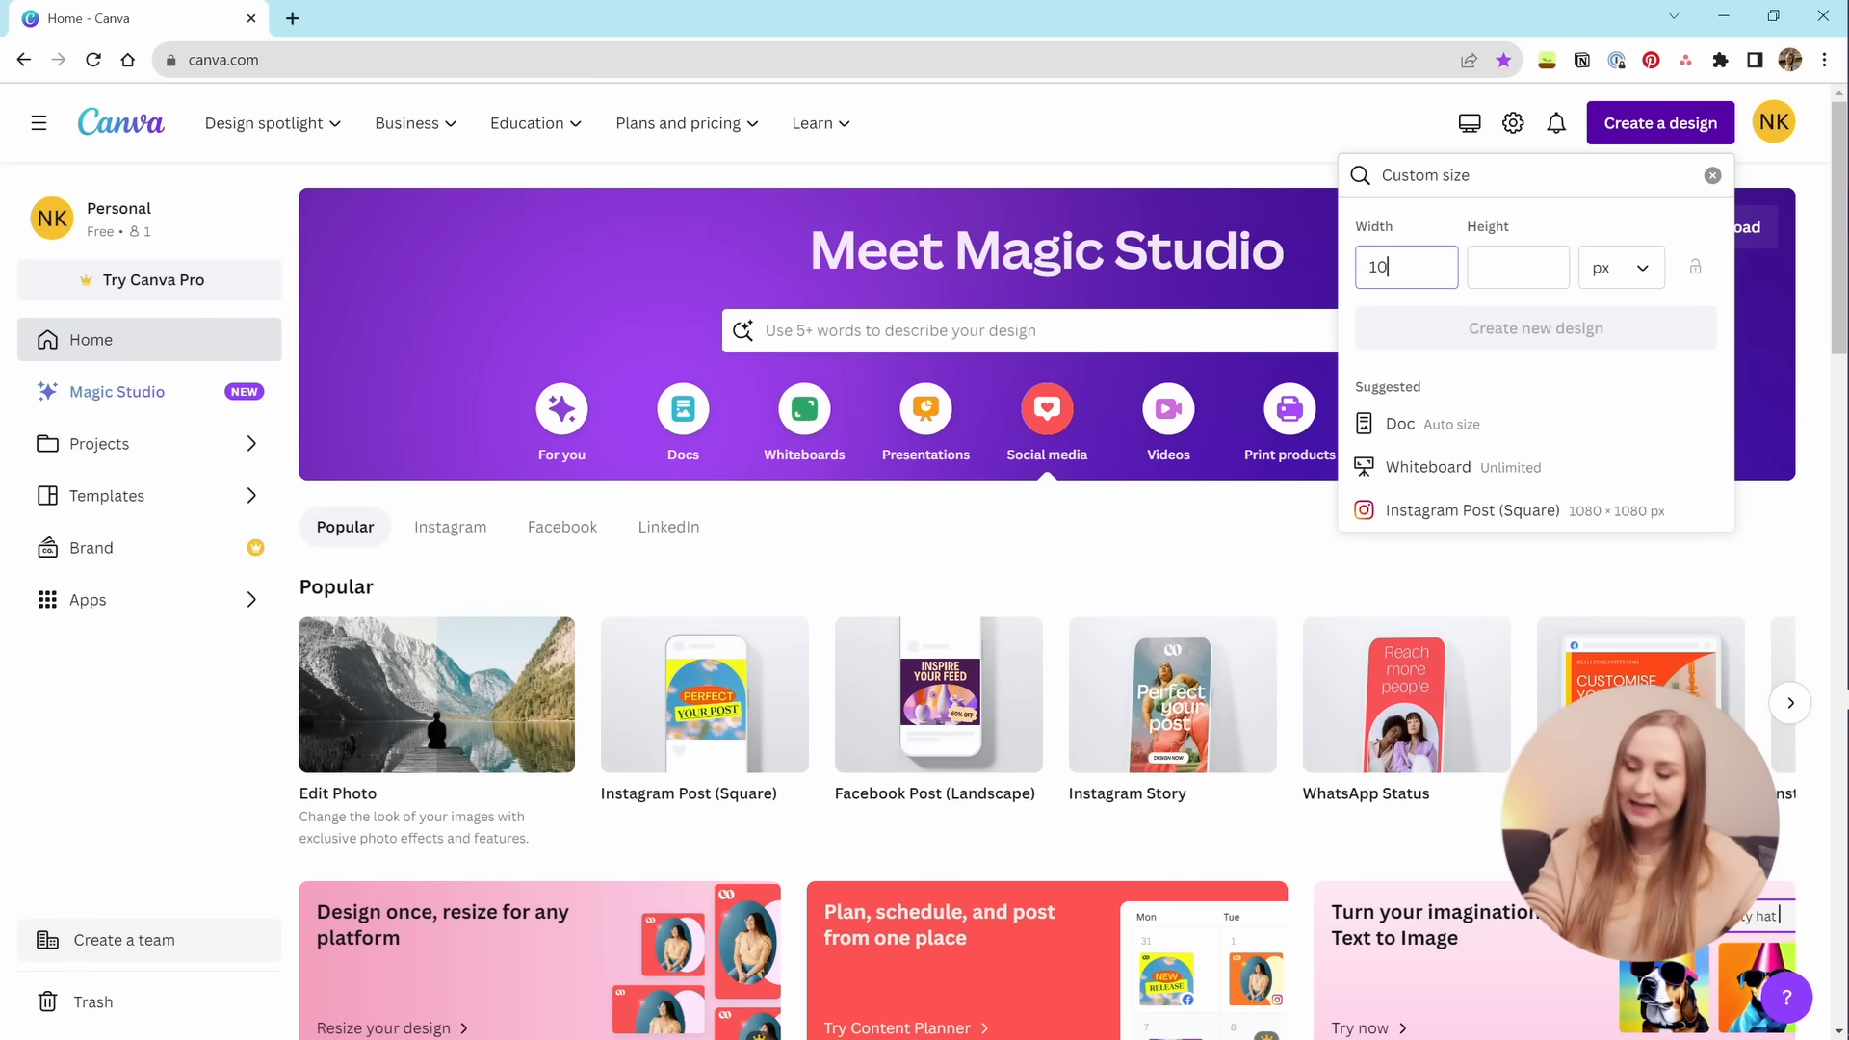
{"action": "left_click", "coordinate": [1518, 266]}
{"action": "type", "text": "13"}
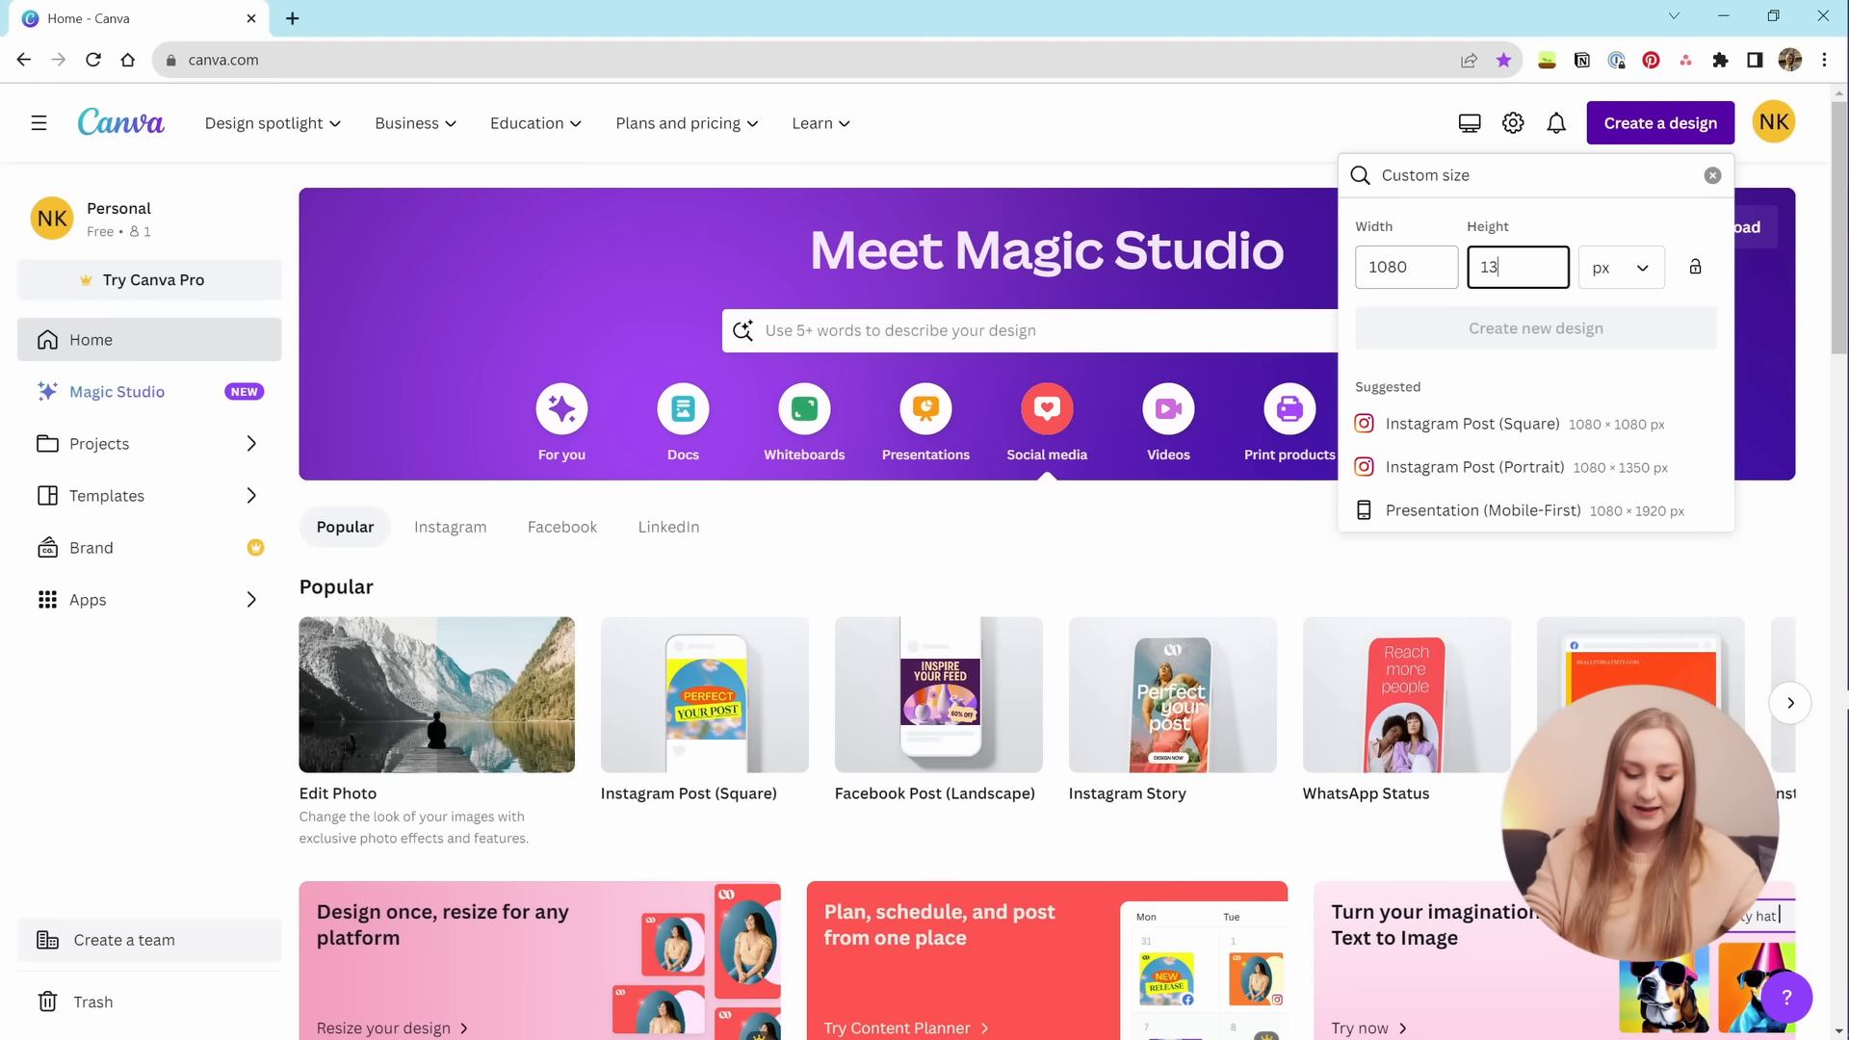
{"action": "type", "text": "50"}
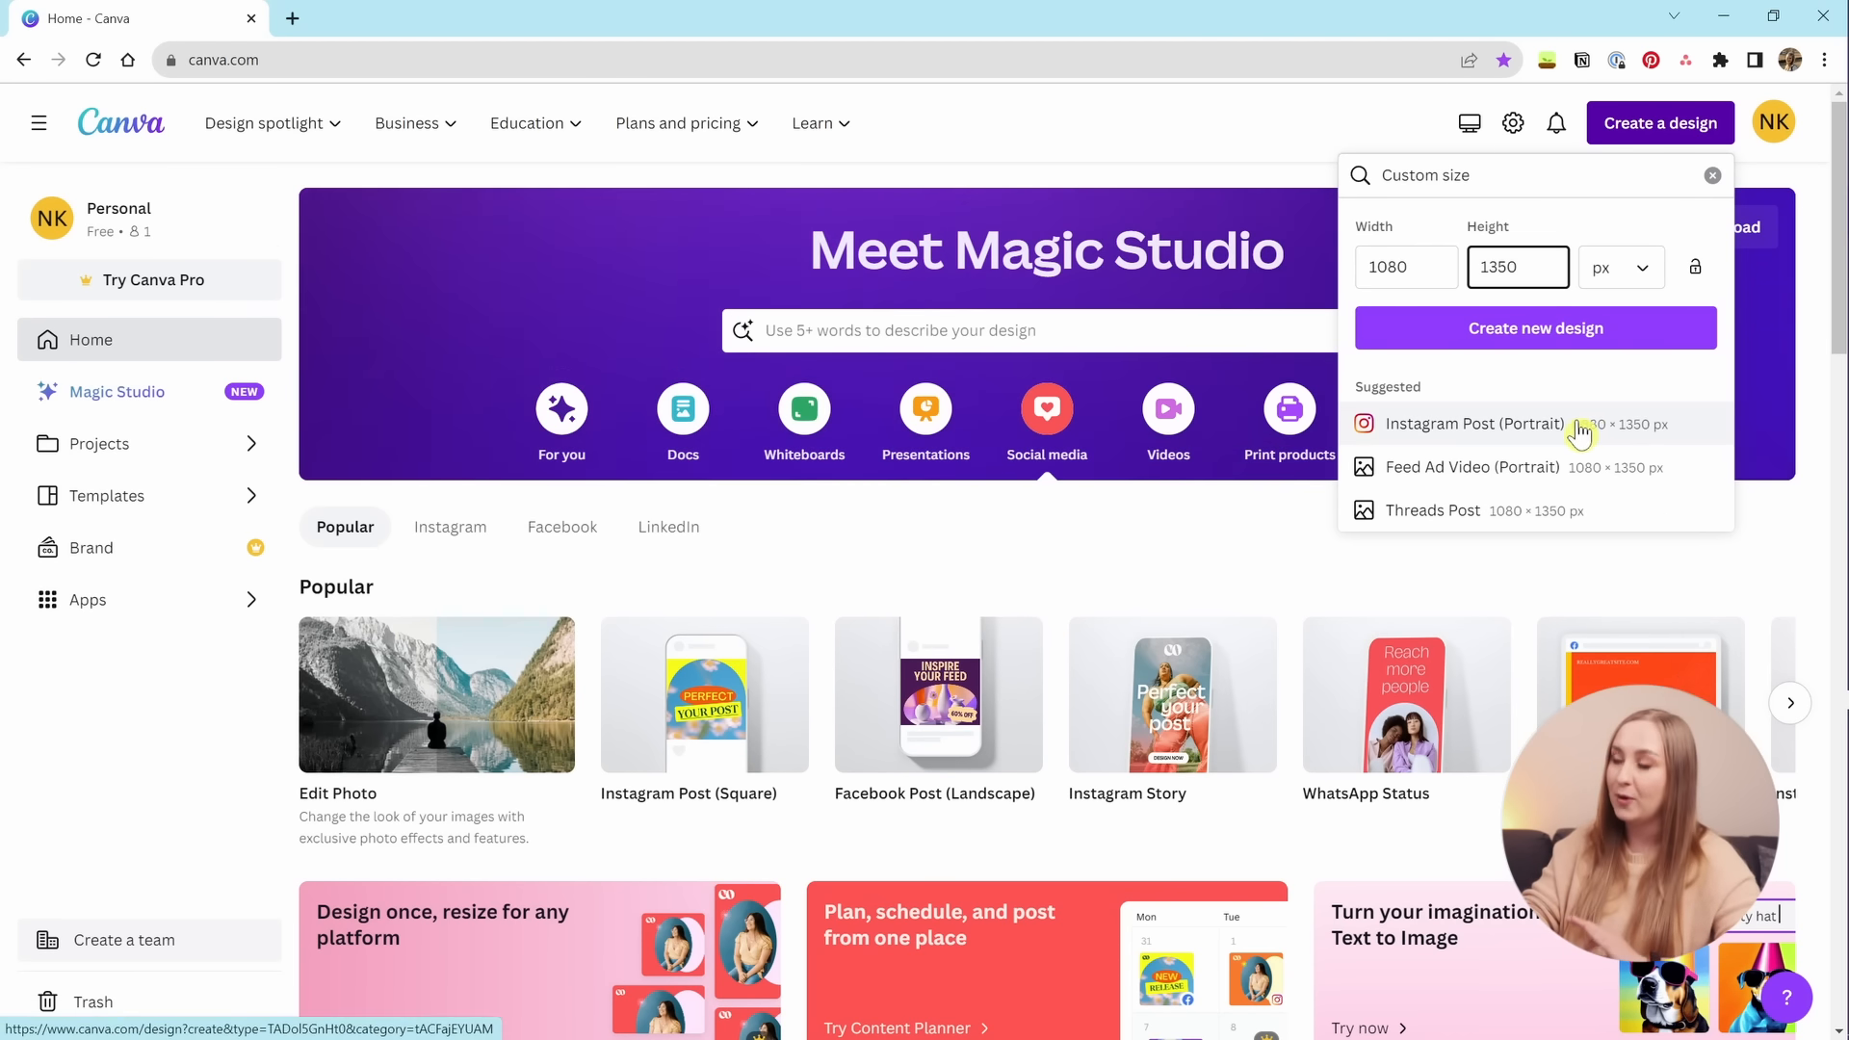
{"action": "left_click", "coordinate": [1624, 276]}
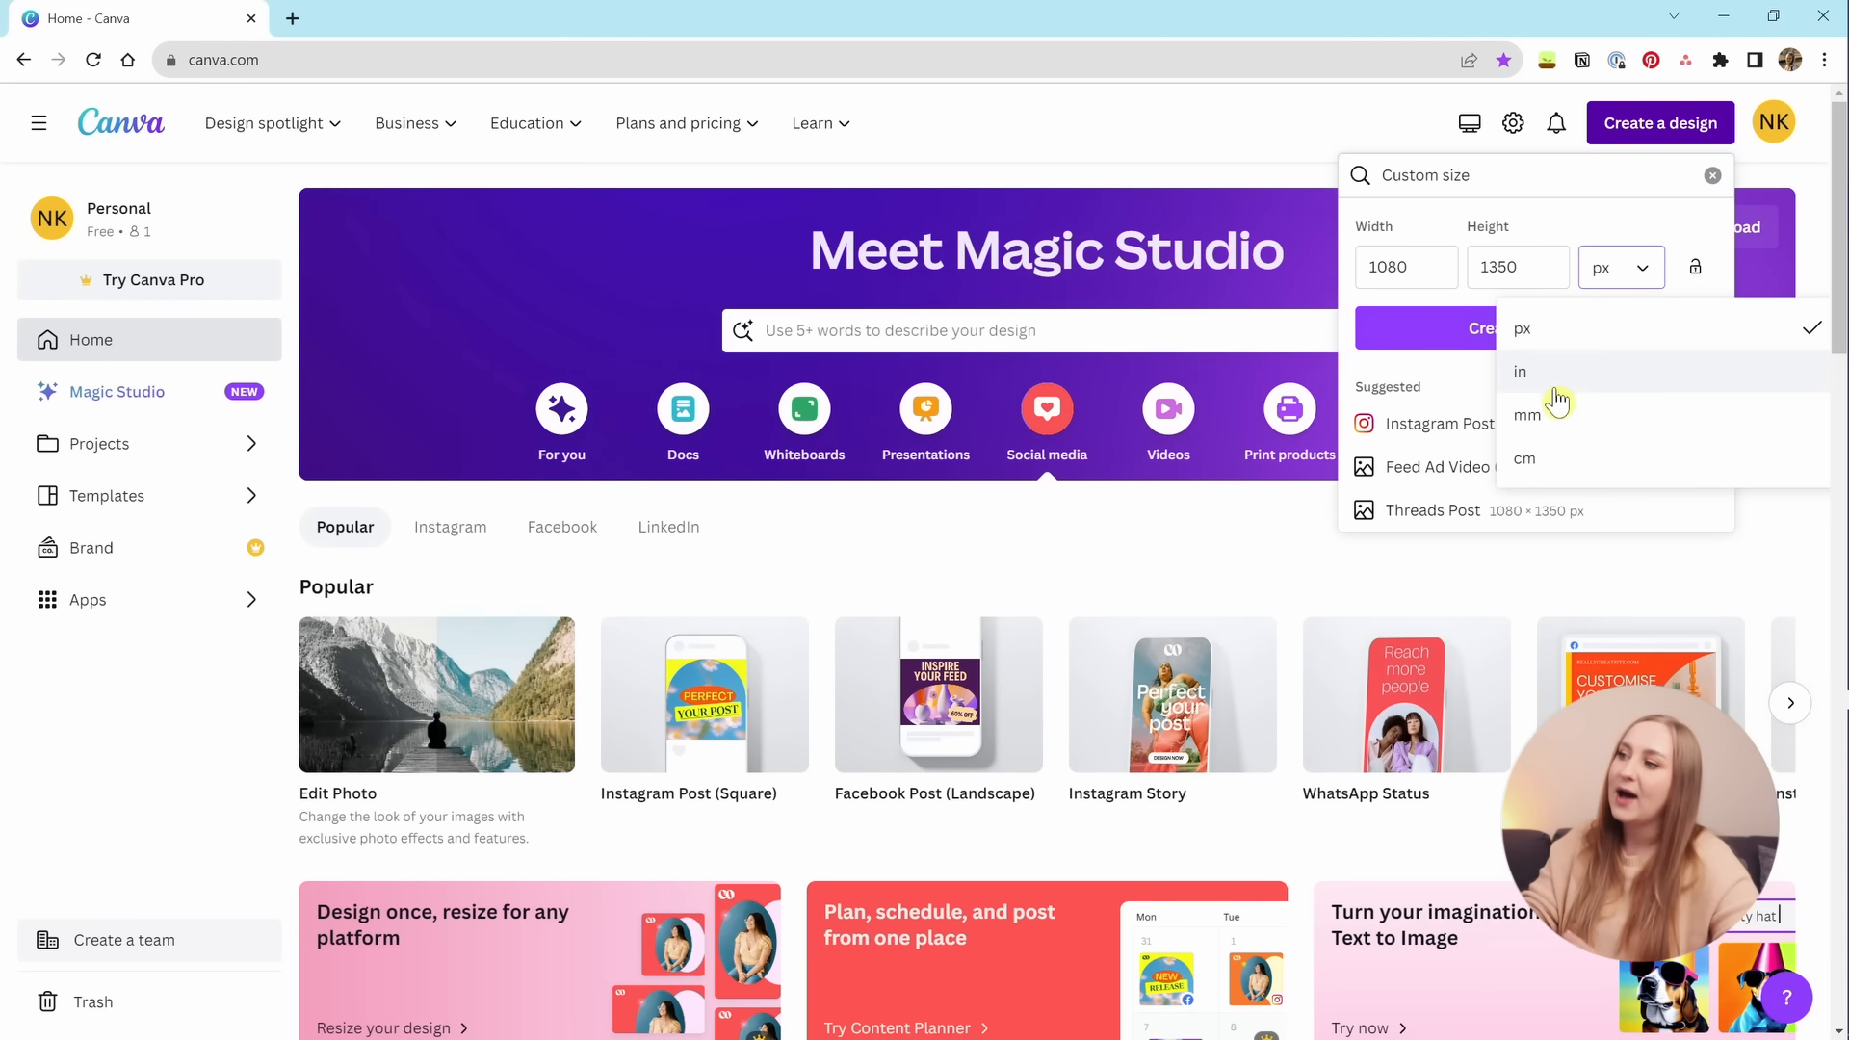
{"action": "left_click", "coordinate": [1583, 223]}
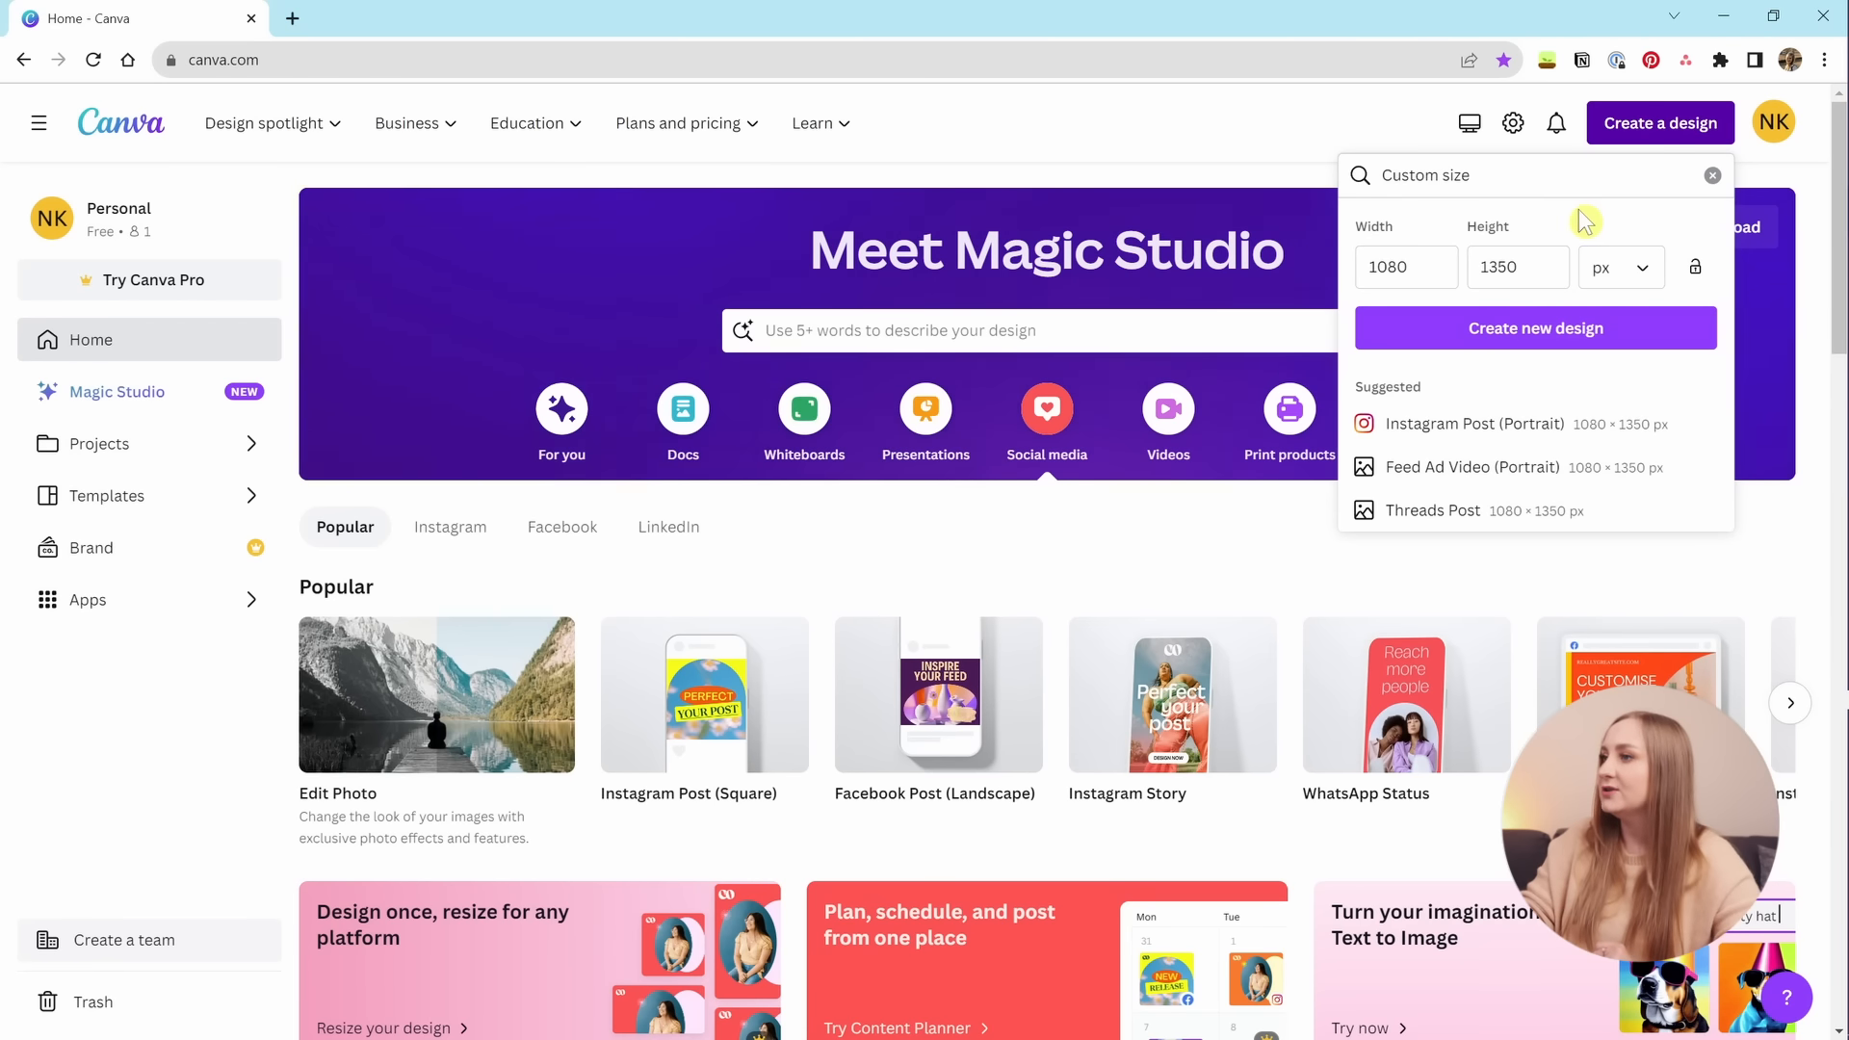
{"action": "left_click", "coordinate": [1536, 349]}
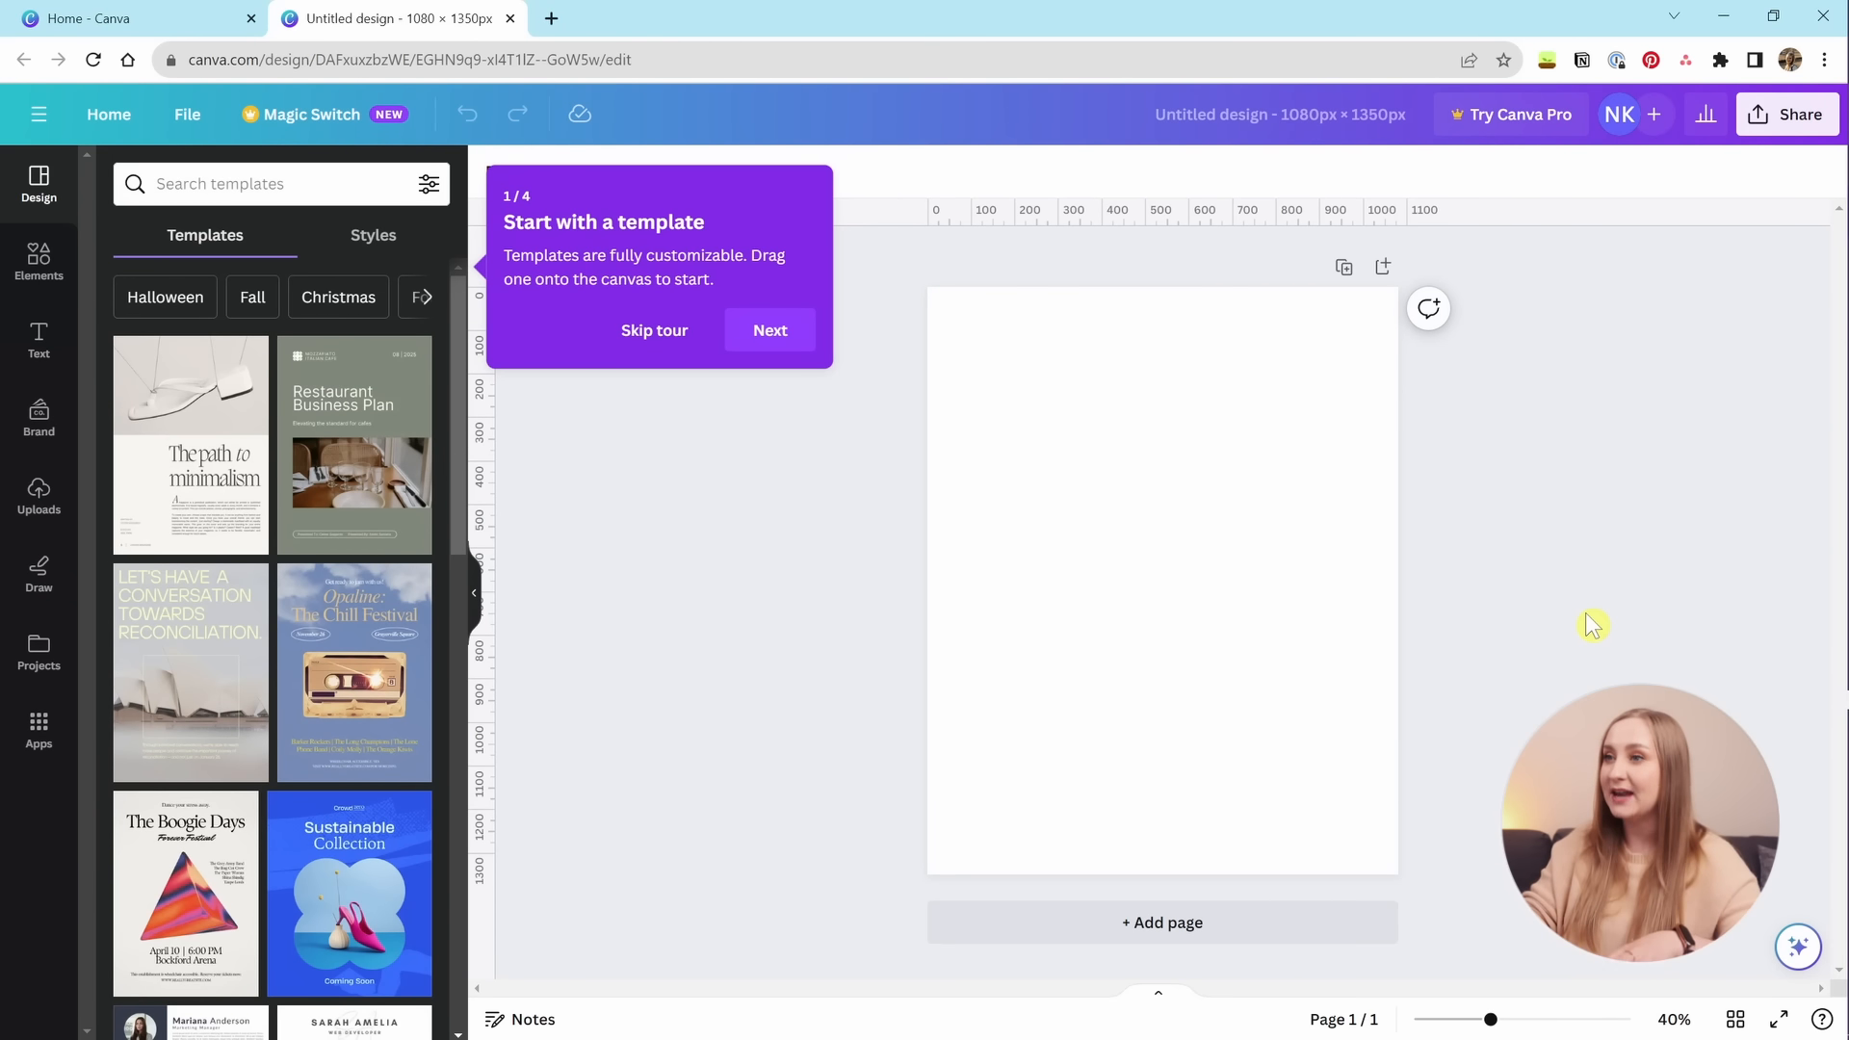
Return to the Canva home page and view the options for creating a design, including importing a file.
{"action": "left_click", "coordinate": [150, 21]}
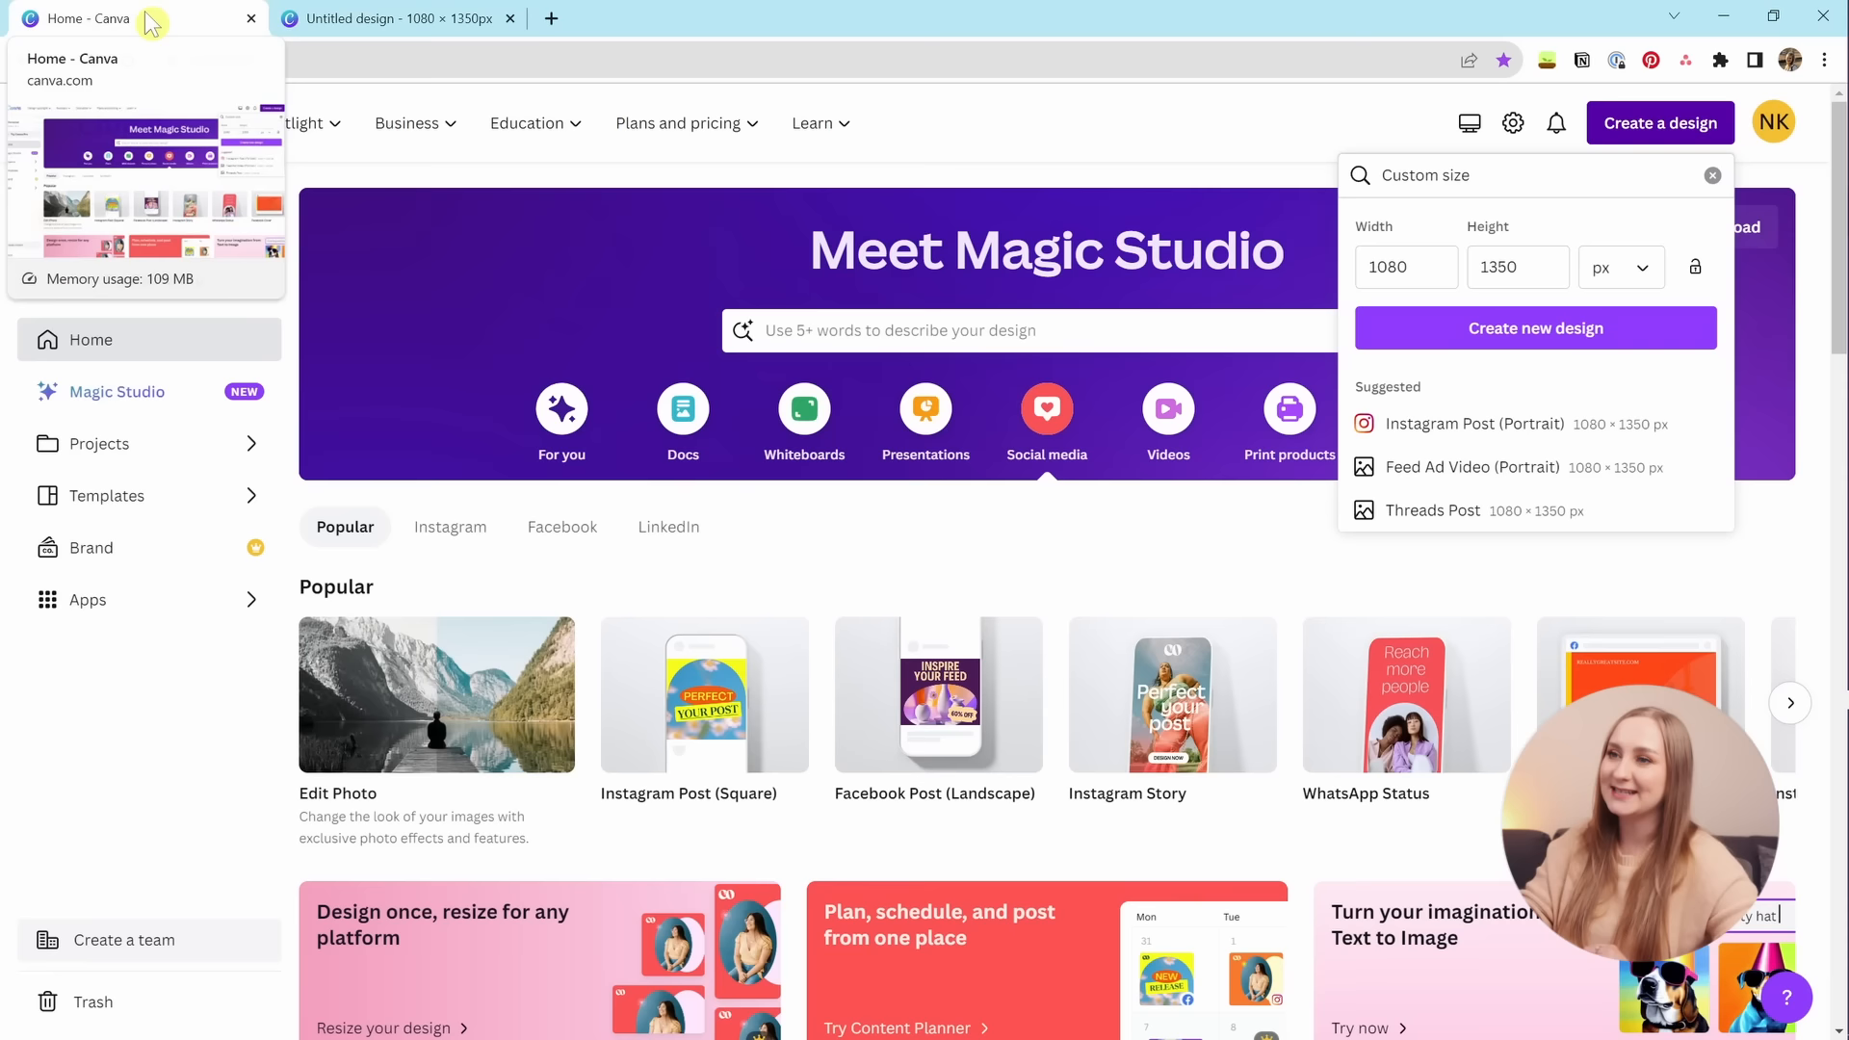
{"action": "left_click", "coordinate": [852, 553]}
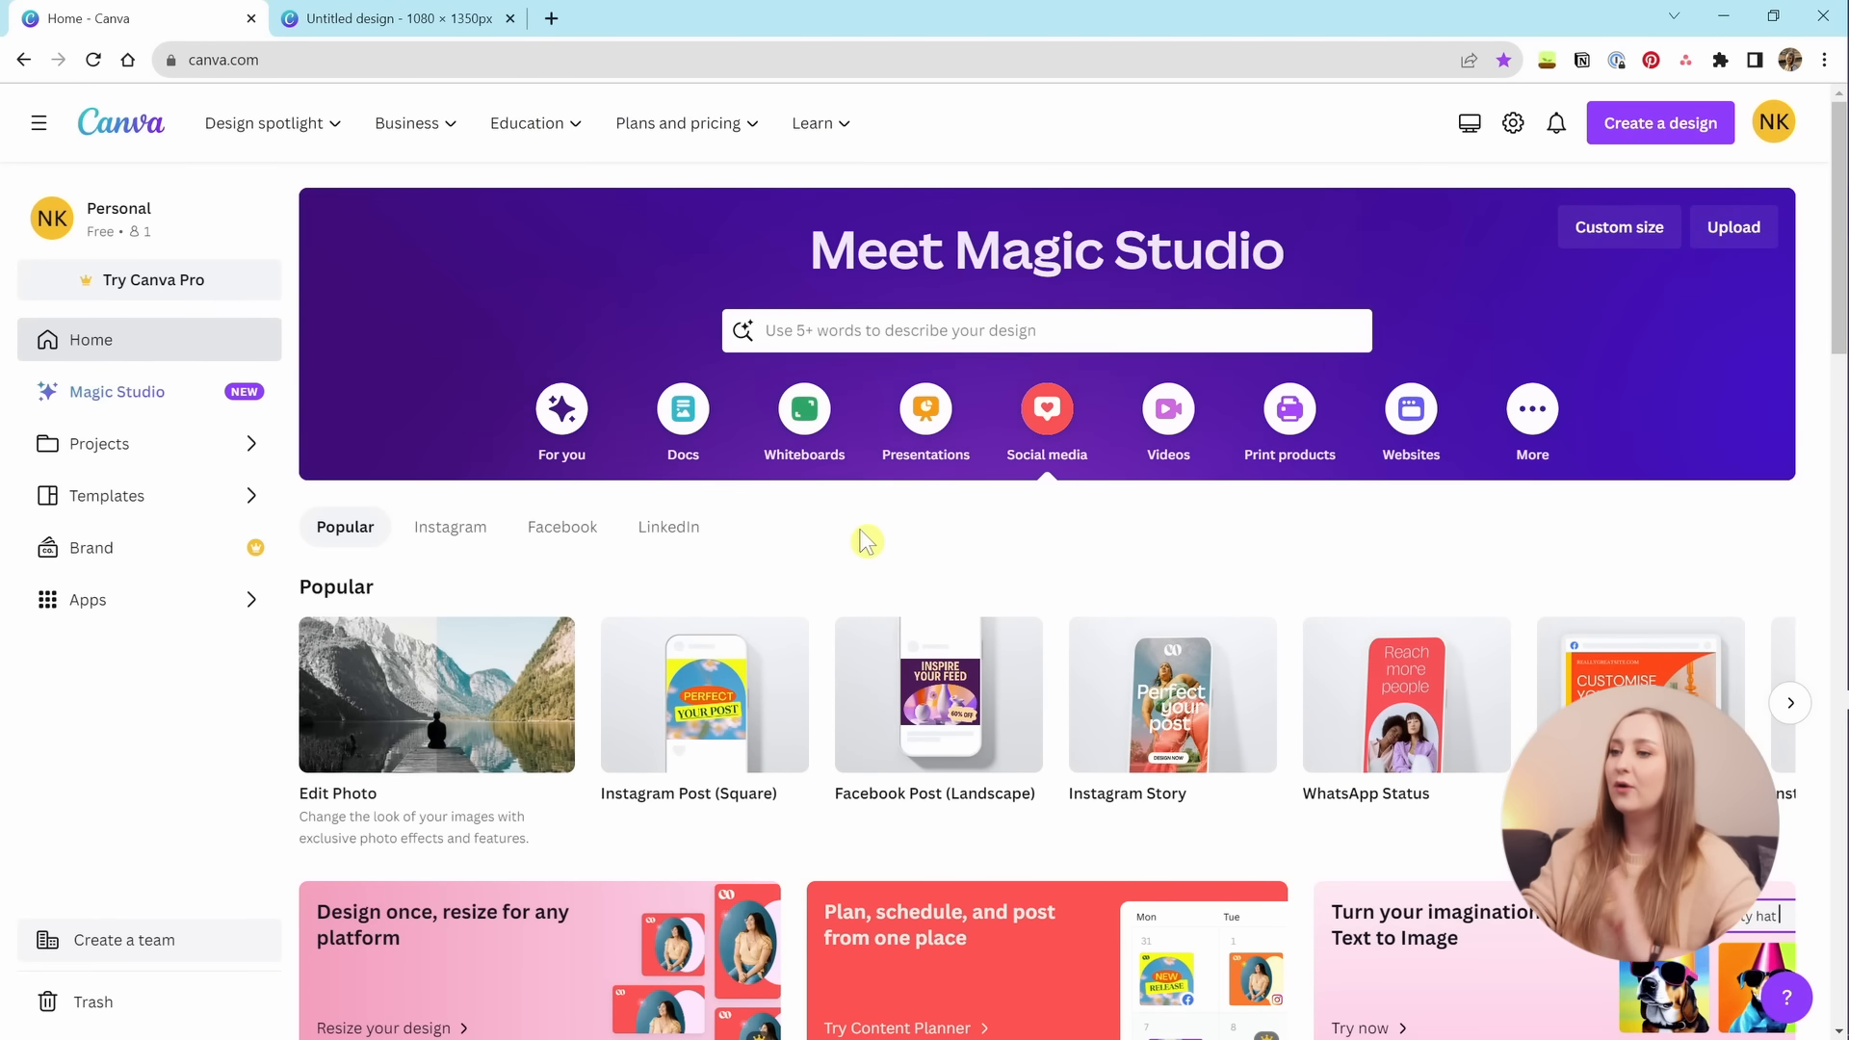
{"action": "left_click", "coordinate": [1653, 125]}
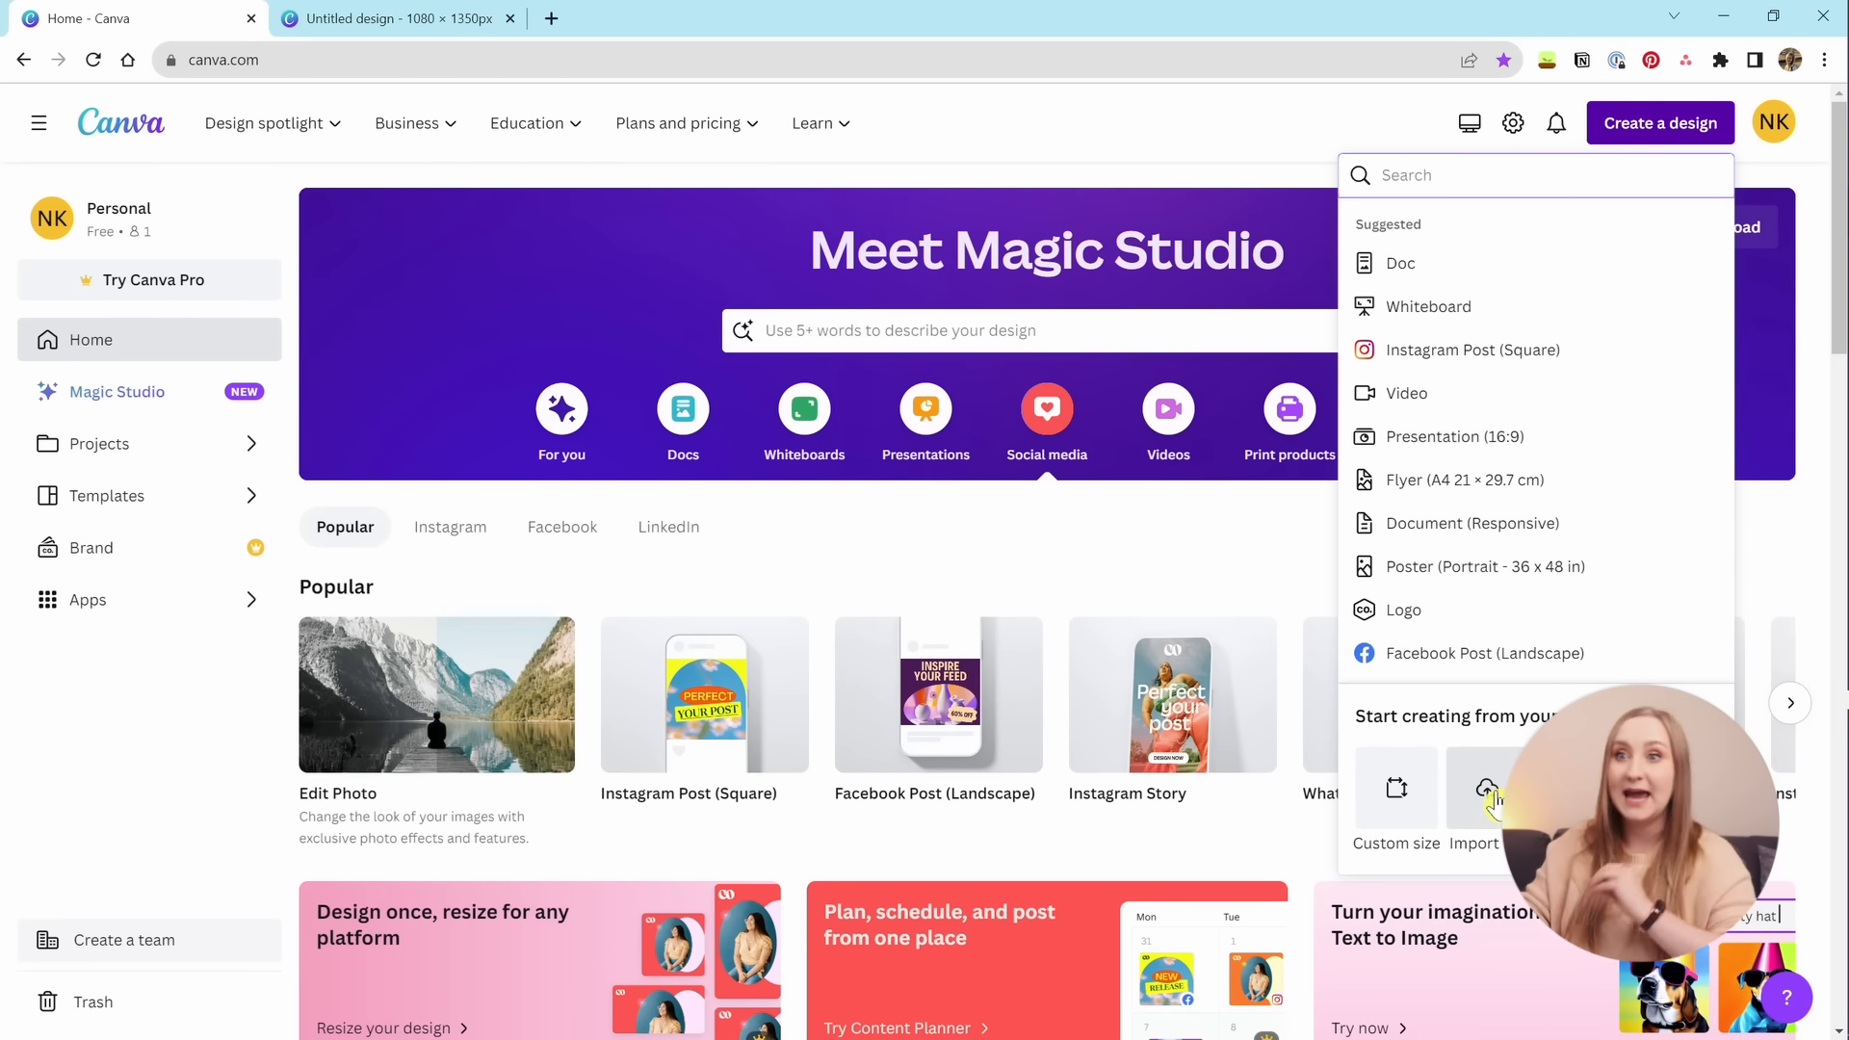
{"action": "left_click", "coordinate": [879, 576]}
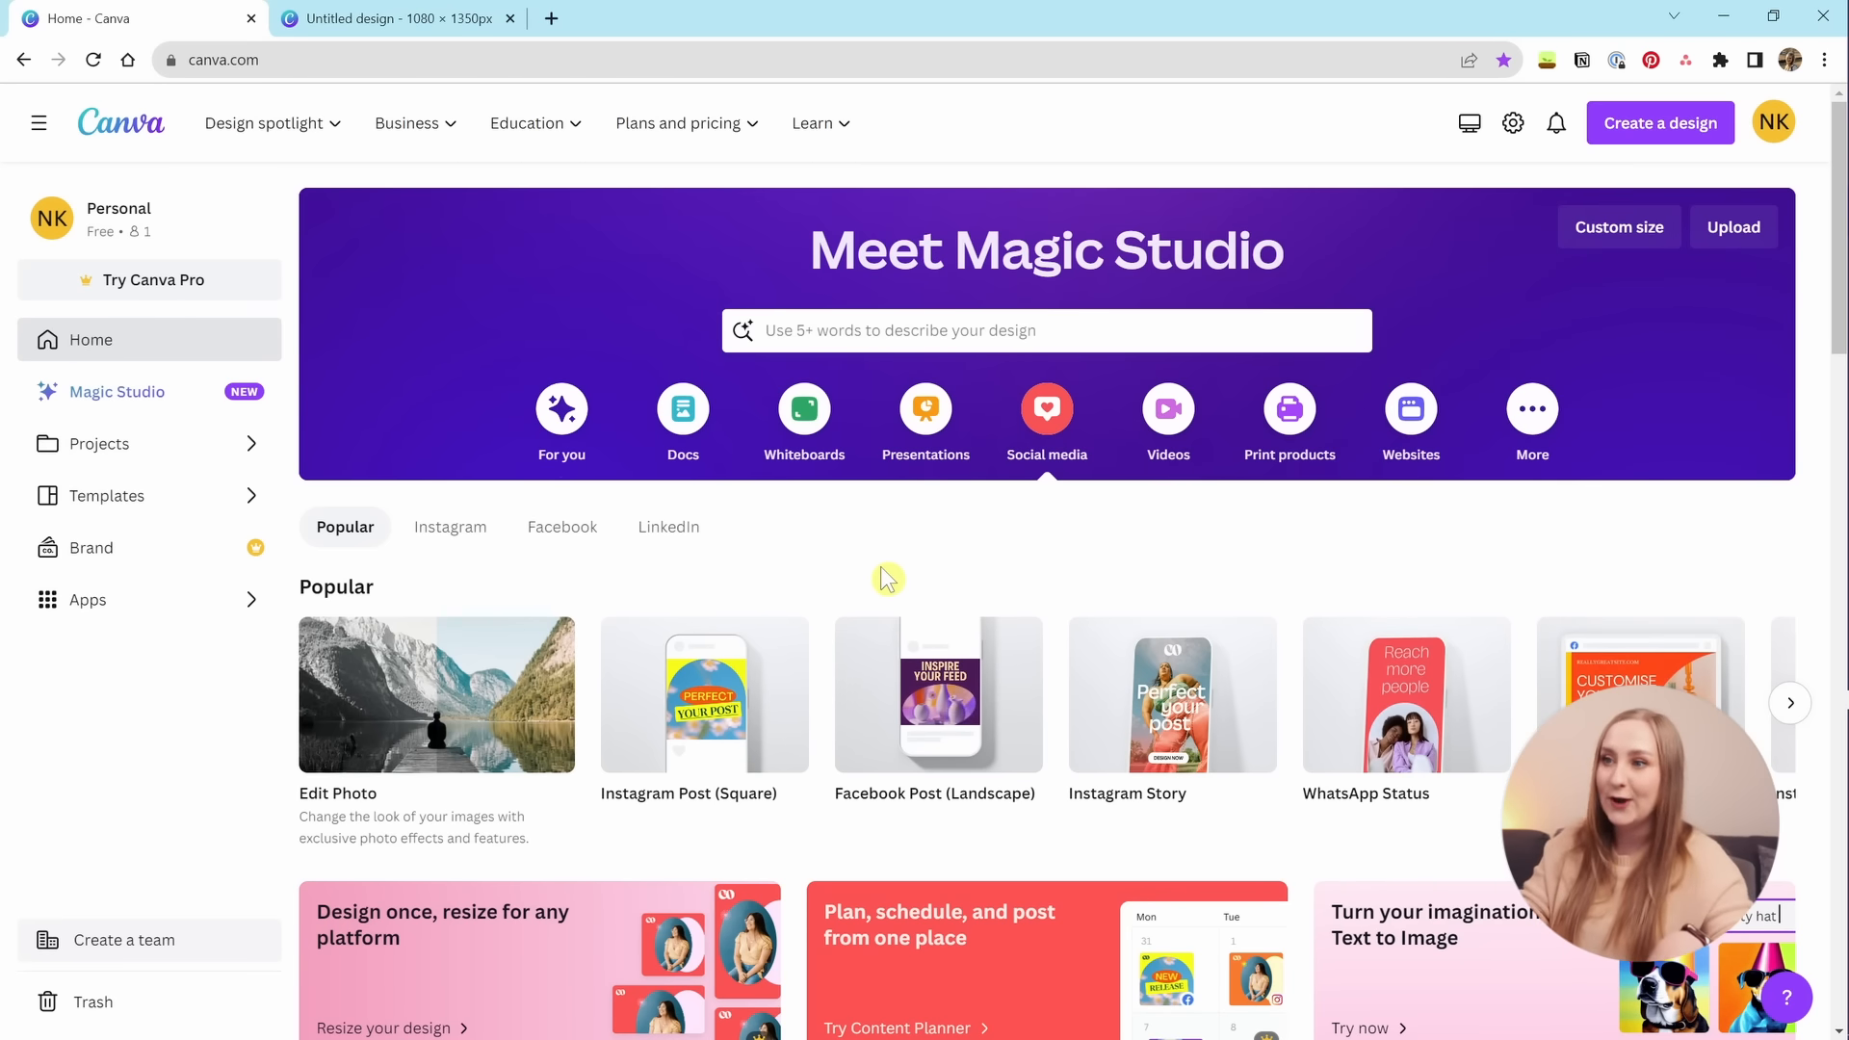
Browse the Templates page and open the Instagram Stories templates in the Social Media category.
{"action": "scroll", "coordinate": [776, 555], "scroll_direction": "down", "scroll_amount": 2}
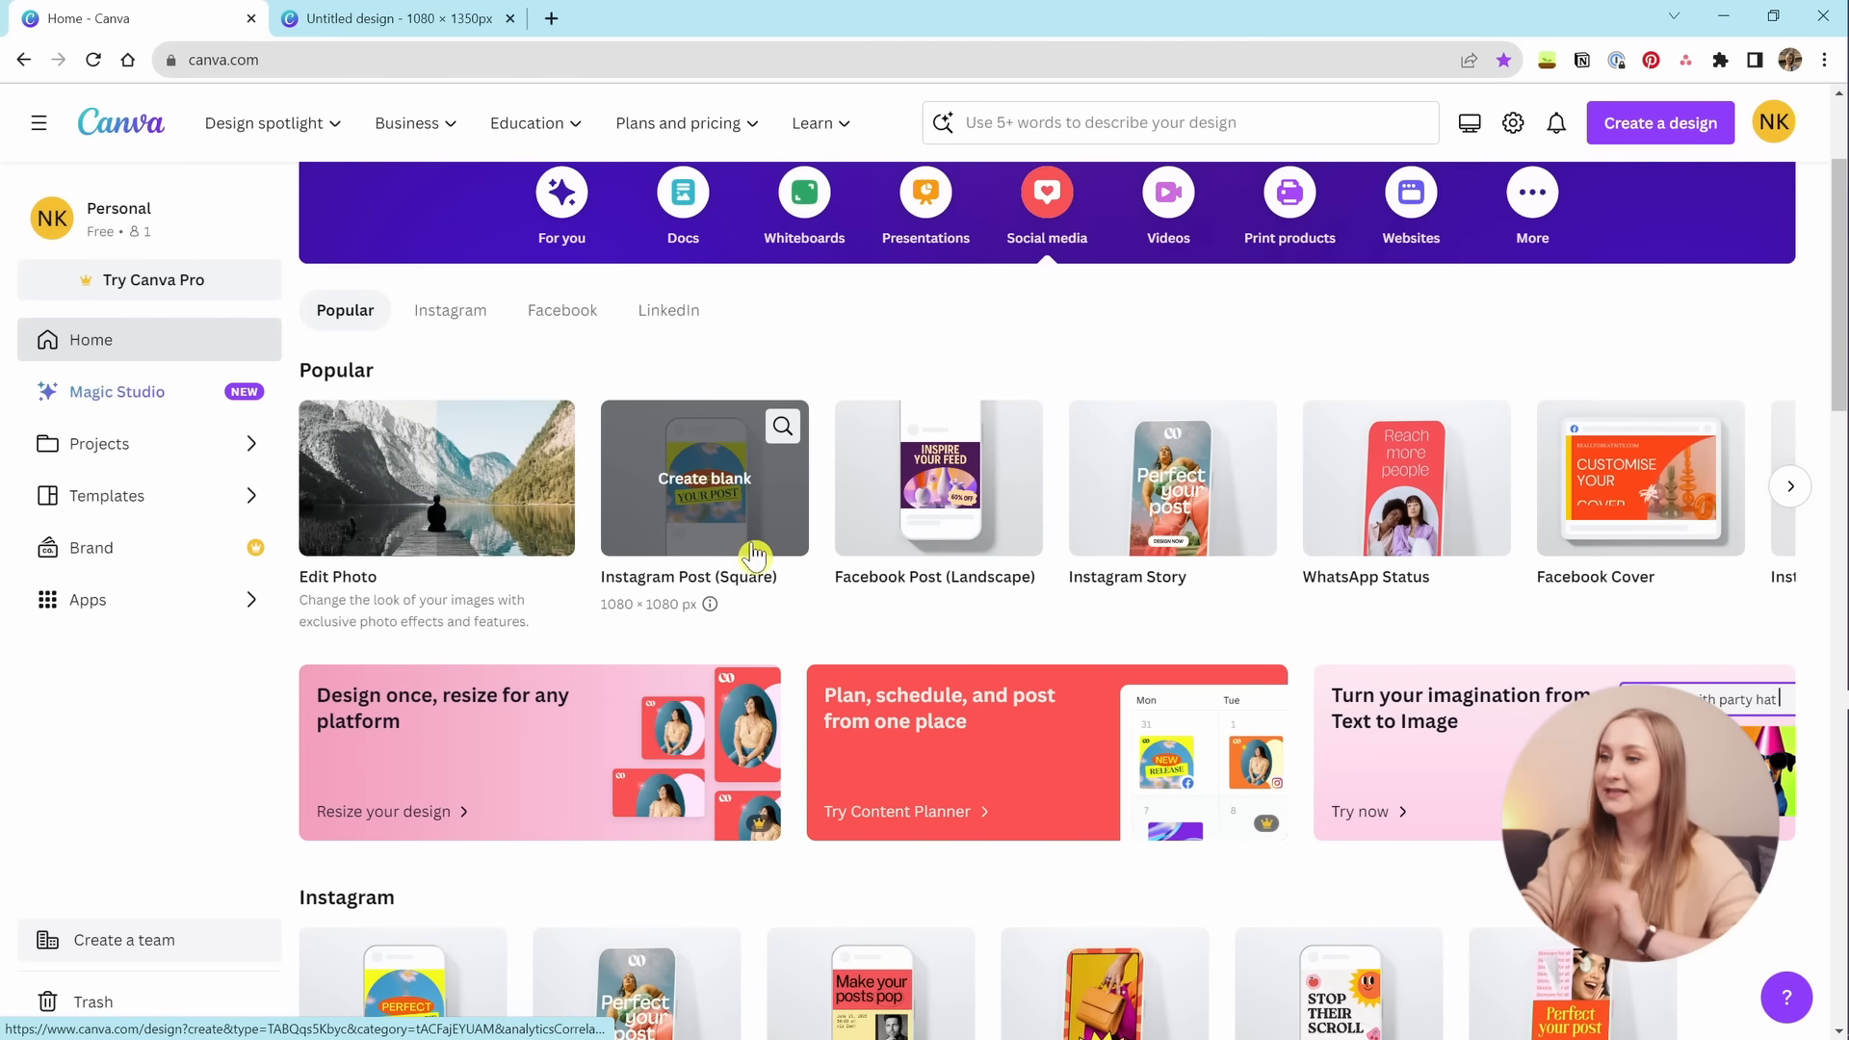
{"action": "left_click", "coordinate": [197, 501]}
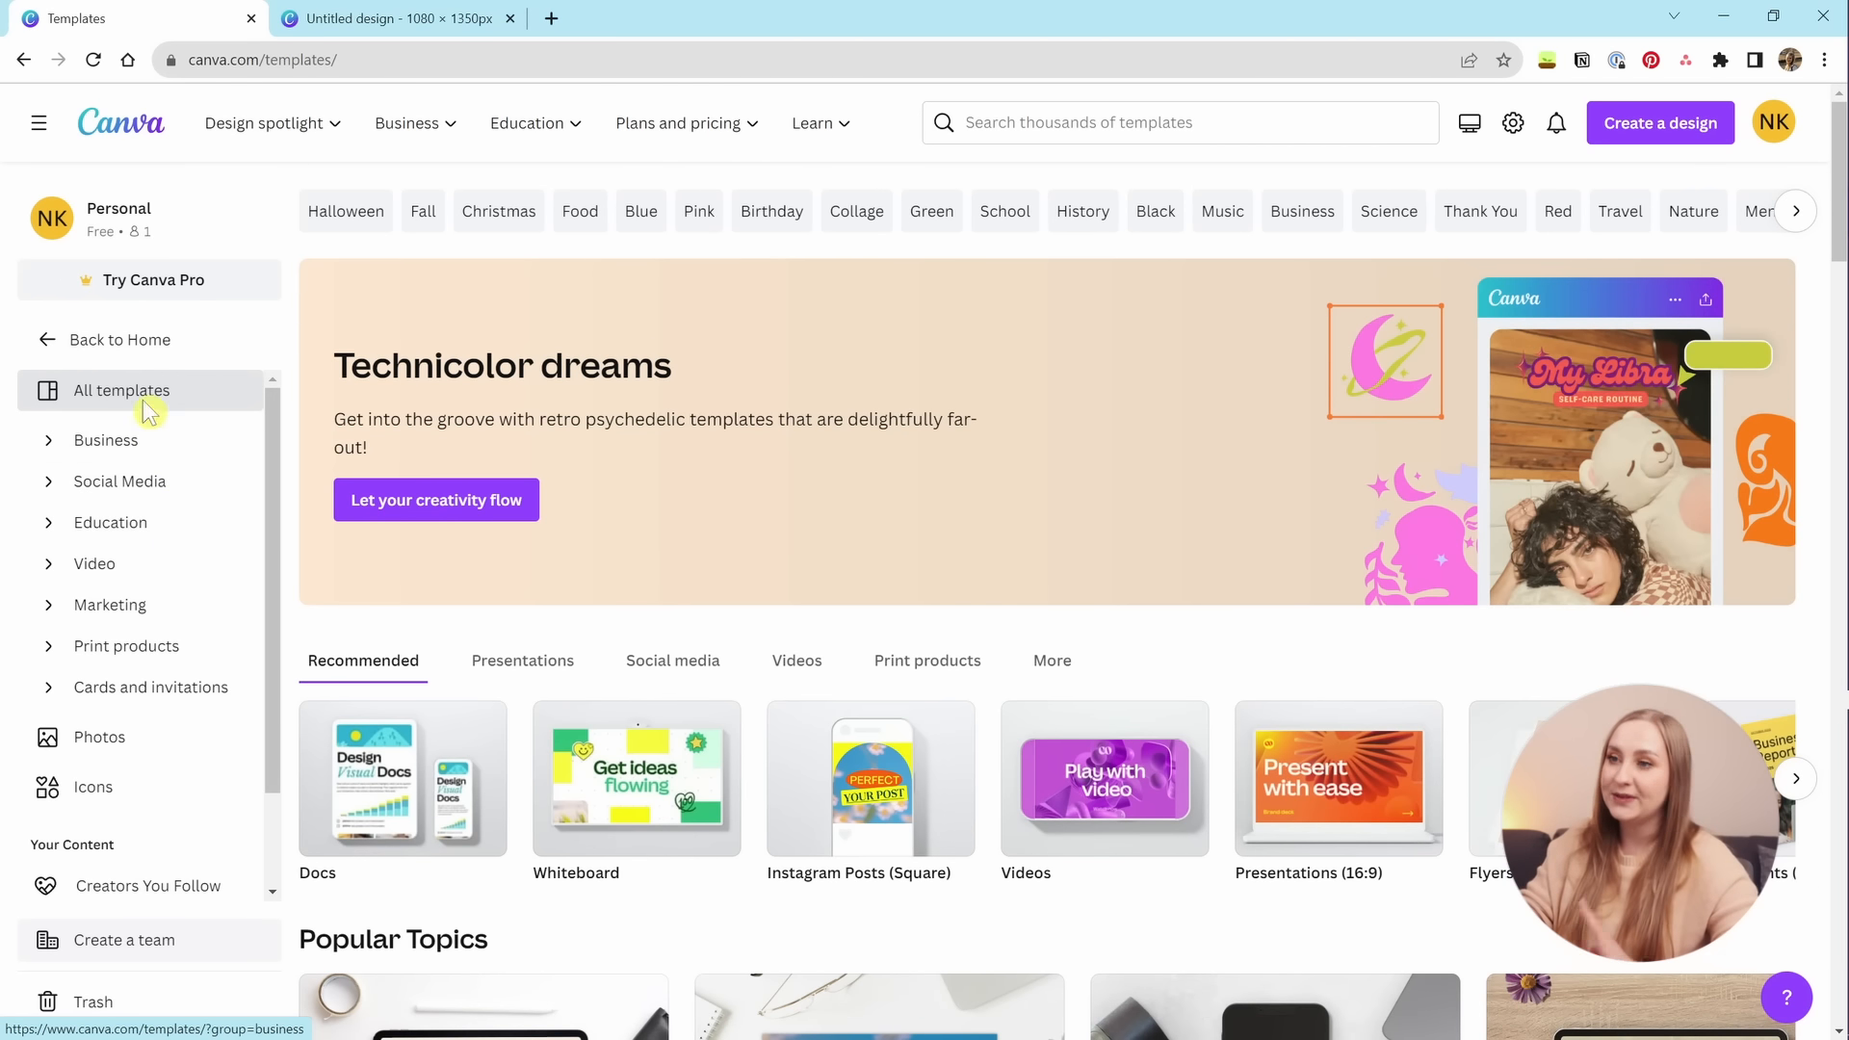
{"action": "scroll", "coordinate": [469, 450], "scroll_direction": "down", "scroll_amount": 5}
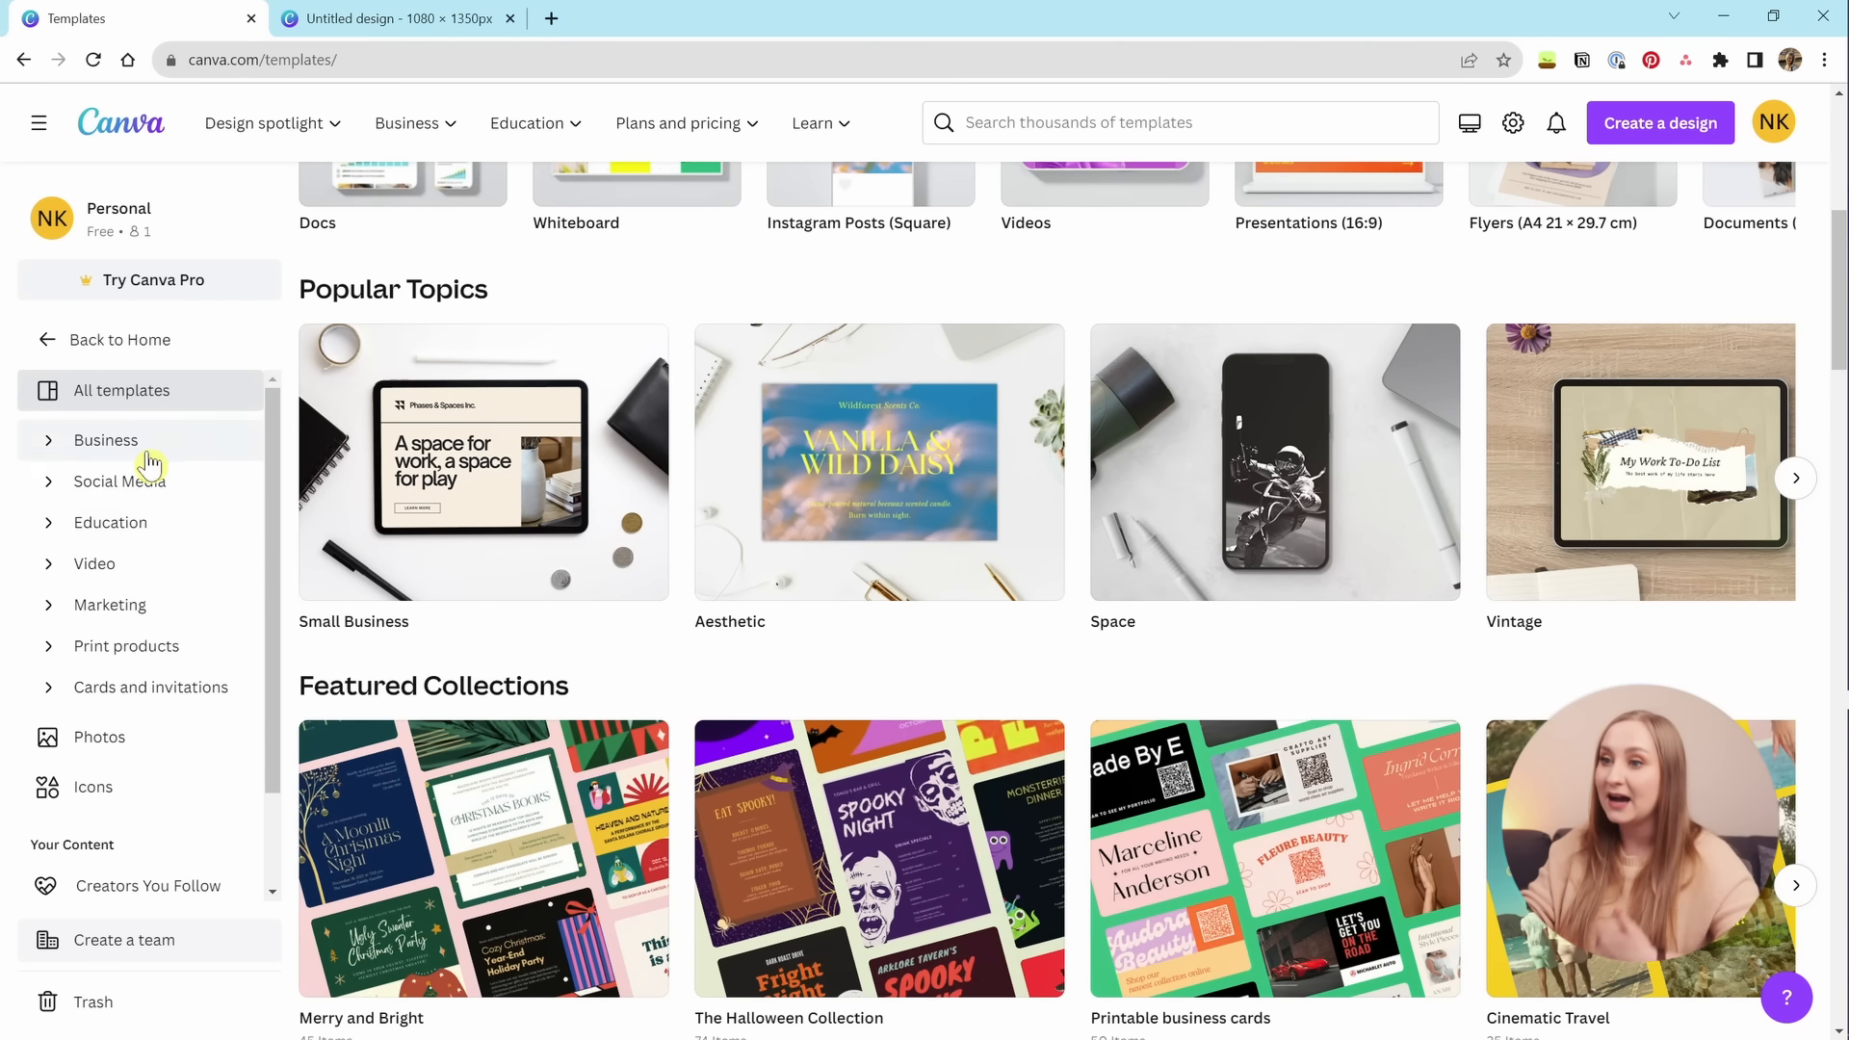
{"action": "left_click", "coordinate": [46, 492]}
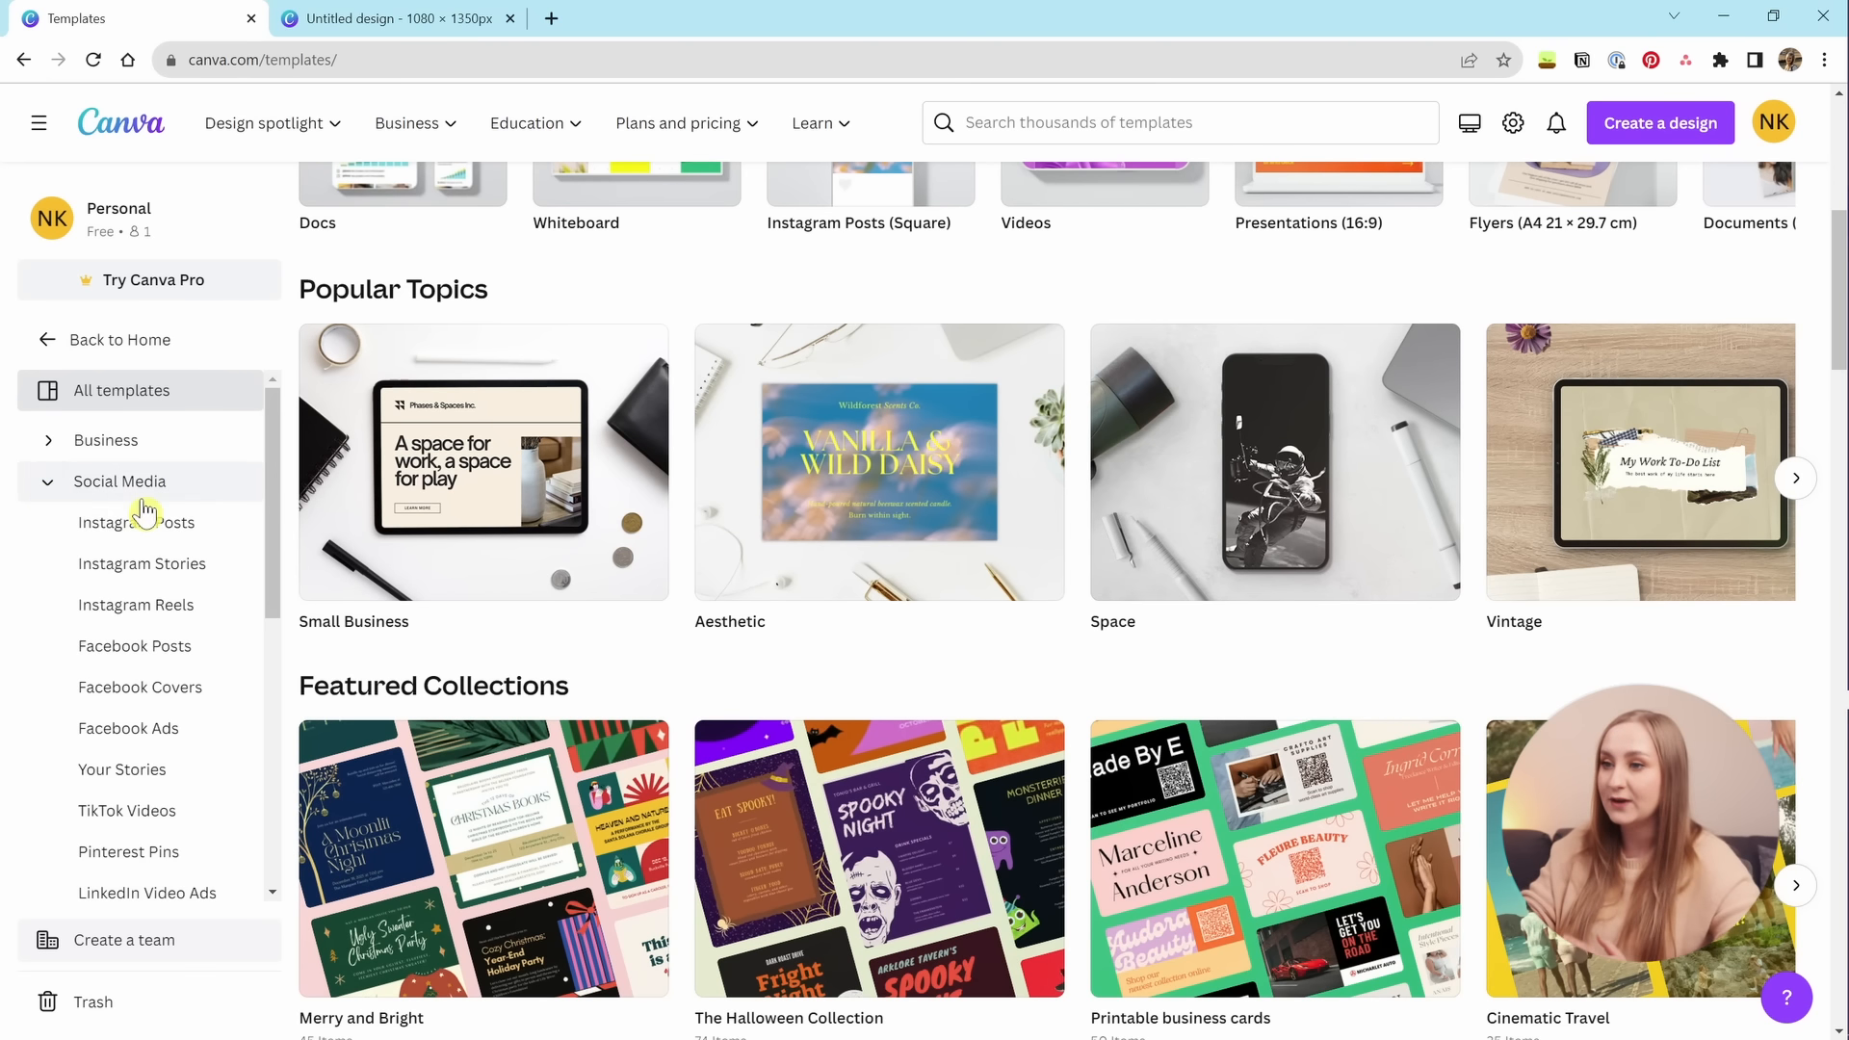
{"action": "left_click", "coordinate": [179, 565]}
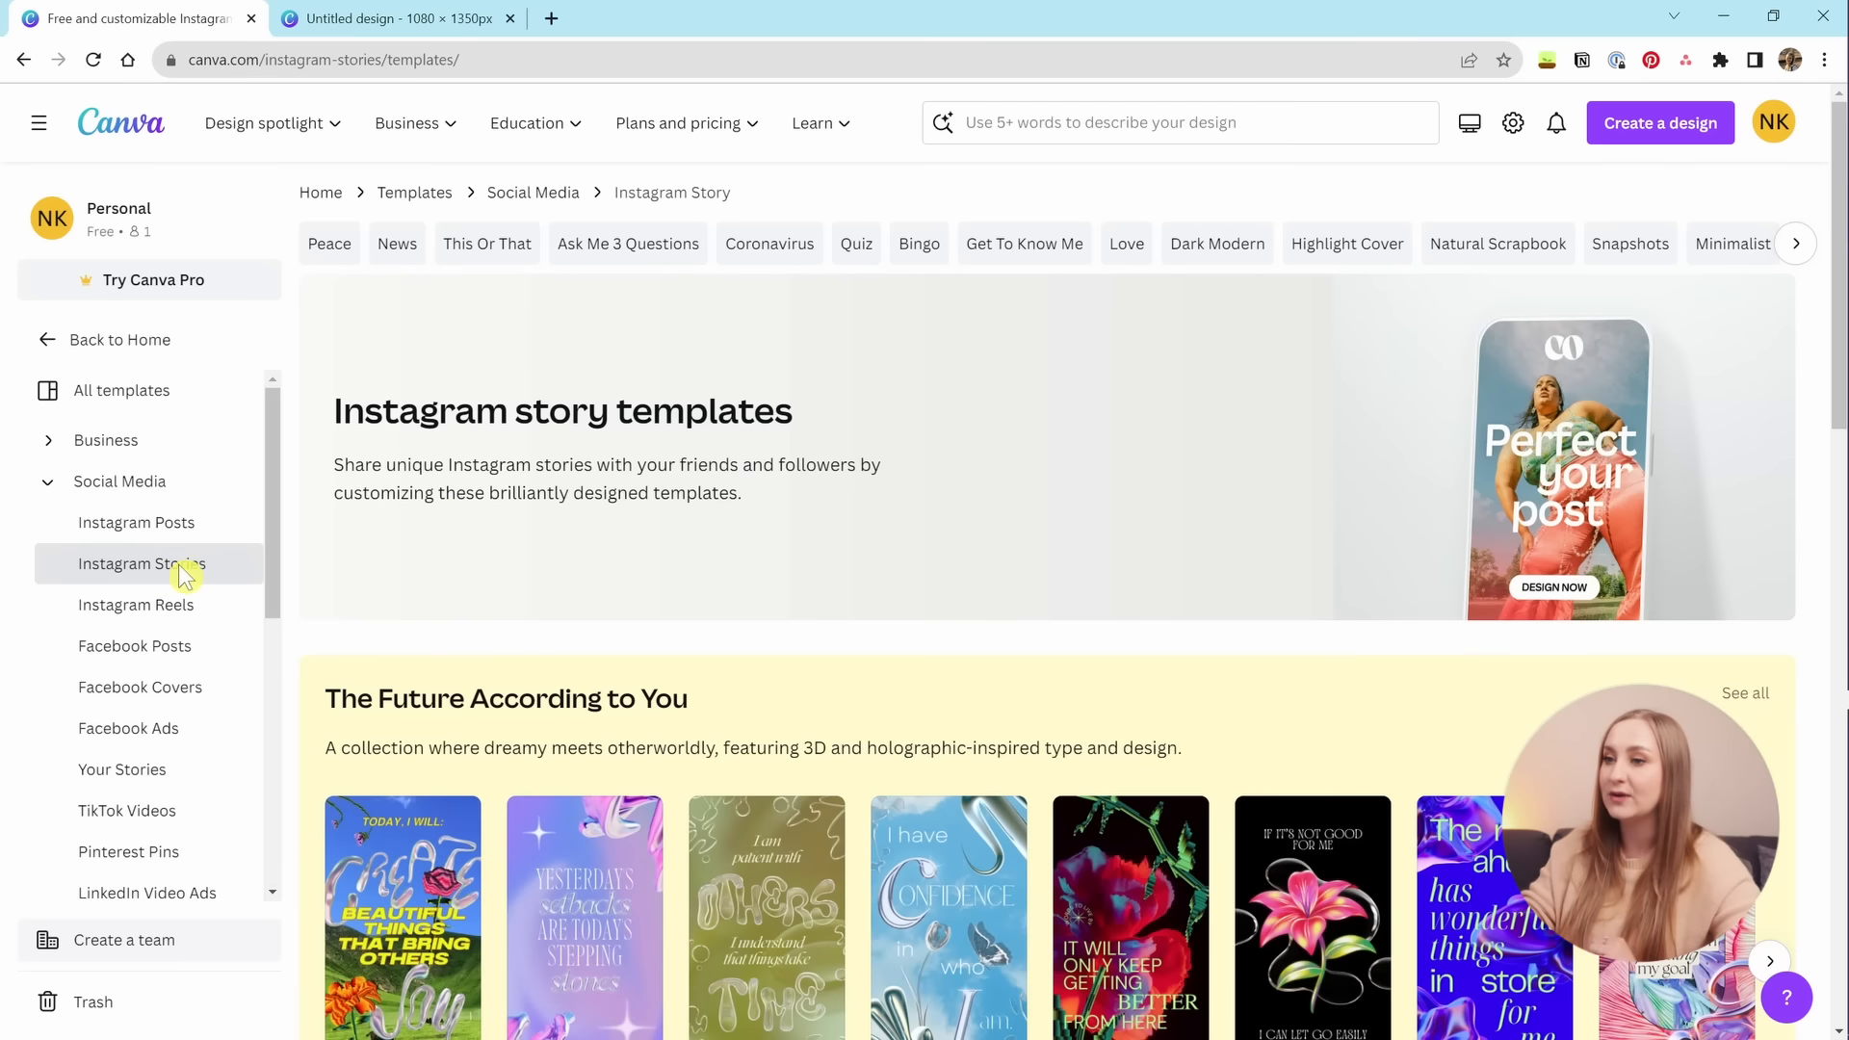
Browse the Instagram story templates, view the details of the gray minimalist new-clothing-brand collage template, and return to the page's start.
{"action": "scroll", "coordinate": [998, 370], "scroll_direction": "down", "scroll_amount": 2}
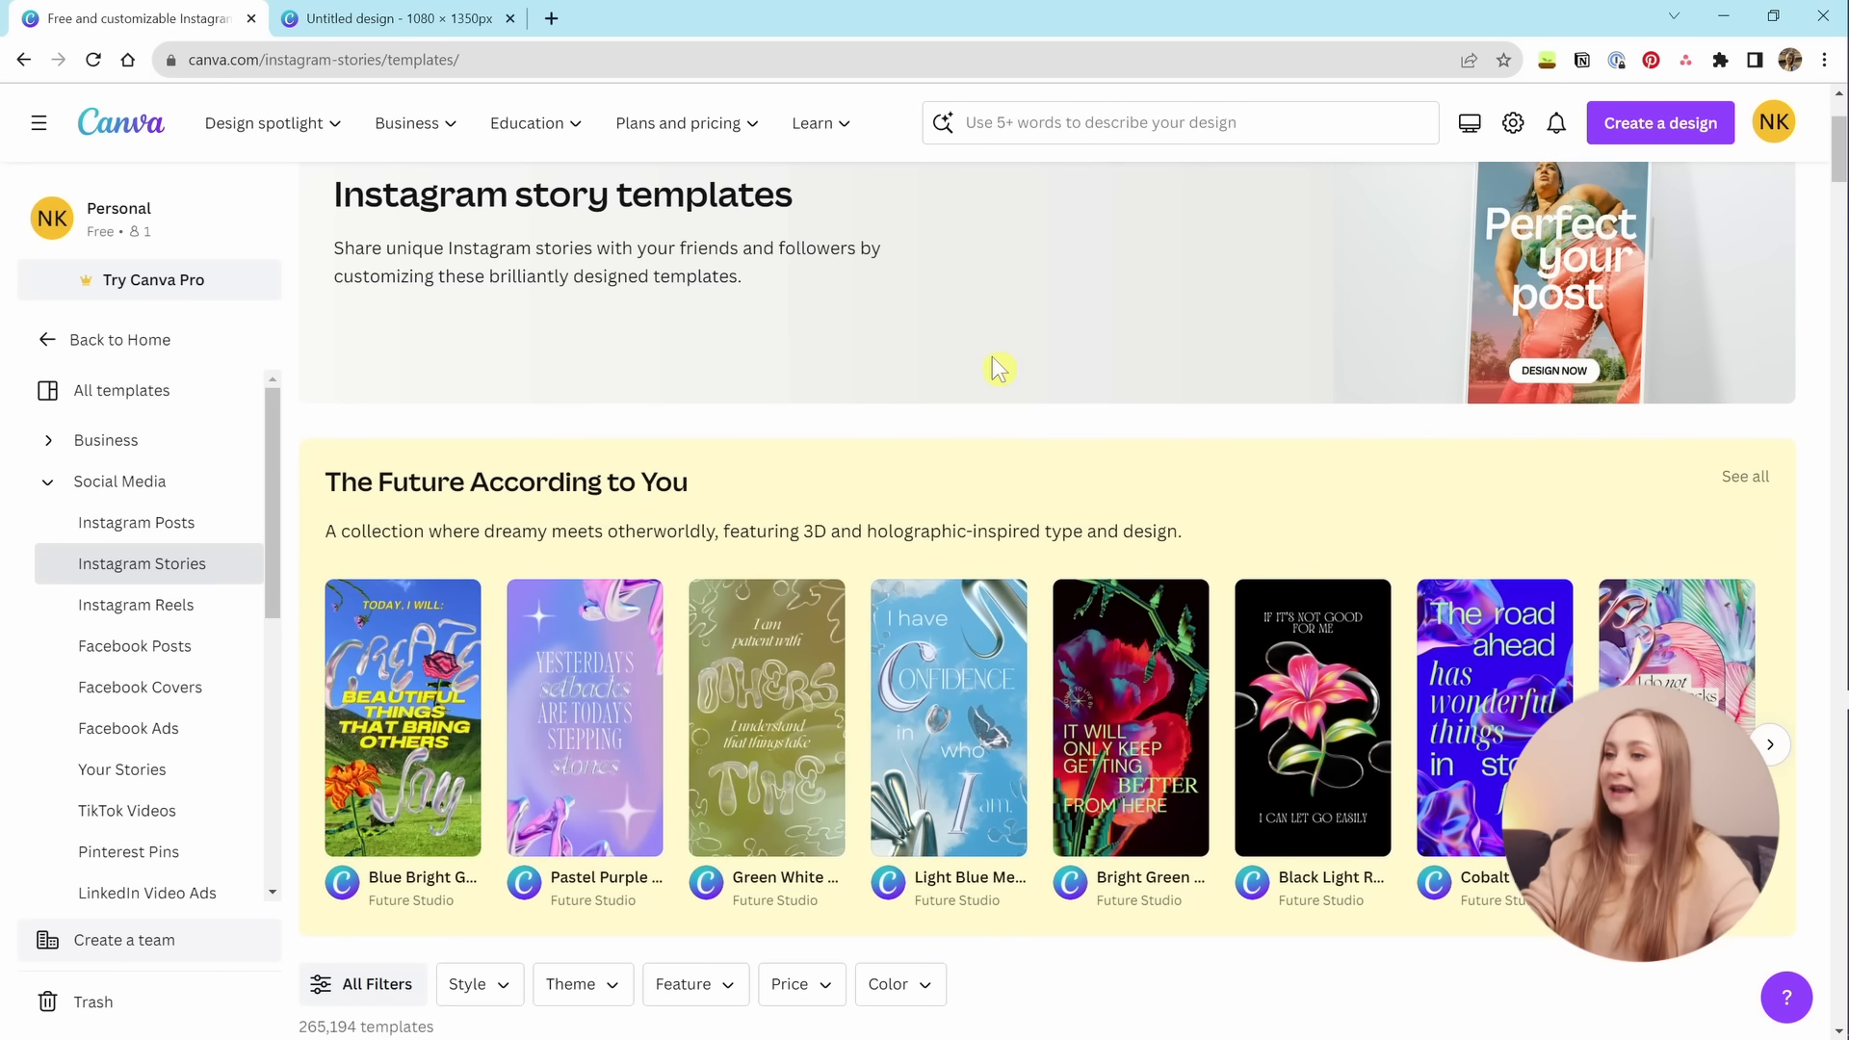
{"action": "scroll", "coordinate": [484, 405], "scroll_direction": "down", "scroll_amount": 6}
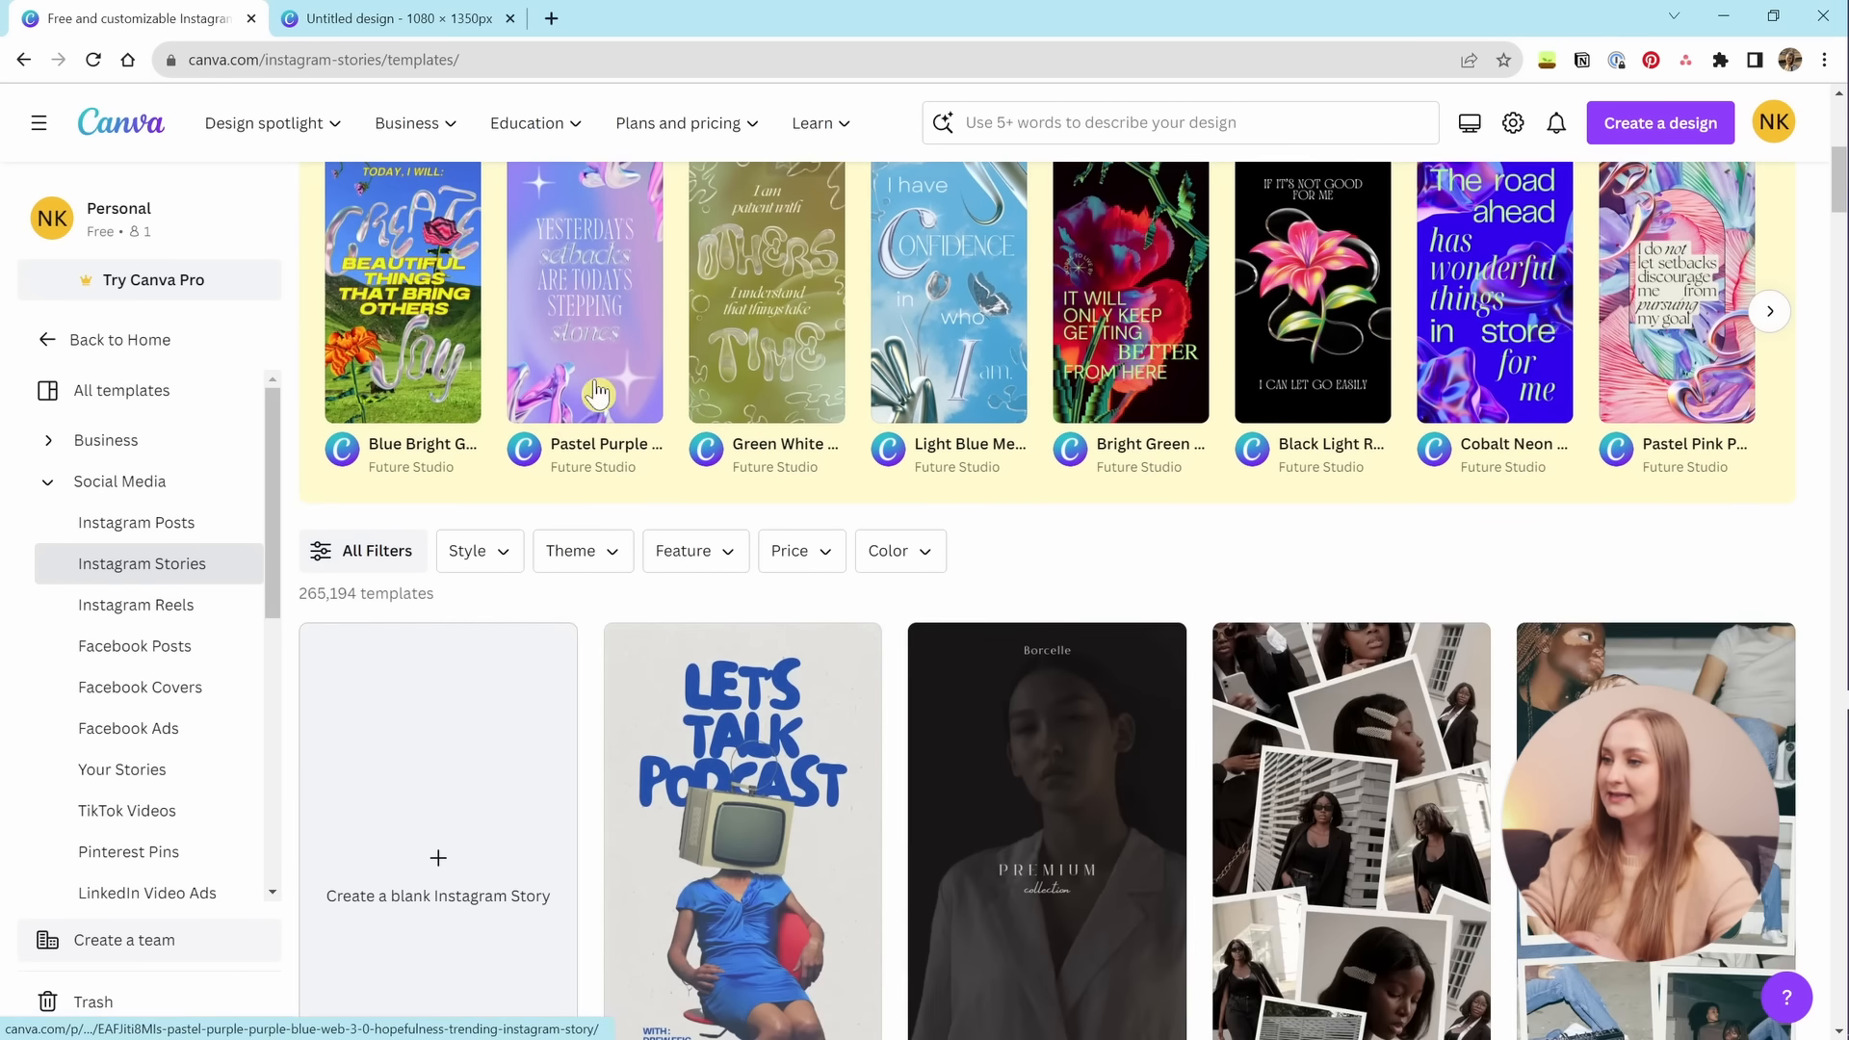
{"action": "scroll", "coordinate": [527, 619], "scroll_direction": "down", "scroll_amount": 14}
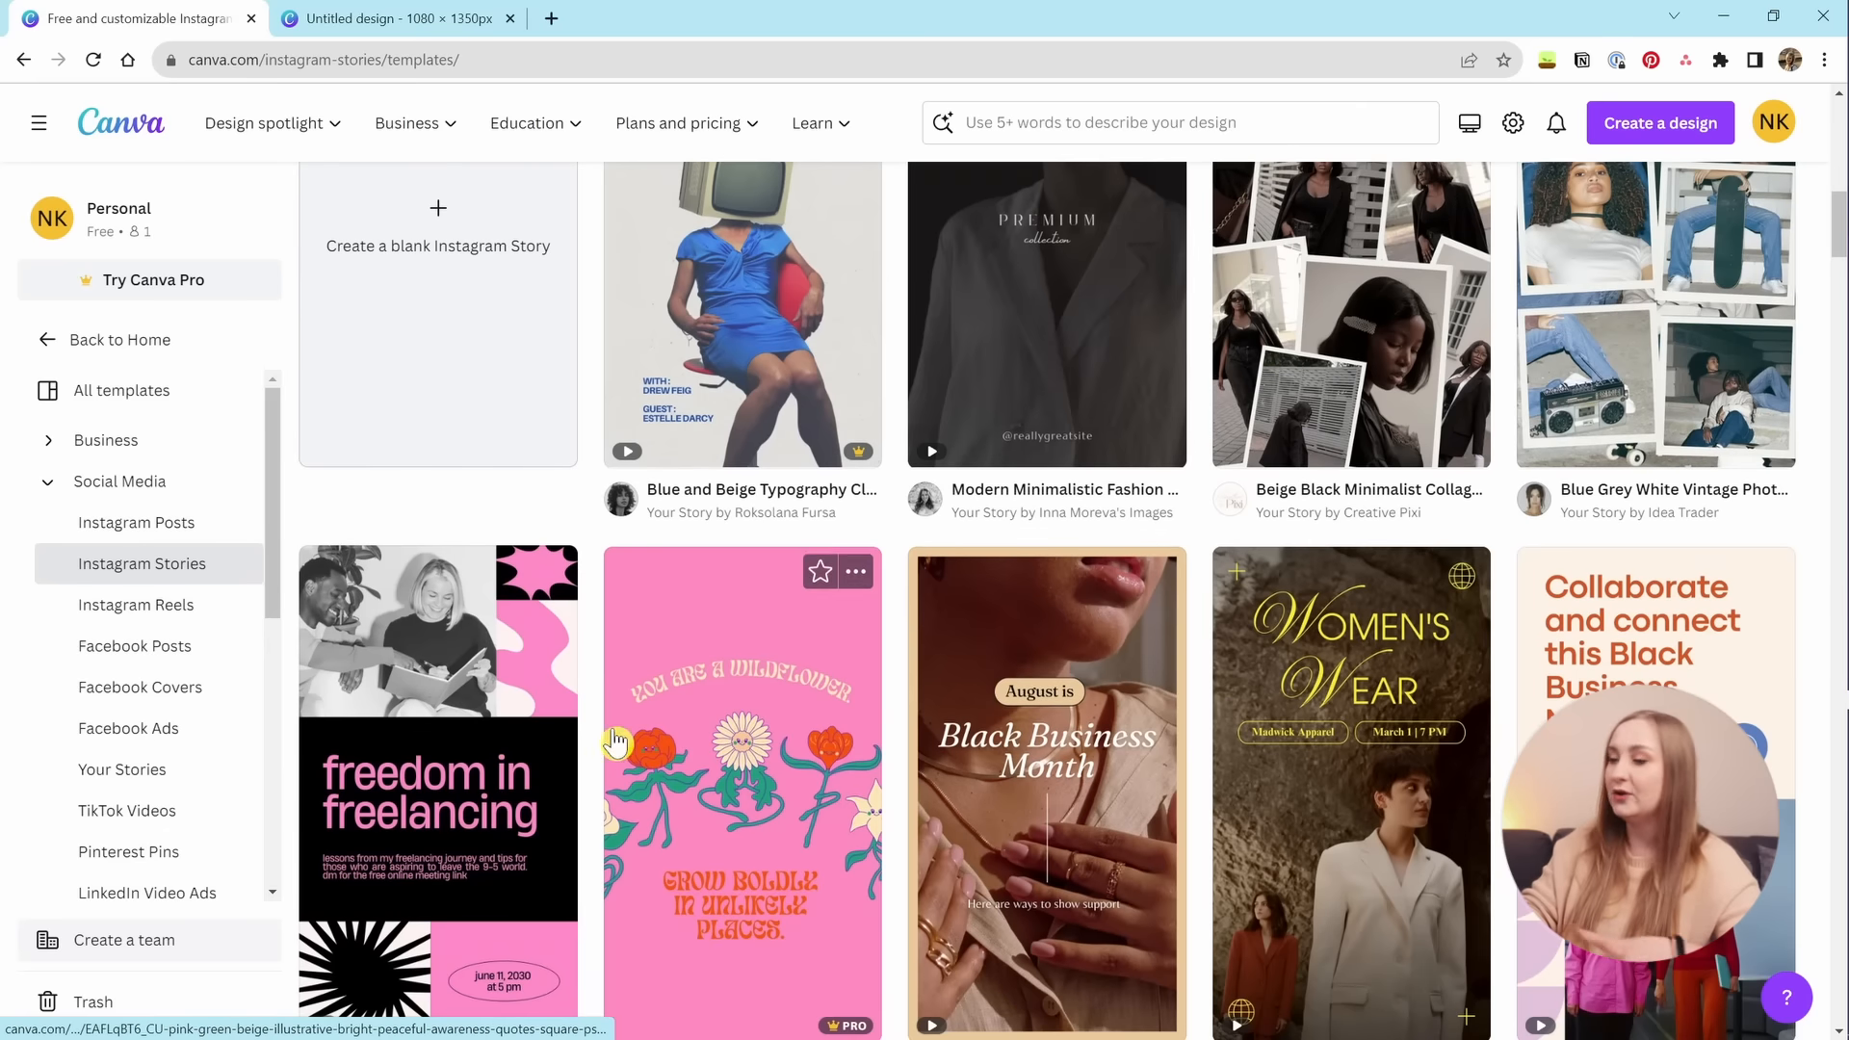
{"action": "scroll", "coordinate": [963, 661], "scroll_direction": "down", "scroll_amount": 2}
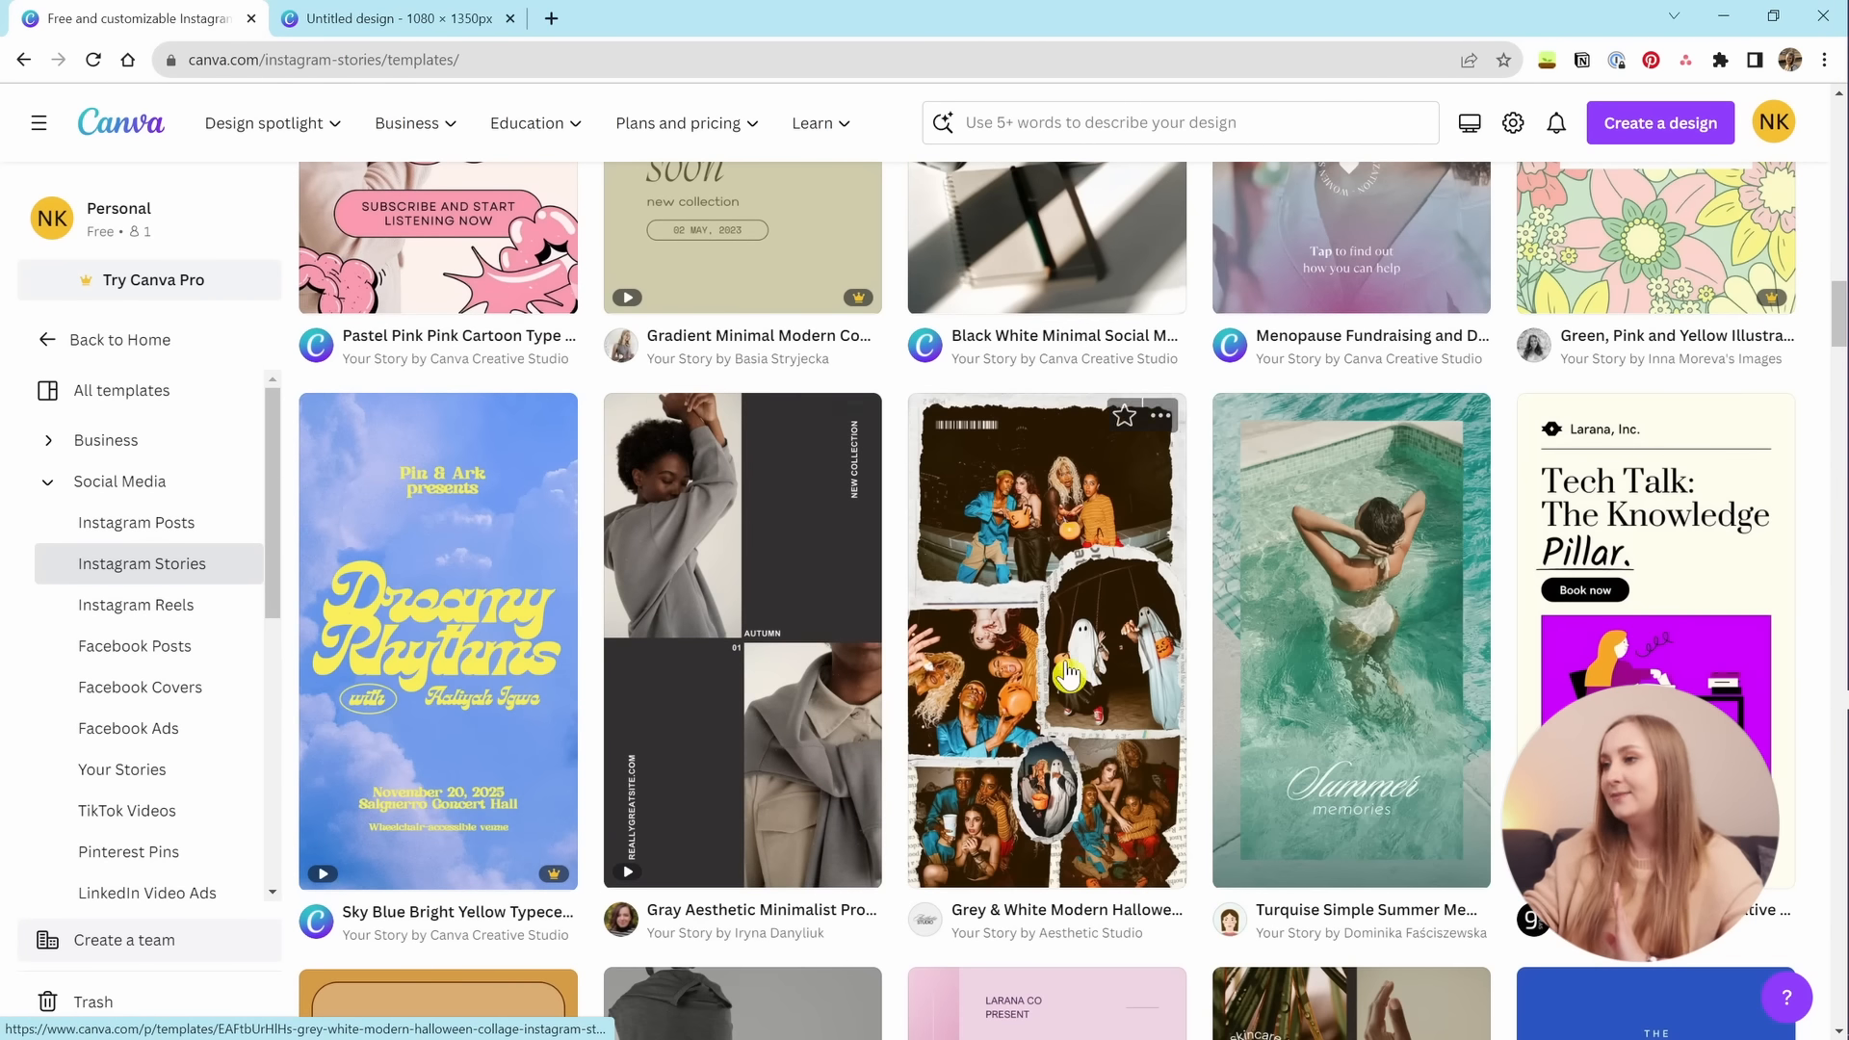
{"action": "left_click", "coordinate": [690, 778]}
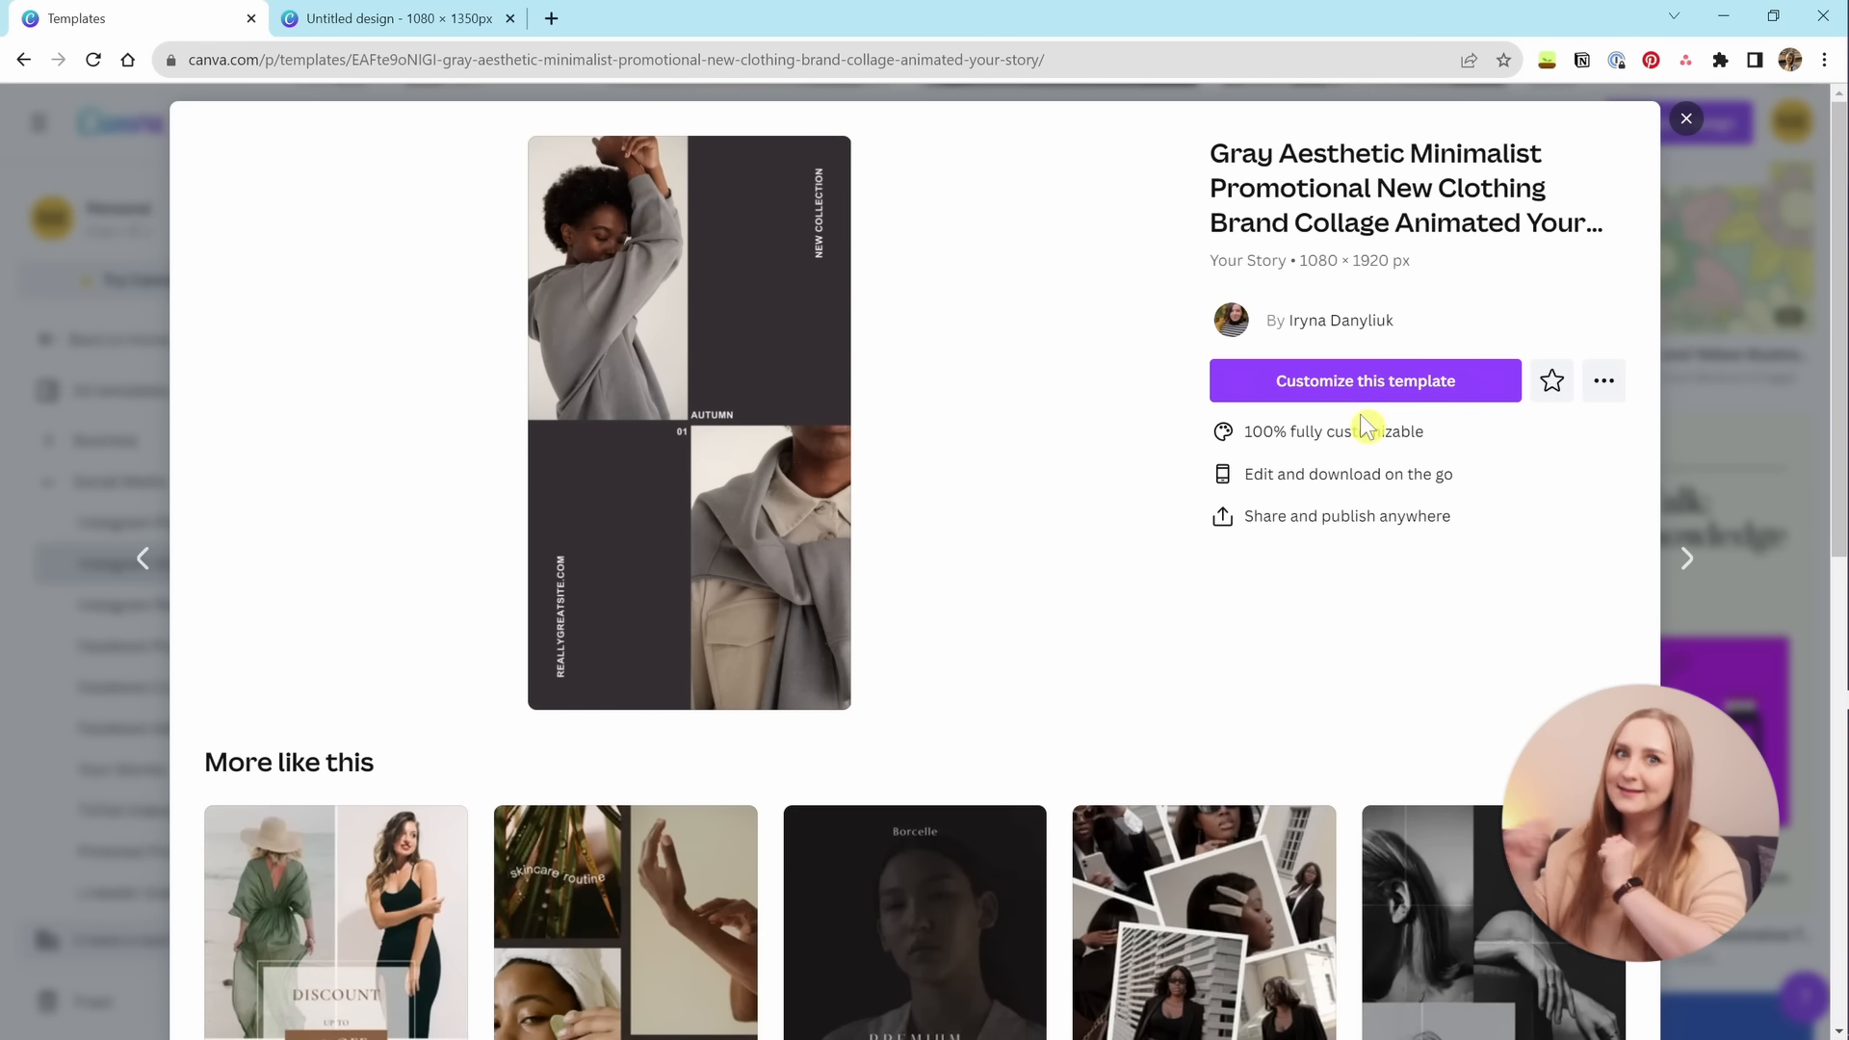
{"action": "left_click", "coordinate": [1684, 410]}
{"action": "scroll", "coordinate": [1445, 530], "scroll_direction": "up", "scroll_amount": 10}
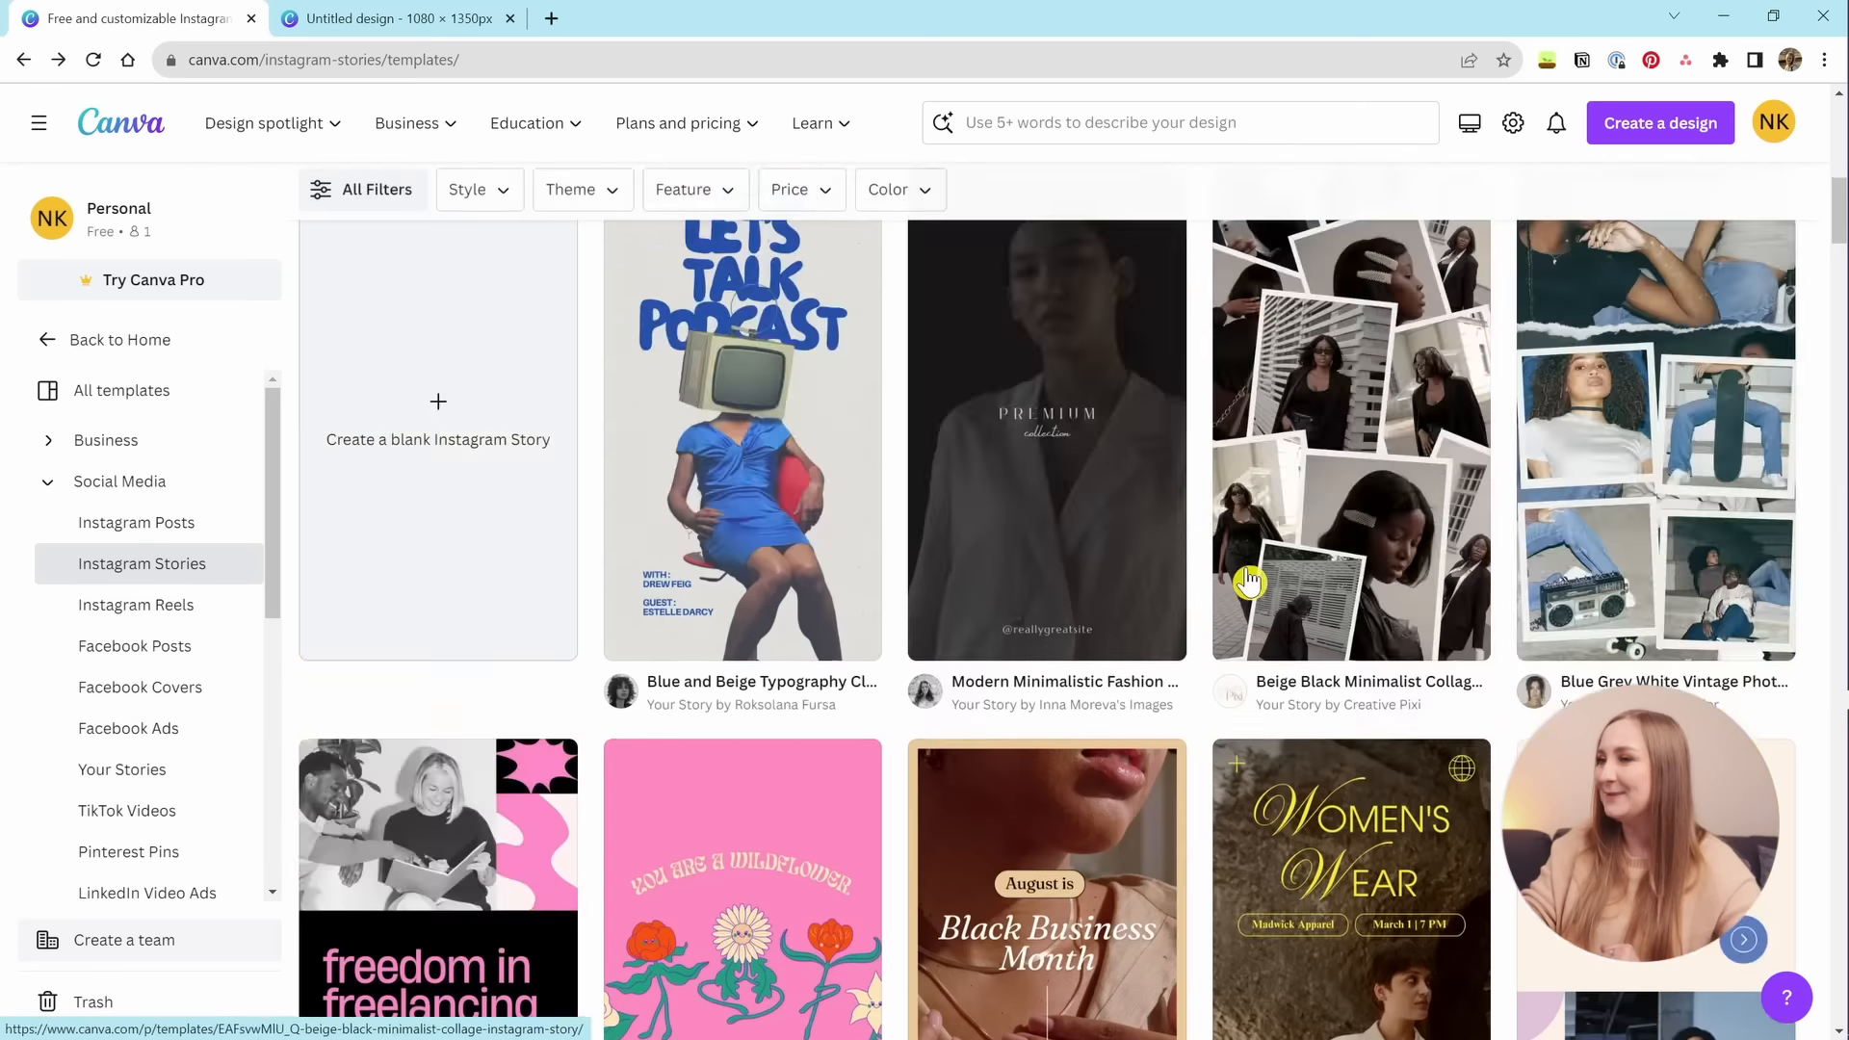
Search templates for "yoga studio instagram post for an opening" and choose the suggestion for a fresh yoga studio grand opening fitness flyer.
{"action": "left_click", "coordinate": [1108, 122]}
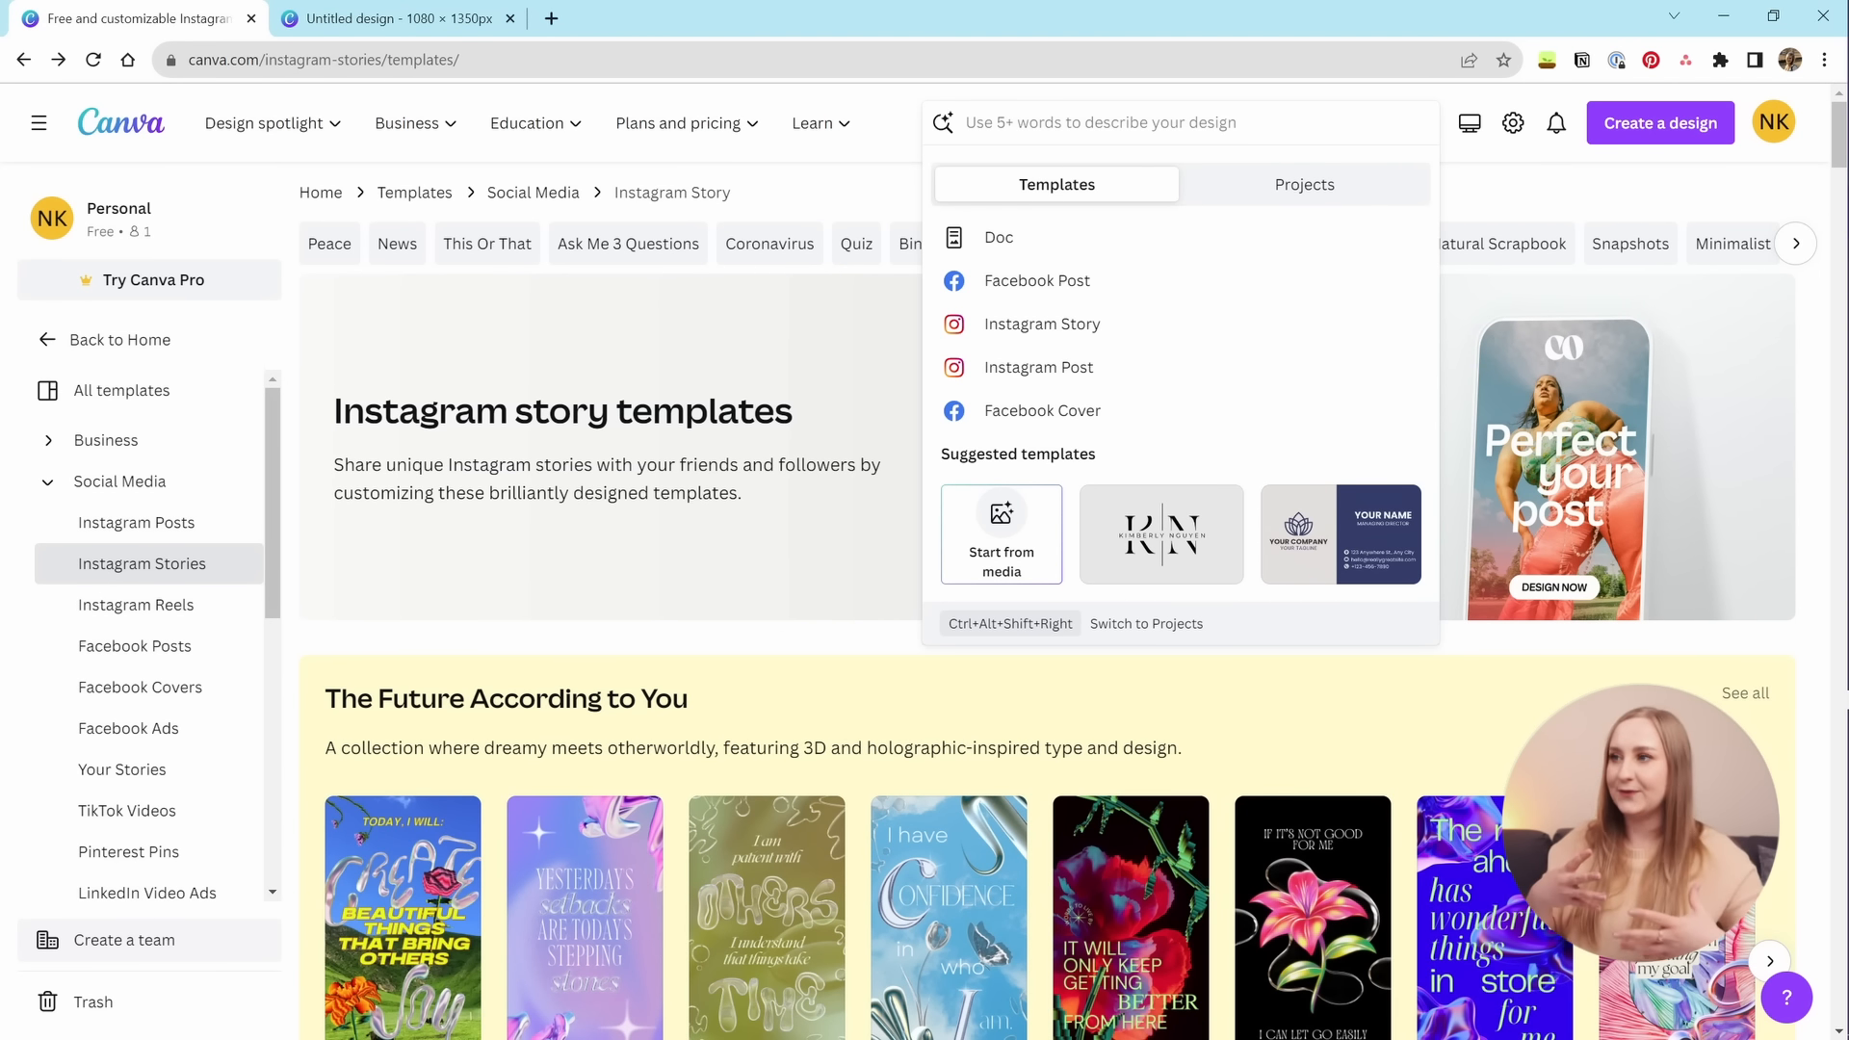
{"action": "type", "text": "yo"}
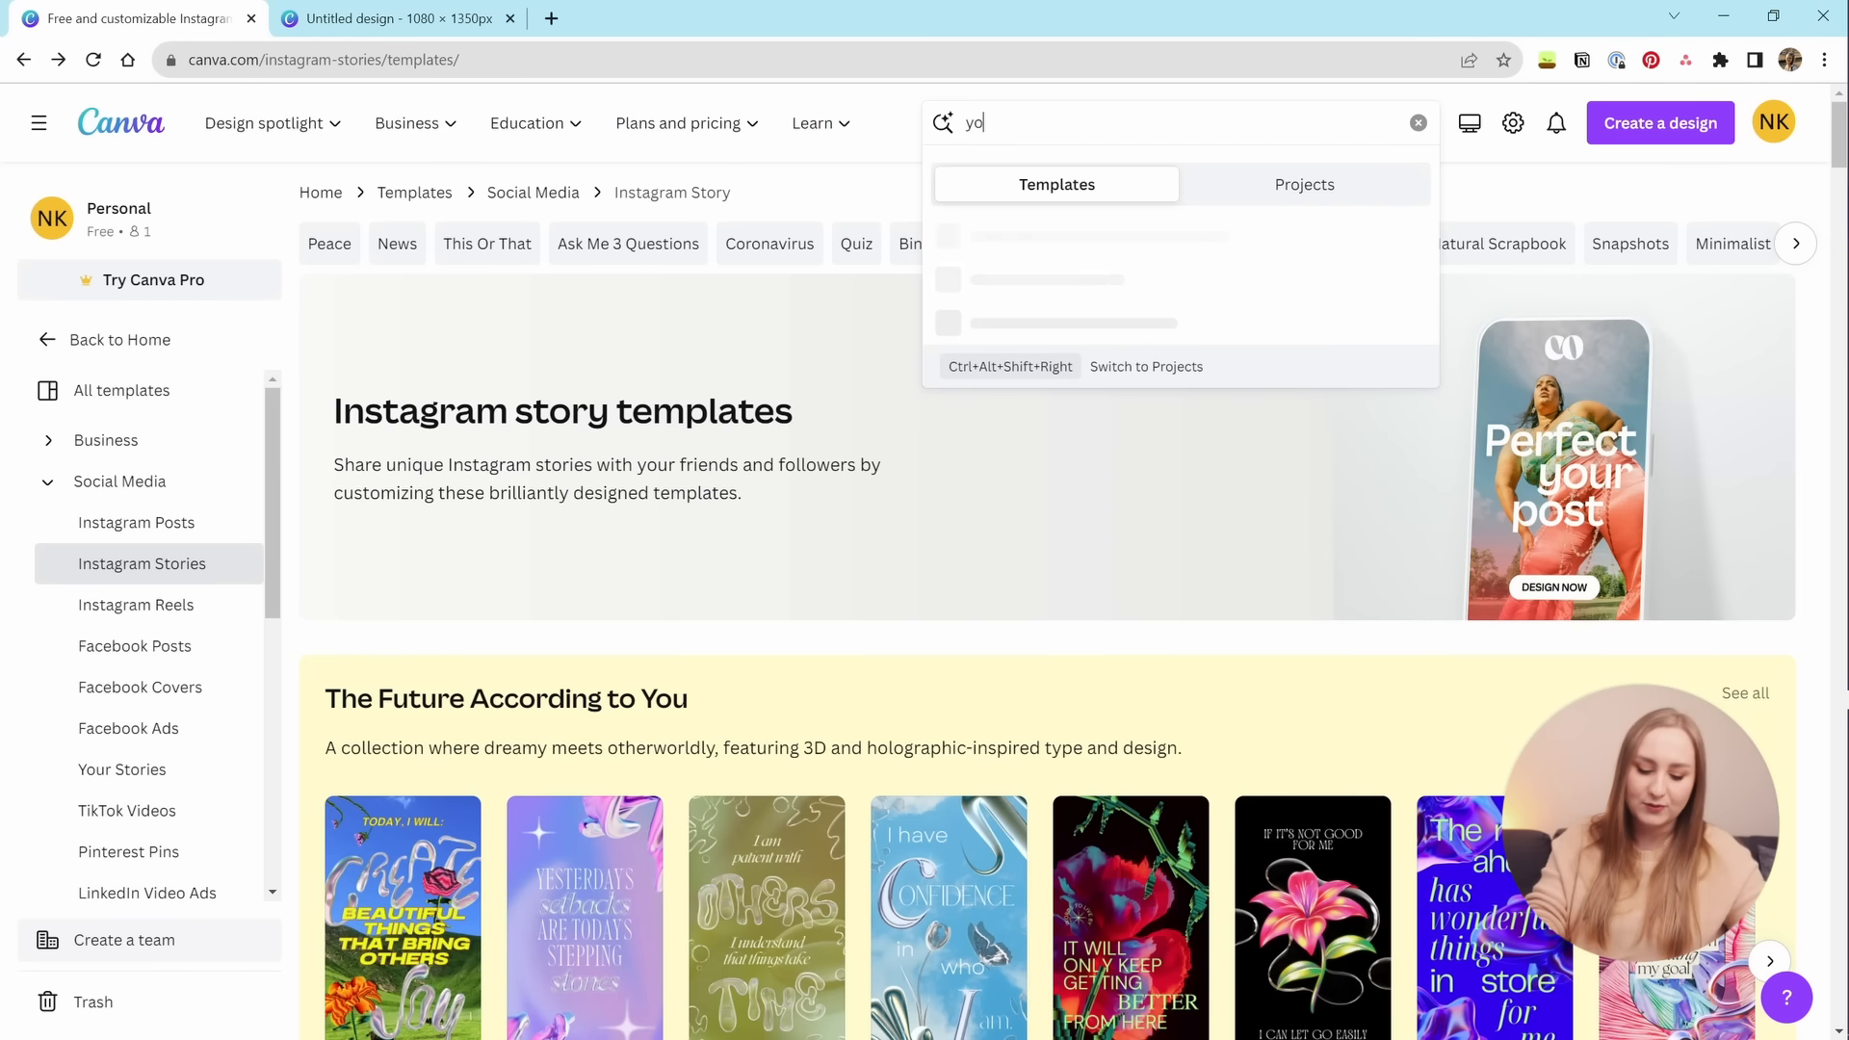
{"action": "type", "text": "ga studio"}
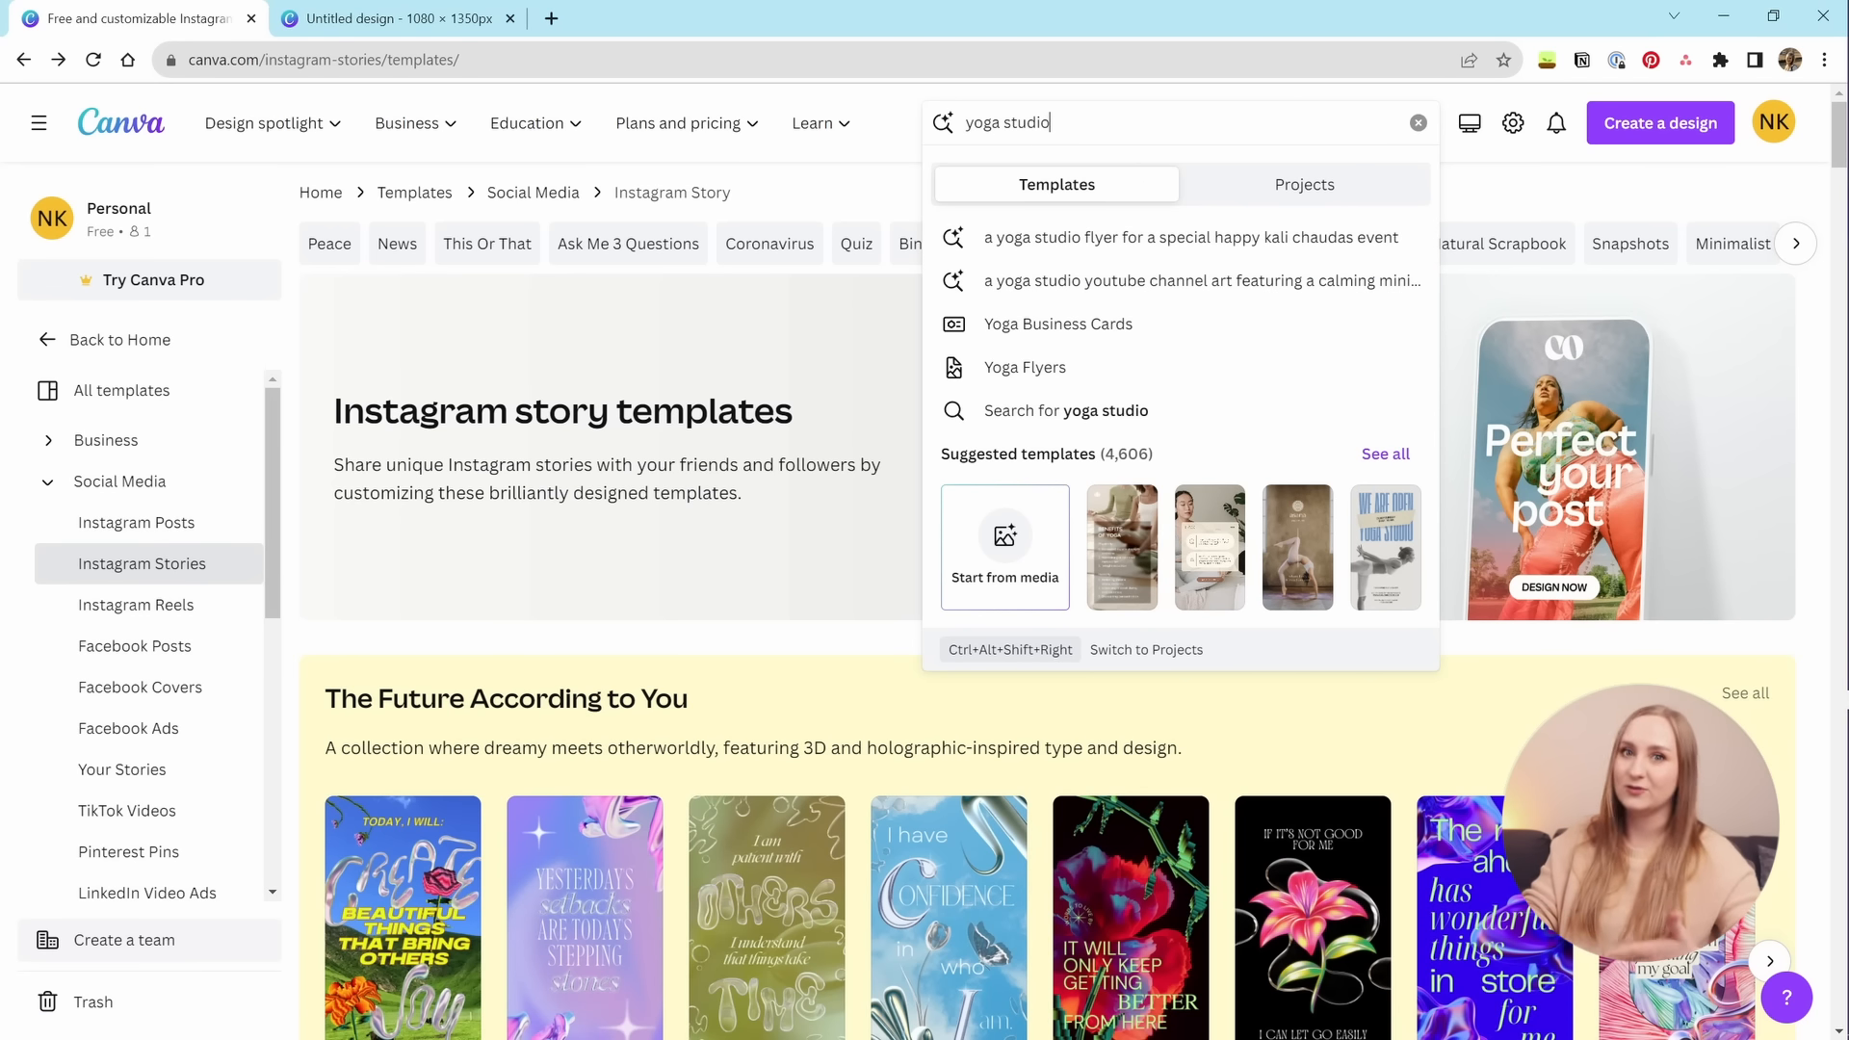
{"action": "type", "text": "i"}
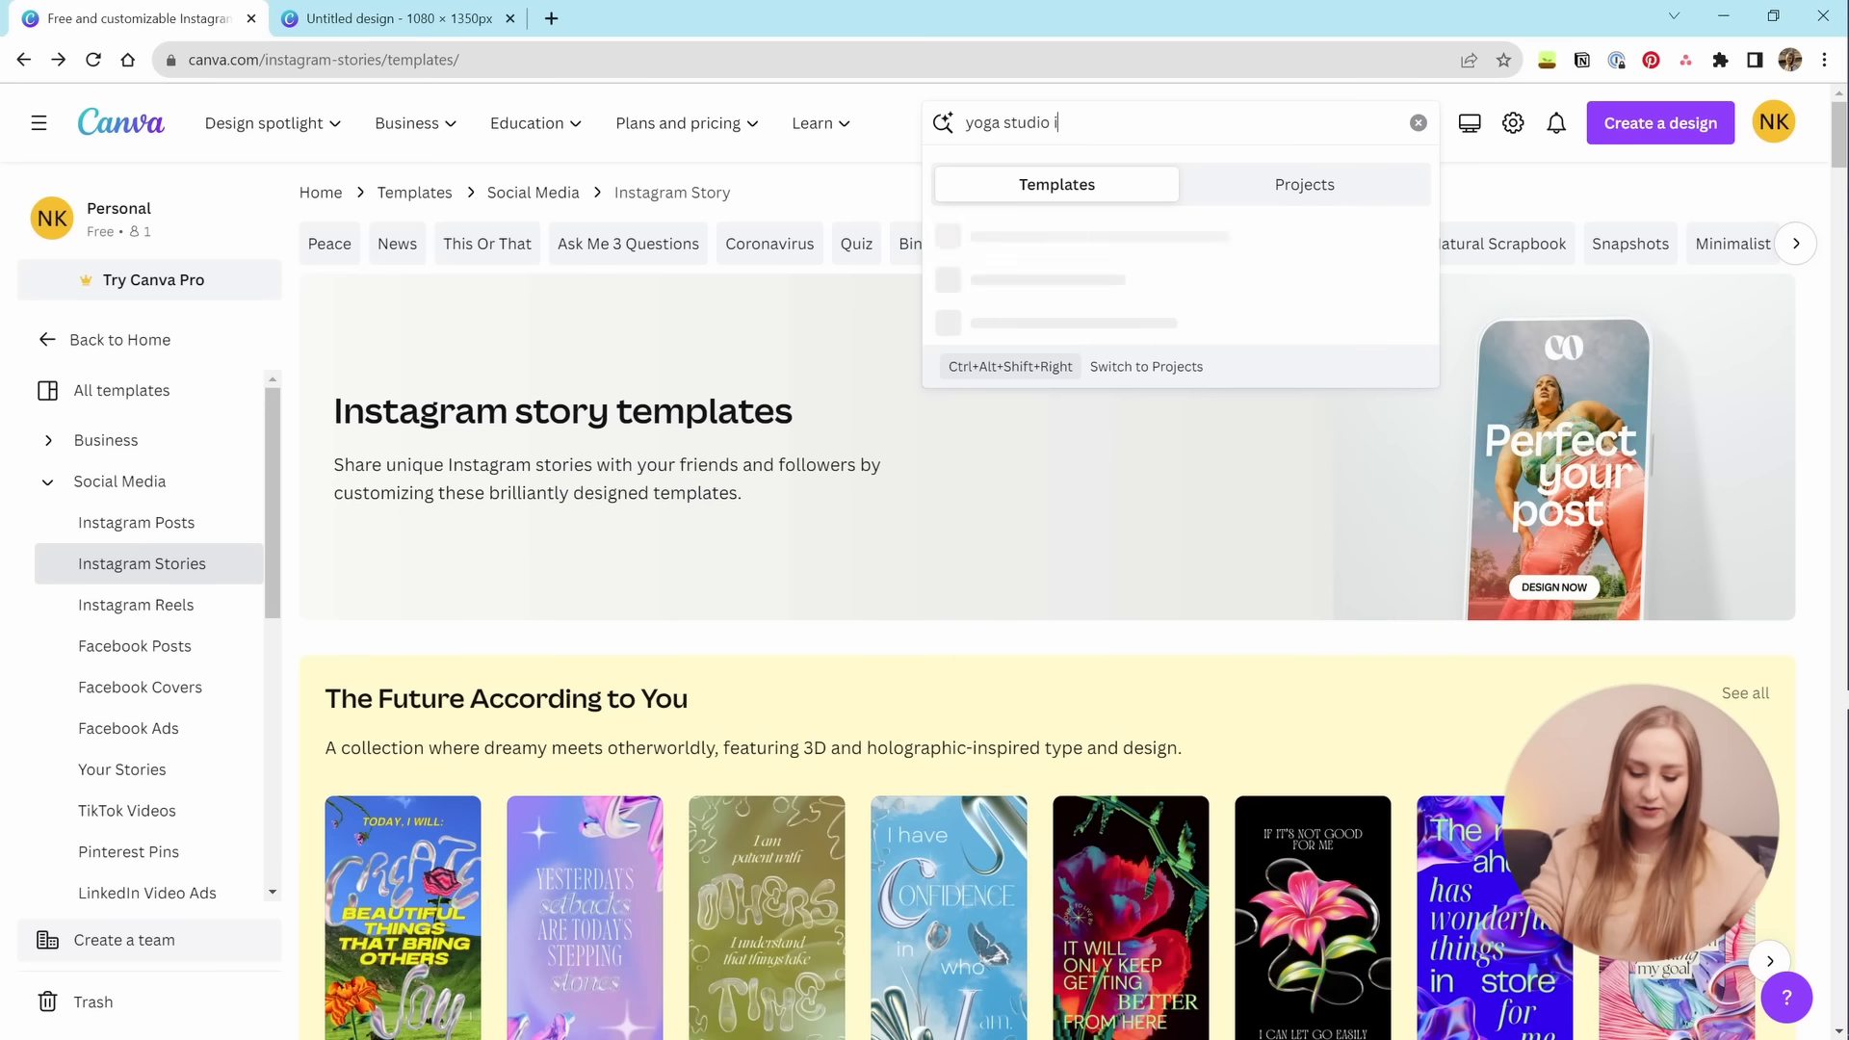
{"action": "type", "text": "nstagram post "}
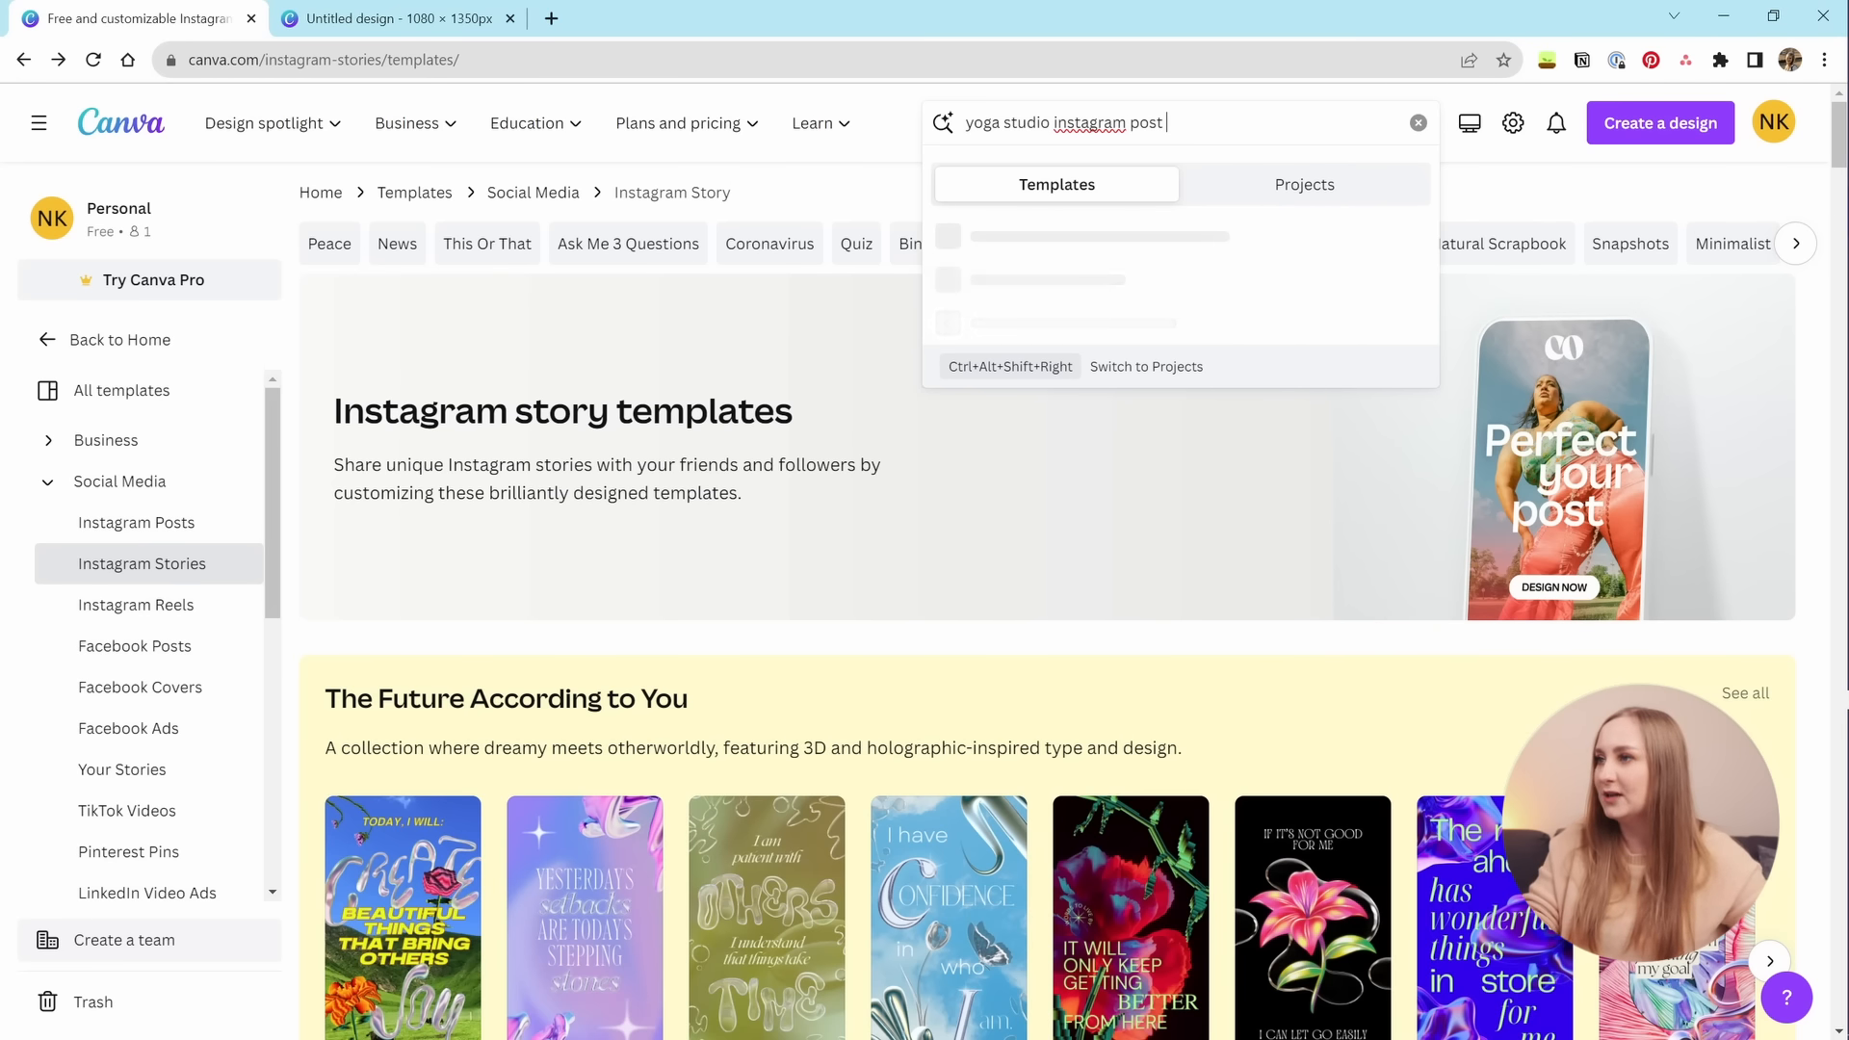
{"action": "type", "text": "for an op"}
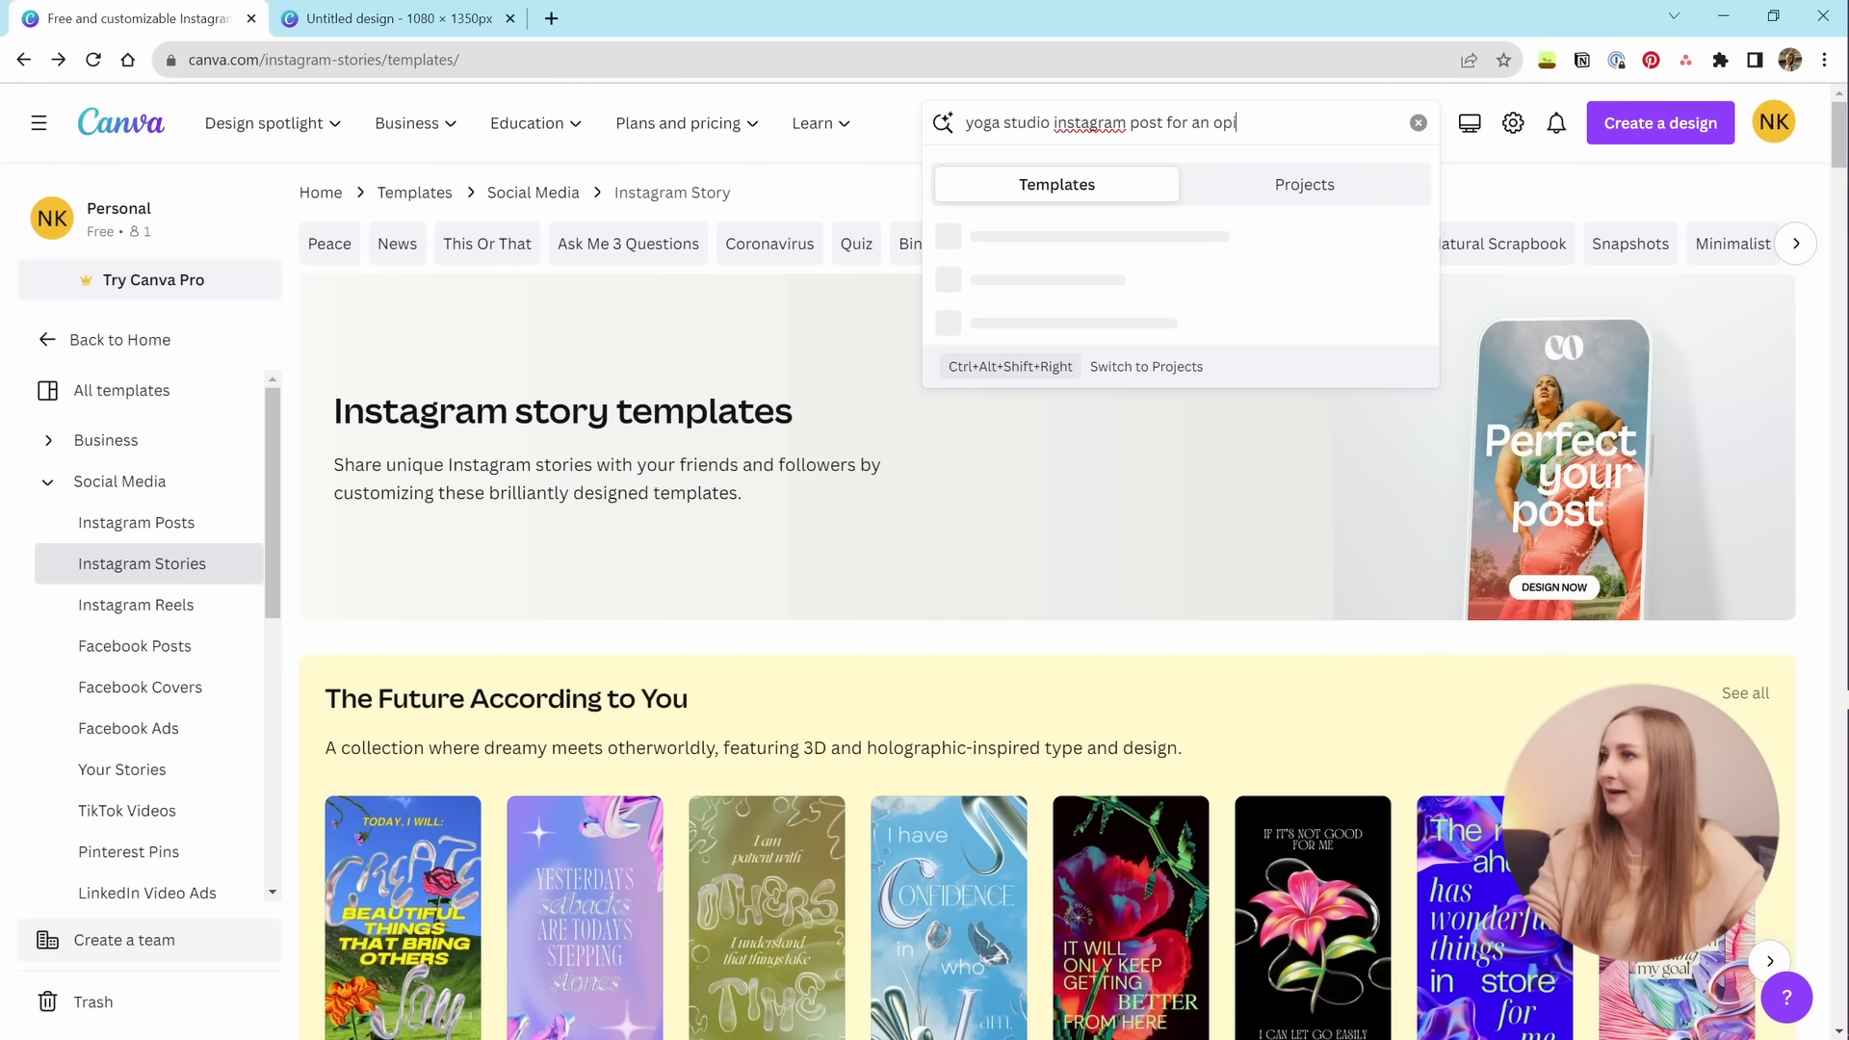
{"action": "type", "text": "ening"}
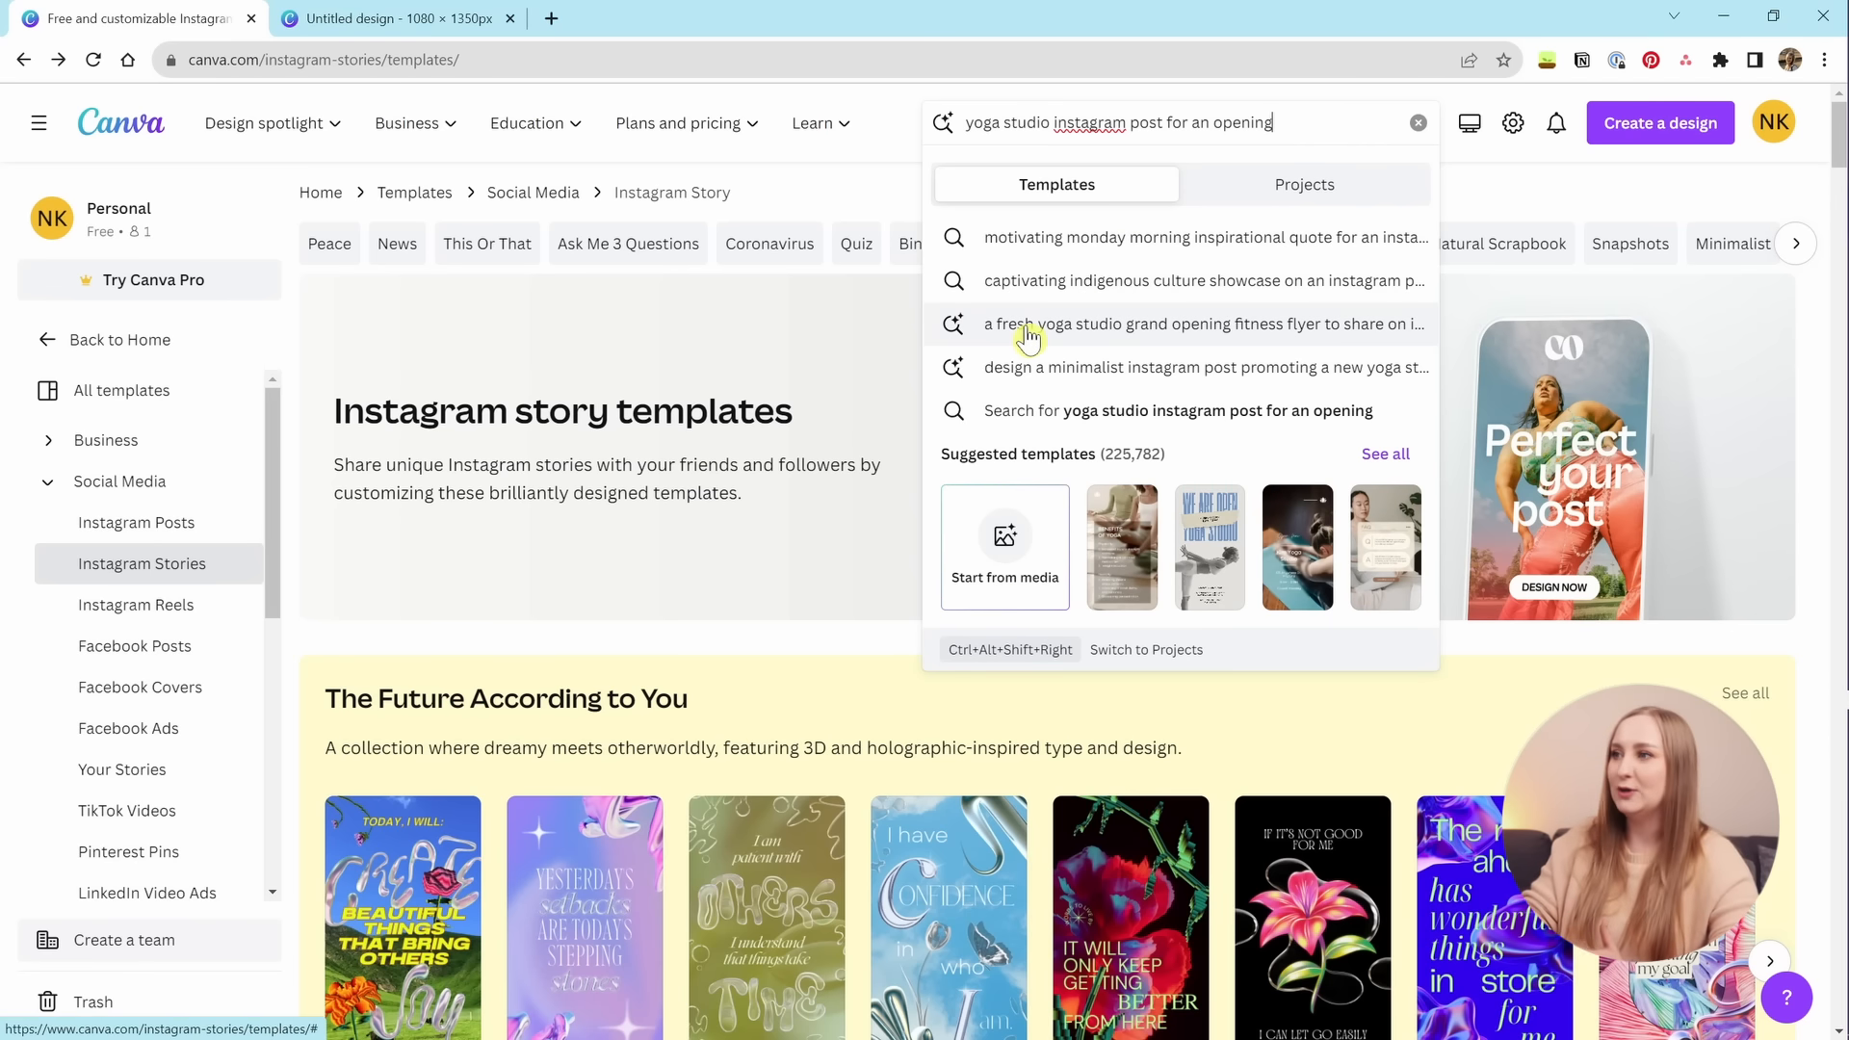
{"action": "left_click", "coordinate": [1088, 337]}
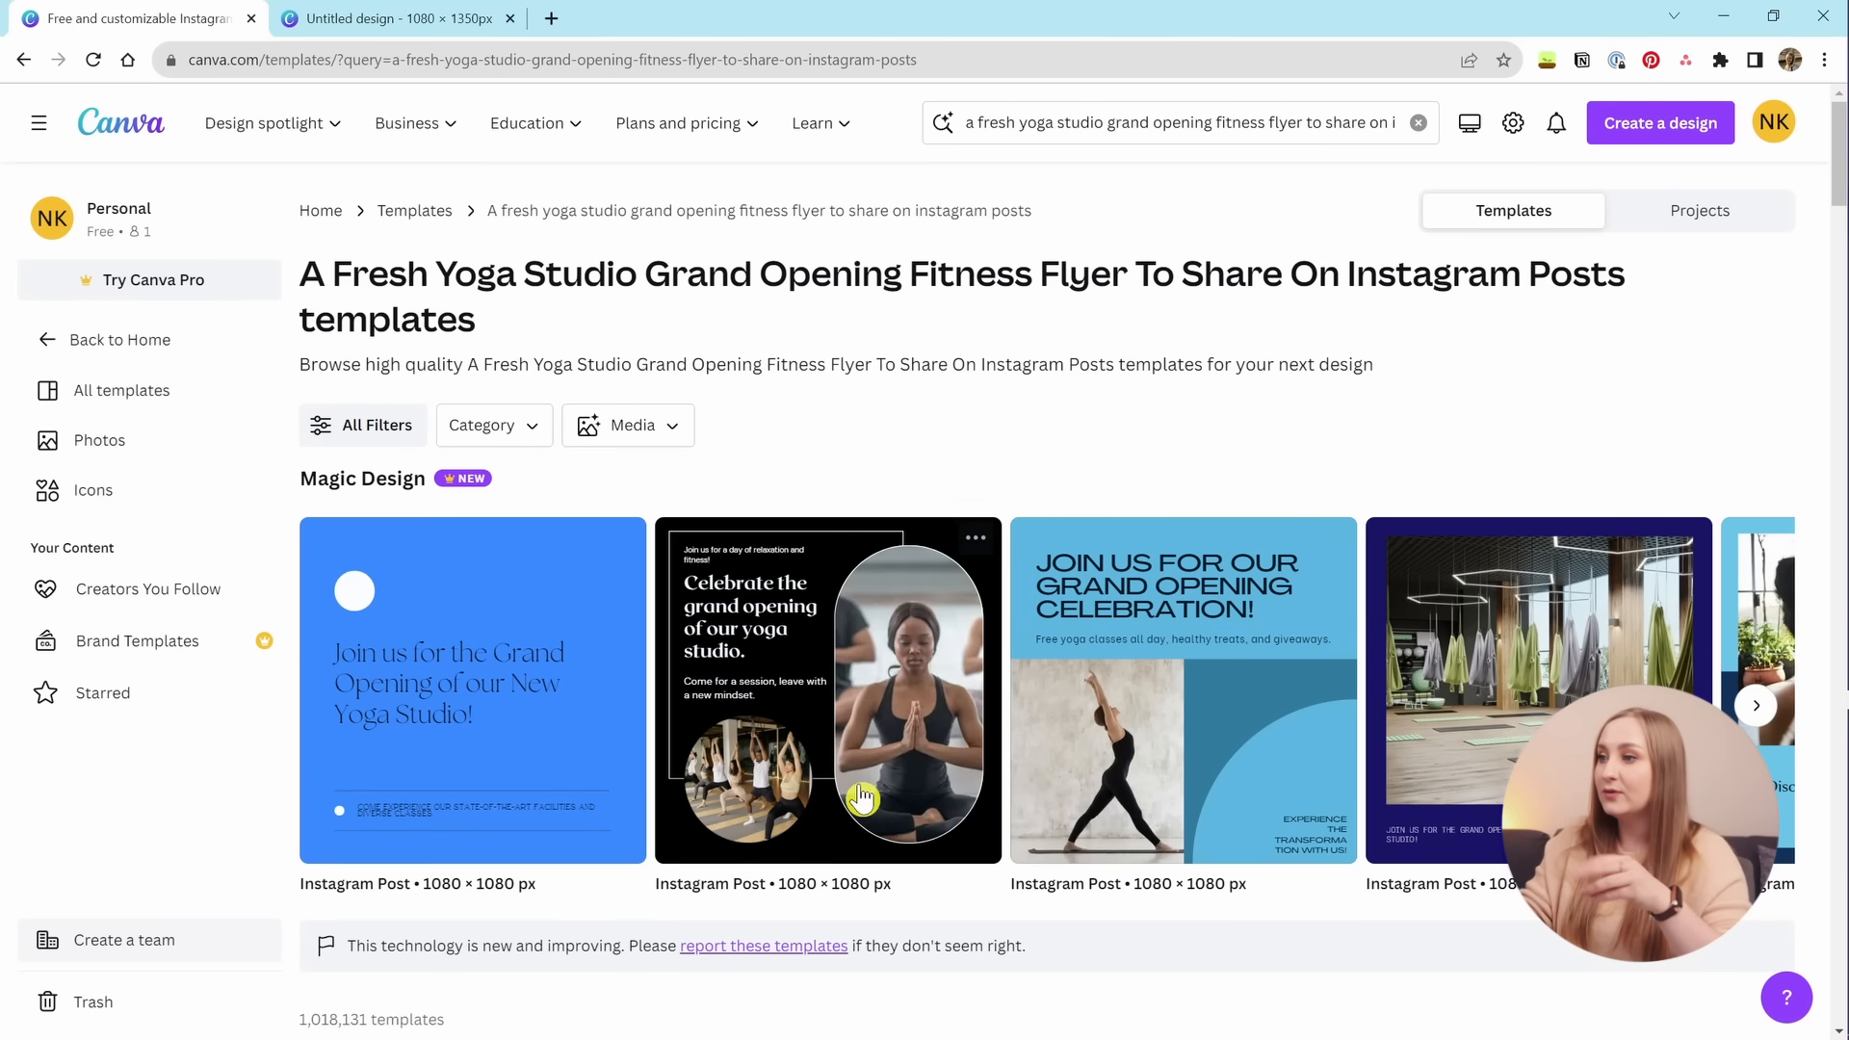
View the Media and Category filters, browse the Magic Design results, and preview the "Discover a new path to fitness with us!" template.
{"action": "left_click", "coordinate": [626, 430]}
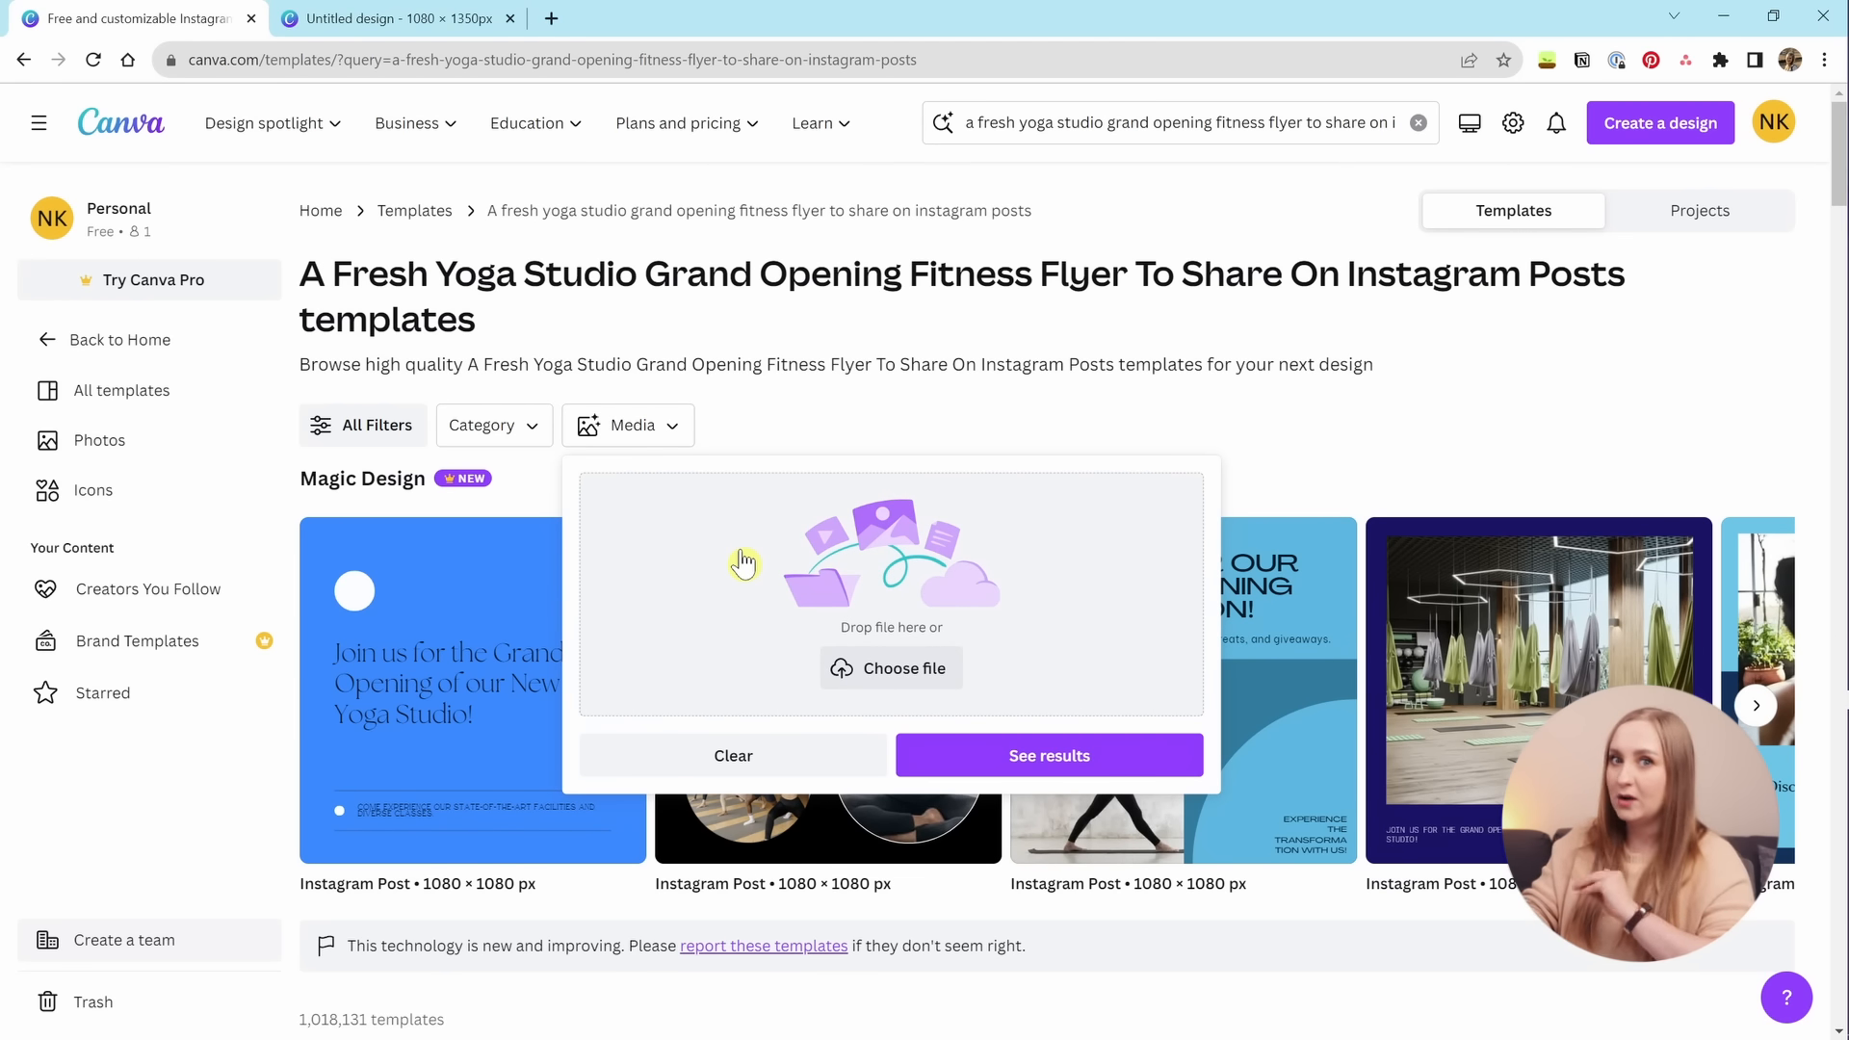
{"action": "left_click", "coordinate": [505, 435]}
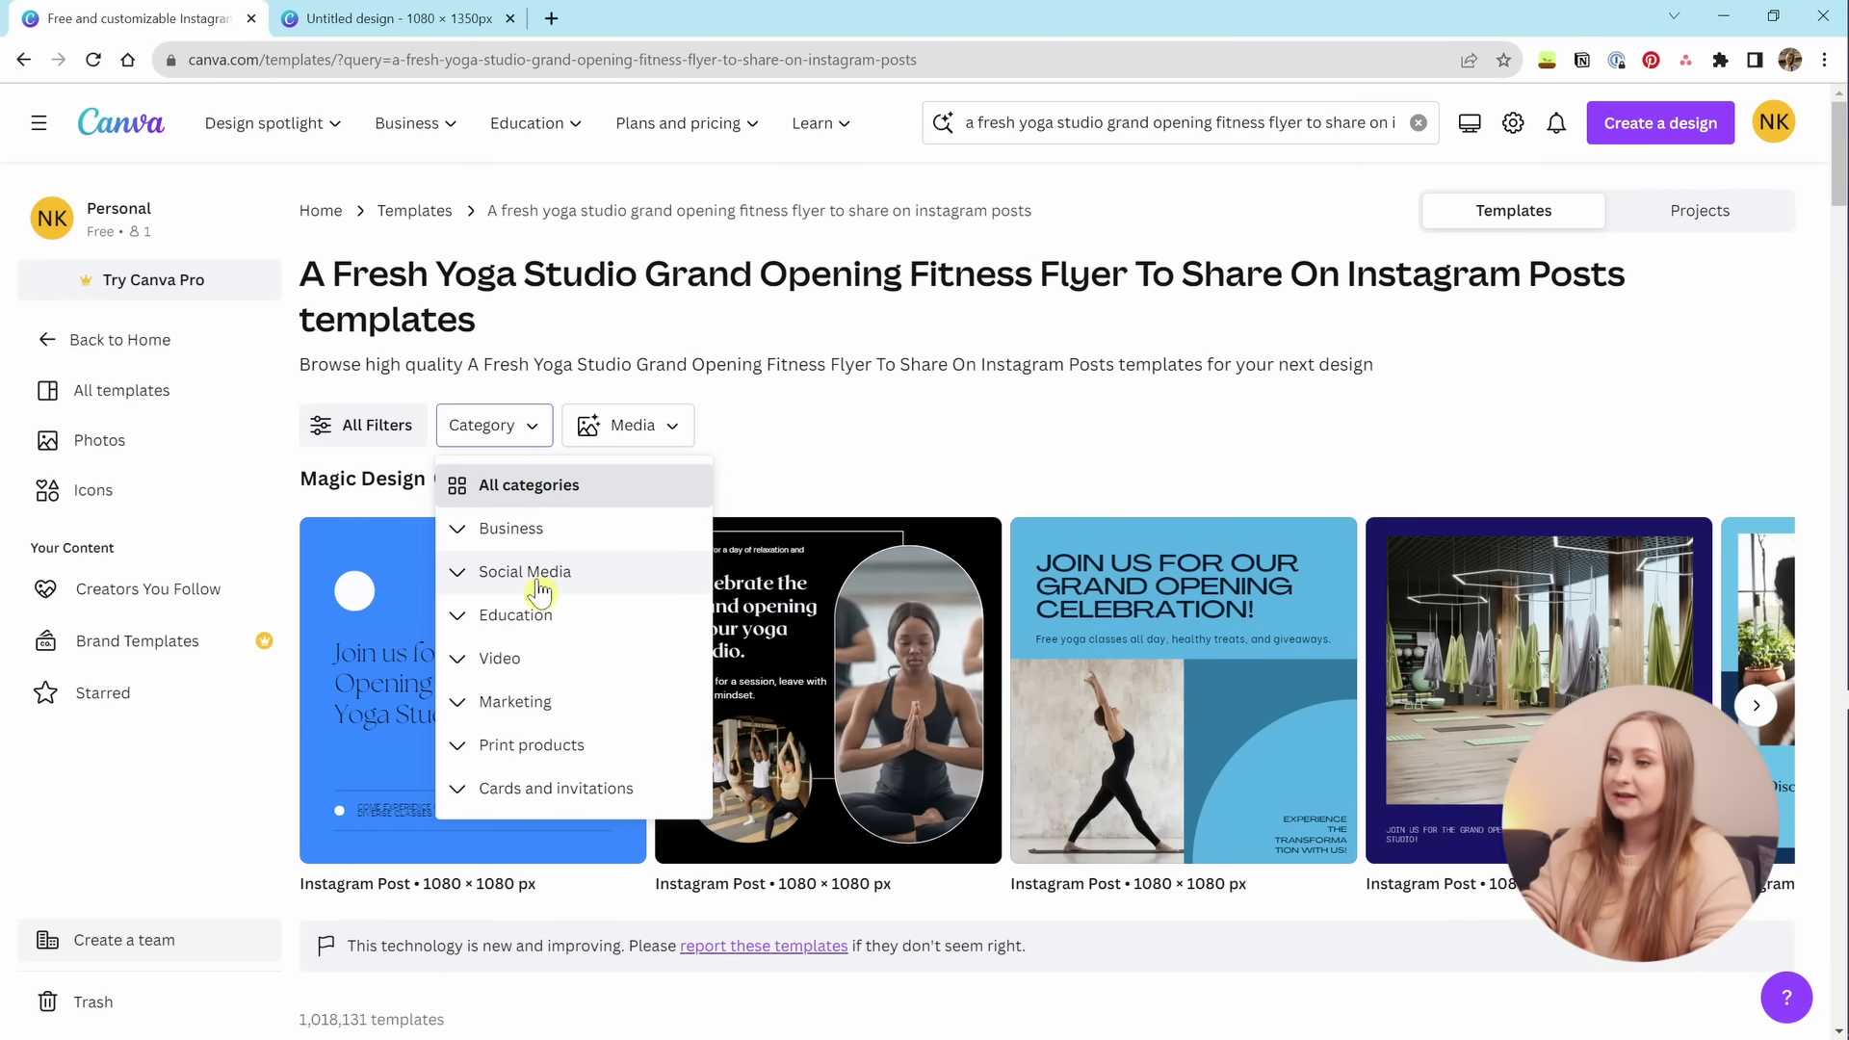
{"action": "left_click", "coordinate": [956, 459]}
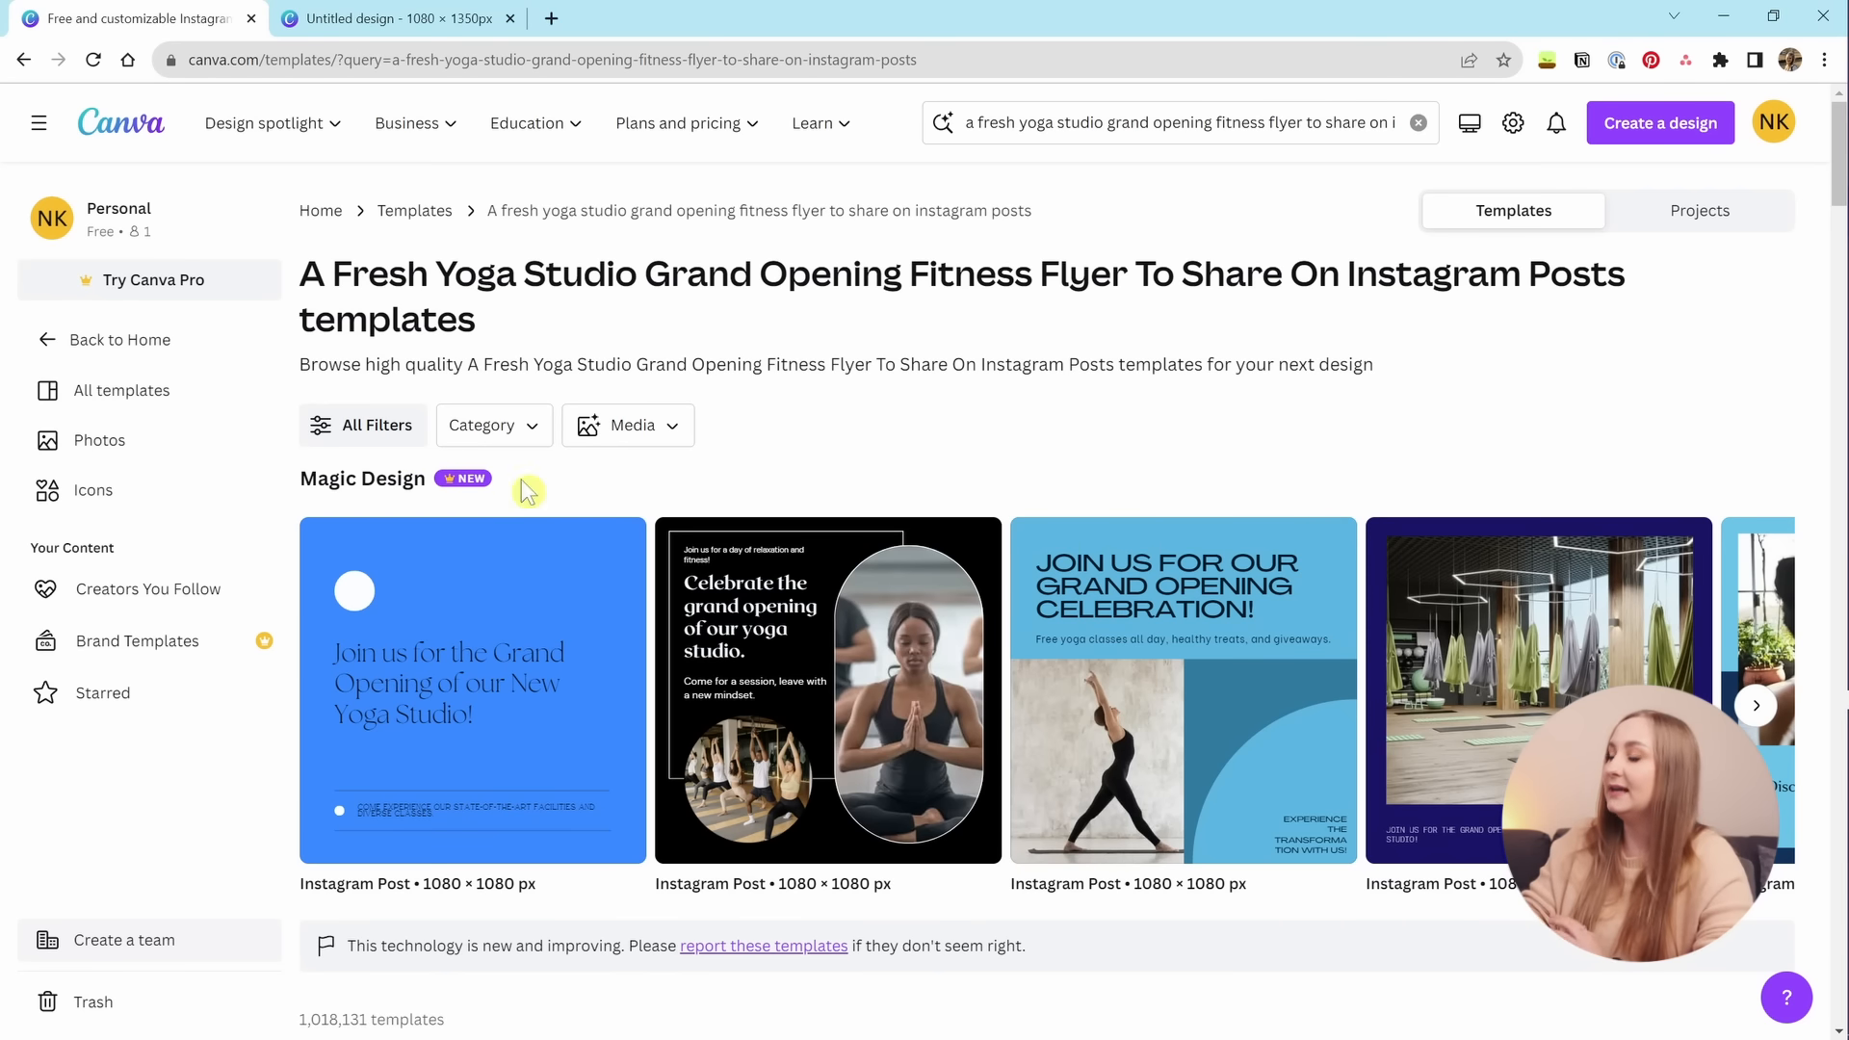
{"action": "left_click", "coordinate": [1756, 705]}
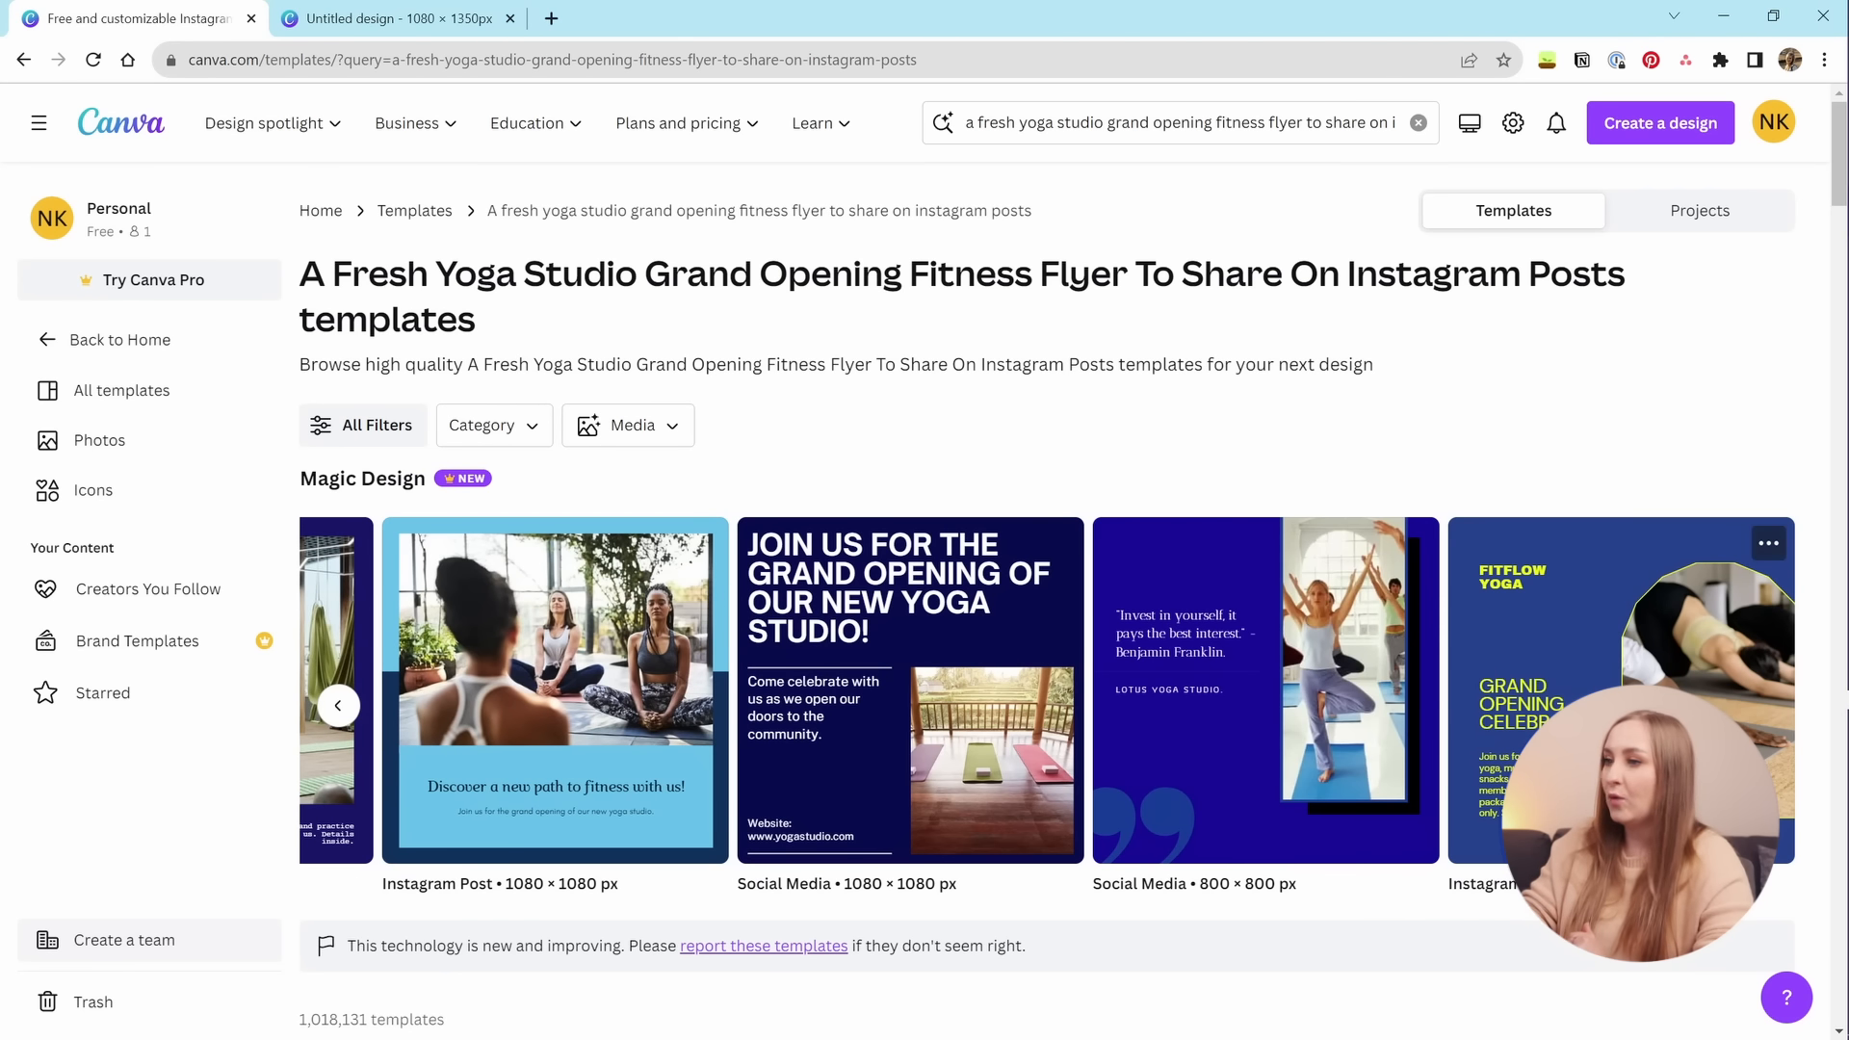
{"action": "left_click", "coordinate": [602, 752]}
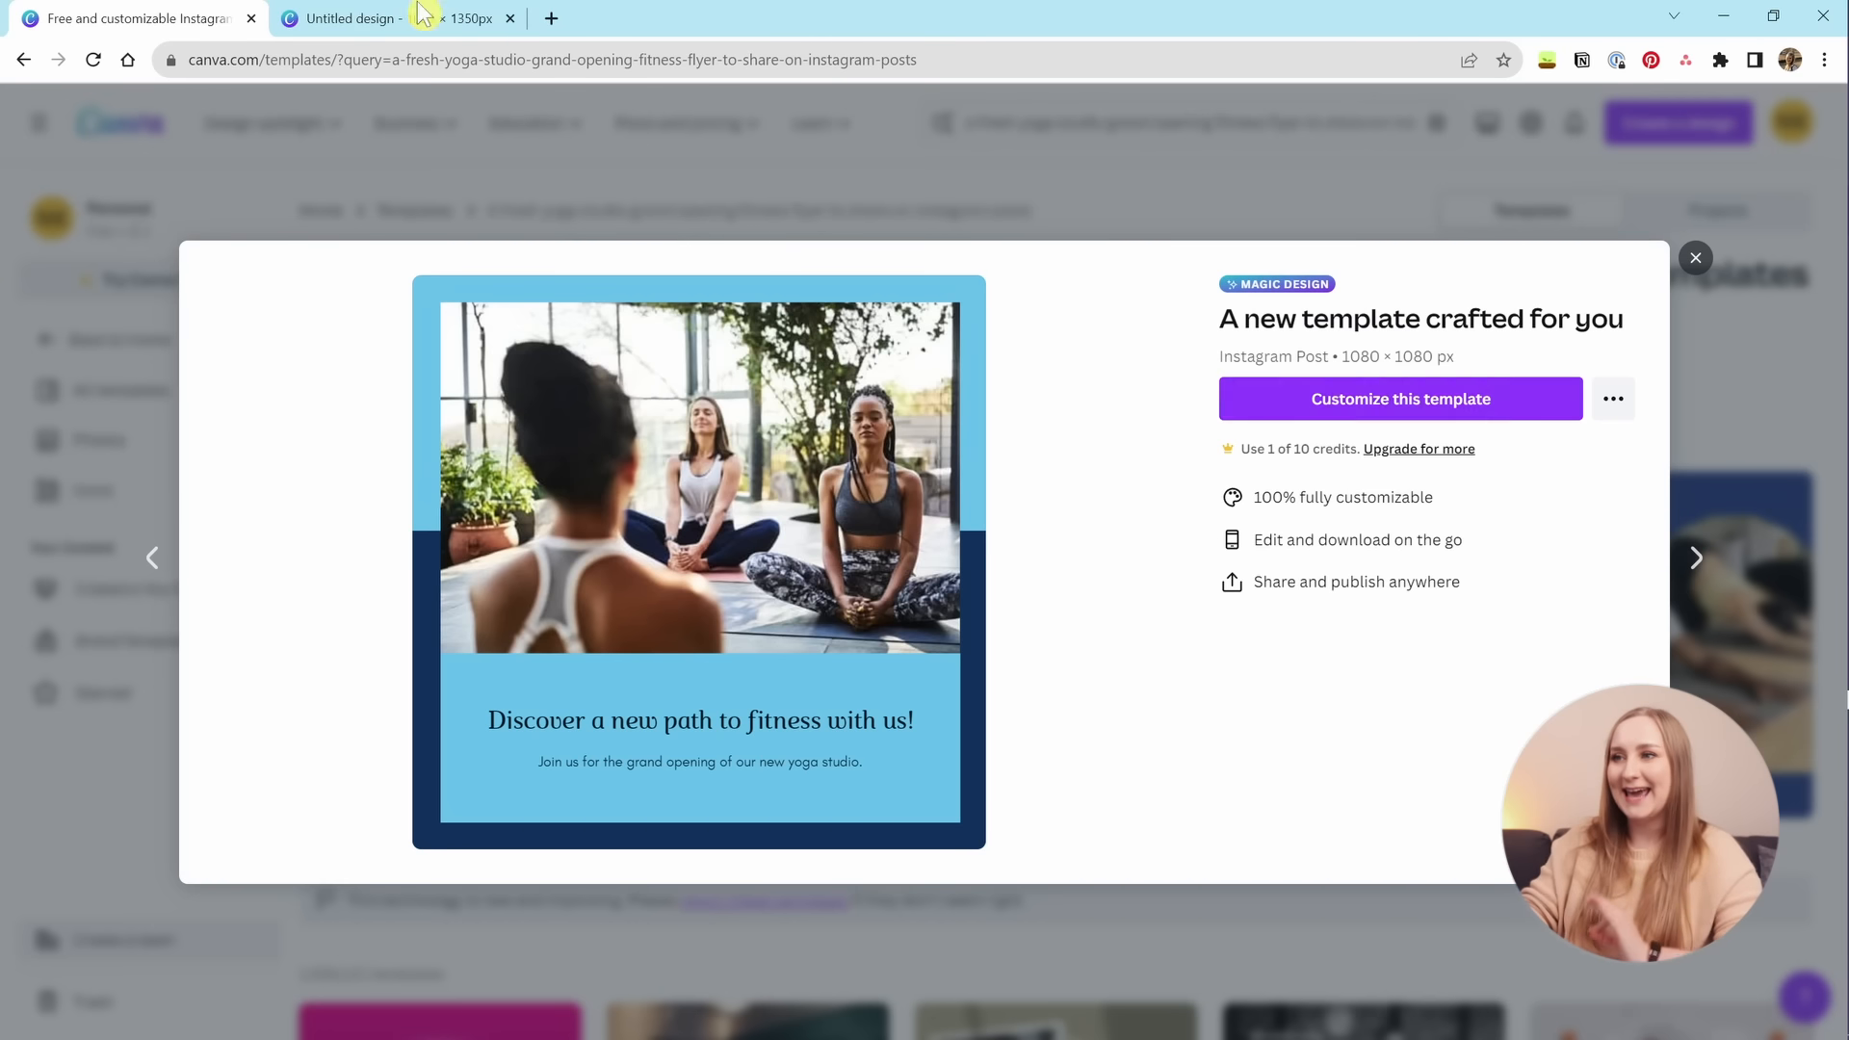
Switch to the untitled 1080 × 1350 px design and browse the templates offered in the editor.
{"action": "left_click", "coordinate": [326, 17]}
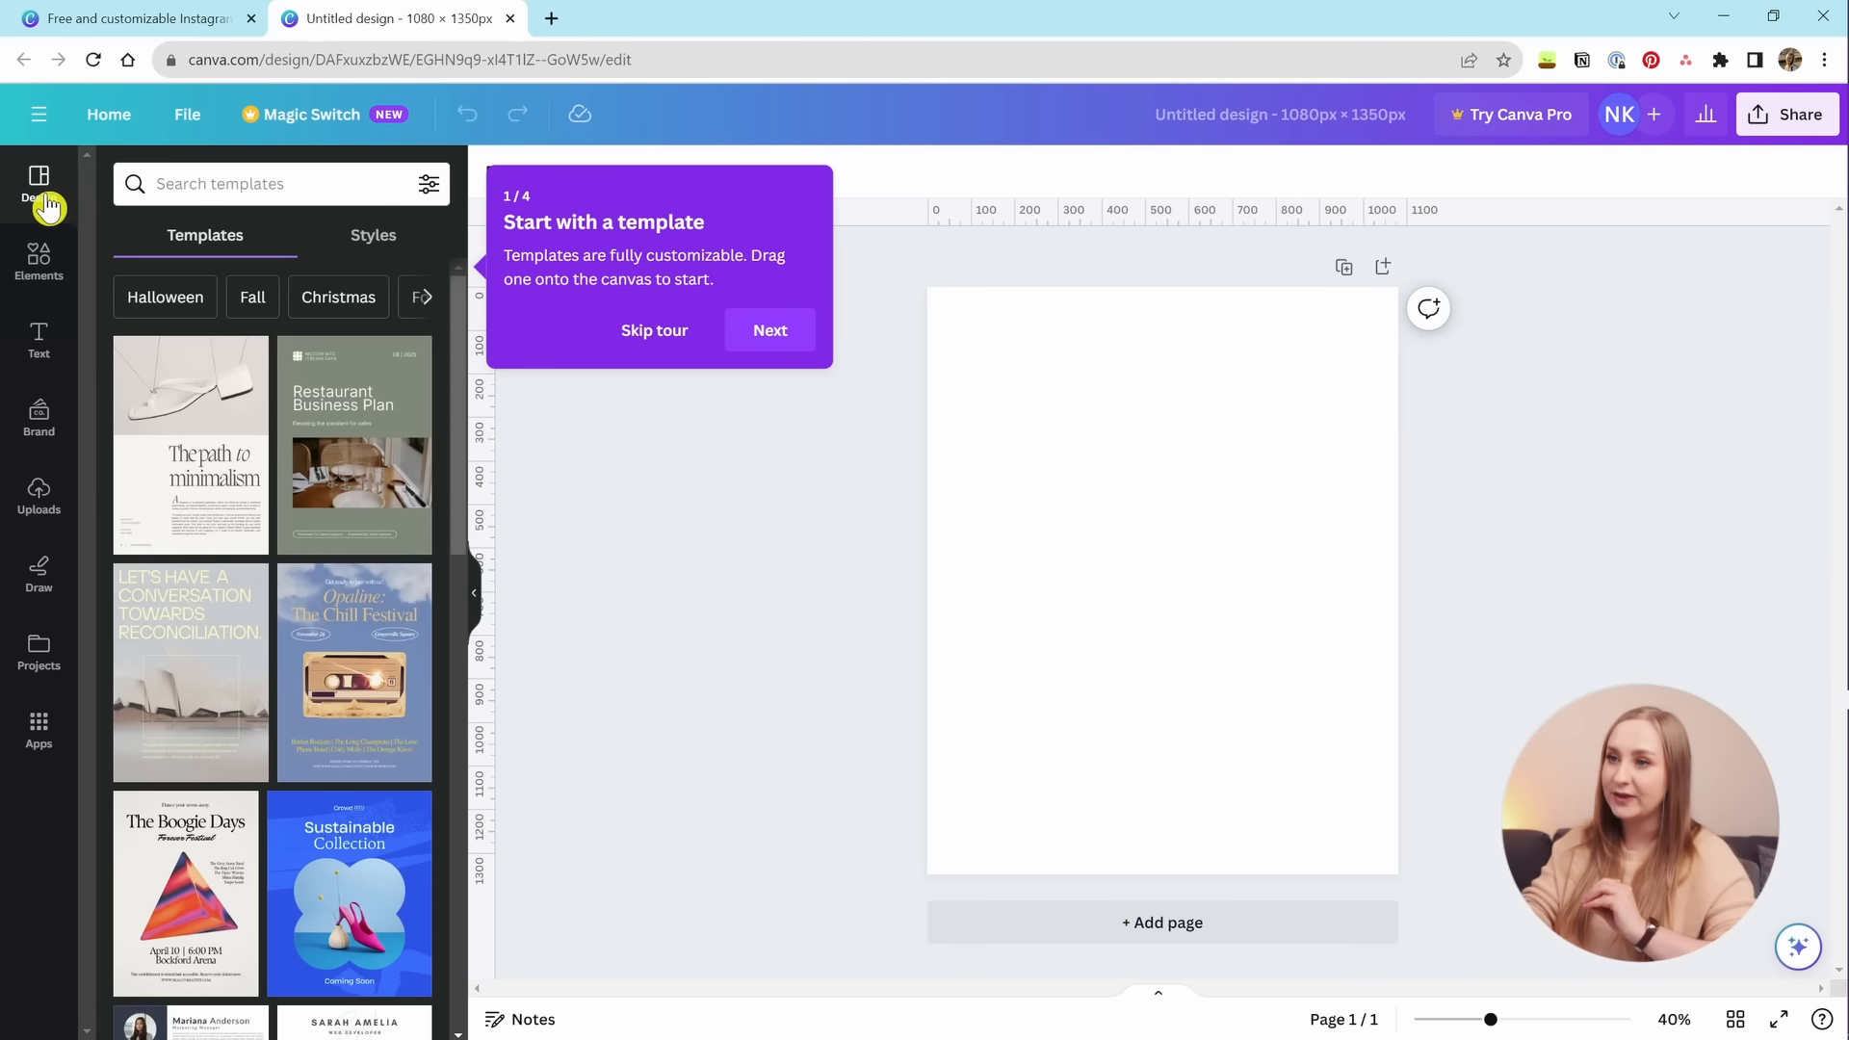
{"action": "scroll", "coordinate": [398, 484], "scroll_direction": "down", "scroll_amount": 5}
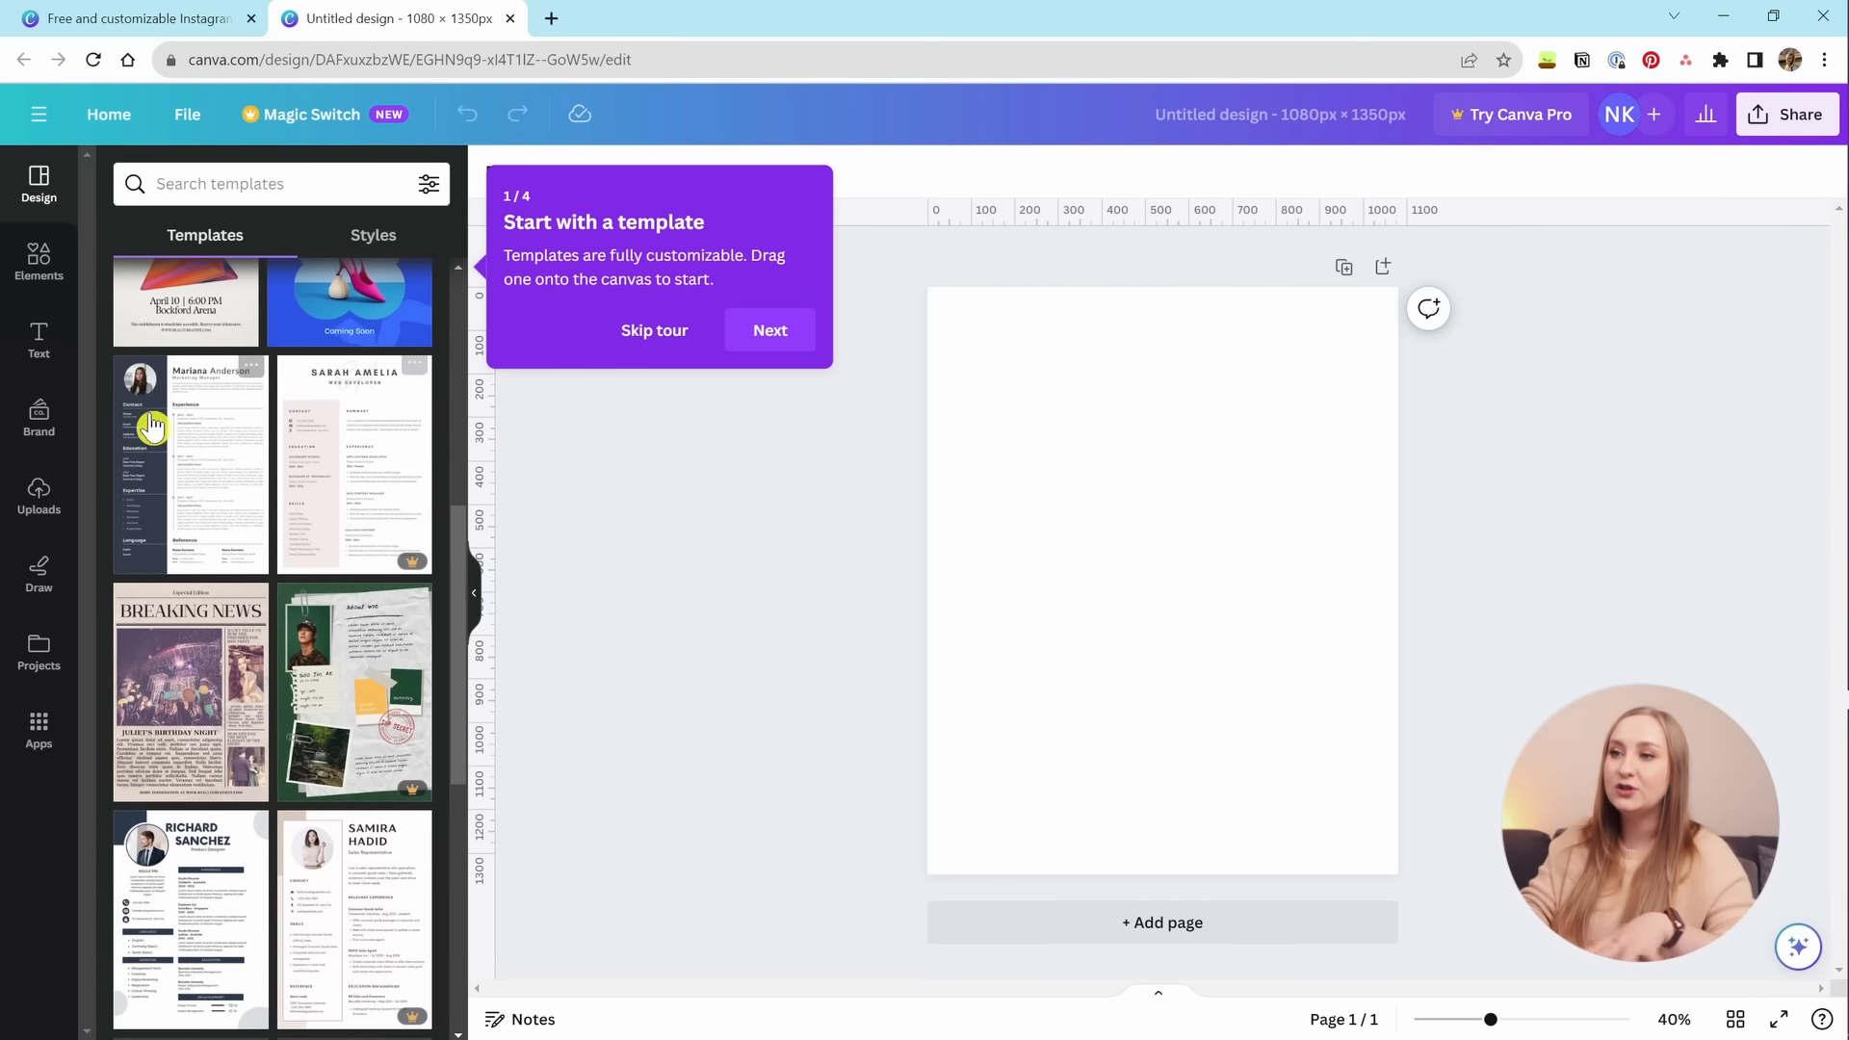
{"action": "scroll", "coordinate": [308, 511], "scroll_direction": "down", "scroll_amount": 3}
{"action": "scroll", "coordinate": [351, 578], "scroll_direction": "down", "scroll_amount": 3}
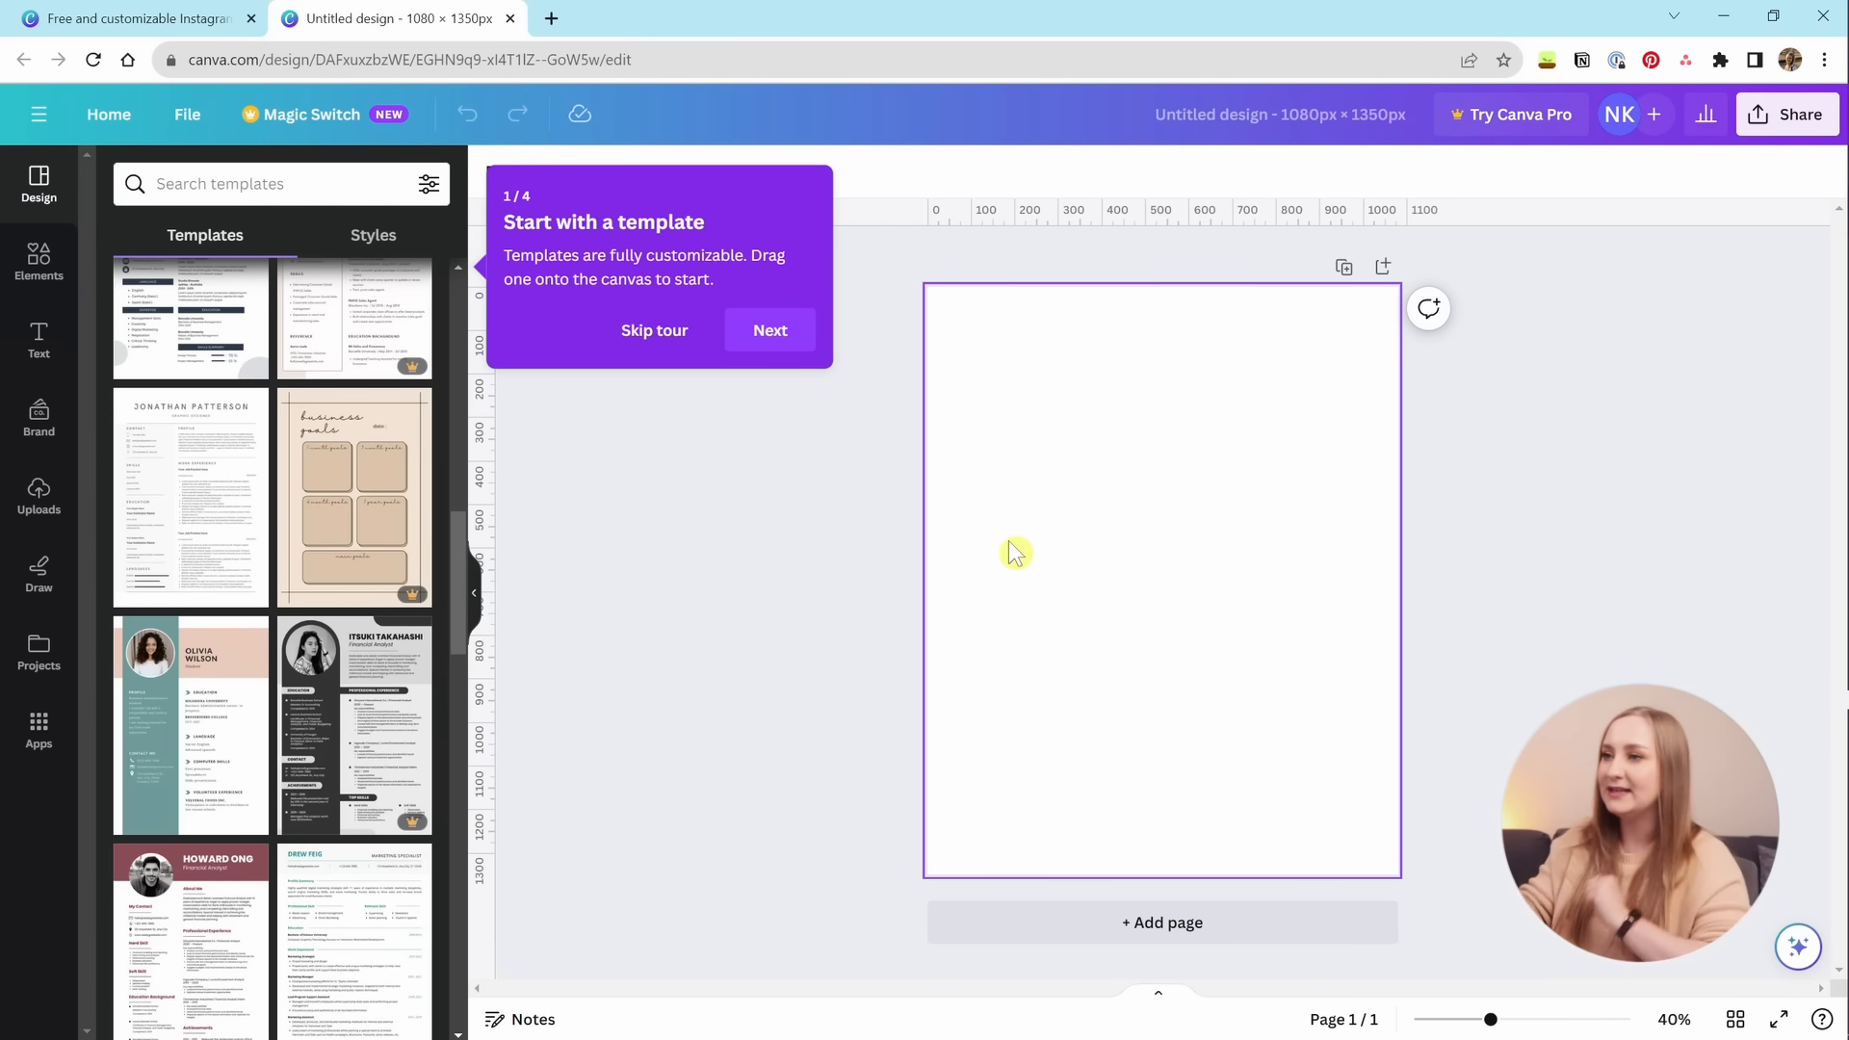
Go through the editor's four-part introductory tour, from starting with a template to sharing and downloading, and finish it.
{"action": "left_click", "coordinate": [761, 345]}
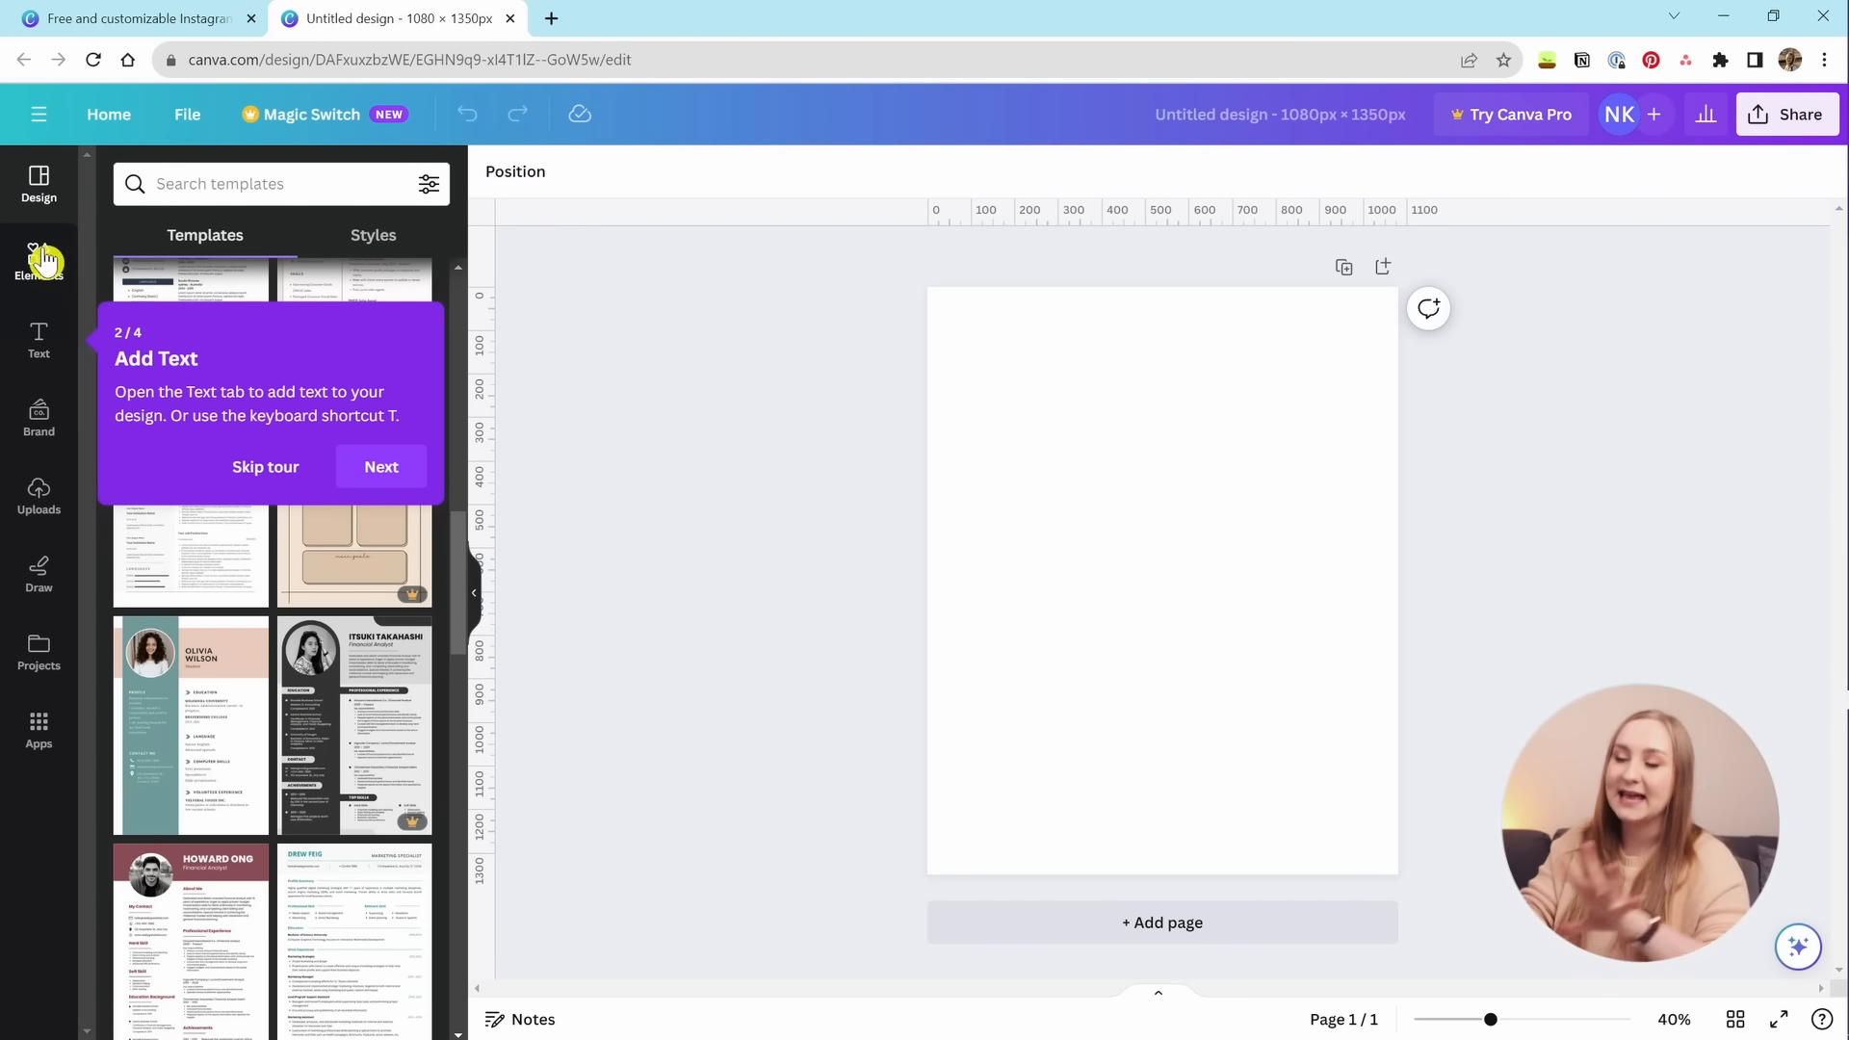
{"action": "left_click", "coordinate": [382, 467]}
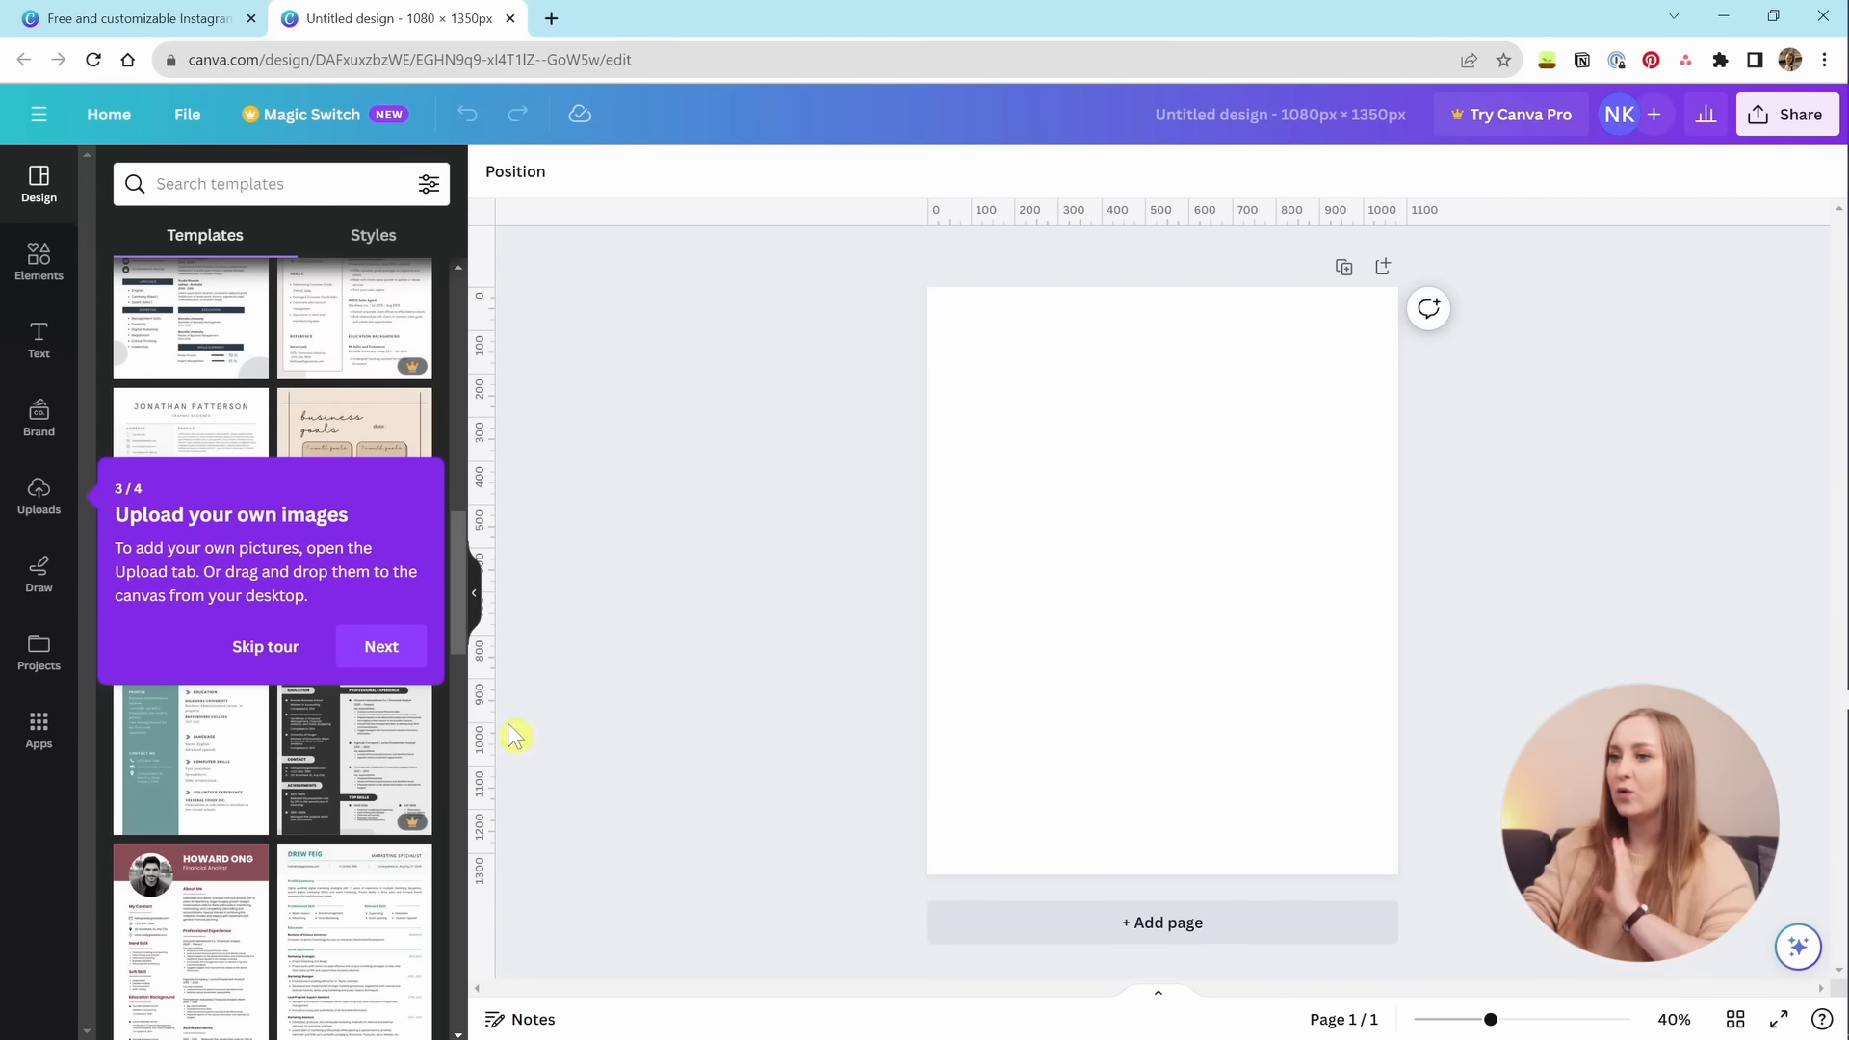
{"action": "left_click", "coordinate": [409, 660]}
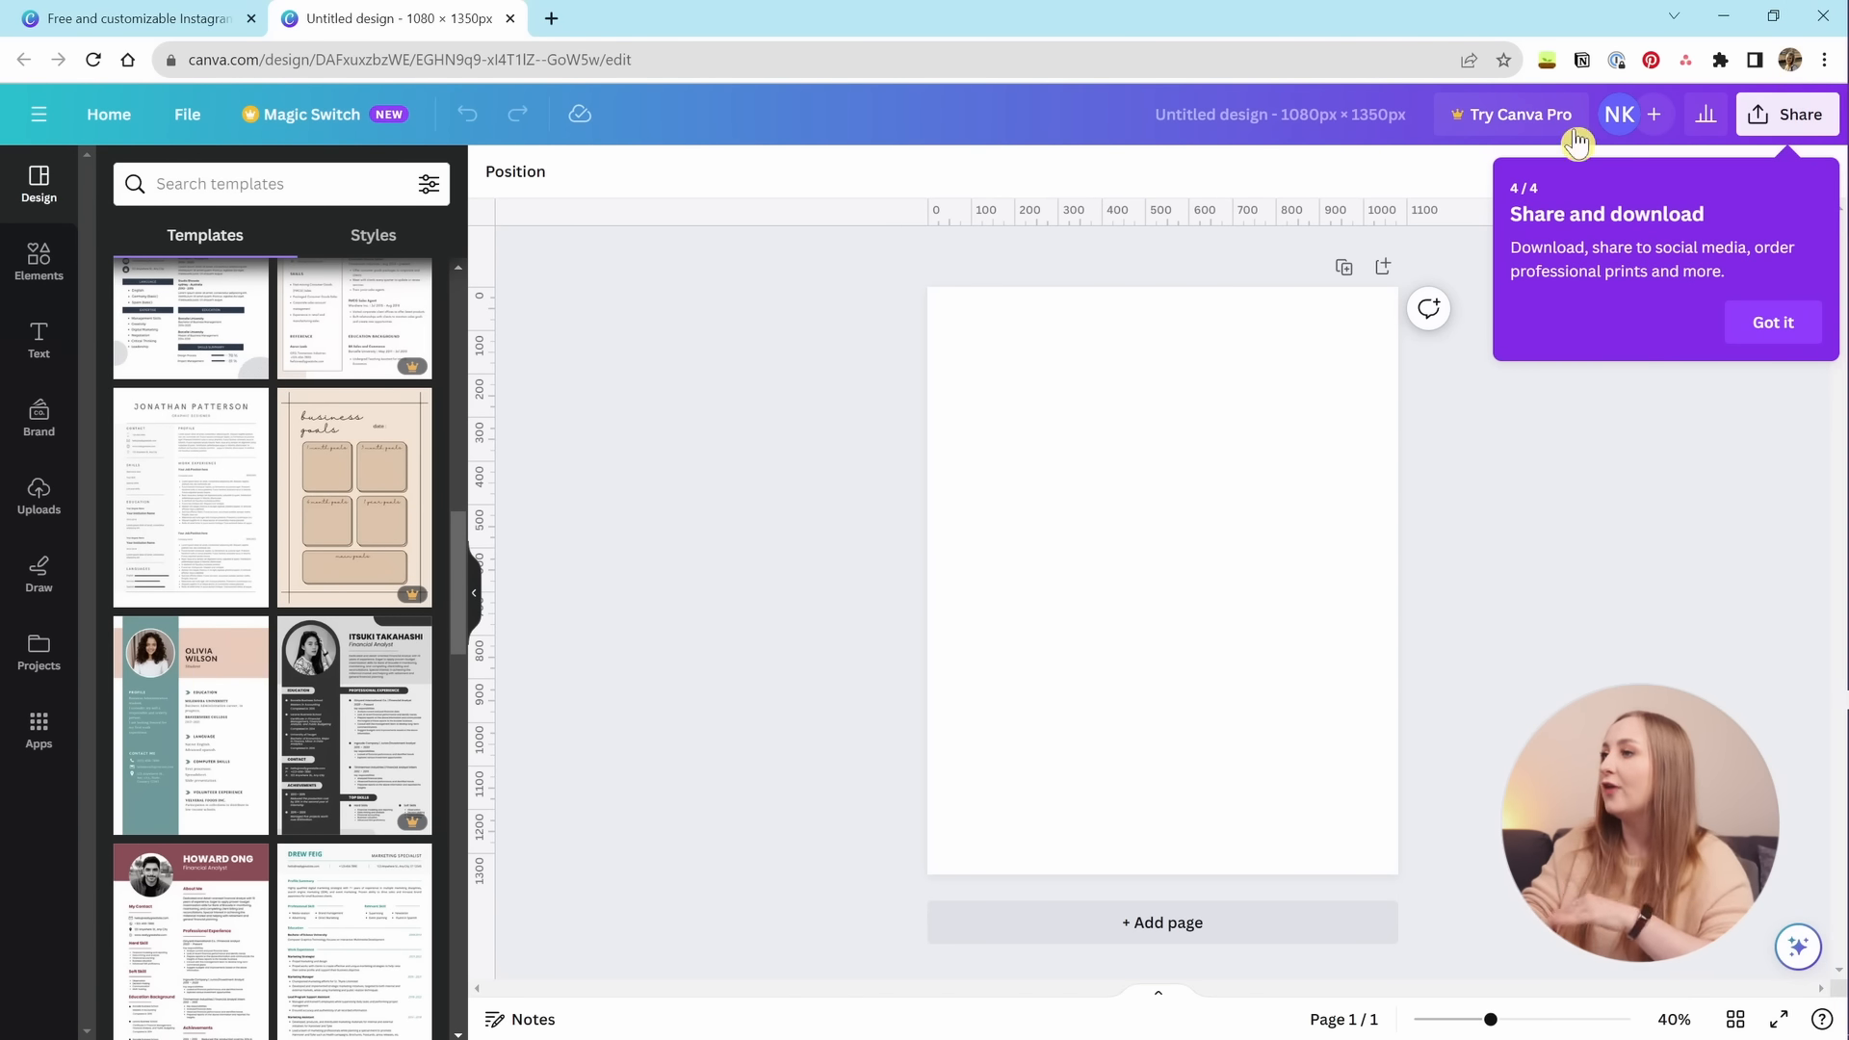
{"action": "left_click", "coordinate": [1772, 324]}
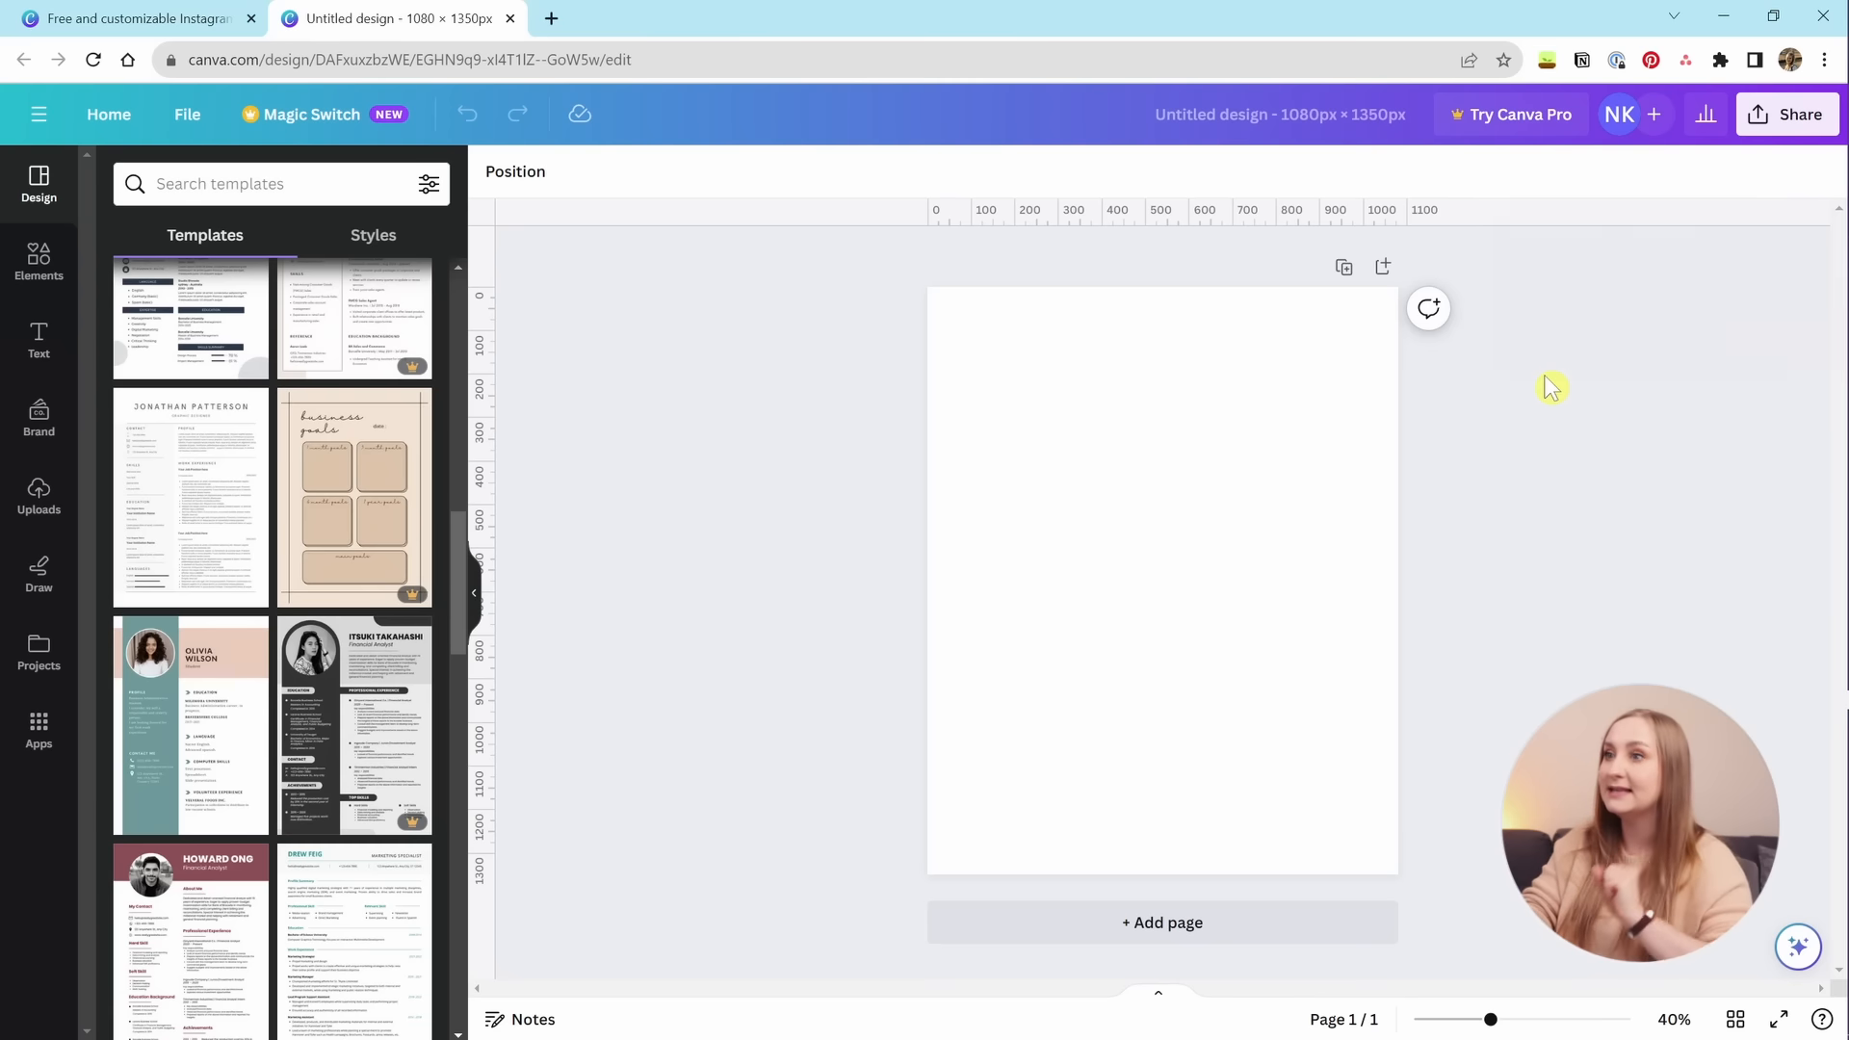
Look over the editor's main navigation, the file options and the view settings for rulers and guides, then close them.
{"action": "left_click", "coordinate": [46, 124]}
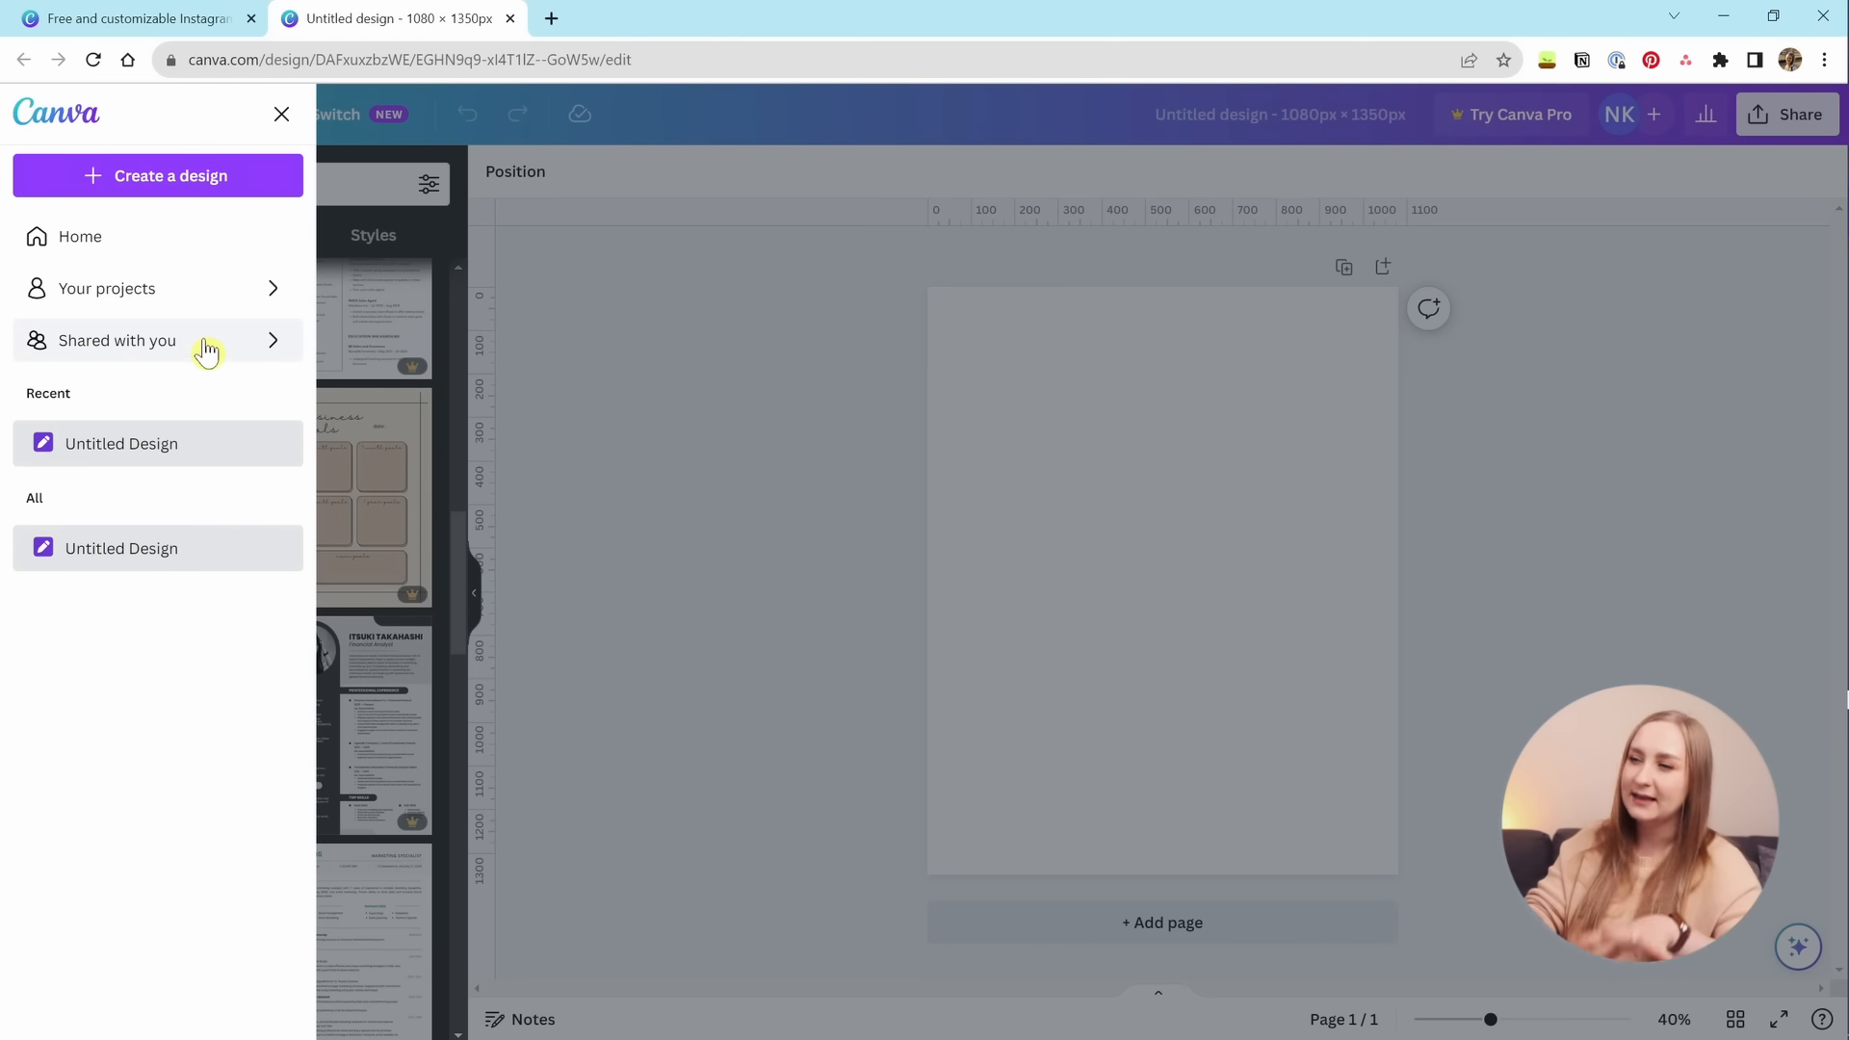
{"action": "left_click", "coordinate": [281, 115]}
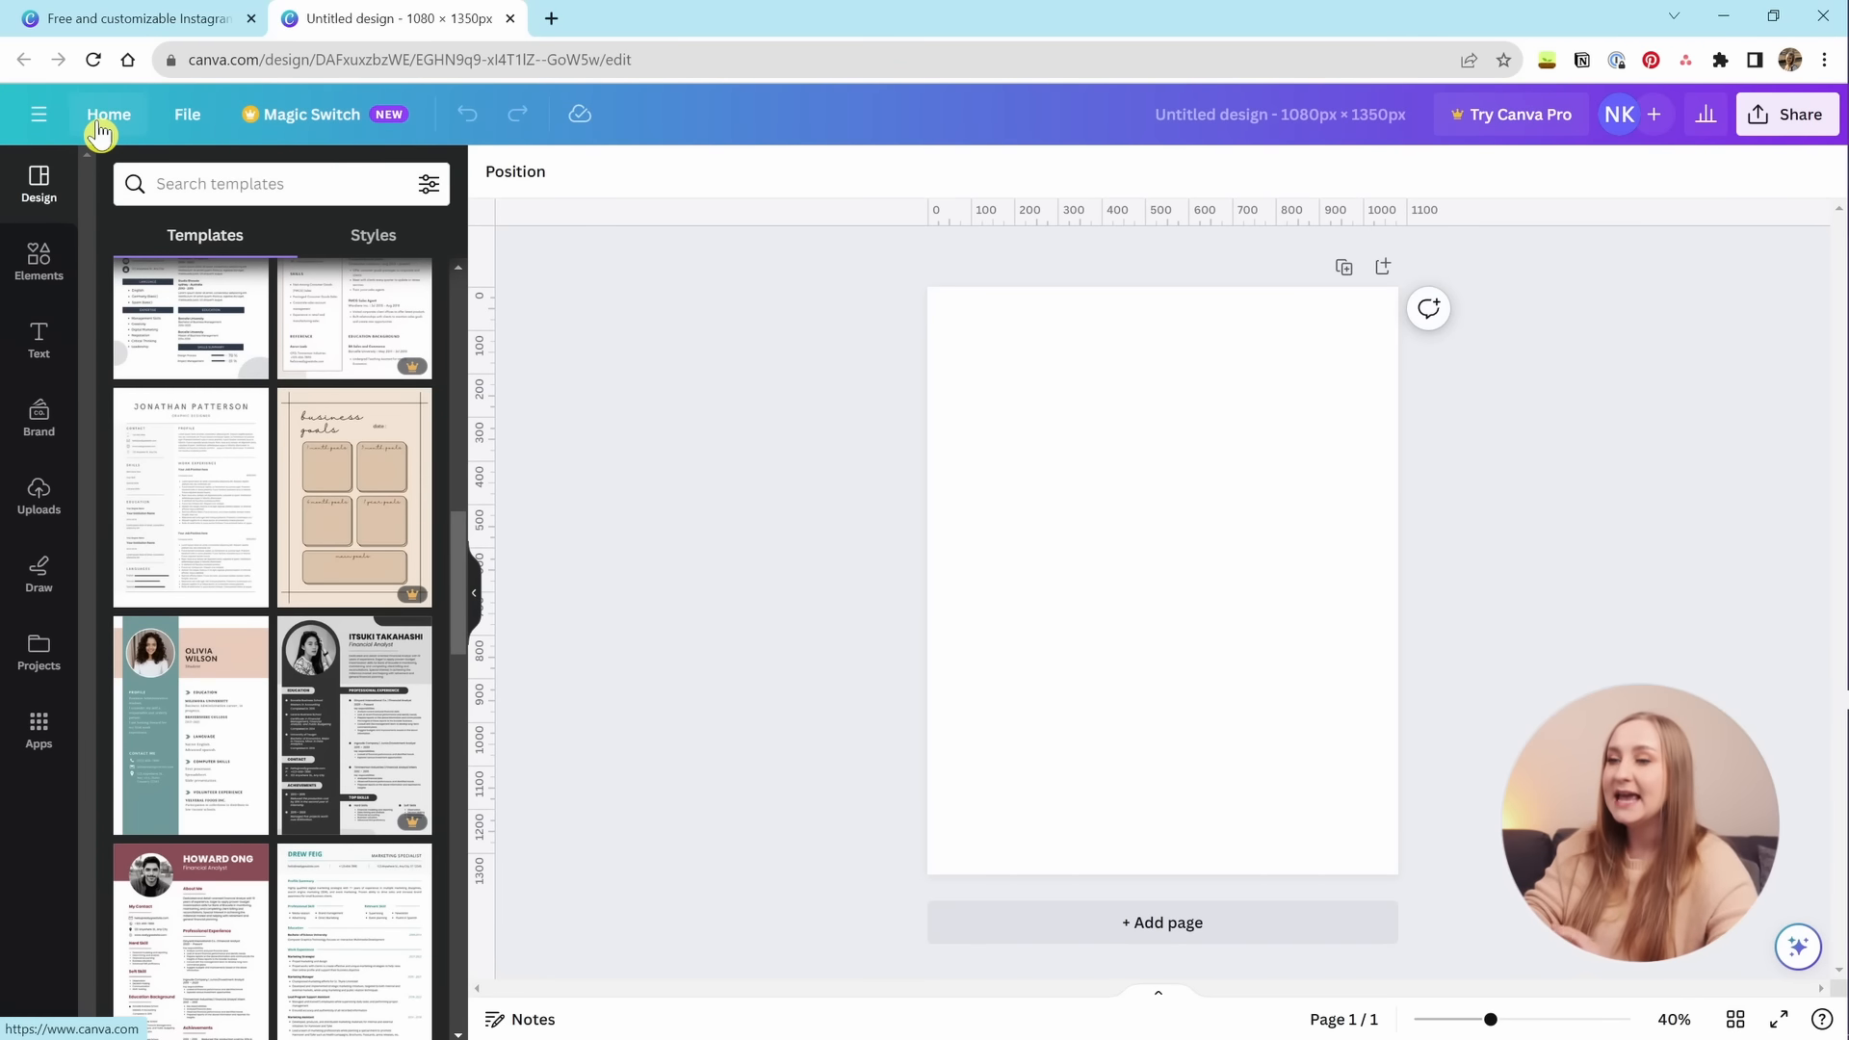
{"action": "left_click", "coordinate": [204, 123]}
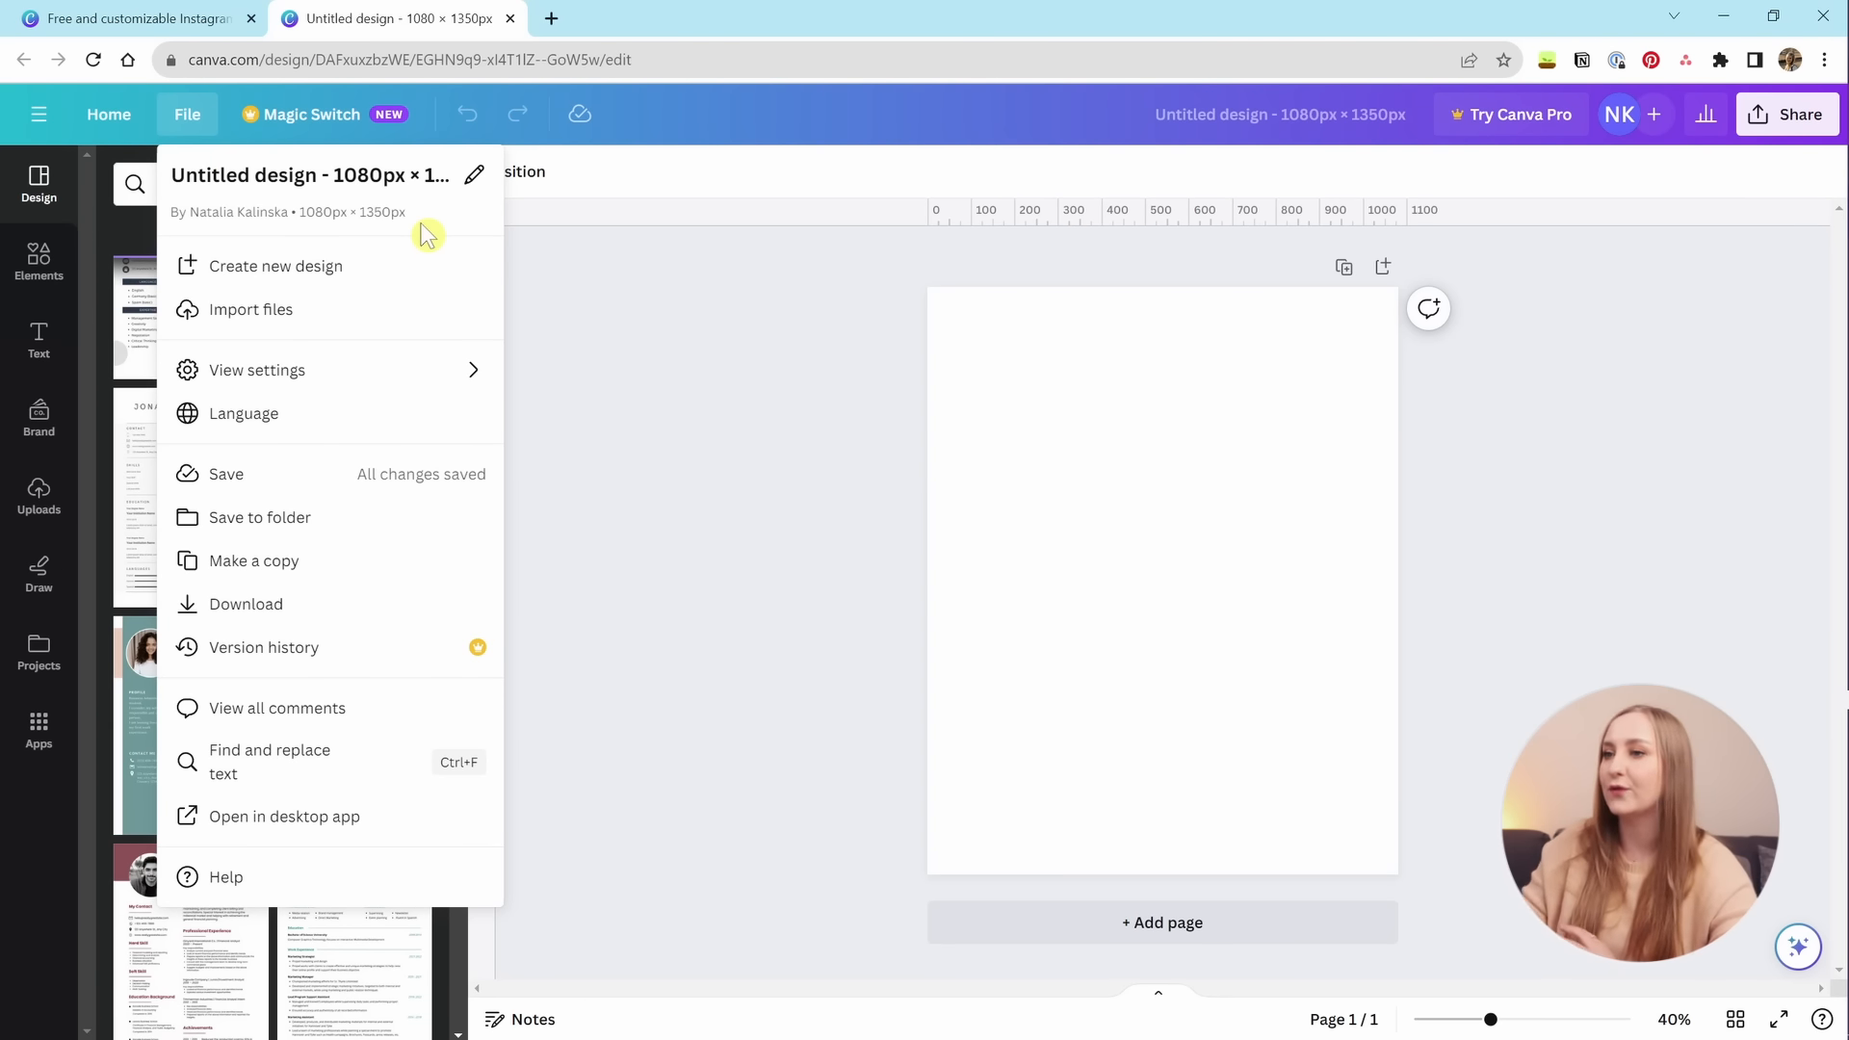
{"action": "mouse_move", "coordinate": [302, 368]}
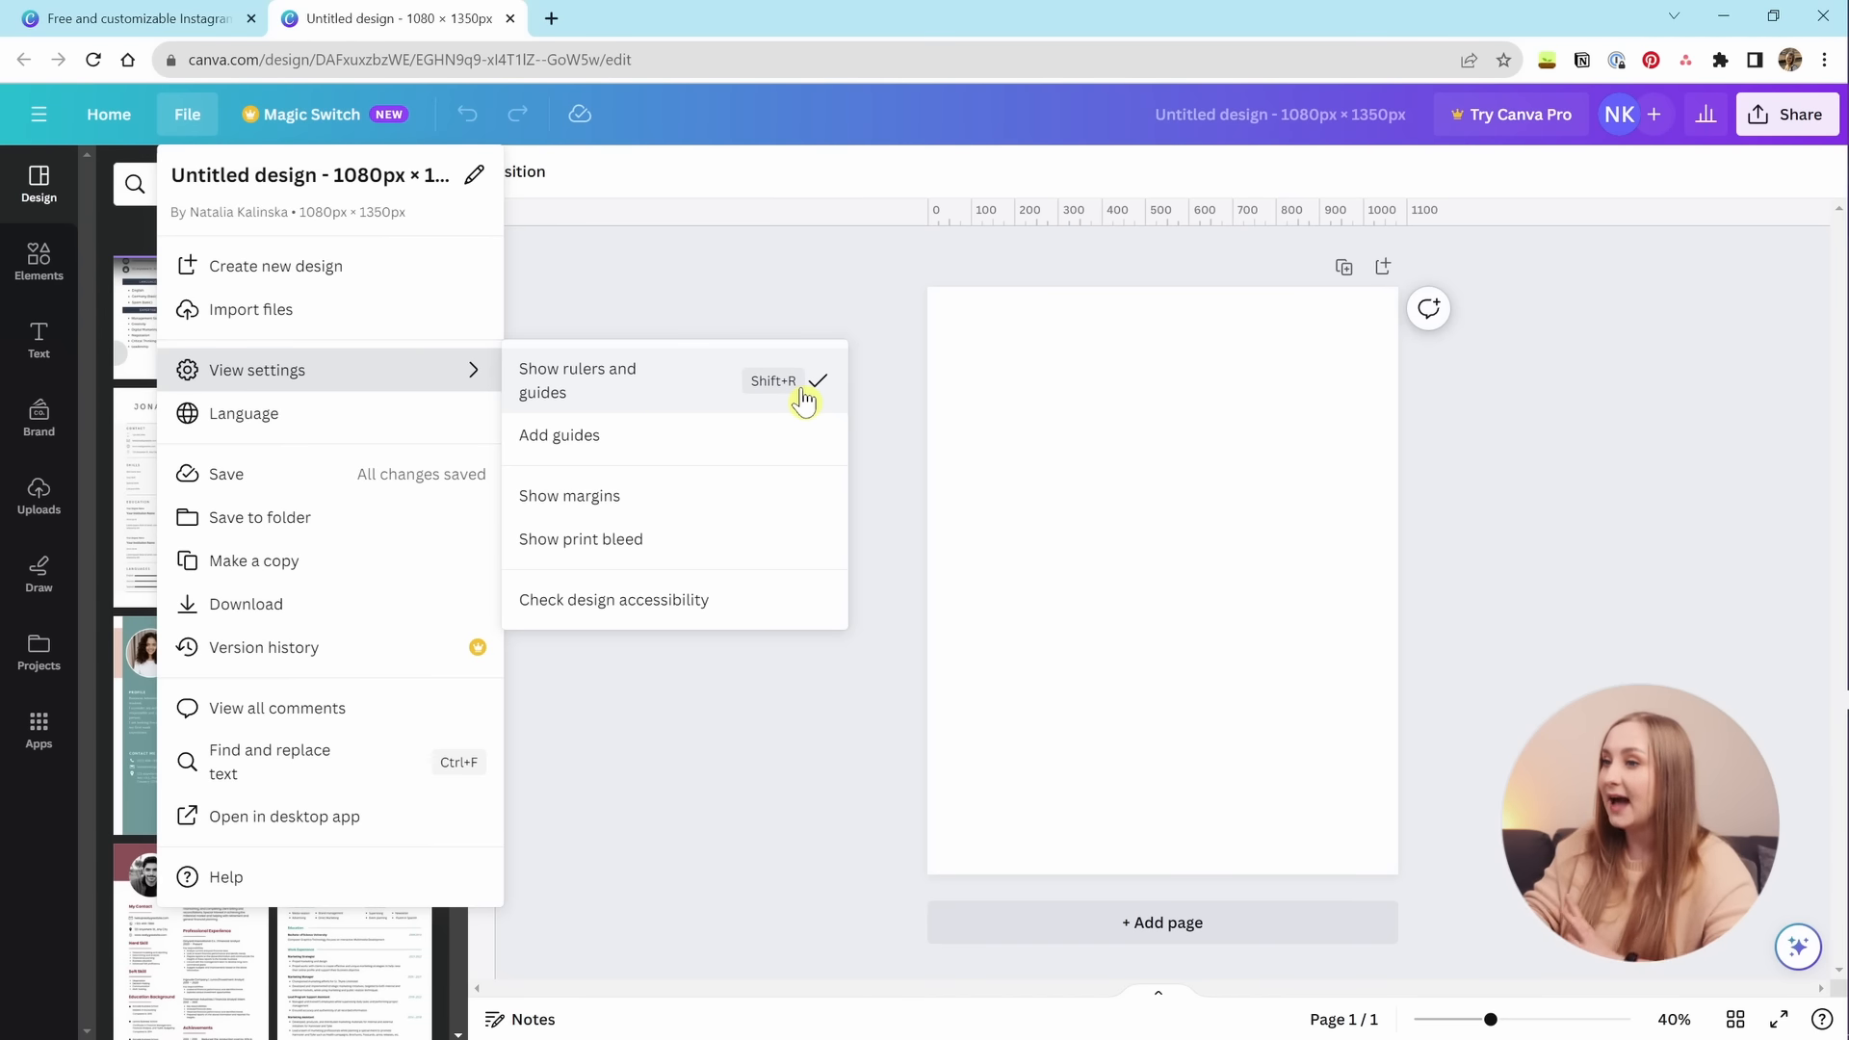
{"action": "left_click", "coordinate": [1052, 309]}
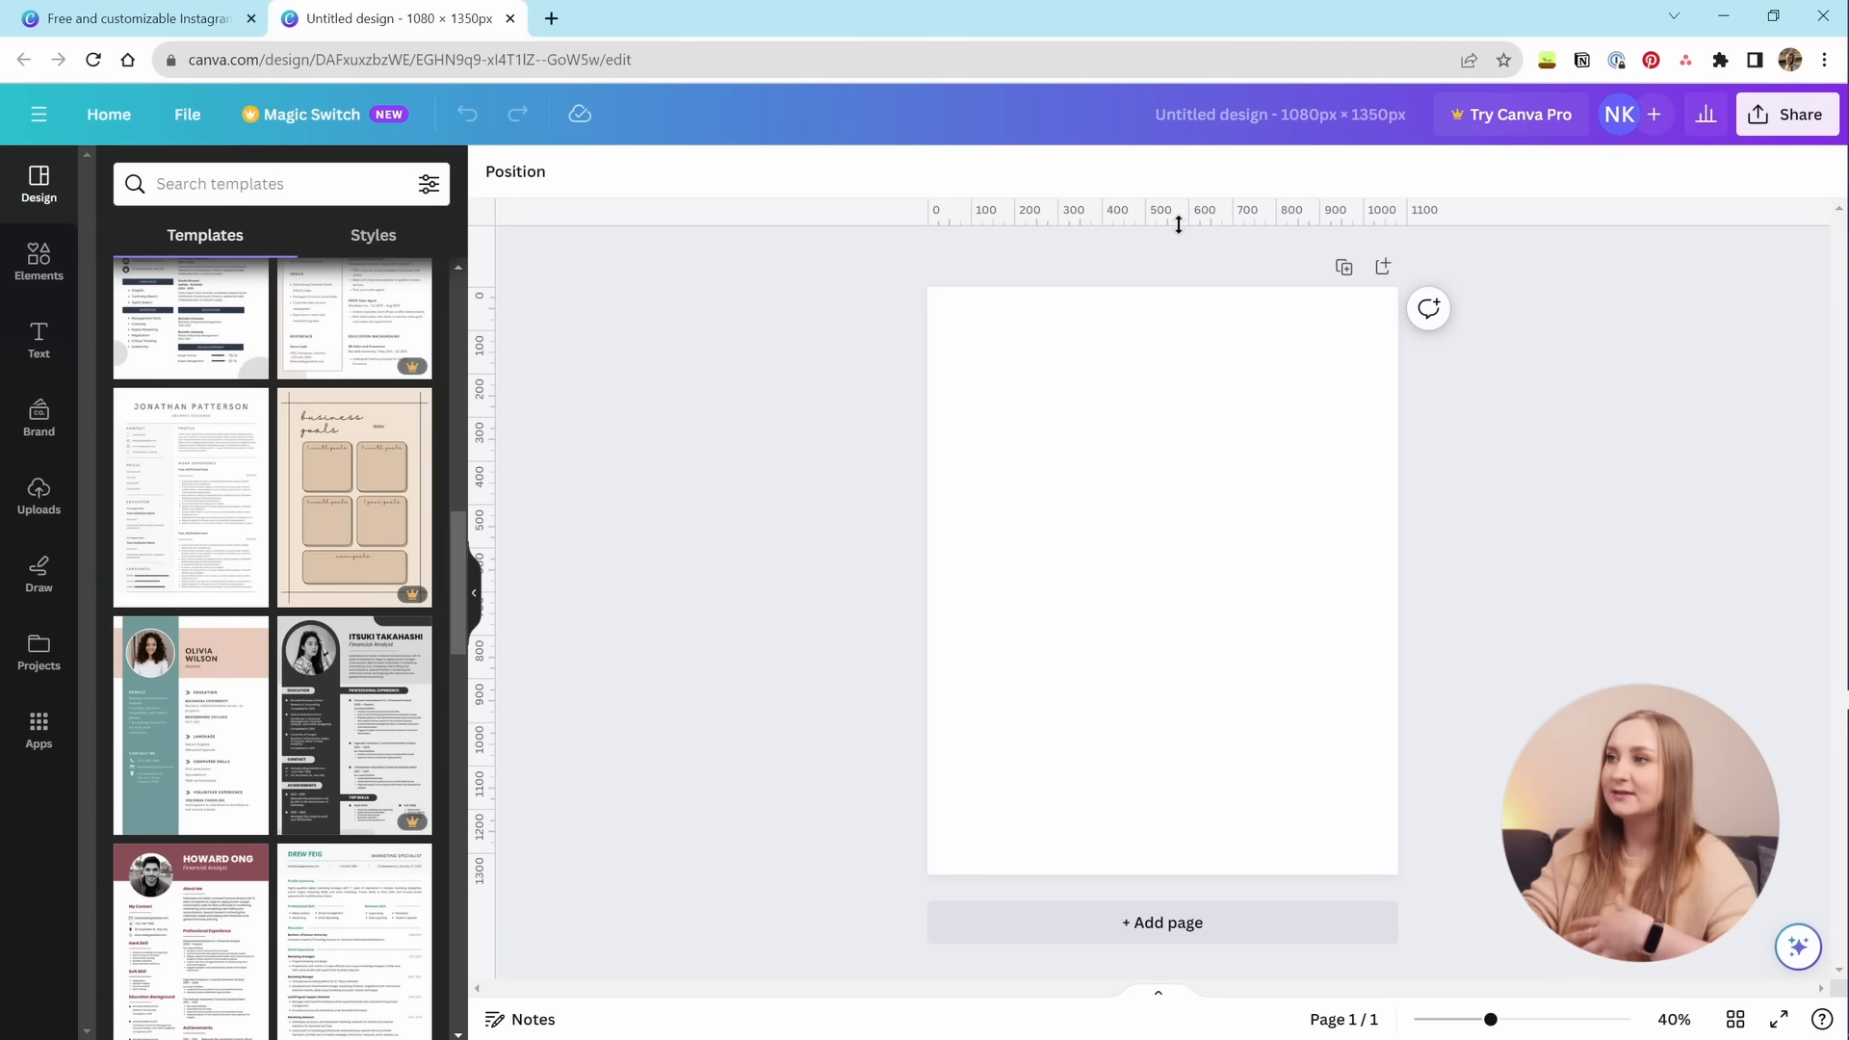
Place two horizontal ruler guides on the page, at about 210 px and 1050 px from its upper edge.
{"action": "left_click_drag", "start_coordinate": [1188, 217], "coordinate": [1269, 744]}
{"action": "left_click_drag", "start_coordinate": [1165, 390], "coordinate": [1123, 383]}
Replace the ruler guides with a custom guide layout of 3 columns with a 0 px gap and 0 px margin.
{"action": "left_click", "coordinate": [190, 121]}
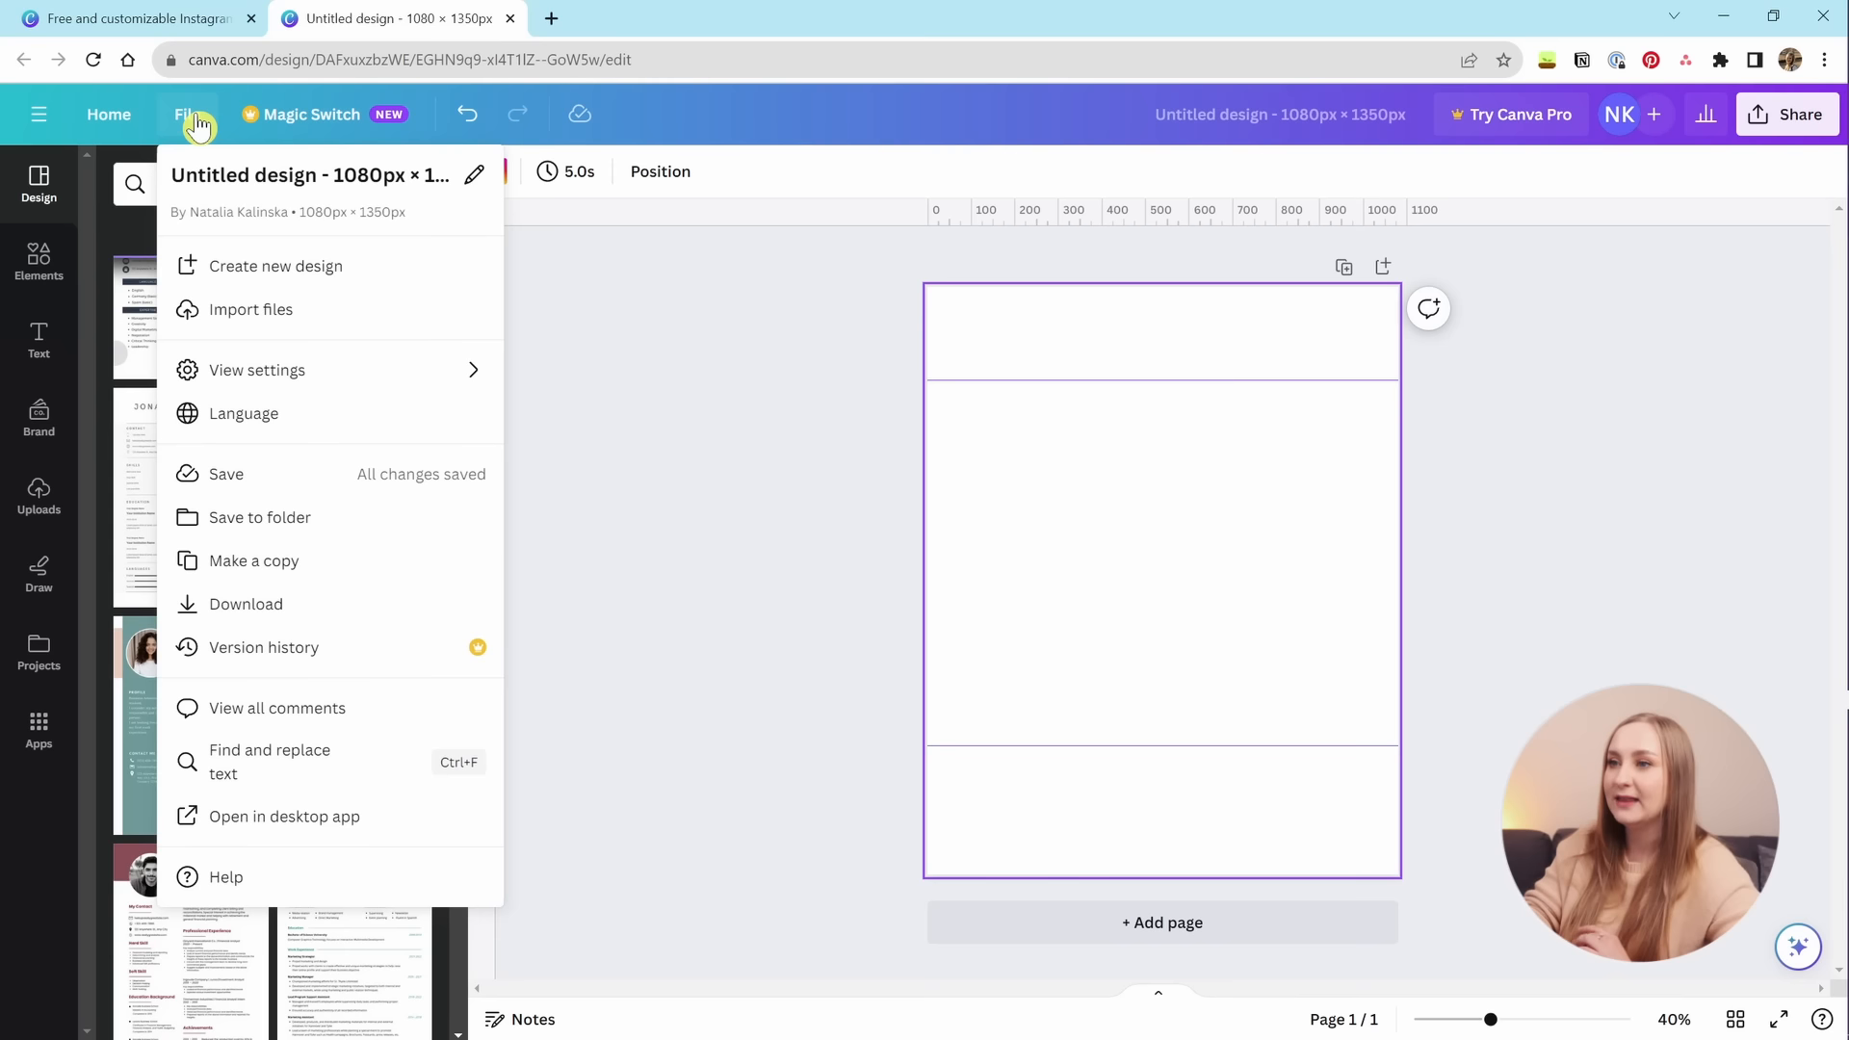
{"action": "mouse_move", "coordinate": [318, 370]}
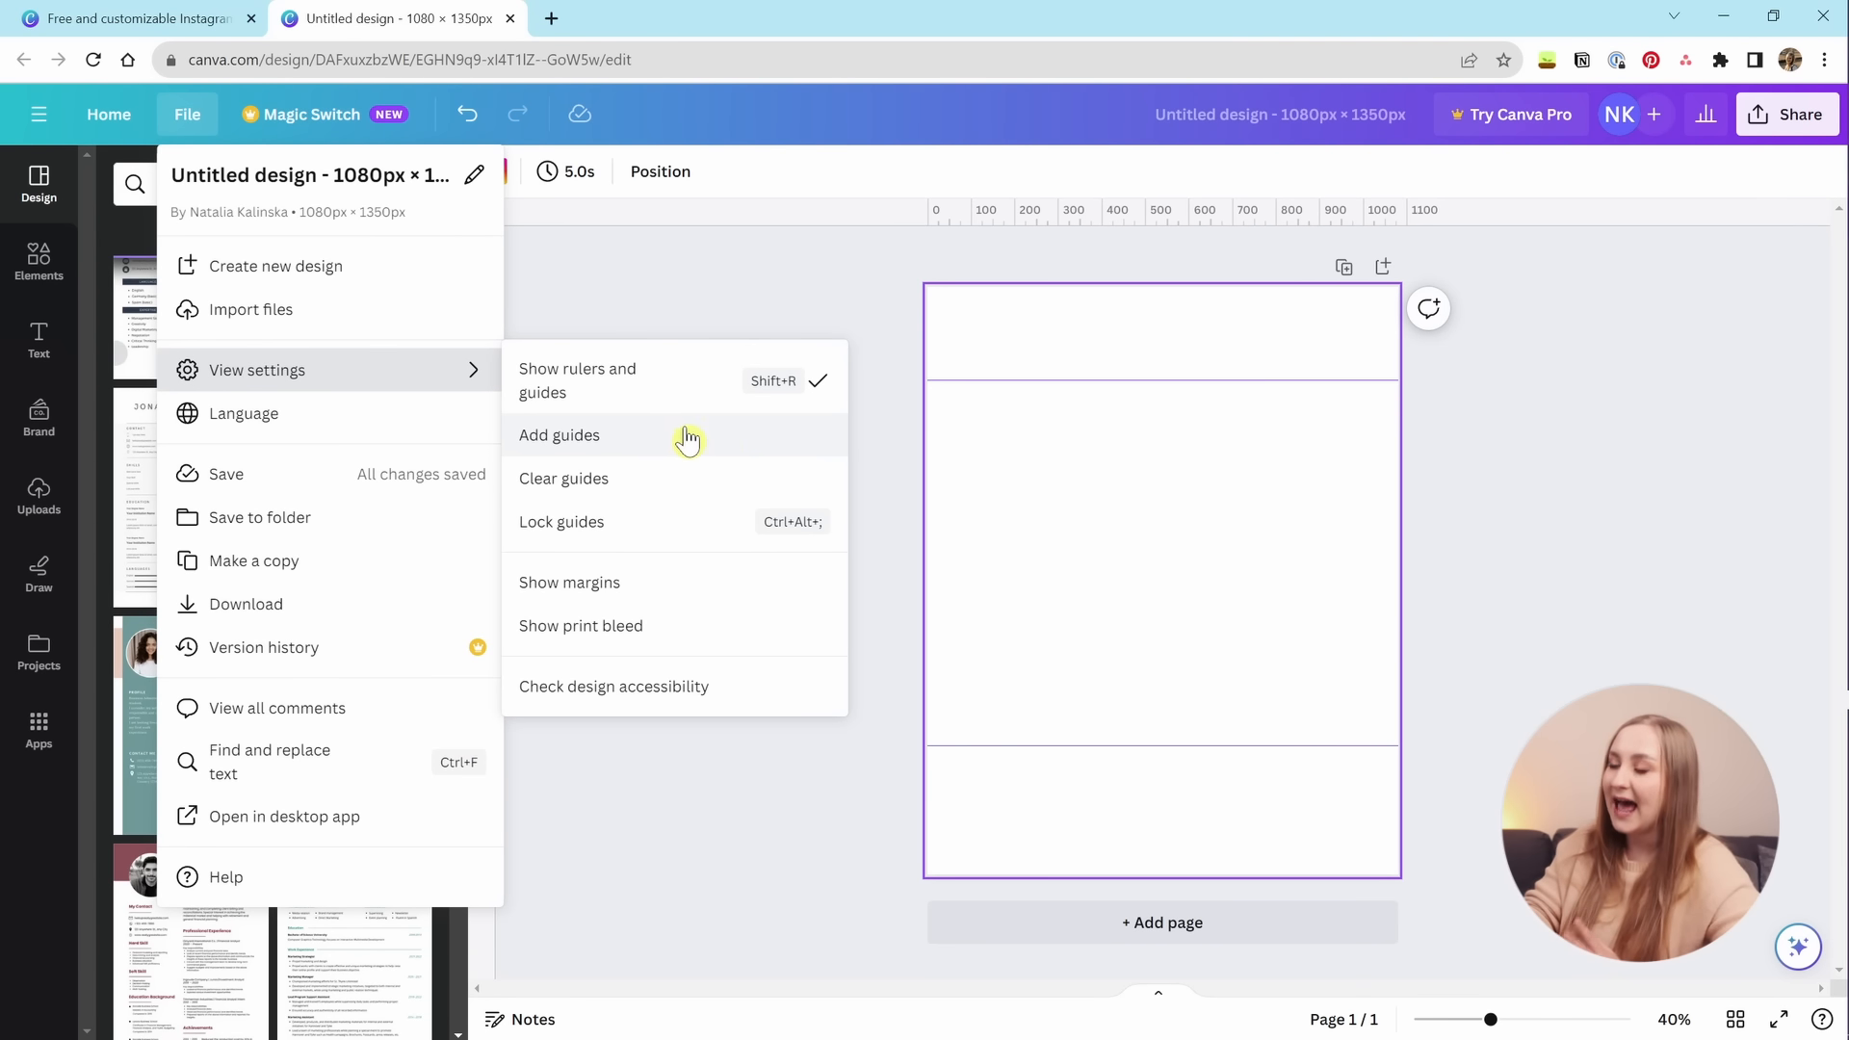
{"action": "left_click", "coordinate": [613, 450]}
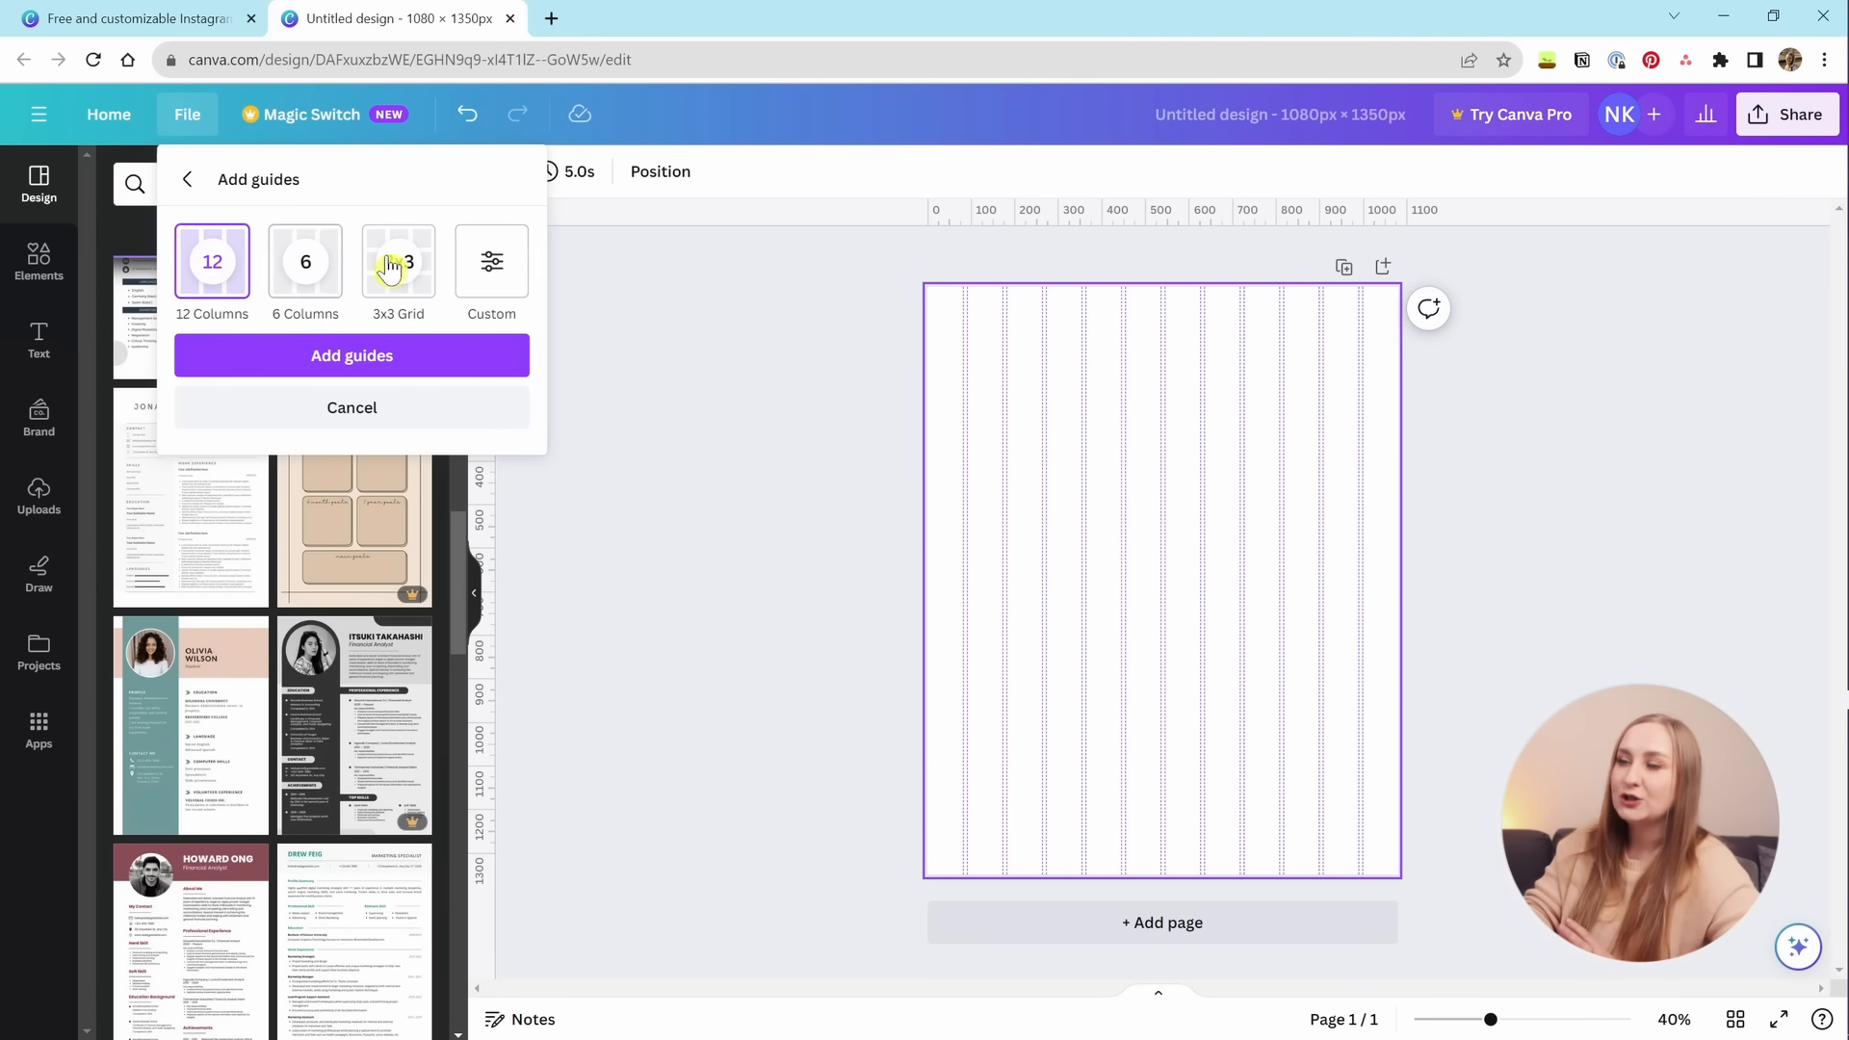
{"action": "left_click", "coordinate": [301, 270]}
{"action": "left_click", "coordinate": [401, 296]}
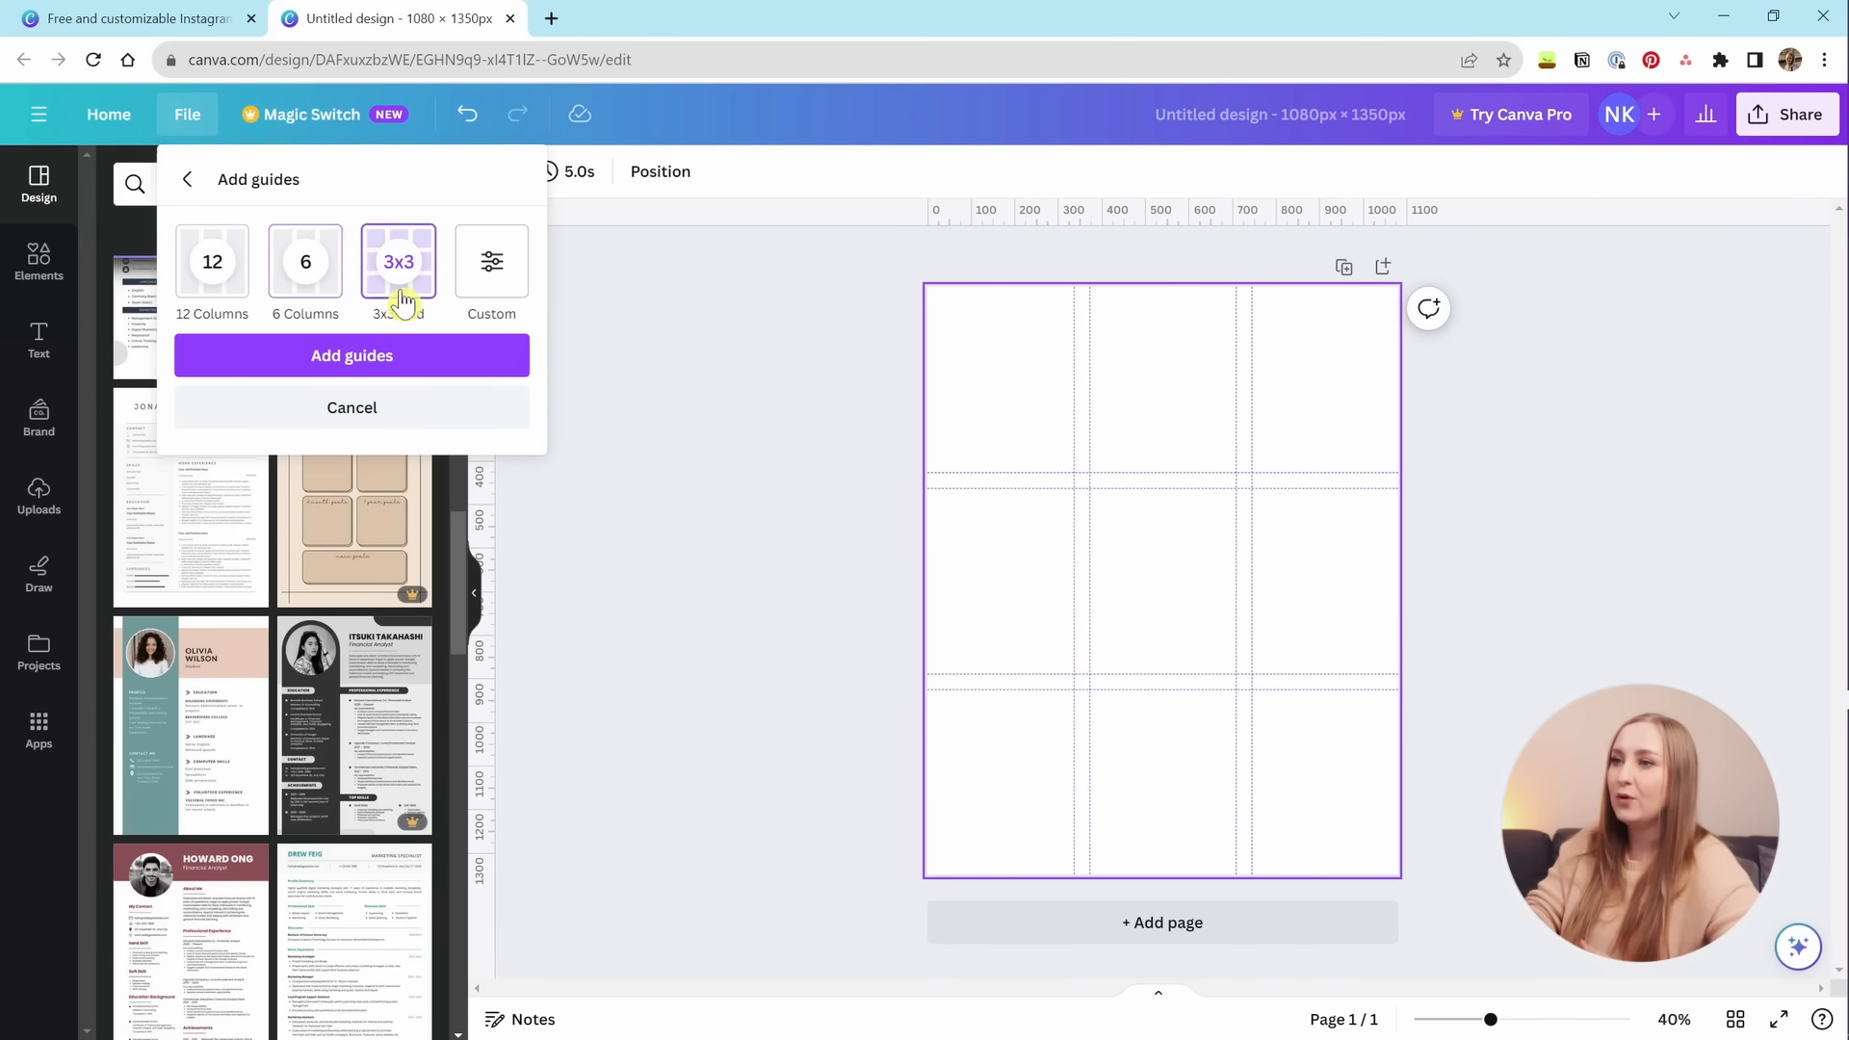
{"action": "left_click", "coordinate": [492, 280]}
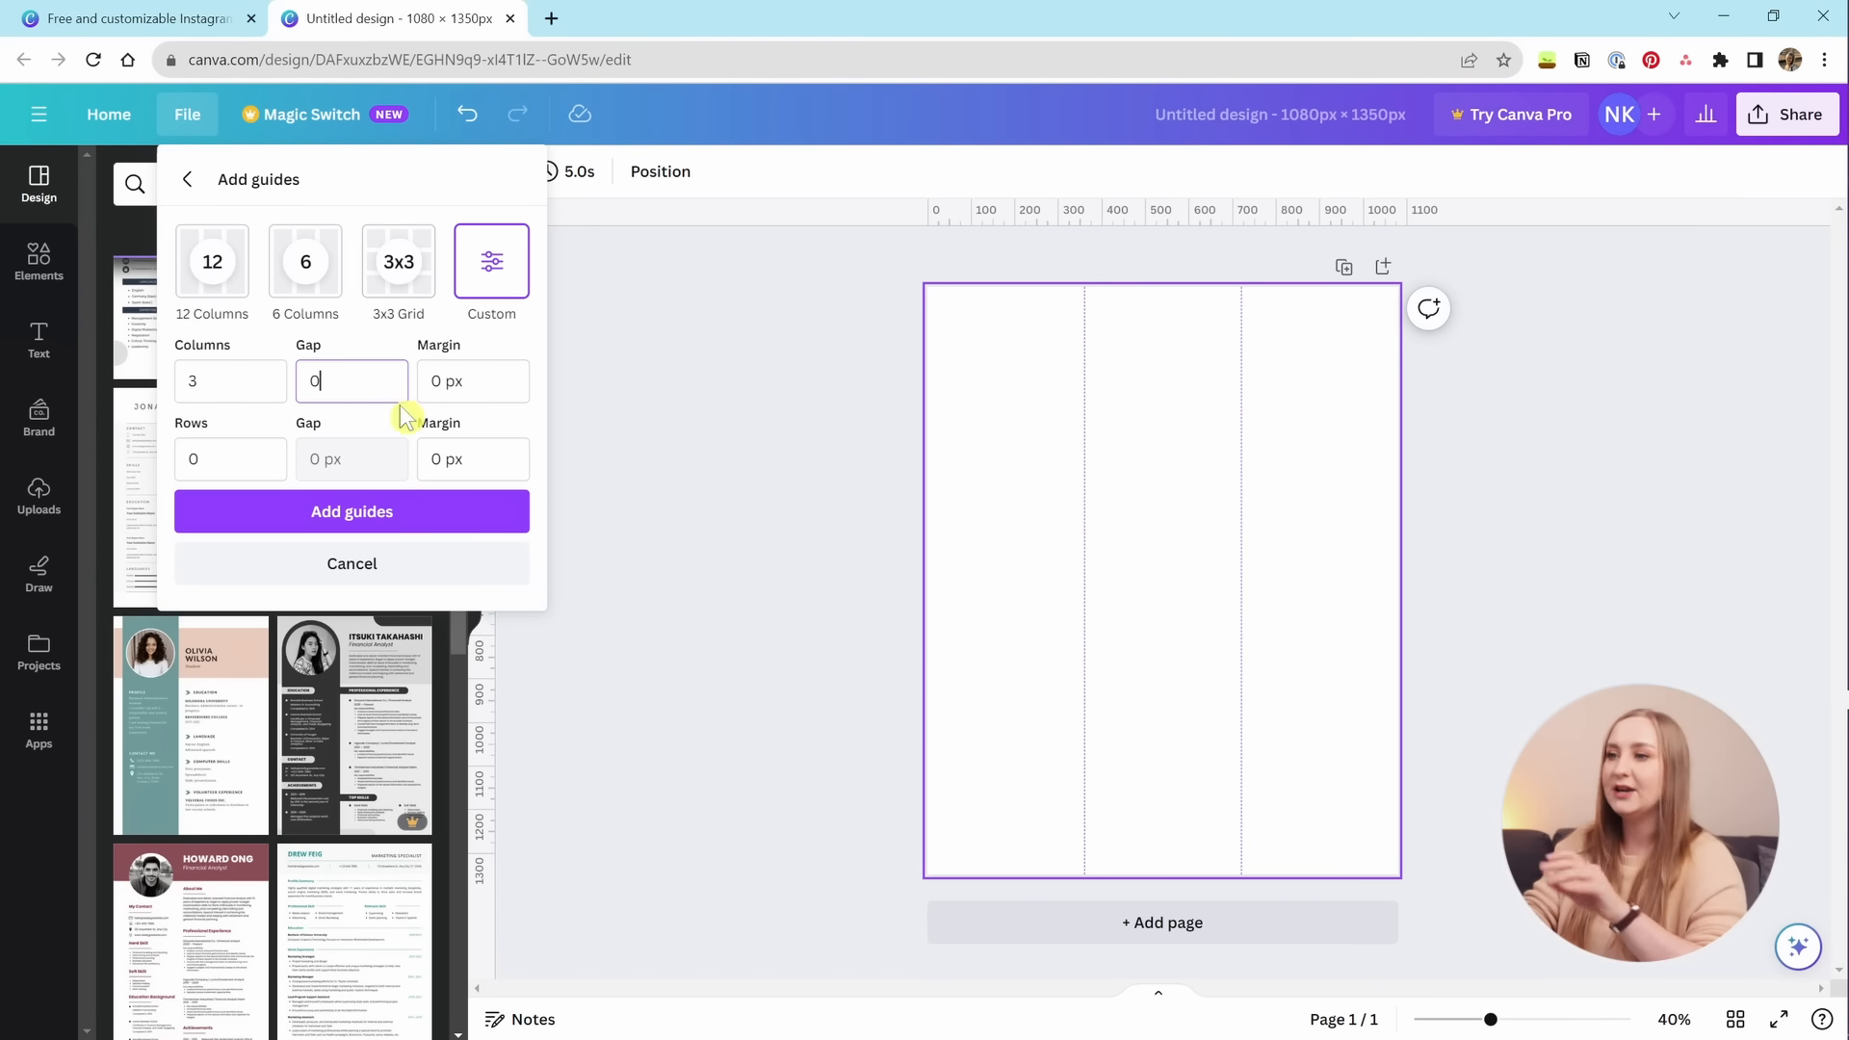
{"action": "left_click", "coordinate": [410, 443]}
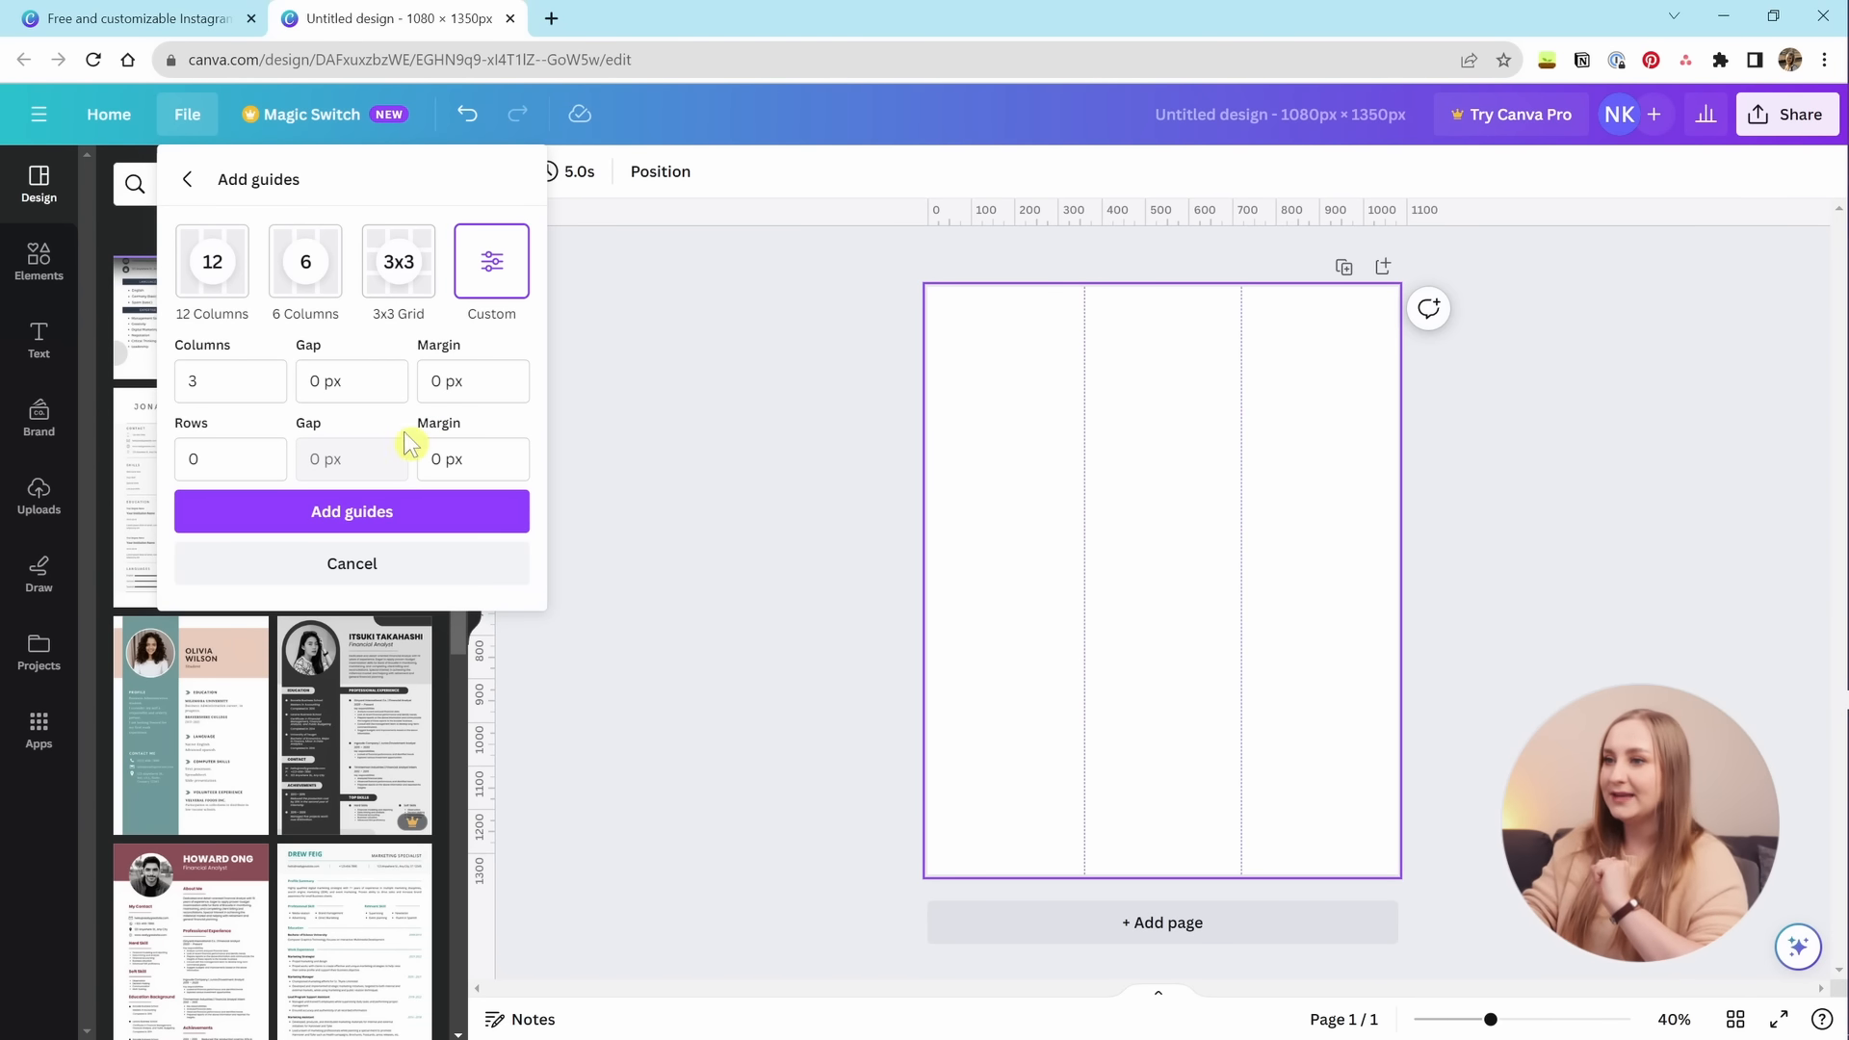
{"action": "left_click", "coordinate": [380, 520]}
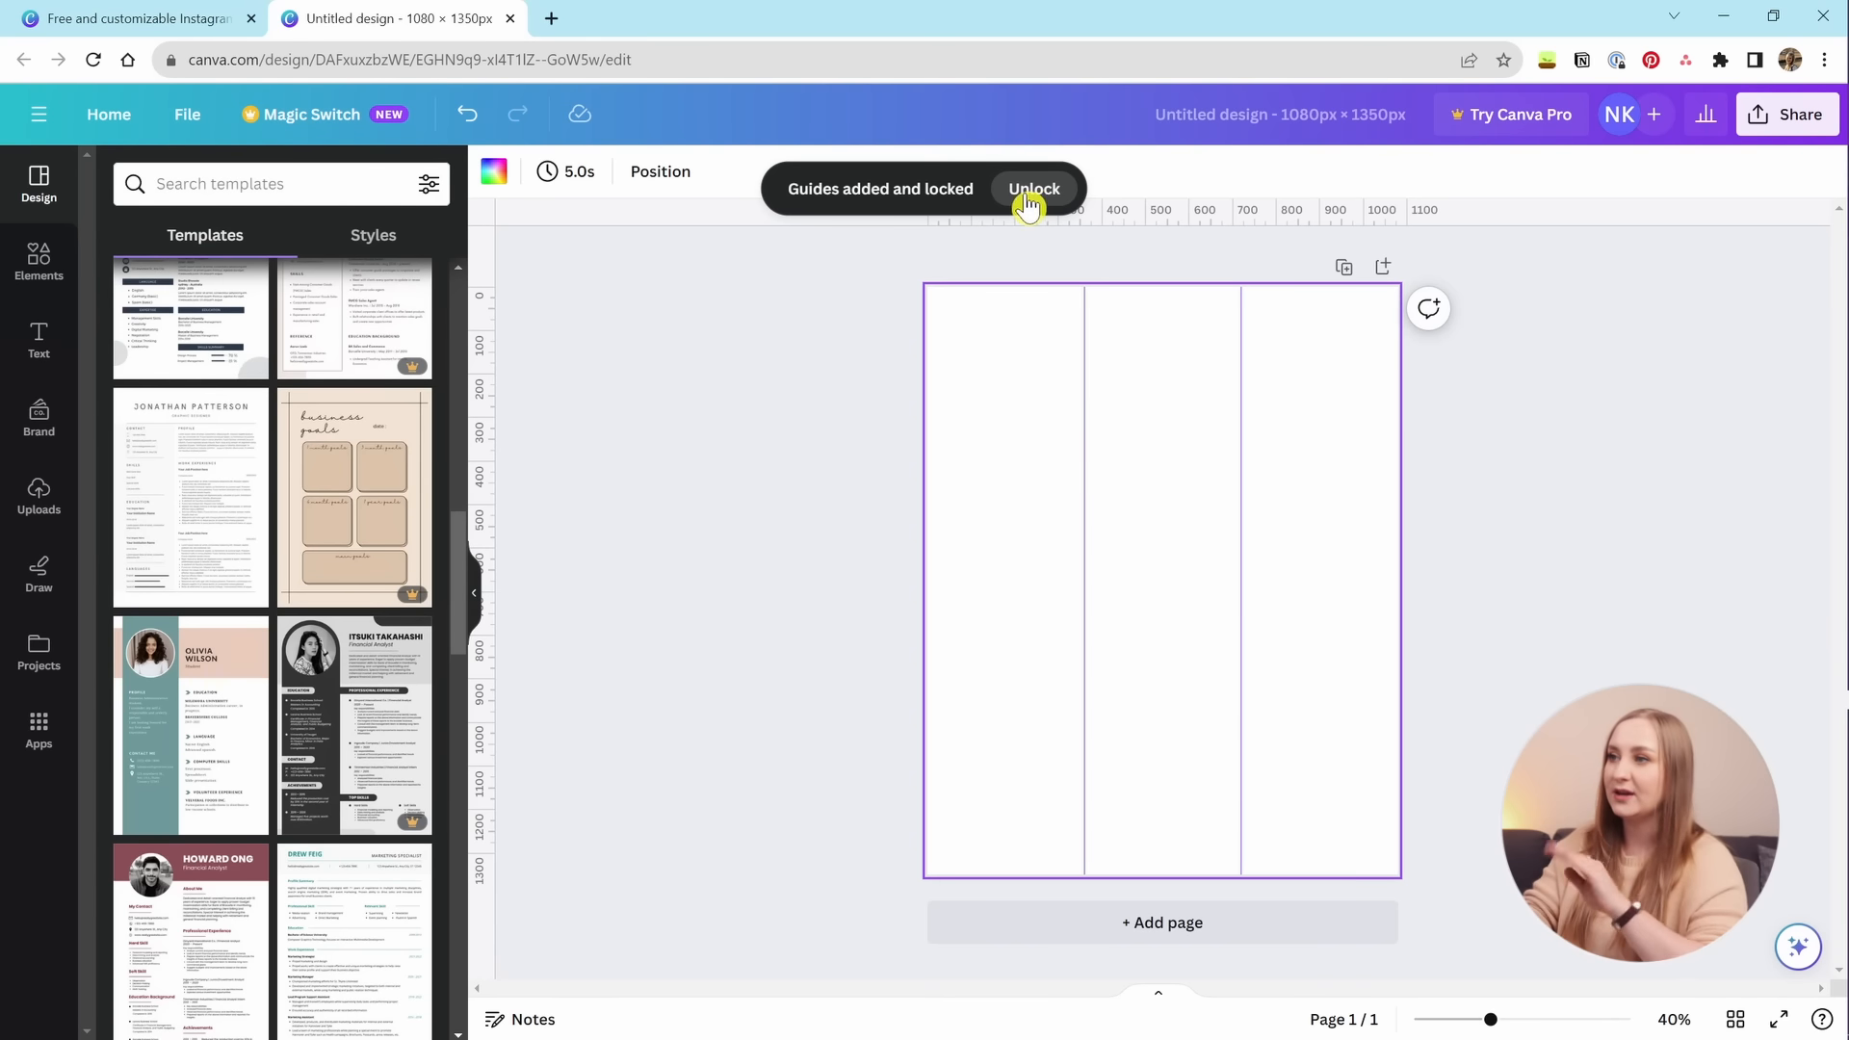
Unlock the column guides and remove both of them from the page.
{"action": "left_click", "coordinate": [1038, 205]}
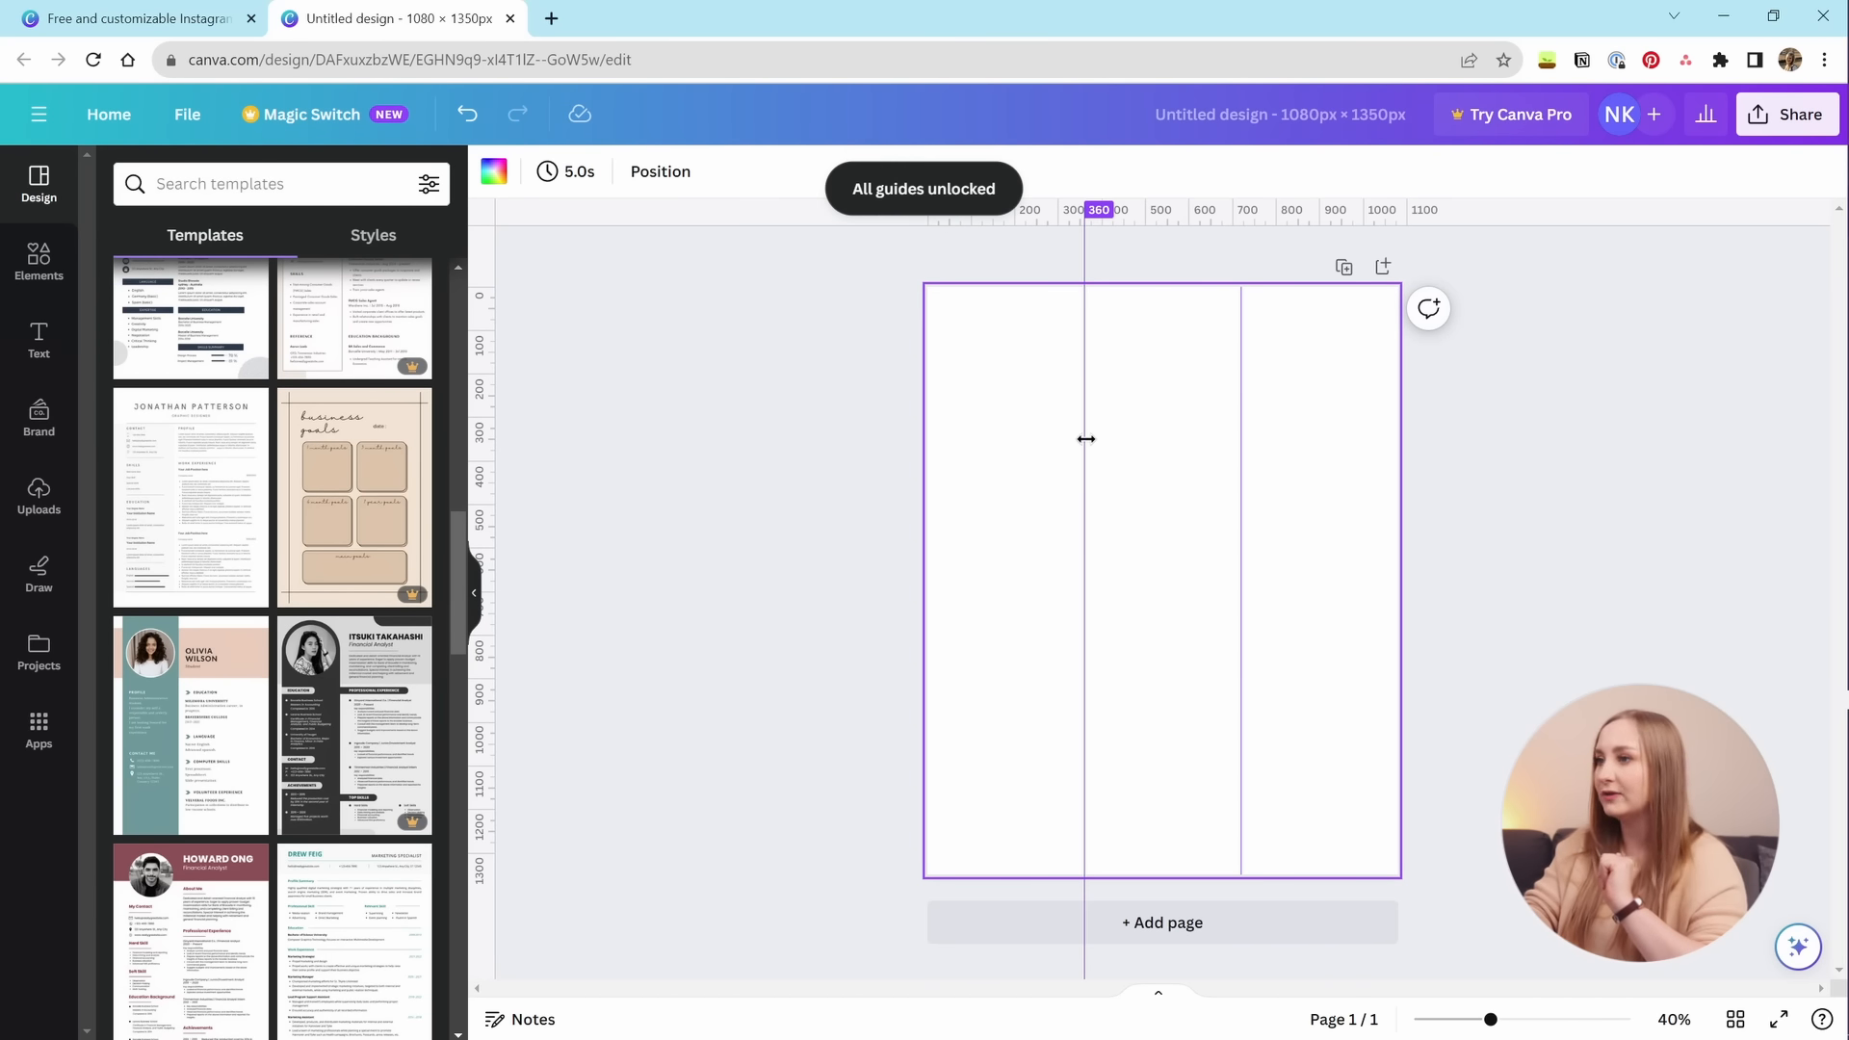
{"action": "left_click_drag", "start_coordinate": [1085, 437], "coordinate": [157, 474]}
{"action": "left_click_drag", "start_coordinate": [1251, 510], "coordinate": [1838, 525]}
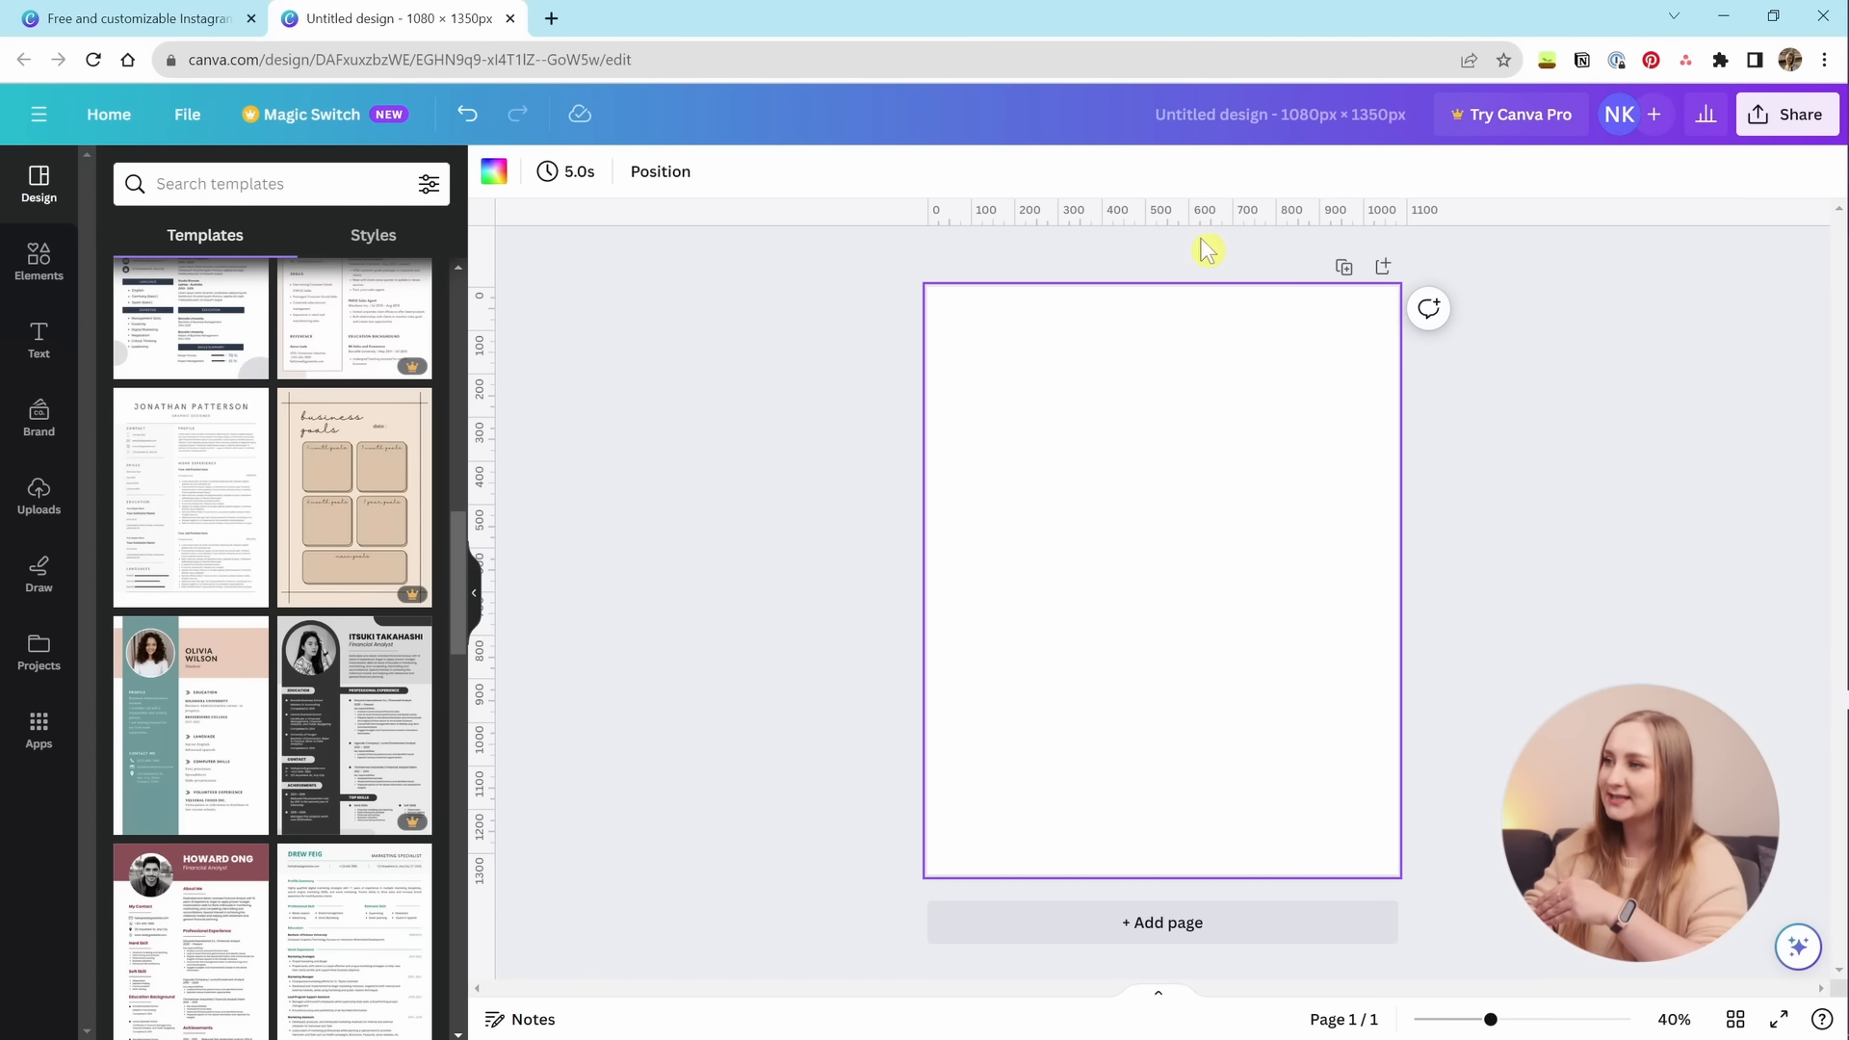
{"action": "left_click_drag", "start_coordinate": [1206, 213], "coordinate": [1249, 262]}
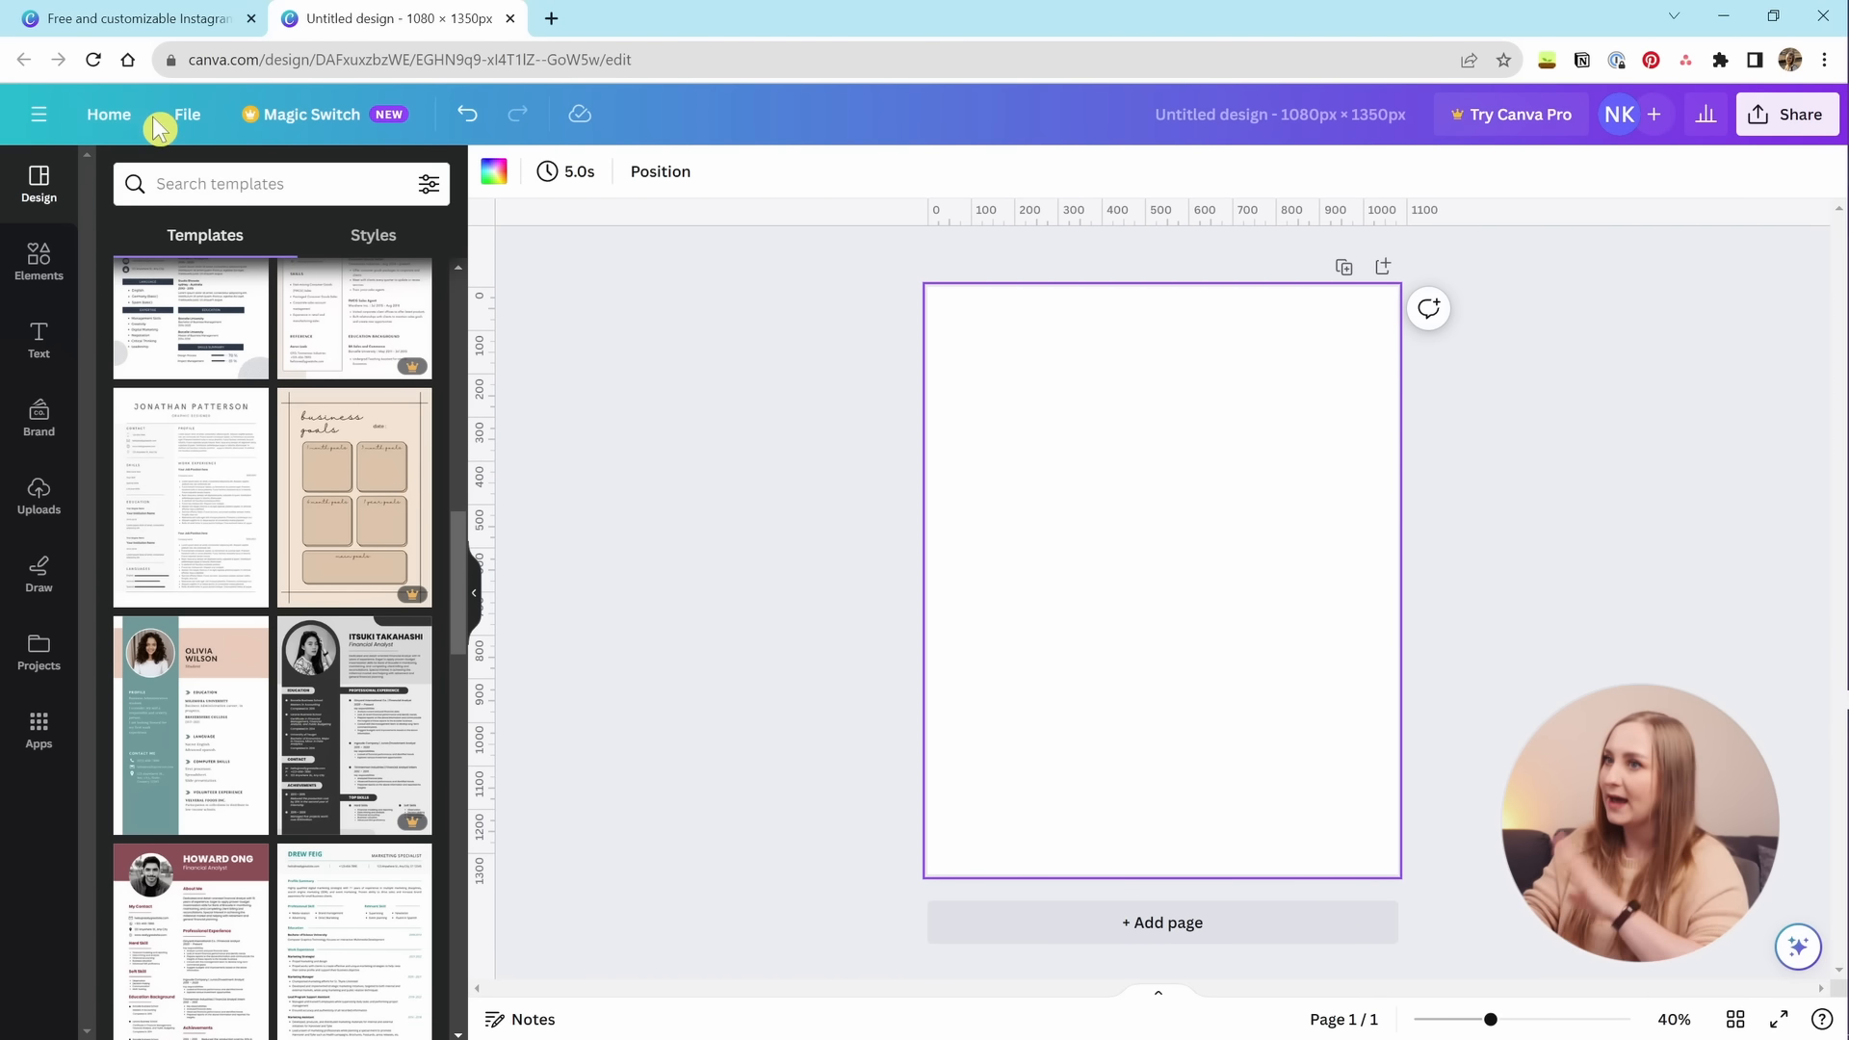
Show the margins and the print bleed on the page.
{"action": "left_click", "coordinate": [200, 125]}
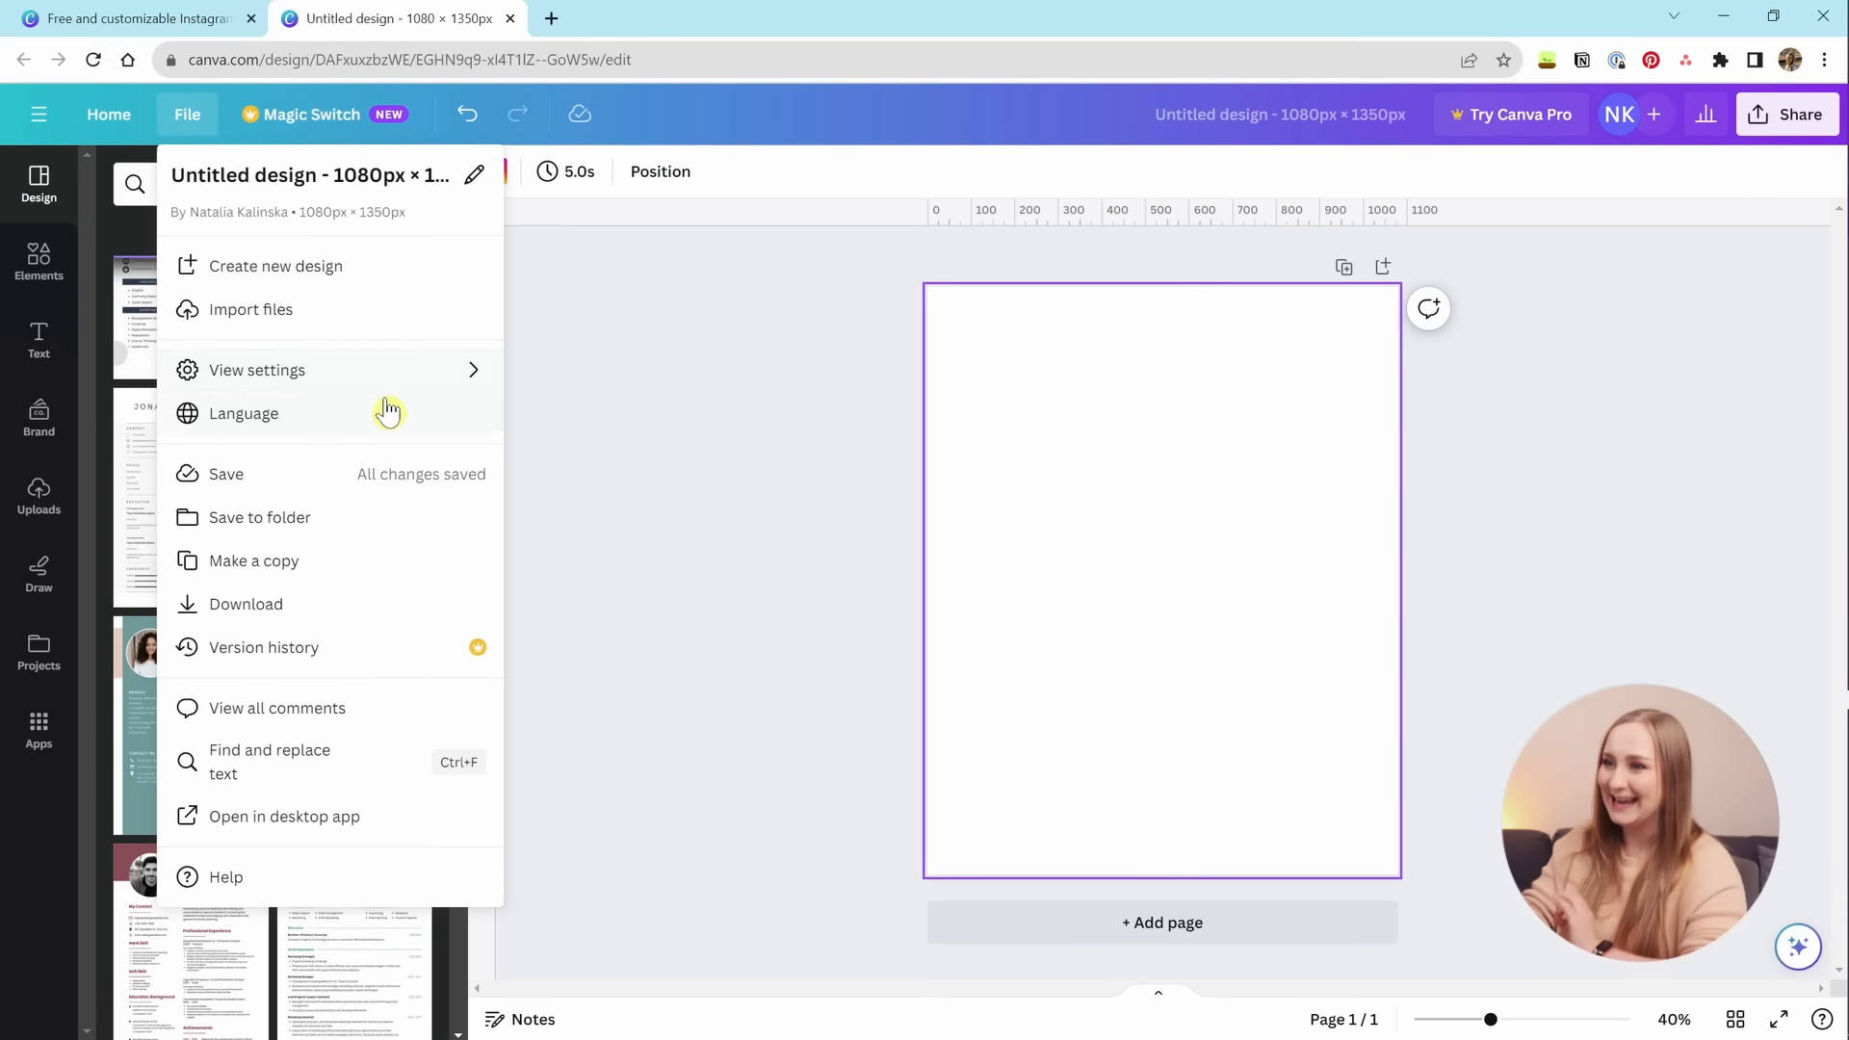
{"action": "mouse_move", "coordinate": [401, 392]}
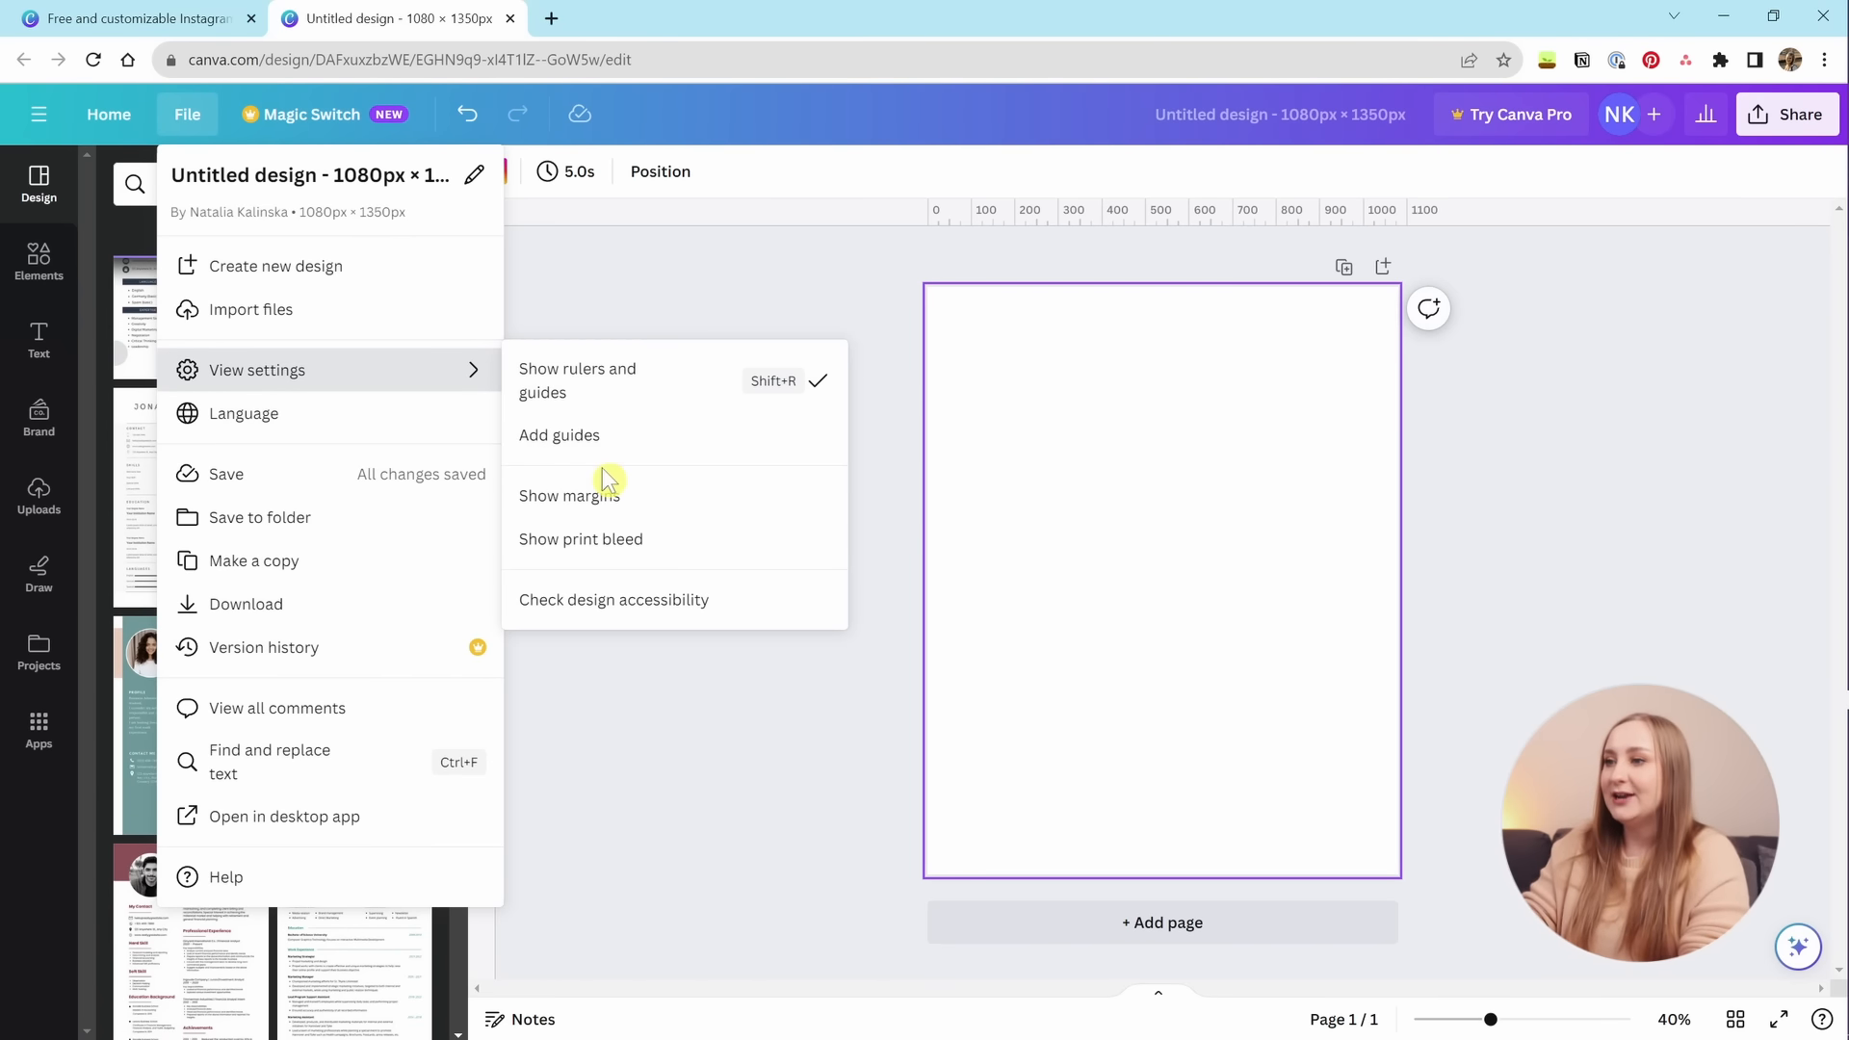
{"action": "left_click", "coordinate": [610, 509]}
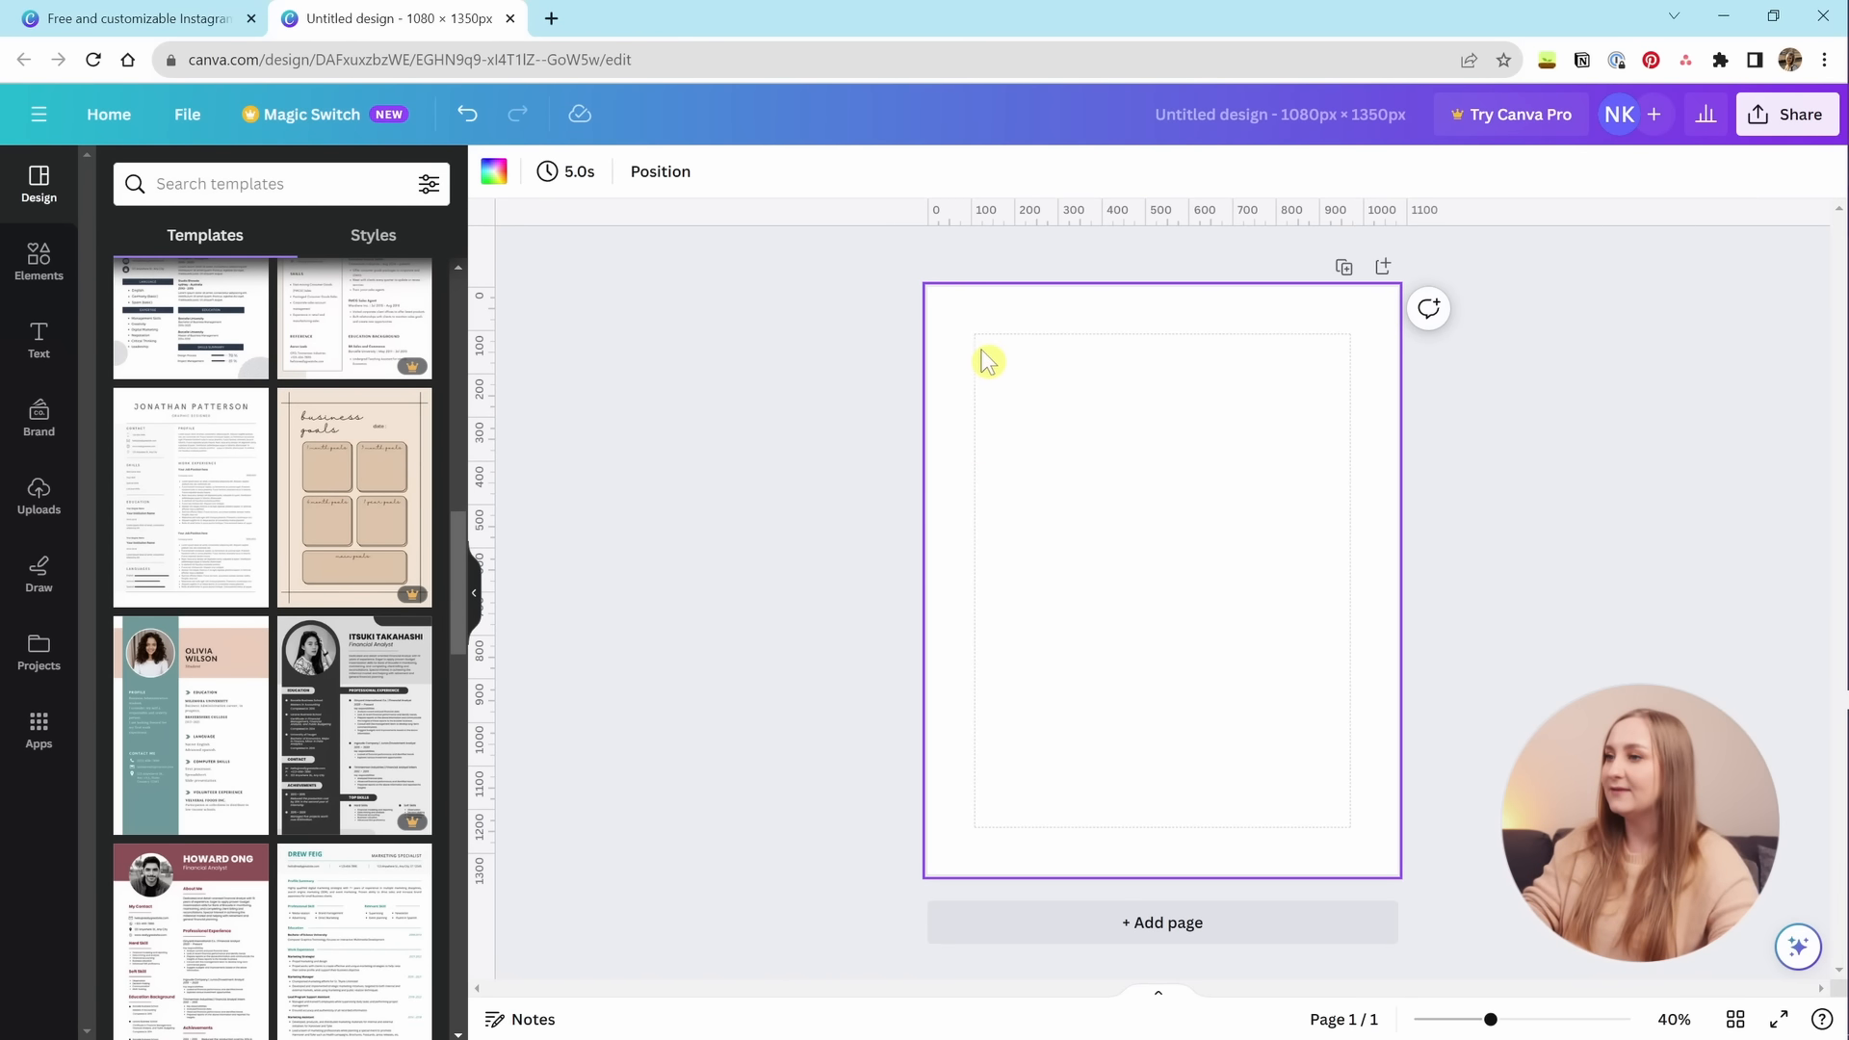
{"action": "left_click", "coordinate": [183, 115]}
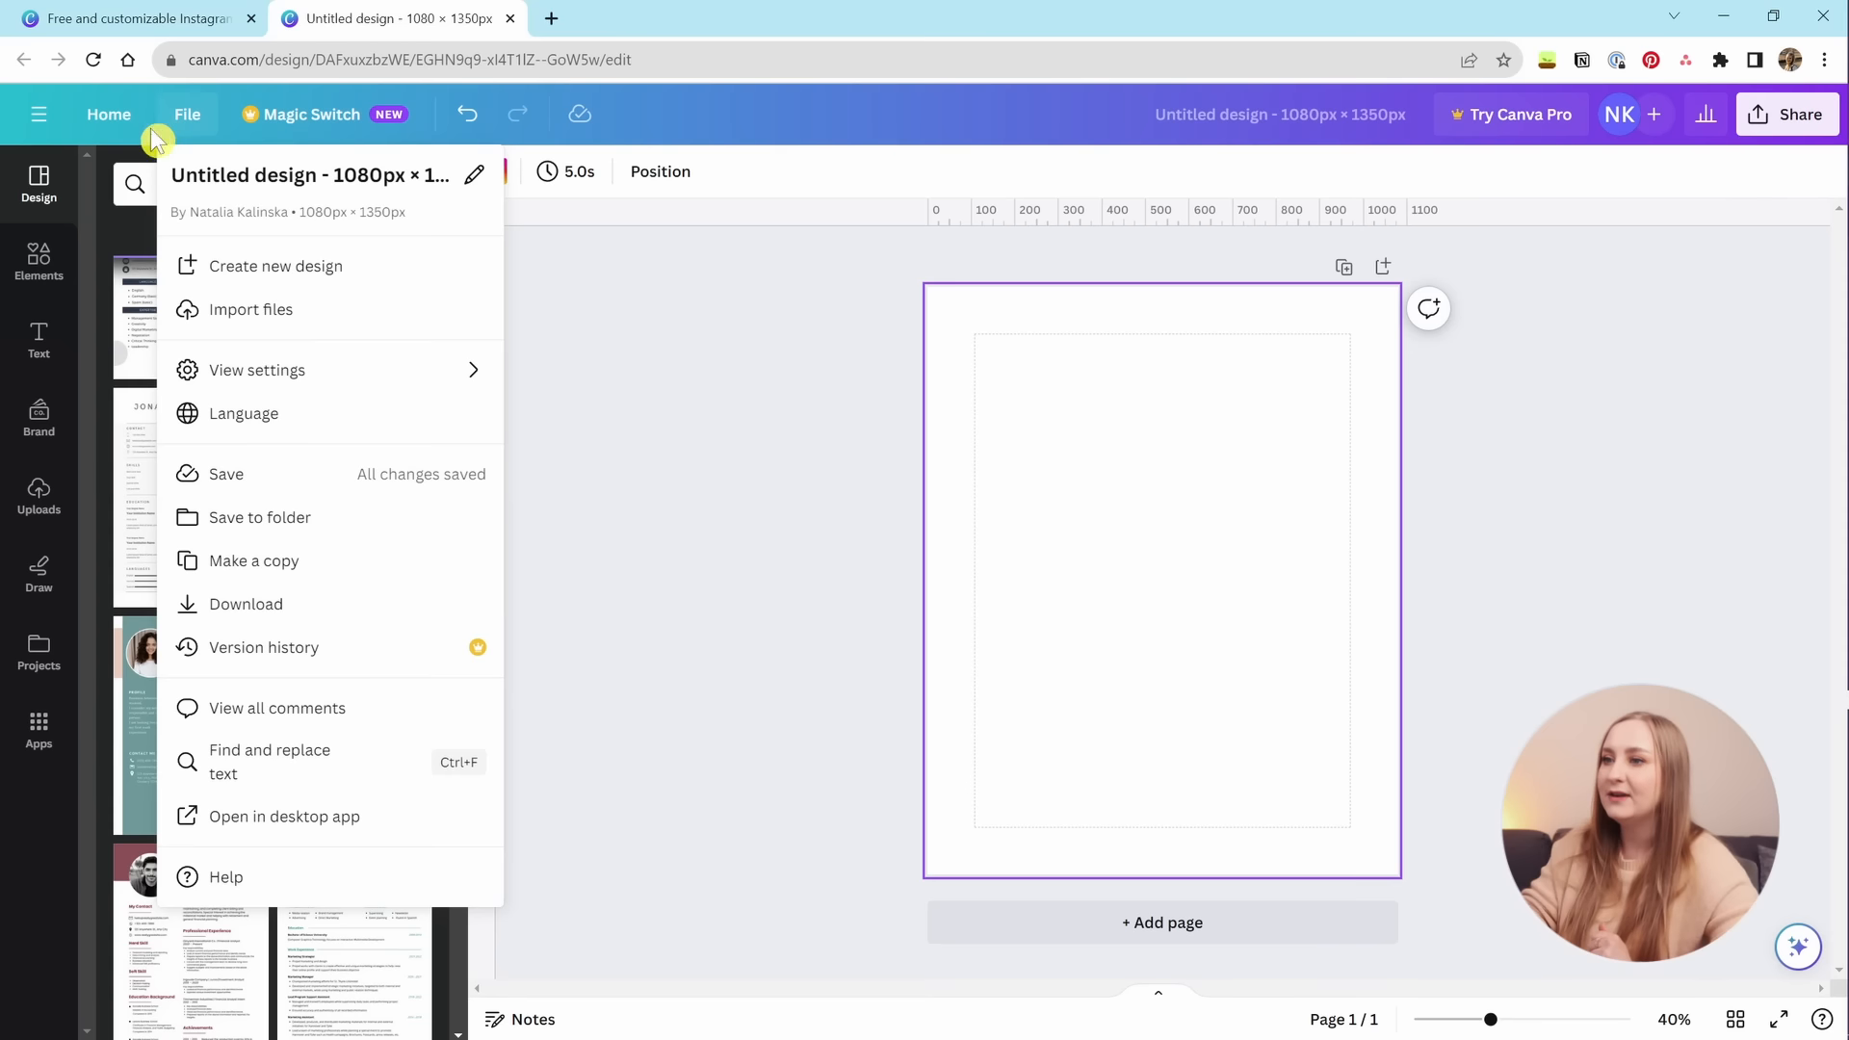
{"action": "mouse_move", "coordinate": [305, 373]}
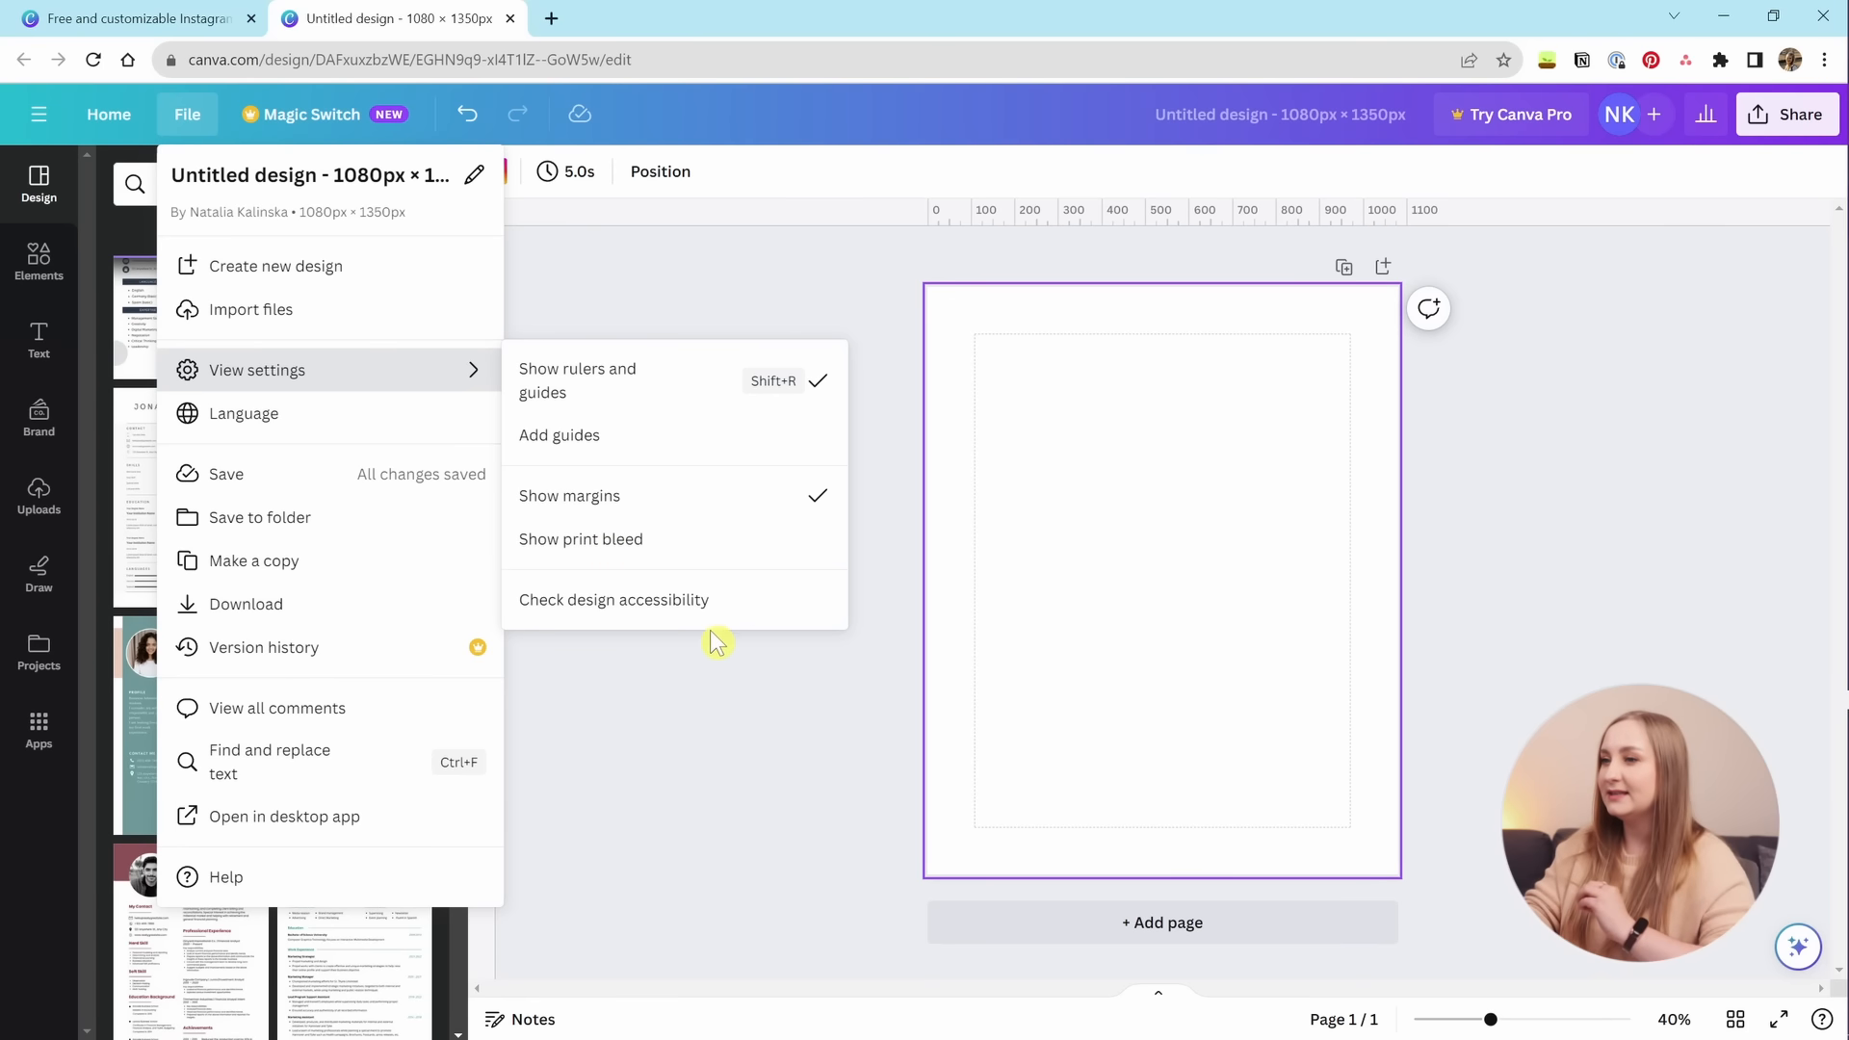
{"action": "mouse_move", "coordinate": [413, 372]}
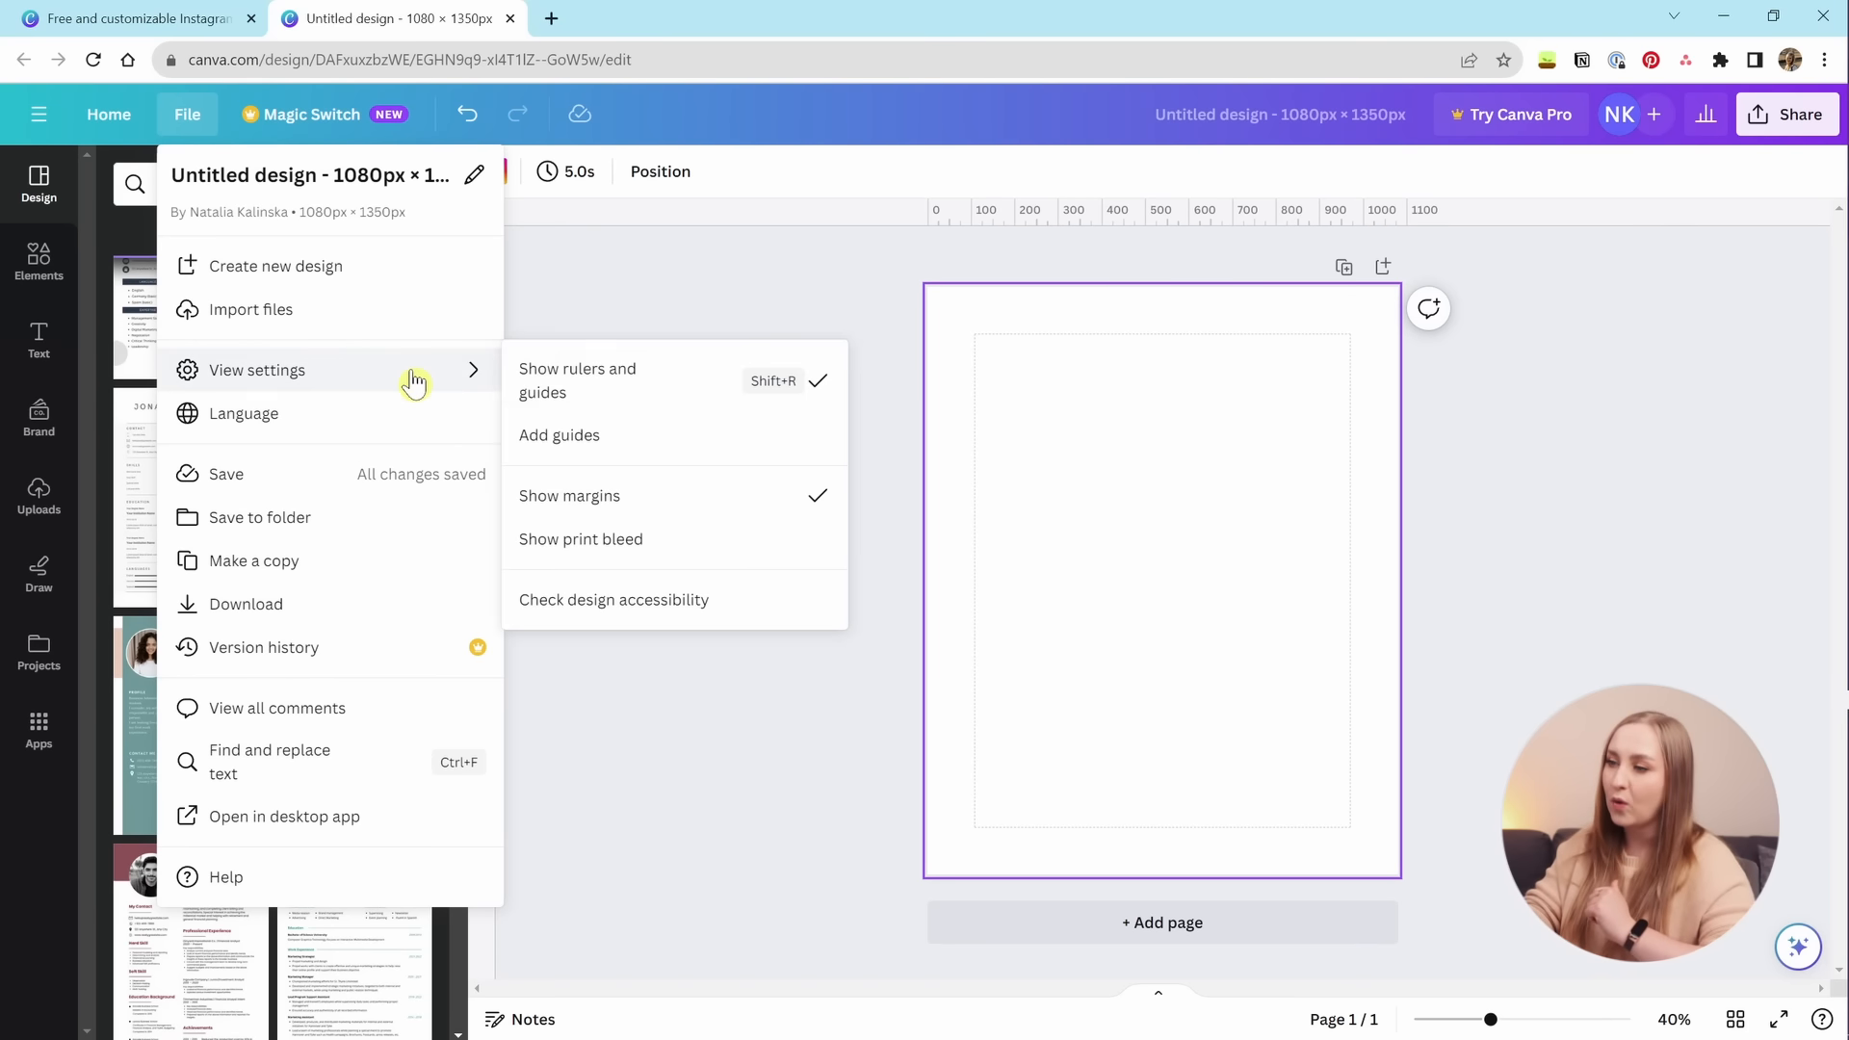
{"action": "left_click", "coordinate": [617, 537]}
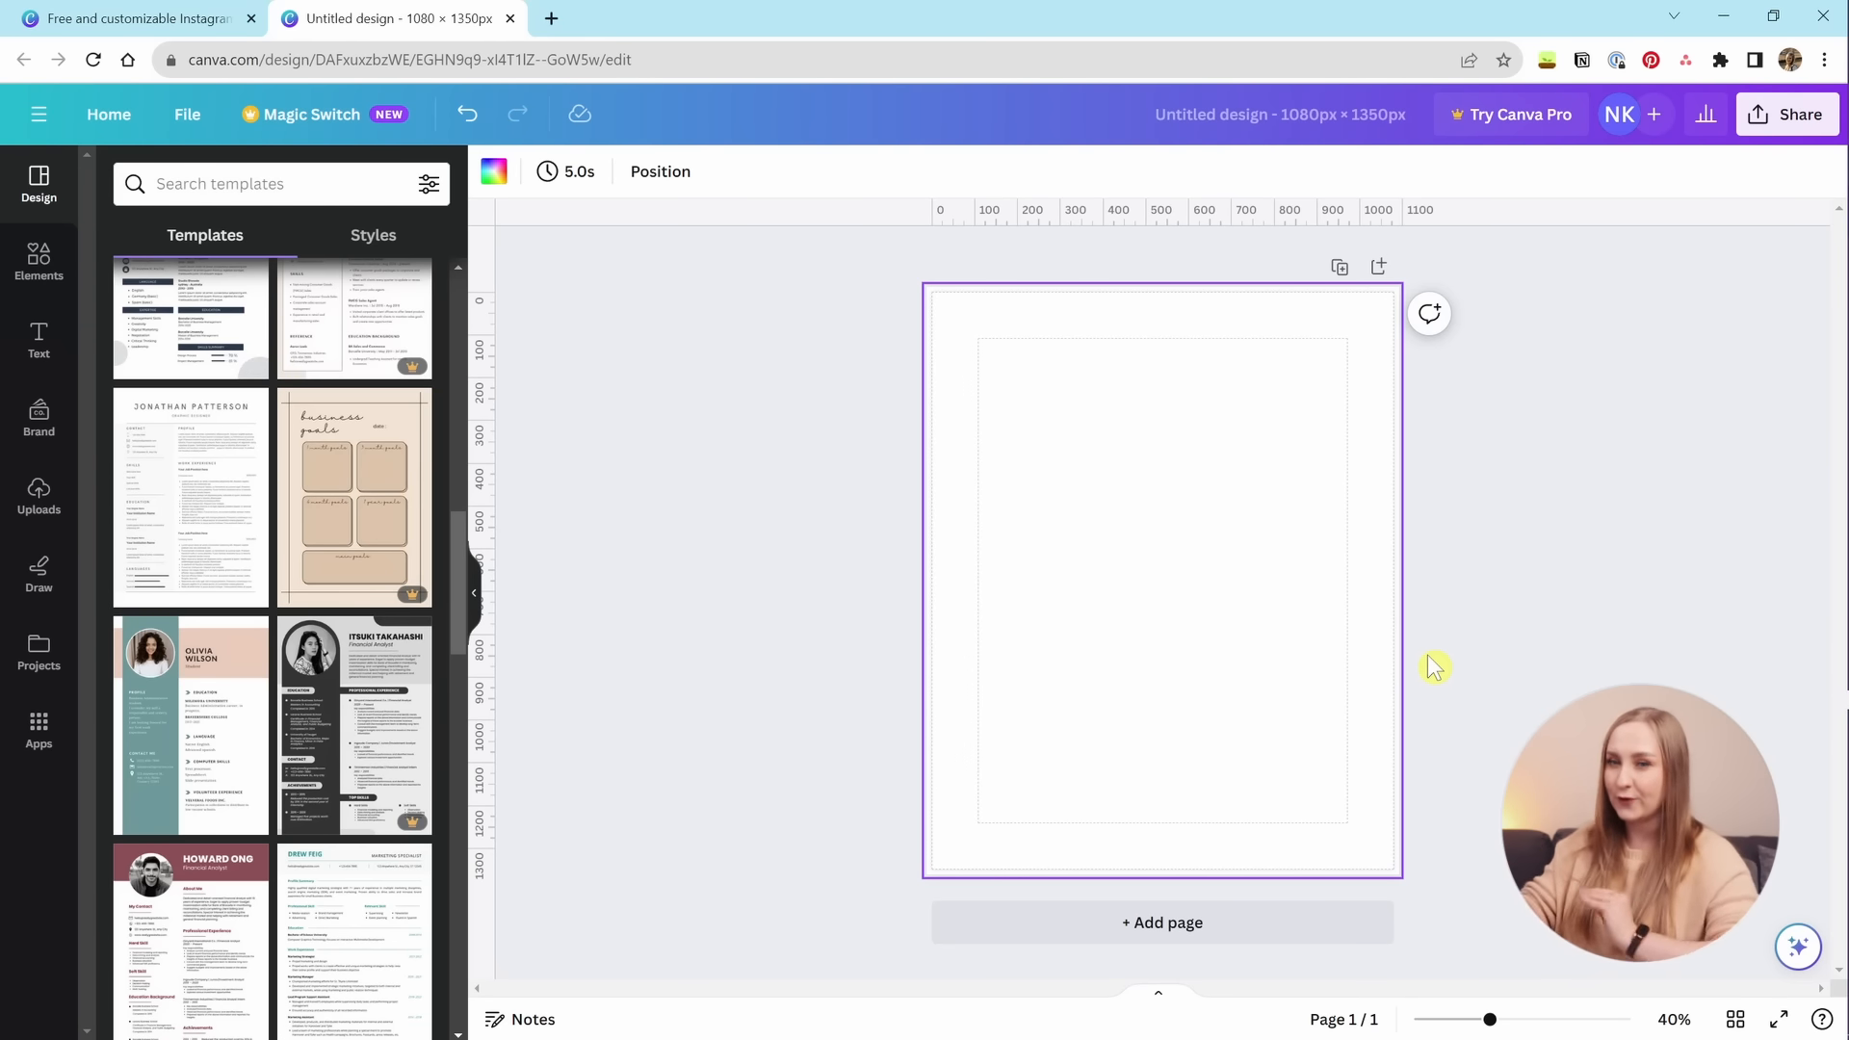
{"action": "left_click", "coordinate": [188, 117]}
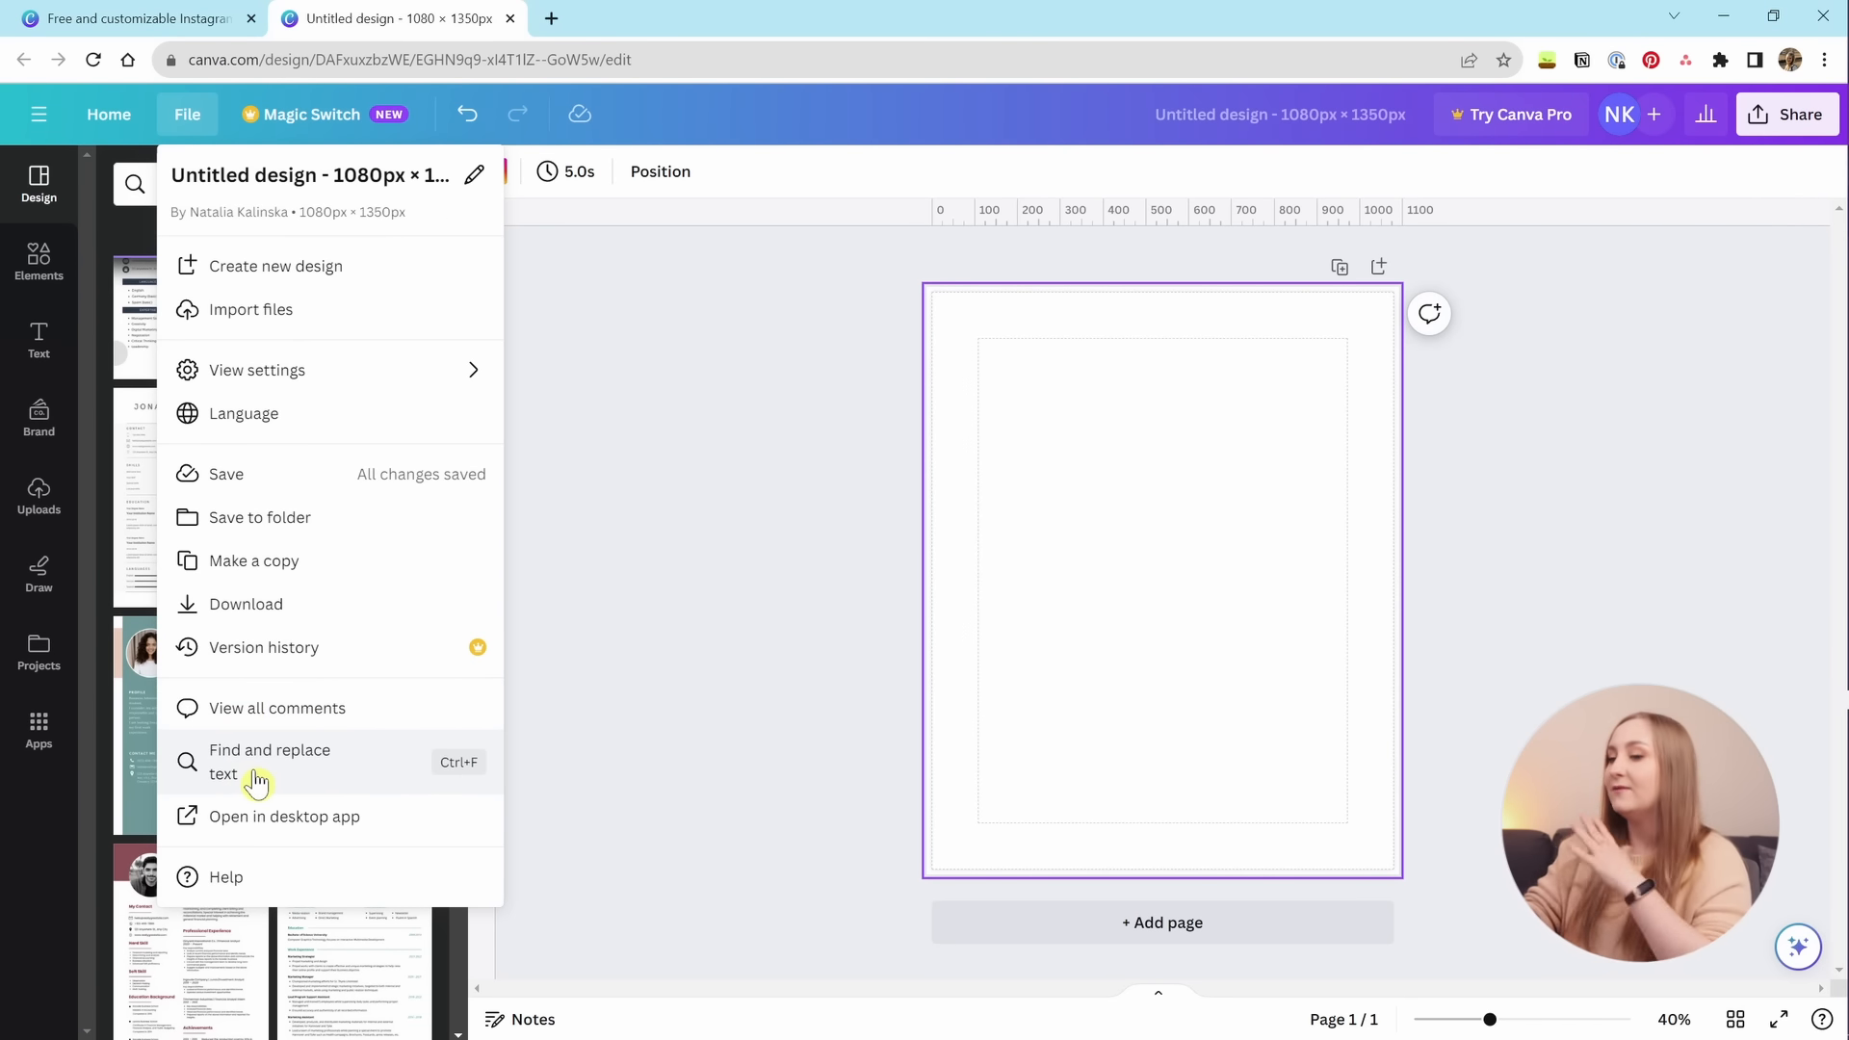
{"action": "key", "text": "Escape"}
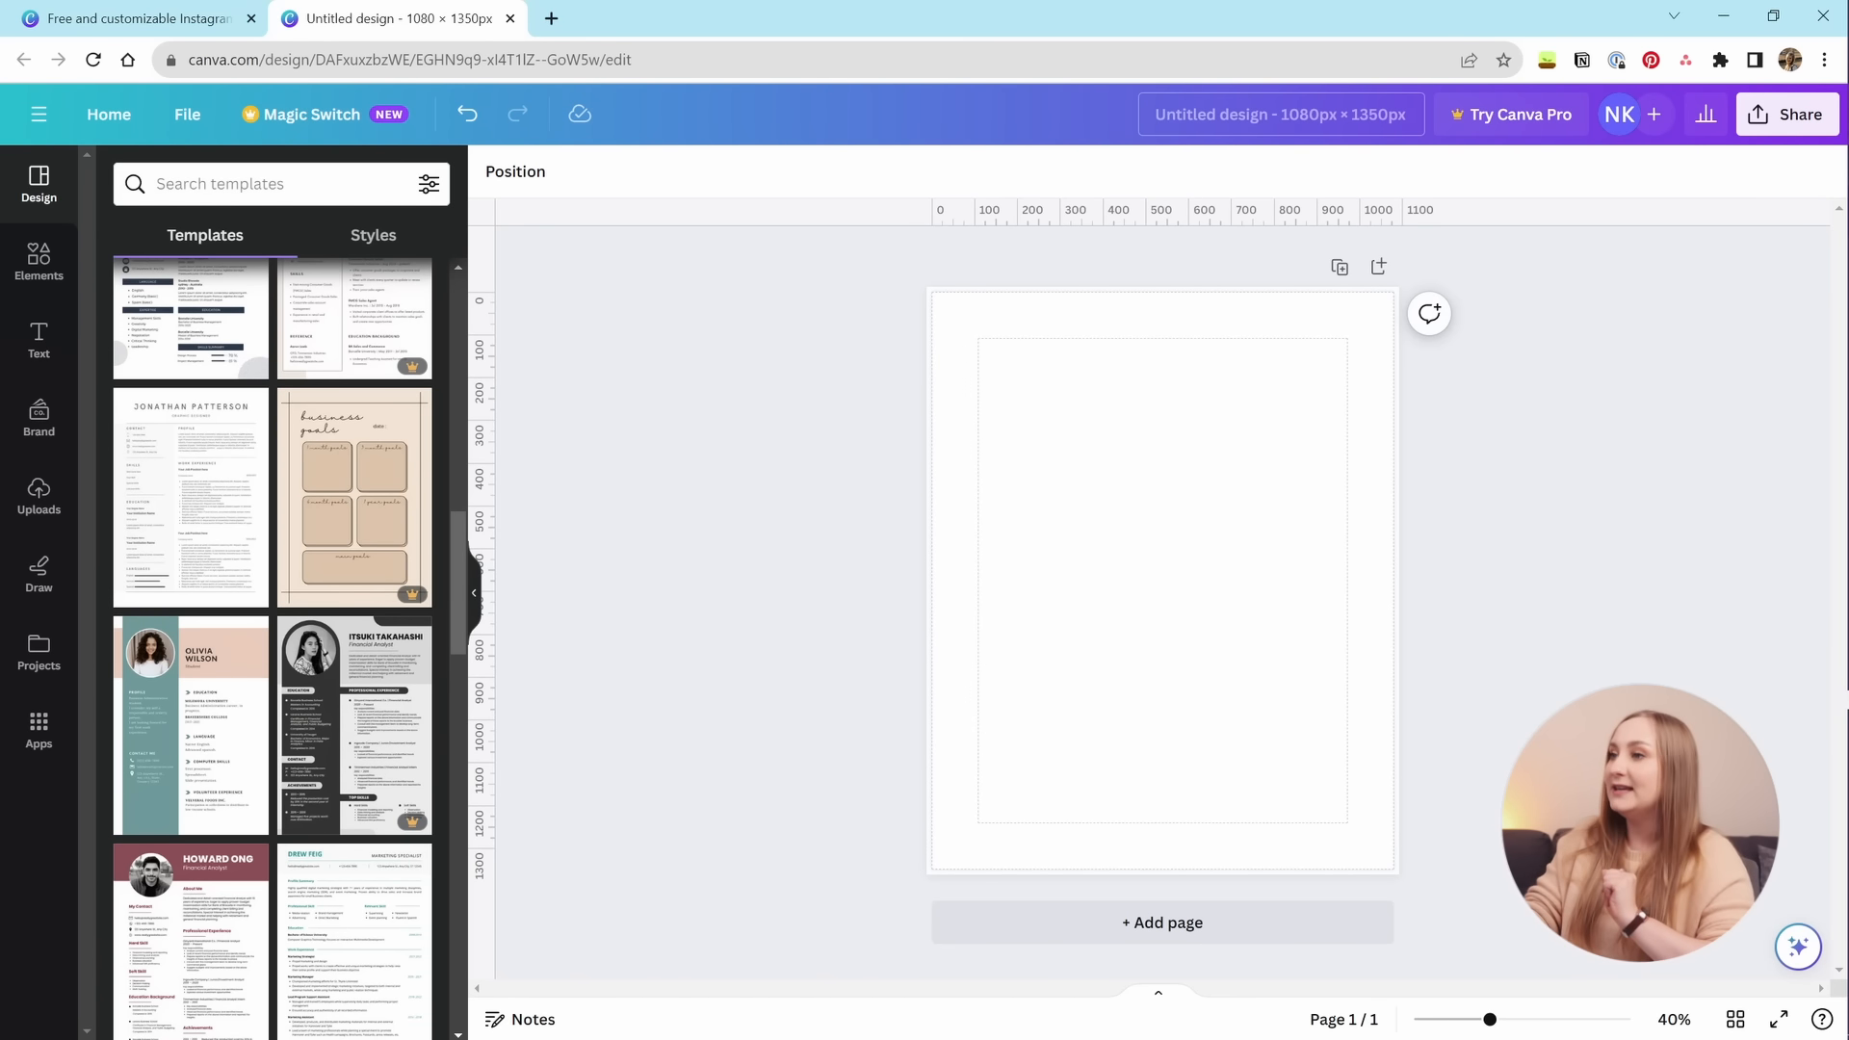
{"action": "left_click", "coordinate": [189, 117]}
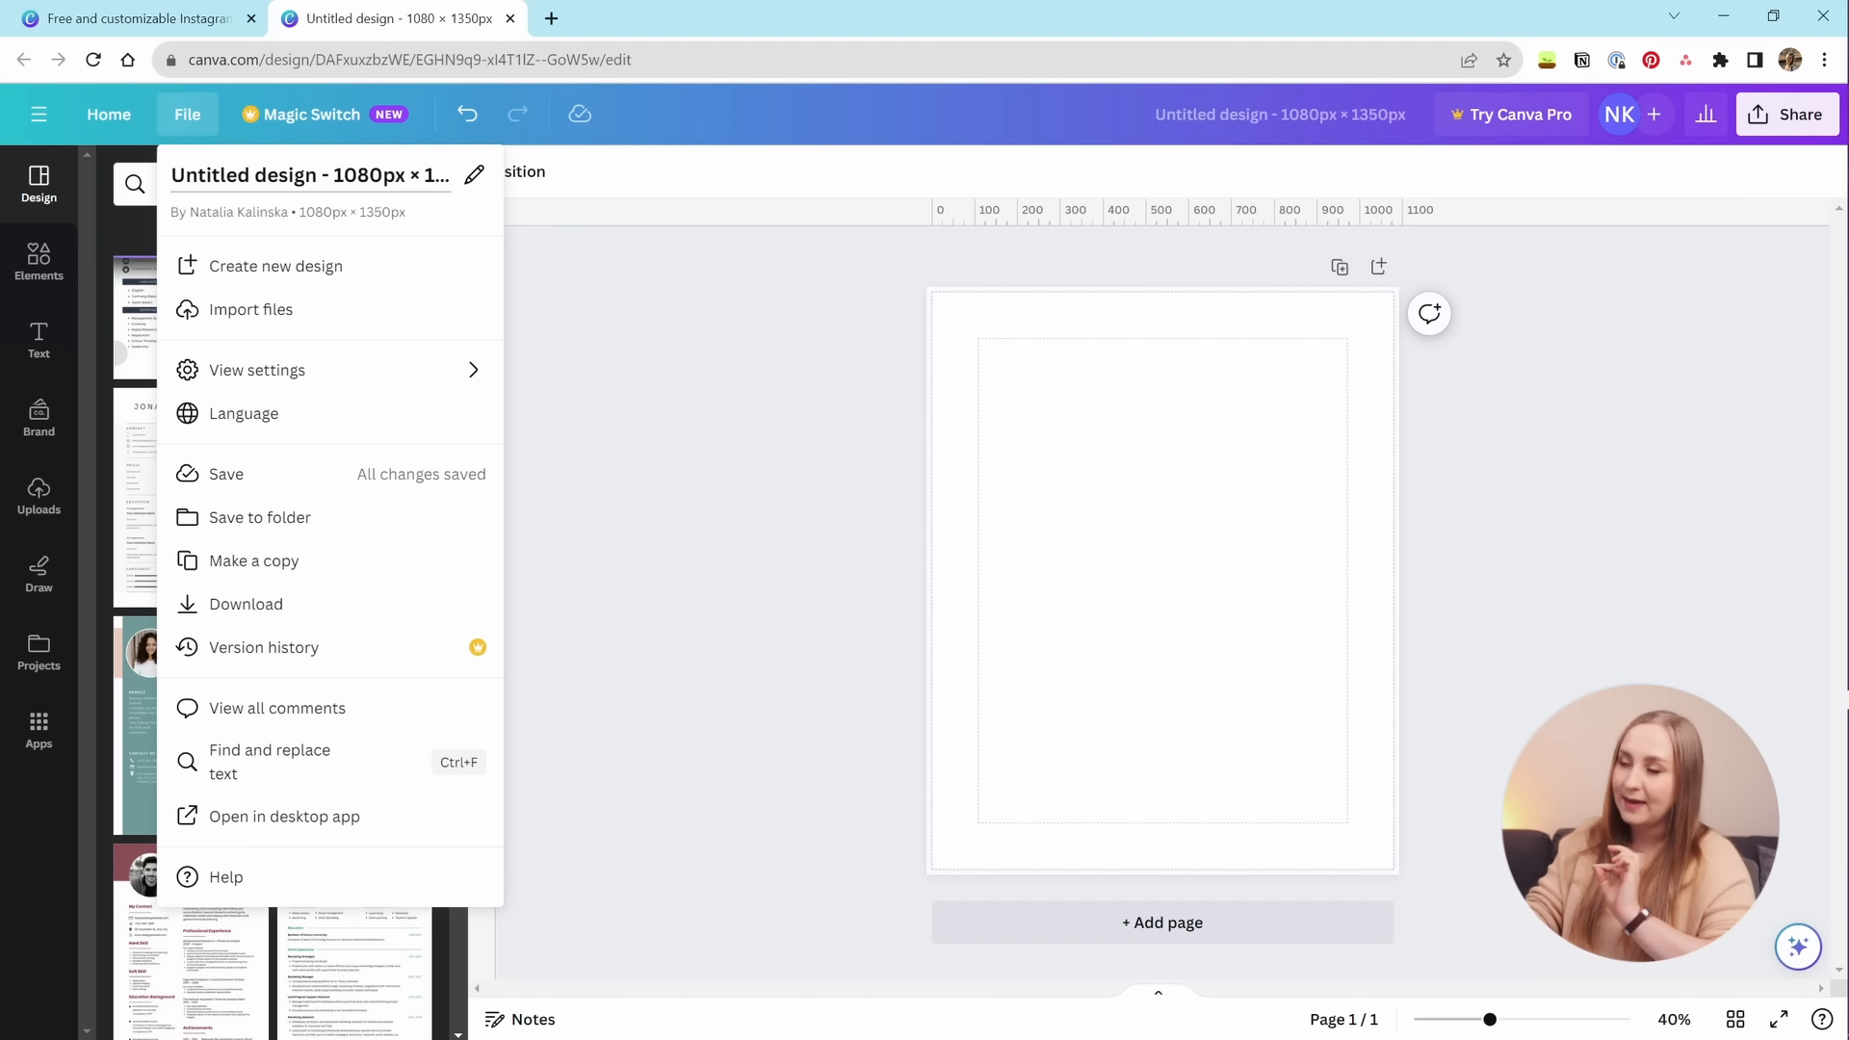
Rename the design as "Instagram Post - YouTube Tutorial".
{"action": "left_click", "coordinate": [1242, 117]}
{"action": "left_click", "coordinate": [1223, 117]}
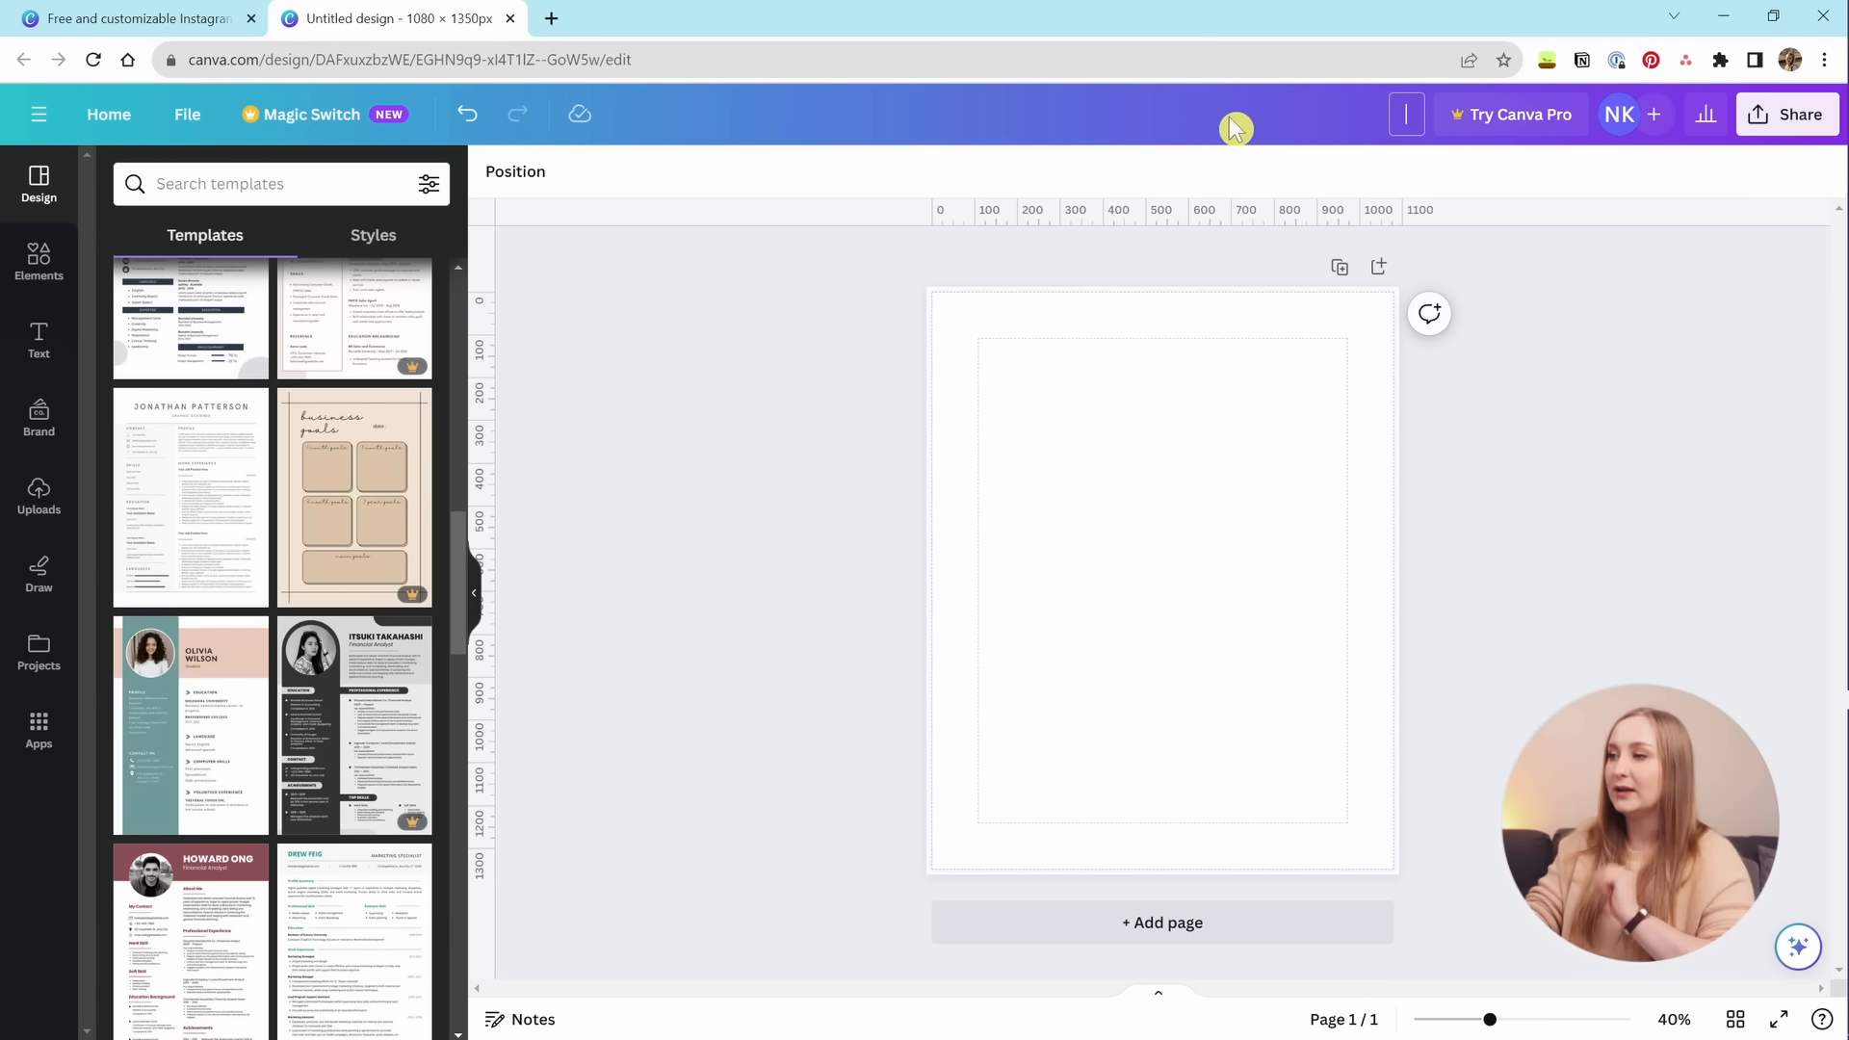
{"action": "type", "text": "I"}
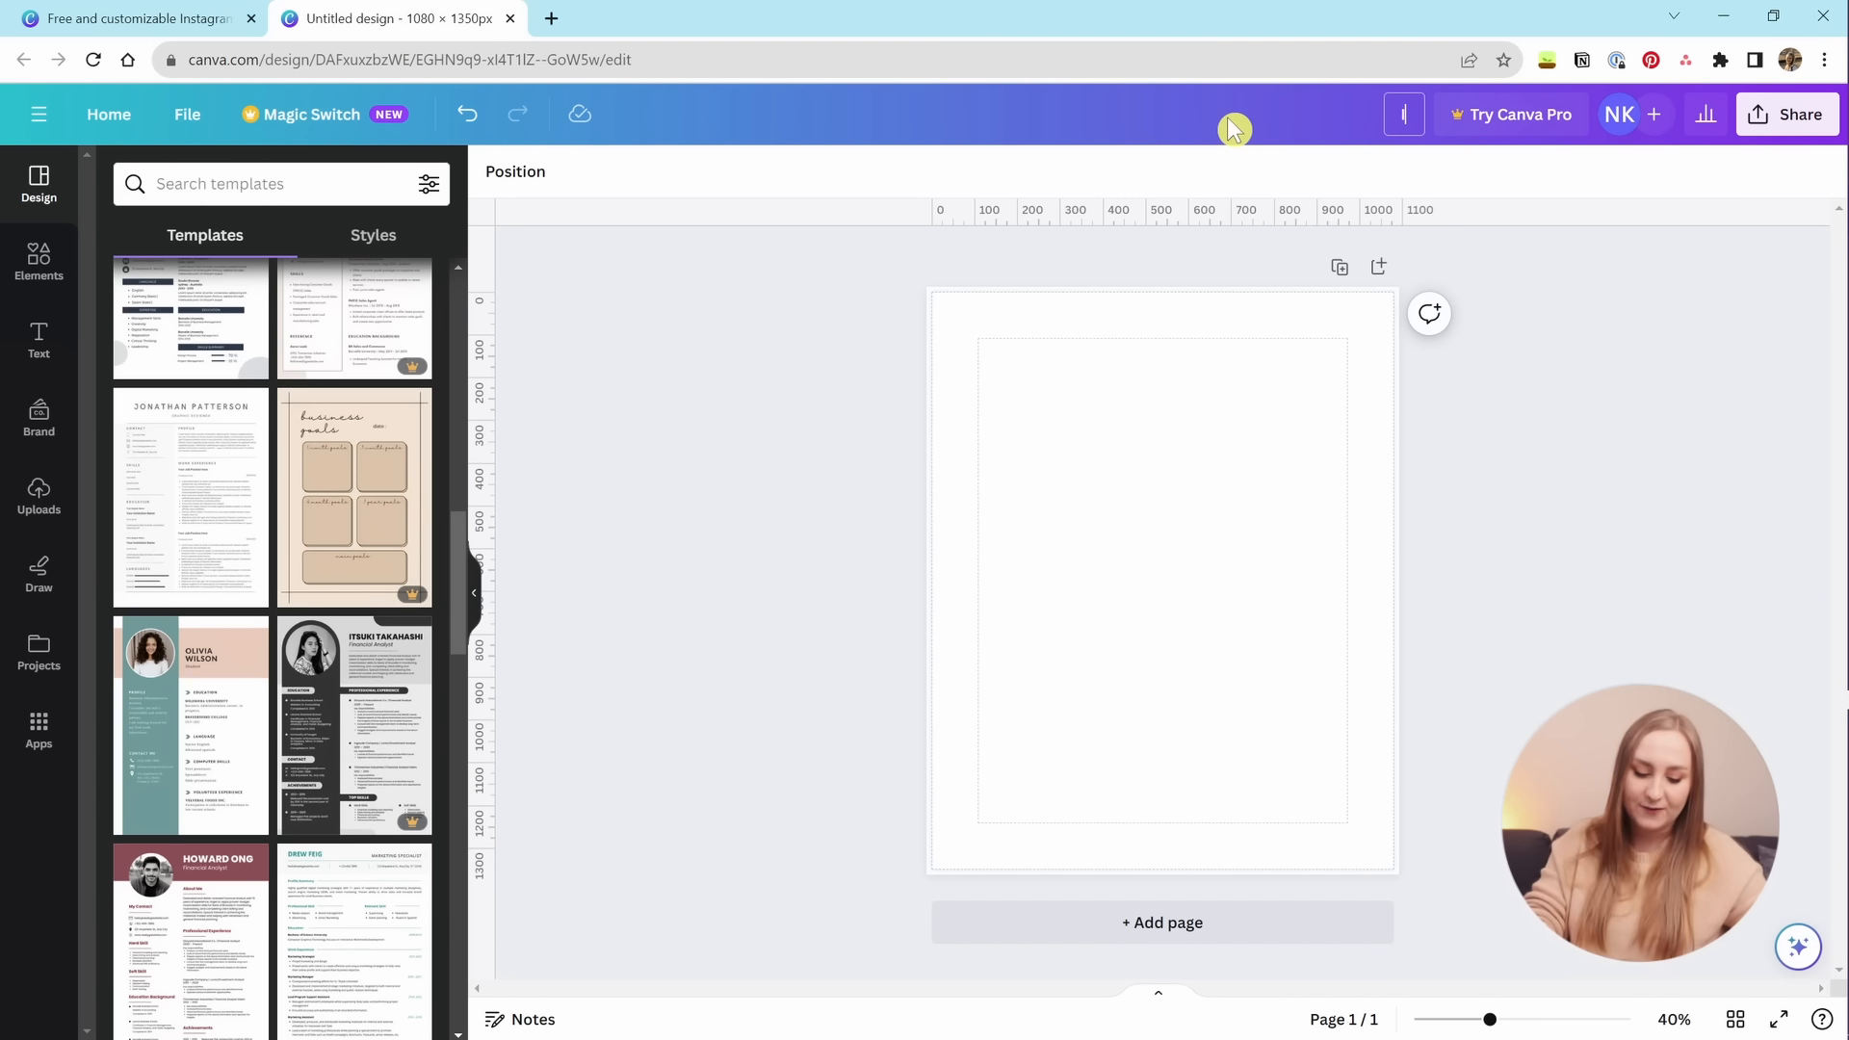
{"action": "type", "text": "nstagram Po"}
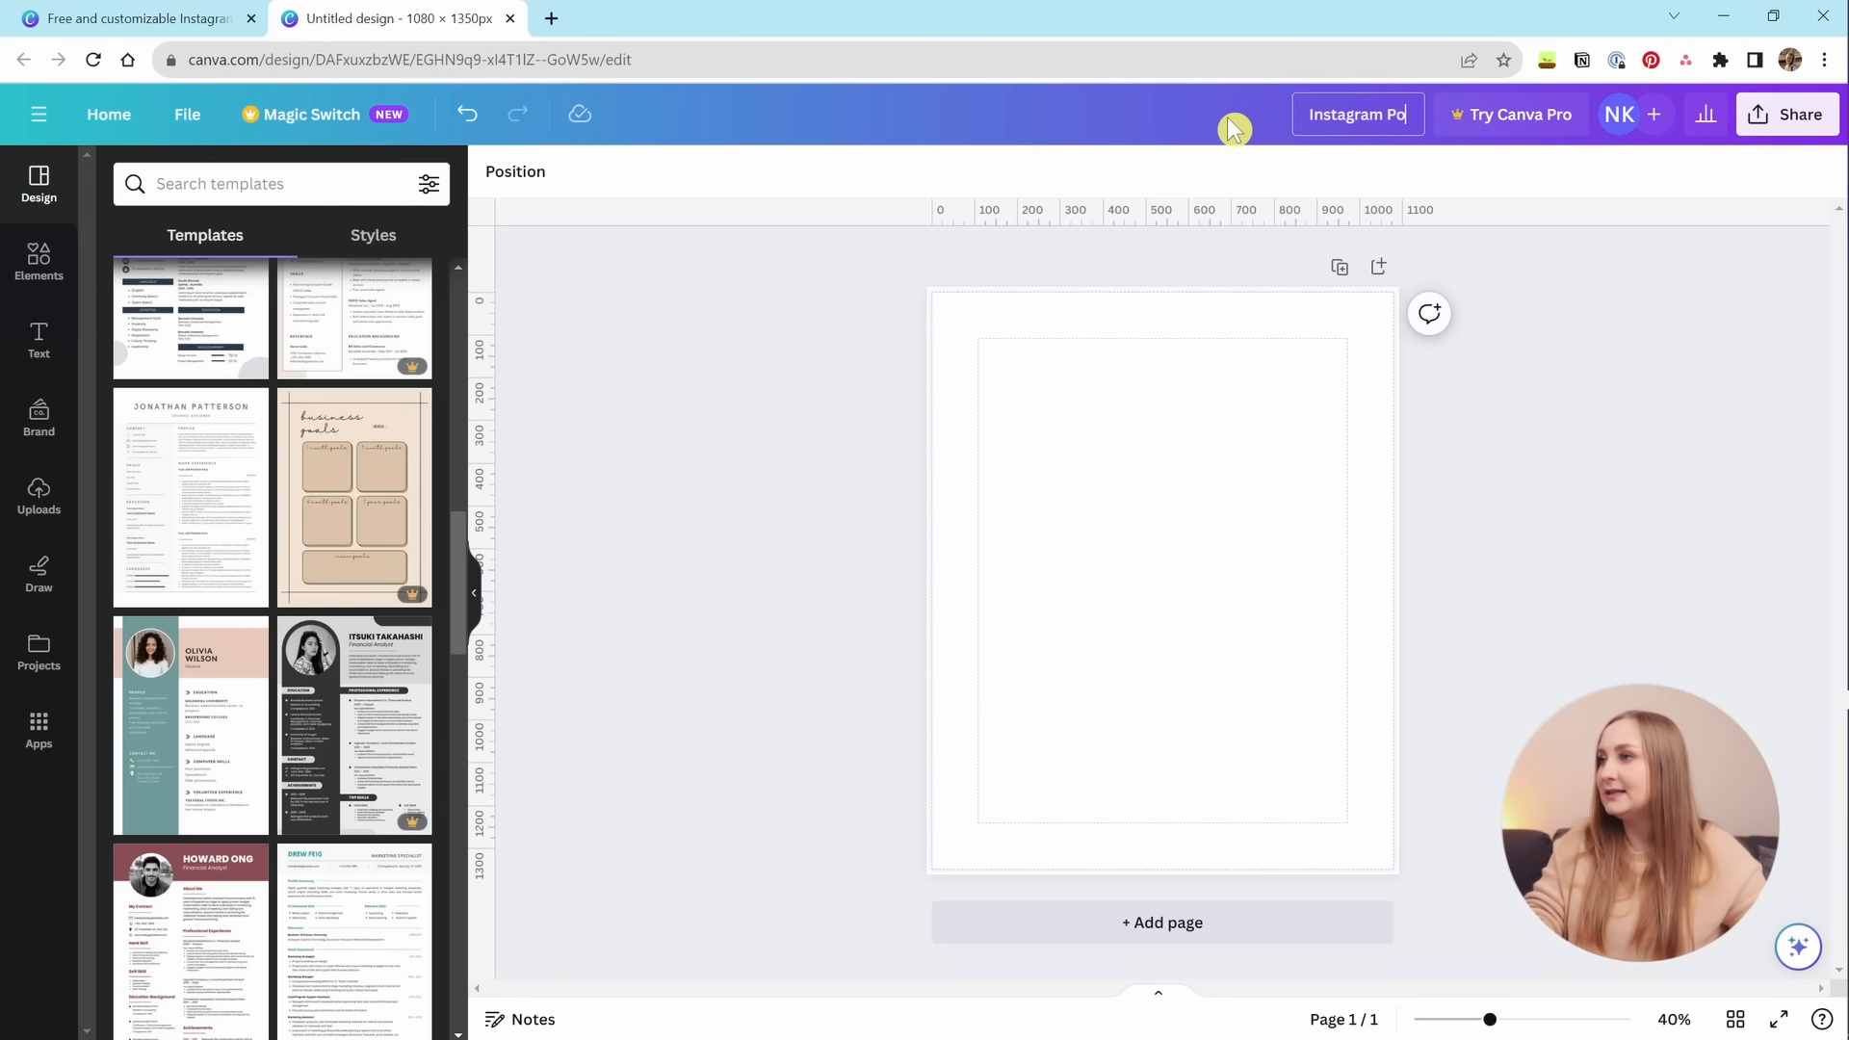
{"action": "type", "text": "st - You"}
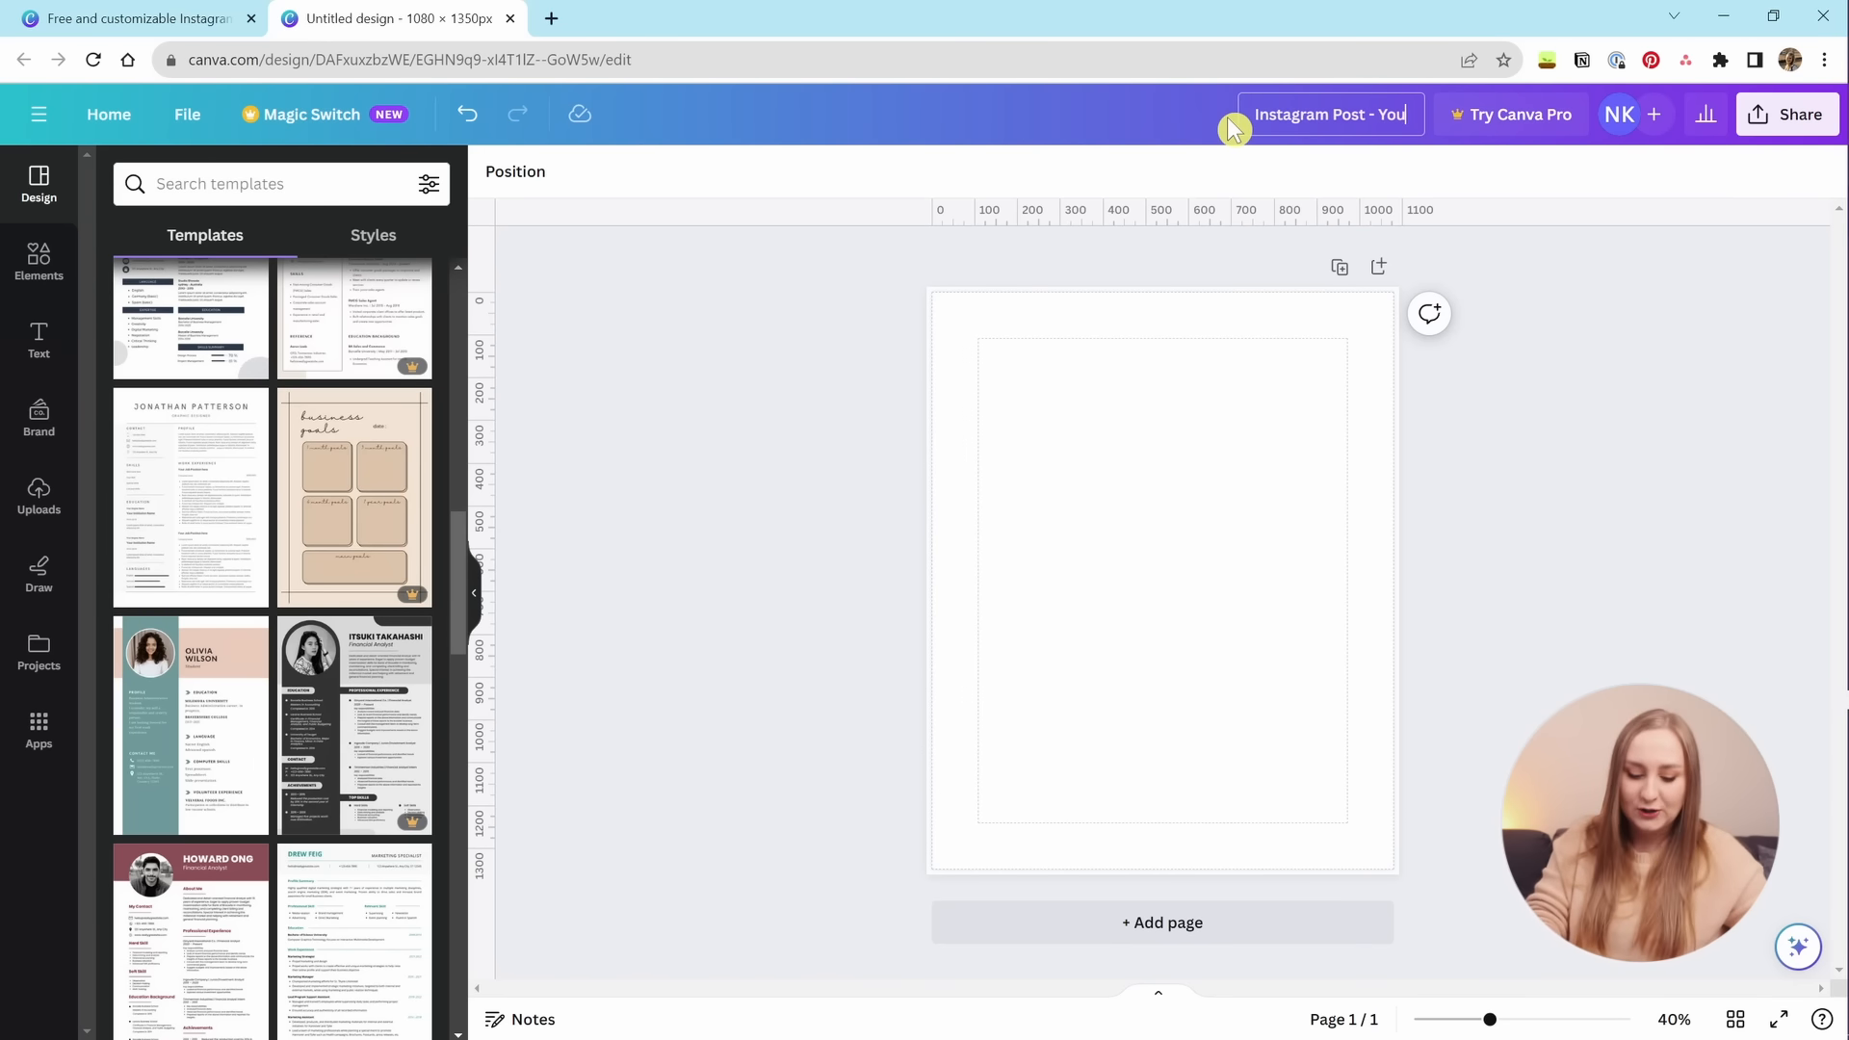
{"action": "type", "text": "Tube Tut"}
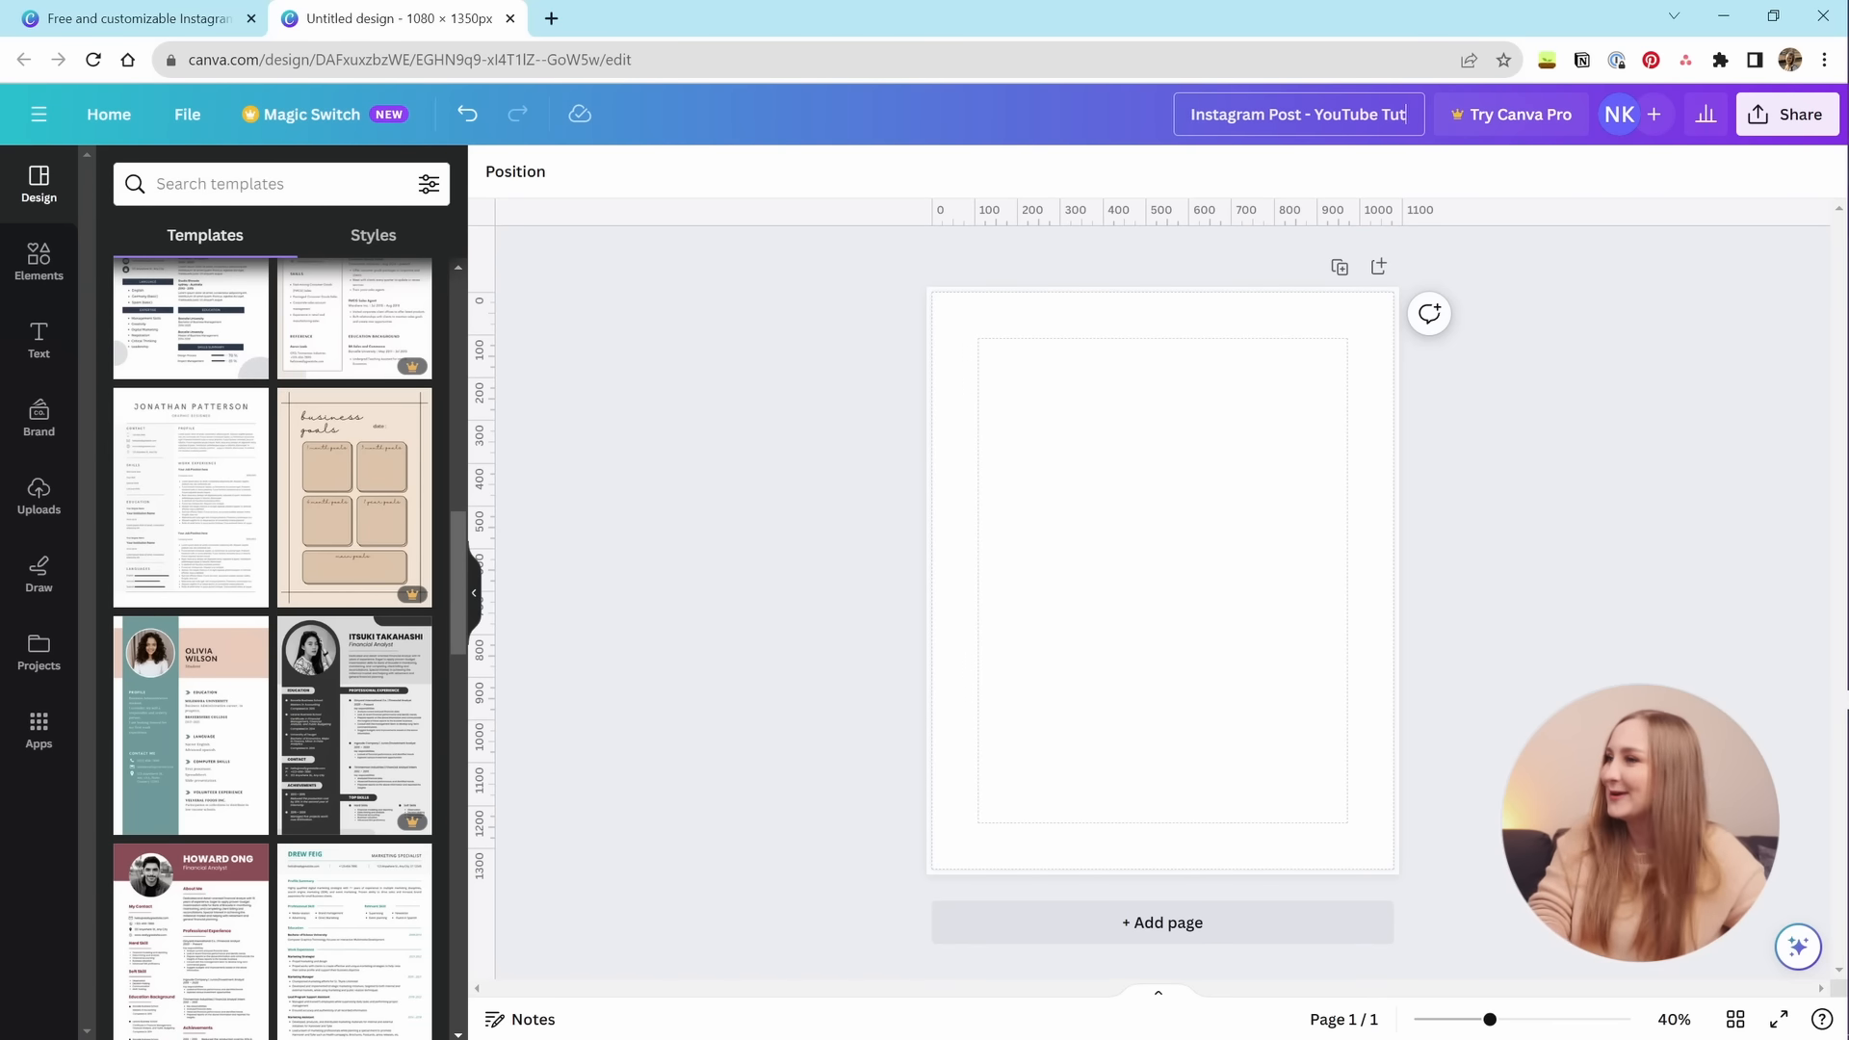
{"action": "type", "text": "orial"}
{"action": "key", "text": "Return"}
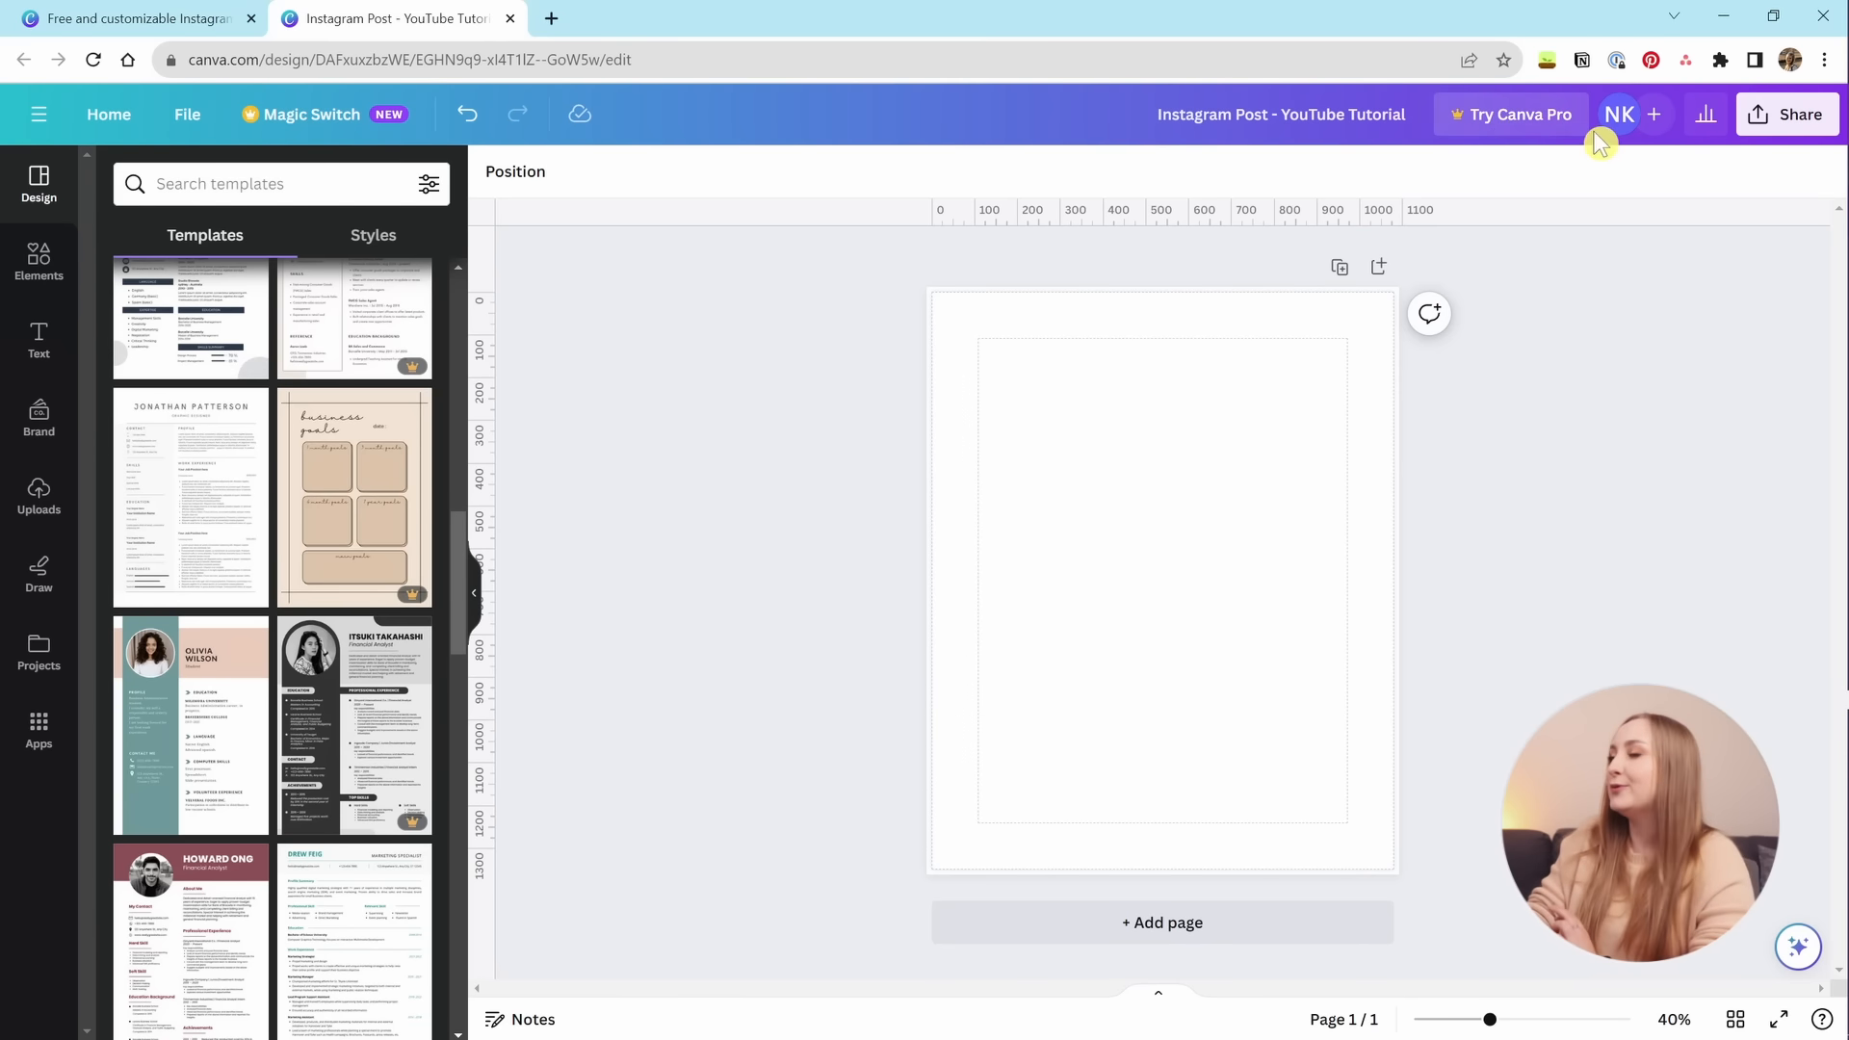
Look over the design's access list, insights and sharing options, including the collaboration link access levels and the template link, and close them.
{"action": "left_click", "coordinate": [1653, 117]}
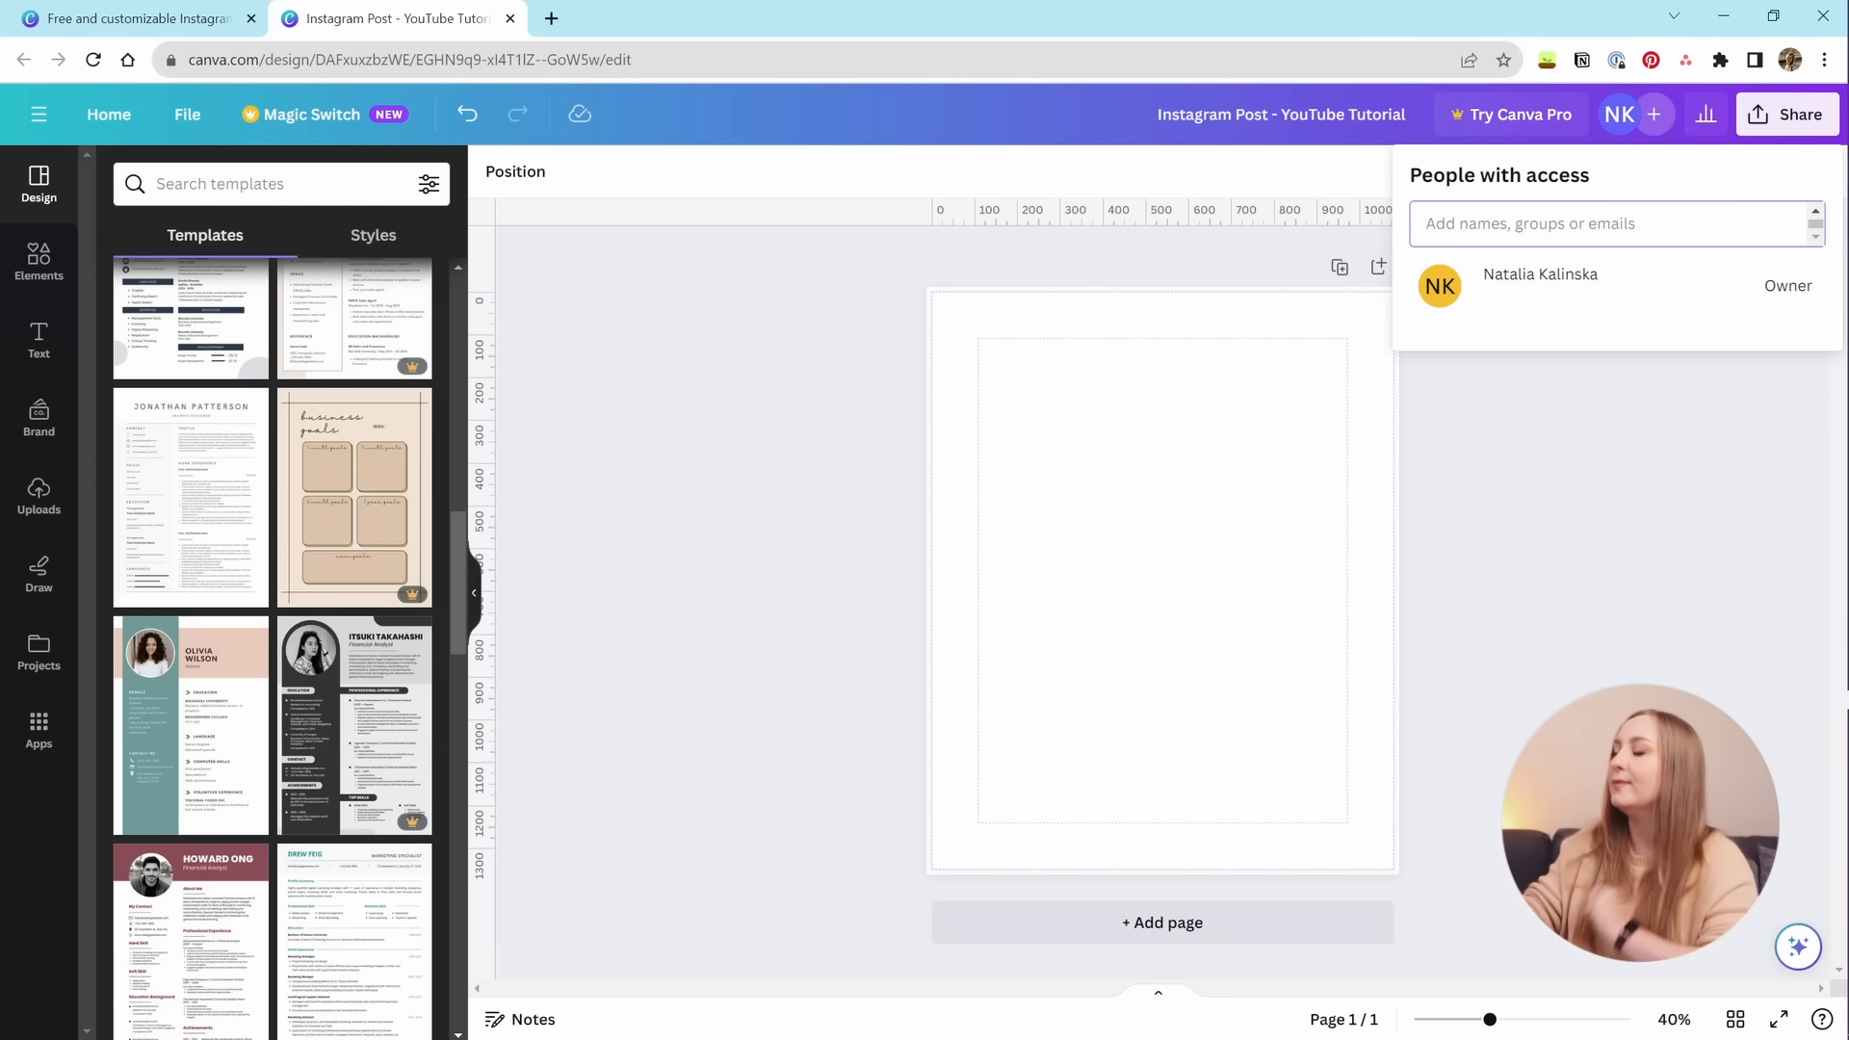
{"action": "left_click", "coordinate": [1706, 116]}
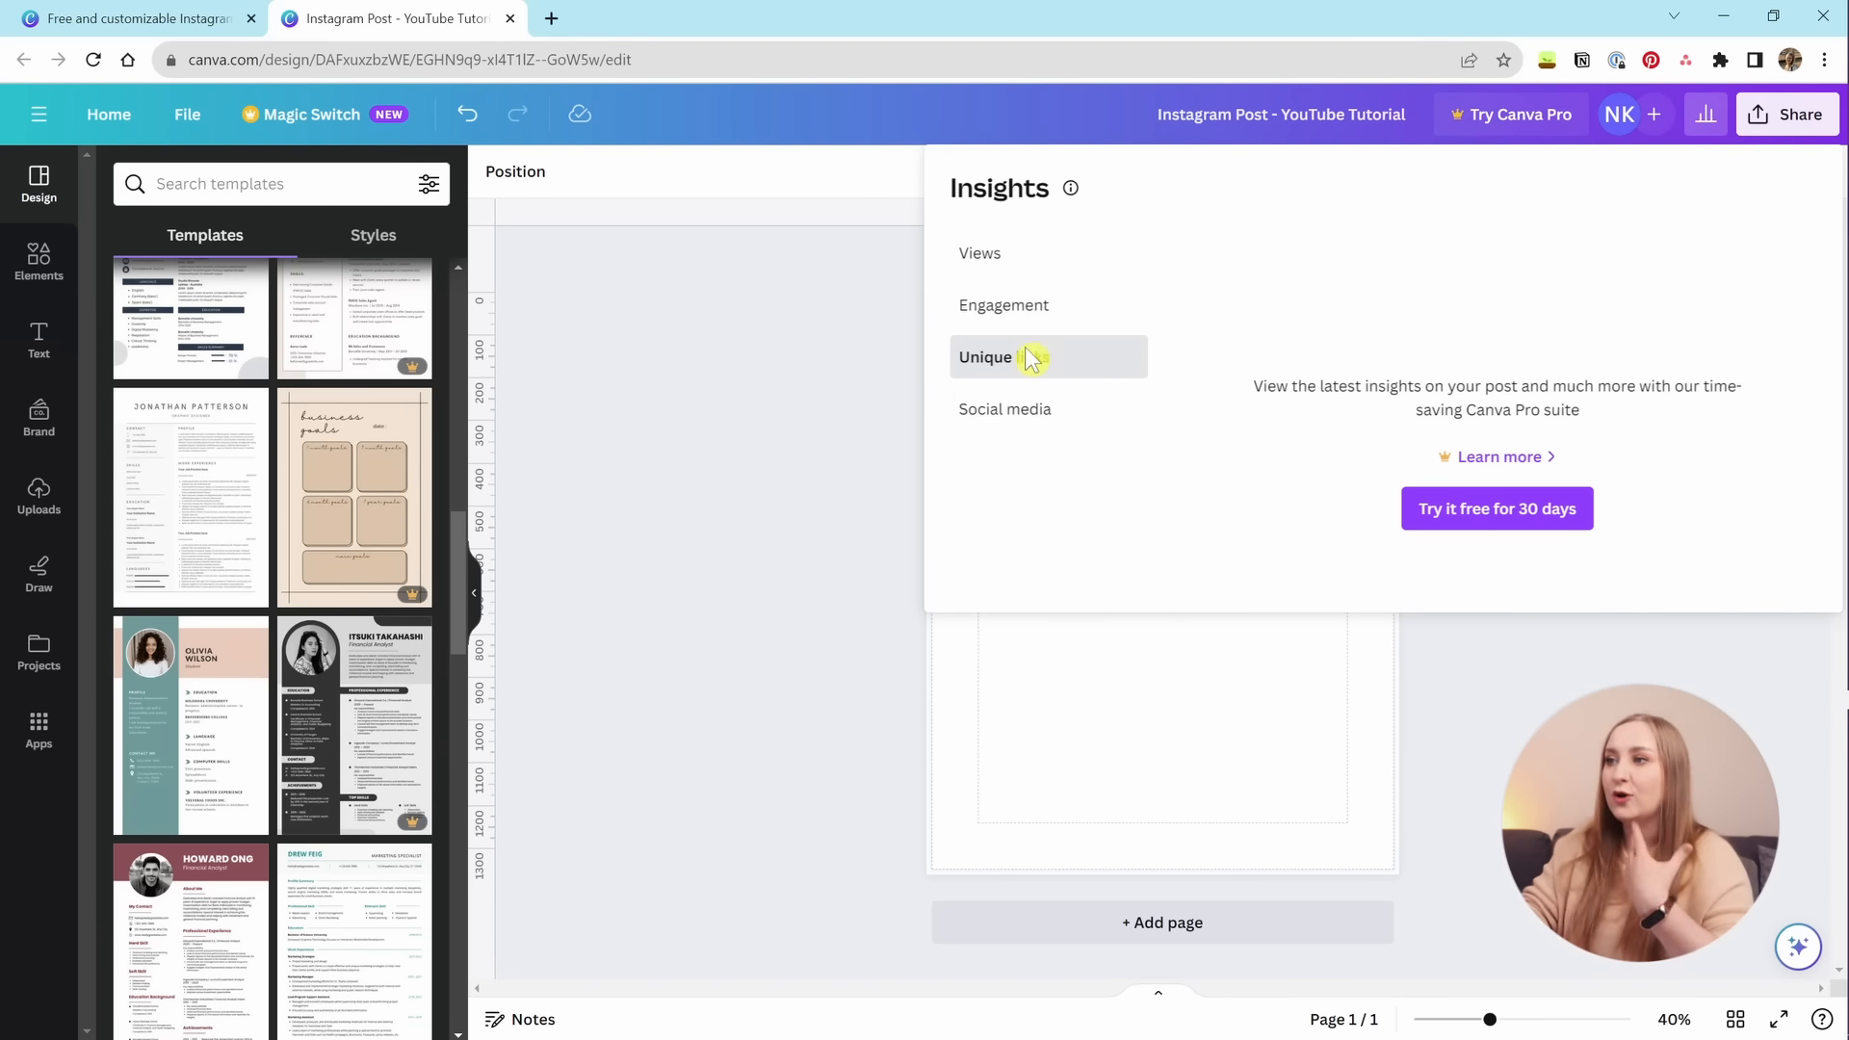
{"action": "mouse_move", "coordinate": [1068, 204]}
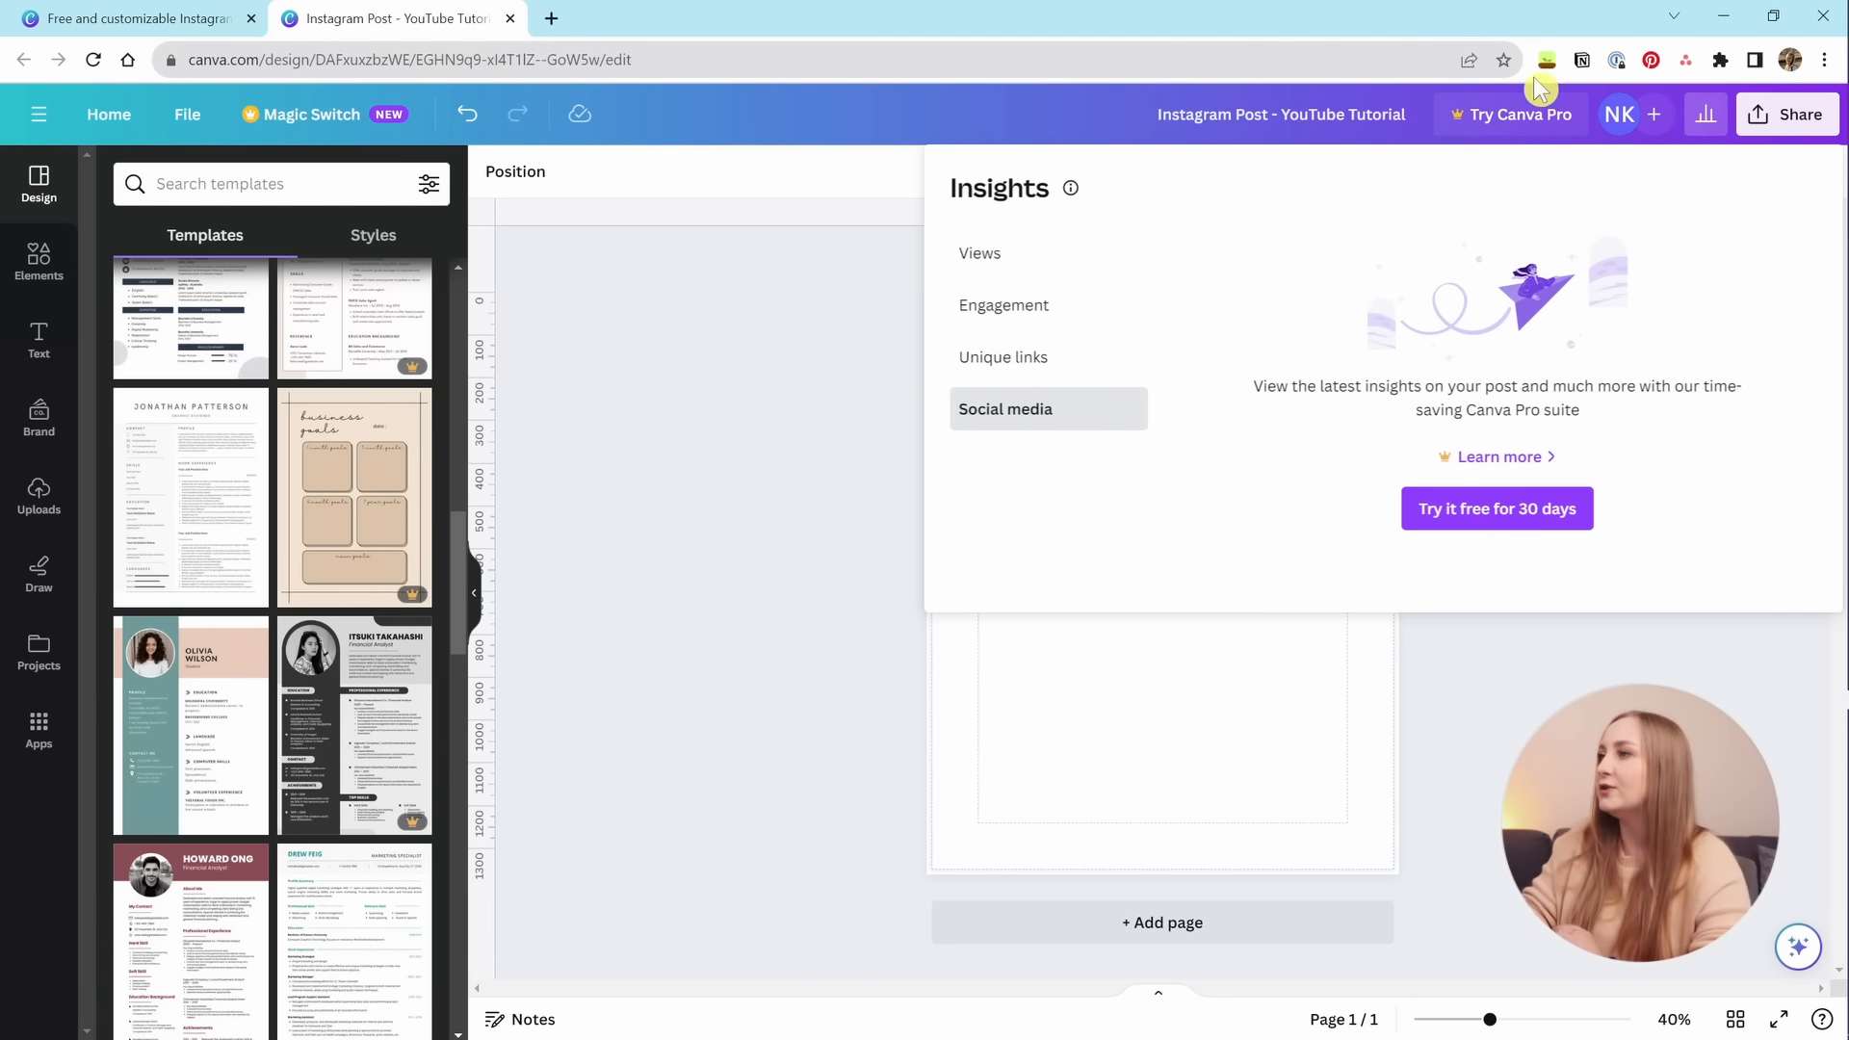
{"action": "left_click", "coordinate": [1801, 117]}
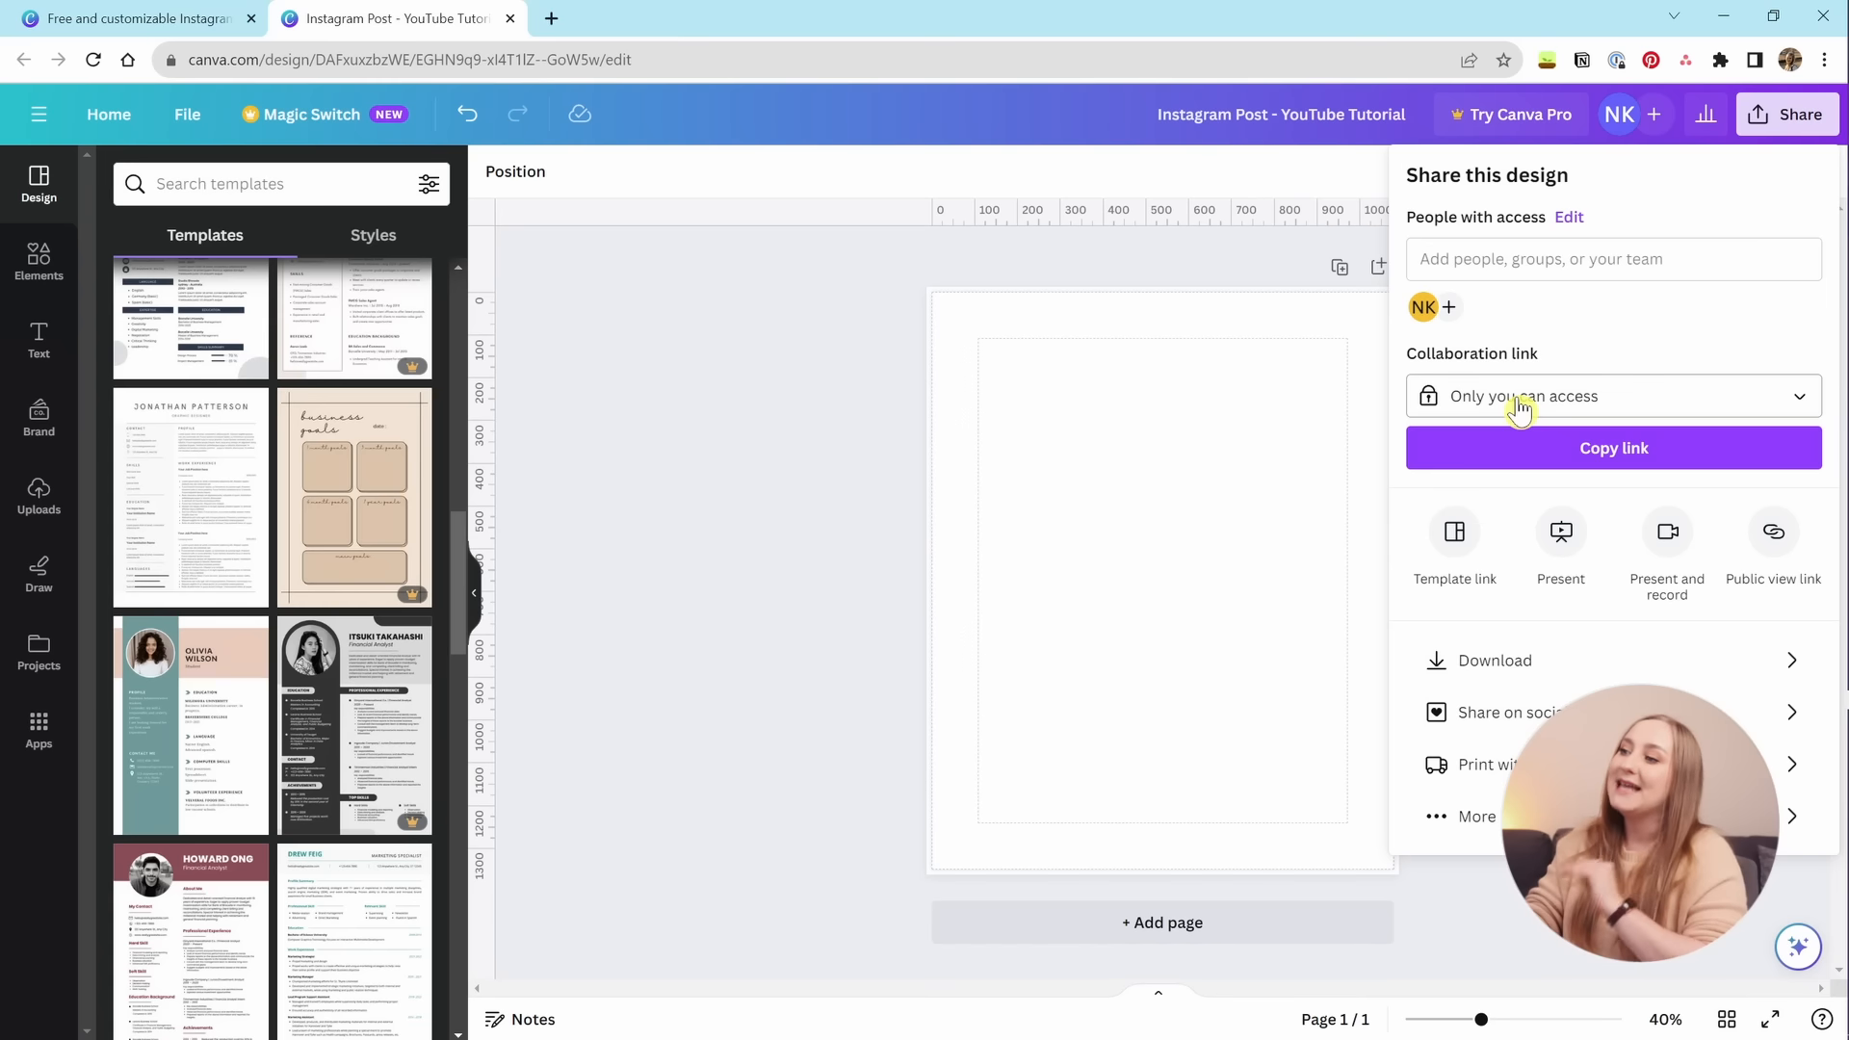
{"action": "left_click", "coordinate": [1561, 400]}
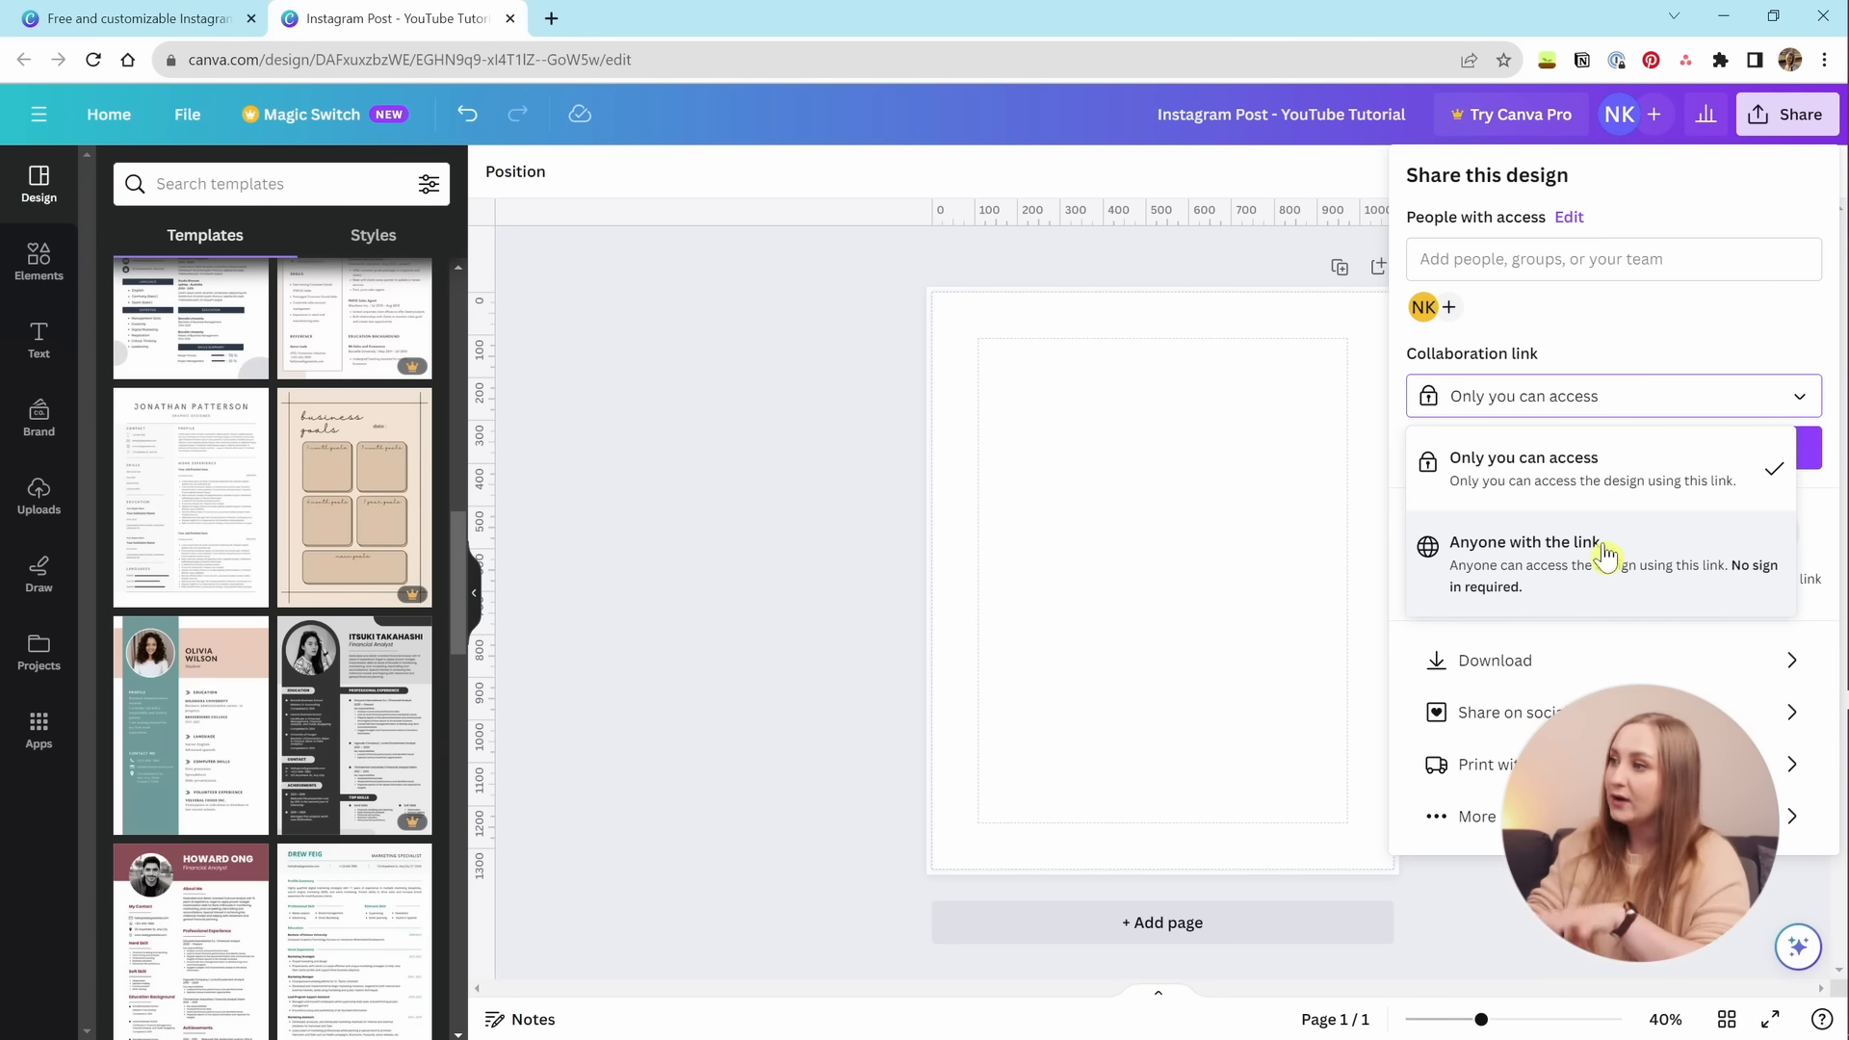
{"action": "left_click", "coordinate": [1692, 350]}
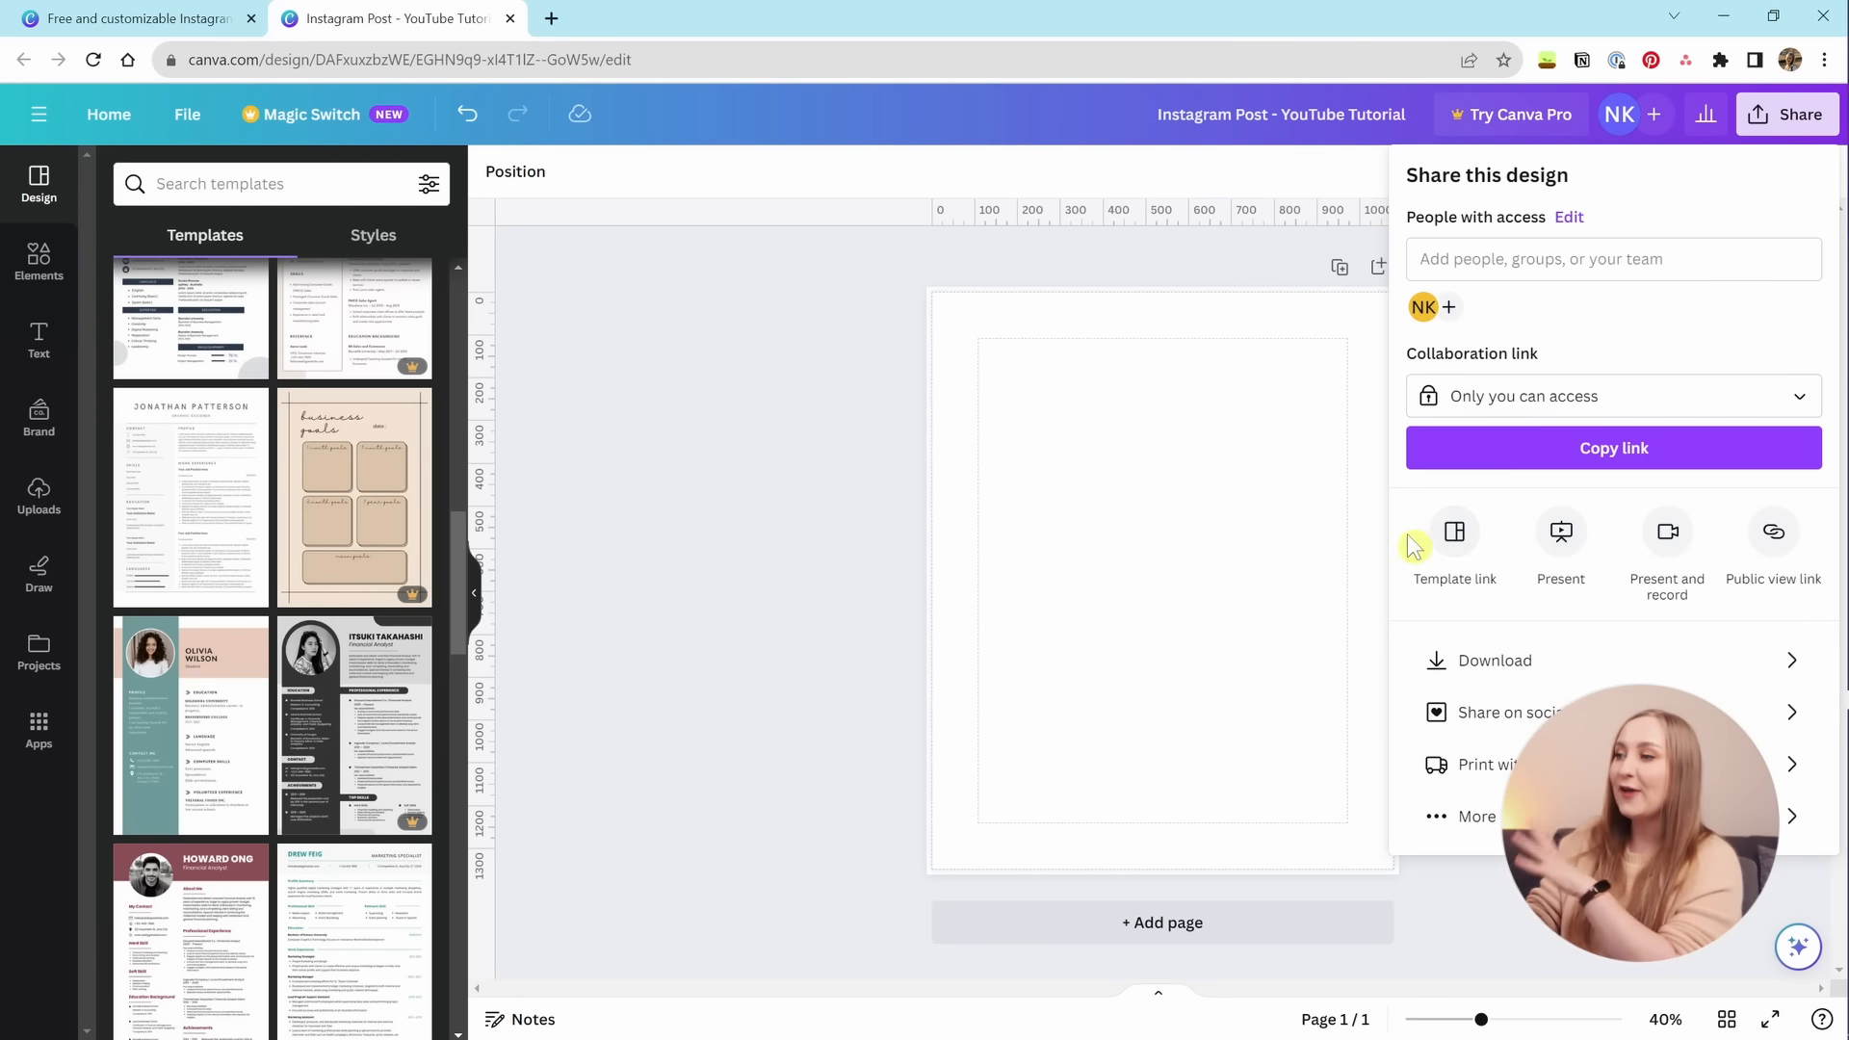
{"action": "left_click", "coordinate": [1459, 555]}
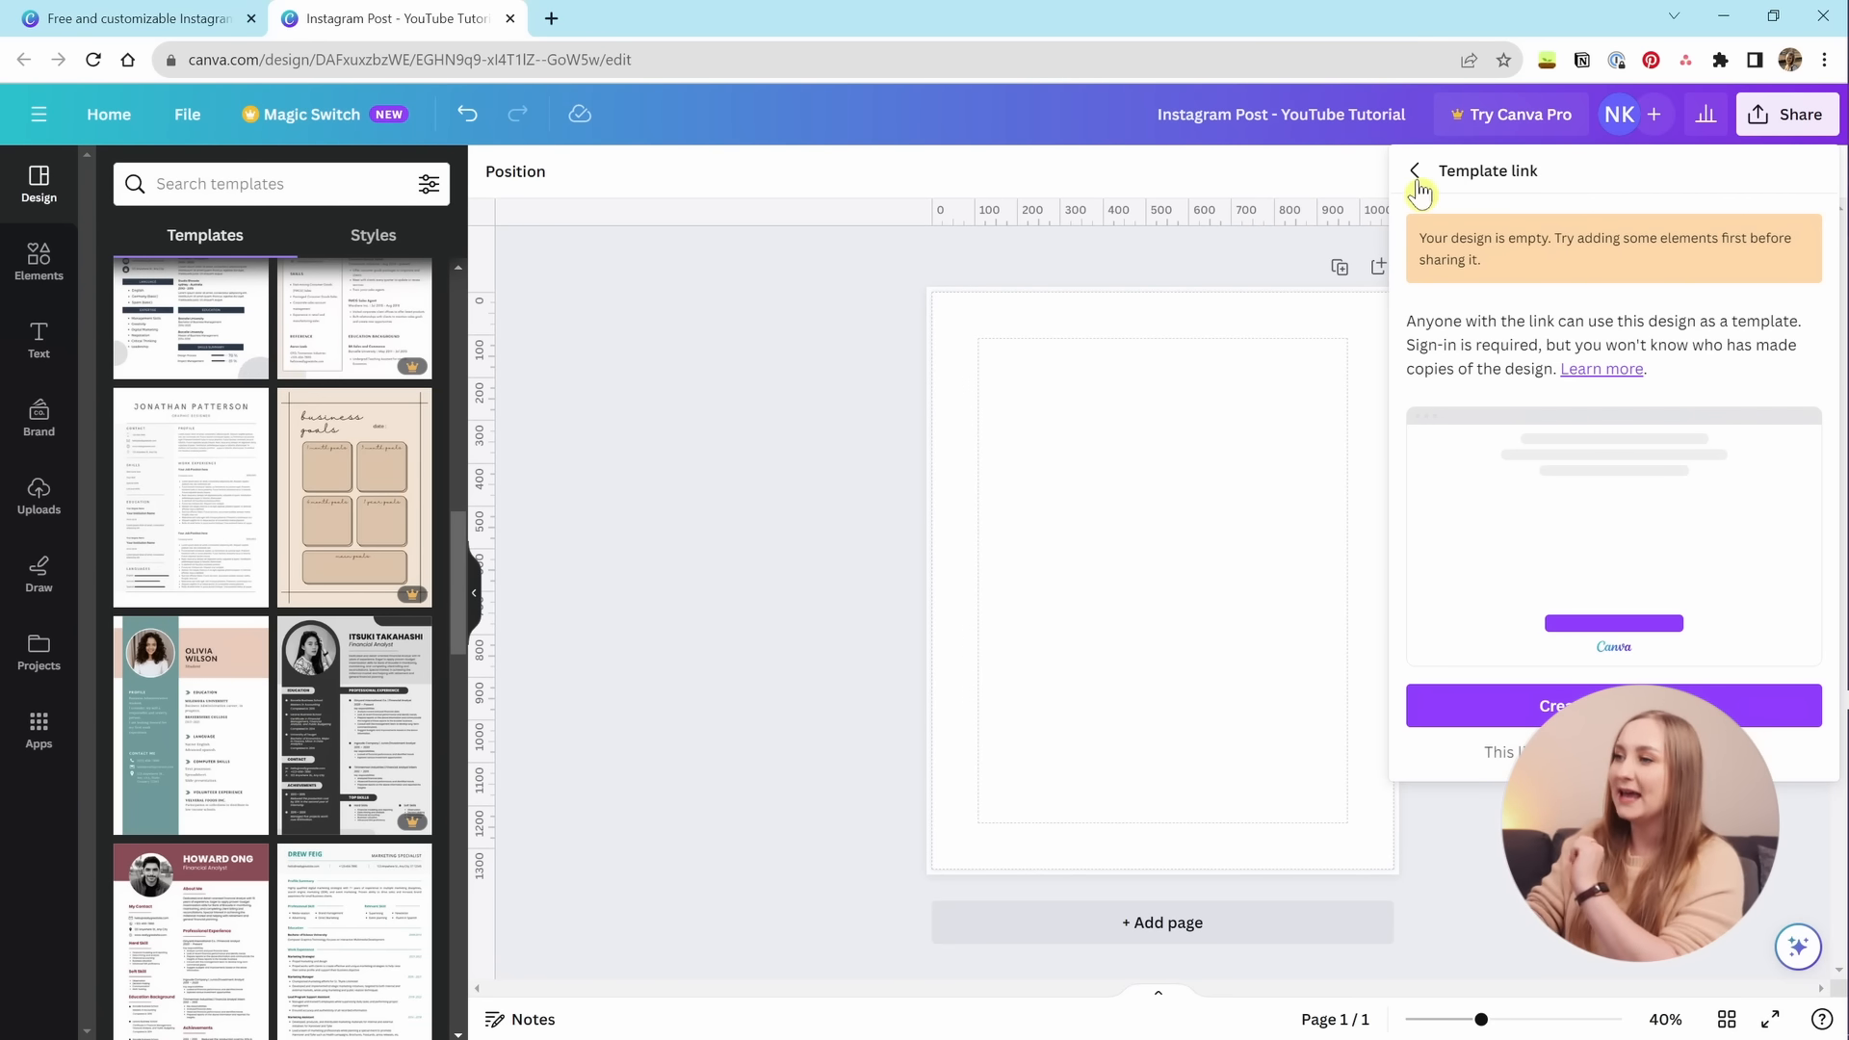
{"action": "left_click", "coordinate": [1415, 174]}
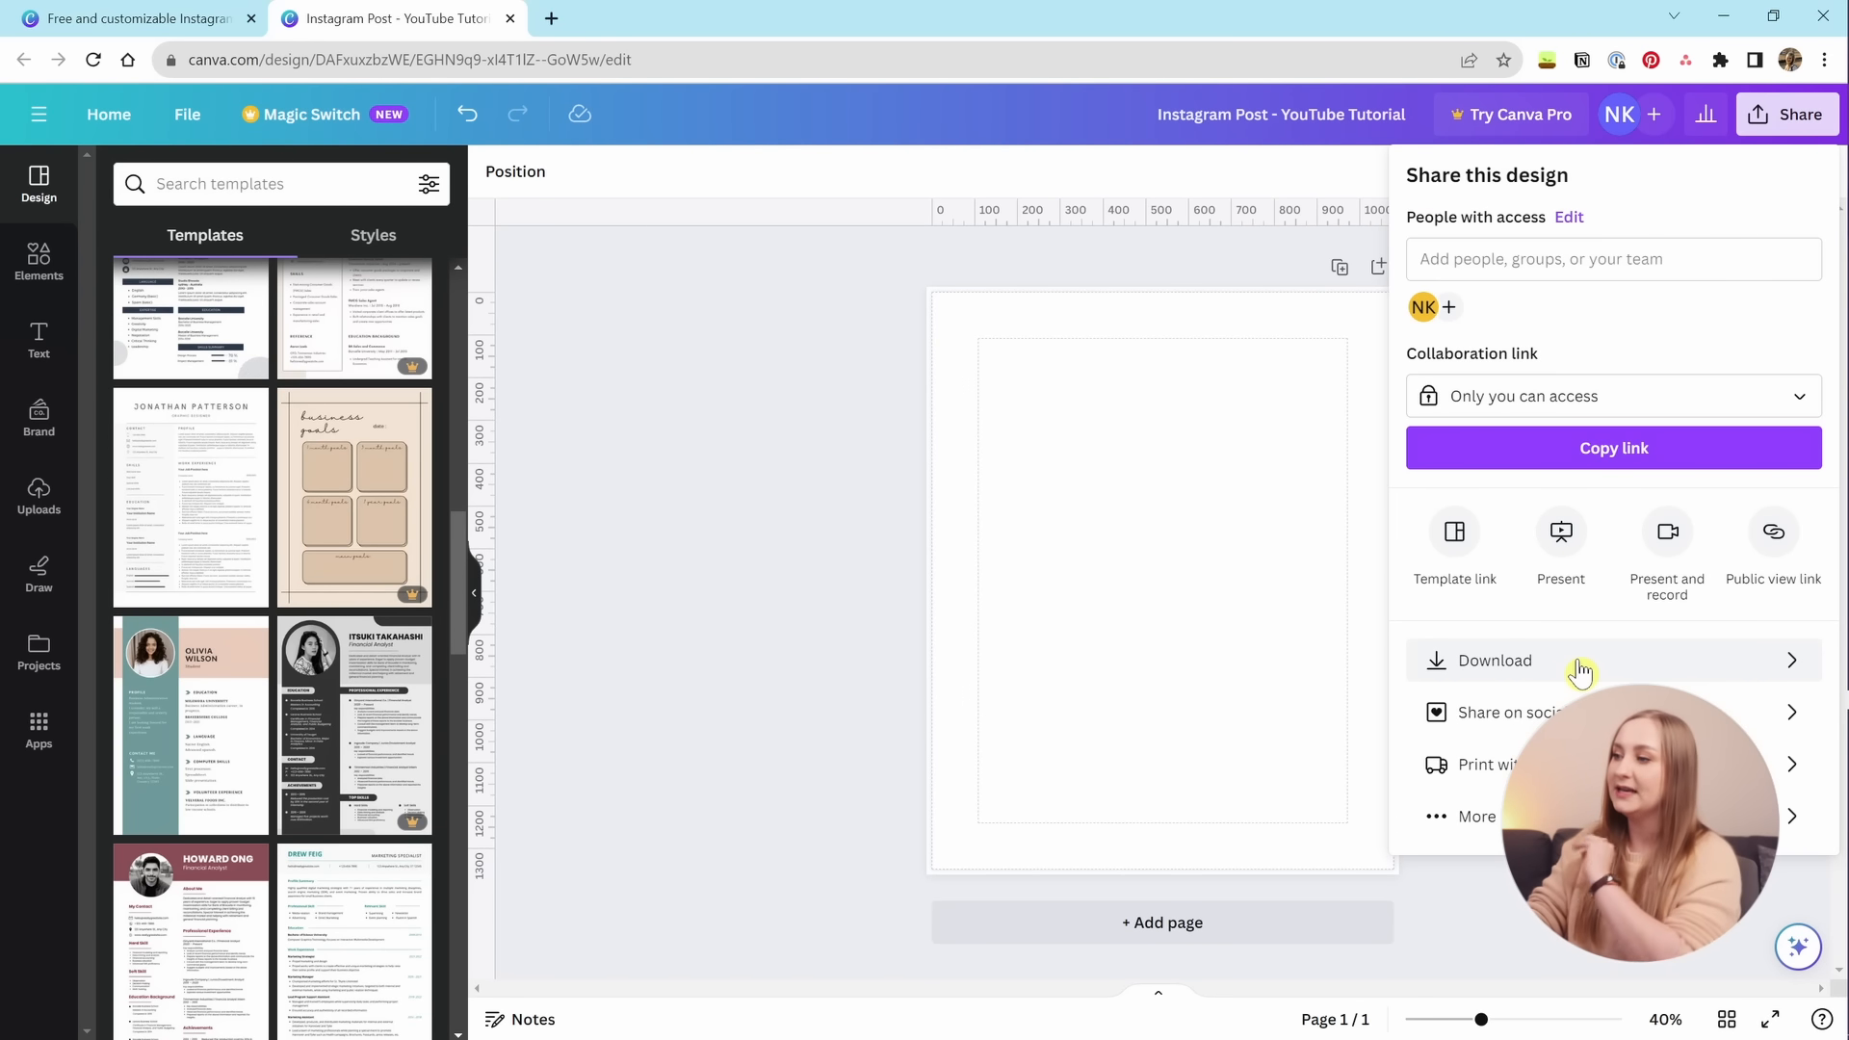
{"action": "left_click", "coordinate": [1775, 116]}
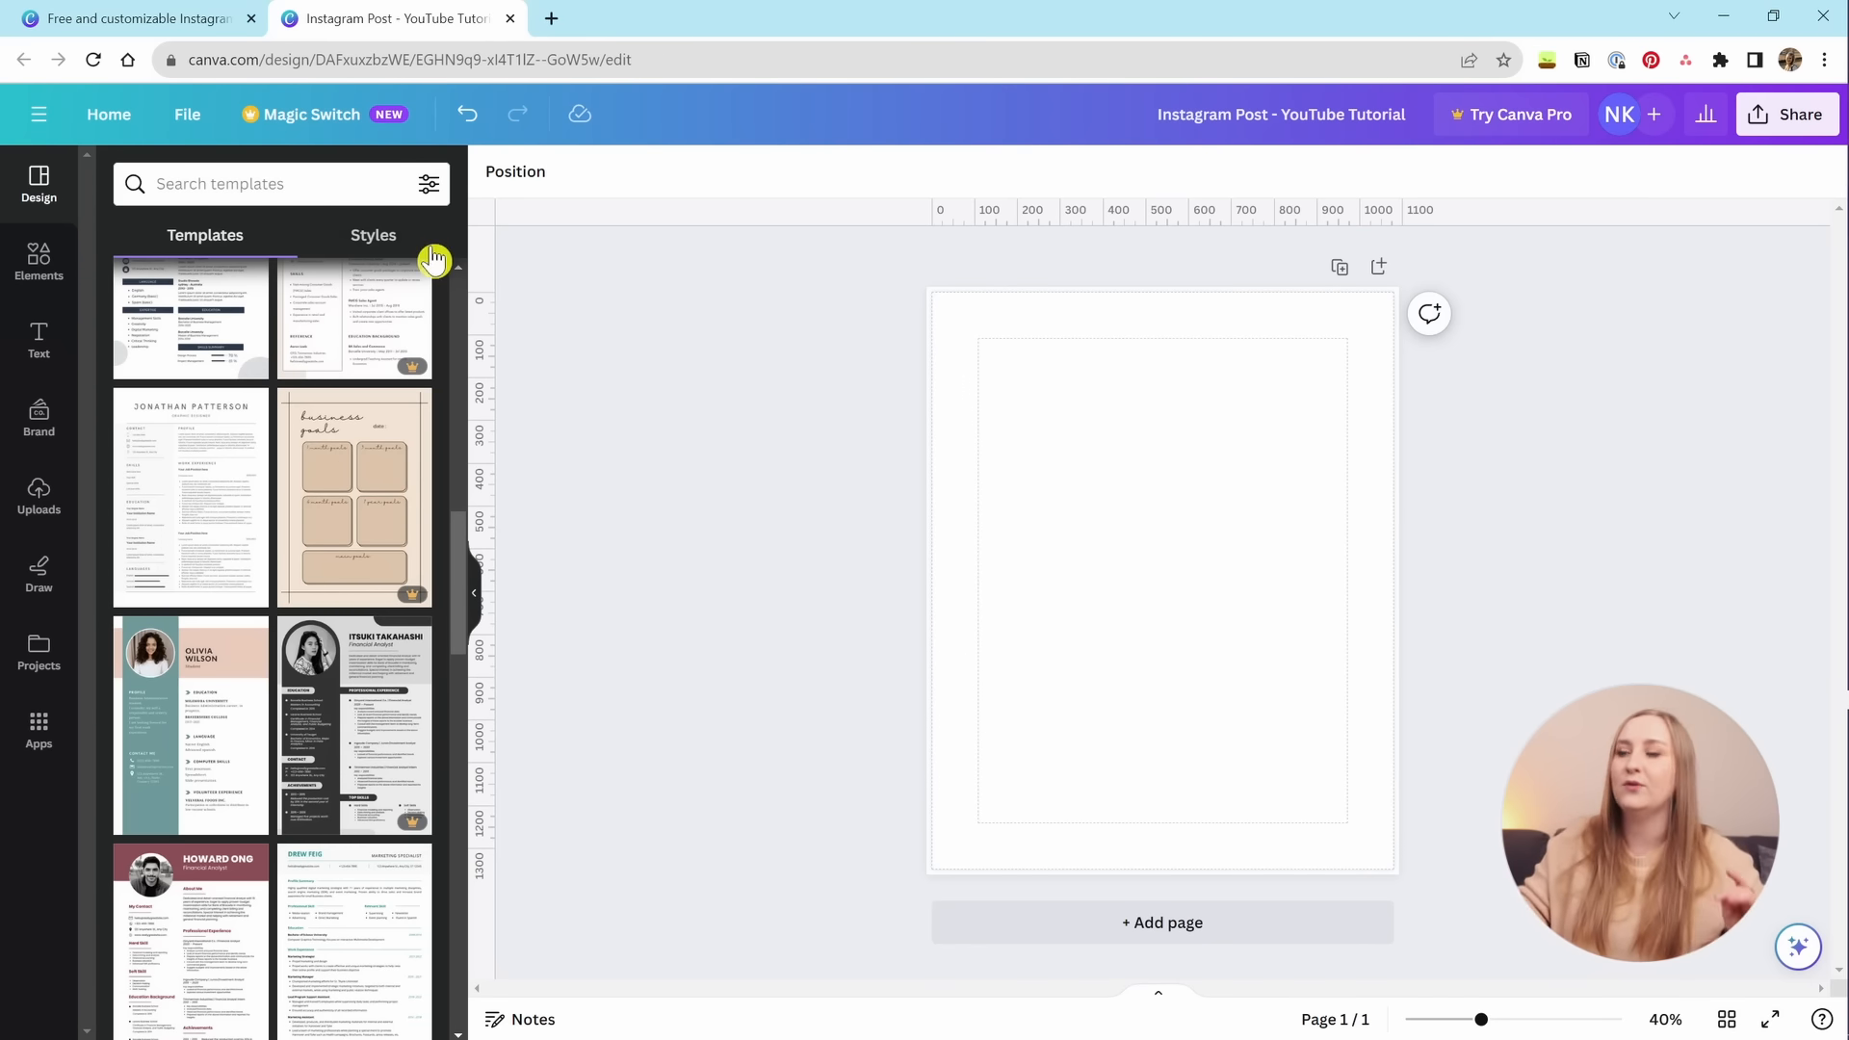
Close the yoga studio template preview on the templates site, look at all templates there, and return to the Instagram post design.
{"action": "scroll", "coordinate": [363, 400], "scroll_direction": "up", "scroll_amount": 15}
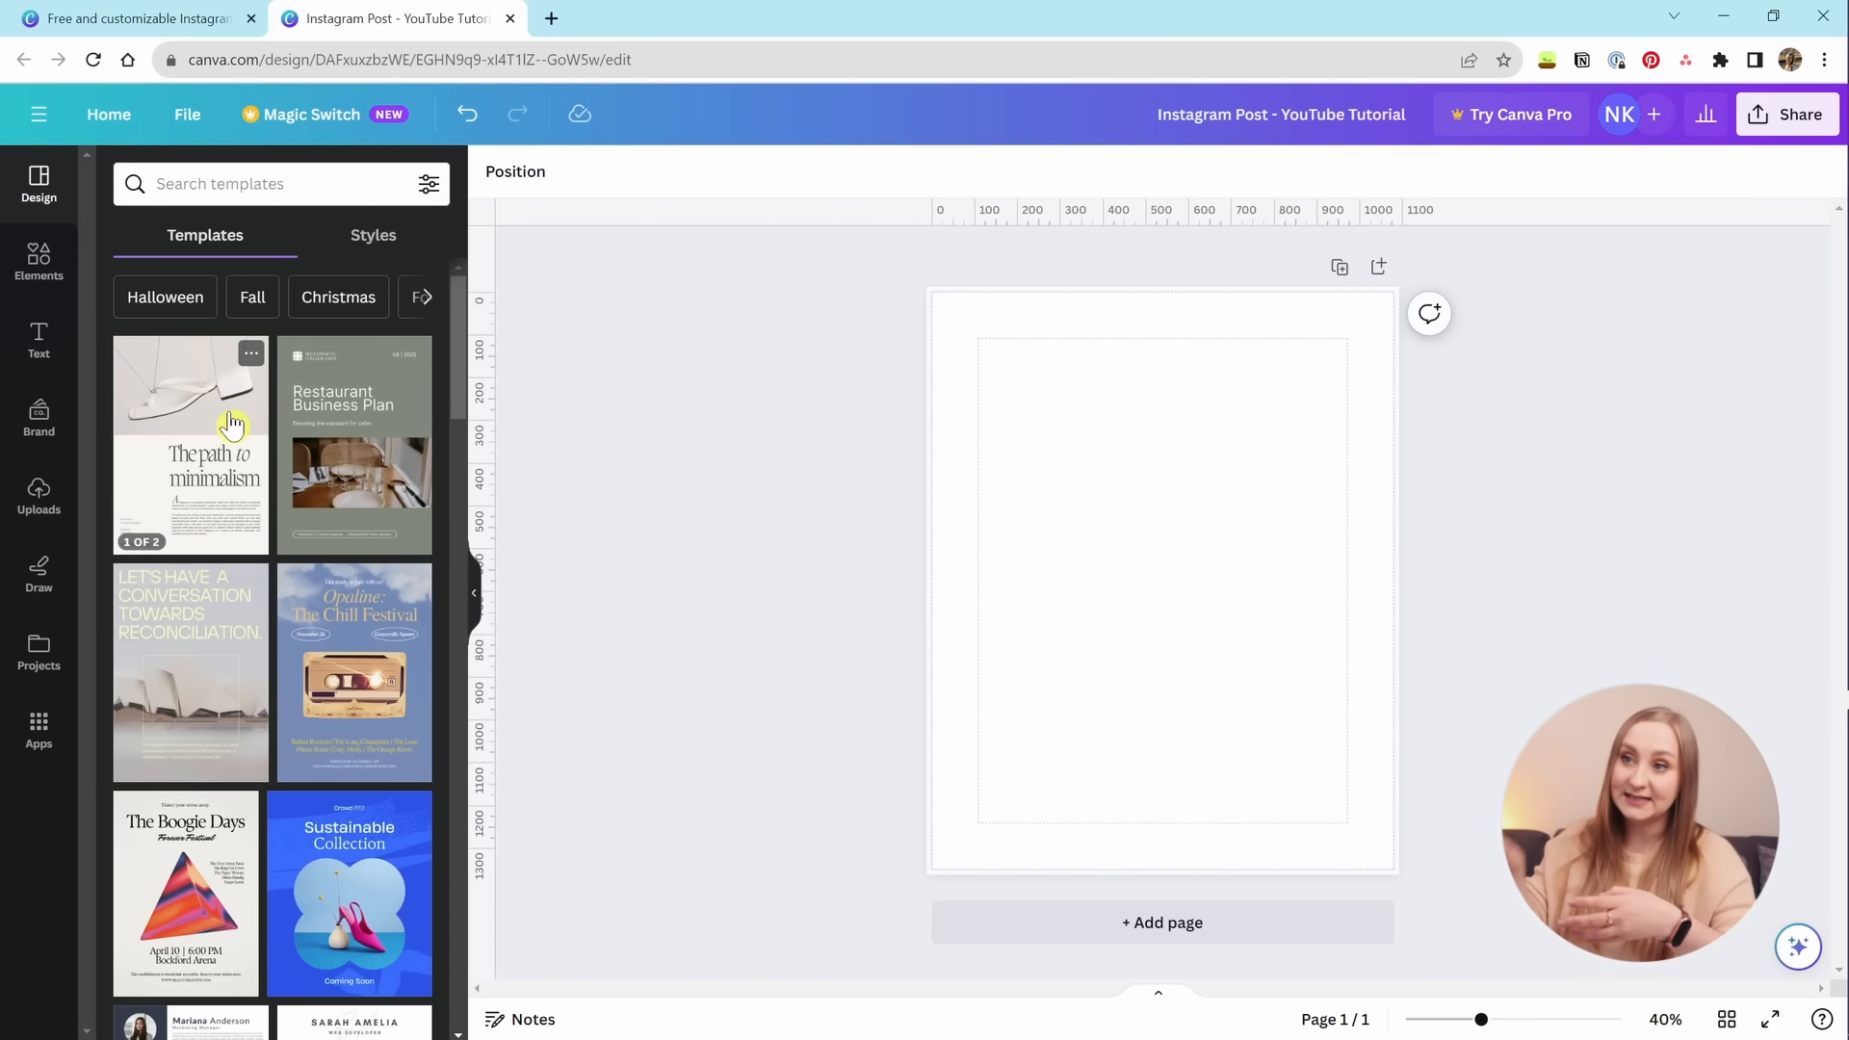
{"action": "left_click", "coordinate": [101, 20]}
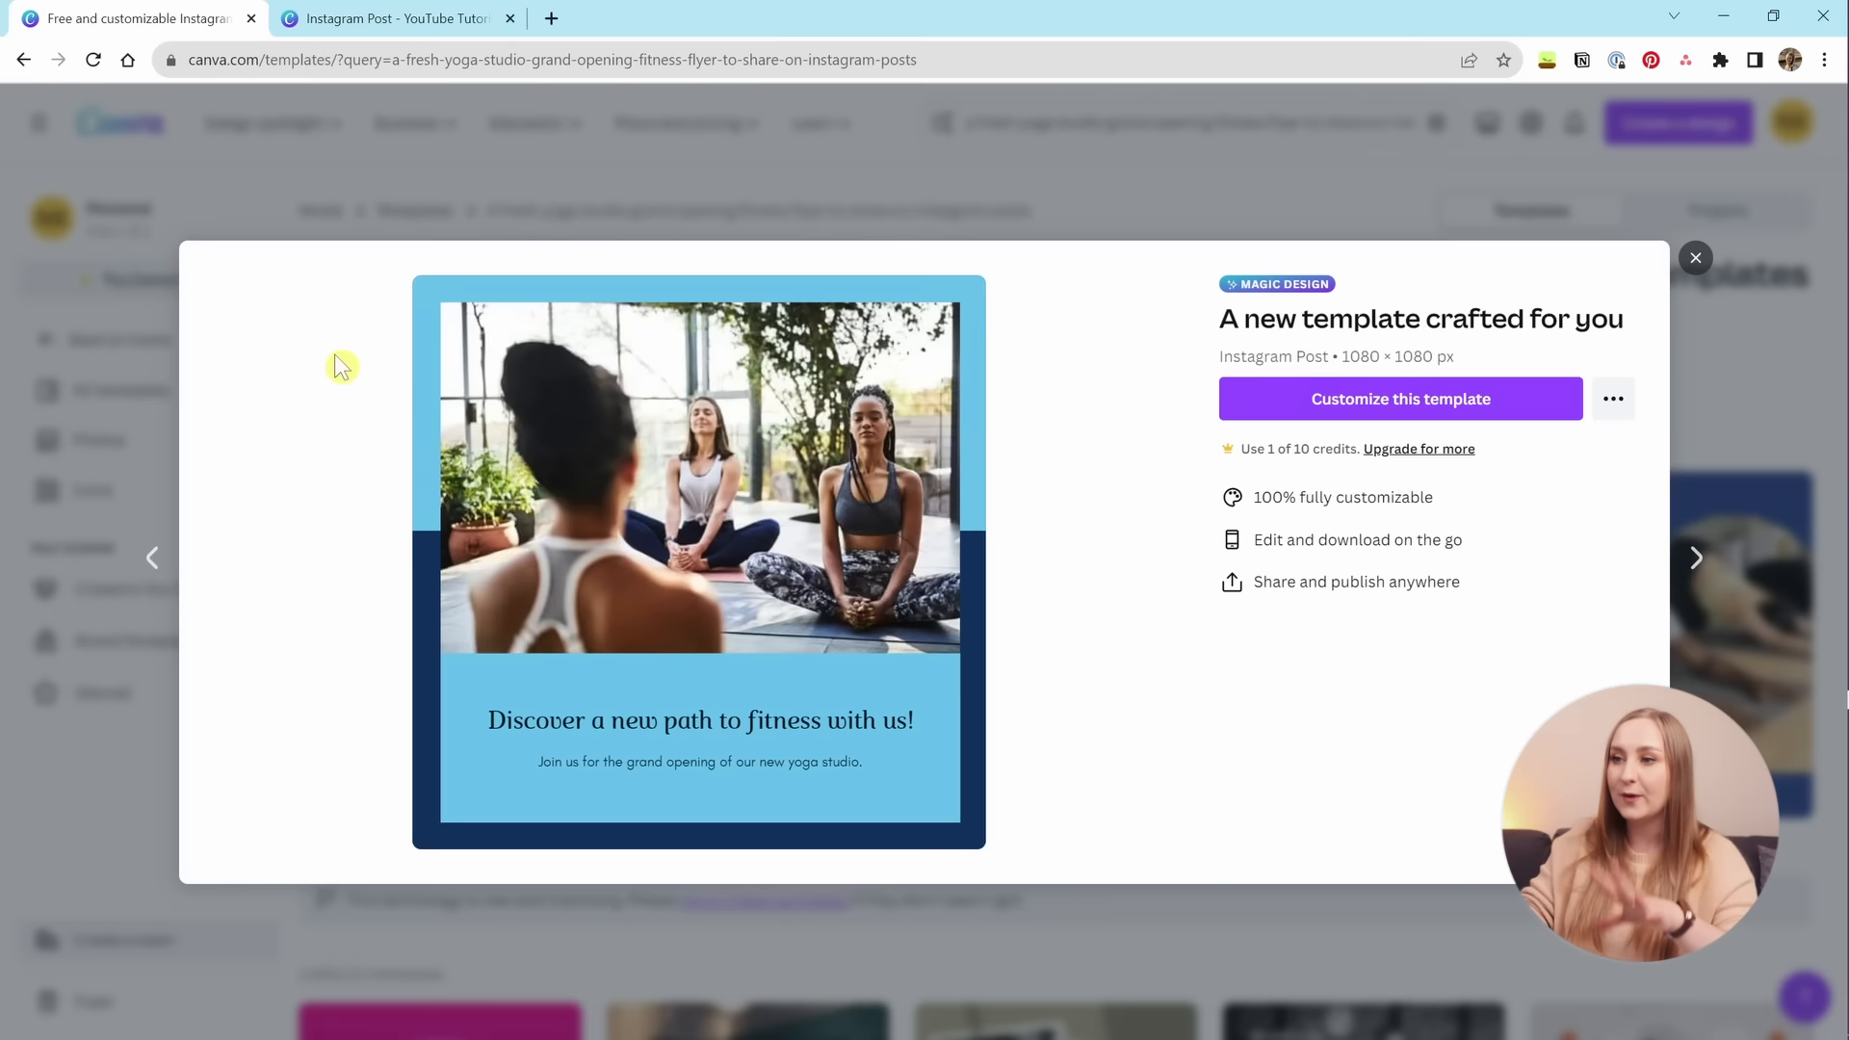
{"action": "left_click", "coordinate": [260, 224]}
{"action": "left_click", "coordinate": [136, 391]}
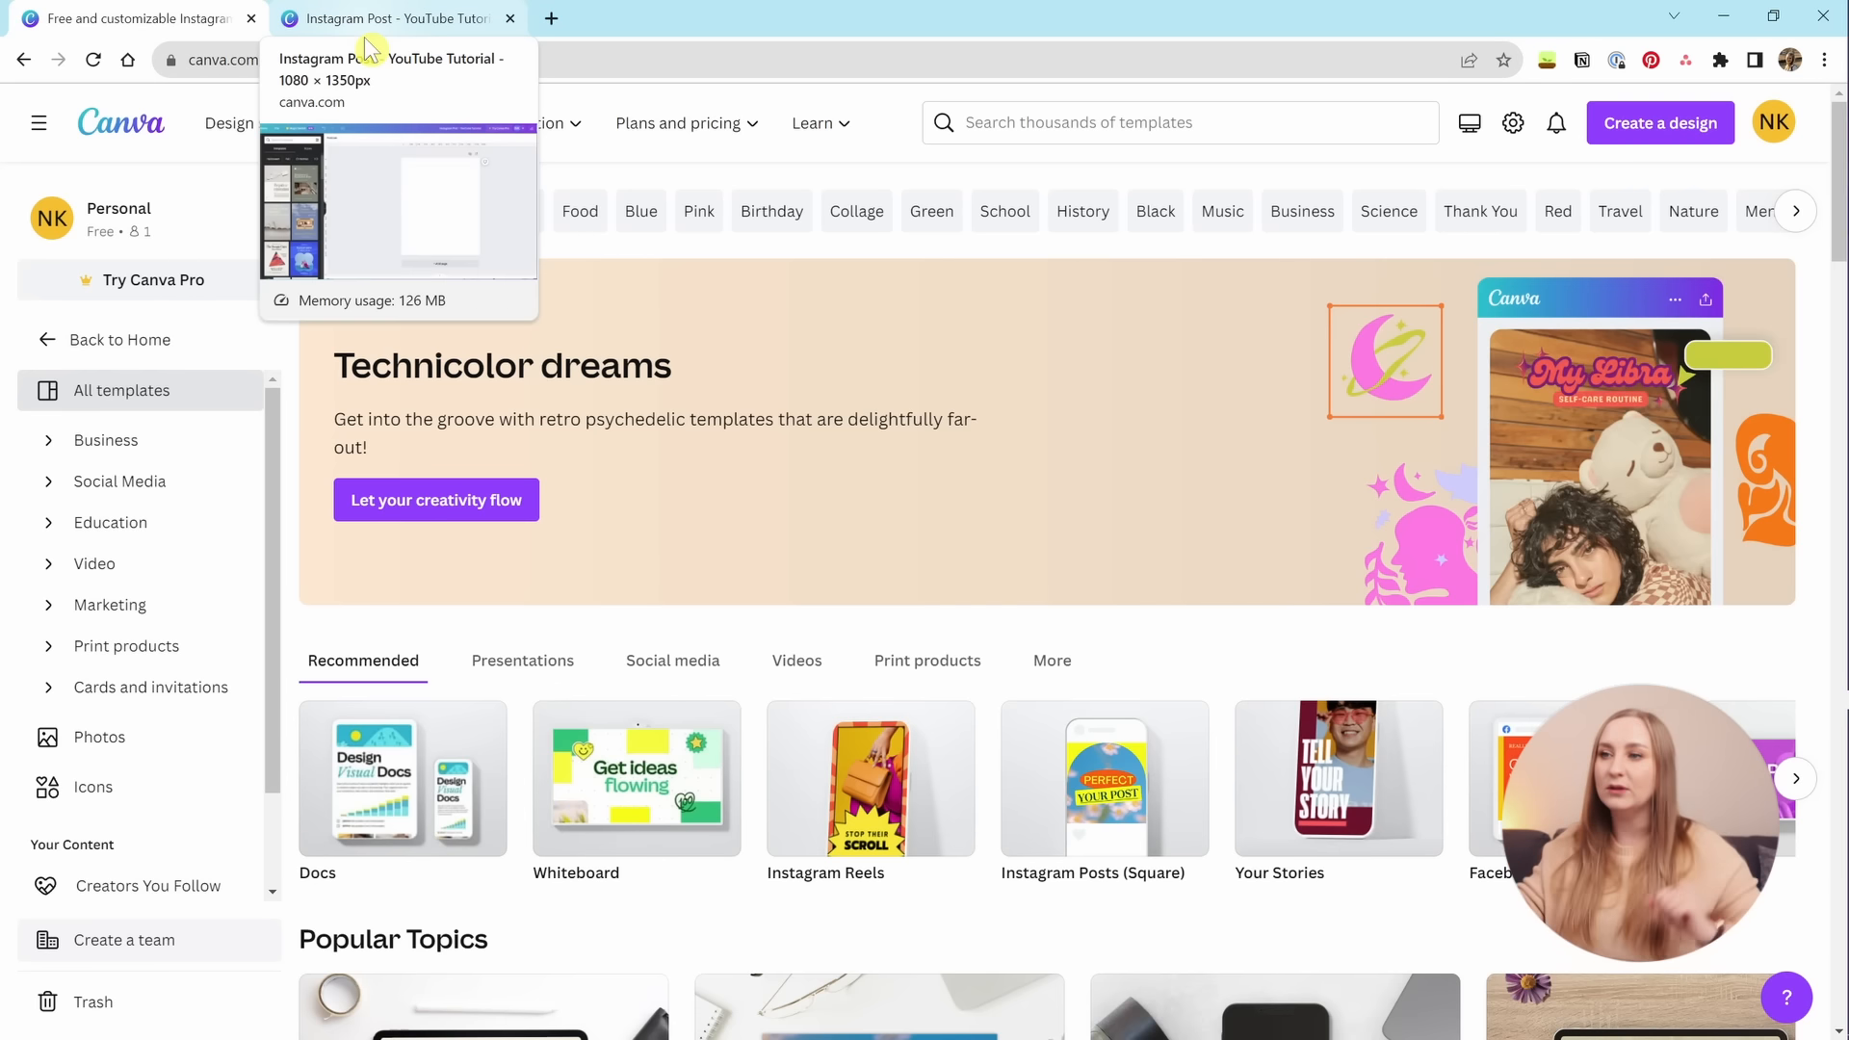
{"action": "left_click", "coordinate": [377, 40]}
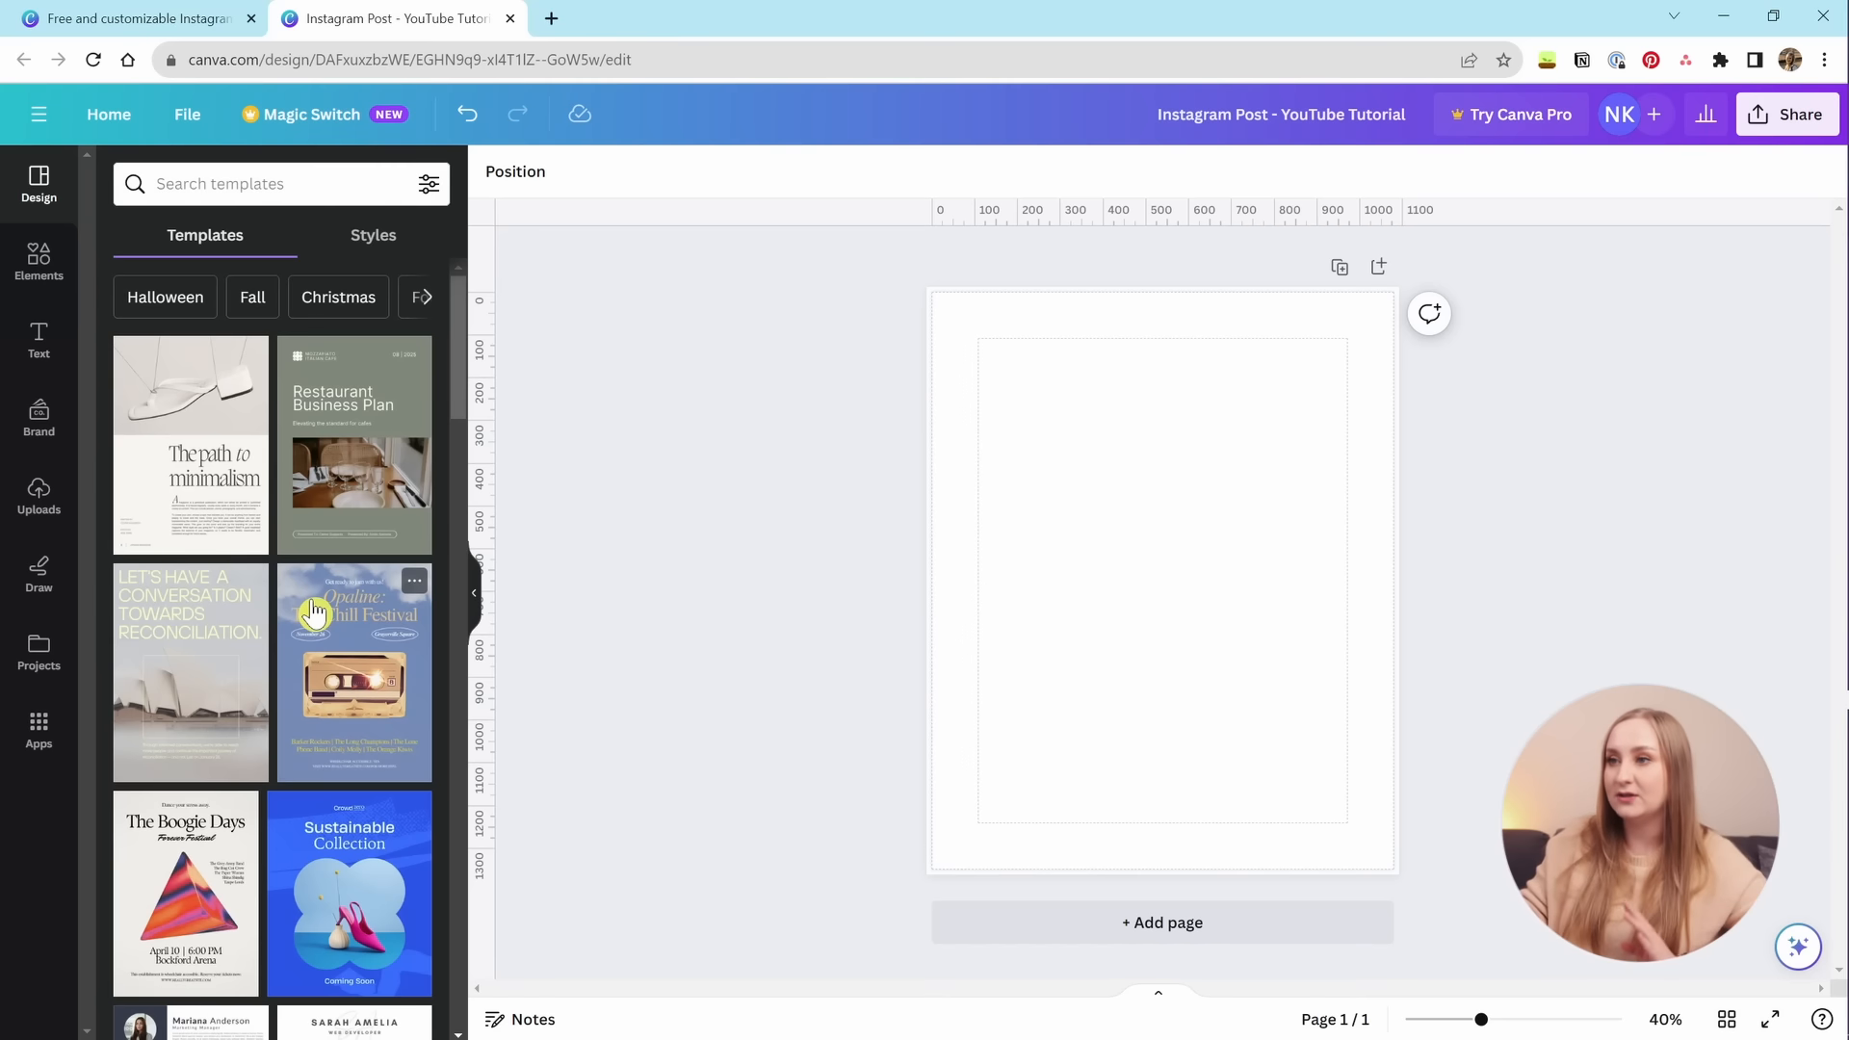
Search the design's templates for "yoga studio" and look over the results and the color and language filters.
{"action": "left_click", "coordinate": [260, 184]}
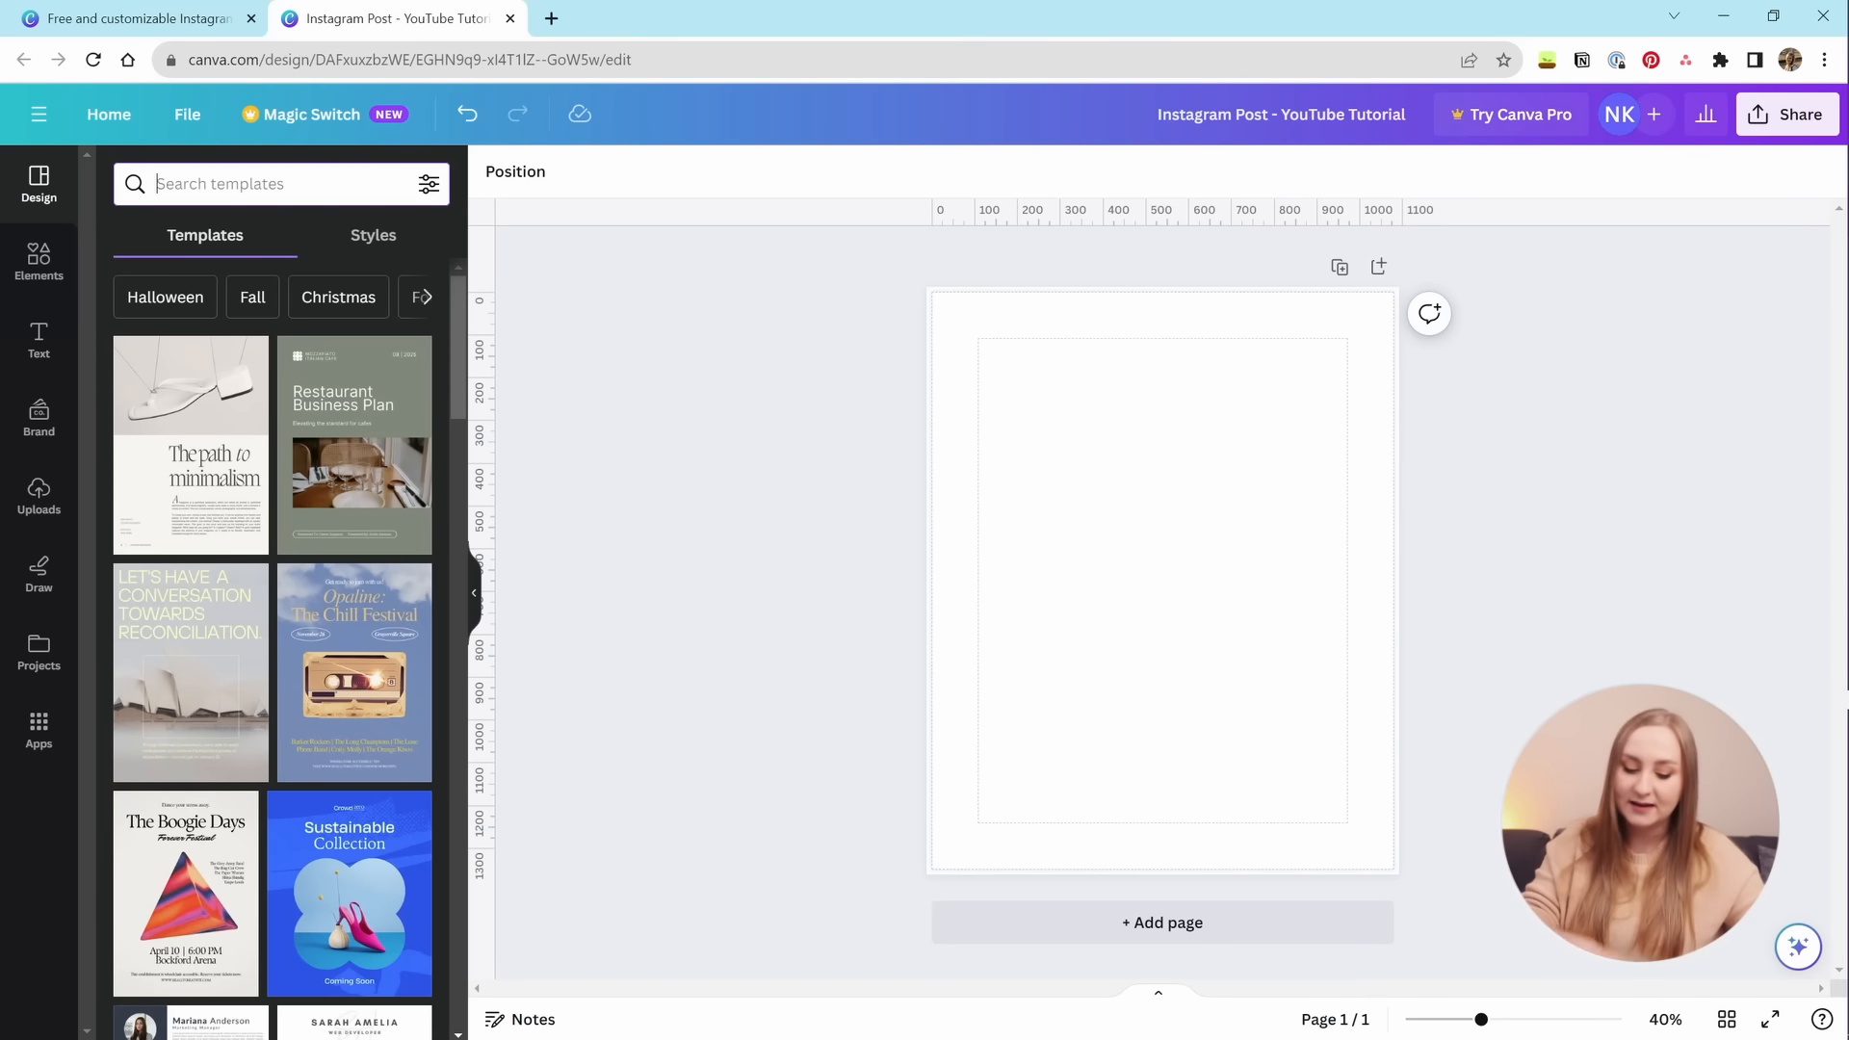
{"action": "type", "text": "yoga"}
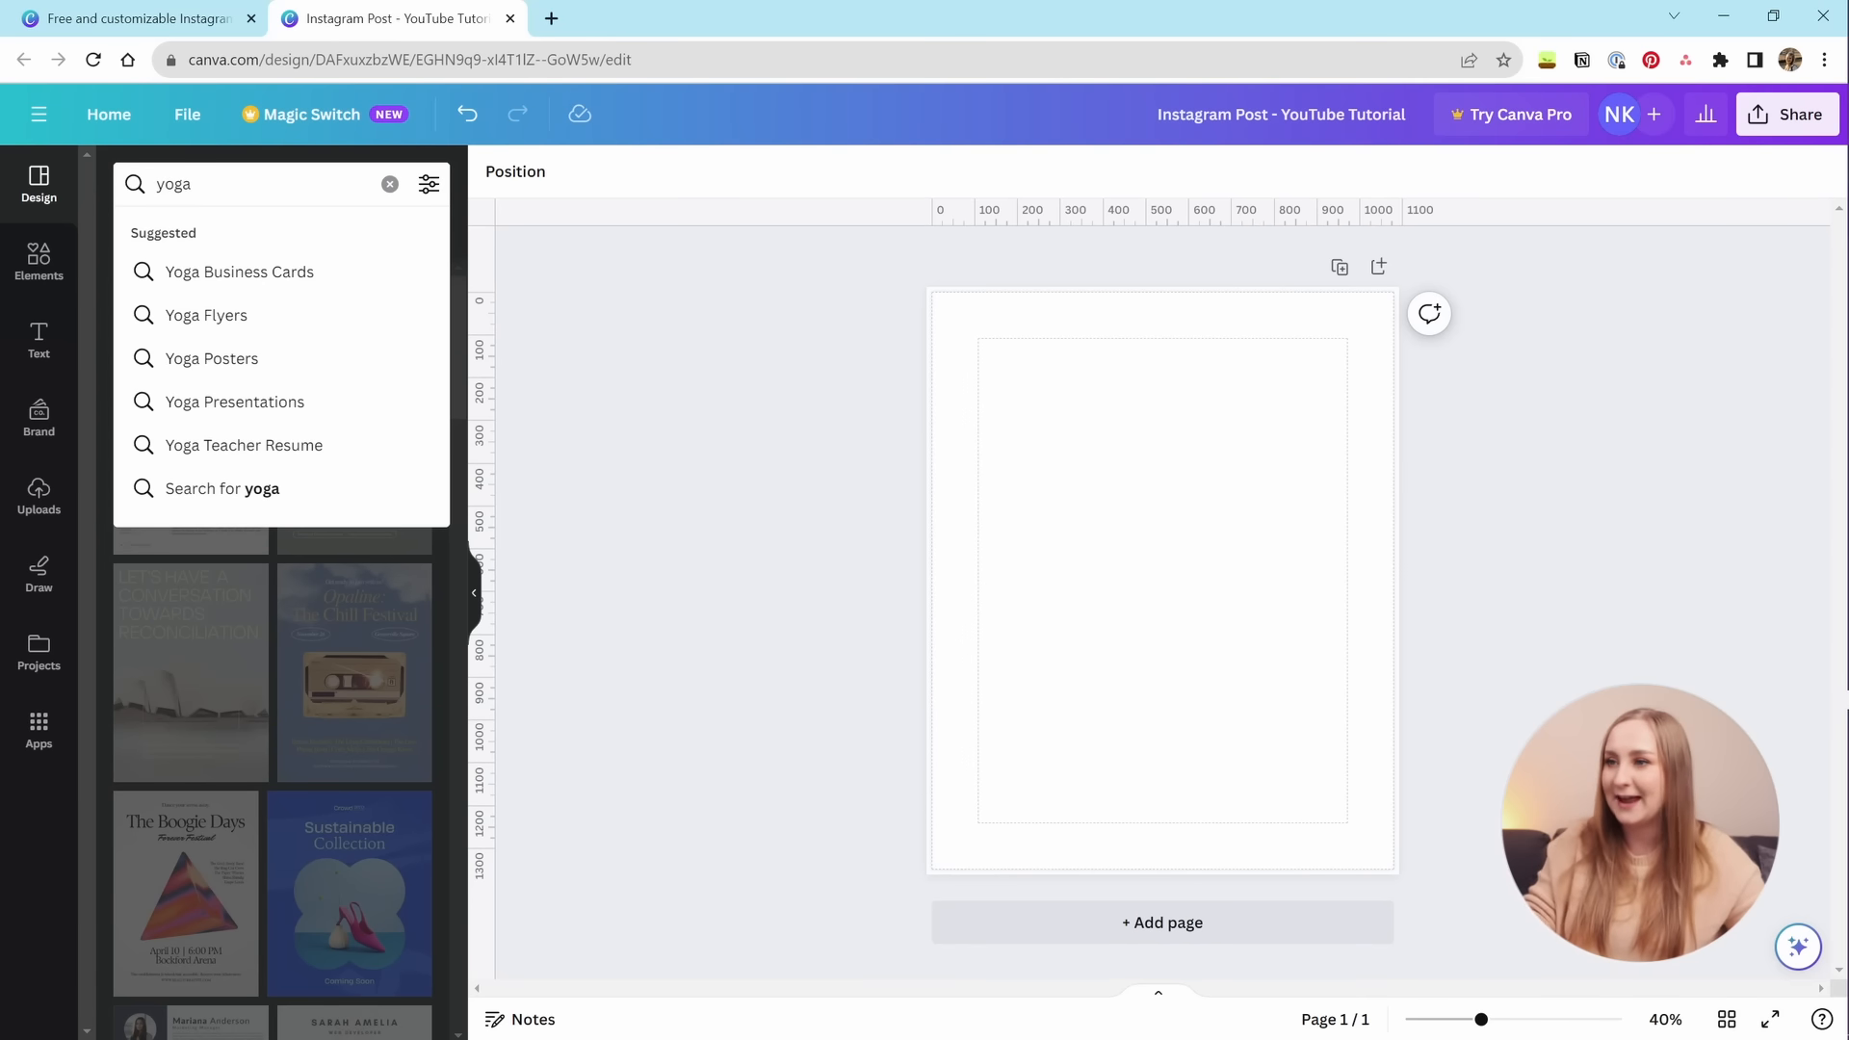
{"action": "type", "text": " studio"}
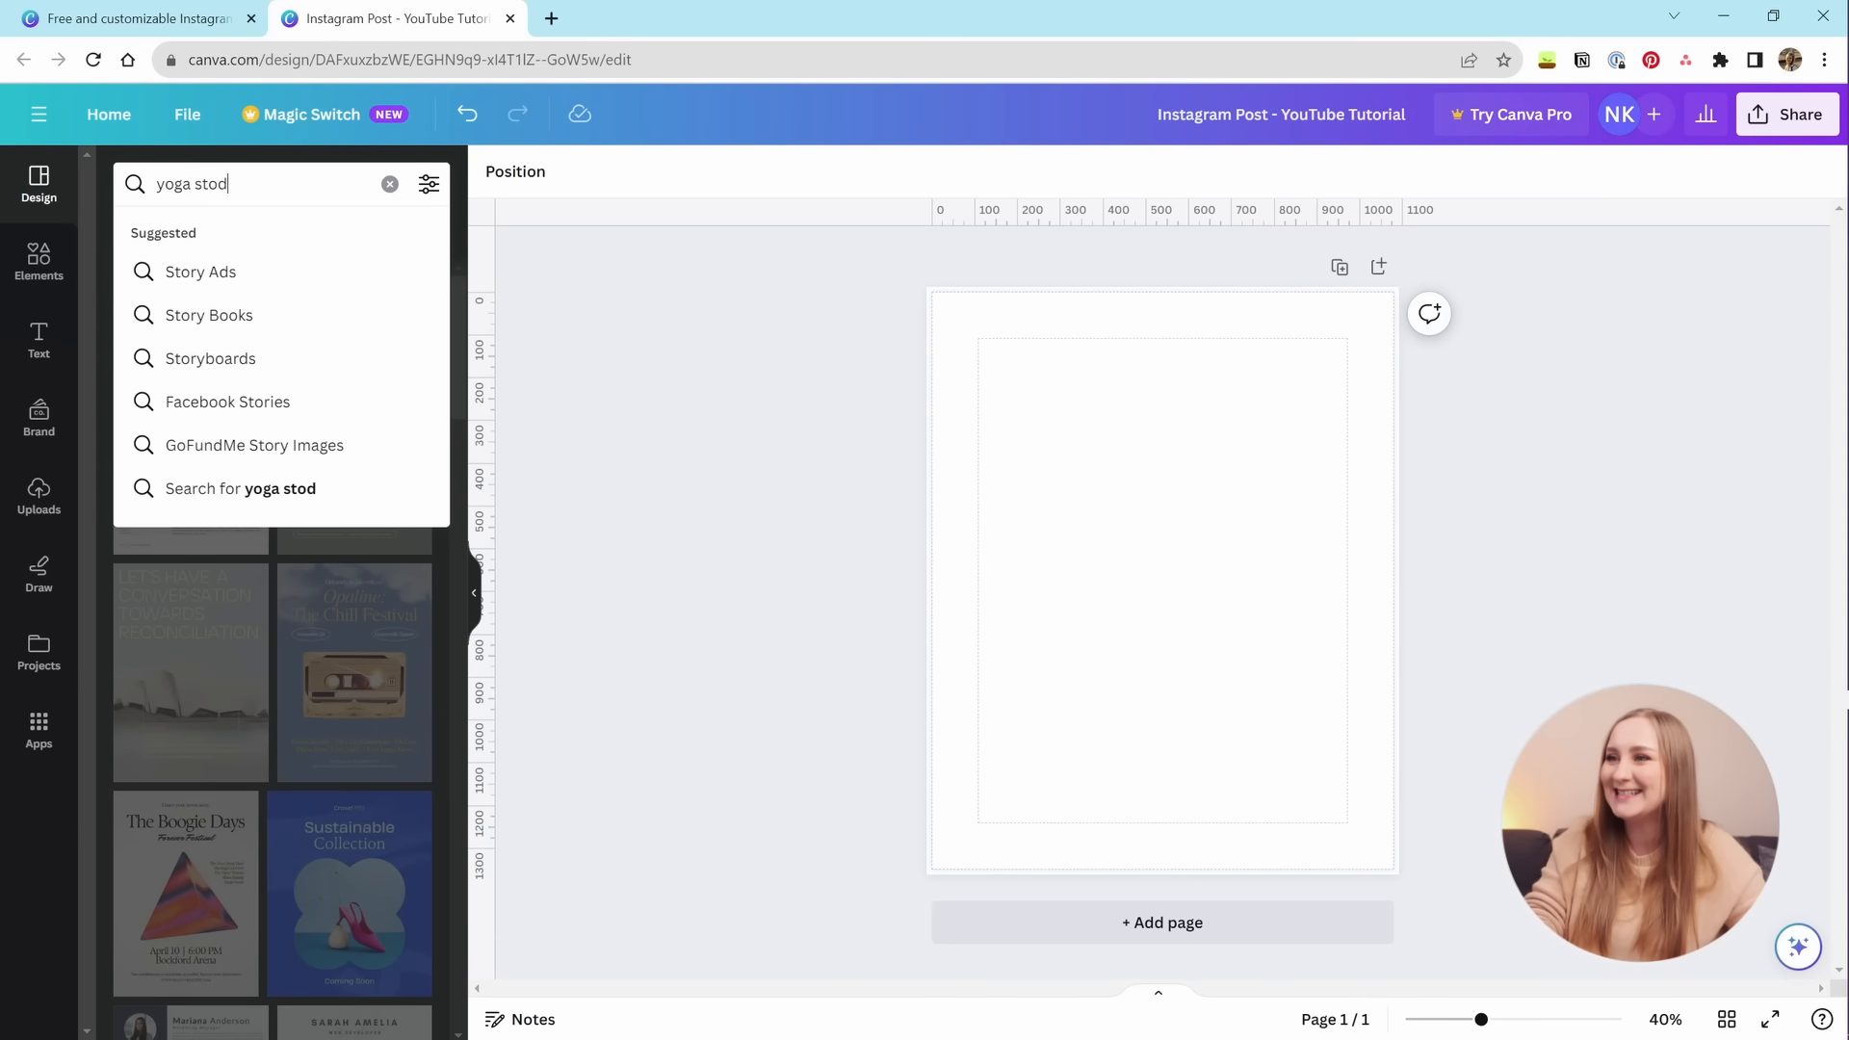
{"action": "key", "text": "Return"}
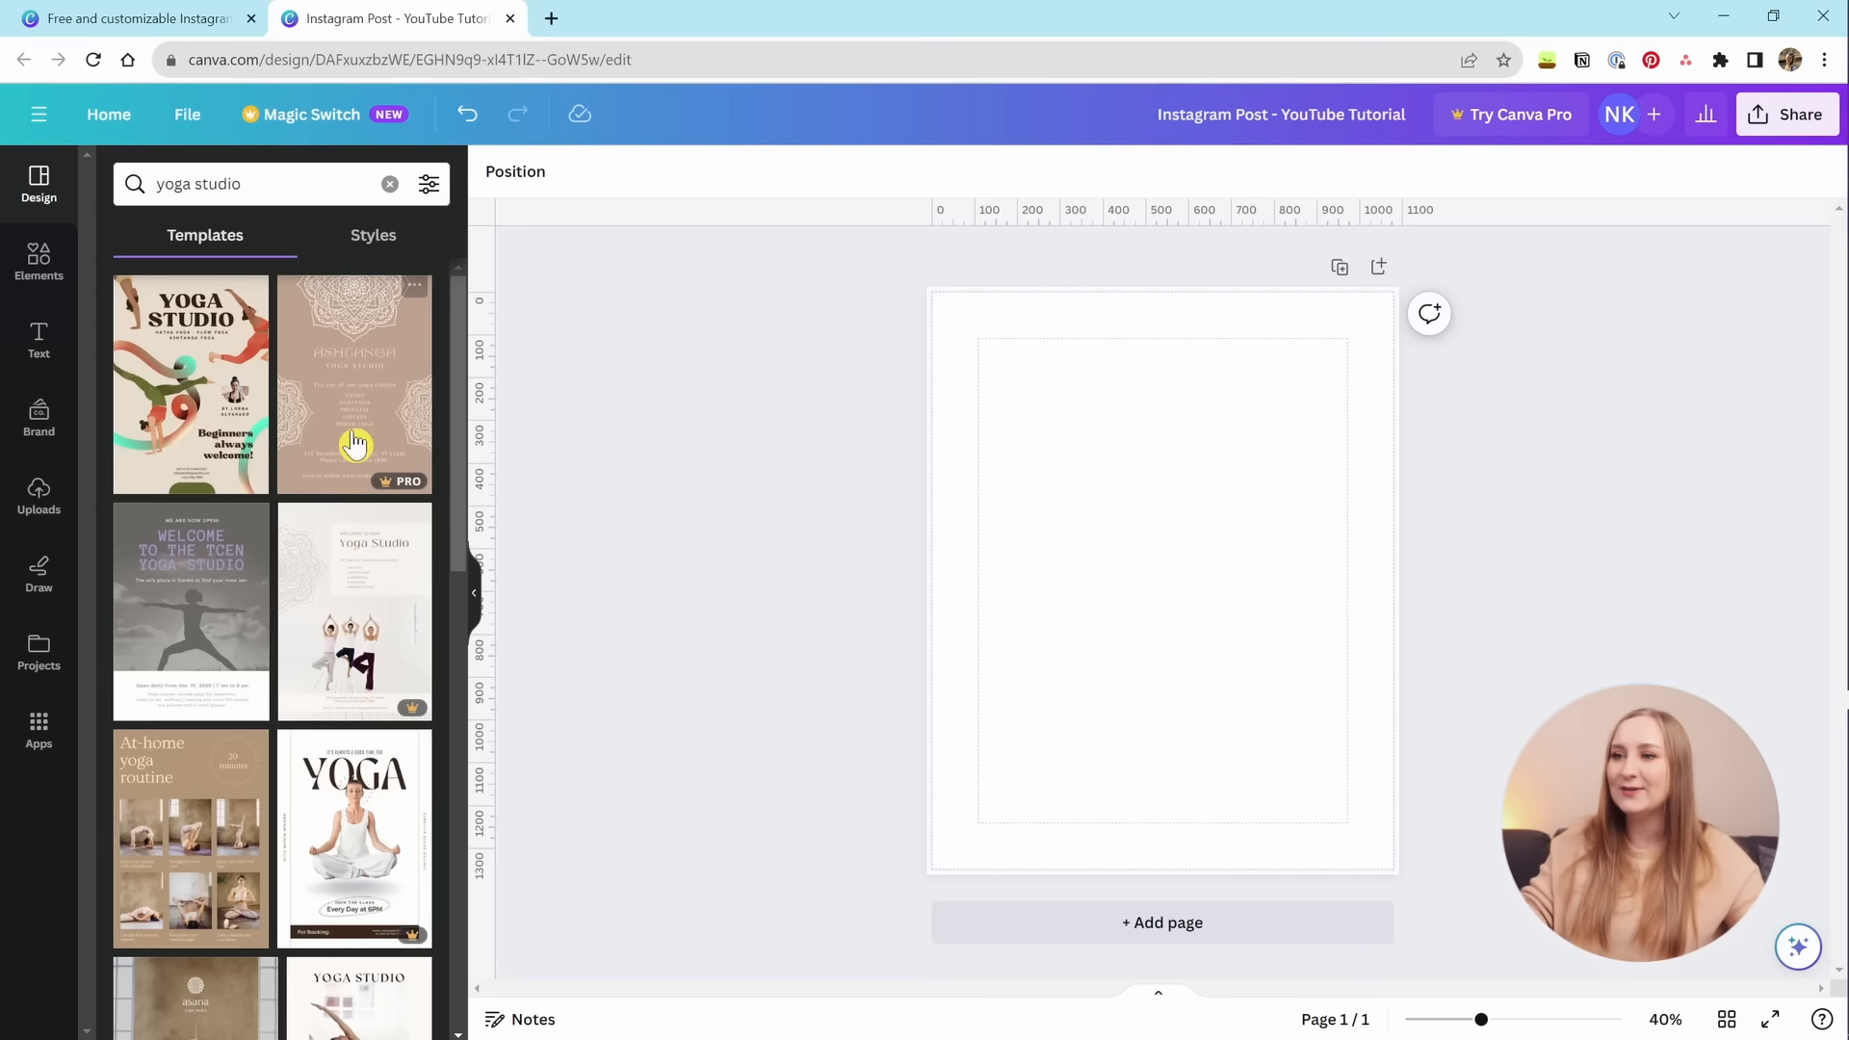
{"action": "scroll", "coordinate": [416, 719], "scroll_direction": "down", "scroll_amount": 5}
{"action": "scroll", "coordinate": [416, 719], "scroll_direction": "down", "scroll_amount": 5}
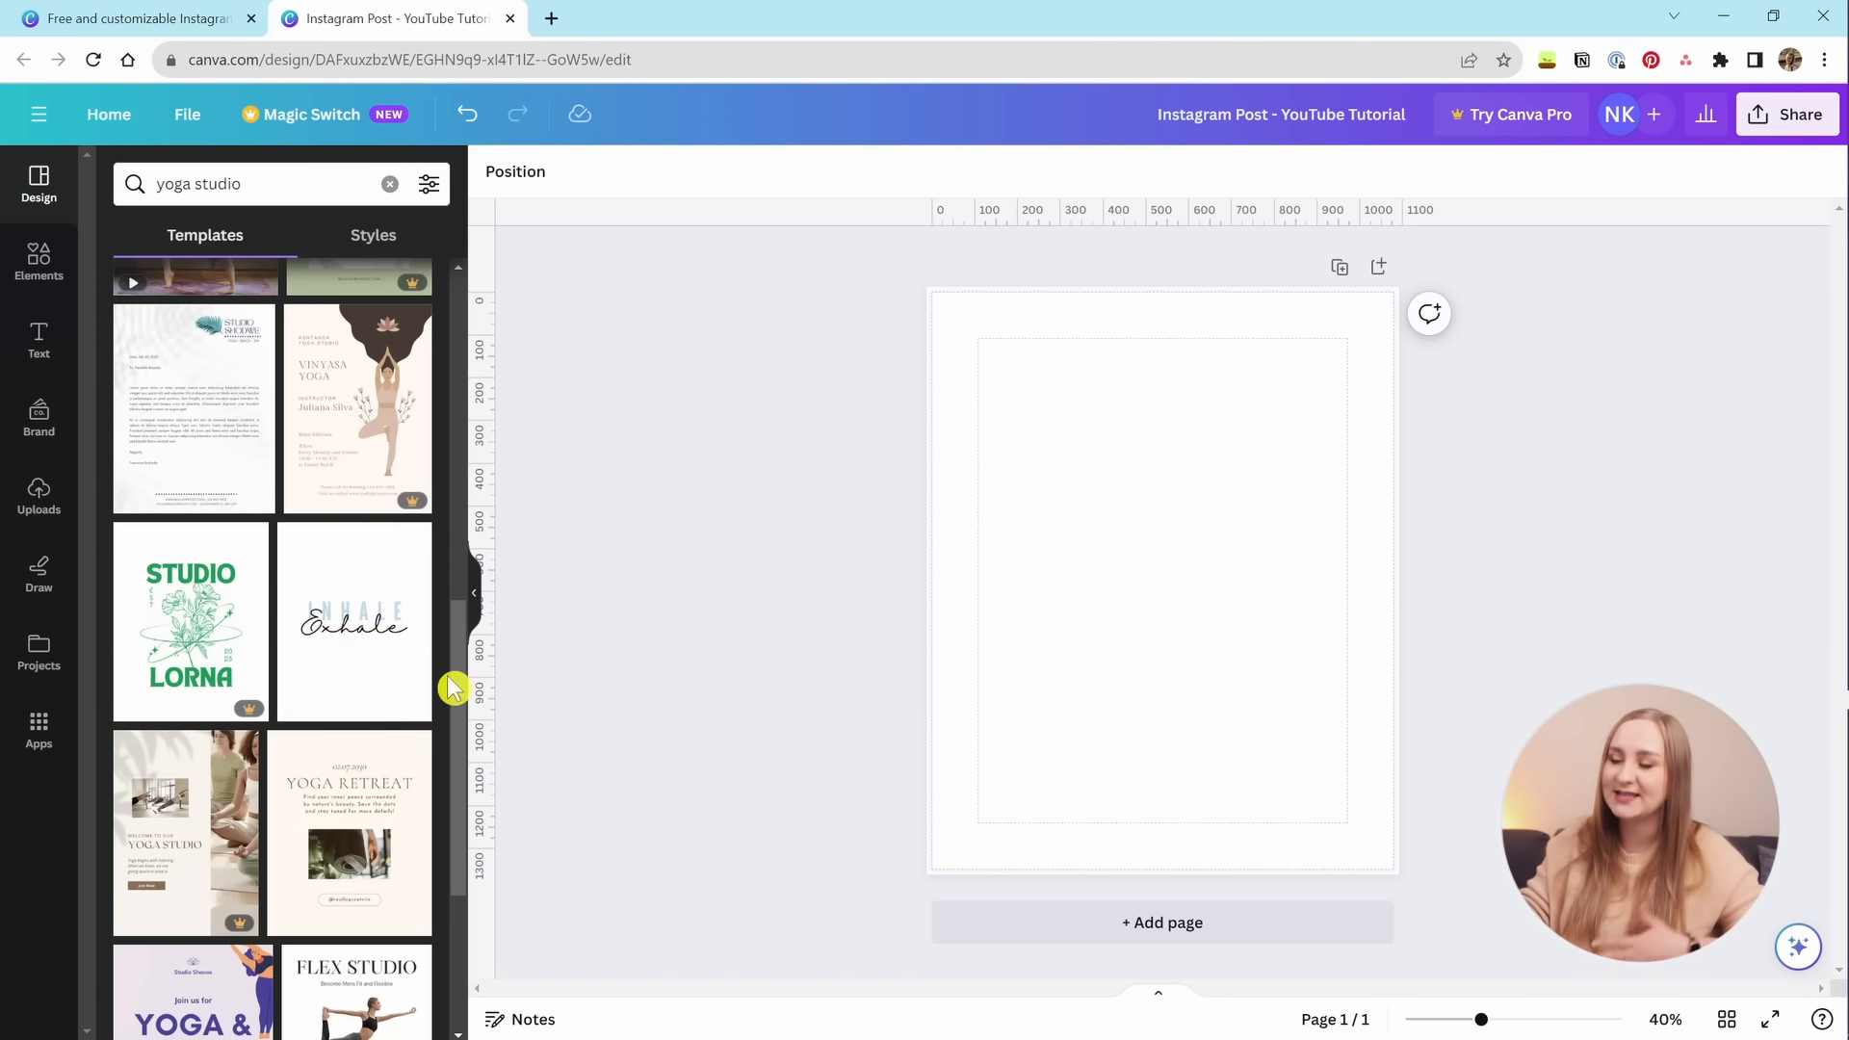
{"action": "left_click", "coordinate": [431, 186]}
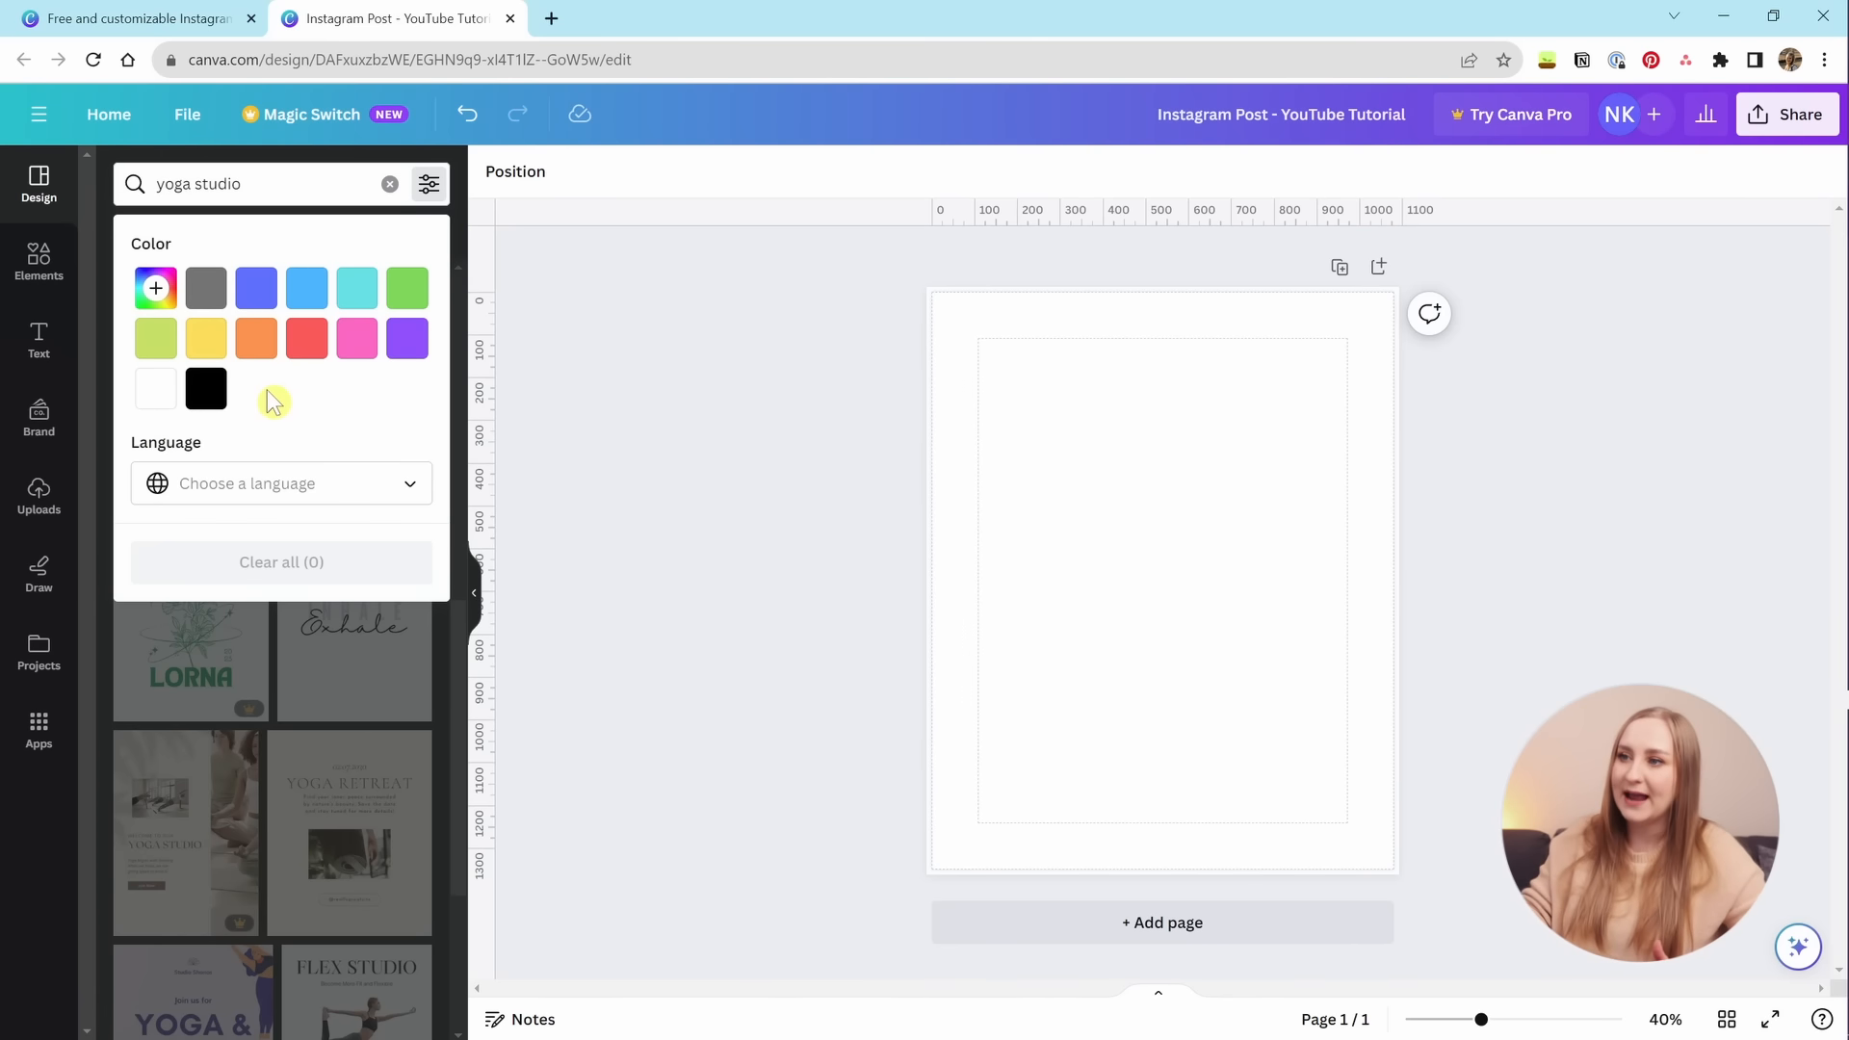
{"action": "left_click", "coordinate": [157, 339]}
Browse the yoga studio templates and apply the Neutral Minimalist Modern Yoga Retreat Instagram Post to the page.
{"action": "scroll", "coordinate": [192, 581], "scroll_direction": "down", "scroll_amount": 10}
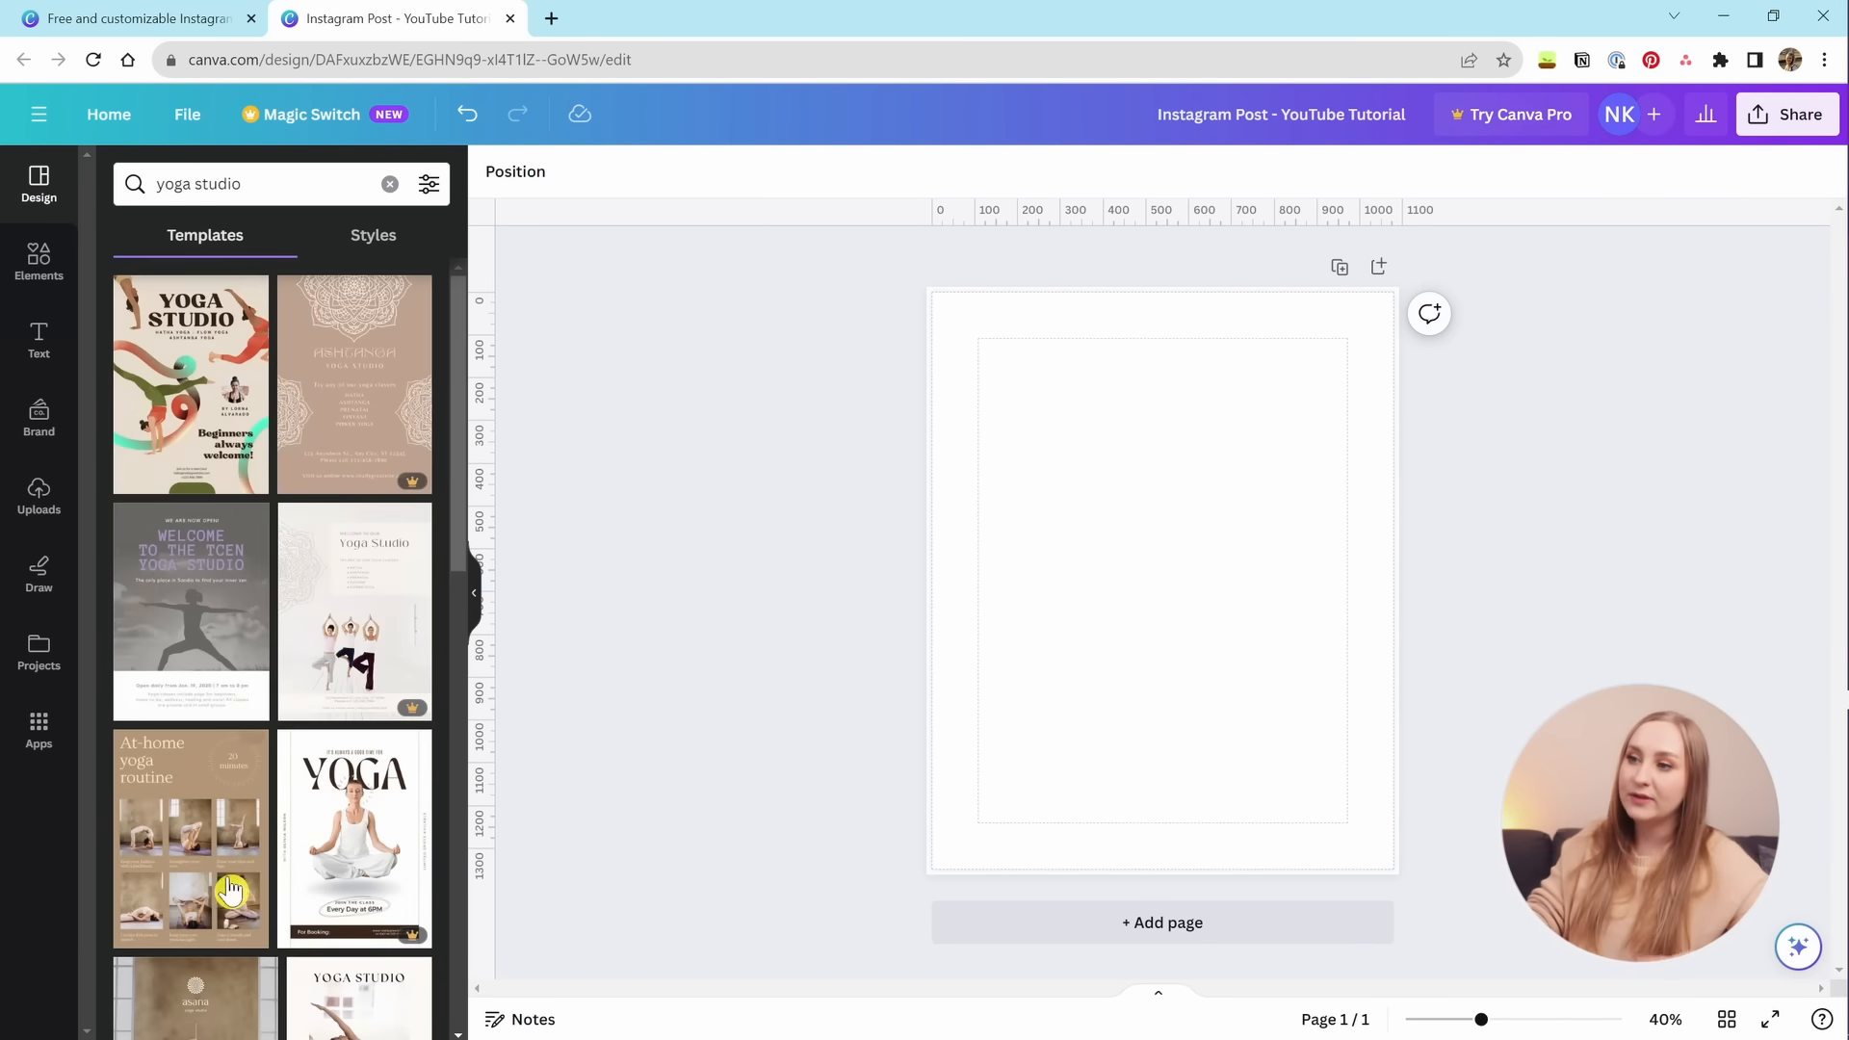
{"action": "scroll", "coordinate": [361, 659], "scroll_direction": "down", "scroll_amount": 5}
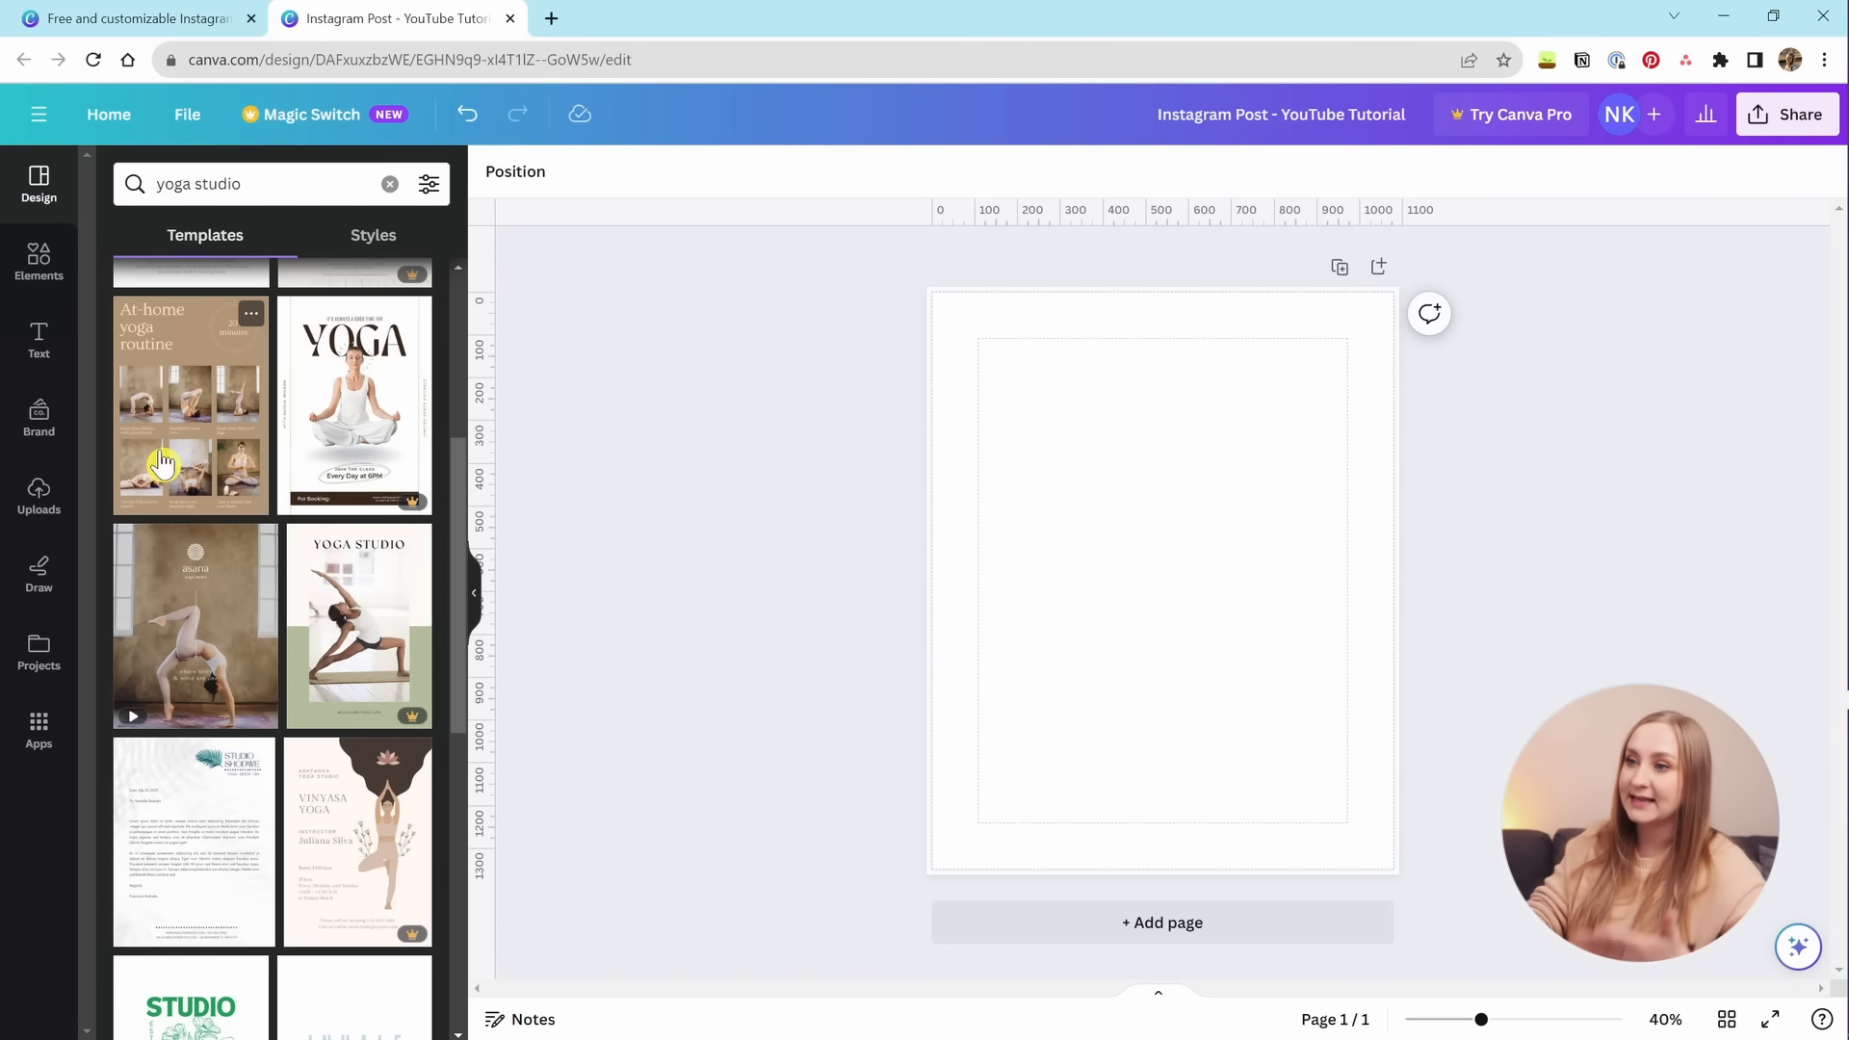
{"action": "scroll", "coordinate": [220, 636], "scroll_direction": "down", "scroll_amount": 3}
{"action": "scroll", "coordinate": [220, 621], "scroll_direction": "down", "scroll_amount": 5}
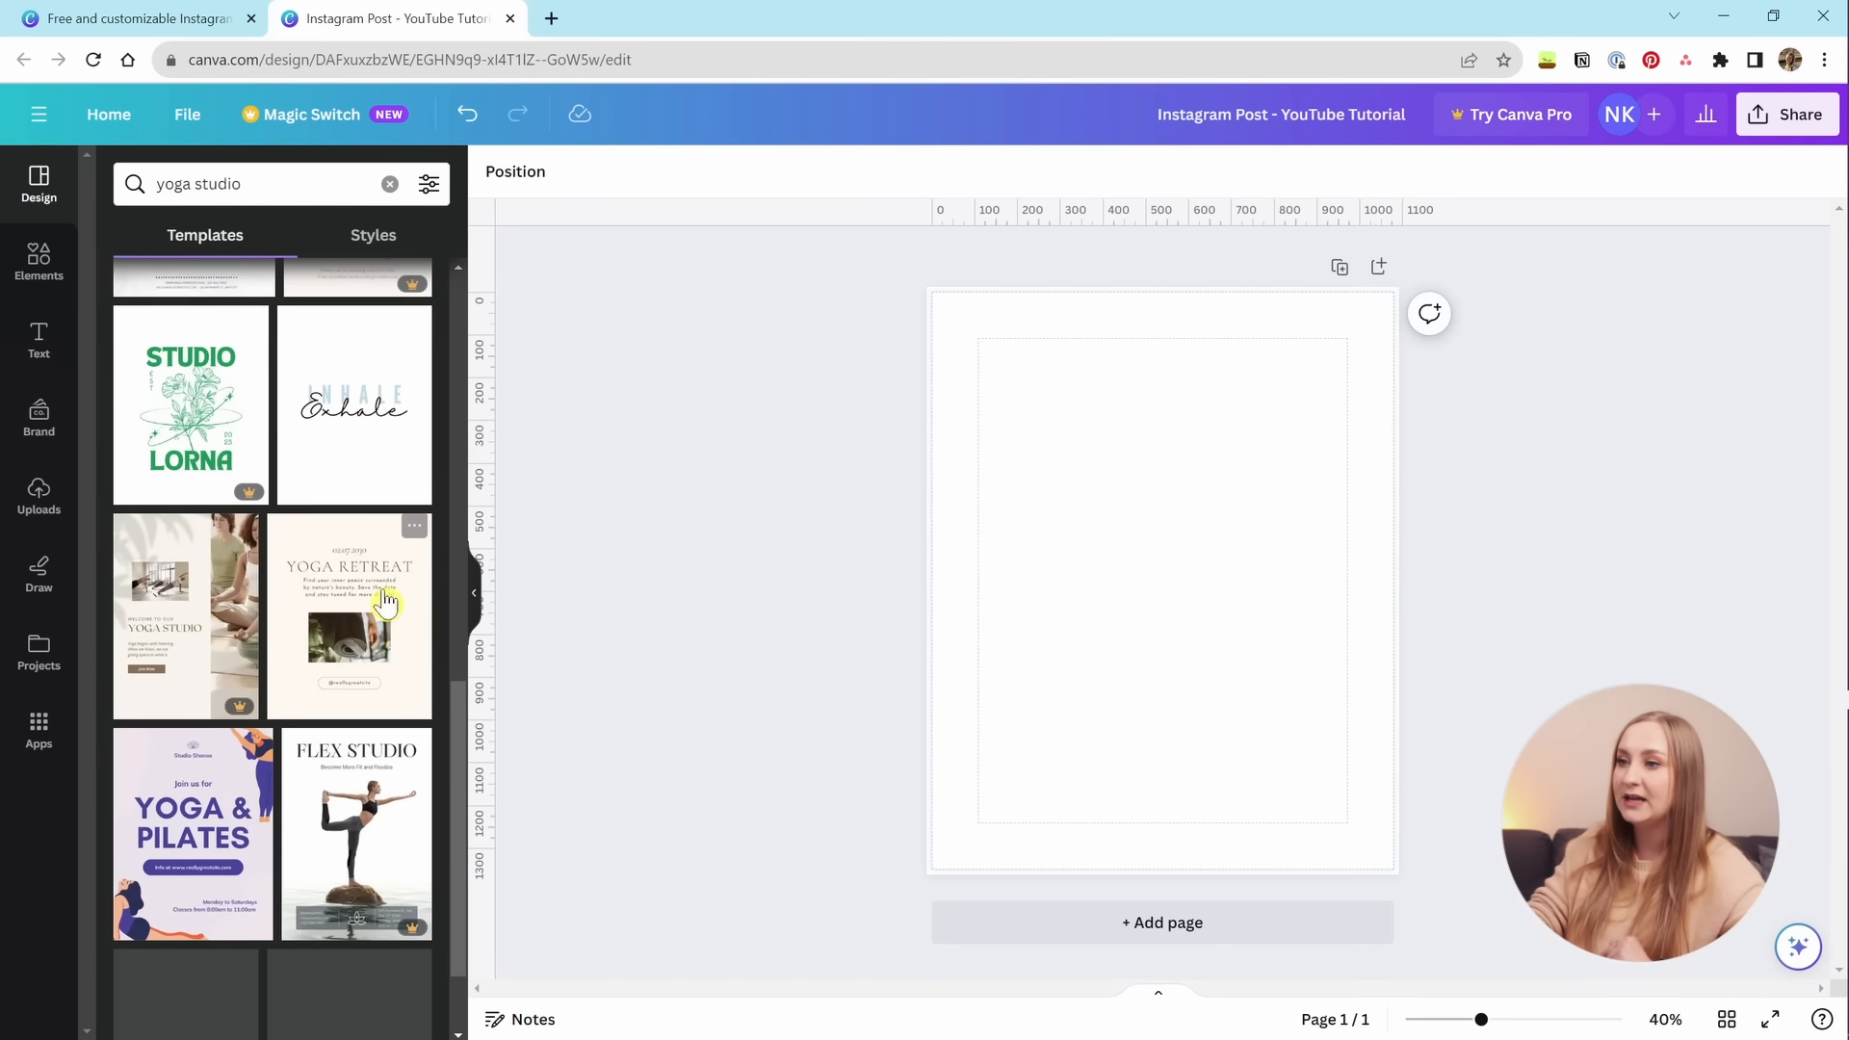
{"action": "left_click", "coordinate": [352, 607]}
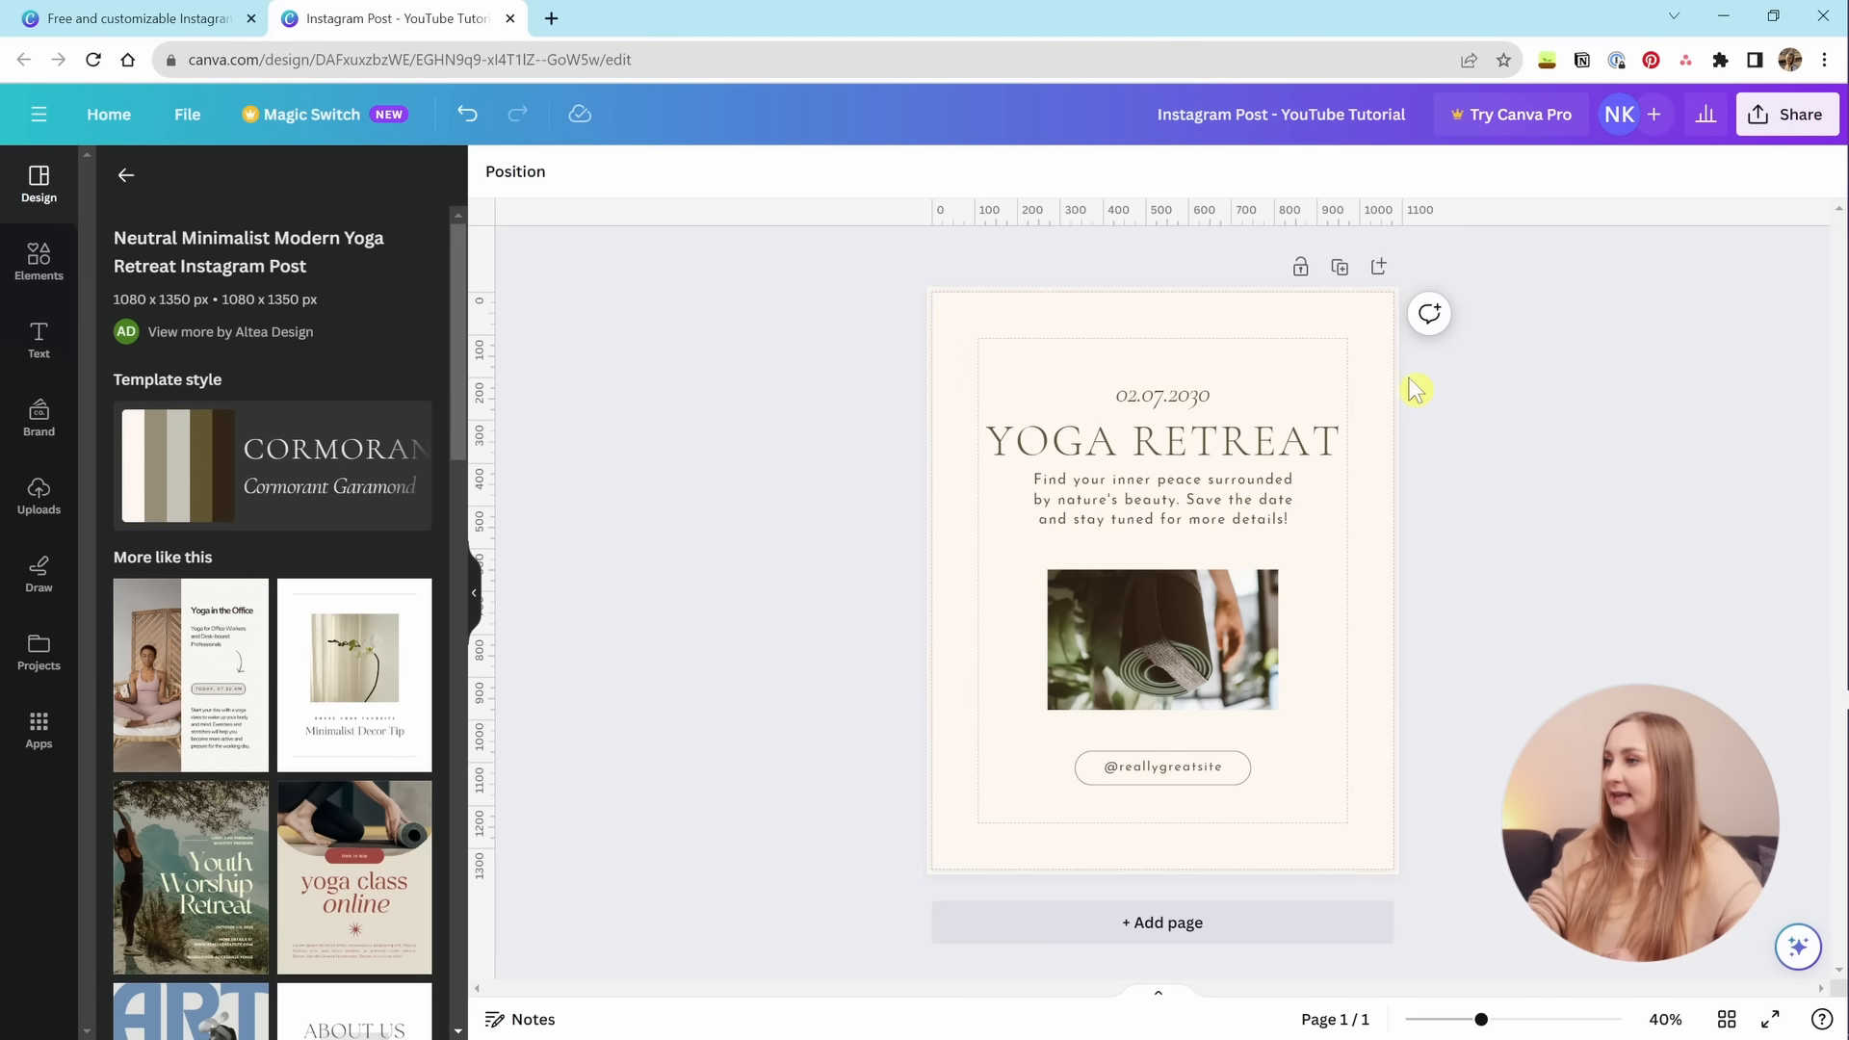
Delete all the yoga retreat template's elements and its background from the page, and clear the template search.
{"action": "left_click_drag", "start_coordinate": [1456, 266], "coordinate": [859, 948]}
{"action": "key", "text": "Delete"}
{"action": "left_click", "coordinate": [1063, 608]}
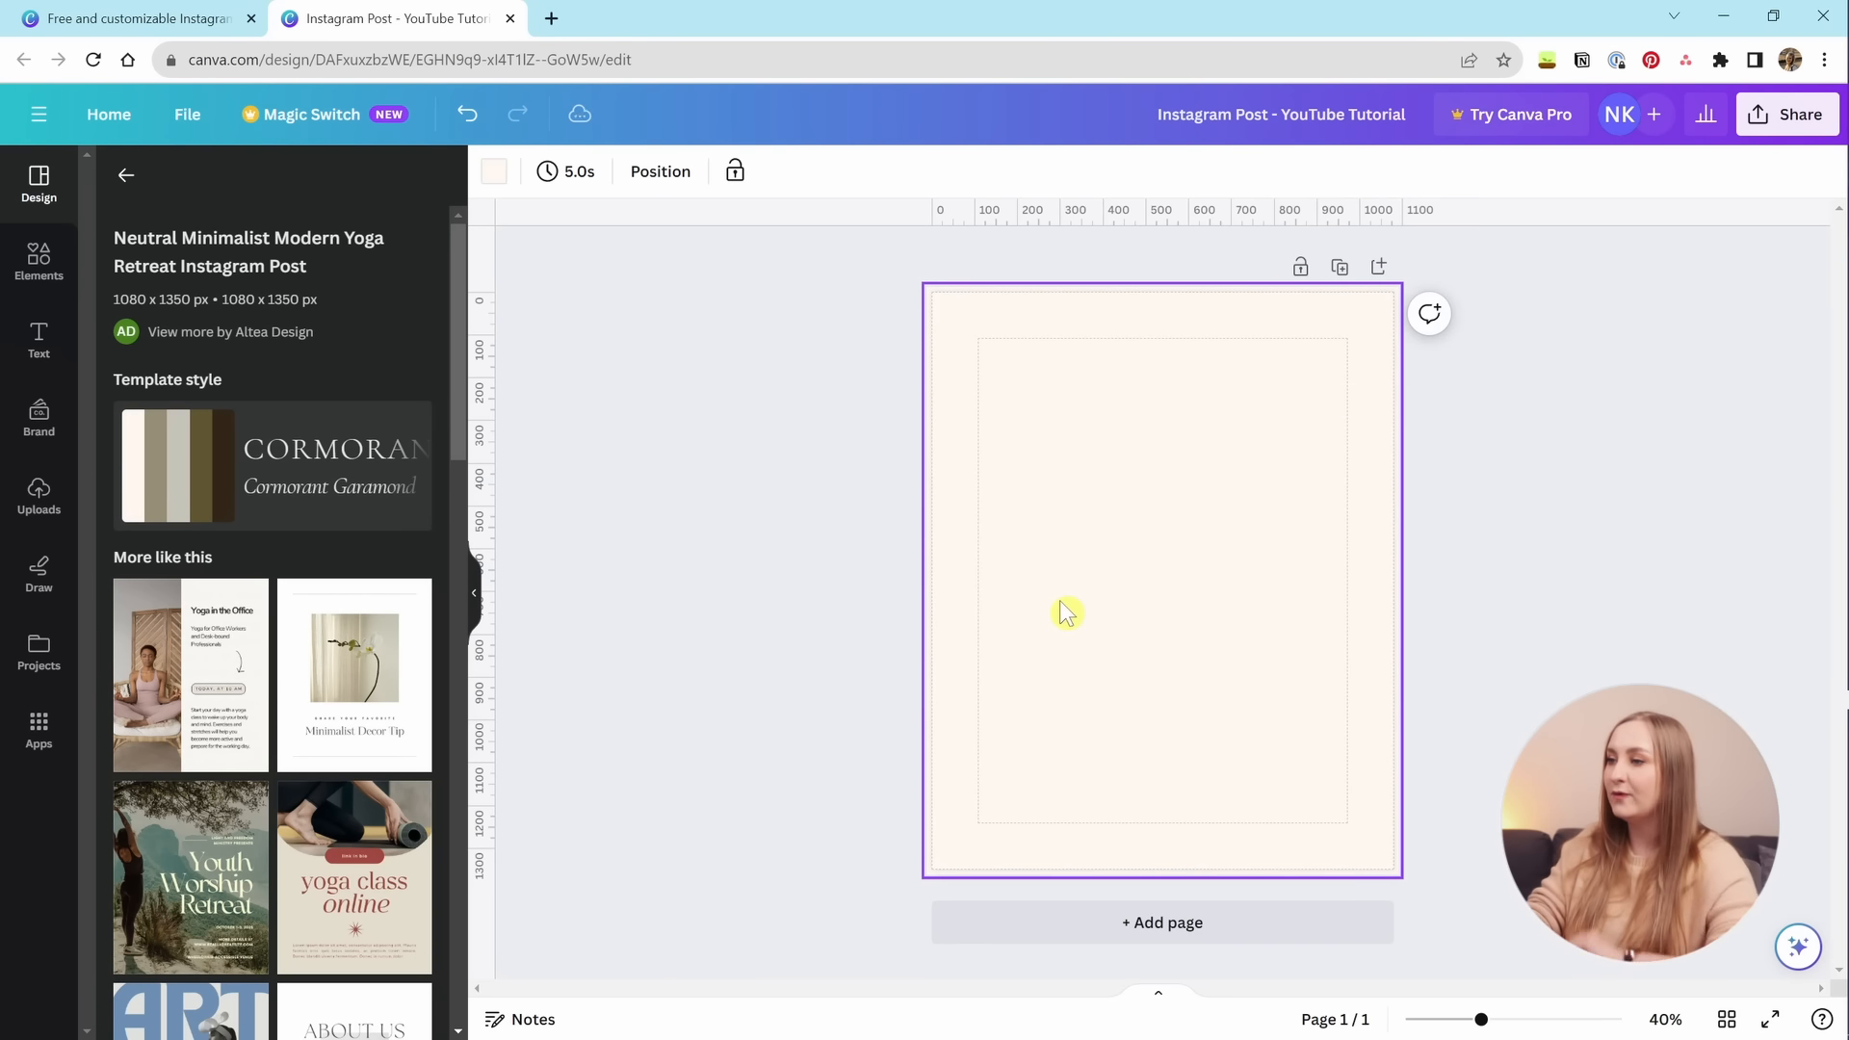
{"action": "key", "text": "Delete"}
{"action": "left_click", "coordinate": [853, 687]}
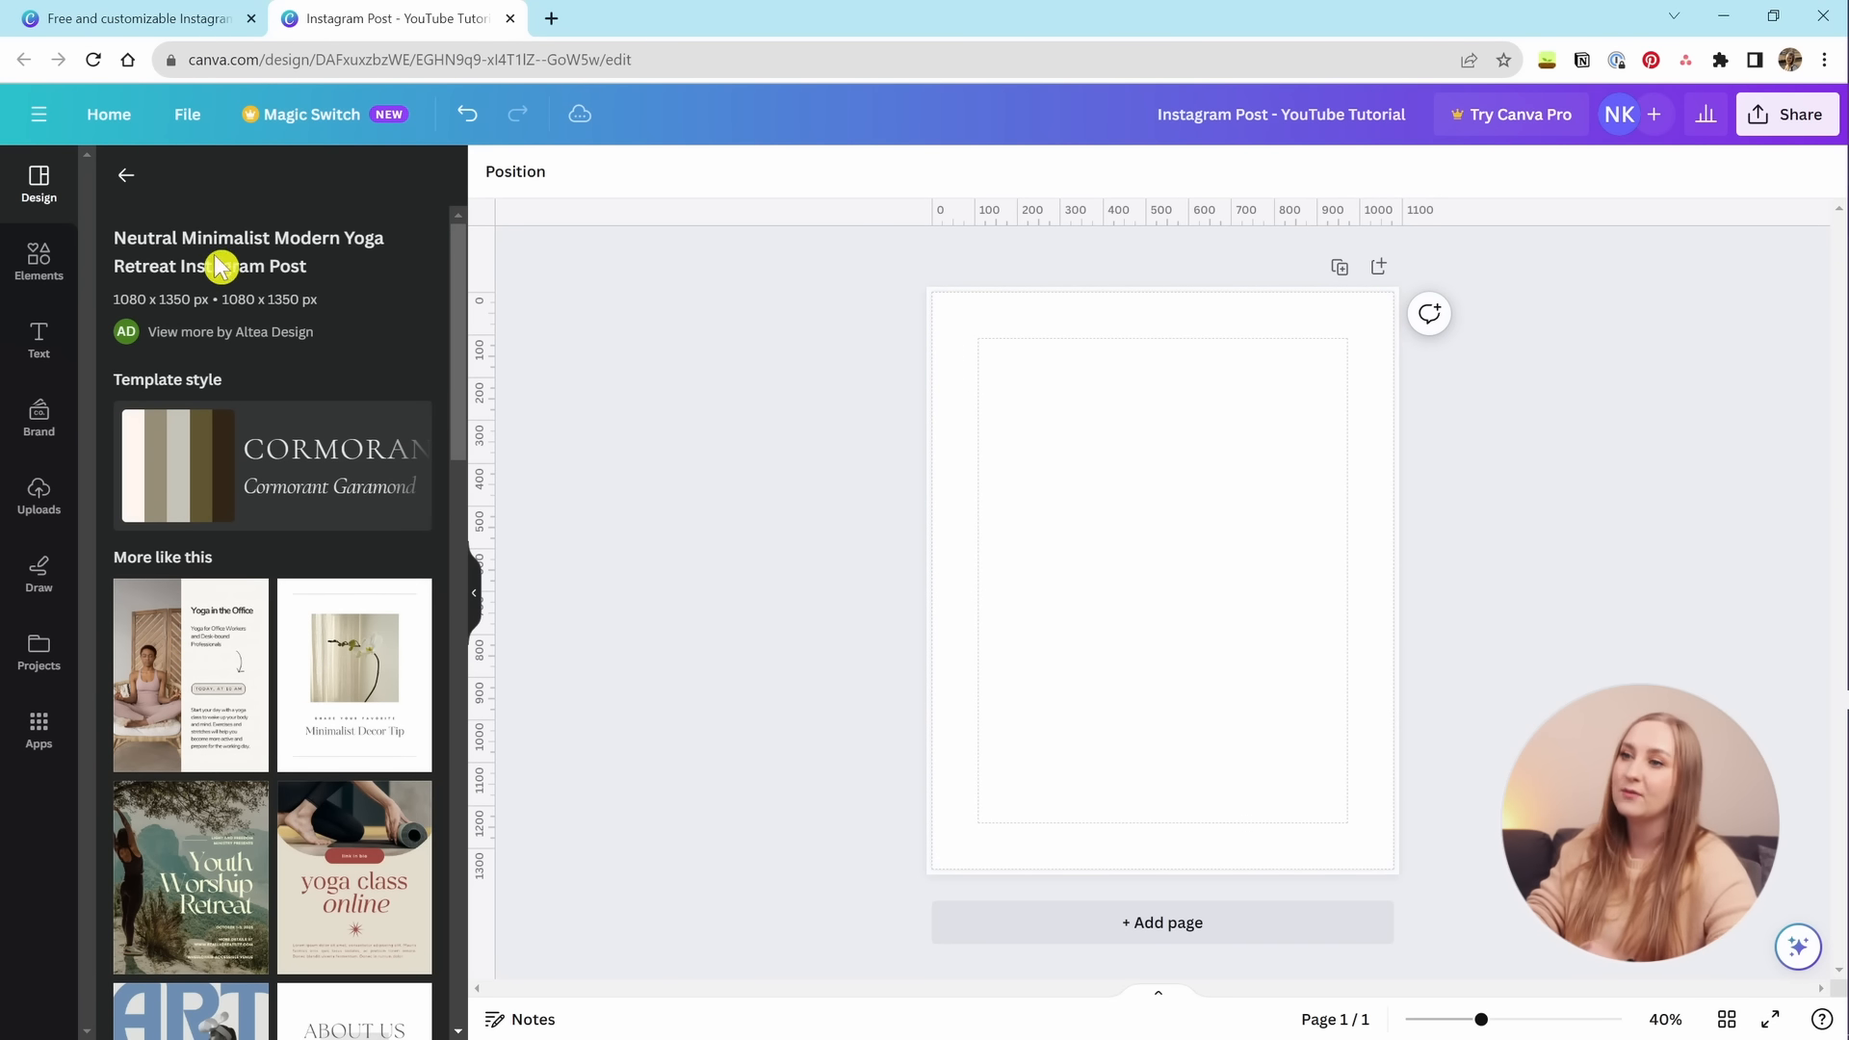
{"action": "left_click", "coordinate": [126, 174]}
{"action": "left_click", "coordinate": [389, 184]}
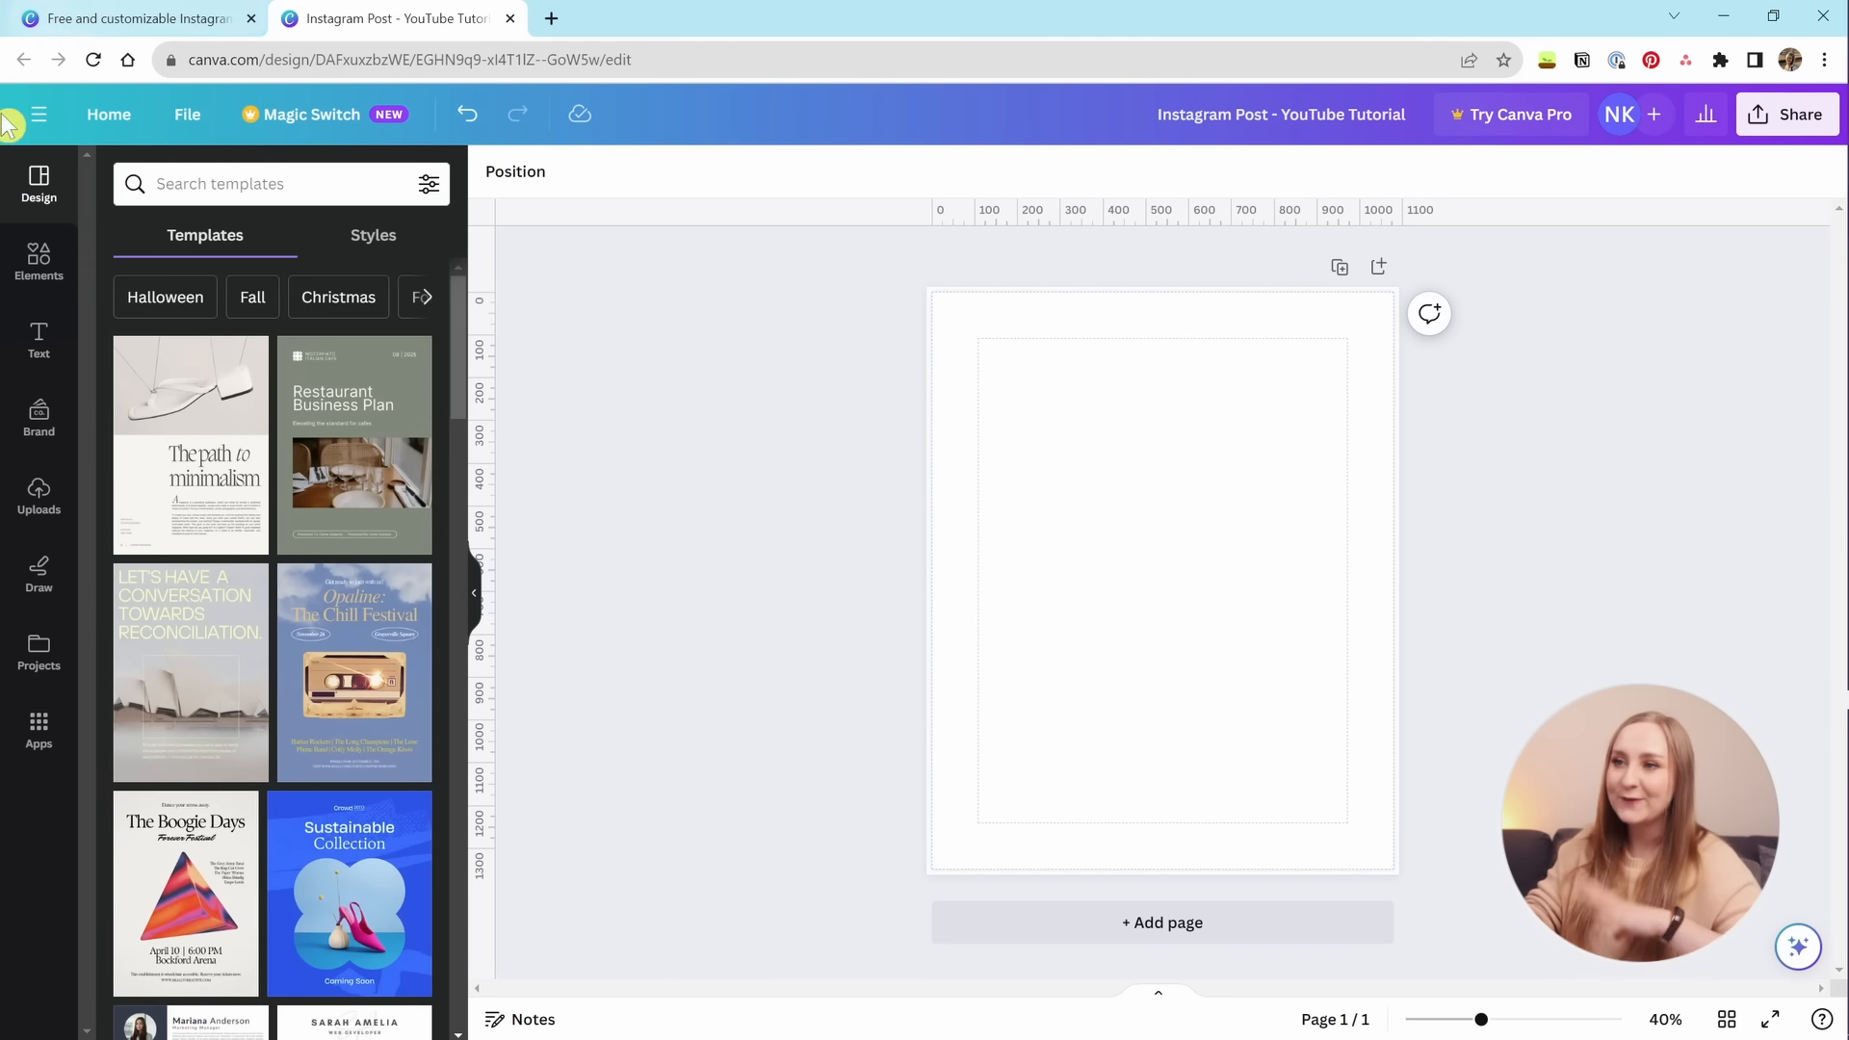
Look through the element categories, from shapes, graphics and stickers to photos, videos, audio, charts, tables, frames, grids and collections.
{"action": "left_click", "coordinate": [27, 287]}
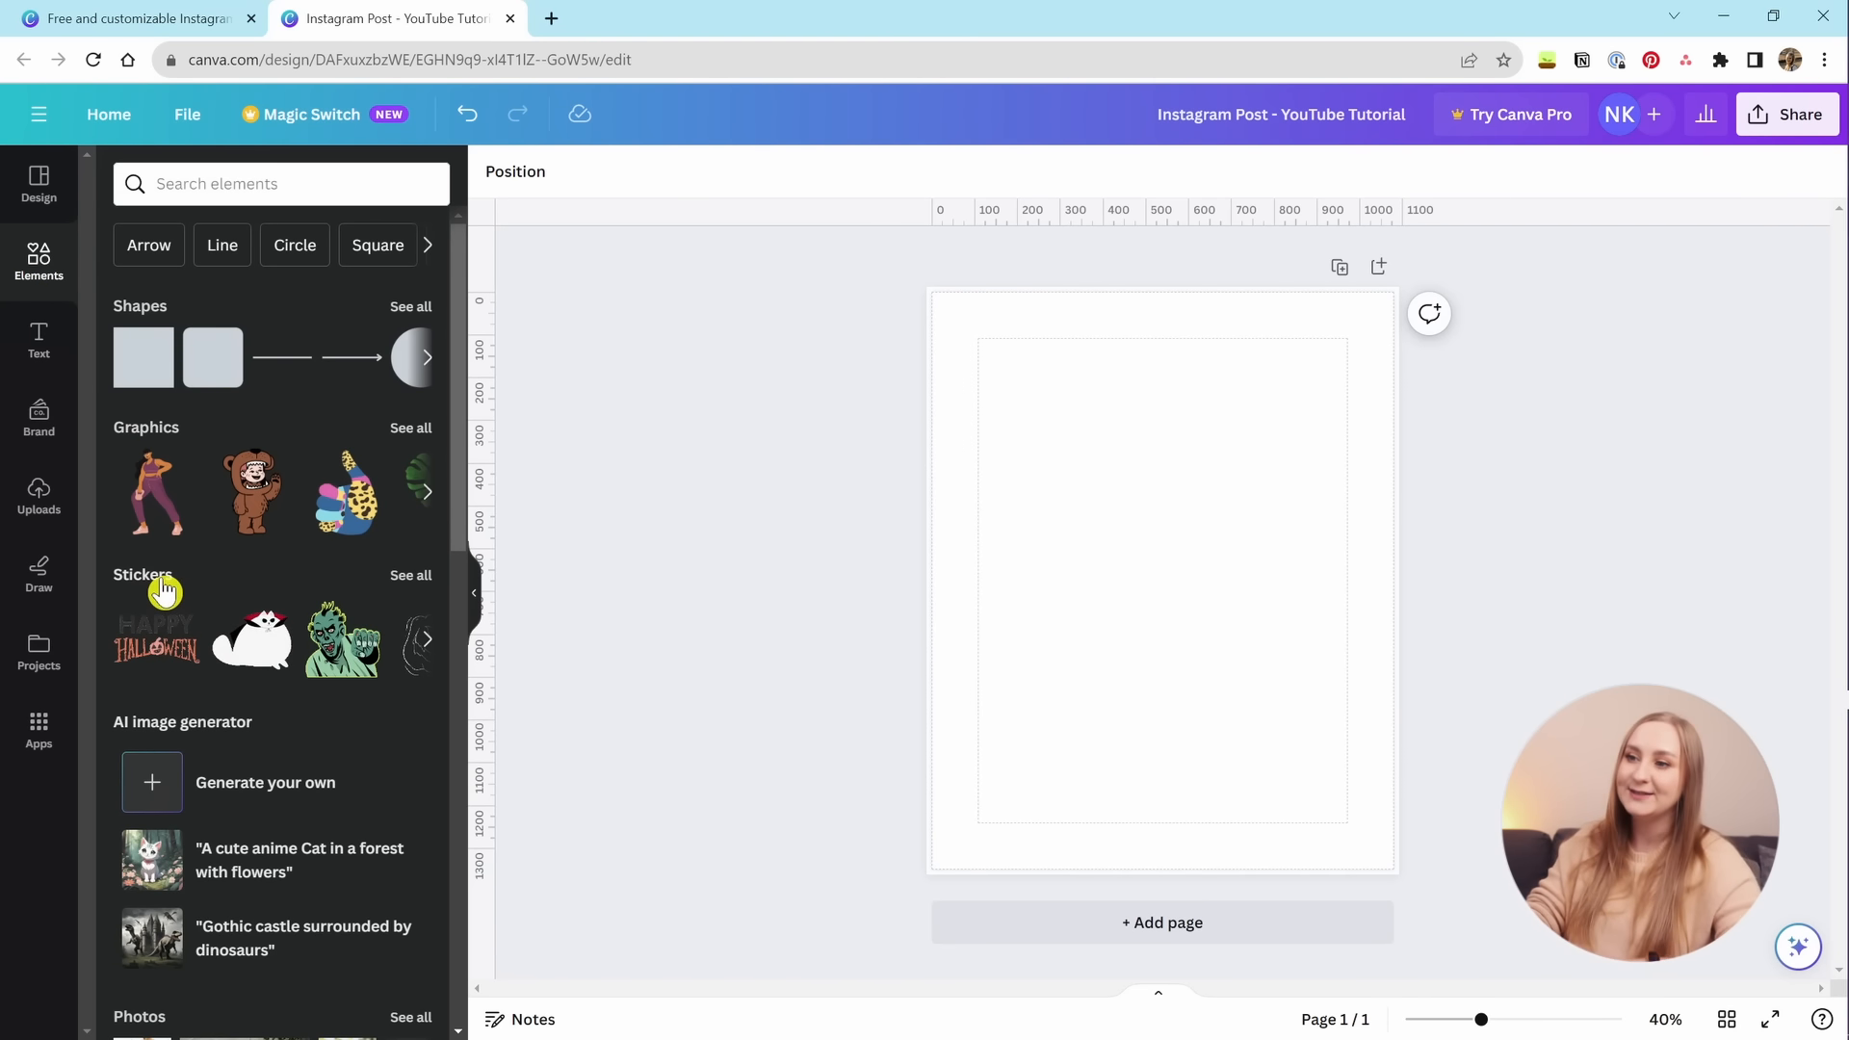
{"action": "scroll", "coordinate": [164, 591], "scroll_direction": "down", "scroll_amount": 2}
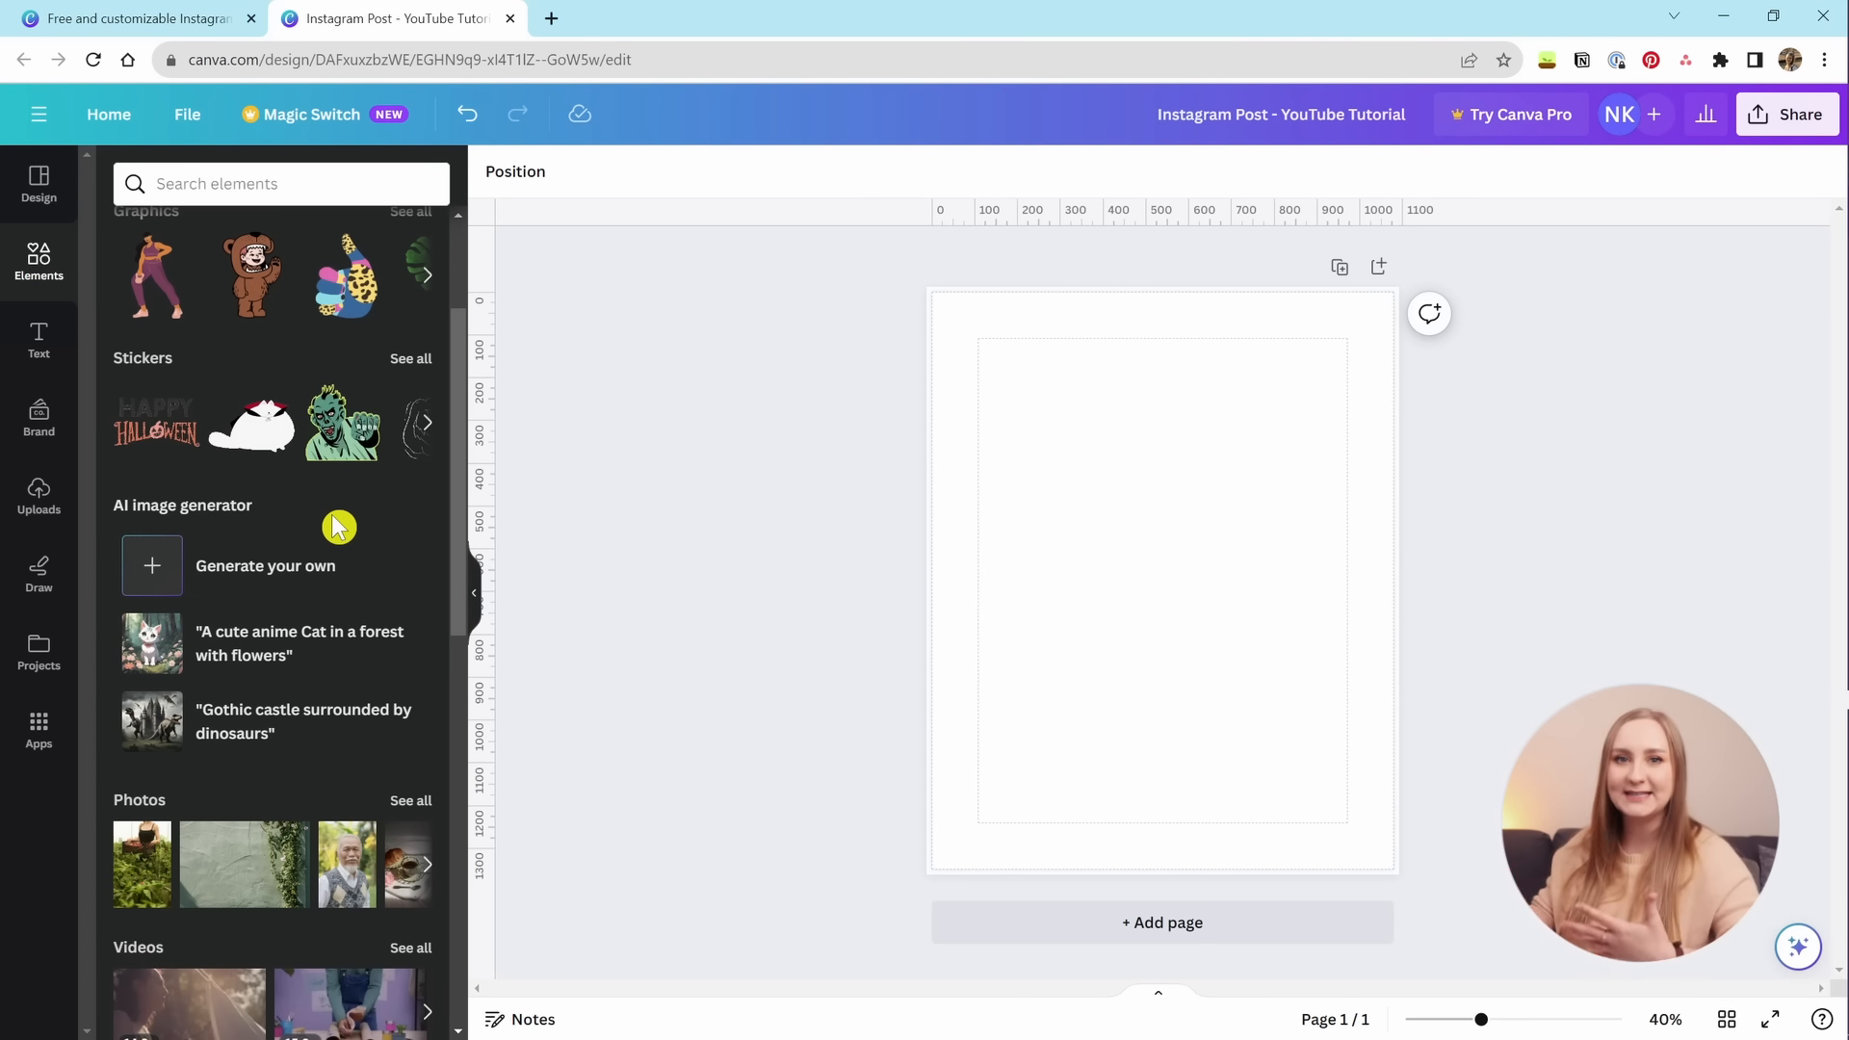
{"action": "scroll", "coordinate": [146, 592], "scroll_direction": "down", "scroll_amount": 2}
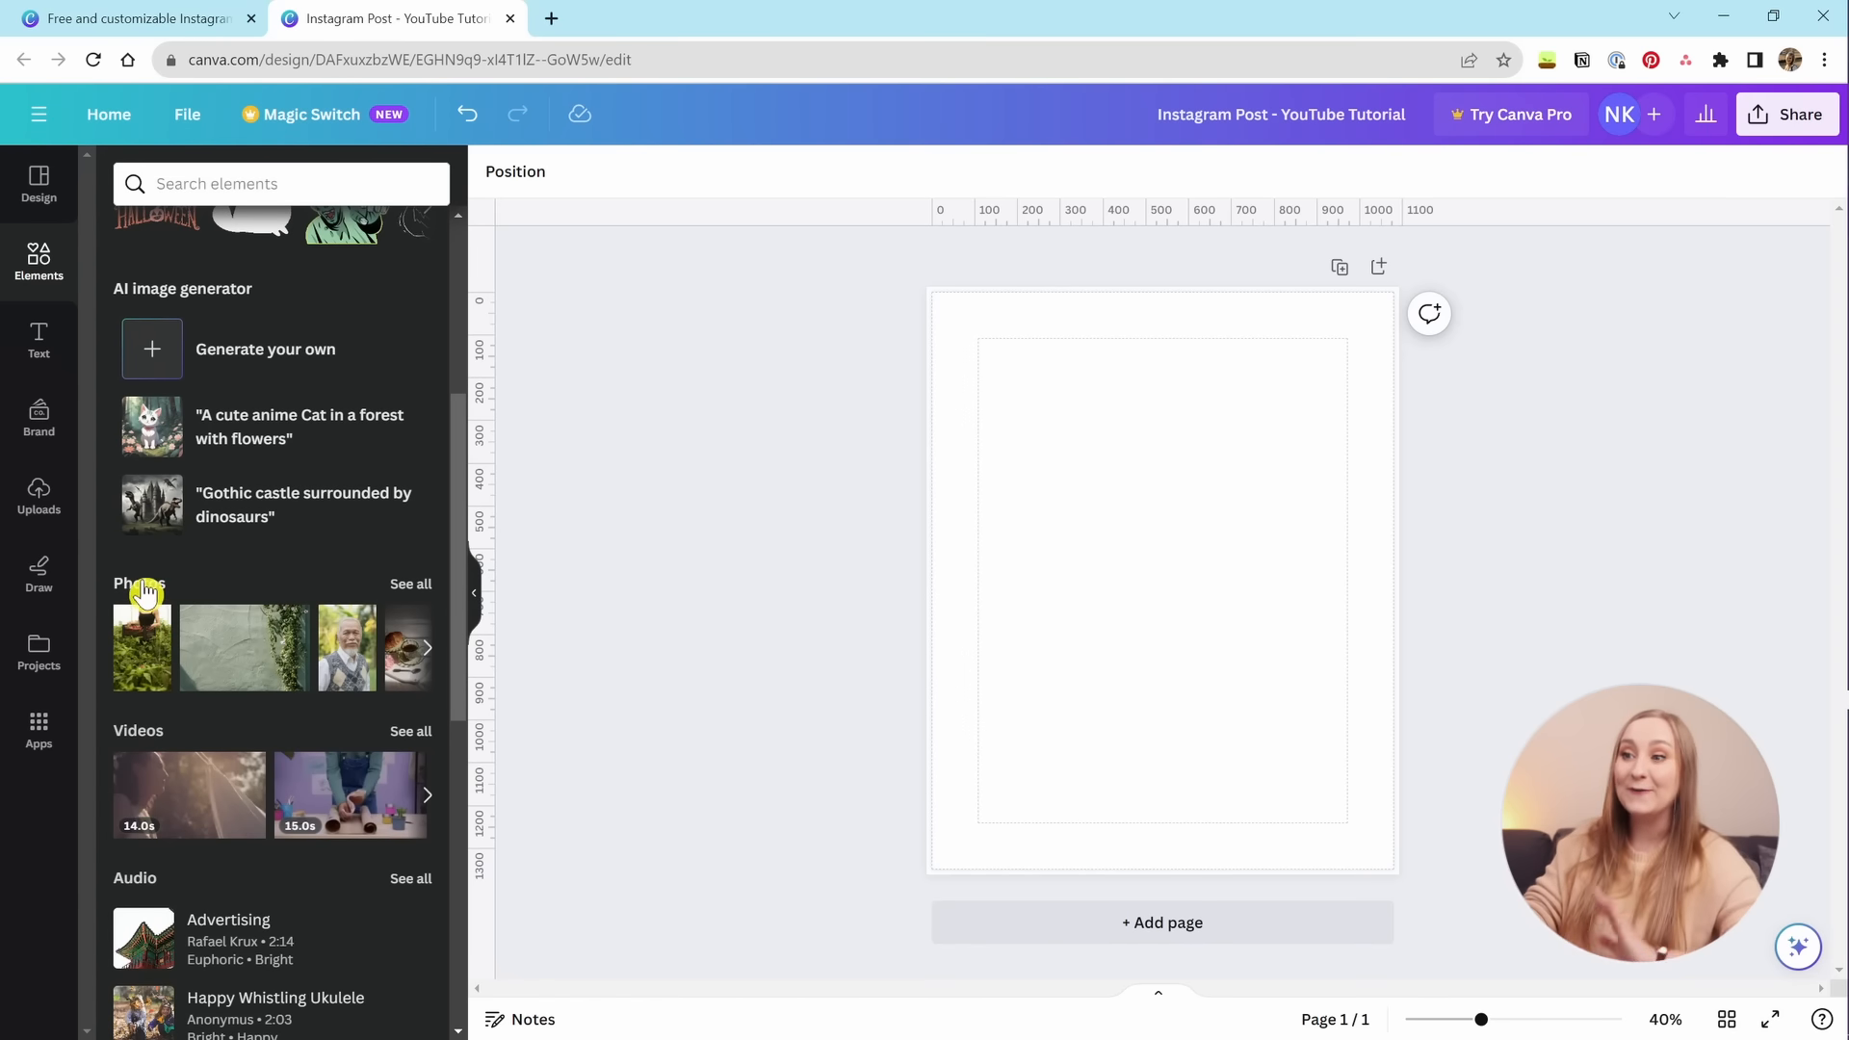
{"action": "scroll", "coordinate": [147, 593], "scroll_direction": "down", "scroll_amount": 1}
{"action": "scroll", "coordinate": [147, 593], "scroll_direction": "down", "scroll_amount": 2}
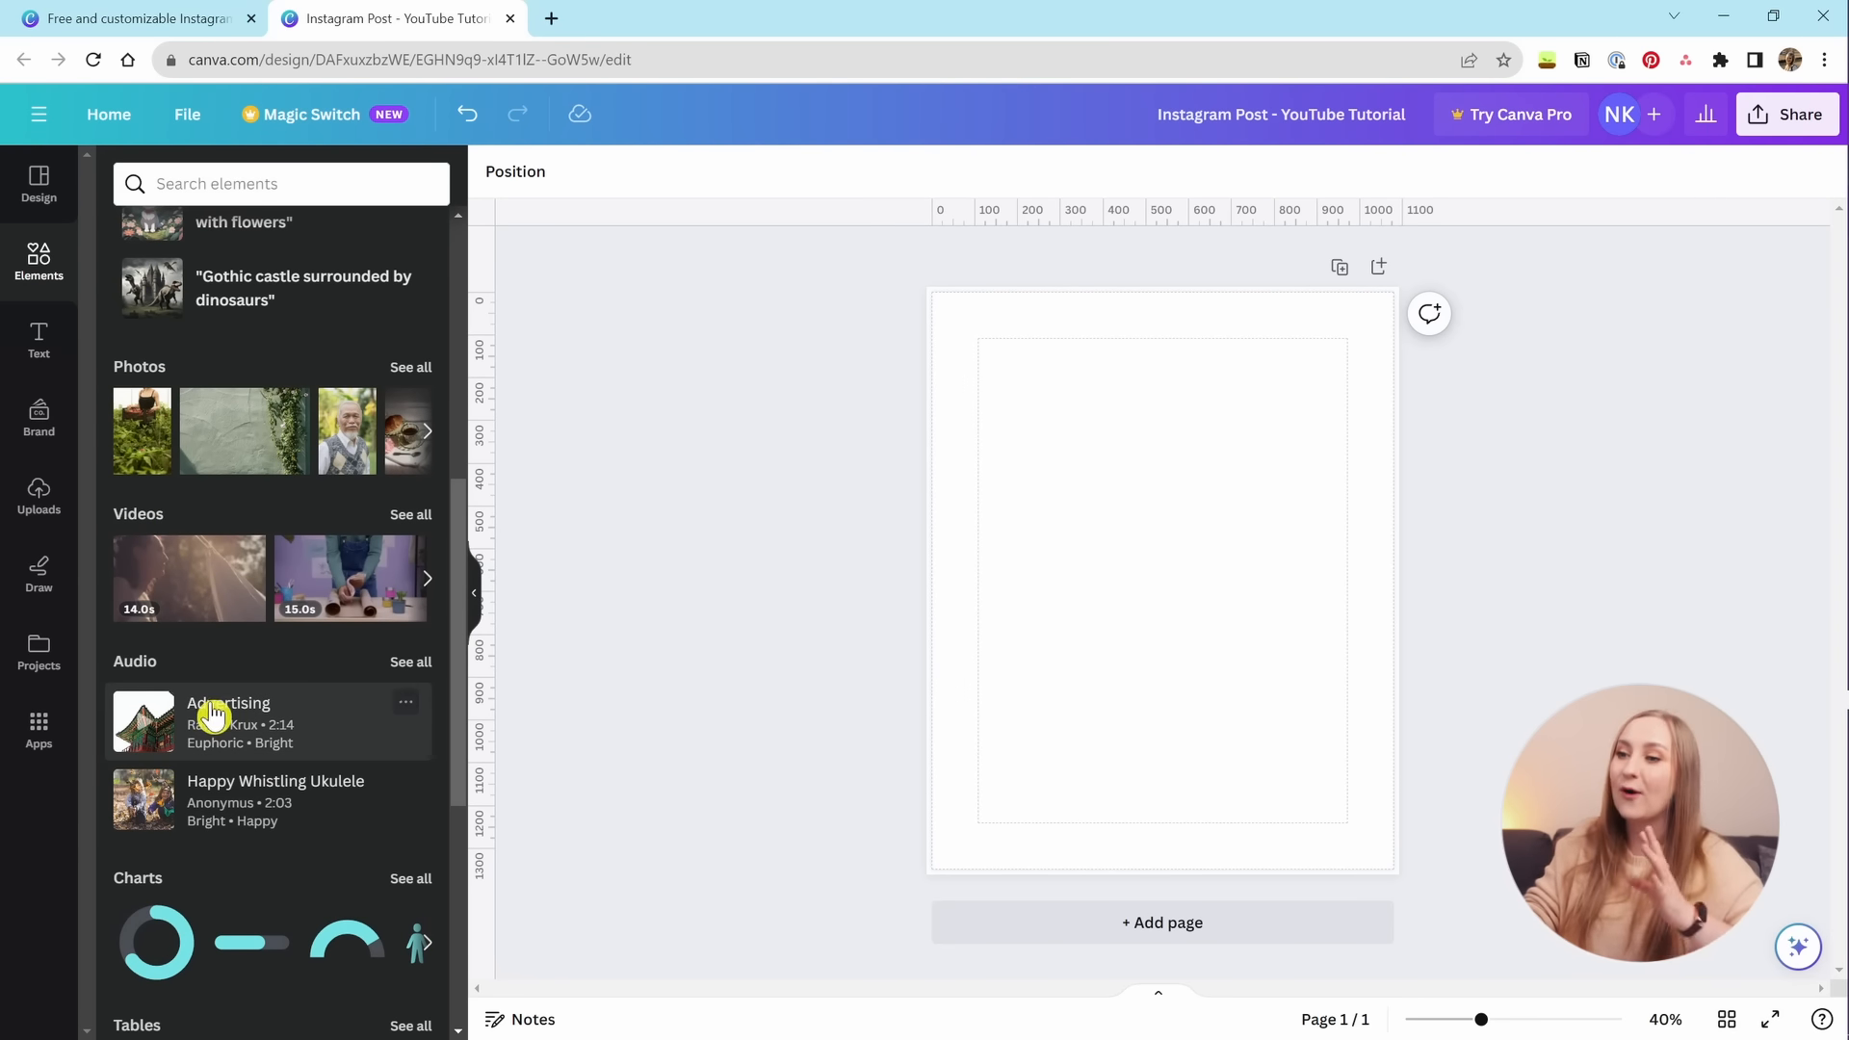
{"action": "scroll", "coordinate": [228, 529], "scroll_direction": "down", "scroll_amount": 3}
{"action": "scroll", "coordinate": [203, 506], "scroll_direction": "down", "scroll_amount": 2}
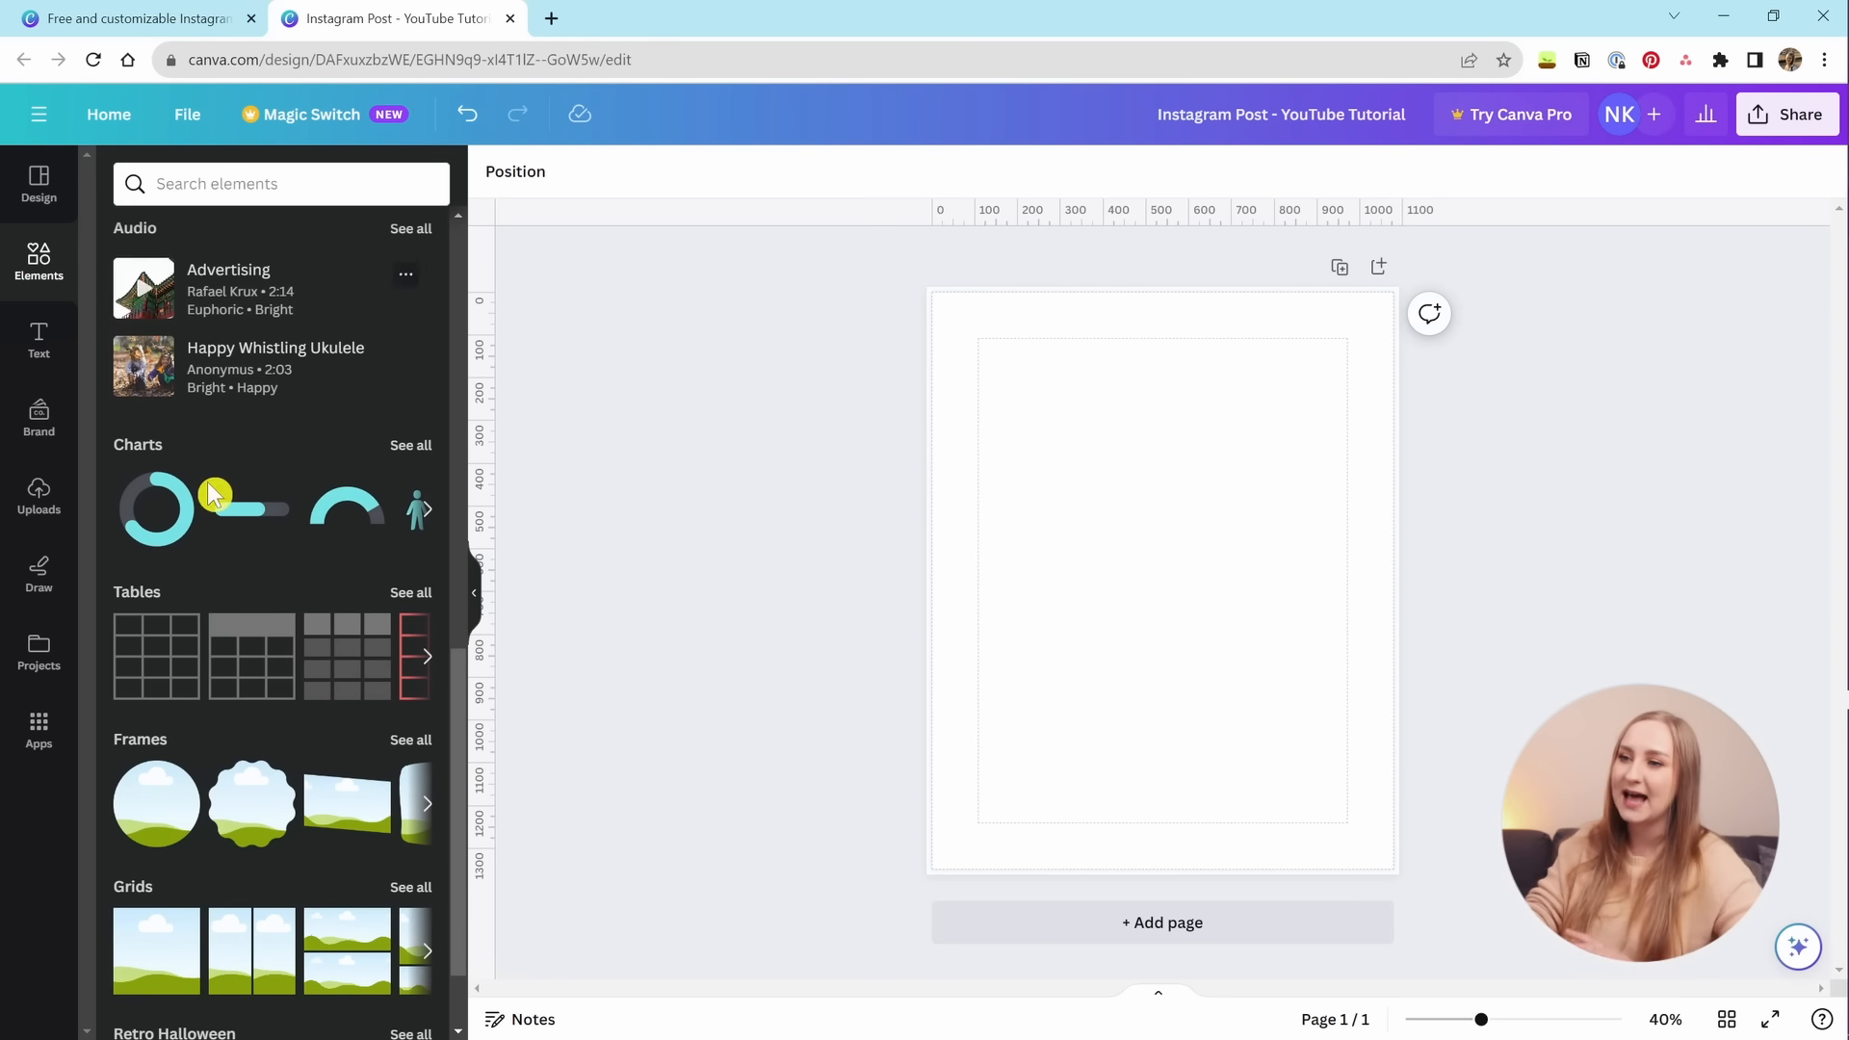
{"action": "scroll", "coordinate": [303, 525], "scroll_direction": "down", "scroll_amount": 4}
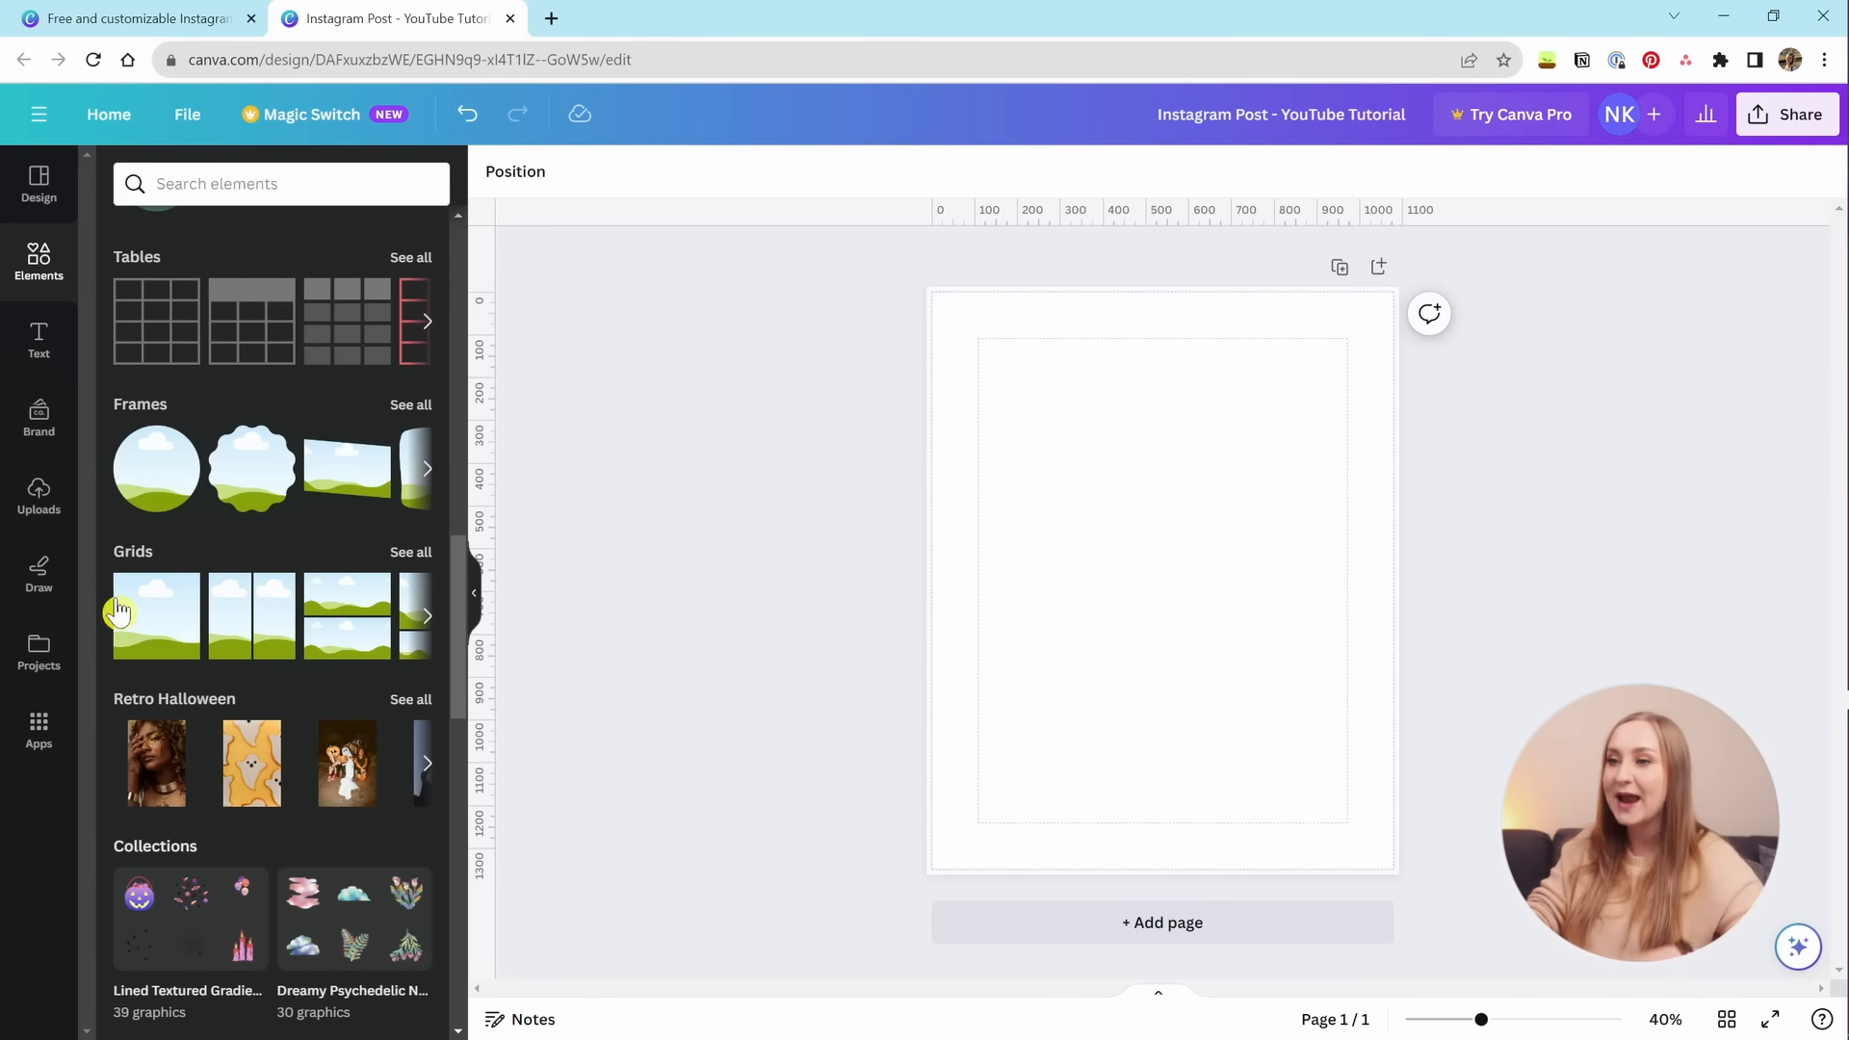
{"action": "scroll", "coordinate": [205, 665], "scroll_direction": "down", "scroll_amount": 5}
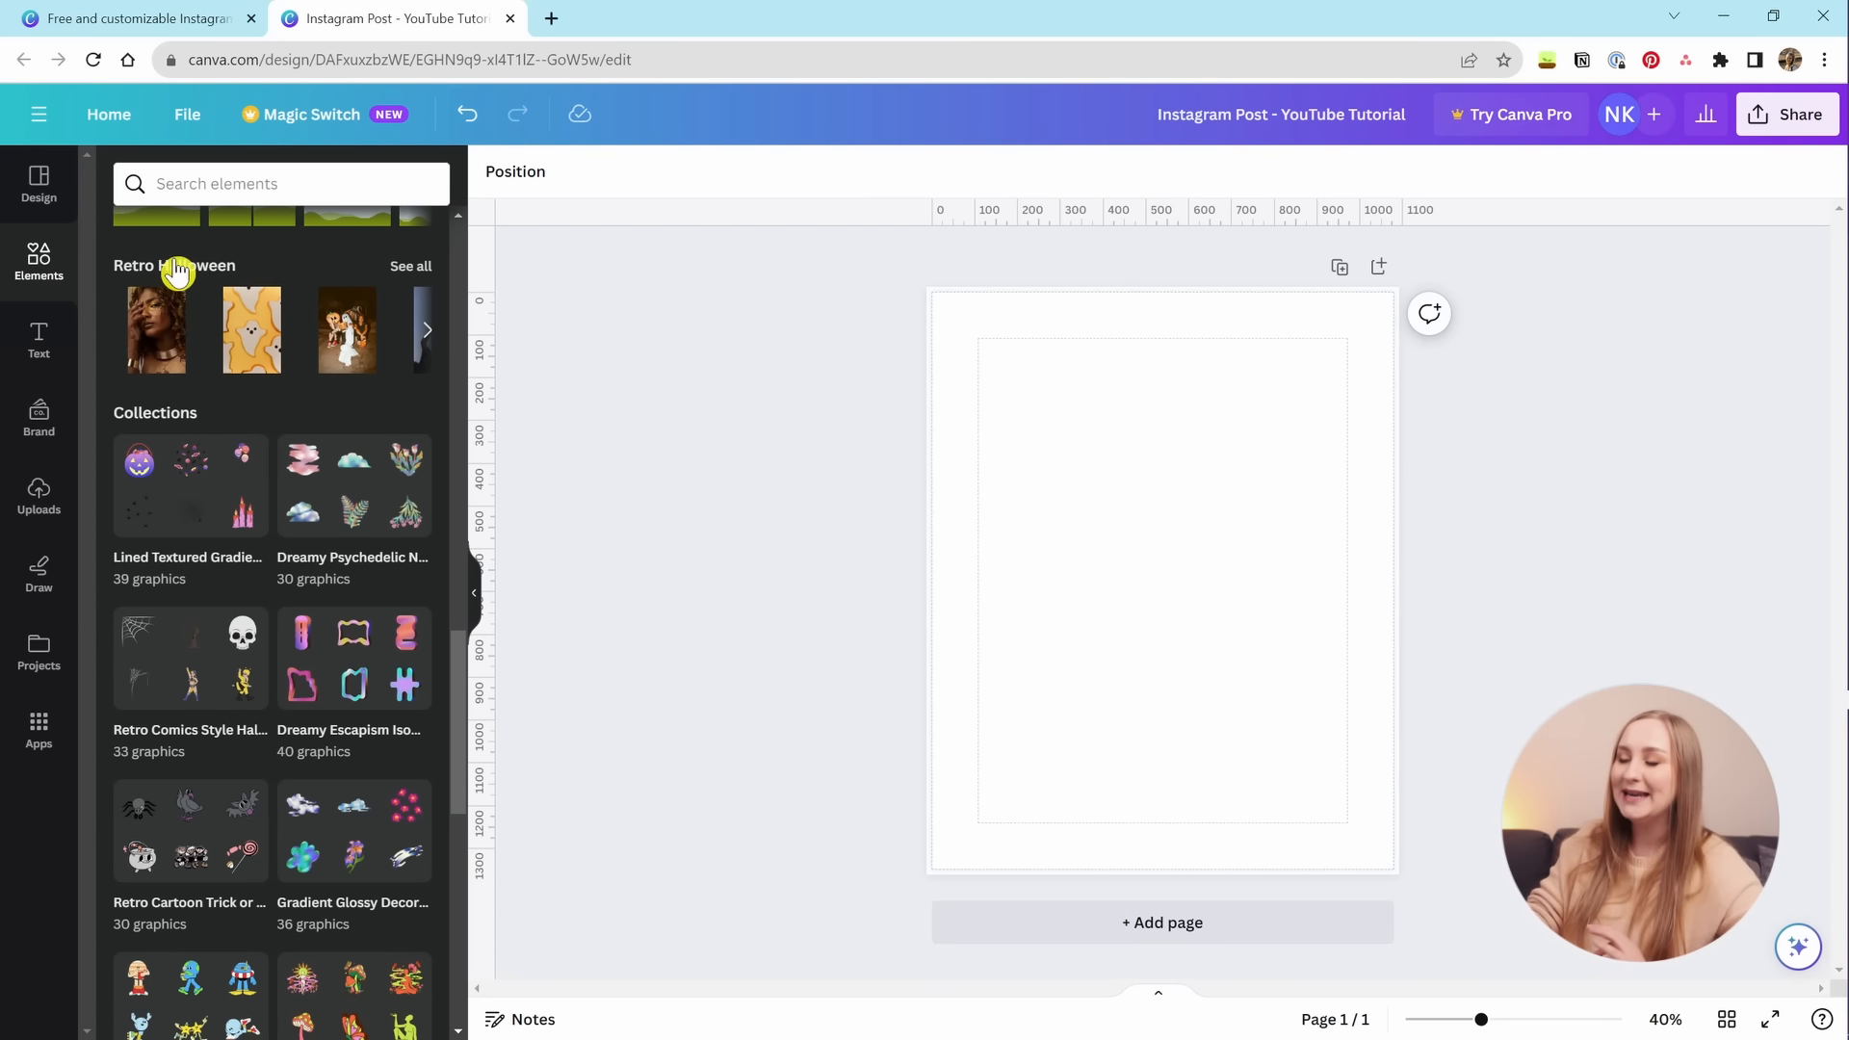
{"action": "scroll", "coordinate": [198, 477], "scroll_direction": "down", "scroll_amount": 5}
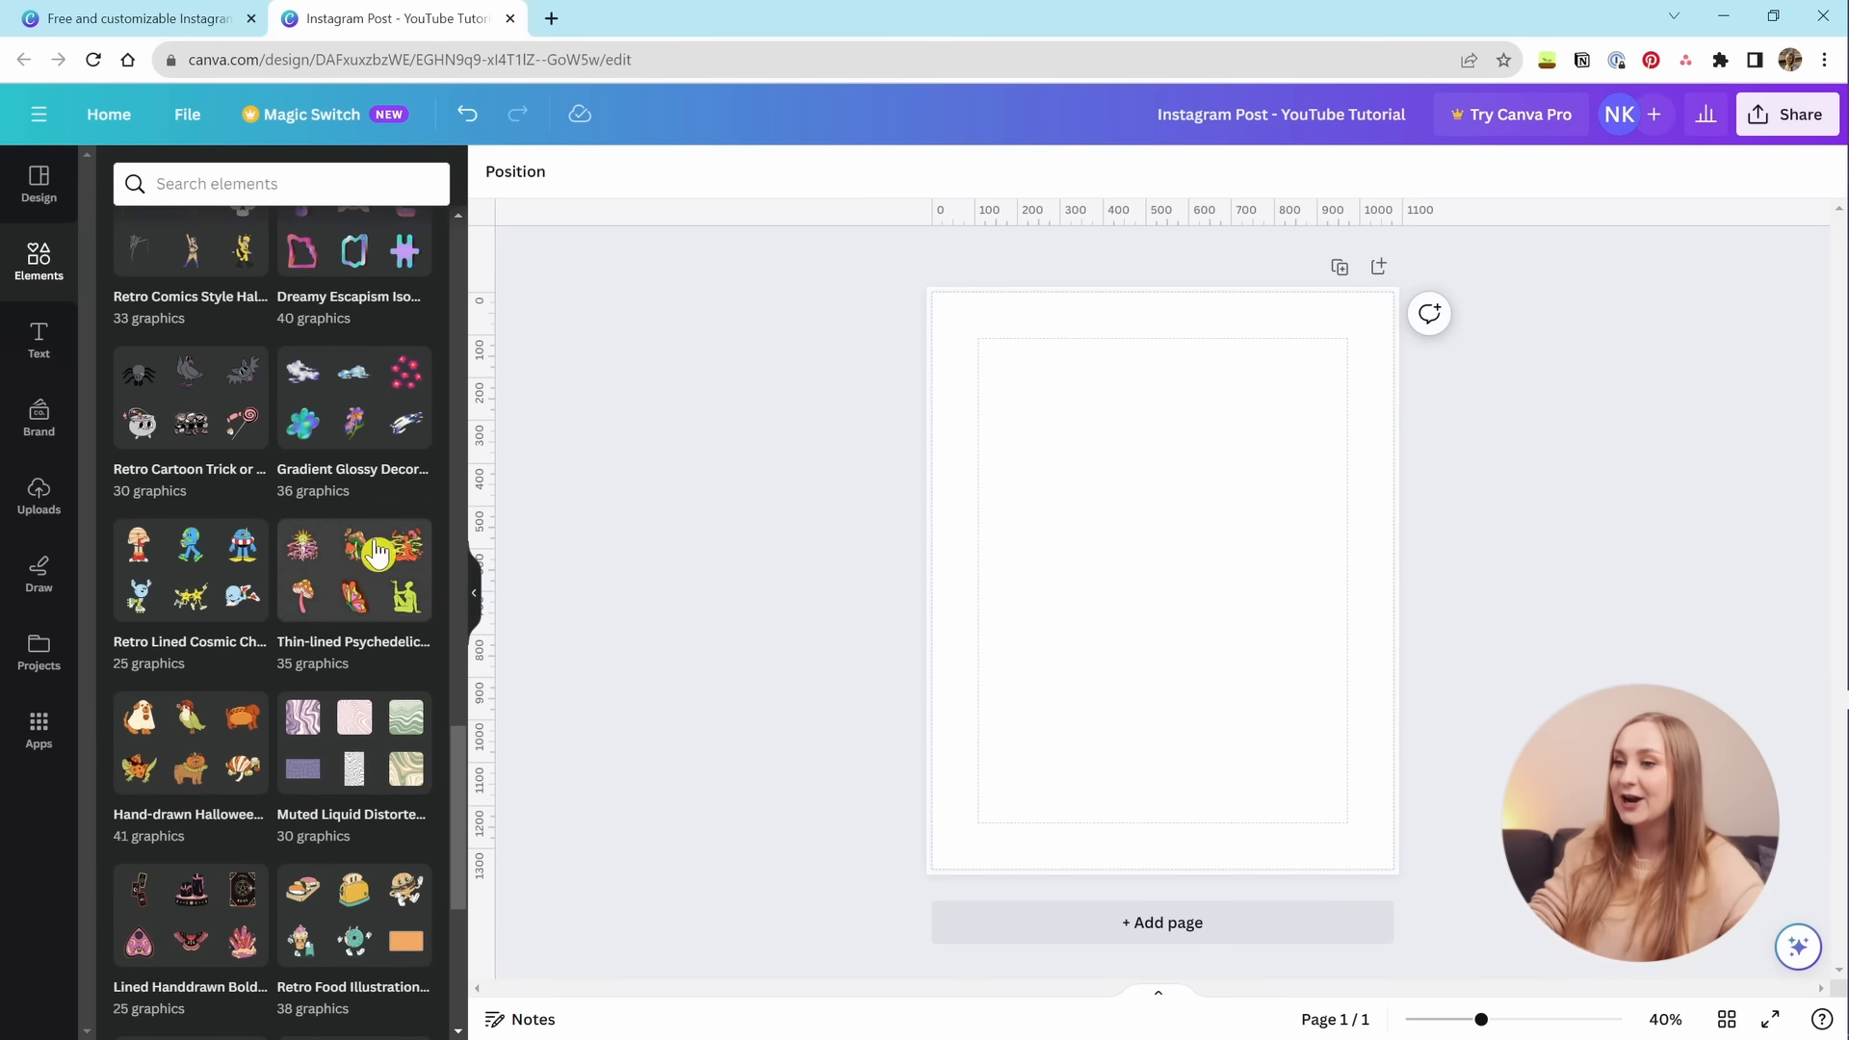
{"action": "scroll", "coordinate": [355, 568], "scroll_direction": "down", "scroll_amount": 2}
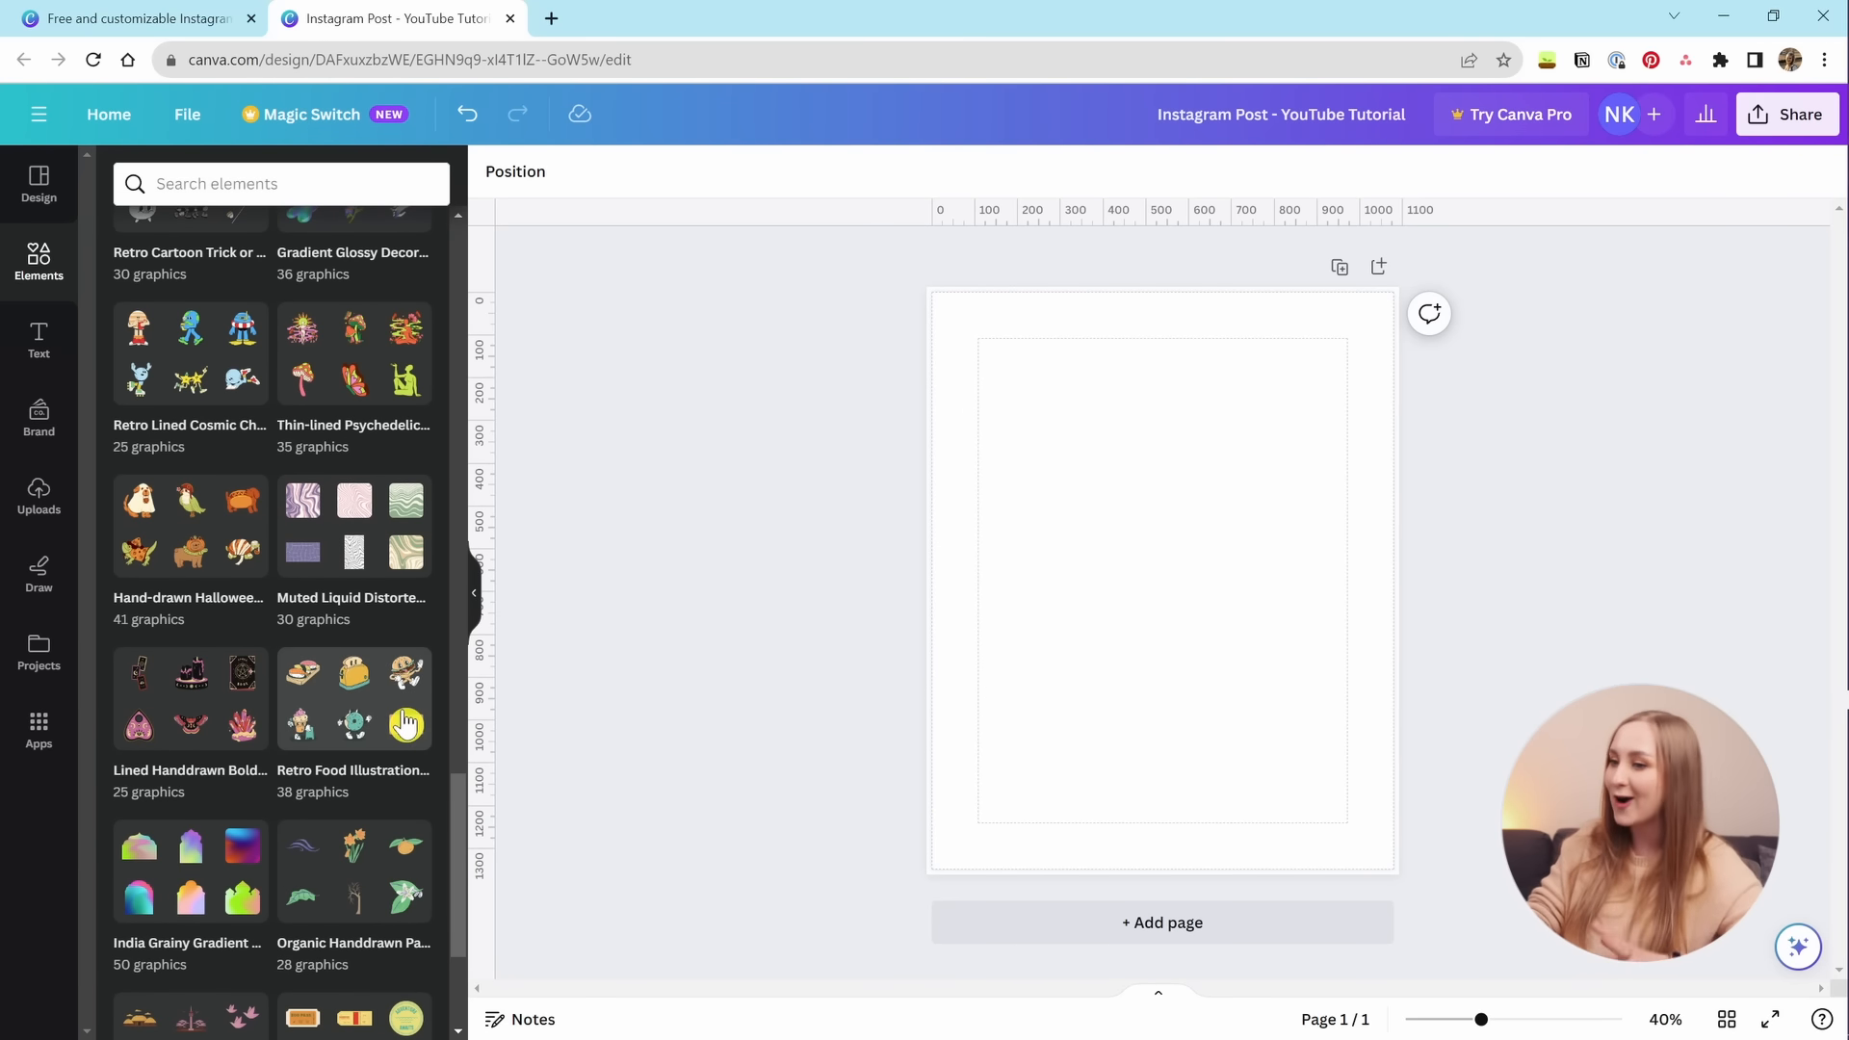
{"action": "scroll", "coordinate": [366, 729], "scroll_direction": "up", "scroll_amount": 20}
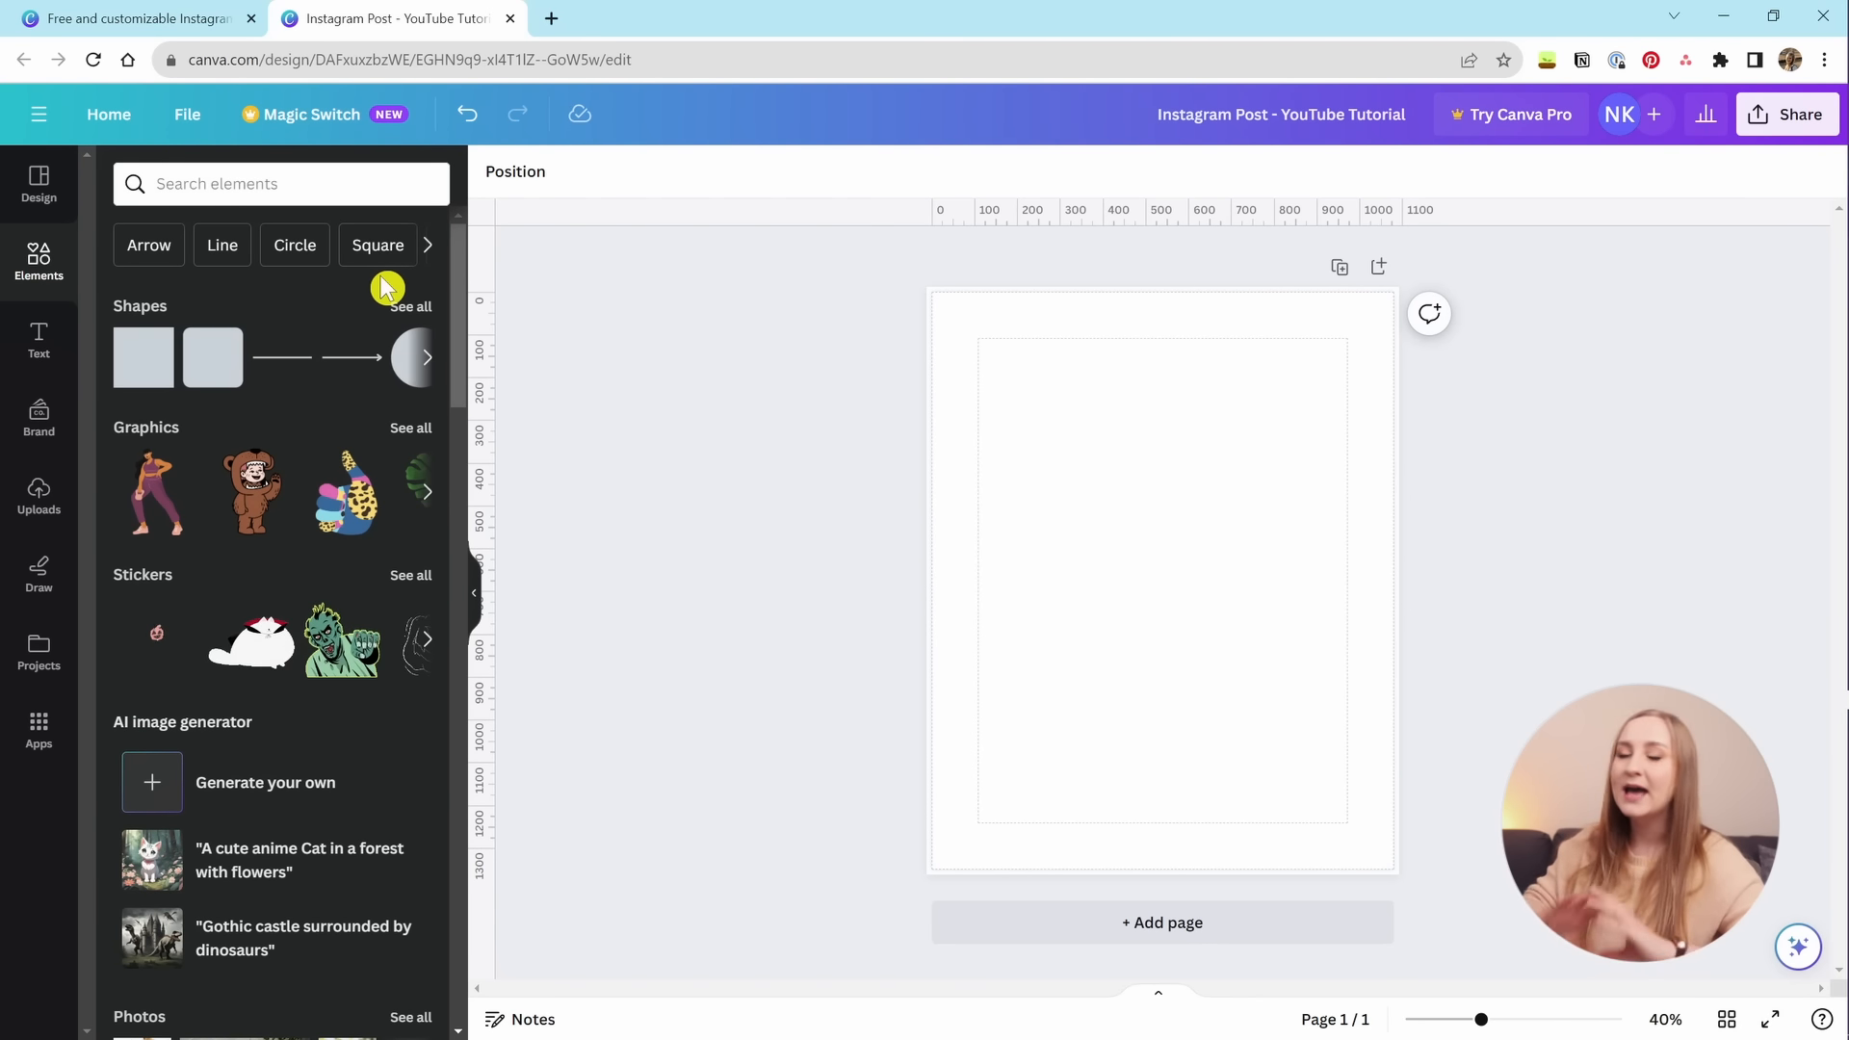
Look over the text options, including the default text styles and the ready-made font combinations.
{"action": "left_click", "coordinate": [37, 364]}
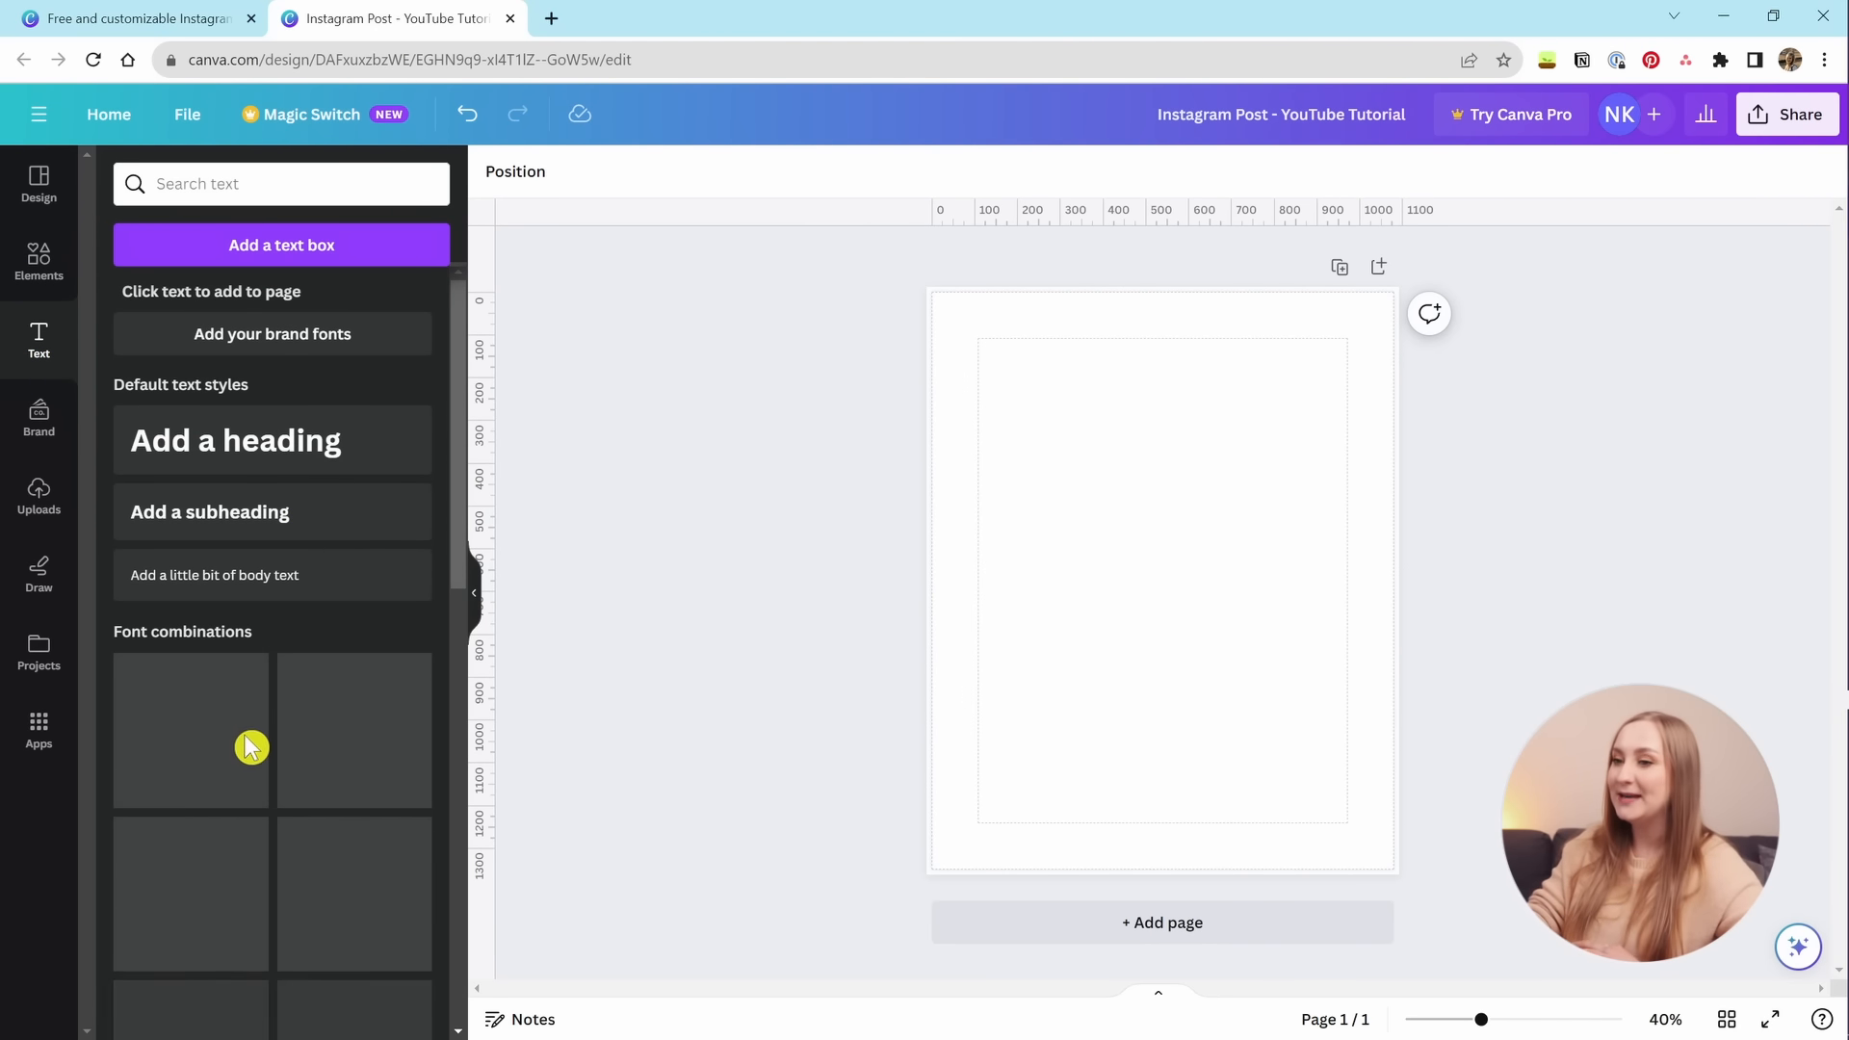
{"action": "scroll", "coordinate": [414, 616], "scroll_direction": "down", "scroll_amount": 5}
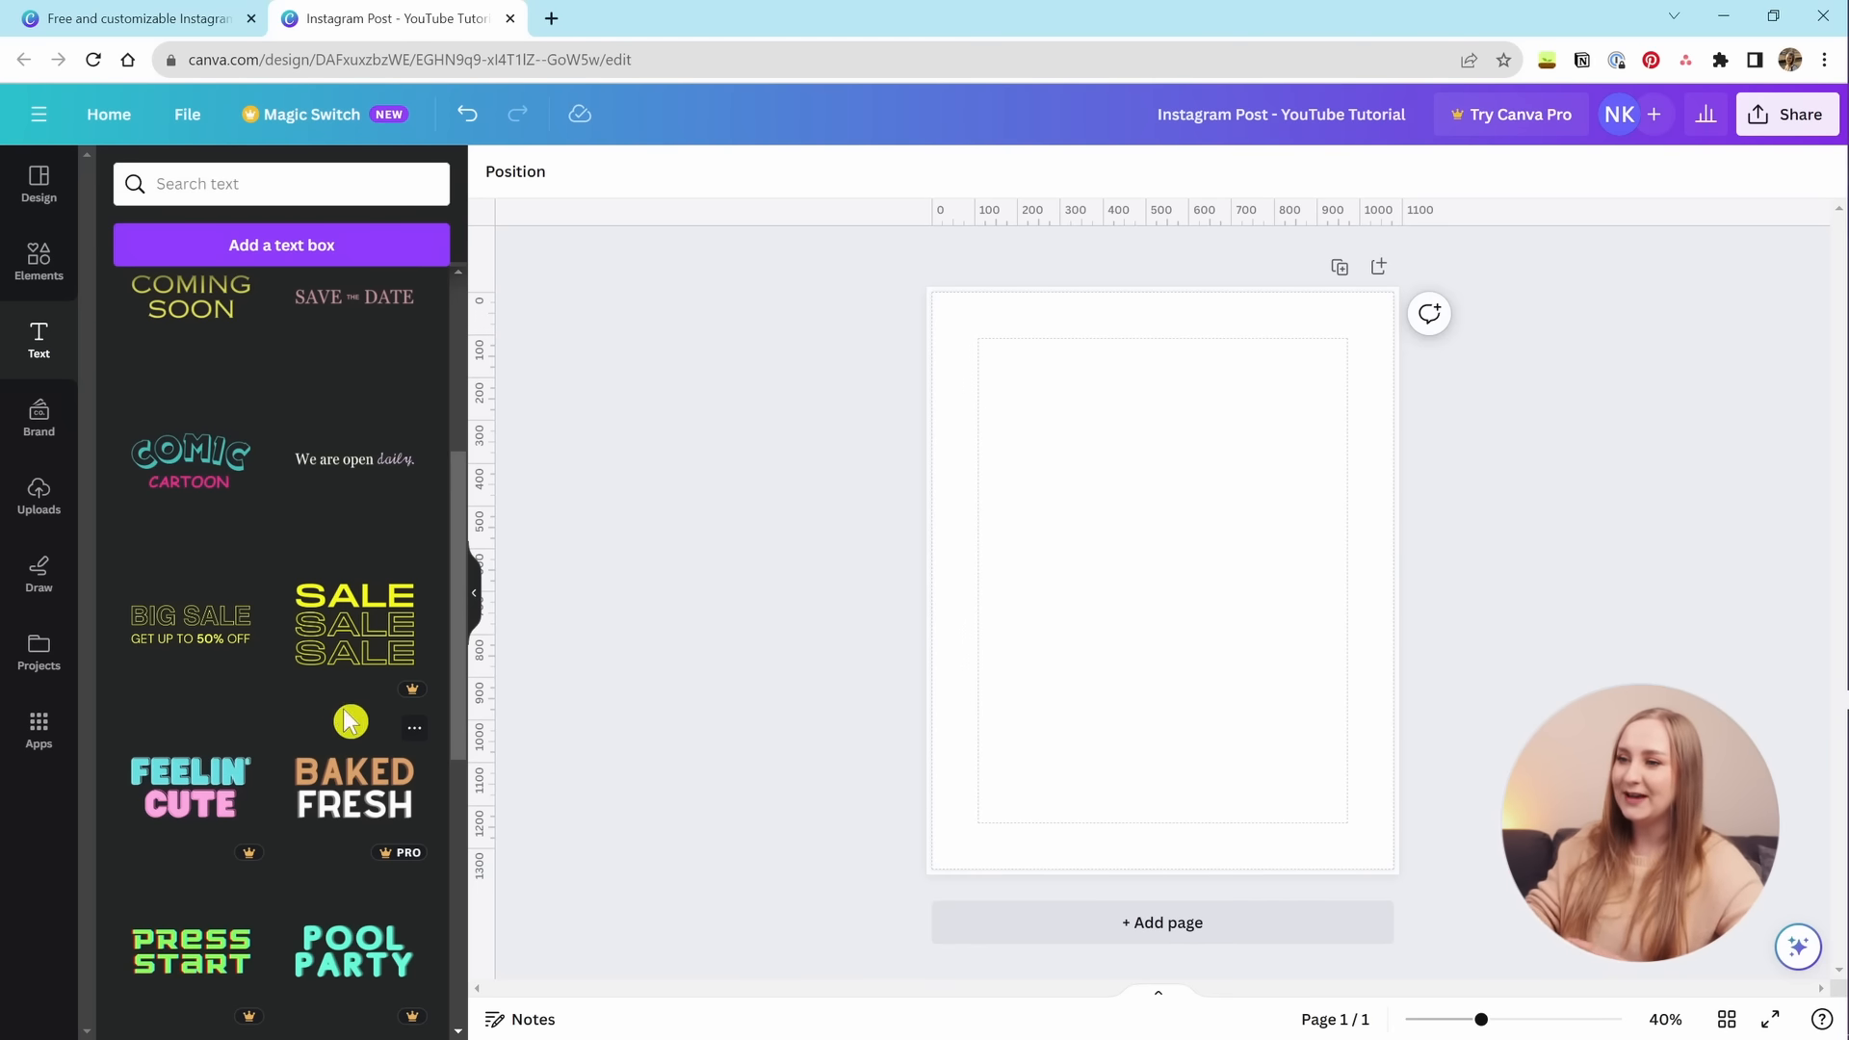
{"action": "scroll", "coordinate": [338, 686], "scroll_direction": "down", "scroll_amount": 4}
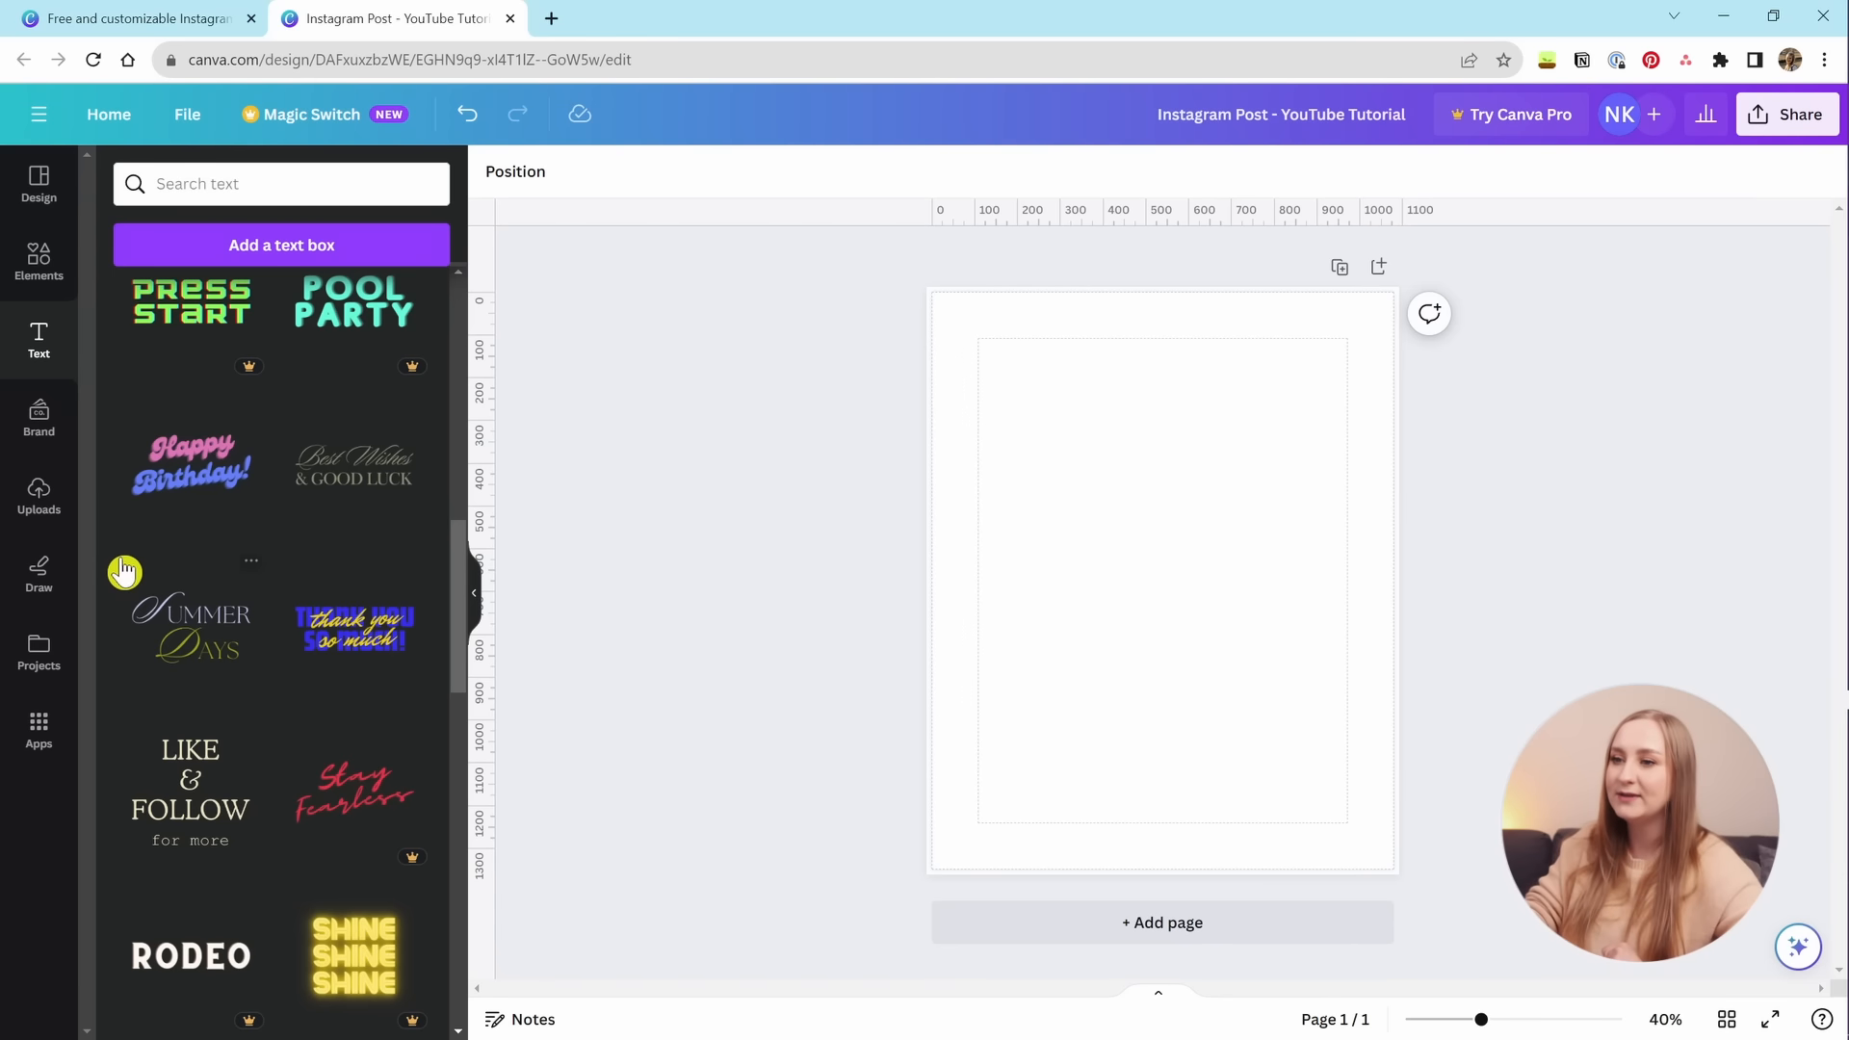
View the Brand Kit section, check the Canva home page on the other browser tab, and return to the design.
{"action": "left_click", "coordinate": [41, 440]}
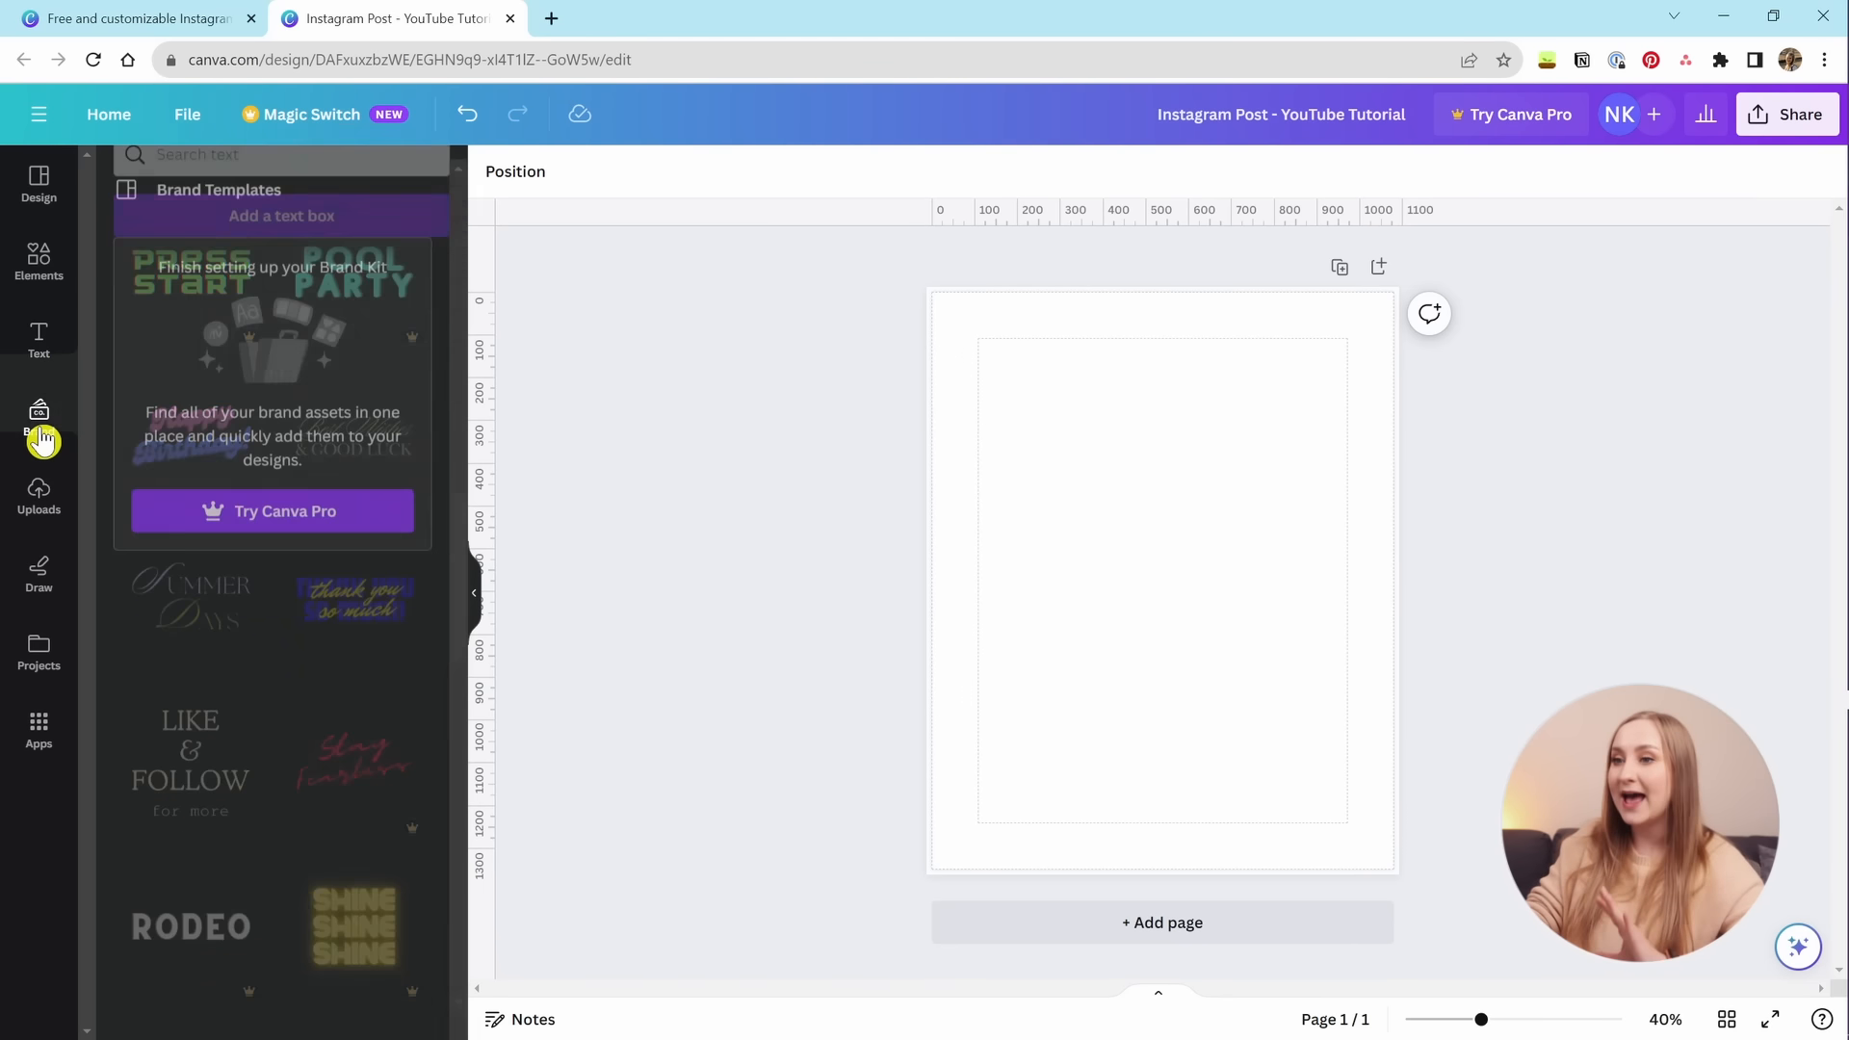
{"action": "left_click", "coordinate": [108, 19]}
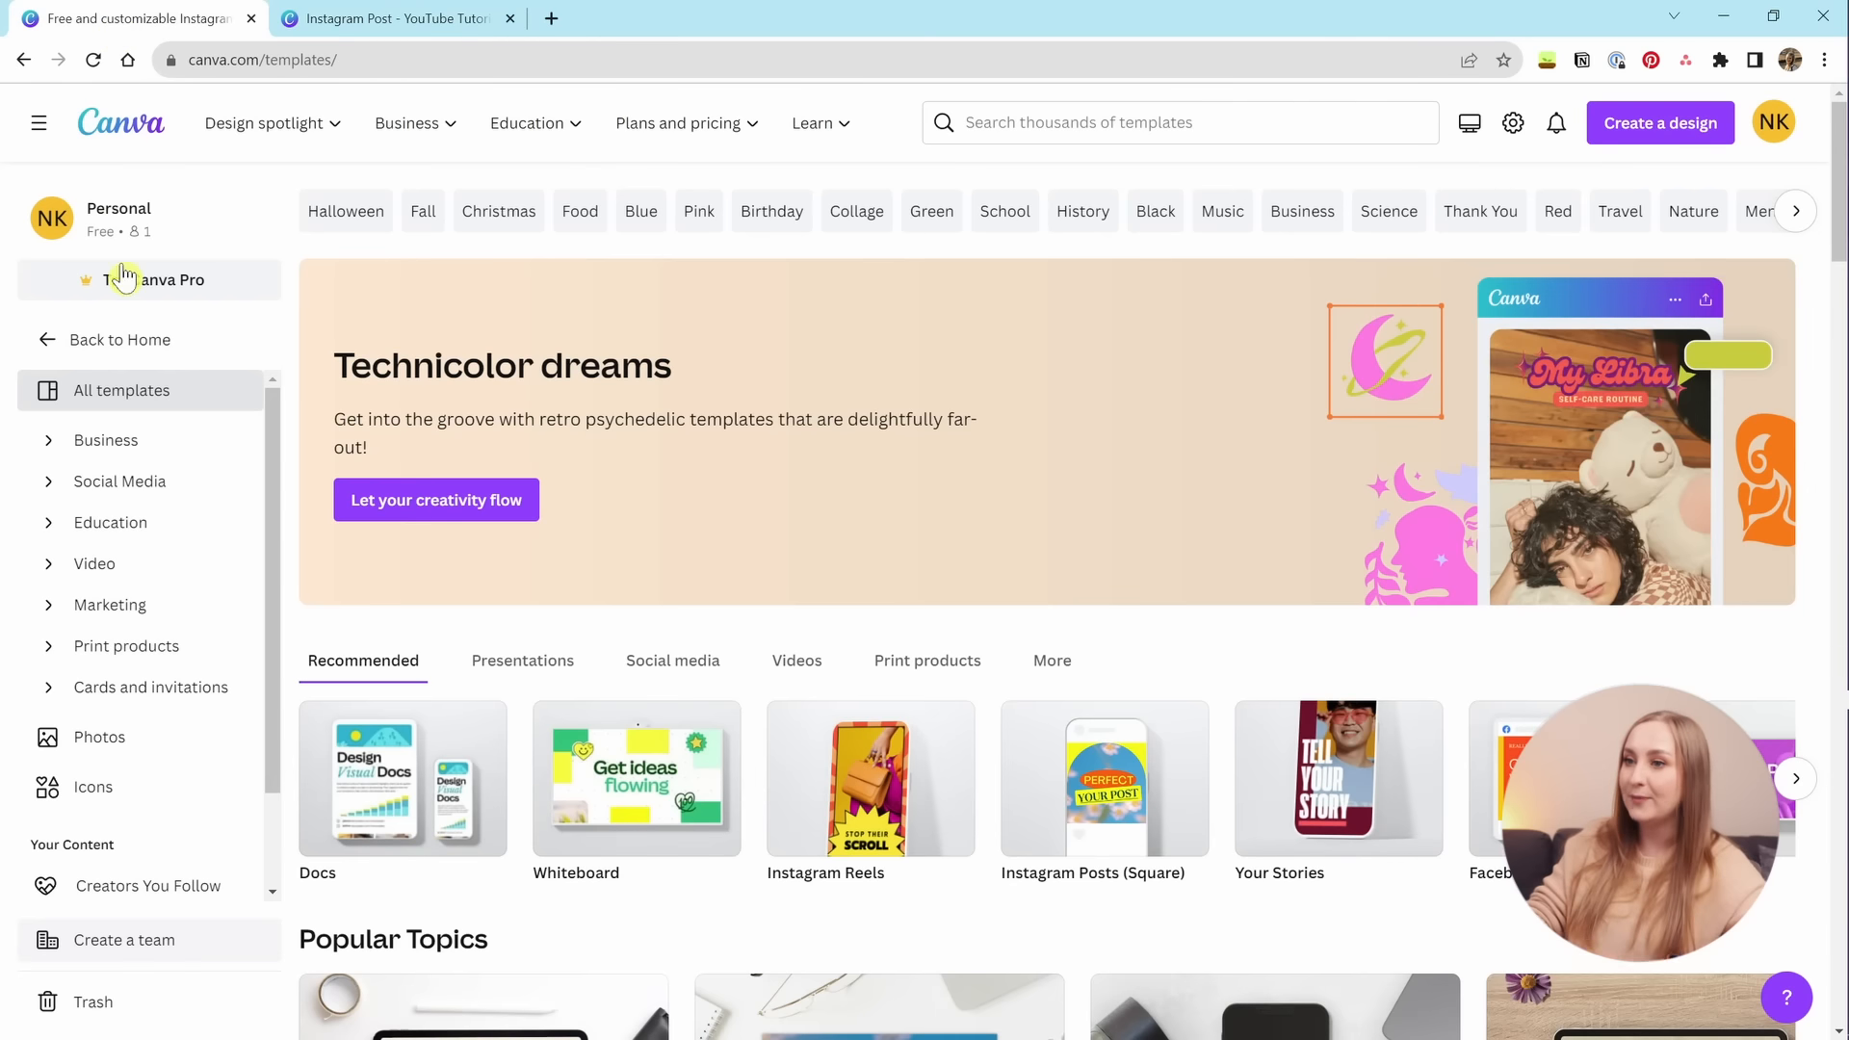
{"action": "left_click", "coordinate": [106, 342]}
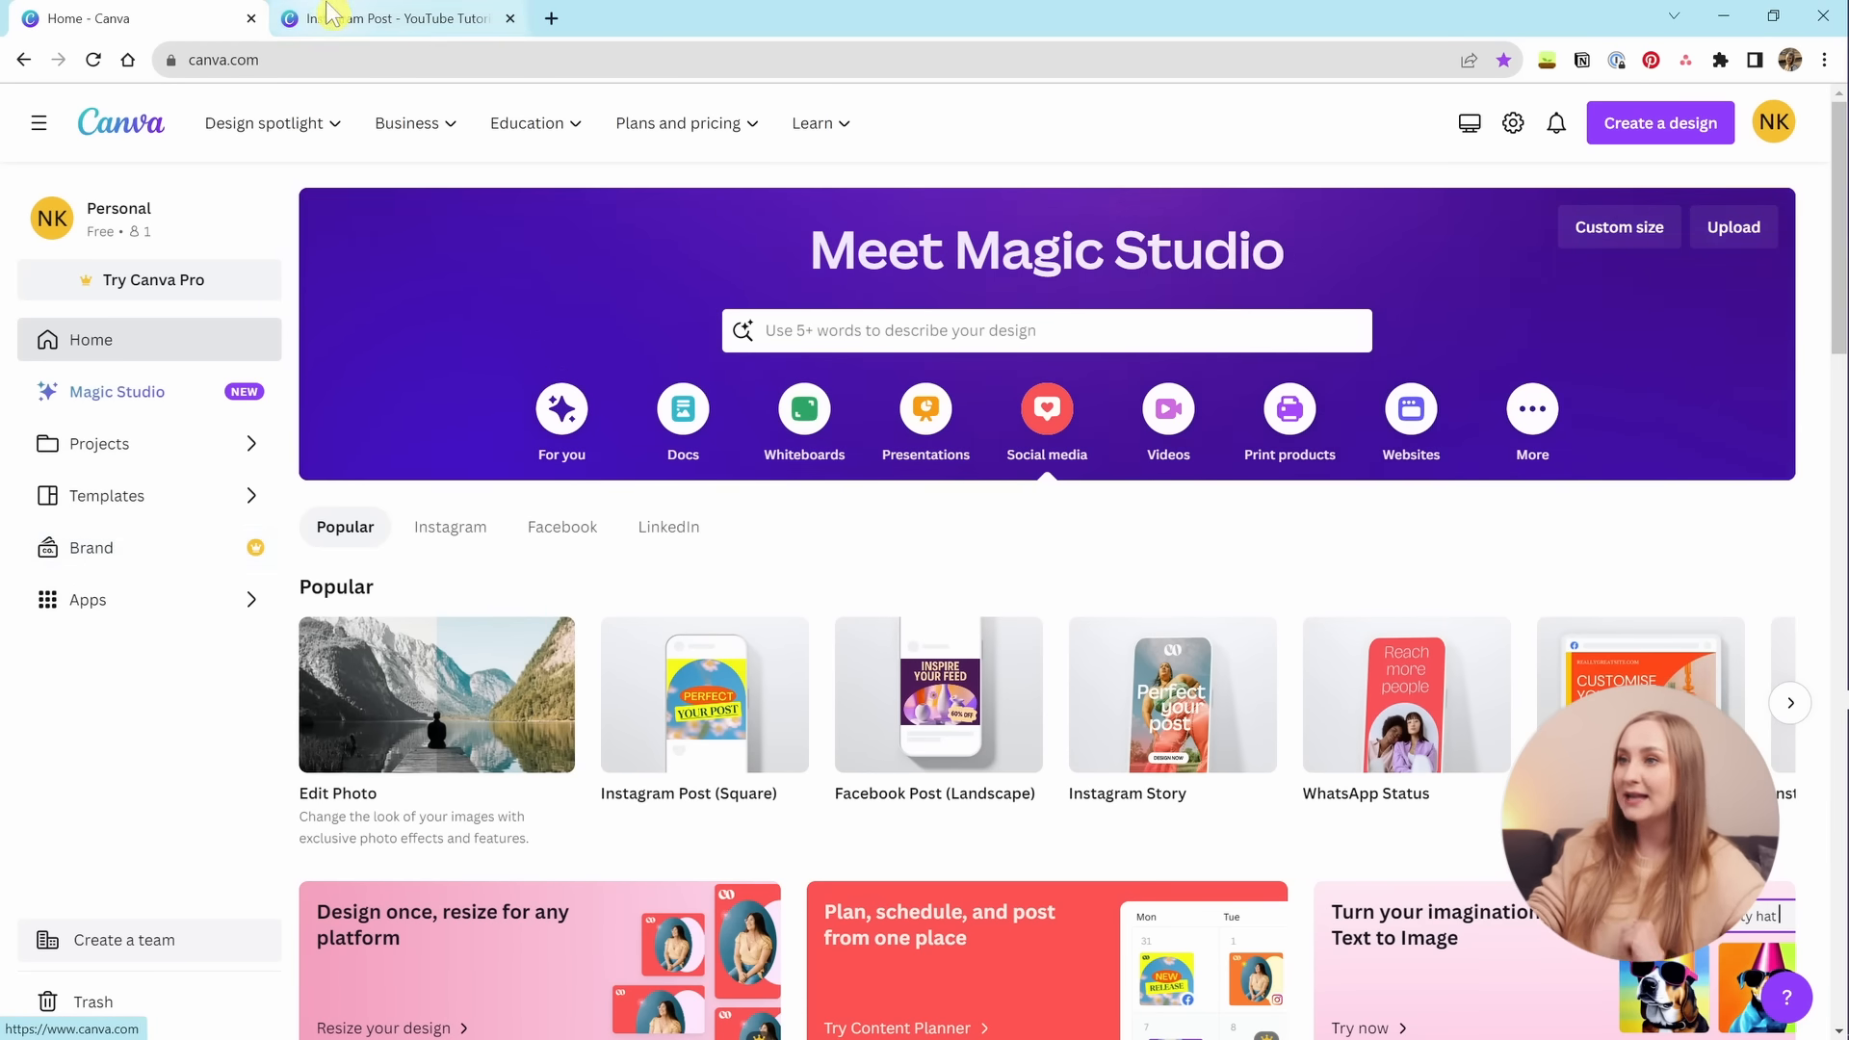
{"action": "left_click", "coordinate": [394, 19]}
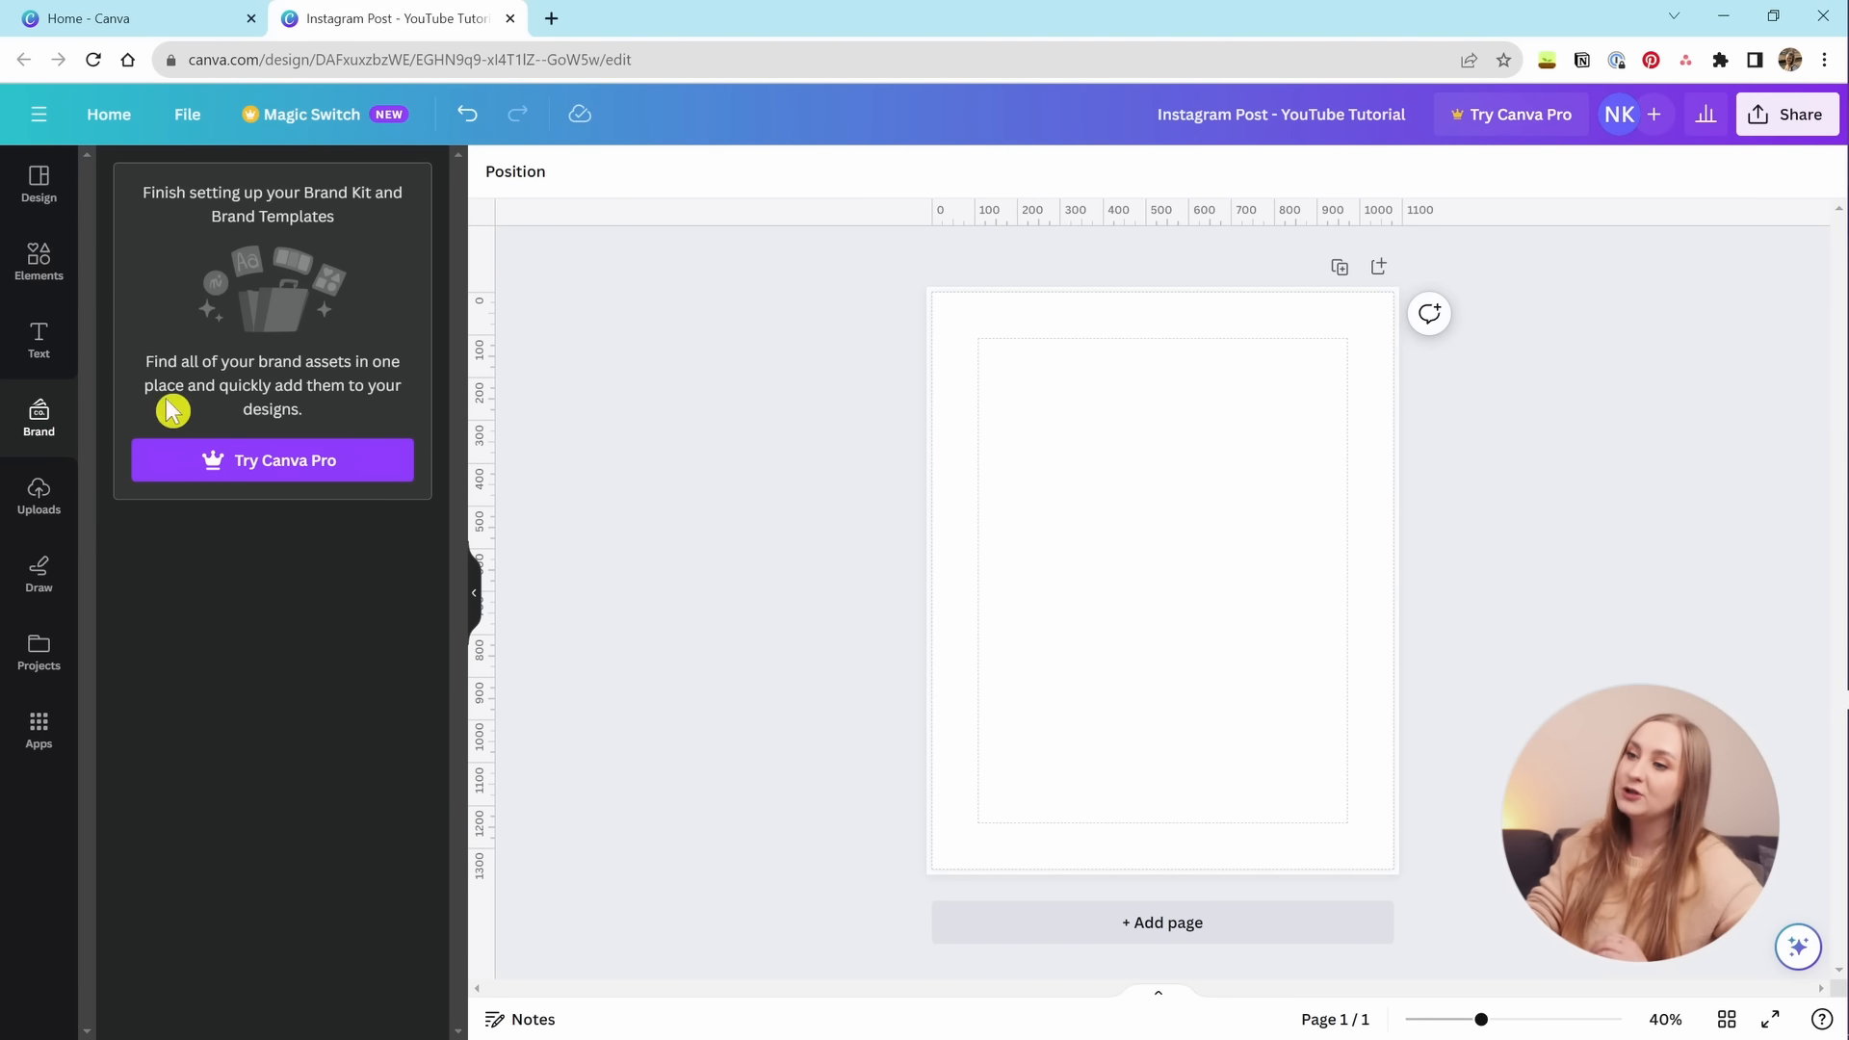
Look over the upload categories and add the white flower photo from Google Drive to the page.
{"action": "left_click", "coordinate": [56, 519]}
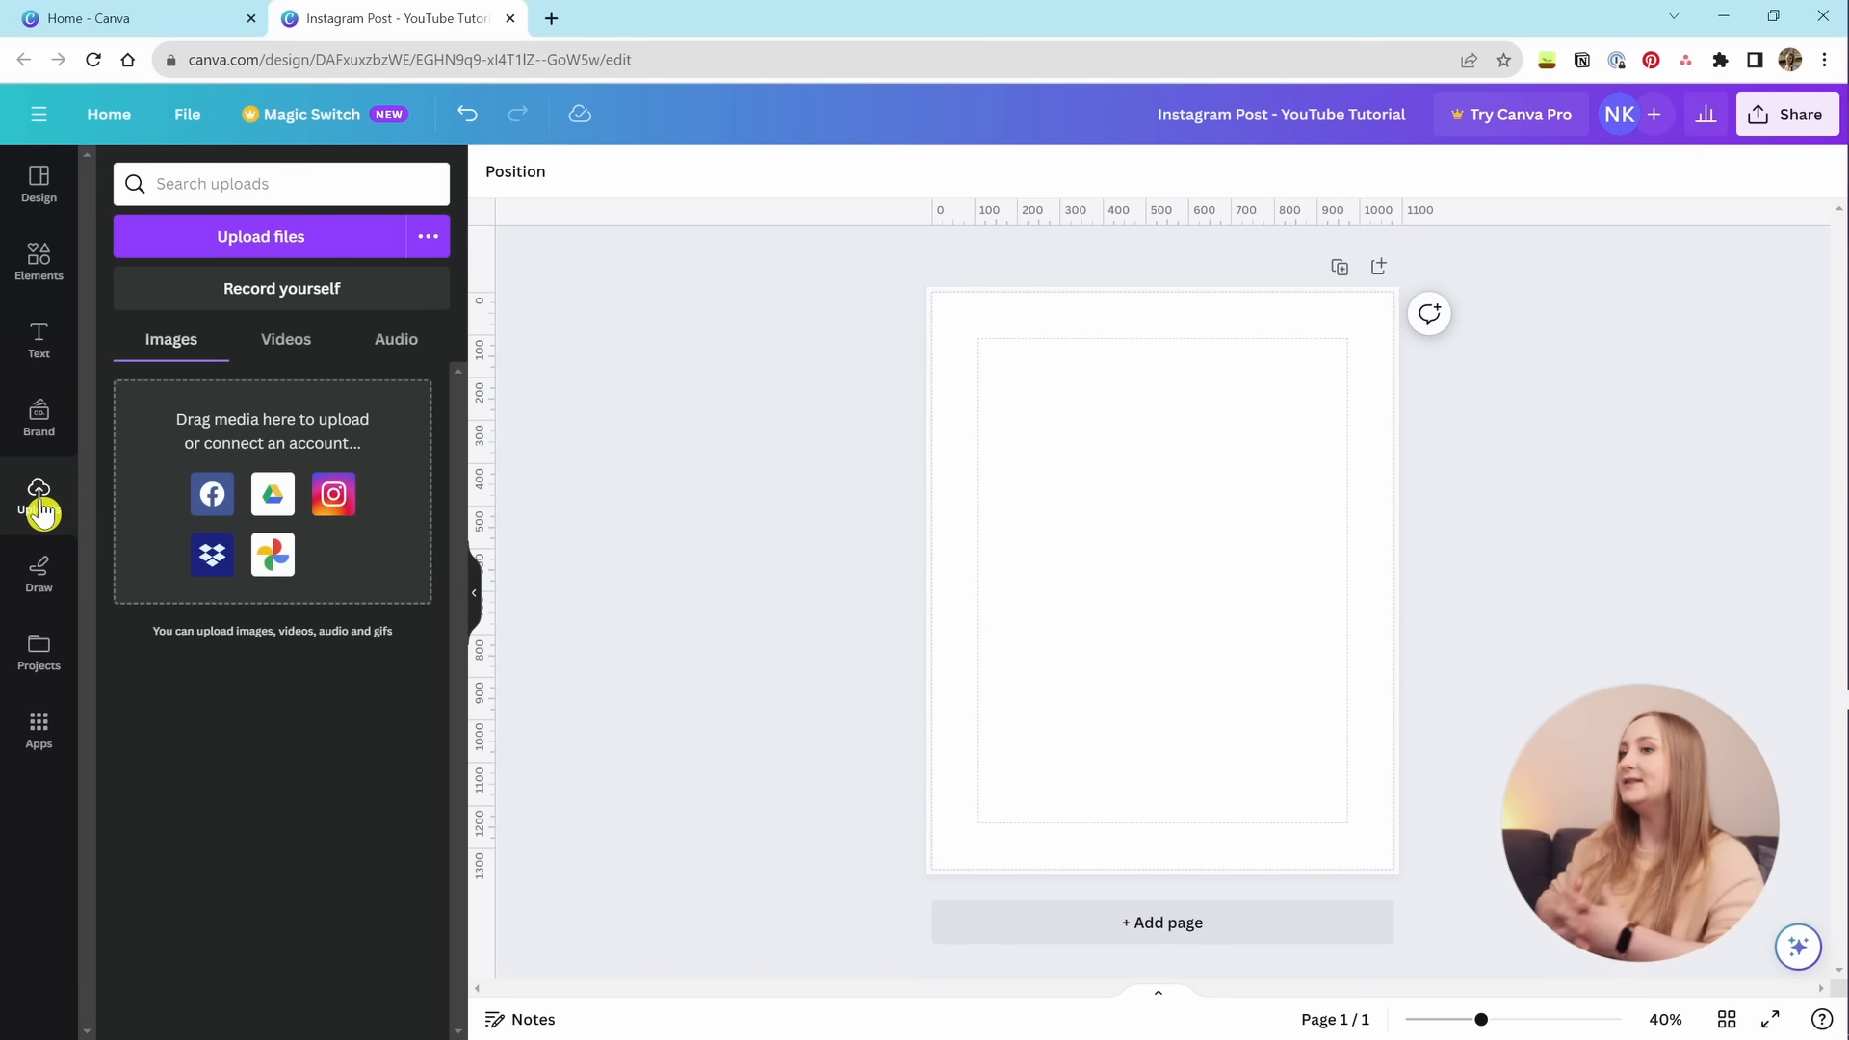
{"action": "left_click", "coordinate": [294, 349]}
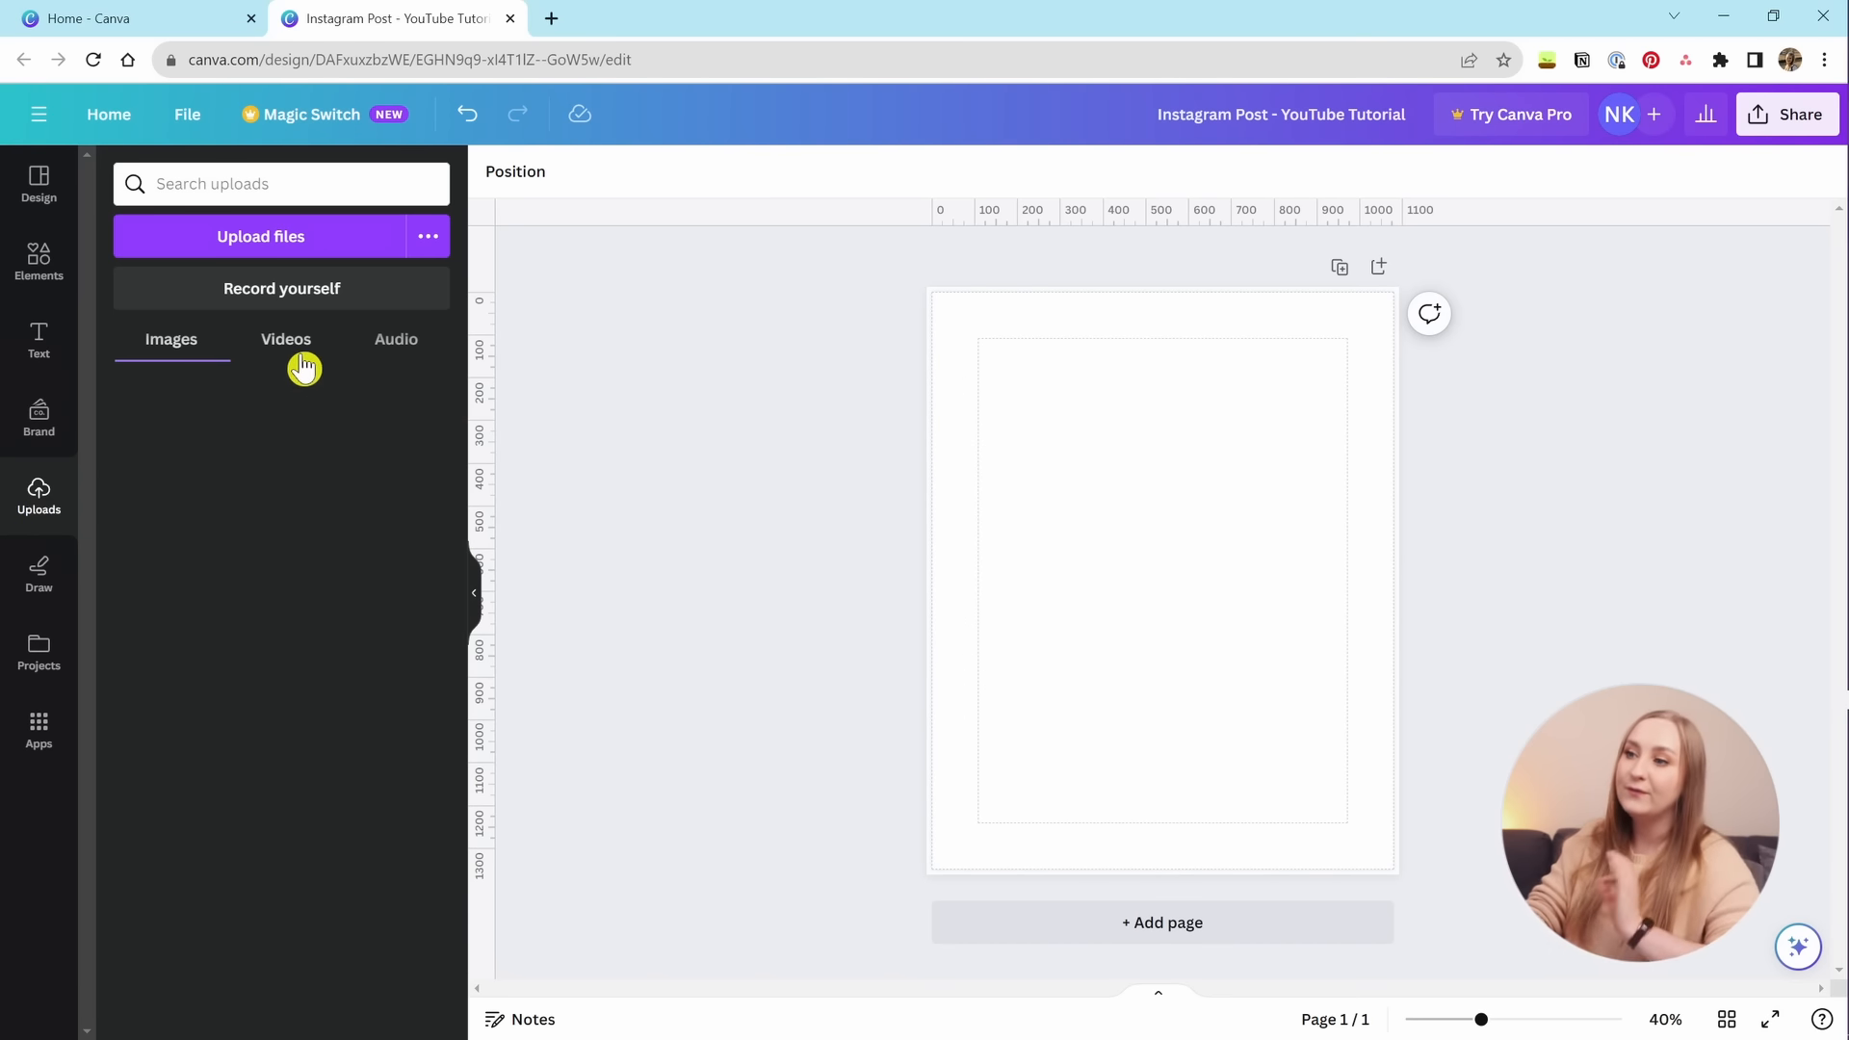
{"action": "left_click", "coordinate": [166, 345]}
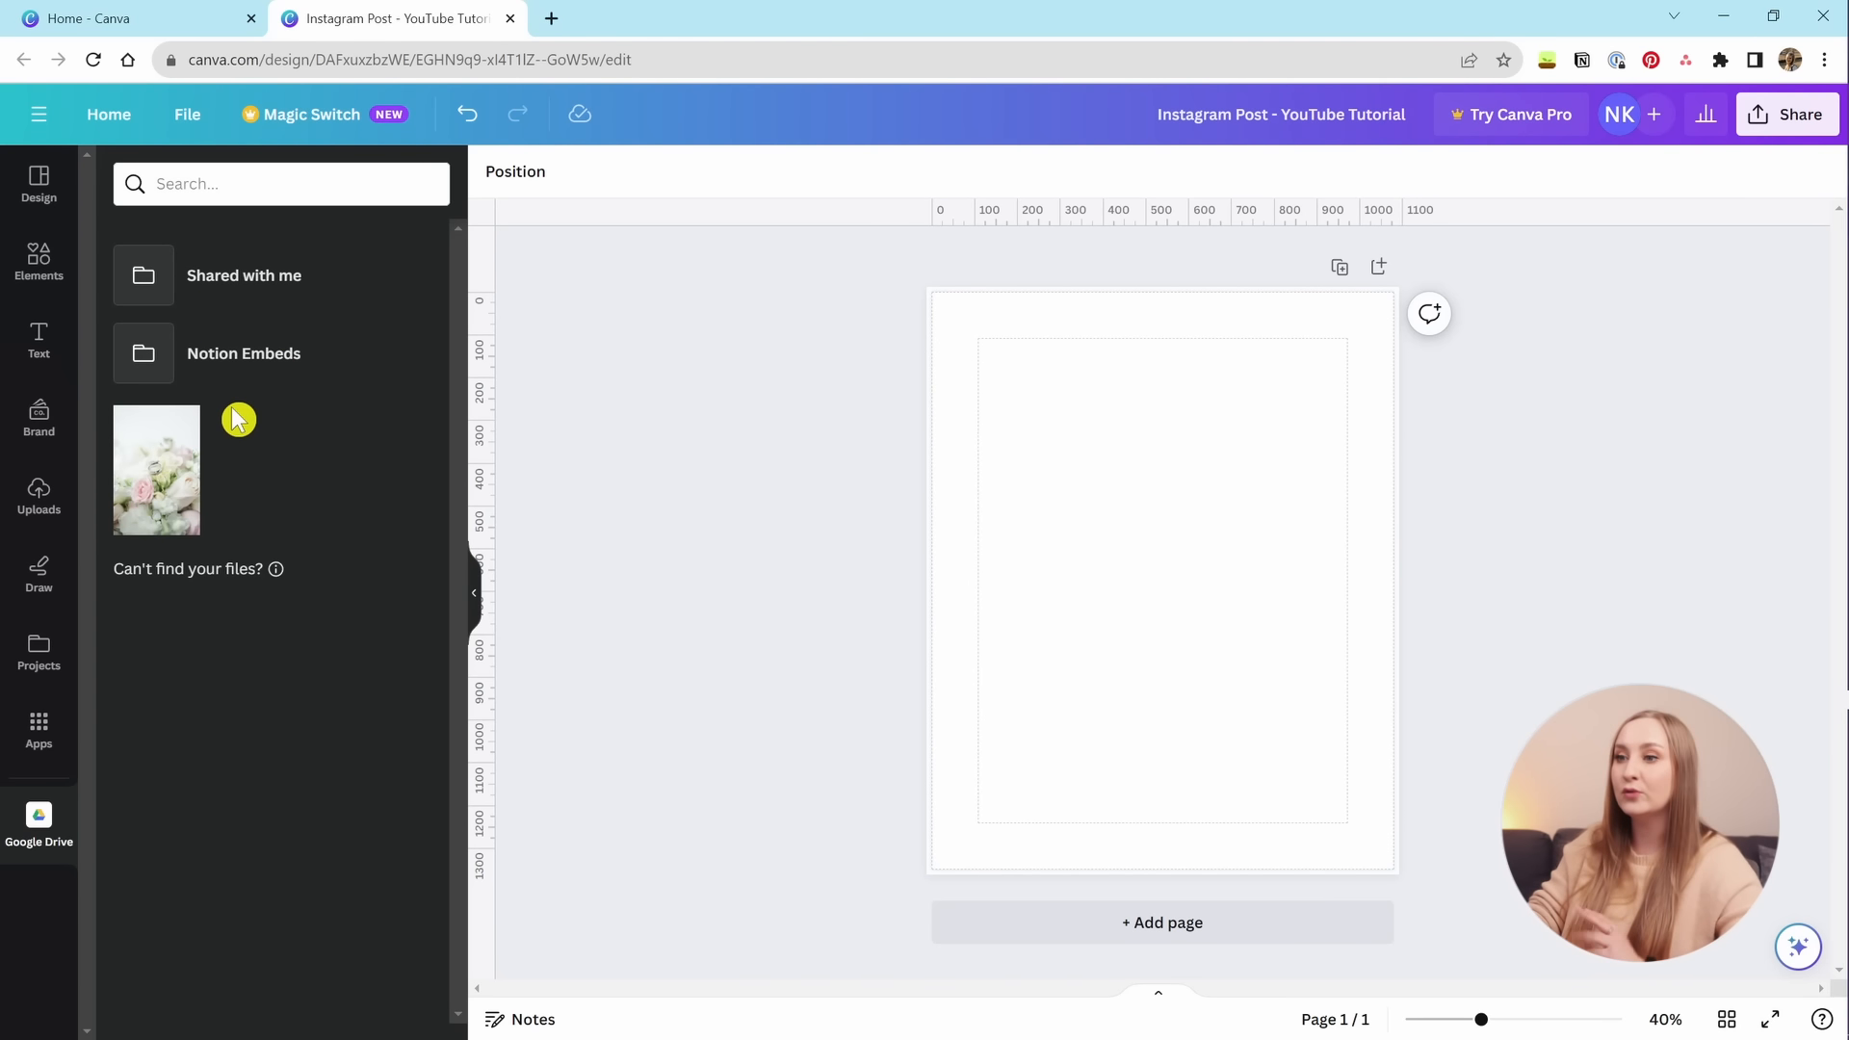
{"action": "left_click", "coordinate": [162, 503]}
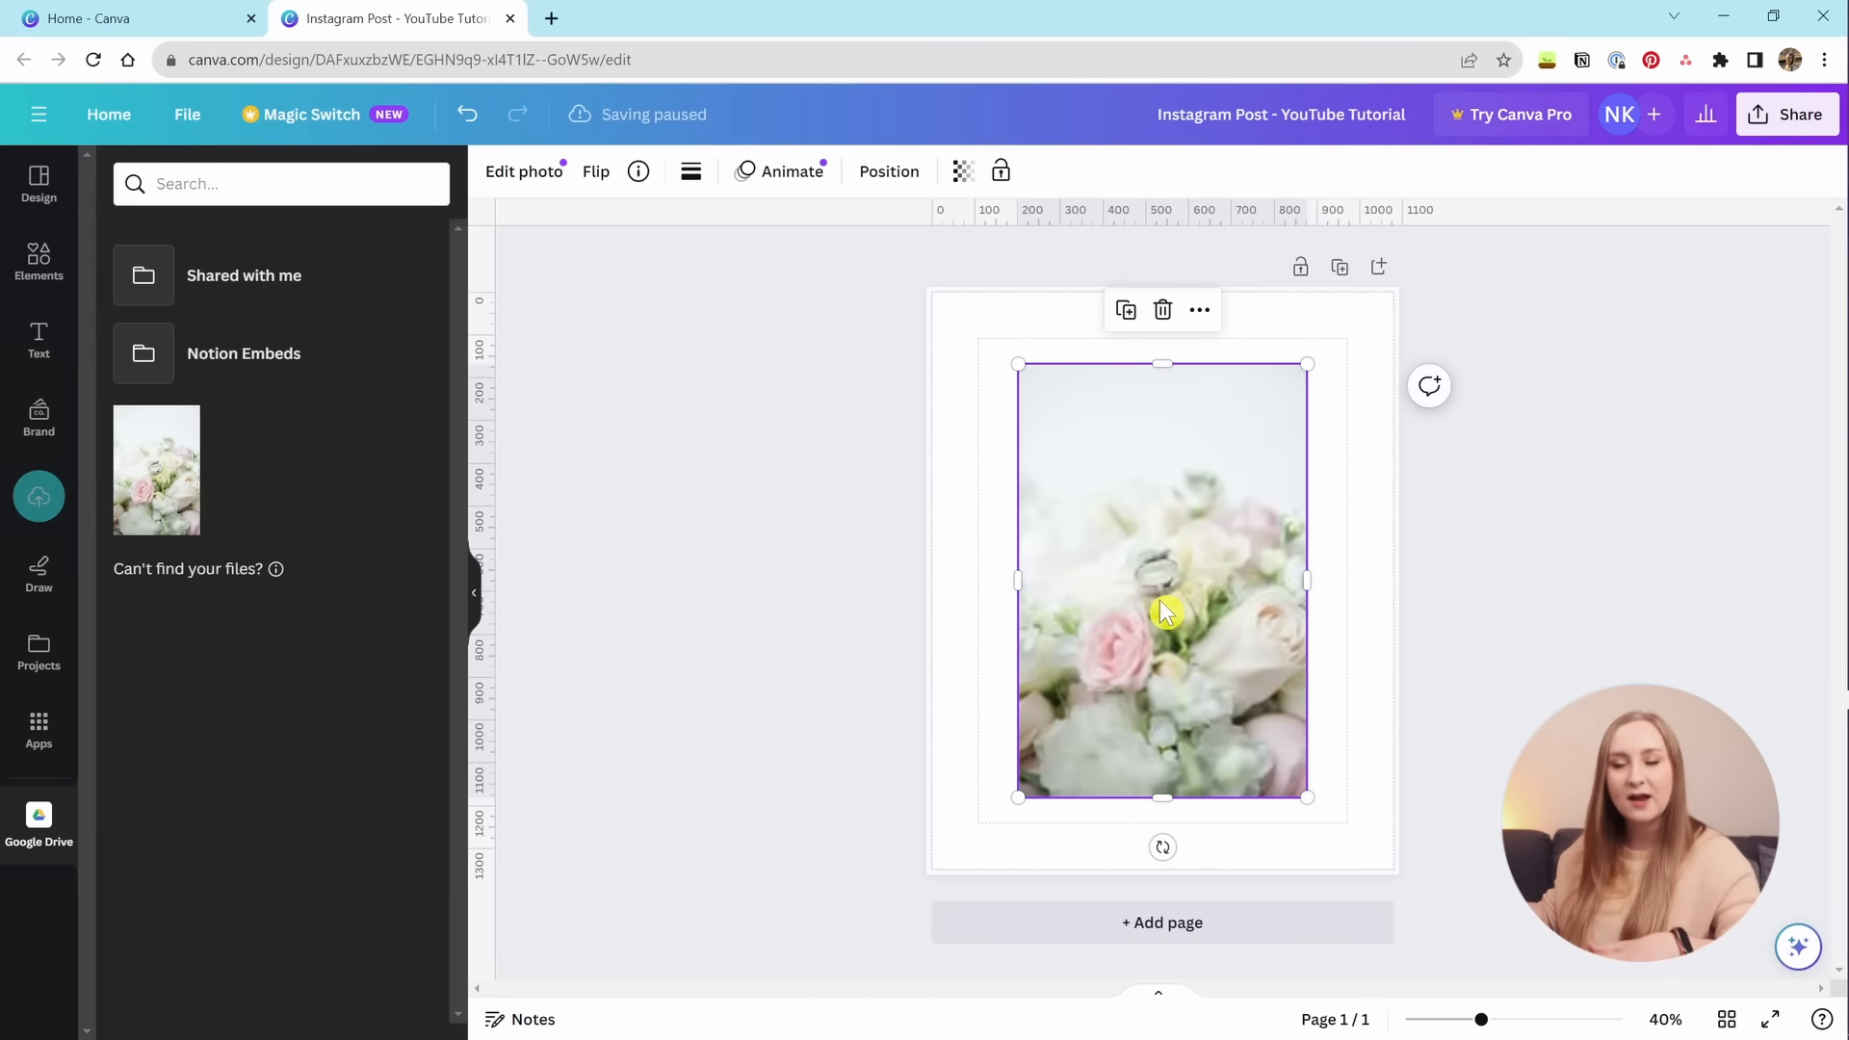
Delete the flower photo from the page and close the Google Drive source.
{"action": "left_click", "coordinate": [1406, 755]}
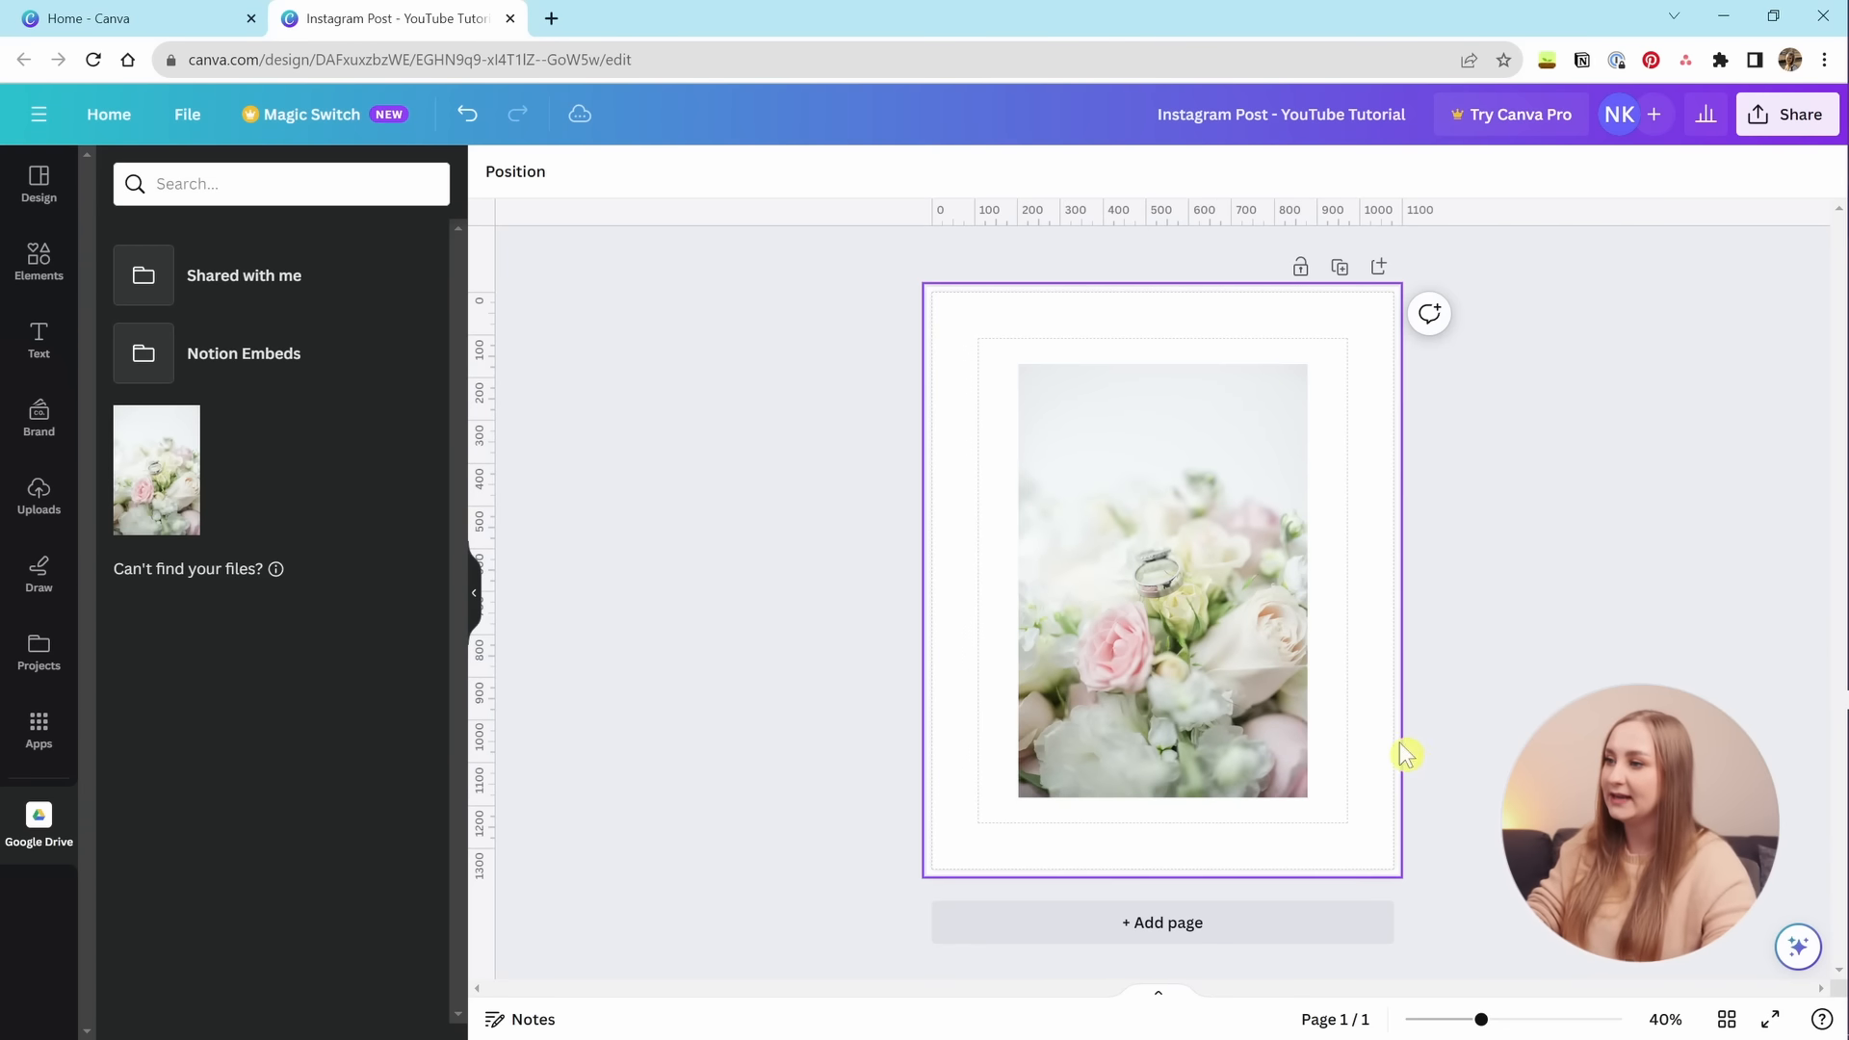
{"action": "left_click_drag", "start_coordinate": [1284, 748], "coordinate": [1250, 721]}
{"action": "key", "text": "Delete"}
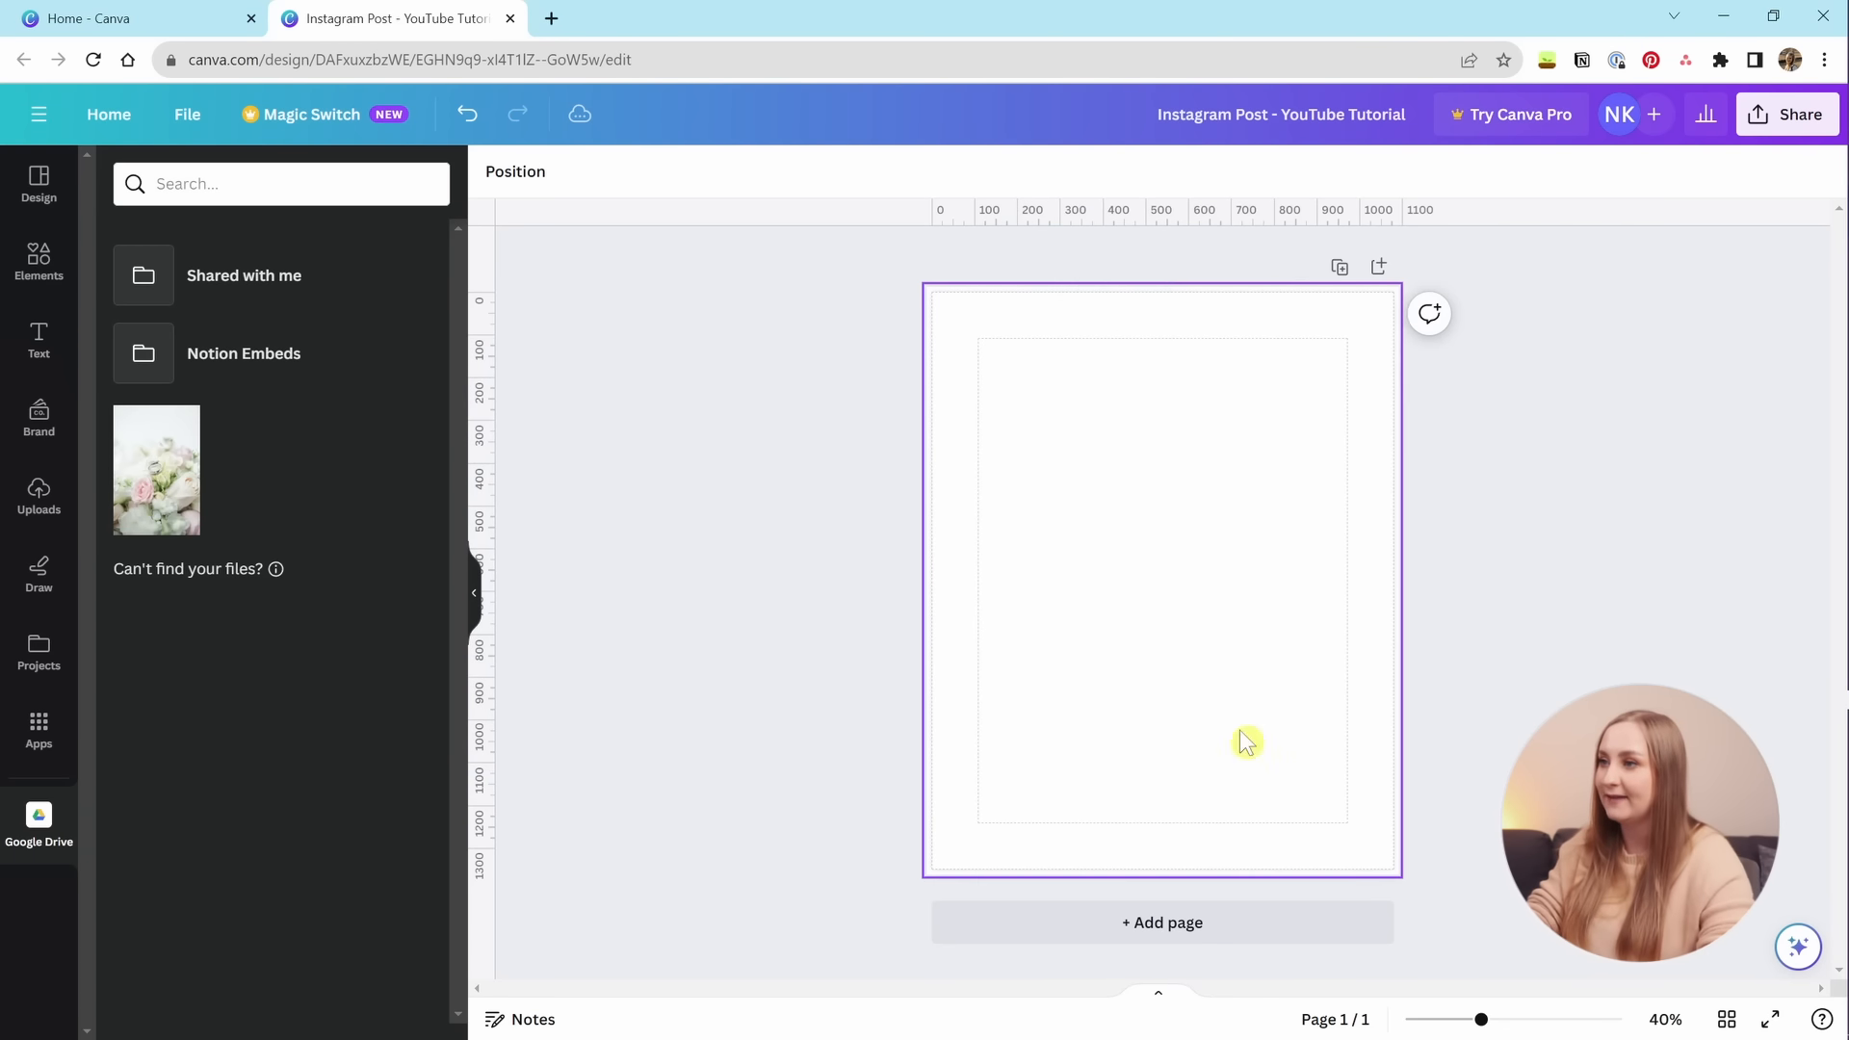
{"action": "left_click", "coordinate": [42, 812]}
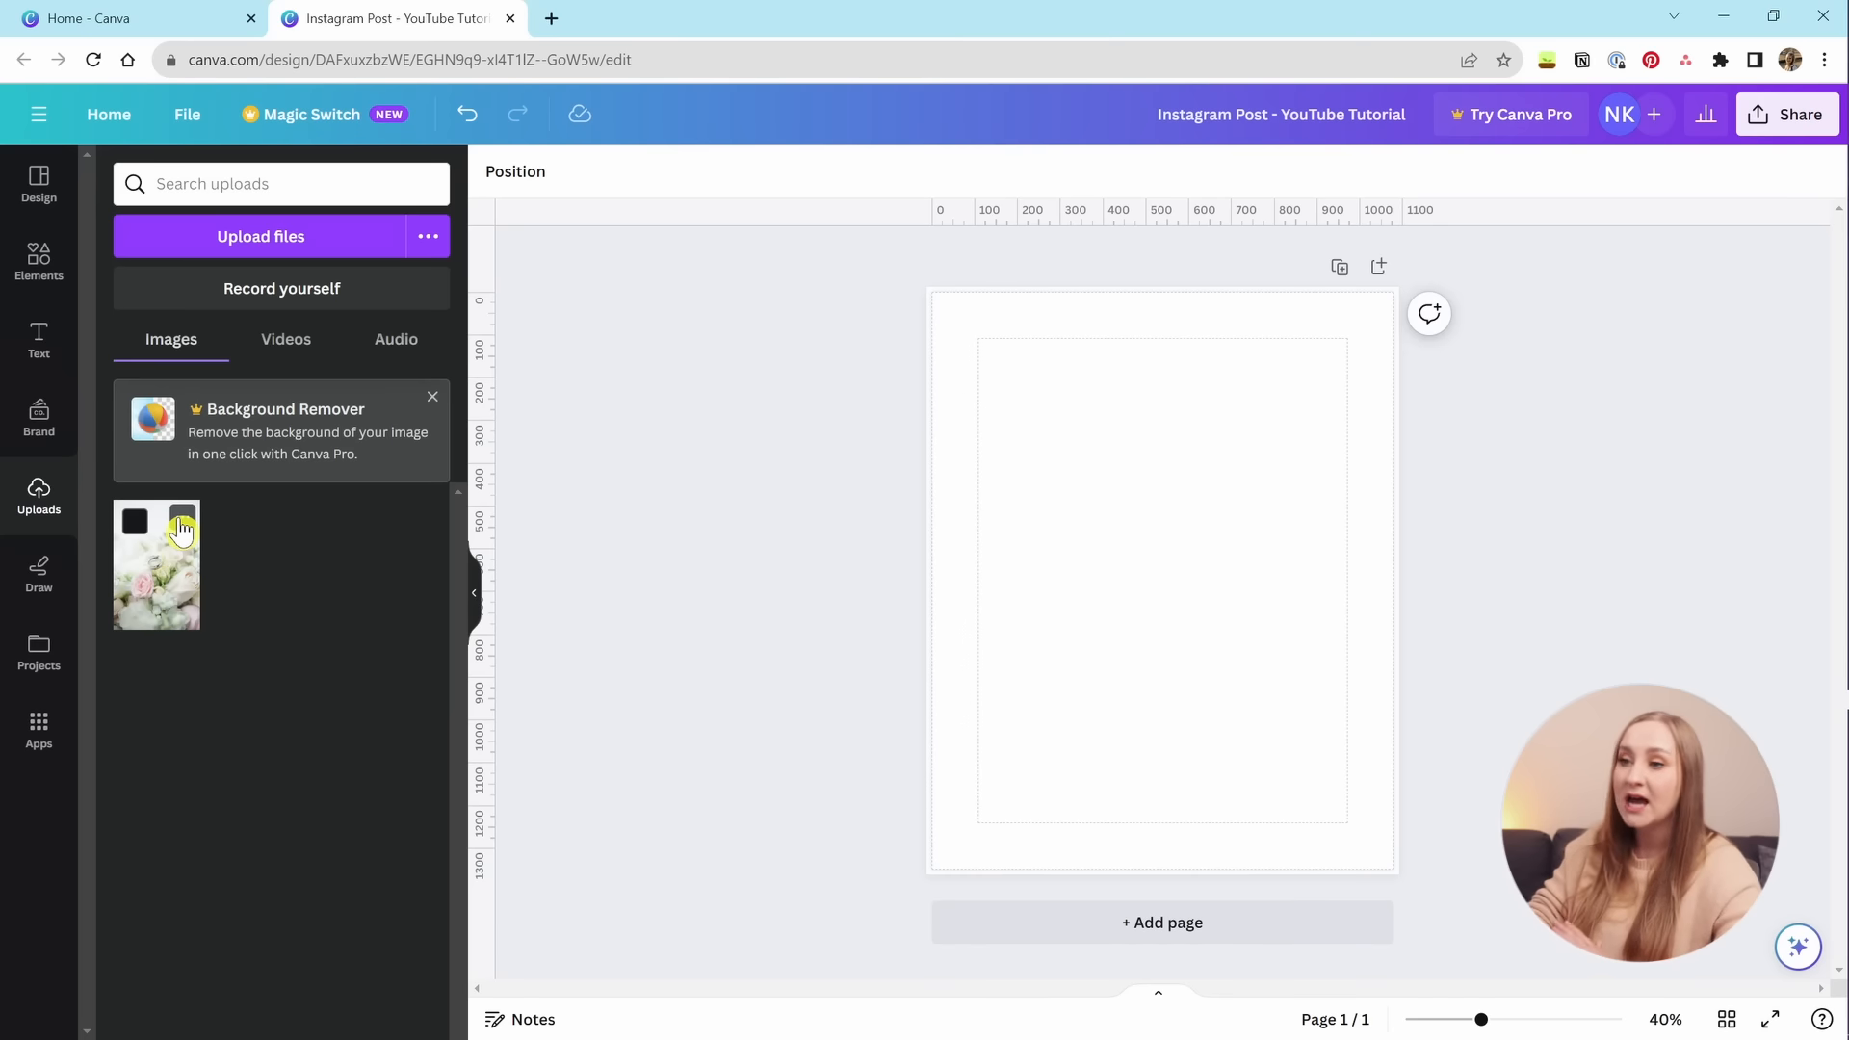
Look at the uploaded flower photo's options, the available upload sources, and the dialog for choosing local files.
{"action": "left_click", "coordinate": [183, 522]}
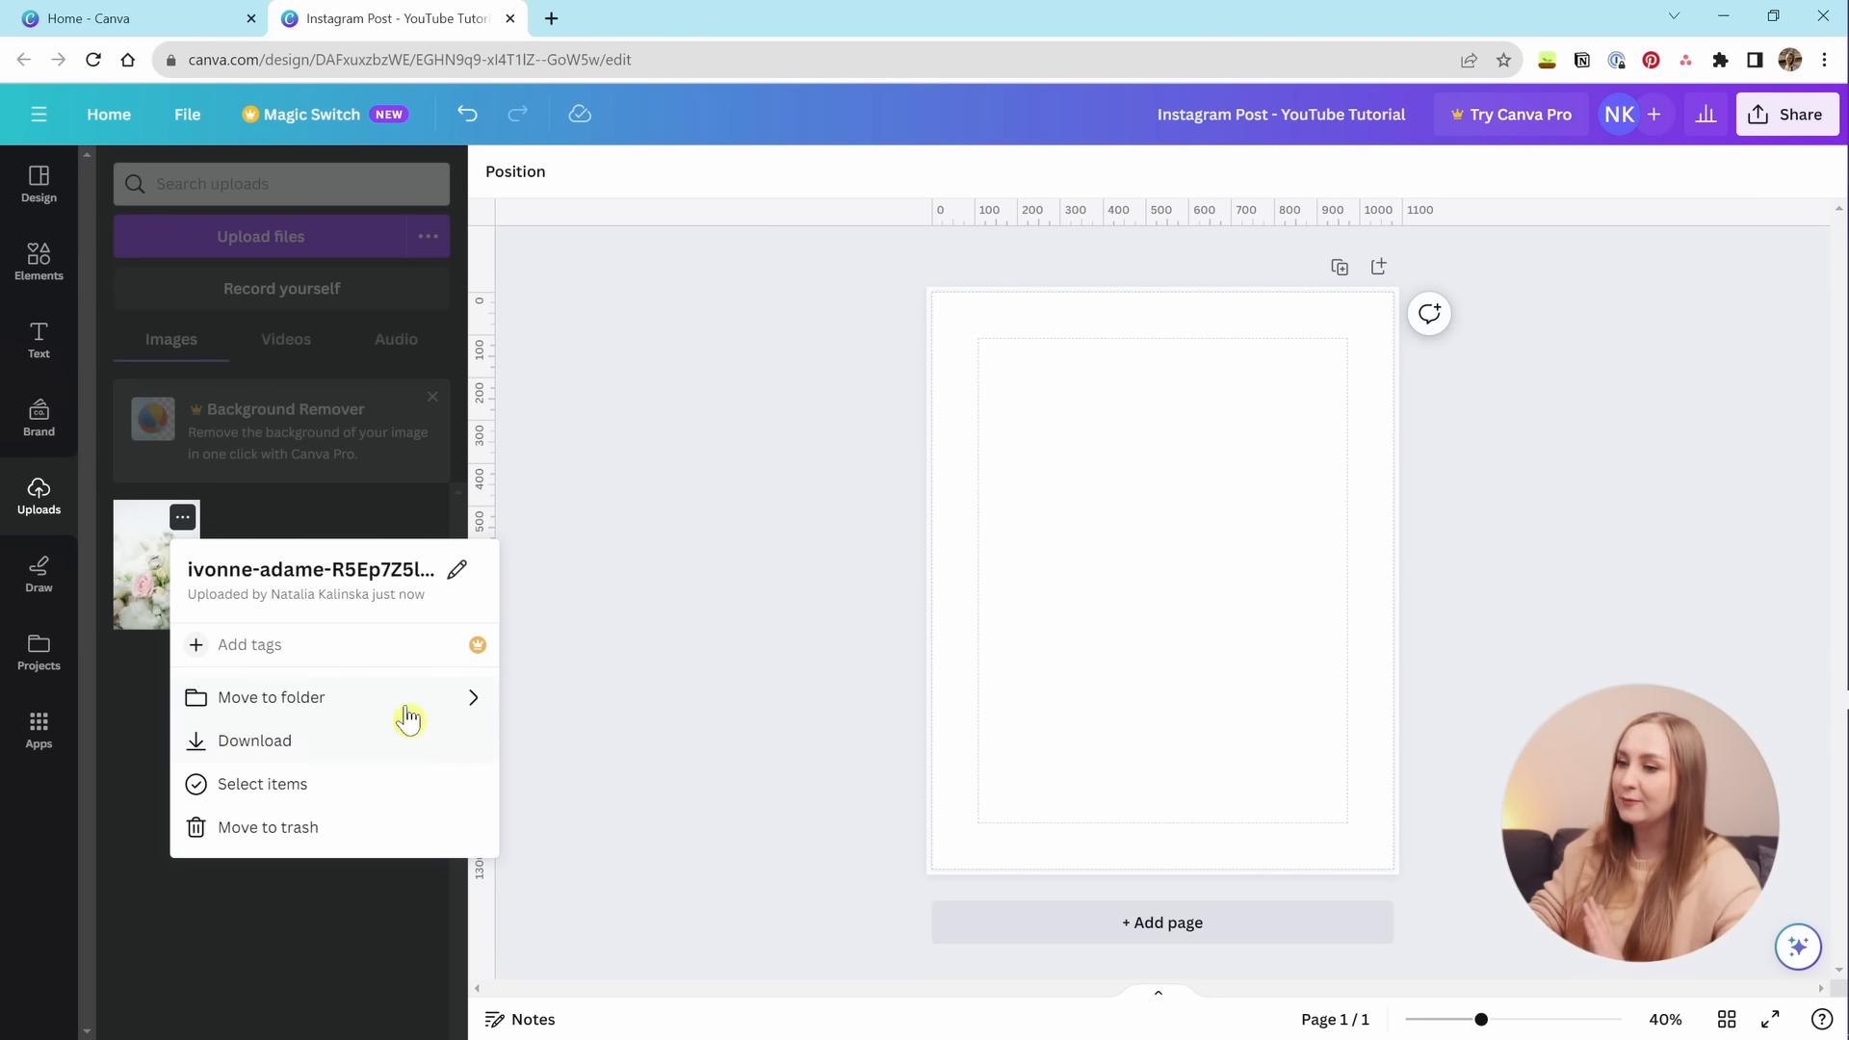
{"action": "left_click", "coordinate": [340, 528]}
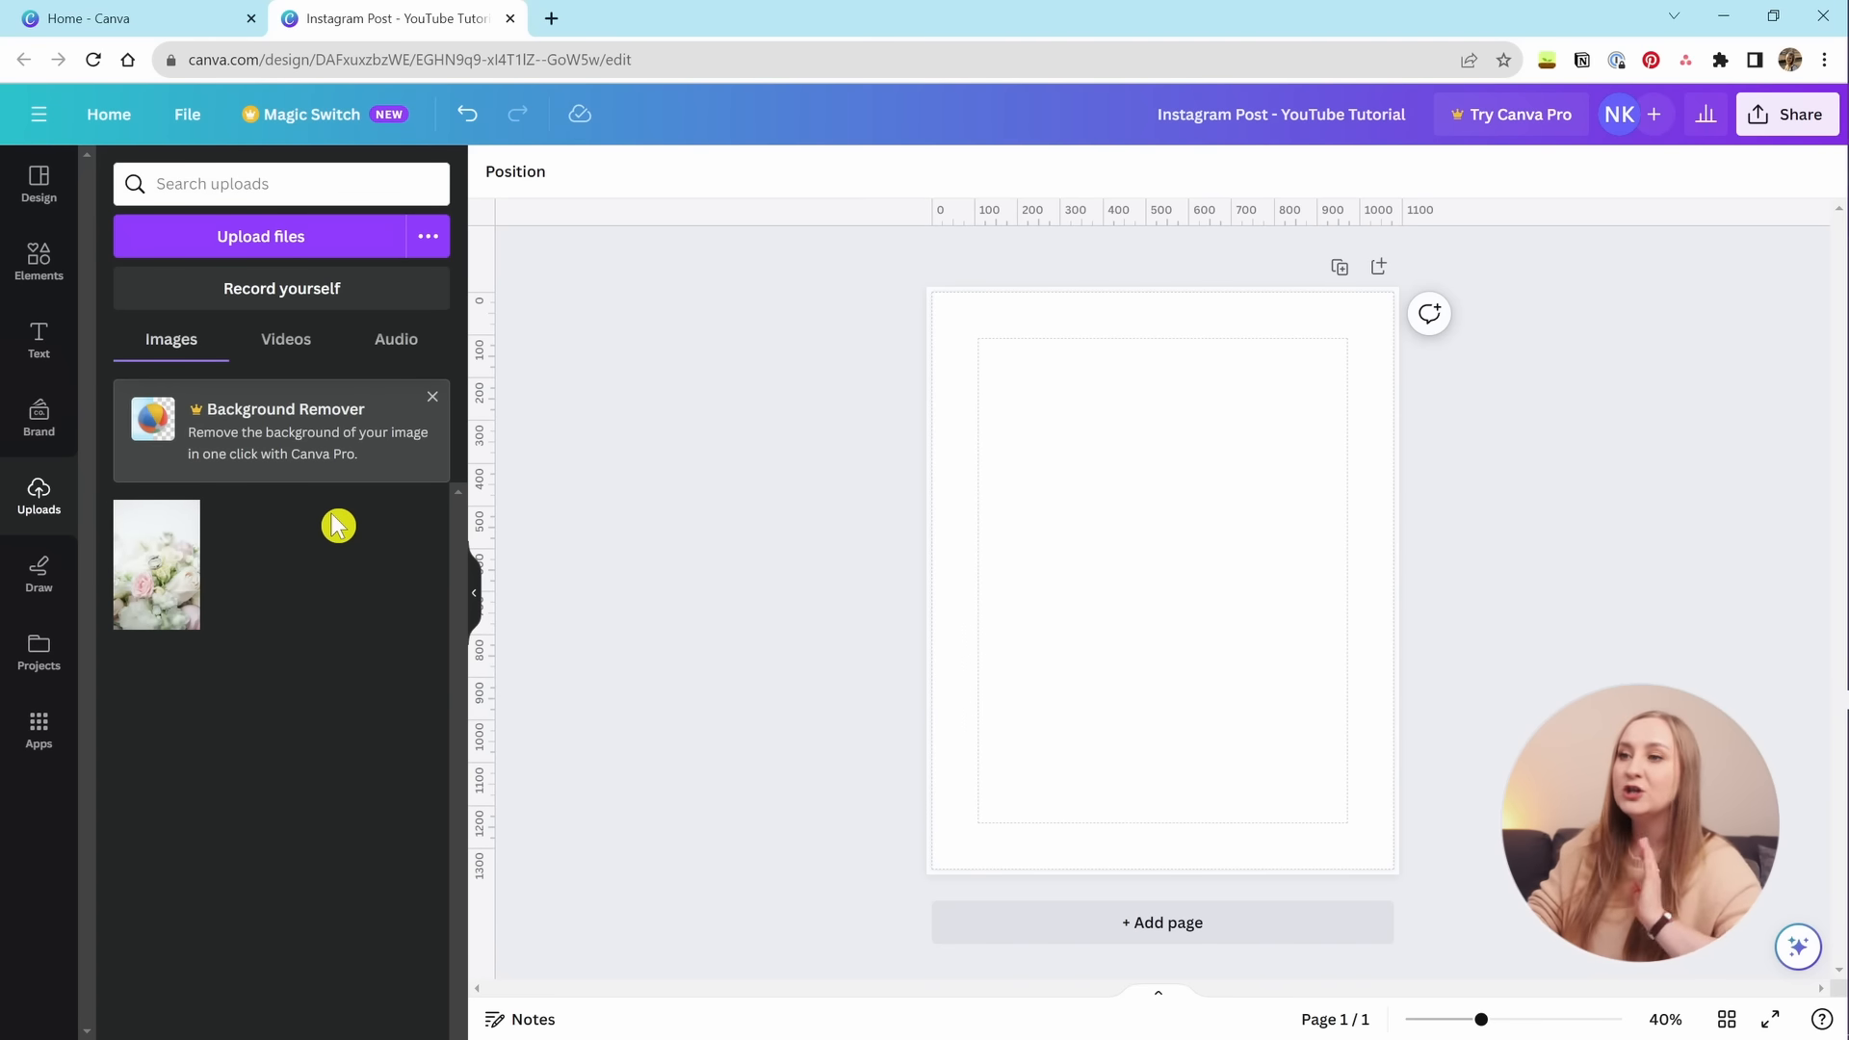
{"action": "left_click", "coordinate": [433, 248]}
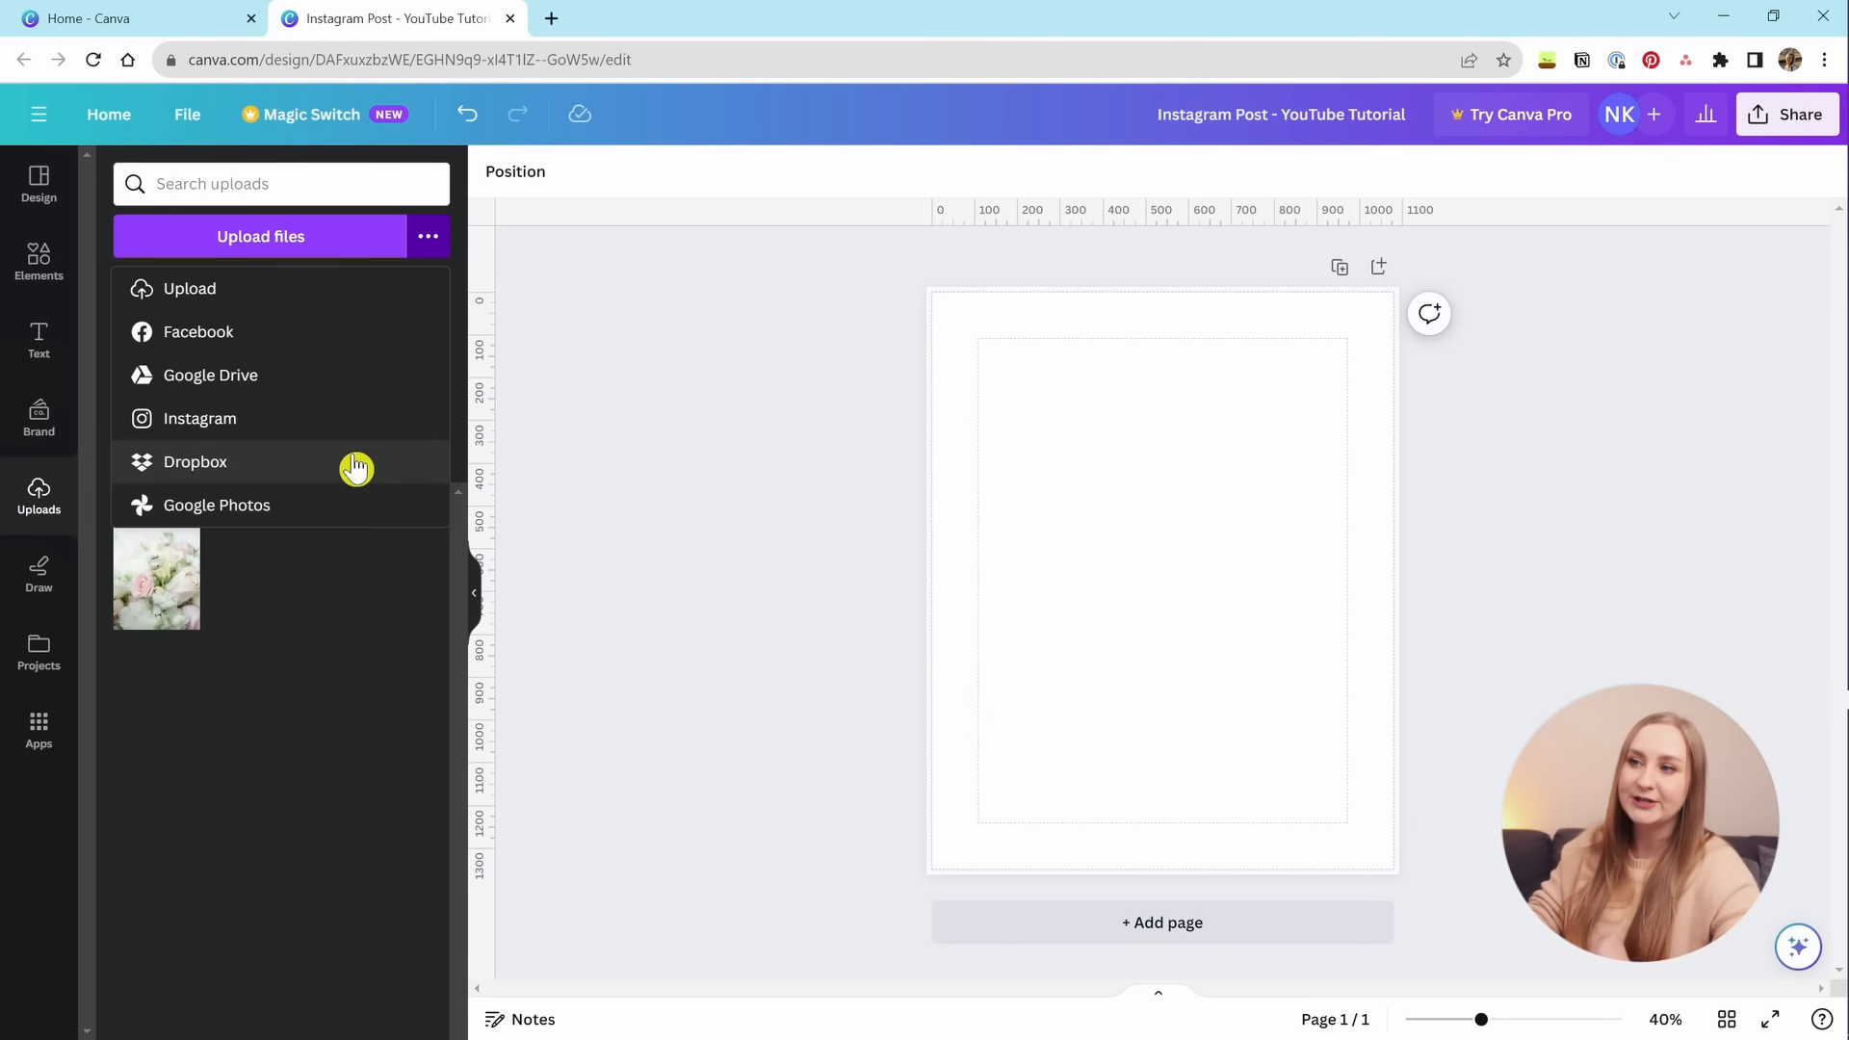
{"action": "left_click", "coordinate": [262, 239]}
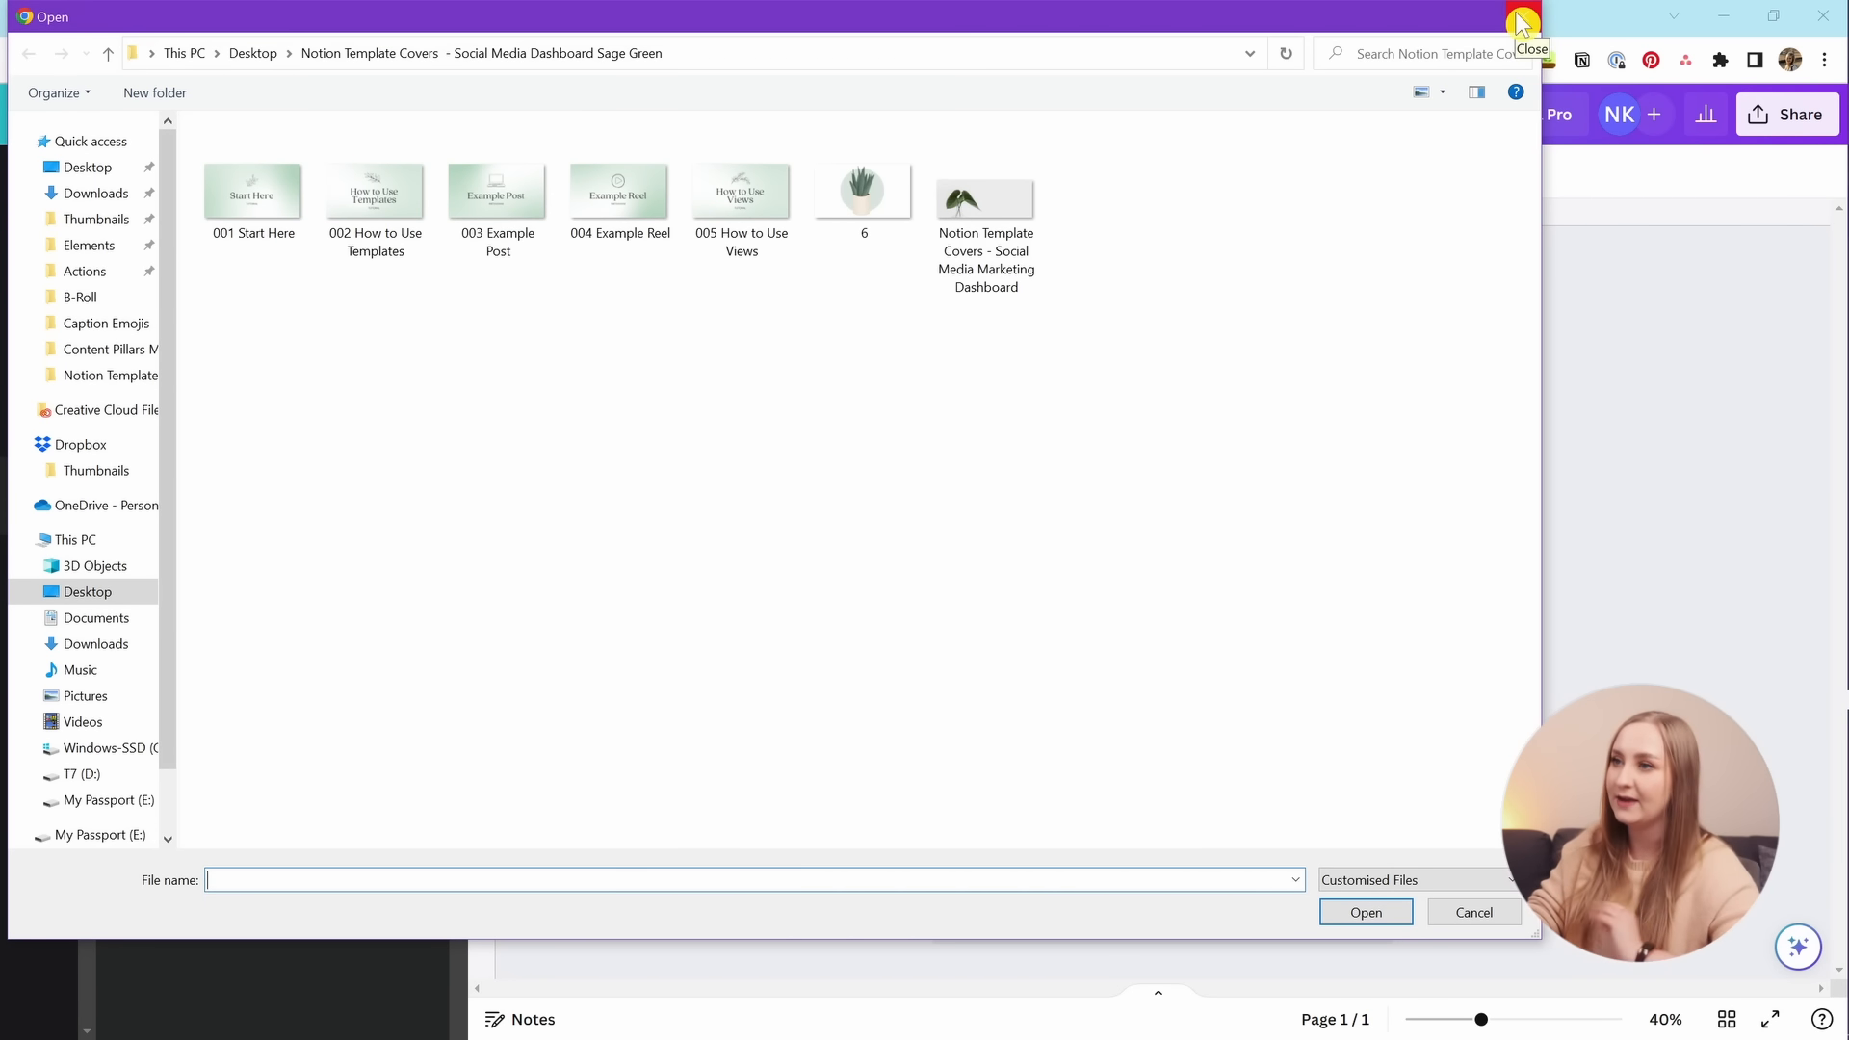
{"action": "left_click", "coordinate": [1521, 21]}
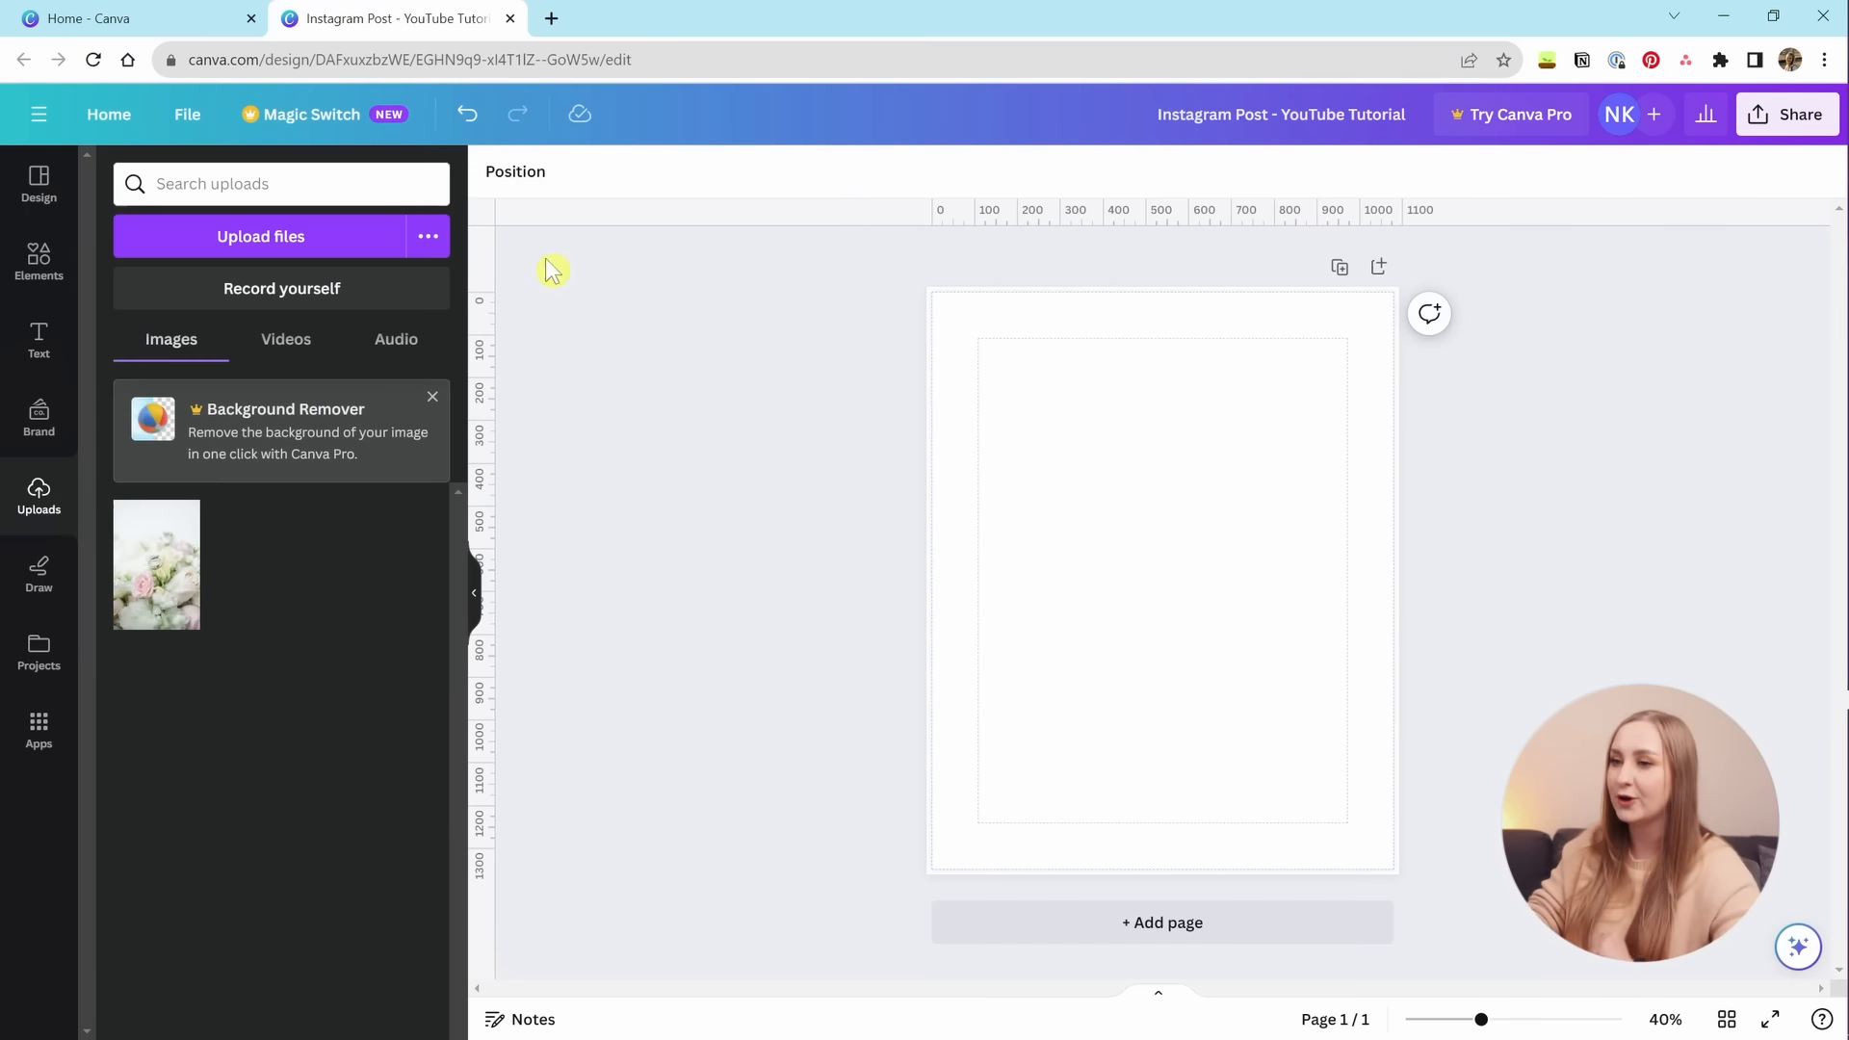
Draw a freehand zigzag on the page with the red marker and undo it.
{"action": "left_click", "coordinate": [37, 577]}
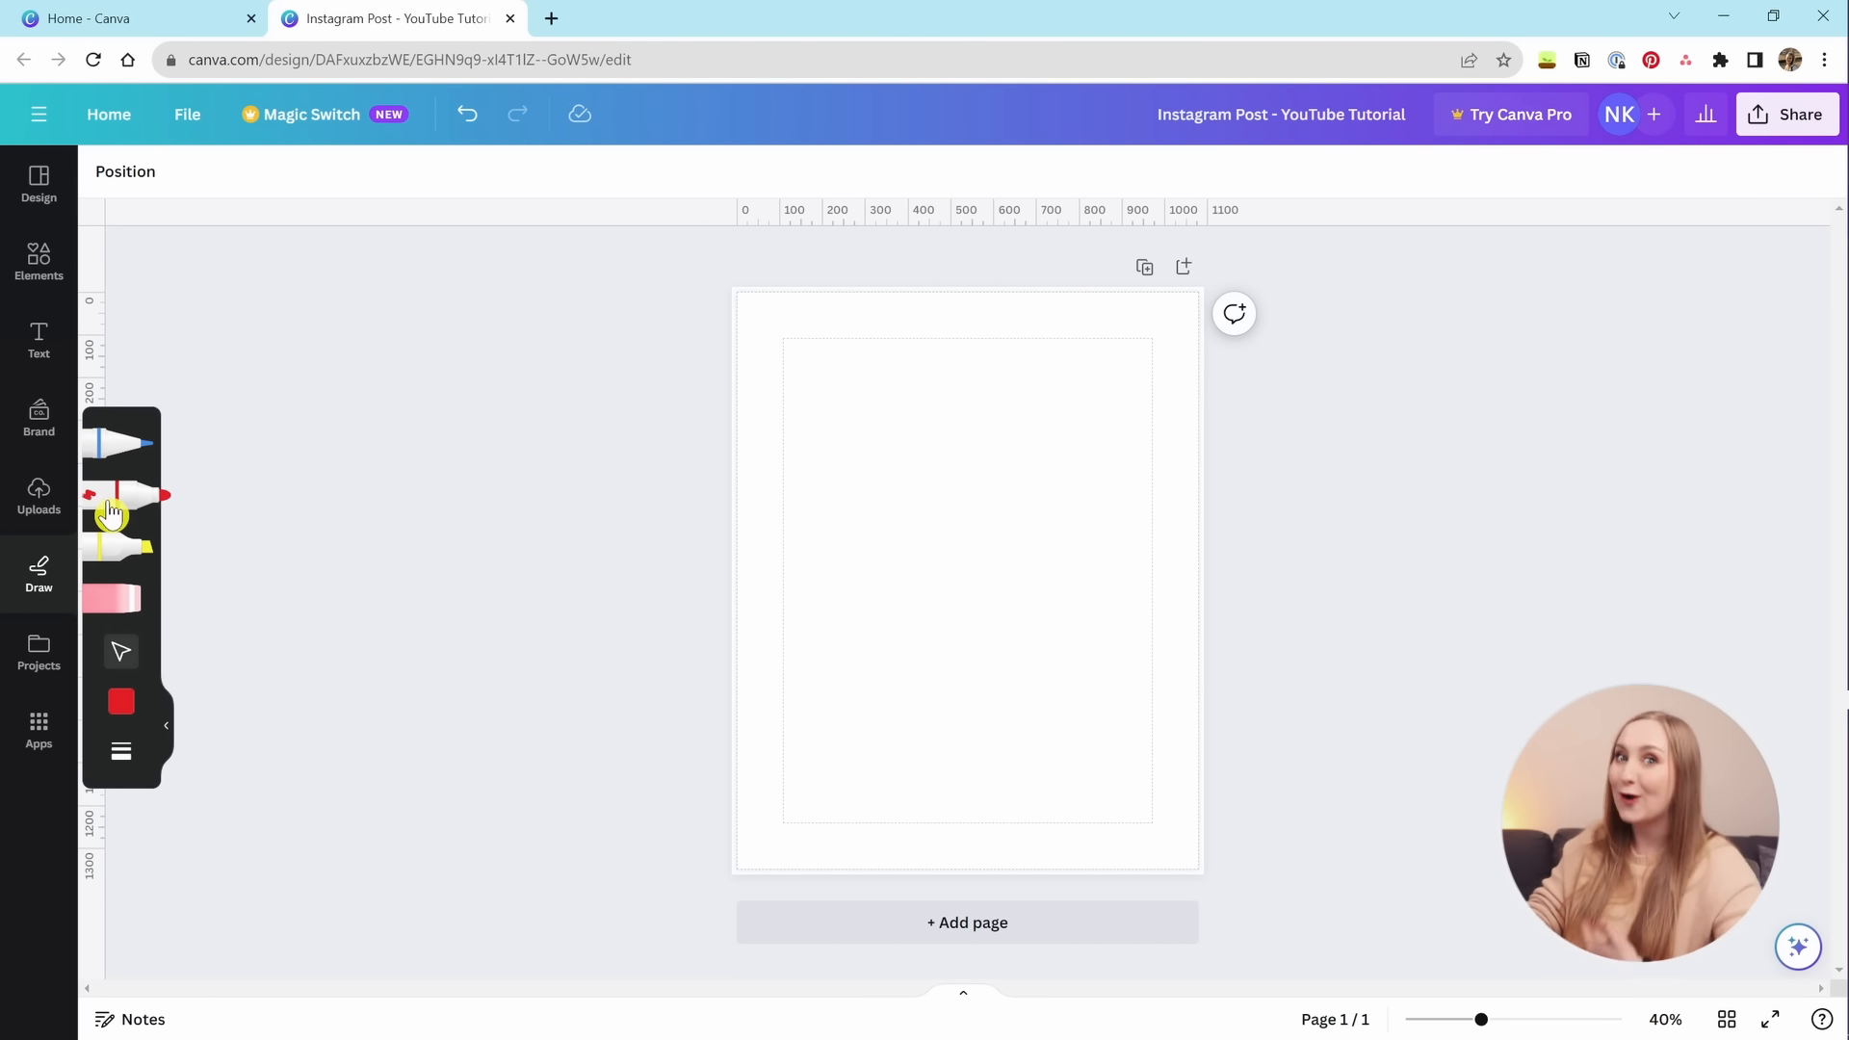
{"action": "left_click", "coordinate": [121, 651]}
{"action": "mouse_move", "coordinate": [790, 416]}
{"action": "left_mouse_down"}
{"action": "mouse_move", "coordinate": [879, 417]}
{"action": "mouse_move", "coordinate": [939, 557]}
{"action": "left_mouse_up"}
{"action": "left_click", "coordinate": [110, 505]}
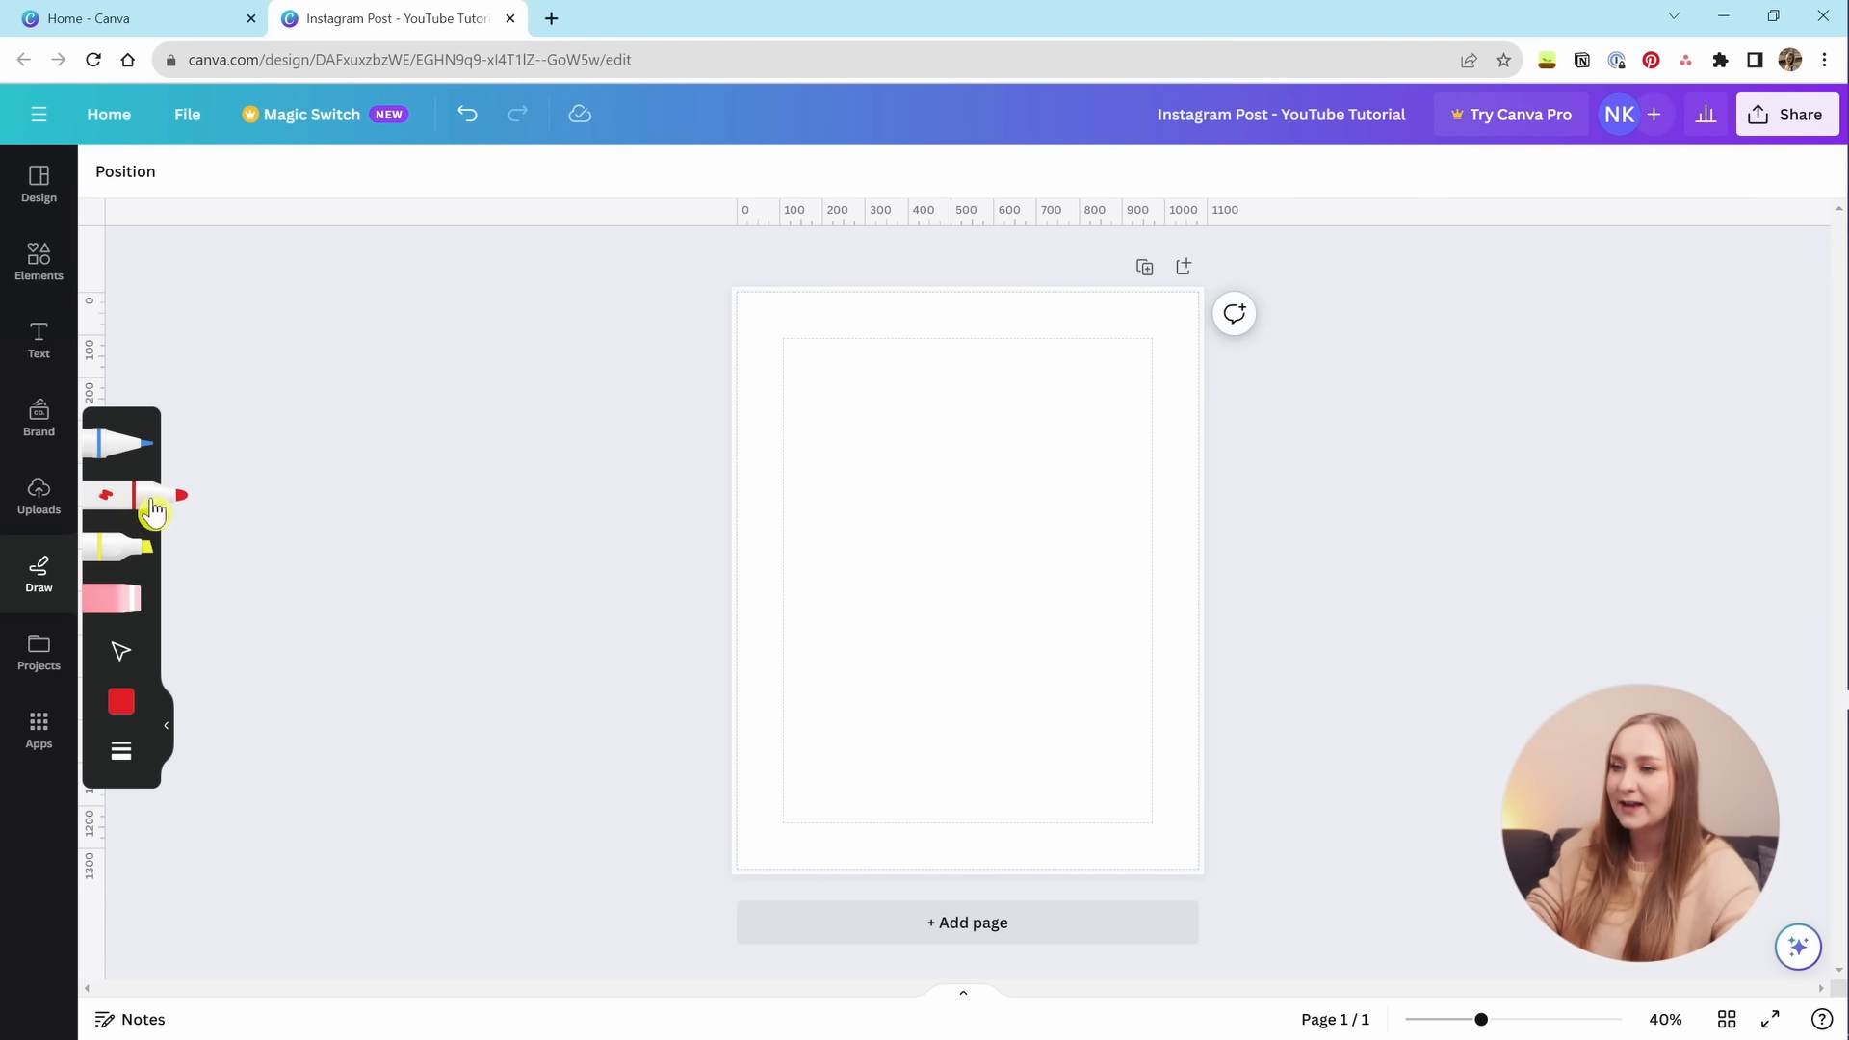
{"action": "mouse_move", "coordinate": [815, 449]}
{"action": "left_mouse_down"}
{"action": "mouse_move", "coordinate": [895, 438]}
{"action": "mouse_move", "coordinate": [942, 665]}
{"action": "left_mouse_up"}
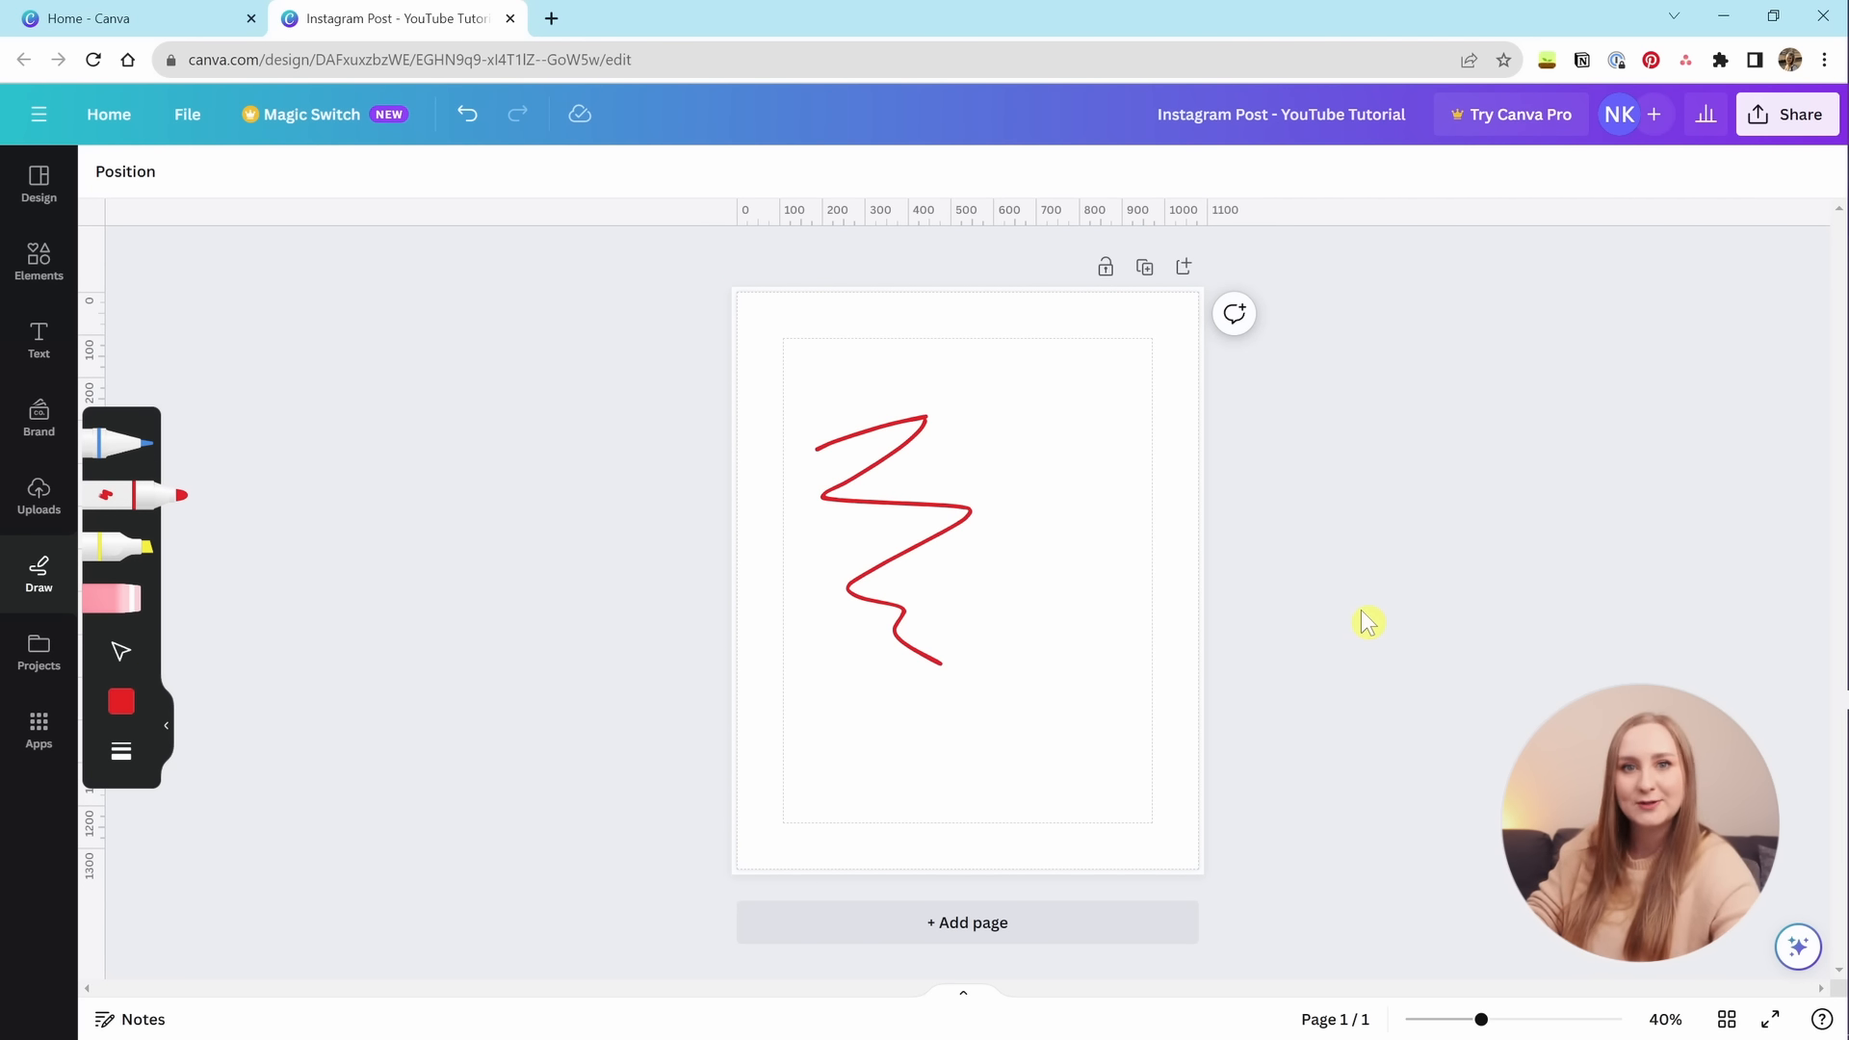
{"action": "key", "text": "ctrl+z"}
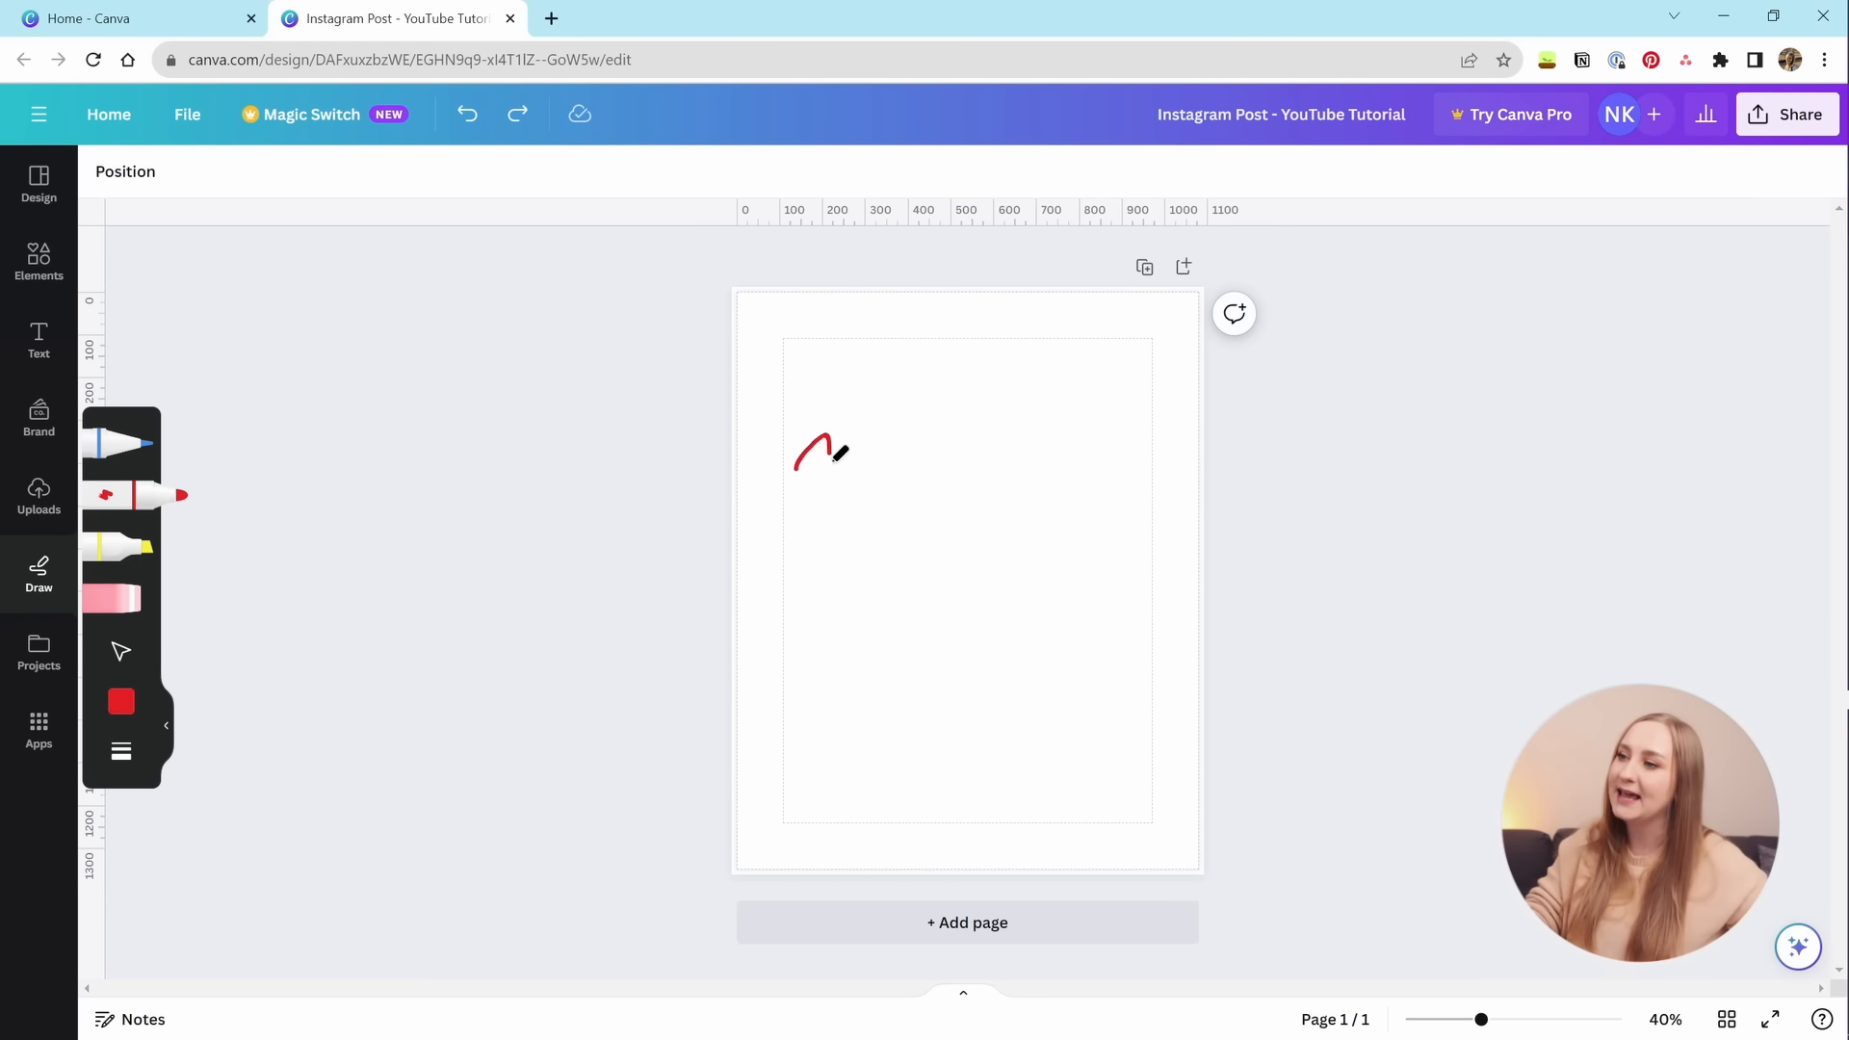
Try a few more freehand red marker strokes on the page and undo them all.
{"action": "left_click_drag", "start_coordinate": [838, 453], "coordinate": [840, 454]}
{"action": "key", "text": "ctrl+z"}
{"action": "mouse_move", "coordinate": [879, 575]}
{"action": "left_mouse_down"}
{"action": "mouse_move", "coordinate": [847, 628]}
{"action": "mouse_move", "coordinate": [984, 615]}
{"action": "mouse_move", "coordinate": [980, 701]}
{"action": "mouse_move", "coordinate": [1024, 643]}
{"action": "mouse_move", "coordinate": [948, 701]}
{"action": "left_mouse_up"}
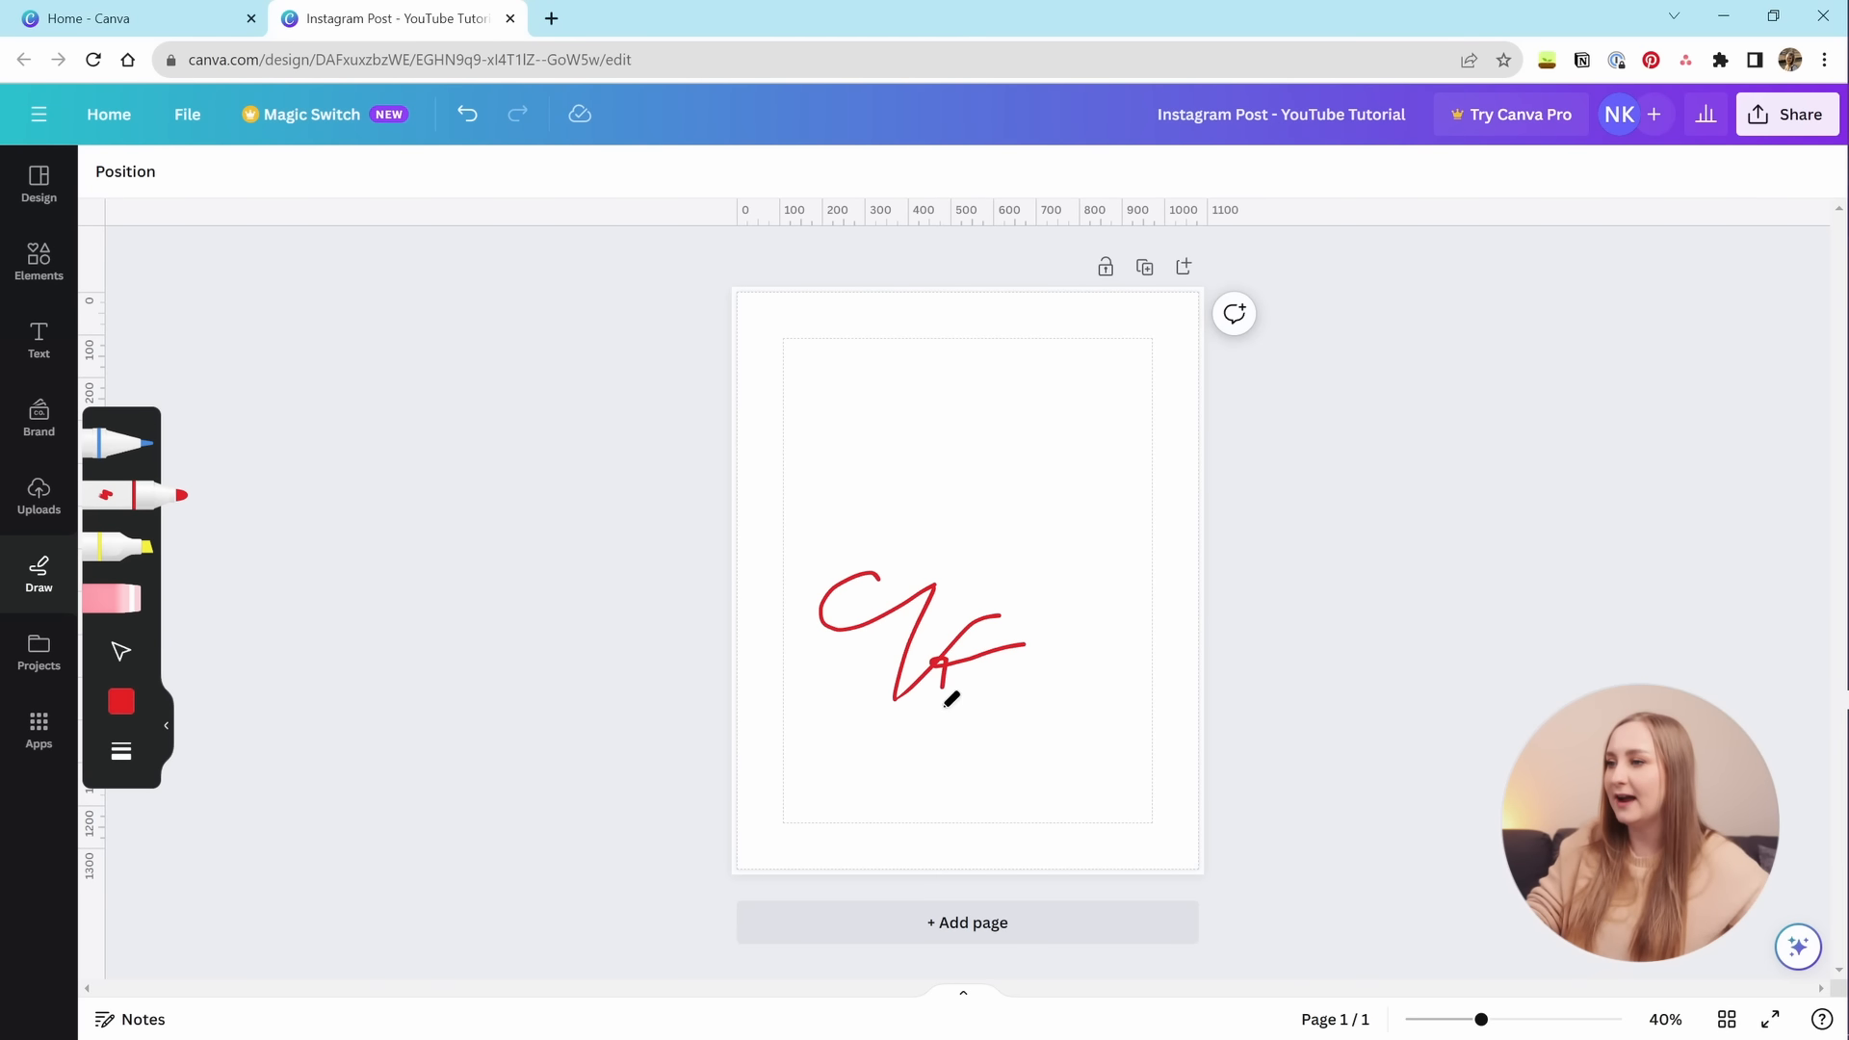
{"action": "key", "text": "ctrl+z"}
{"action": "key", "text": "ctrl+z"}
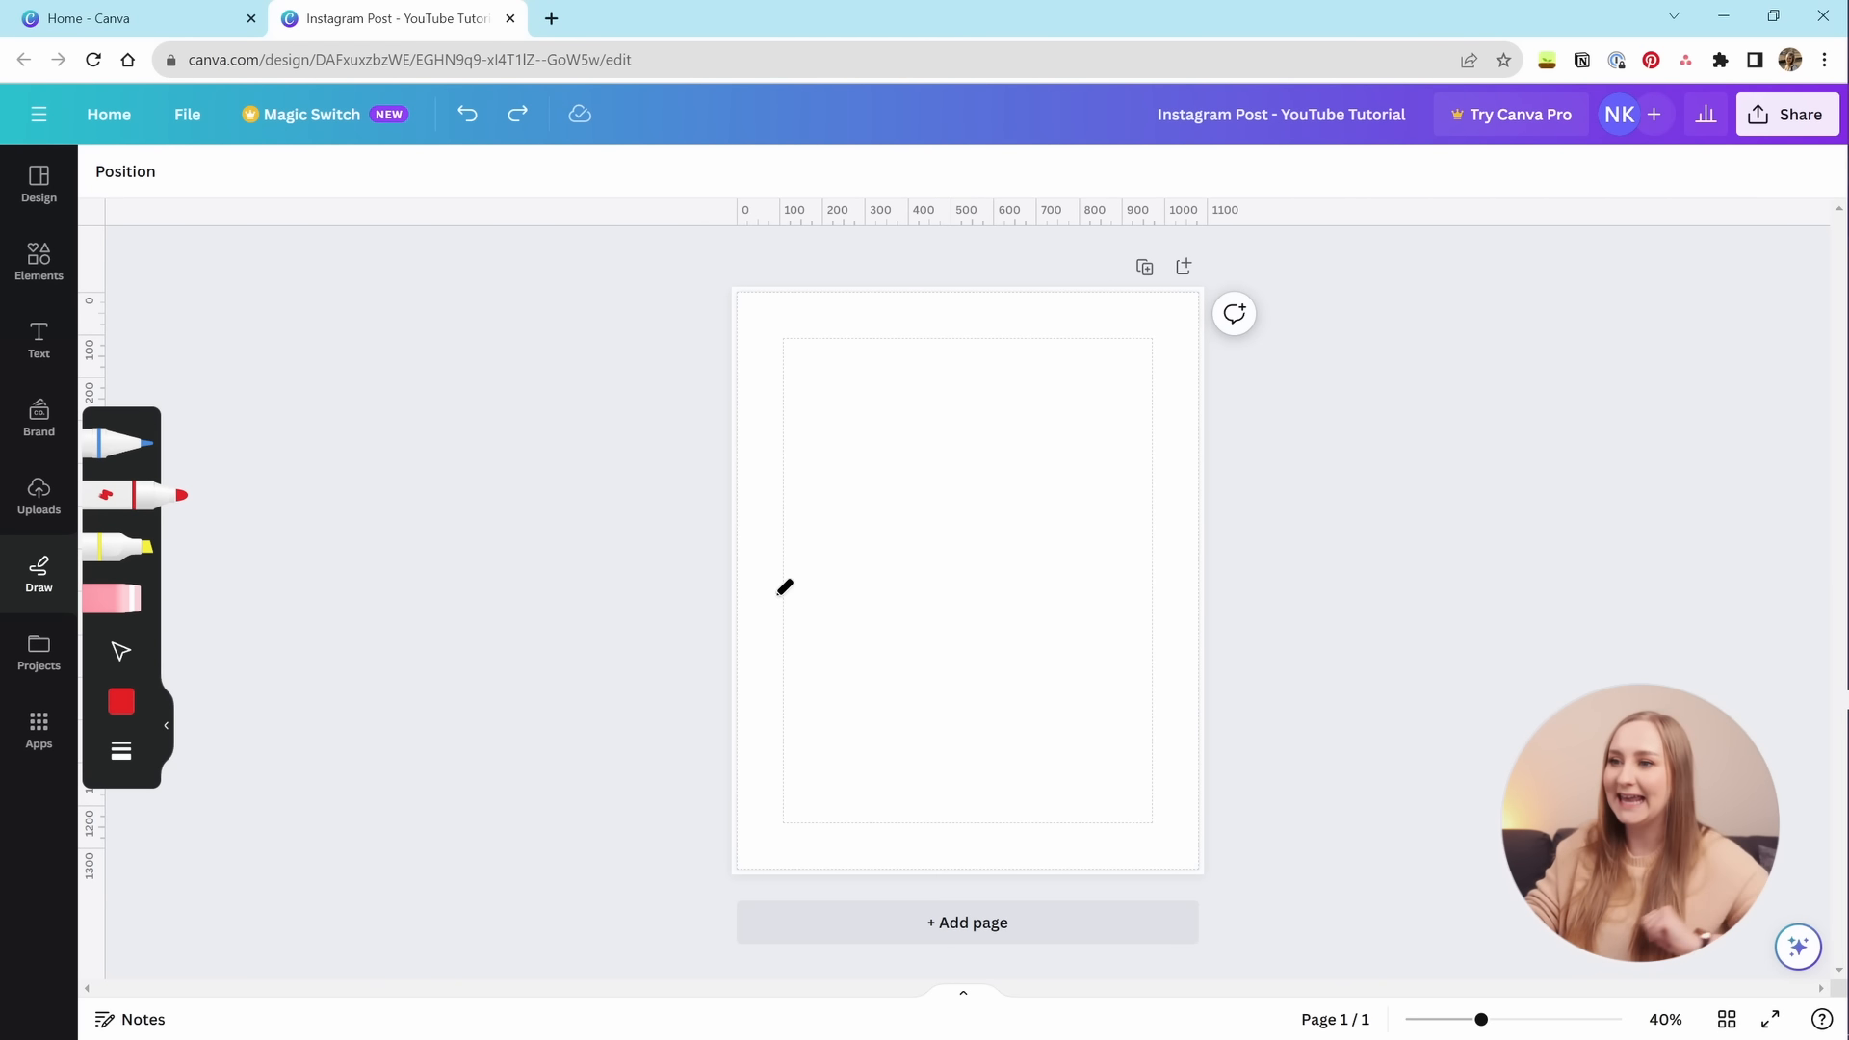
View the Projects section, compare it with the Canva home page on the other browser tab, and return to the design.
{"action": "left_click", "coordinate": [38, 675]}
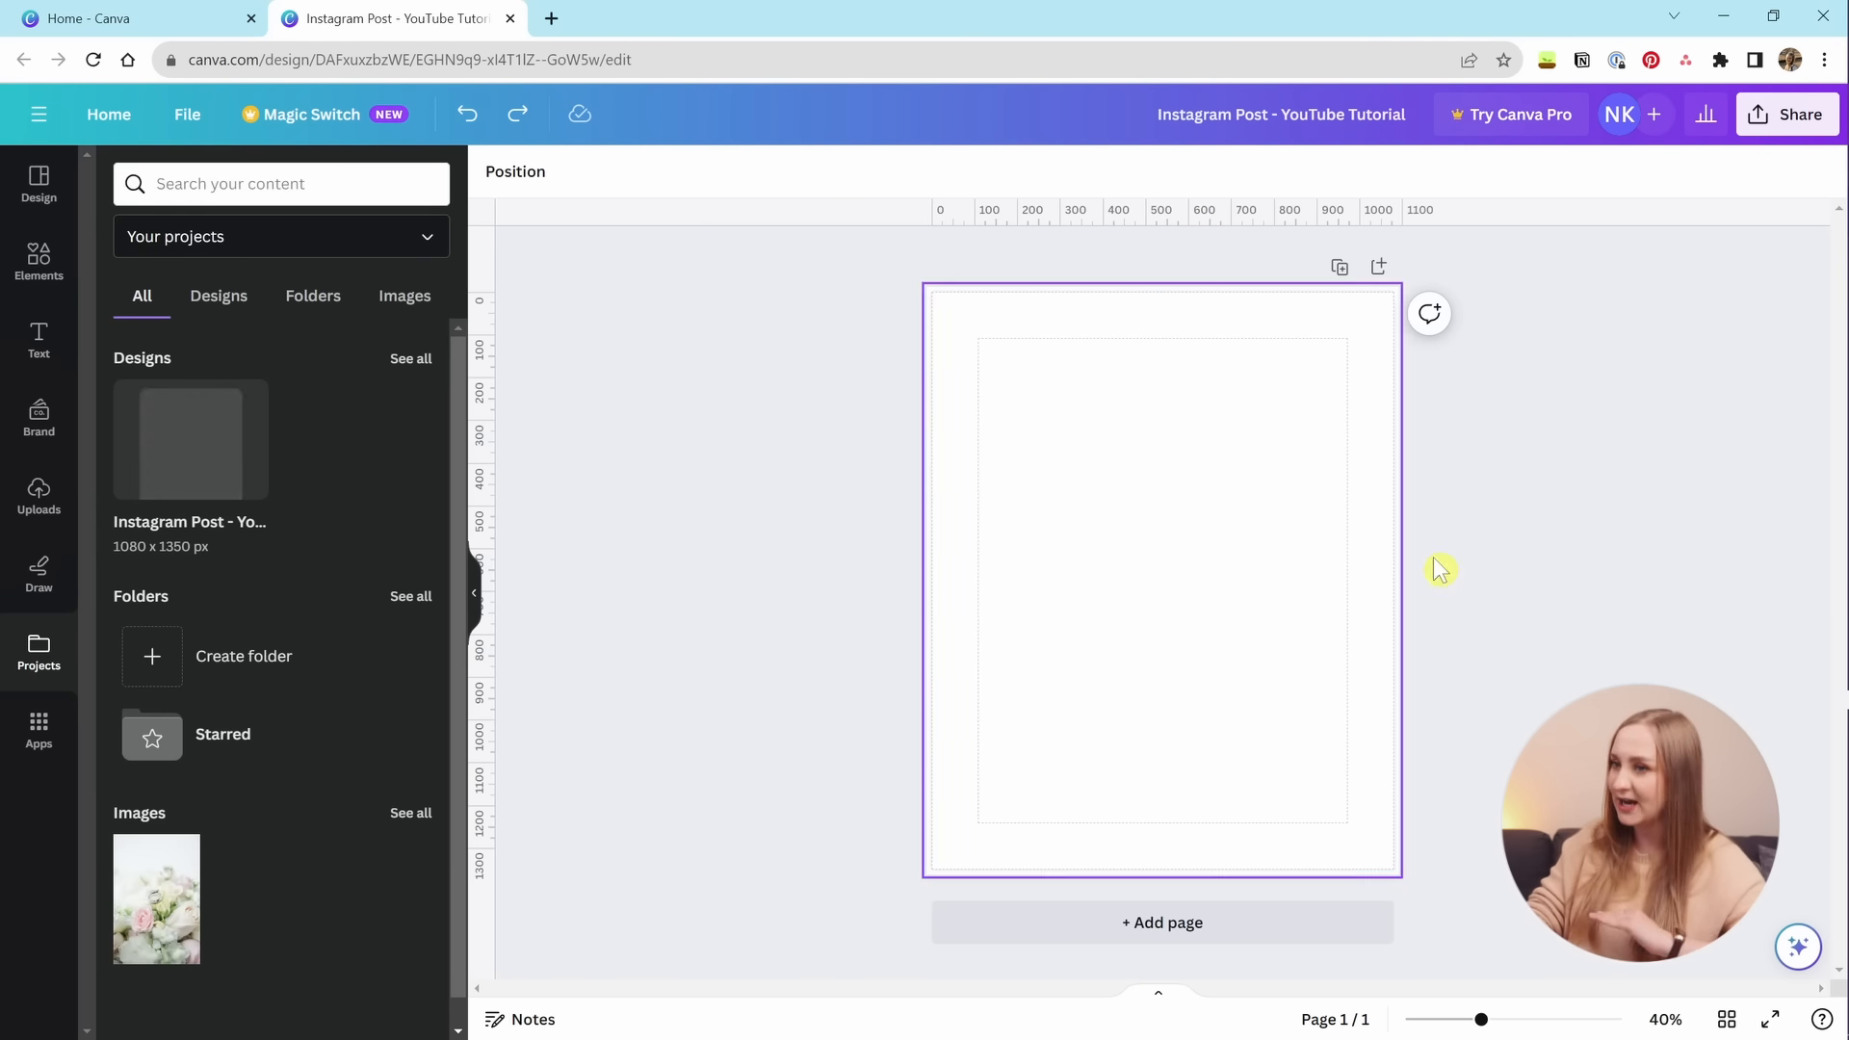
{"action": "left_click", "coordinate": [87, 17]}
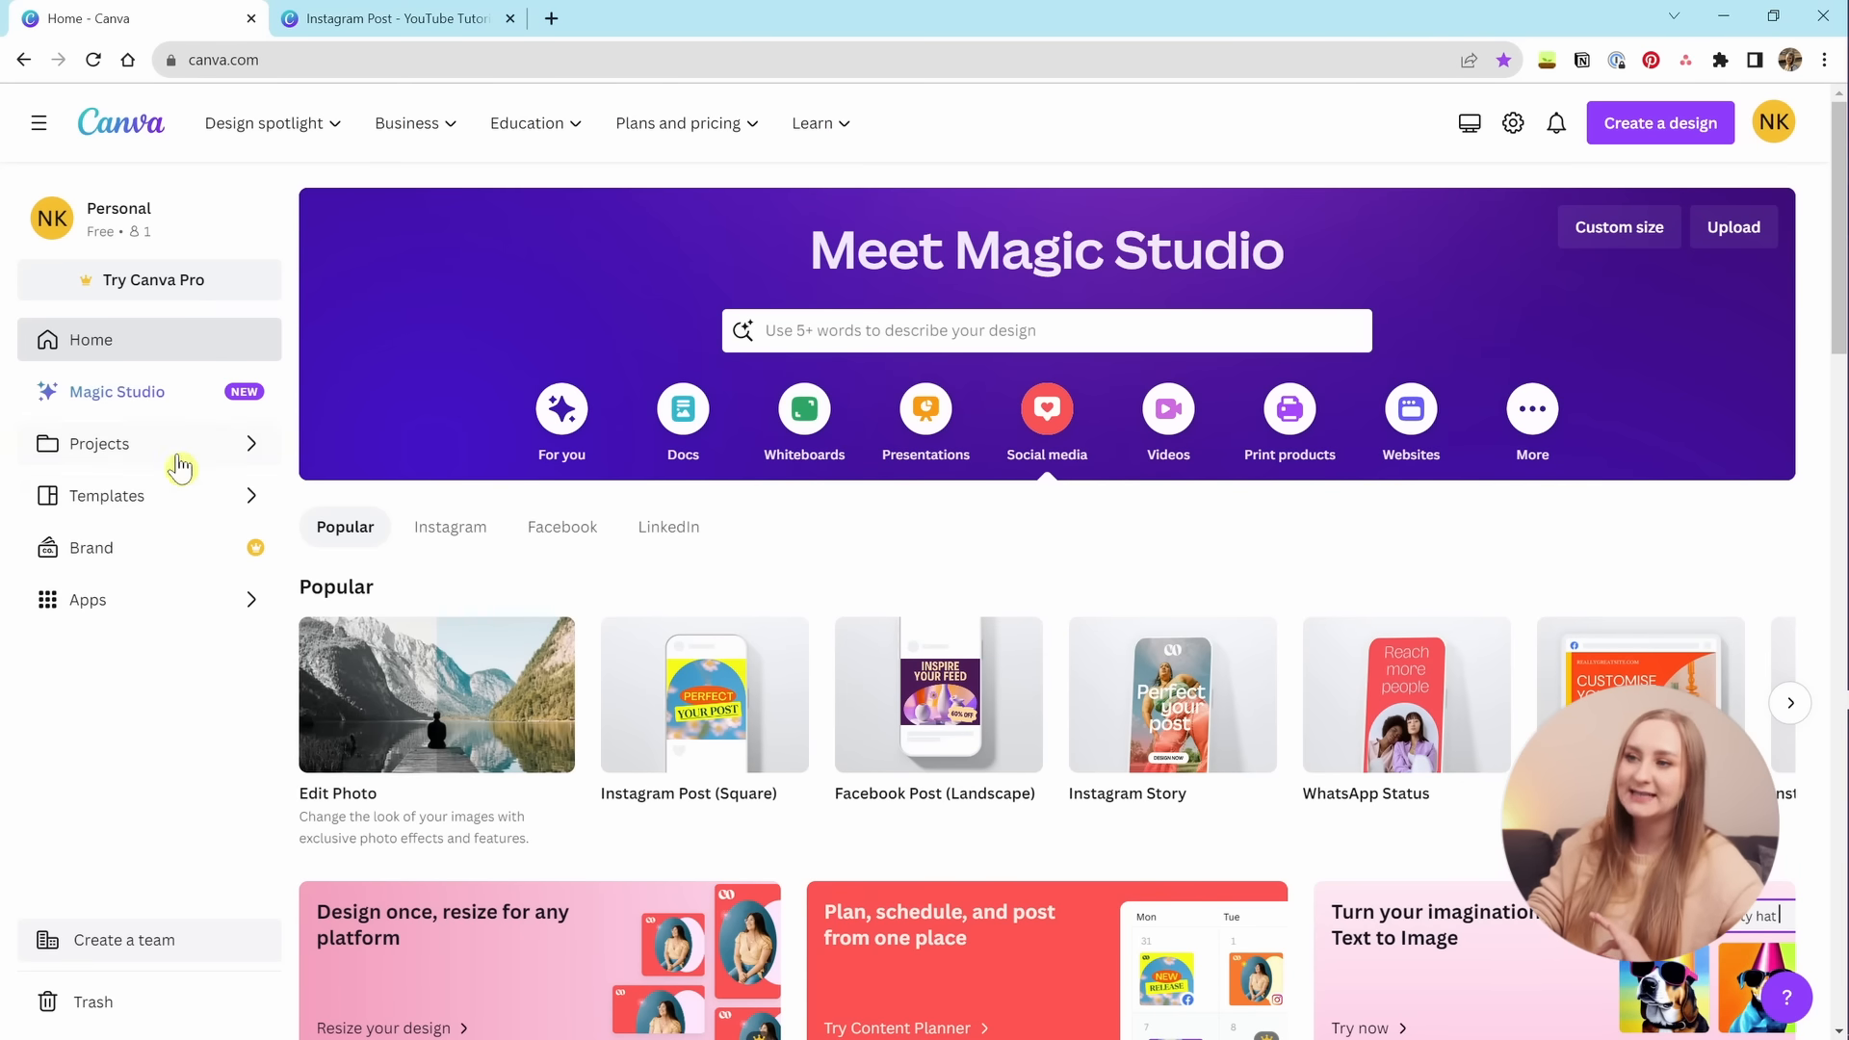
{"action": "left_click", "coordinate": [391, 21]}
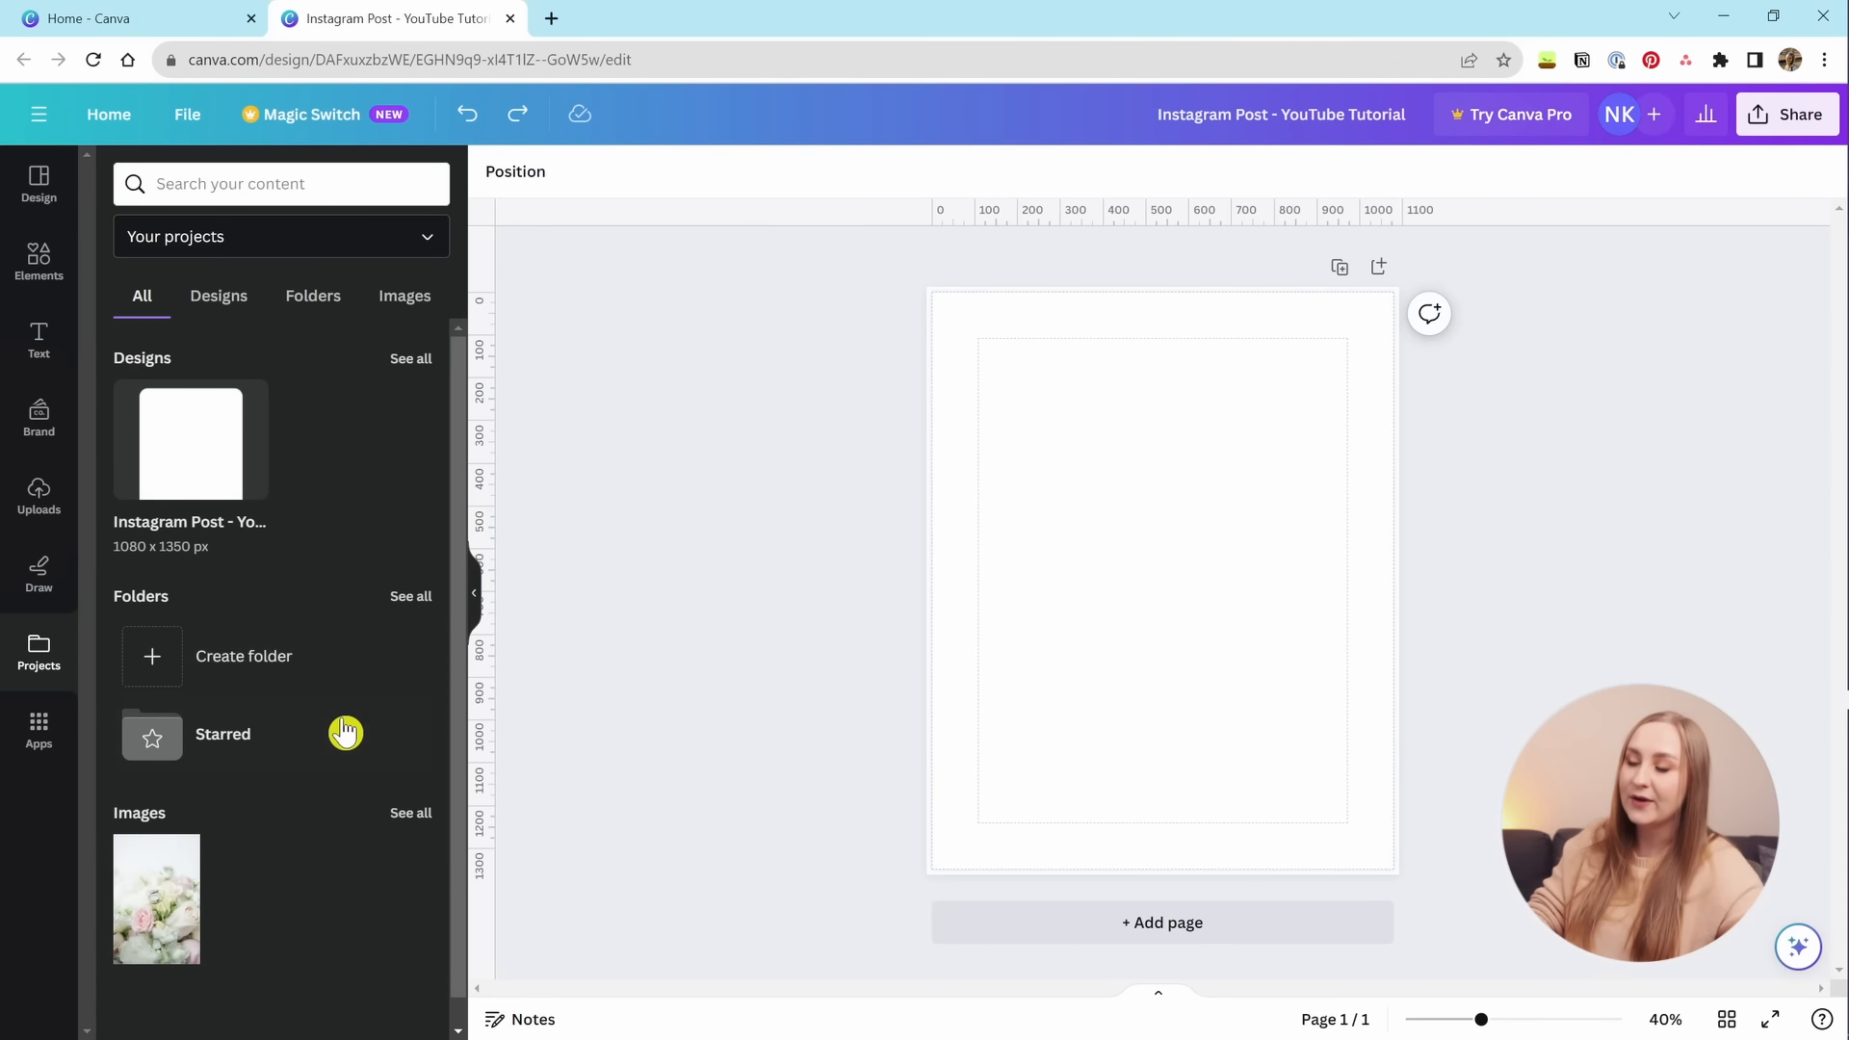
Create a new project folder named Social Media.
{"action": "left_click", "coordinate": [226, 674]}
{"action": "type", "text": "Soci"}
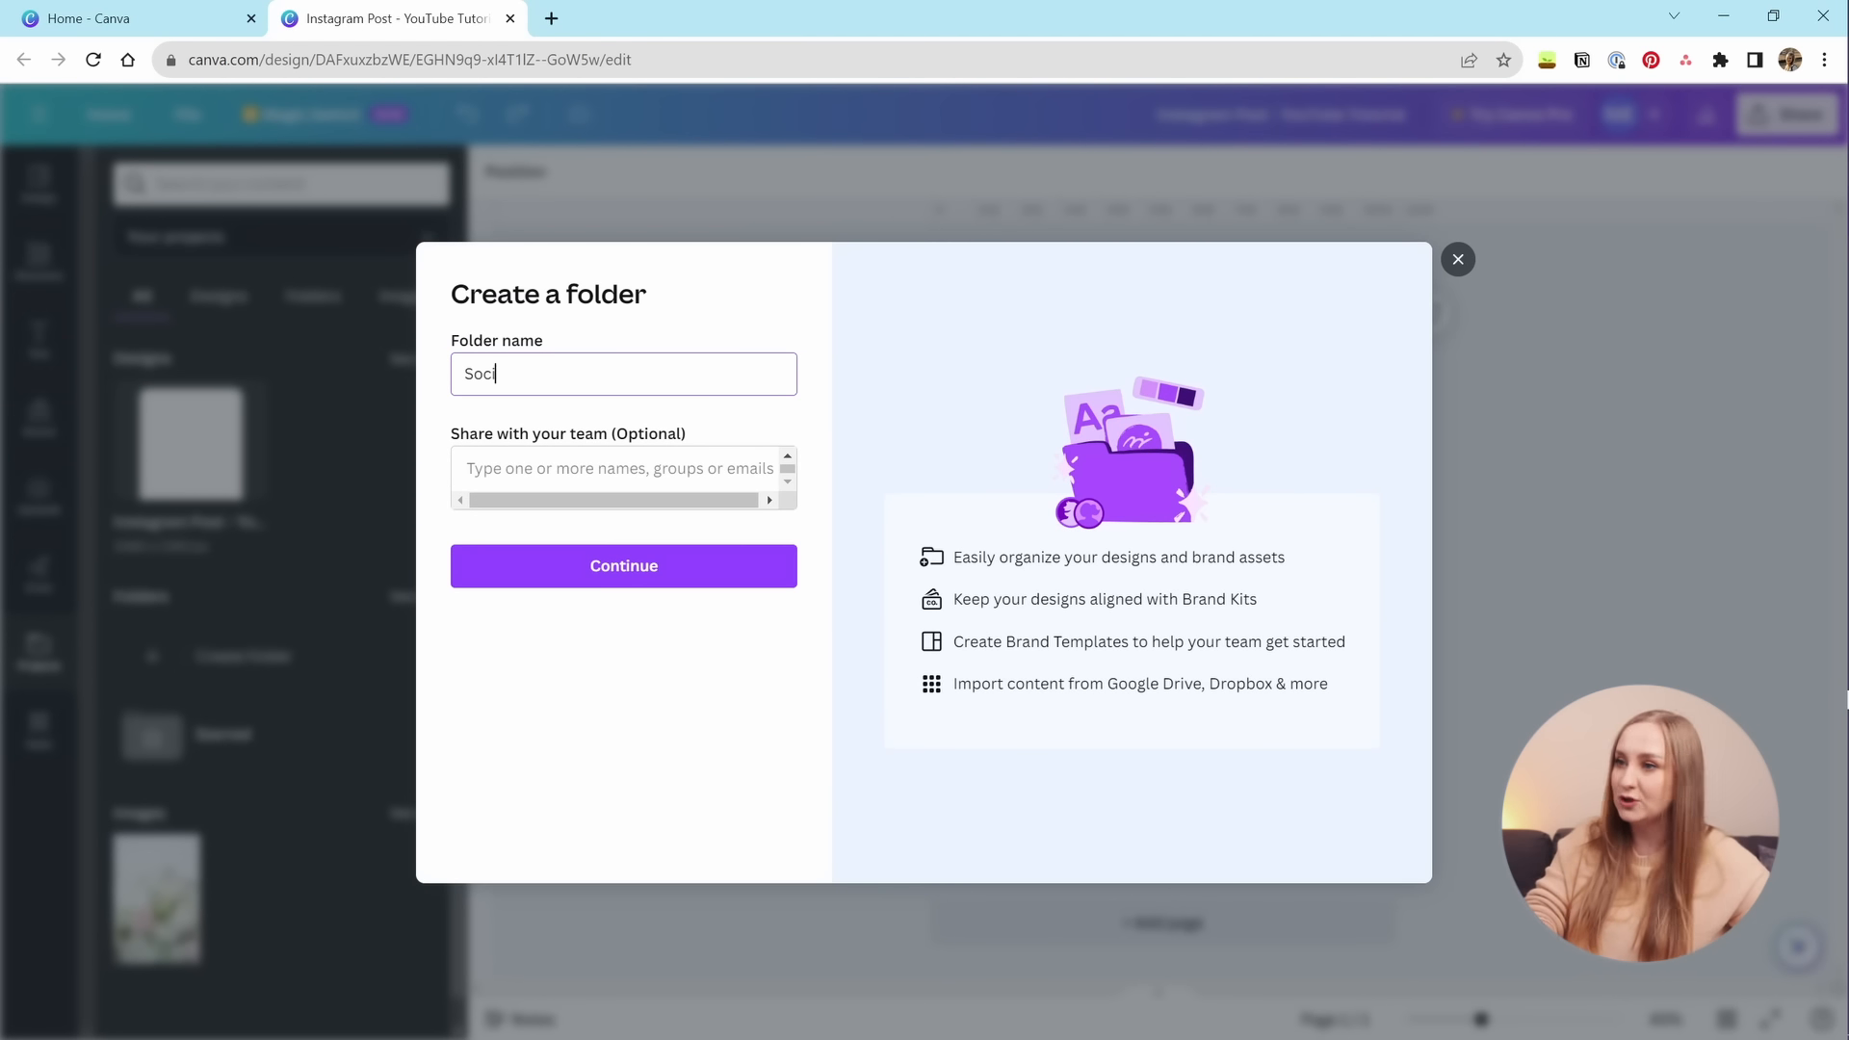
{"action": "type", "text": "al Media"}
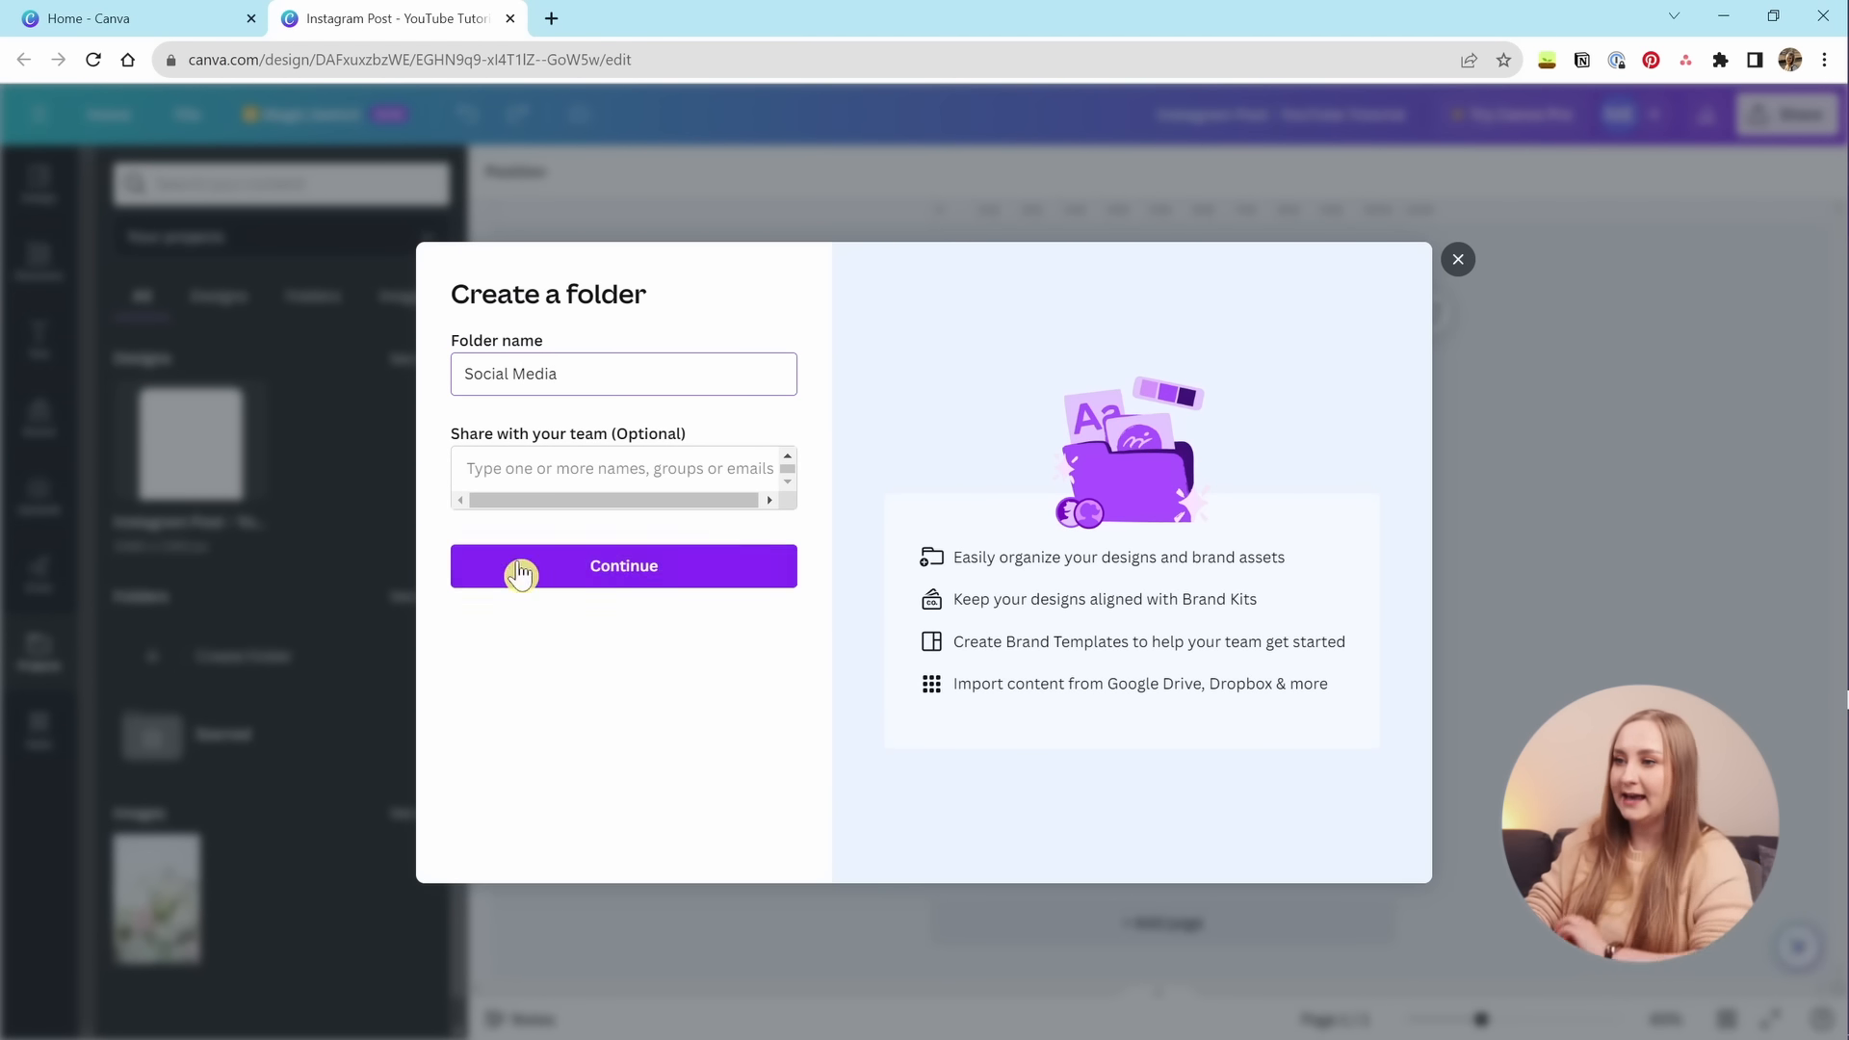
{"action": "left_click", "coordinate": [520, 574]}
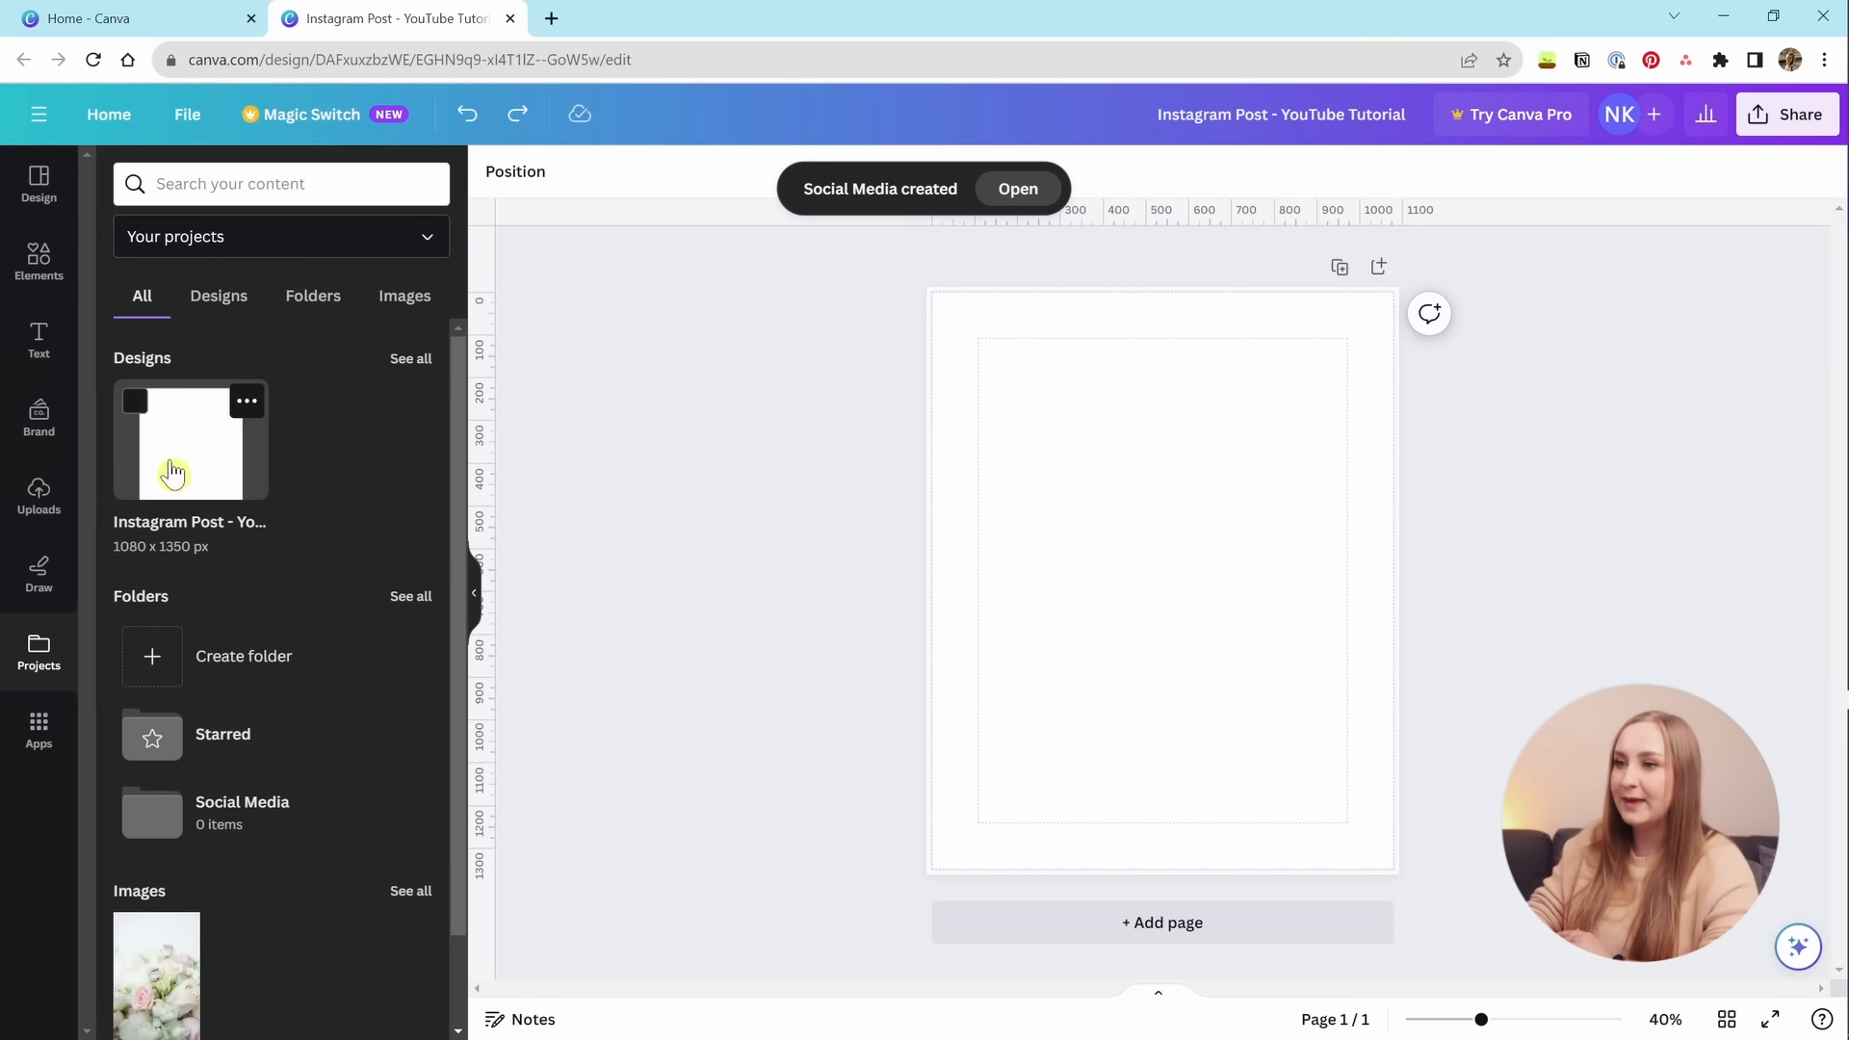
Move the Instagram Post design into the Social Media folder.
{"action": "left_click", "coordinate": [247, 399]}
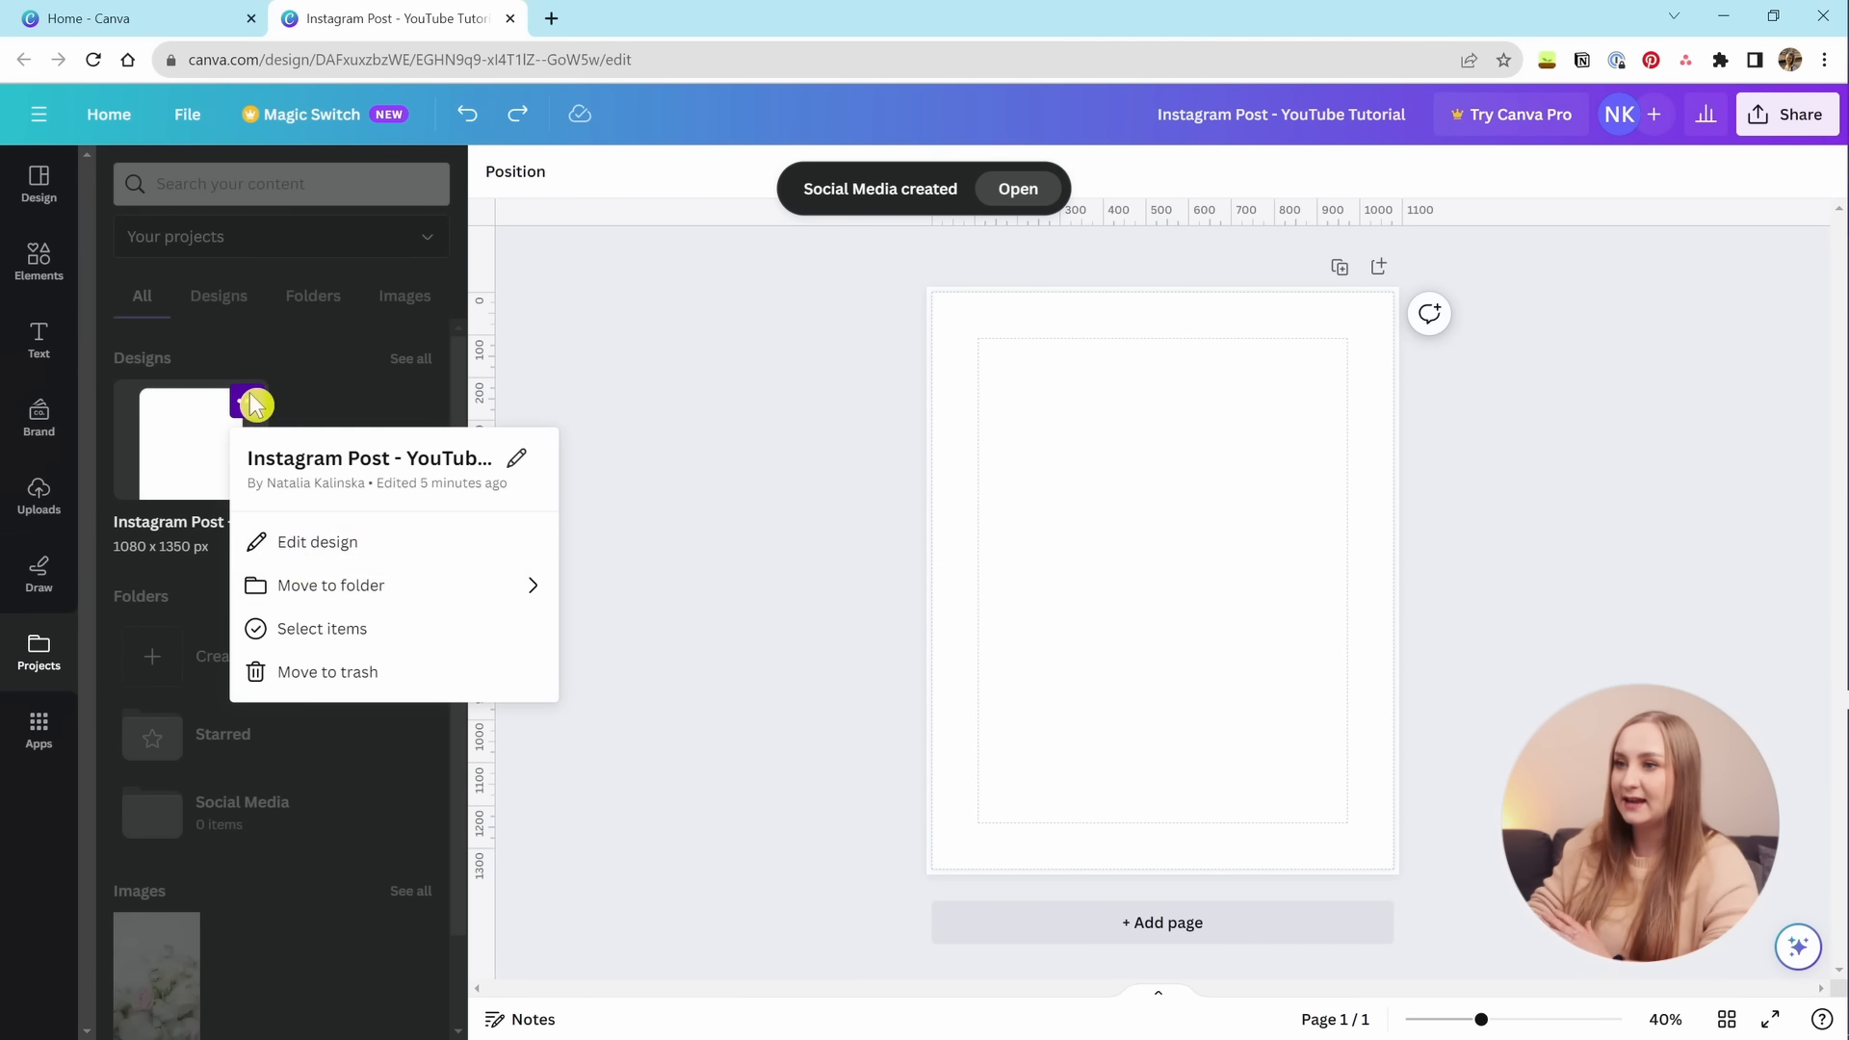
{"action": "left_click", "coordinate": [315, 590]}
{"action": "left_click", "coordinate": [358, 634]}
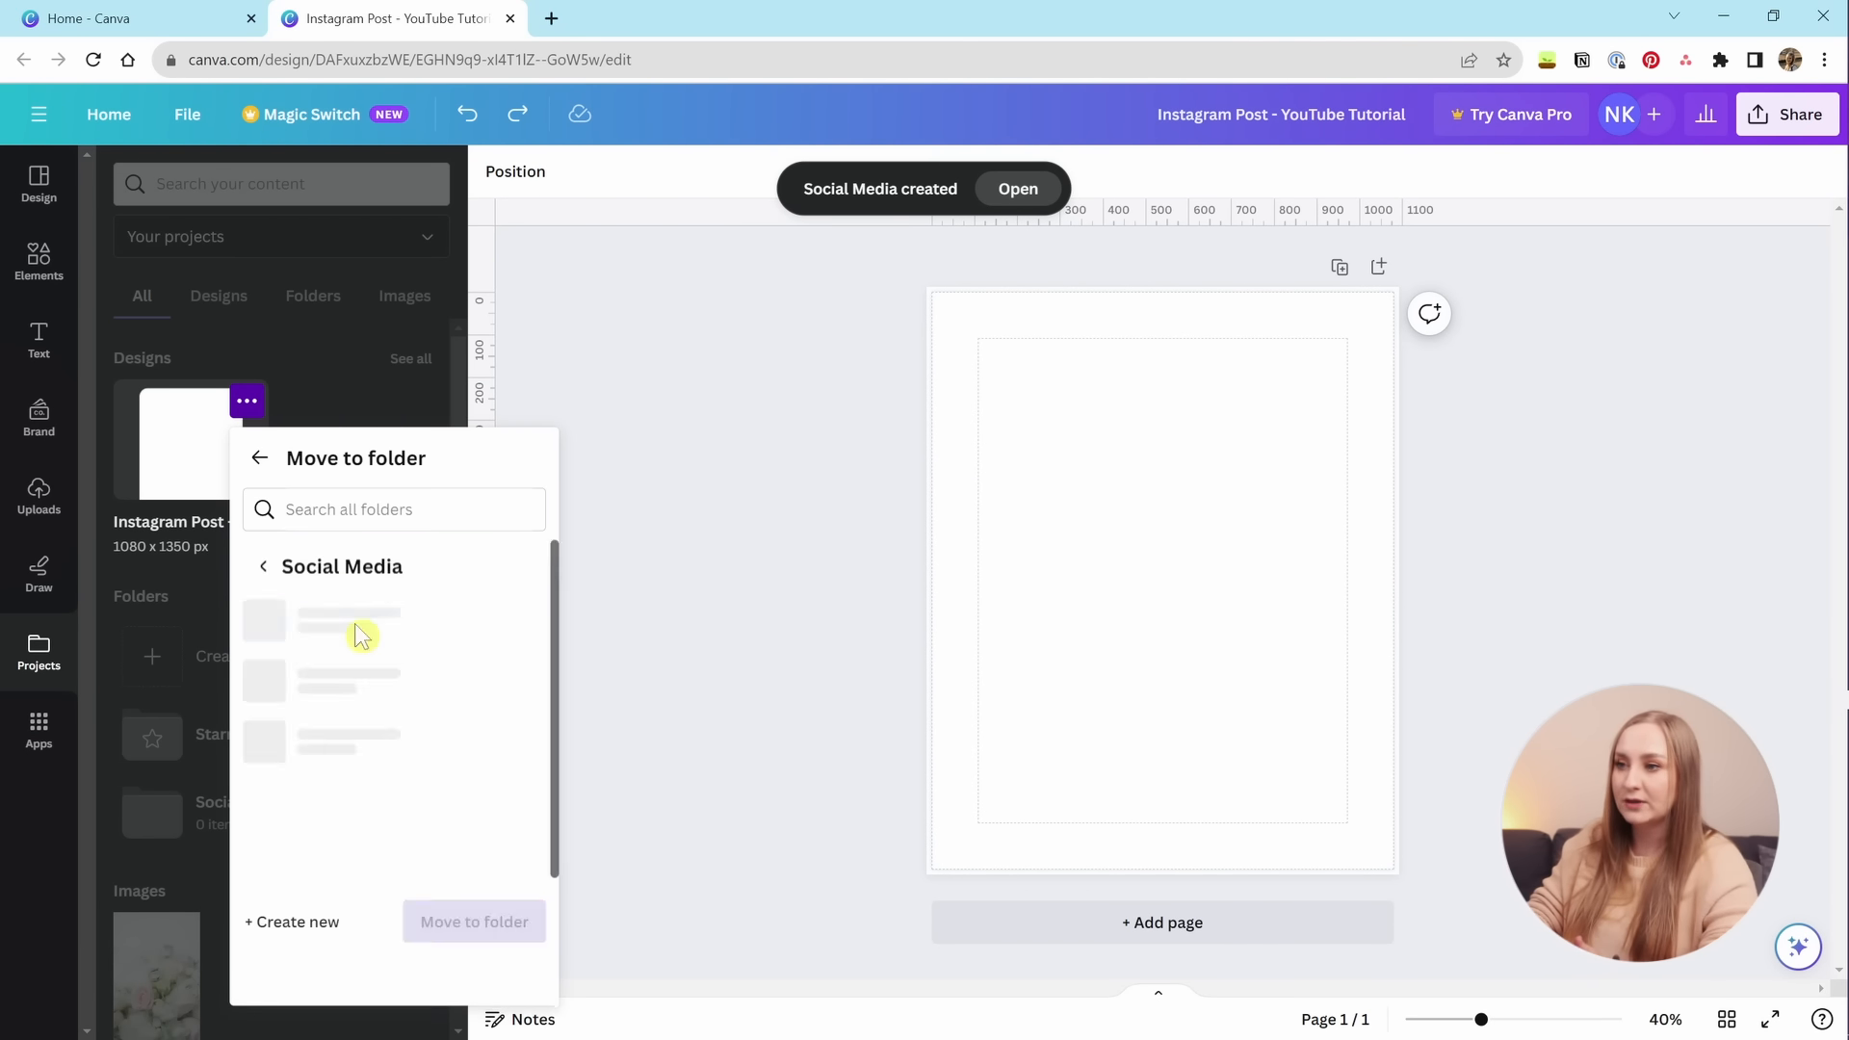
{"action": "left_click", "coordinate": [512, 934]}
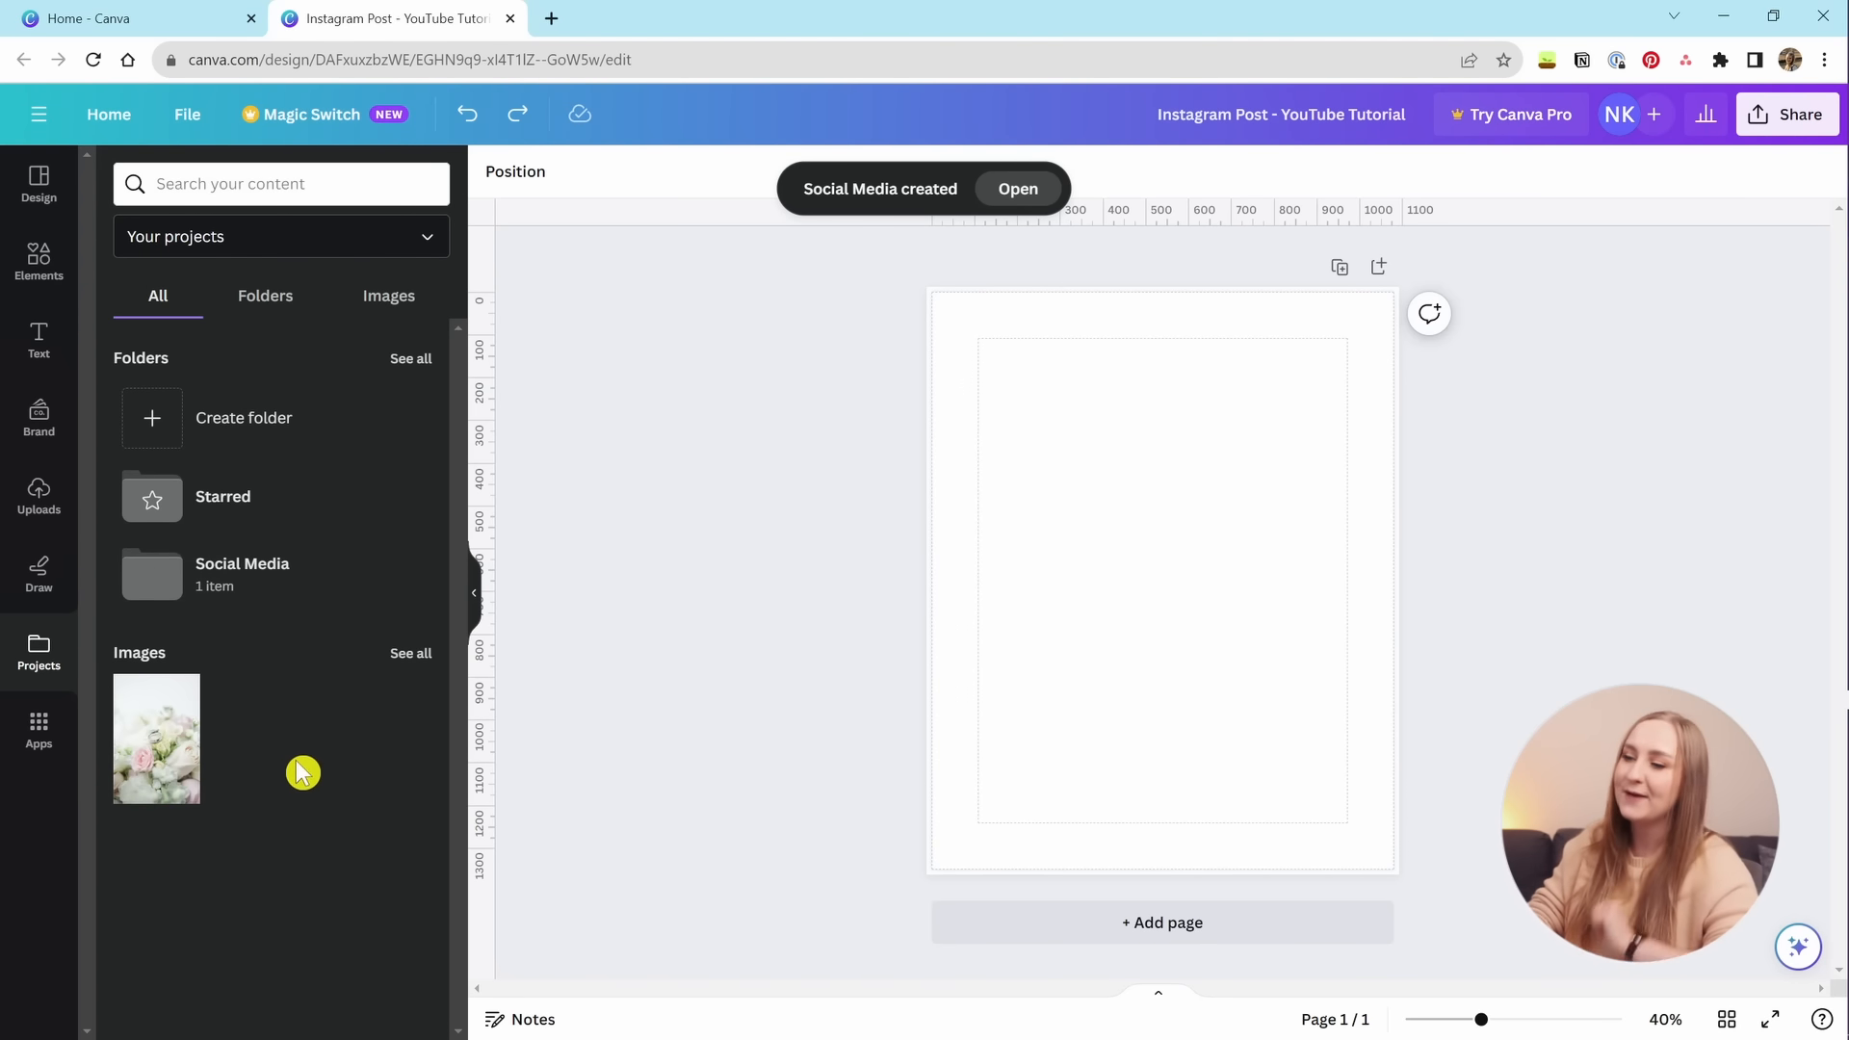
Check the Social Media folder's contents, the folder and image categories, and the project filters Shared with you and All projects.
{"action": "left_click", "coordinate": [272, 611]}
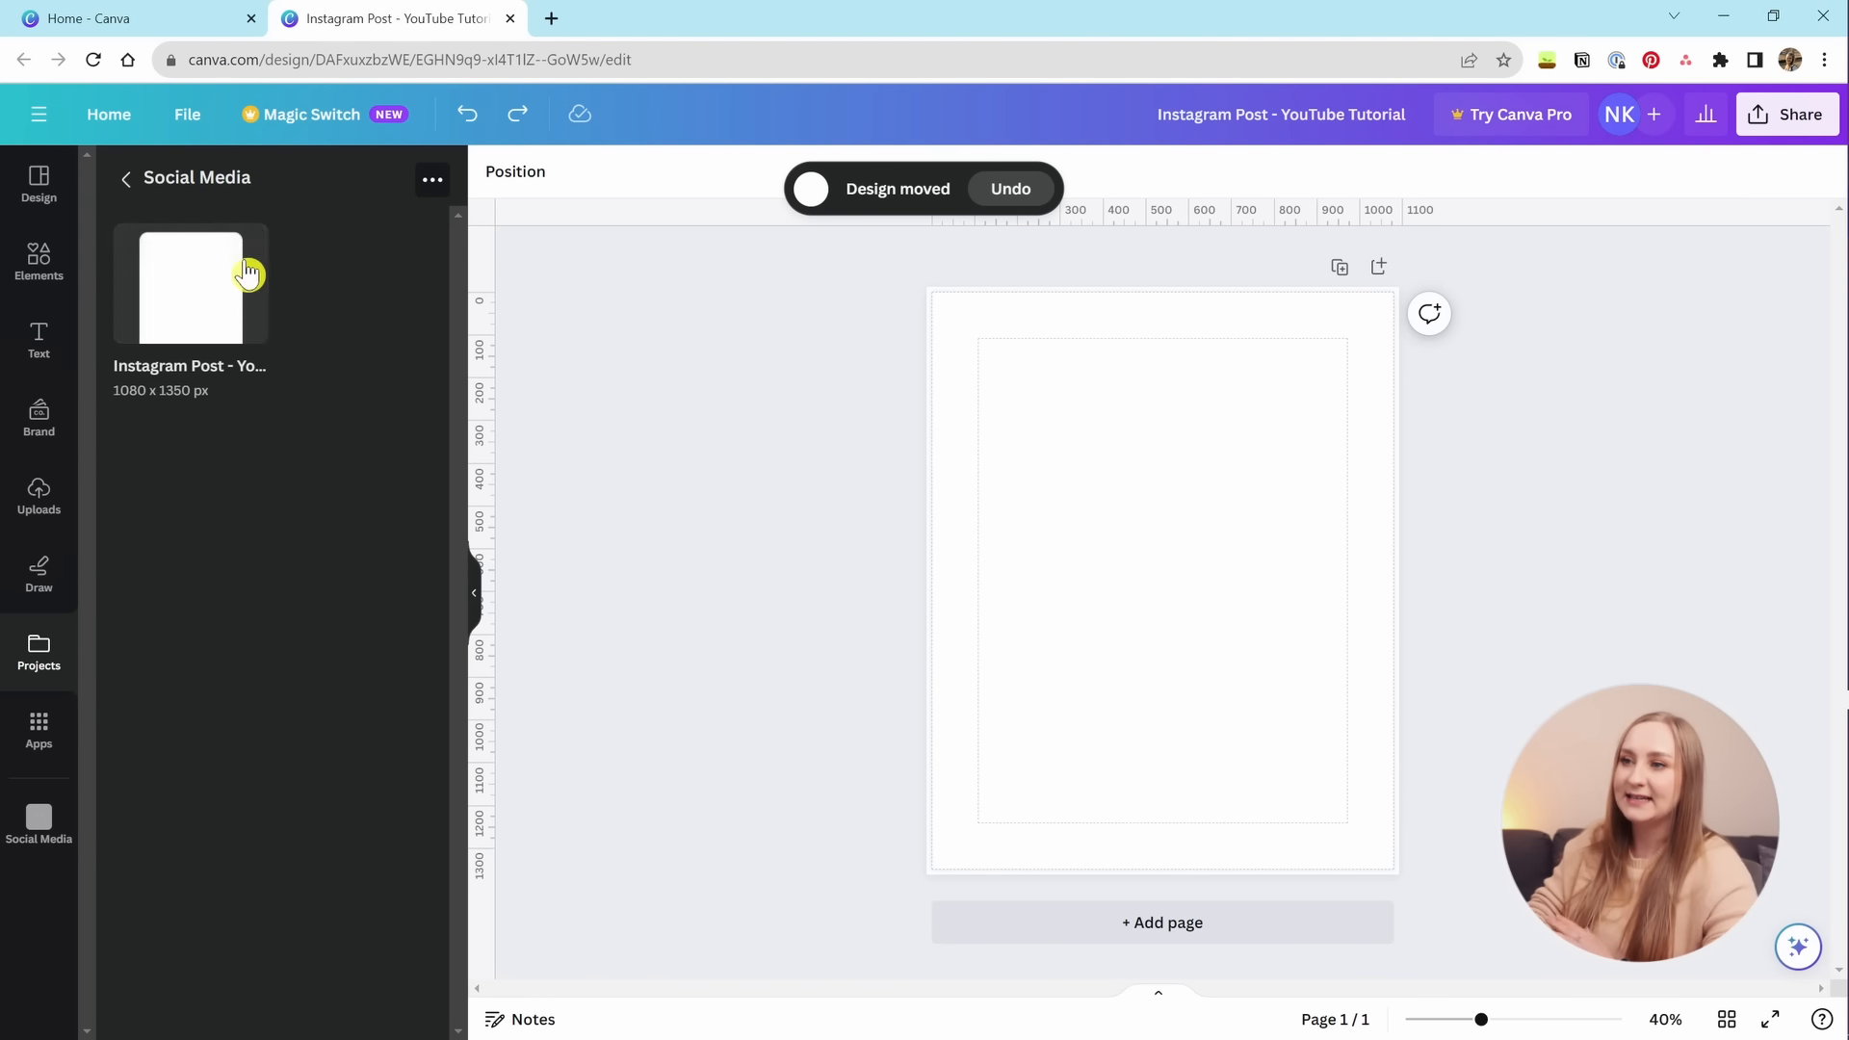
{"action": "left_click", "coordinate": [126, 179]}
{"action": "left_click", "coordinate": [270, 299]}
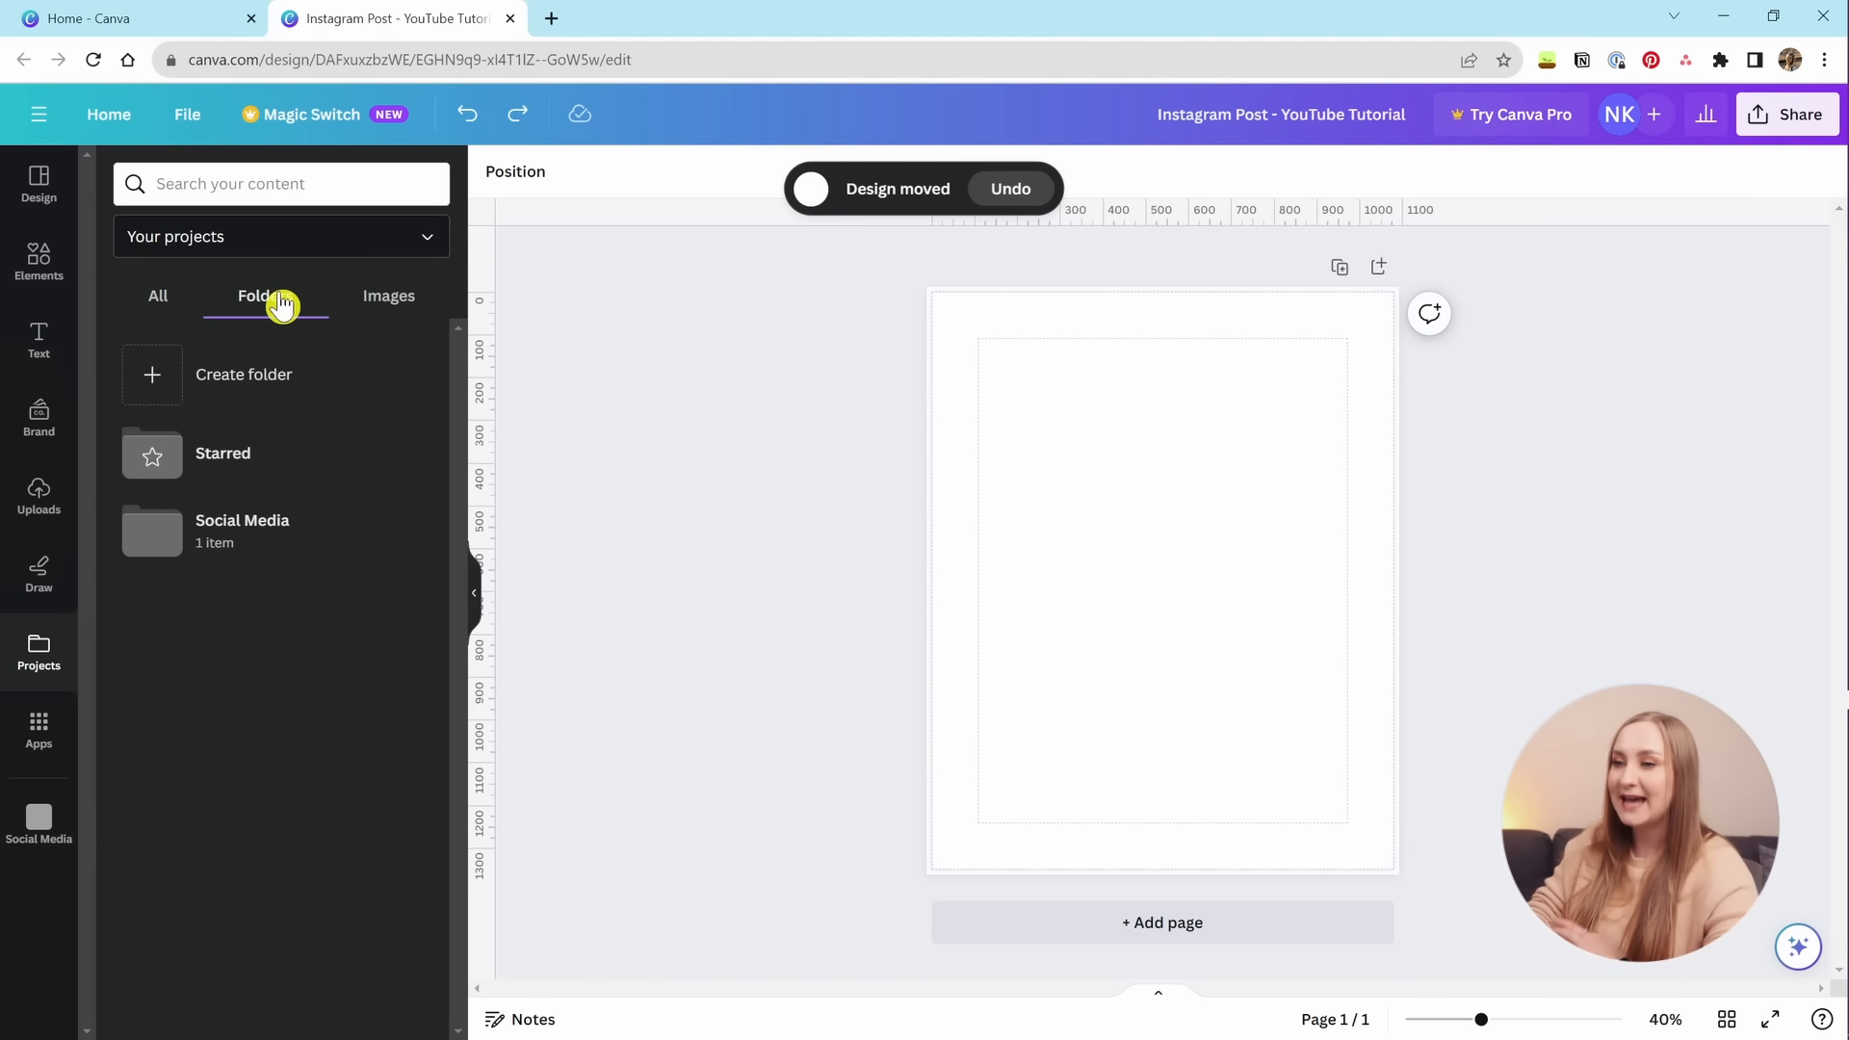
{"action": "left_click", "coordinate": [360, 304]}
{"action": "left_click", "coordinate": [394, 244]}
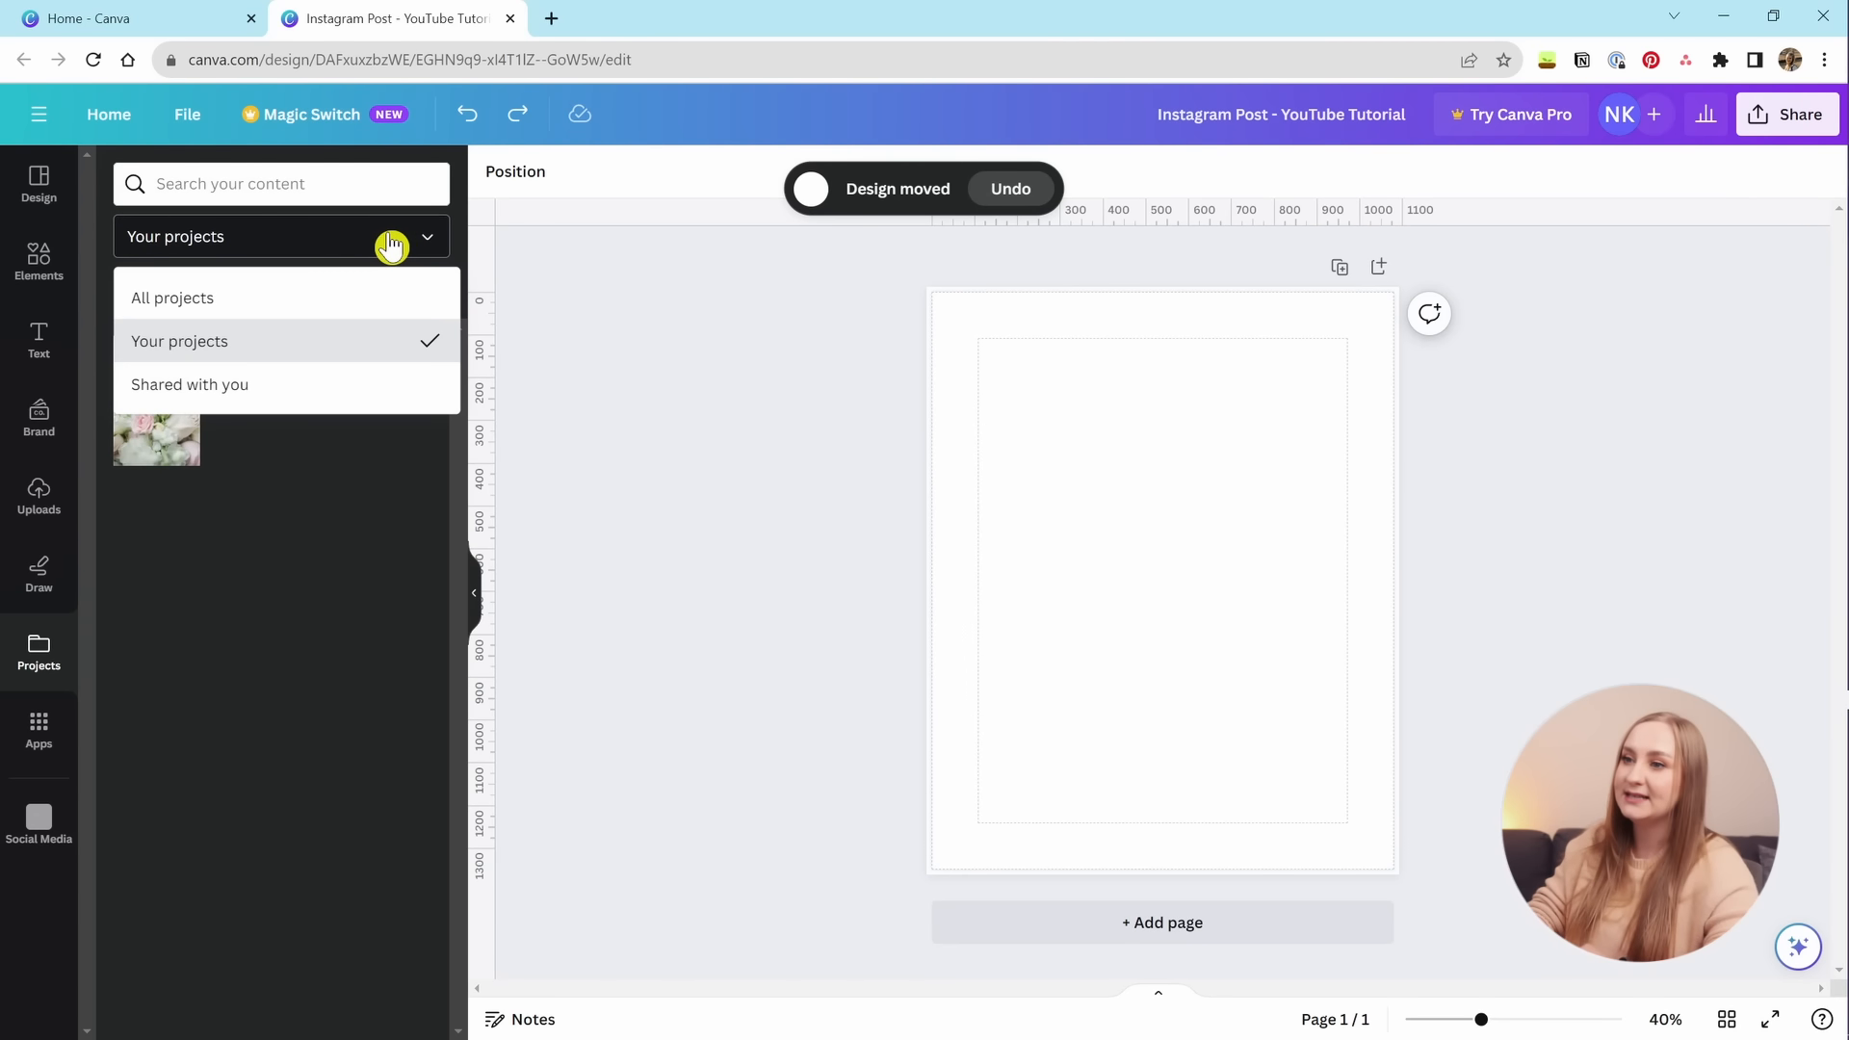
{"action": "left_click", "coordinate": [310, 397]}
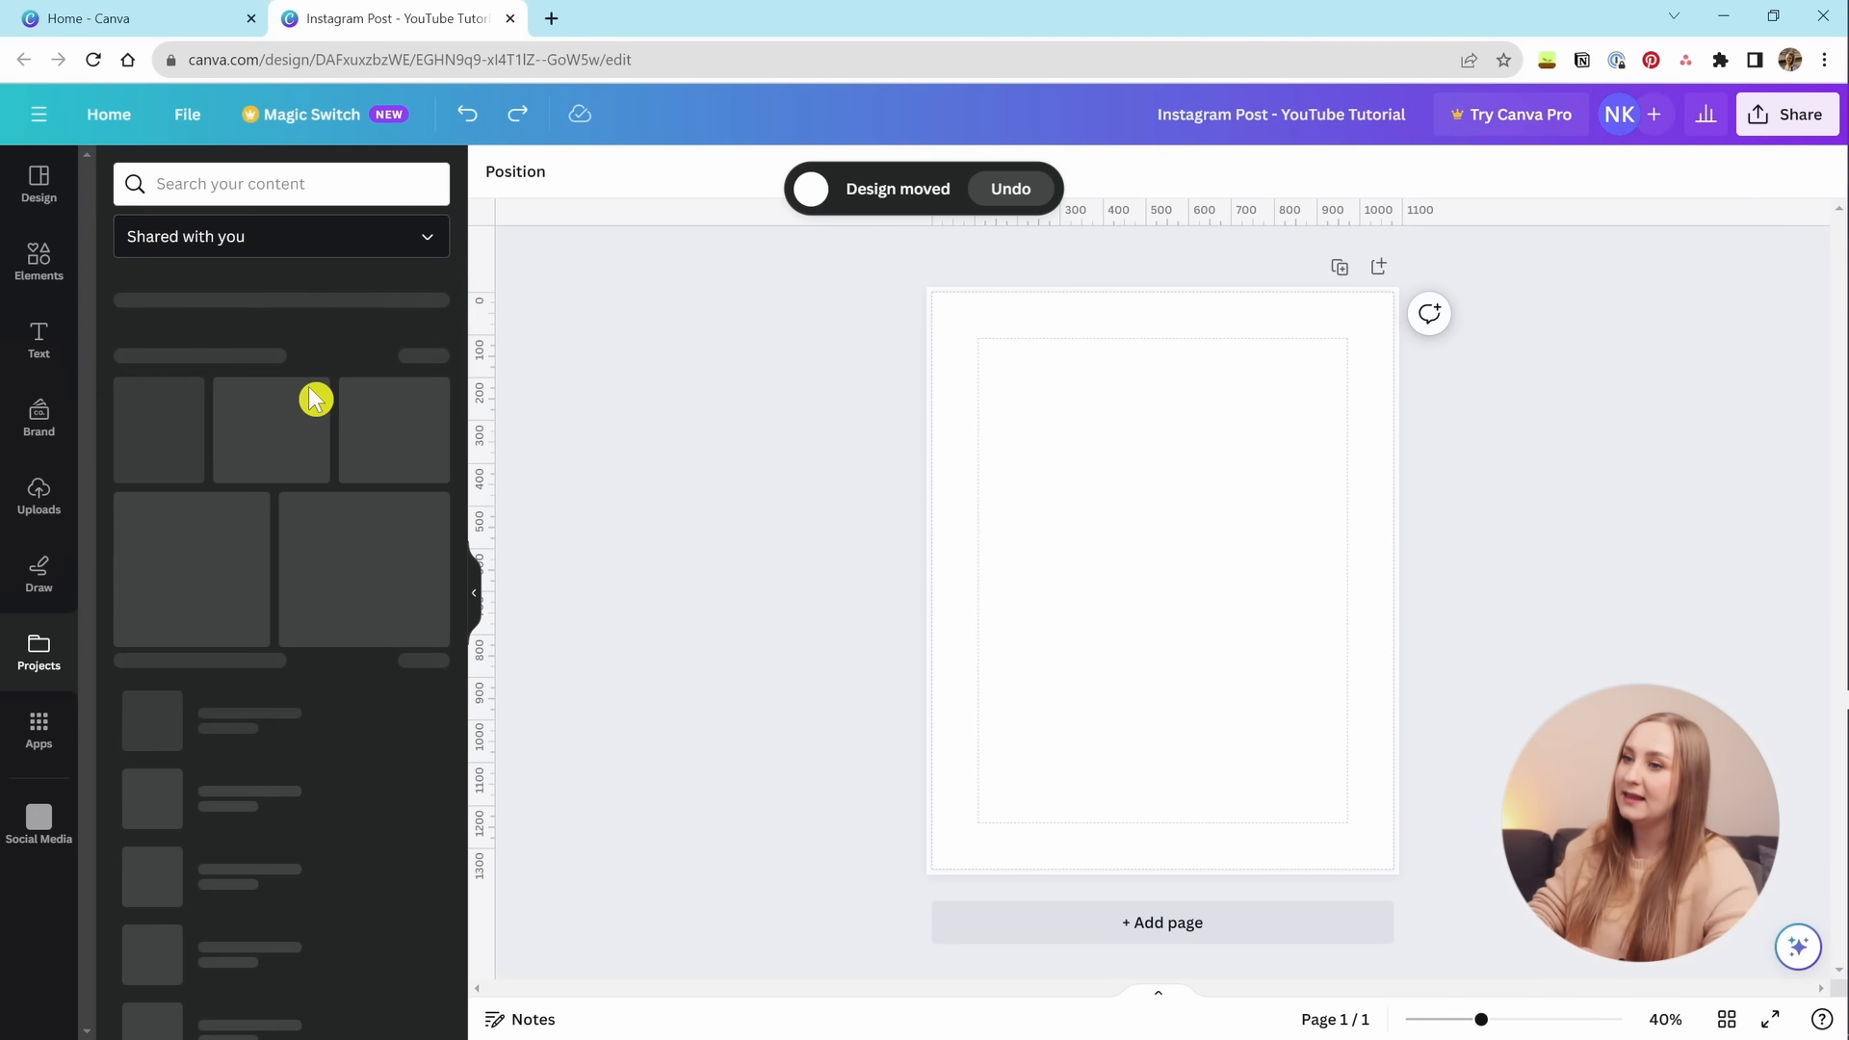
{"action": "left_click", "coordinate": [279, 246]}
{"action": "left_click", "coordinate": [240, 307]}
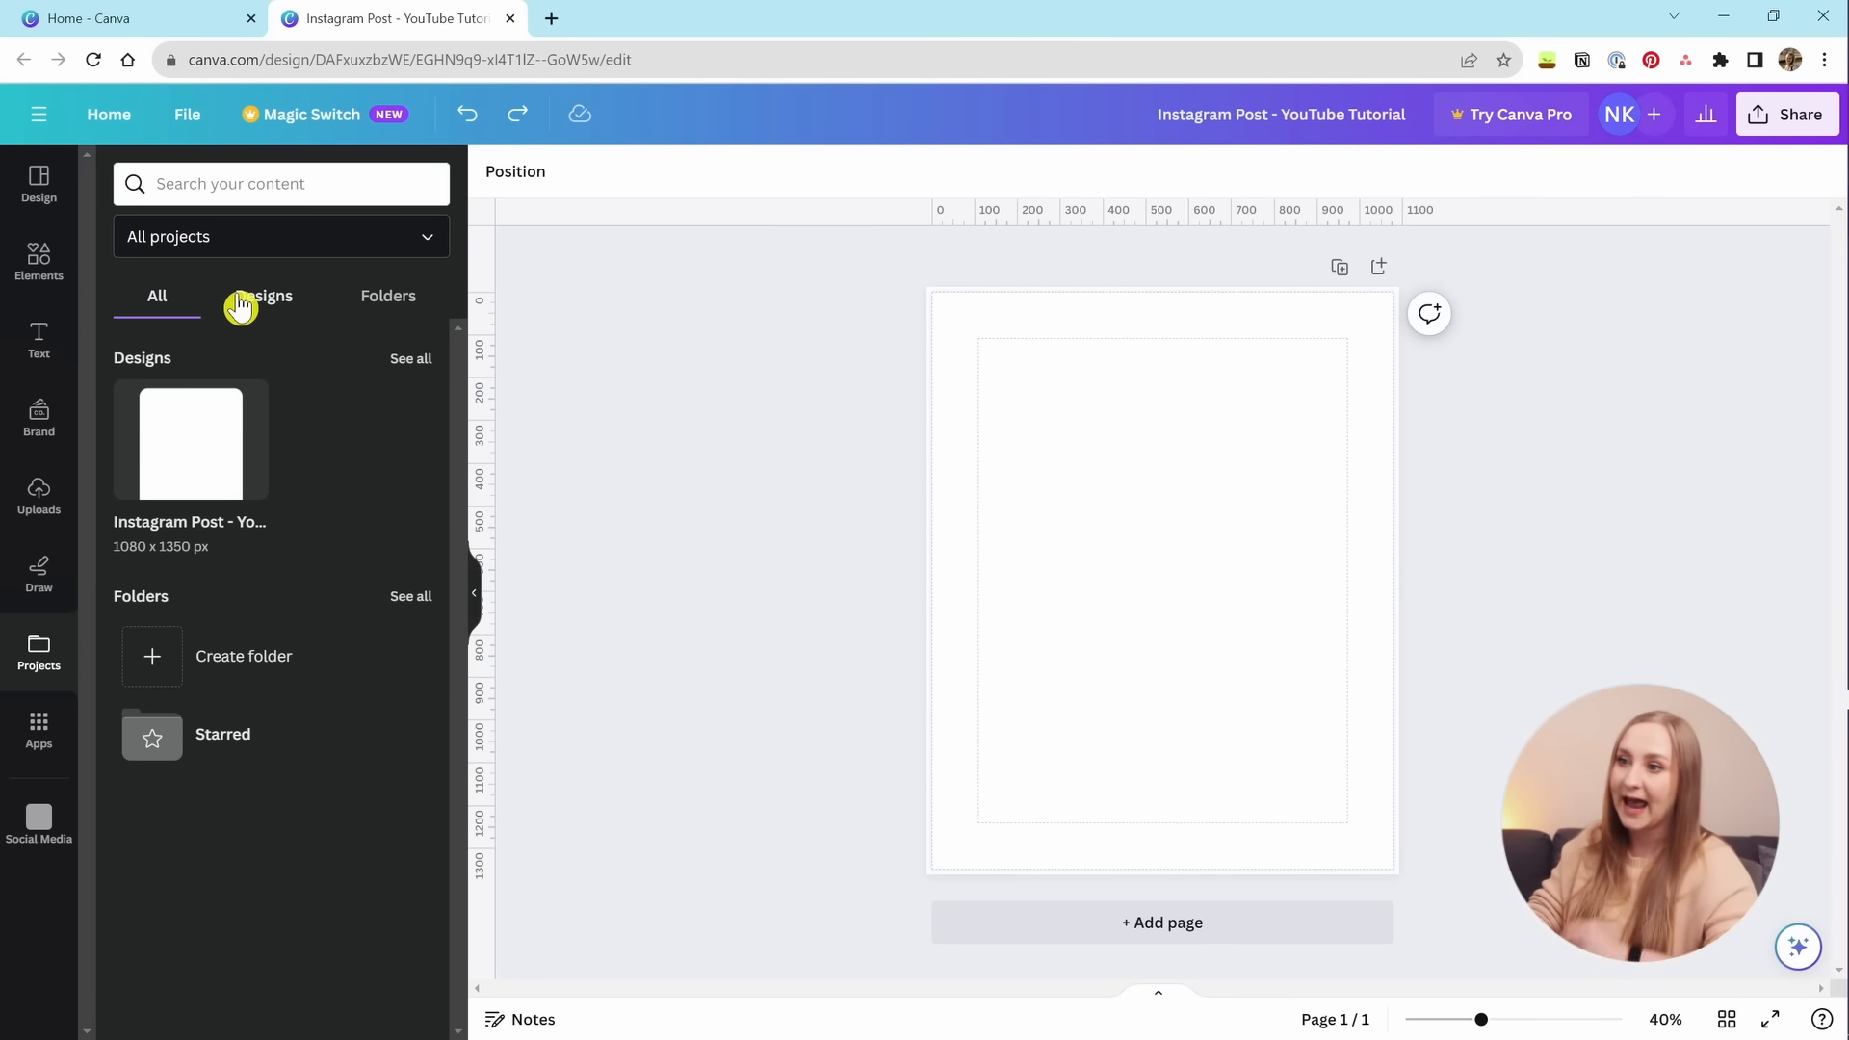
Look through the featured and suggested Canva apps and search the apps for "instagram".
{"action": "left_click", "coordinate": [38, 744]}
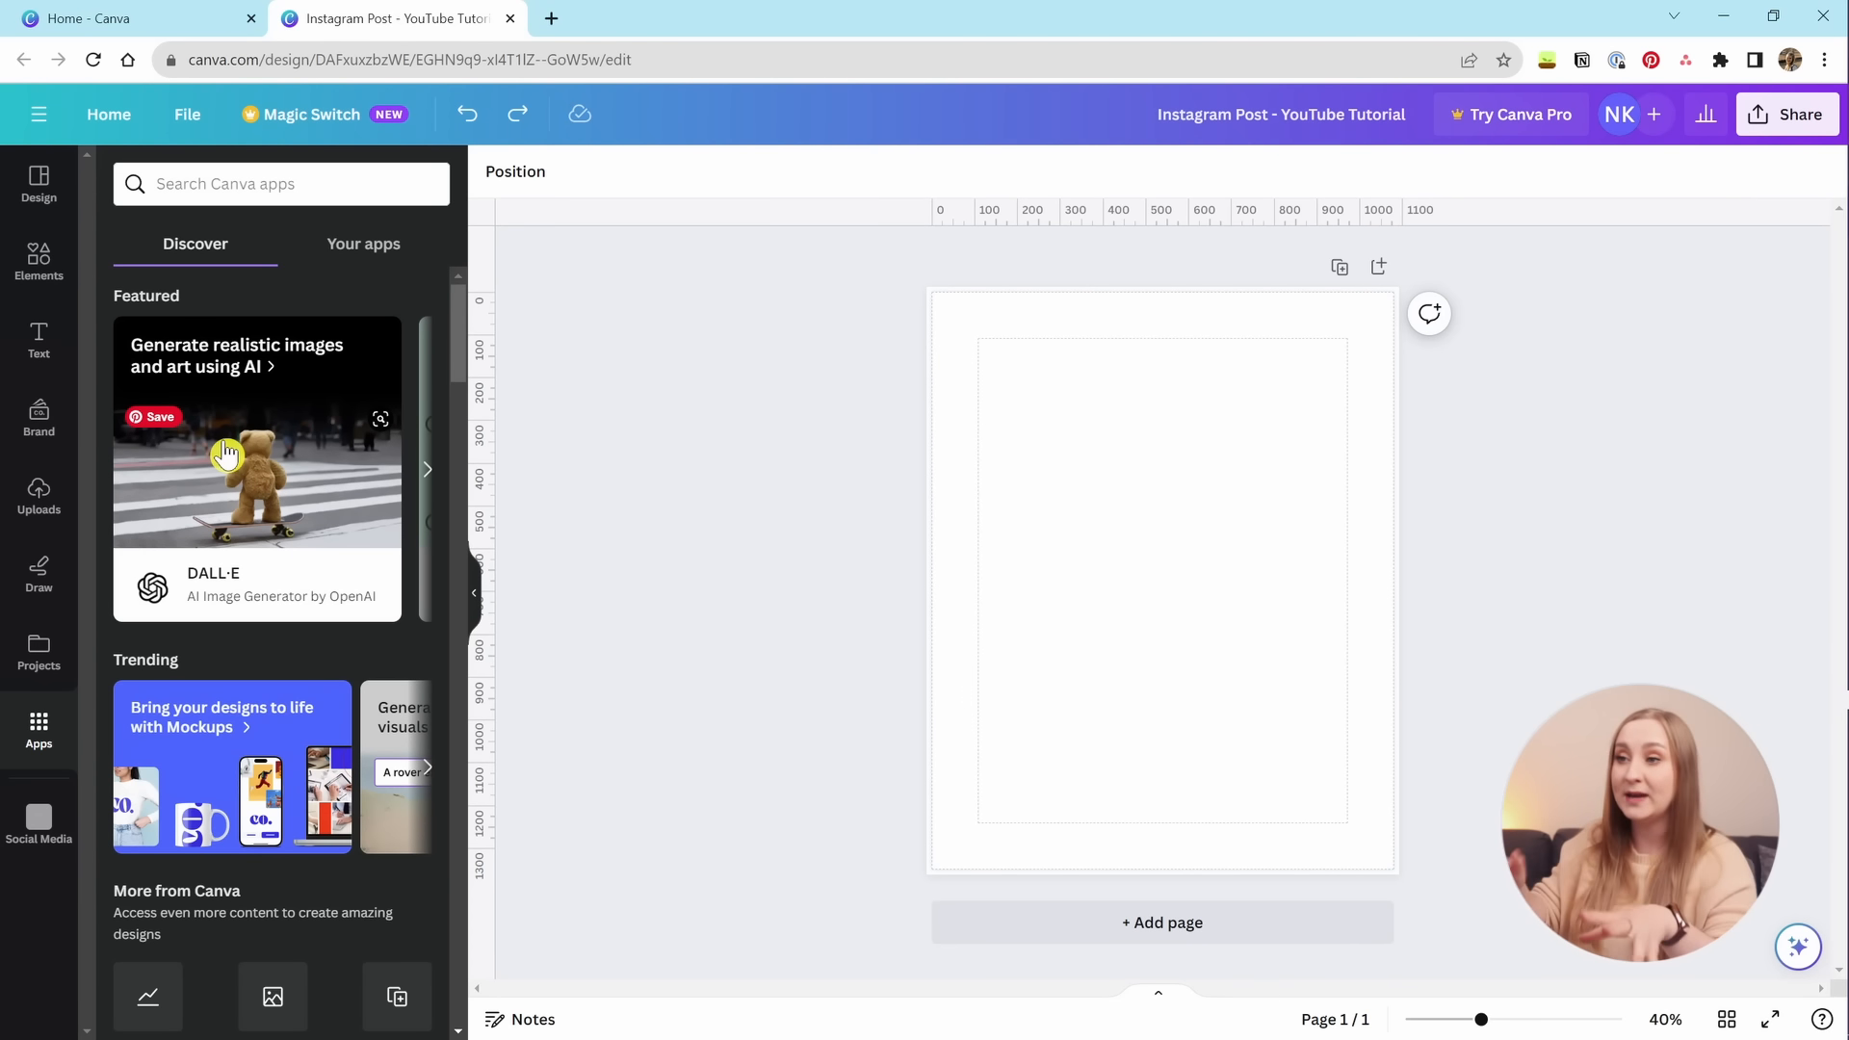
{"action": "scroll", "coordinate": [225, 453], "scroll_direction": "down", "scroll_amount": 5}
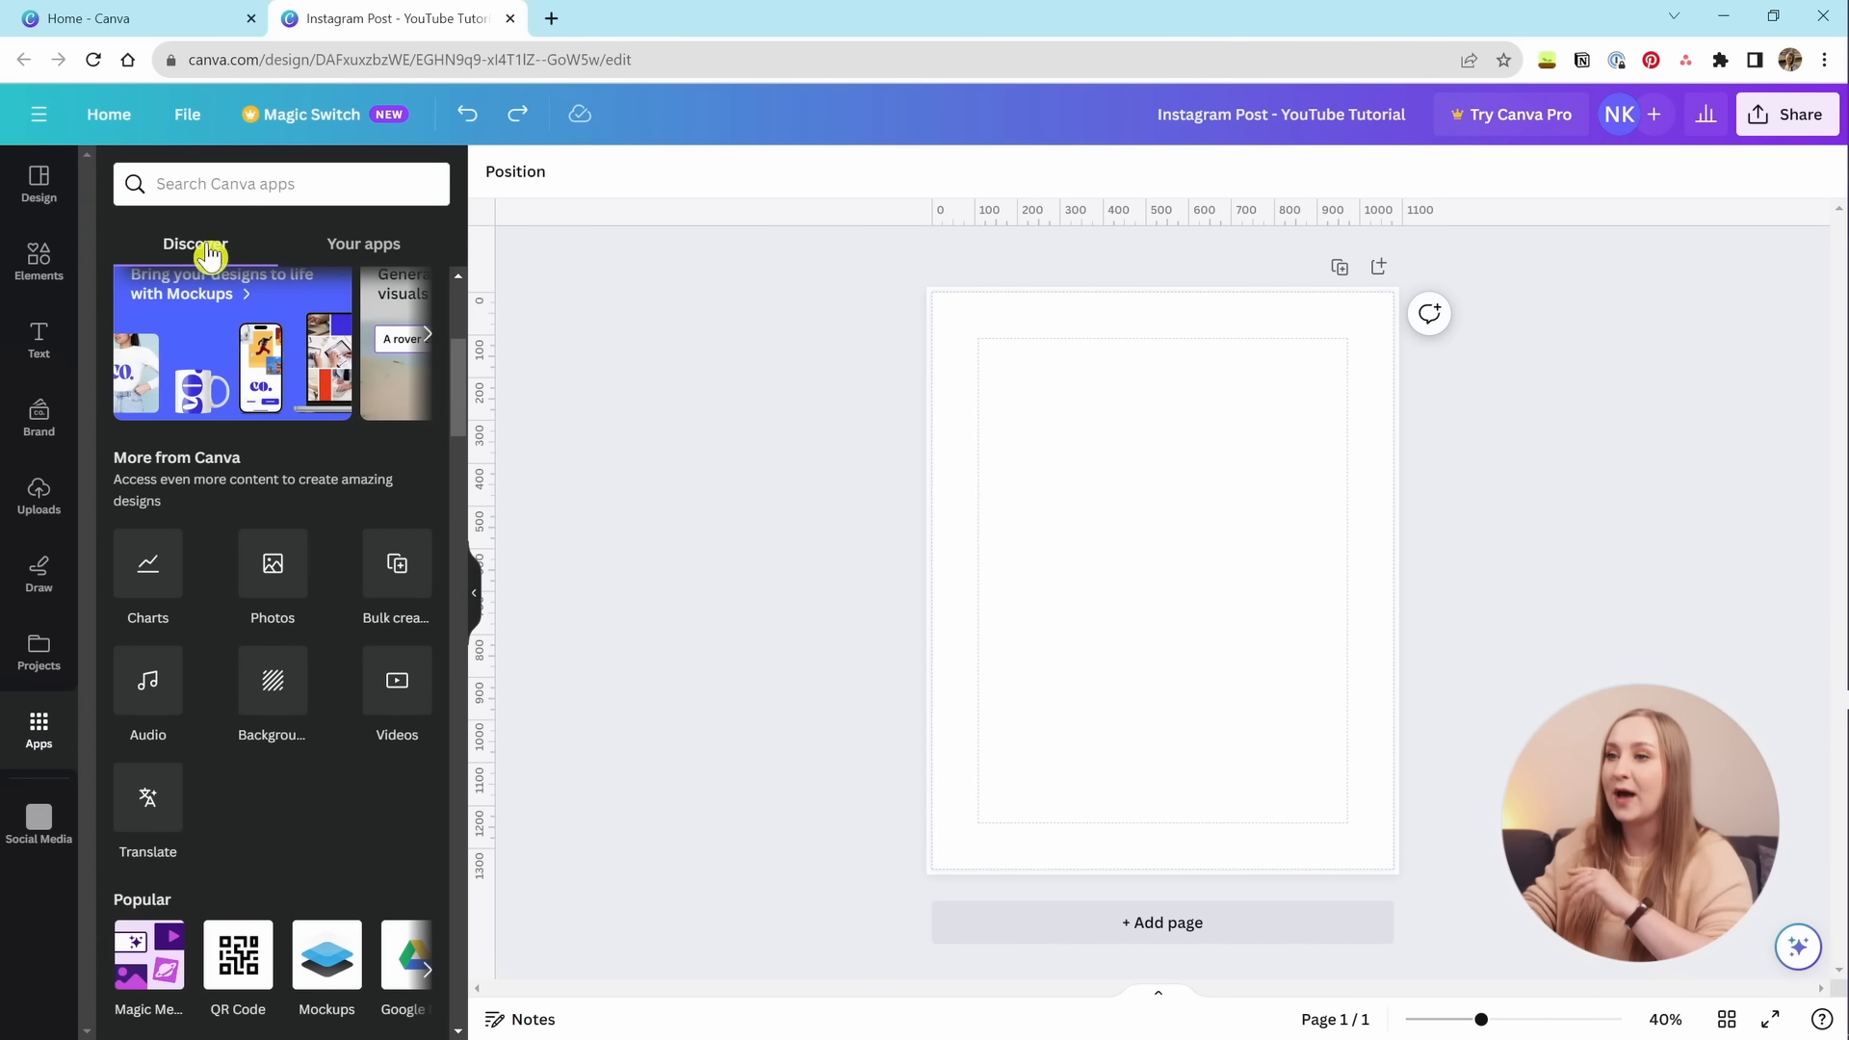
{"action": "type", "text": "instagram"}
{"action": "key", "text": "Return"}
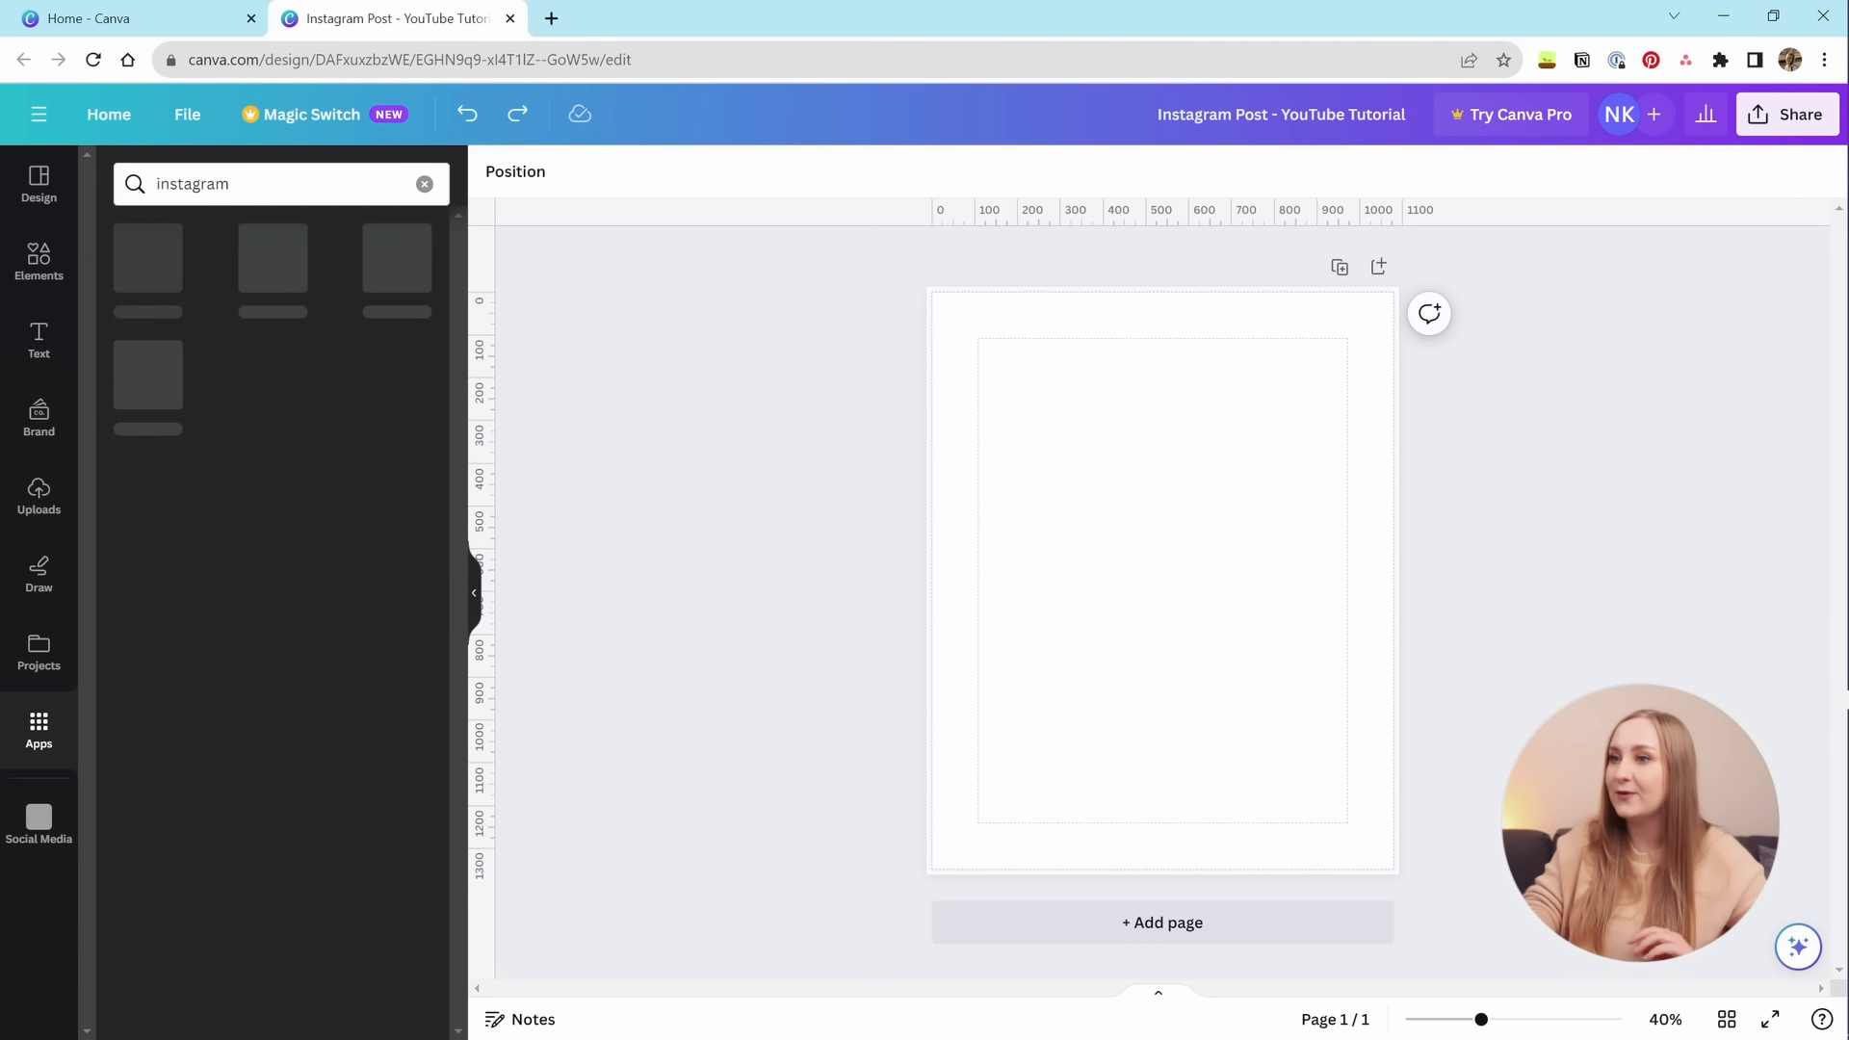
Open the Instagram app to view its account connection screen, and clear the app search.
{"action": "left_click", "coordinate": [169, 287]}
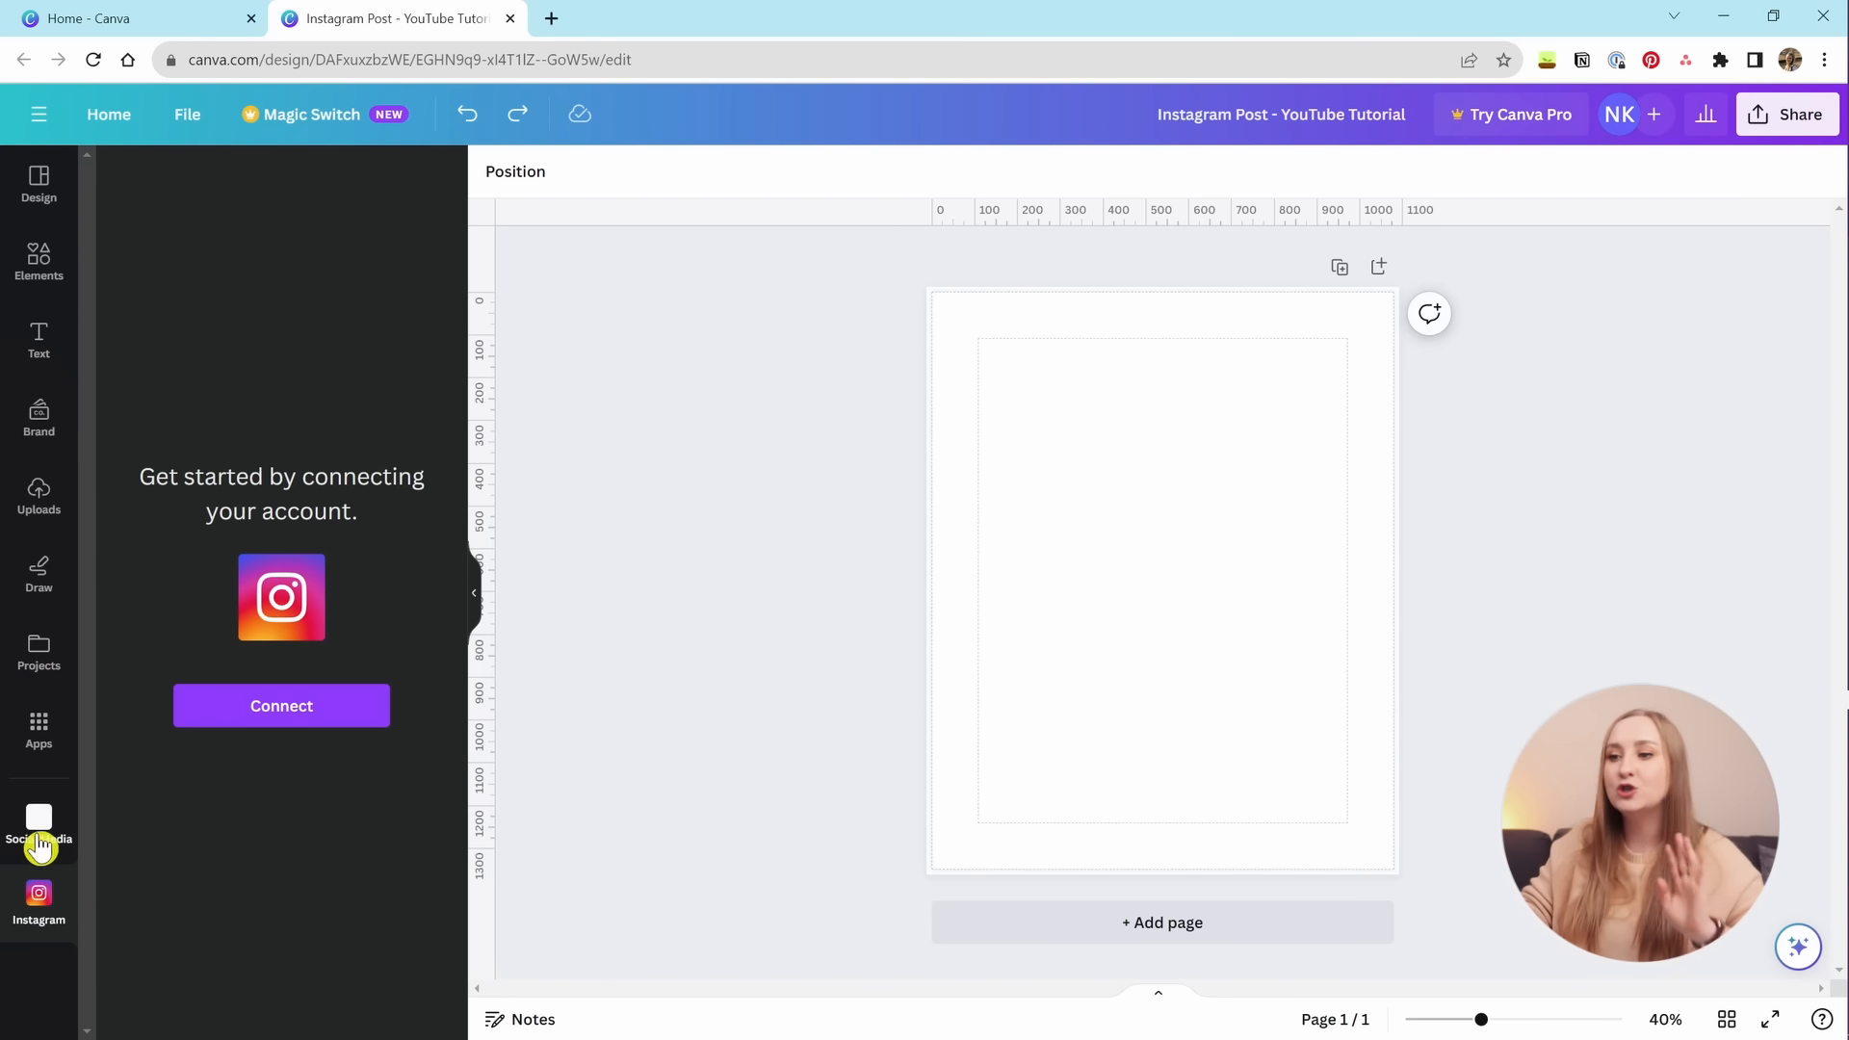
{"action": "mouse_move", "coordinate": [60, 898]}
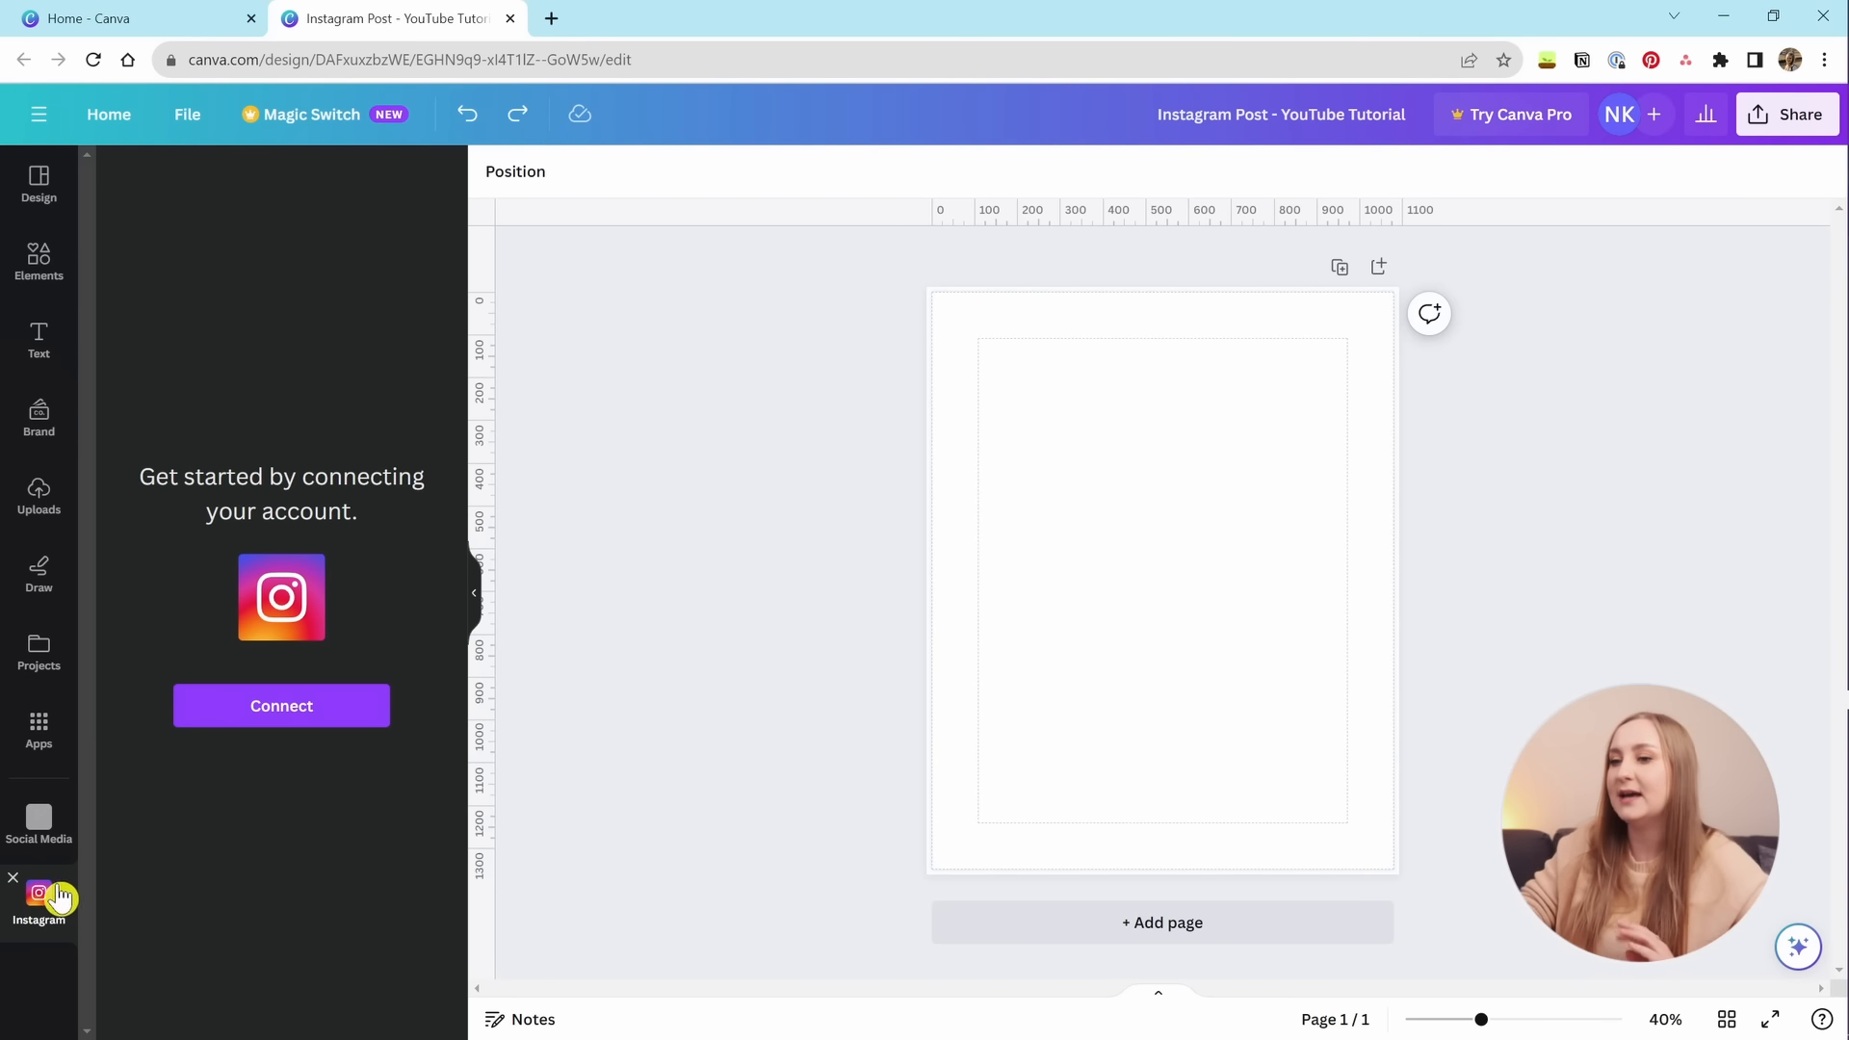
{"action": "left_click", "coordinate": [40, 732]}
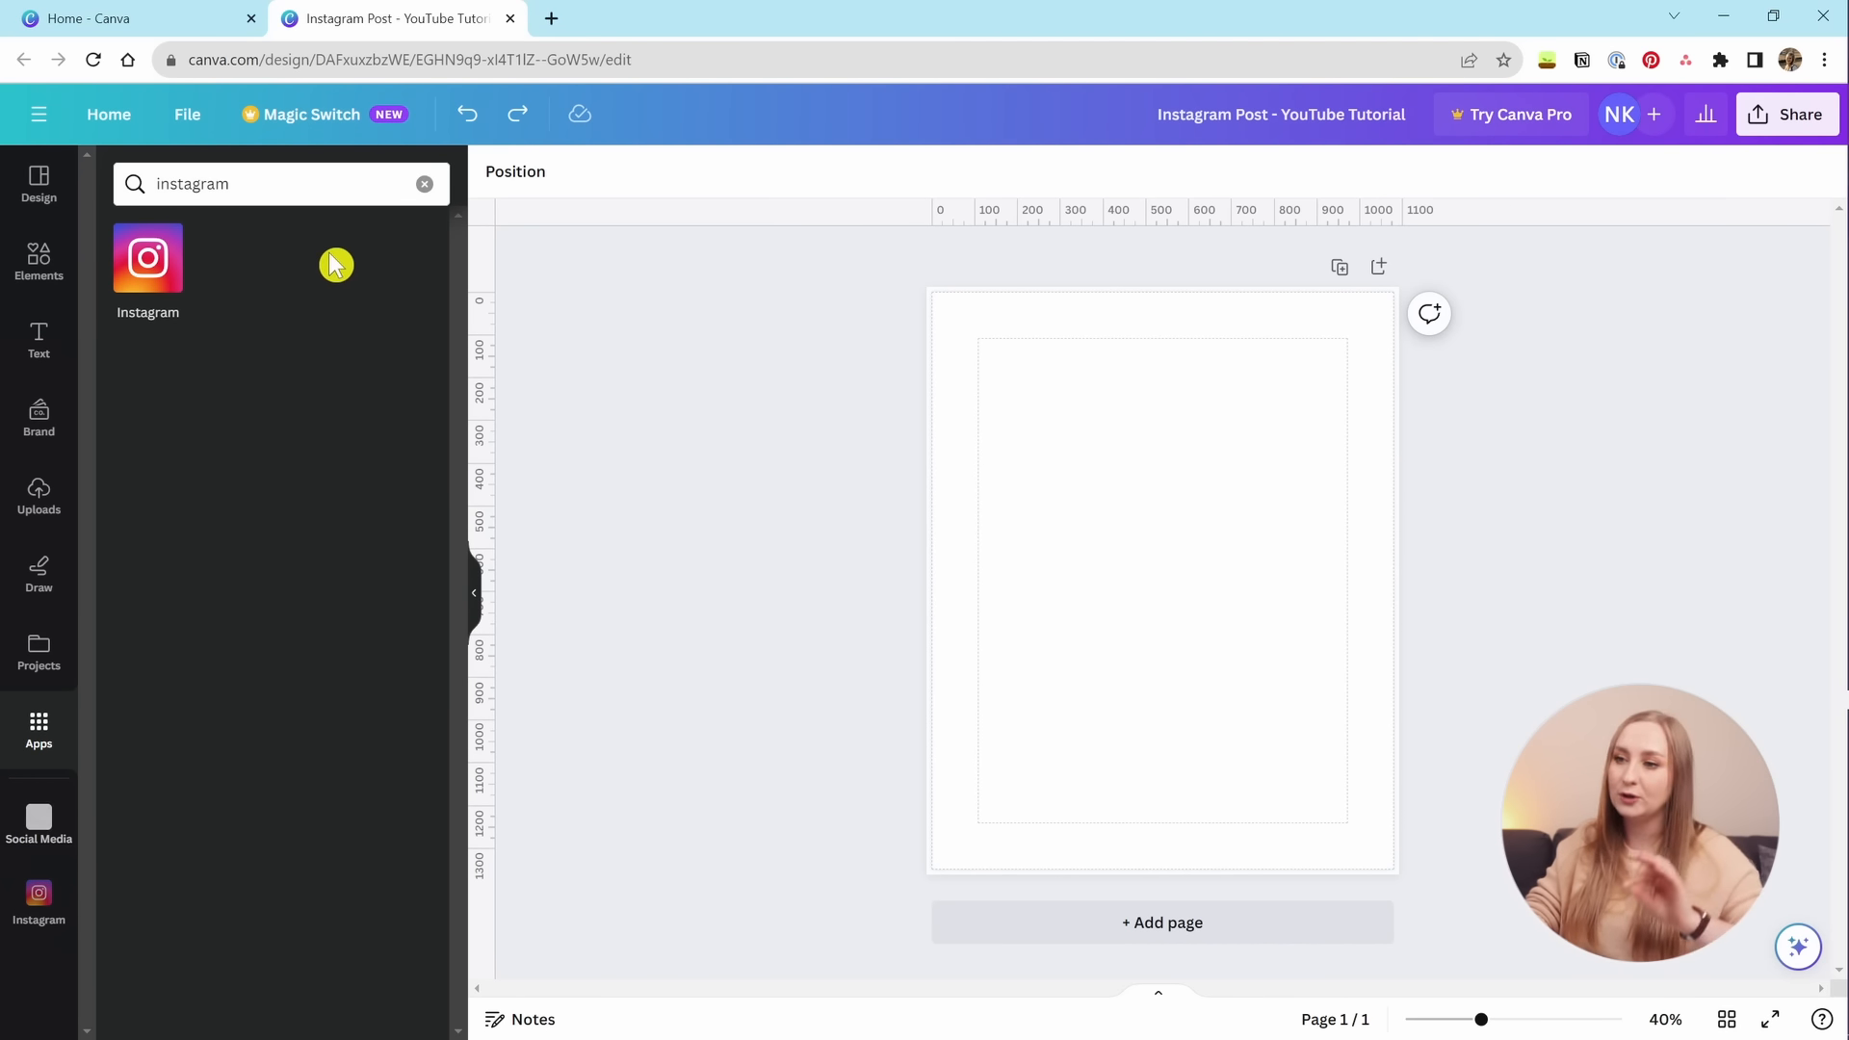
{"action": "left_click", "coordinate": [422, 189]}
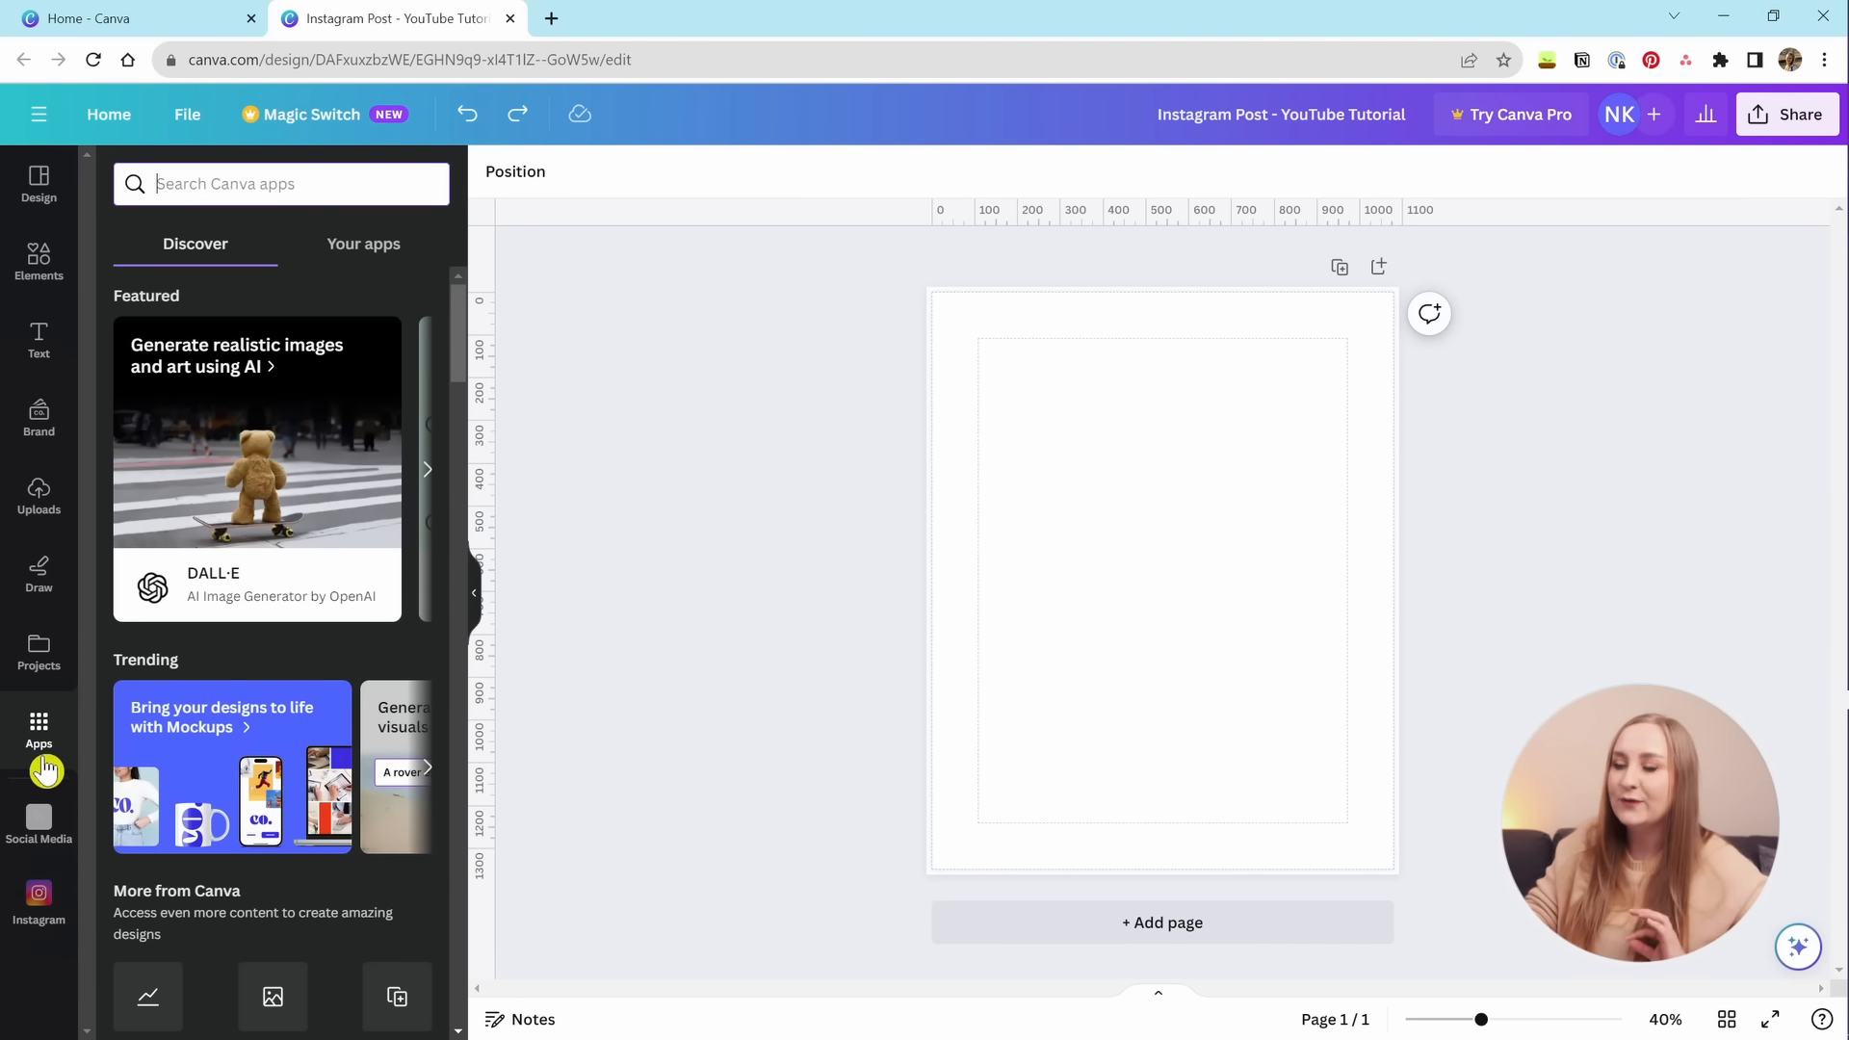
Review the Social Media folder and the projects, and remove the Social Media and Instagram shortcuts from the sidebar.
{"action": "left_click", "coordinate": [44, 848]}
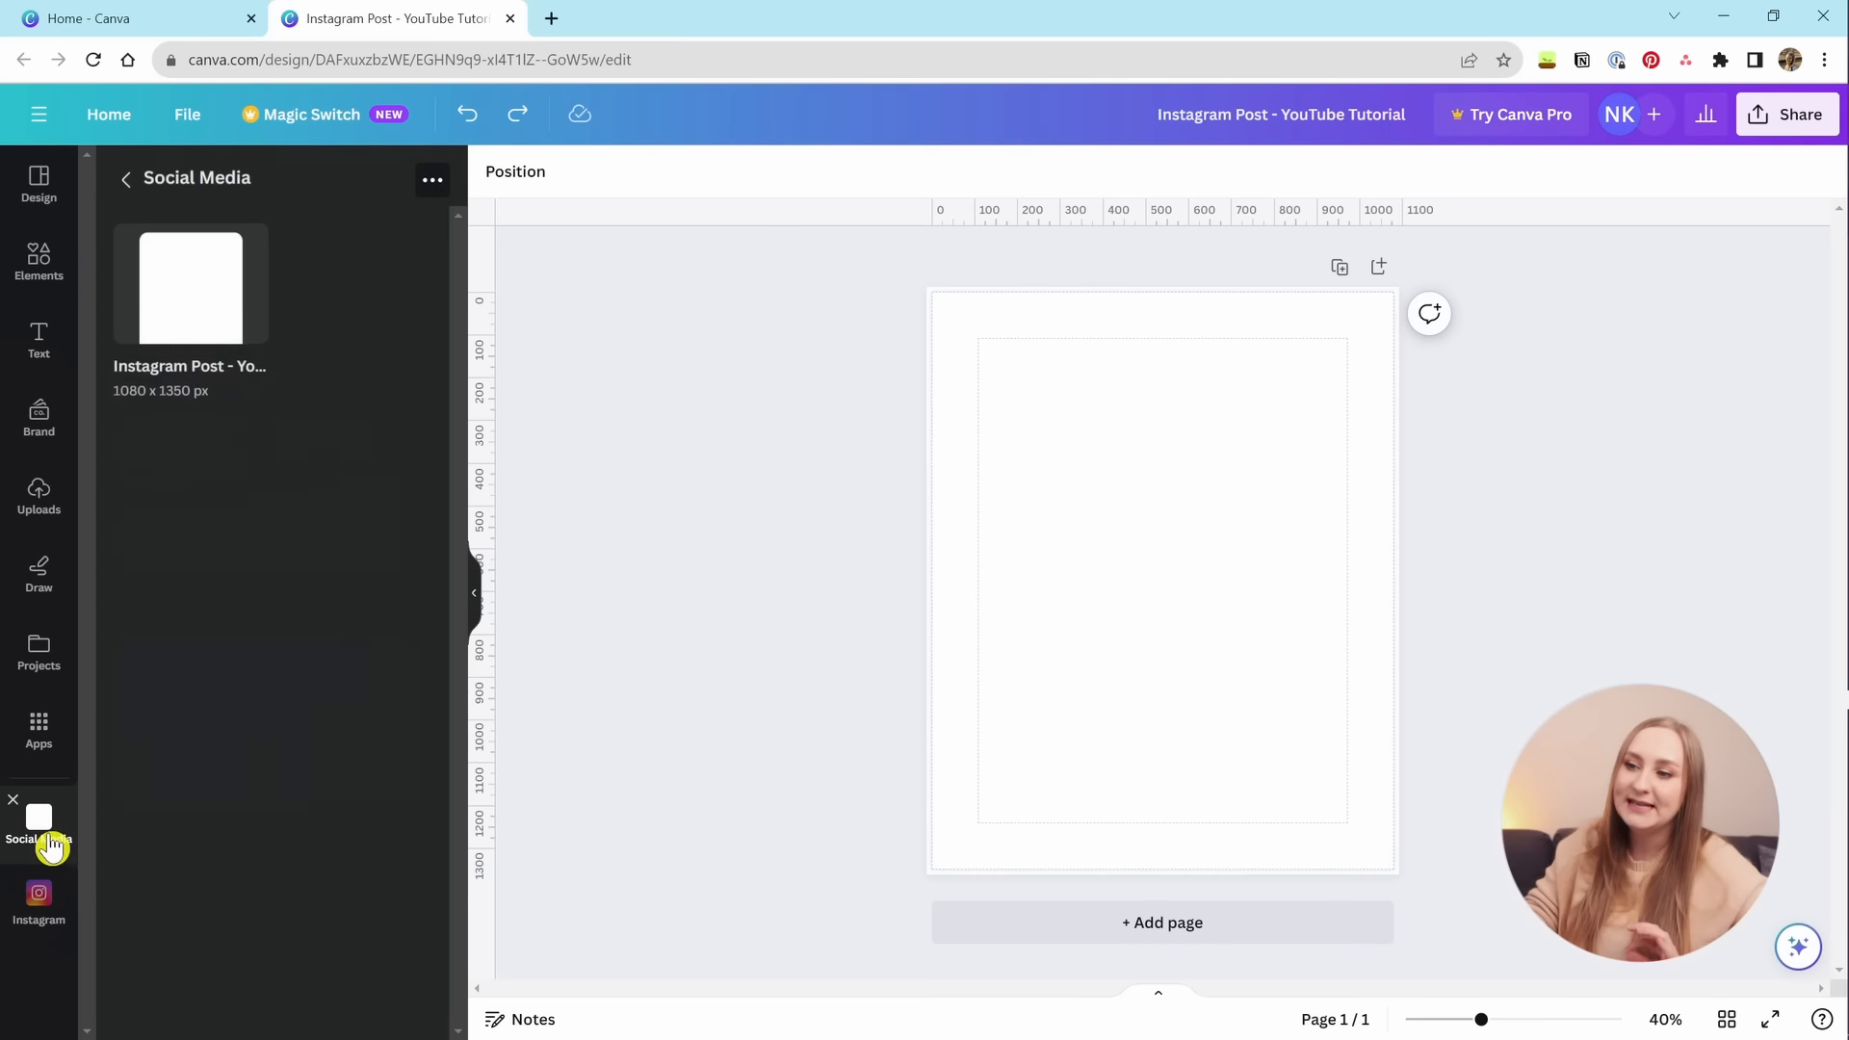
{"action": "left_click", "coordinate": [44, 664]}
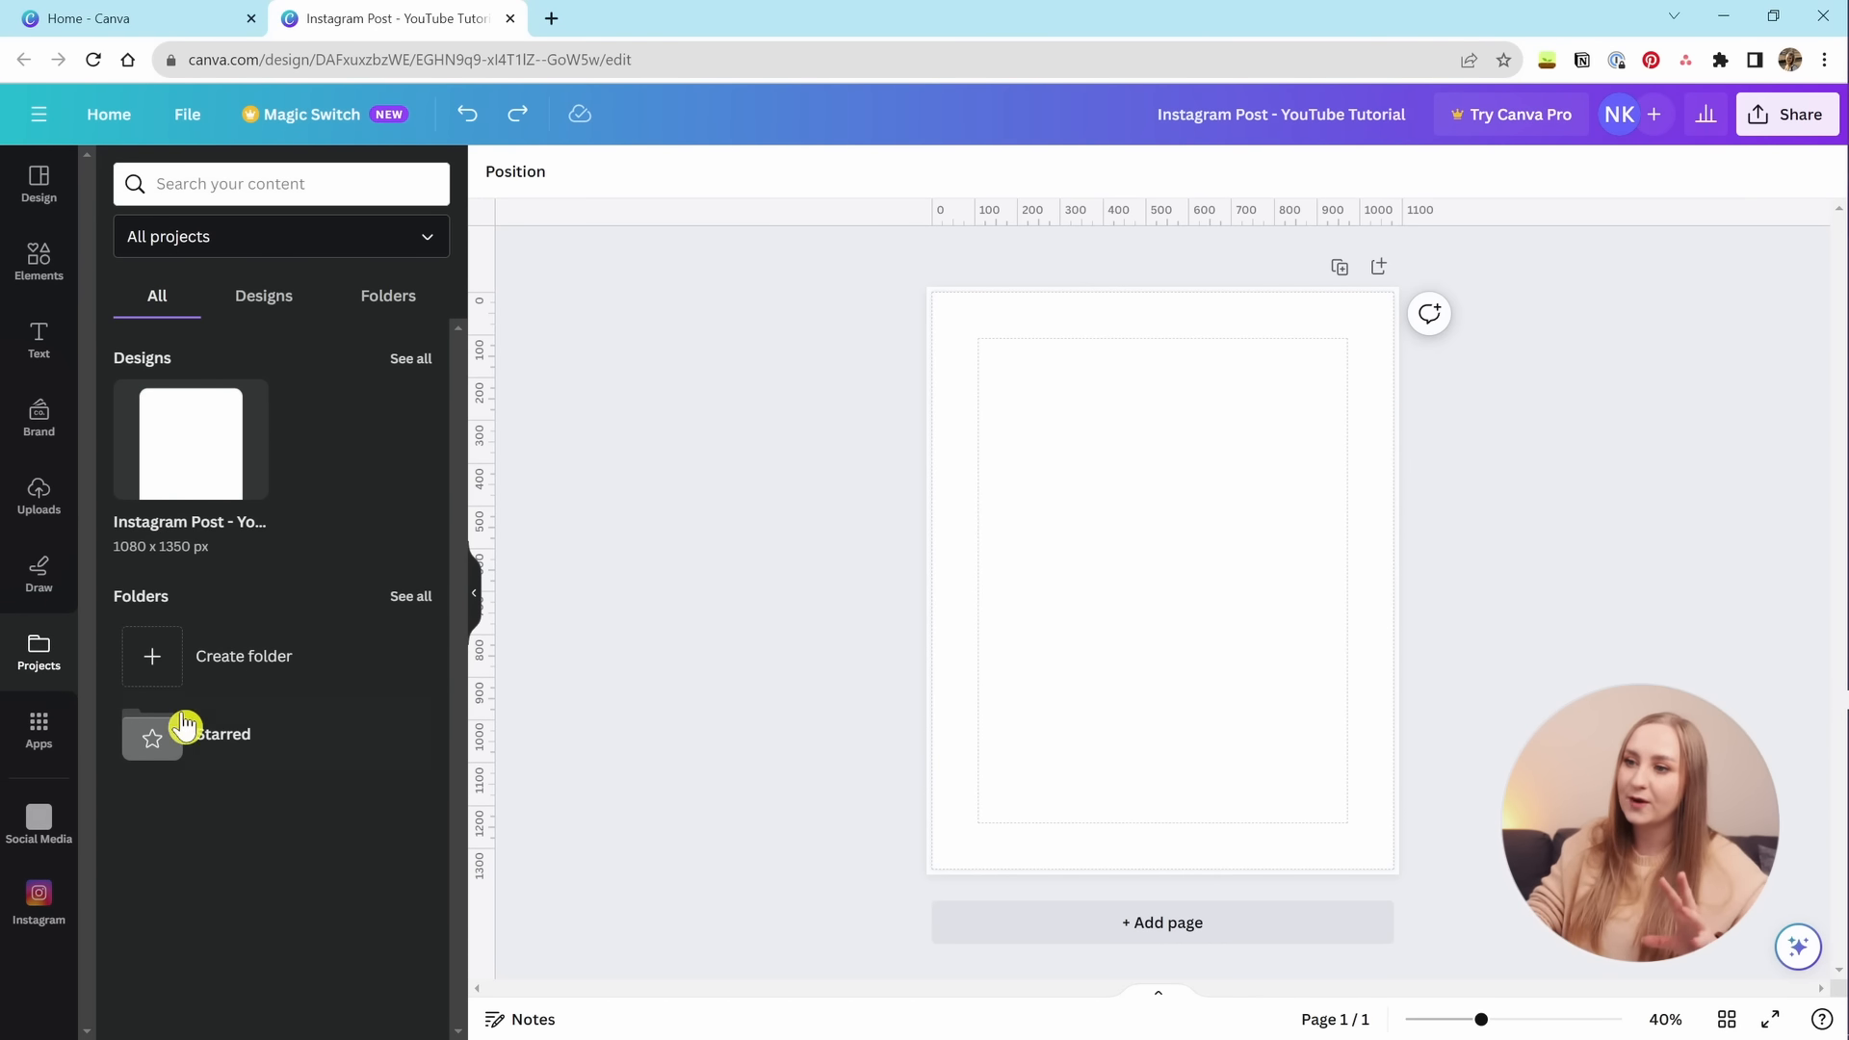
{"action": "left_click", "coordinate": [37, 838]}
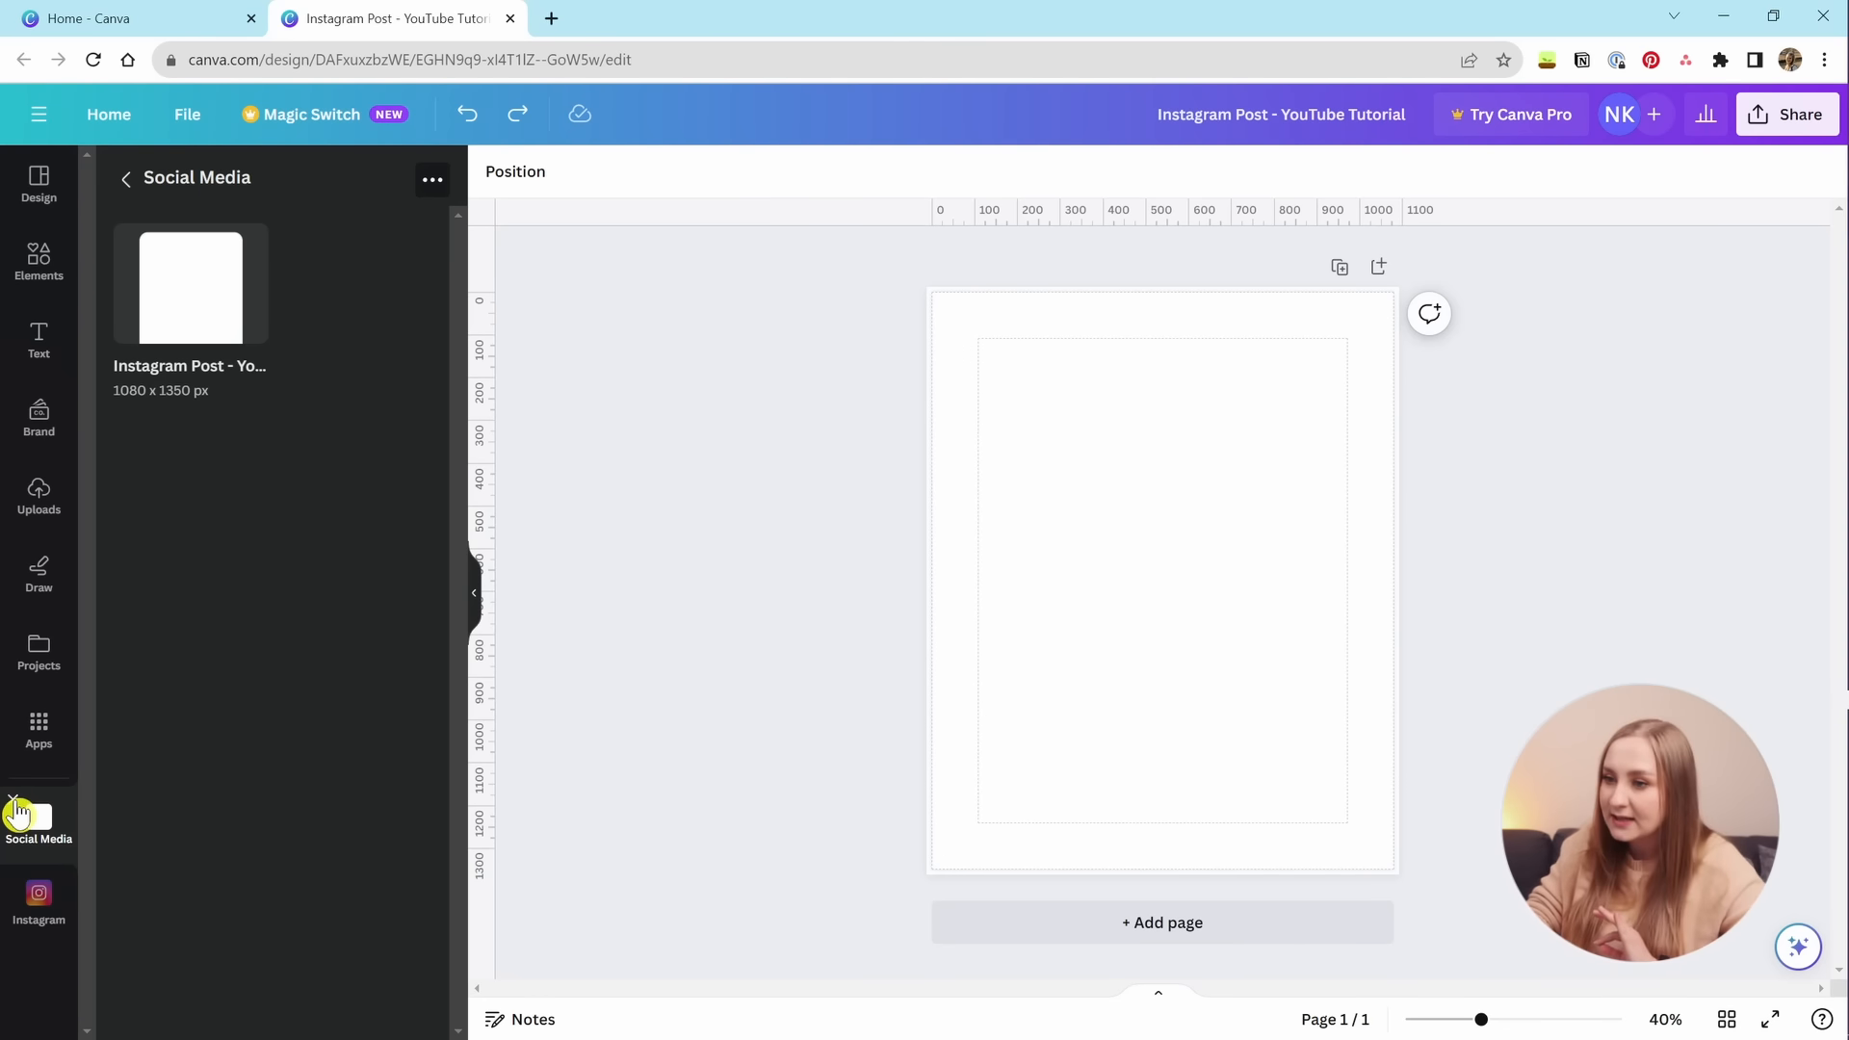
{"action": "left_click", "coordinate": [13, 801]}
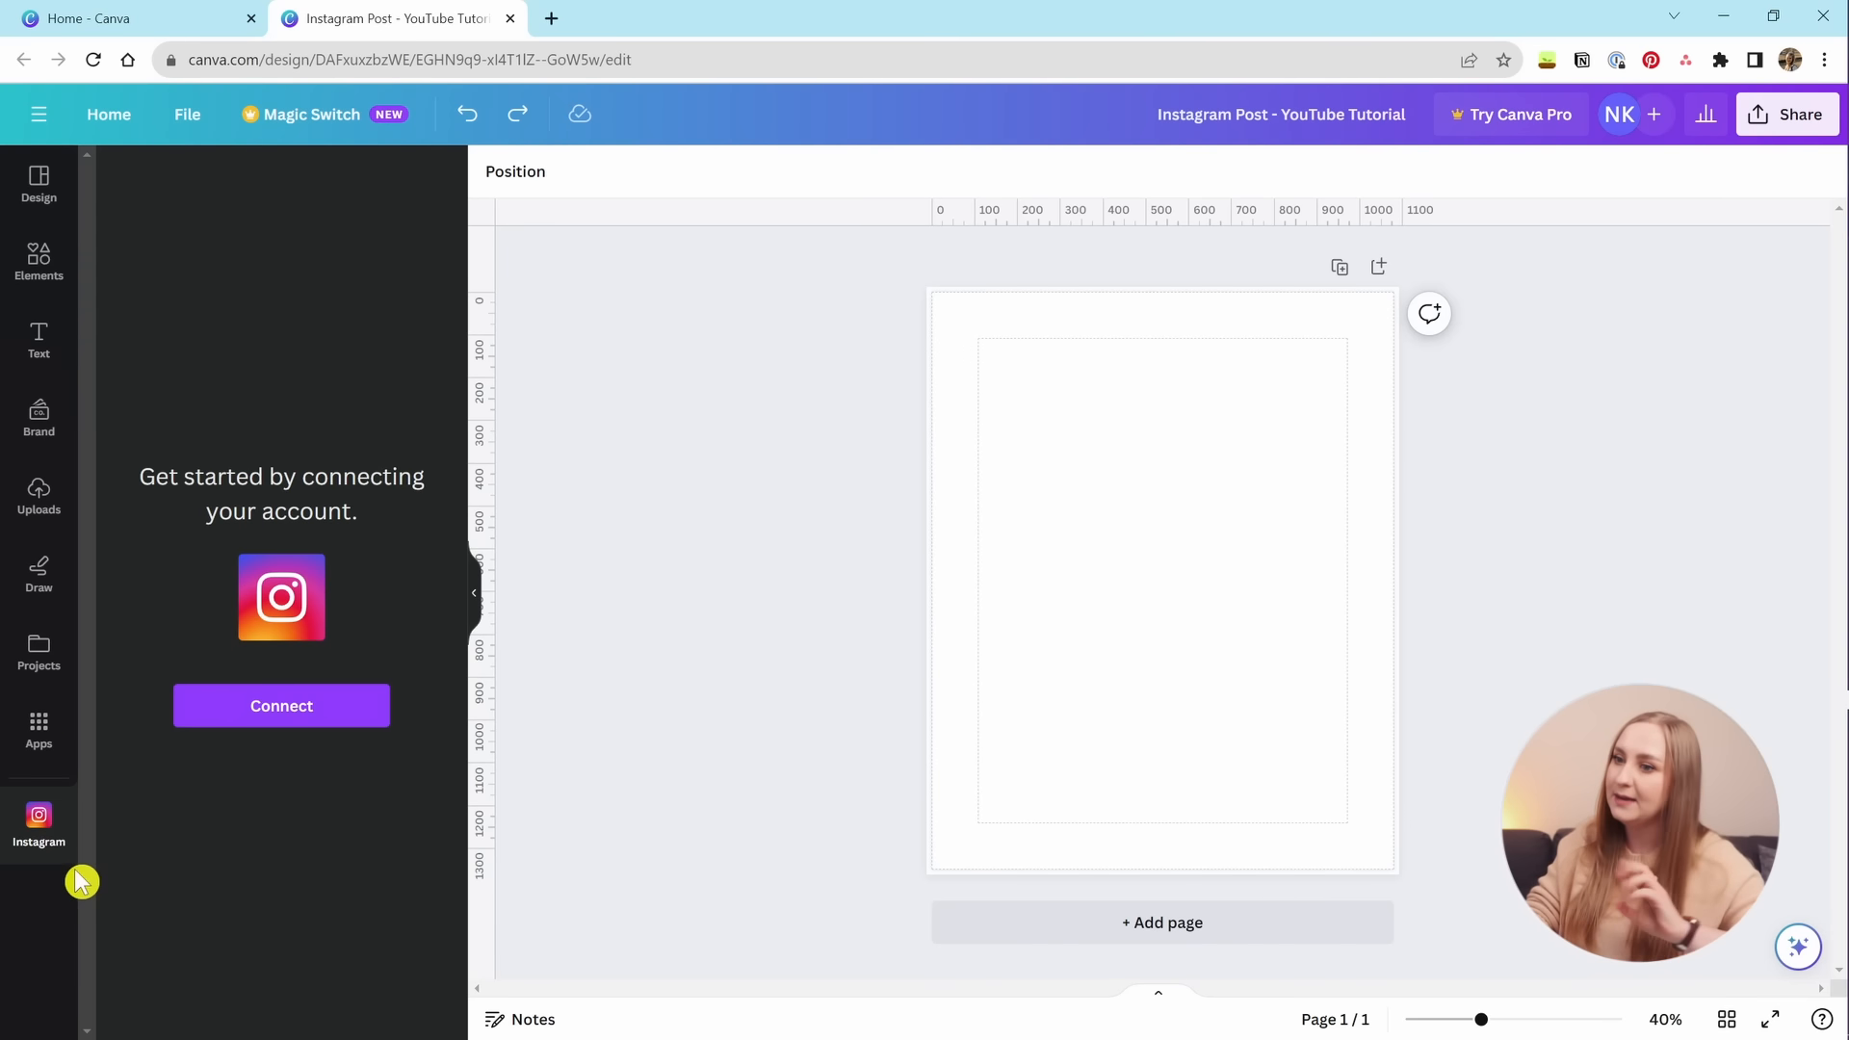
{"action": "left_click", "coordinate": [13, 804]}
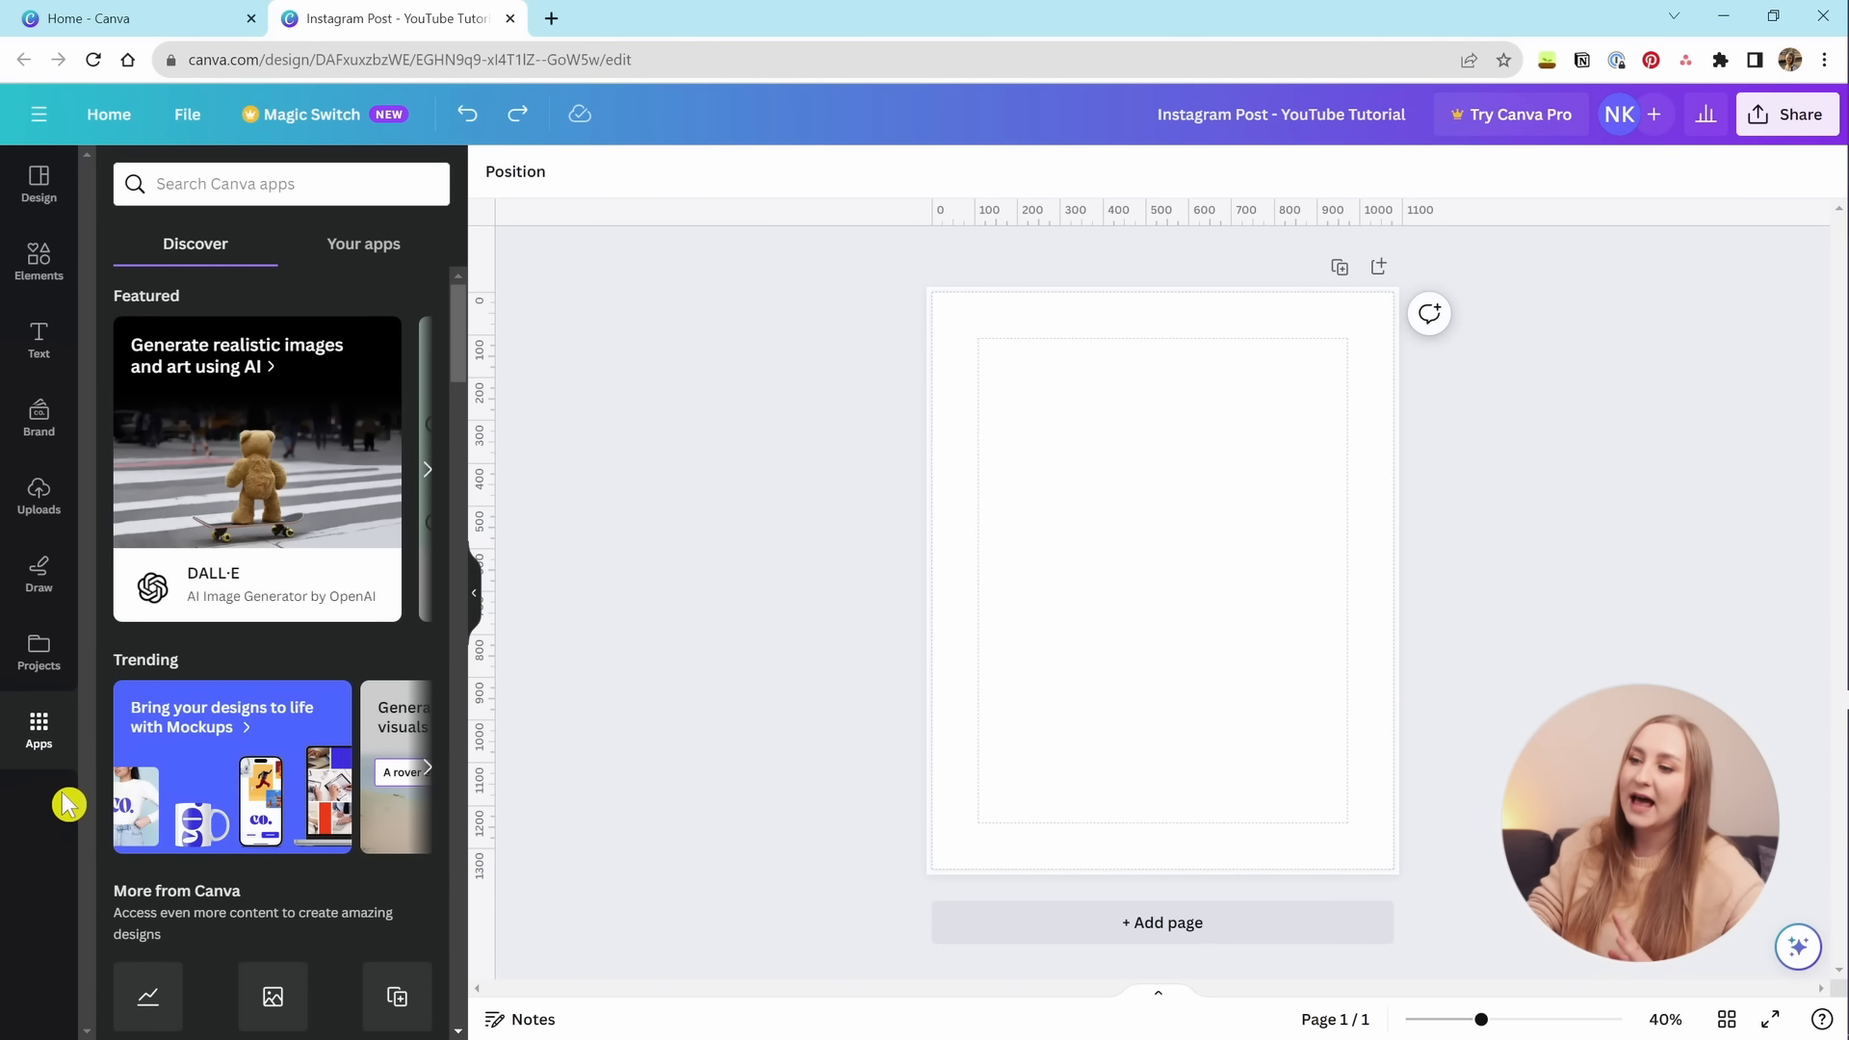
Open the Bulk create app from More from Canva, and remove its shortcut from the sidebar.
{"action": "scroll", "coordinate": [270, 870], "scroll_direction": "down", "scroll_amount": 2}
{"action": "scroll", "coordinate": [360, 958], "scroll_direction": "down", "scroll_amount": 2}
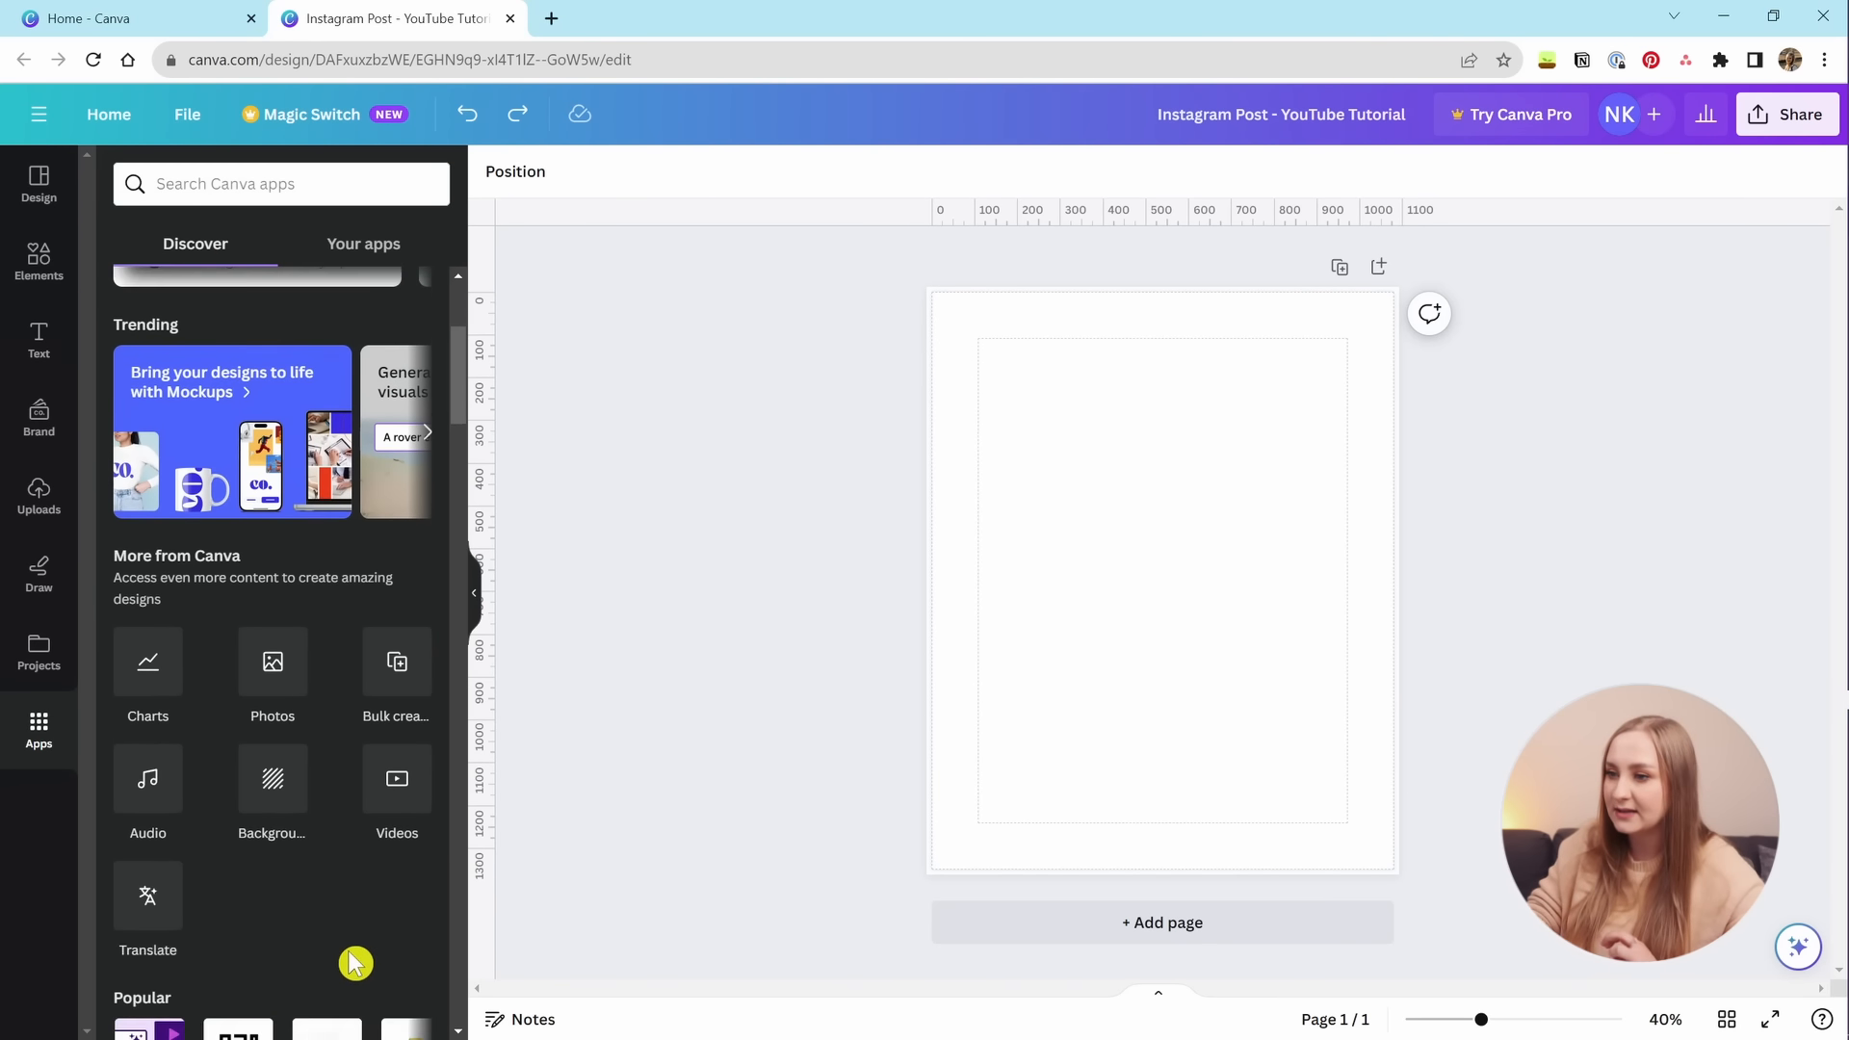
{"action": "left_click", "coordinate": [409, 575]}
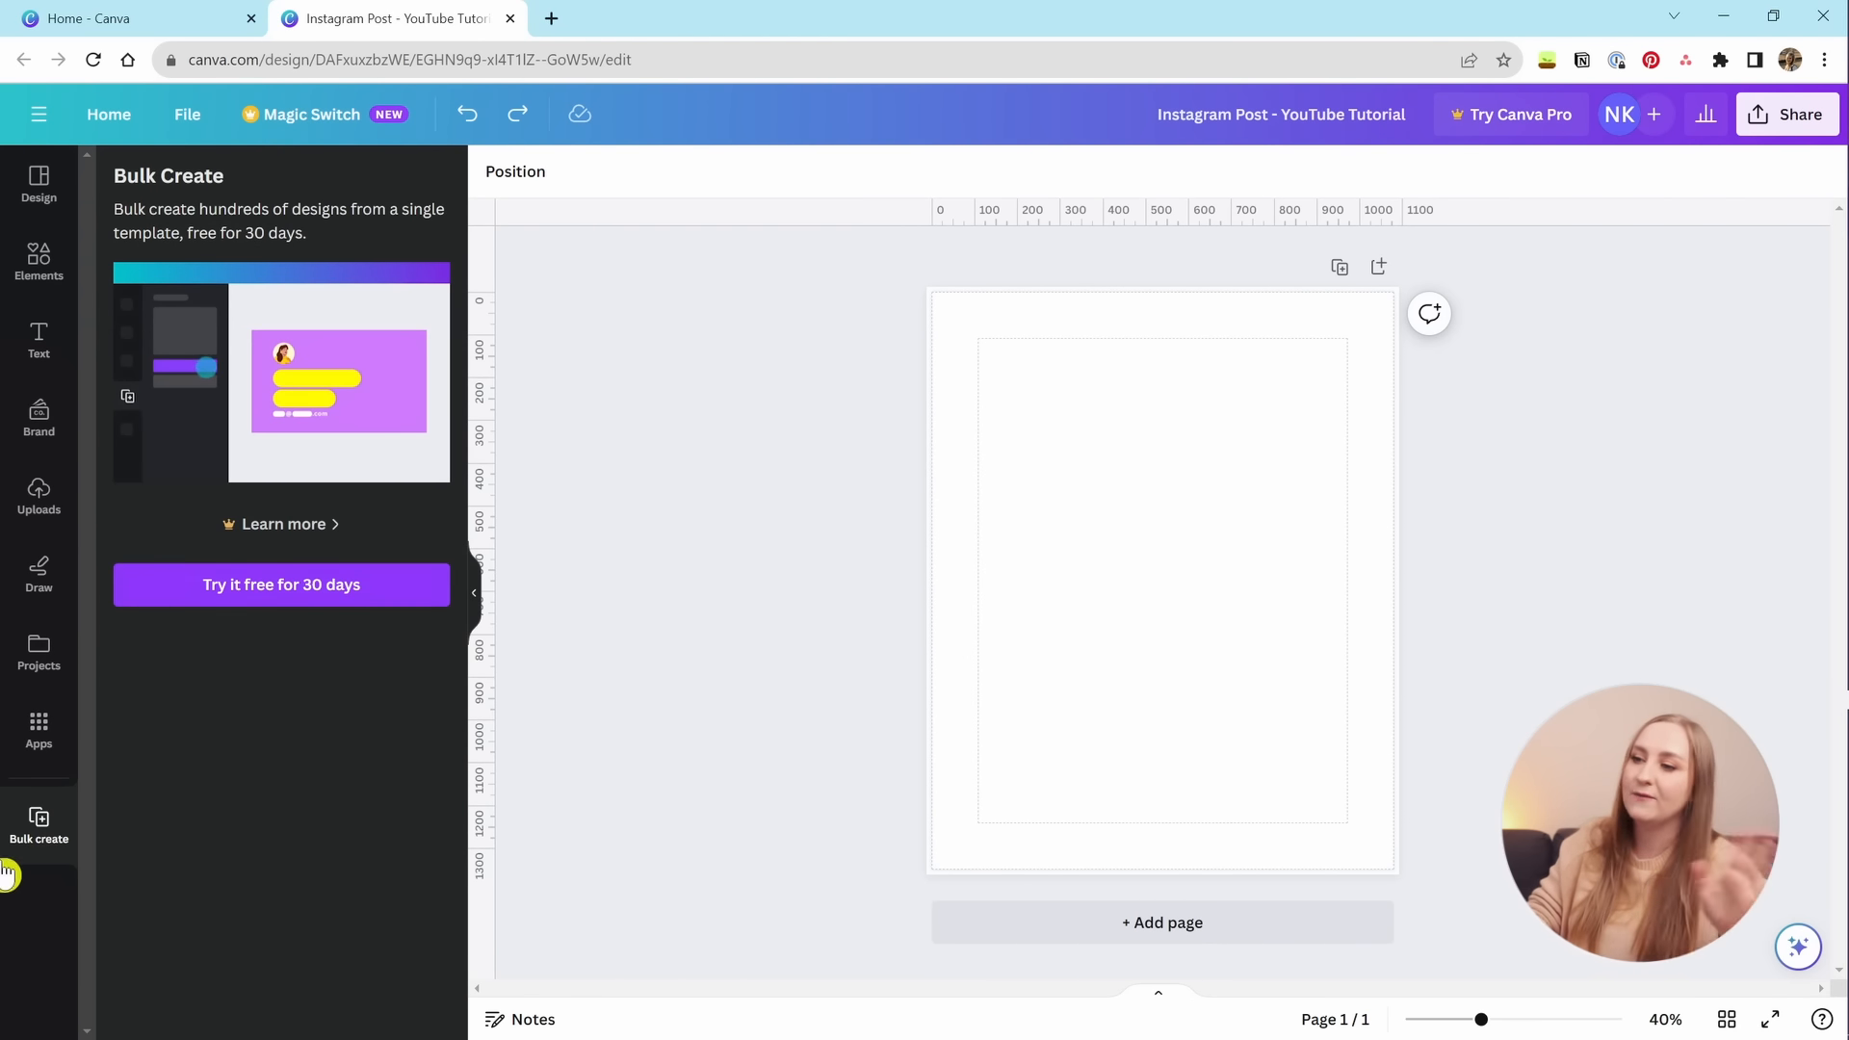
{"action": "mouse_move", "coordinate": [17, 819]}
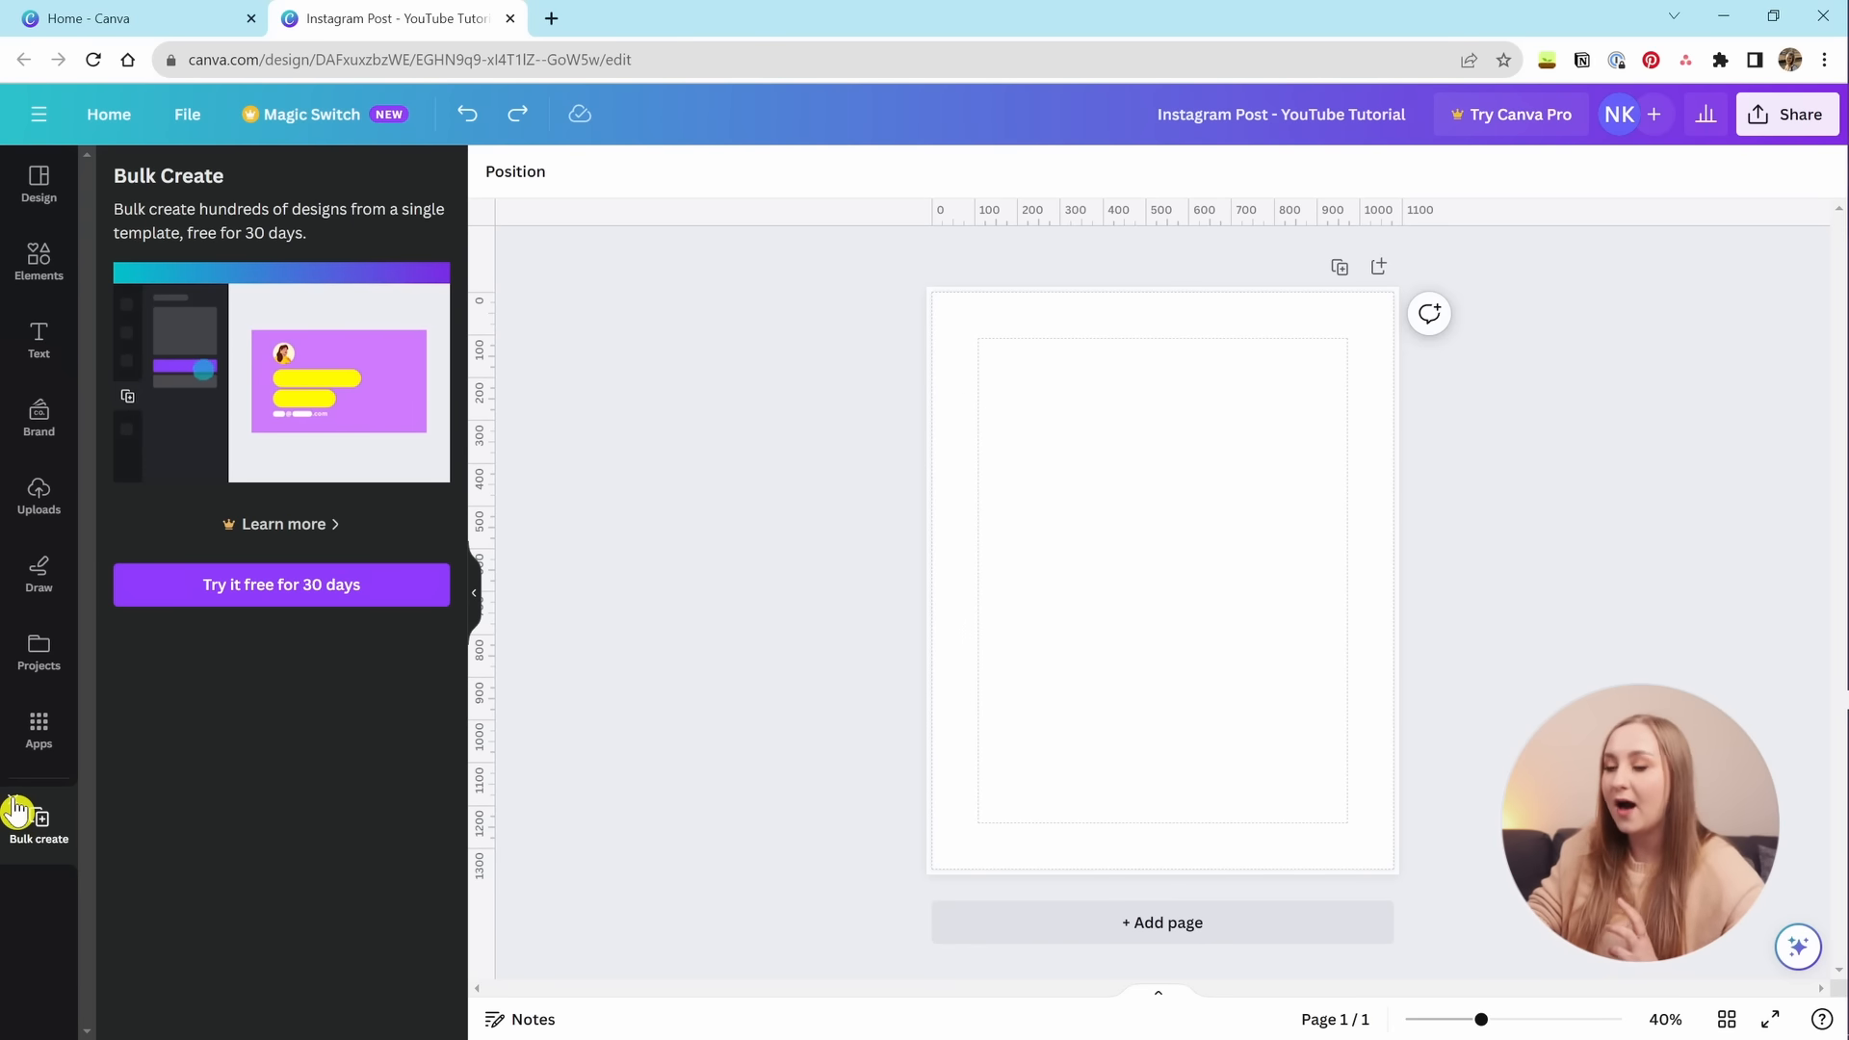
{"action": "left_click", "coordinate": [16, 808]}
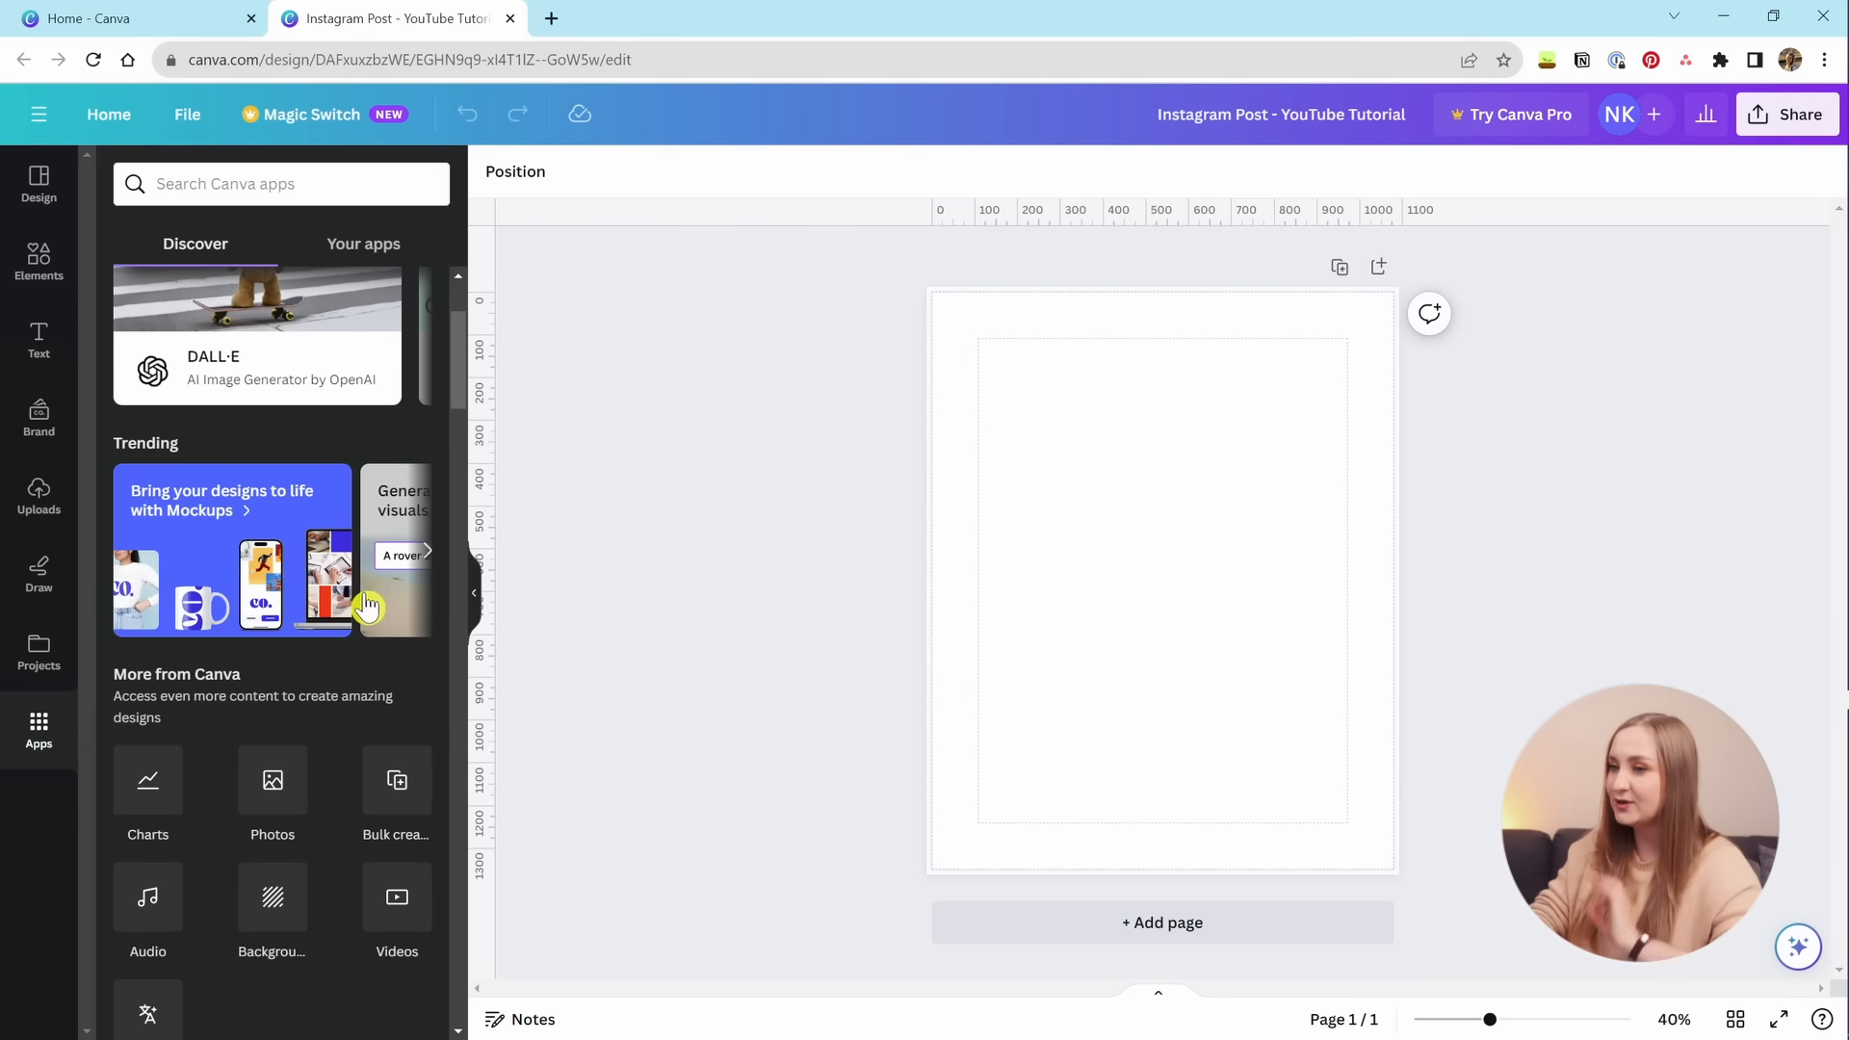
Collapse the side panel and turn off the print bleed and margins display, leaving the page deselected.
{"action": "left_click", "coordinate": [476, 606]}
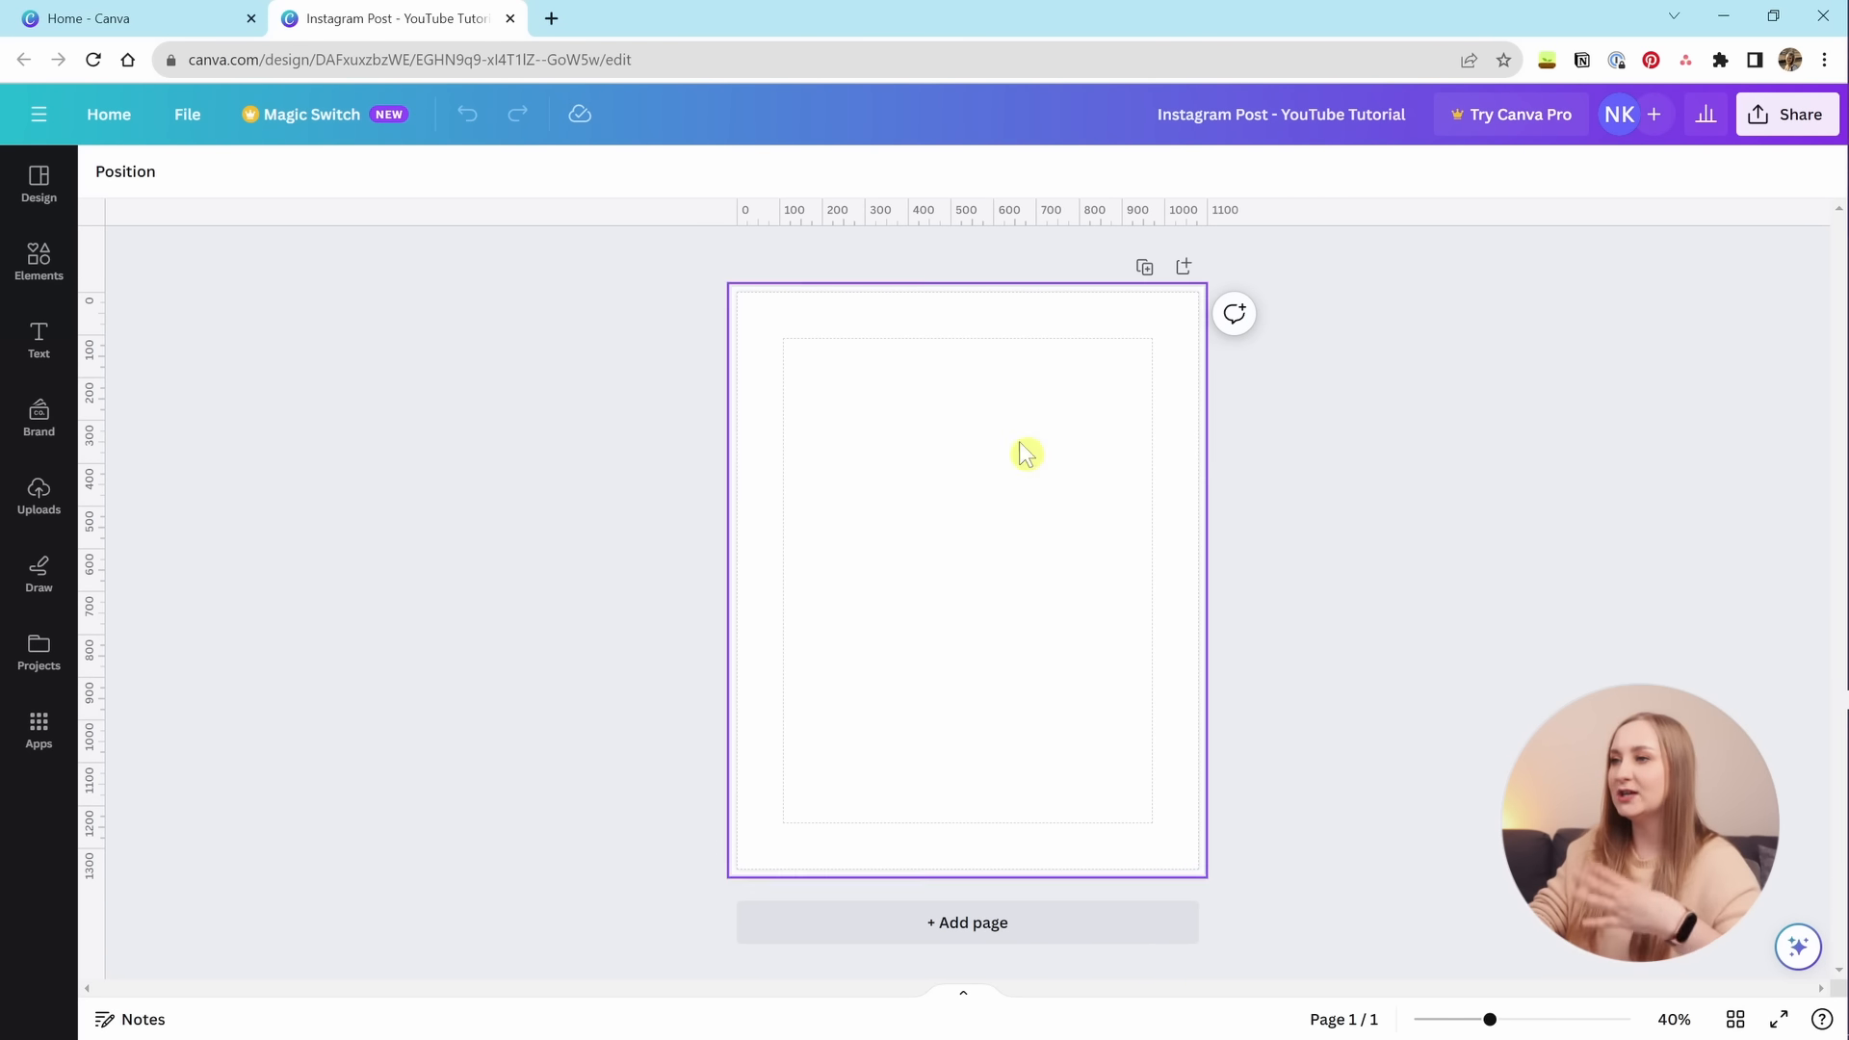
{"action": "left_click", "coordinate": [189, 125]}
{"action": "mouse_move", "coordinate": [309, 400]}
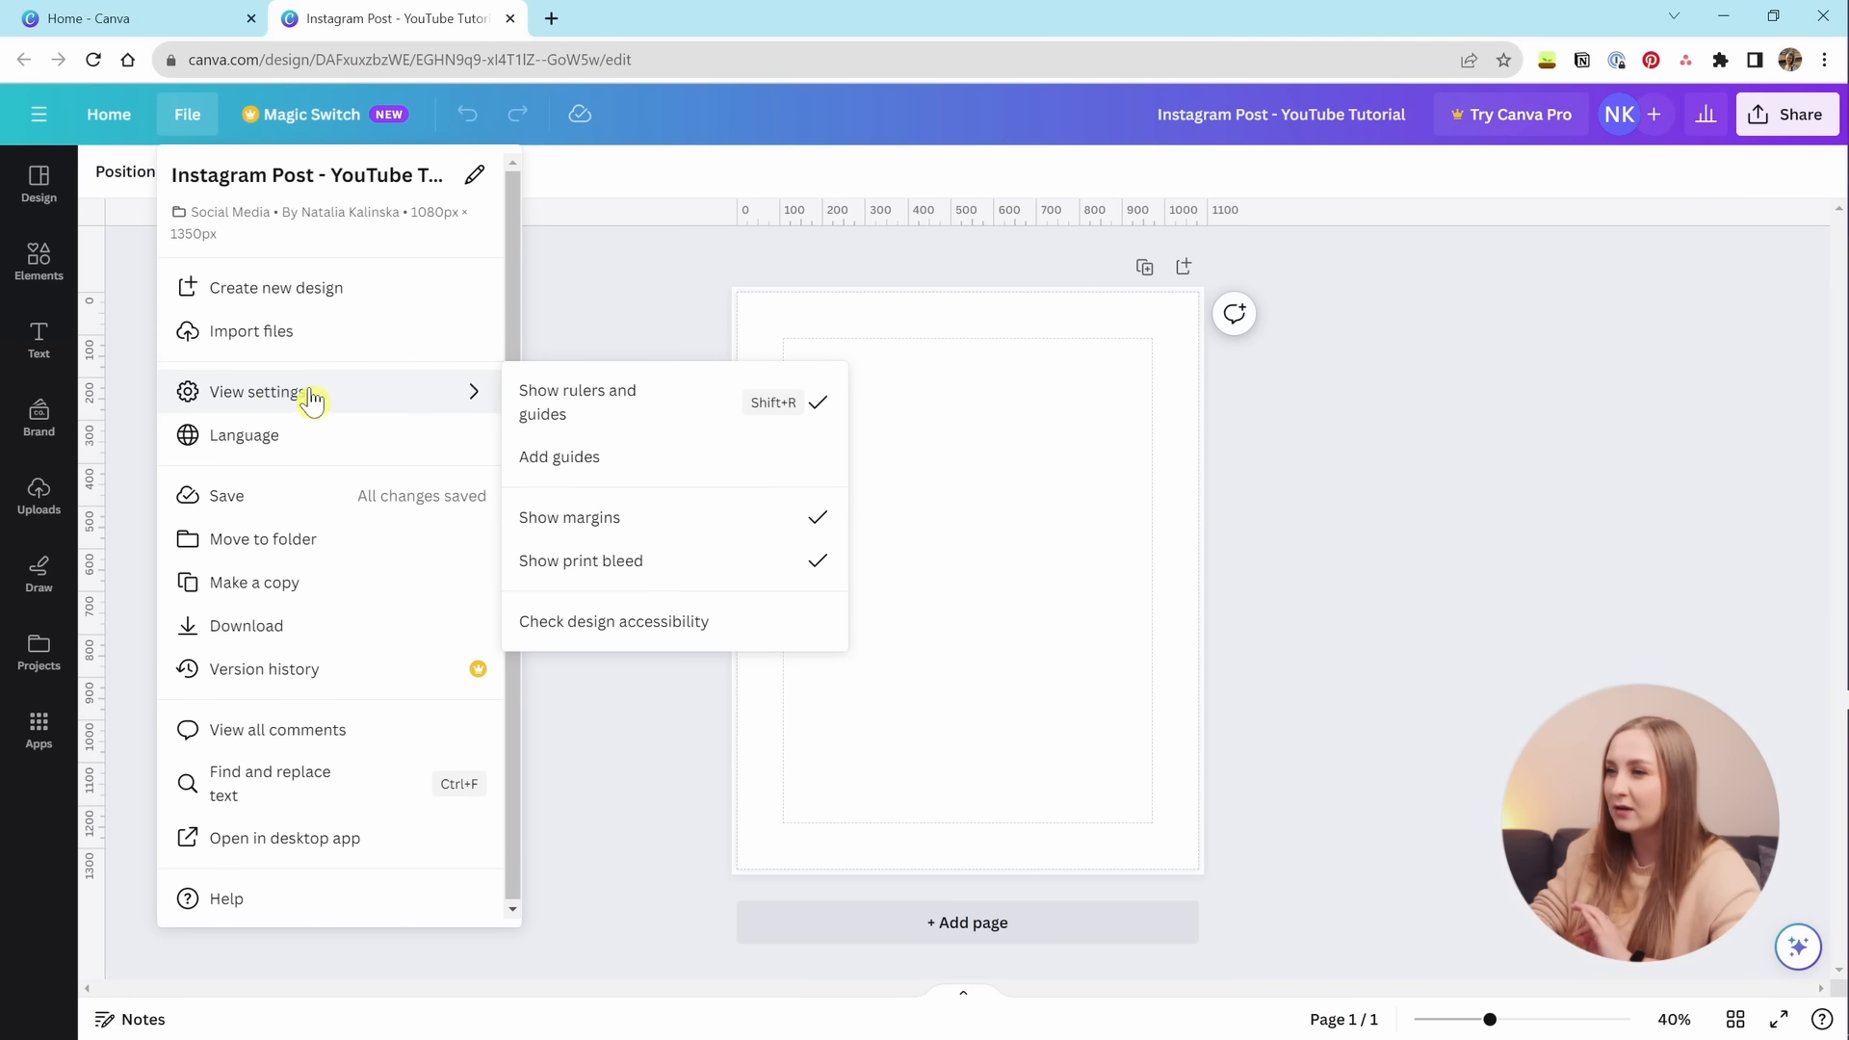
{"action": "left_click", "coordinate": [693, 563]}
{"action": "left_click", "coordinate": [187, 116]}
{"action": "mouse_move", "coordinate": [414, 400]}
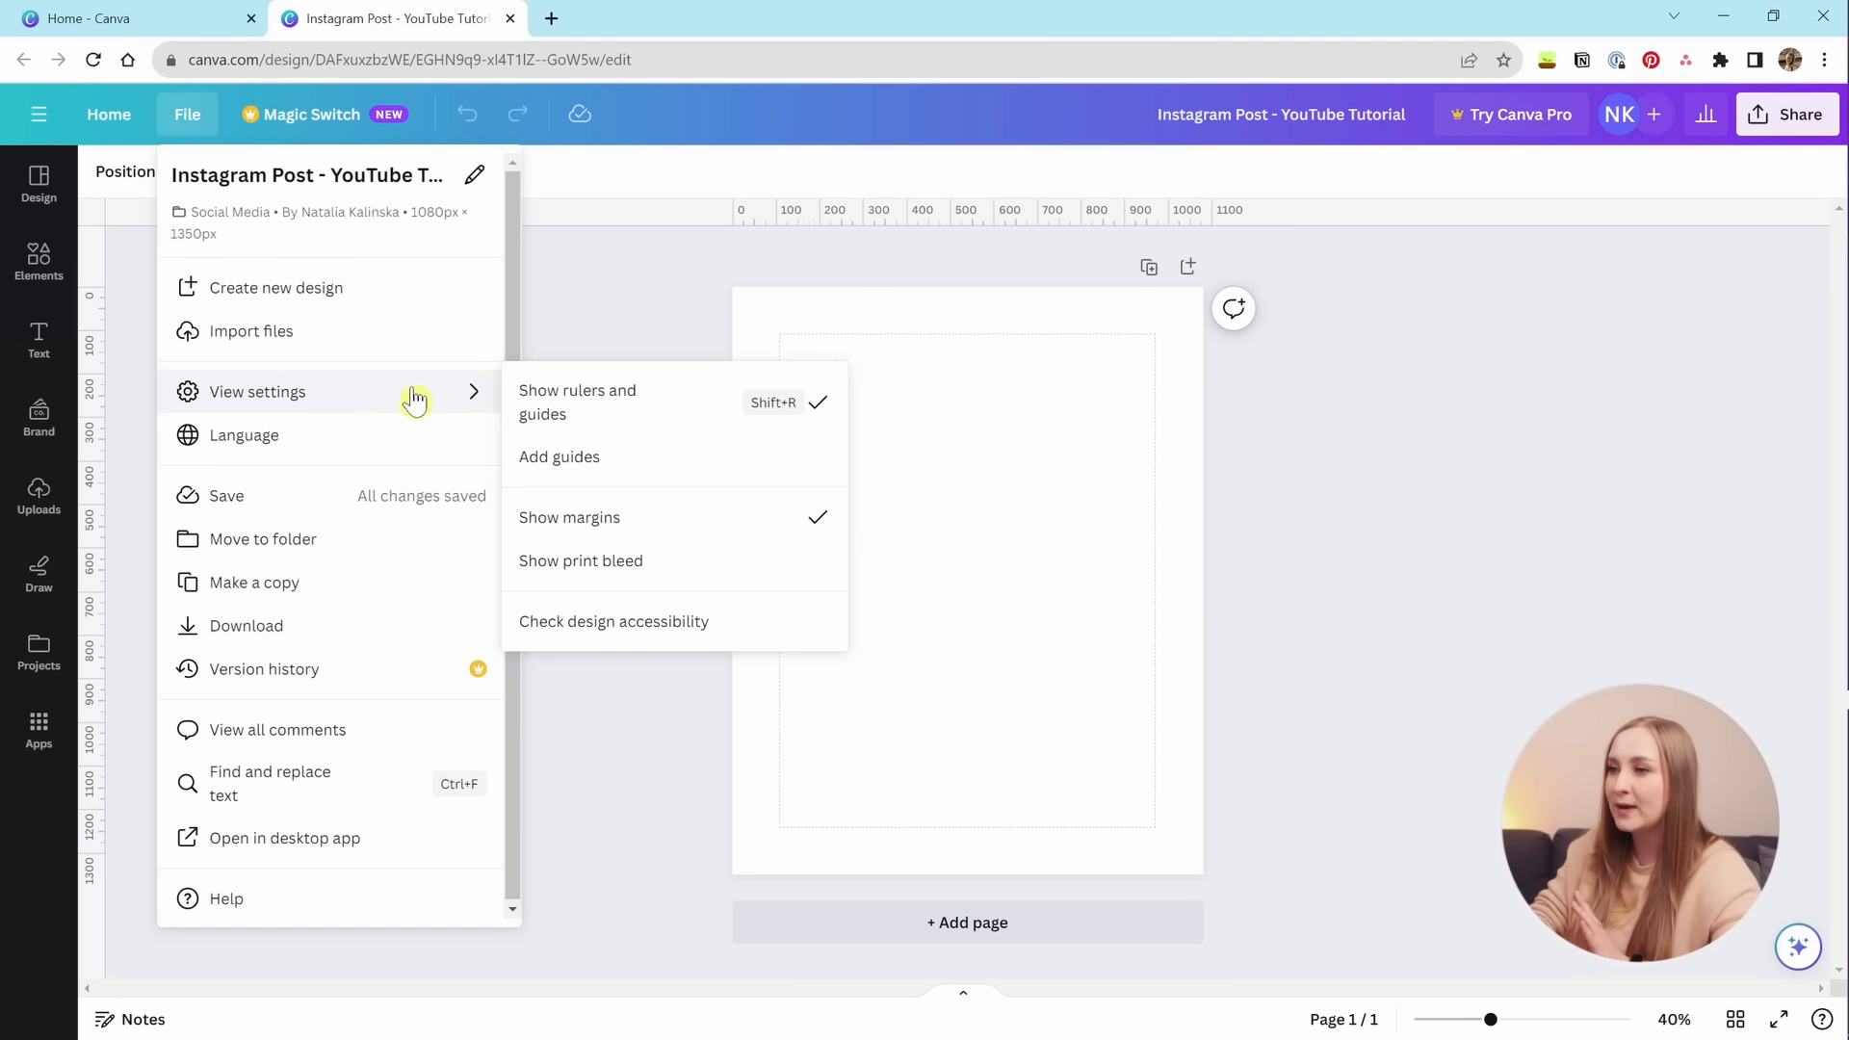
{"action": "left_click", "coordinate": [734, 520]}
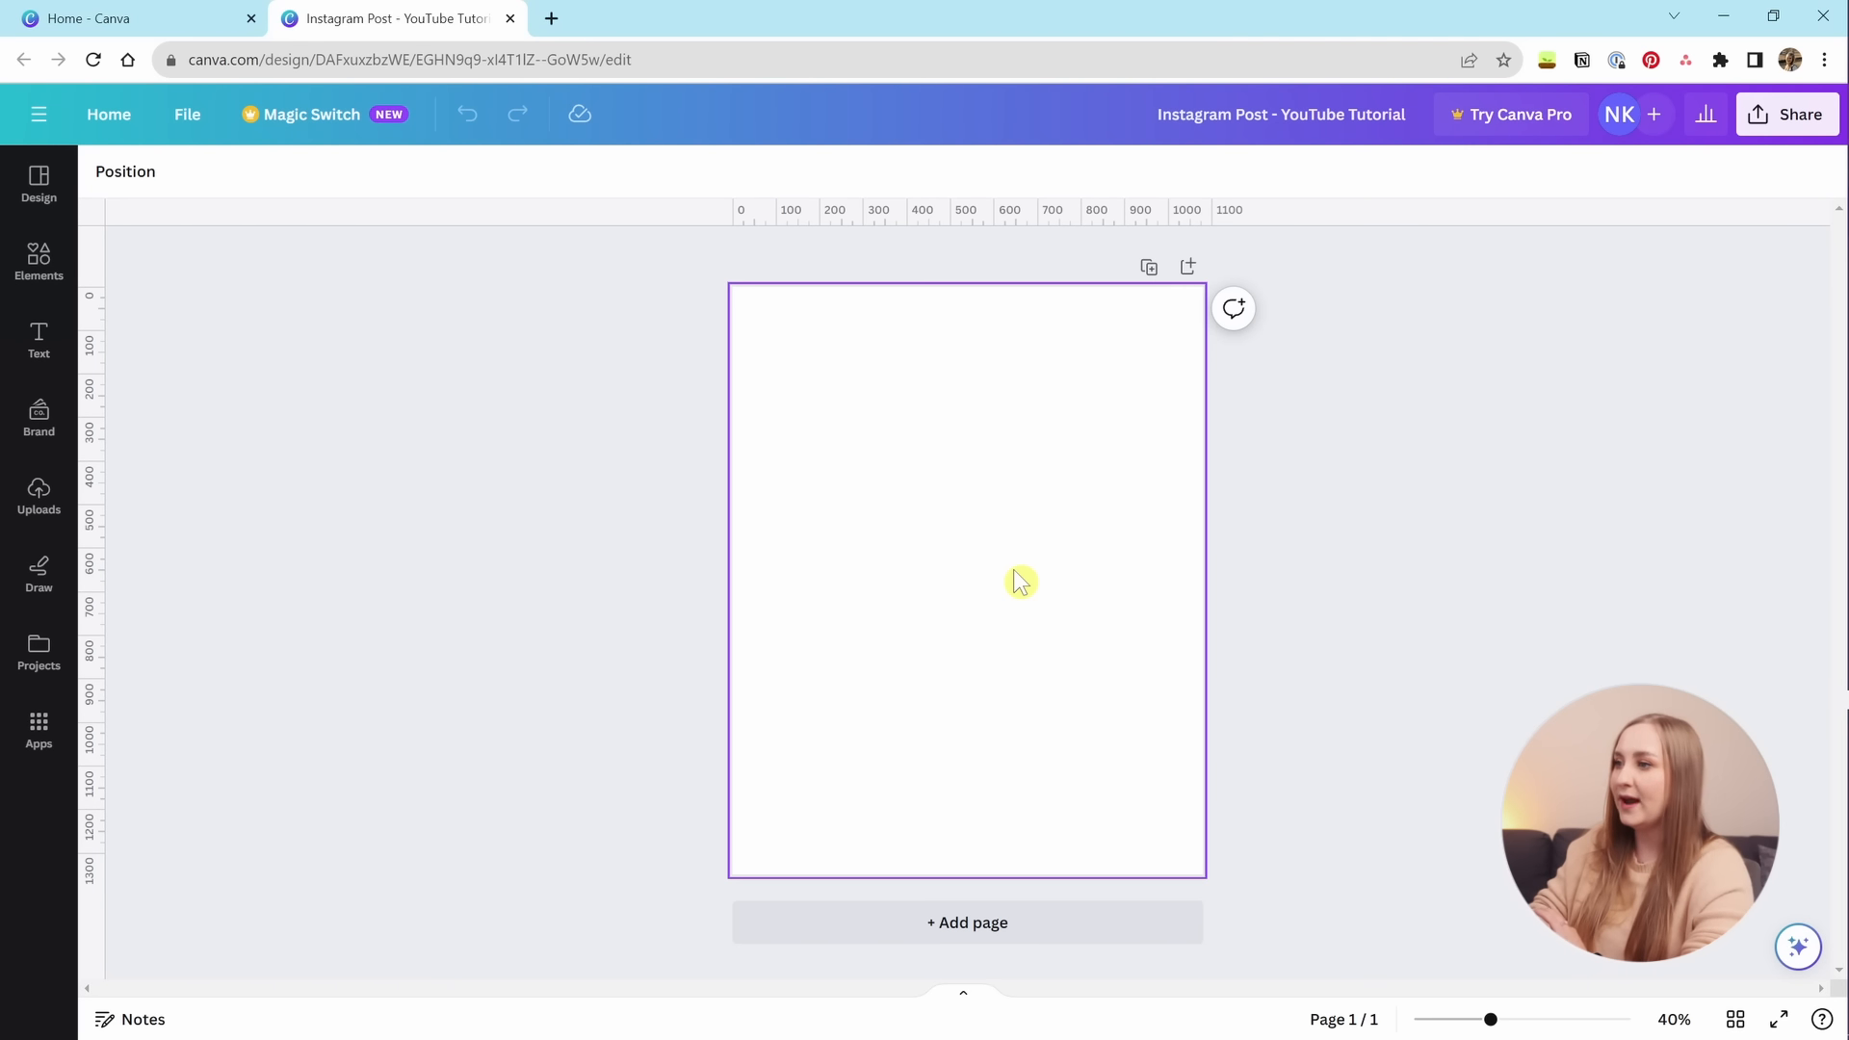
{"action": "left_click", "coordinate": [943, 555]}
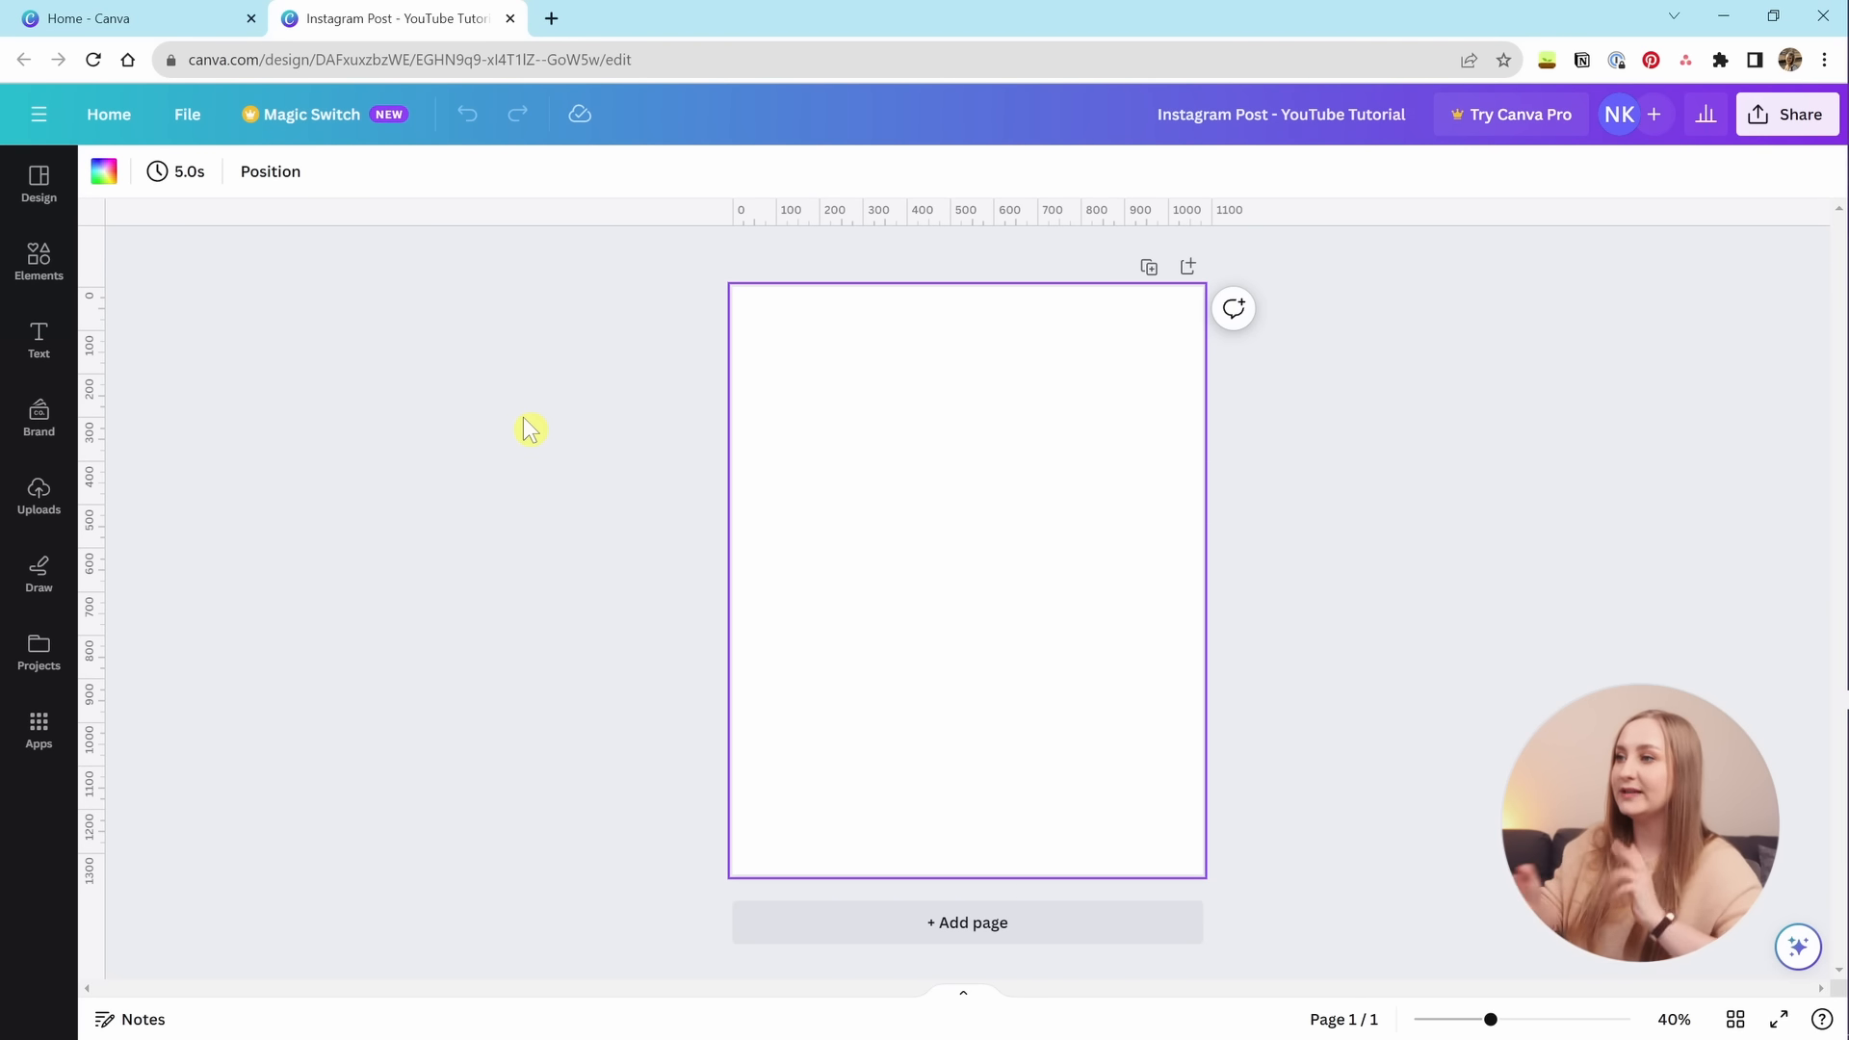
{"action": "left_click", "coordinate": [674, 428]}
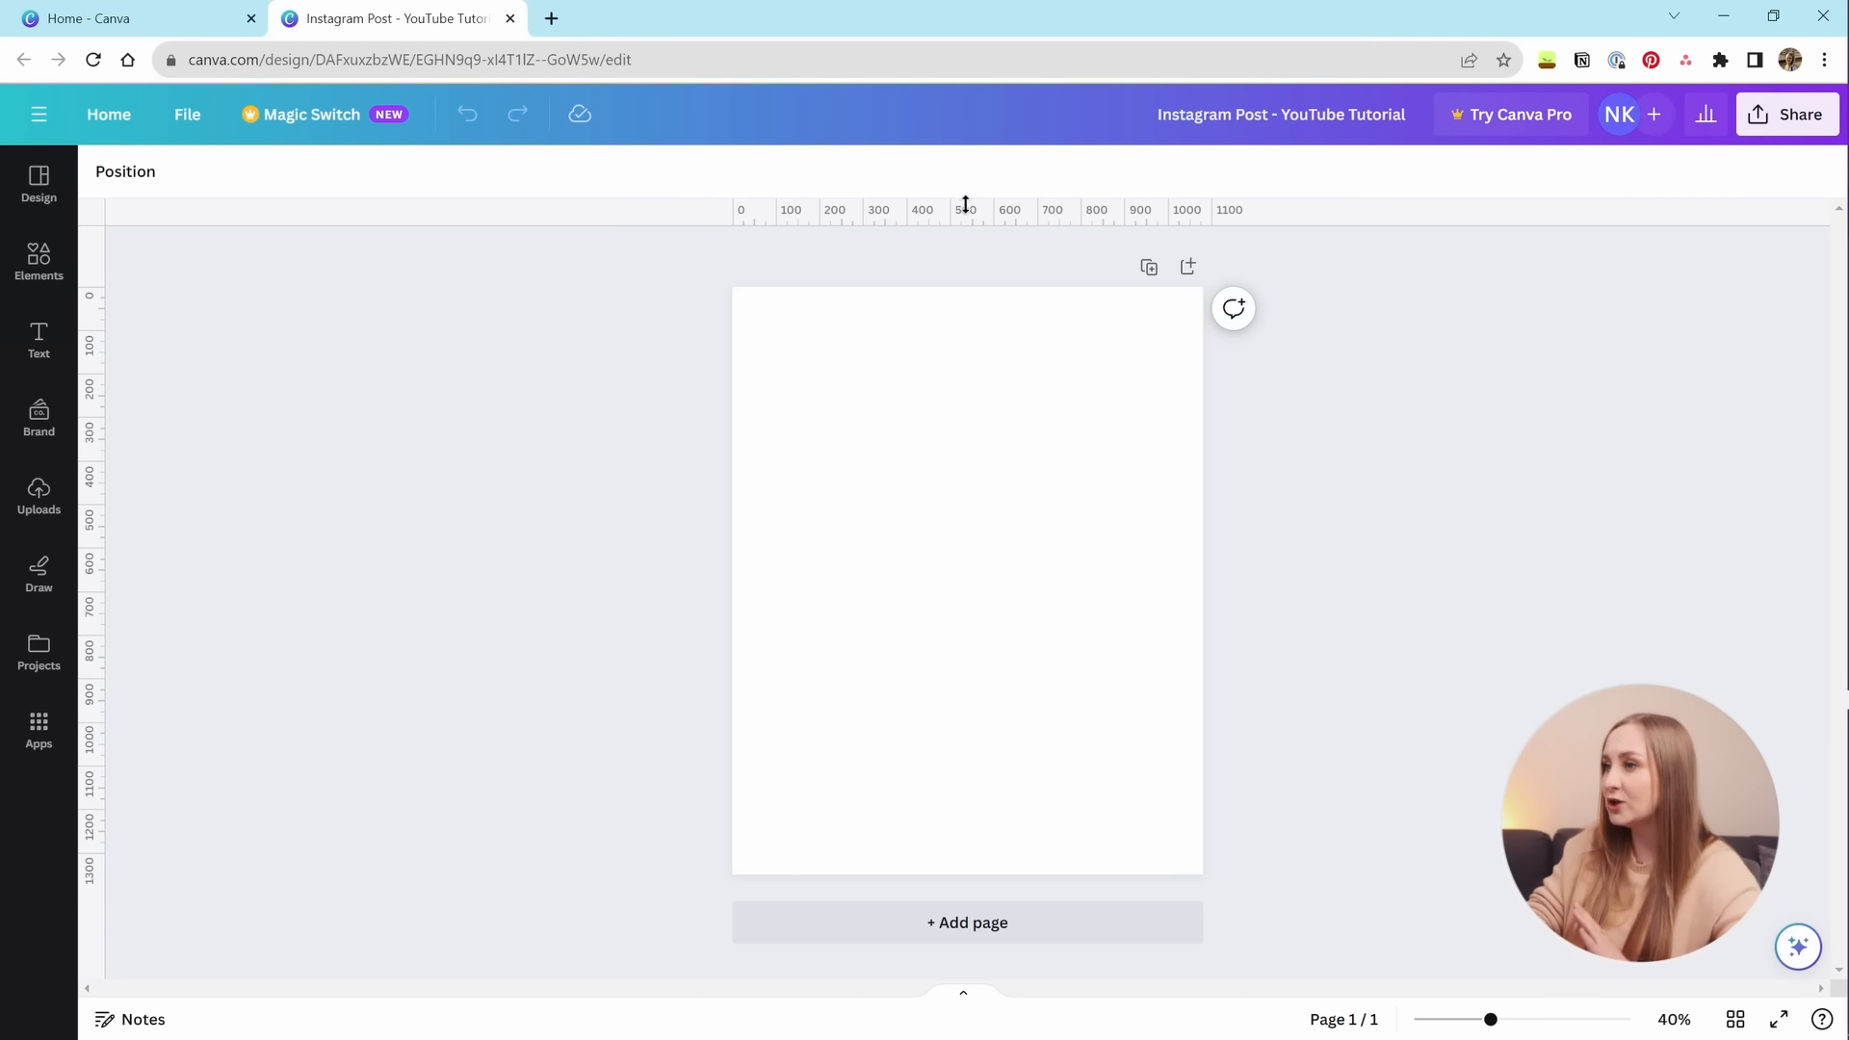
Duplicate the blank page and title the copy Carousel 2.
{"action": "left_click", "coordinate": [1148, 267]}
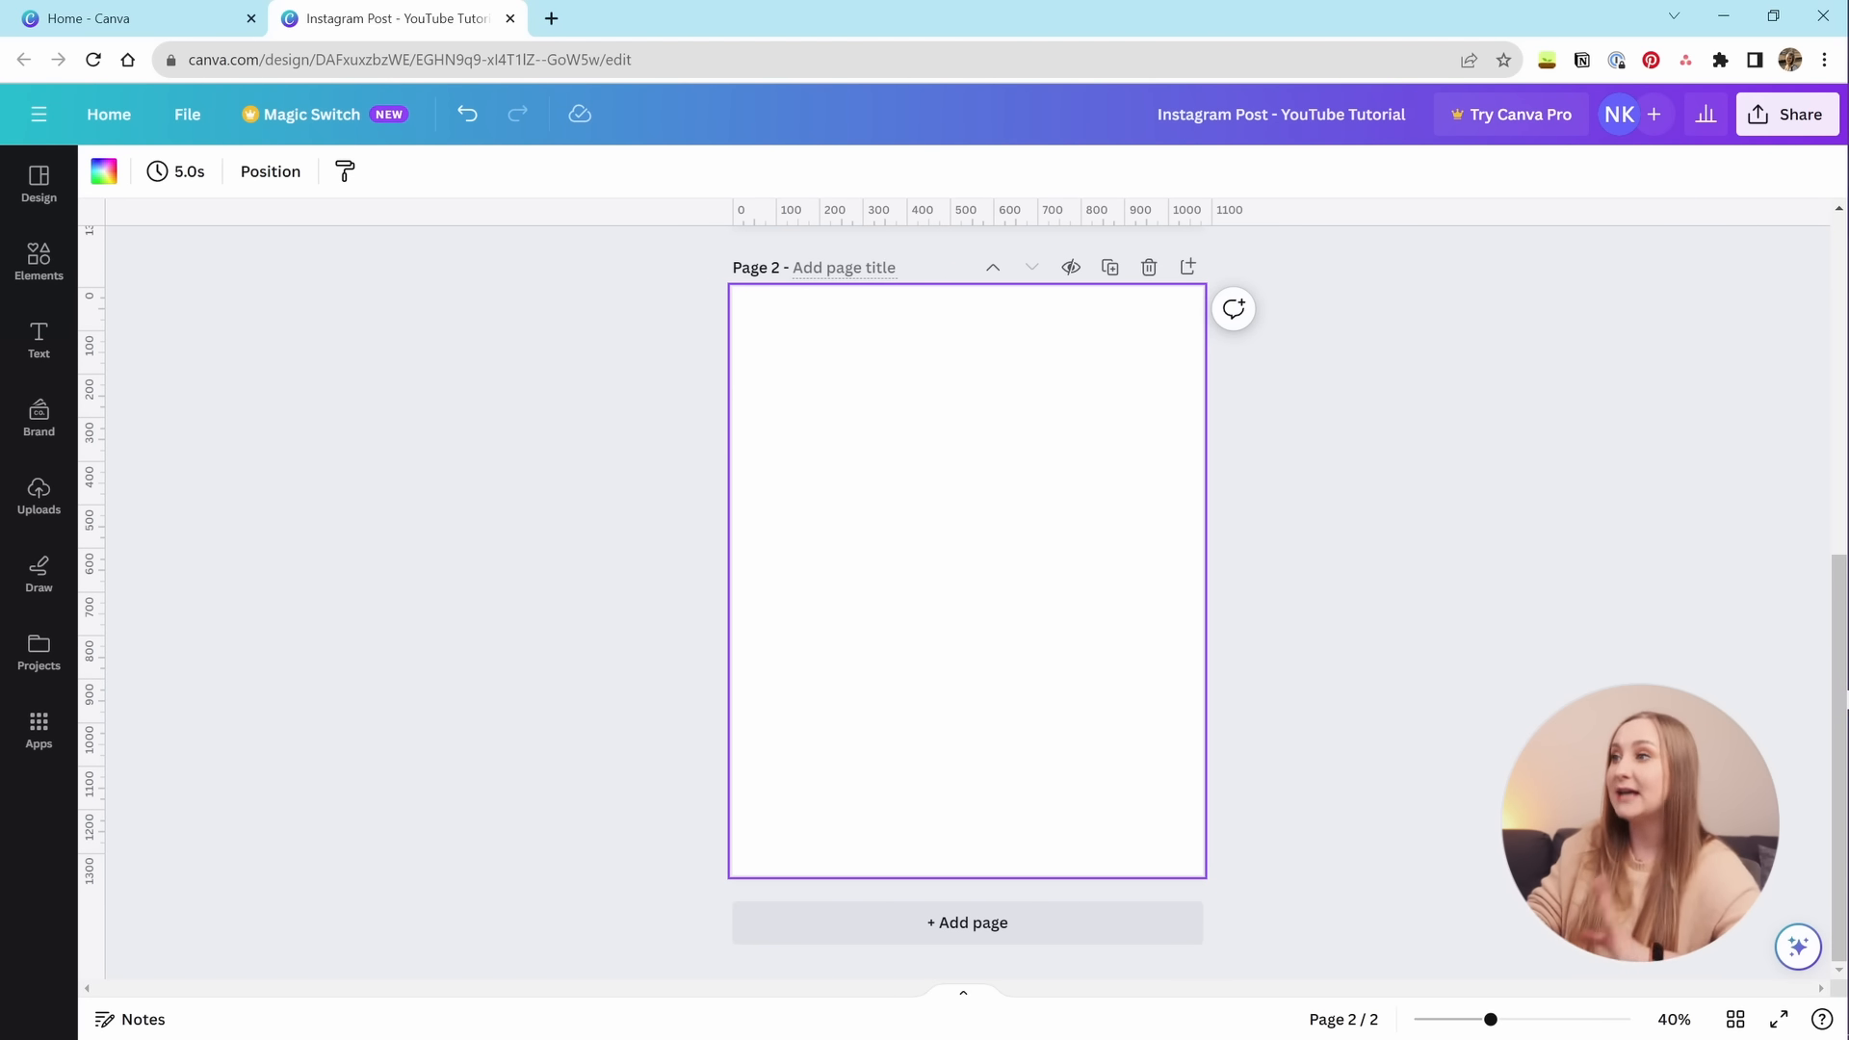
{"action": "left_click", "coordinate": [836, 269]}
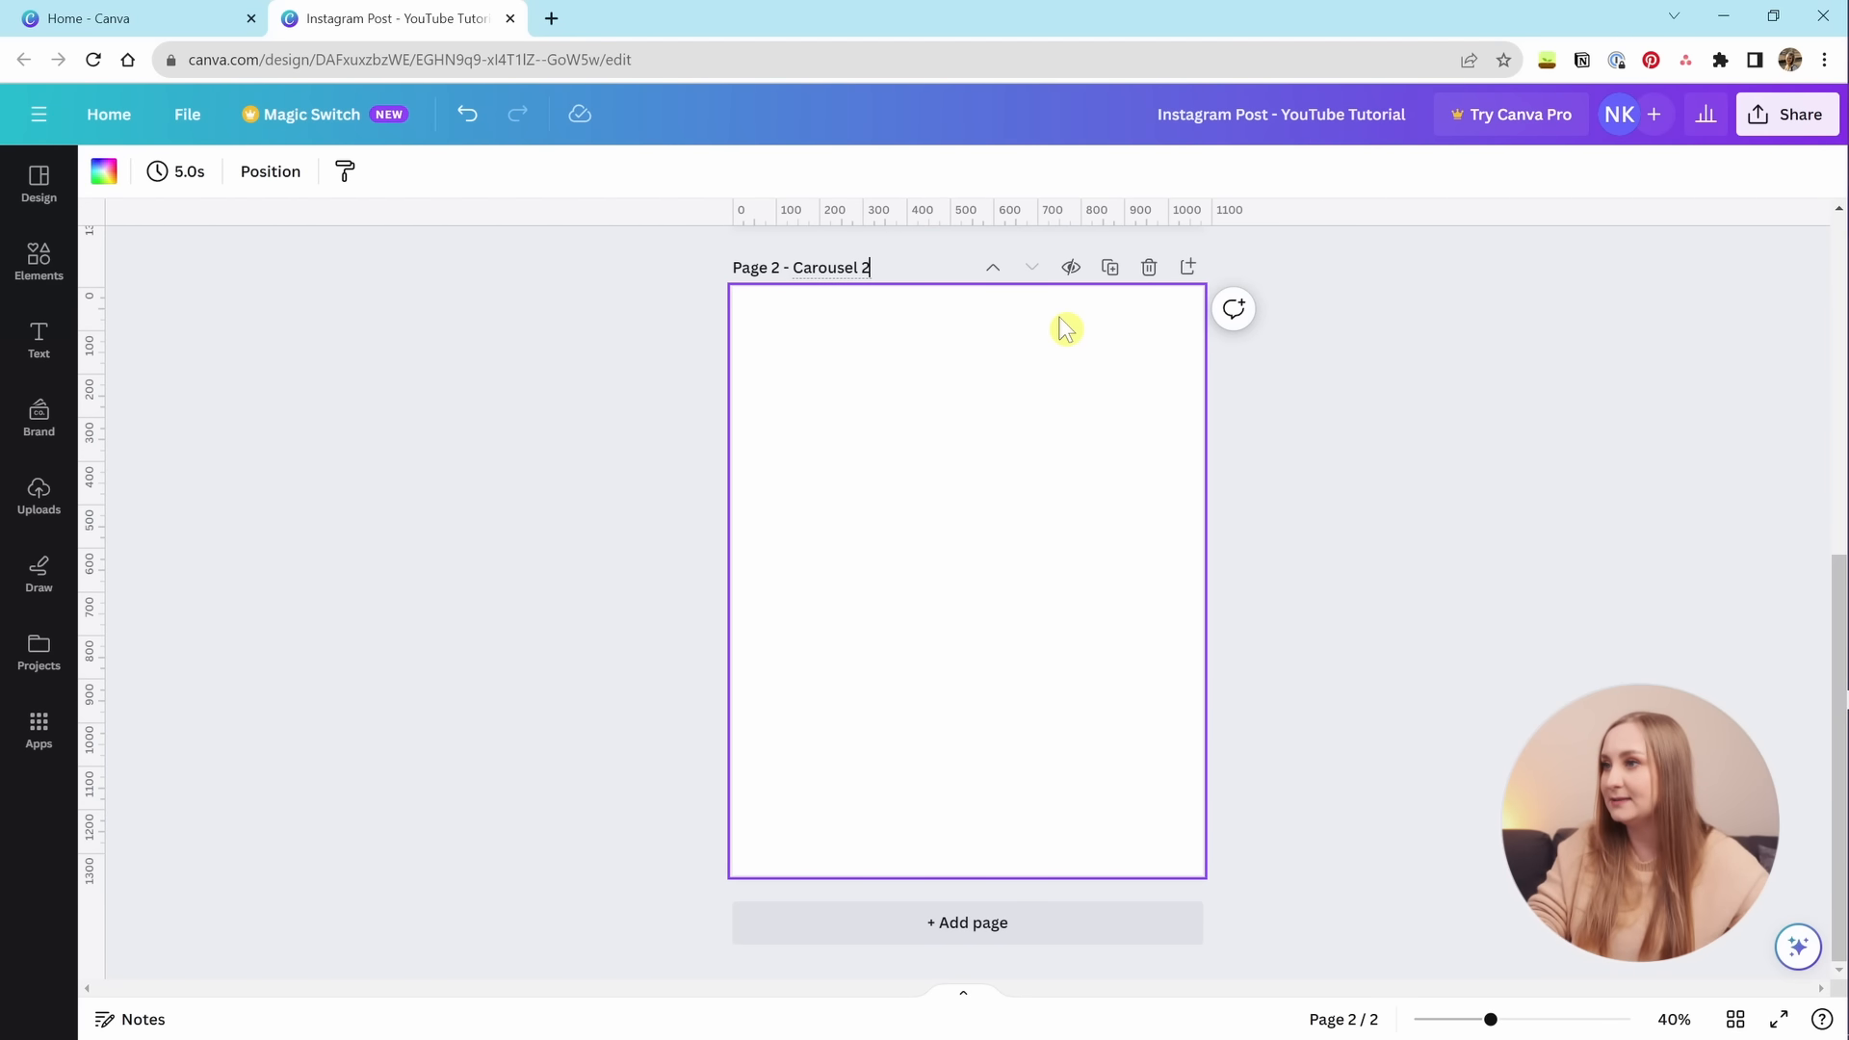
{"action": "left_click", "coordinate": [891, 279]}
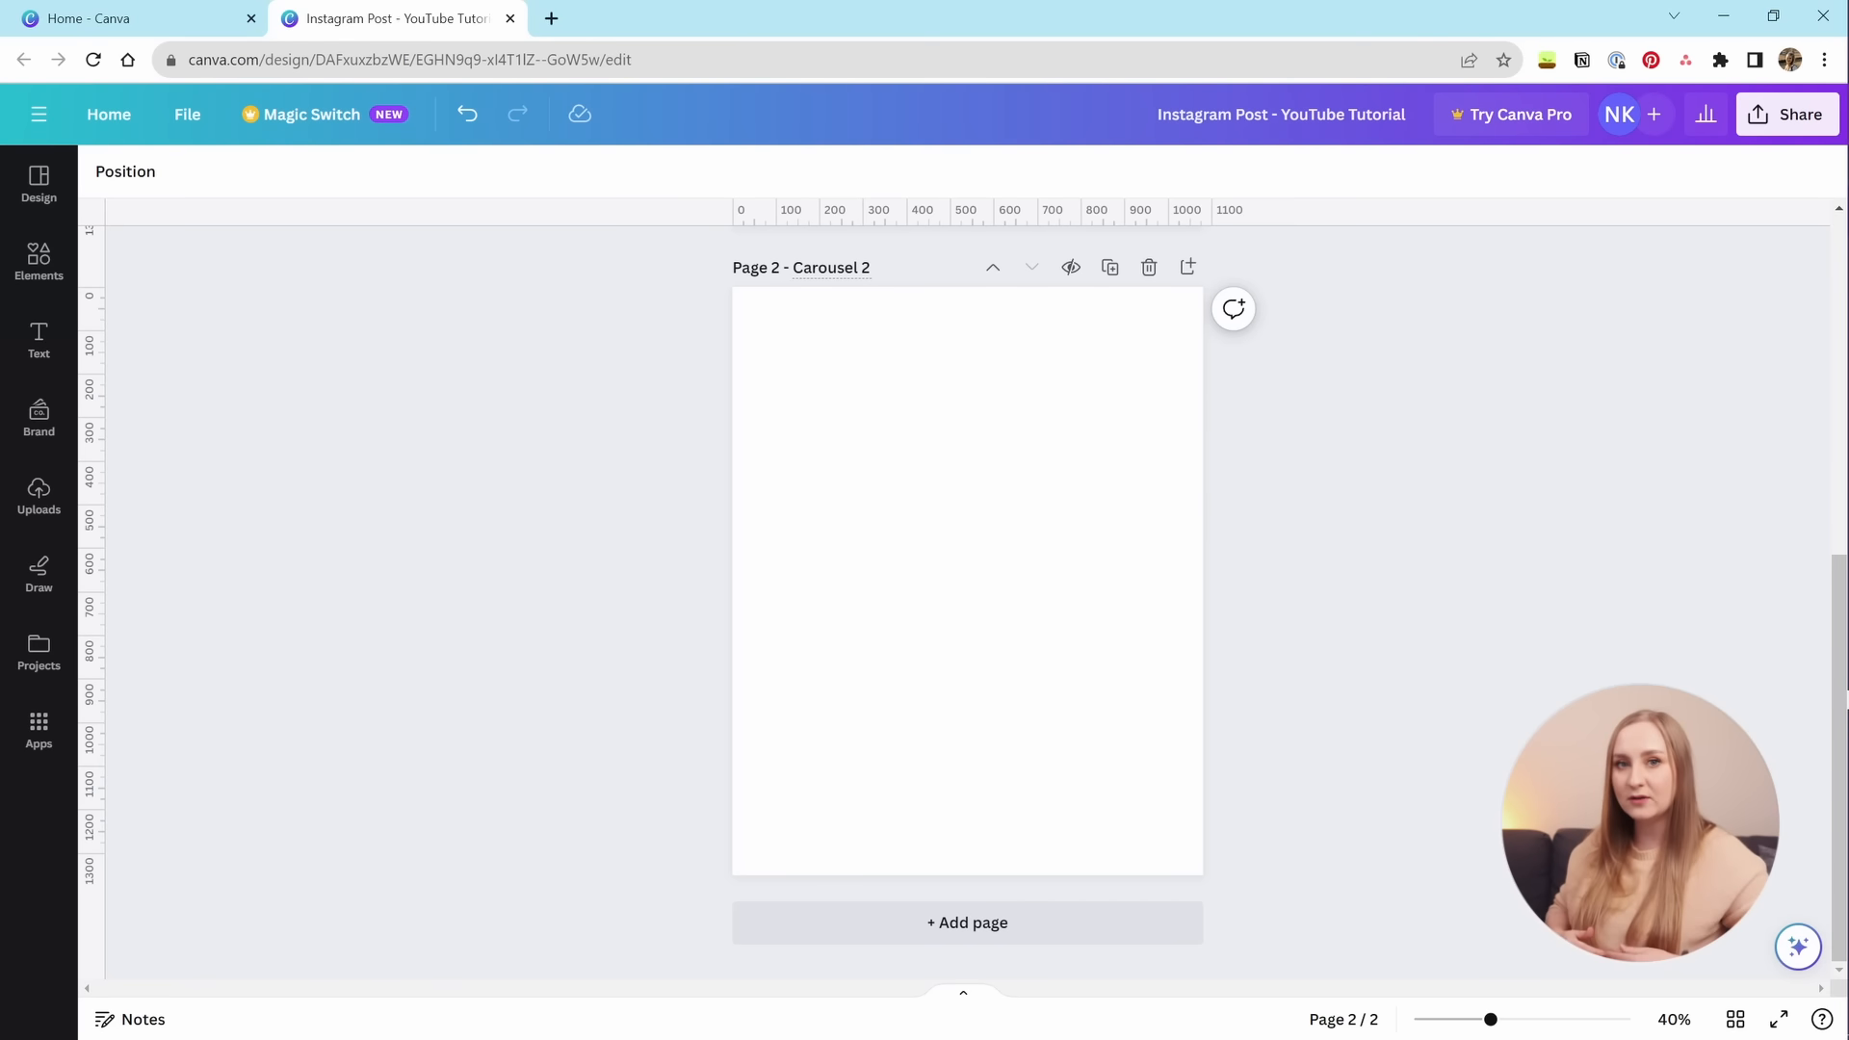
Copy page 2's title to page 1 and change it to Carousel 1.
{"action": "left_click", "coordinate": [858, 268]}
{"action": "key", "text": "ctrl+c"}
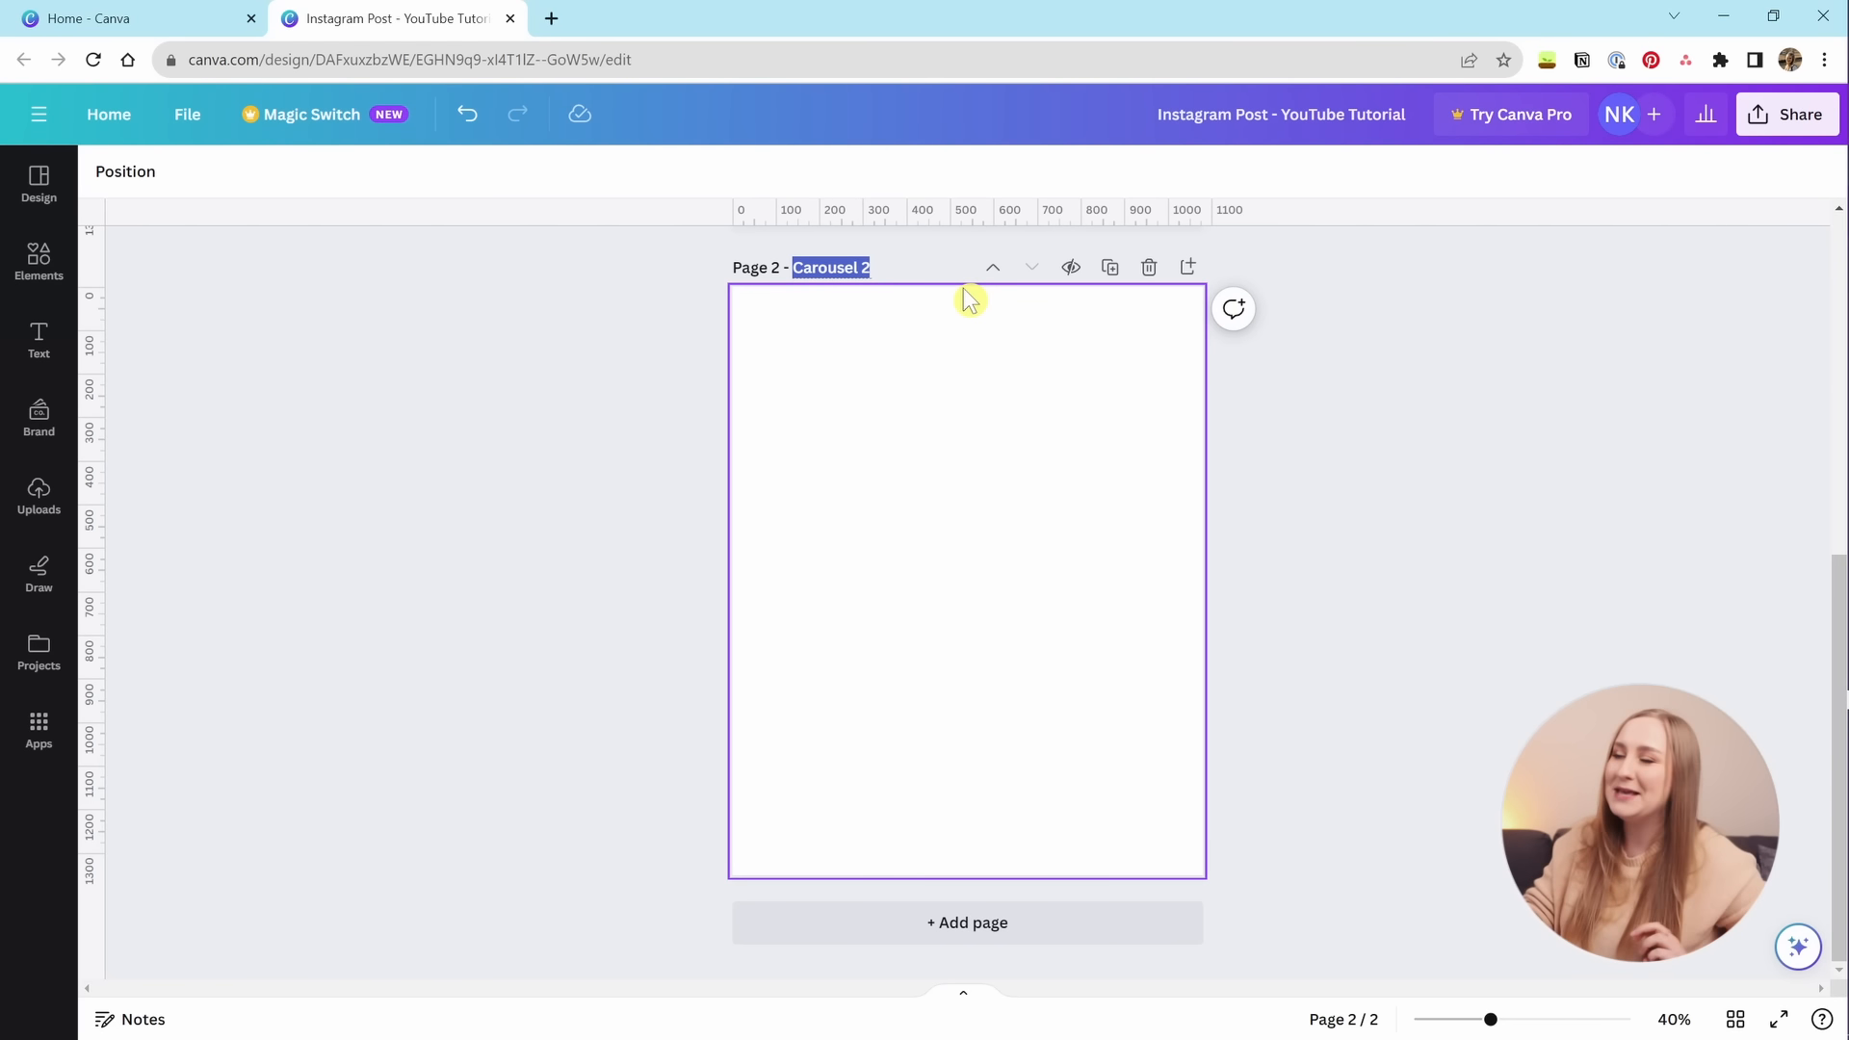
{"action": "scroll", "coordinate": [1003, 487], "scroll_direction": "up", "scroll_amount": 5}
{"action": "left_click", "coordinate": [879, 274]}
{"action": "key", "text": "ctrl+v"}
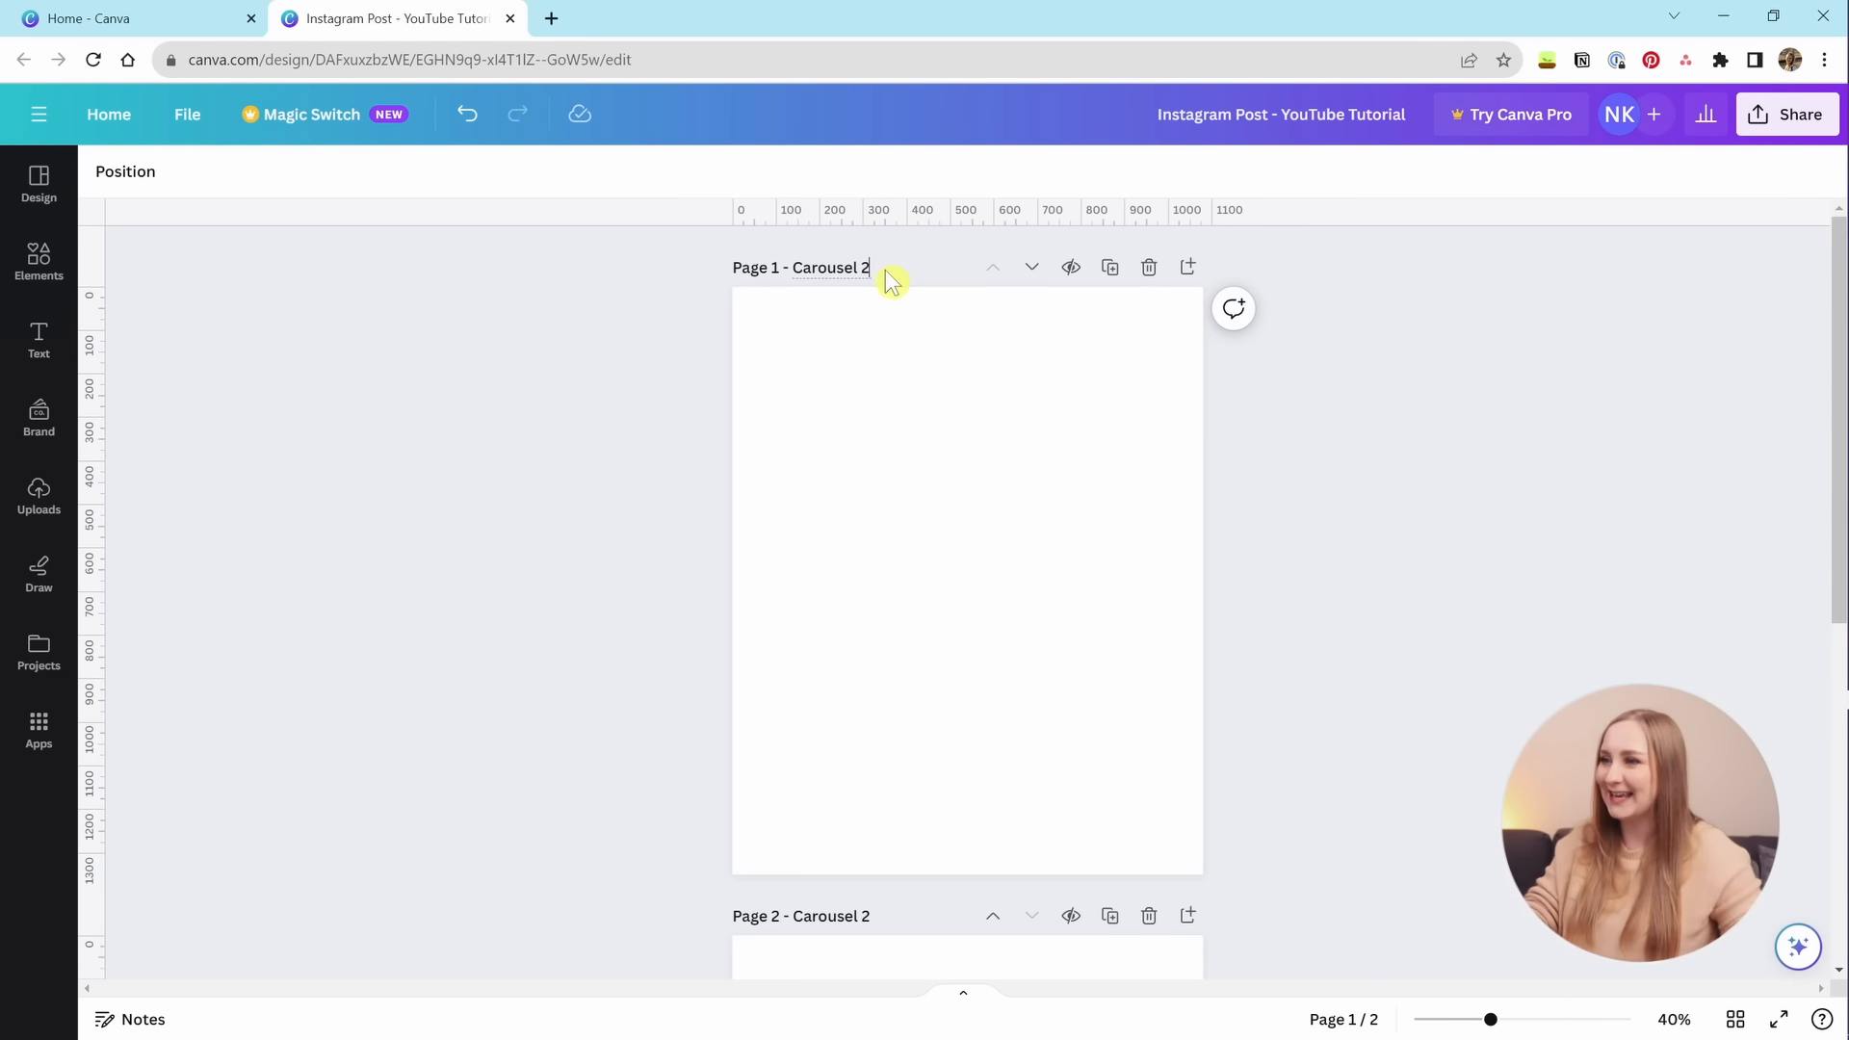
{"action": "type", "text": "1"}
{"action": "key", "text": "Return"}
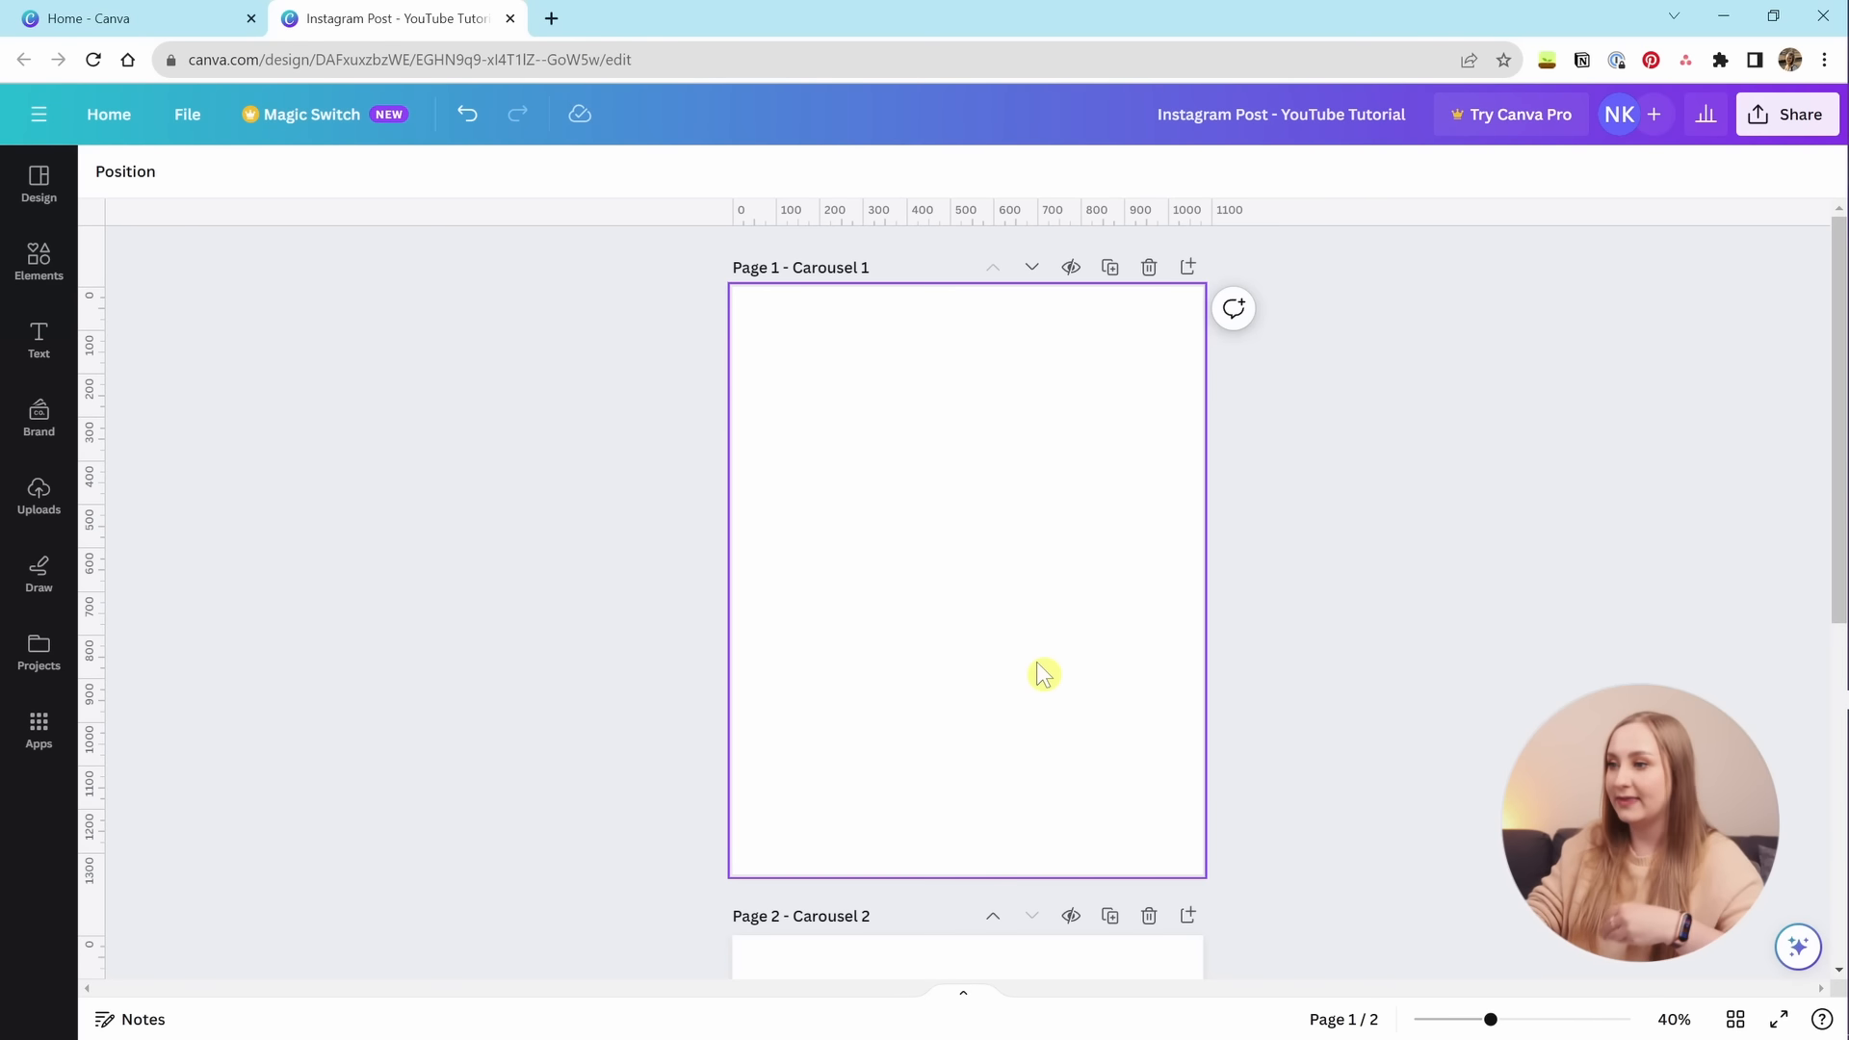
Move the Carousel 1 page below Carousel 2 and back to first place.
{"action": "left_click", "coordinate": [1032, 272]}
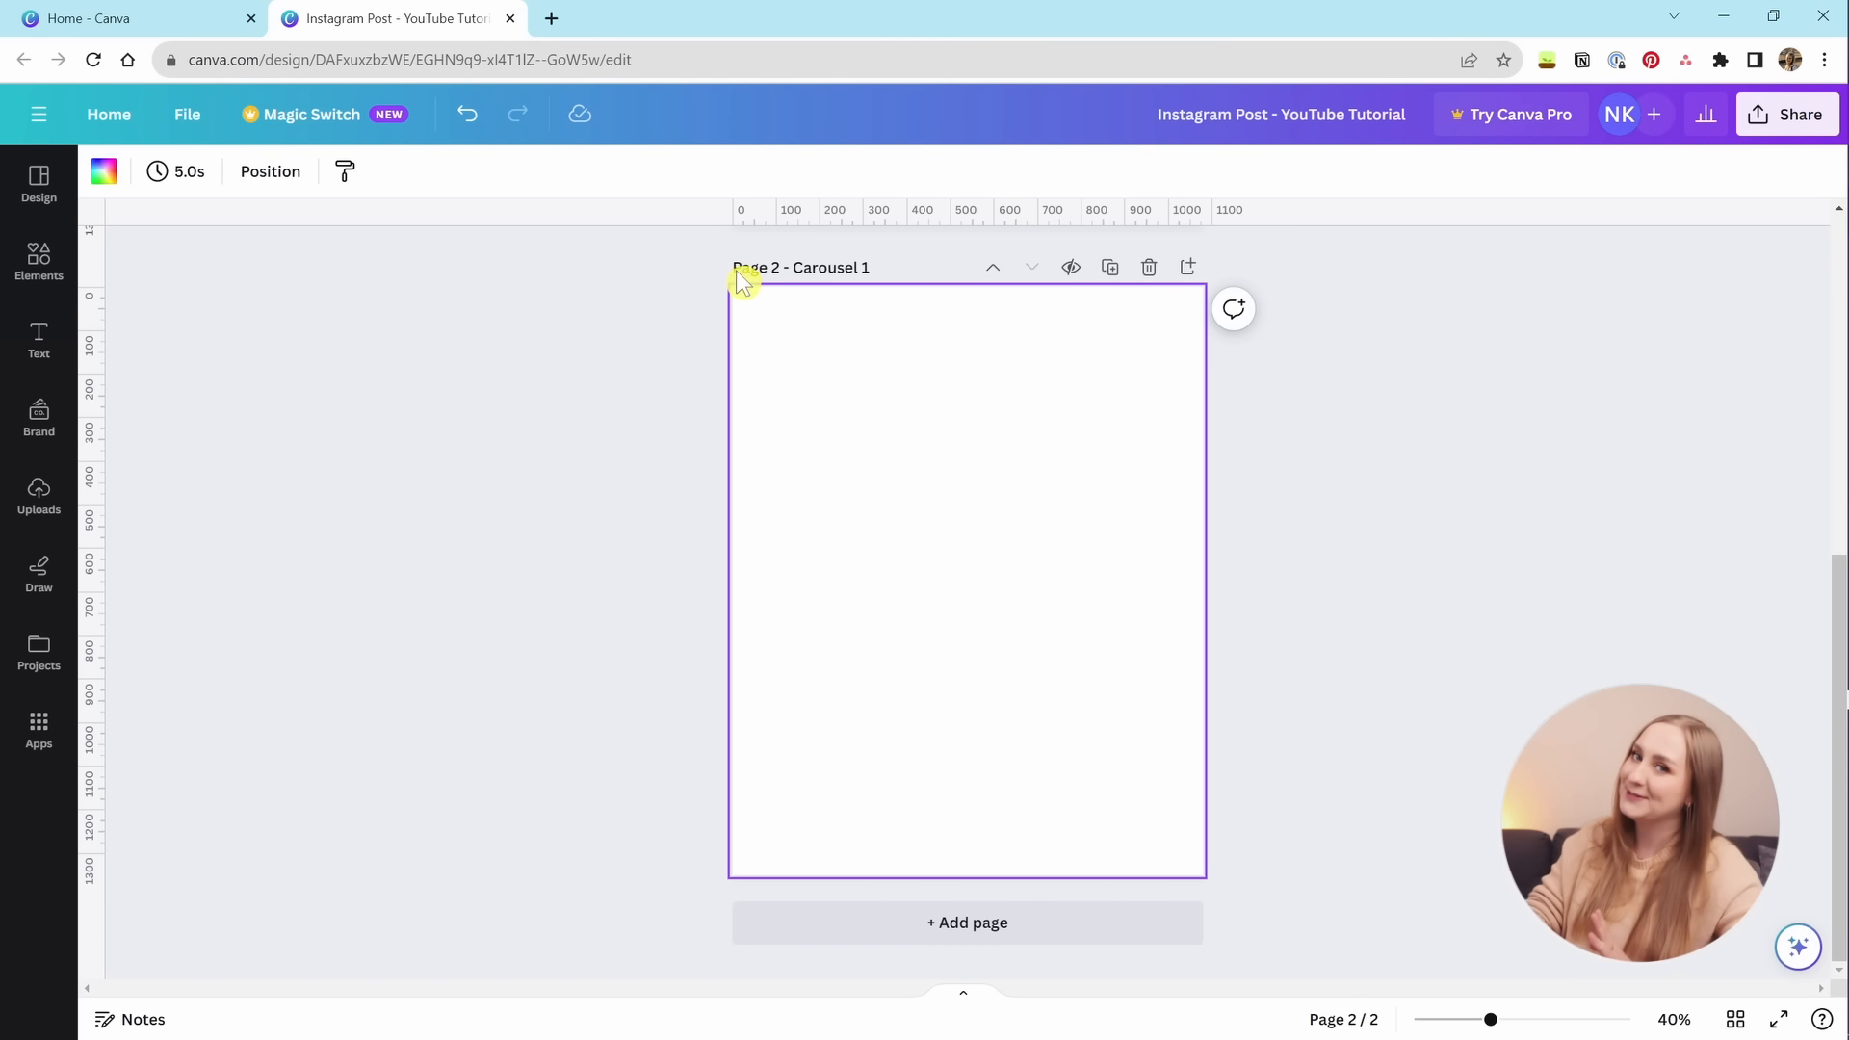
{"action": "left_click", "coordinate": [996, 272]}
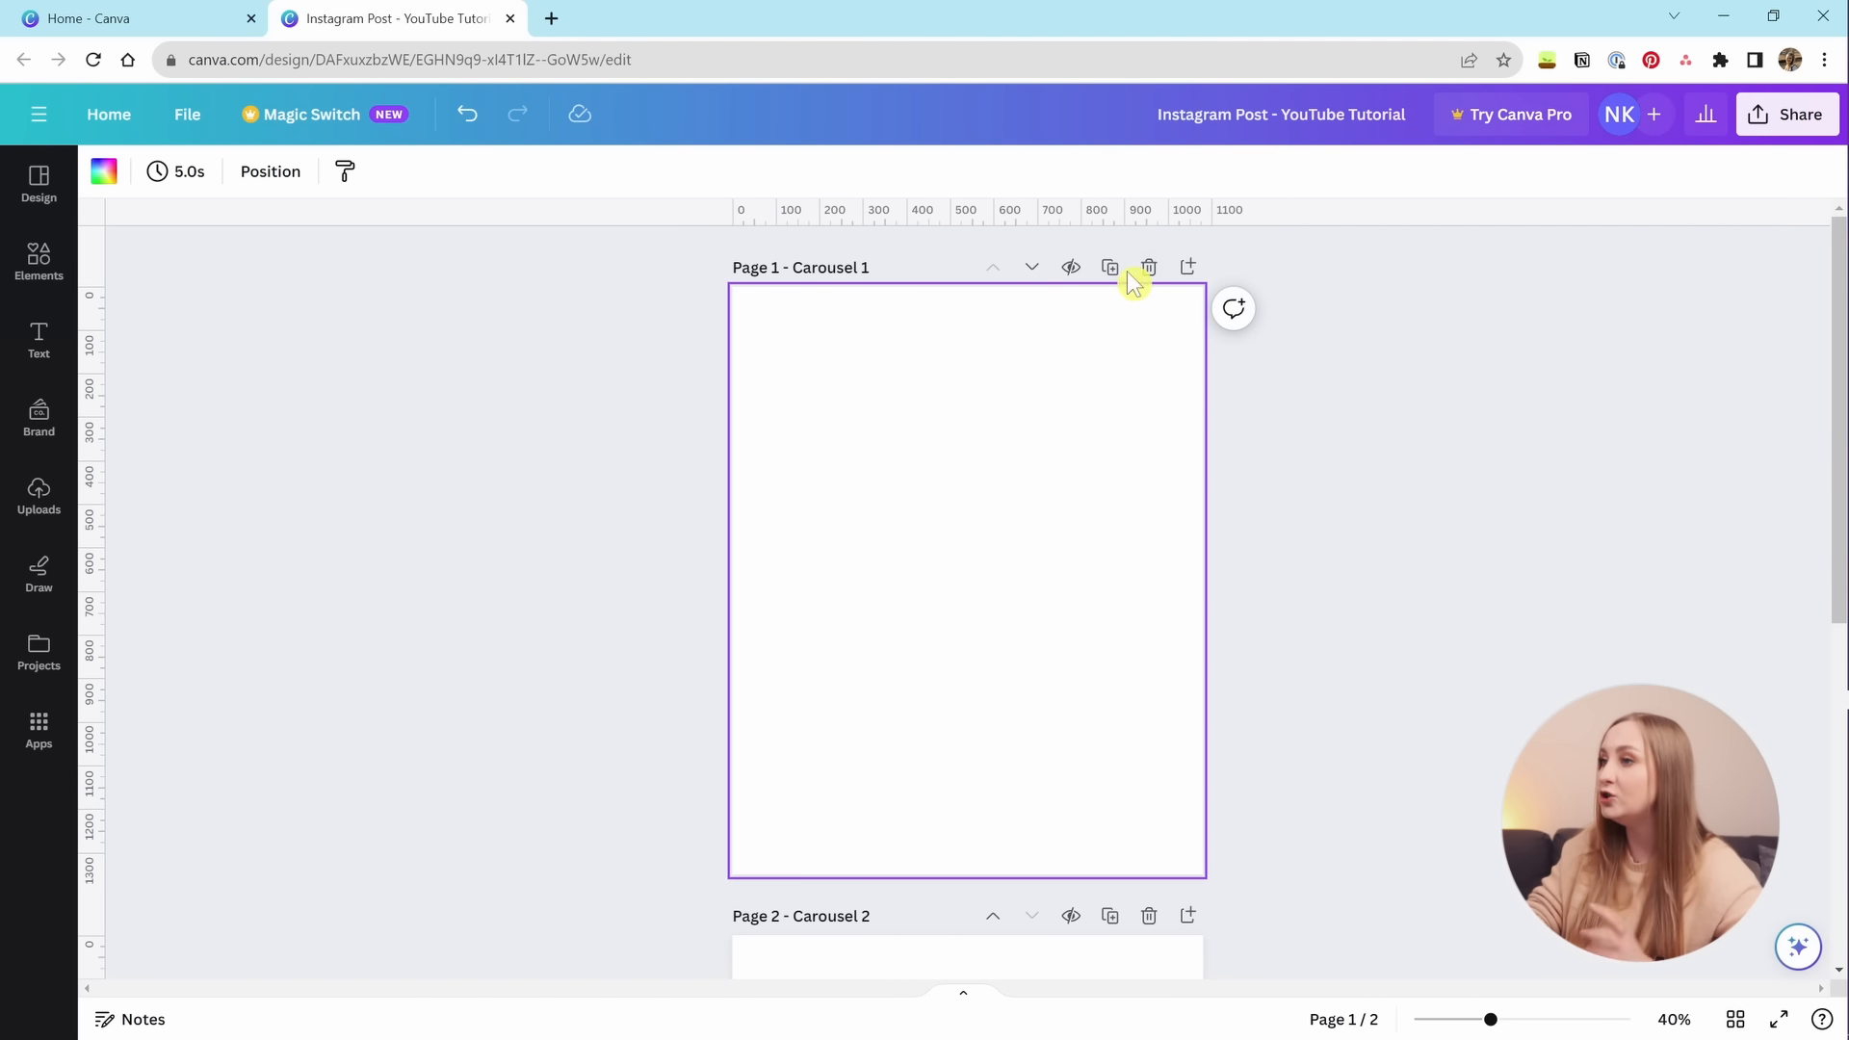
Delete the Carousel 2 page and add two new blank pages after page 1.
{"action": "left_click", "coordinate": [1150, 918]}
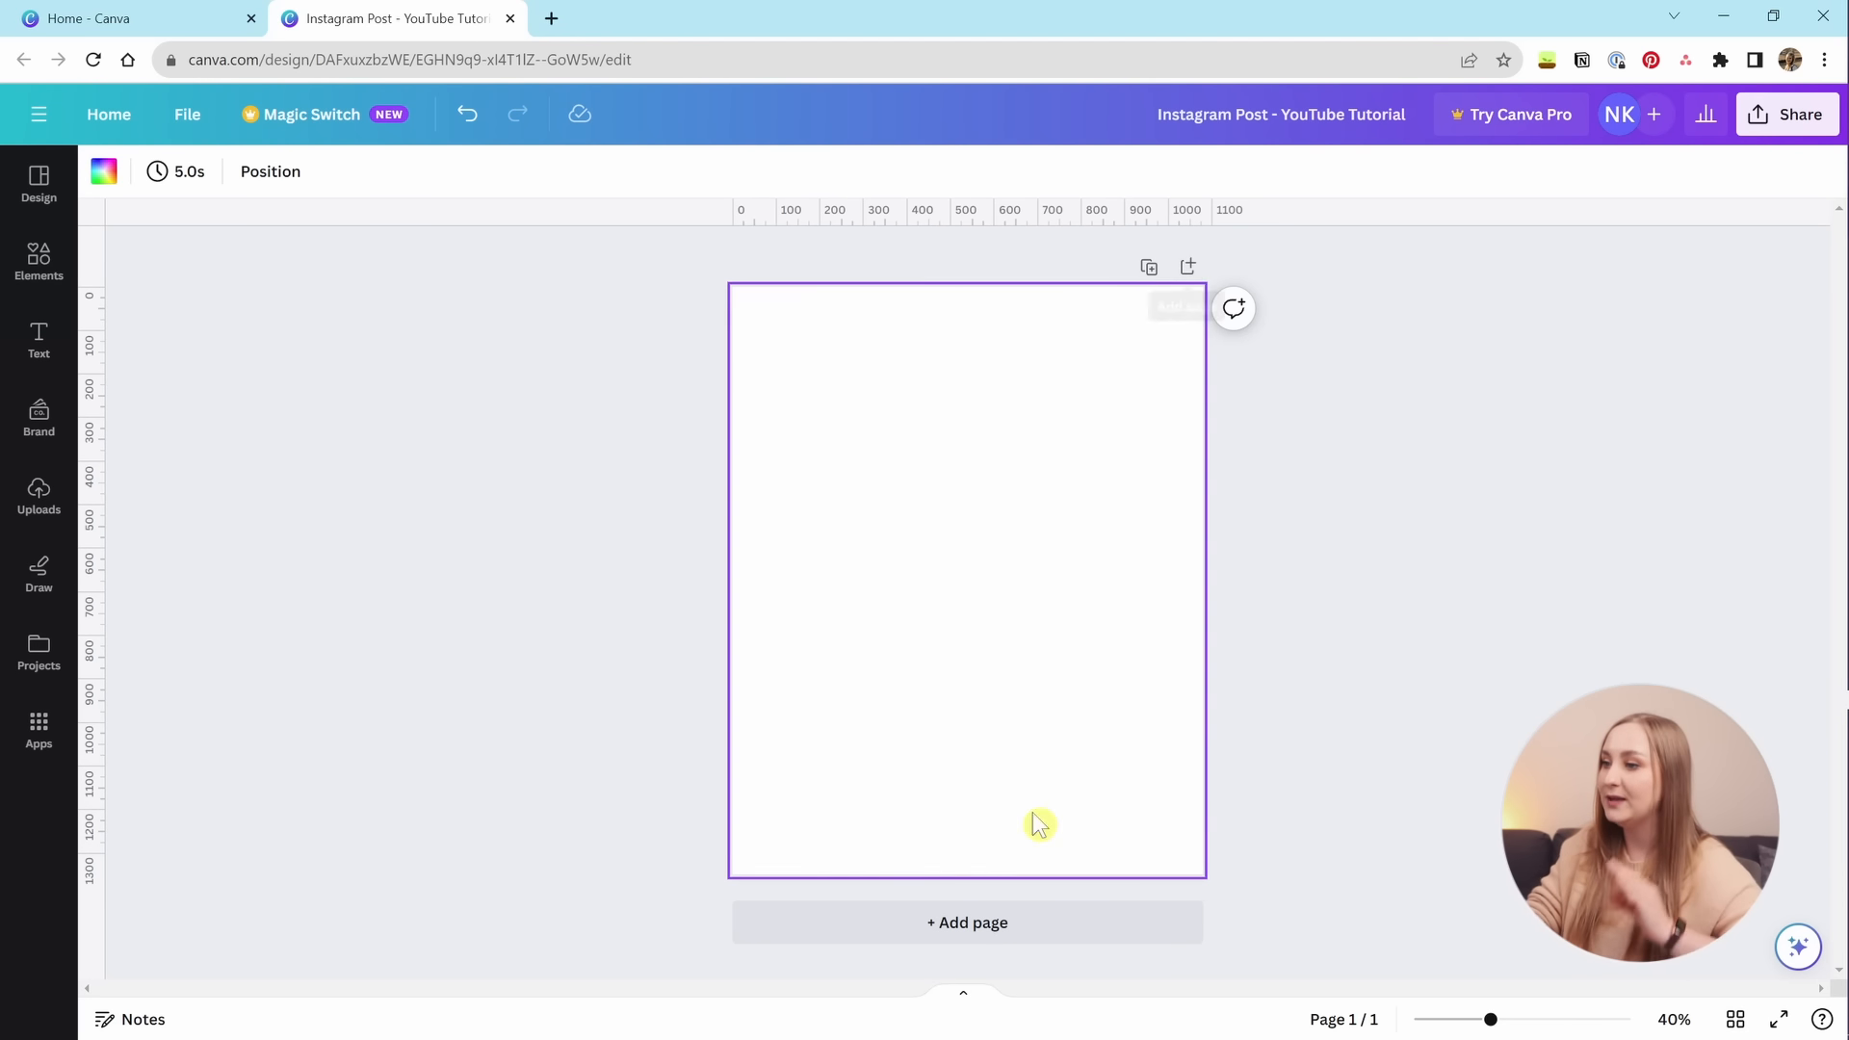
{"action": "left_click", "coordinate": [1186, 269]}
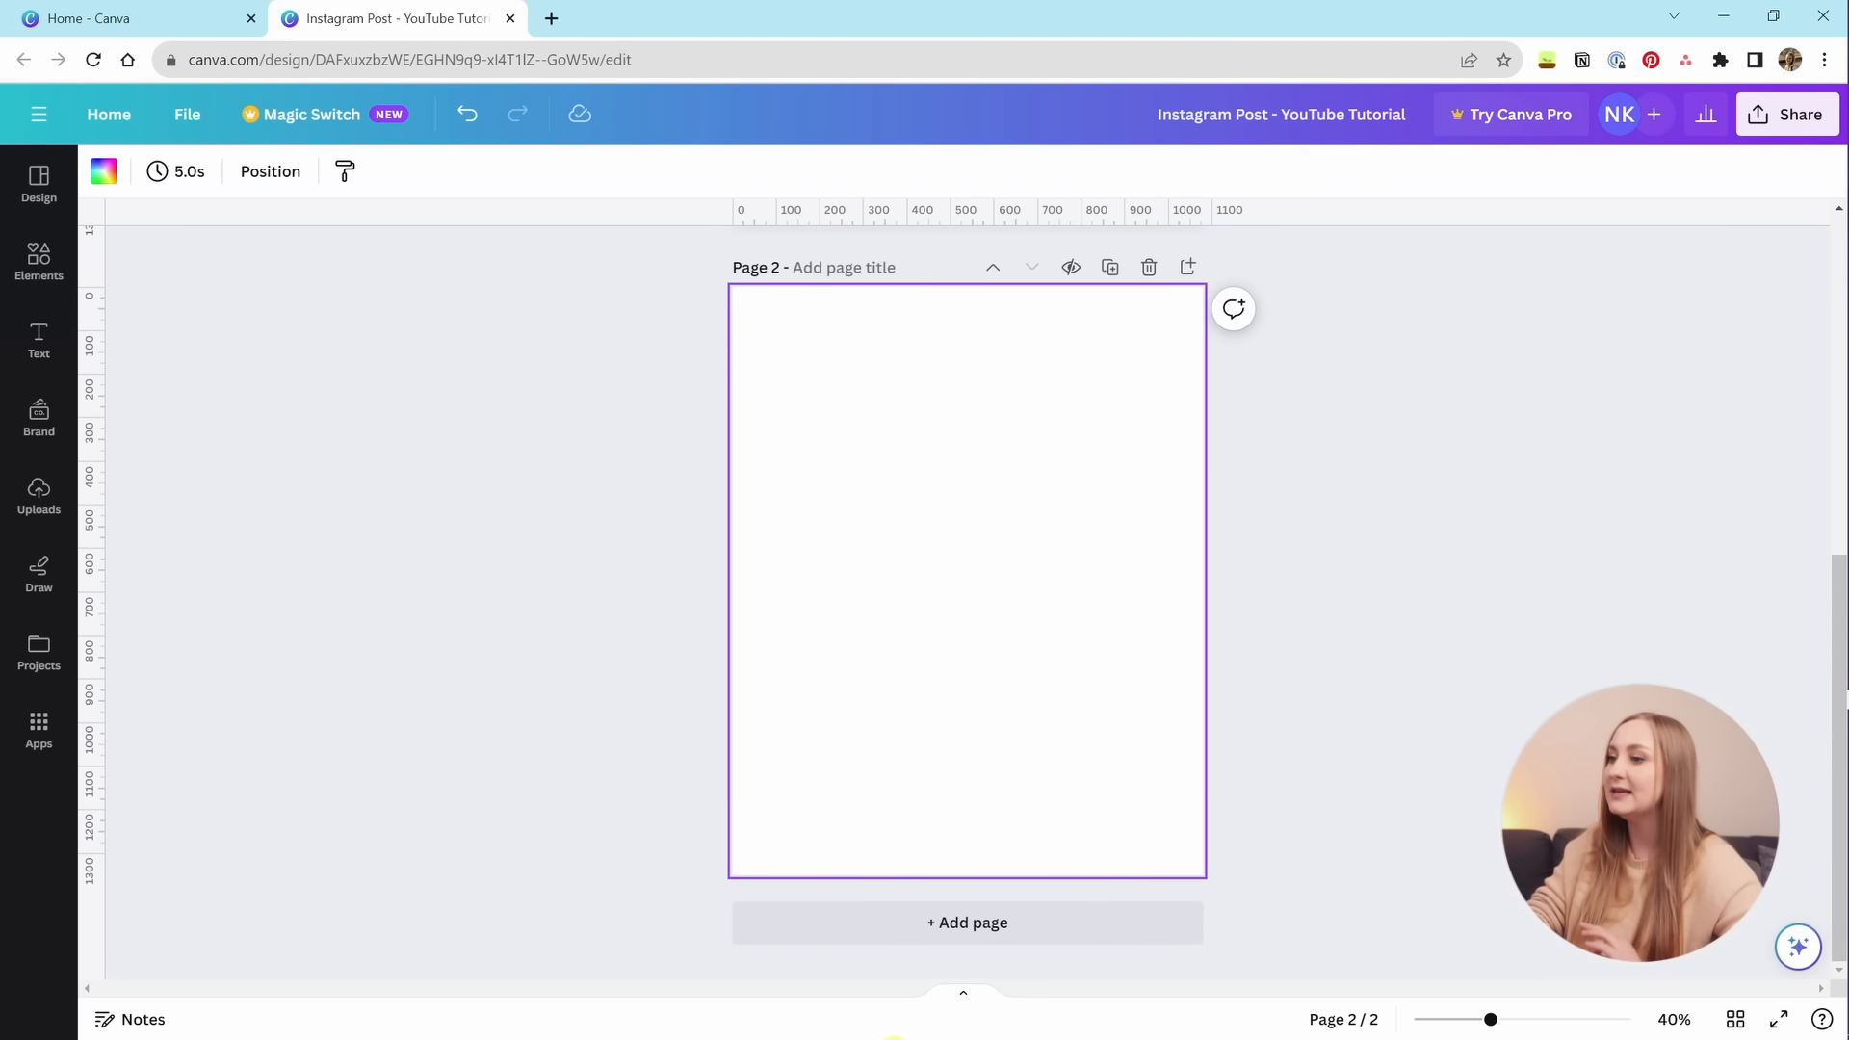
{"action": "left_click", "coordinate": [947, 925]}
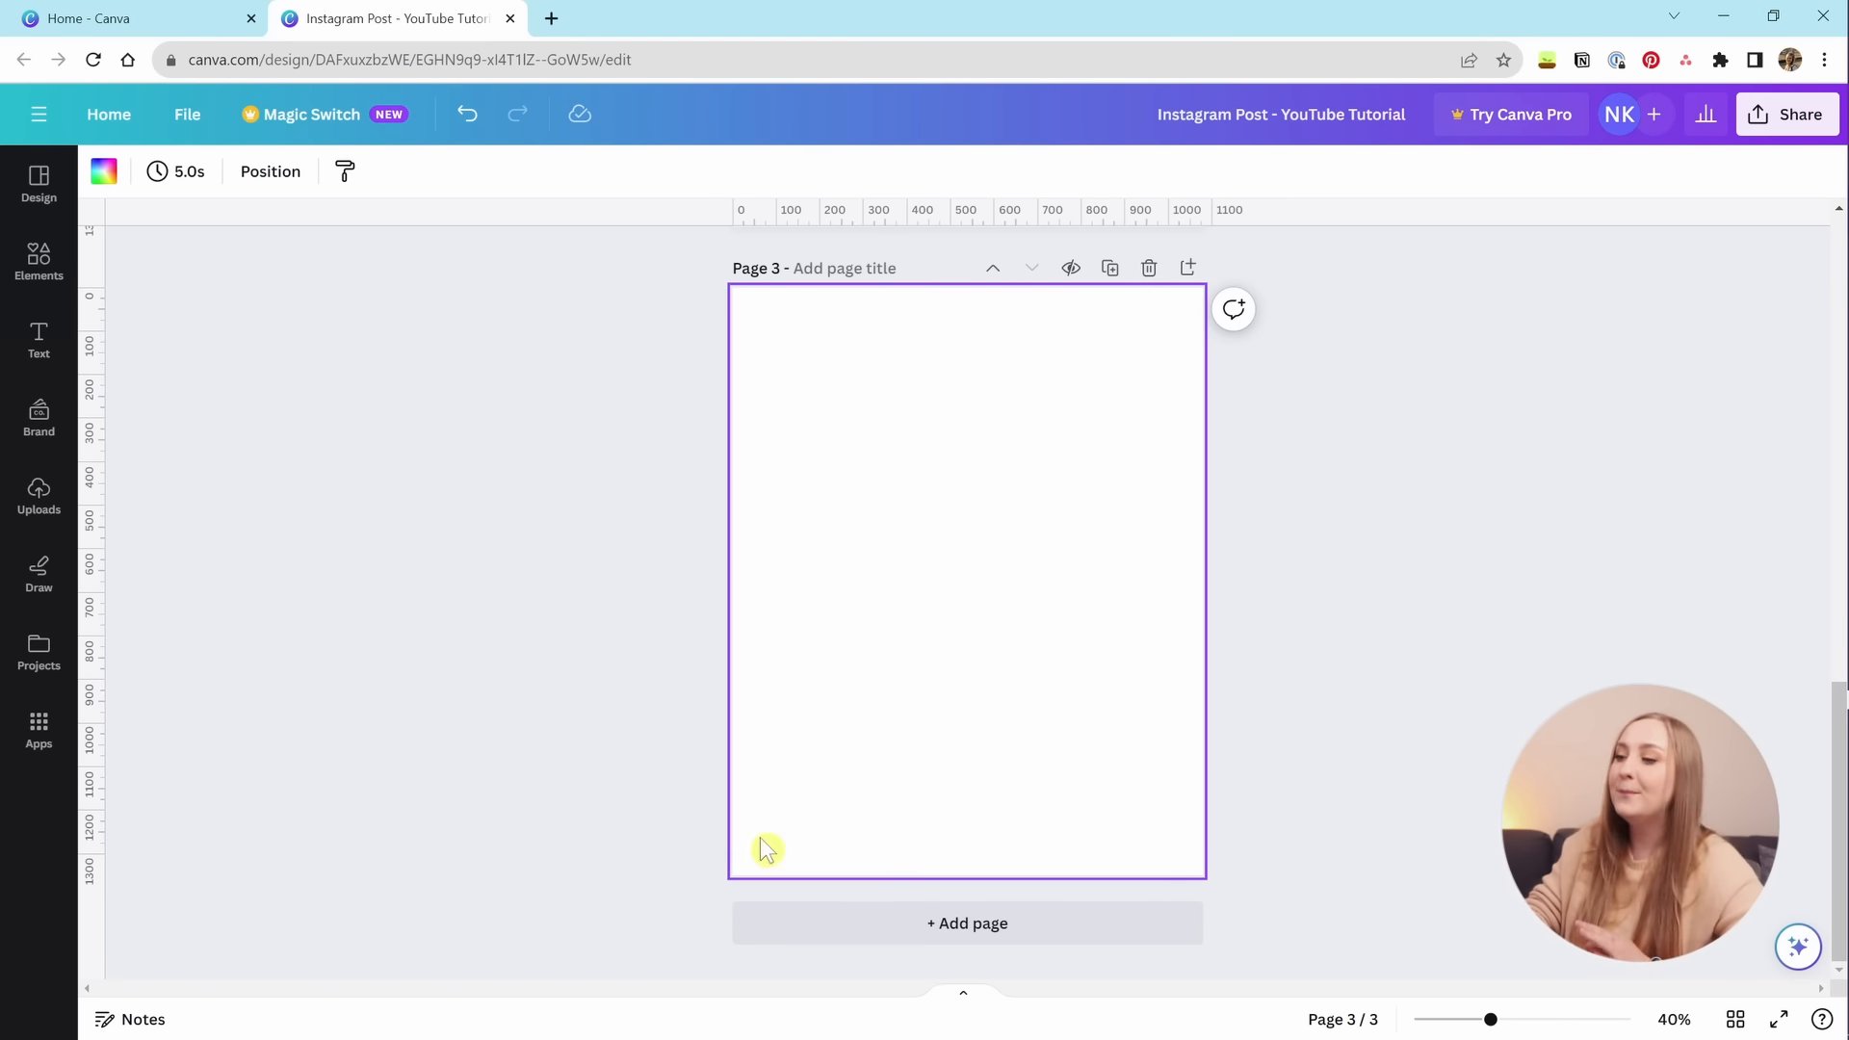
View the presenter notes area for page 3 and close it.
{"action": "left_click", "coordinate": [130, 1023]}
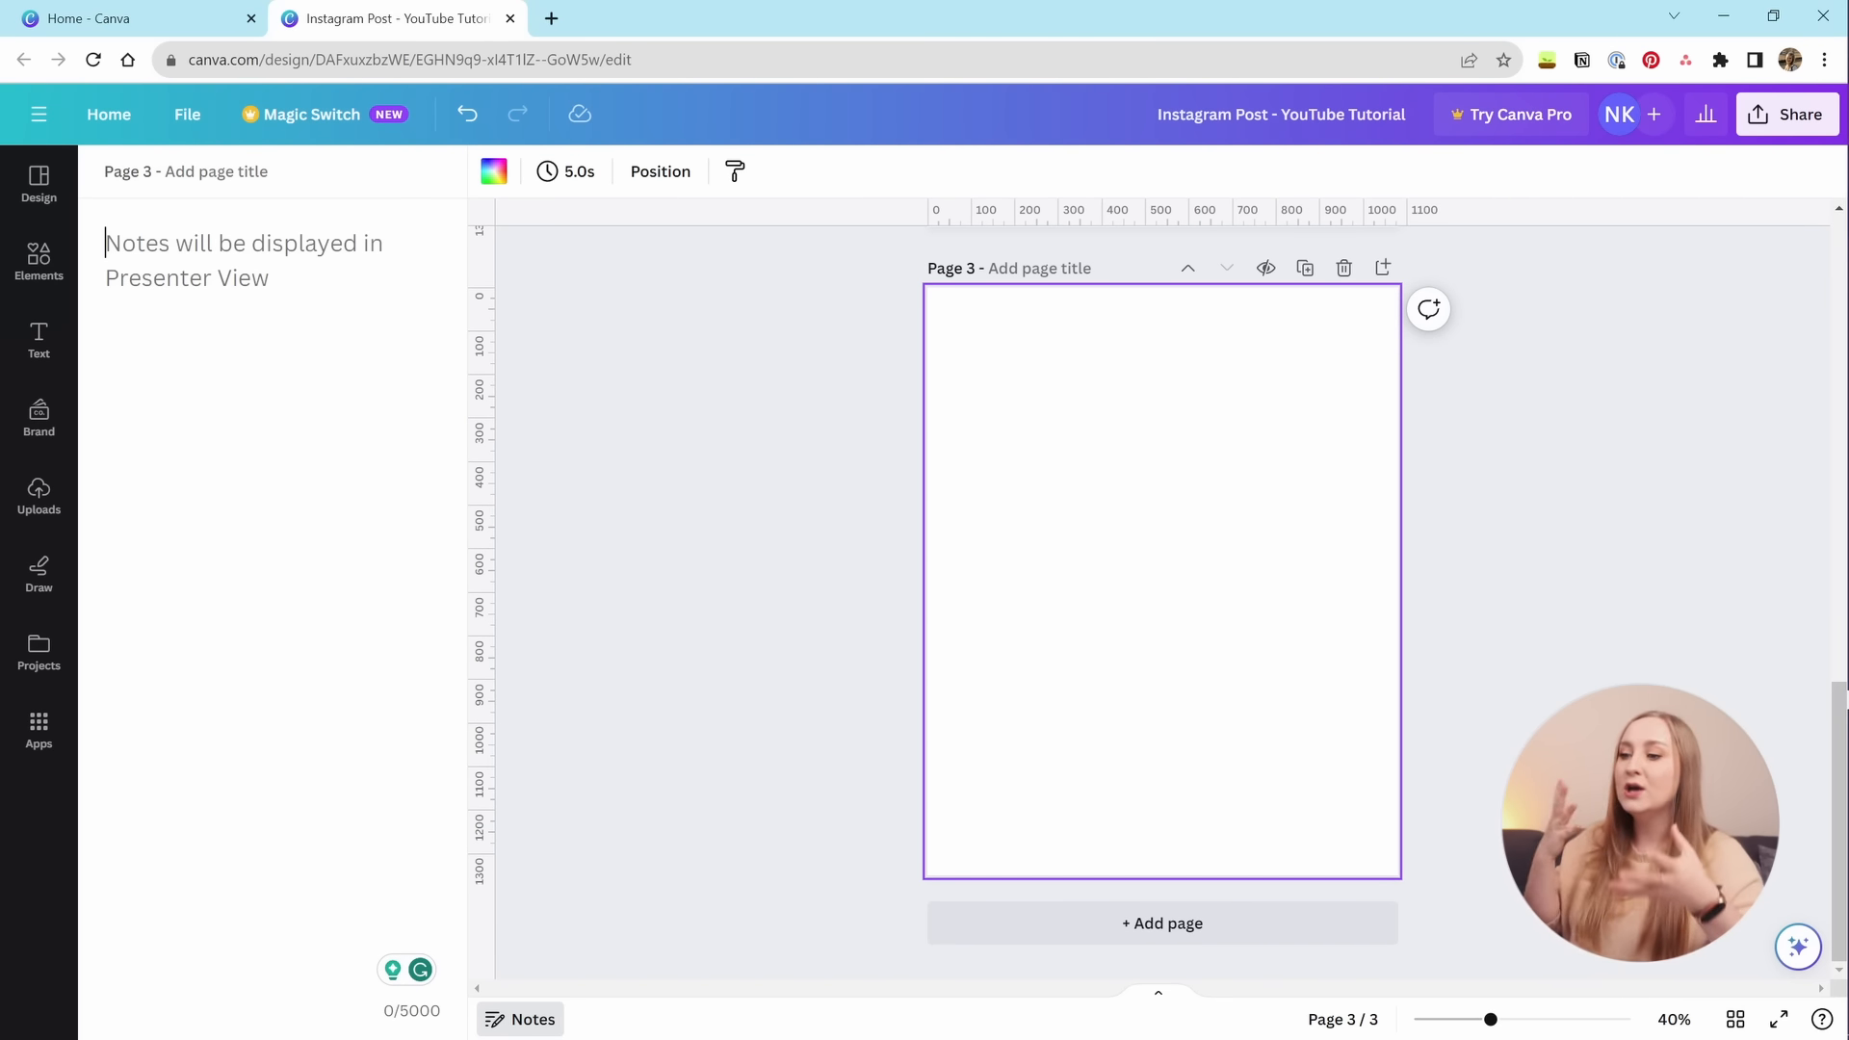
{"action": "left_click", "coordinate": [534, 1023]}
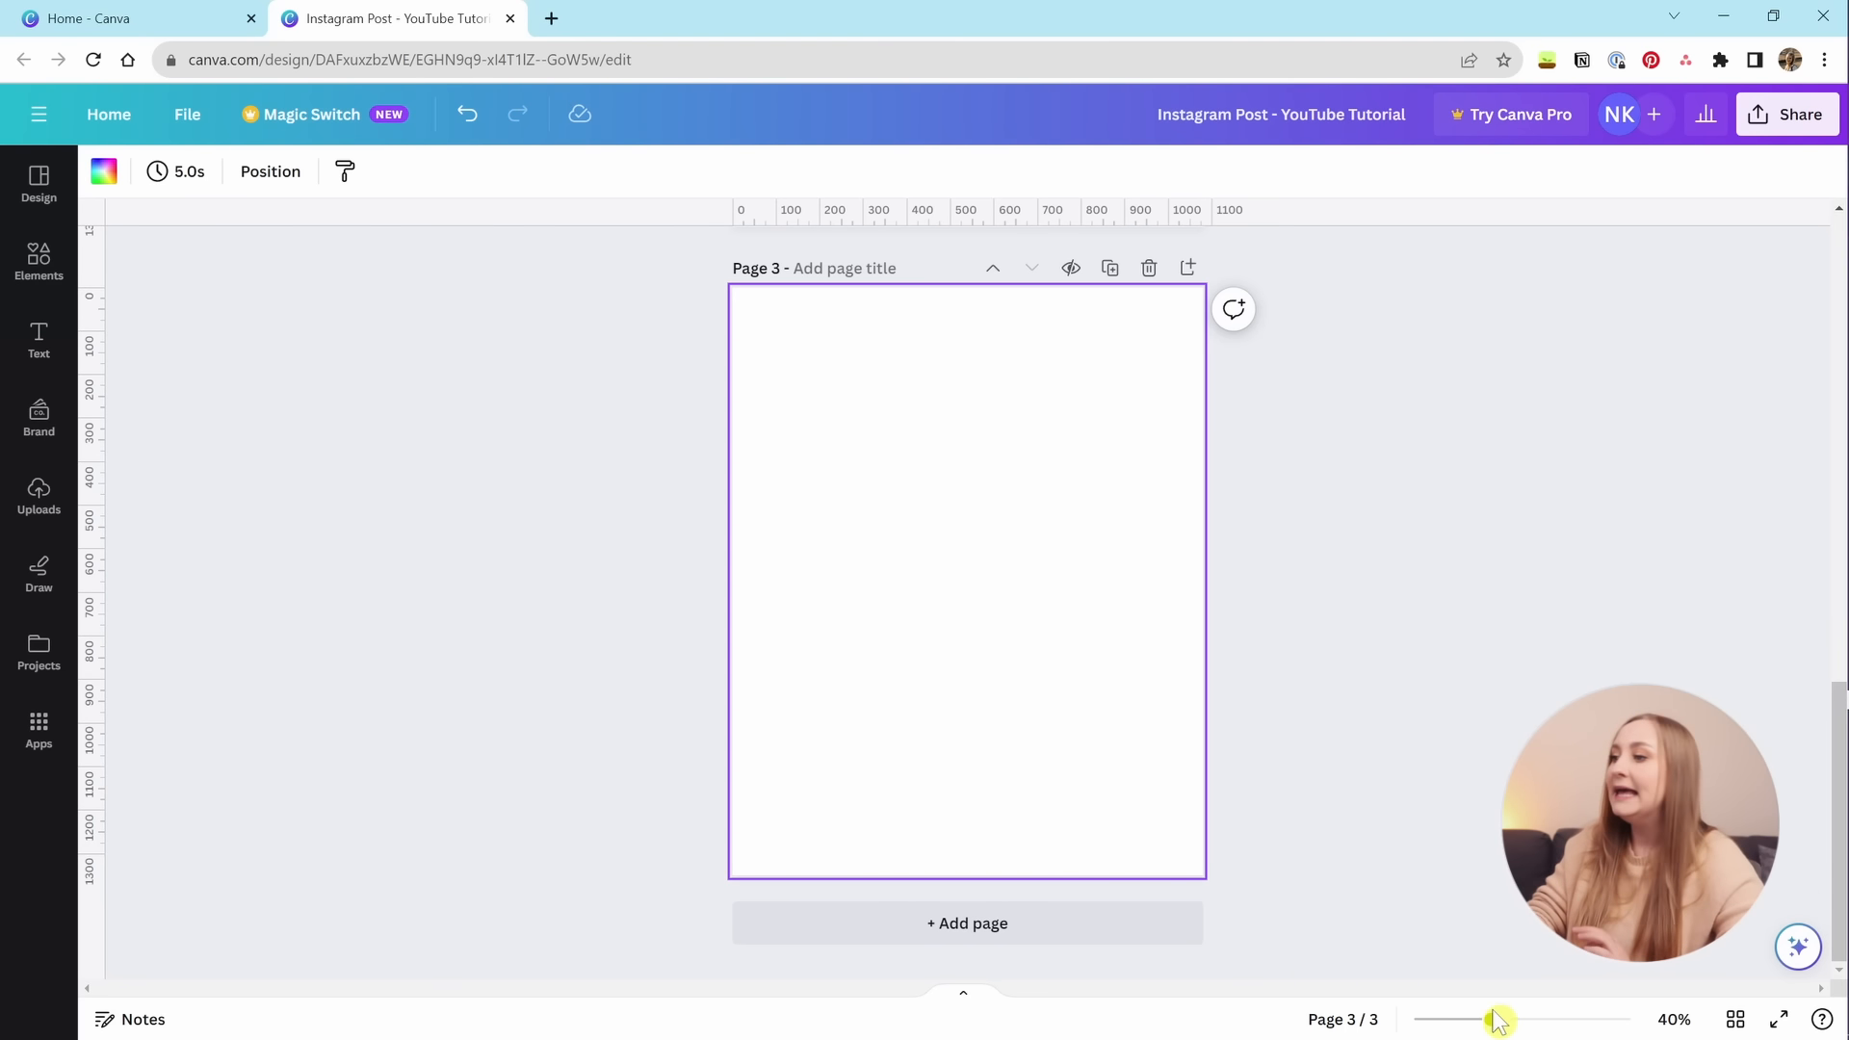
Zoom the canvas out to 34%, restore the Fit zoom level, and review the zoom presets.
{"action": "mouse_move", "coordinate": [1491, 1019]}
{"action": "left_mouse_down"}
{"action": "mouse_move", "coordinate": [1510, 1027]}
{"action": "mouse_move", "coordinate": [1466, 1023]}
{"action": "mouse_move", "coordinate": [1481, 1023]}
{"action": "left_mouse_up"}
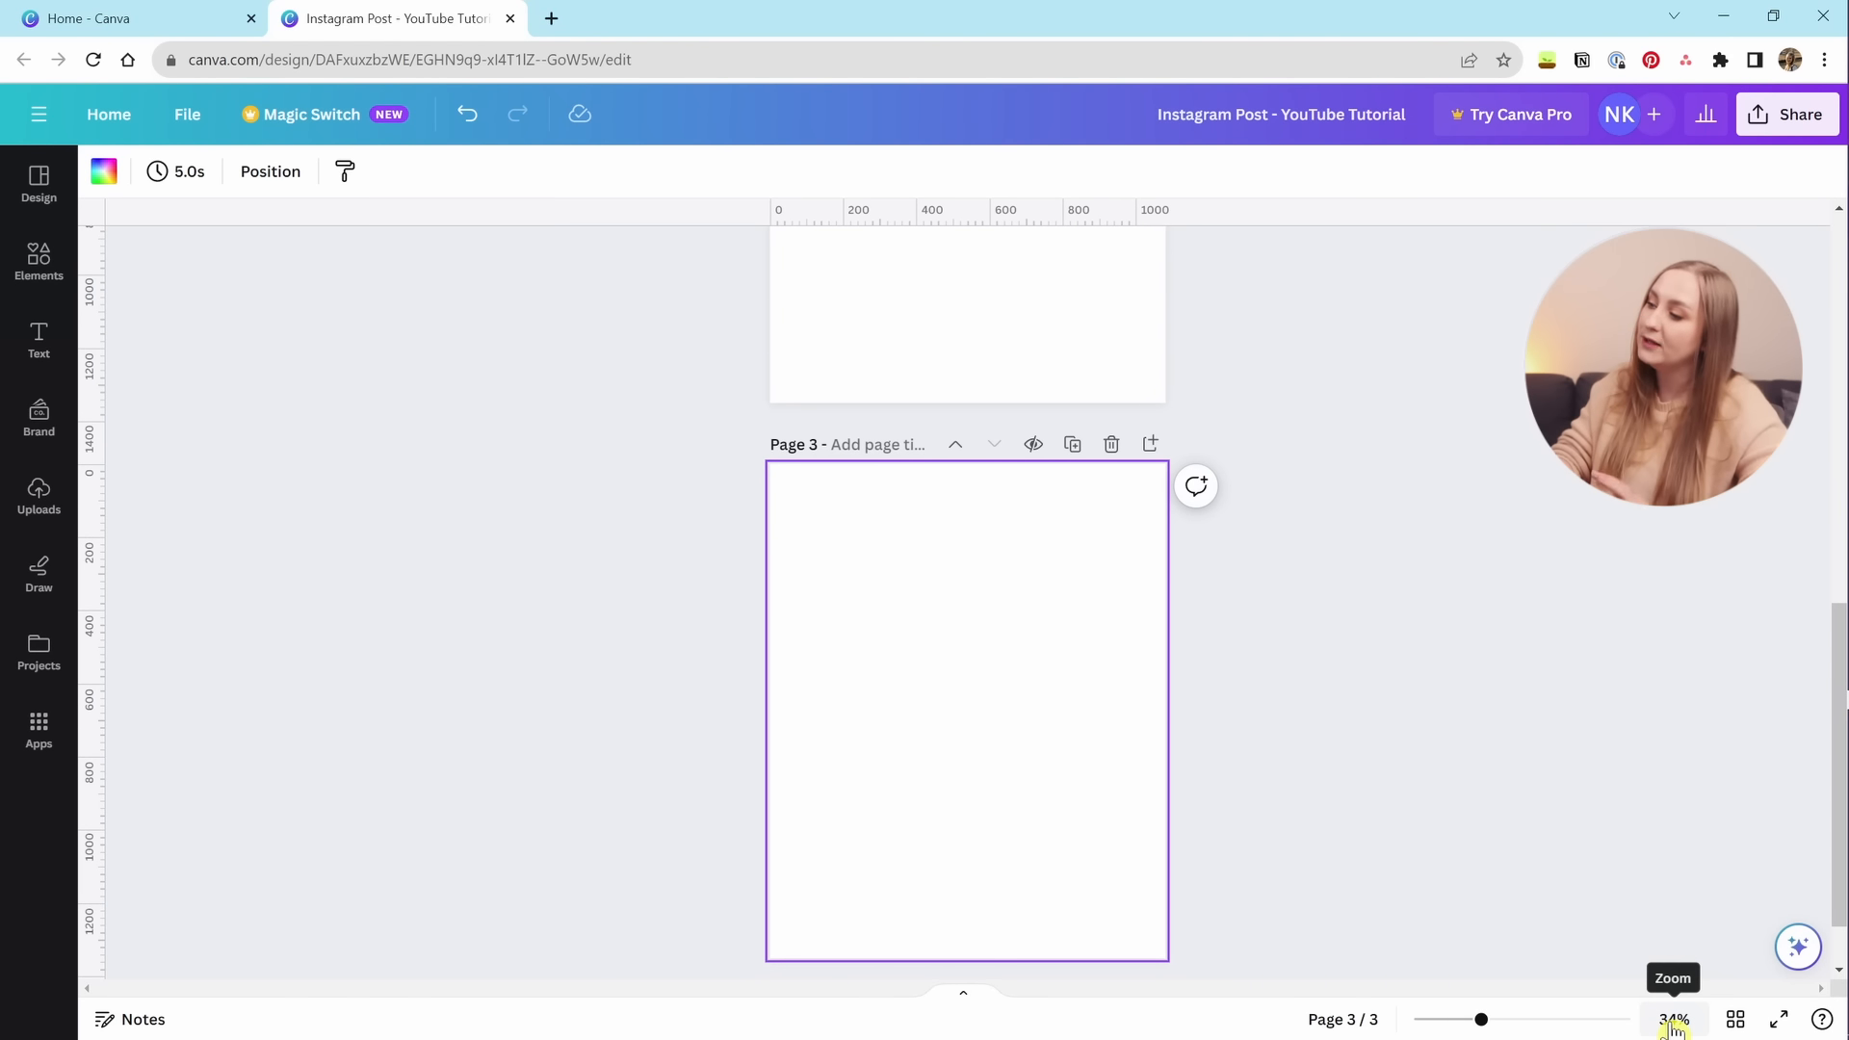
{"action": "left_click", "coordinate": [1674, 1023]}
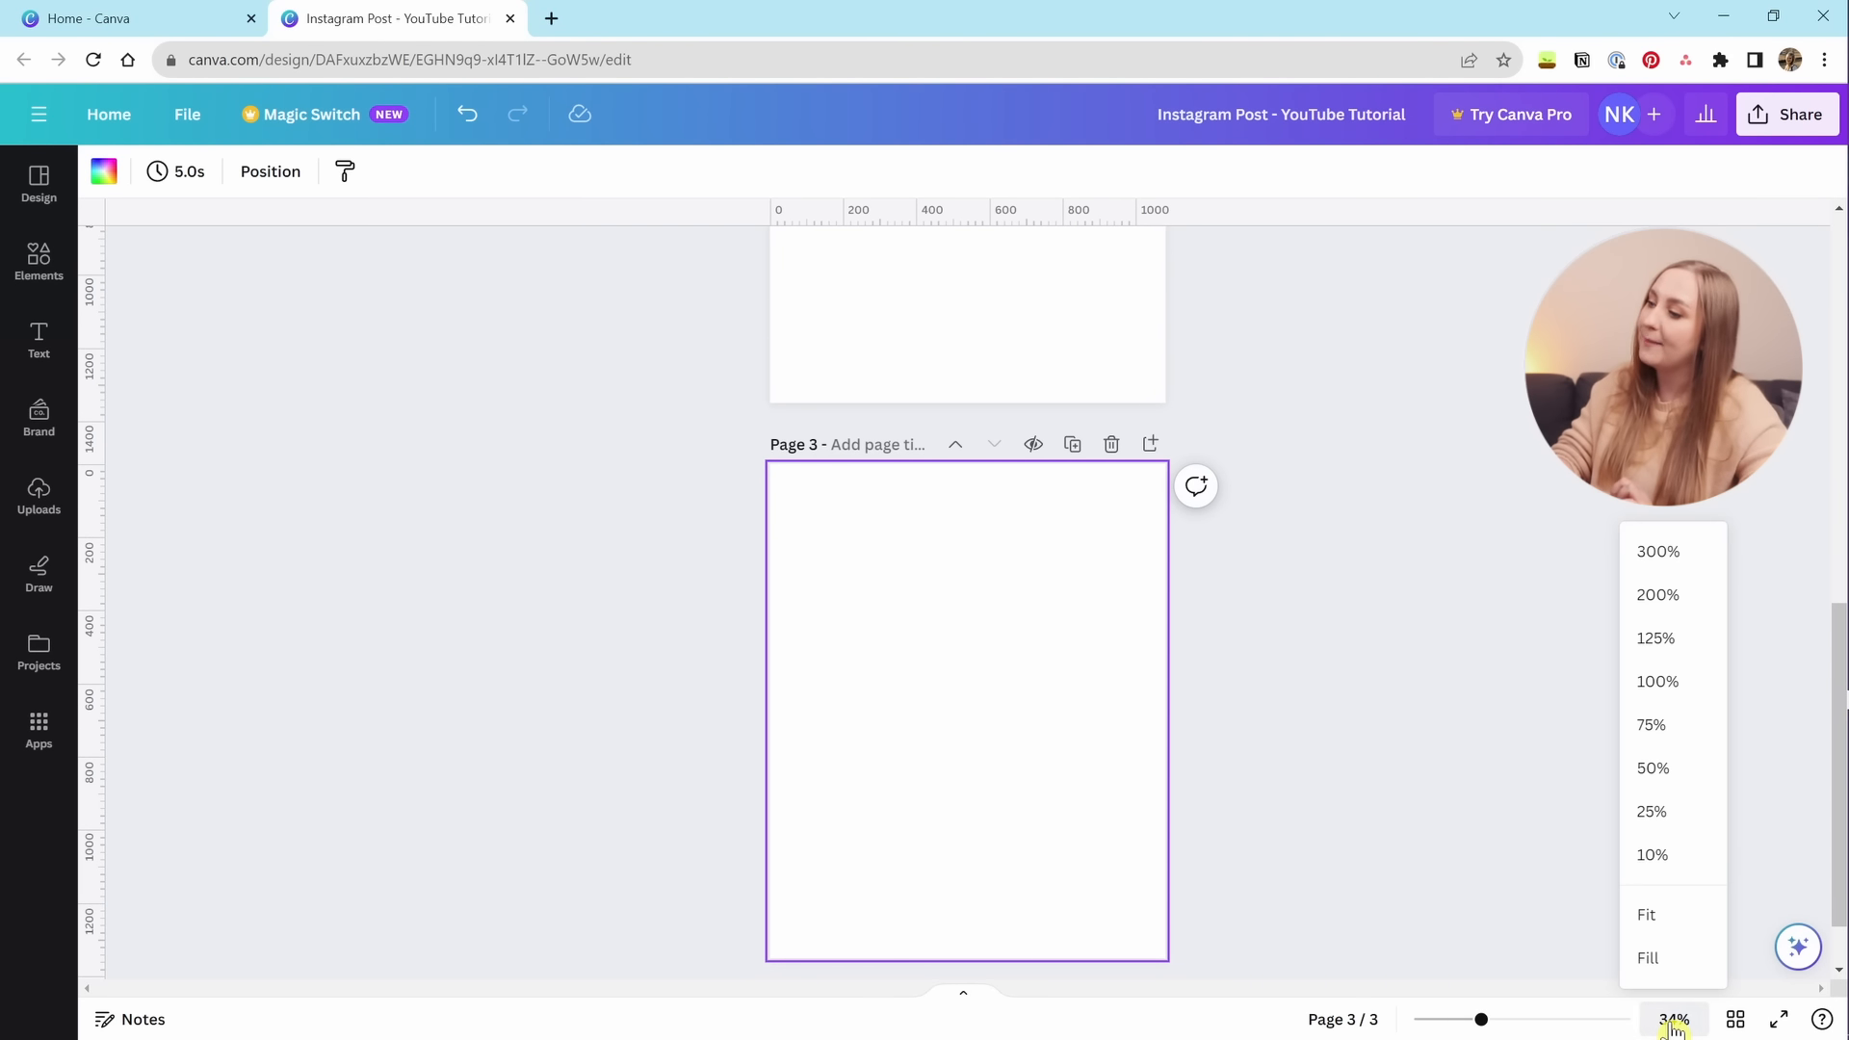
{"action": "left_click", "coordinate": [1649, 915]}
{"action": "left_click", "coordinate": [1666, 1017]}
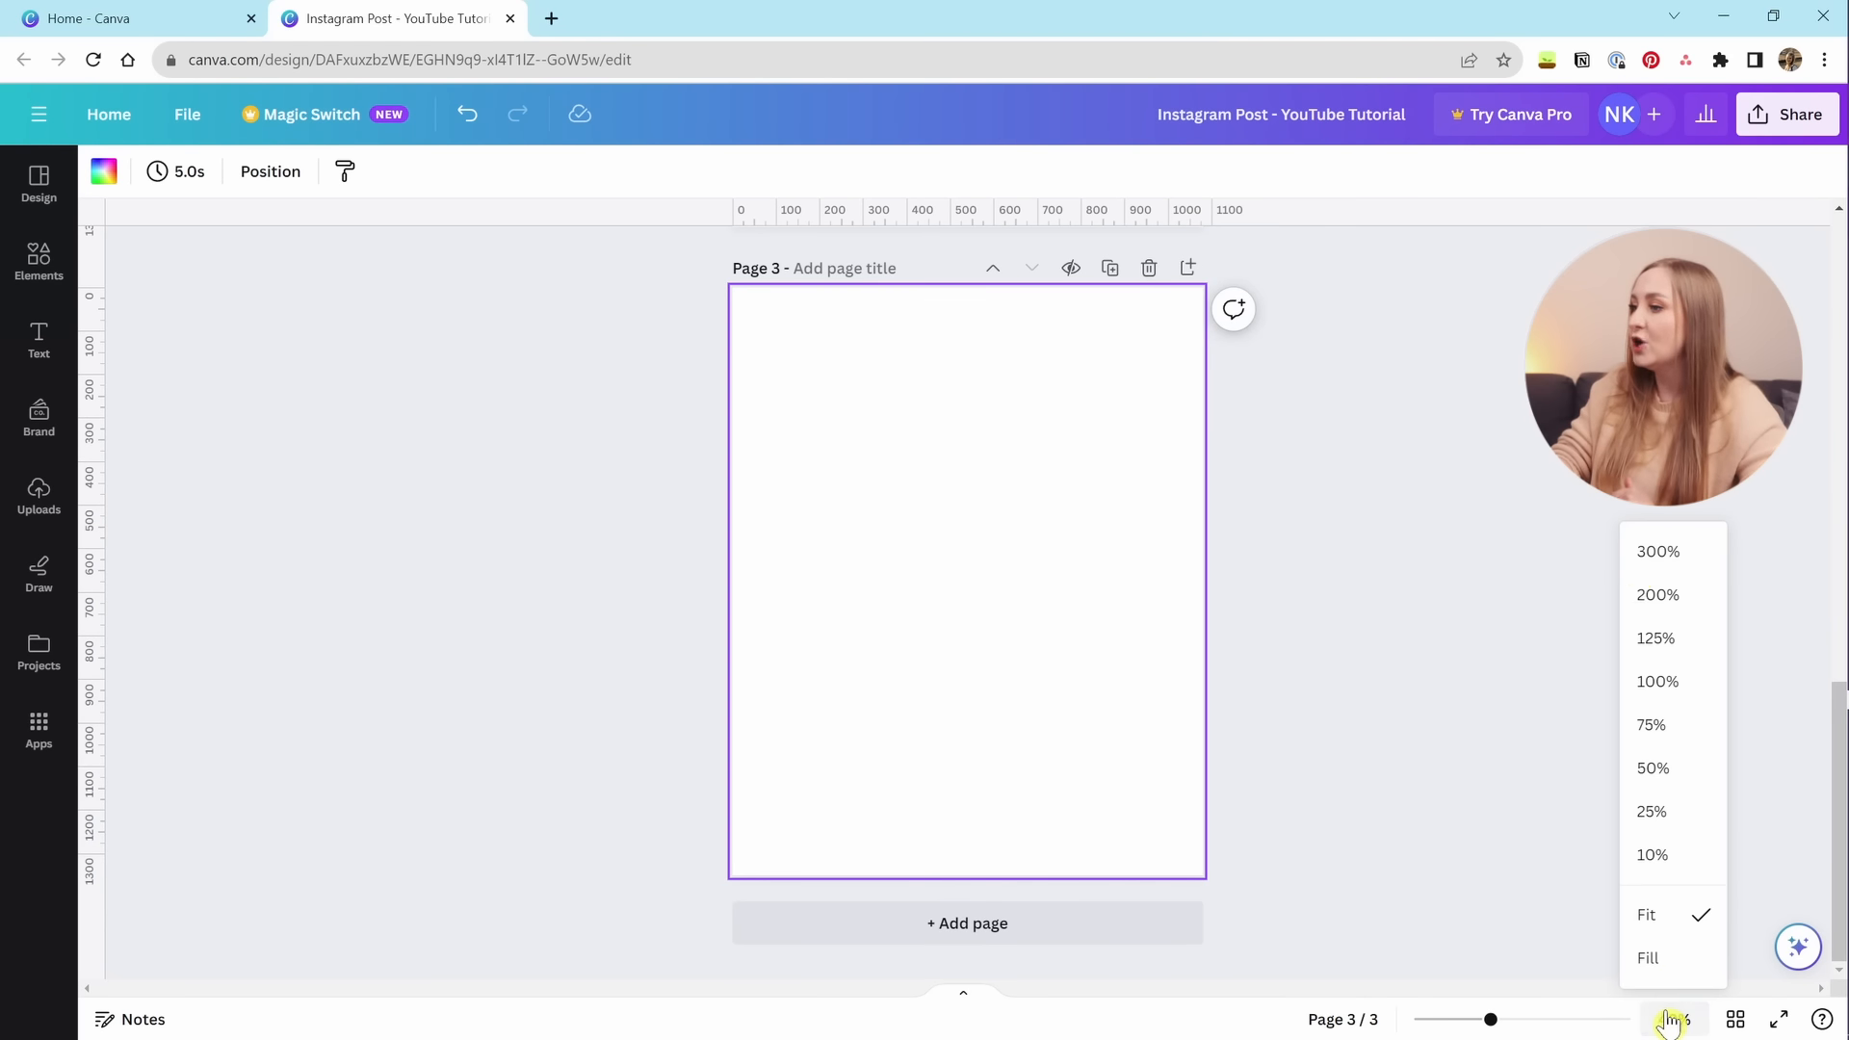
{"action": "left_click", "coordinate": [1783, 826]}
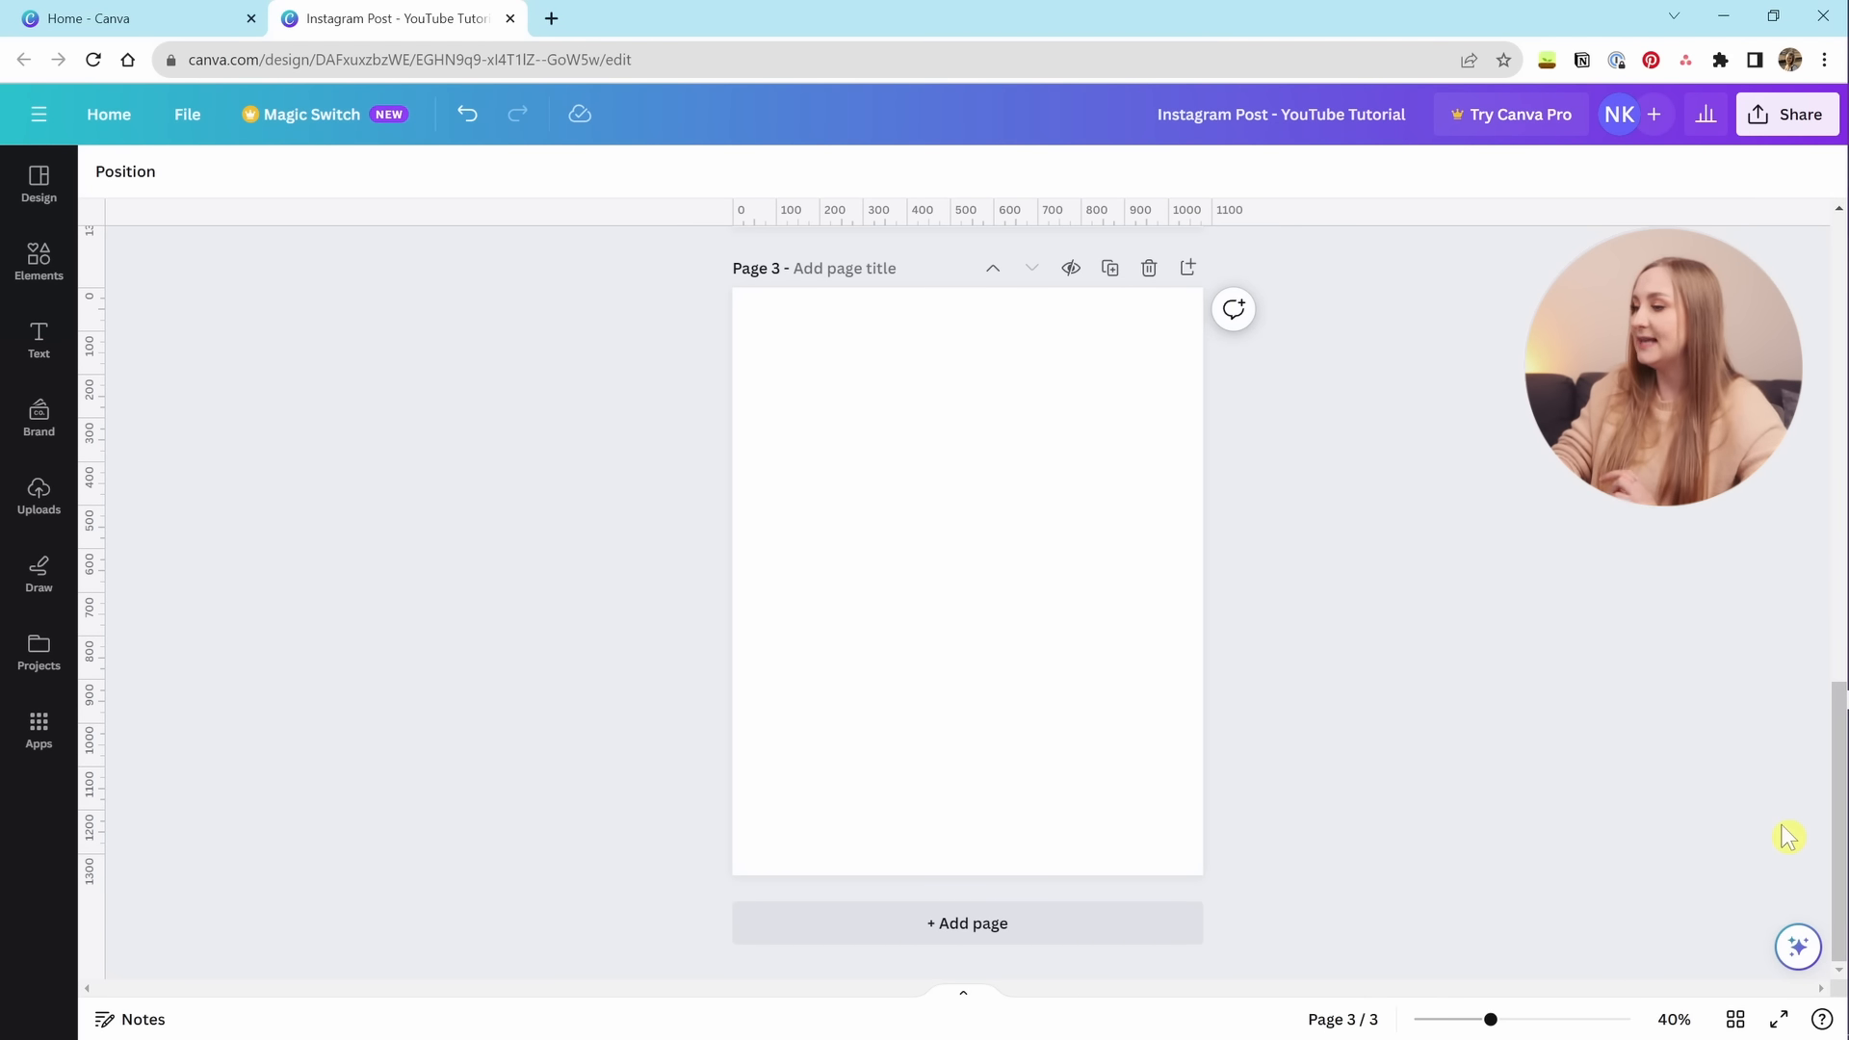
Show all pages in grid view and move page 3 ahead of page 2.
{"action": "left_click", "coordinate": [1739, 1020]}
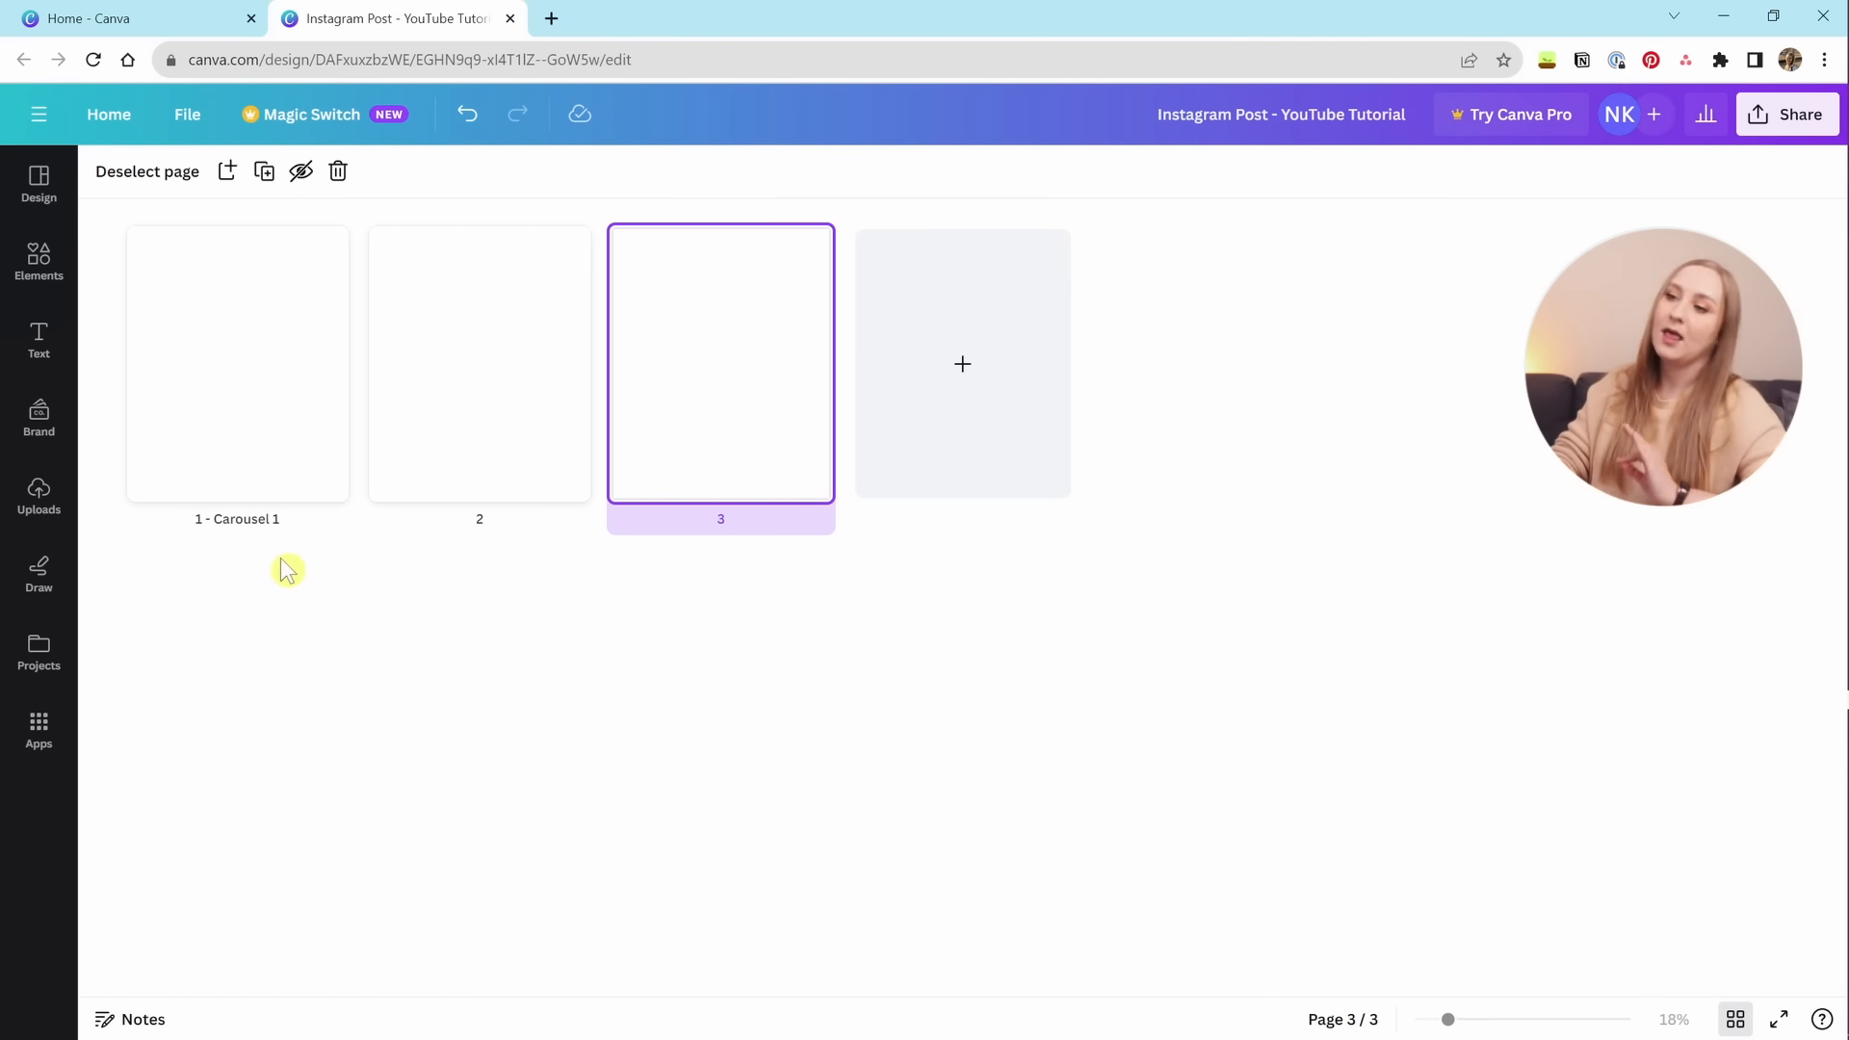
{"action": "left_click", "coordinate": [280, 466]}
{"action": "left_click", "coordinate": [491, 470]}
{"action": "left_click", "coordinate": [686, 459]}
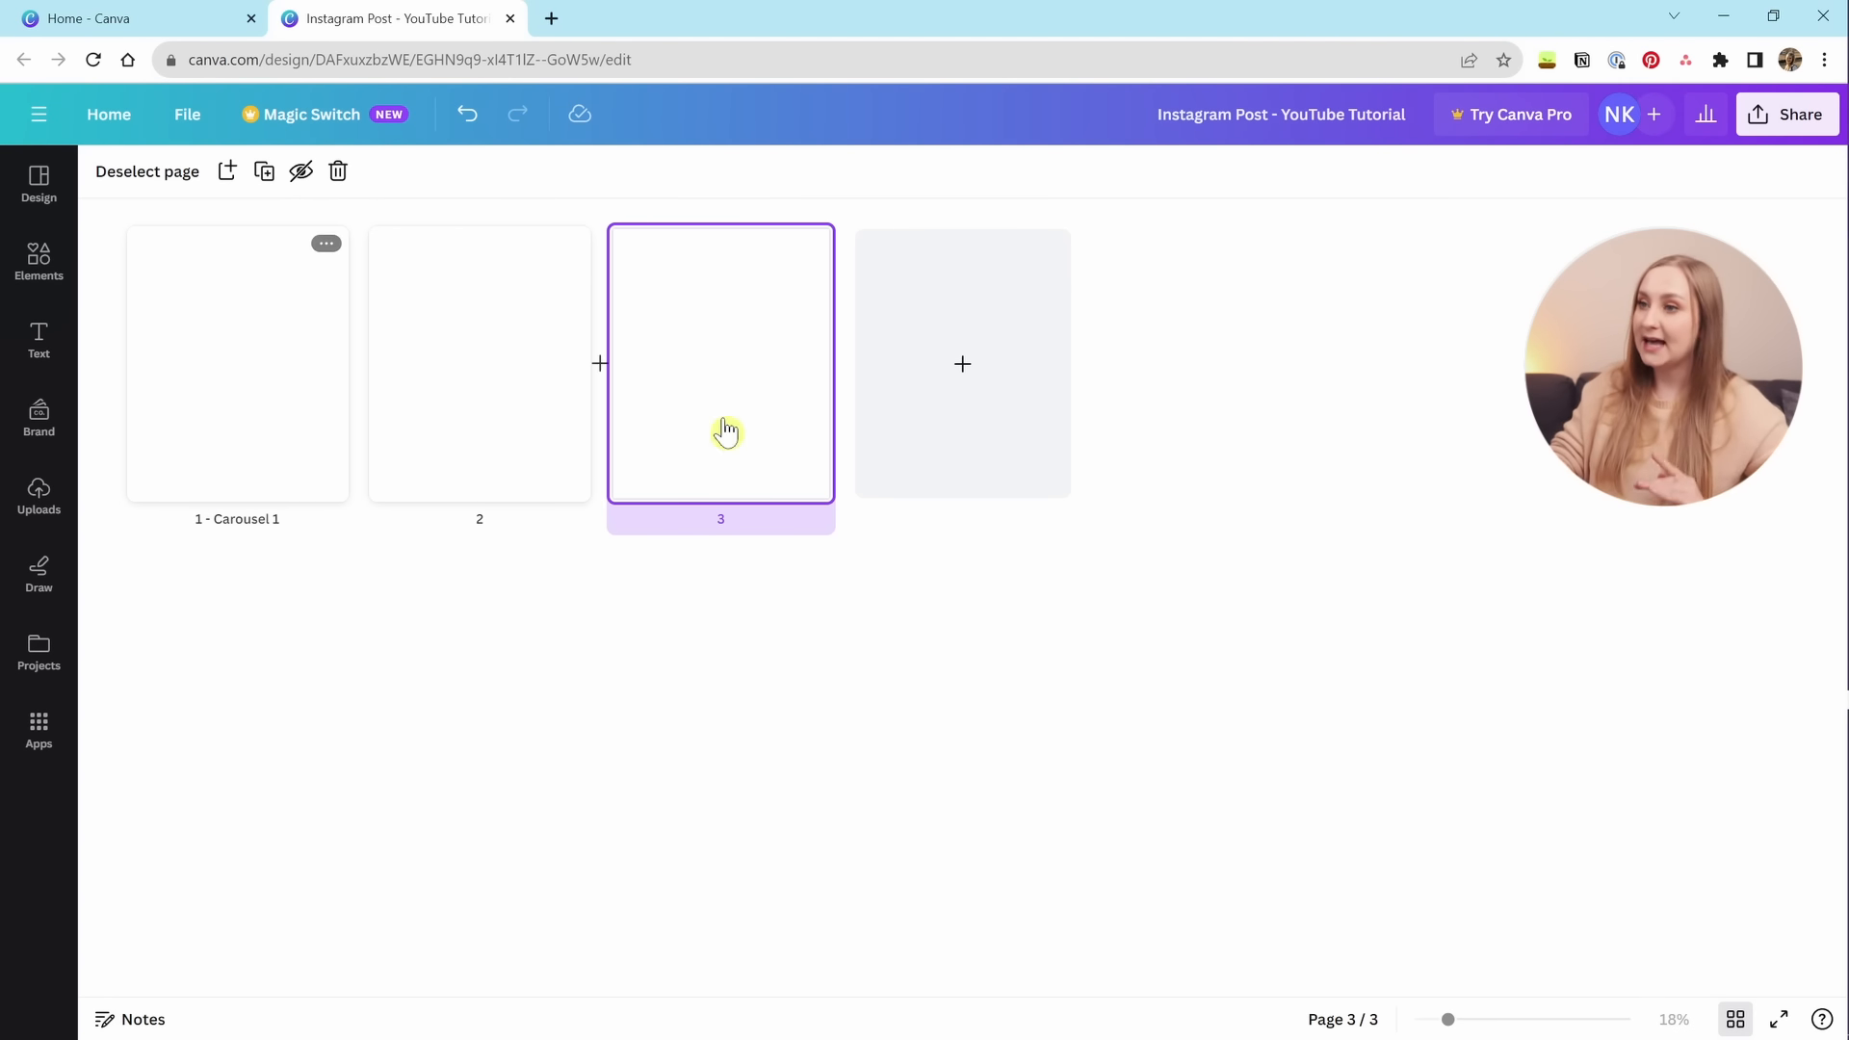
{"action": "mouse_move", "coordinate": [722, 429]}
{"action": "left_mouse_down"}
{"action": "mouse_move", "coordinate": [587, 487]}
{"action": "mouse_move", "coordinate": [411, 421]}
{"action": "mouse_move", "coordinate": [421, 380]}
{"action": "mouse_move", "coordinate": [825, 400]}
{"action": "mouse_move", "coordinate": [677, 454]}
{"action": "mouse_move", "coordinate": [404, 433]}
{"action": "left_mouse_up"}
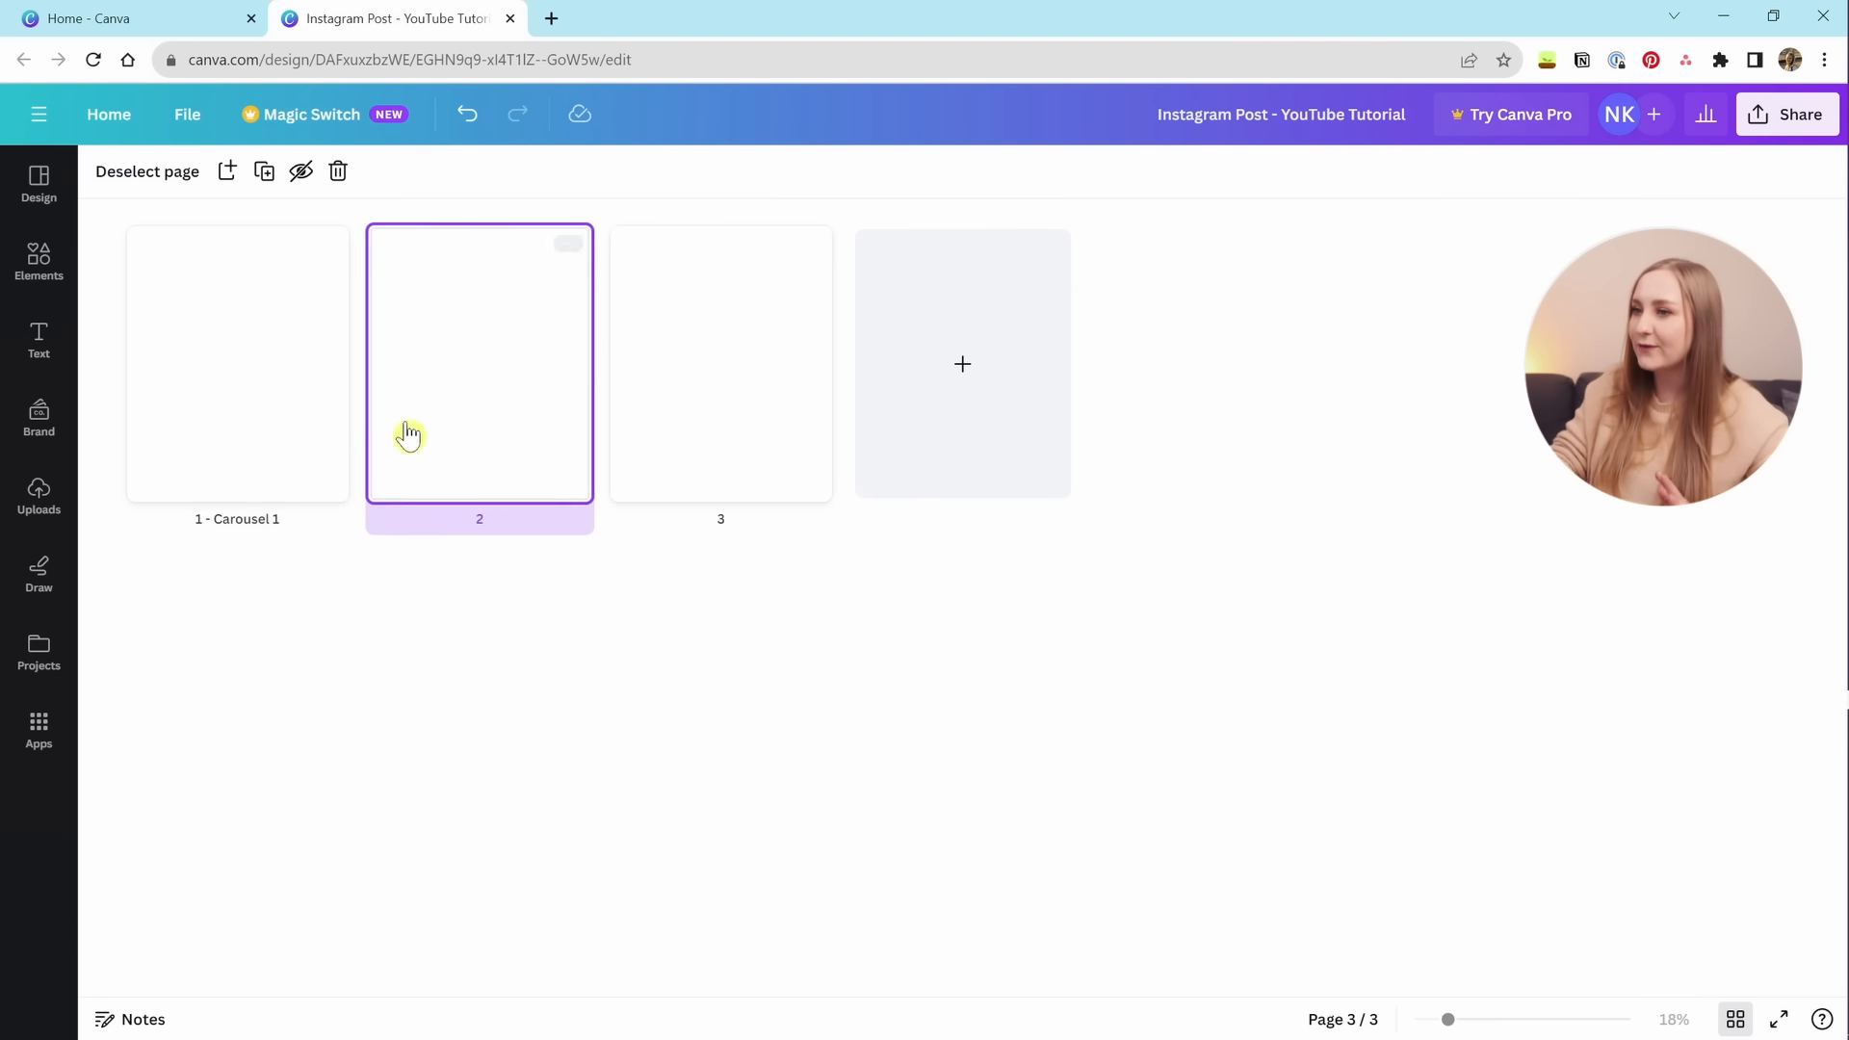
Title page 2 Carousel 2 and page 3 Carousel 3 in the page grid.
{"action": "double_click", "coordinate": [241, 519]}
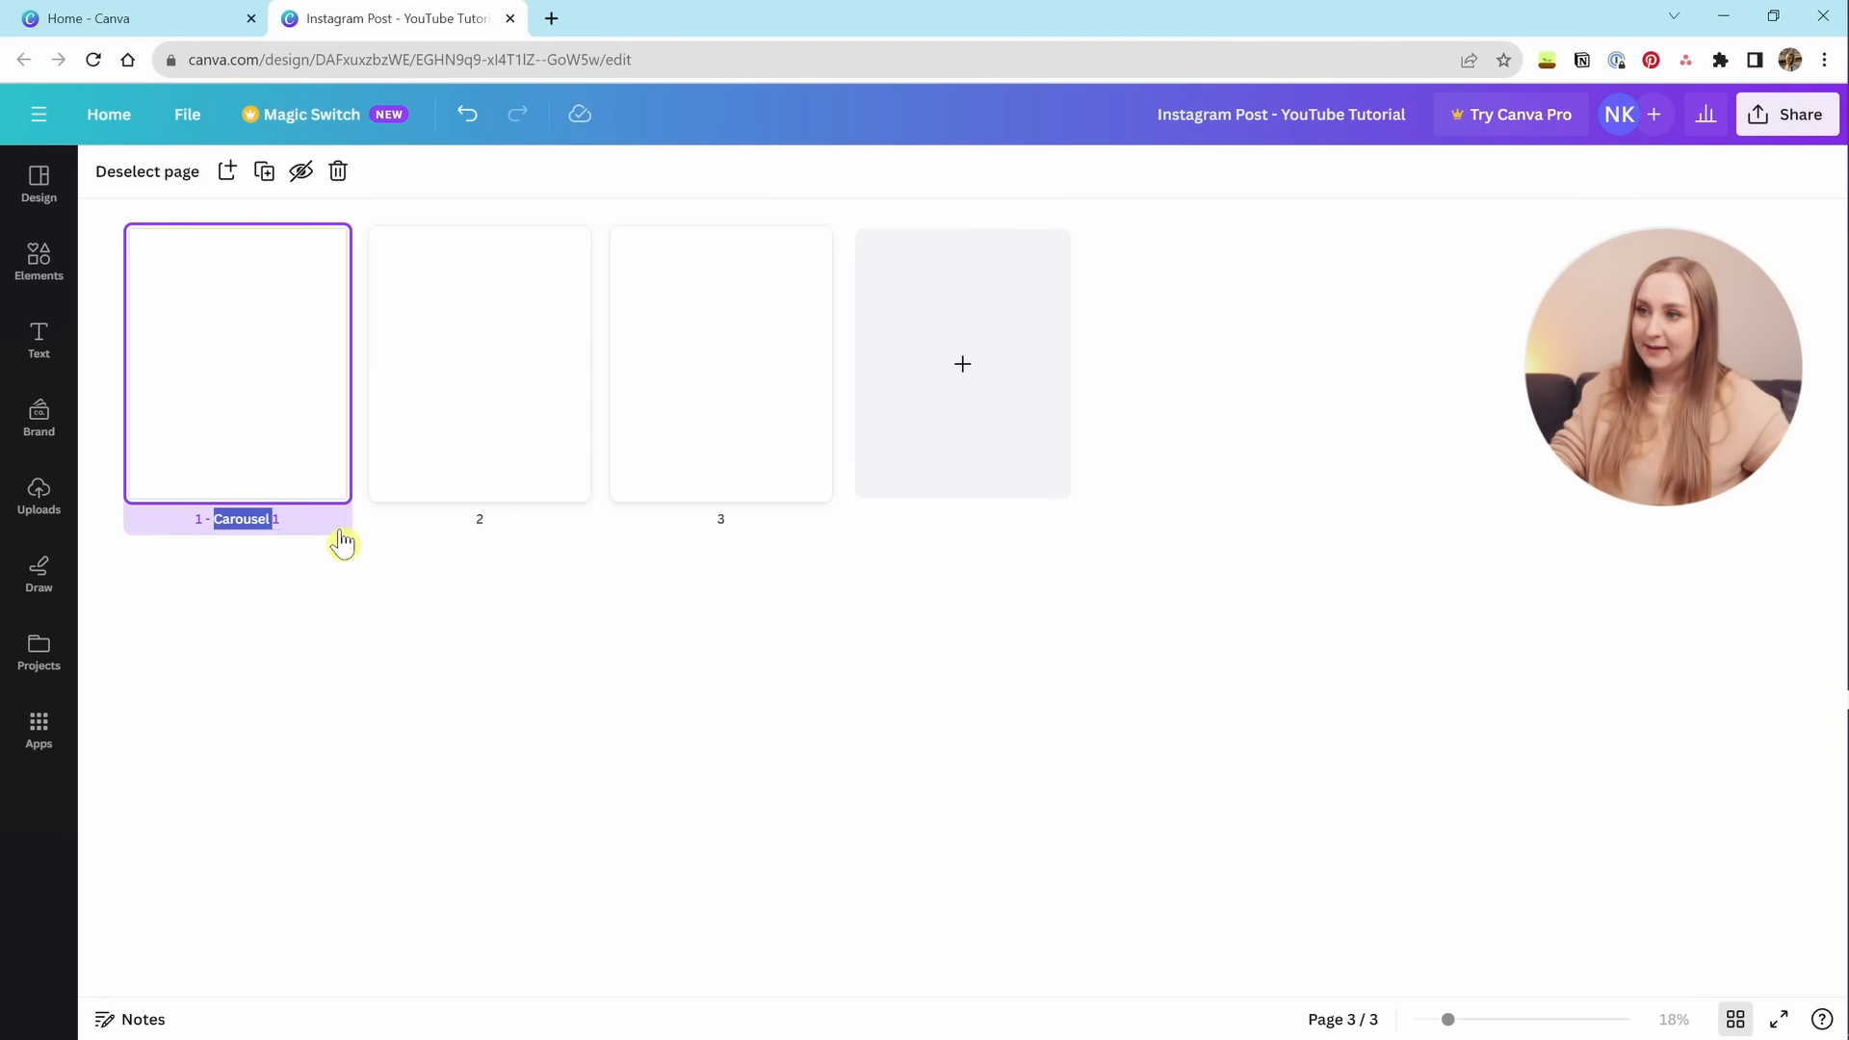
{"action": "key", "text": "ctrl+a"}
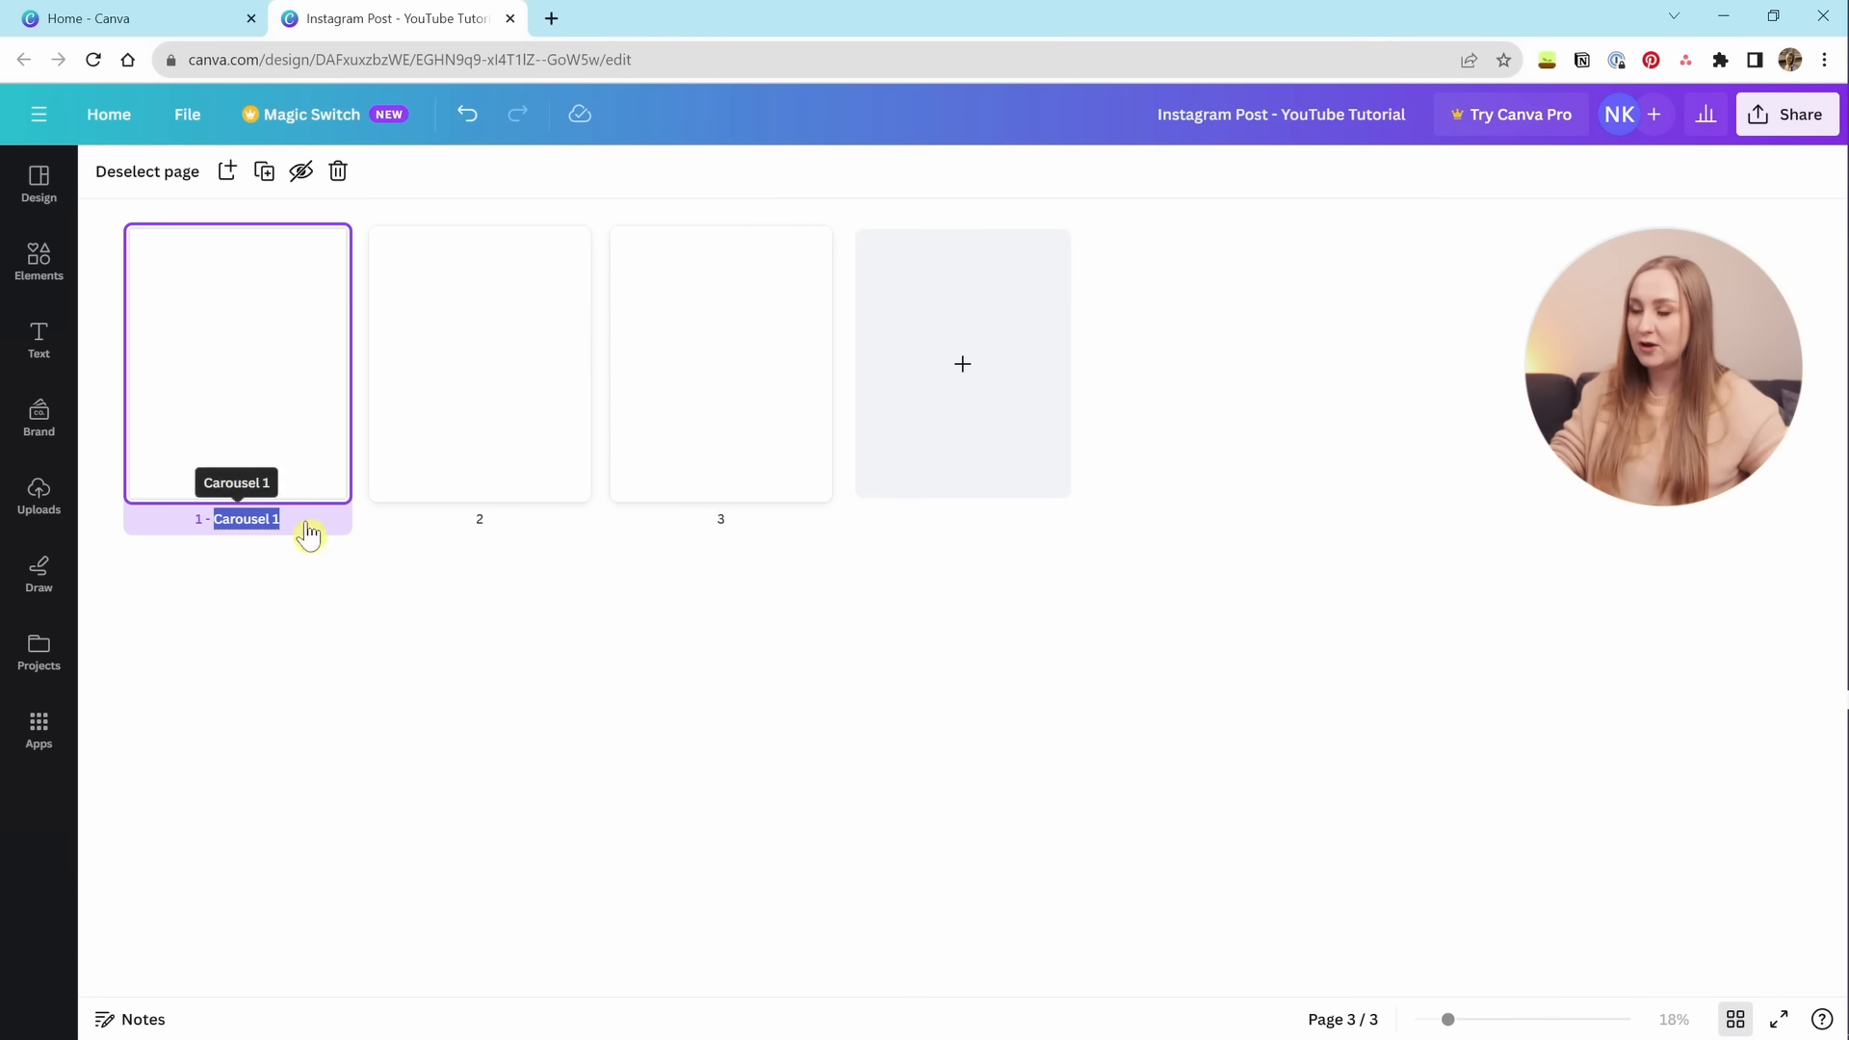
{"action": "left_click", "coordinate": [484, 521]}
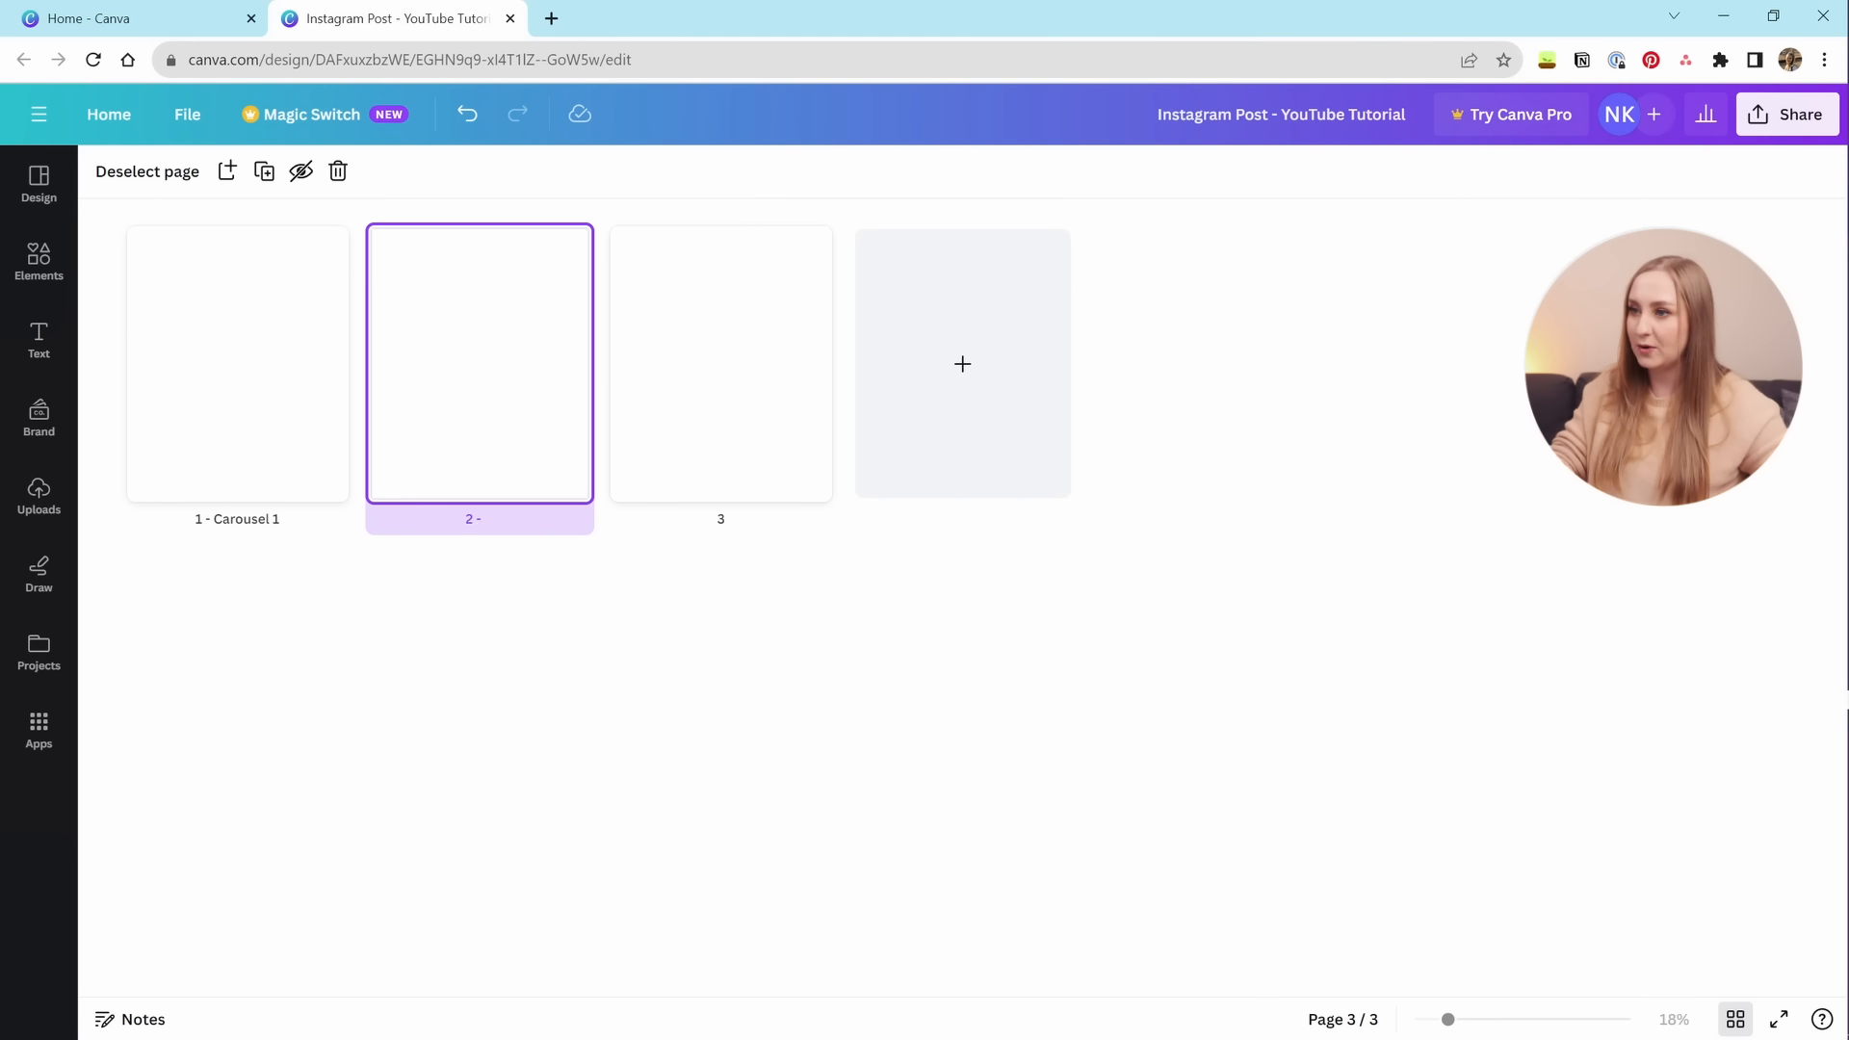
{"action": "left_click", "coordinate": [760, 518]}
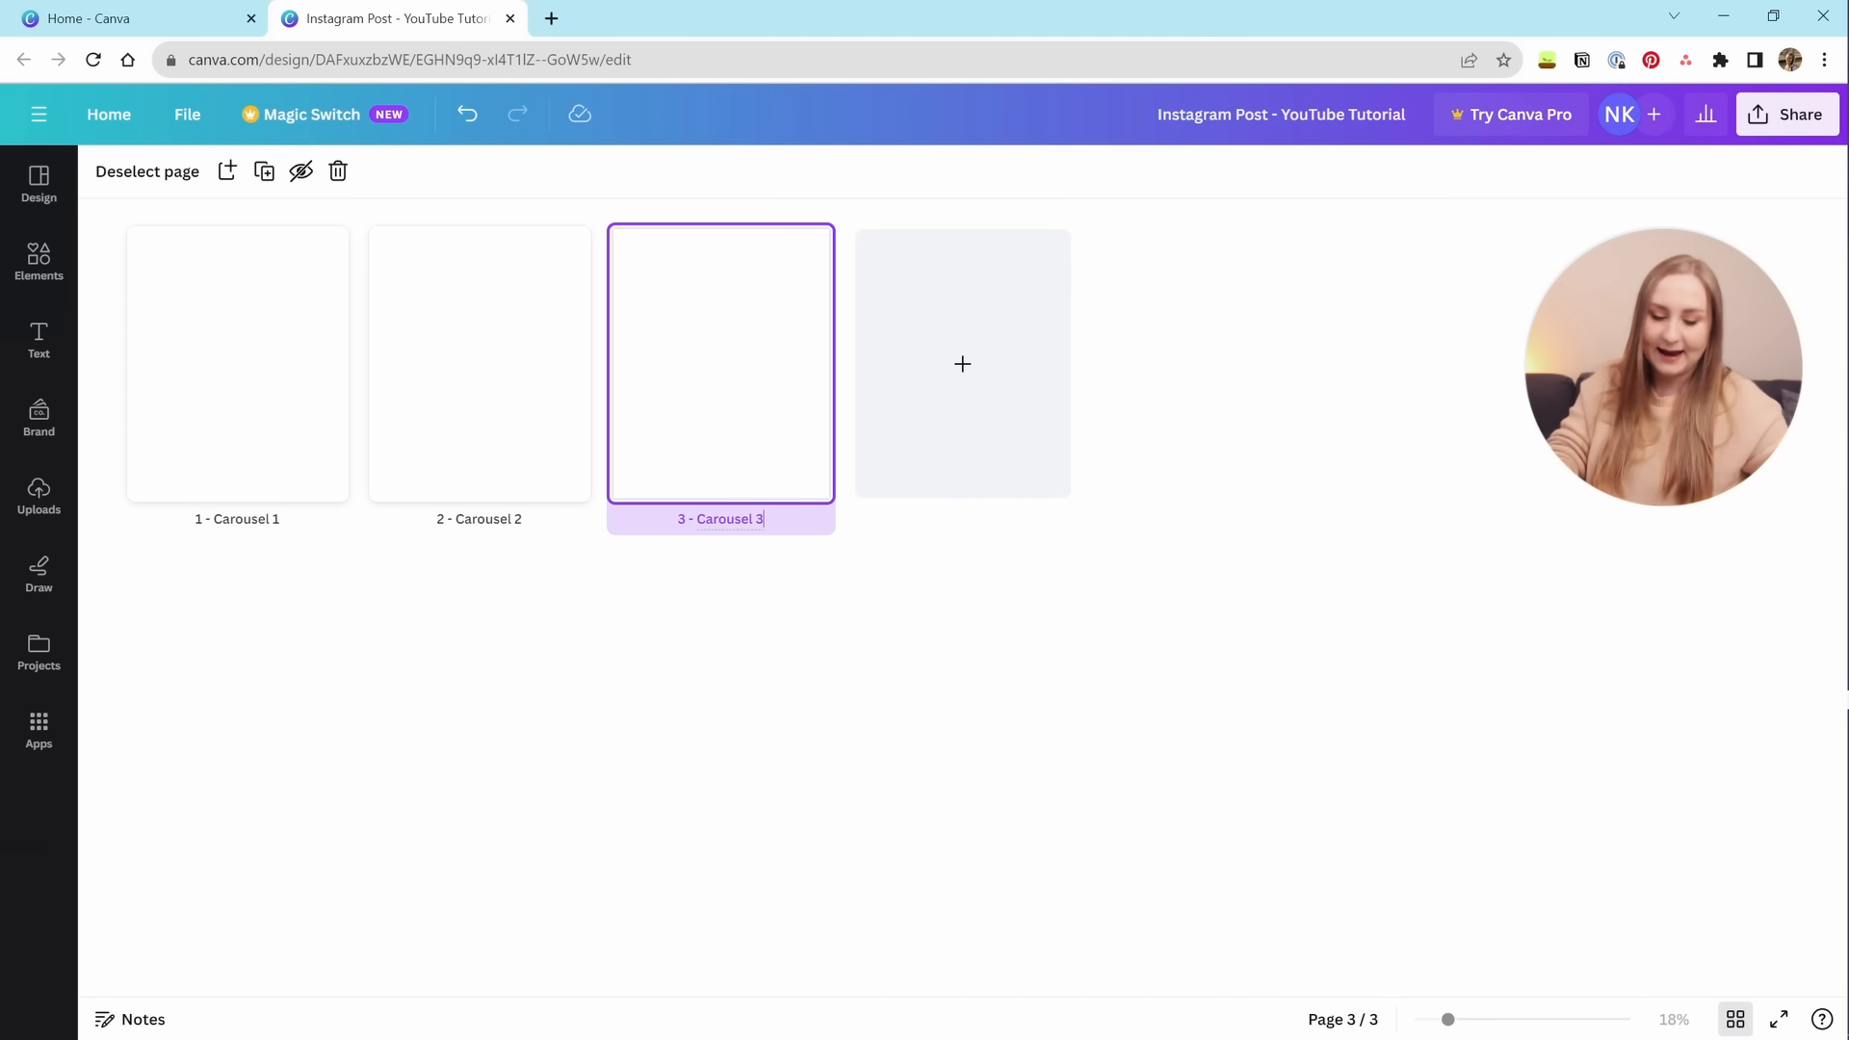
Move Carousel 3 ahead of Carousel 2 and back to last place, and leave grid view with no page selected.
{"action": "left_click_drag", "start_coordinate": [805, 503], "coordinate": [756, 343]}
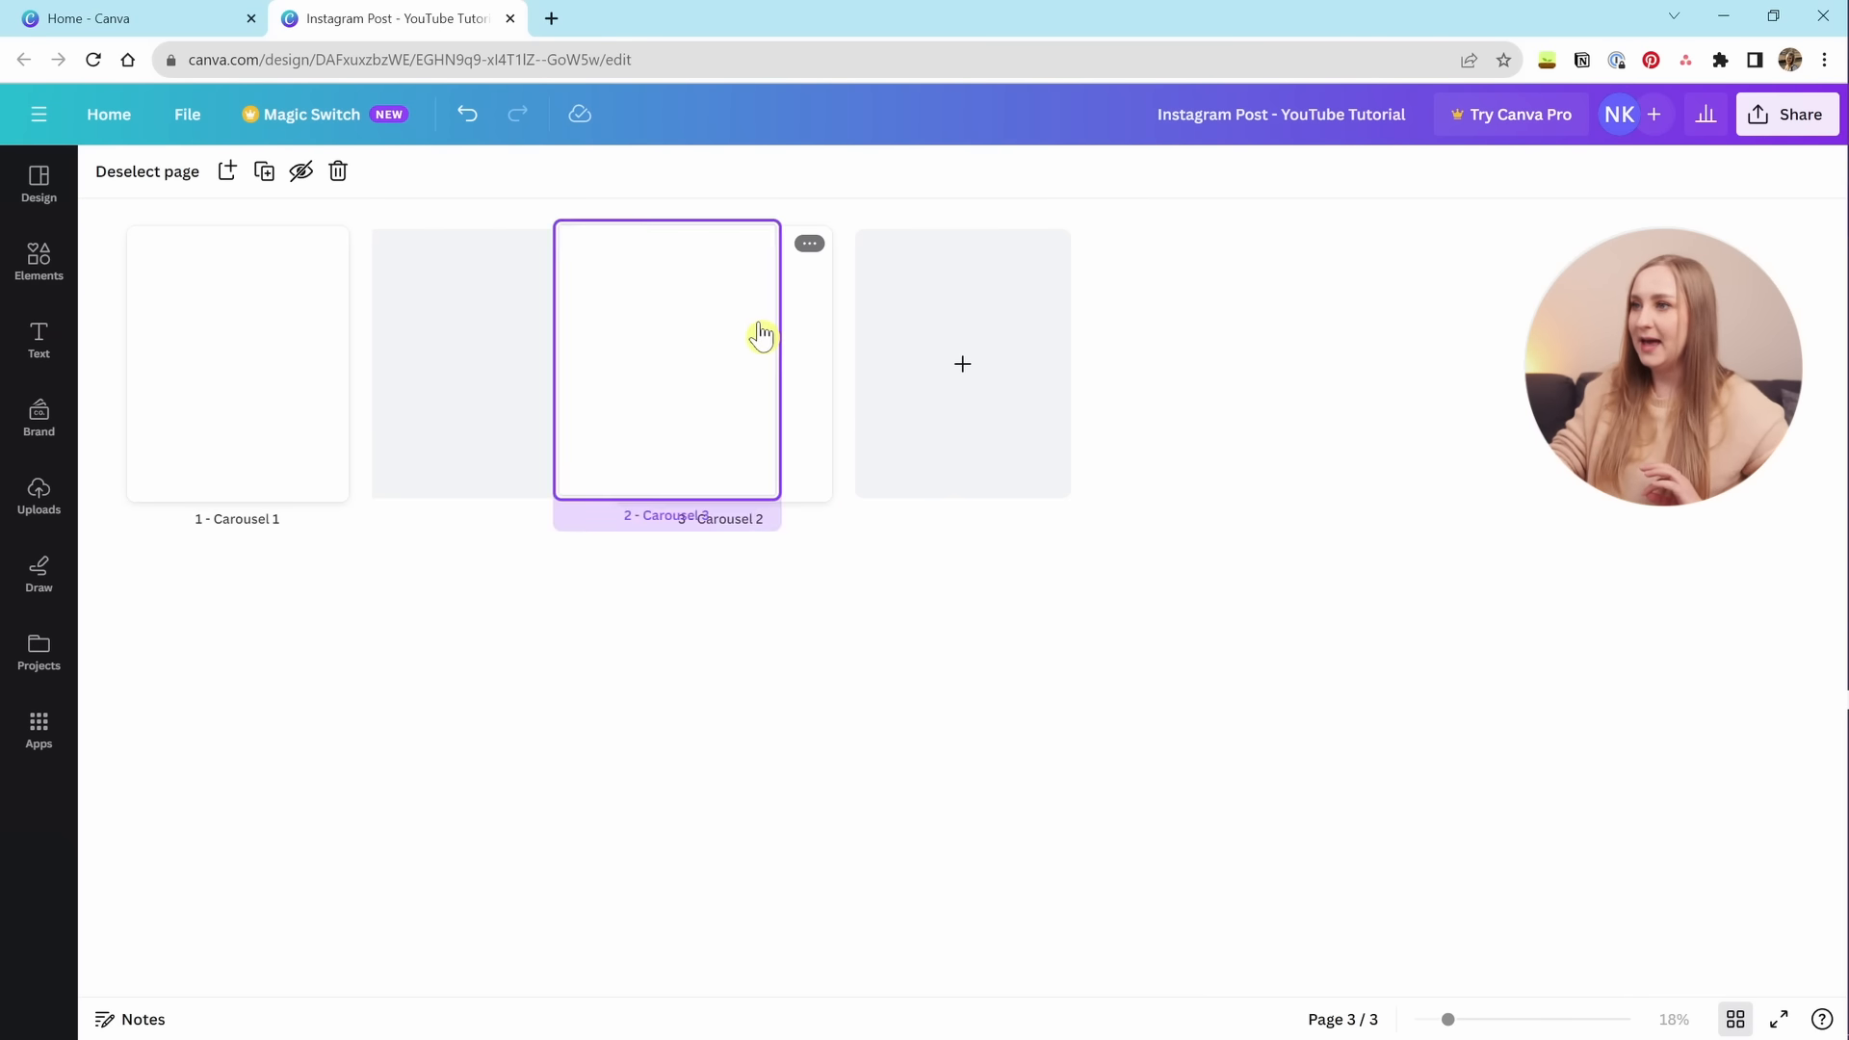
{"action": "left_click_drag", "start_coordinate": [500, 400], "coordinate": [822, 463]}
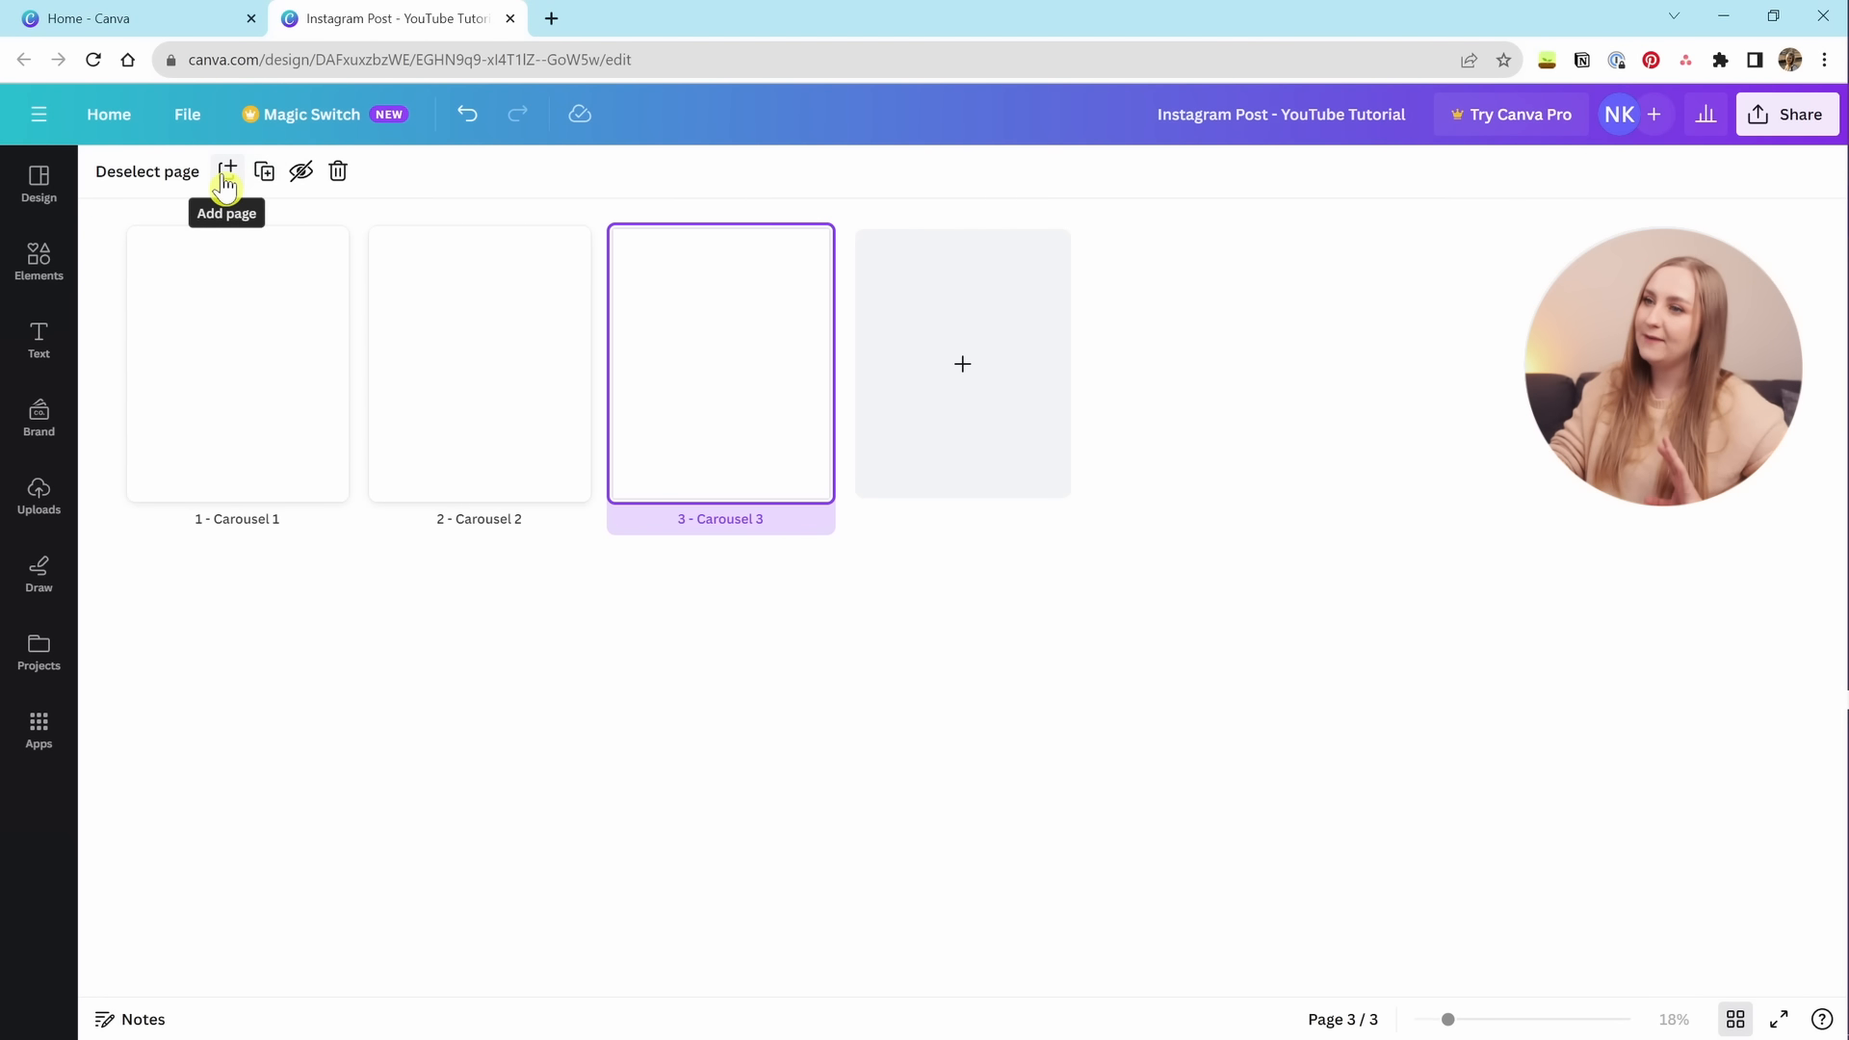
{"action": "left_click", "coordinate": [133, 181]}
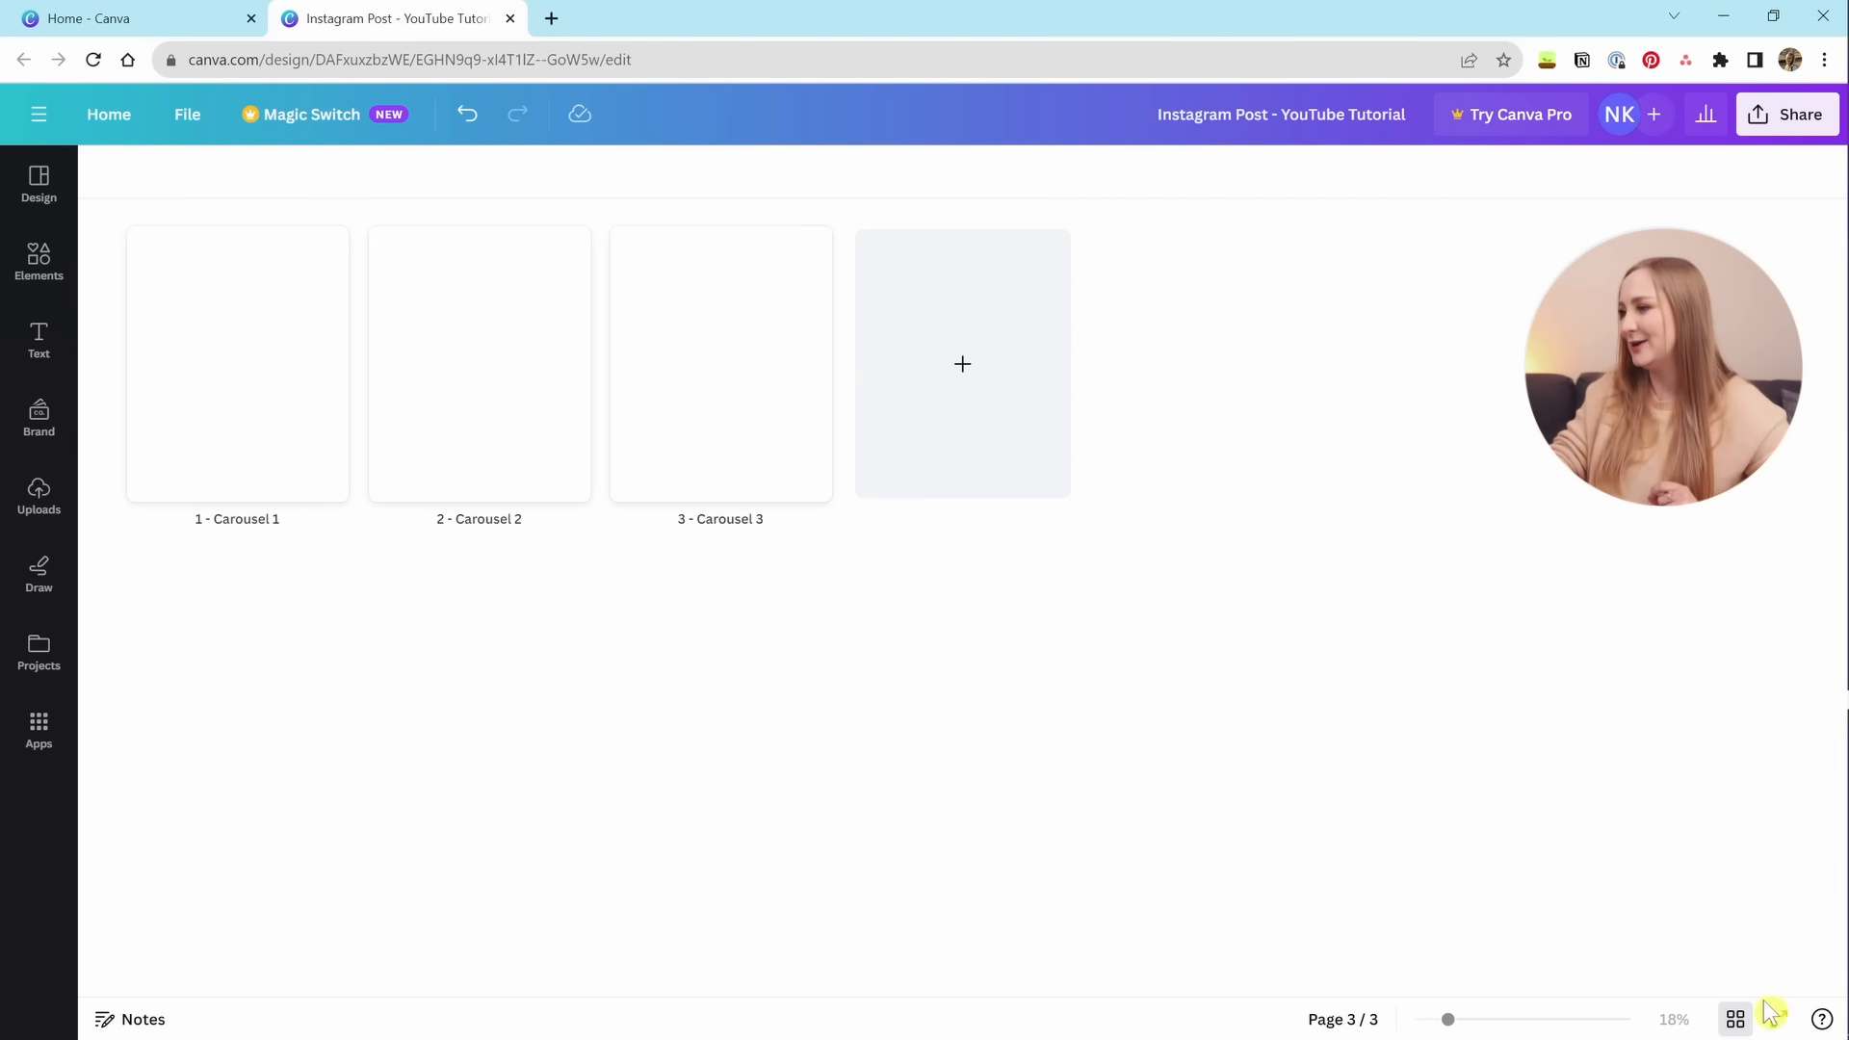
{"action": "left_click", "coordinate": [1735, 1019]}
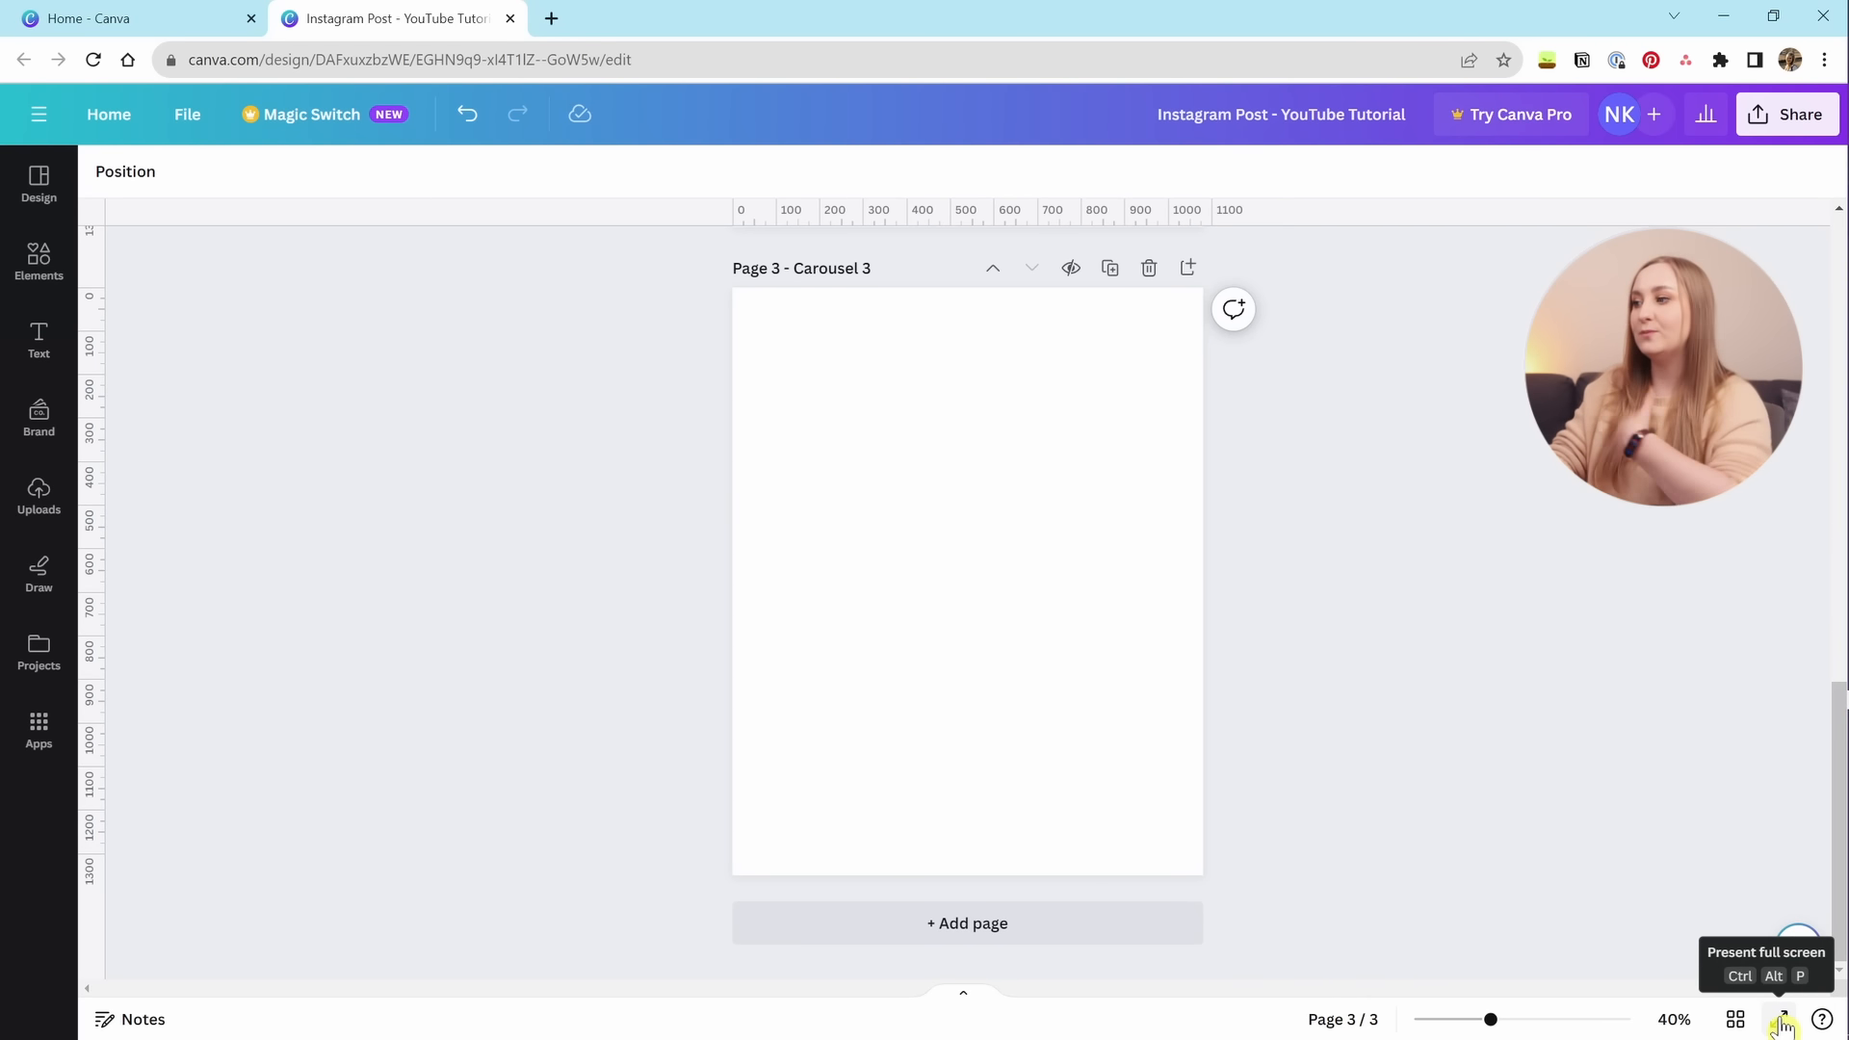
Preview page 3 in full-screen presentation mode and exit the presentation.
{"action": "left_click", "coordinate": [1783, 1021]}
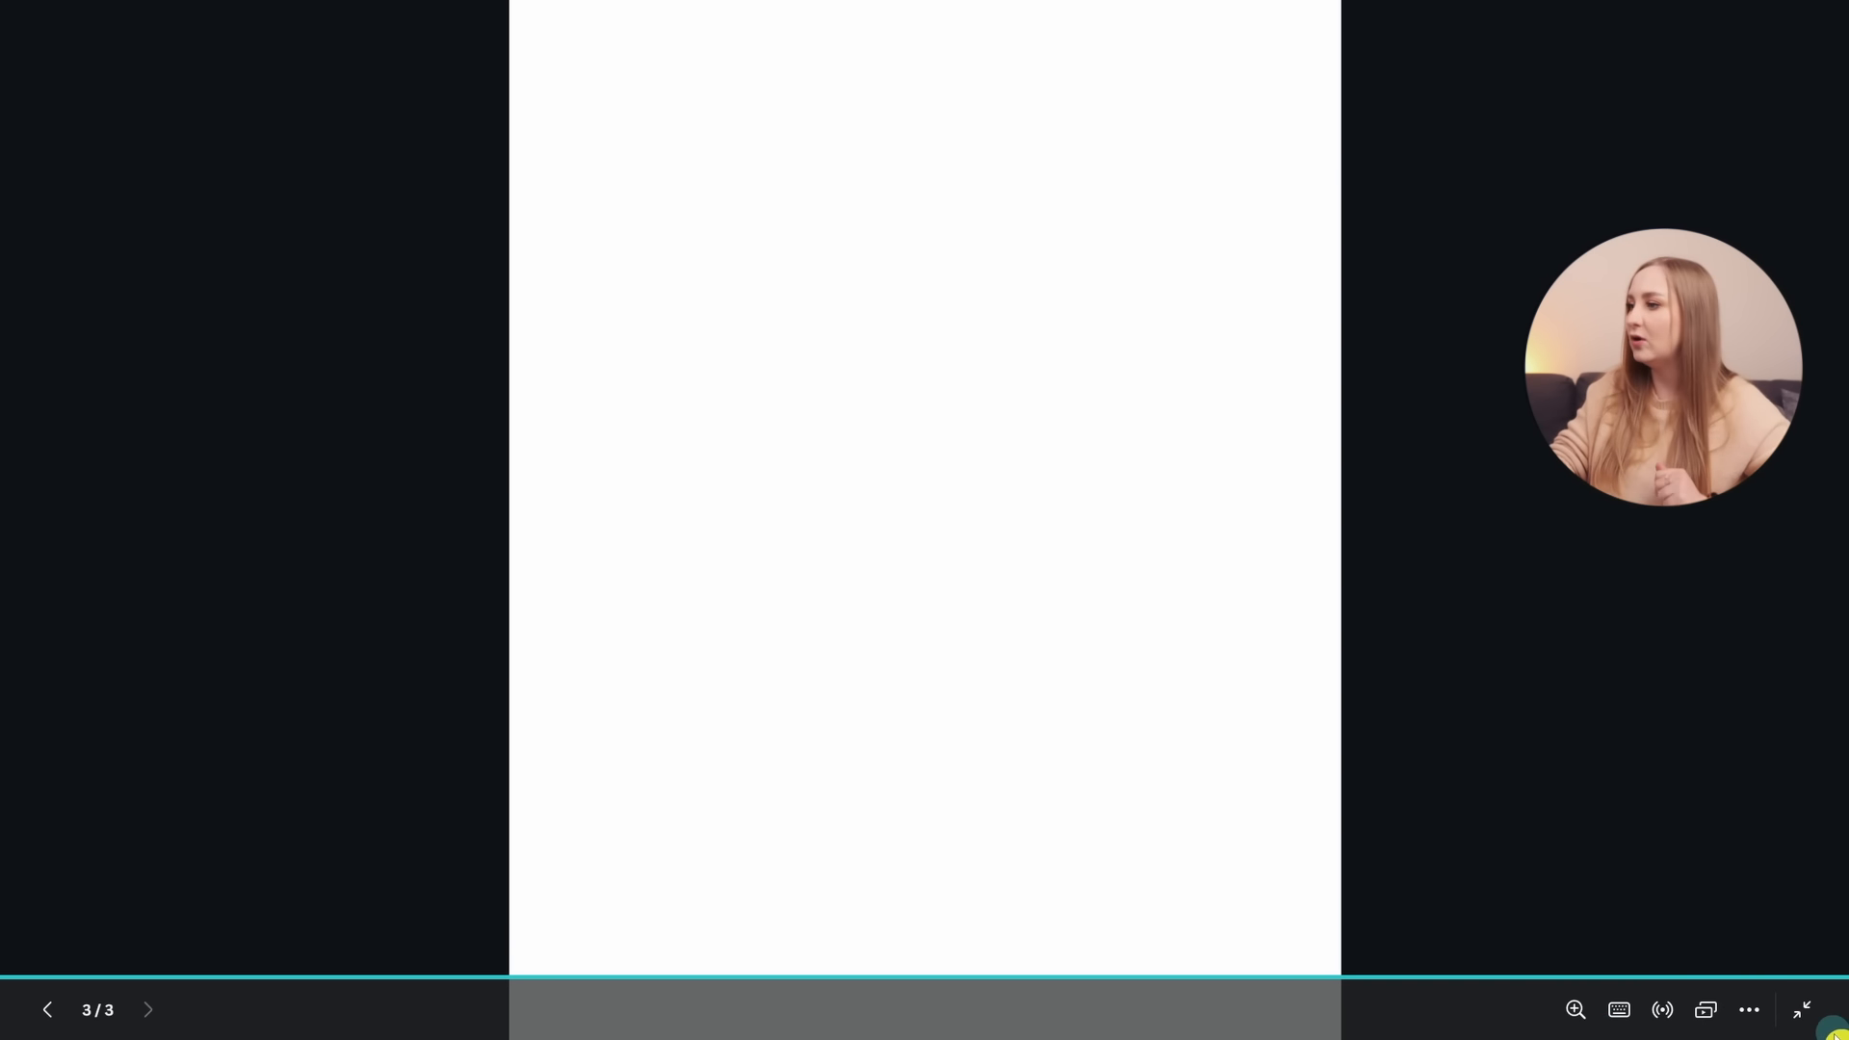
{"action": "left_click", "coordinate": [1800, 1007]}
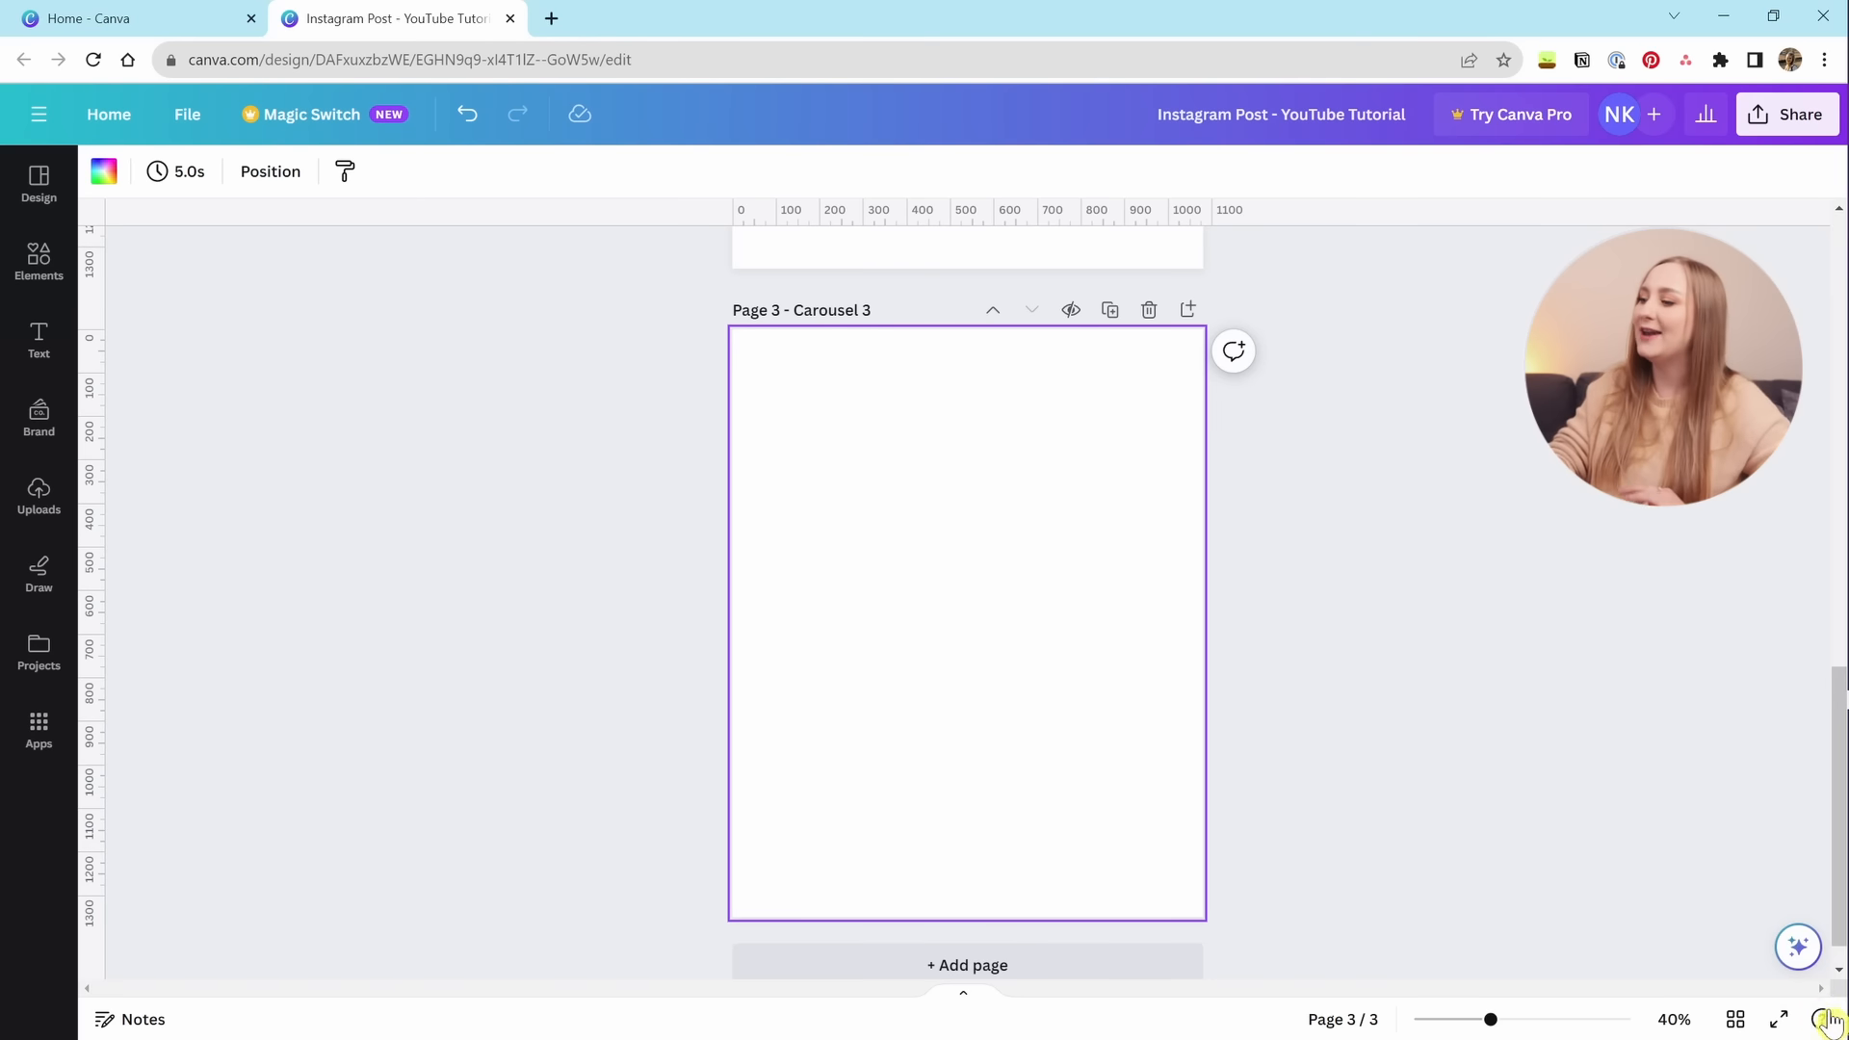
View and close the AI help assistant, and open the quick actions search with its recommended actions.
{"action": "left_click", "coordinate": [1821, 1021]}
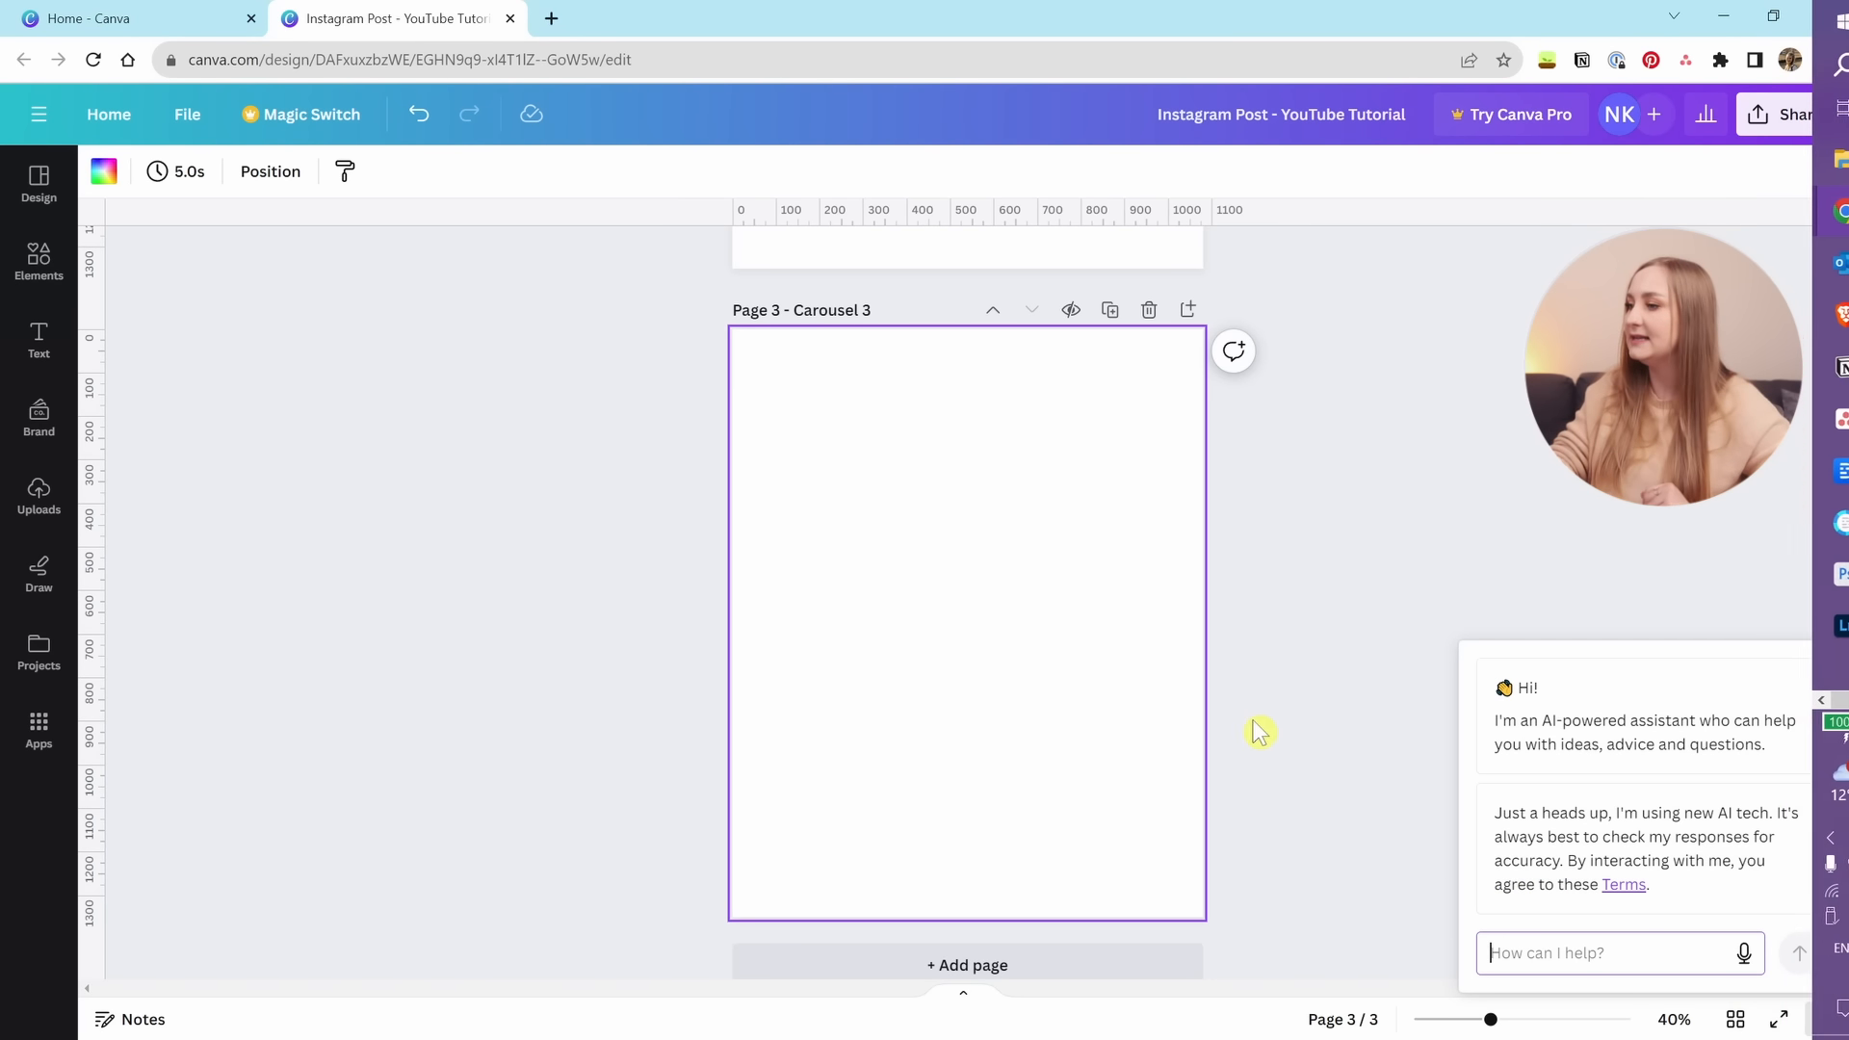
{"action": "left_click", "coordinate": [1821, 1023]}
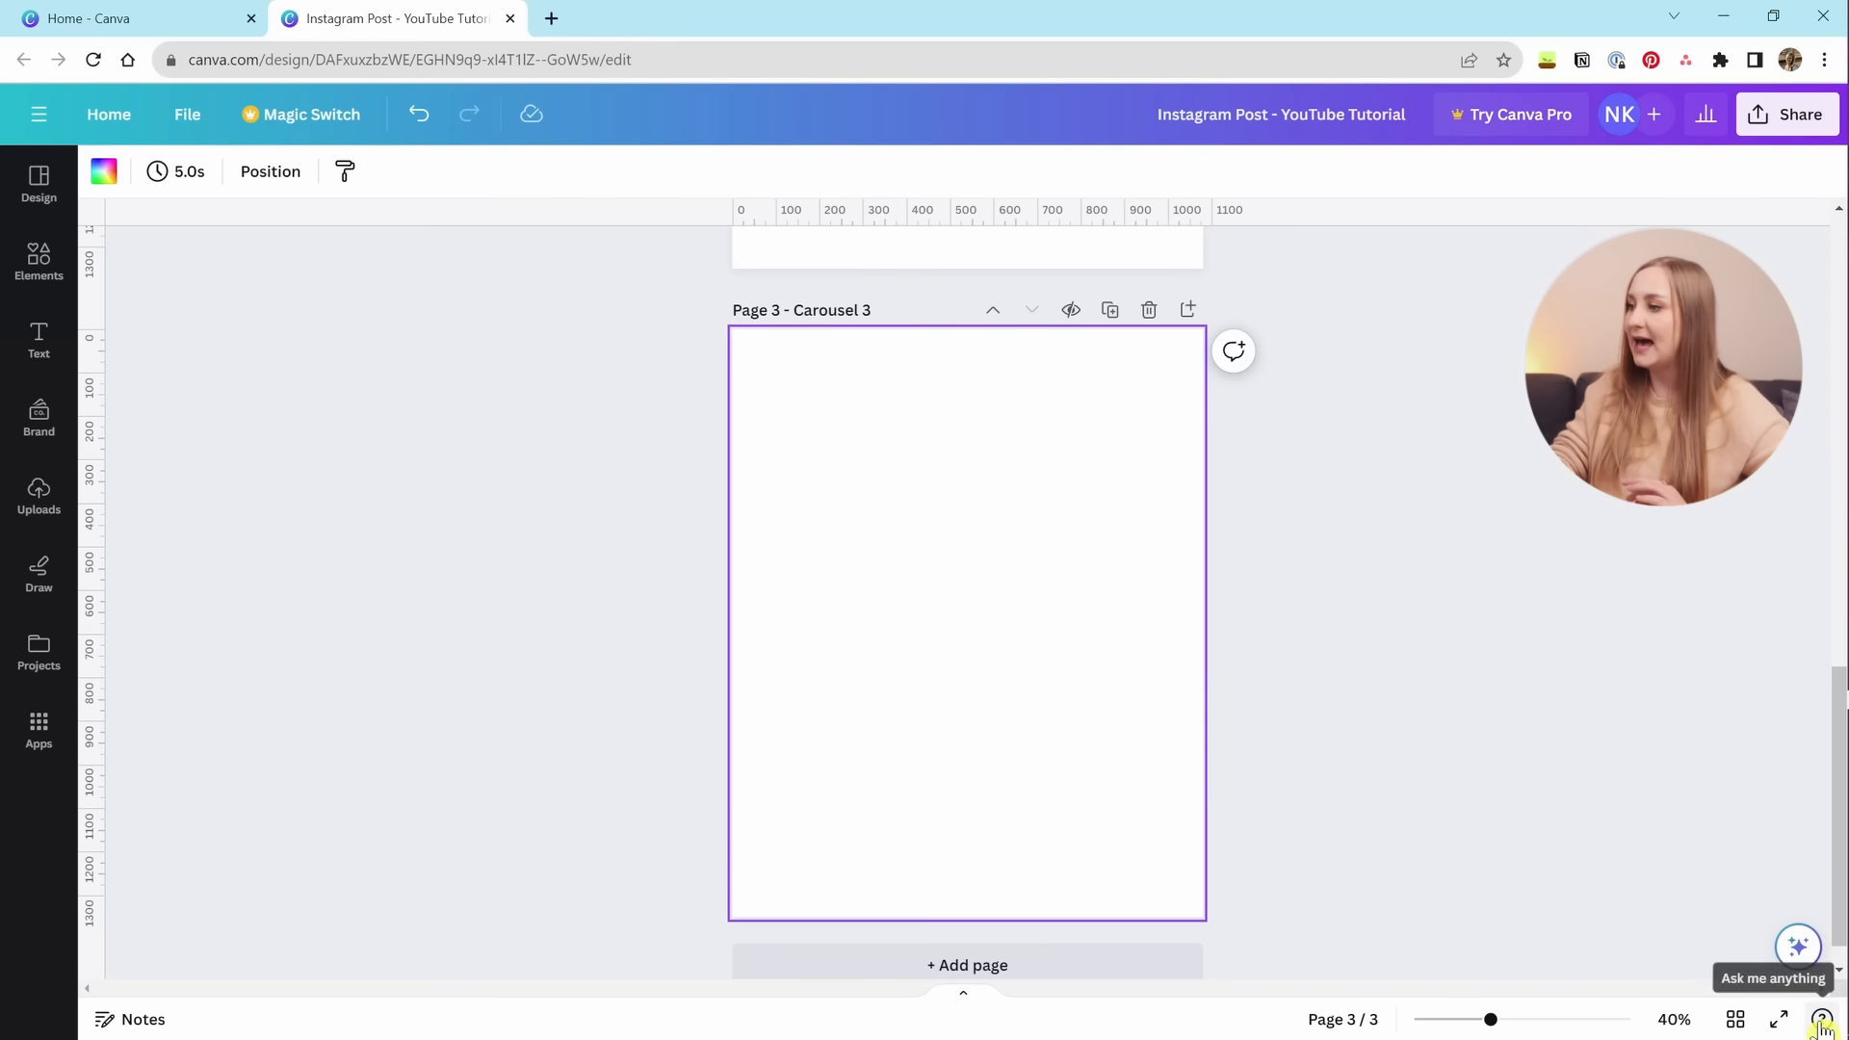
{"action": "left_click", "coordinate": [1797, 948]}
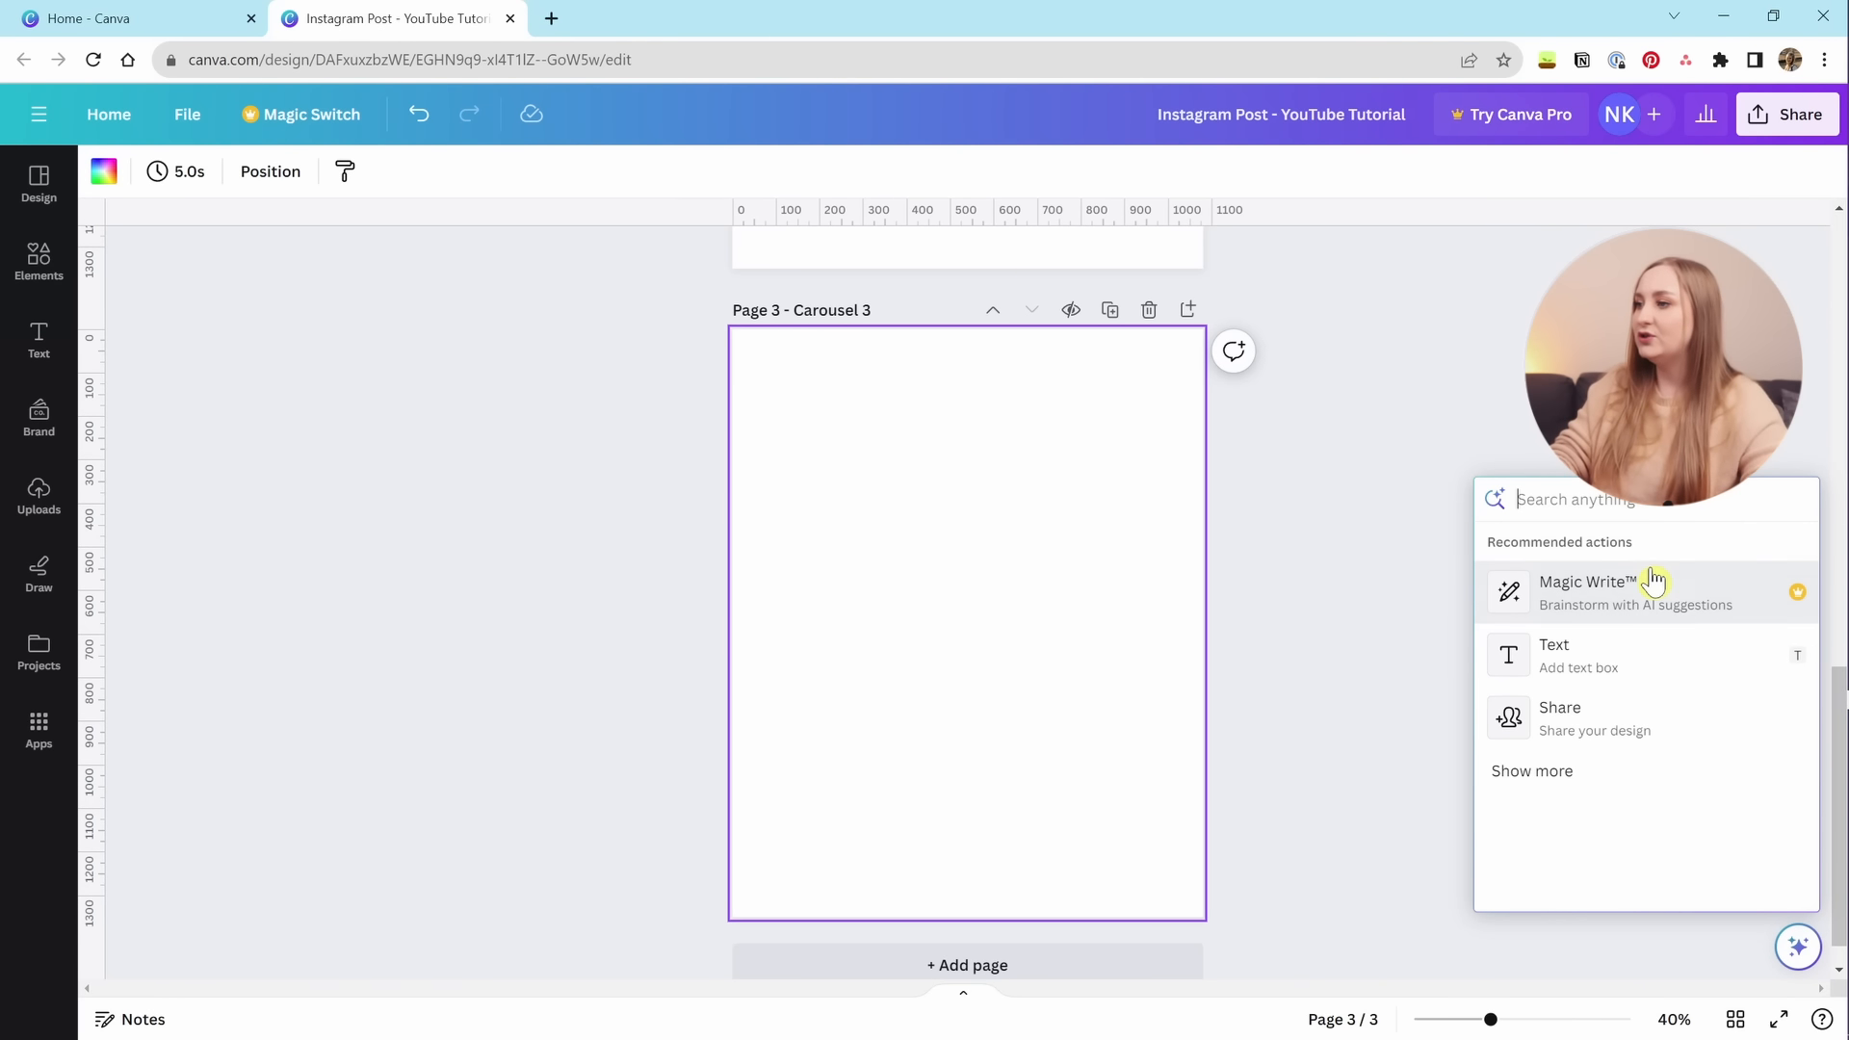
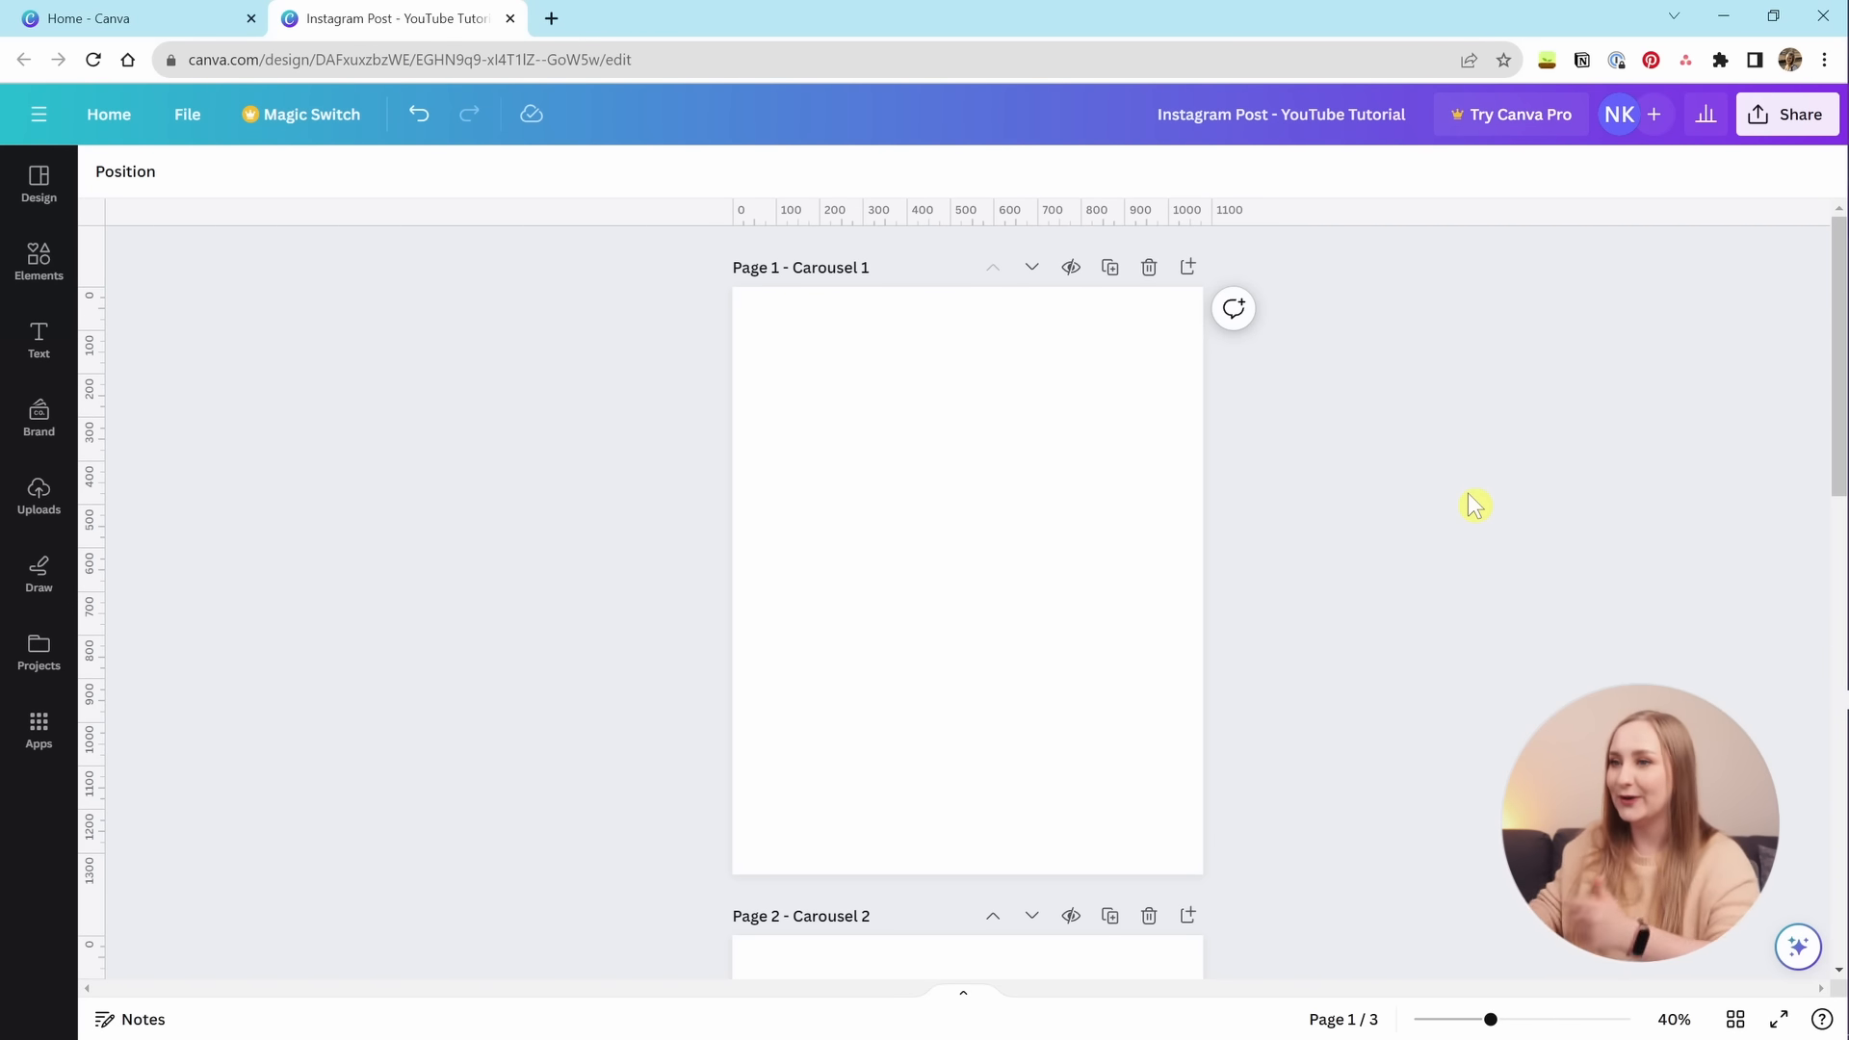
Browse the Elements library and examine its full photo collection, including the premium photos and suggested keywords.
{"action": "left_click", "coordinate": [55, 283]}
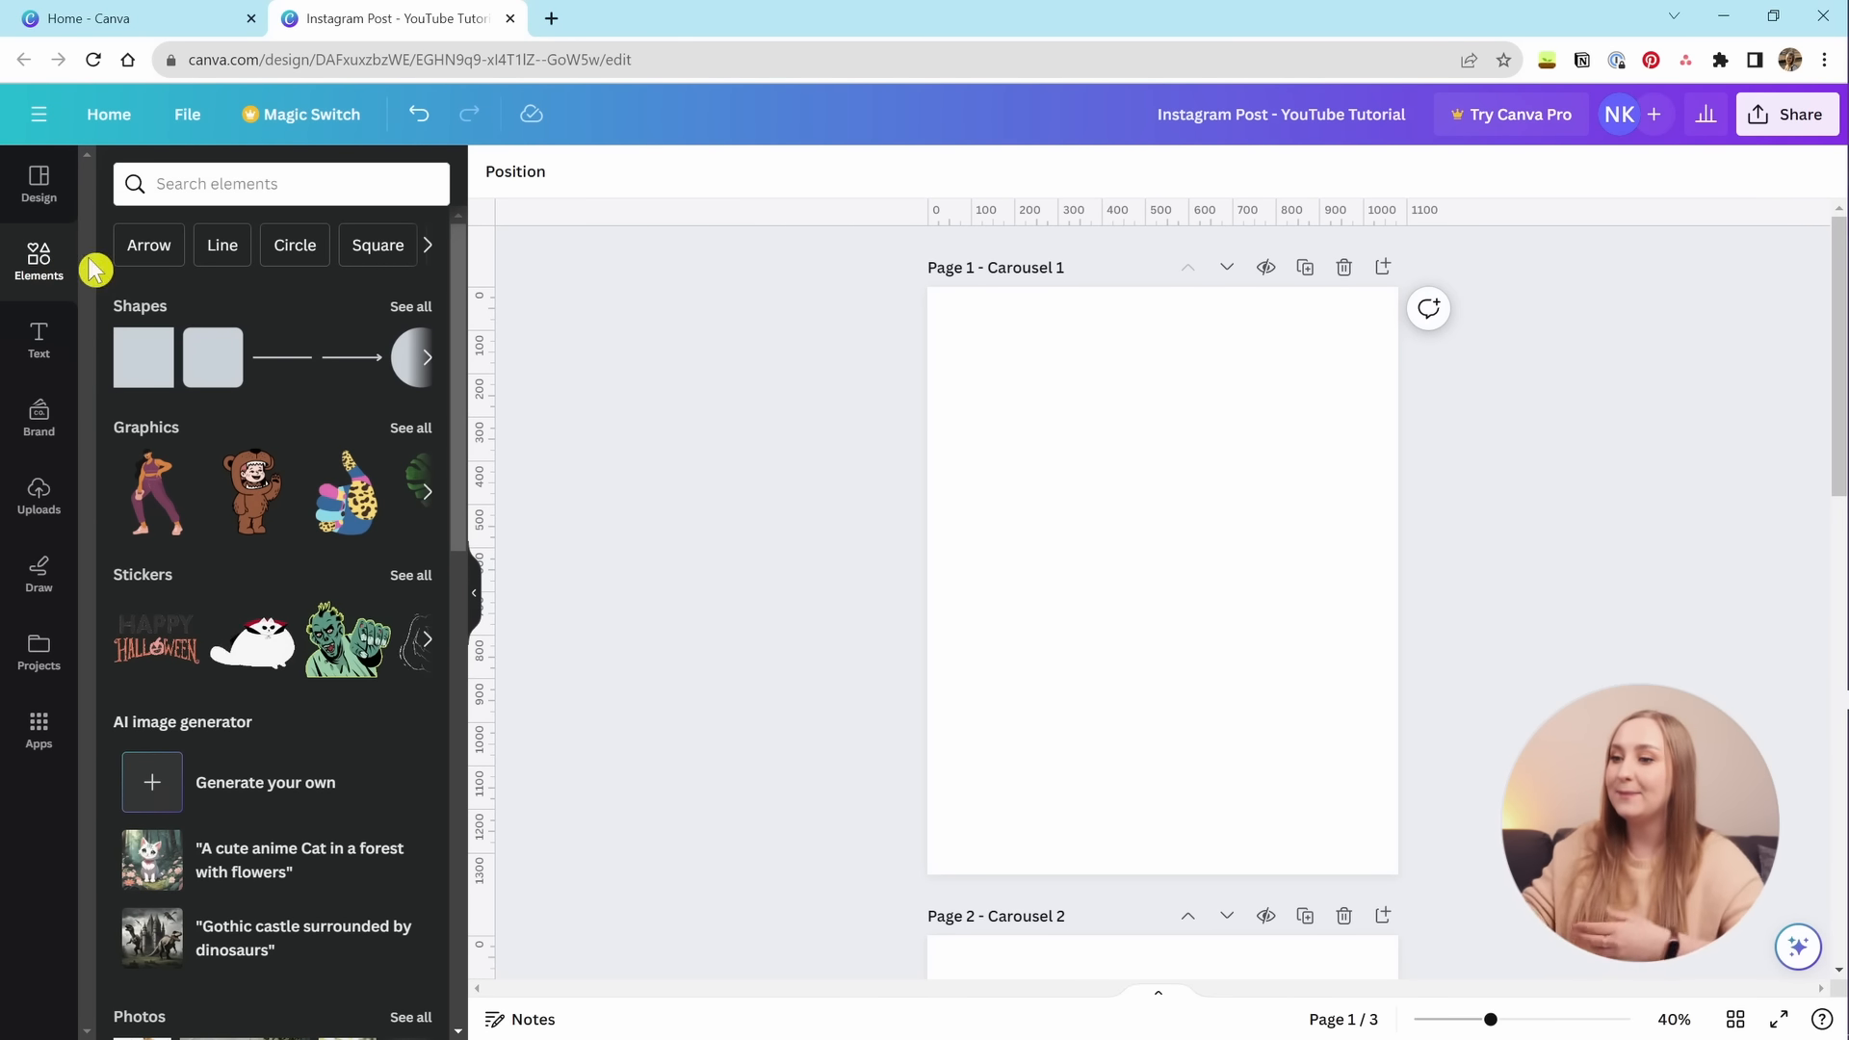
{"action": "scroll", "coordinate": [259, 437], "scroll_direction": "down", "scroll_amount": 2}
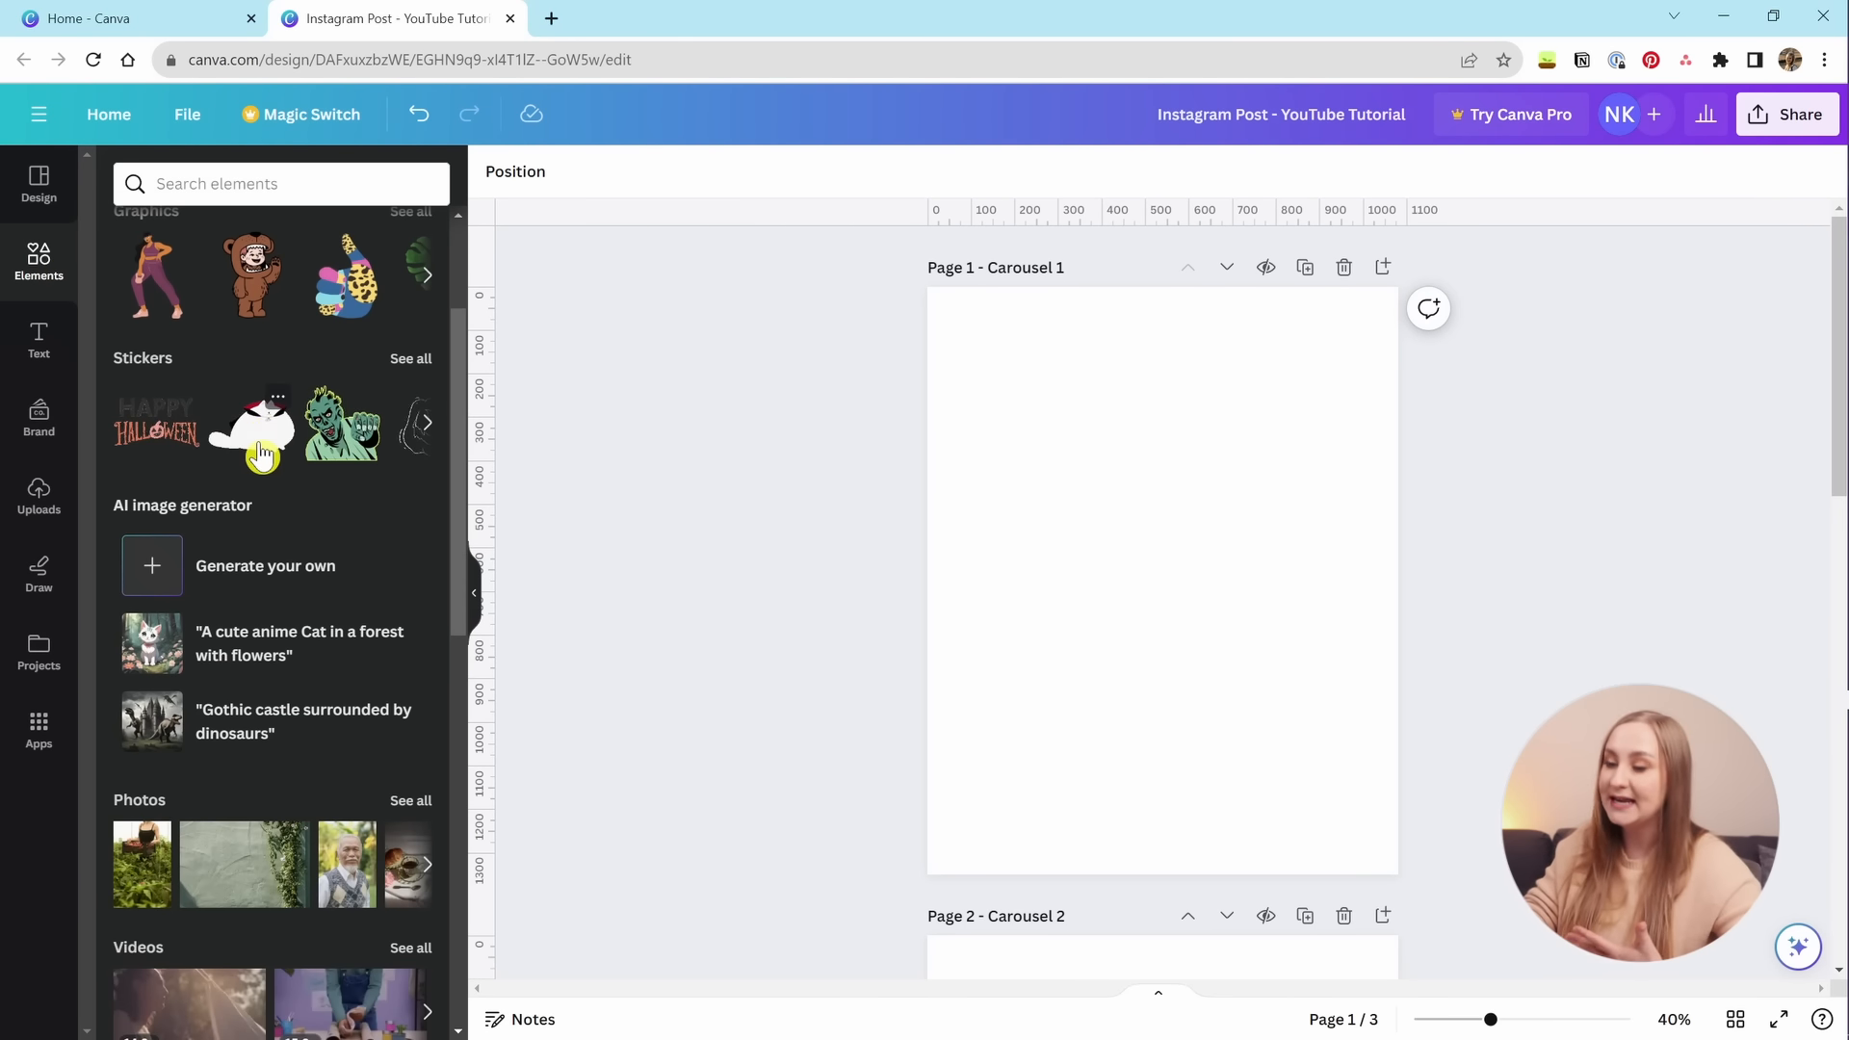
{"action": "left_click", "coordinate": [395, 809]}
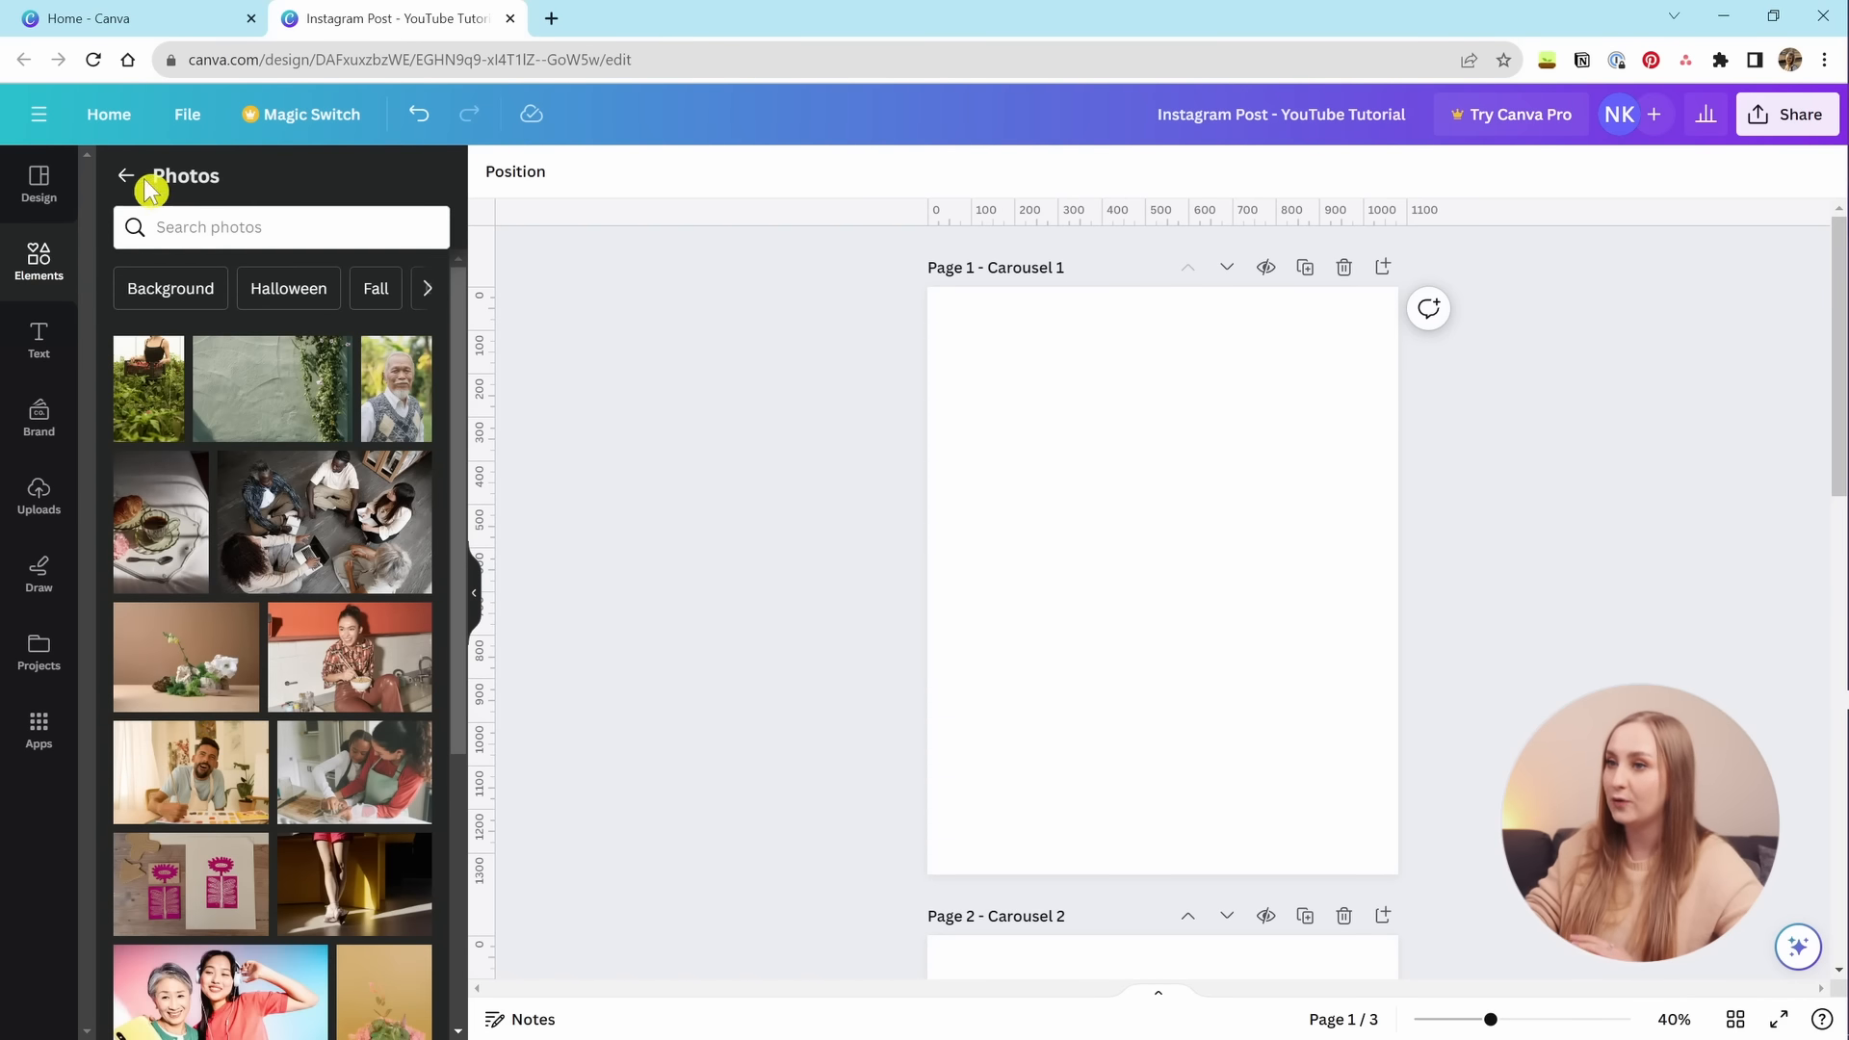
{"action": "left_click", "coordinate": [144, 183]}
{"action": "scroll", "coordinate": [363, 822], "scroll_direction": "down", "scroll_amount": 4}
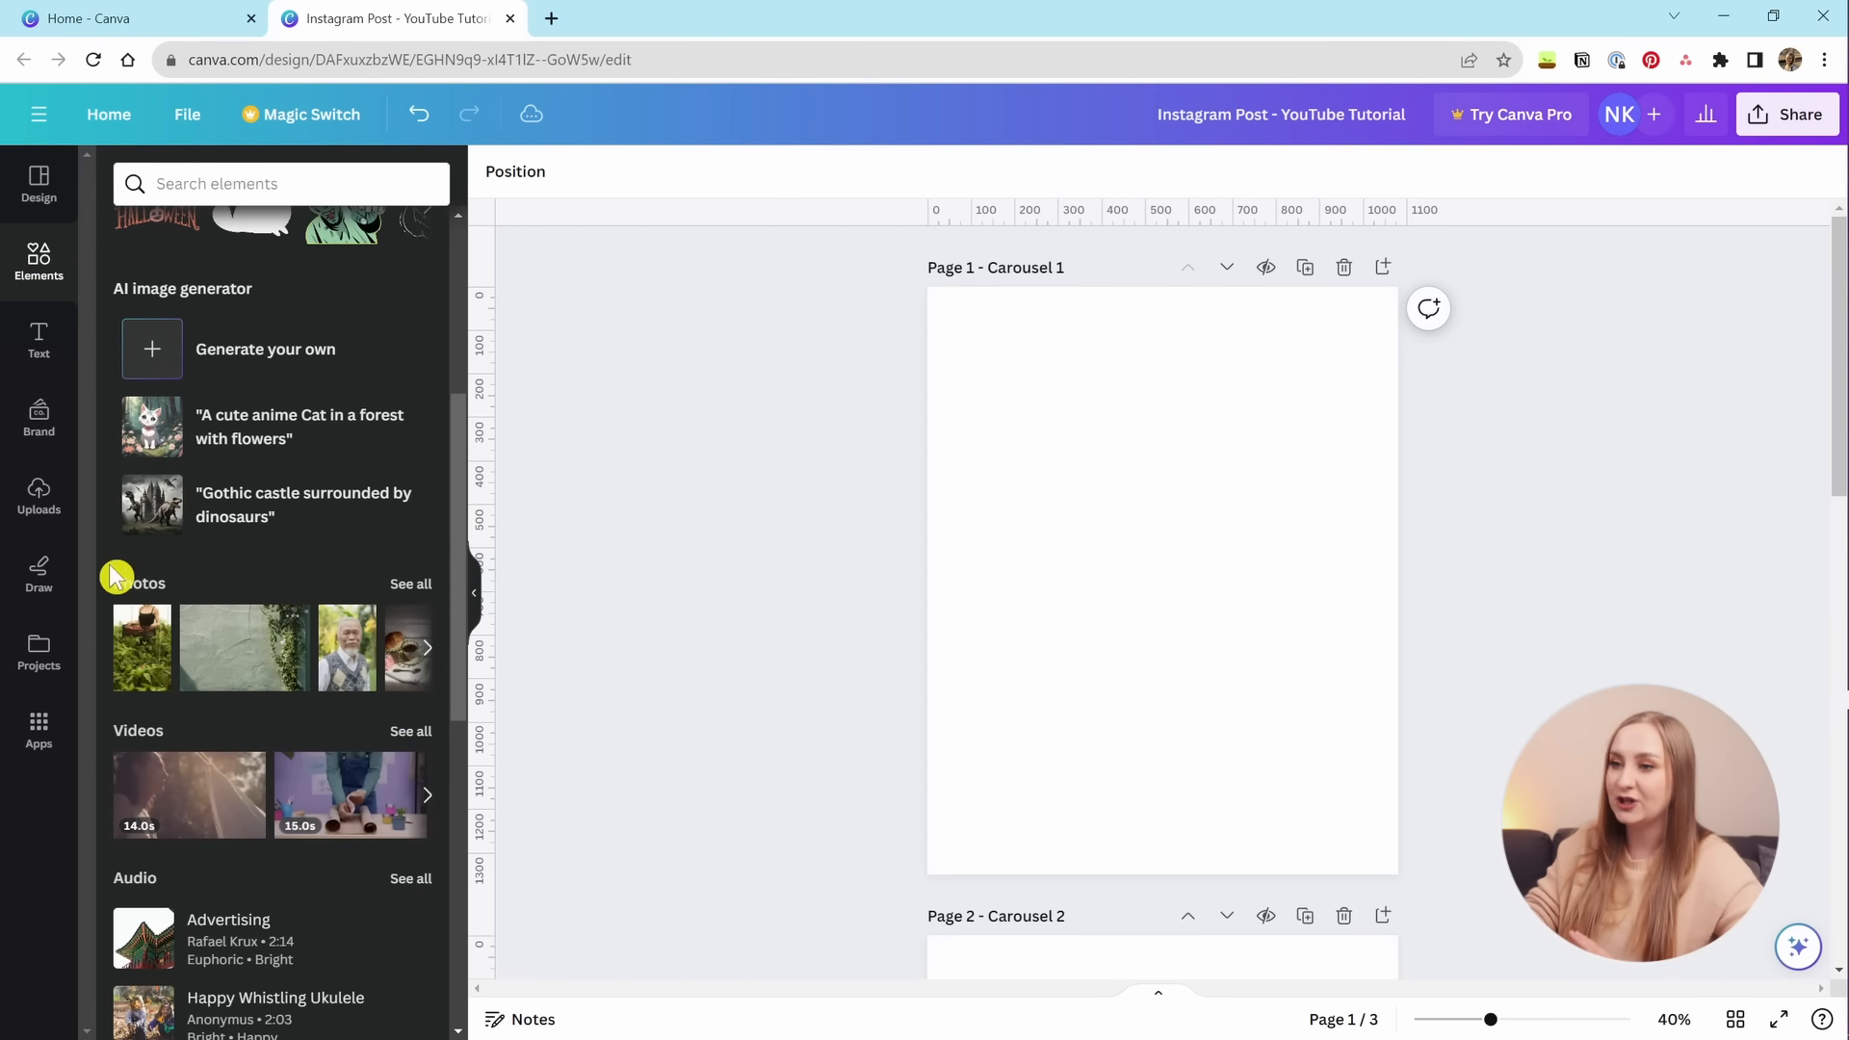
{"action": "left_click", "coordinate": [412, 584]}
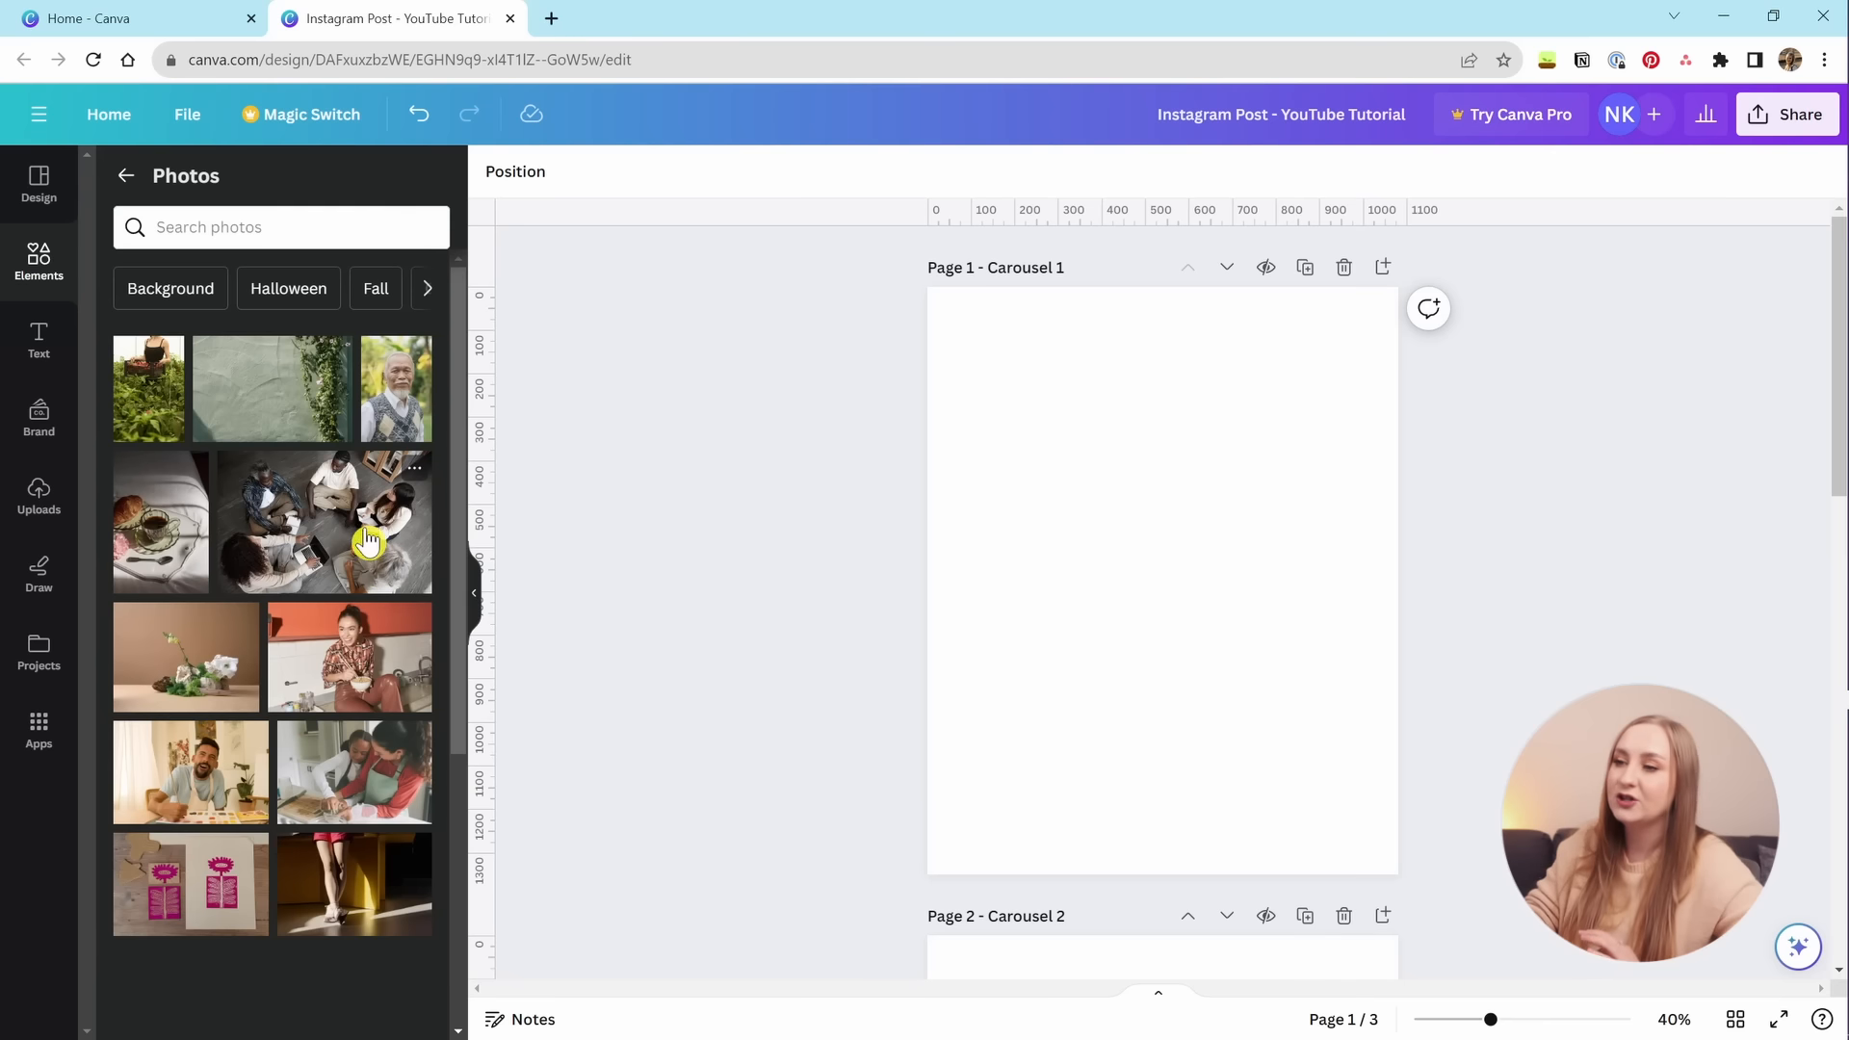
{"action": "scroll", "coordinate": [231, 462], "scroll_direction": "down", "scroll_amount": 5}
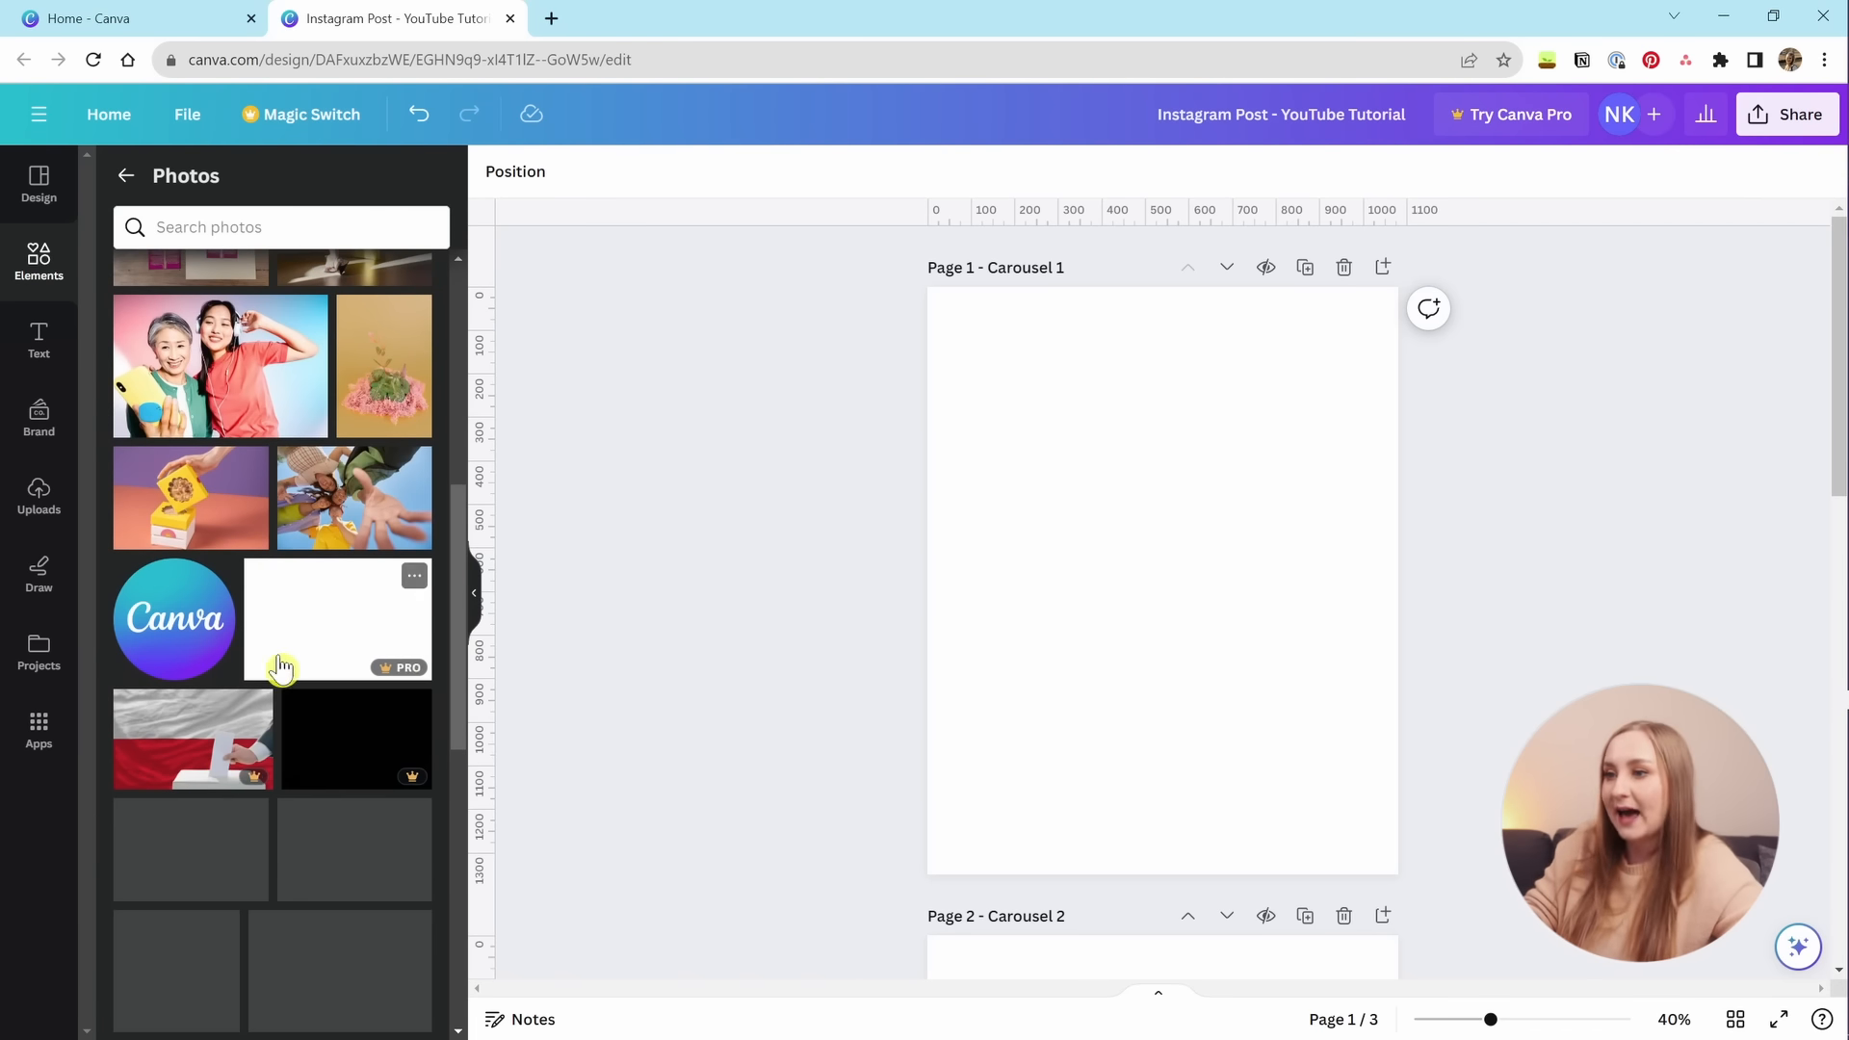
{"action": "scroll", "coordinate": [323, 833], "scroll_direction": "down", "scroll_amount": 3}
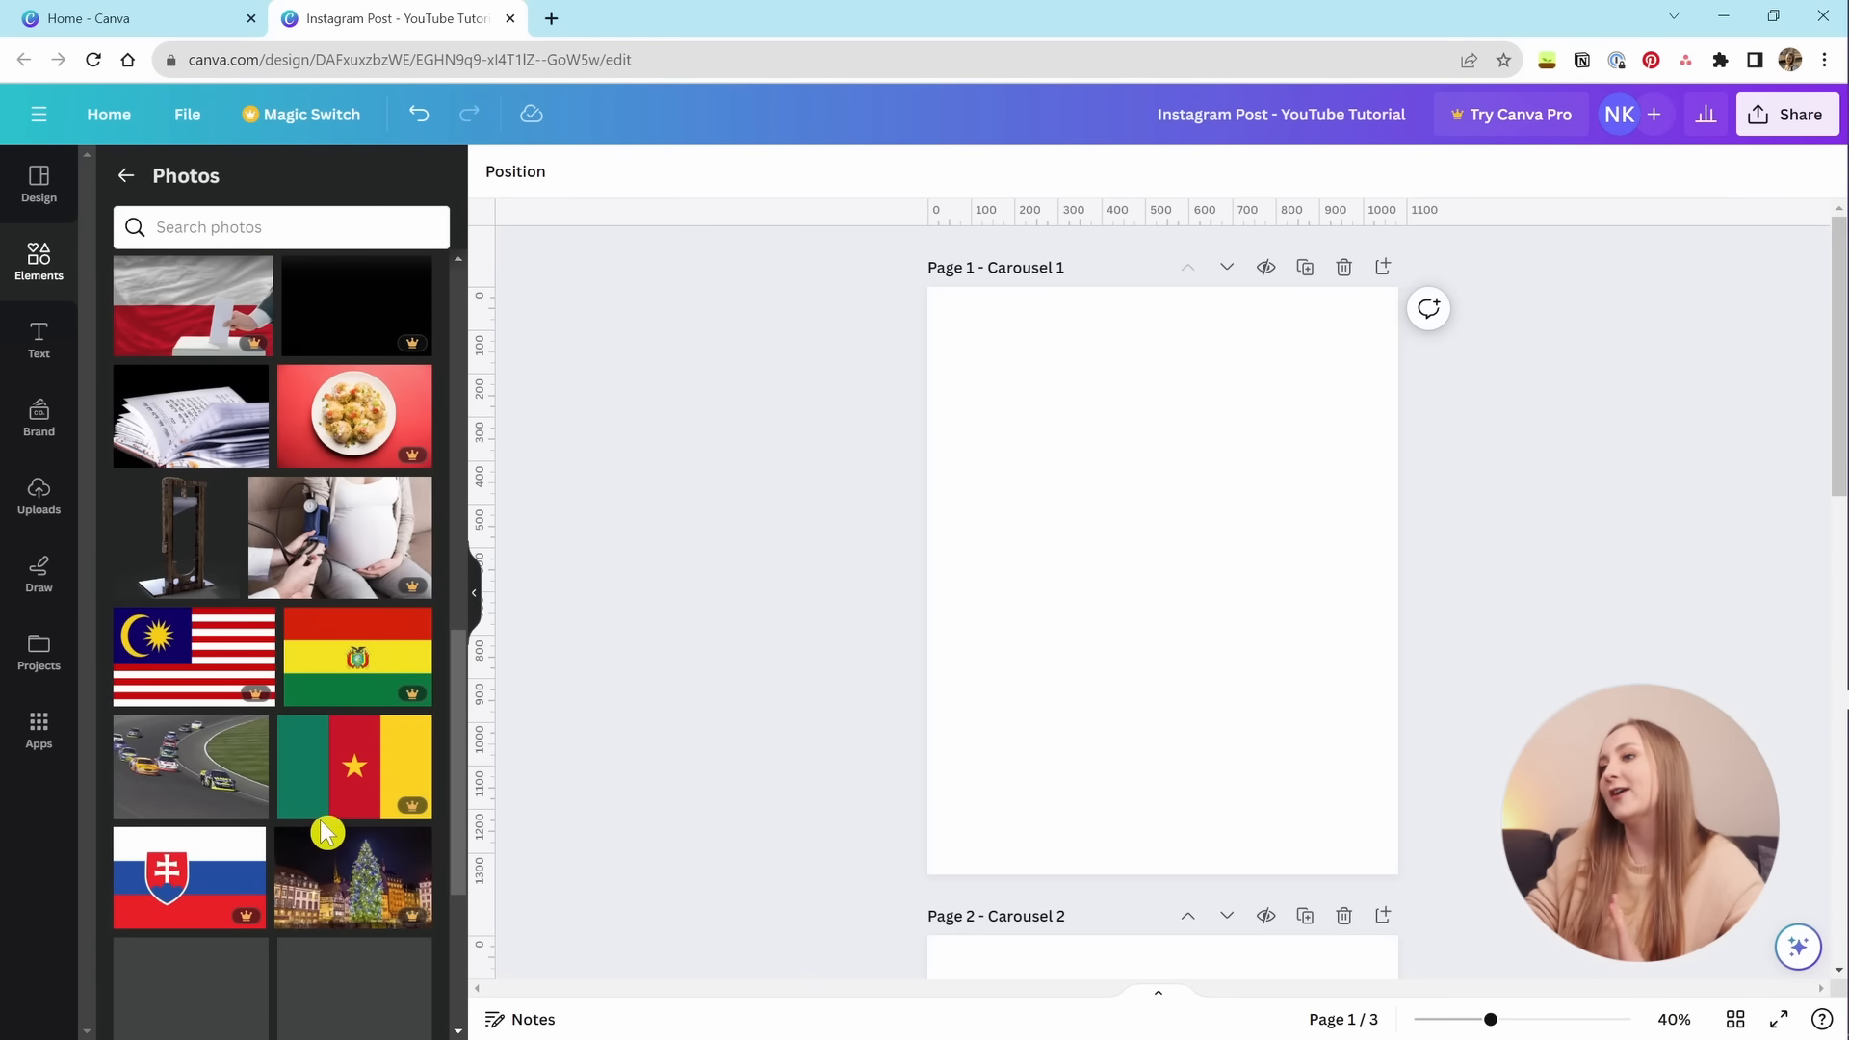
{"action": "scroll", "coordinate": [289, 722], "scroll_direction": "up", "scroll_amount": 9}
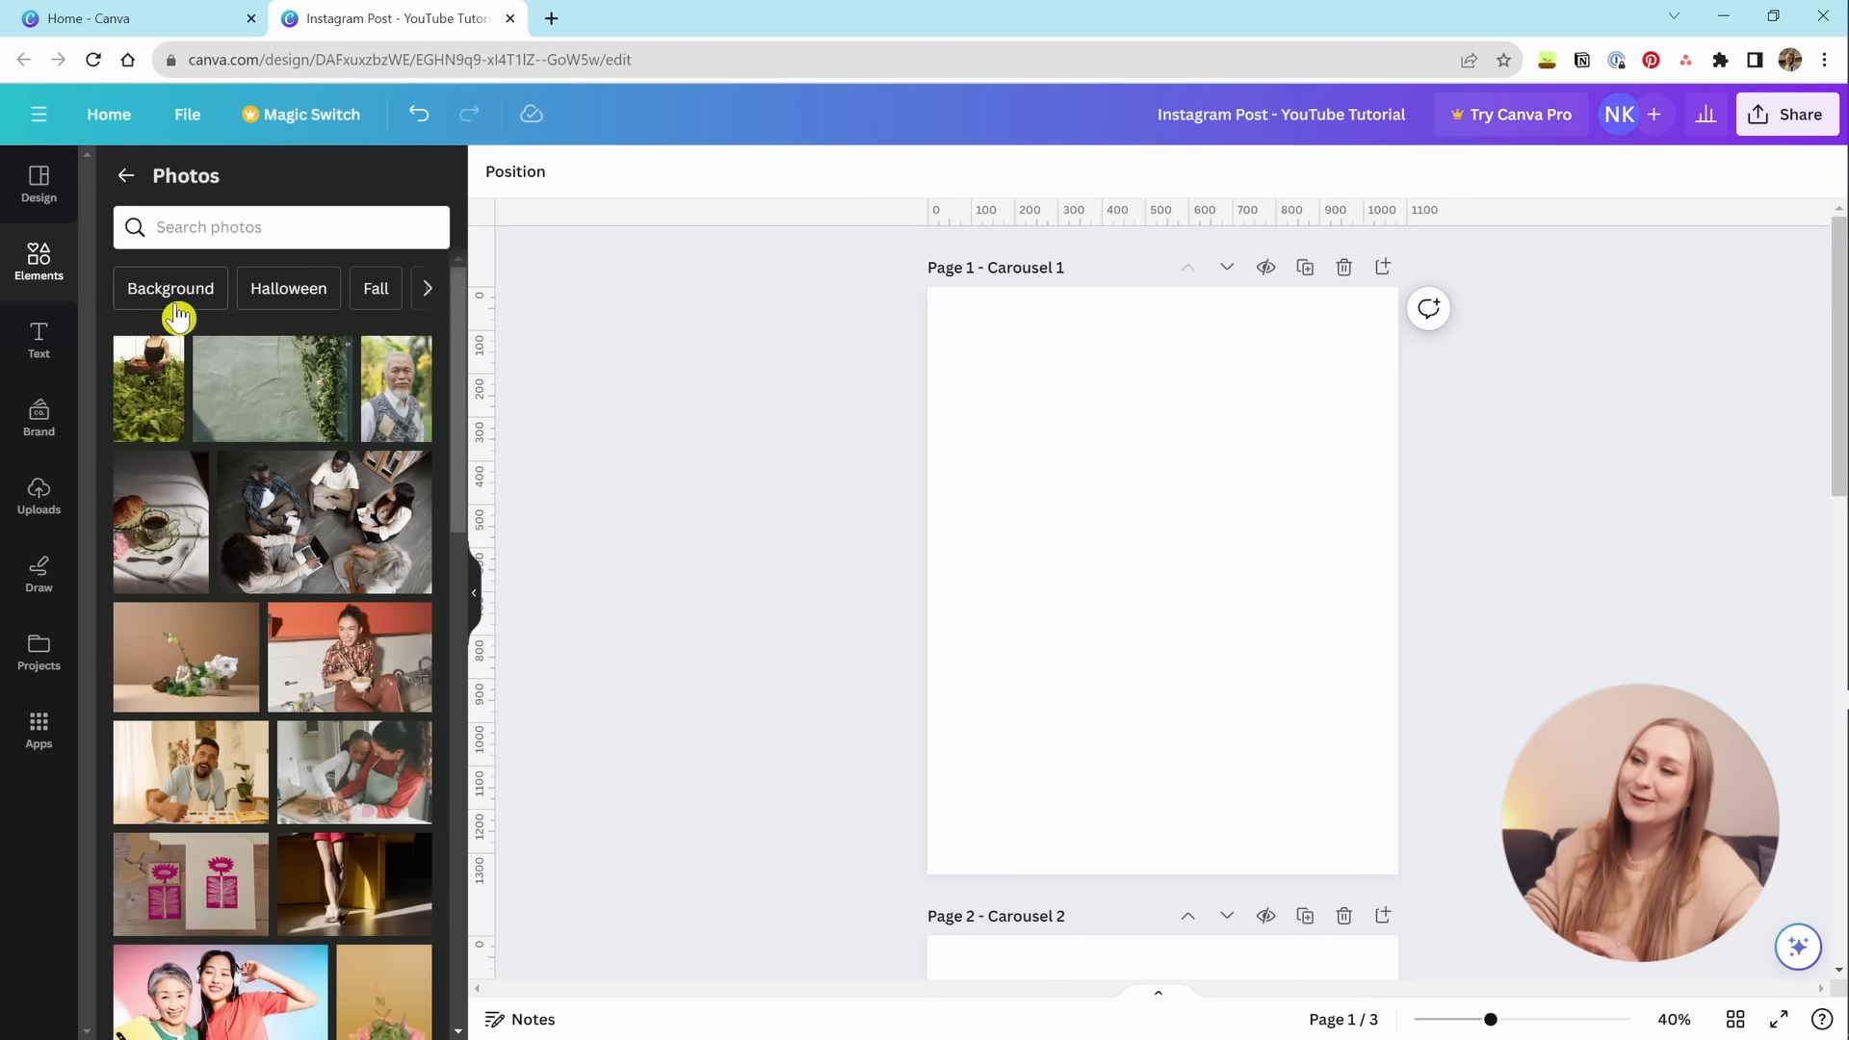
{"action": "left_click", "coordinate": [428, 289]}
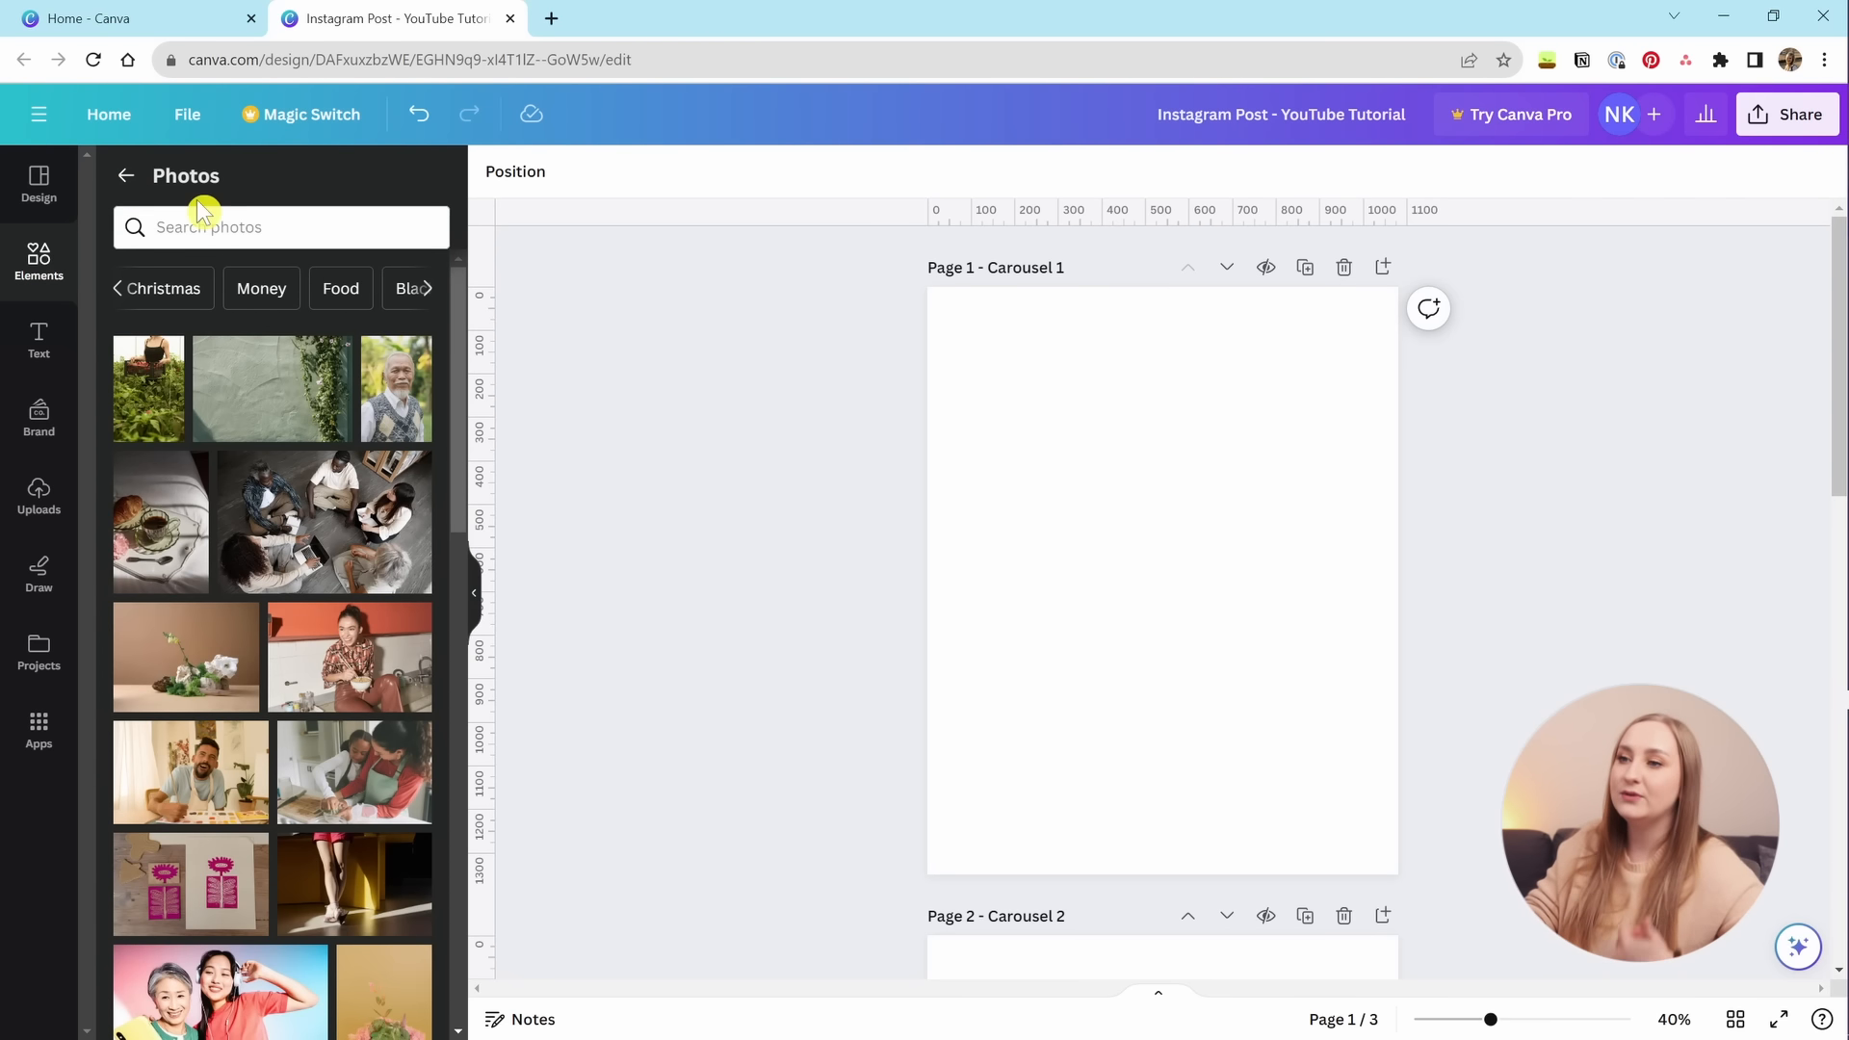
Search all elements for aesthetic and view the matching graphics and photos.
{"action": "left_click", "coordinate": [126, 175]}
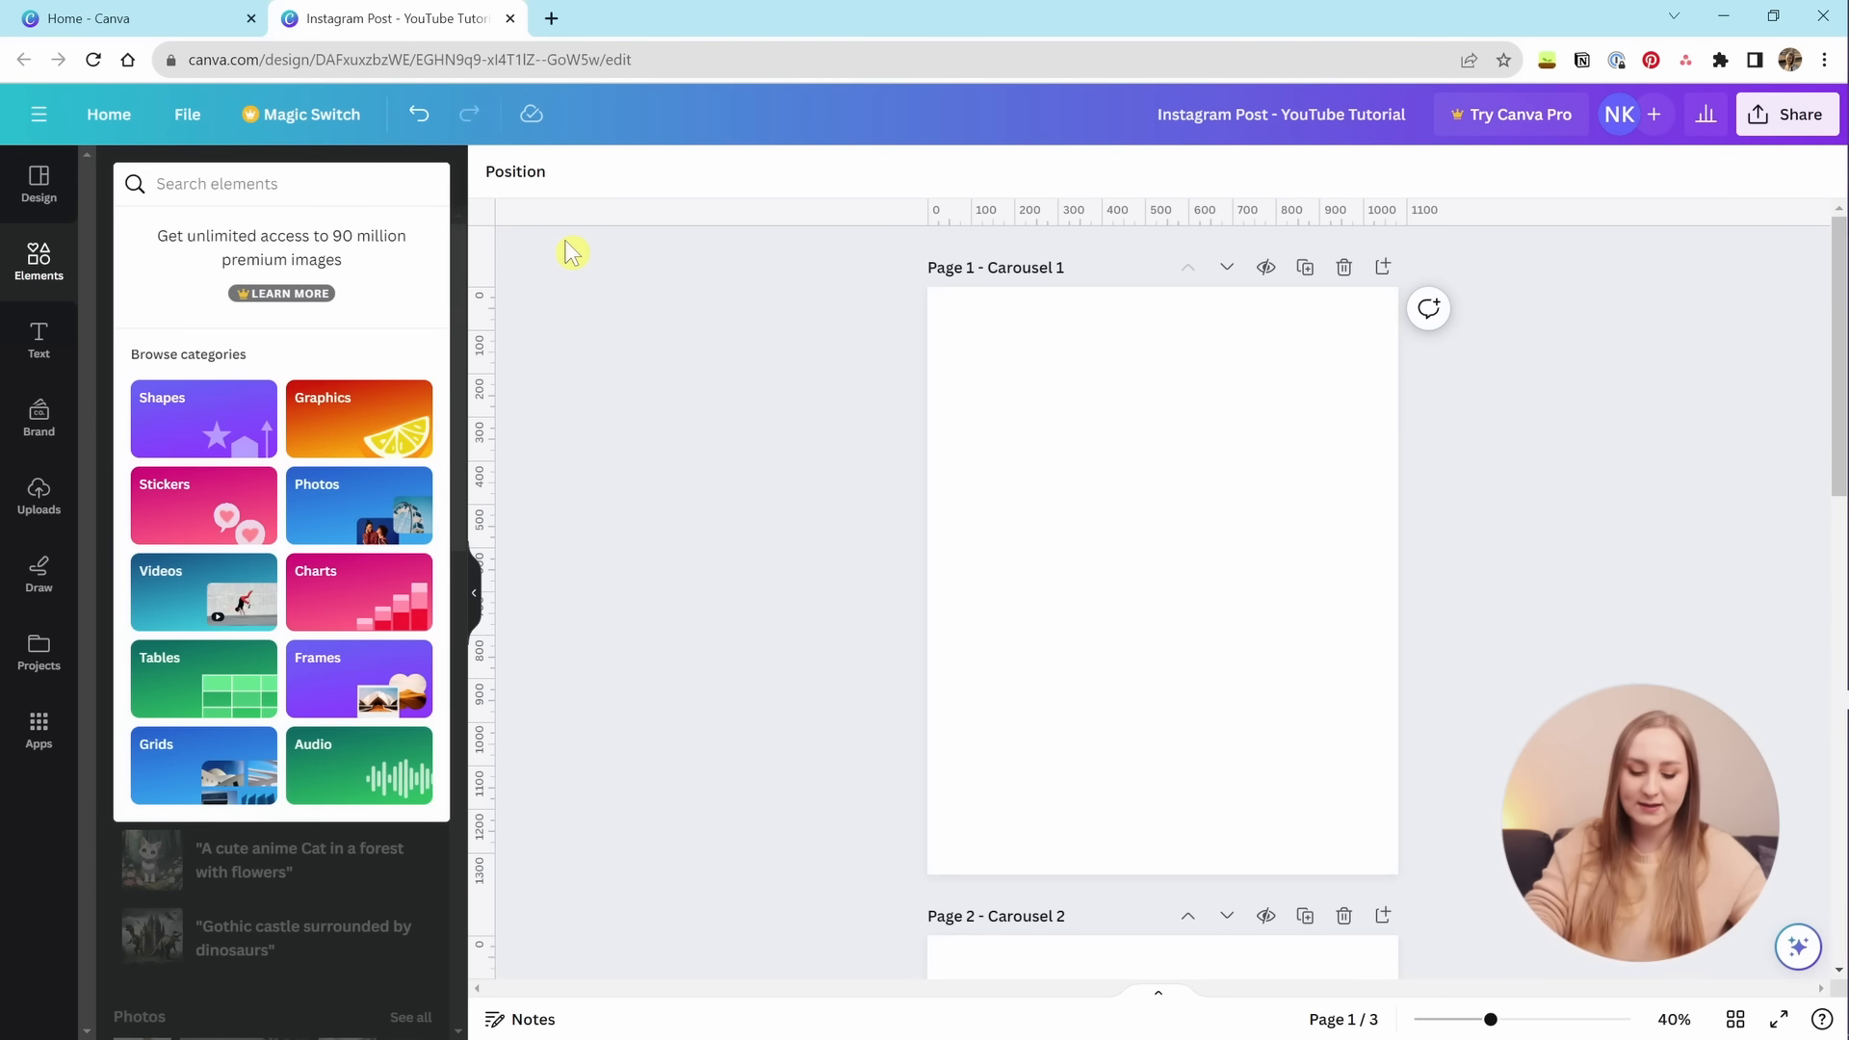
{"action": "type", "text": "aest"}
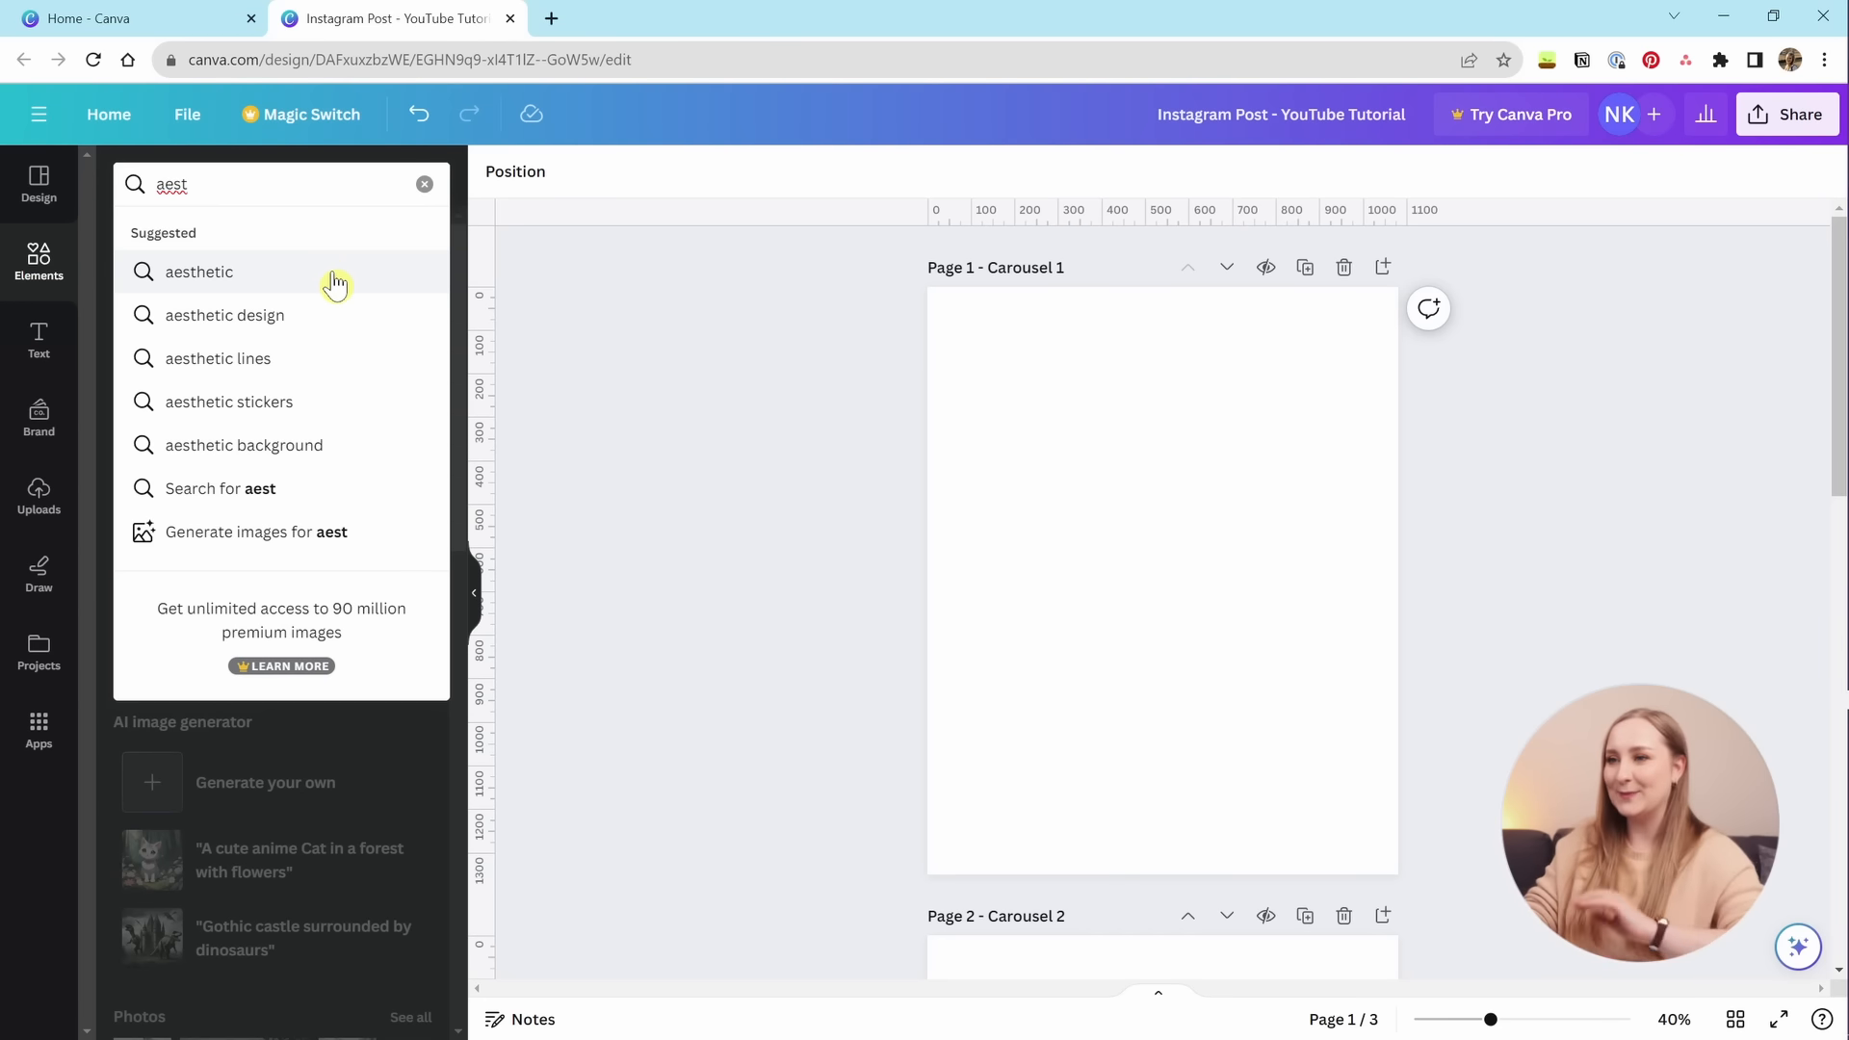
{"action": "left_click", "coordinate": [334, 284]}
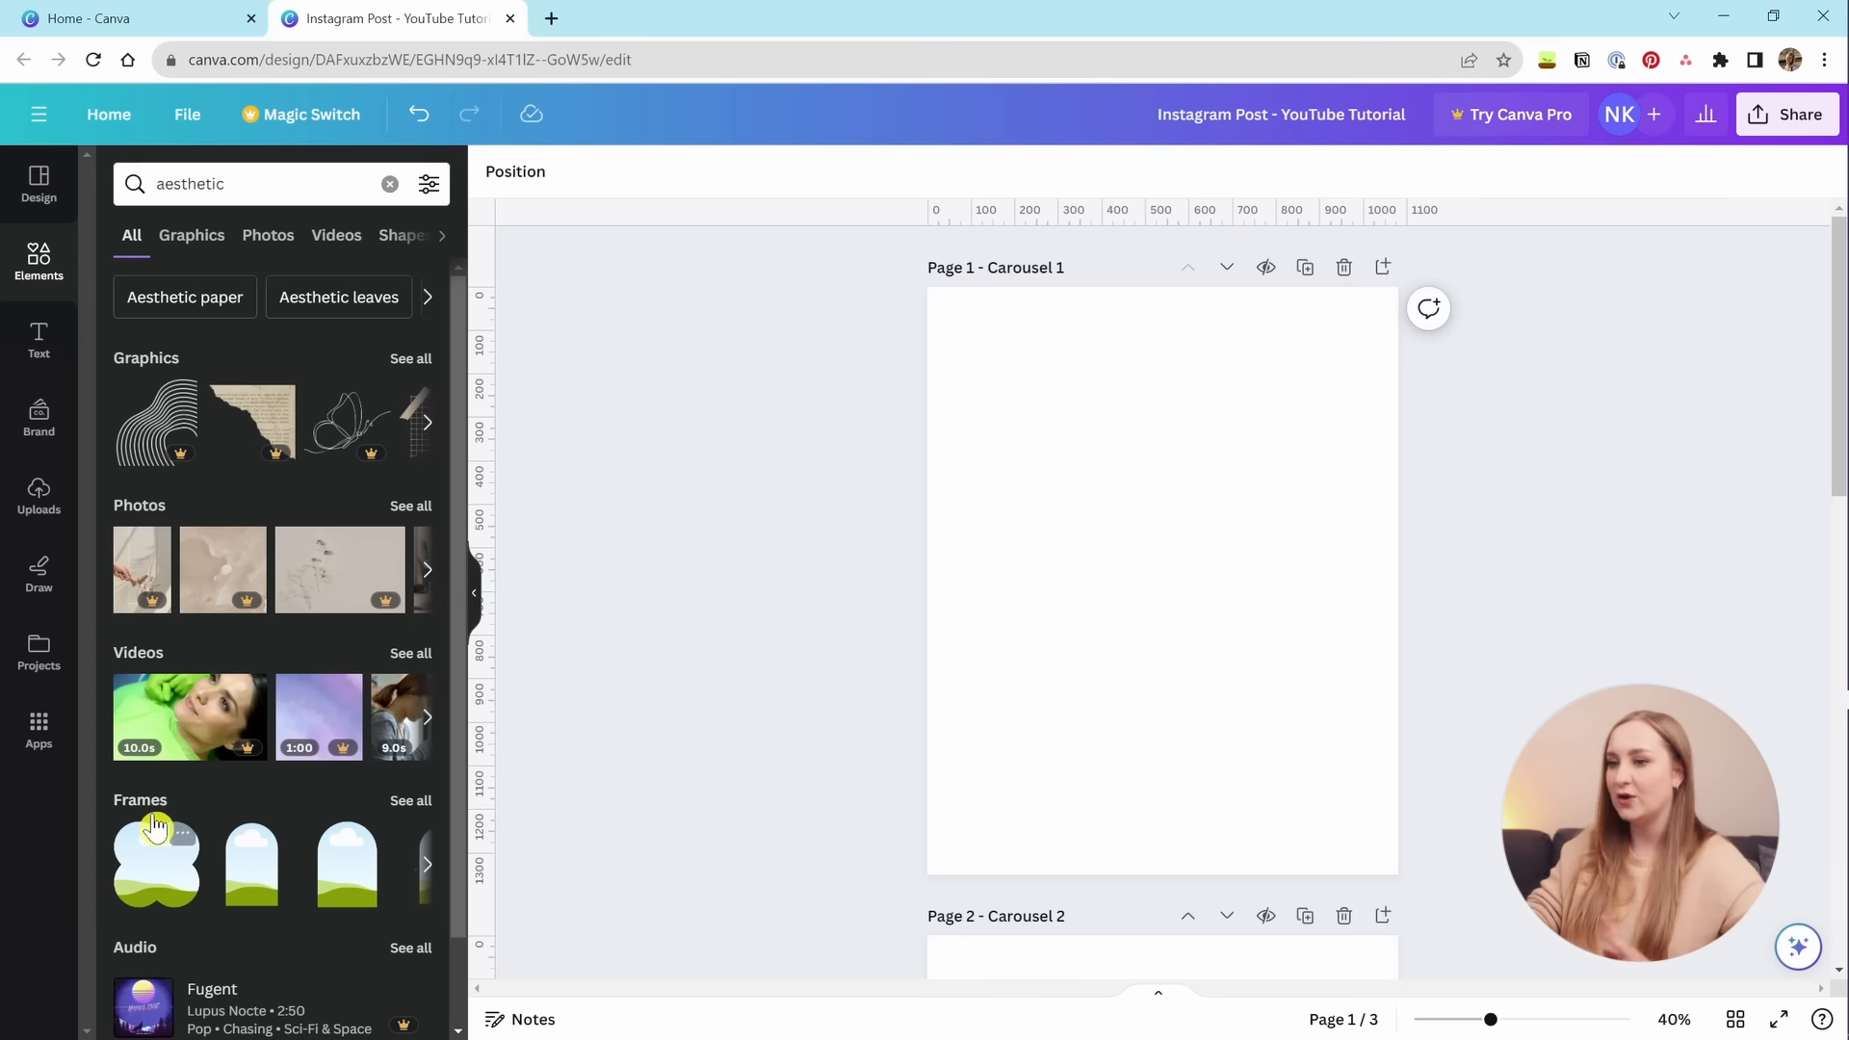
{"action": "left_click", "coordinate": [198, 238]}
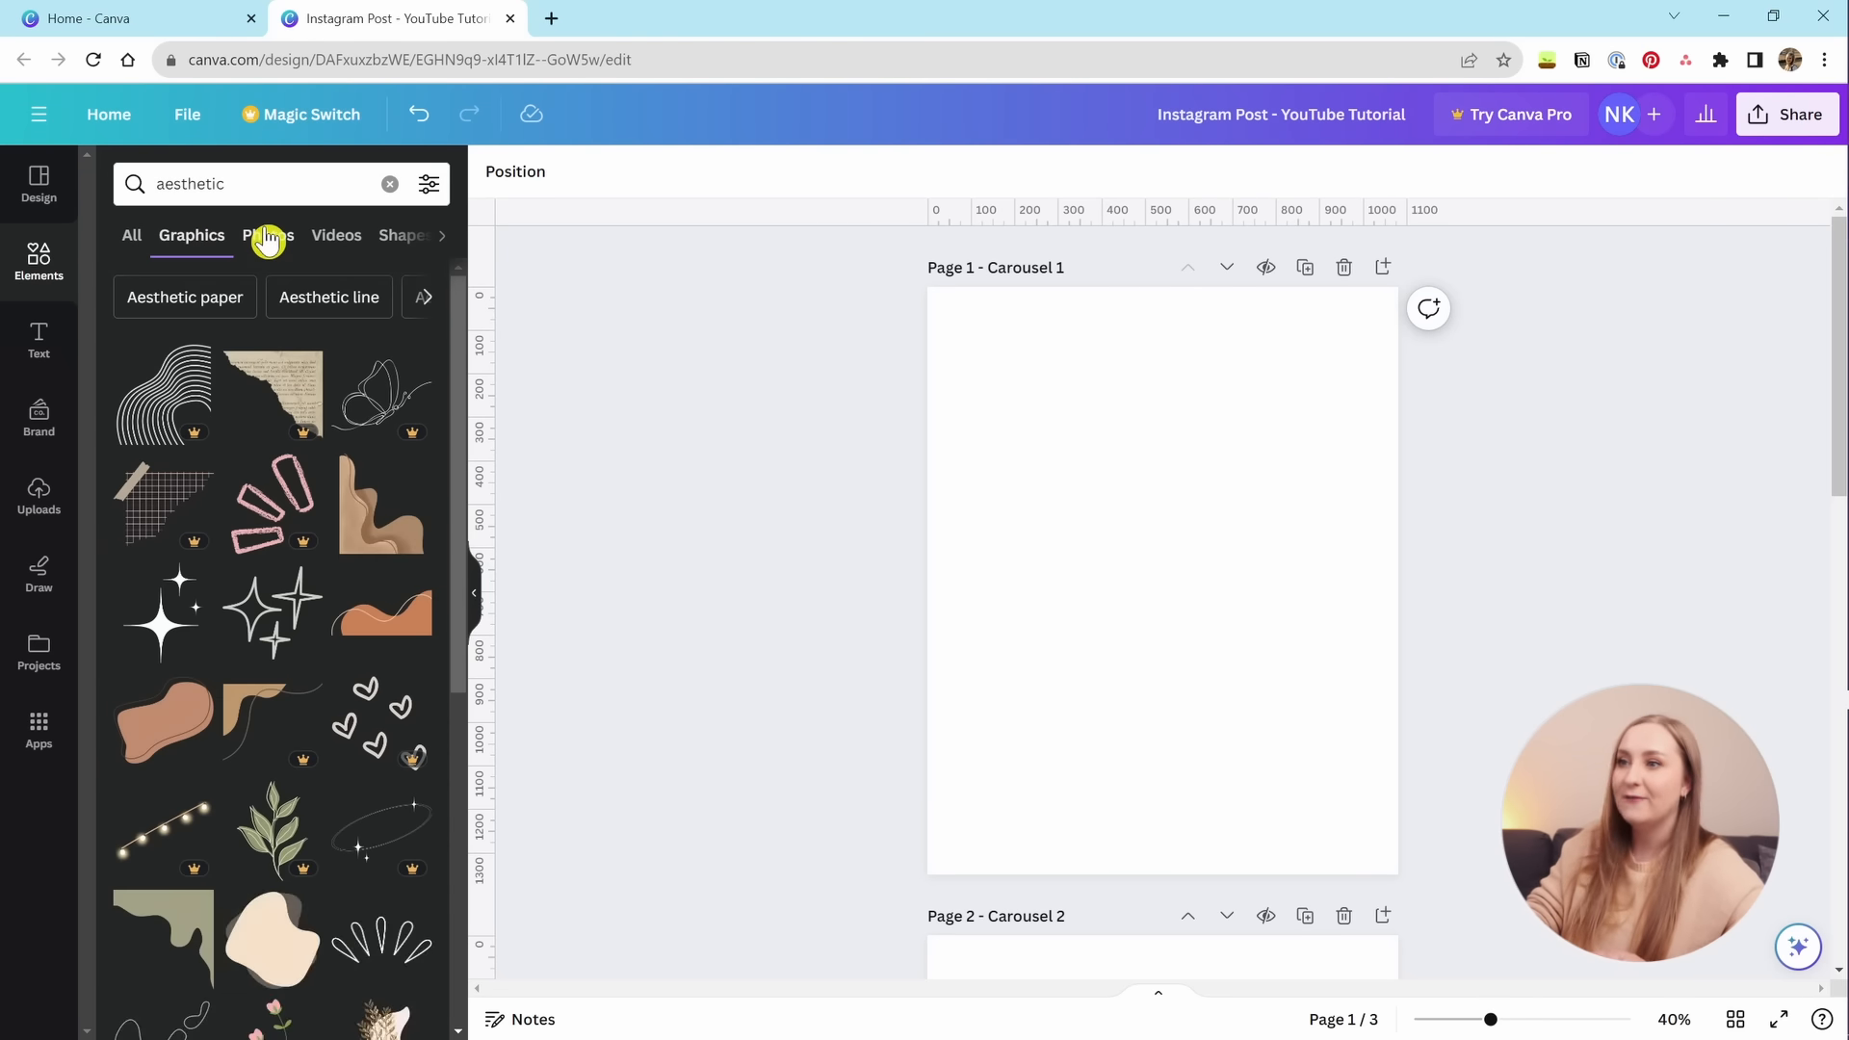
{"action": "left_click", "coordinate": [269, 237]}
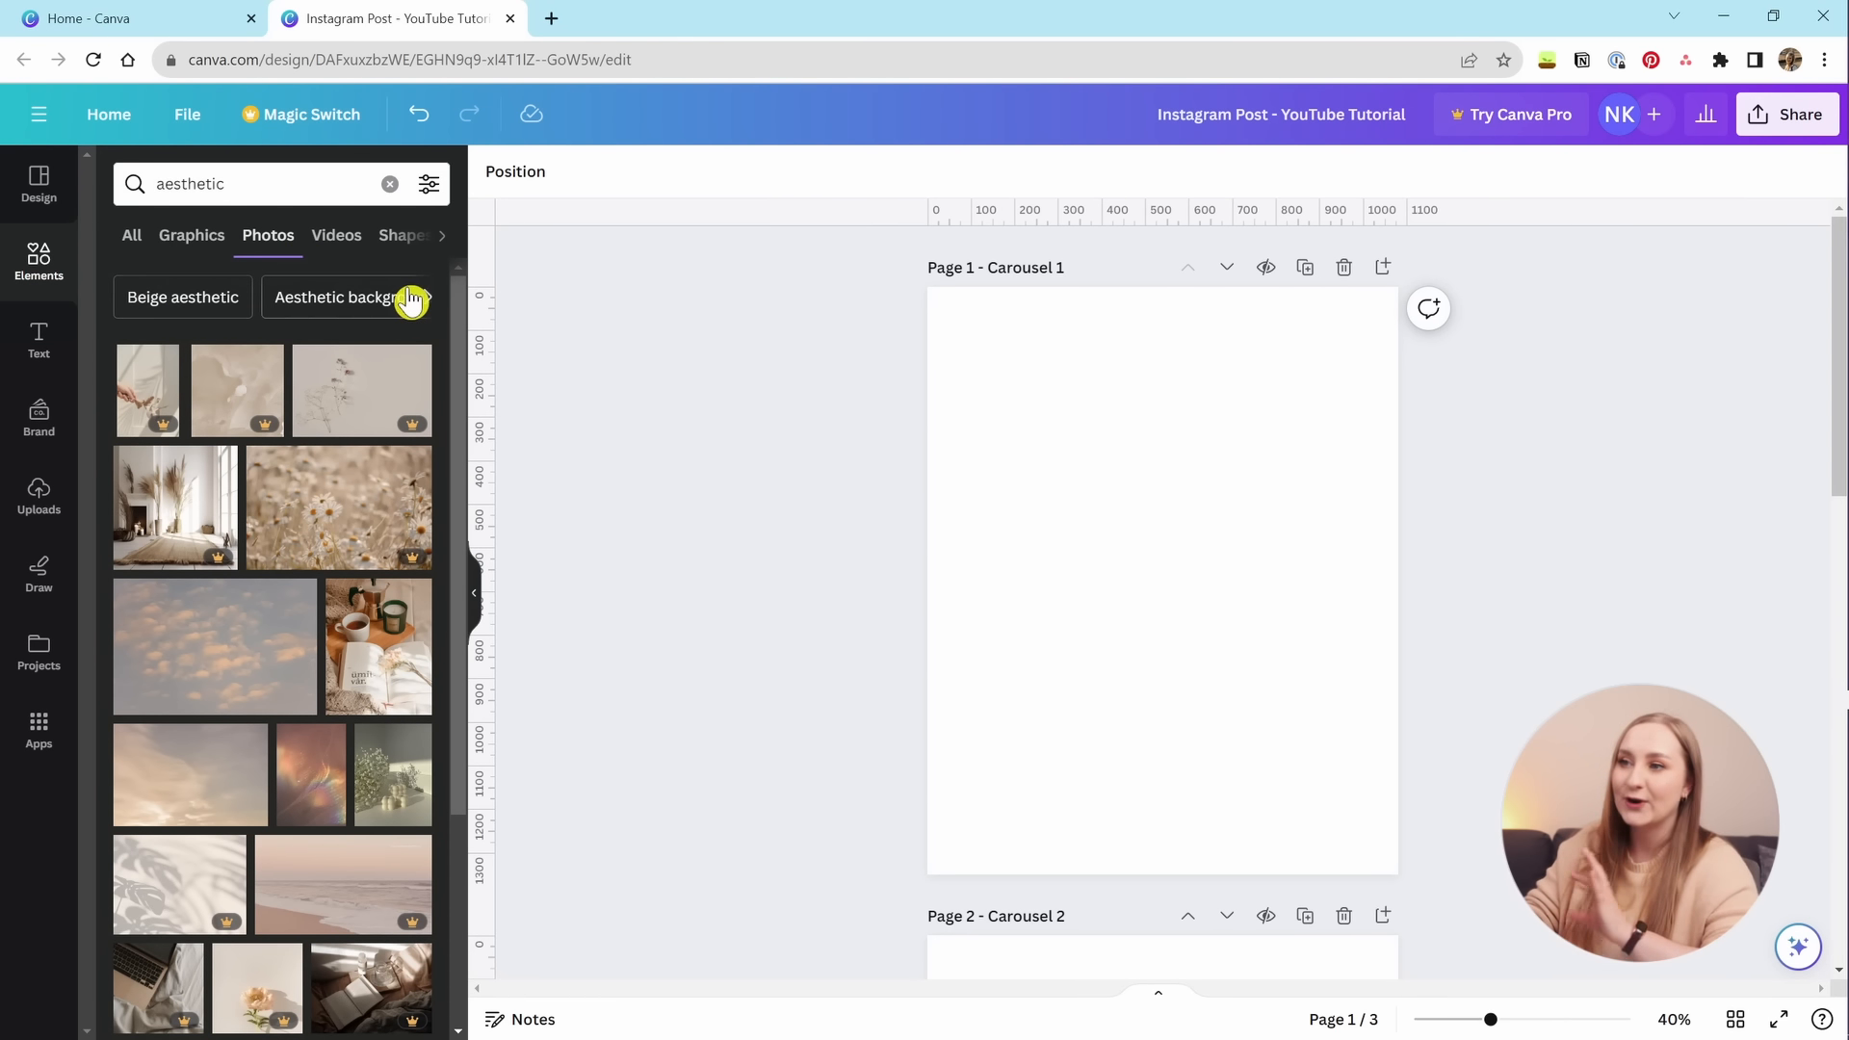
Browse the aesthetic photo results and add the free photo of a coffee mug beside an open book to page 1.
{"action": "scroll", "coordinate": [288, 574], "scroll_direction": "down", "scroll_amount": 7}
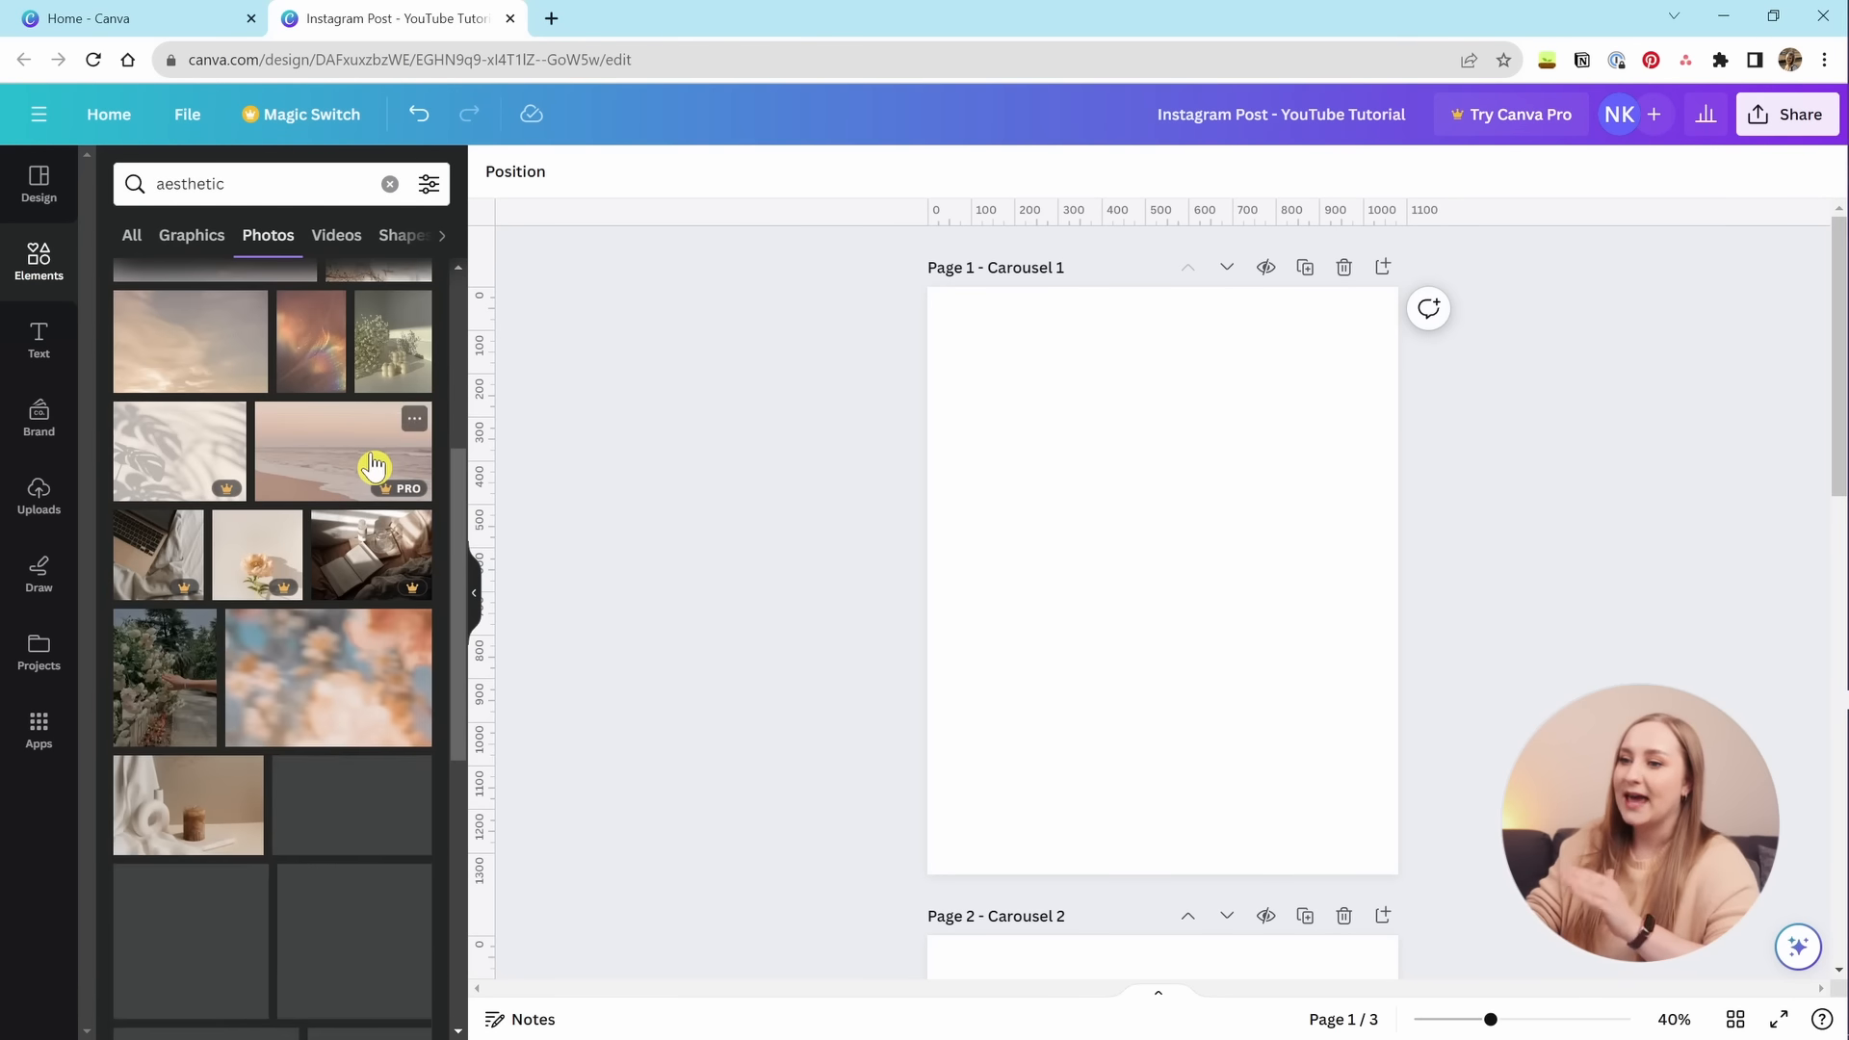
{"action": "scroll", "coordinate": [288, 574], "scroll_direction": "down", "scroll_amount": 7}
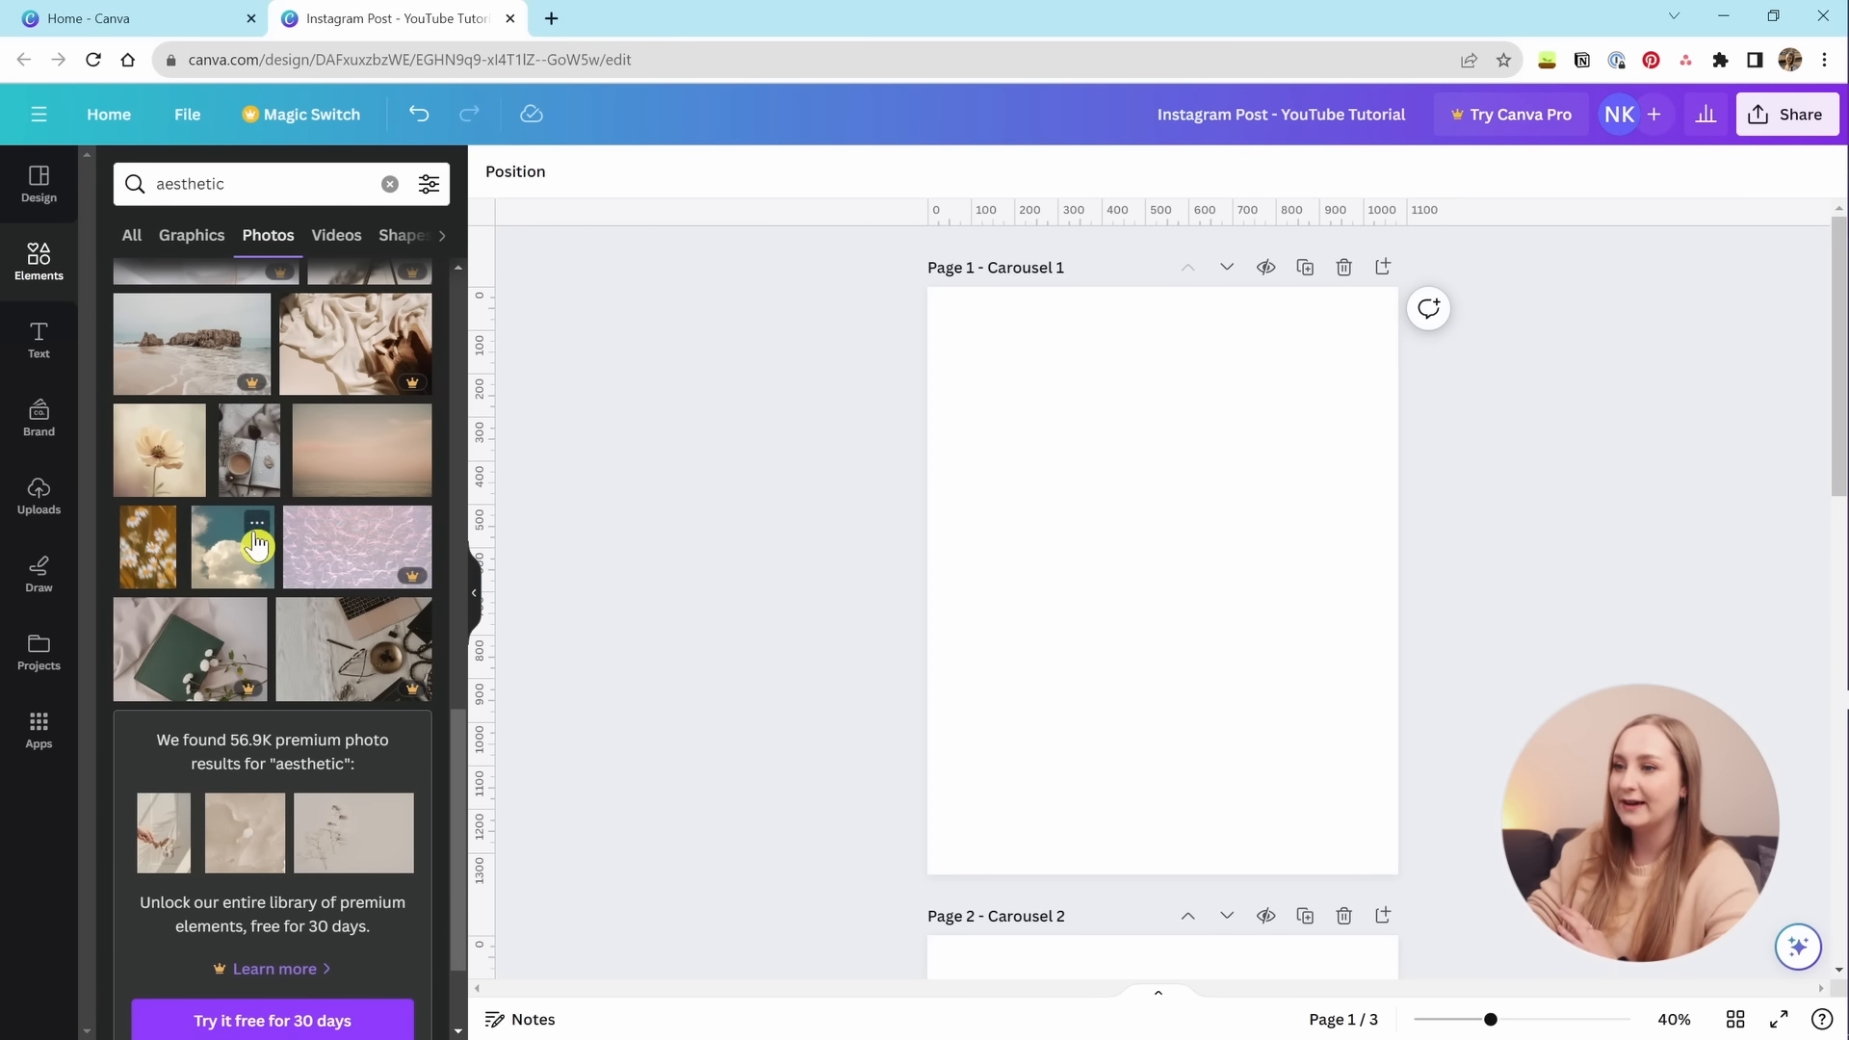
{"action": "scroll", "coordinate": [322, 760], "scroll_direction": "down", "scroll_amount": 2}
{"action": "scroll", "coordinate": [318, 751], "scroll_direction": "down", "scroll_amount": 5}
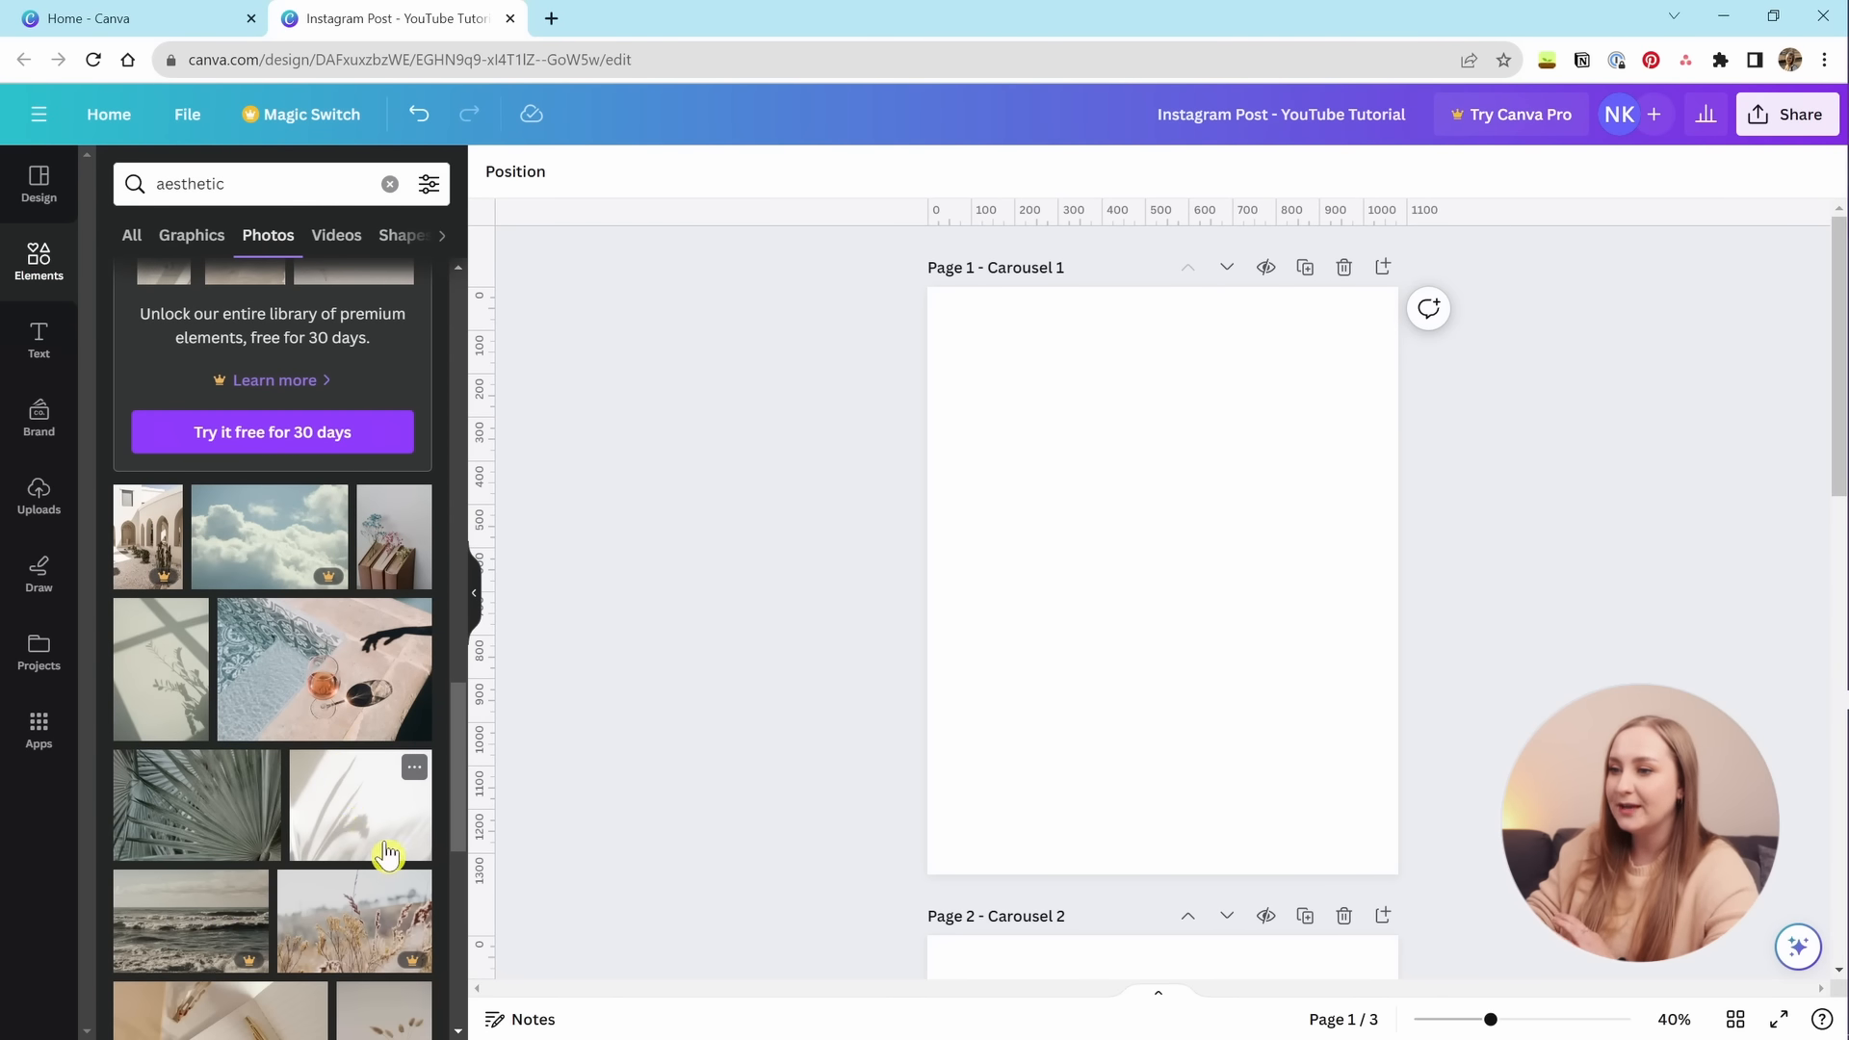
{"action": "scroll", "coordinate": [355, 821], "scroll_direction": "down", "scroll_amount": 3}
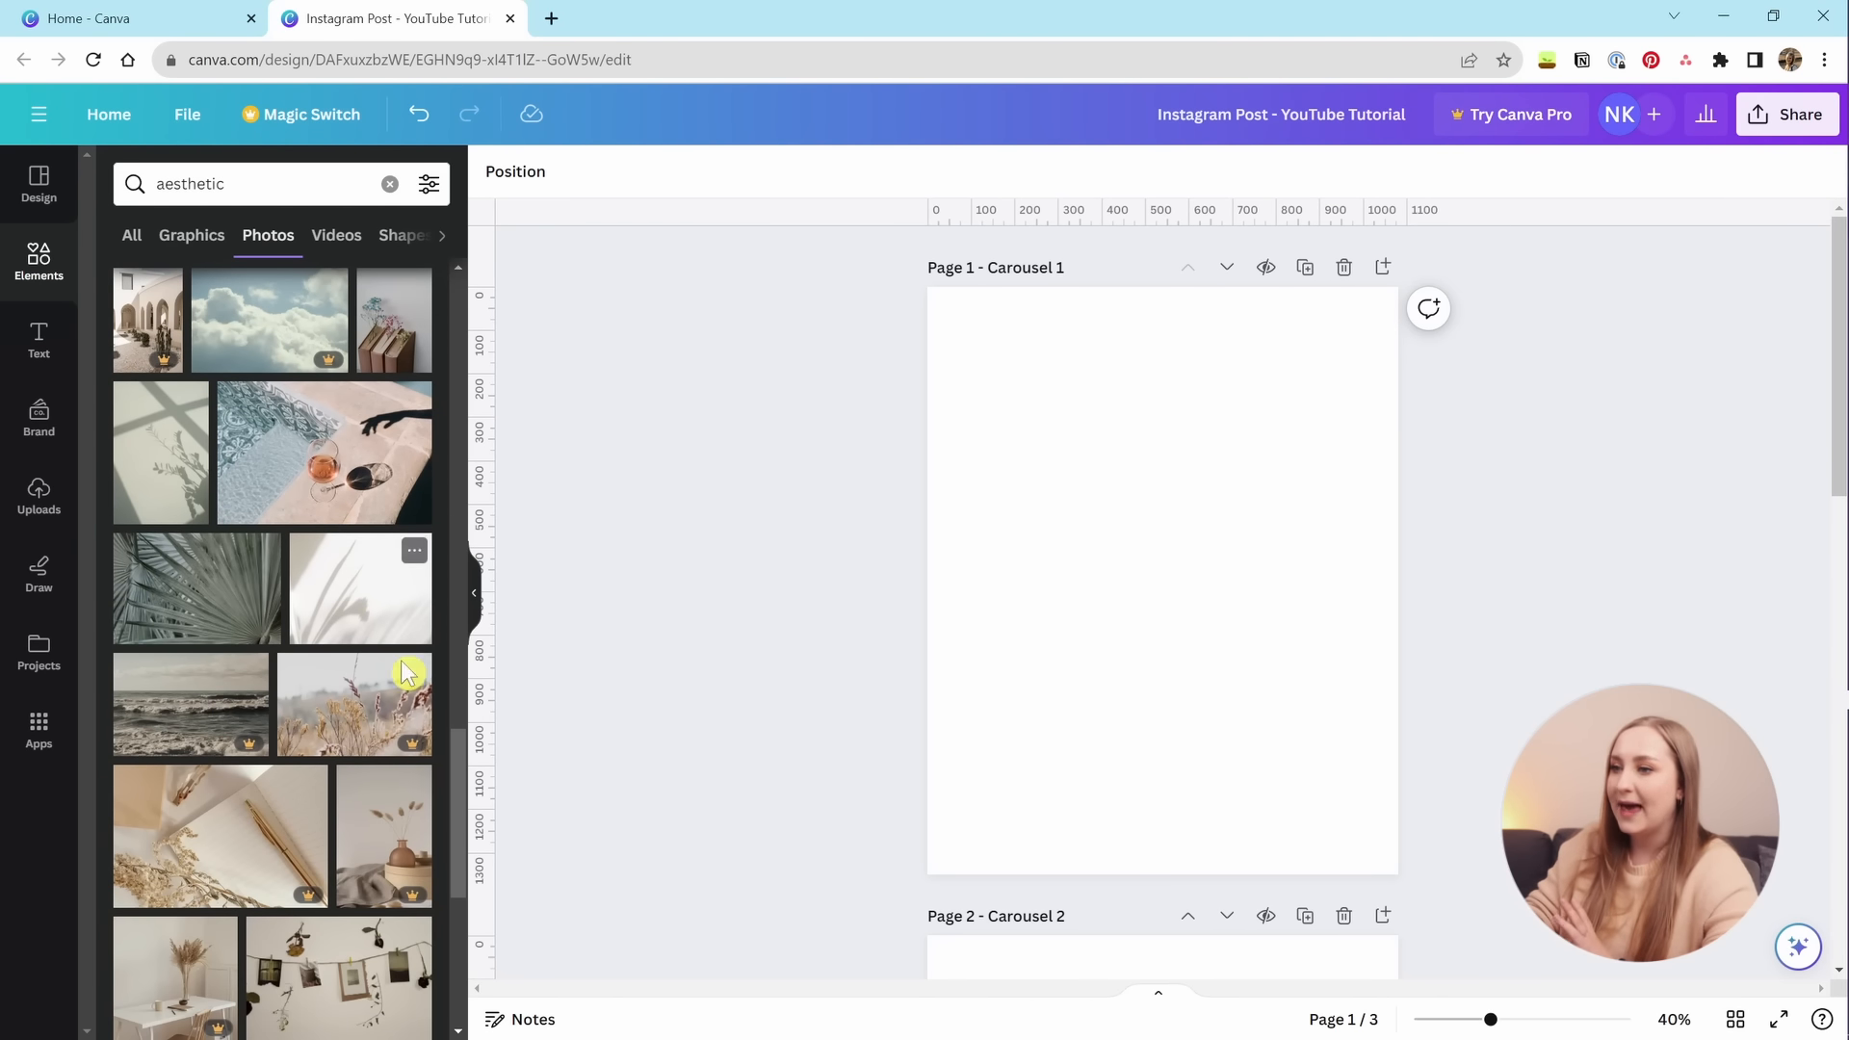
{"action": "scroll", "coordinate": [385, 674], "scroll_direction": "up", "scroll_amount": 6}
{"action": "scroll", "coordinate": [318, 751], "scroll_direction": "up", "scroll_amount": 5}
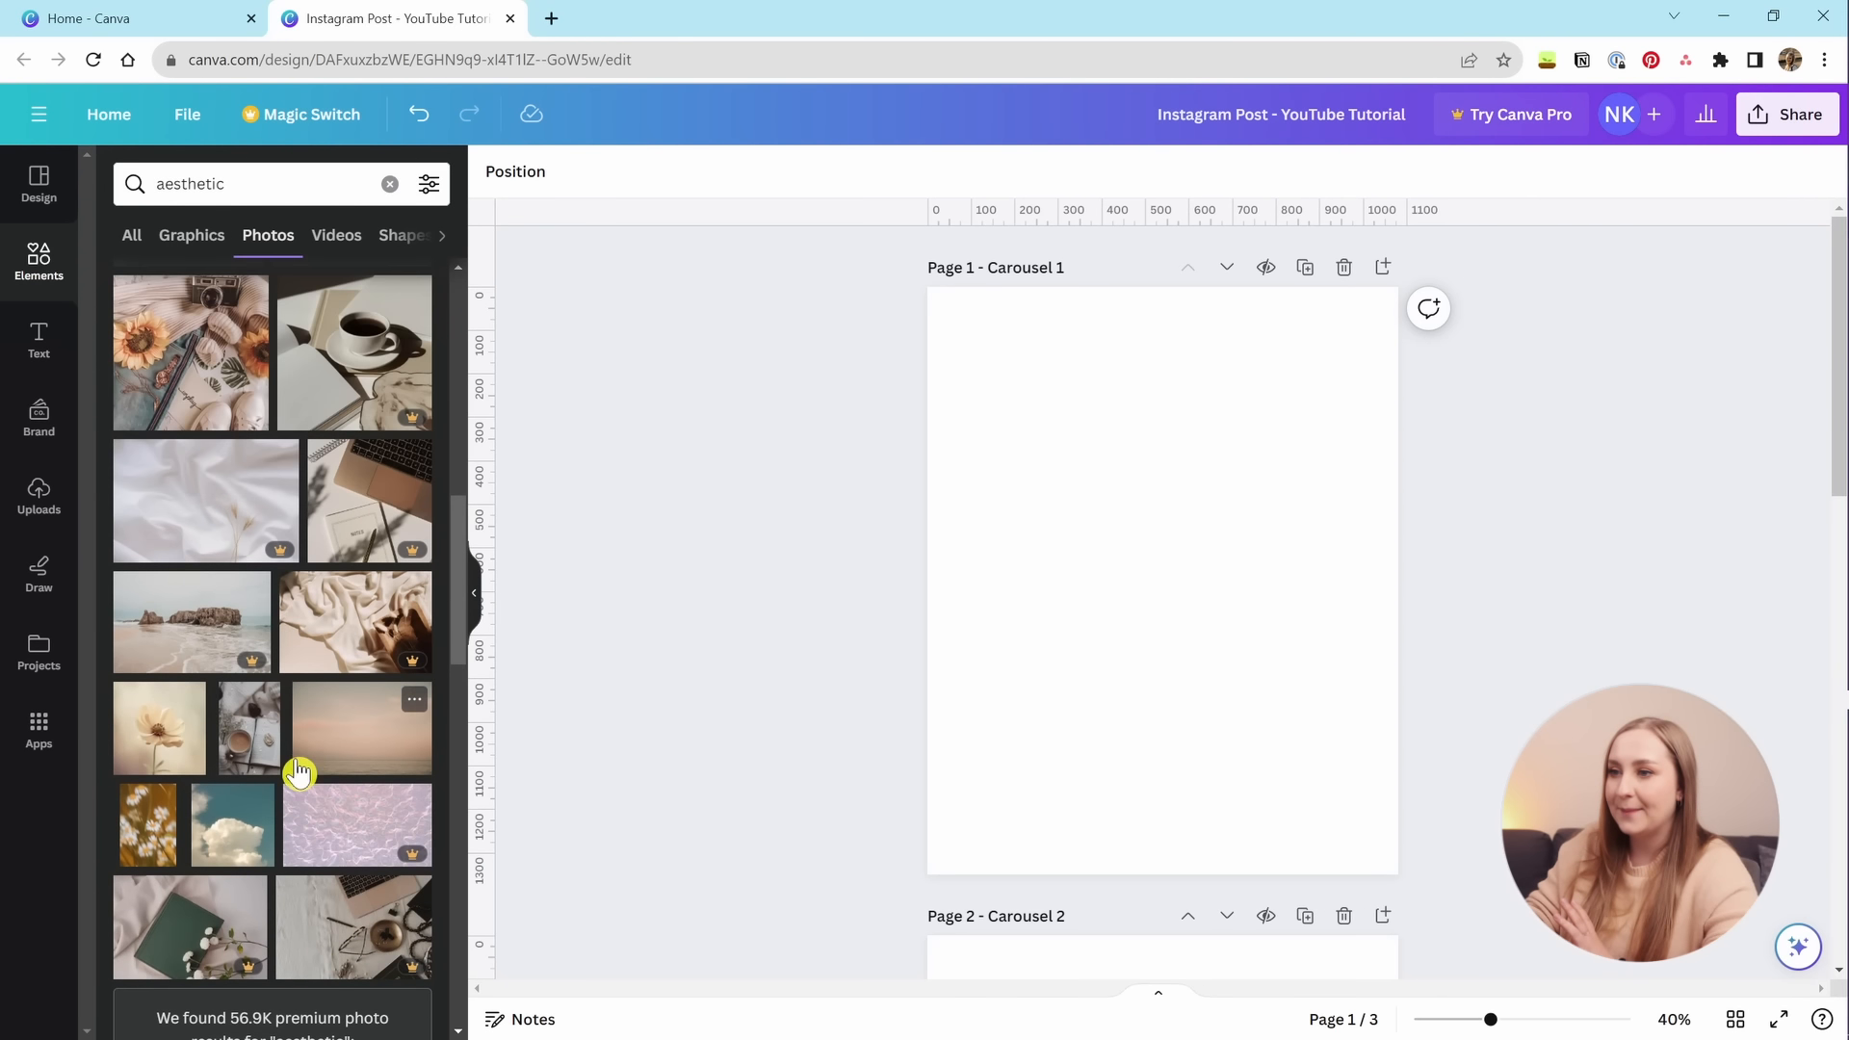
{"action": "left_click", "coordinate": [262, 742]}
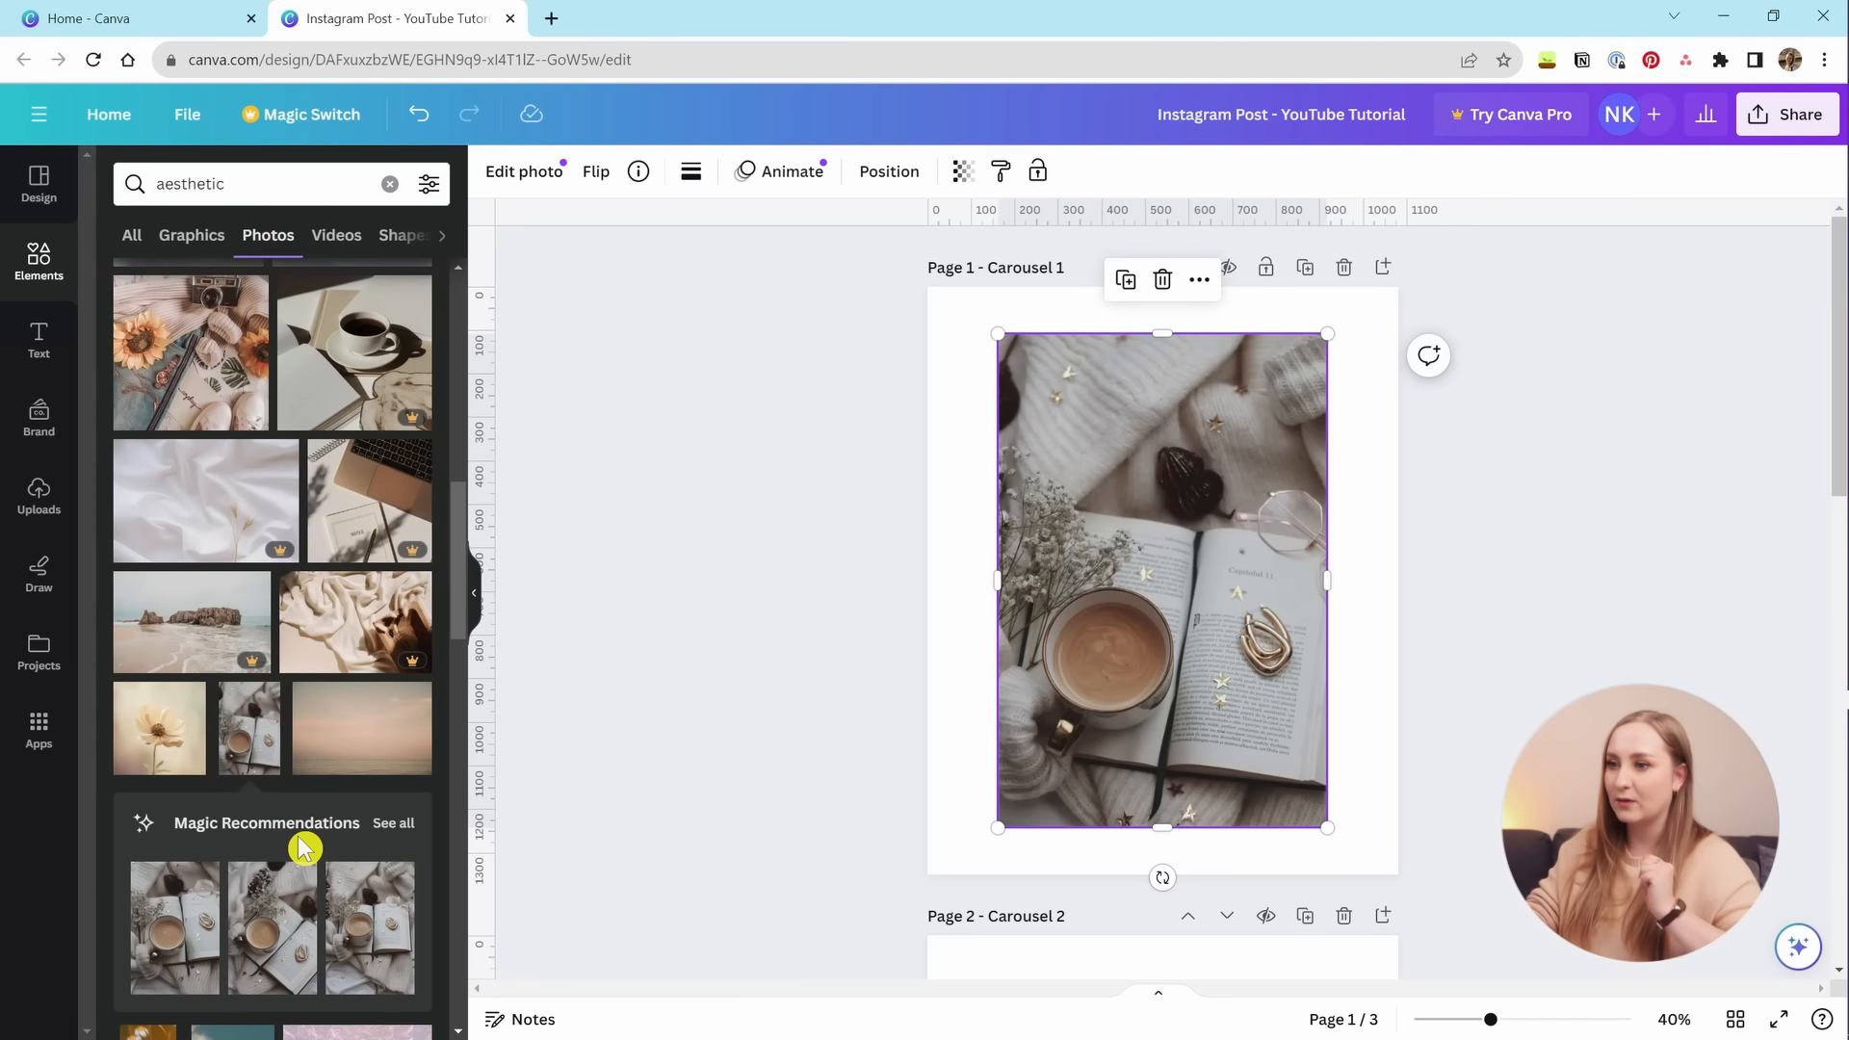
Show all Magic Recommendations for the mug photo, add the coffee cup with blossom branches, shrink it and place it over the first photo's lower-right area.
{"action": "left_click", "coordinate": [405, 838]}
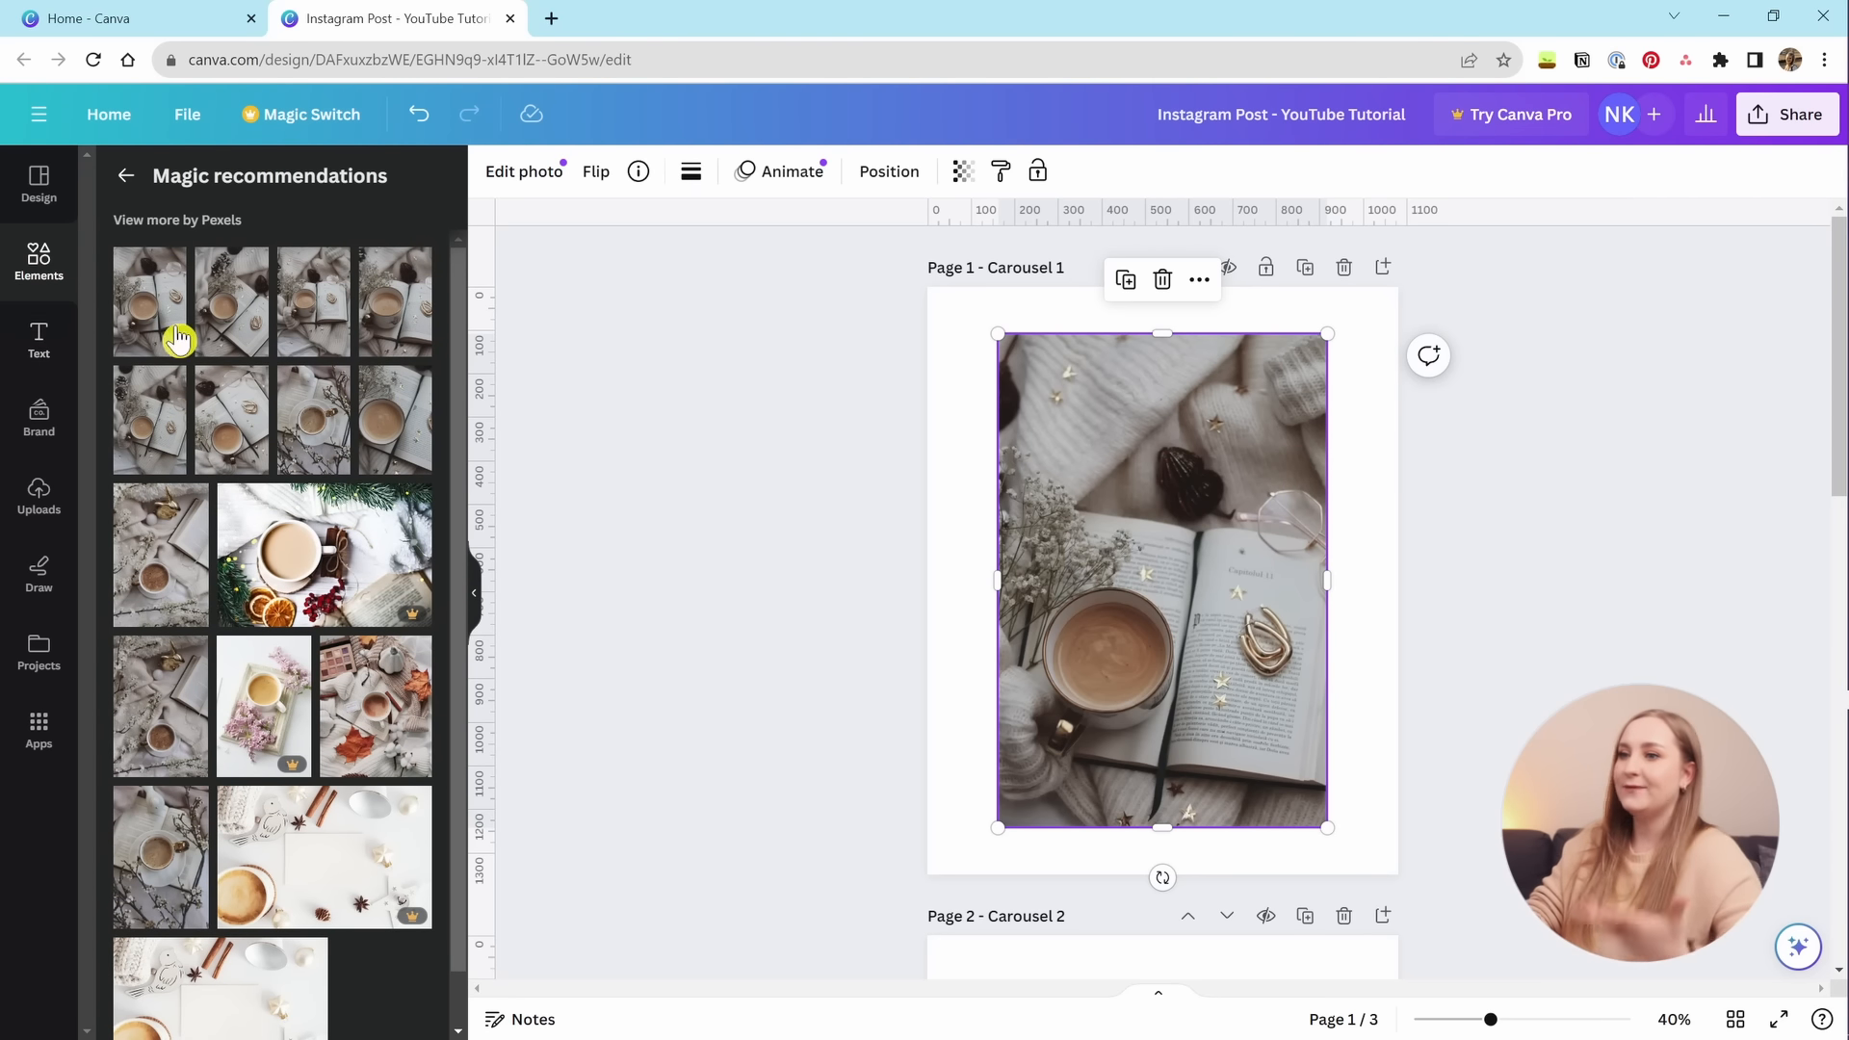
{"action": "left_click", "coordinate": [318, 443]}
{"action": "left_click_drag", "start_coordinate": [1186, 648], "coordinate": [1247, 627]}
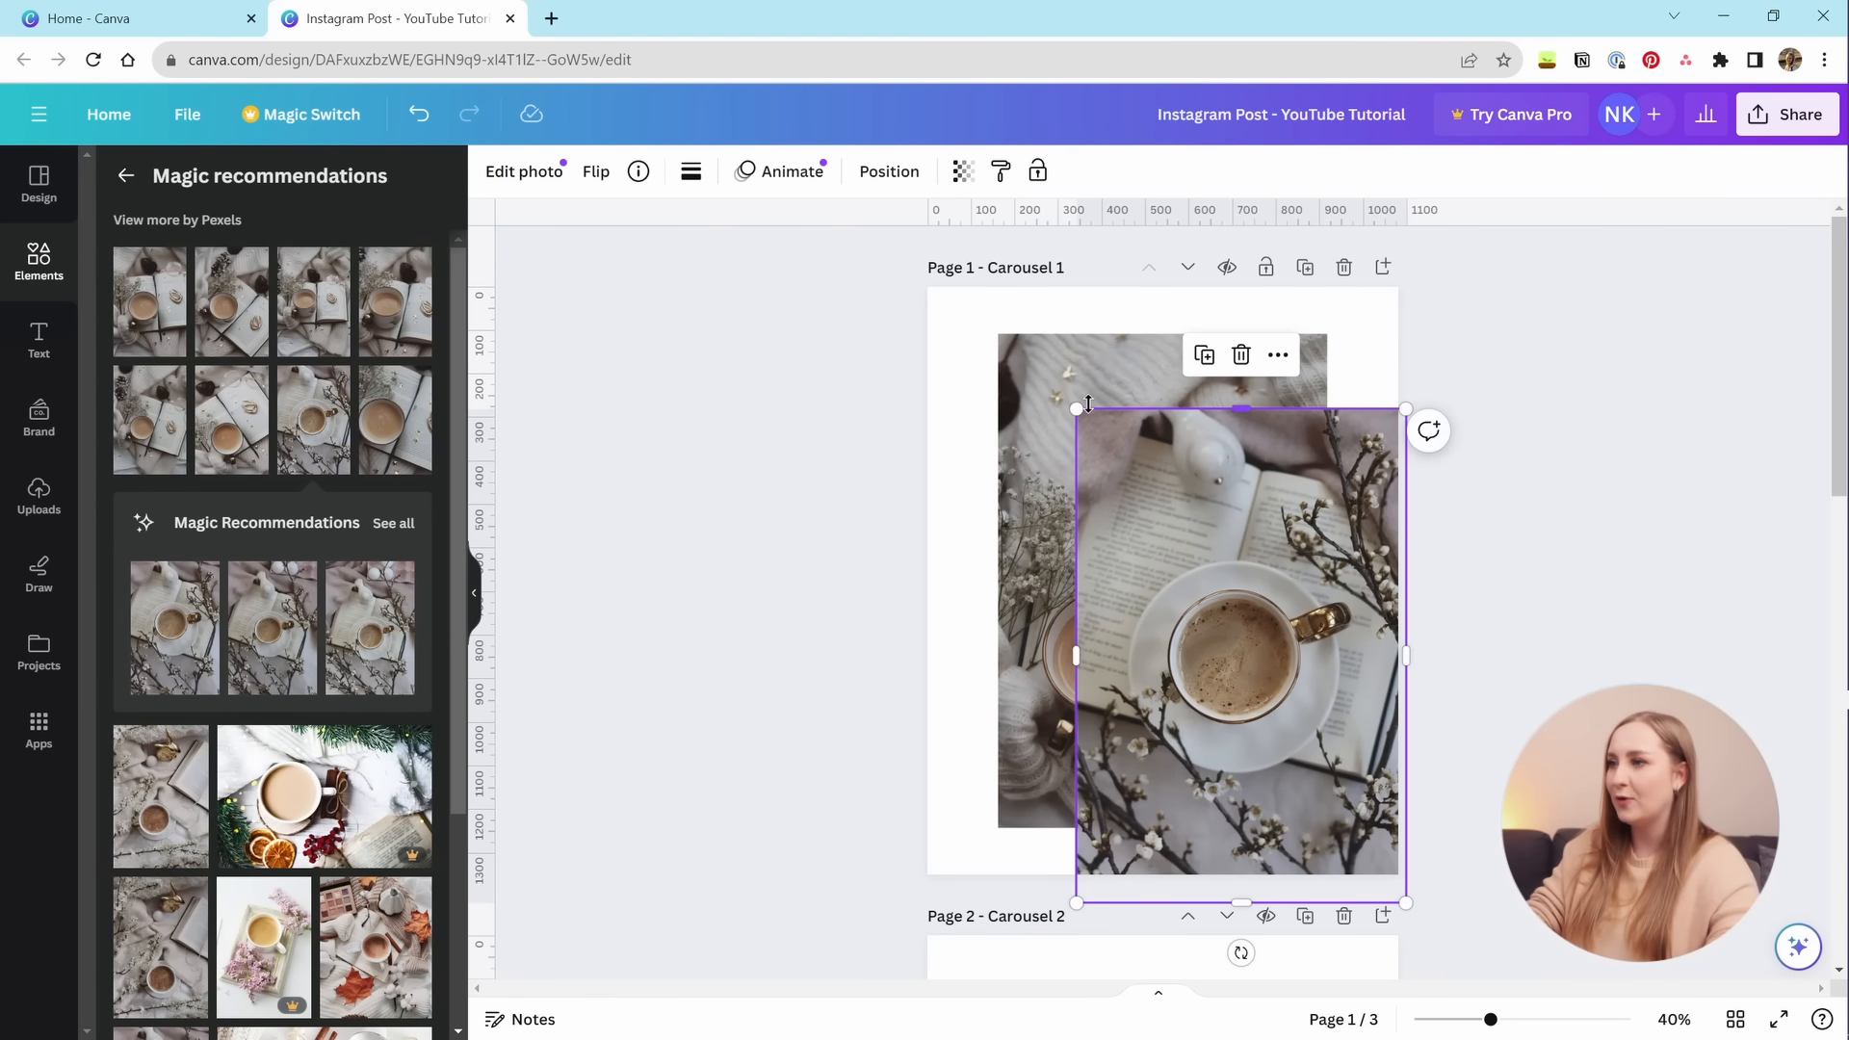
{"action": "left_click_drag", "start_coordinate": [1073, 400], "coordinate": [1215, 625]}
{"action": "left_click_drag", "start_coordinate": [1292, 768], "coordinate": [1214, 684]}
Shrink the first mug photo and move it to the page's upper left so it slightly overlaps the blossom photo.
{"action": "left_click", "coordinate": [1173, 452]}
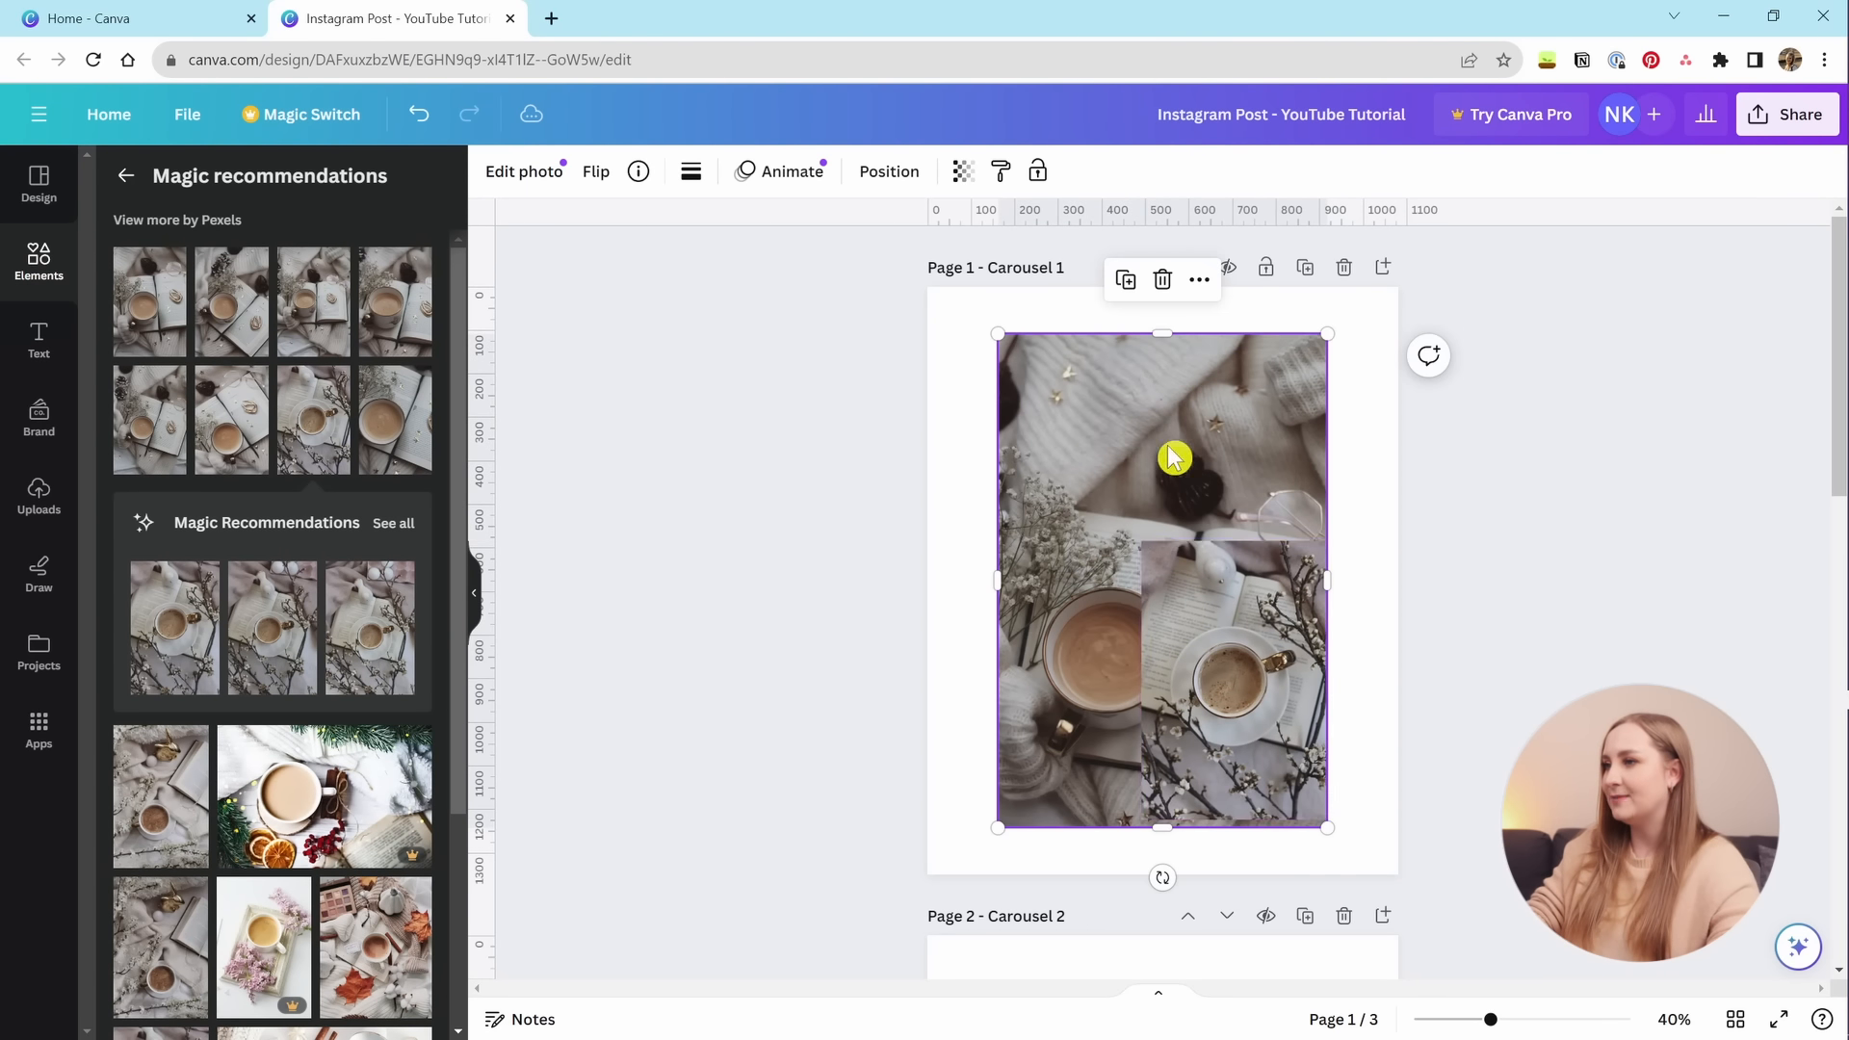
{"action": "left_click_drag", "start_coordinate": [998, 829], "coordinate": [1120, 644]}
{"action": "left_click_drag", "start_coordinate": [1189, 540], "coordinate": [1054, 540]}
{"action": "left_click", "coordinate": [1610, 632]}
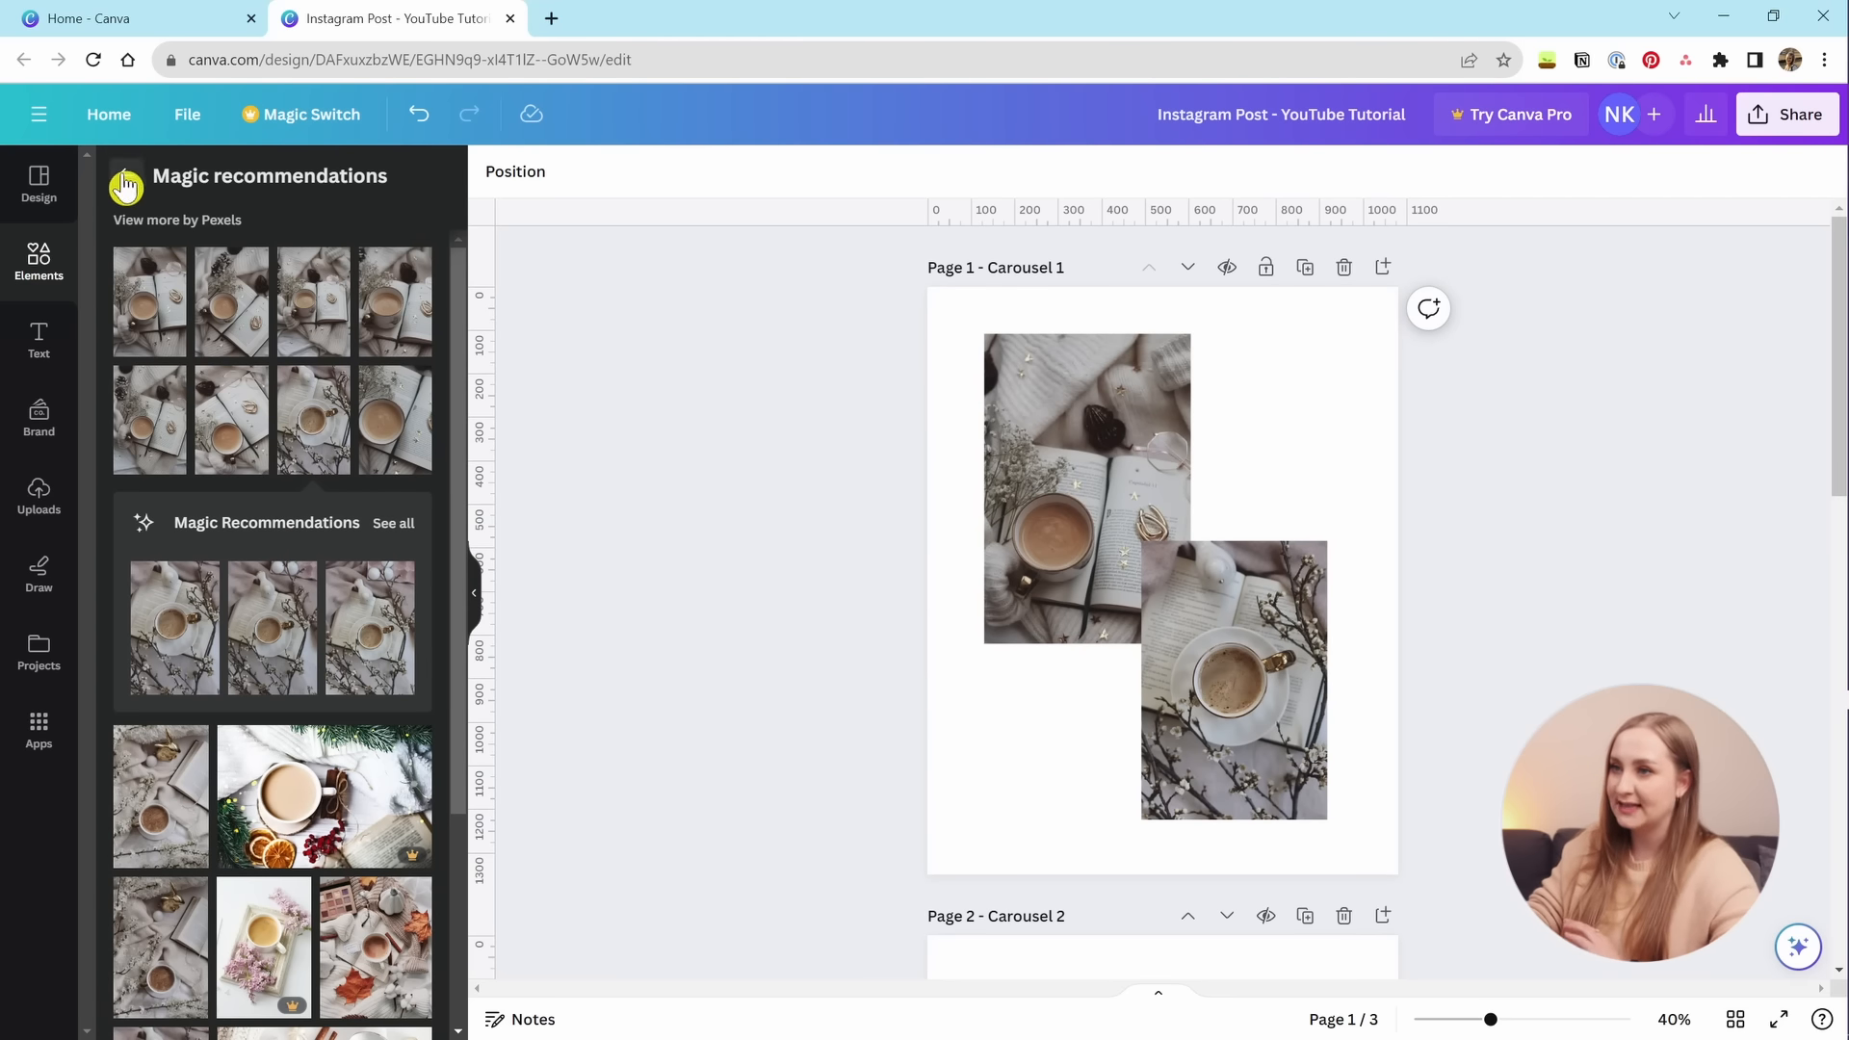
Look through the remaining Magic Recommendations and return to the aesthetic photo results.
{"action": "scroll", "coordinate": [275, 405], "scroll_direction": "down", "scroll_amount": 3}
{"action": "scroll", "coordinate": [221, 385], "scroll_direction": "up", "scroll_amount": 3}
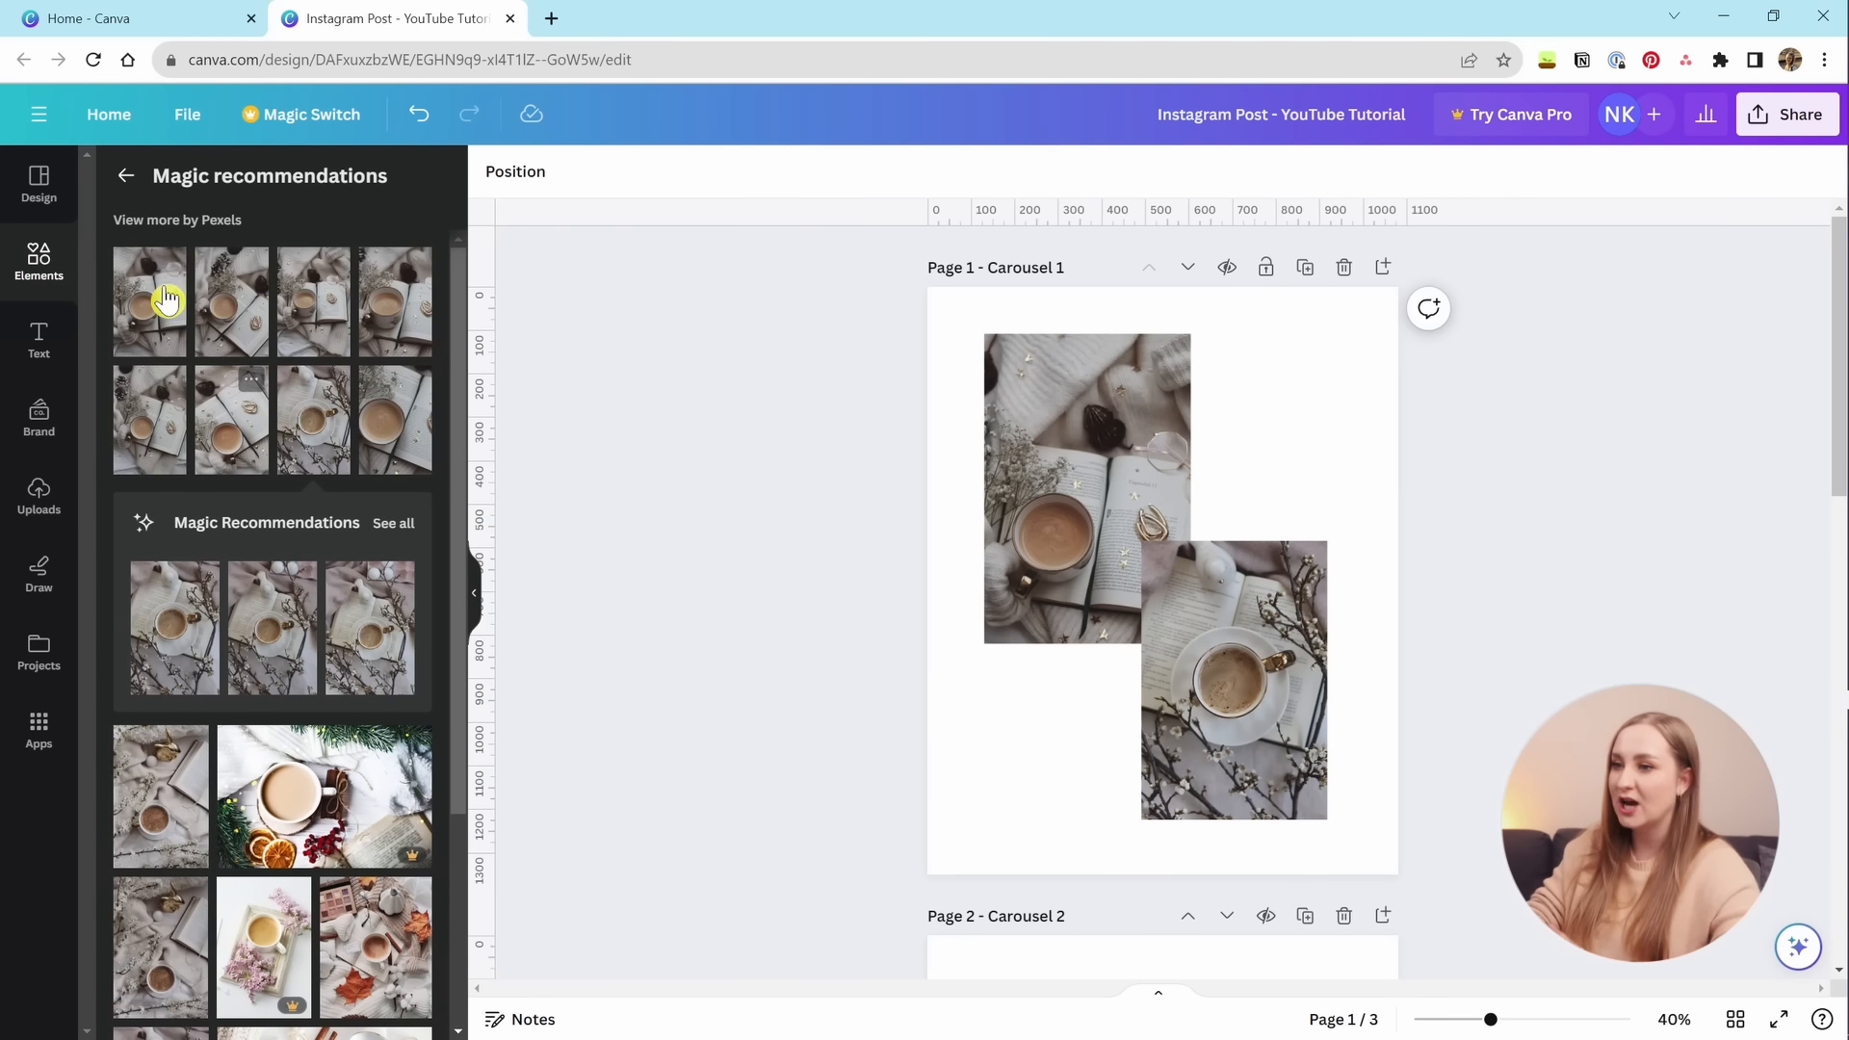
{"action": "left_click", "coordinate": [126, 175]}
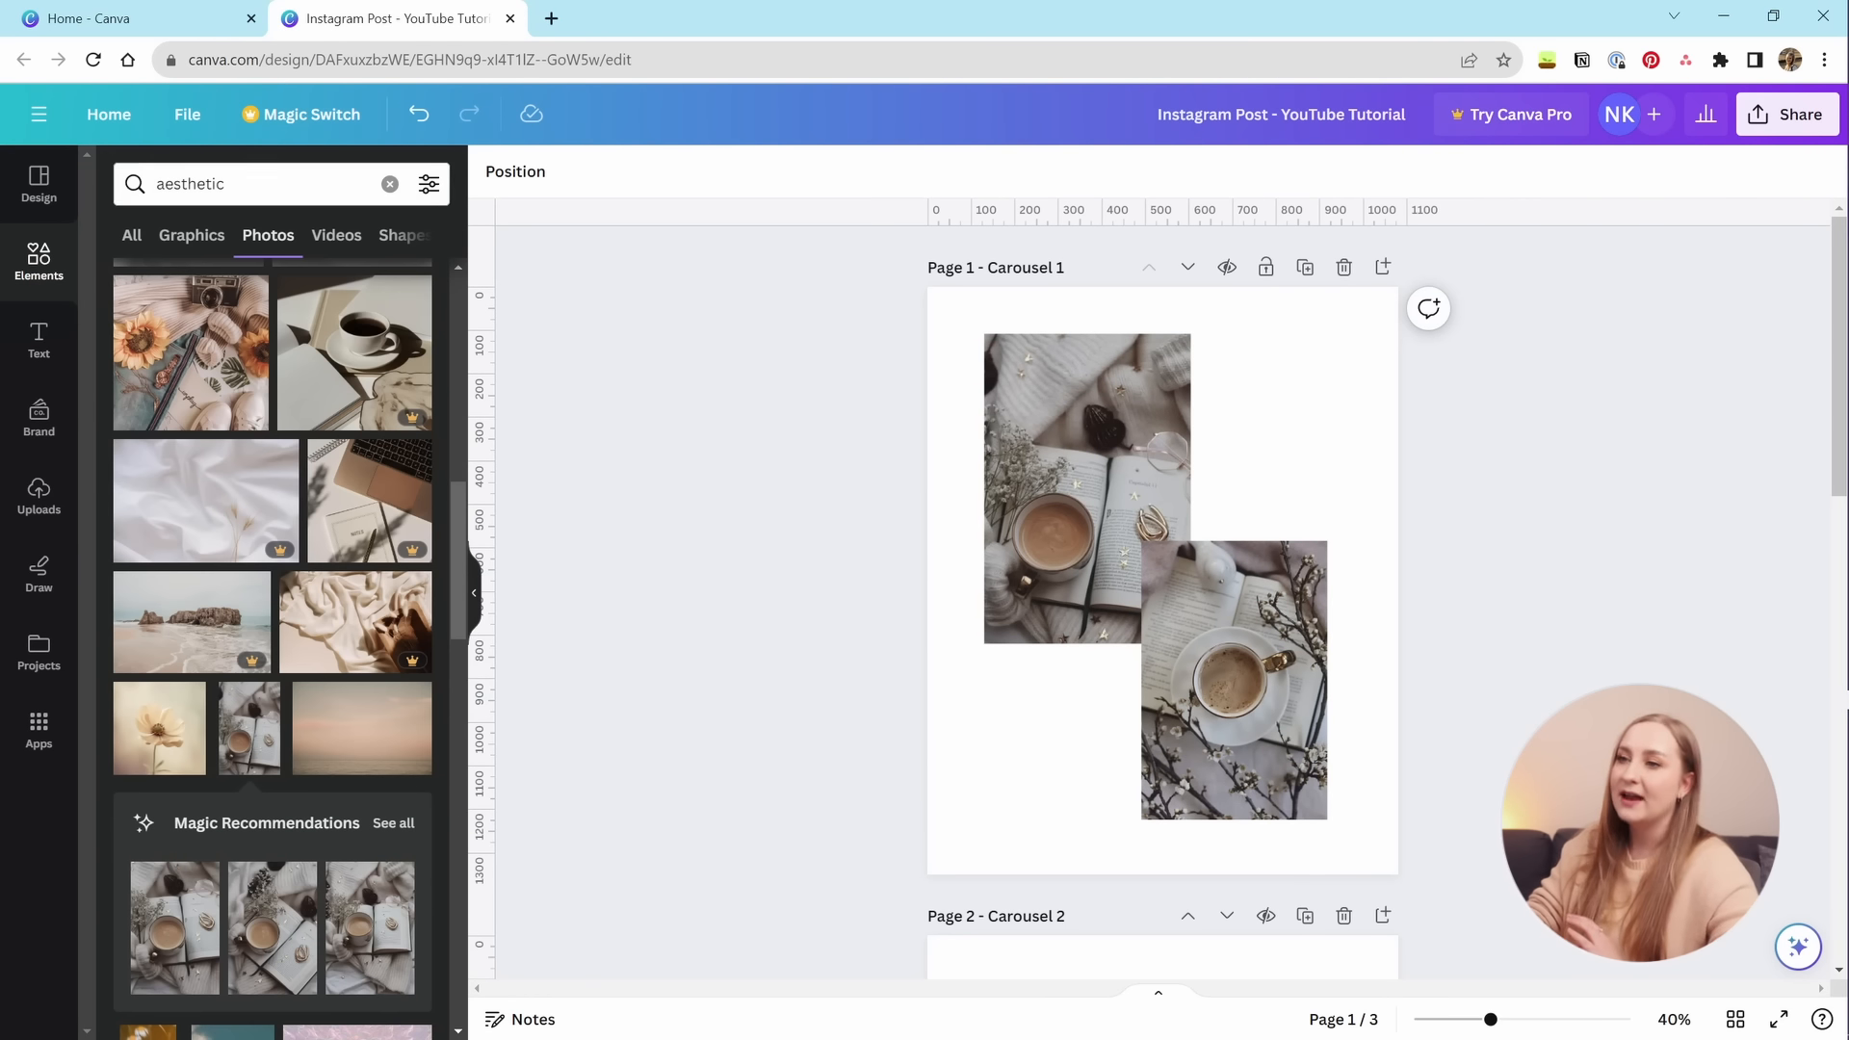
Select the upper-left mug photo, collapse the elements list and view the photo editing effects and filters.
{"action": "left_click", "coordinate": [1108, 511]}
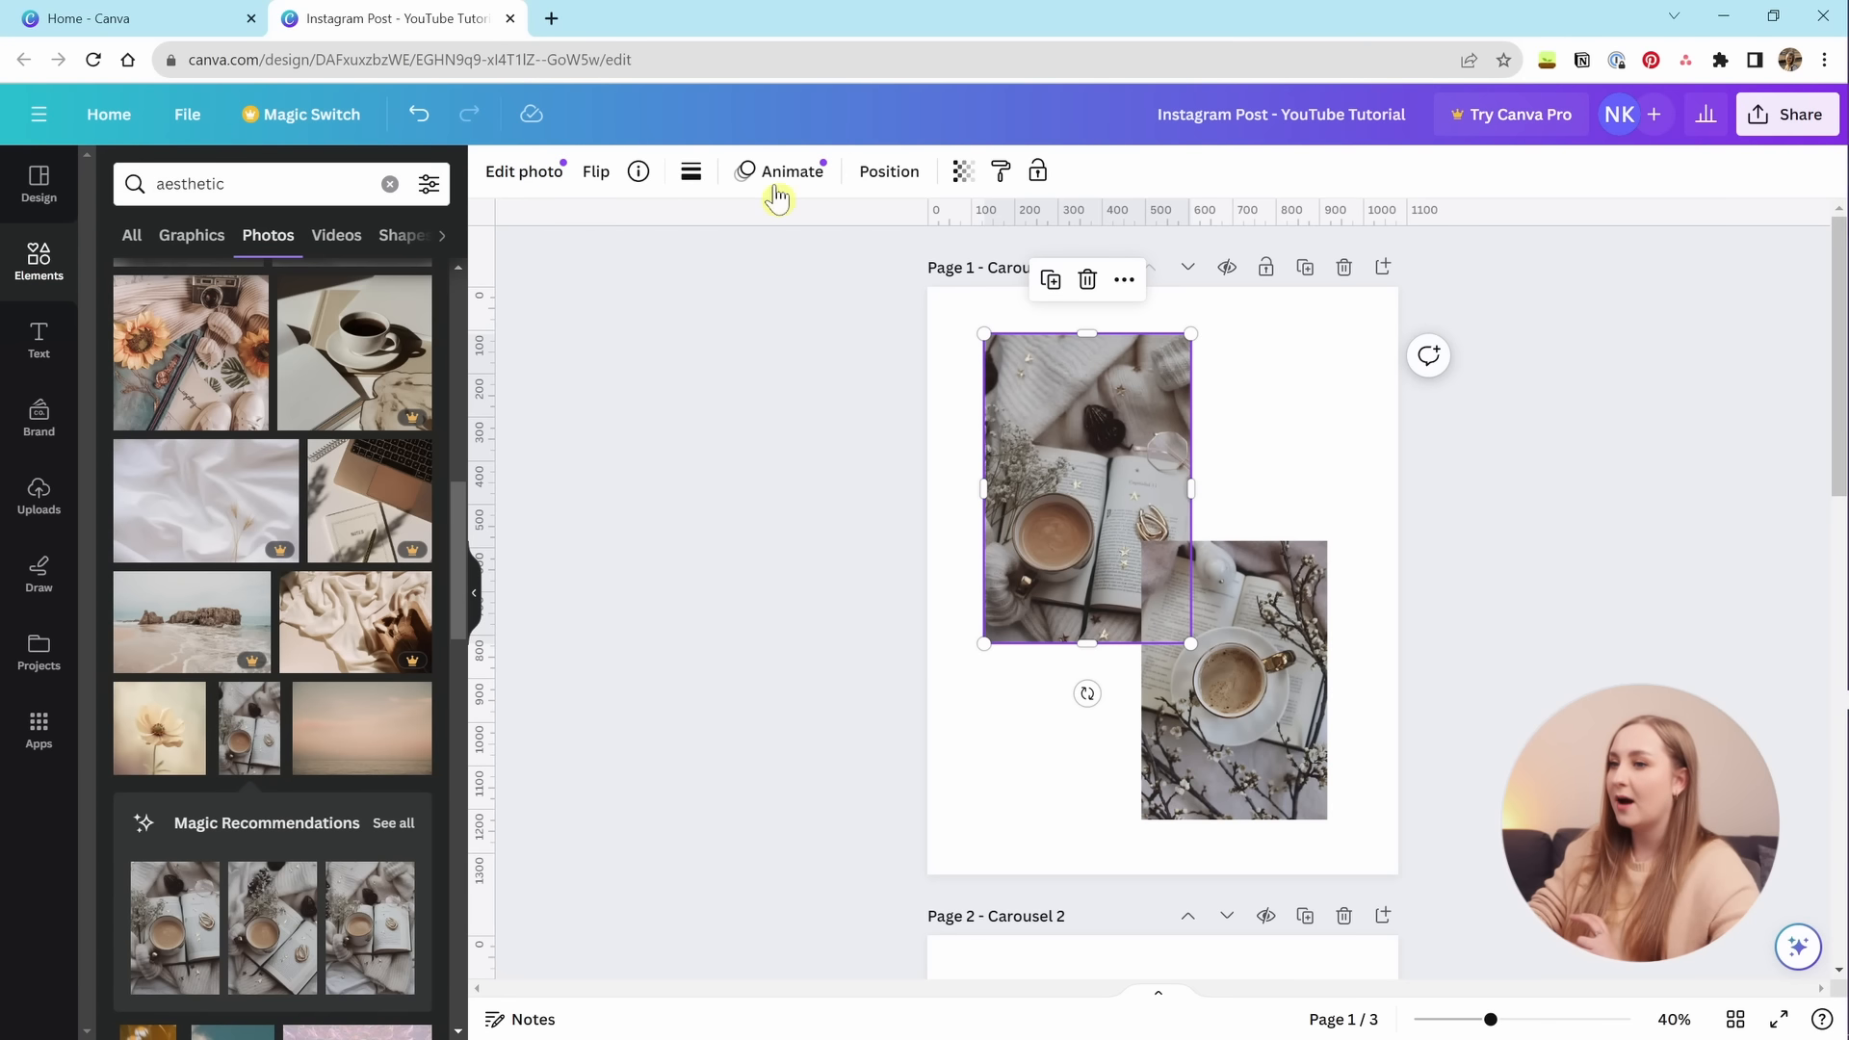
{"action": "left_click", "coordinate": [474, 595]}
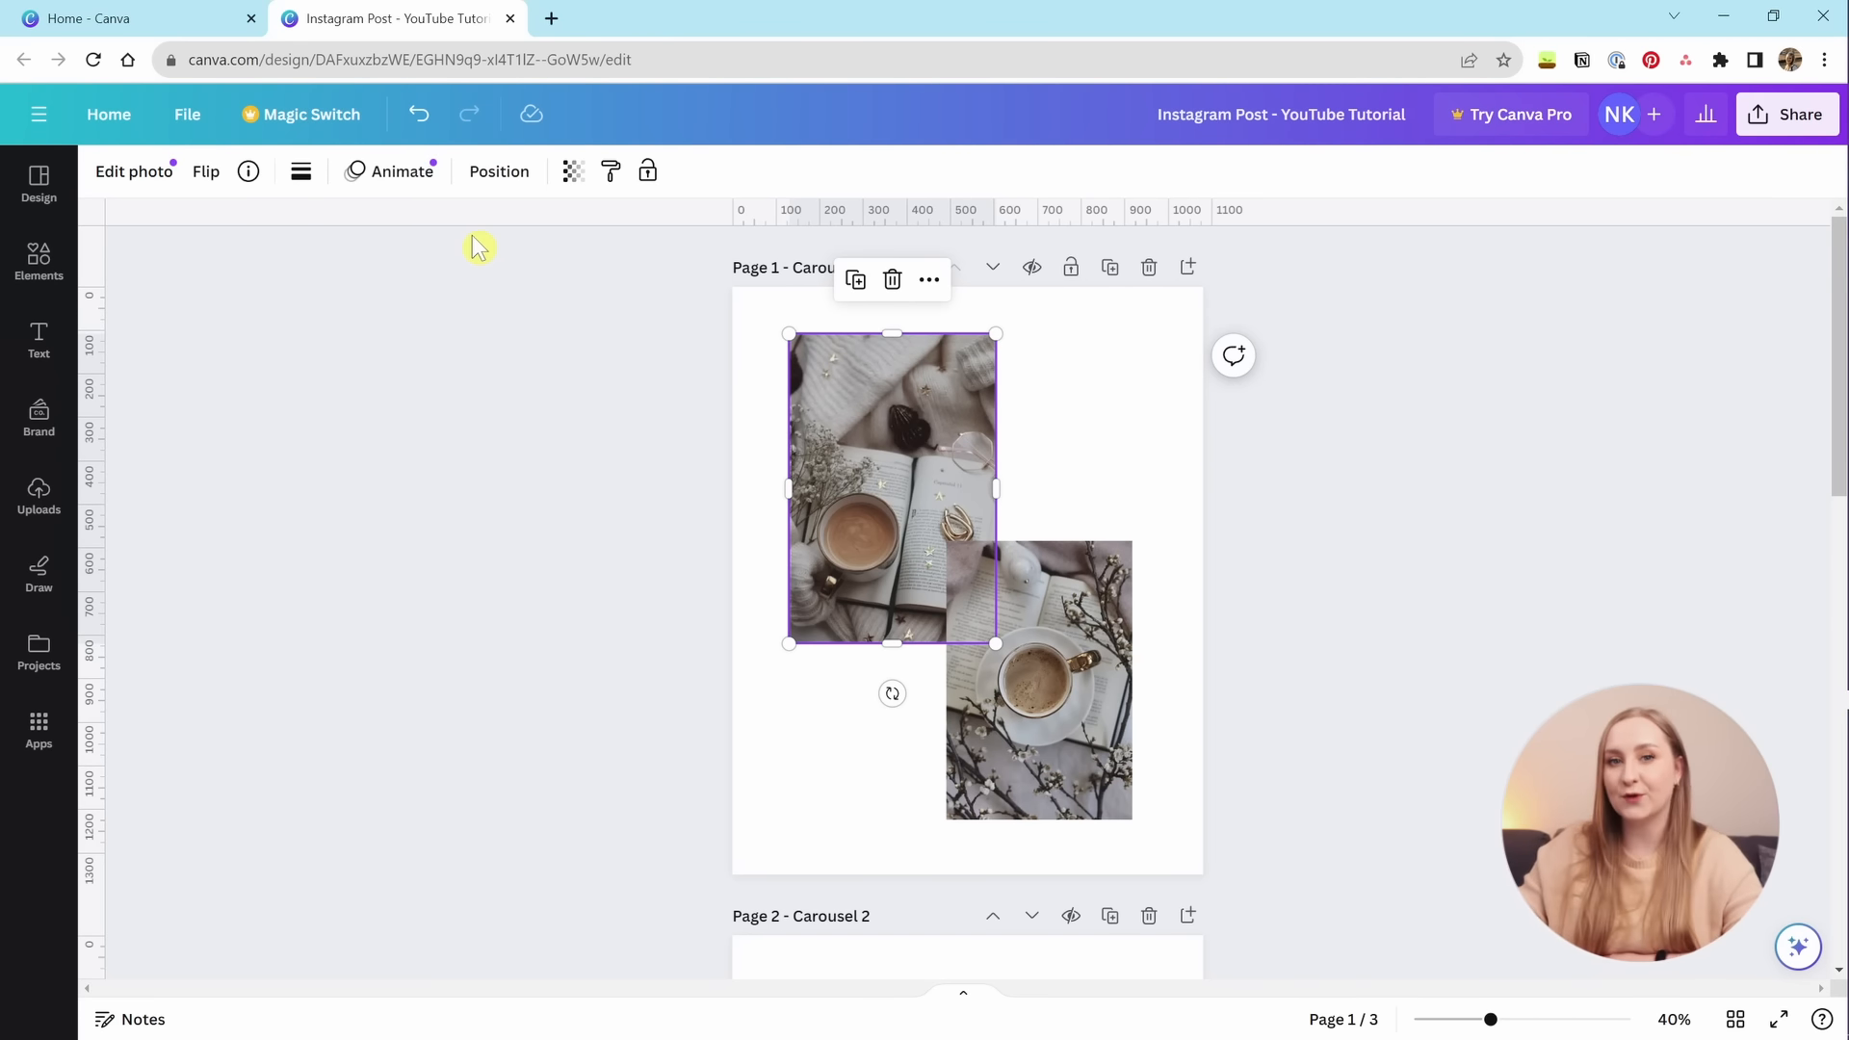
{"action": "left_click", "coordinate": [139, 180]}
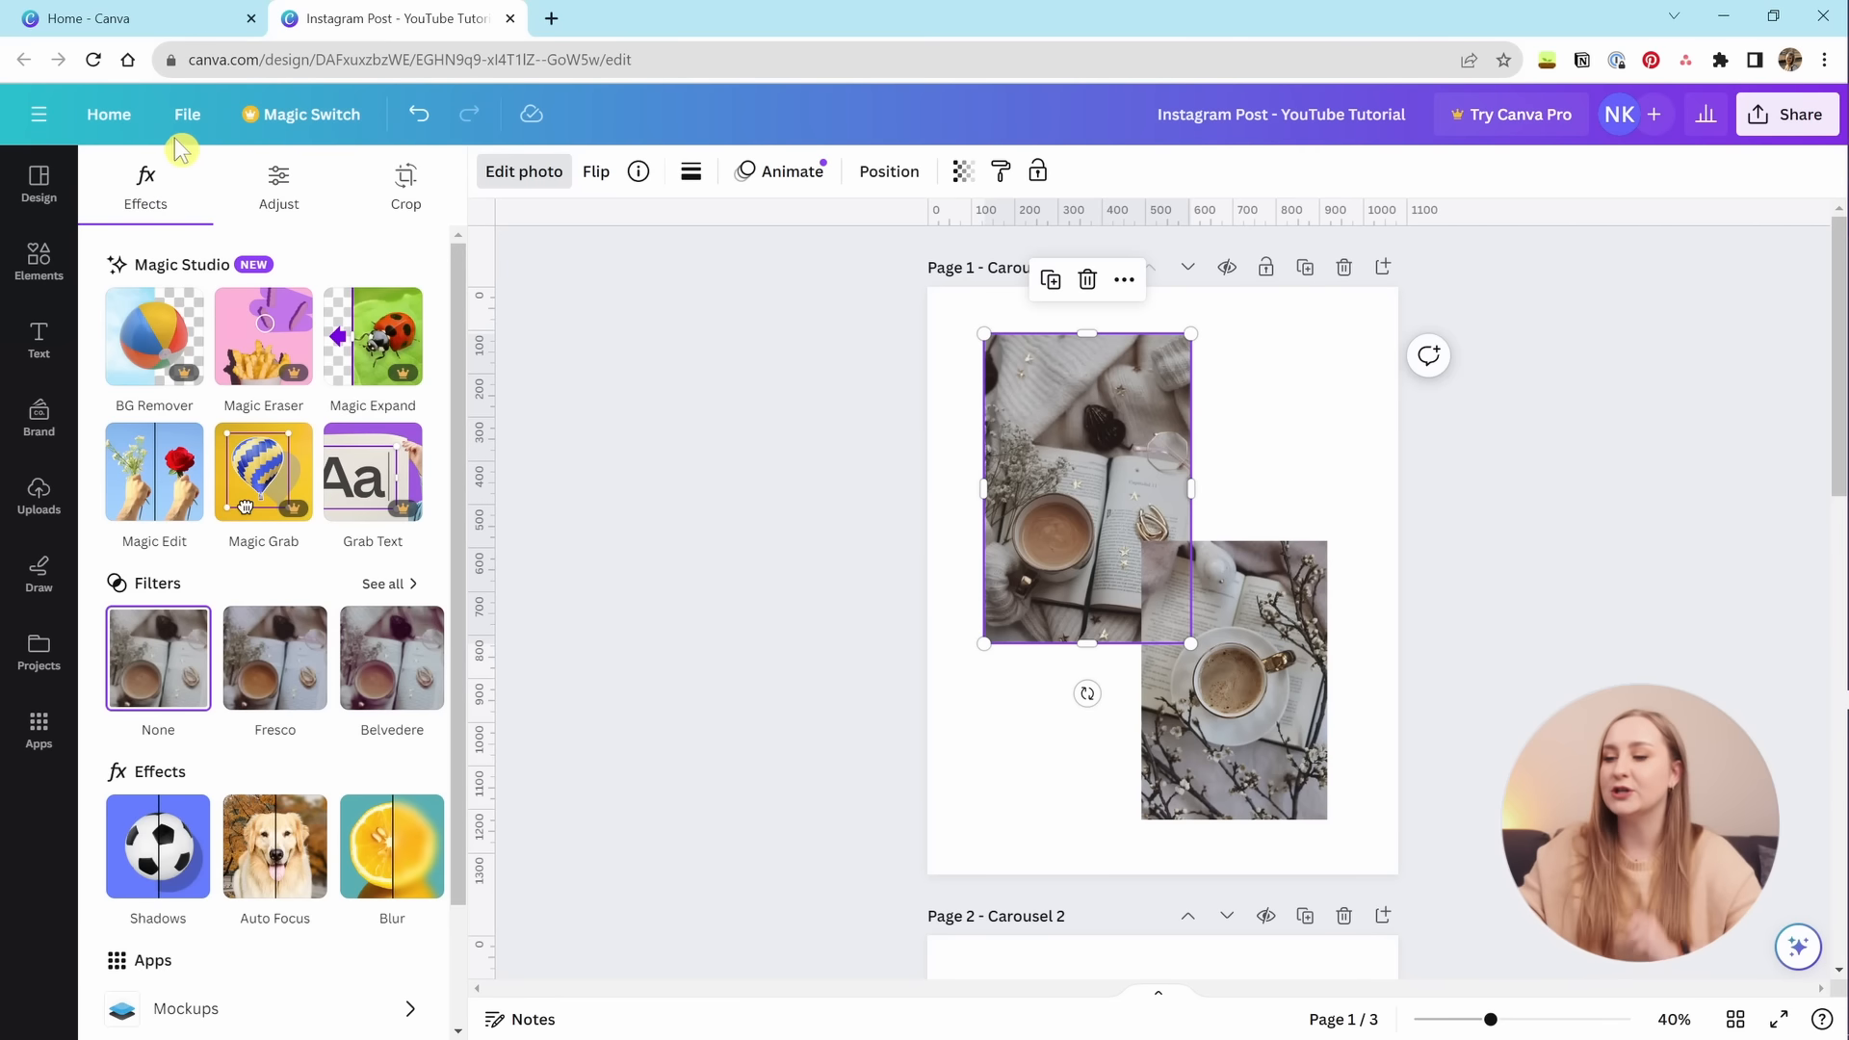
Try temperature, brightness and sharpness adjustments on the mug photo and reset all adjustments.
{"action": "left_click", "coordinate": [267, 205]}
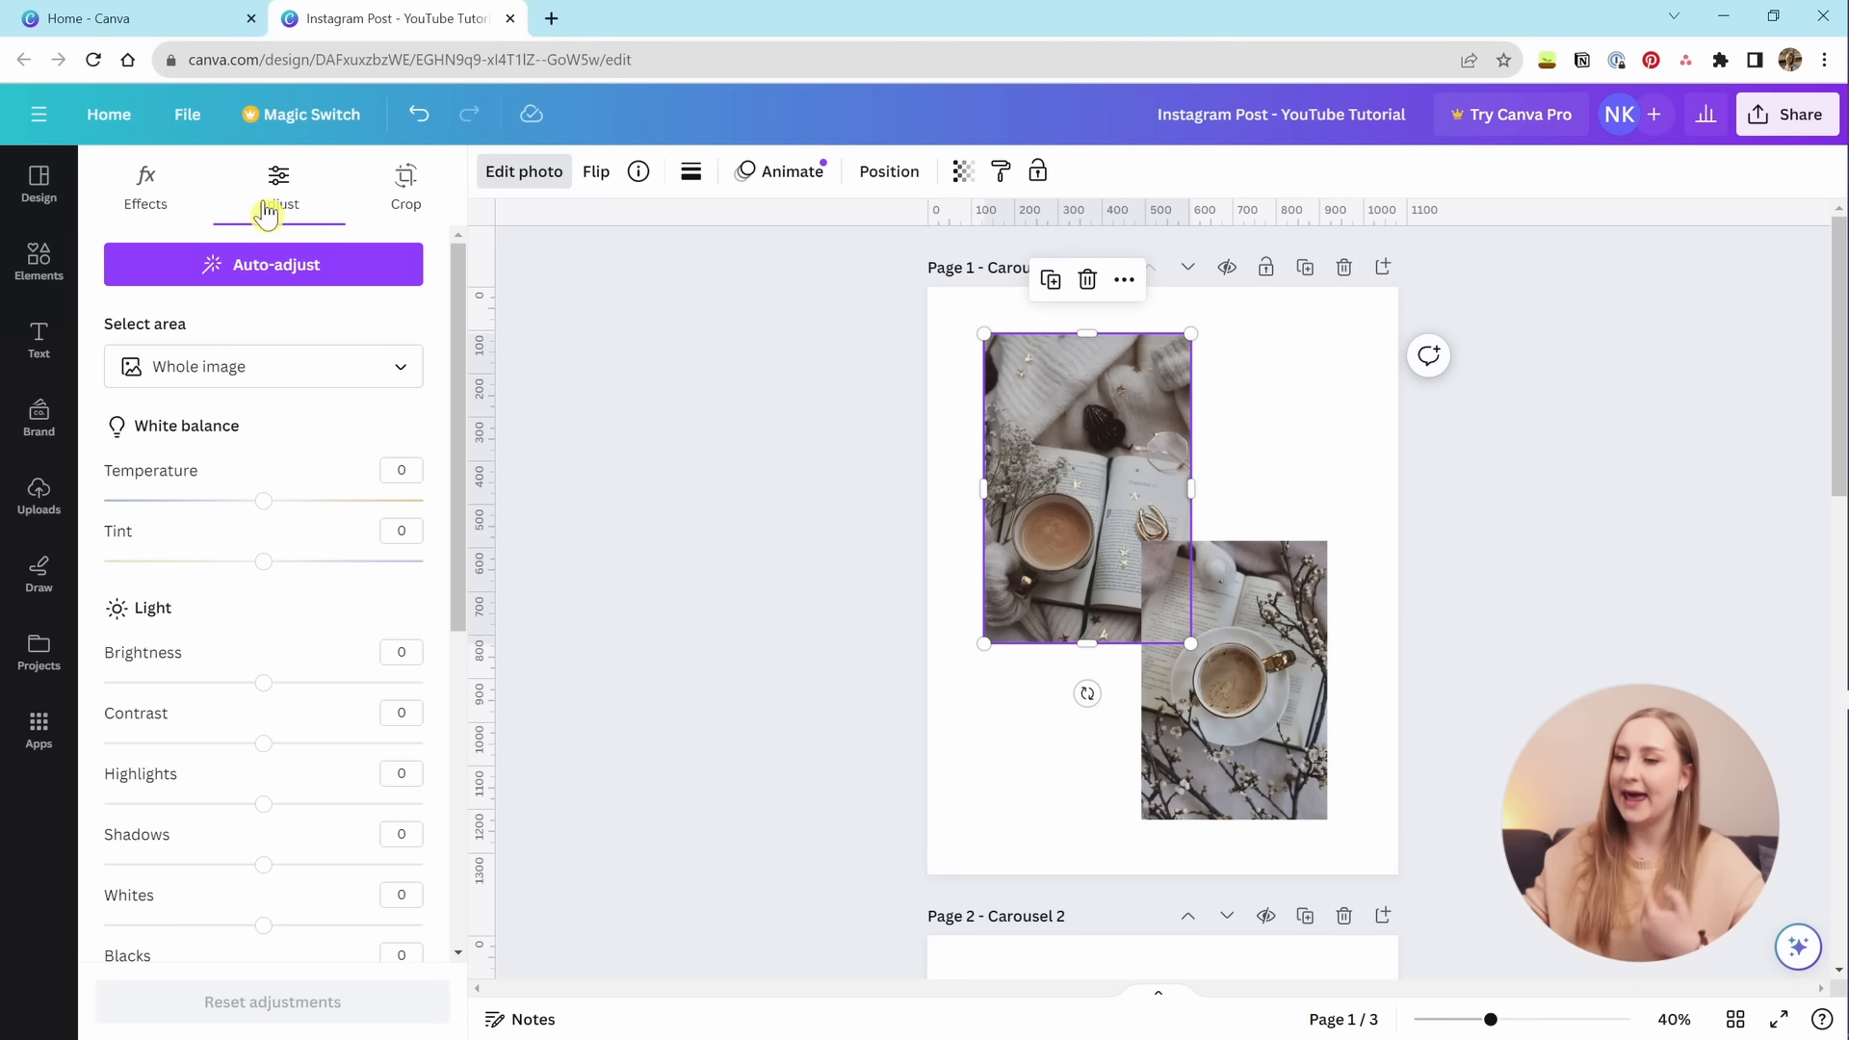
{"action": "mouse_move", "coordinate": [263, 503]}
{"action": "left_mouse_down"}
{"action": "mouse_move", "coordinate": [289, 503]}
{"action": "mouse_move", "coordinate": [231, 510]}
{"action": "mouse_move", "coordinate": [260, 504]}
{"action": "left_mouse_up"}
{"action": "left_click_drag", "start_coordinate": [263, 683], "coordinate": [305, 687]}
{"action": "scroll", "coordinate": [366, 764], "scroll_direction": "down", "scroll_amount": 6}
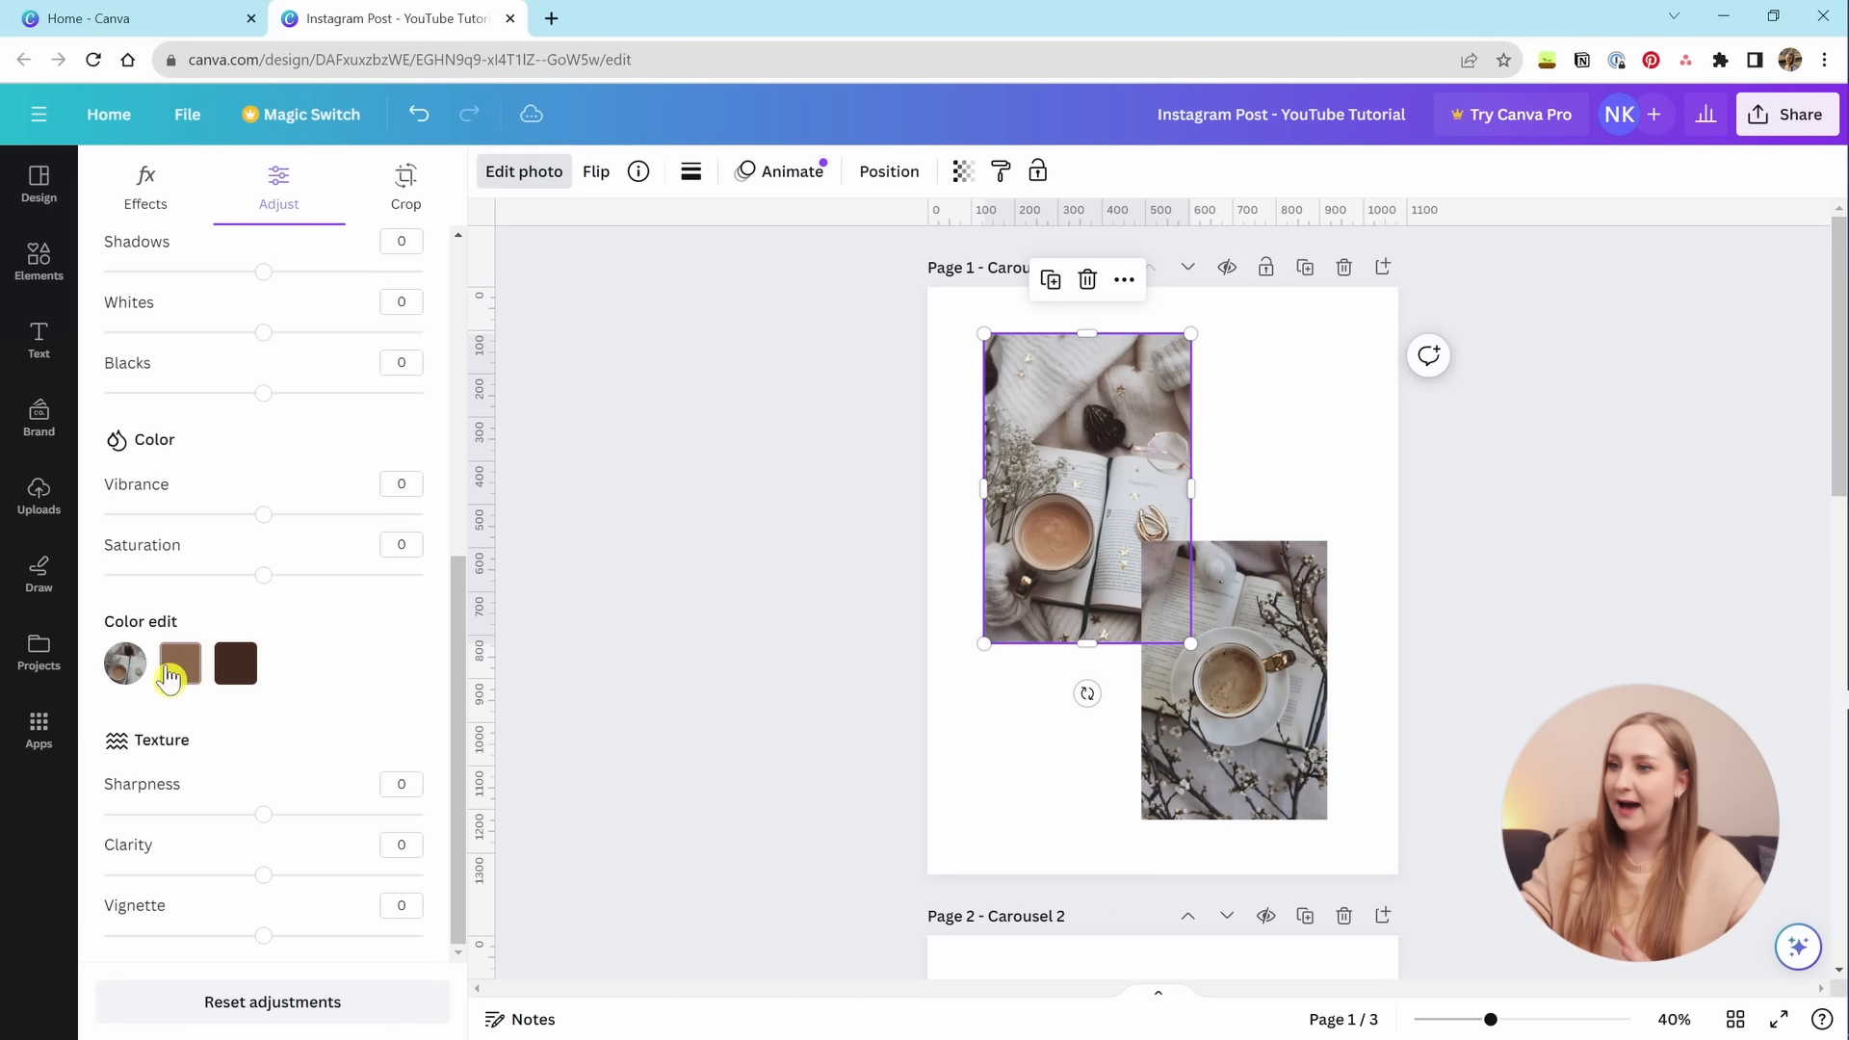
{"action": "mouse_move", "coordinate": [279, 815]}
{"action": "left_mouse_down"}
{"action": "mouse_move", "coordinate": [347, 821]}
{"action": "mouse_move", "coordinate": [258, 838]}
{"action": "left_mouse_up"}
{"action": "left_click", "coordinate": [248, 1001]}
{"action": "scroll", "coordinate": [248, 380], "scroll_direction": "up", "scroll_amount": 6}
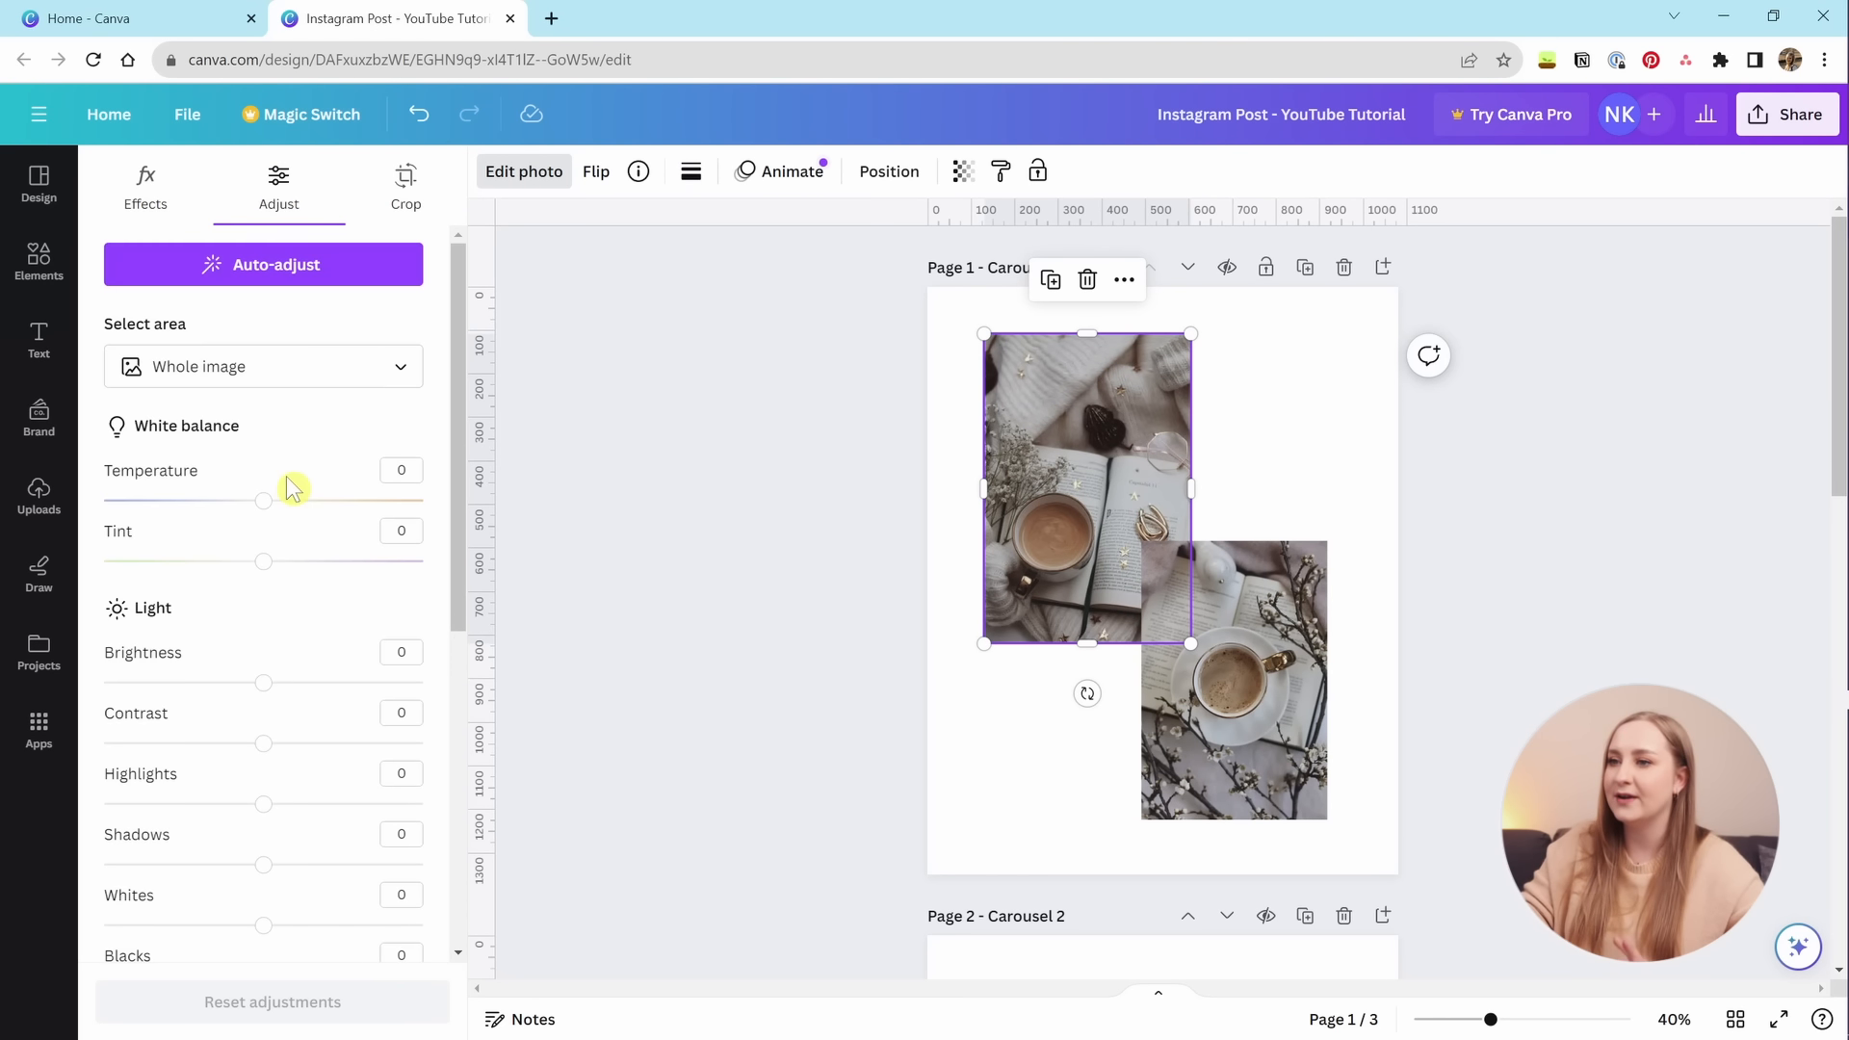
Try a 1:1 crop of the mug photo, repositioning the image in the frame and rotating it 25.1 degrees, and discard the crop.
{"action": "left_click", "coordinate": [406, 185]}
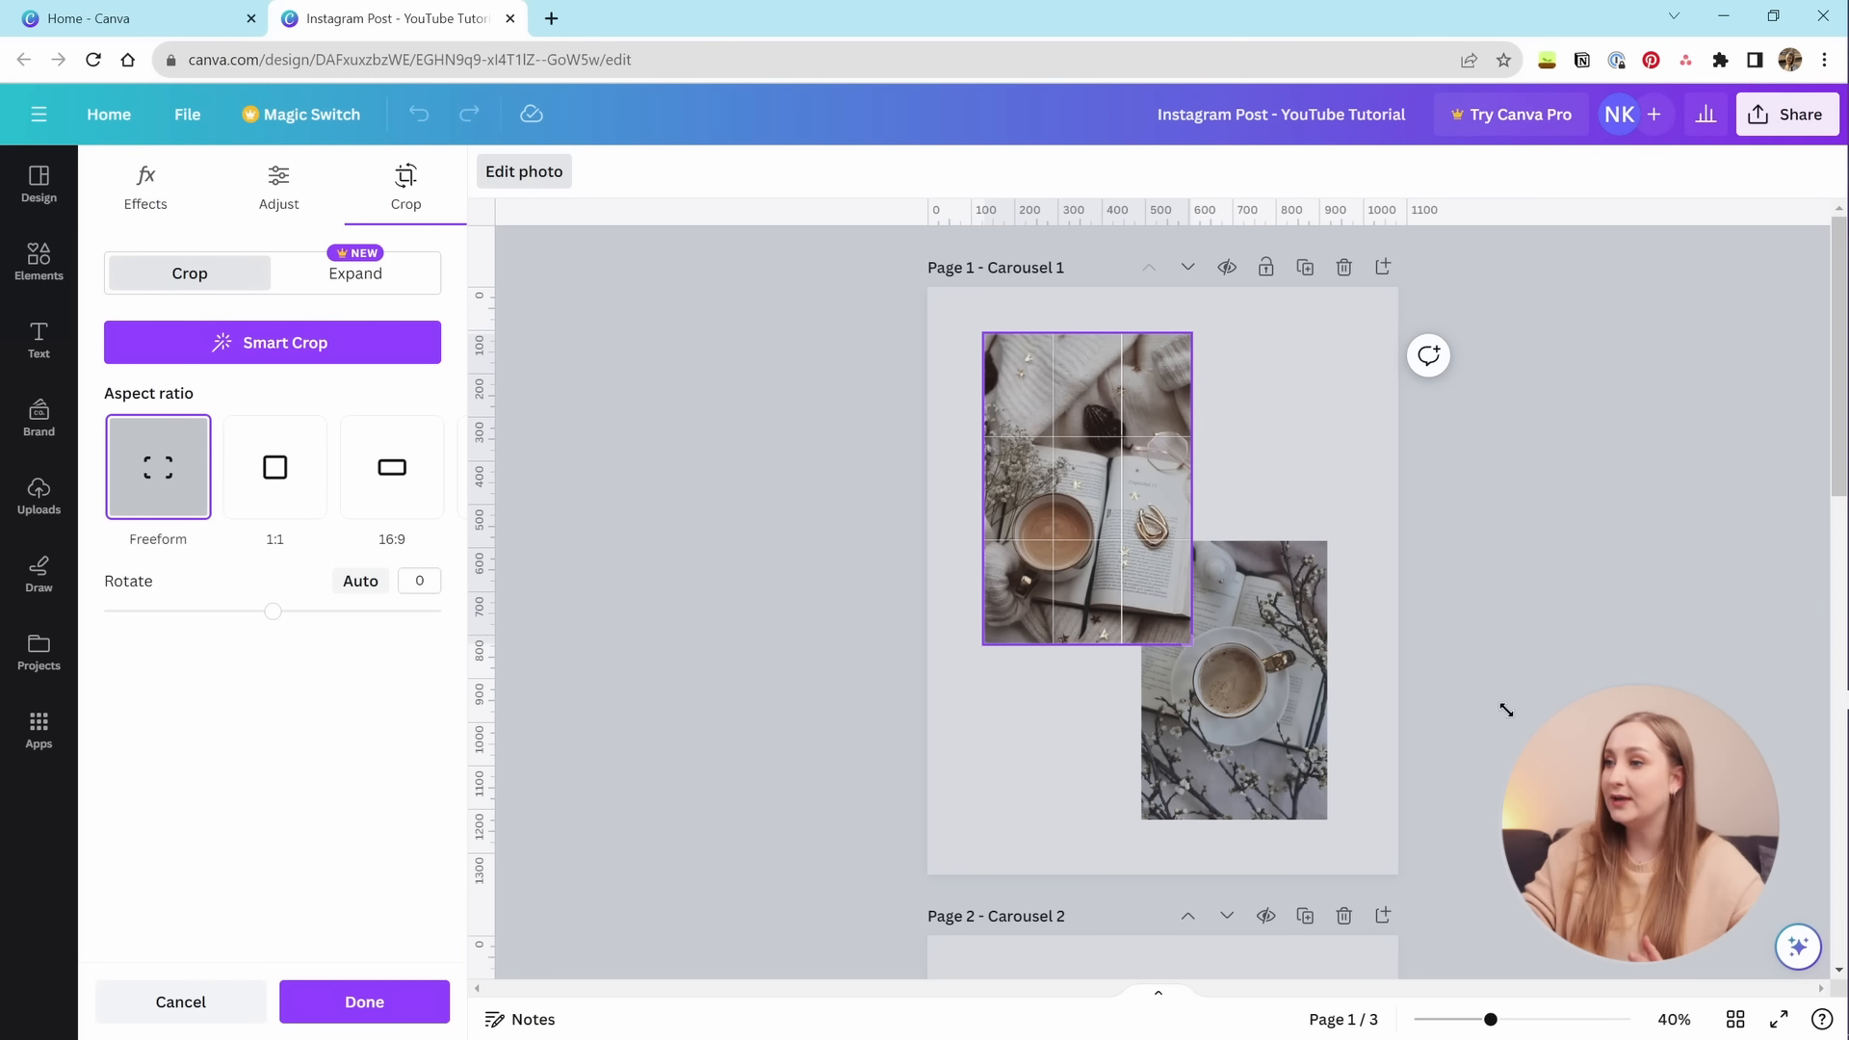
{"action": "left_click", "coordinate": [275, 487]}
{"action": "left_click_drag", "start_coordinate": [1071, 578], "coordinate": [1097, 505]}
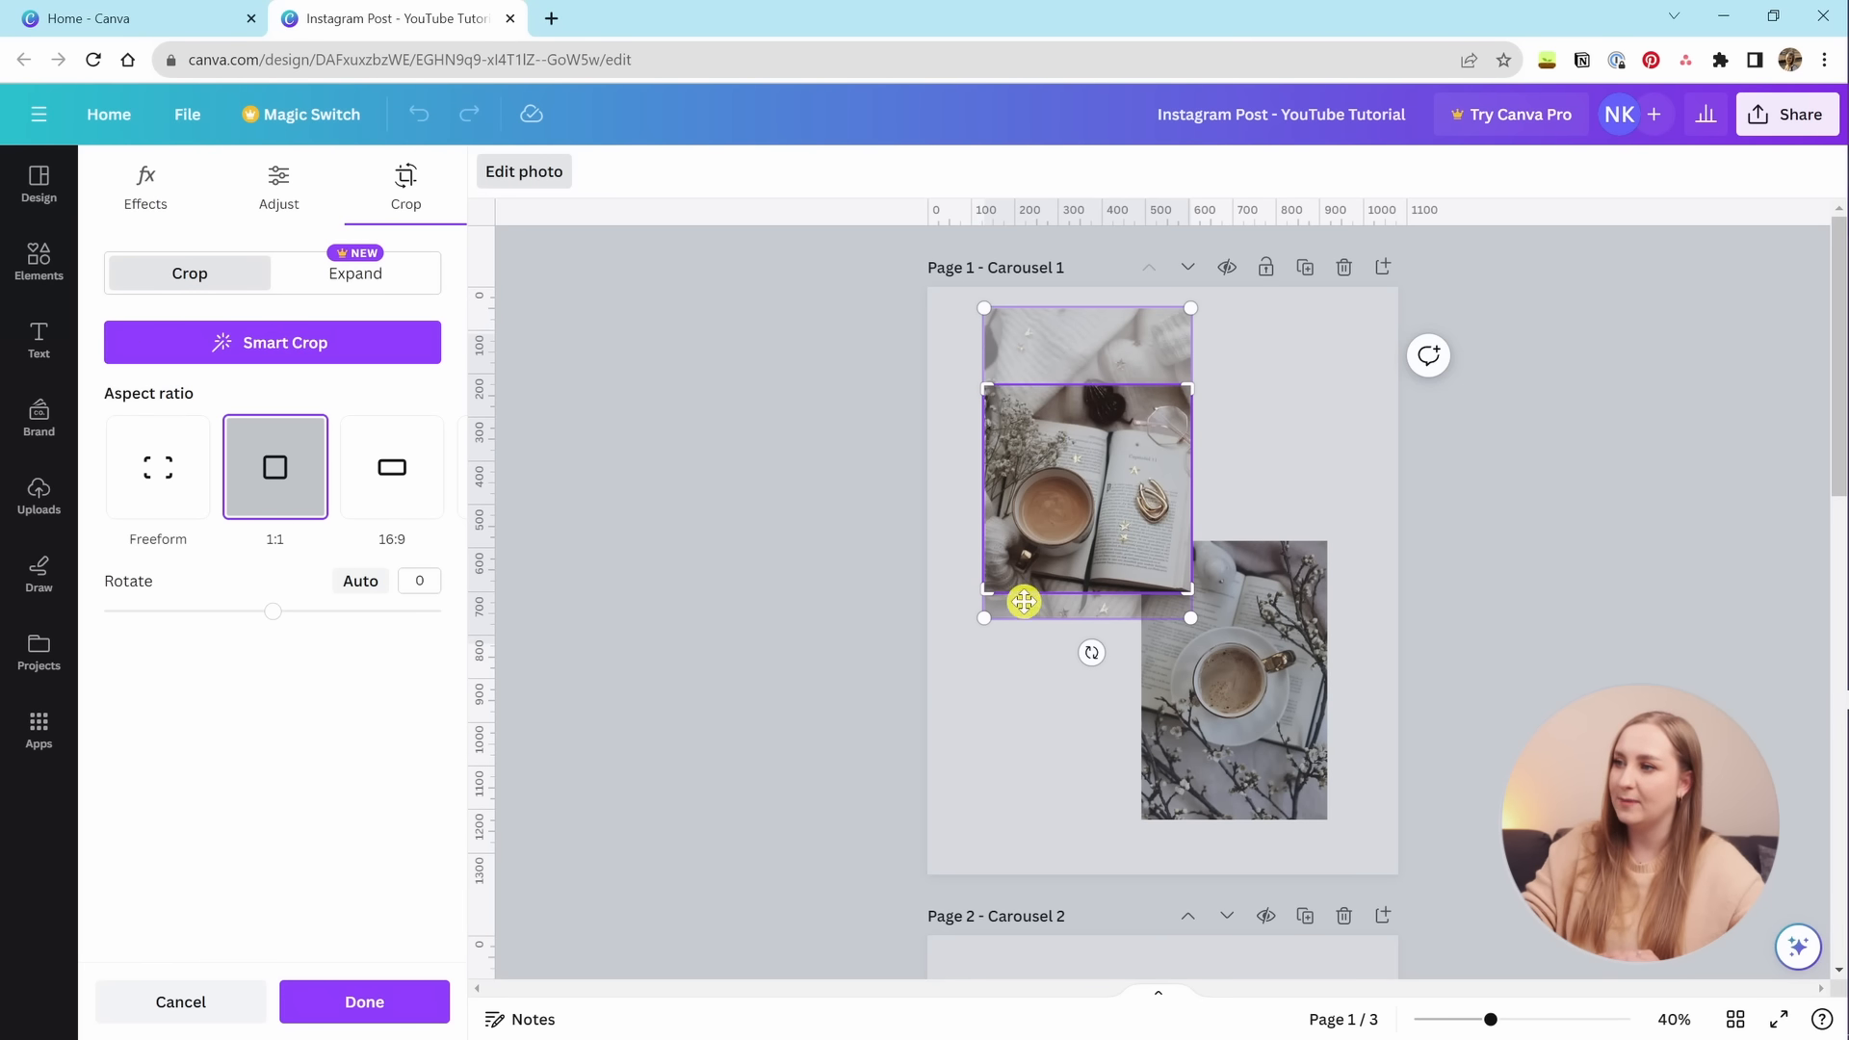
{"action": "left_click_drag", "start_coordinate": [1078, 446], "coordinate": [1102, 388]}
{"action": "mouse_move", "coordinate": [272, 610]}
{"action": "left_mouse_down"}
{"action": "mouse_move", "coordinate": [247, 610]}
{"action": "mouse_move", "coordinate": [327, 616]}
{"action": "mouse_move", "coordinate": [296, 615]}
{"action": "left_mouse_up"}
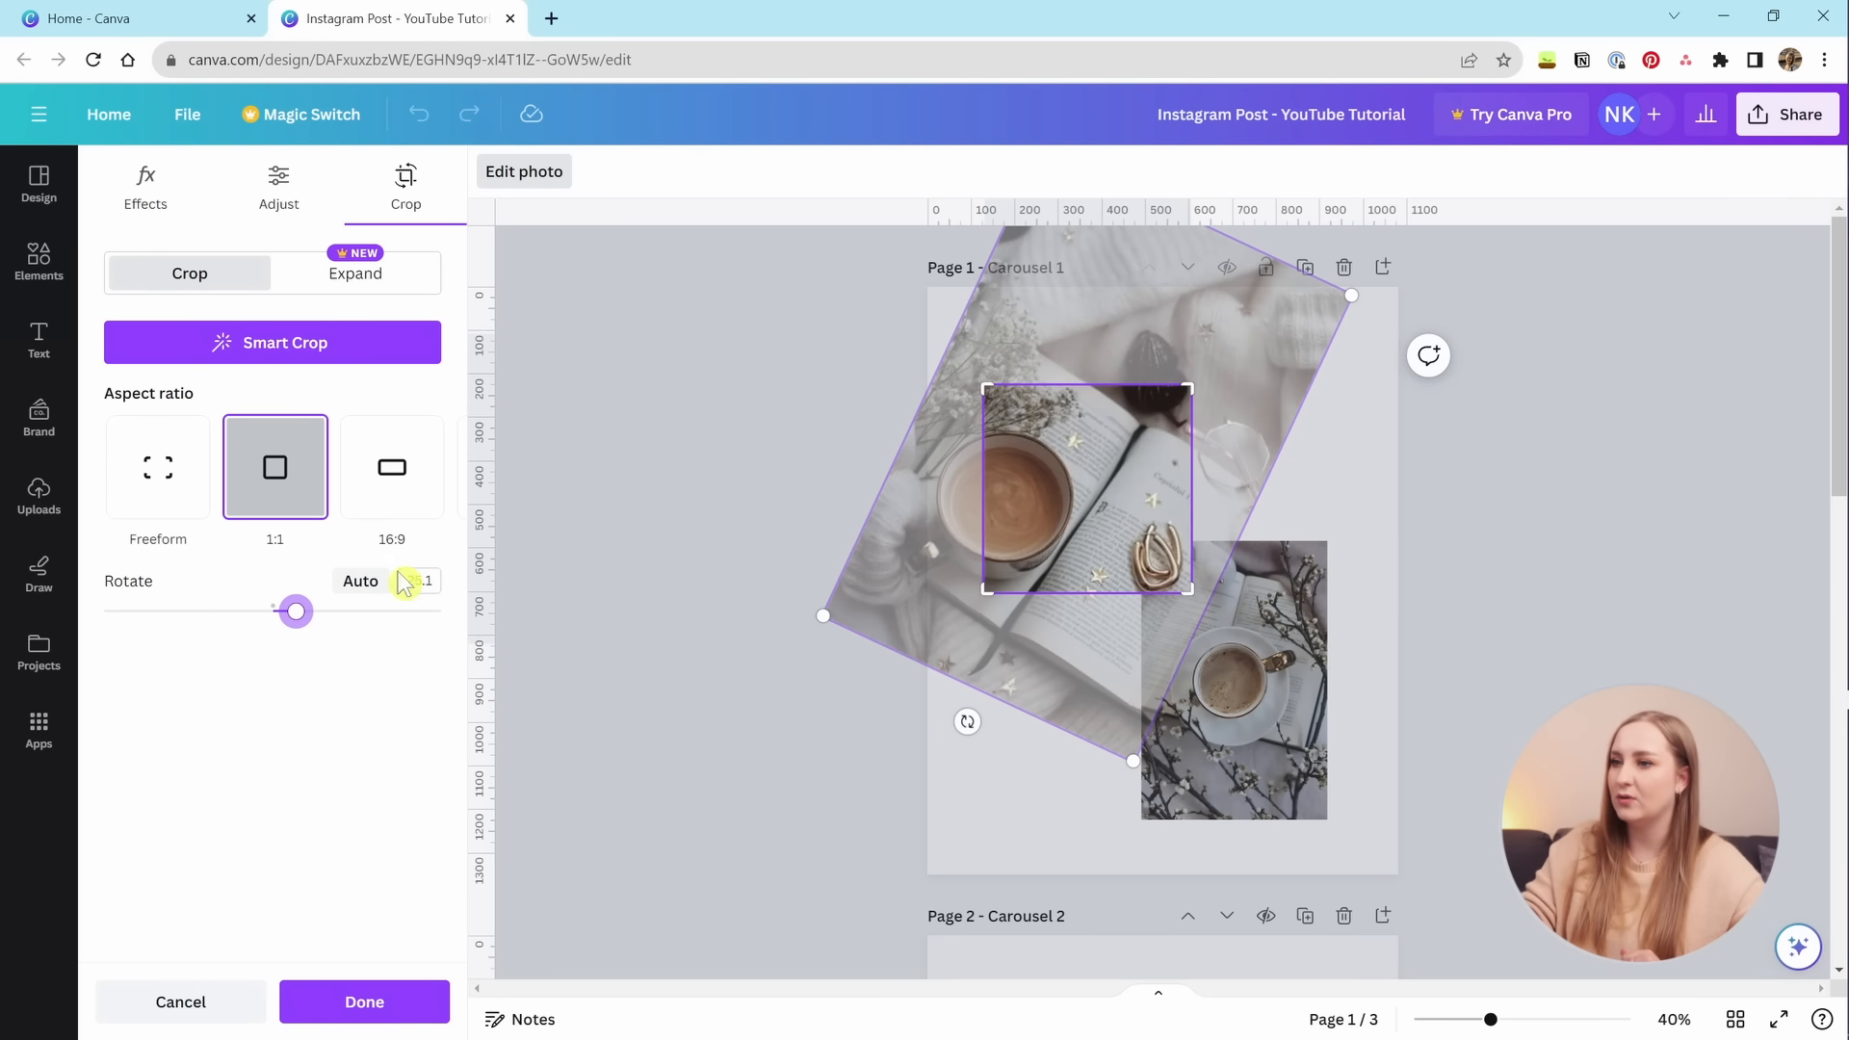
{"action": "left_click", "coordinate": [364, 581]}
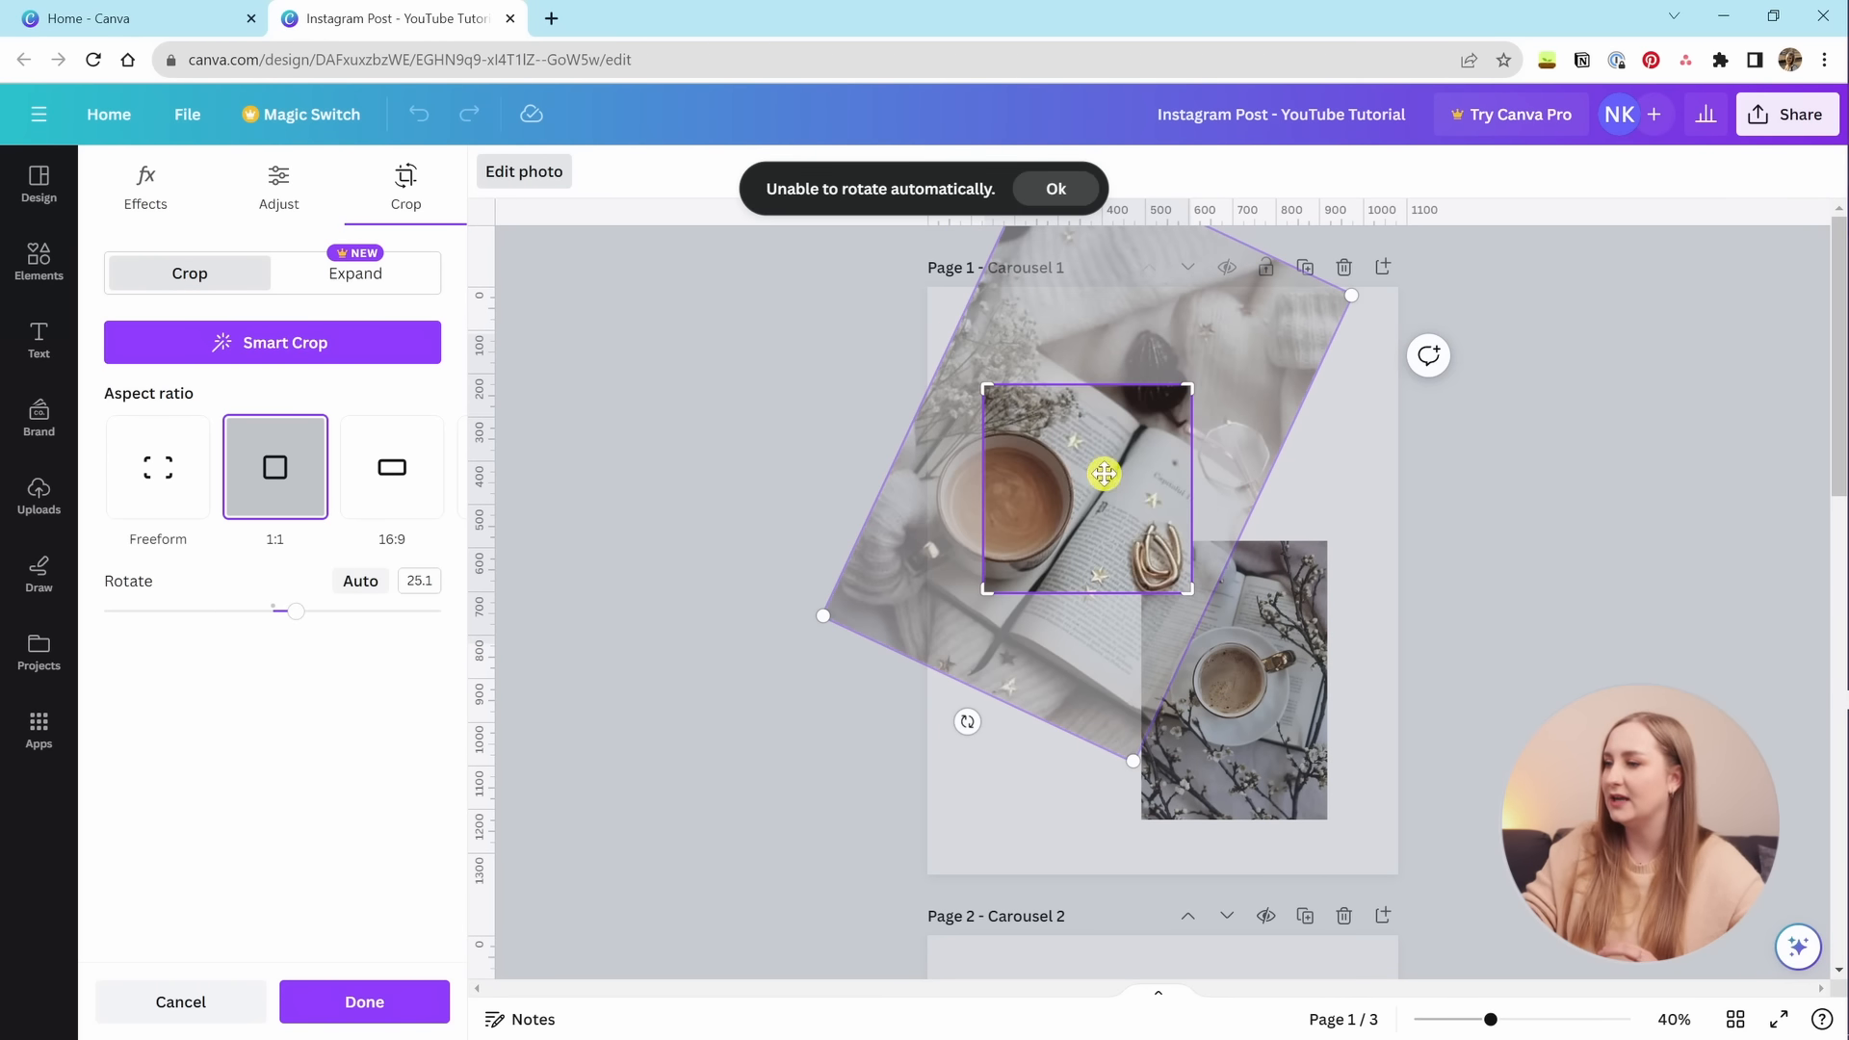
{"action": "left_click_drag", "start_coordinate": [1104, 474], "coordinate": [1172, 401]}
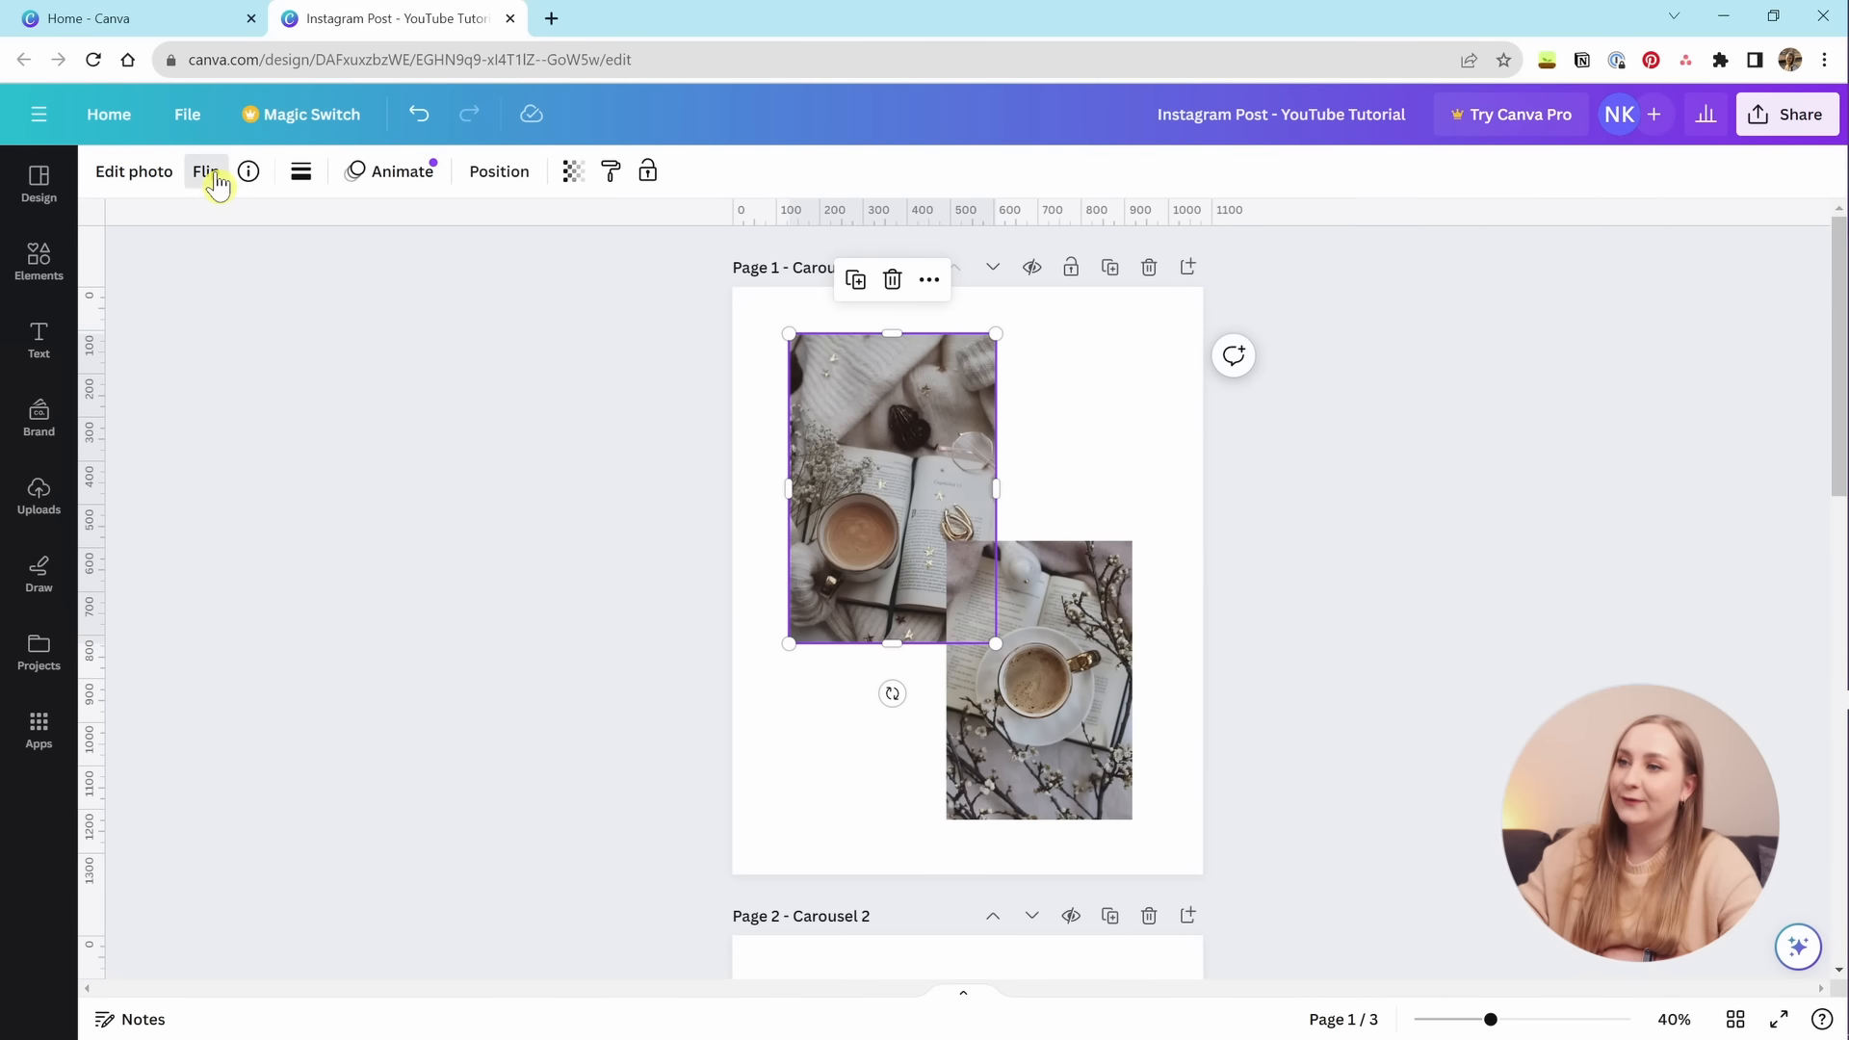
Try flipping the mug photo horizontally and vertically, and flip it back to its original orientation.
{"action": "left_click", "coordinate": [207, 173]}
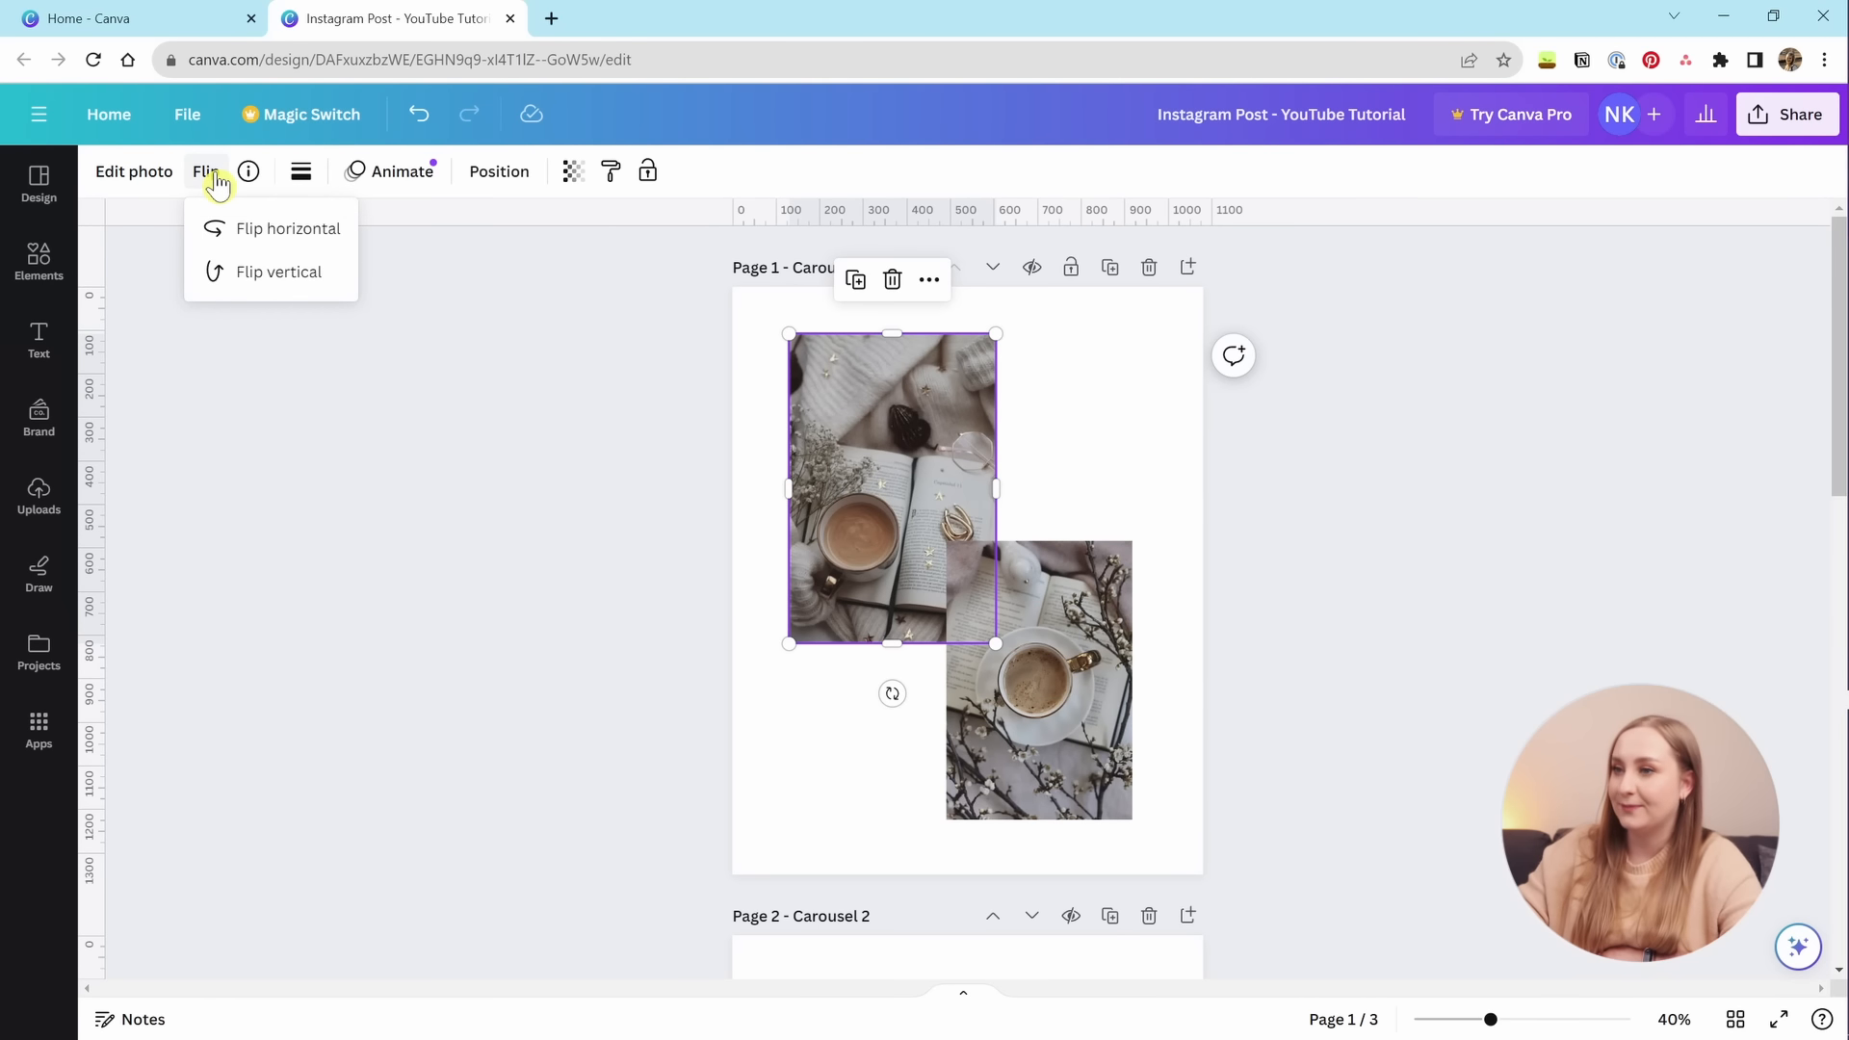
{"action": "left_click", "coordinate": [316, 249]}
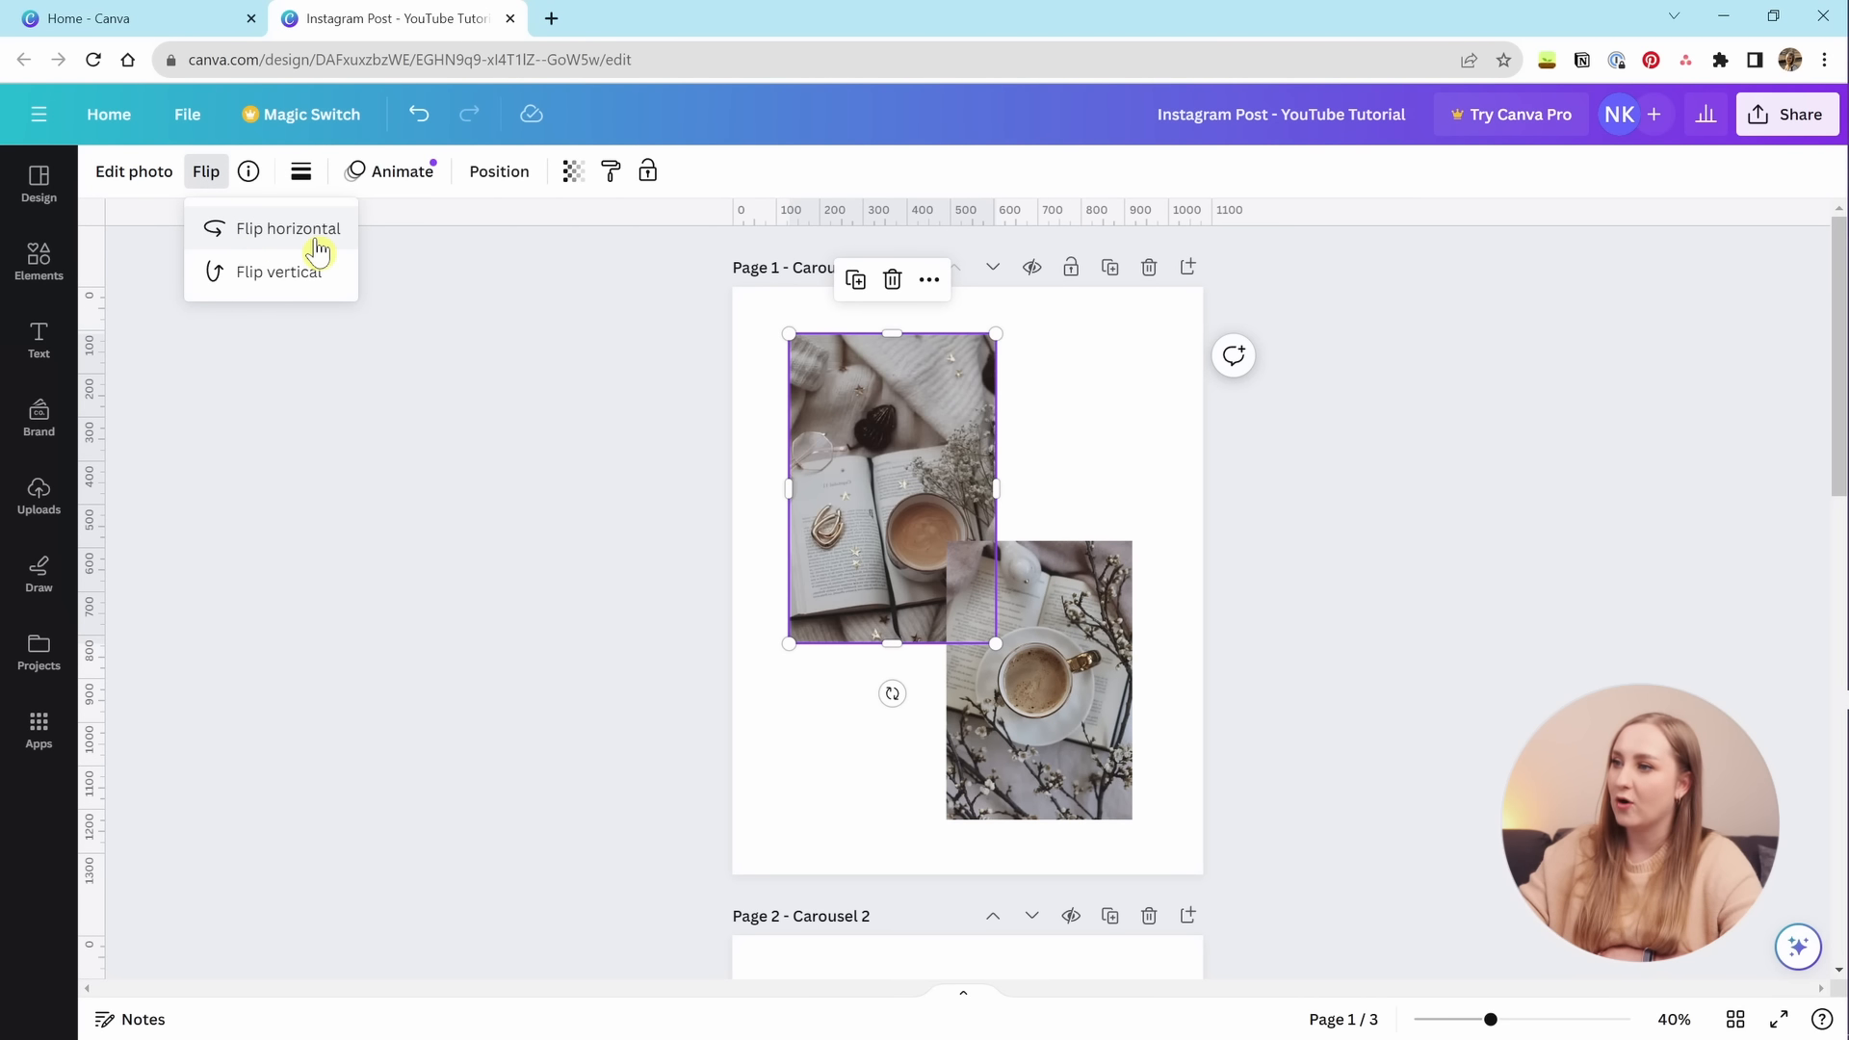
{"action": "left_click", "coordinate": [299, 283]}
{"action": "left_click", "coordinate": [300, 283]}
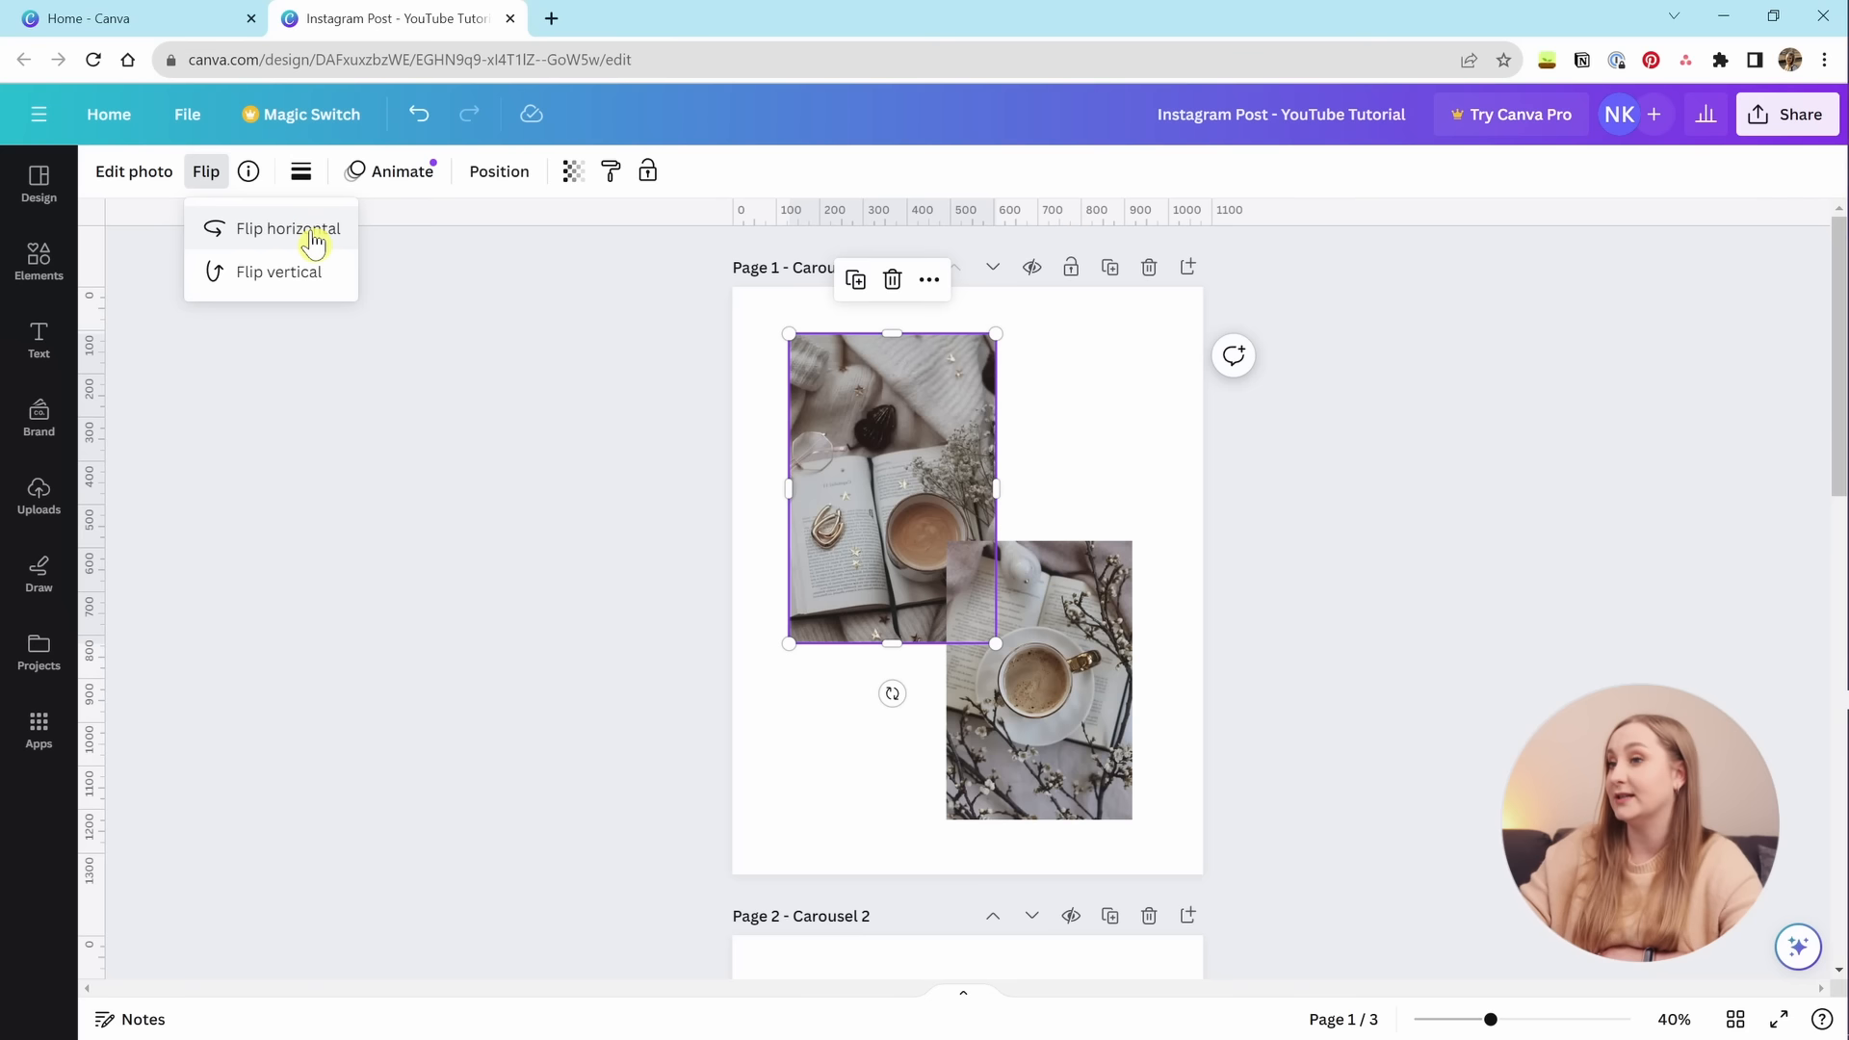
{"action": "left_click", "coordinate": [320, 241]}
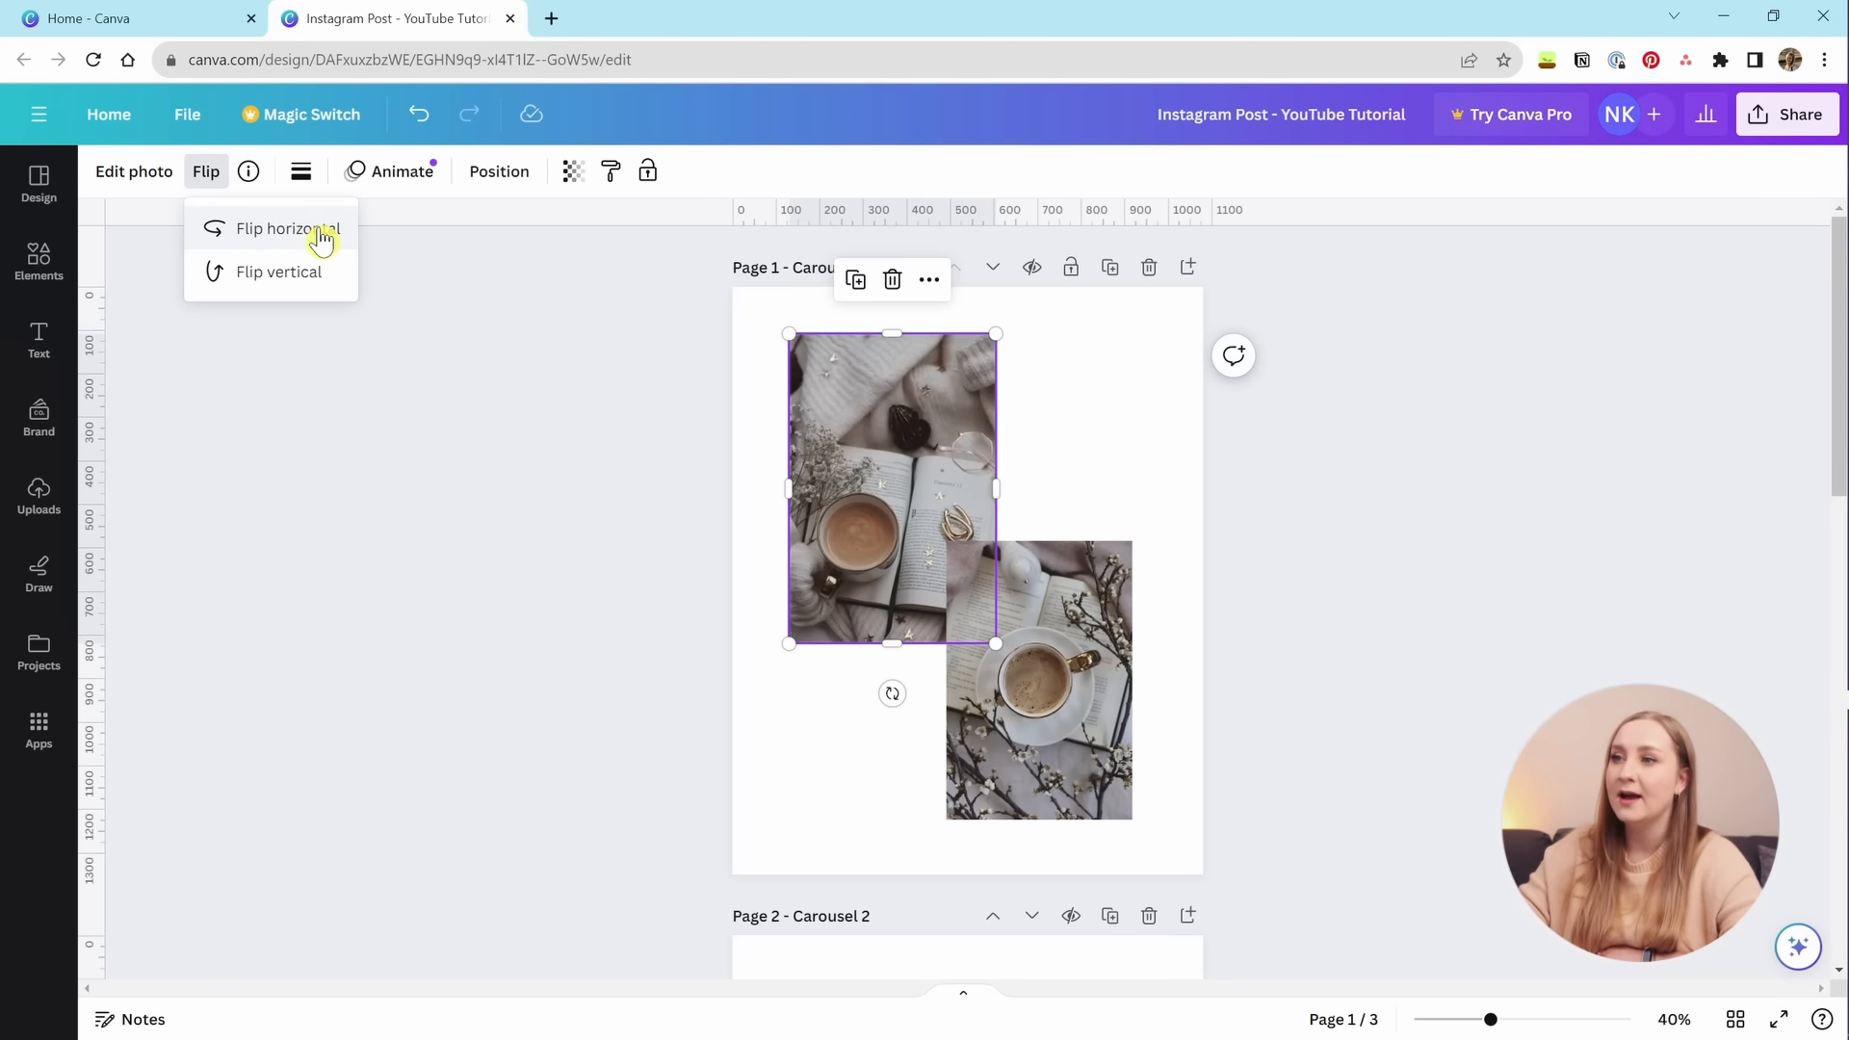
View the mug photo's information and browse more elements from its provider, Pexels.
{"action": "left_click", "coordinate": [258, 179]}
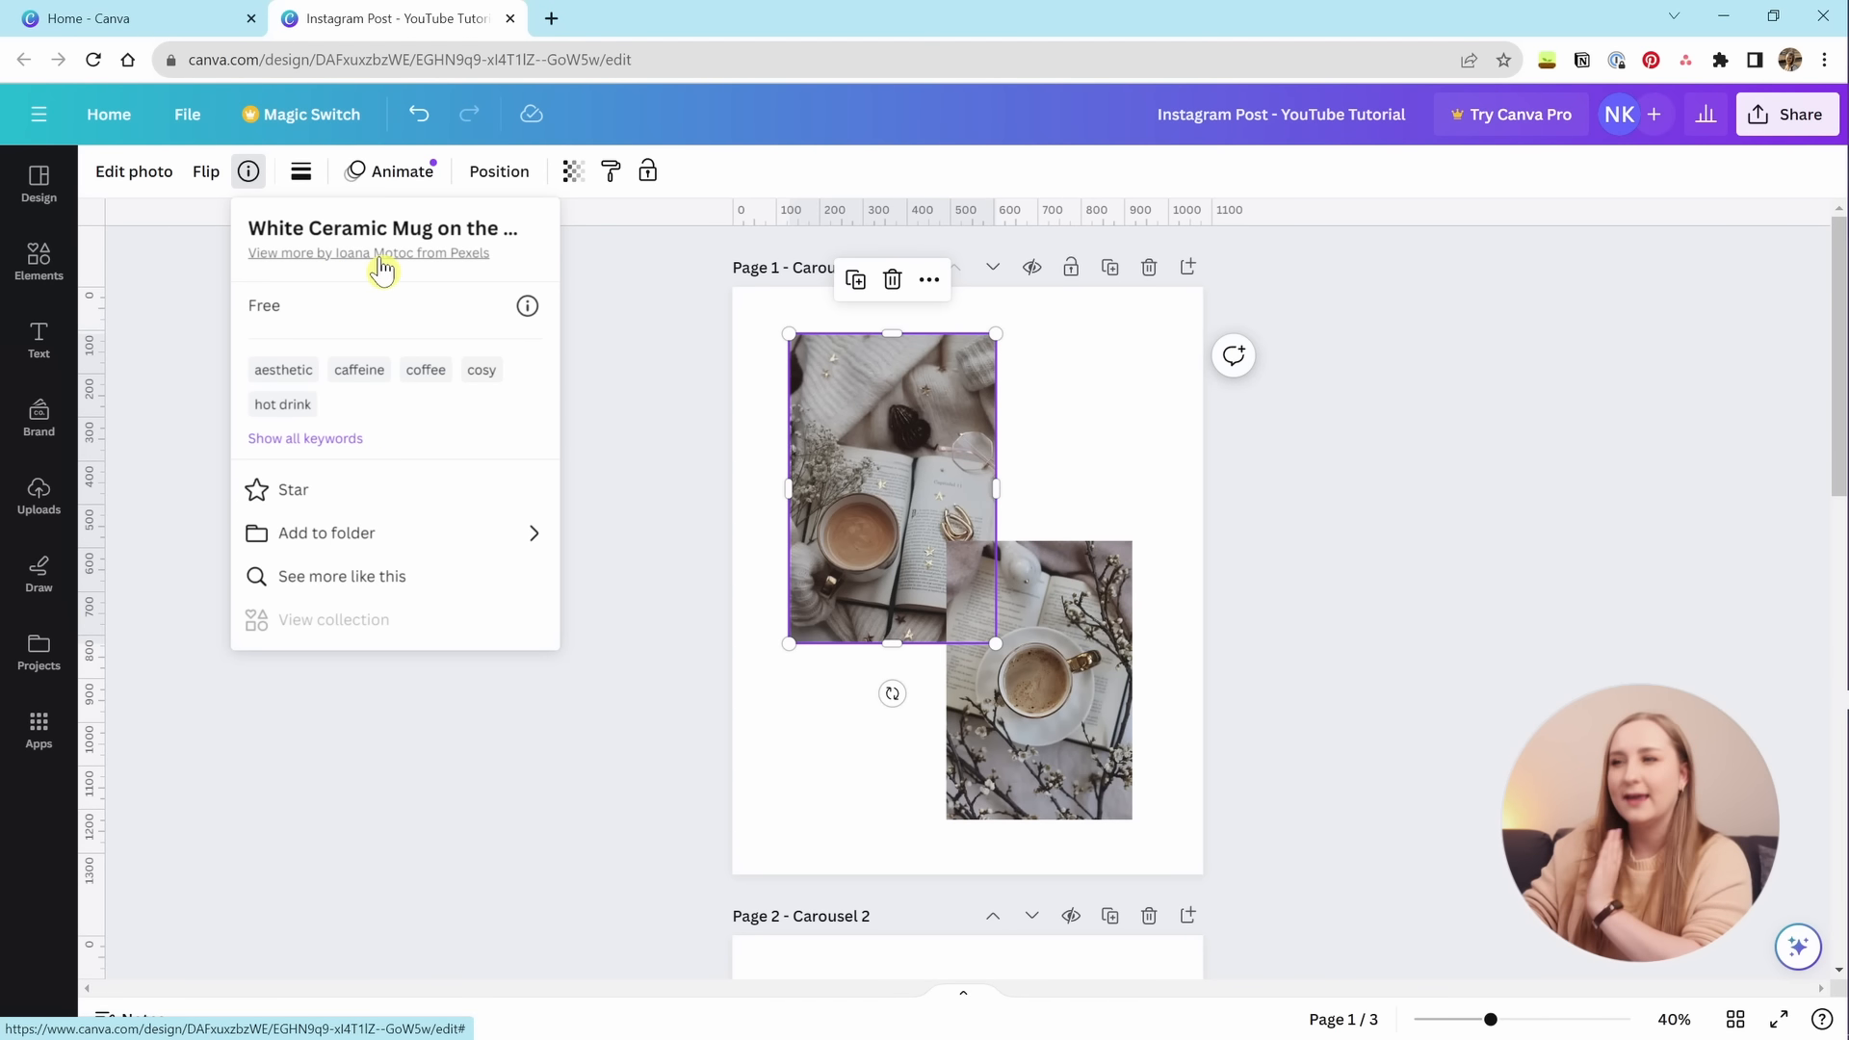
{"action": "left_click", "coordinate": [475, 255]}
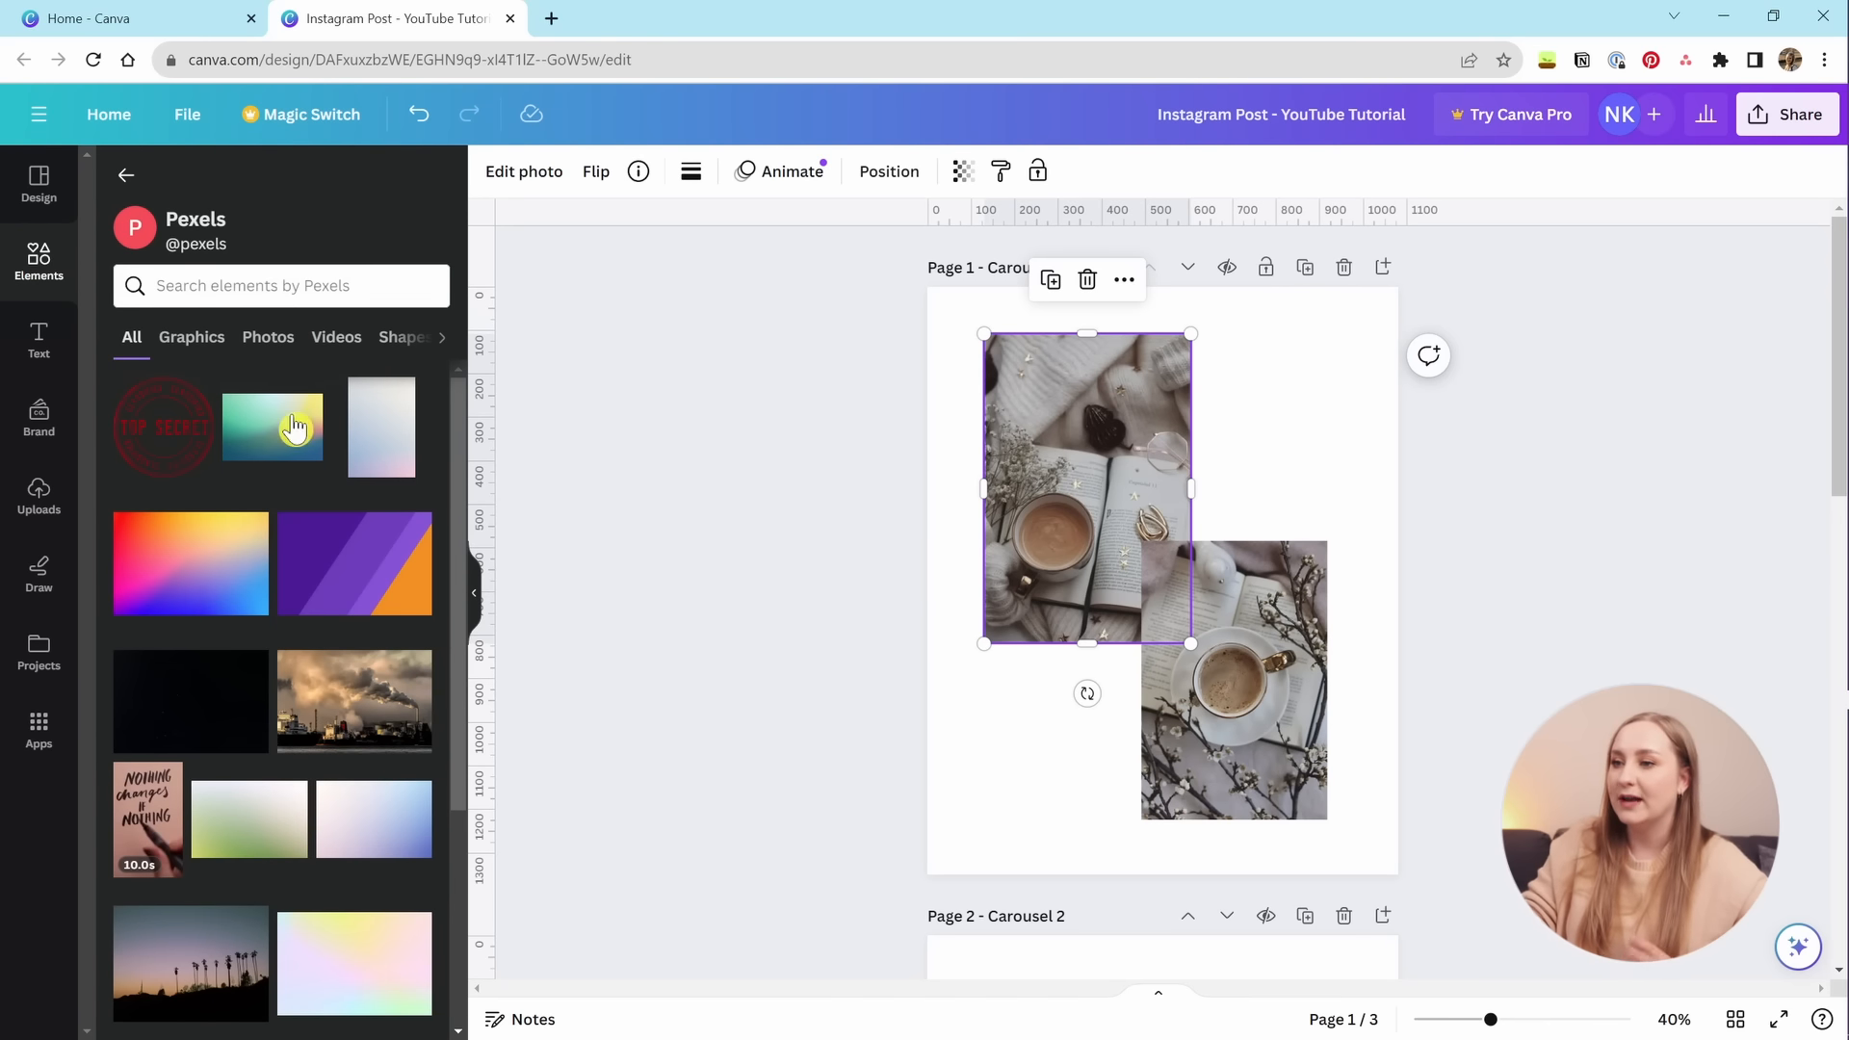
{"action": "scroll", "coordinate": [332, 430], "scroll_direction": "down", "scroll_amount": 2}
{"action": "scroll", "coordinate": [332, 431], "scroll_direction": "down", "scroll_amount": 10}
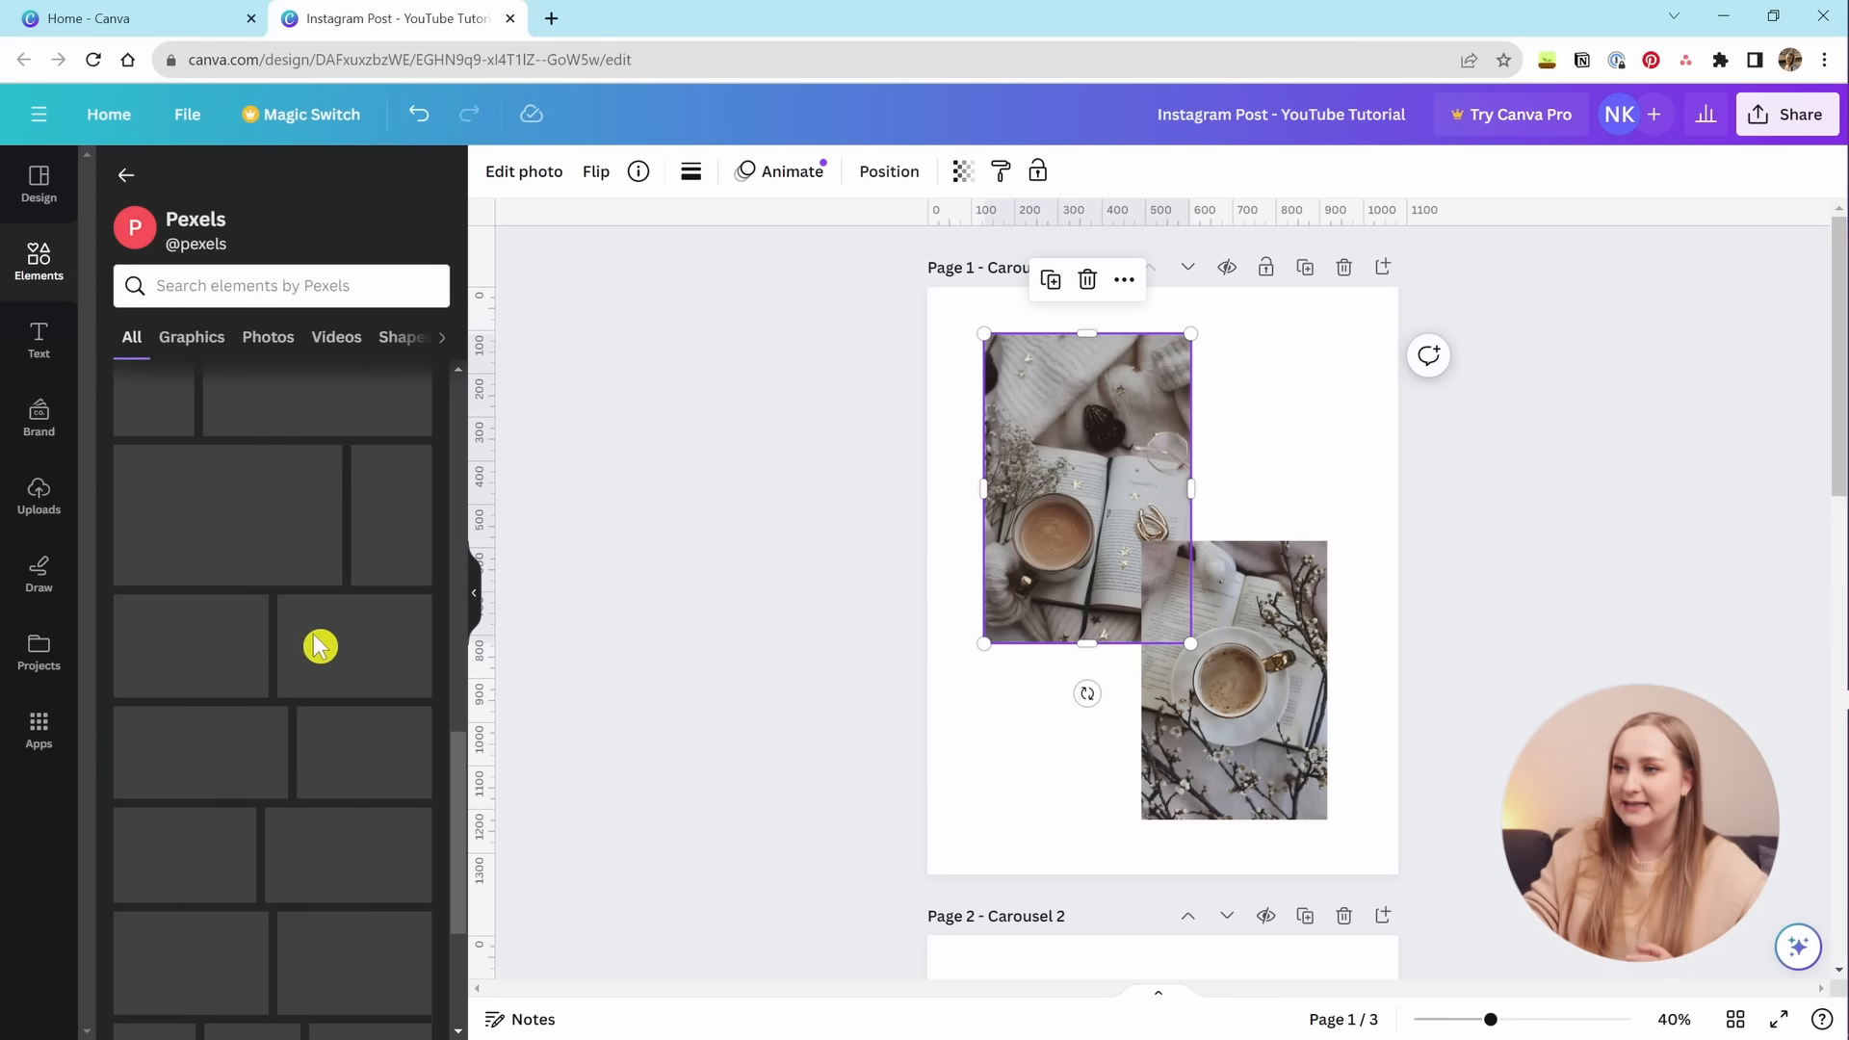
{"action": "scroll", "coordinate": [318, 780], "scroll_direction": "down", "scroll_amount": 4}
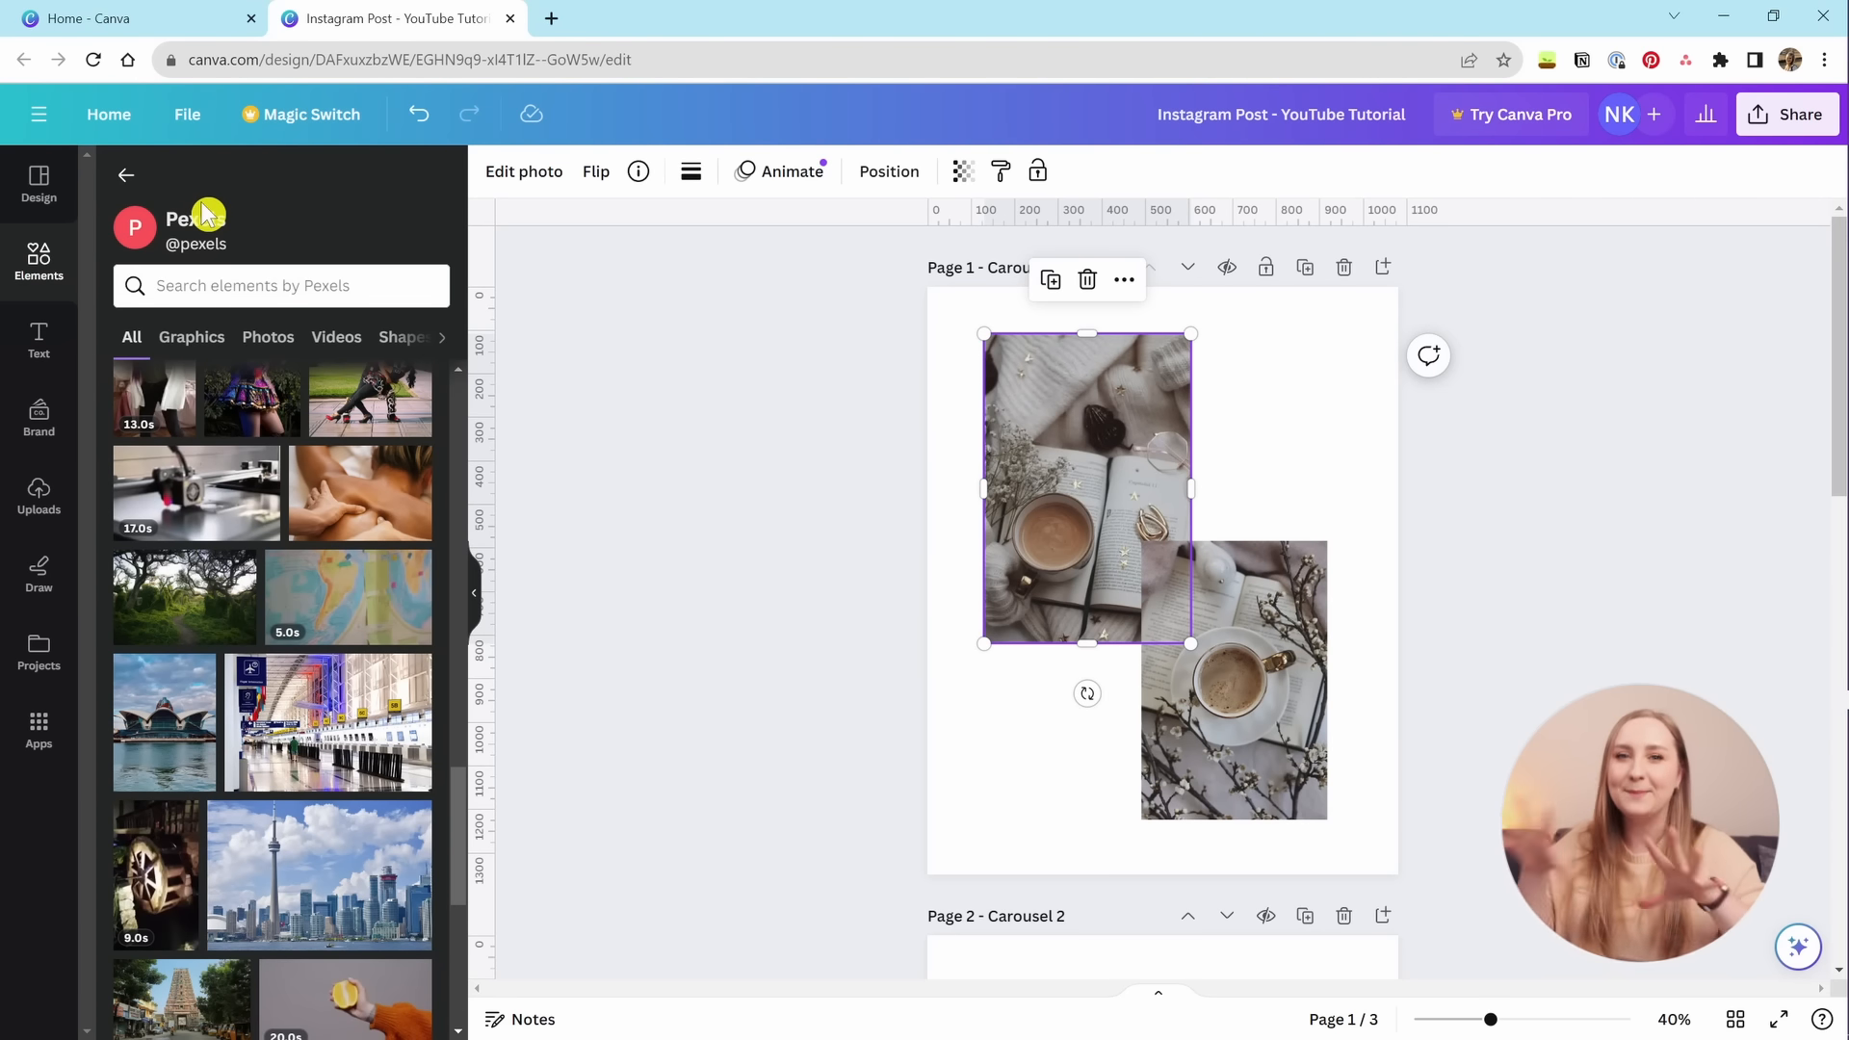
Return to the aesthetic photo results, add the premium Aesthetic Styled Room Interior photo to page 1 and open its details.
{"action": "left_click", "coordinate": [128, 182]}
{"action": "left_click", "coordinate": [175, 508]}
{"action": "left_click", "coordinate": [221, 467]}
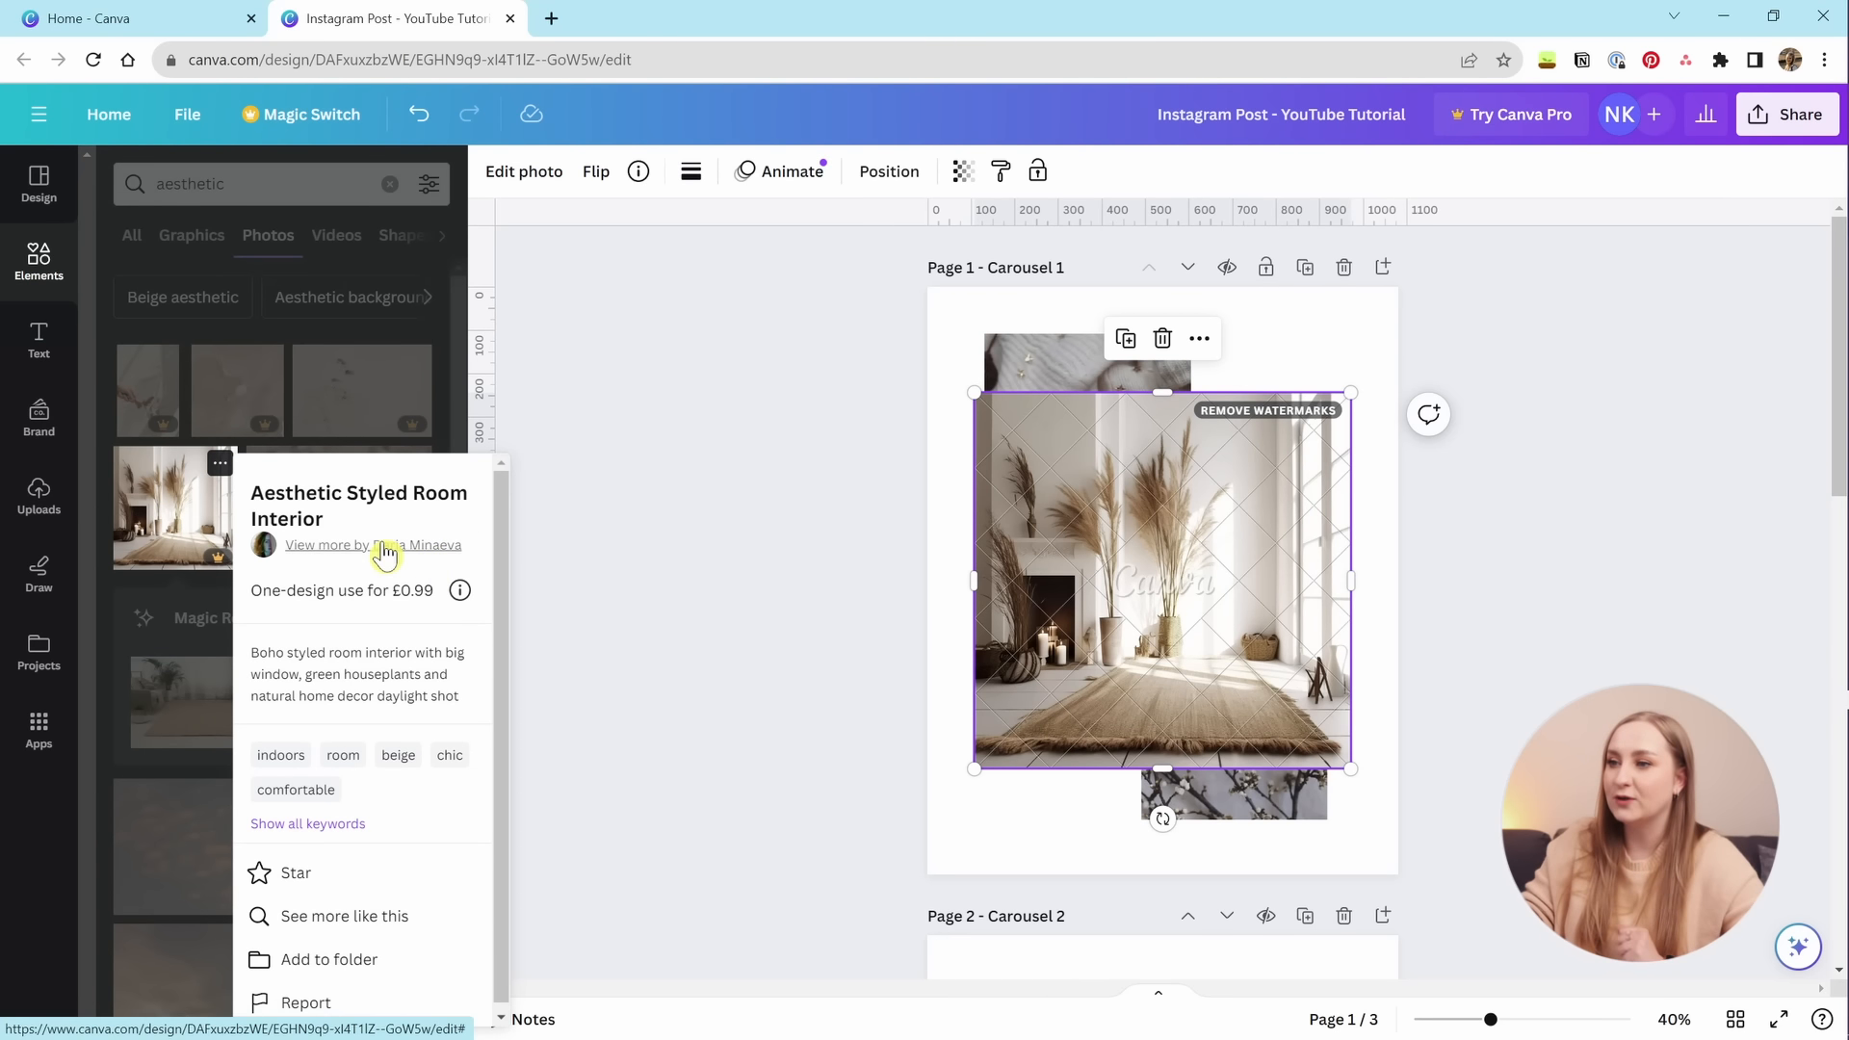
Browse more elements by the room photo's creator and view the selected photo's information.
{"action": "left_click", "coordinate": [361, 547]}
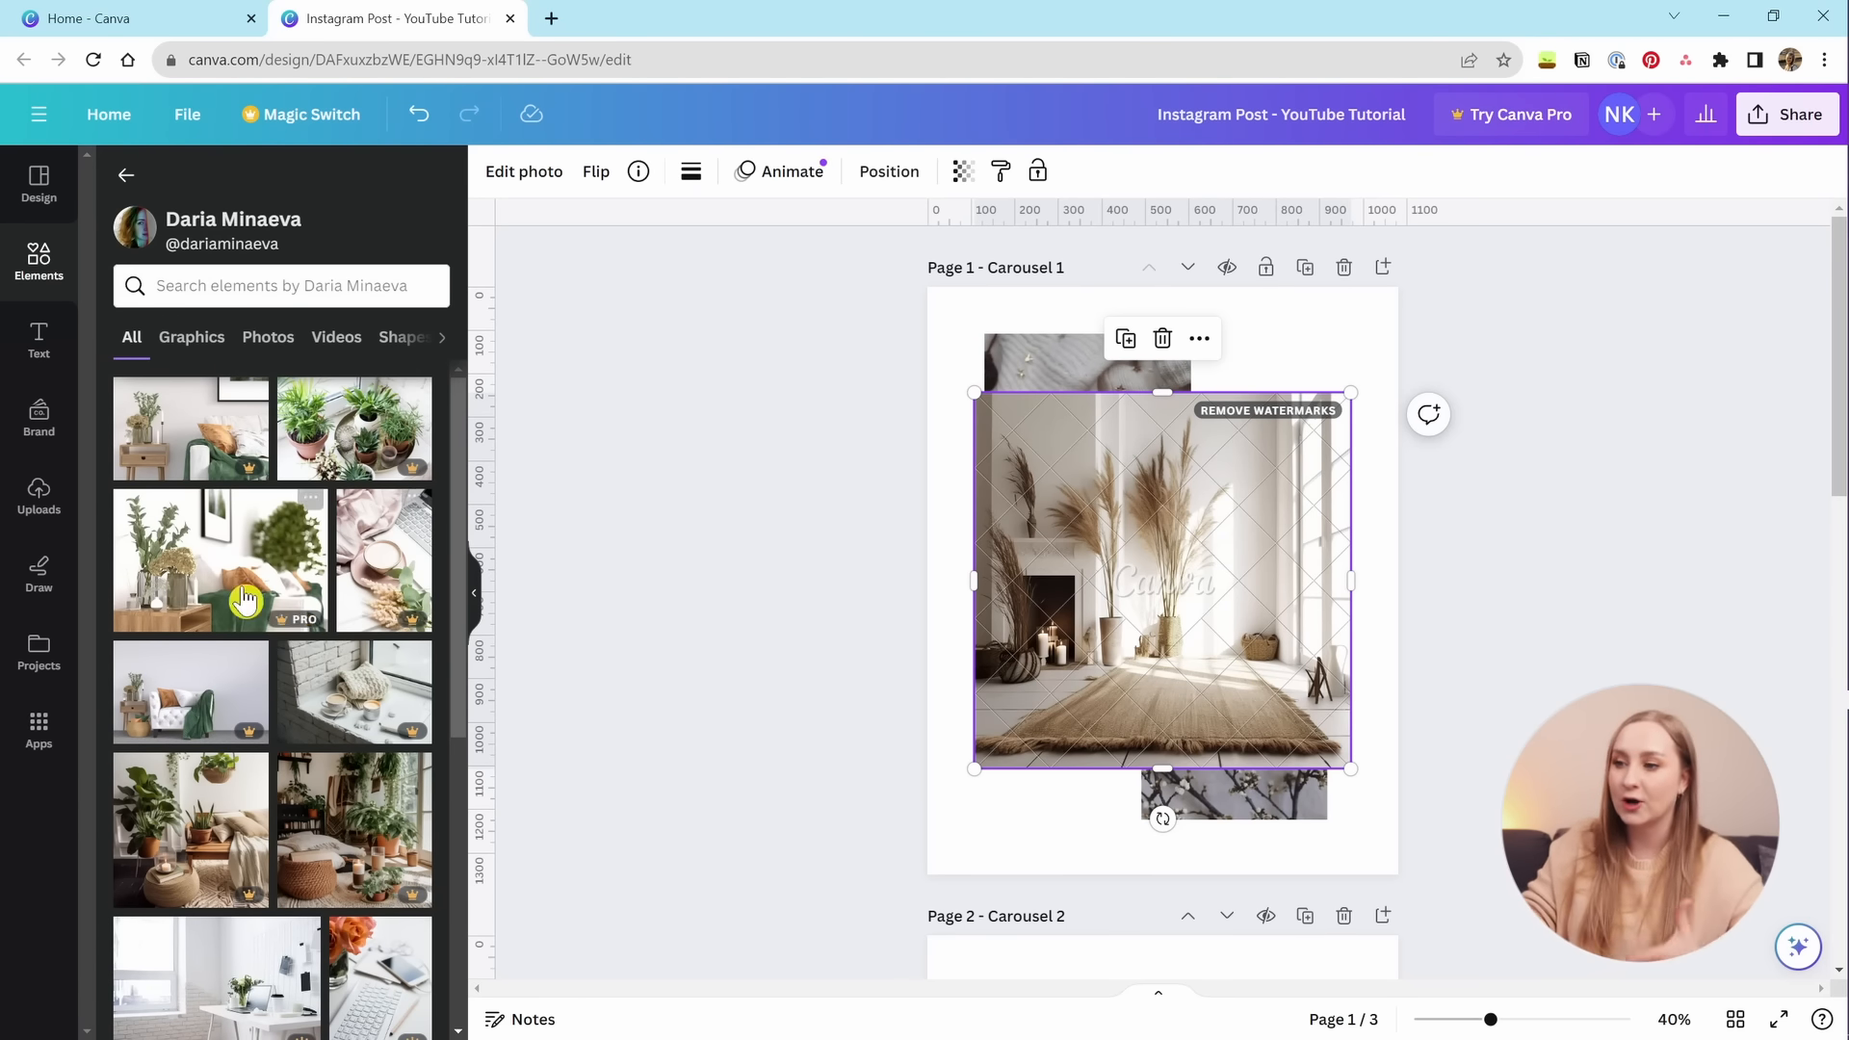
{"action": "scroll", "coordinate": [246, 601], "scroll_direction": "down", "scroll_amount": 7}
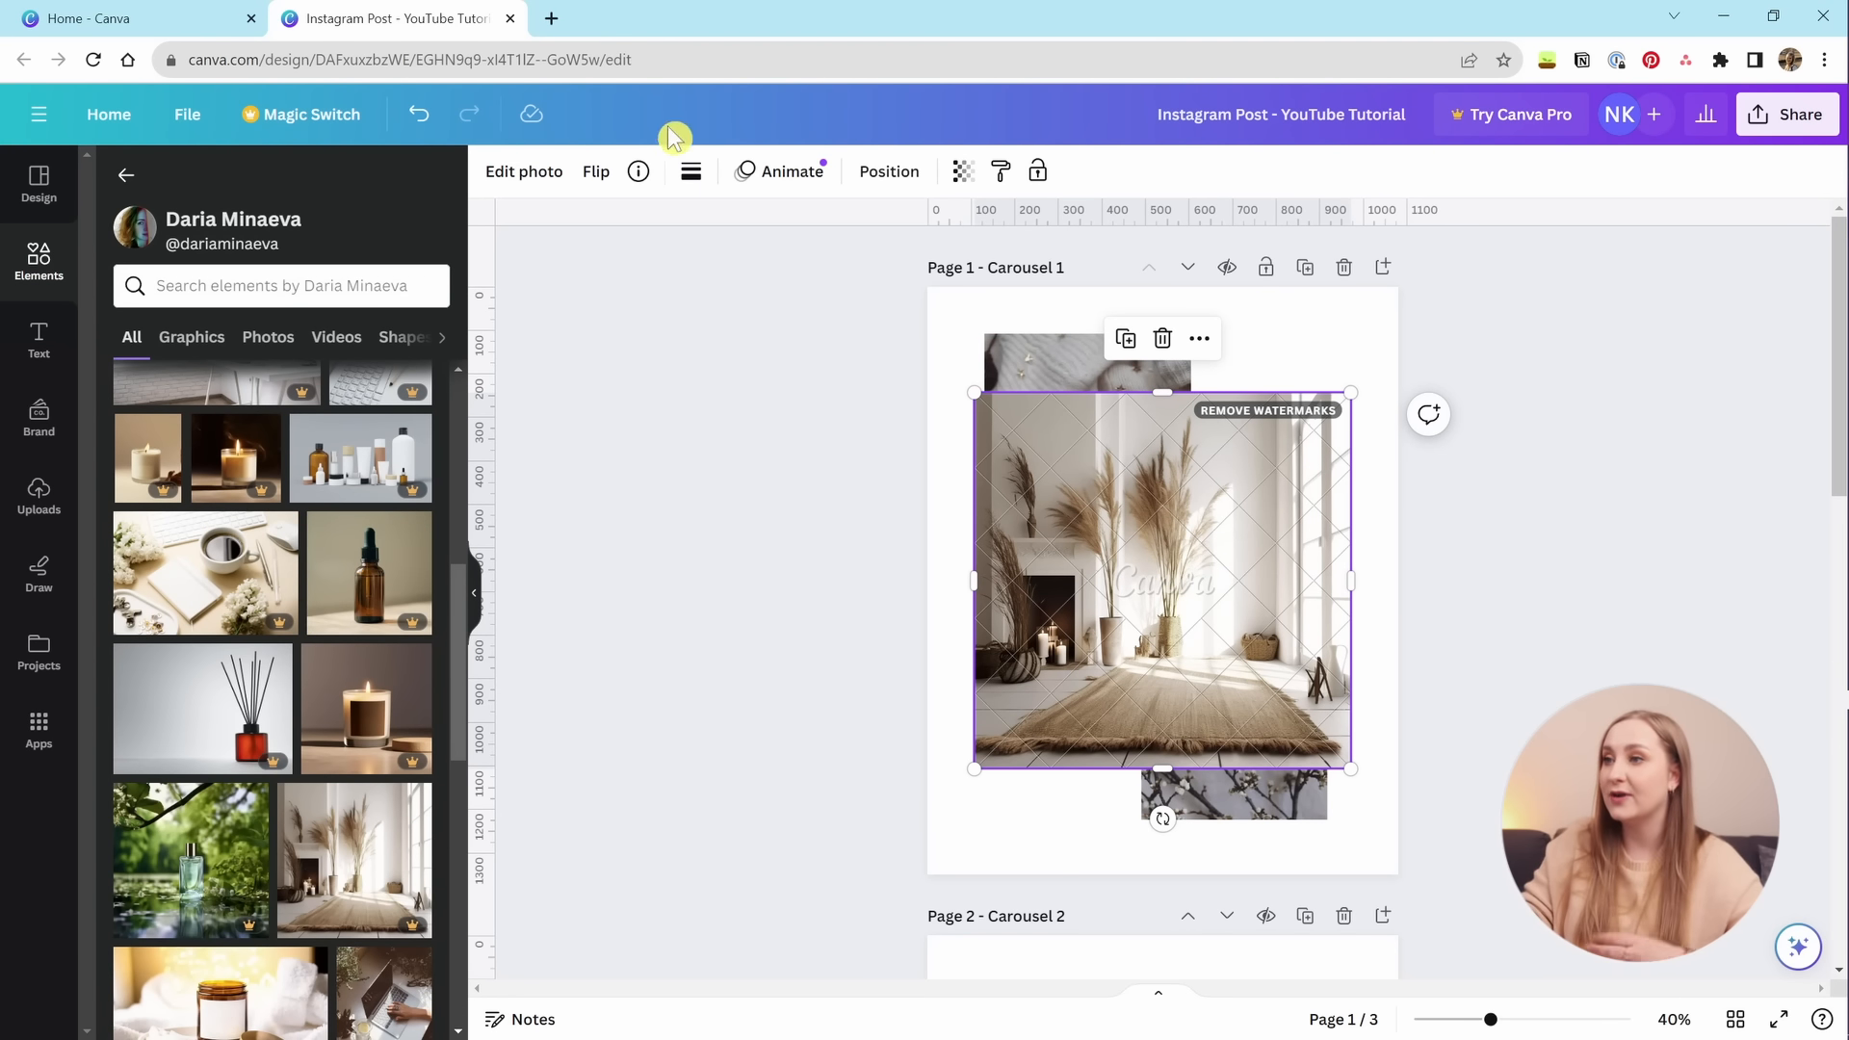
{"action": "left_click", "coordinate": [638, 173]}
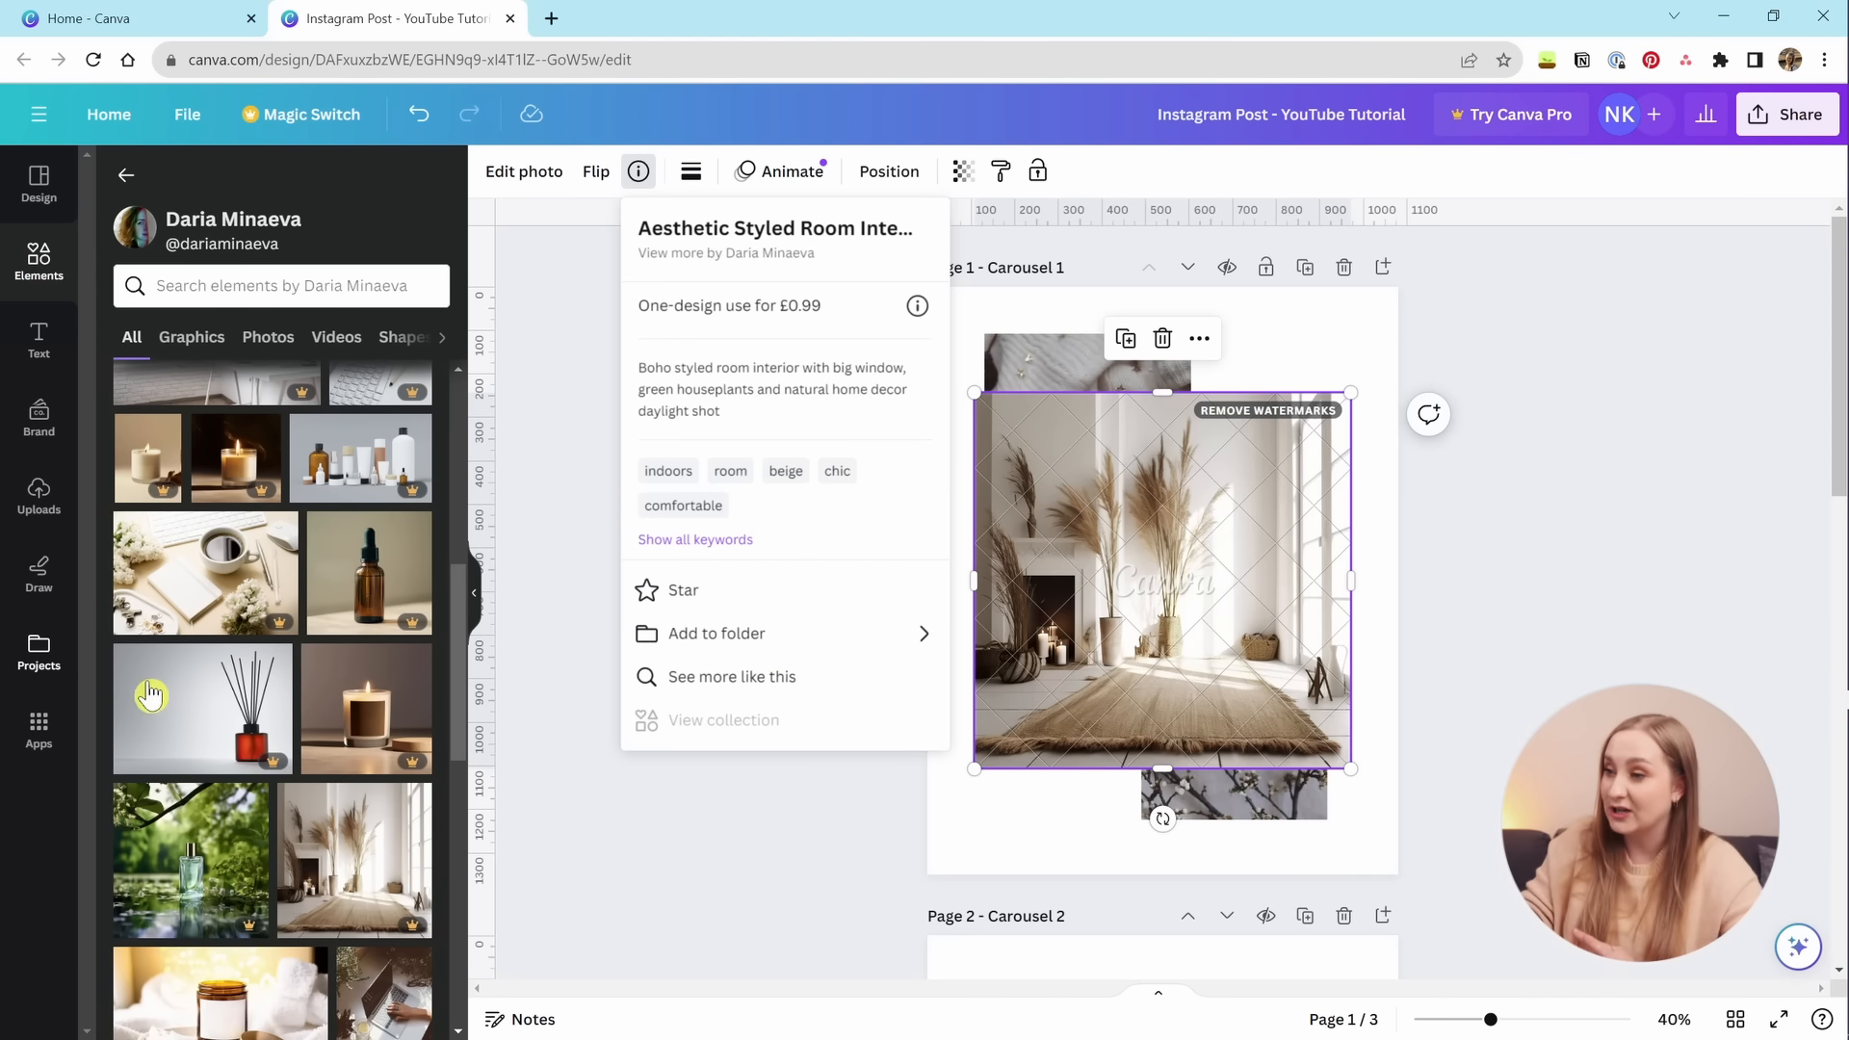
View photos similar to the room photo and check the premium purchase option for removing its watermark.
{"action": "left_click", "coordinate": [697, 677]}
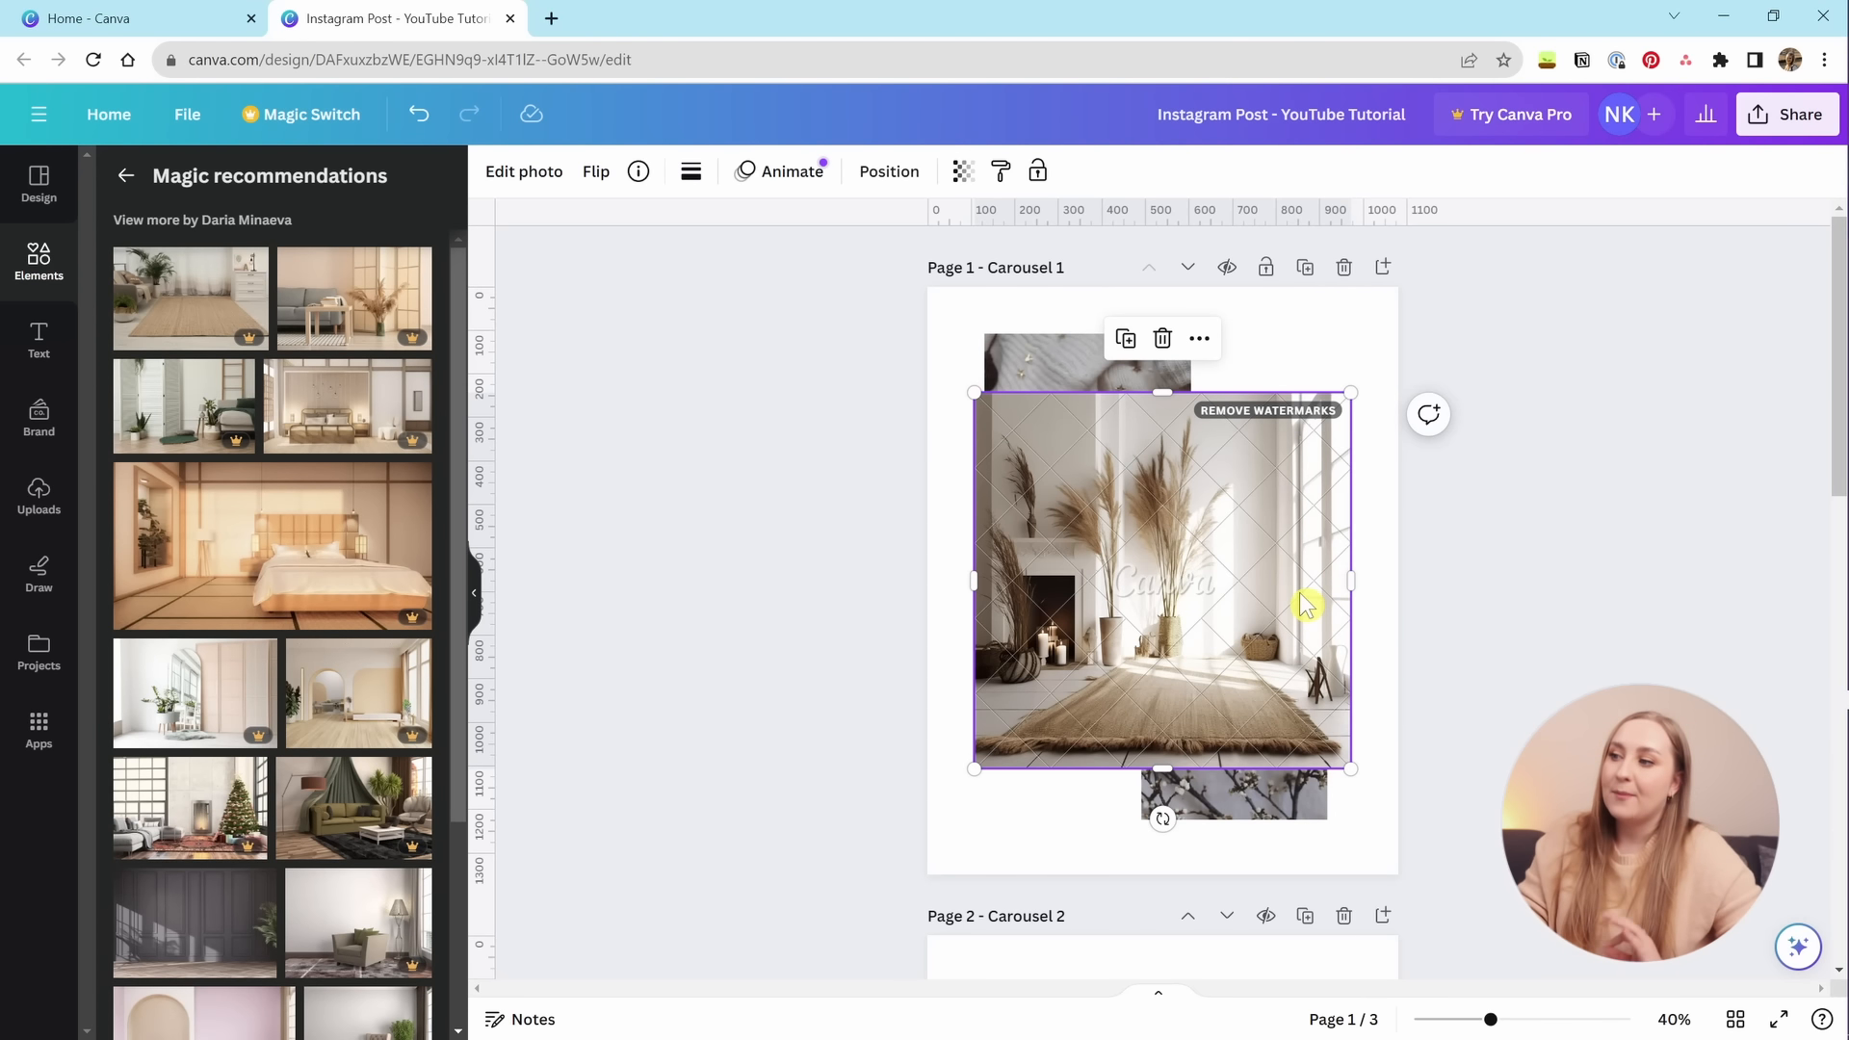
{"action": "left_click", "coordinate": [1229, 420]}
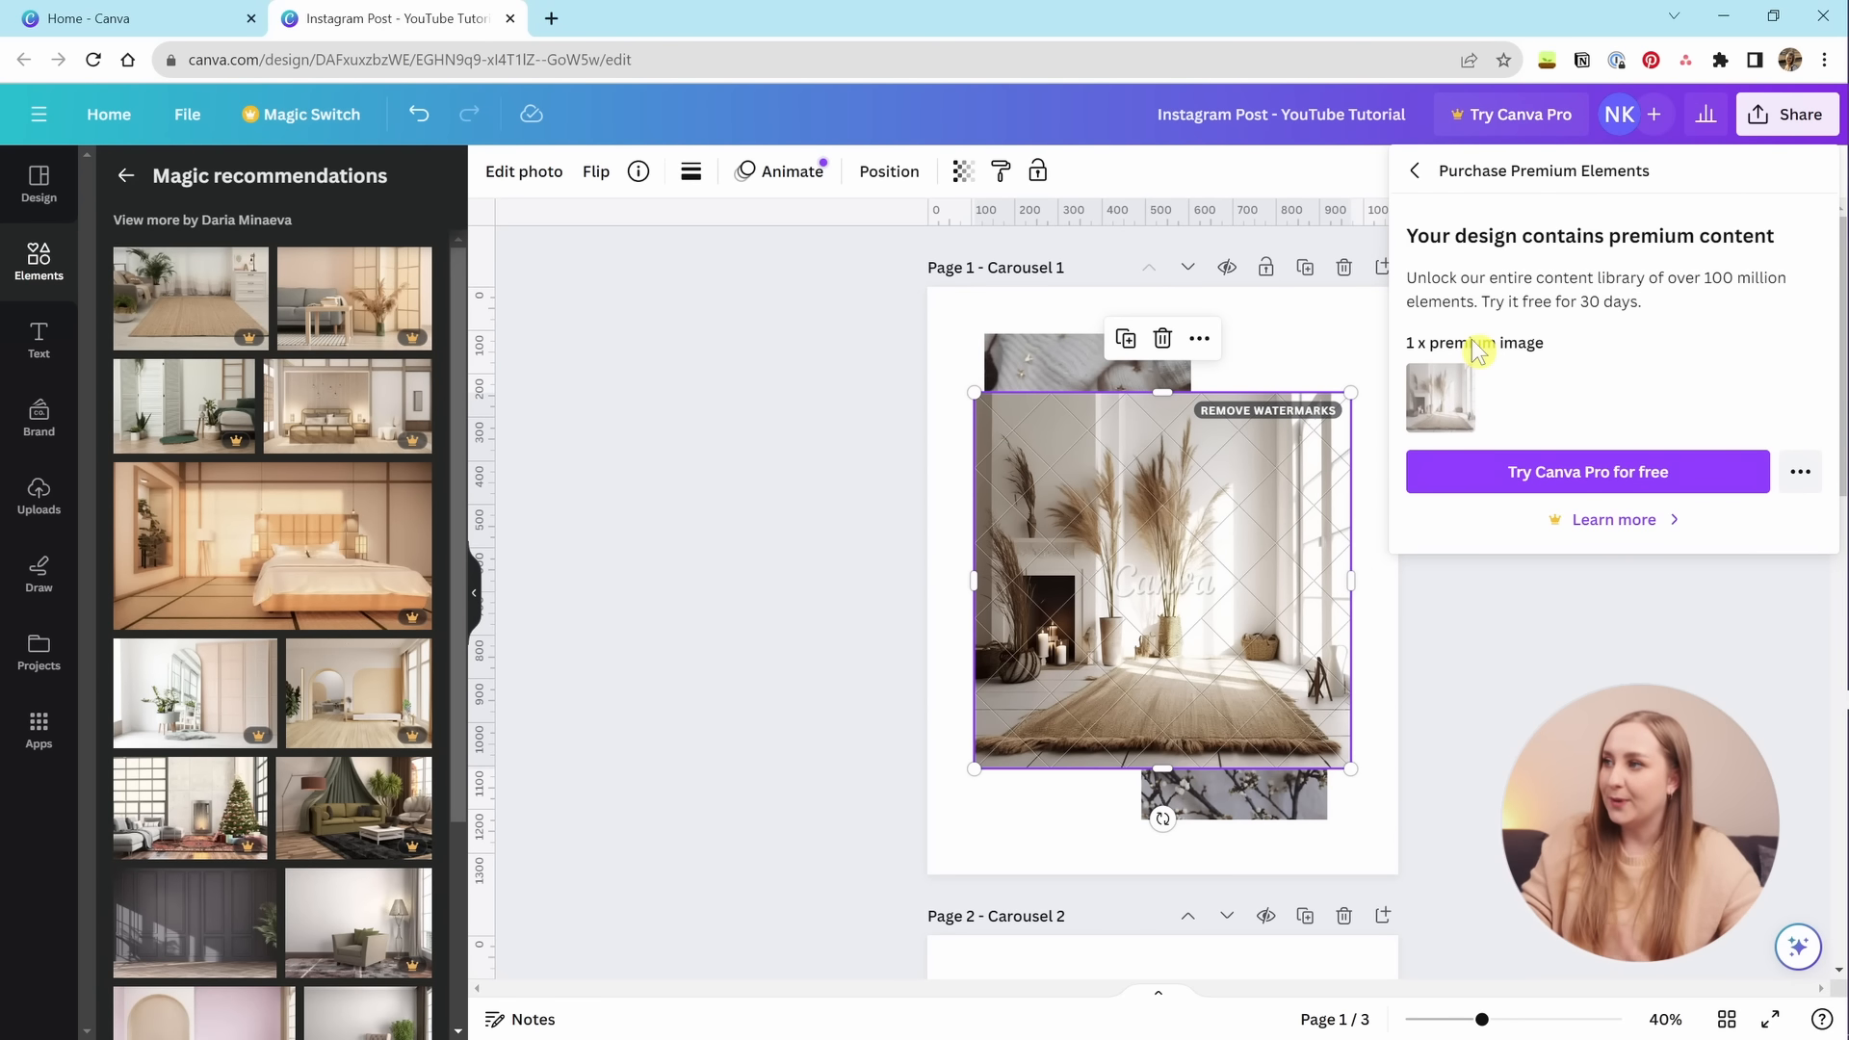
{"action": "left_click", "coordinate": [1435, 641]}
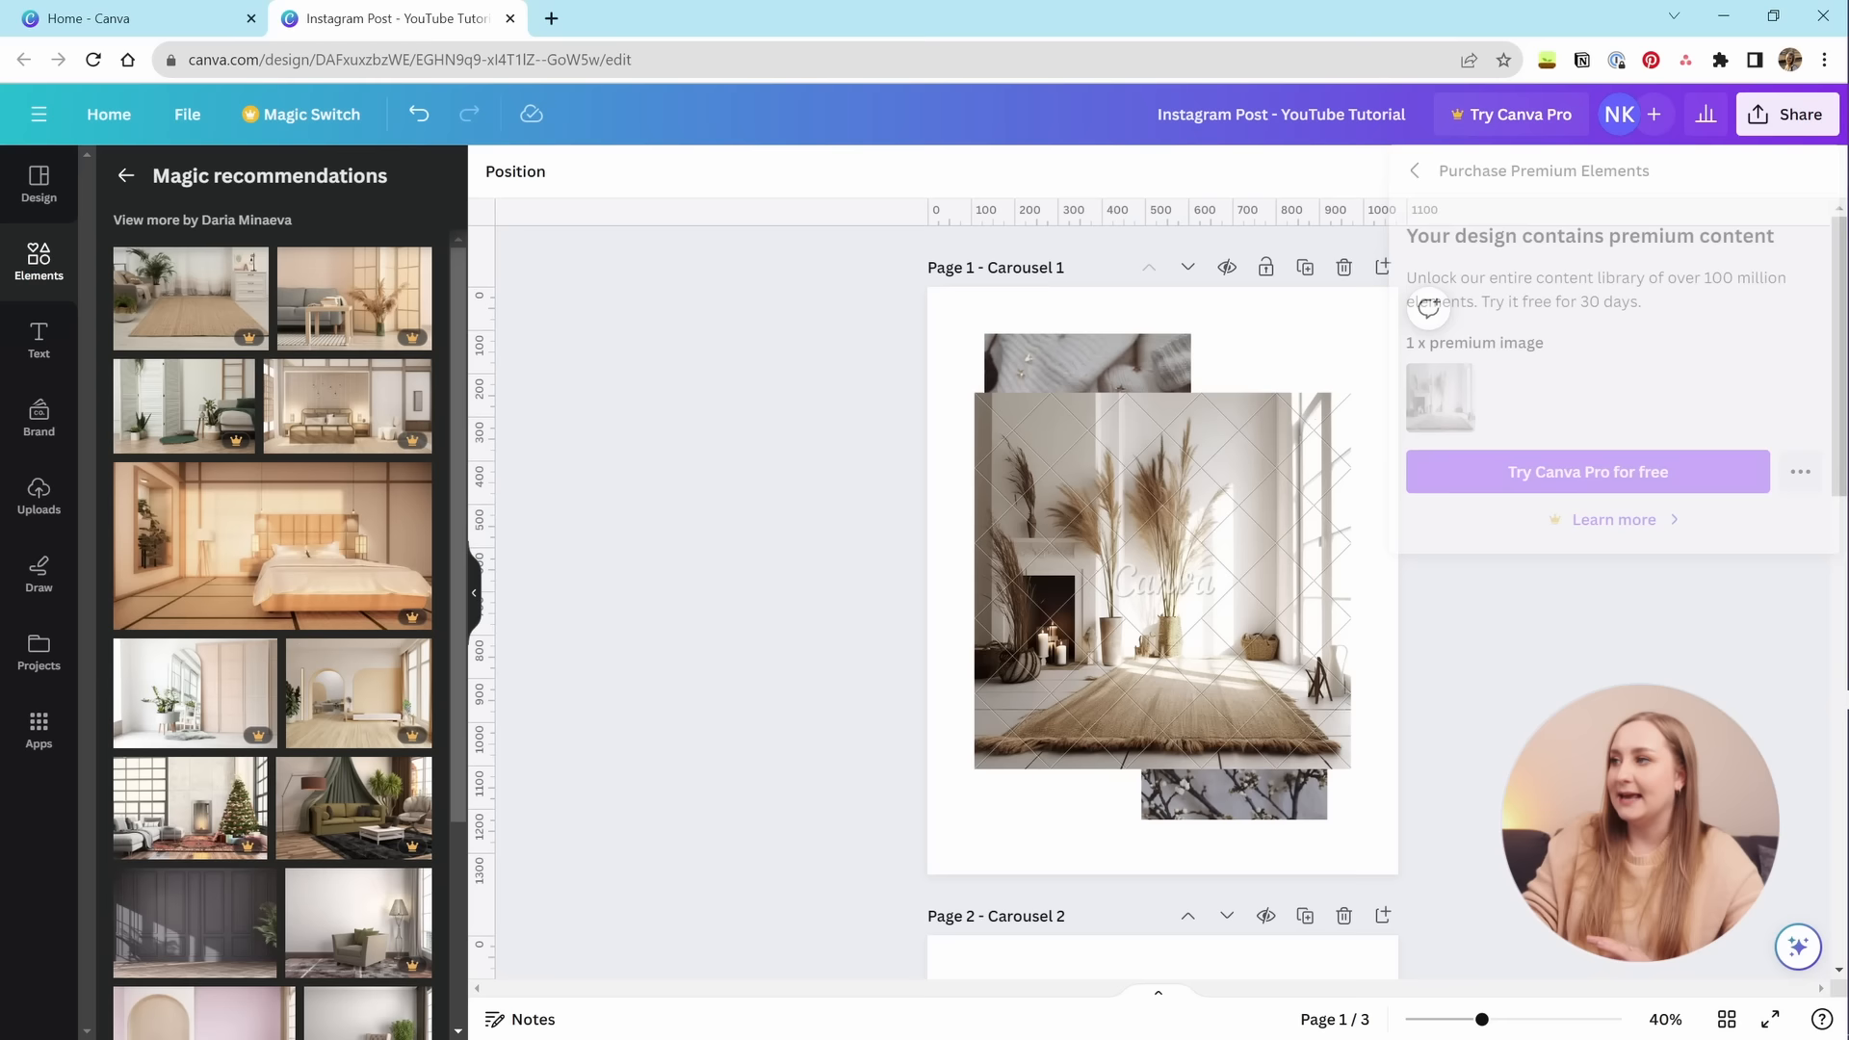
Try to download all 3 pages of the design as PNG with the premium room photo included.
{"action": "left_click", "coordinate": [1780, 123]}
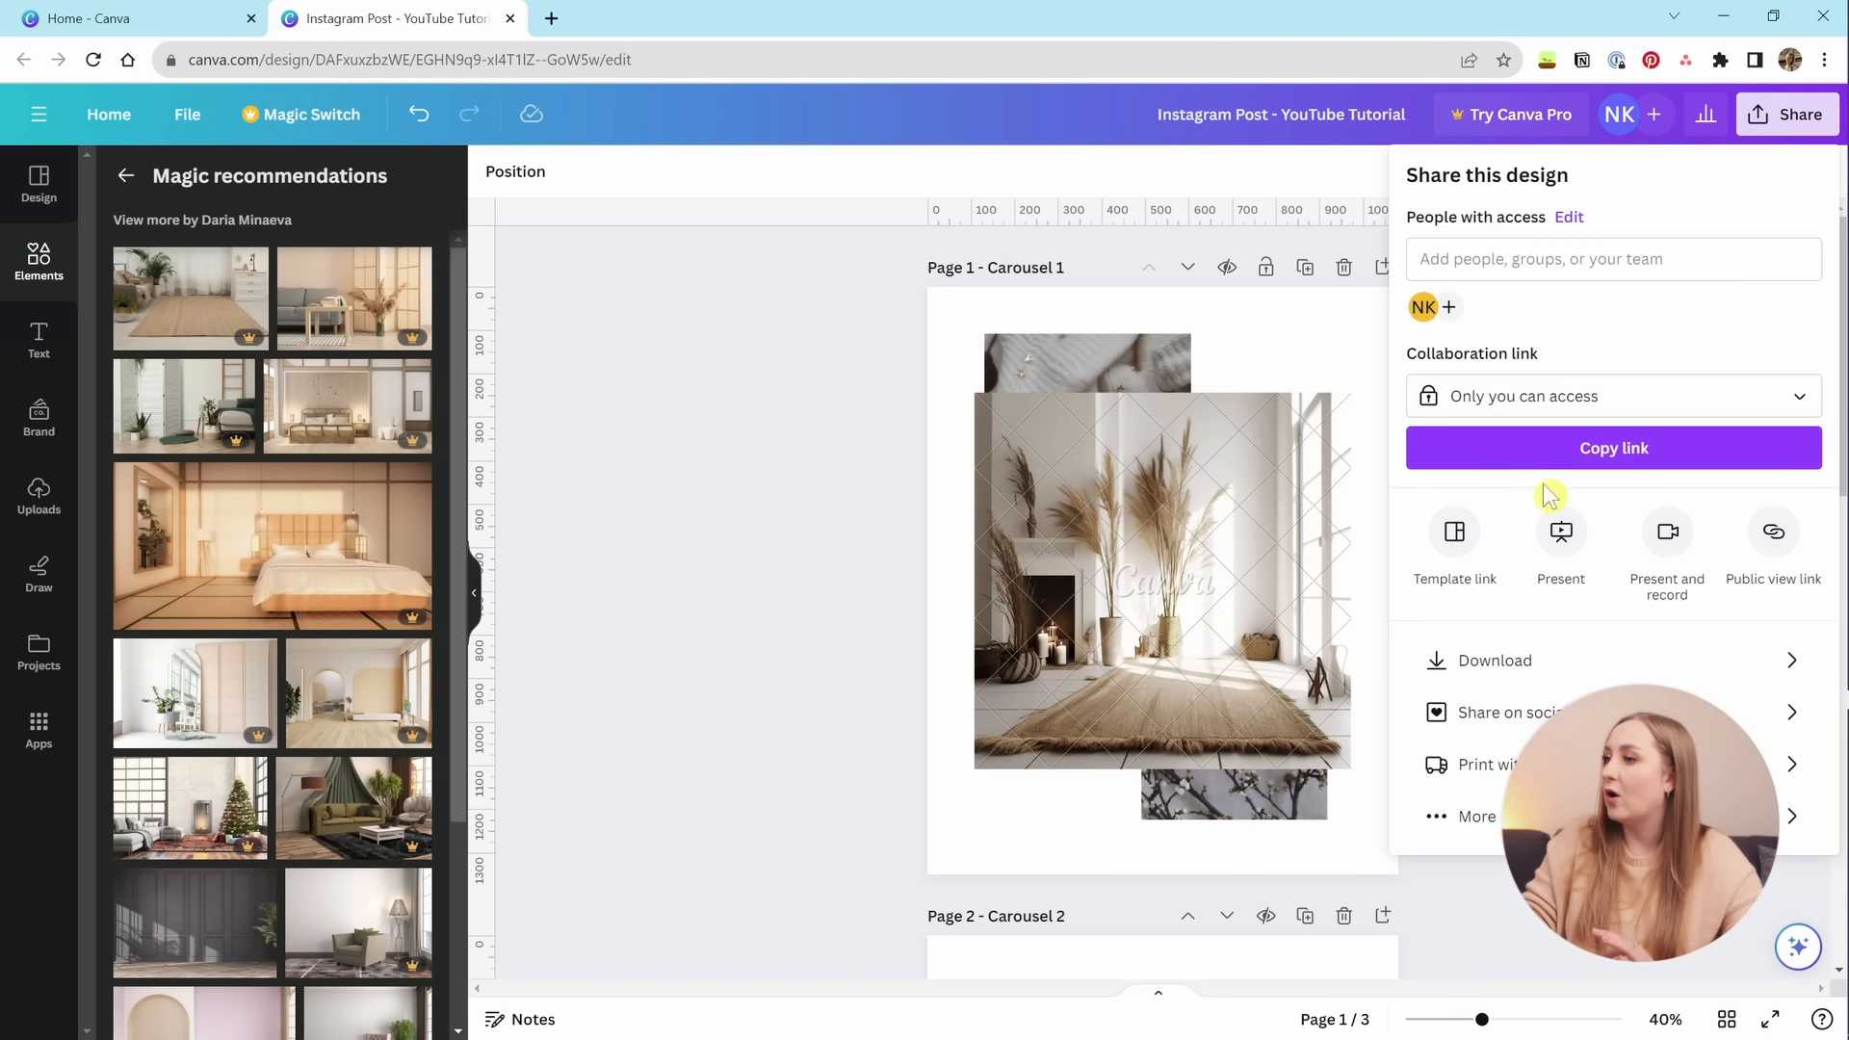
{"action": "left_click", "coordinate": [1501, 663]}
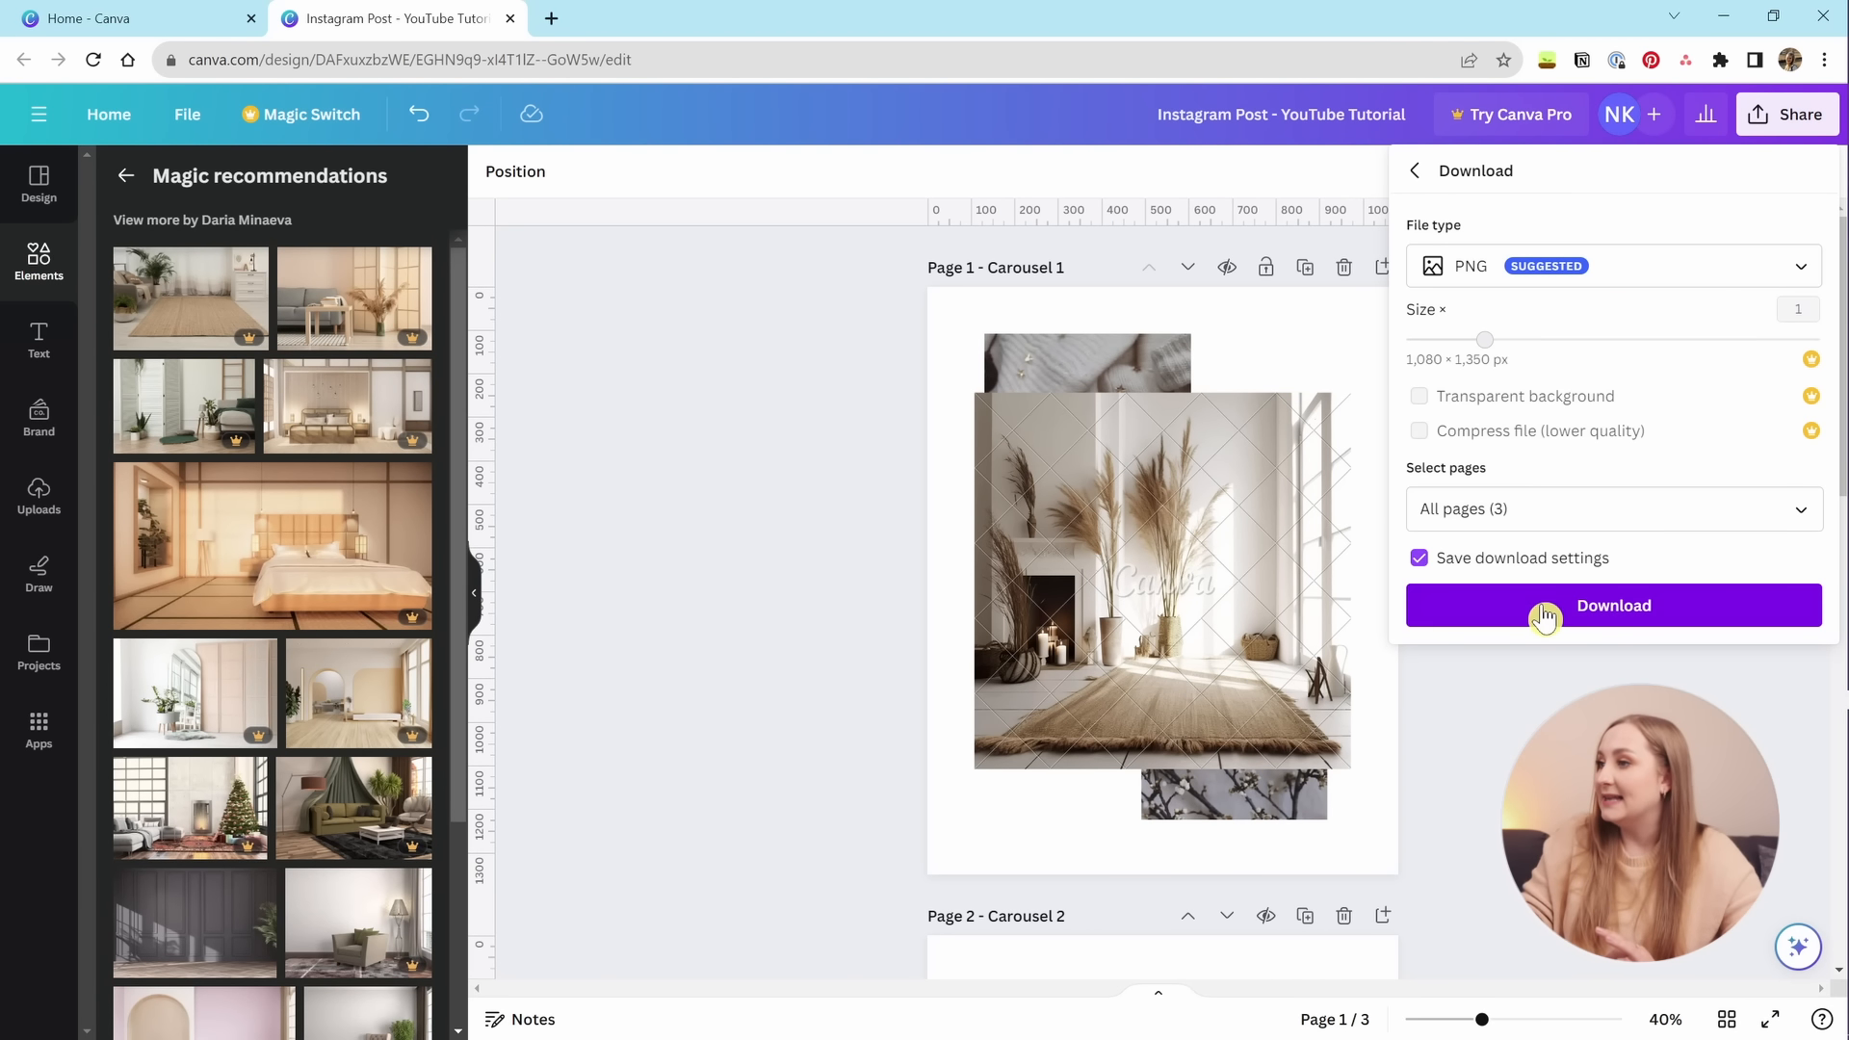
{"action": "left_click", "coordinate": [1545, 617]}
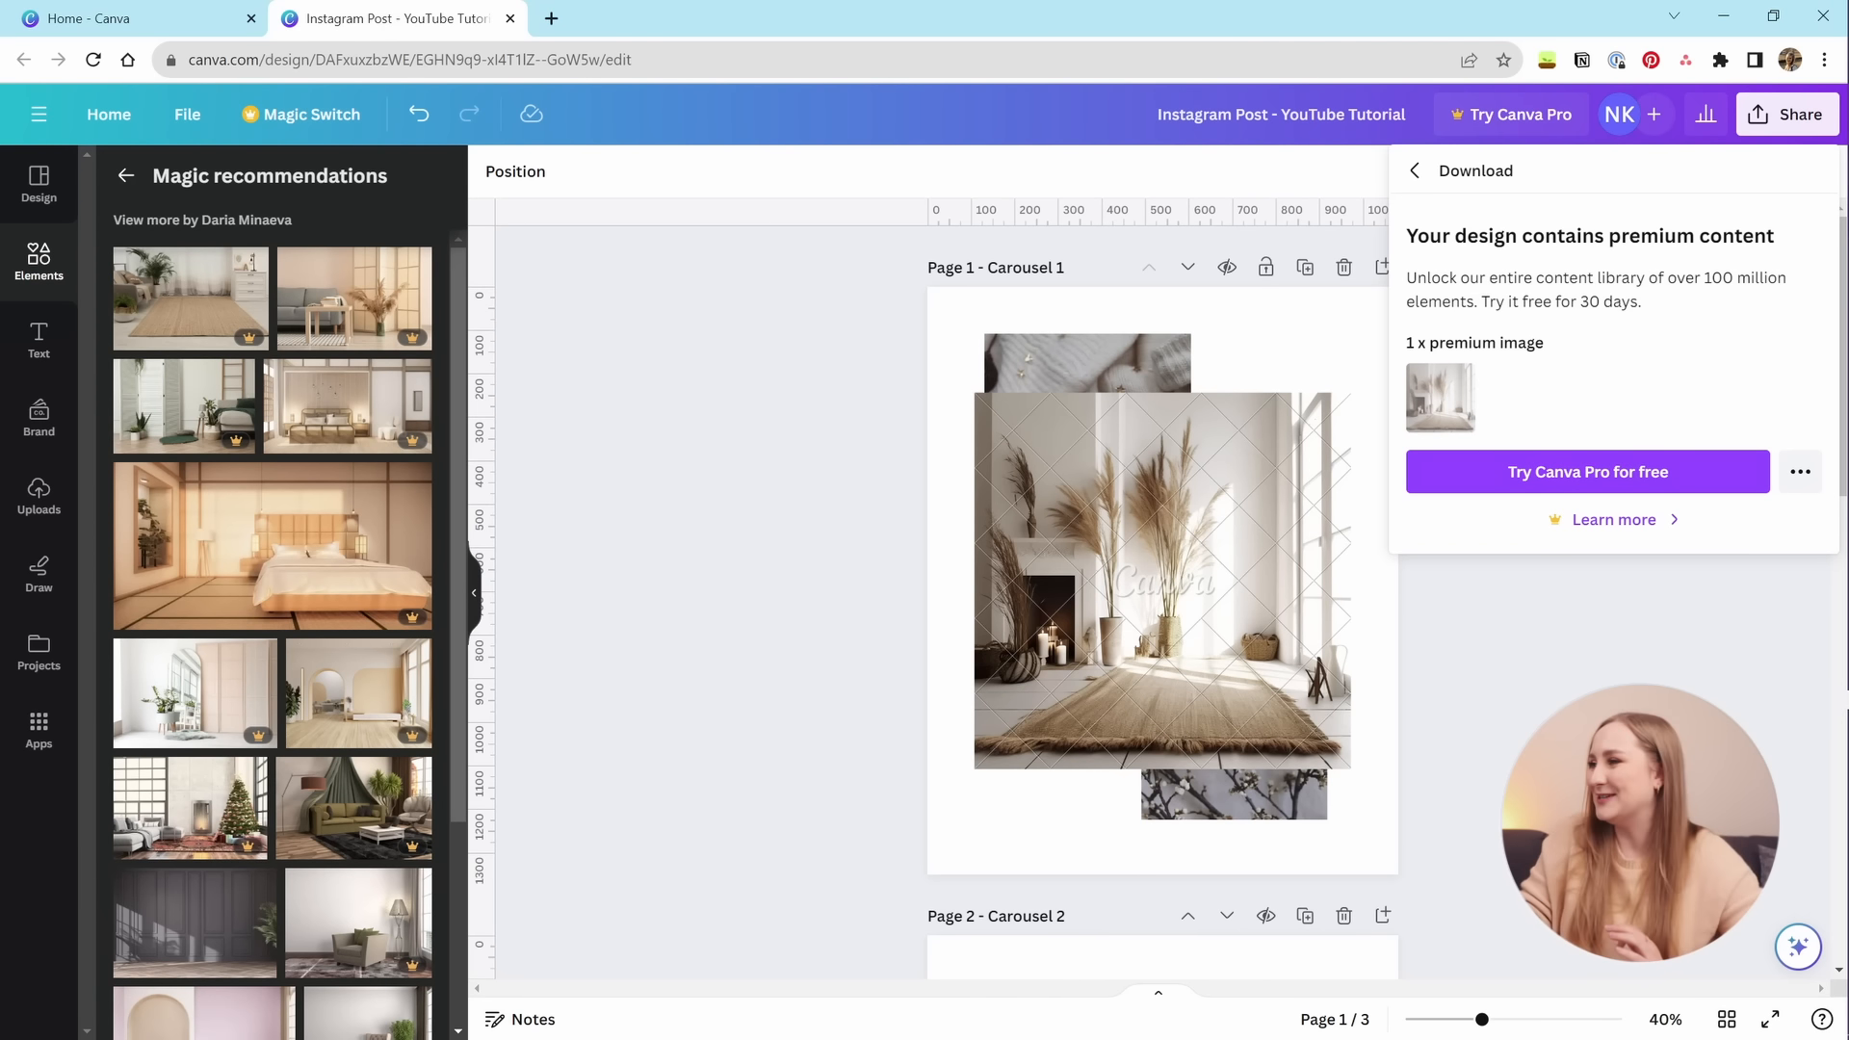
Delete the premium room photo from page 1.
{"action": "left_click", "coordinate": [1065, 563]}
{"action": "key", "text": "Delete"}
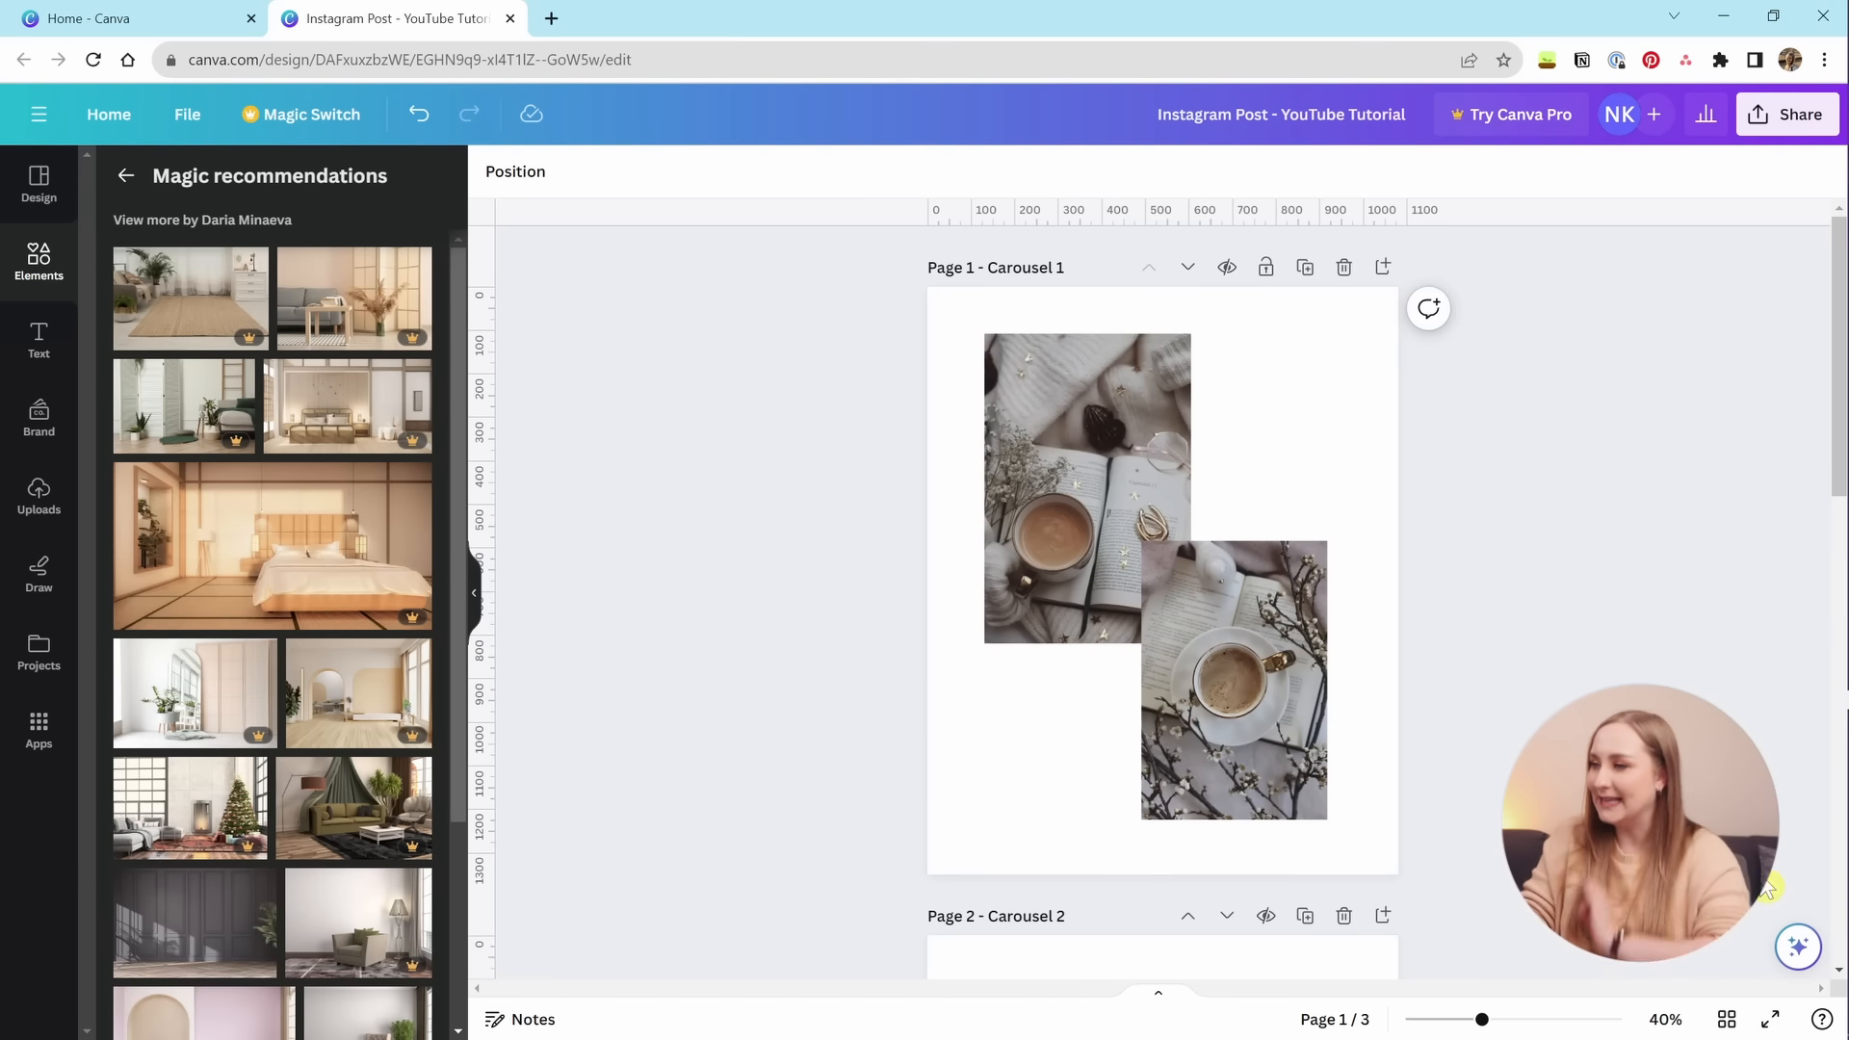
Try solid, long-dashed and dotted borders on the mug-and-open-book photo and set the border weight to 12.
{"action": "left_click", "coordinate": [1069, 436]}
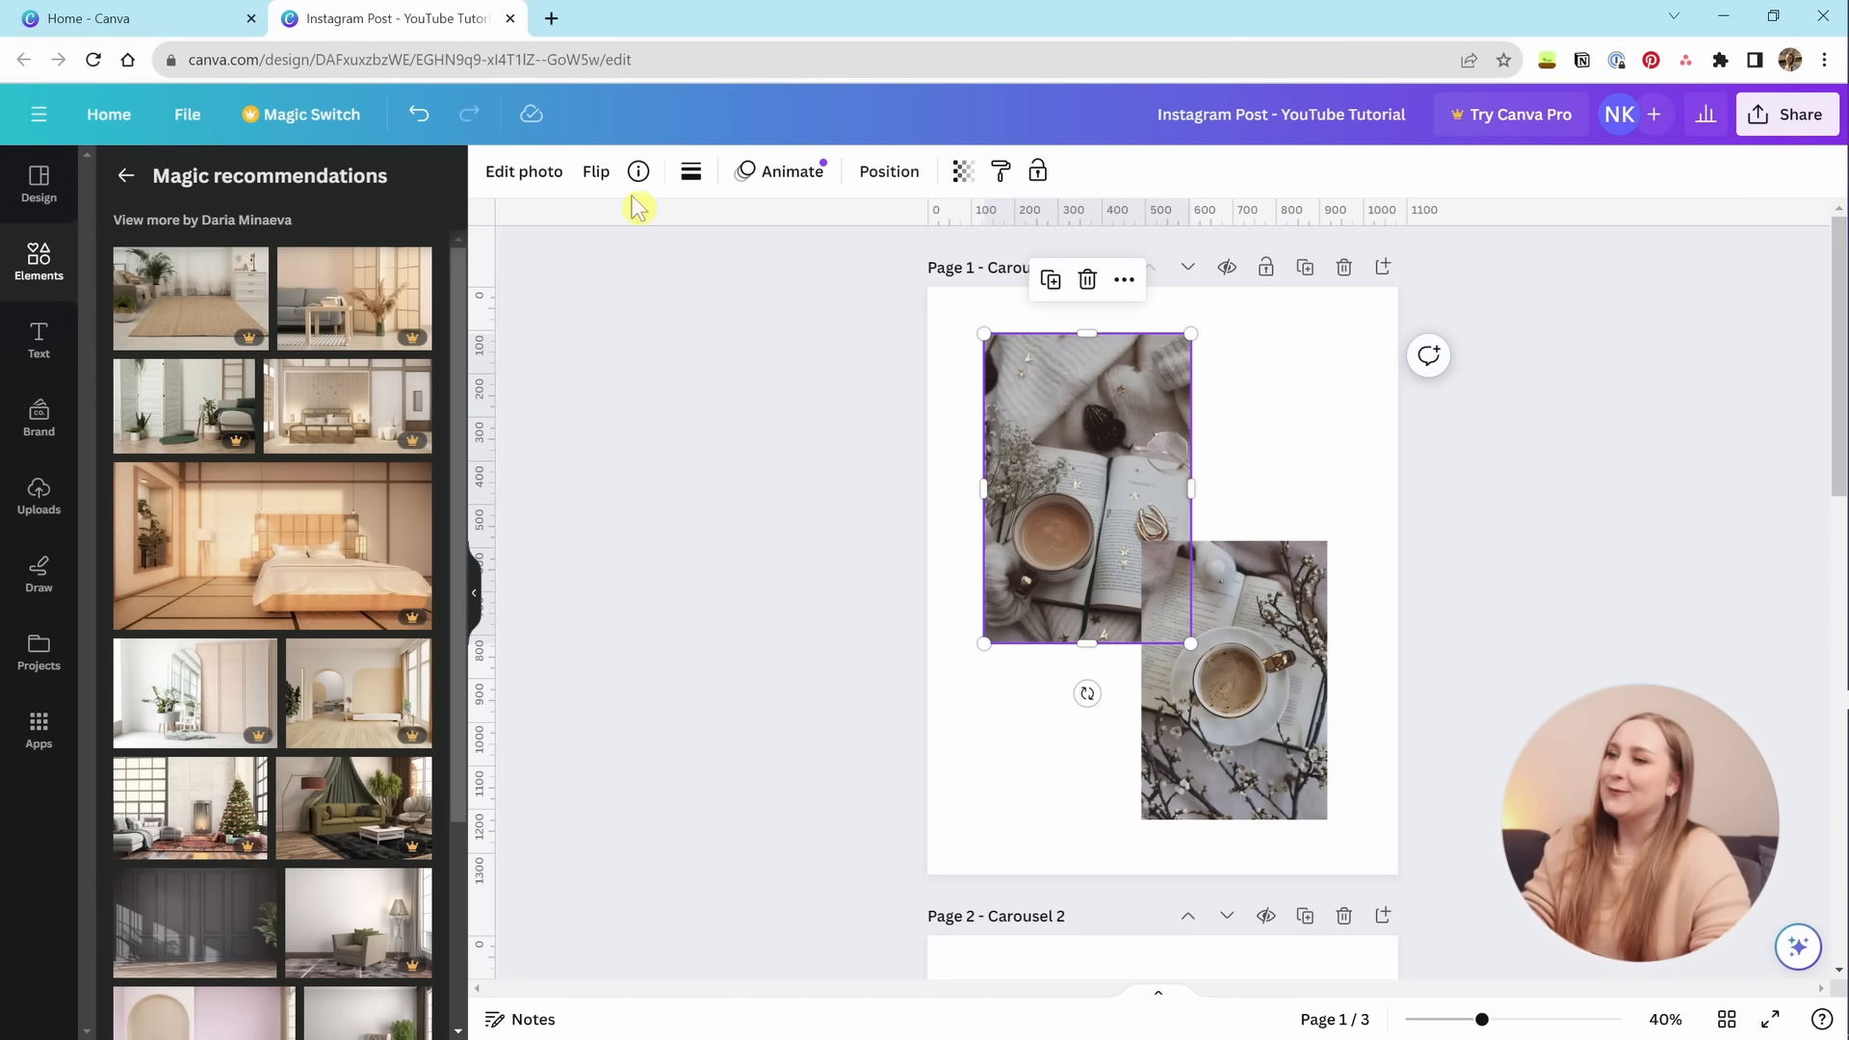
{"action": "left_click", "coordinate": [694, 174]}
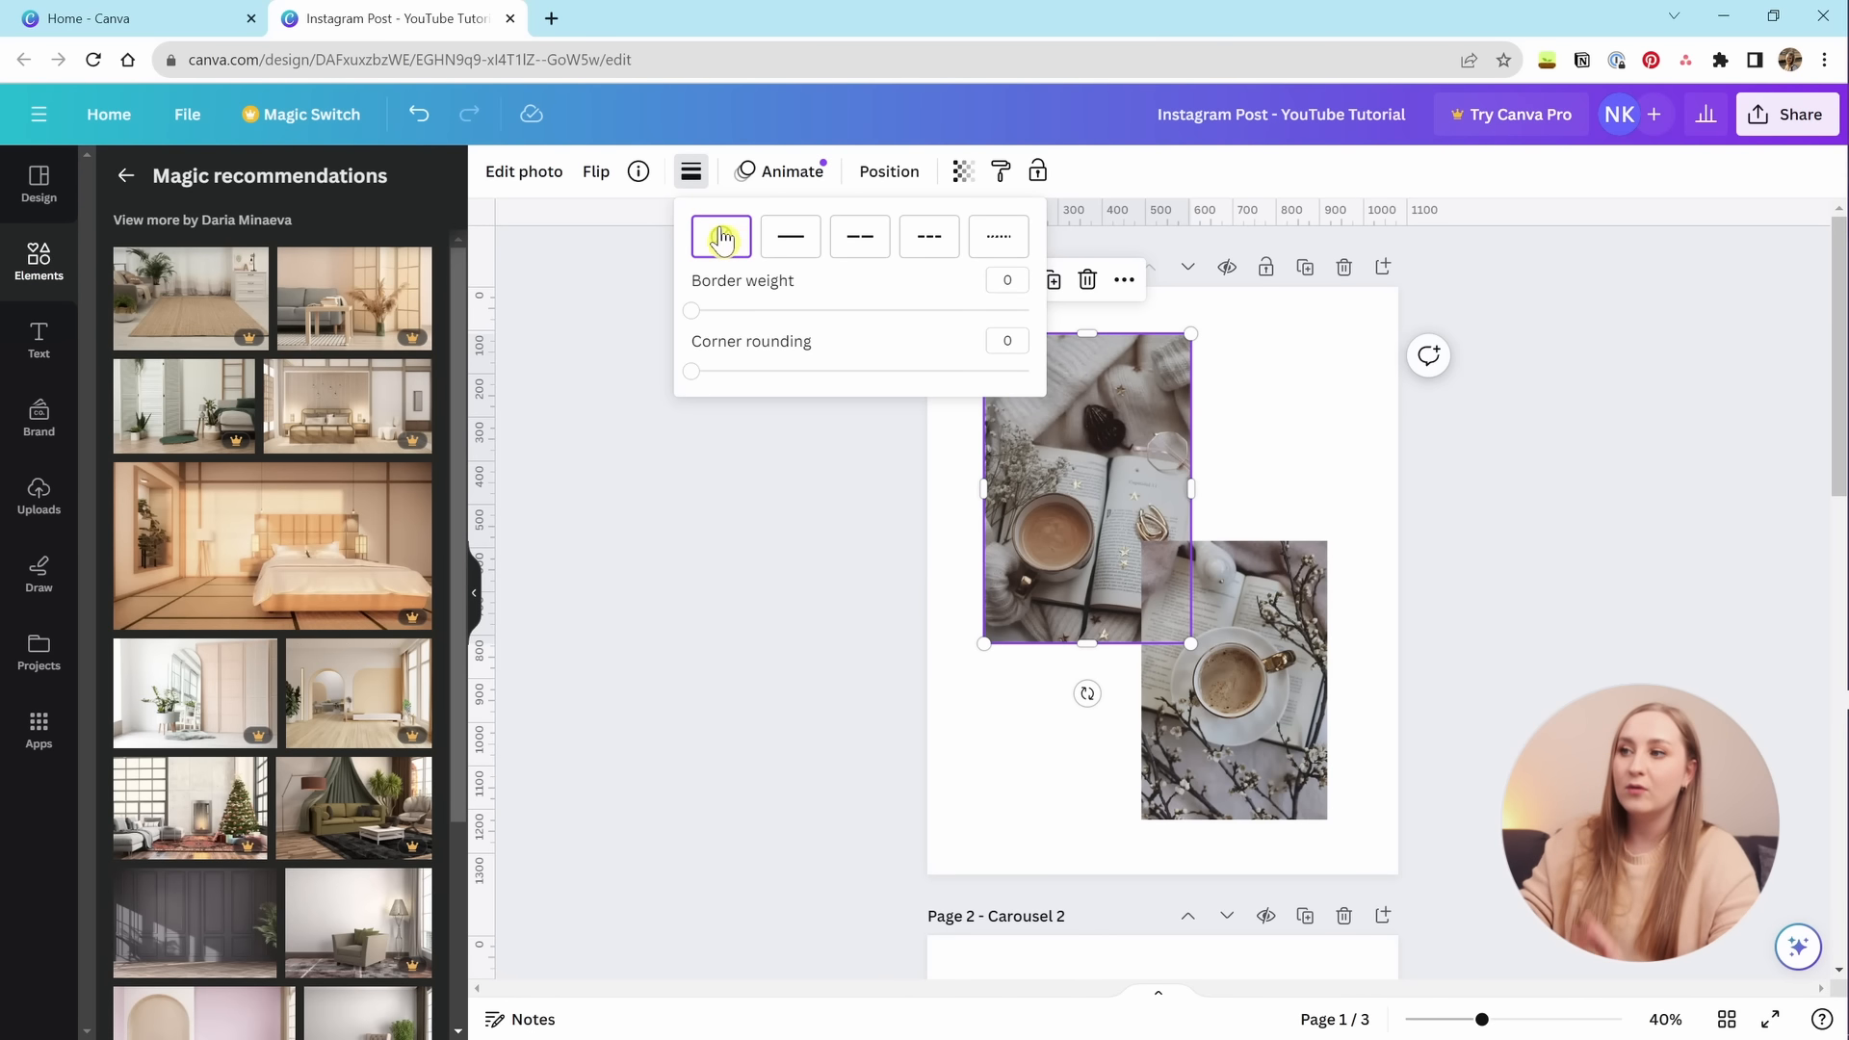
{"action": "left_click", "coordinate": [814, 250]}
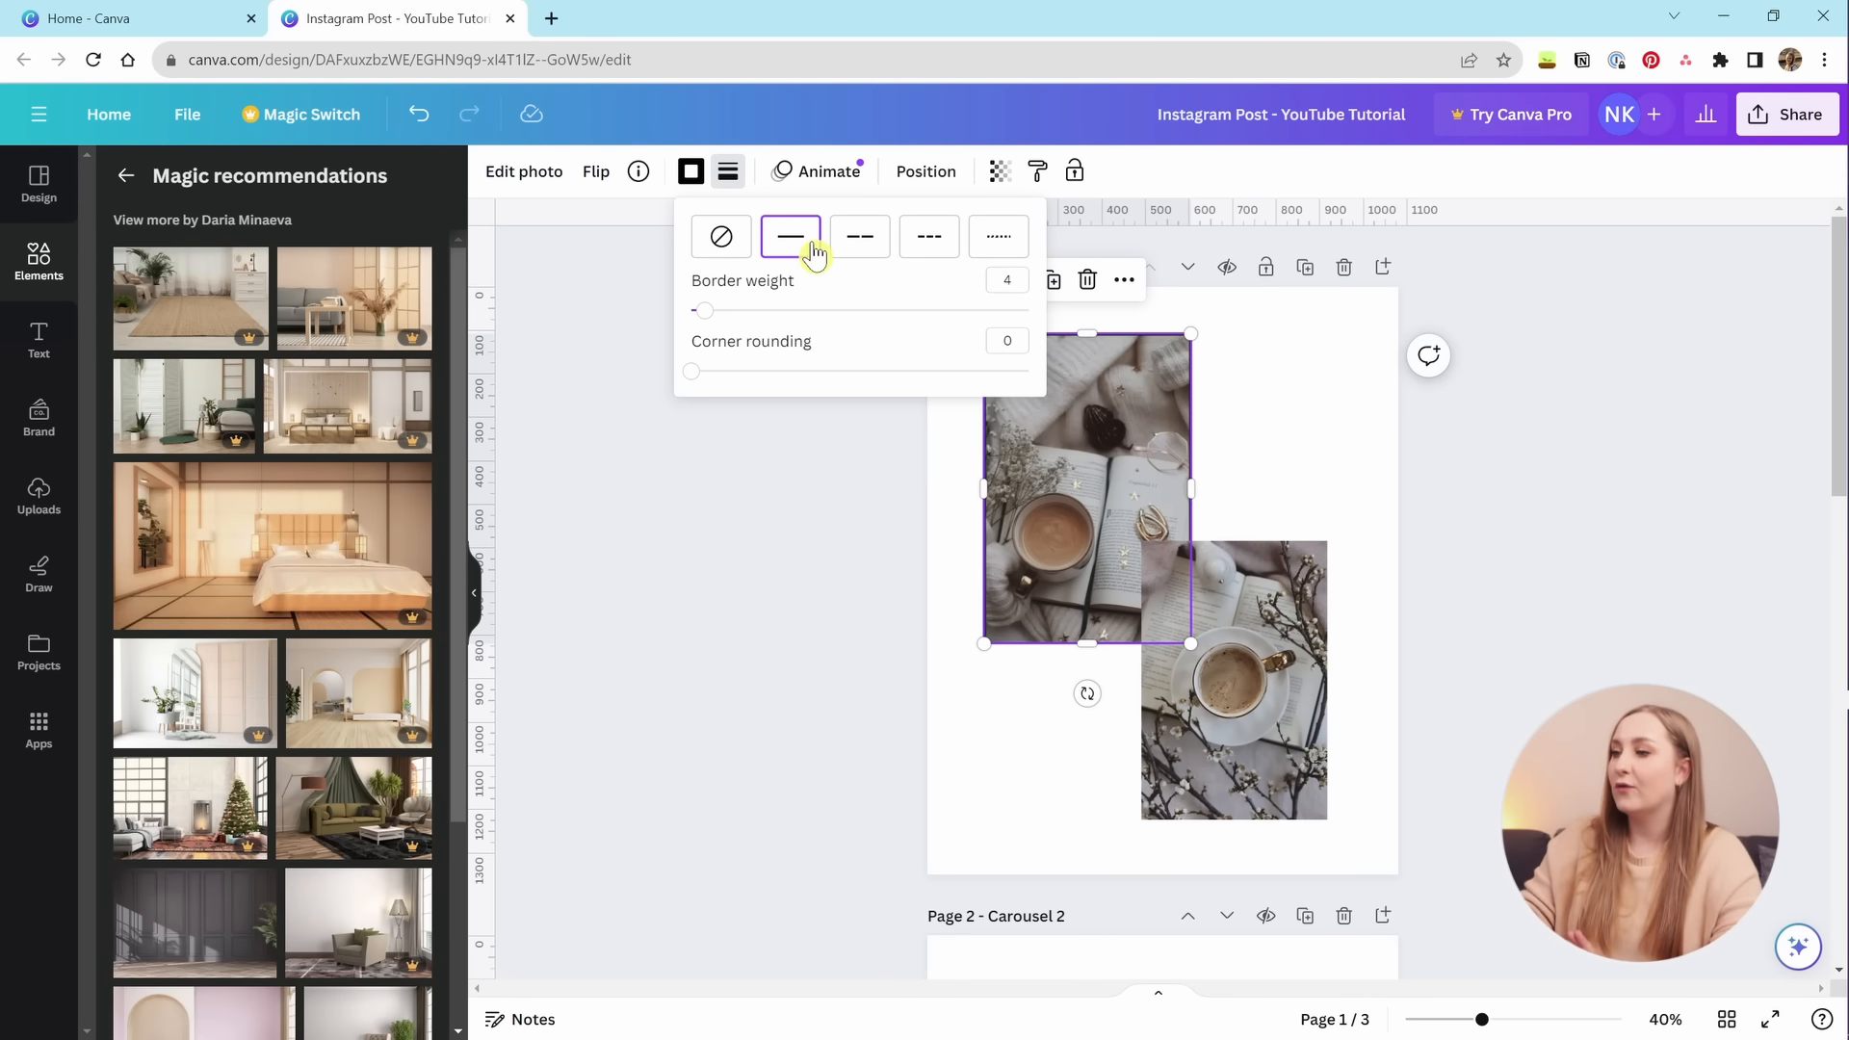
{"action": "left_click", "coordinate": [858, 256]}
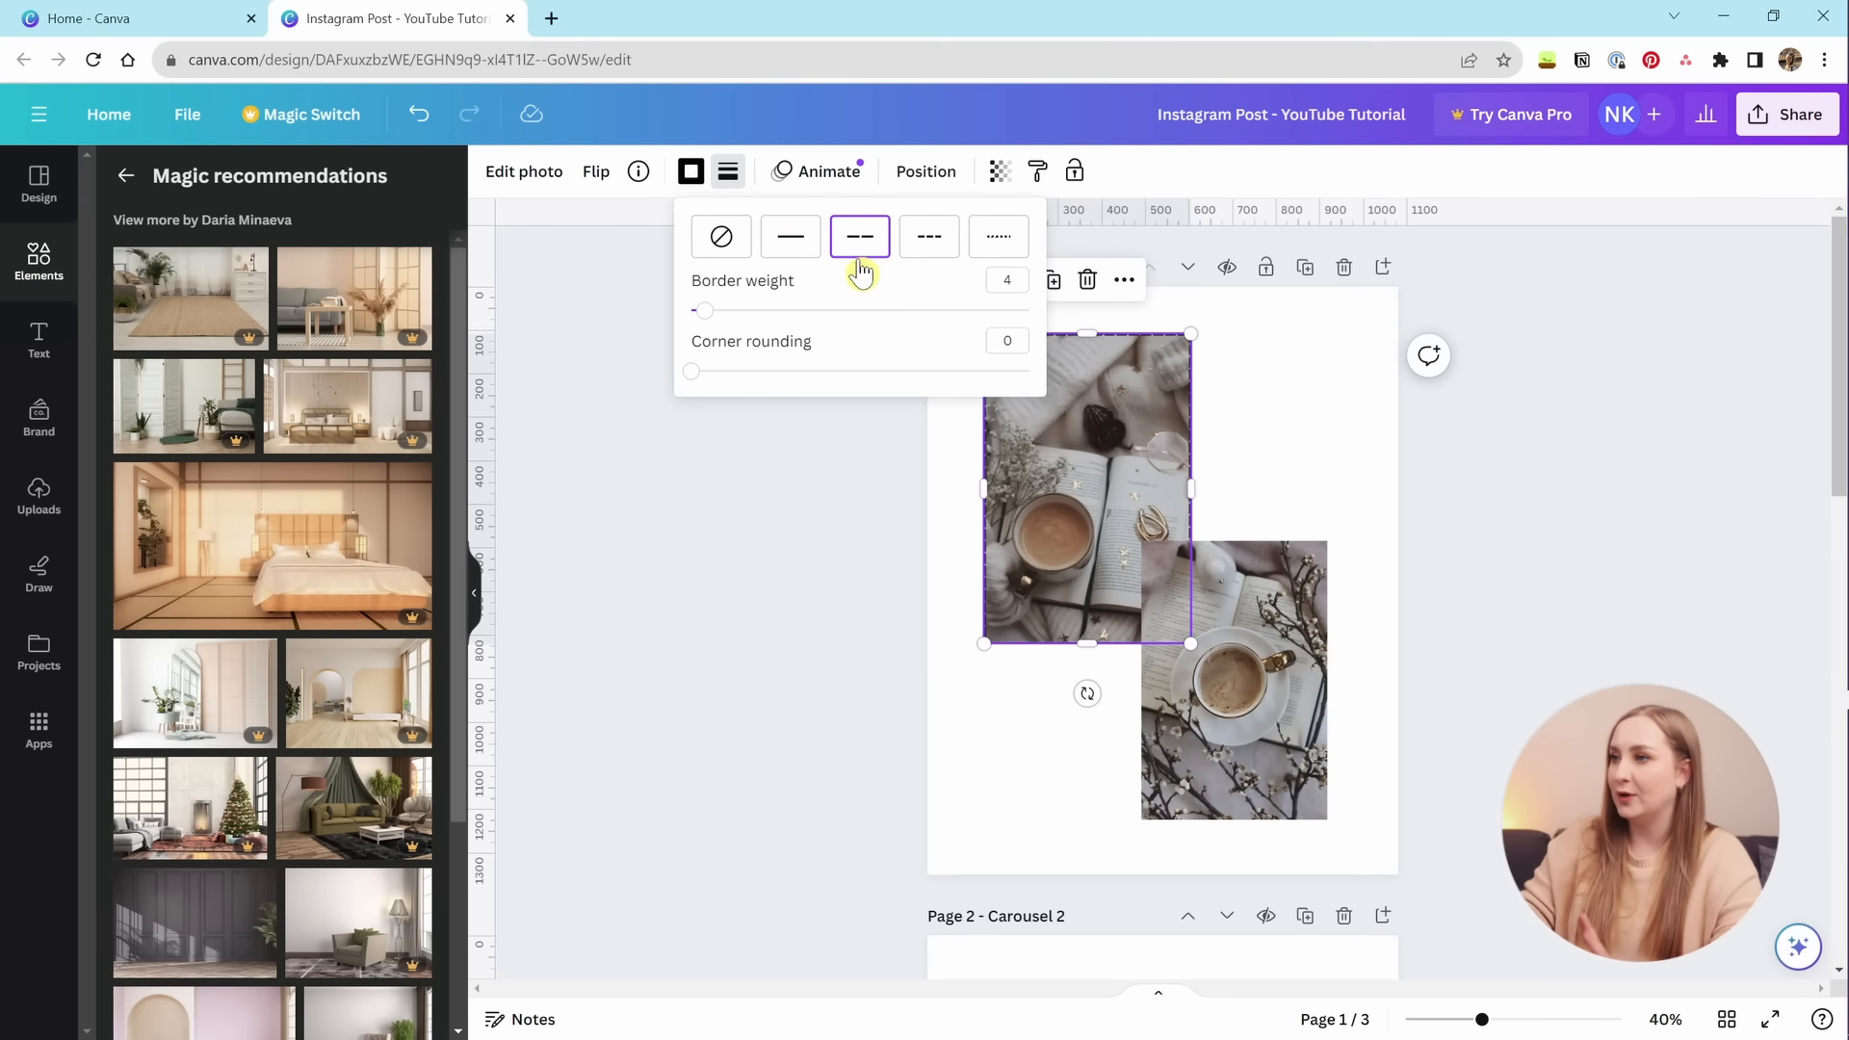
{"action": "left_click", "coordinate": [998, 249]}
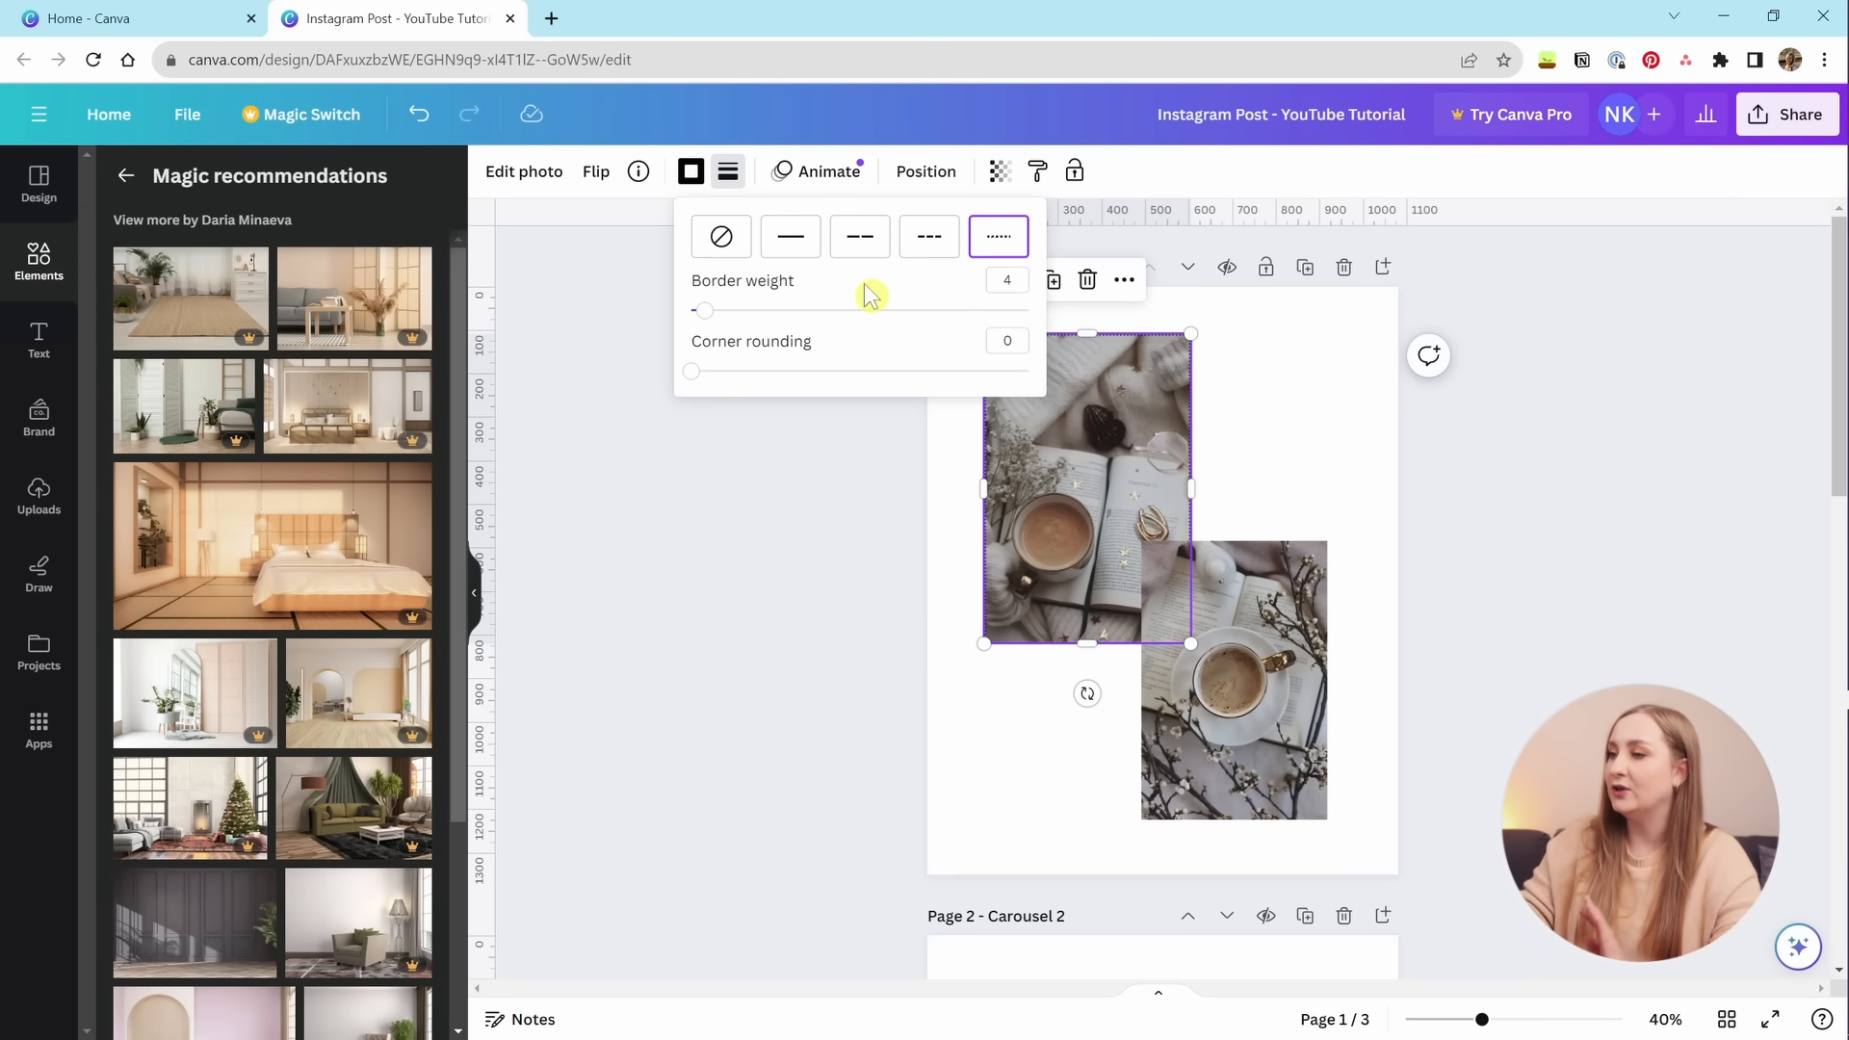
{"action": "left_click_drag", "start_coordinate": [708, 316], "coordinate": [735, 352]}
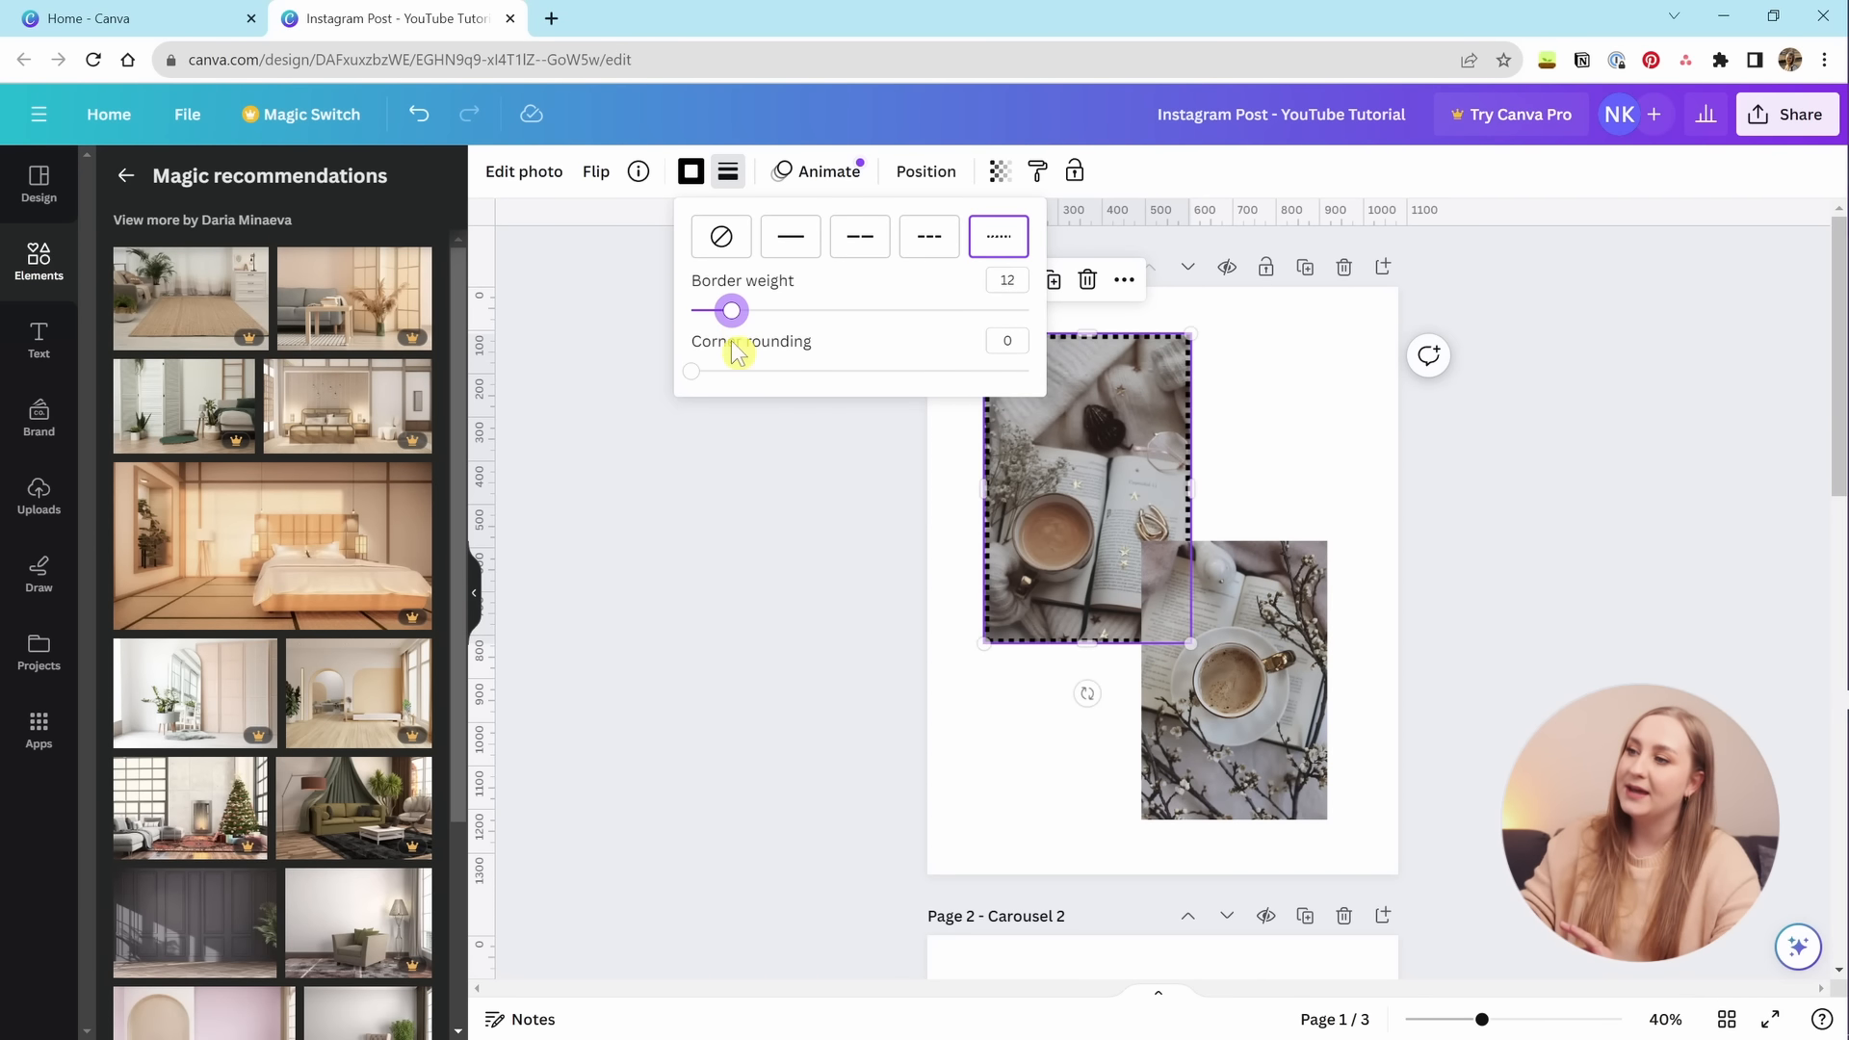
Compare the short-dashed and no-border options on the mug photo, and finish with a solid border.
{"action": "left_click", "coordinate": [930, 244]}
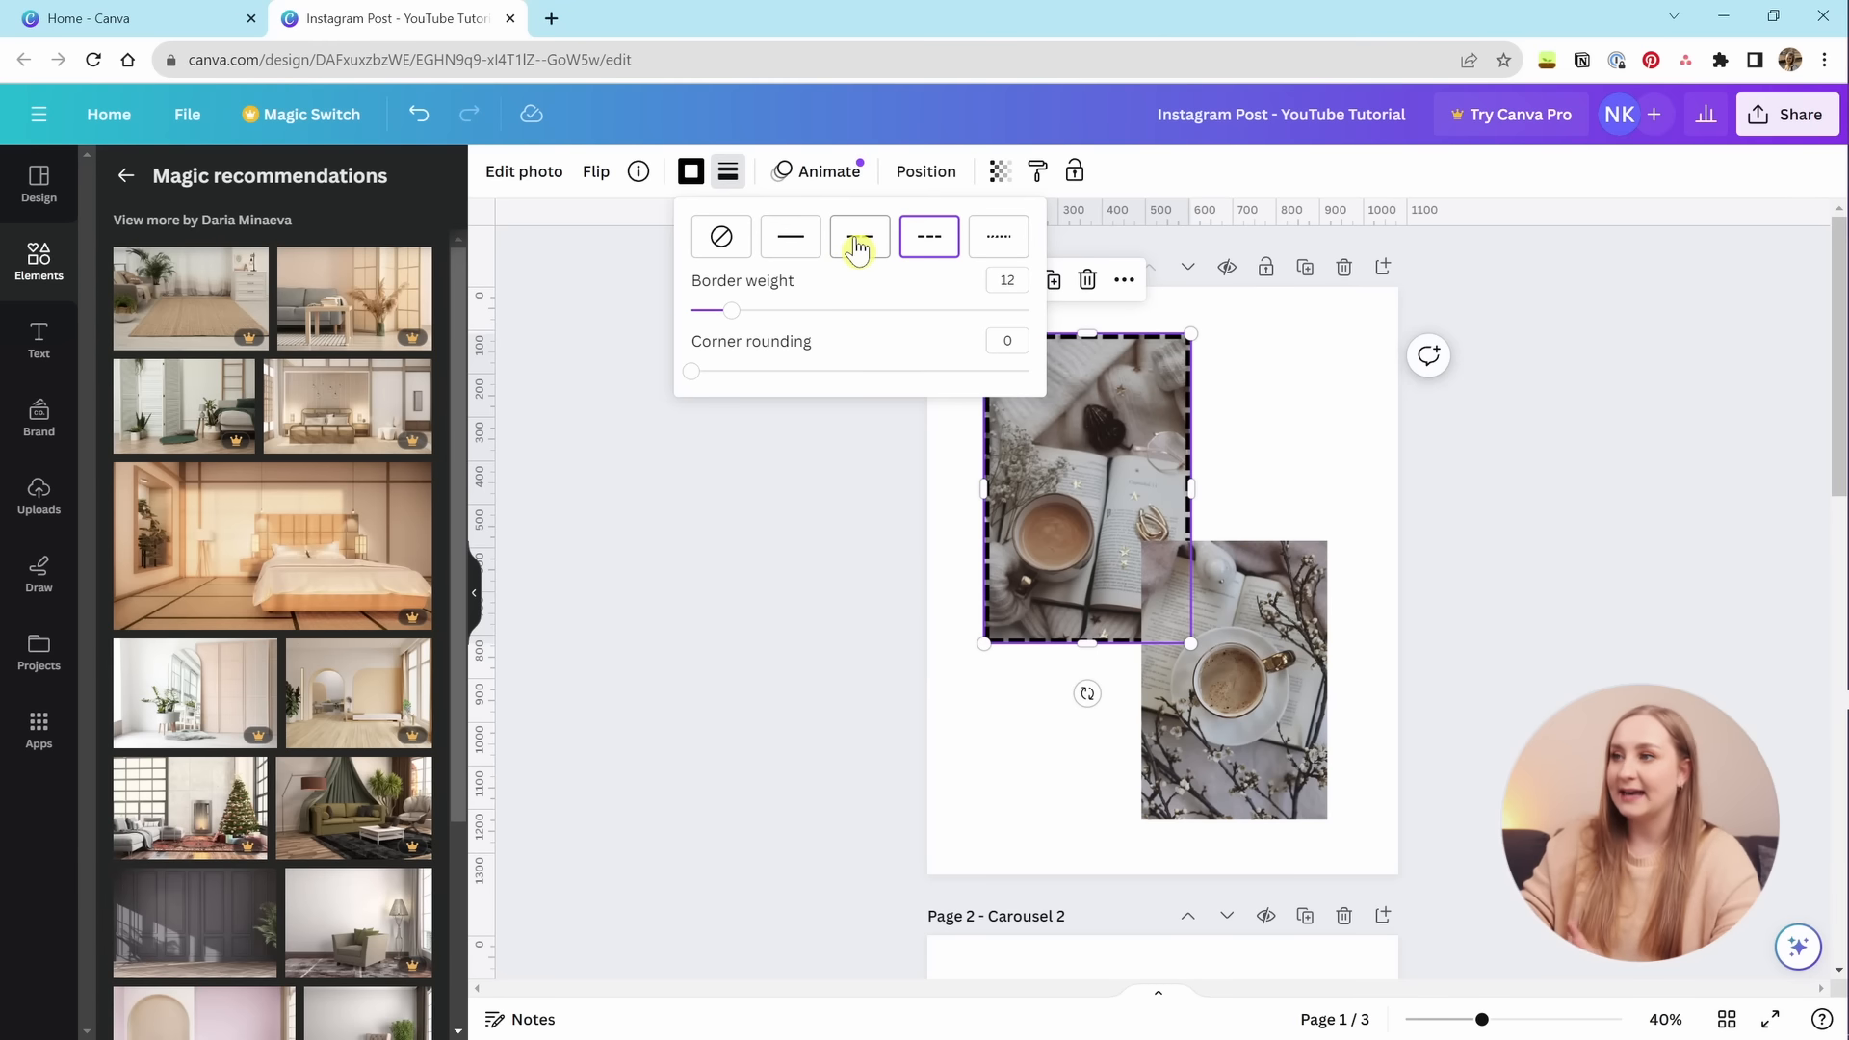
{"action": "left_click", "coordinate": [711, 239]}
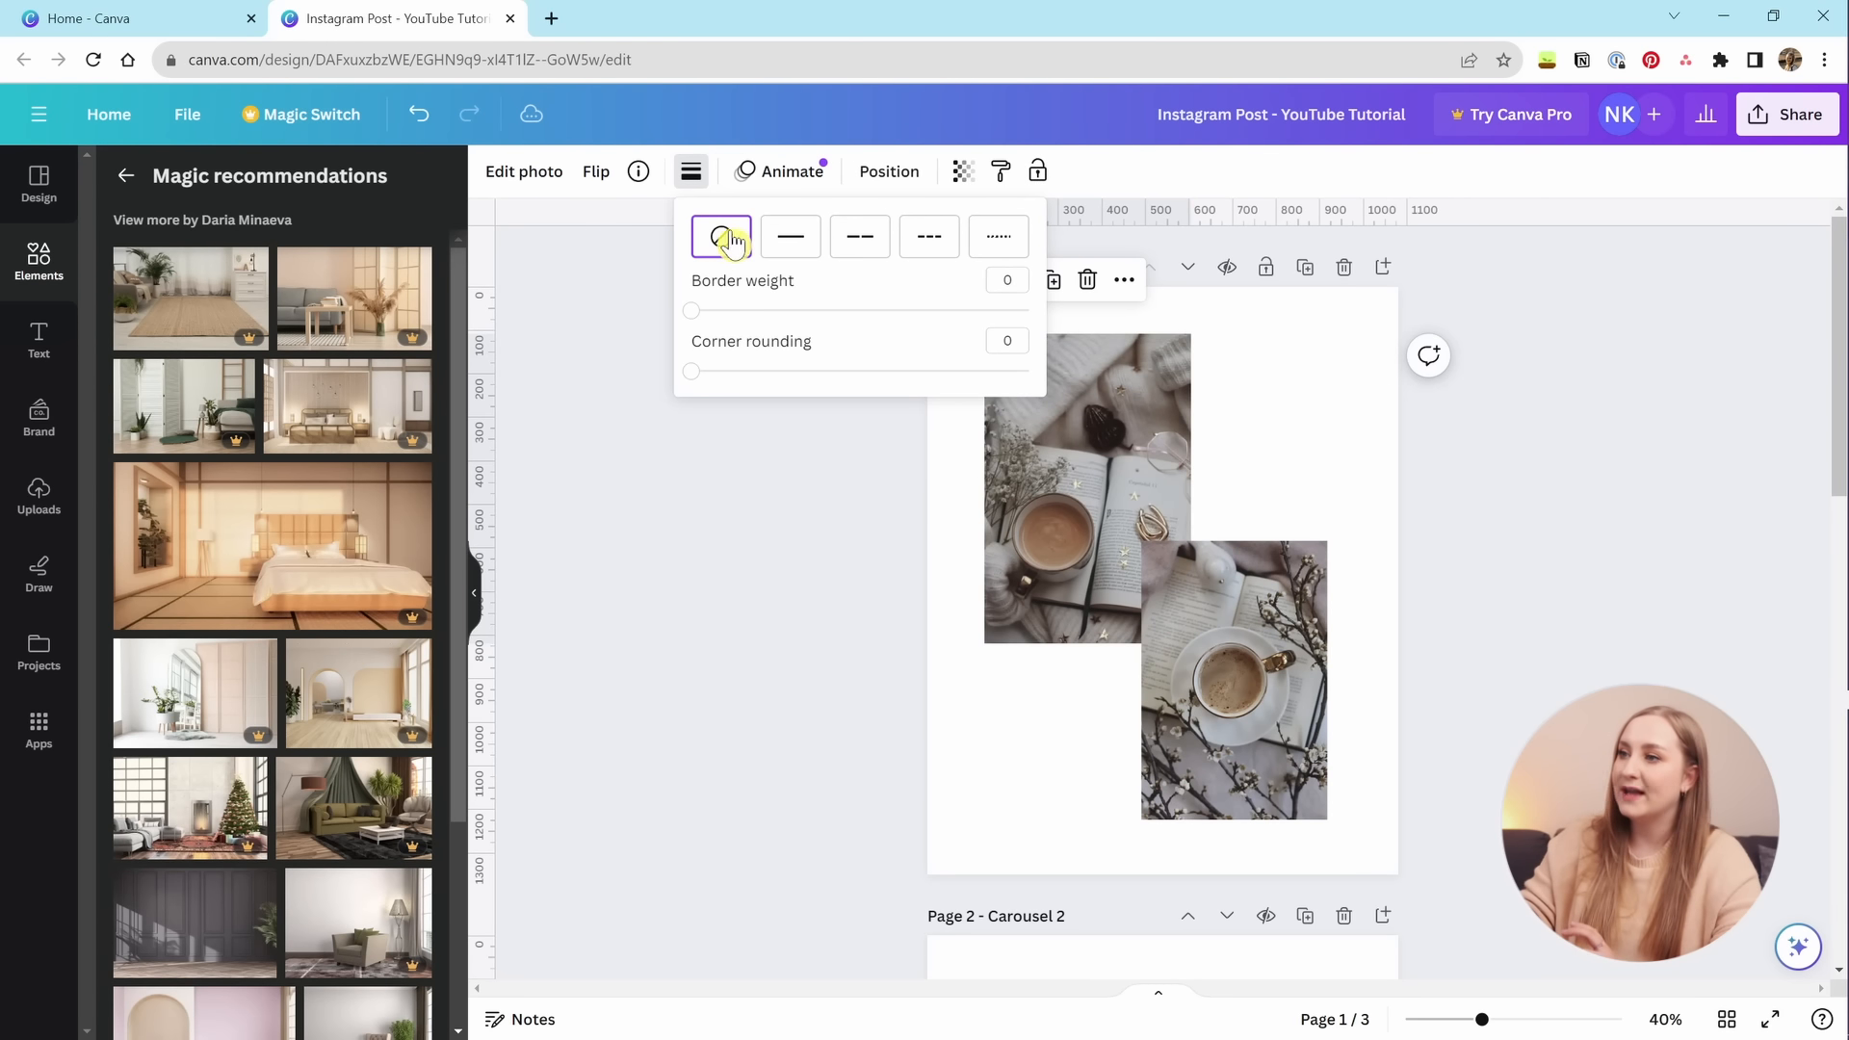
{"action": "left_click", "coordinate": [807, 254]}
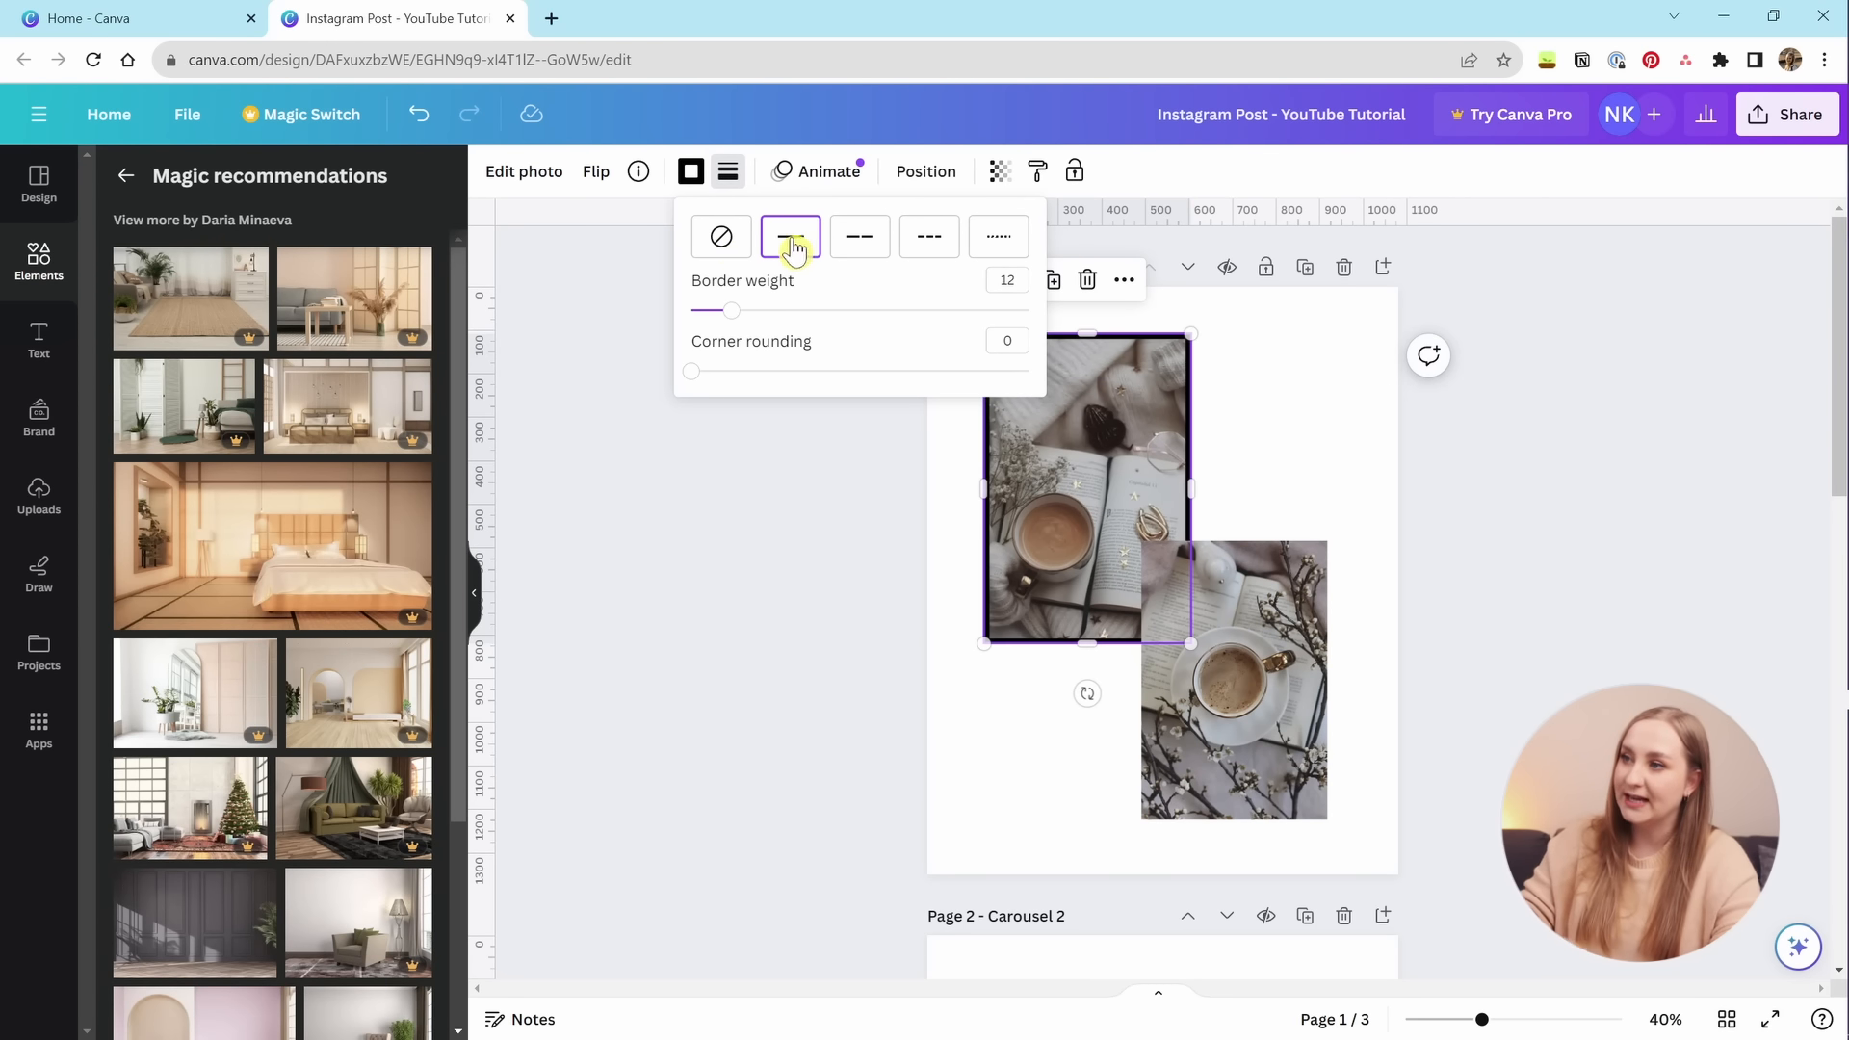
Open the border's color options, search for "blue" and browse the suggested palettes.
{"action": "left_click", "coordinate": [692, 173]}
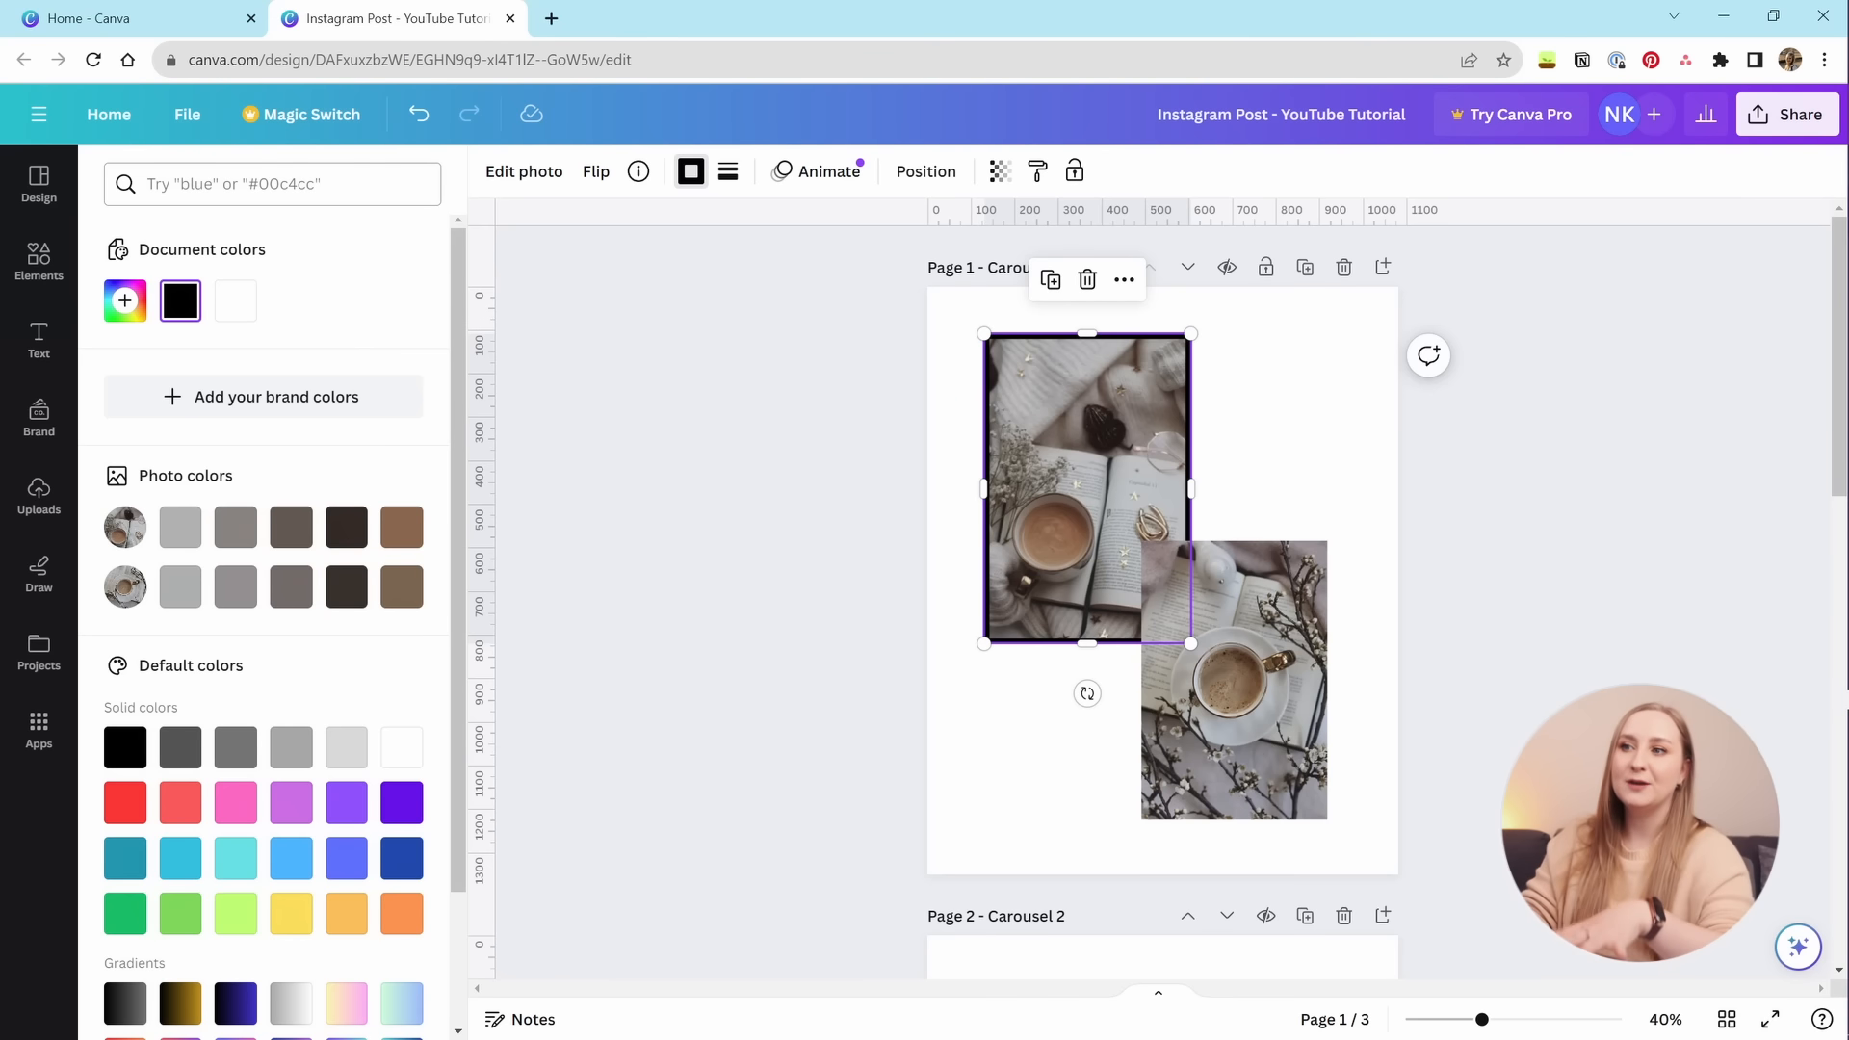
{"action": "left_click", "coordinate": [270, 184]}
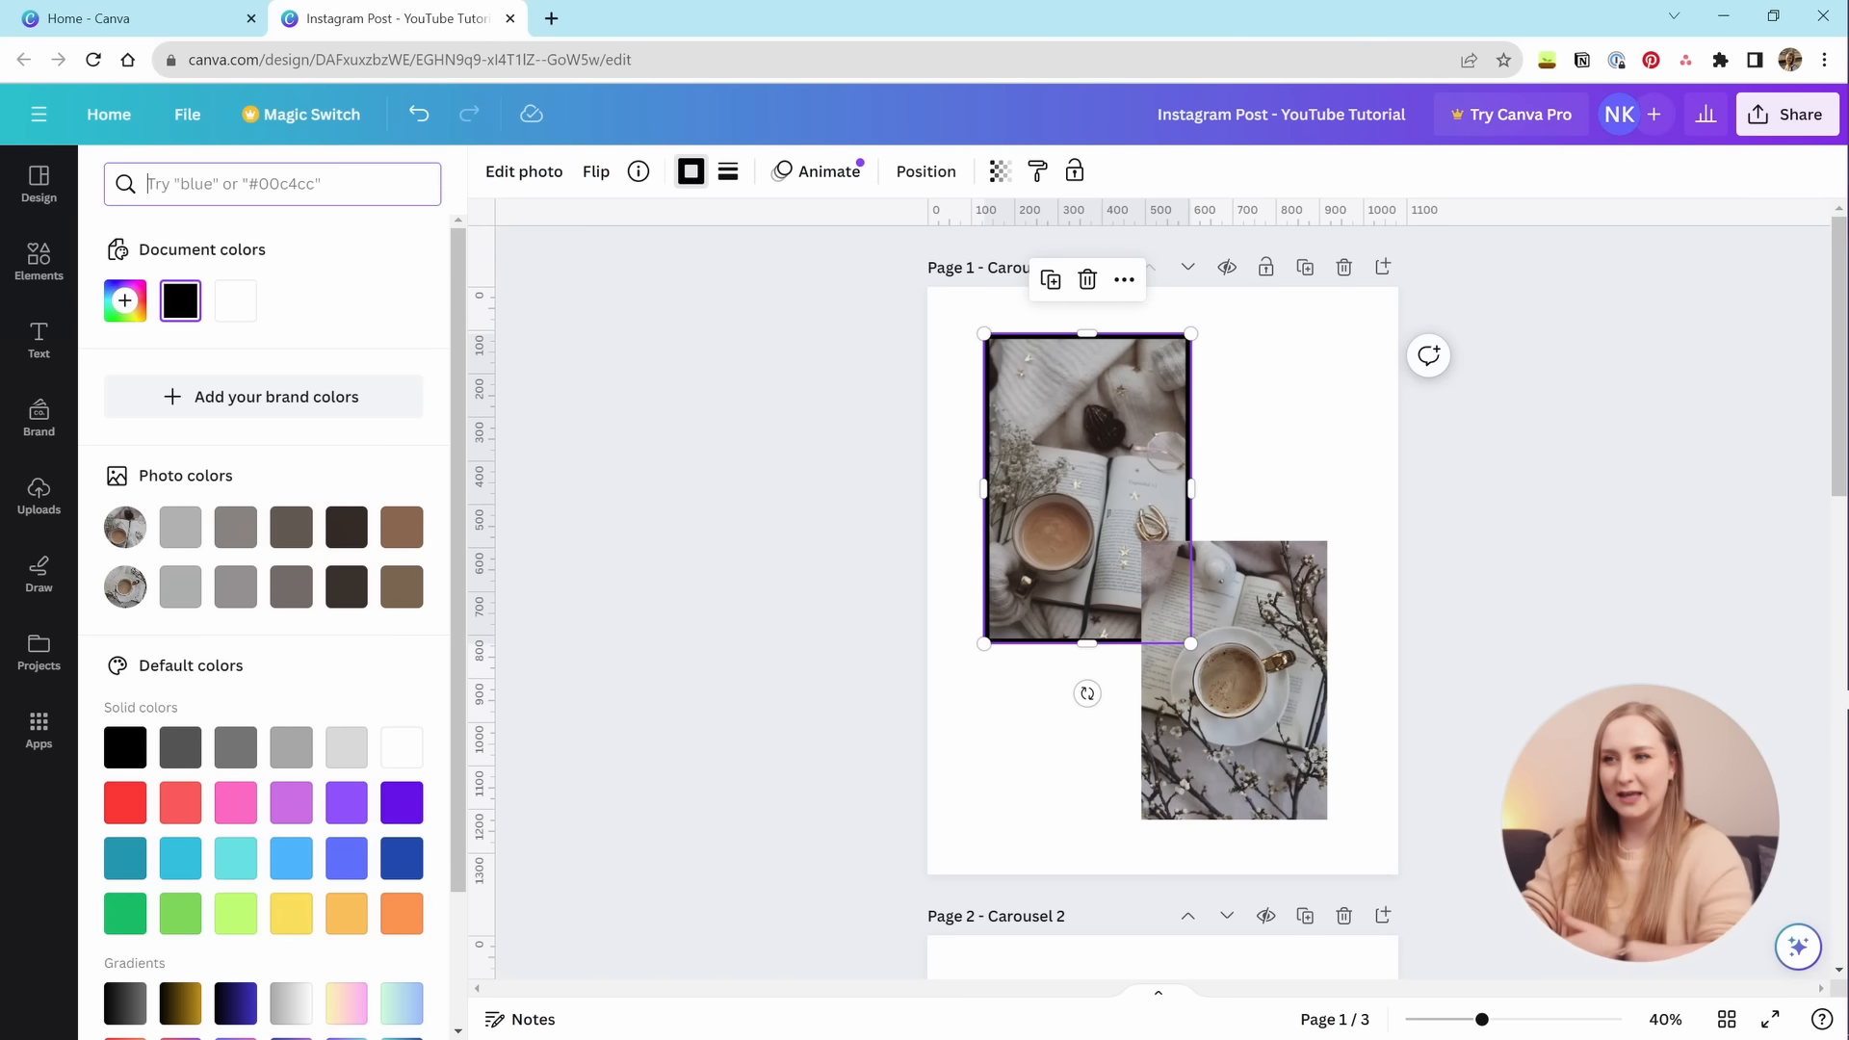
{"action": "type", "text": "blue"}
{"action": "key", "text": "Return"}
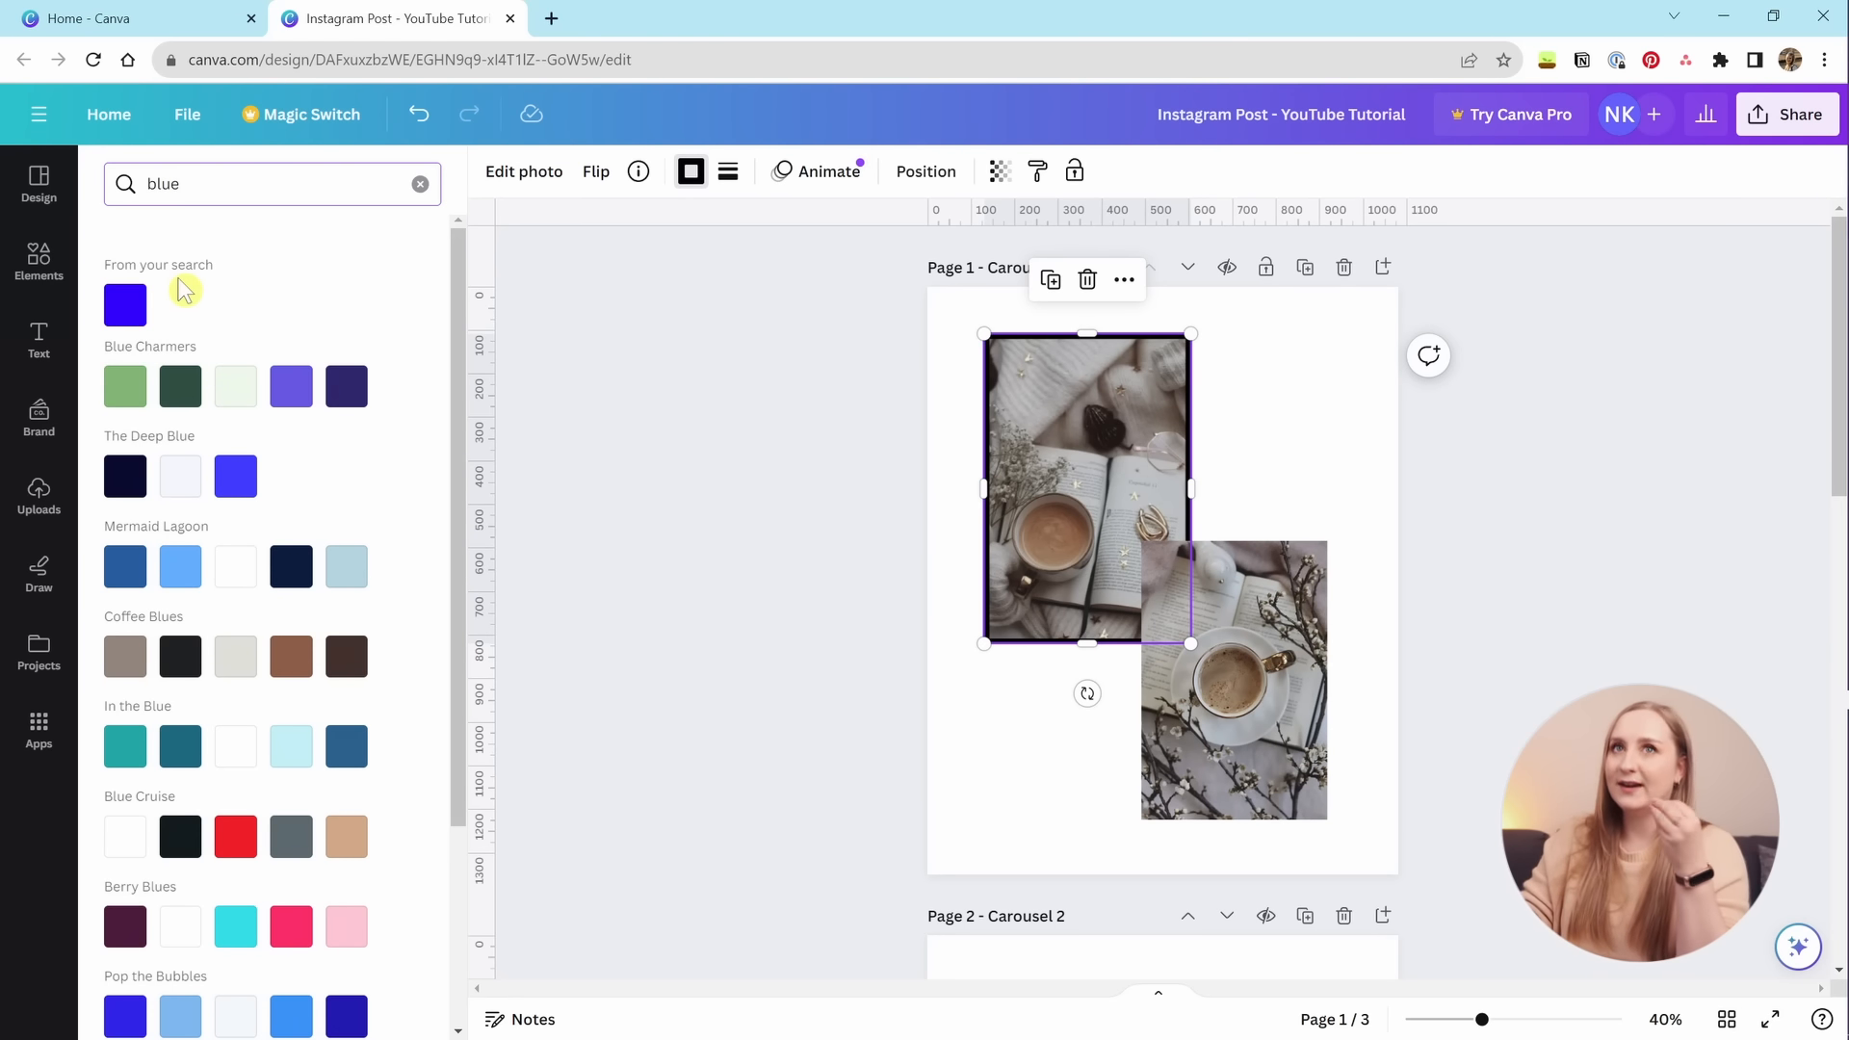
{"action": "scroll", "coordinate": [235, 425], "scroll_direction": "down", "scroll_amount": 3}
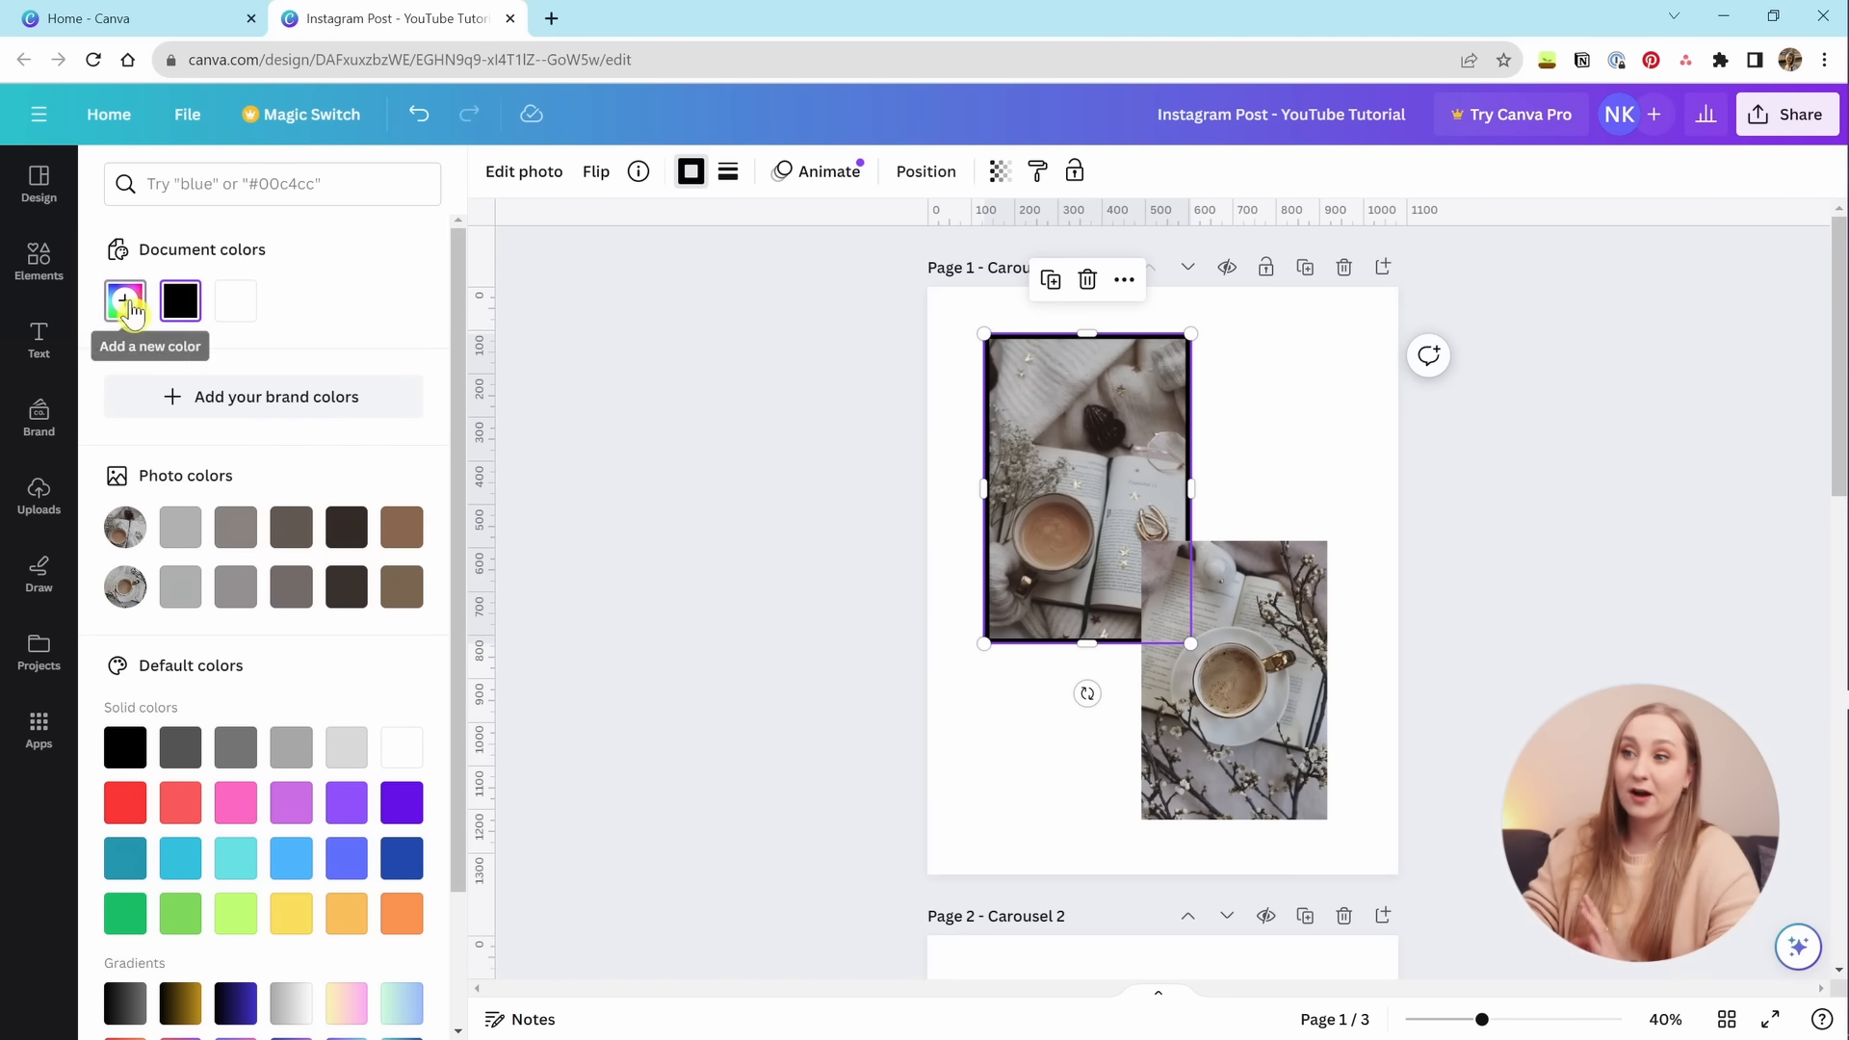
Add a custom solid green, #829D51, as the mug photo's border color.
{"action": "left_click", "coordinate": [125, 301]}
{"action": "left_click_drag", "start_coordinate": [192, 447], "coordinate": [268, 447]}
{"action": "left_click_drag", "start_coordinate": [125, 538], "coordinate": [193, 547]}
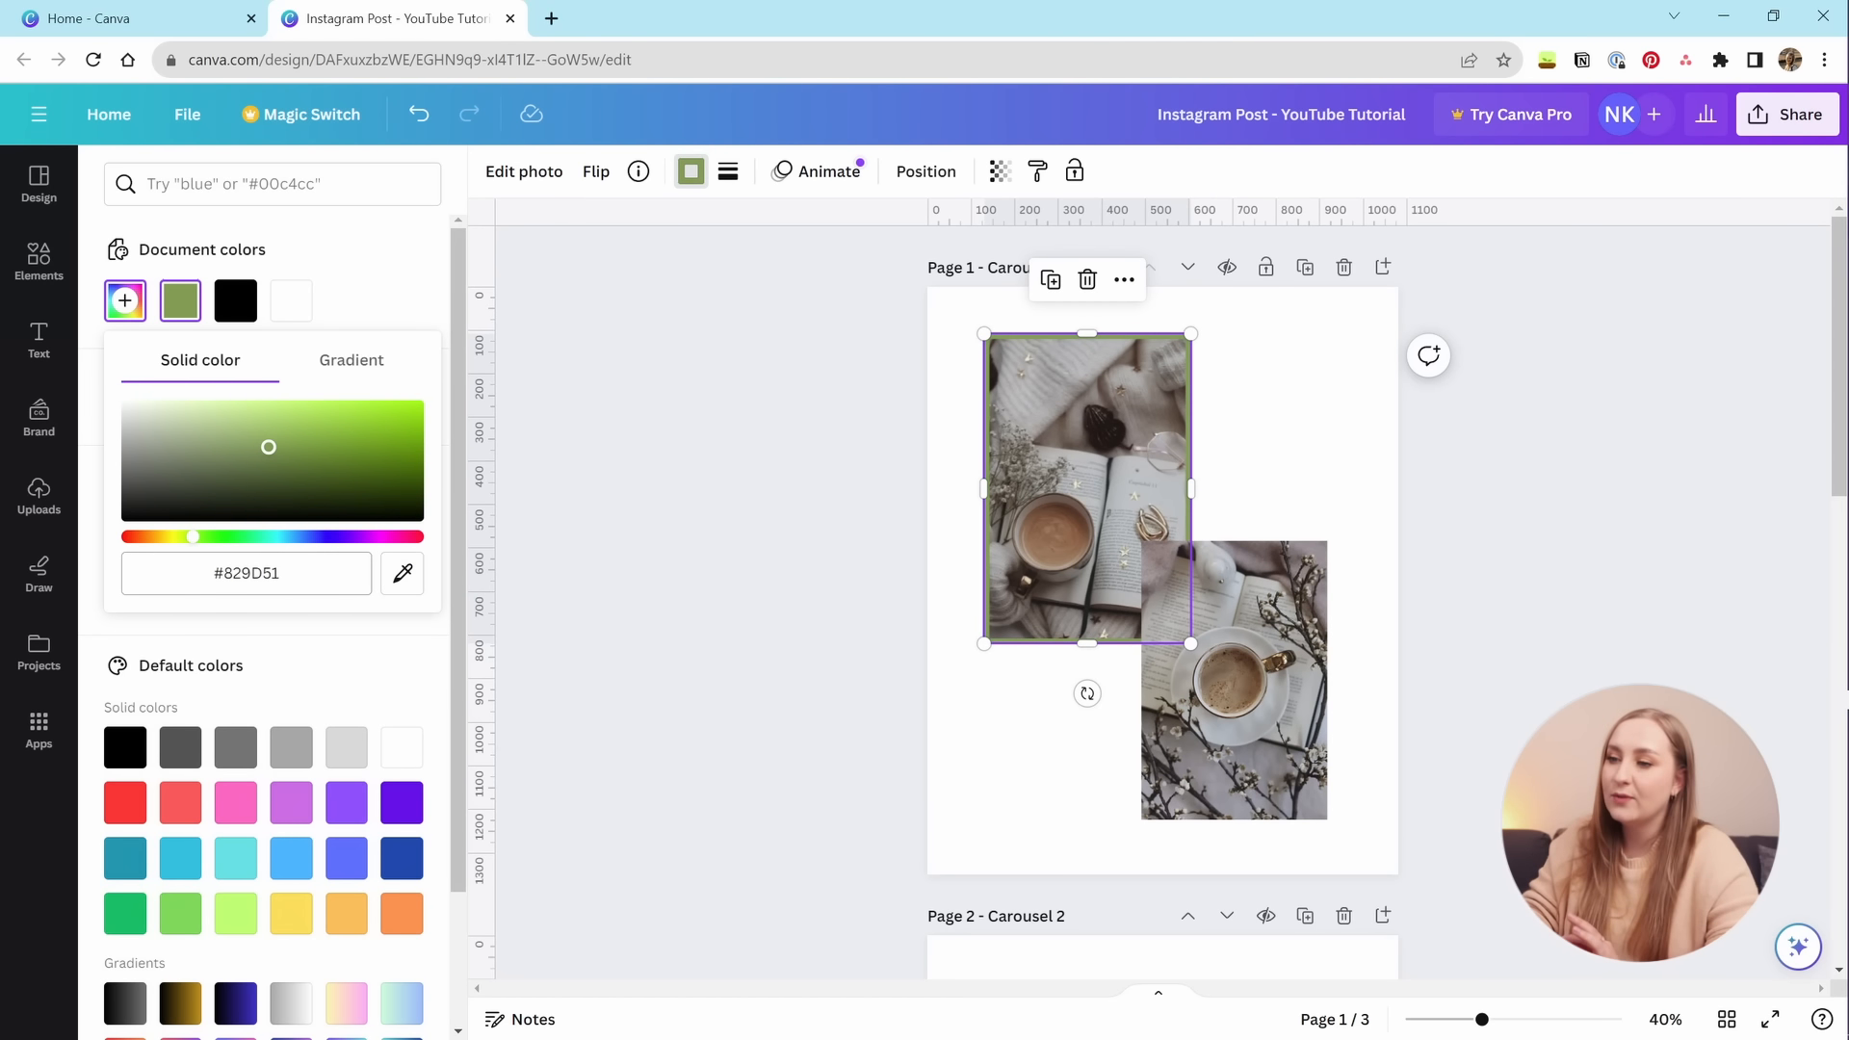
{"action": "left_click", "coordinate": [247, 573]}
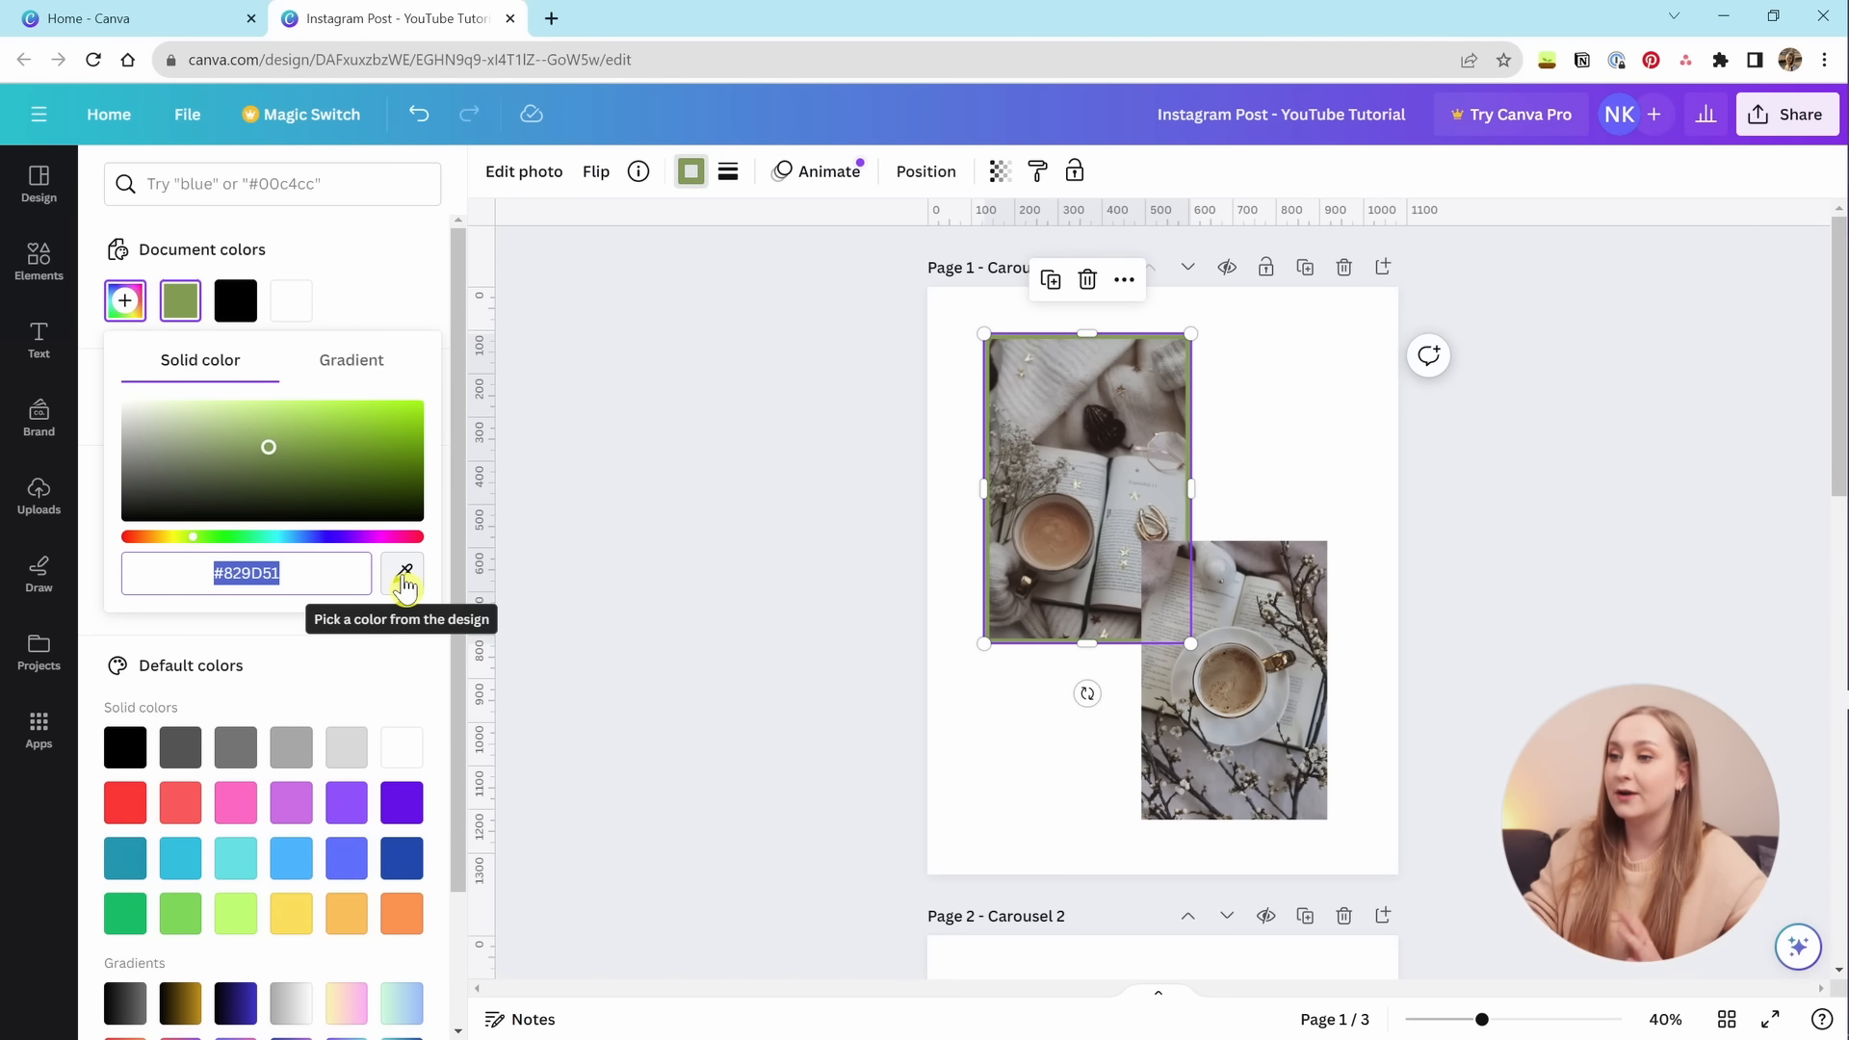
Sample border colors from the mug photo with the color picker: coffee brown #927156, followed by grey #9E9E9E from its upper area.
{"action": "left_click", "coordinate": [404, 581]}
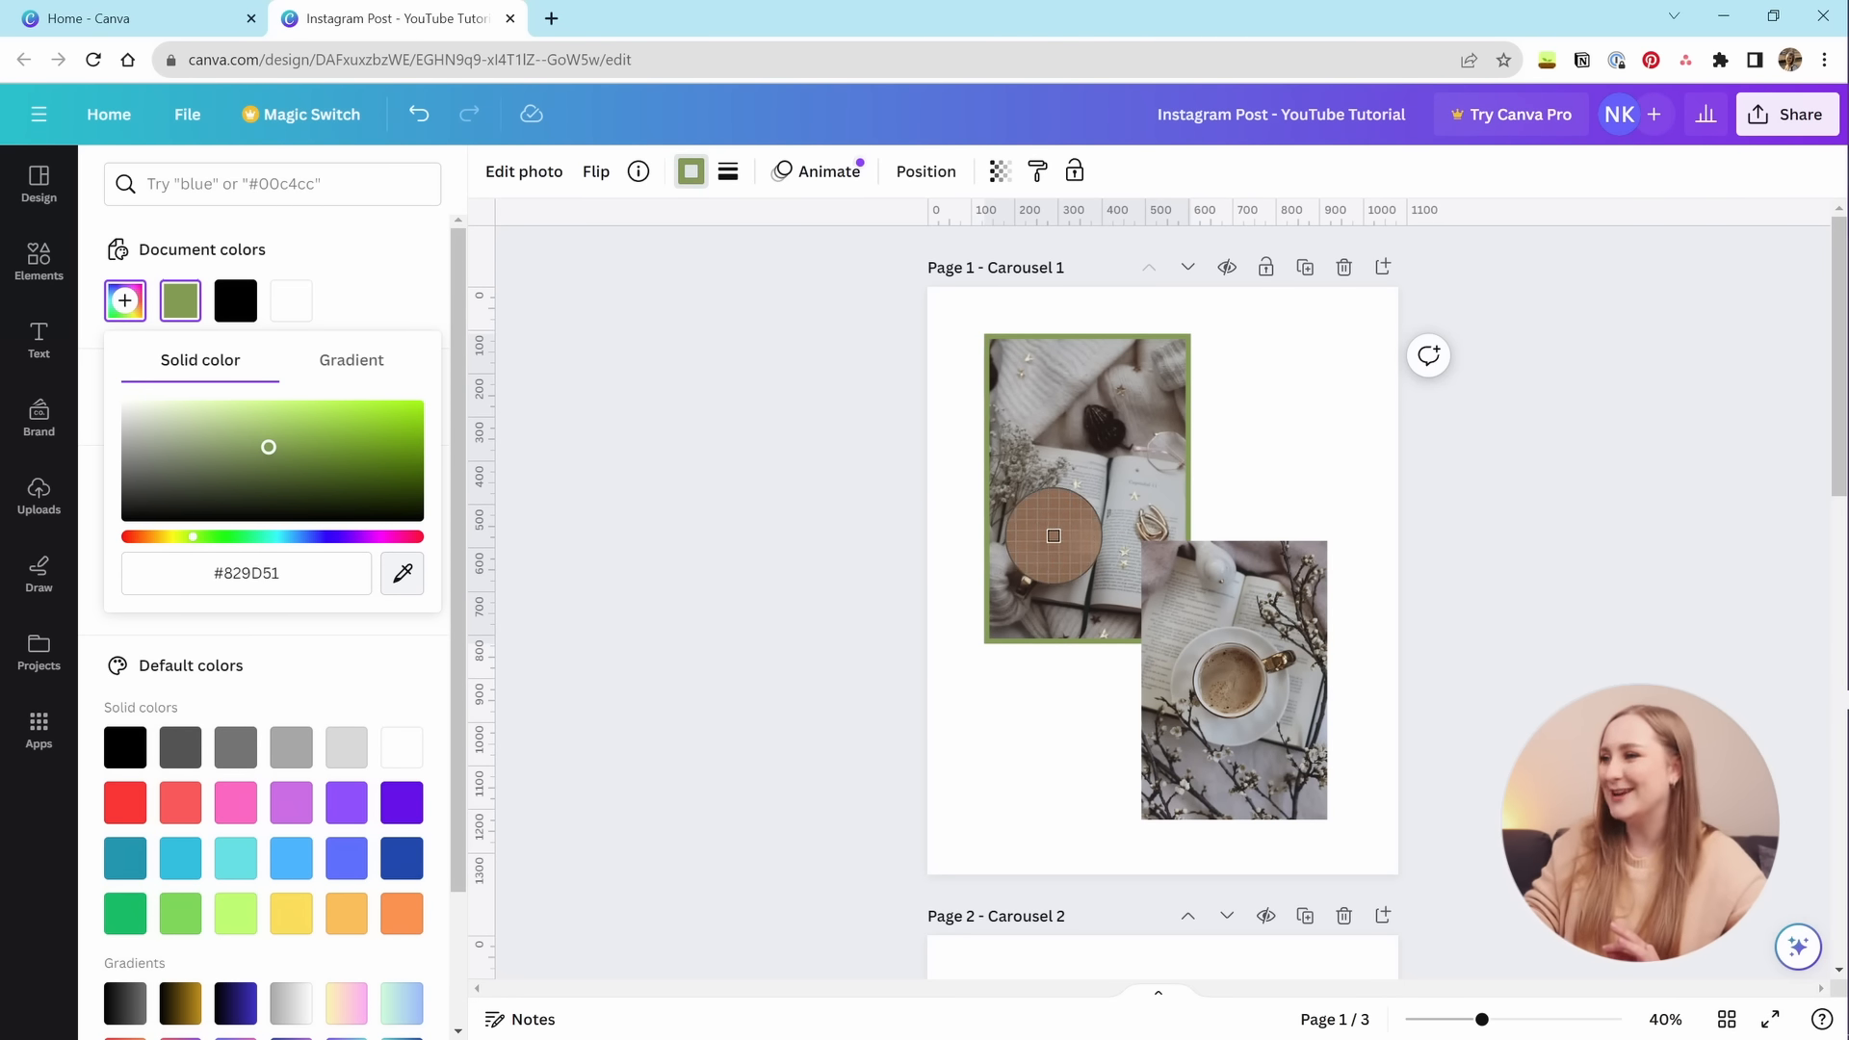
{"action": "left_click", "coordinate": [1050, 530]}
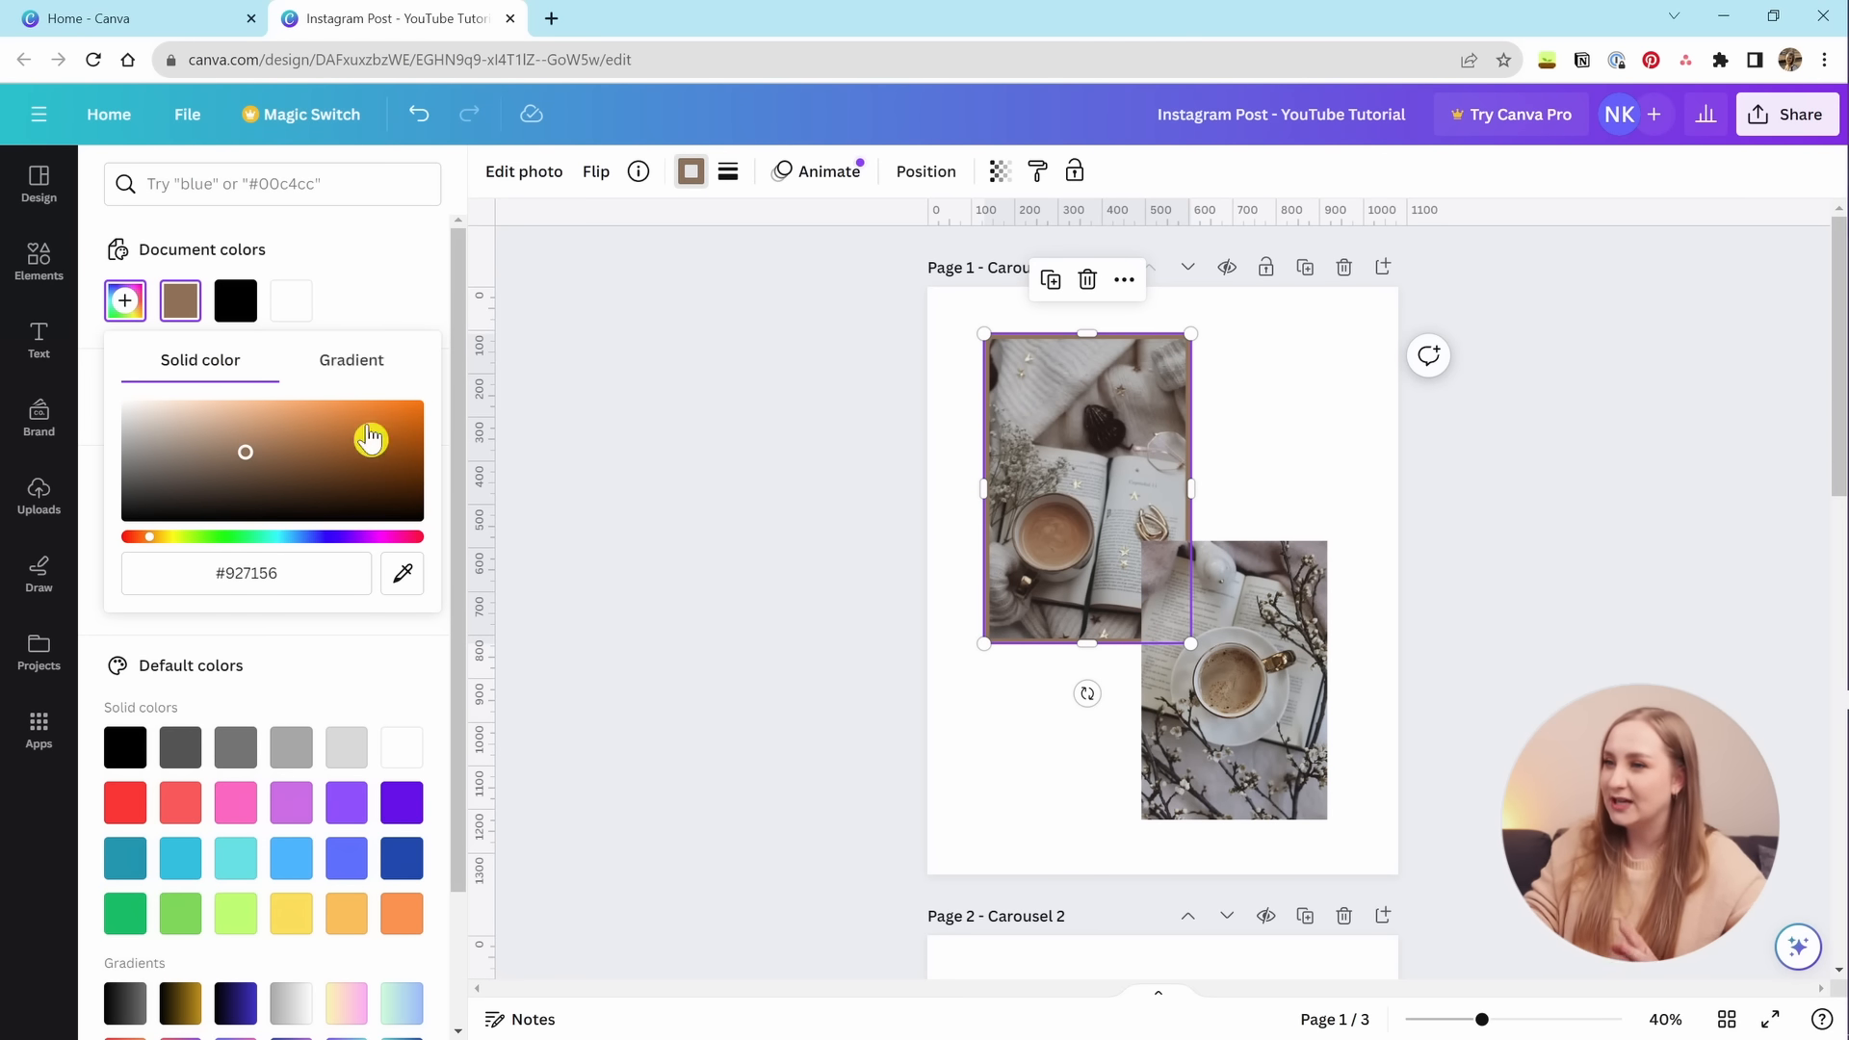
{"action": "left_click", "coordinate": [387, 582]}
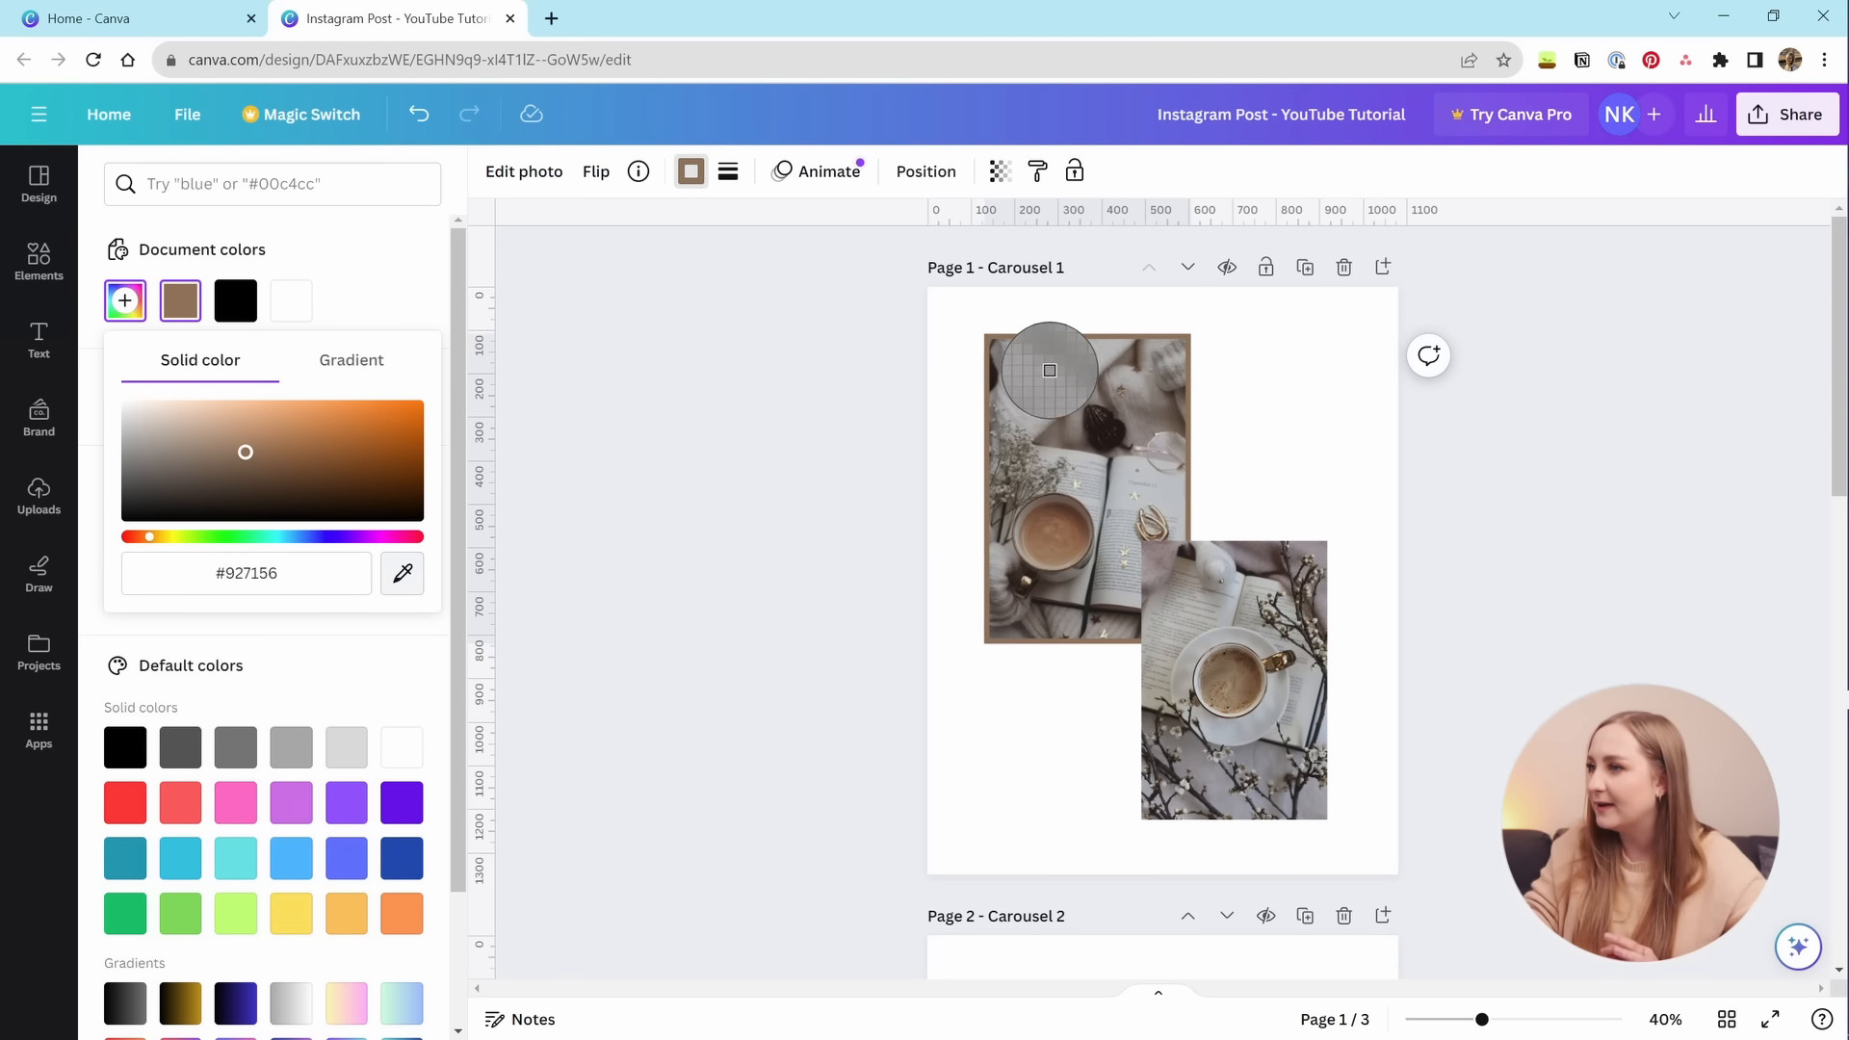
{"action": "left_click", "coordinate": [1067, 386]}
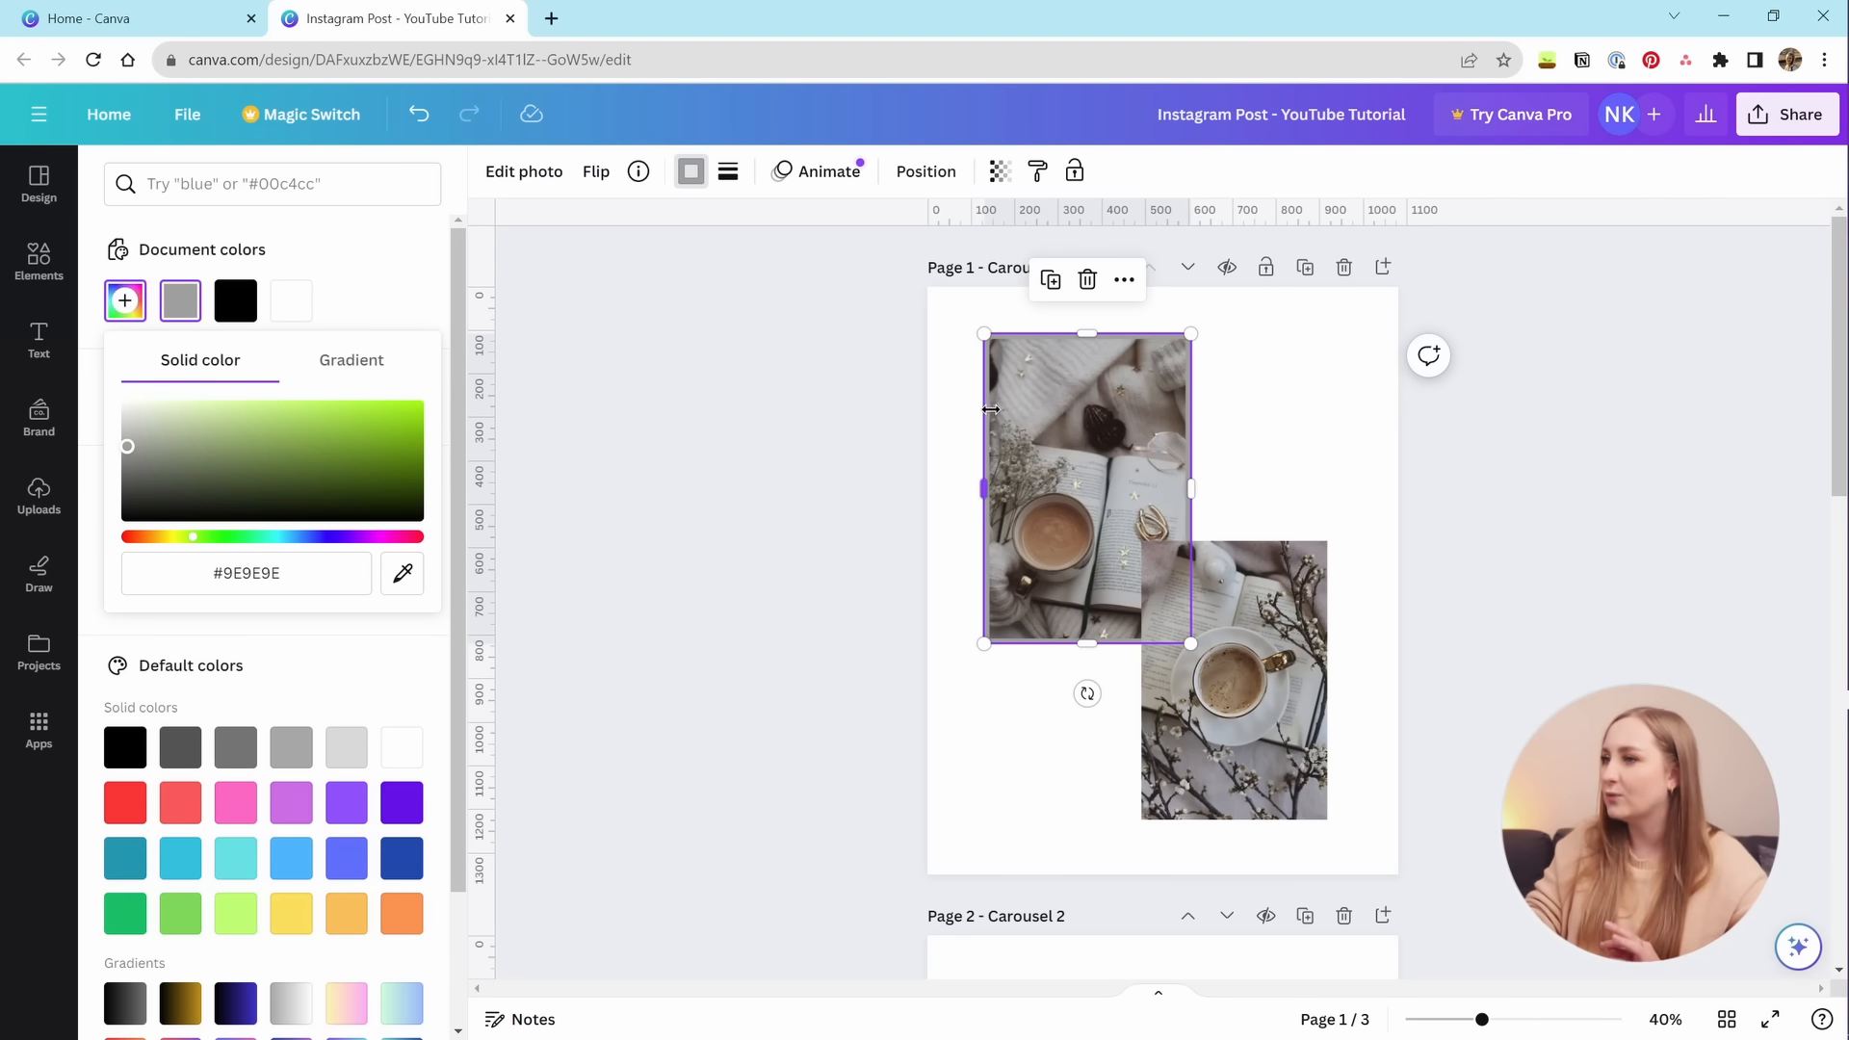
Switch the photo's border color to a gradient and try the top-to-bottom and radial styles.
{"action": "left_click", "coordinate": [376, 270]}
{"action": "left_click", "coordinate": [128, 304]}
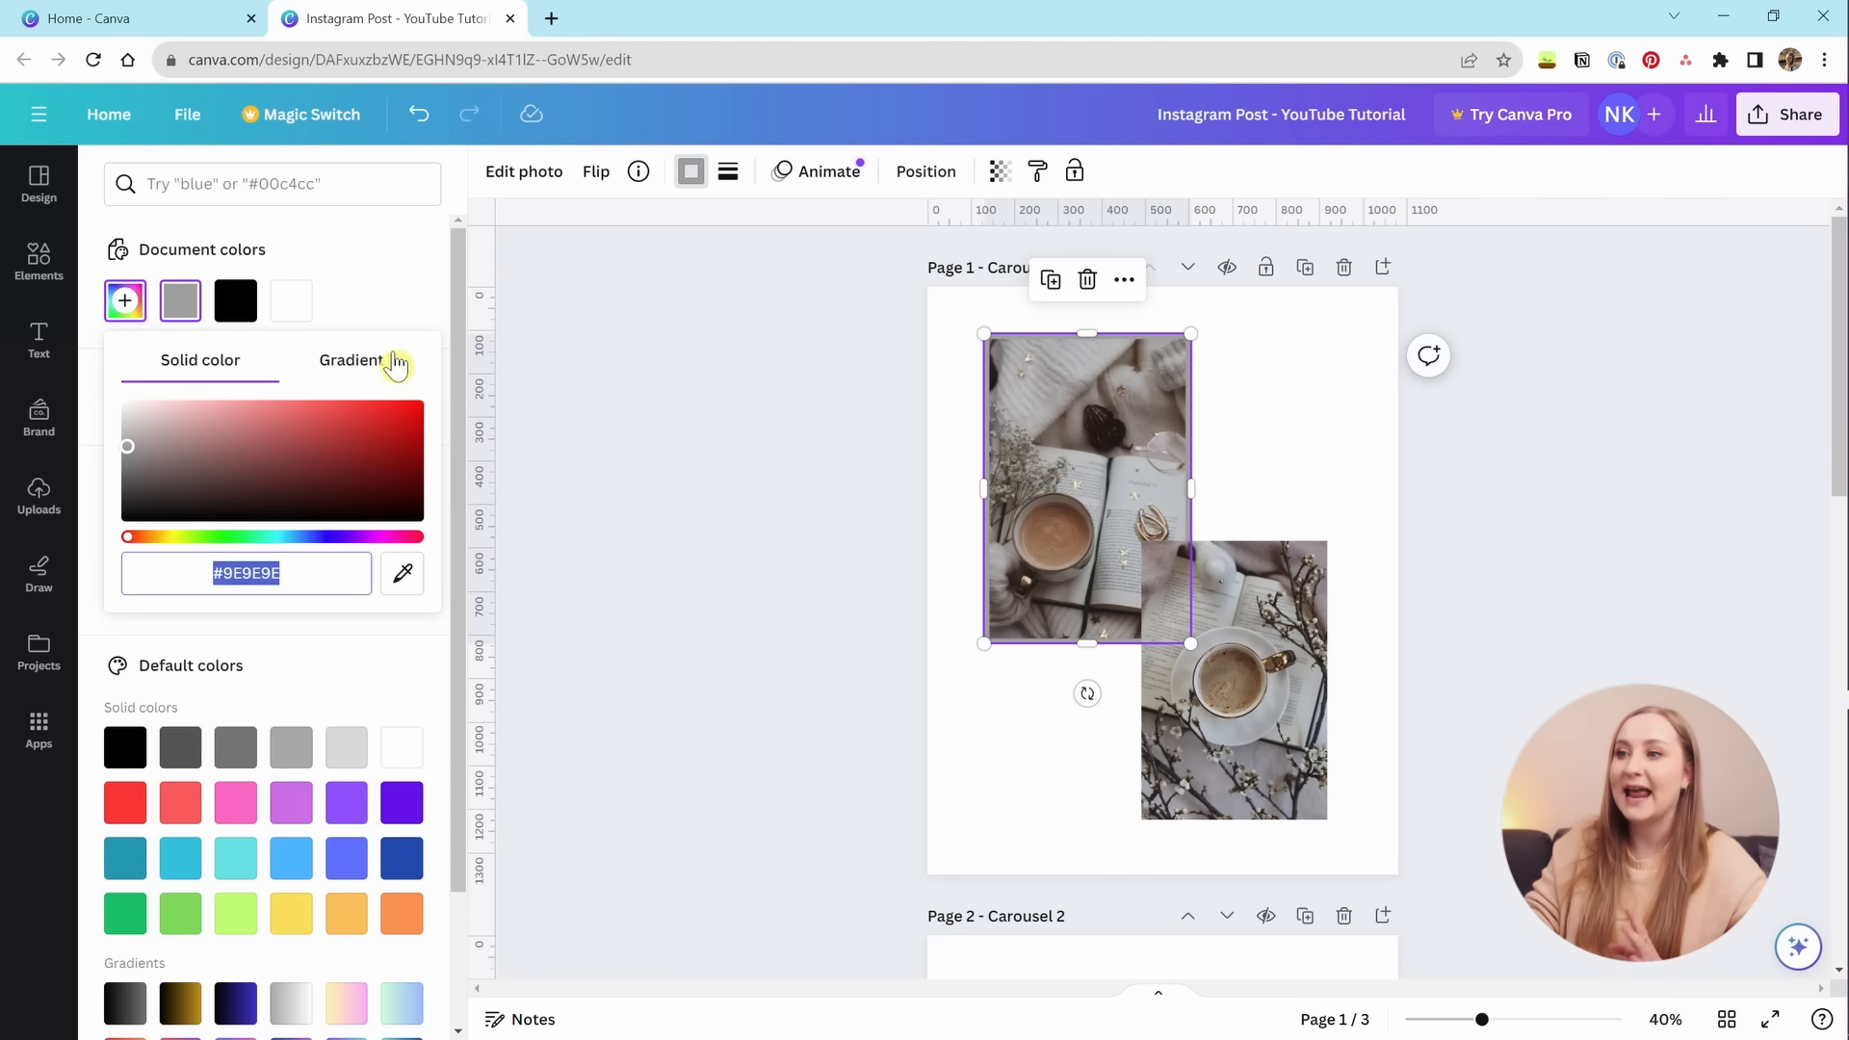
{"action": "left_click", "coordinate": [386, 362]}
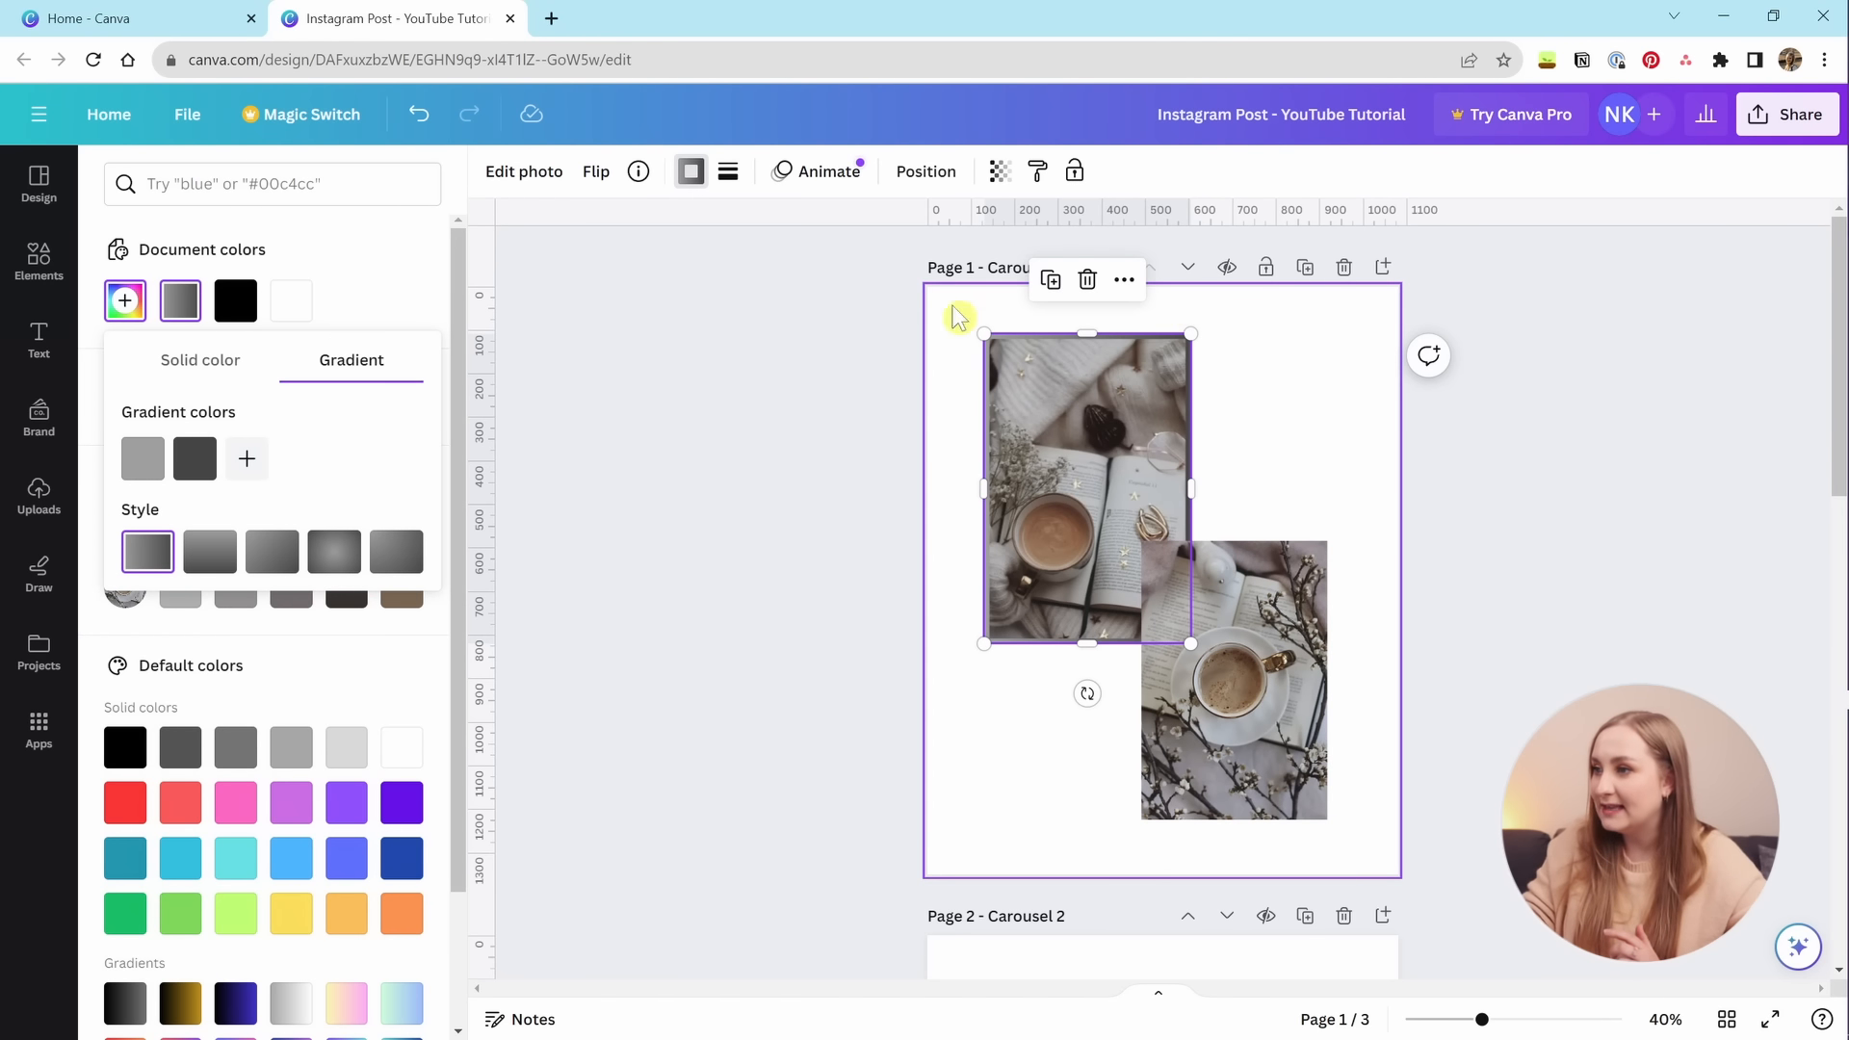
{"action": "left_click", "coordinate": [210, 553]}
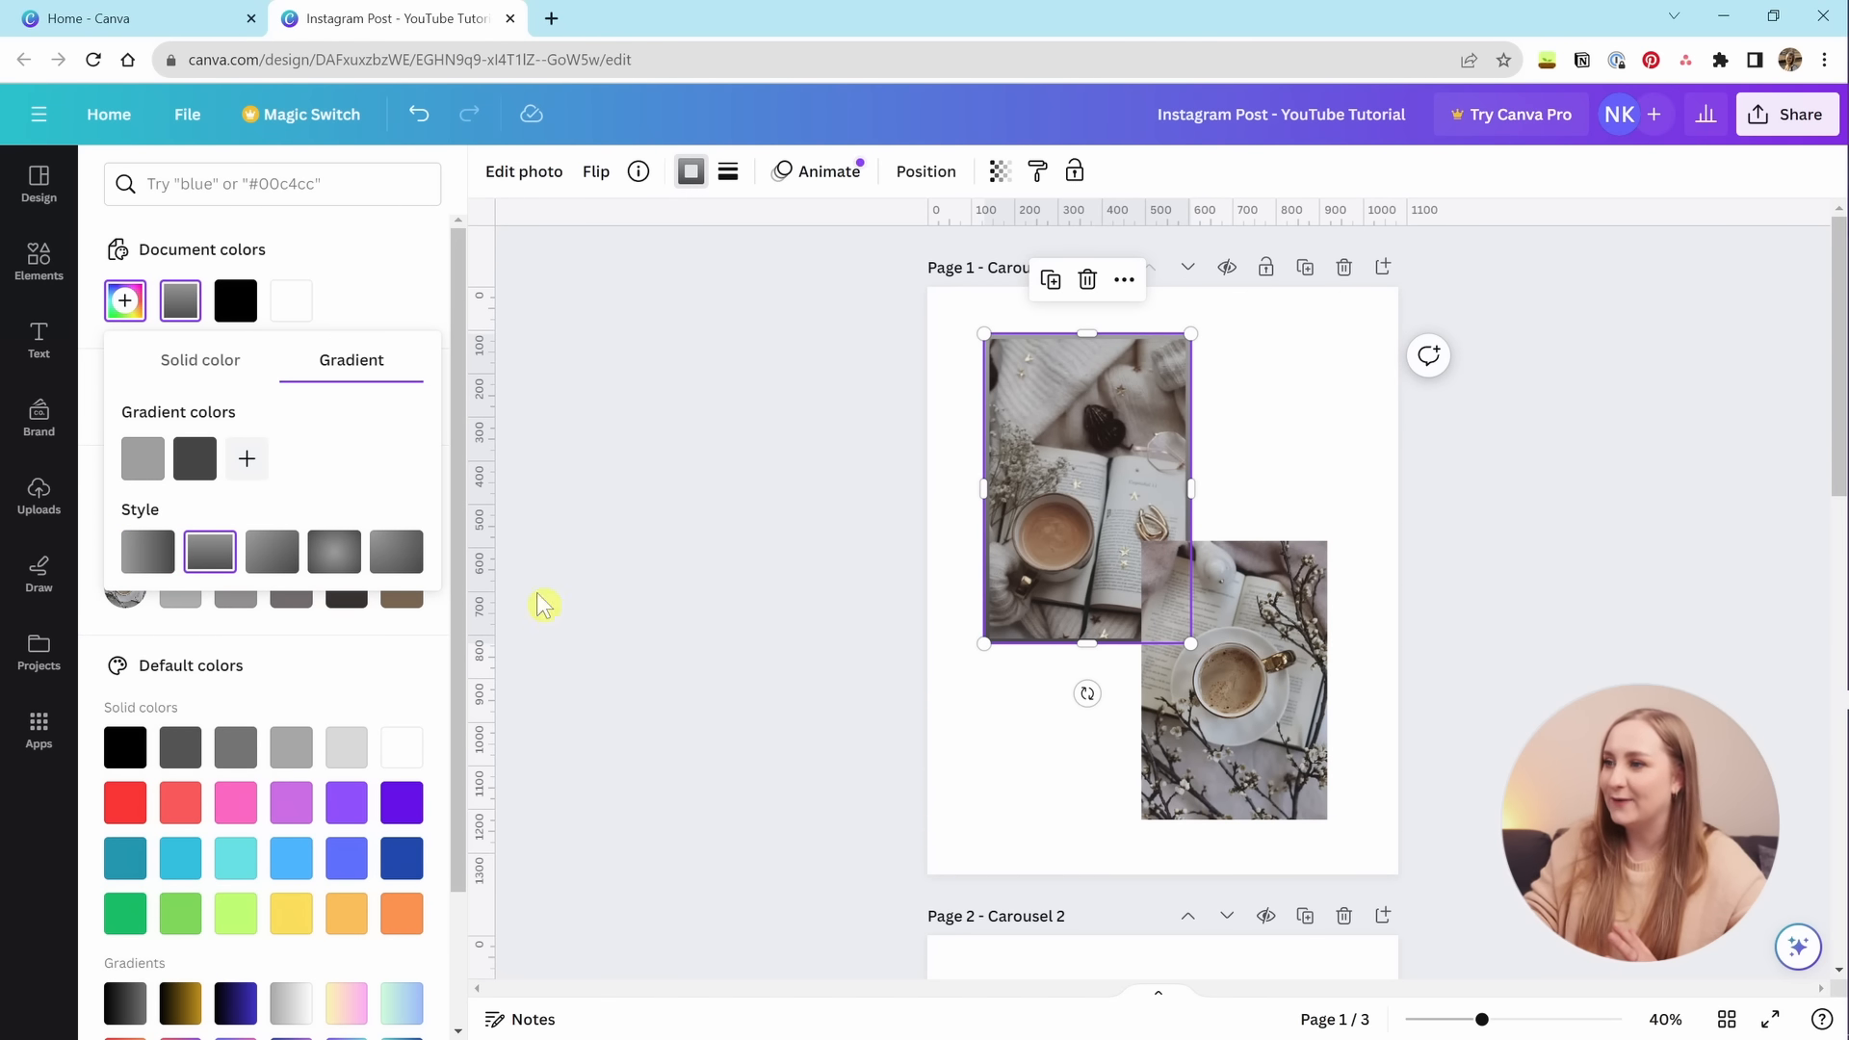
{"action": "left_click", "coordinate": [328, 572]}
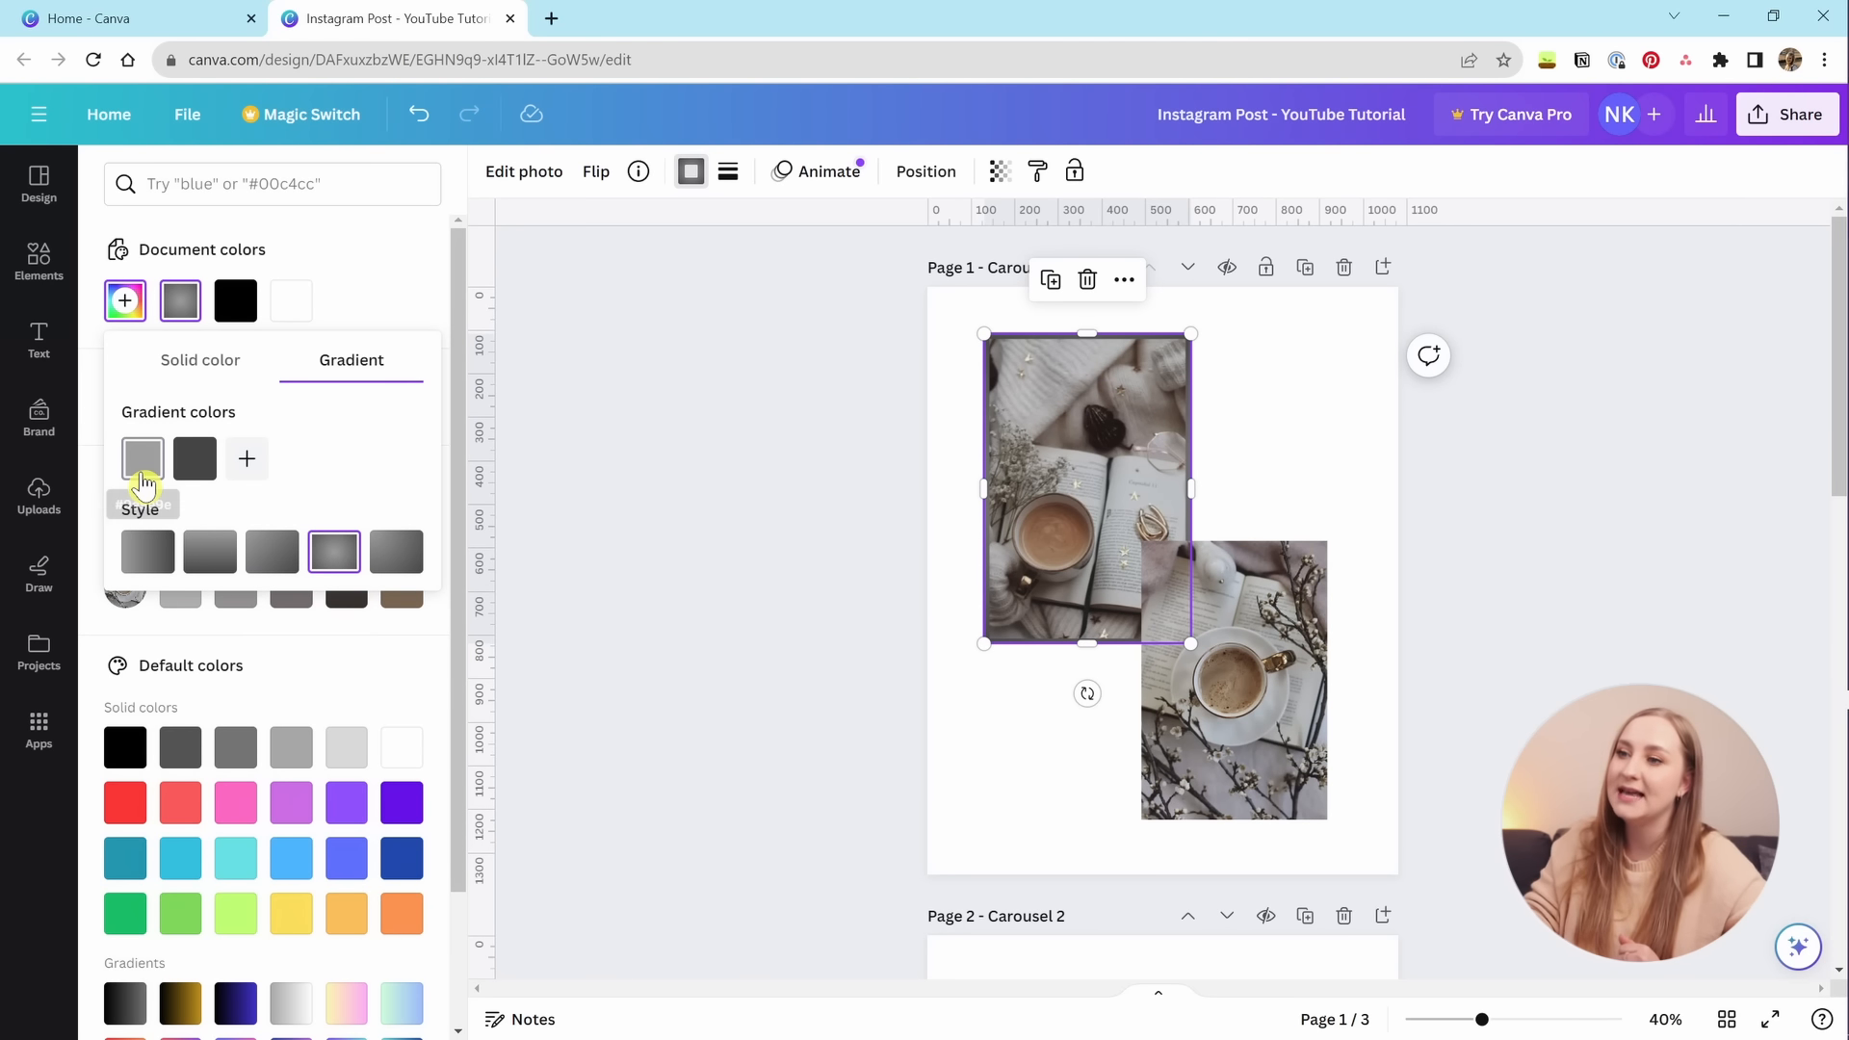
Set the border gradient's first color to red #D12020 and its second color to pale pink #EBD3D3.
{"action": "left_click", "coordinate": [143, 459]}
{"action": "left_click", "coordinate": [372, 536]}
{"action": "left_click", "coordinate": [195, 459]}
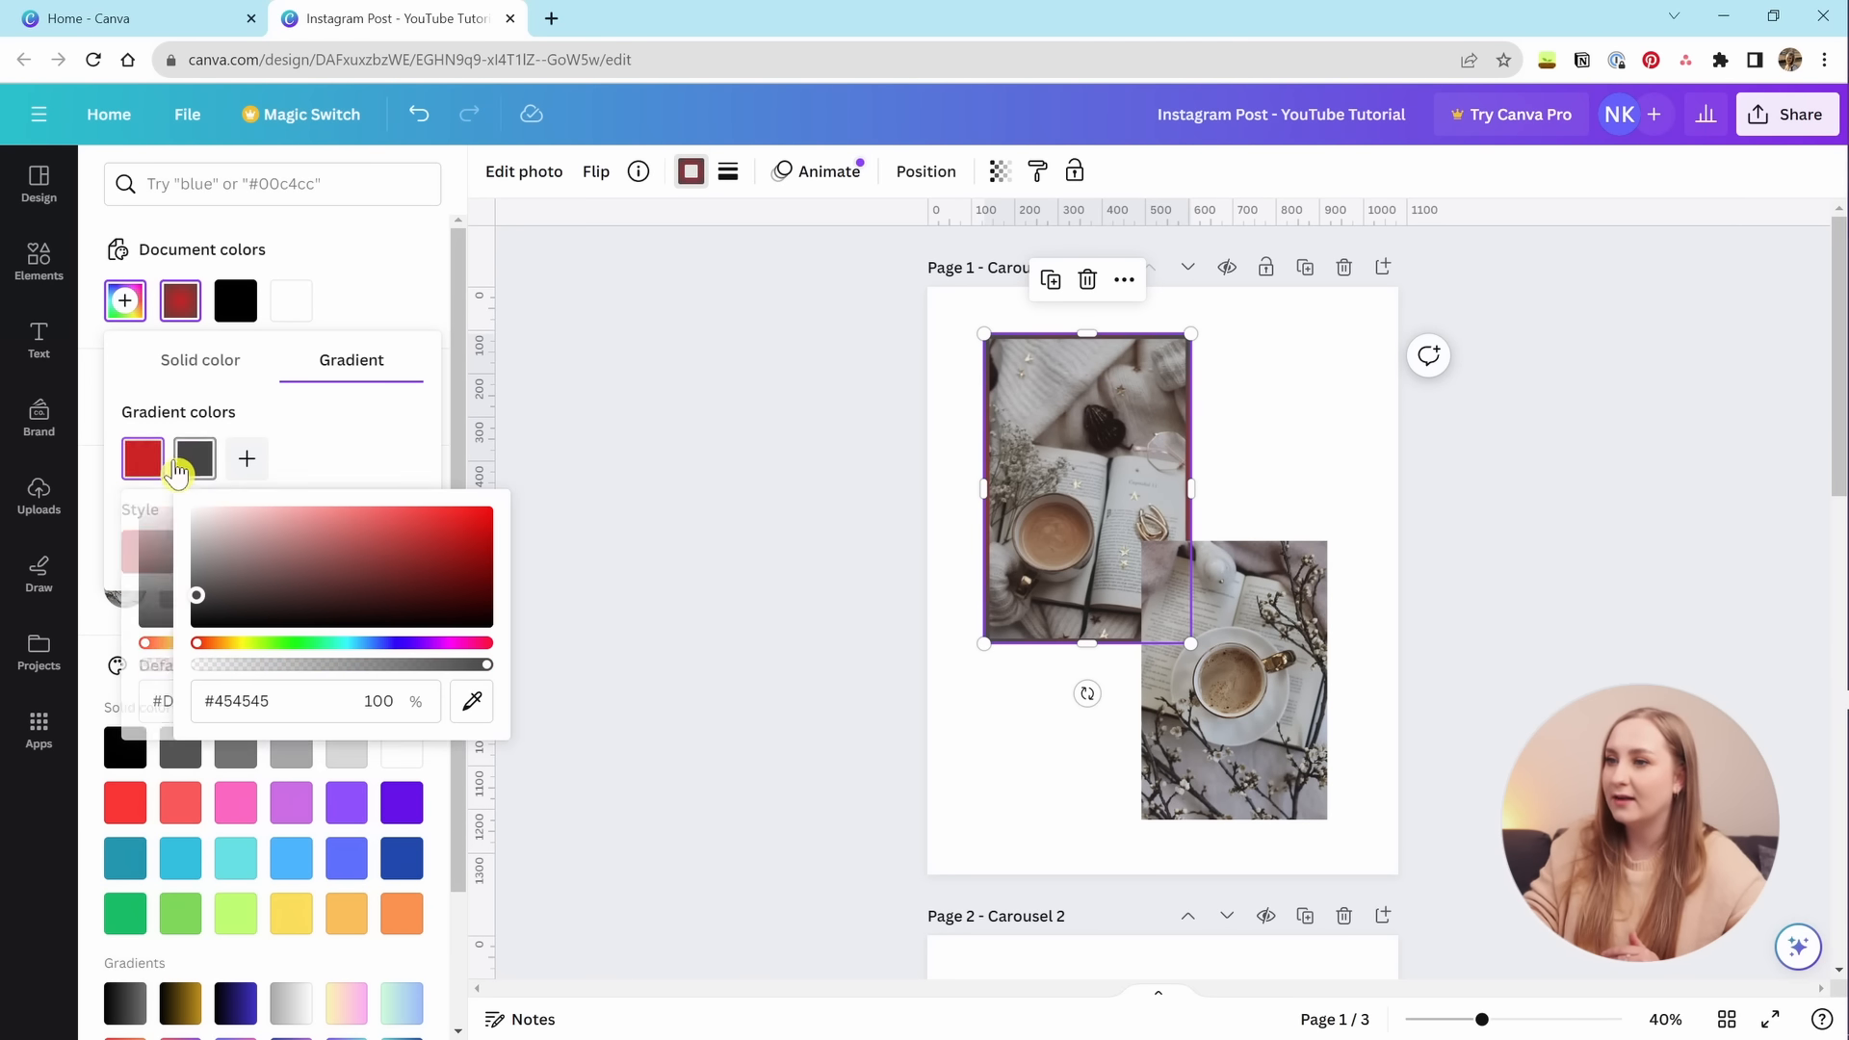
{"action": "left_click_drag", "start_coordinate": [260, 582], "coordinate": [221, 517]}
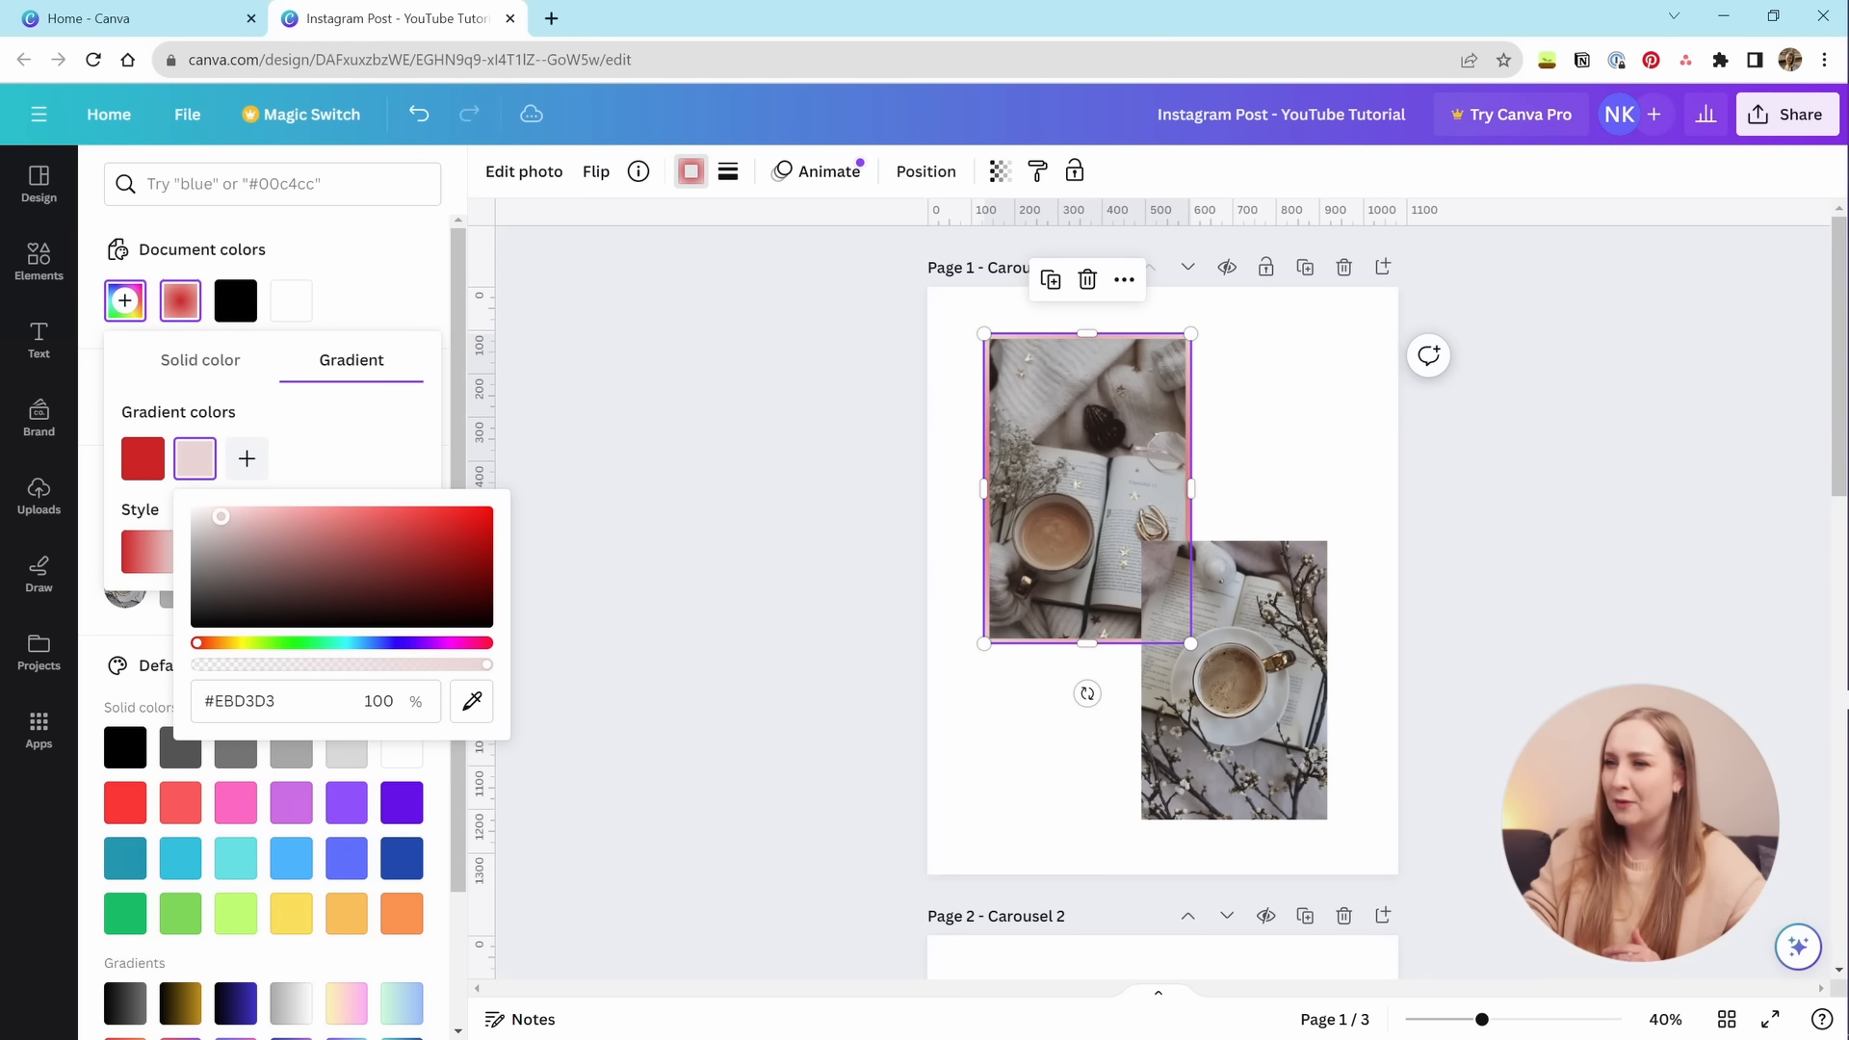
Darken the border gradient's first color to #991A1A and close its color picker.
{"action": "left_click", "coordinate": [143, 459]}
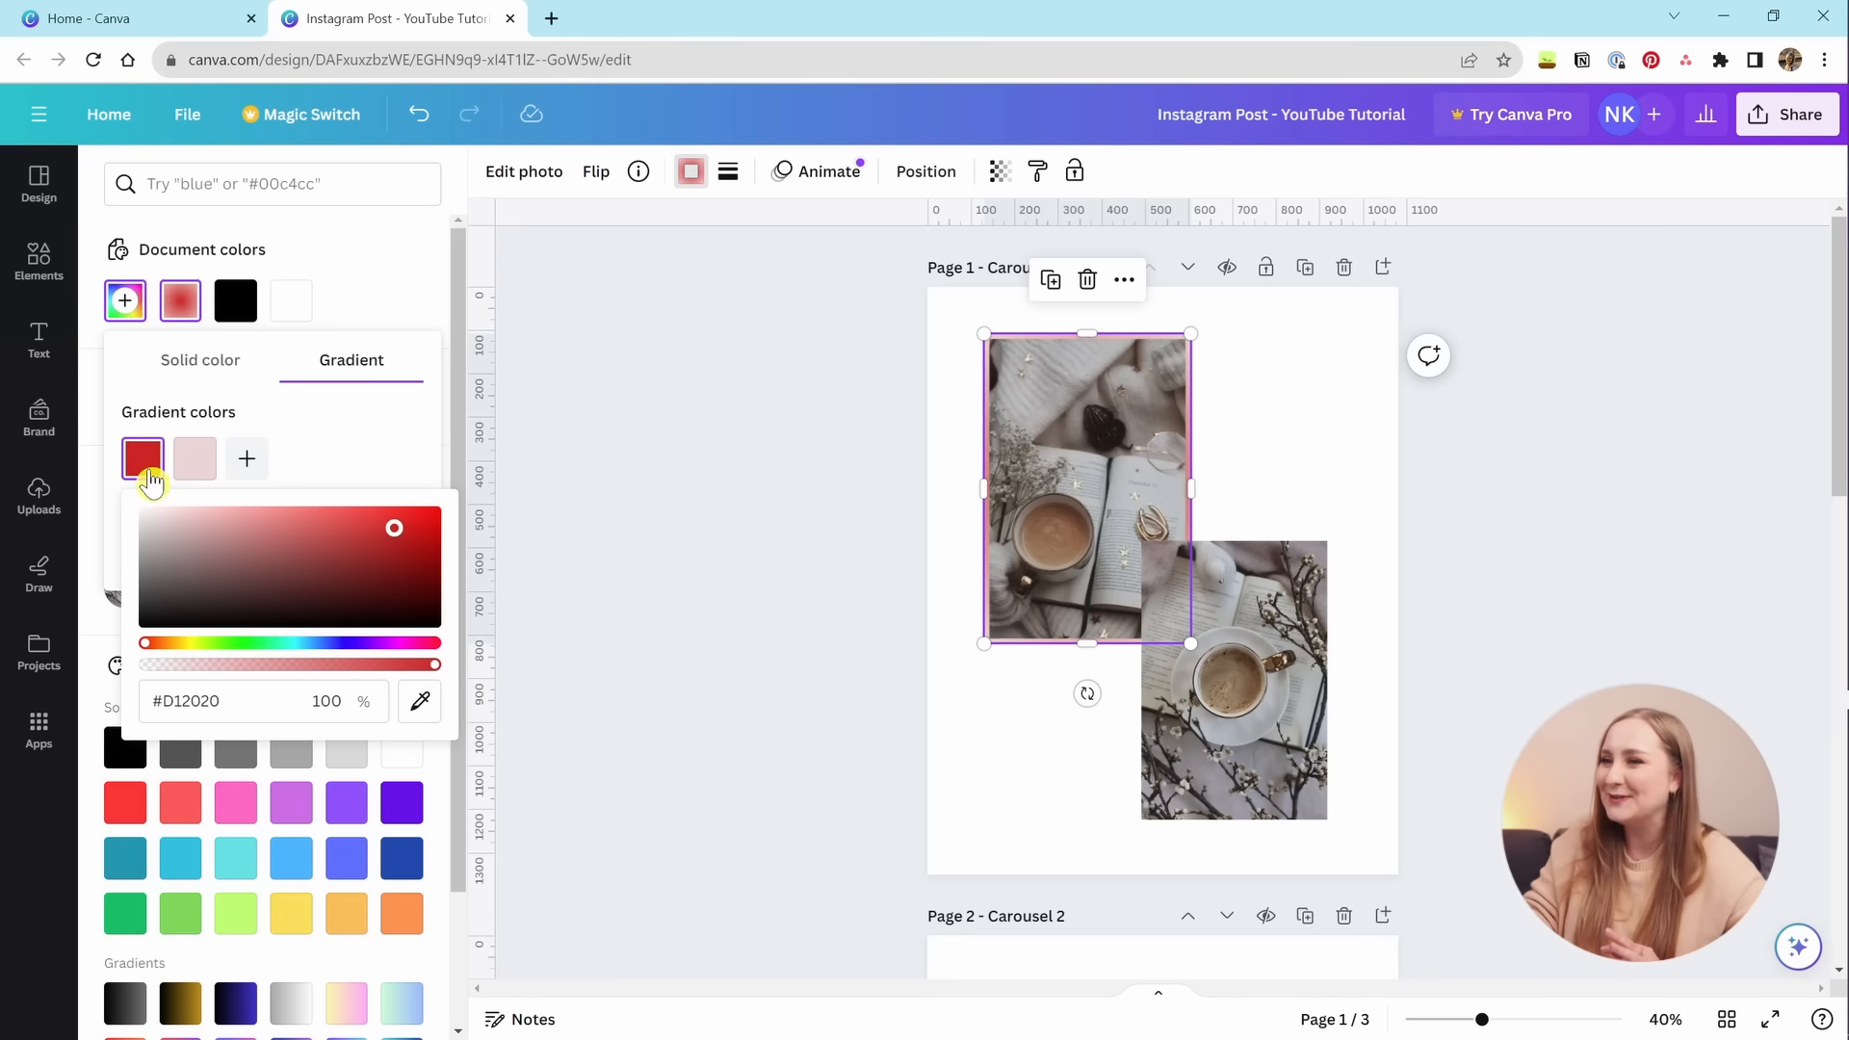
{"action": "mouse_move", "coordinate": [389, 551]}
{"action": "left_mouse_down"}
{"action": "mouse_move", "coordinate": [404, 594]}
{"action": "mouse_move", "coordinate": [394, 541]}
{"action": "left_mouse_up"}
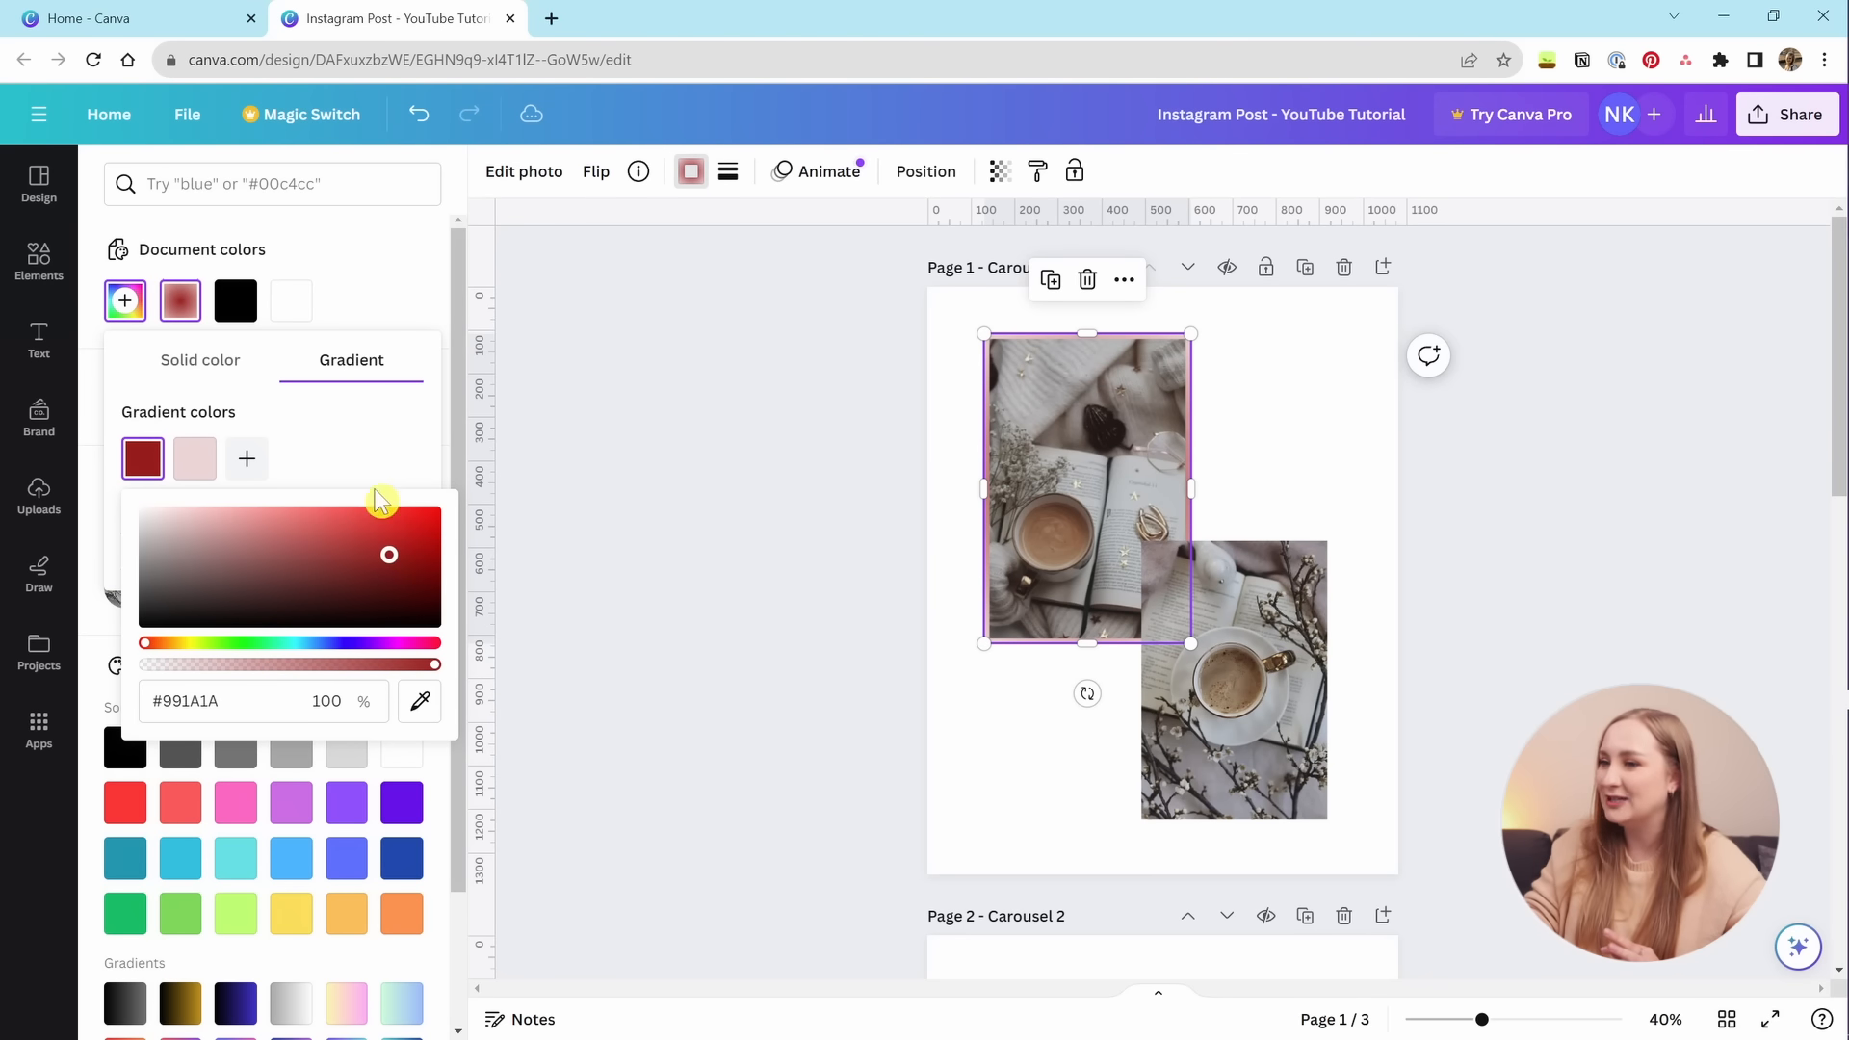
{"action": "left_click", "coordinate": [375, 458]}
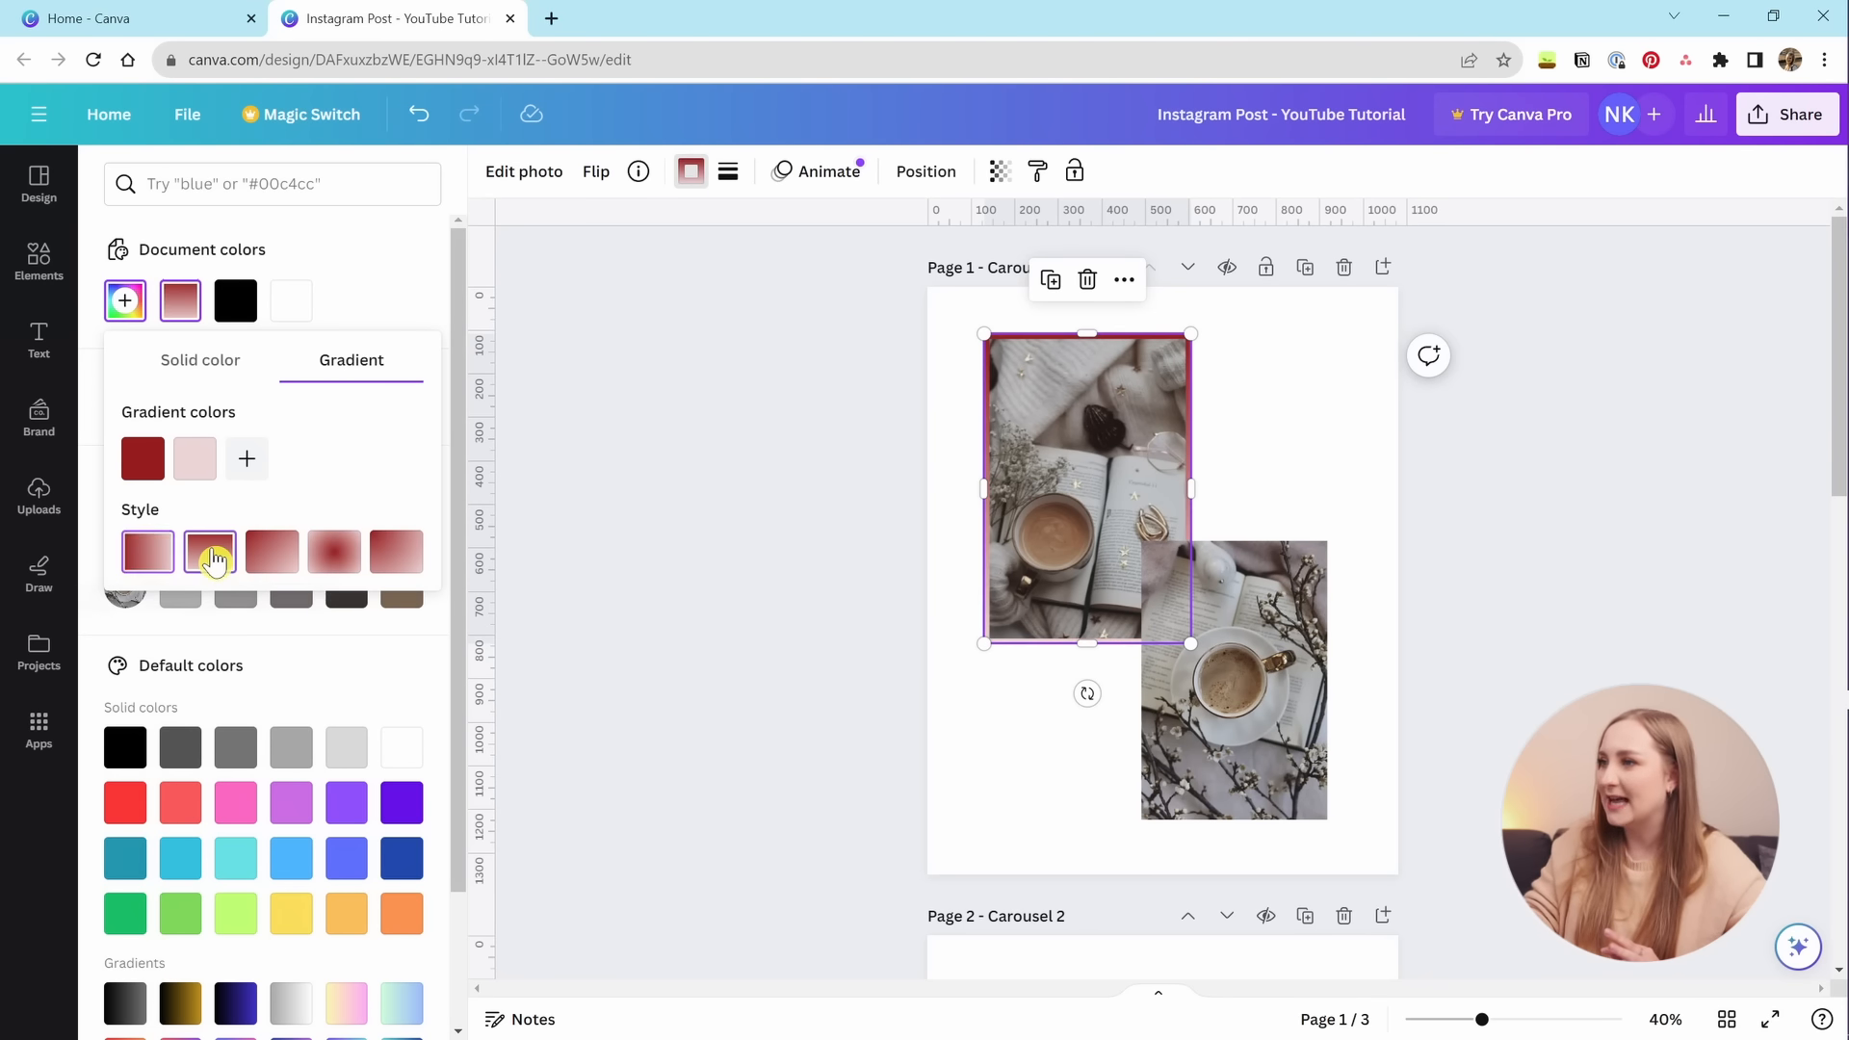
Apply the top-to-bottom style to the photo's border gradient and add dark brown #421C1C as its third color.
{"action": "left_click", "coordinate": [211, 554]}
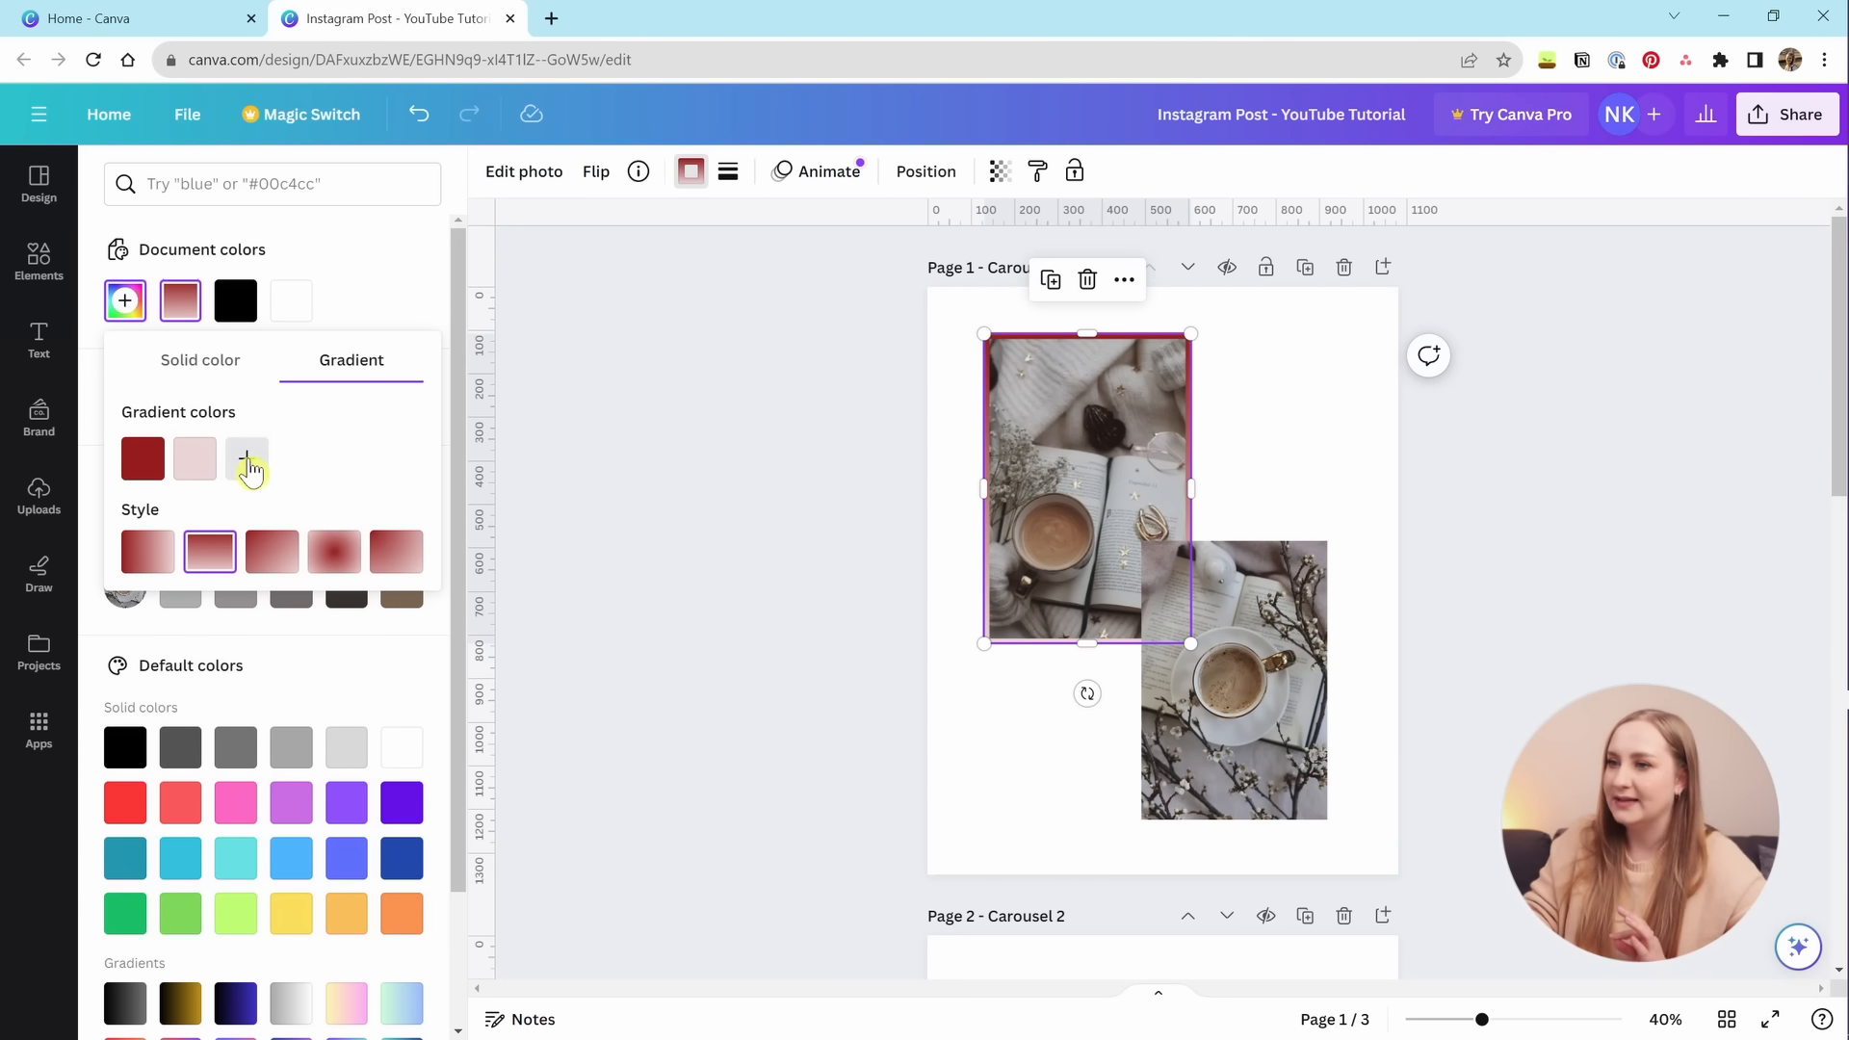
{"action": "left_click", "coordinate": [246, 460]}
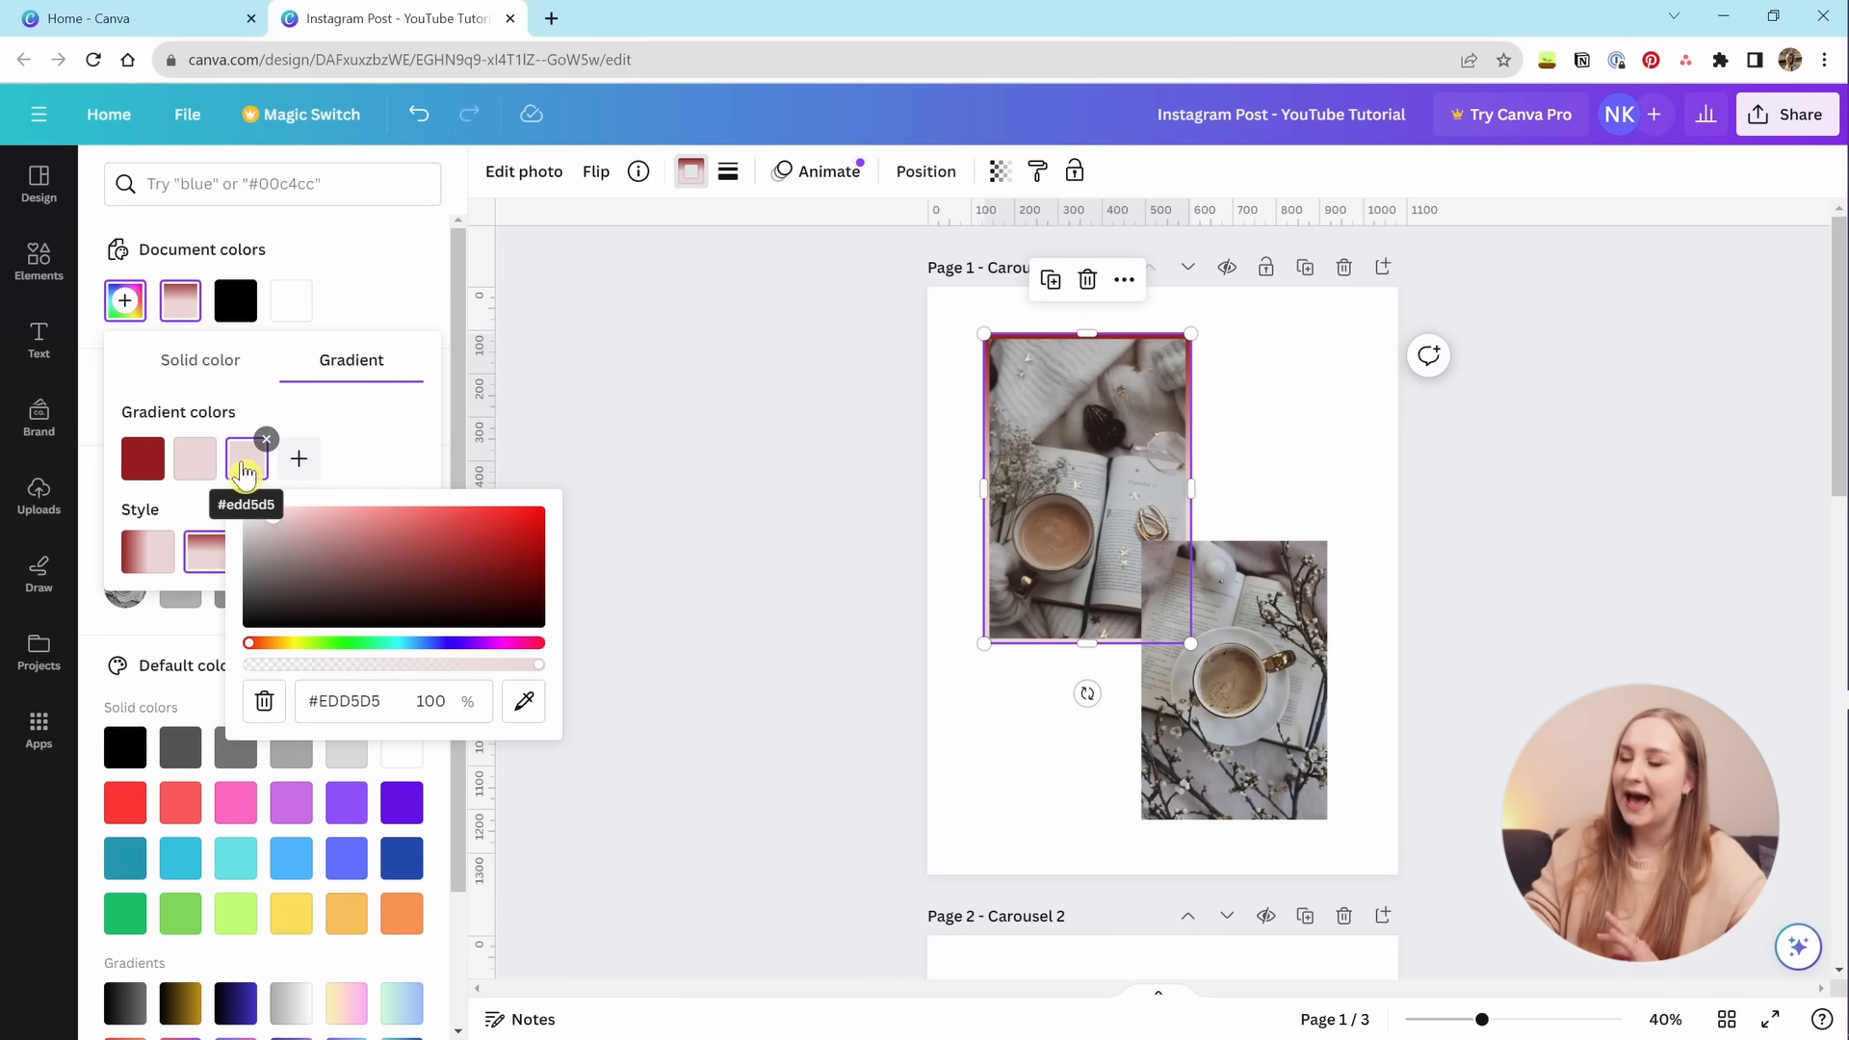
{"action": "left_click_drag", "start_coordinate": [285, 539], "coordinate": [418, 595]}
{"action": "left_click", "coordinate": [181, 310]}
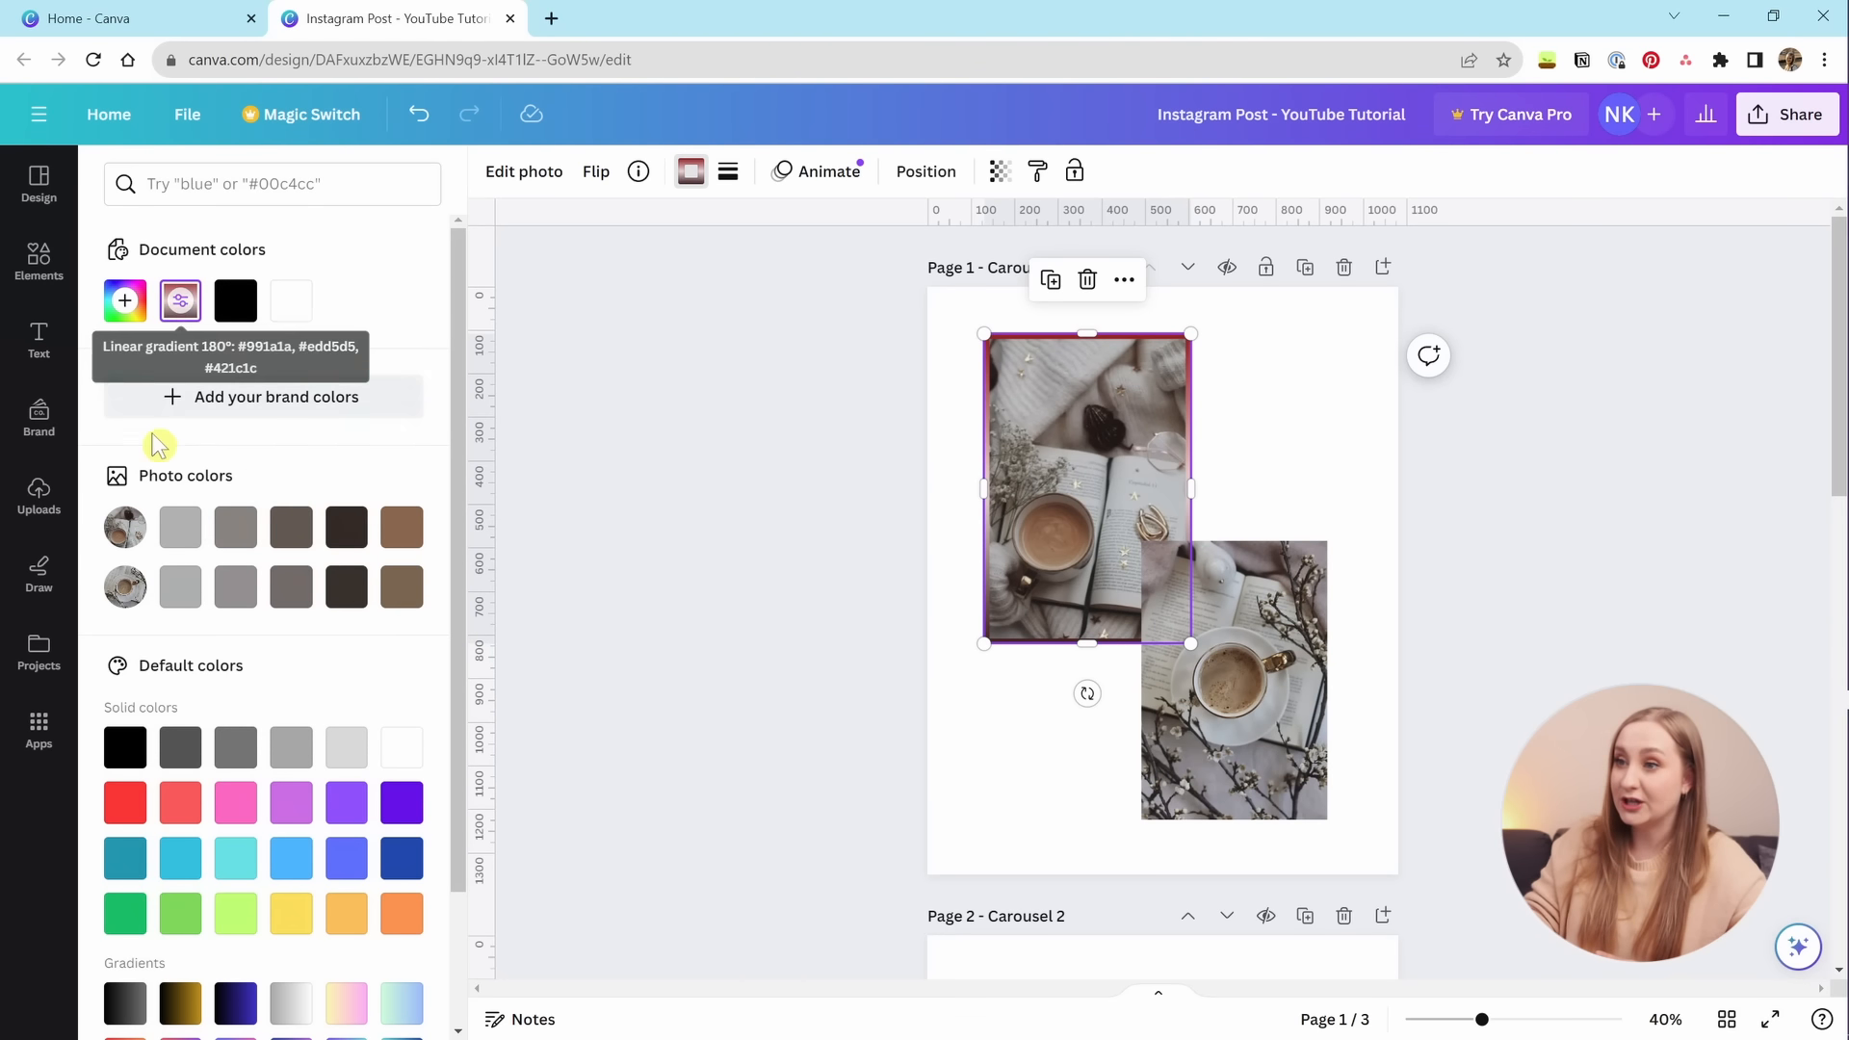
Reopen the border gradient's settings, change its third color to light pink #FFAFAF and close the color picker.
{"action": "left_click", "coordinate": [180, 308]}
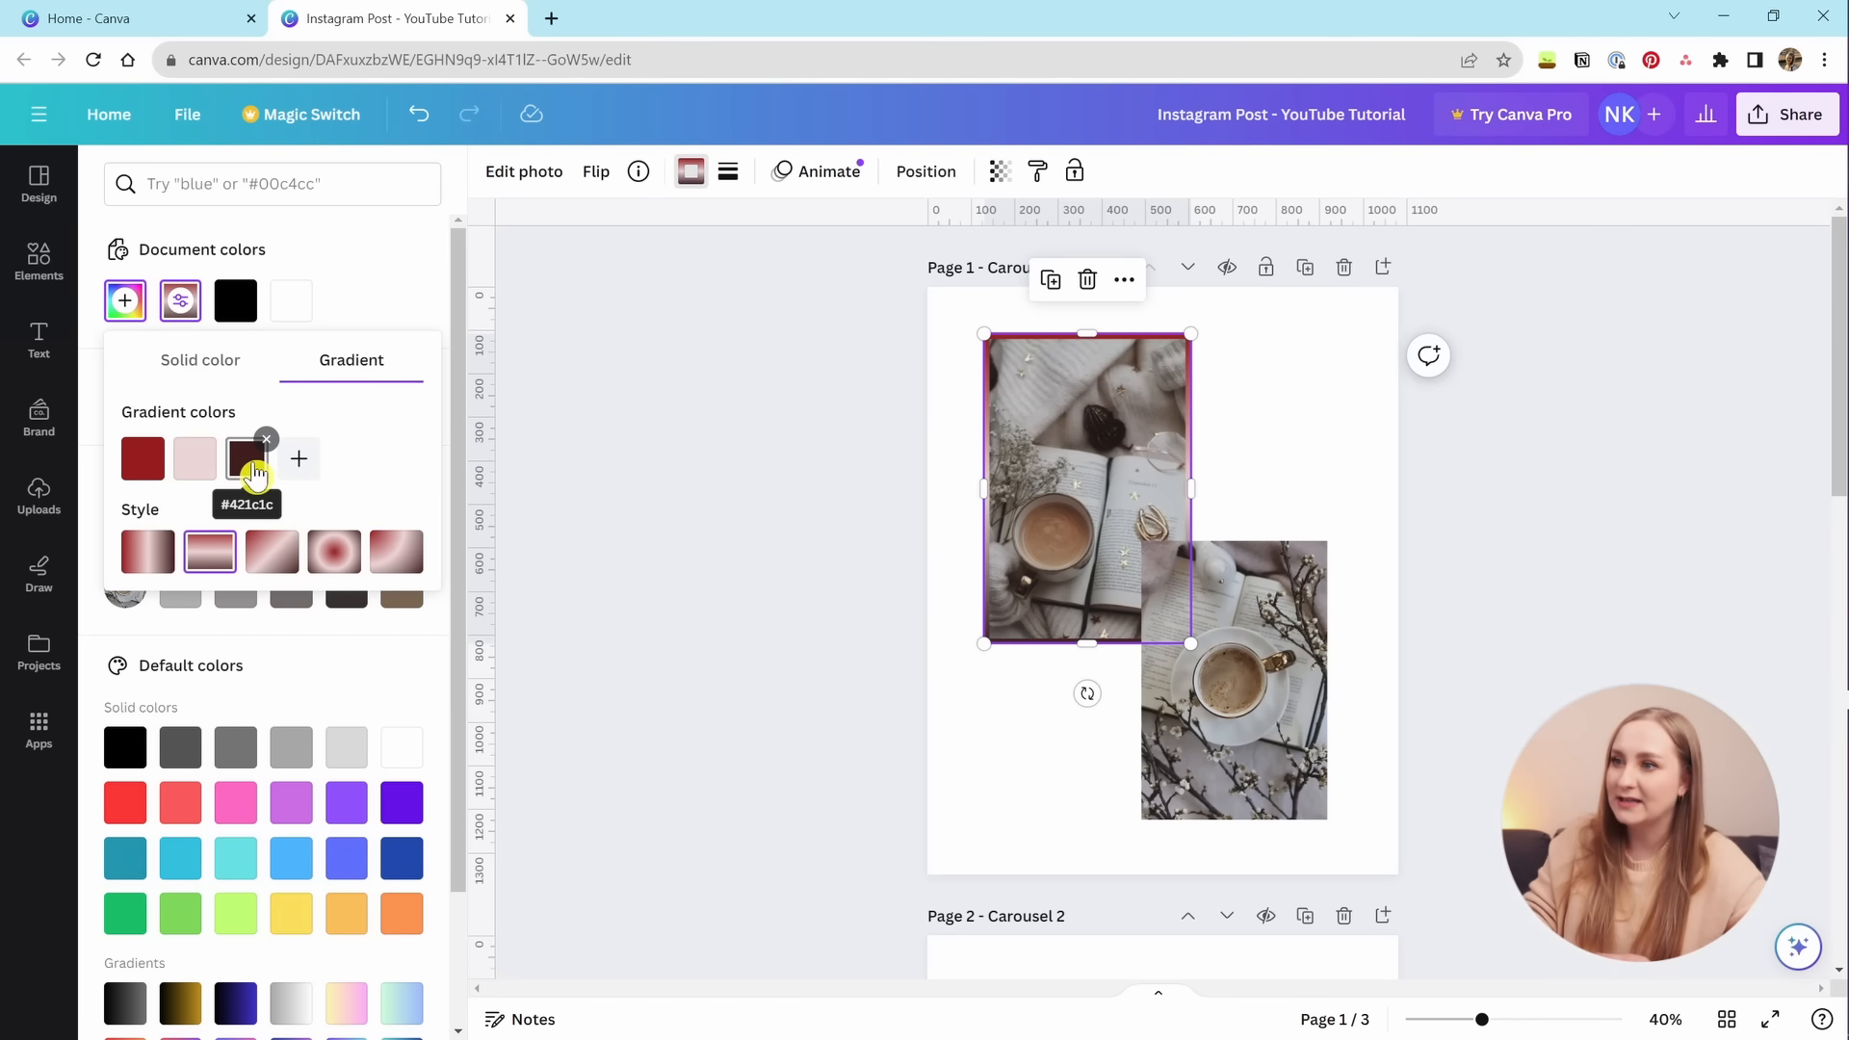
{"action": "left_click", "coordinate": [255, 472]}
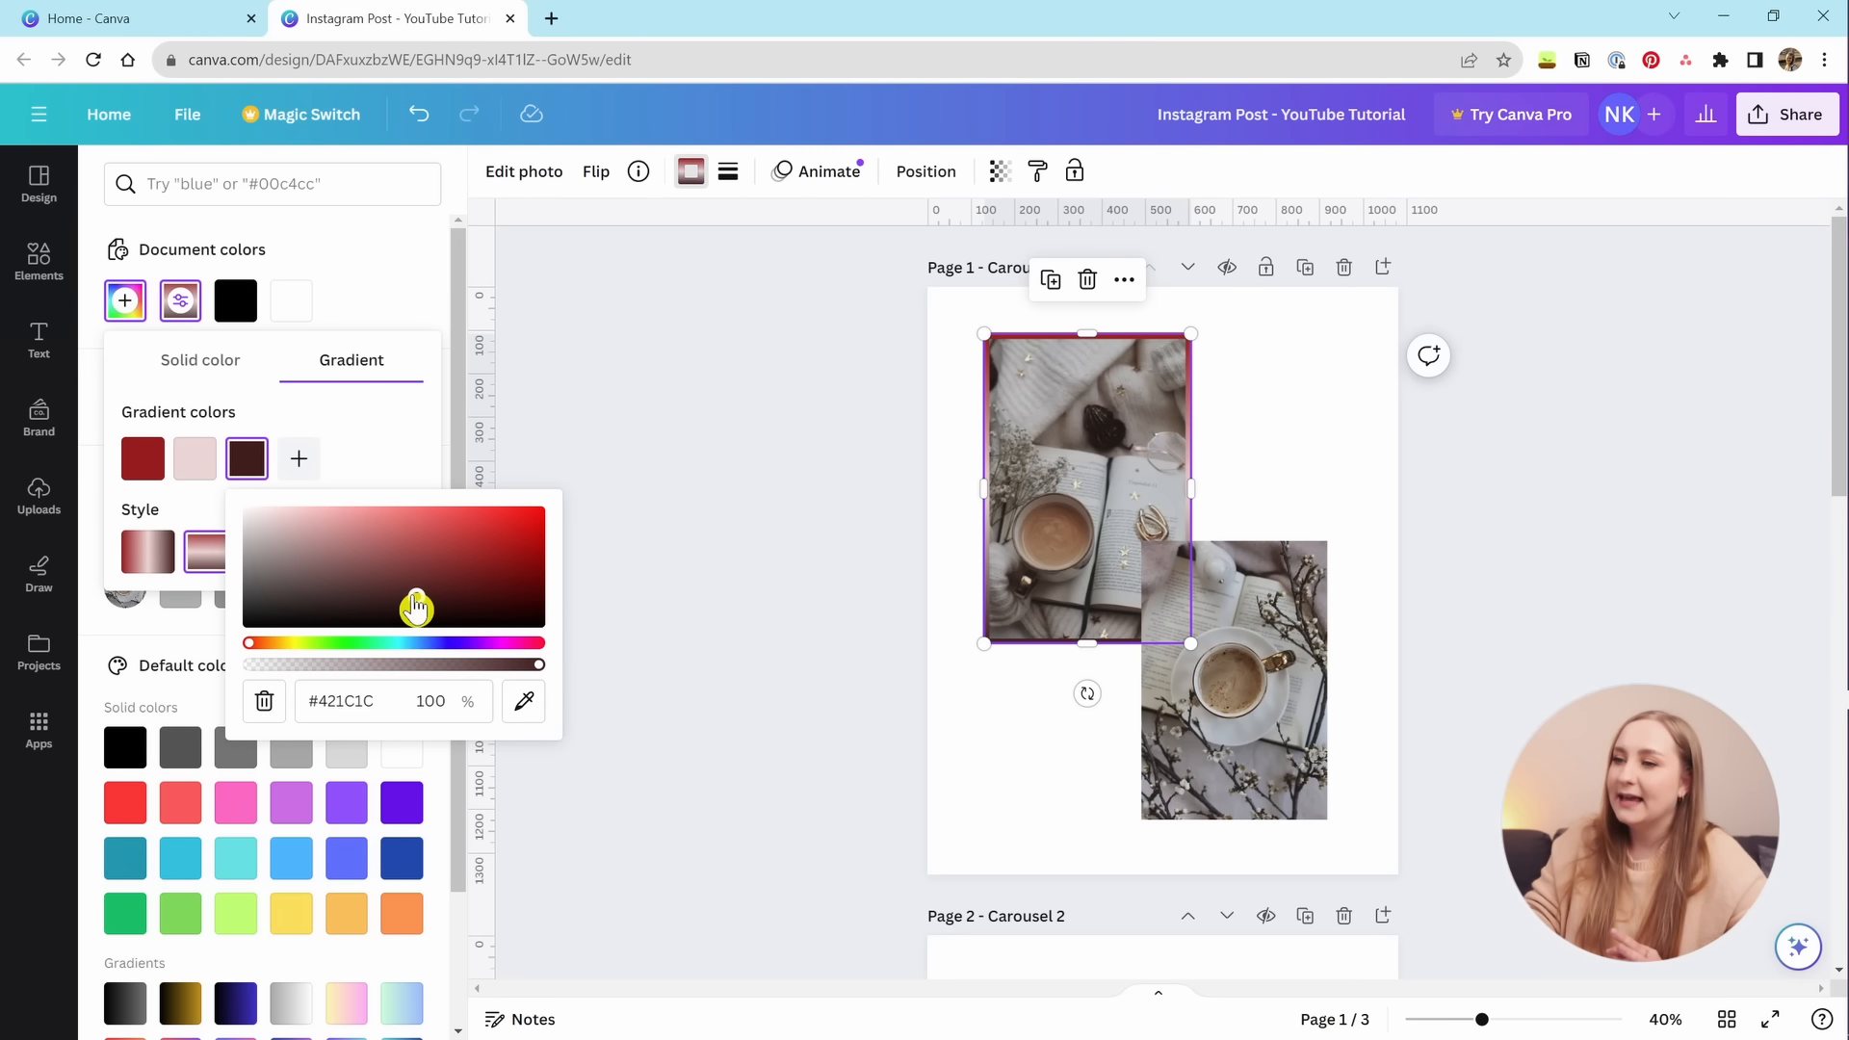
{"action": "left_click_drag", "start_coordinate": [416, 607], "coordinate": [344, 492]}
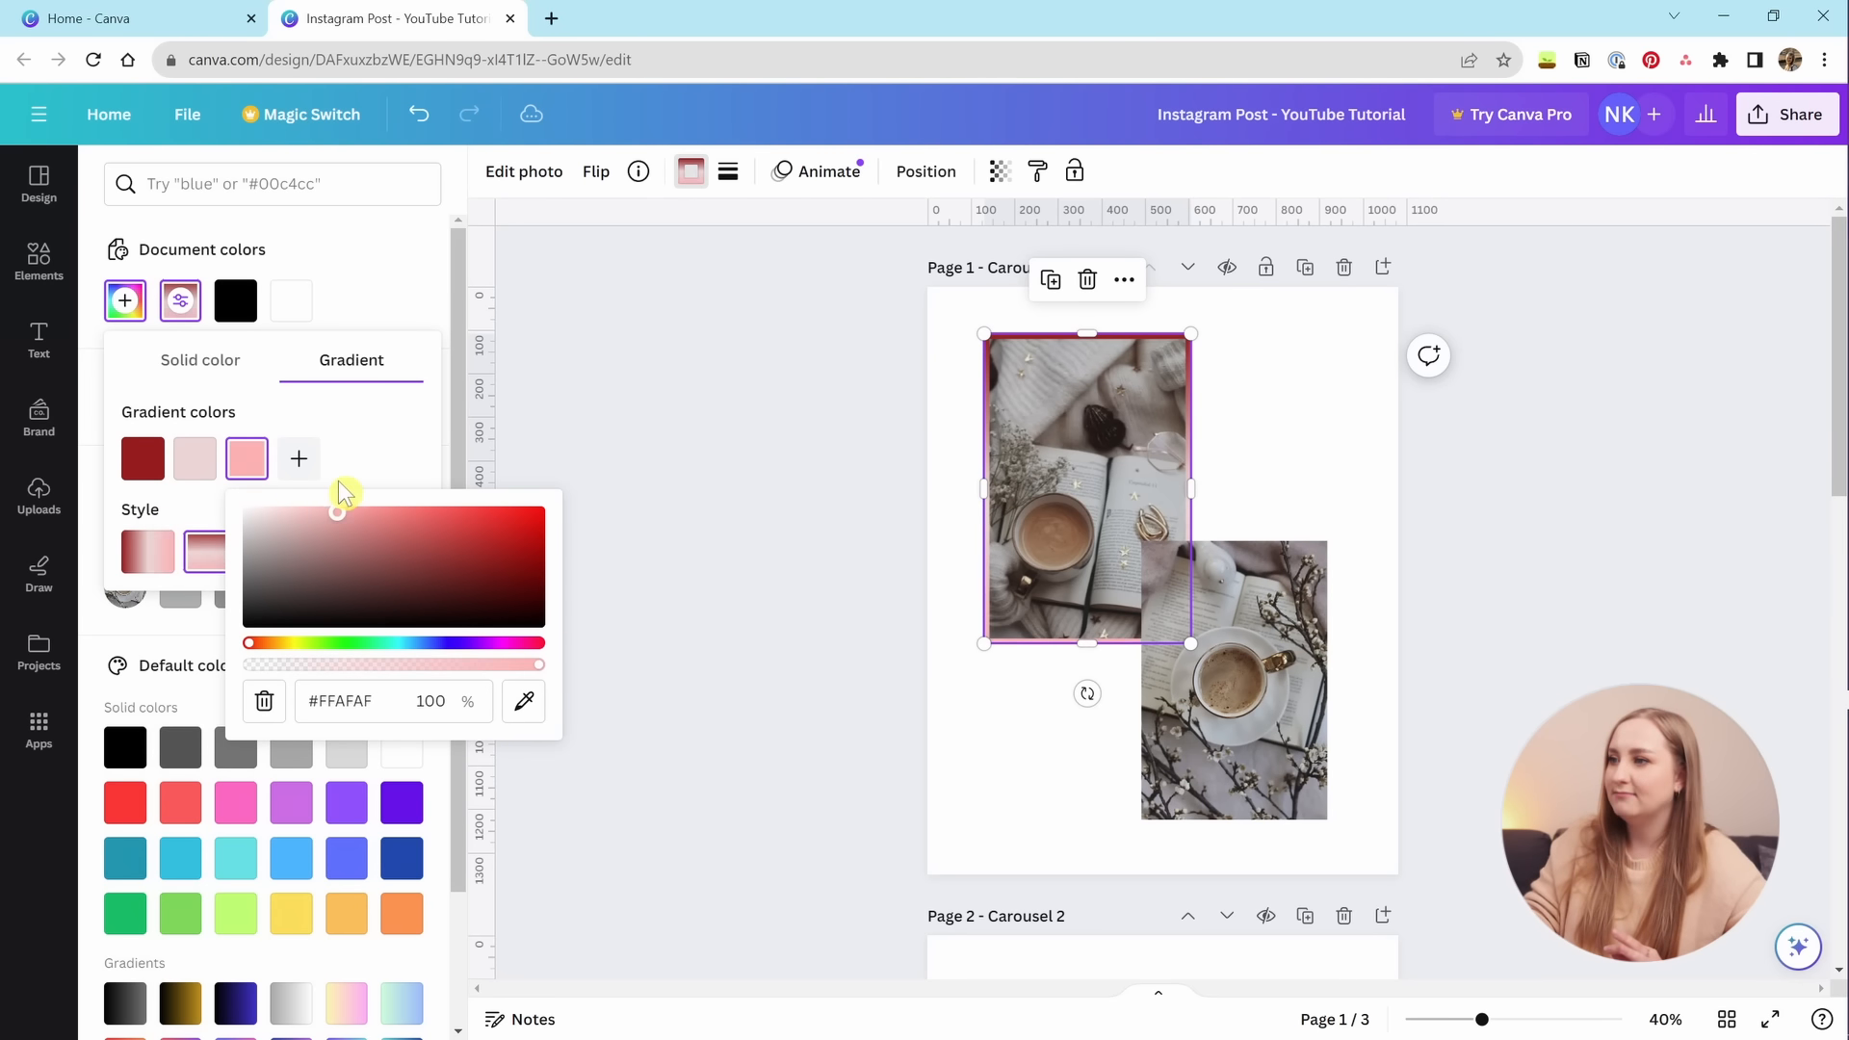
{"action": "left_click", "coordinate": [392, 260]}
Replace the gradient border with solid black, followed by the brown among the selected photo's own colors.
{"action": "left_click", "coordinate": [245, 308]}
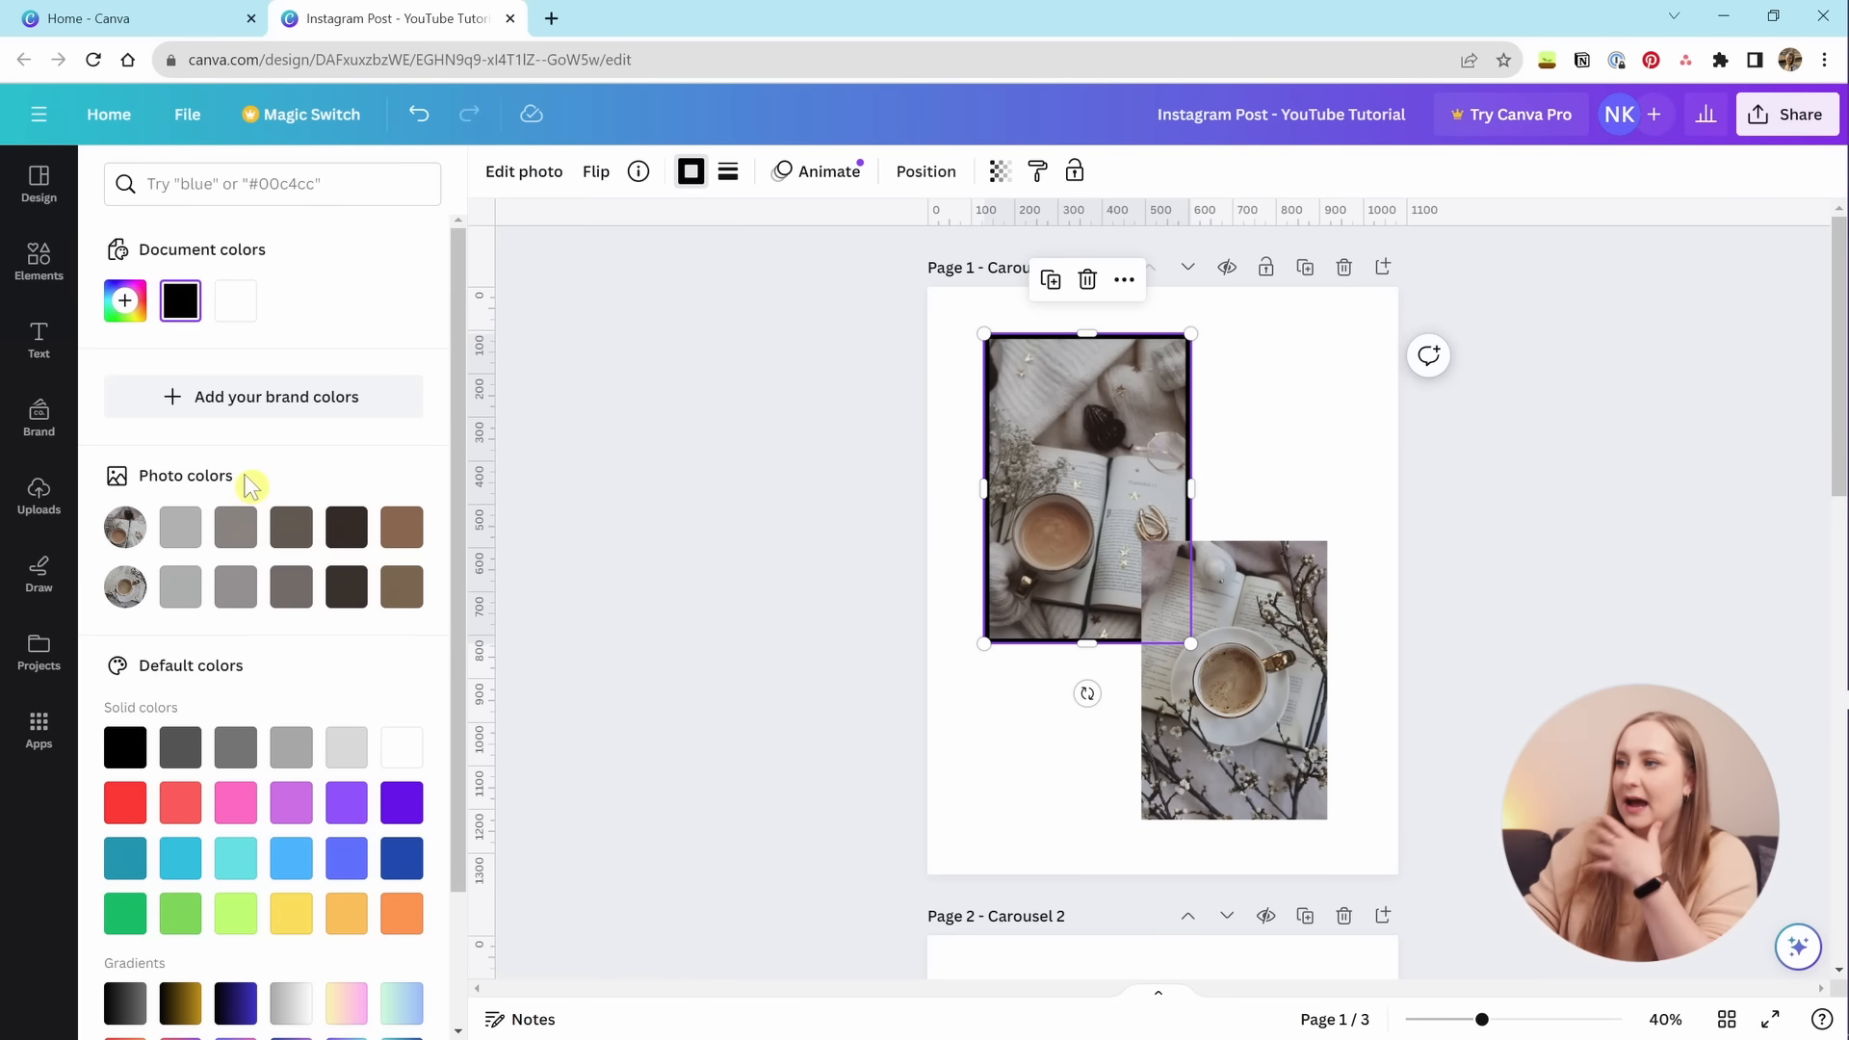
{"action": "left_click", "coordinate": [414, 541]}
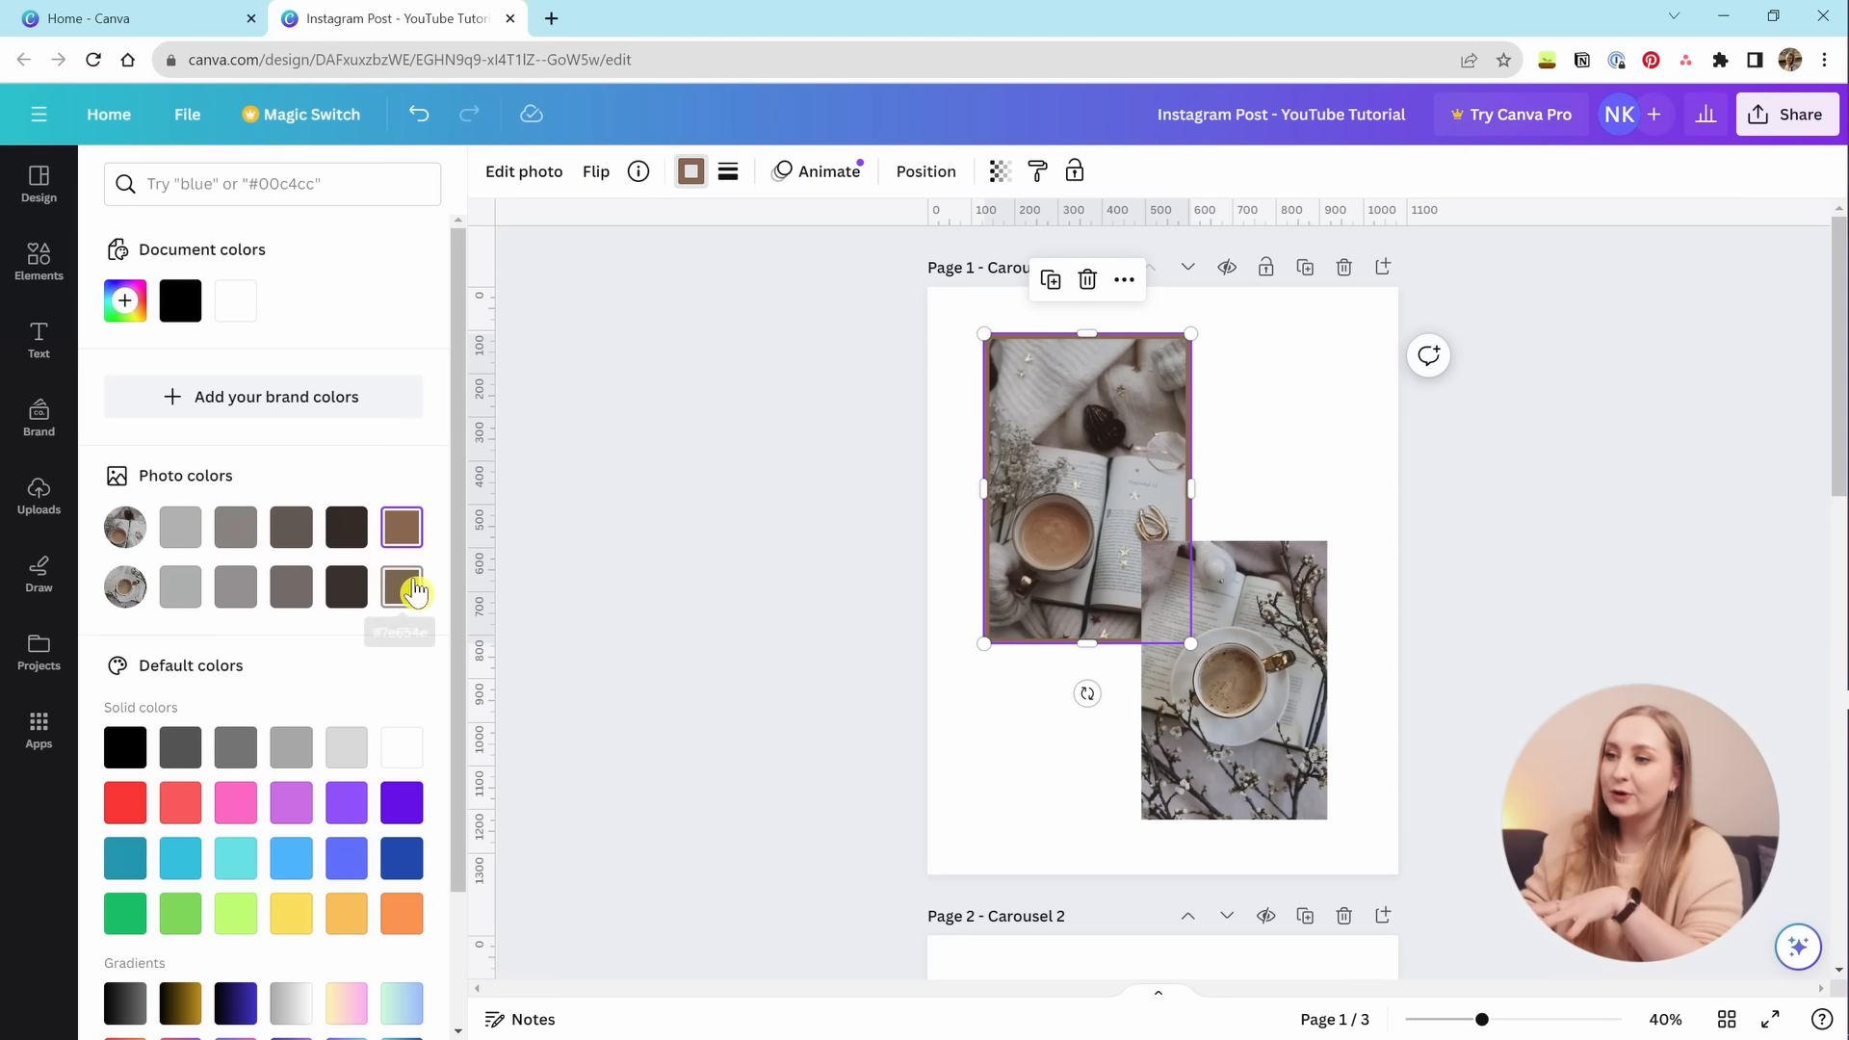
Recolour the upper photo's border with browns from the photo colors, ending on the dark brown of the first photo's palette.
{"action": "left_click", "coordinate": [408, 586]}
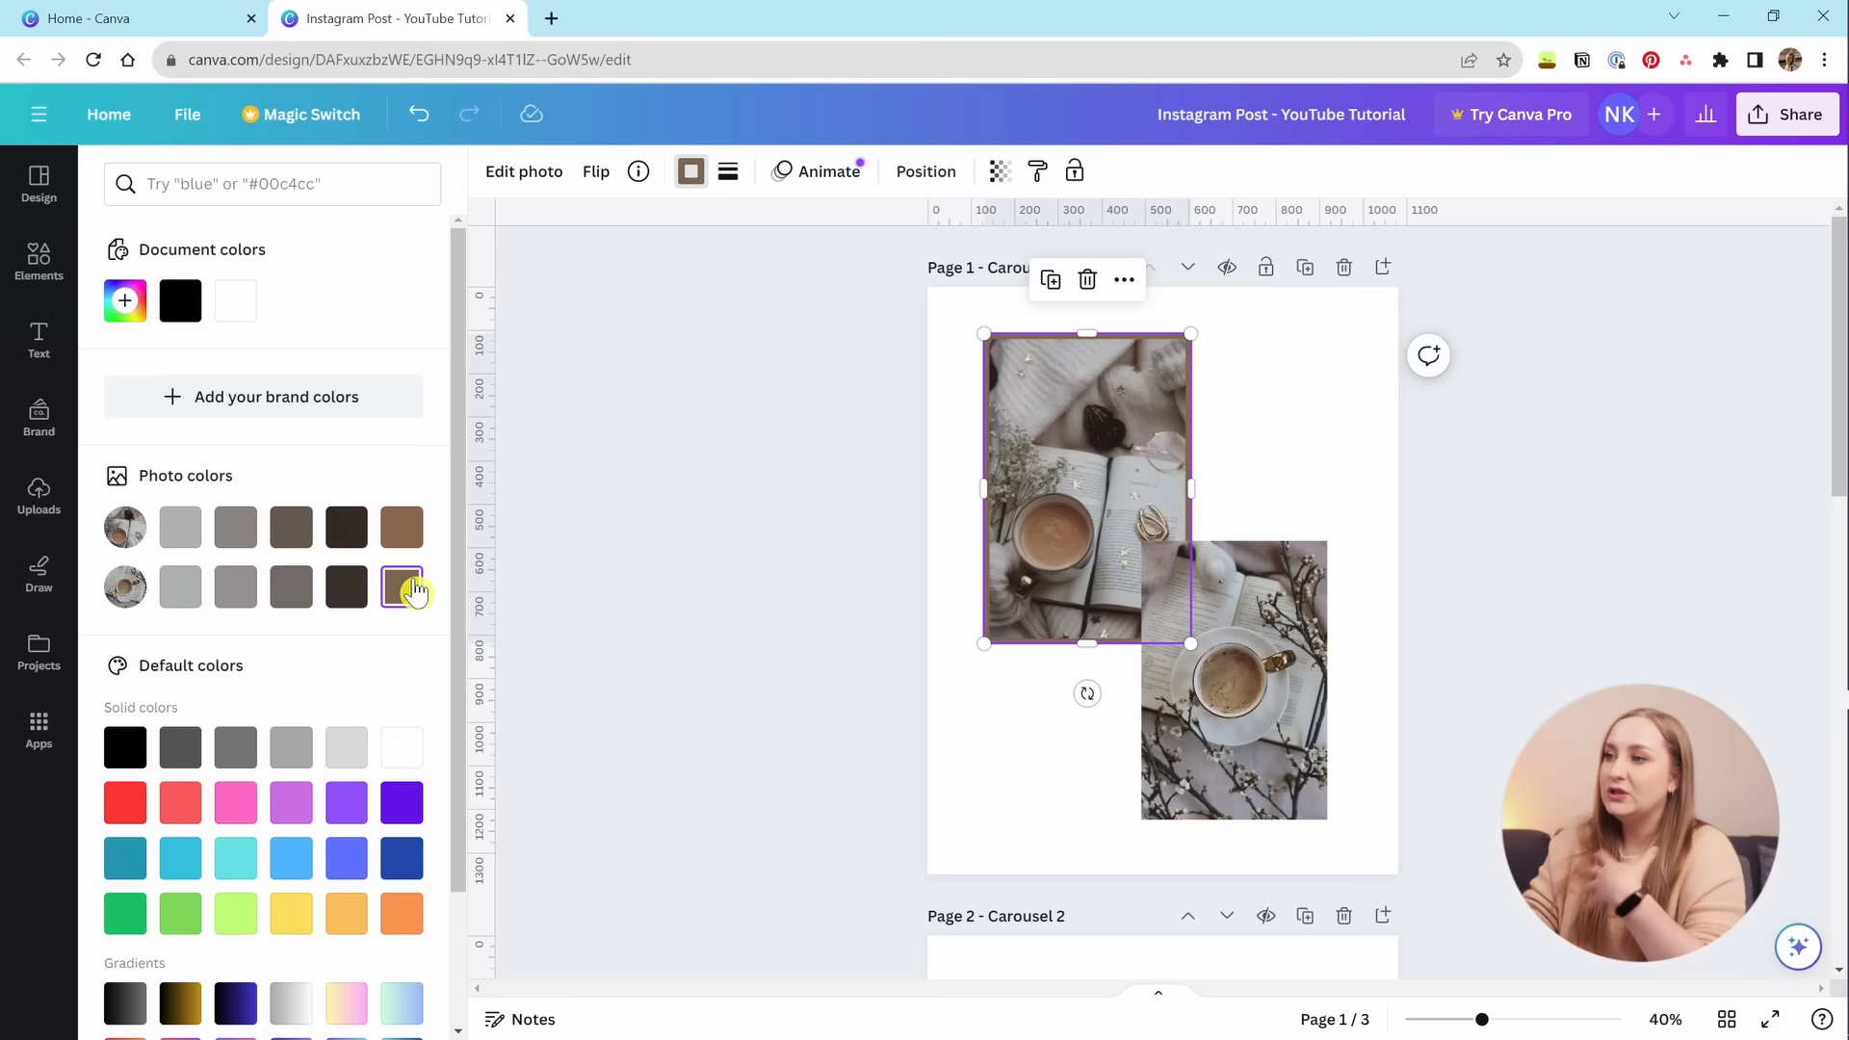
{"action": "left_click", "coordinate": [337, 541]}
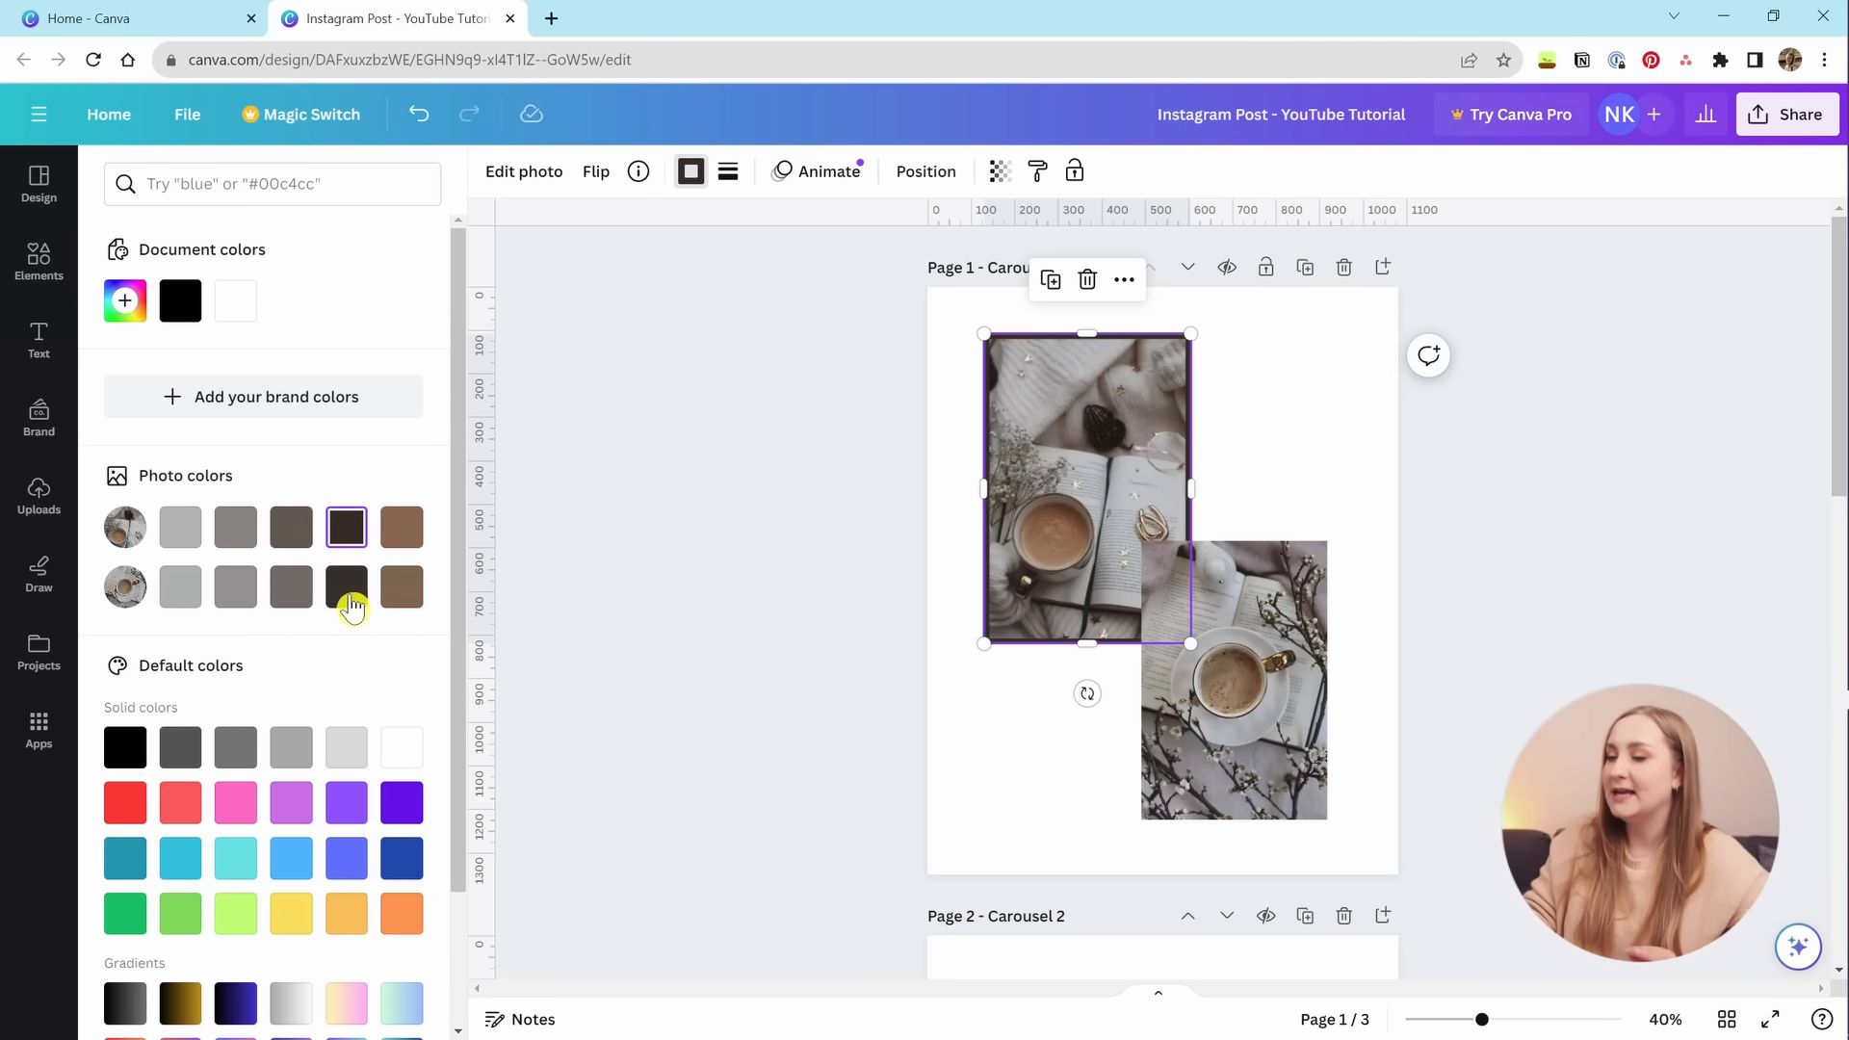
{"action": "scroll", "coordinate": [289, 617], "scroll_direction": "down", "scroll_amount": 2}
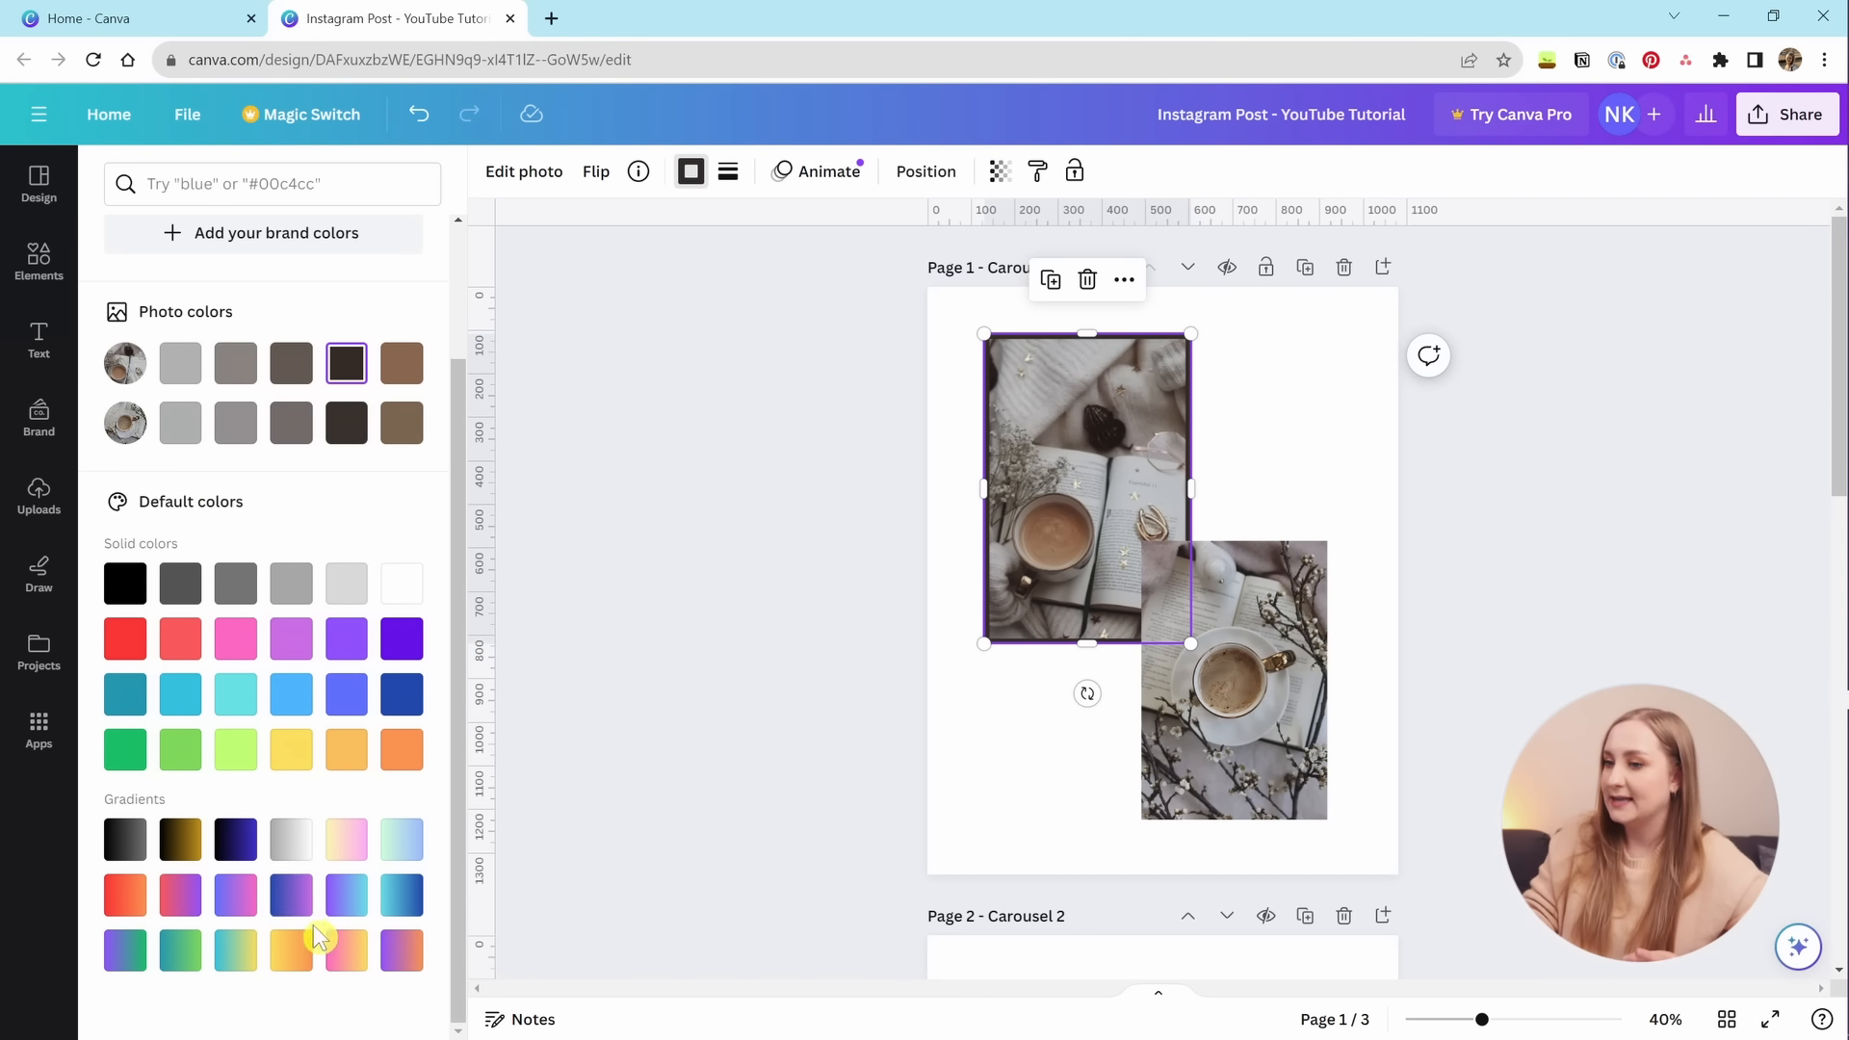
{"action": "scroll", "coordinate": [385, 857], "scroll_direction": "up", "scroll_amount": 2}
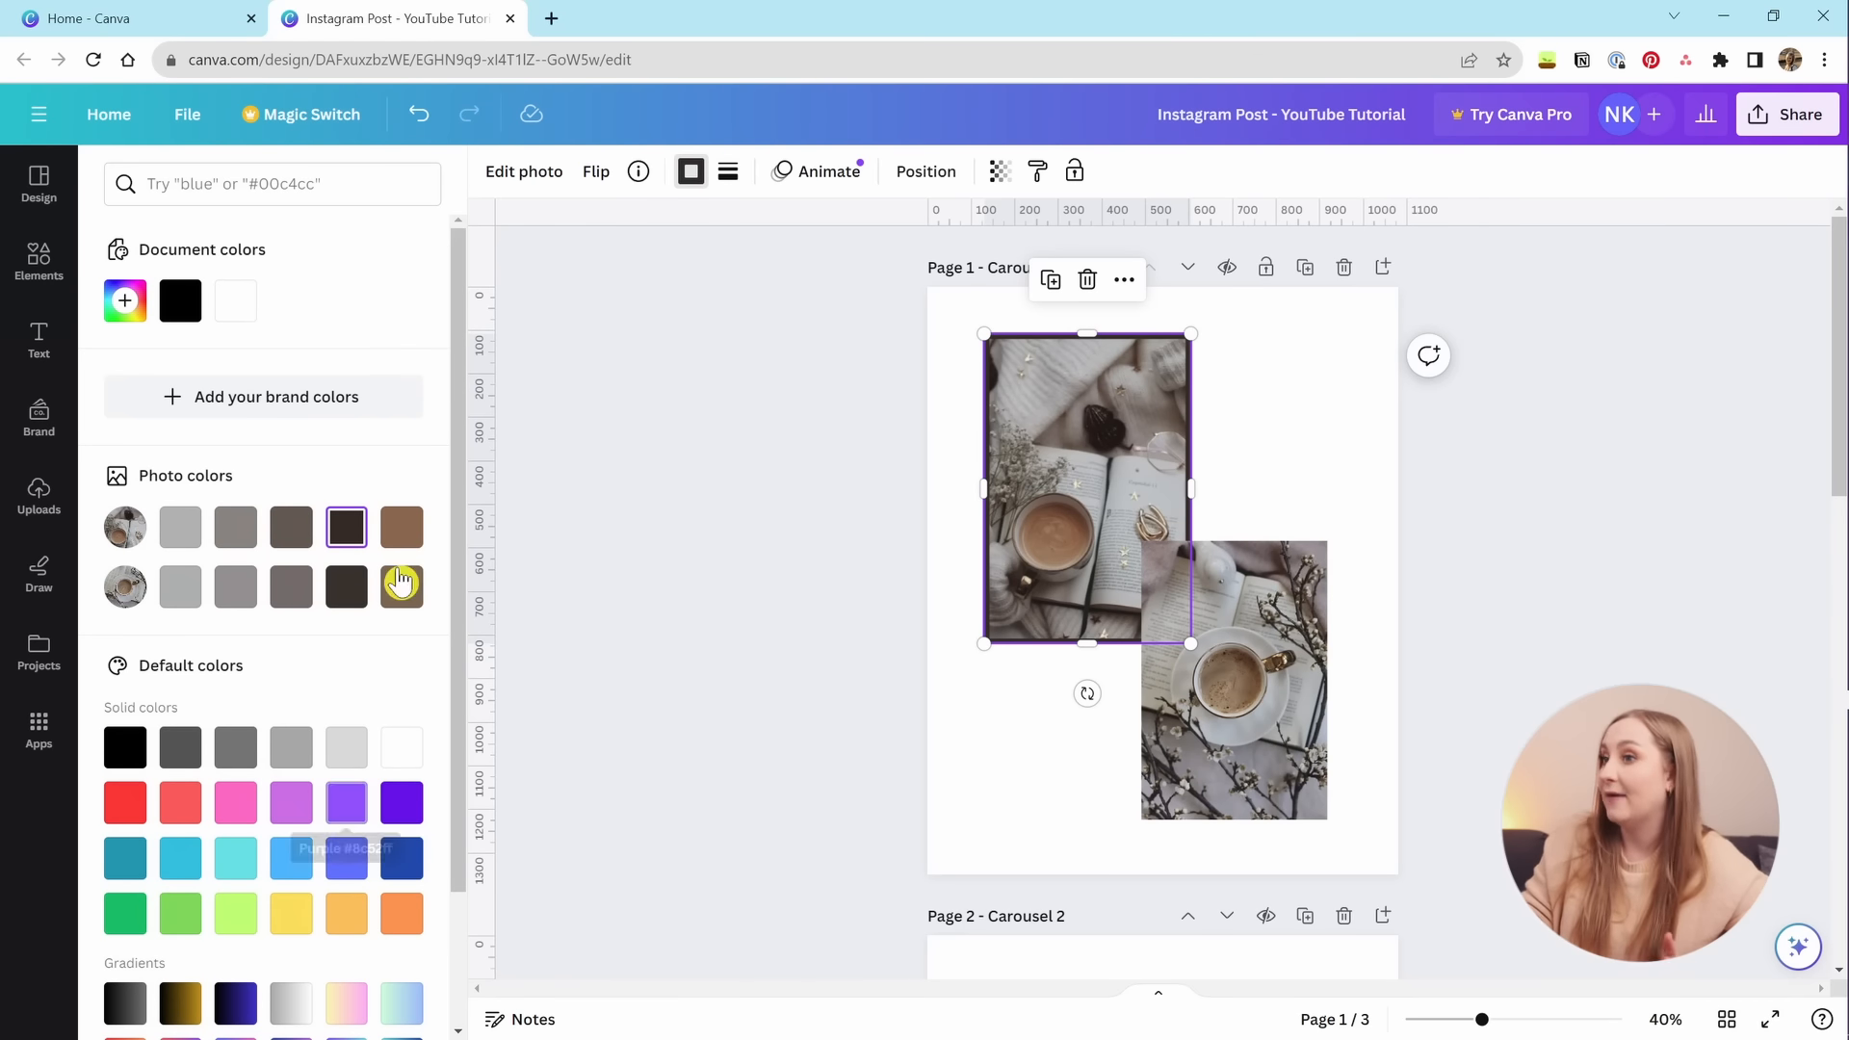
Remove the upper photo's border and set its corner rounding to 76.
{"action": "left_click", "coordinate": [729, 179]}
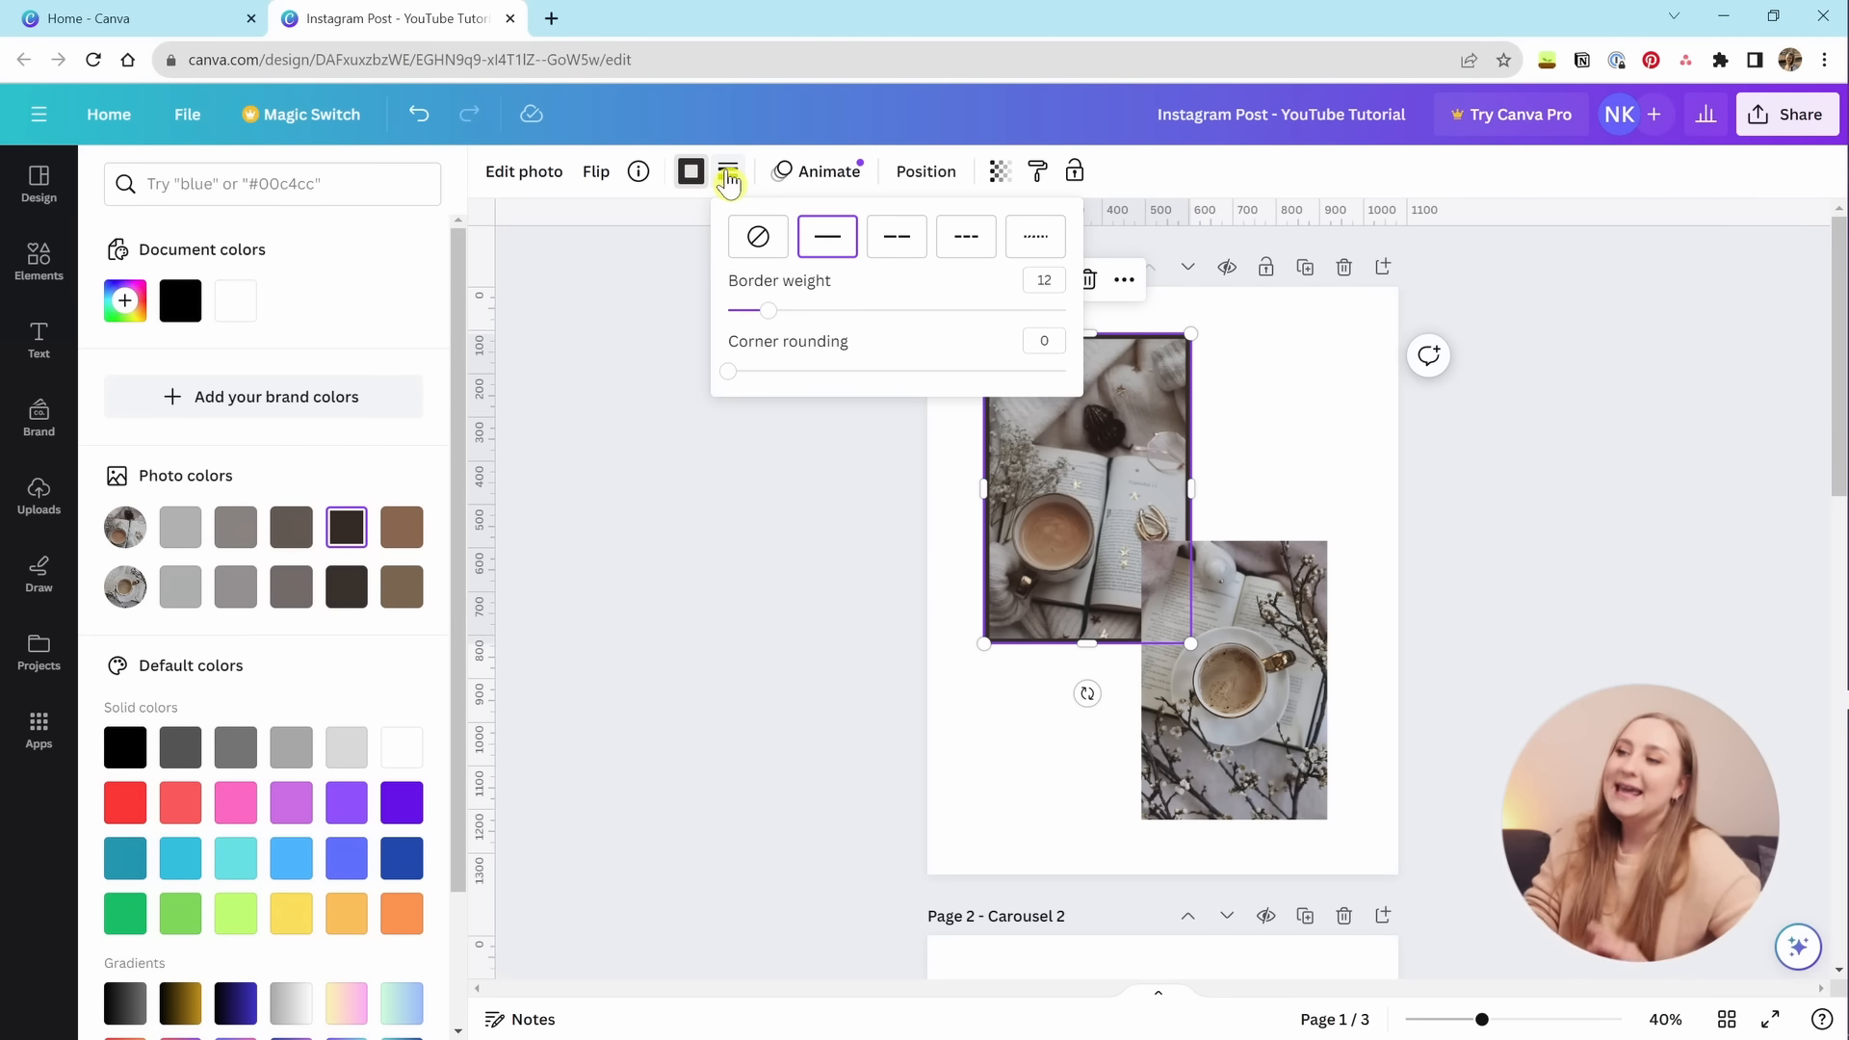
{"action": "left_click", "coordinate": [760, 239]}
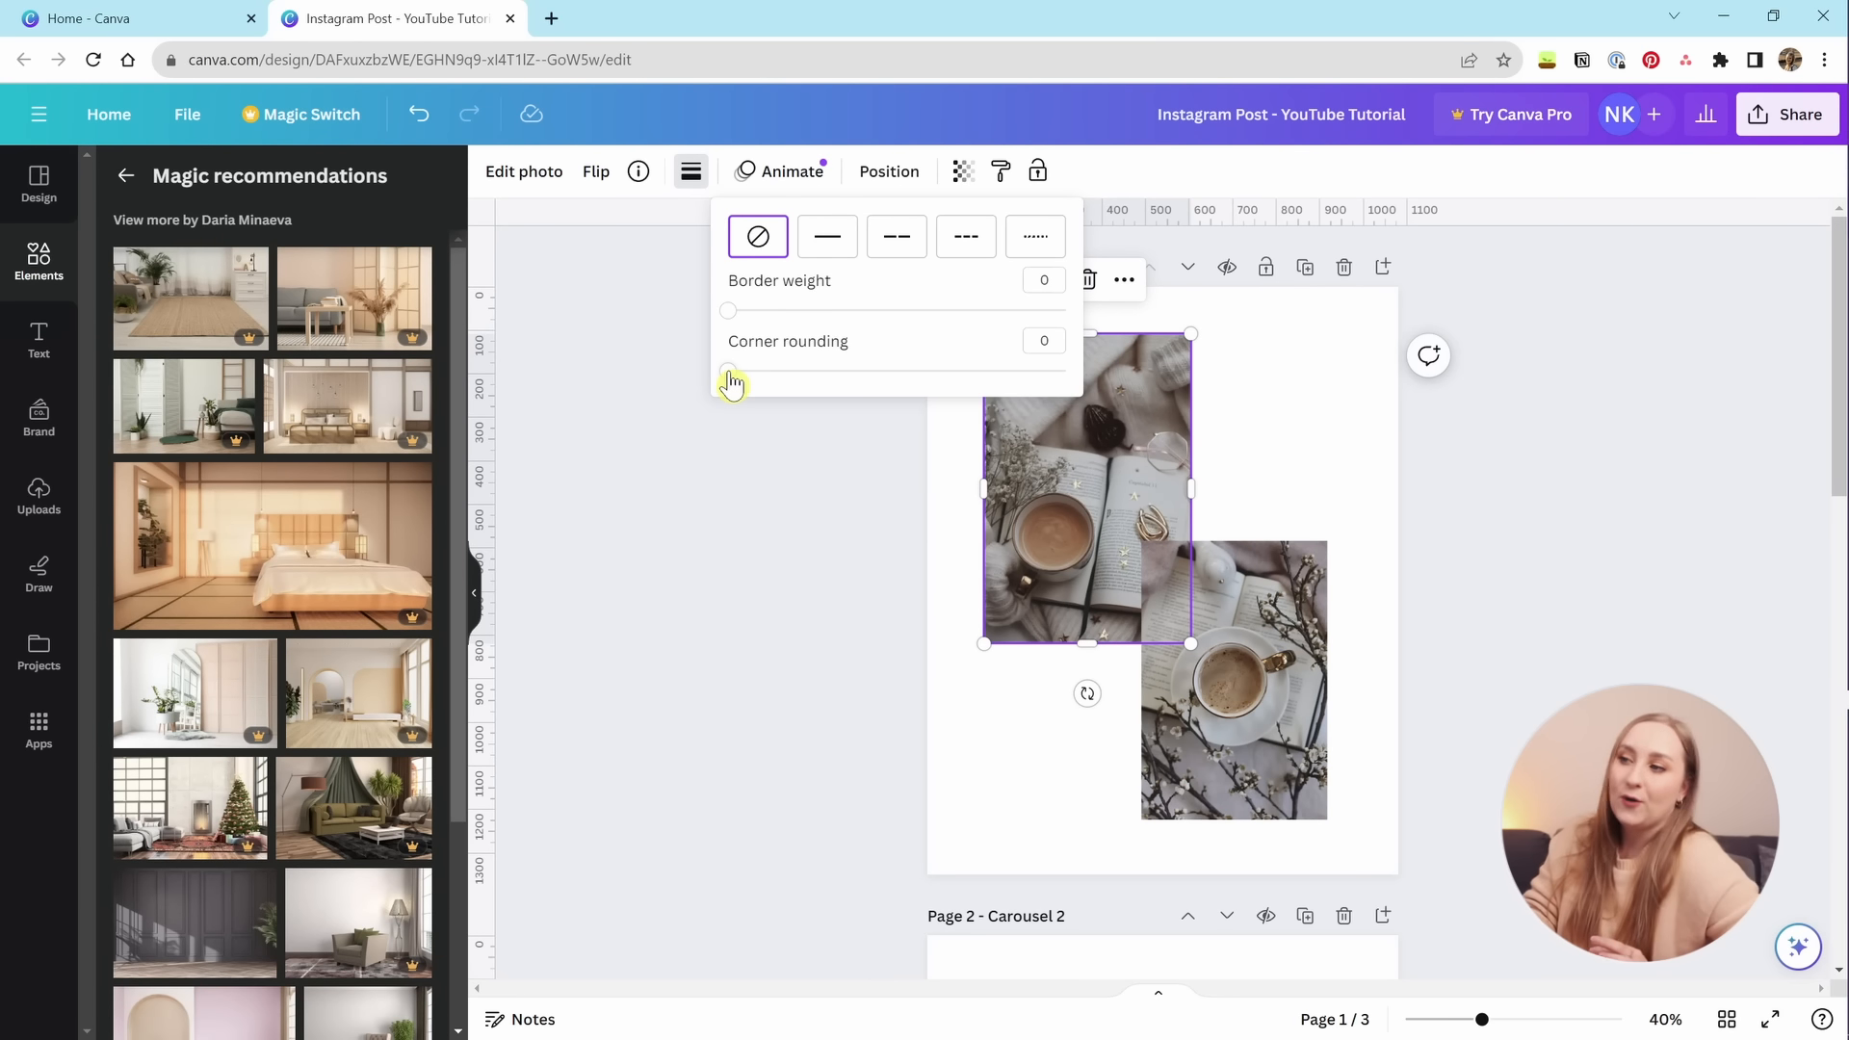
{"action": "left_click_drag", "start_coordinate": [730, 373], "coordinate": [983, 372]}
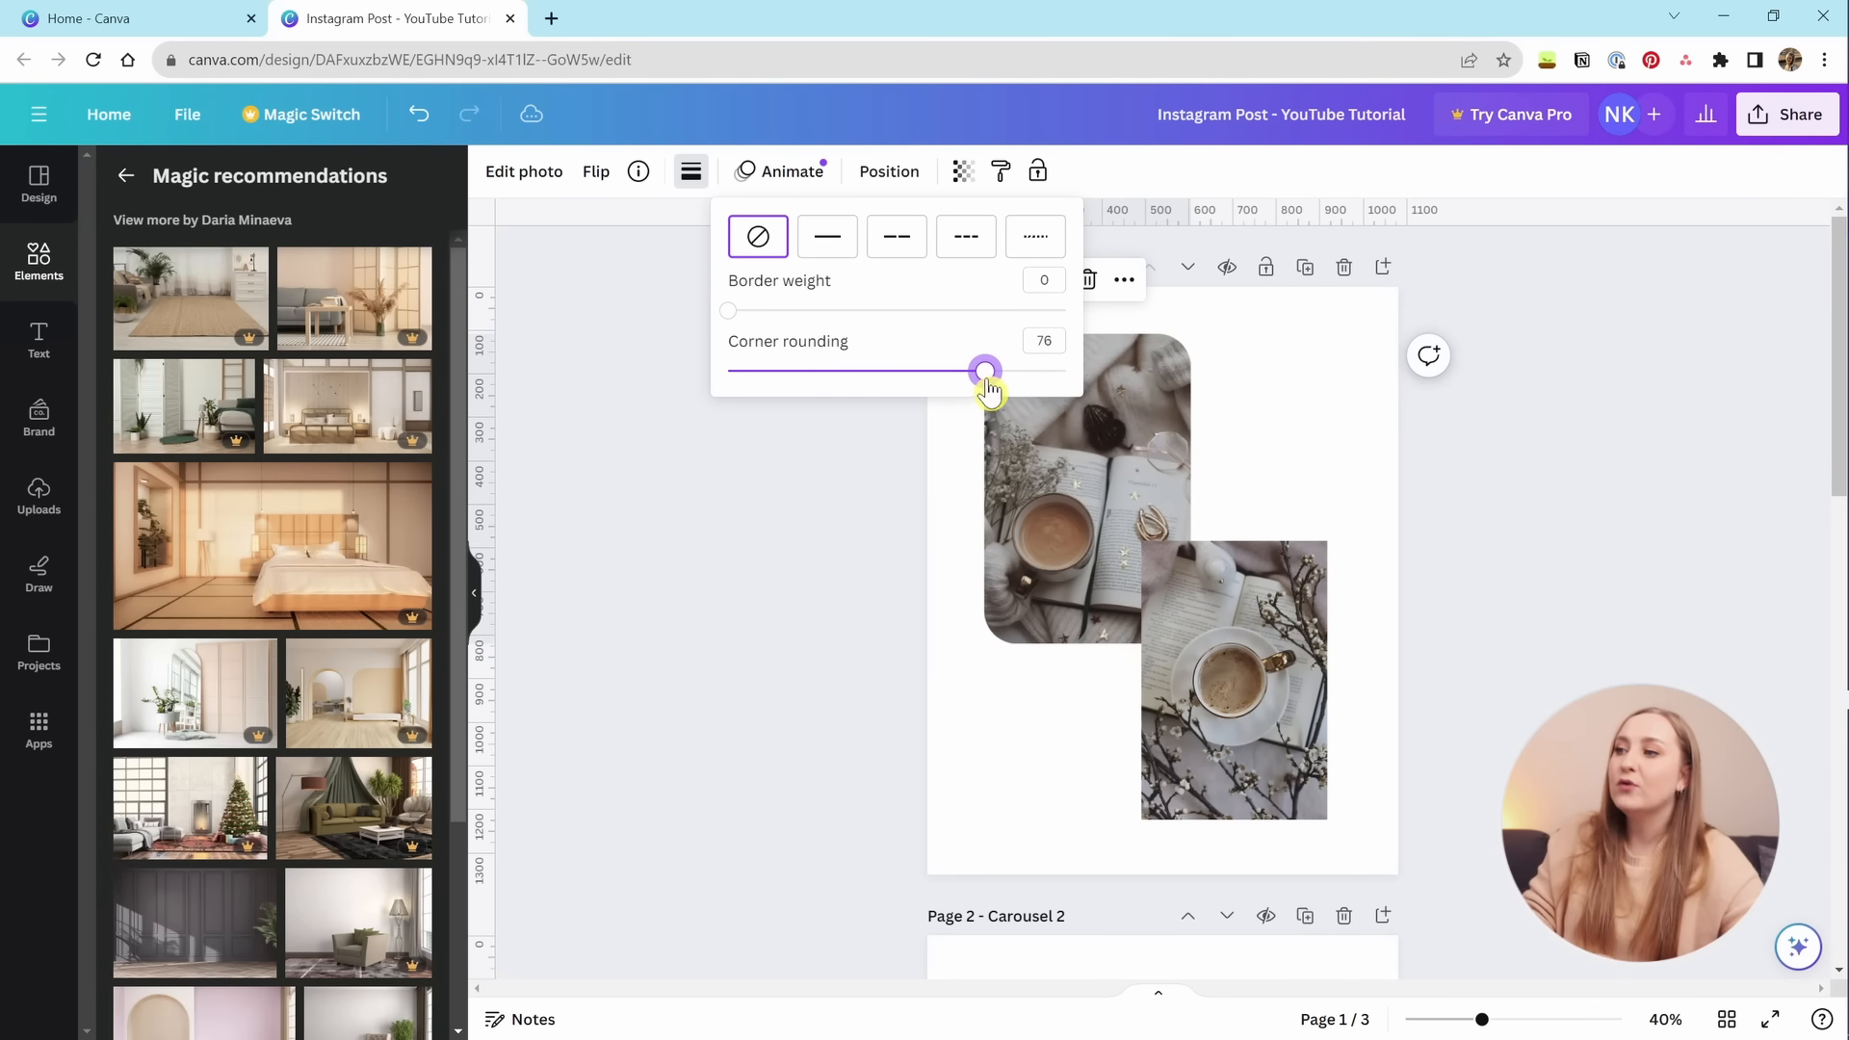
{"action": "left_click", "coordinate": [1037, 764]}
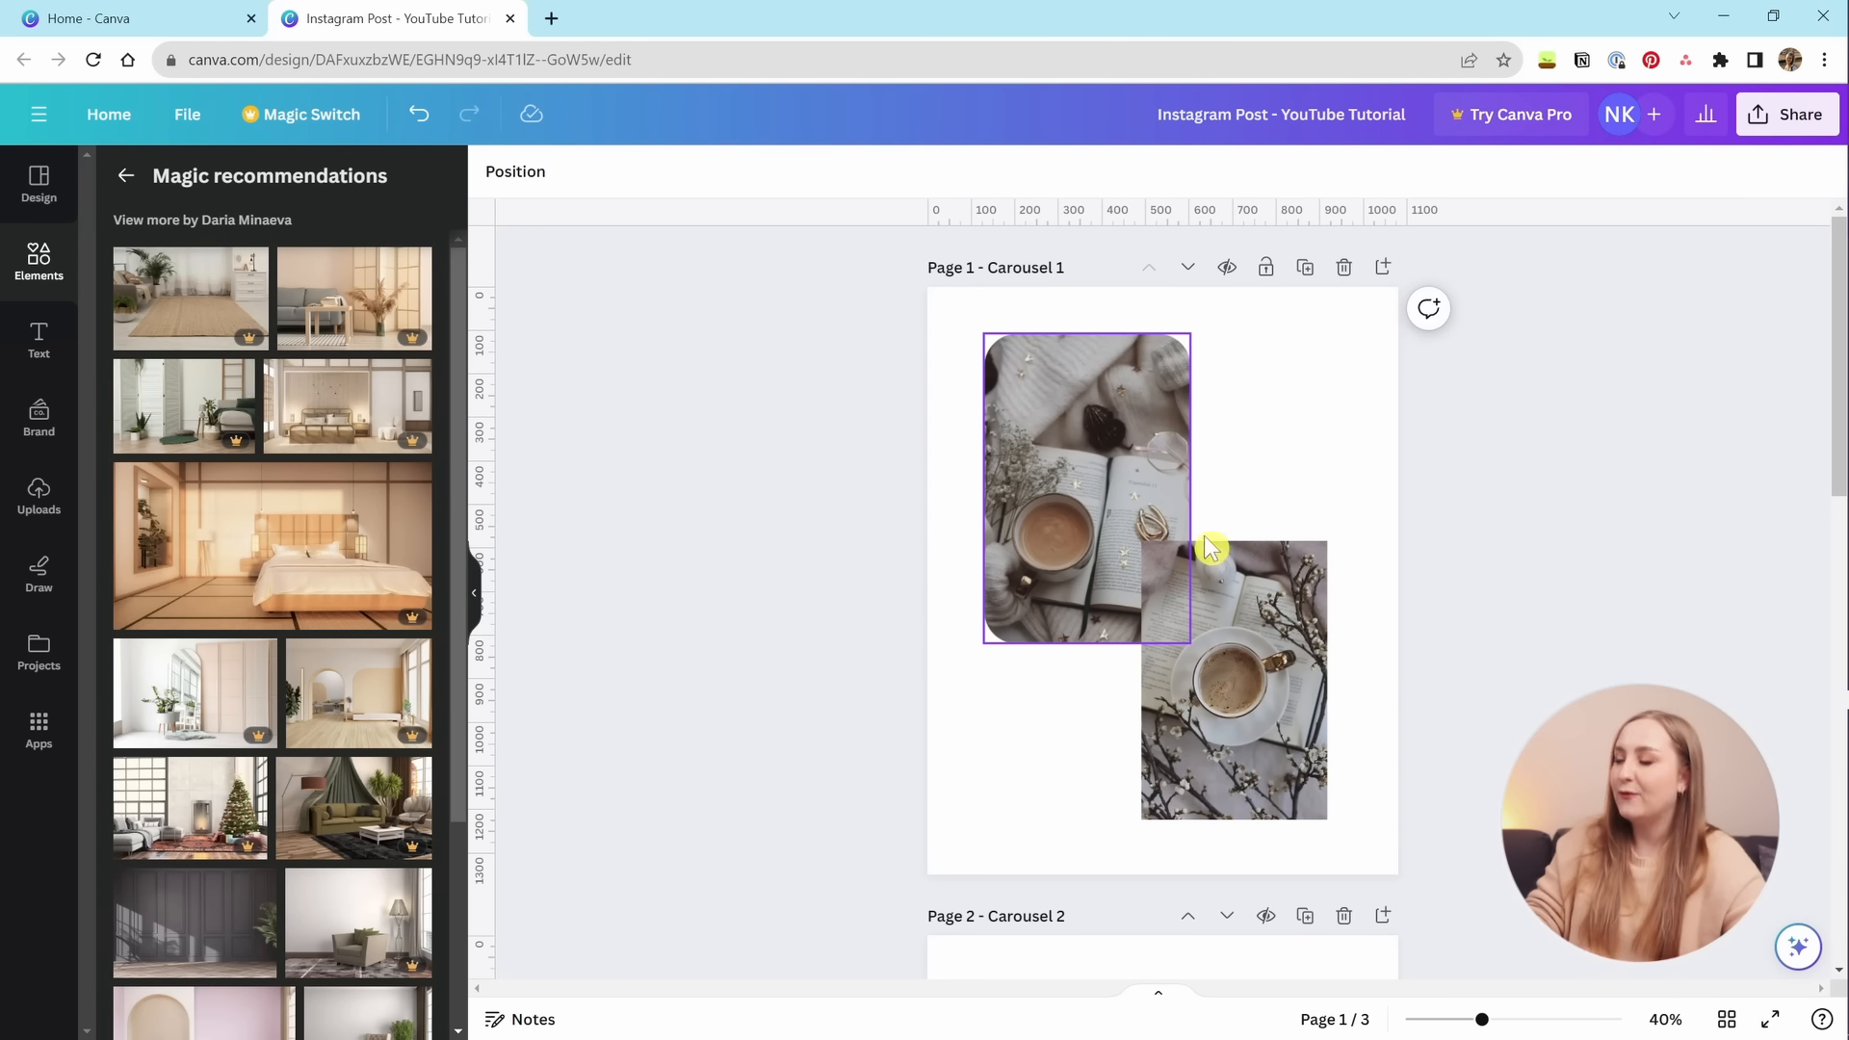
Show the rounded photo's animation options and its position settings.
{"action": "left_click", "coordinate": [1074, 481]}
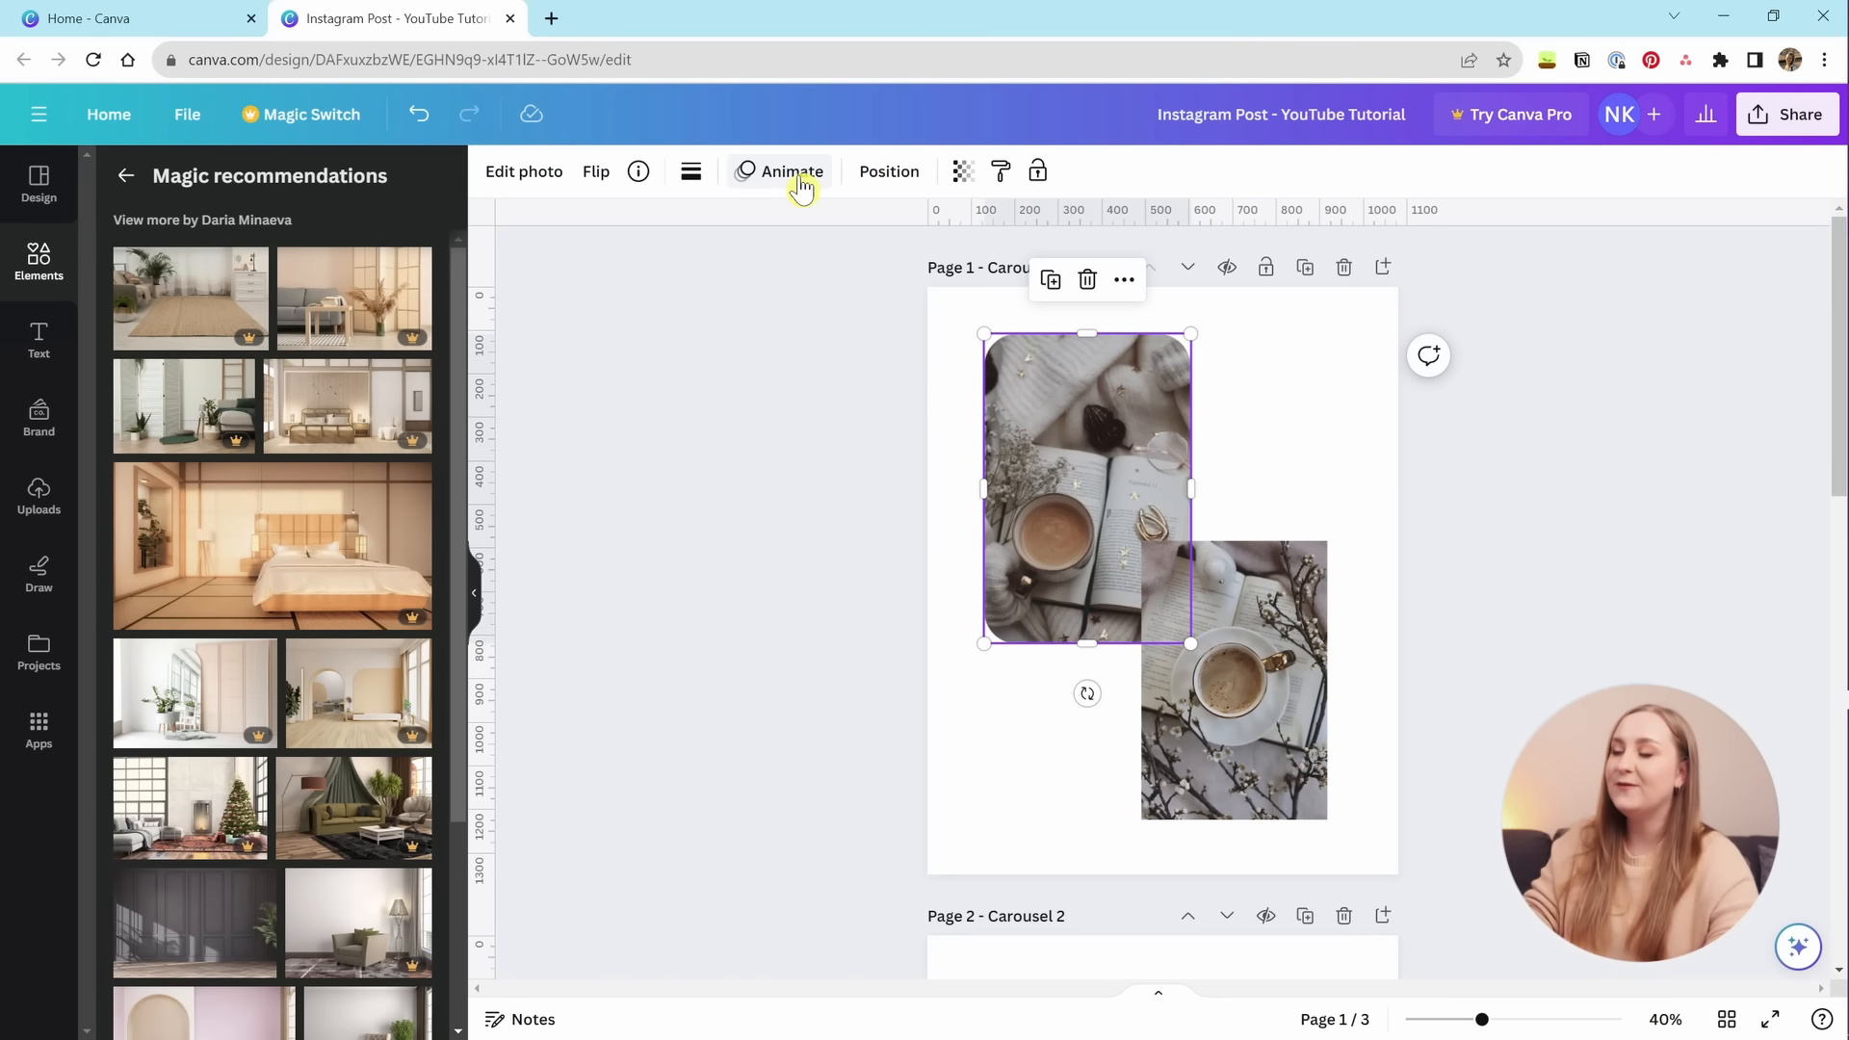
{"action": "left_click", "coordinate": [797, 185]}
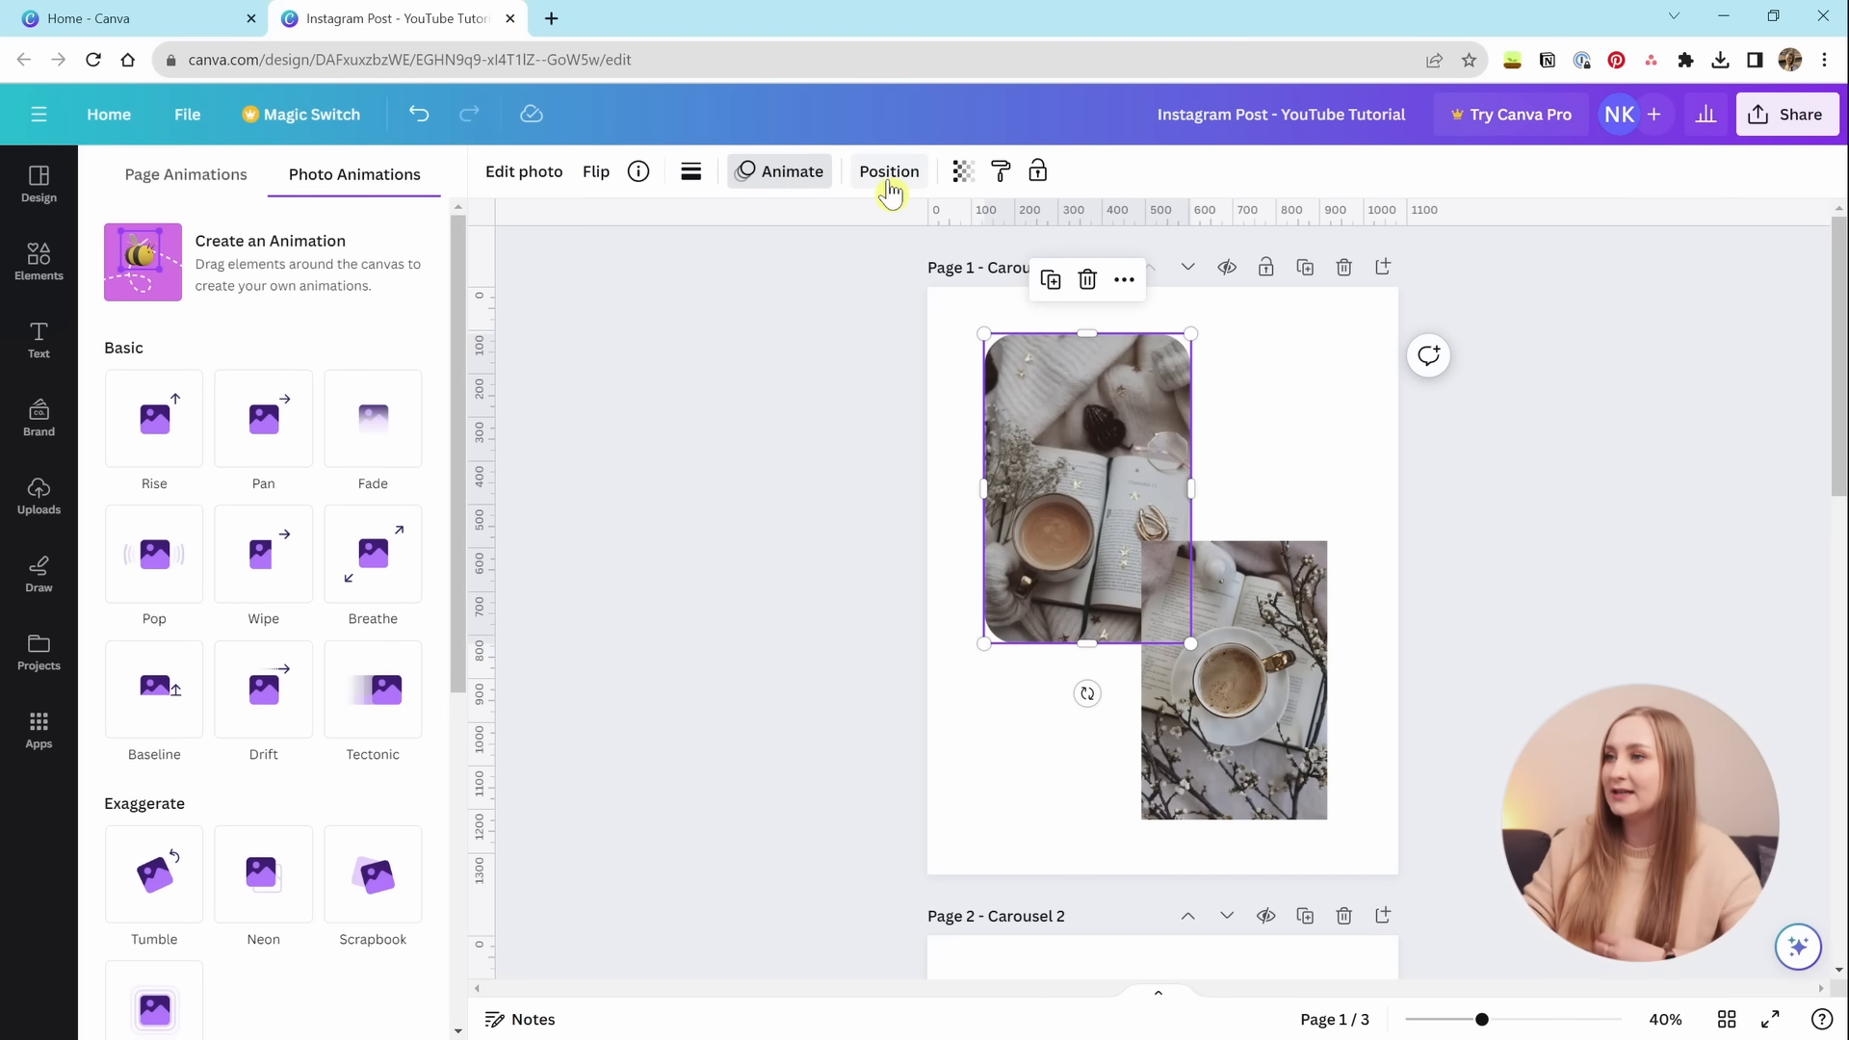
{"action": "left_click", "coordinate": [890, 188]}
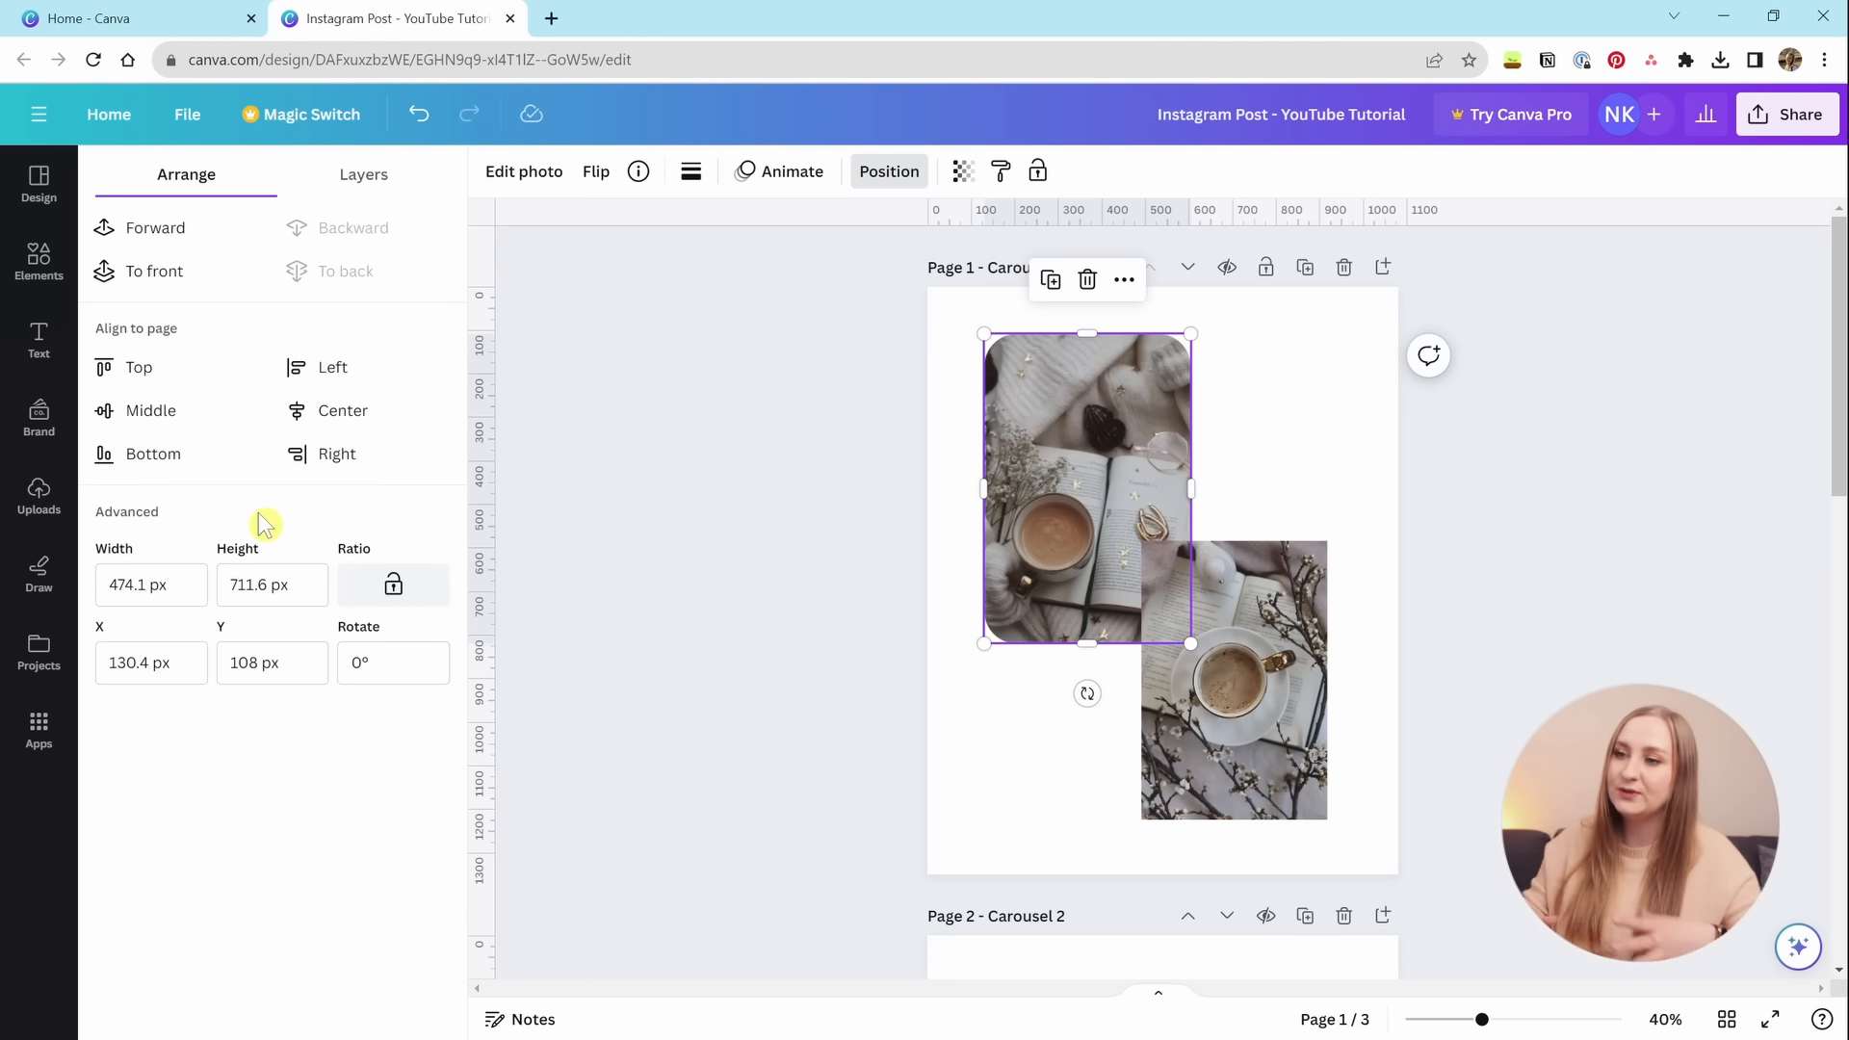
Try reordering the rounded photo's layer, bringing it forward over the other photo and sending it backward again.
{"action": "left_click", "coordinate": [362, 179]}
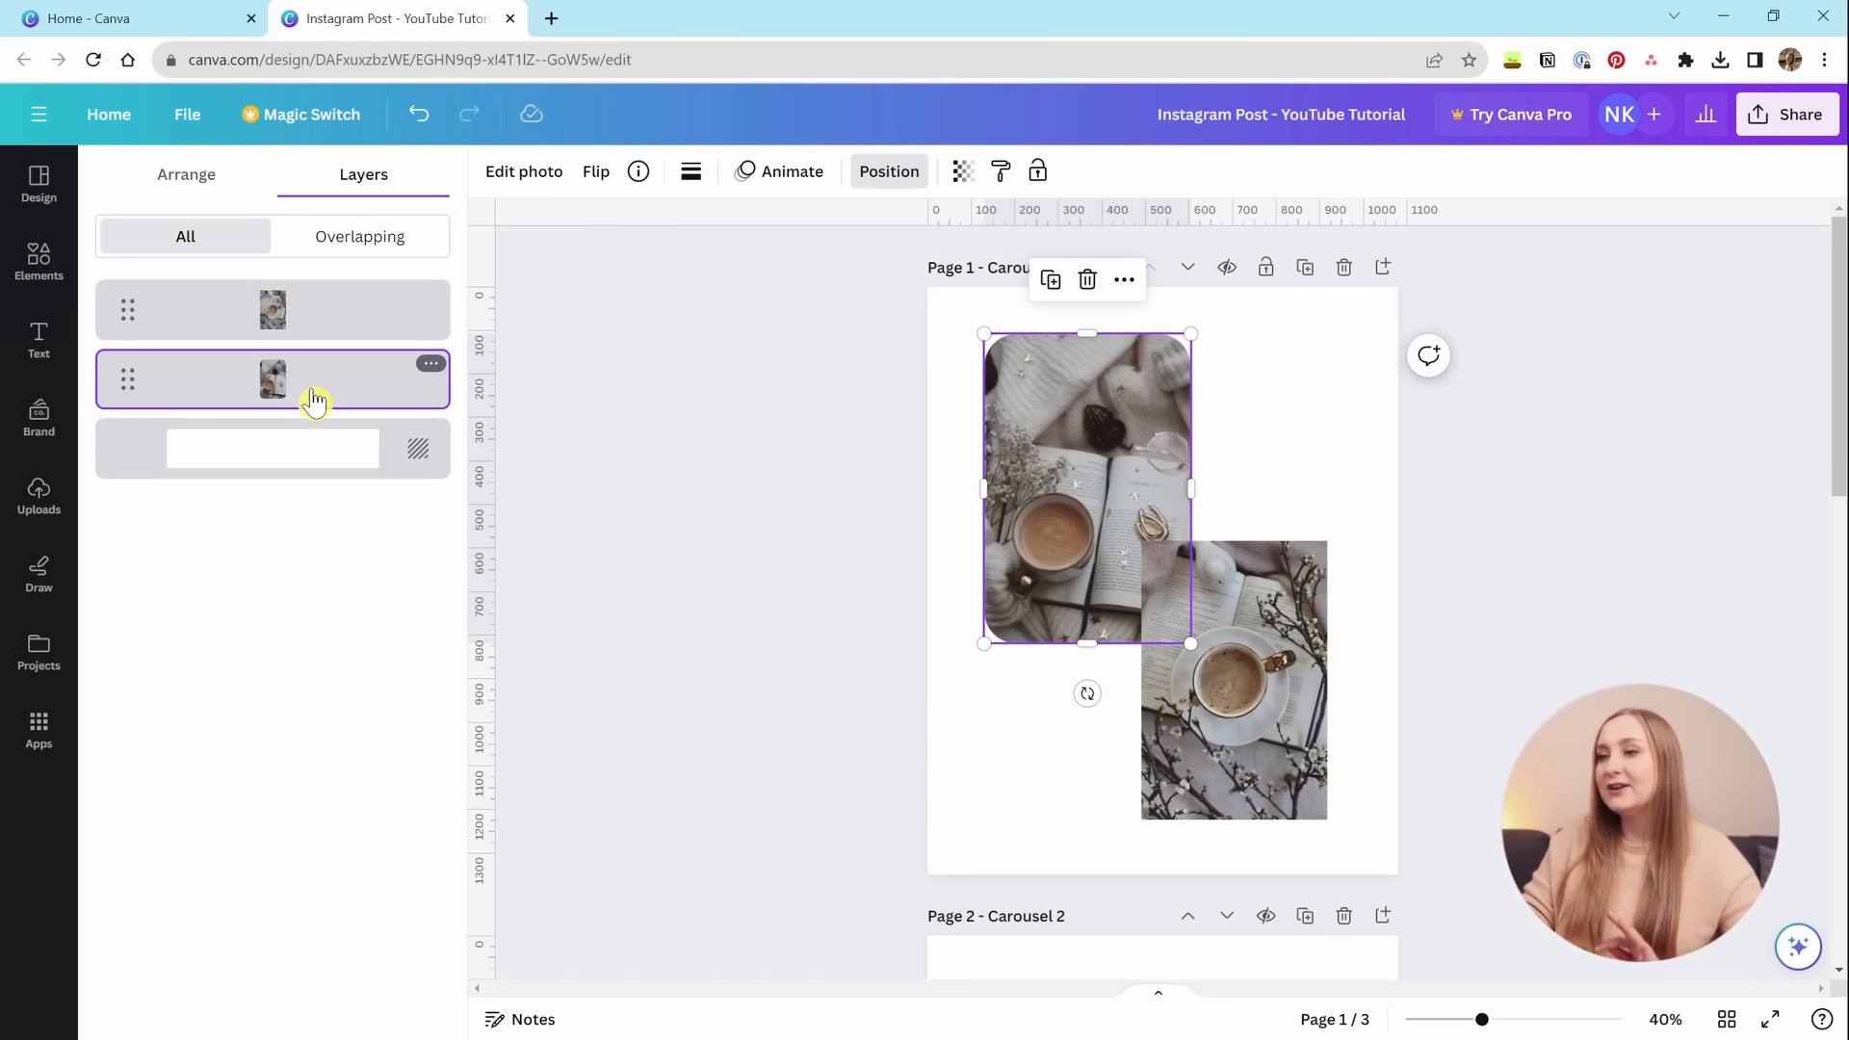
{"action": "left_click_drag", "start_coordinate": [326, 372], "coordinate": [334, 272]}
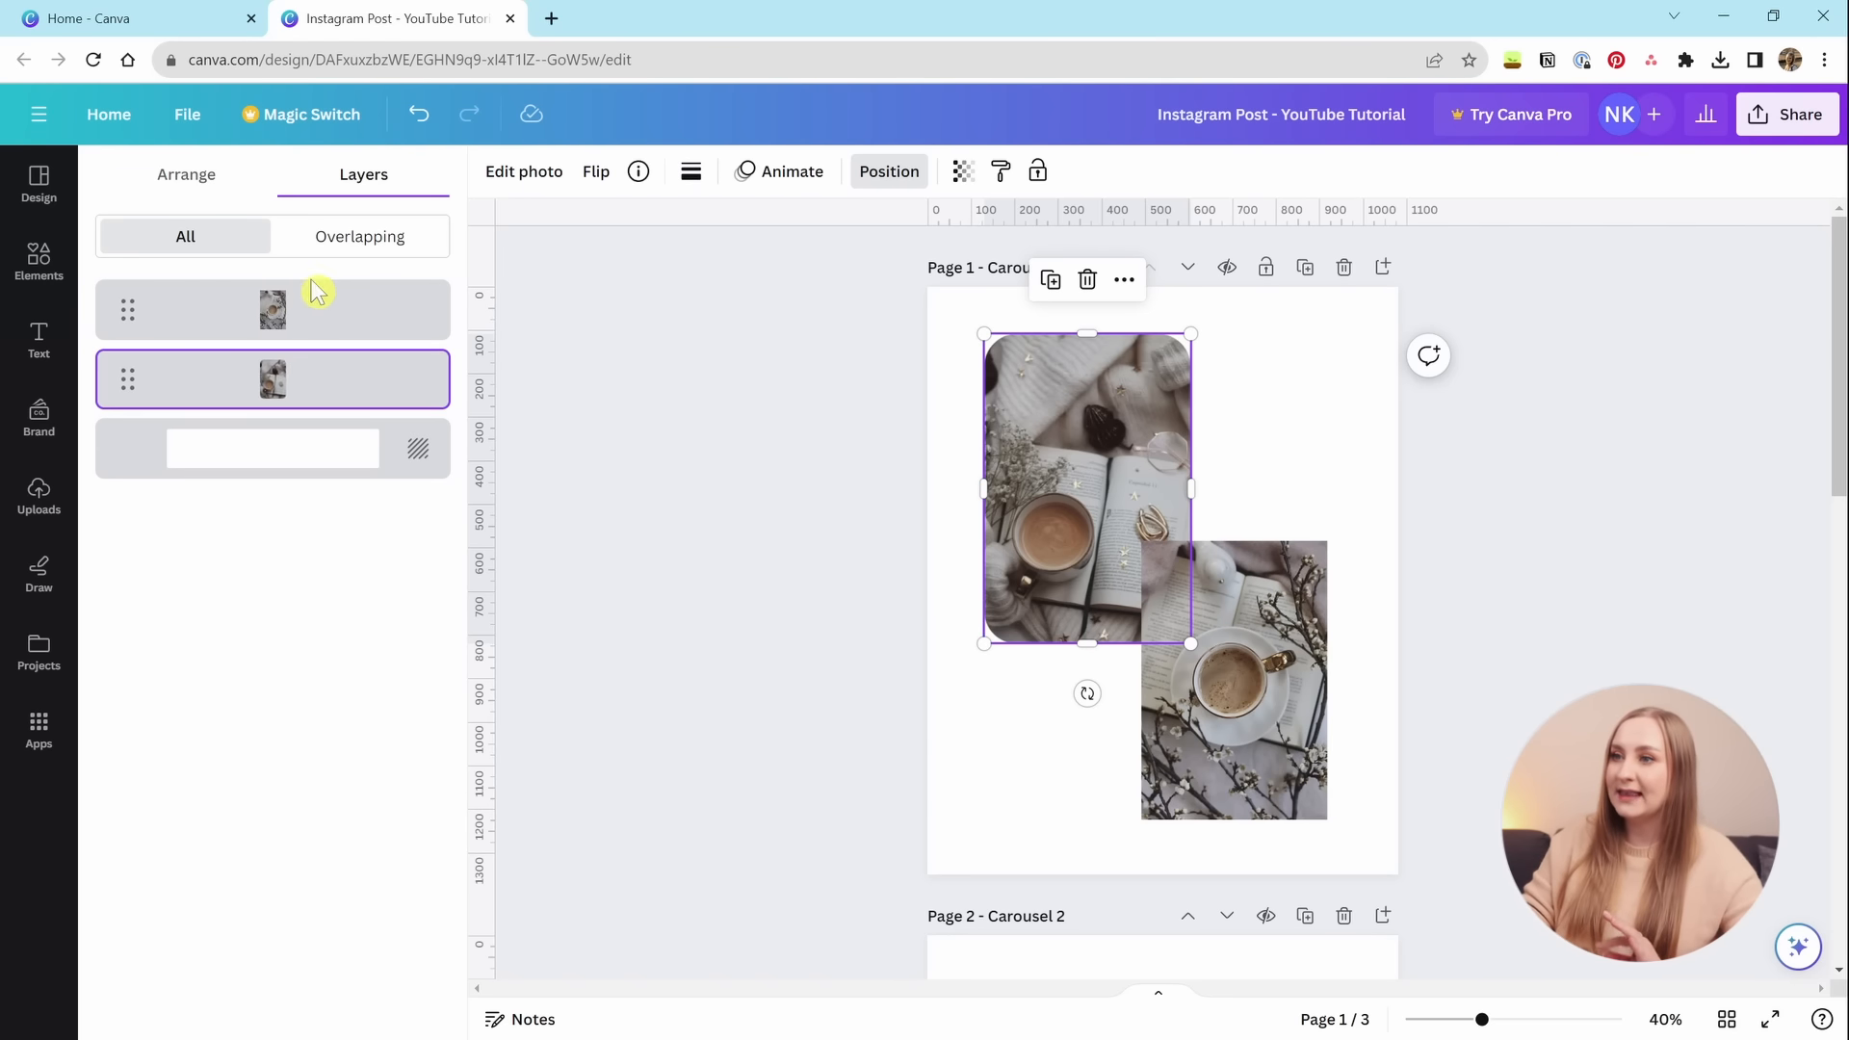
{"action": "mouse_move", "coordinate": [267, 376]}
{"action": "left_mouse_down"}
{"action": "mouse_move", "coordinate": [230, 323]}
{"action": "mouse_move", "coordinate": [237, 269]}
{"action": "mouse_move", "coordinate": [260, 375]}
{"action": "mouse_move", "coordinate": [251, 295]}
{"action": "mouse_move", "coordinate": [269, 301]}
{"action": "mouse_move", "coordinate": [261, 398]}
{"action": "left_mouse_up"}
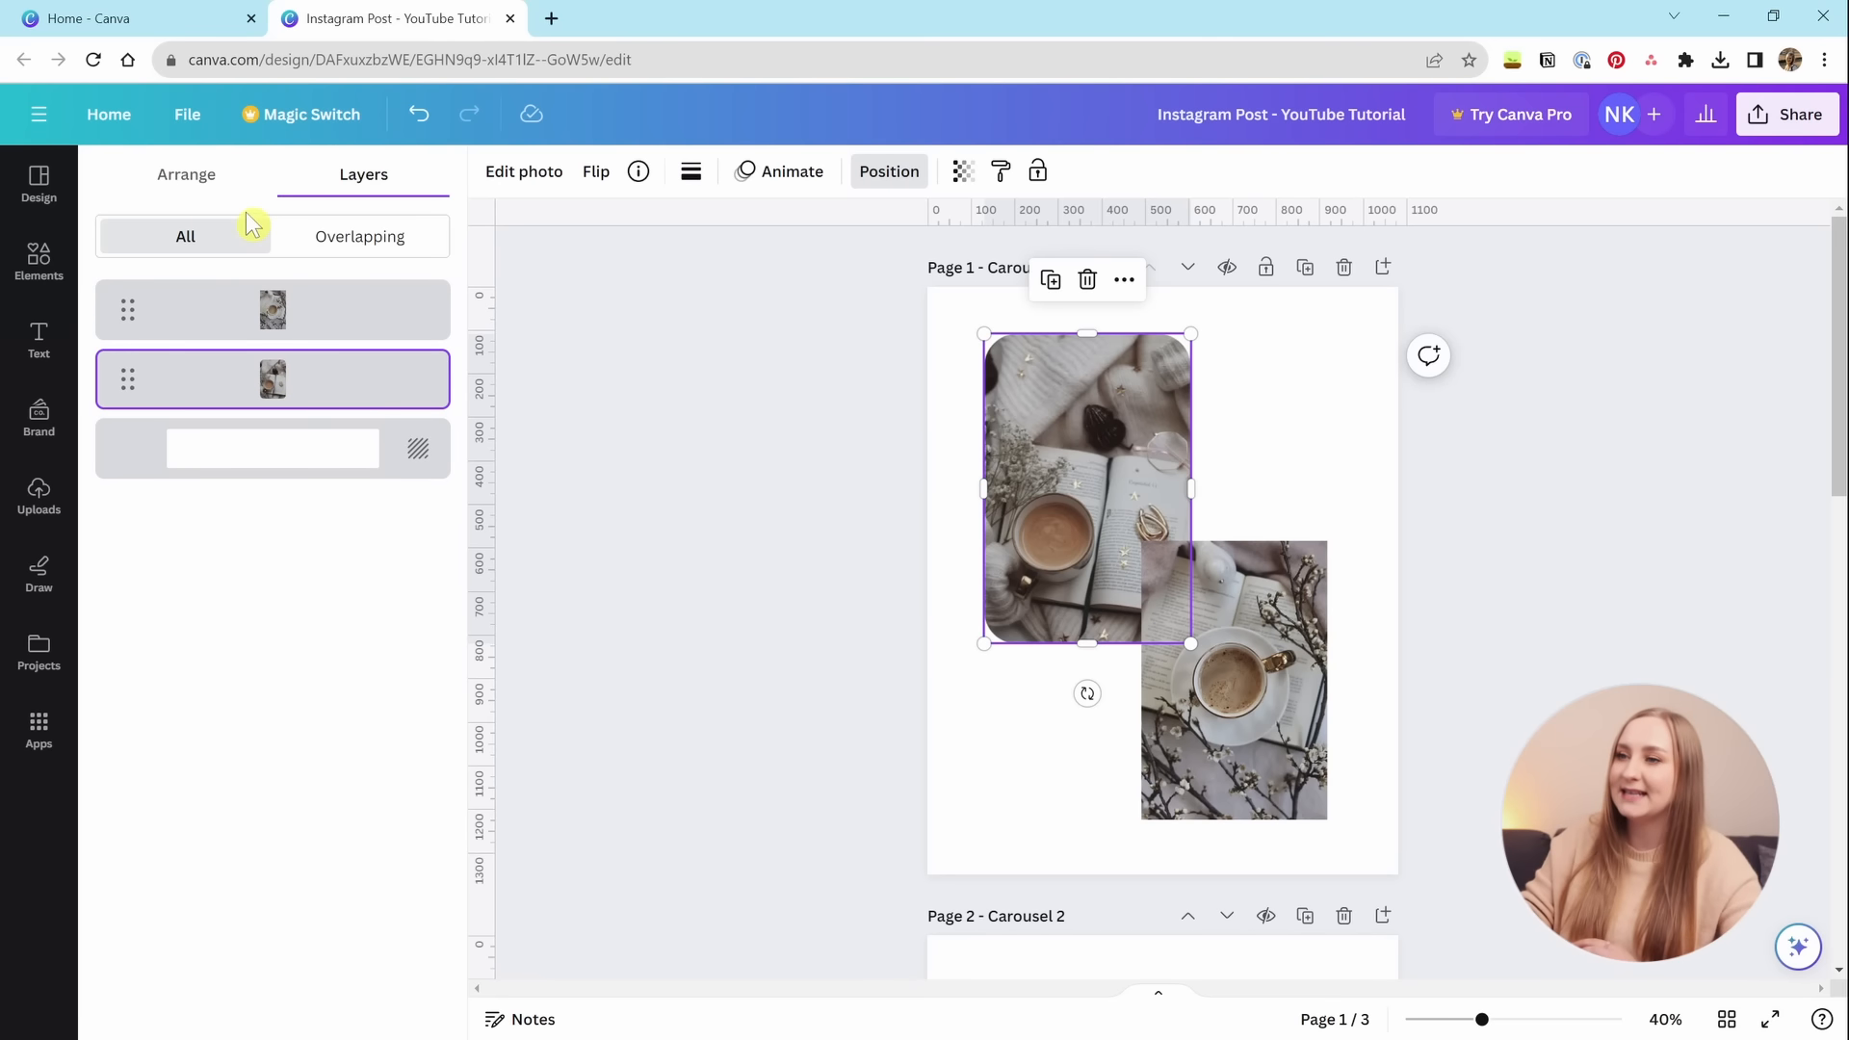
{"action": "left_click", "coordinate": [218, 178]}
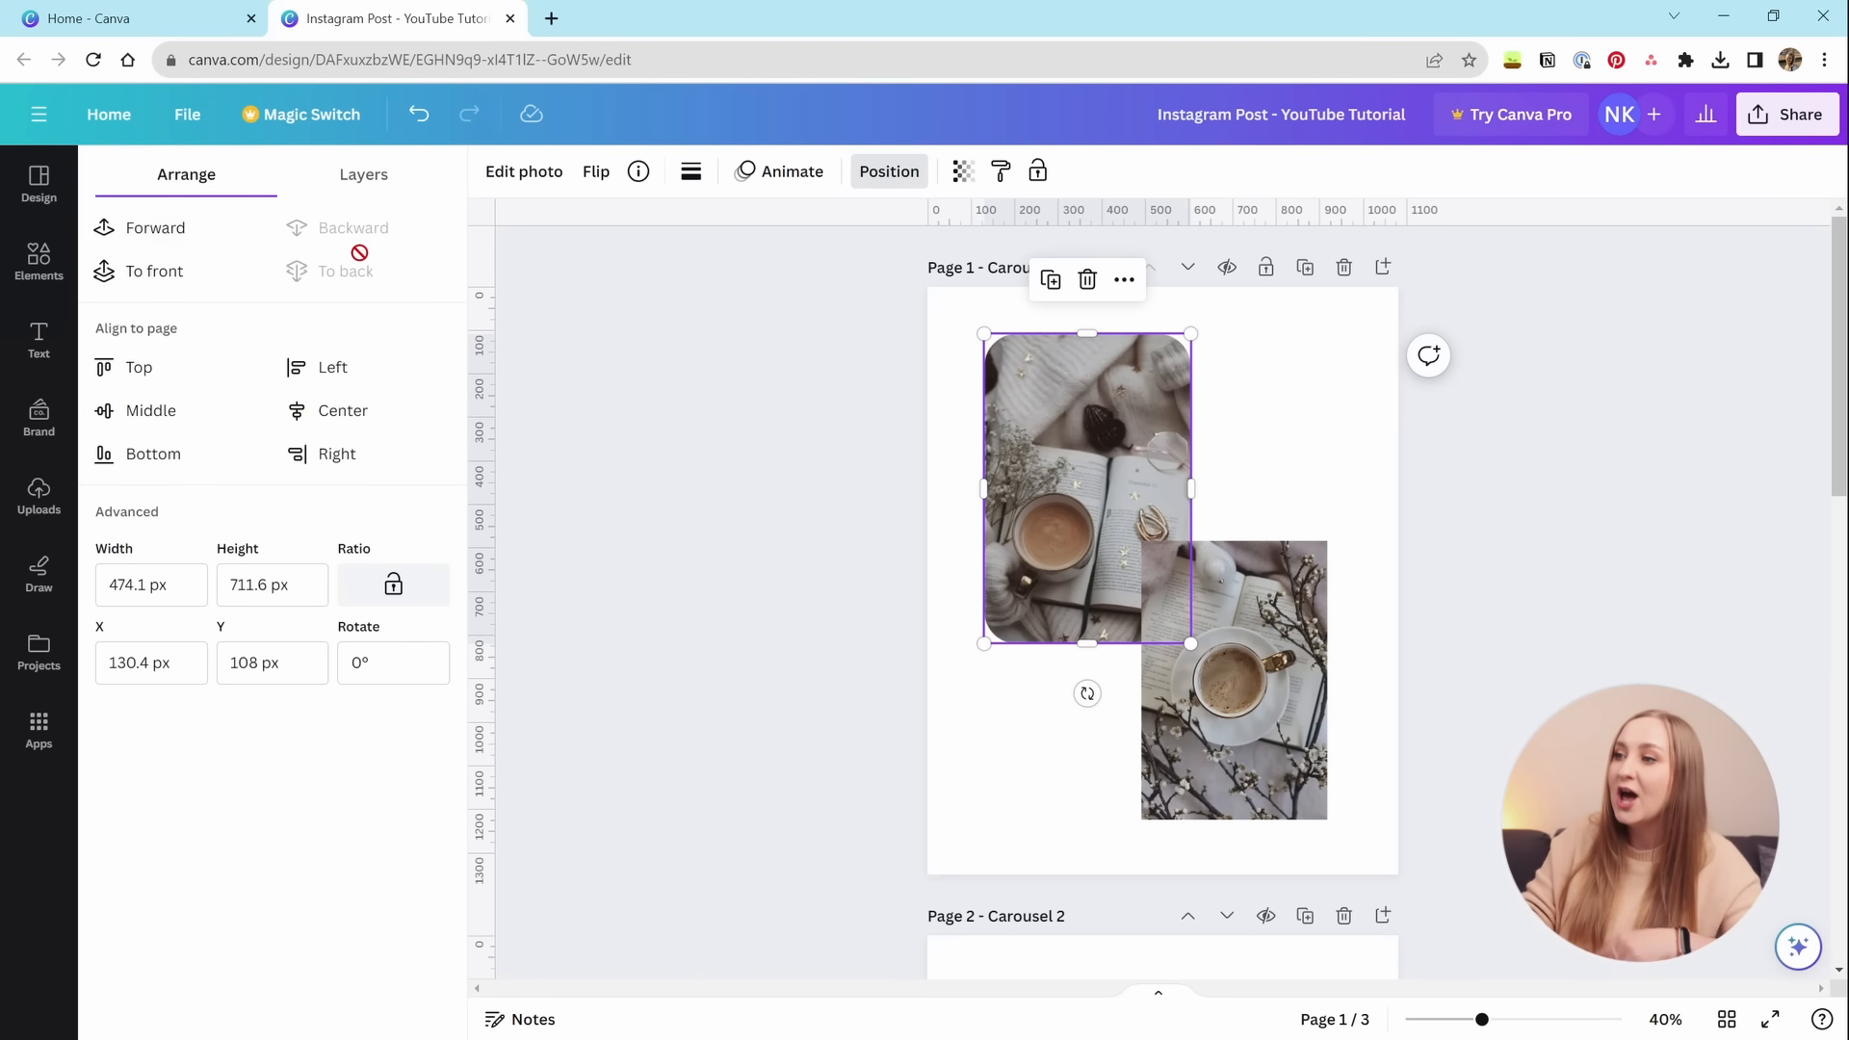
{"action": "left_click", "coordinate": [176, 227]}
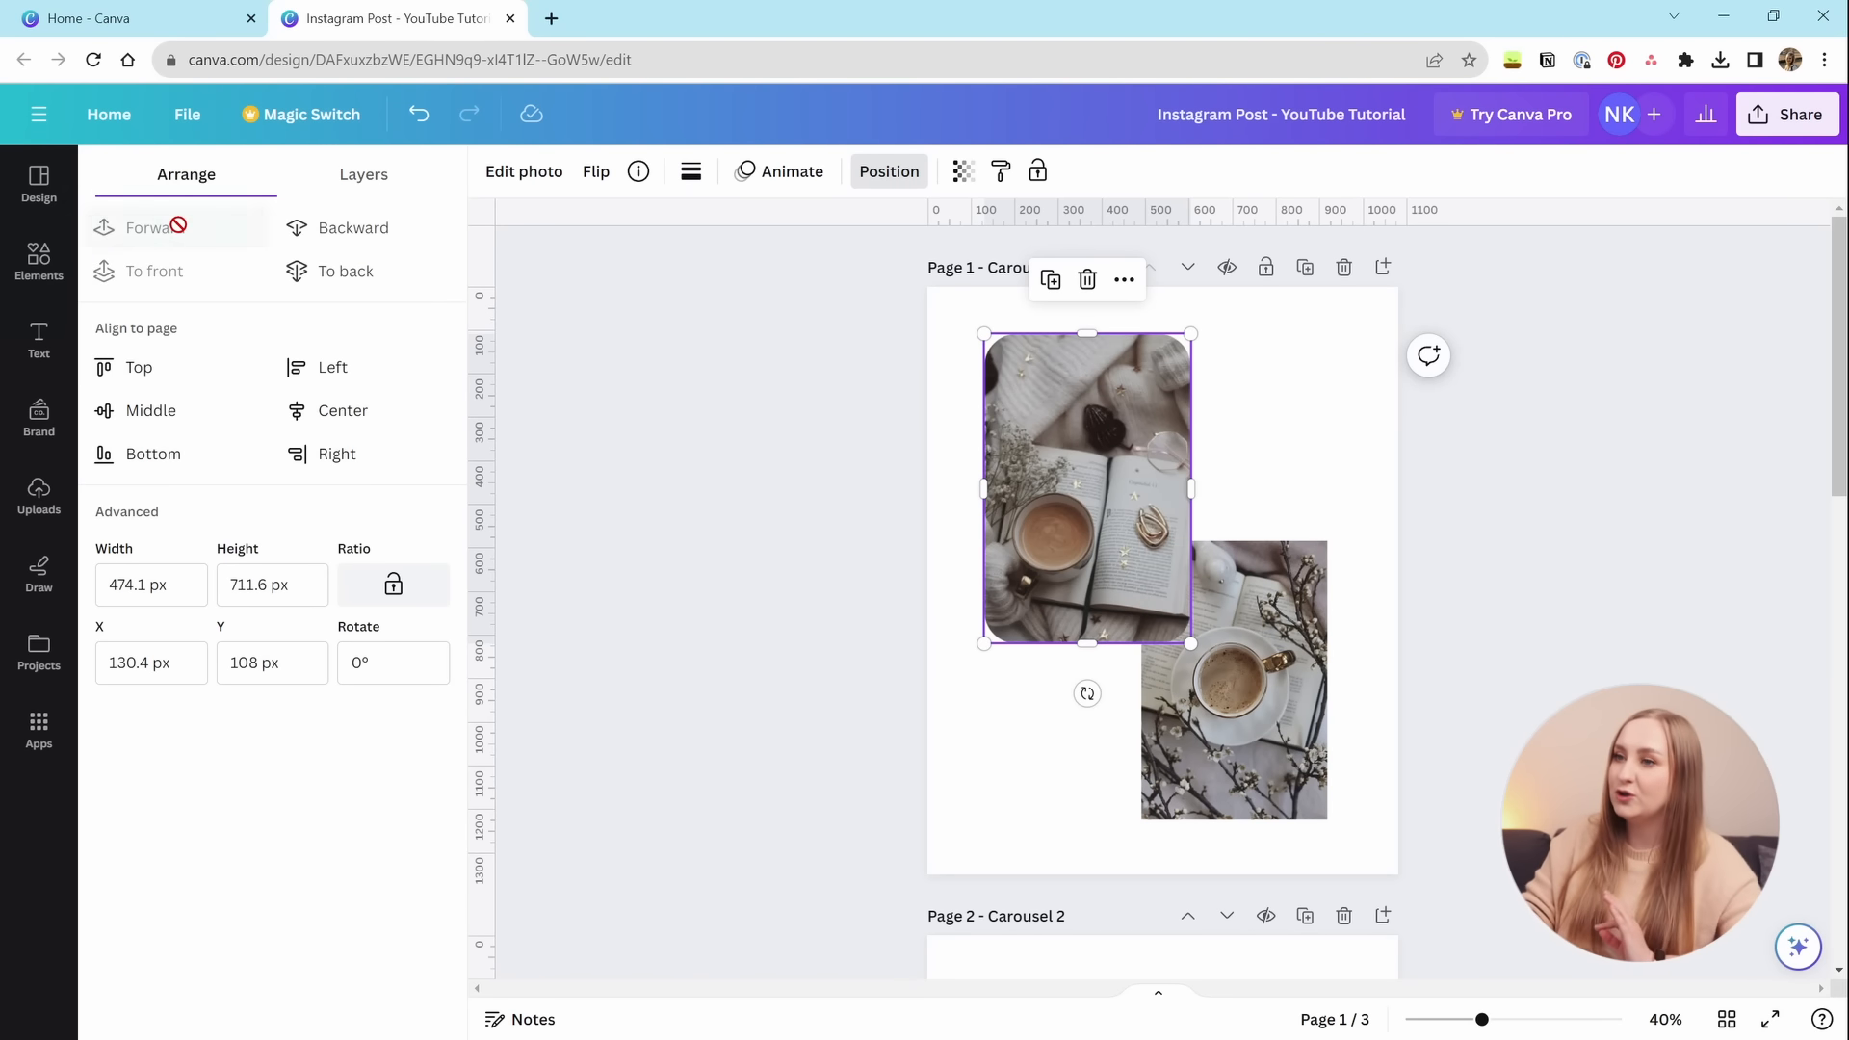
{"action": "left_click", "coordinate": [328, 226]}
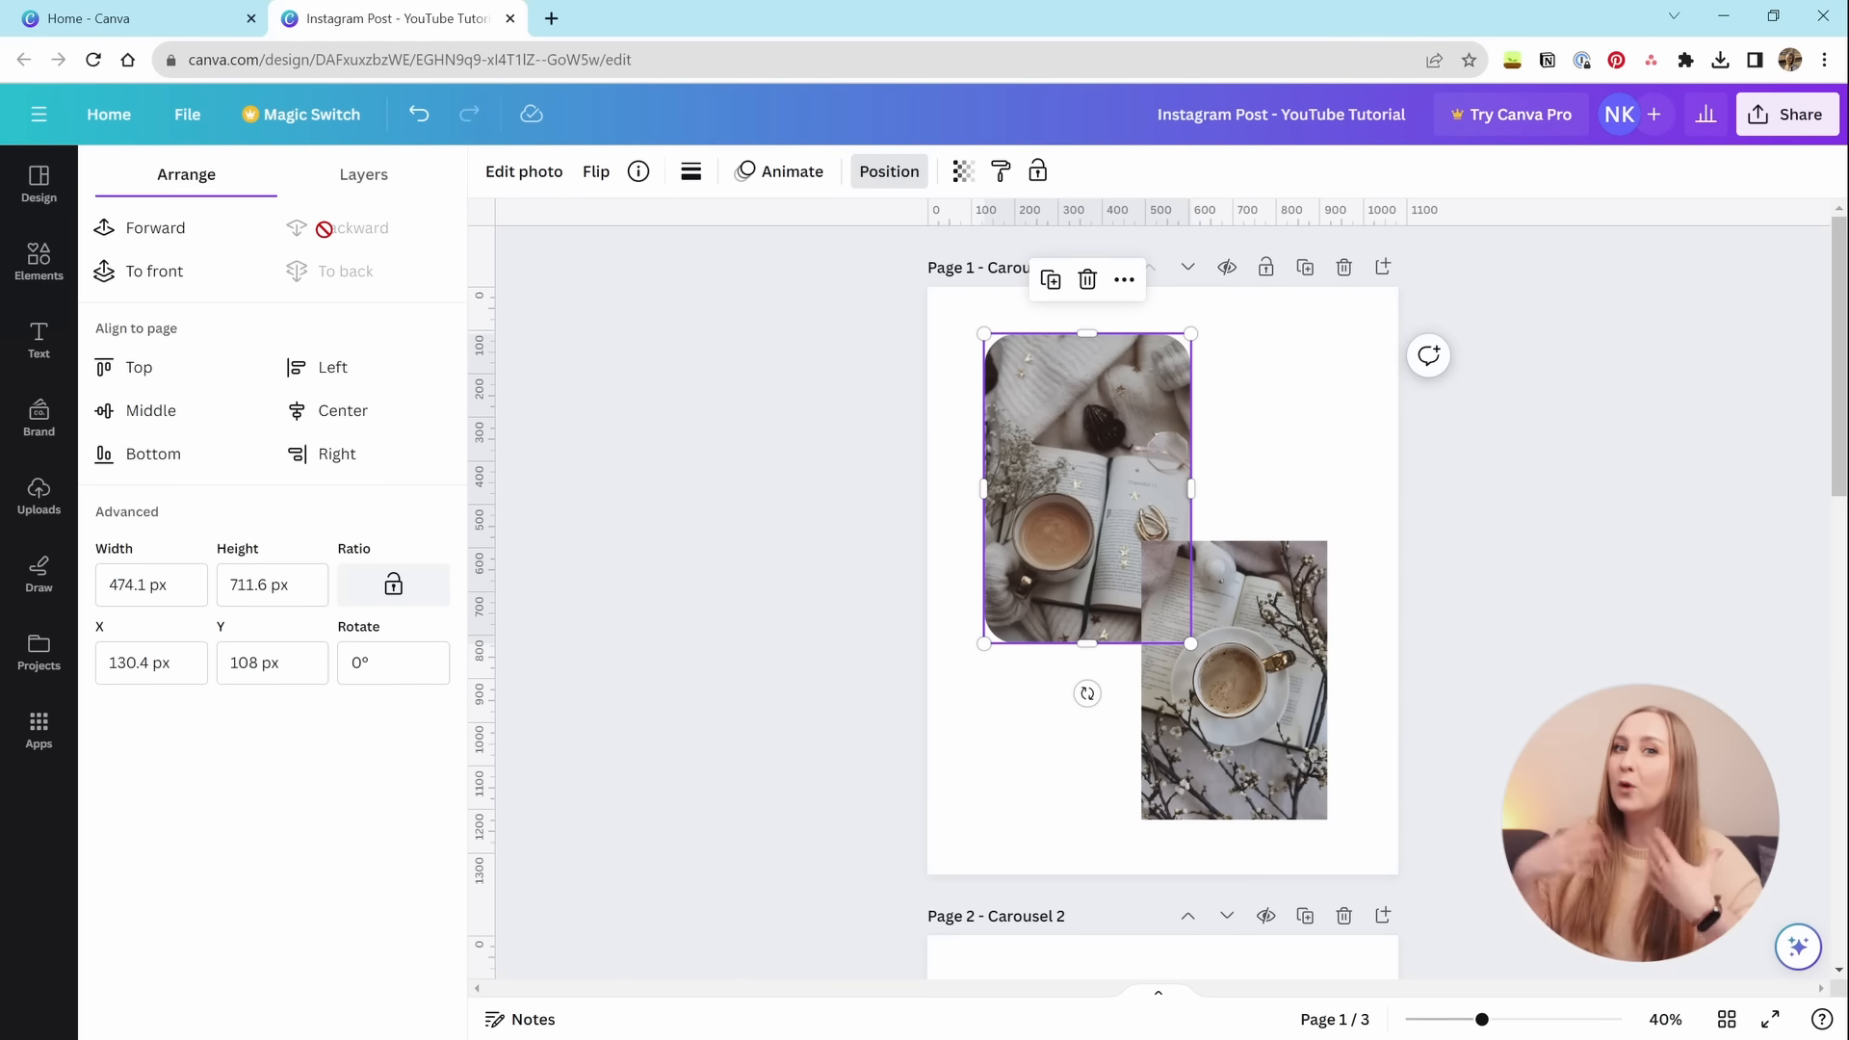
Examine the page's layer list with the All and Overlapping filters and return to the arrange options.
{"action": "left_click", "coordinate": [366, 177]}
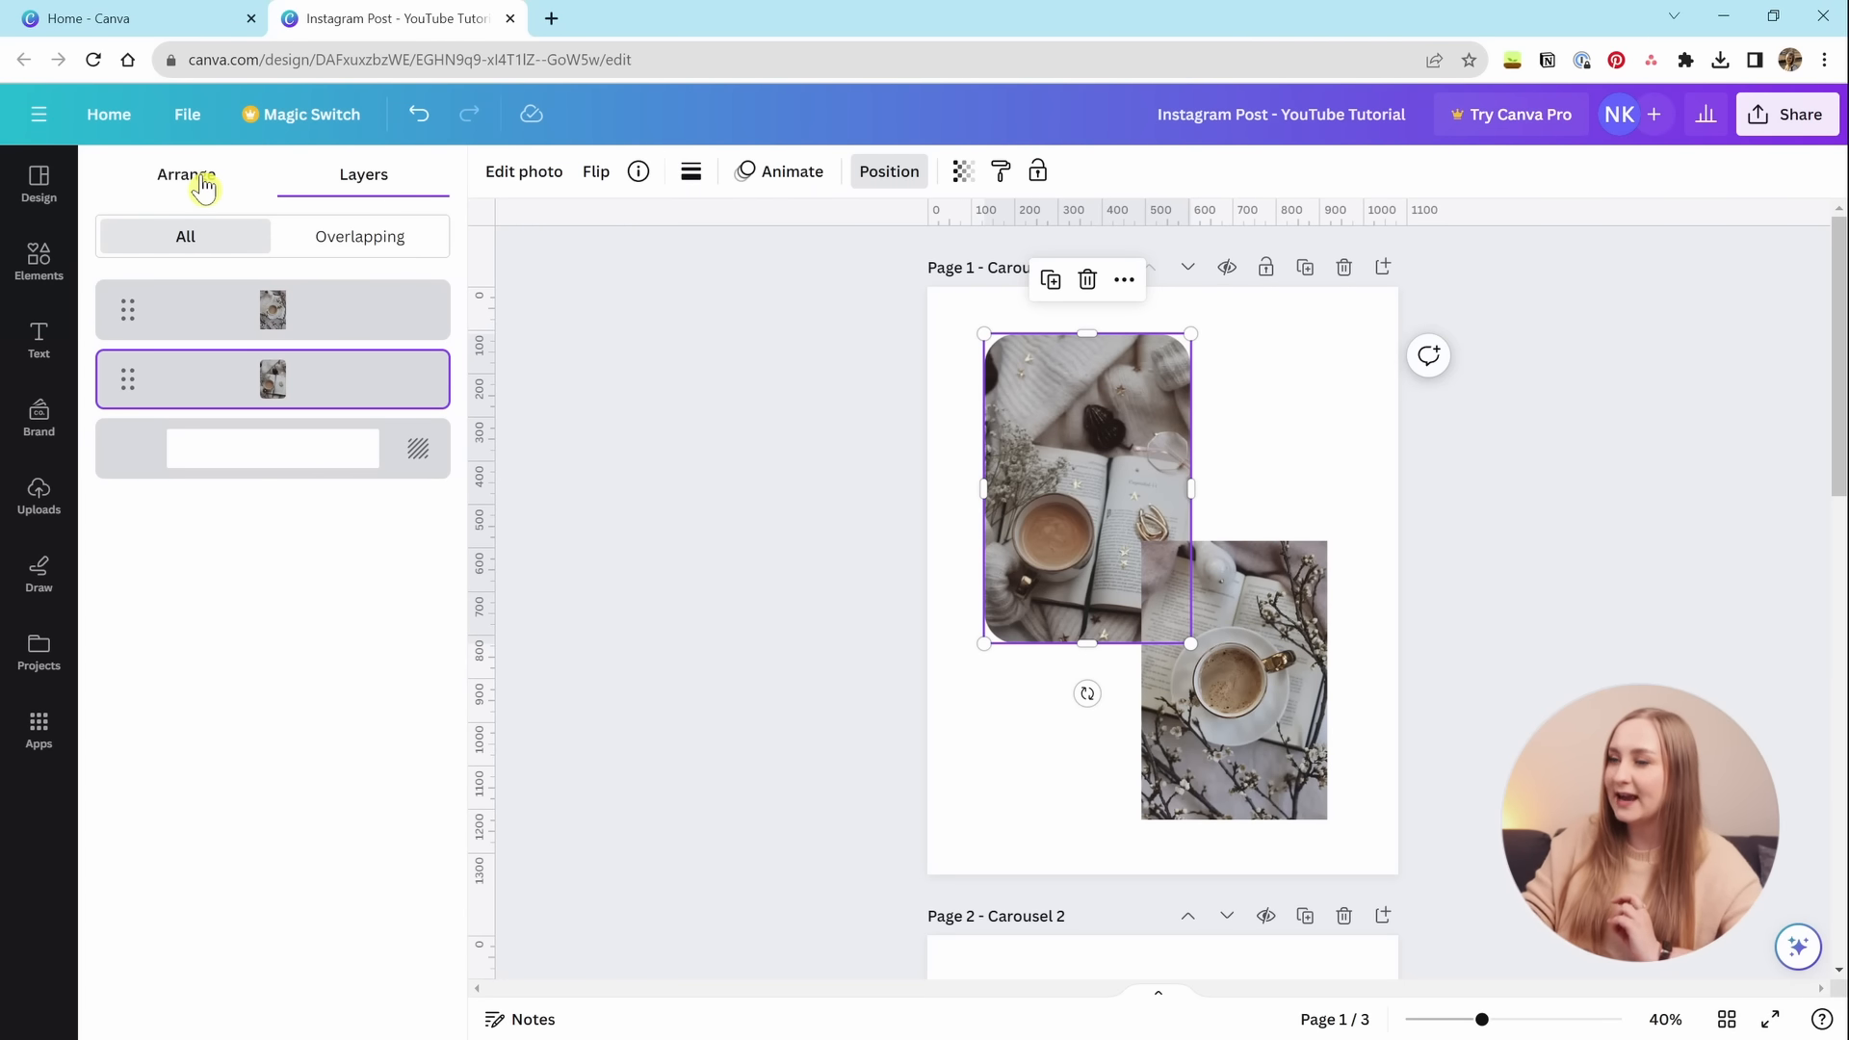
{"action": "left_click", "coordinate": [198, 186]}
{"action": "left_click", "coordinate": [289, 182]}
{"action": "left_click", "coordinate": [335, 250]}
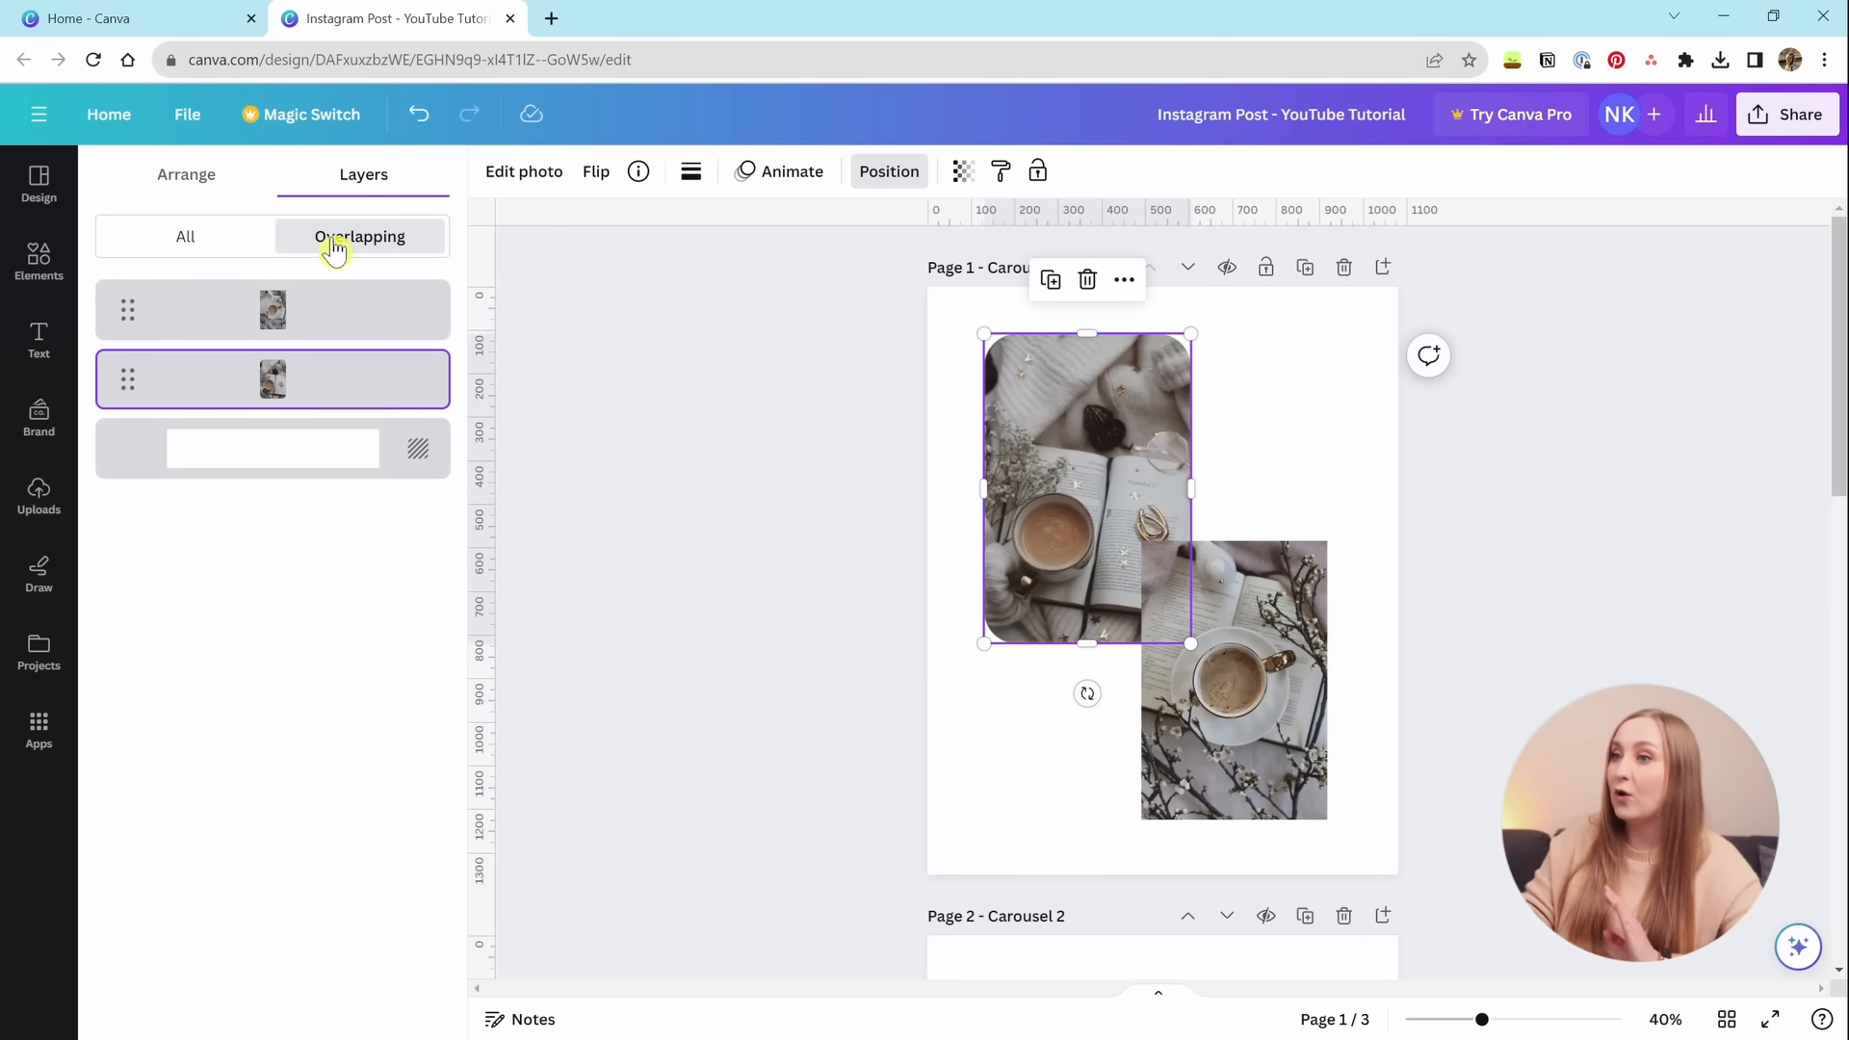
{"action": "left_click", "coordinate": [227, 245]}
{"action": "left_click", "coordinate": [198, 174]}
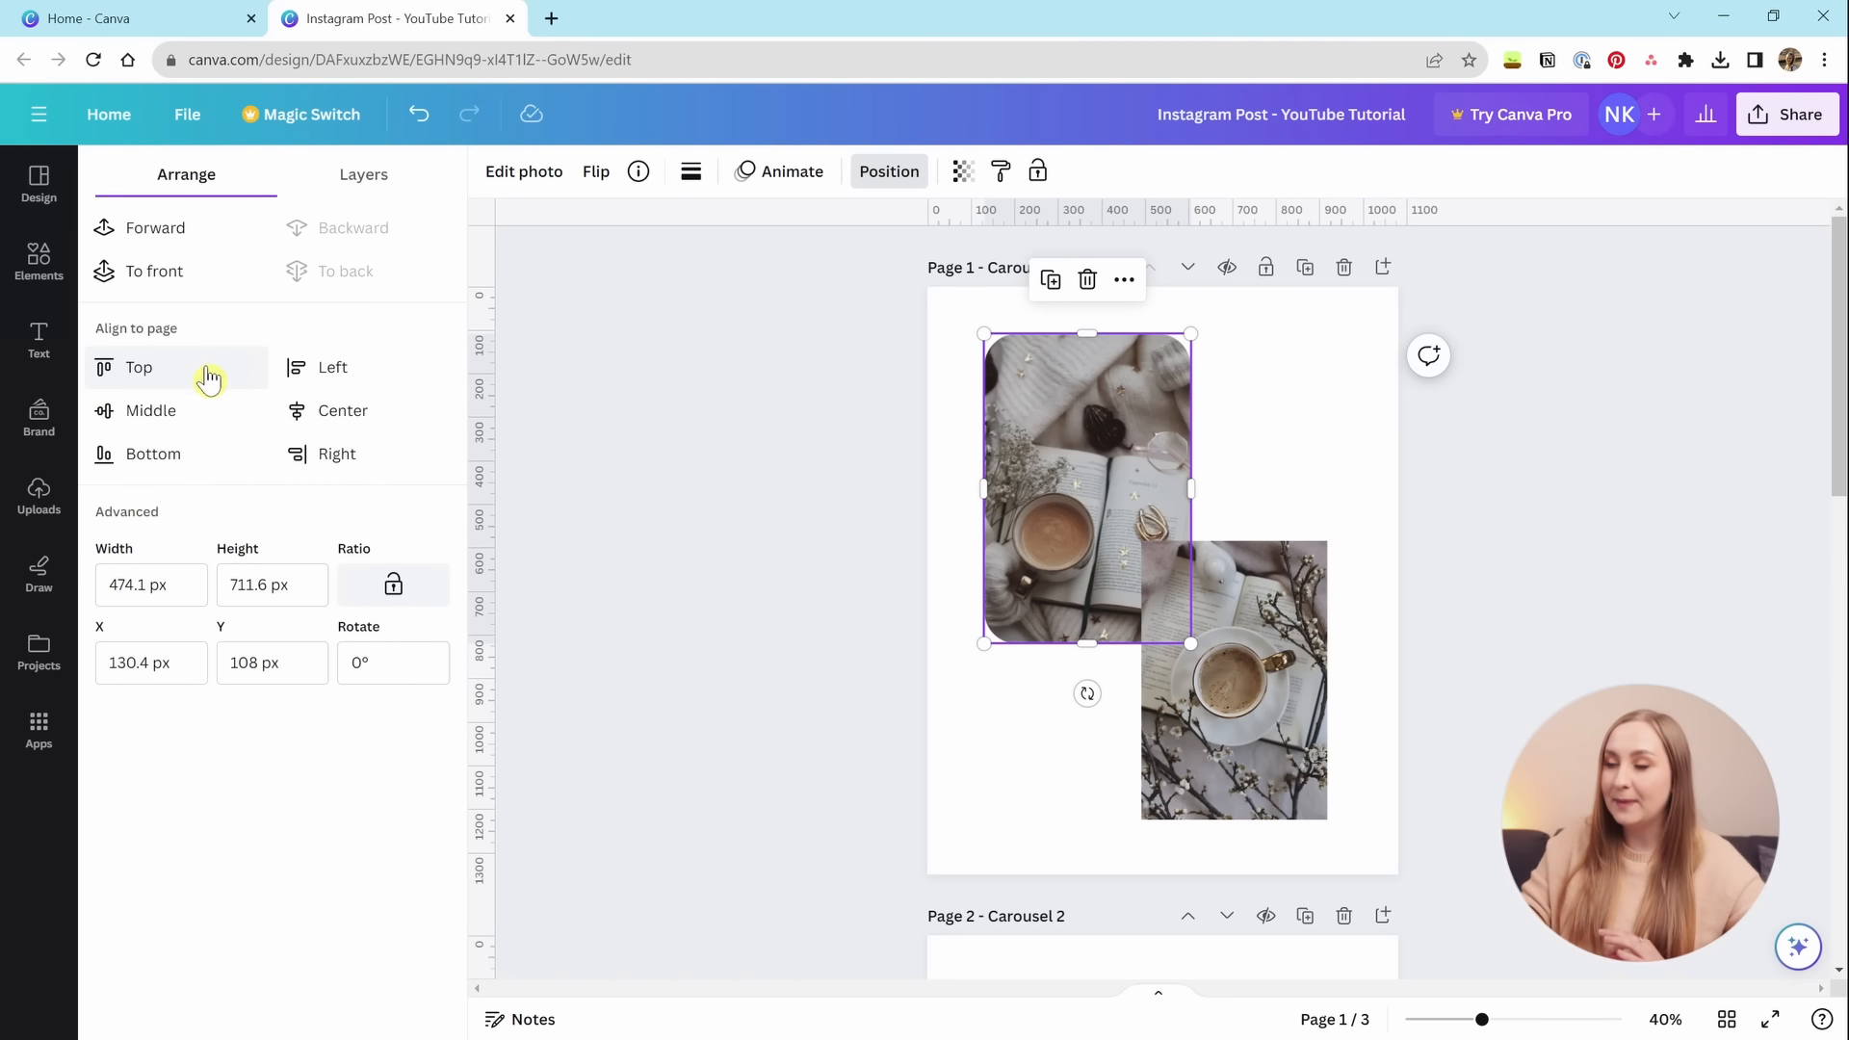
Align the rounded photo to the page's middle, center, top, bottom and right in turn.
{"action": "left_click", "coordinate": [133, 412]}
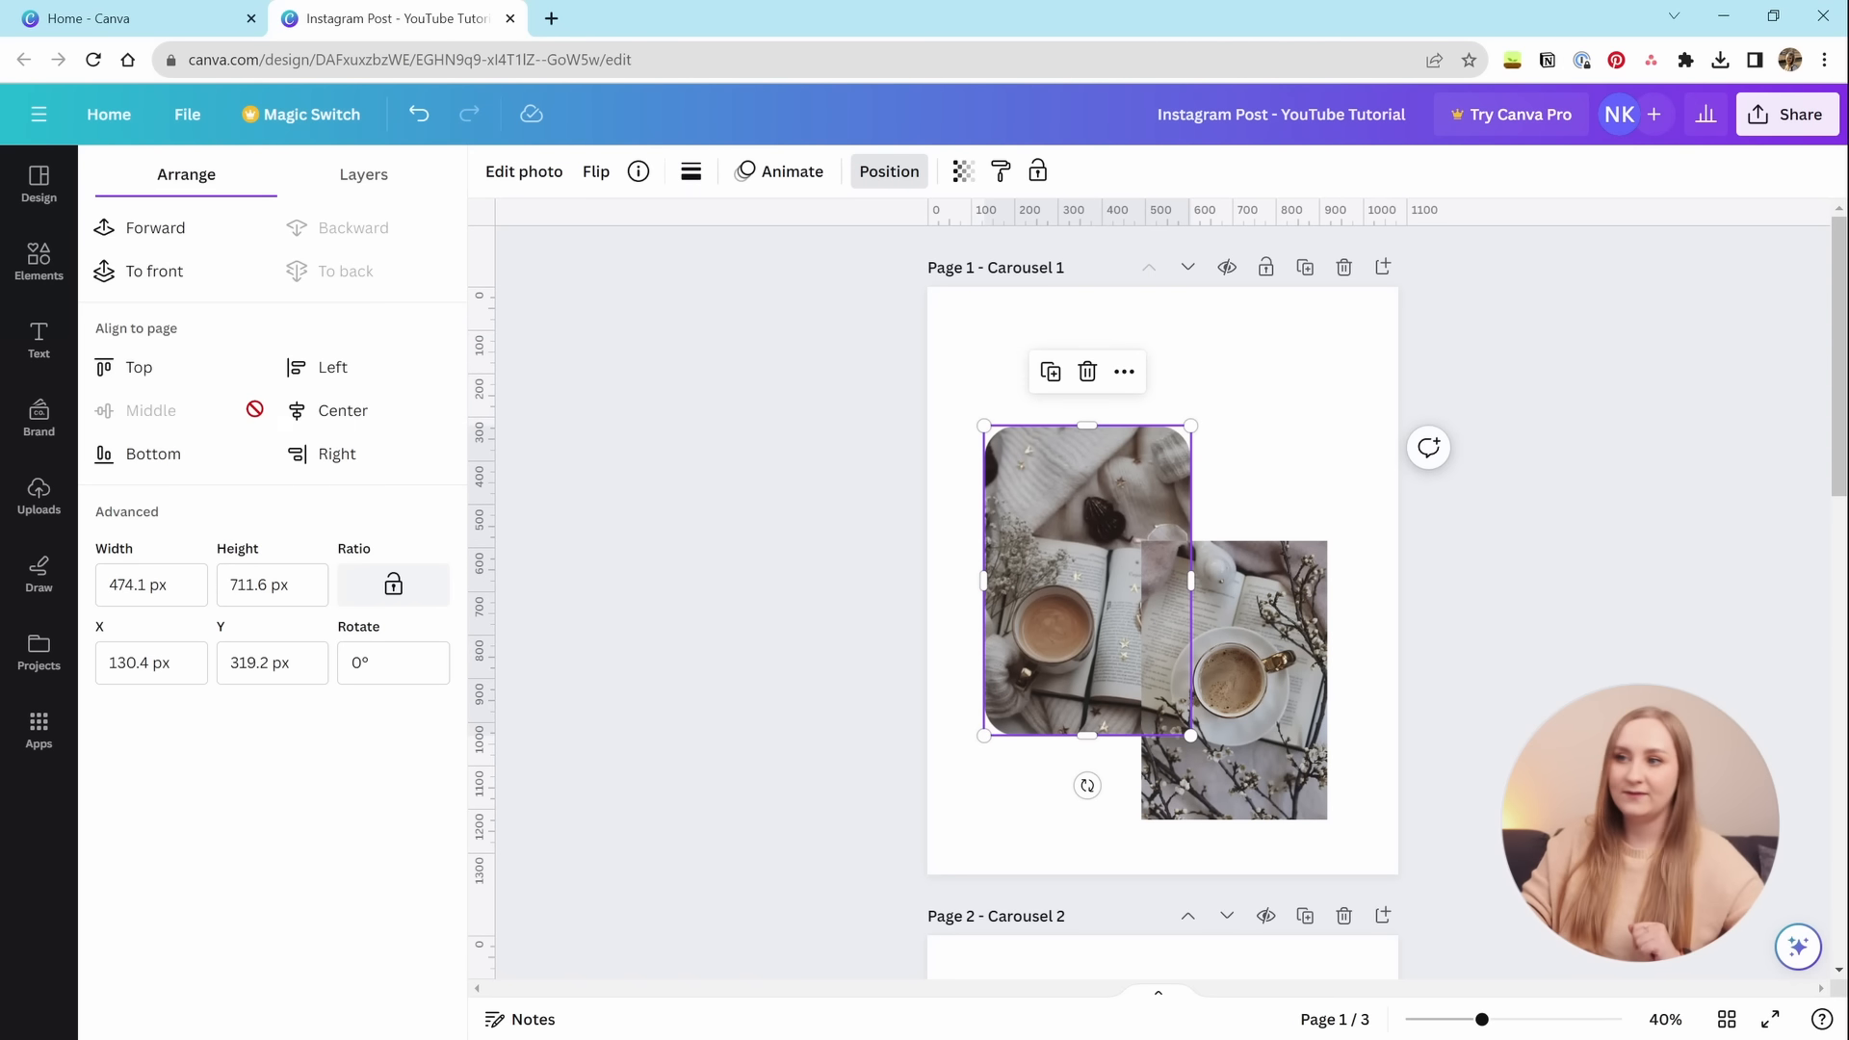
{"action": "left_click", "coordinate": [328, 410]}
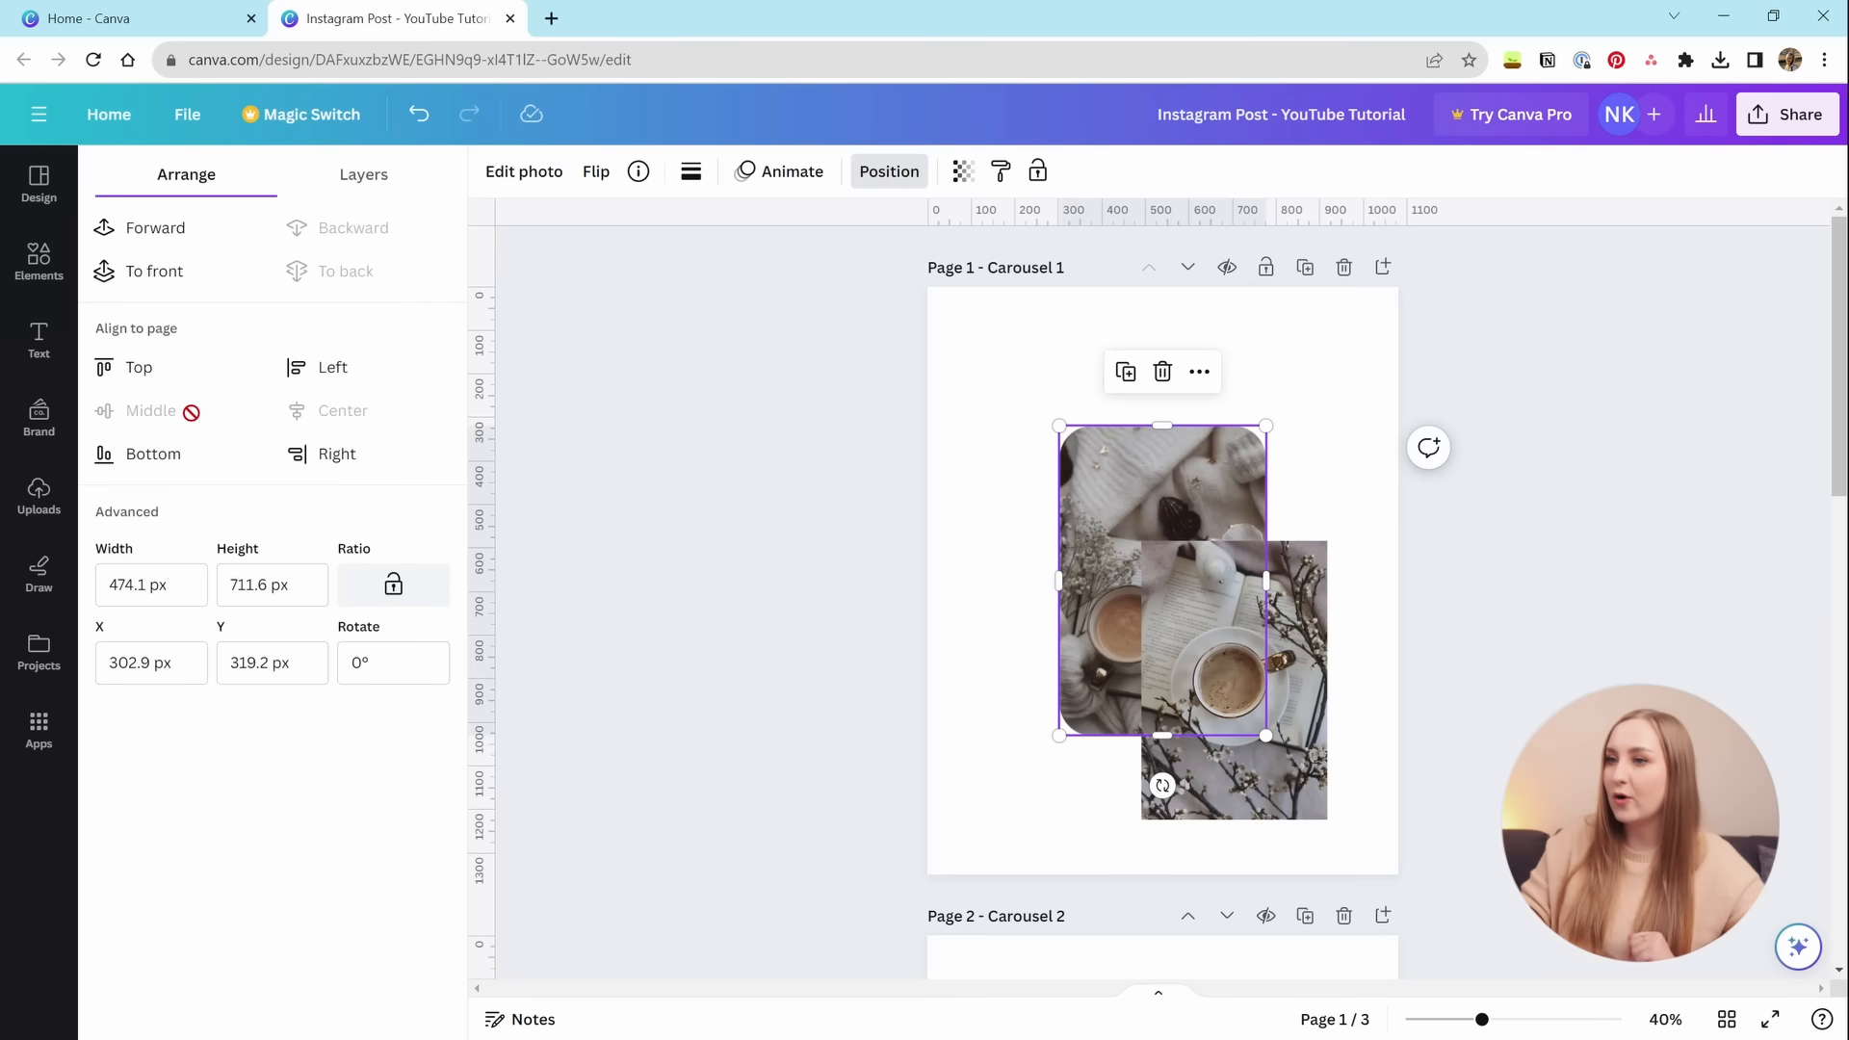
{"action": "left_click", "coordinate": [133, 370]}
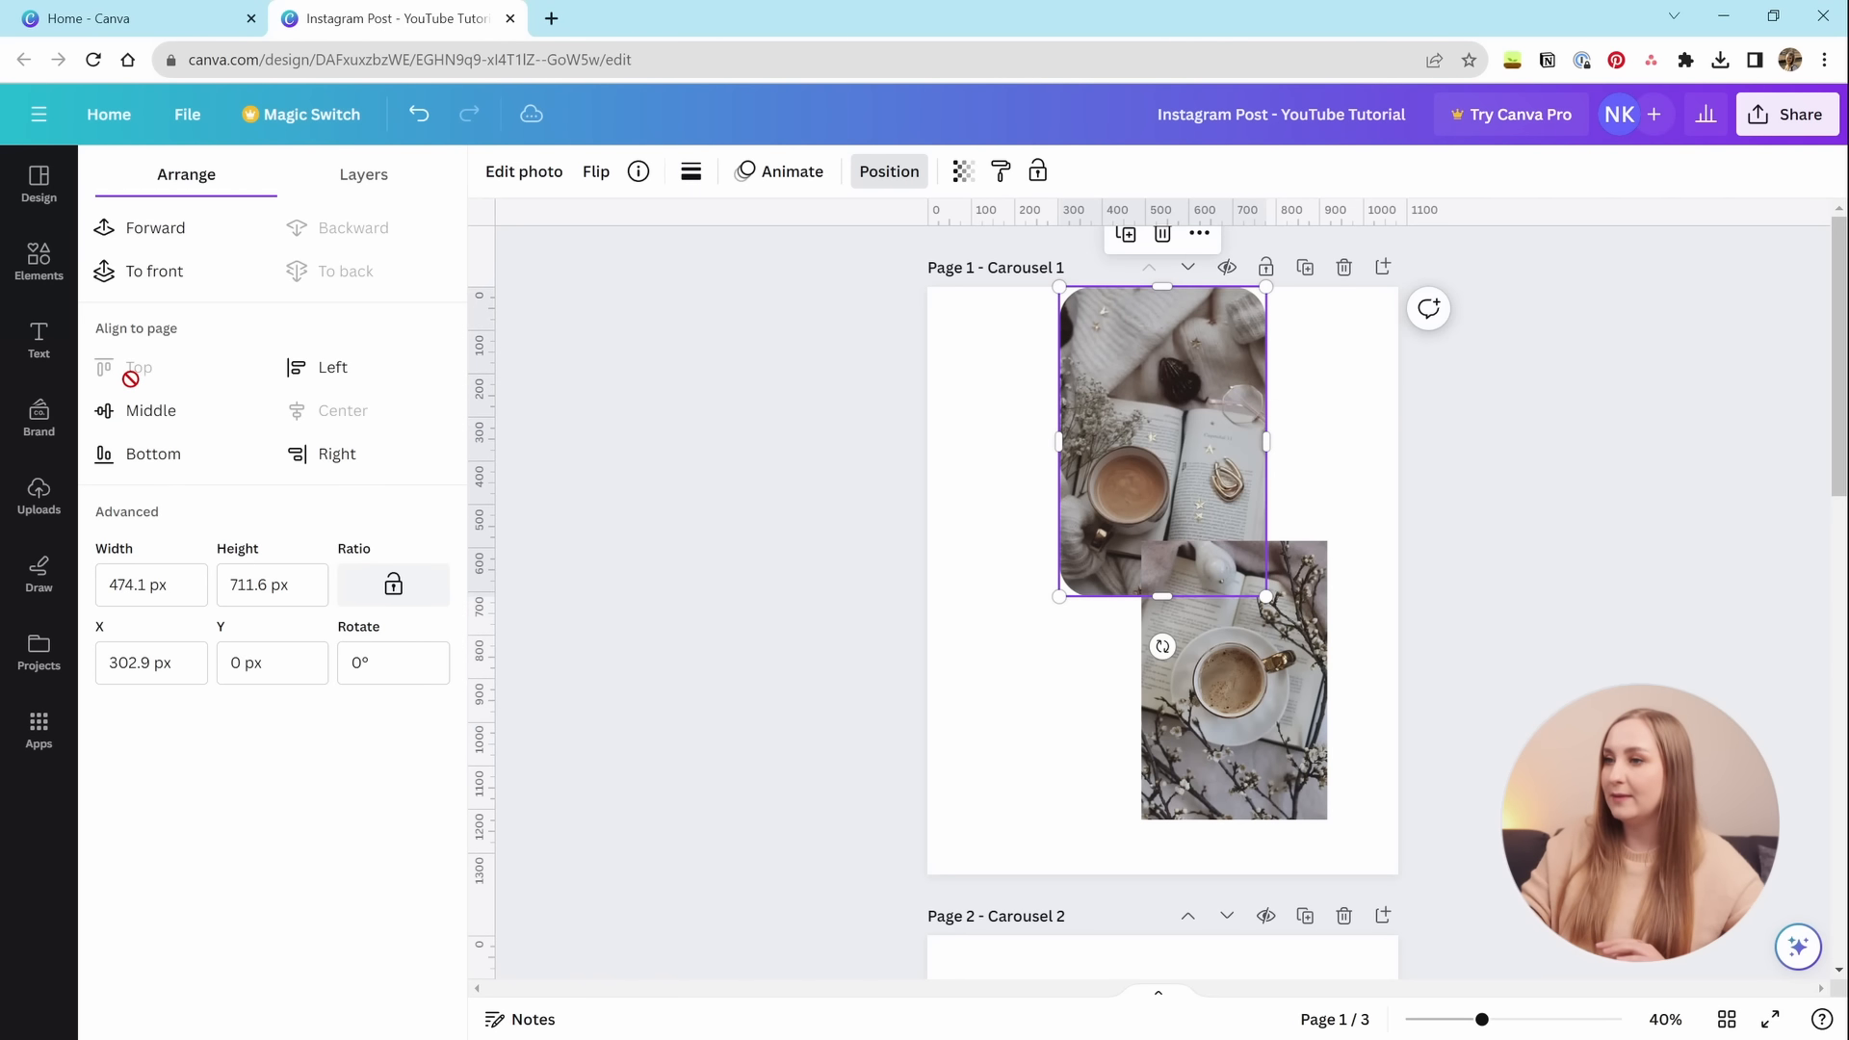
{"action": "left_click", "coordinate": [172, 457]}
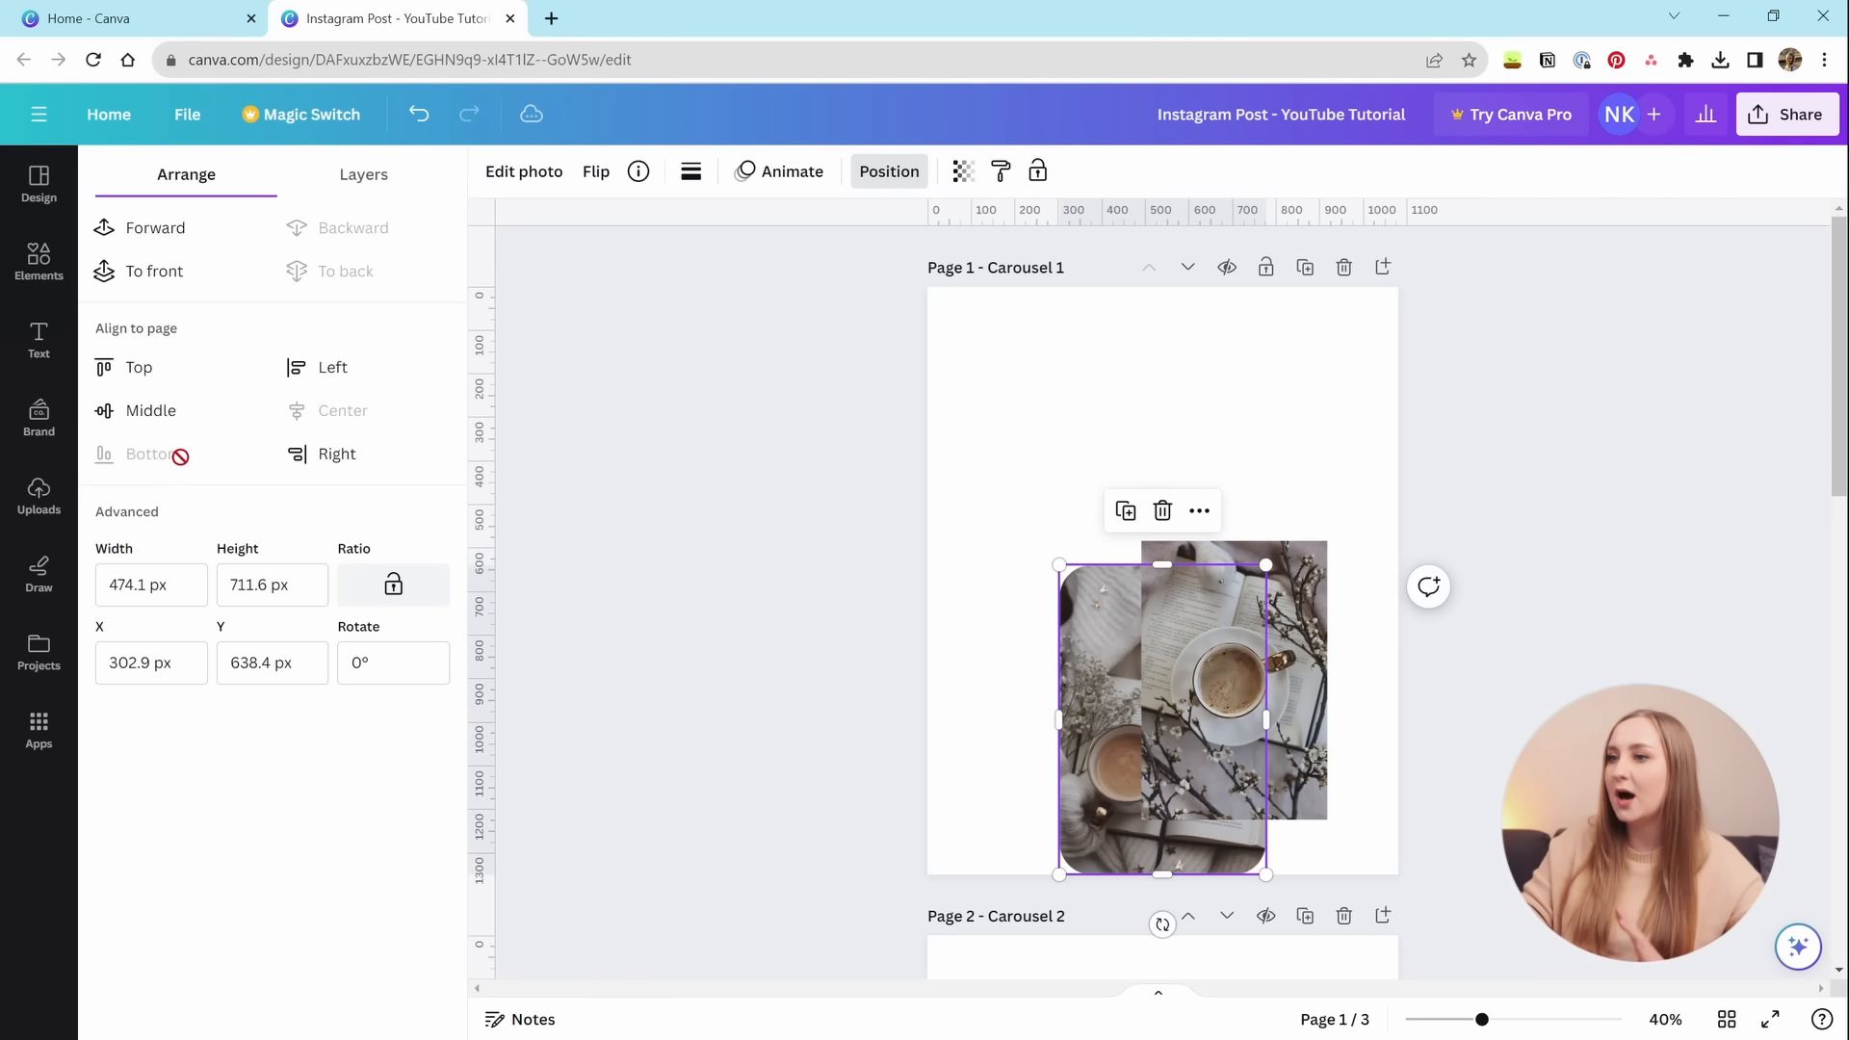
{"action": "left_click", "coordinate": [339, 455]}
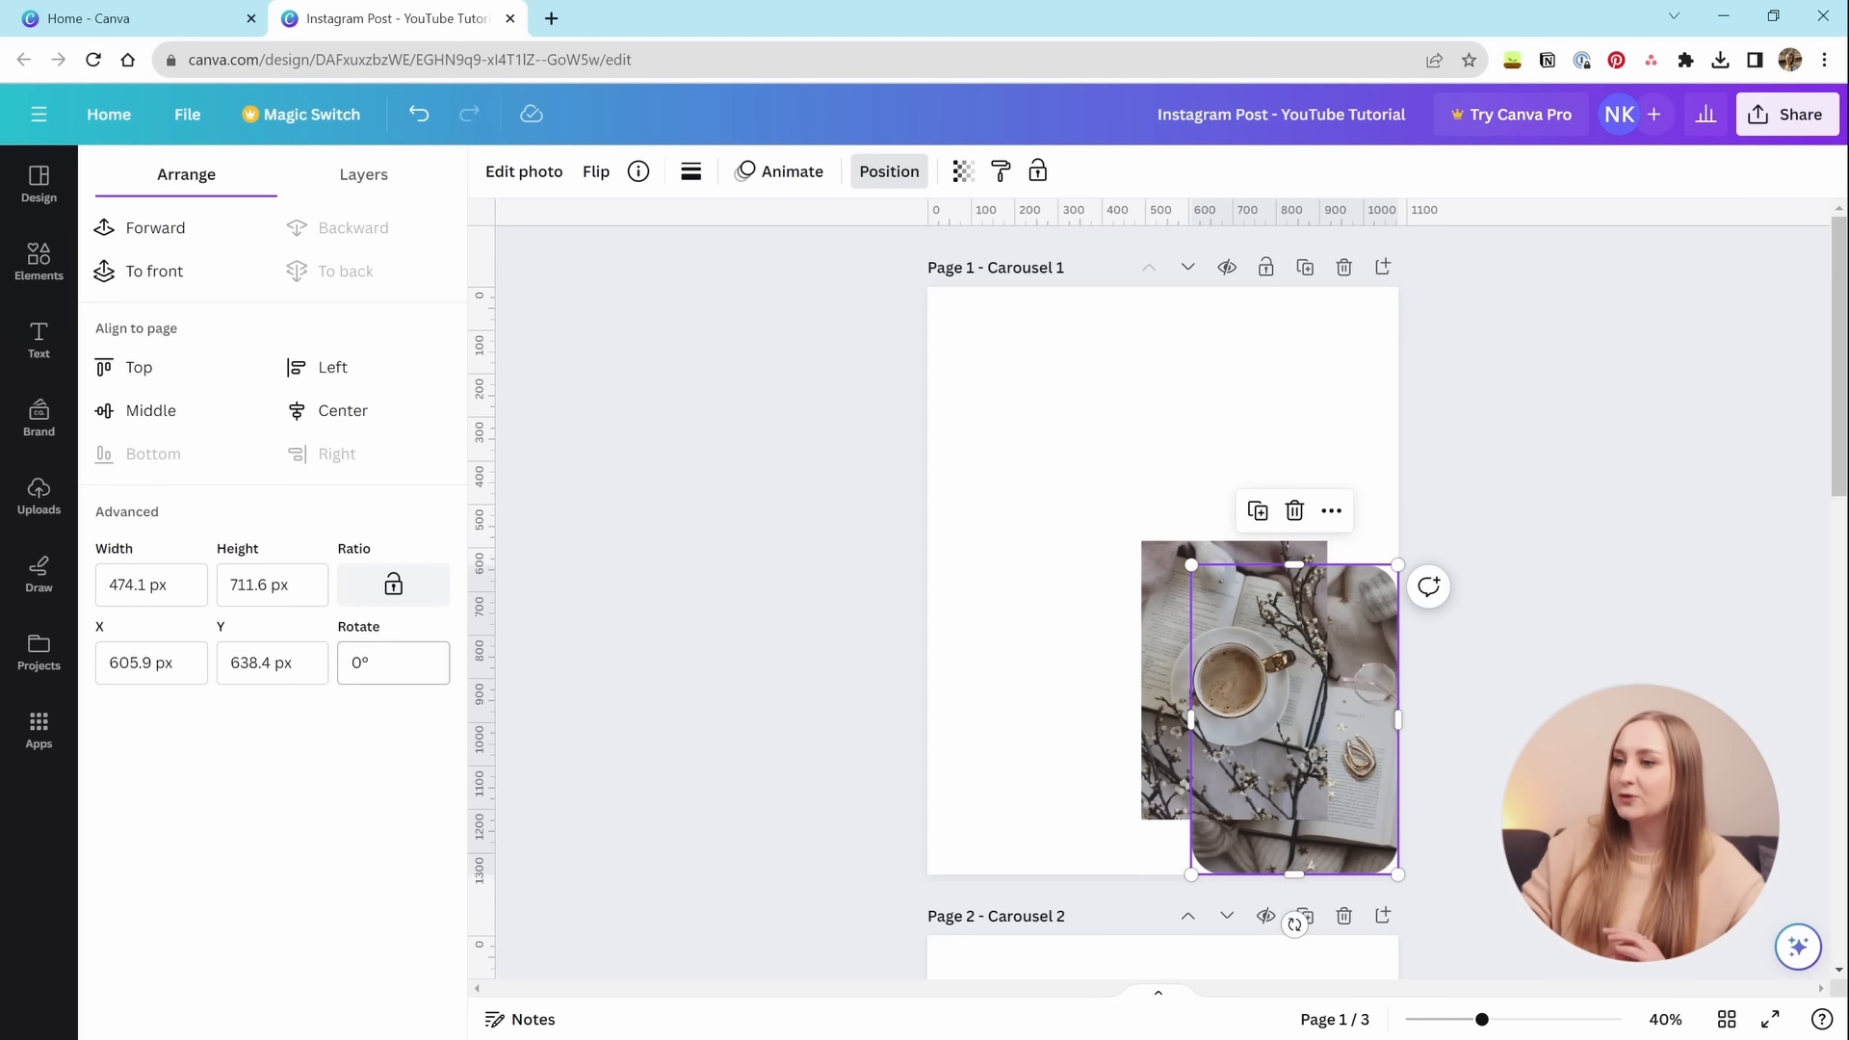
{"action": "left_click", "coordinate": [376, 664]}
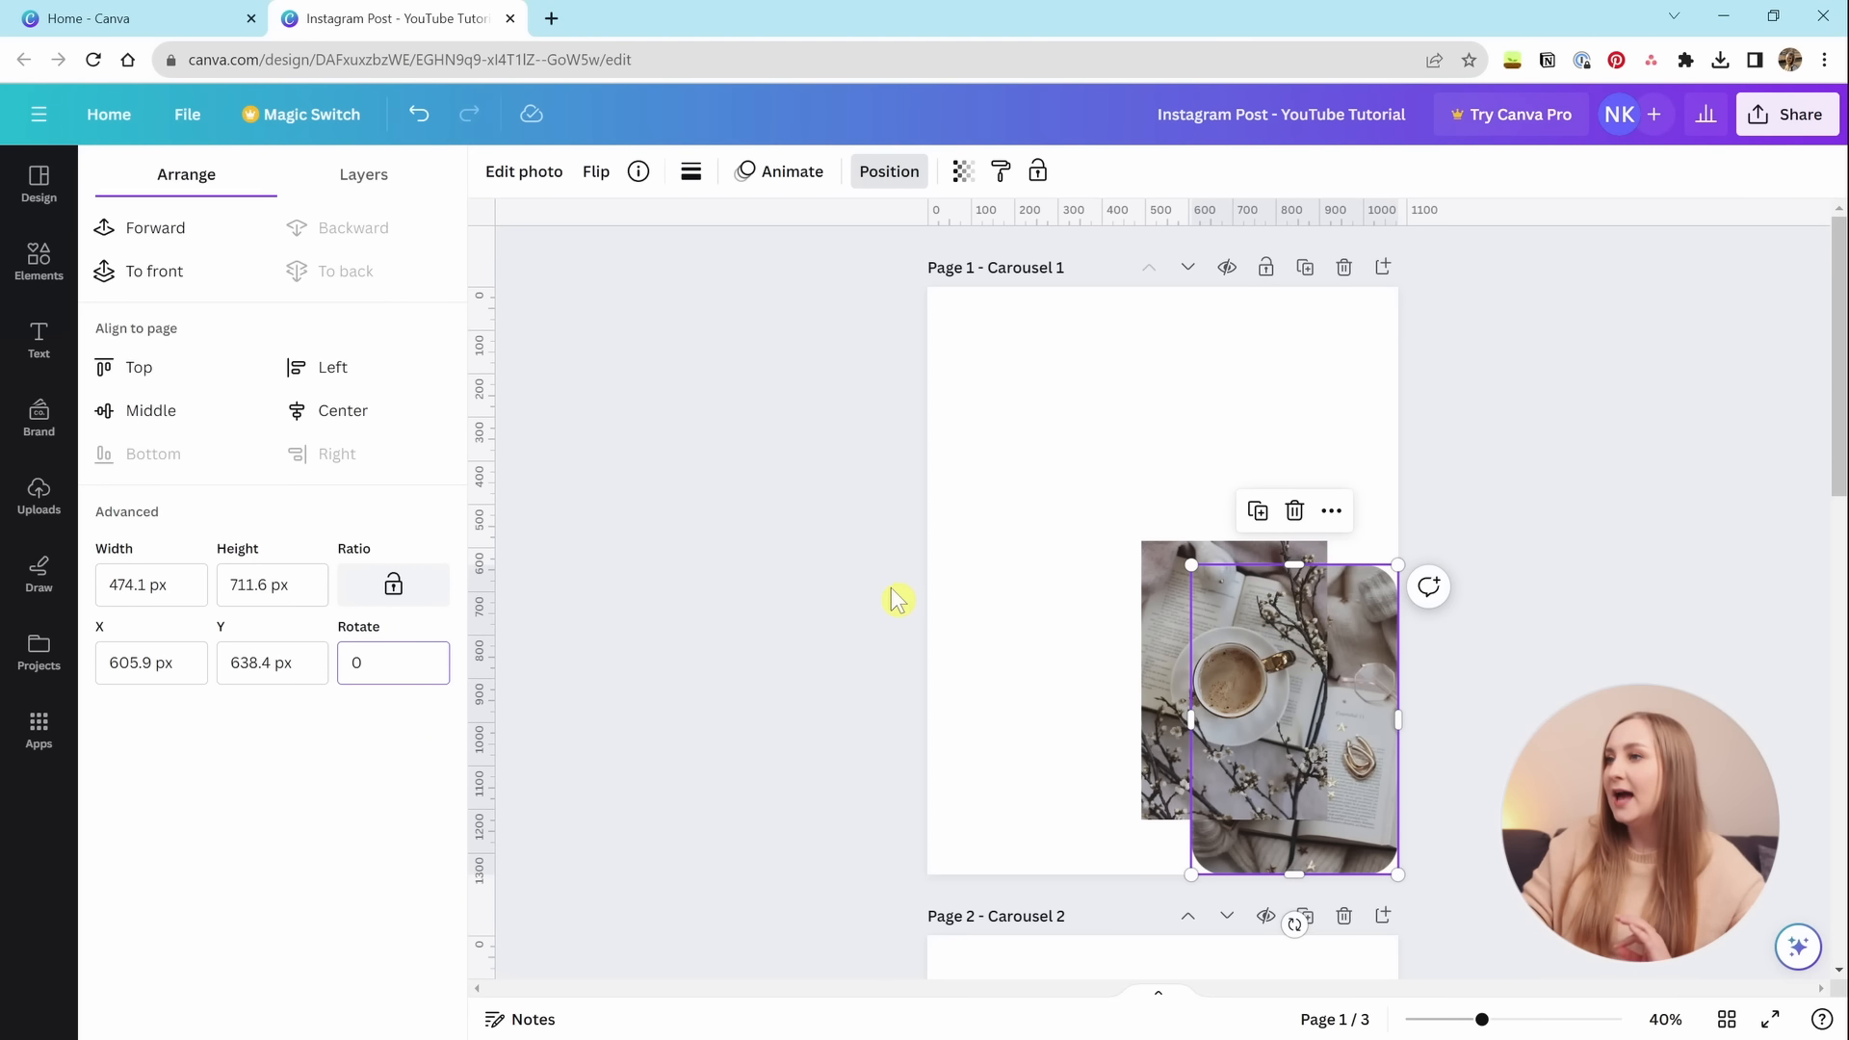
Move the rounded photo to the upper-left corner of the page margins, at X 108 px and Y 108 px.
{"action": "left_click_drag", "start_coordinate": [1358, 809], "coordinate": [1137, 572]}
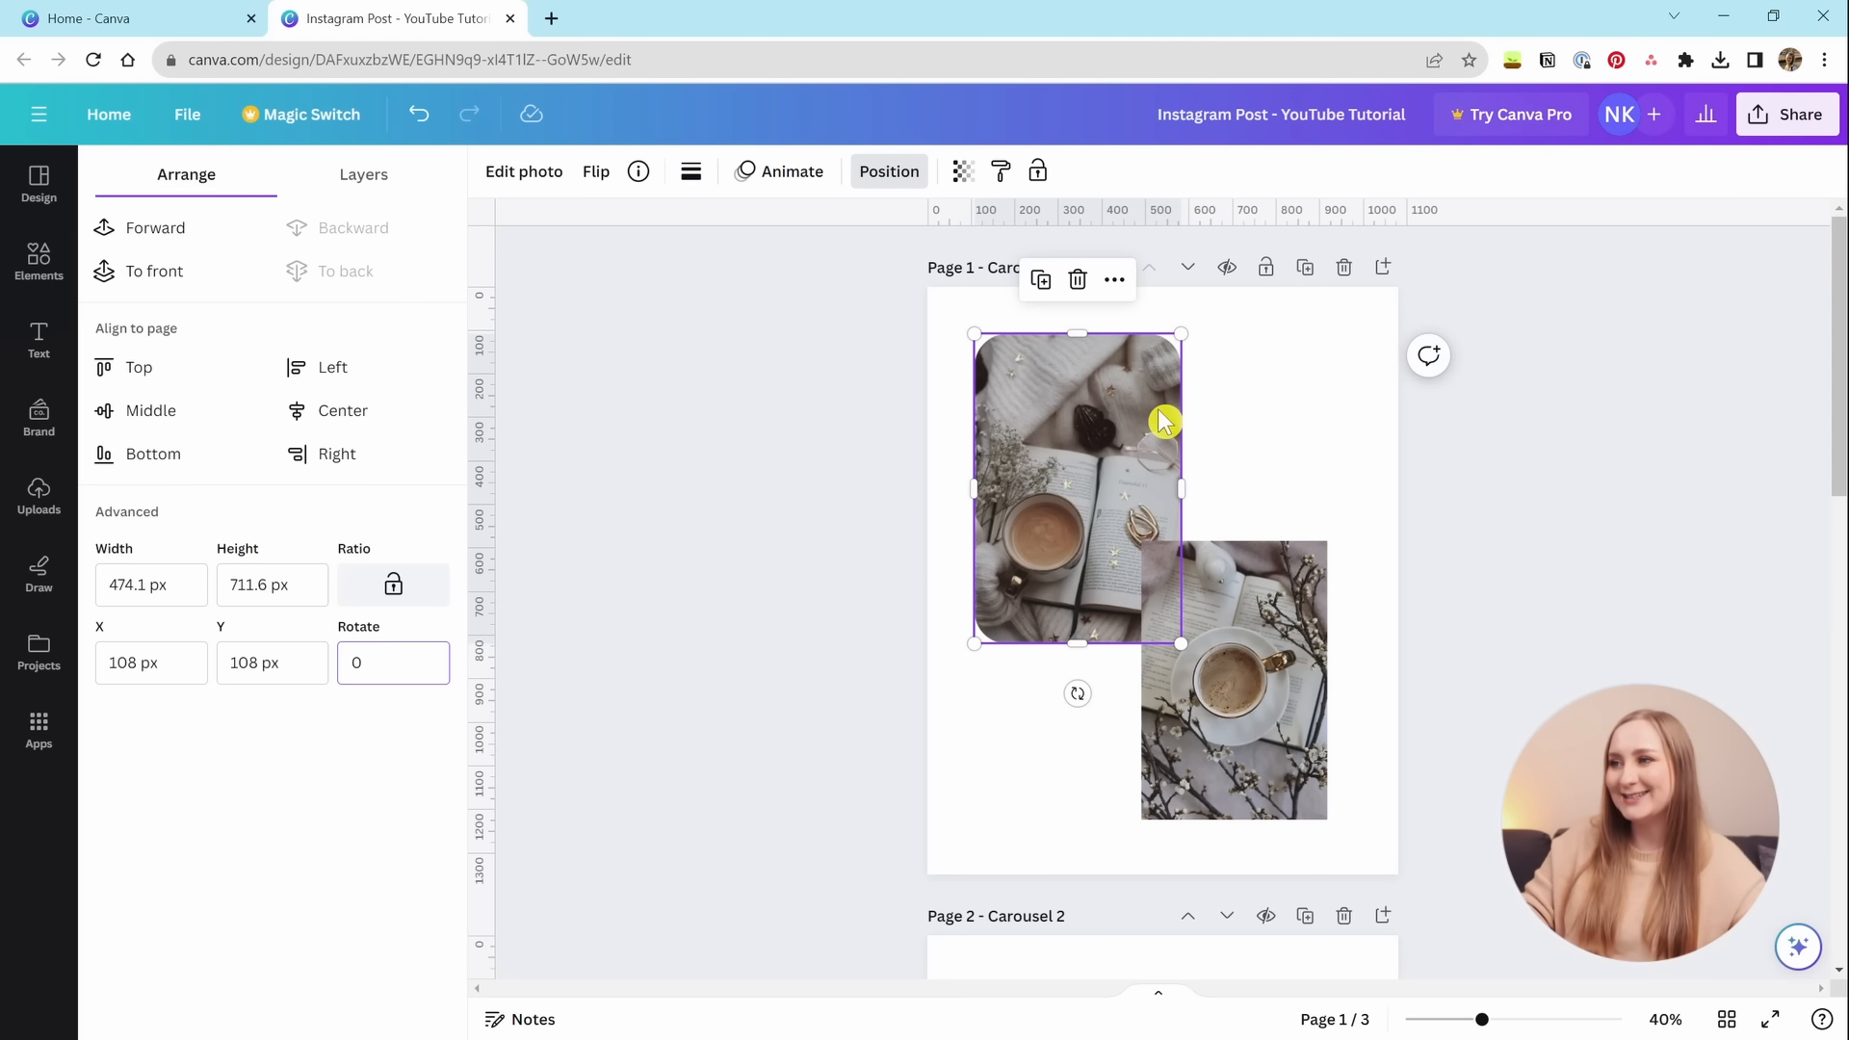
{"action": "mouse_move", "coordinate": [1044, 413]}
{"action": "left_mouse_down"}
{"action": "mouse_move", "coordinate": [1193, 479]}
{"action": "mouse_move", "coordinate": [991, 417]}
{"action": "mouse_move", "coordinate": [1193, 466]}
{"action": "mouse_move", "coordinate": [1031, 437]}
{"action": "mouse_move", "coordinate": [1106, 388]}
{"action": "mouse_move", "coordinate": [1194, 466]}
{"action": "mouse_move", "coordinate": [1089, 475]}
{"action": "mouse_move", "coordinate": [1071, 502]}
{"action": "mouse_move", "coordinate": [1141, 502]}
{"action": "mouse_move", "coordinate": [1115, 503]}
{"action": "mouse_move", "coordinate": [1116, 525]}
{"action": "mouse_move", "coordinate": [1123, 459]}
{"action": "mouse_move", "coordinate": [1033, 404]}
{"action": "left_mouse_up"}
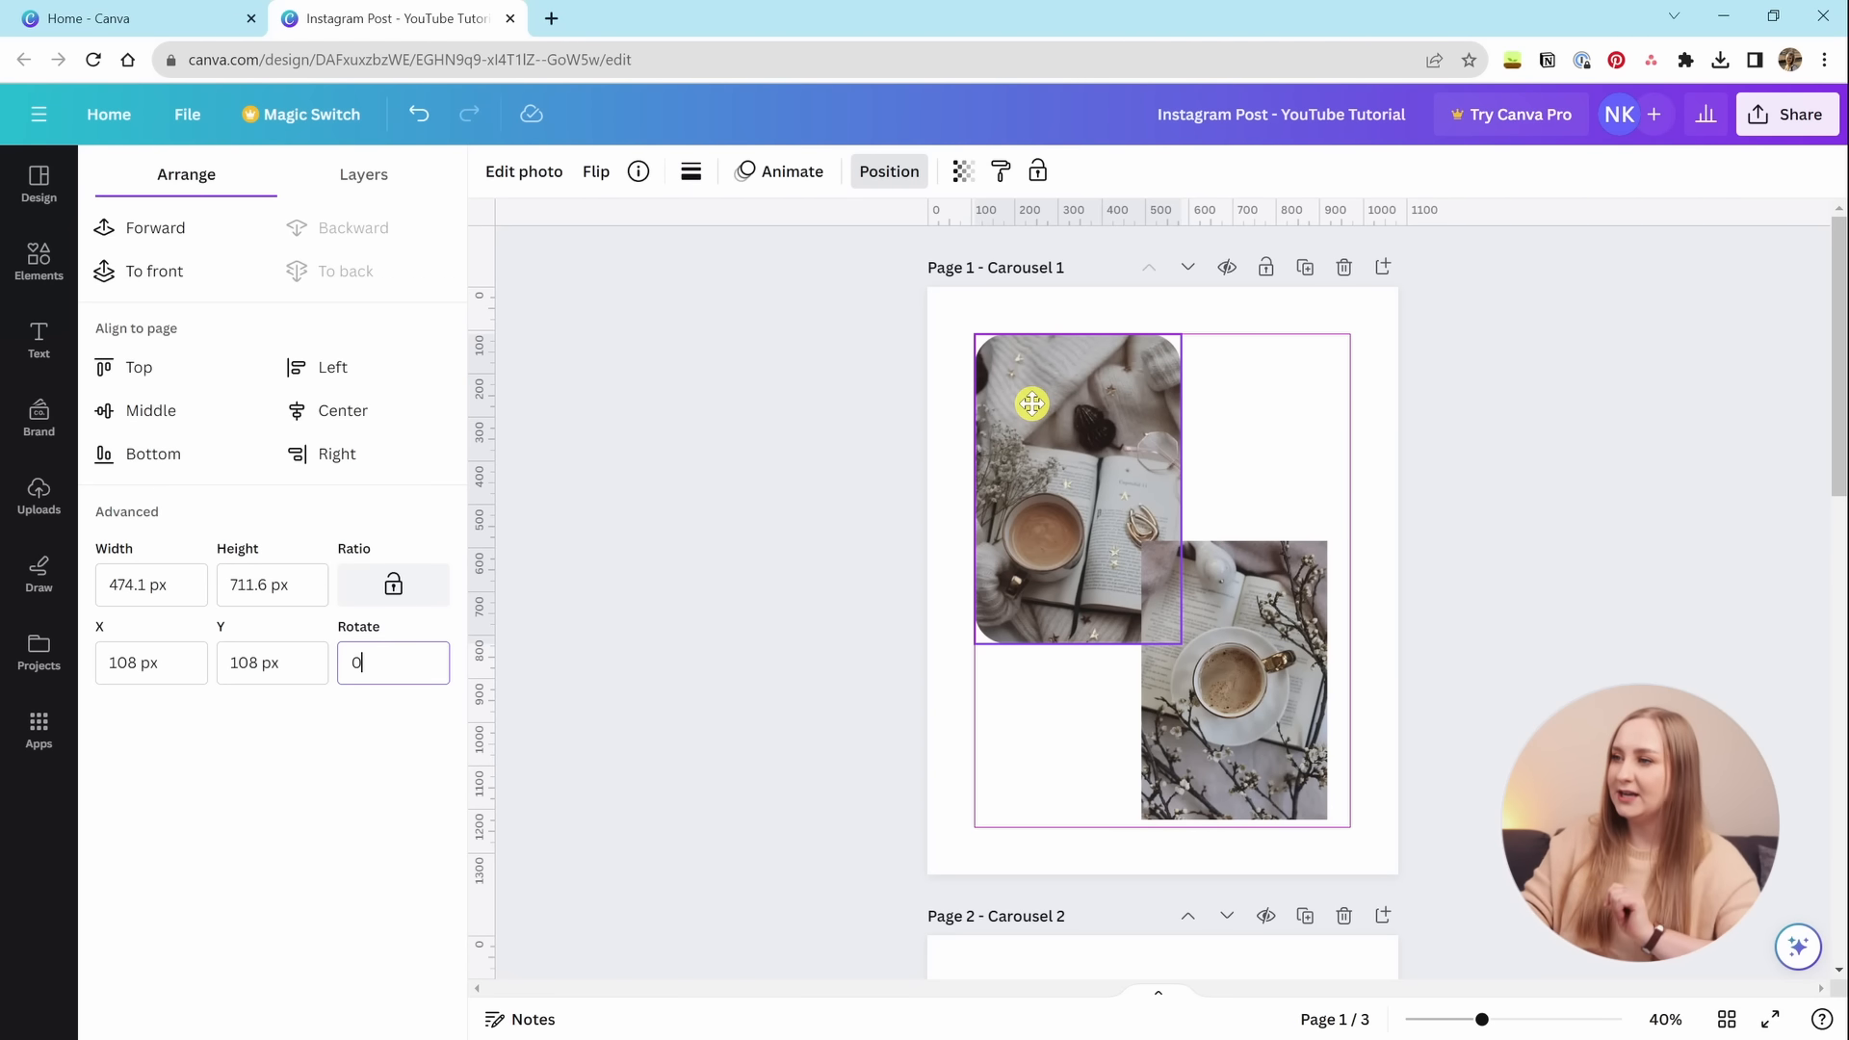
{"action": "mouse_move", "coordinate": [1032, 402]}
{"action": "left_mouse_down"}
{"action": "mouse_move", "coordinate": [1052, 408]}
{"action": "mouse_move", "coordinate": [1031, 425]}
{"action": "mouse_move", "coordinate": [1036, 401]}
{"action": "mouse_move", "coordinate": [1048, 437]}
{"action": "mouse_move", "coordinate": [1044, 397]}
{"action": "mouse_move", "coordinate": [1024, 439]}
{"action": "left_mouse_up"}
{"action": "left_click_drag", "start_coordinate": [1044, 433], "coordinate": [1037, 405]}
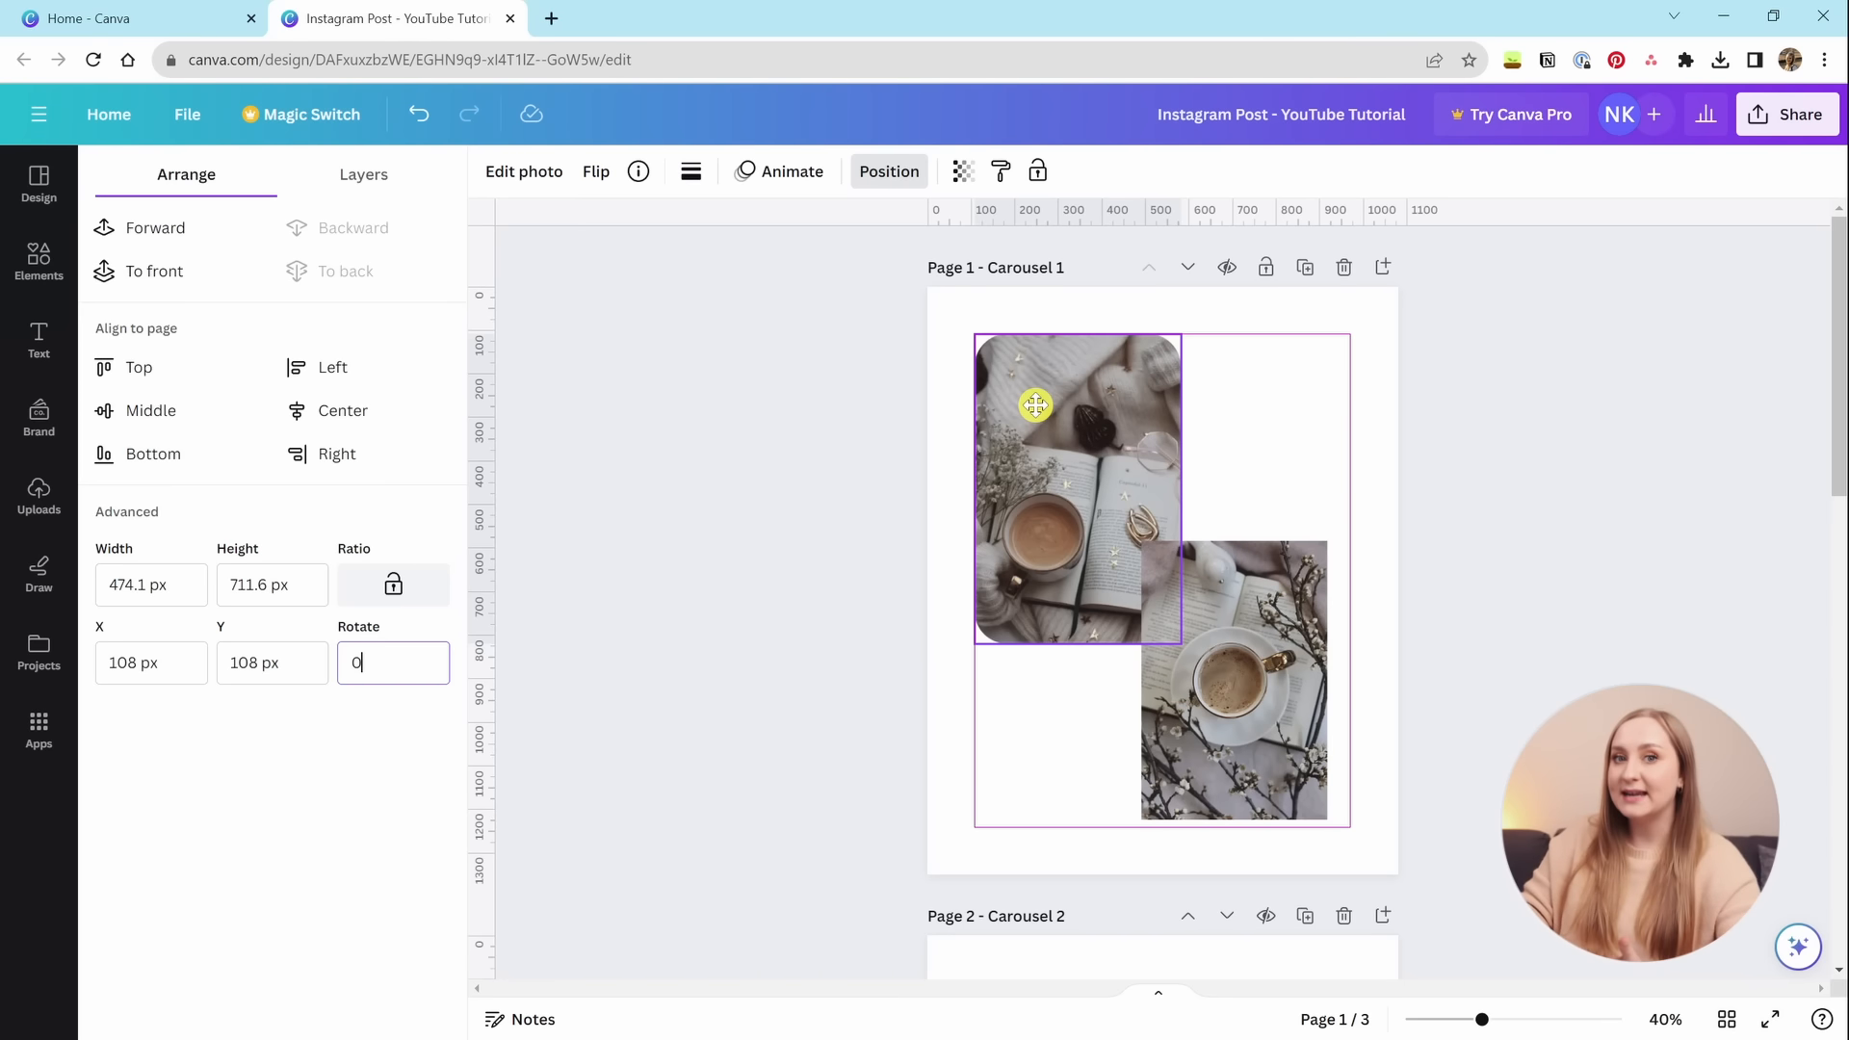
{"action": "mouse_move", "coordinate": [1035, 406]}
{"action": "left_mouse_down"}
{"action": "mouse_move", "coordinate": [962, 430]}
{"action": "mouse_move", "coordinate": [1061, 430]}
{"action": "mouse_move", "coordinate": [1036, 458]}
{"action": "mouse_move", "coordinate": [1036, 414]}
{"action": "mouse_move", "coordinate": [1069, 408]}
{"action": "mouse_move", "coordinate": [1049, 439]}
{"action": "mouse_move", "coordinate": [1040, 404]}
{"action": "mouse_move", "coordinate": [1199, 408]}
{"action": "mouse_move", "coordinate": [1035, 400]}
{"action": "left_mouse_up"}
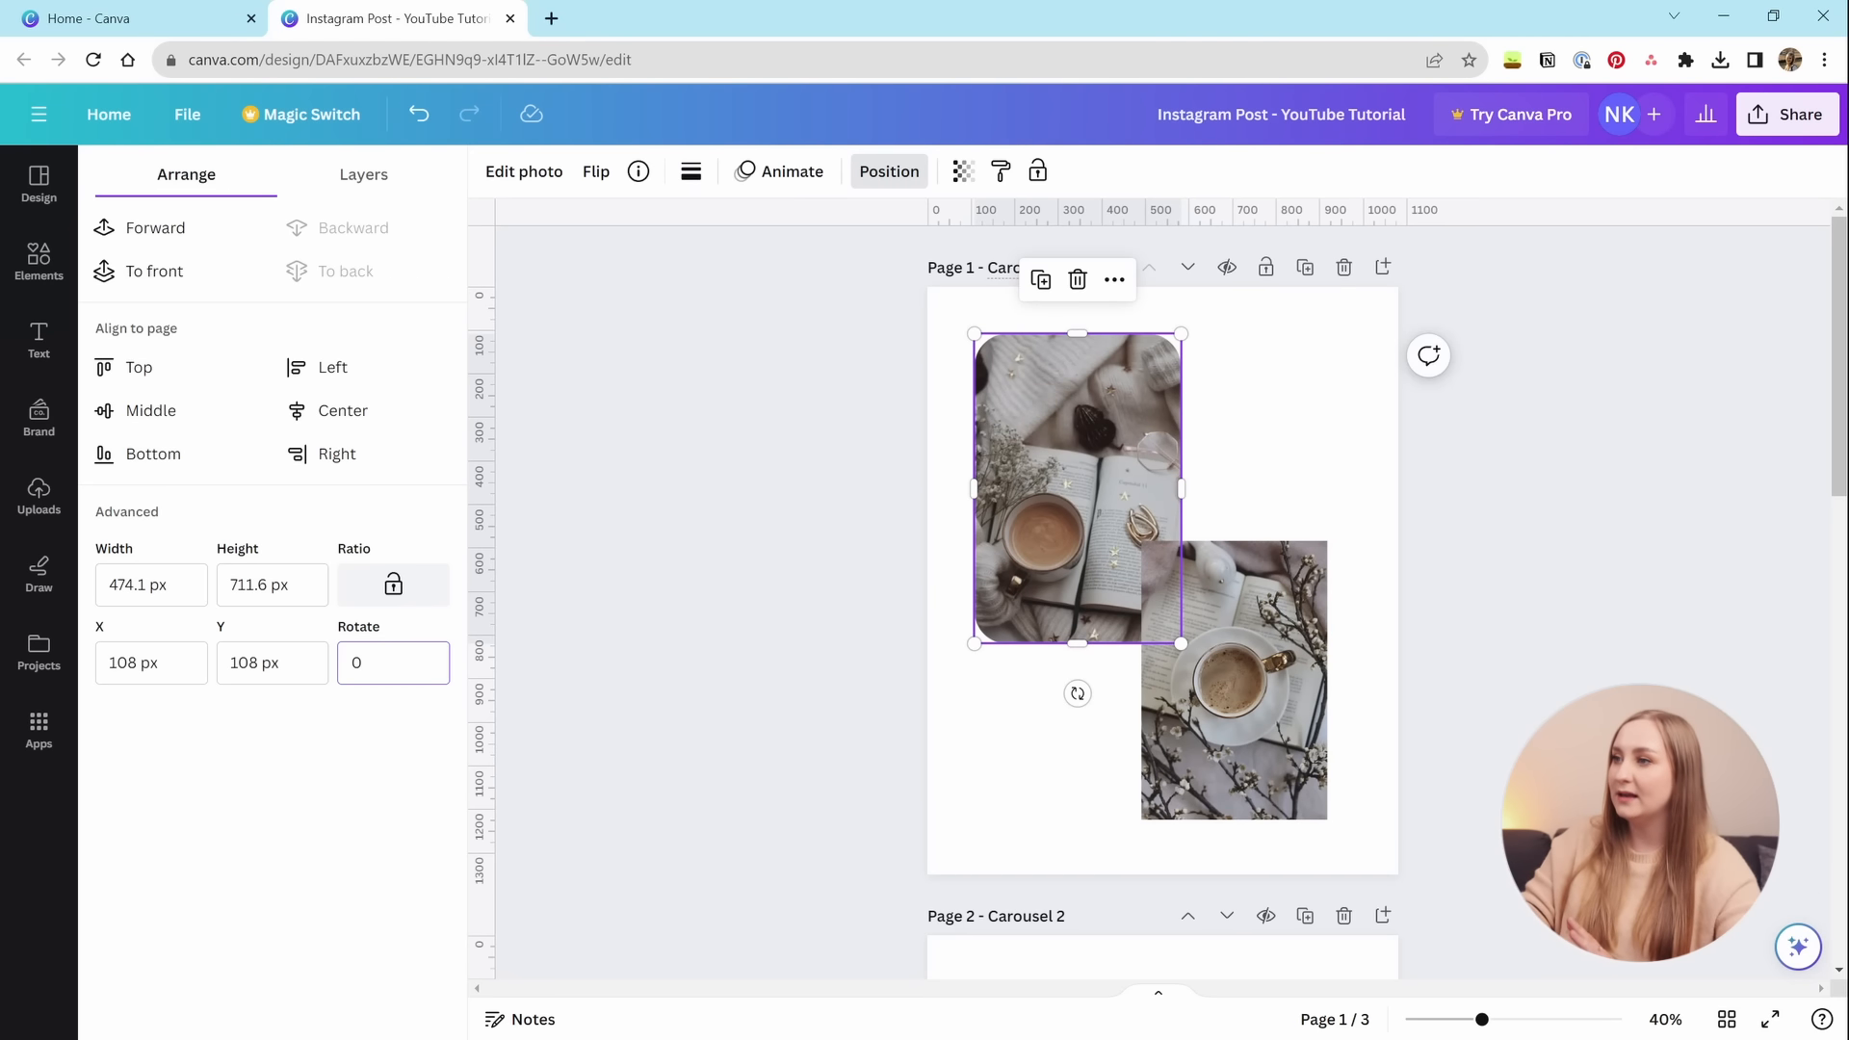
Move the square-cornered photo to the lower-right corner of the page margins, at about X 545 px and Y 602 px.
{"action": "left_click_drag", "start_coordinate": [1237, 677], "coordinate": [1257, 472]}
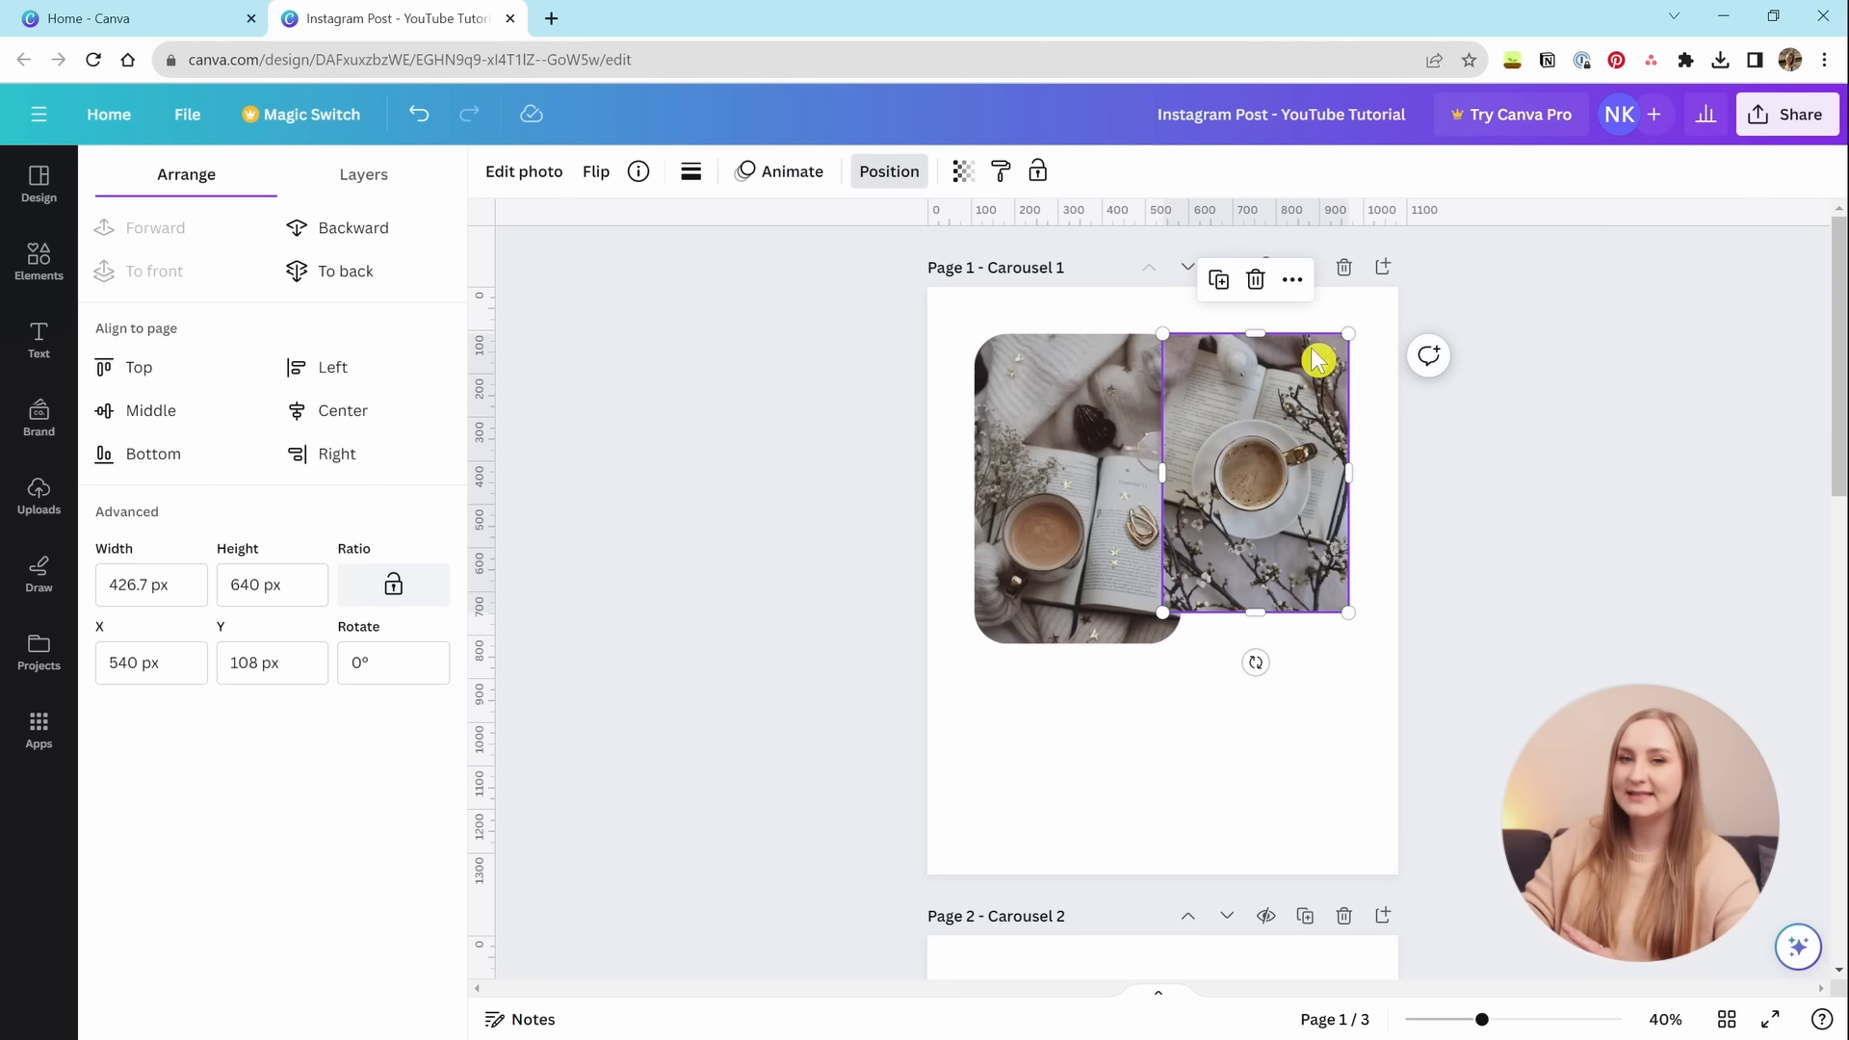
{"action": "left_click_drag", "start_coordinate": [1237, 489], "coordinate": [1270, 689]}
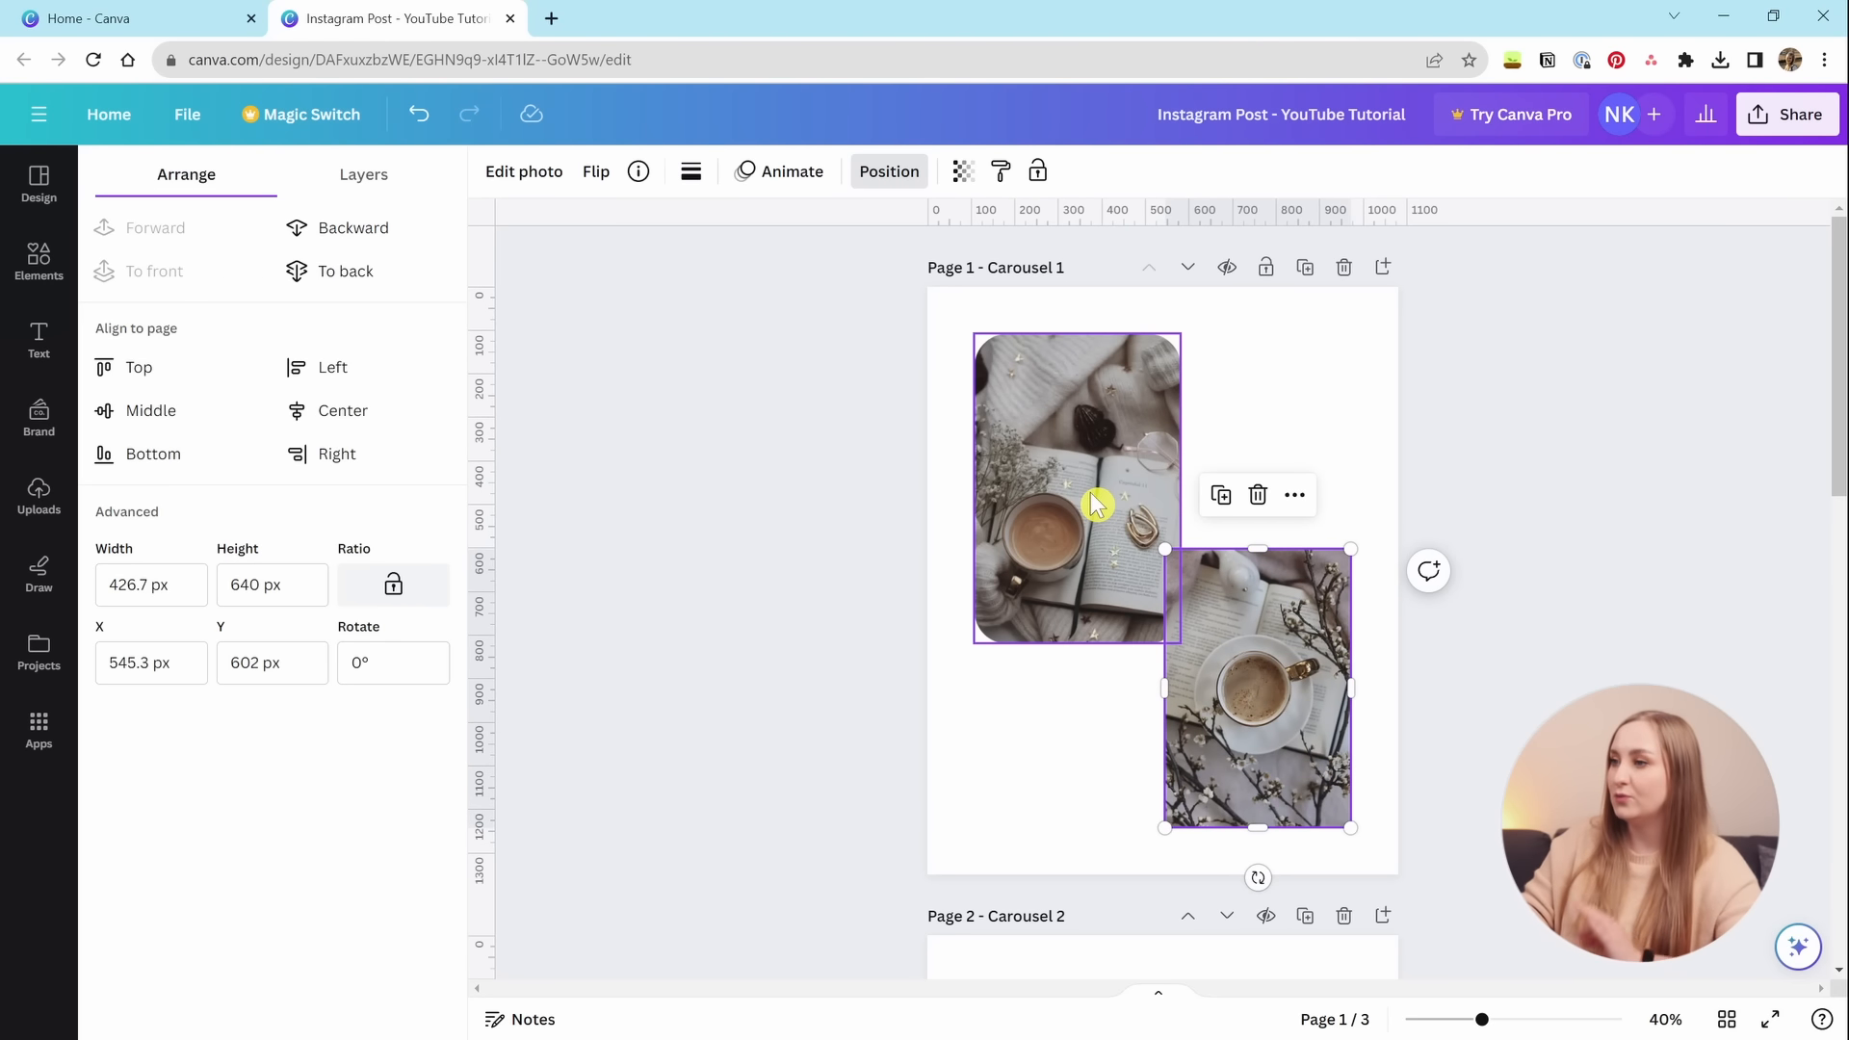
Move the rounded photo to the exact center of the page using the alignment guides, at about X 303 px and Y 319 px.
{"action": "left_click", "coordinate": [1058, 452]}
{"action": "left_click_drag", "start_coordinate": [1056, 453], "coordinate": [1137, 445]}
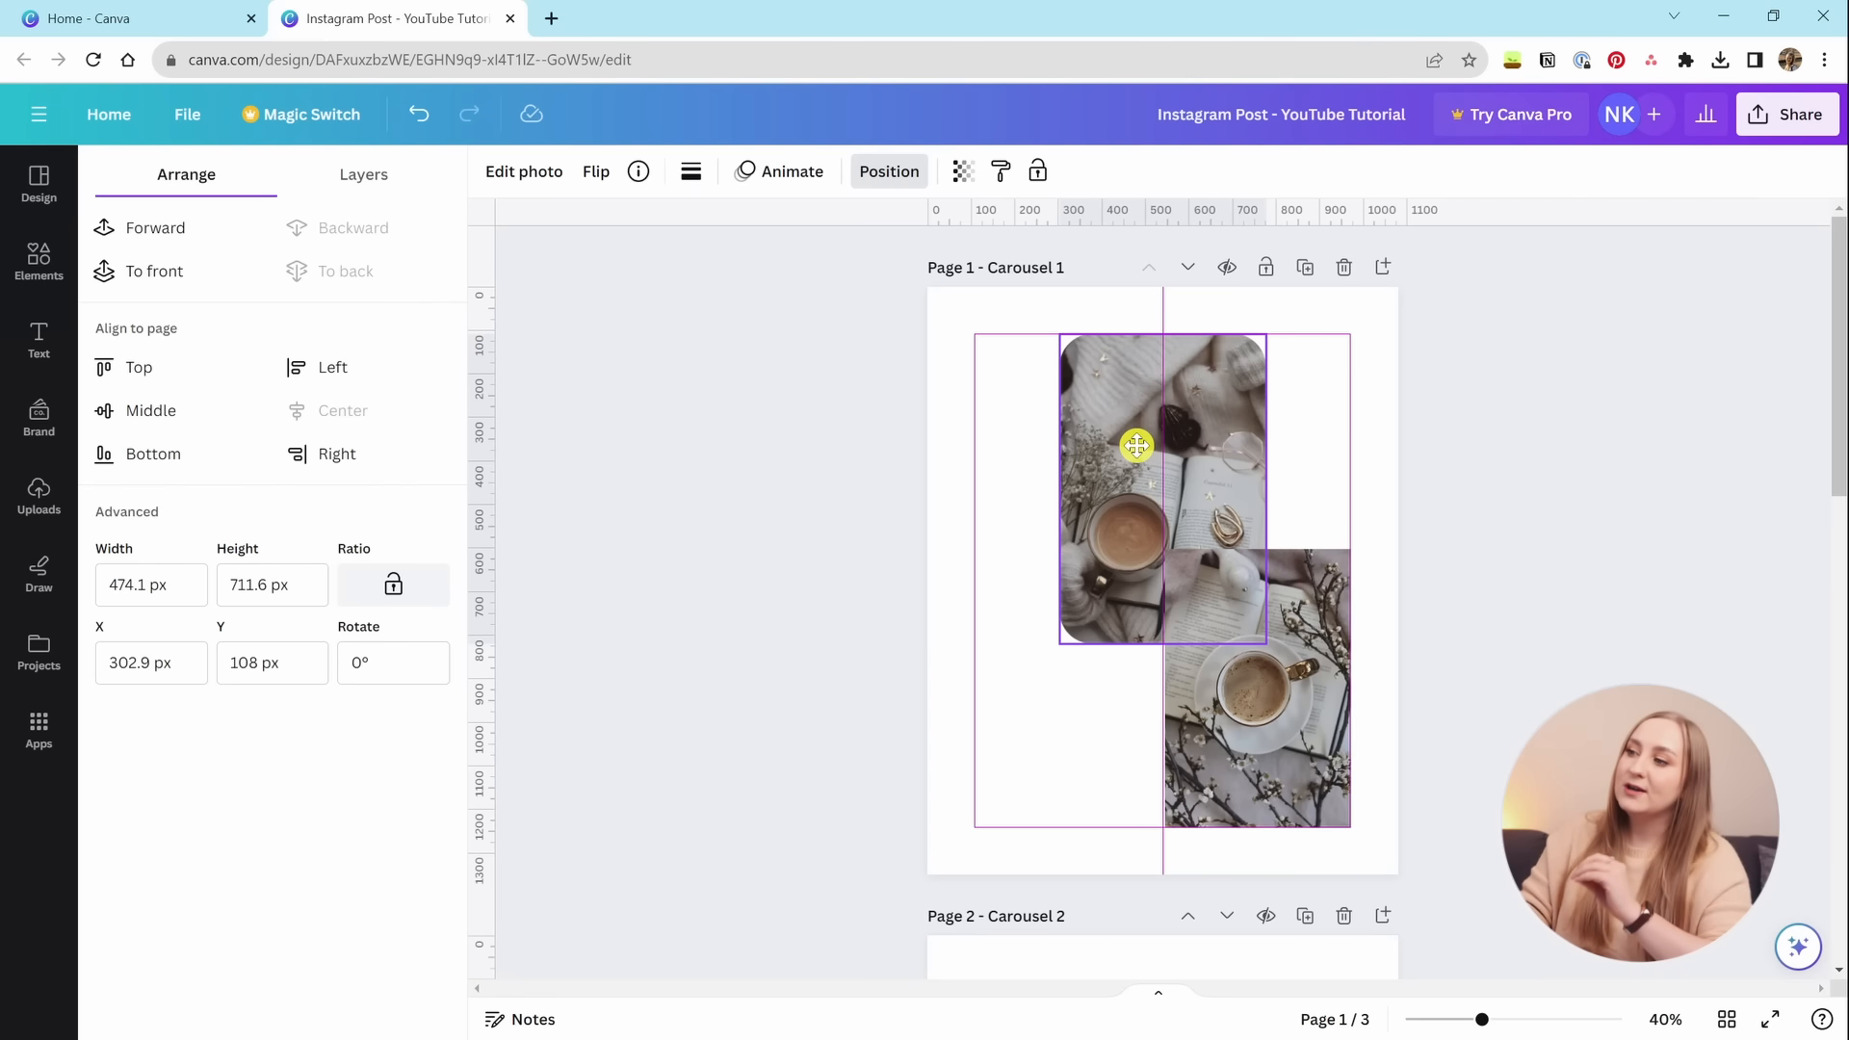
{"action": "left_click_drag", "start_coordinate": [1136, 445], "coordinate": [1235, 476]}
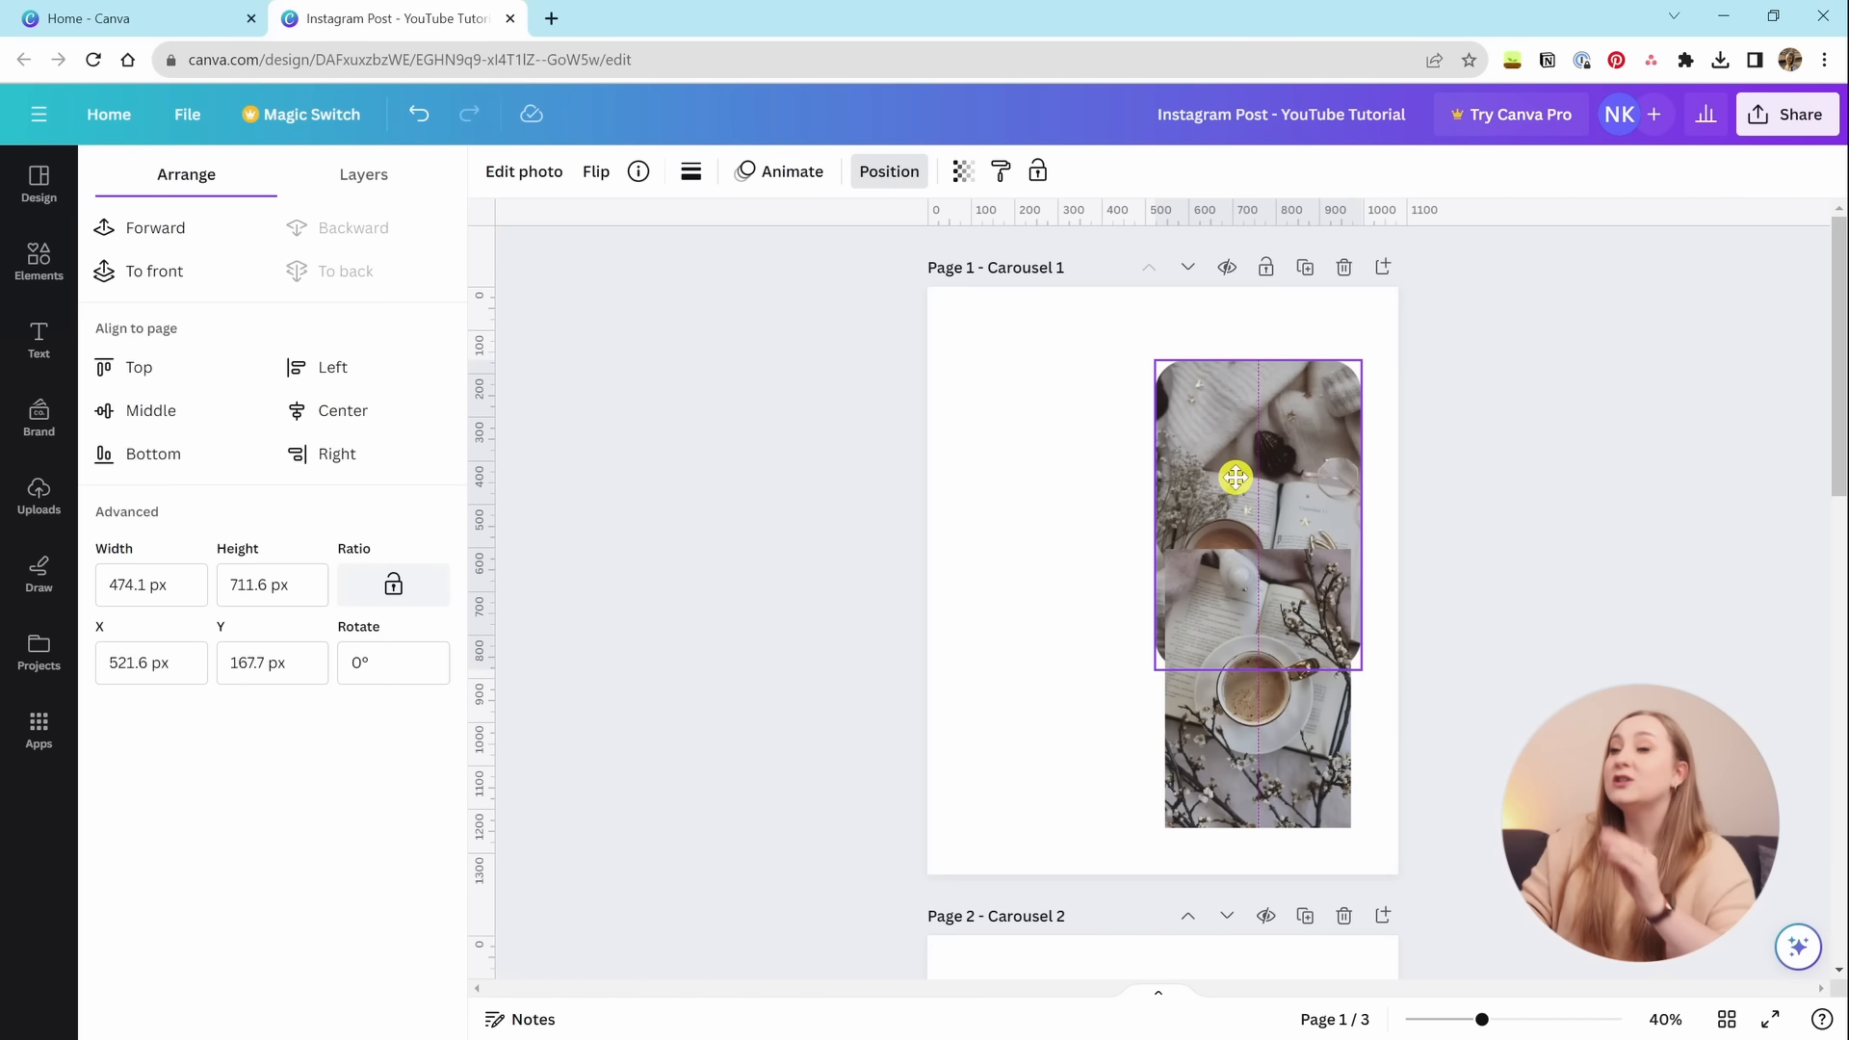
{"action": "left_click_drag", "start_coordinate": [1235, 477], "coordinate": [1141, 544]}
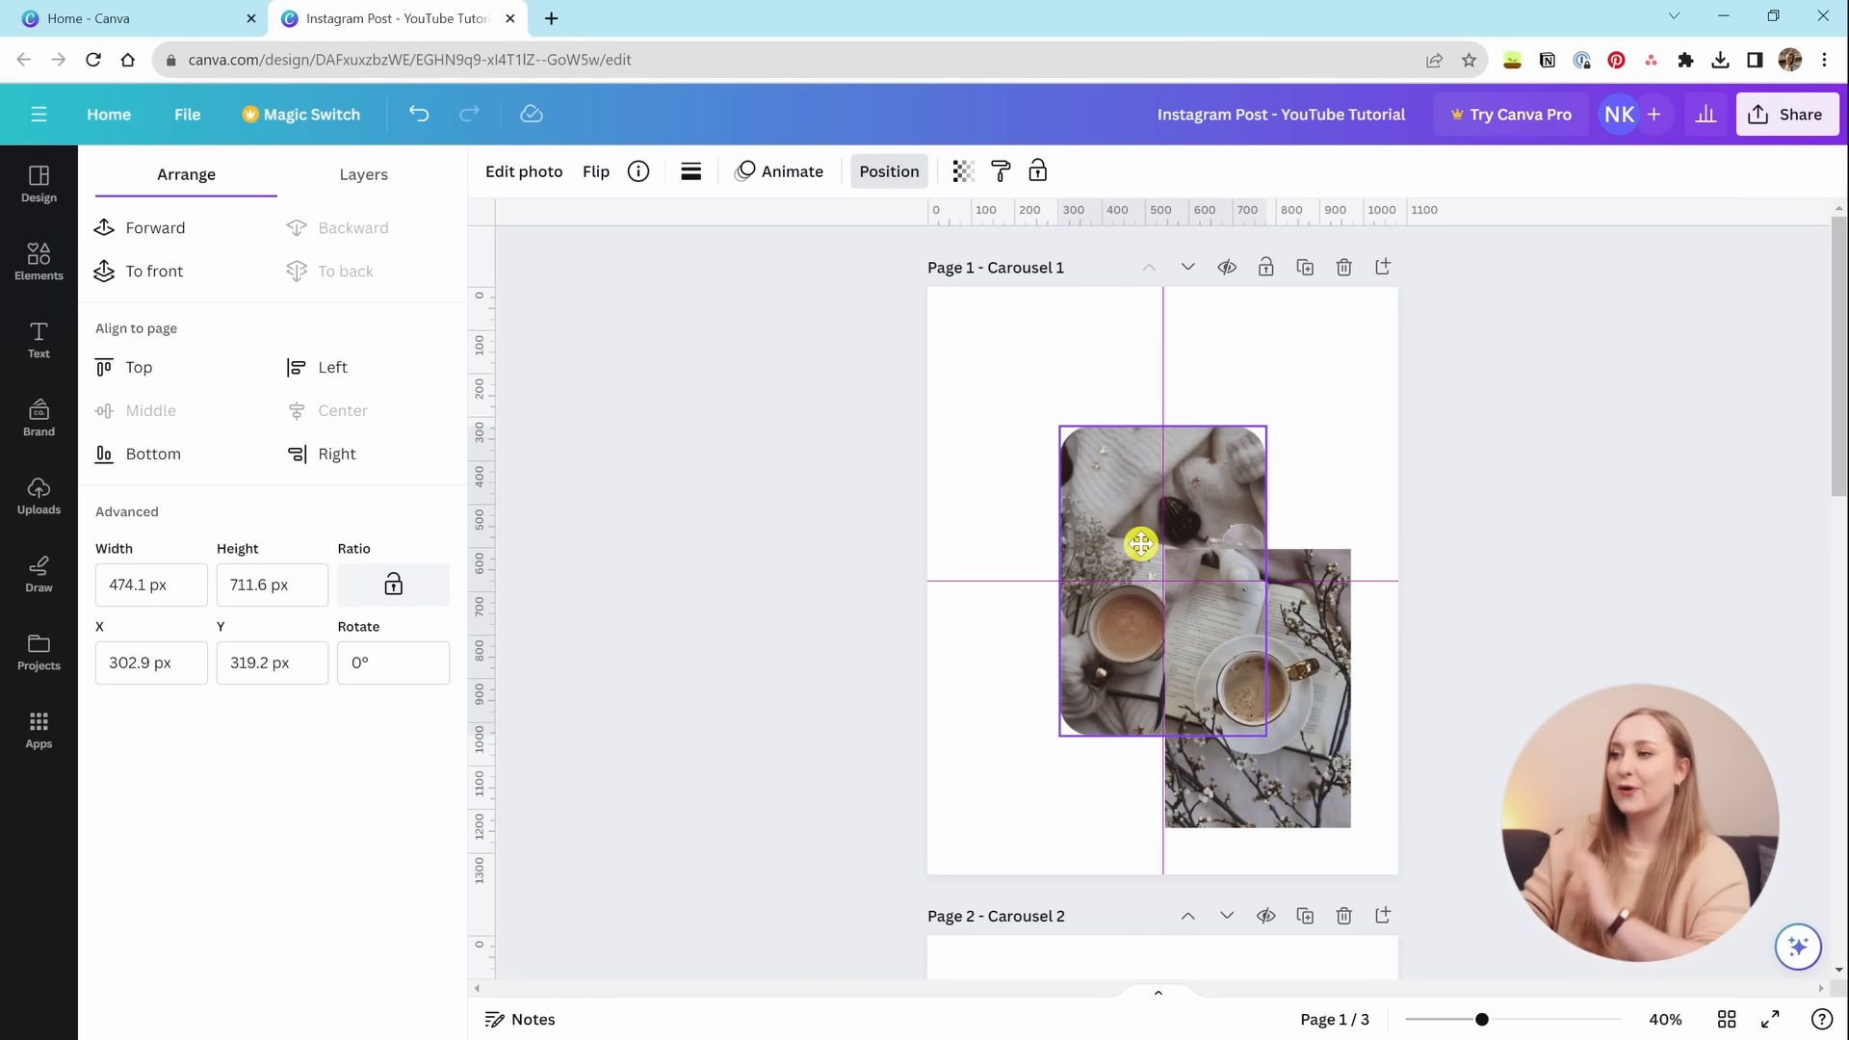
Move the rounded photo to X 190 px, Y 428.7 px and the square-cornered photo to the upper-right margins at X 545.3 px, Y 108 px.
{"action": "left_click_drag", "start_coordinate": [1141, 544], "coordinate": [1235, 544]}
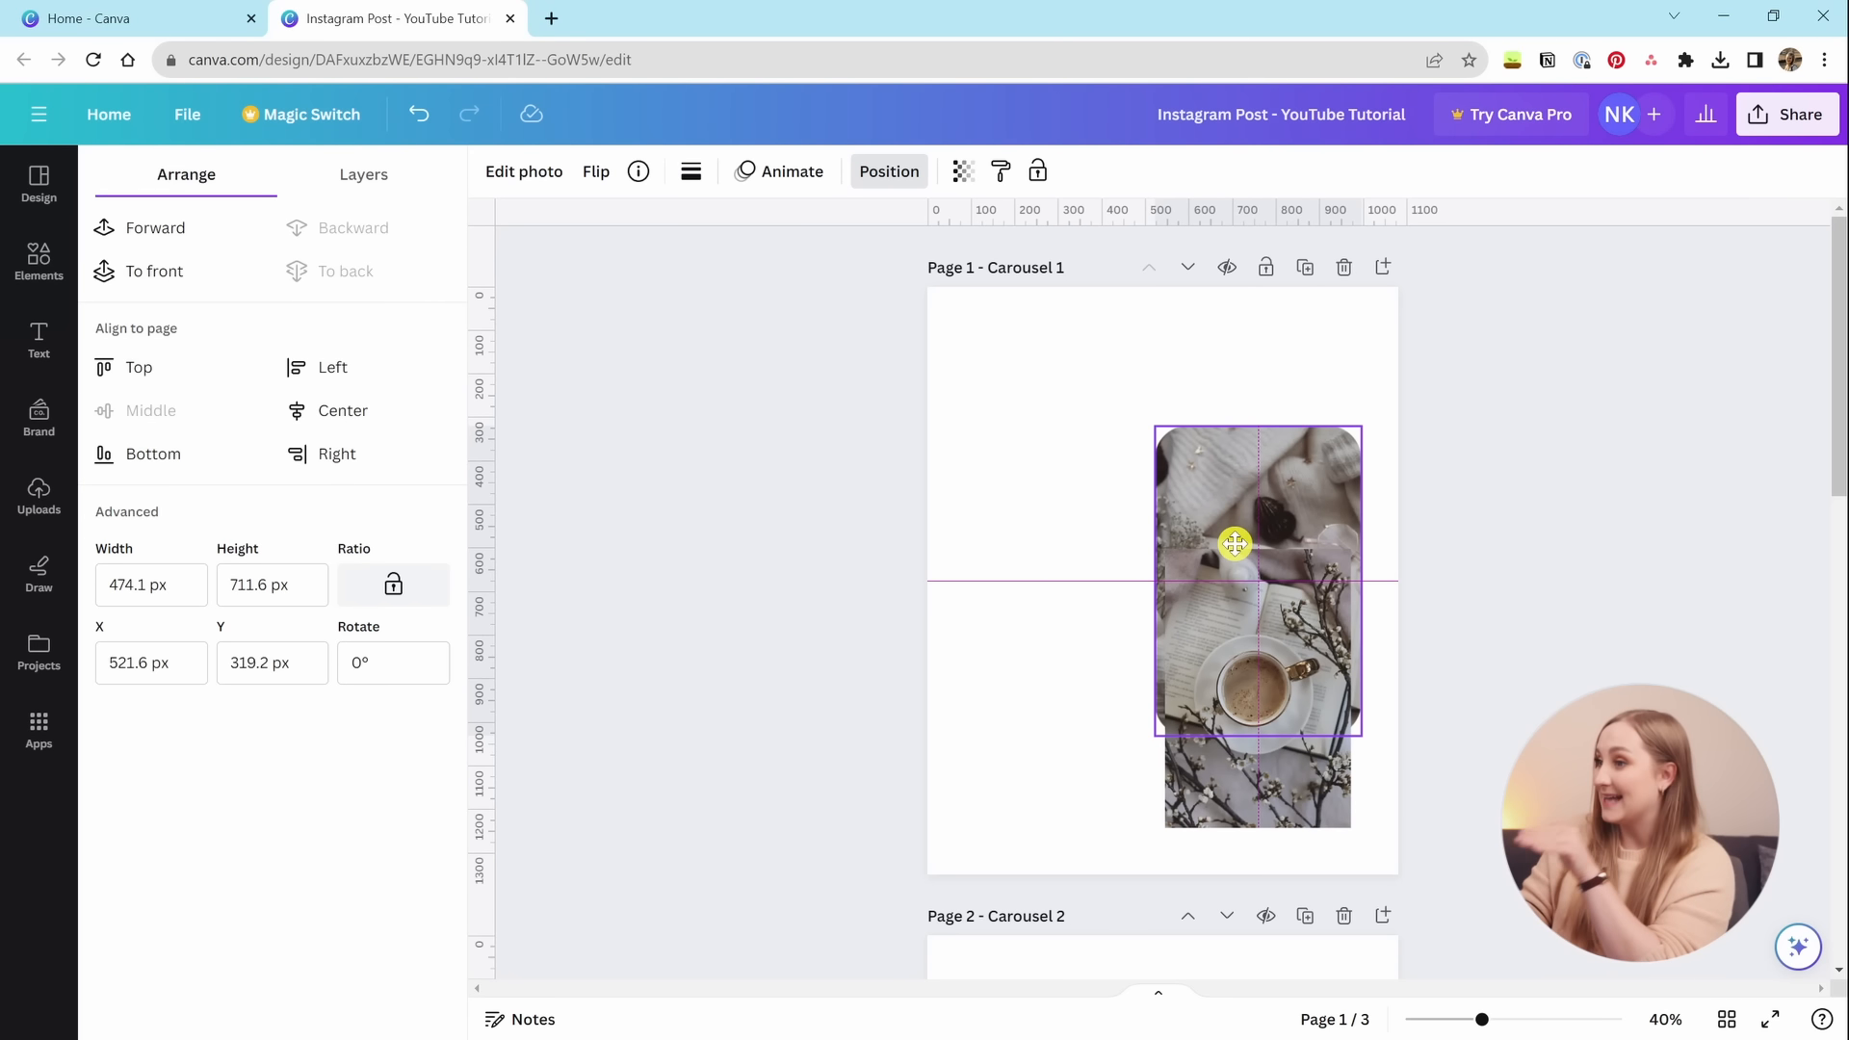
{"action": "left_click_drag", "start_coordinate": [1235, 544], "coordinate": [1083, 648]}
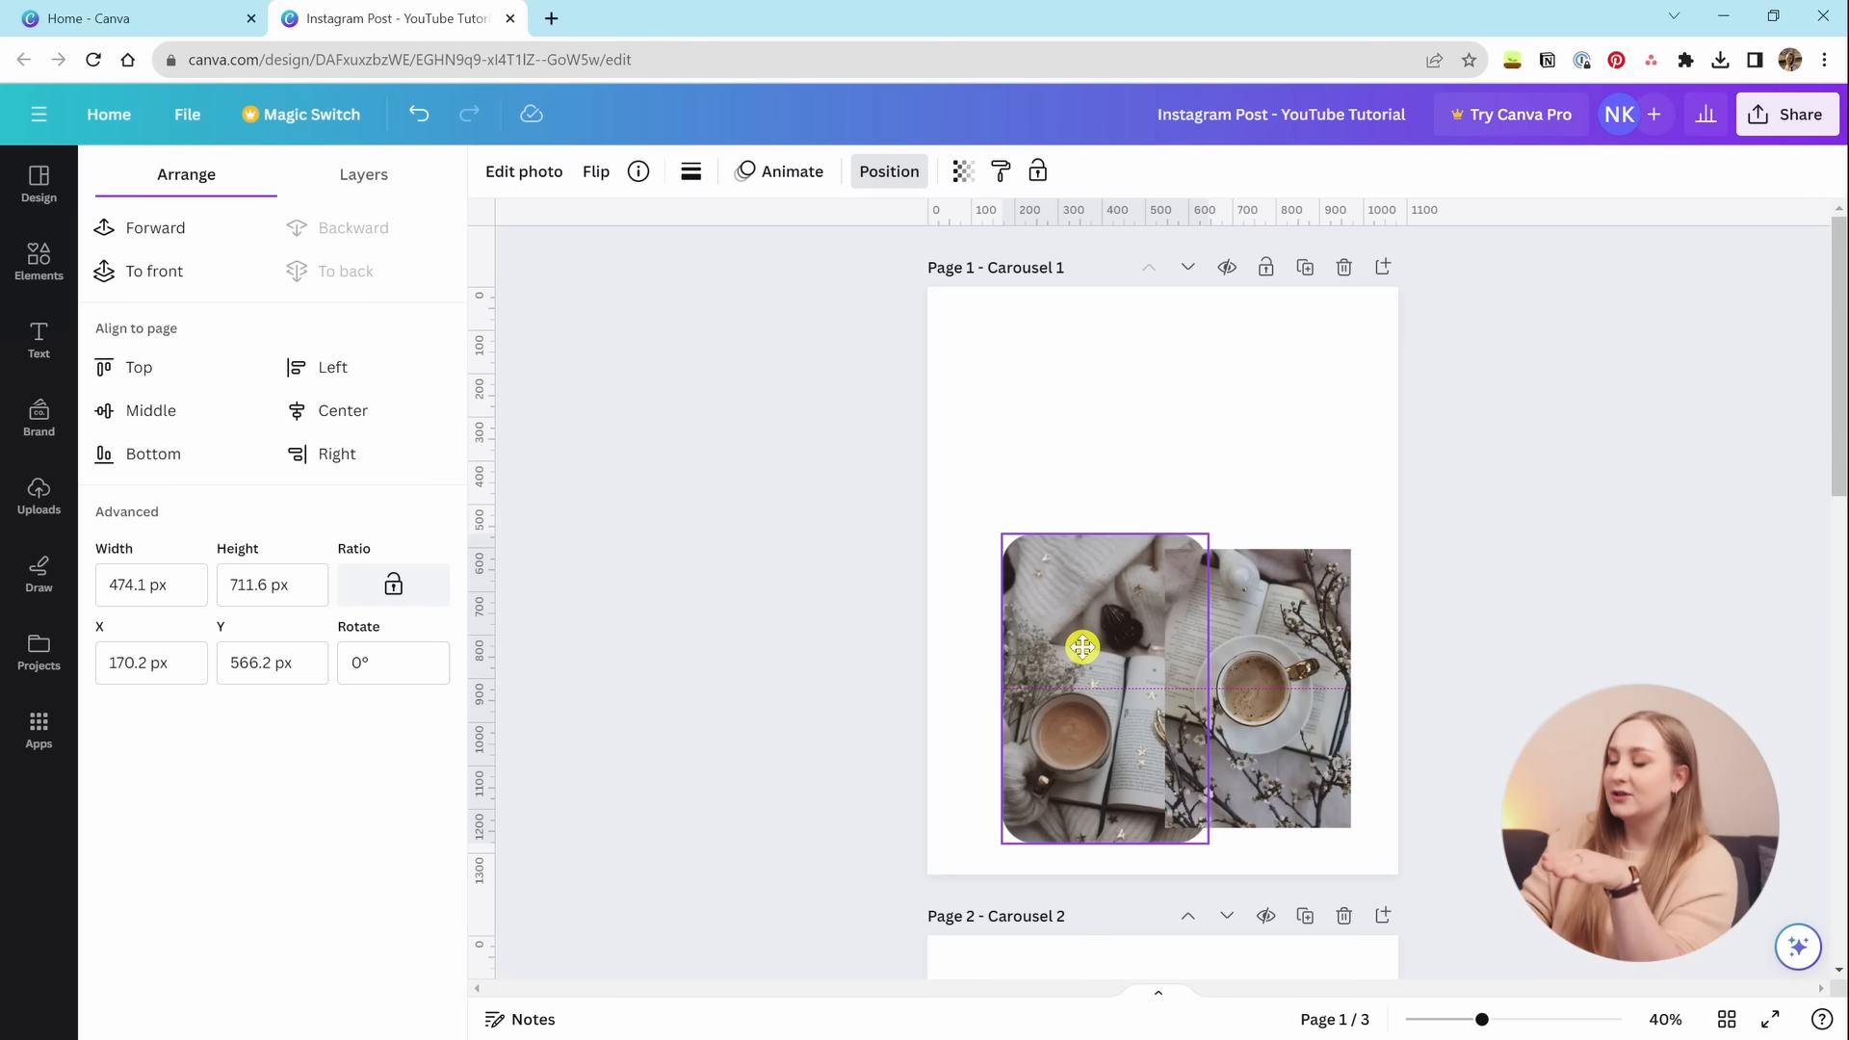
{"action": "left_click_drag", "start_coordinate": [1082, 647], "coordinate": [1090, 594]}
{"action": "left_click_drag", "start_coordinate": [1302, 760], "coordinate": [1288, 700]}
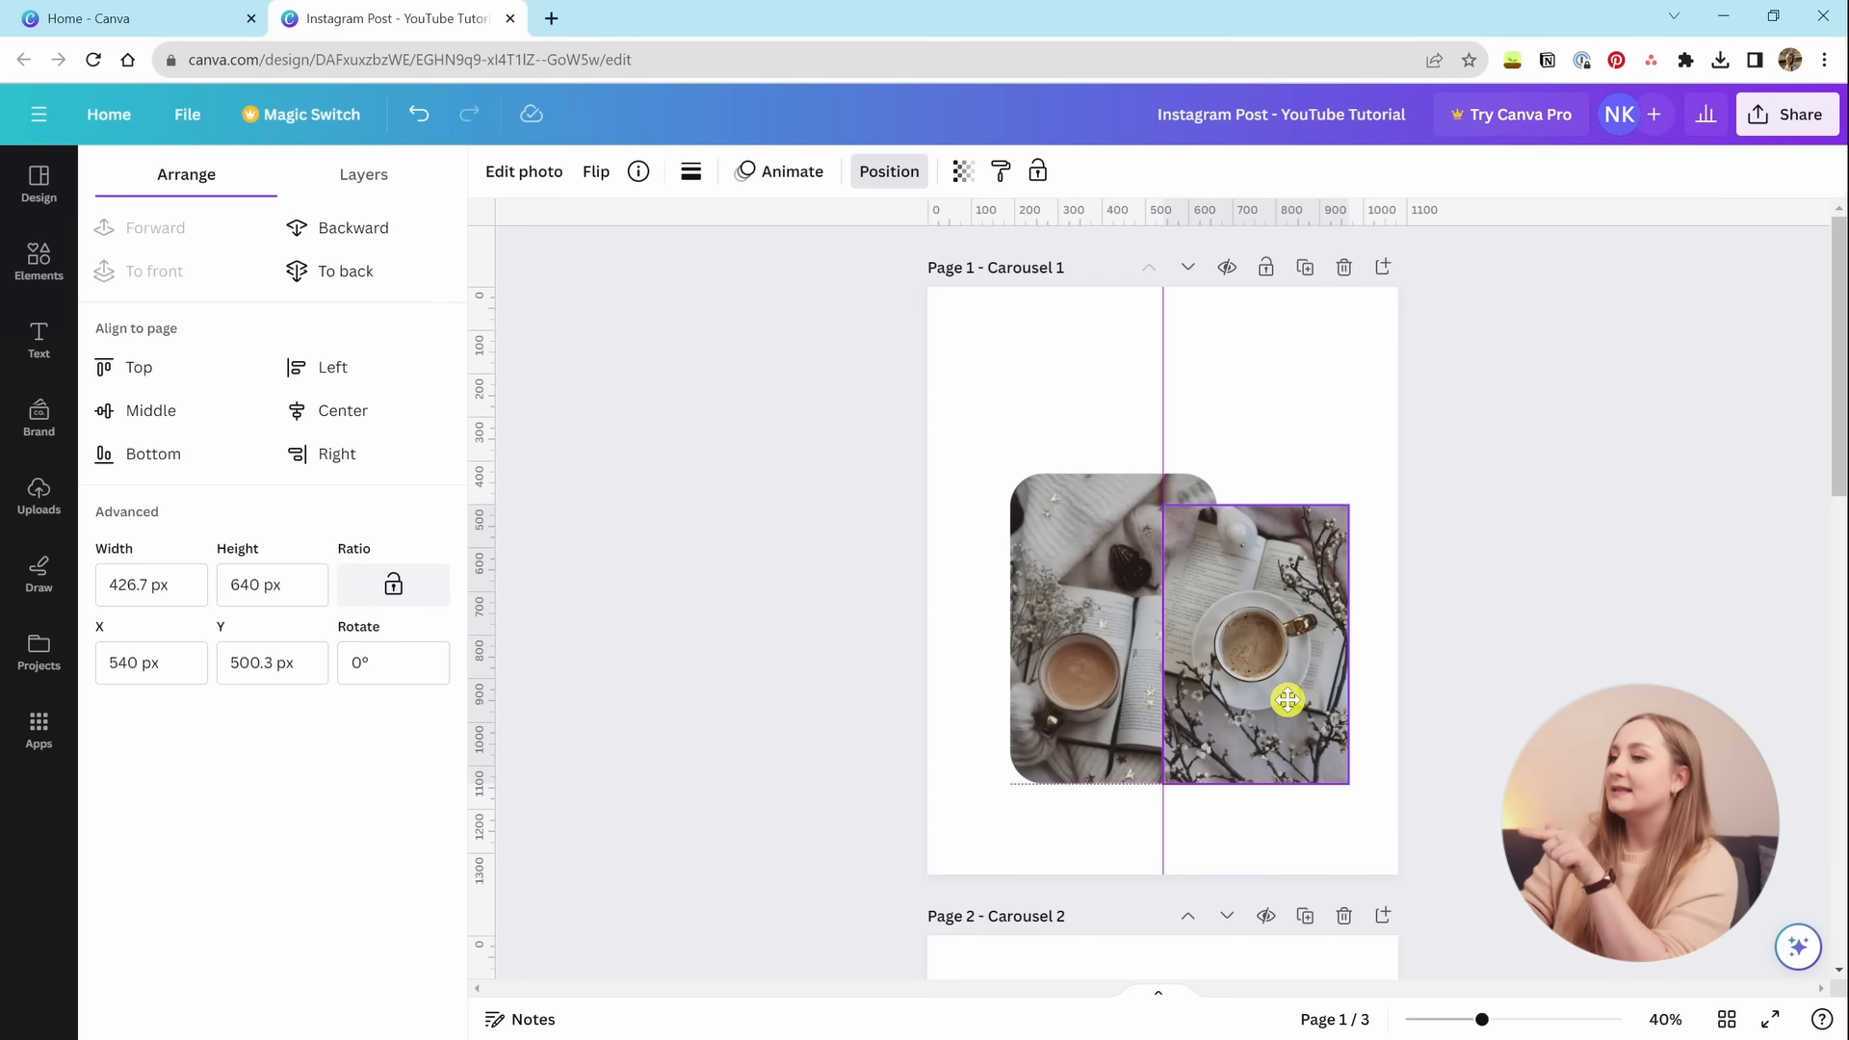
{"action": "left_click_drag", "start_coordinate": [1288, 701], "coordinate": [1300, 527]}
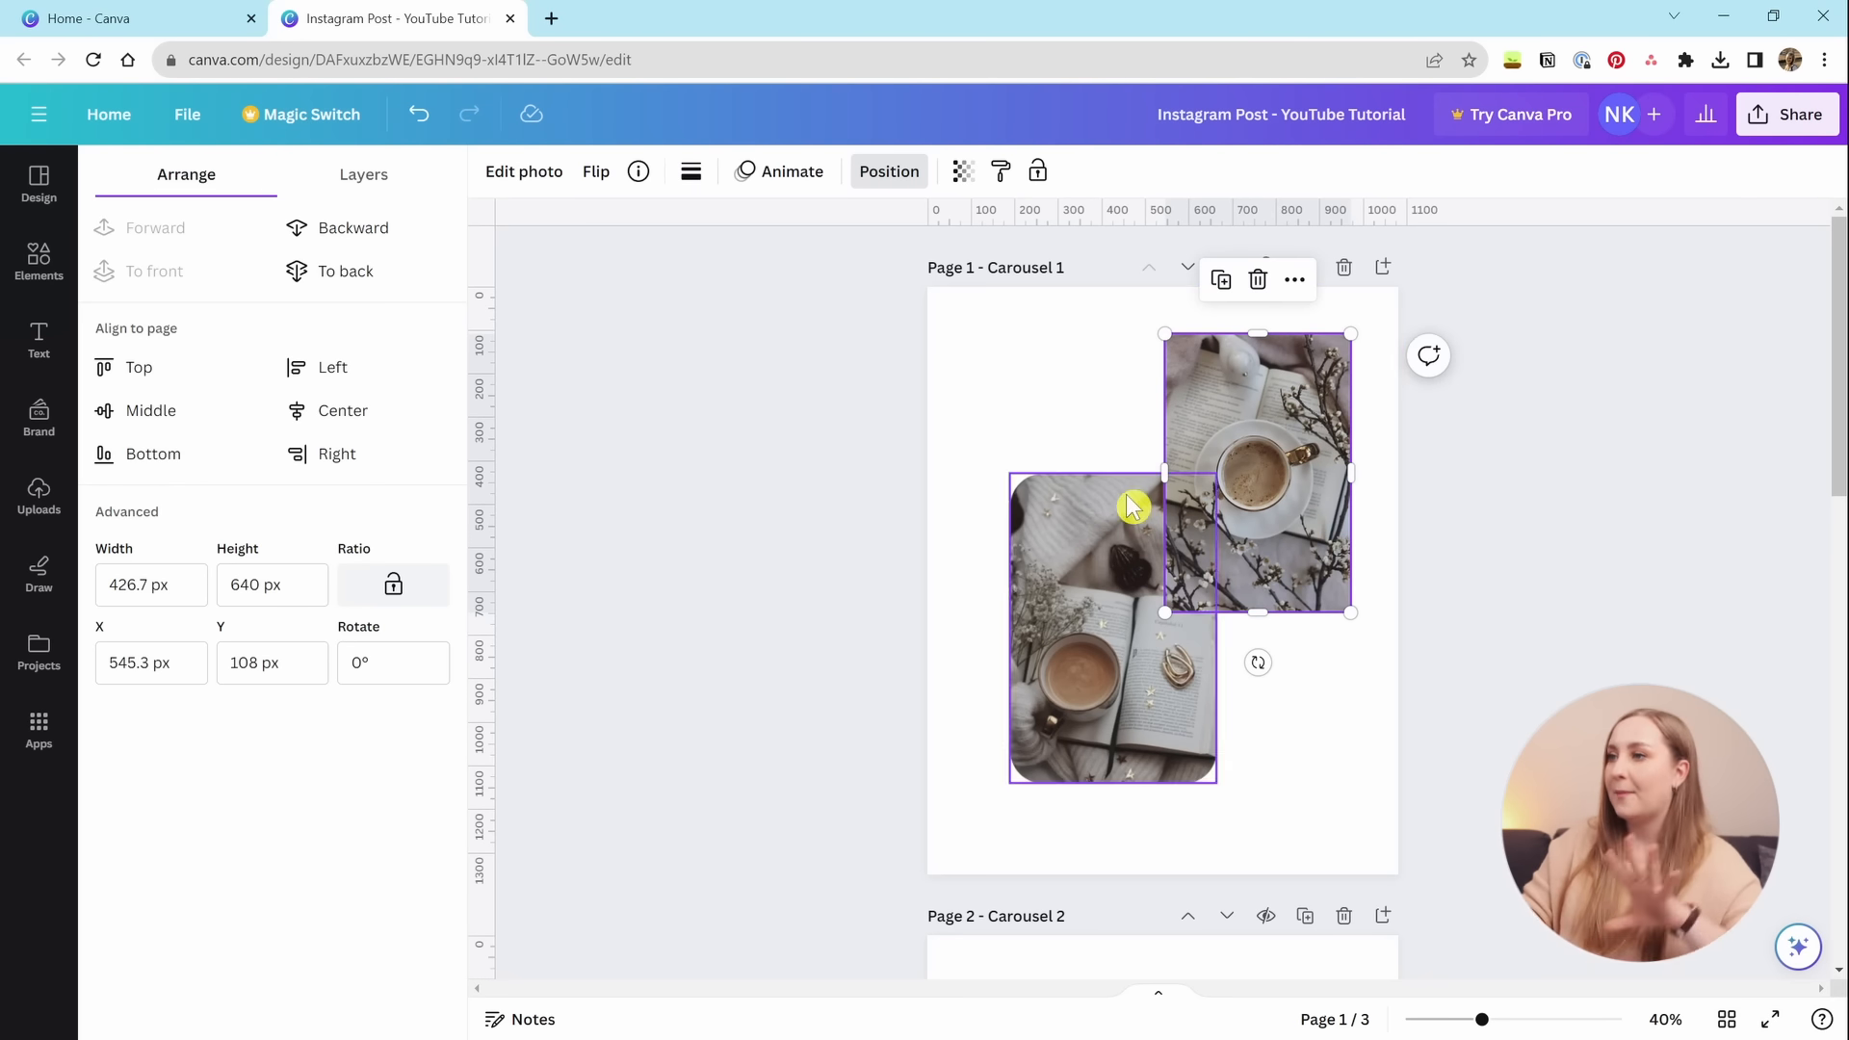
Try out the transparency of the square-cornered photo, leave it at 100, and lock the photo.
{"action": "left_click", "coordinate": [965, 183]}
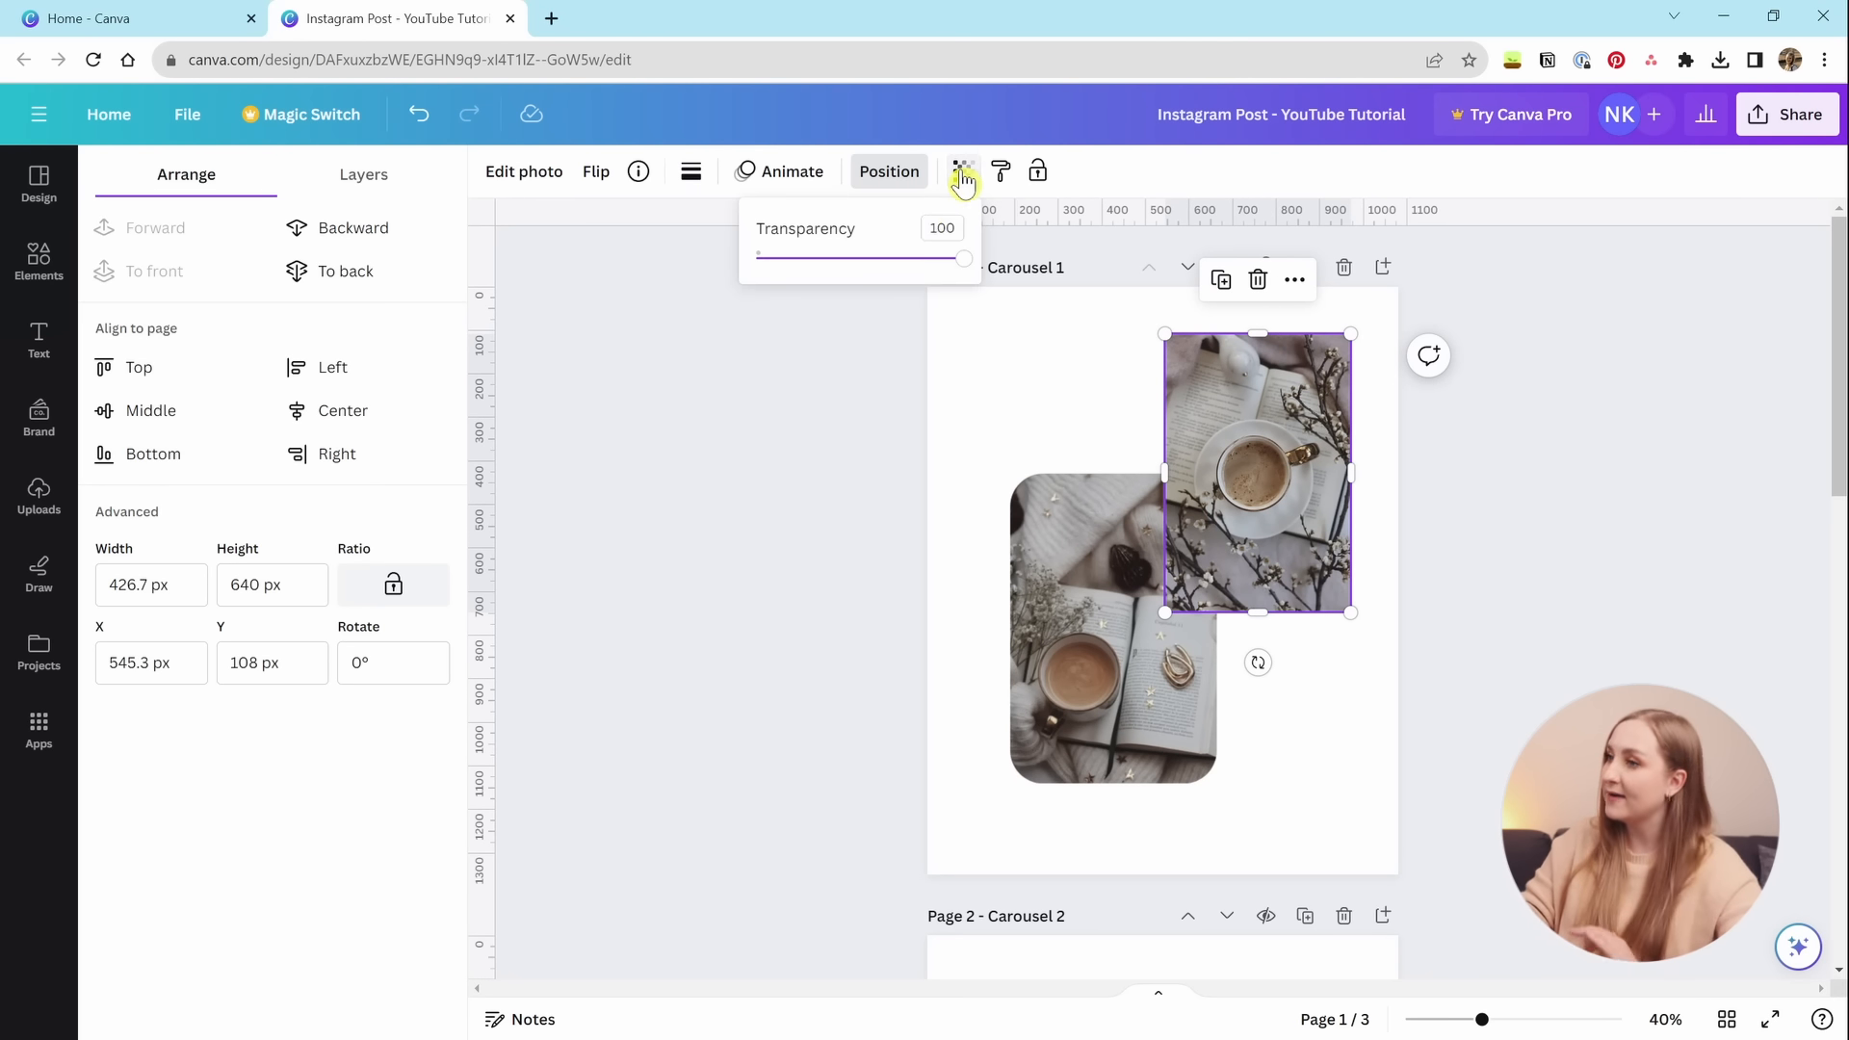
{"action": "mouse_move", "coordinate": [960, 271]}
{"action": "left_mouse_down"}
{"action": "mouse_move", "coordinate": [776, 258]}
{"action": "mouse_move", "coordinate": [961, 272]}
{"action": "mouse_move", "coordinate": [852, 286]}
{"action": "mouse_move", "coordinate": [975, 301]}
{"action": "mouse_move", "coordinate": [937, 285]}
{"action": "mouse_move", "coordinate": [968, 274]}
{"action": "left_mouse_up"}
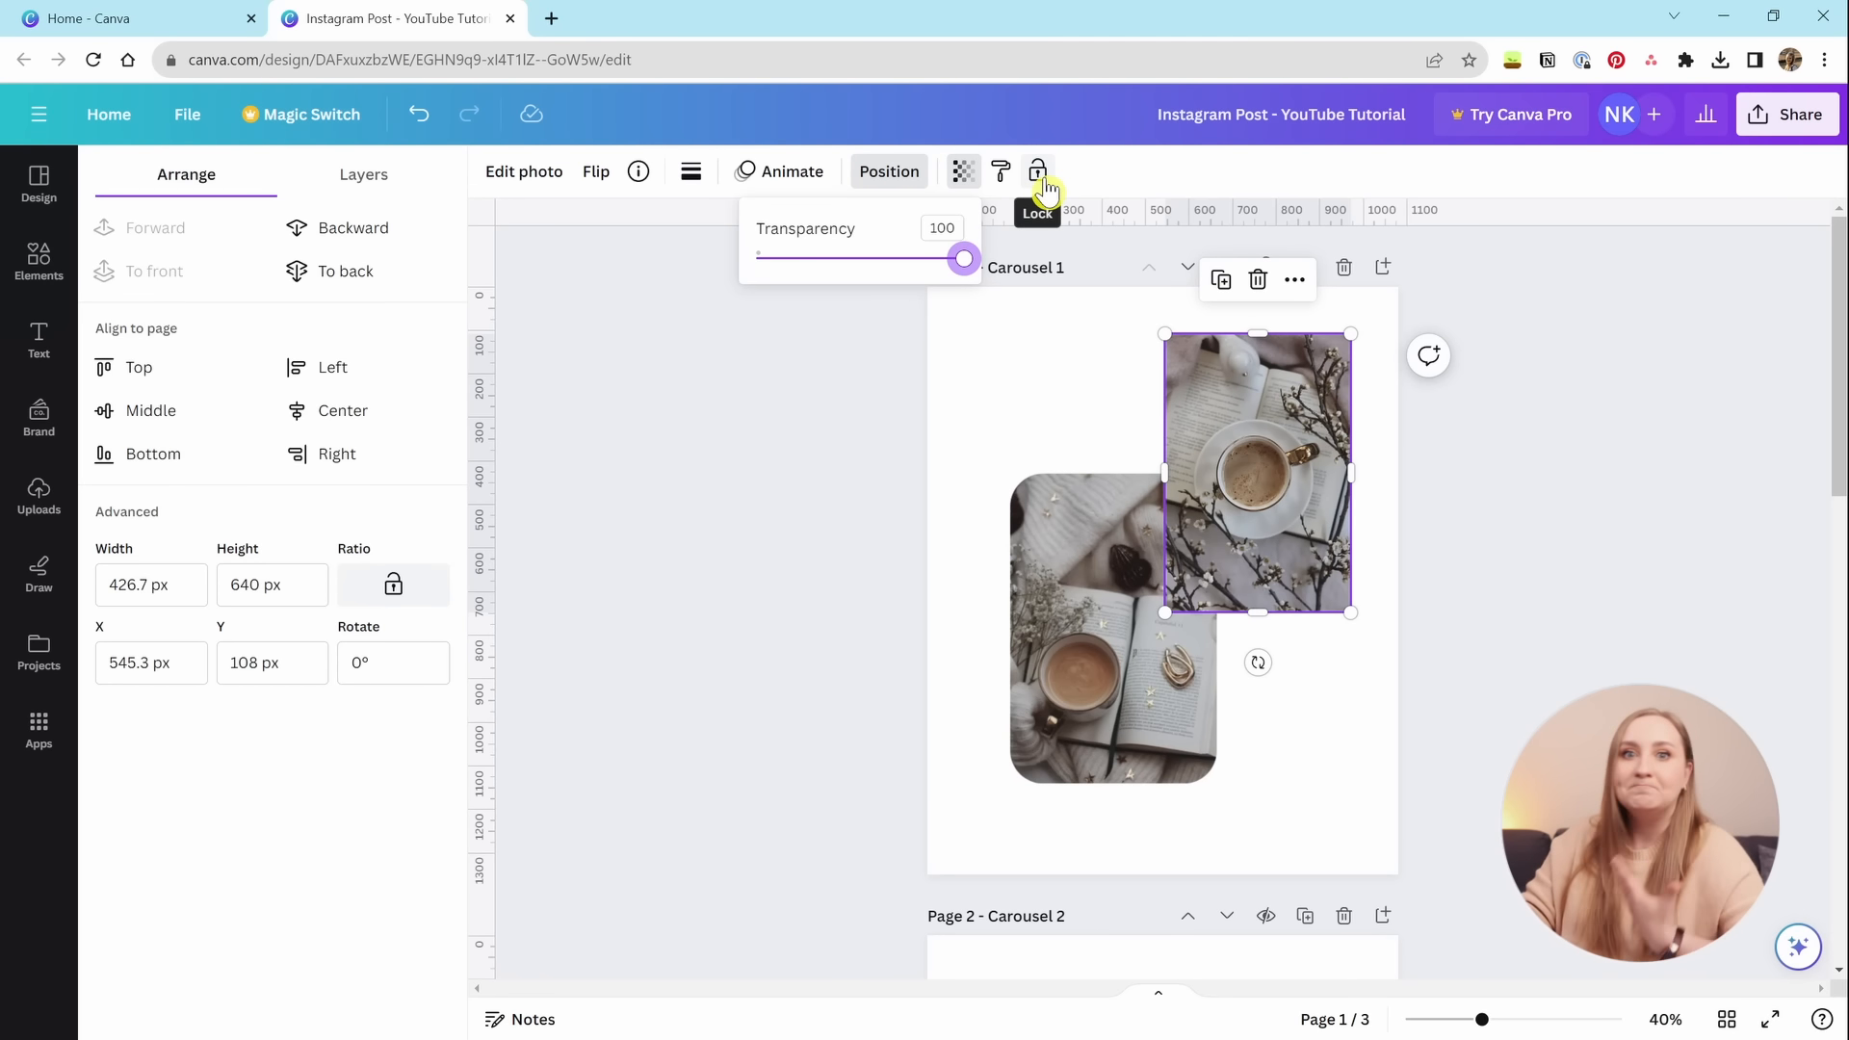
{"action": "left_click", "coordinate": [1038, 174]}
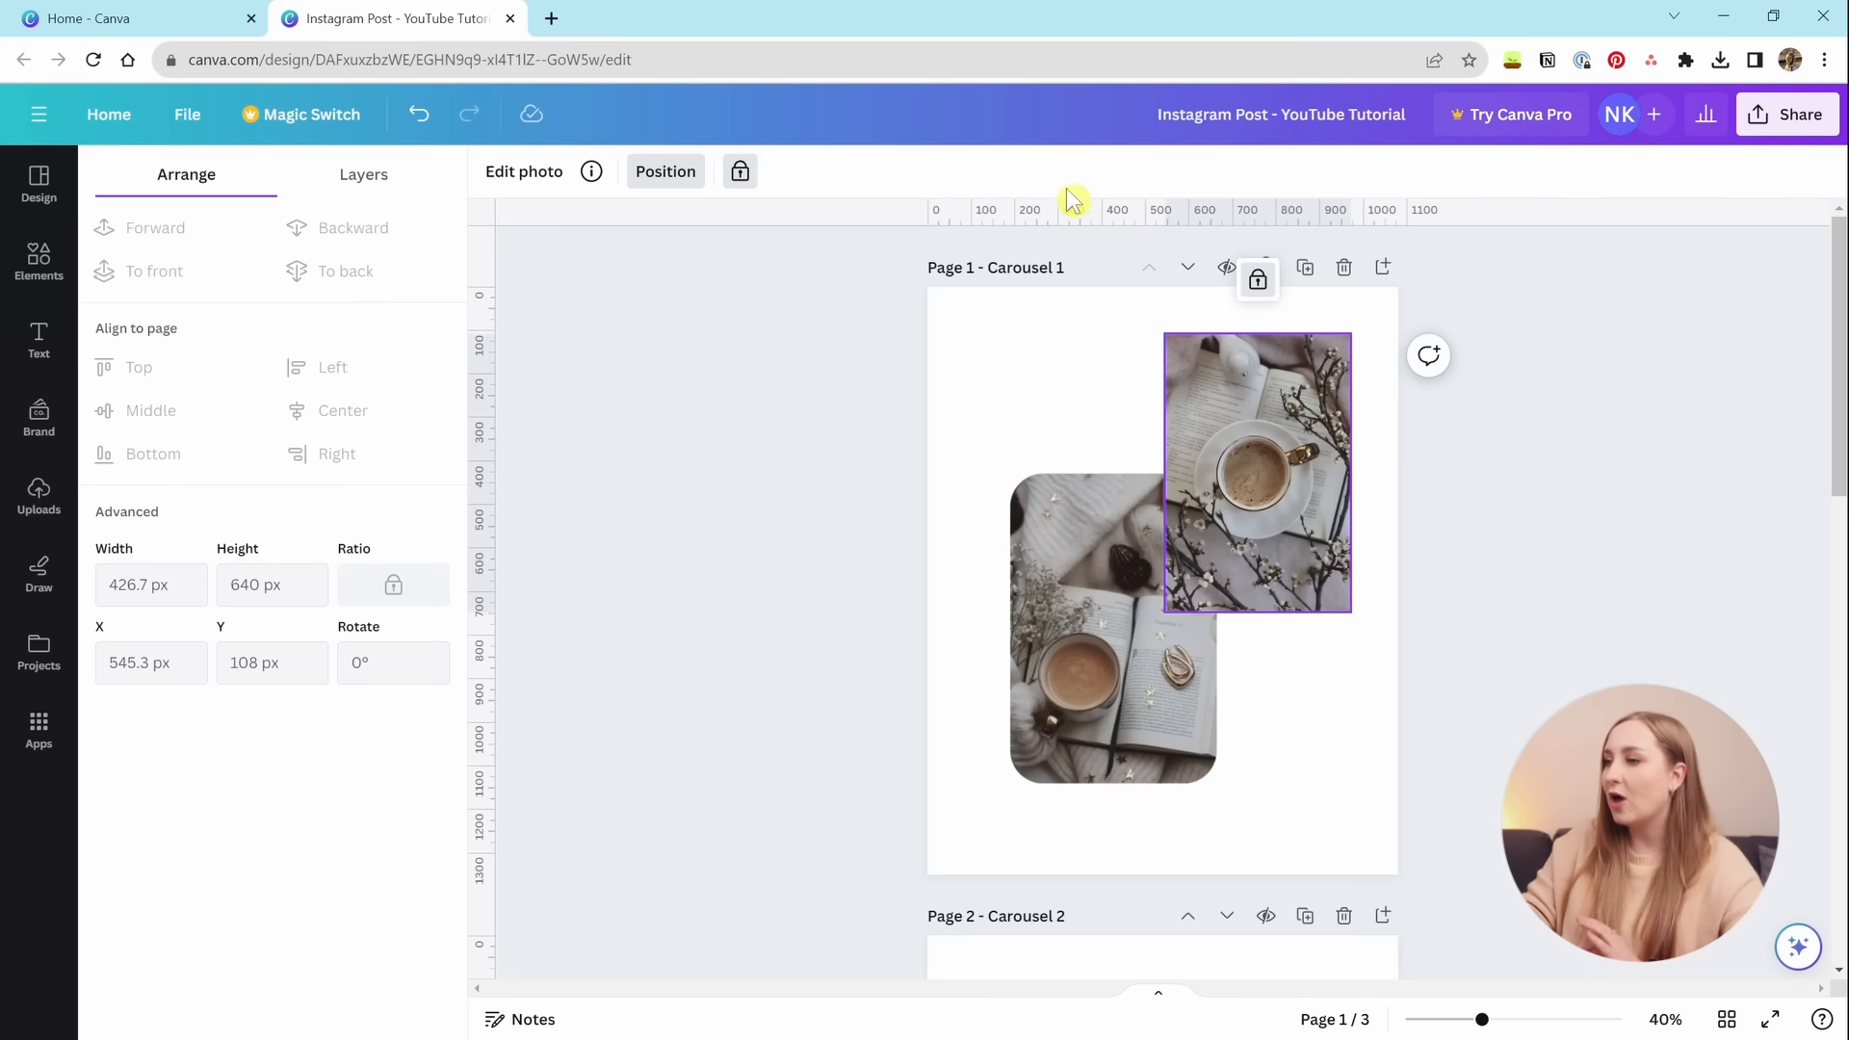
Try to select both photos together while the upper-right one is locked, and unlock that photo.
{"action": "key", "text": "Tab"}
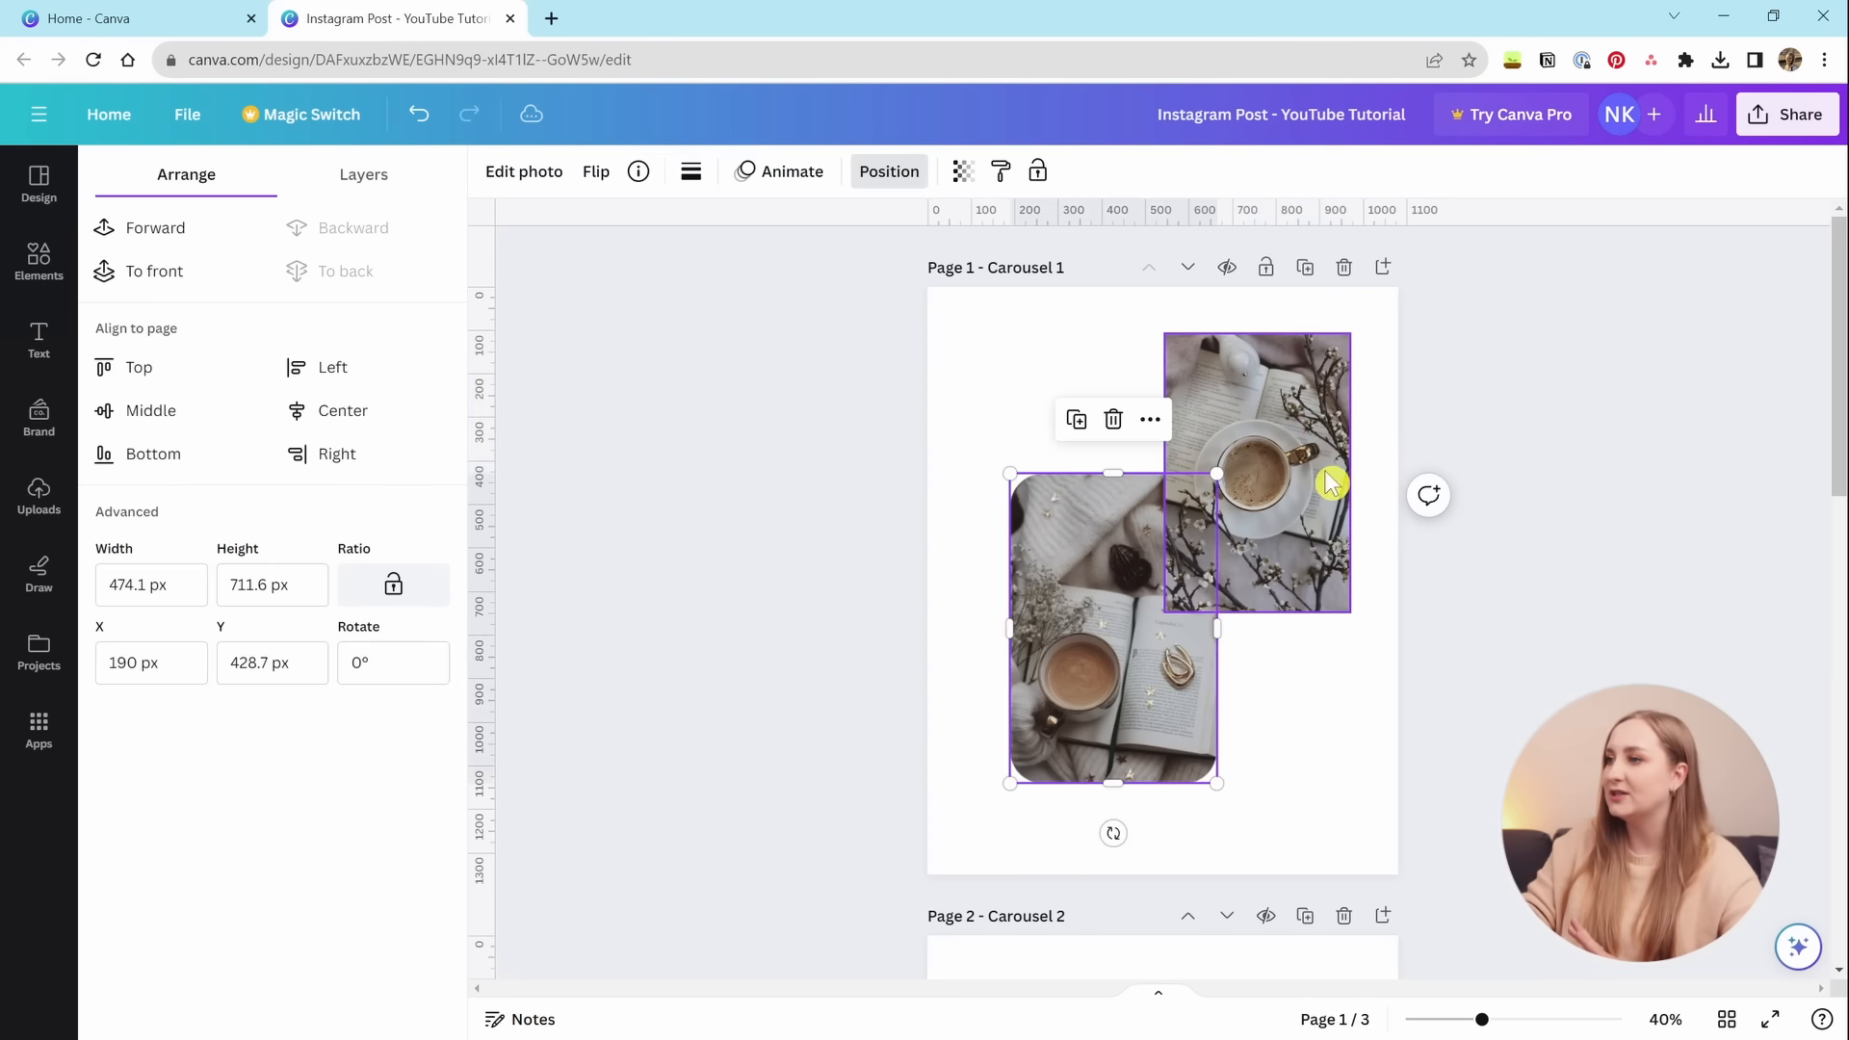
{"action": "left_click_drag", "start_coordinate": [1160, 434], "coordinate": [1132, 374]}
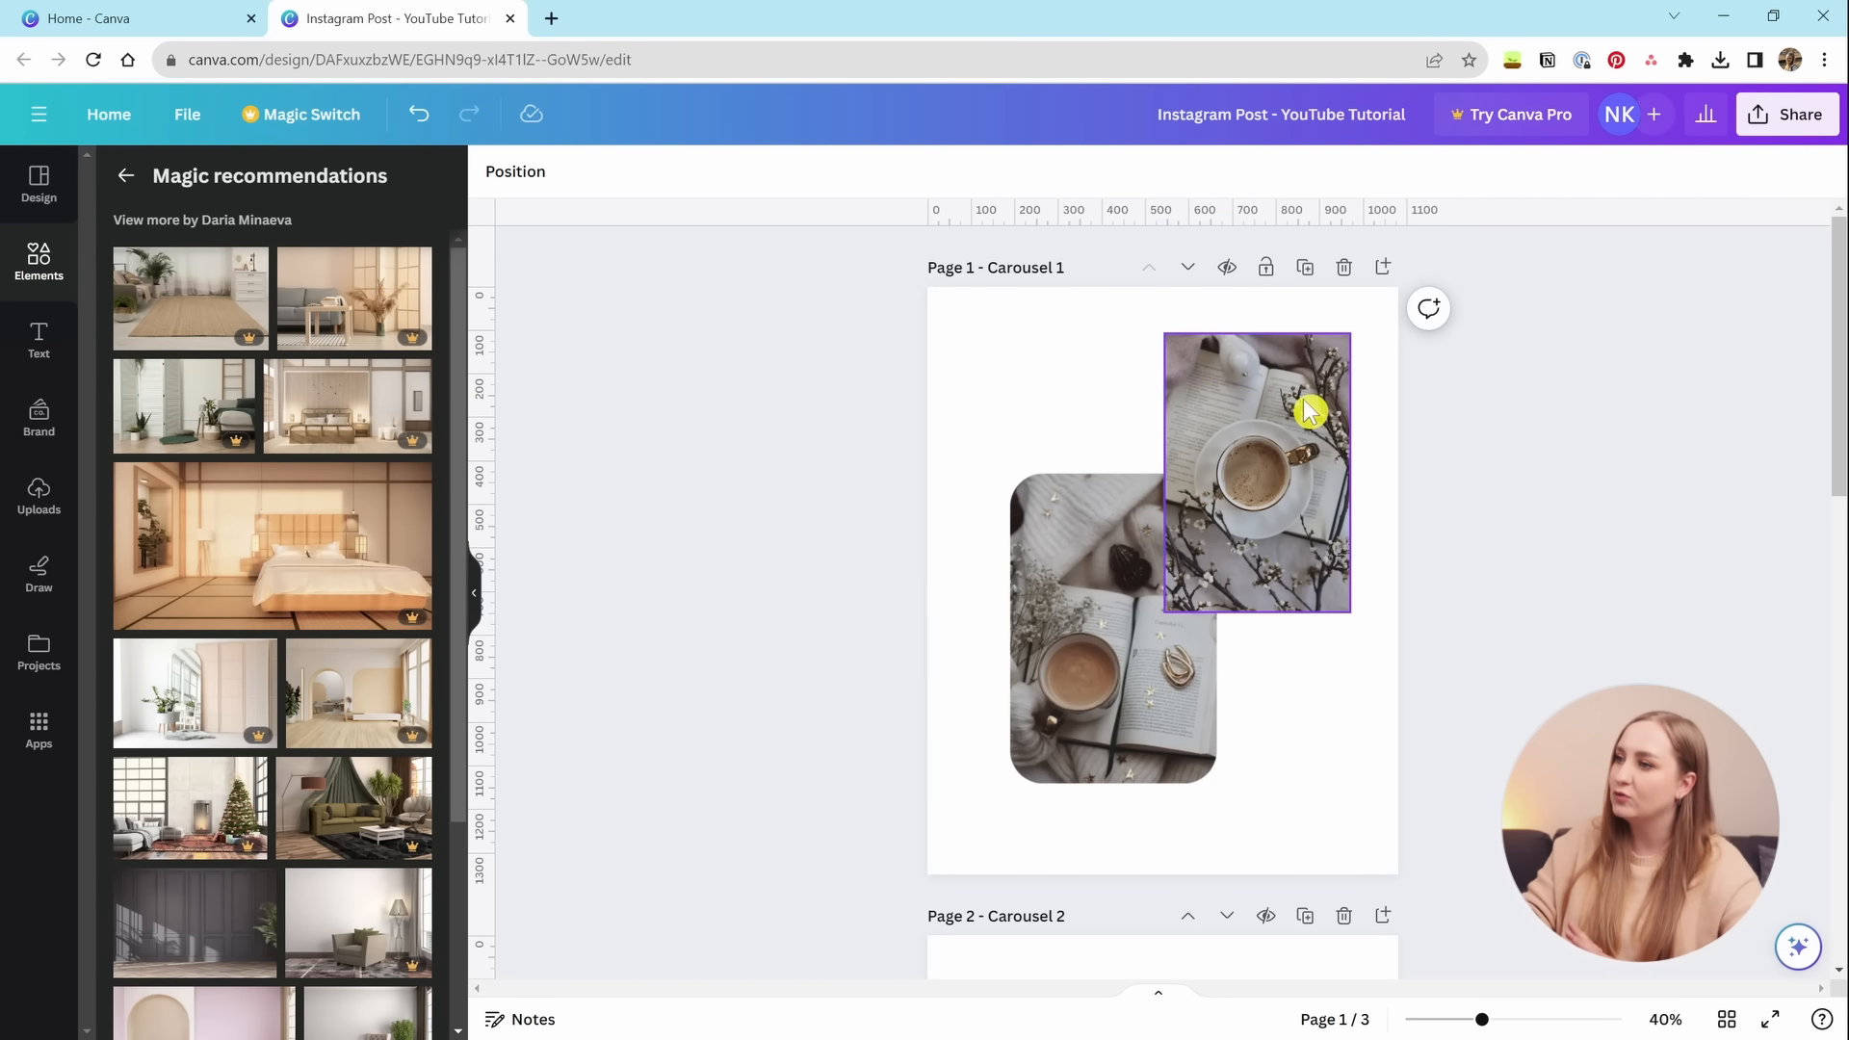
{"action": "left_click_drag", "start_coordinate": [973, 342], "coordinate": [1444, 881]}
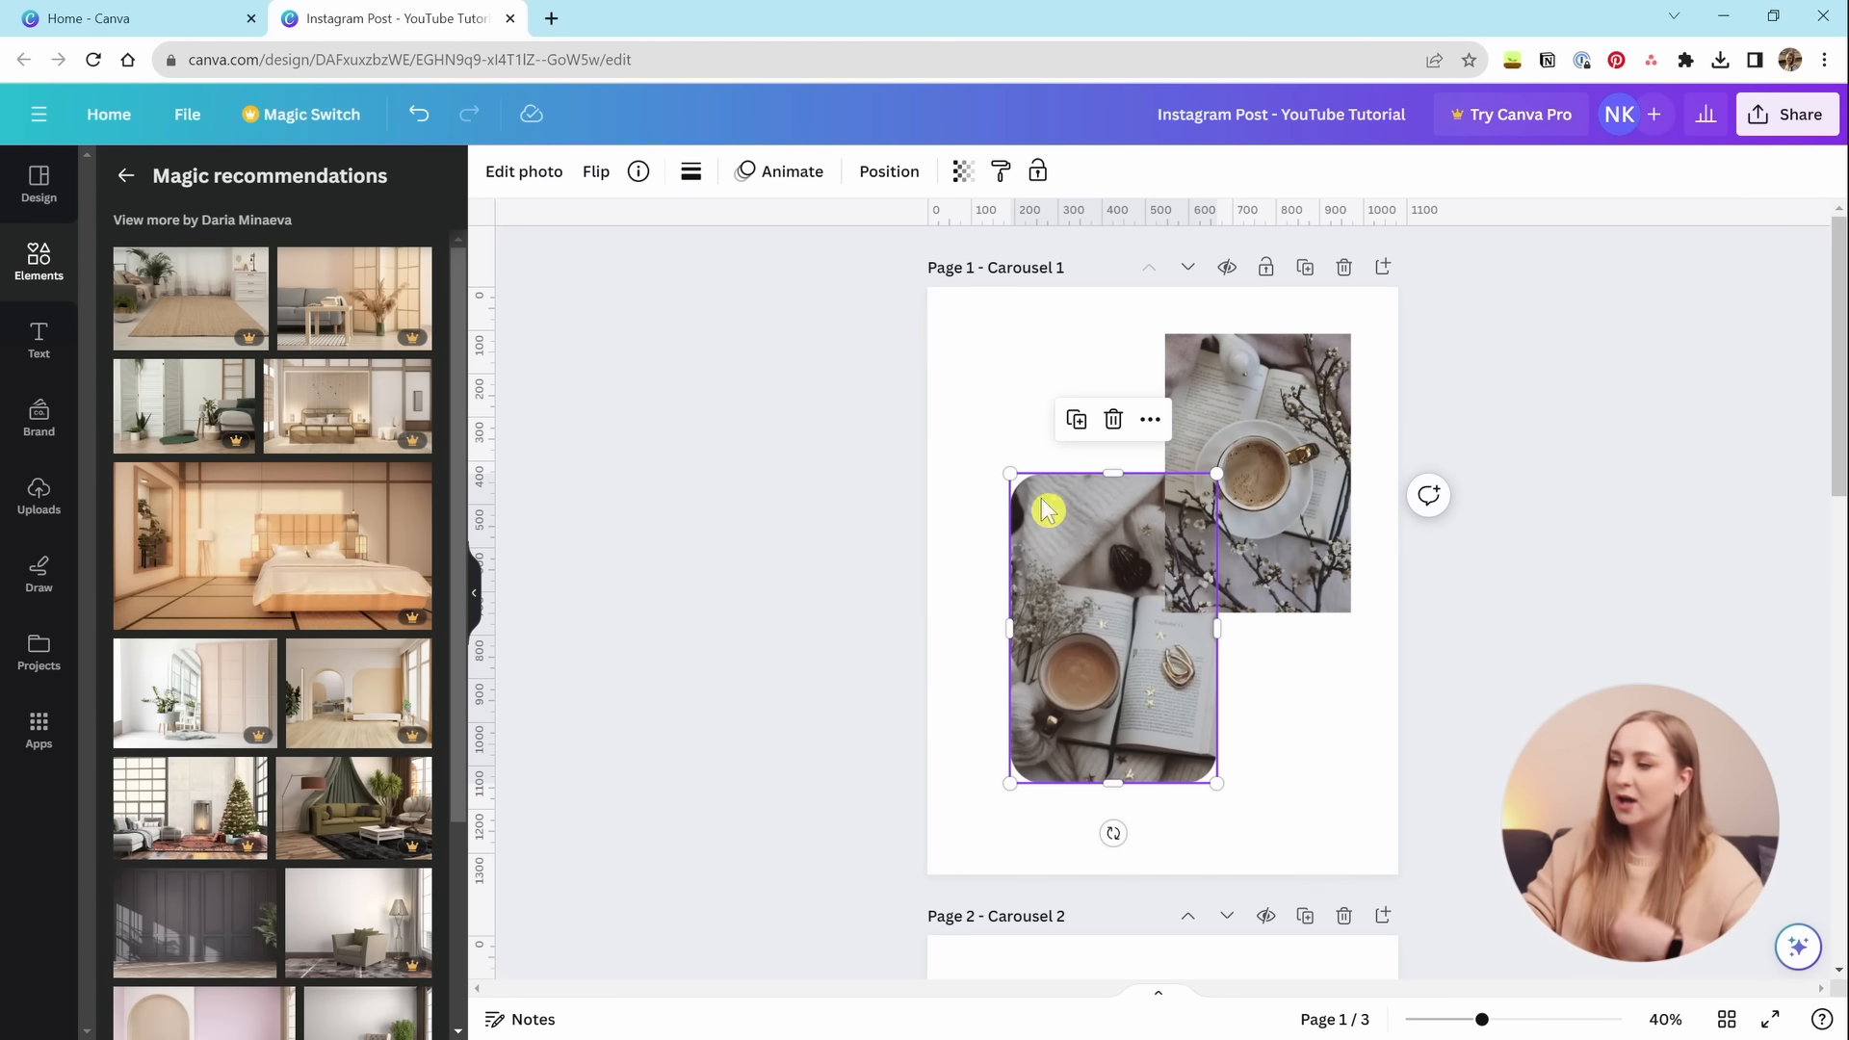
{"action": "left_click", "coordinate": [1445, 433]}
{"action": "left_click", "coordinate": [1176, 380]}
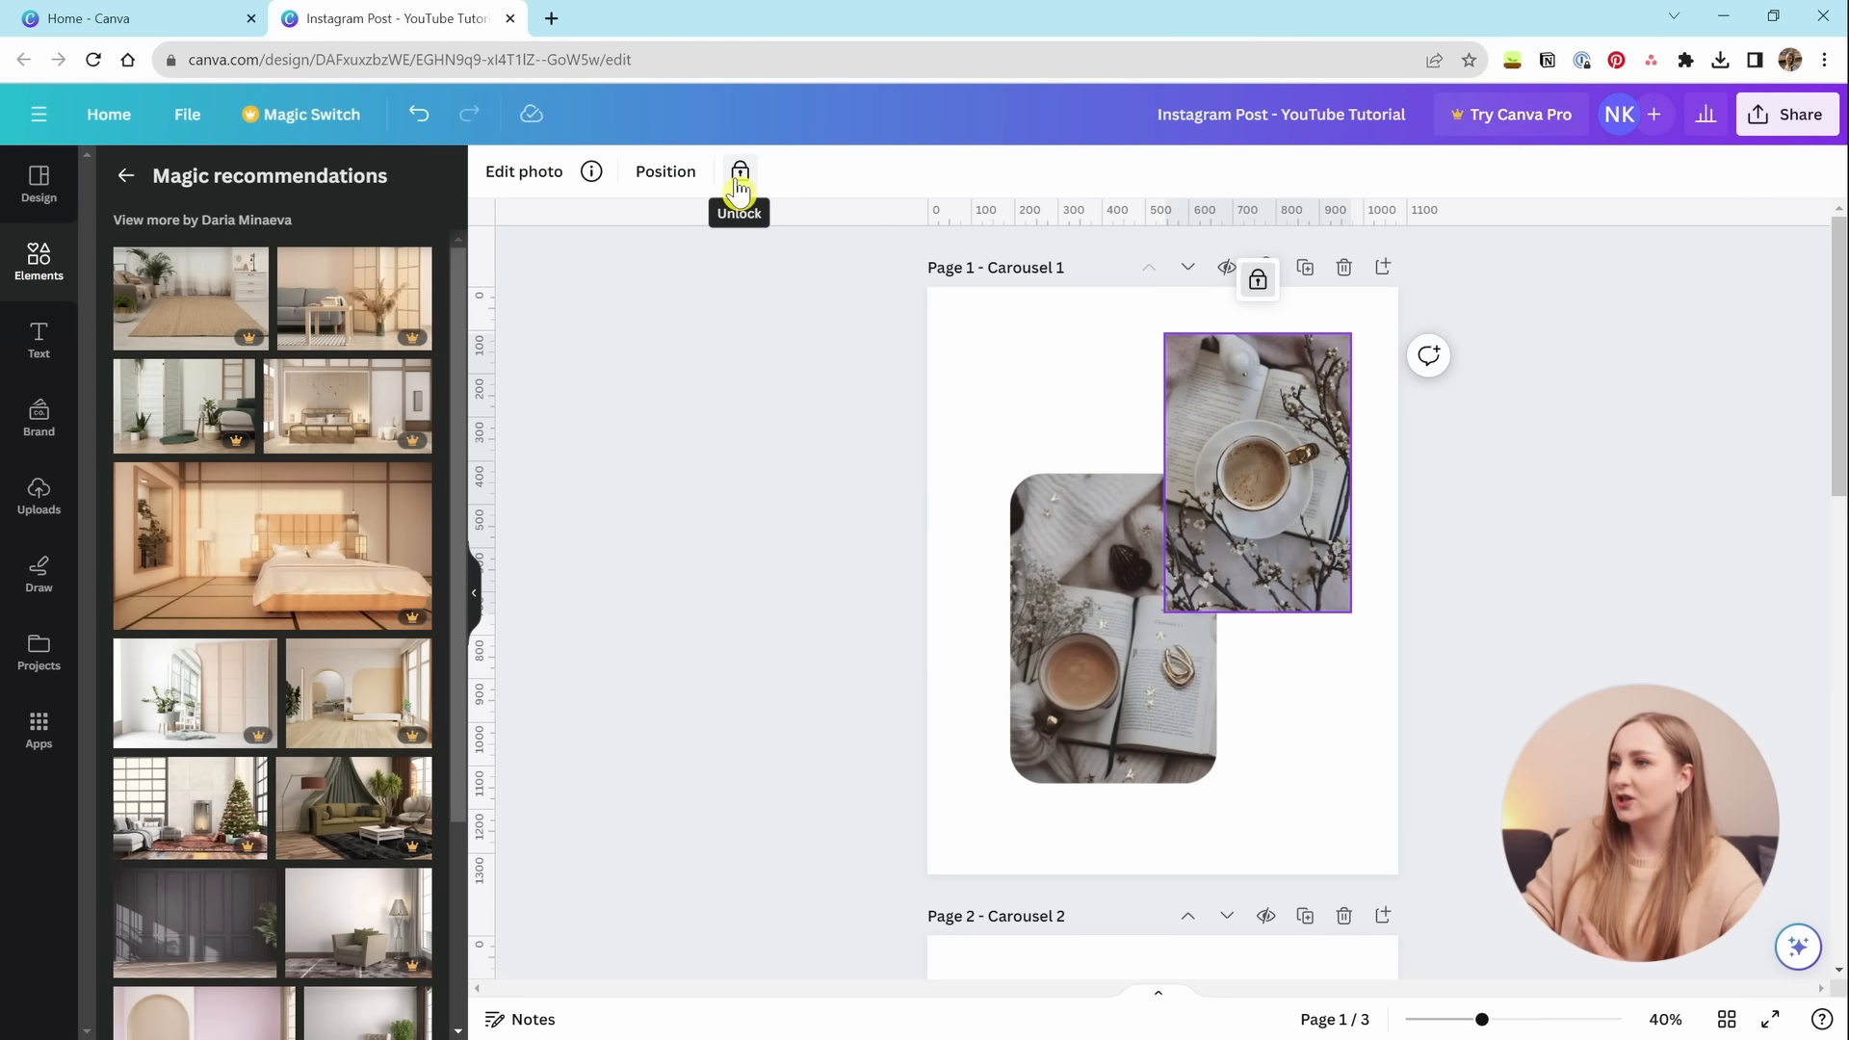
{"action": "left_click", "coordinate": [1258, 282]}
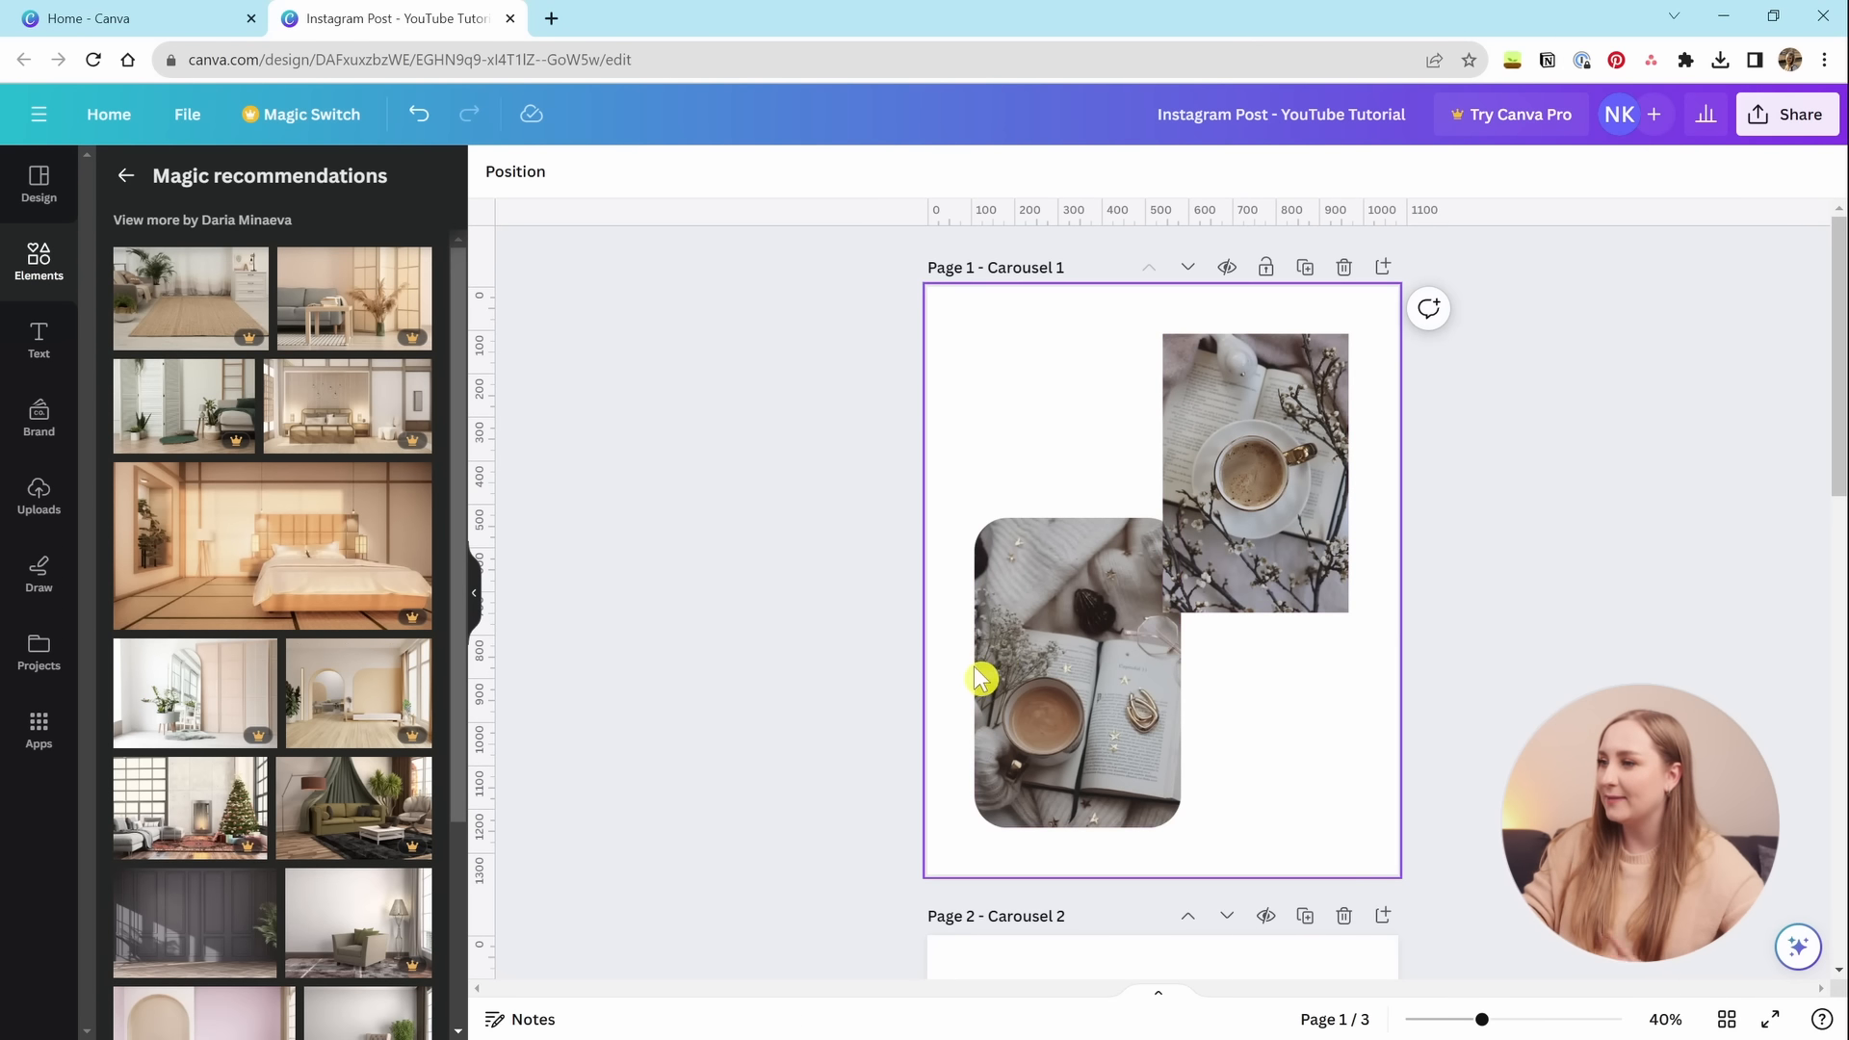
Copy the style of the lower-left rounded photo onto the square-cornered photo to give it the same rounded corners.
{"action": "left_click", "coordinate": [1085, 673]}
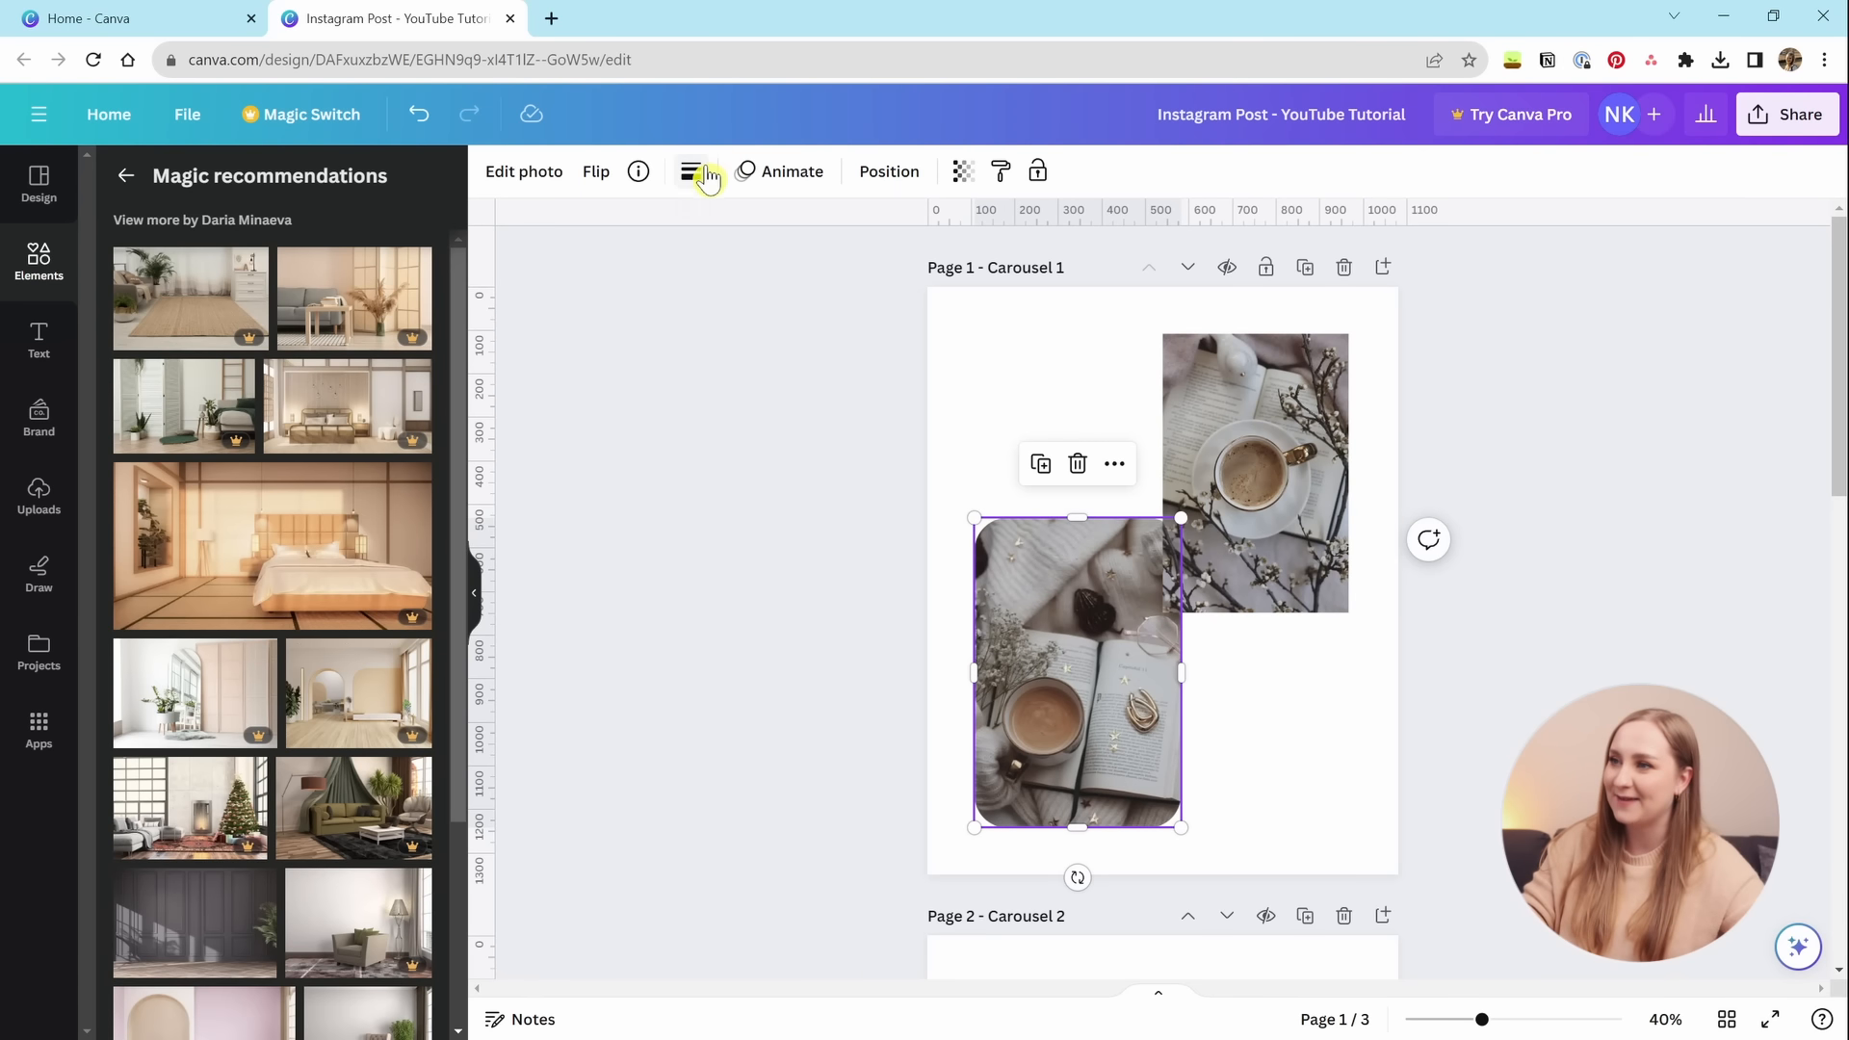
{"action": "left_click", "coordinate": [1005, 177]}
{"action": "left_click", "coordinate": [1221, 423]}
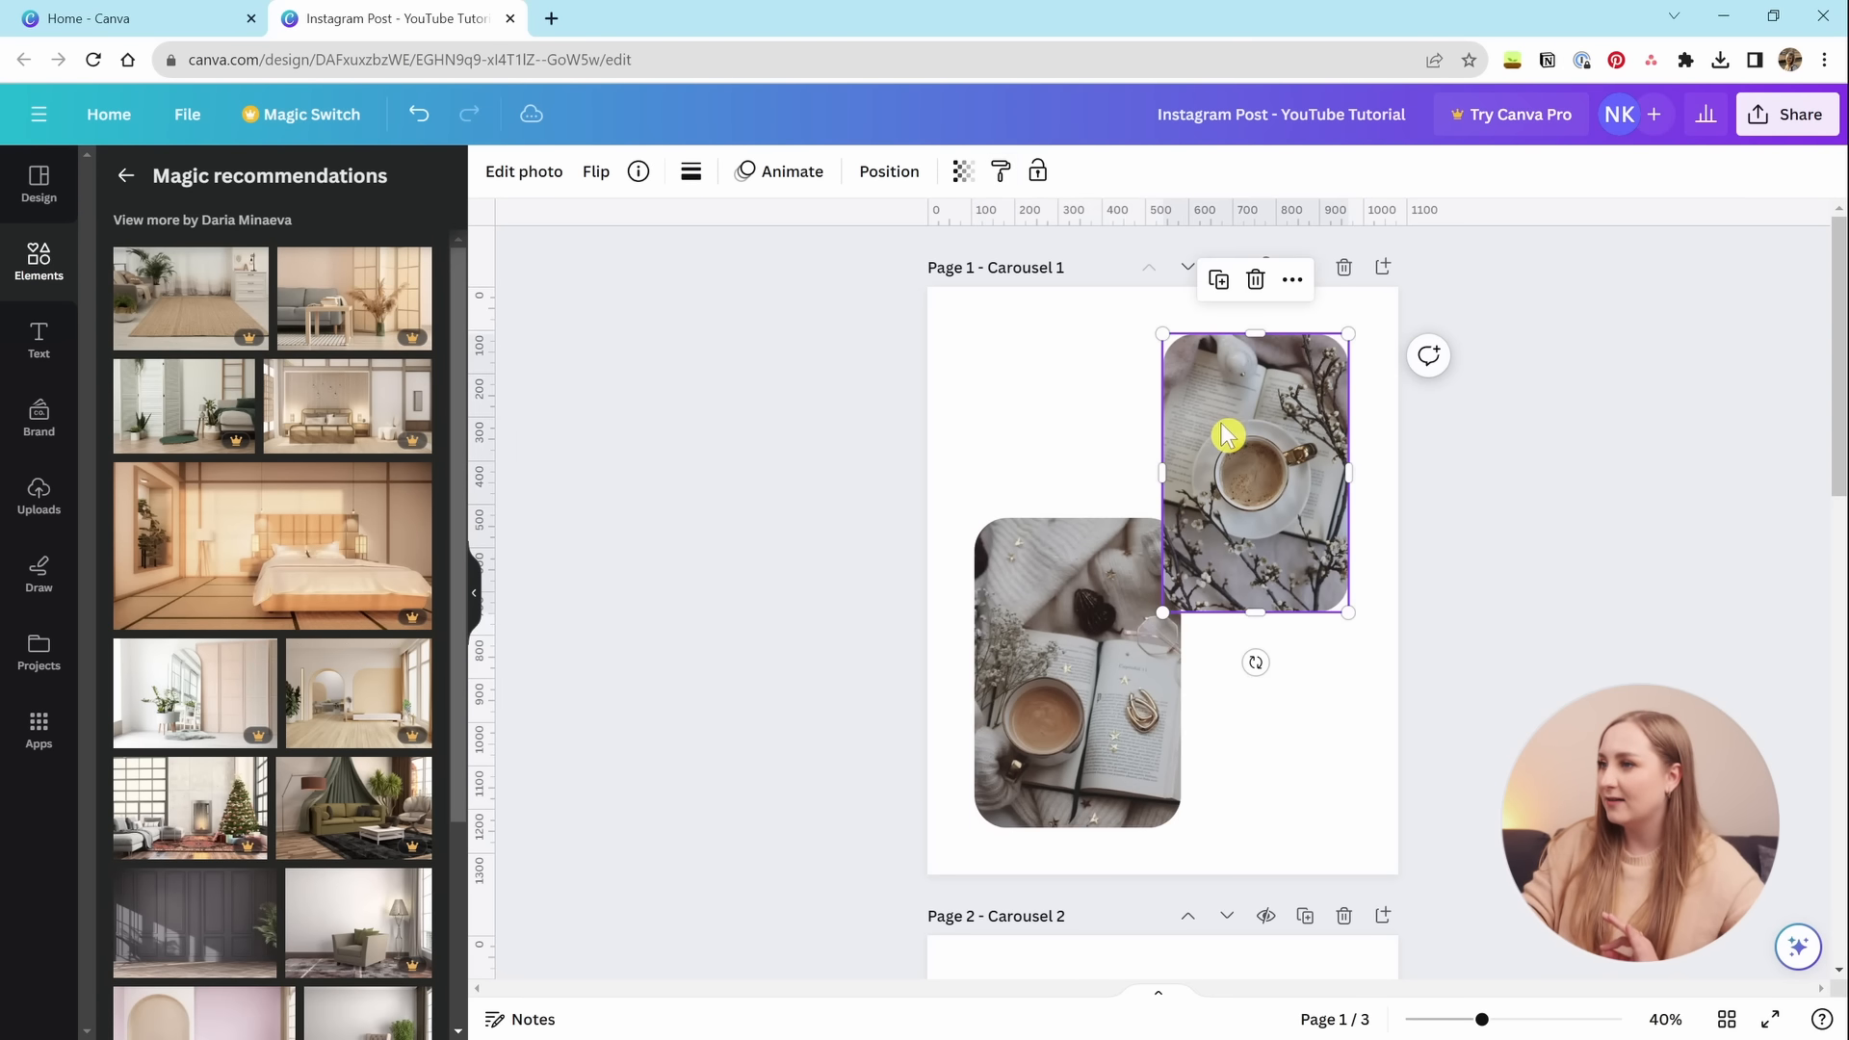
{"action": "left_click", "coordinate": [1475, 515]}
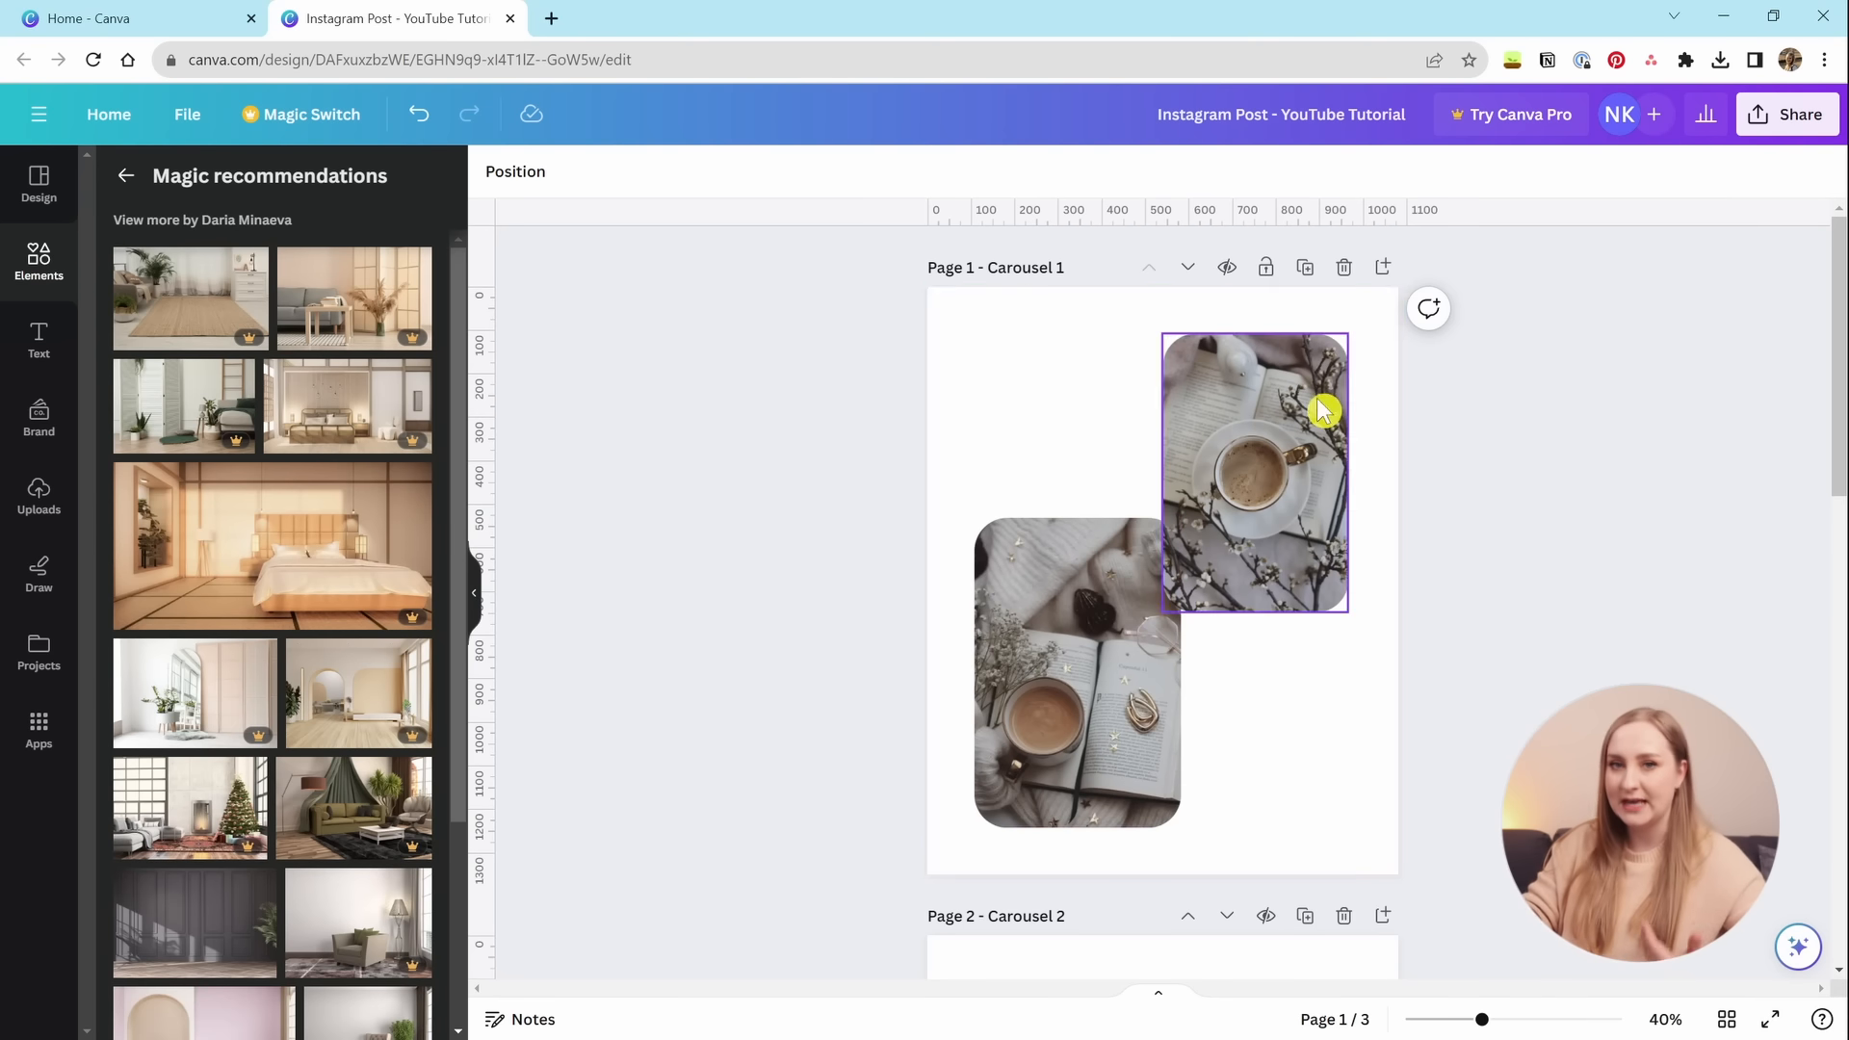
Enlarge the coffee-and-blossom photo to match the other photo's size and place it in the upper-right corner of the page margins.
{"action": "left_click_drag", "start_coordinate": [1300, 463], "coordinate": [1262, 665]}
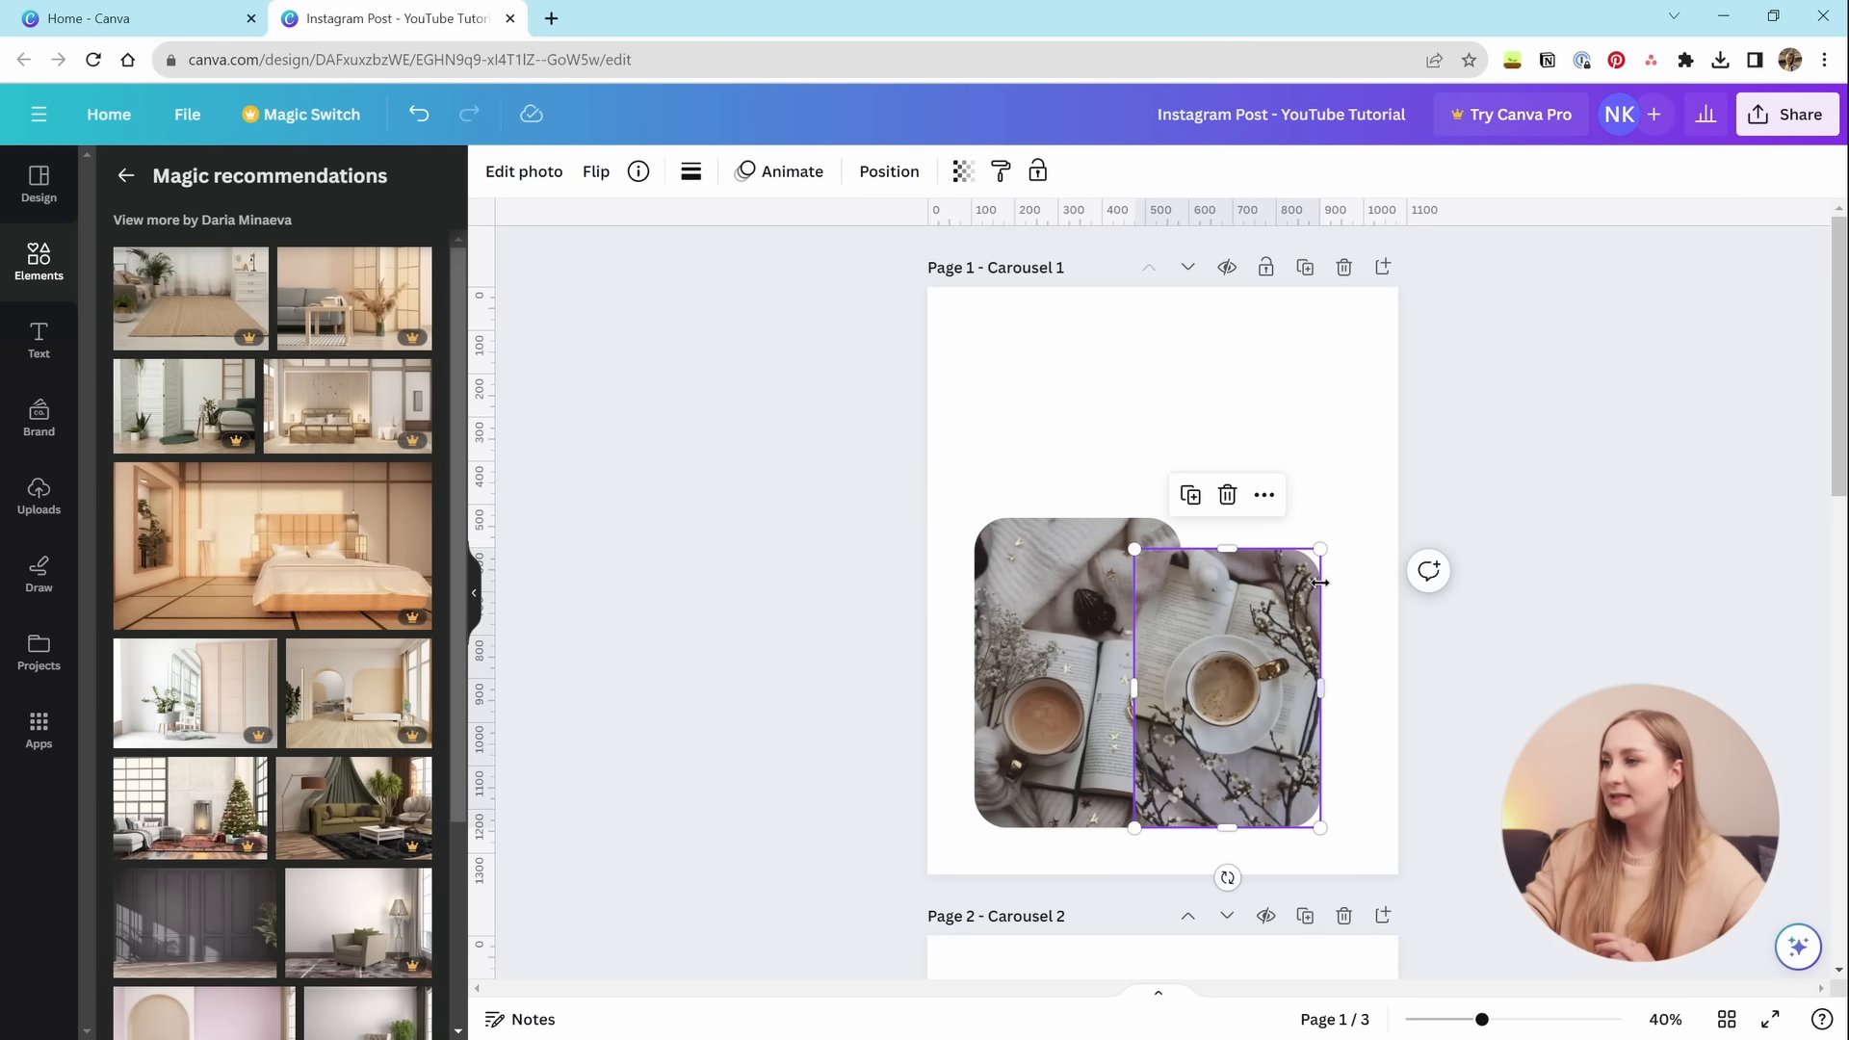
{"action": "left_click_drag", "start_coordinate": [1323, 548], "coordinate": [1339, 514]}
{"action": "mouse_move", "coordinate": [1287, 620]}
{"action": "left_mouse_down"}
{"action": "mouse_move", "coordinate": [1242, 607]}
{"action": "mouse_move", "coordinate": [1262, 624]}
{"action": "left_mouse_up"}
{"action": "mouse_move", "coordinate": [1318, 513]}
{"action": "left_mouse_down"}
{"action": "mouse_move", "coordinate": [1284, 568]}
{"action": "mouse_move", "coordinate": [1311, 517]}
{"action": "left_mouse_up"}
{"action": "left_click_drag", "start_coordinate": [1266, 581], "coordinate": [1300, 396]}
{"action": "left_click", "coordinate": [1339, 797]}
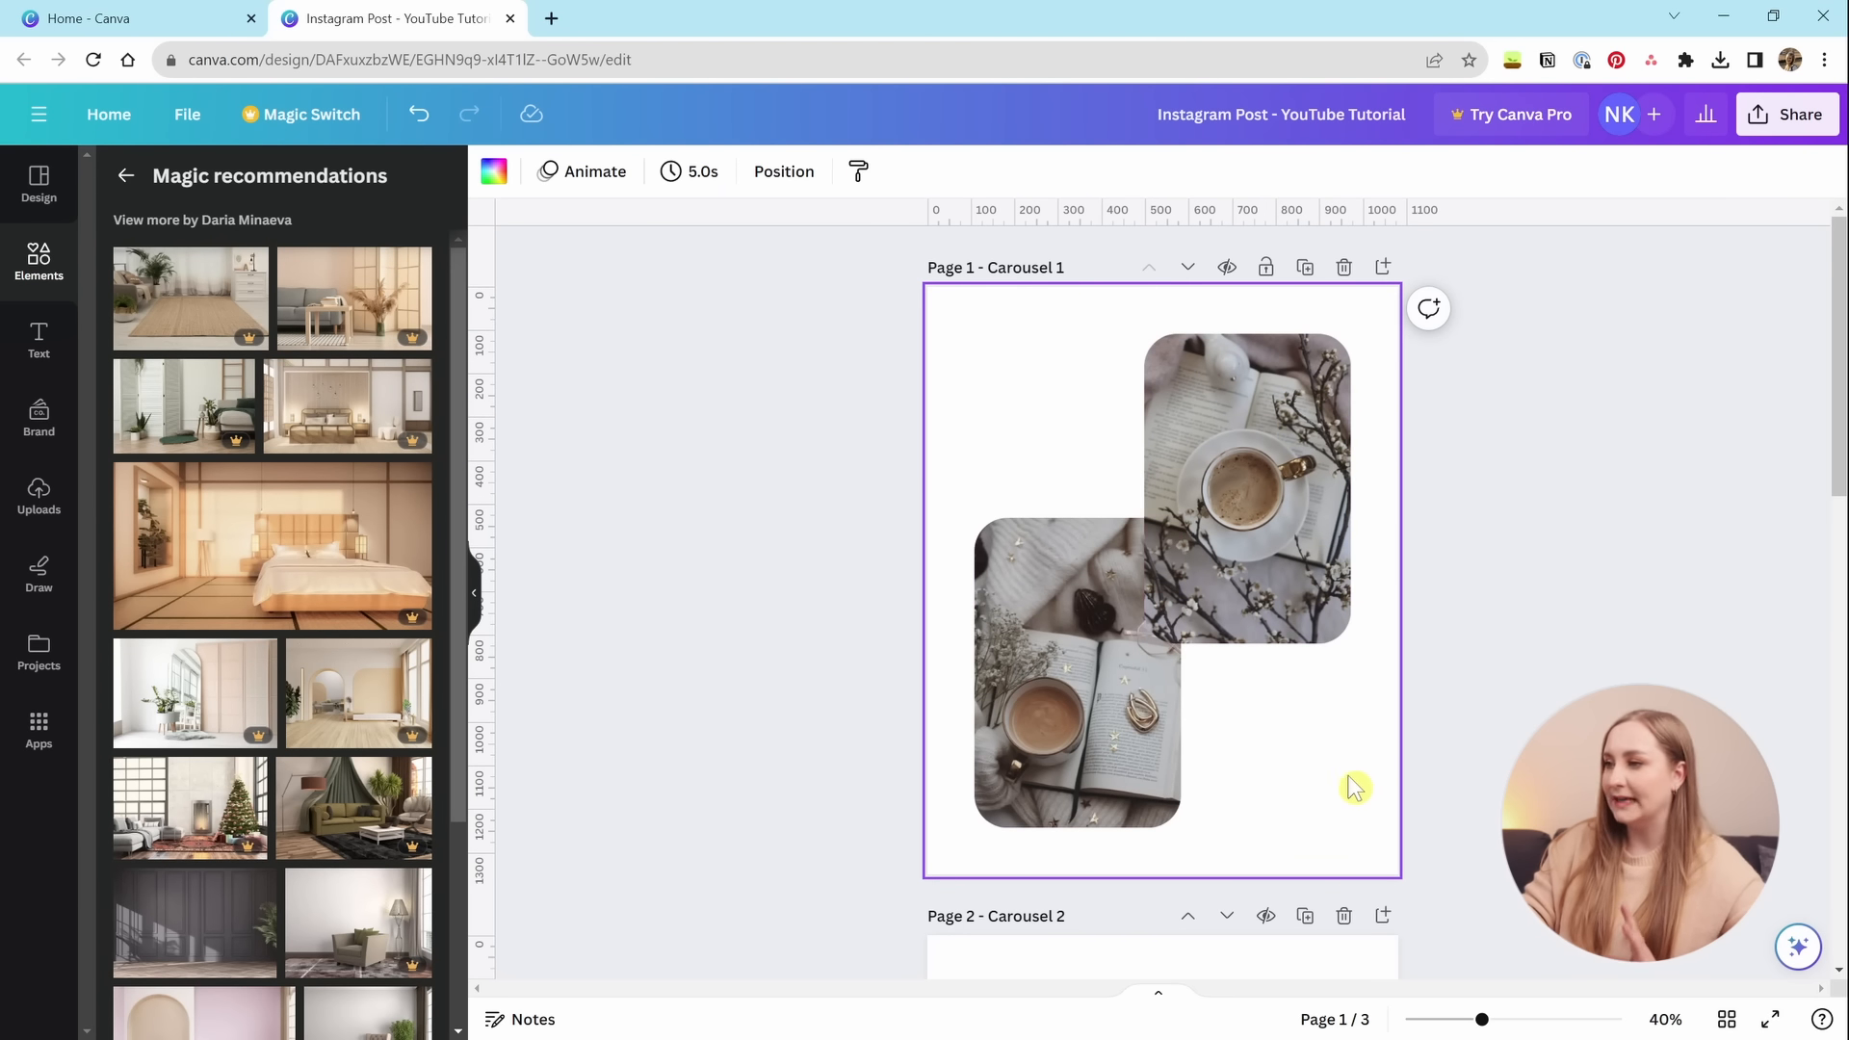
Try scaling the upper-right photo from its corner and cropping it from its upper and lower edges.
{"action": "left_click", "coordinate": [1334, 543]}
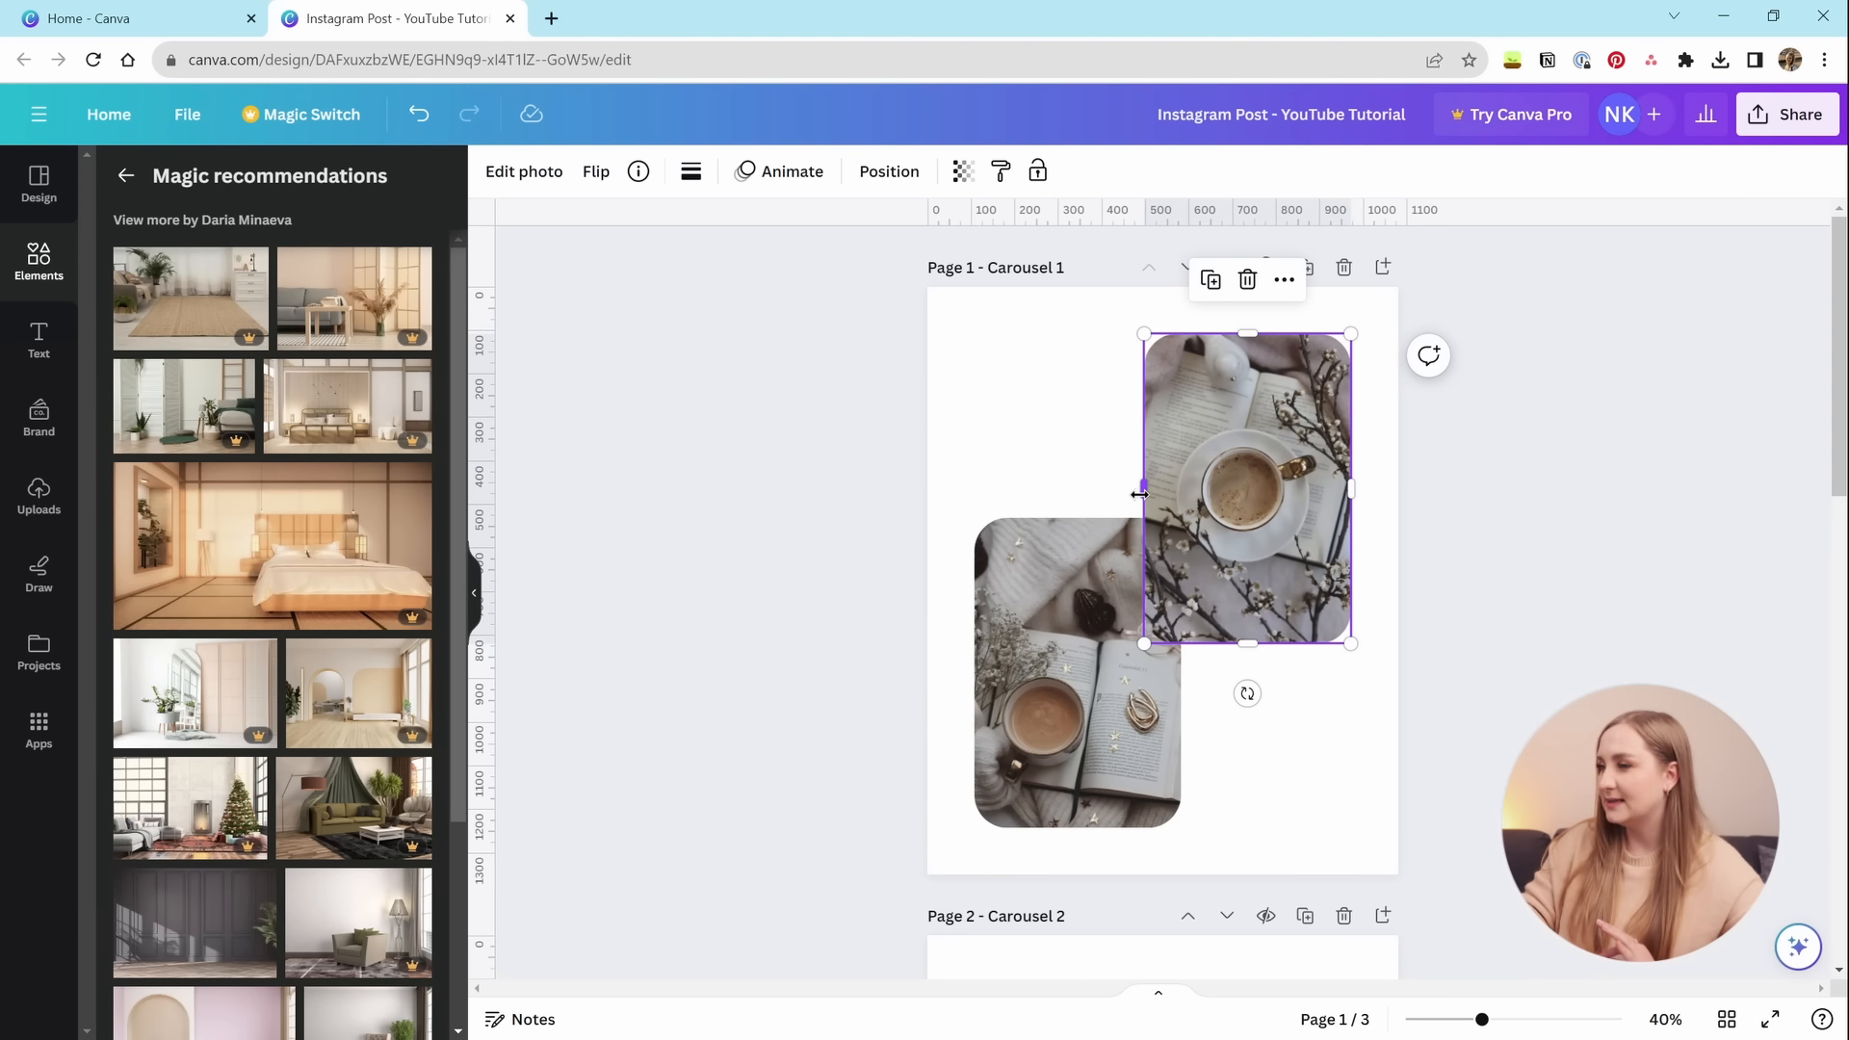
{"action": "left_click_drag", "start_coordinate": [1145, 333], "coordinate": [964, 445]}
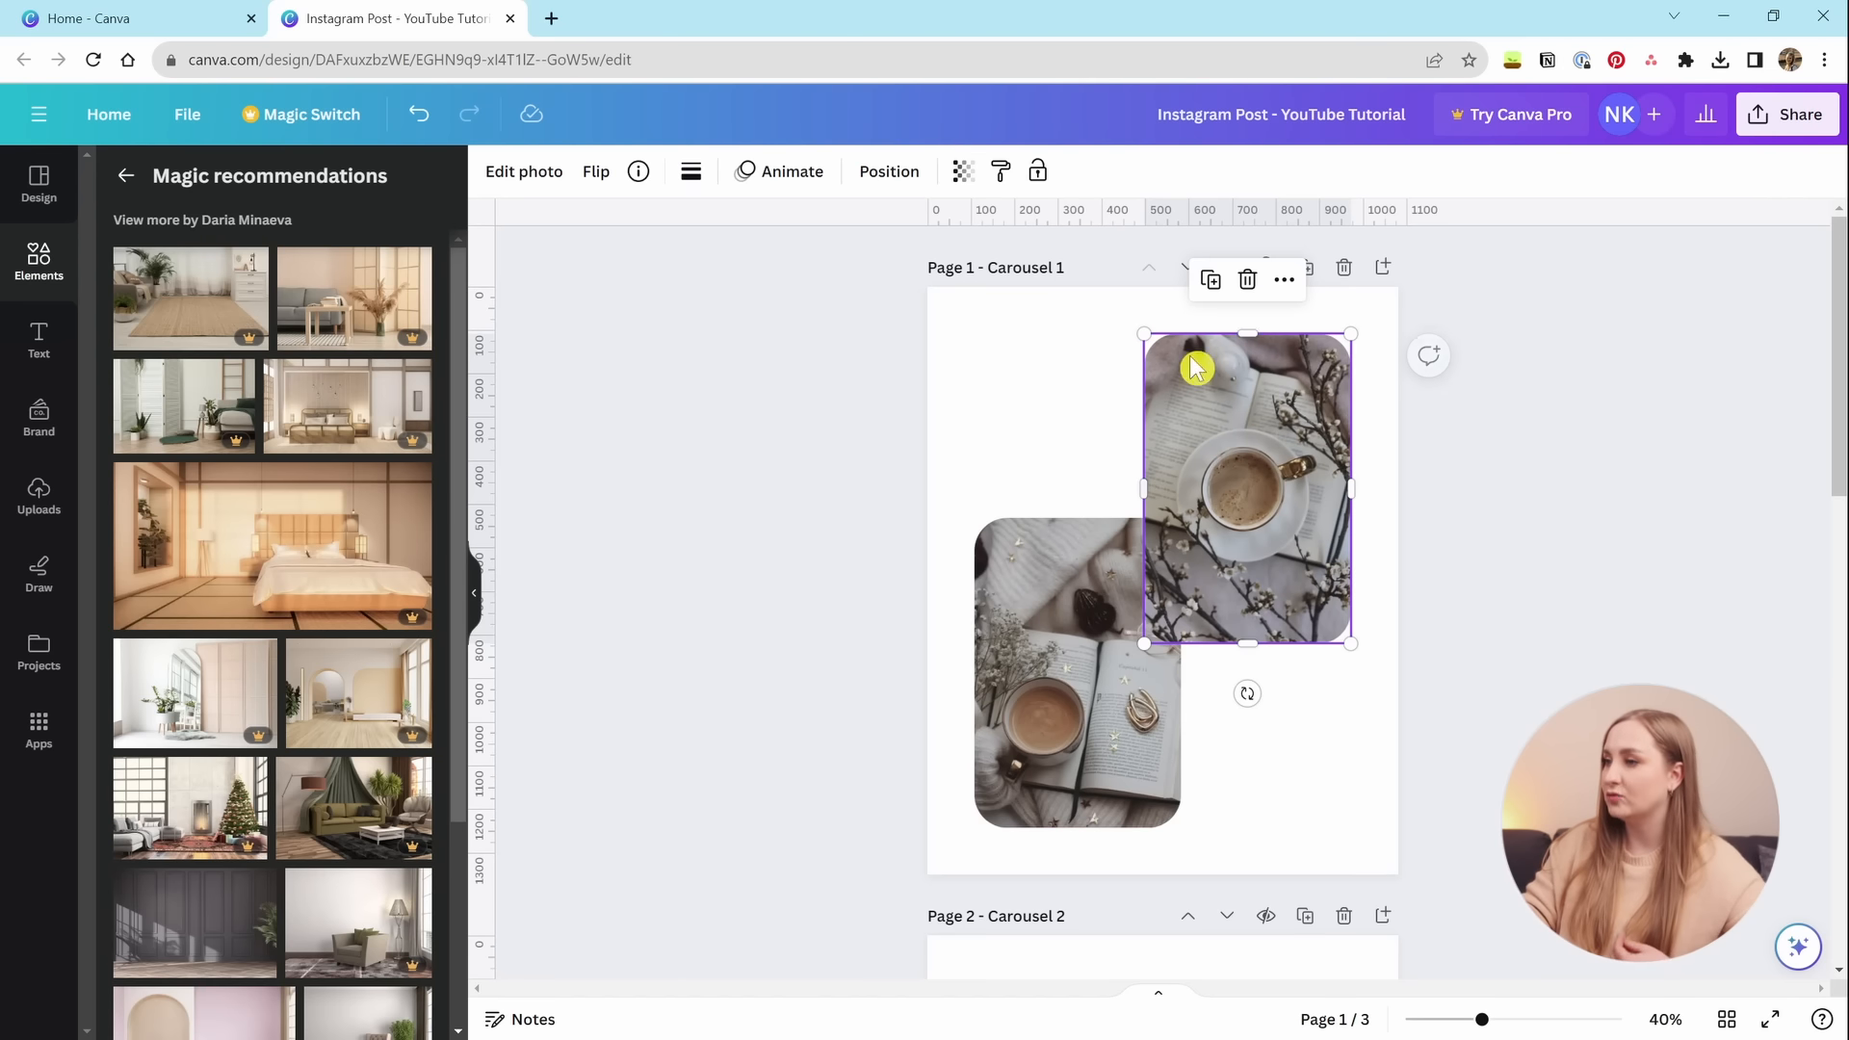
{"action": "mouse_move", "coordinate": [1247, 333]}
{"action": "left_mouse_down"}
{"action": "mouse_move", "coordinate": [1238, 531]}
{"action": "mouse_move", "coordinate": [1237, 339]}
{"action": "left_mouse_up"}
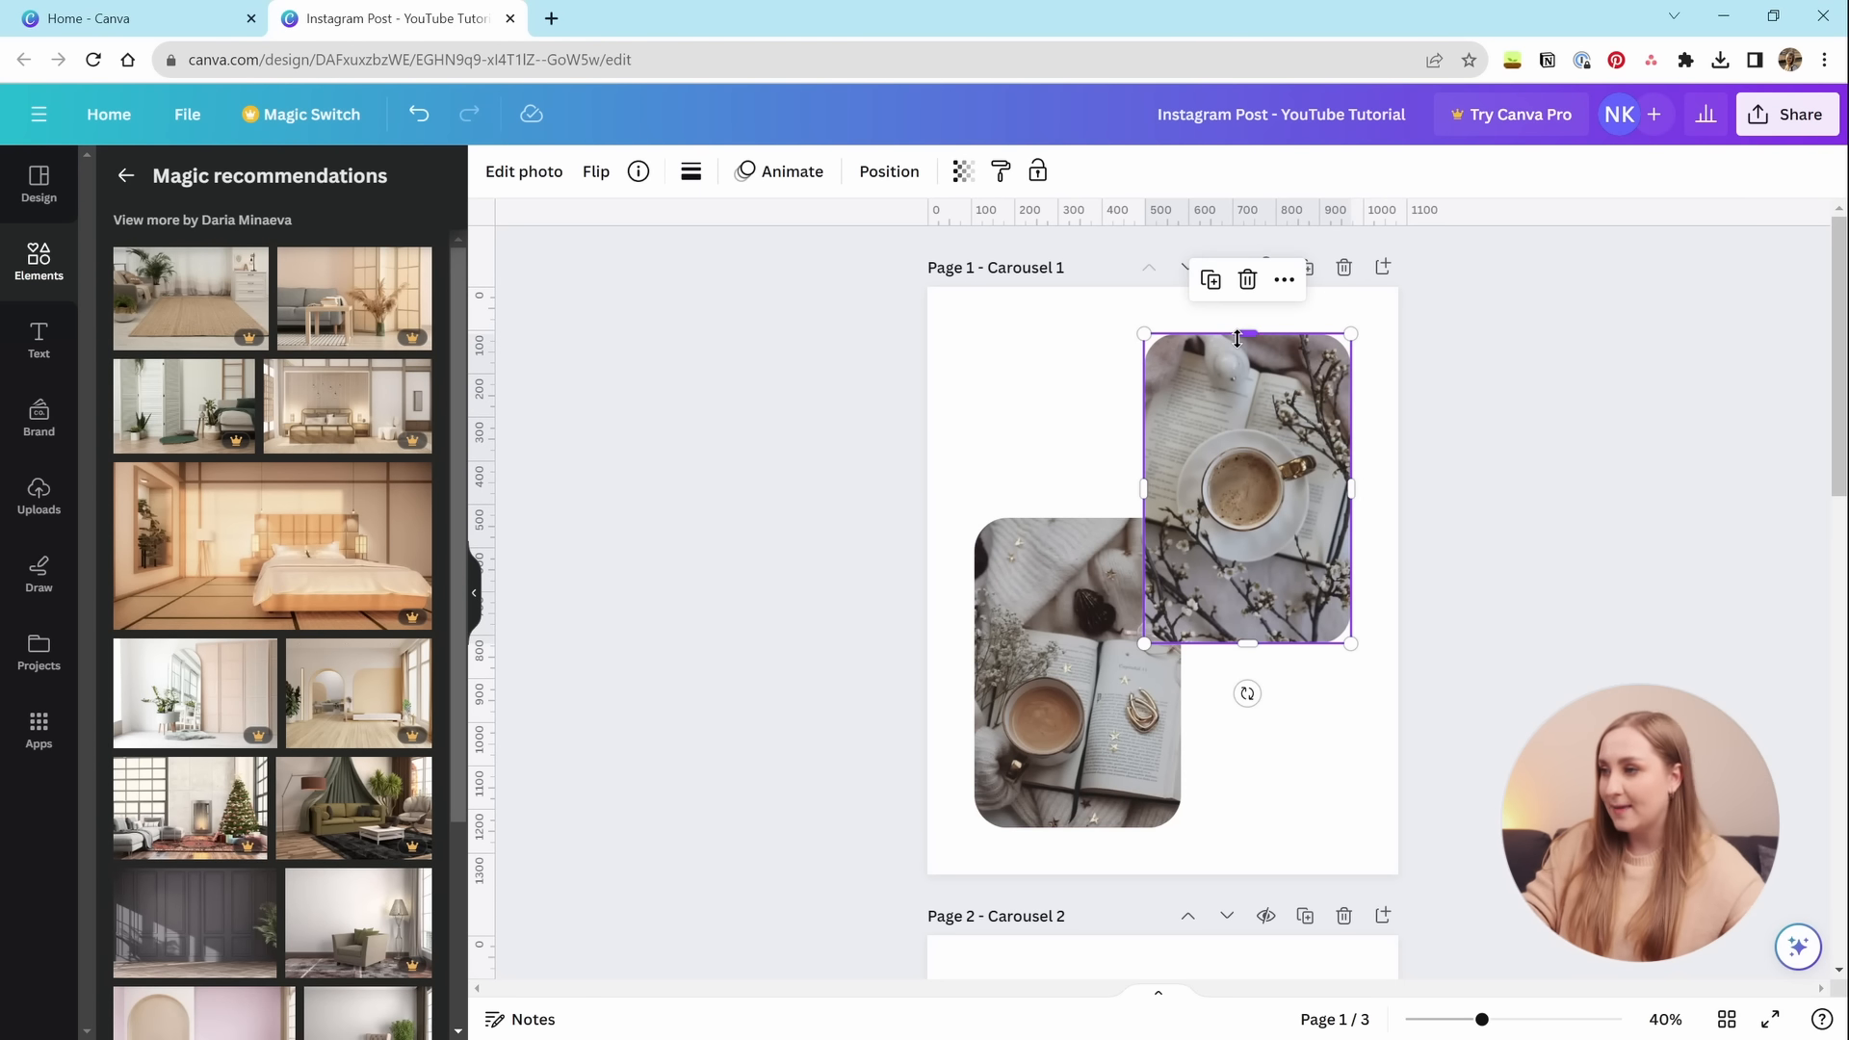
{"action": "mouse_move", "coordinate": [1242, 643]}
{"action": "left_mouse_down"}
{"action": "mouse_move", "coordinate": [1247, 574]}
{"action": "mouse_move", "coordinate": [1227, 937]}
{"action": "mouse_move", "coordinate": [1252, 644]}
{"action": "left_mouse_up"}
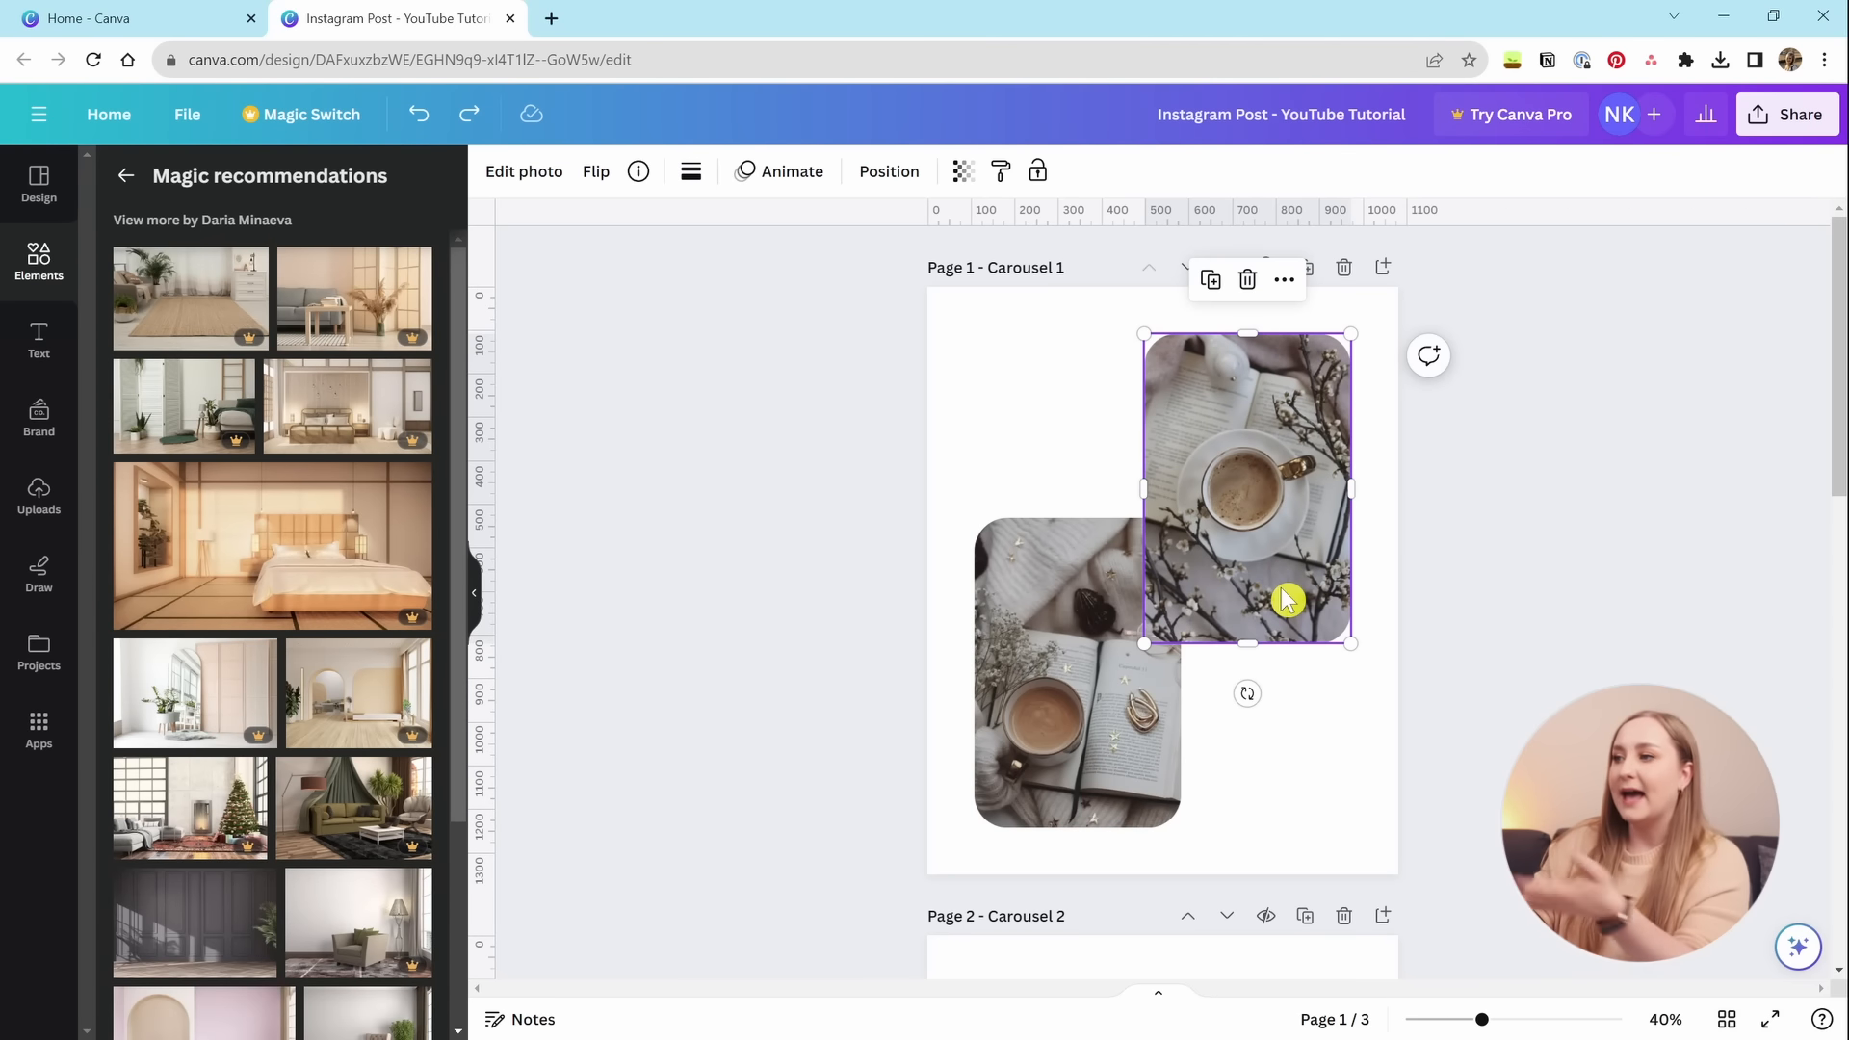
{"action": "left_click", "coordinate": [1430, 741]}
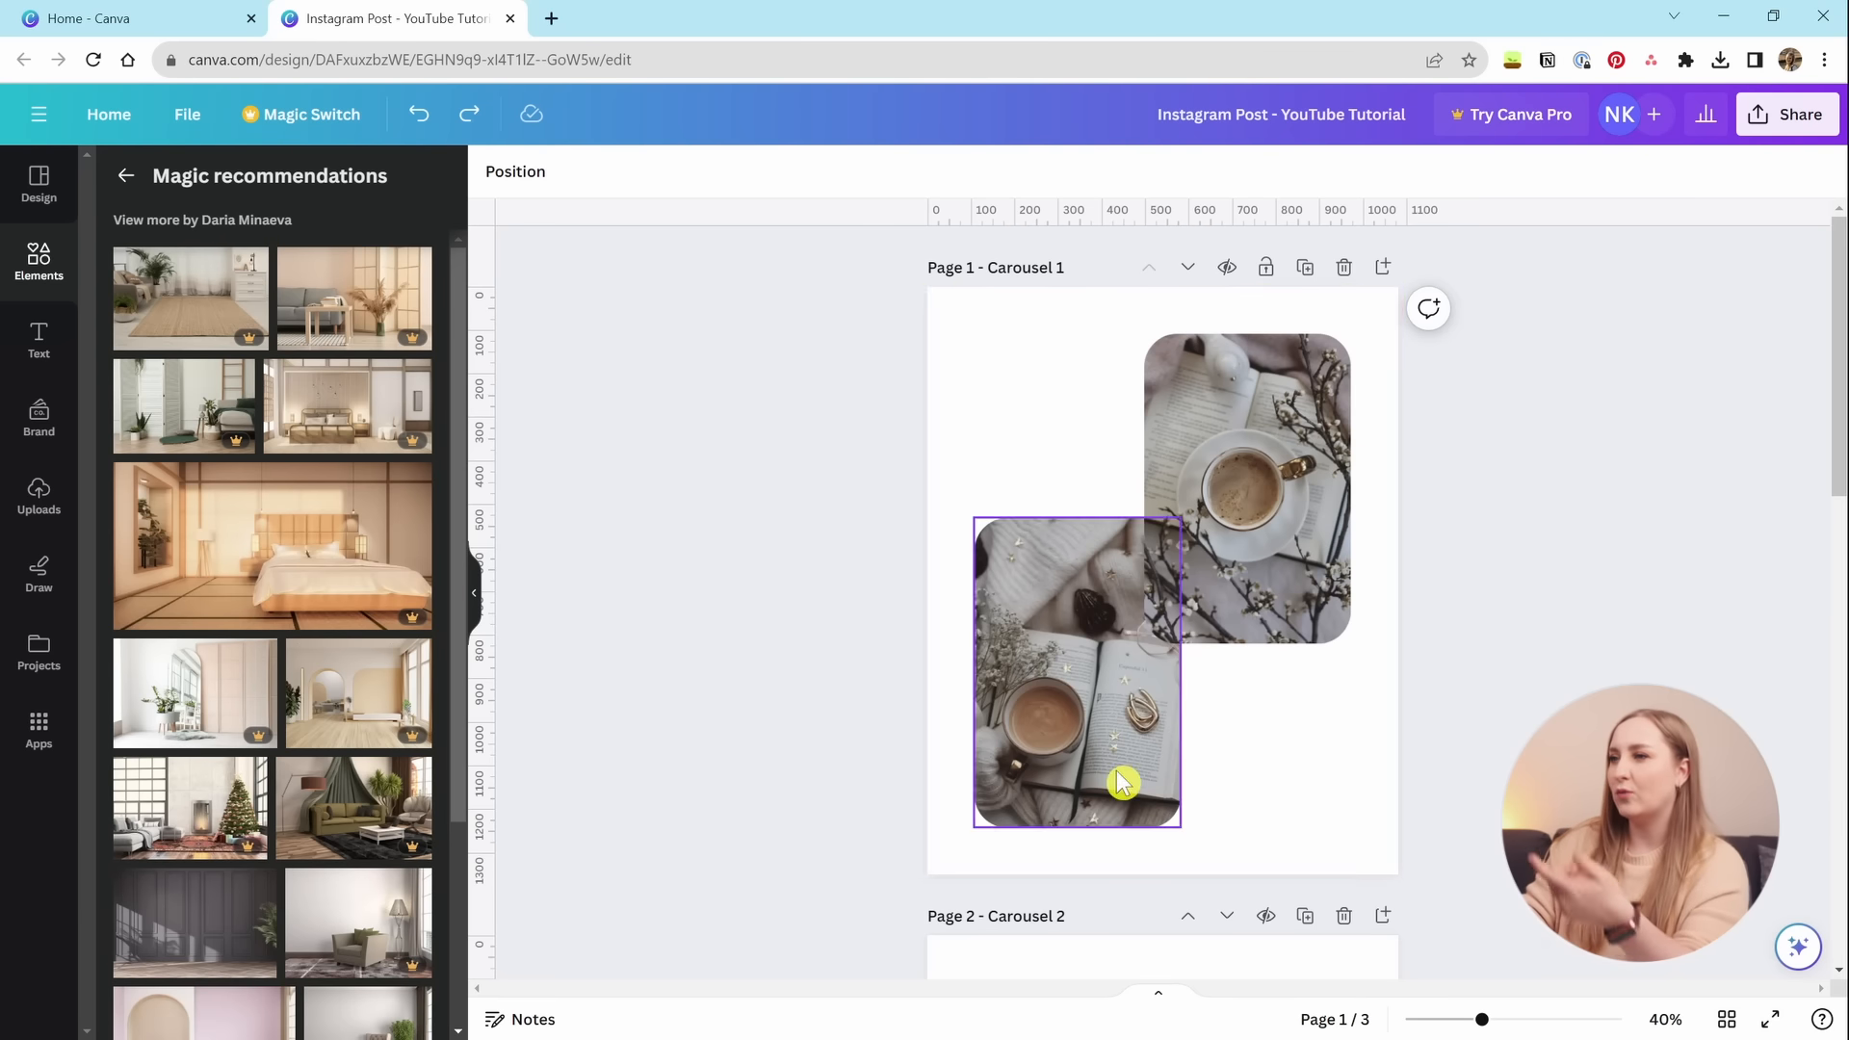
Try several photo colors as page 1's background and apply the dark gray-brown taken from the coffee-and-blossom photo.
{"action": "left_click", "coordinate": [1348, 838]}
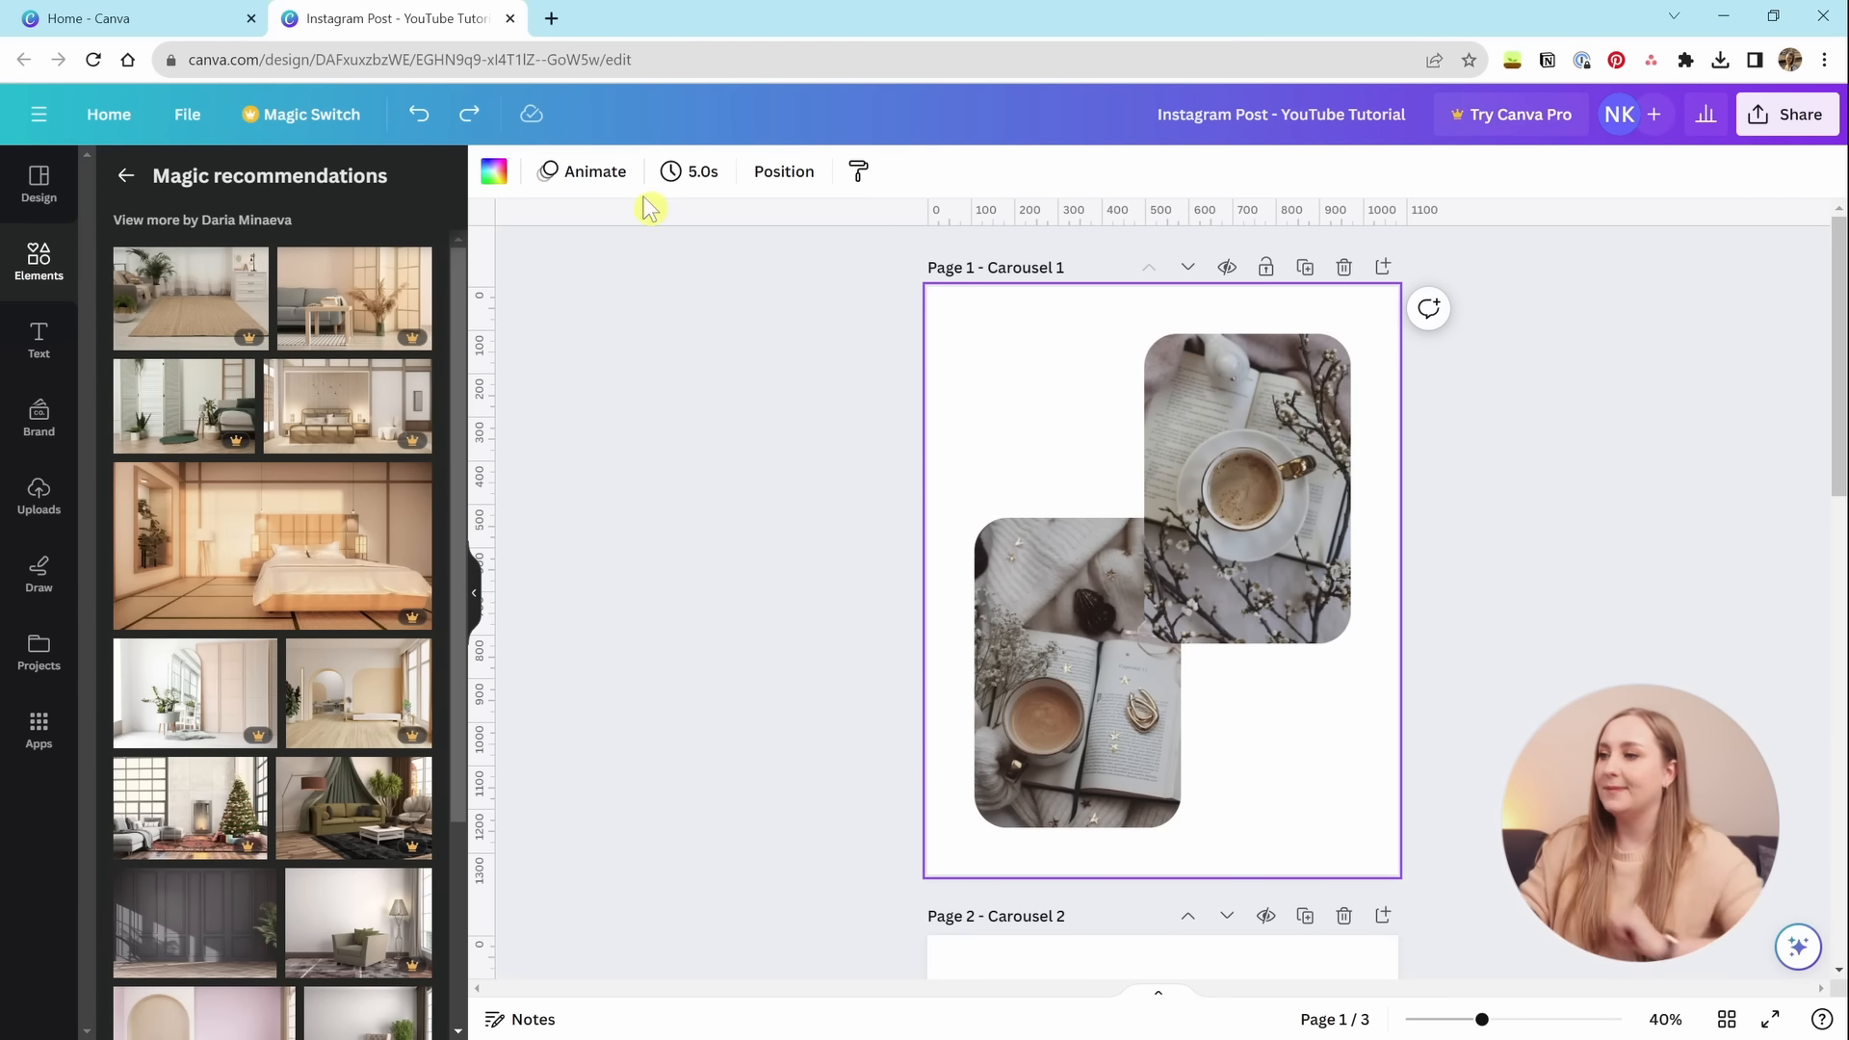
{"action": "left_click", "coordinate": [505, 173]}
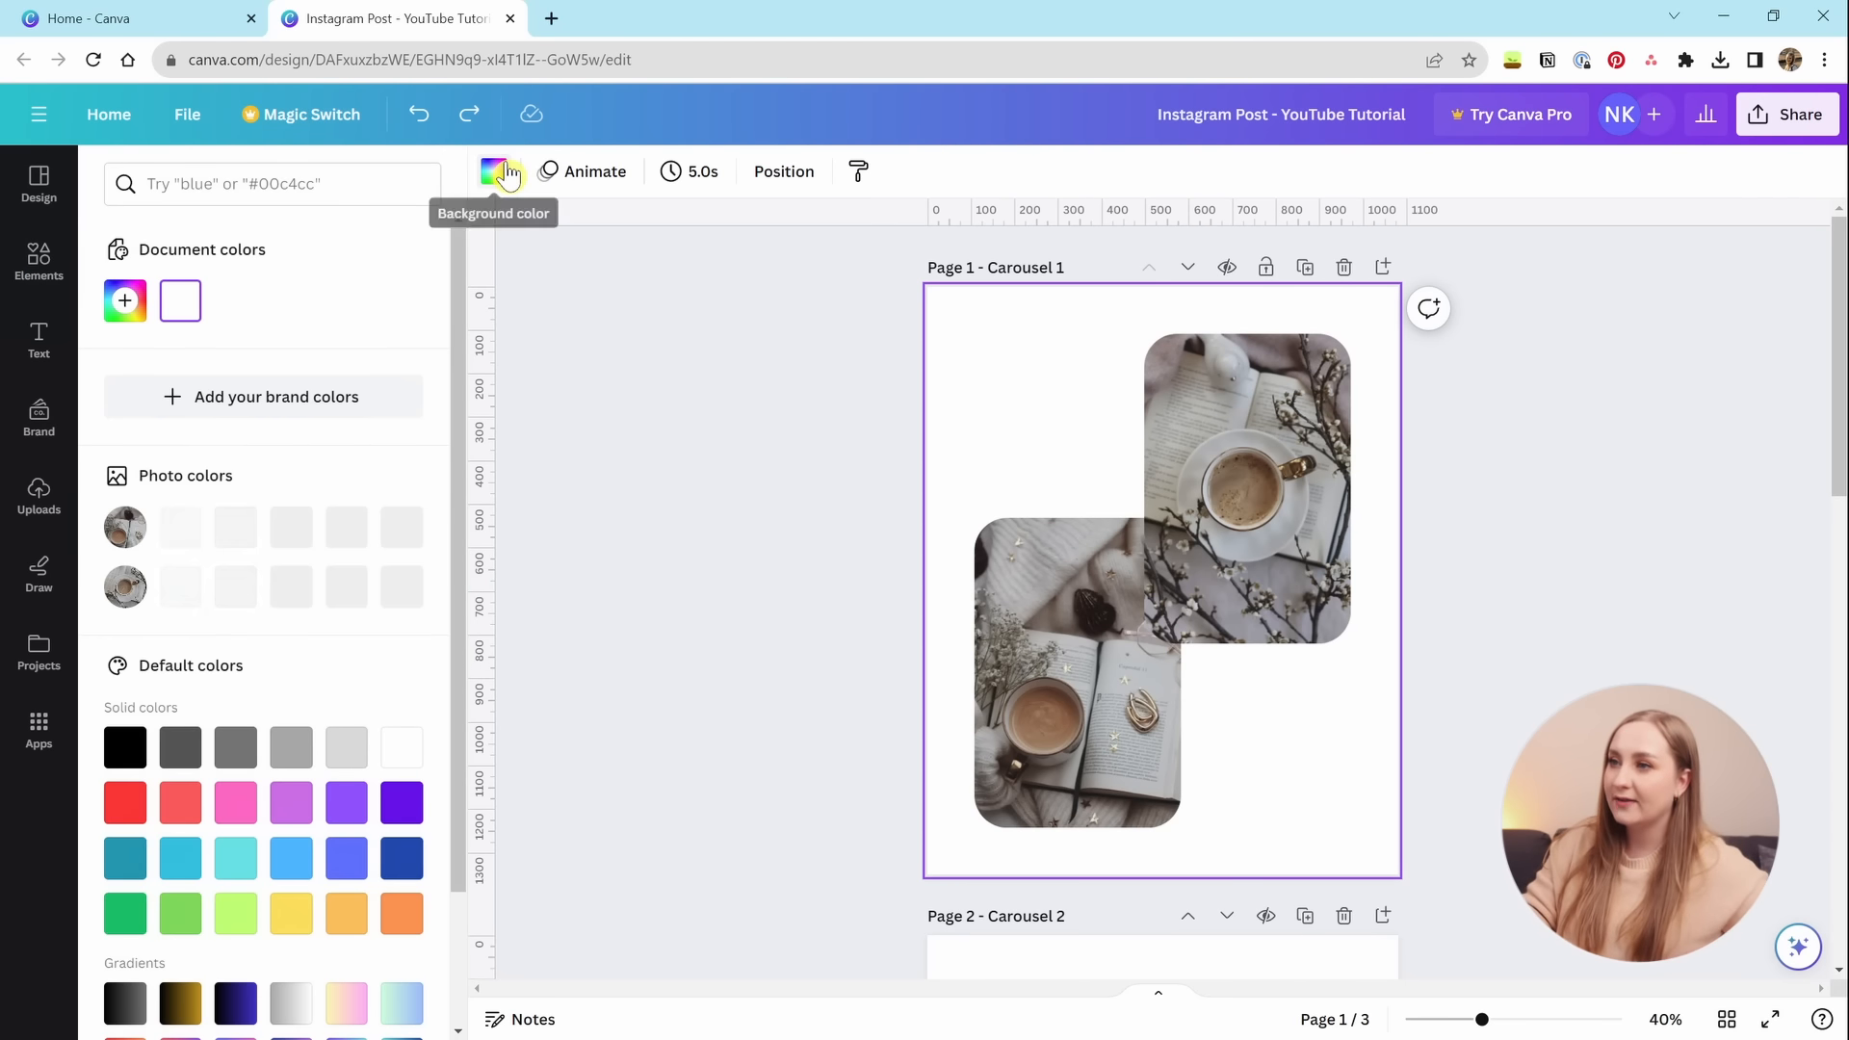
{"action": "scroll", "coordinate": [346, 616], "scroll_direction": "down", "scroll_amount": 1}
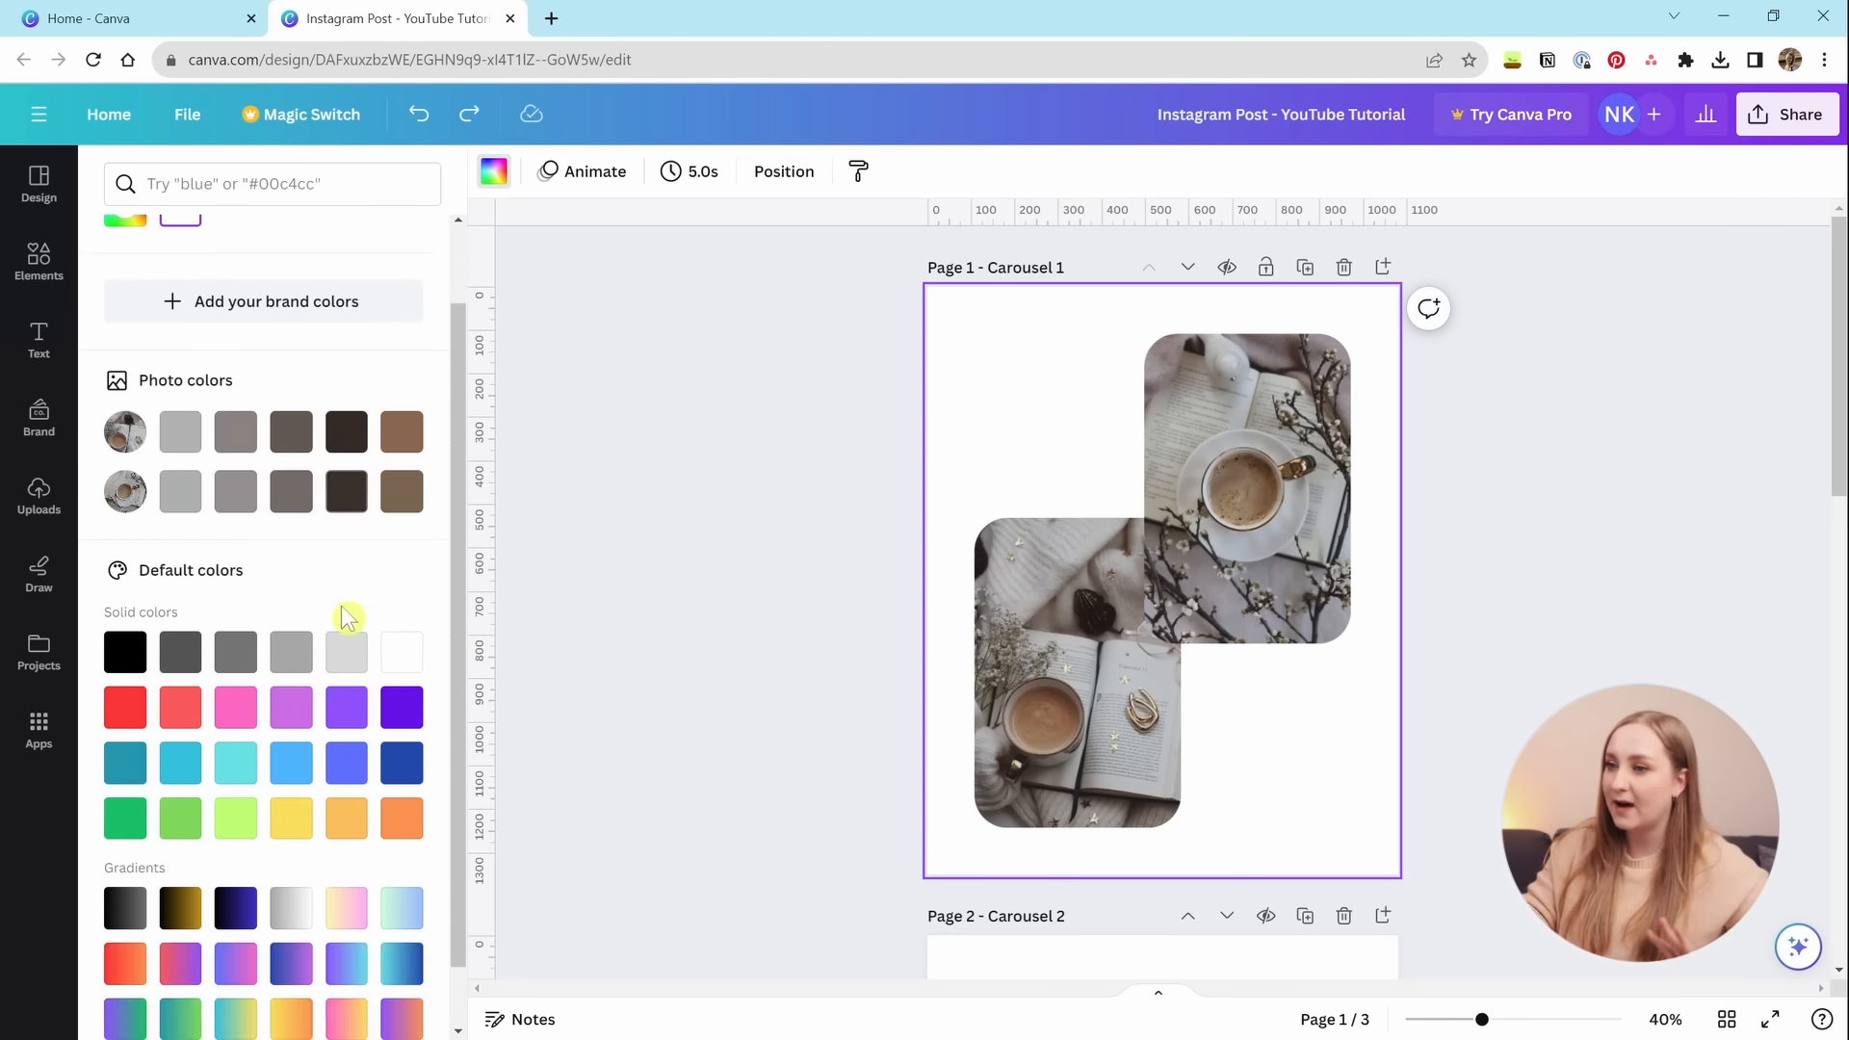
{"action": "scroll", "coordinate": [347, 621], "scroll_direction": "up", "scroll_amount": 1}
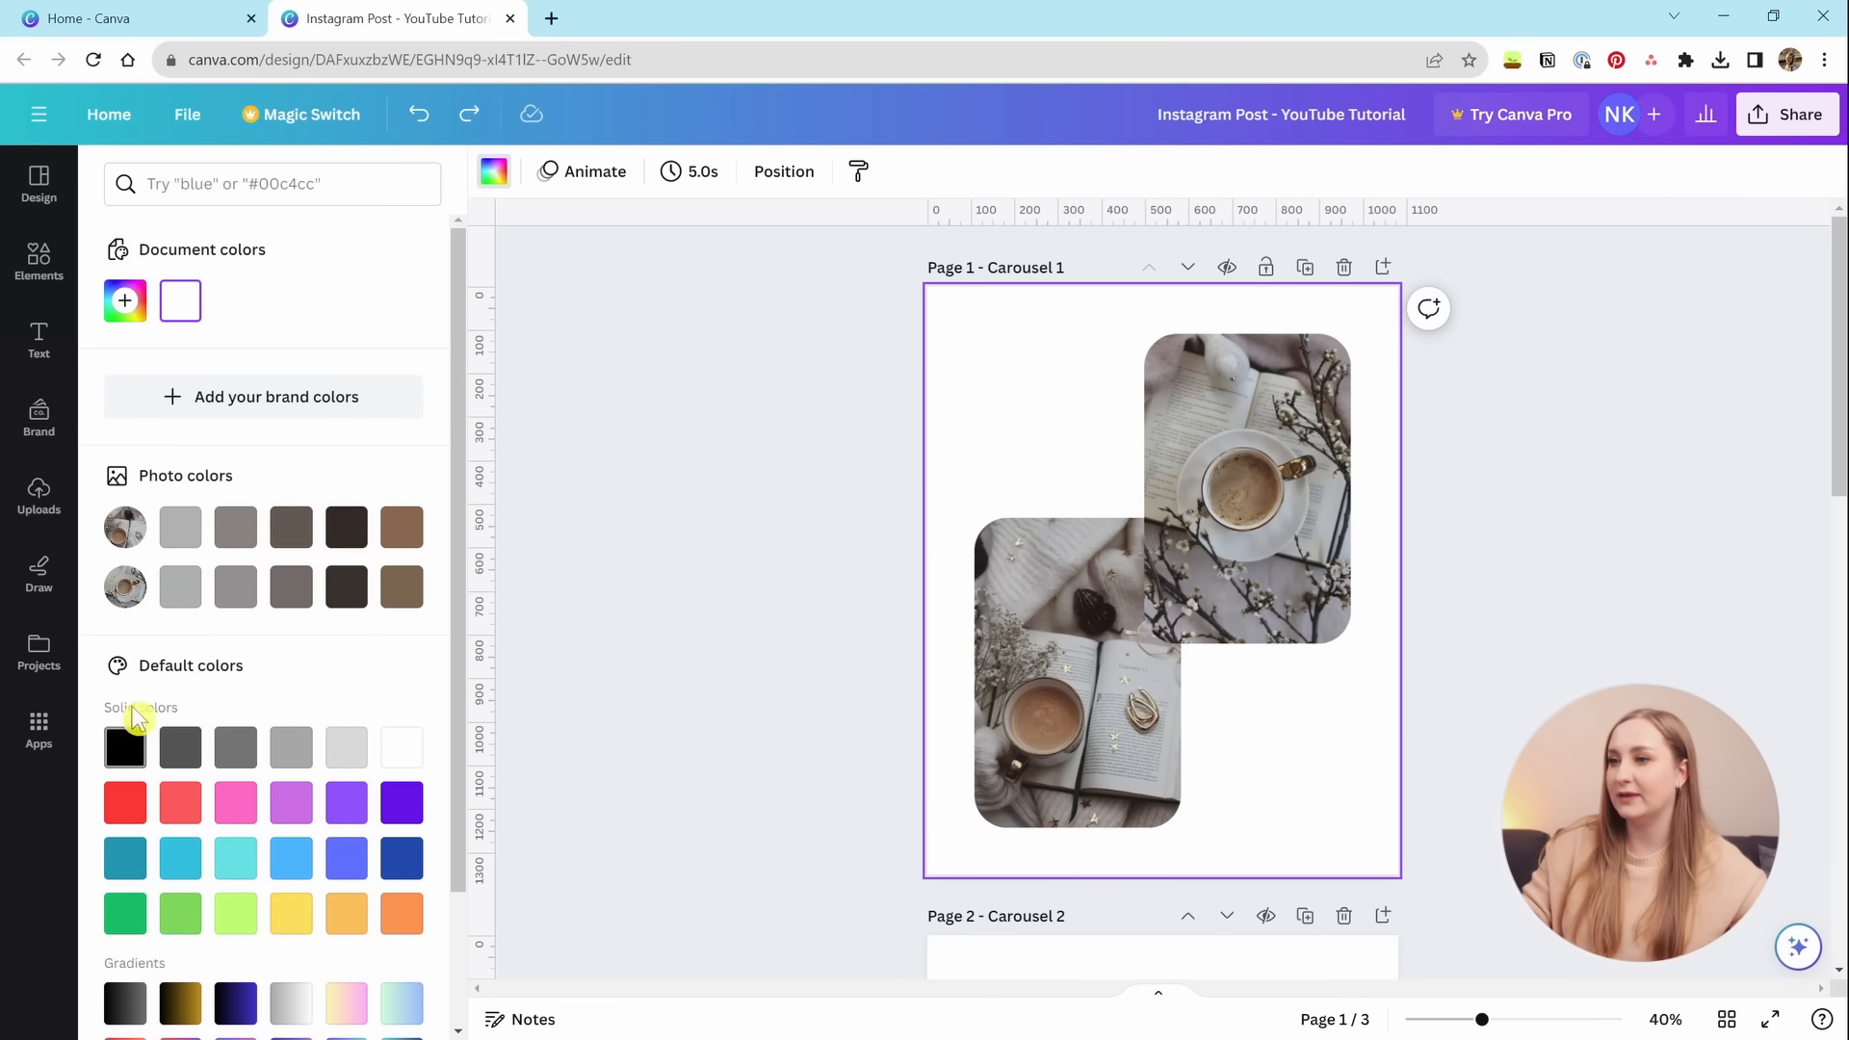
{"action": "left_click", "coordinate": [239, 531]}
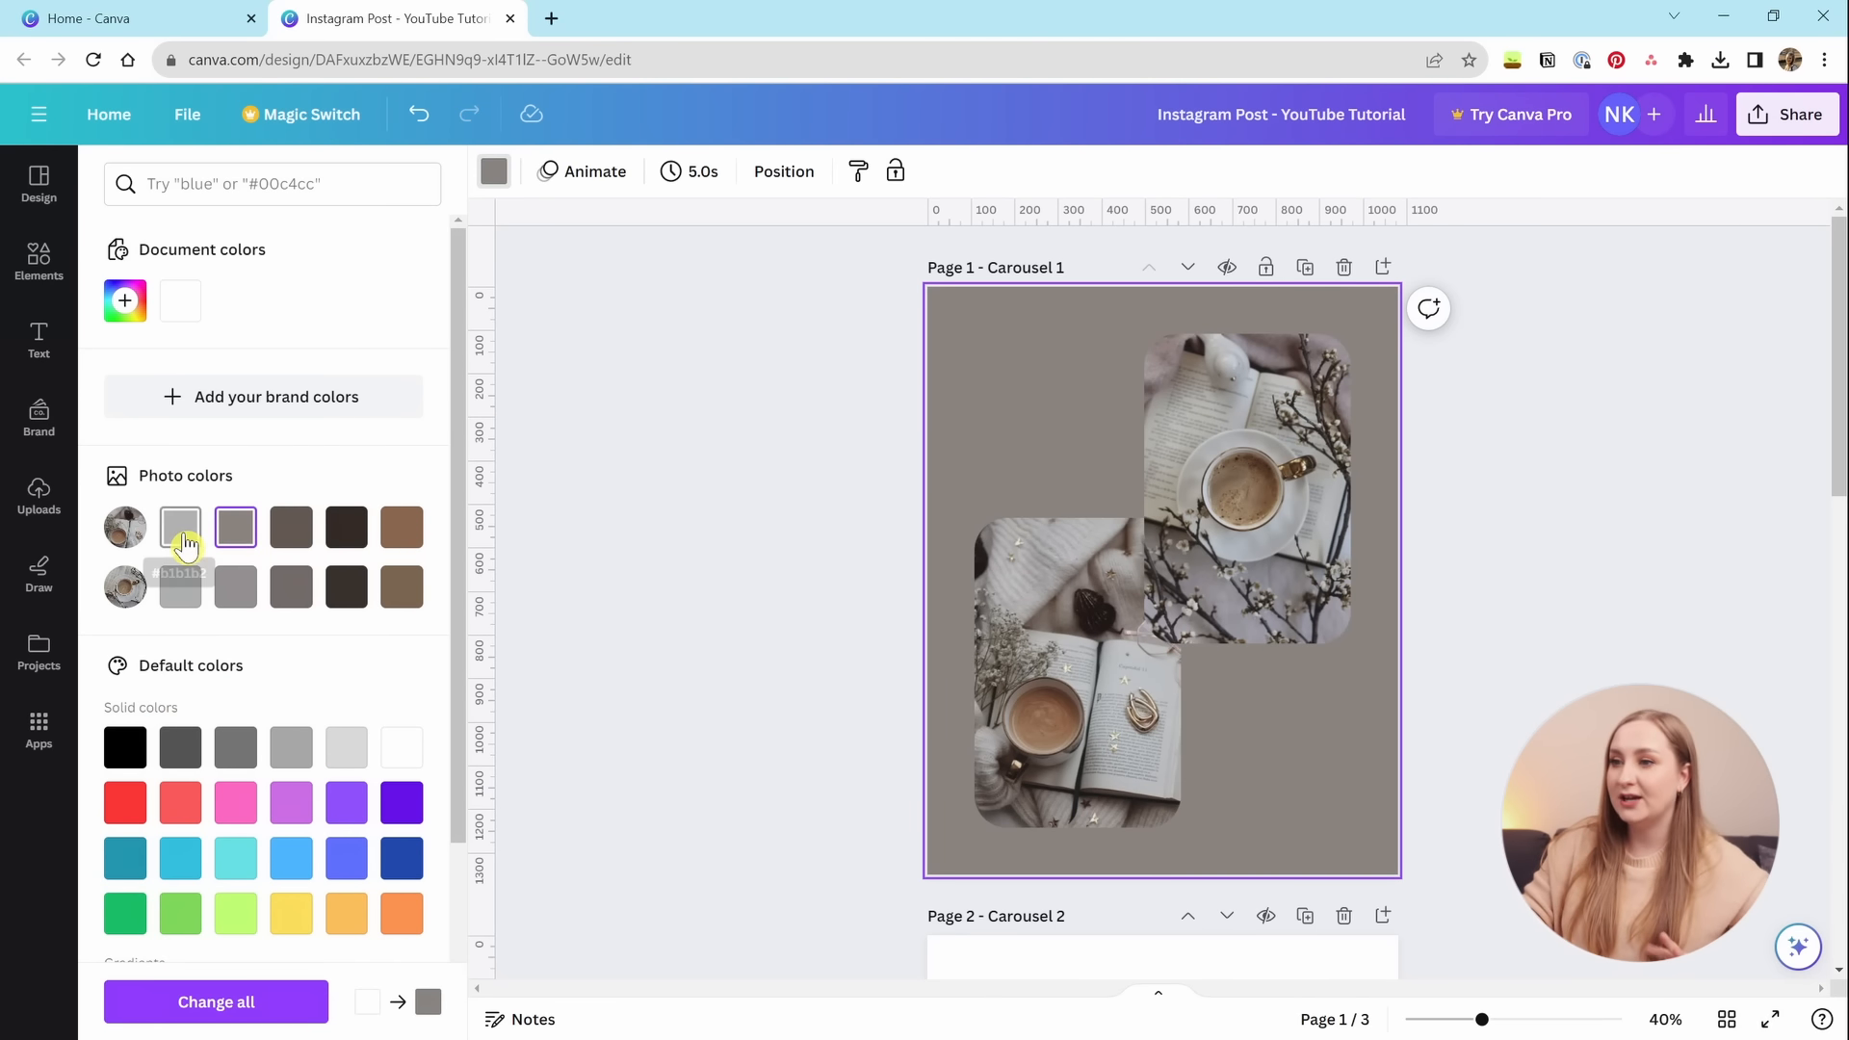
{"action": "left_click", "coordinate": [184, 541]}
{"action": "left_click", "coordinate": [236, 602]}
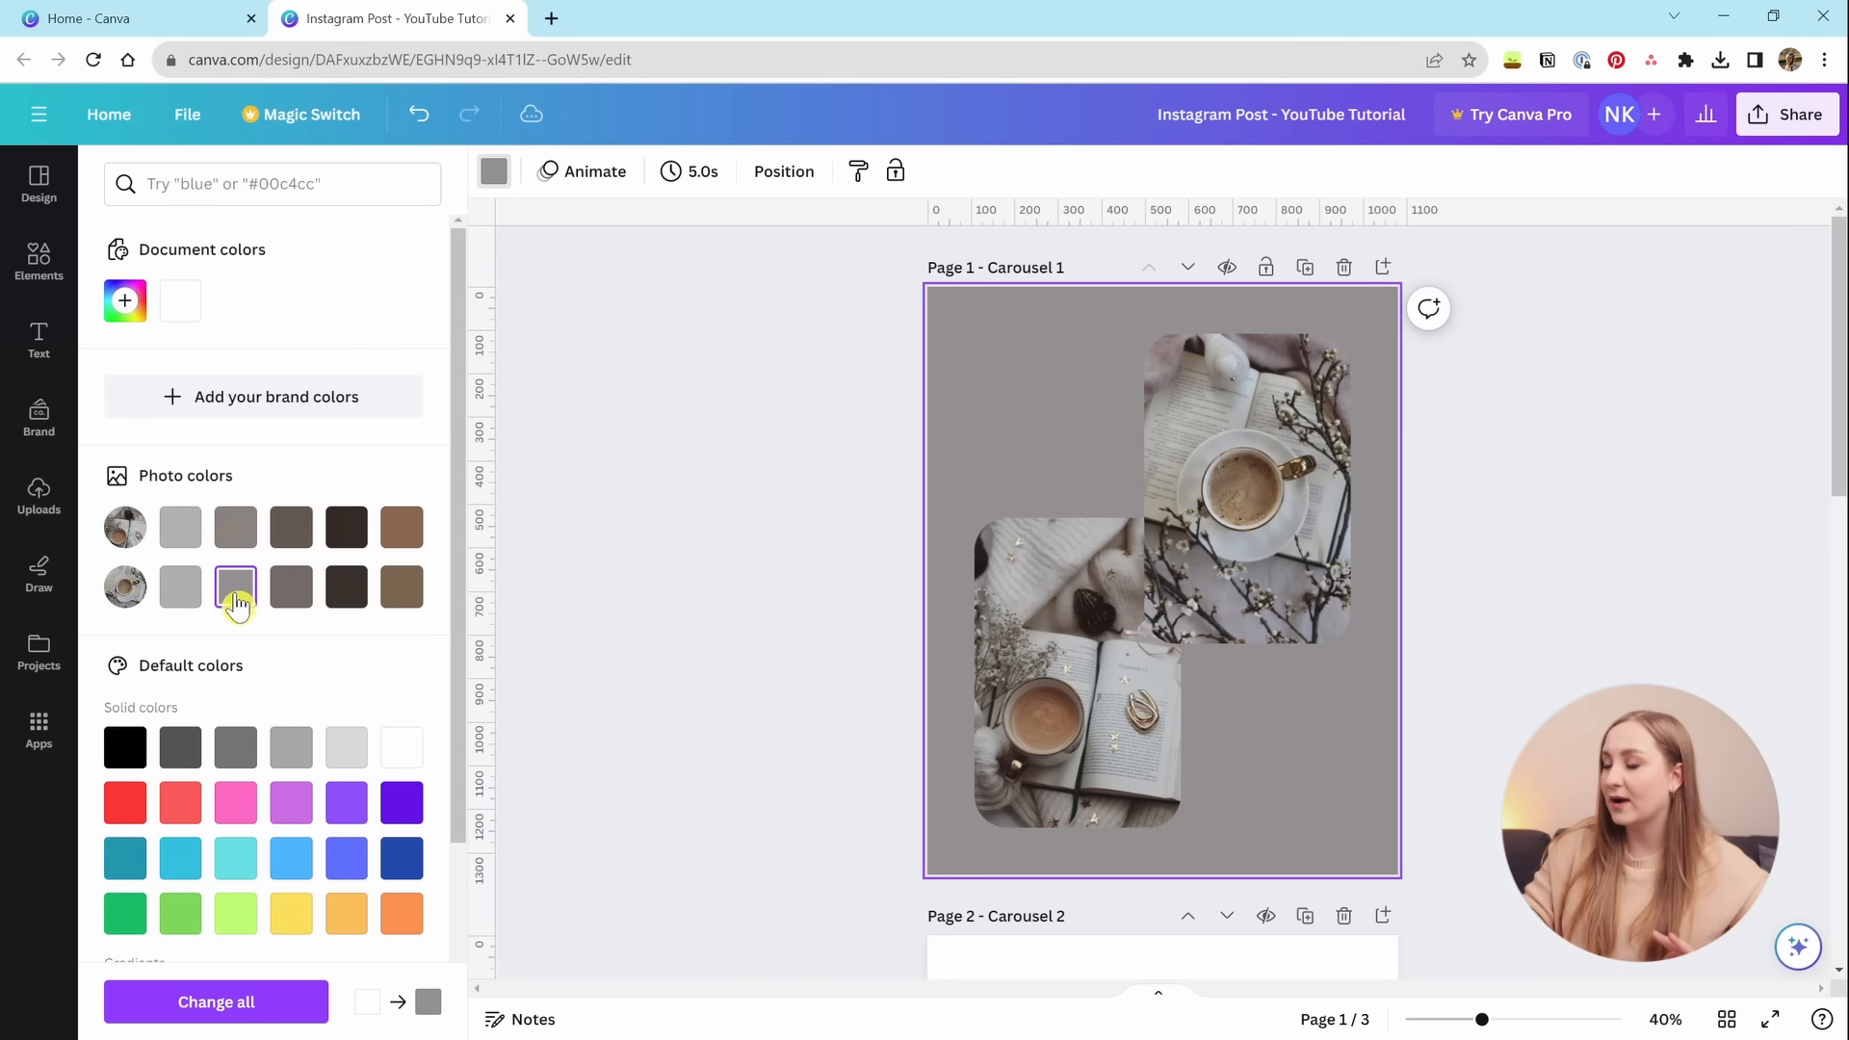
{"action": "left_click", "coordinate": [295, 603]}
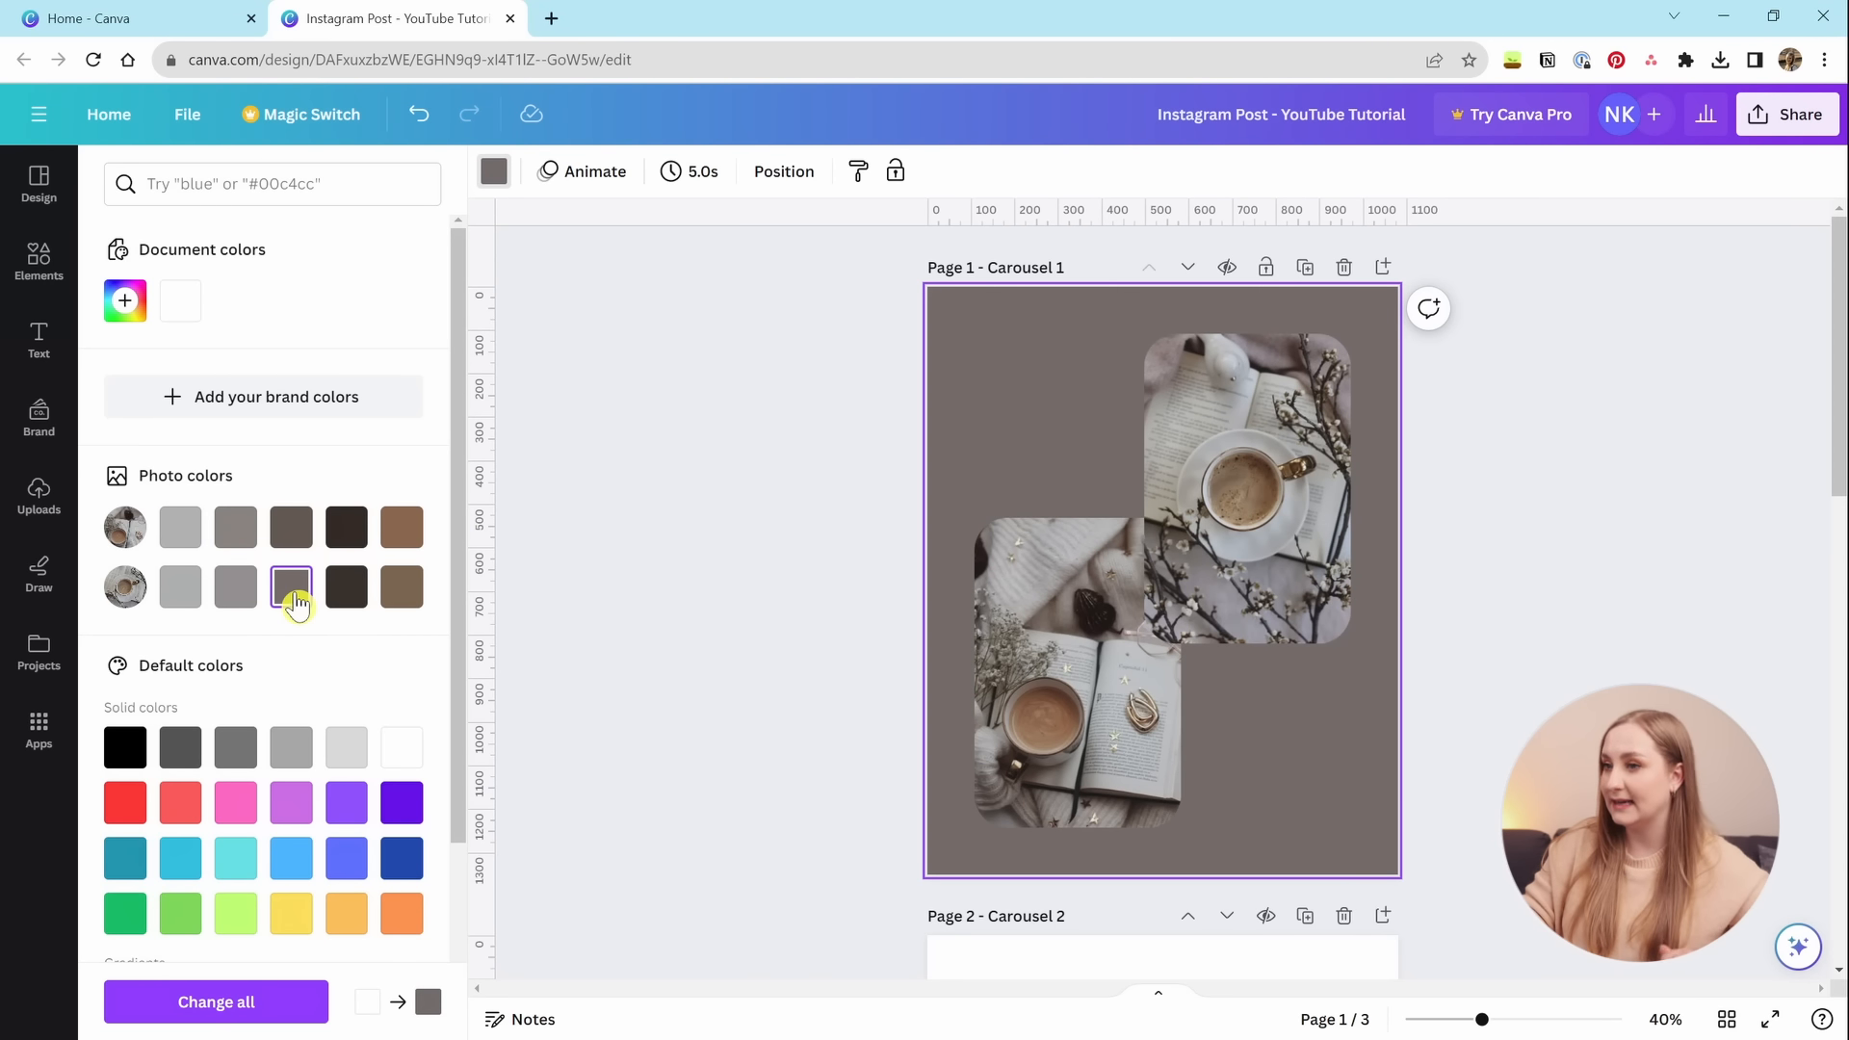
{"action": "left_click", "coordinate": [1141, 653]}
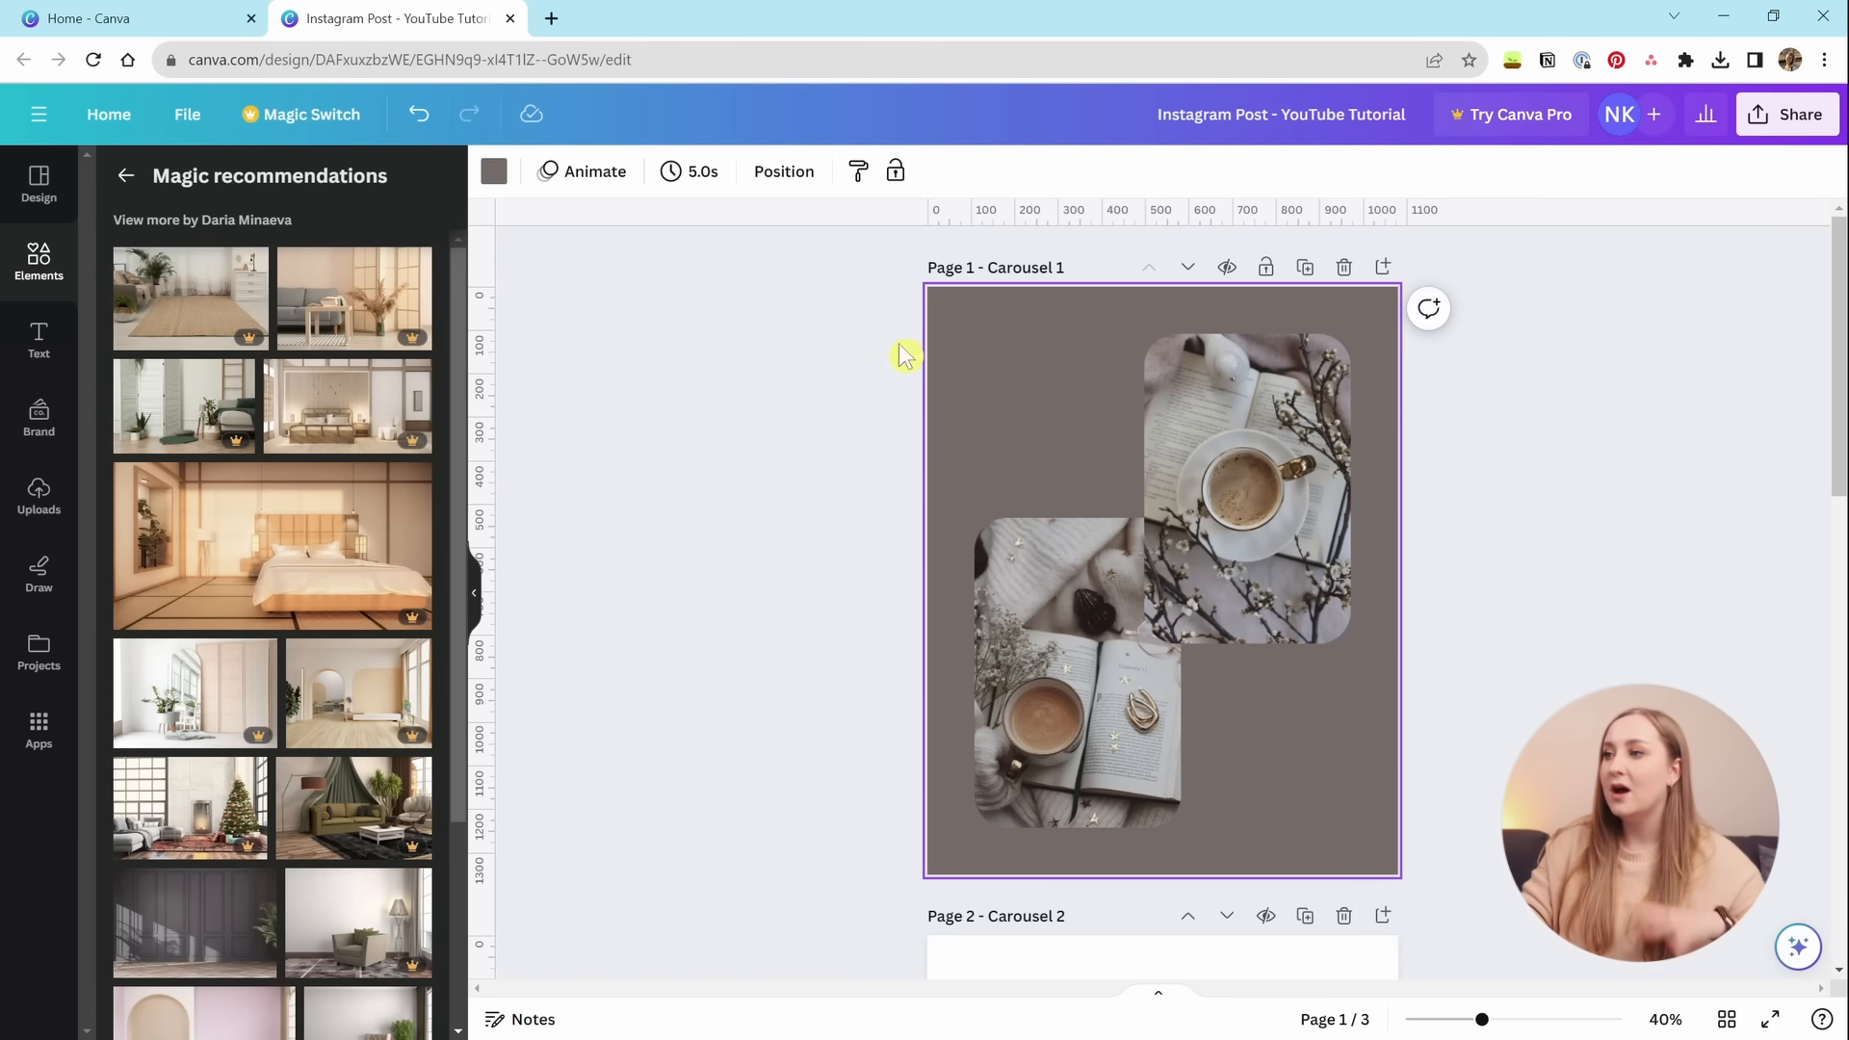
Replace page 1's background with the upper-right coffee-and-blossom photo and delete the remaining rounded photo.
{"action": "left_click", "coordinate": [1212, 466]}
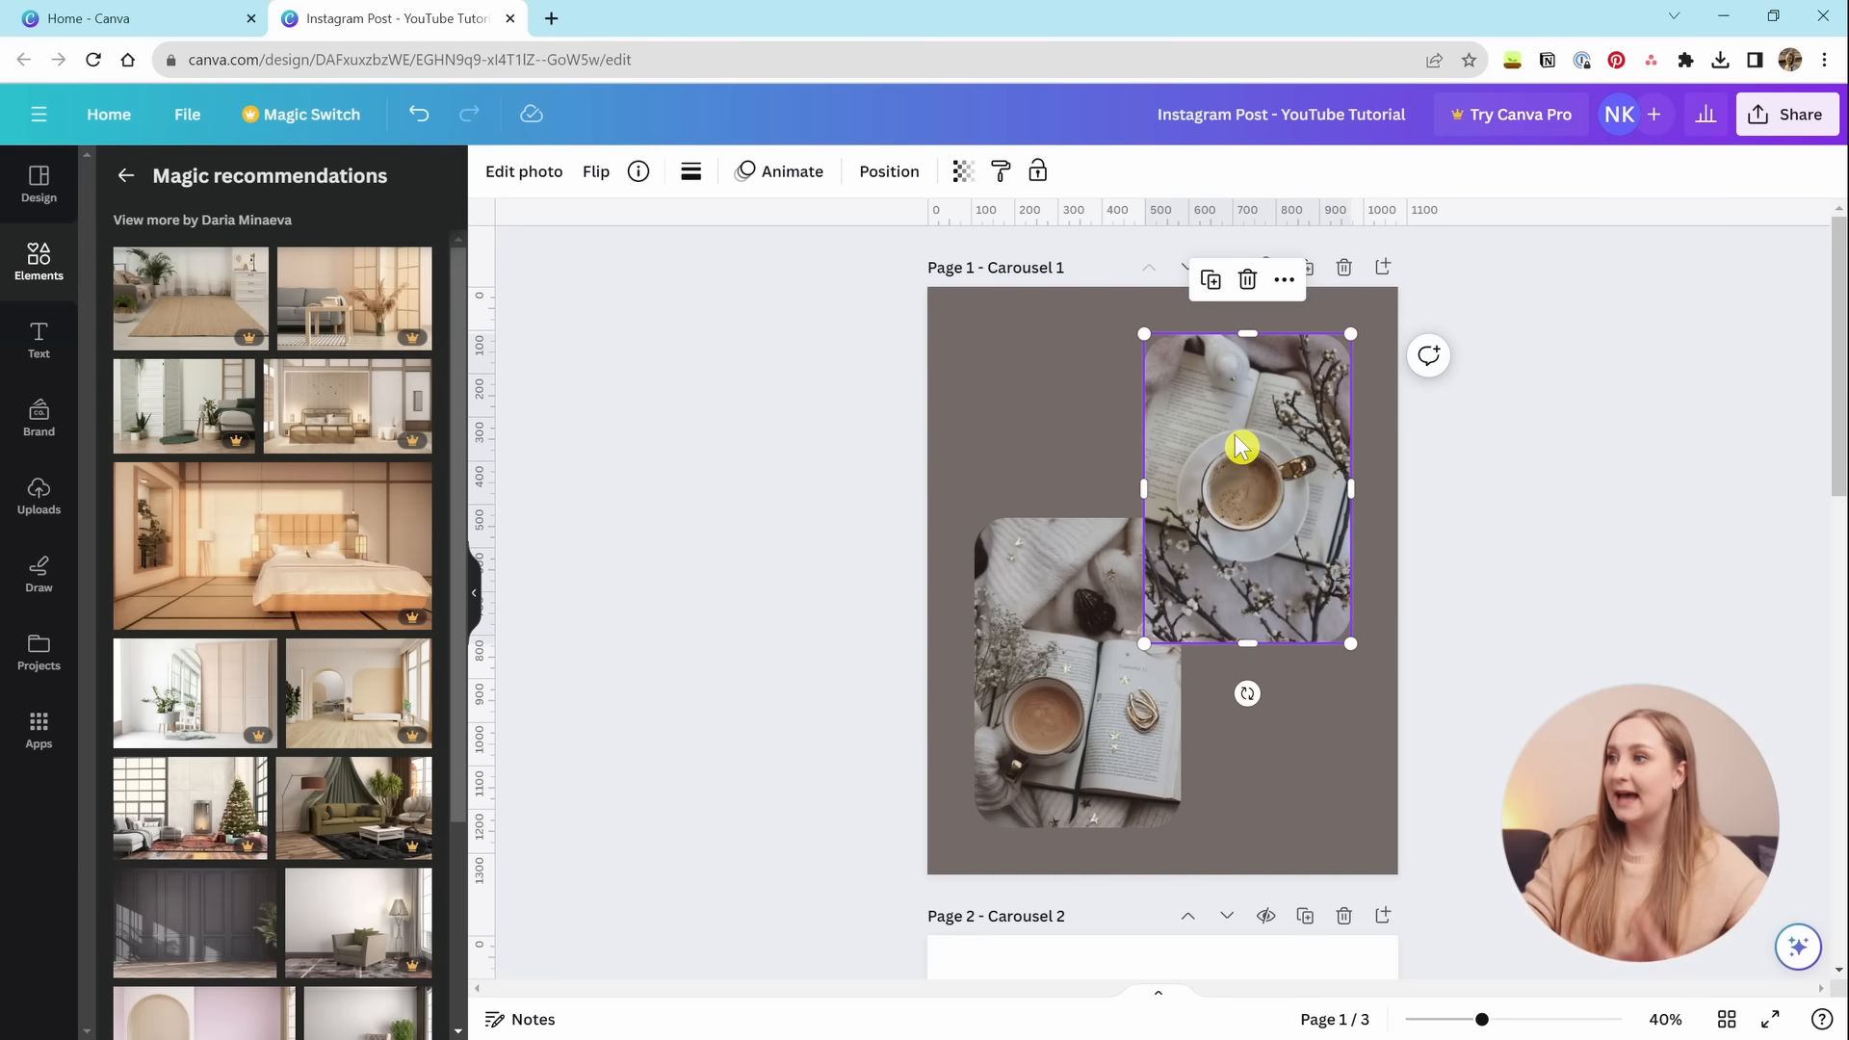
{"action": "right_click", "coordinate": [1241, 446]}
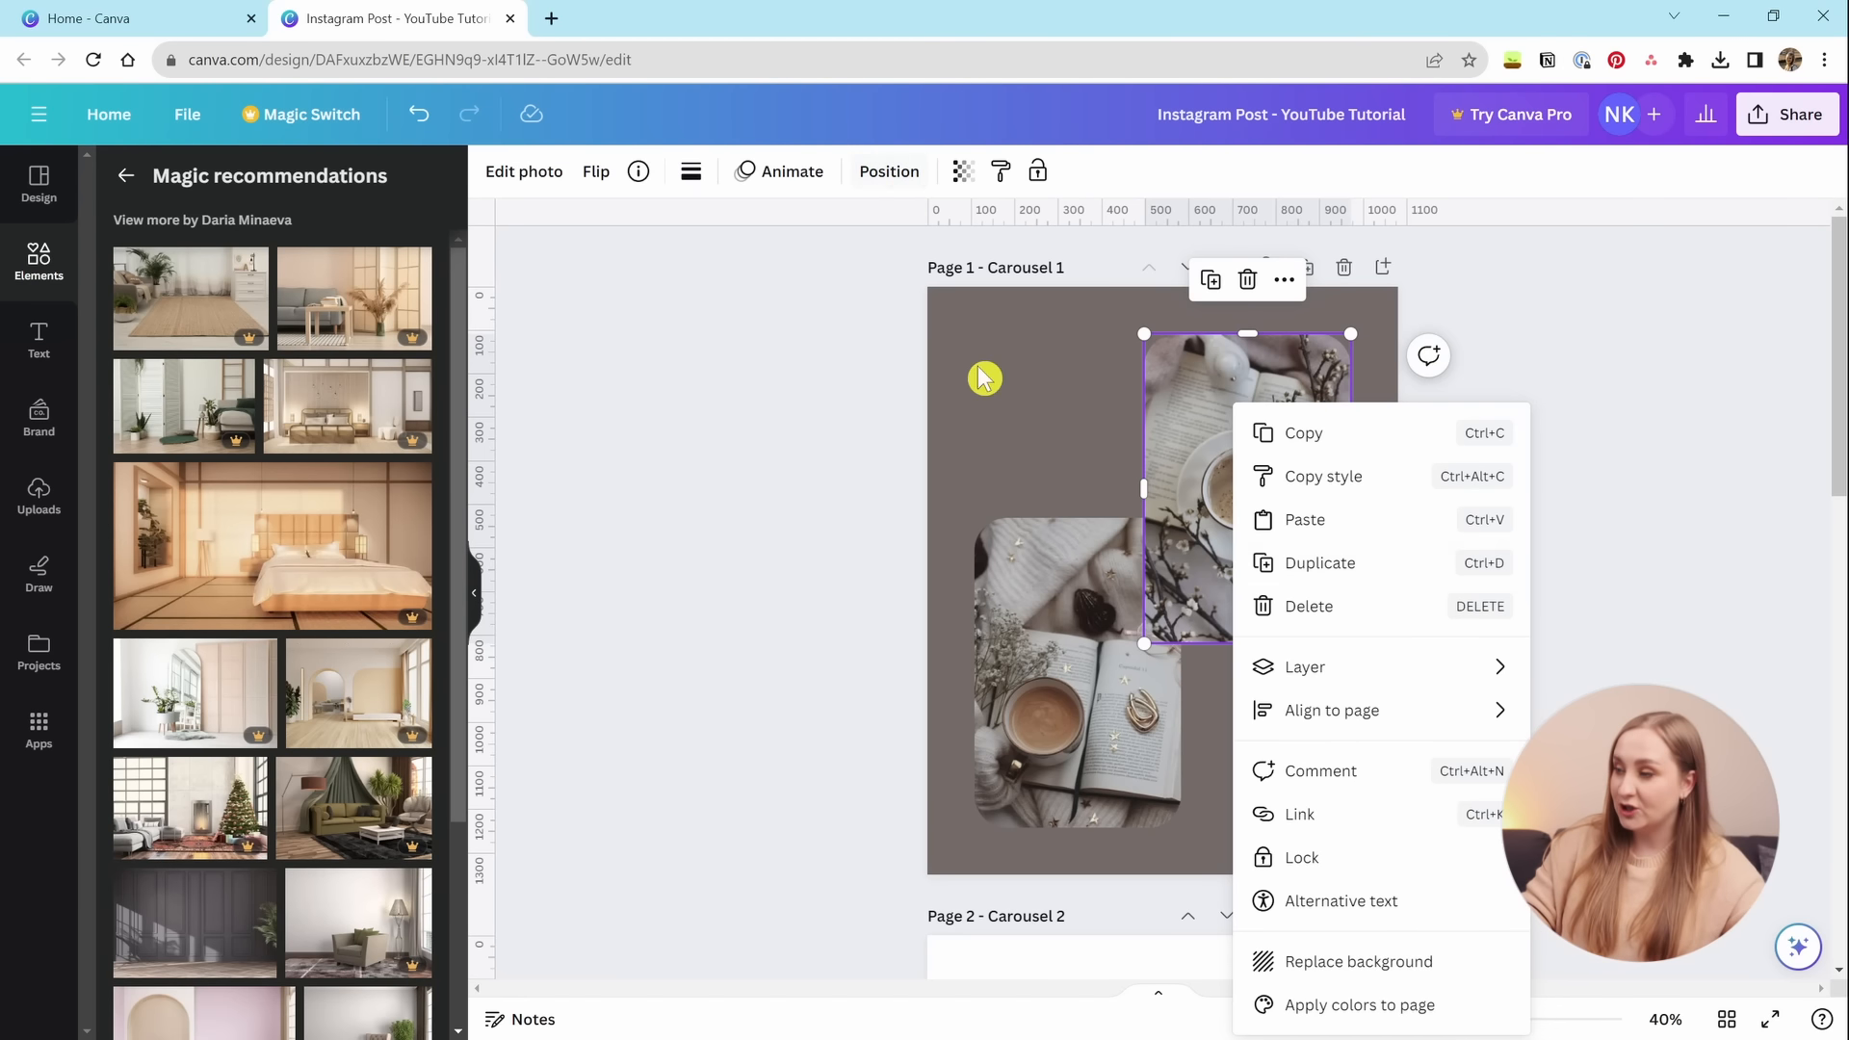
{"action": "mouse_move", "coordinate": [1359, 677]}
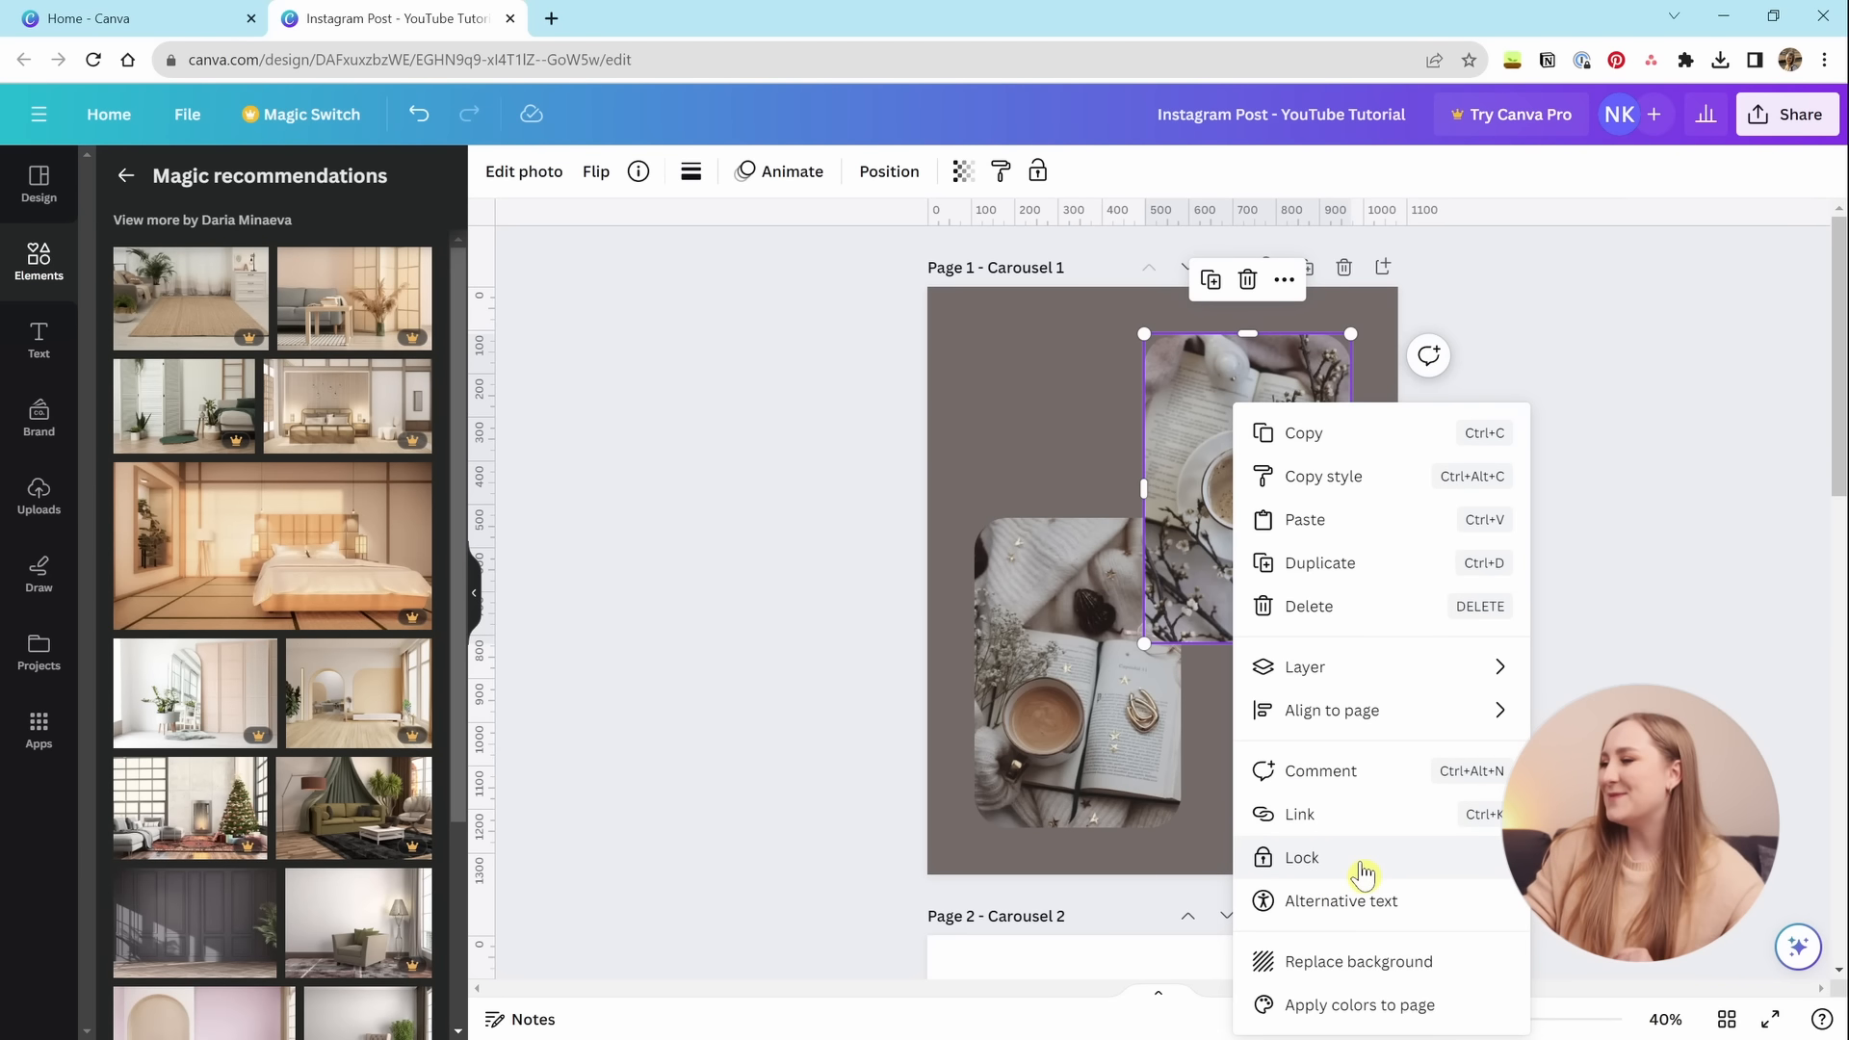
{"action": "left_click", "coordinate": [1366, 963]}
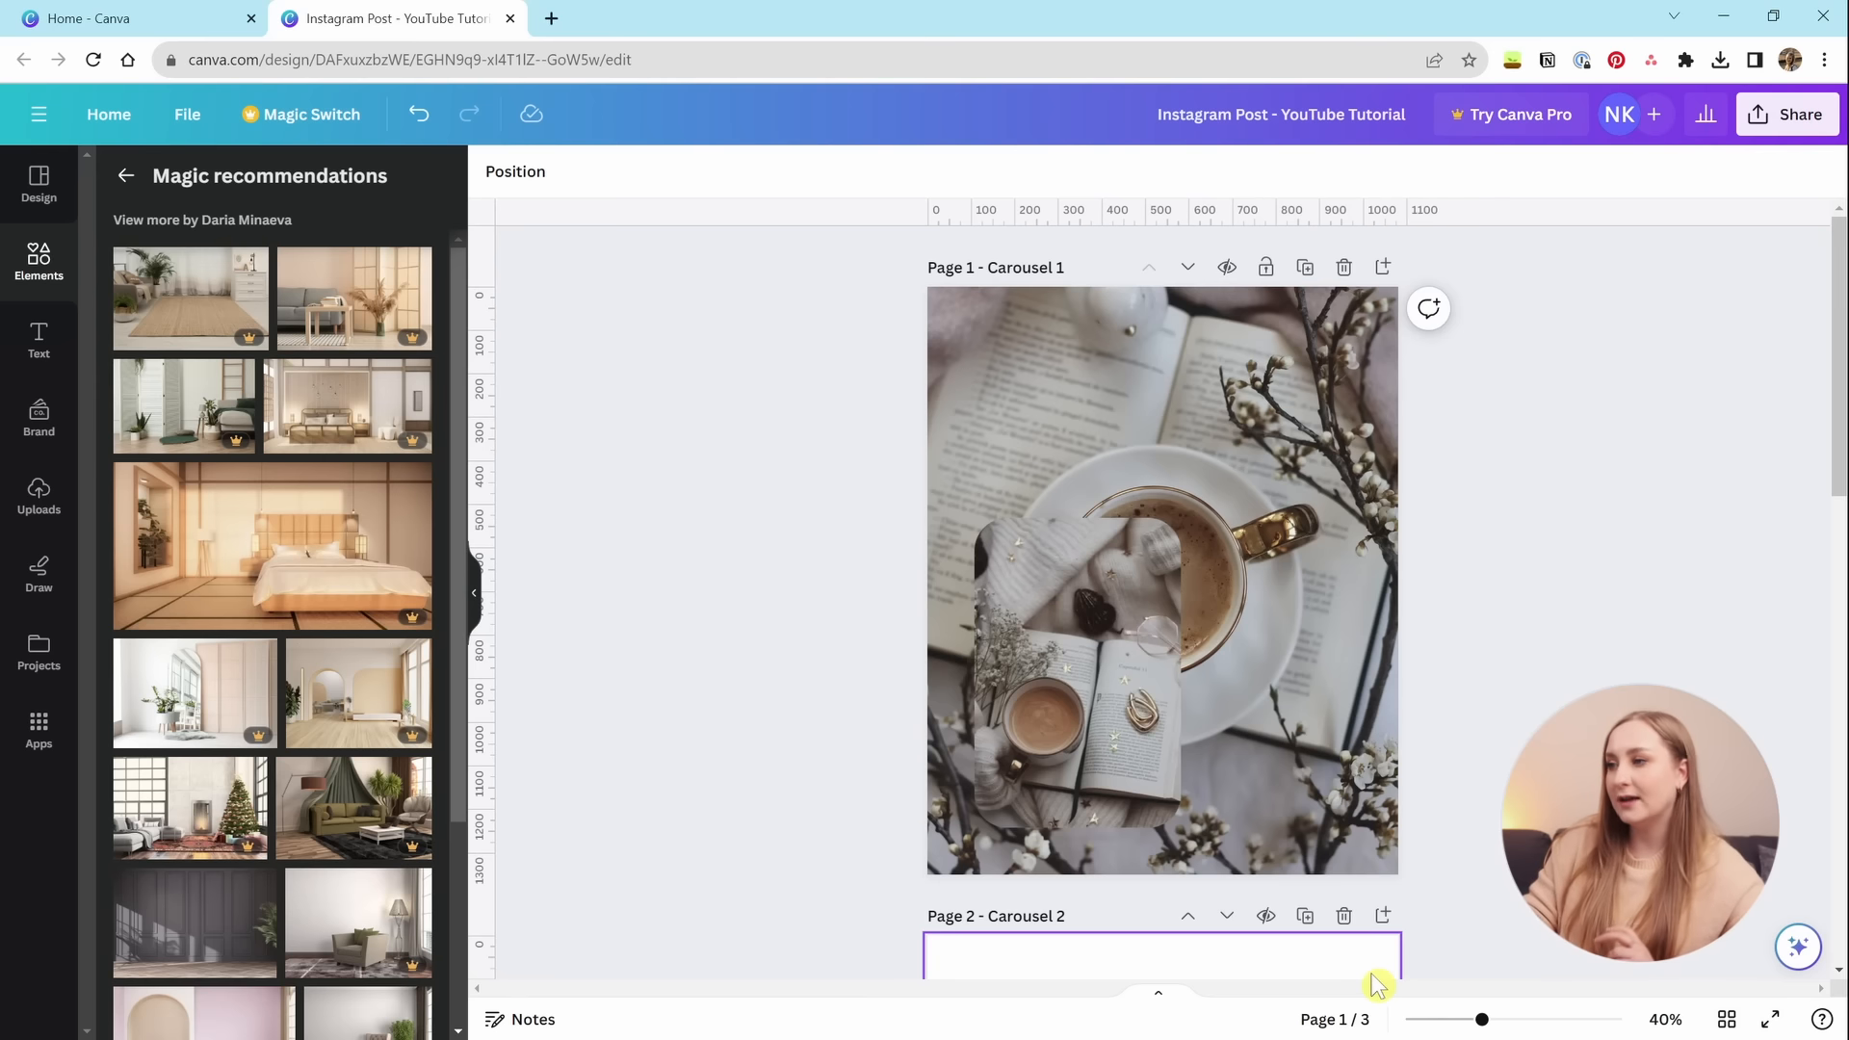
{"action": "left_click_drag", "start_coordinate": [1102, 665], "coordinate": [1216, 726]}
{"action": "key", "text": "Delete"}
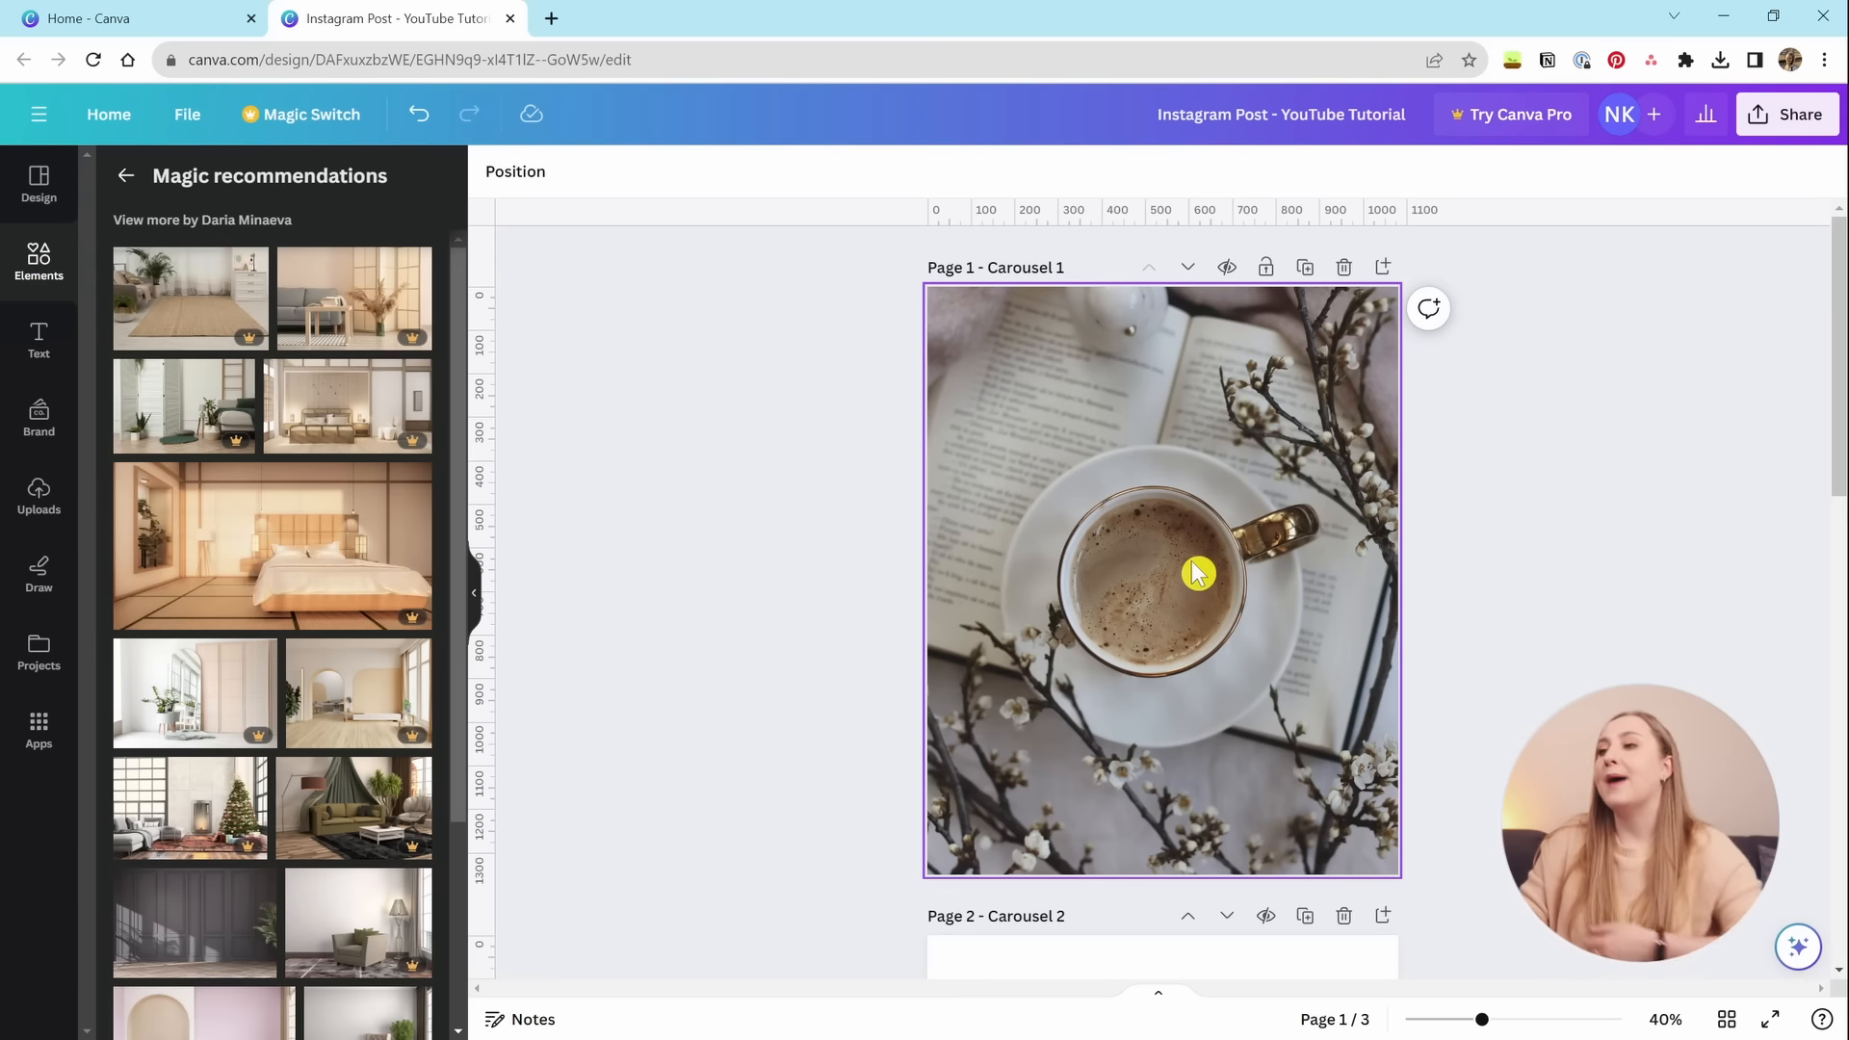
Try deleting page 1's background photo and undo the deletion.
{"action": "left_click", "coordinate": [1171, 457]}
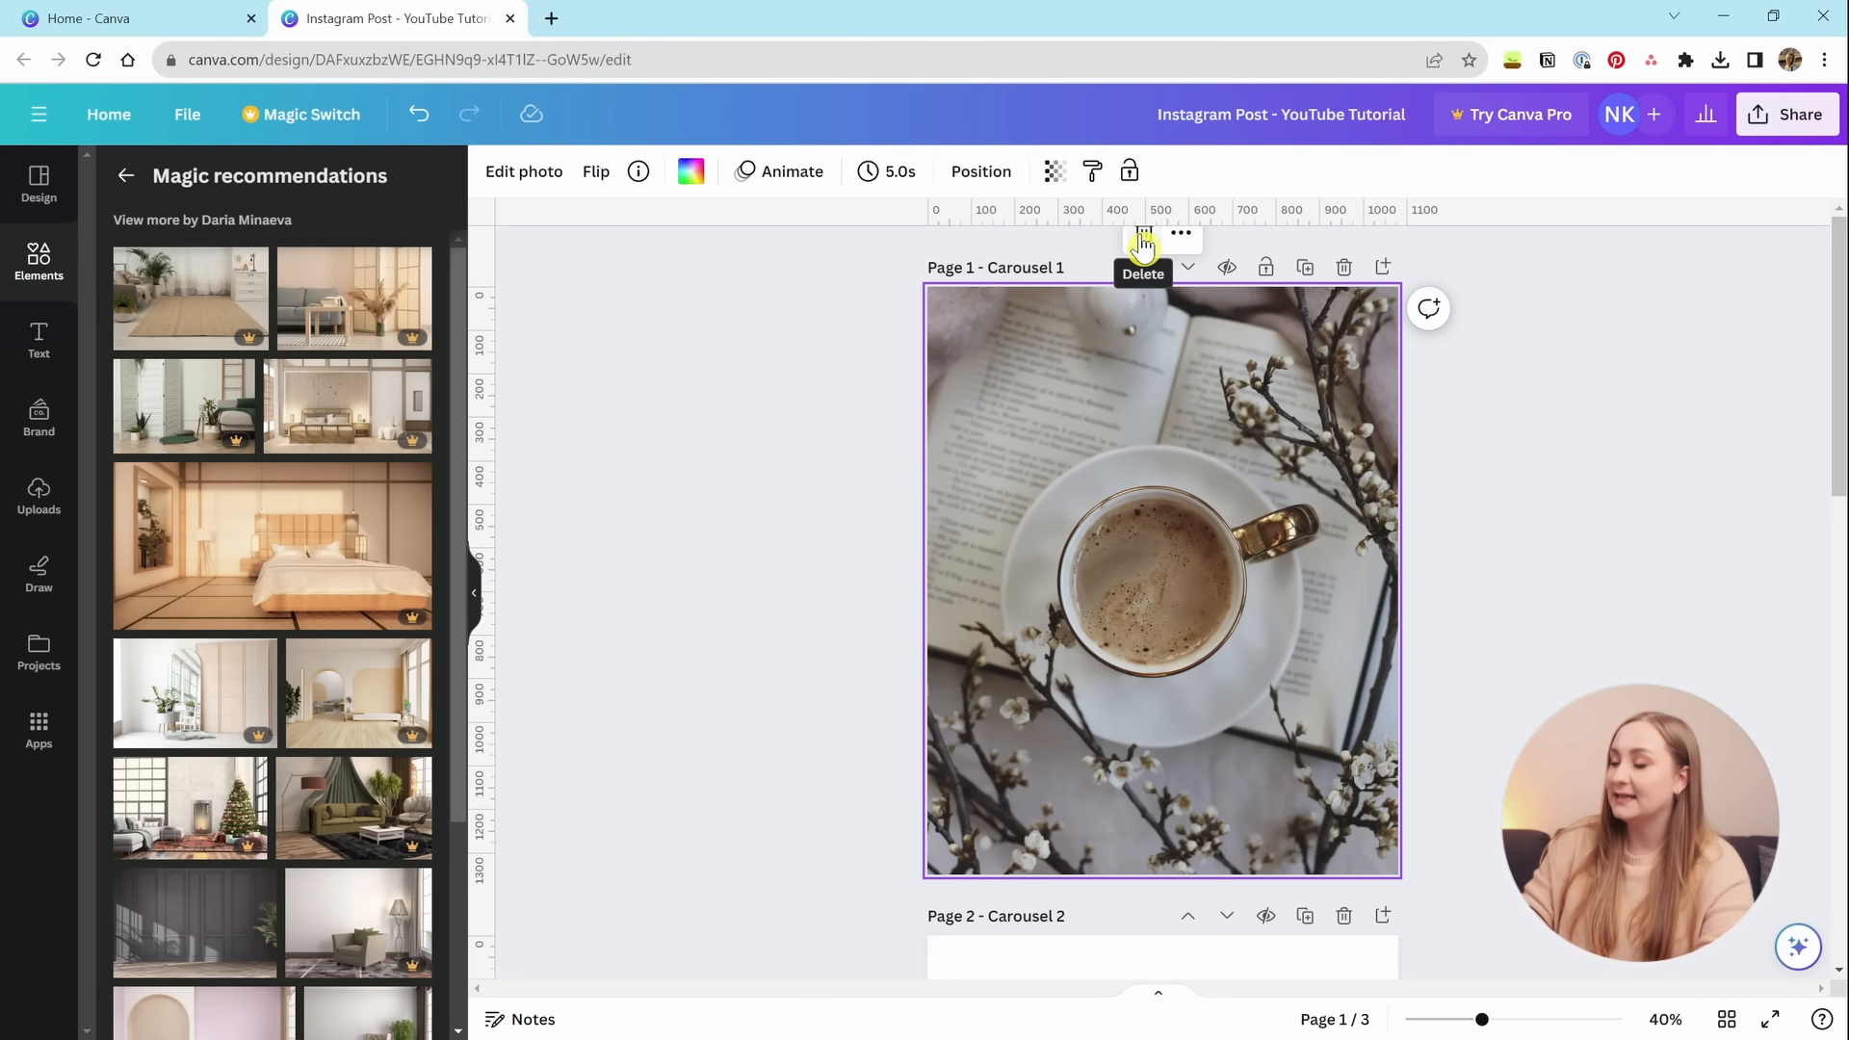
{"action": "key", "text": "Delete"}
{"action": "key", "text": "ctrl+z"}
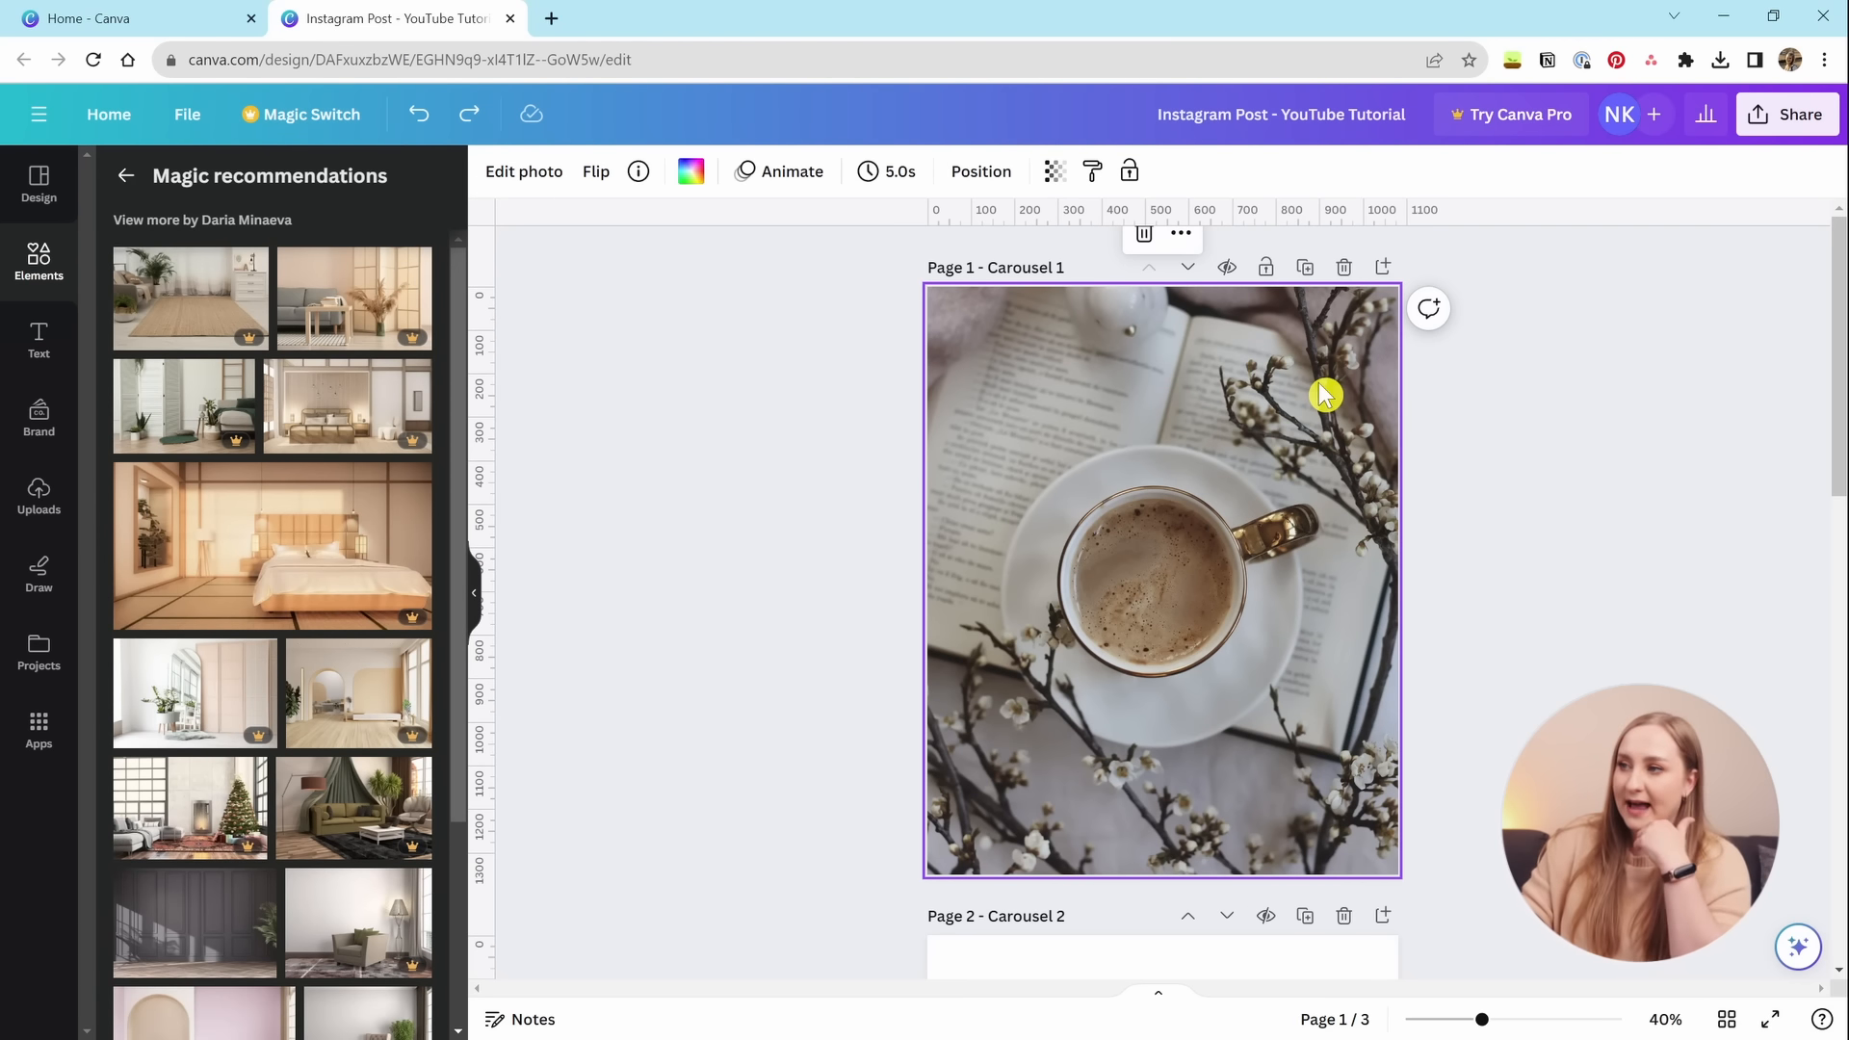
Detach the coffee-and-blossom photo from page 1's background and set it as the page background again.
{"action": "right_click", "coordinate": [1185, 368]}
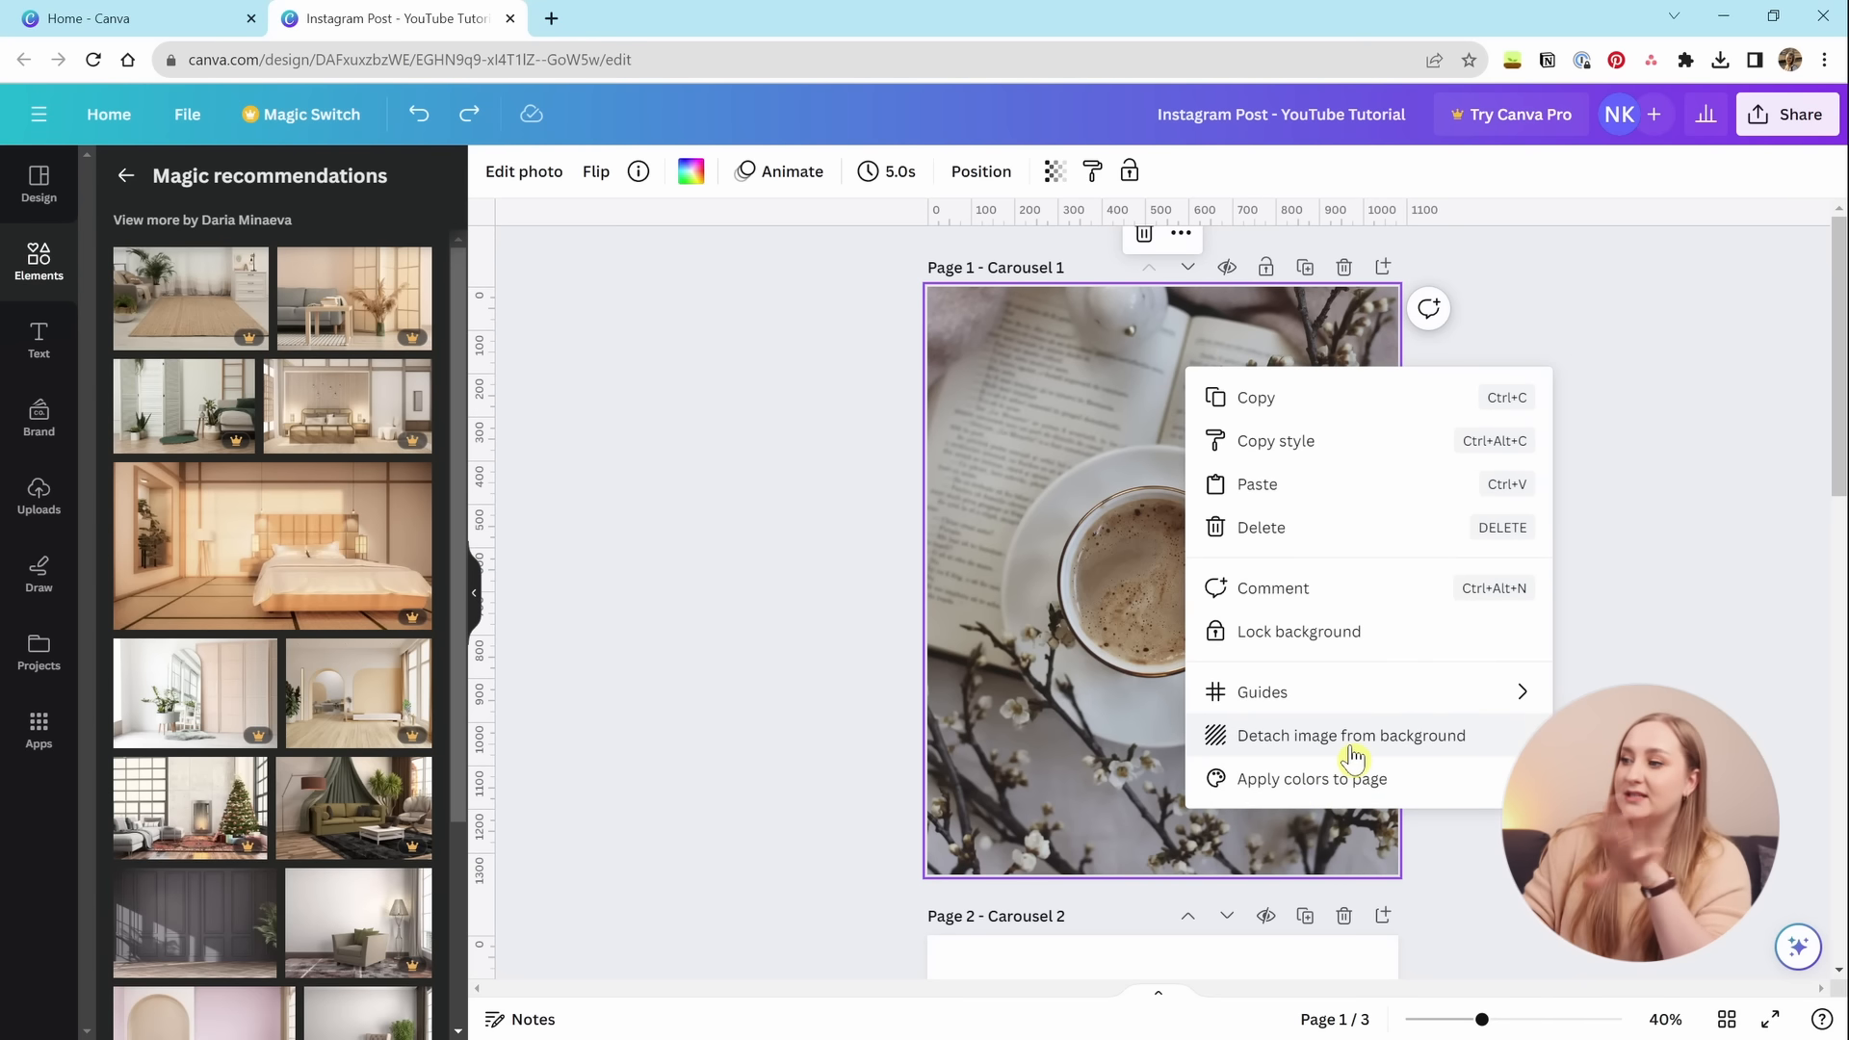
{"action": "left_click", "coordinate": [1351, 736]}
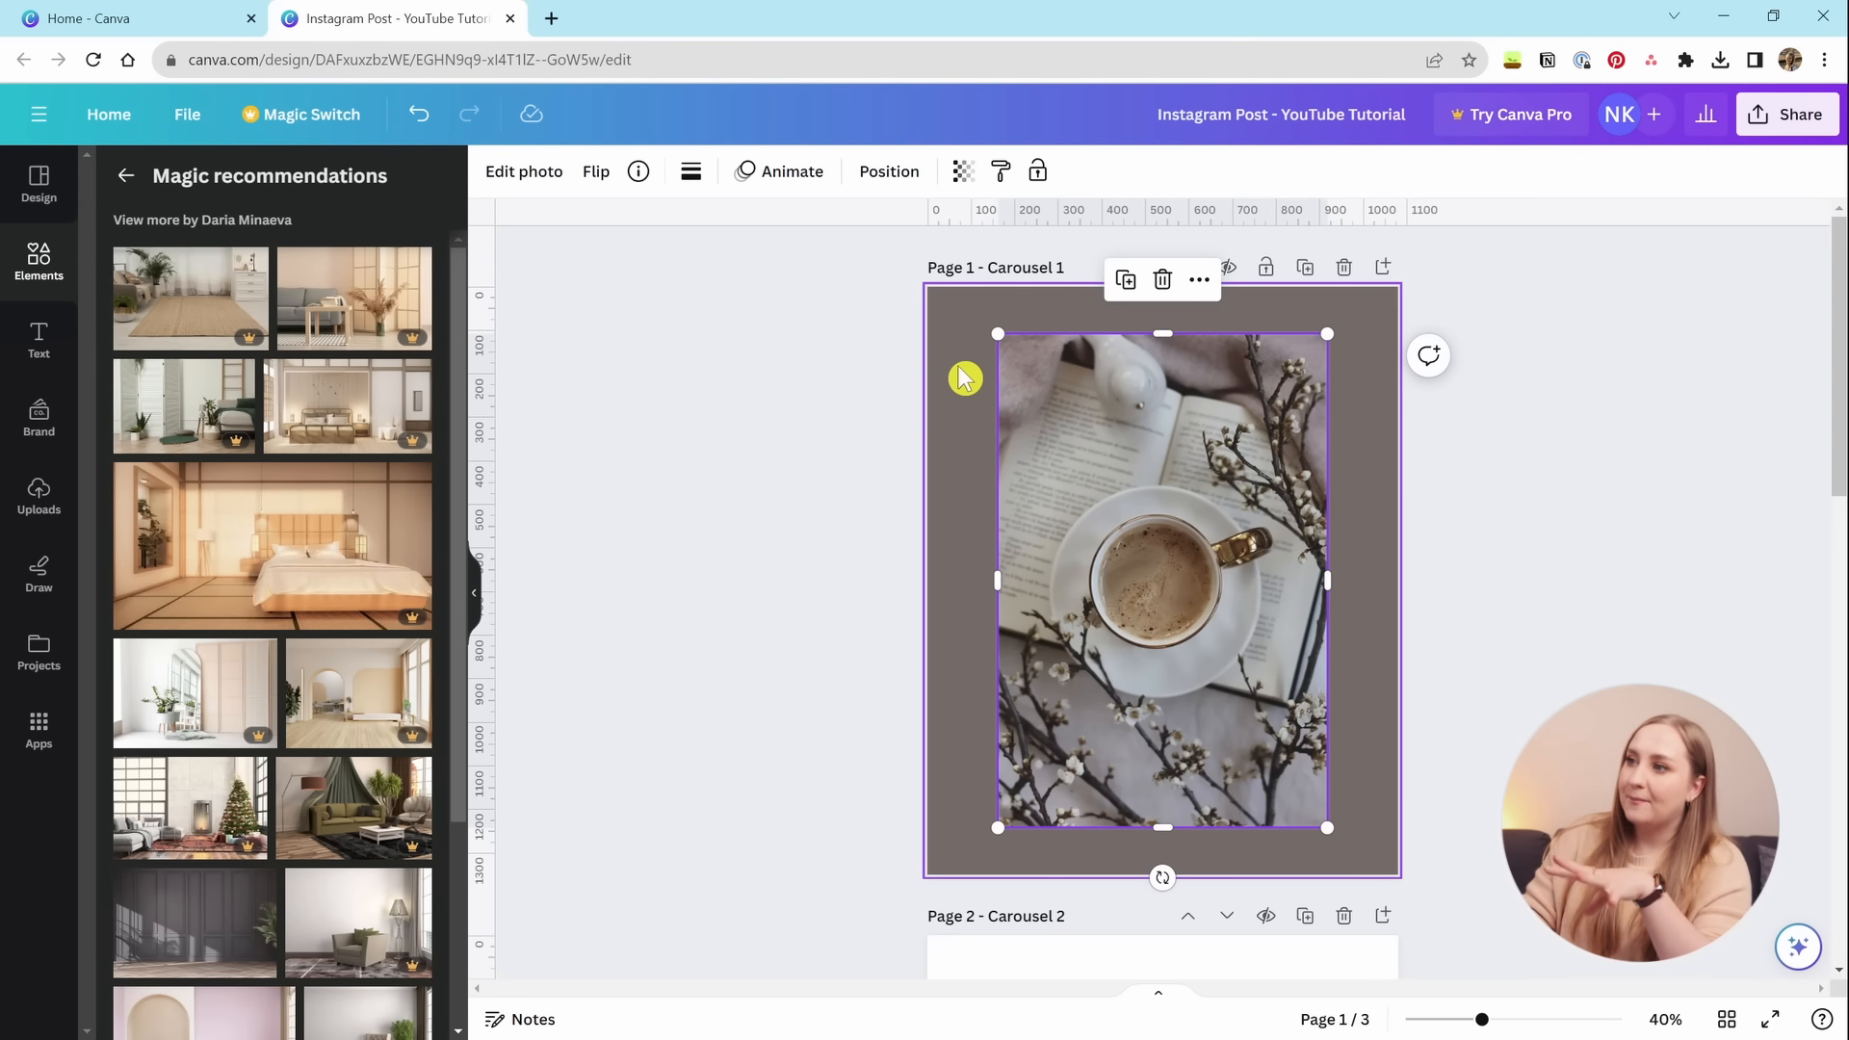
{"action": "right_click", "coordinate": [1106, 453]}
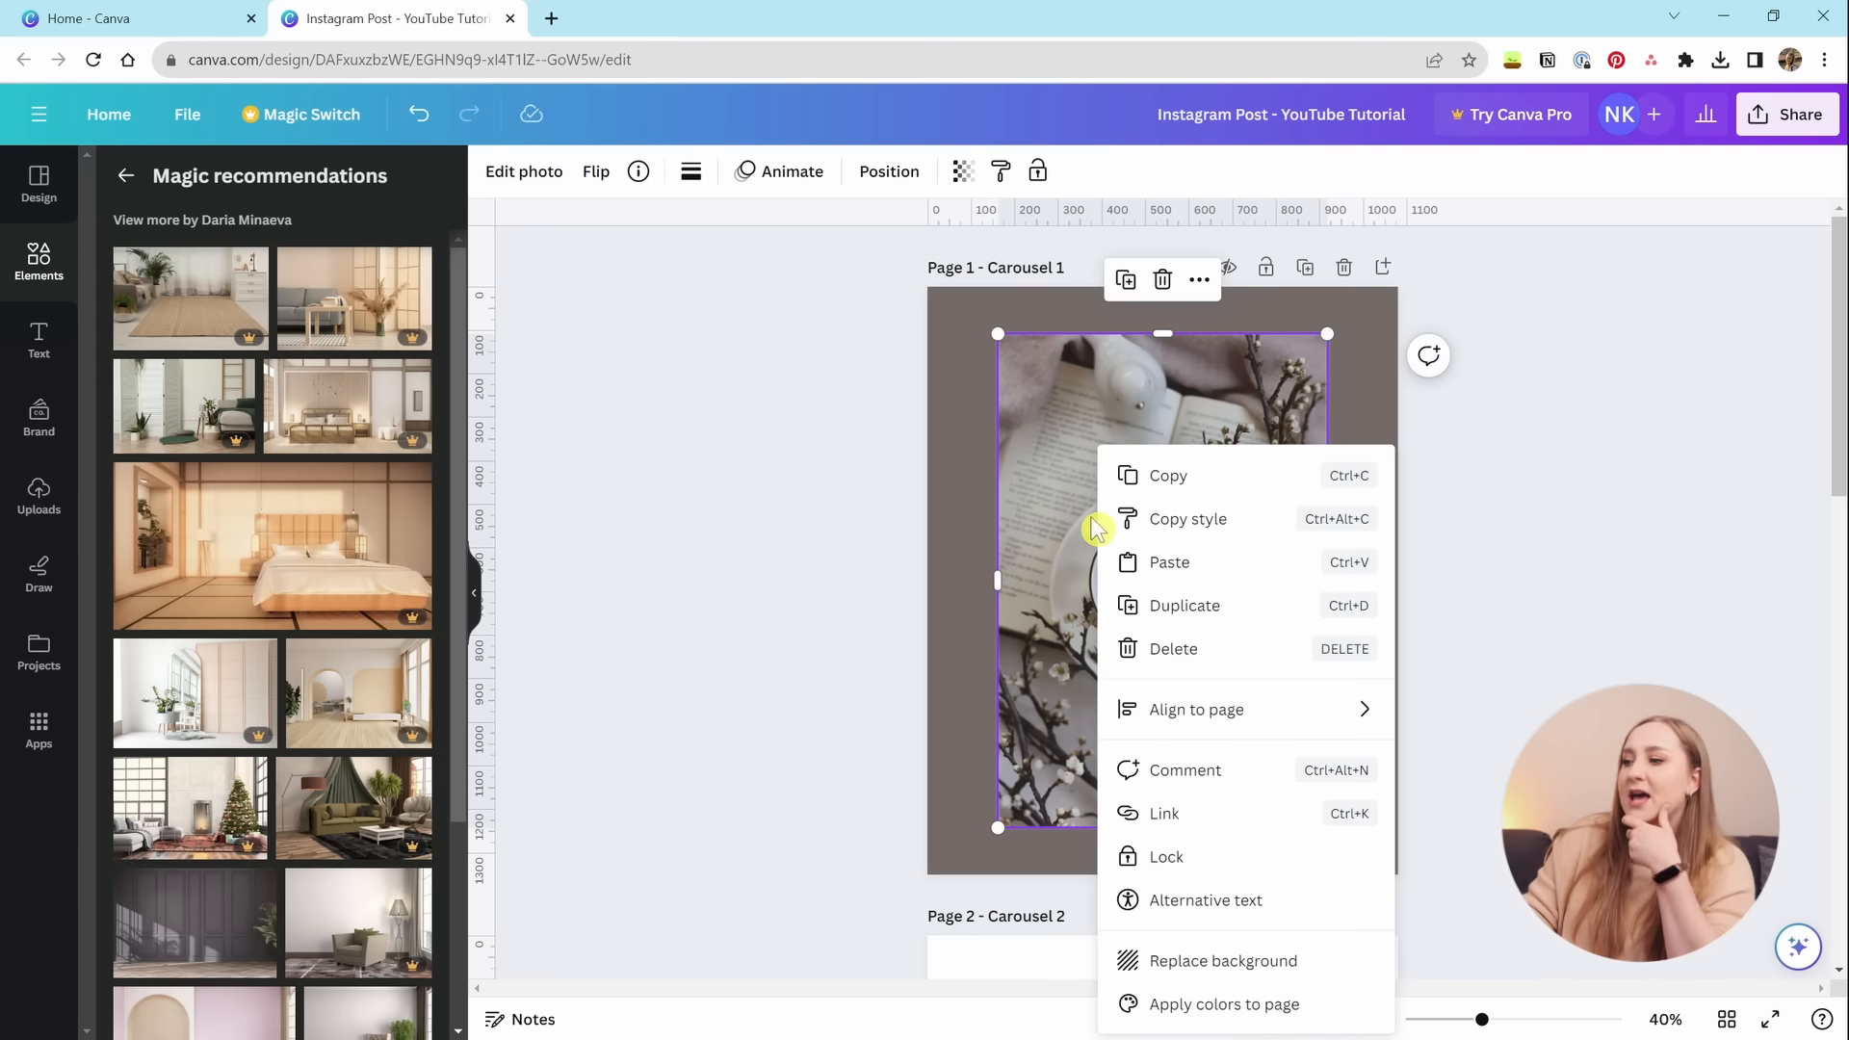
{"action": "left_click", "coordinate": [1207, 982]}
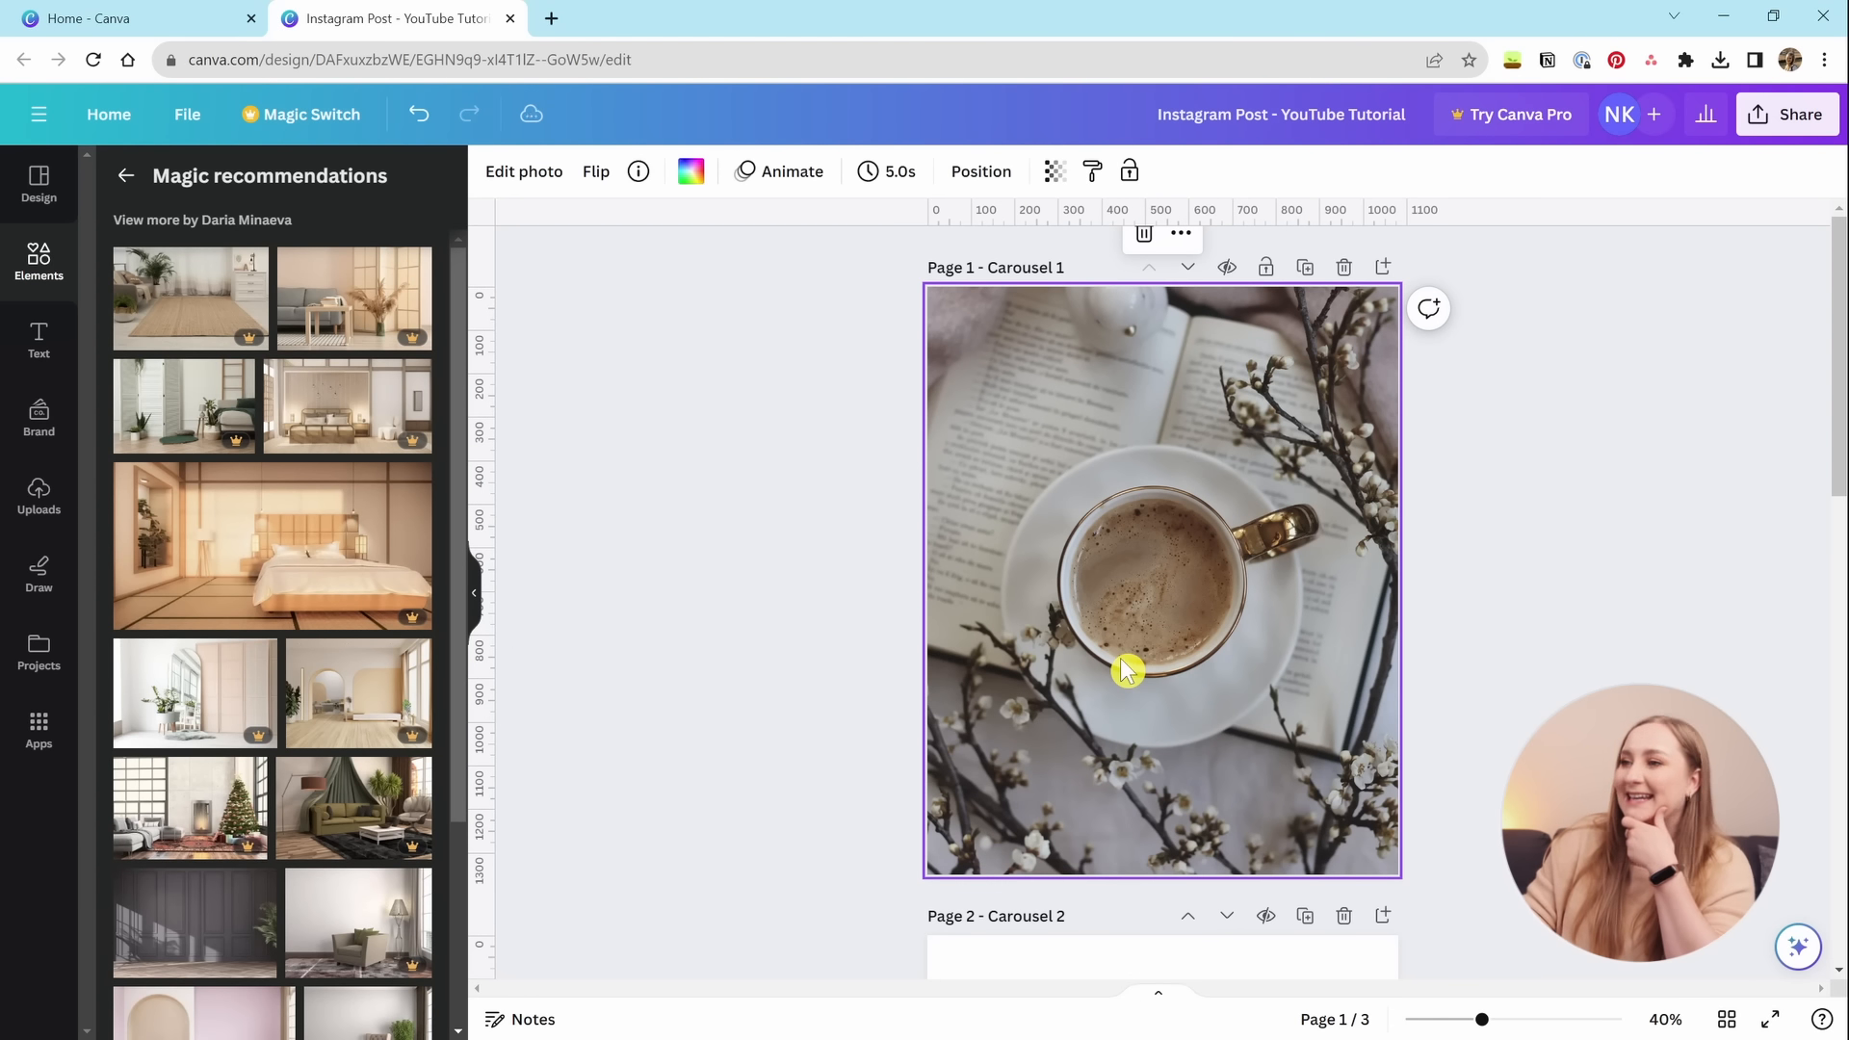
Set the transparency of page 1's background photo to 65 so the gray-brown color tints it.
{"action": "left_click", "coordinate": [1054, 172]}
{"action": "left_click_drag", "start_coordinate": [1050, 275], "coordinate": [1010, 273]}
{"action": "left_click_drag", "start_coordinate": [939, 268], "coordinate": [950, 260]}
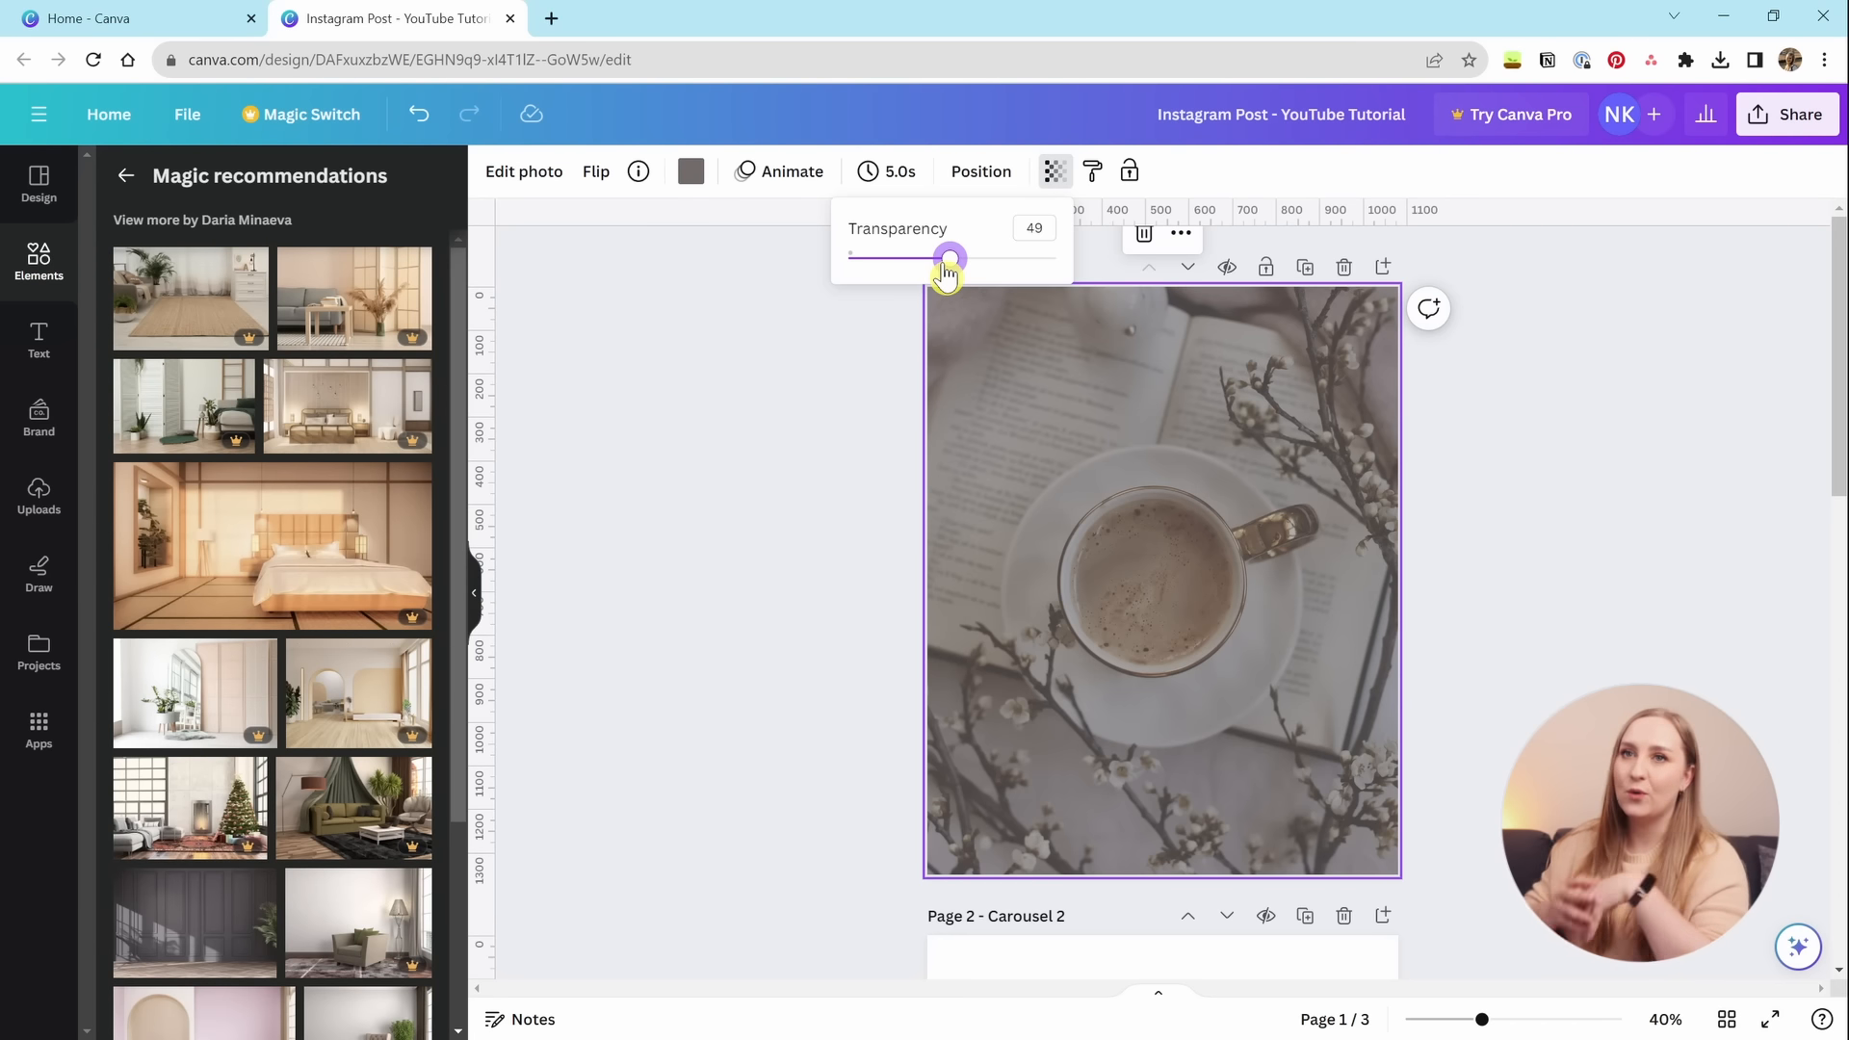
{"action": "left_click_drag", "start_coordinate": [947, 274], "coordinate": [983, 260]}
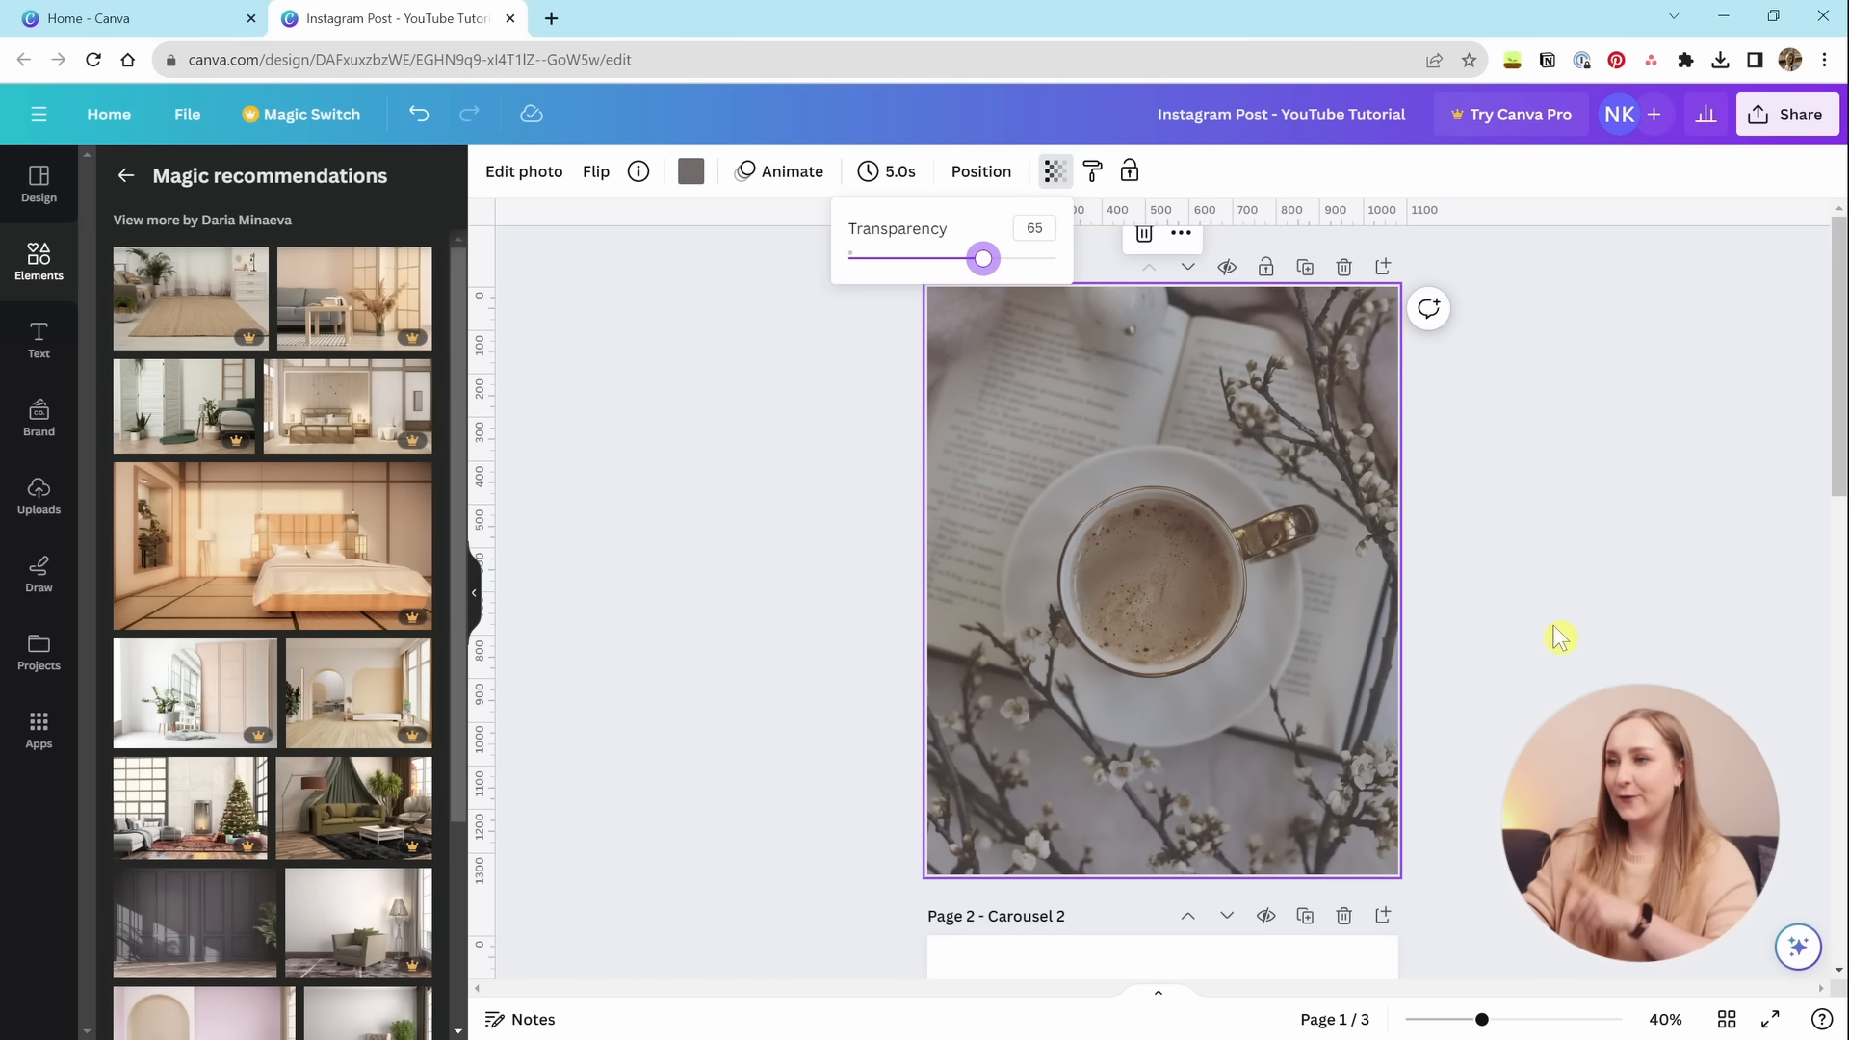
{"action": "left_click", "coordinate": [1564, 623]}
Review the full list of recently used elements and the details of the White Ceramic Mug on the Book photo.
{"action": "scroll", "coordinate": [1576, 568], "scroll_direction": "down", "scroll_amount": 3}
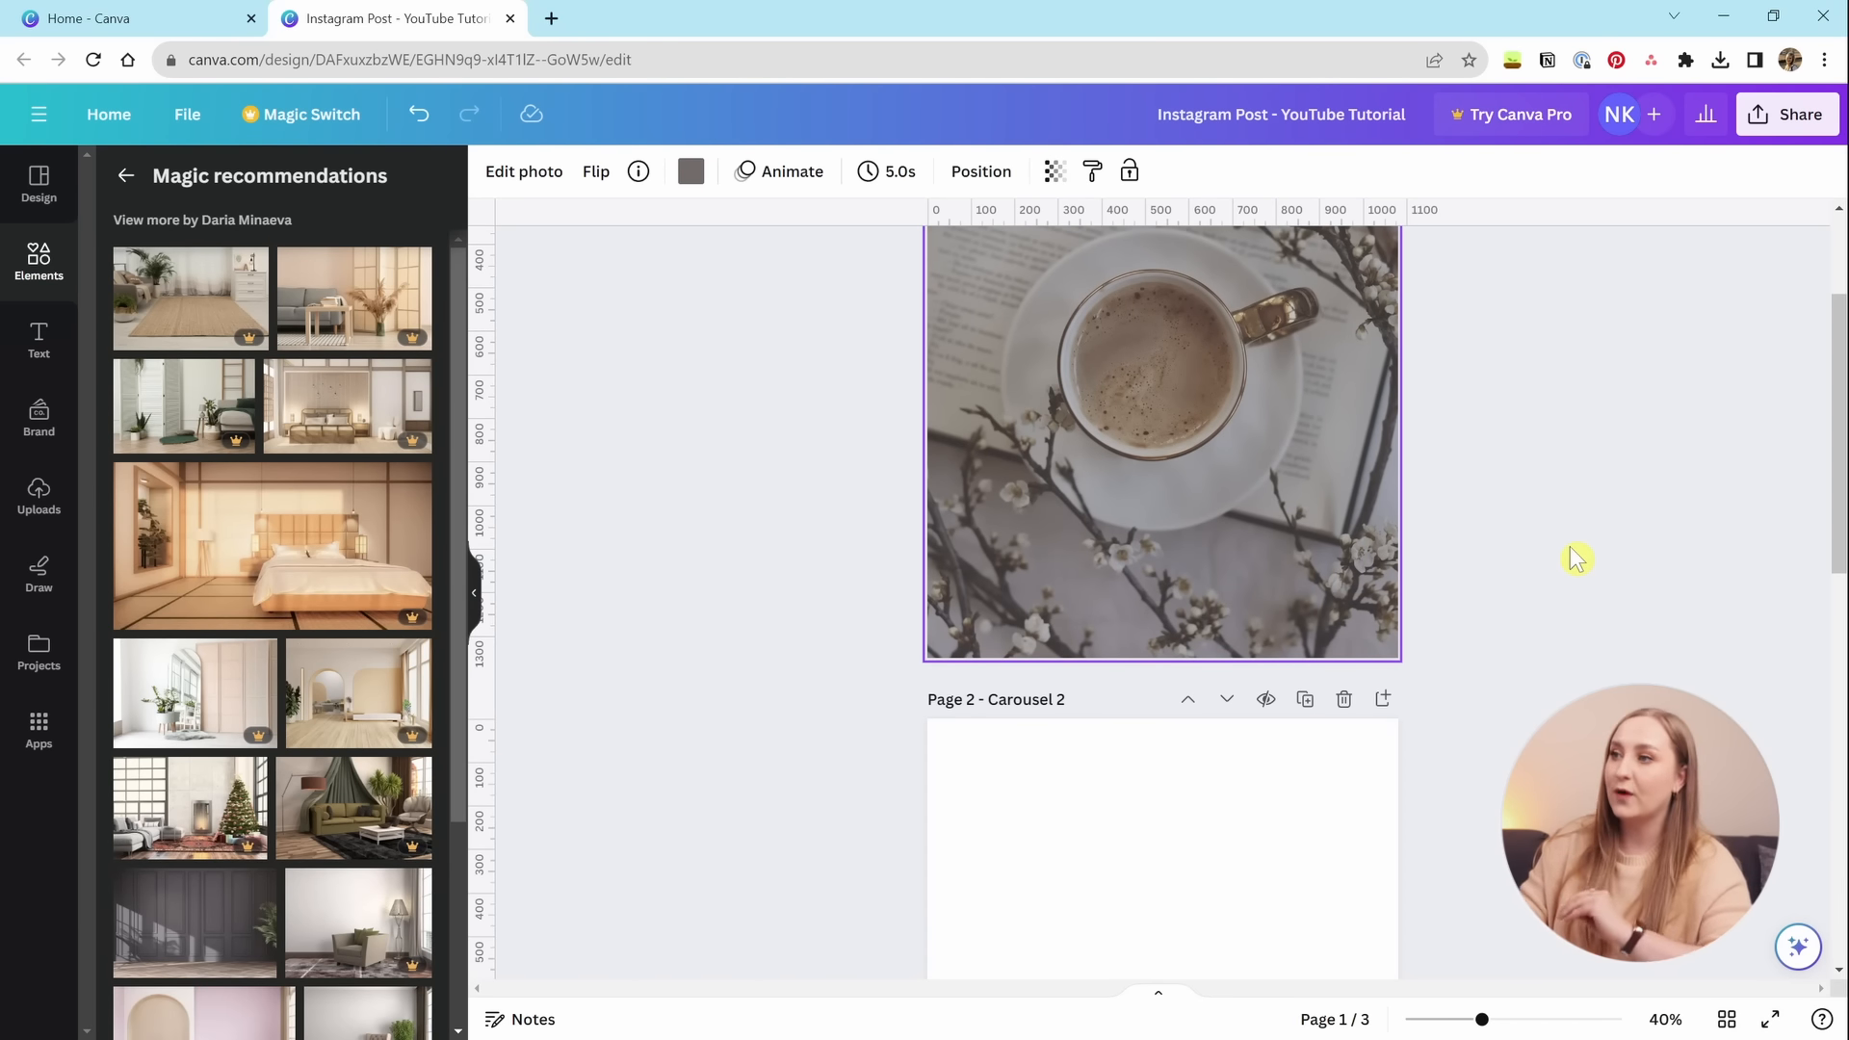
{"action": "scroll", "coordinate": [1591, 566], "scroll_direction": "down", "scroll_amount": 6}
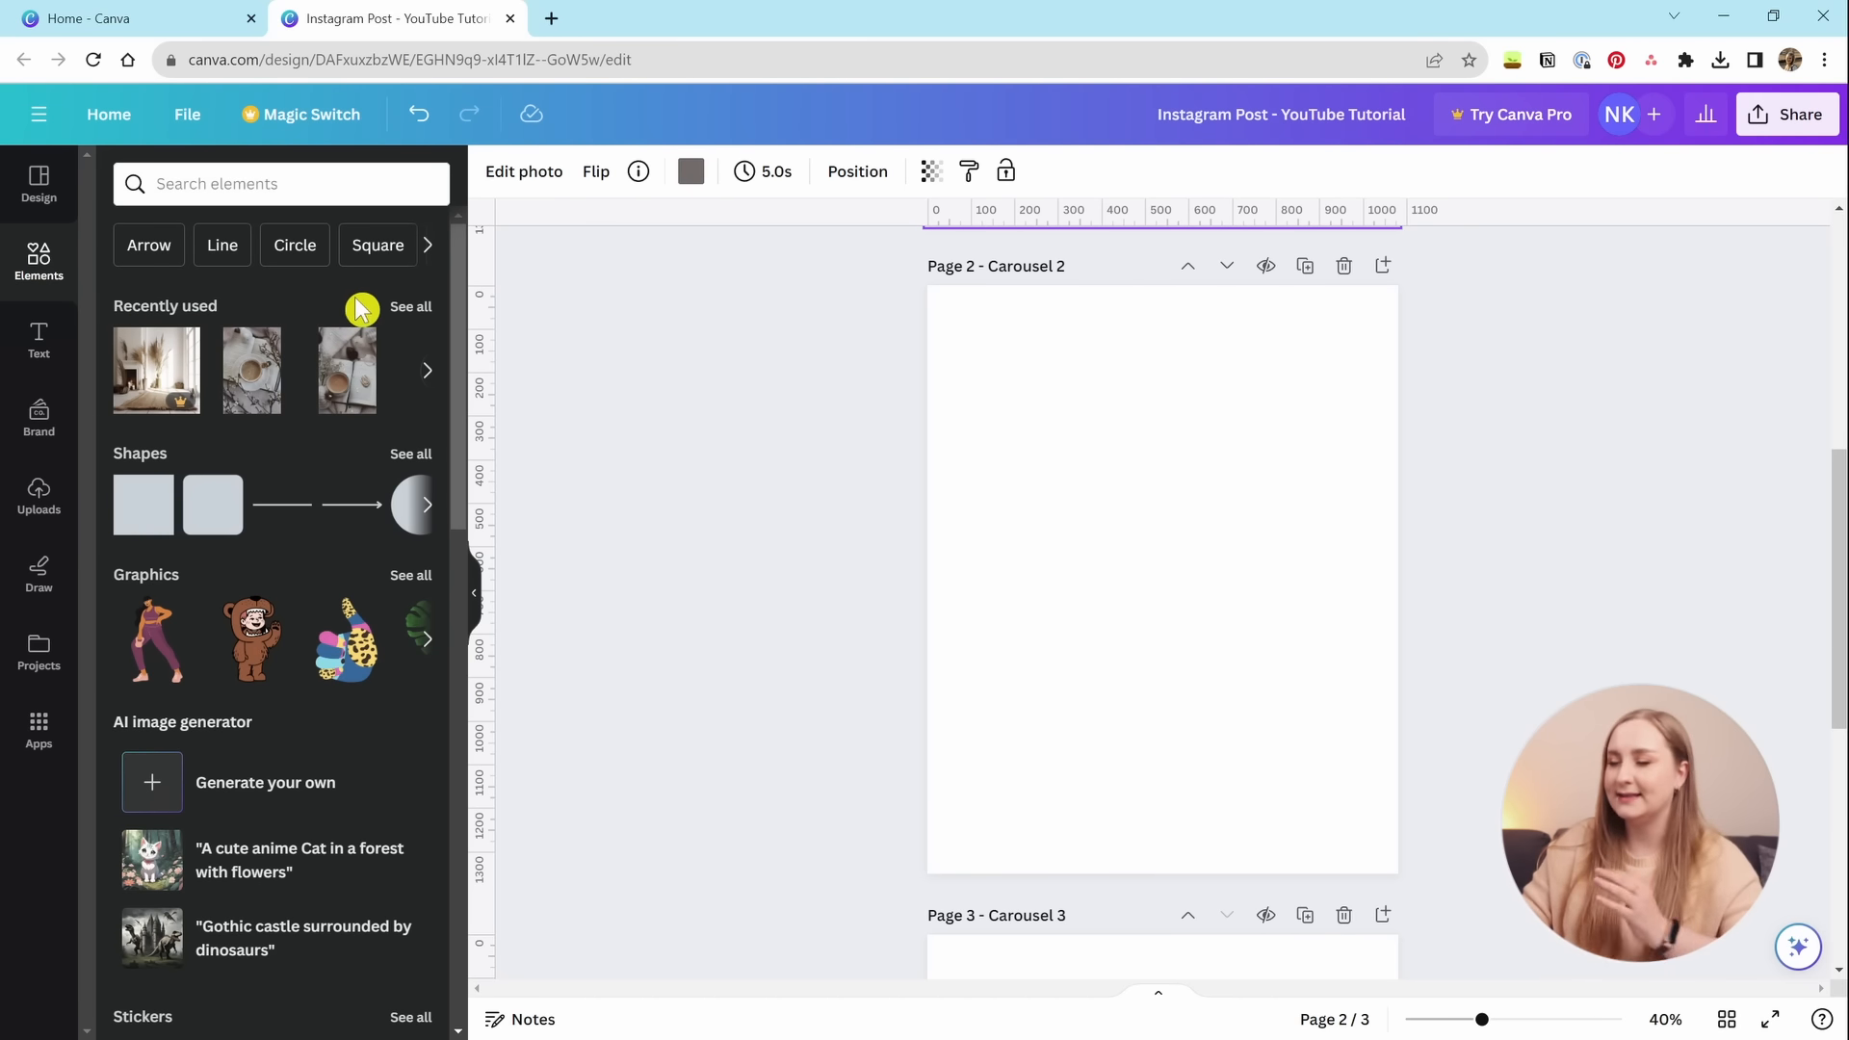
{"action": "left_click", "coordinate": [410, 310]}
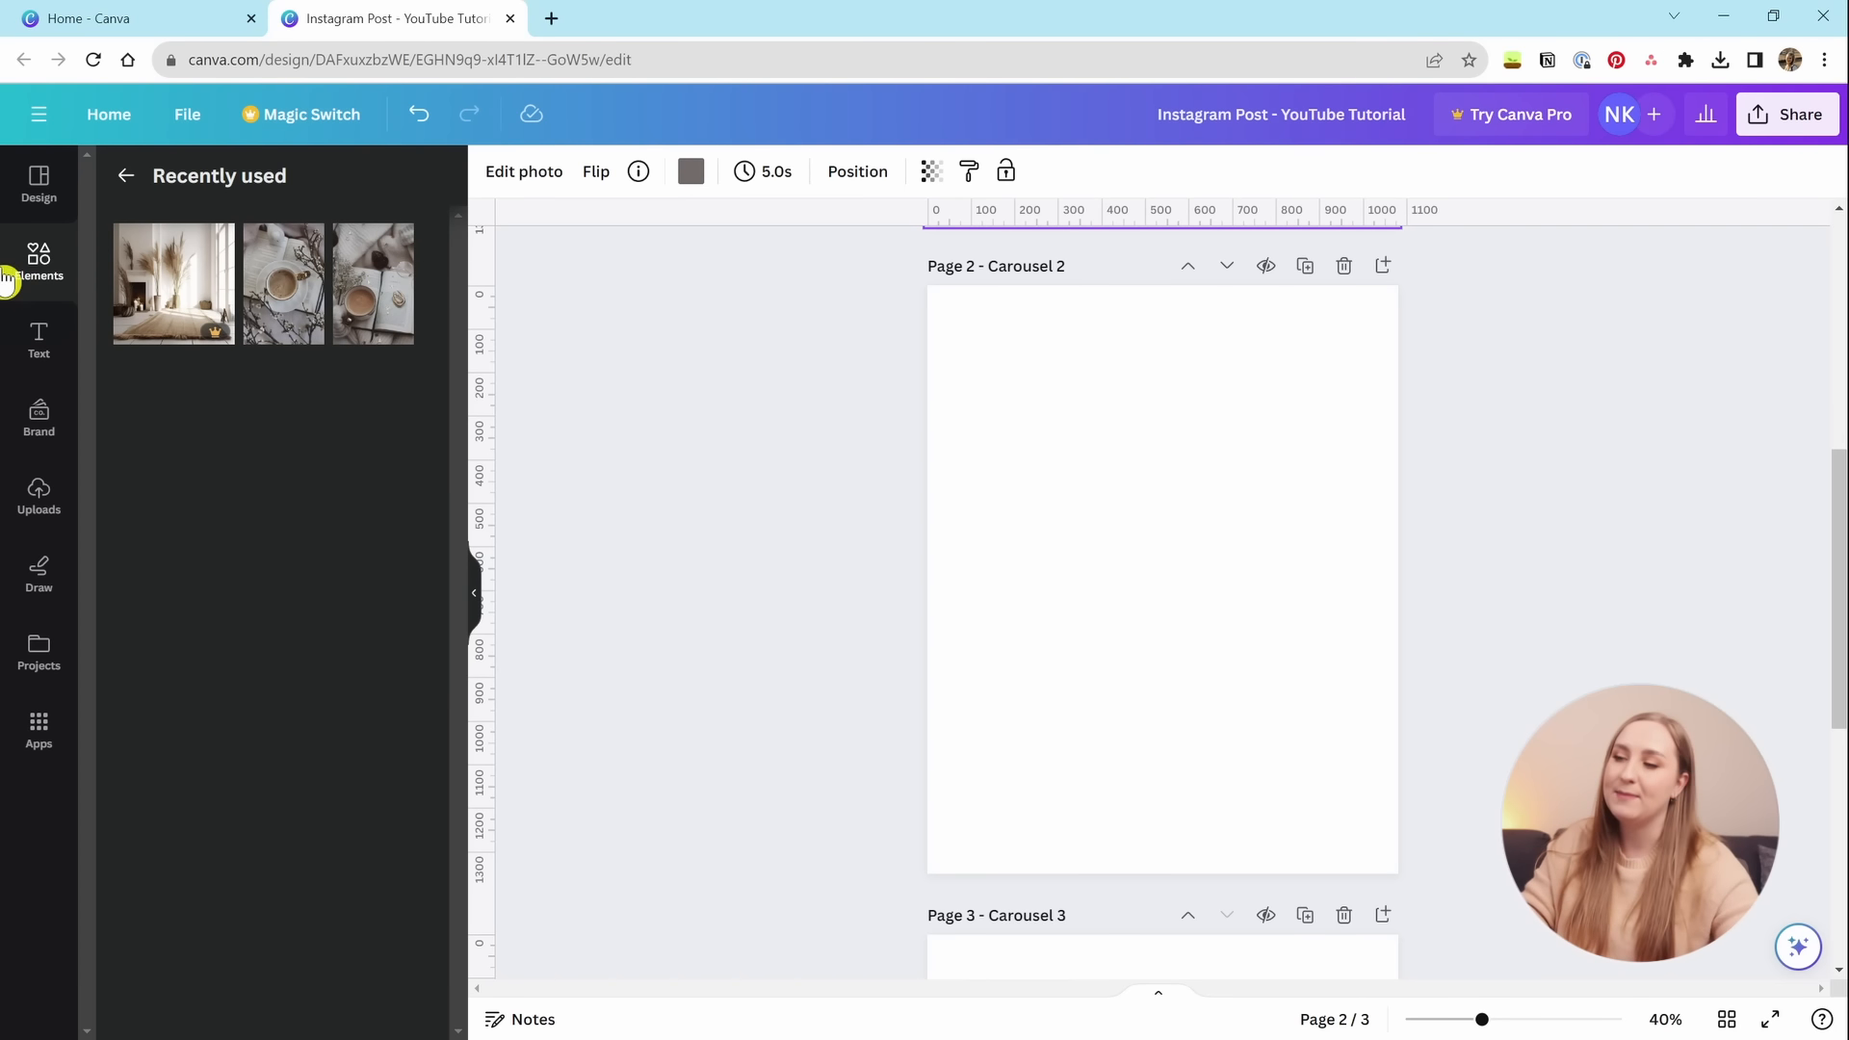
{"action": "left_click", "coordinate": [398, 243]}
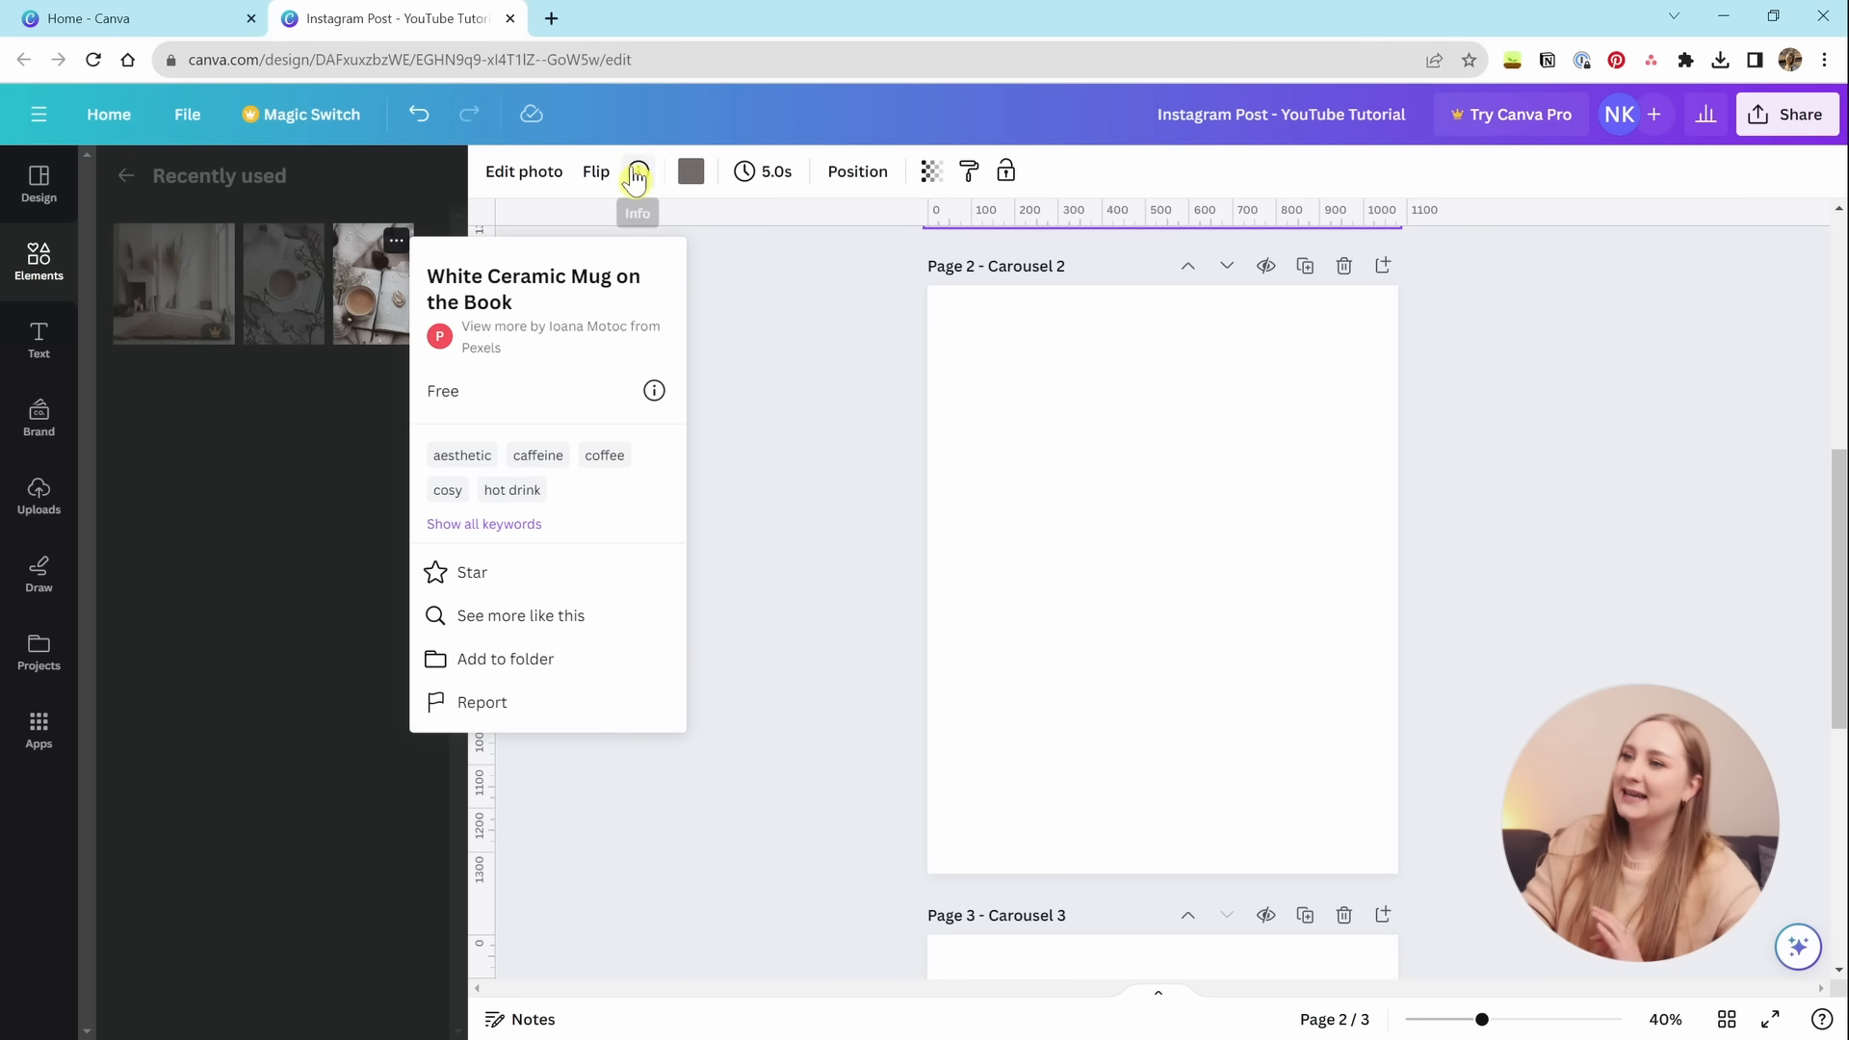
{"action": "left_click", "coordinate": [142, 187]}
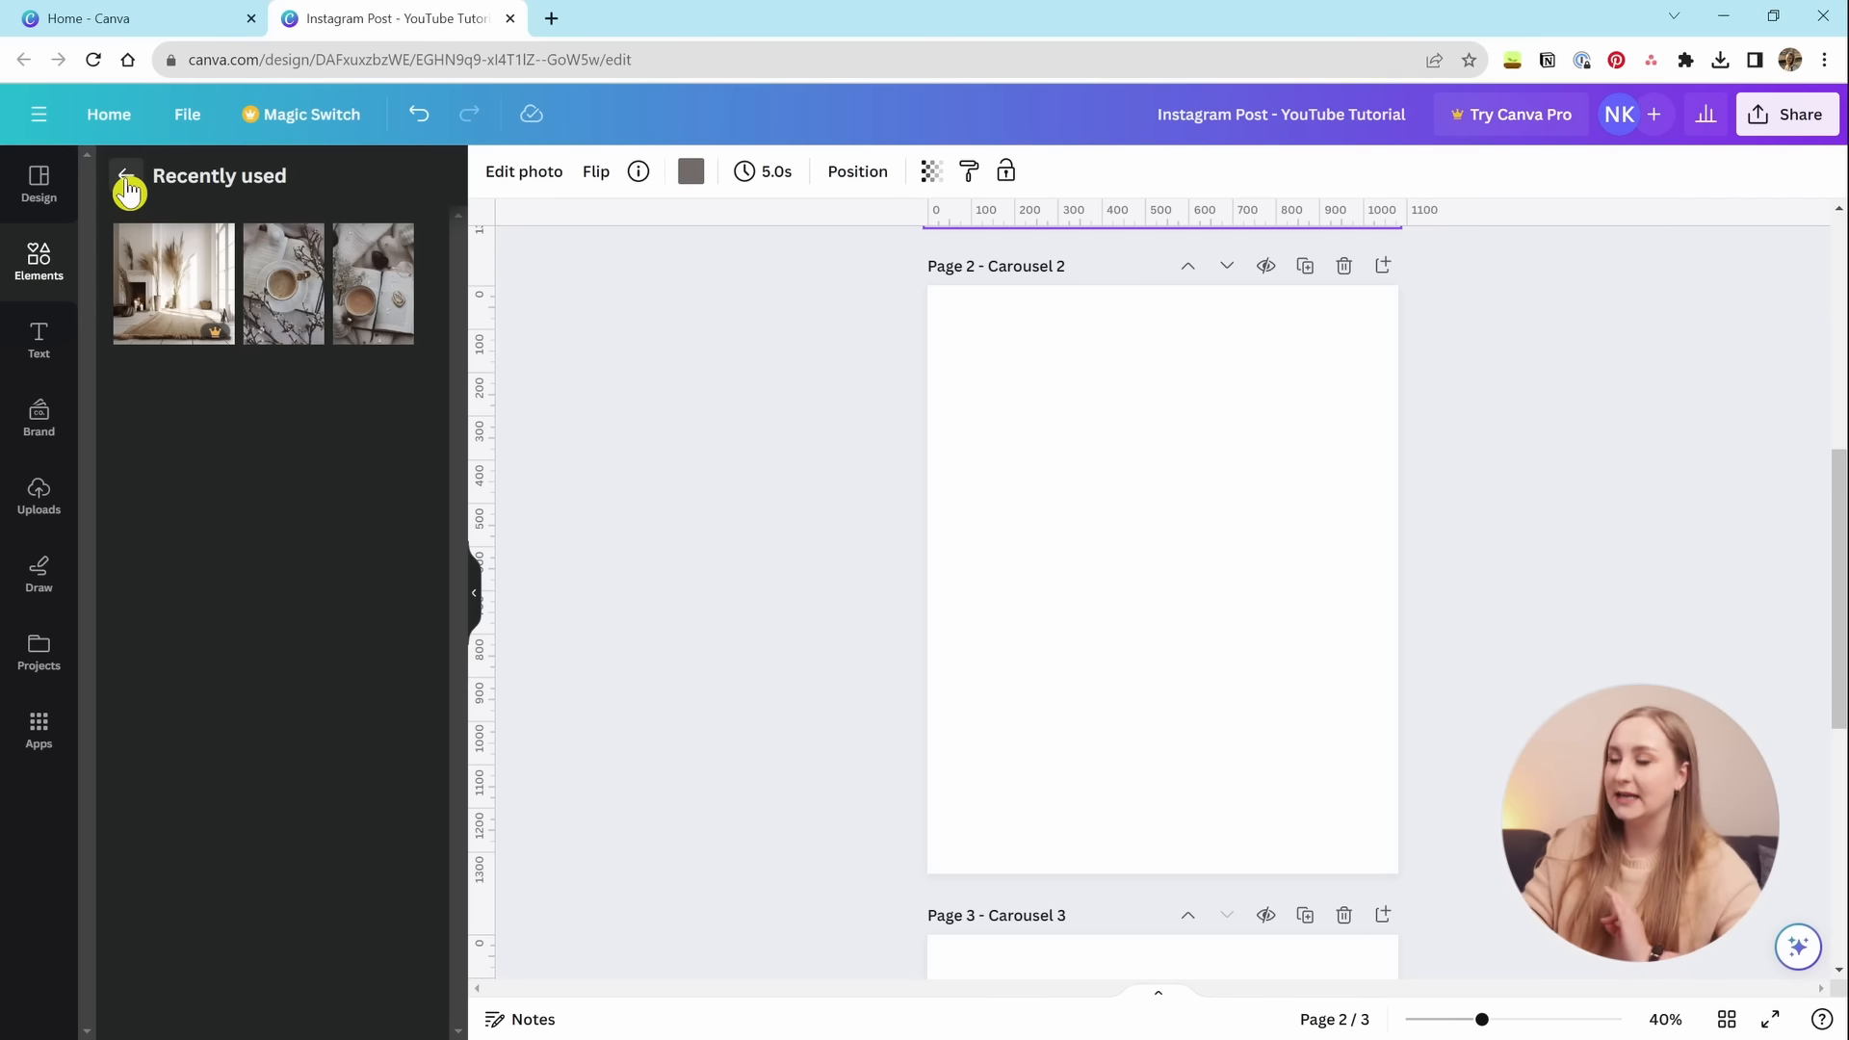
{"action": "left_click", "coordinate": [126, 181]}
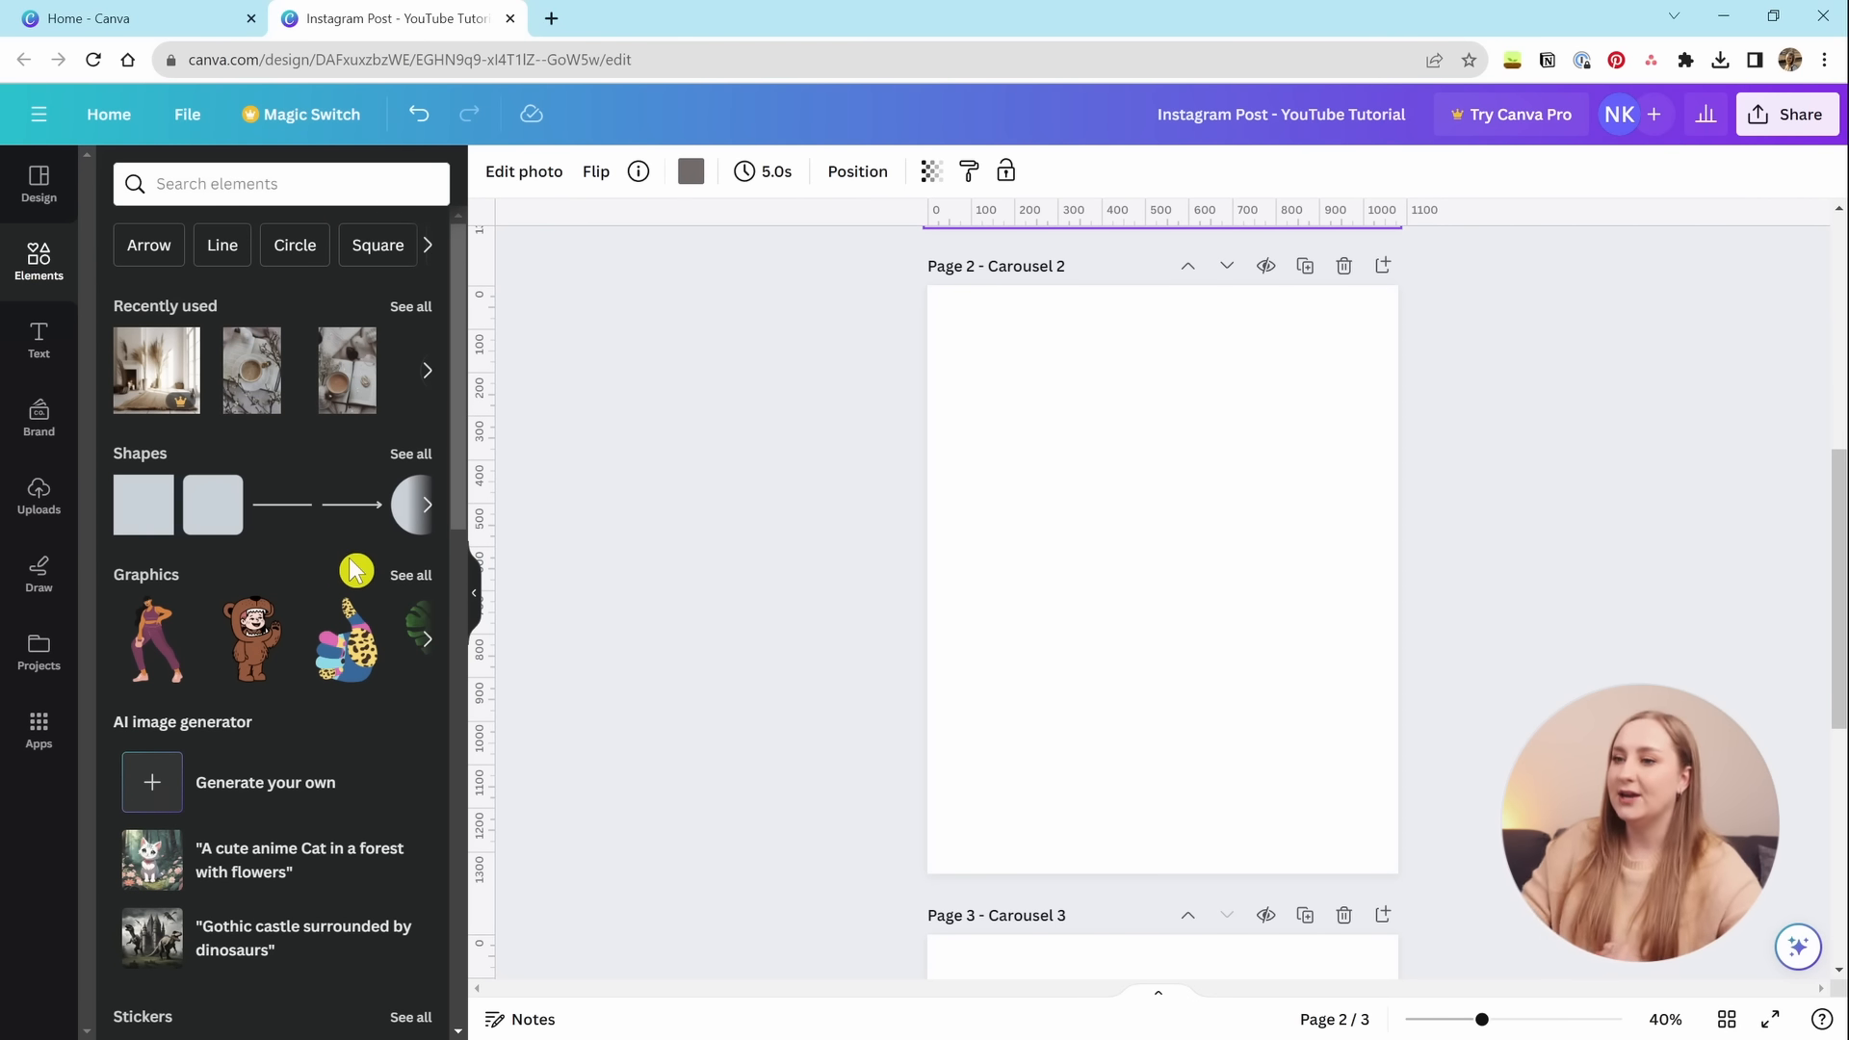
Search the elements for "phone" and compare the graphics and photo results.
{"action": "left_click", "coordinate": [289, 183]}
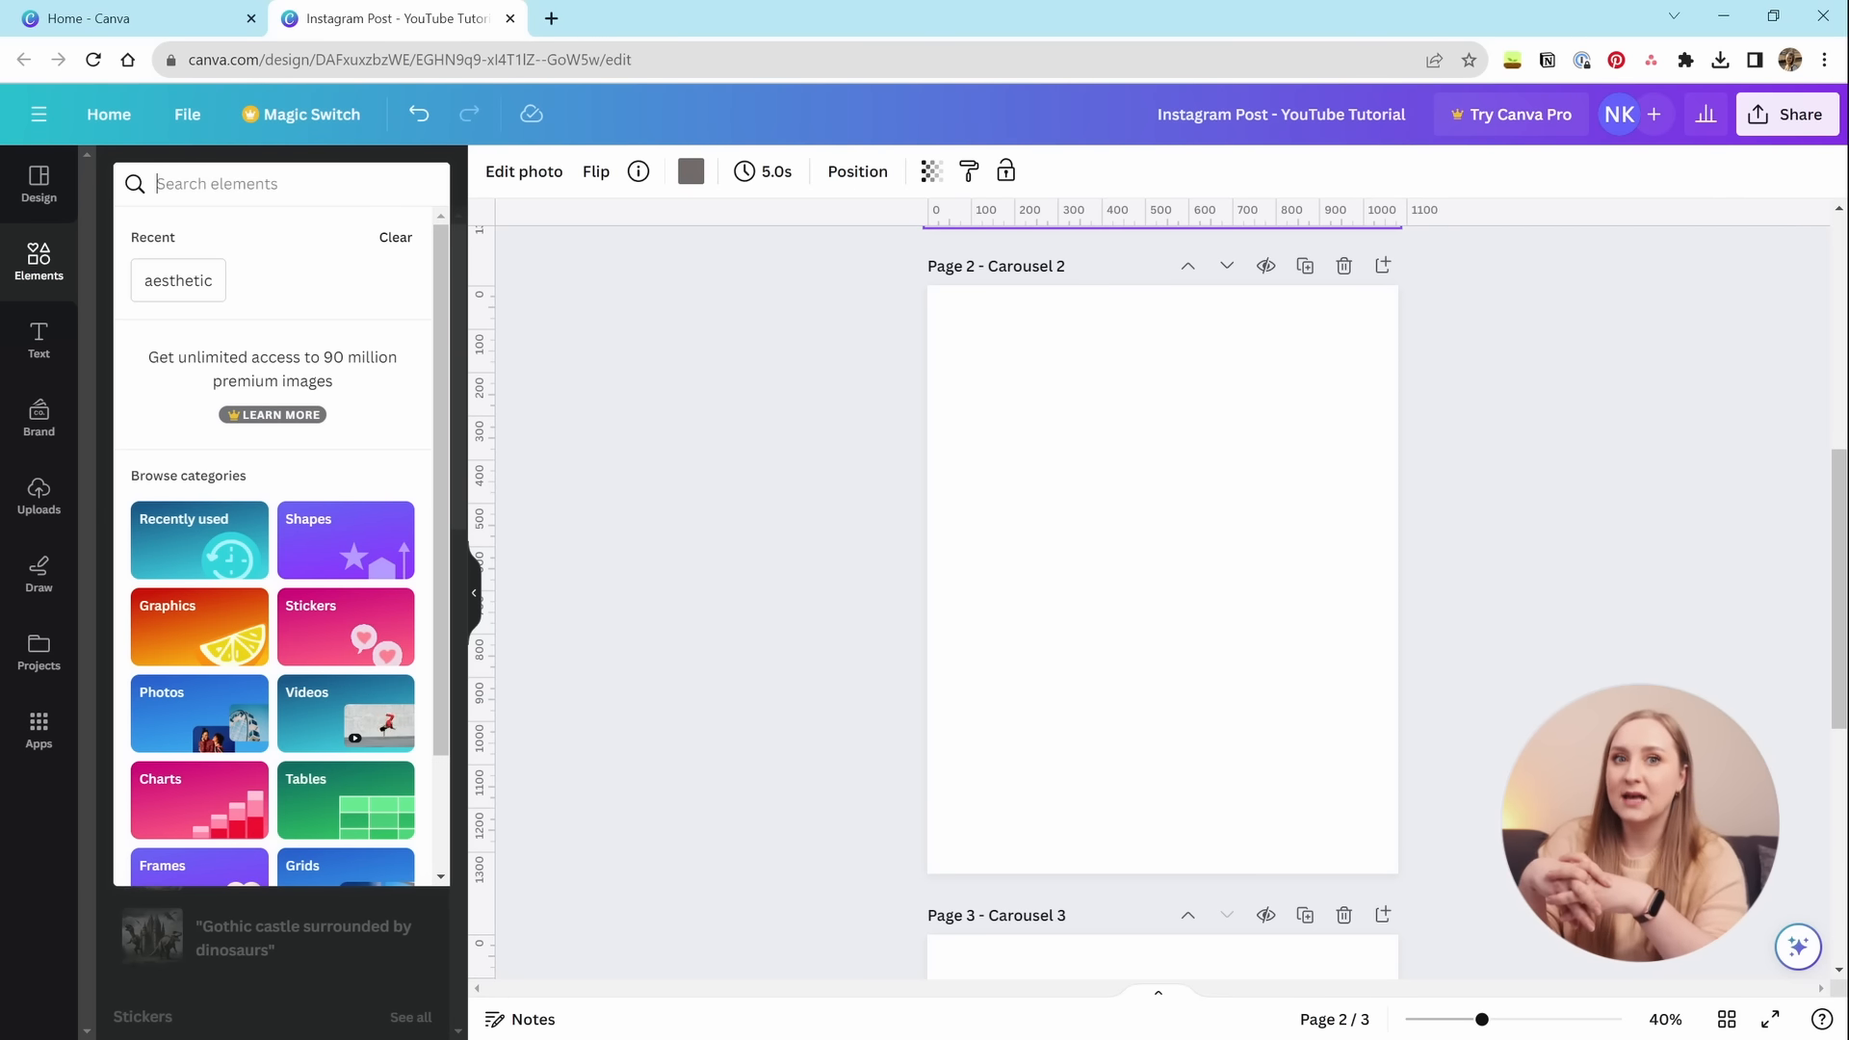
{"action": "type", "text": "p"}
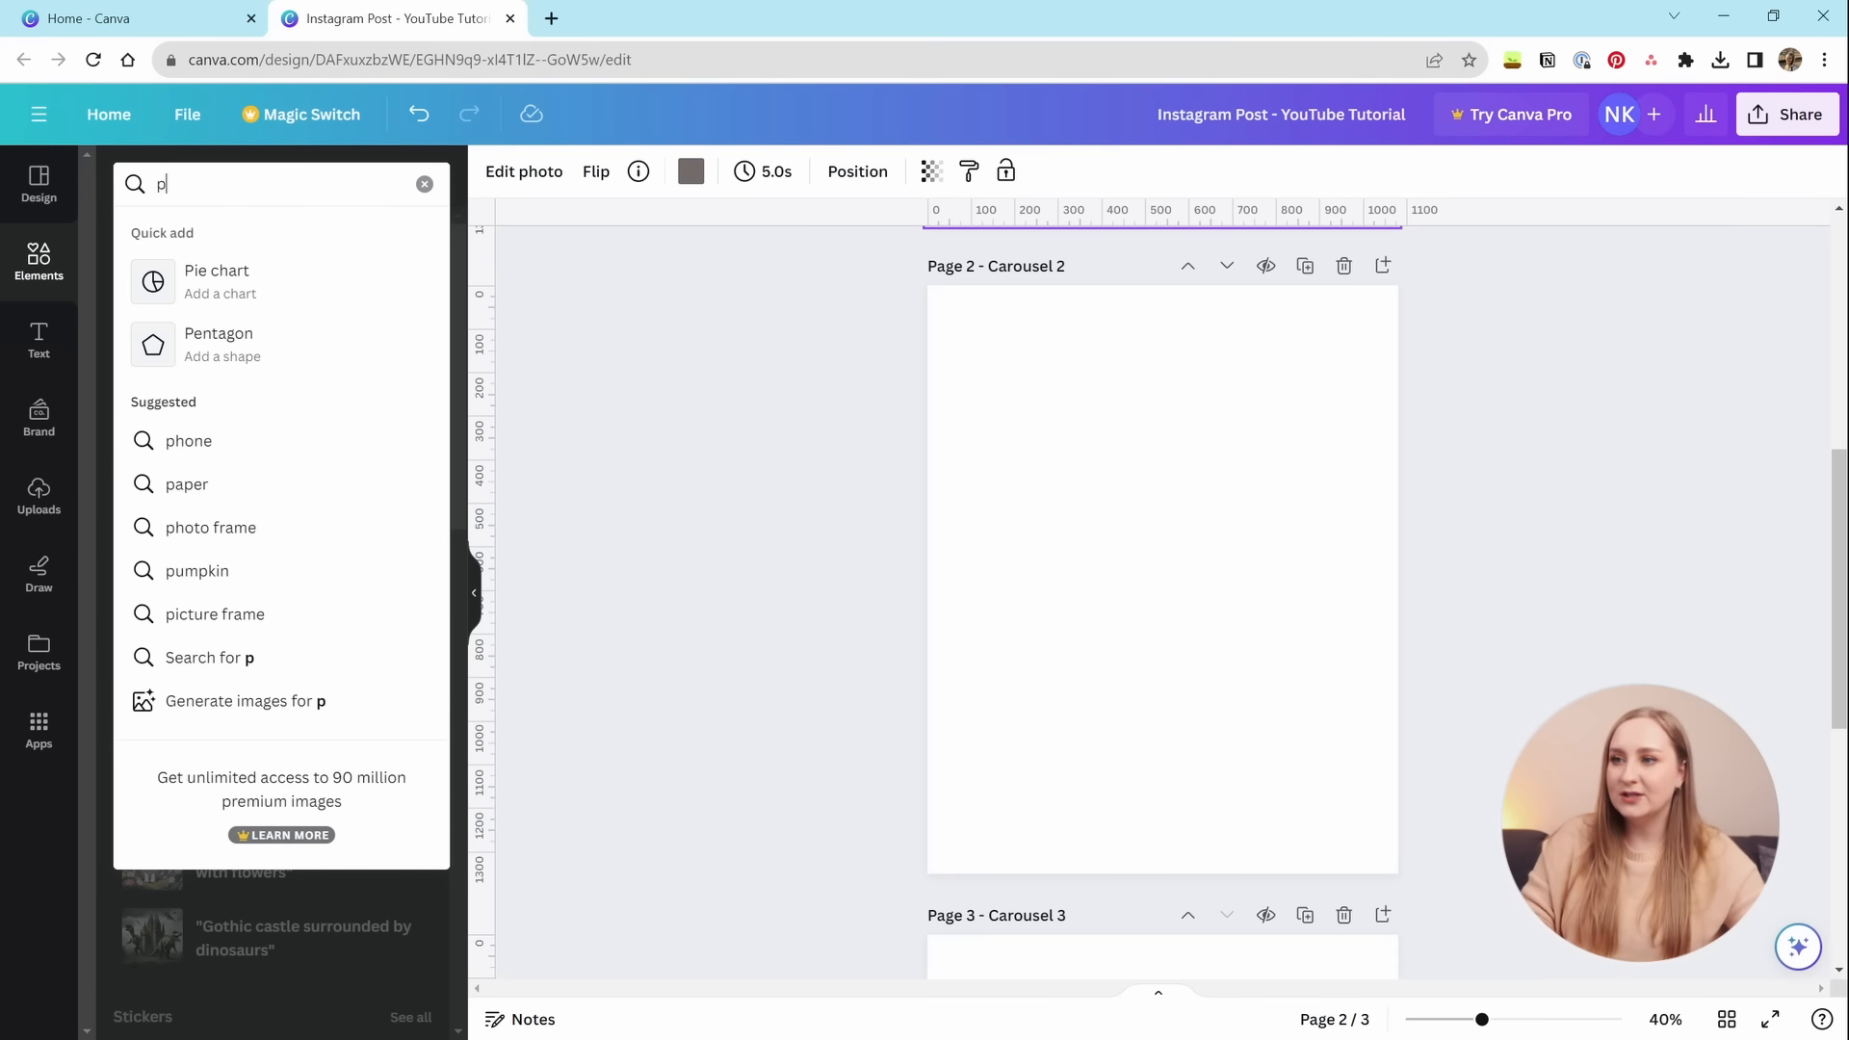
{"action": "type", "text": "h"}
{"action": "key", "text": "BackSpace"}
{"action": "key", "text": "BackSpace"}
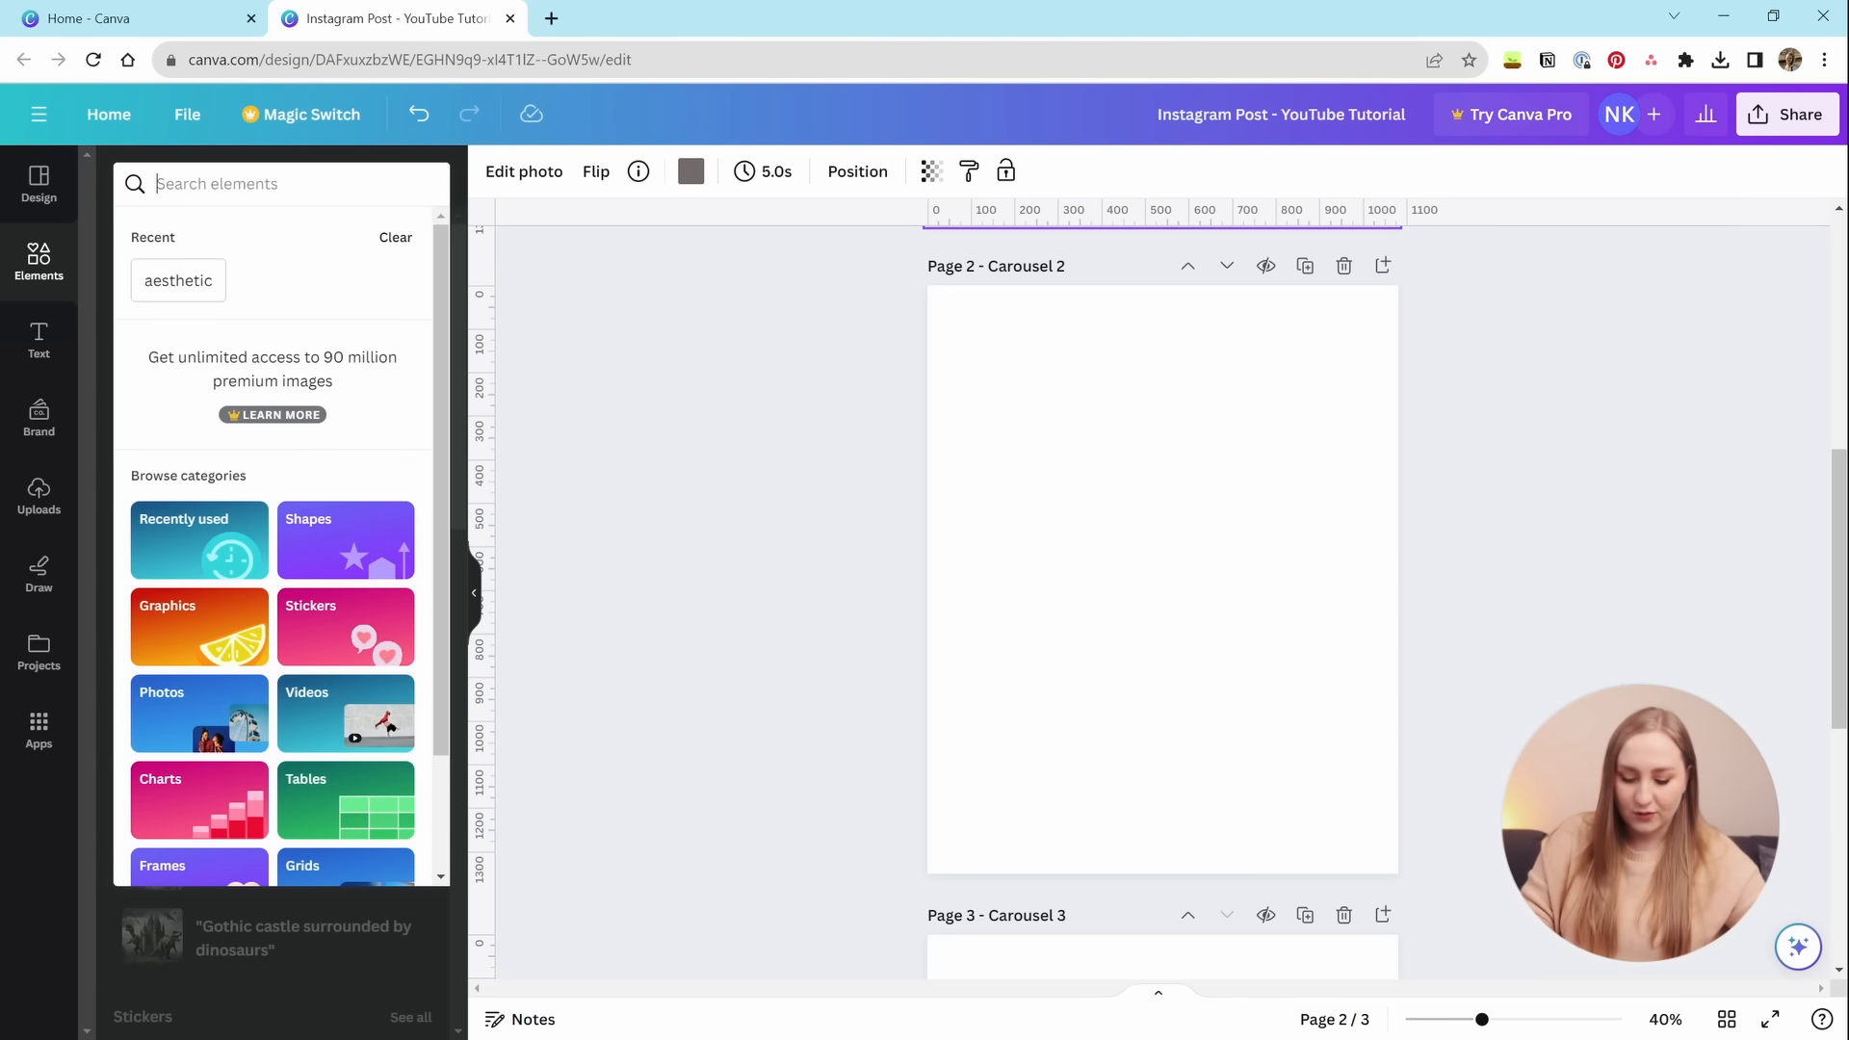
{"action": "type", "text": "phone"}
{"action": "key", "text": "Return"}
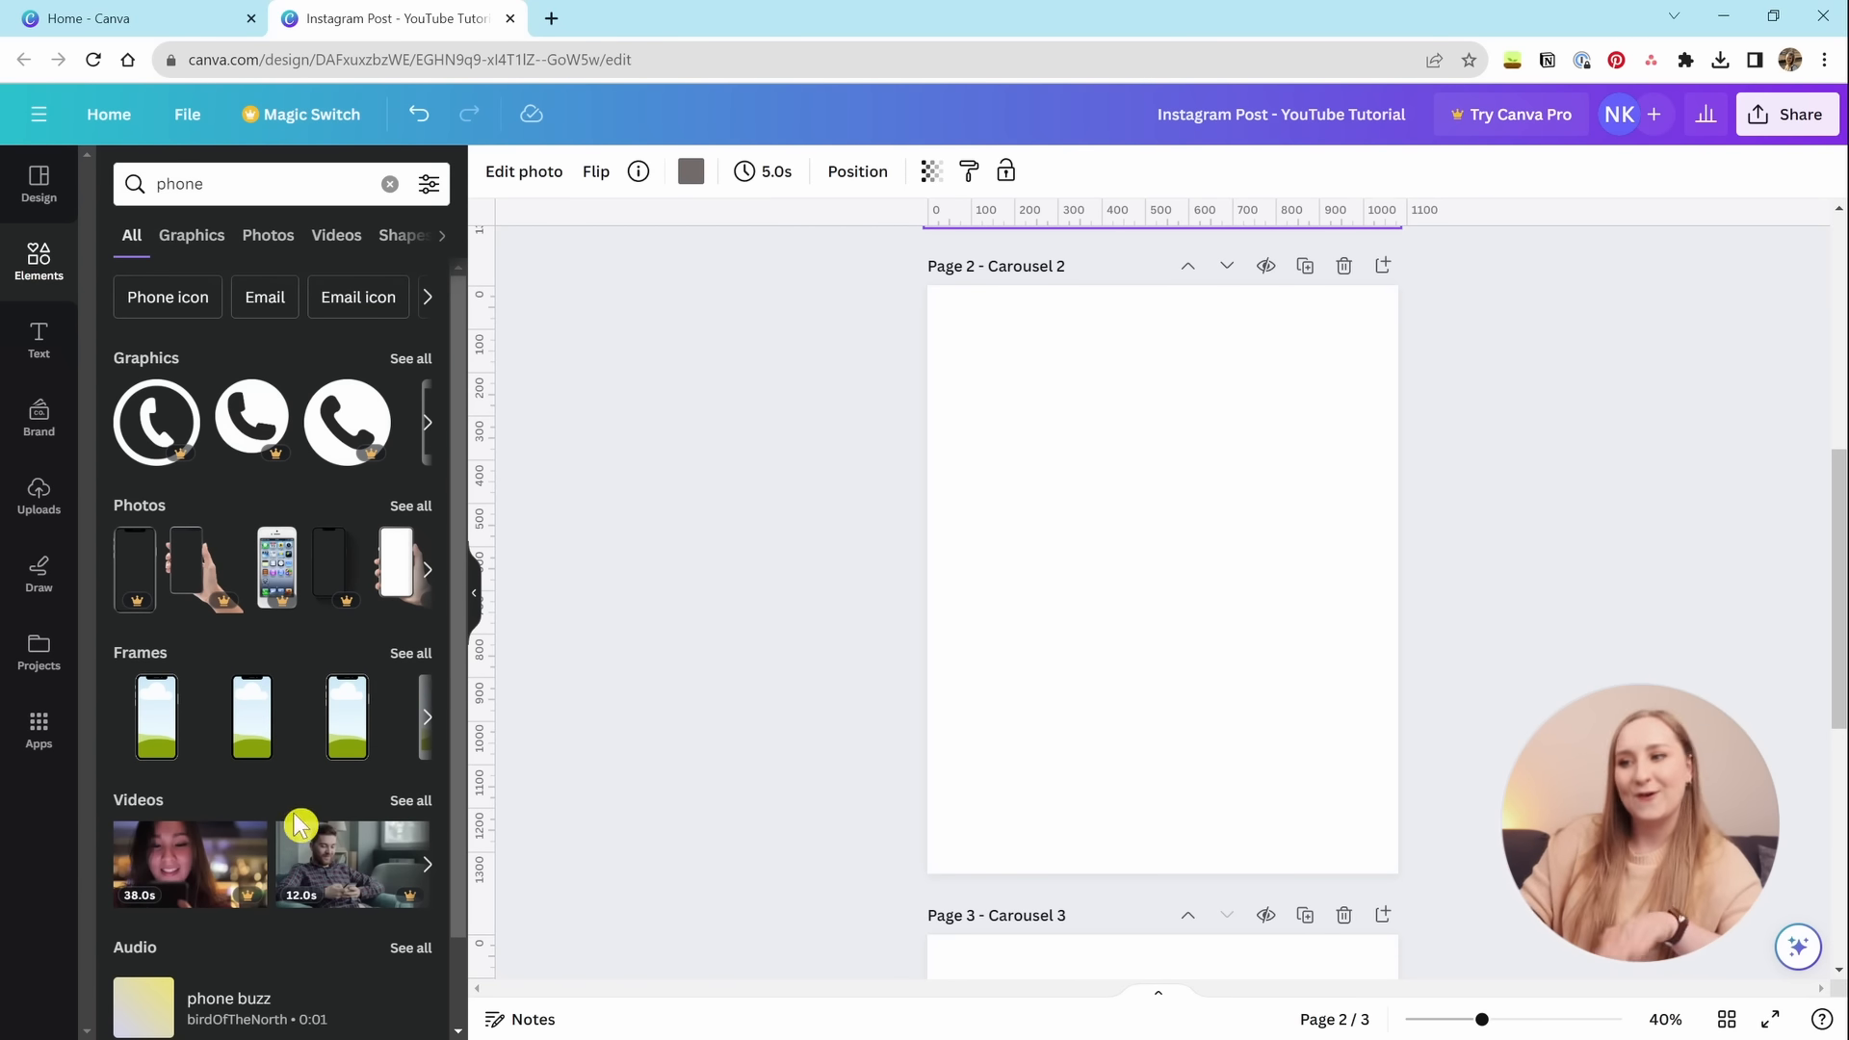
{"action": "left_click", "coordinate": [190, 237]}
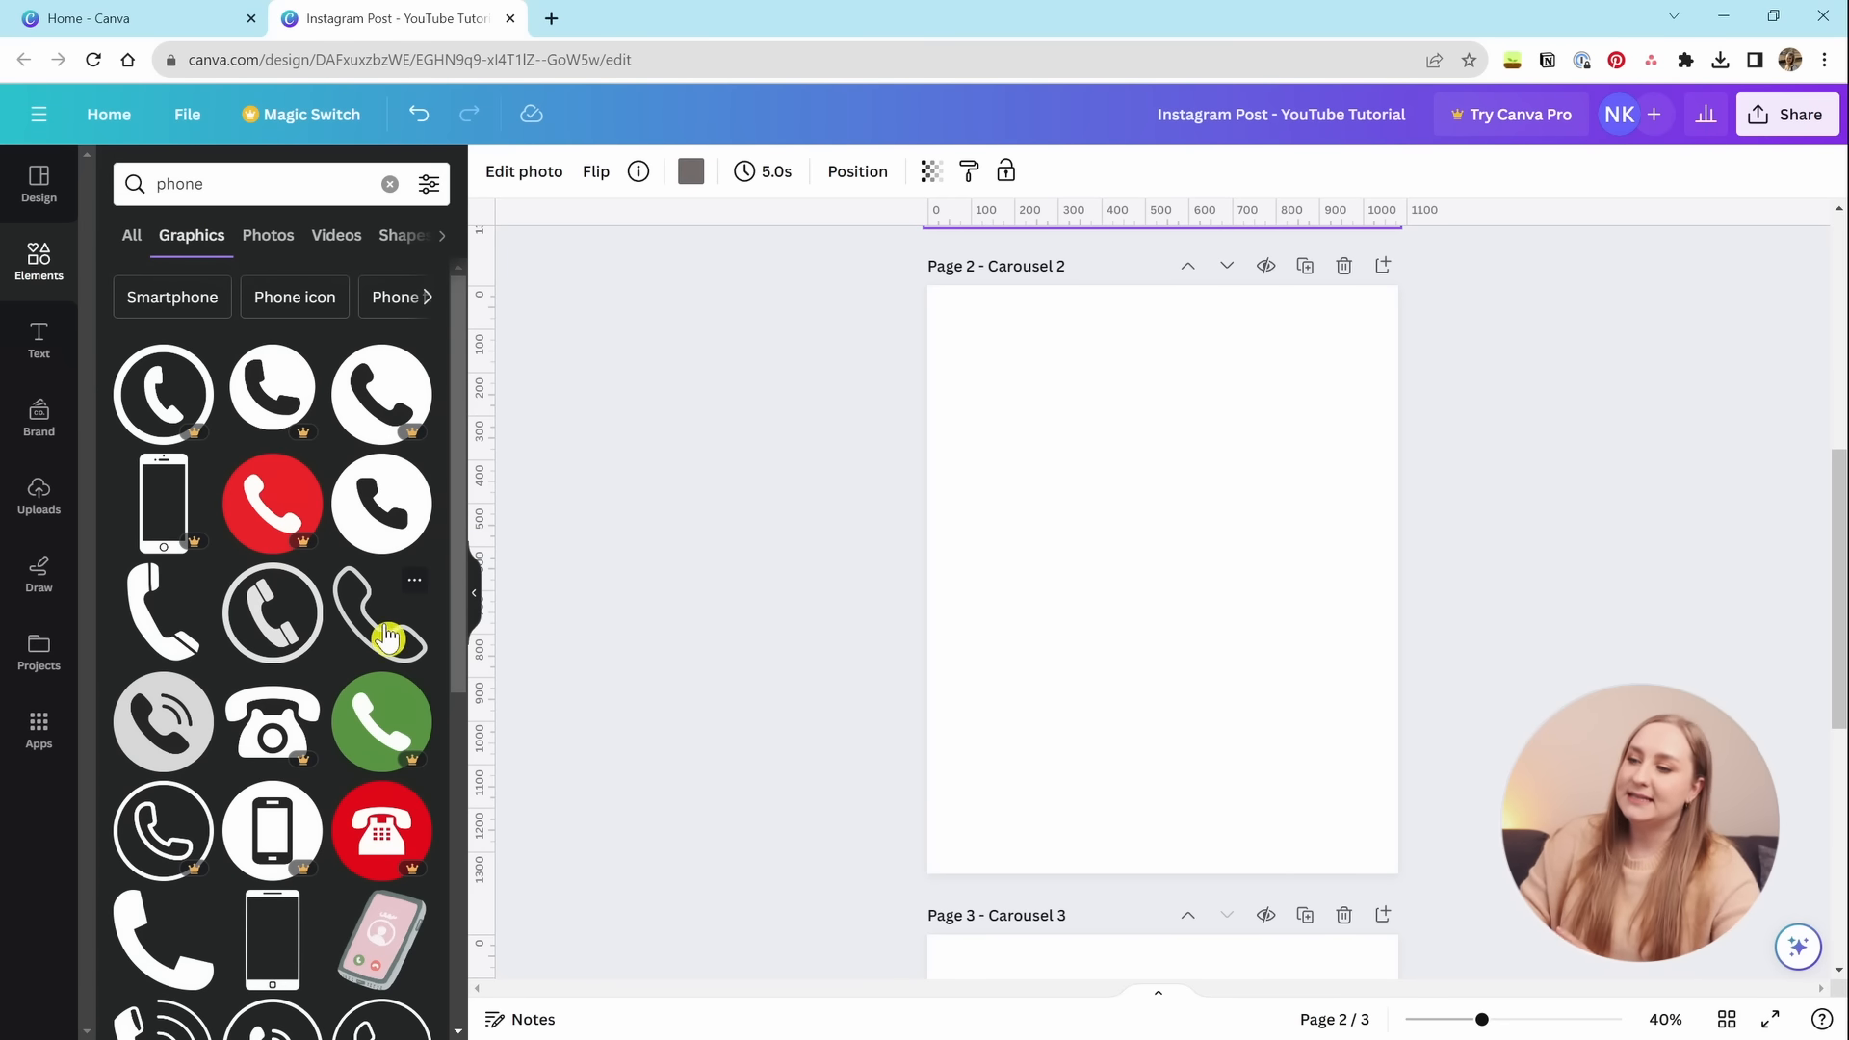
{"action": "scroll", "coordinate": [337, 847], "scroll_direction": "down", "scroll_amount": 2}
{"action": "scroll", "coordinate": [330, 797], "scroll_direction": "down", "scroll_amount": 10}
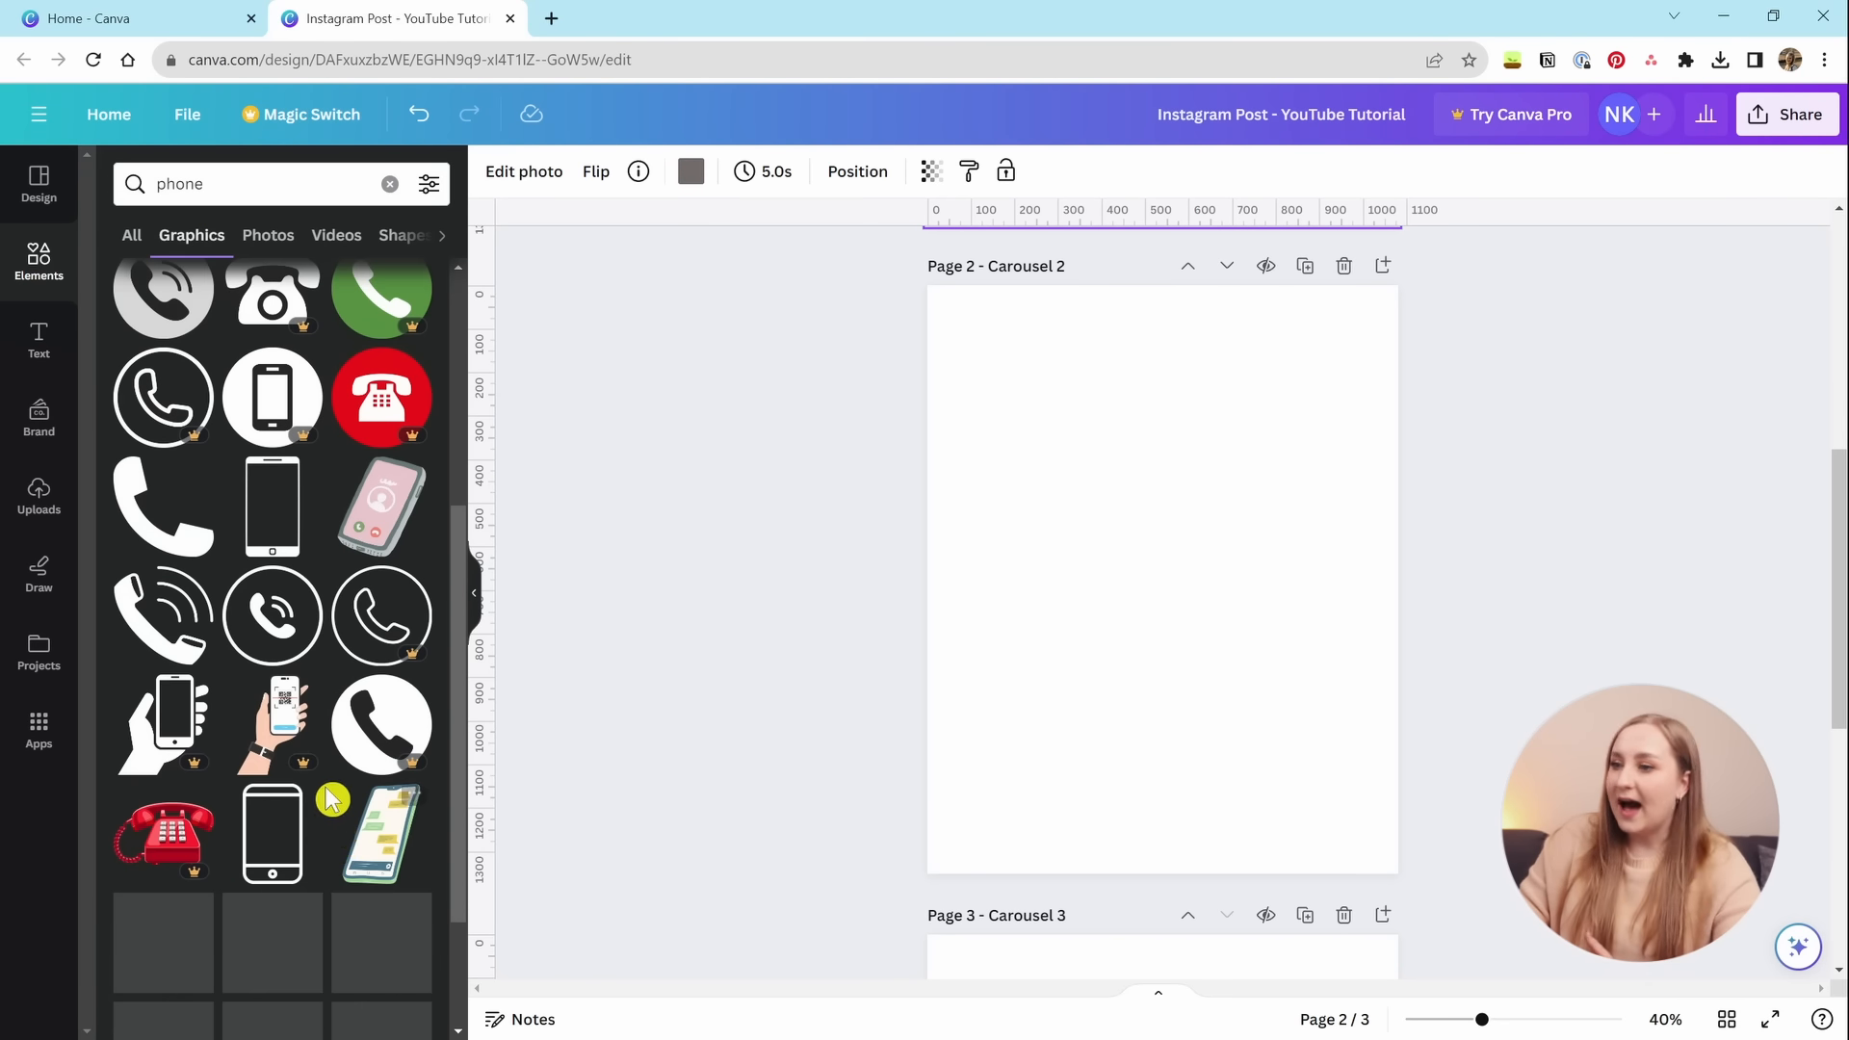
{"action": "left_click", "coordinate": [262, 239]}
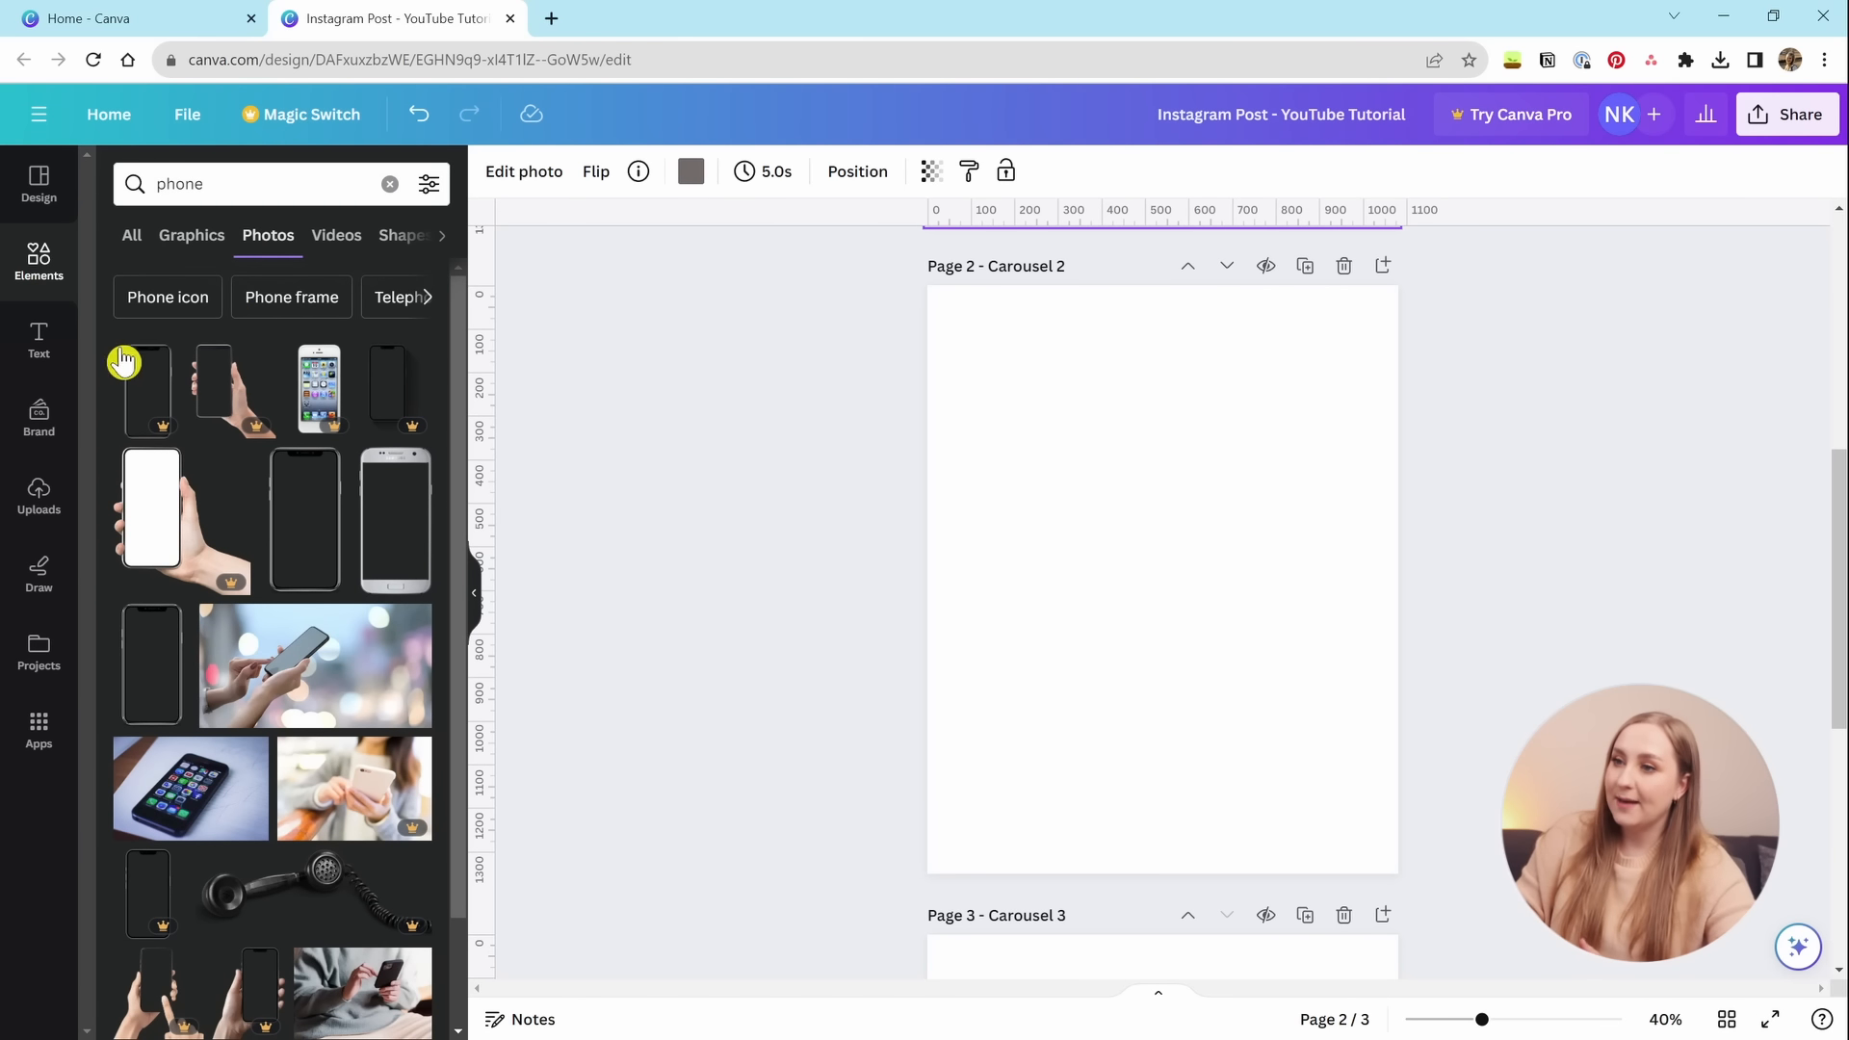
Add a free phone mockup photo to page 2 instead of the watermarked one, shrink it and place it near the page's middle.
{"action": "left_click", "coordinate": [151, 409]}
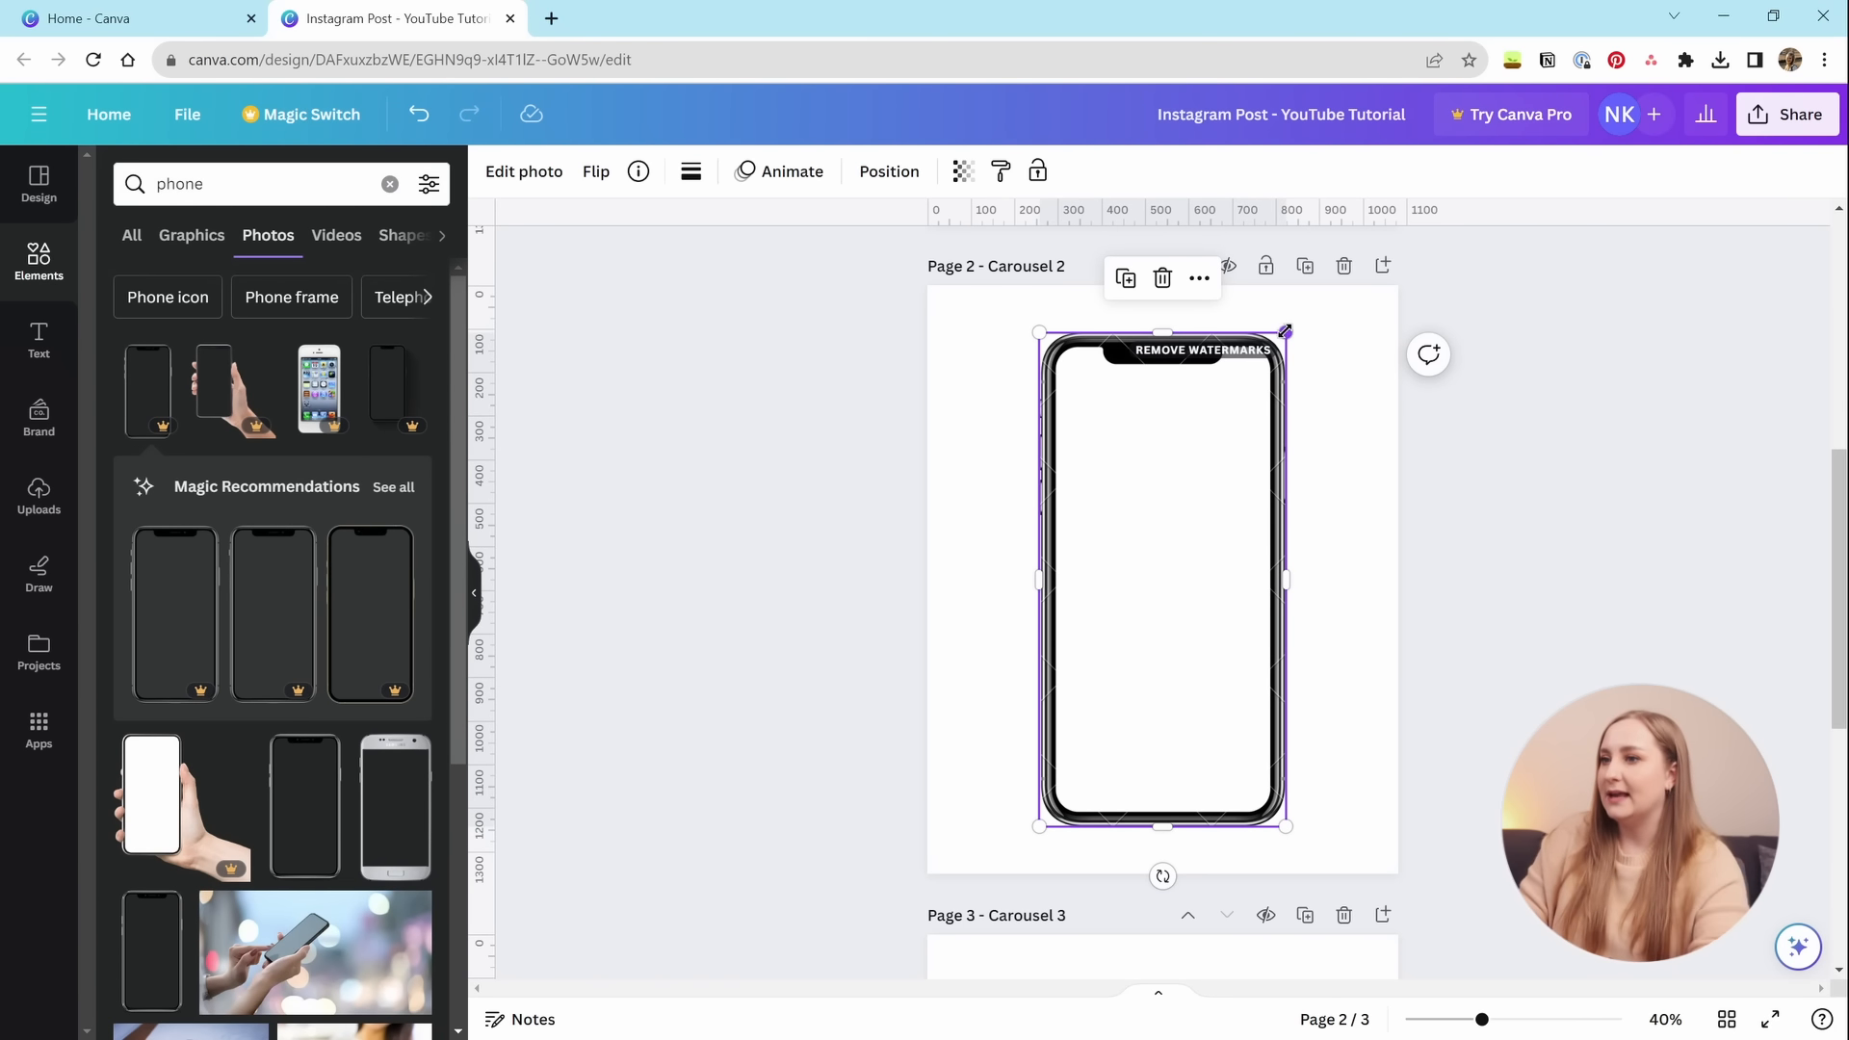
{"action": "key", "text": "Delete"}
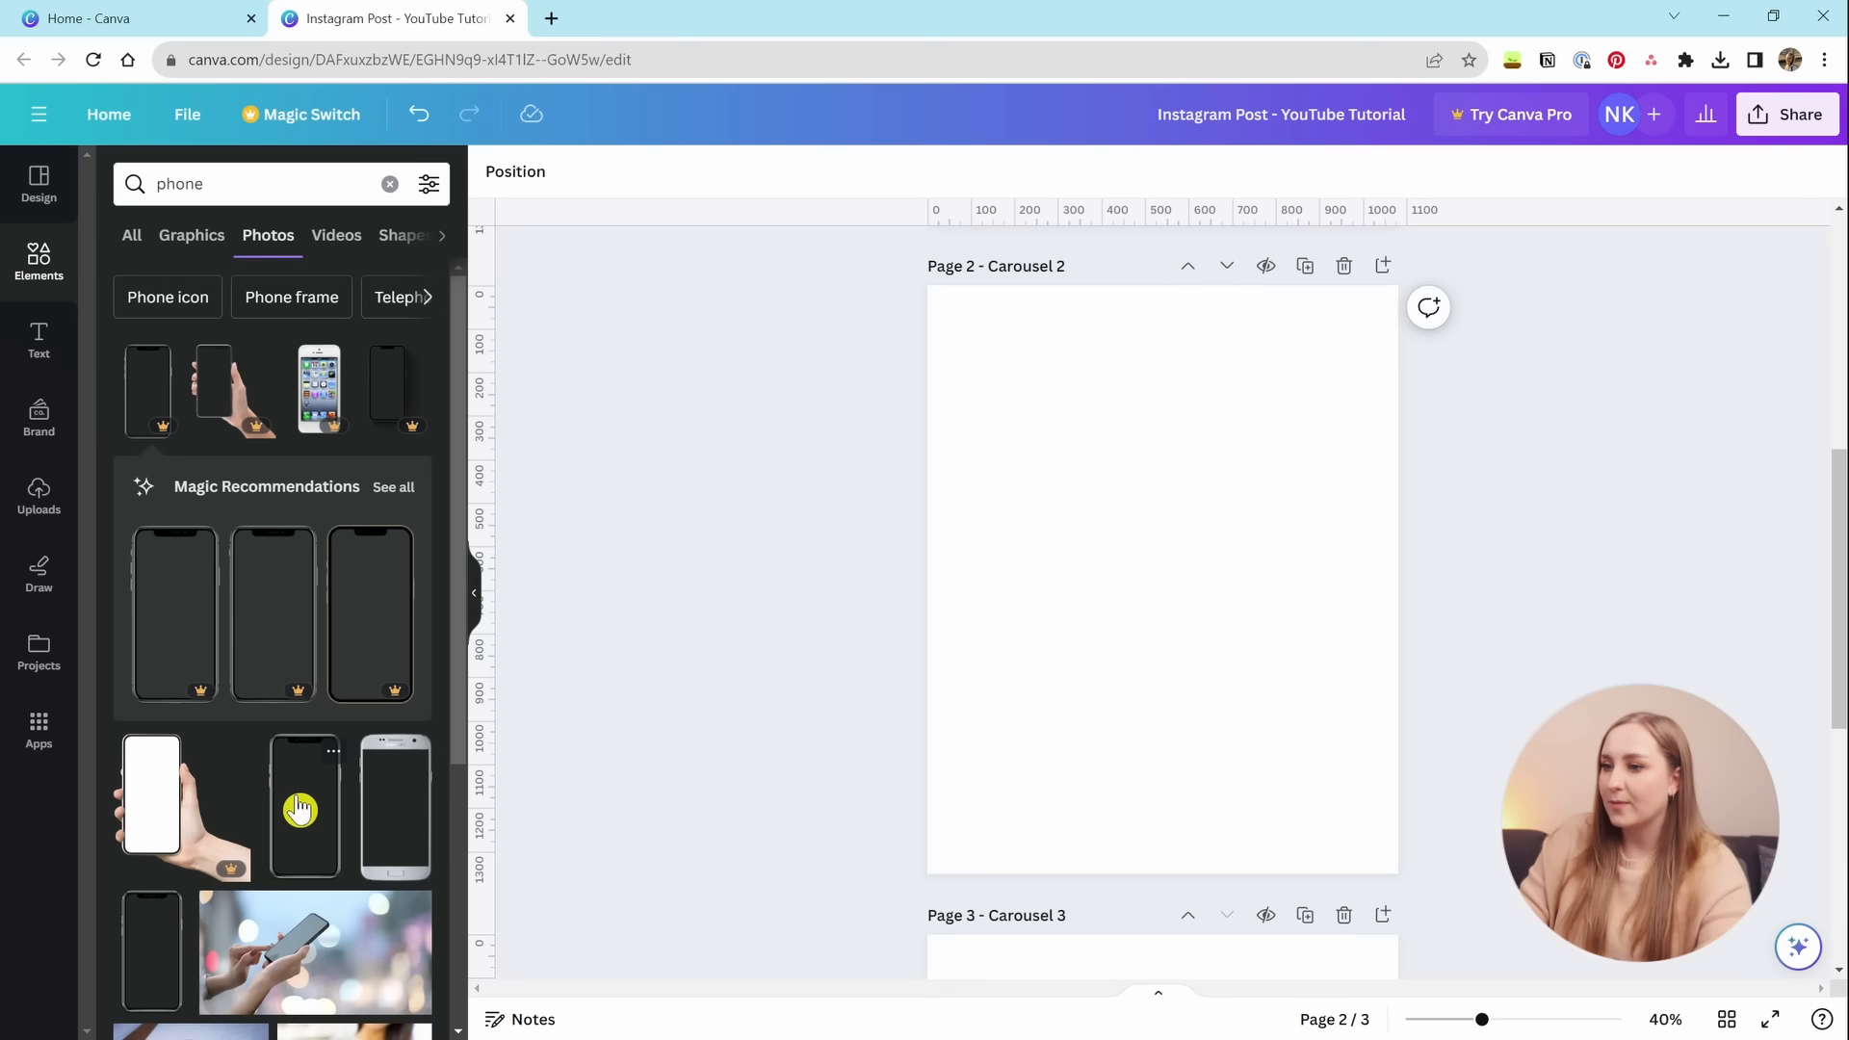
{"action": "left_click", "coordinate": [300, 809]}
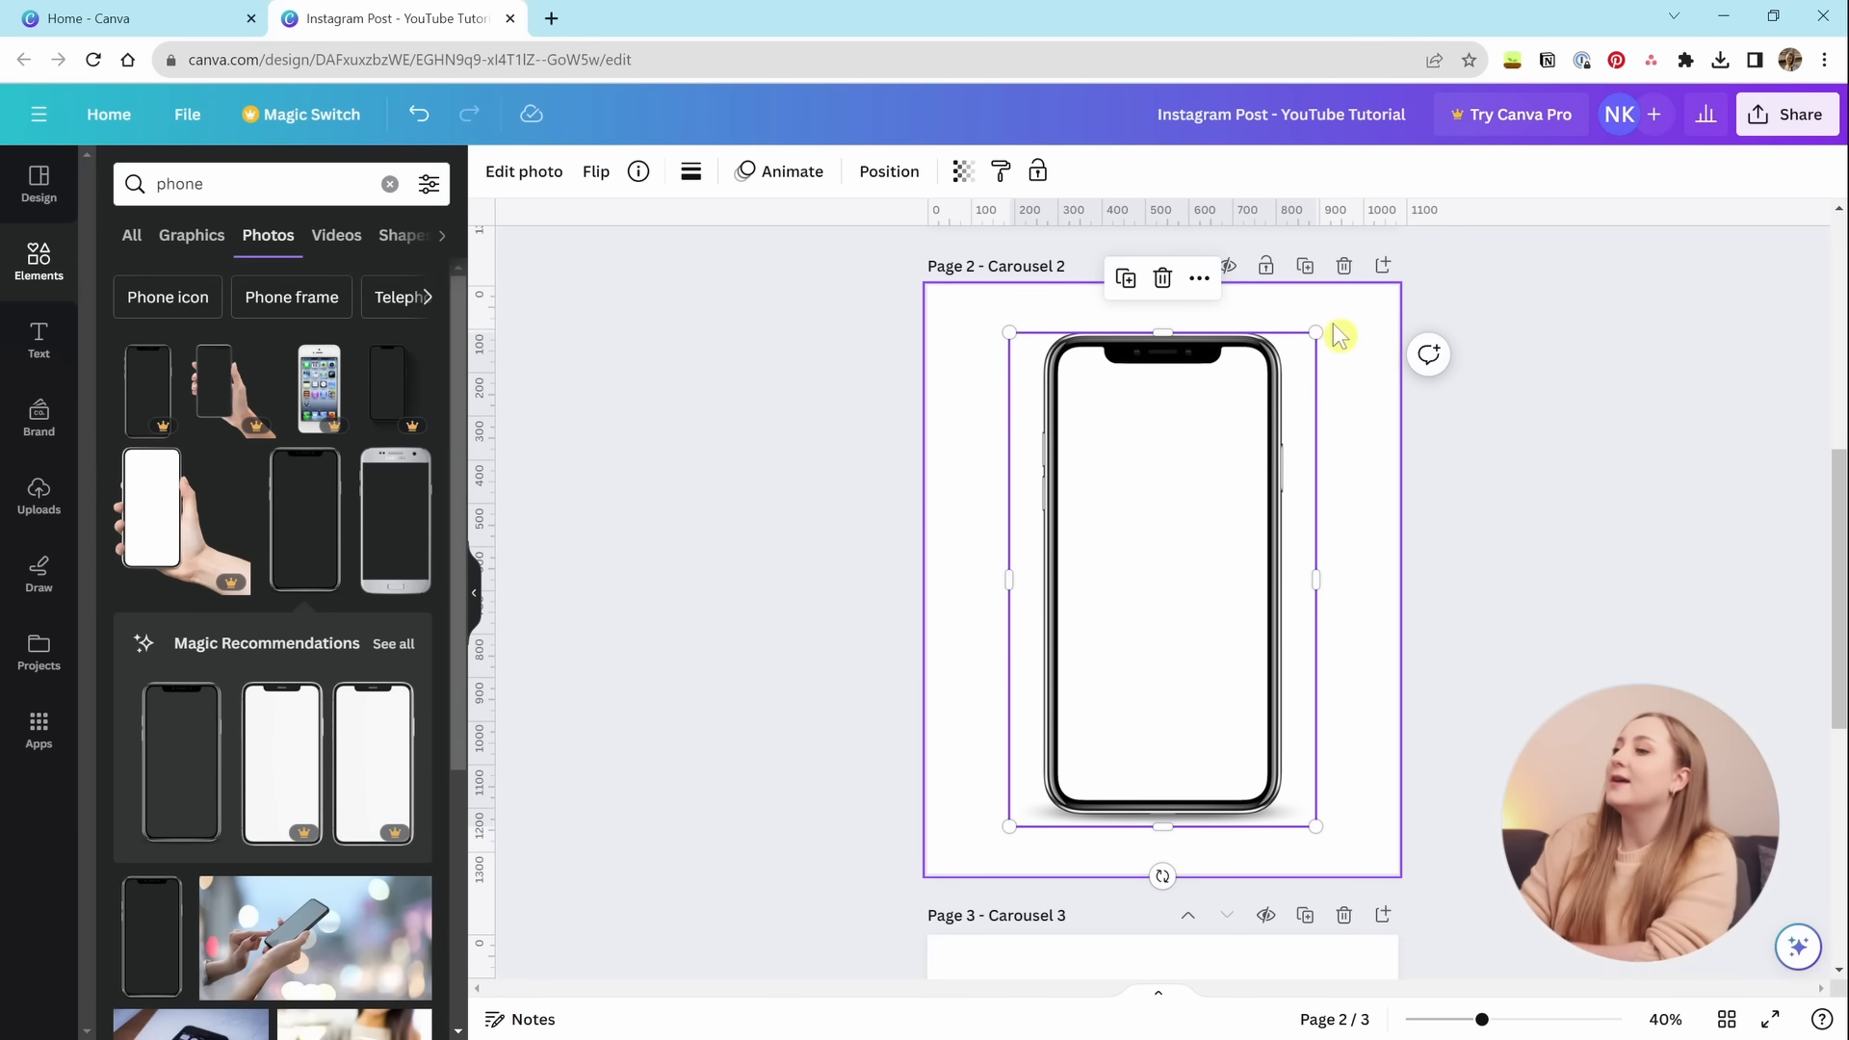
{"action": "left_click_drag", "start_coordinate": [1181, 429], "coordinate": [1212, 507]}
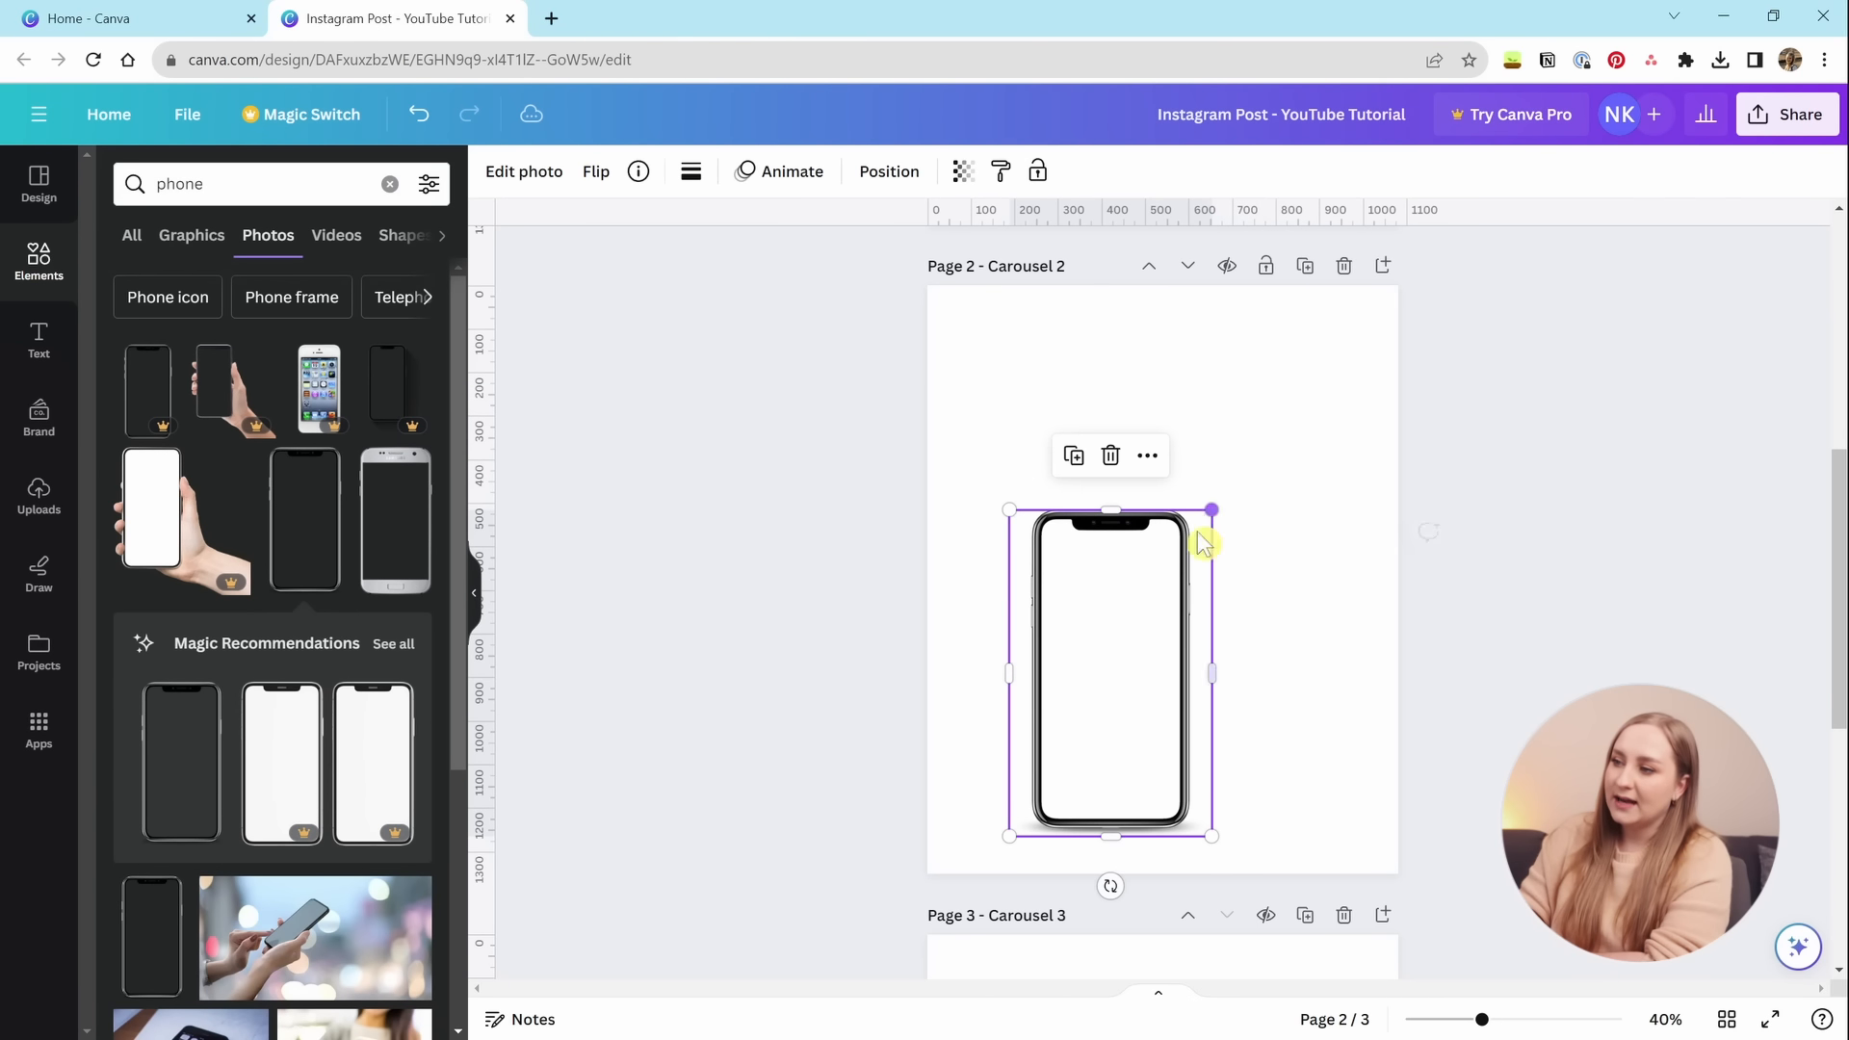
{"action": "left_click_drag", "start_coordinate": [1125, 674], "coordinate": [1191, 598]}
{"action": "left_click", "coordinate": [799, 747]}
Add the recently used coffee-and-open-book photo to page 2 and shrink it to about the phone's height.
{"action": "scroll", "coordinate": [325, 813], "scroll_direction": "down", "scroll_amount": 3}
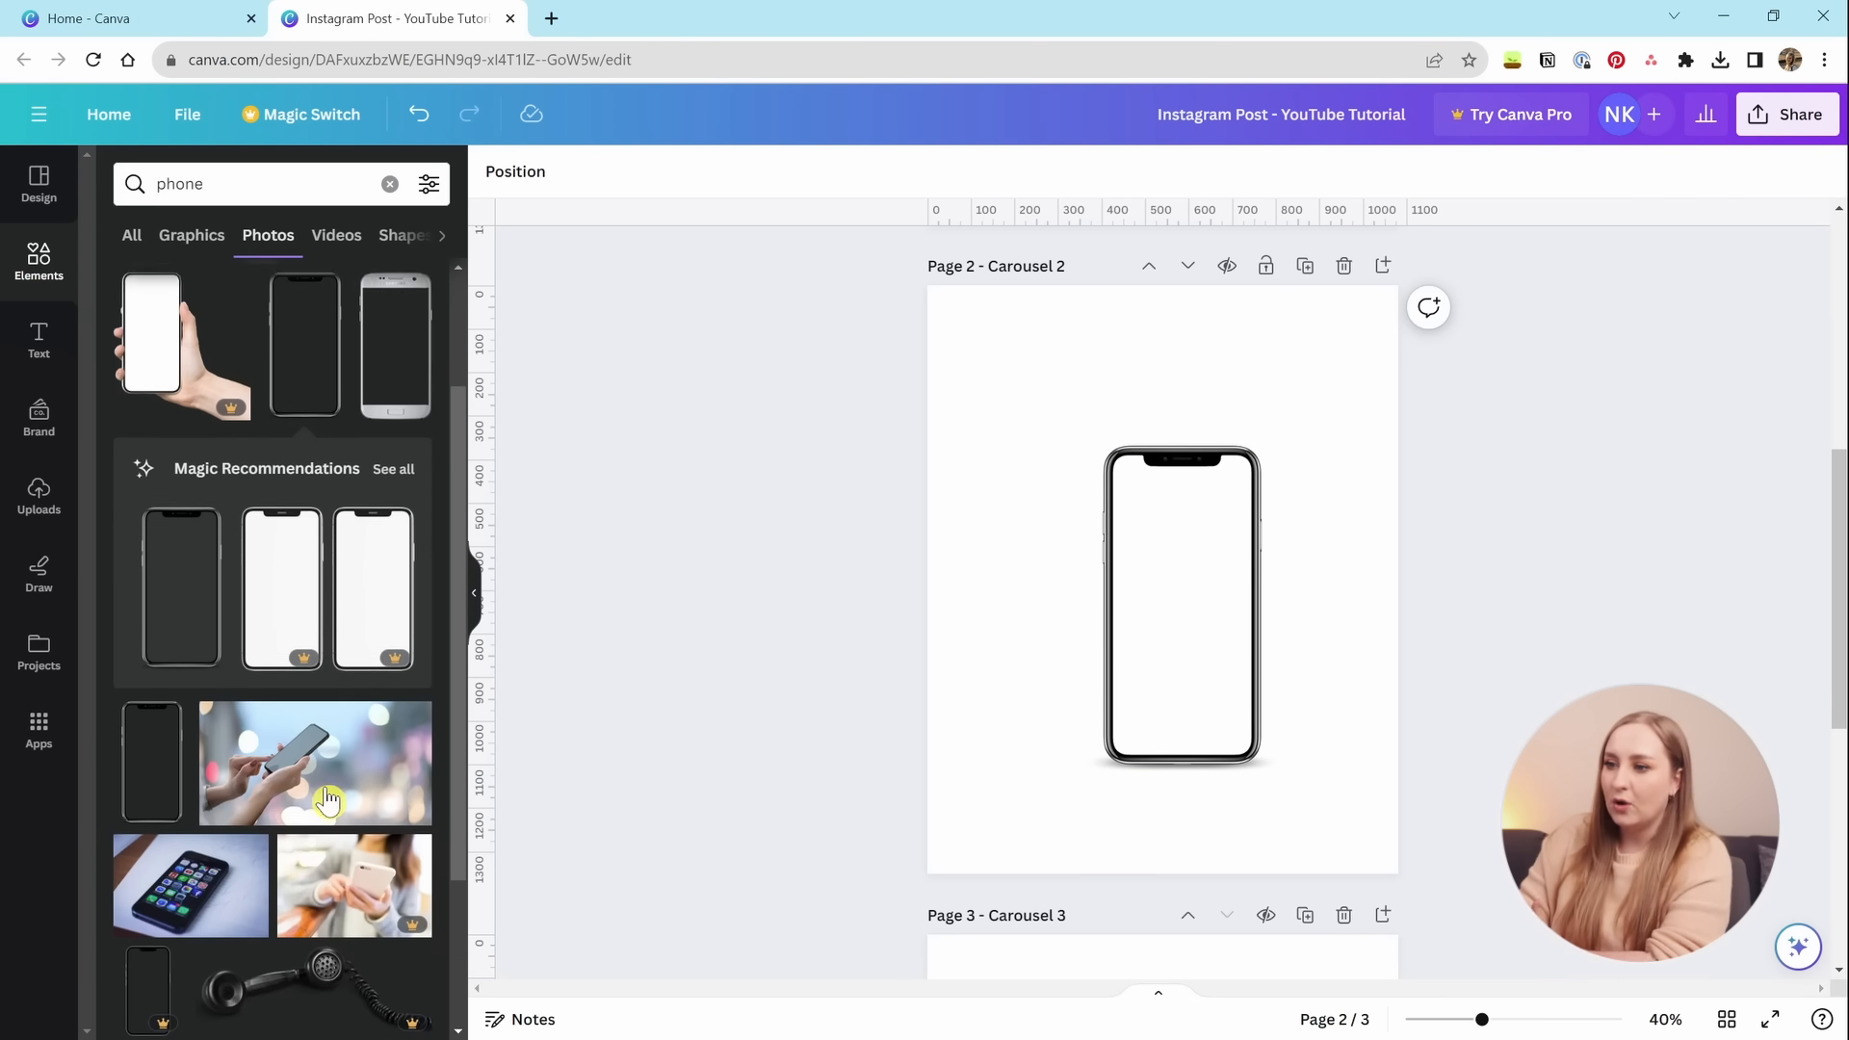
{"action": "scroll", "coordinate": [337, 790], "scroll_direction": "down", "scroll_amount": 5}
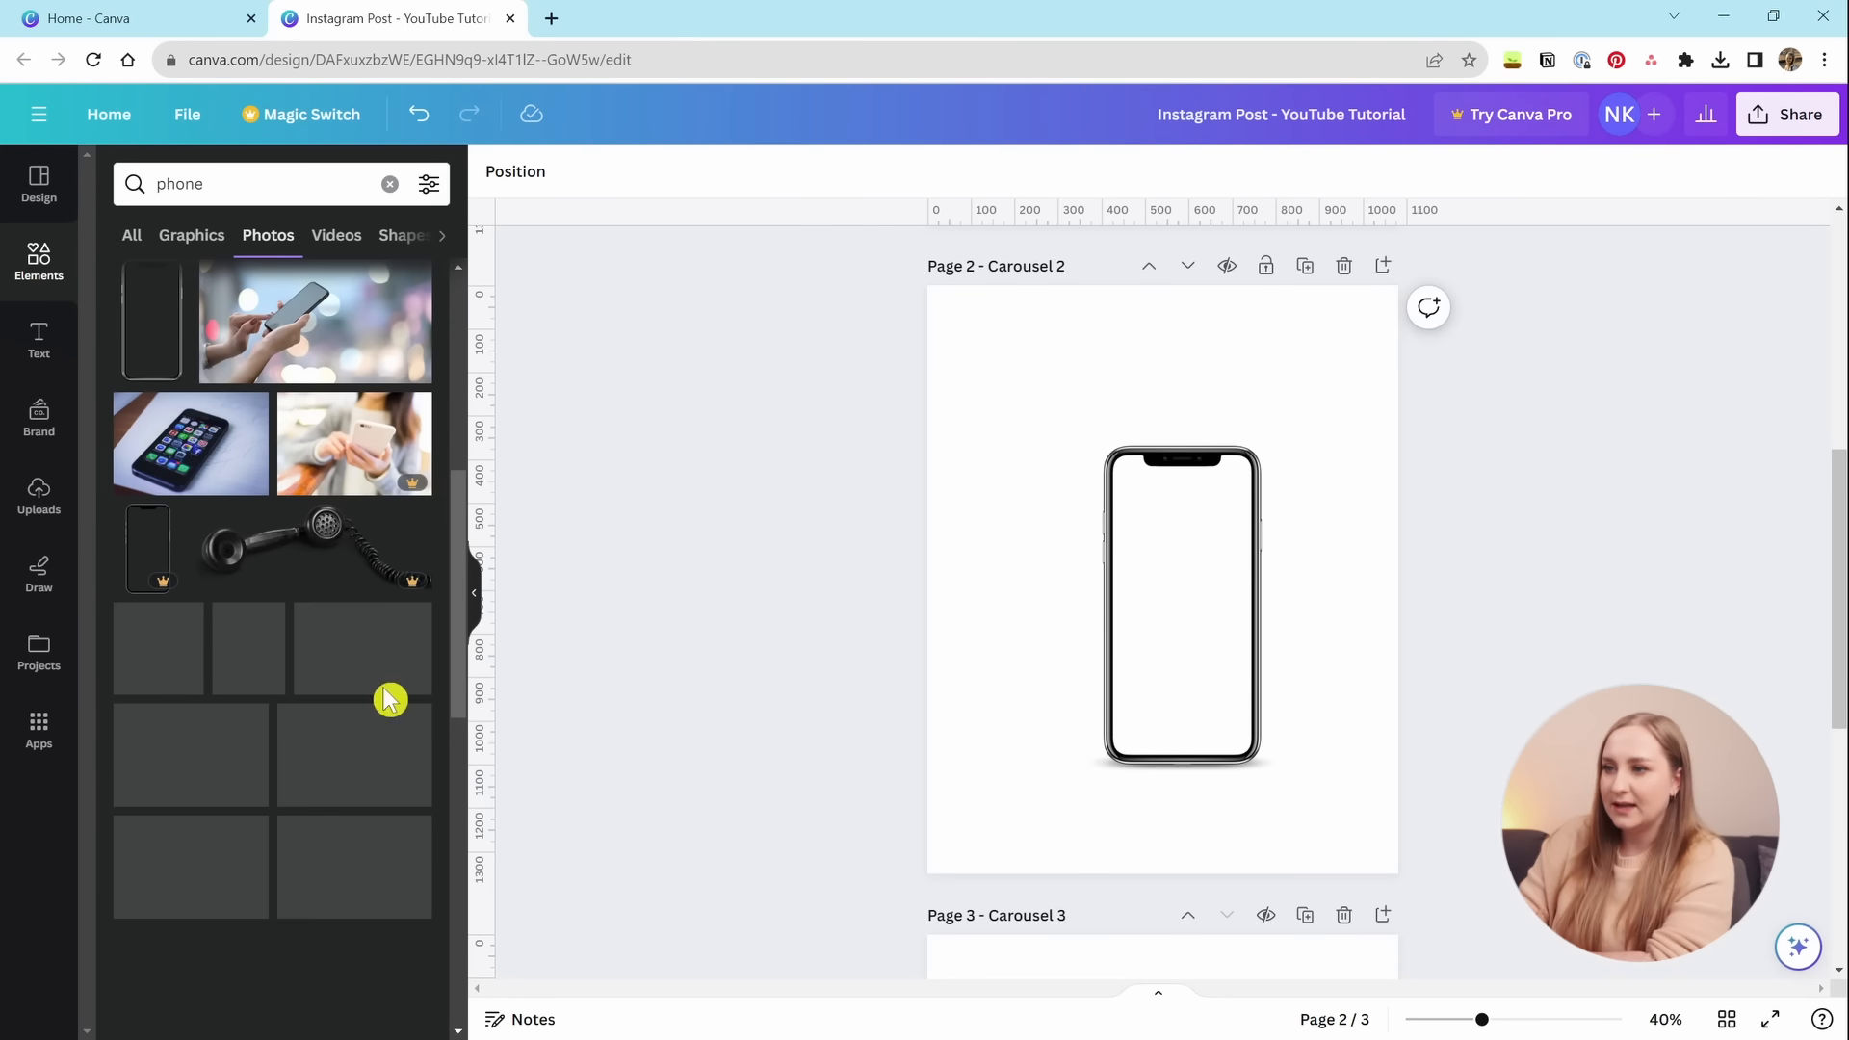
{"action": "scroll", "coordinate": [362, 708], "scroll_direction": "down", "scroll_amount": 3}
{"action": "left_click", "coordinate": [38, 258]}
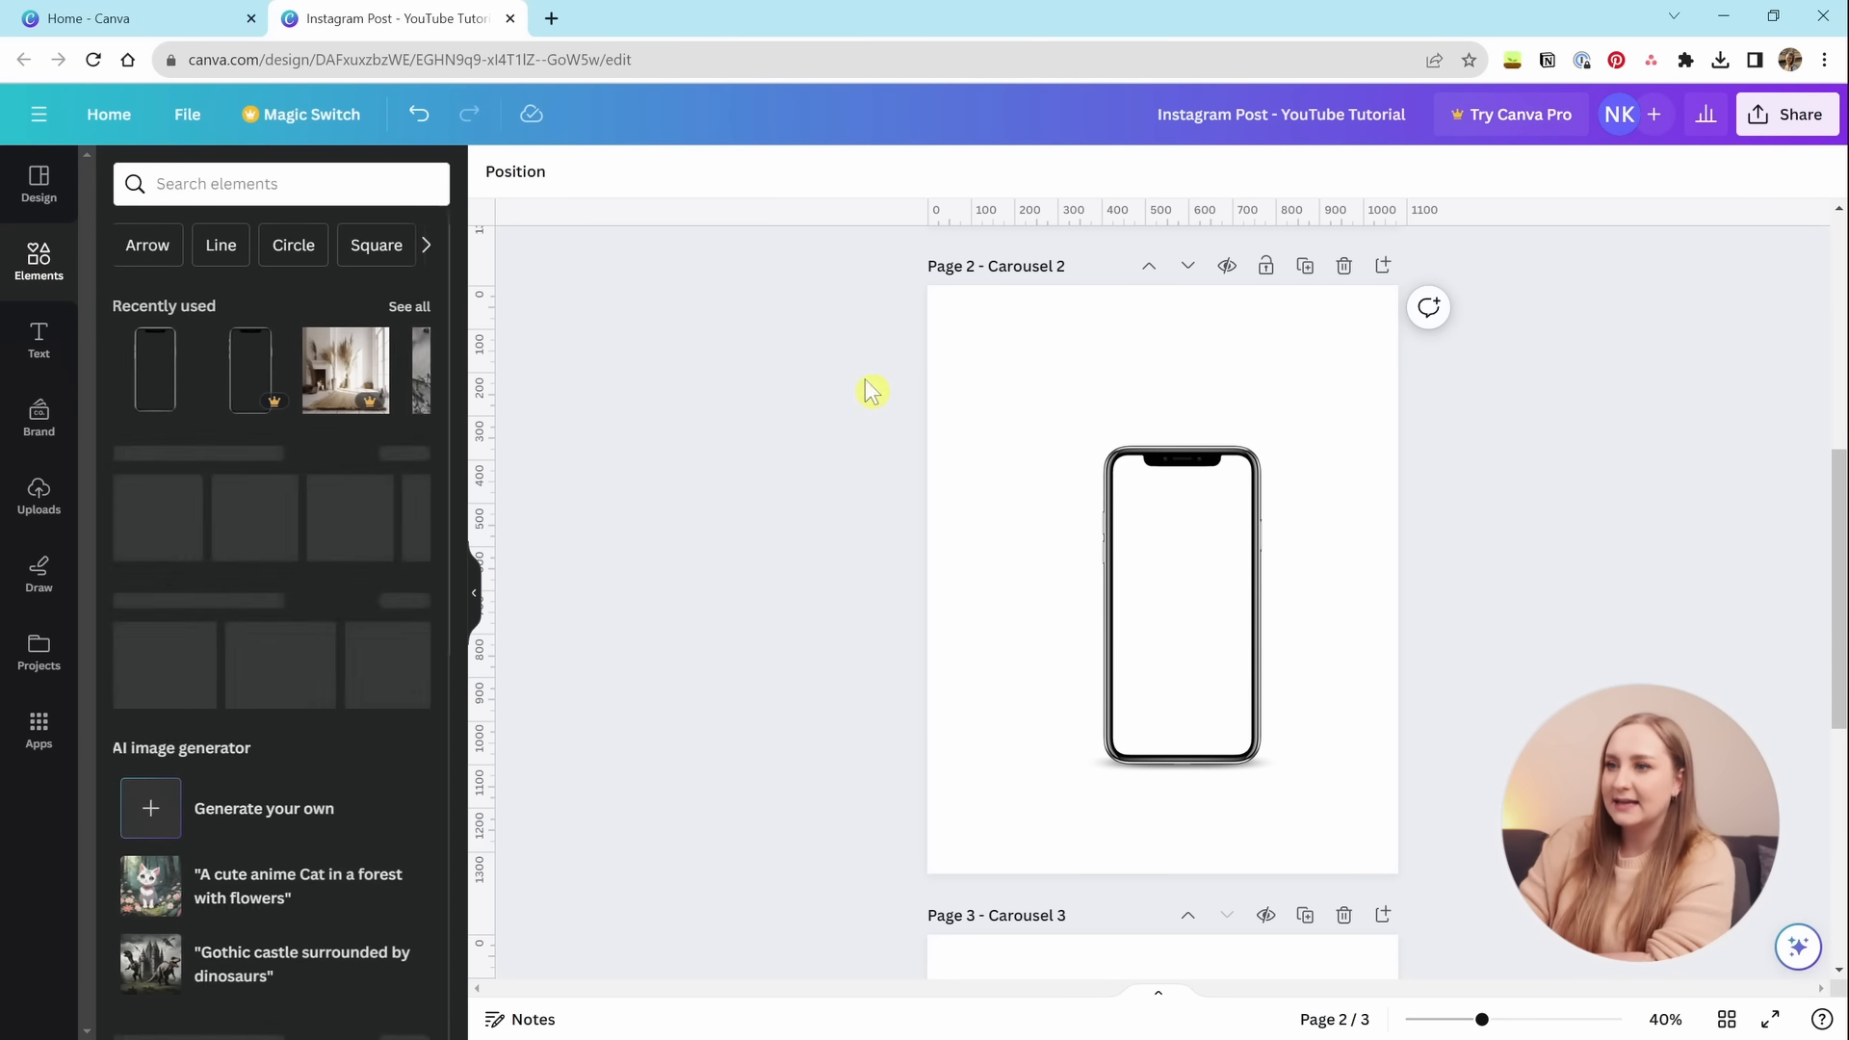
{"action": "left_click", "coordinate": [427, 370]}
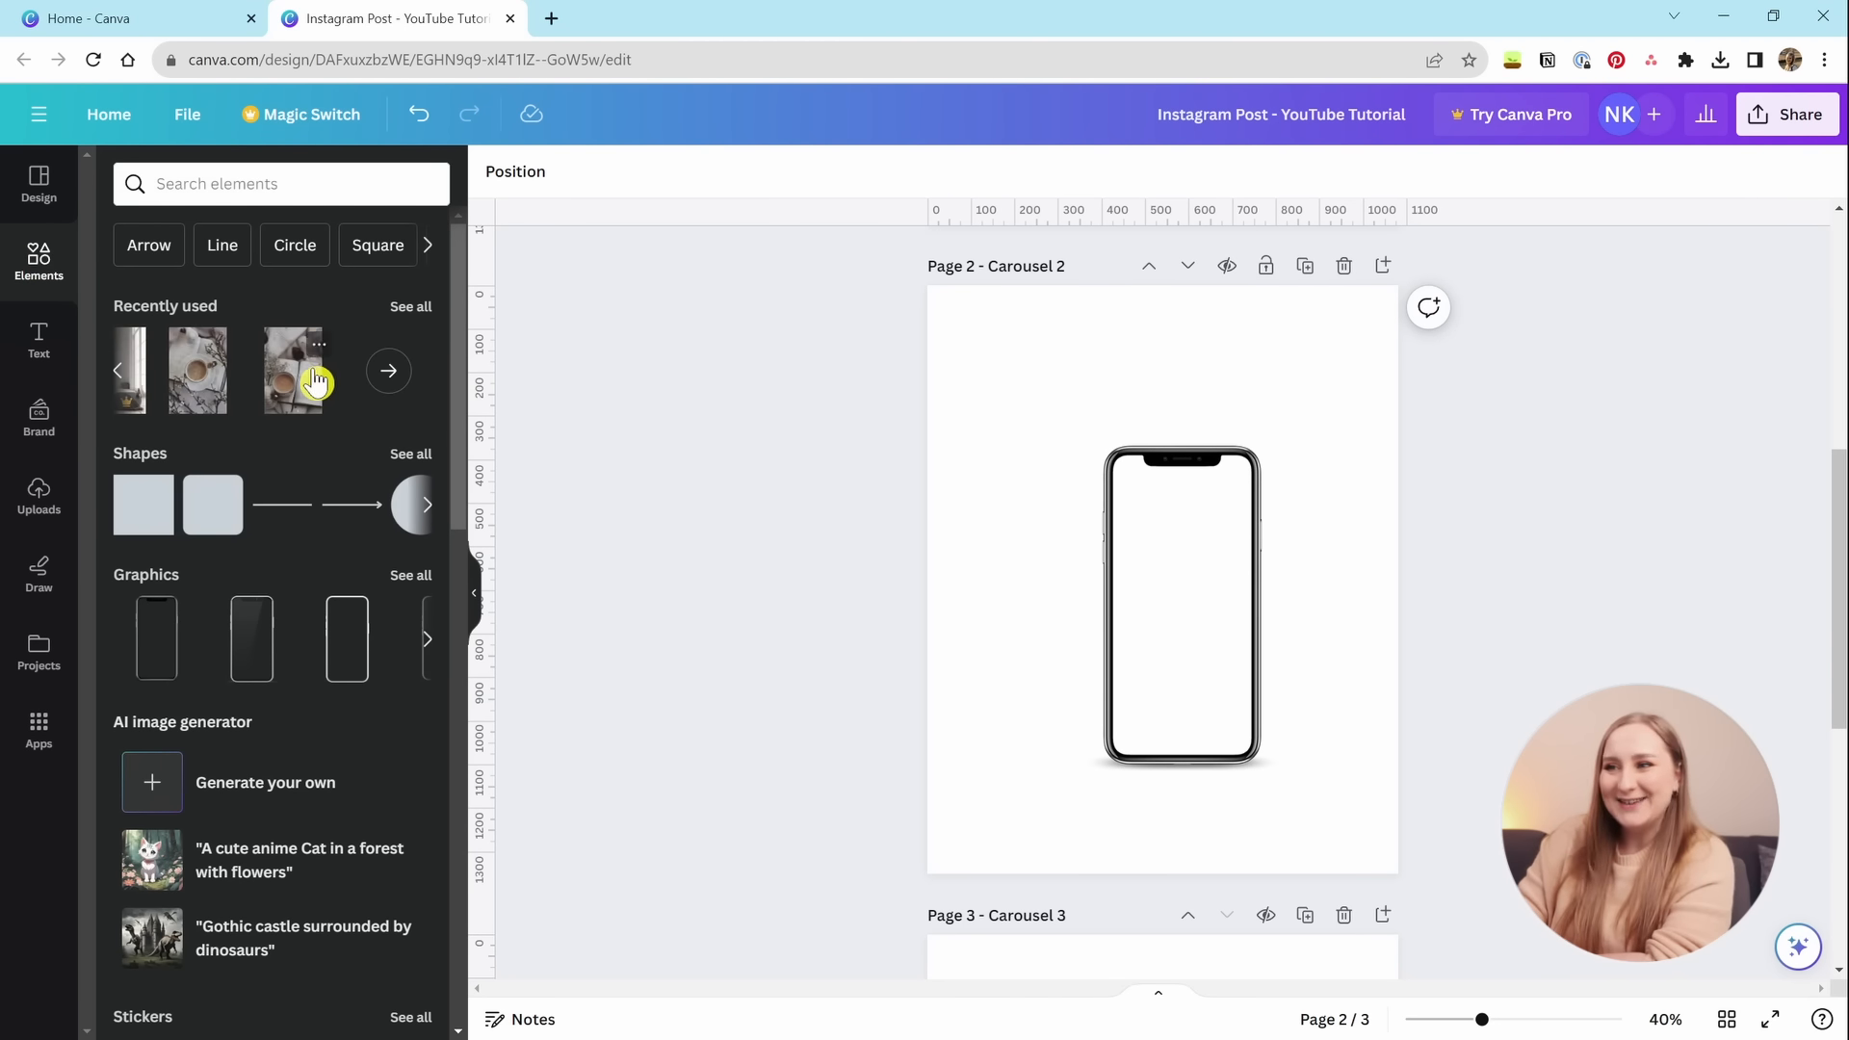
{"action": "left_click", "coordinate": [293, 369]}
{"action": "left_click_drag", "start_coordinate": [1327, 332], "coordinate": [1243, 496]}
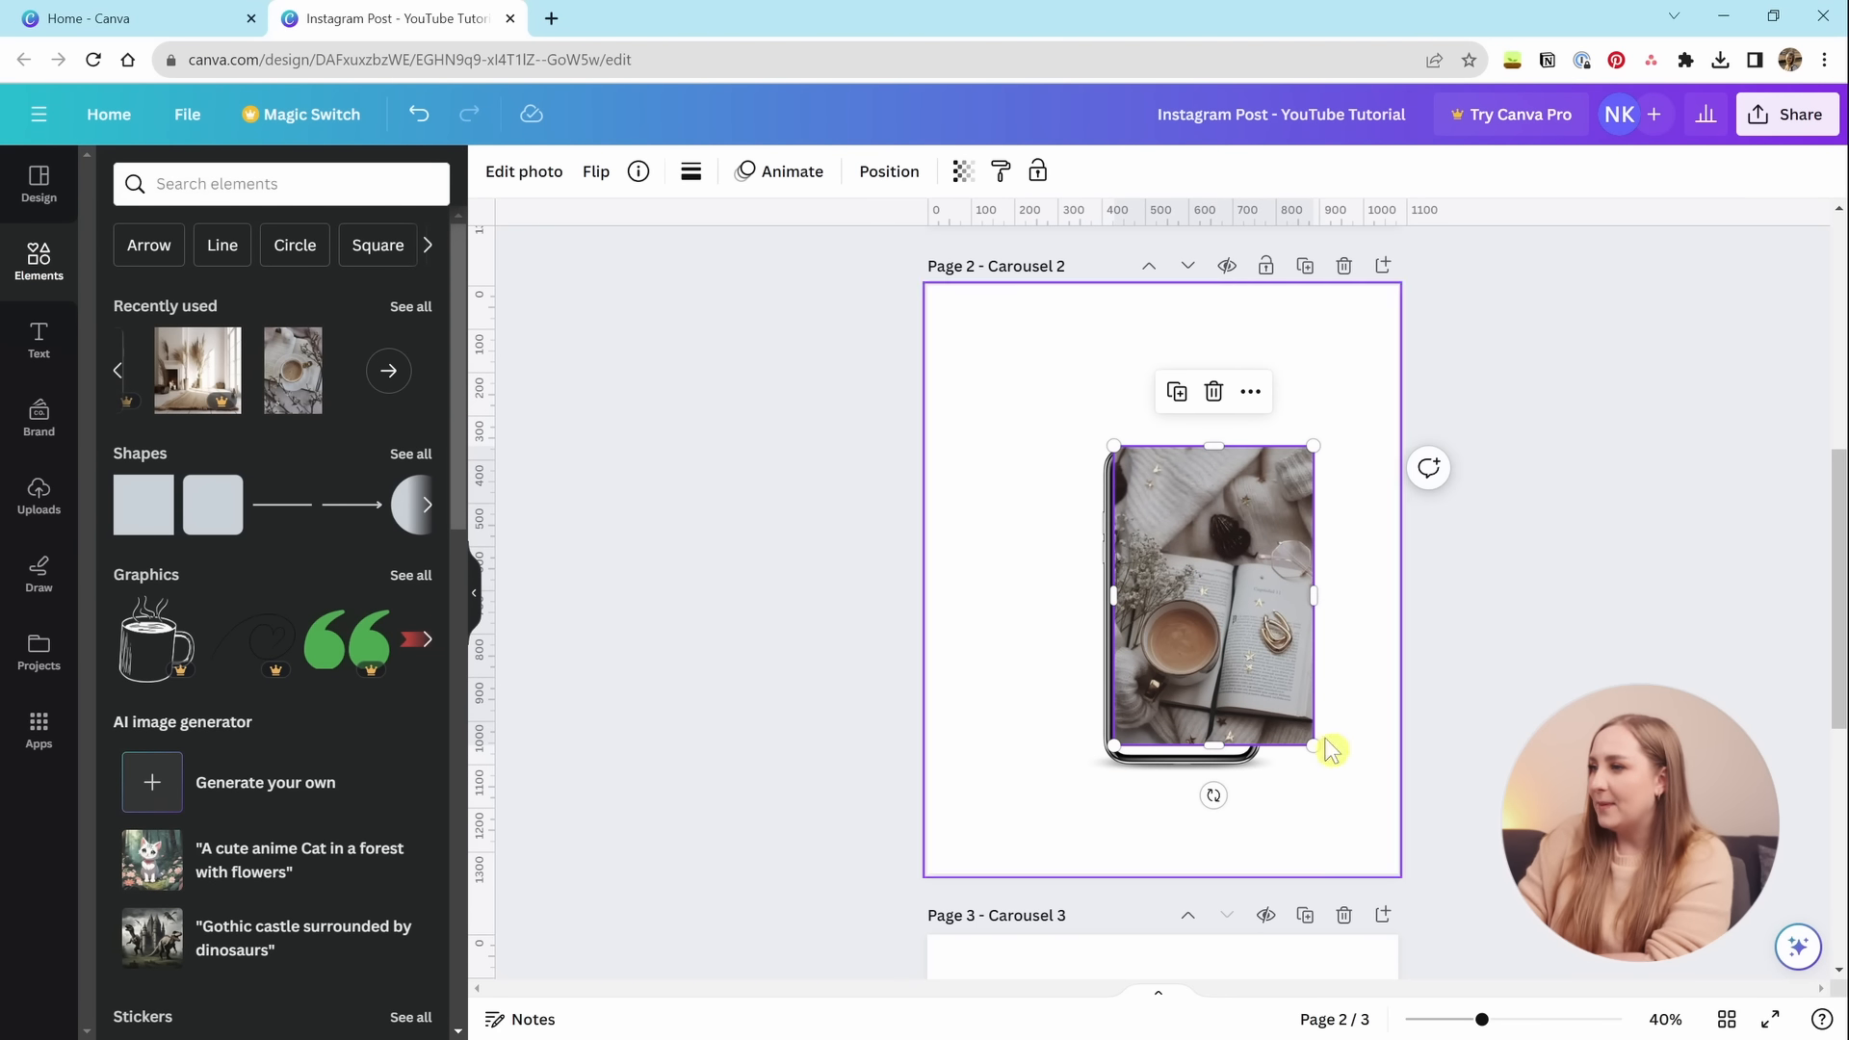
Align the coffee-and-open-book photo over the phone and crop its sides to the width of the phone's screen.
{"action": "left_click_drag", "start_coordinate": [1300, 723], "coordinate": [1279, 730]}
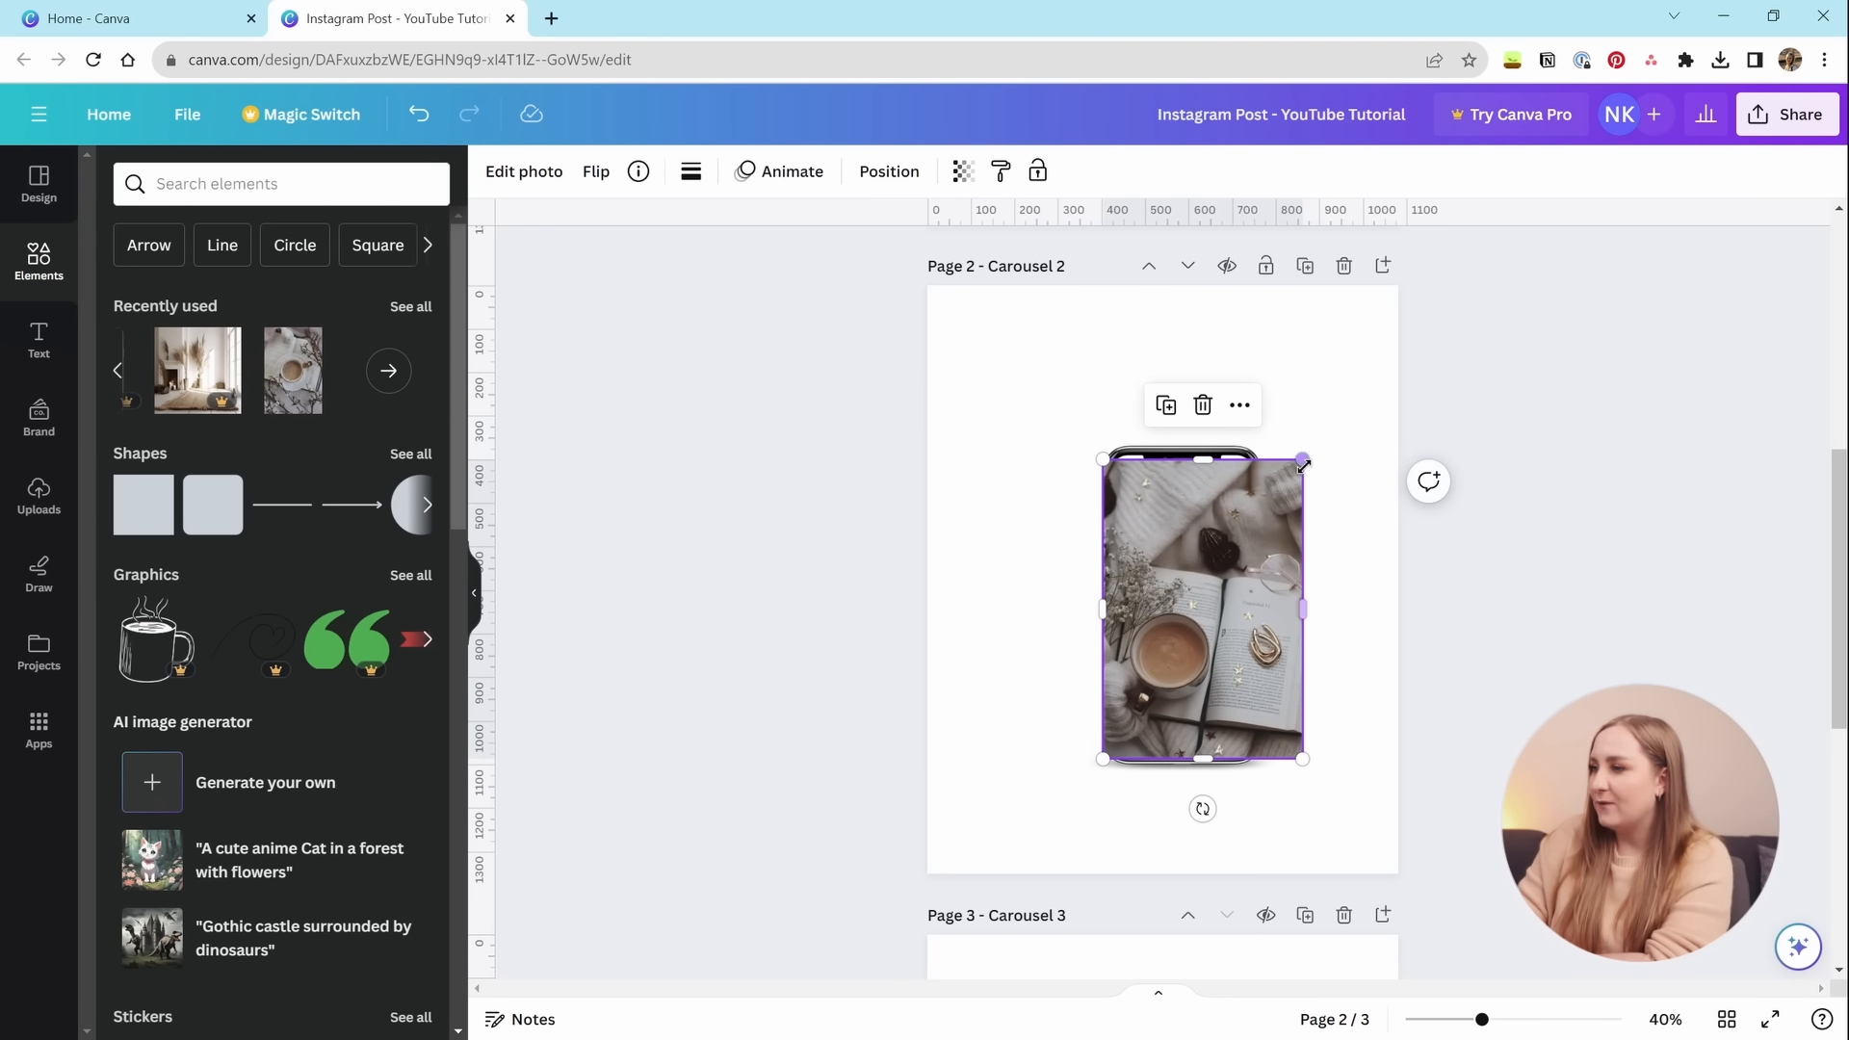
{"action": "left_click_drag", "start_coordinate": [1307, 451], "coordinate": [1305, 456]}
{"action": "left_click_drag", "start_coordinate": [1104, 568], "coordinate": [1114, 568]}
{"action": "left_click_drag", "start_coordinate": [1309, 597], "coordinate": [1260, 601]}
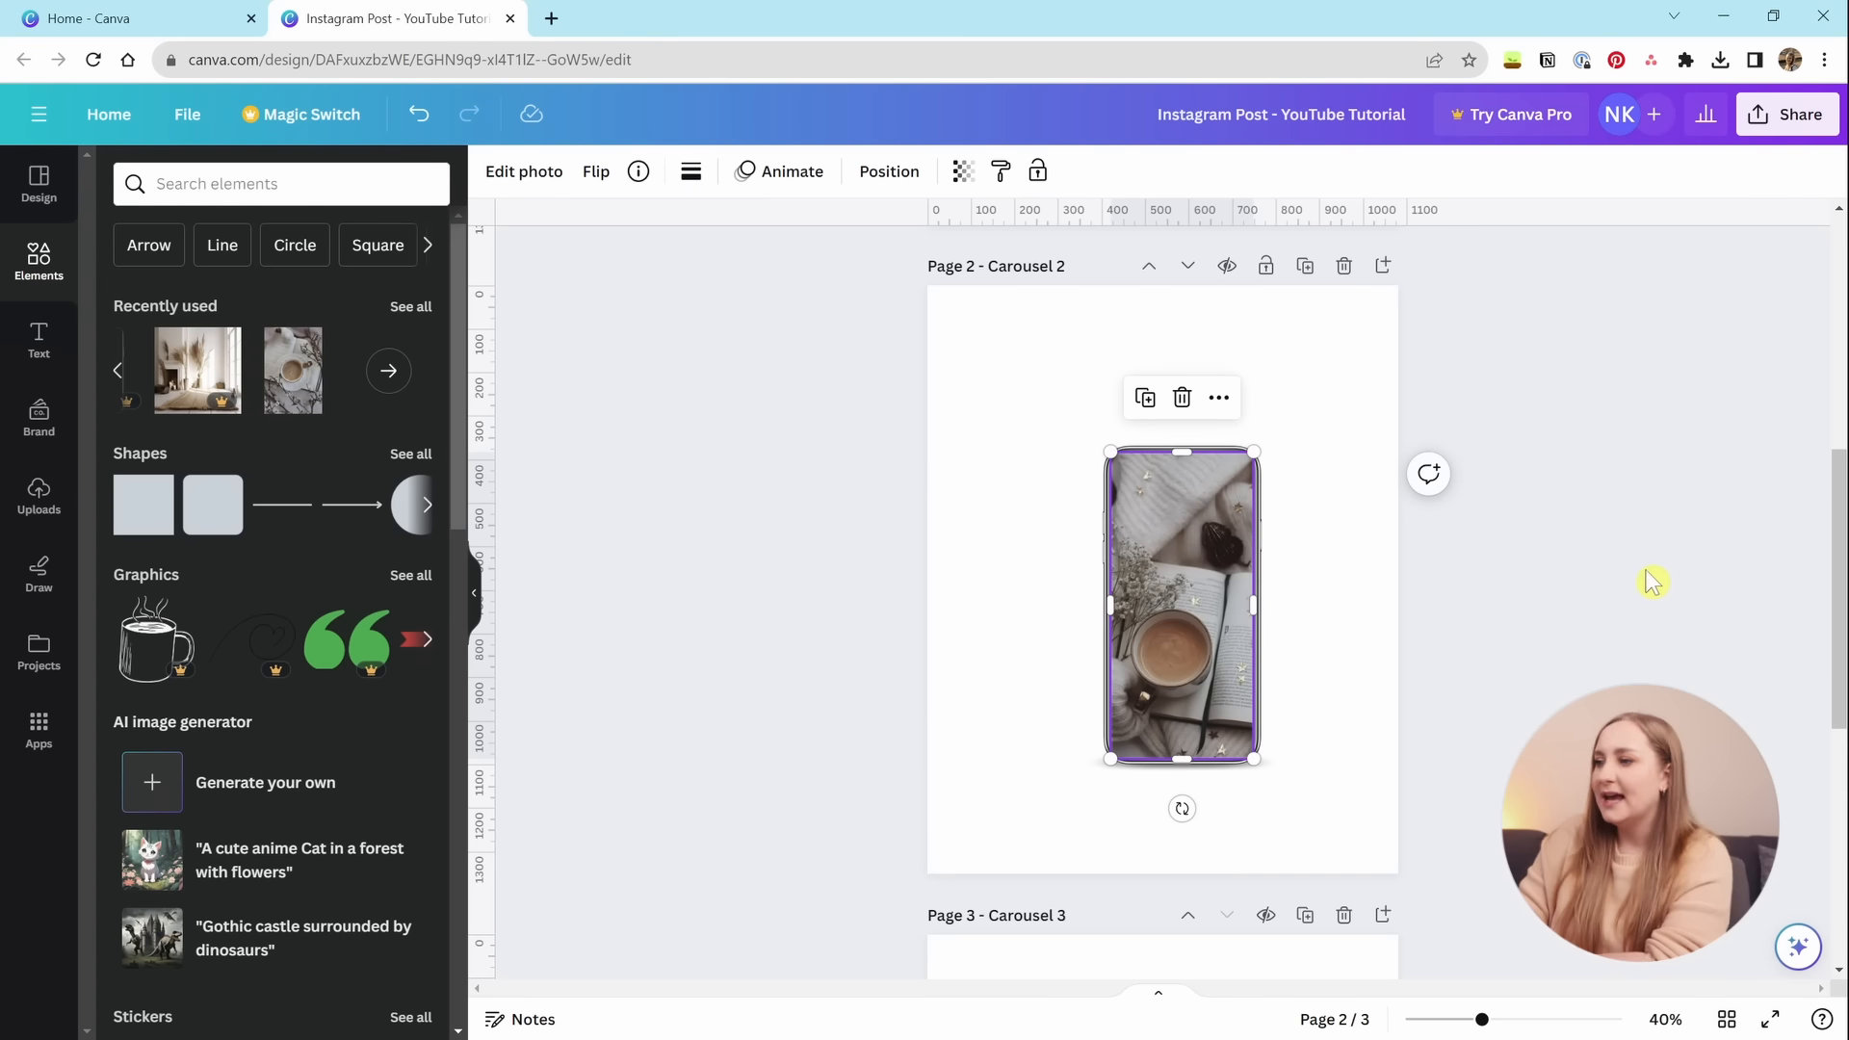
Send the coffee-and-open-book photo backward behind the phone mockup and shift the phone slightly to the right.
{"action": "right_click", "coordinate": [1199, 653]}
{"action": "mouse_move", "coordinate": [1262, 675]}
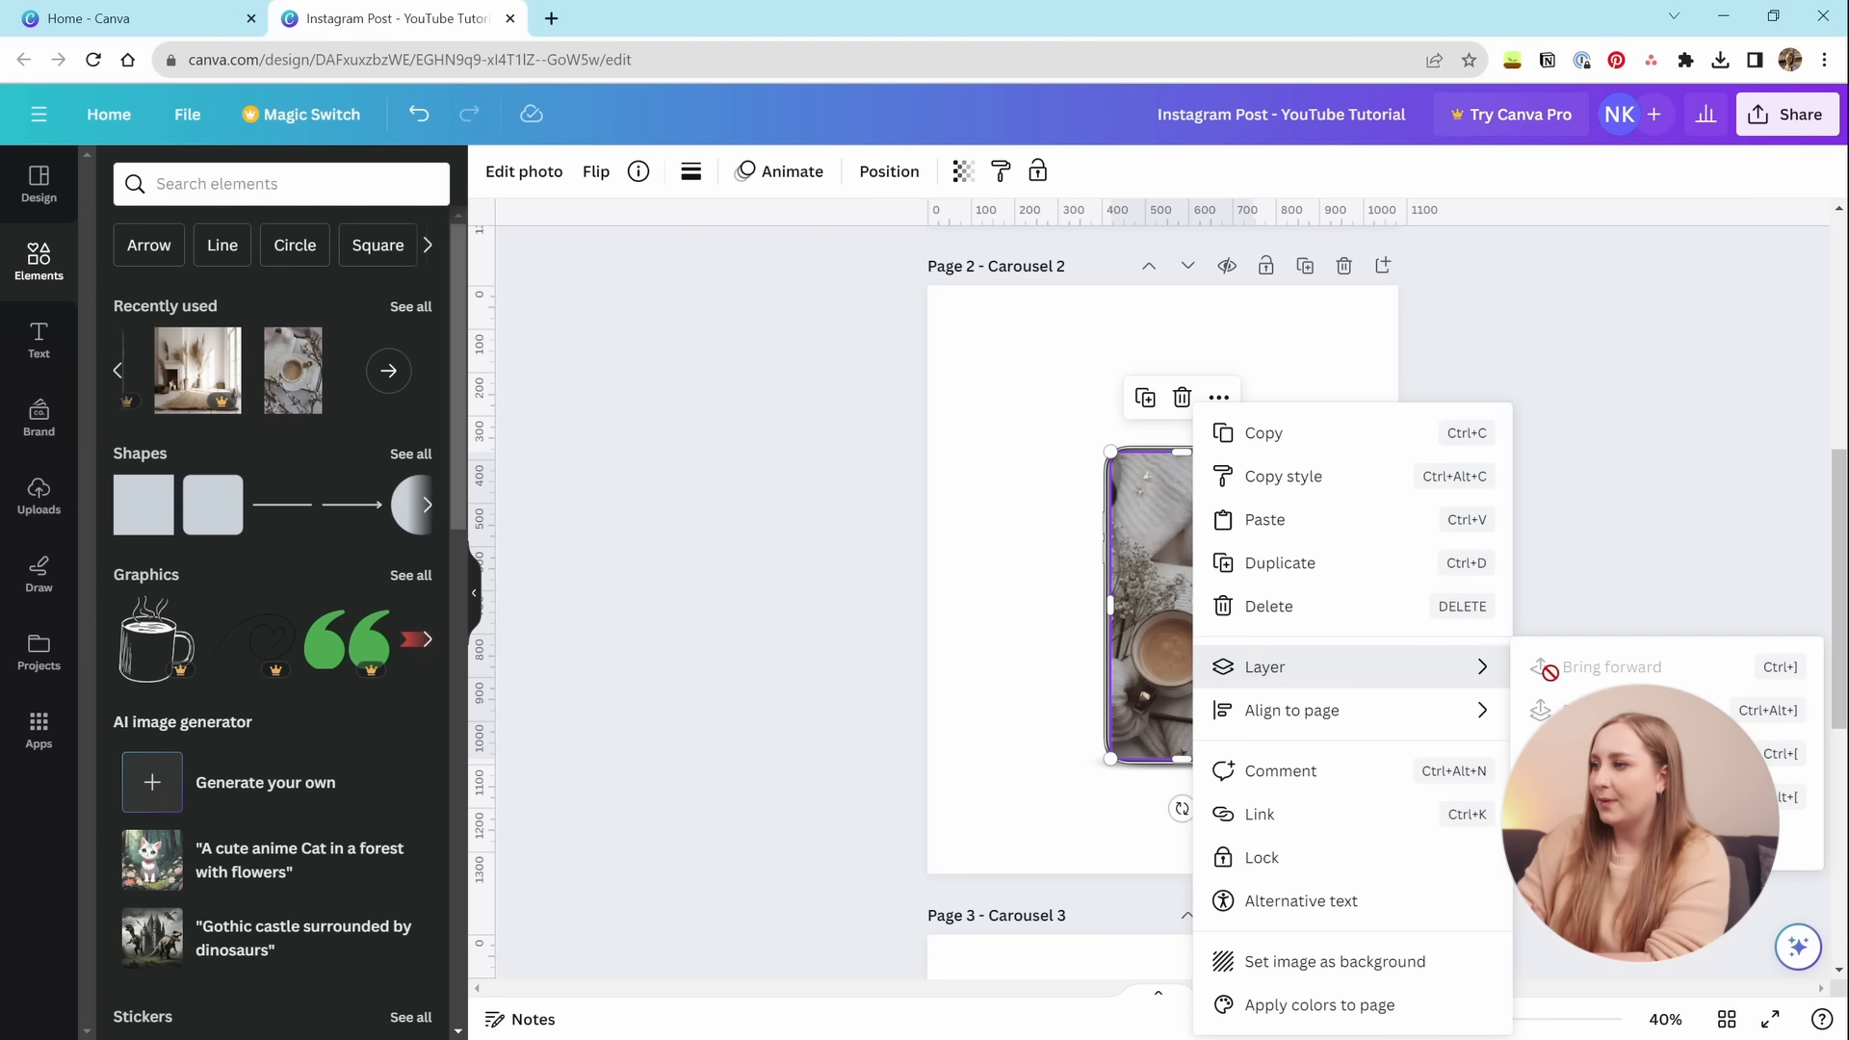
{"action": "left_click", "coordinate": [1614, 754]}
{"action": "left_click", "coordinate": [1517, 530]}
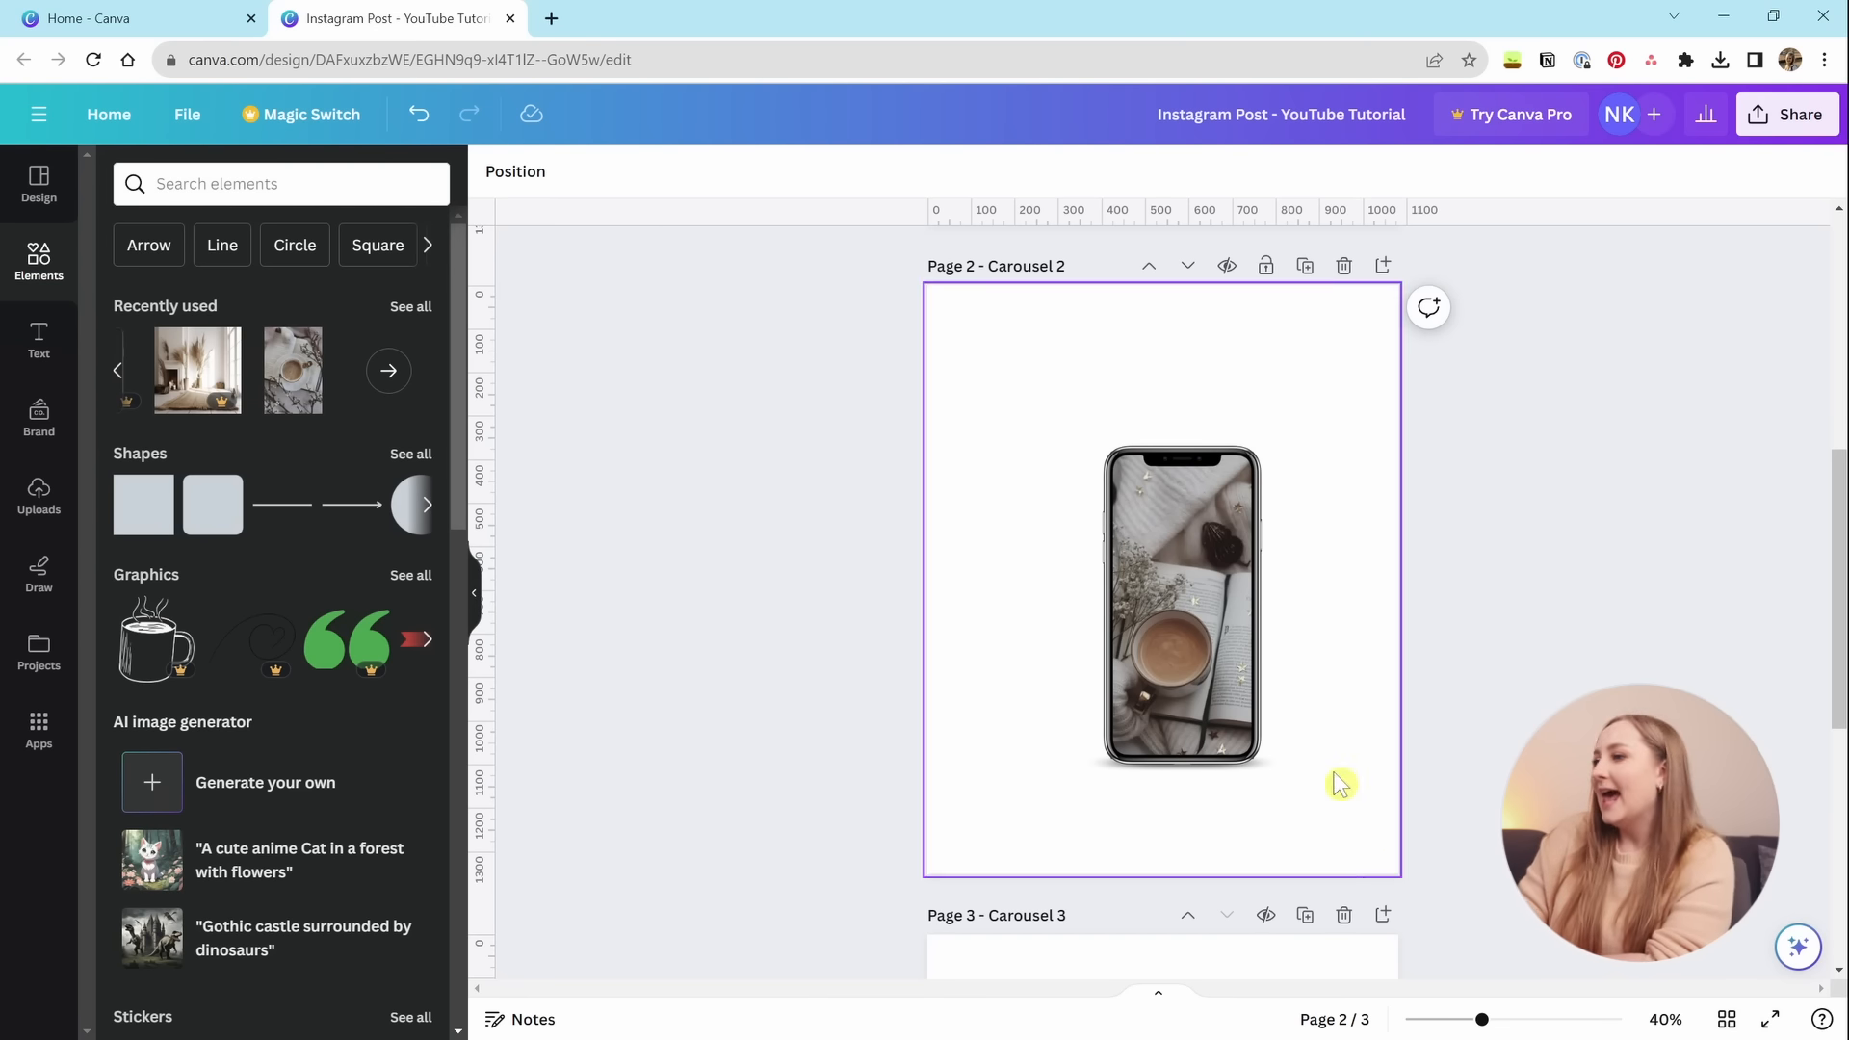
{"action": "left_click_drag", "start_coordinate": [1217, 710], "coordinate": [1269, 647]}
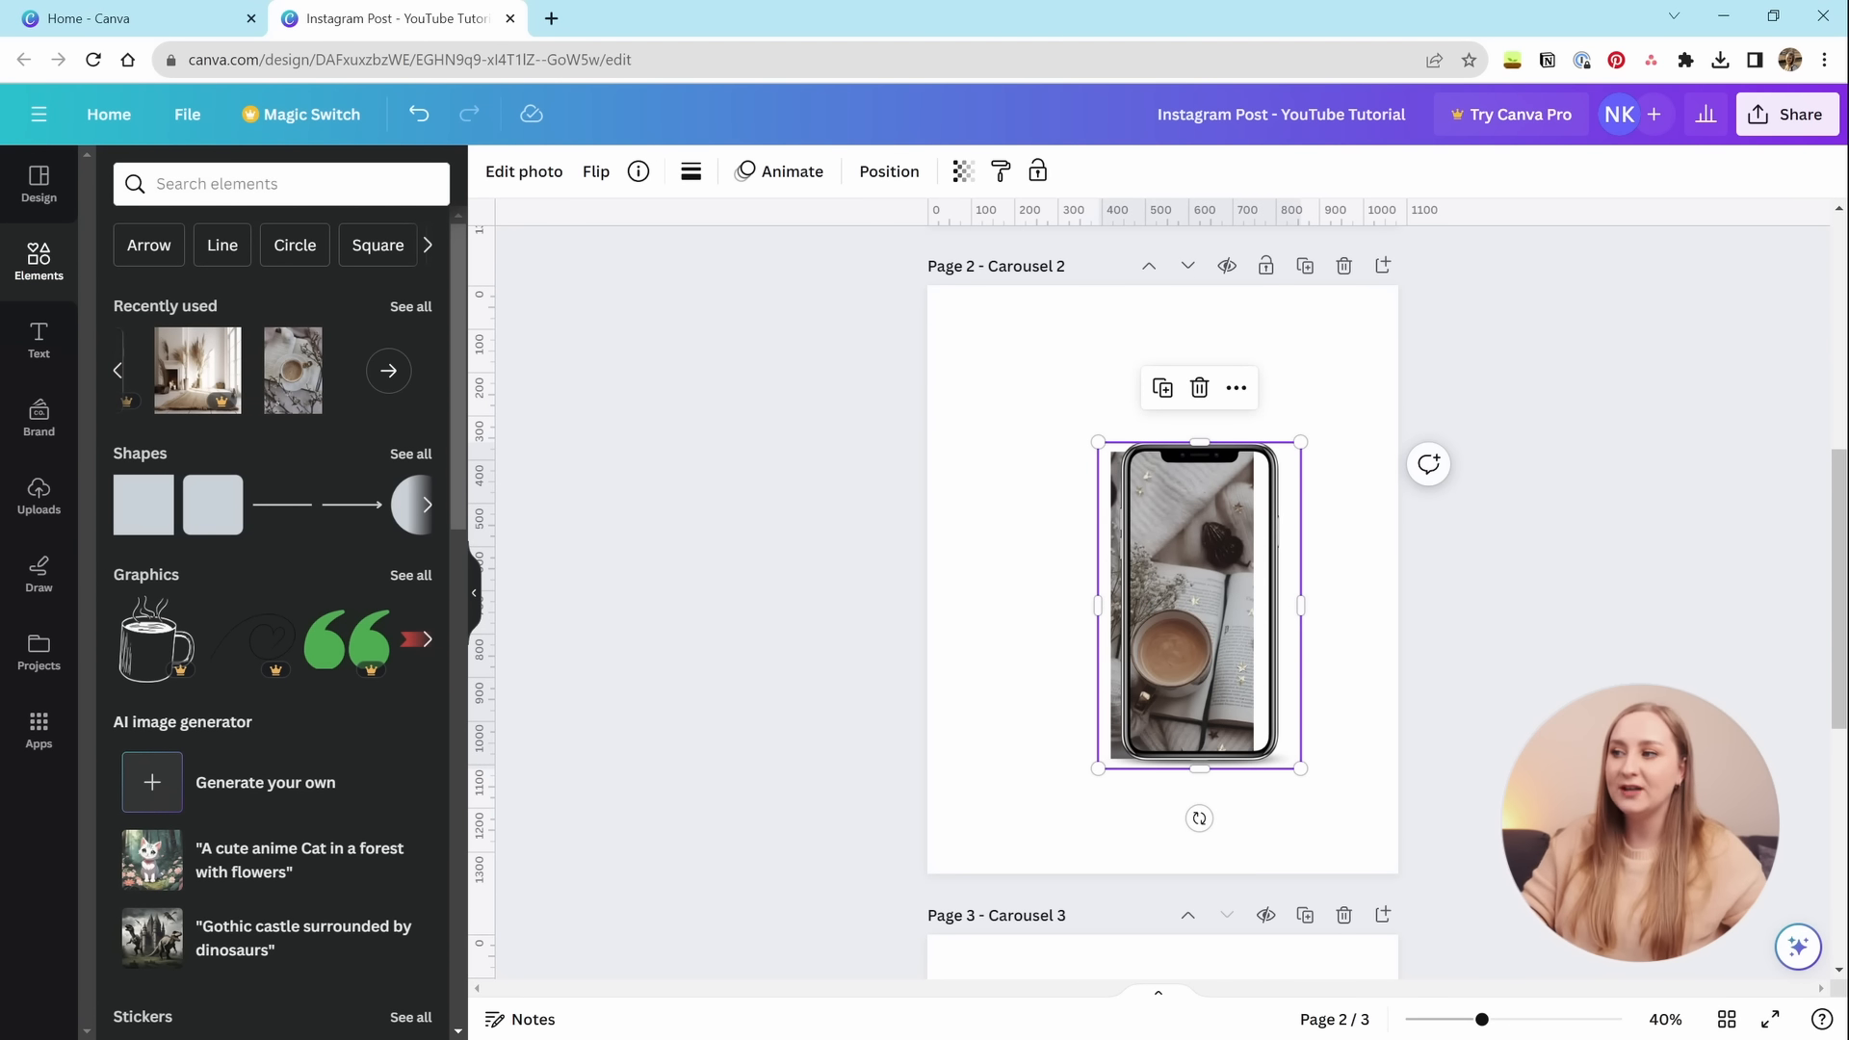
Group the phone mockup with the coffee-and-open-book photo and move the group to the lower middle of page 2.
{"action": "left_click", "coordinate": [1486, 691]}
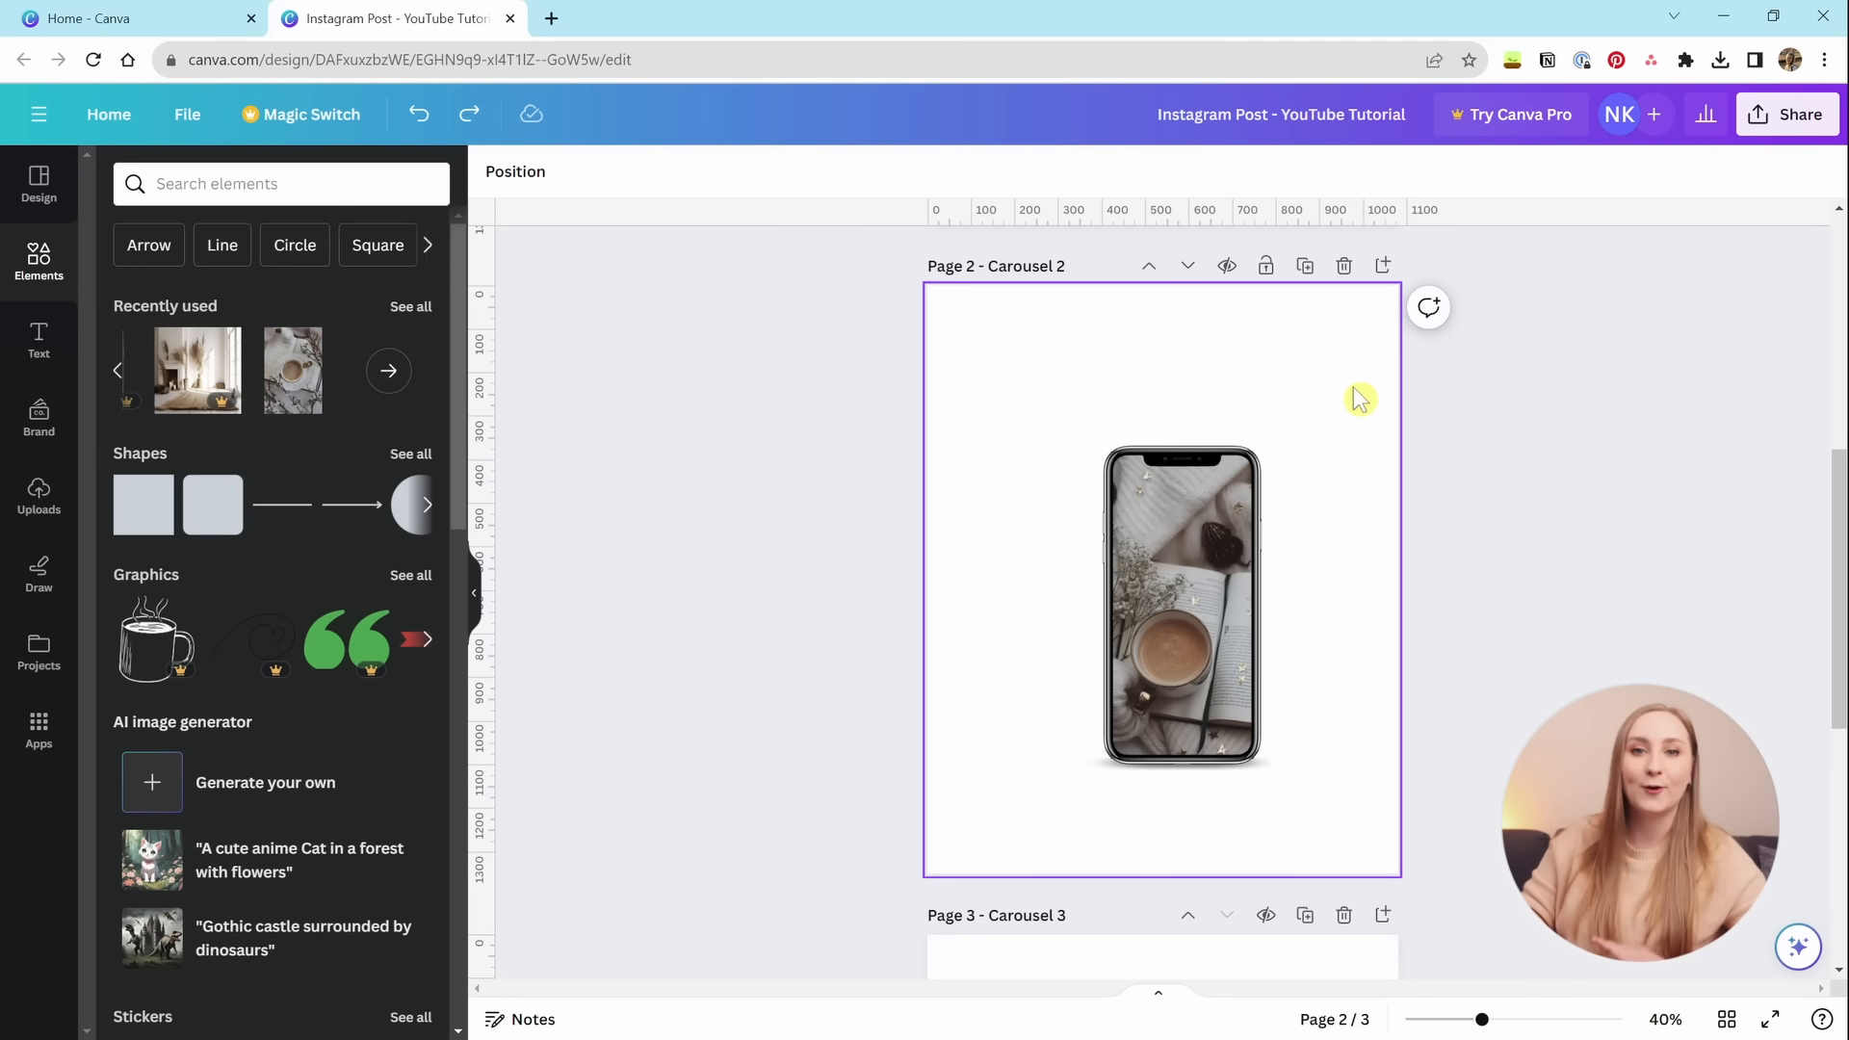
{"action": "left_click_drag", "start_coordinate": [1358, 397], "coordinate": [886, 847]}
{"action": "left_click_drag", "start_coordinate": [1126, 544], "coordinate": [1099, 513]}
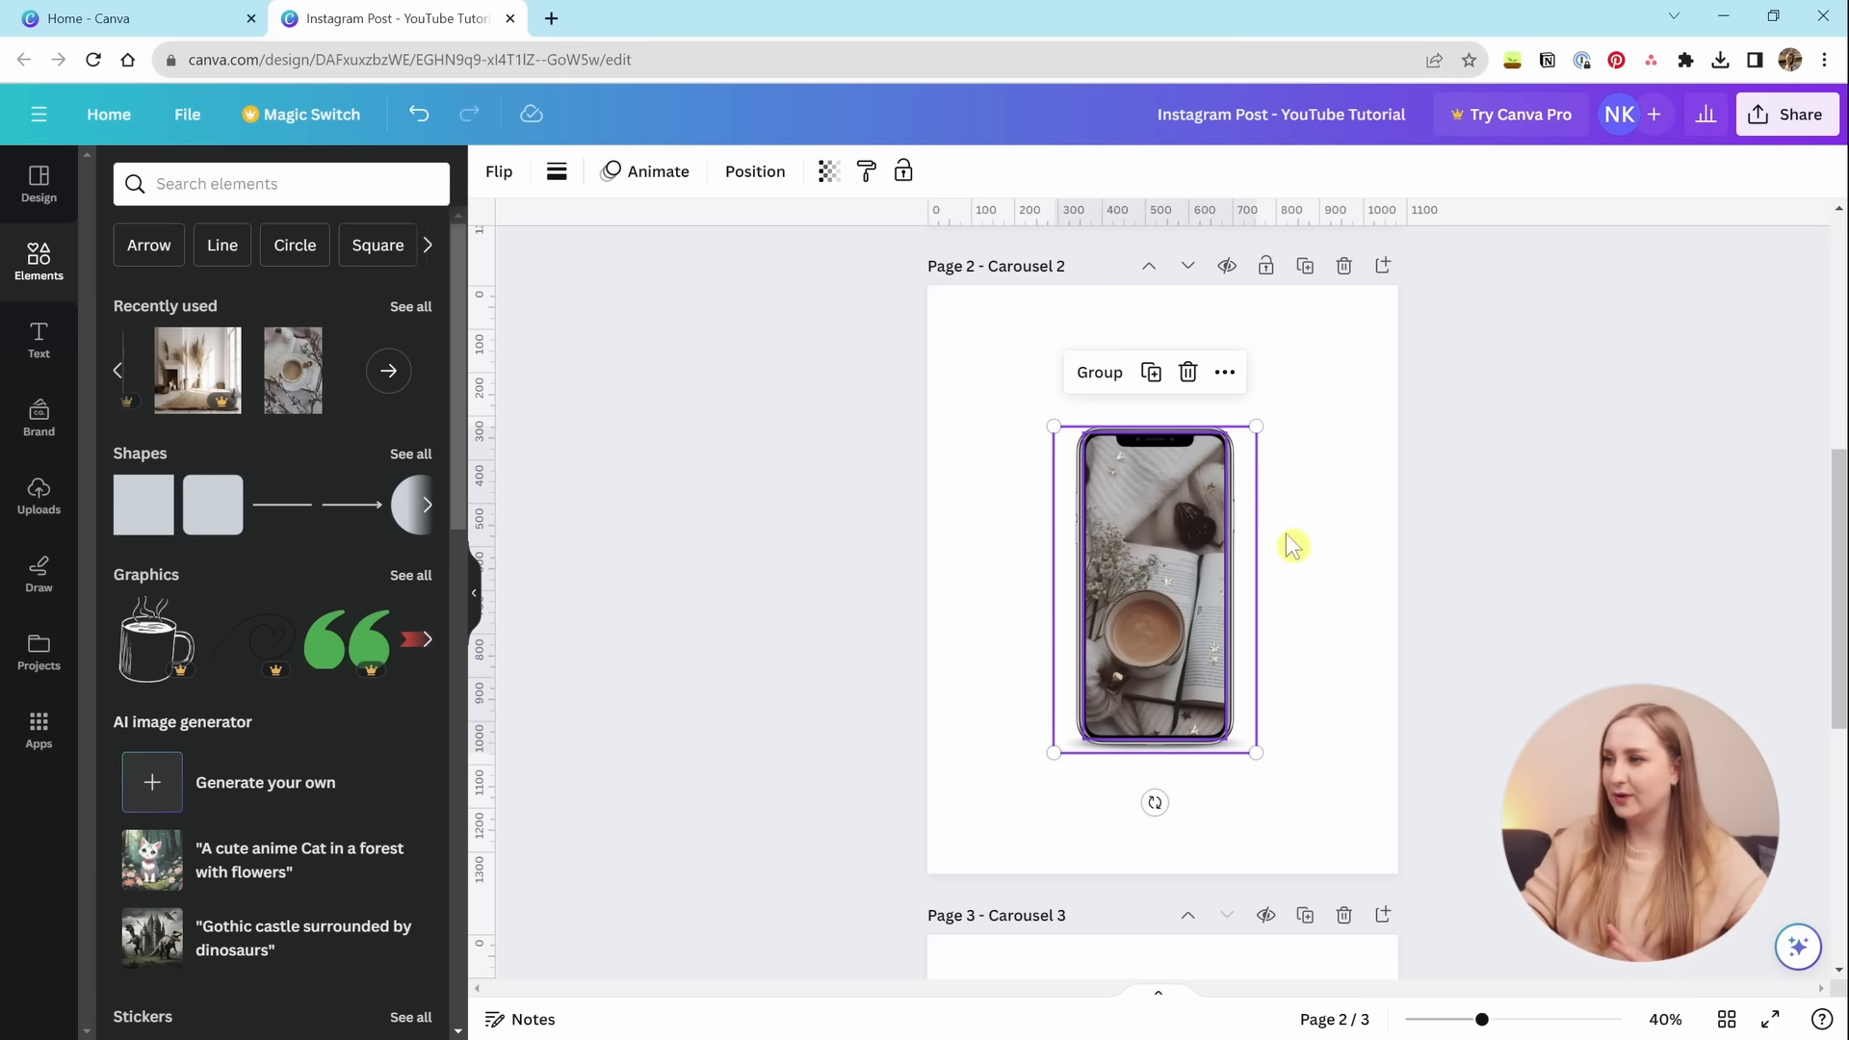
{"action": "left_click", "coordinate": [1101, 375]}
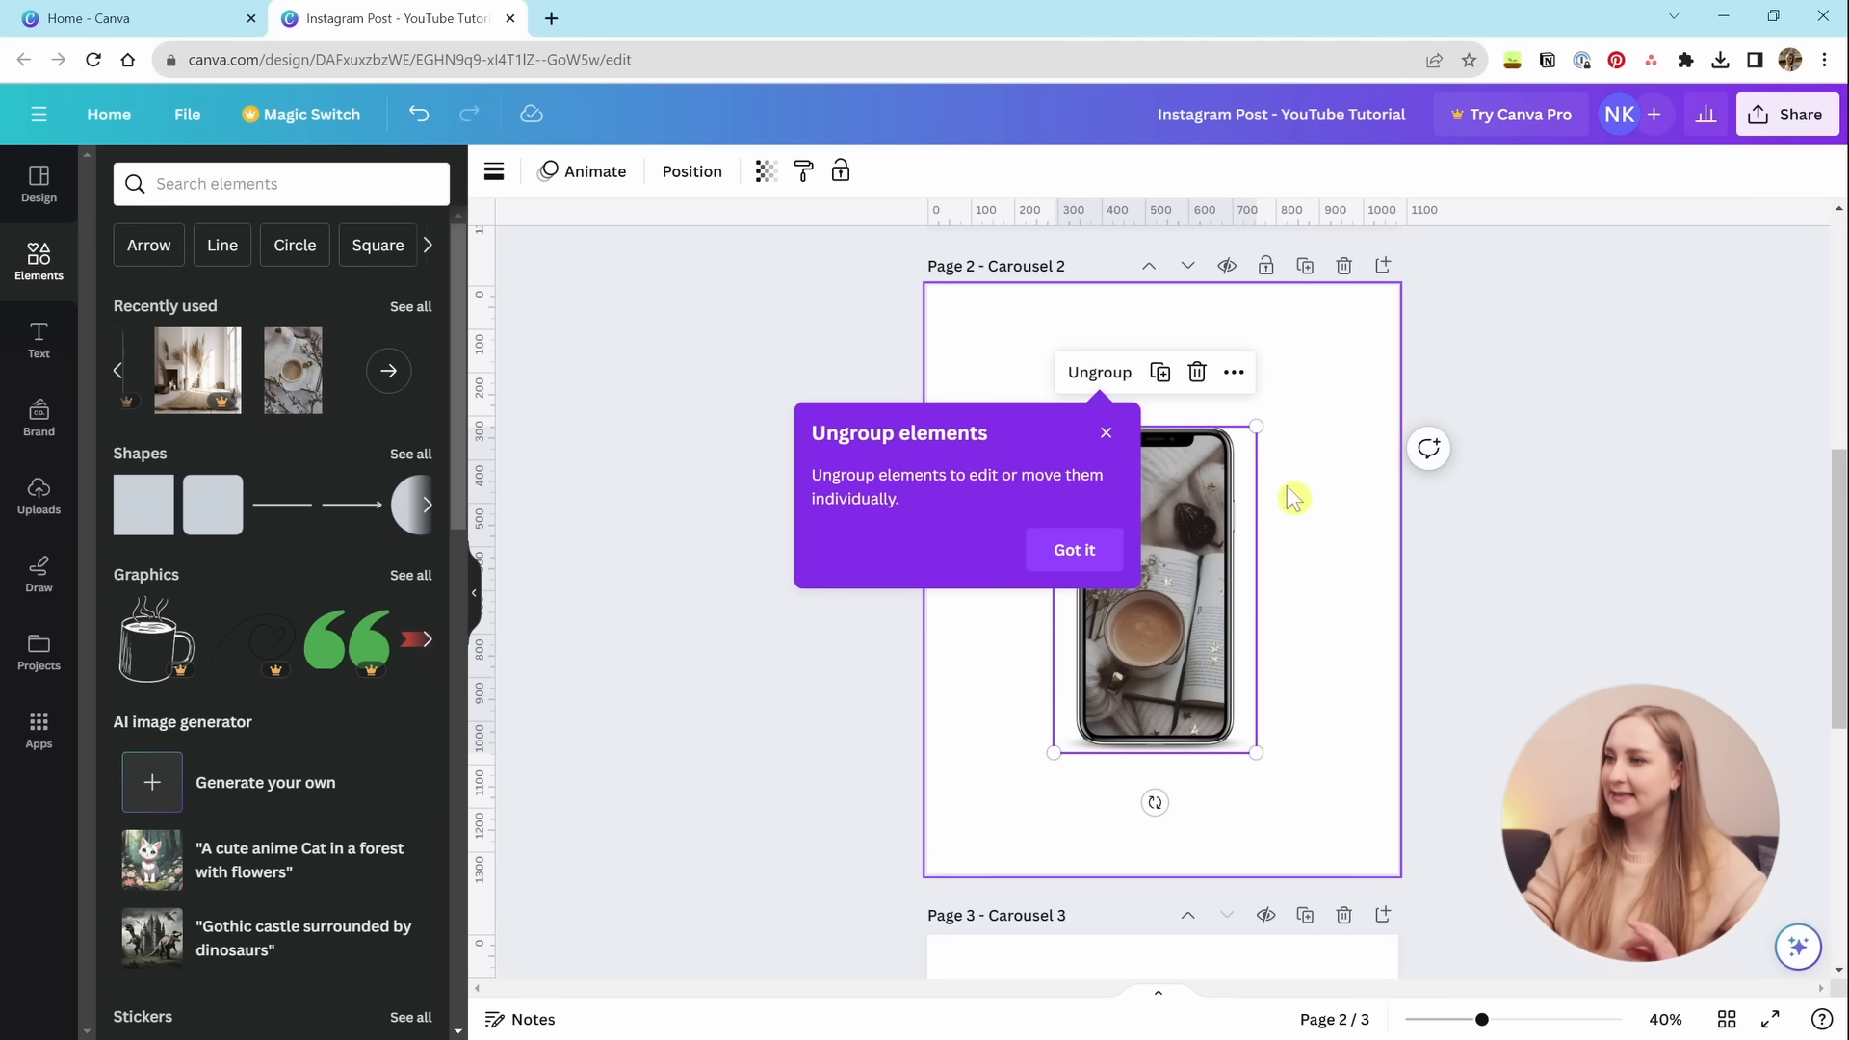
{"action": "left_click", "coordinate": [1064, 559]}
{"action": "left_click_drag", "start_coordinate": [1160, 607], "coordinate": [1218, 678]}
{"action": "left_click", "coordinate": [1352, 585]}
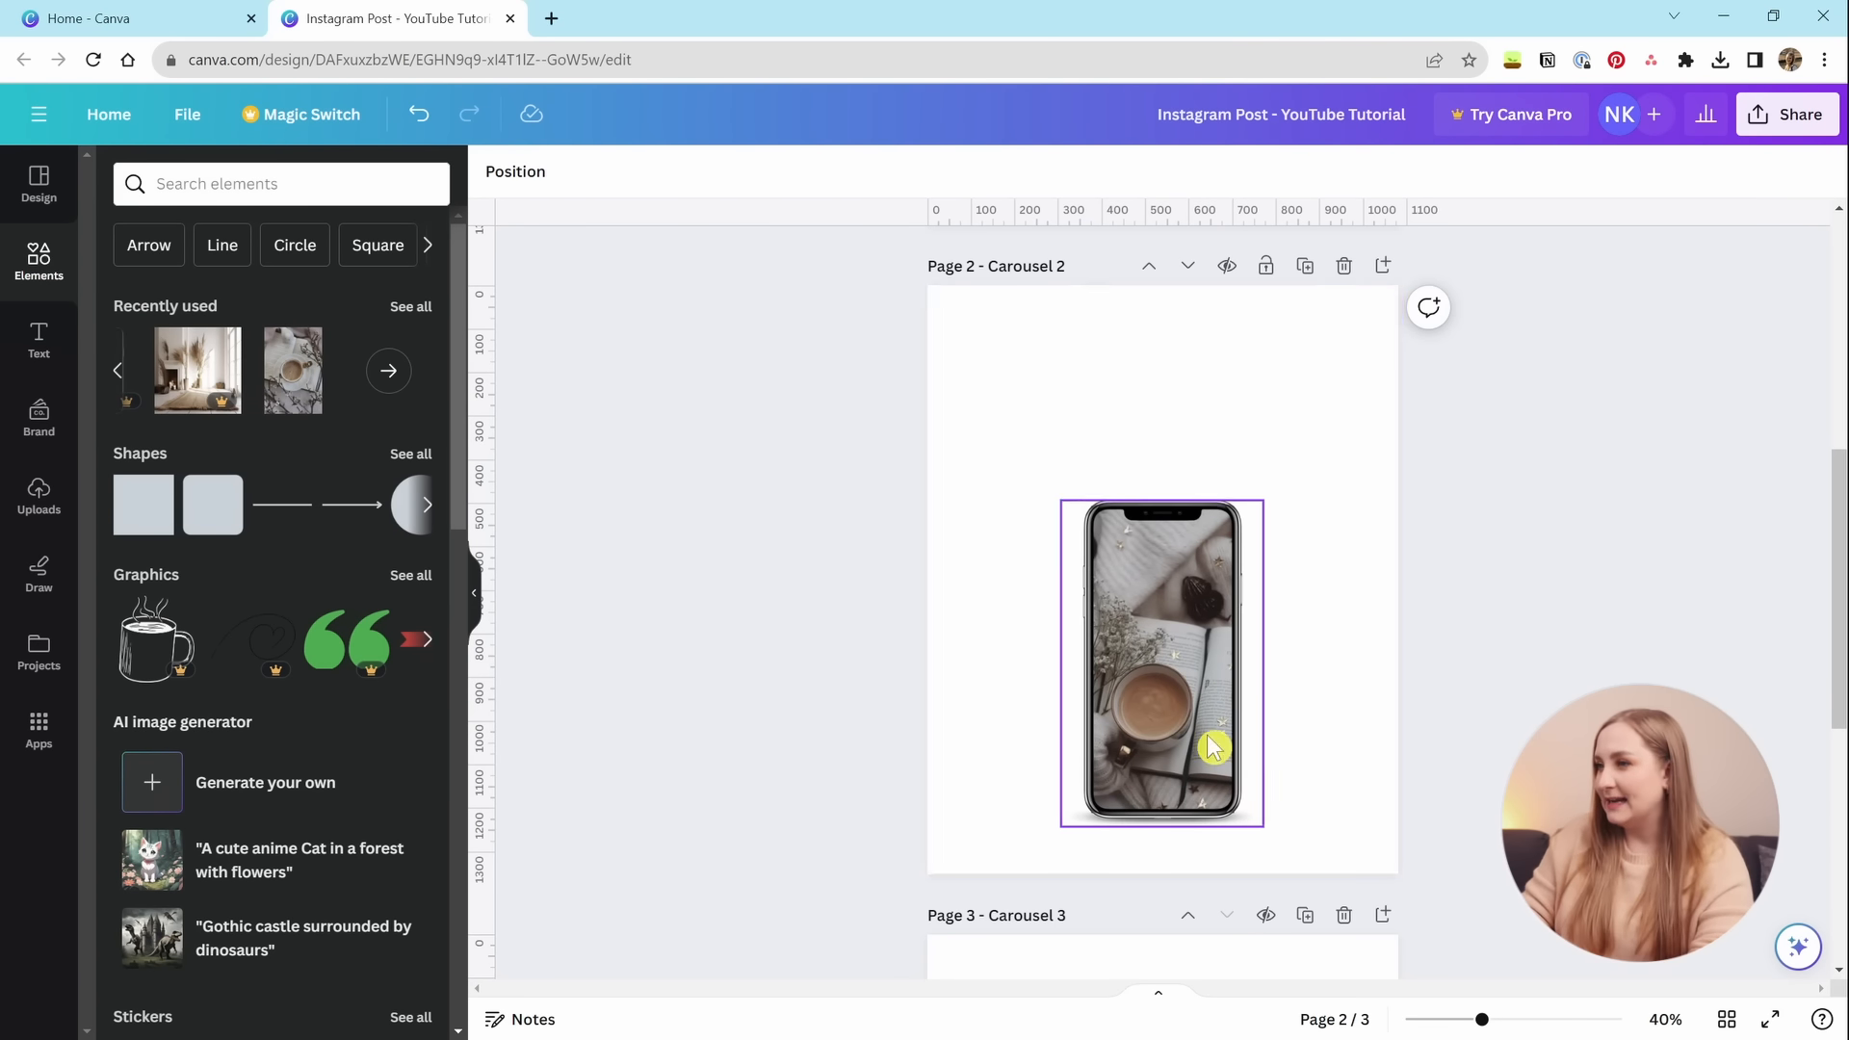
Ungroup the phone mockup and photo, shift the phone slightly on its own and undo that shift.
{"action": "left_click_drag", "start_coordinate": [1481, 1019], "coordinate": [1587, 1019]}
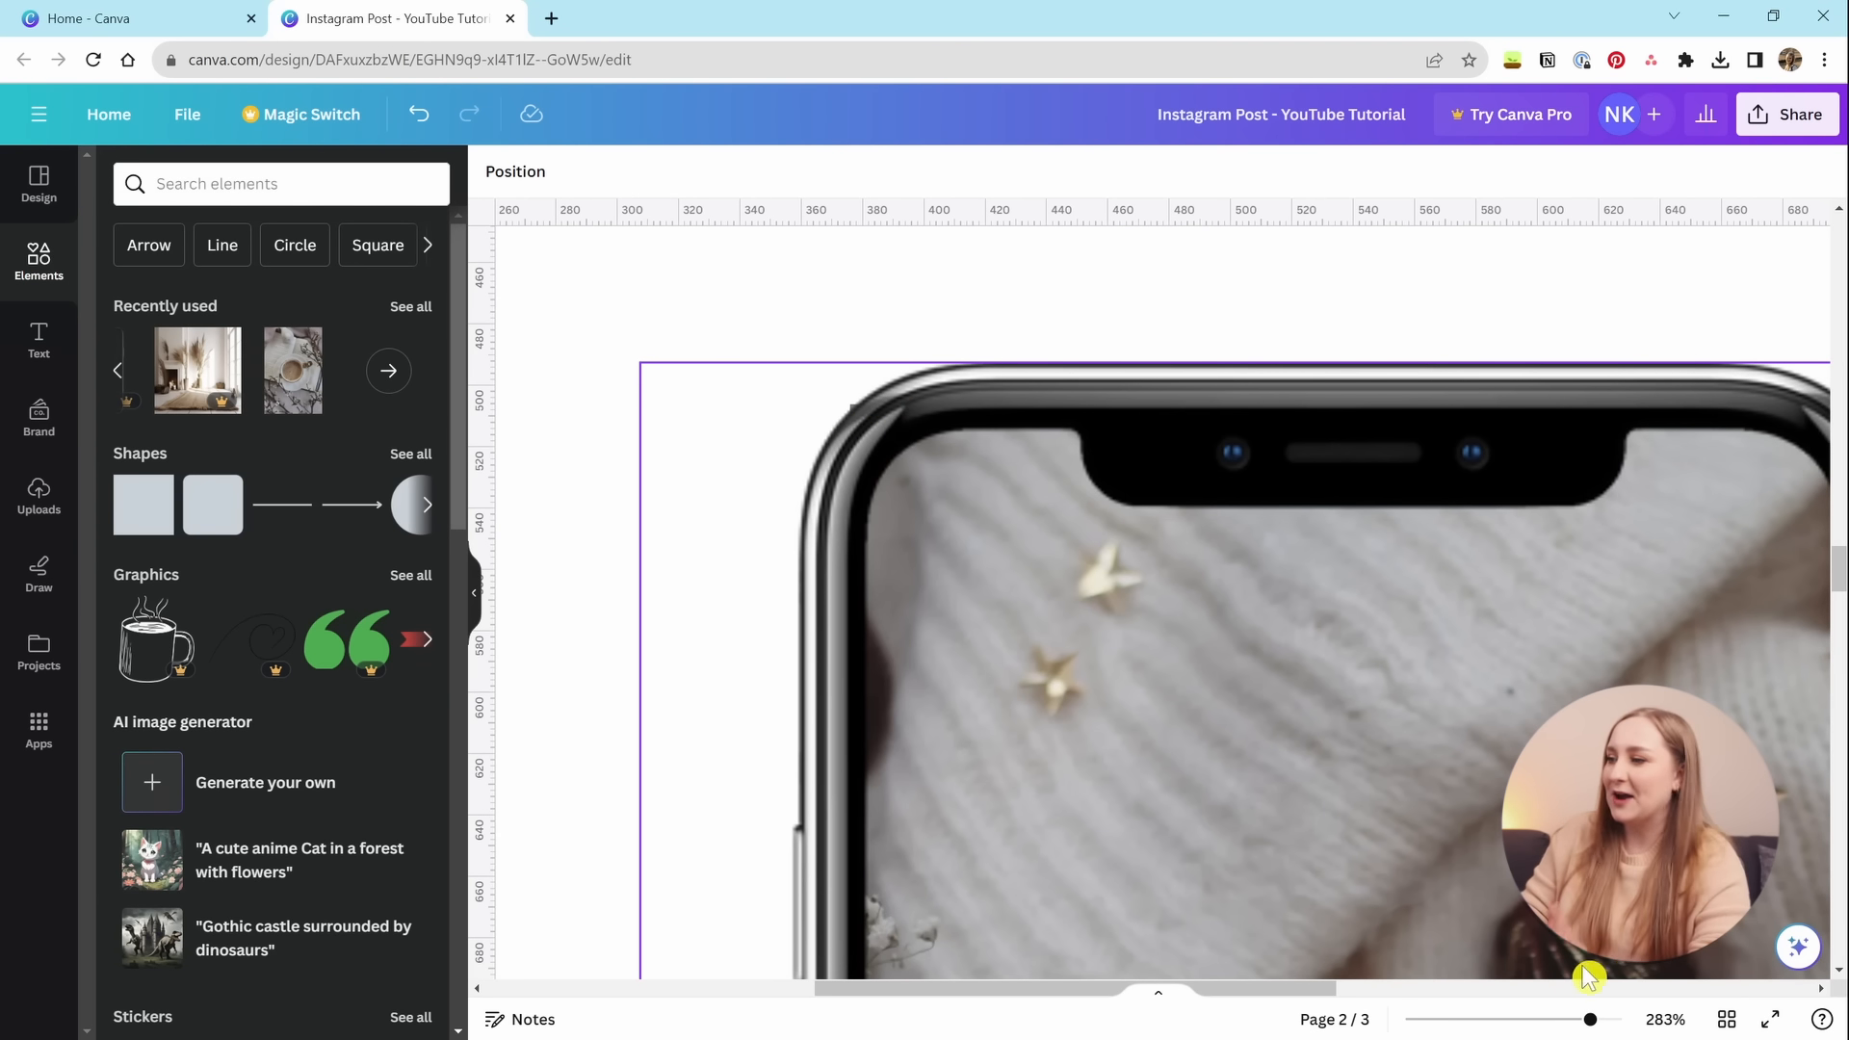
{"action": "left_click_drag", "start_coordinate": [1590, 1019], "coordinate": [1551, 1019]}
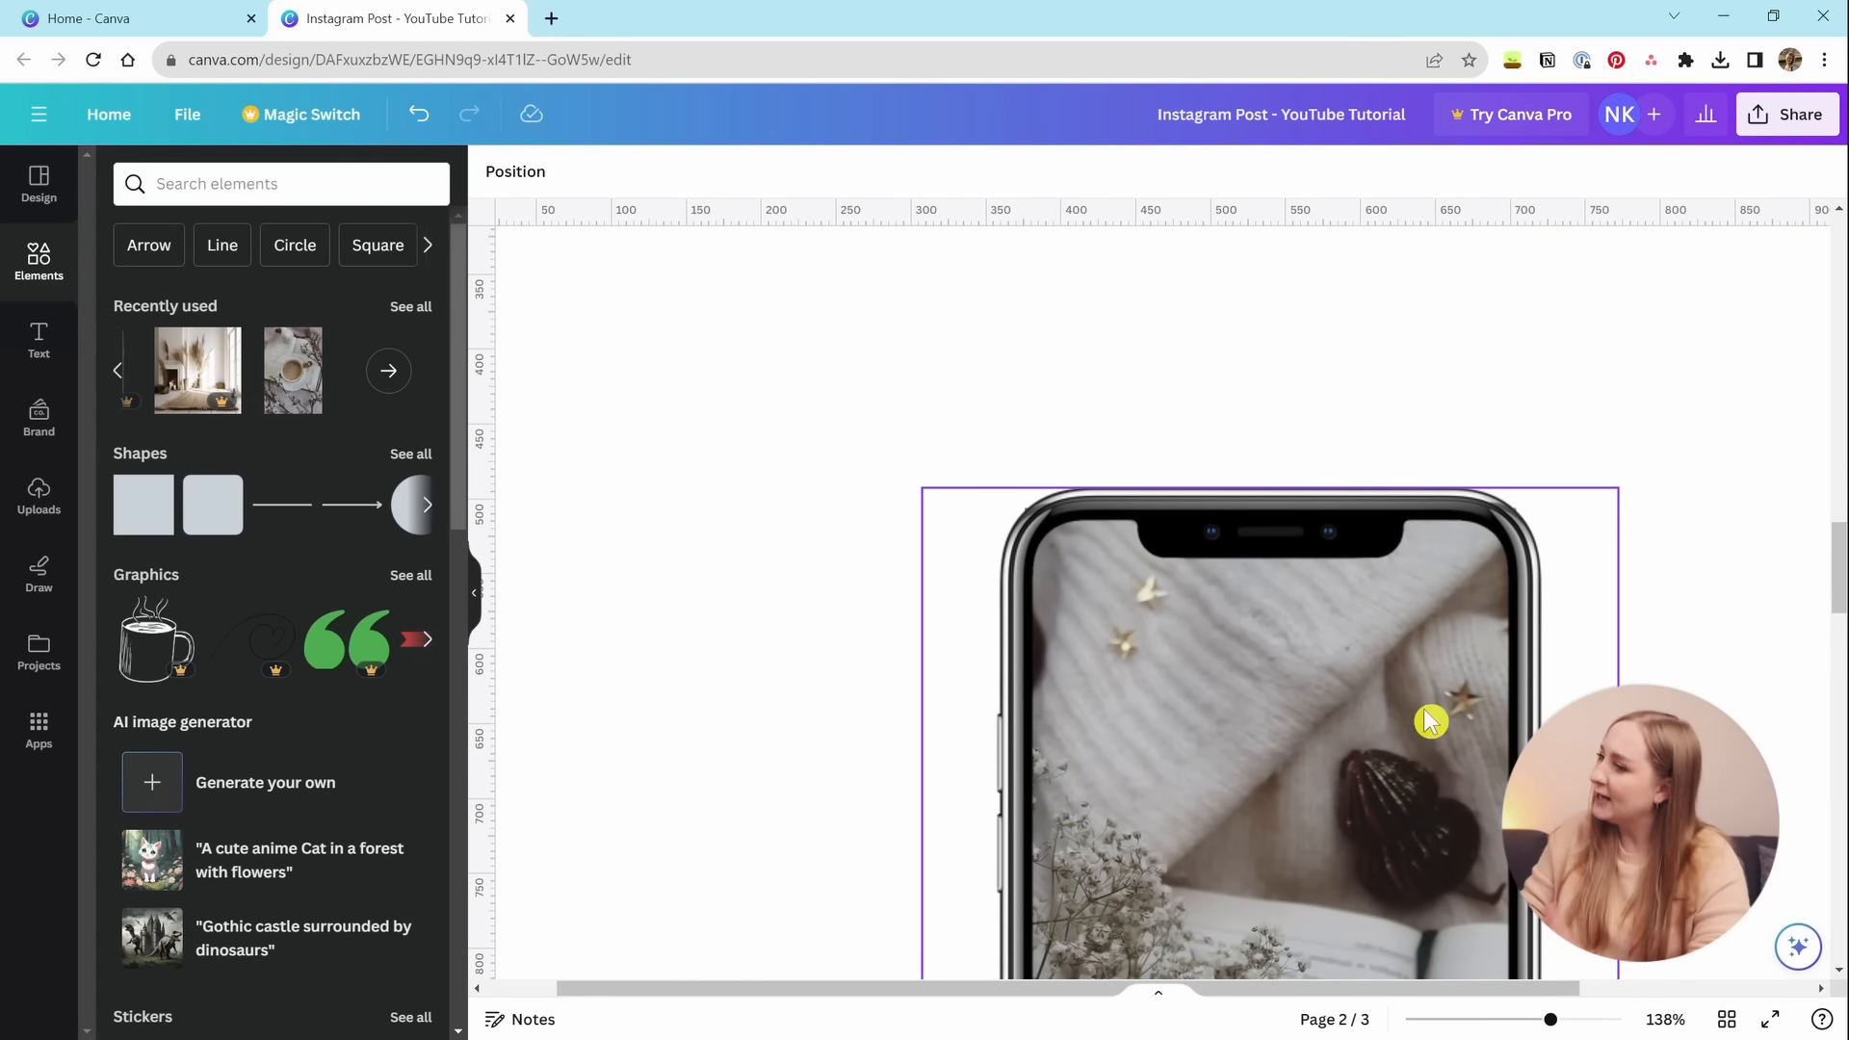
{"action": "left_click", "coordinate": [1353, 631]}
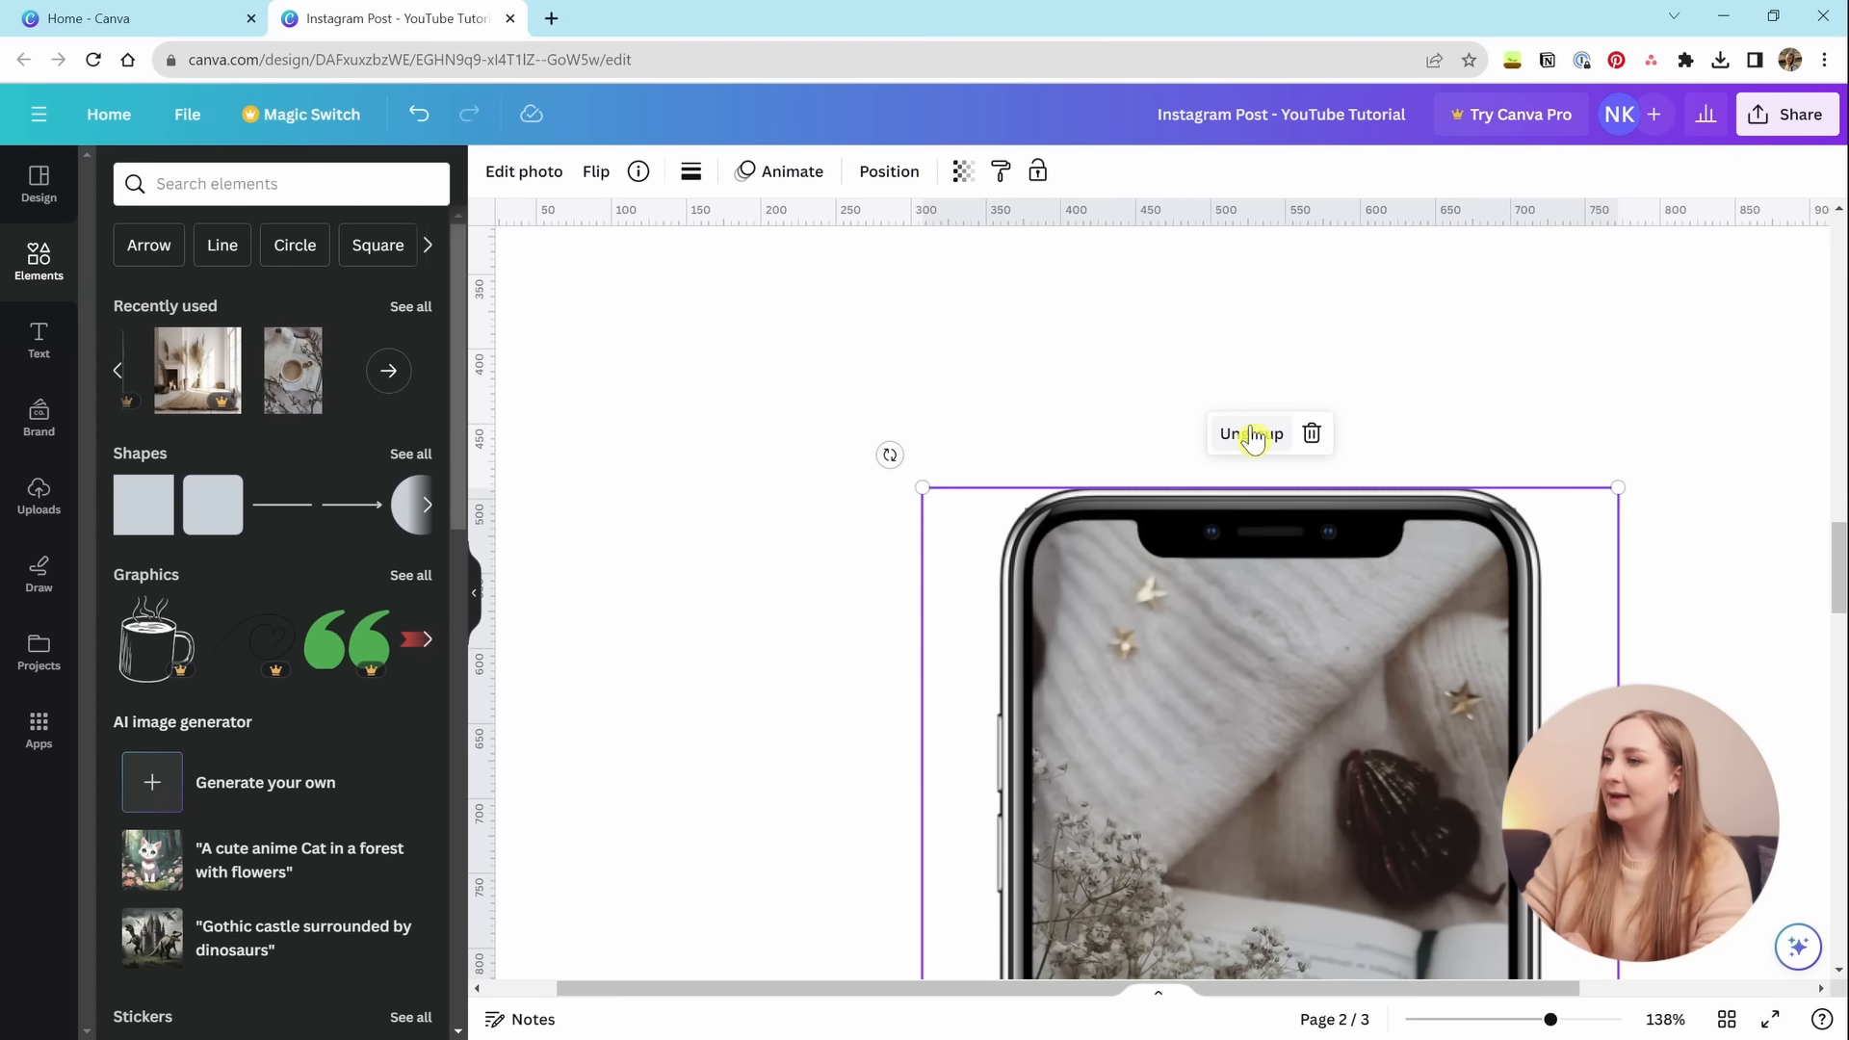
{"action": "left_click", "coordinate": [1252, 435]}
{"action": "left_click", "coordinate": [1230, 607]}
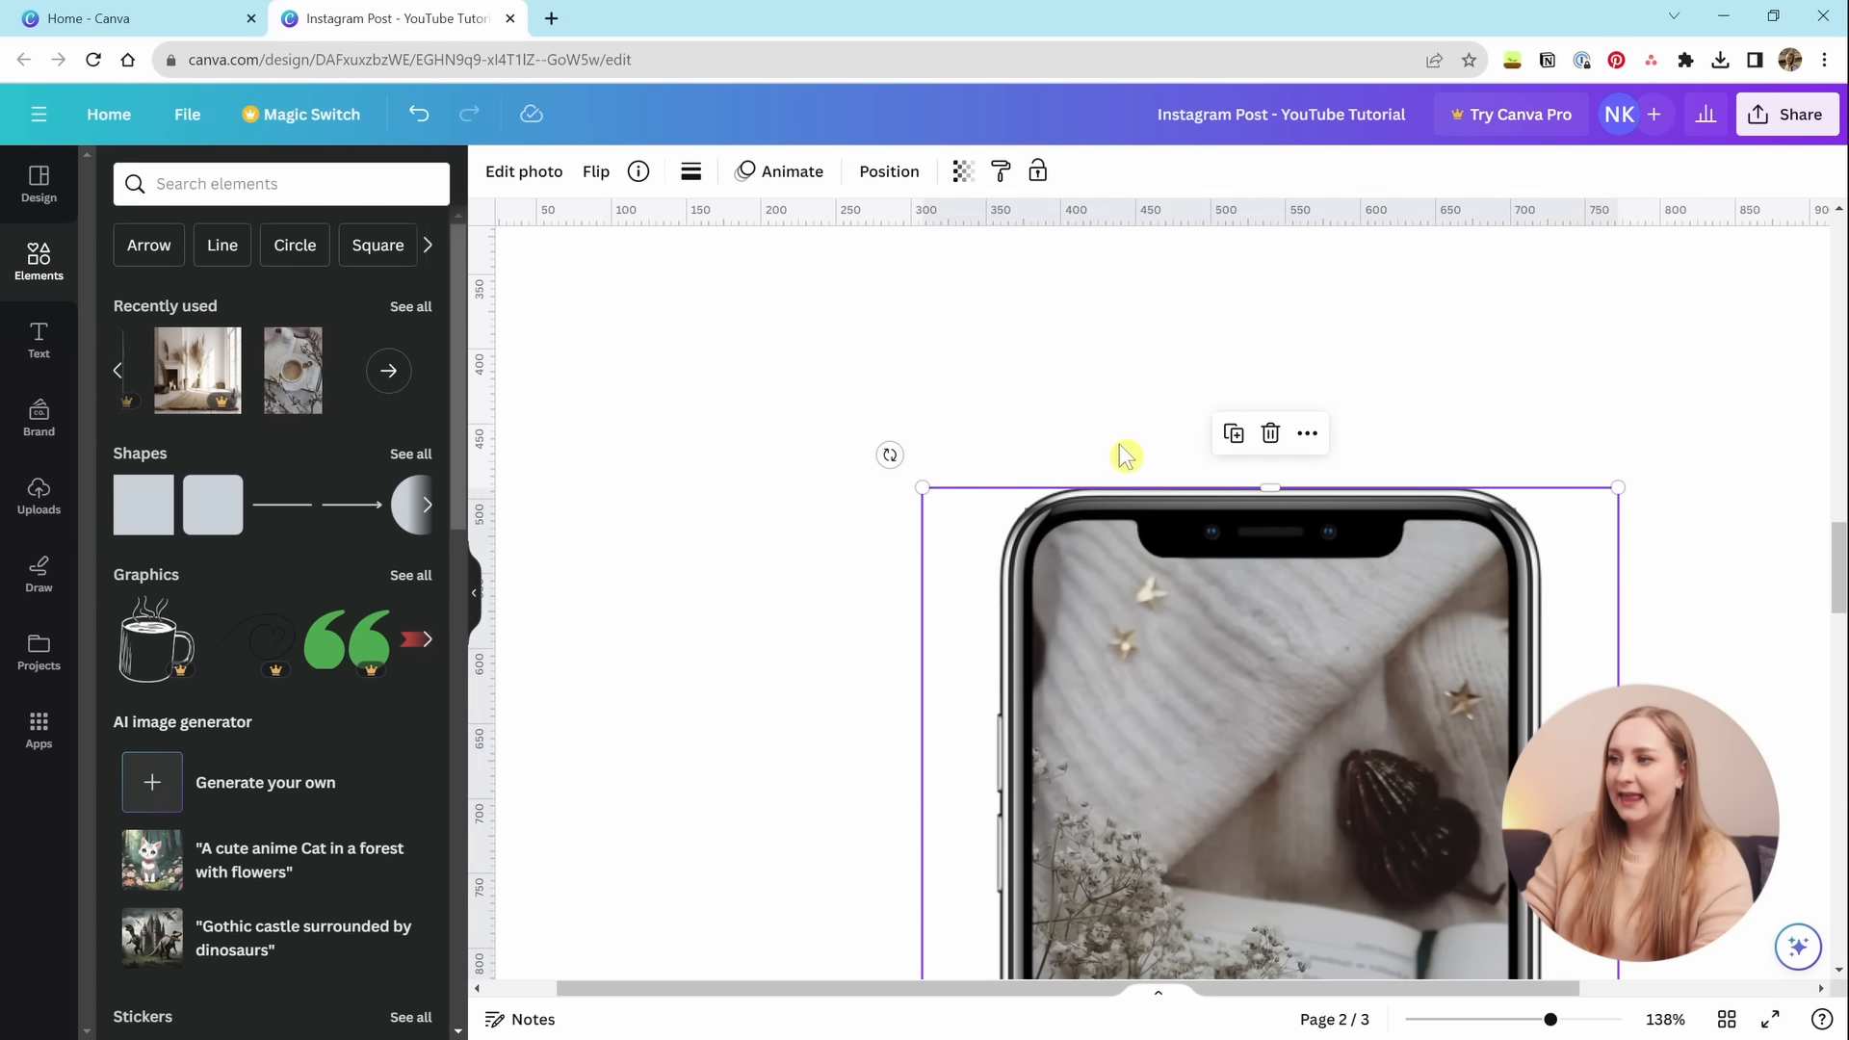
{"action": "left_click_drag", "start_coordinate": [1145, 655], "coordinate": [1278, 663]}
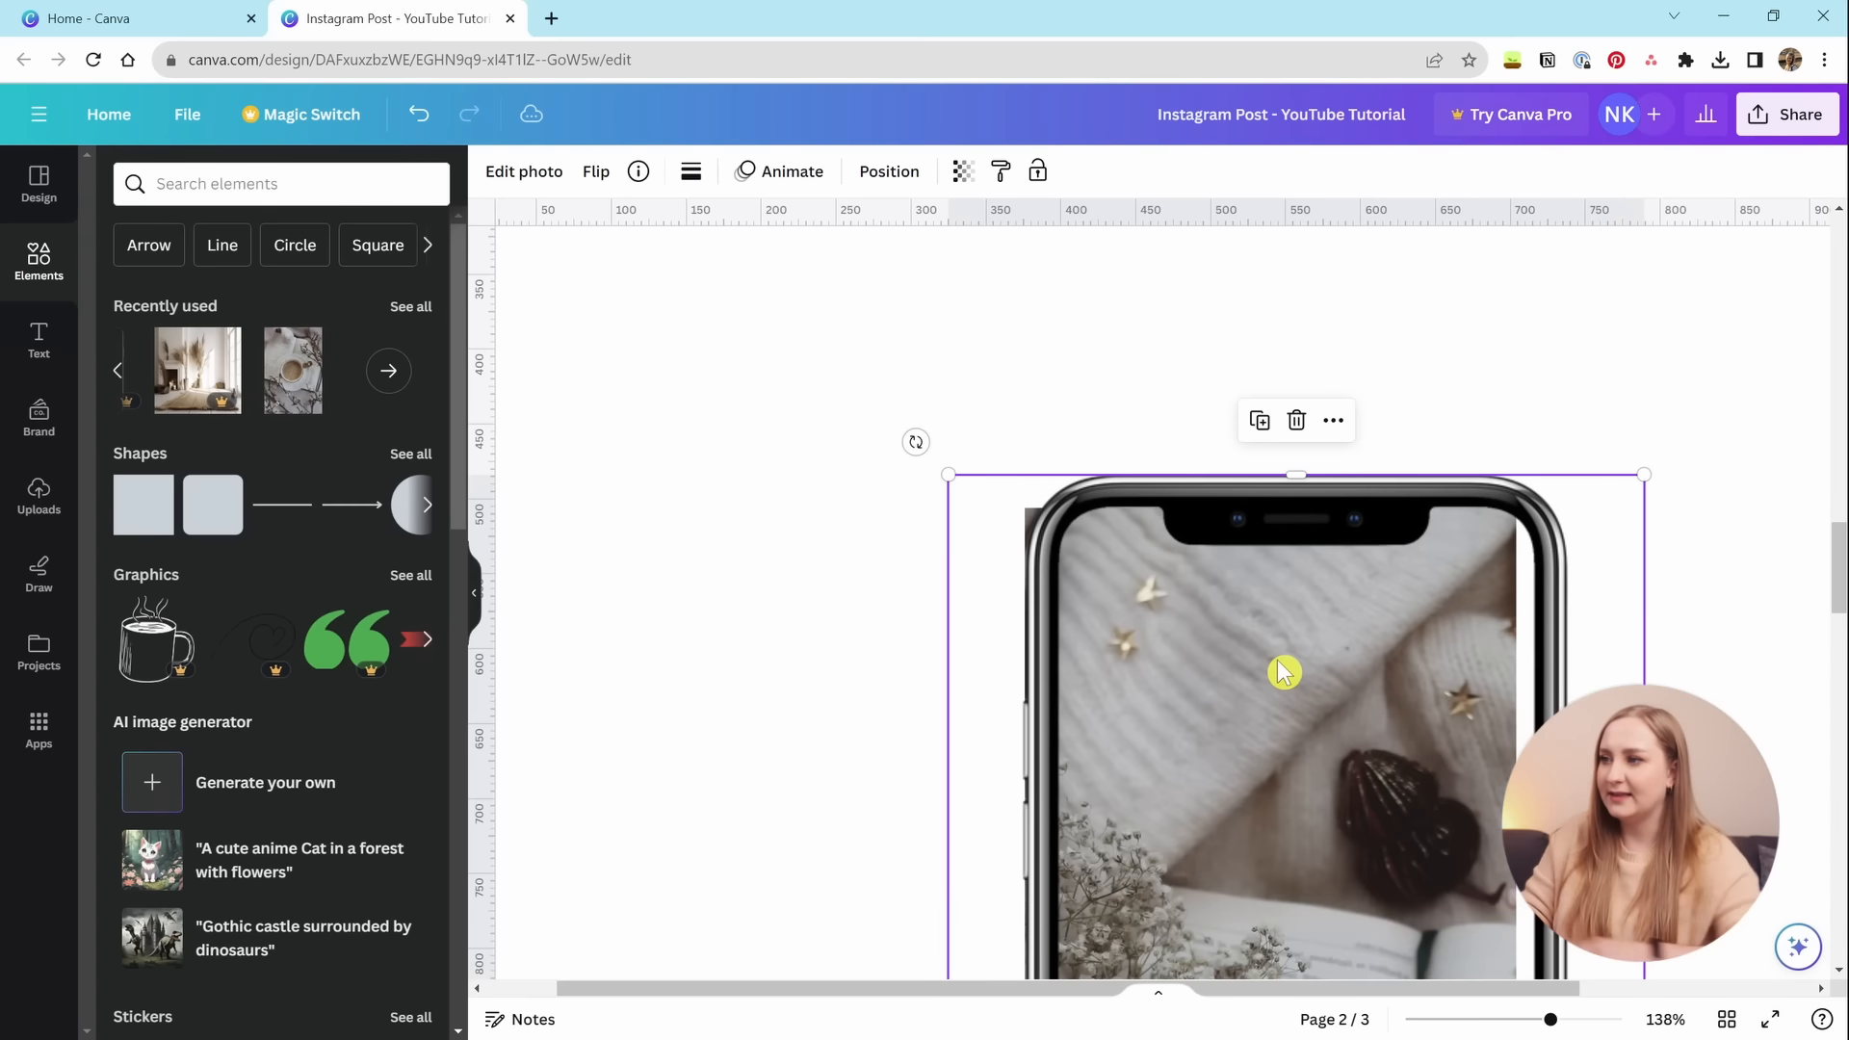
{"action": "key", "text": "ctrl+z"}
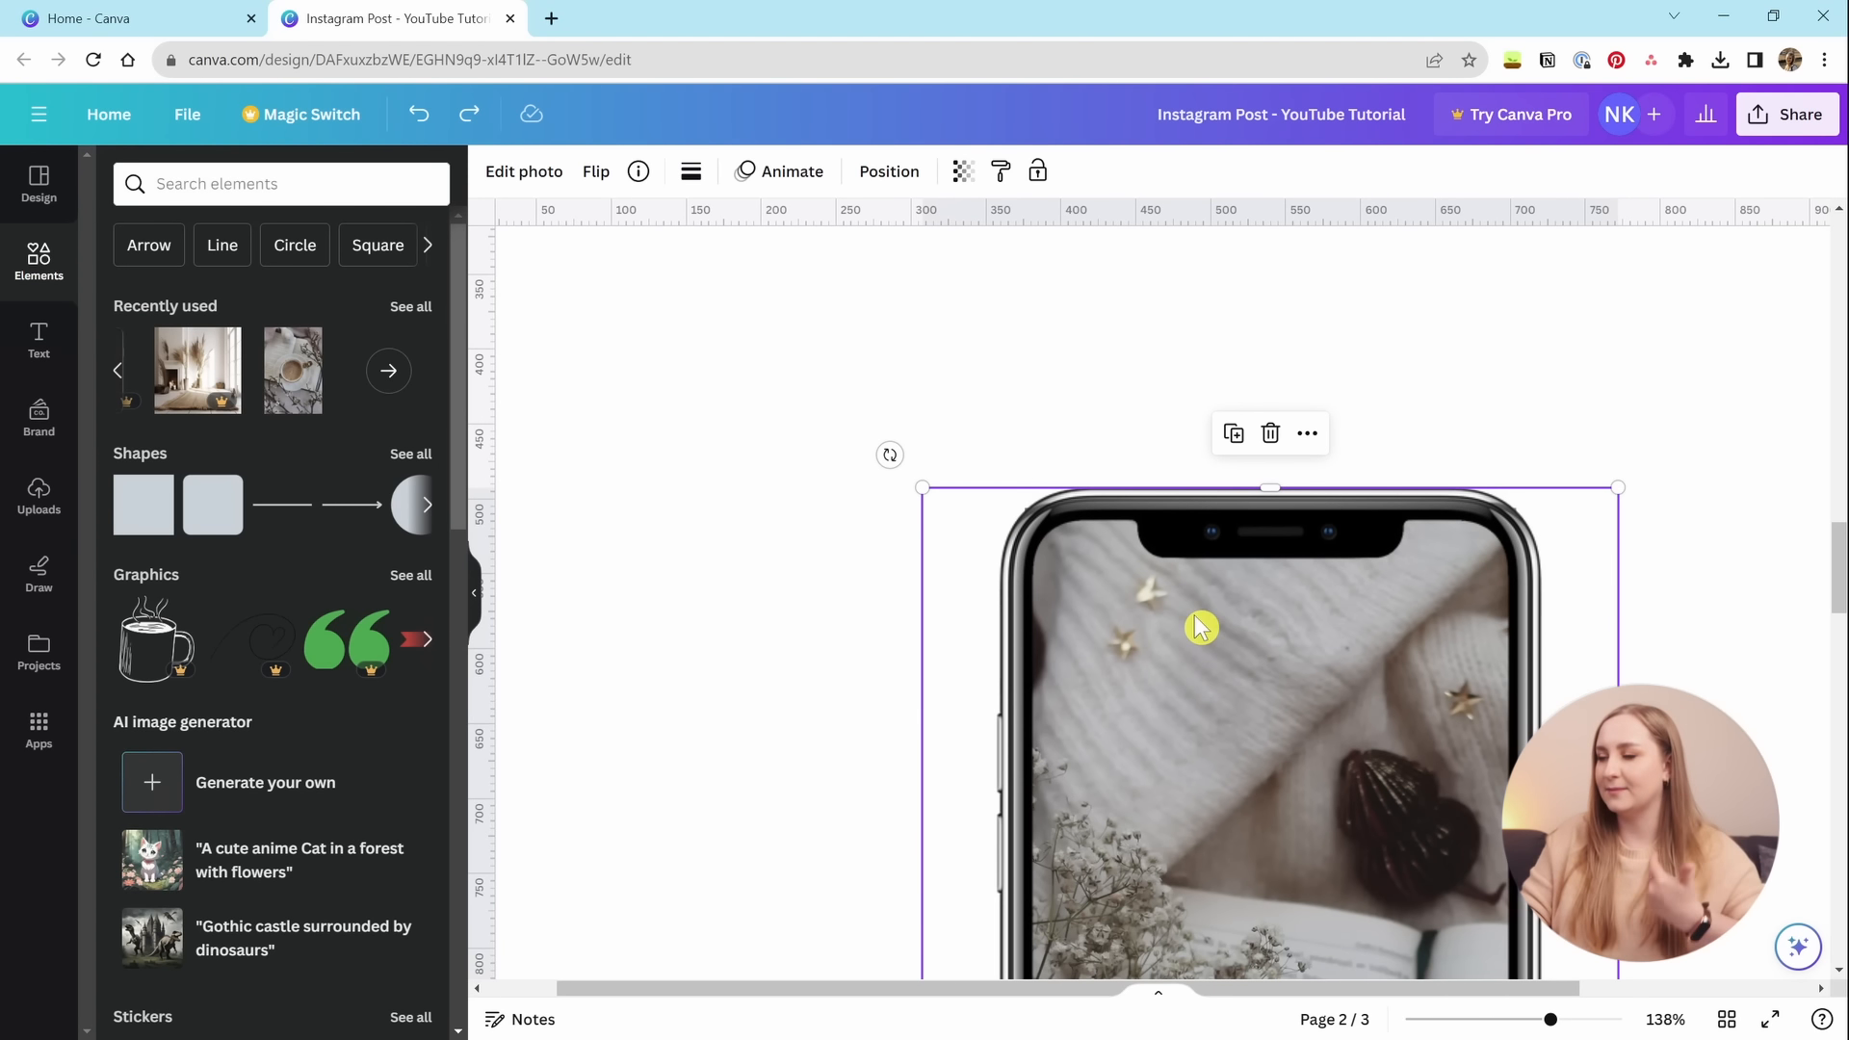
Select the coffee-and-open-book photo through its layer behind the phone and round its corners.
{"action": "left_click", "coordinate": [885, 180]}
{"action": "left_click", "coordinate": [359, 193]}
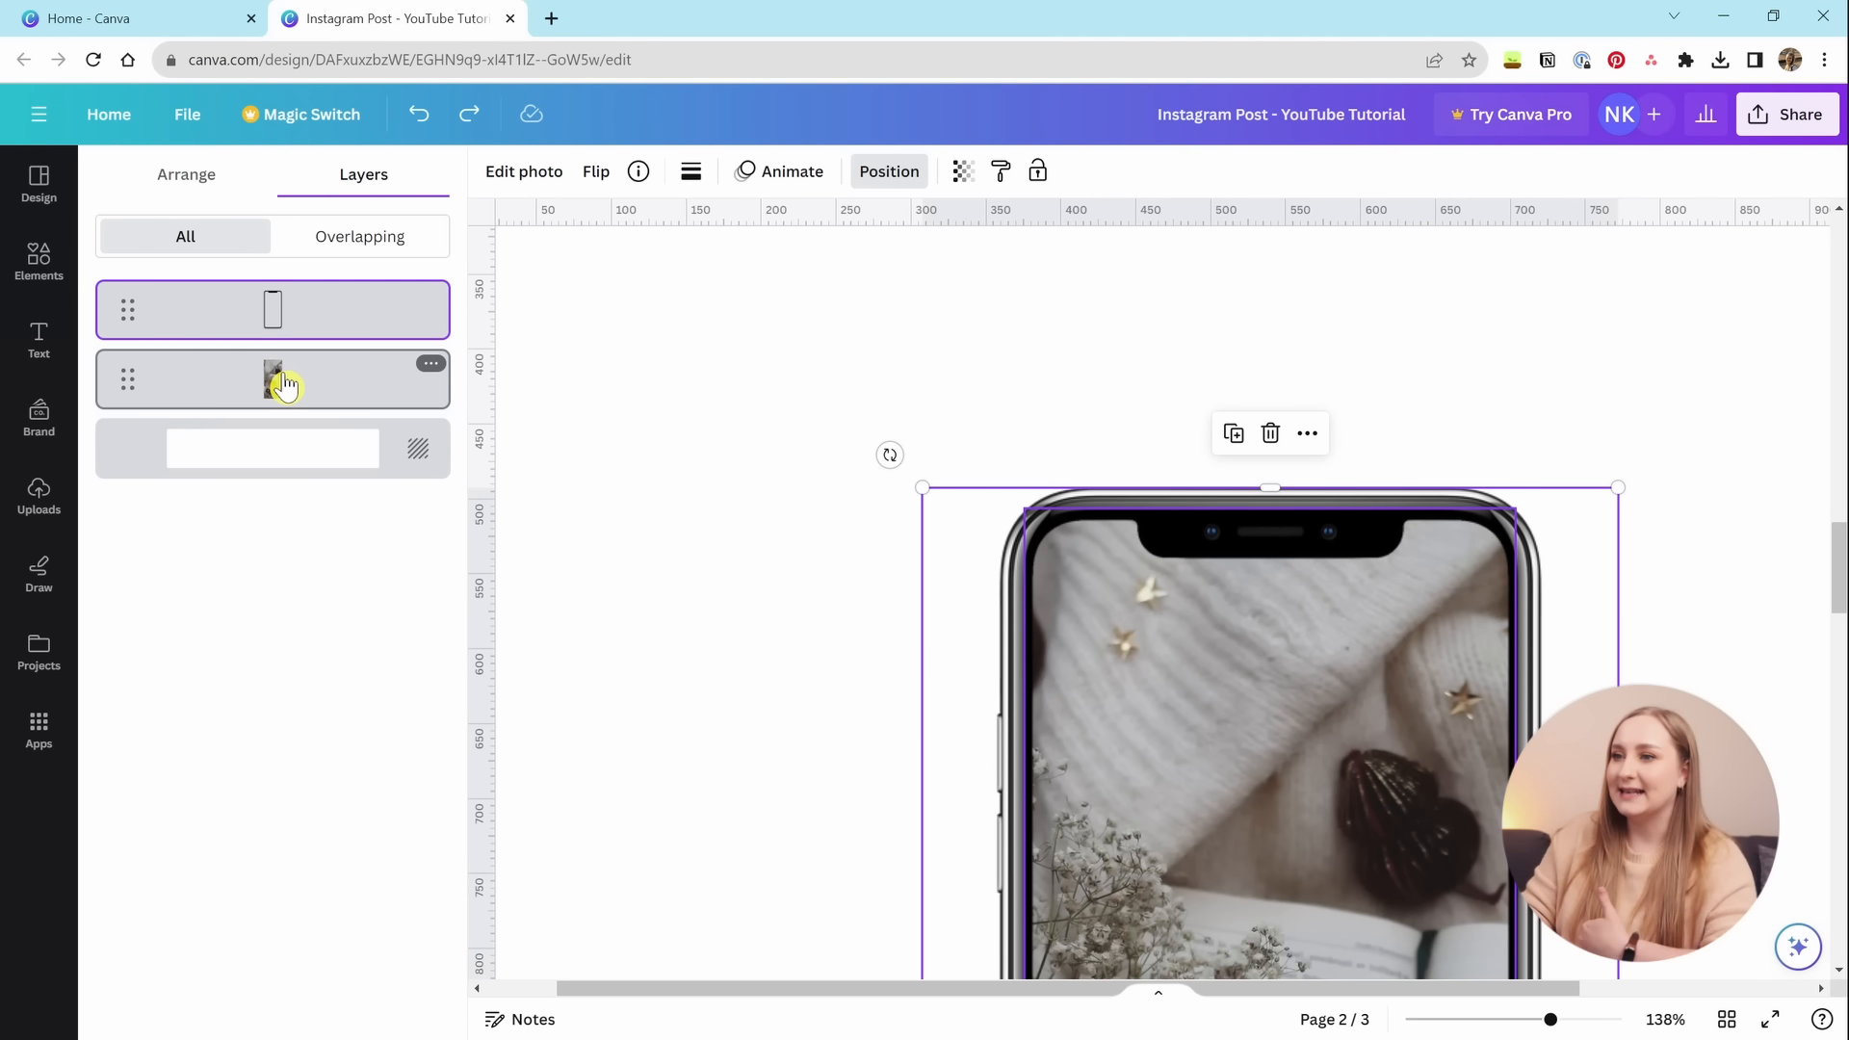
{"action": "left_click", "coordinate": [285, 386]}
{"action": "left_click", "coordinate": [690, 172]}
{"action": "left_click_drag", "start_coordinate": [691, 372], "coordinate": [749, 442]}
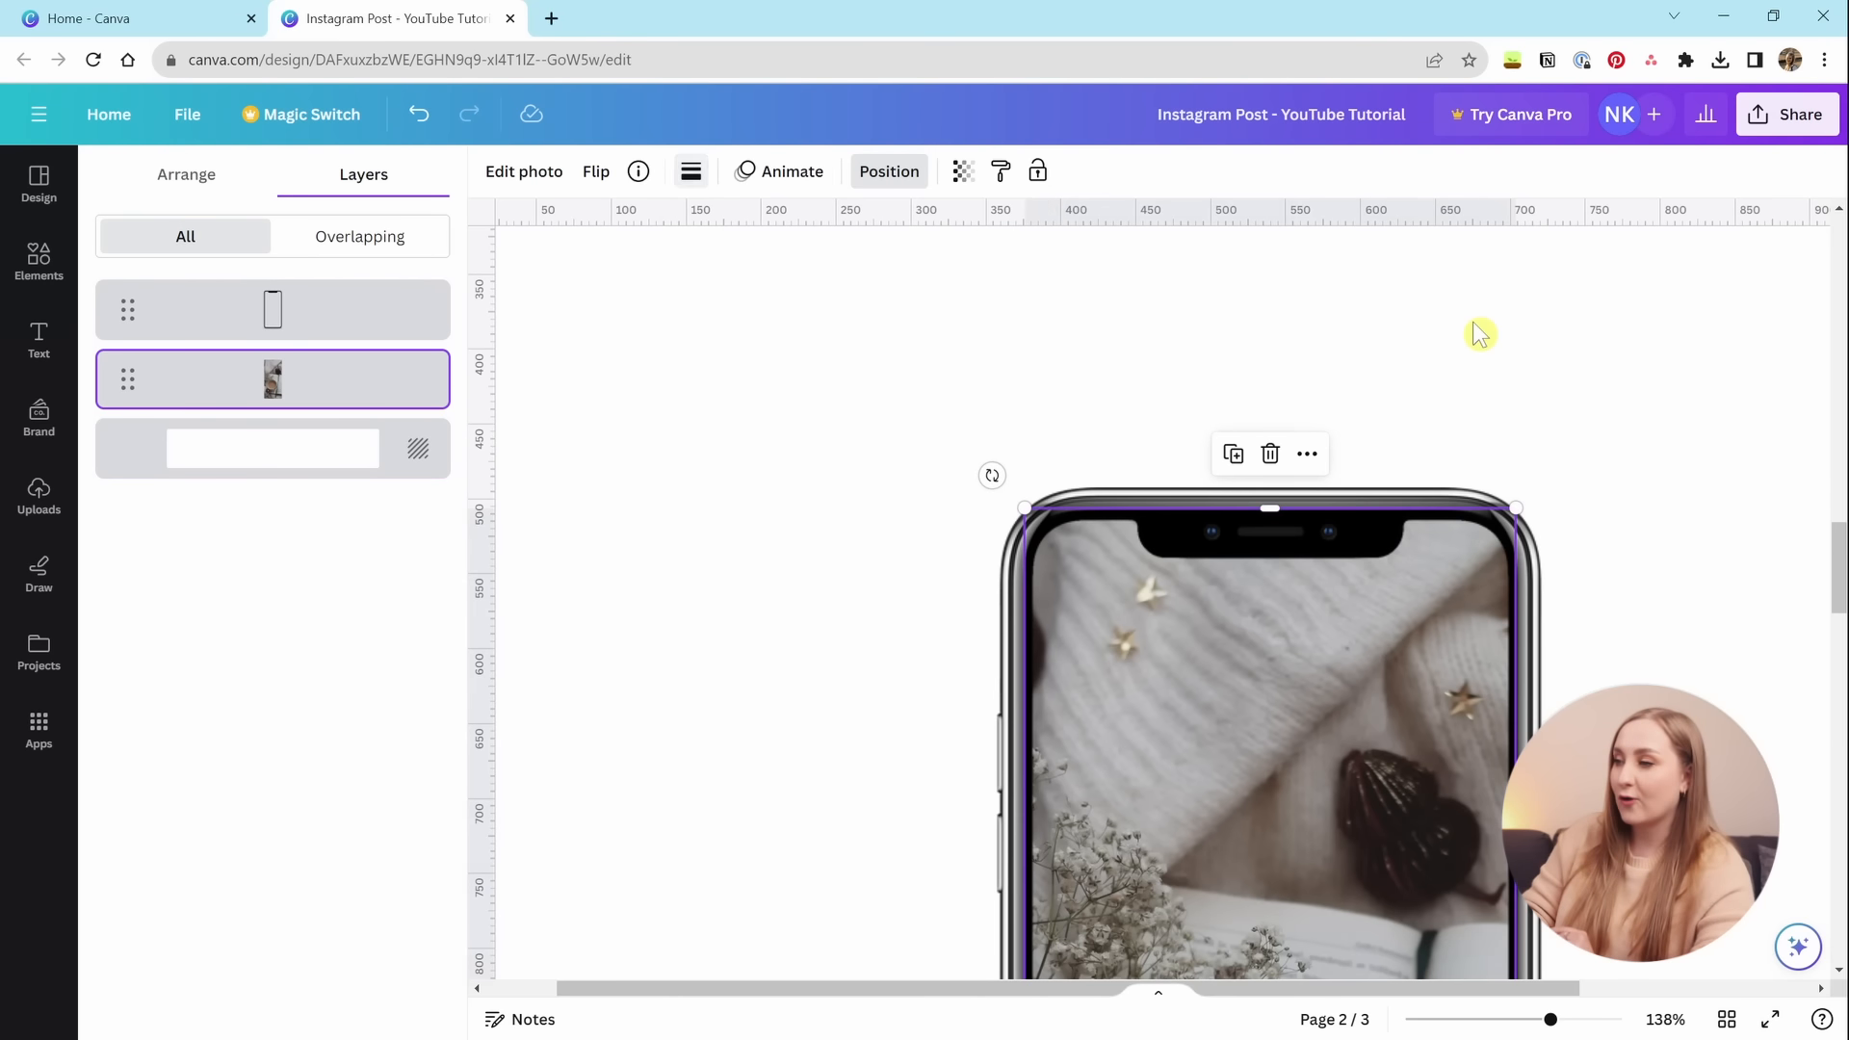
Select the phone mockup and its photo together and group them again.
{"action": "left_click_drag", "start_coordinate": [1452, 306], "coordinate": [1174, 752]}
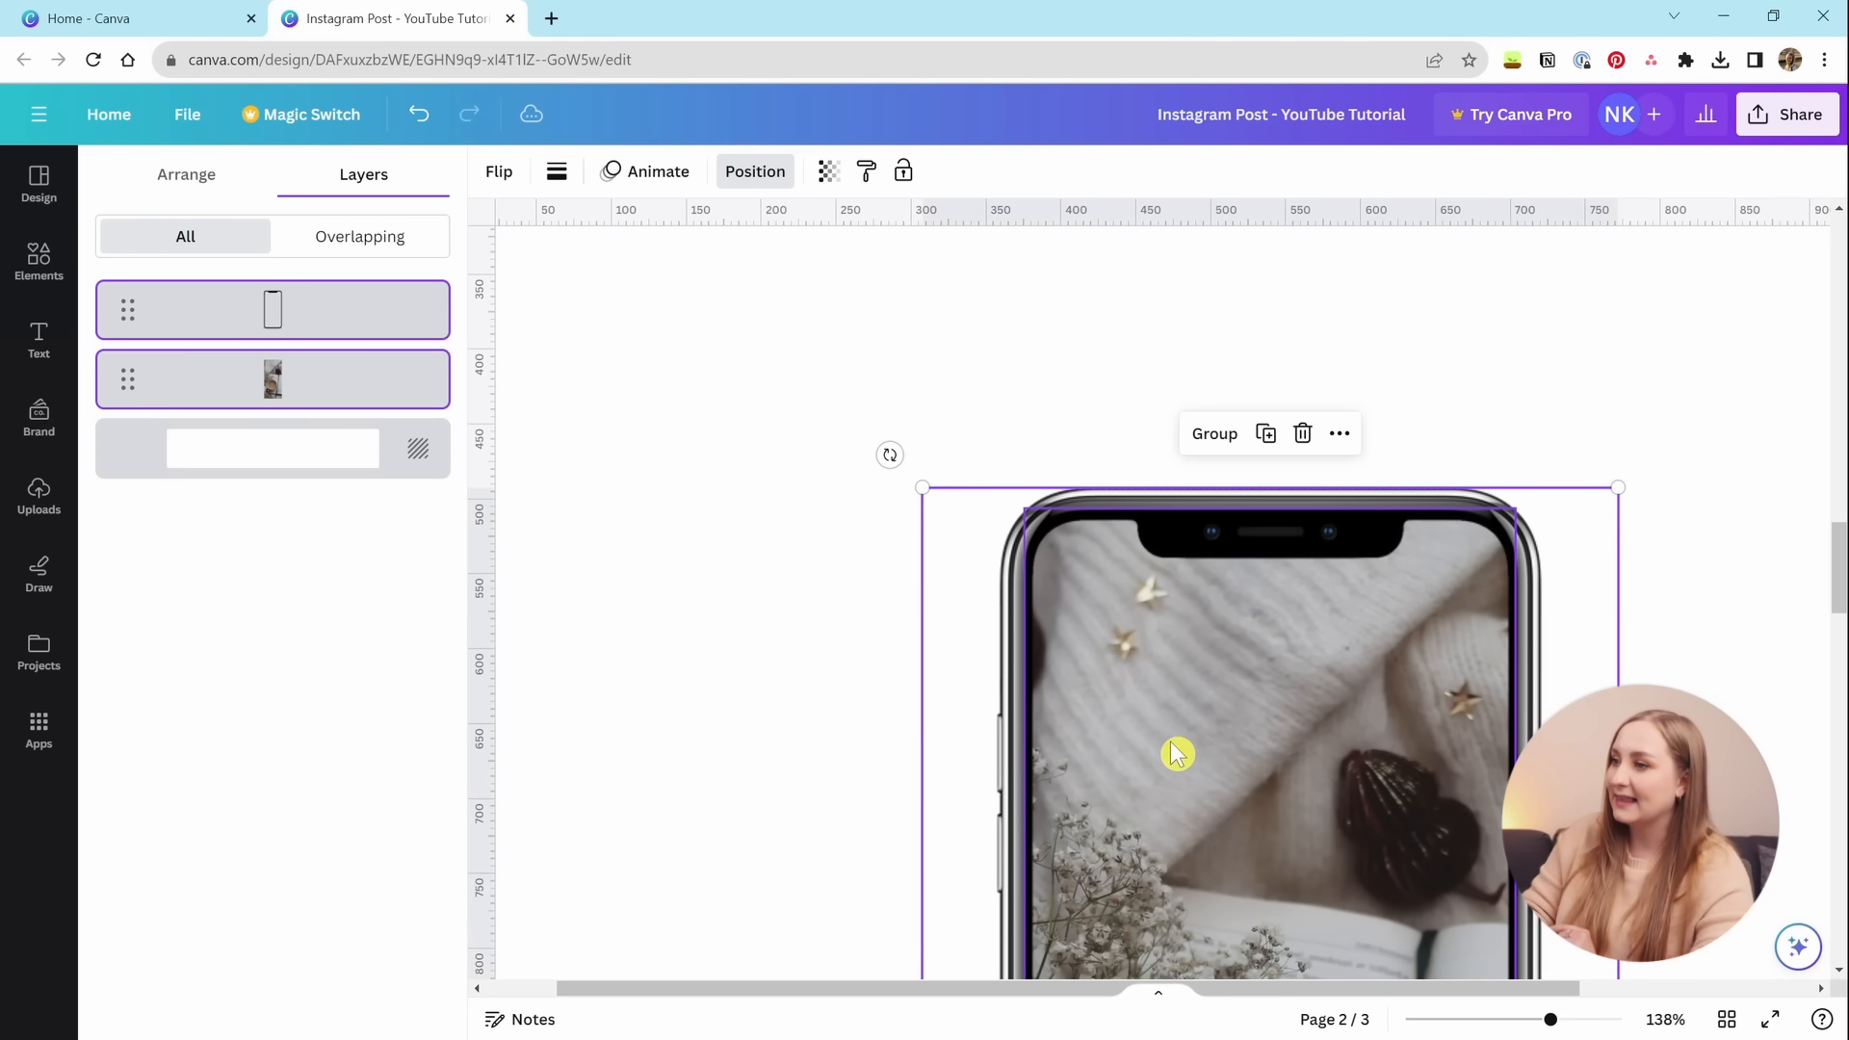
{"action": "left_click", "coordinate": [1209, 437]}
{"action": "left_click_drag", "start_coordinate": [1549, 1019], "coordinate": [1493, 1020]}
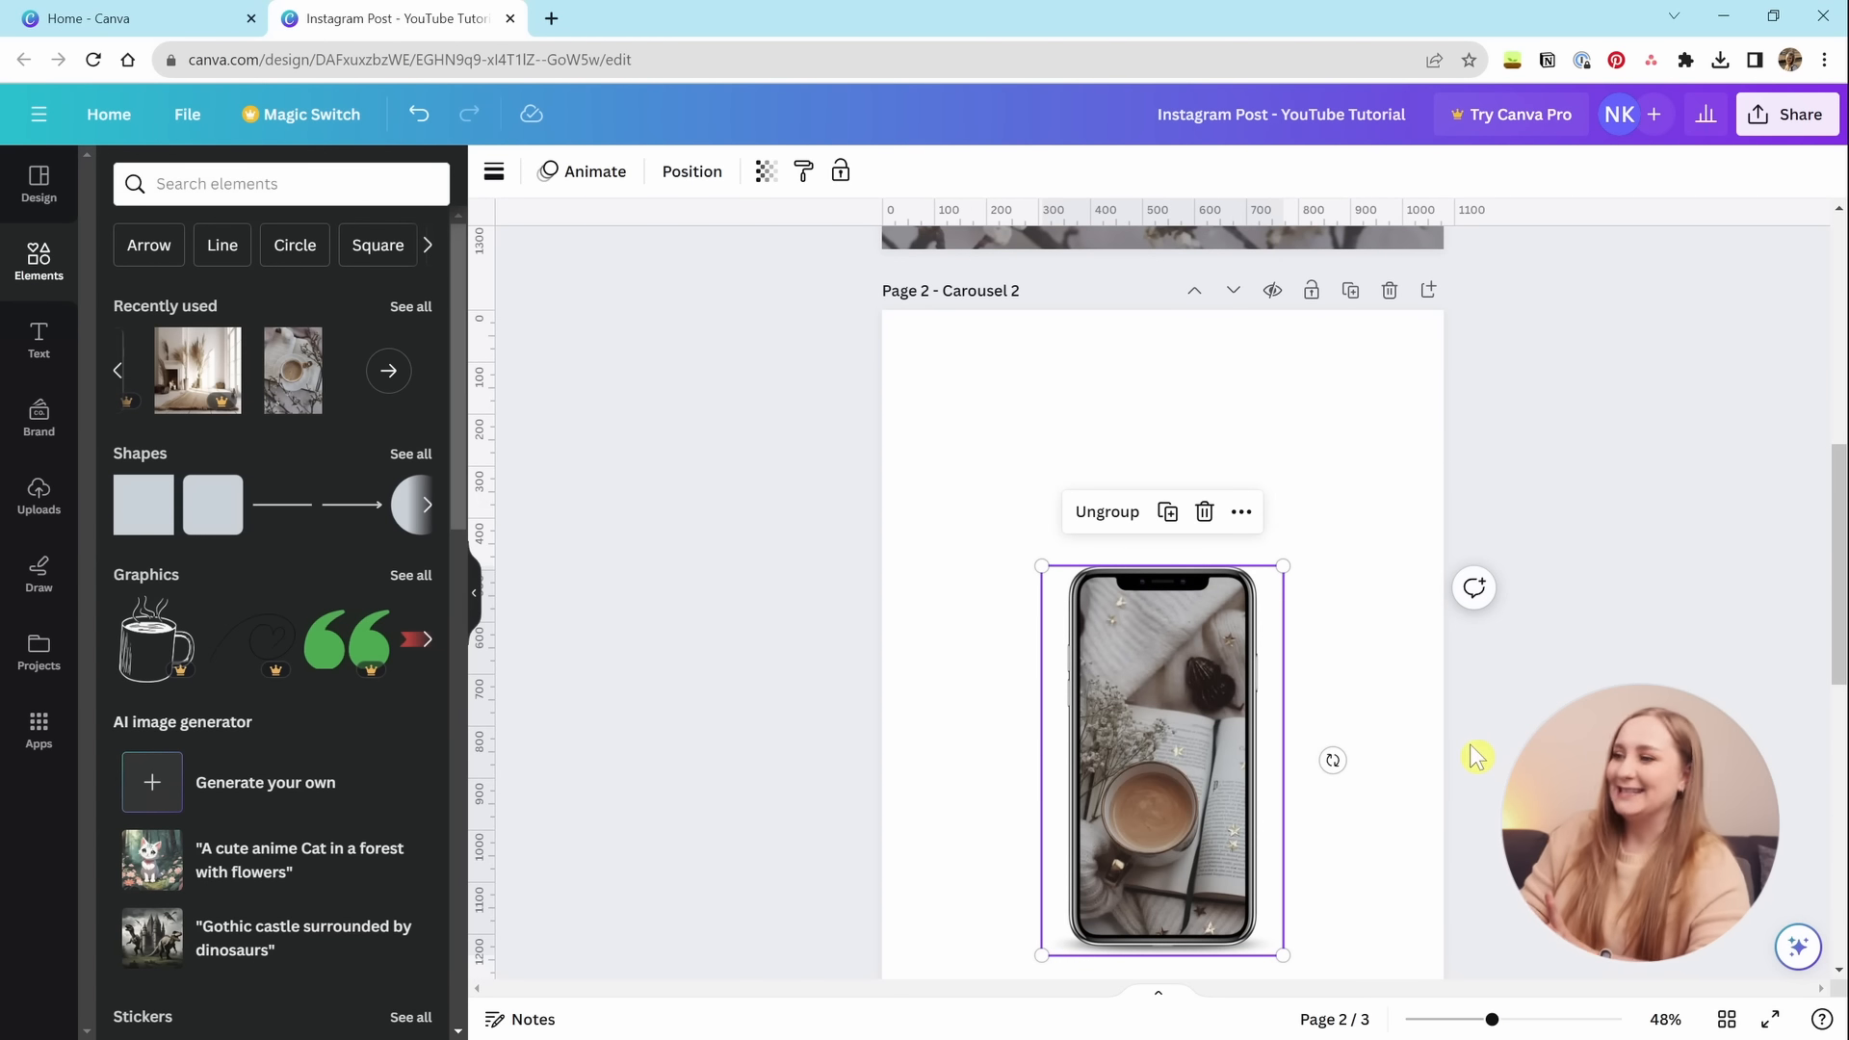
{"action": "scroll", "coordinate": [1464, 751], "scroll_direction": "down", "scroll_amount": 2}
{"action": "scroll", "coordinate": [1435, 718], "scroll_direction": "up", "scroll_amount": 2}
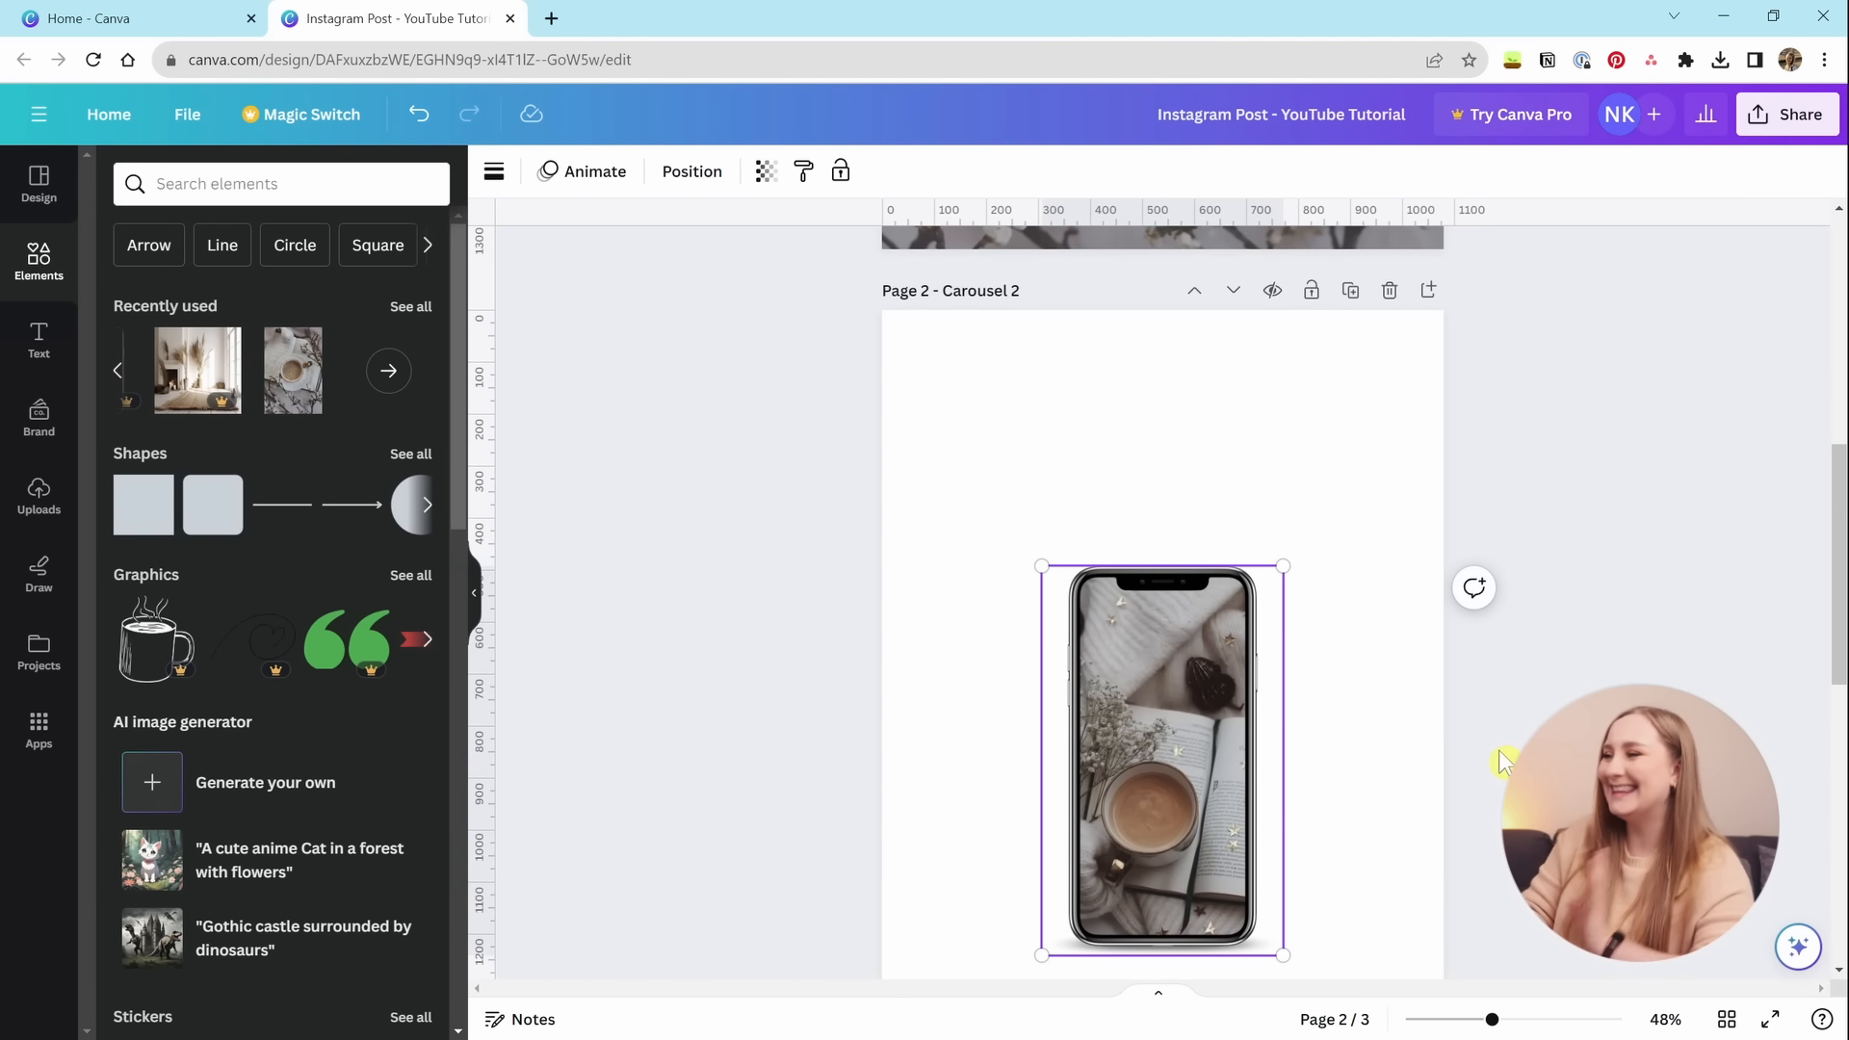
{"action": "left_click", "coordinate": [1420, 765]}
{"action": "left_click", "coordinate": [1570, 630]}
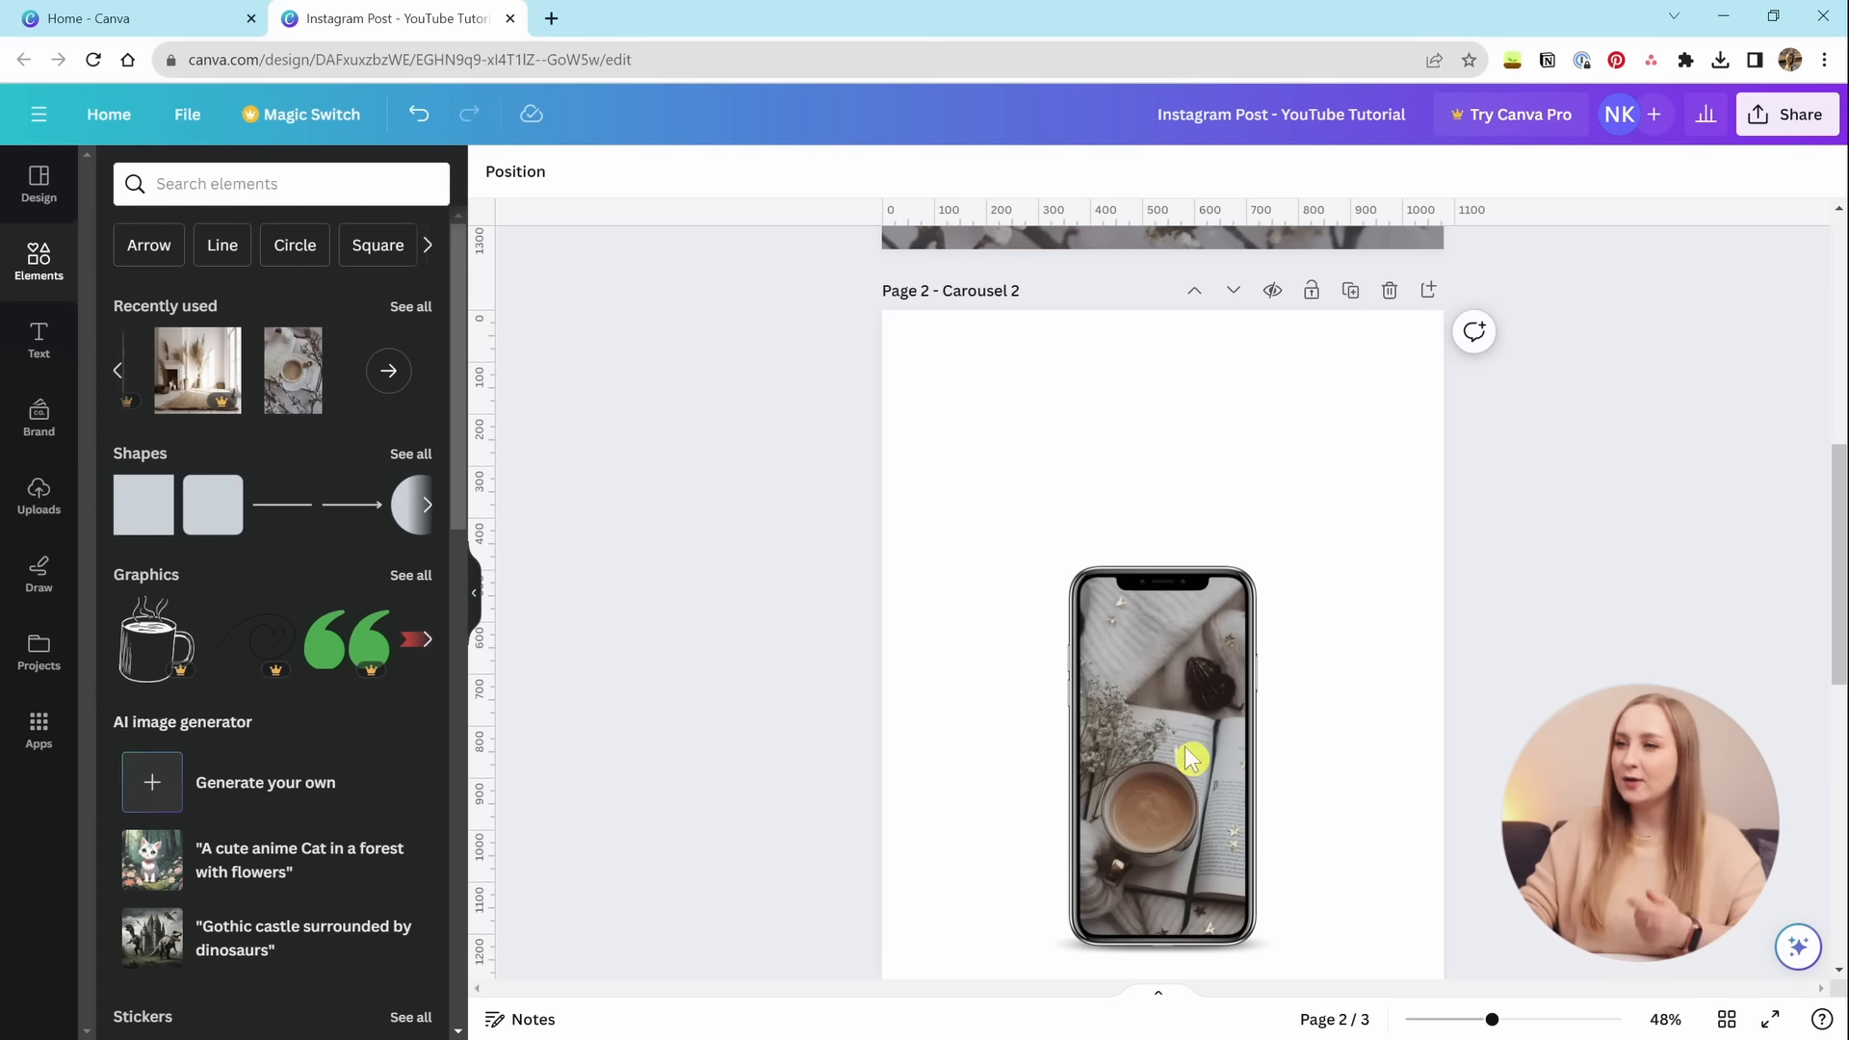
Delete the grouped phone mockup and photo from page 2.
{"action": "left_click", "coordinate": [1195, 805]}
{"action": "key", "text": "Delete"}
{"action": "key", "text": "Delete"}
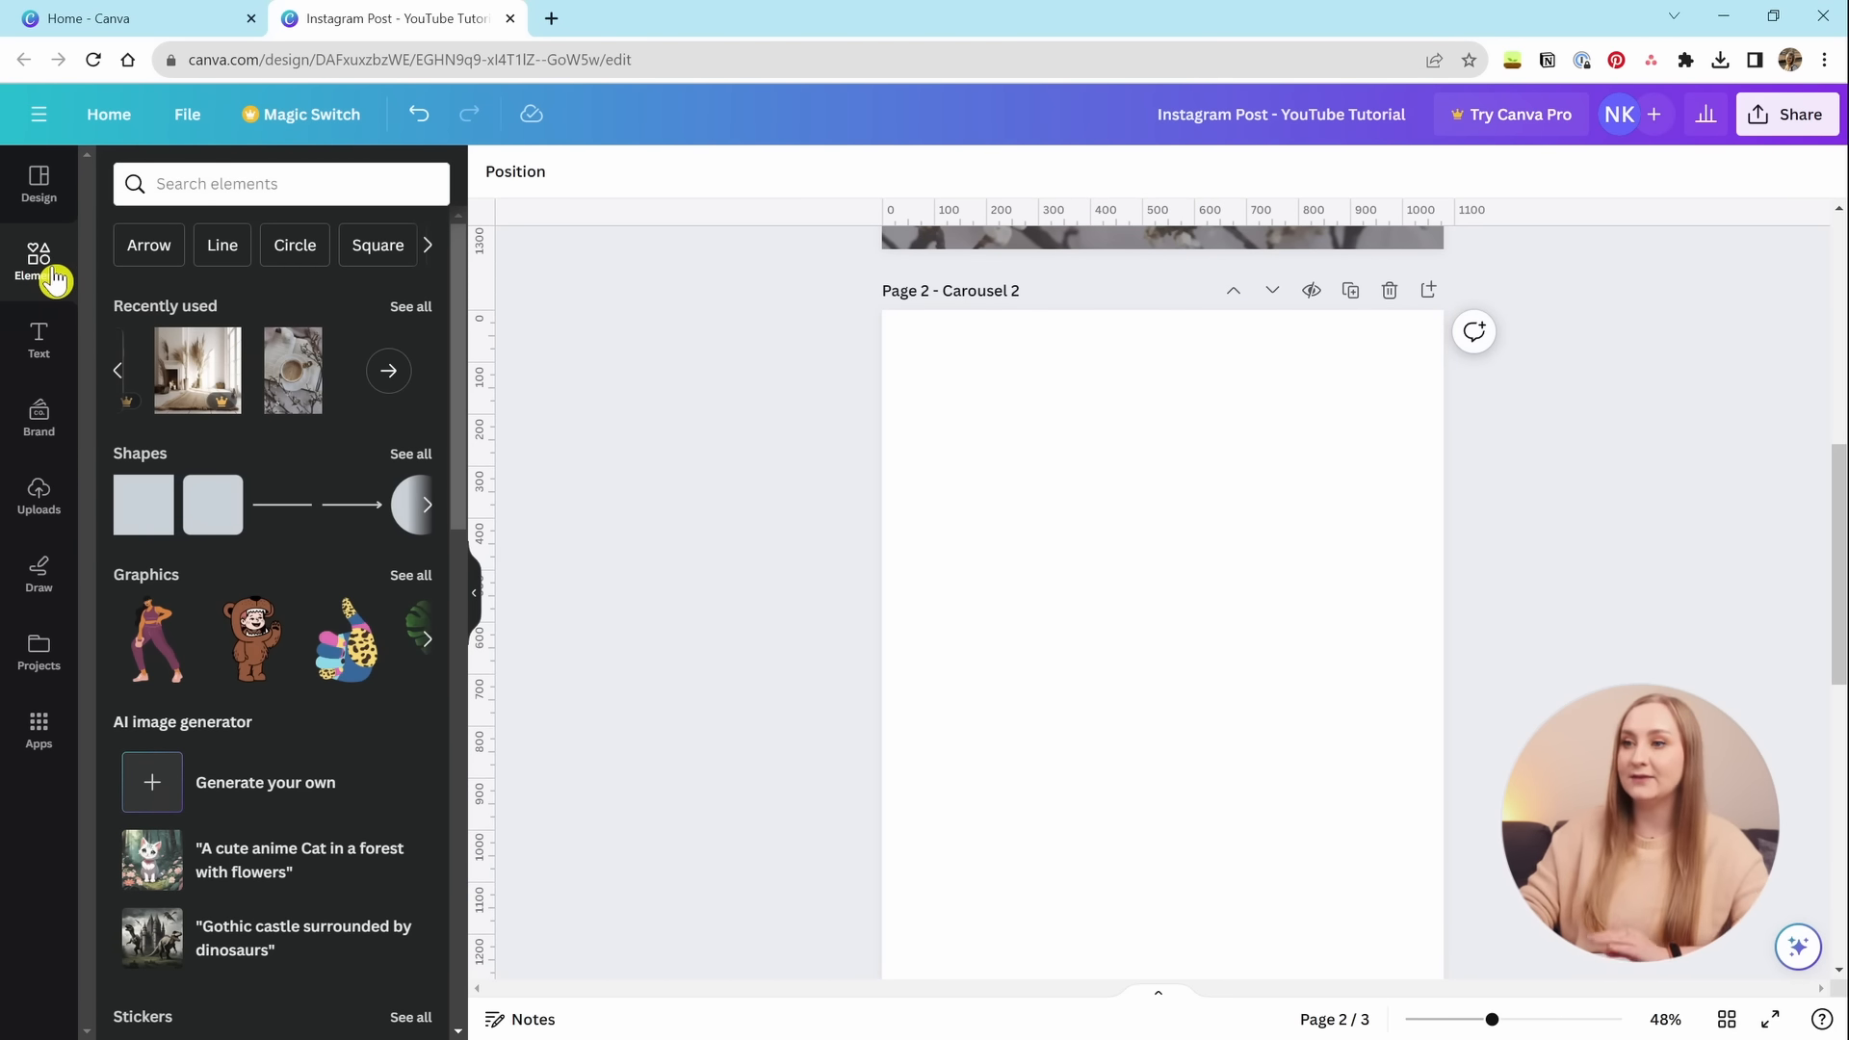
Add the oval brush-stroke frame from the frame collection to page 2 and enlarge it to most of the page width.
{"action": "scroll", "coordinate": [318, 405], "scroll_direction": "down", "scroll_amount": 15}
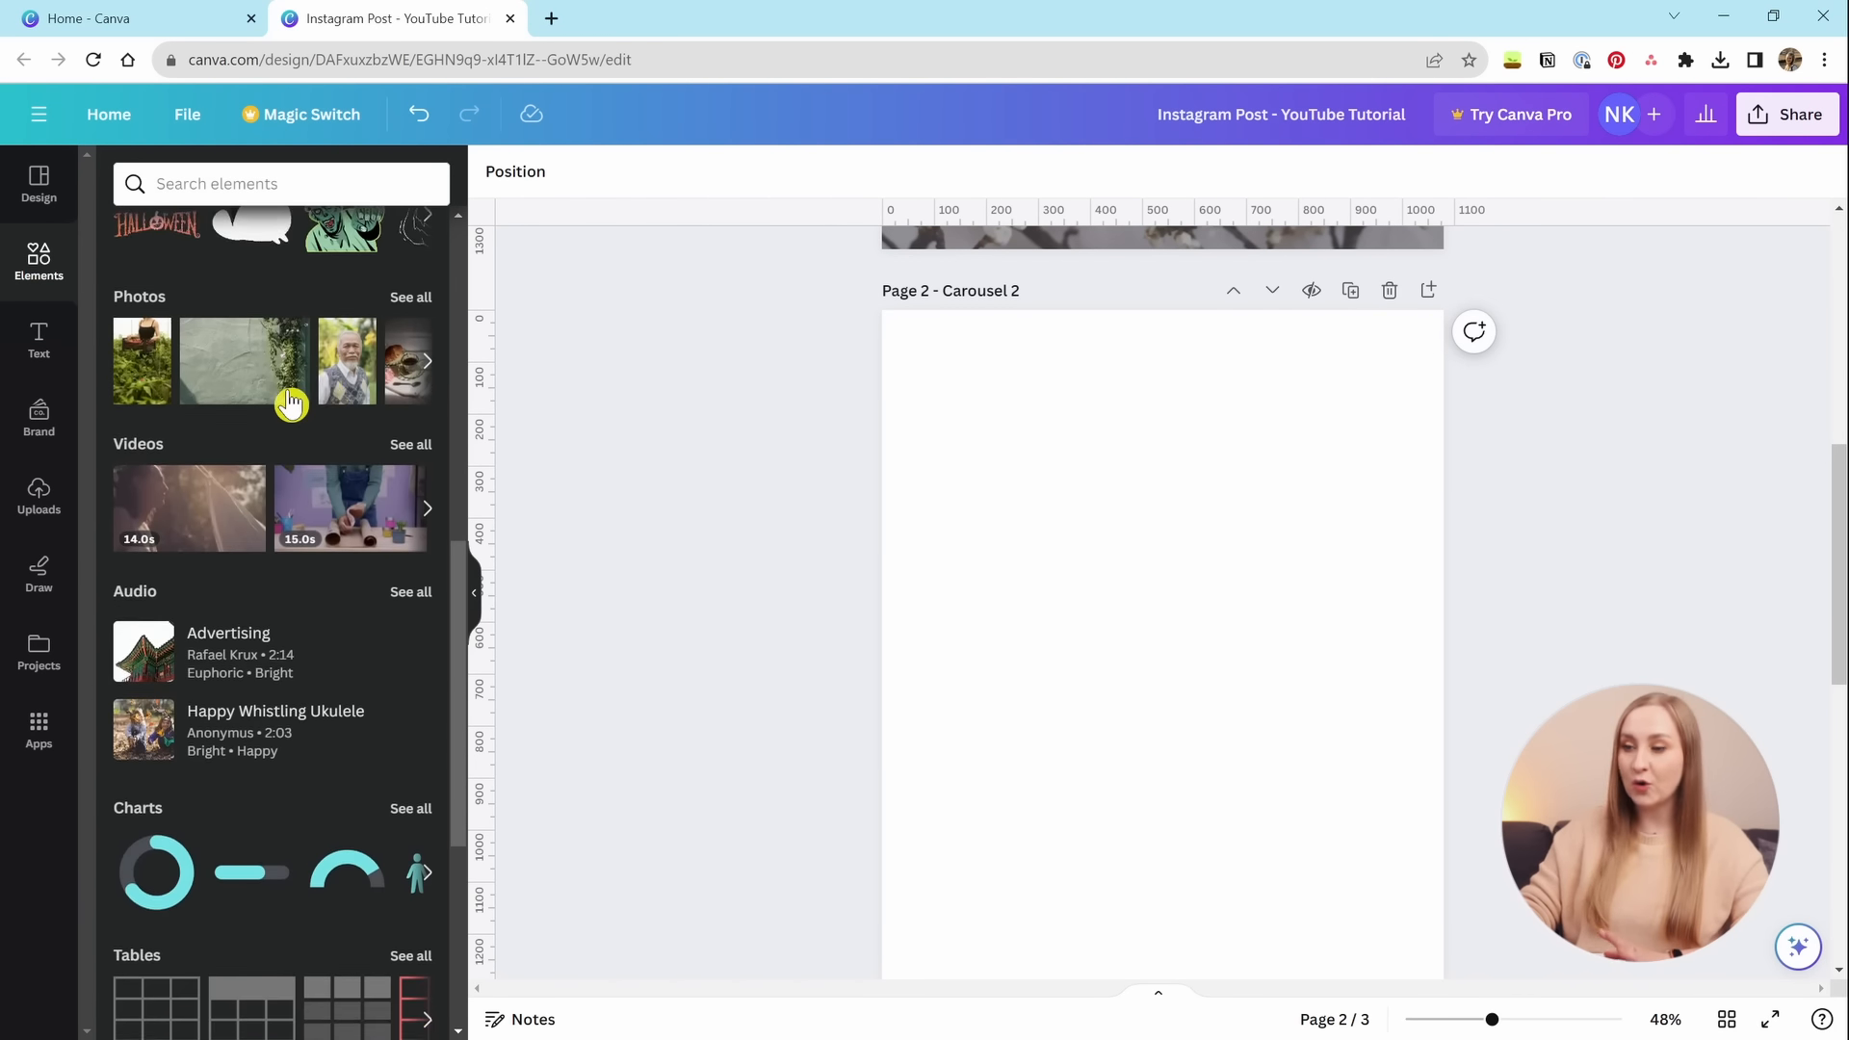
{"action": "scroll", "coordinate": [291, 405], "scroll_direction": "down", "scroll_amount": 1}
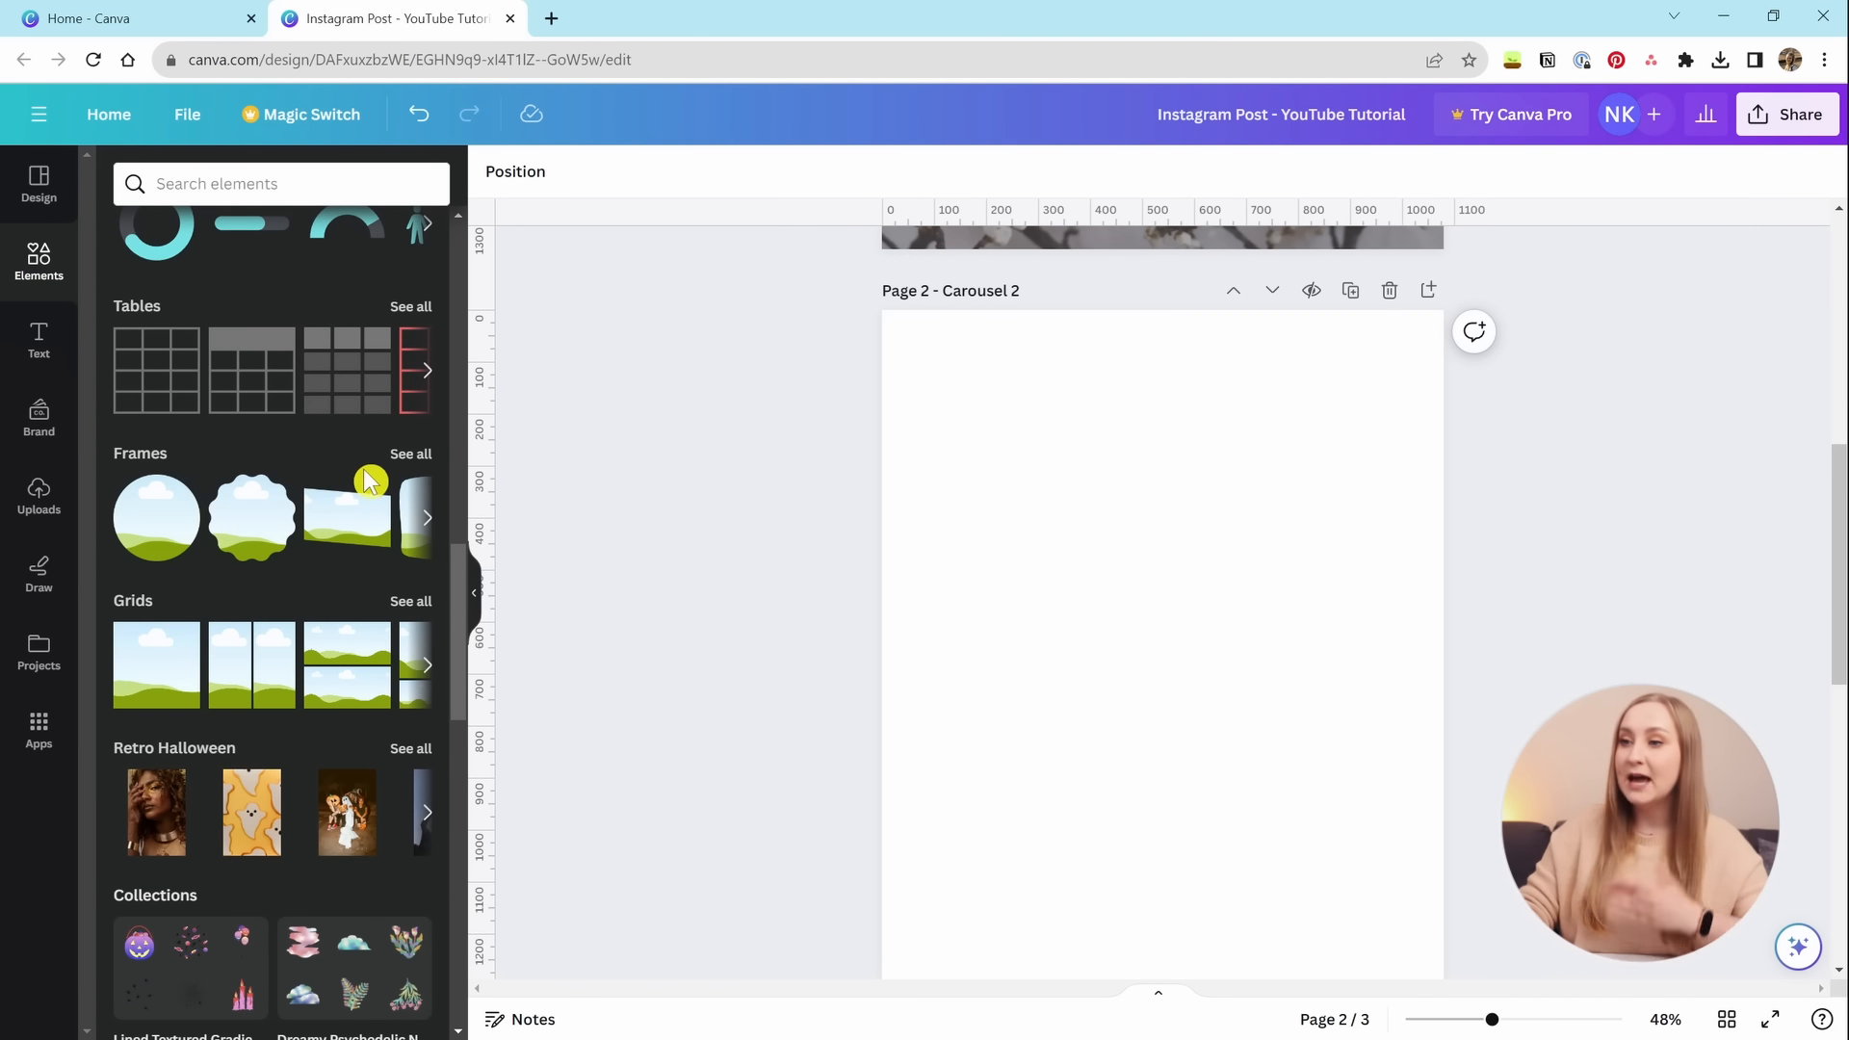
{"action": "left_click", "coordinate": [425, 456]}
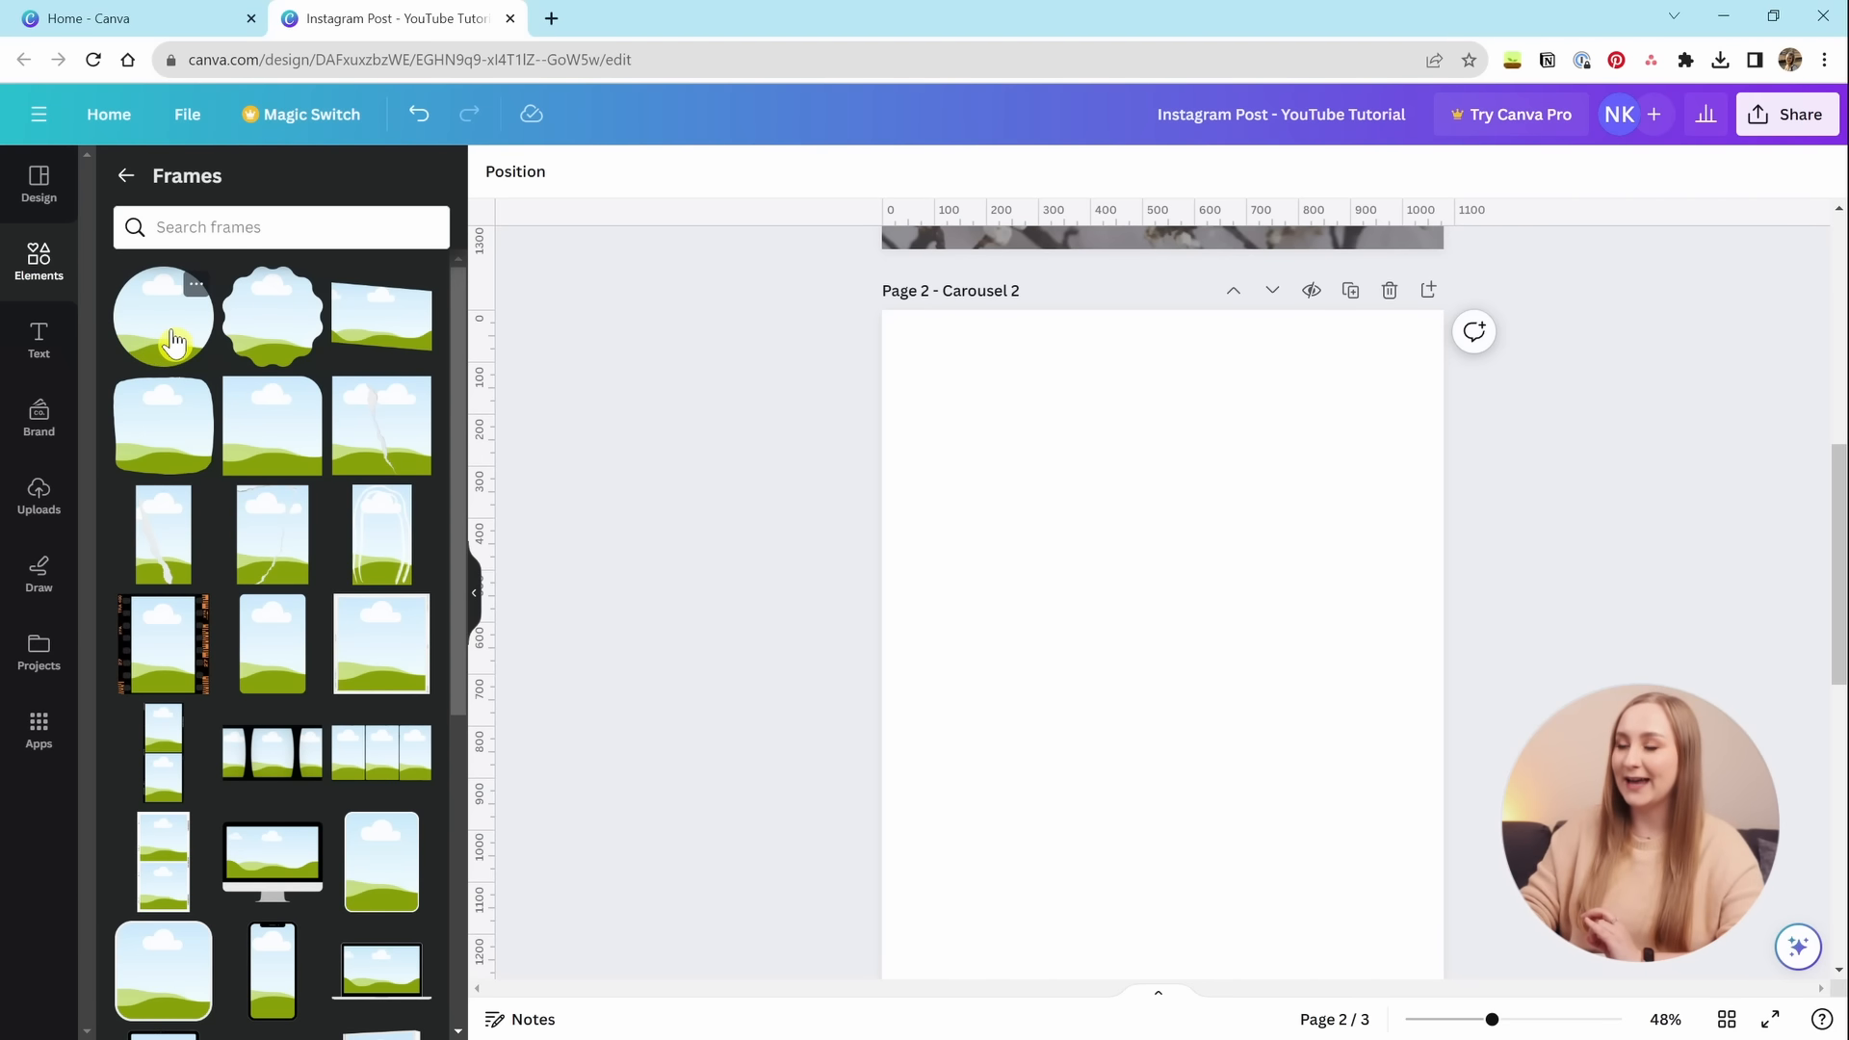
{"action": "scroll", "coordinate": [166, 386], "scroll_direction": "down", "scroll_amount": 5}
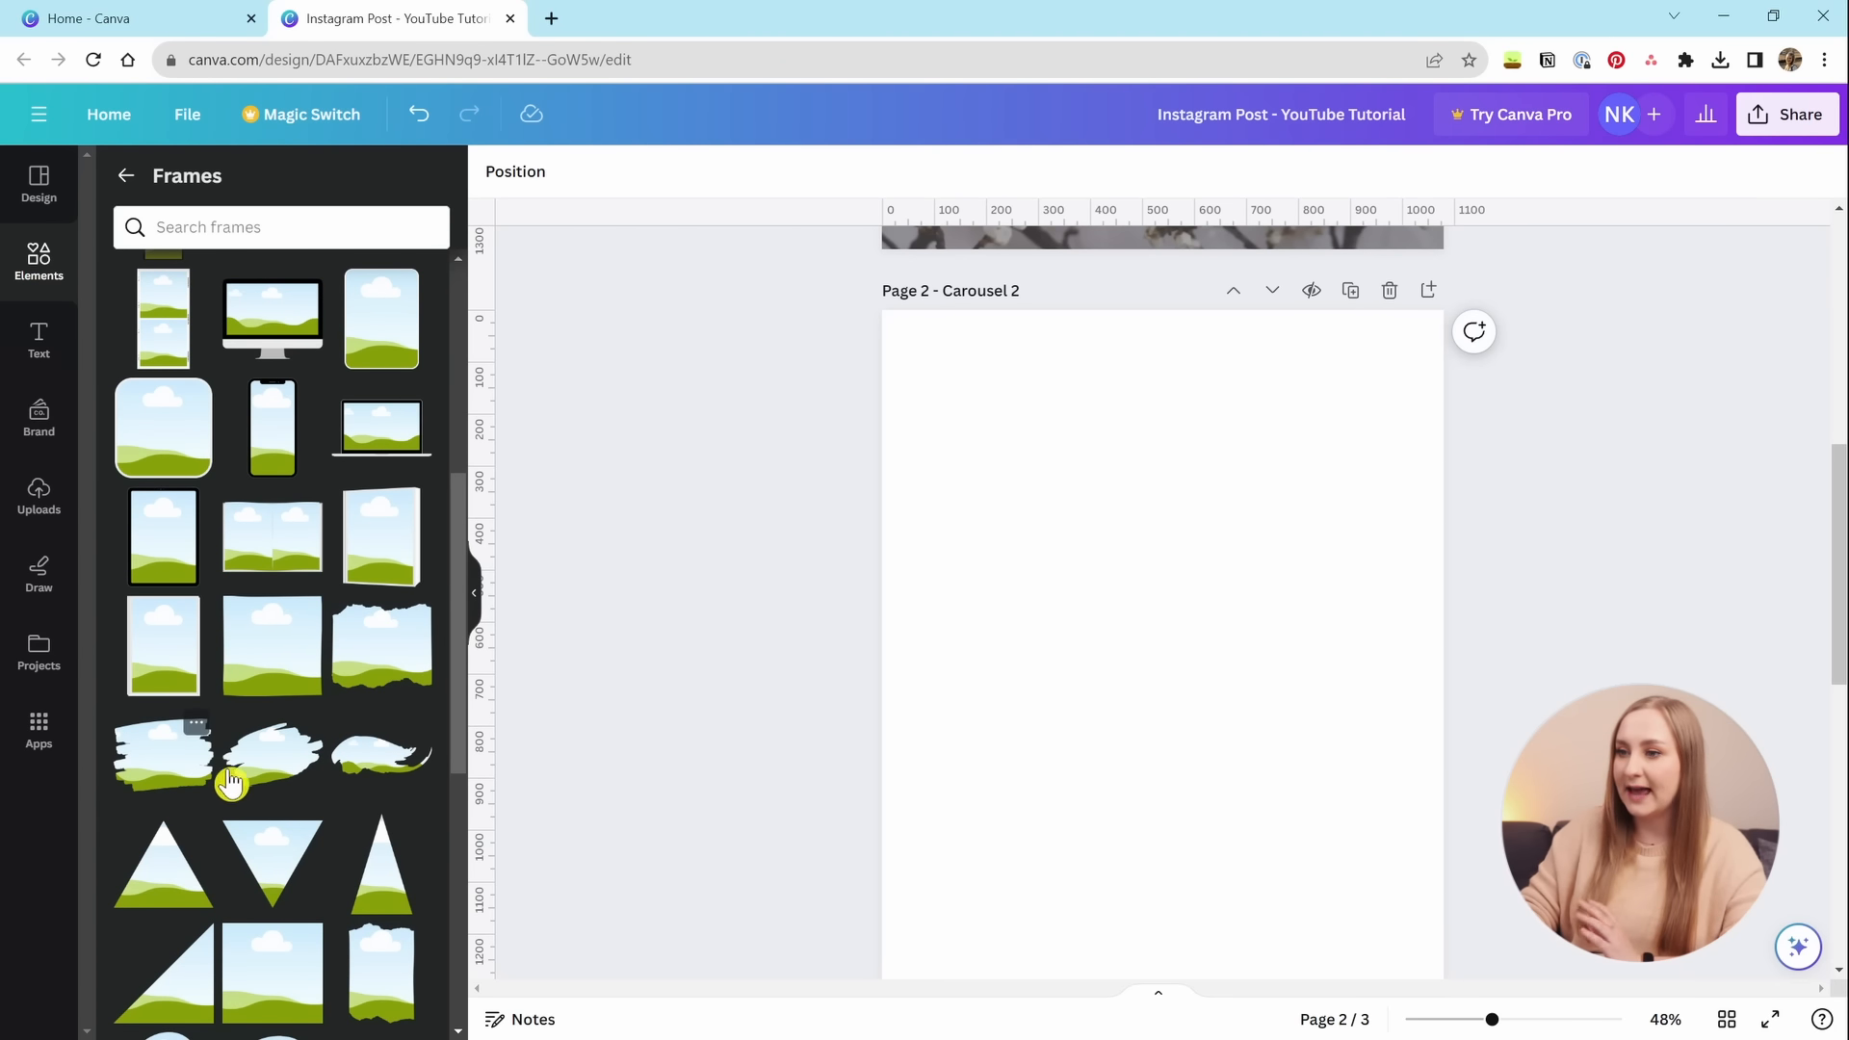
{"action": "left_click", "coordinate": [276, 777]}
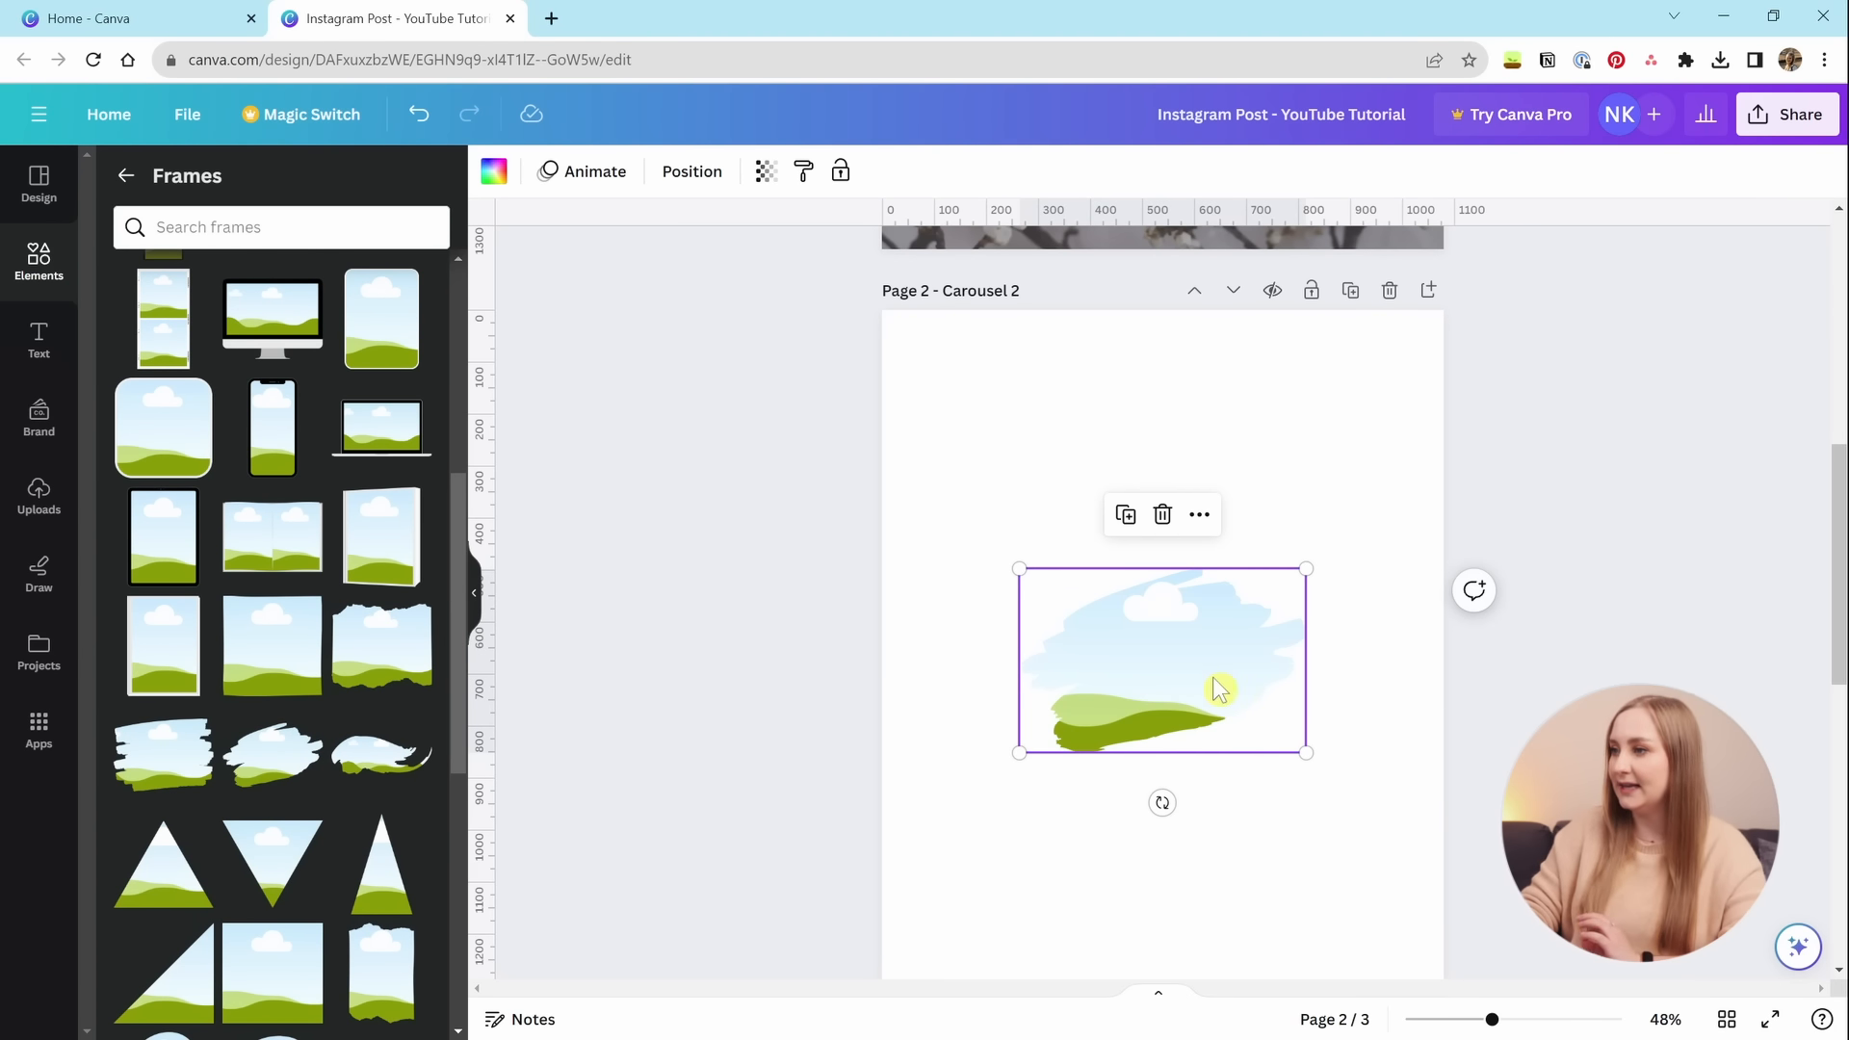
{"action": "left_click_drag", "start_coordinate": [1019, 569], "coordinate": [920, 549]}
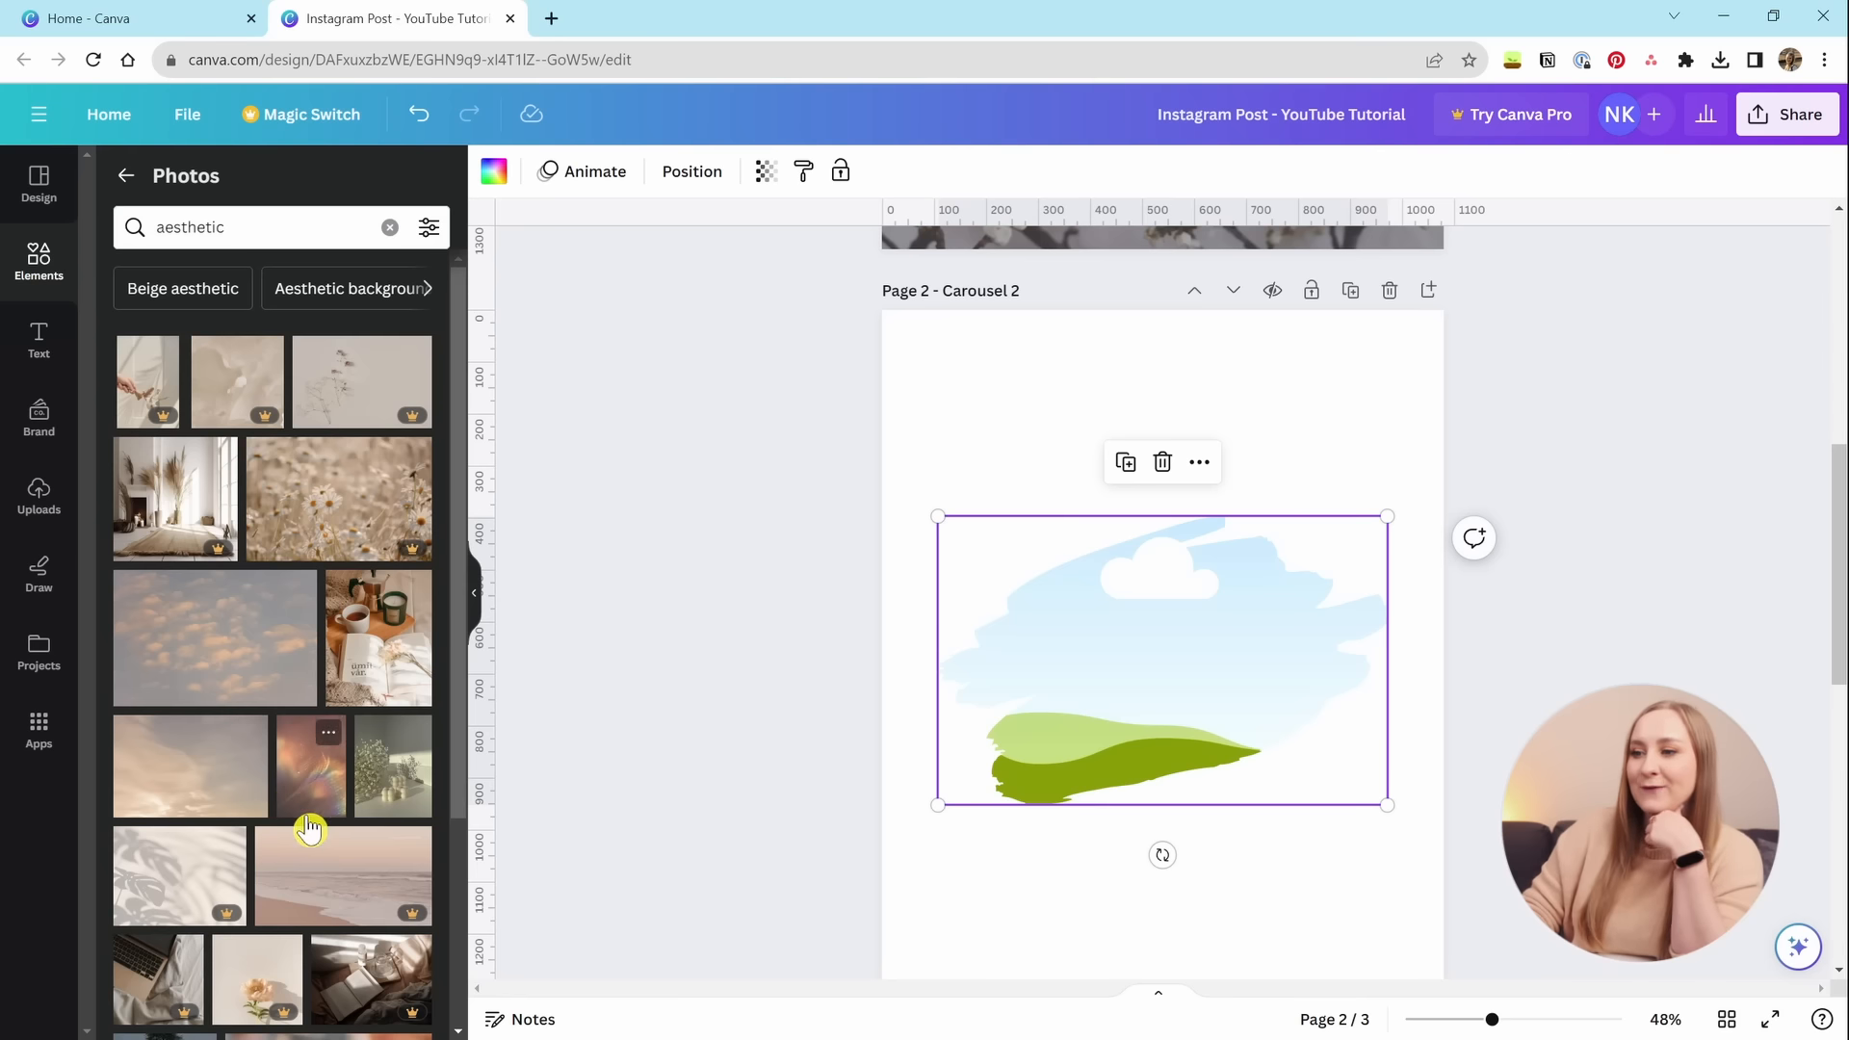
Try placing the hazy sky photo on page 2 without filling the brush-stroke frame, and delete it each time.
{"action": "left_click", "coordinate": [183, 796]}
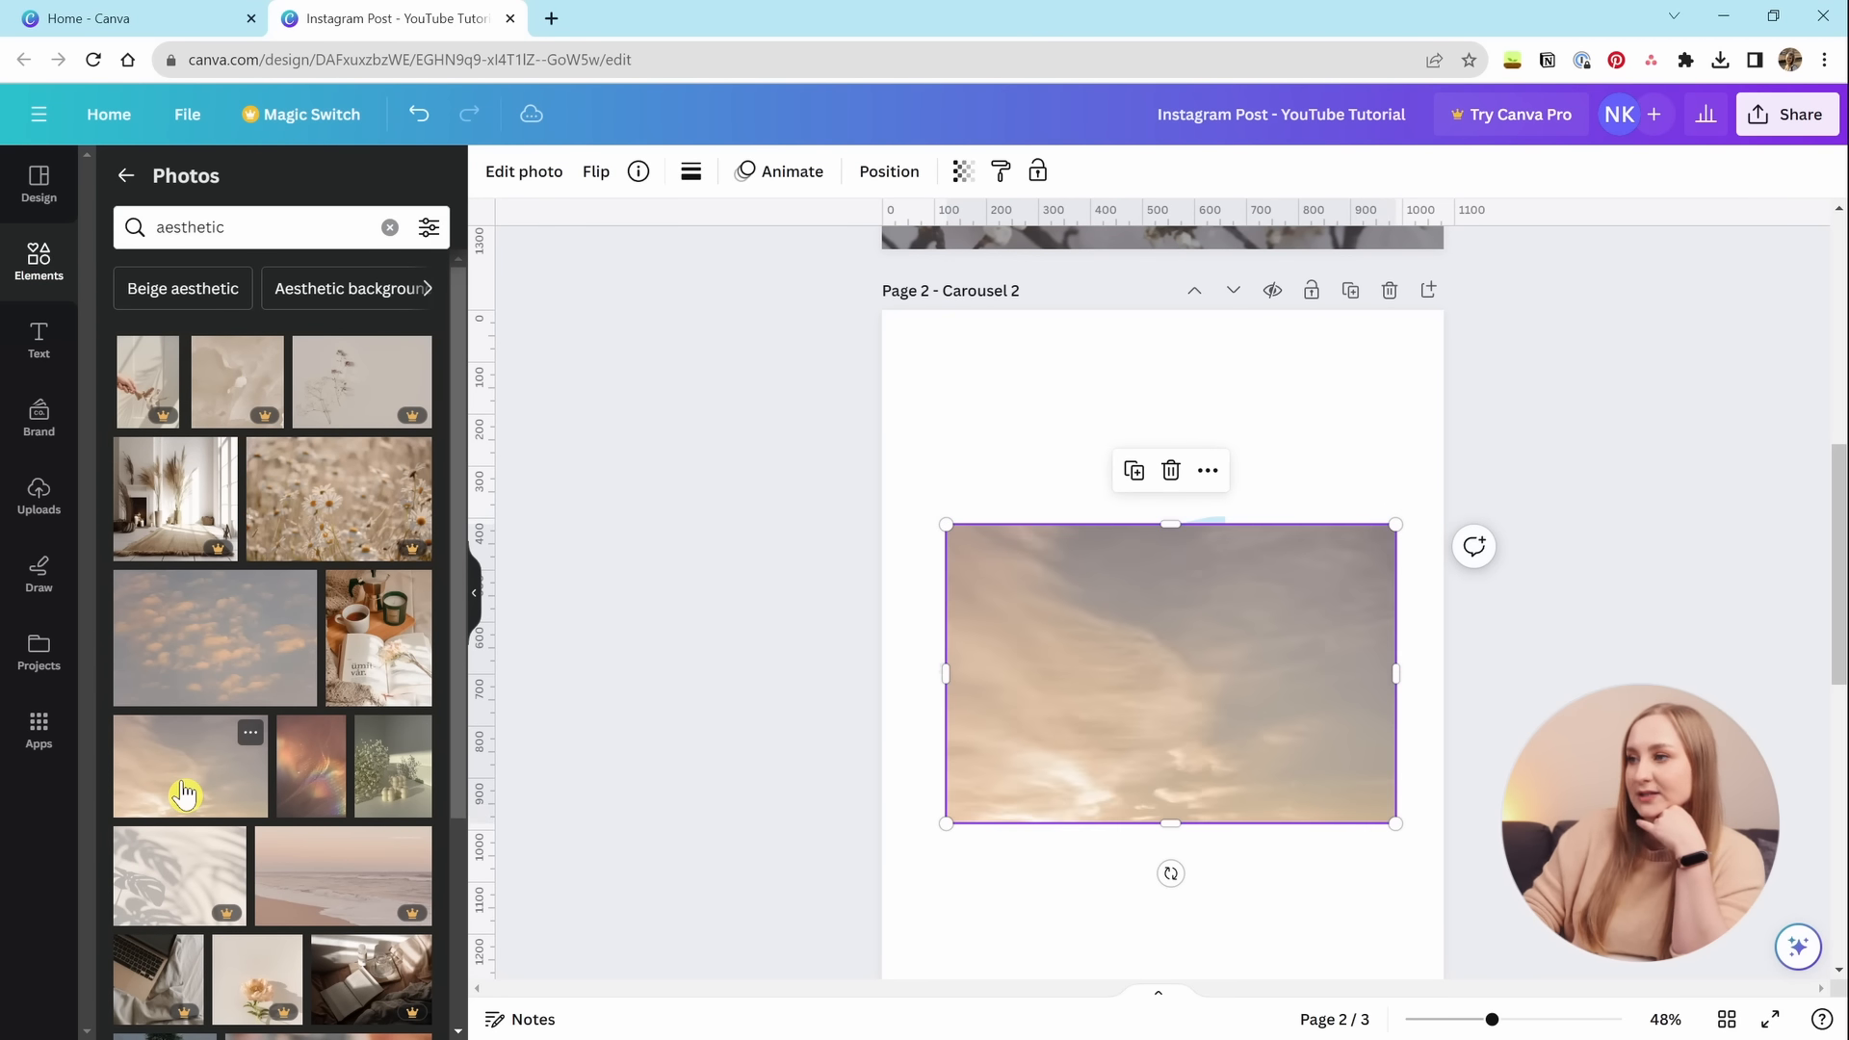
{"action": "key", "text": "Delete"}
{"action": "left_click_drag", "start_coordinate": [178, 795], "coordinate": [961, 413]}
{"action": "key", "text": "Delete"}
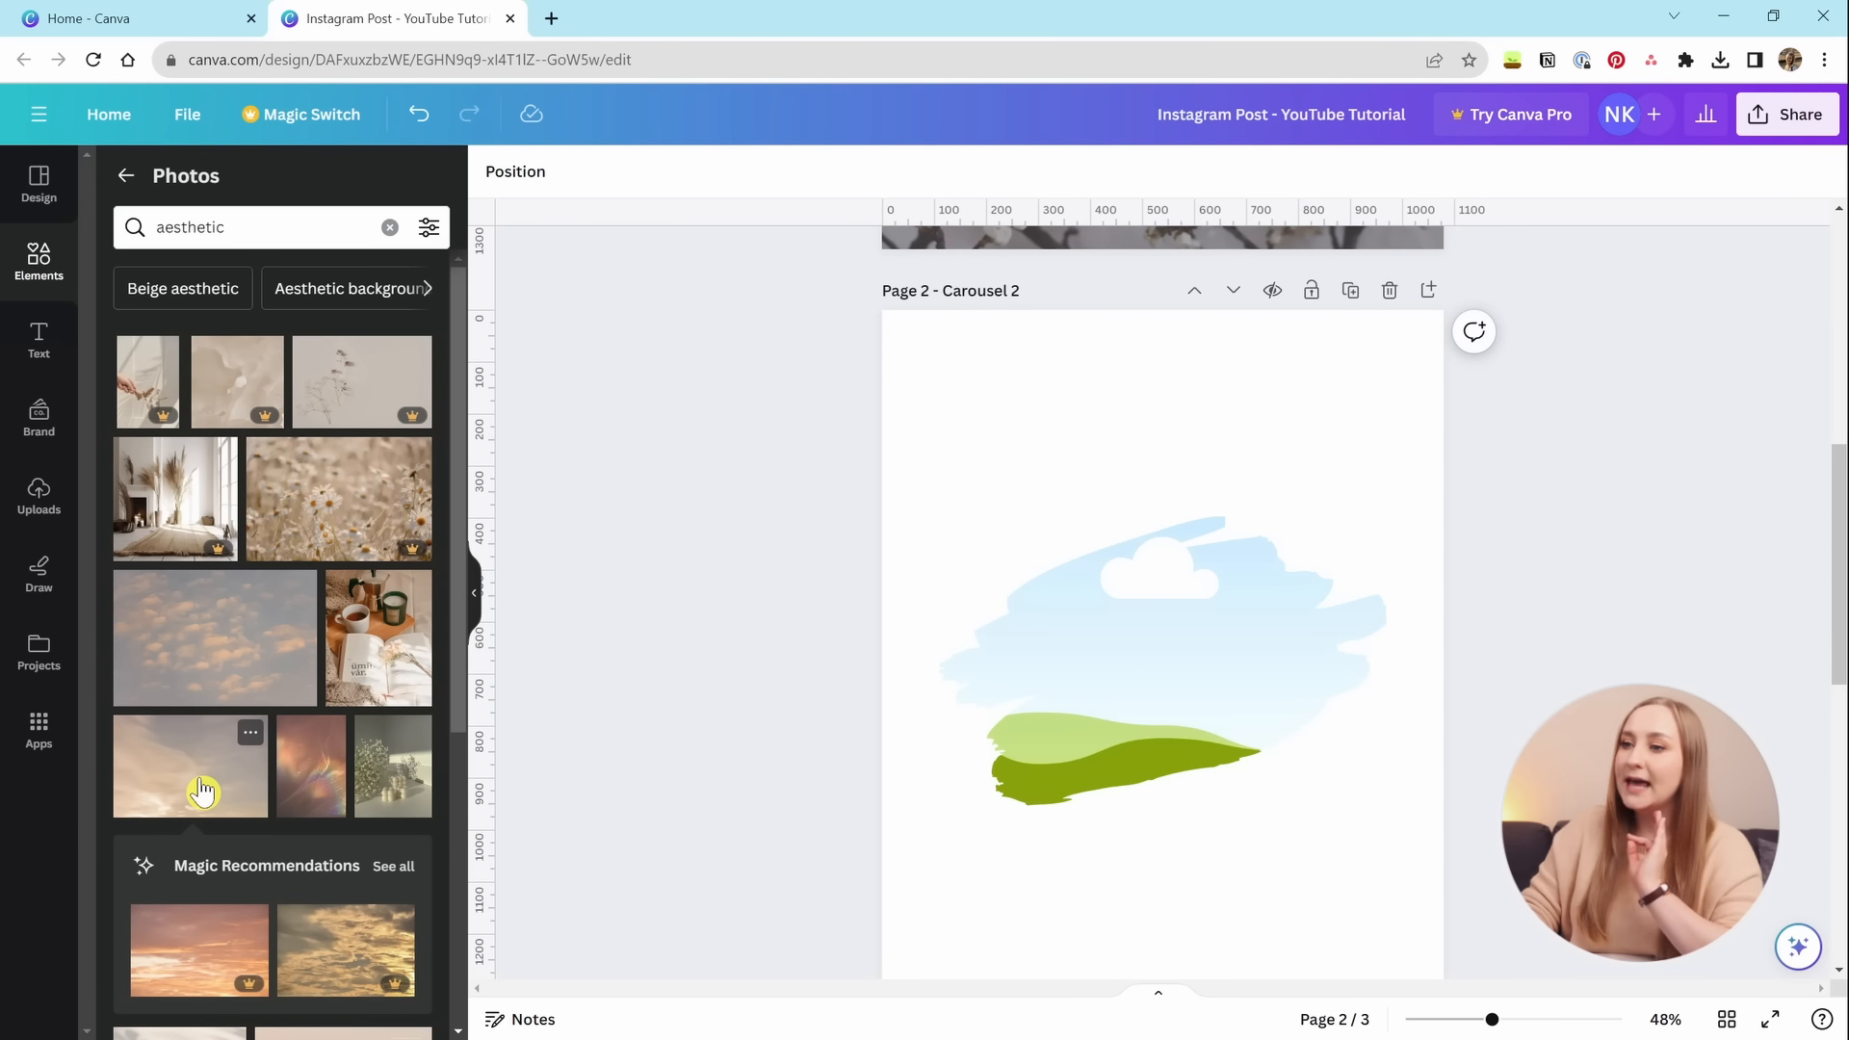
Fill the brush-stroke frame on page 2 with the hazy sky photo from the aesthetic photo results.
{"action": "mouse_move", "coordinate": [207, 793]}
{"action": "left_mouse_down"}
{"action": "mouse_move", "coordinate": [1065, 721]}
{"action": "mouse_move", "coordinate": [1279, 651]}
{"action": "mouse_move", "coordinate": [1217, 656]}
{"action": "mouse_move", "coordinate": [1117, 573]}
{"action": "mouse_move", "coordinate": [1111, 650]}
{"action": "mouse_move", "coordinate": [1199, 603]}
{"action": "mouse_move", "coordinate": [1076, 697]}
{"action": "left_mouse_up"}
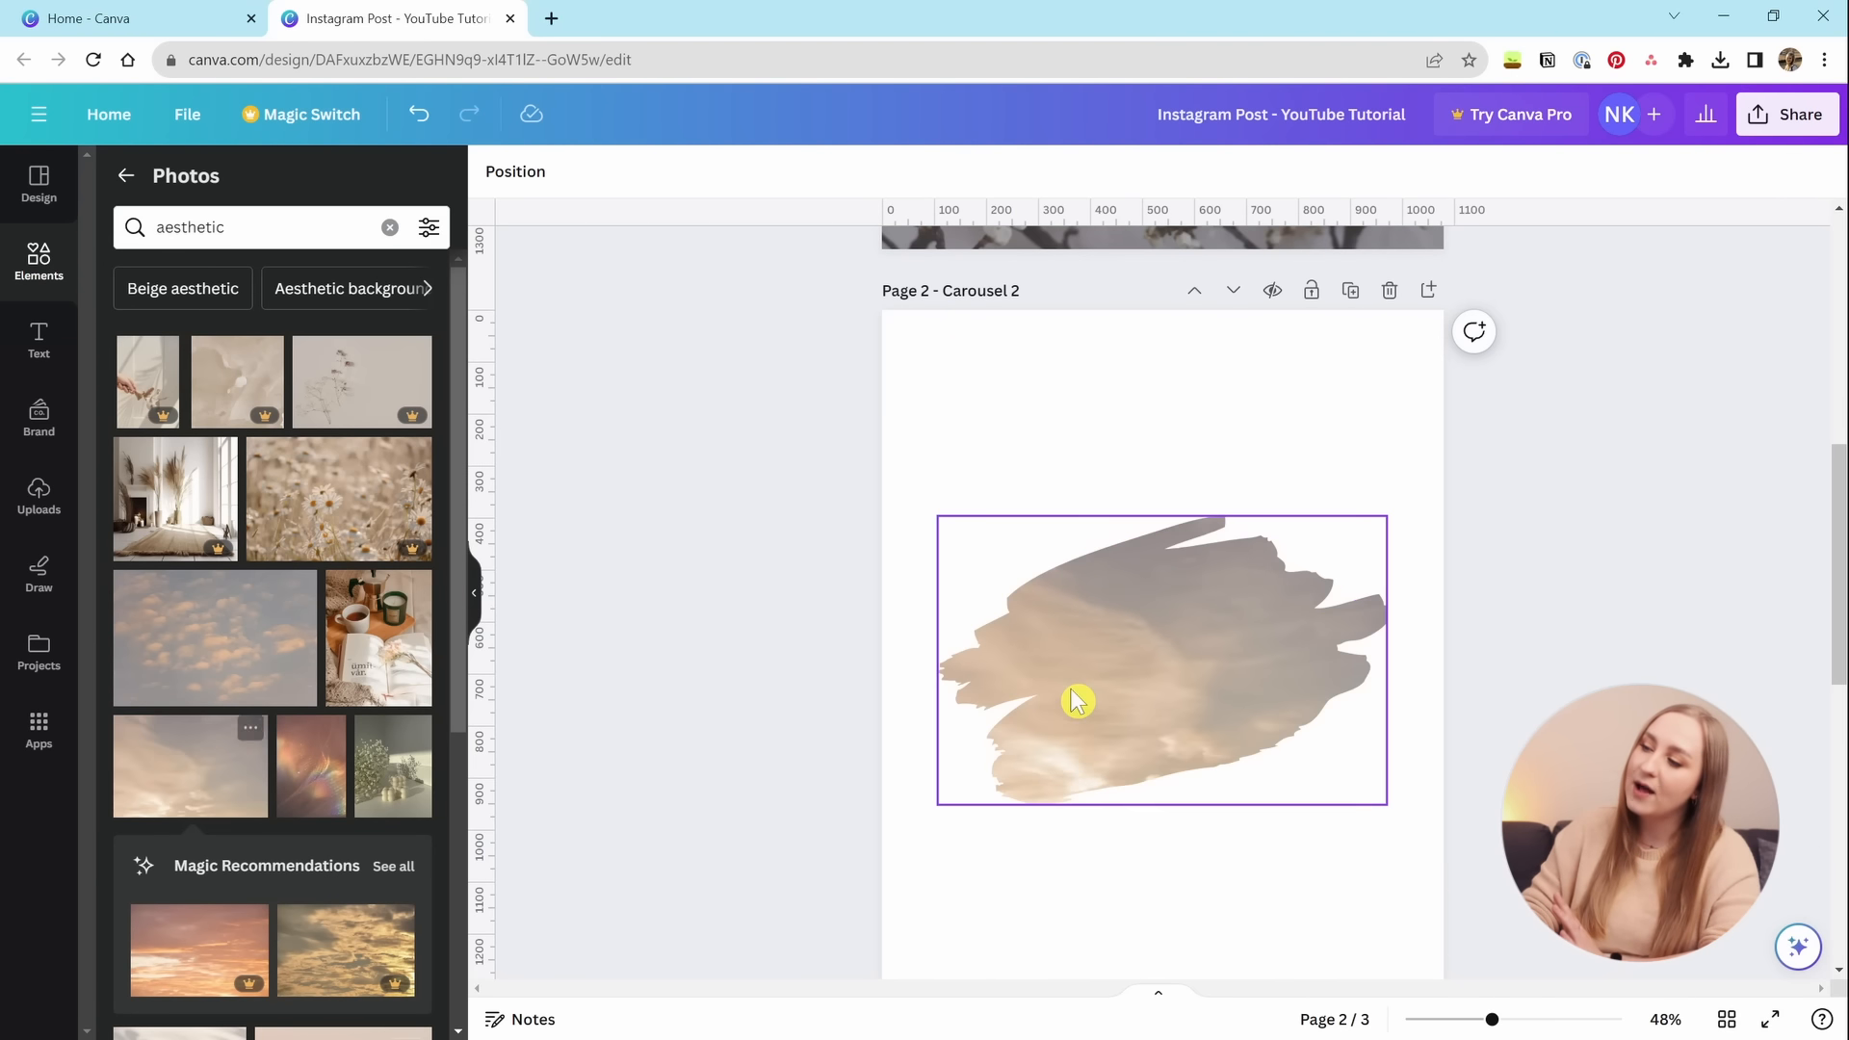
{"action": "left_click", "coordinate": [374, 825]}
{"action": "left_click", "coordinate": [942, 704]}
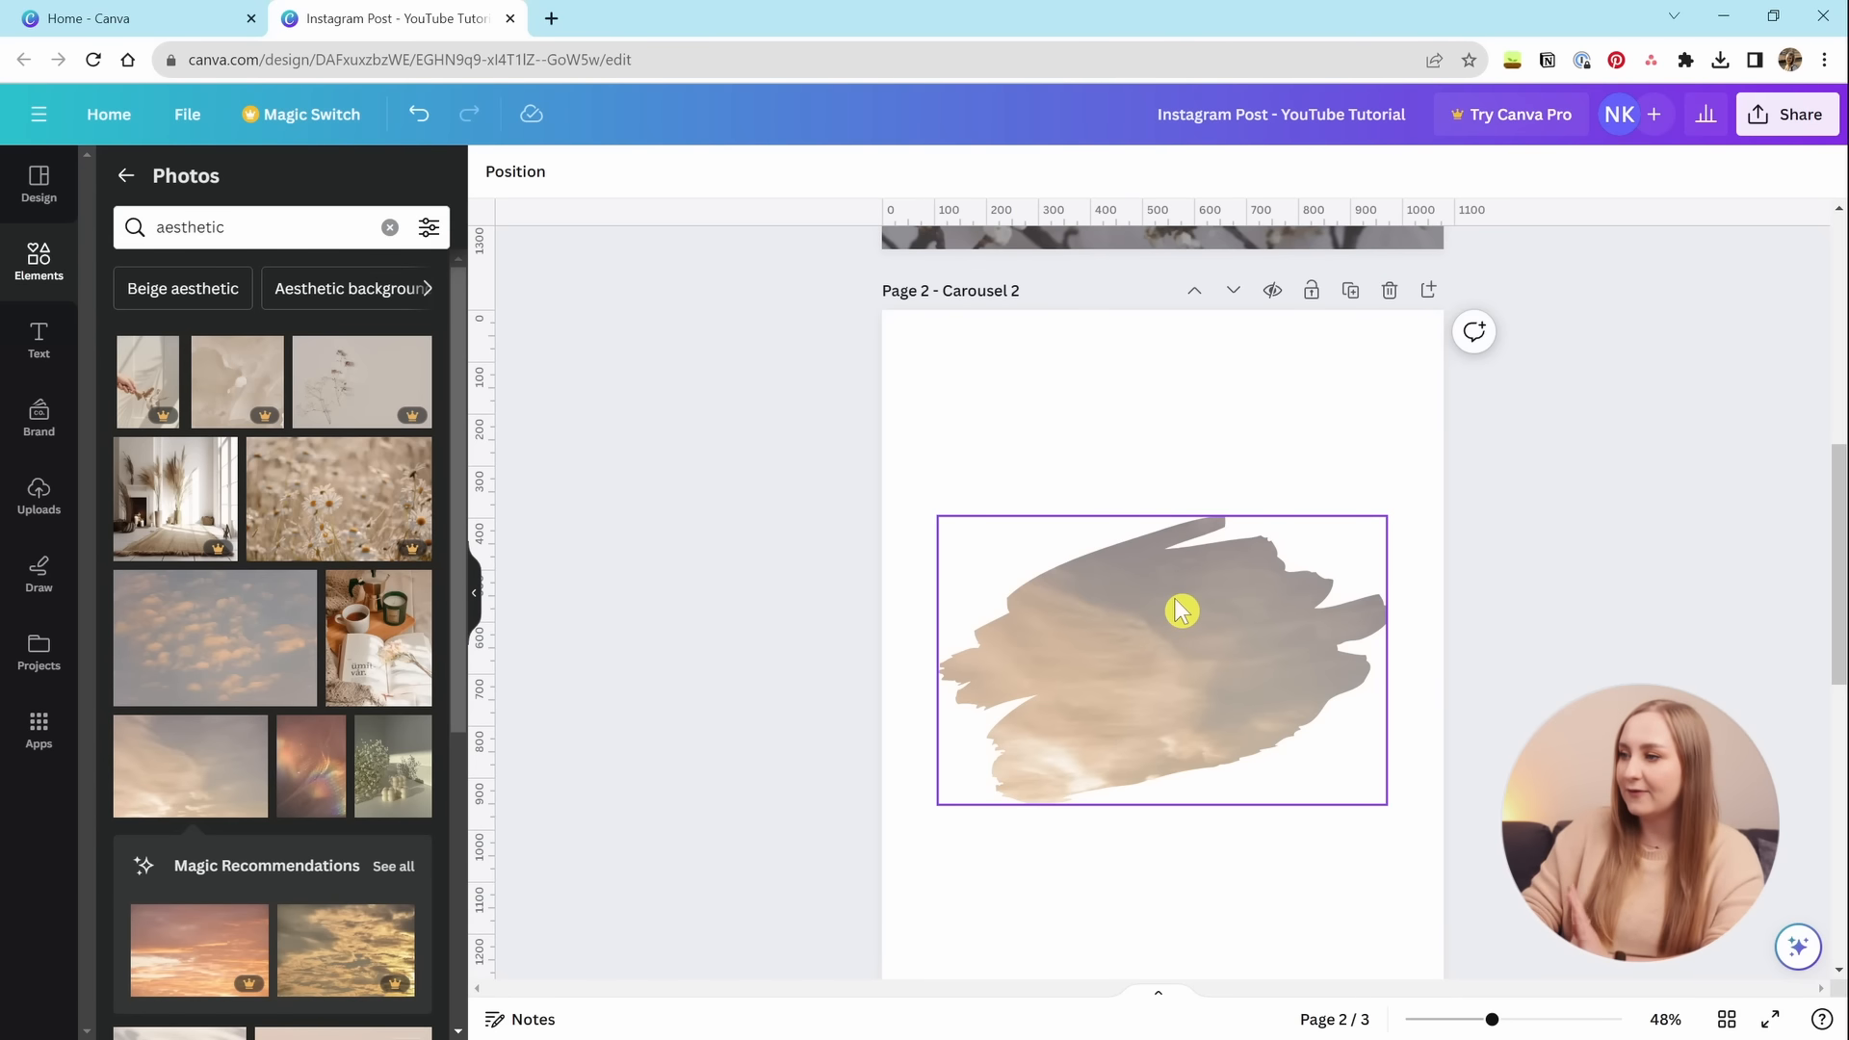
Detach the sky photo from the brush-stroke frame and delete both the photo and the empty frame.
{"action": "right_click", "coordinate": [1139, 642]}
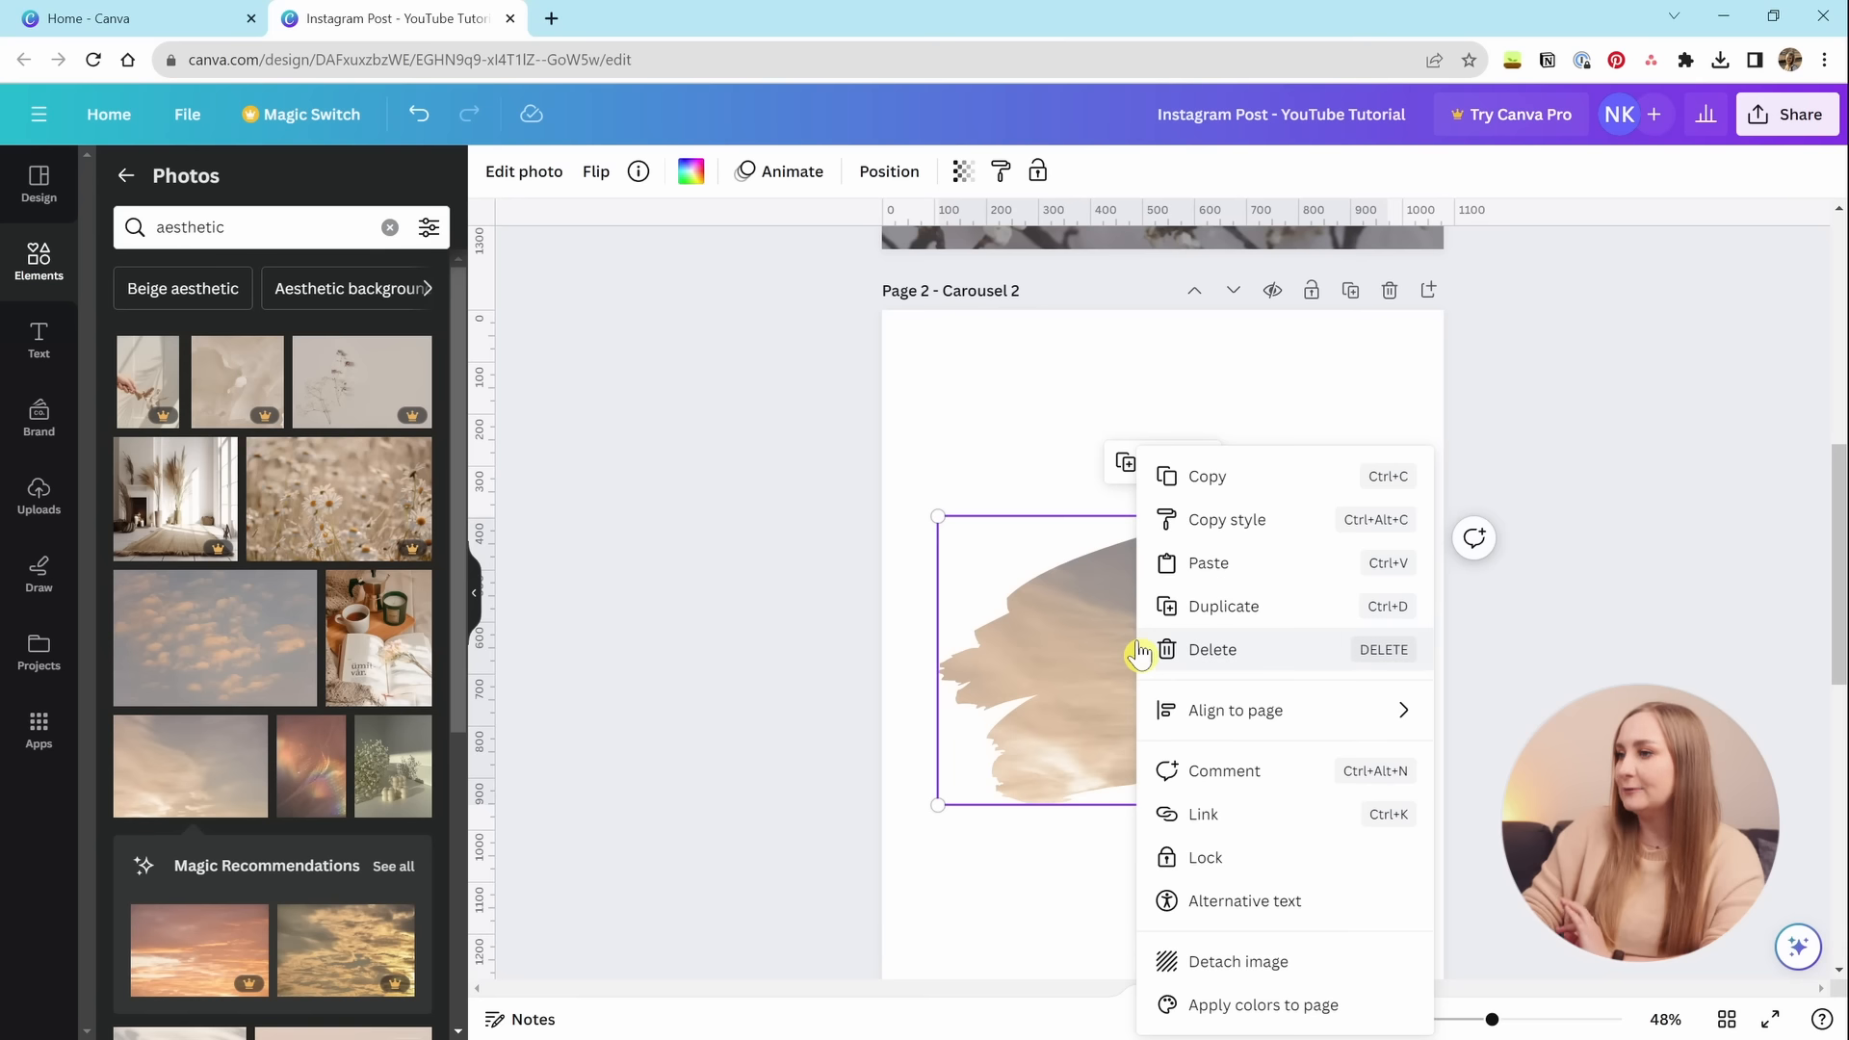
{"action": "left_click", "coordinate": [1259, 963]}
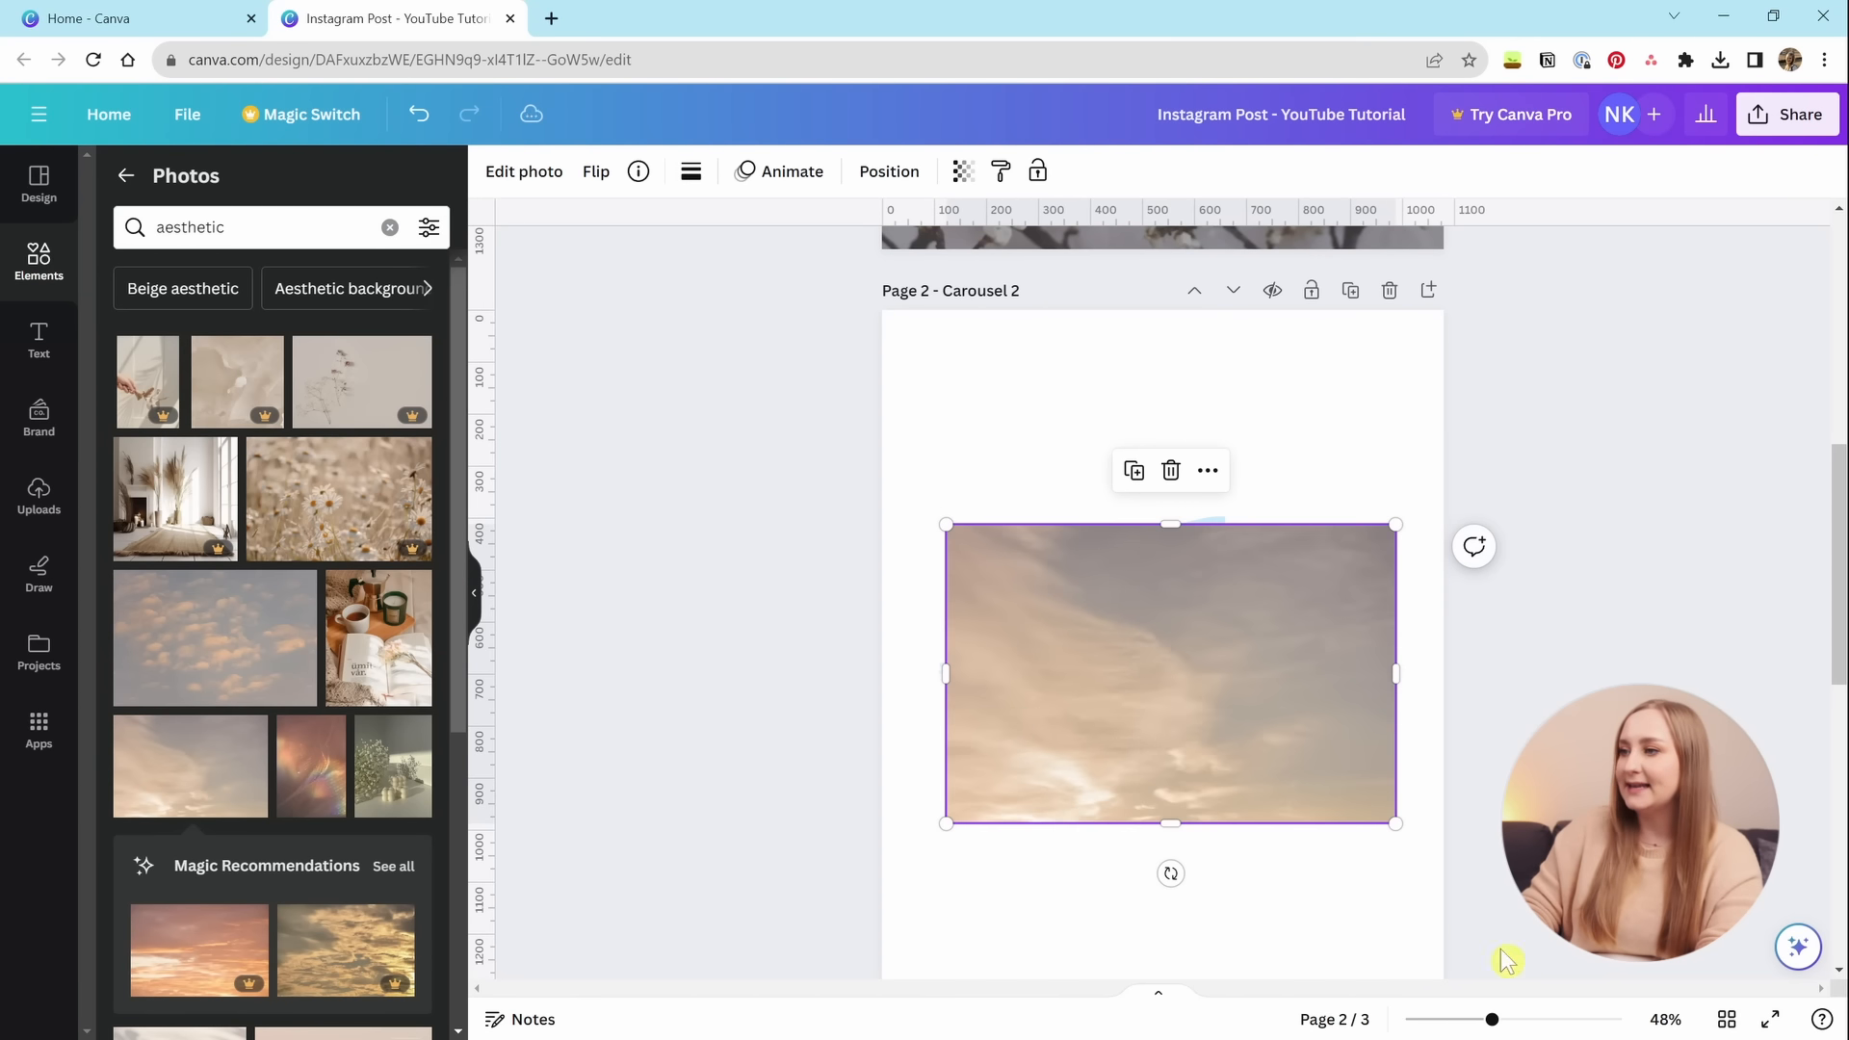
{"action": "key", "text": "Delete"}
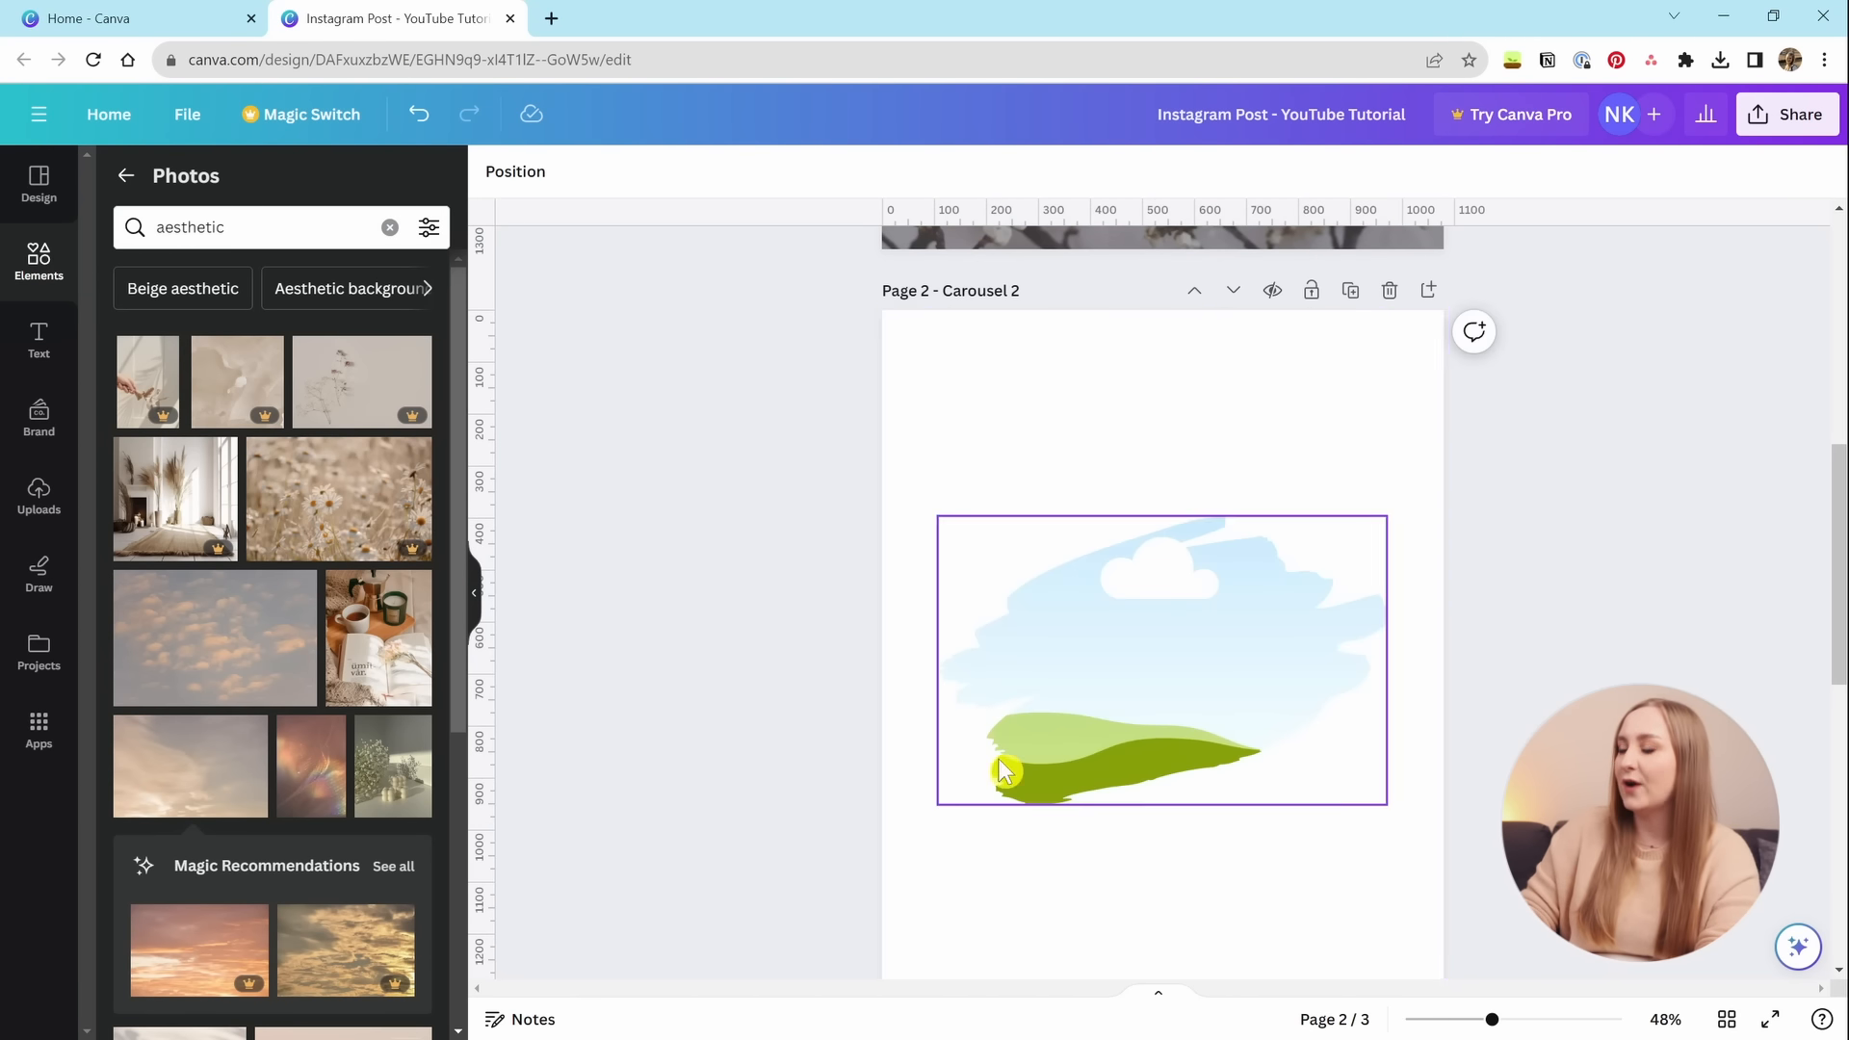
{"action": "left_click", "coordinate": [1083, 645]}
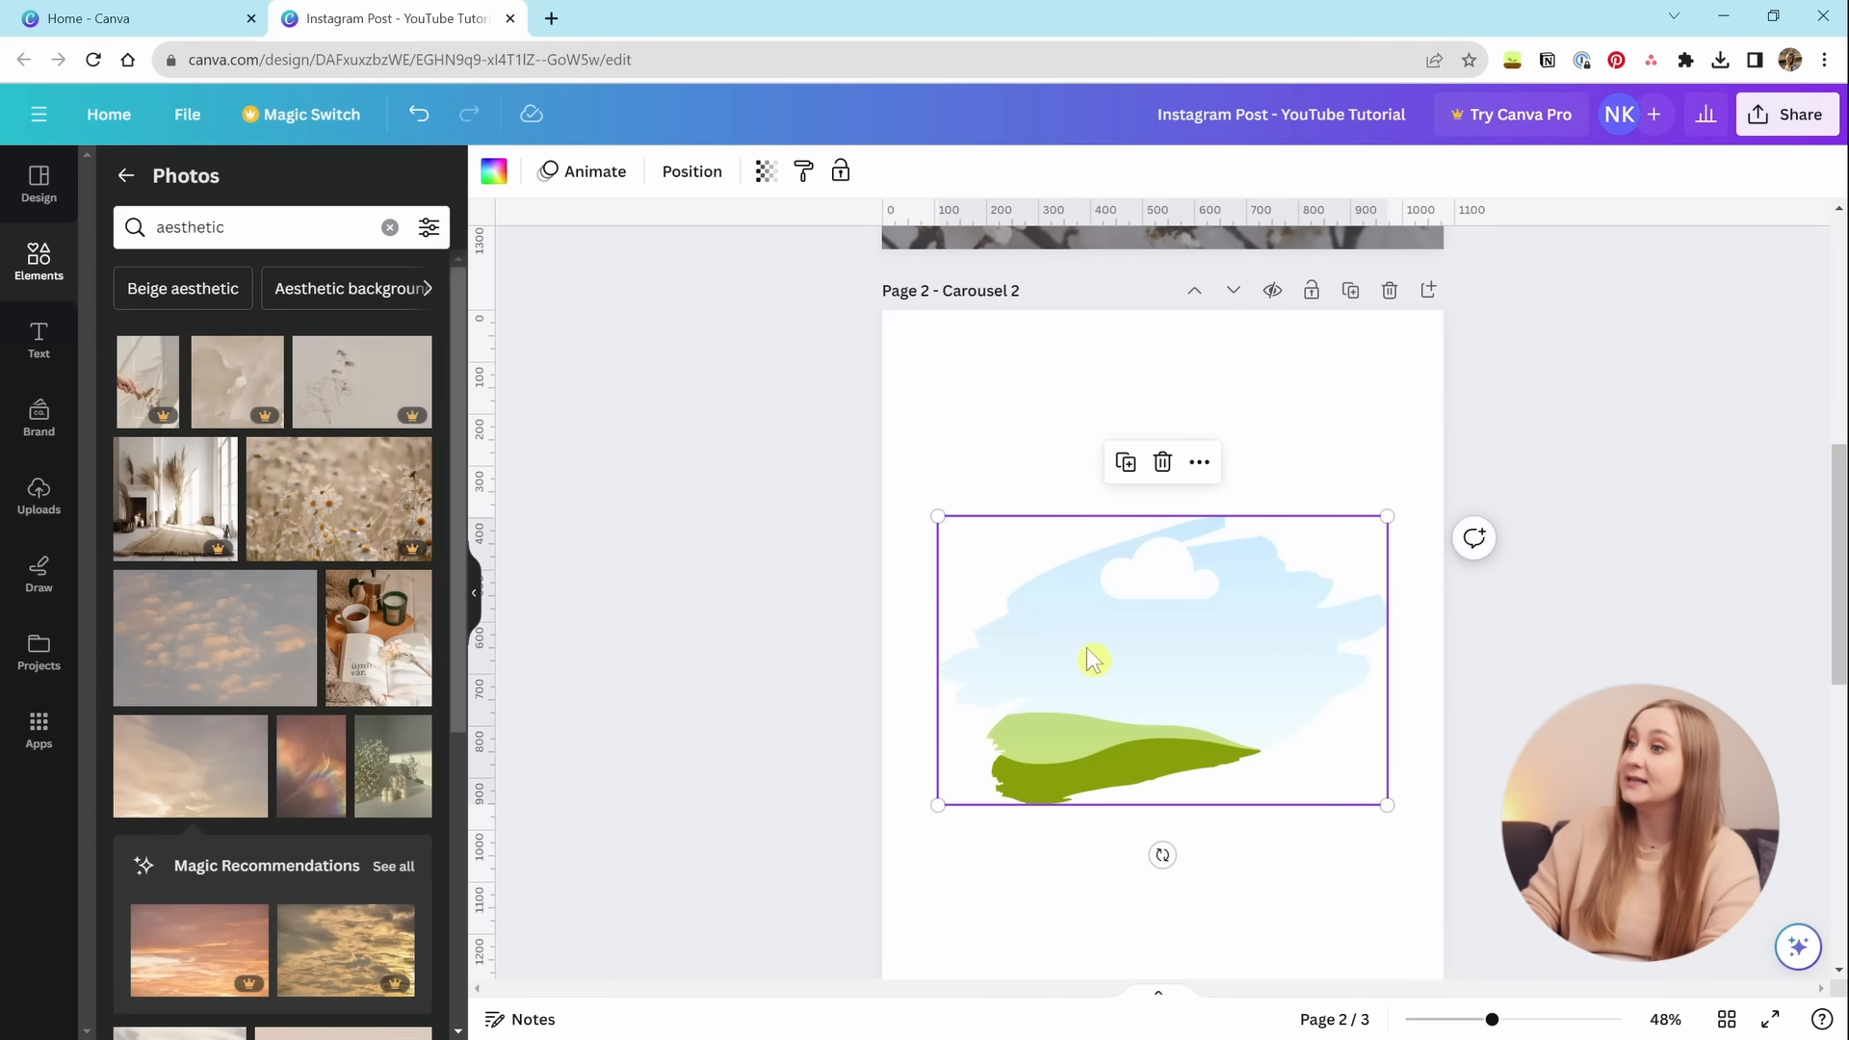
{"action": "key", "text": "Delete"}
Open the full frame collection in the elements library and search it for "phone".
{"action": "left_click", "coordinate": [43, 275]}
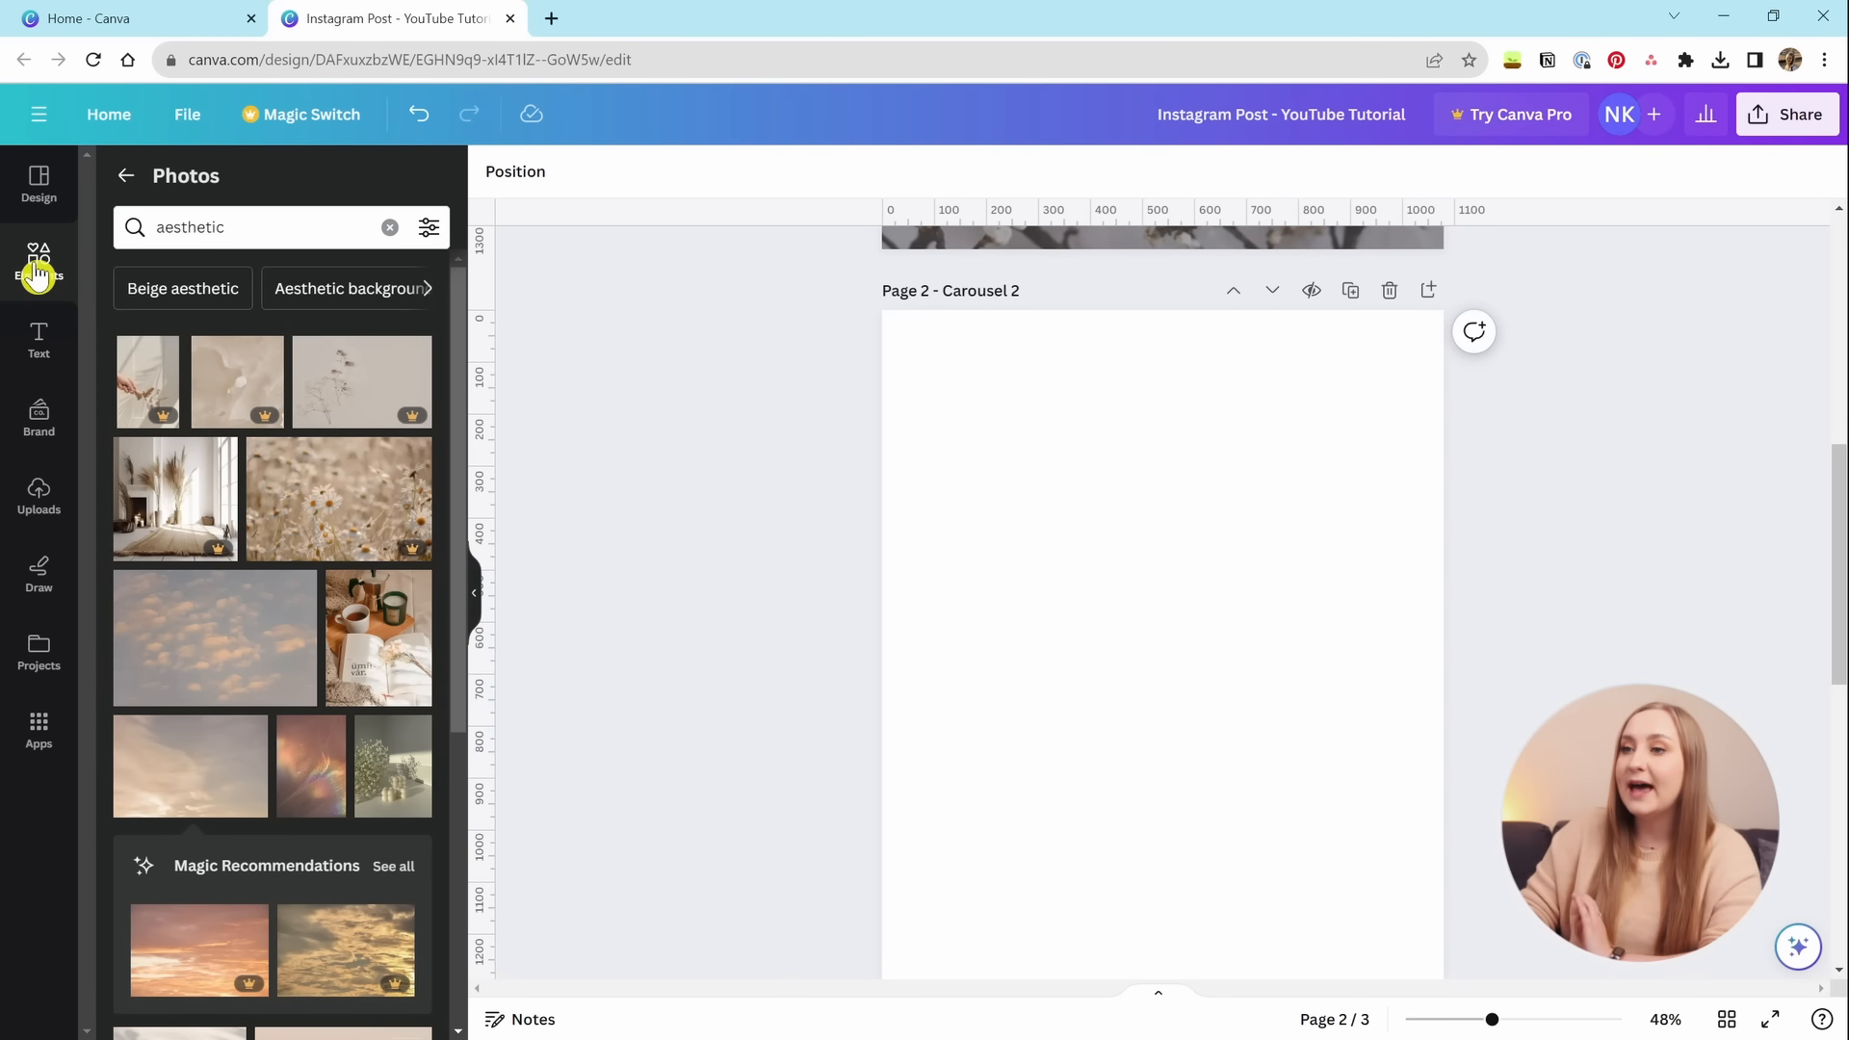
{"action": "scroll", "coordinate": [218, 424], "scroll_direction": "down", "scroll_amount": 5}
{"action": "scroll", "coordinate": [221, 432], "scroll_direction": "down", "scroll_amount": 4}
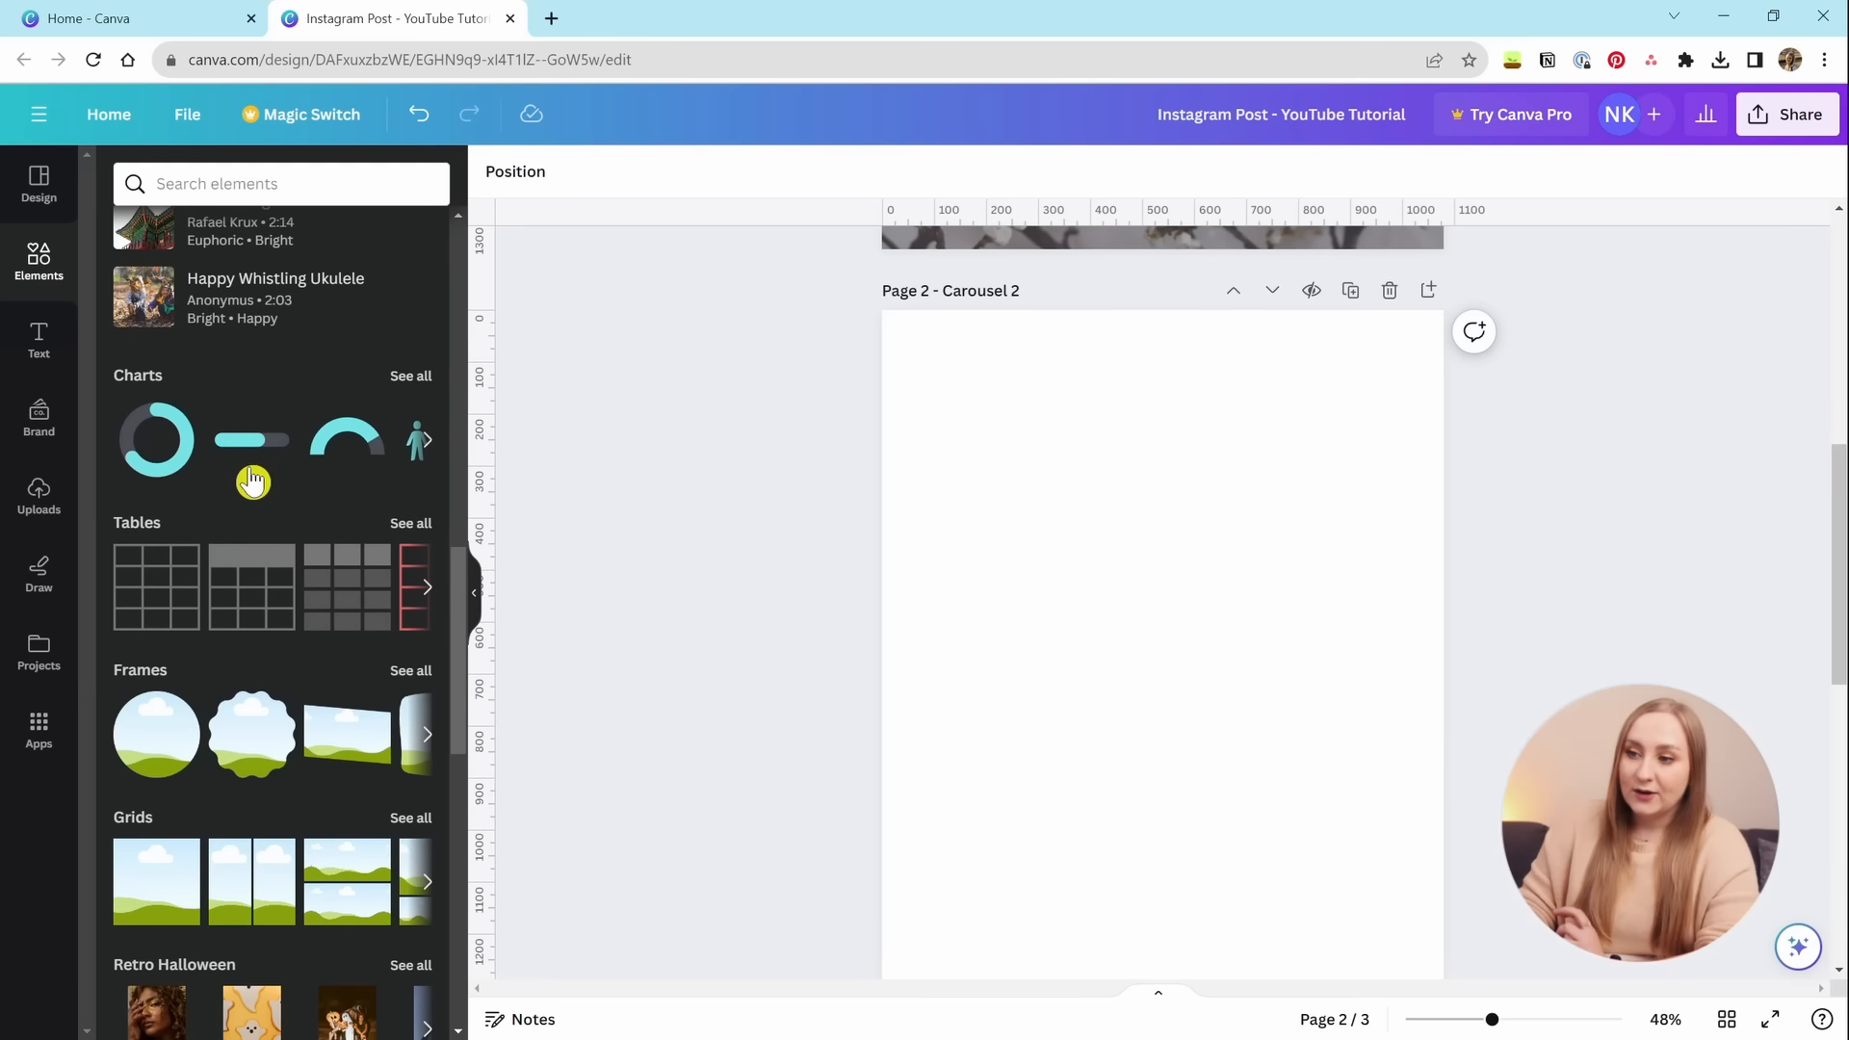
{"action": "left_click", "coordinate": [412, 667]}
{"action": "left_click", "coordinate": [157, 226]}
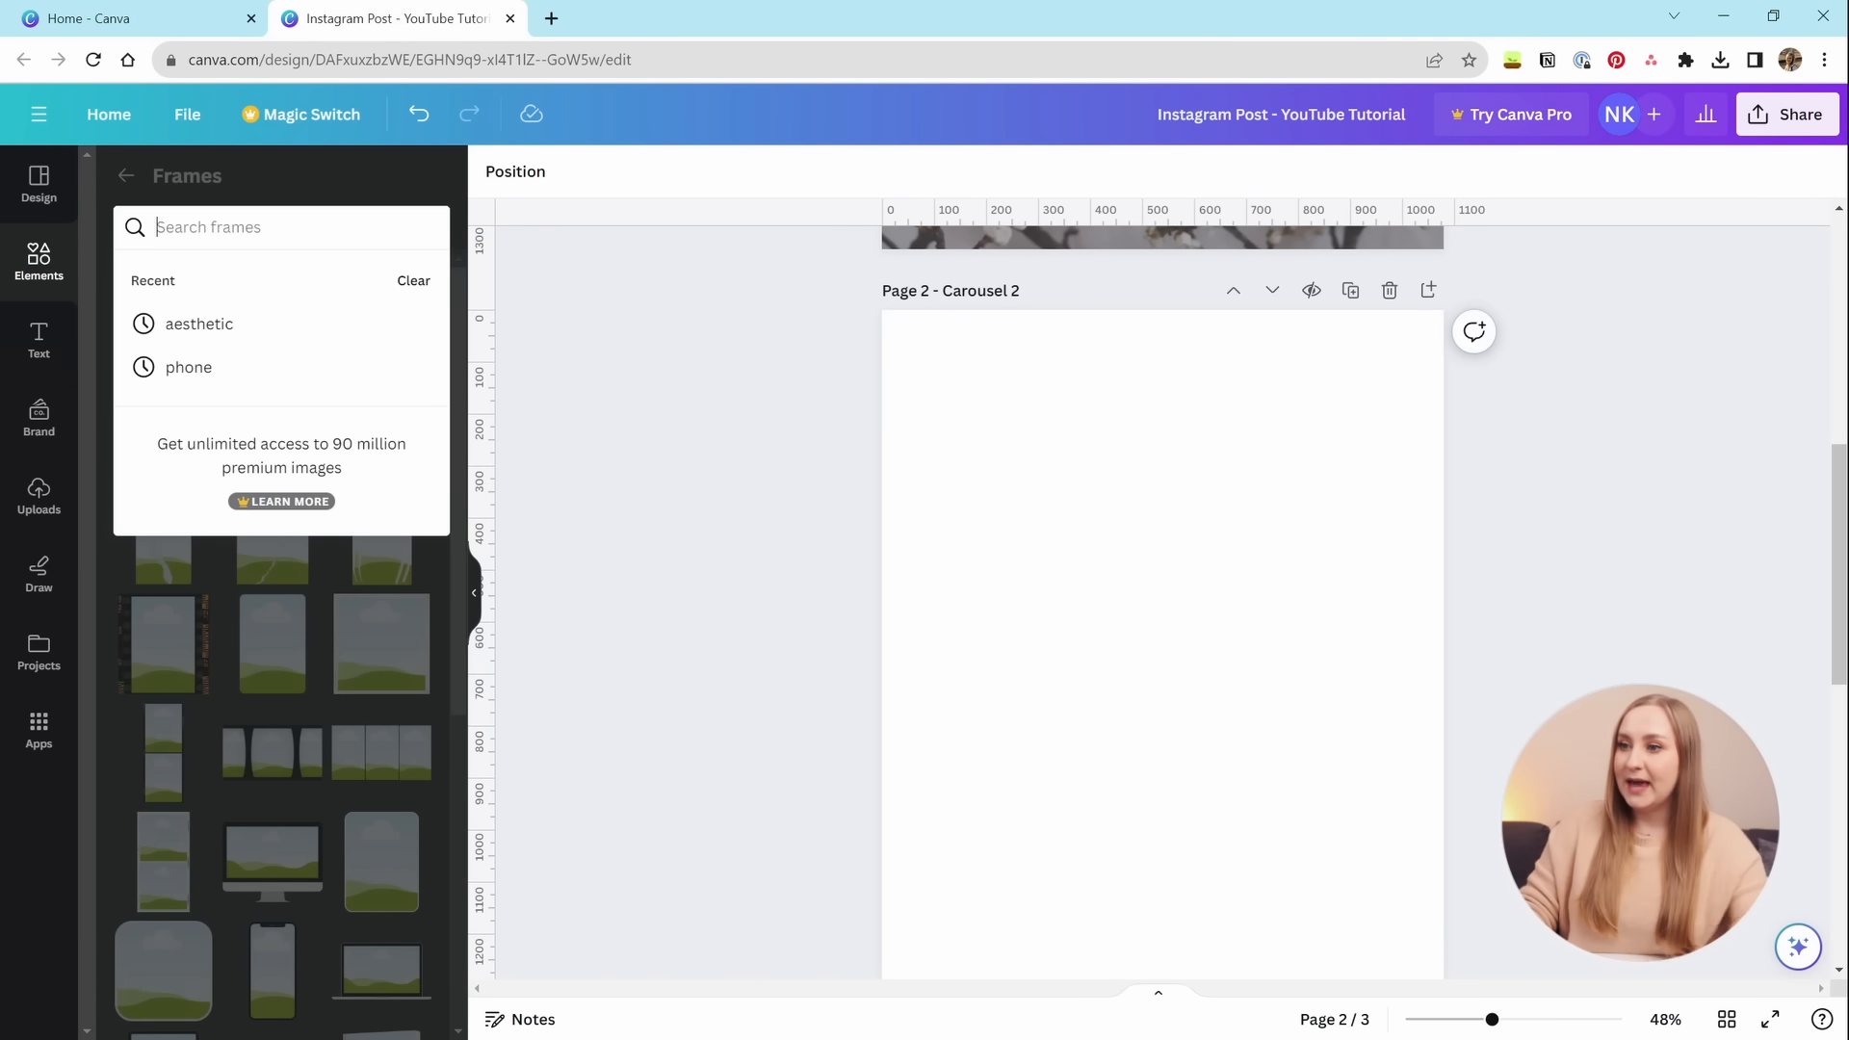
{"action": "type", "text": "phone"}
{"action": "key", "text": "Return"}
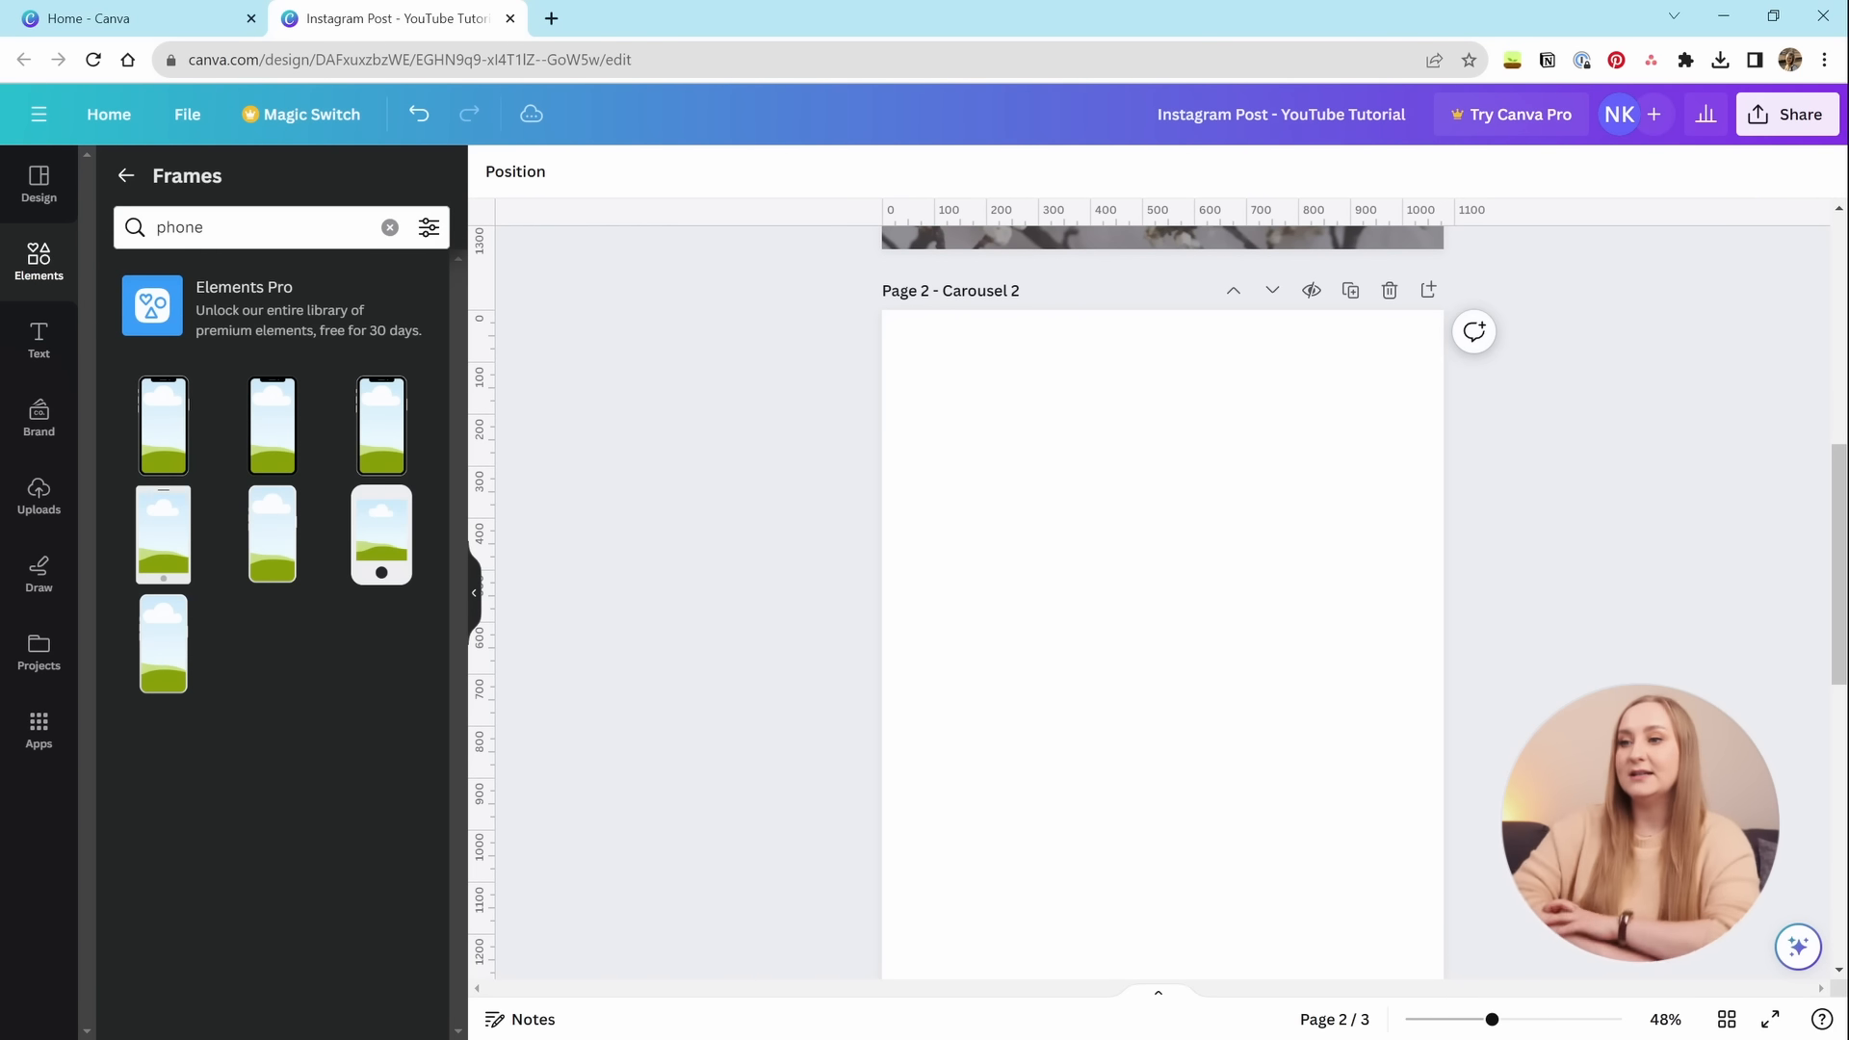
Search the frames for "laptop", try the first laptop frame on page 2, and delete it.
{"action": "key", "text": "ctrl+a"}
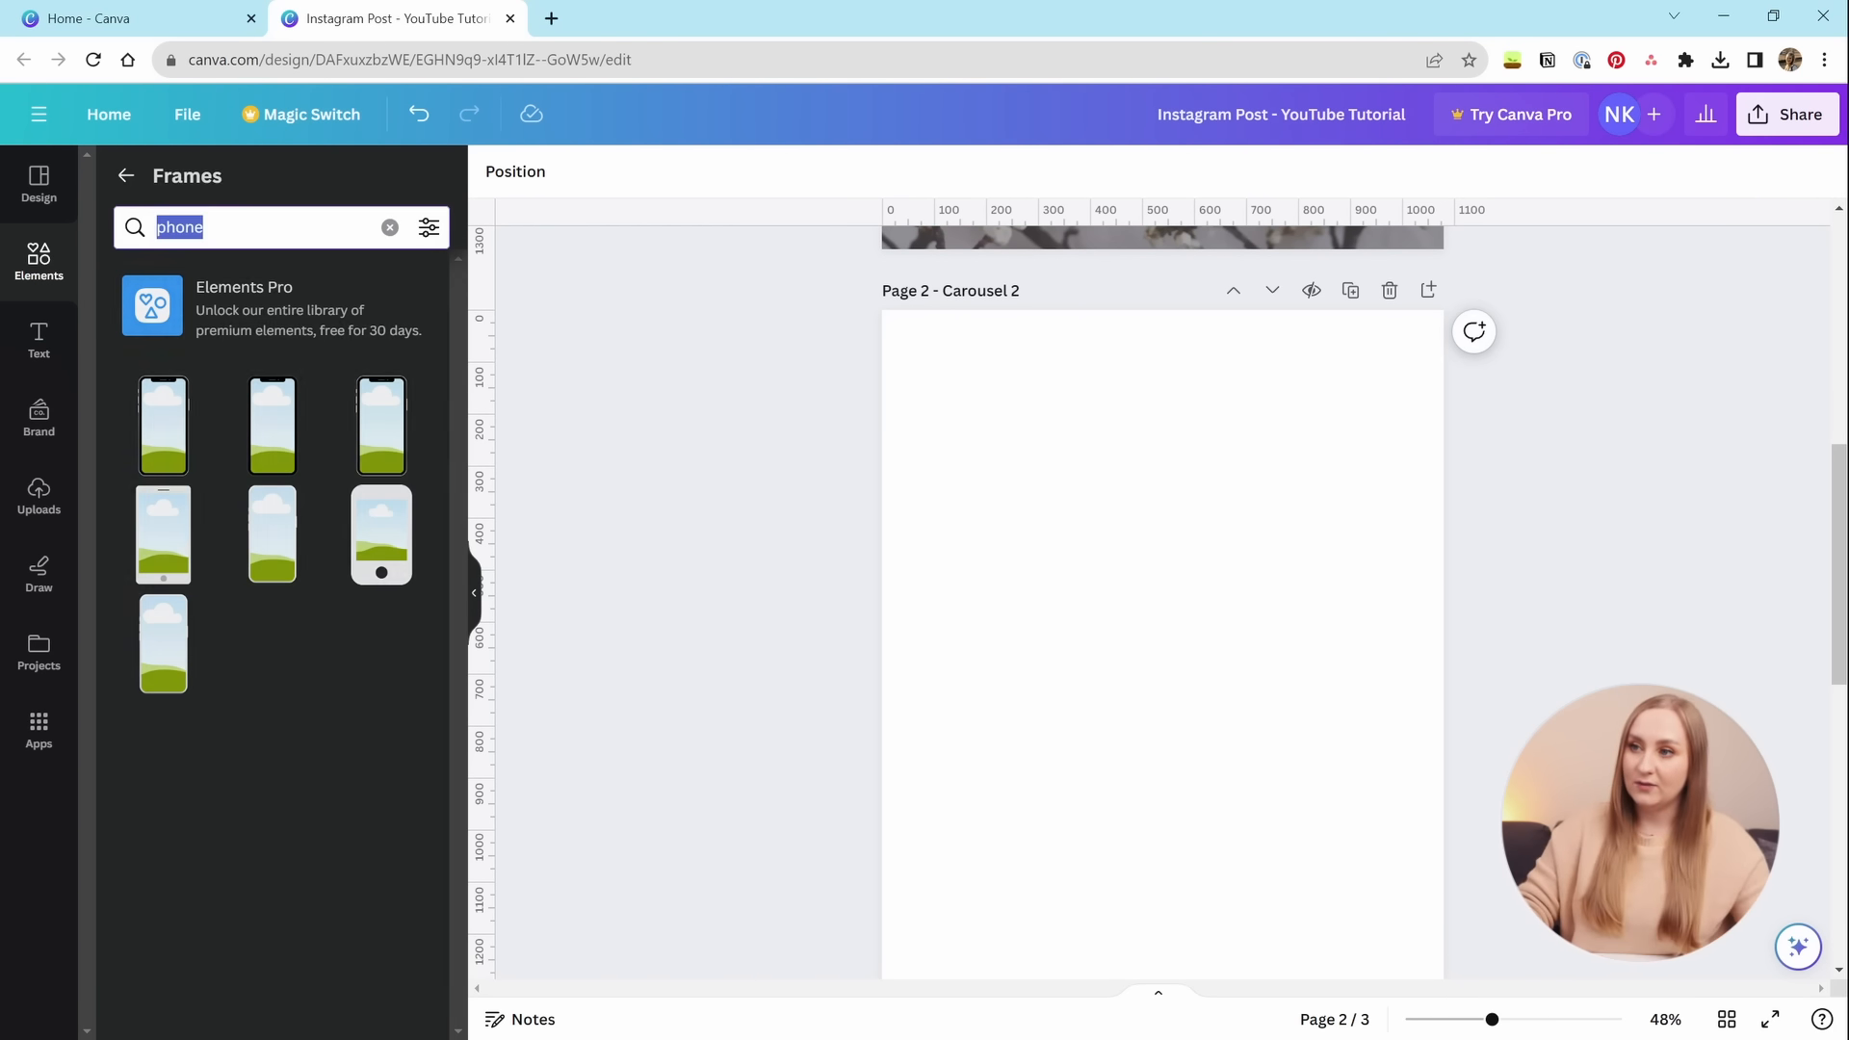
{"action": "key", "text": "BackSpace"}
{"action": "type", "text": "lapt"}
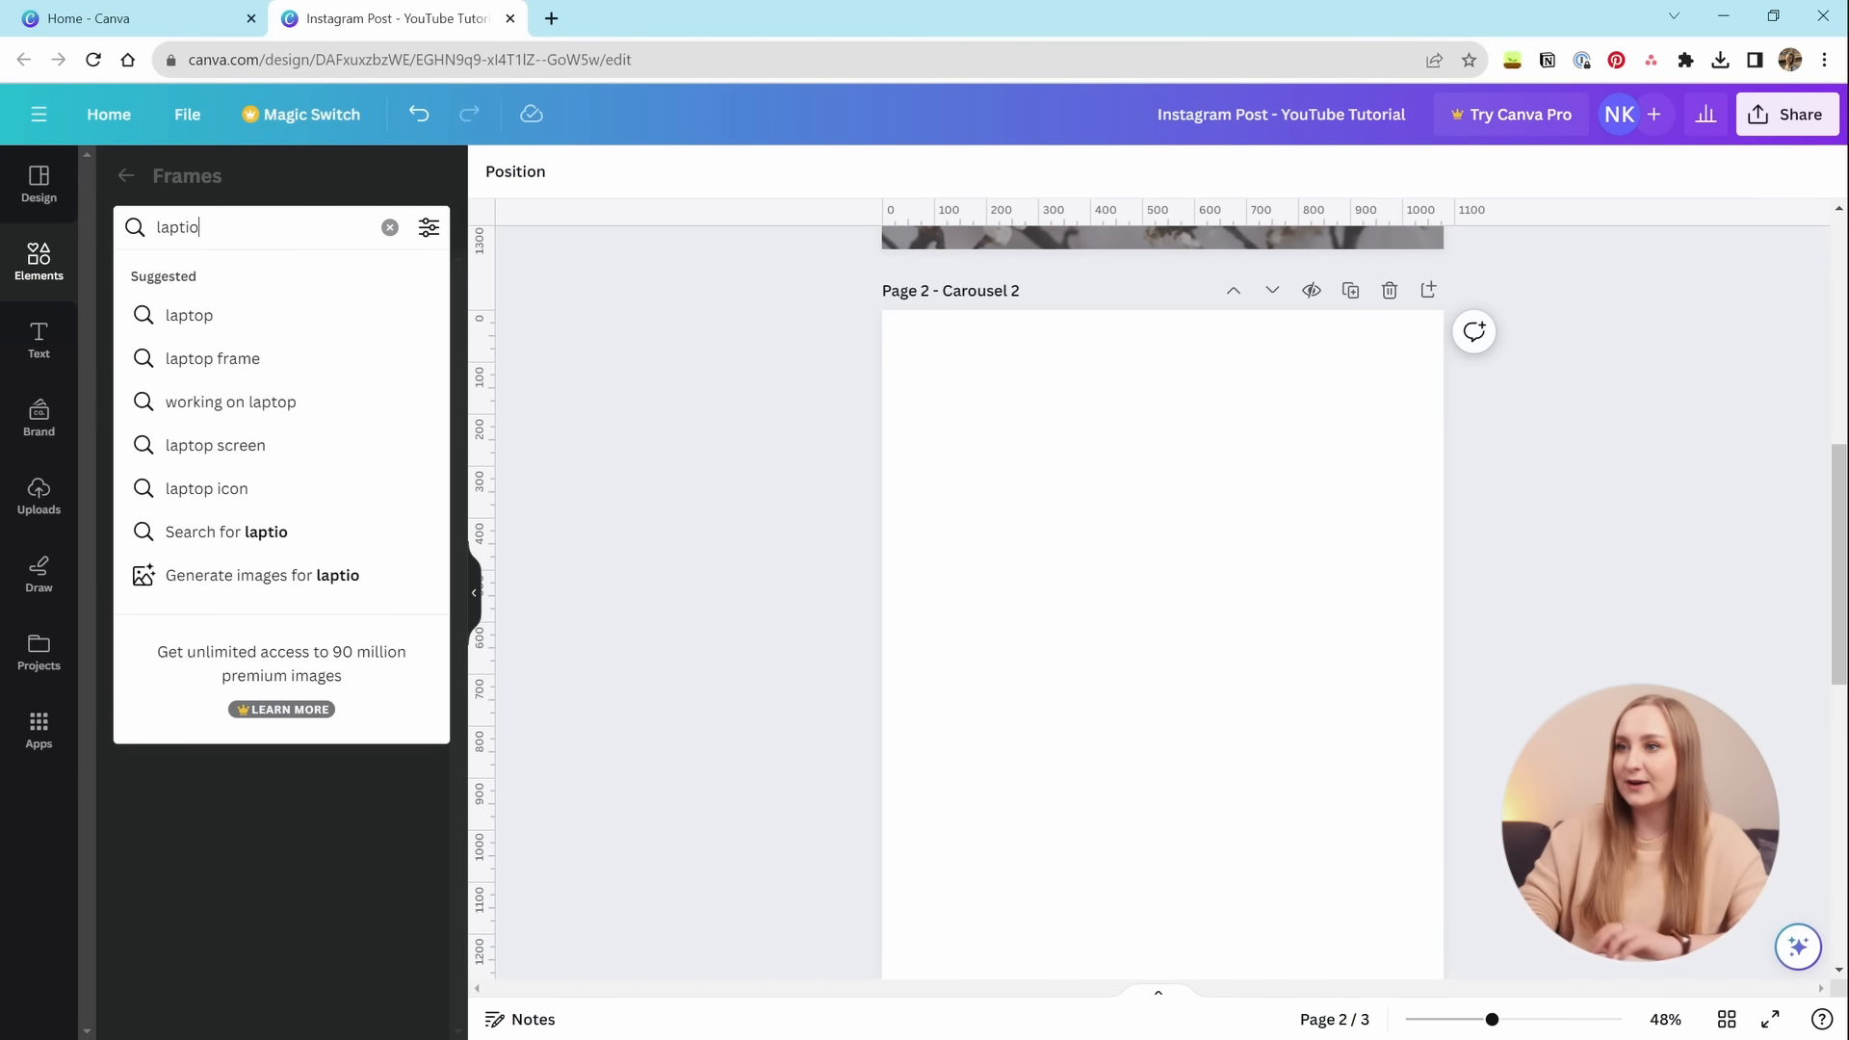
{"action": "left_click", "coordinate": [281, 311]}
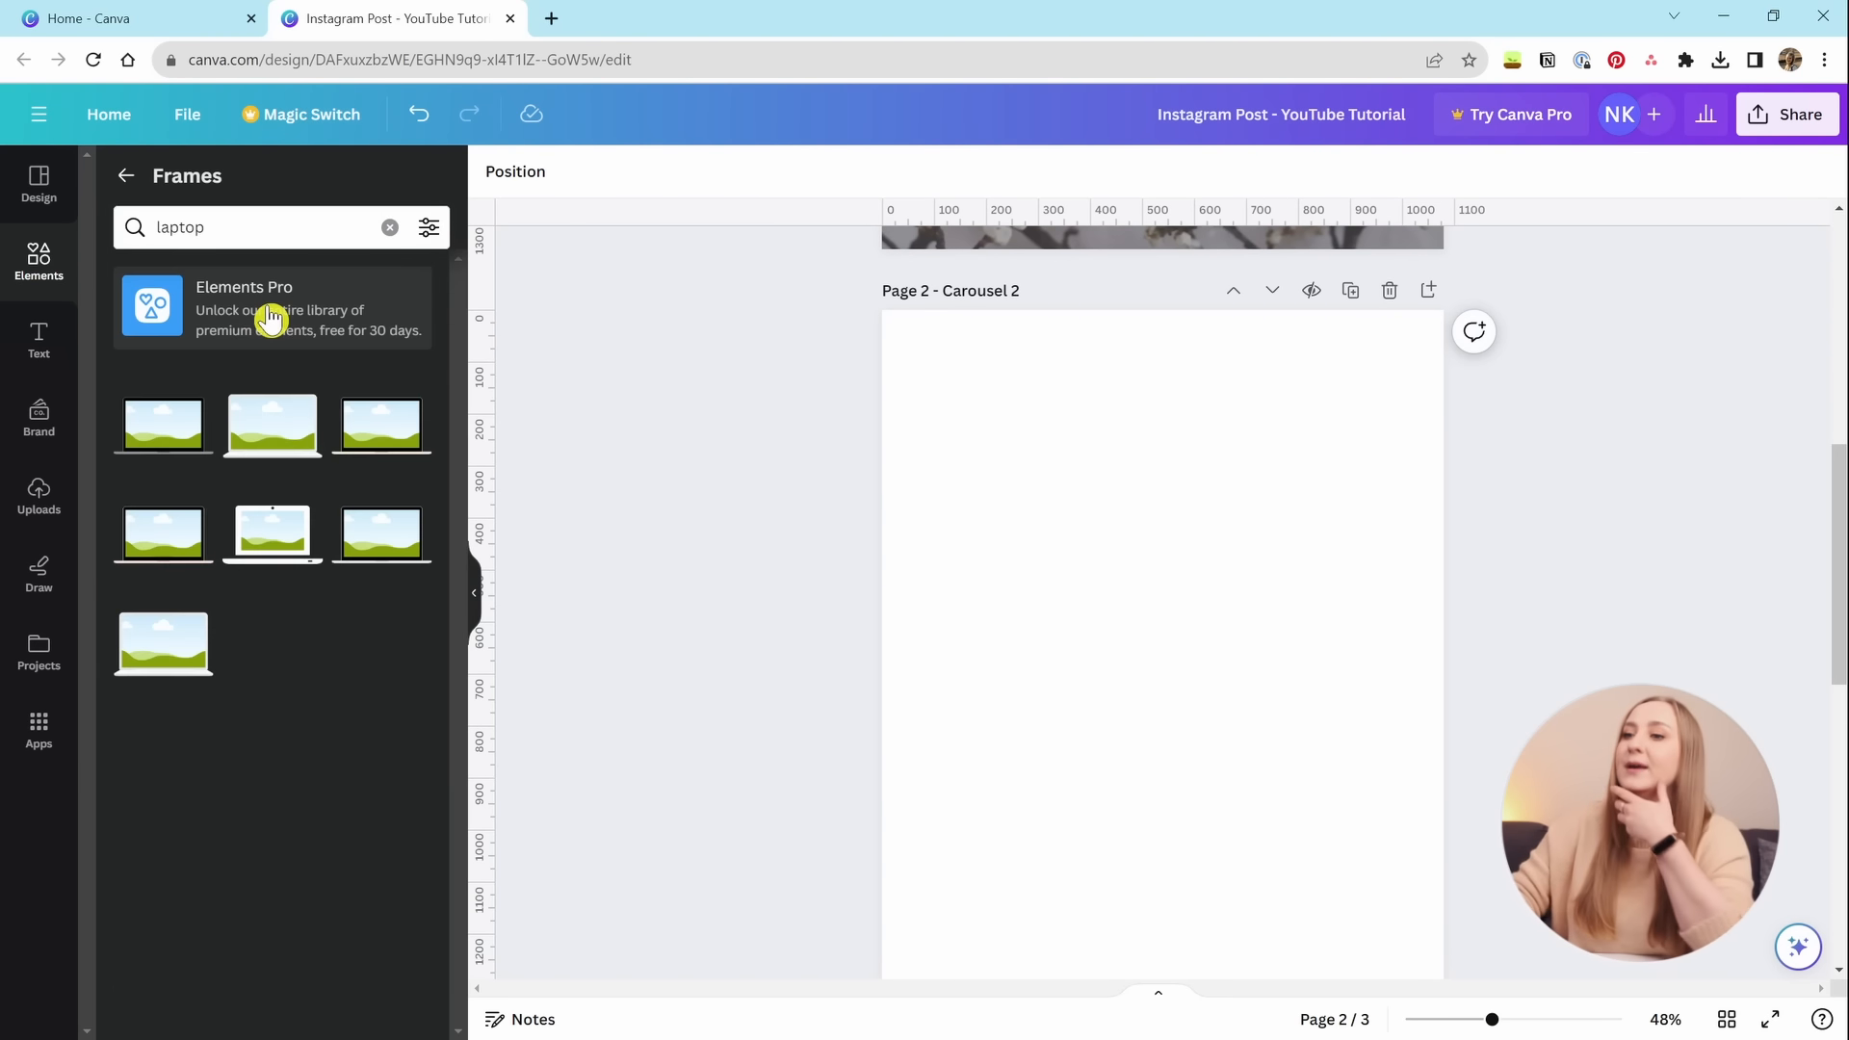
{"action": "left_click", "coordinate": [138, 436]}
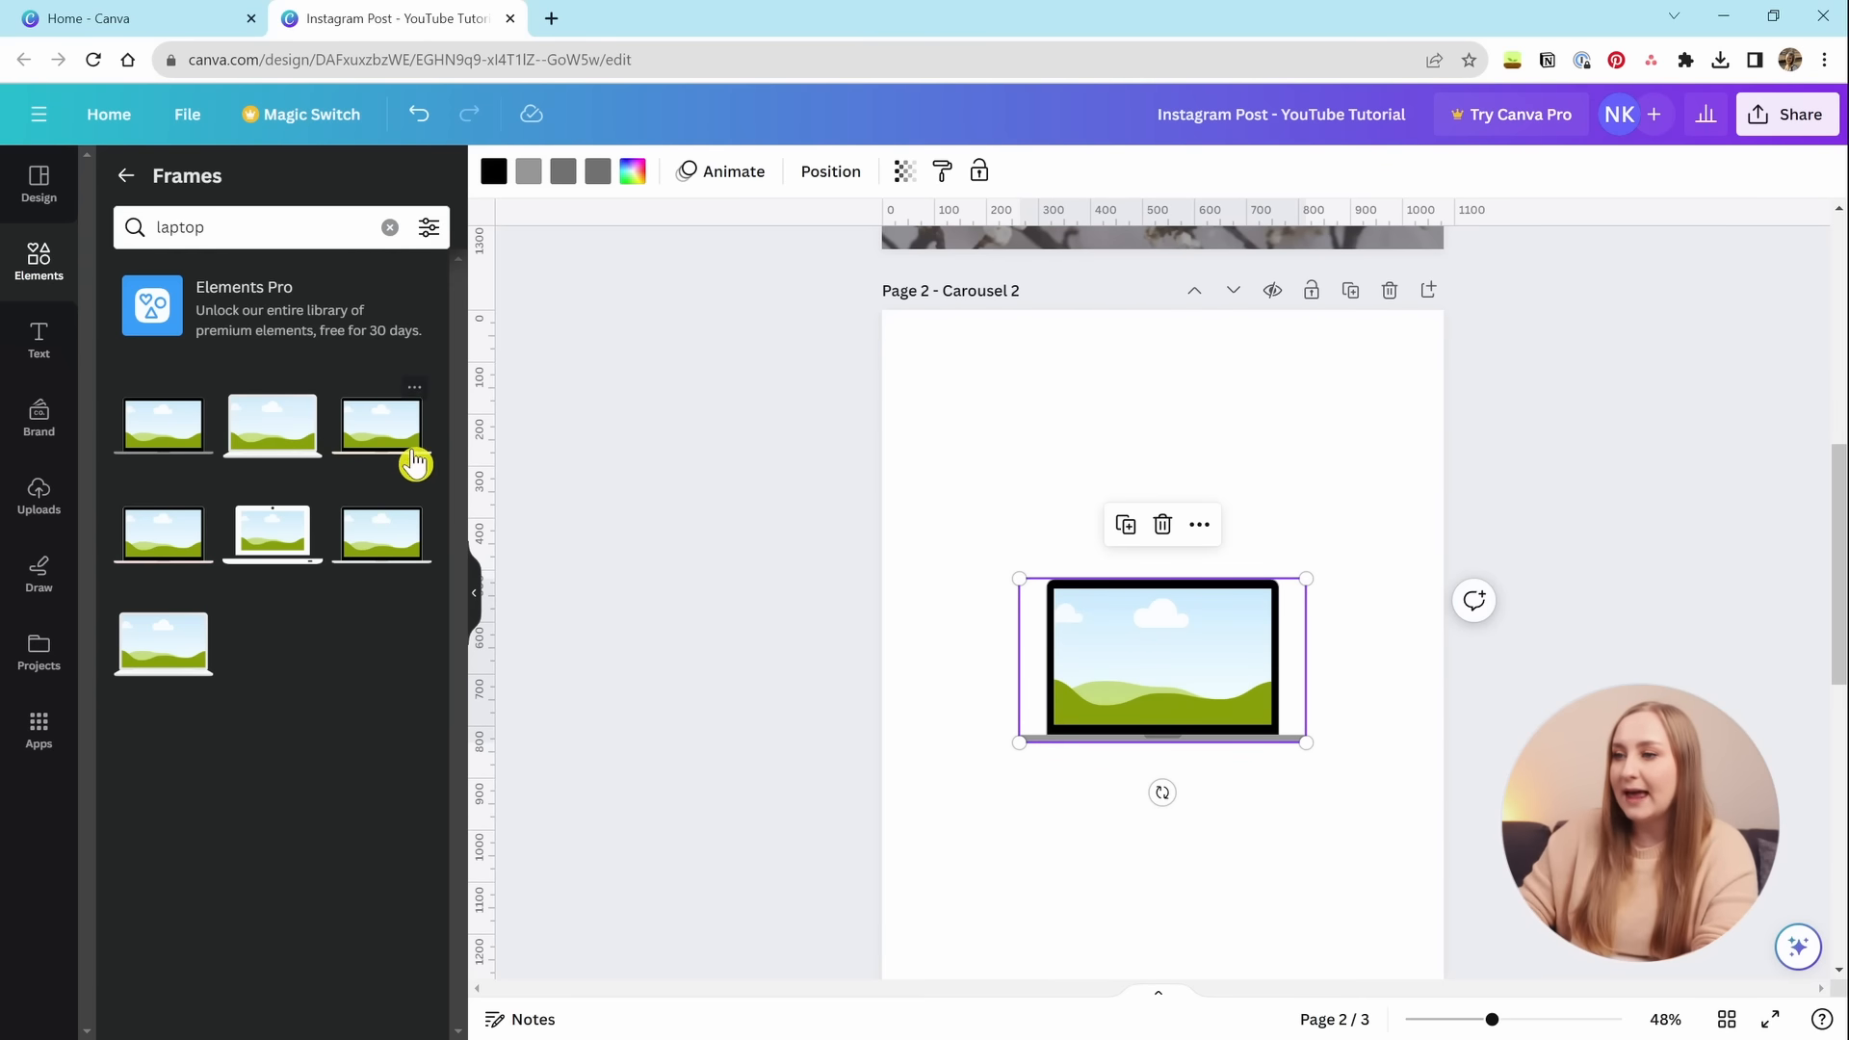
{"action": "key", "text": "Delete"}
Clear the frame search and browse the full collection, including the shape and letter frames.
{"action": "left_click", "coordinate": [389, 226]}
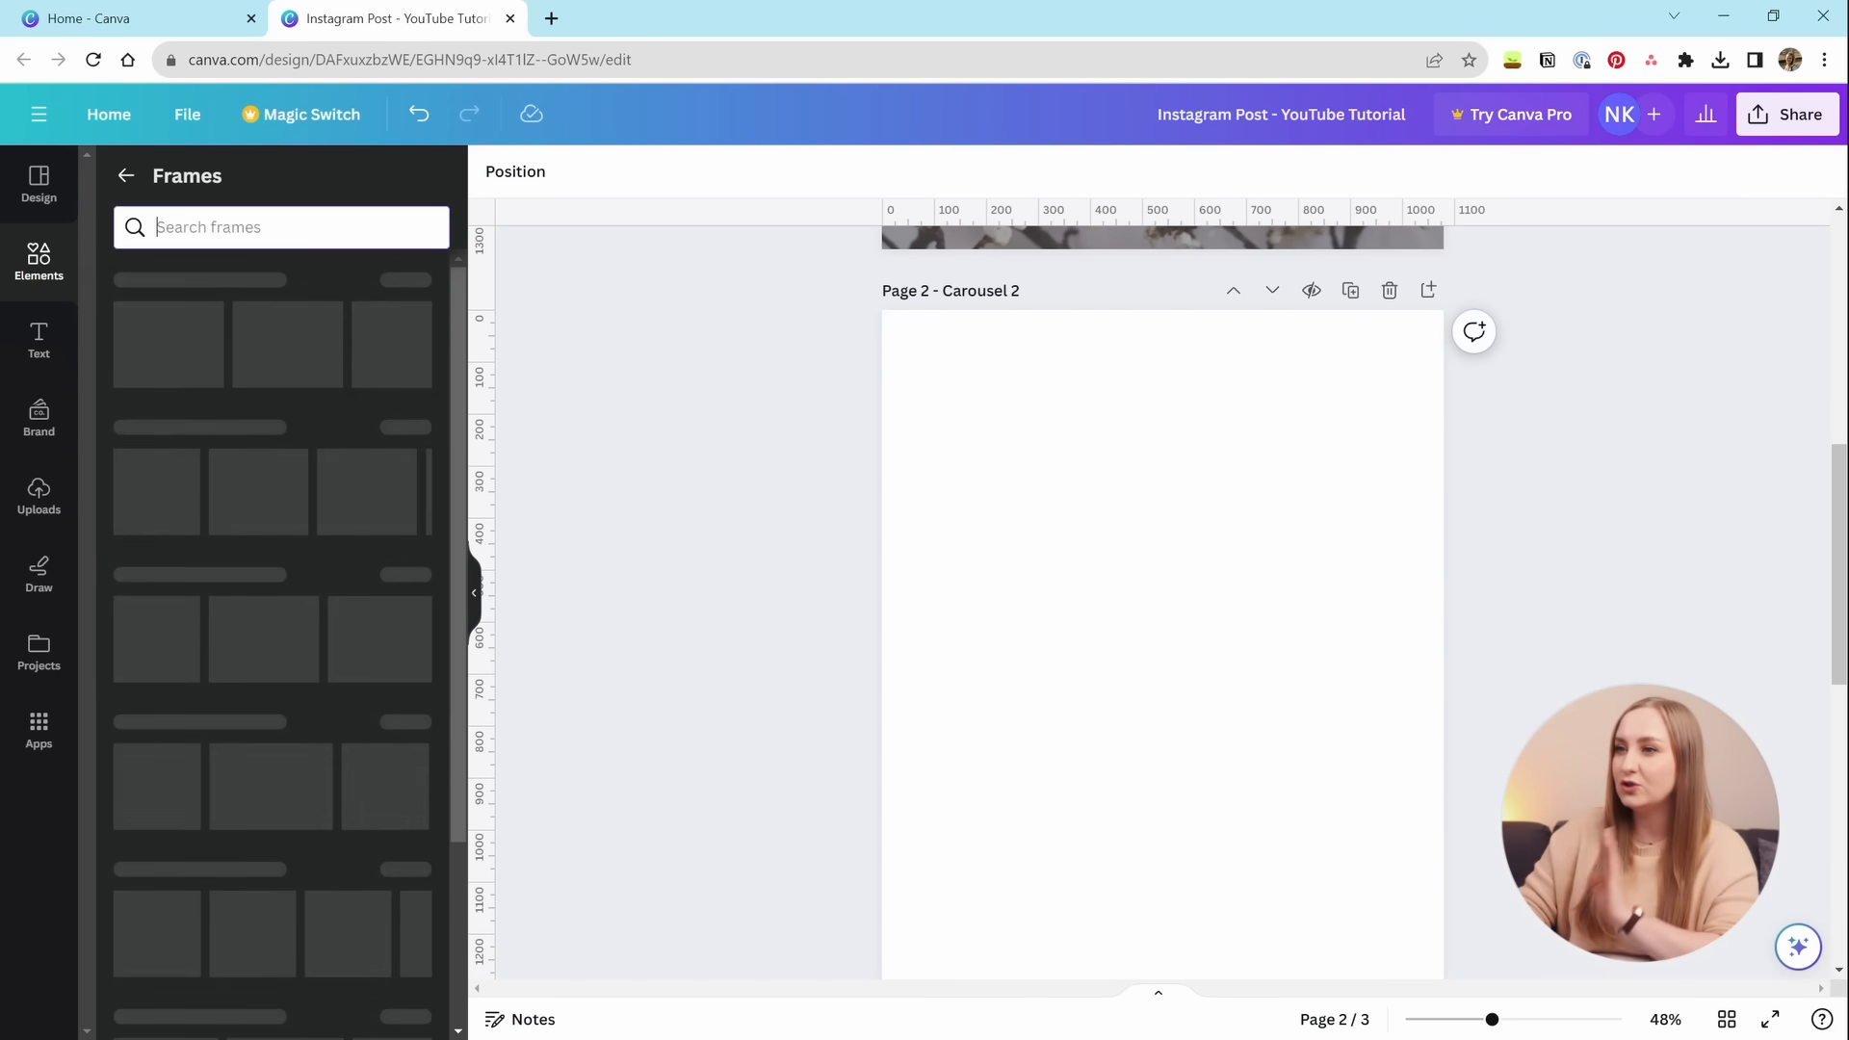
{"action": "scroll", "coordinate": [289, 393], "scroll_direction": "down", "scroll_amount": 10}
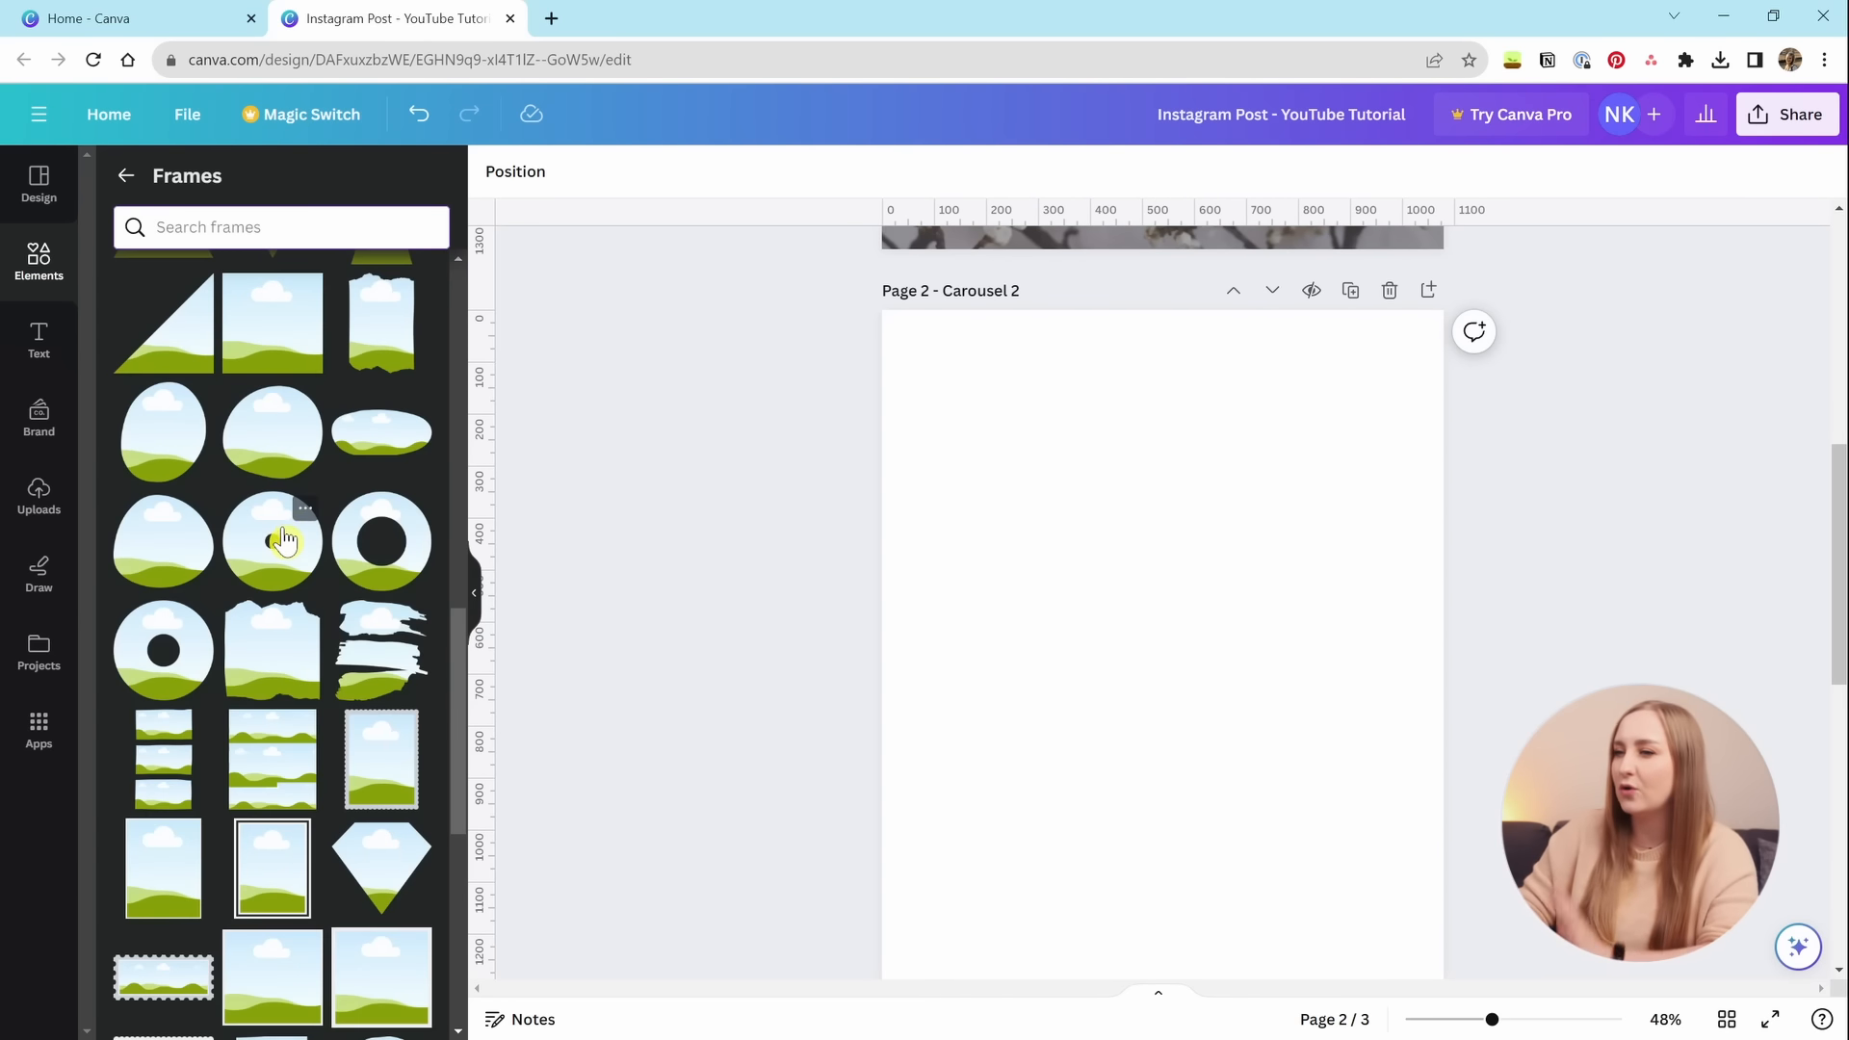
{"action": "scroll", "coordinate": [335, 474], "scroll_direction": "down", "scroll_amount": 10}
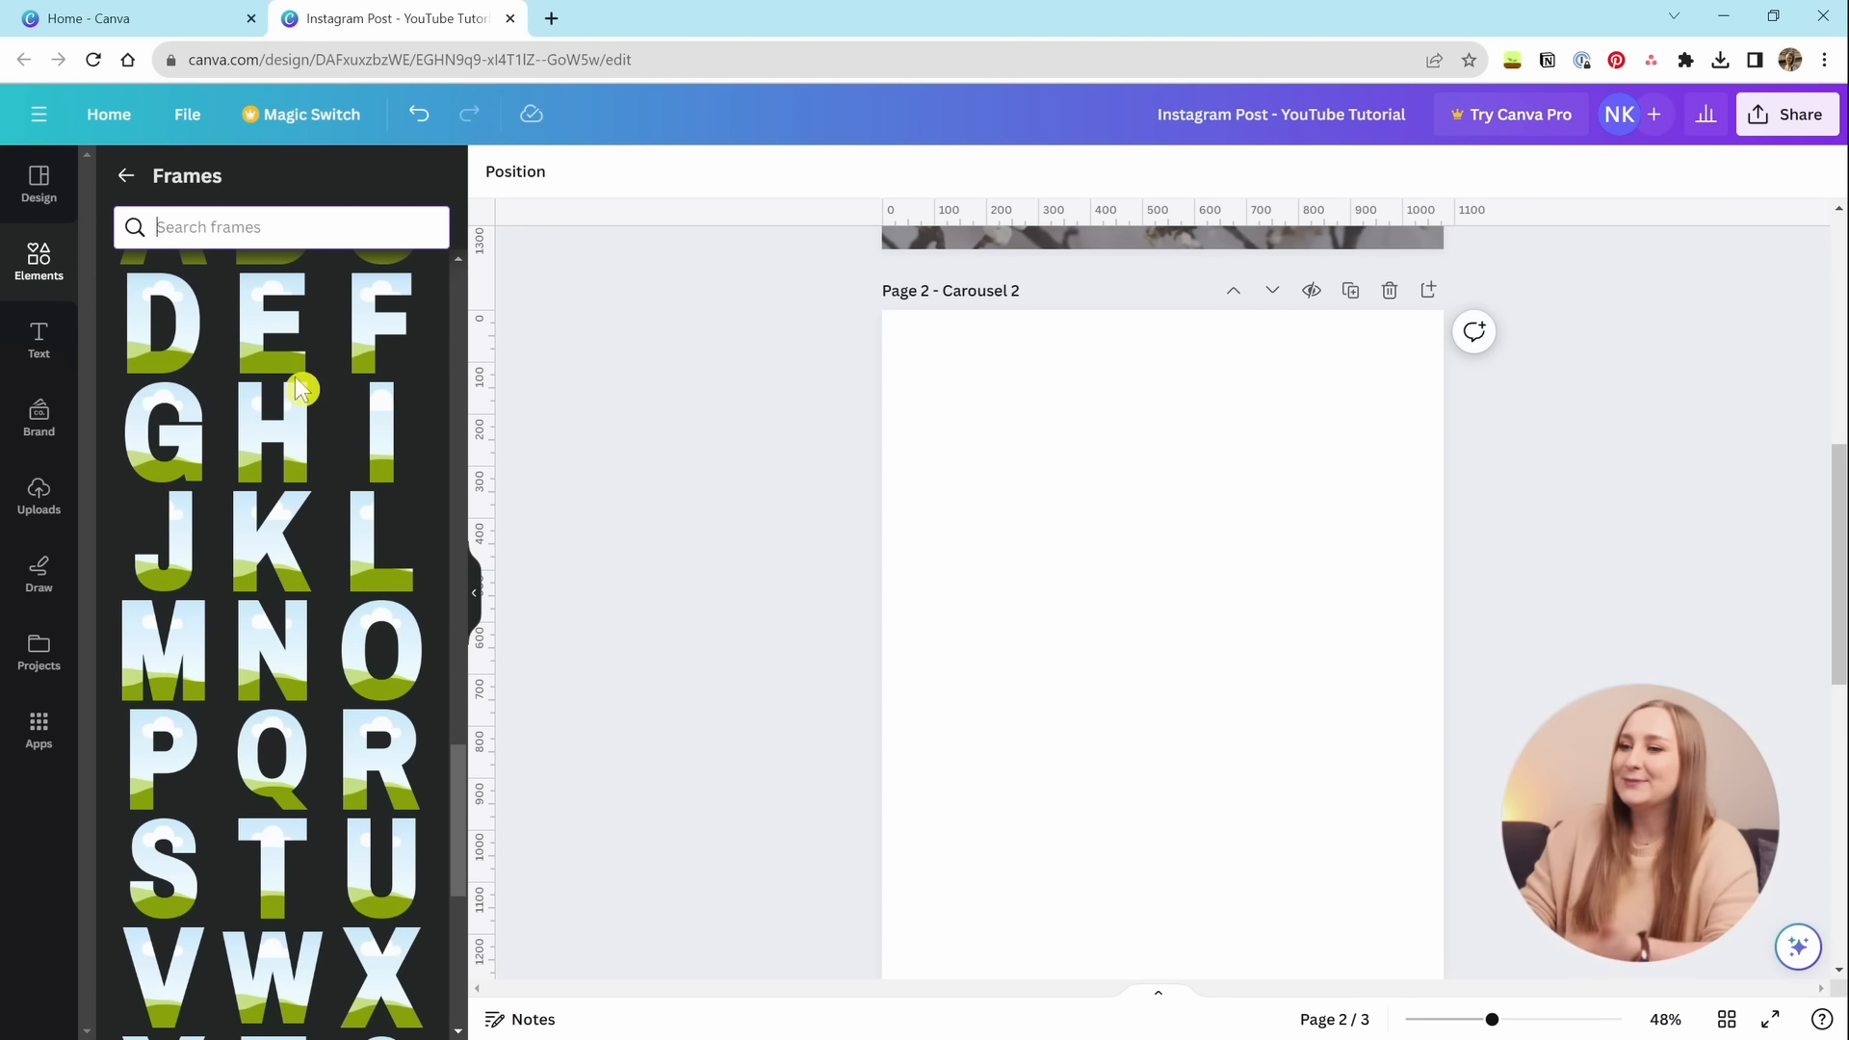
{"action": "scroll", "coordinate": [241, 602], "scroll_direction": "down", "scroll_amount": 6}
{"action": "scroll", "coordinate": [222, 604], "scroll_direction": "down", "scroll_amount": 5}
Search the frame collection for "phone" again.
{"action": "type", "text": "ph"}
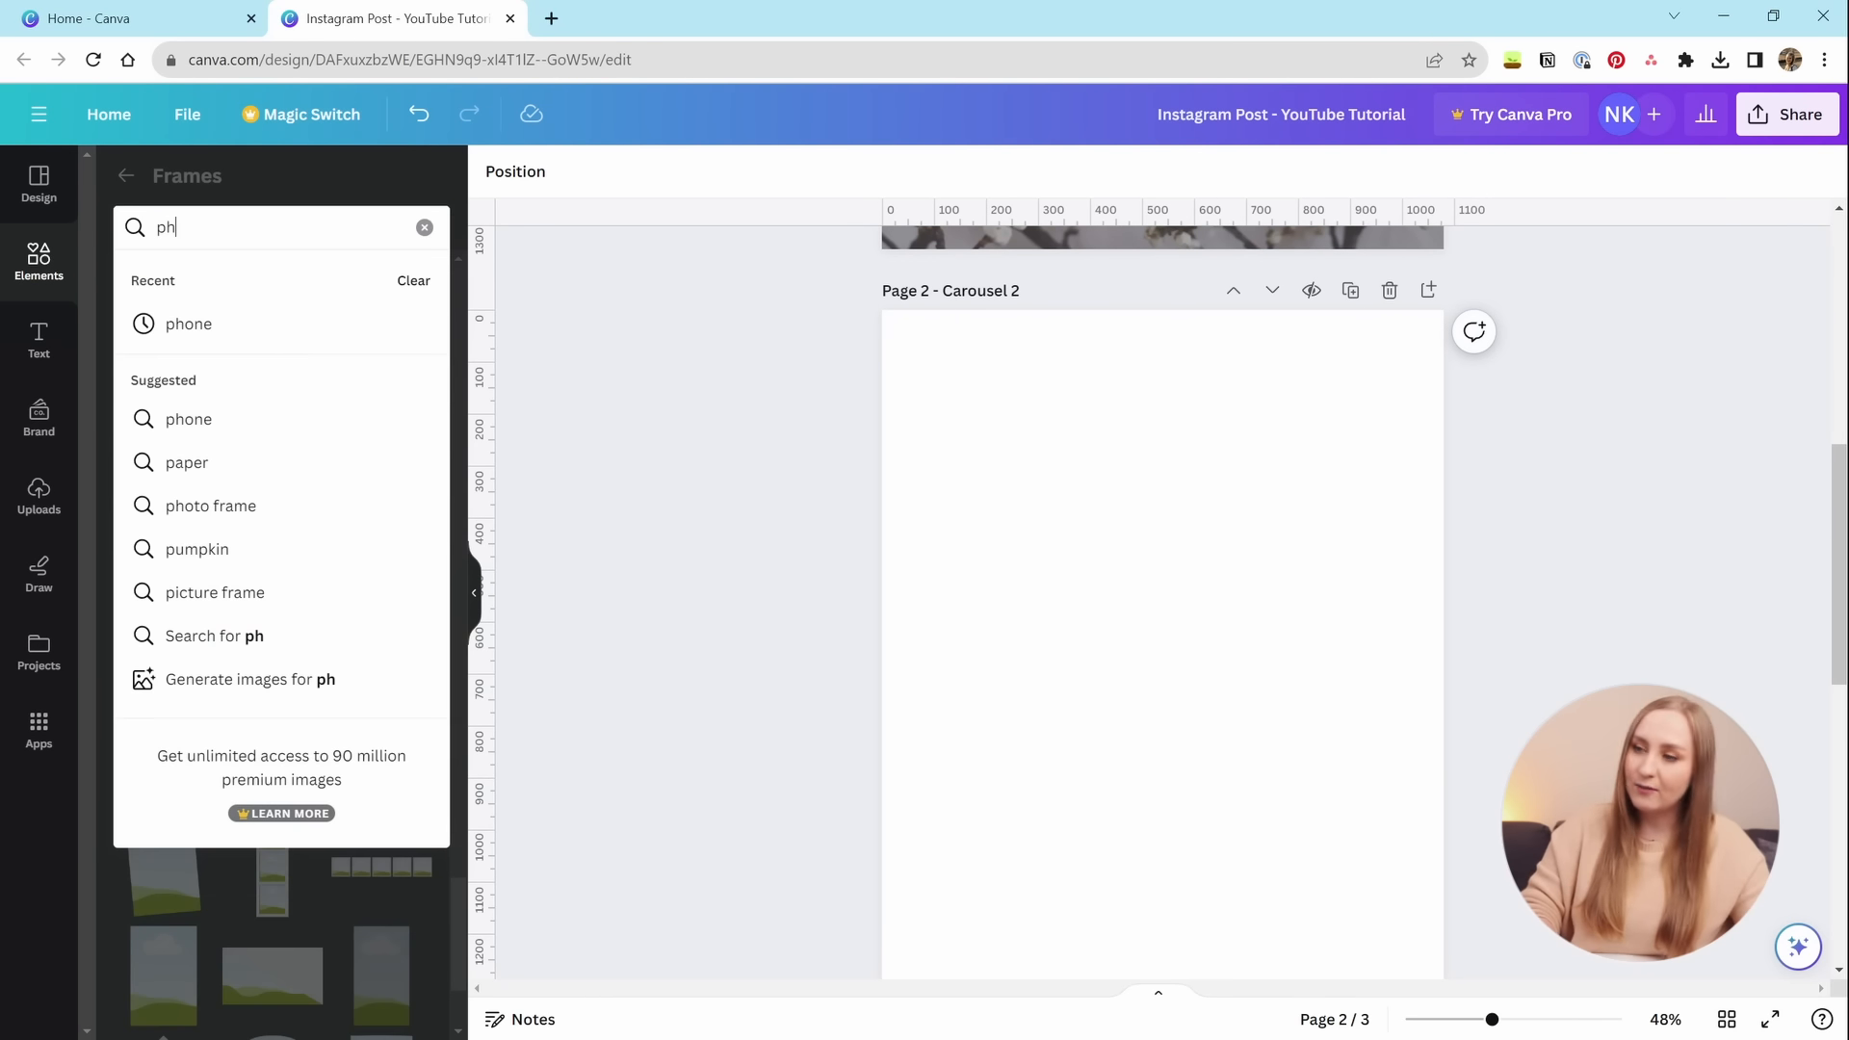
{"action": "type", "text": "one"}
{"action": "key", "text": "Return"}
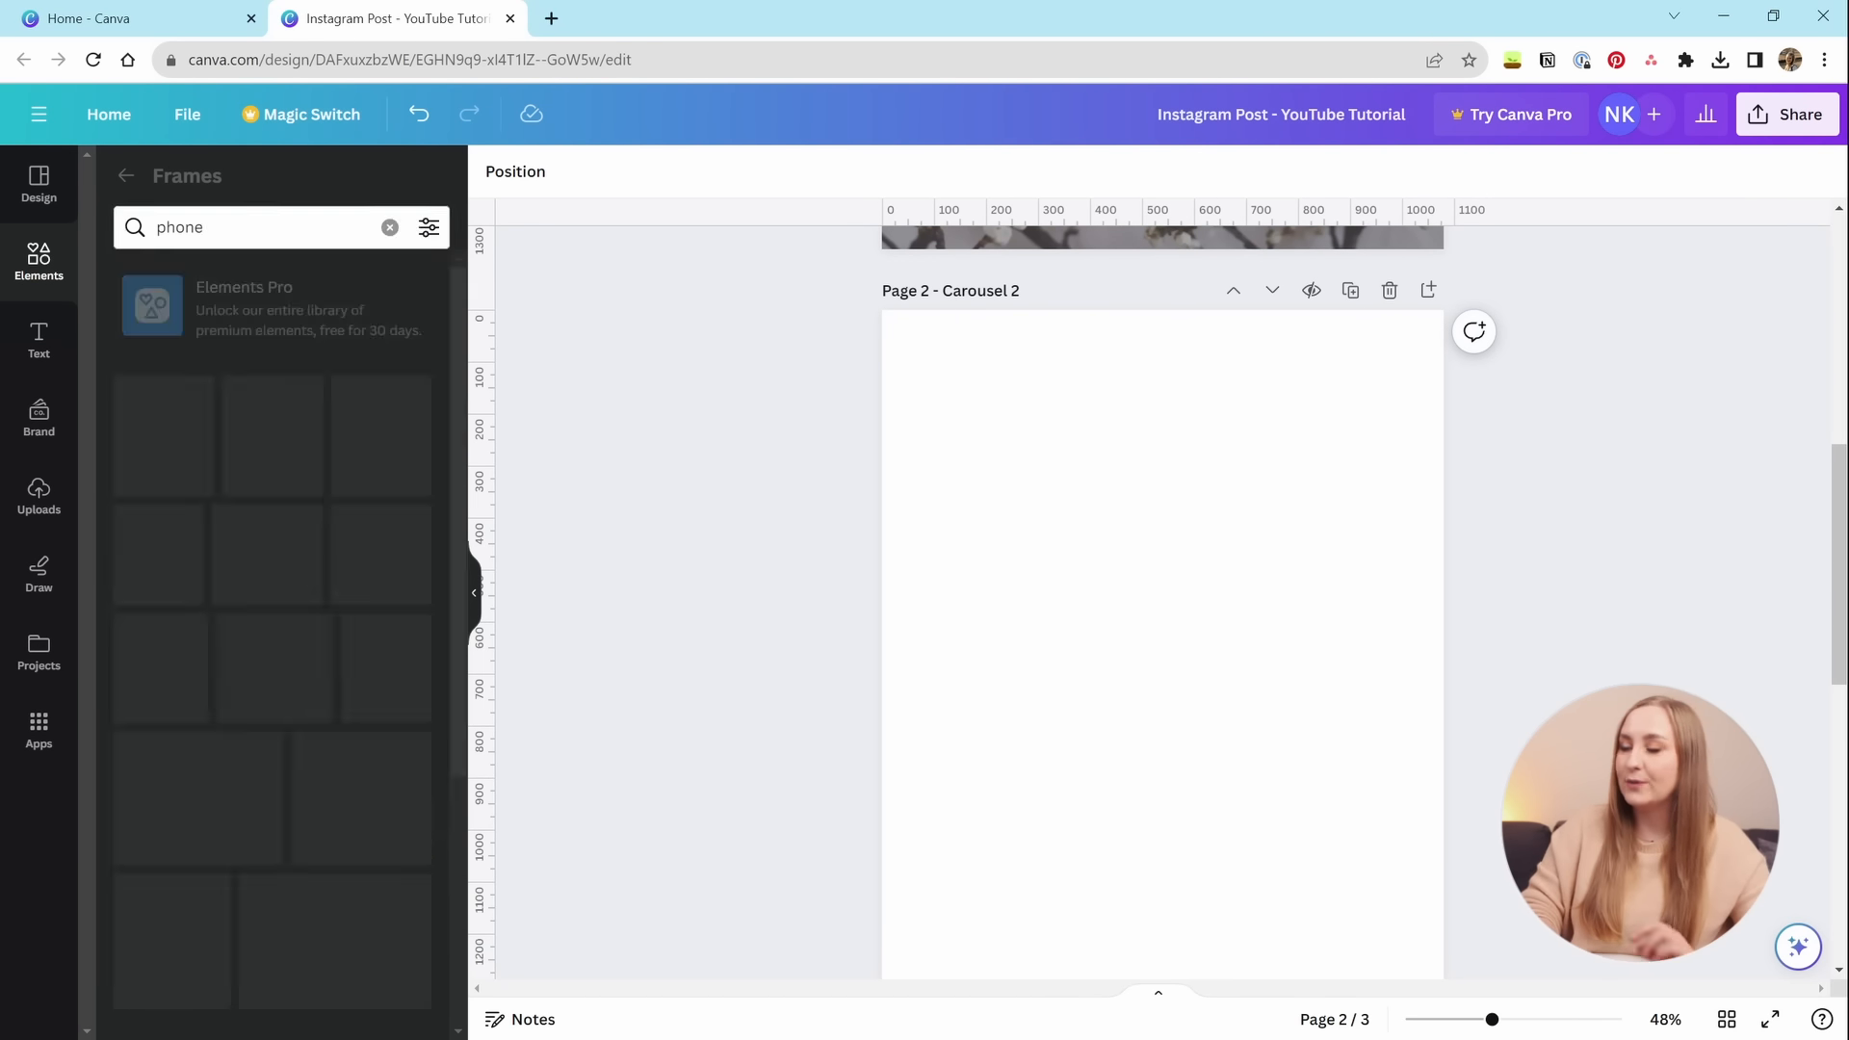
Try the first two phone frames on page 2, deleting each one.
{"action": "left_click", "coordinate": [177, 424]}
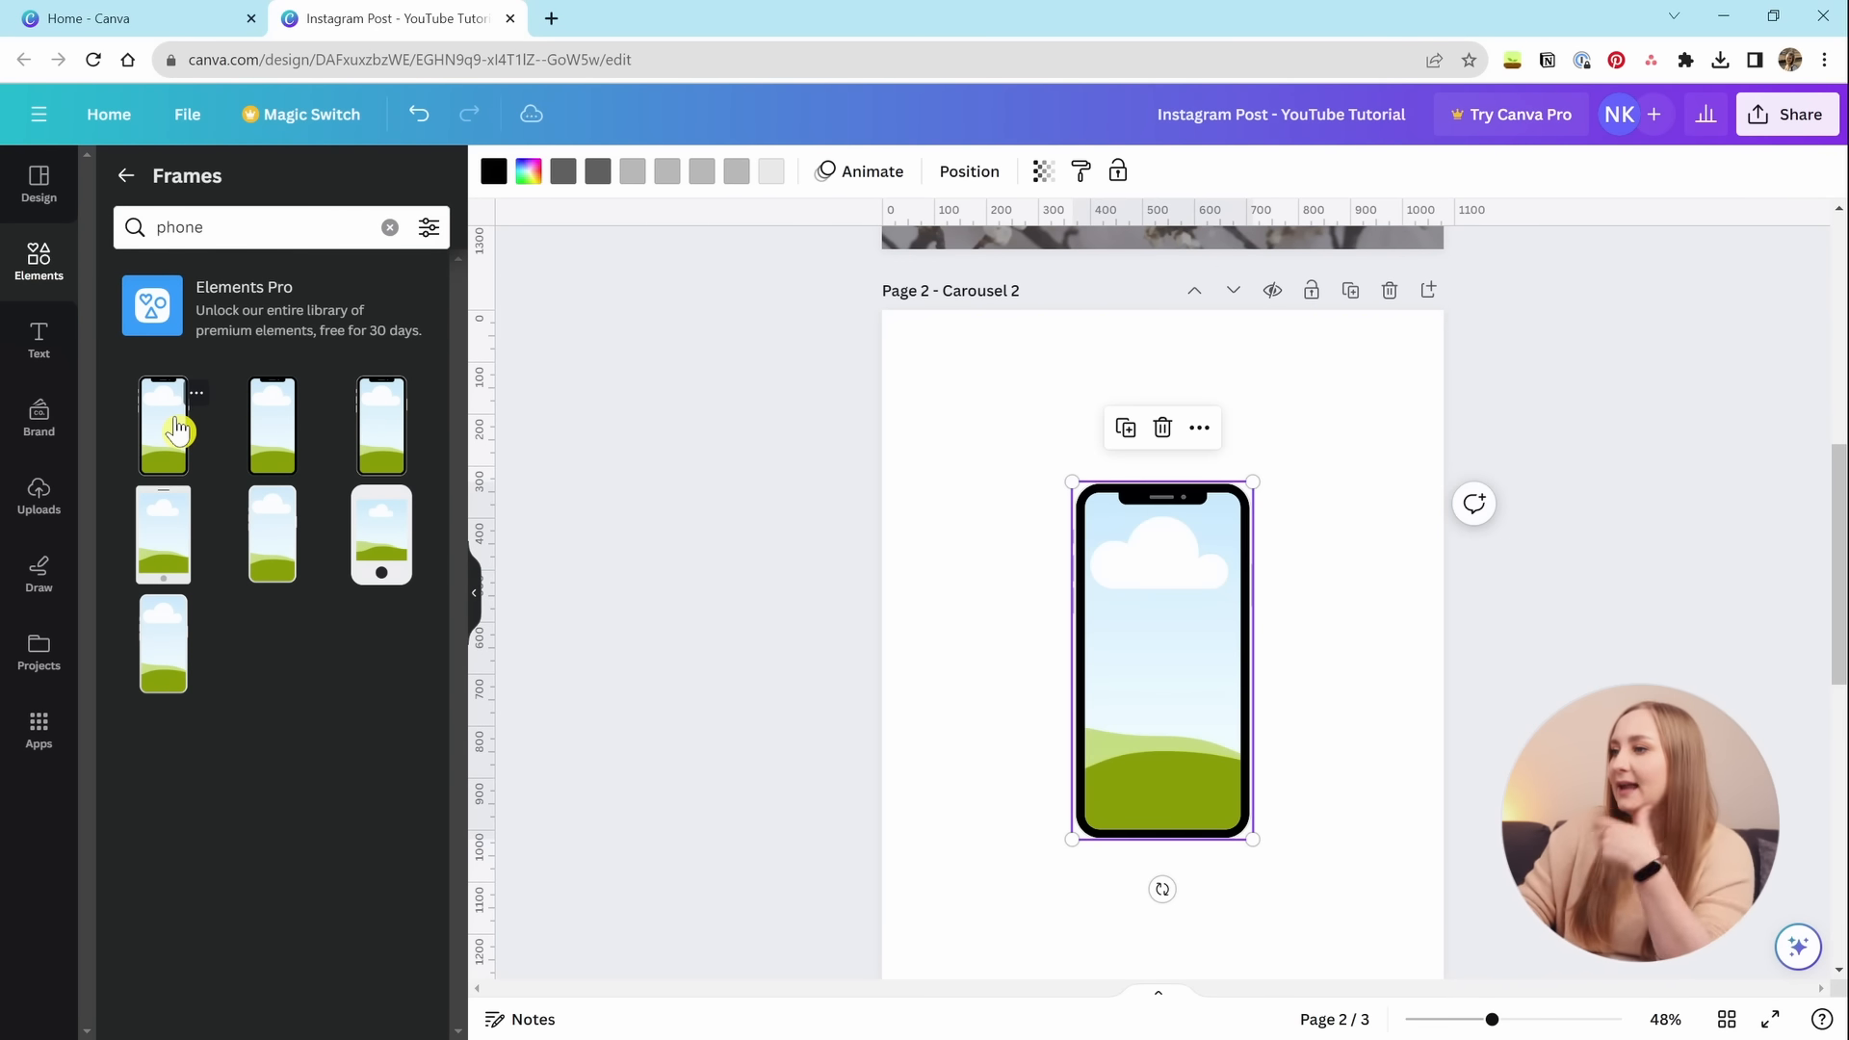
{"action": "key", "text": "Delete"}
{"action": "left_click", "coordinate": [282, 447]}
{"action": "key", "text": "Delete"}
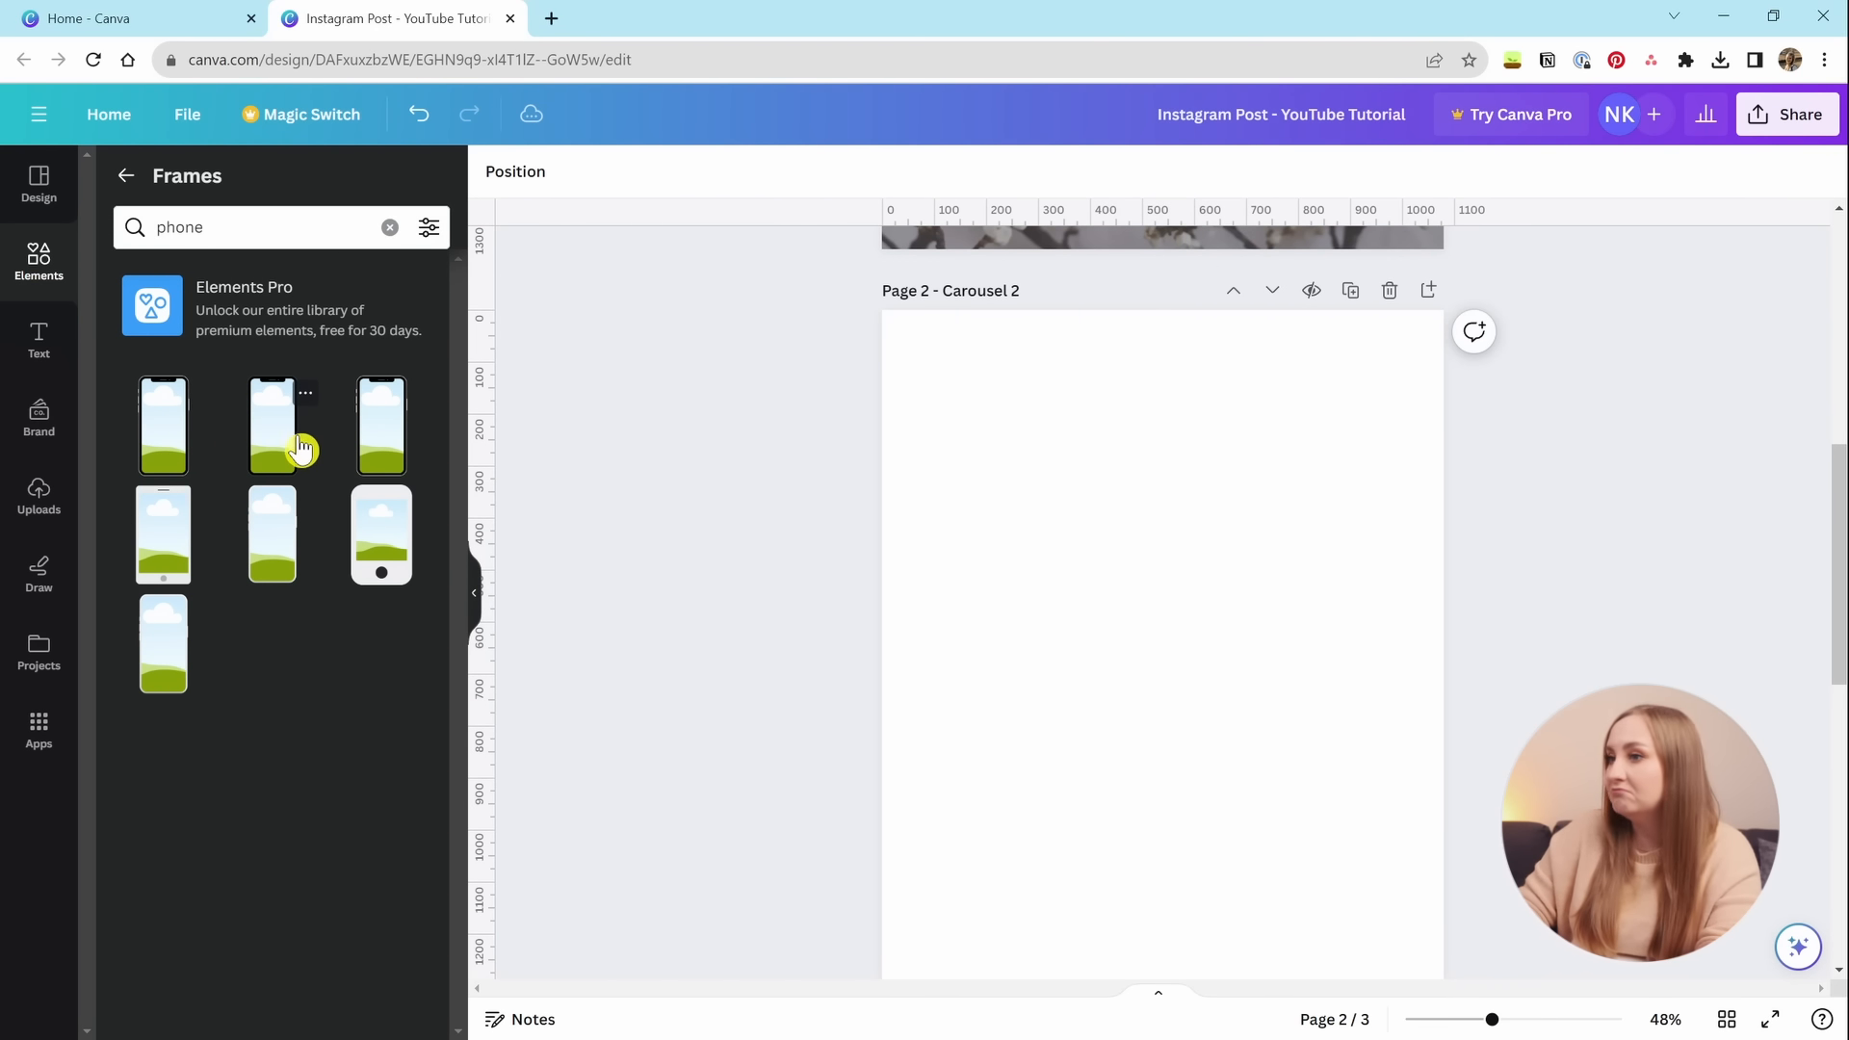
Add the third phone frame to page 2, enlarge it, and place it centred so its lower part runs off the page's bottom edge.
{"action": "left_click", "coordinate": [385, 445]}
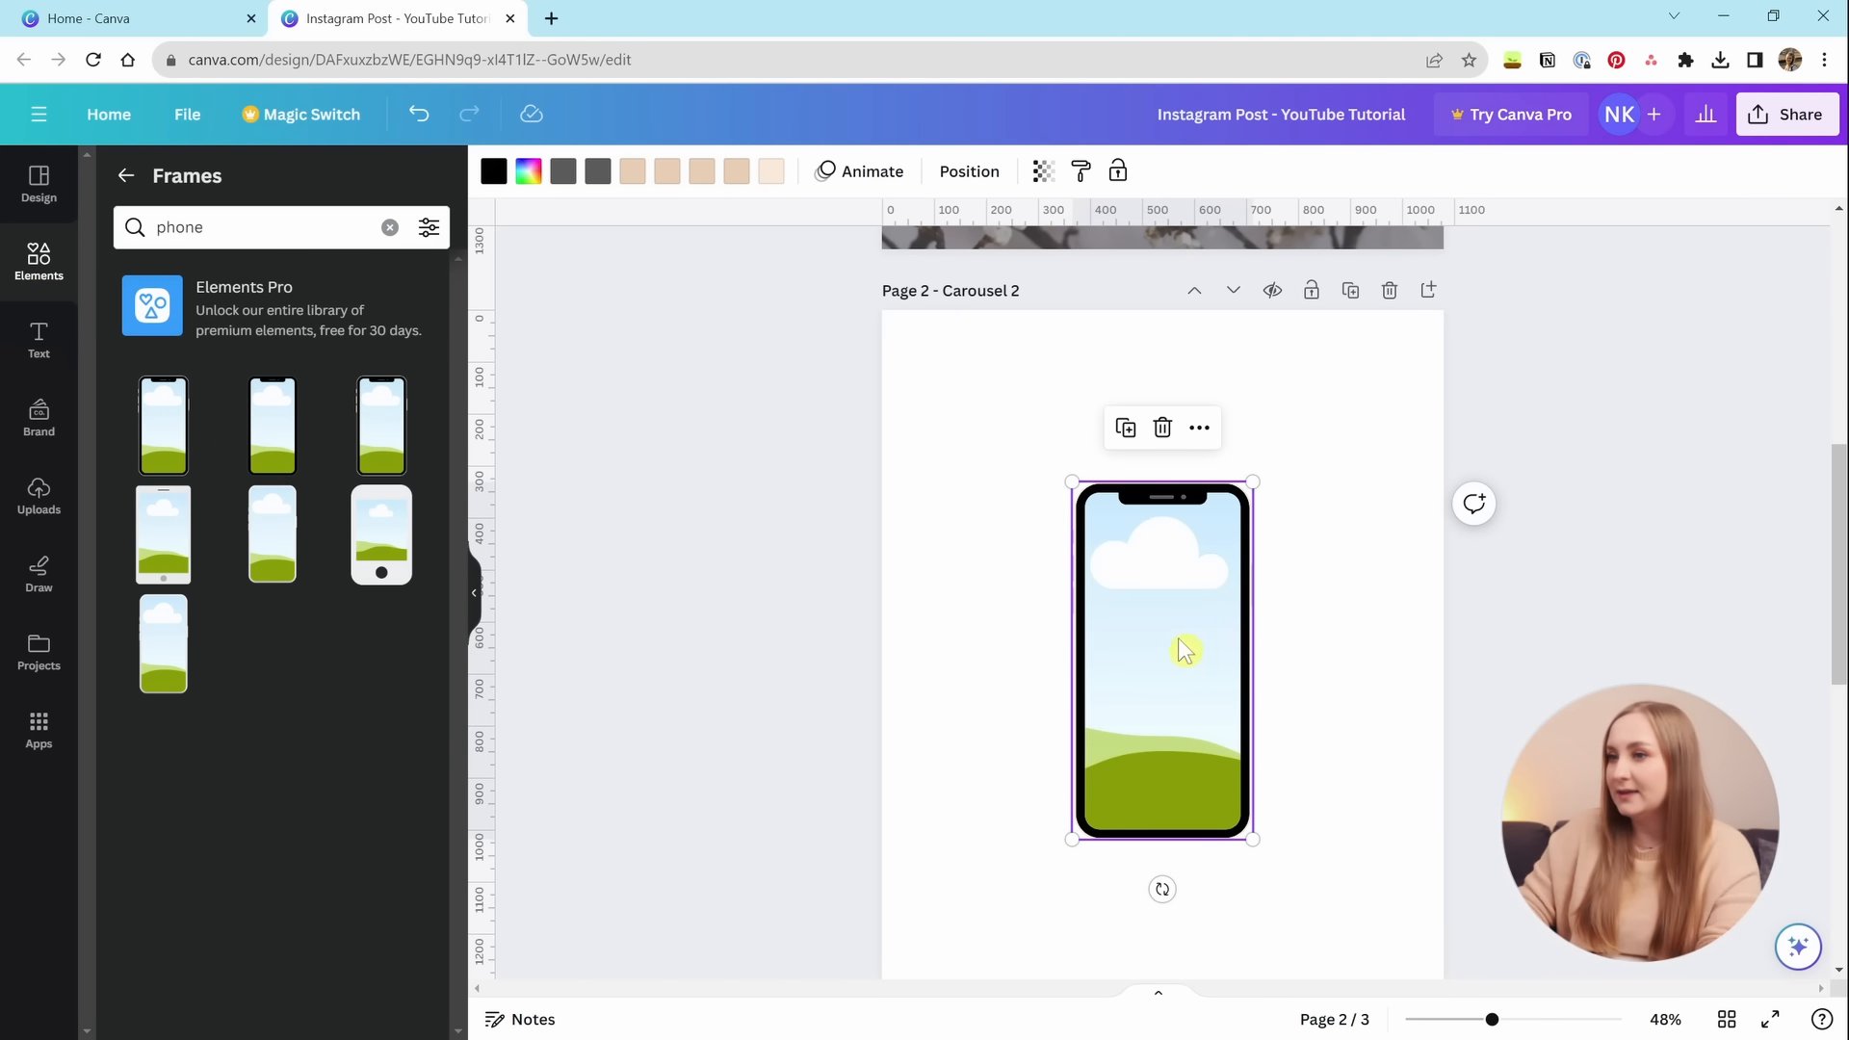
{"action": "left_click_drag", "start_coordinate": [1185, 651], "coordinate": [1203, 665]}
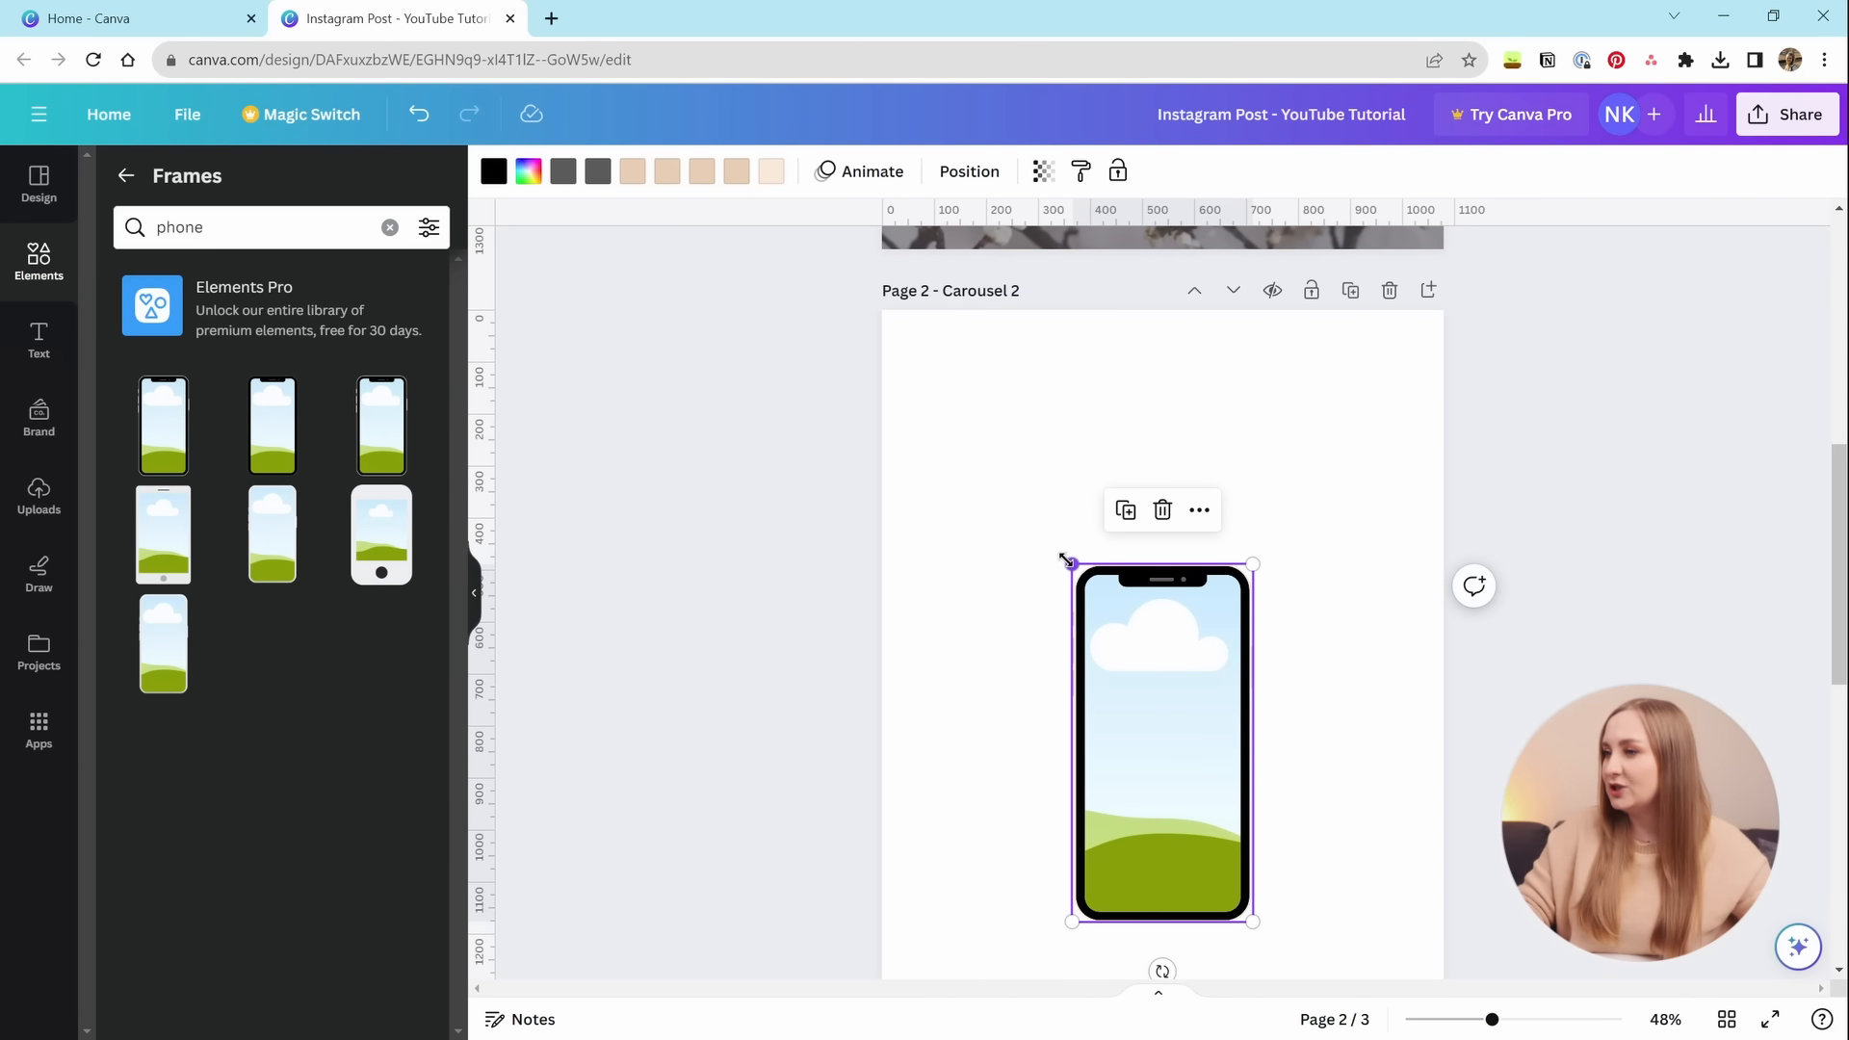
{"action": "left_click_drag", "start_coordinate": [1071, 564], "coordinate": [959, 525]}
{"action": "scroll", "coordinate": [1155, 569], "scroll_direction": "down", "scroll_amount": 3}
{"action": "scroll", "coordinate": [1162, 525], "scroll_direction": "up", "scroll_amount": 3}
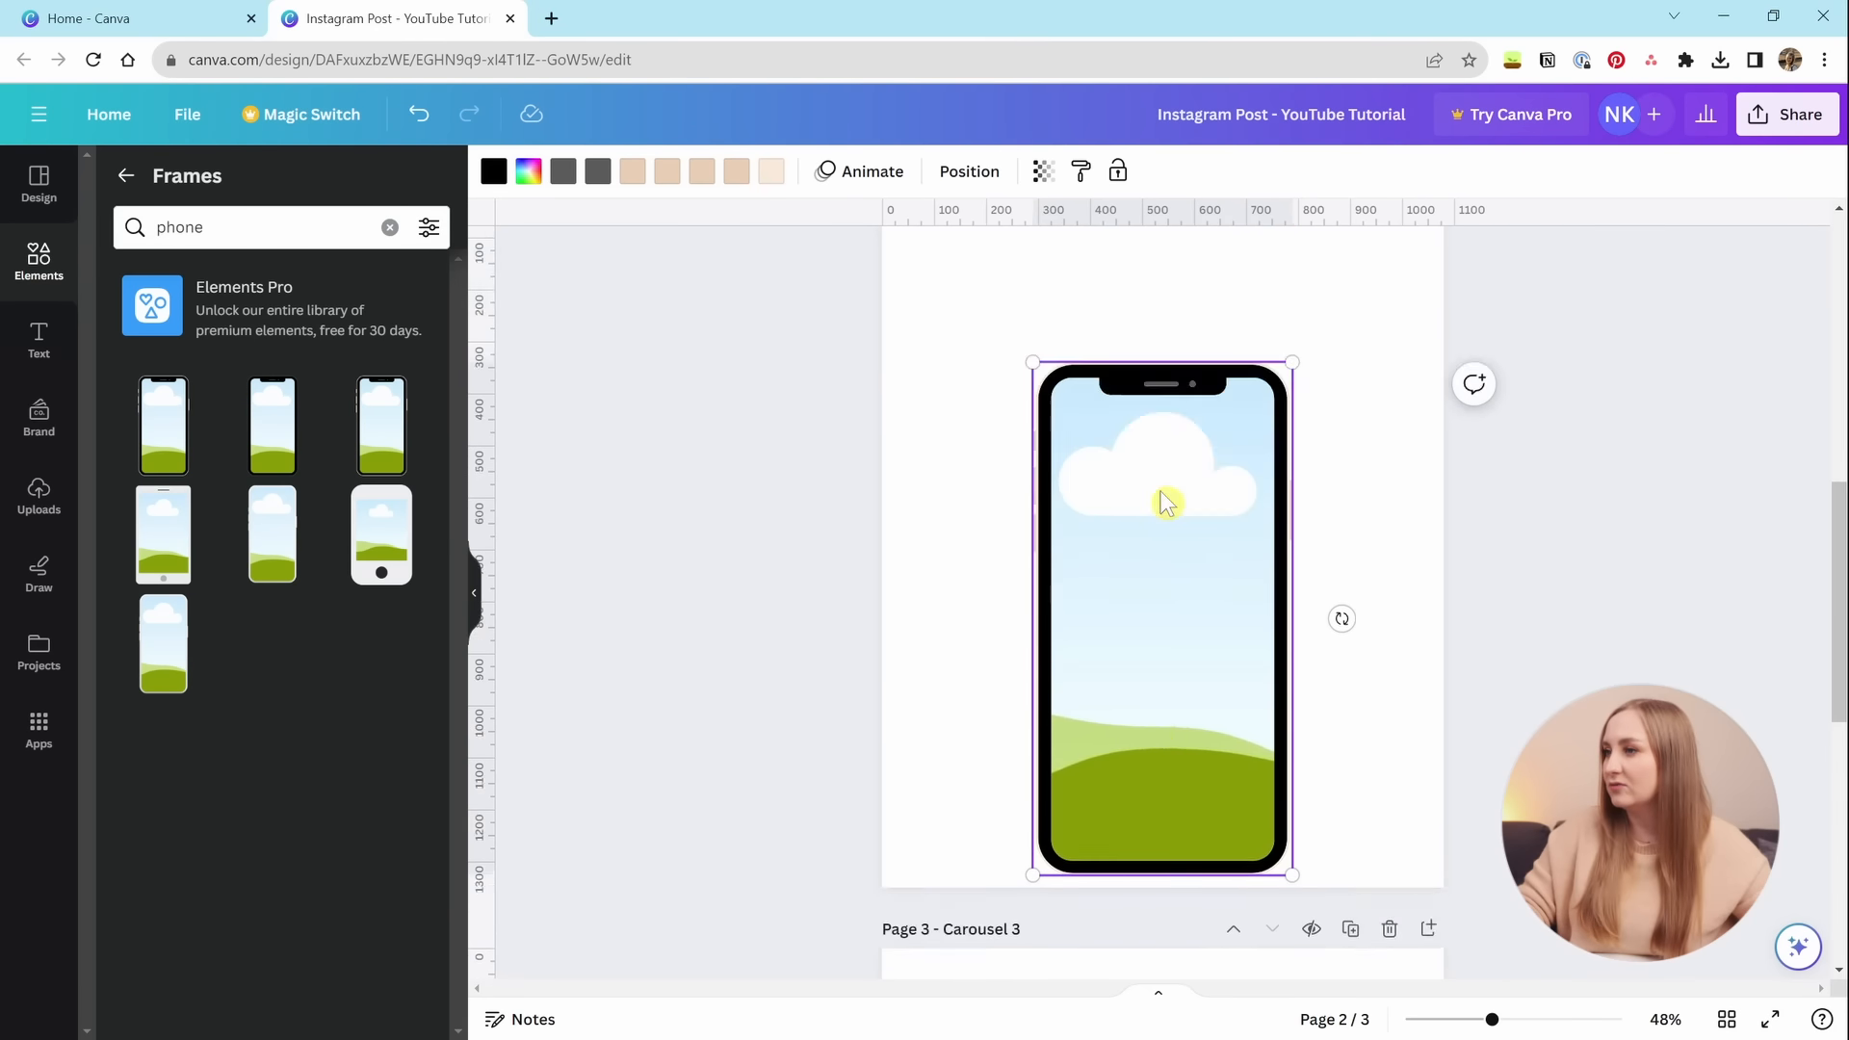
{"action": "left_click_drag", "start_coordinate": [1168, 589], "coordinate": [1172, 671]}
{"action": "left_click", "coordinate": [1420, 639]}
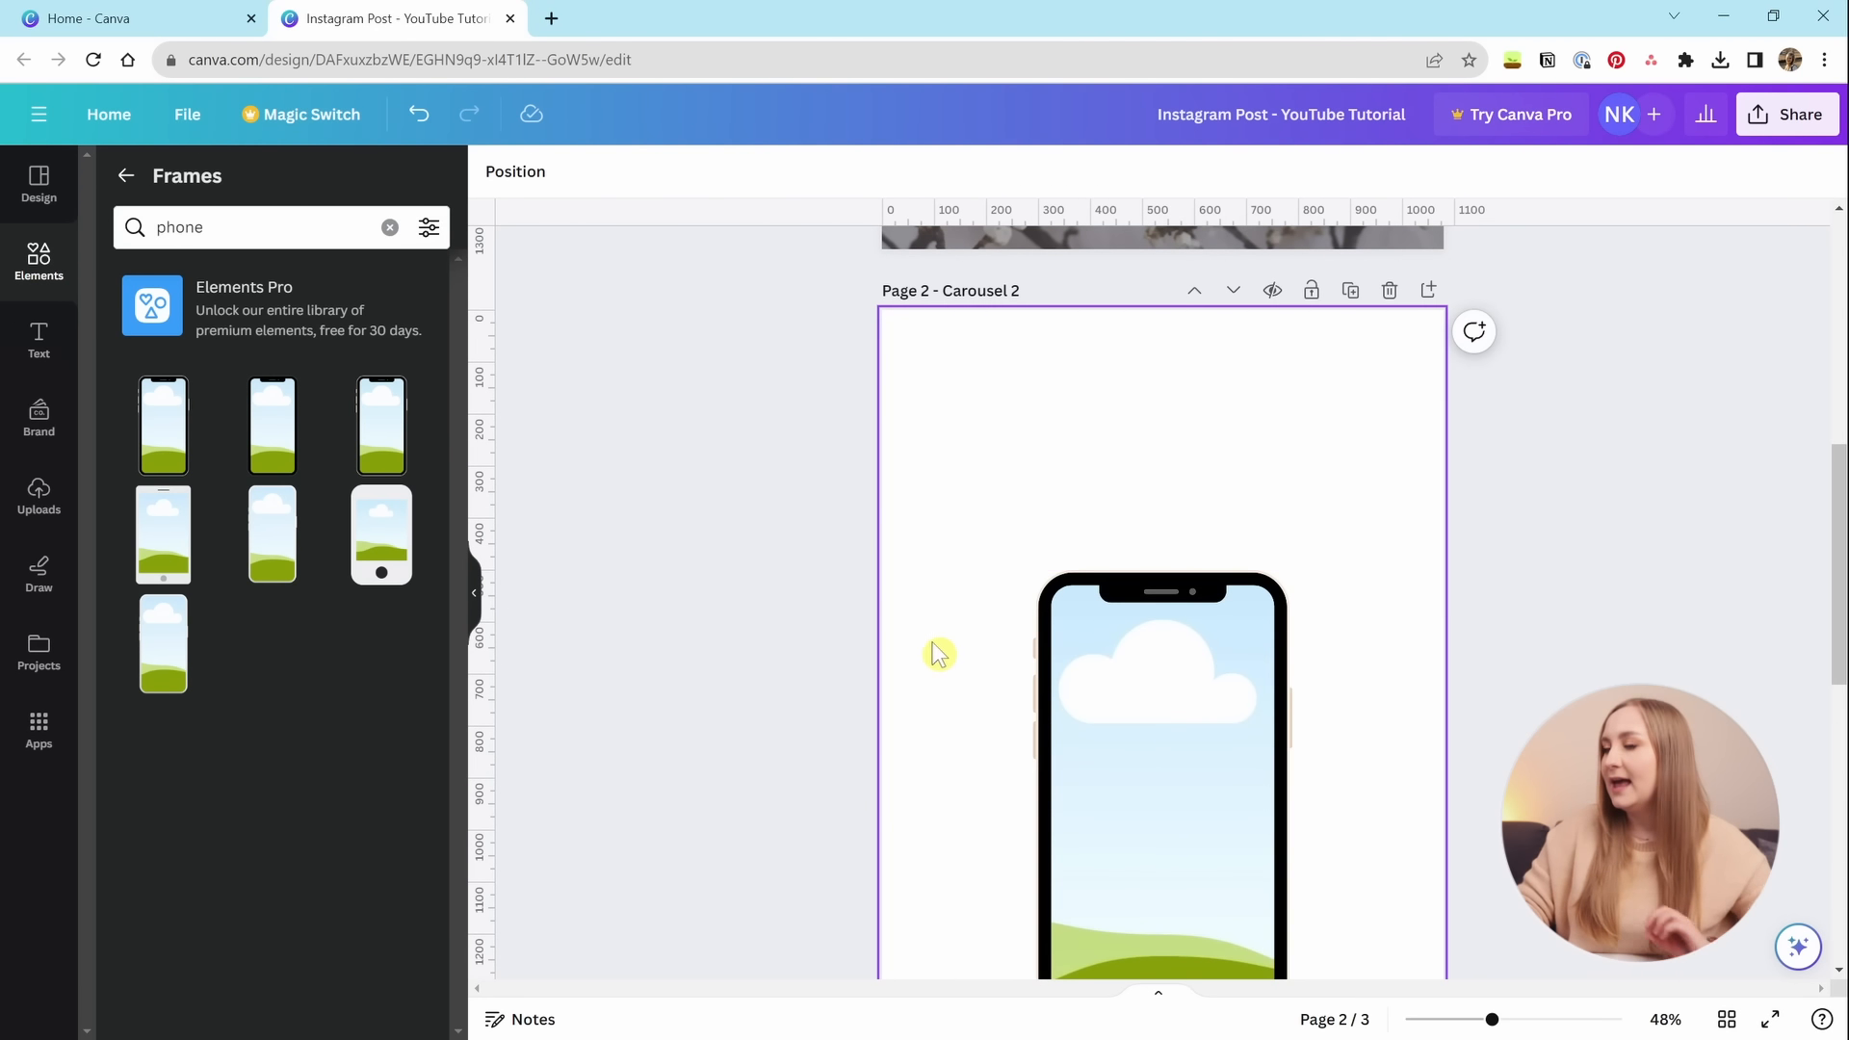
{"action": "scroll", "coordinate": [1842, 579], "scroll_direction": "down", "scroll_amount": 1}
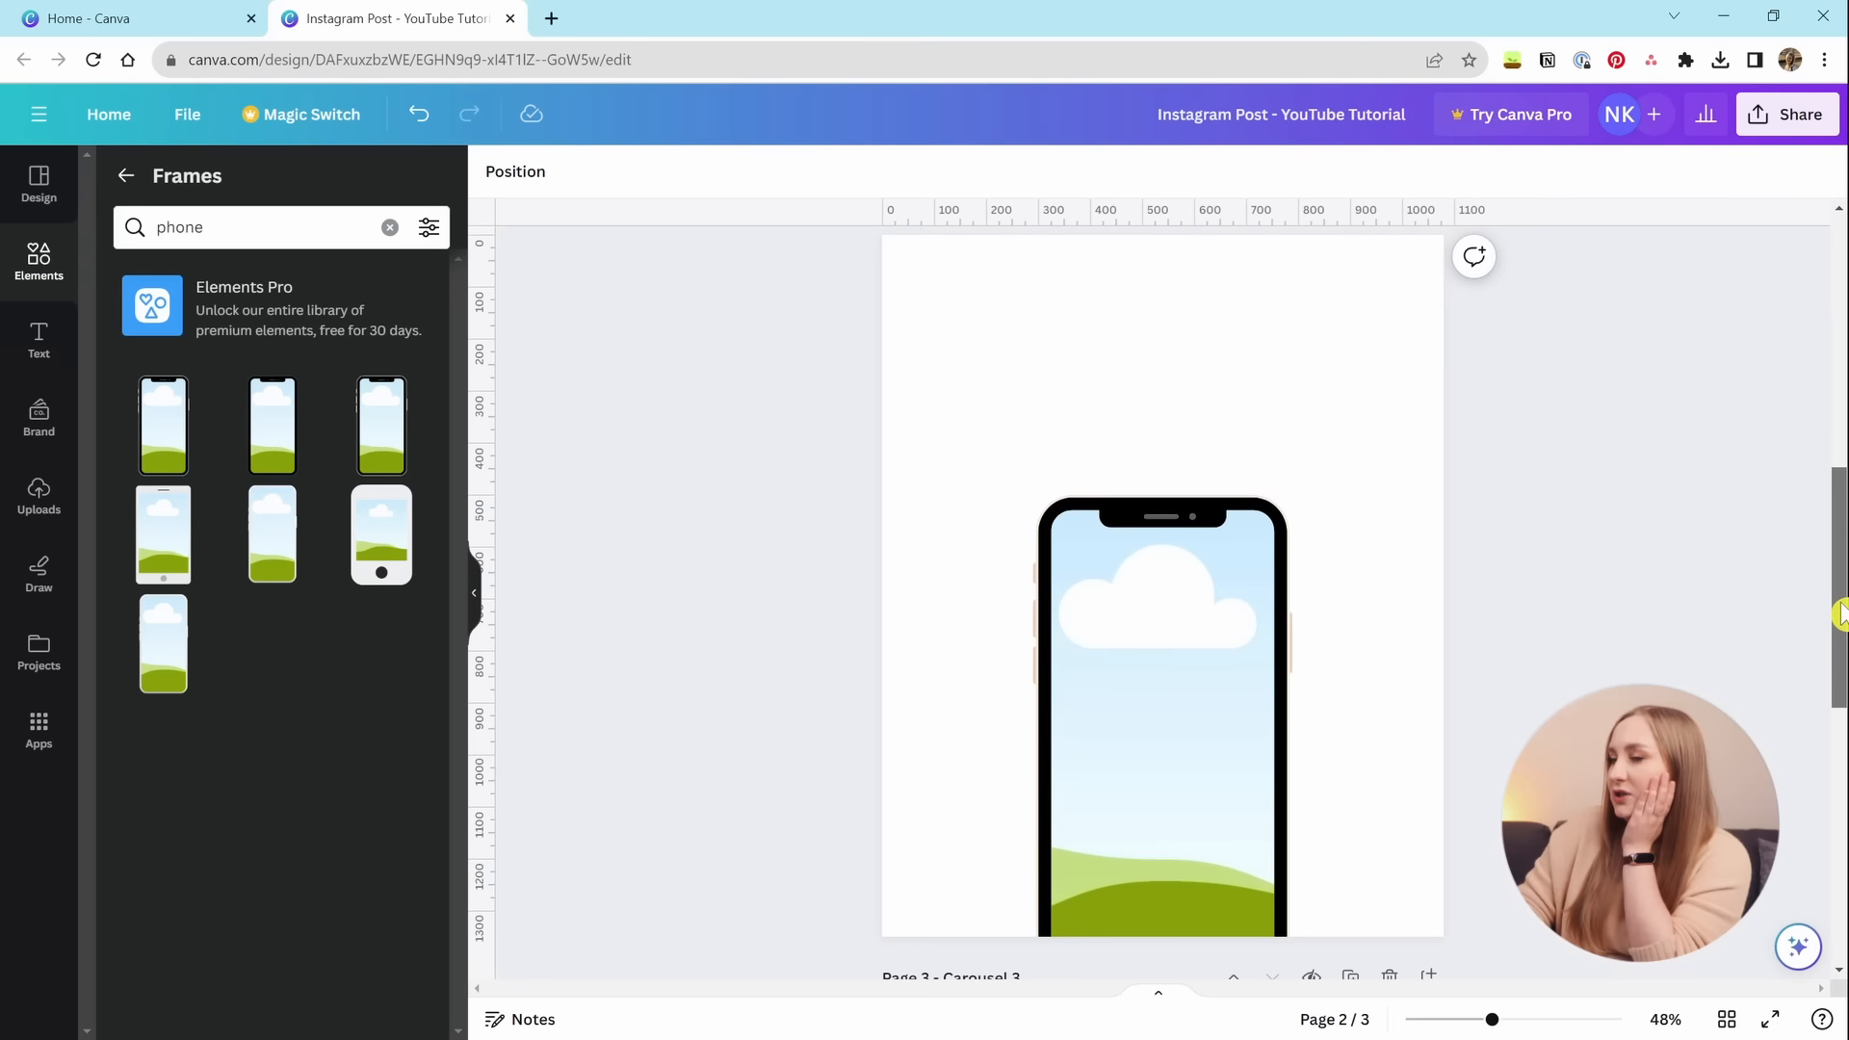
Search the whole elements library for "woman" and show all the photo results.
{"action": "left_click", "coordinate": [62, 287]}
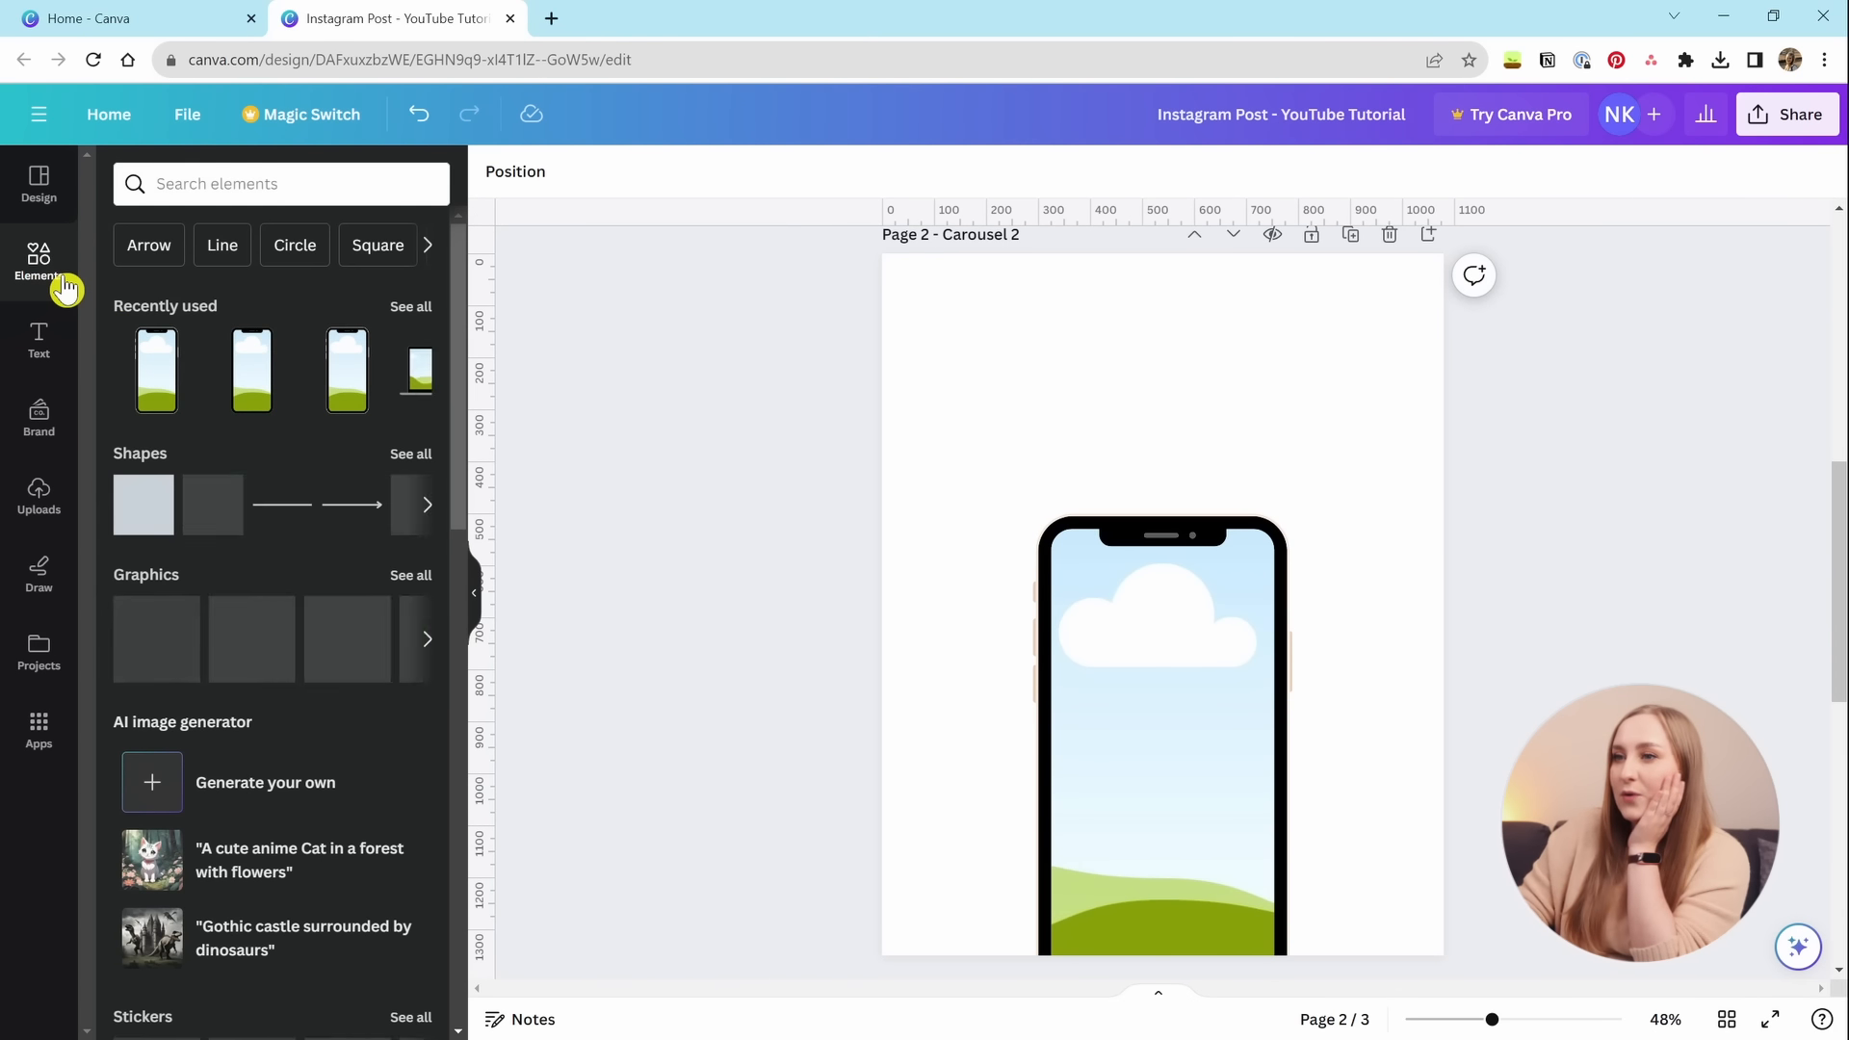
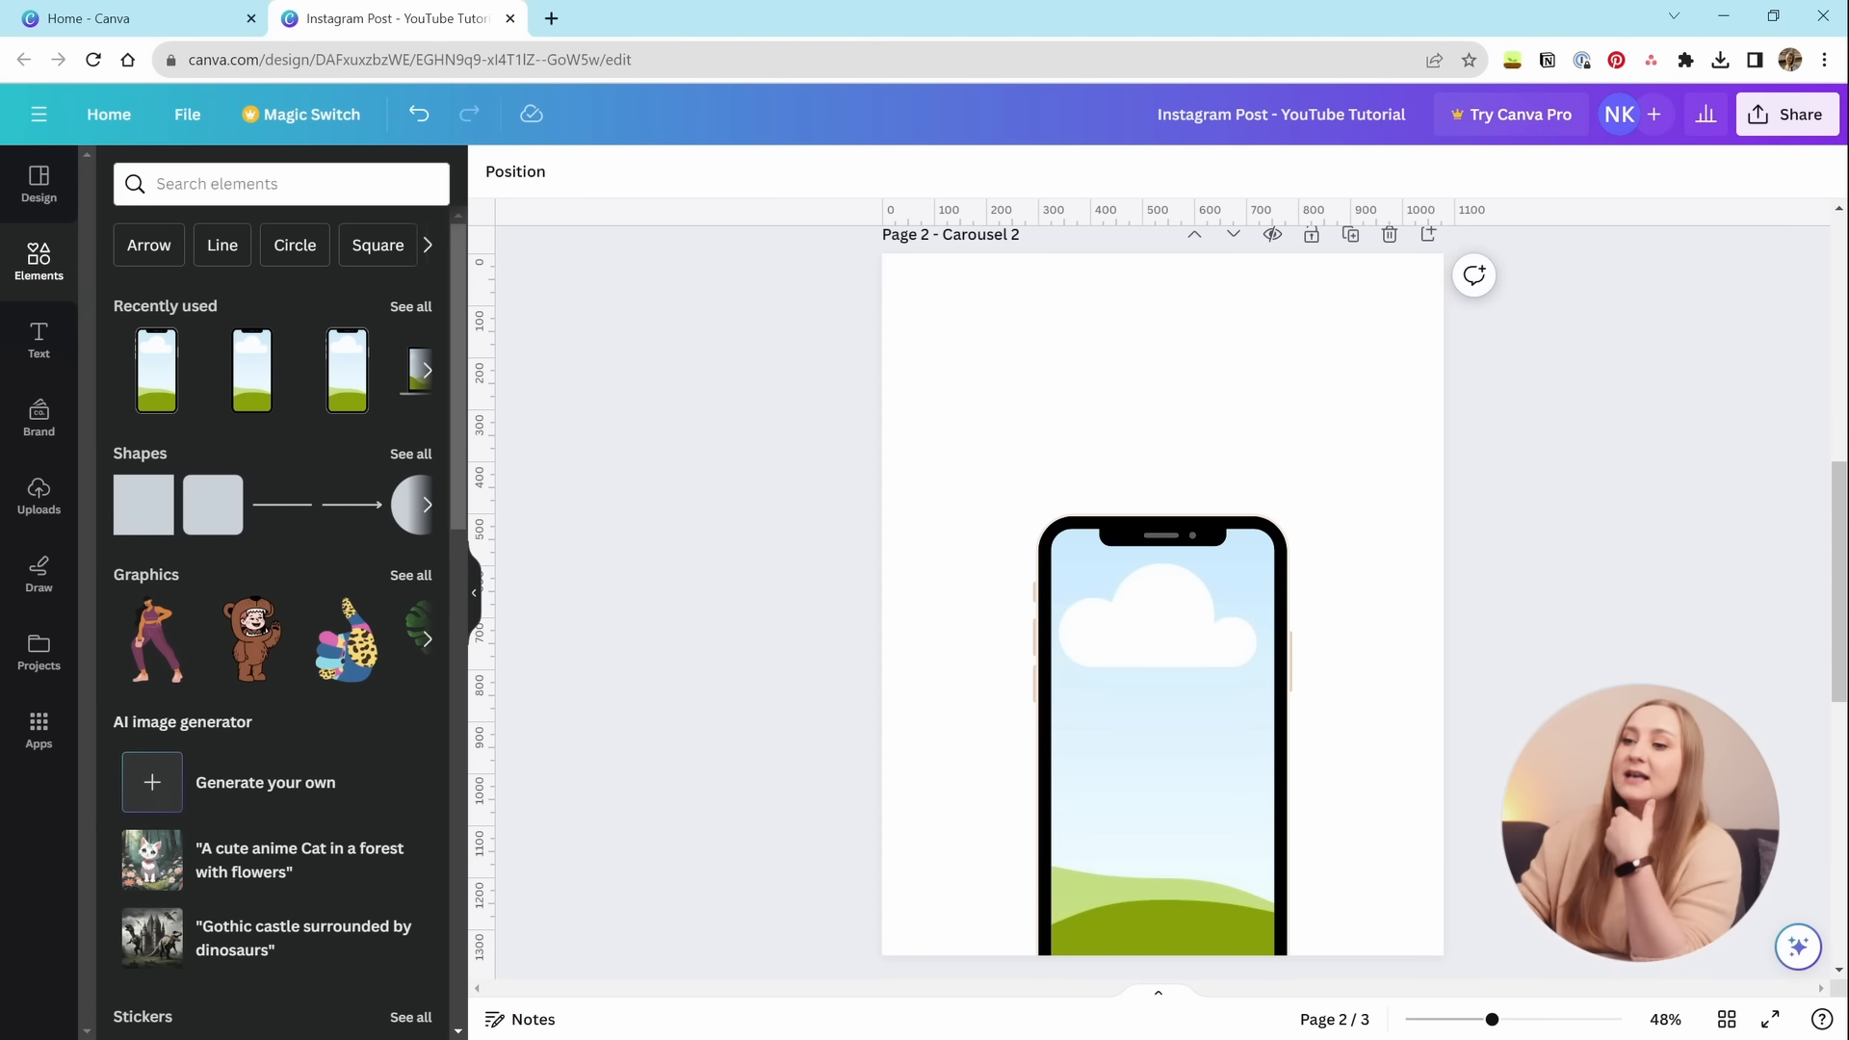
{"action": "scroll", "coordinate": [355, 487], "scroll_direction": "down", "scroll_amount": 5}
{"action": "left_click", "coordinate": [240, 183]}
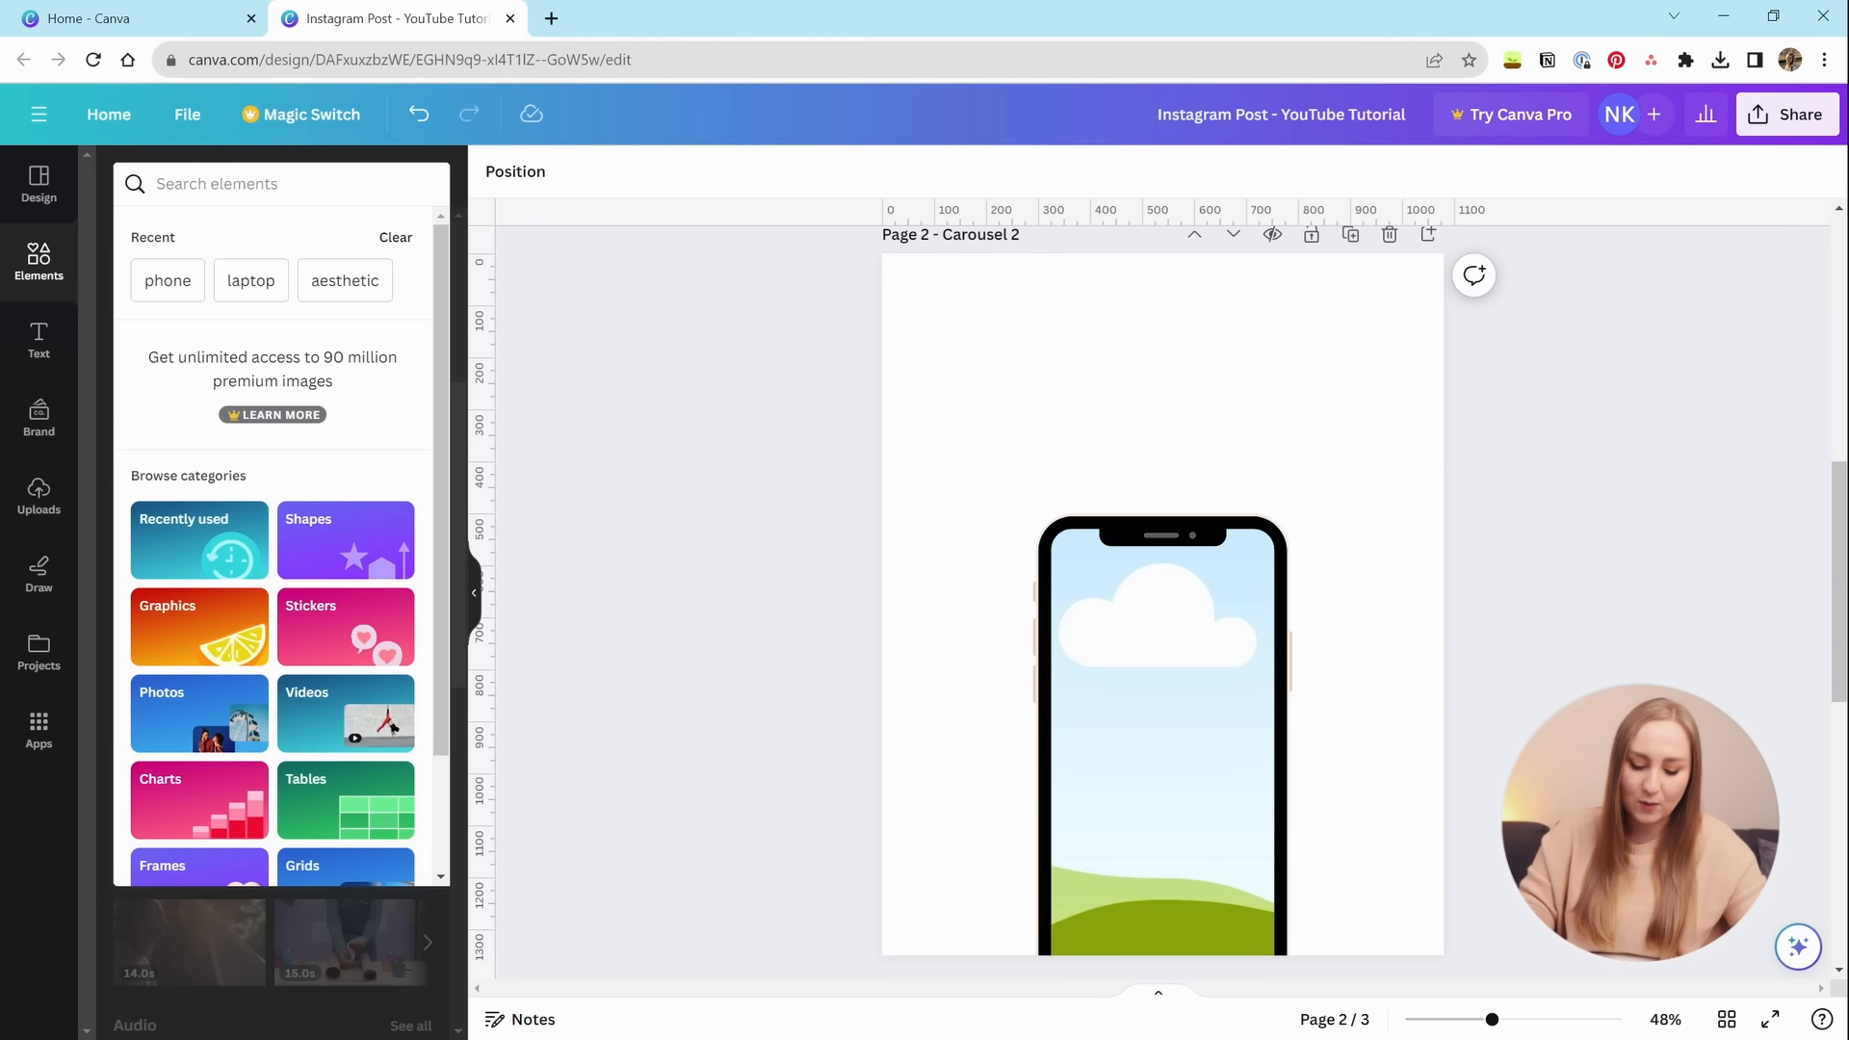
{"action": "type", "text": "woman"}
{"action": "key", "text": "Return"}
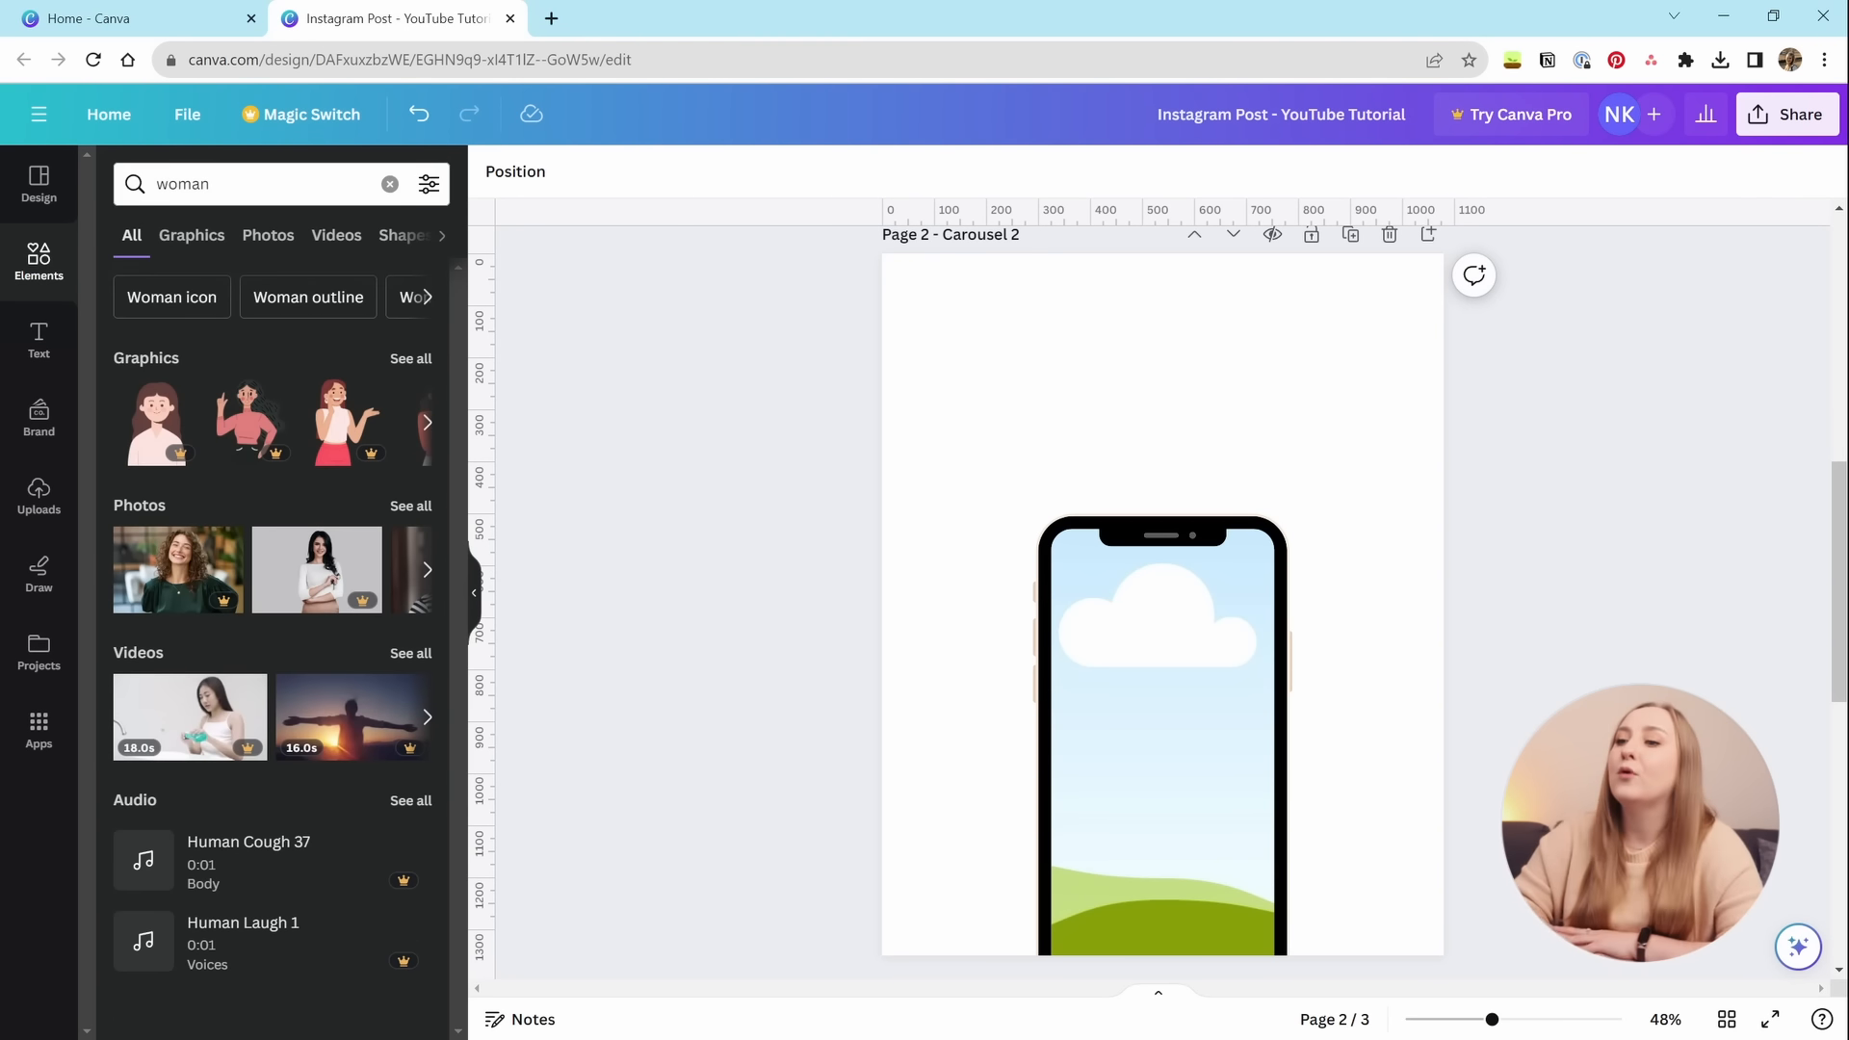
{"action": "left_click", "coordinate": [404, 507]}
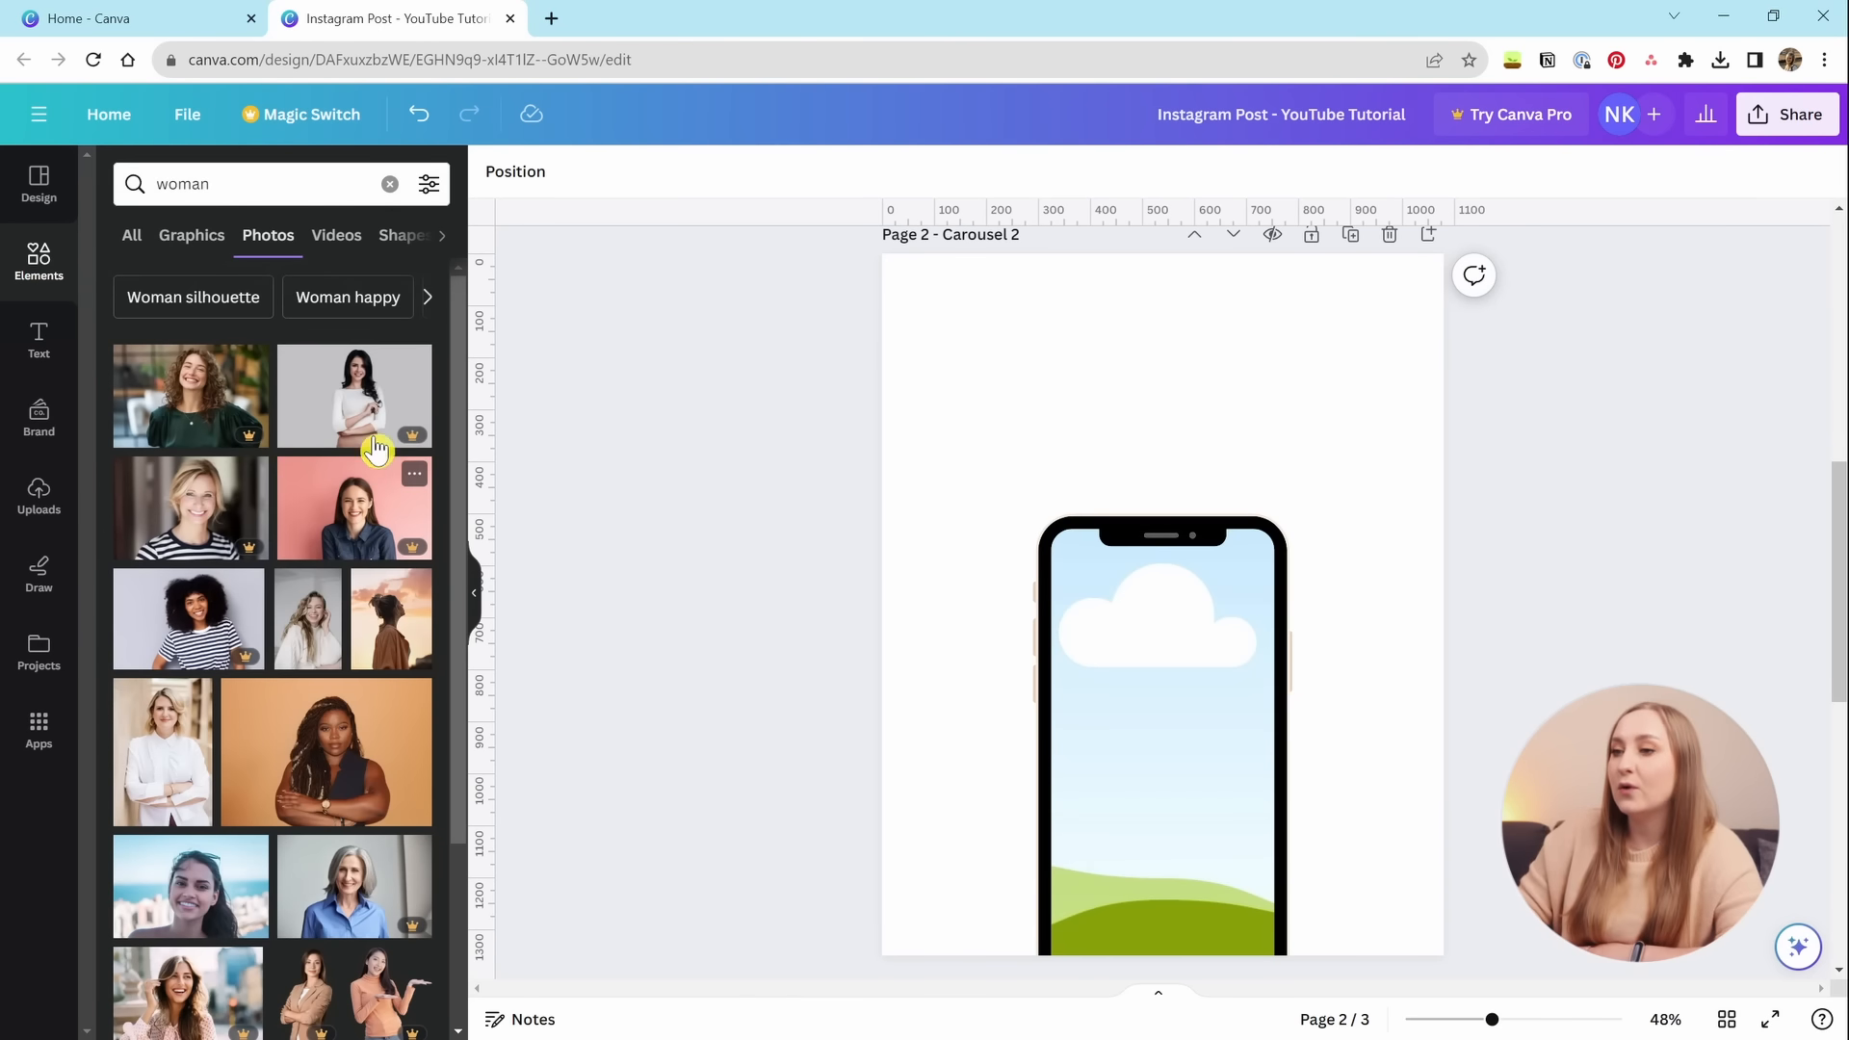
Fill the phone frame on page 2 with the photo of the smiling blonde woman in a white sweater.
{"action": "scroll", "coordinate": [321, 652], "scroll_direction": "down", "scroll_amount": 2}
{"action": "scroll", "coordinate": [321, 652], "scroll_direction": "down", "scroll_amount": 1}
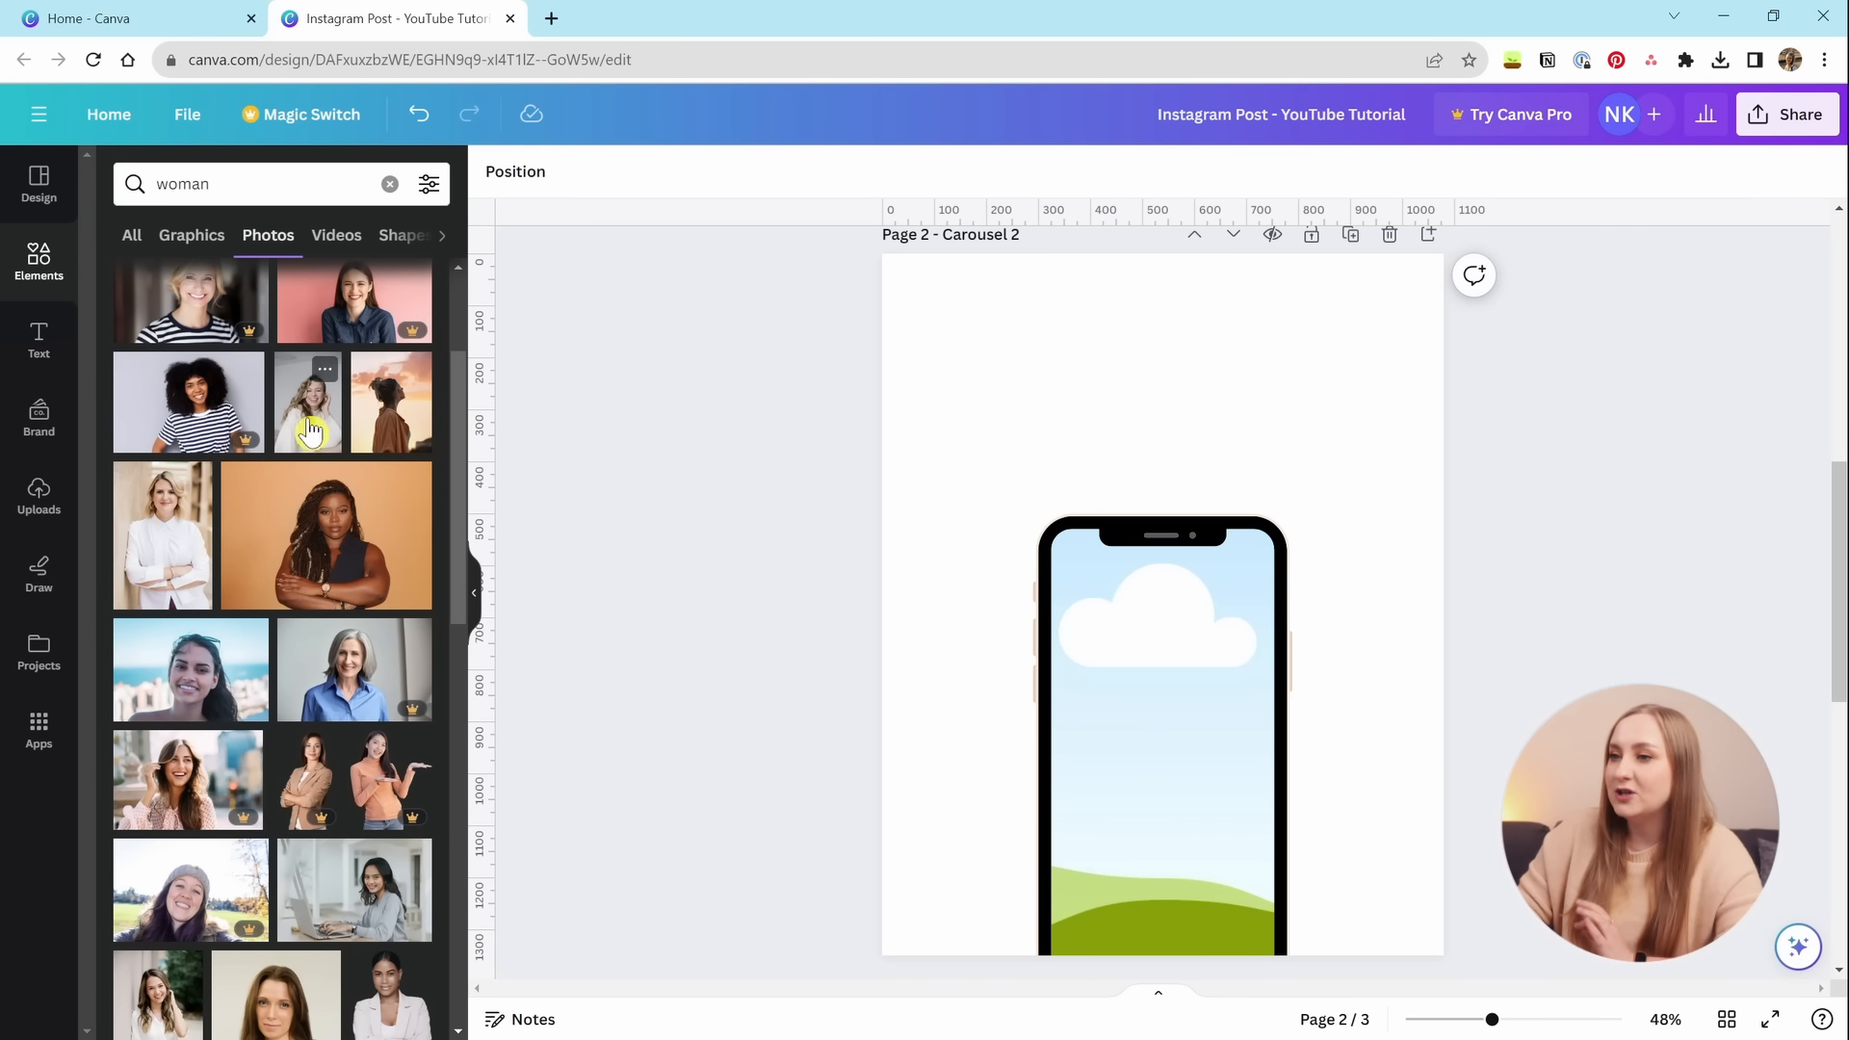
{"action": "left_click_drag", "start_coordinate": [309, 431], "coordinate": [1210, 776]}
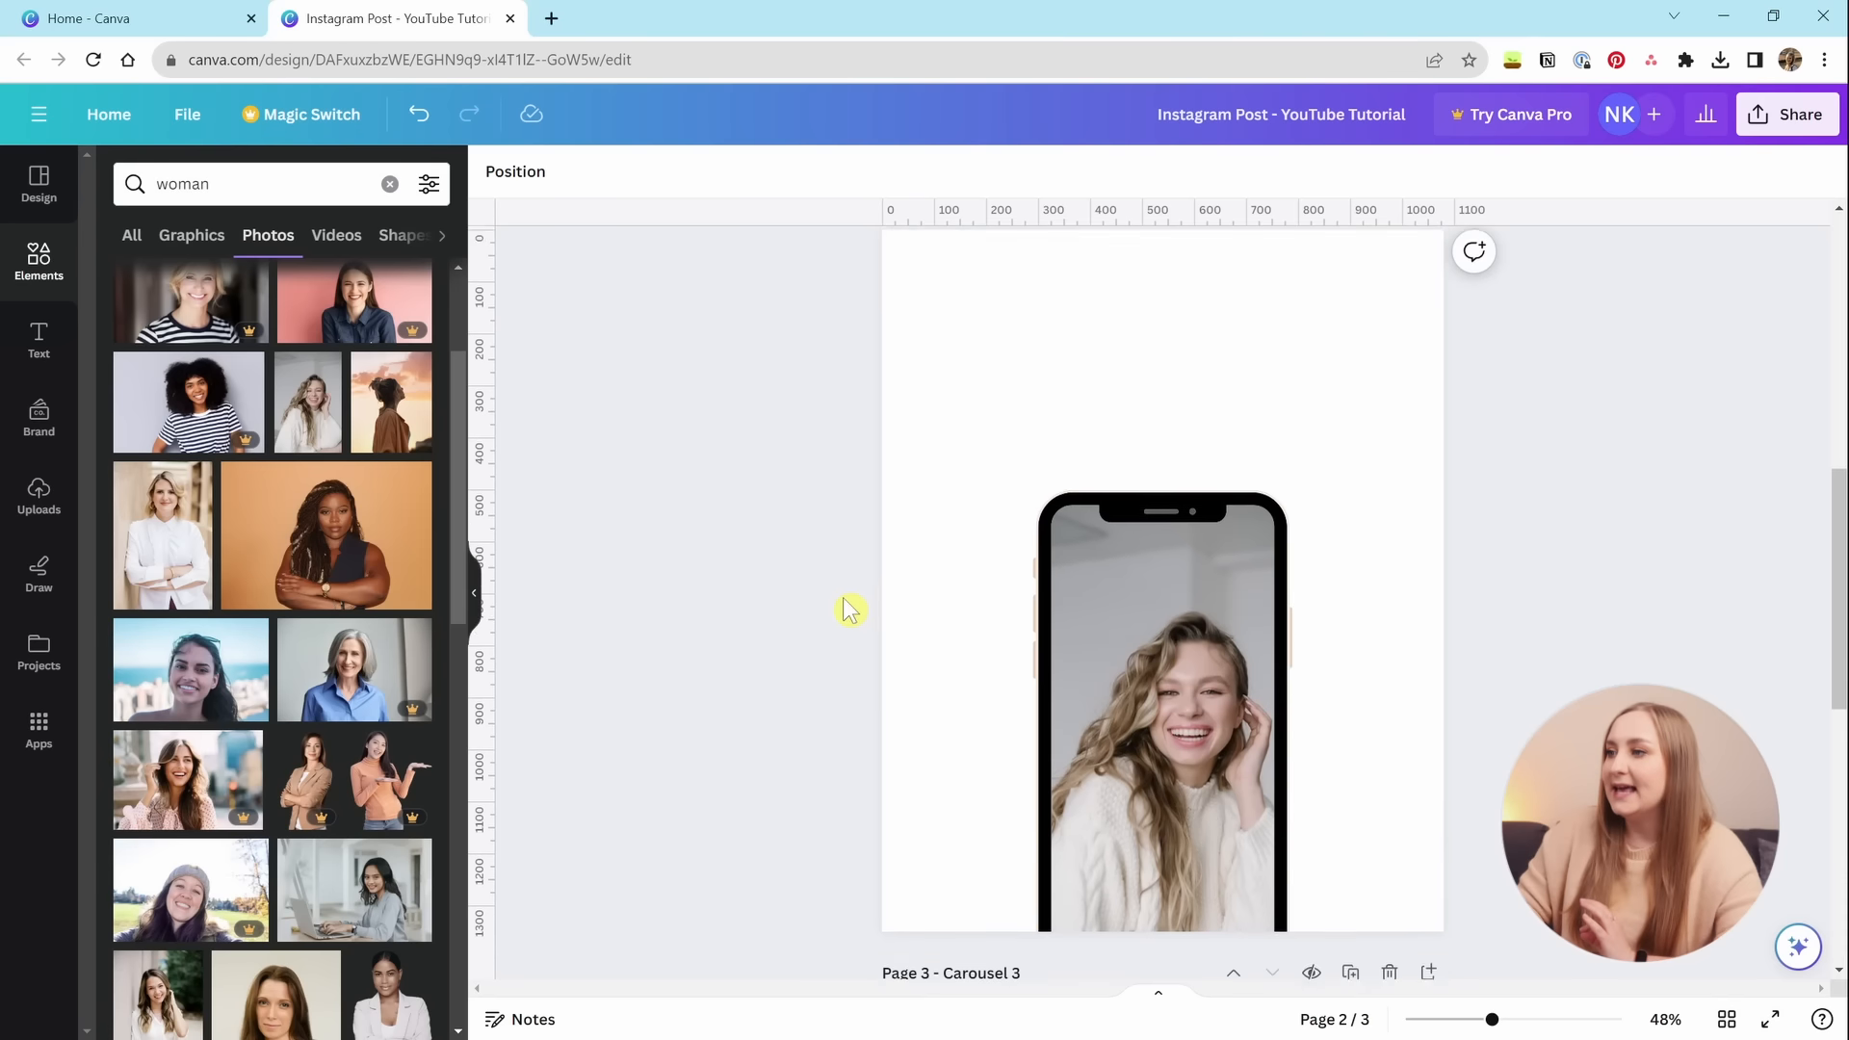
Browse more elements by the creator of the sweater photo and return to the "woman" photo results.
{"action": "left_click", "coordinate": [327, 372]}
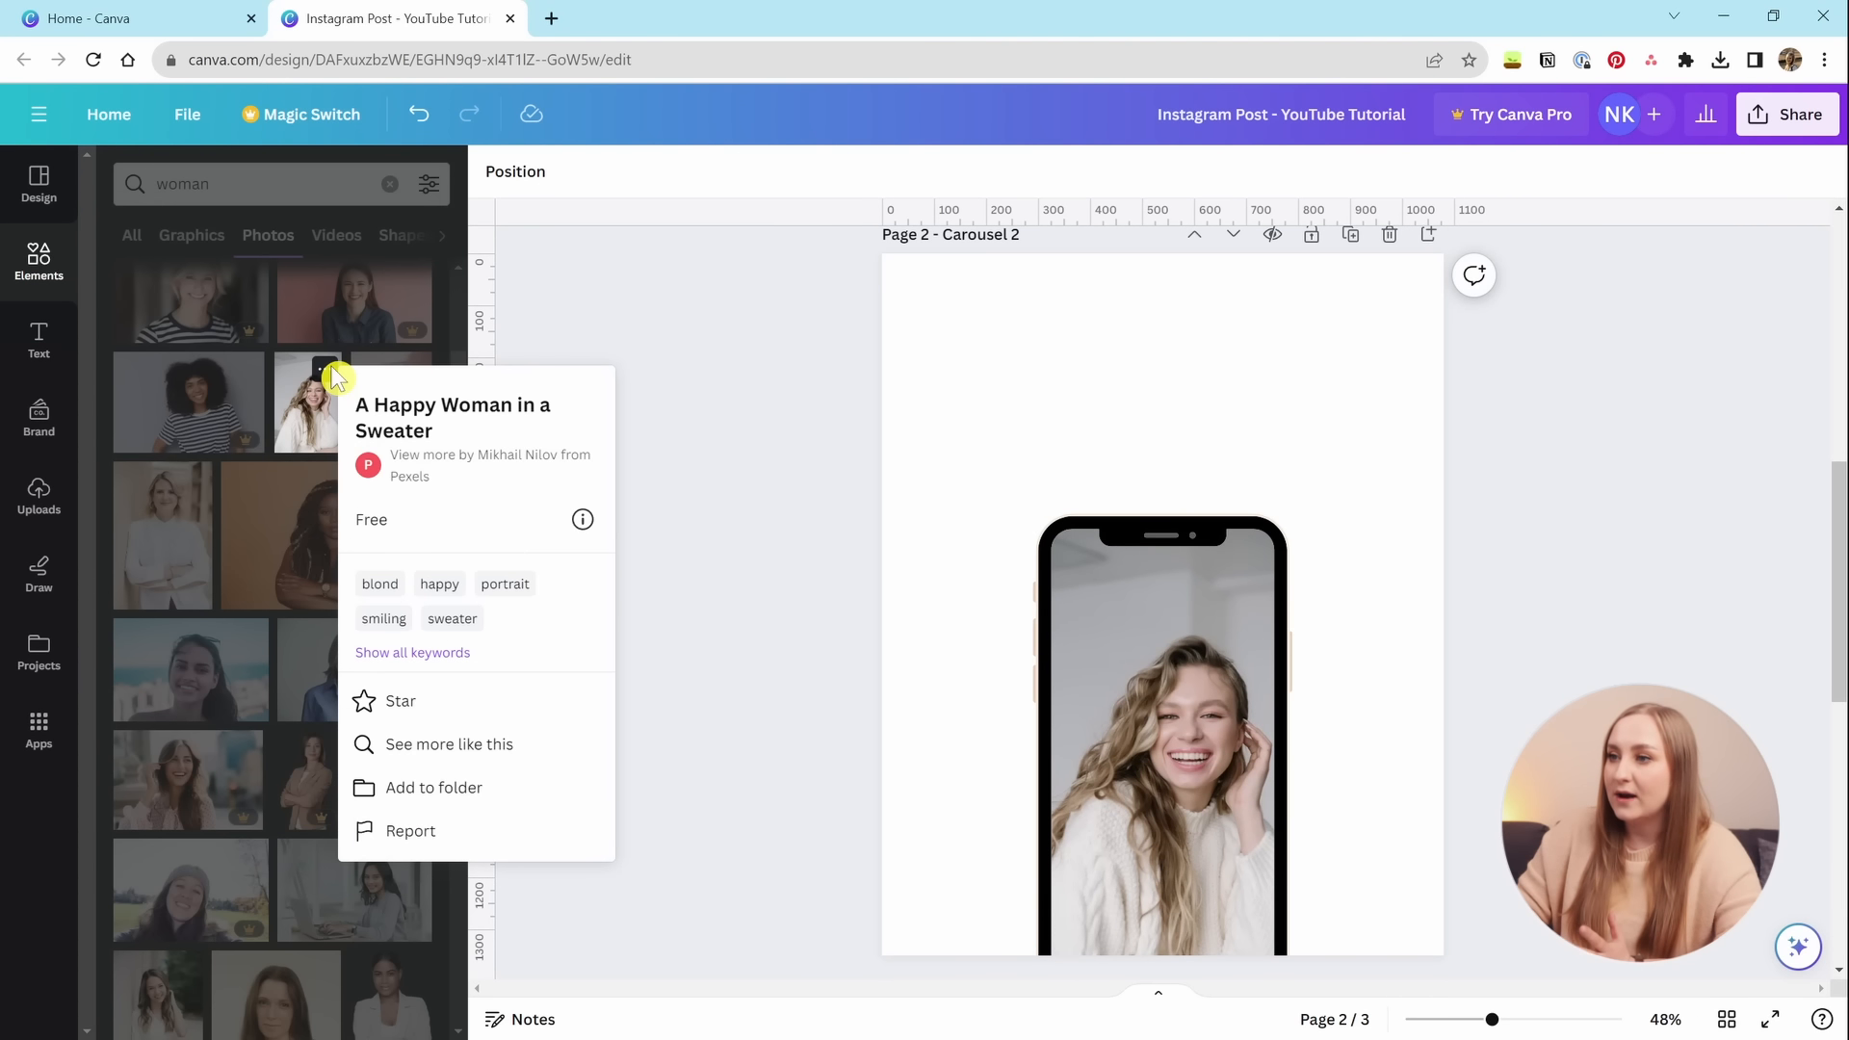
{"action": "left_click", "coordinate": [498, 466]}
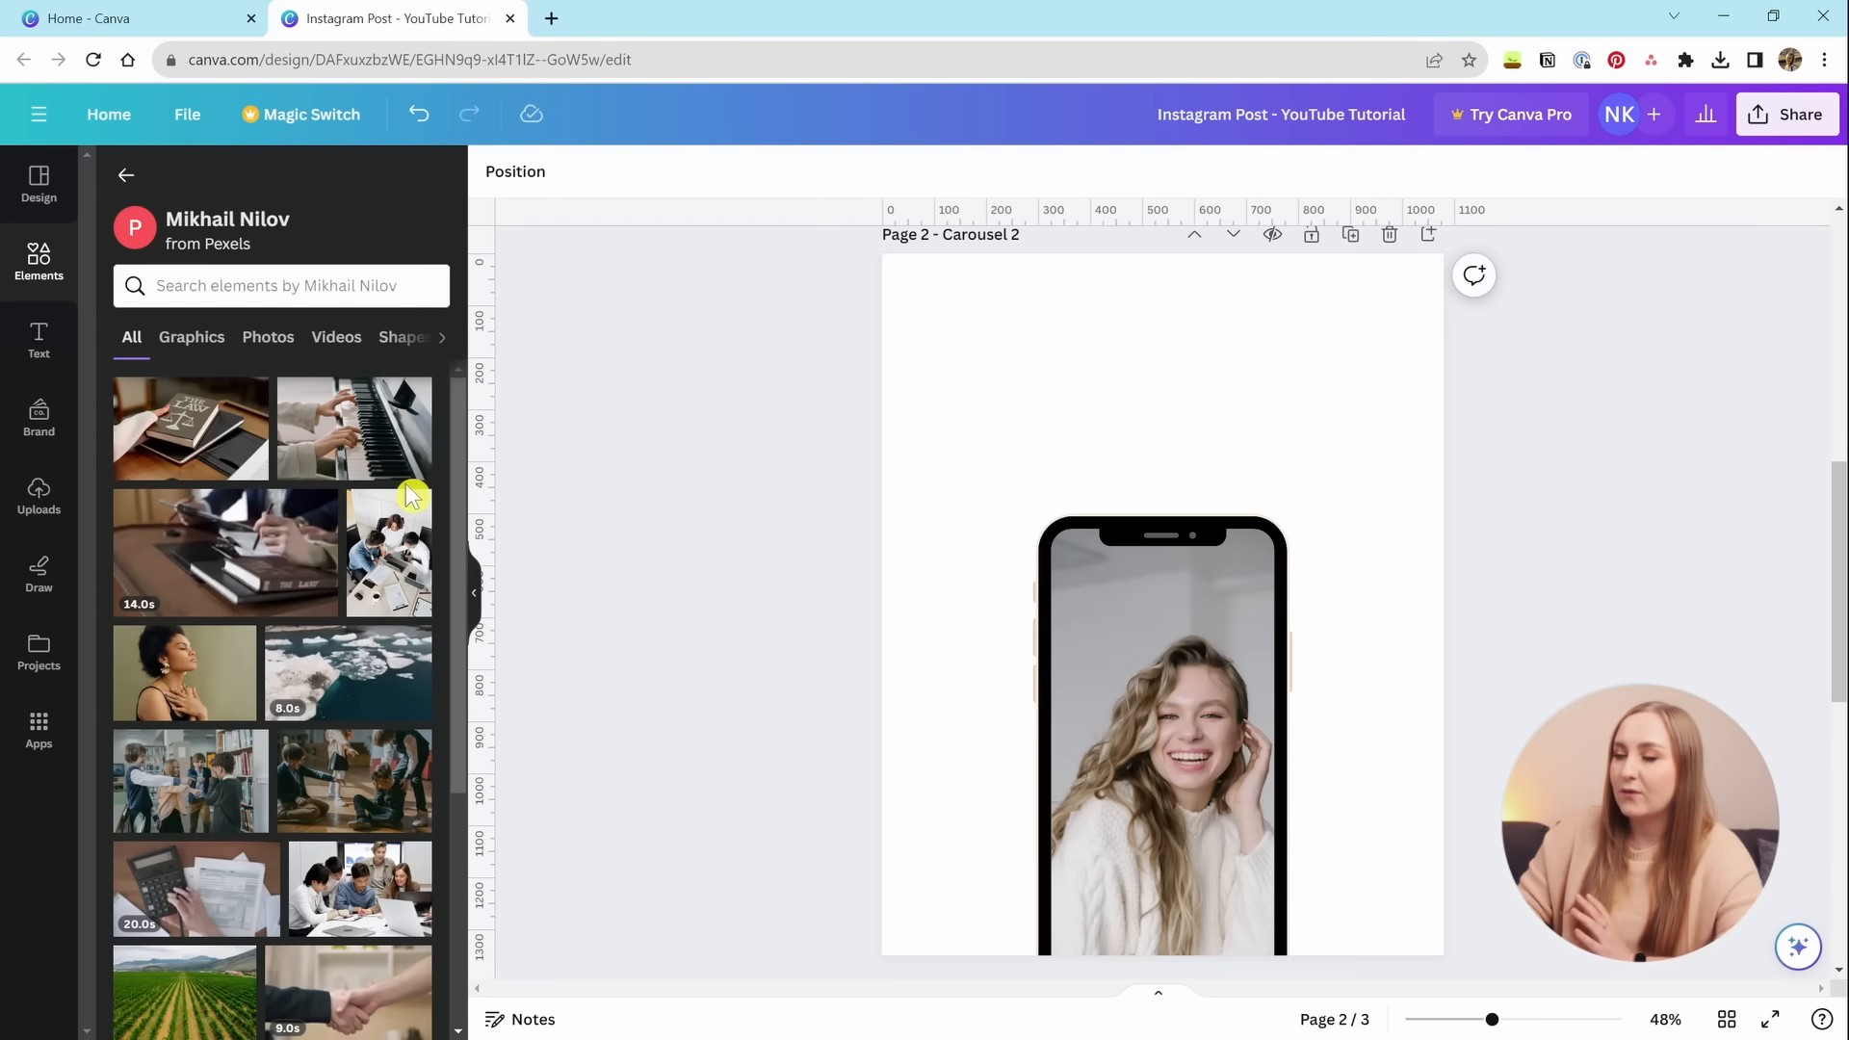
{"action": "scroll", "coordinate": [322, 652], "scroll_direction": "down", "scroll_amount": 10}
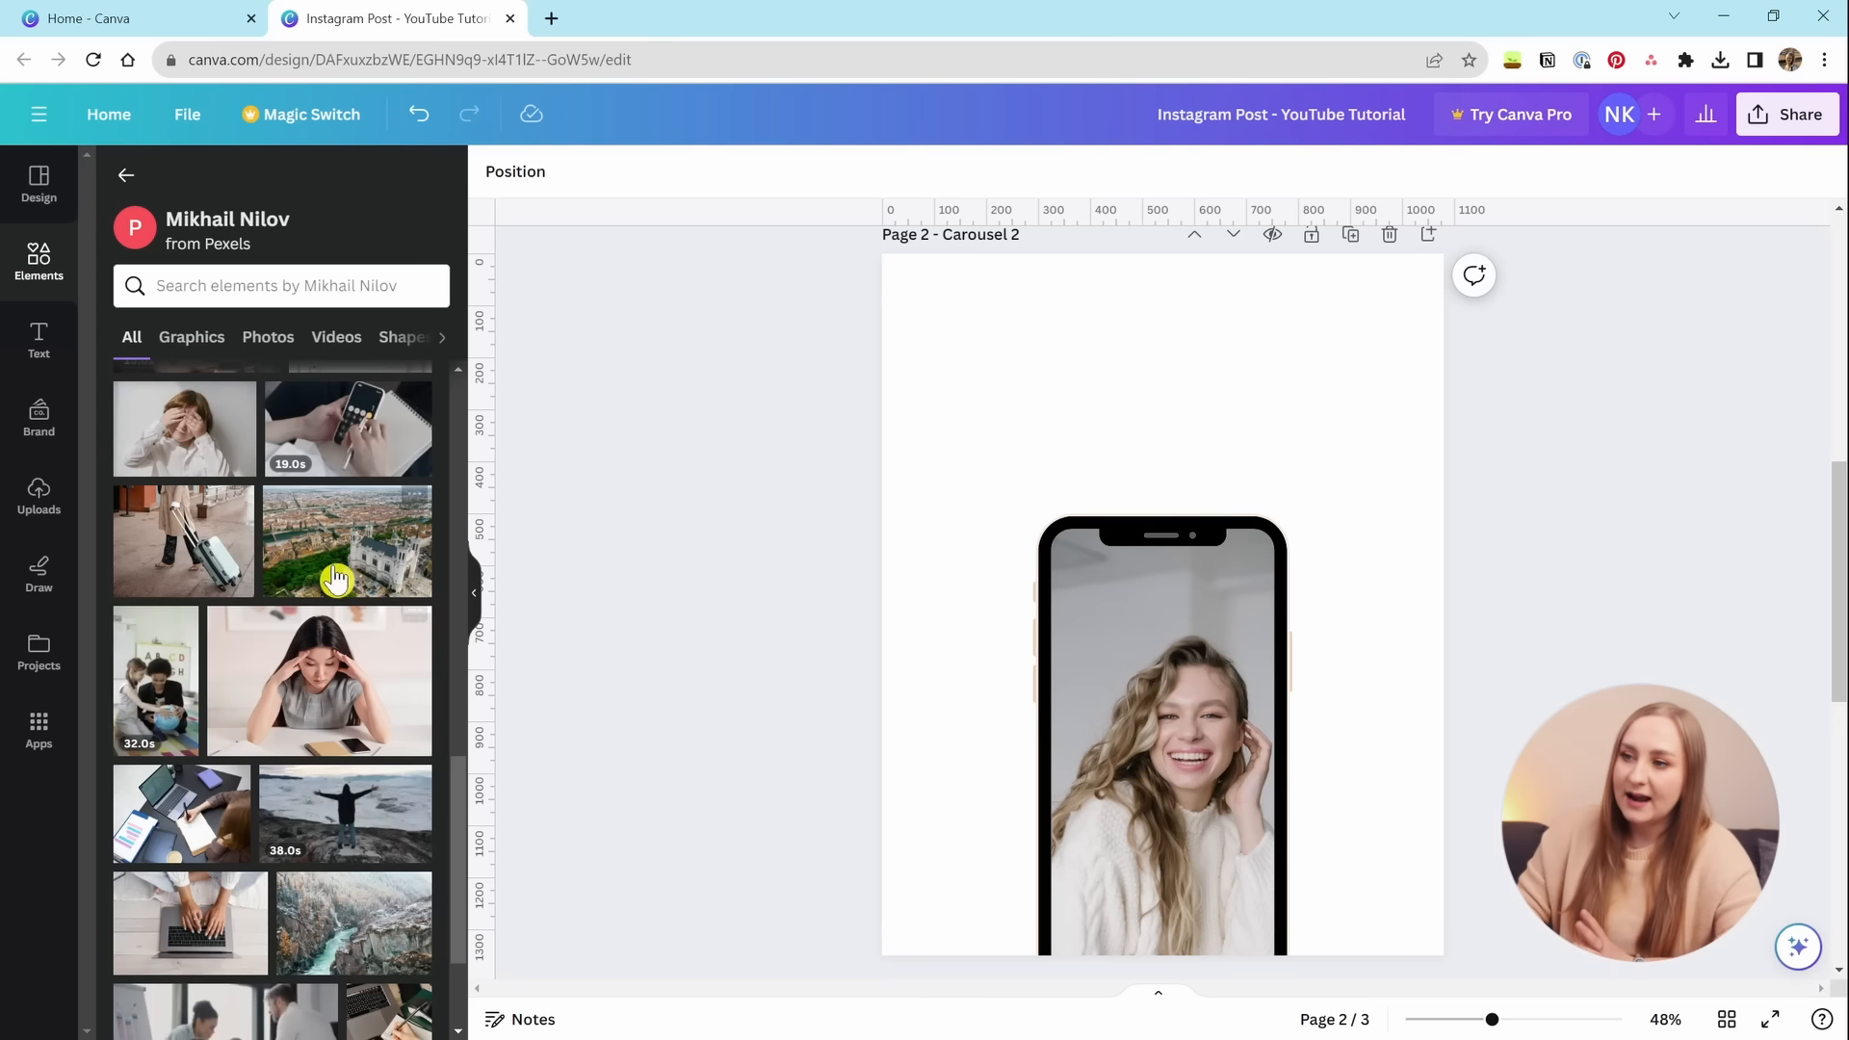
{"action": "left_click", "coordinate": [123, 175]}
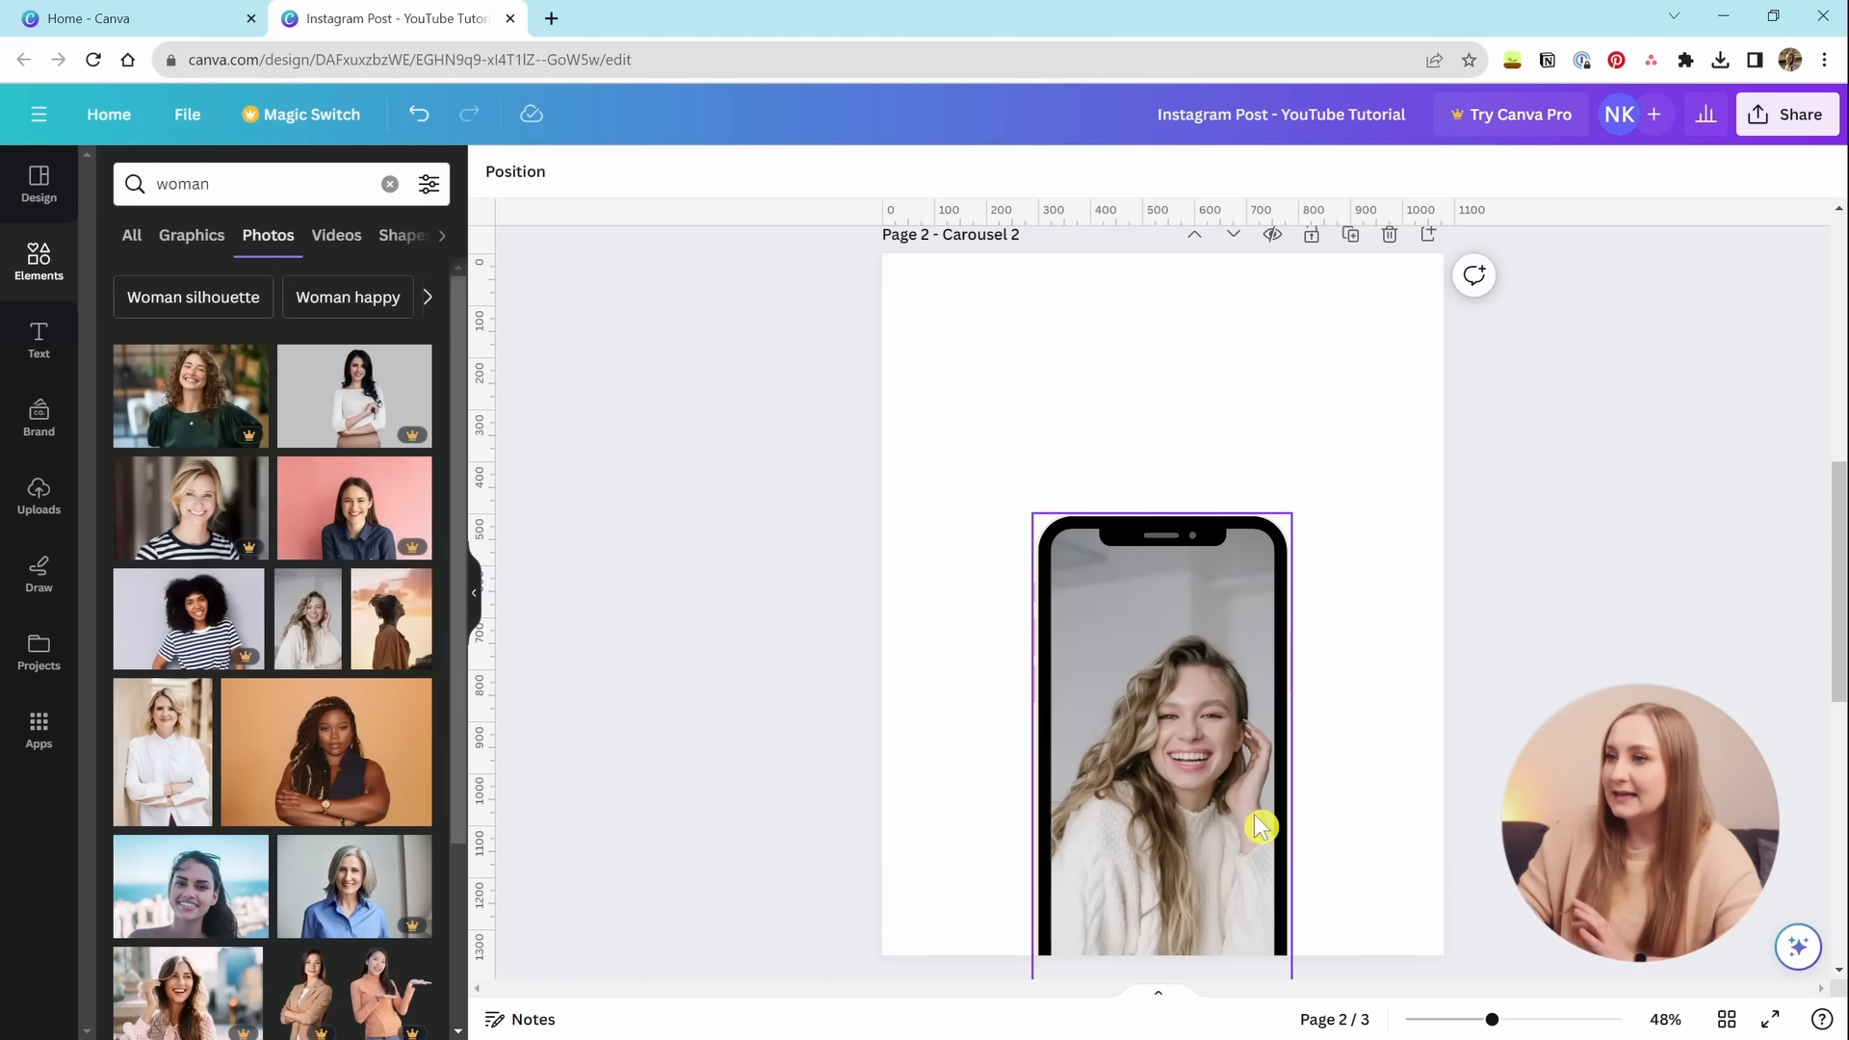
Place a loose copy of the sweater photo on page 2, open its information details, and delete the copy.
{"action": "left_click", "coordinate": [304, 628]}
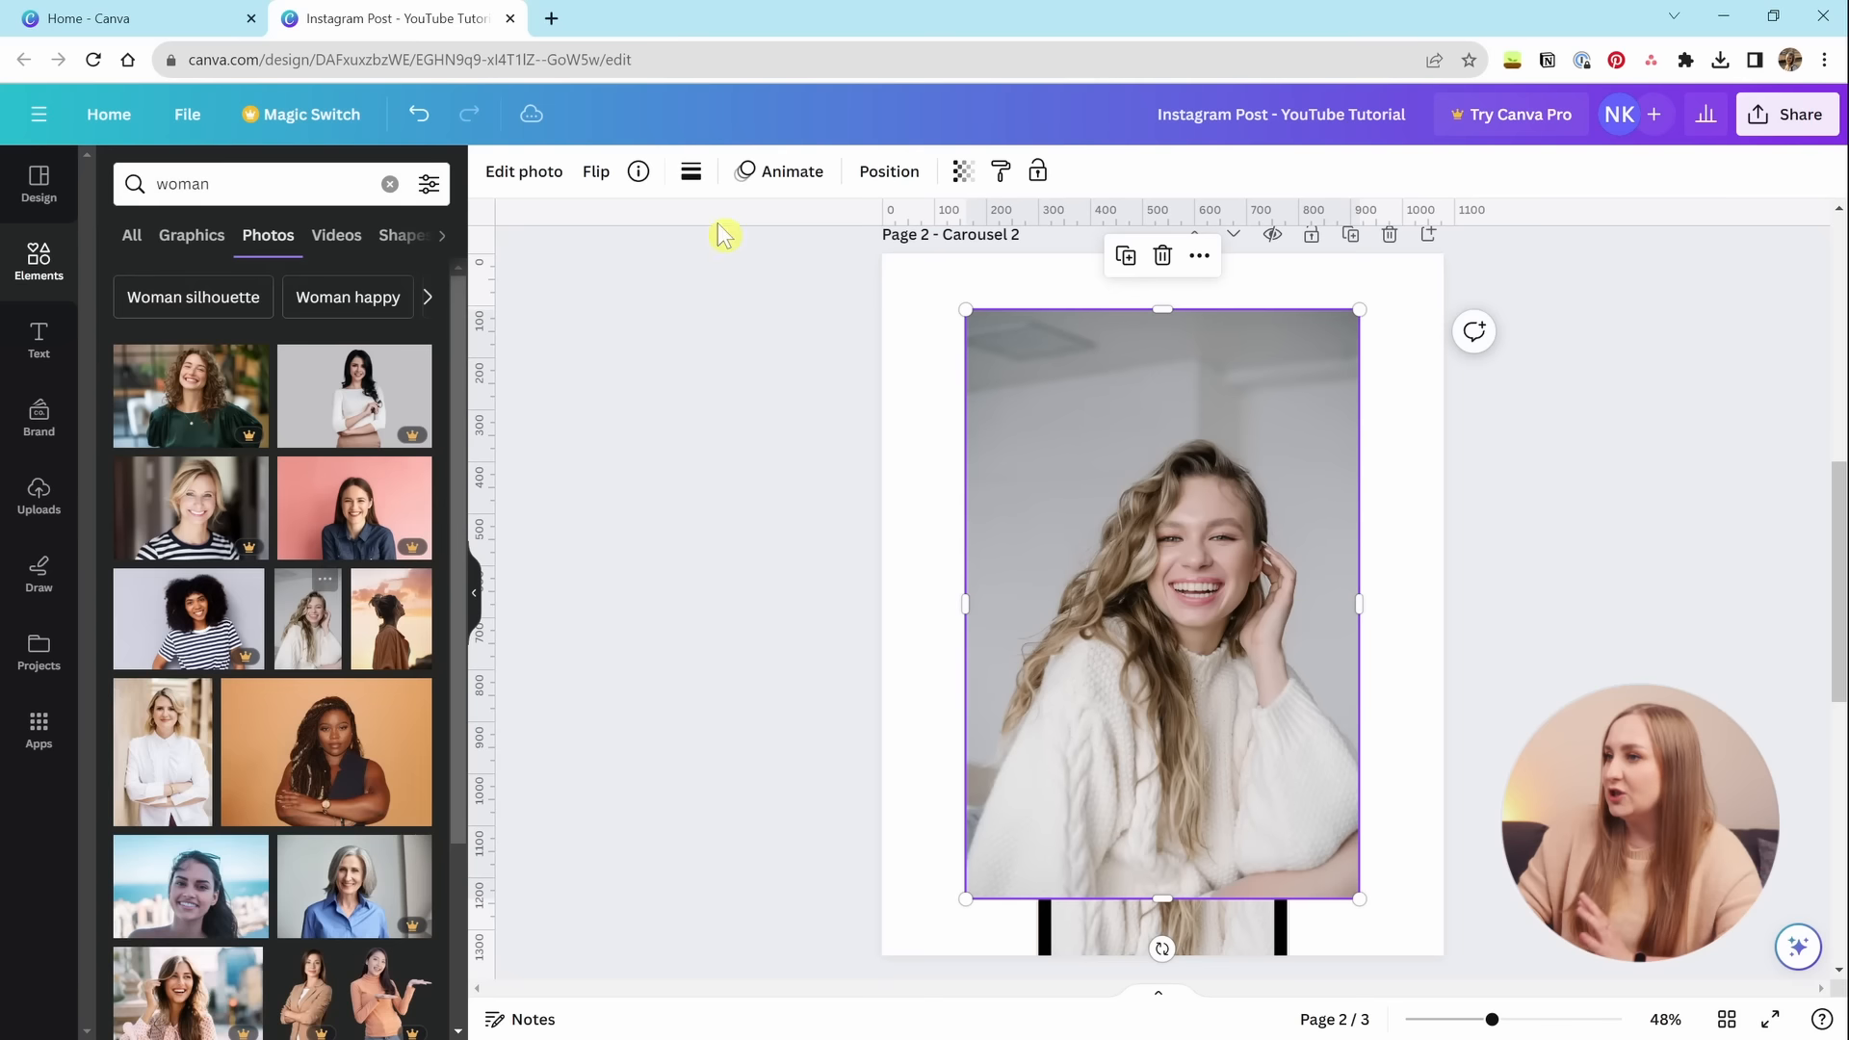
{"action": "left_click", "coordinate": [639, 171]}
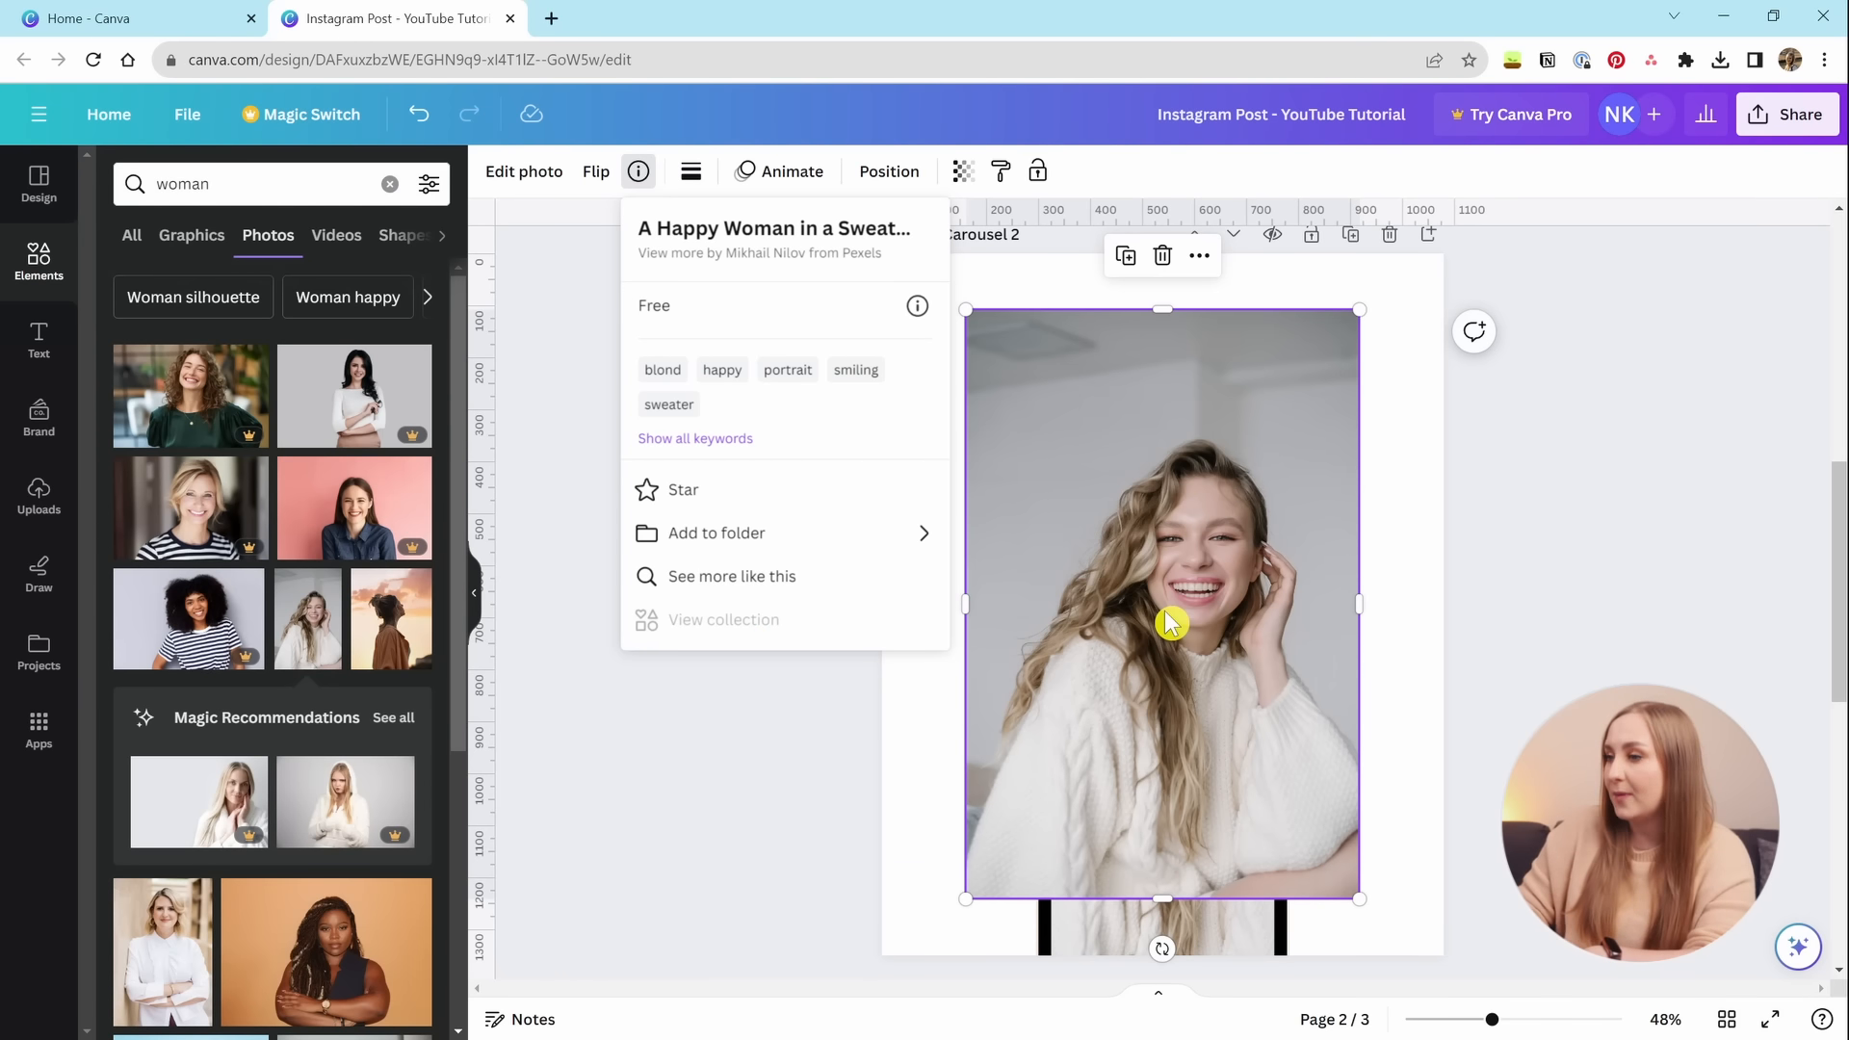
{"action": "left_click", "coordinate": [1247, 697]}
{"action": "key", "text": "Delete"}
{"action": "left_click", "coordinate": [938, 482]}
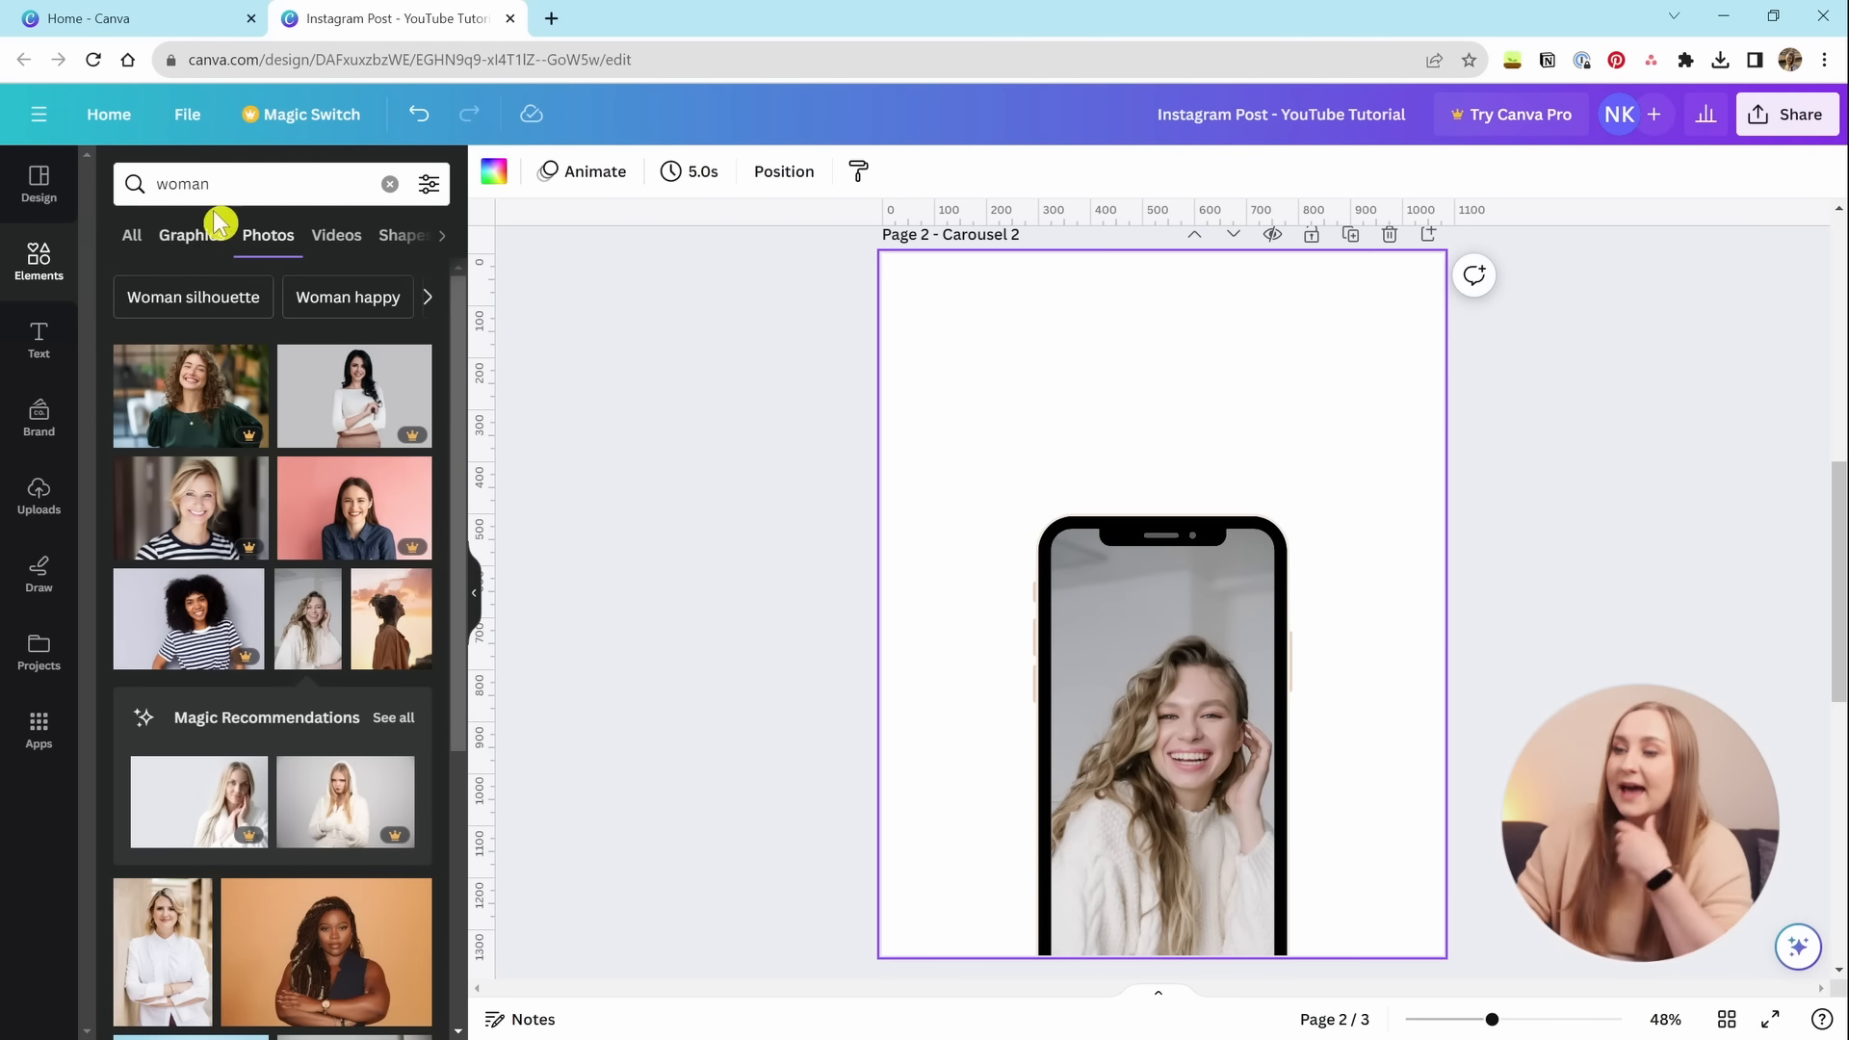
Search the elements library for the collection "set:nAFCVx9CA7U" and add the photo of the grey-haired woman in a white suit to page 2.
{"action": "left_click", "coordinate": [389, 184]}
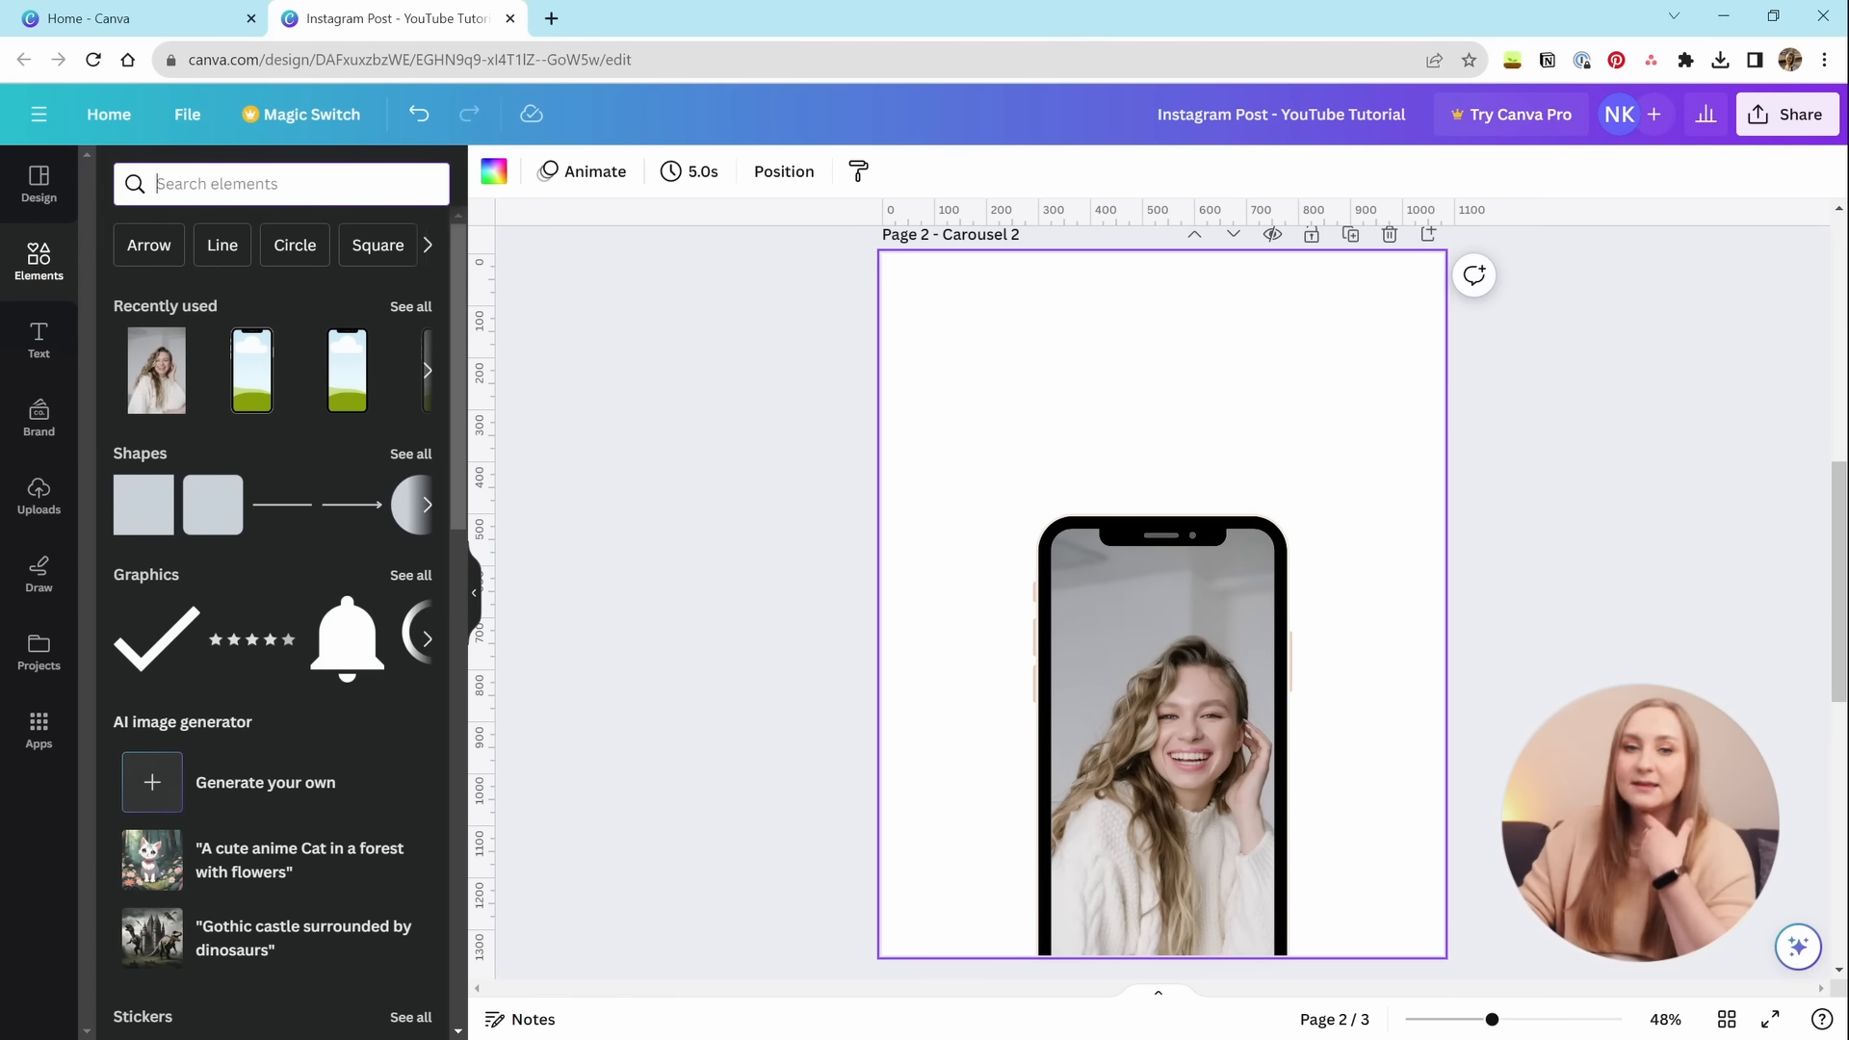
{"action": "type", "text": "set:nAFCVx9CA7U"}
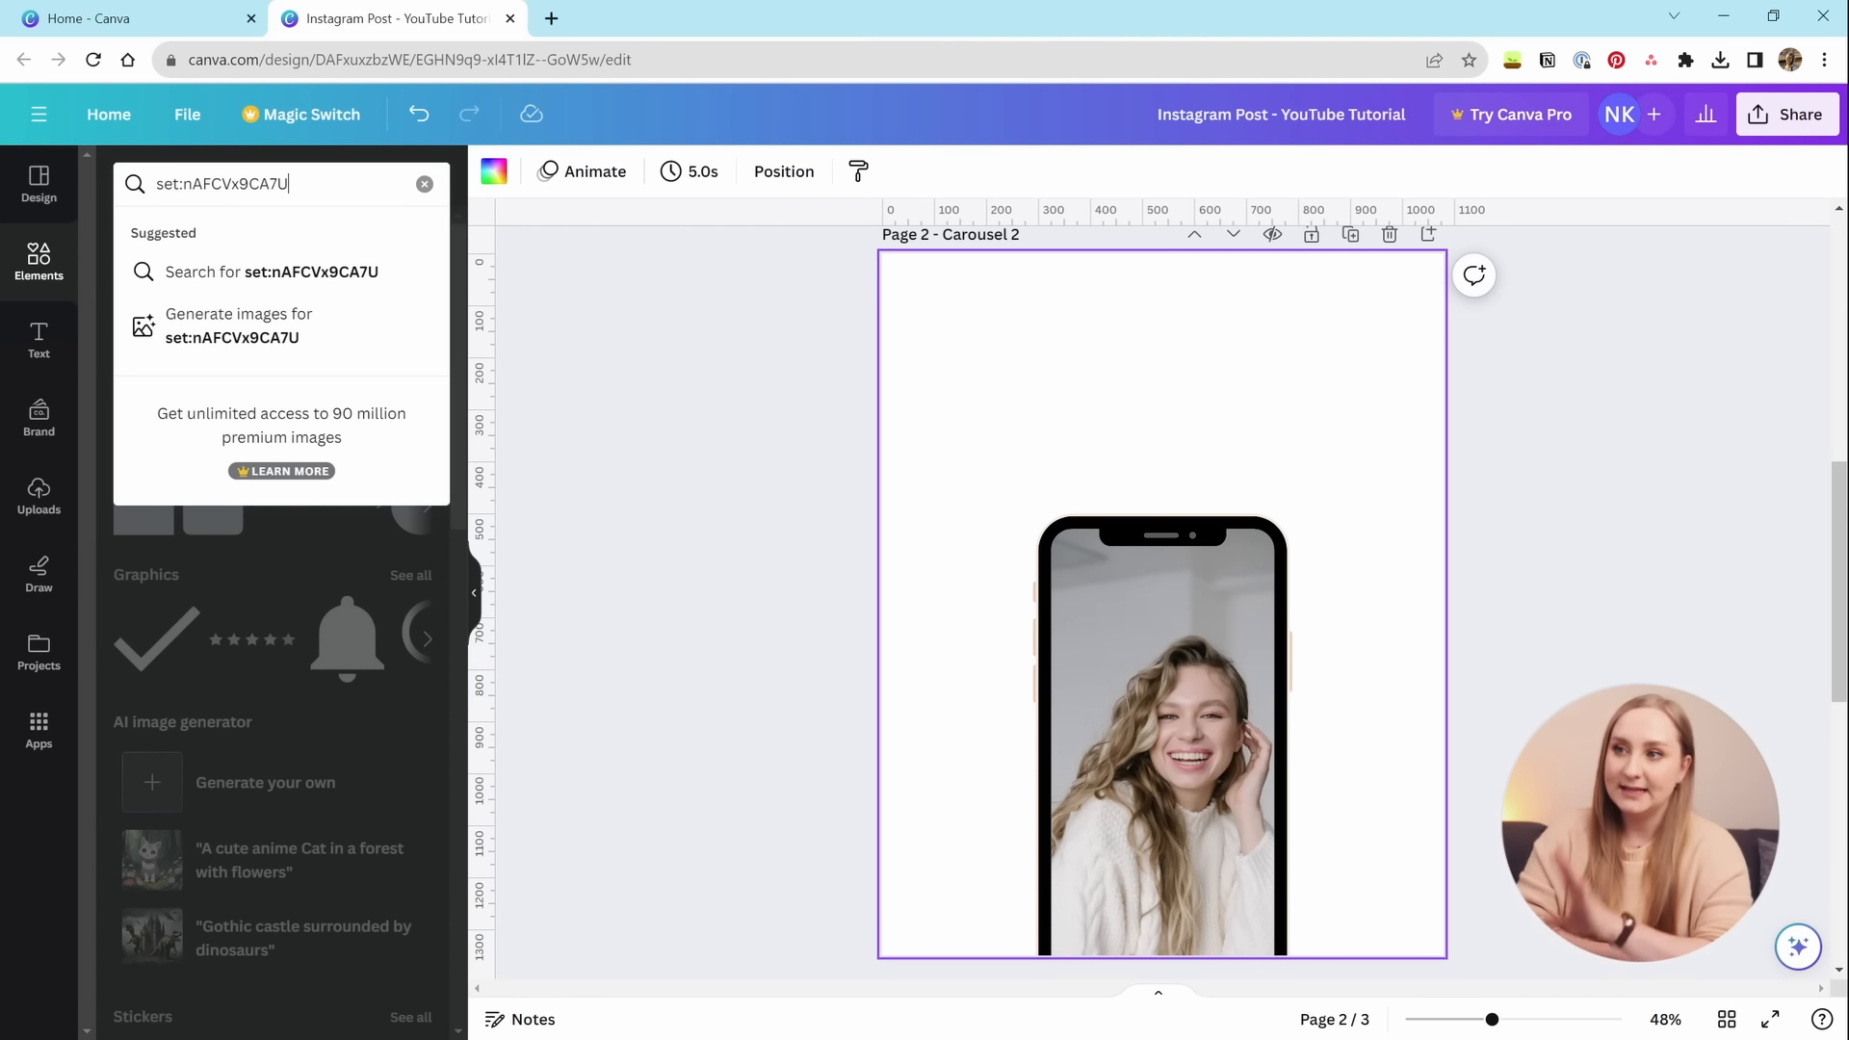
{"action": "key", "text": "Return"}
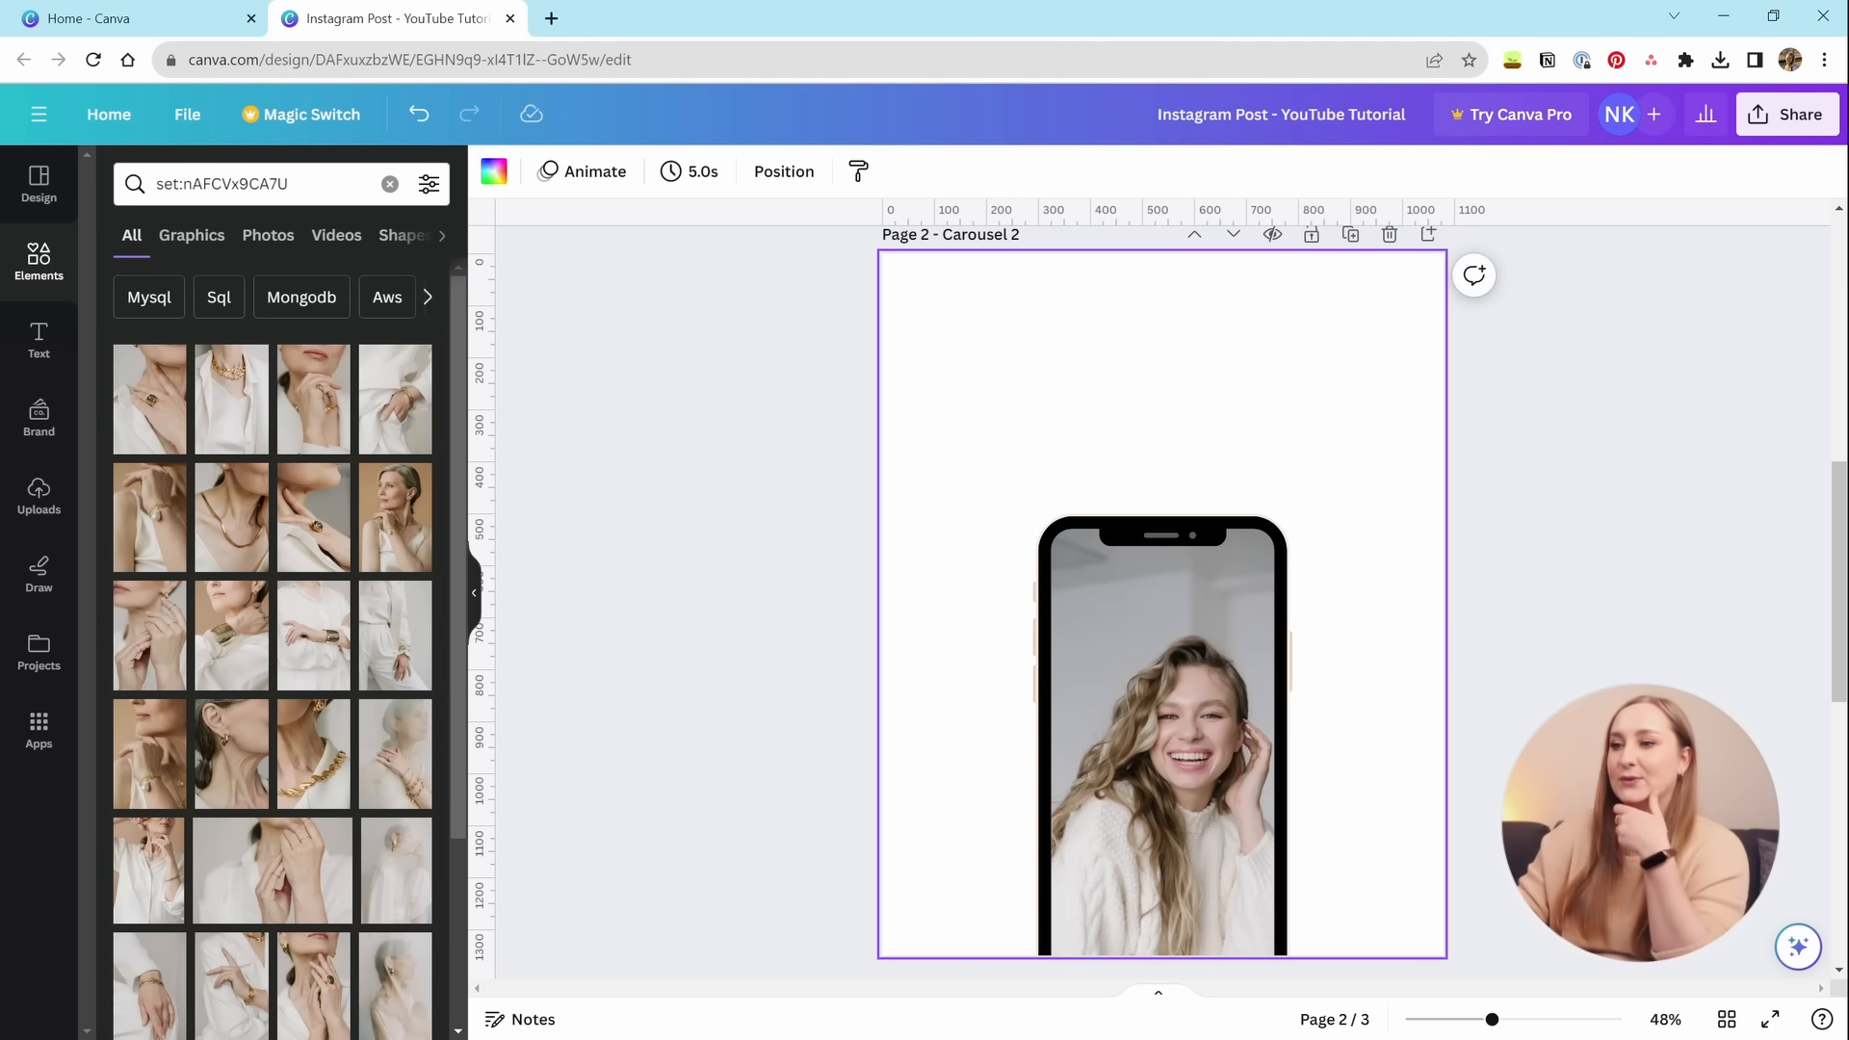
{"action": "scroll", "coordinate": [339, 549], "scroll_direction": "down", "scroll_amount": 6}
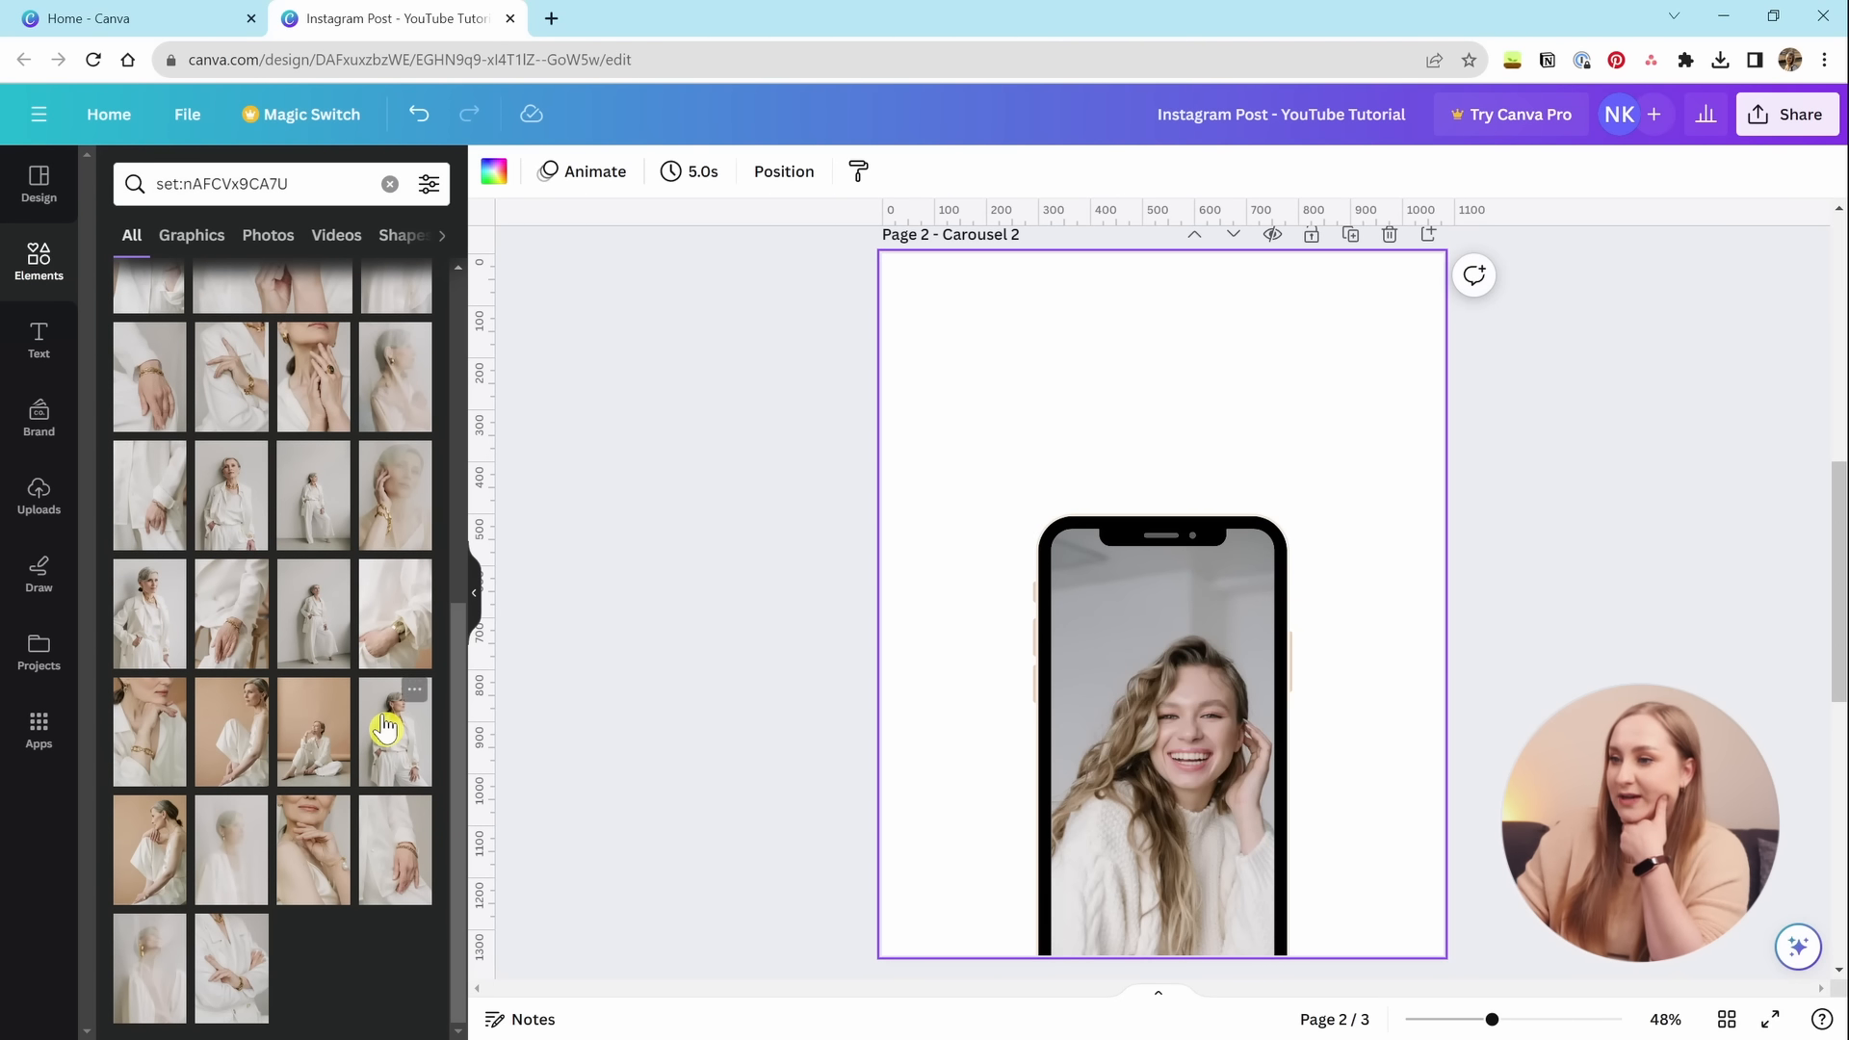
{"action": "left_click", "coordinate": [416, 754]}
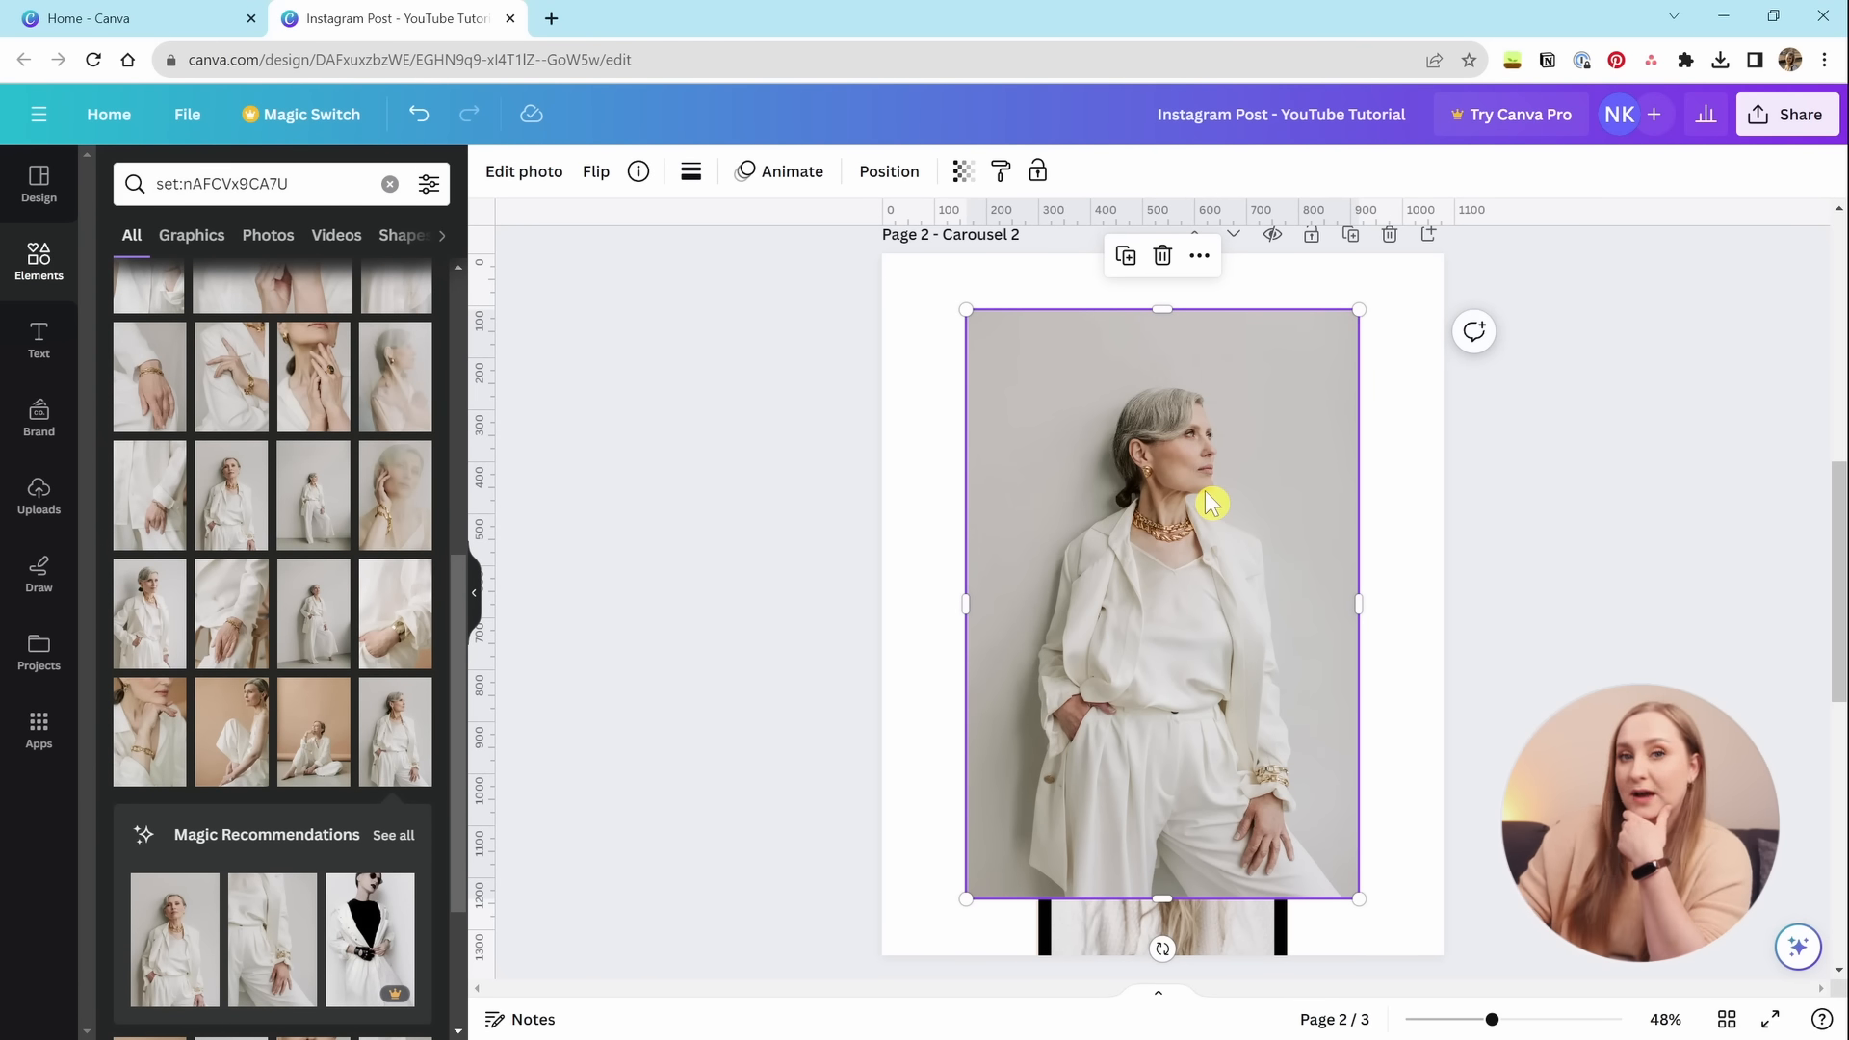
Clear the elements search and browse recommendations similar to the selected photo of the grey-haired woman.
{"action": "left_click", "coordinate": [389, 183]}
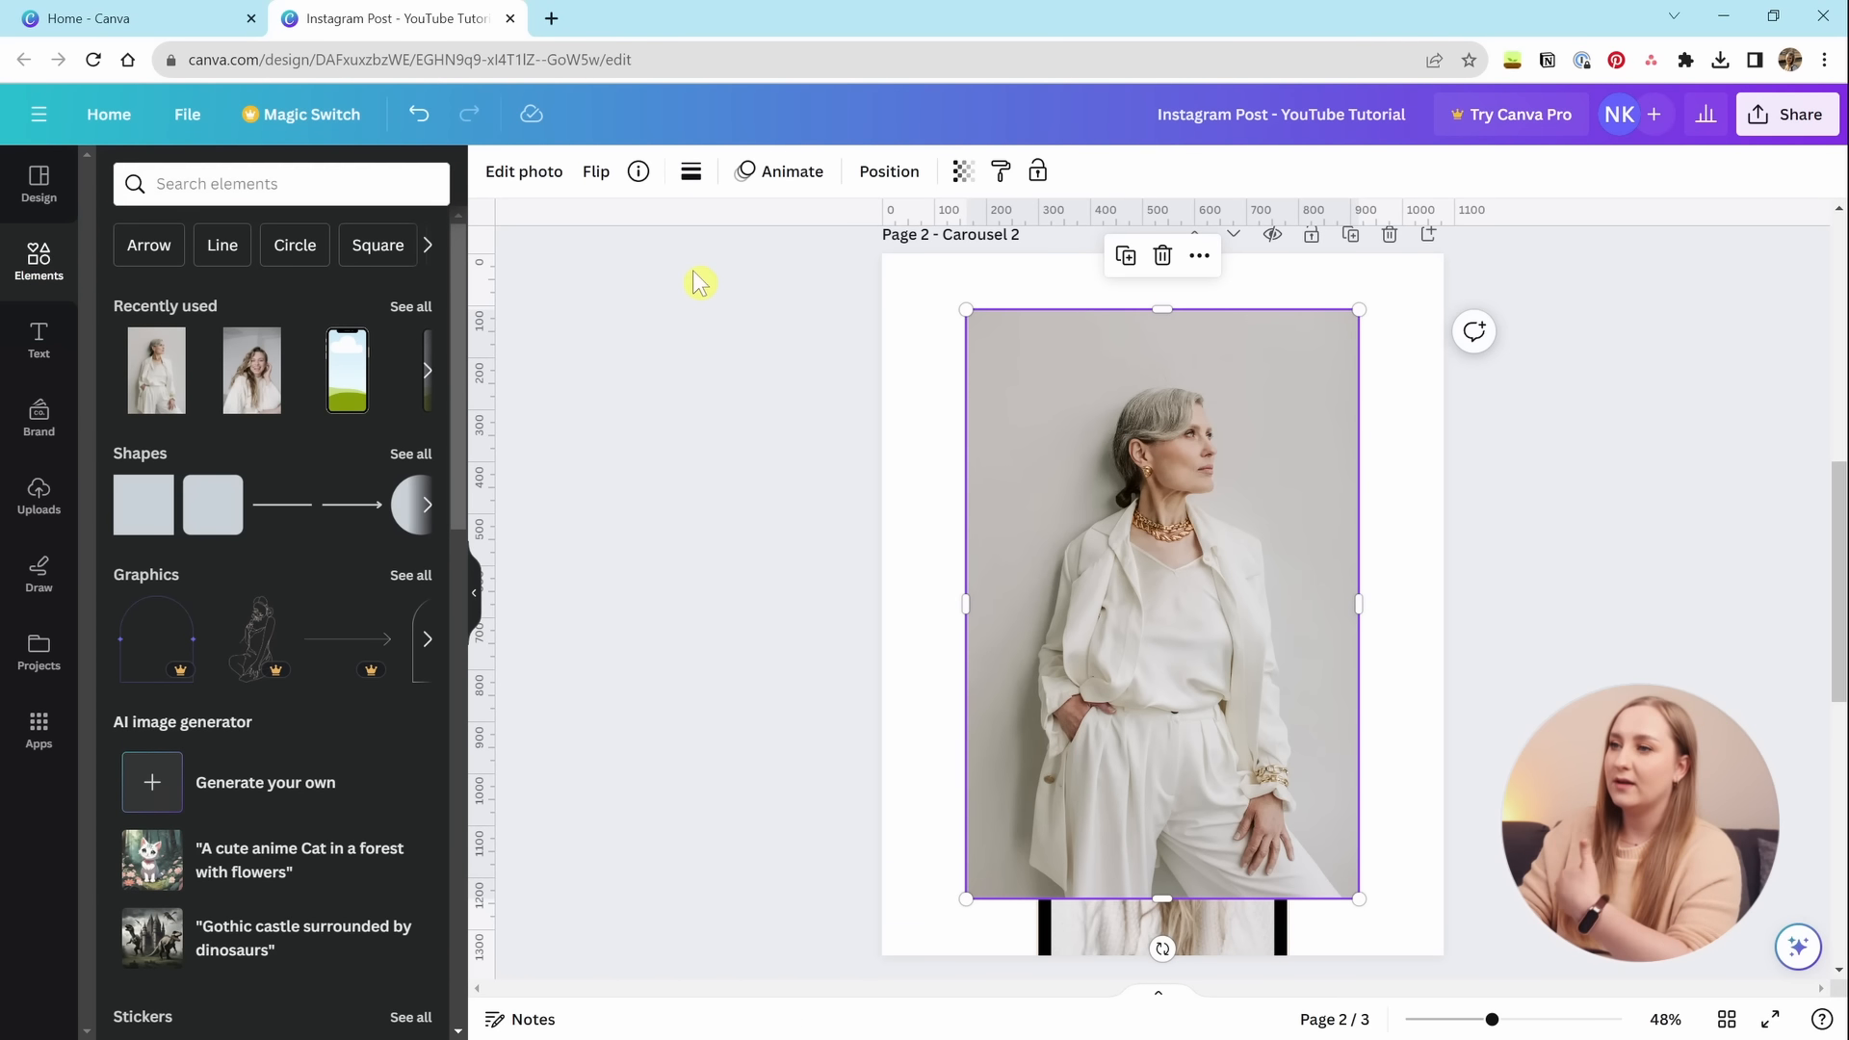
{"action": "left_click", "coordinate": [639, 174]}
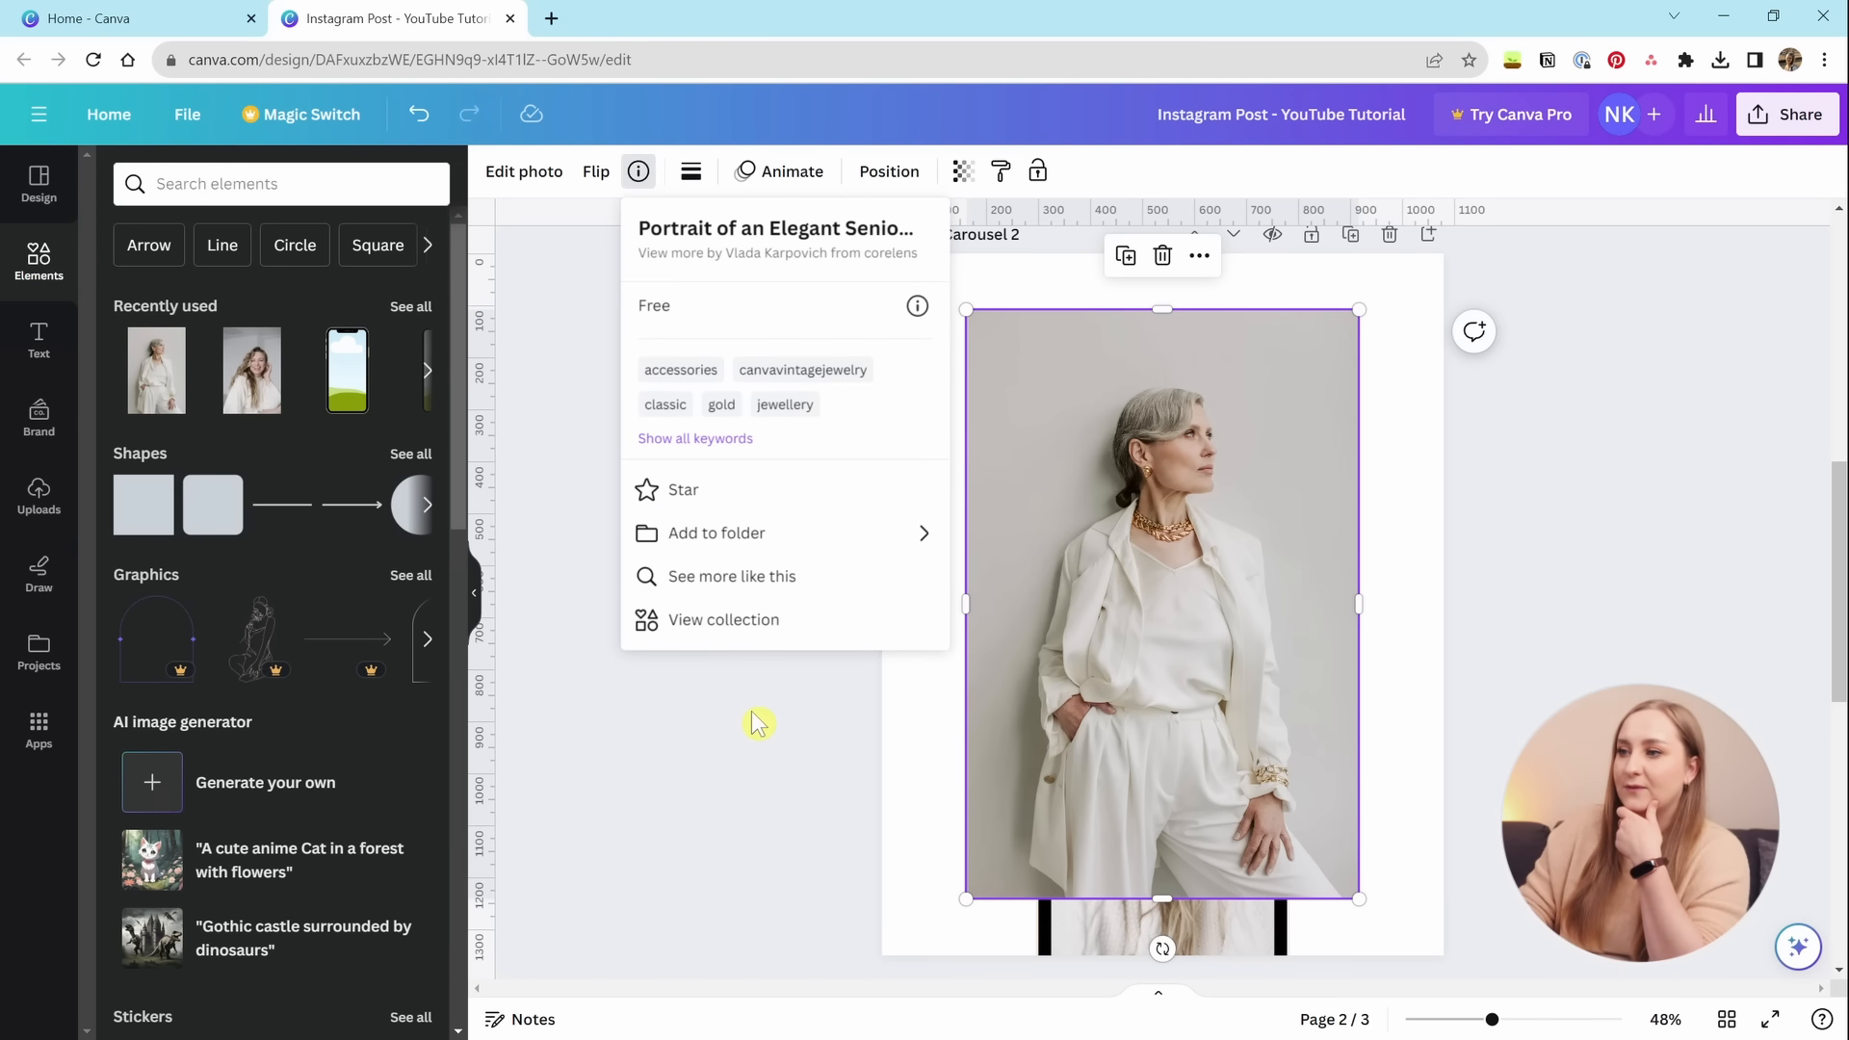
{"action": "left_click", "coordinate": [750, 576]}
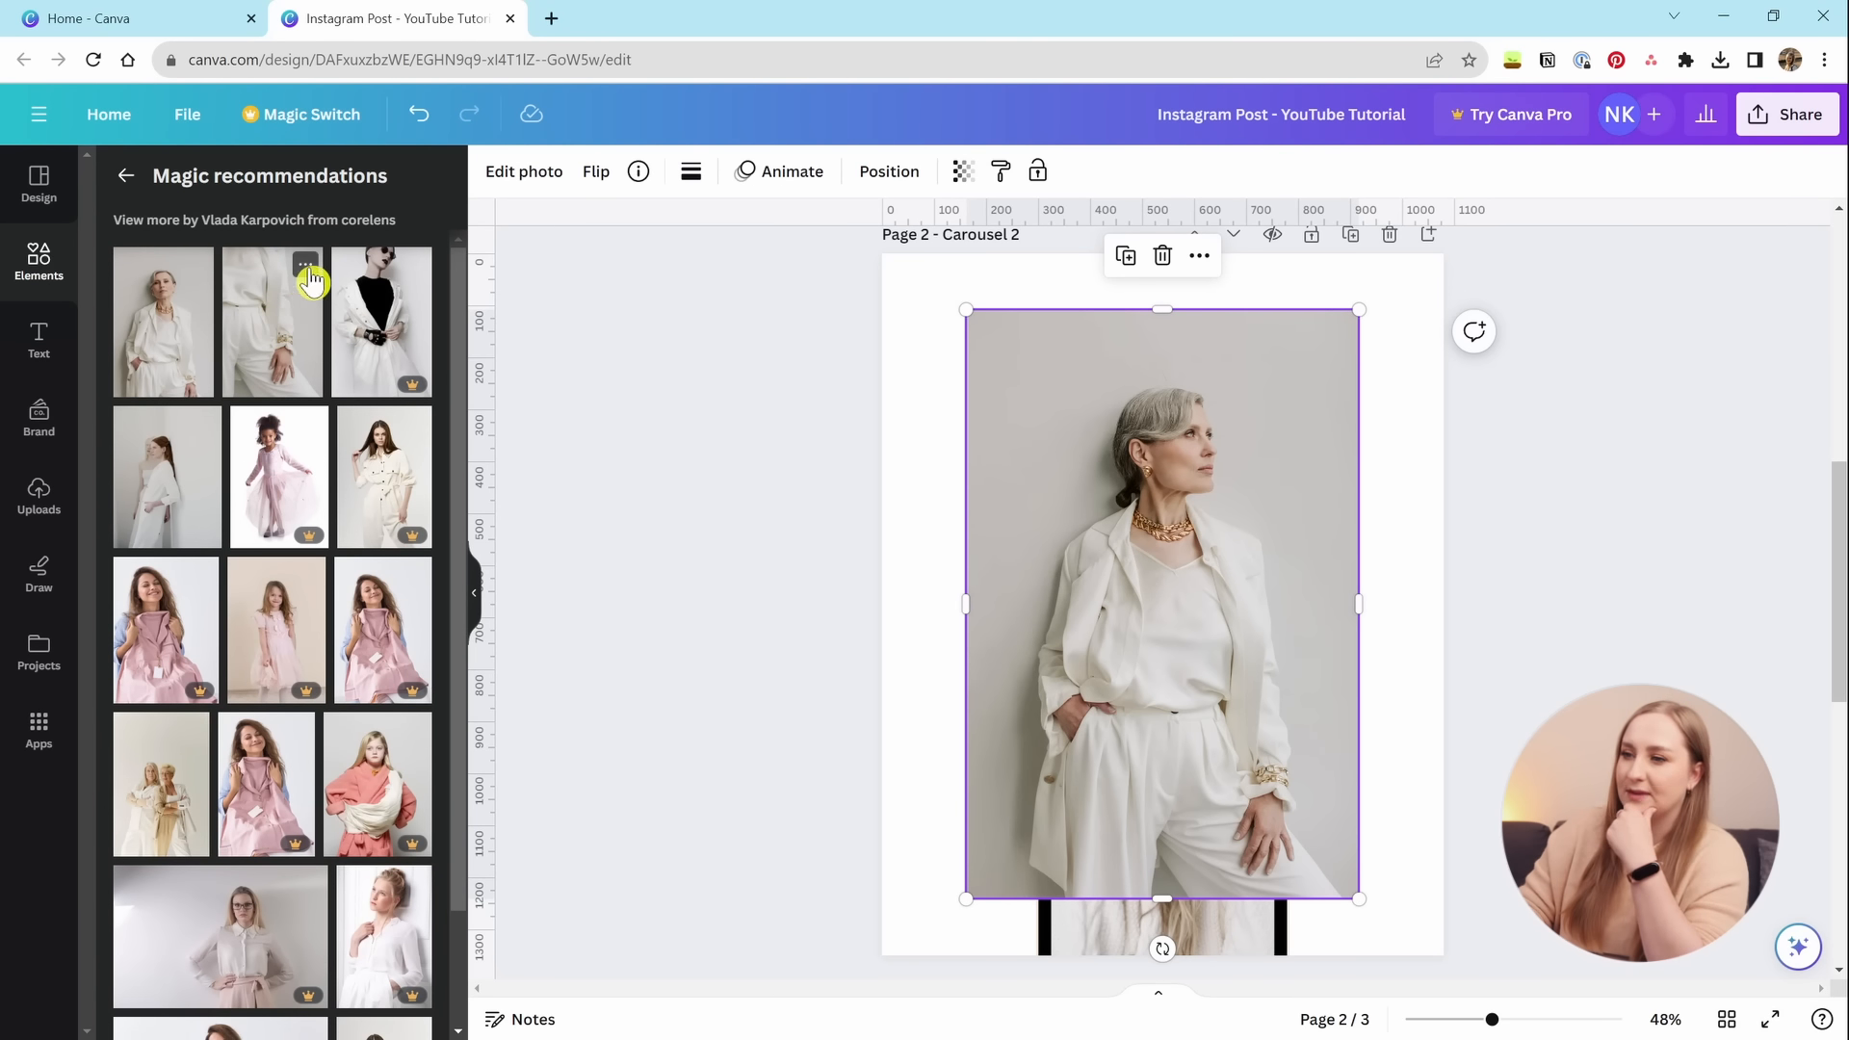
{"action": "scroll", "coordinate": [294, 272], "scroll_direction": "down", "scroll_amount": 2}
{"action": "scroll", "coordinate": [281, 274], "scroll_direction": "up", "scroll_amount": 2}
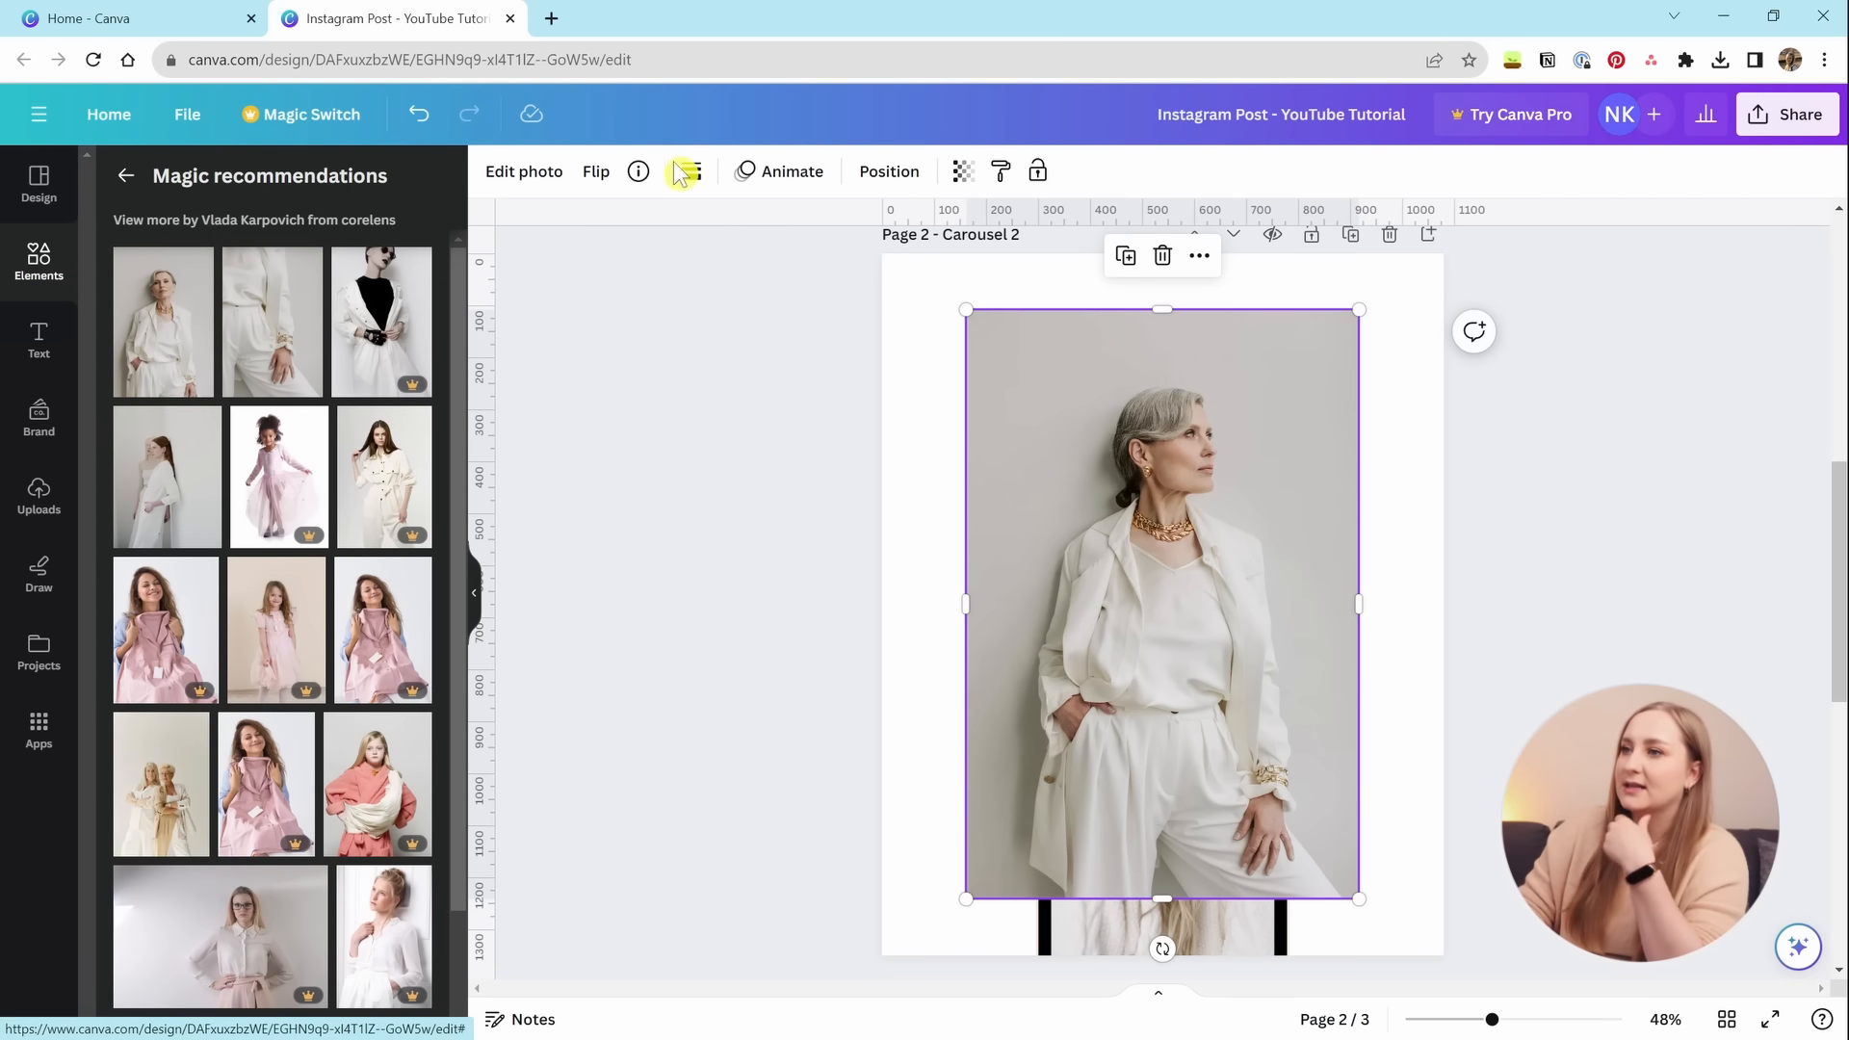
View the selected photo's collection, search again for "set:nAFCVx9CA7U", and browse the whole set.
{"action": "left_click", "coordinate": [638, 171]}
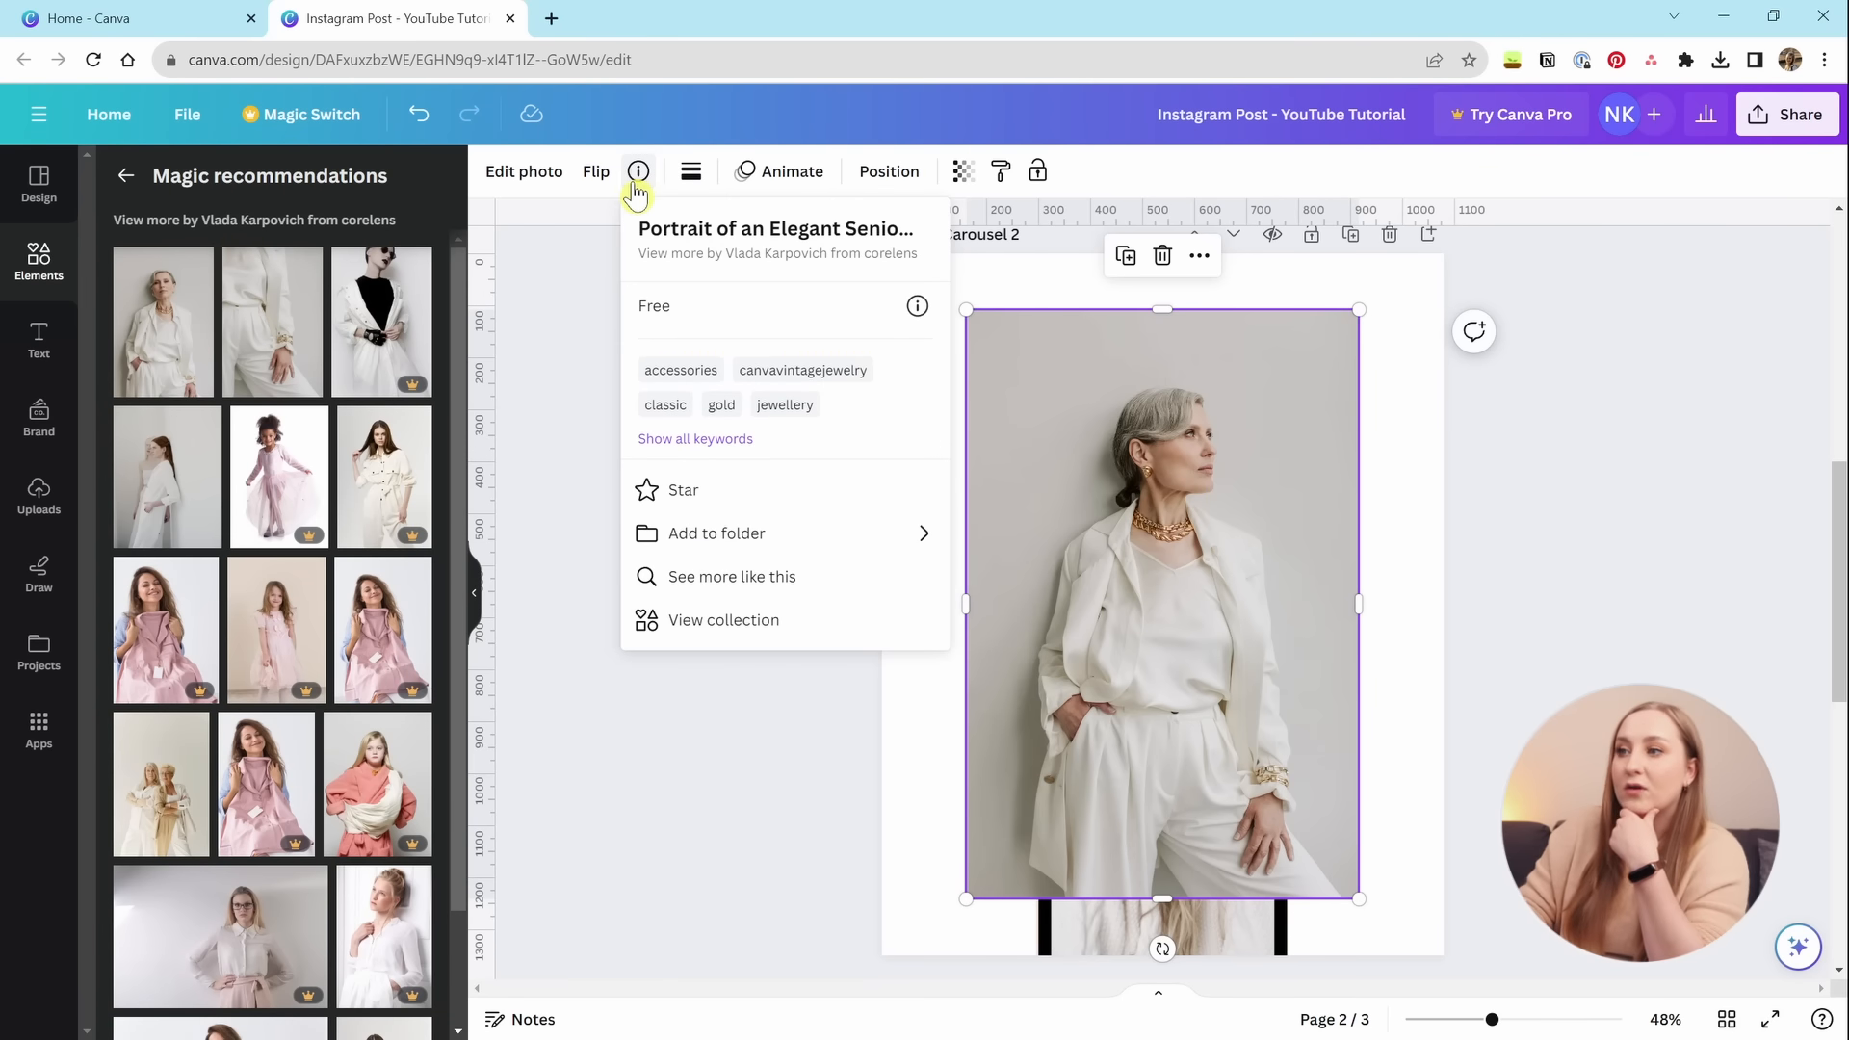
{"action": "left_click", "coordinate": [735, 628]}
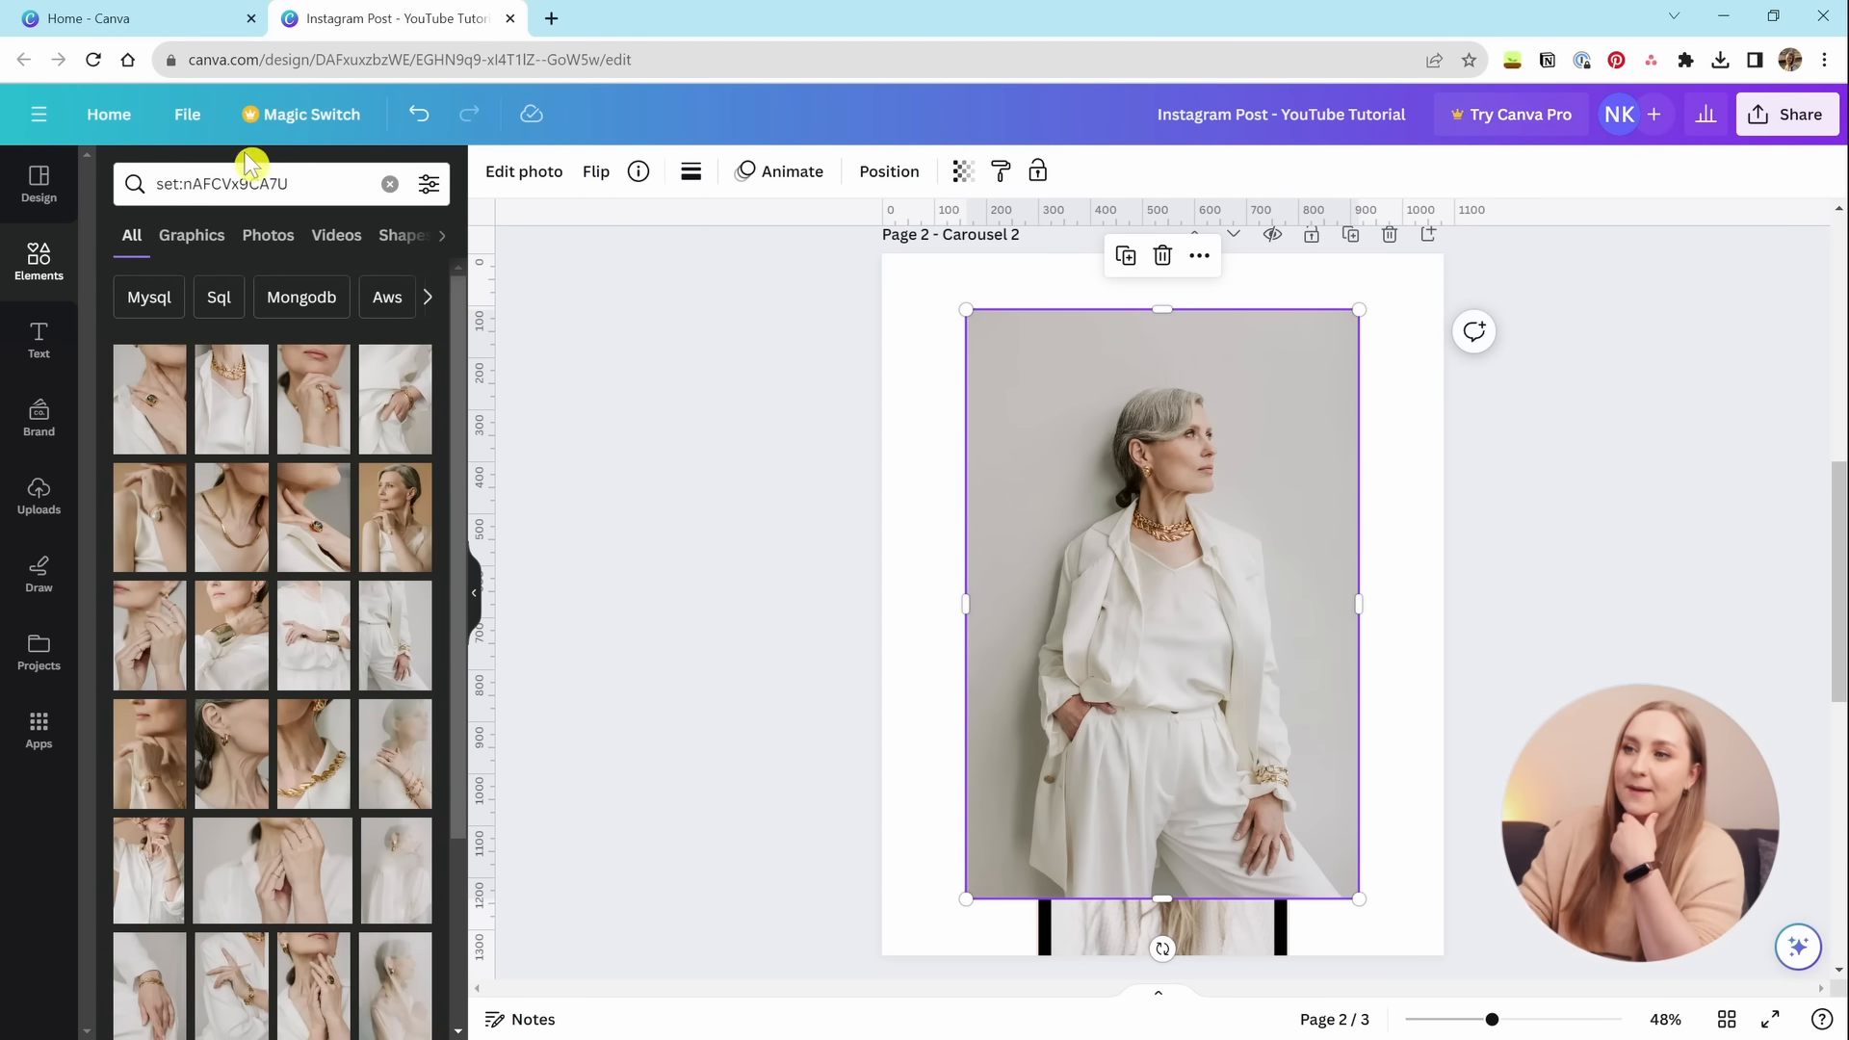
{"action": "triple_click", "coordinate": [222, 183]}
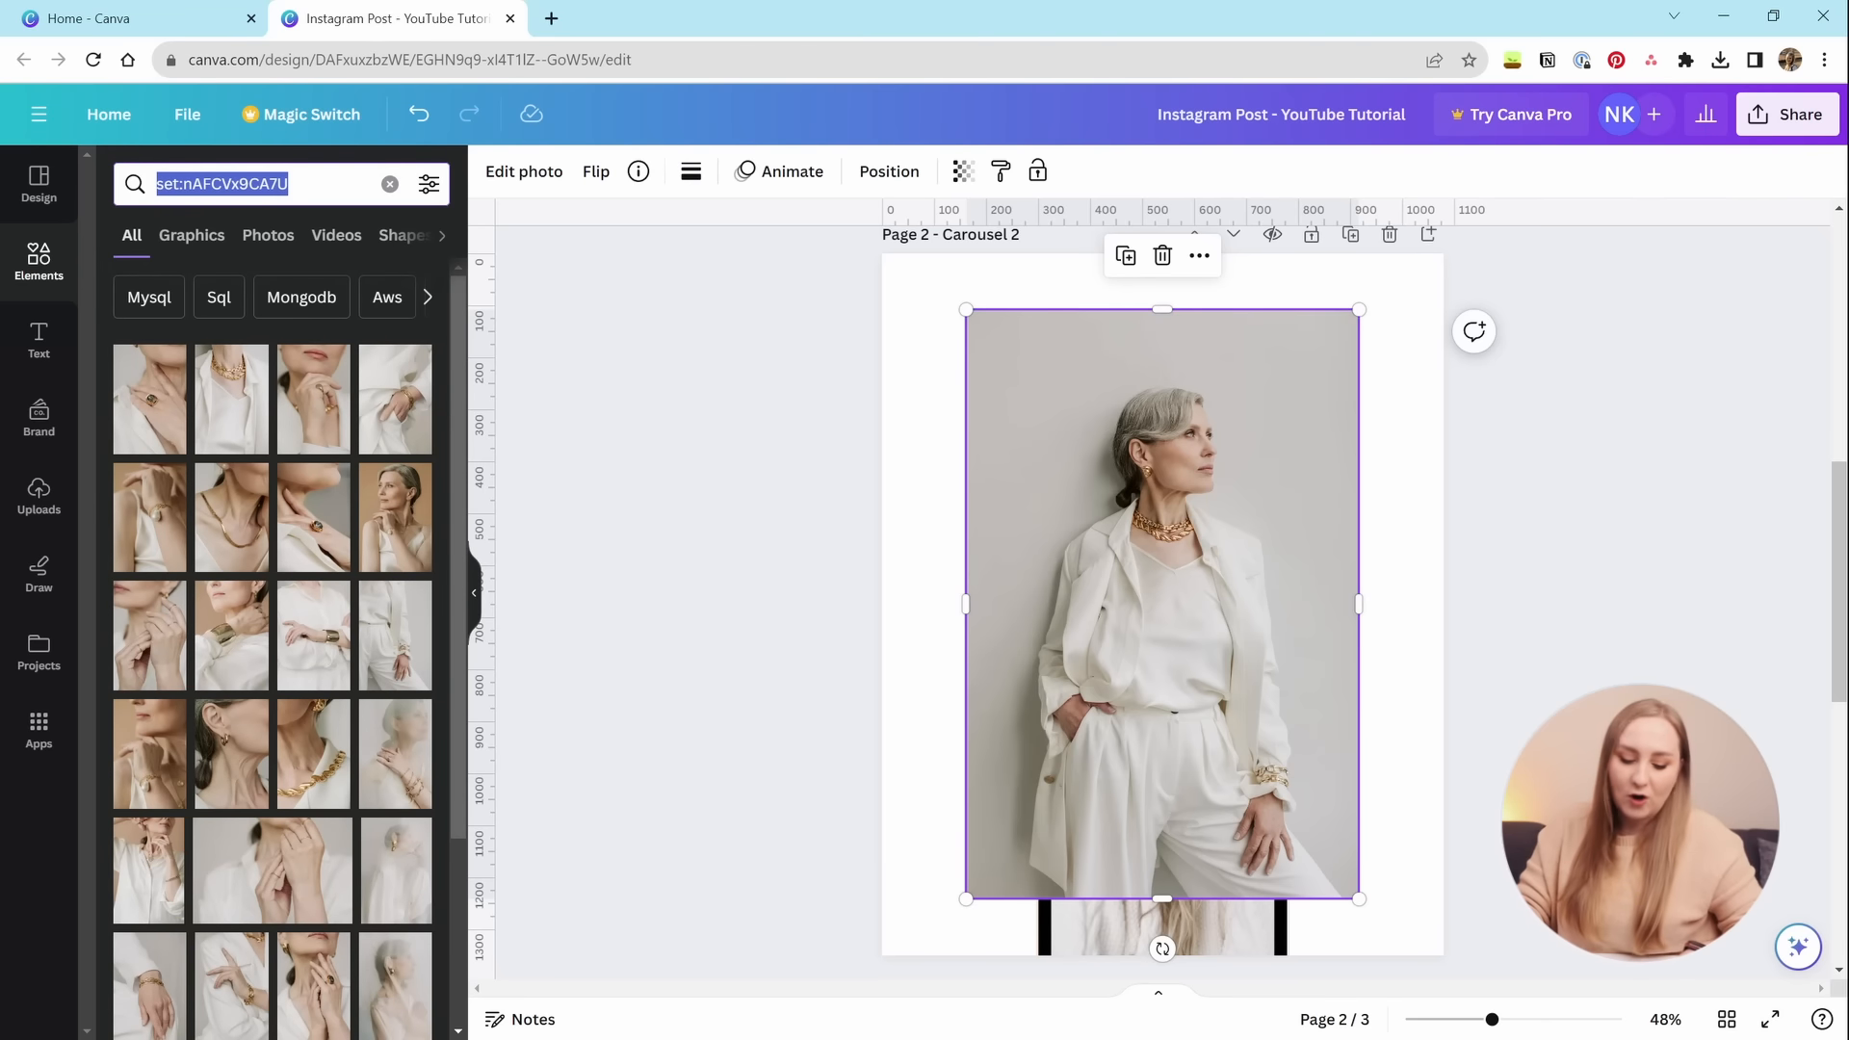
{"action": "key", "text": "ctrl+x"}
{"action": "key", "text": "ctrl+v"}
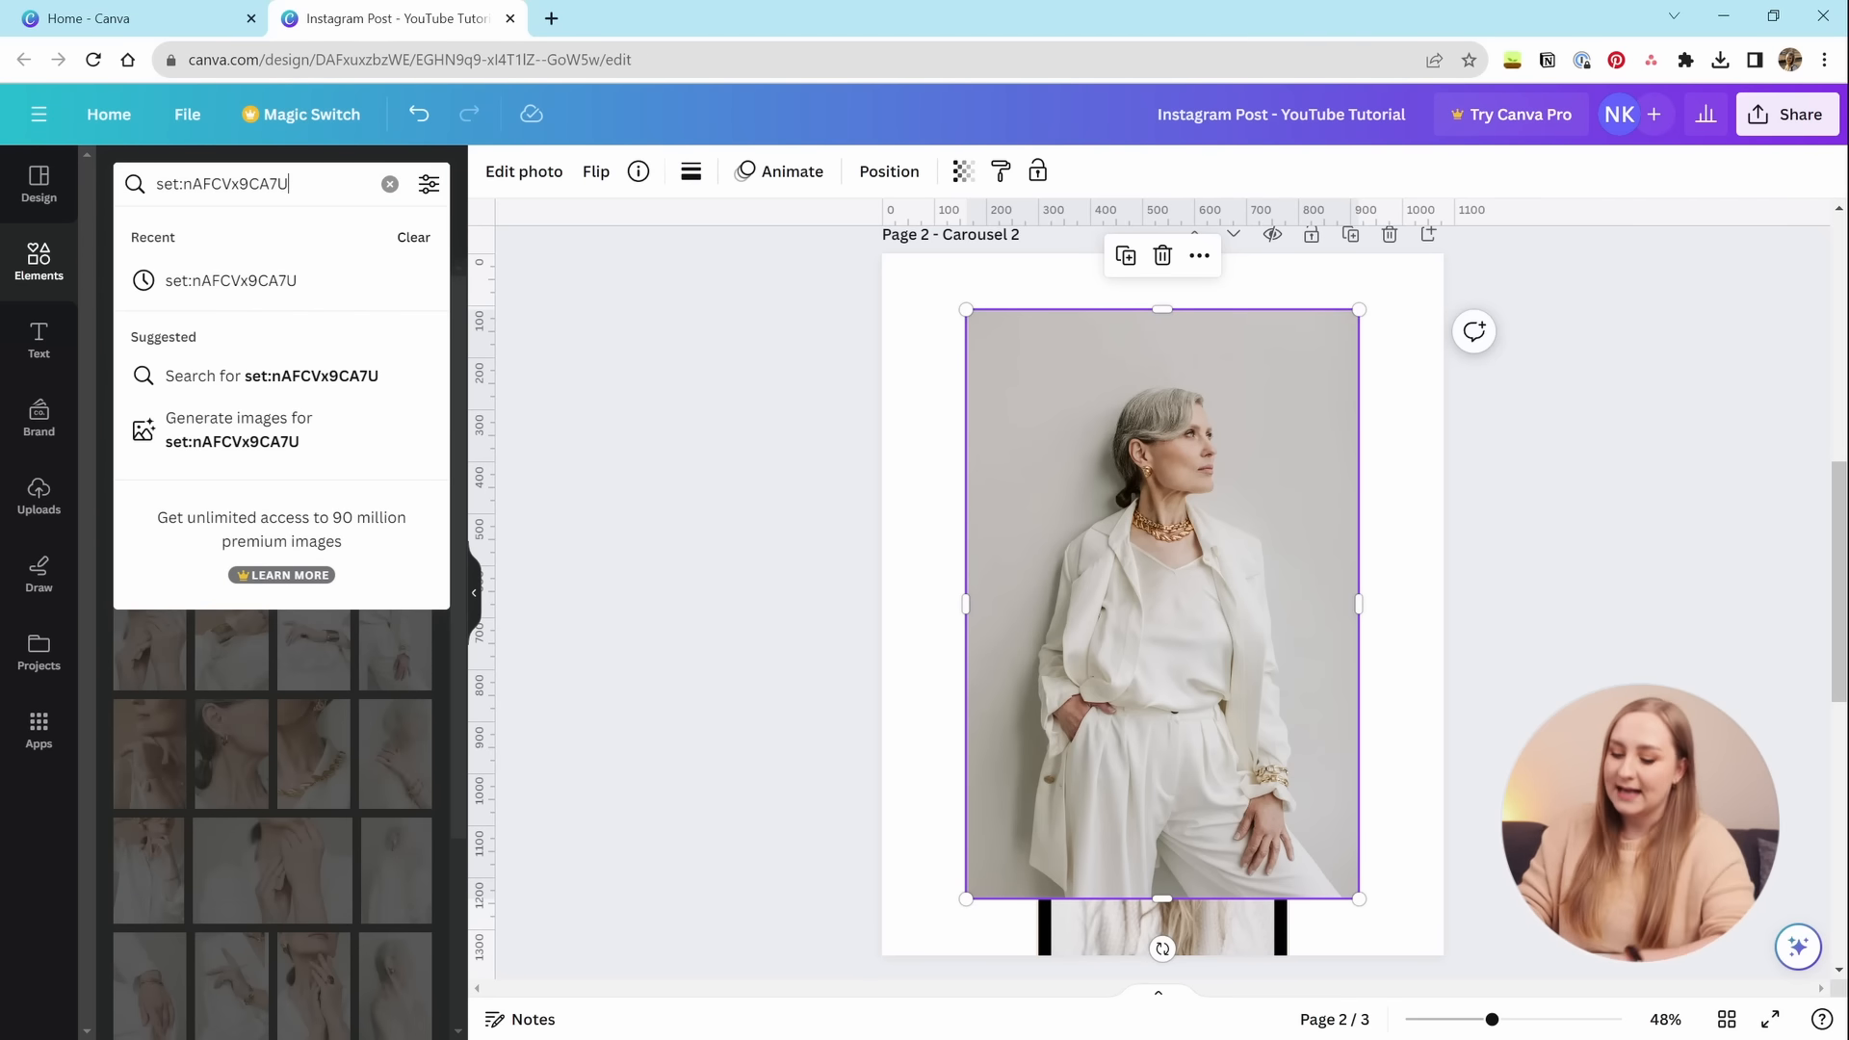
{"action": "key", "text": "Return"}
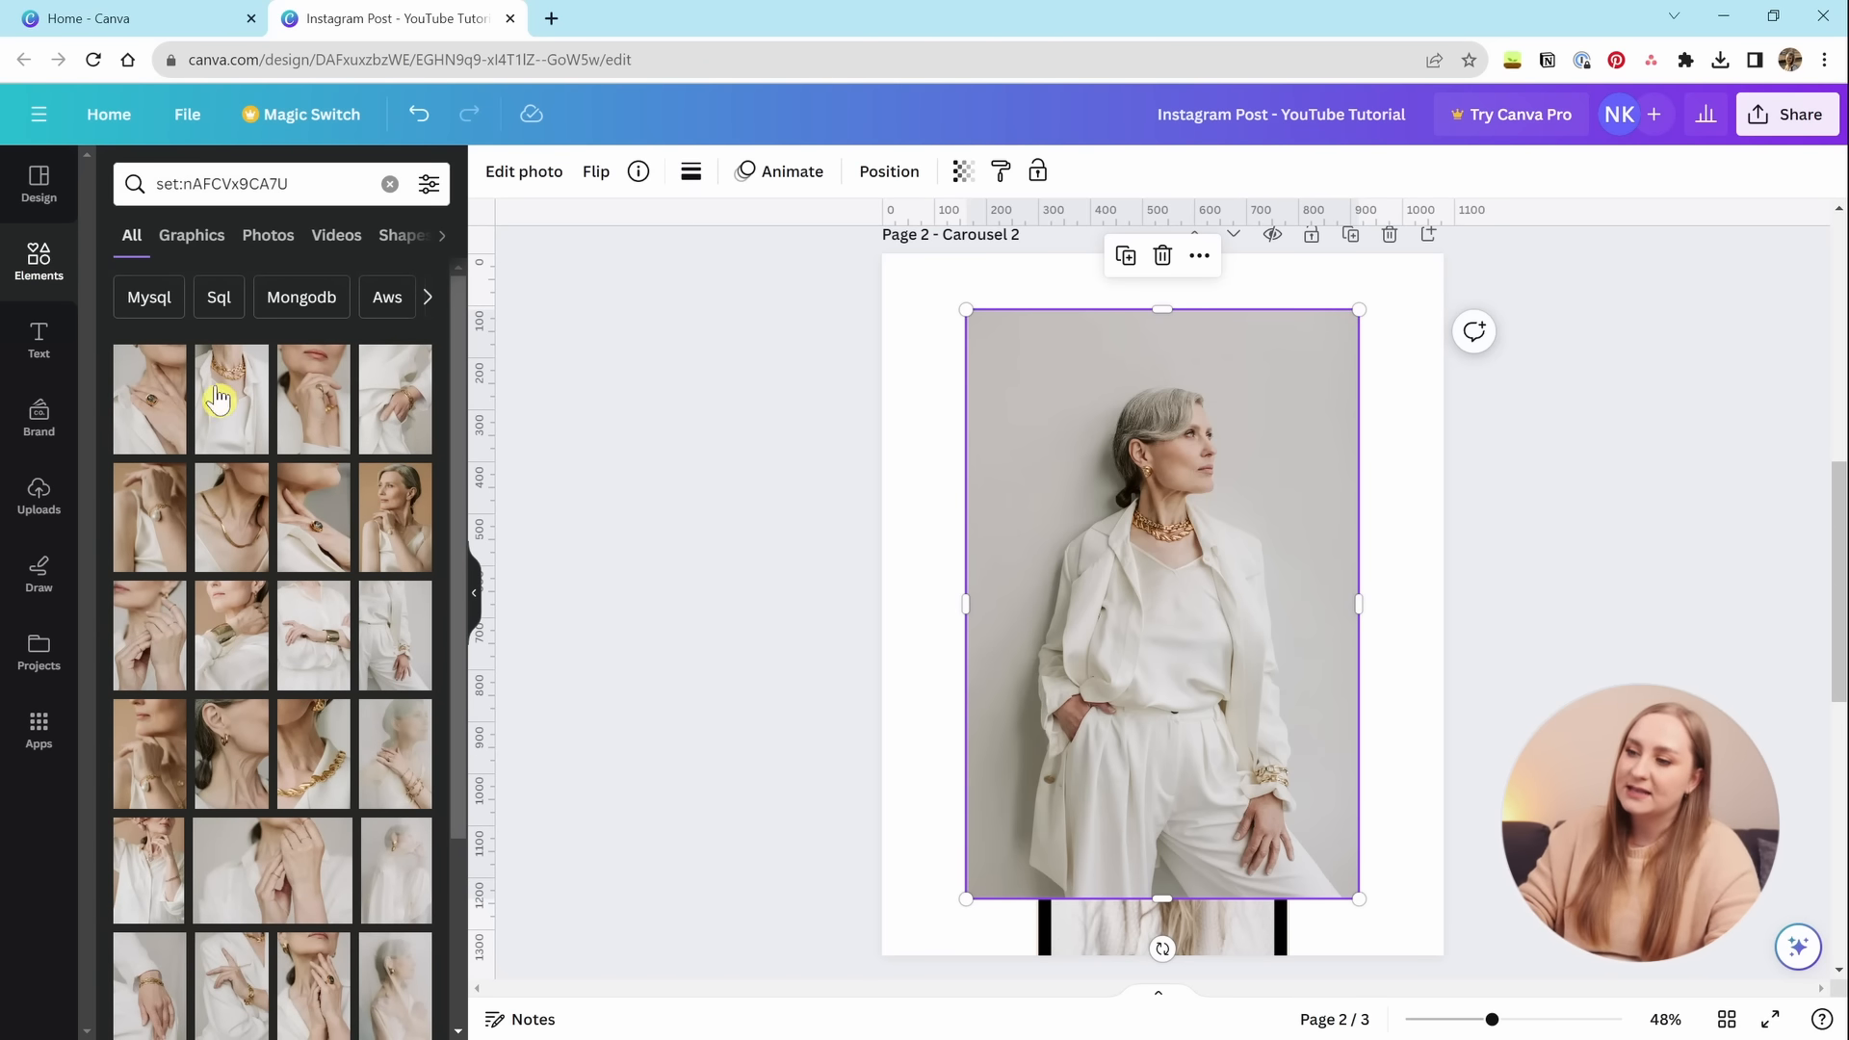
{"action": "scroll", "coordinate": [247, 648], "scroll_direction": "down", "scroll_amount": 5}
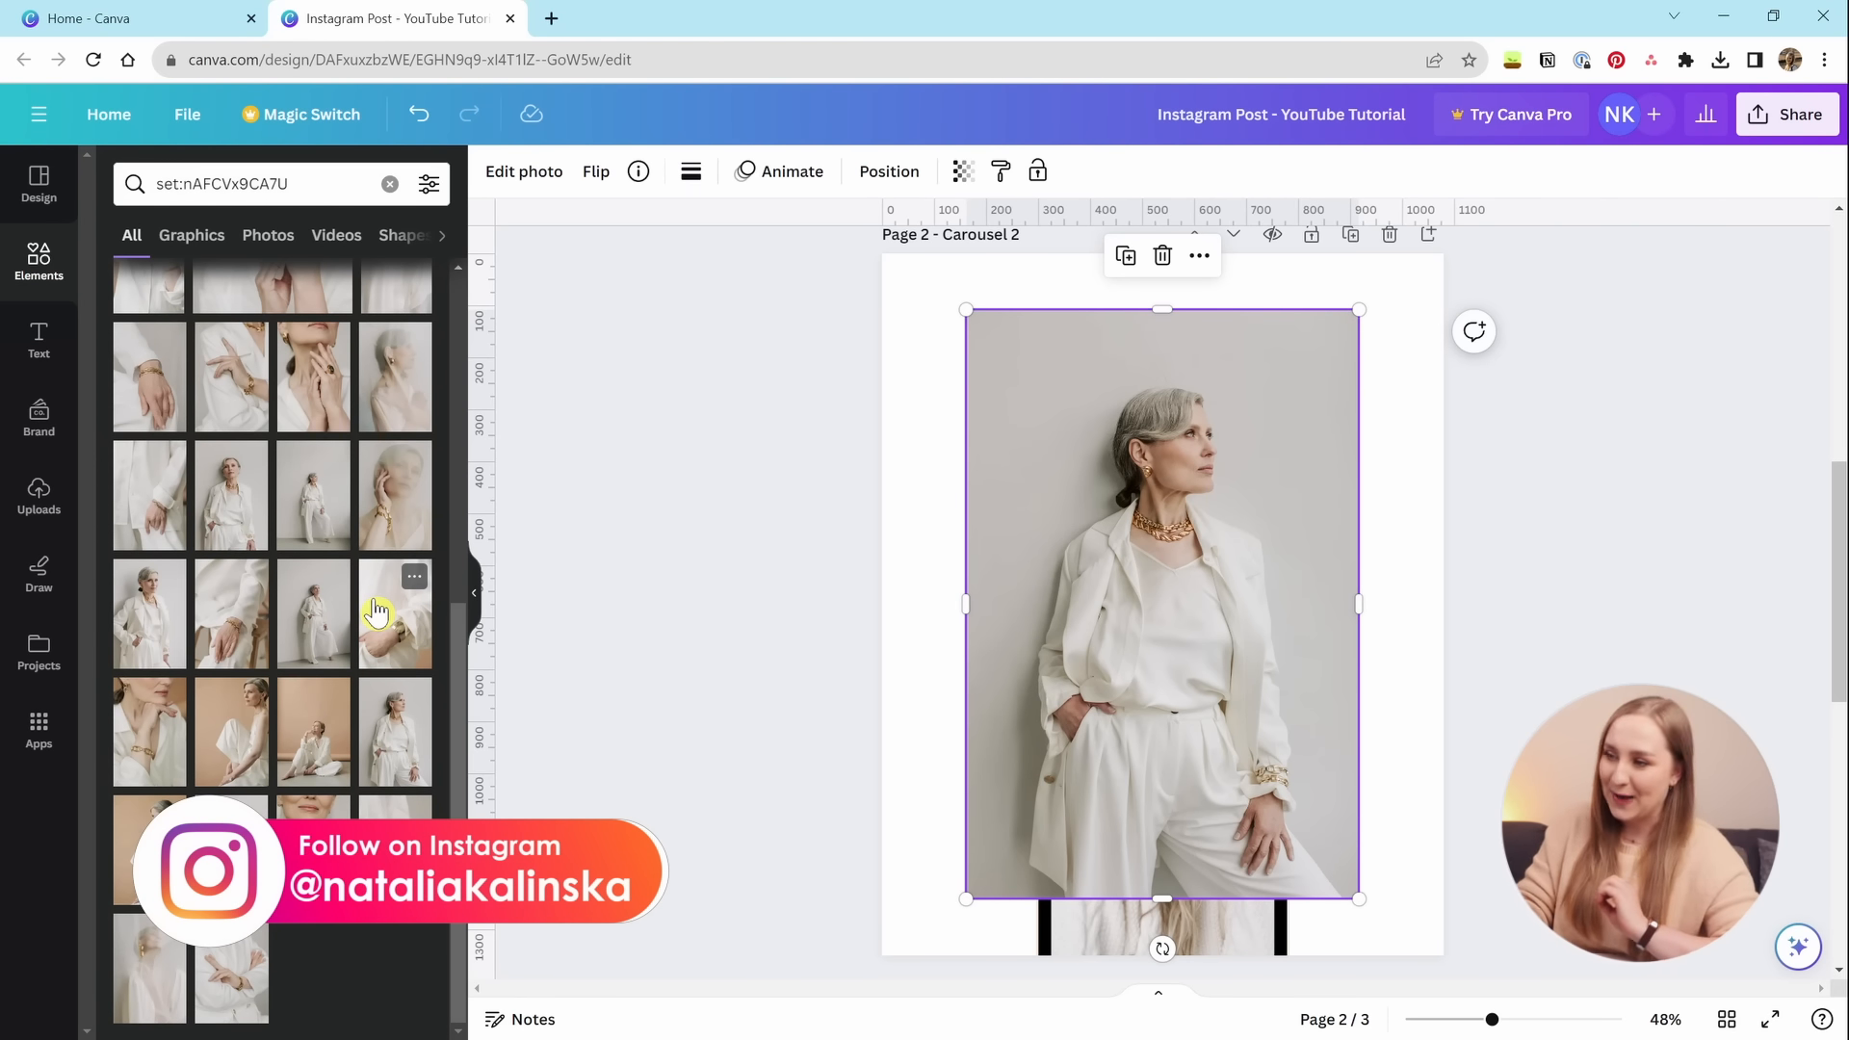
Fill the phone frame on page 2 with the grey-haired woman photo and move the phone slightly higher on the page.
{"action": "left_click_drag", "start_coordinate": [1274, 414], "coordinate": [1243, 648]}
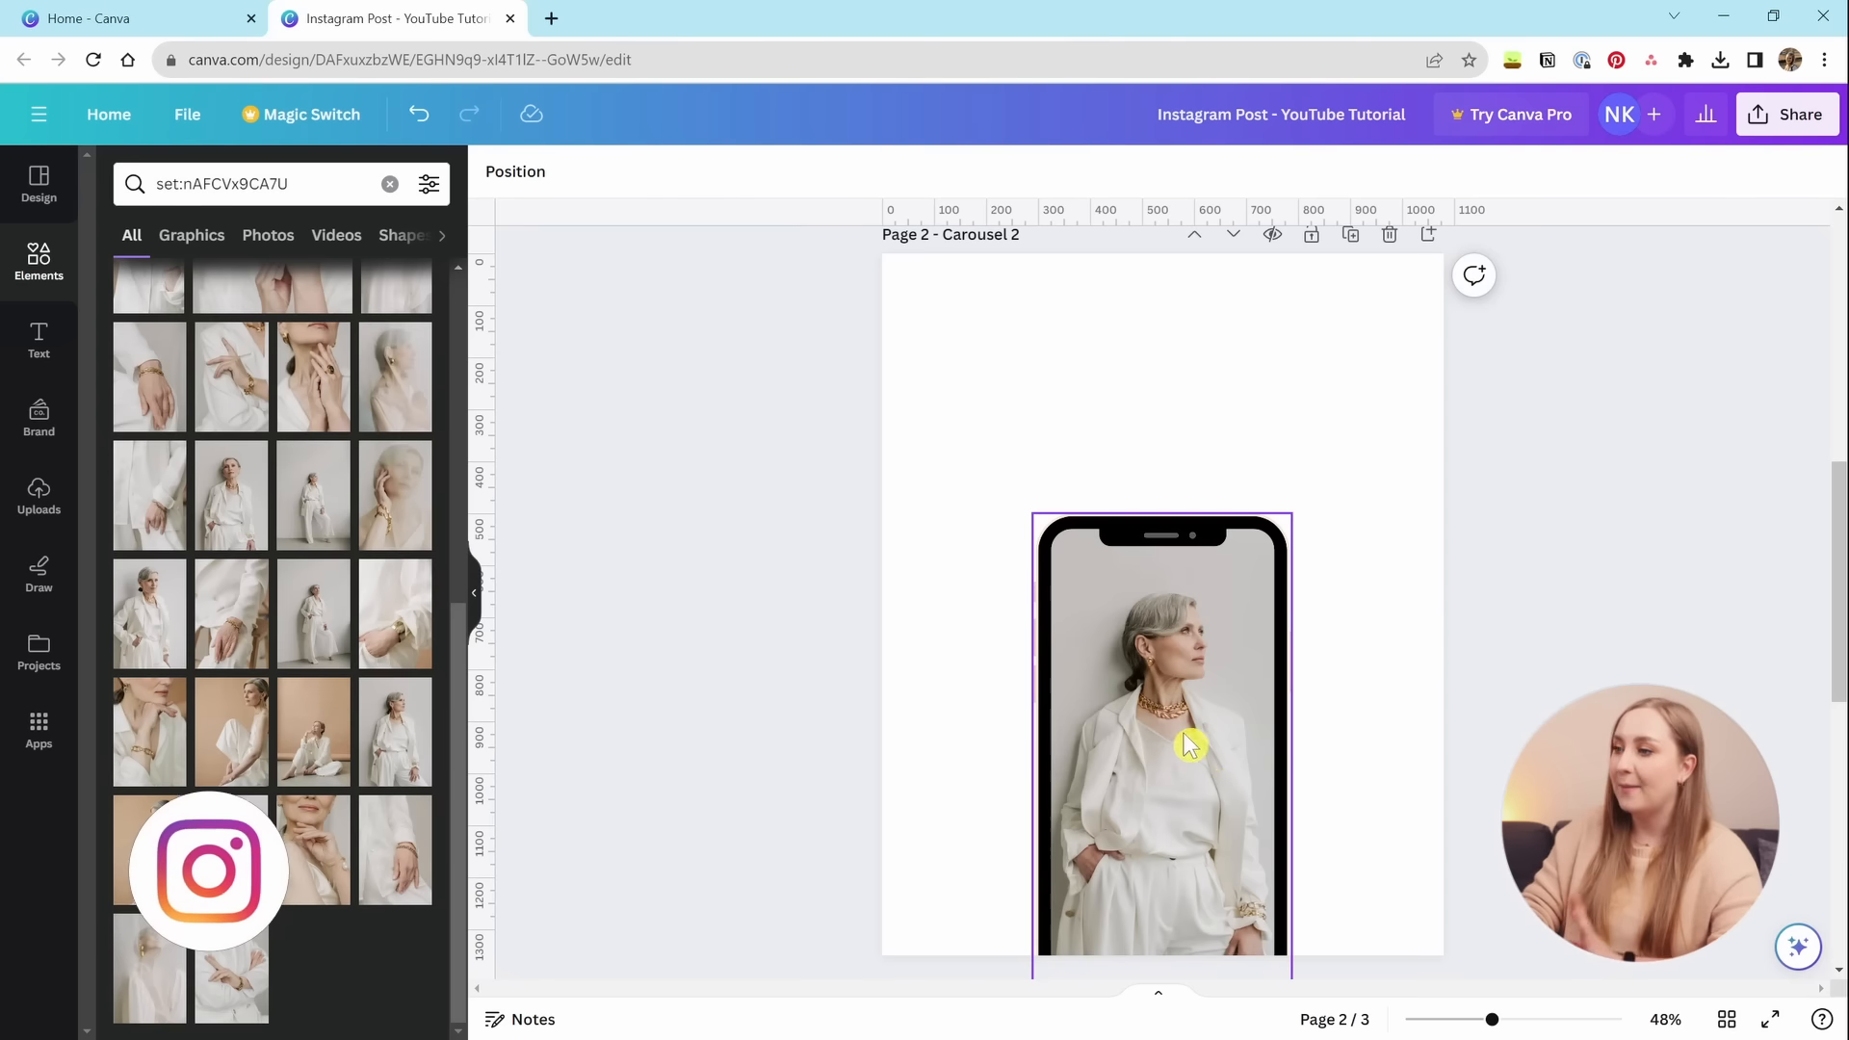
{"action": "left_click_drag", "start_coordinate": [1205, 784], "coordinate": [1234, 760]}
{"action": "left_click", "coordinate": [1441, 742]}
{"action": "left_click", "coordinate": [1489, 742]}
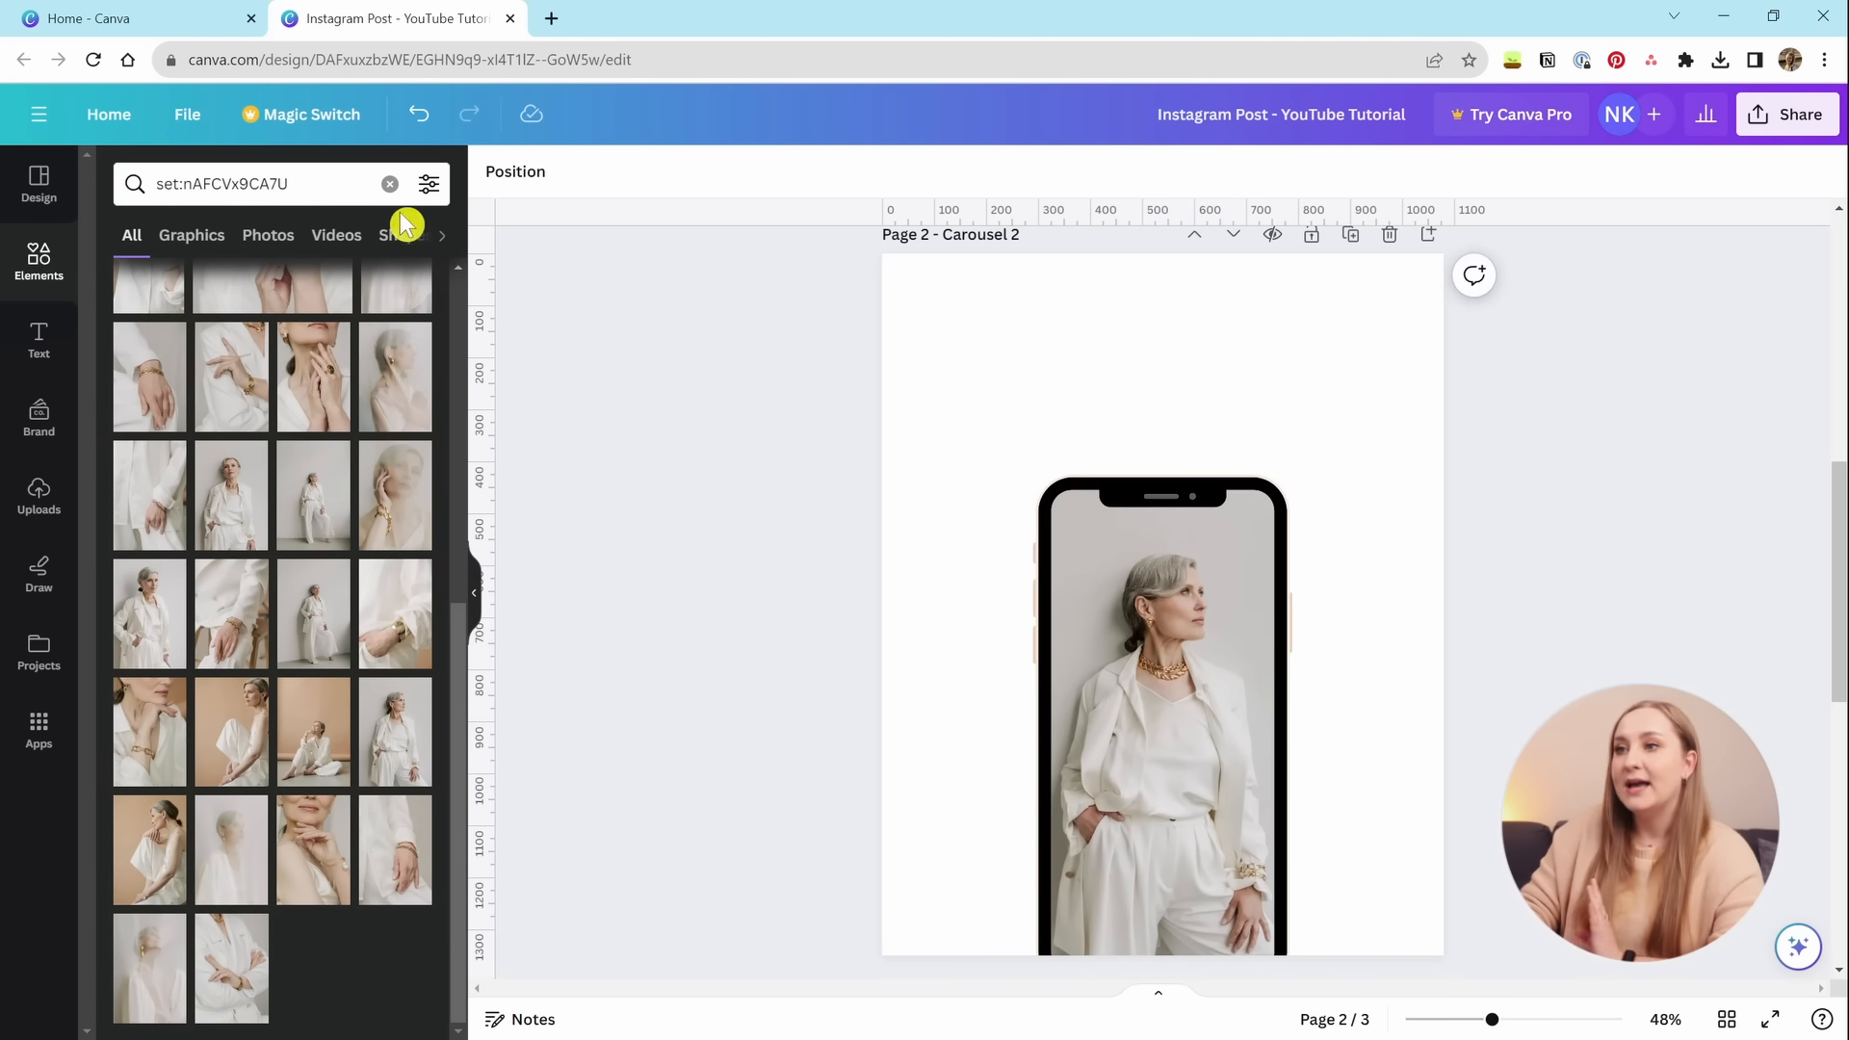
Clear the collection search, add a square from the shapes library to page 2, and delete it.
{"action": "left_click", "coordinate": [389, 183]}
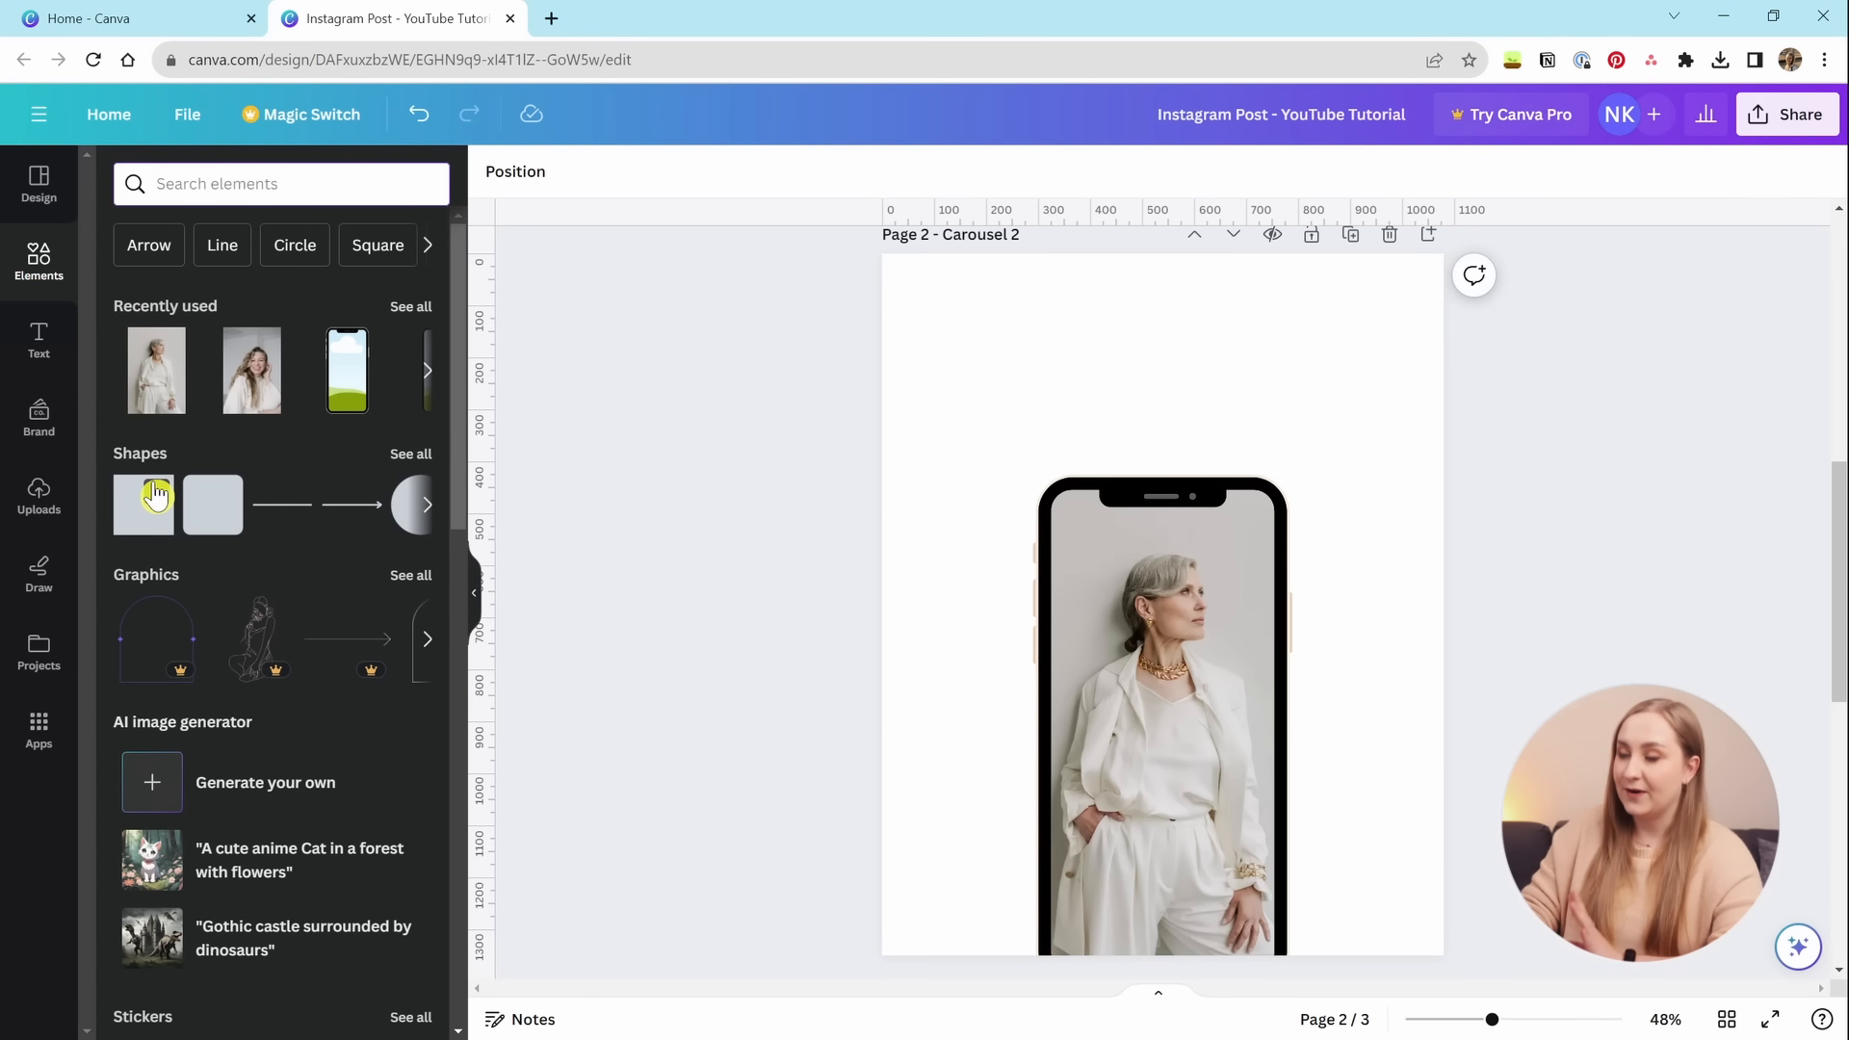
{"action": "left_click", "coordinate": [411, 454]}
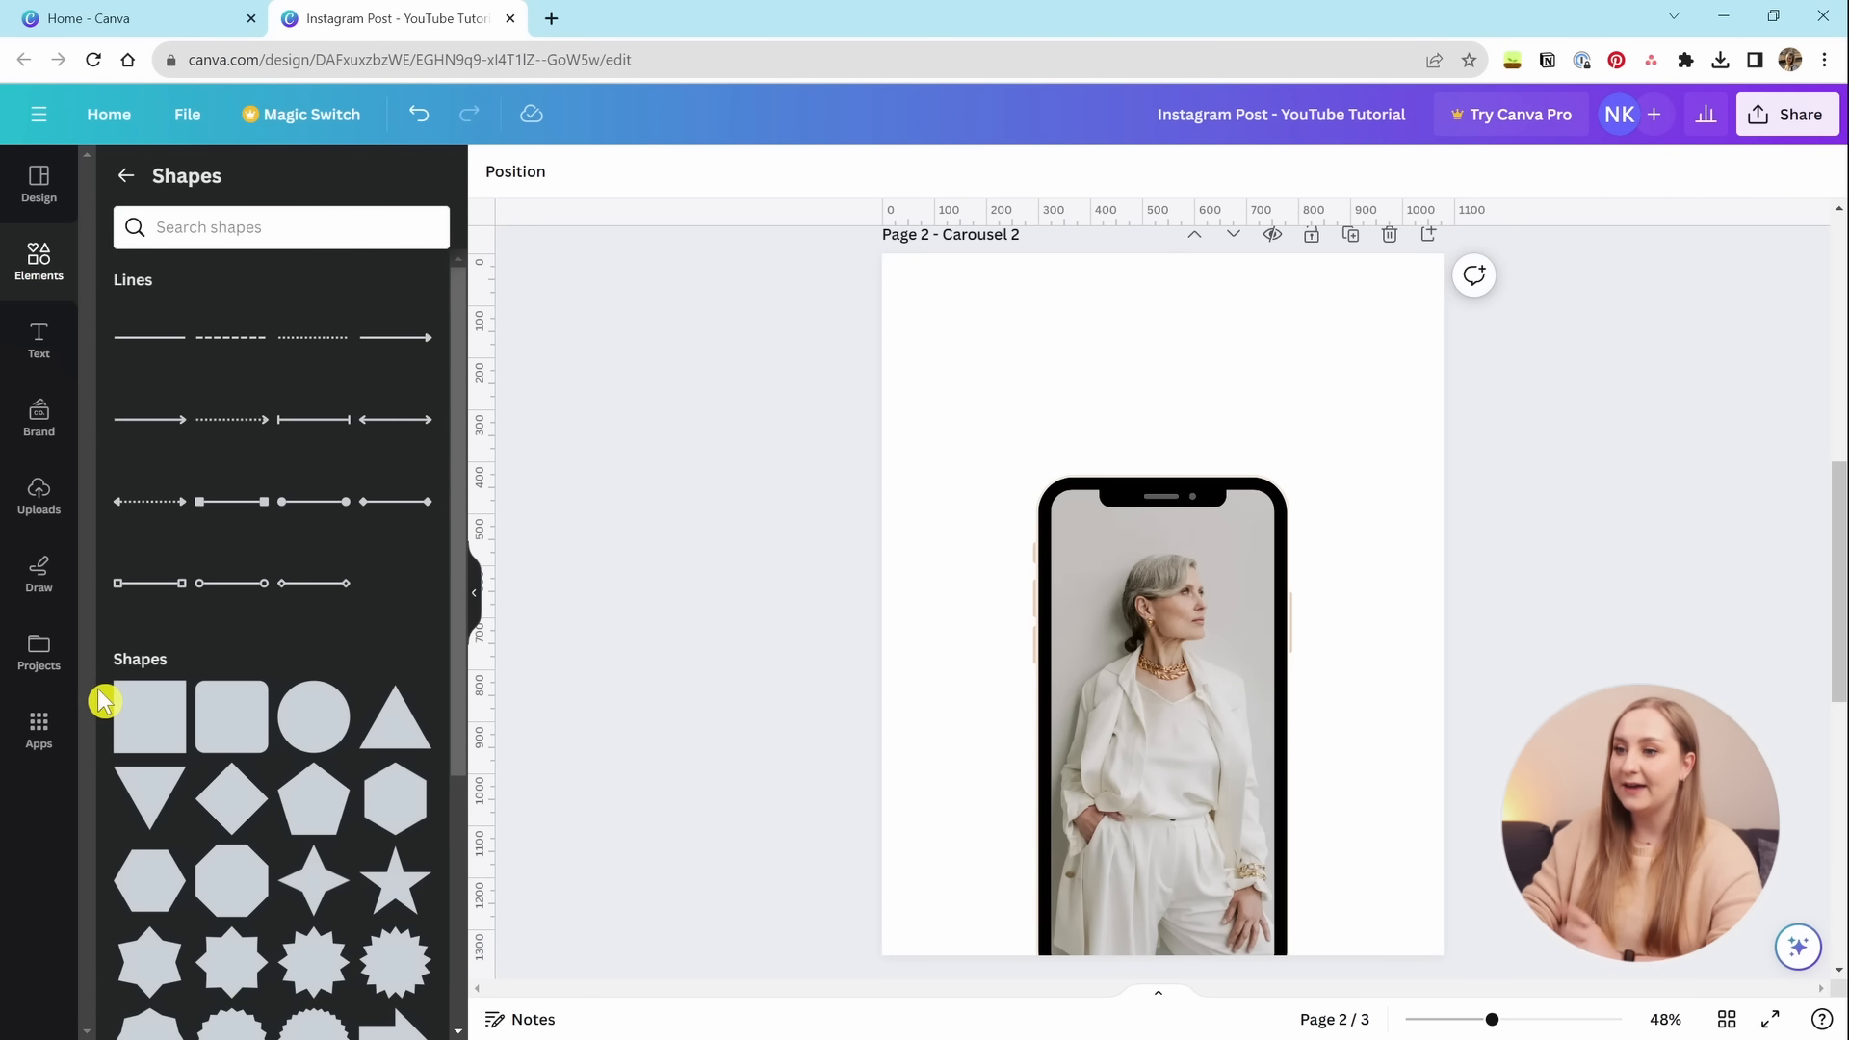
{"action": "left_click", "coordinate": [138, 726]}
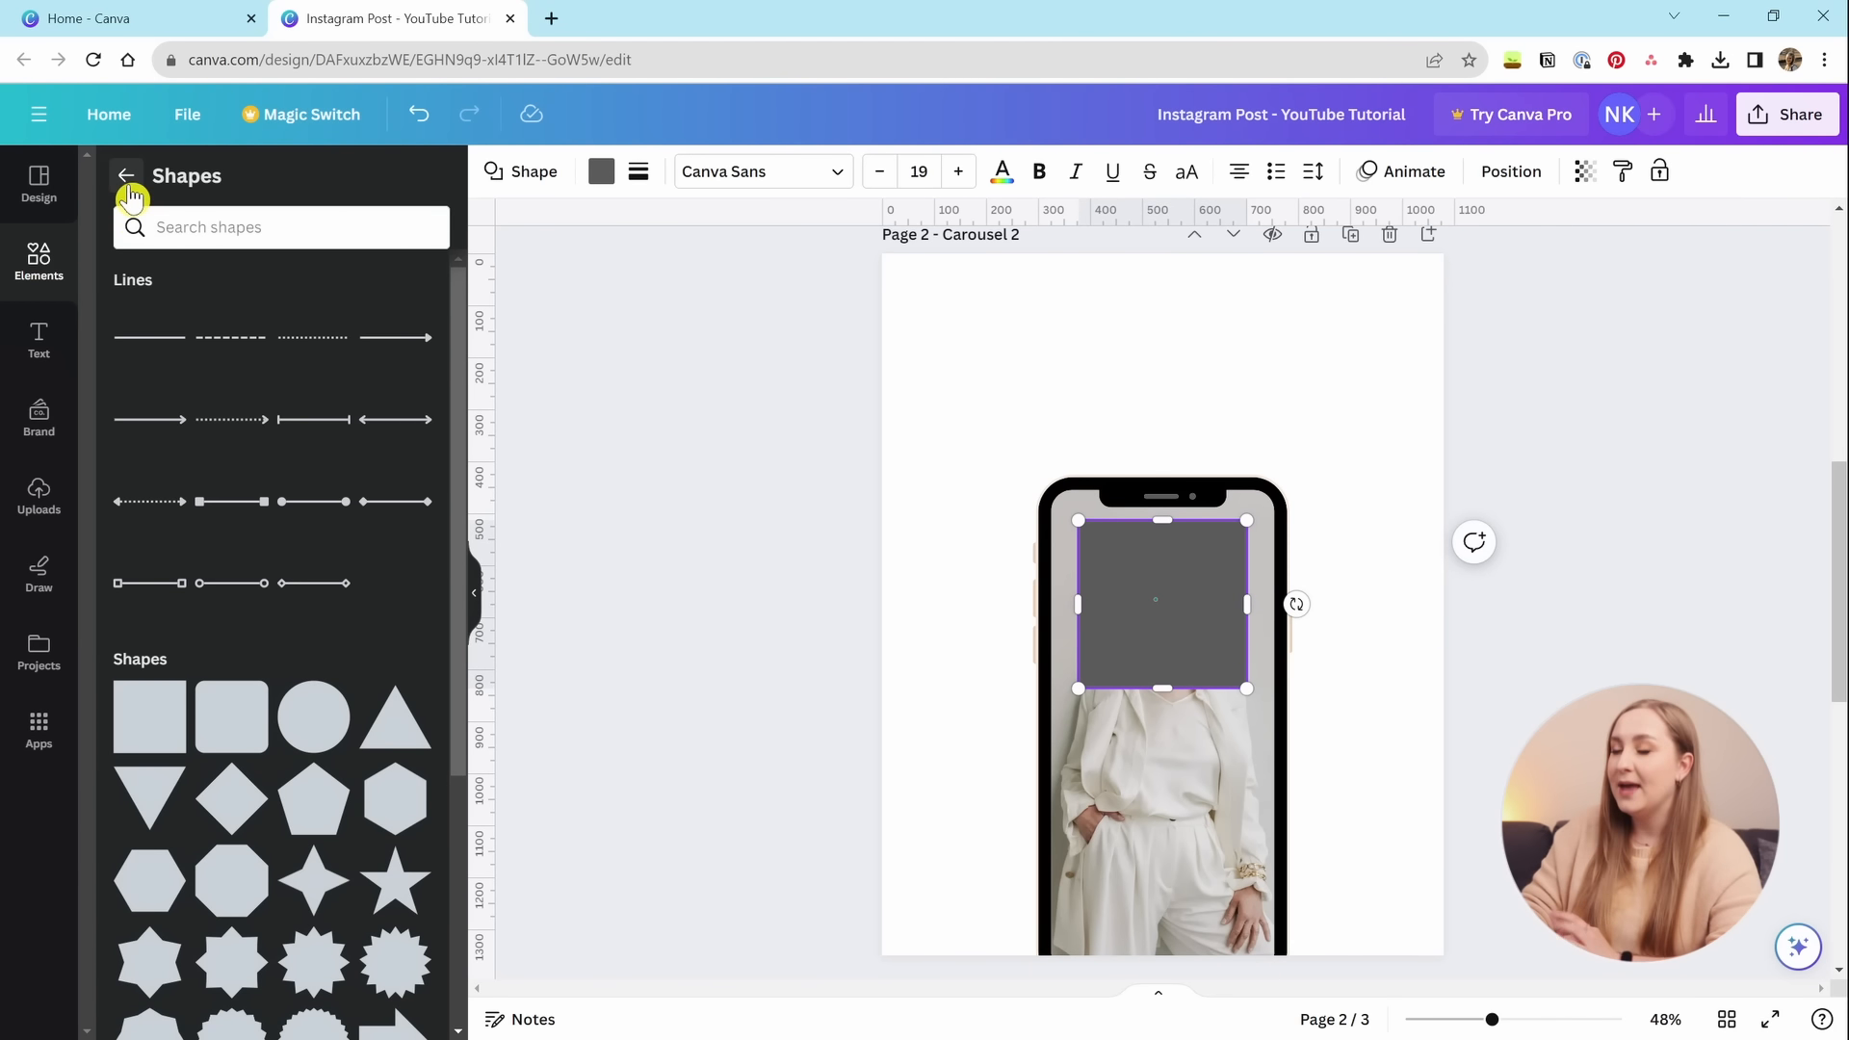
{"action": "left_click", "coordinate": [1343, 620]}
{"action": "left_click", "coordinate": [1217, 595]}
{"action": "key", "text": "Delete"}
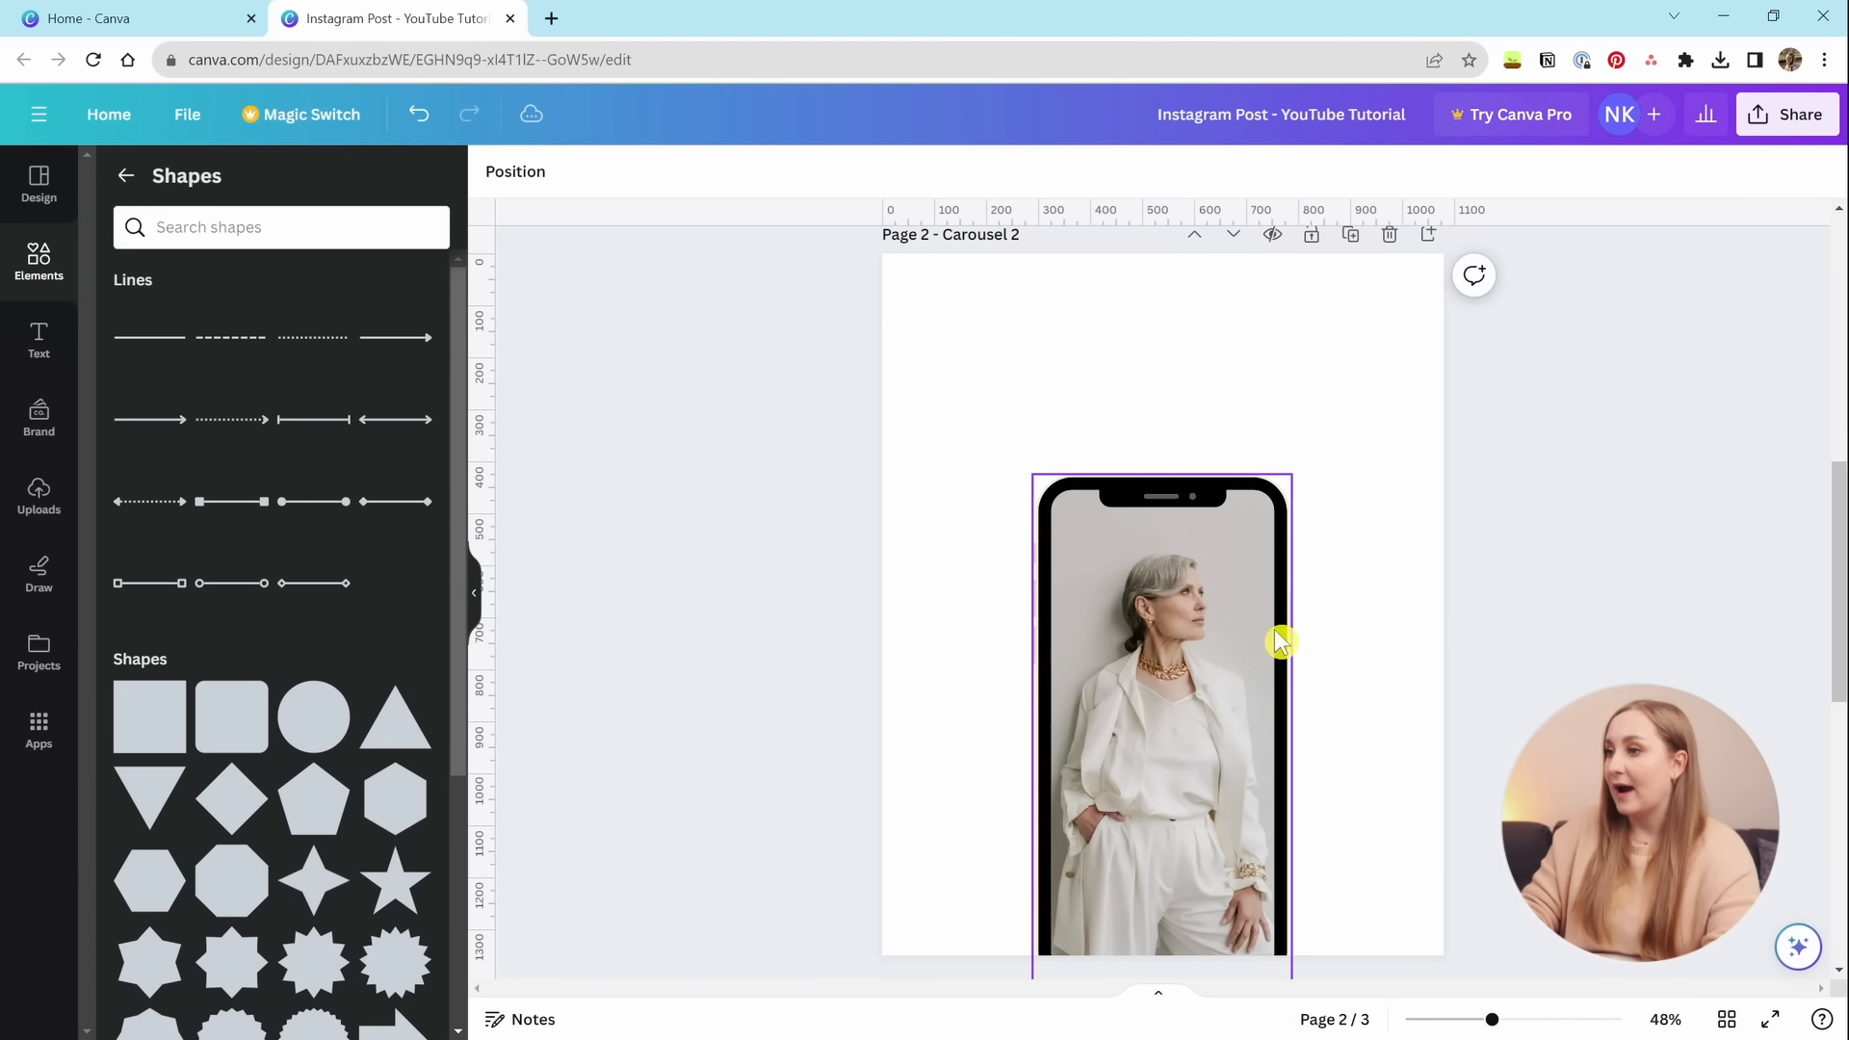
Place the beige leafy branch from the recommended graphics beside the phone's upper left on page 2, and delete it.
{"action": "left_click", "coordinate": [126, 175]}
{"action": "left_click", "coordinate": [408, 570]}
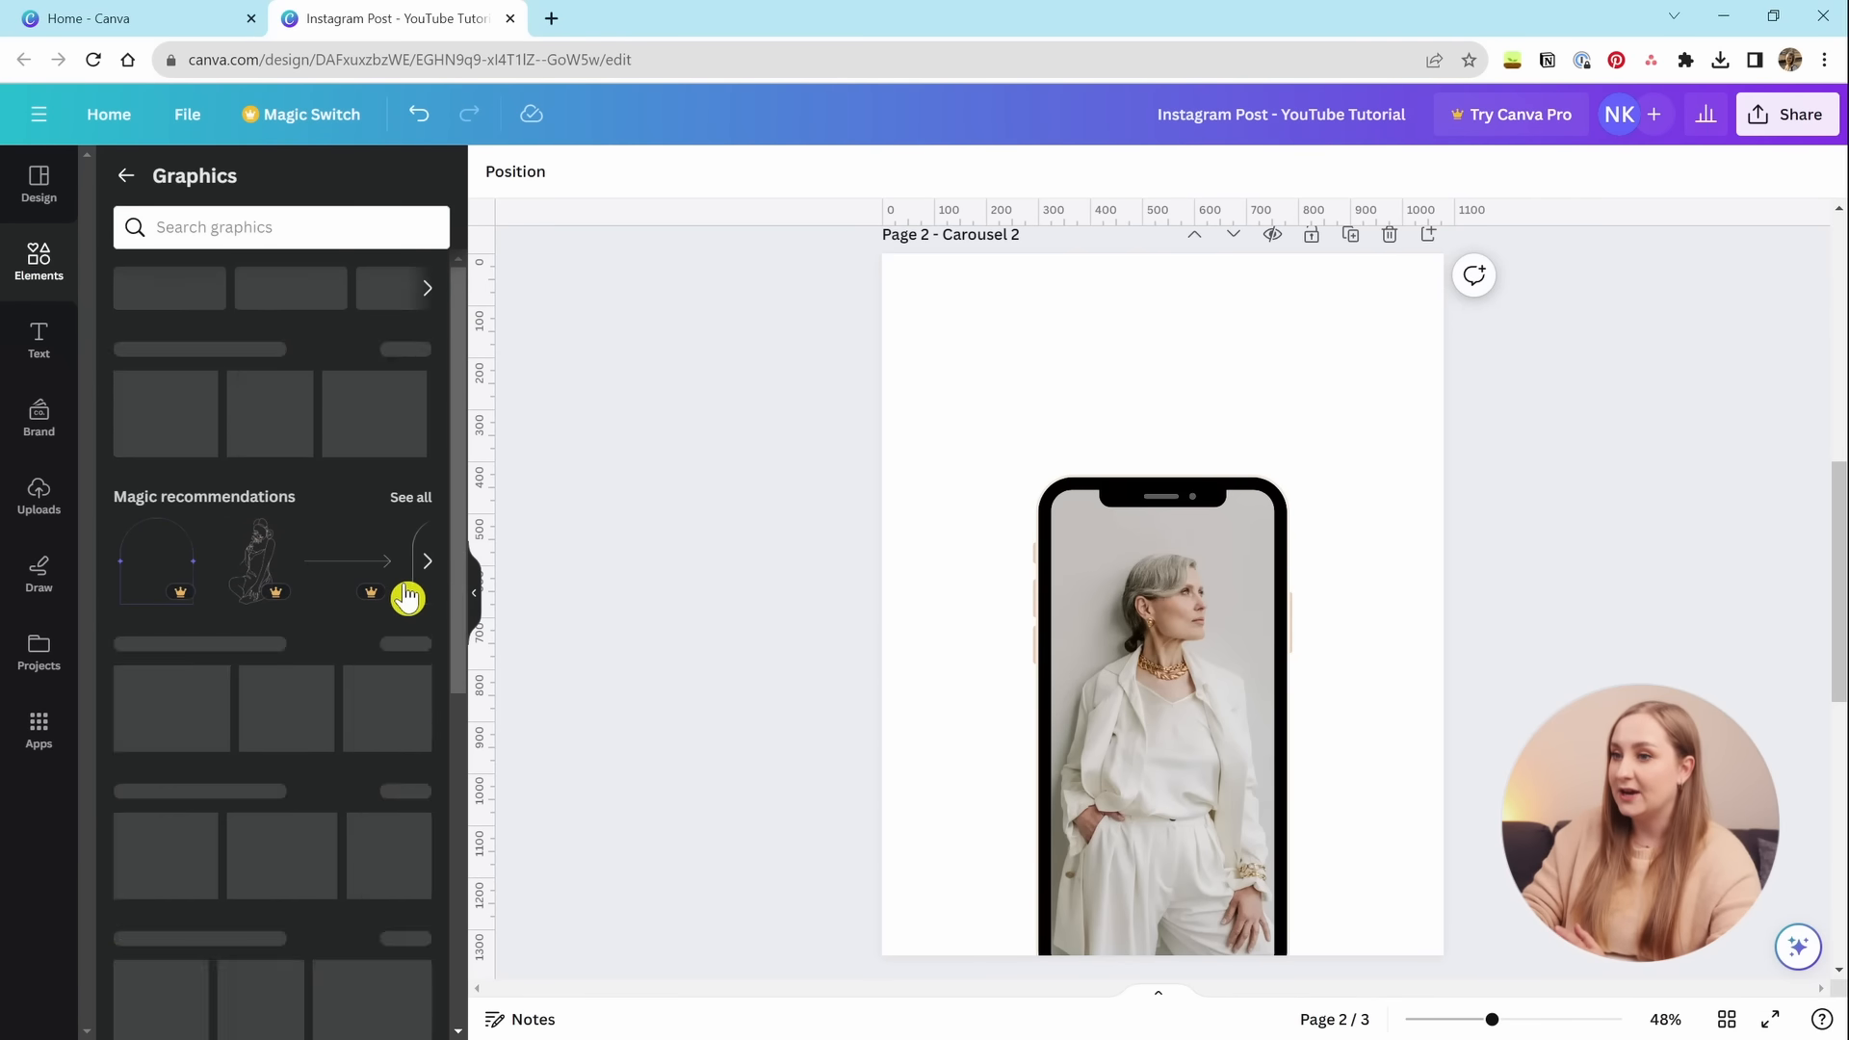
{"action": "left_click", "coordinate": [409, 351]}
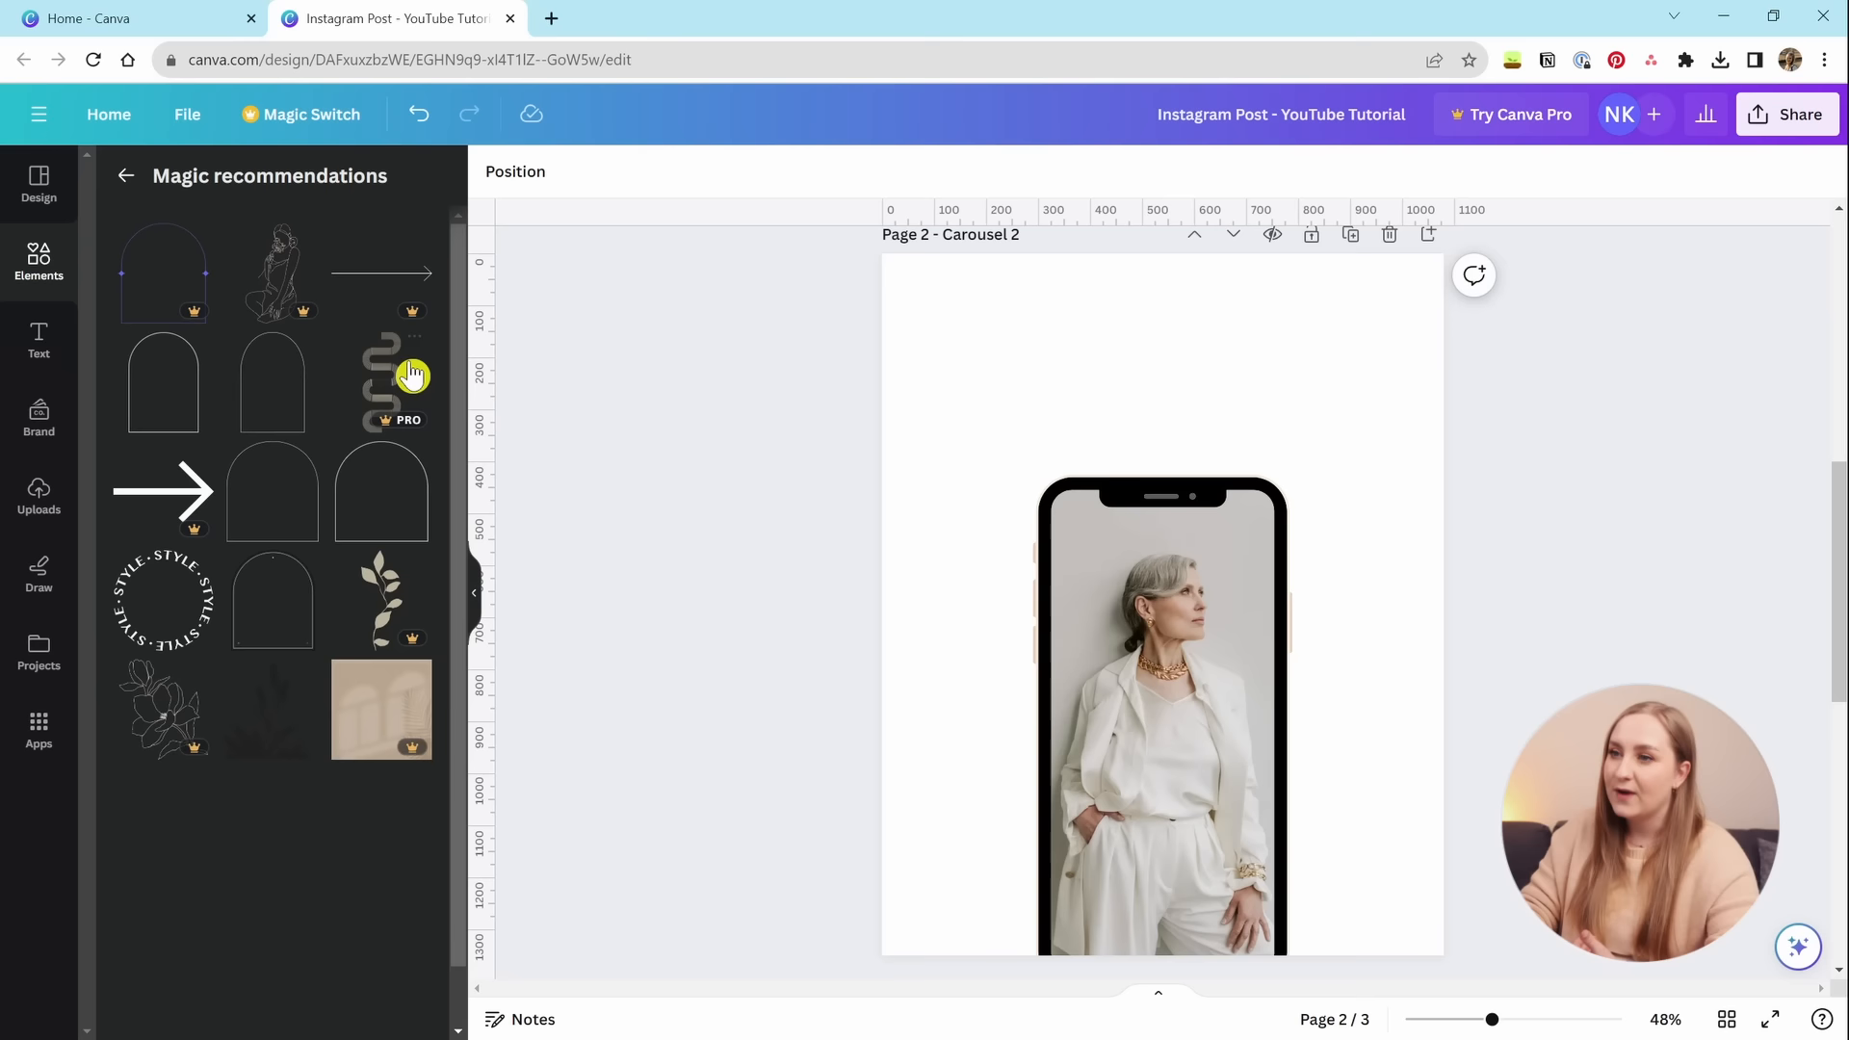
{"action": "scroll", "coordinate": [383, 708], "scroll_direction": "down", "scroll_amount": 1}
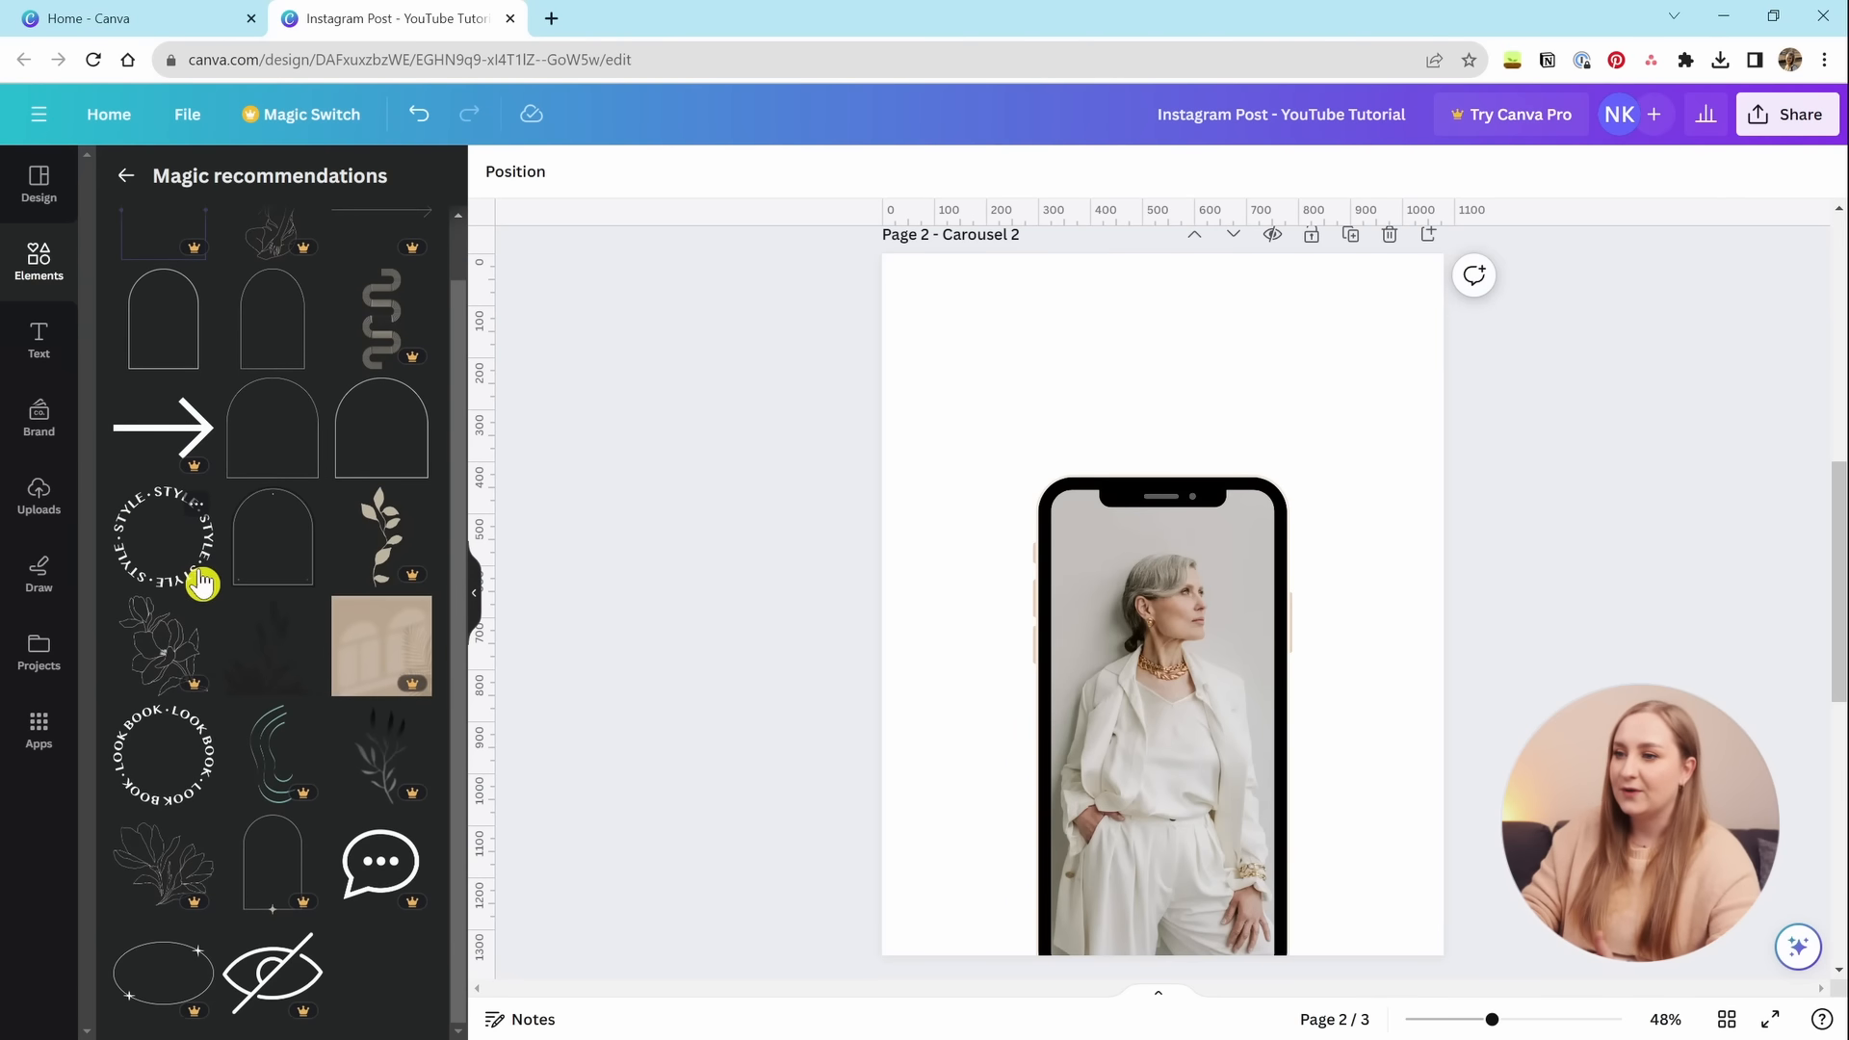
{"action": "left_click", "coordinate": [400, 545]}
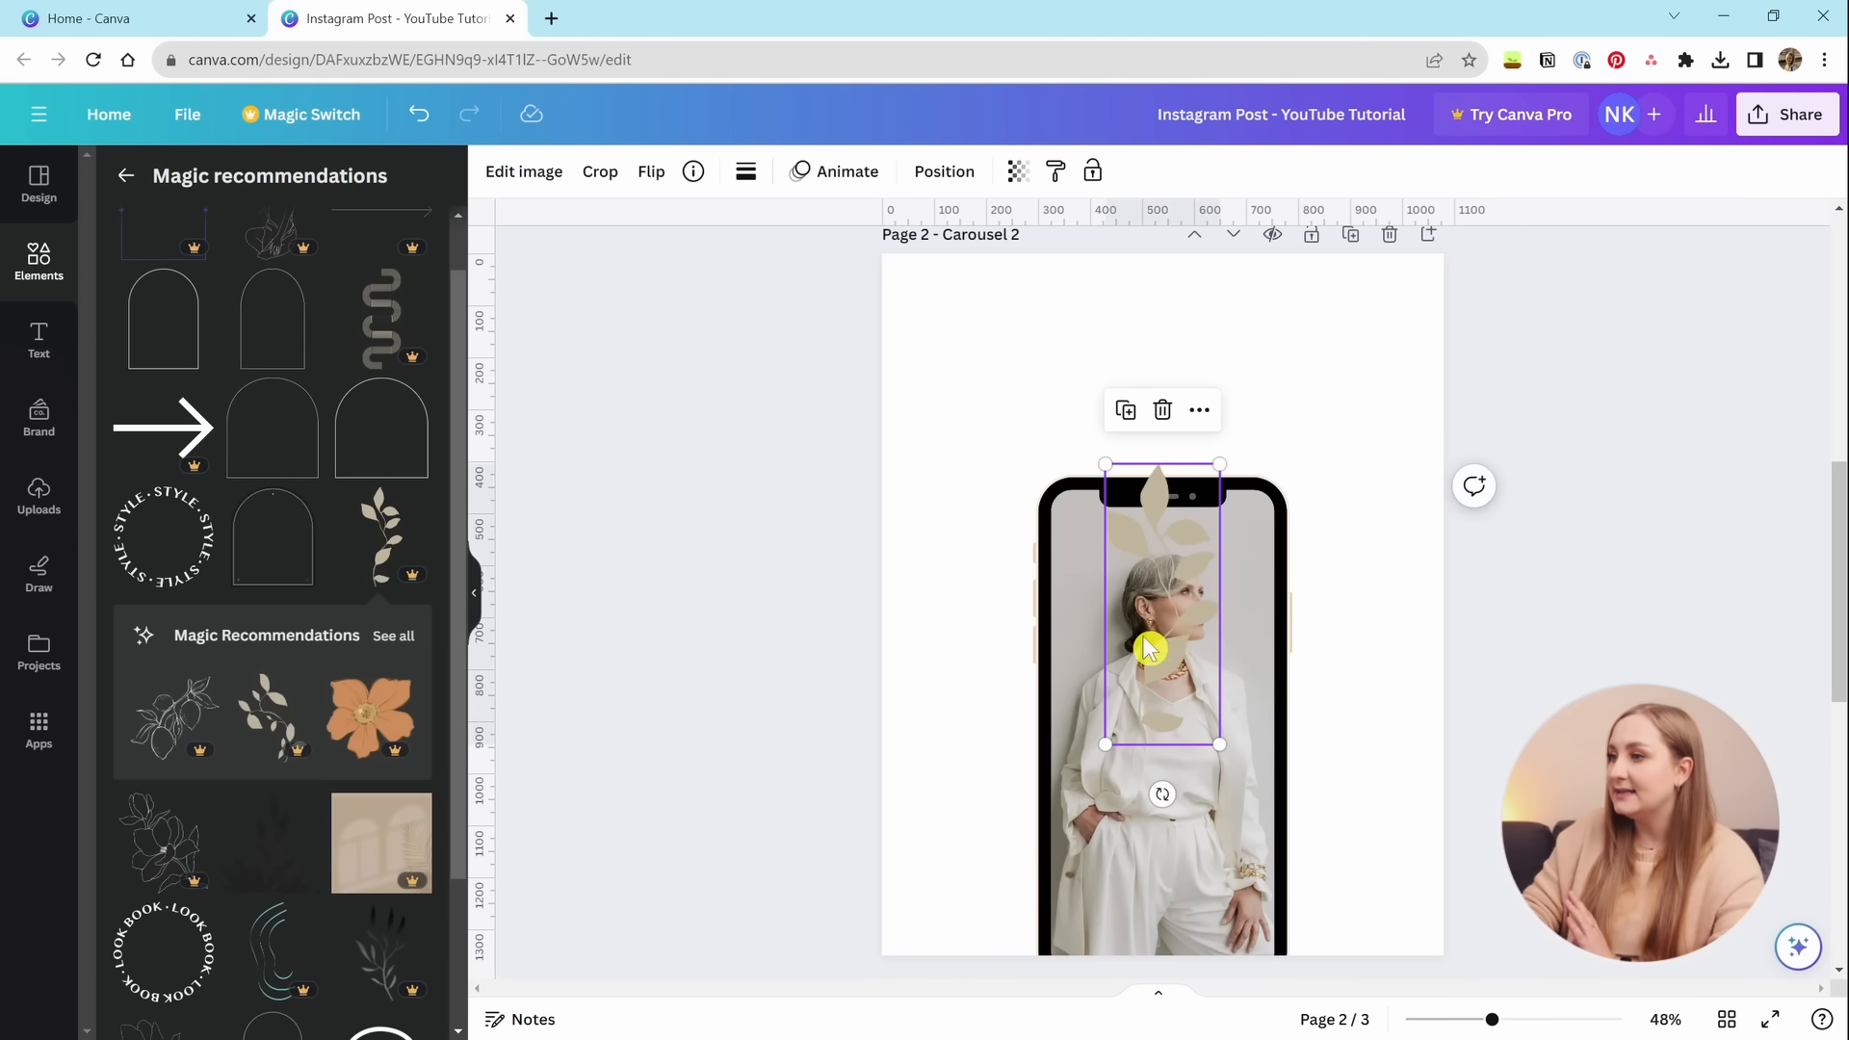
{"action": "left_click_drag", "start_coordinate": [1191, 675], "coordinate": [978, 510]}
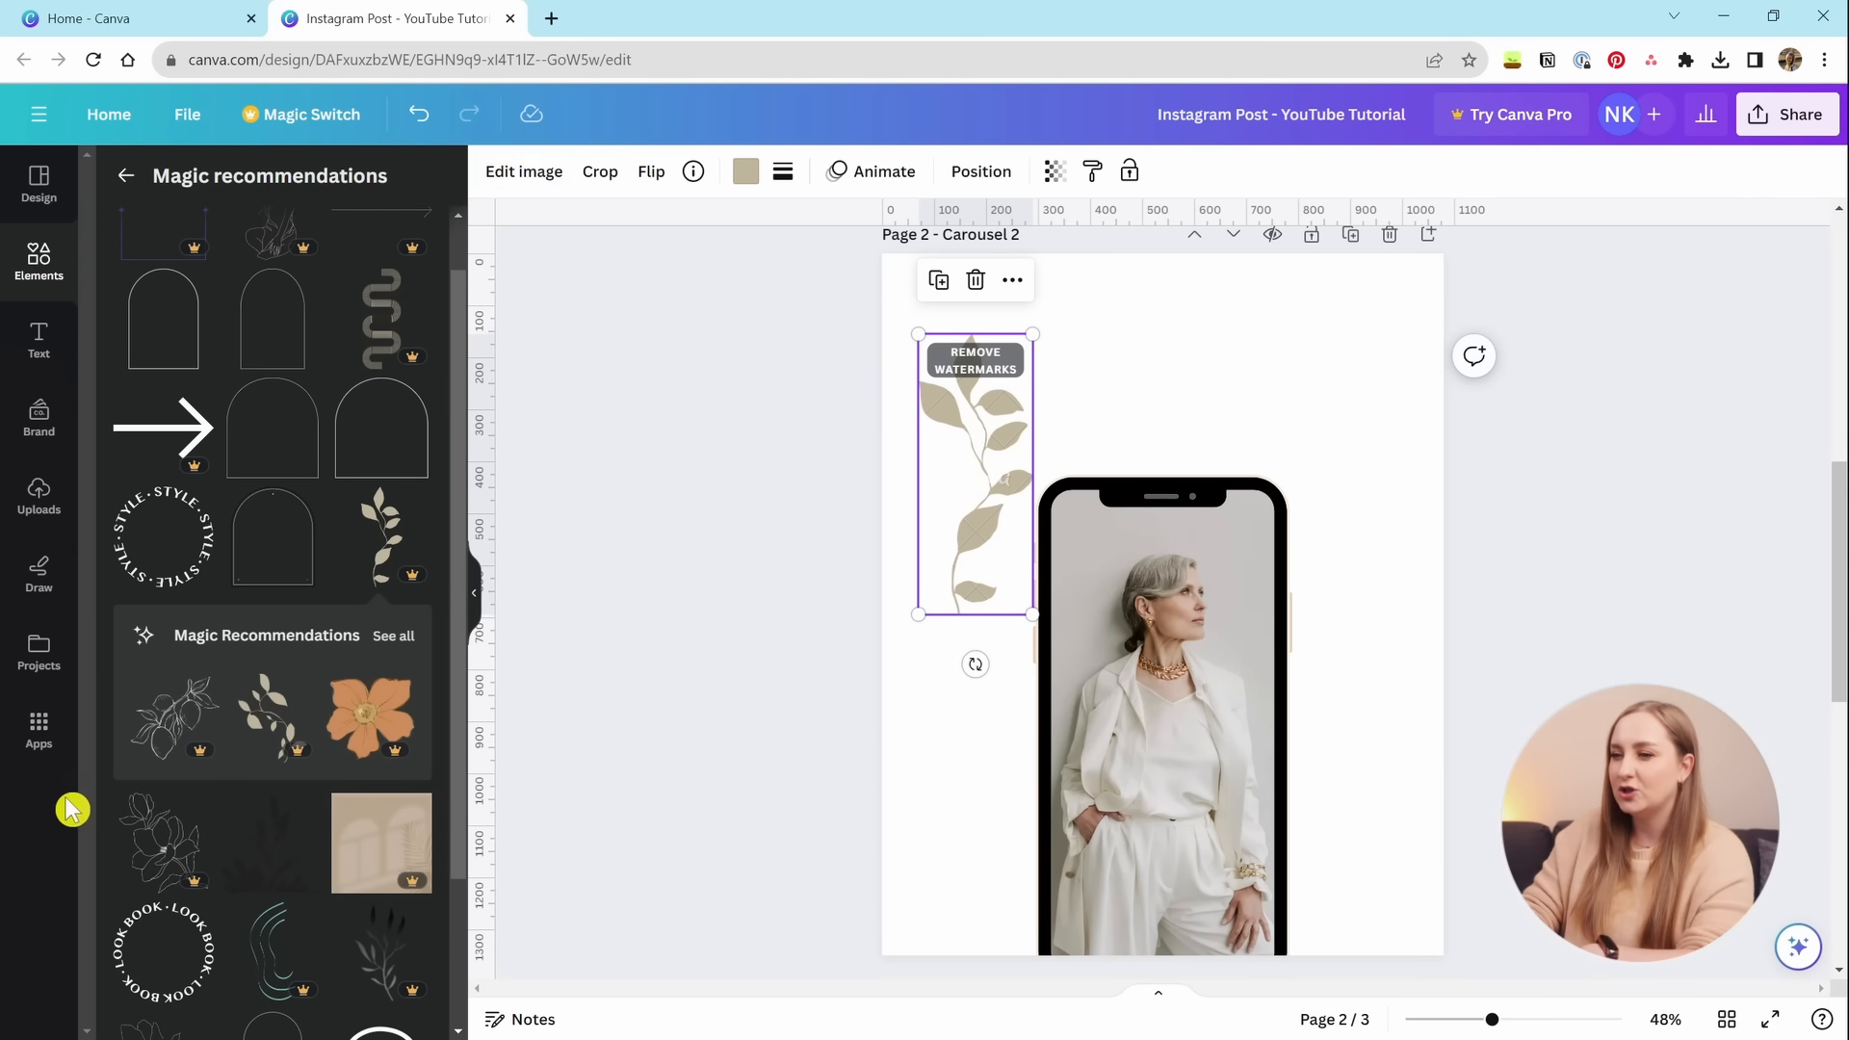
{"action": "key", "text": "Delete"}
Search the graphics library for "foliage" and add the green eucalyptus branch to page 2.
{"action": "left_click", "coordinate": [130, 183]}
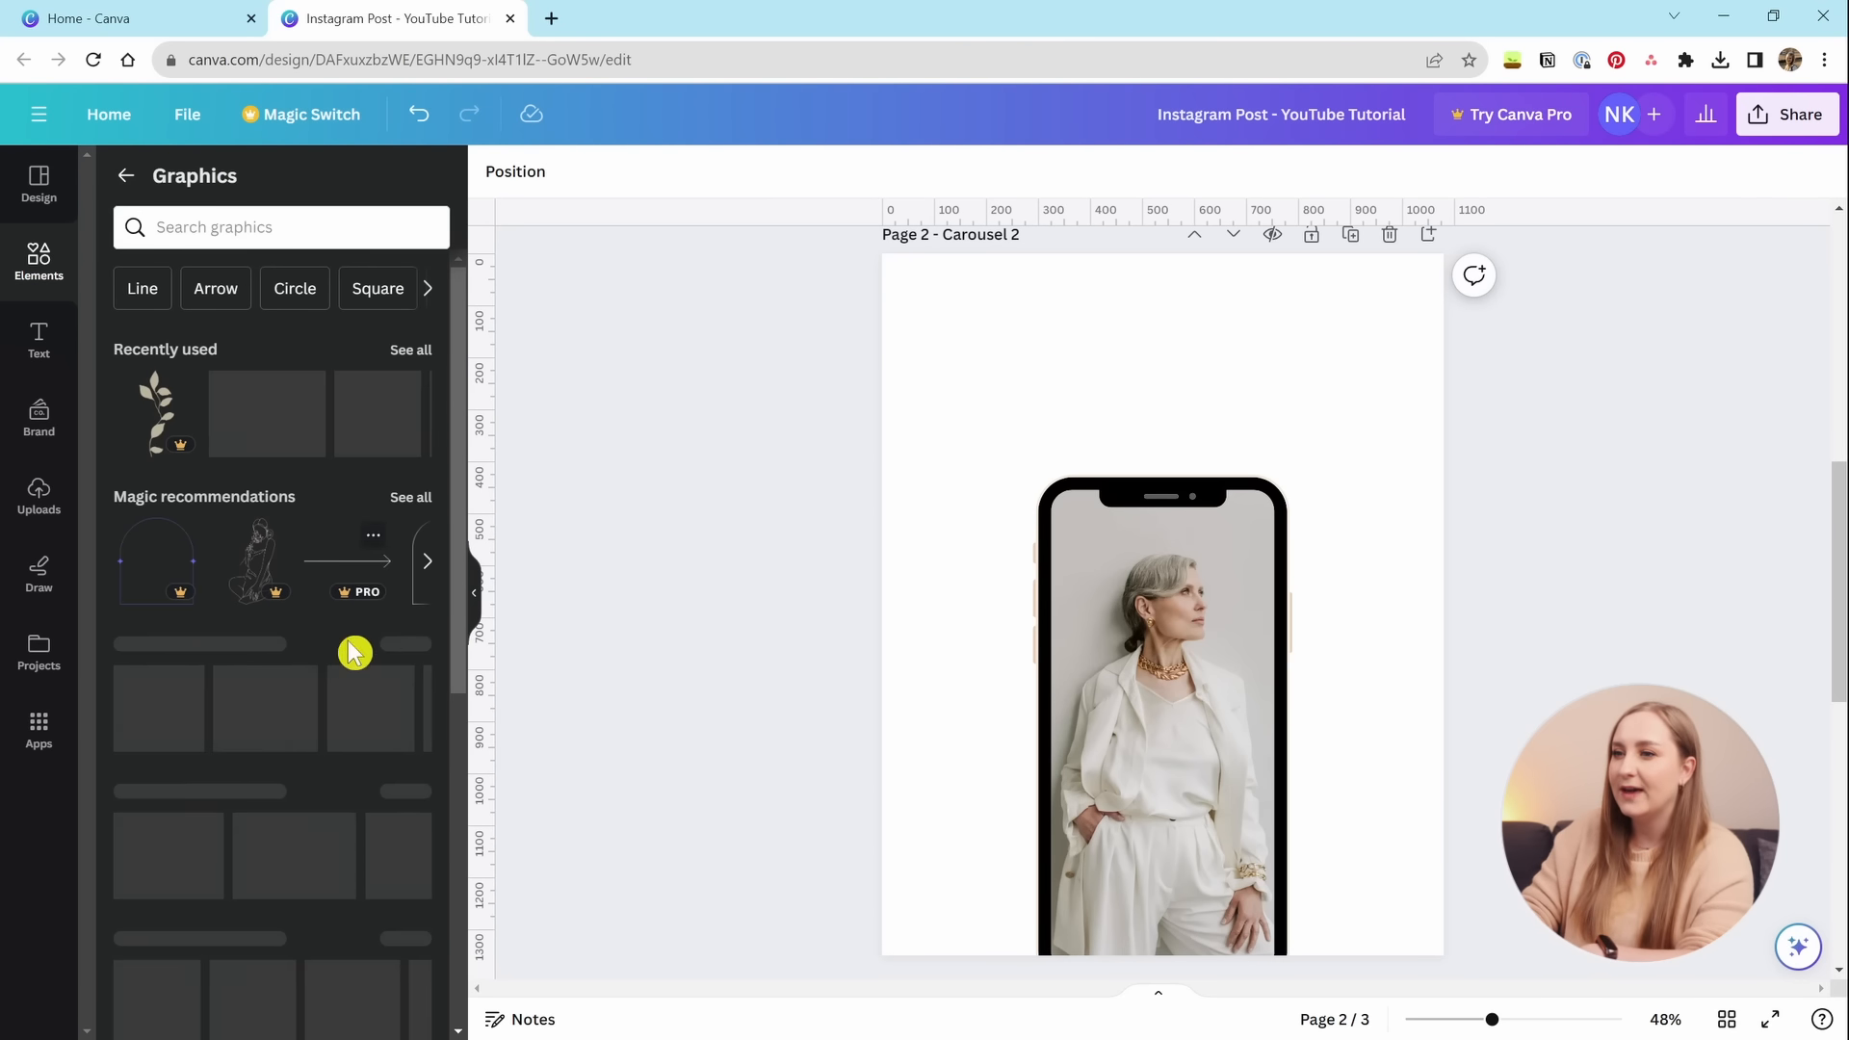
{"action": "scroll", "coordinate": [409, 617], "scroll_direction": "down", "scroll_amount": 3}
{"action": "scroll", "coordinate": [394, 580], "scroll_direction": "up", "scroll_amount": 5}
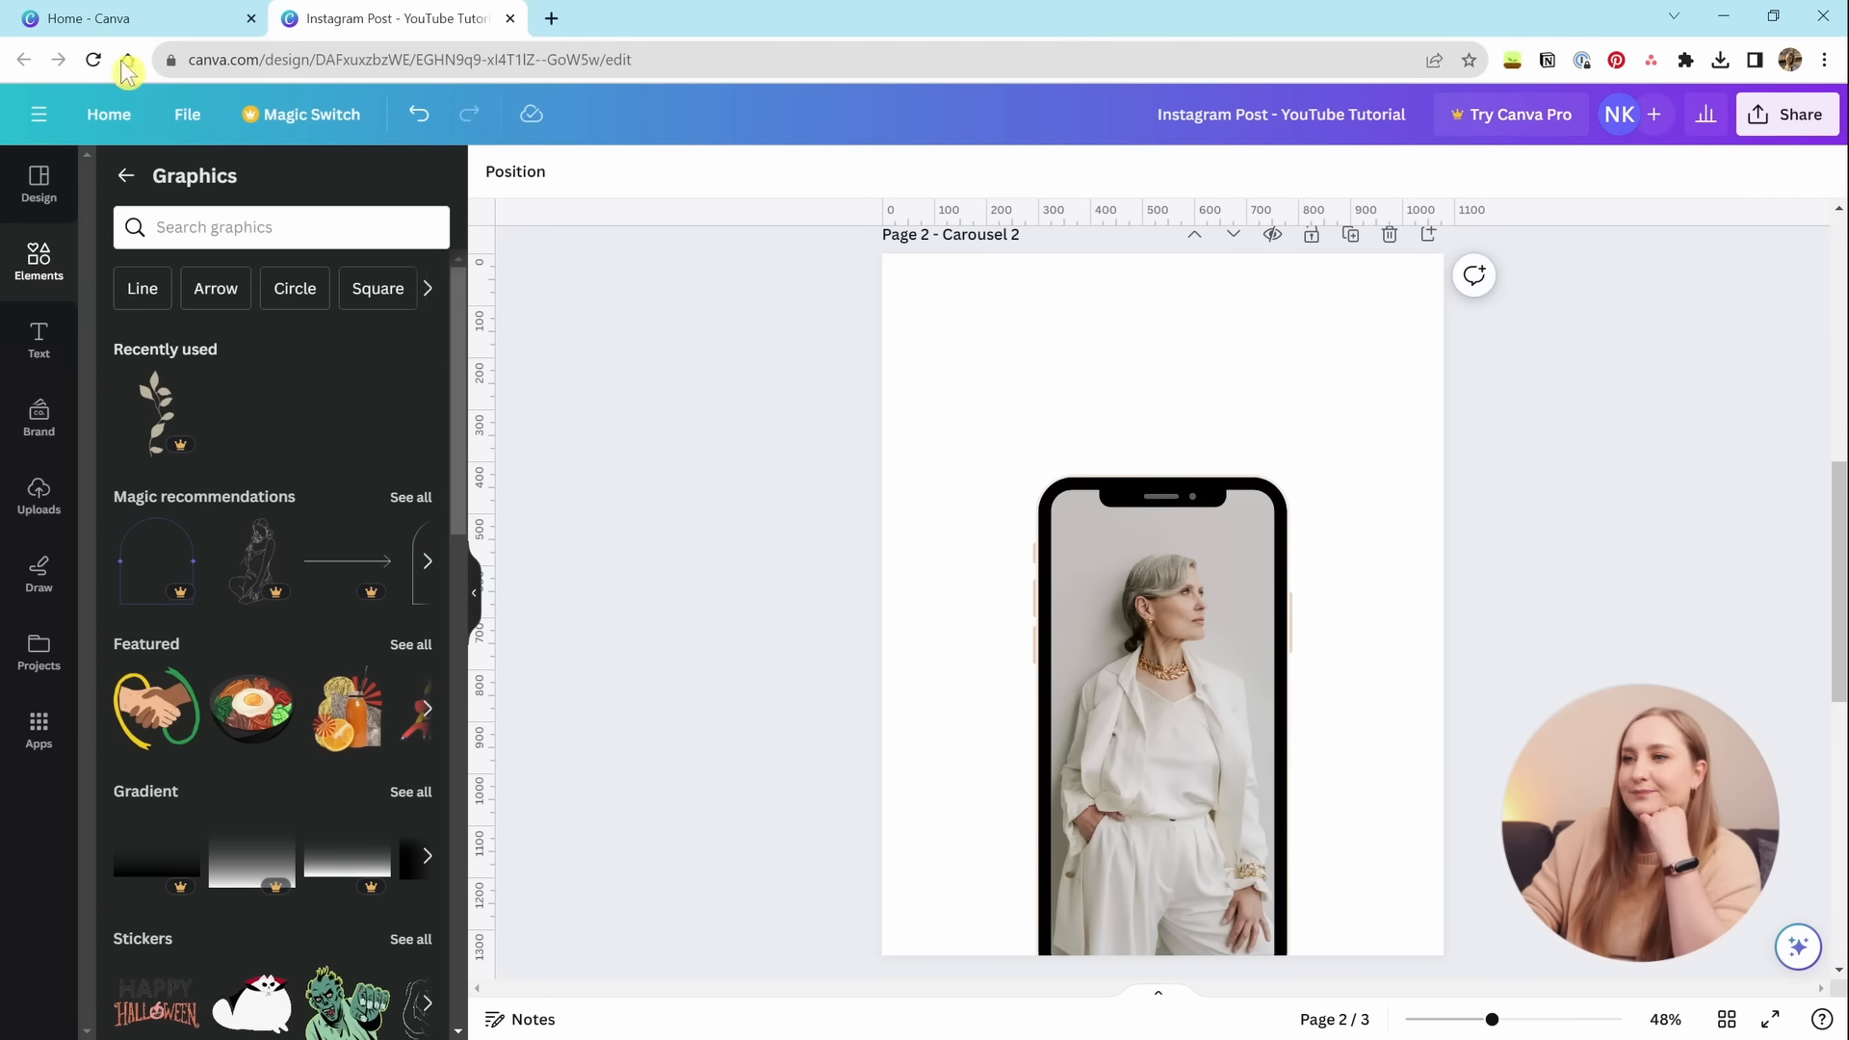
{"action": "left_click", "coordinate": [279, 227]}
{"action": "type", "text": "fil"}
{"action": "key", "text": "BackSpace"}
{"action": "key", "text": "BackSpace"}
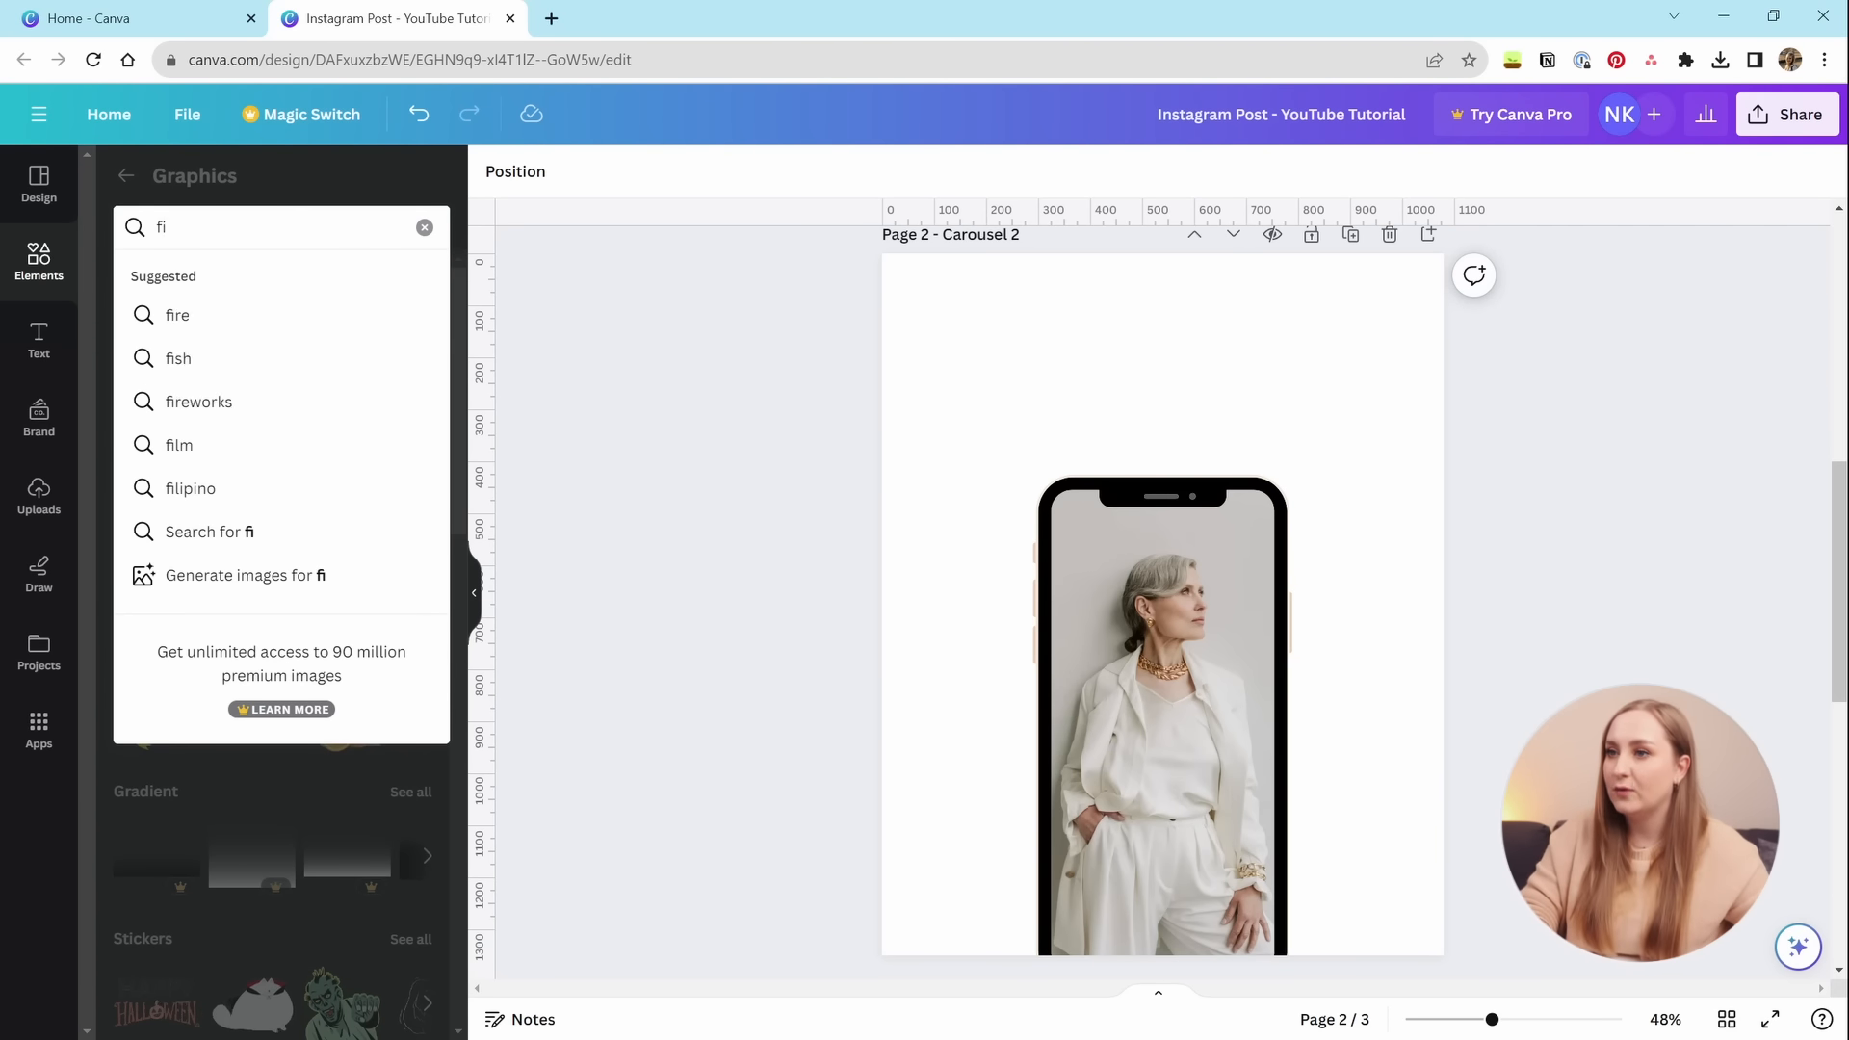
{"action": "type", "text": "oliage"}
{"action": "key", "text": "Return"}
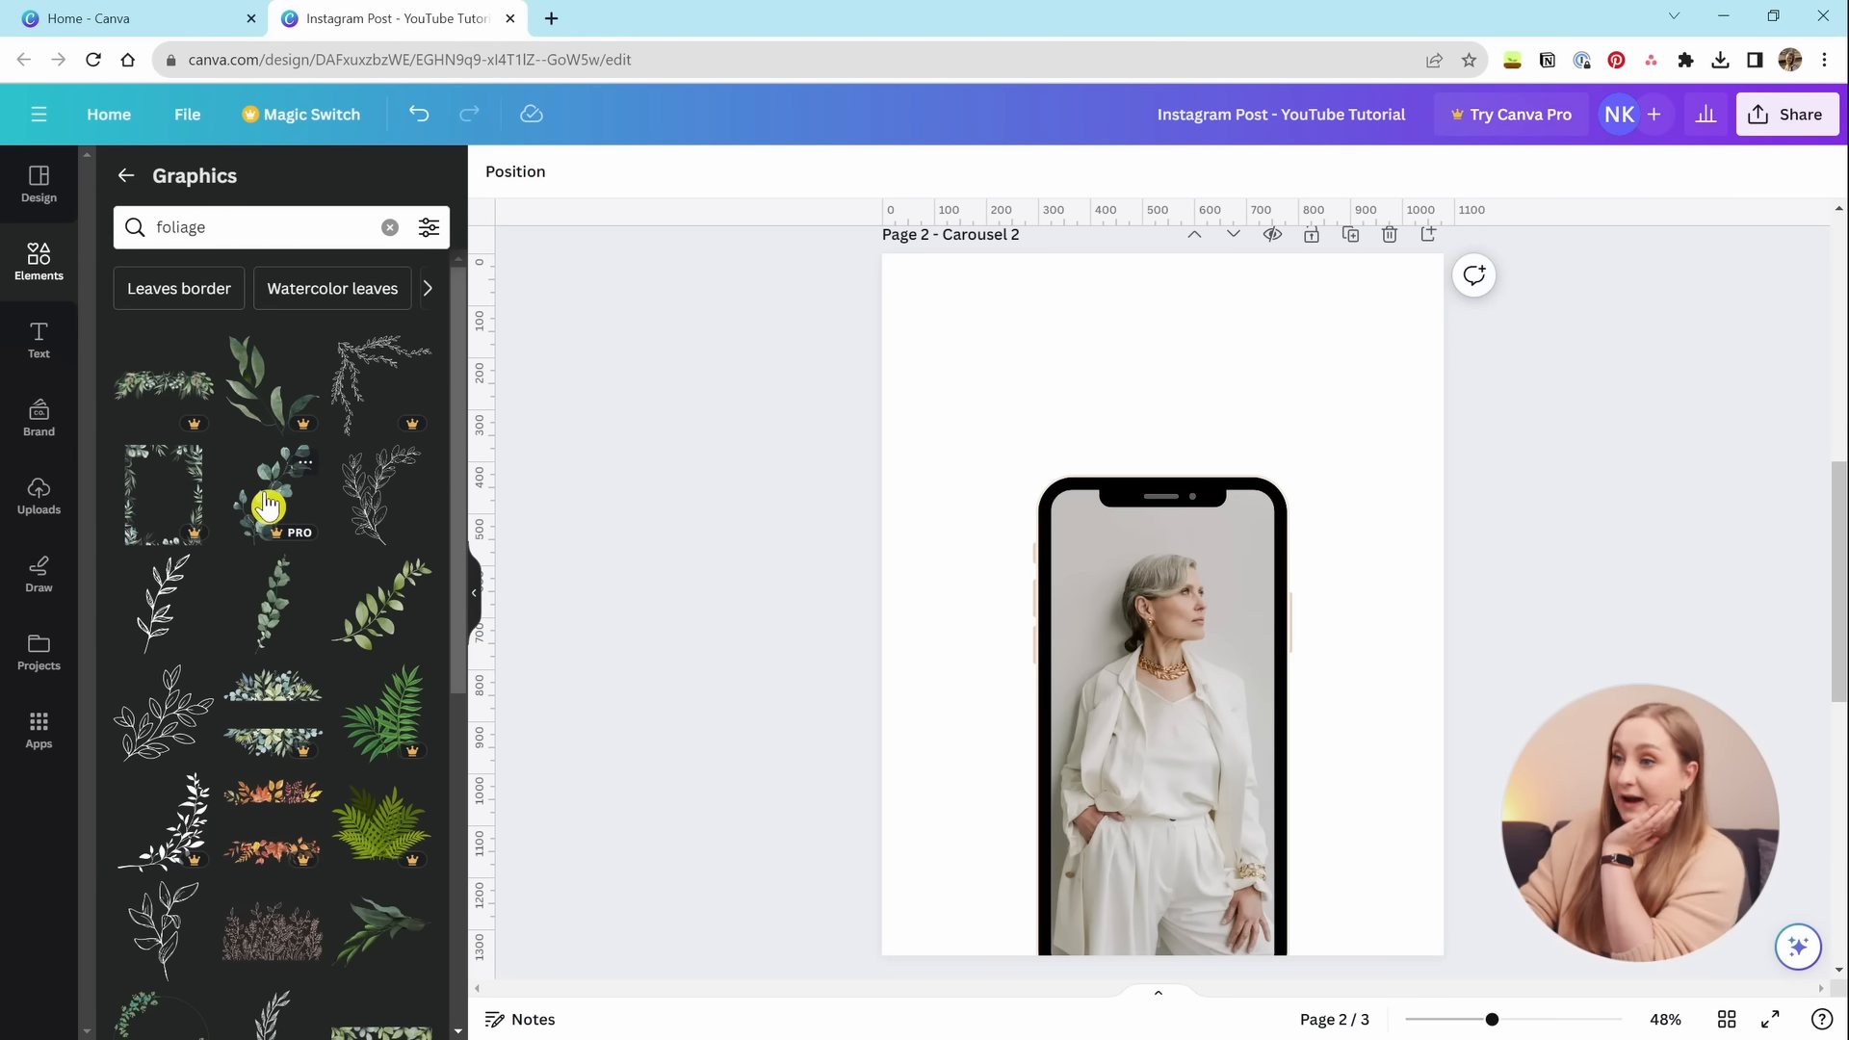
{"action": "left_click", "coordinate": [279, 624]}
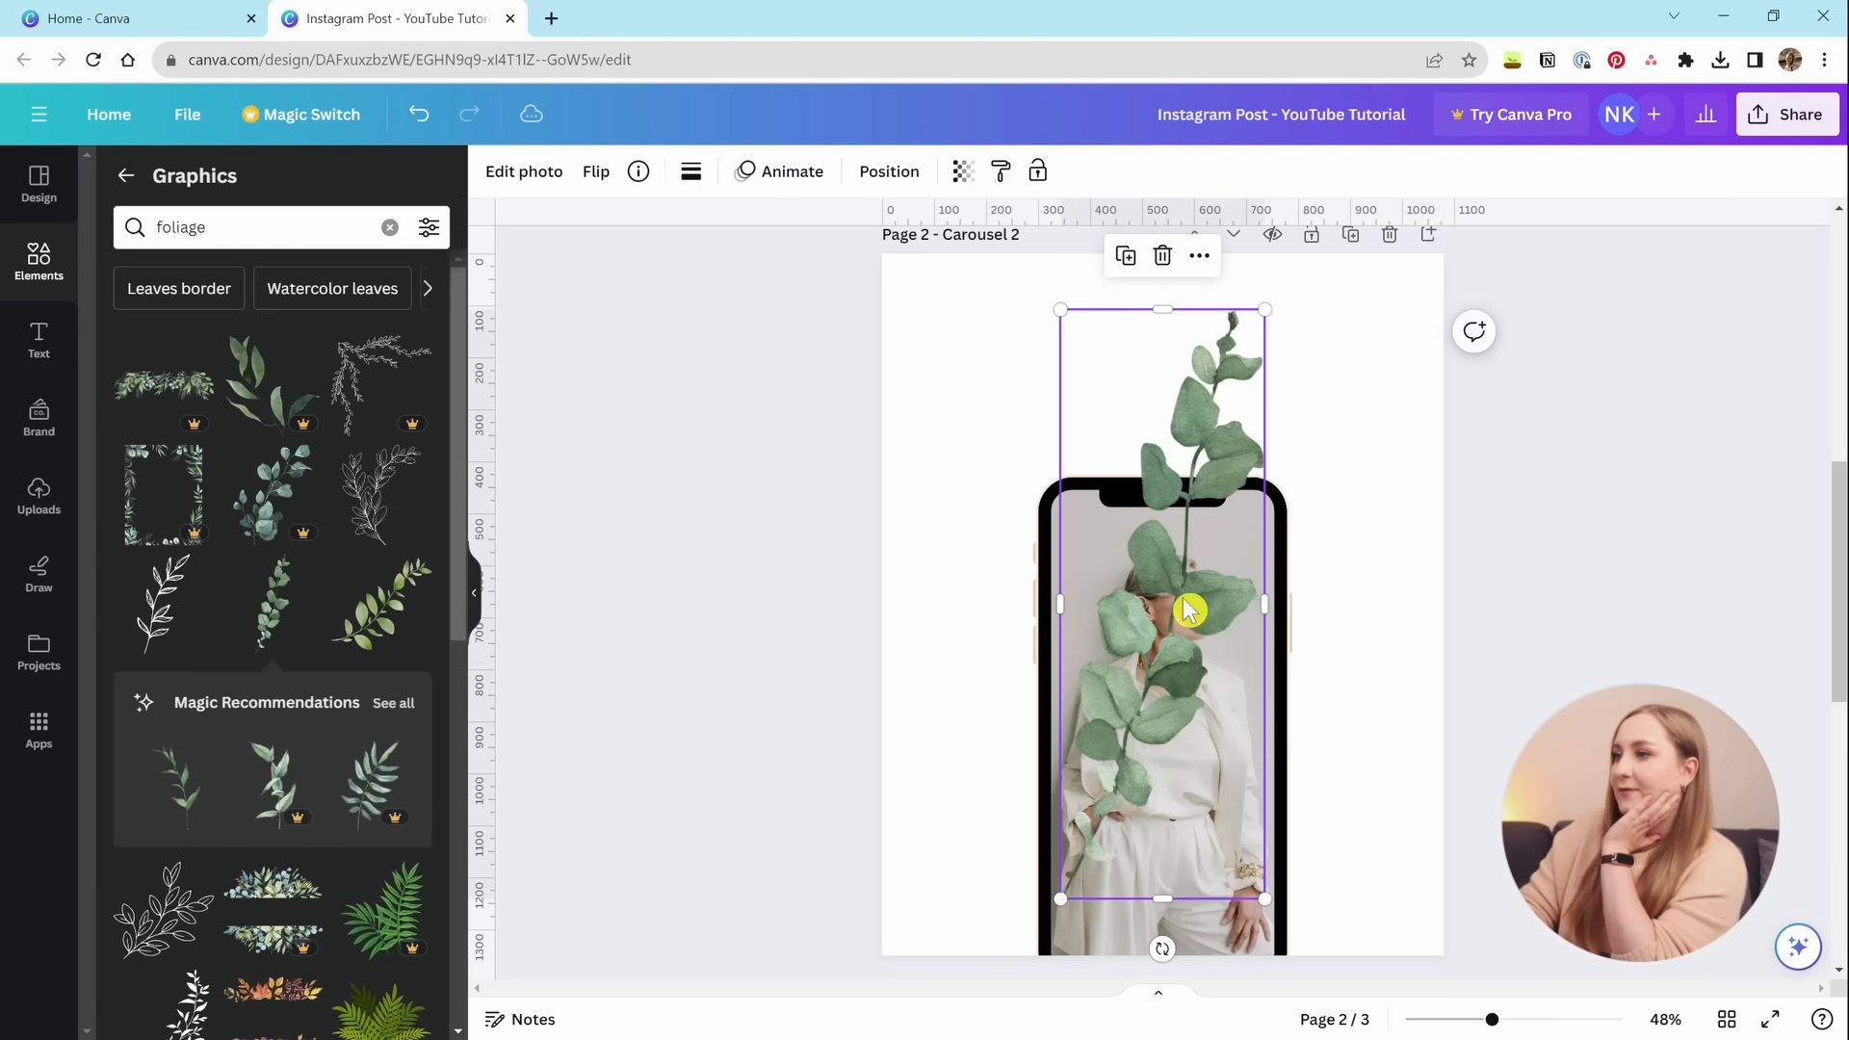
Shrink the eucalyptus branch and position it at the upper left of page 2, slightly overlapping the phone's corner.
{"action": "left_click_drag", "start_coordinate": [1189, 610], "coordinate": [1027, 614]}
{"action": "left_click_drag", "start_coordinate": [1106, 321], "coordinate": [1020, 565]}
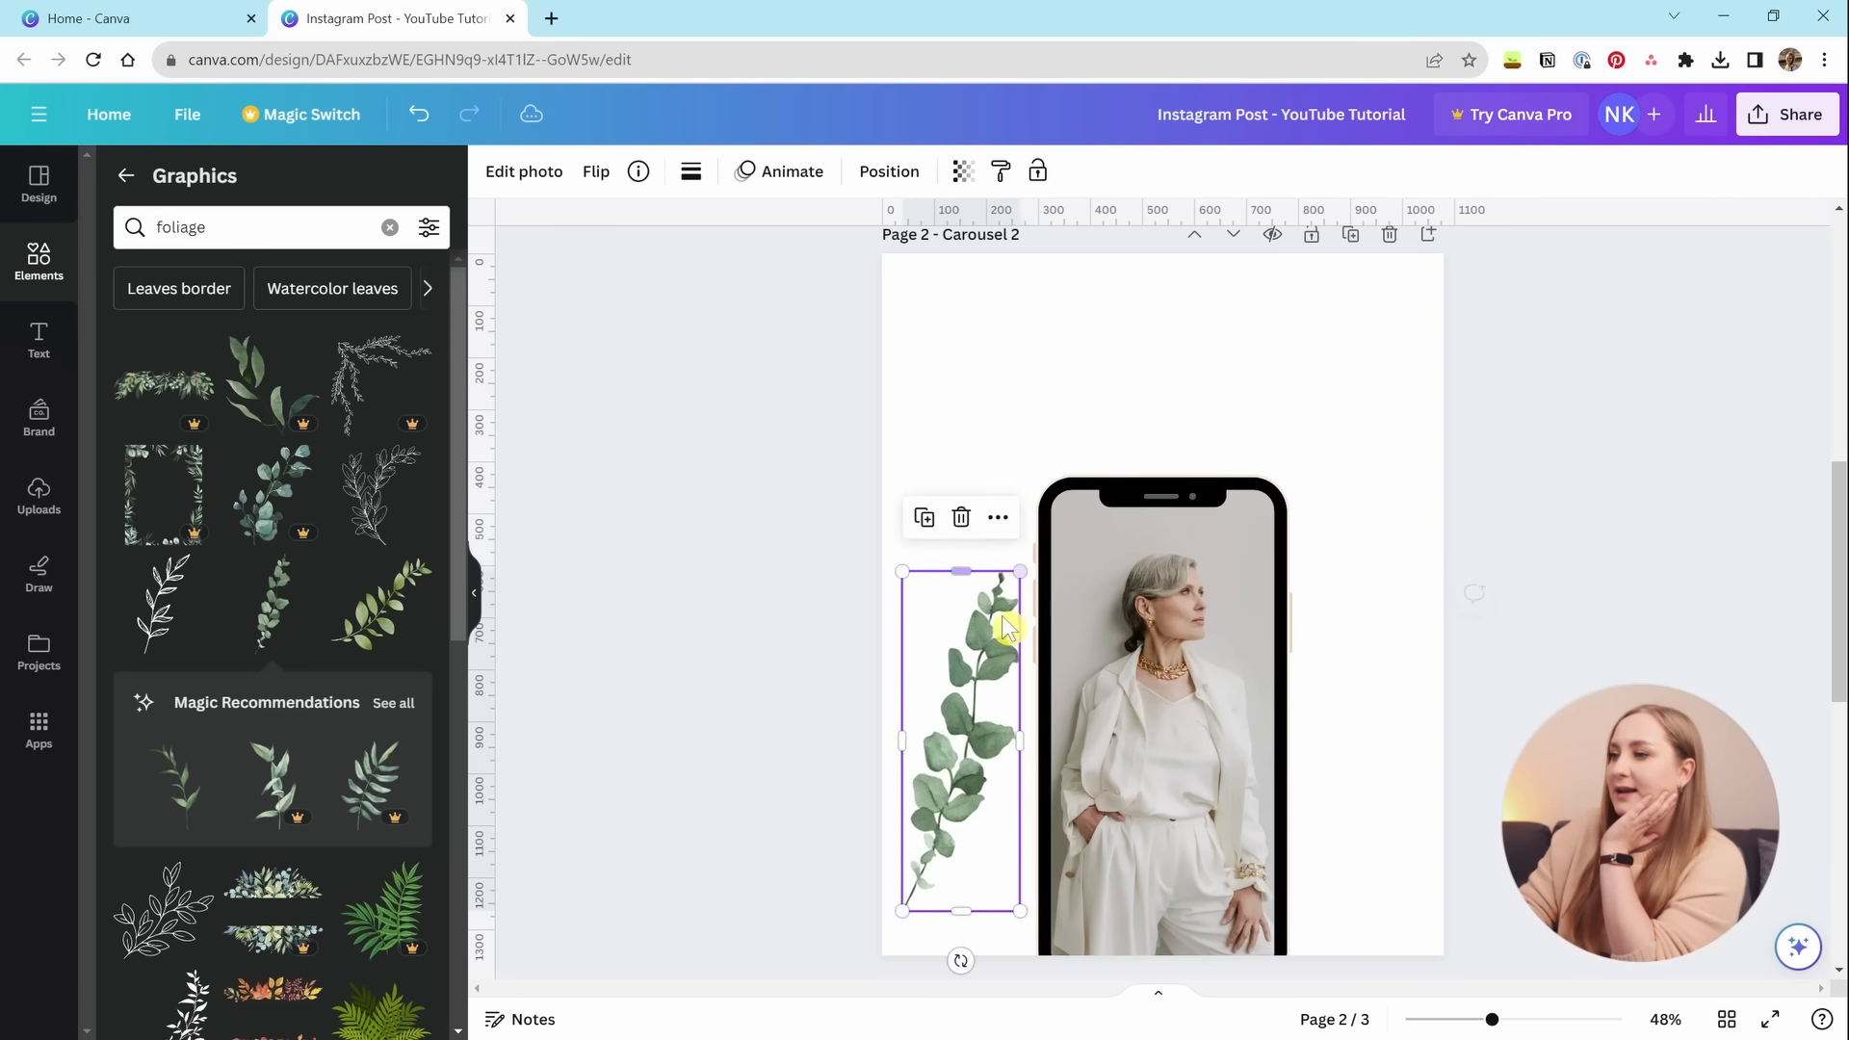
{"action": "left_click_drag", "start_coordinate": [973, 742], "coordinate": [1012, 482]}
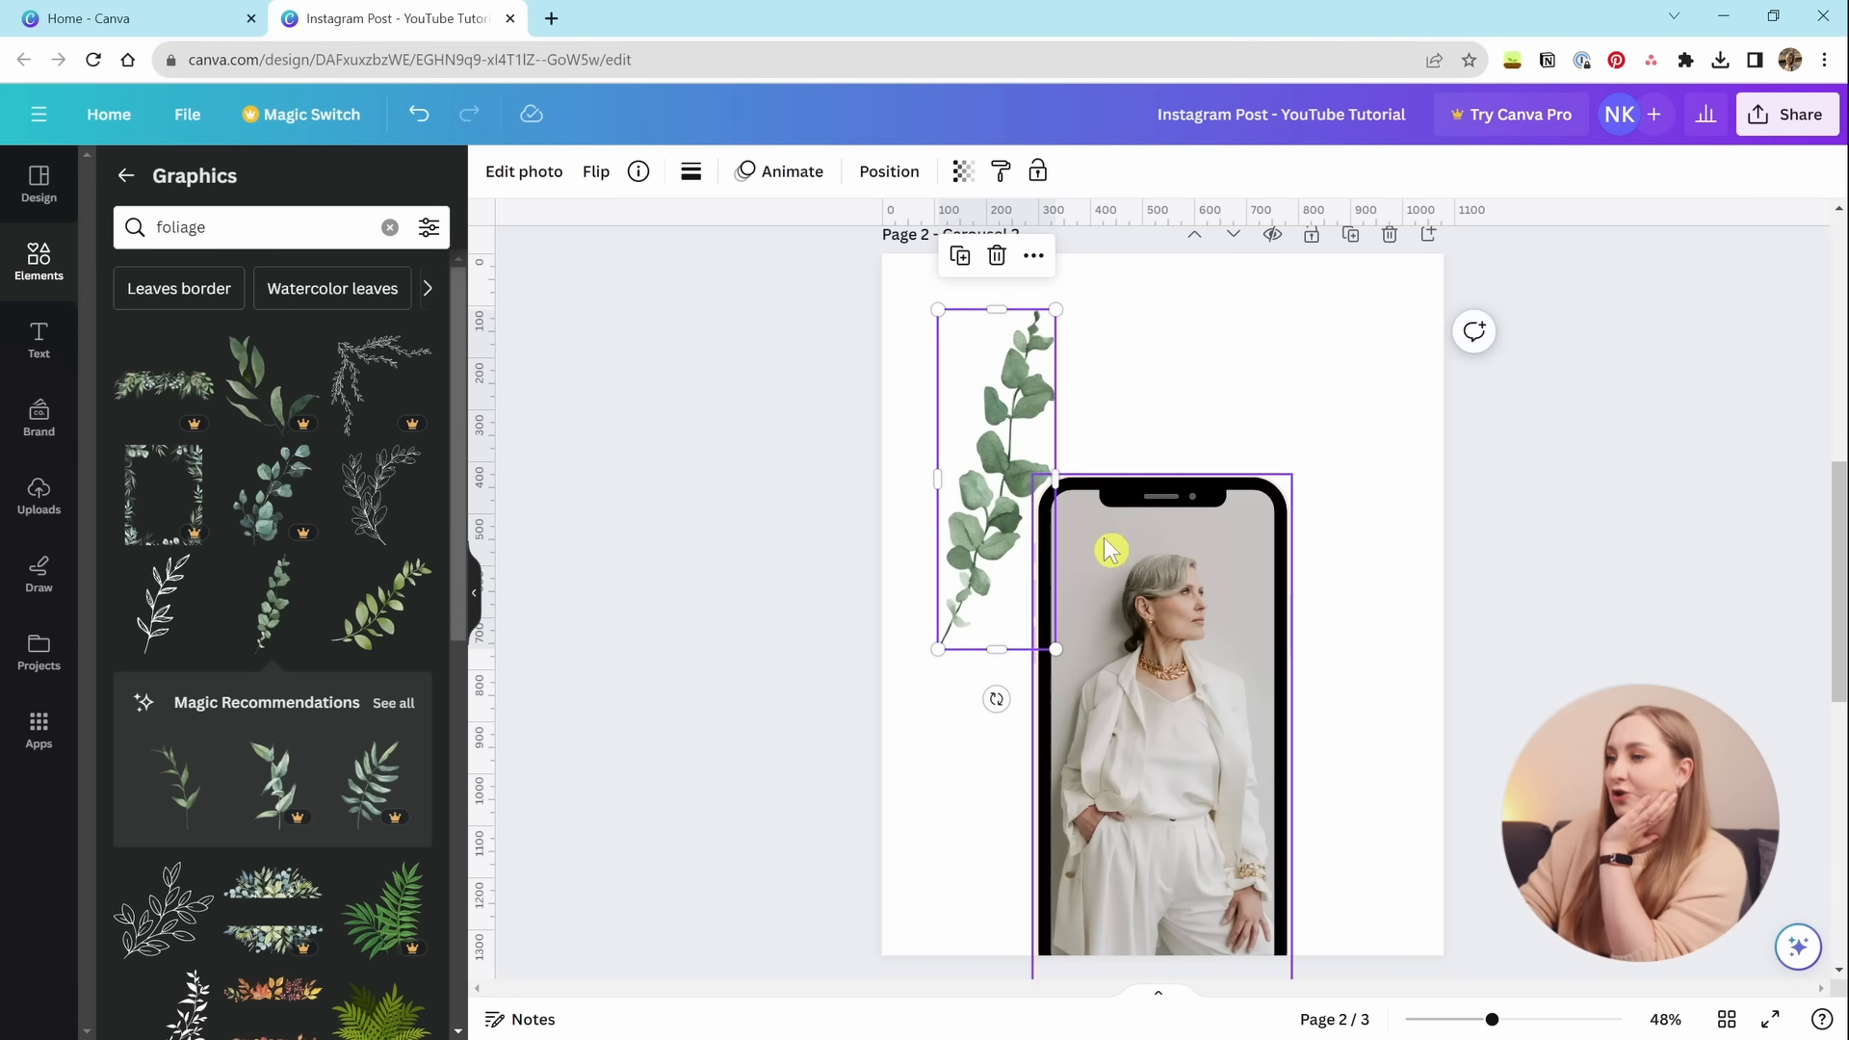
Add the free black outline foliage graphic to page 2, shrink it, and place it in the page's upper right corner.
{"action": "scroll", "coordinate": [208, 816], "scroll_direction": "down", "scroll_amount": 4}
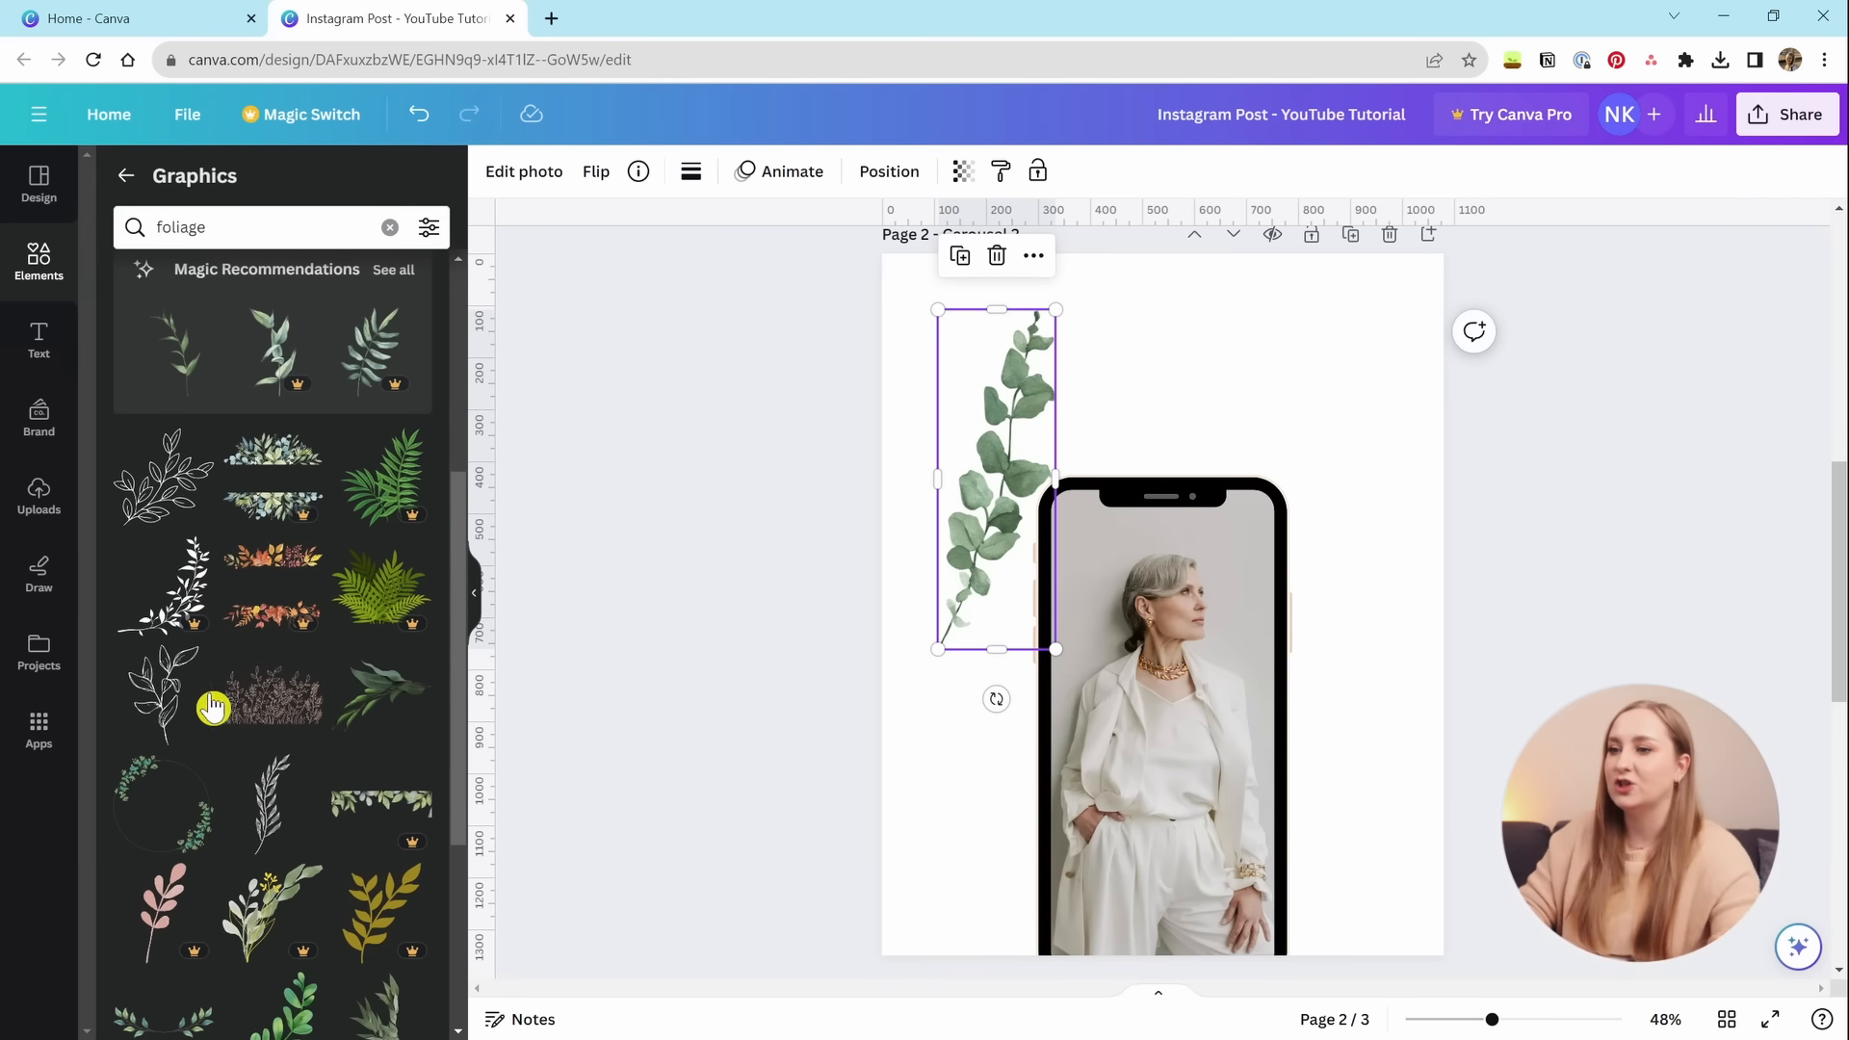
{"action": "left_click", "coordinate": [146, 495]}
{"action": "left_click_drag", "start_coordinate": [1185, 661], "coordinate": [1291, 456]}
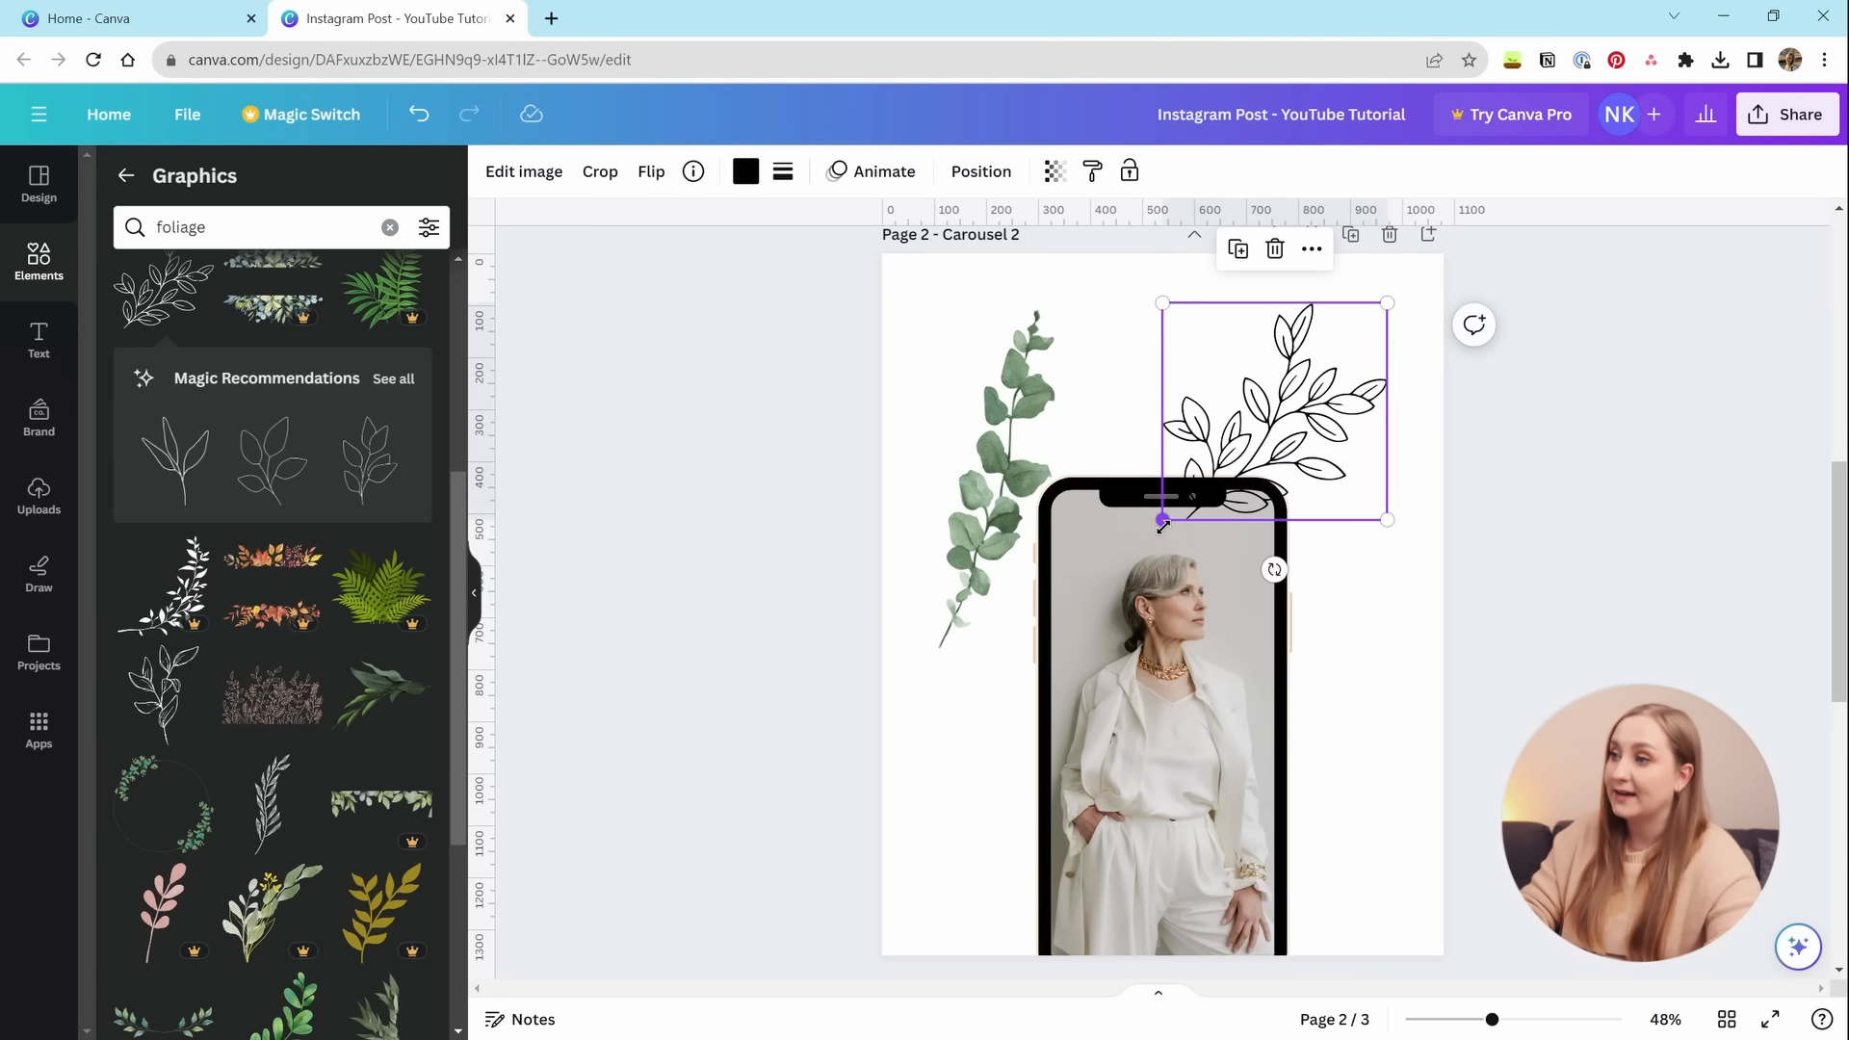
{"action": "left_click_drag", "start_coordinate": [1162, 521], "coordinate": [1262, 427]}
{"action": "left_click_drag", "start_coordinate": [1300, 366], "coordinate": [1300, 381]}
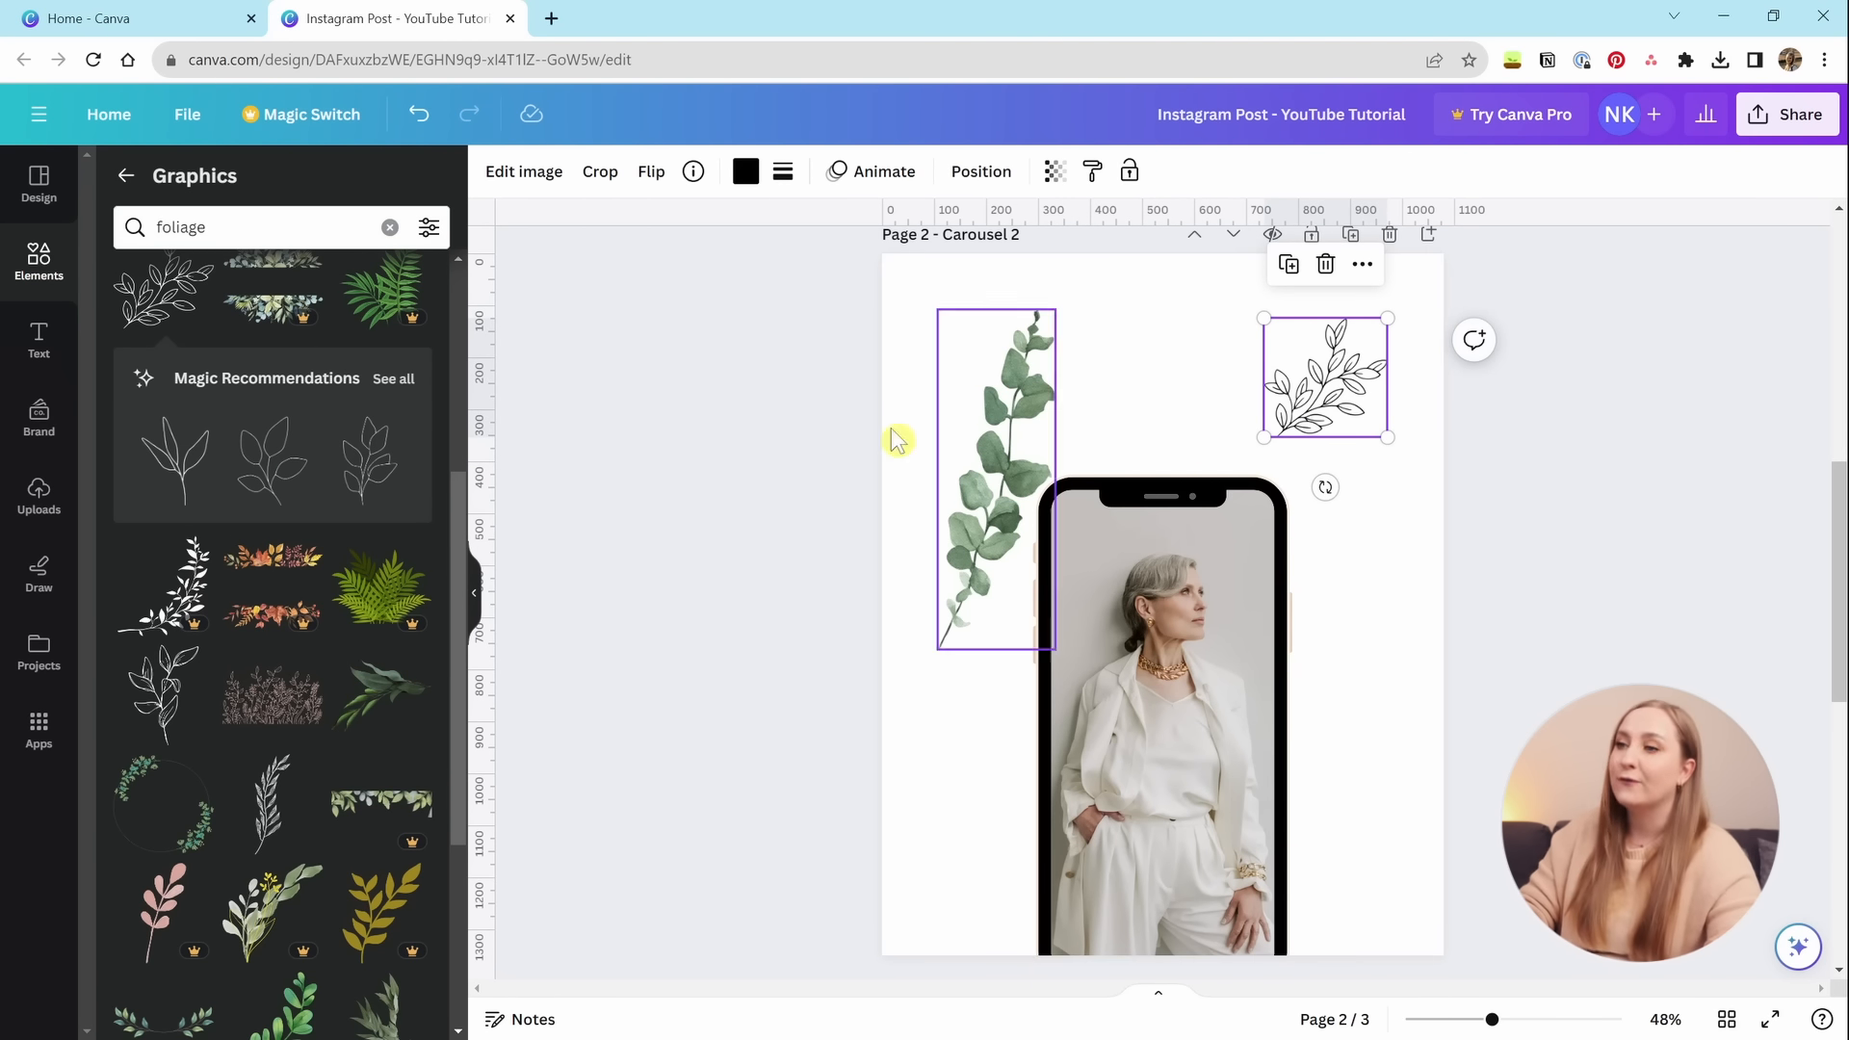
Check the outline foliage graphic's information and recolor it with the dark brown from the woman photo's colors.
{"action": "left_click", "coordinate": [1004, 378]}
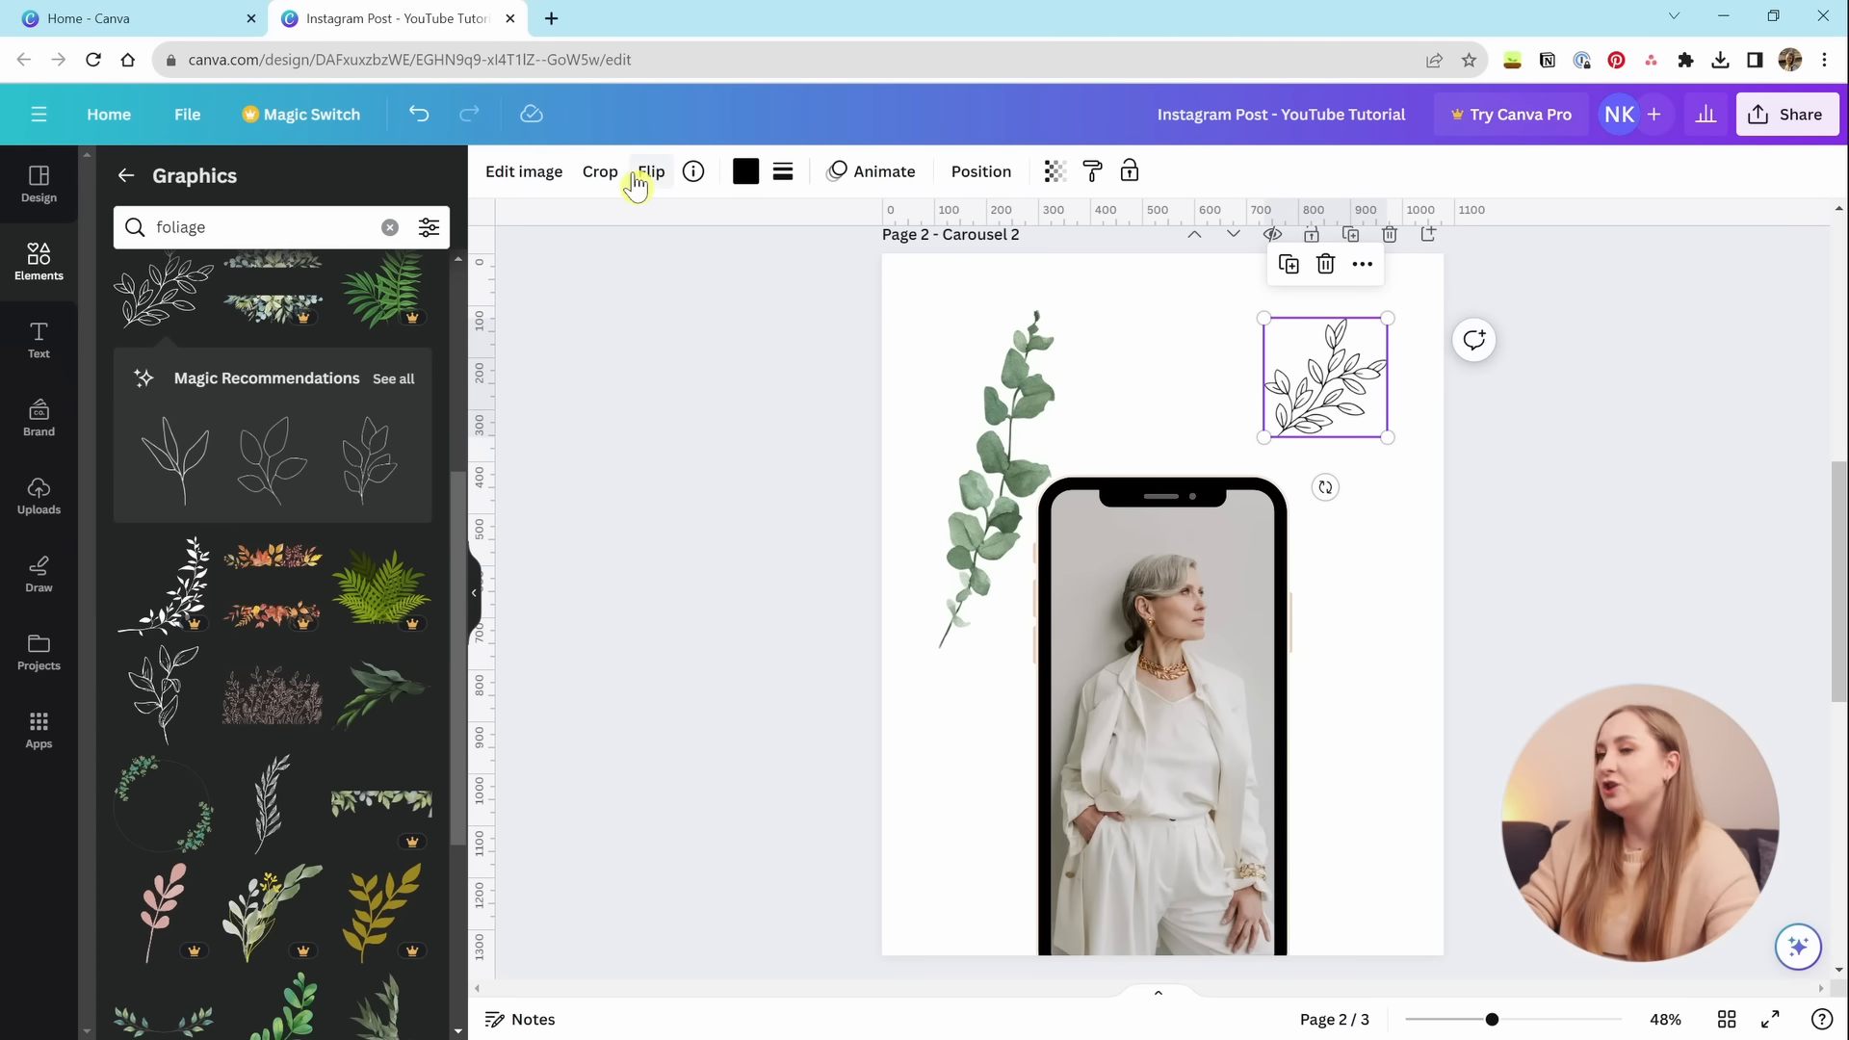
{"action": "left_click", "coordinate": [693, 171]}
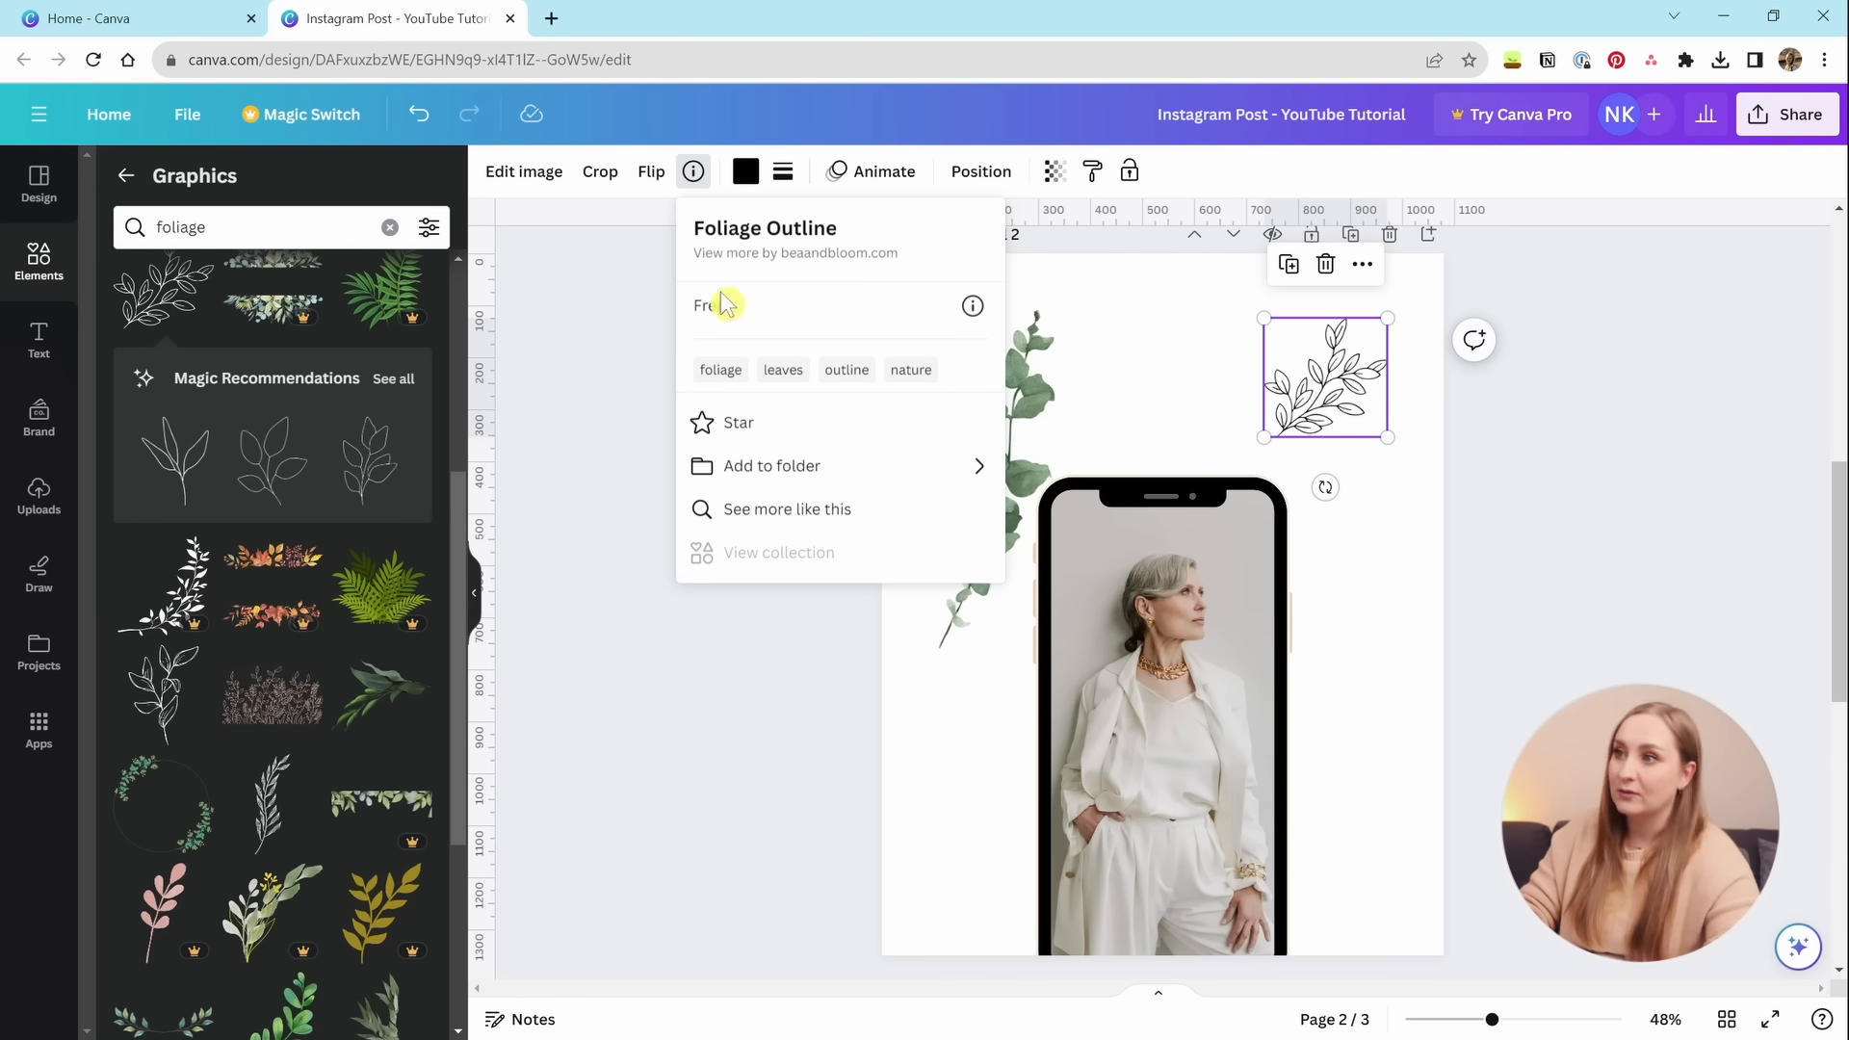
{"action": "left_click", "coordinate": [757, 180]}
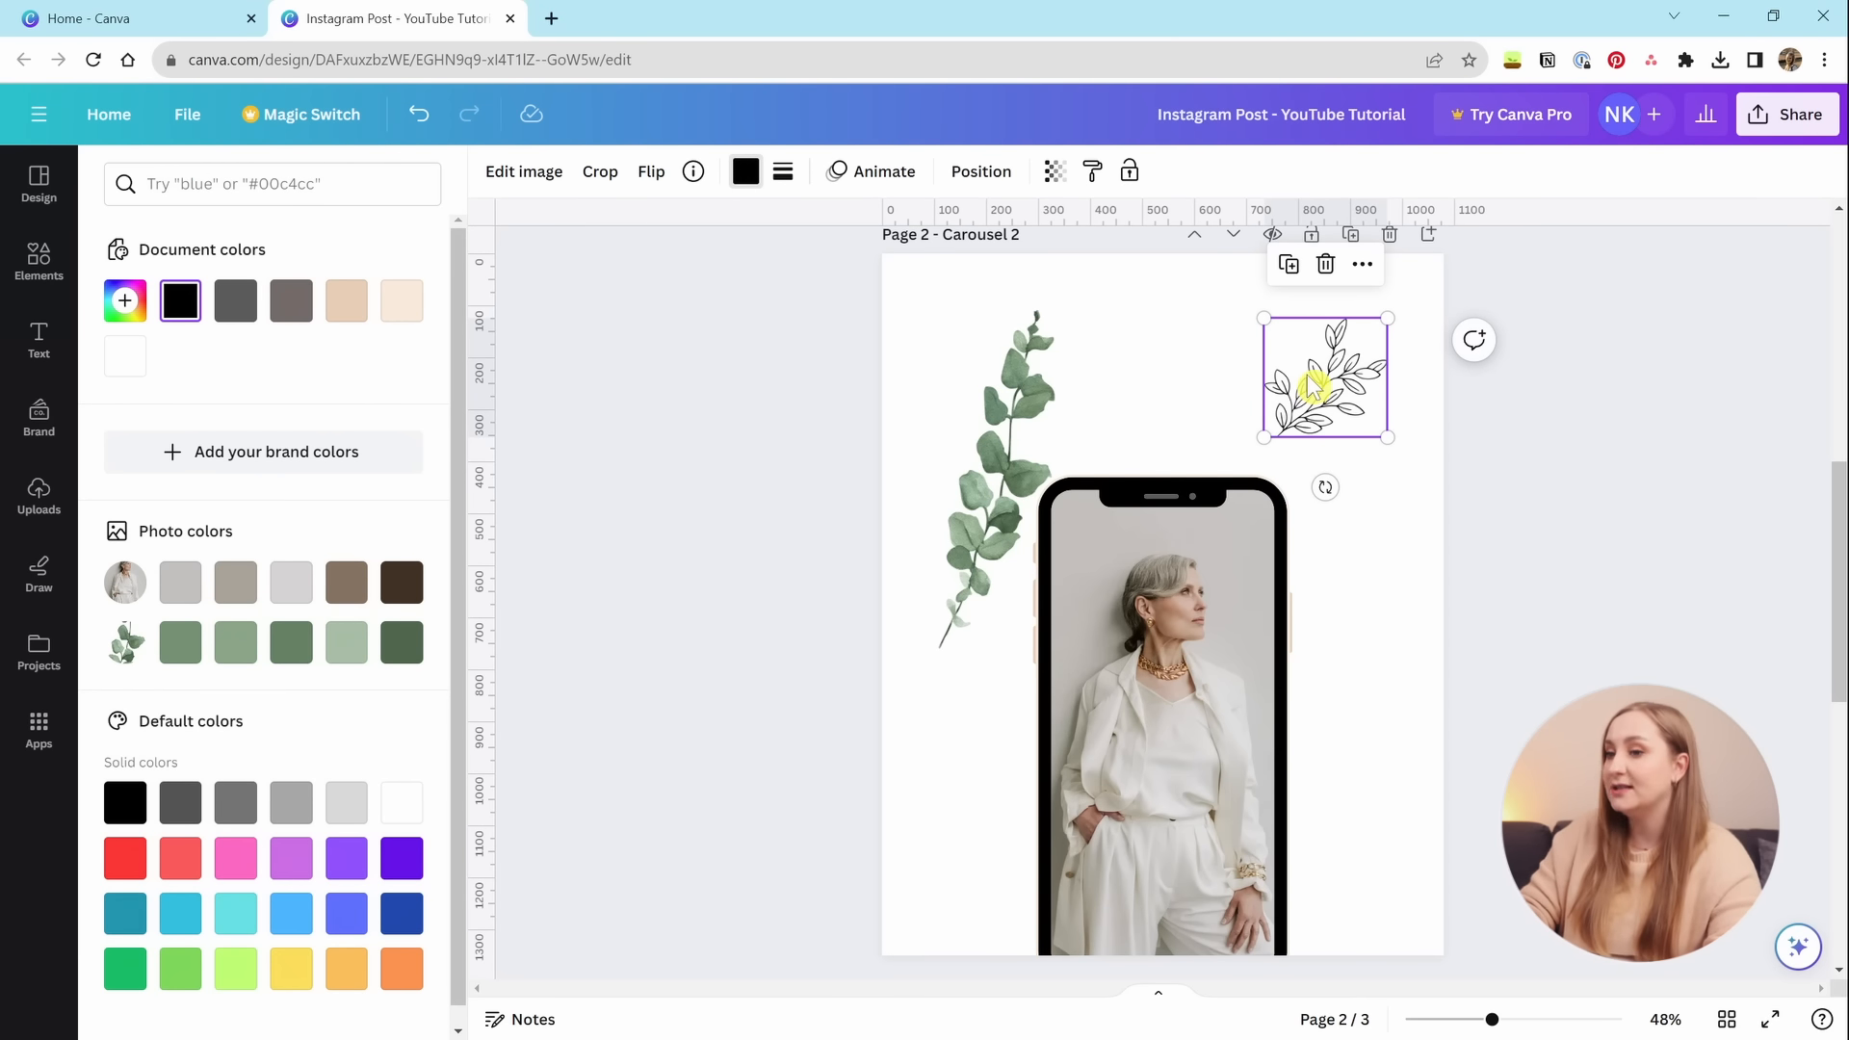
{"action": "left_click", "coordinate": [403, 585]}
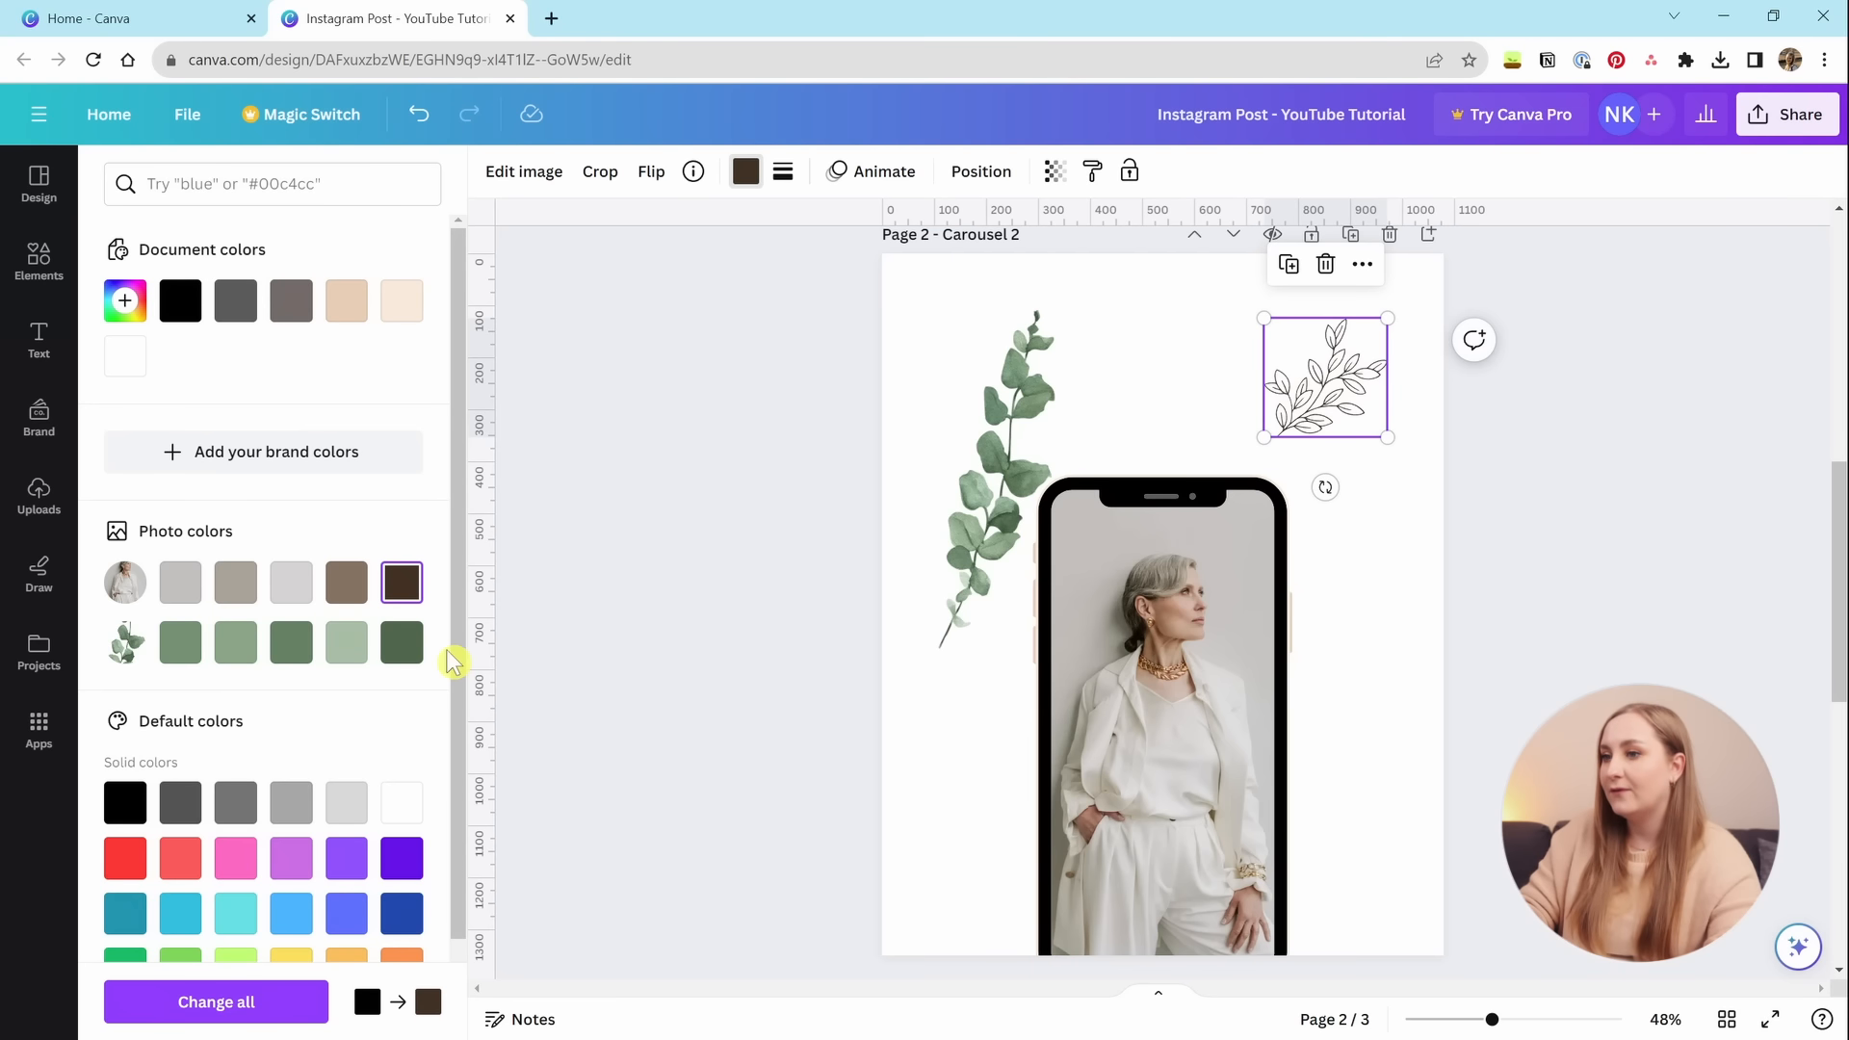
Try the eucalyptus branch's darkest green on the upper-right outline foliage graphic and reset the graphic to black.
{"action": "left_click", "coordinate": [401, 643]}
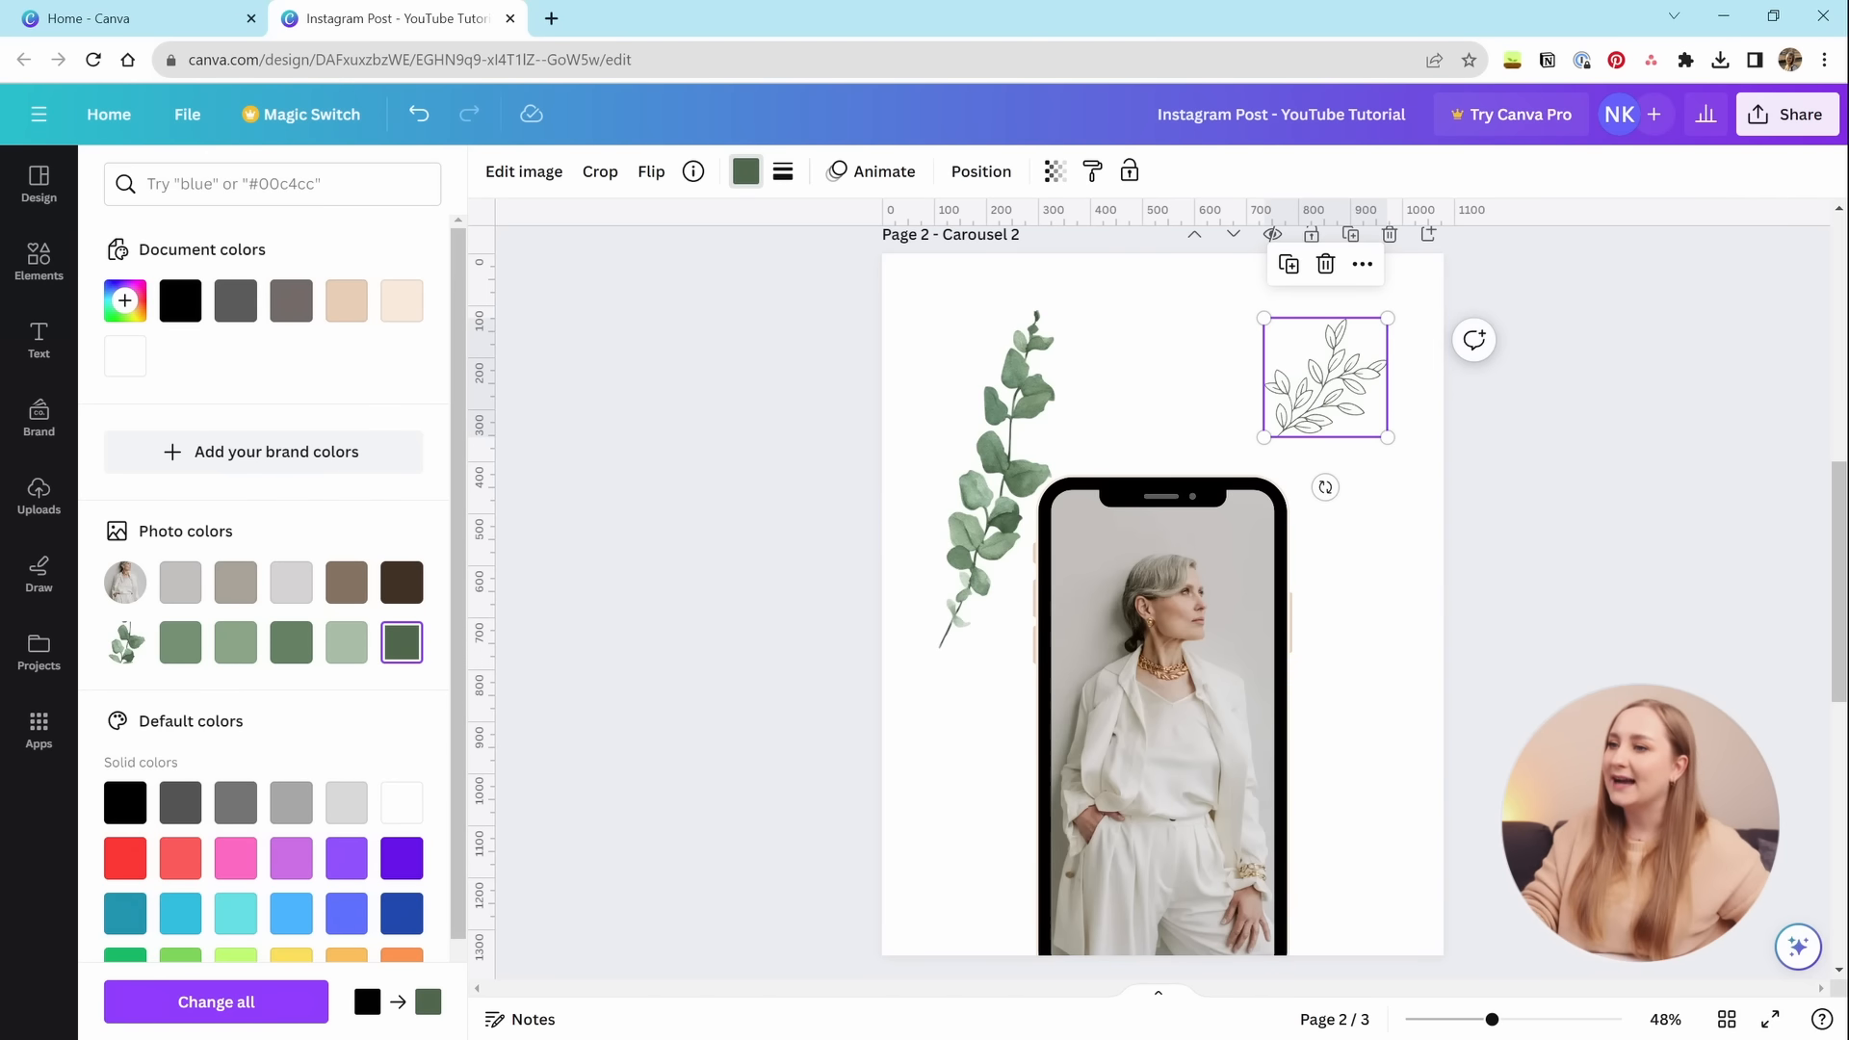
{"action": "left_click", "coordinate": [46, 270]}
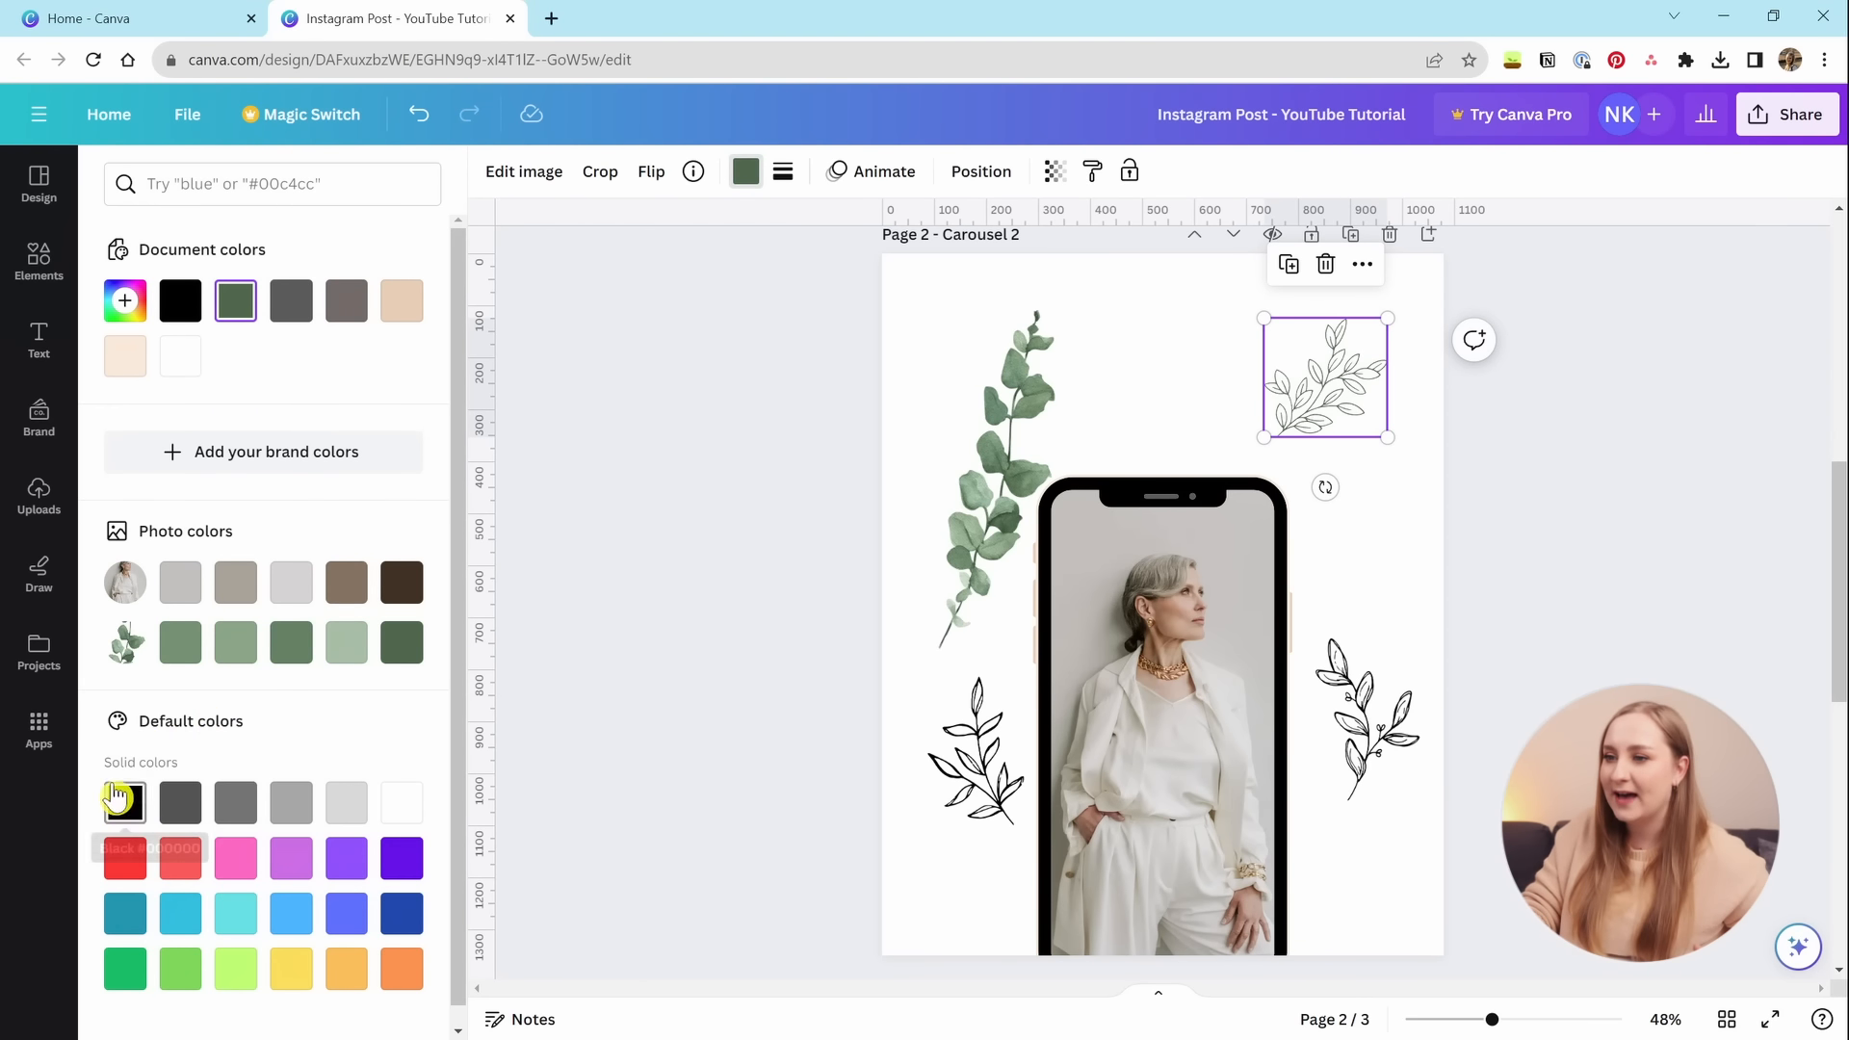
{"action": "left_click", "coordinate": [116, 800]}
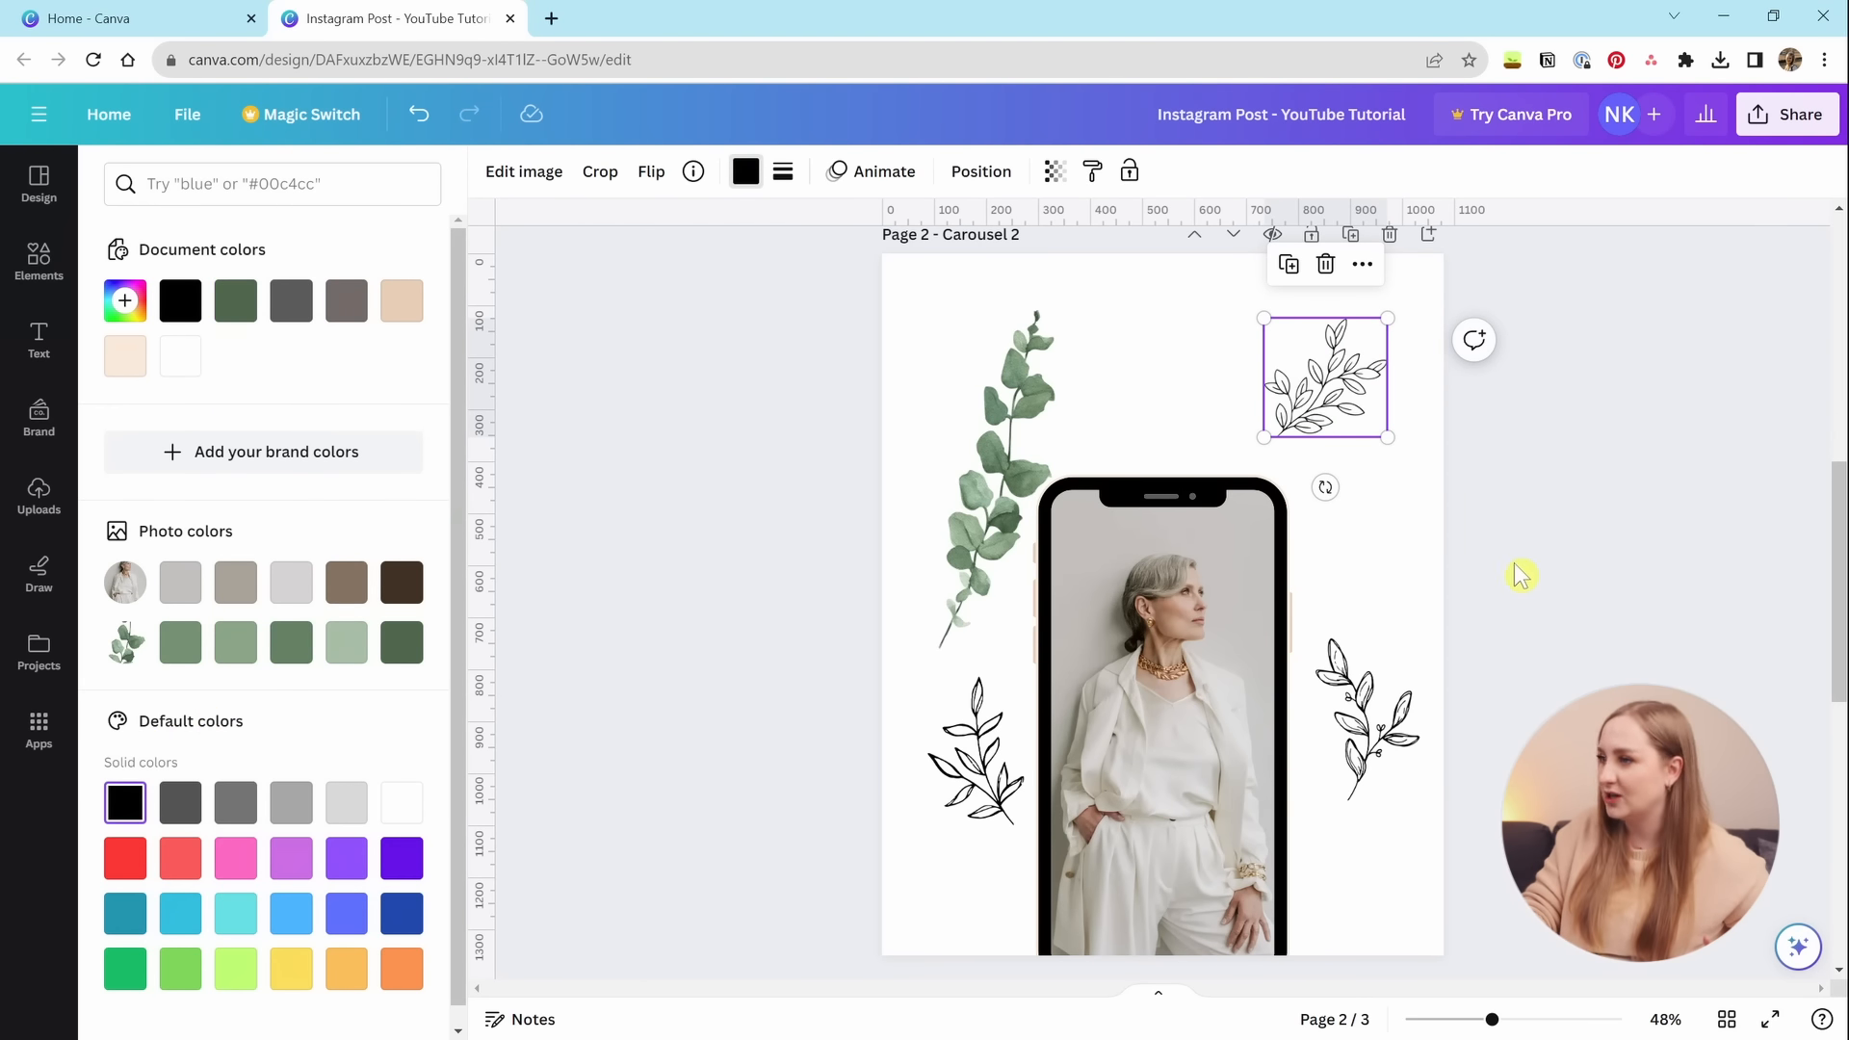
Recolor the upper-right foliage graphic red, apply the color change to all matching black elements, and undo that bulk change.
{"action": "left_click", "coordinate": [1297, 388]}
{"action": "left_click", "coordinate": [746, 171]}
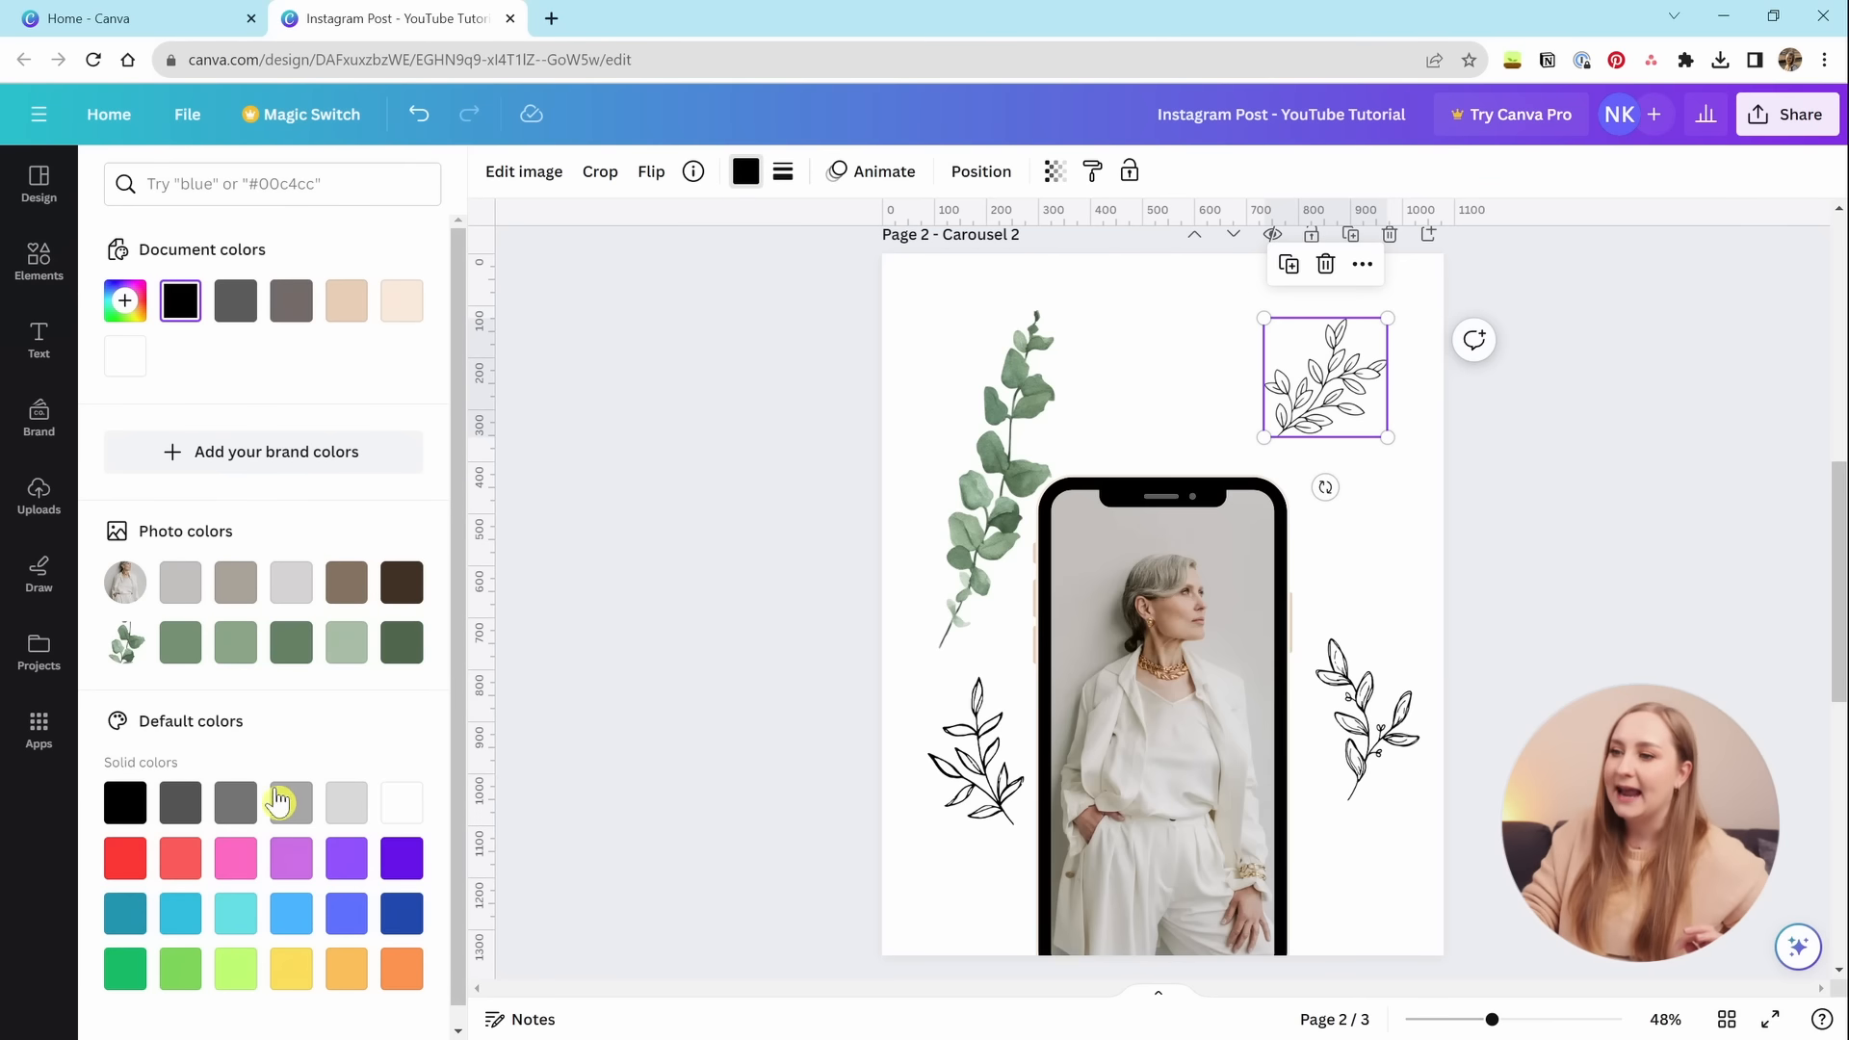
{"action": "left_click", "coordinate": [404, 659]}
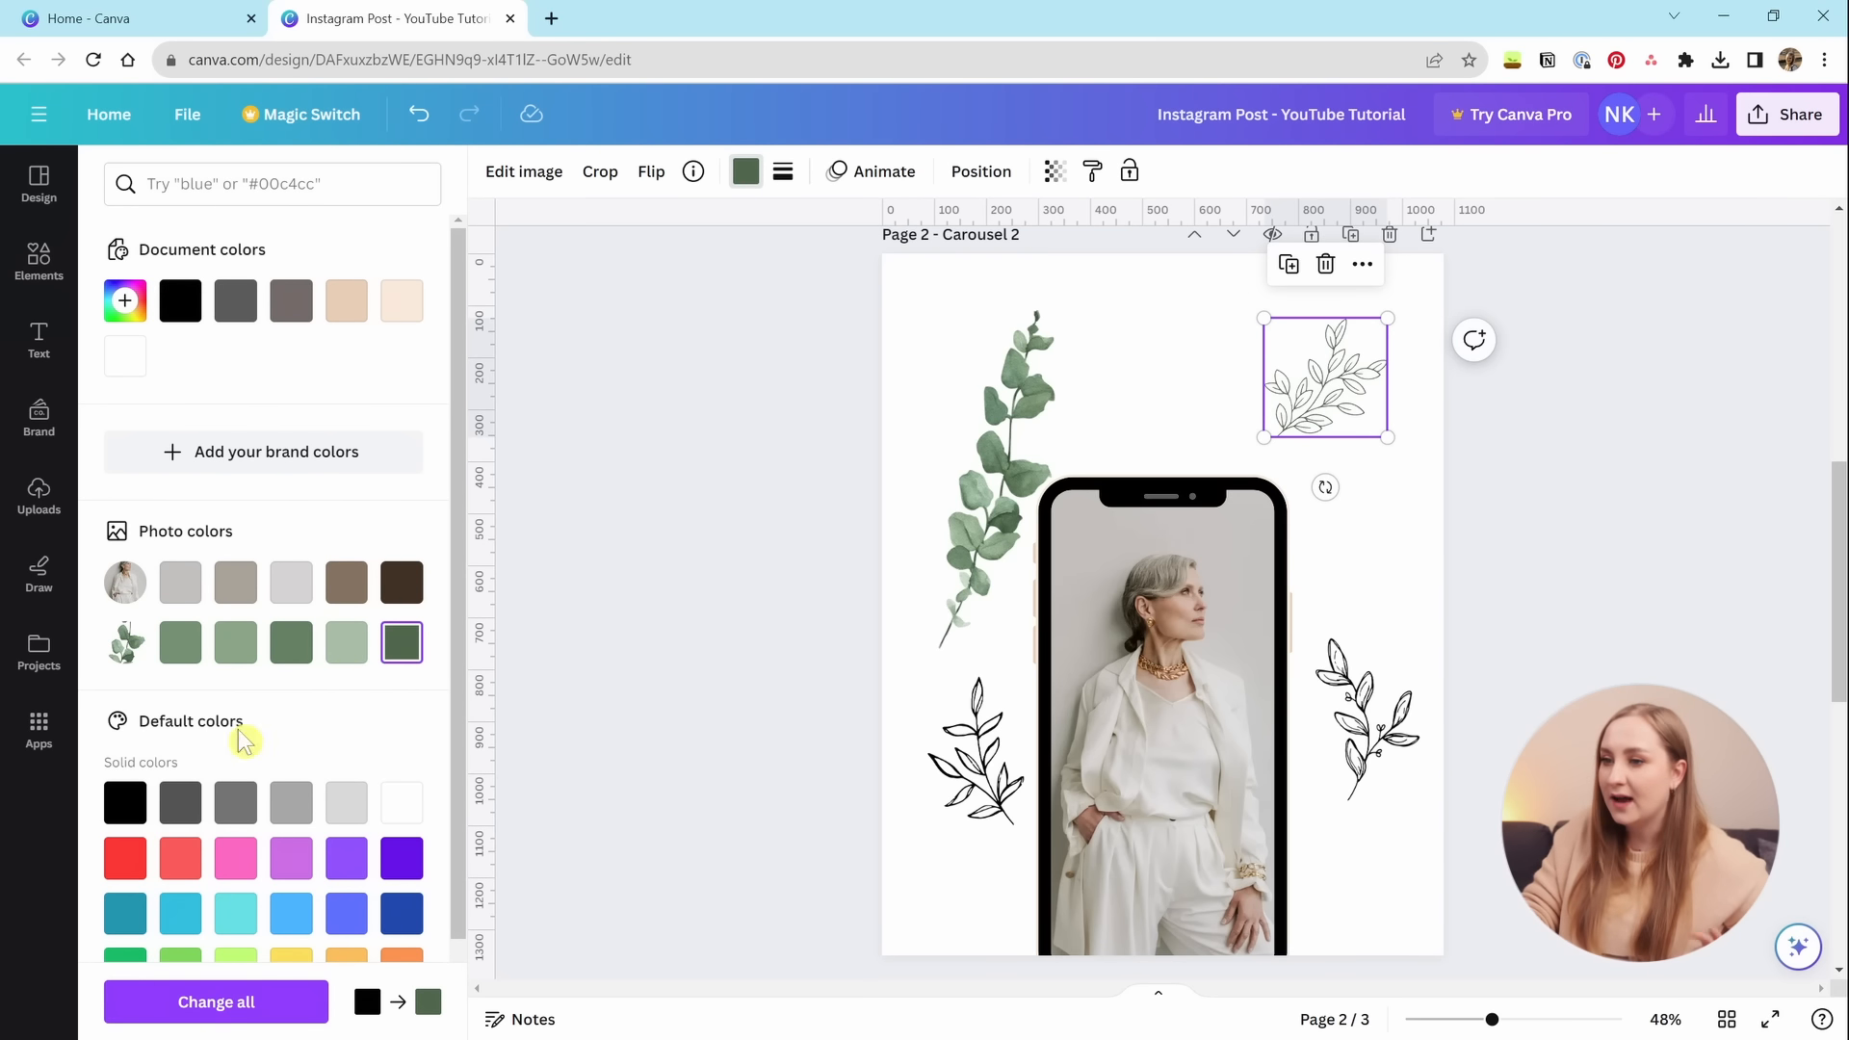
{"action": "left_click", "coordinate": [120, 872]}
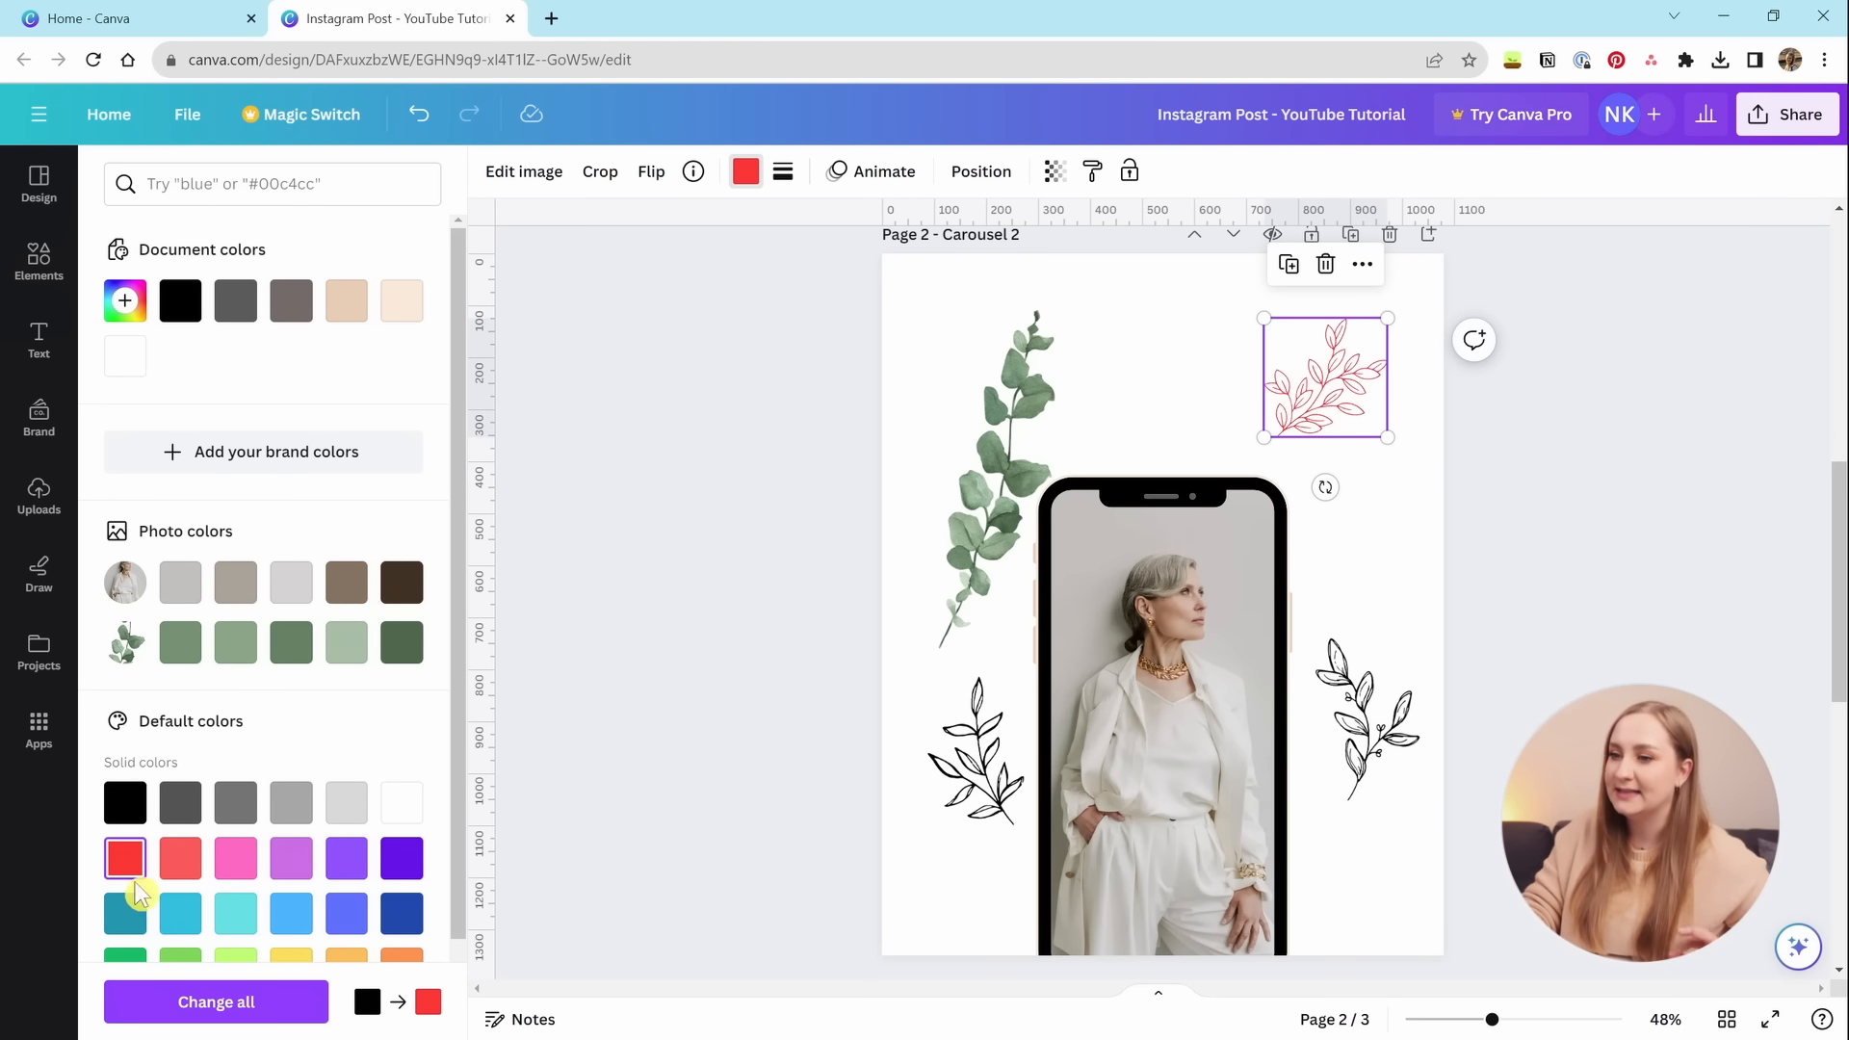
{"action": "left_click", "coordinate": [272, 1004]}
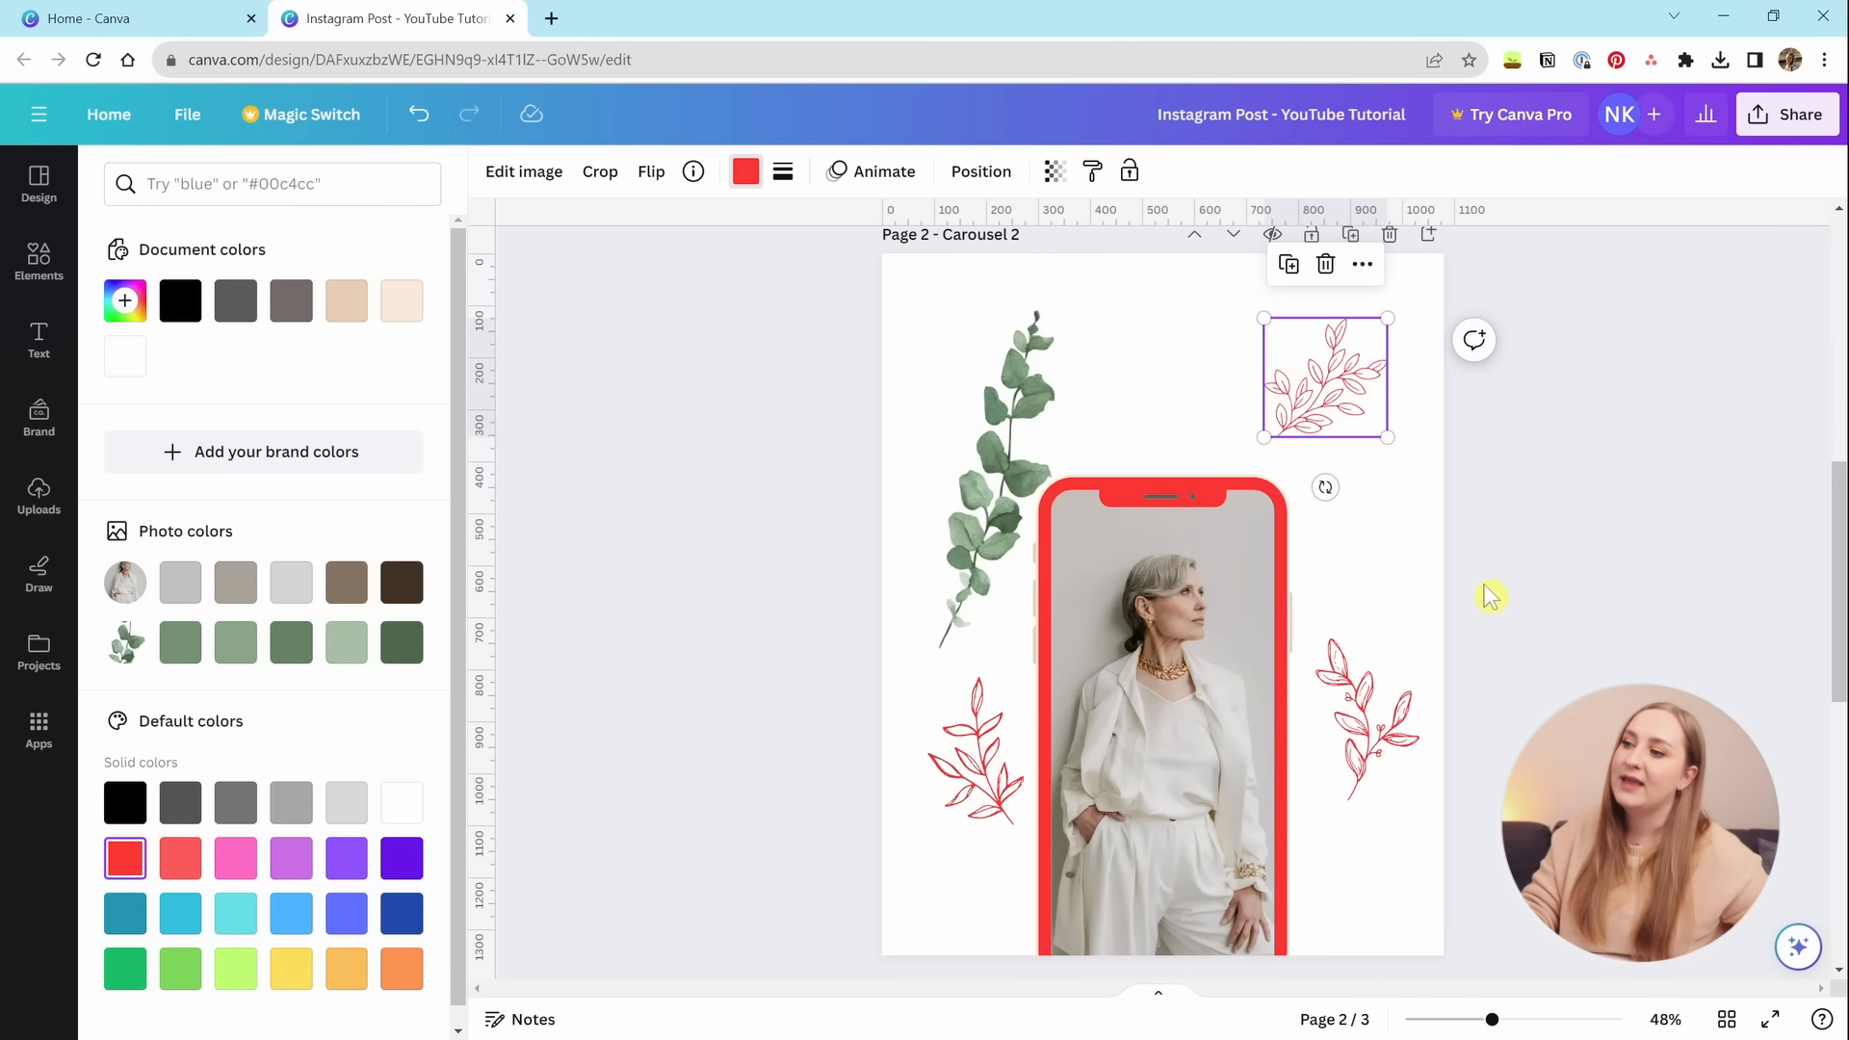
{"action": "key", "text": "ctrl+z"}
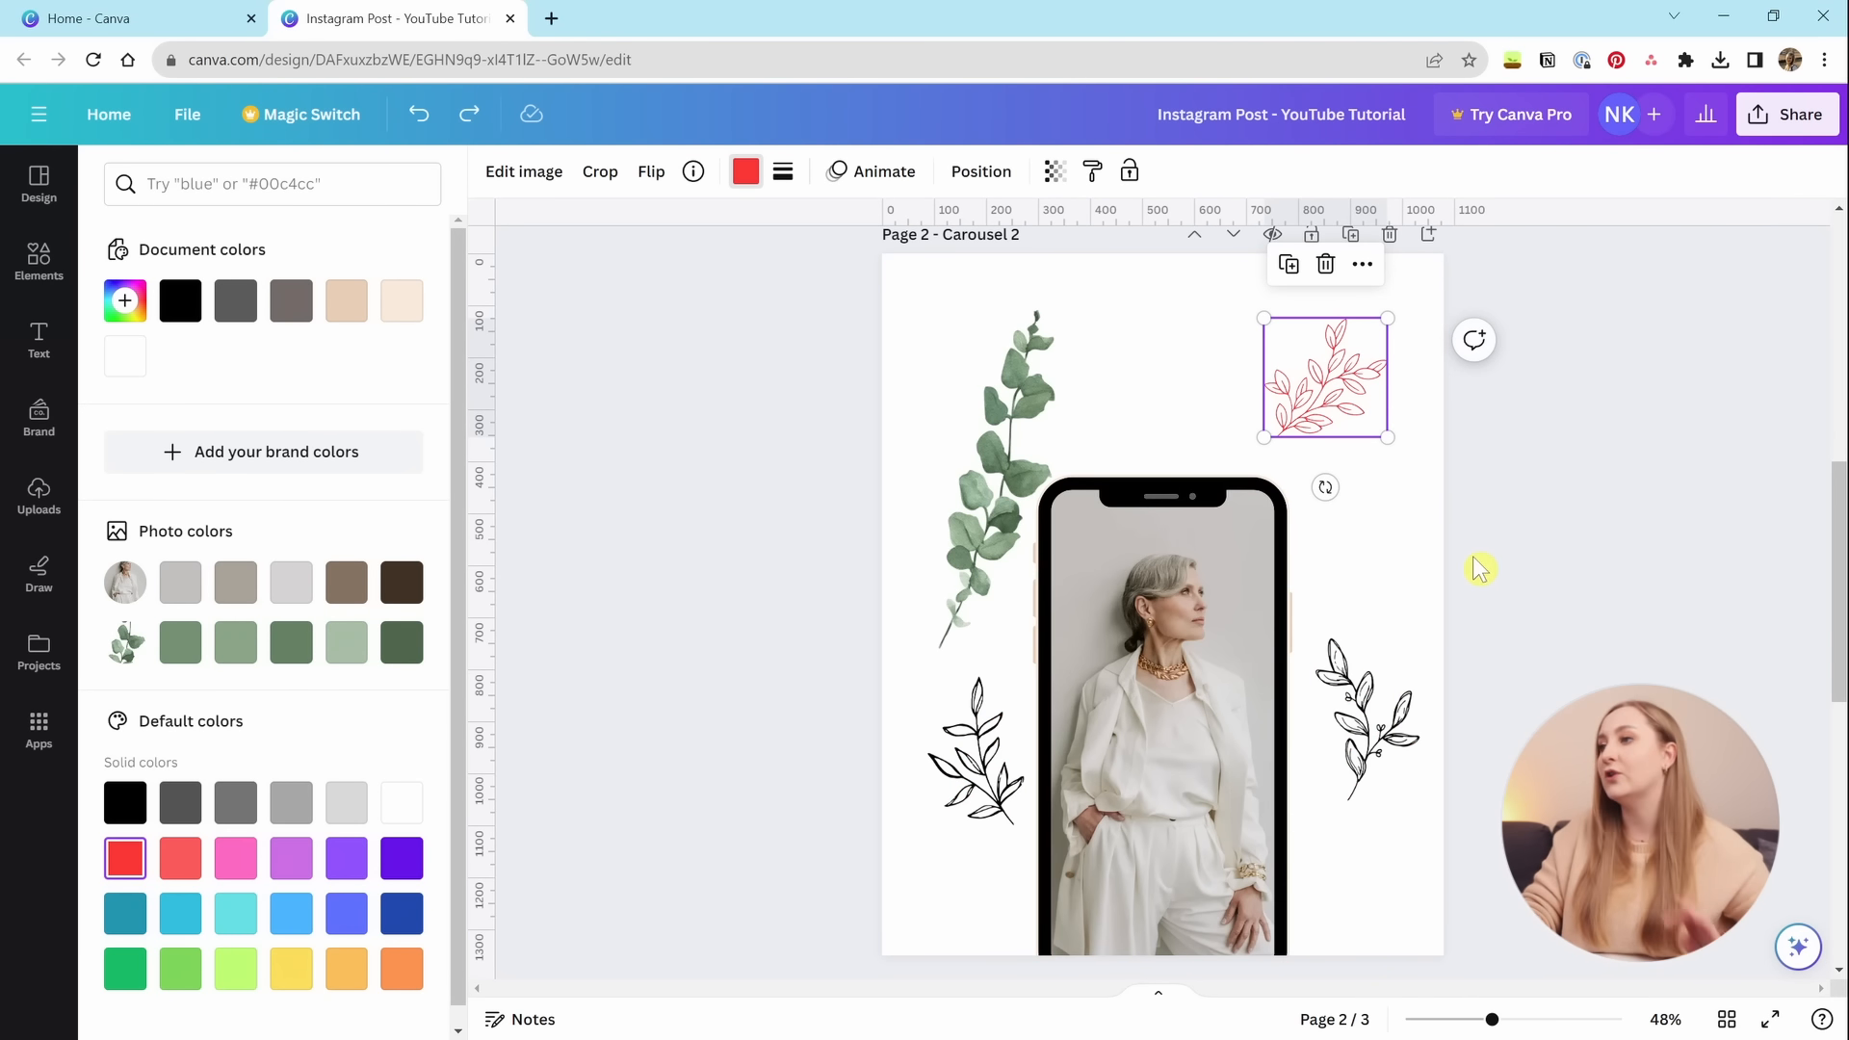
Delete the two outline foliage graphics on the right side of page 2.
{"action": "key", "text": "Delete"}
{"action": "left_click", "coordinate": [1401, 724]}
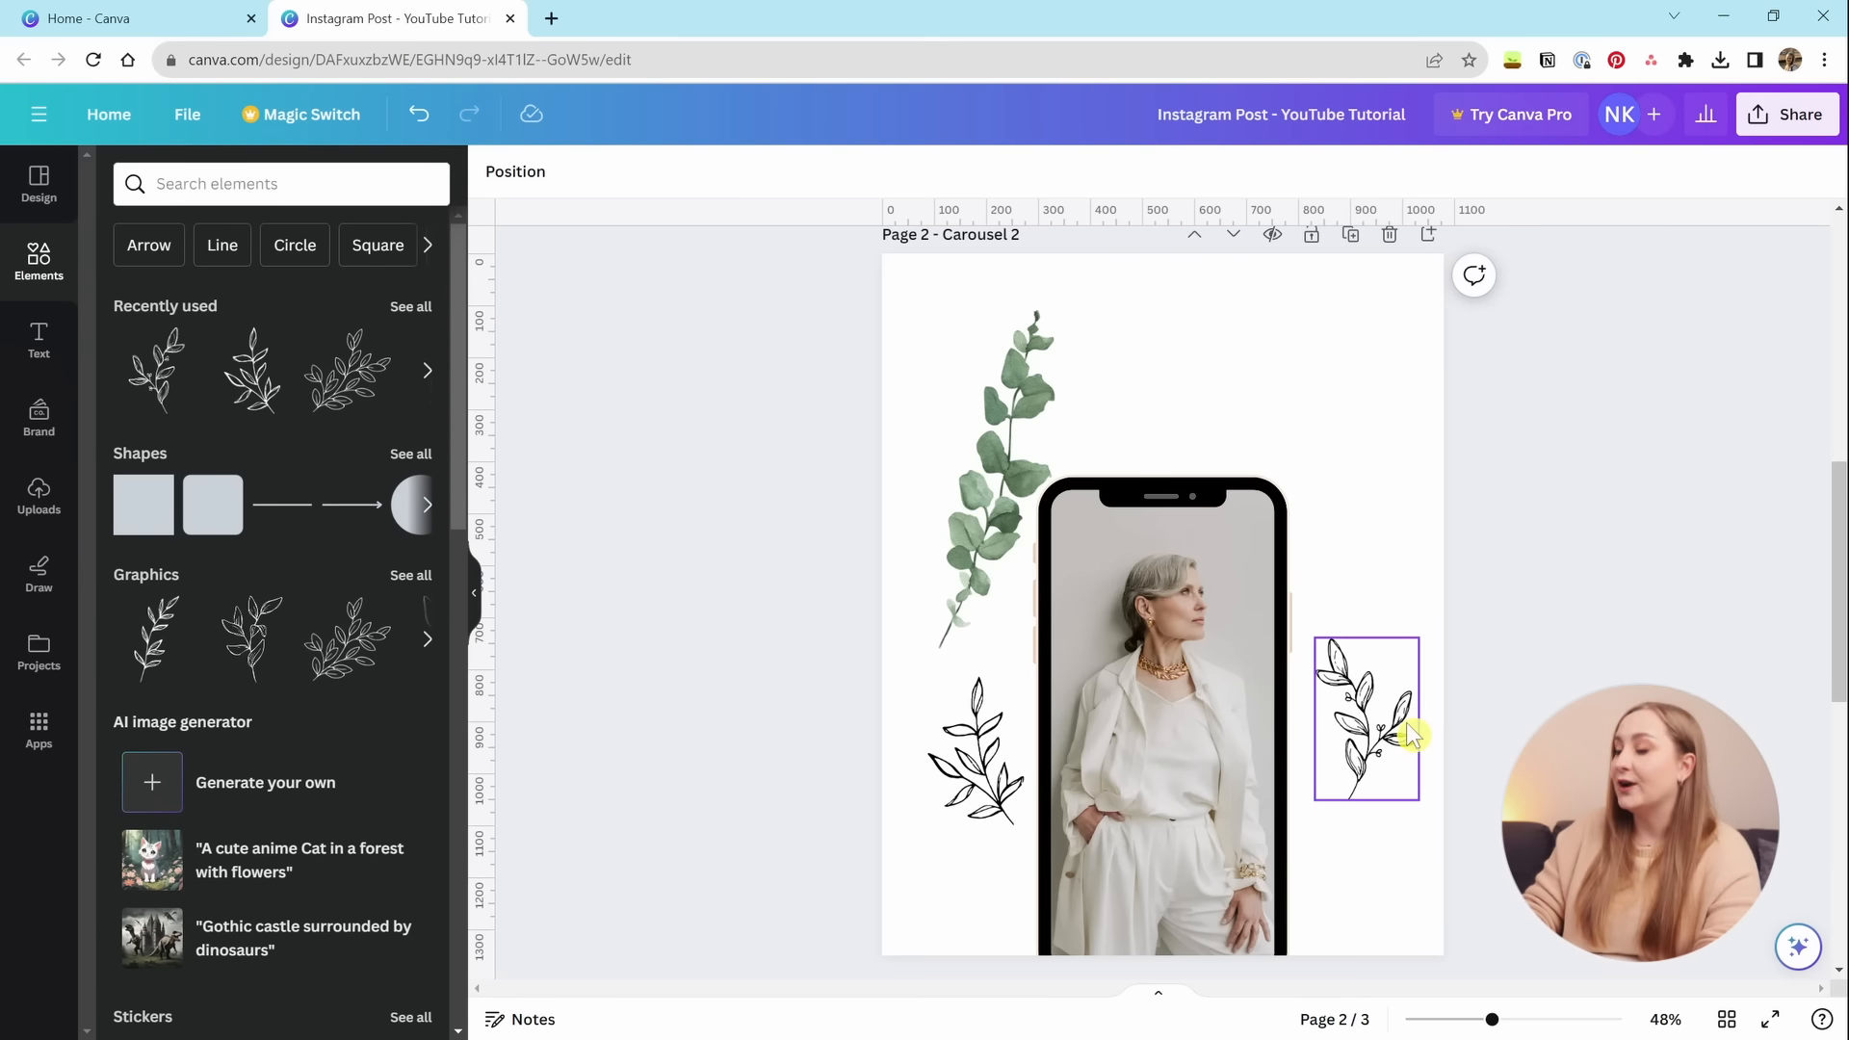
{"action": "key", "text": "Delete"}
Nudge the remaining outline foliage graphic toward the page's left edge and try a solid border of weight 11 before removing the border.
{"action": "left_click", "coordinate": [979, 764]}
{"action": "left_click", "coordinate": [999, 553]}
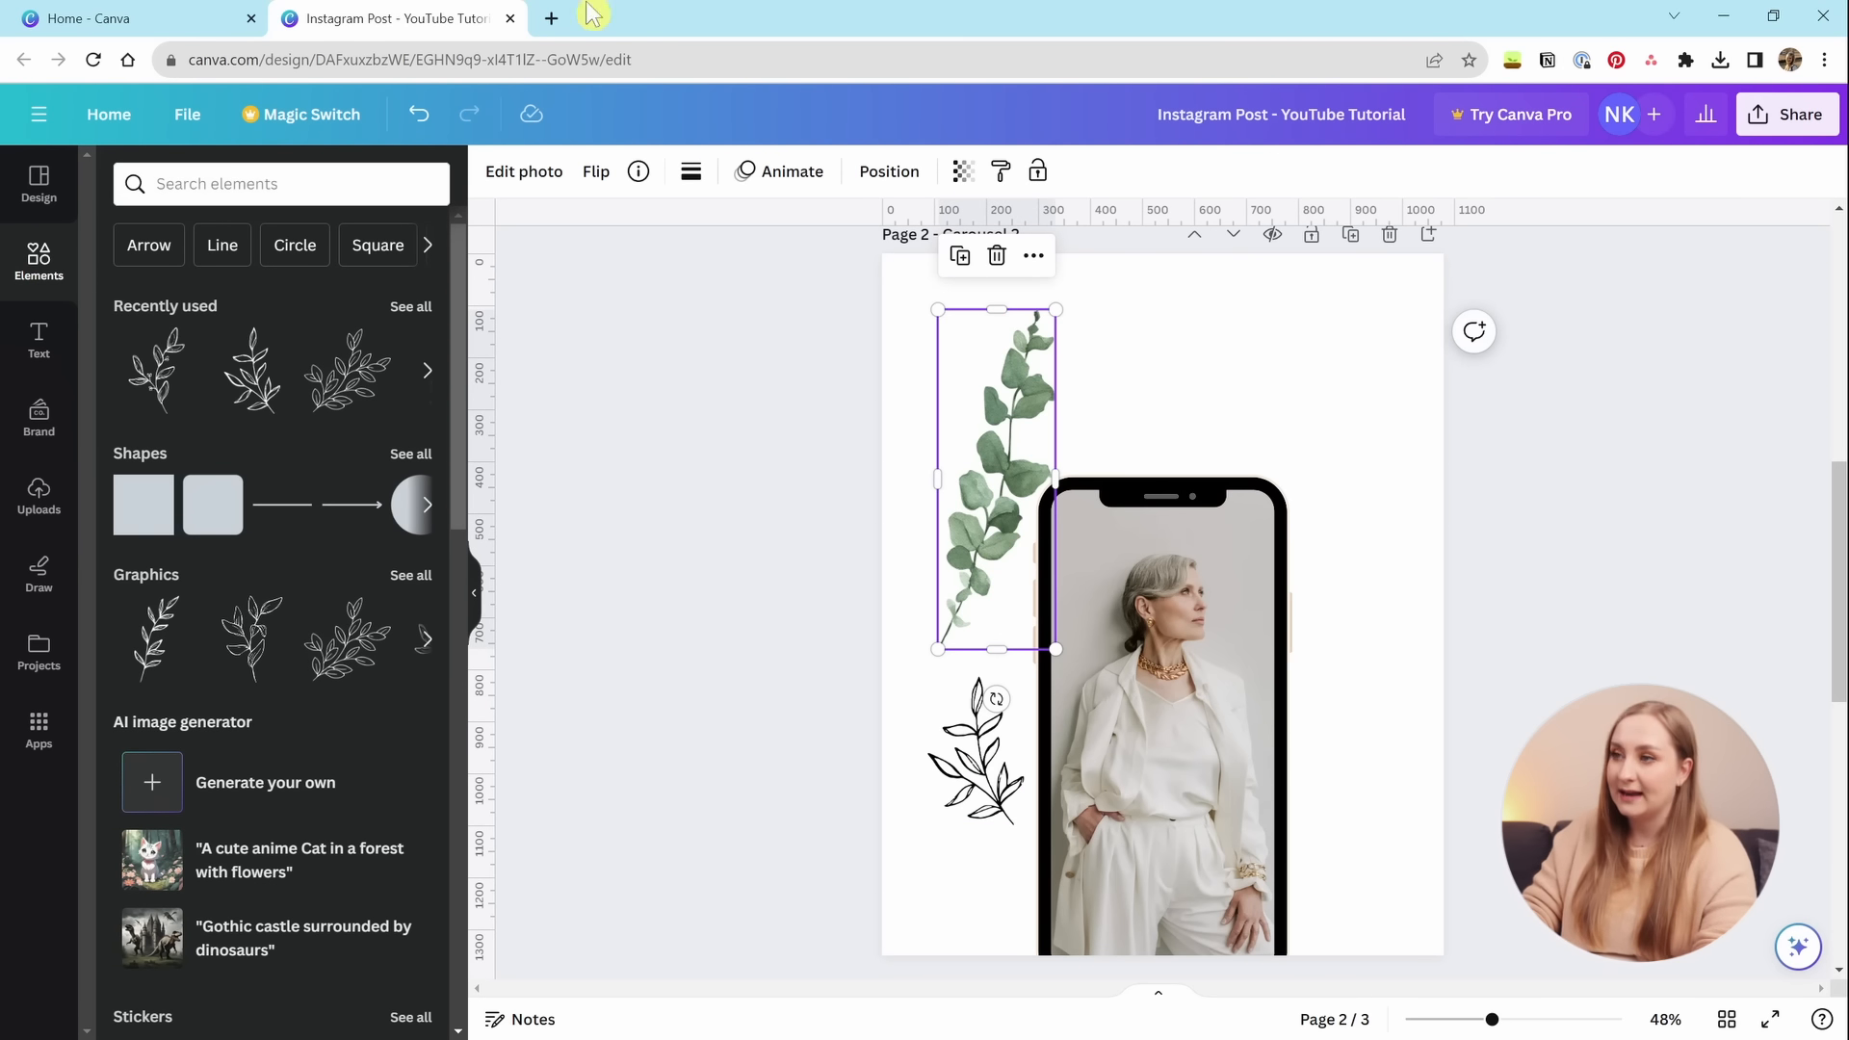
{"action": "left_click", "coordinate": [986, 725]}
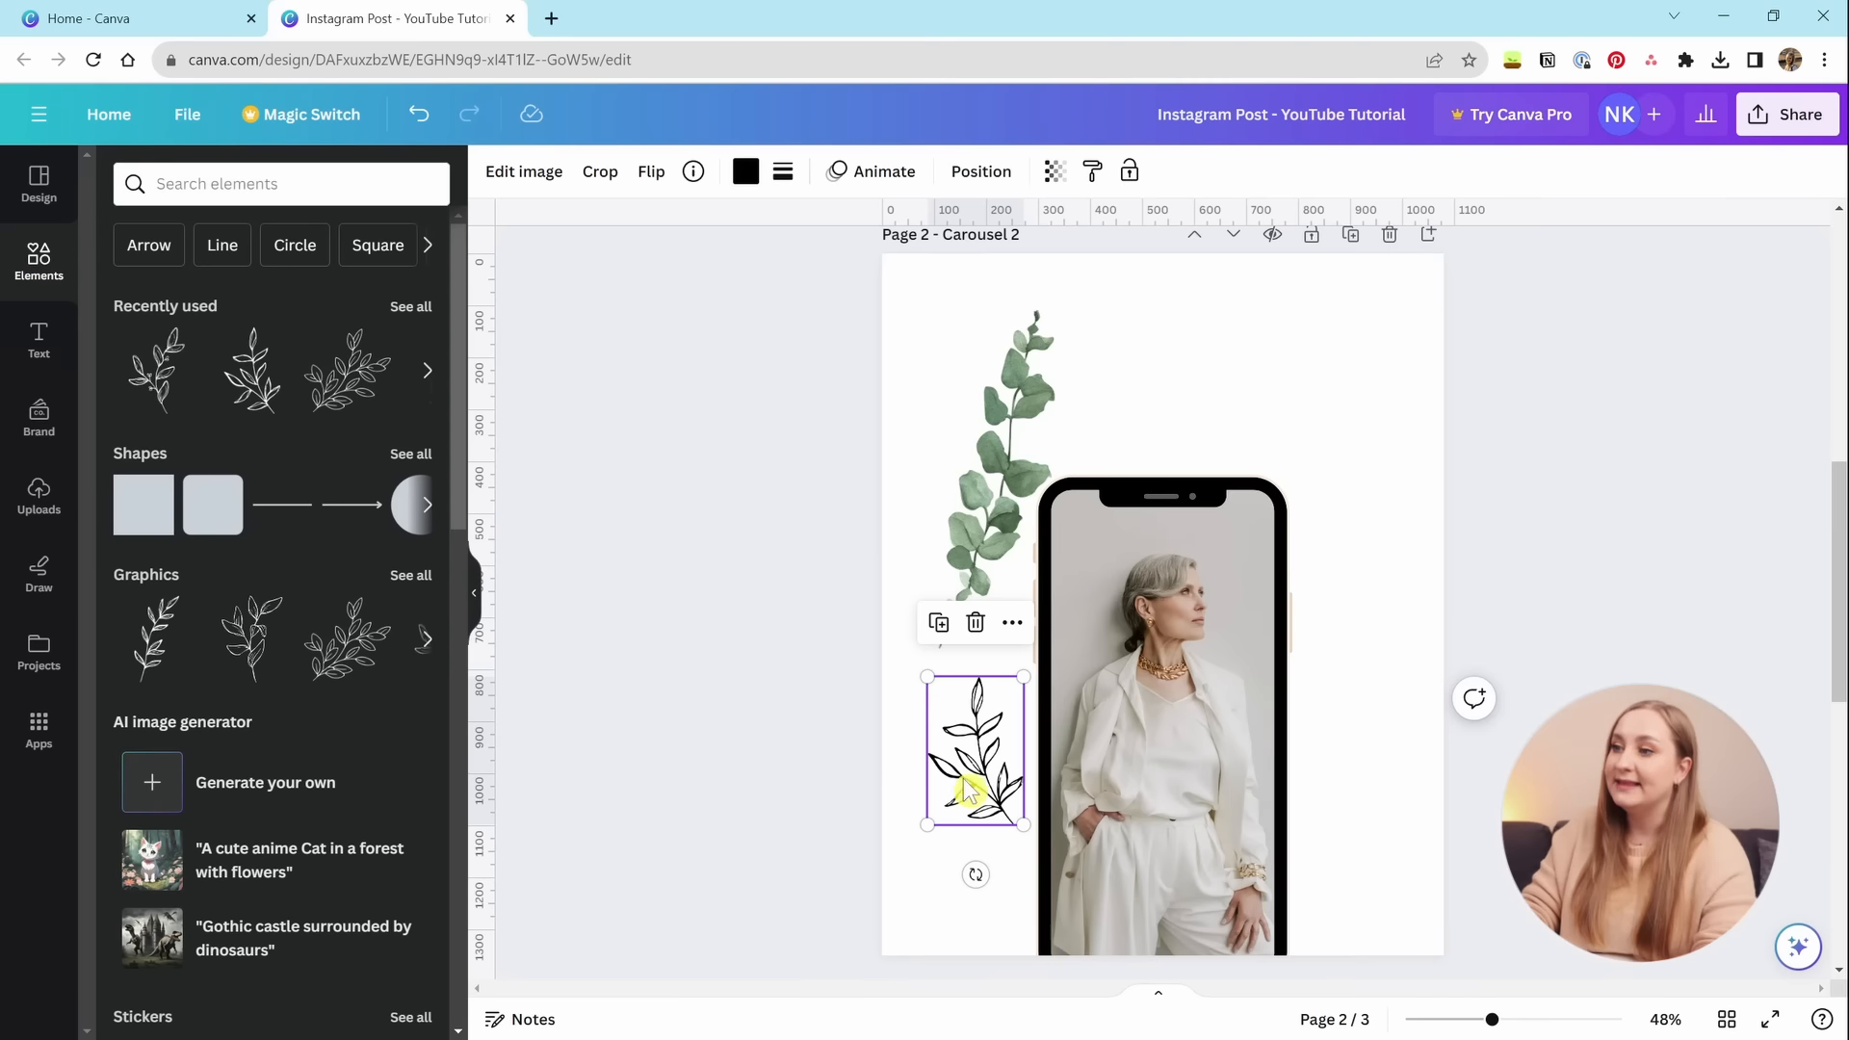
{"action": "mouse_move", "coordinate": [987, 786]}
{"action": "left_mouse_down"}
{"action": "mouse_move", "coordinate": [960, 772]}
{"action": "mouse_move", "coordinate": [969, 789]}
{"action": "left_mouse_up"}
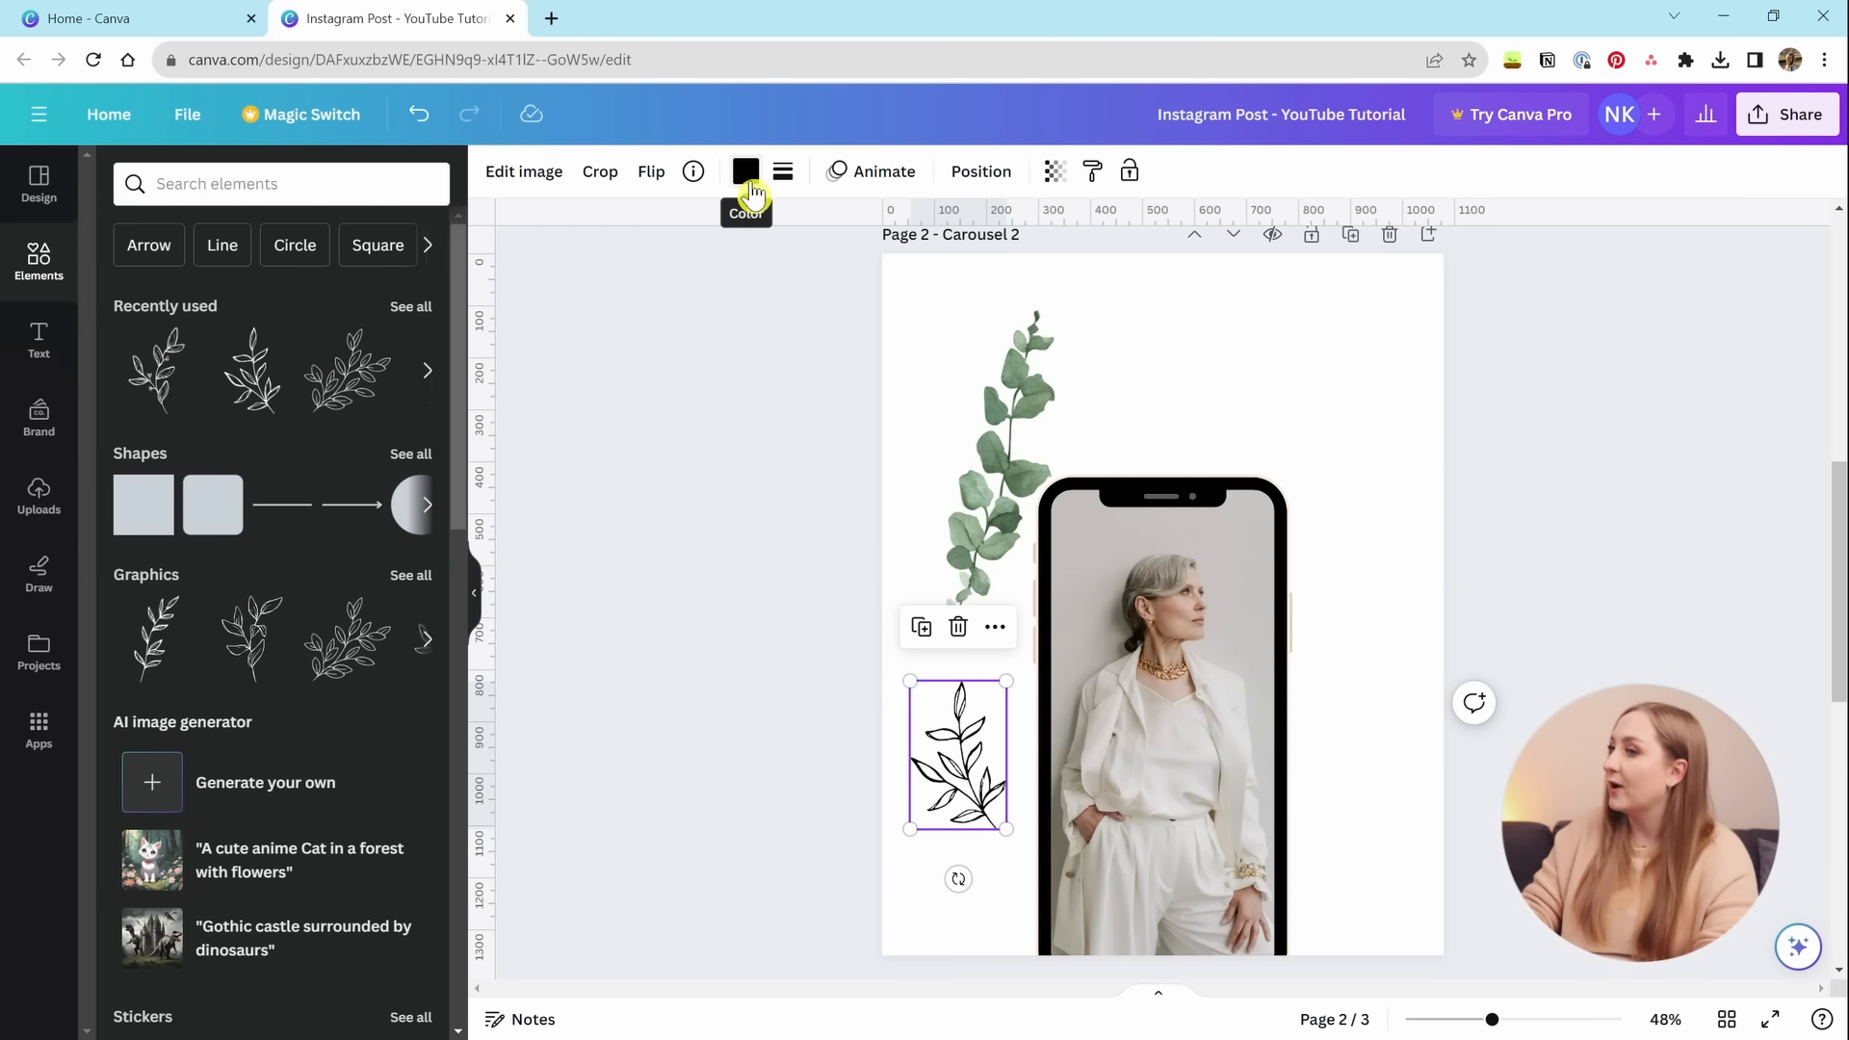
{"action": "left_click", "coordinate": [783, 173]}
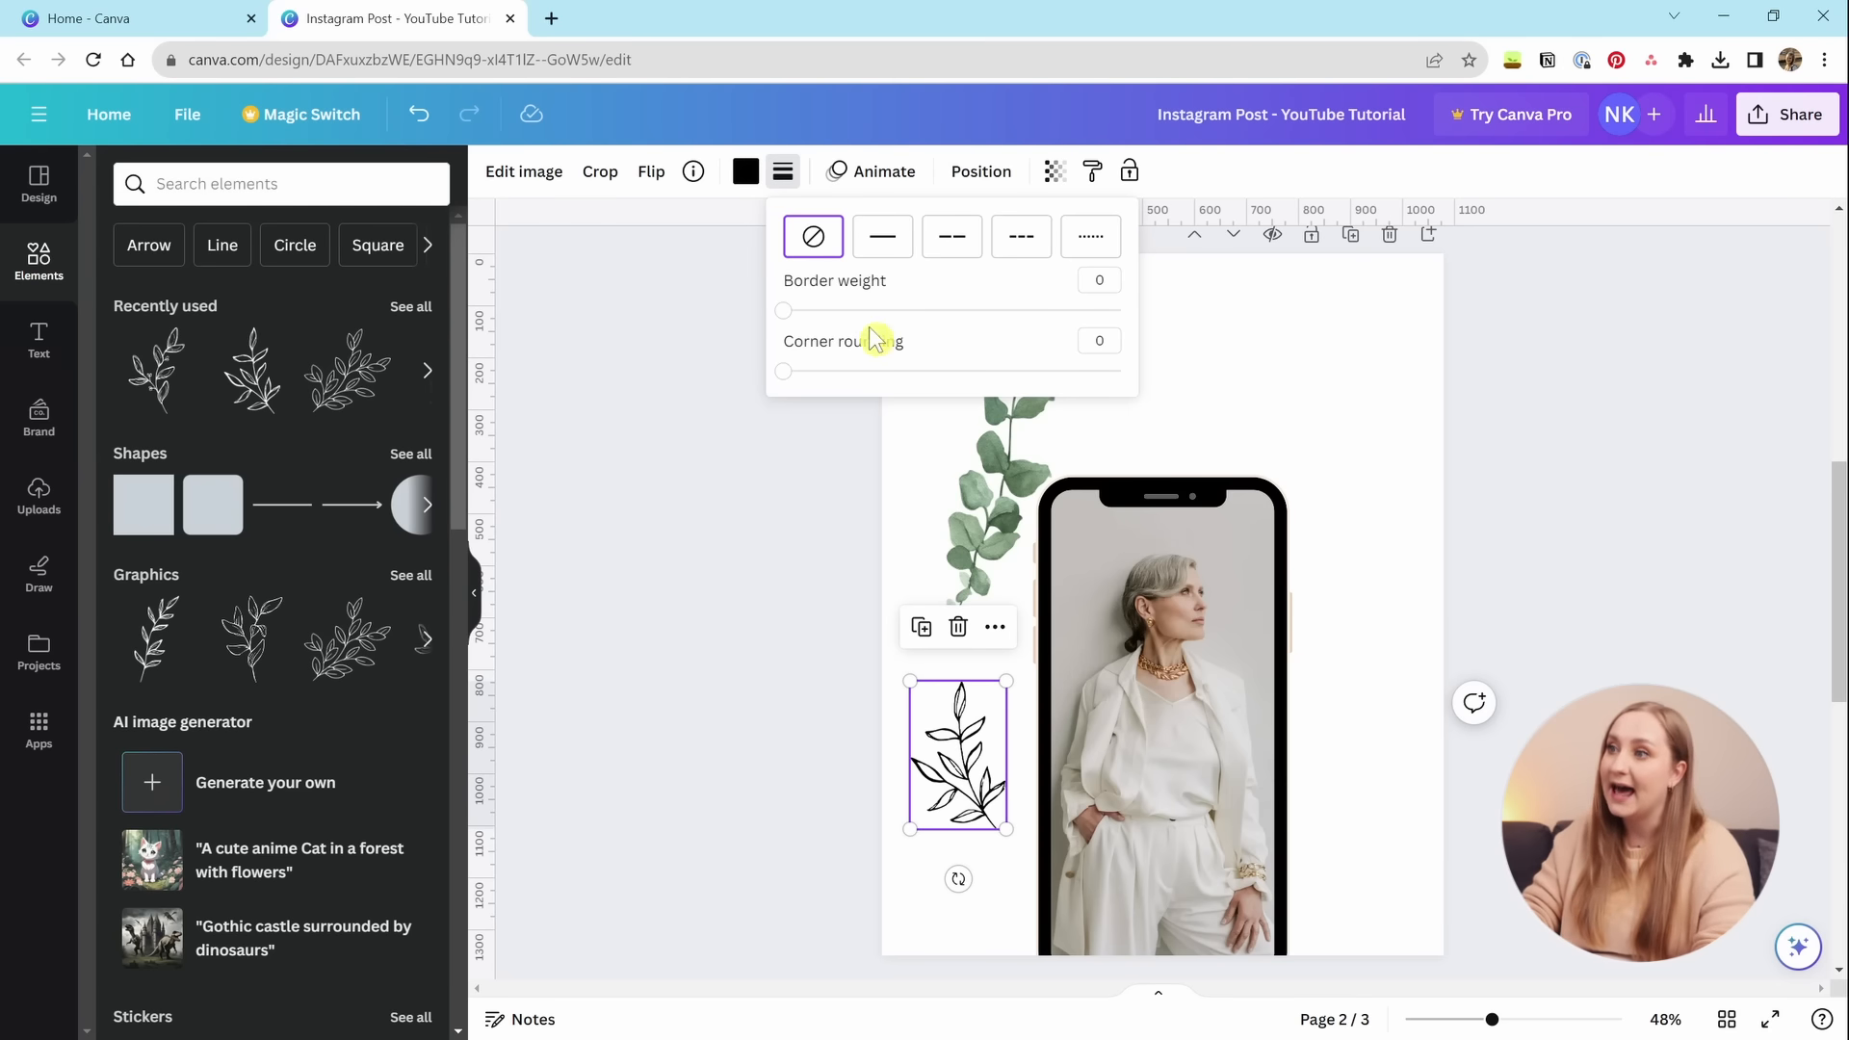
{"action": "left_click_drag", "start_coordinate": [786, 317], "coordinate": [821, 347]}
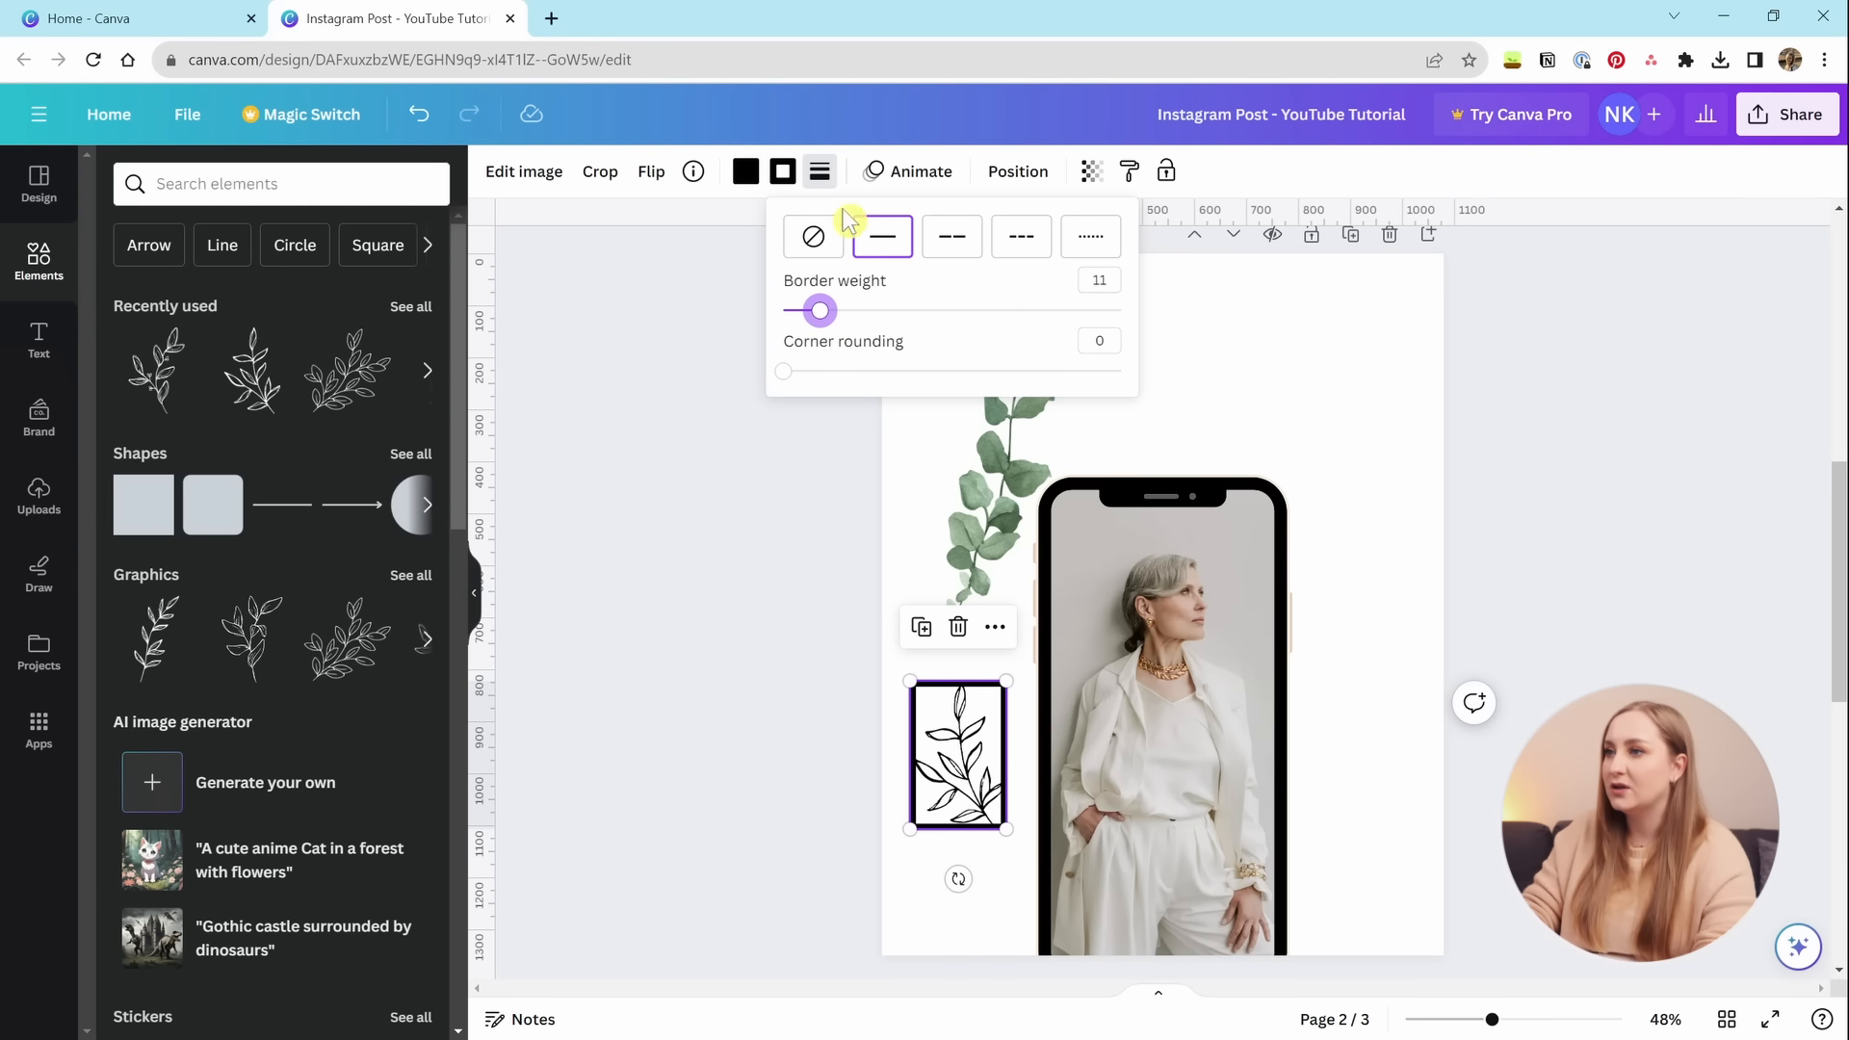
{"action": "left_click", "coordinate": [813, 236]}
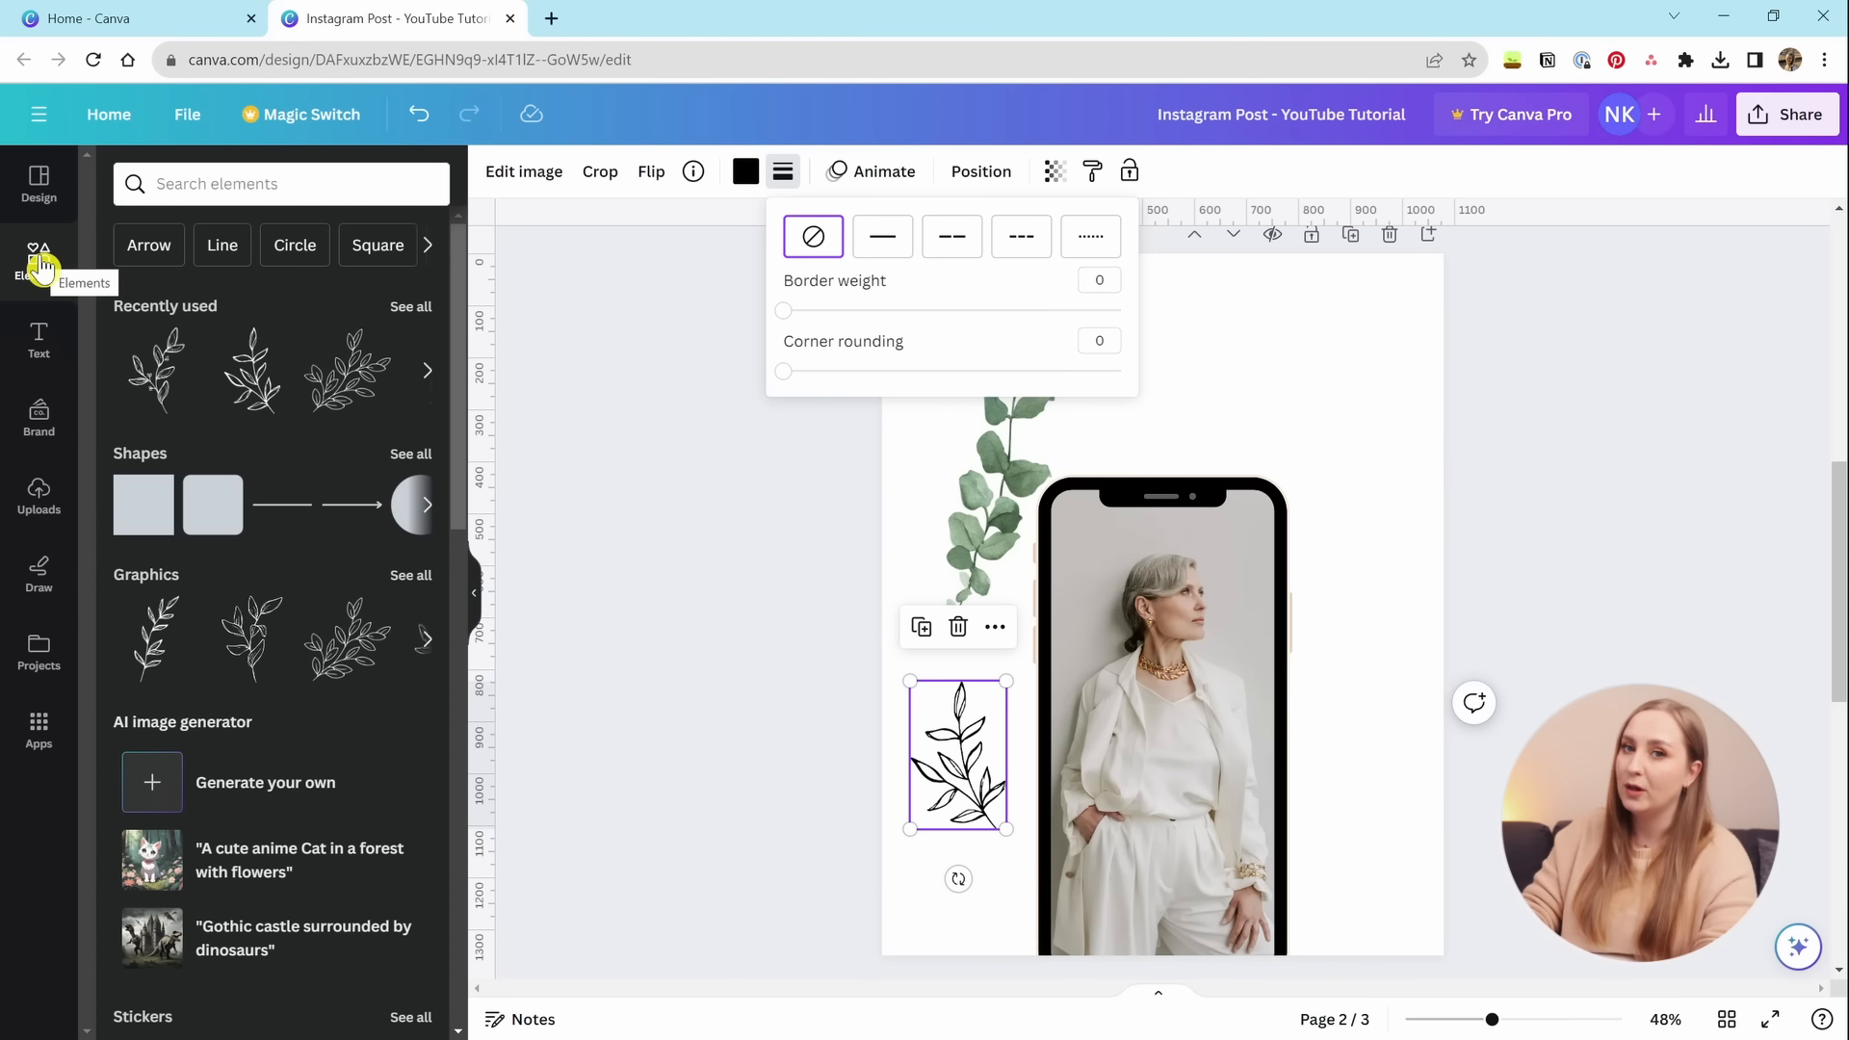
Delete the remaining outline foliage graphic and the green eucalyptus branch from page 2.
{"action": "left_click", "coordinate": [995, 876]}
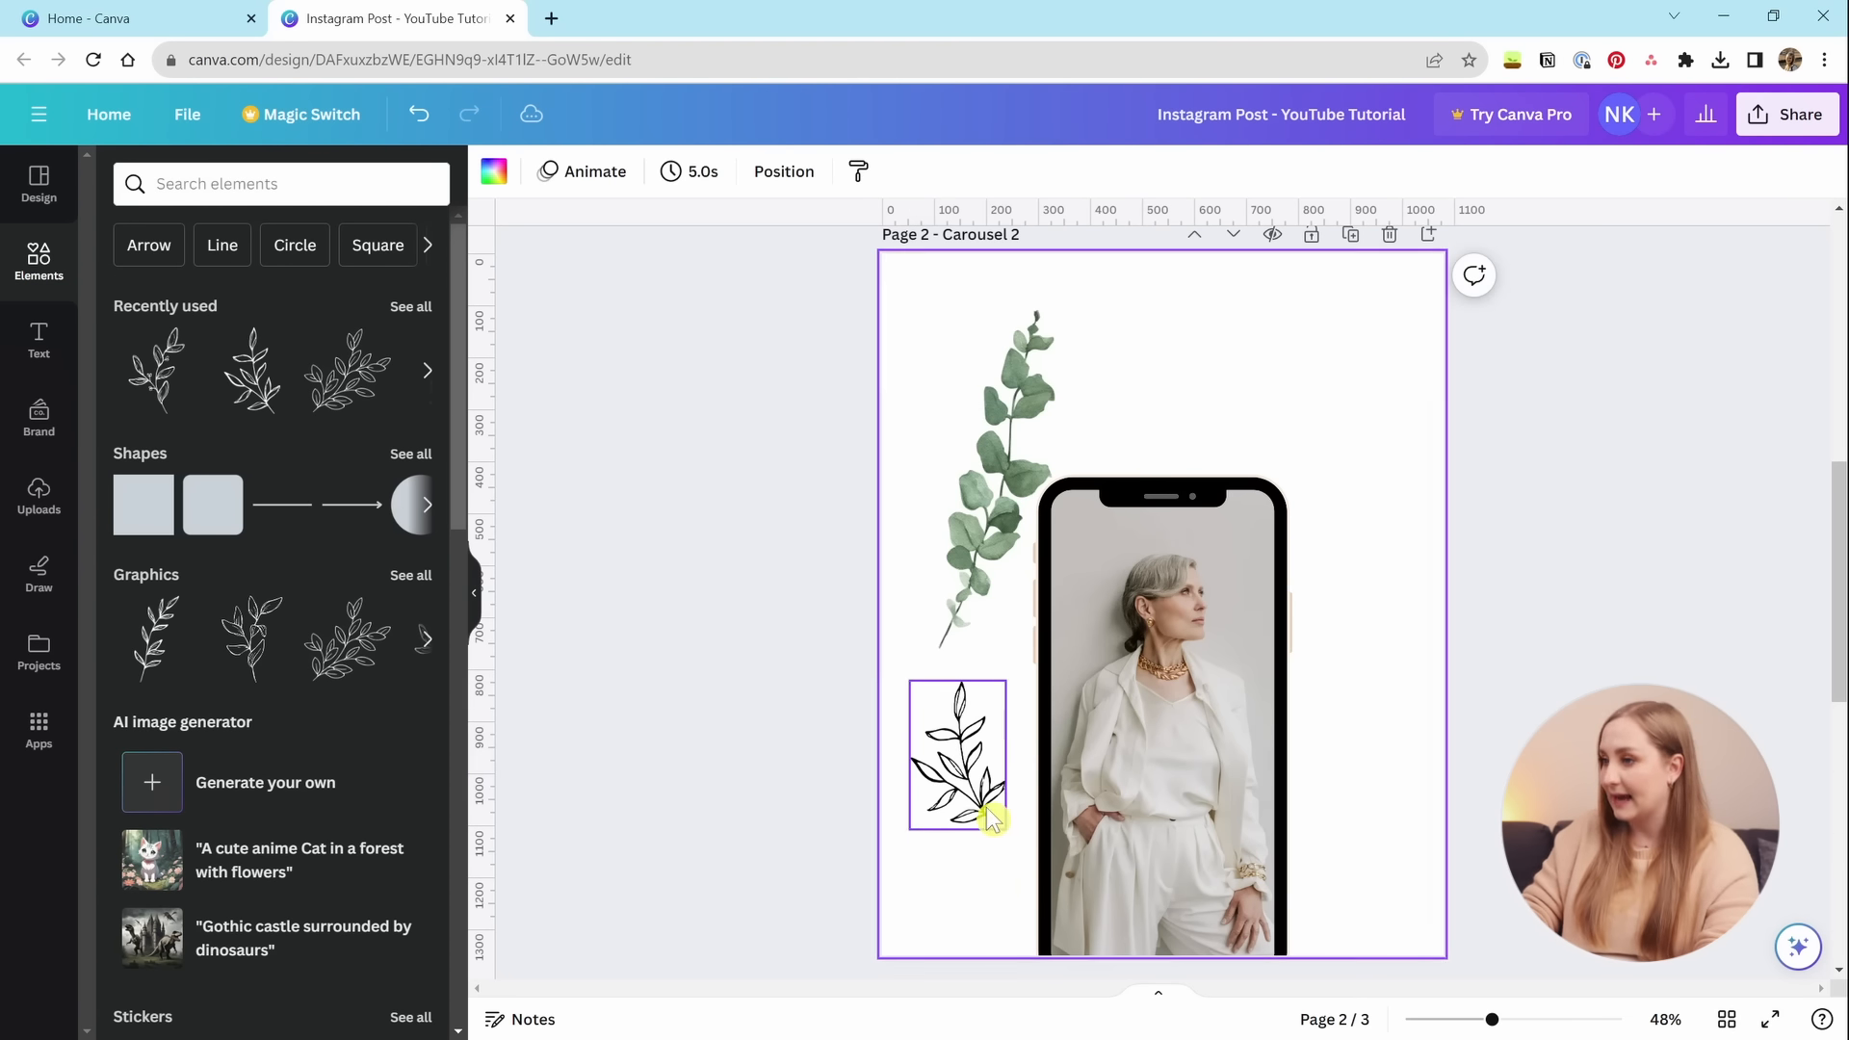
{"action": "left_click", "coordinate": [988, 809]}
{"action": "key", "text": "Delete"}
{"action": "left_click", "coordinate": [1002, 539]}
{"action": "key", "text": "Delete"}
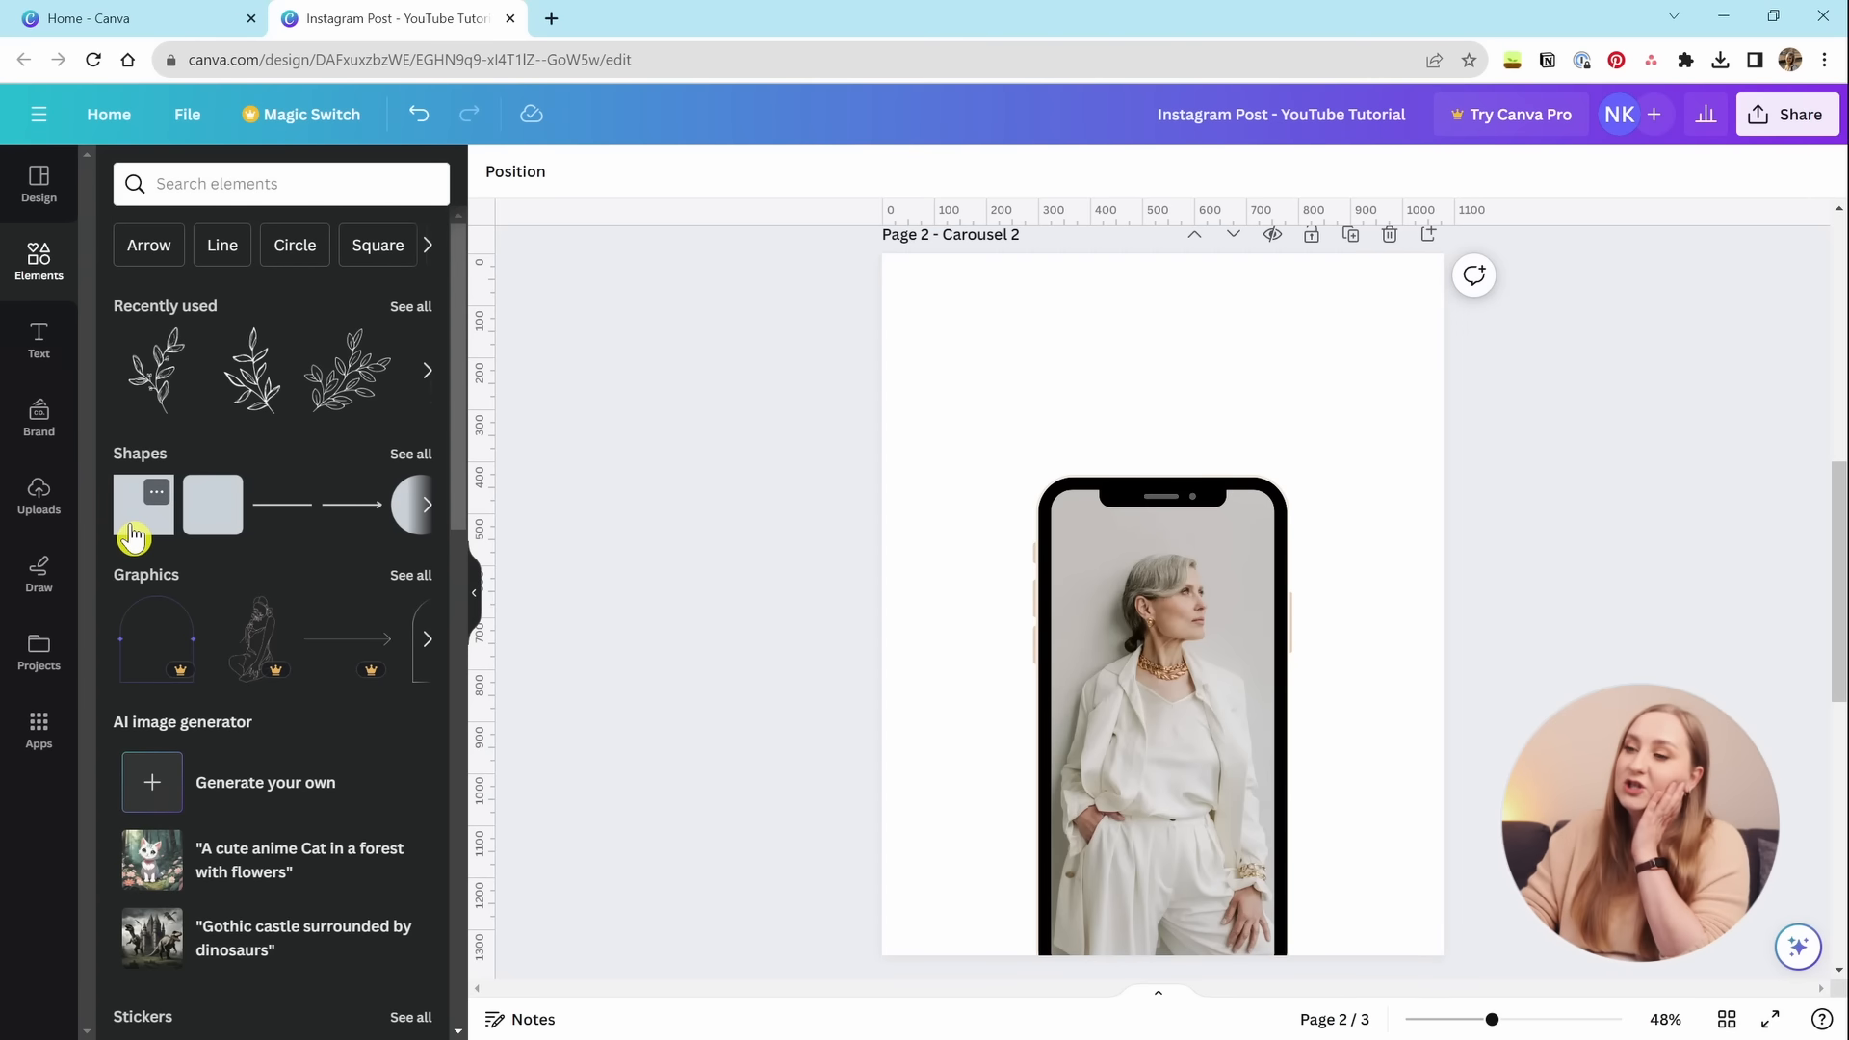
Browse the full shapes library and add a circle to page 2.
{"action": "left_click", "coordinate": [411, 454]}
{"action": "scroll", "coordinate": [309, 857], "scroll_direction": "down", "scroll_amount": 6}
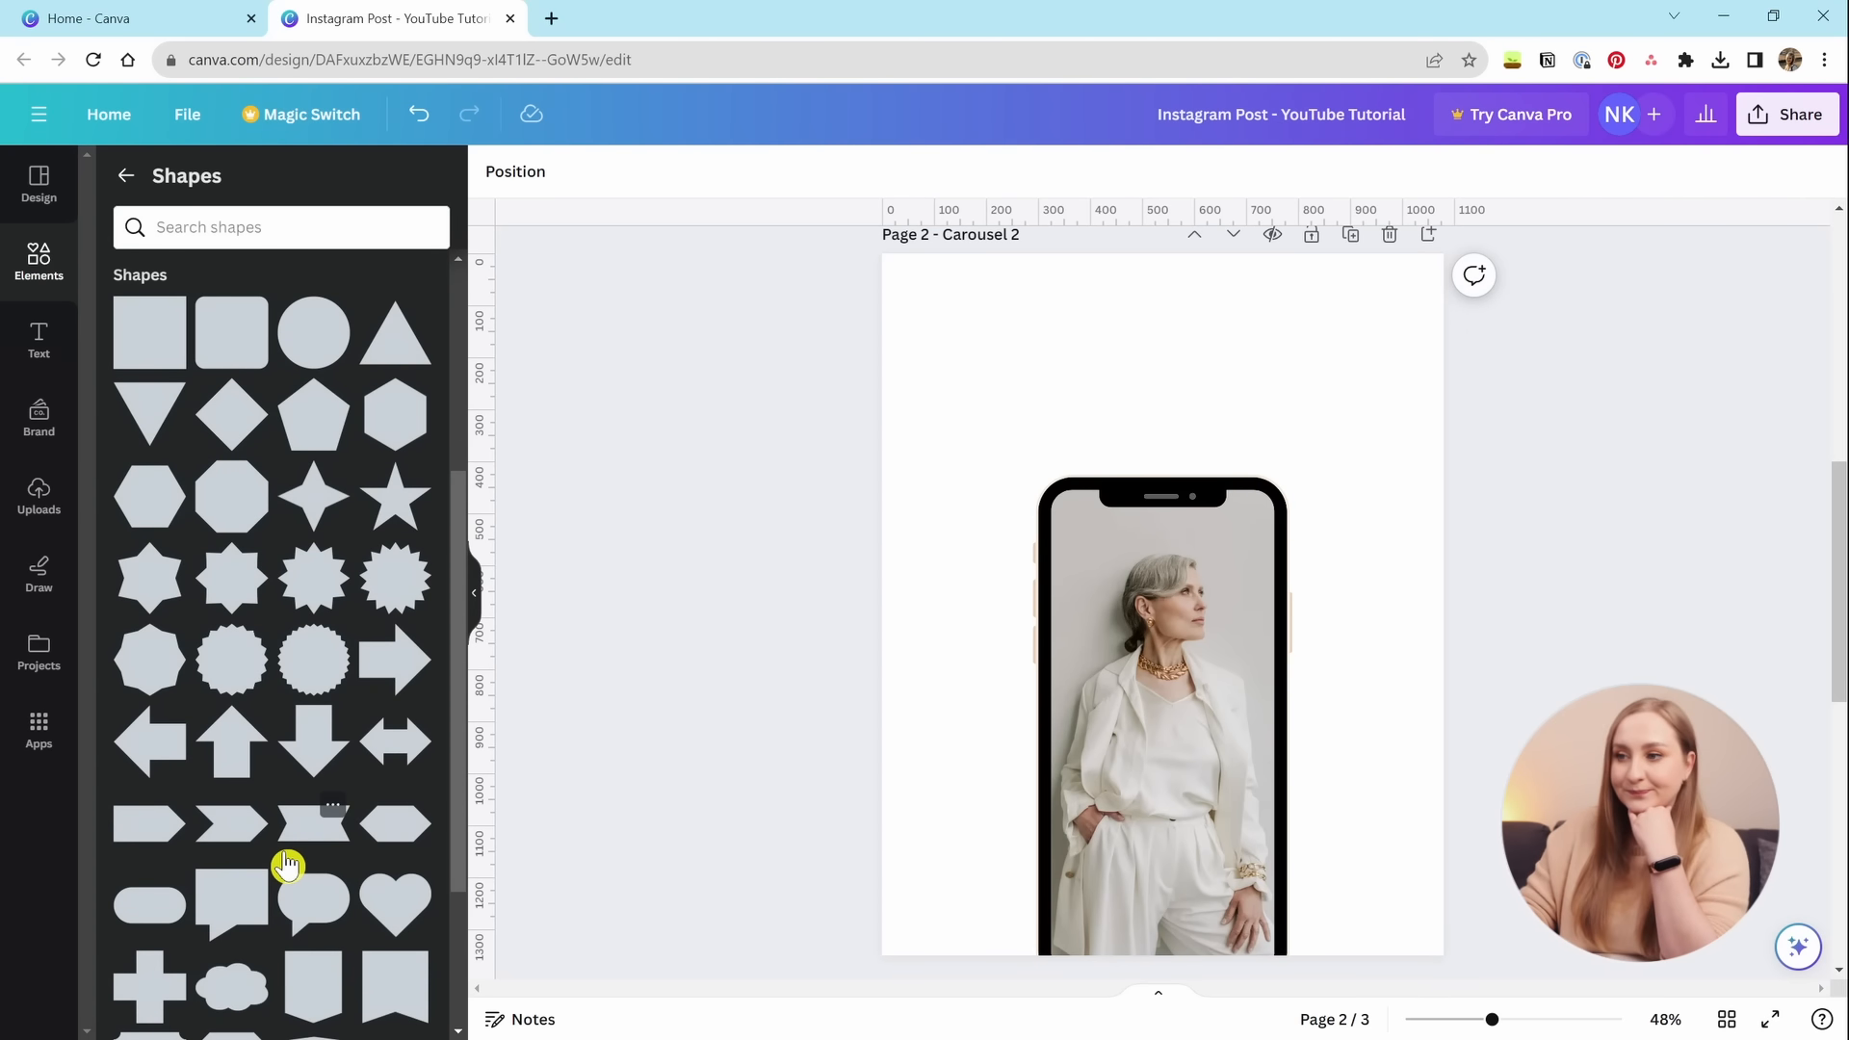
{"action": "scroll", "coordinate": [311, 872], "scroll_direction": "up", "scroll_amount": 7}
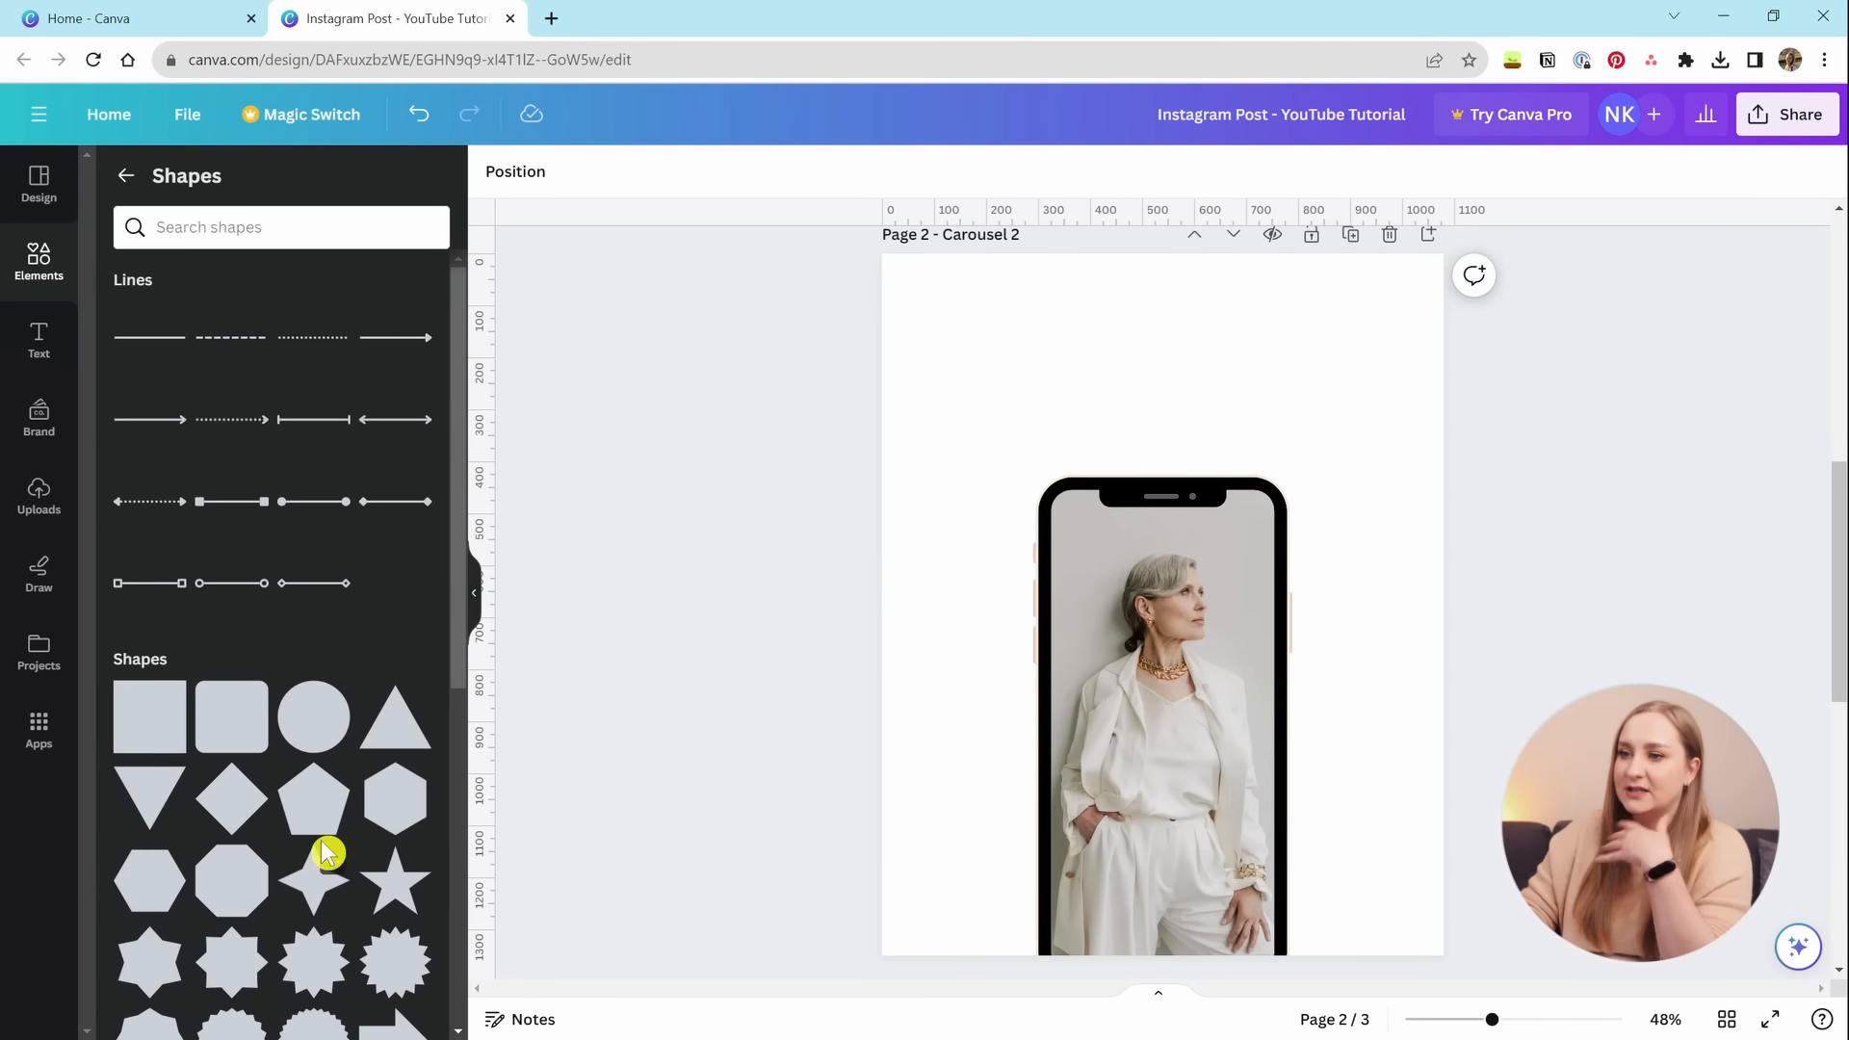
{"action": "left_click", "coordinate": [321, 750]}
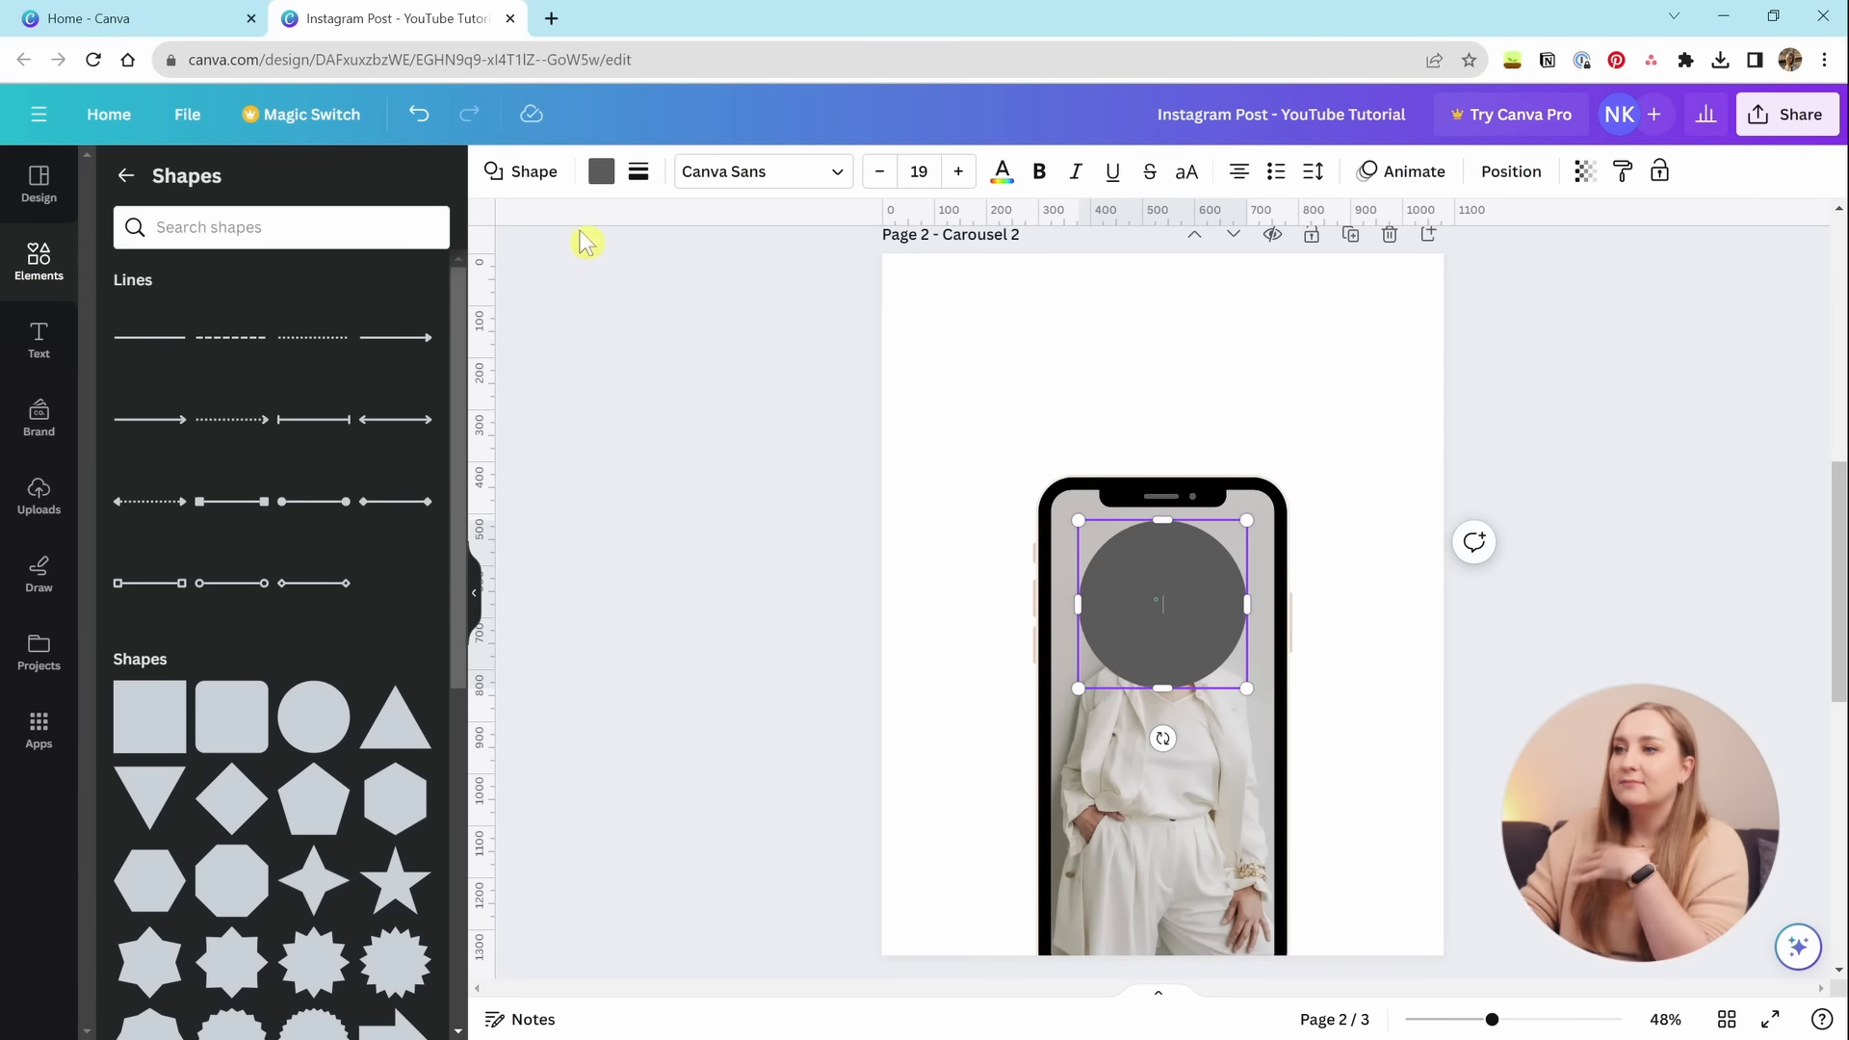
Review the alternative shapes for the circle and change it into a square.
{"action": "left_click", "coordinate": [544, 191]}
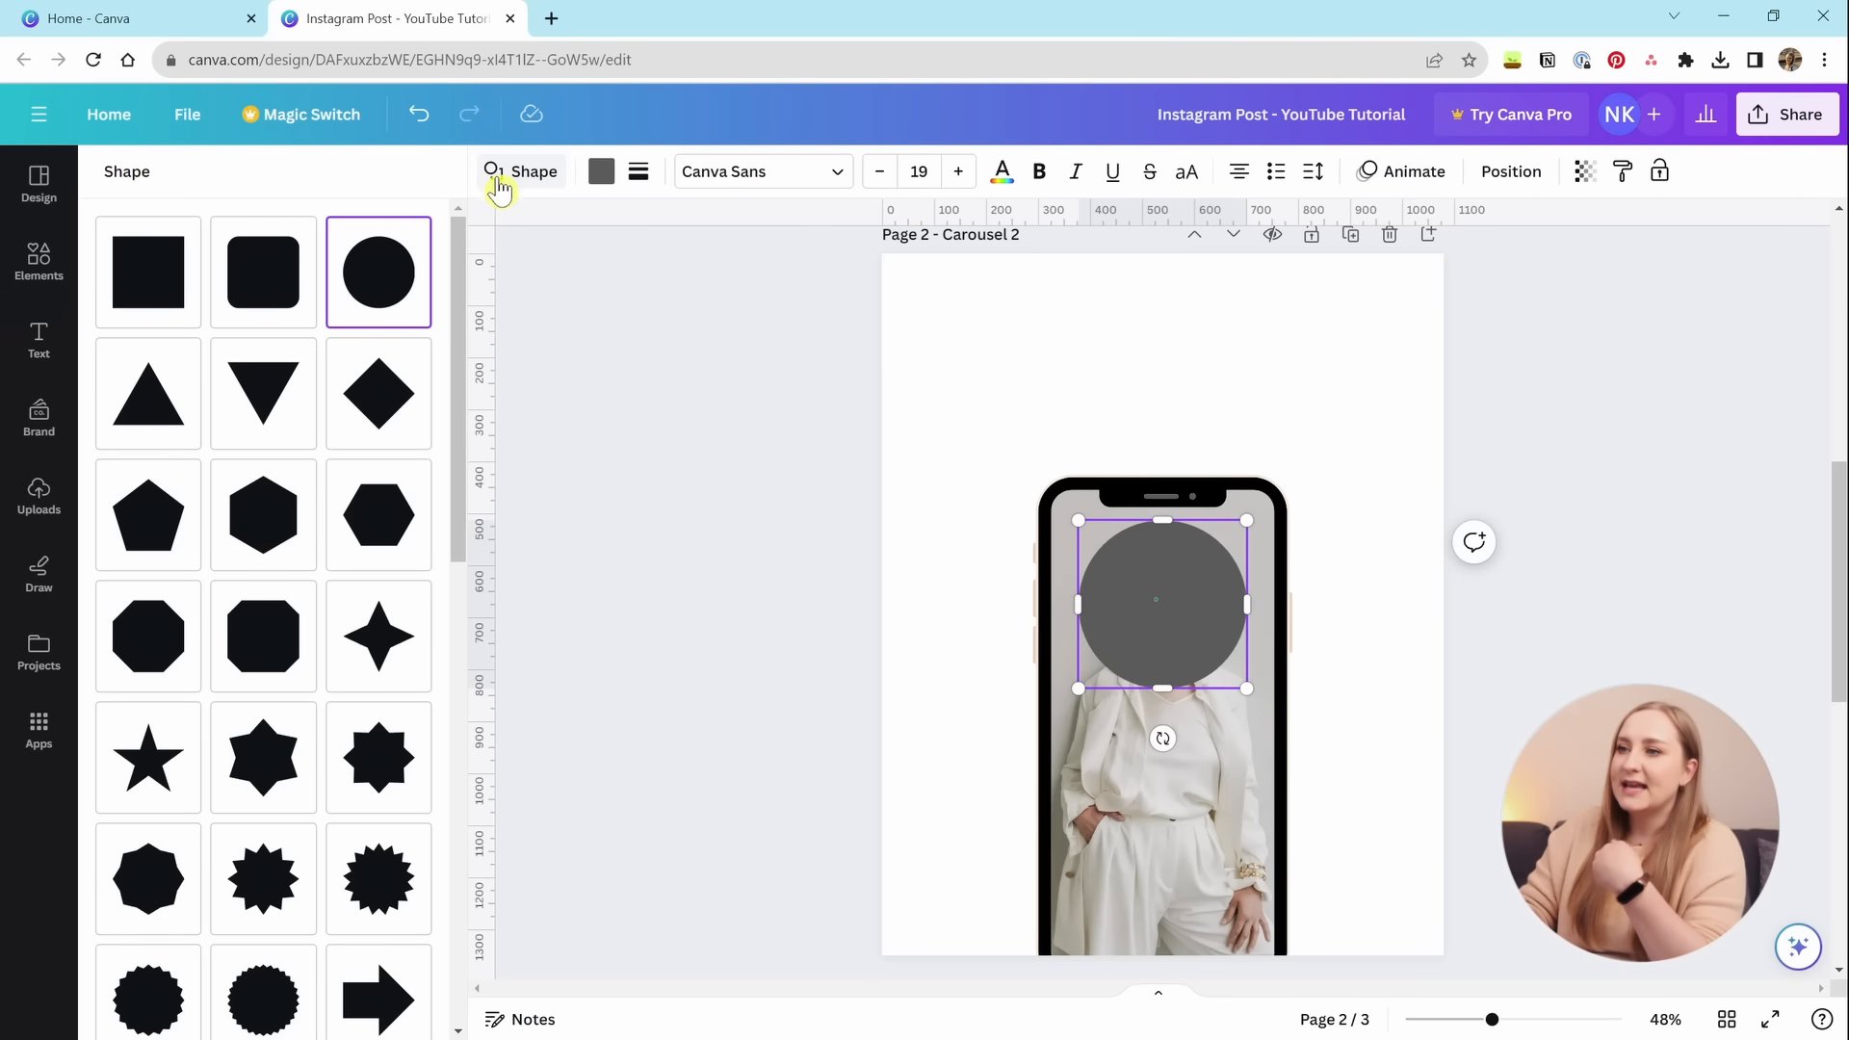
{"action": "scroll", "coordinate": [301, 585], "scroll_direction": "down", "scroll_amount": 10}
{"action": "scroll", "coordinate": [351, 981], "scroll_direction": "up", "scroll_amount": 10}
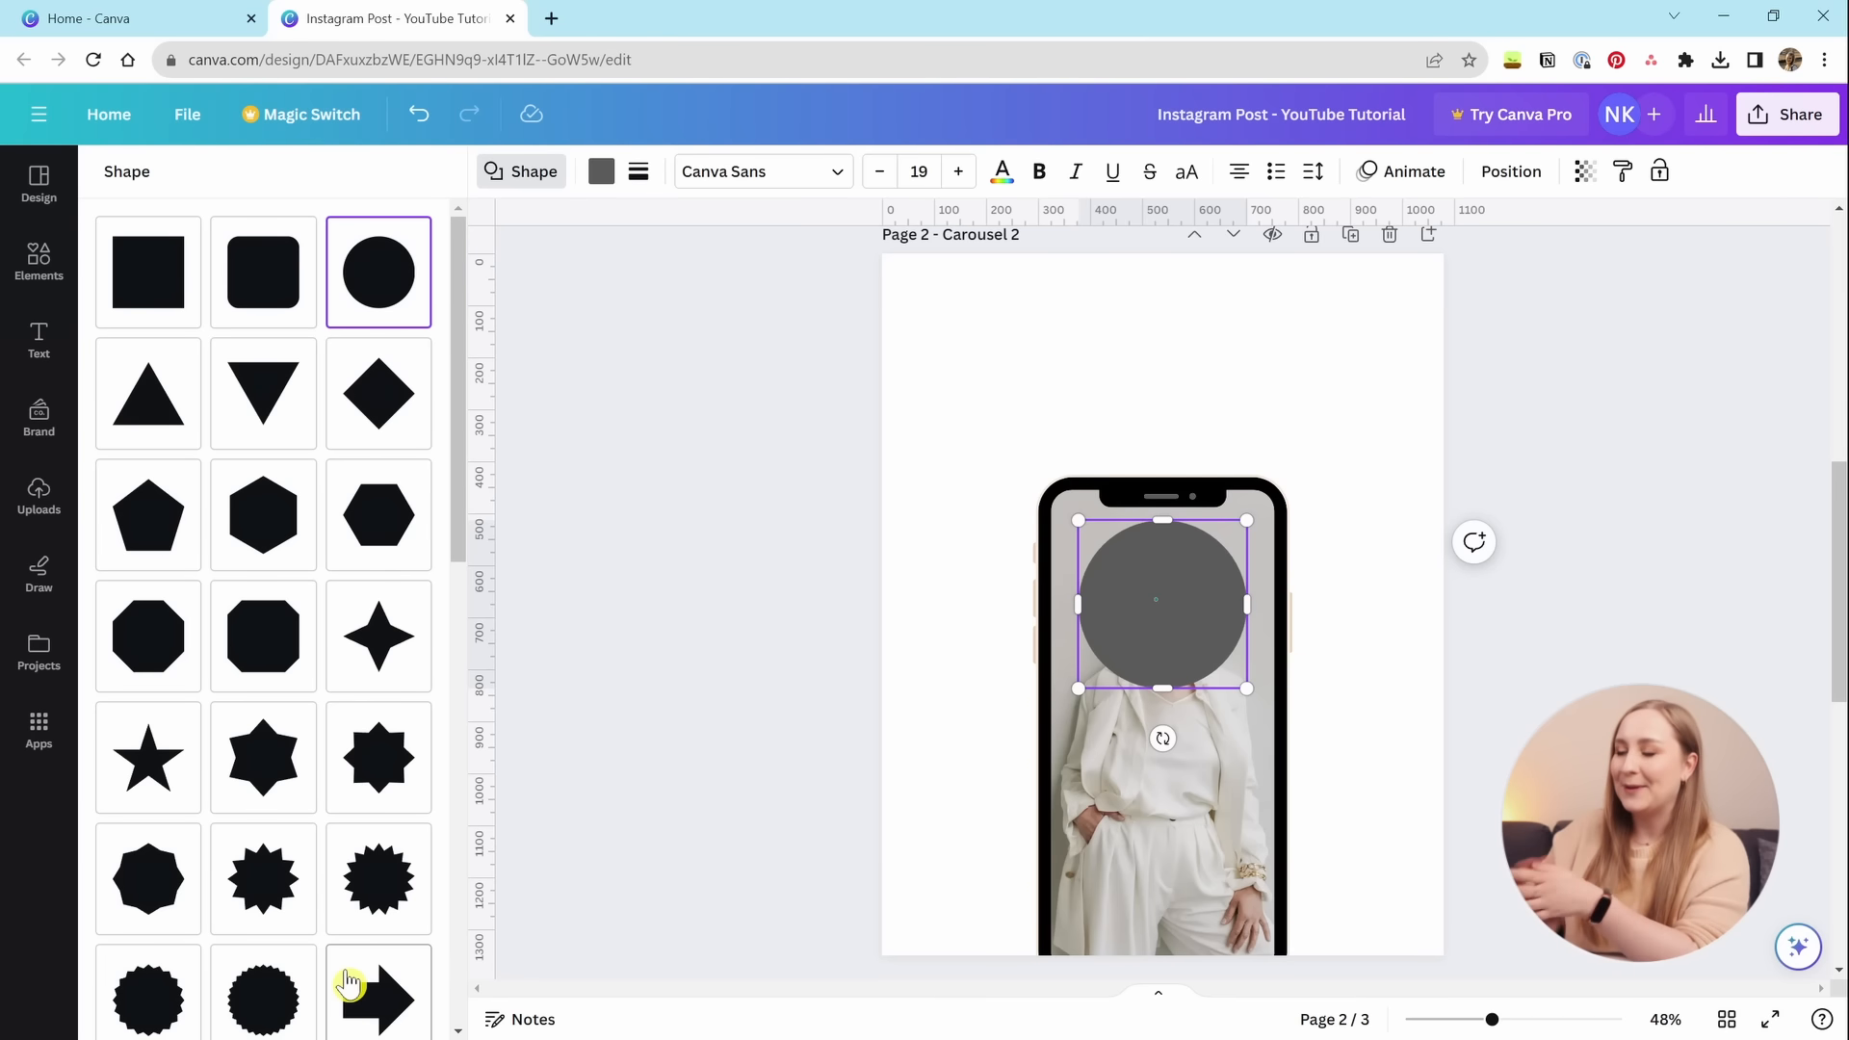
{"action": "left_click", "coordinate": [121, 282]}
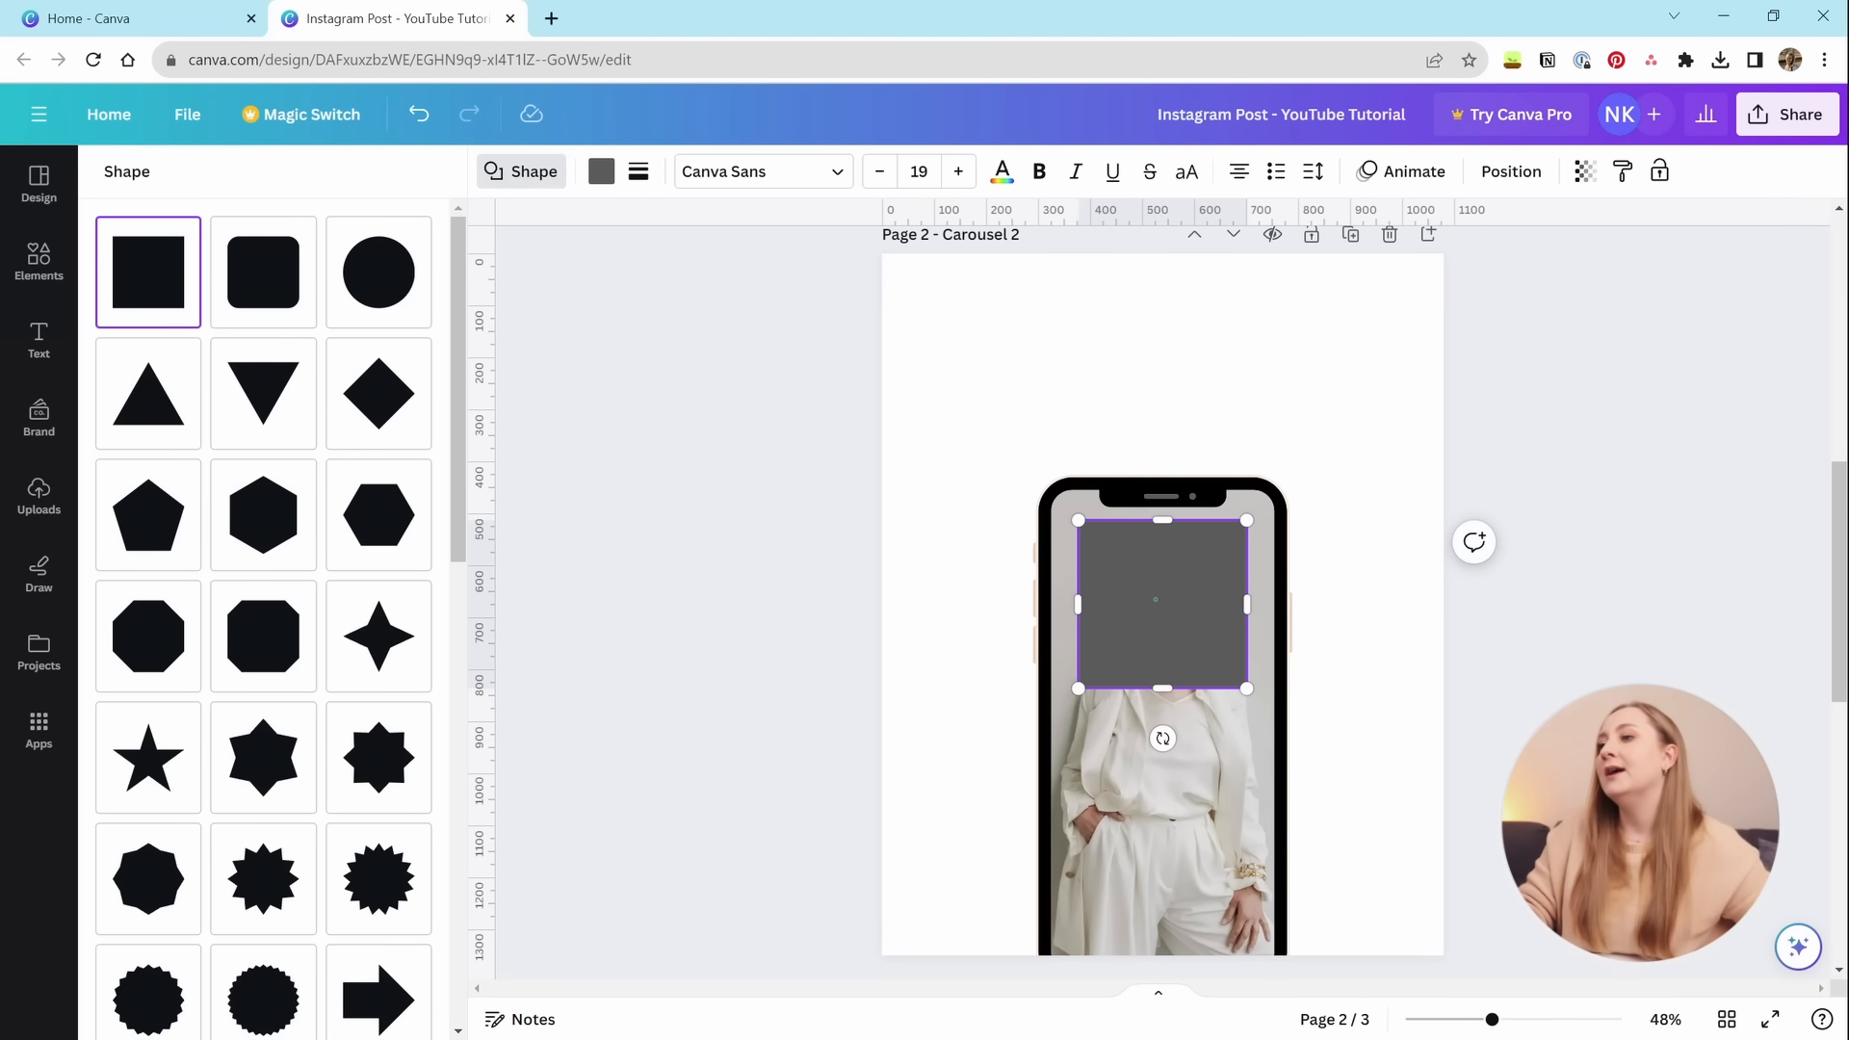
Stretch the square into a large rectangle, tilt it, and place it over the page's lower left corner, covering part of the phone.
{"action": "left_click_drag", "start_coordinate": [1160, 577], "coordinate": [1279, 430]}
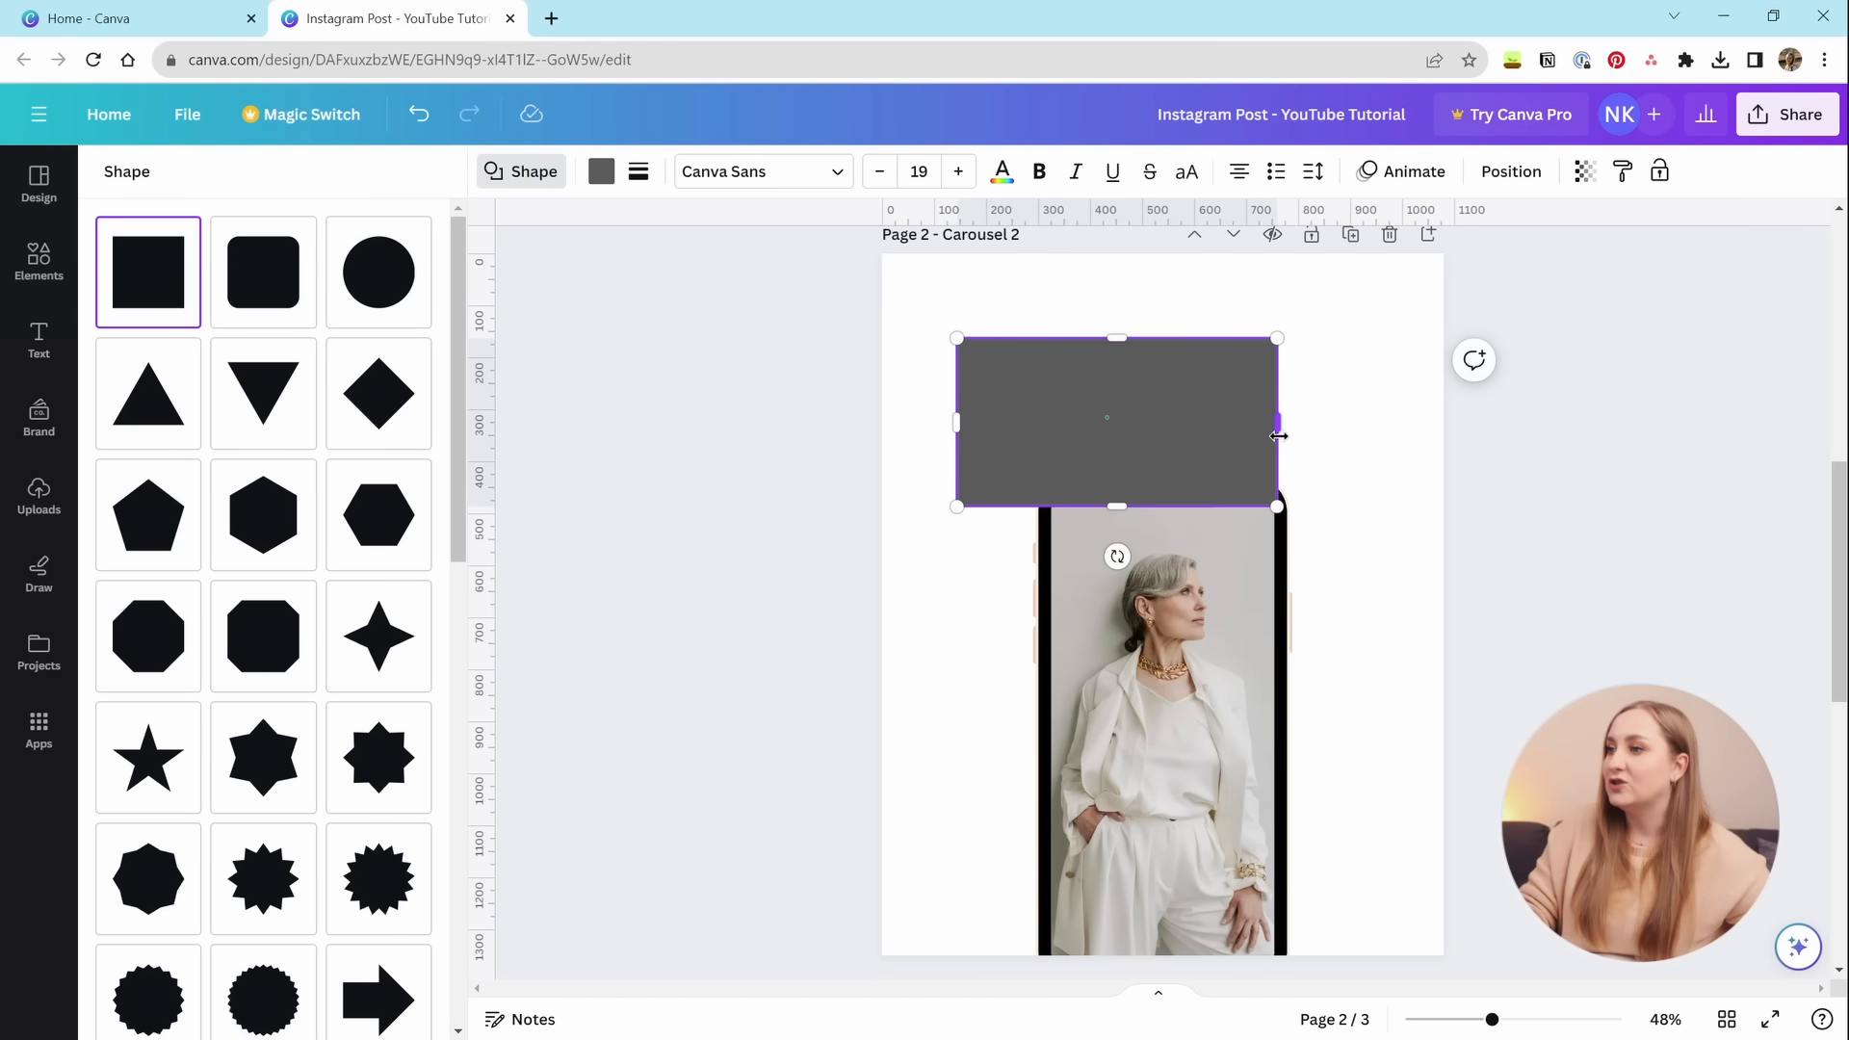
{"action": "left_click_drag", "start_coordinate": [1278, 339], "coordinate": [1224, 348]}
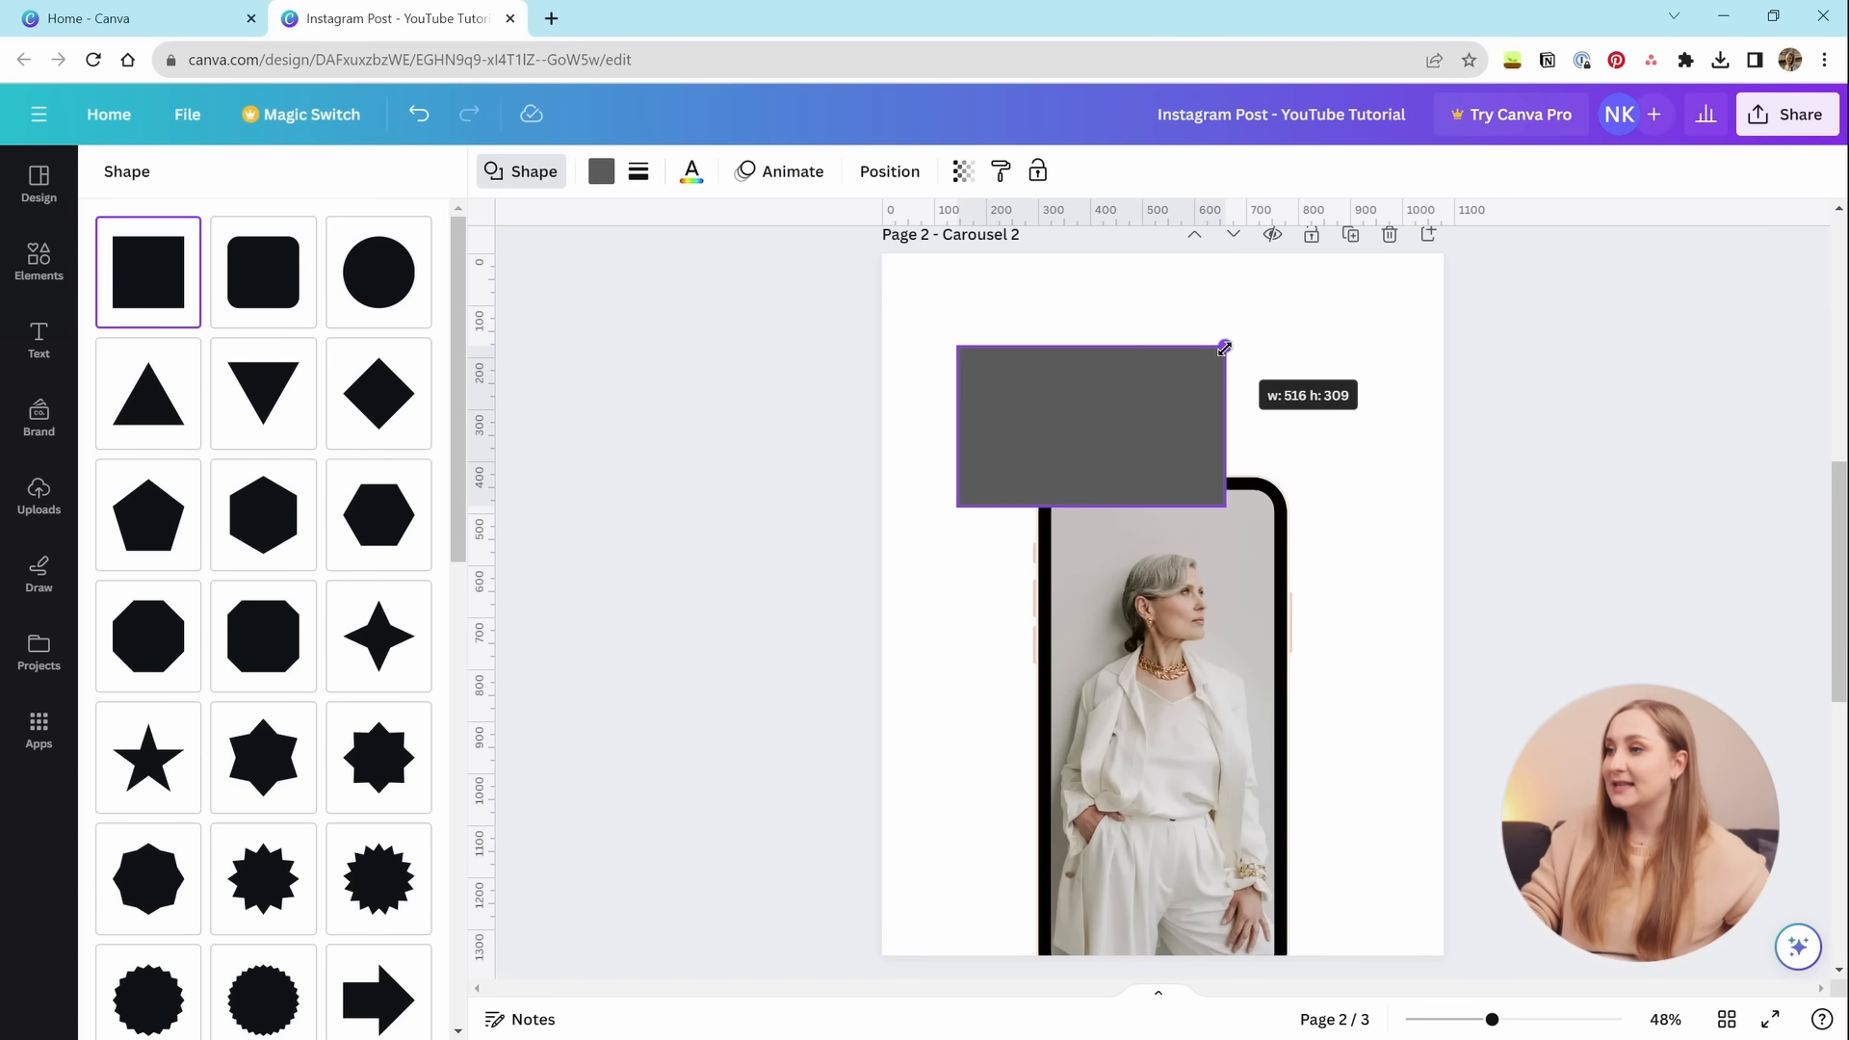
{"action": "left_click_drag", "start_coordinate": [1224, 348], "coordinate": [1387, 436]}
{"action": "left_click_drag", "start_coordinate": [1153, 434], "coordinate": [1137, 434]}
{"action": "left_click_drag", "start_coordinate": [1153, 556], "coordinate": [1078, 760]}
{"action": "left_click_drag", "start_coordinate": [999, 826], "coordinate": [959, 985]}
{"action": "left_click_drag", "start_coordinate": [1134, 807], "coordinate": [1108, 850]}
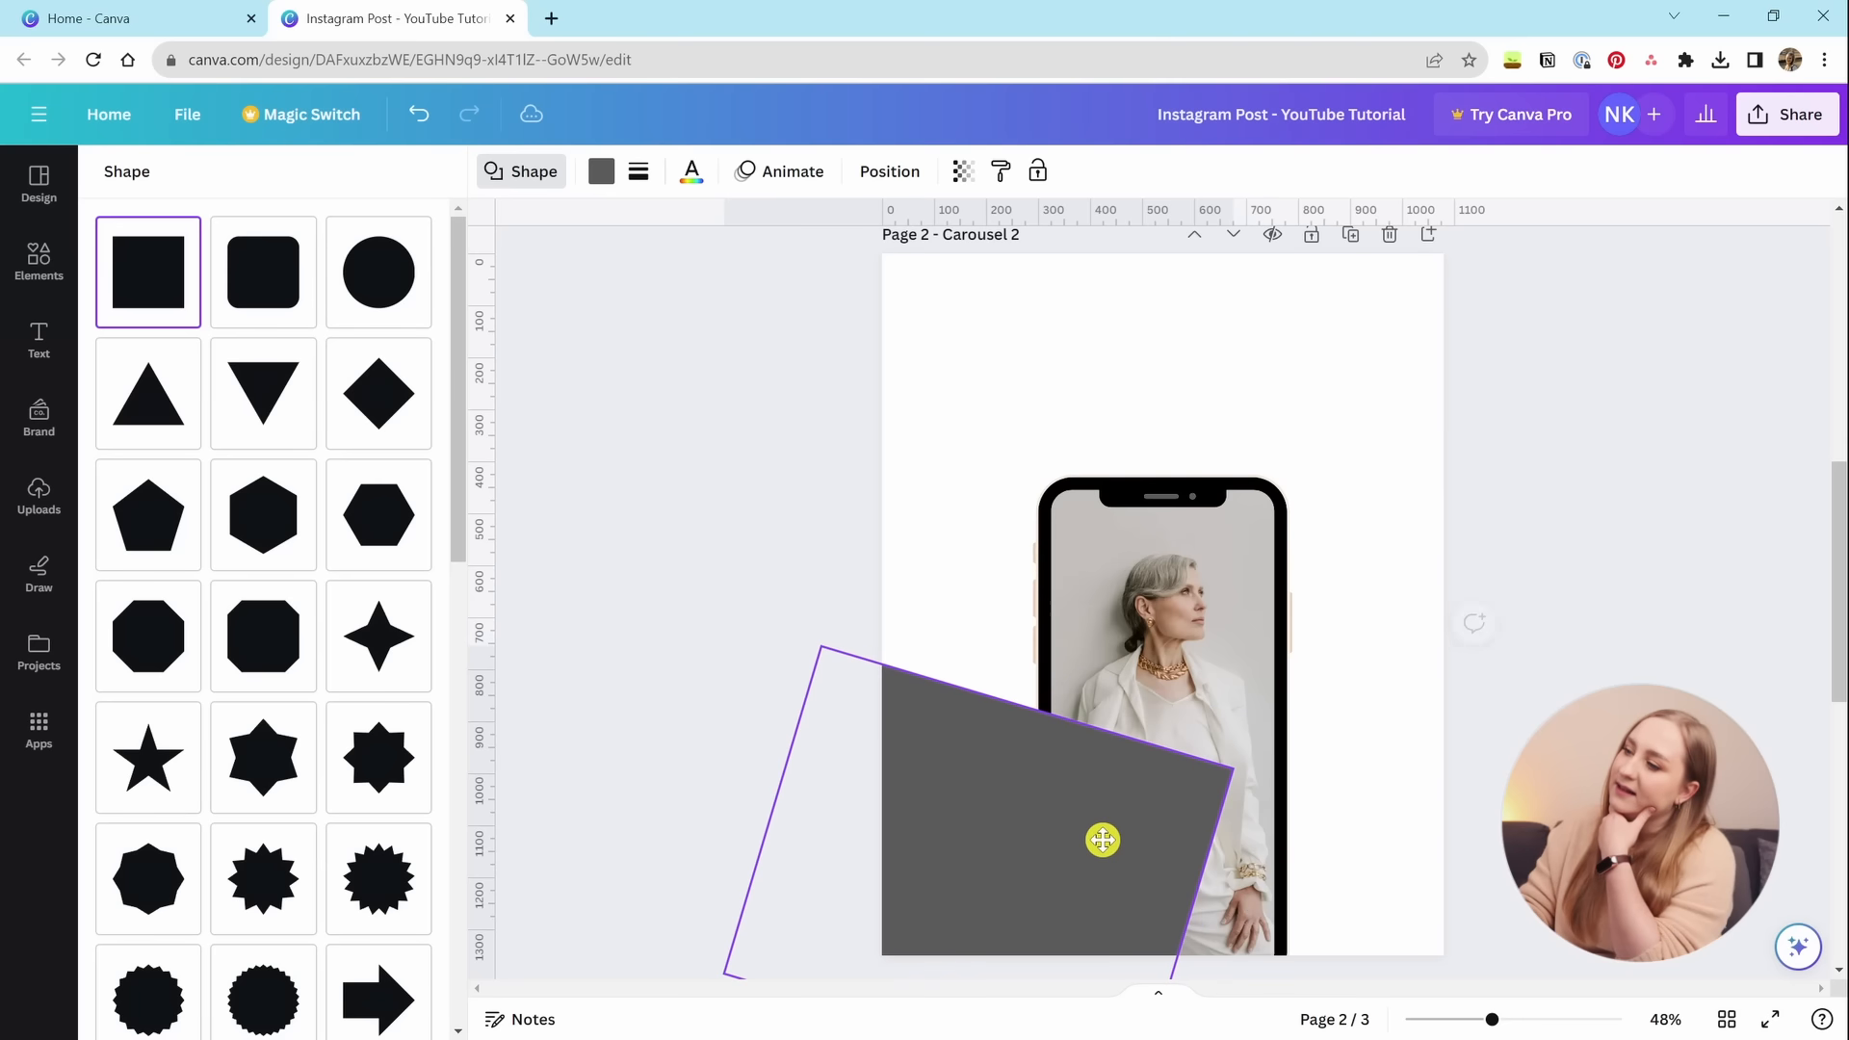
{"action": "left_click_drag", "start_coordinate": [1233, 946], "coordinate": [1167, 977]}
Try a rotated, lengthened copy of the tilted rectangle over the page's lower right corner and undo the copy.
{"action": "left_click_drag", "start_coordinate": [1094, 860], "coordinate": [1242, 836]}
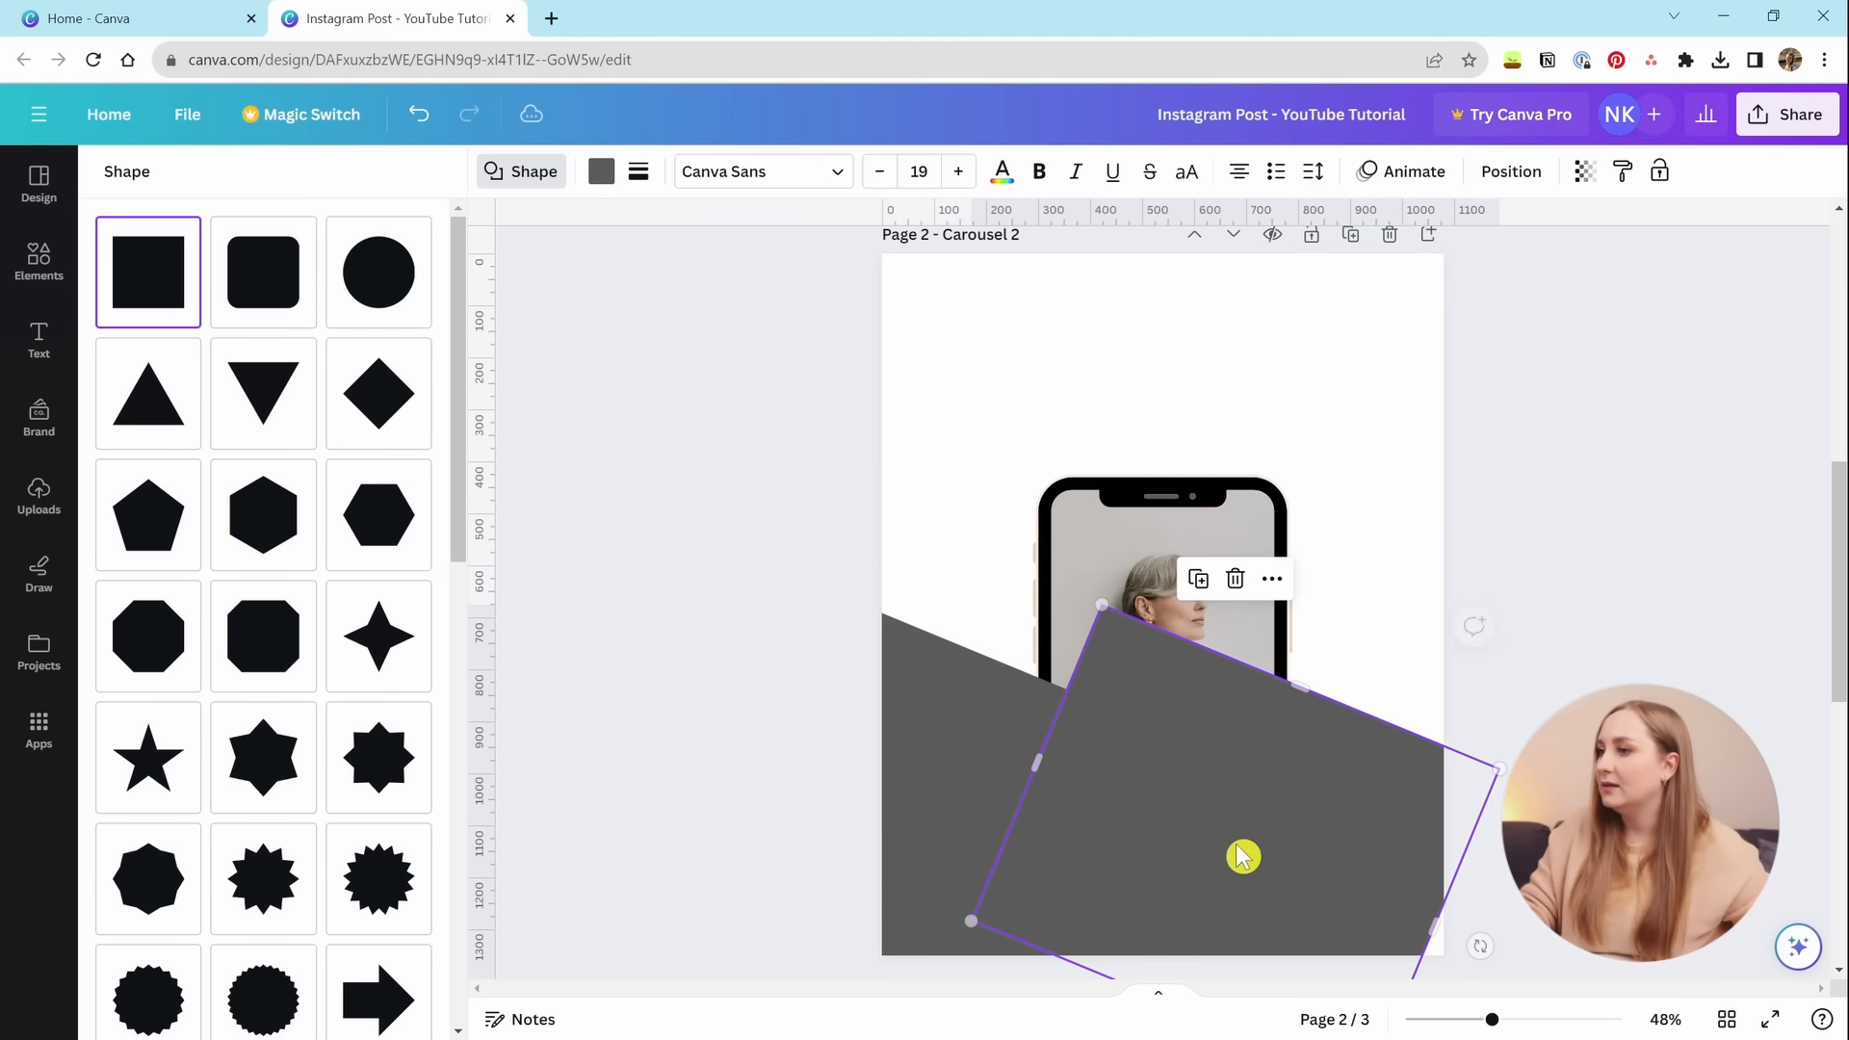
{"action": "left_click_drag", "start_coordinate": [1484, 945], "coordinate": [1440, 685]}
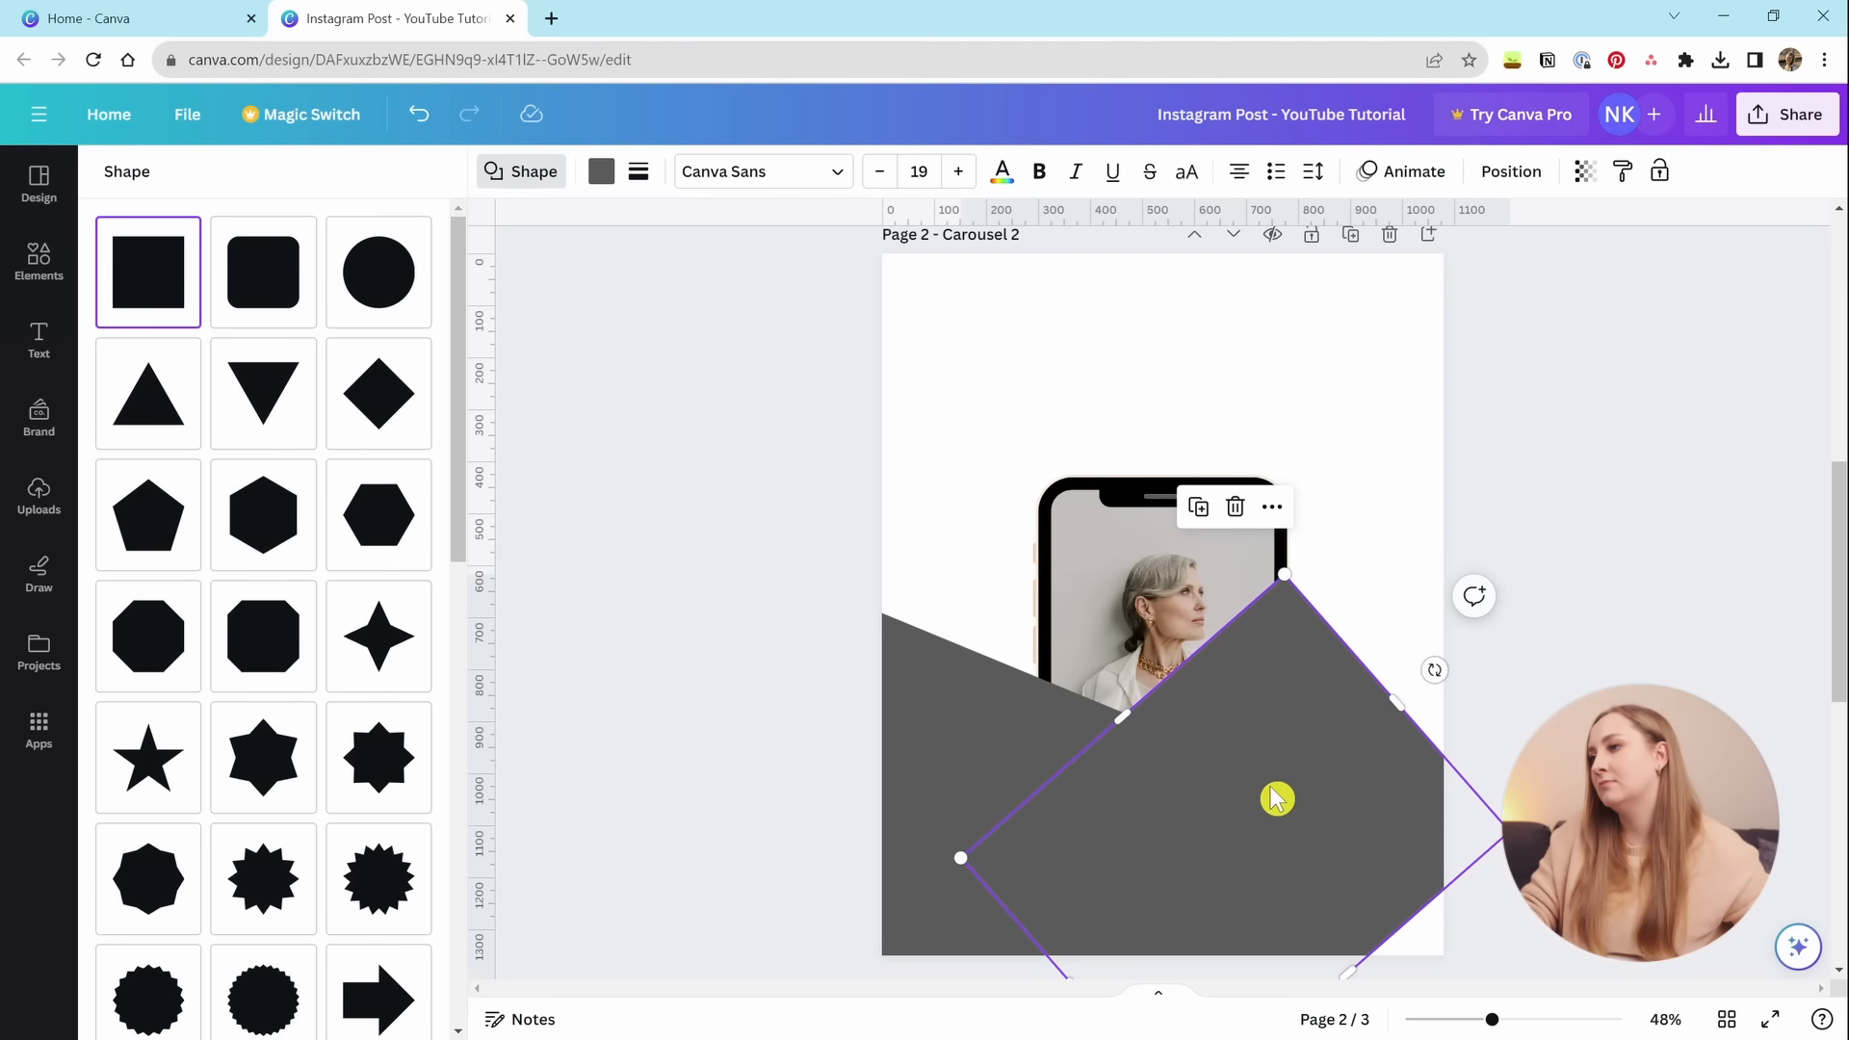
{"action": "left_click_drag", "start_coordinate": [1280, 797], "coordinate": [1359, 782]}
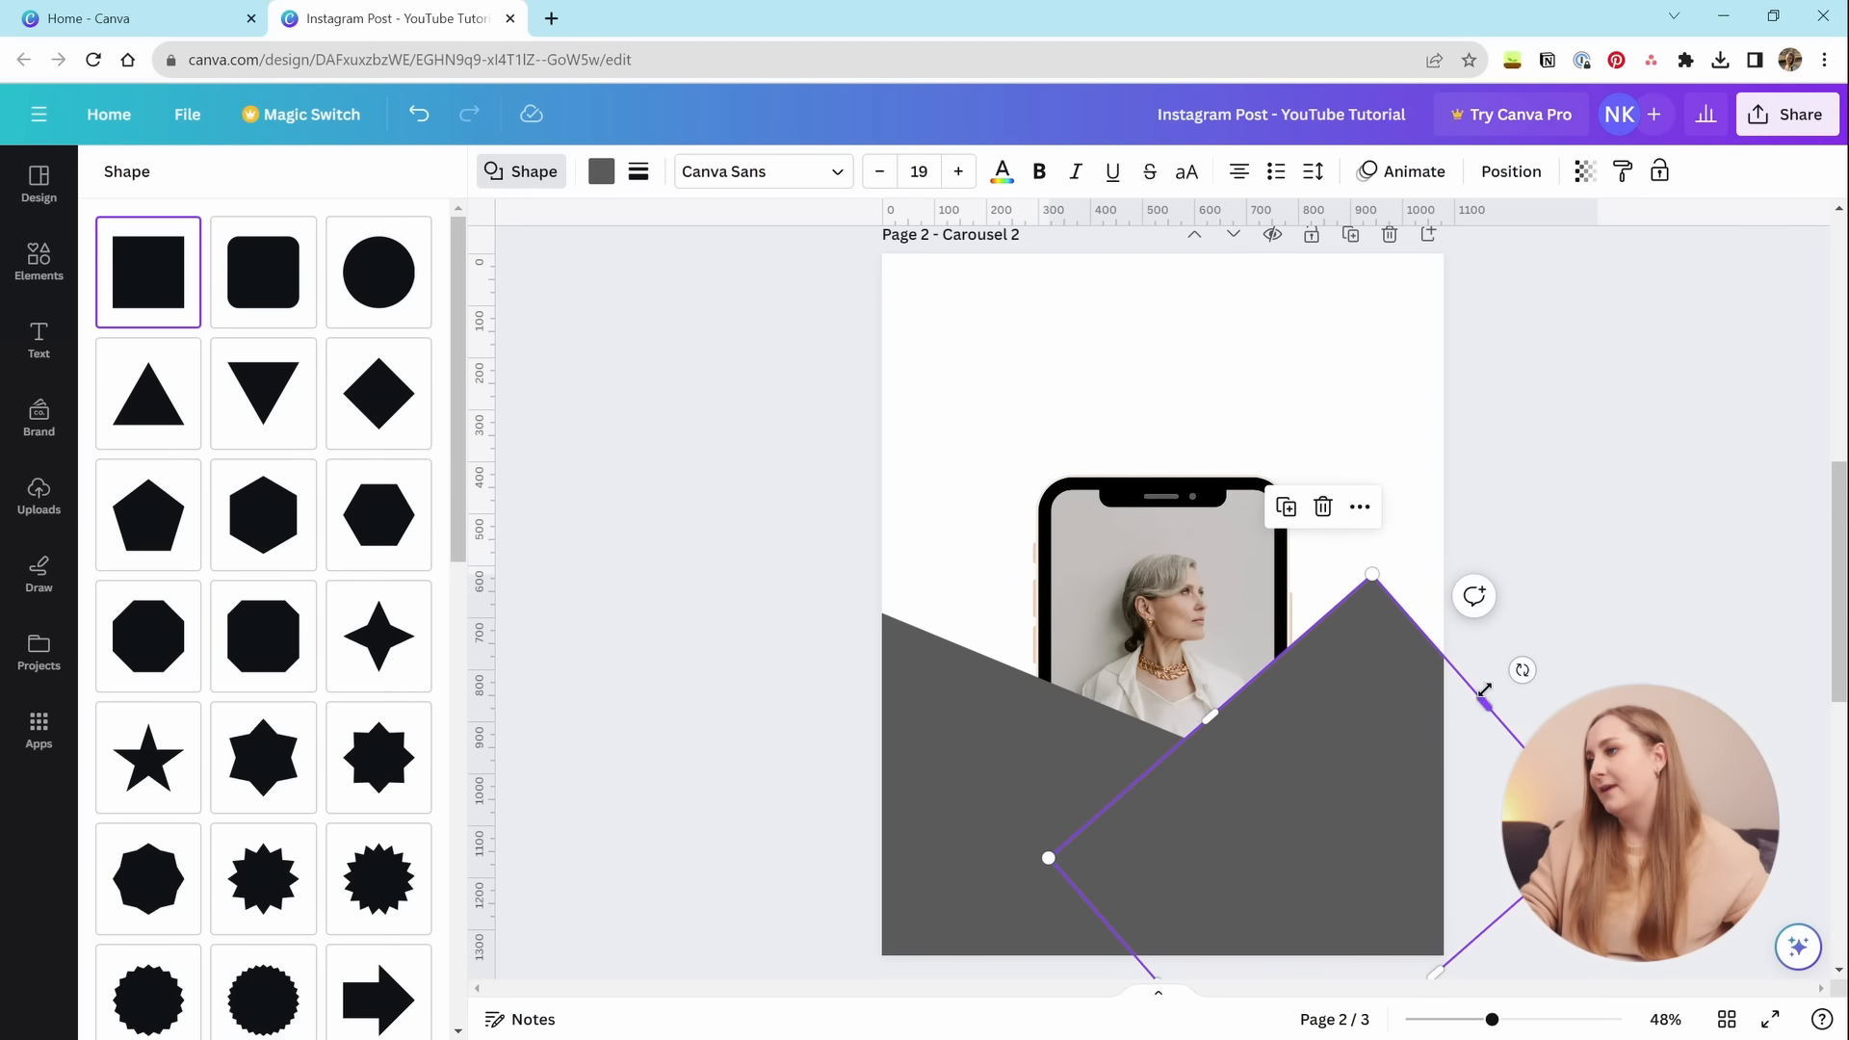
{"action": "left_click_drag", "start_coordinate": [1484, 689], "coordinate": [1628, 577]}
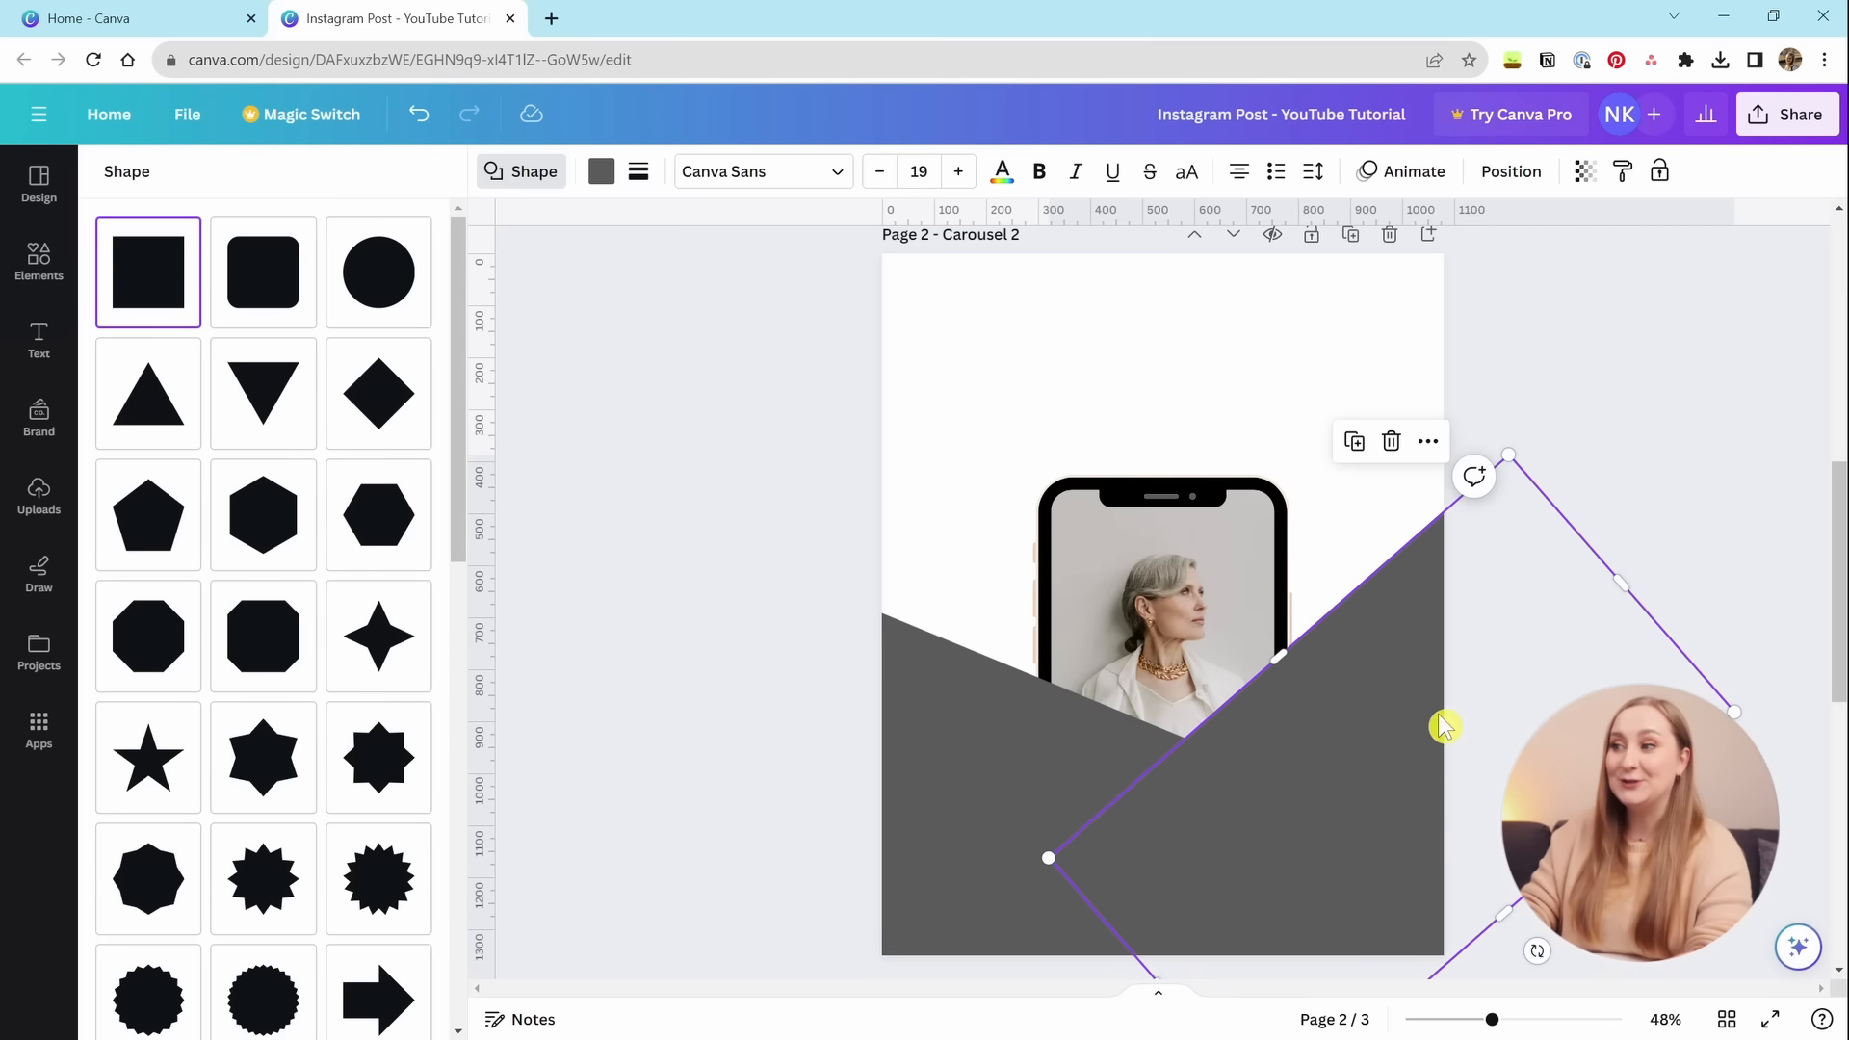
{"action": "key", "text": "ctrl+z"}
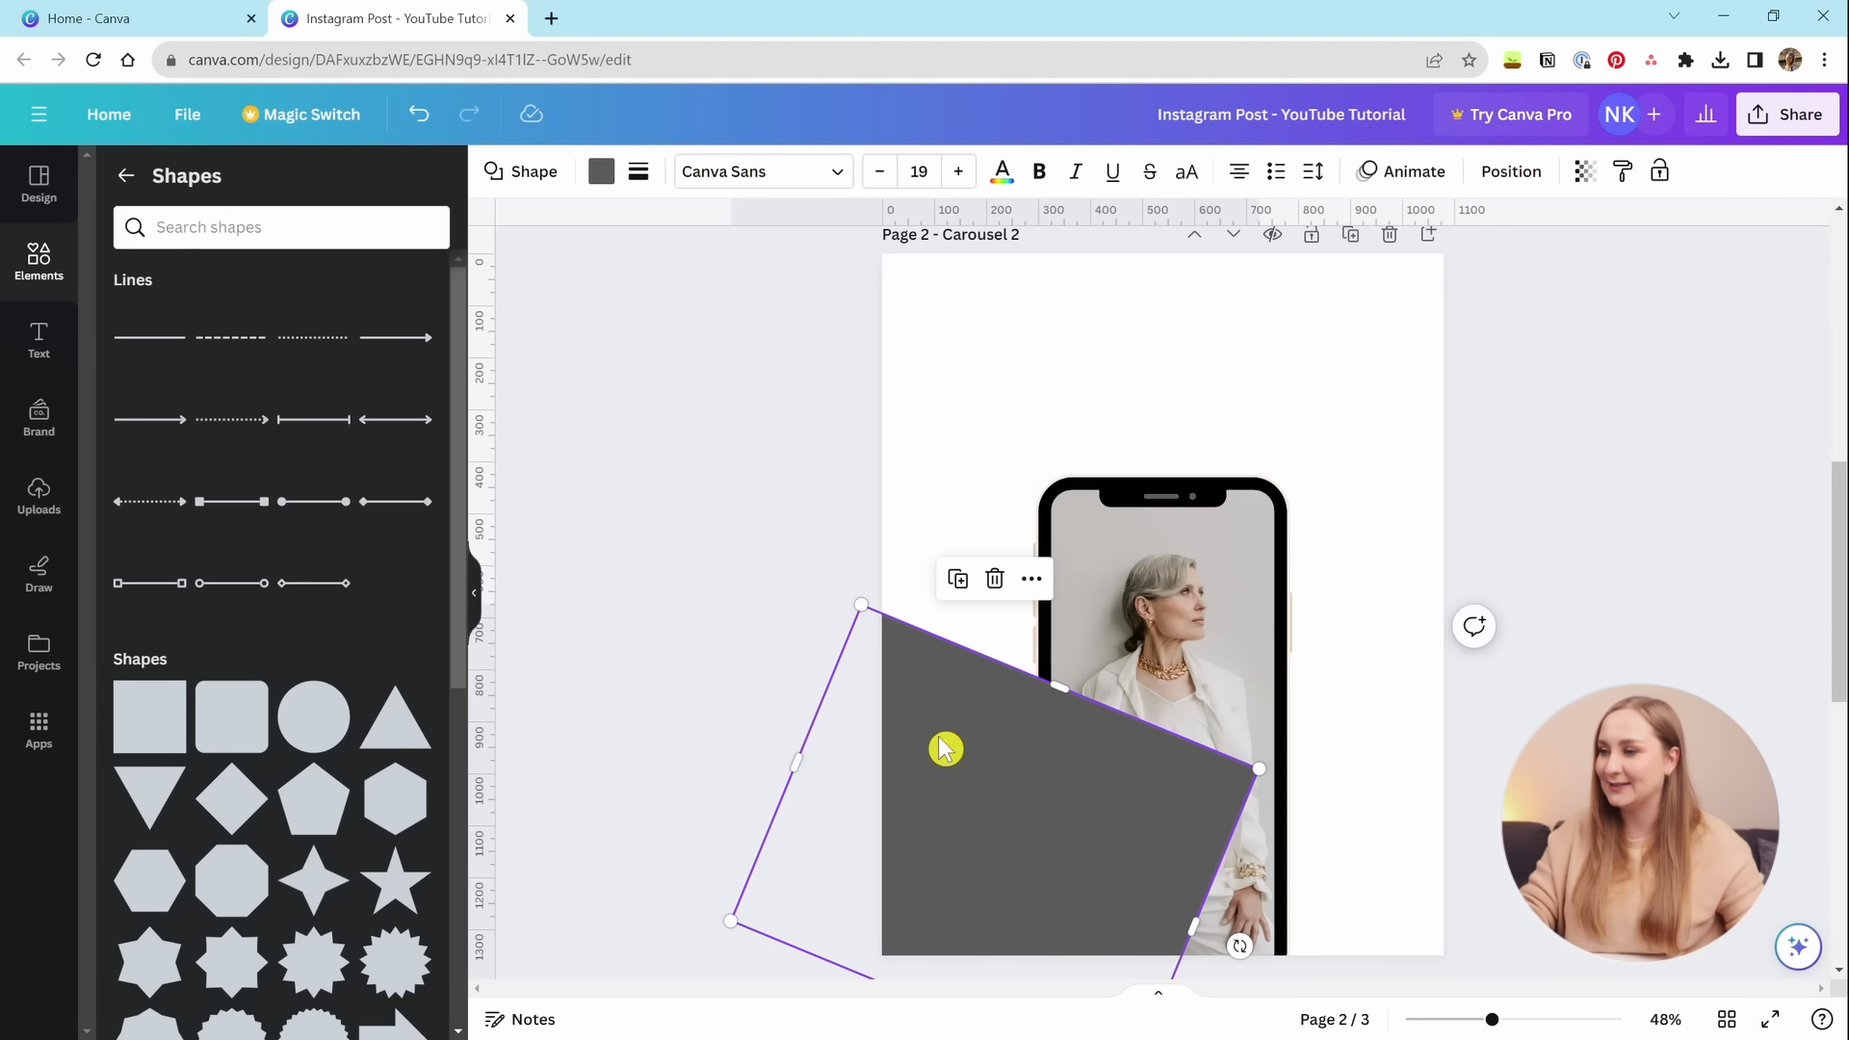
Duplicate the tilted rectangle and rotate the copy over the page's lower right corner so both form a V across the phone.
{"action": "right_click", "coordinate": [940, 742]}
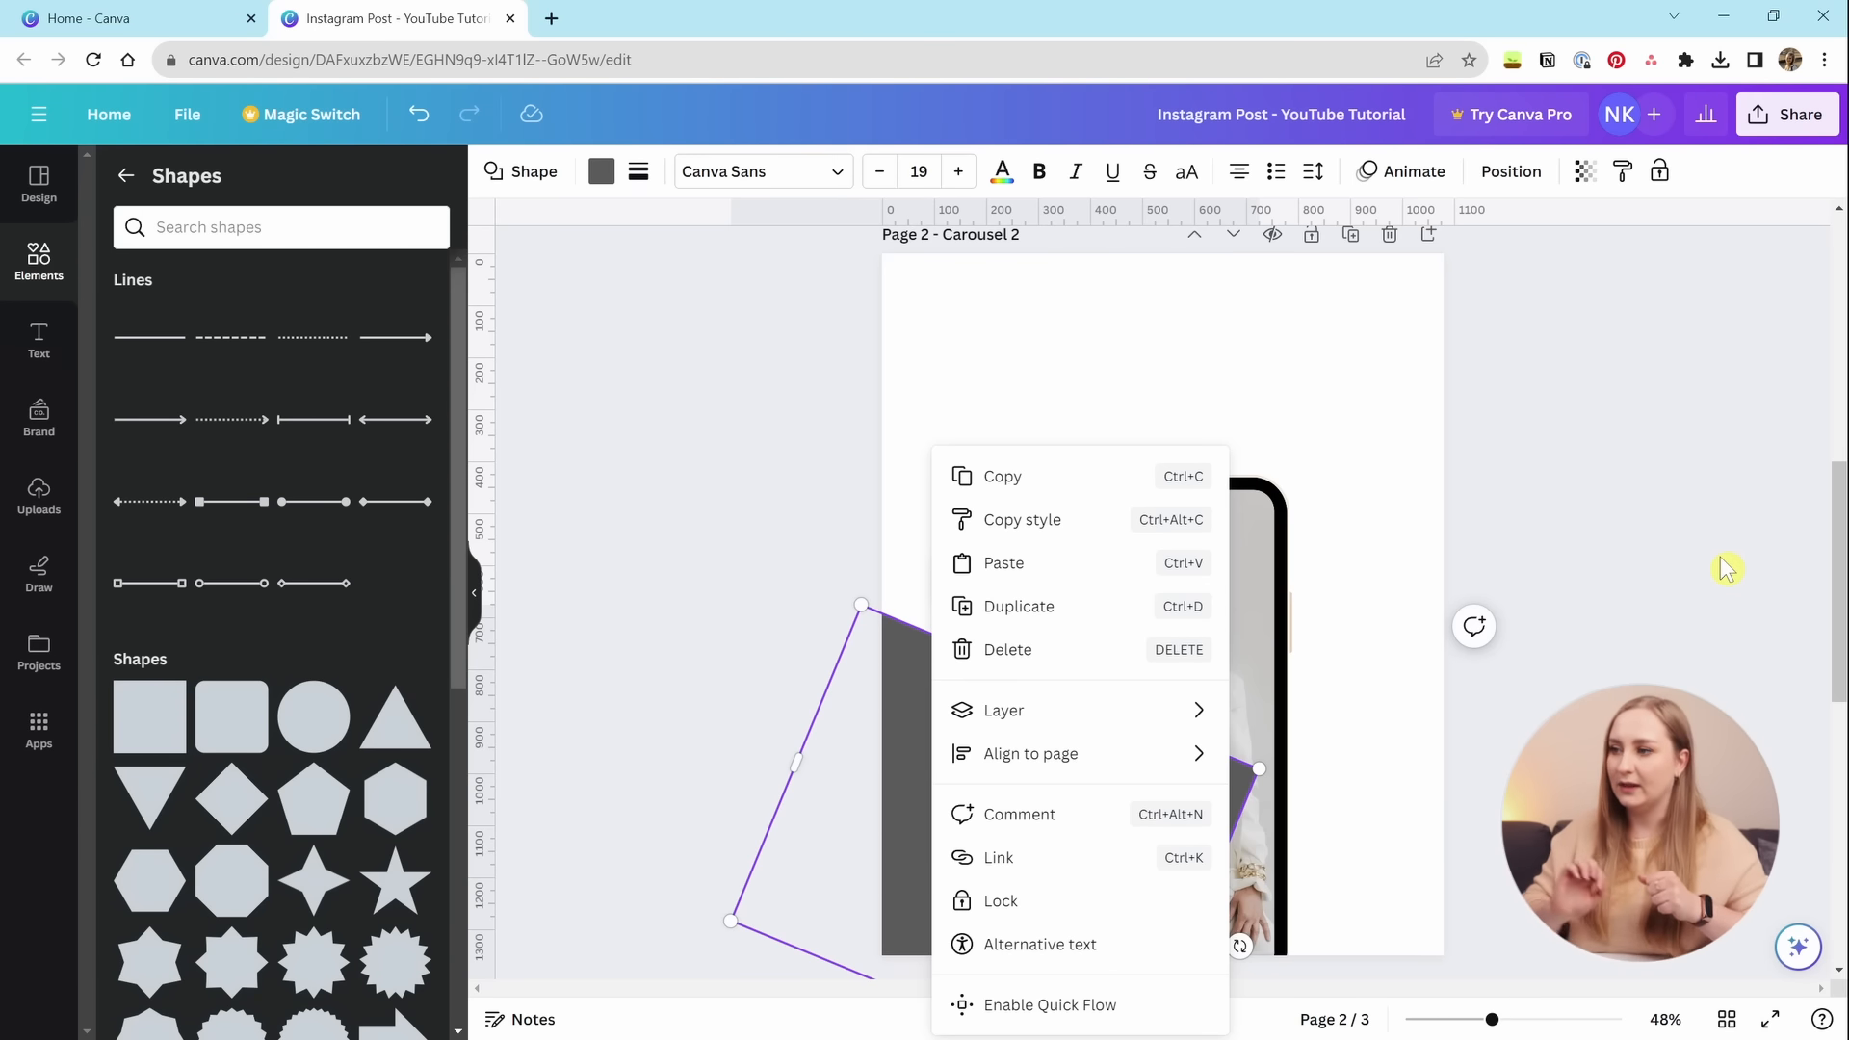
{"action": "left_click", "coordinate": [1065, 792]}
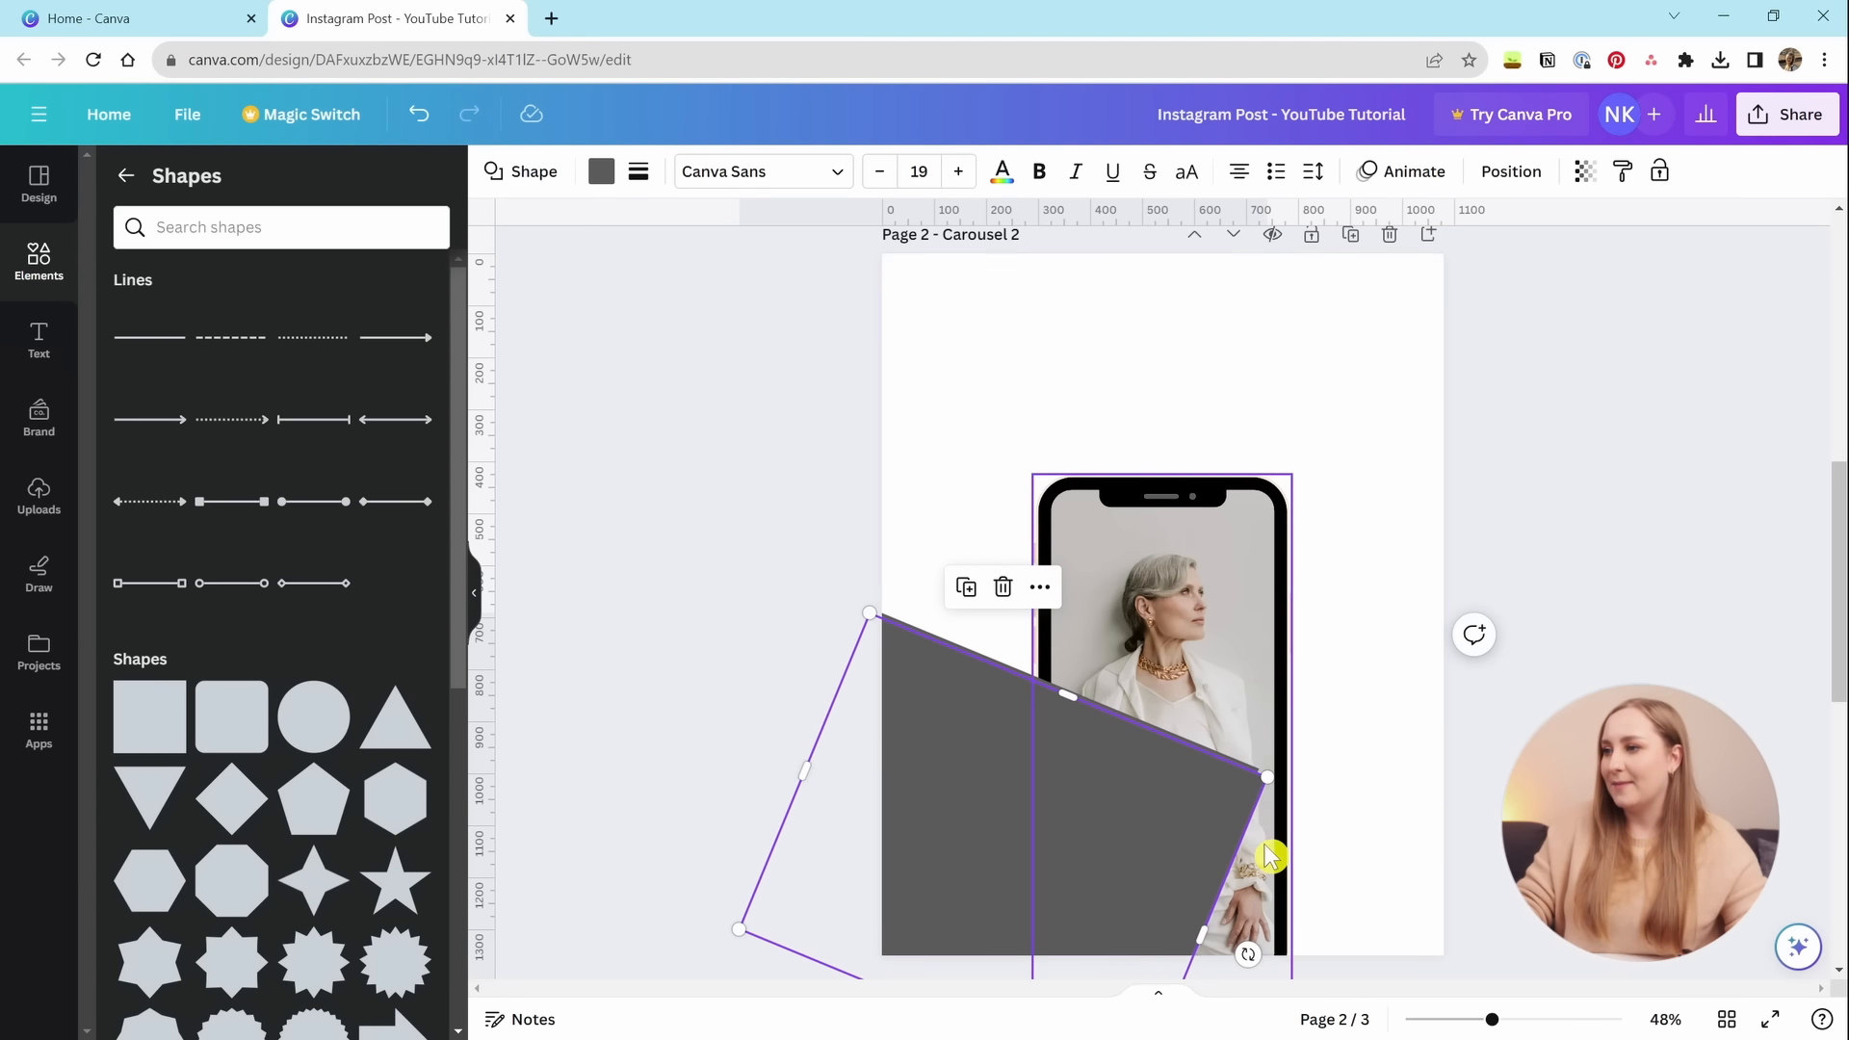
{"action": "left_click", "coordinate": [1416, 790]}
{"action": "left_click_drag", "start_coordinate": [1008, 896], "coordinate": [1251, 809]}
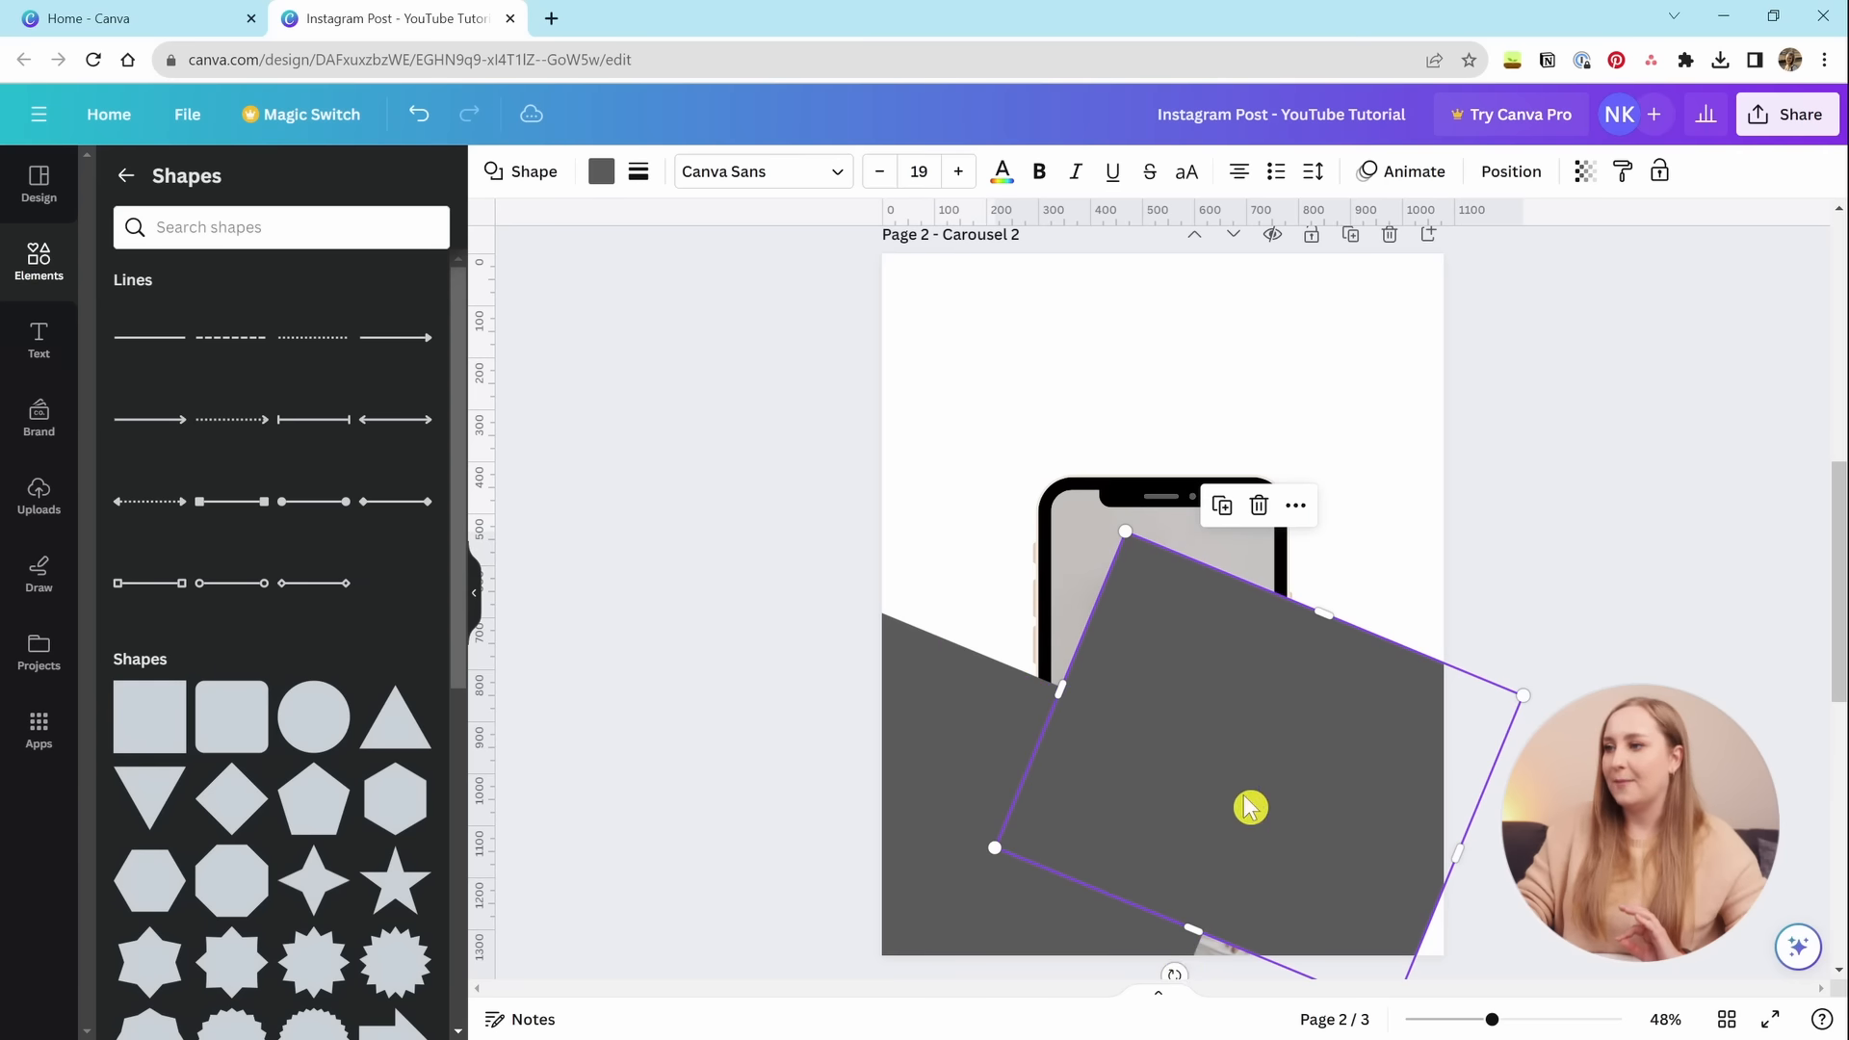
{"action": "left_click_drag", "start_coordinate": [1174, 974], "coordinate": [1378, 877]}
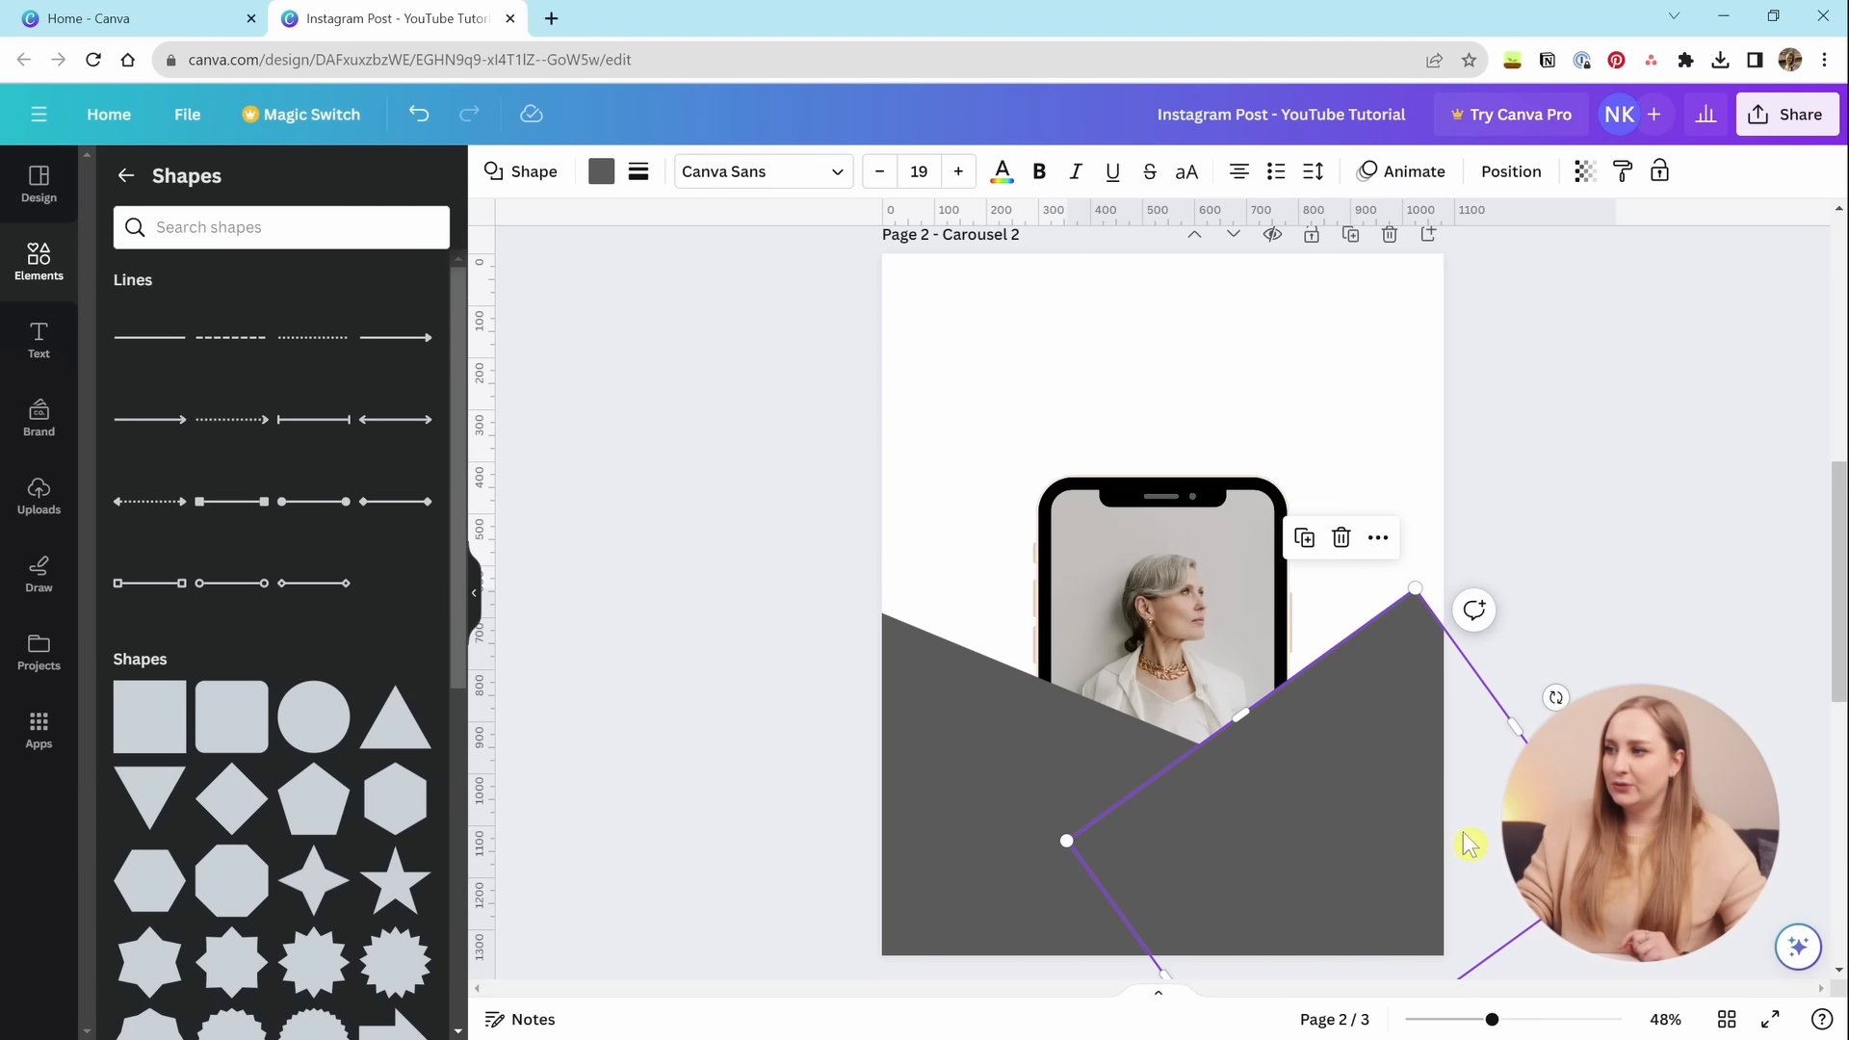
Replace the lower-right rectangle with a new duplicate of the lower-left one, rotated to mirror it across the page's lower right corner.
{"action": "left_click_drag", "start_coordinate": [1516, 727], "coordinate": [1574, 684]}
{"action": "left_click", "coordinate": [1482, 778]}
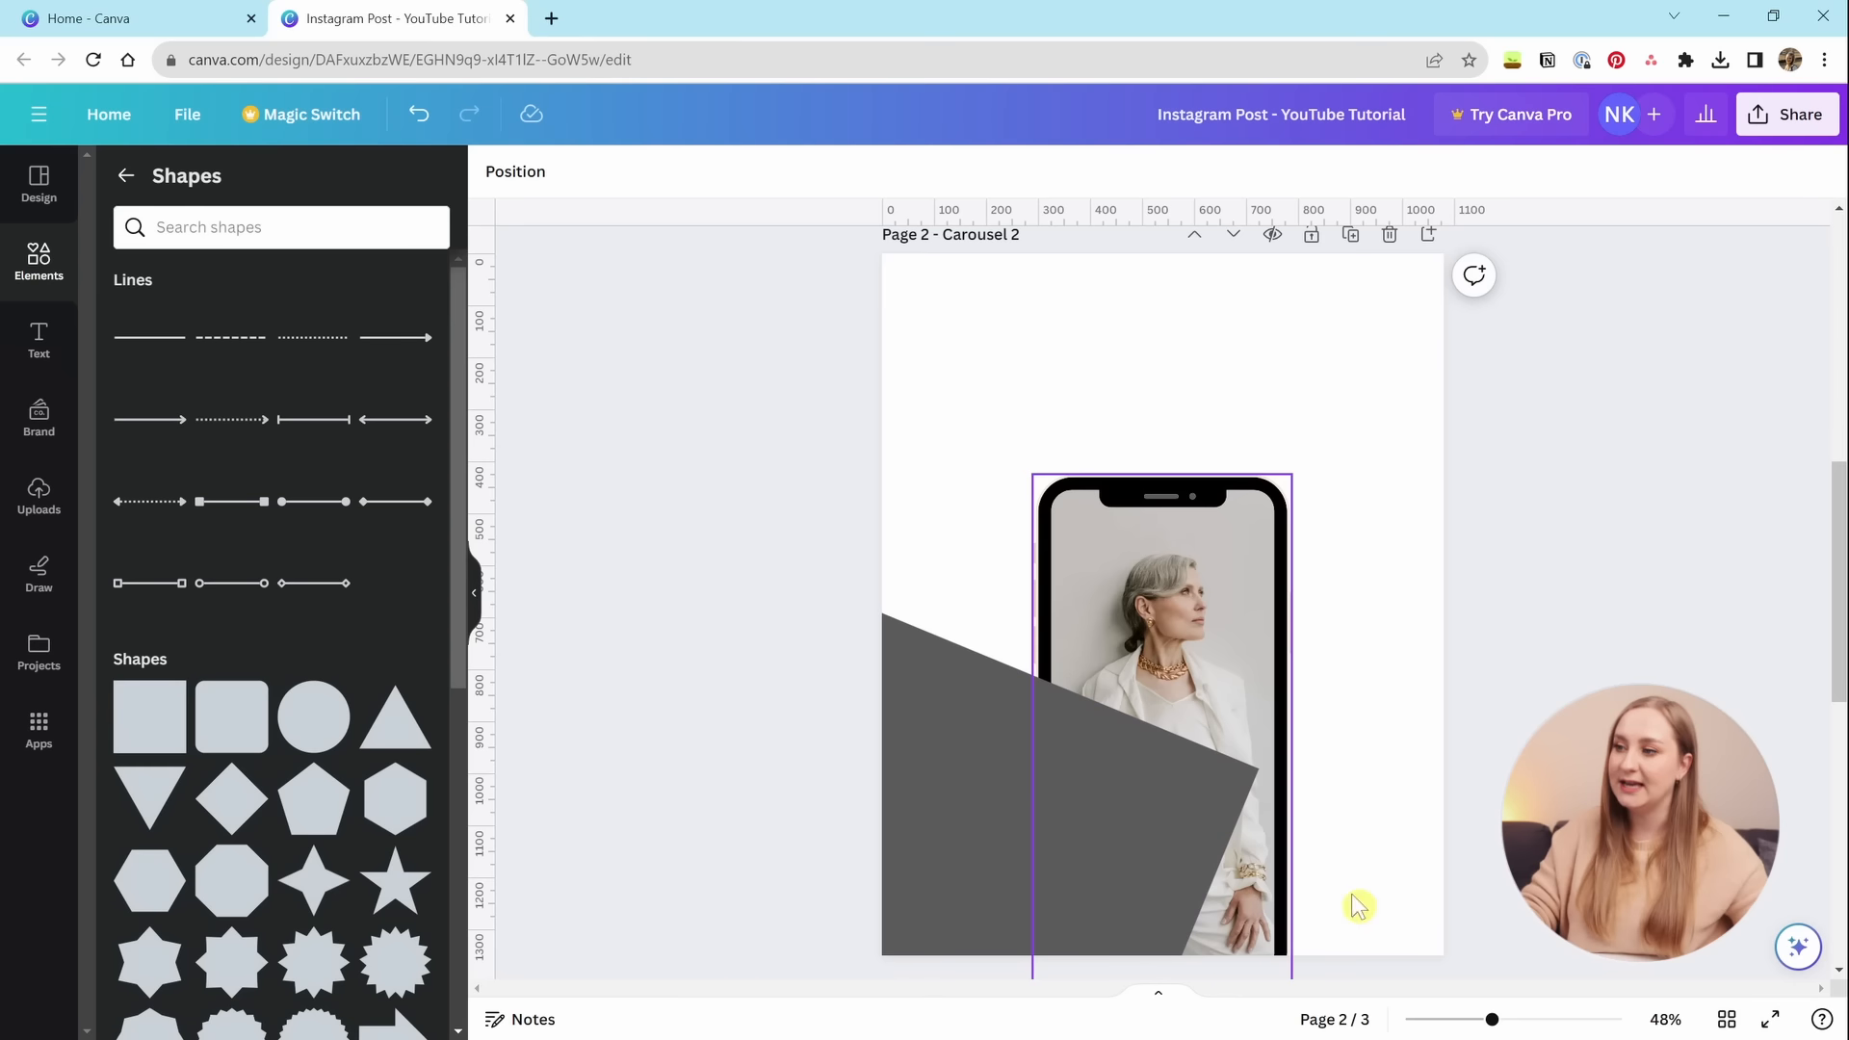
{"action": "left_click", "coordinate": [933, 884]}
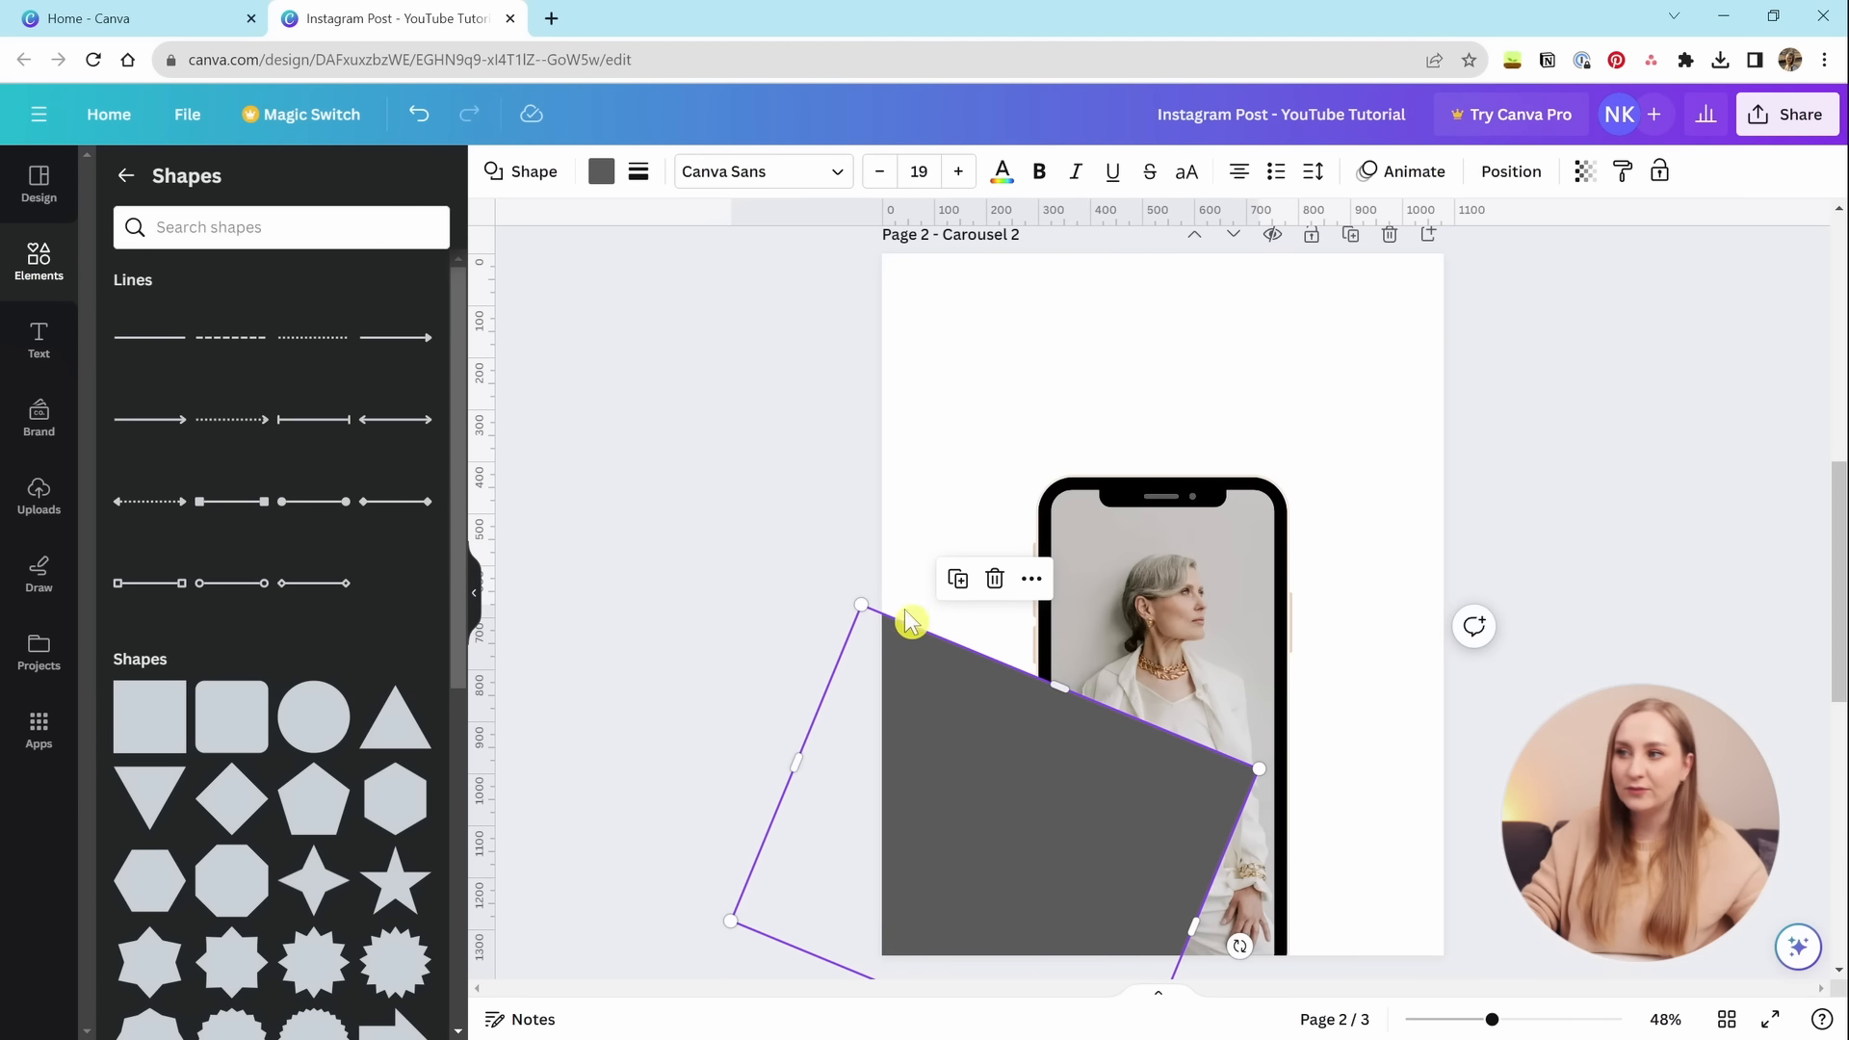
{"action": "left_click", "coordinate": [956, 583]}
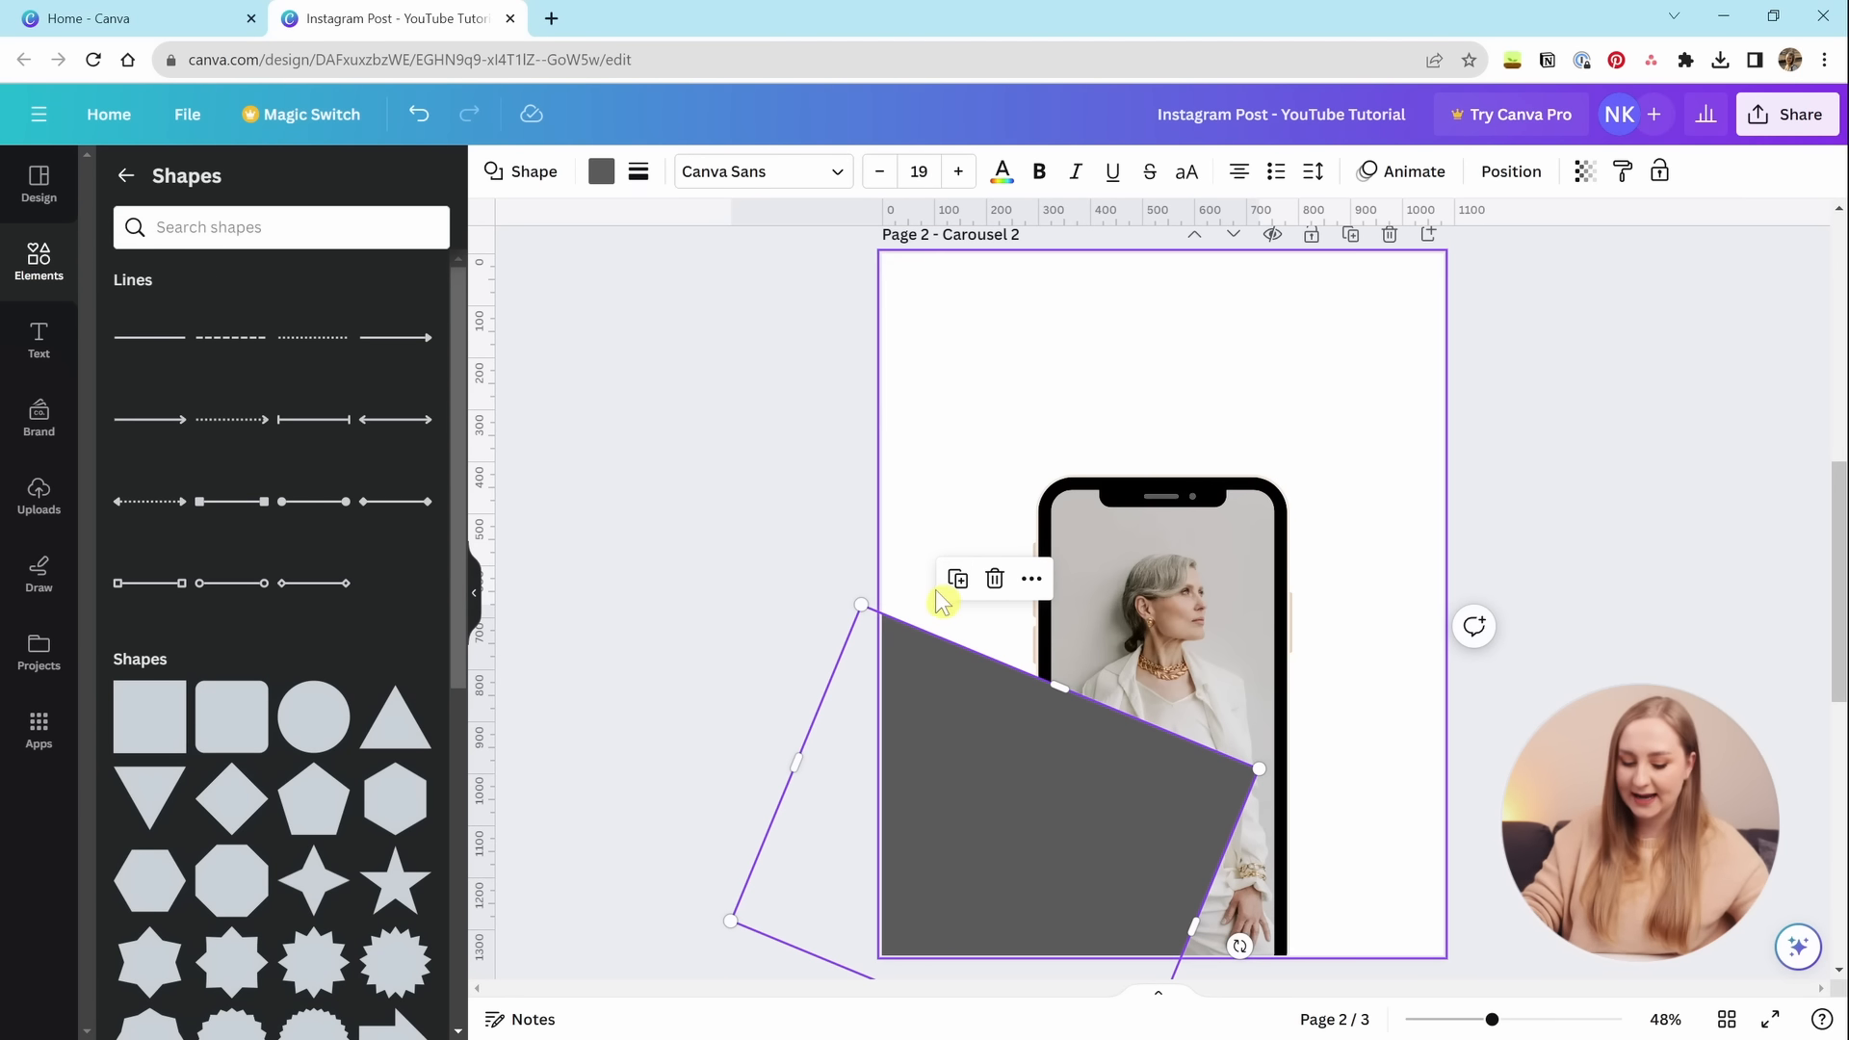
{"action": "left_click_drag", "start_coordinate": [916, 887], "coordinate": [1242, 558]}
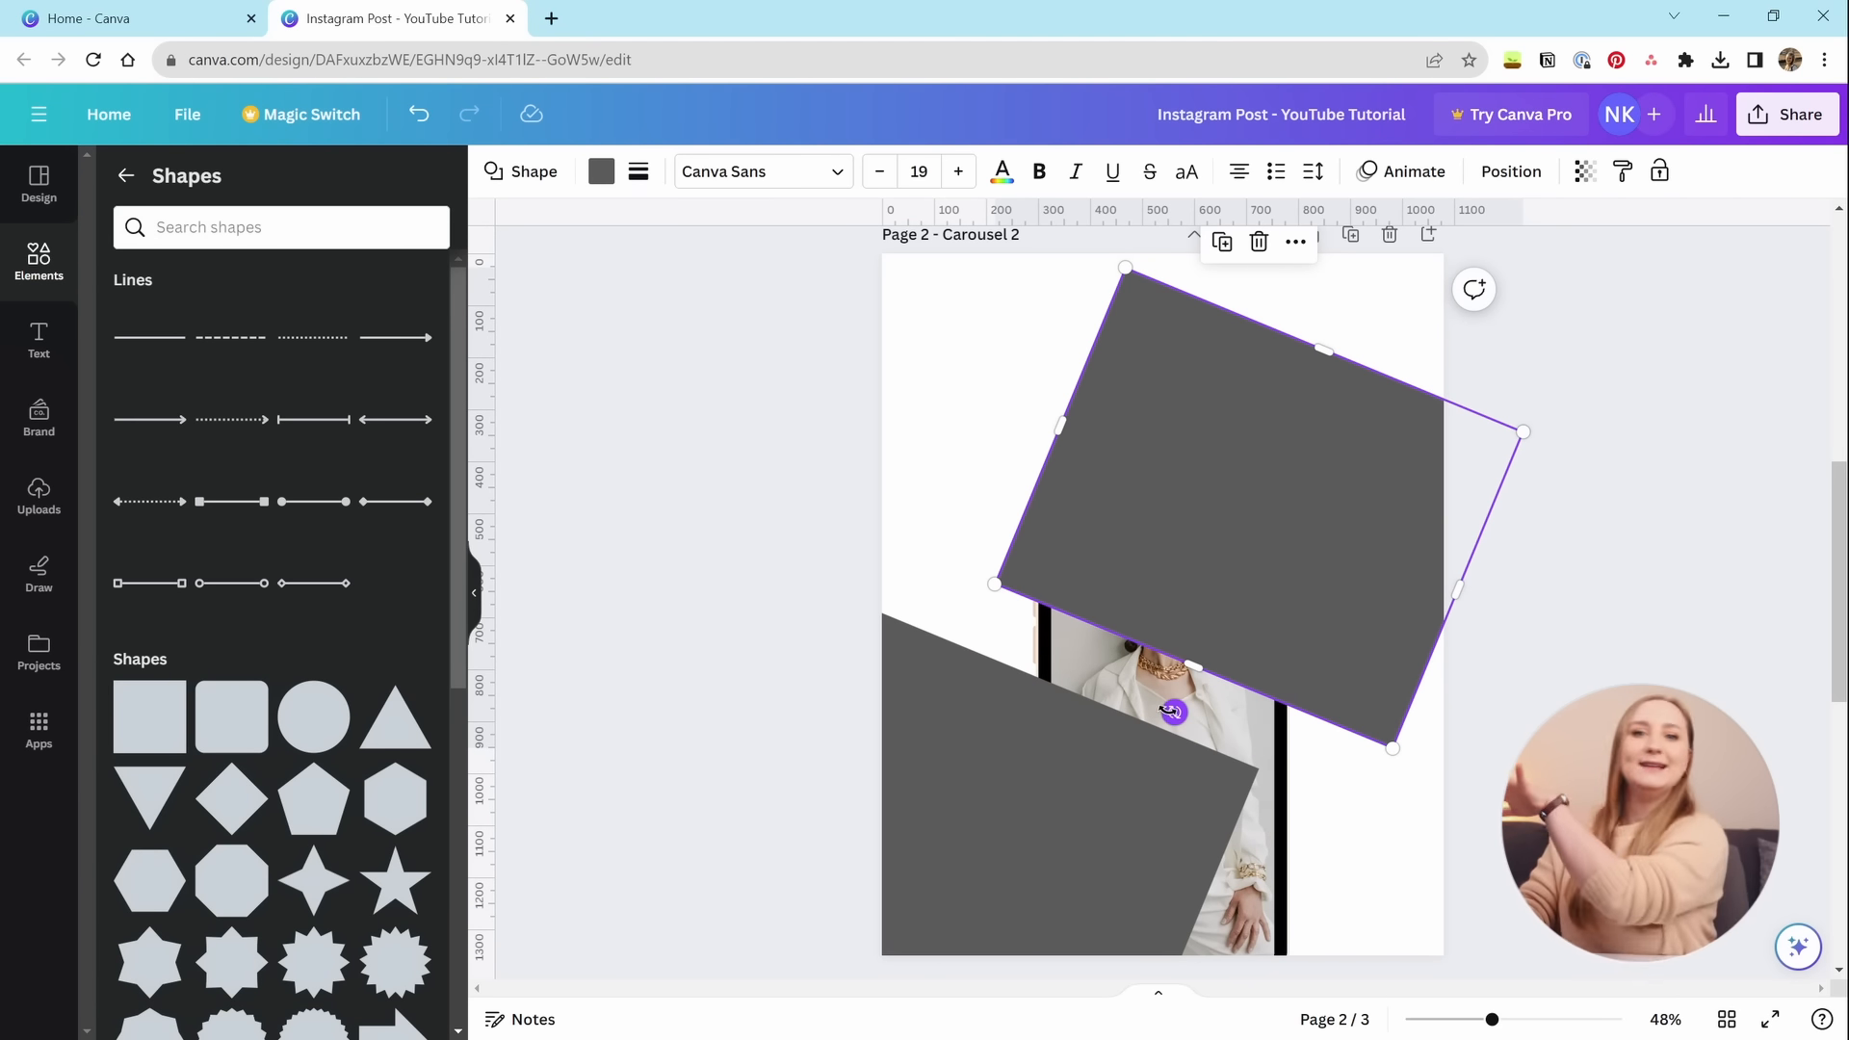
{"action": "left_click_drag", "start_coordinate": [1169, 713], "coordinate": [1354, 690]}
{"action": "left_click_drag", "start_coordinate": [1348, 520], "coordinate": [1384, 848]}
{"action": "left_click_drag", "start_coordinate": [1368, 849], "coordinate": [1395, 863]}
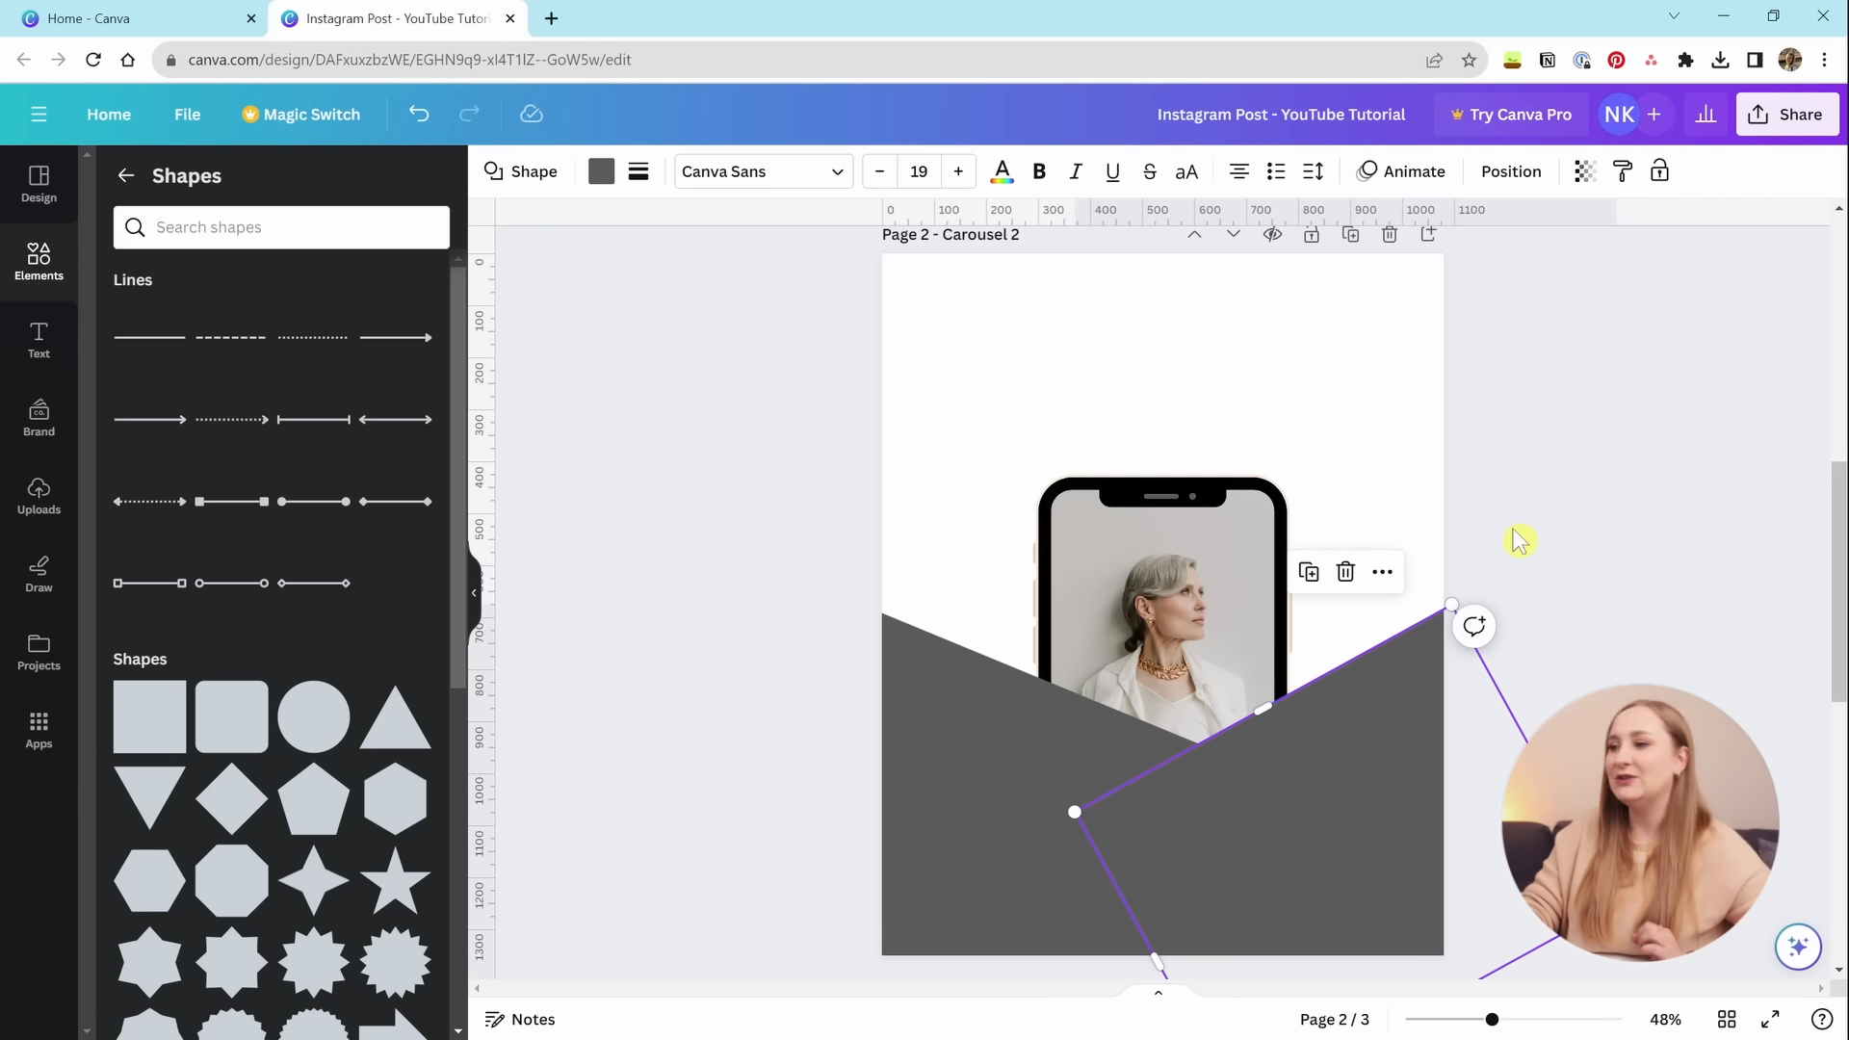
{"action": "key", "text": "Delete"}
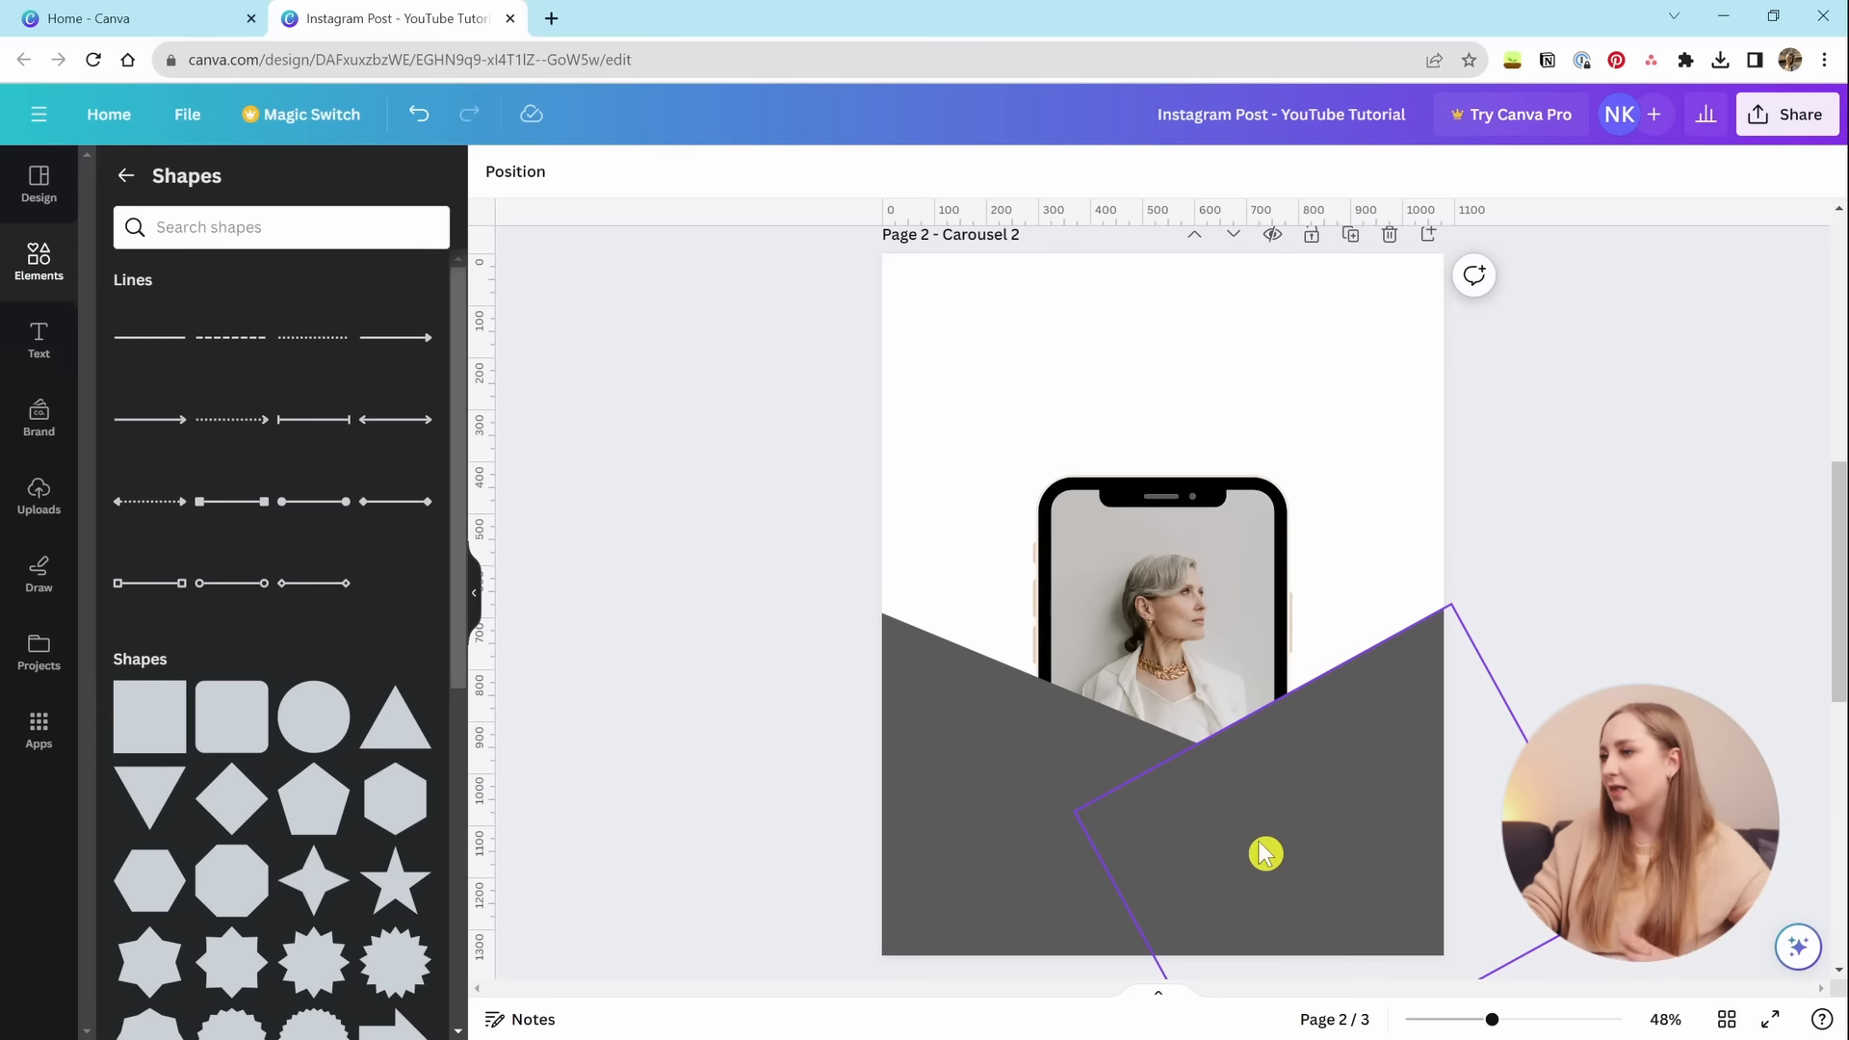
{"action": "left_click", "coordinate": [1321, 836]}
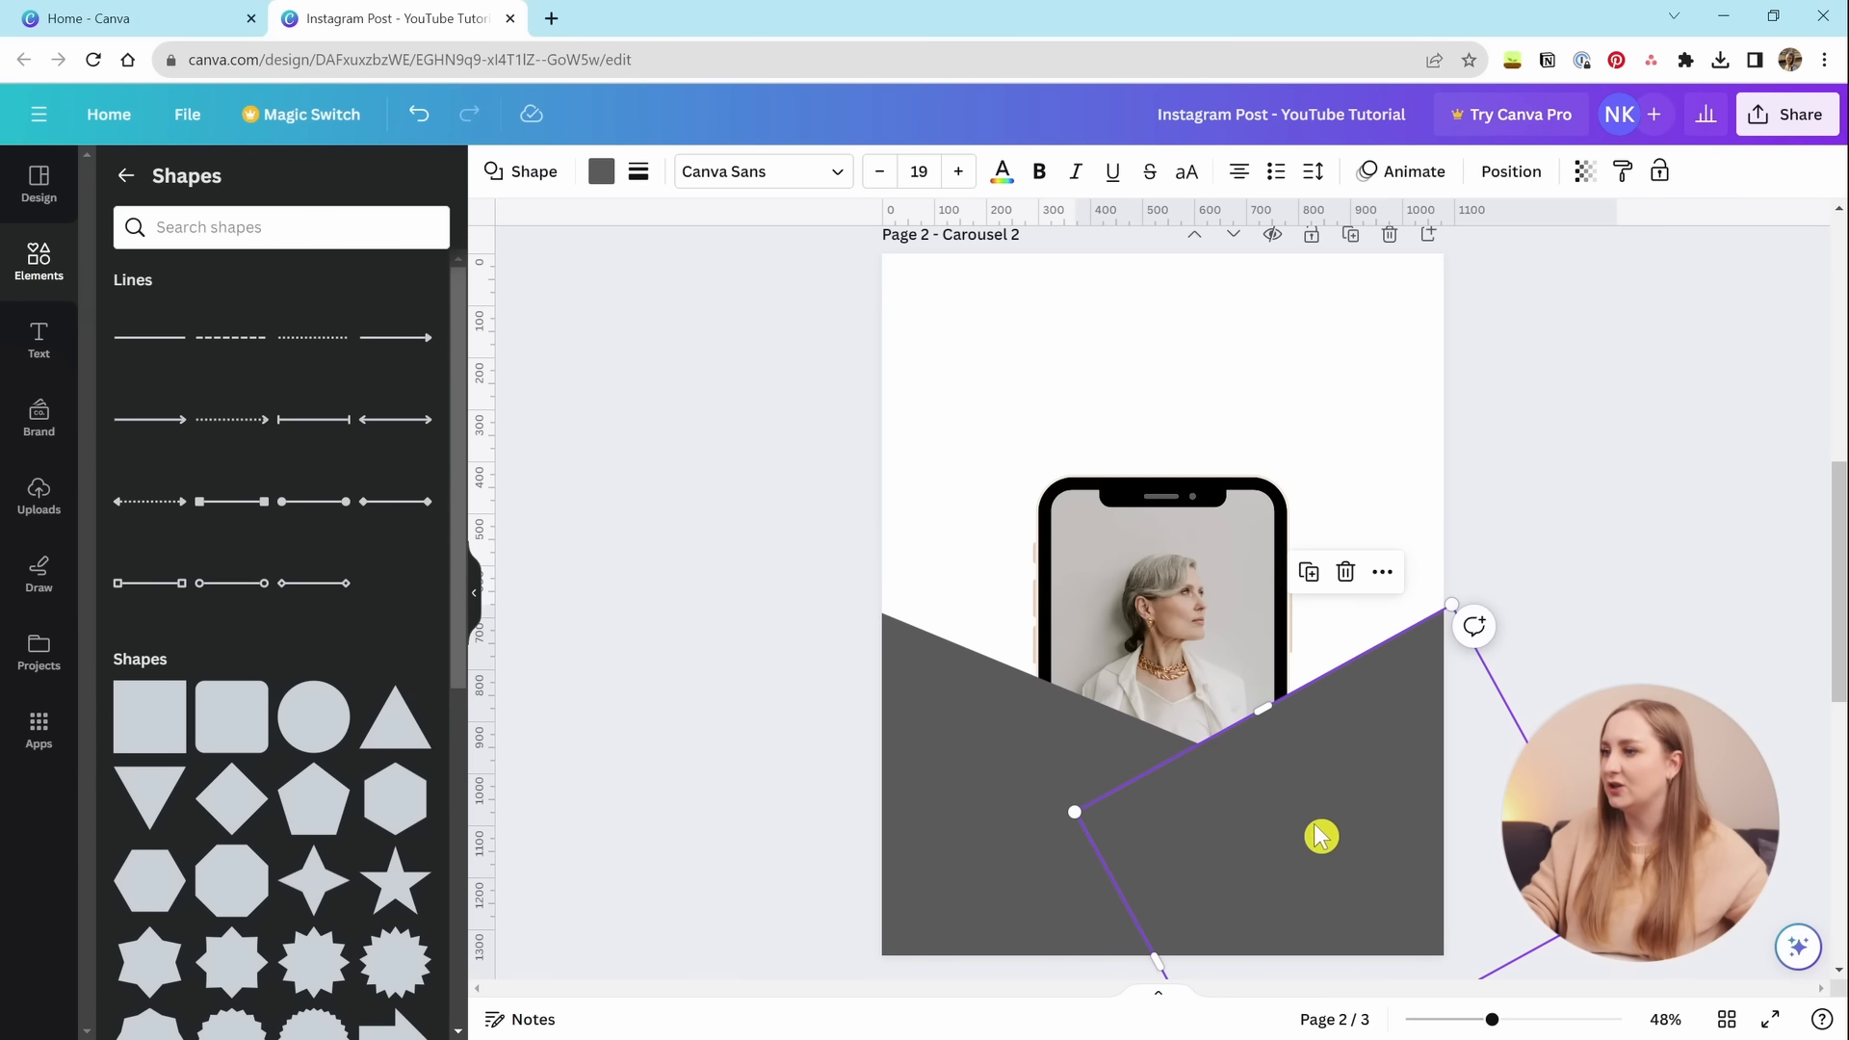
{"action": "left_click", "coordinate": [979, 837], "text": "shift"}
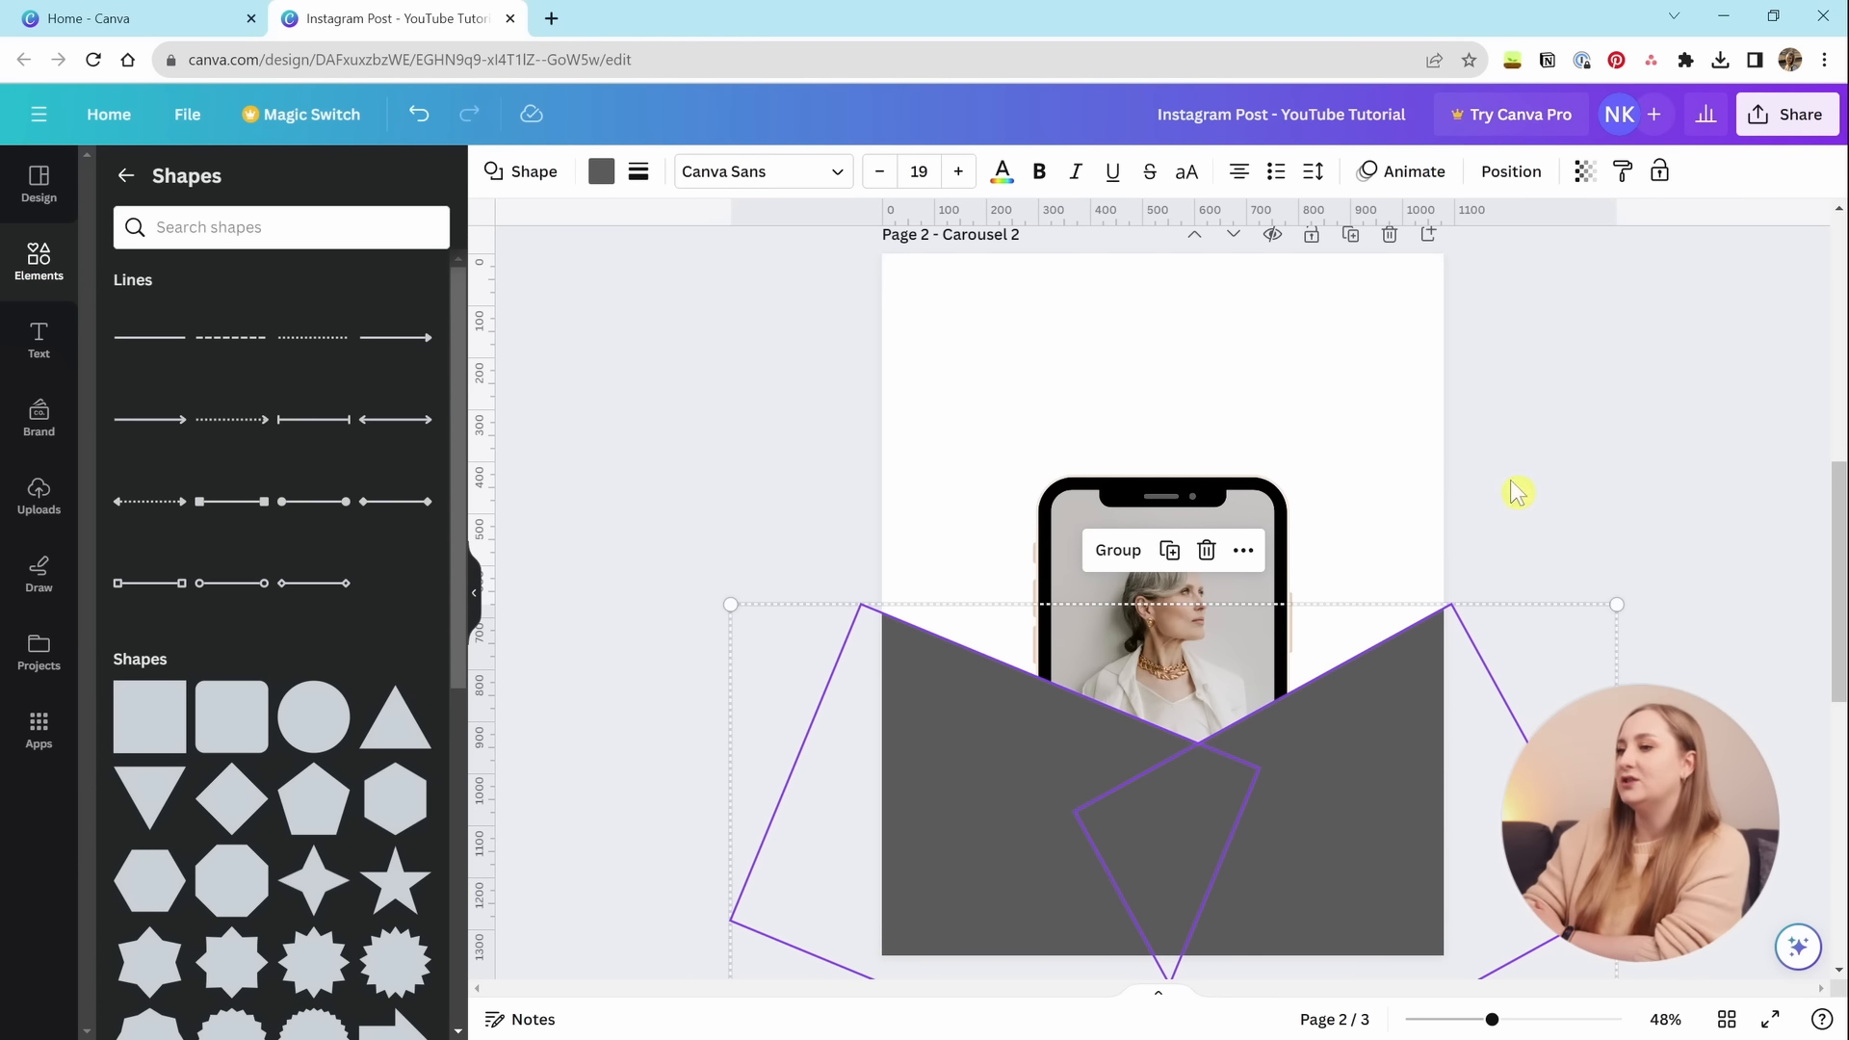
{"action": "left_click", "coordinate": [1601, 478]}
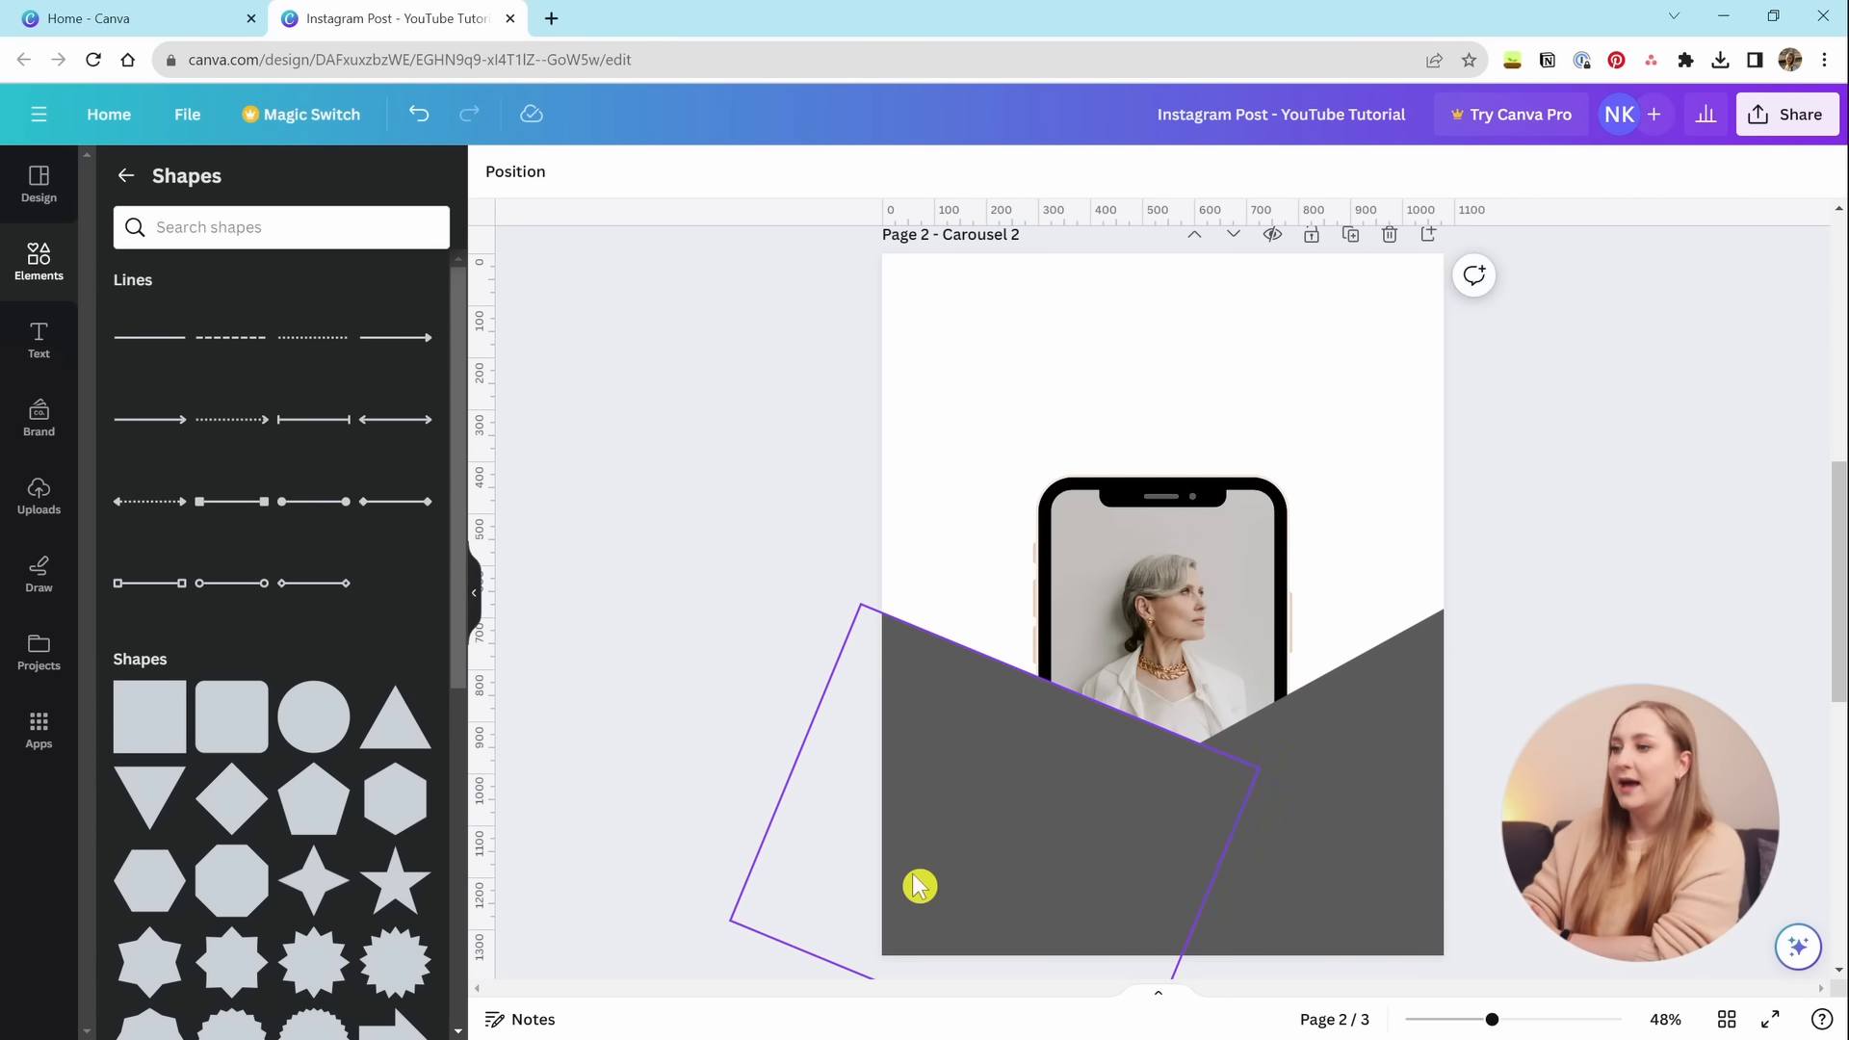
{"action": "left_click_drag", "start_coordinate": [1800, 814], "coordinate": [624, 751]}
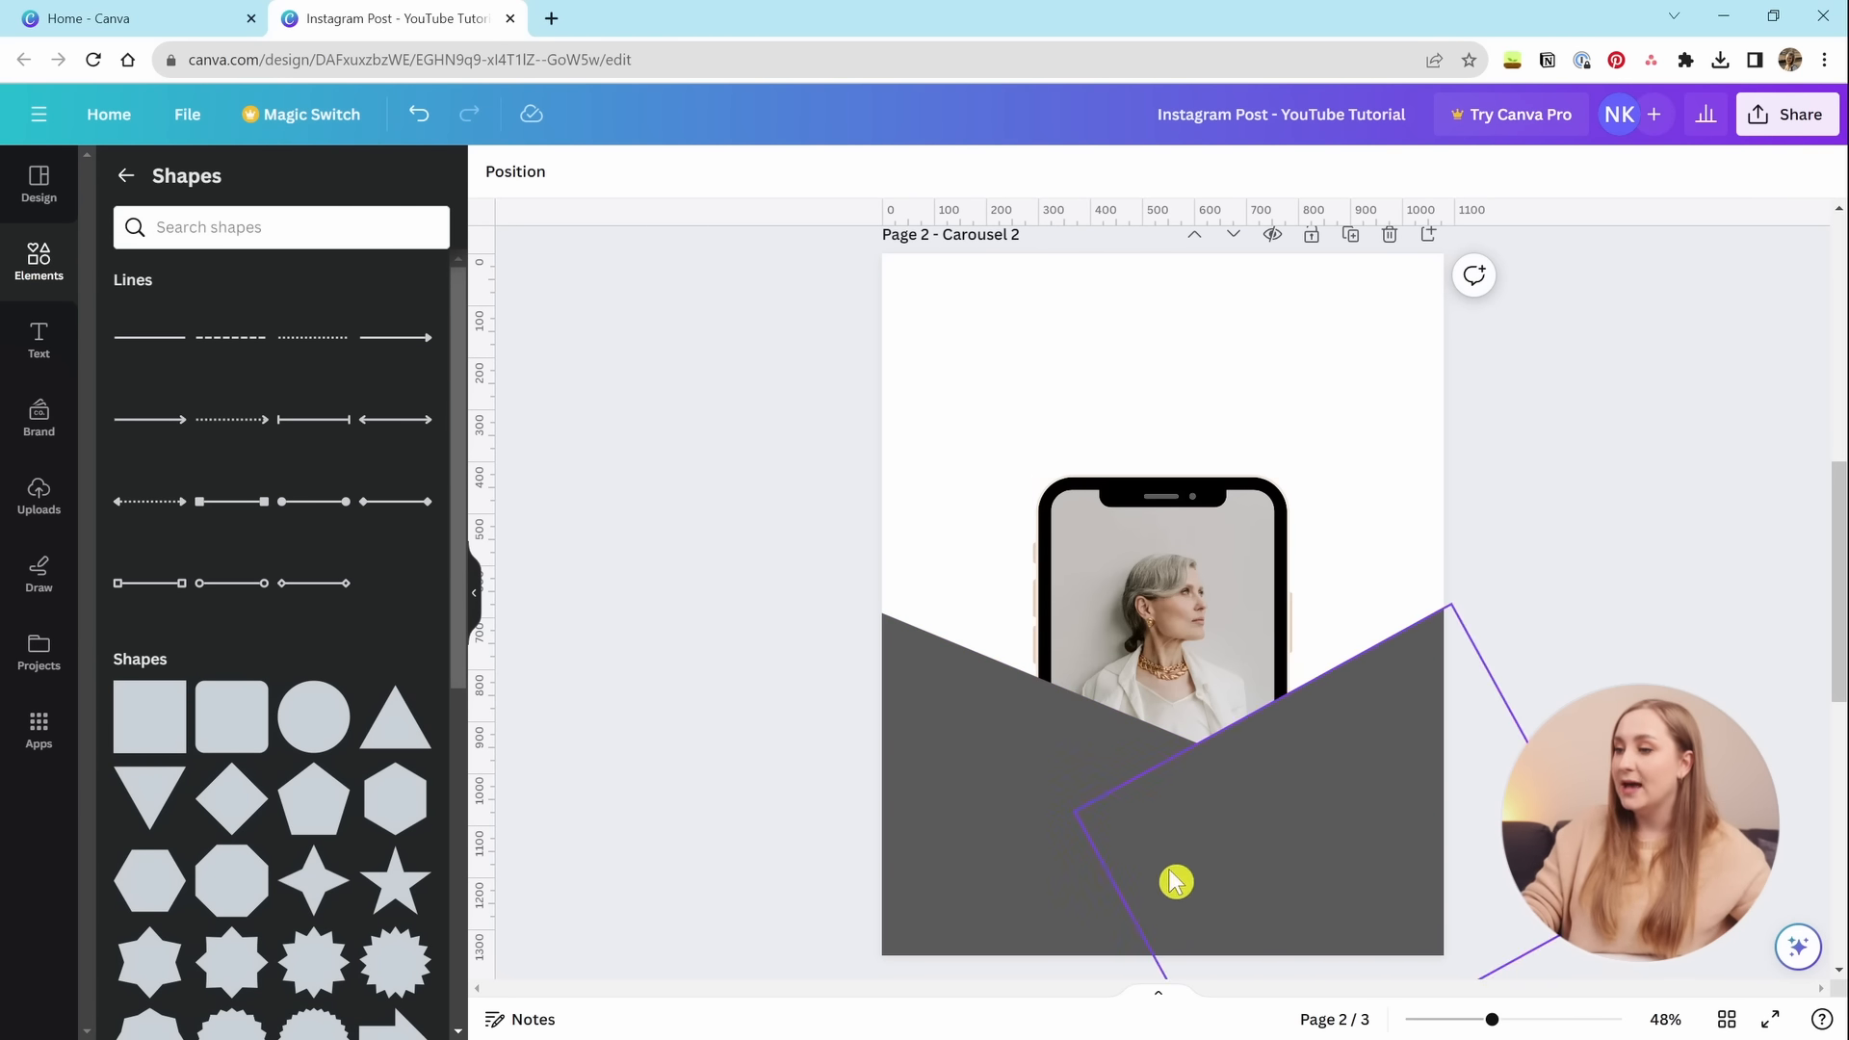
{"action": "left_click", "coordinate": [958, 843]}
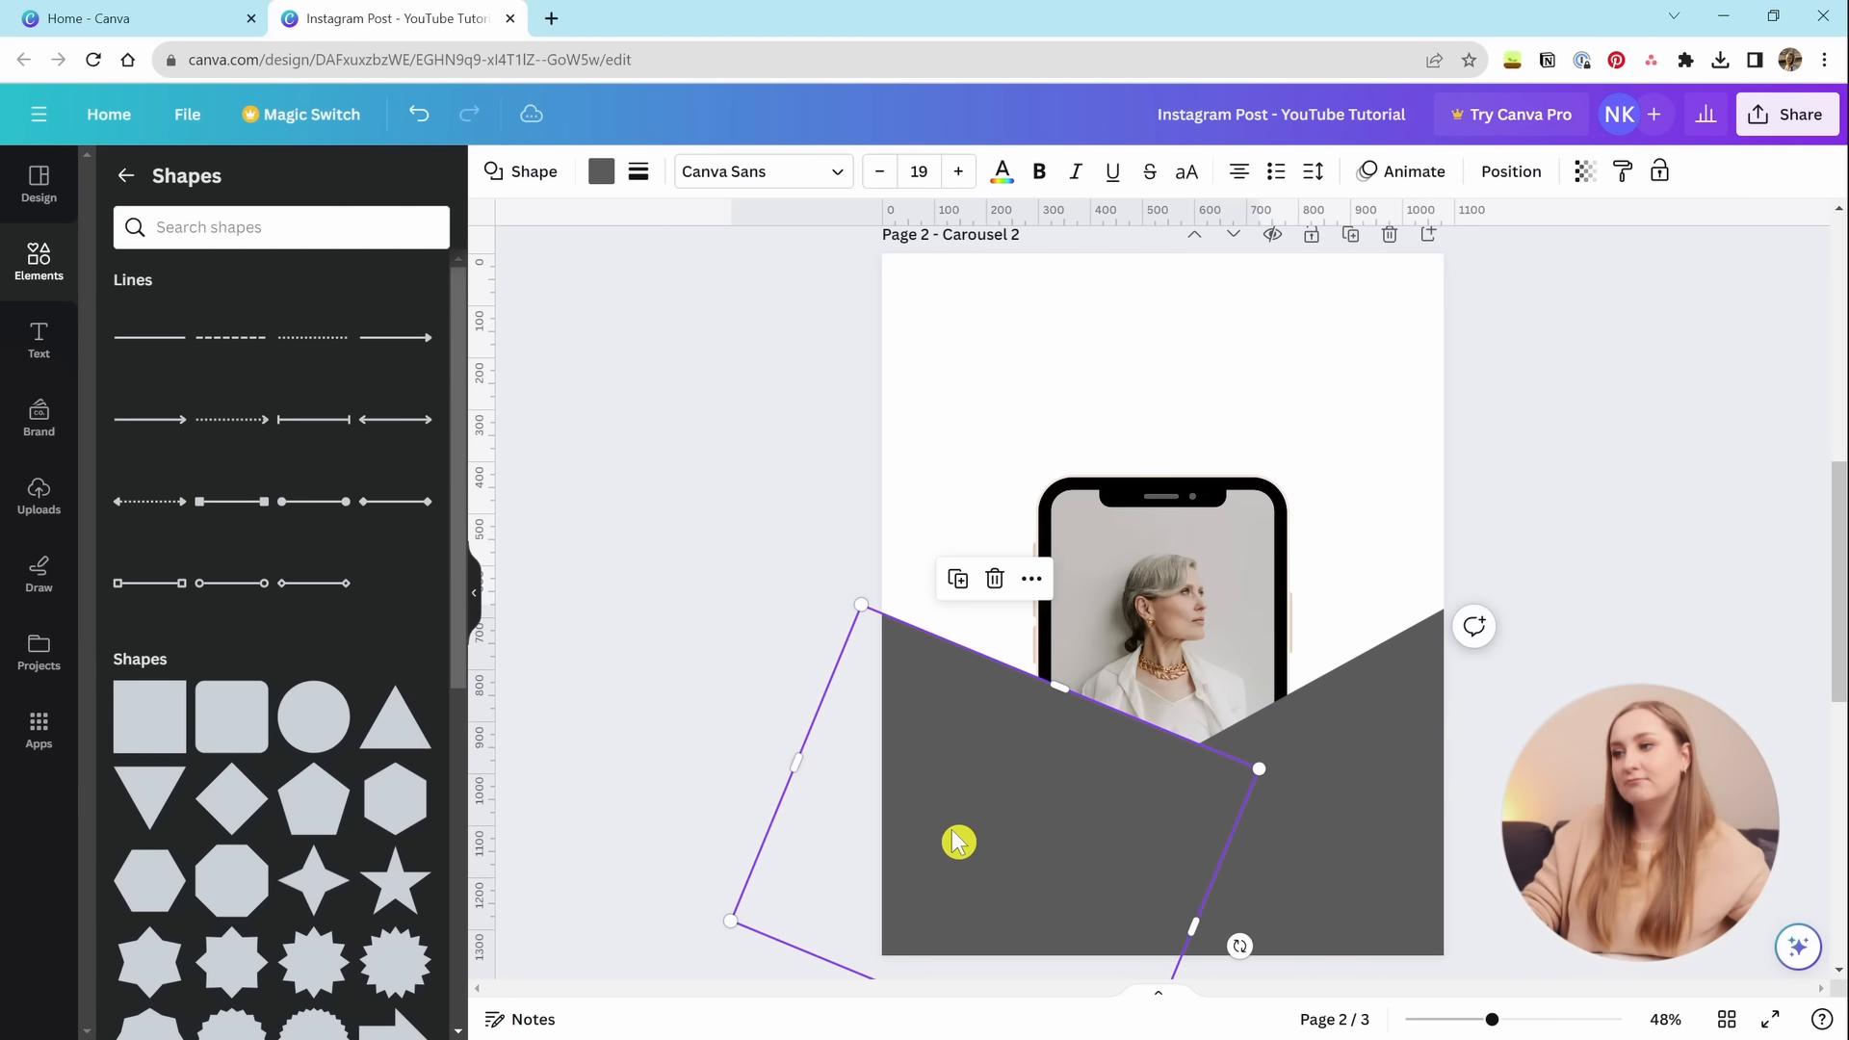
{"action": "left_click", "coordinate": [1342, 826], "text": "shift"}
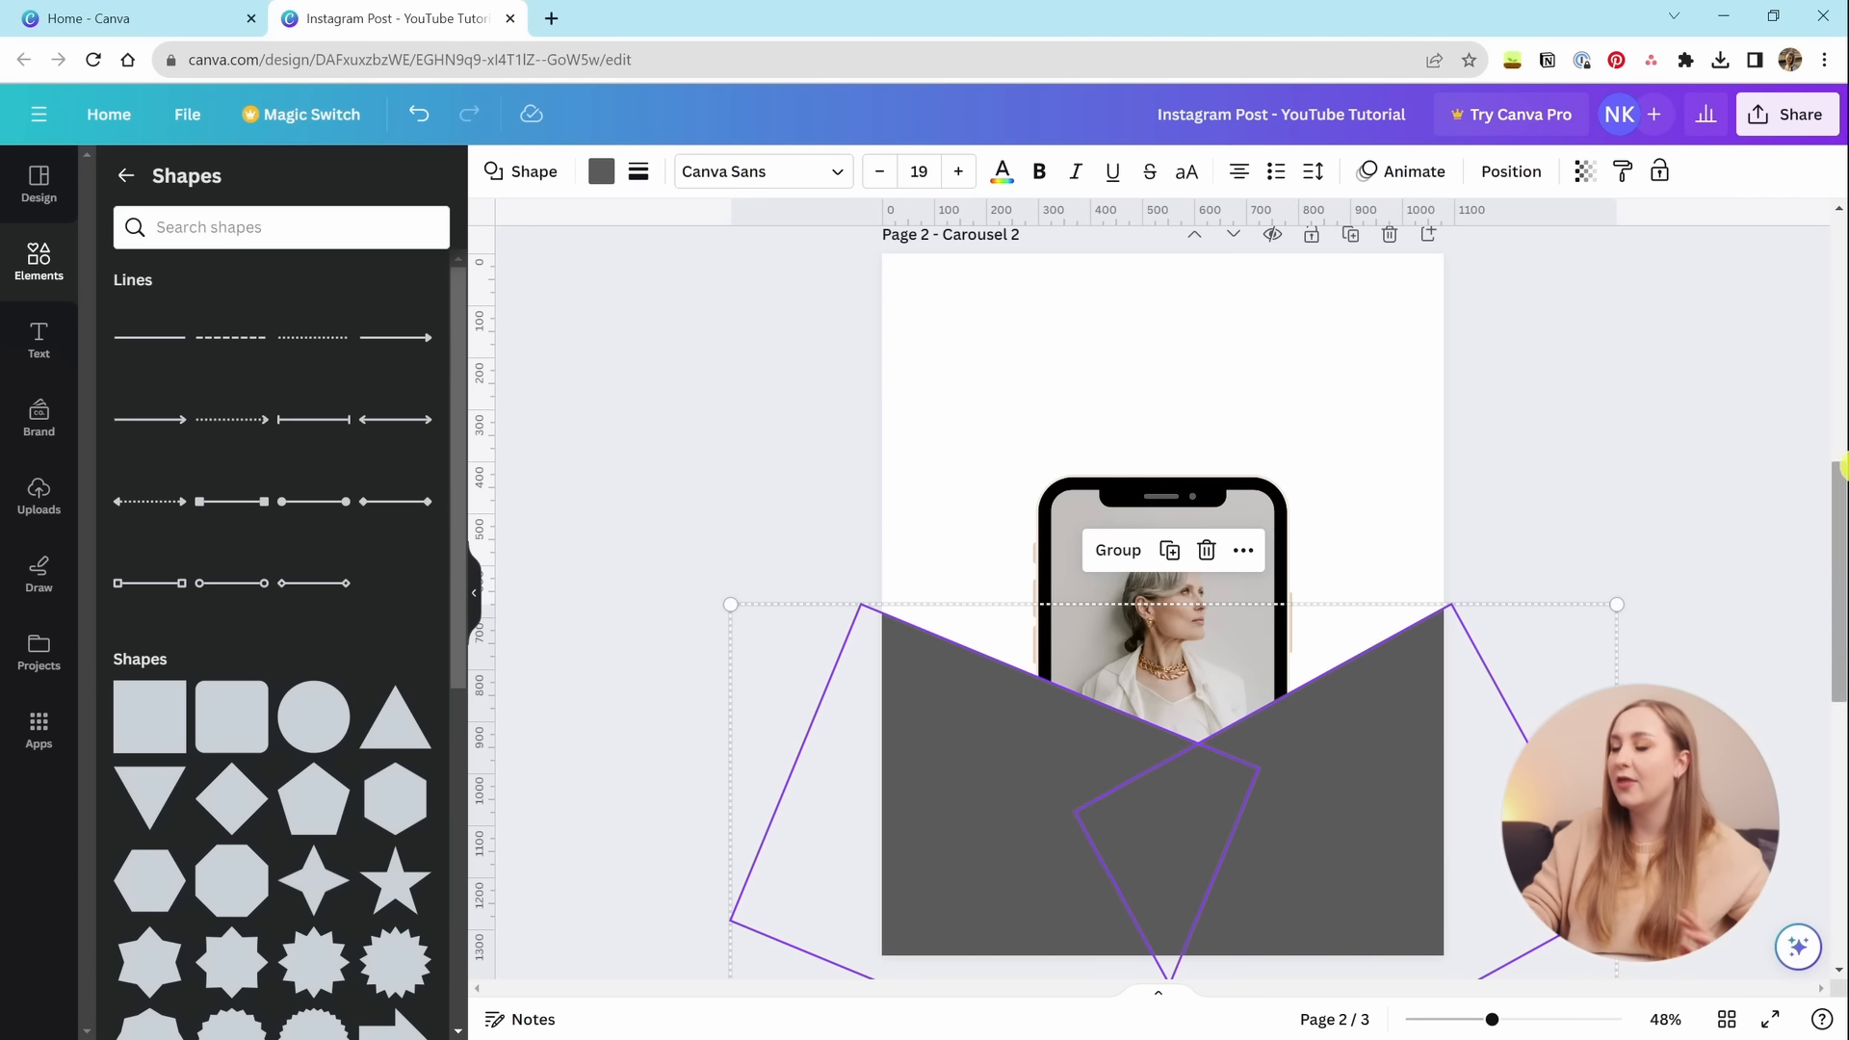
{"action": "left_click", "coordinate": [1508, 429]}
Select both tilted rectangles in the layer order and move them behind the phone mockup.
{"action": "left_click", "coordinate": [919, 787]}
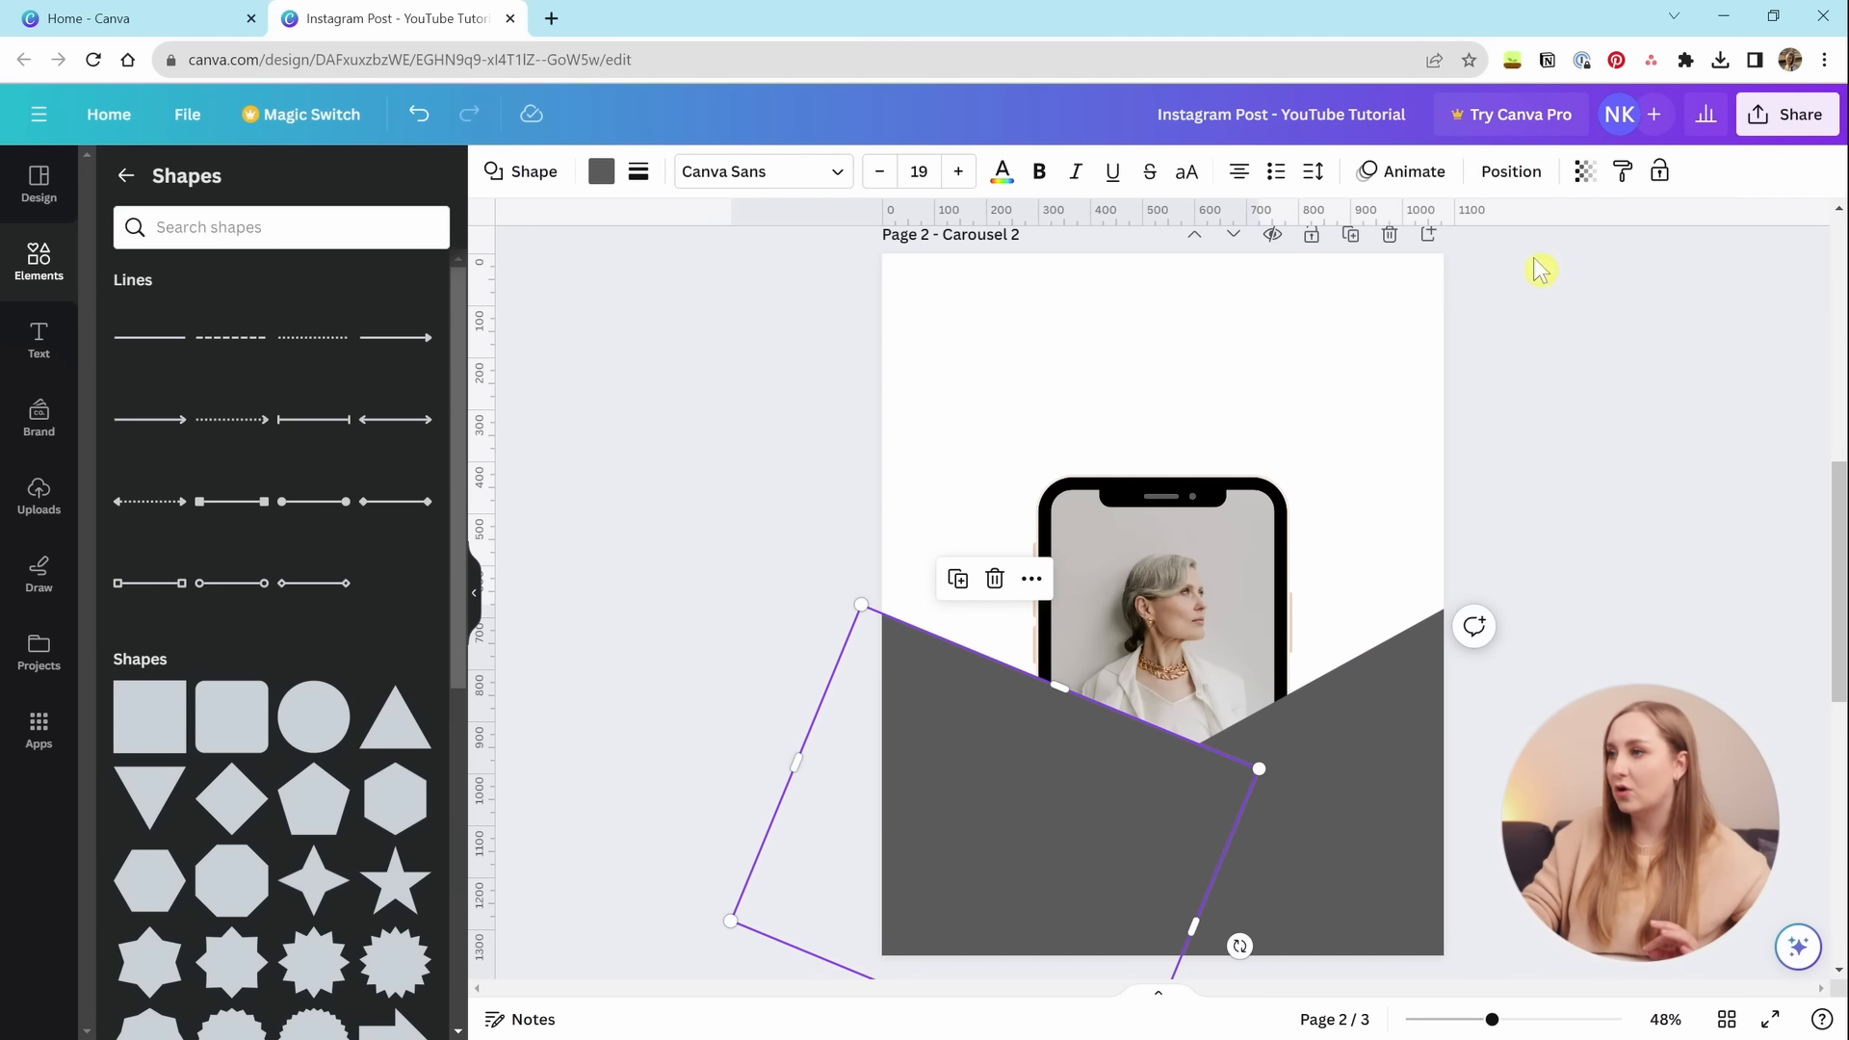
{"action": "left_click", "coordinate": [1505, 173]}
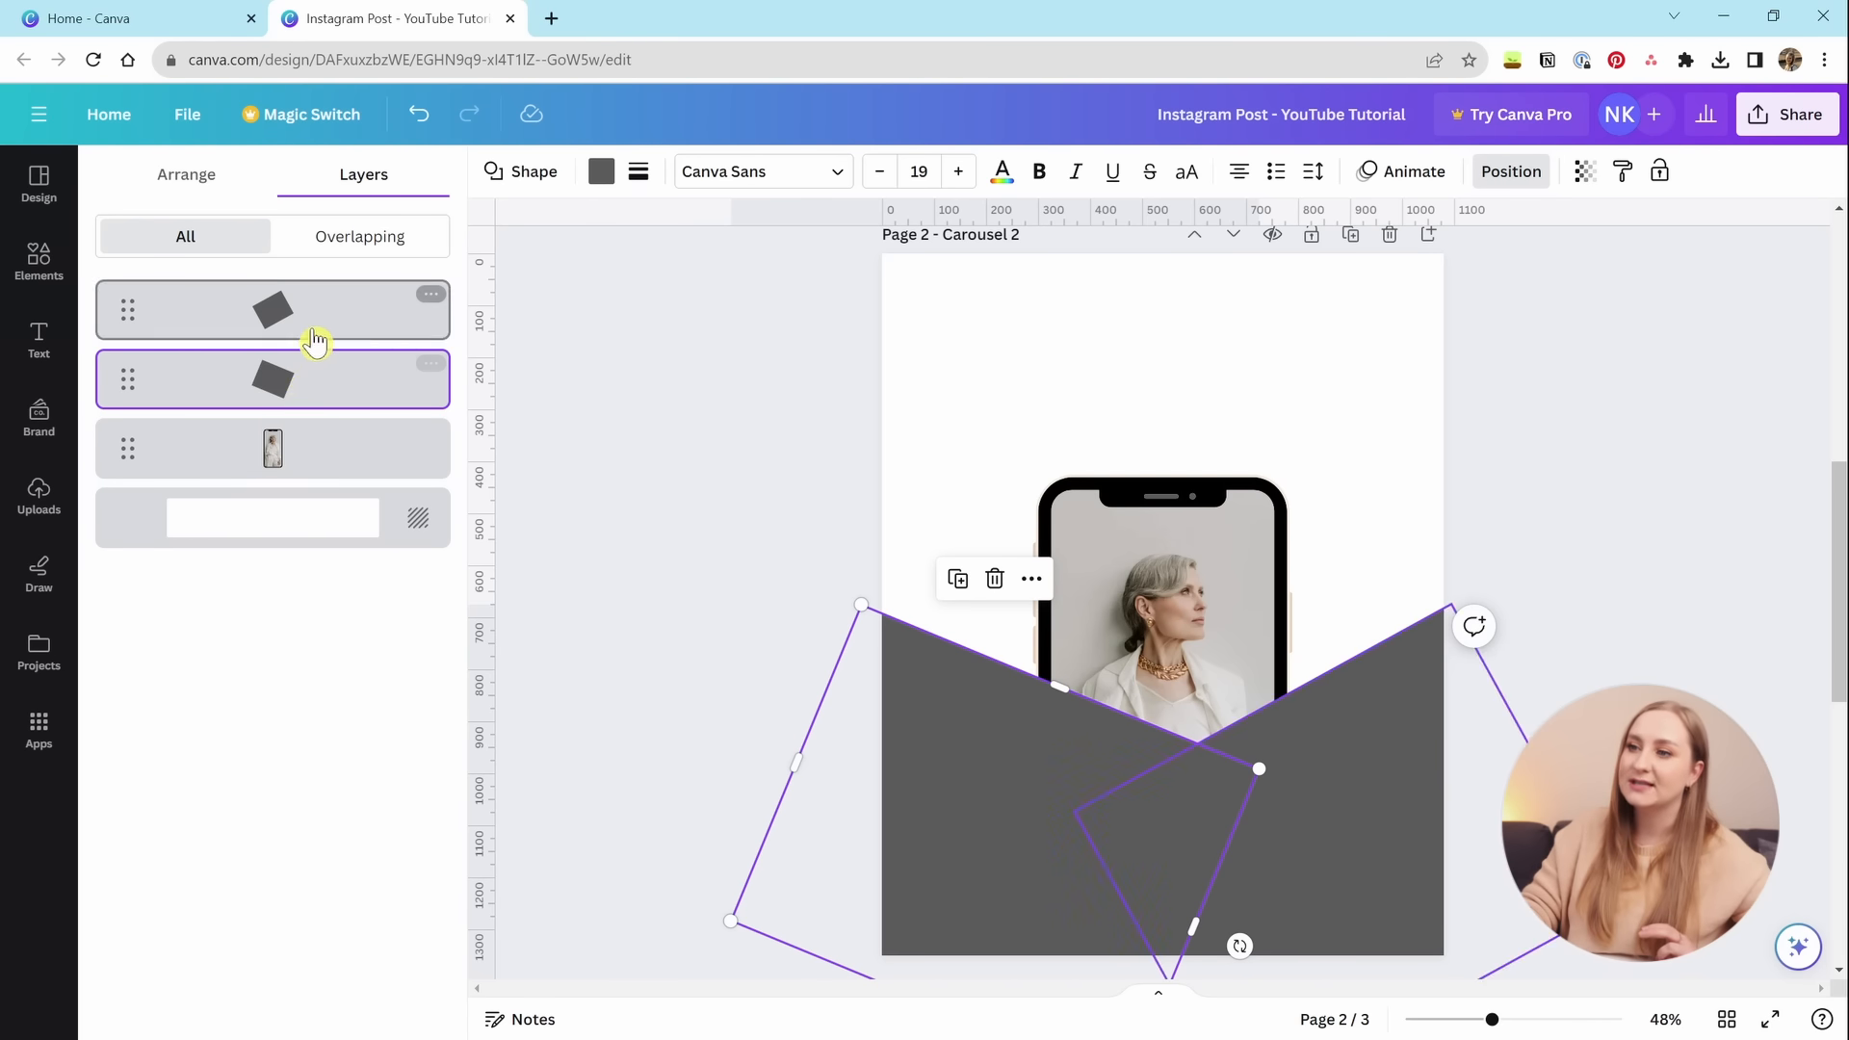
{"action": "left_click", "coordinate": [306, 327], "text": "shift"}
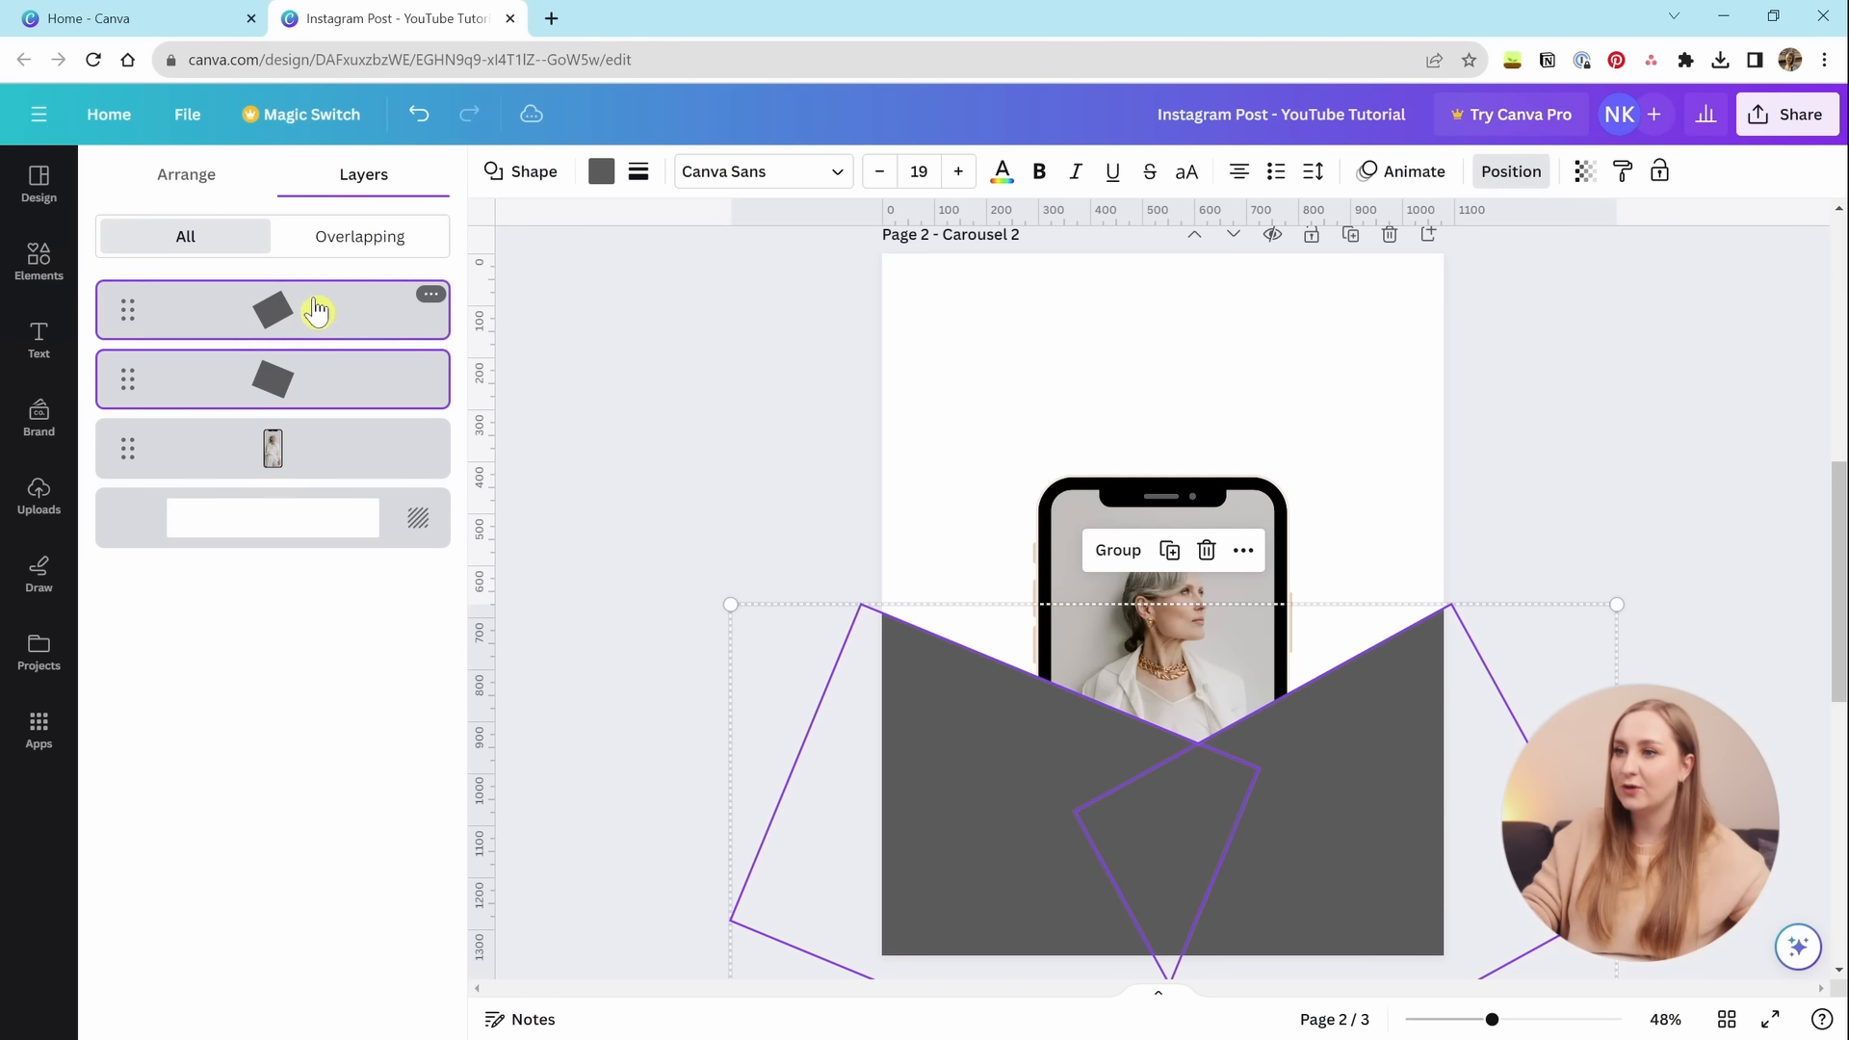
{"action": "left_click_drag", "start_coordinate": [306, 327], "coordinate": [305, 486]}
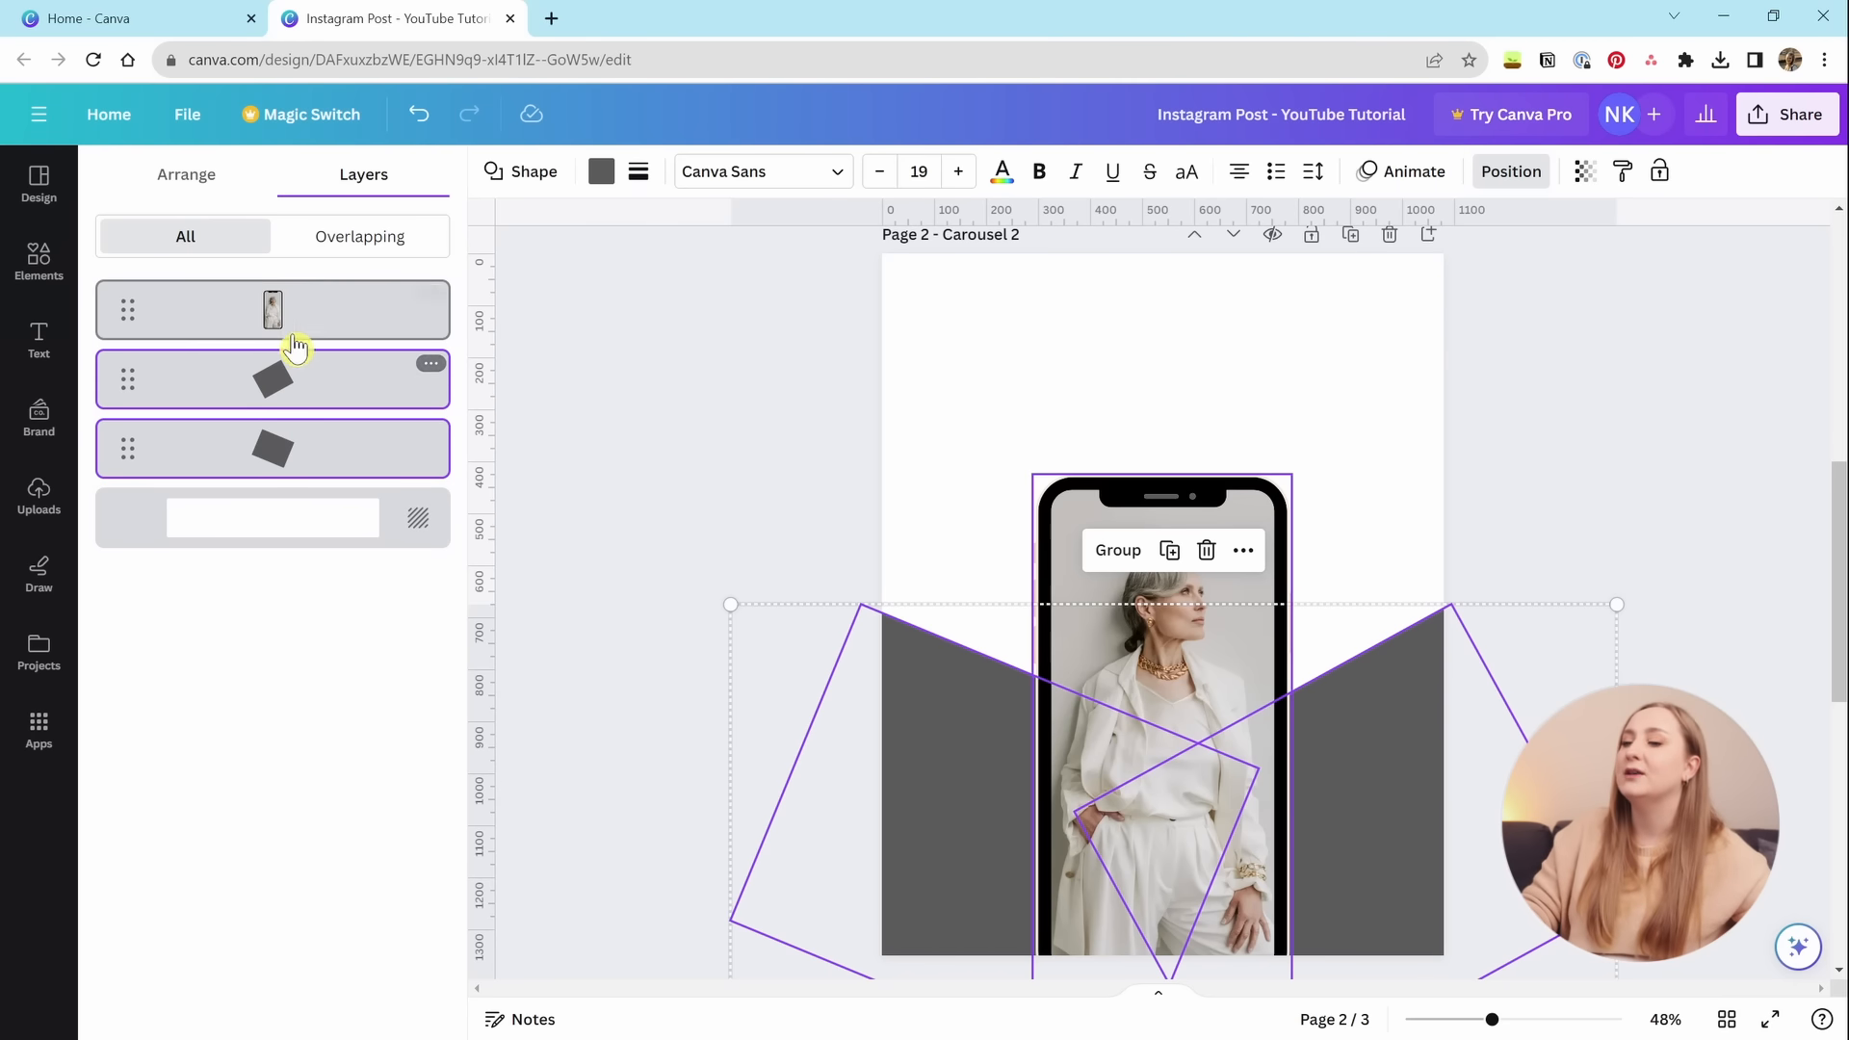
{"action": "left_click", "coordinate": [282, 450], "text": "shift"}
{"action": "left_click", "coordinate": [283, 449], "text": "shift"}
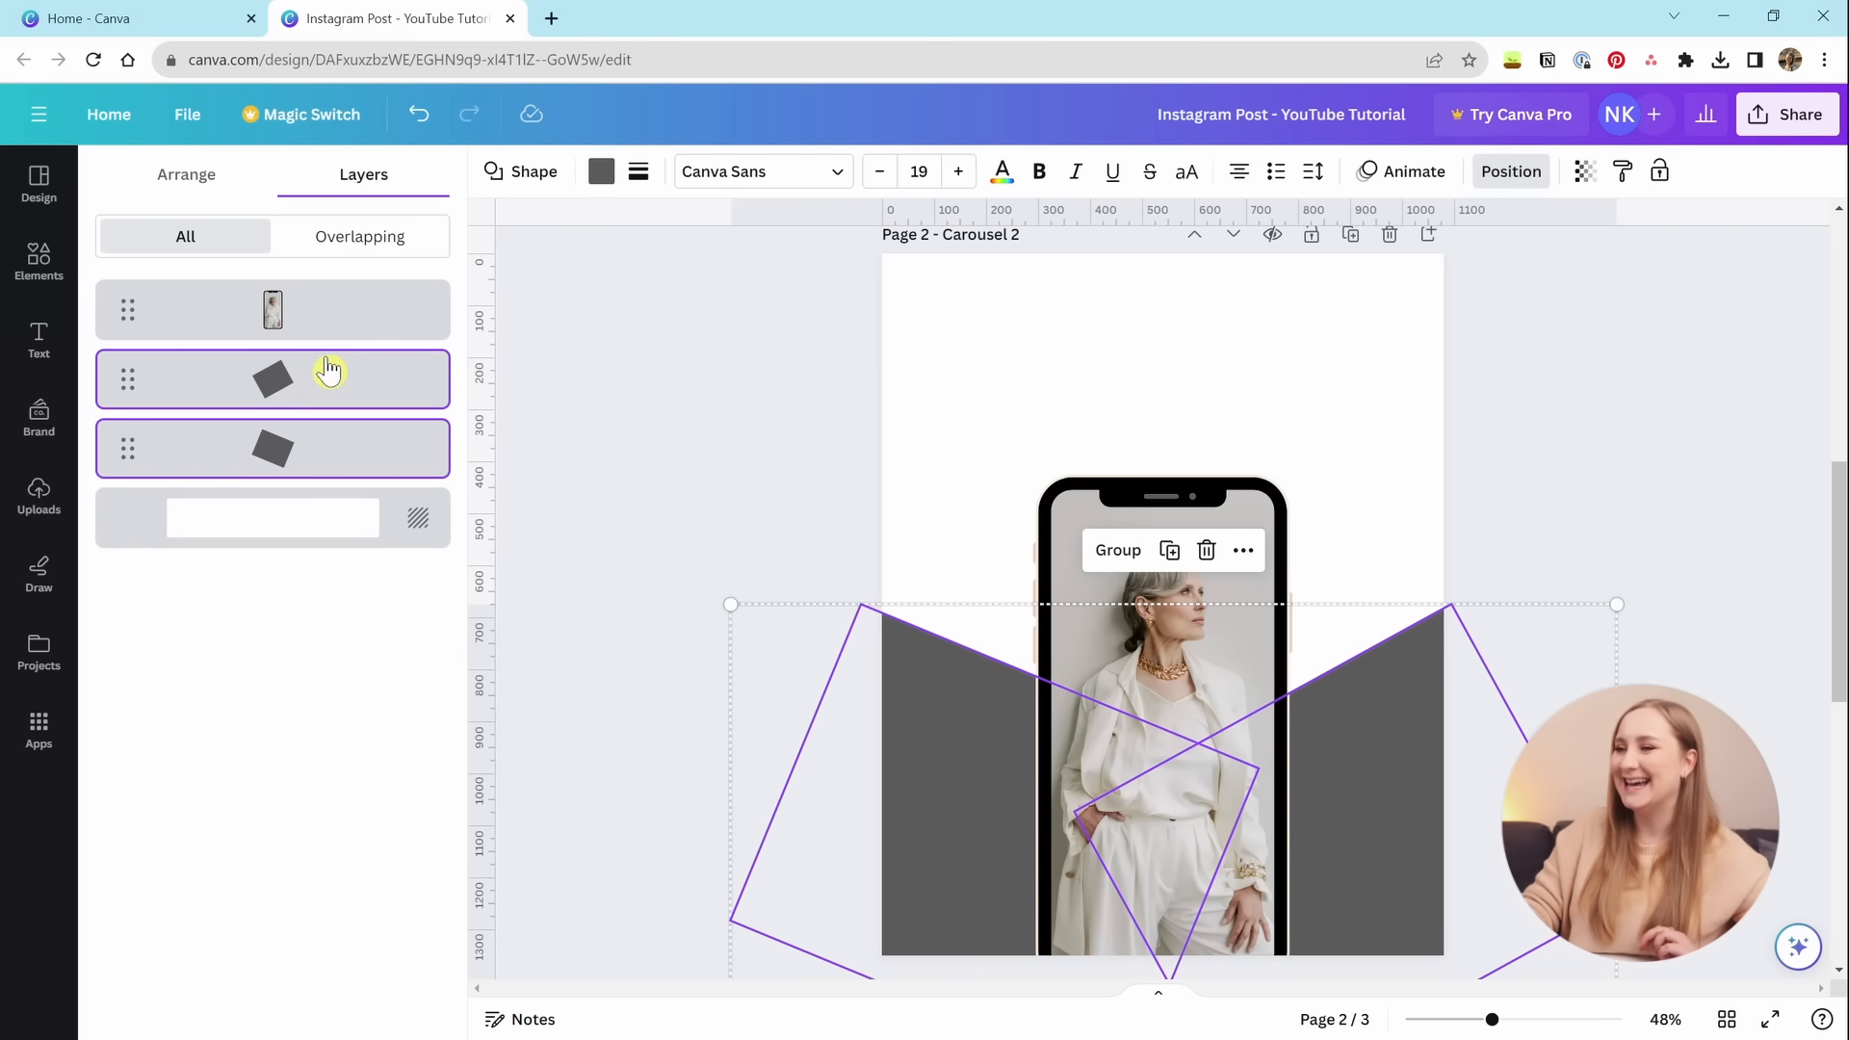
{"action": "left_click", "coordinate": [1576, 505]}
{"action": "left_click", "coordinate": [1562, 474]}
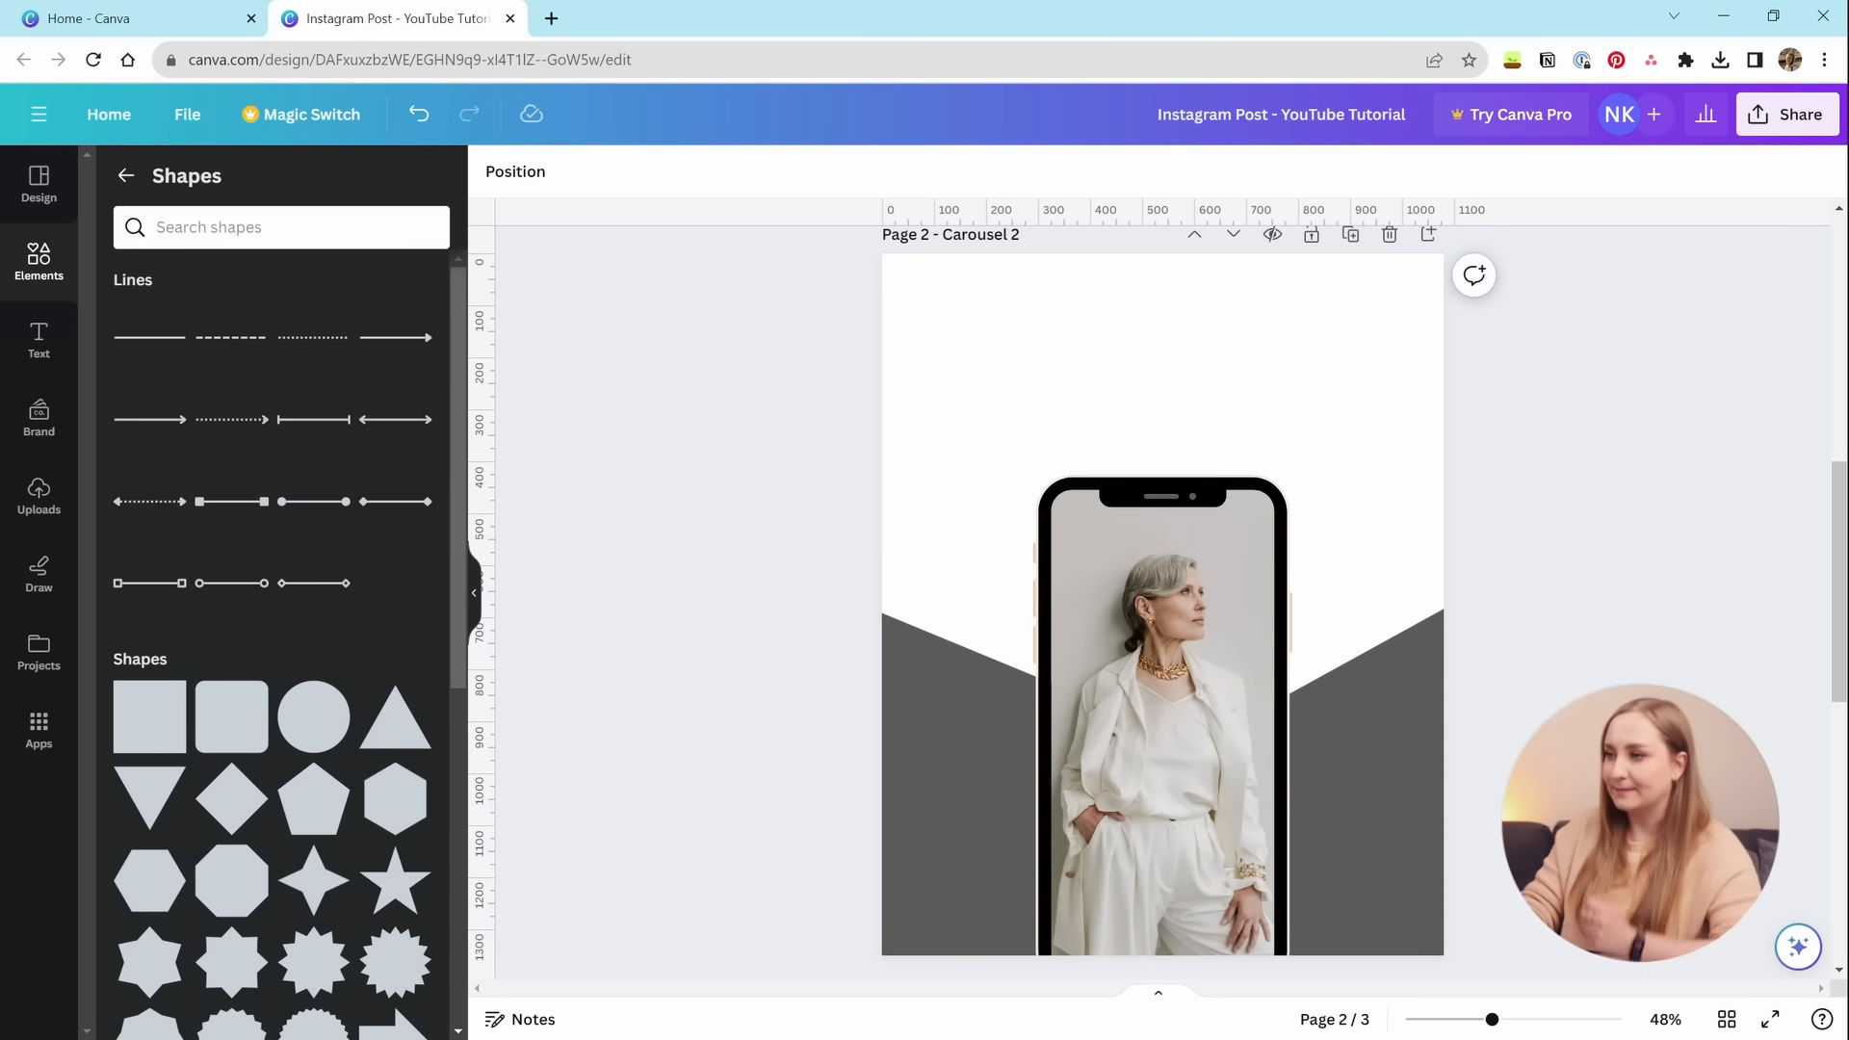
Recolor the lower-right rectangle with the custom solid color #DCE3DF.
{"action": "left_click", "coordinate": [1435, 805]}
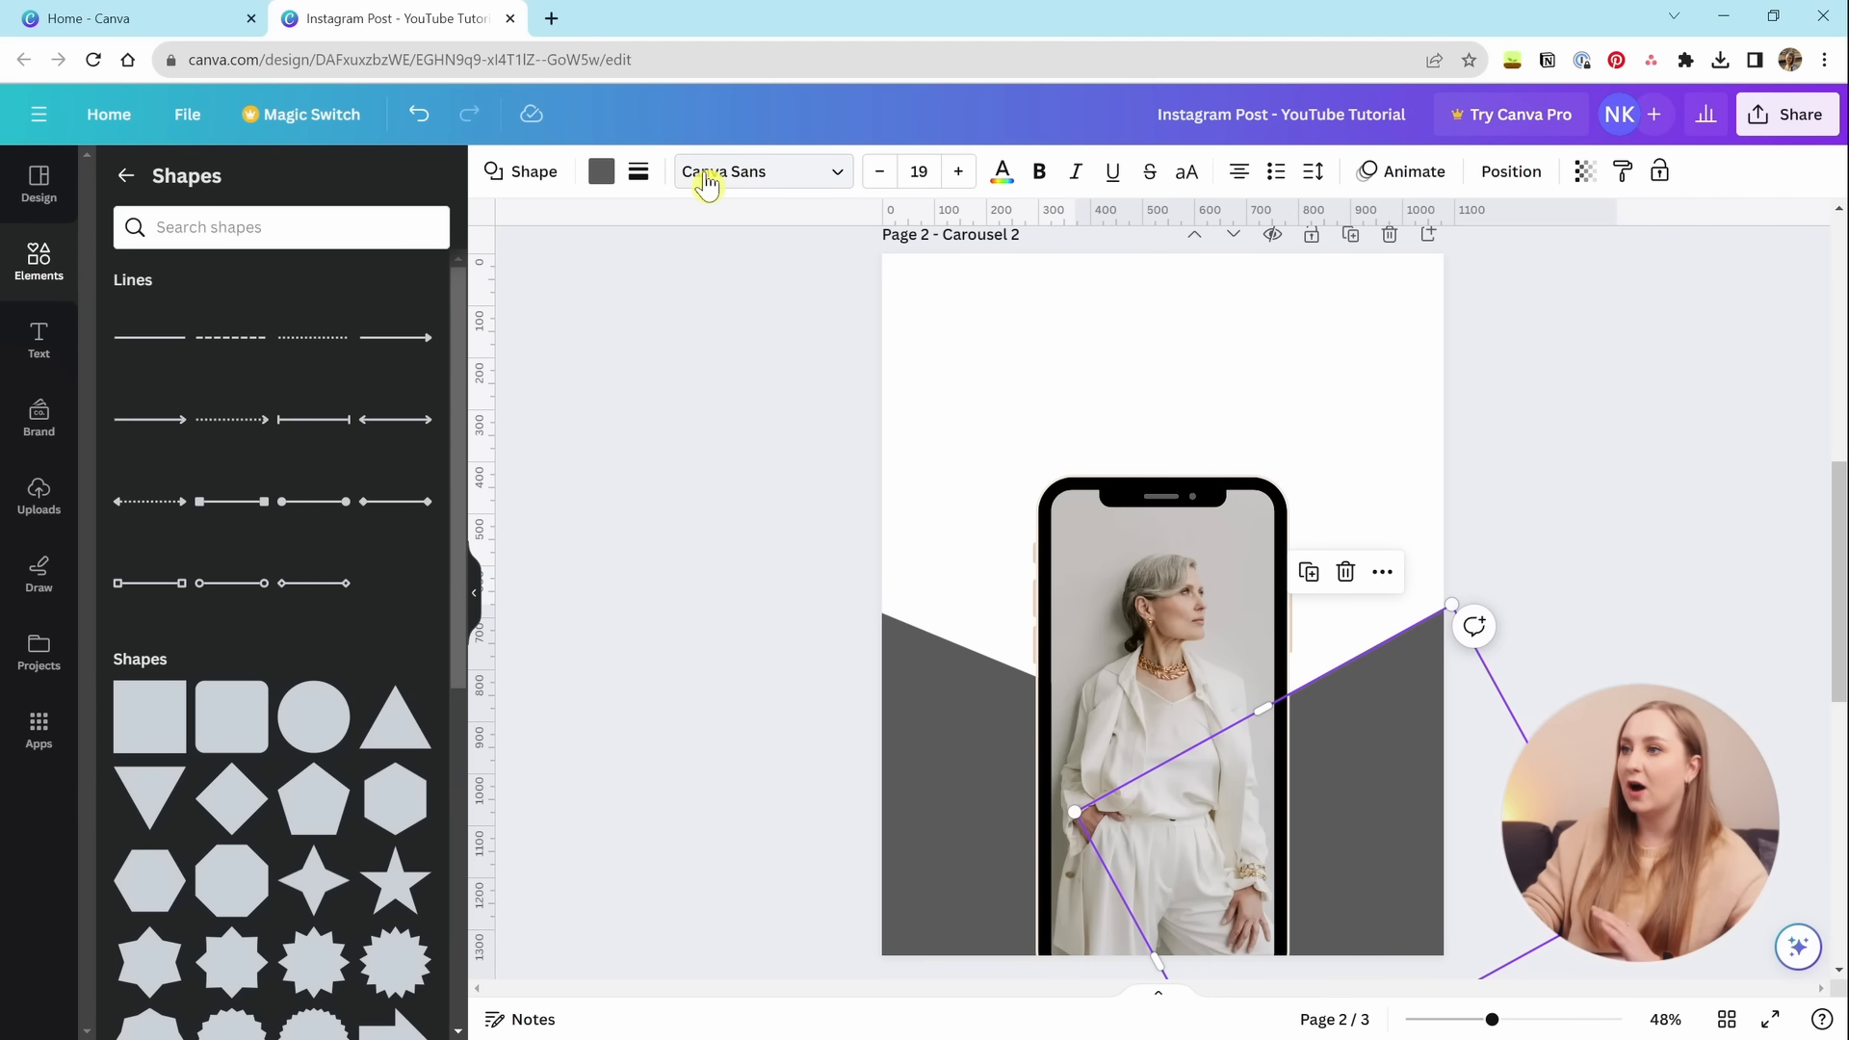
{"action": "left_click", "coordinate": [601, 172]}
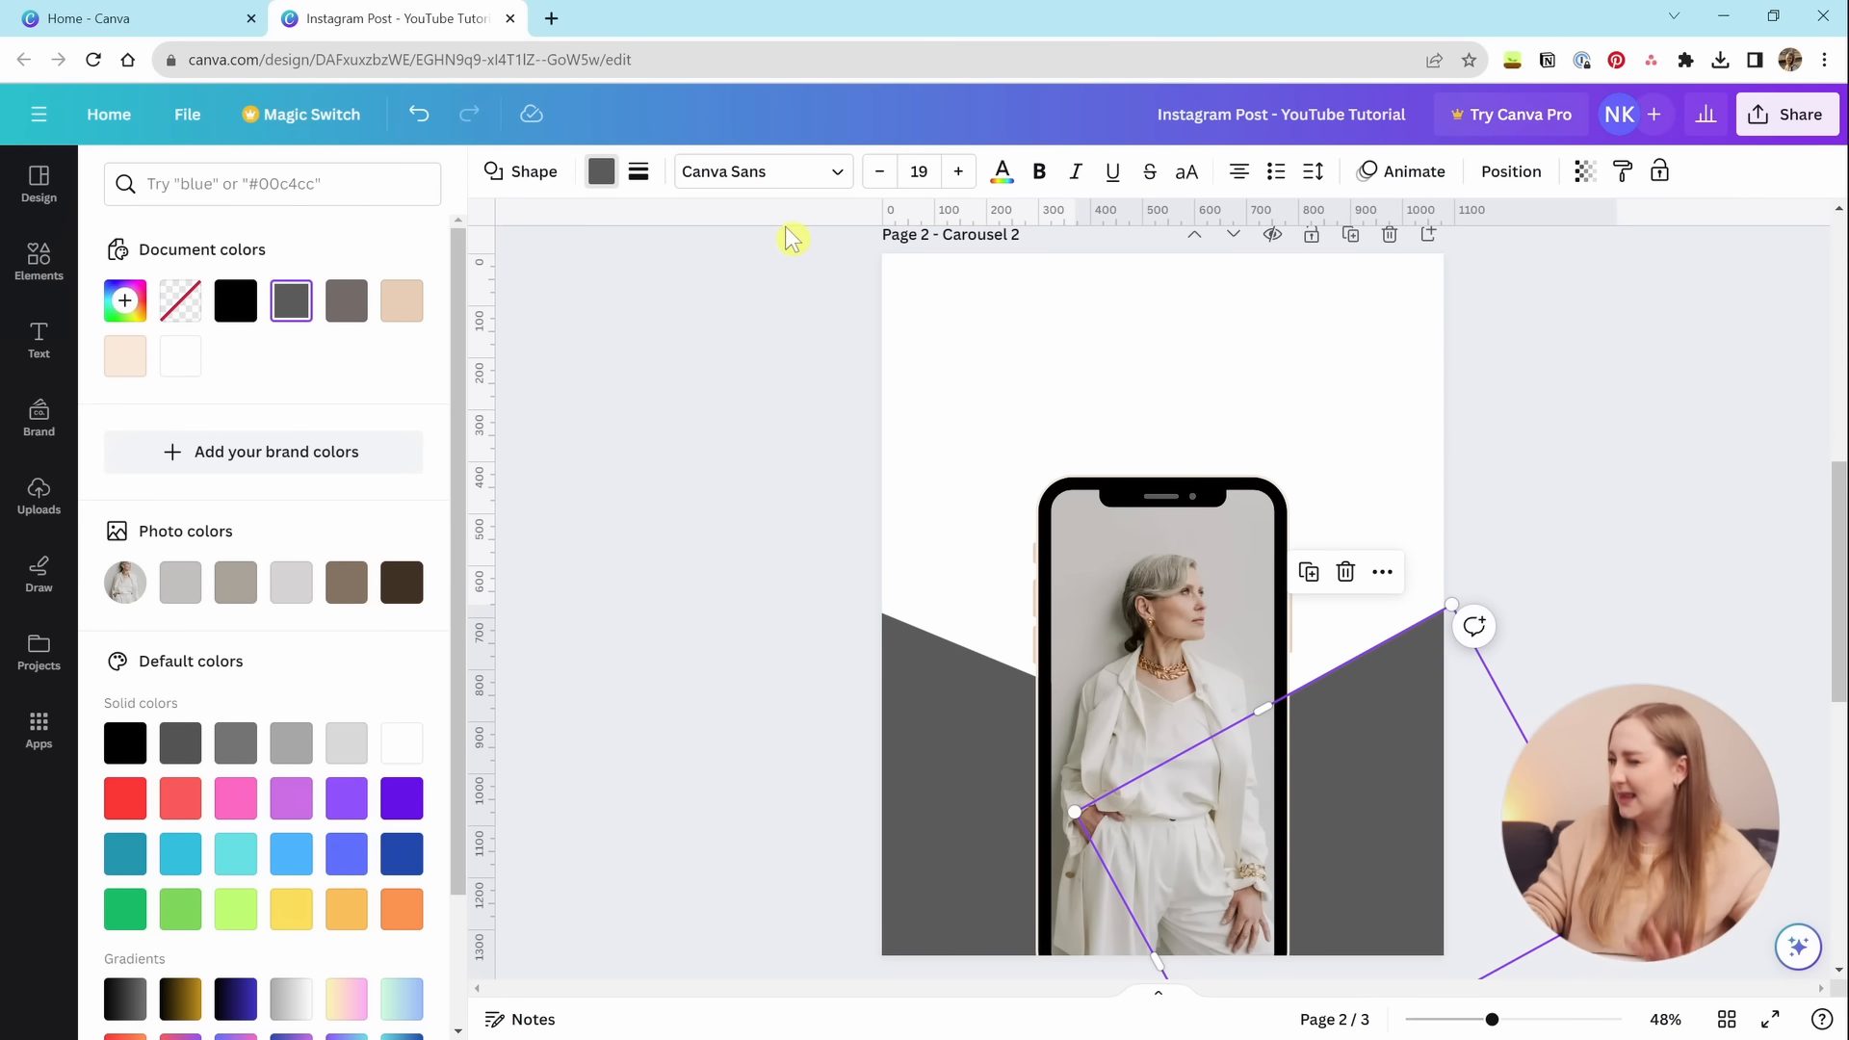
{"action": "left_click", "coordinate": [127, 303]}
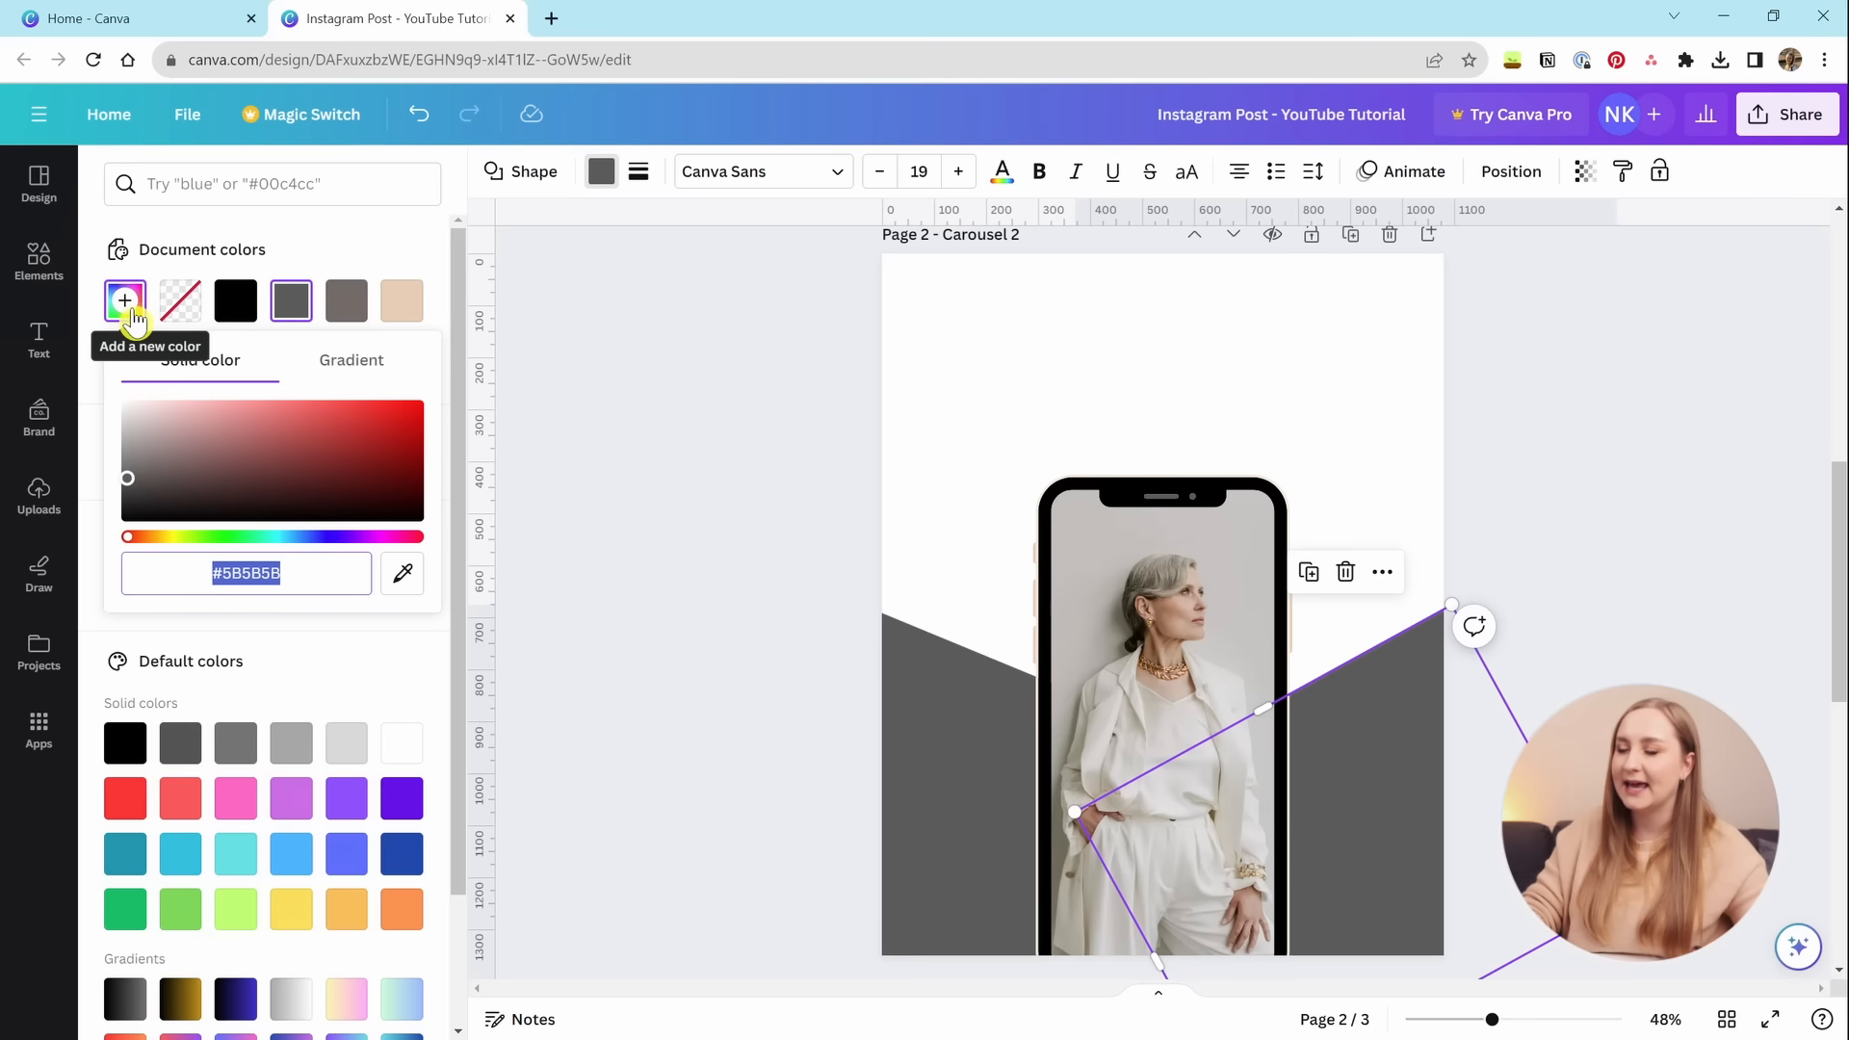
{"action": "left_click", "coordinate": [291, 300]}
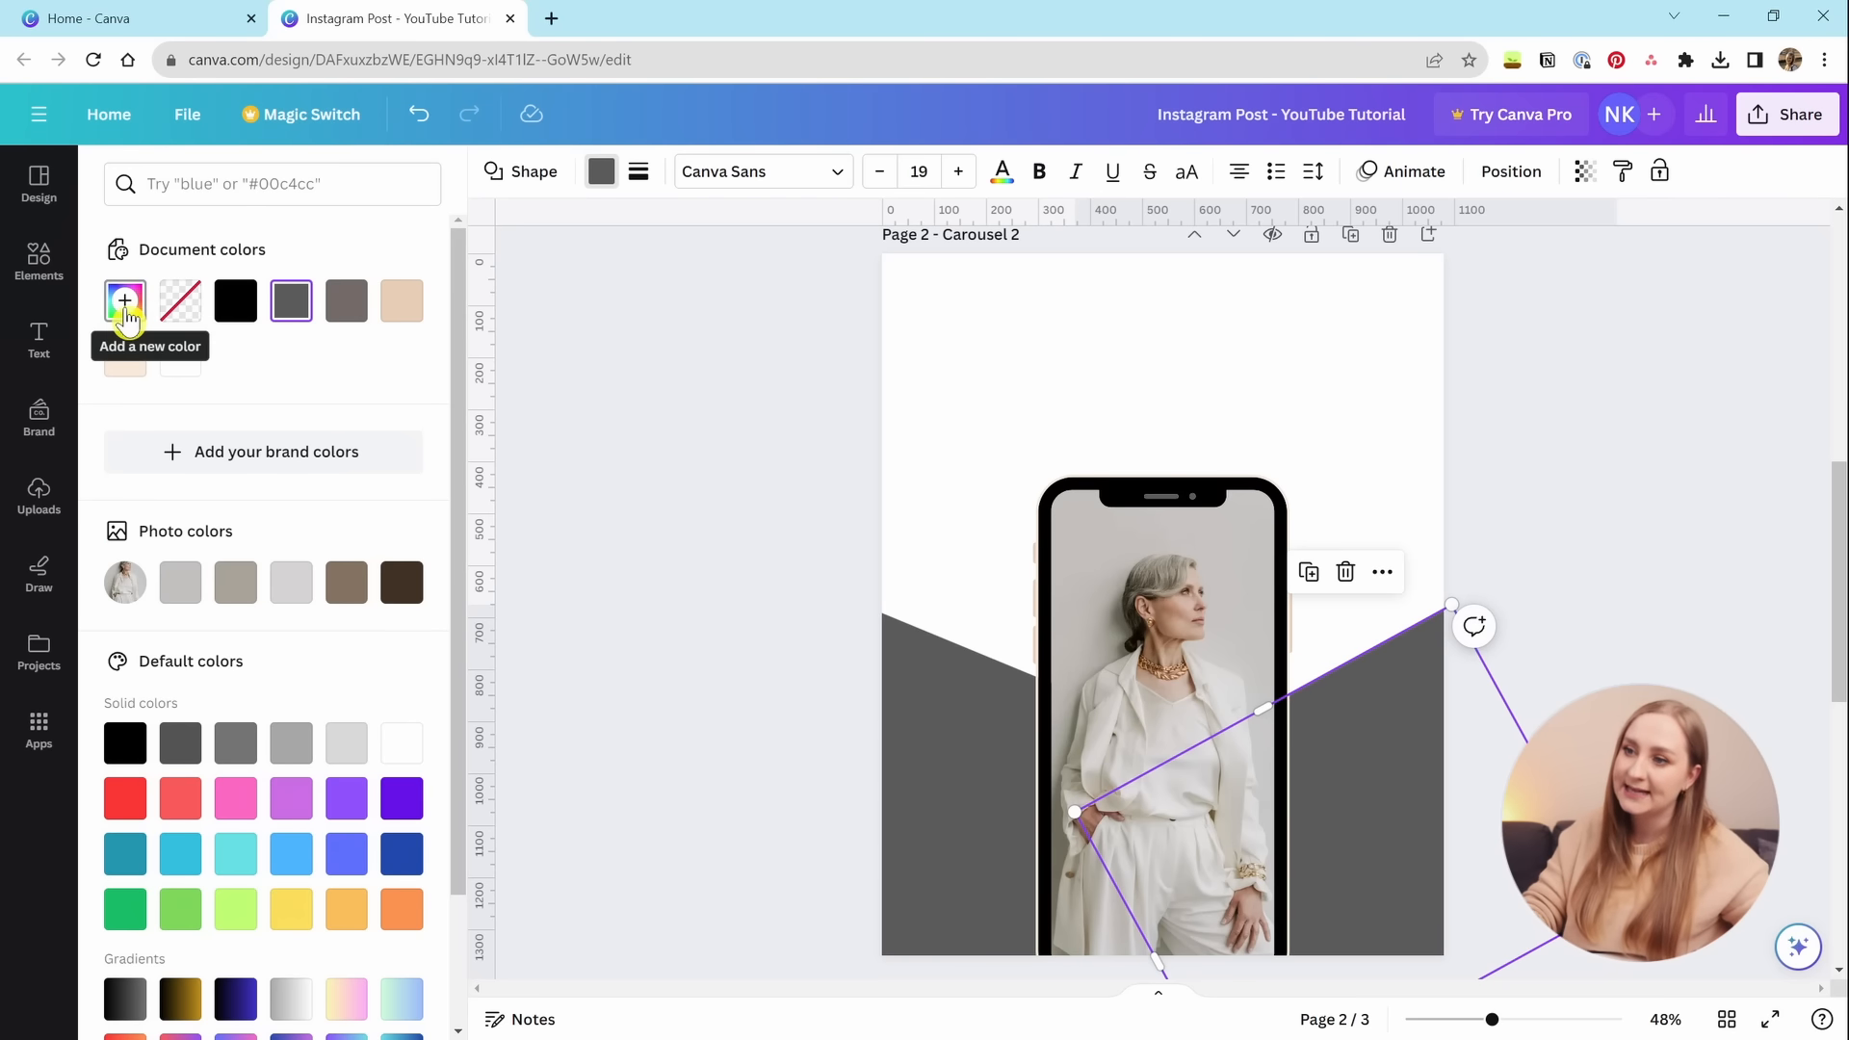
{"action": "left_click", "coordinate": [127, 313]}
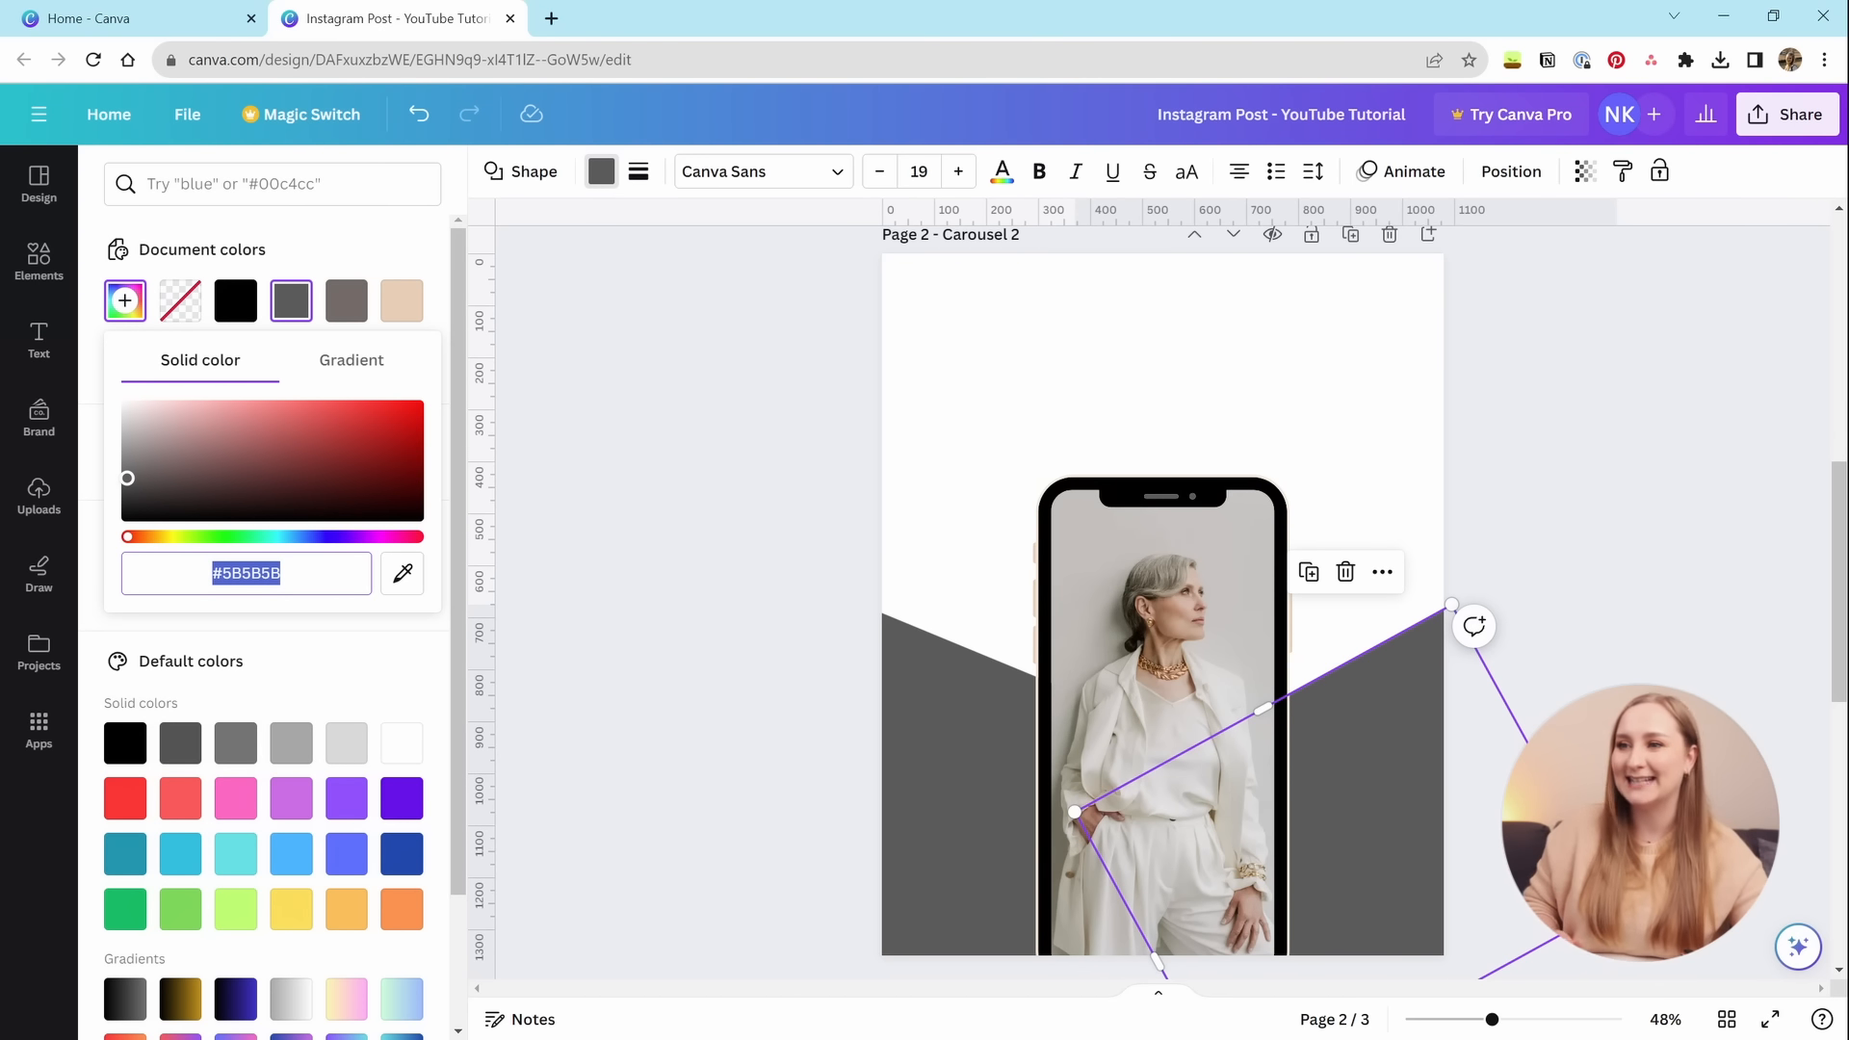
{"action": "type", "text": "#DCE3DF"}
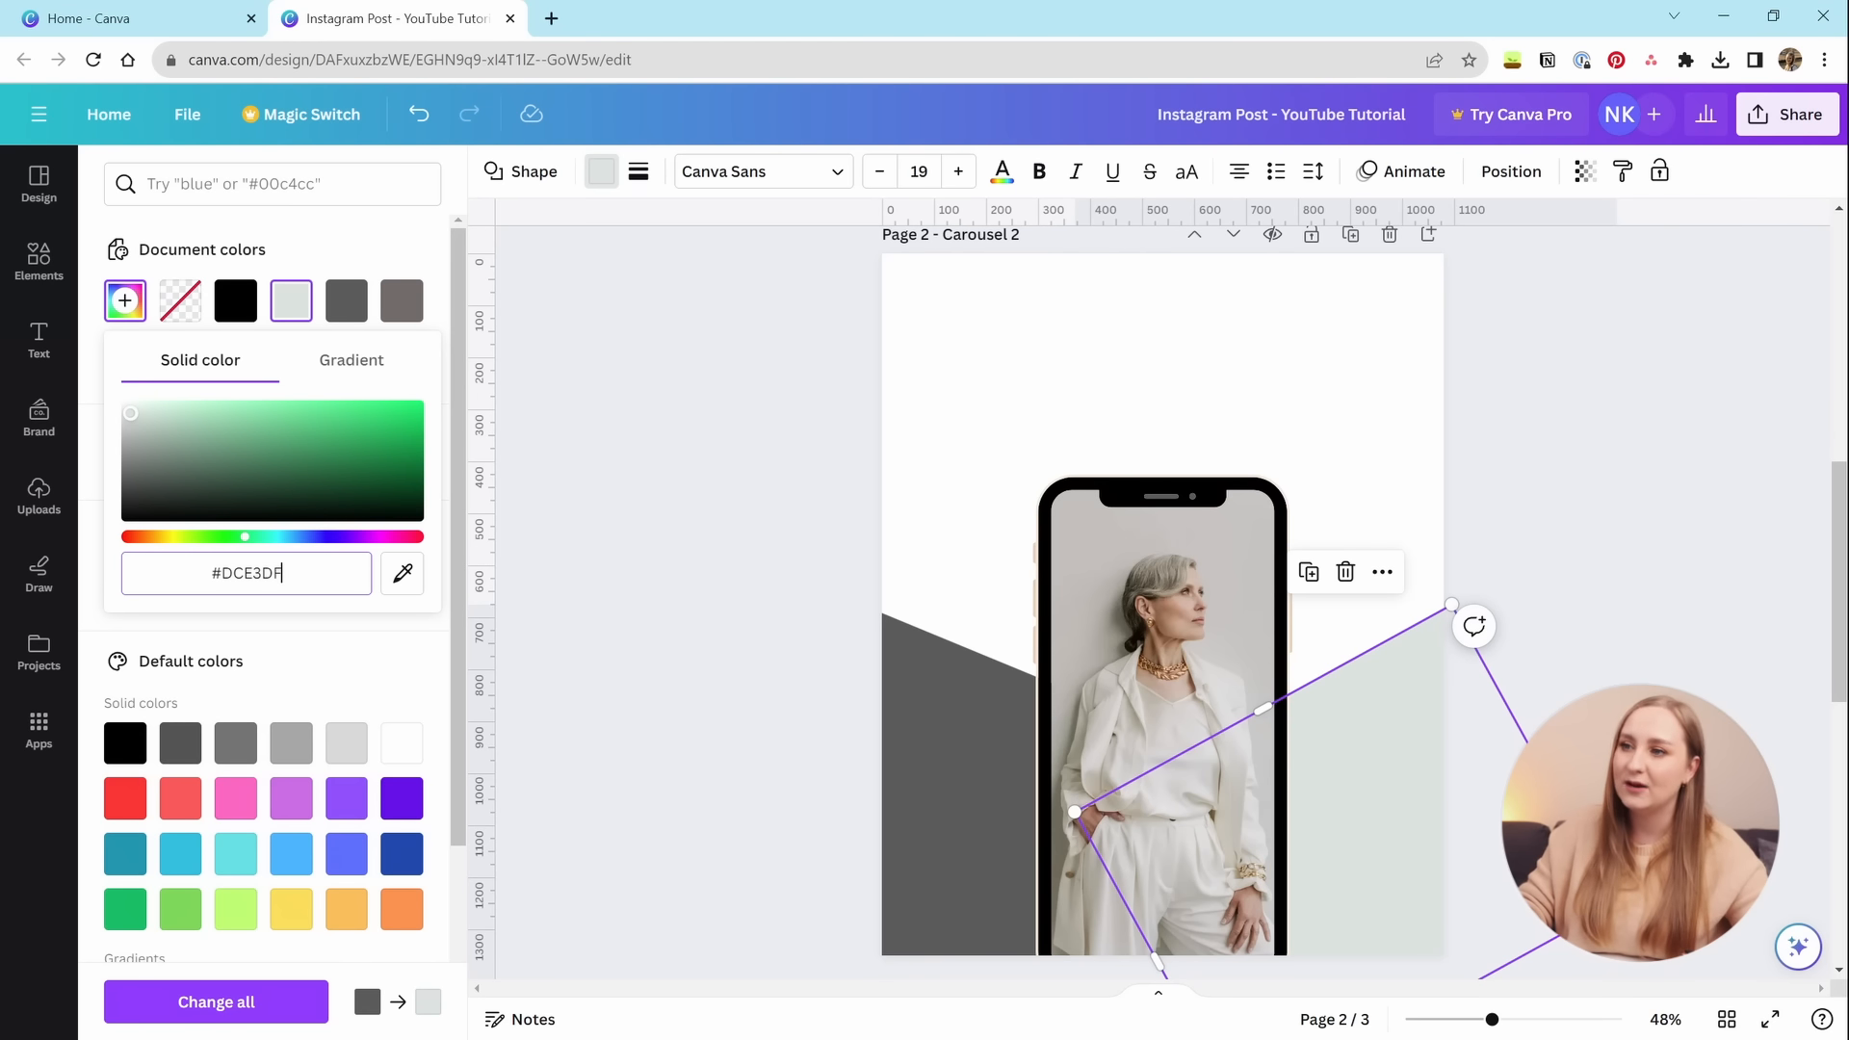
{"action": "triple_click", "coordinate": [289, 573]}
{"action": "left_click", "coordinate": [289, 573]}
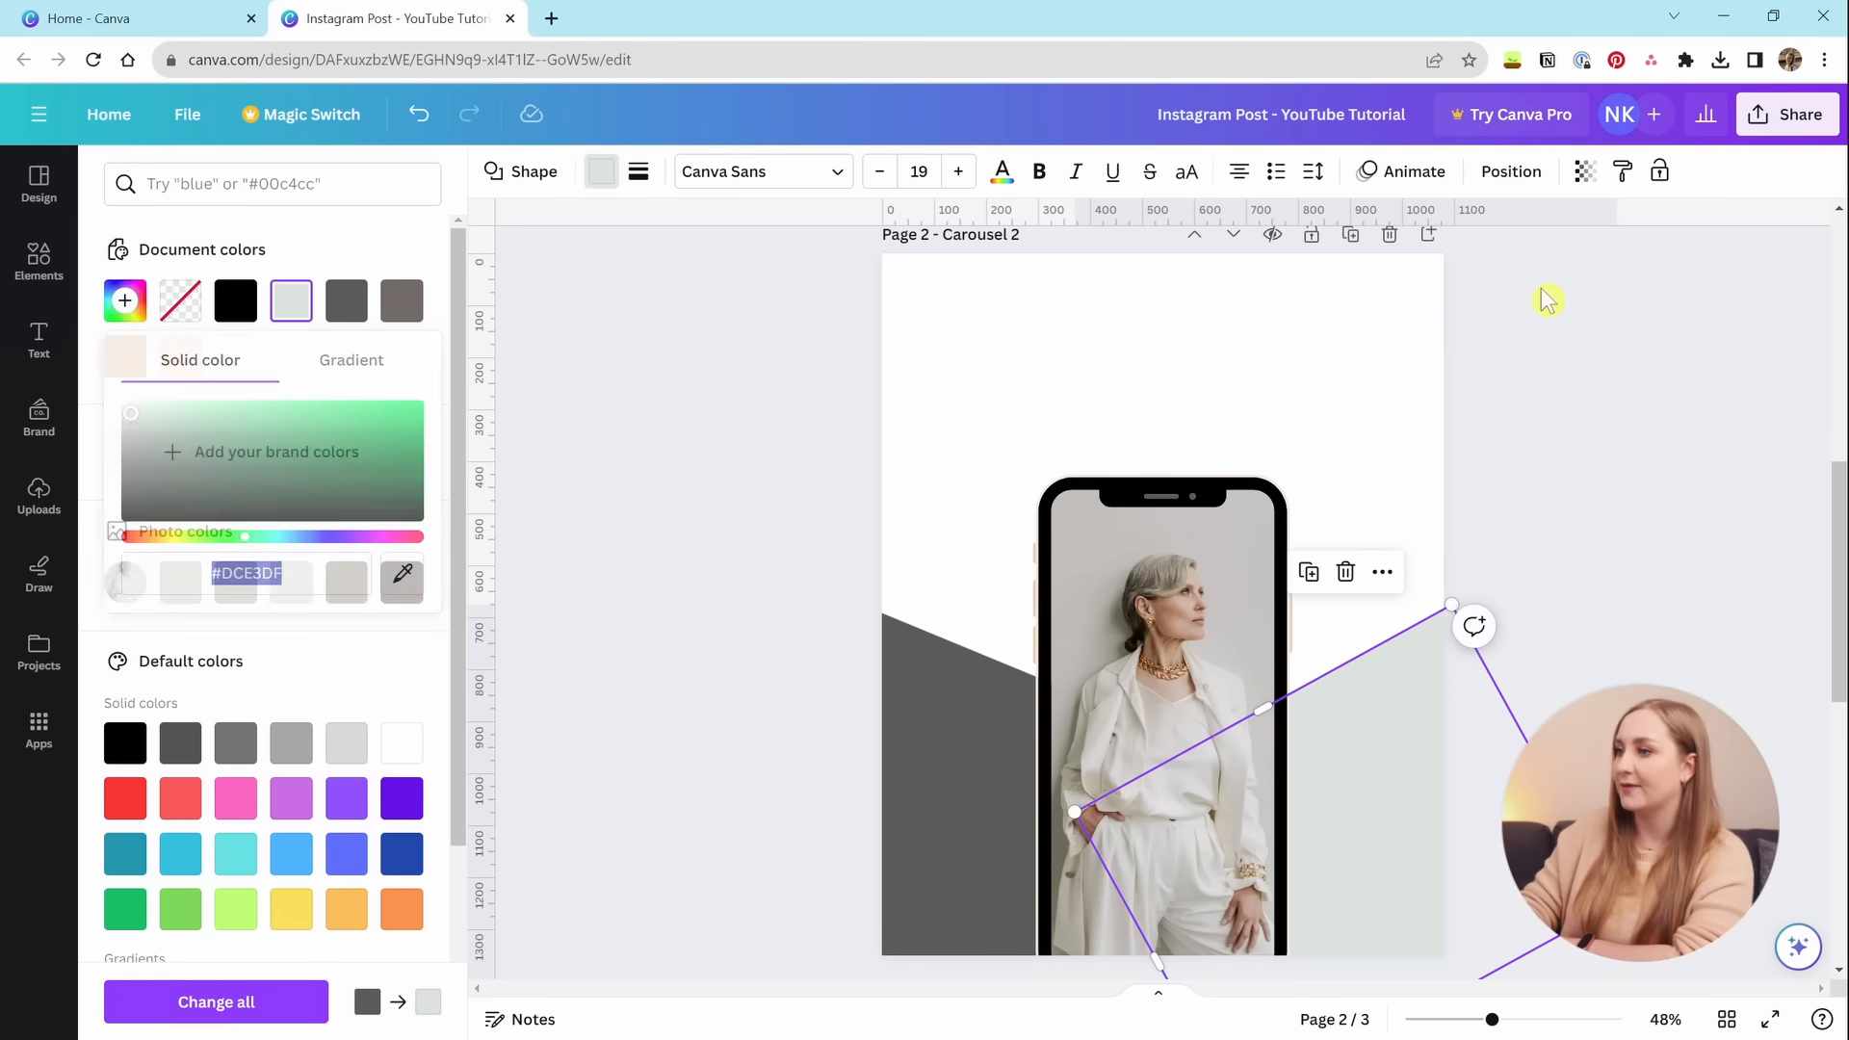
Apply the document color #DCE3DF to the lower-left rectangle as well.
{"action": "left_click", "coordinate": [944, 722]}
{"action": "left_click", "coordinate": [944, 720]}
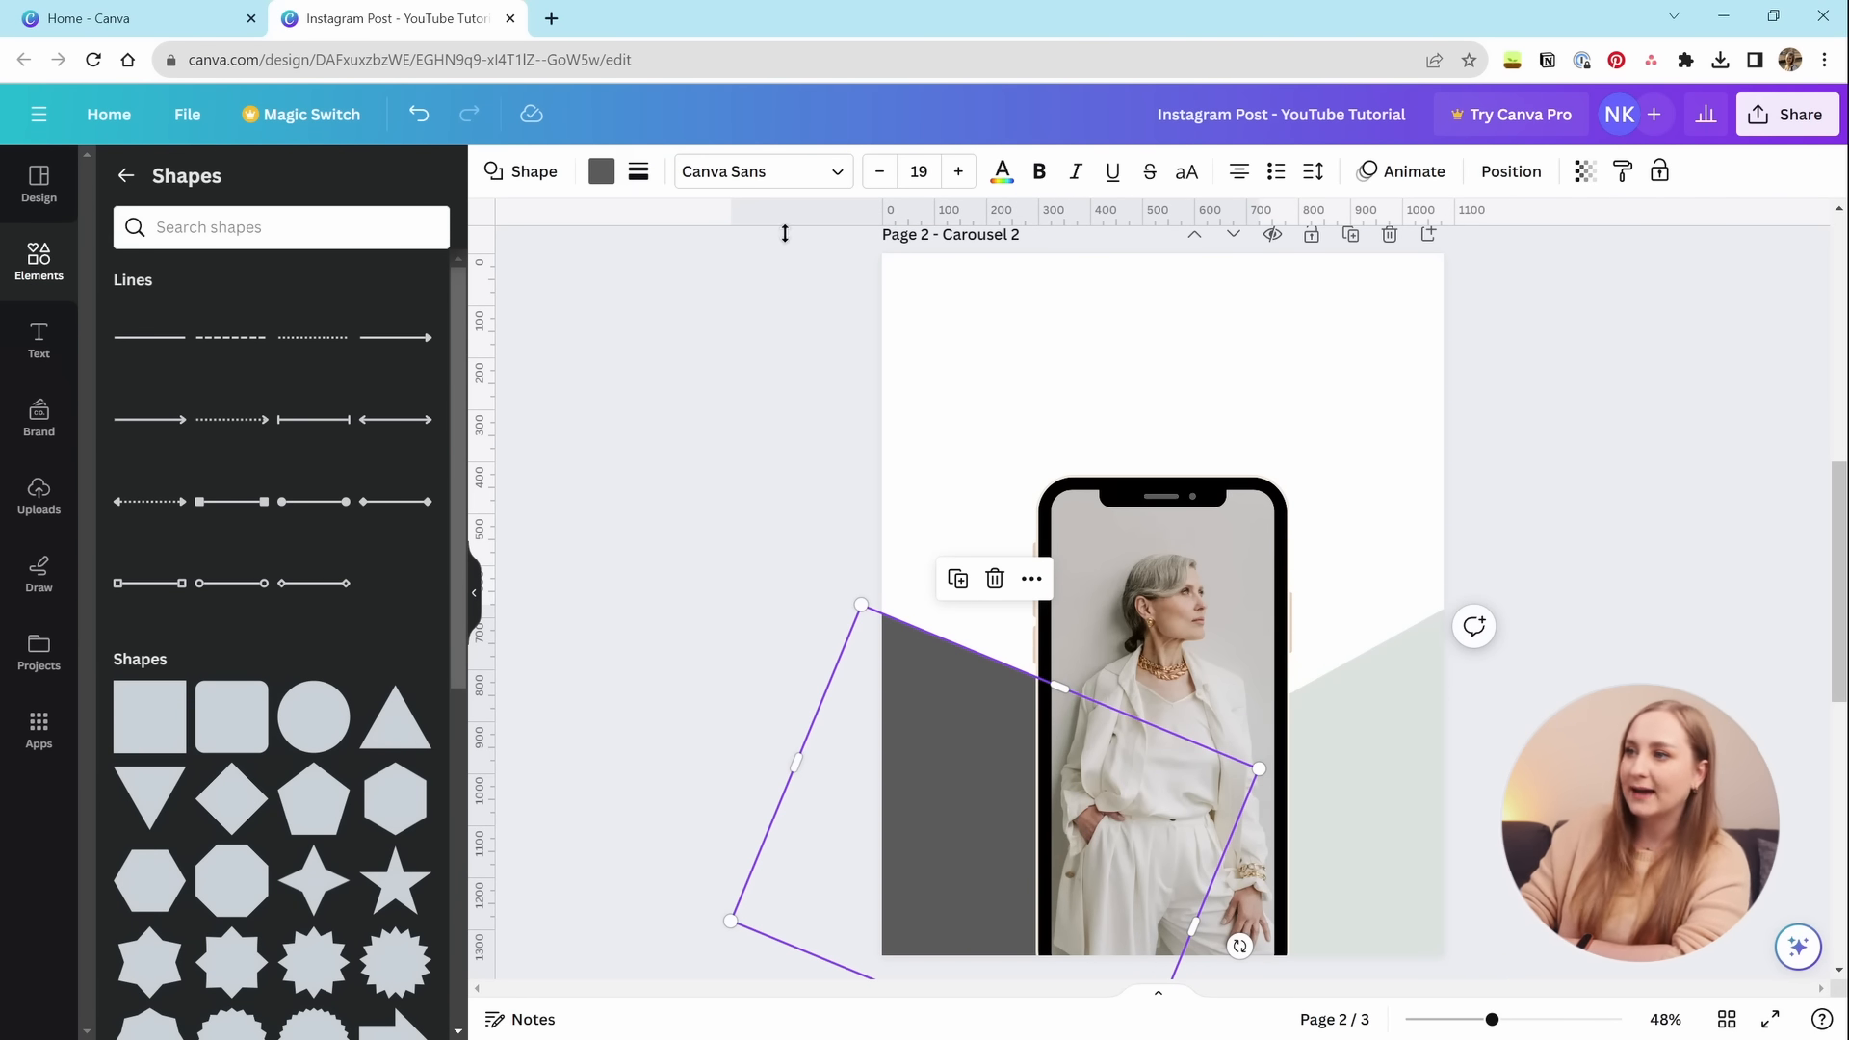
{"action": "left_click", "coordinate": [604, 183]}
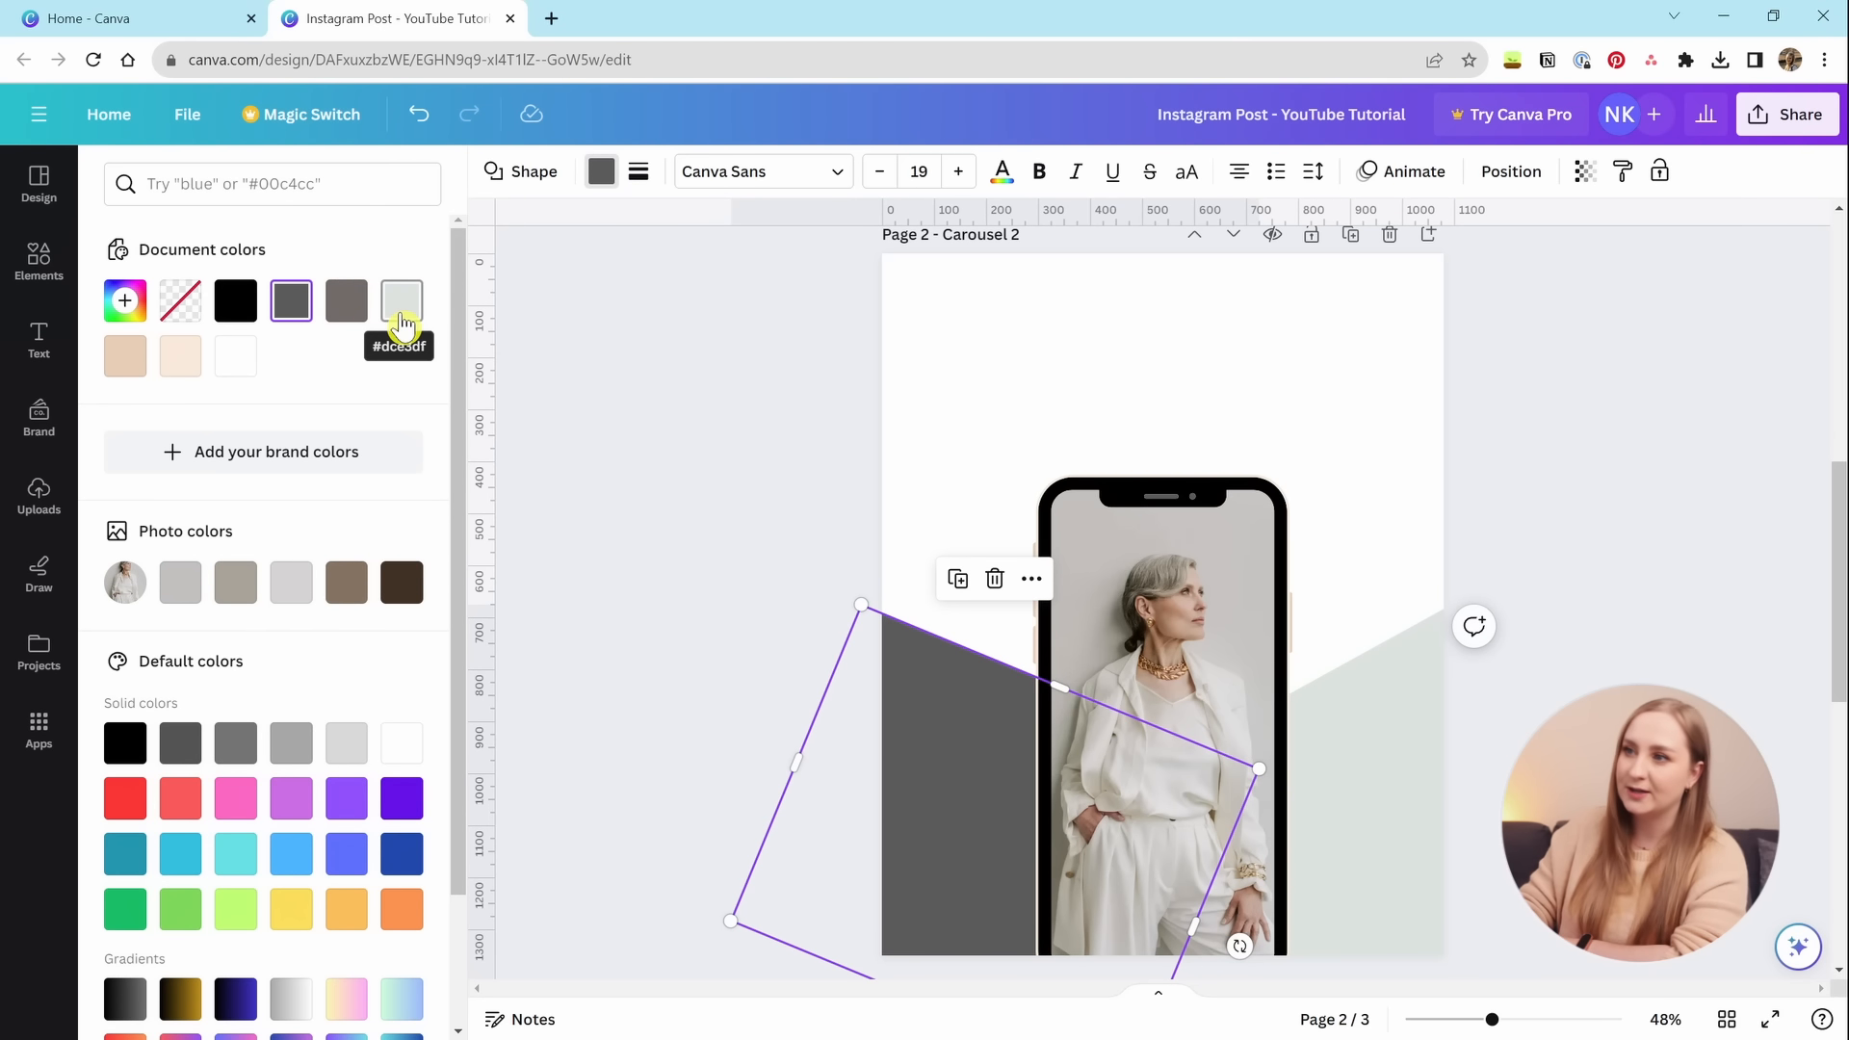
{"action": "left_click", "coordinate": [403, 318]}
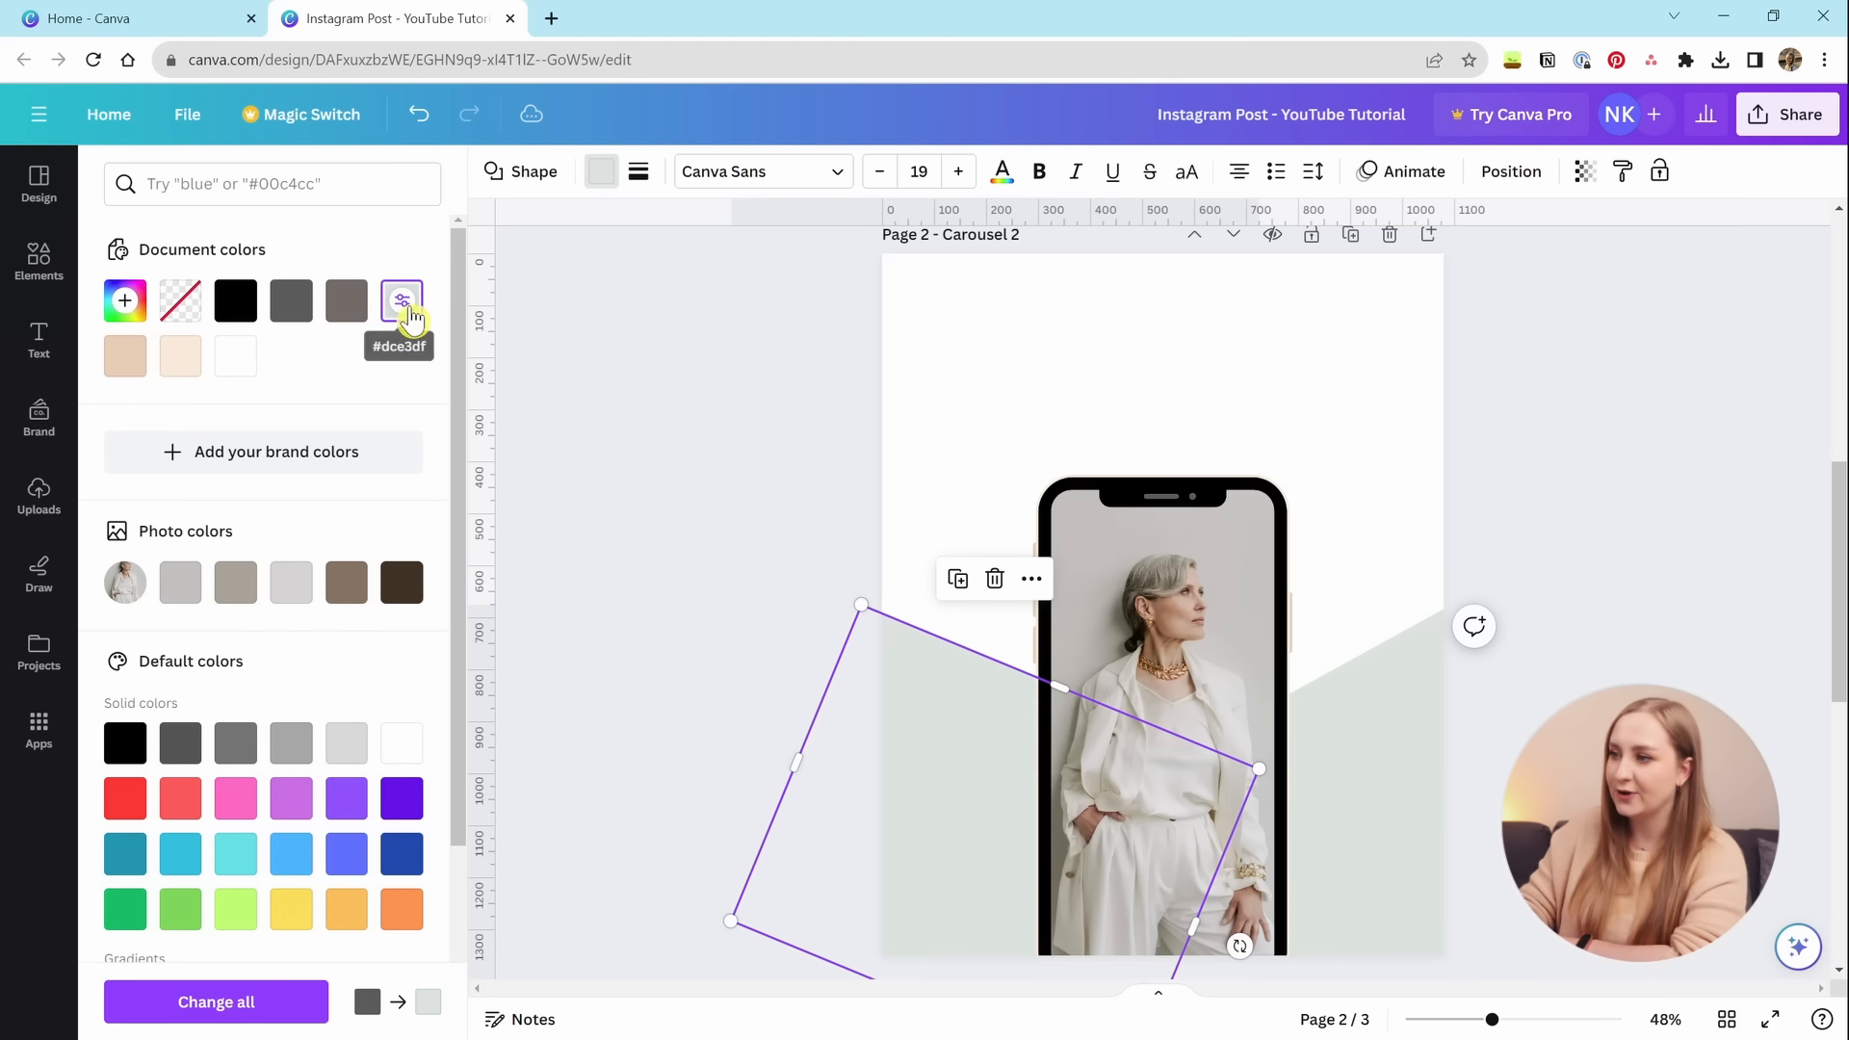
{"action": "left_click", "coordinate": [1428, 386]}
Move the phone mockup straight up to about Y 125 px so its whole frame fits on page 2.
{"action": "scroll", "coordinate": [1550, 398], "scroll_direction": "down", "scroll_amount": 2}
{"action": "left_click", "coordinate": [1401, 626]}
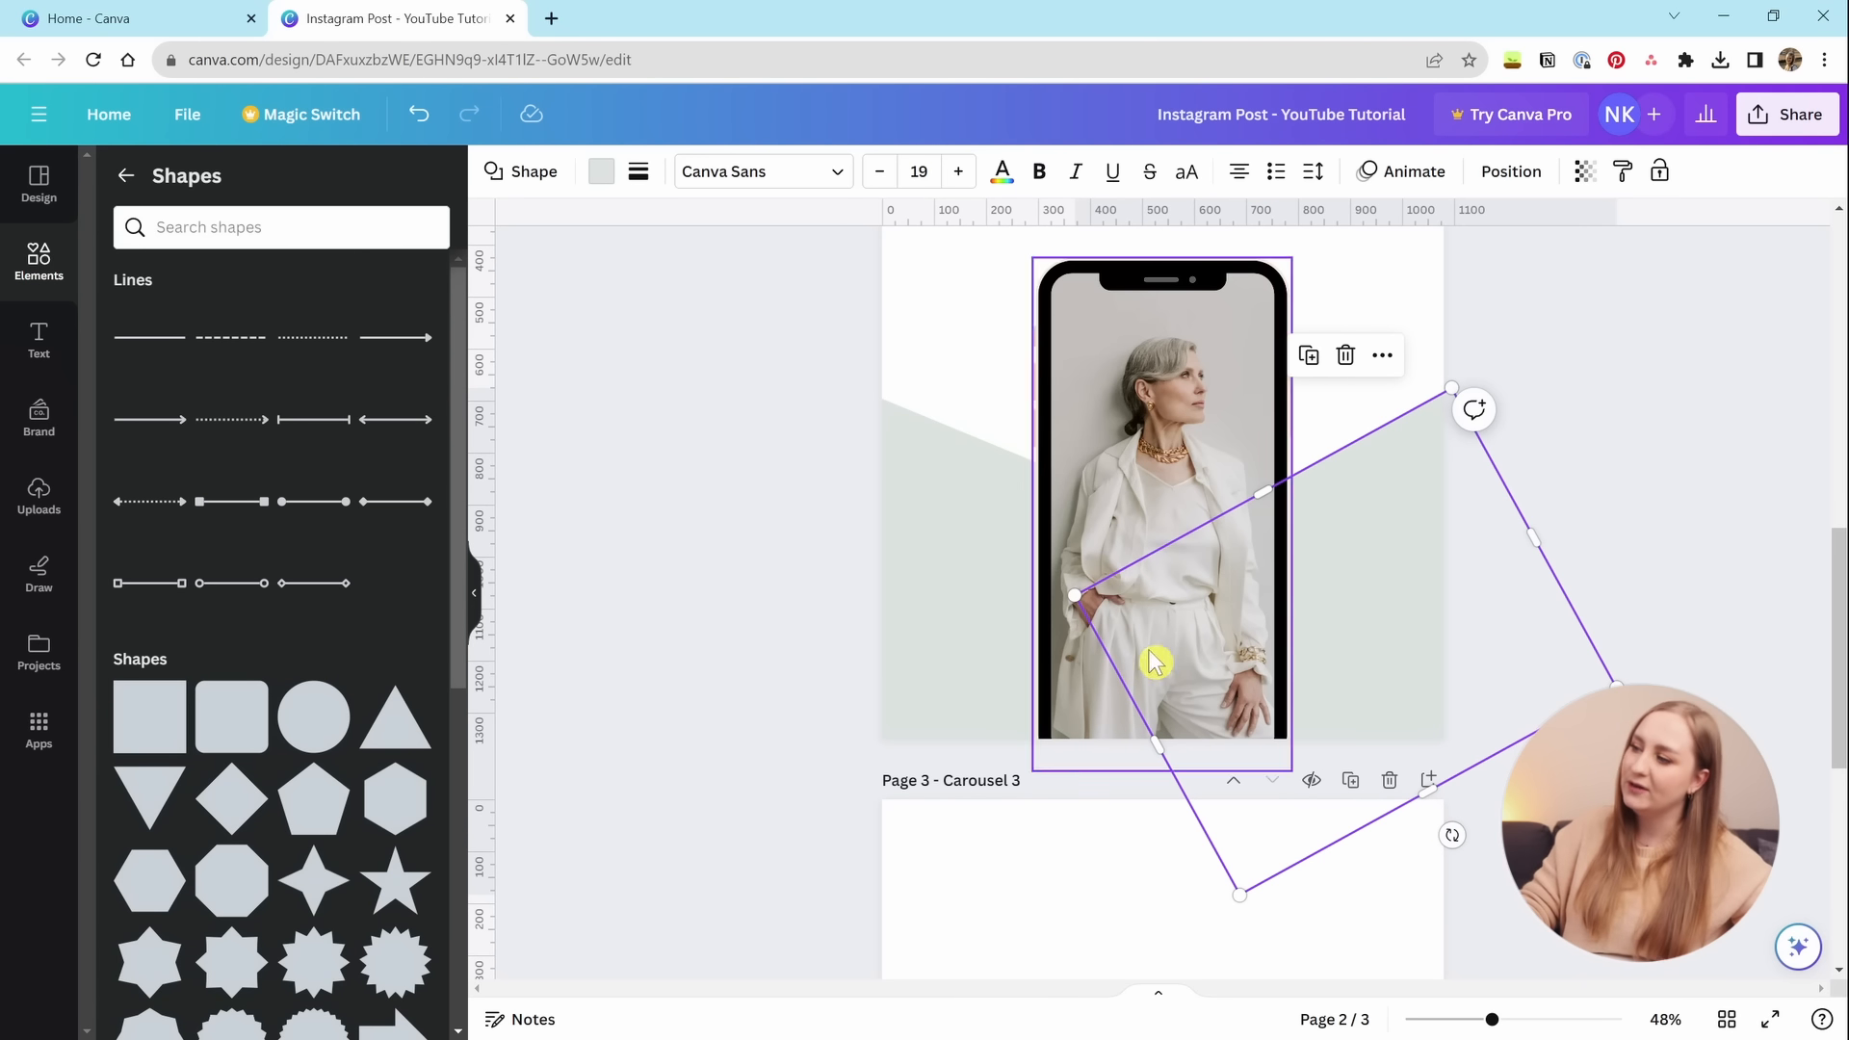
{"action": "scroll", "coordinate": [1396, 578], "scroll_direction": "up", "scroll_amount": 3}
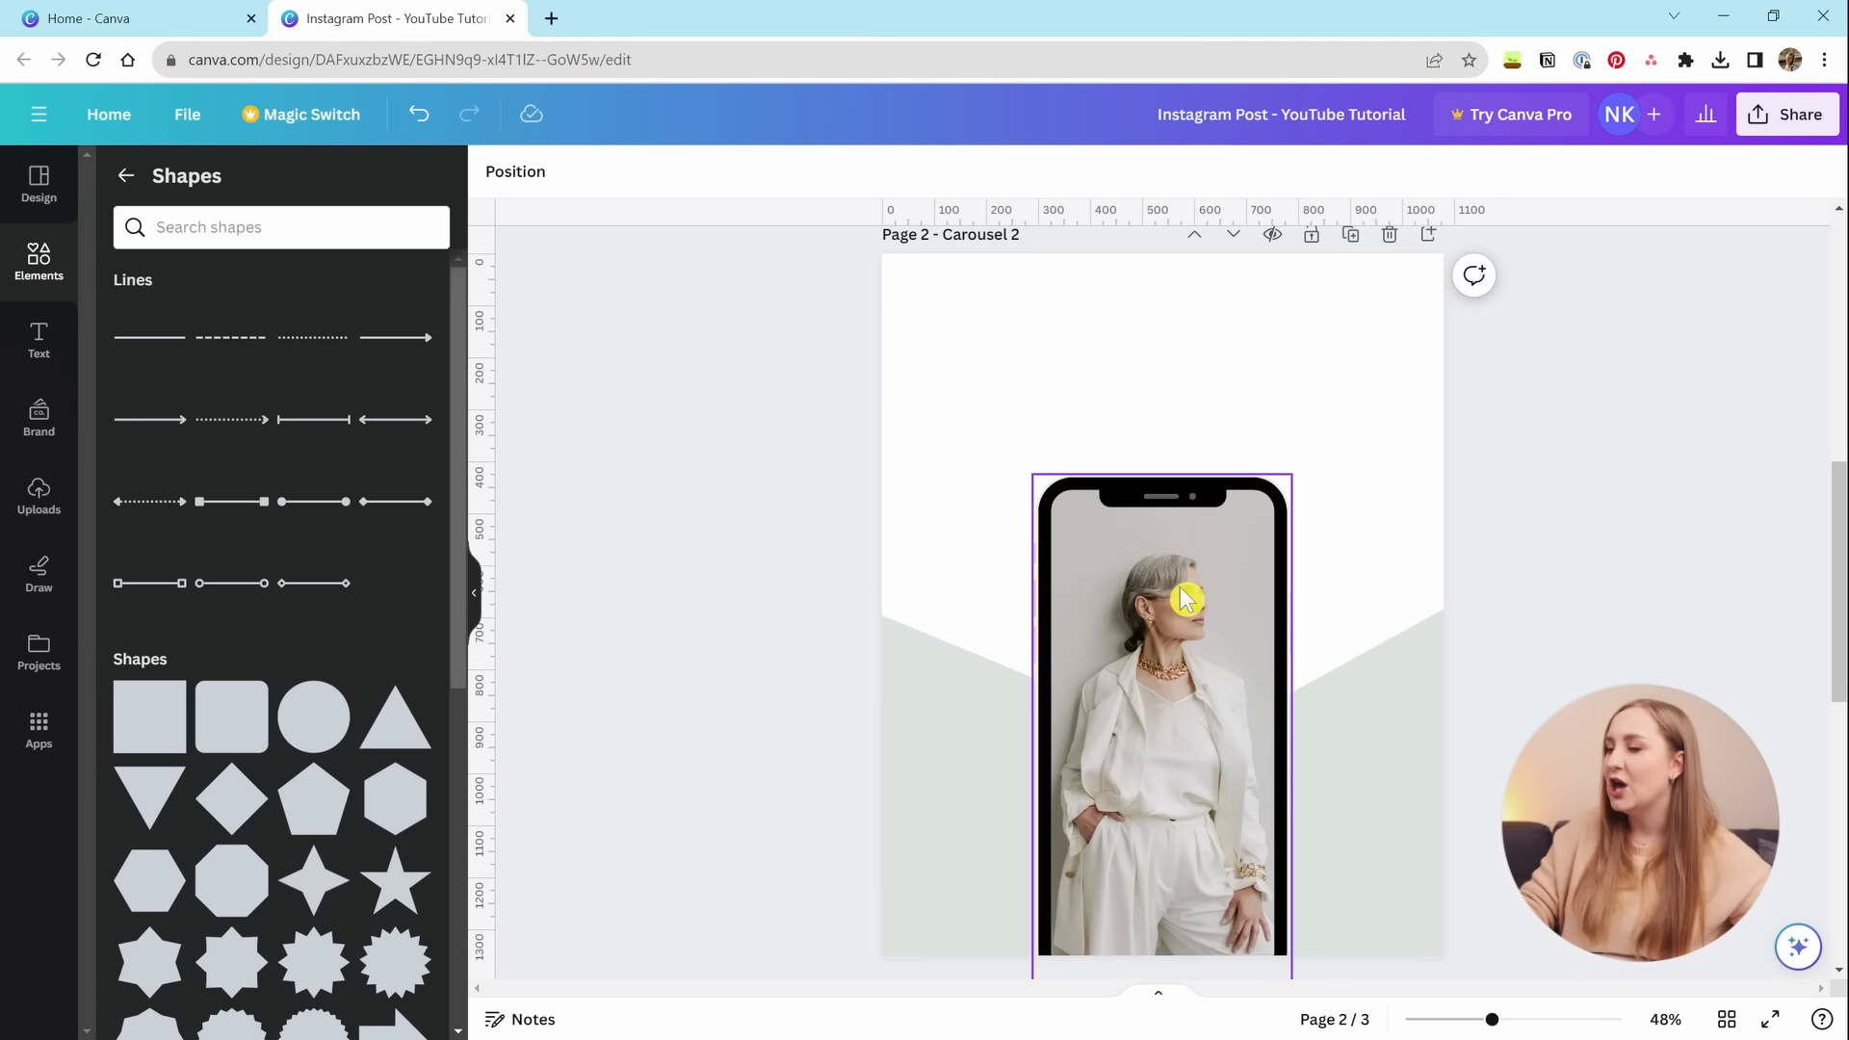
{"action": "left_click_drag", "start_coordinate": [1188, 598], "coordinate": [1193, 517]}
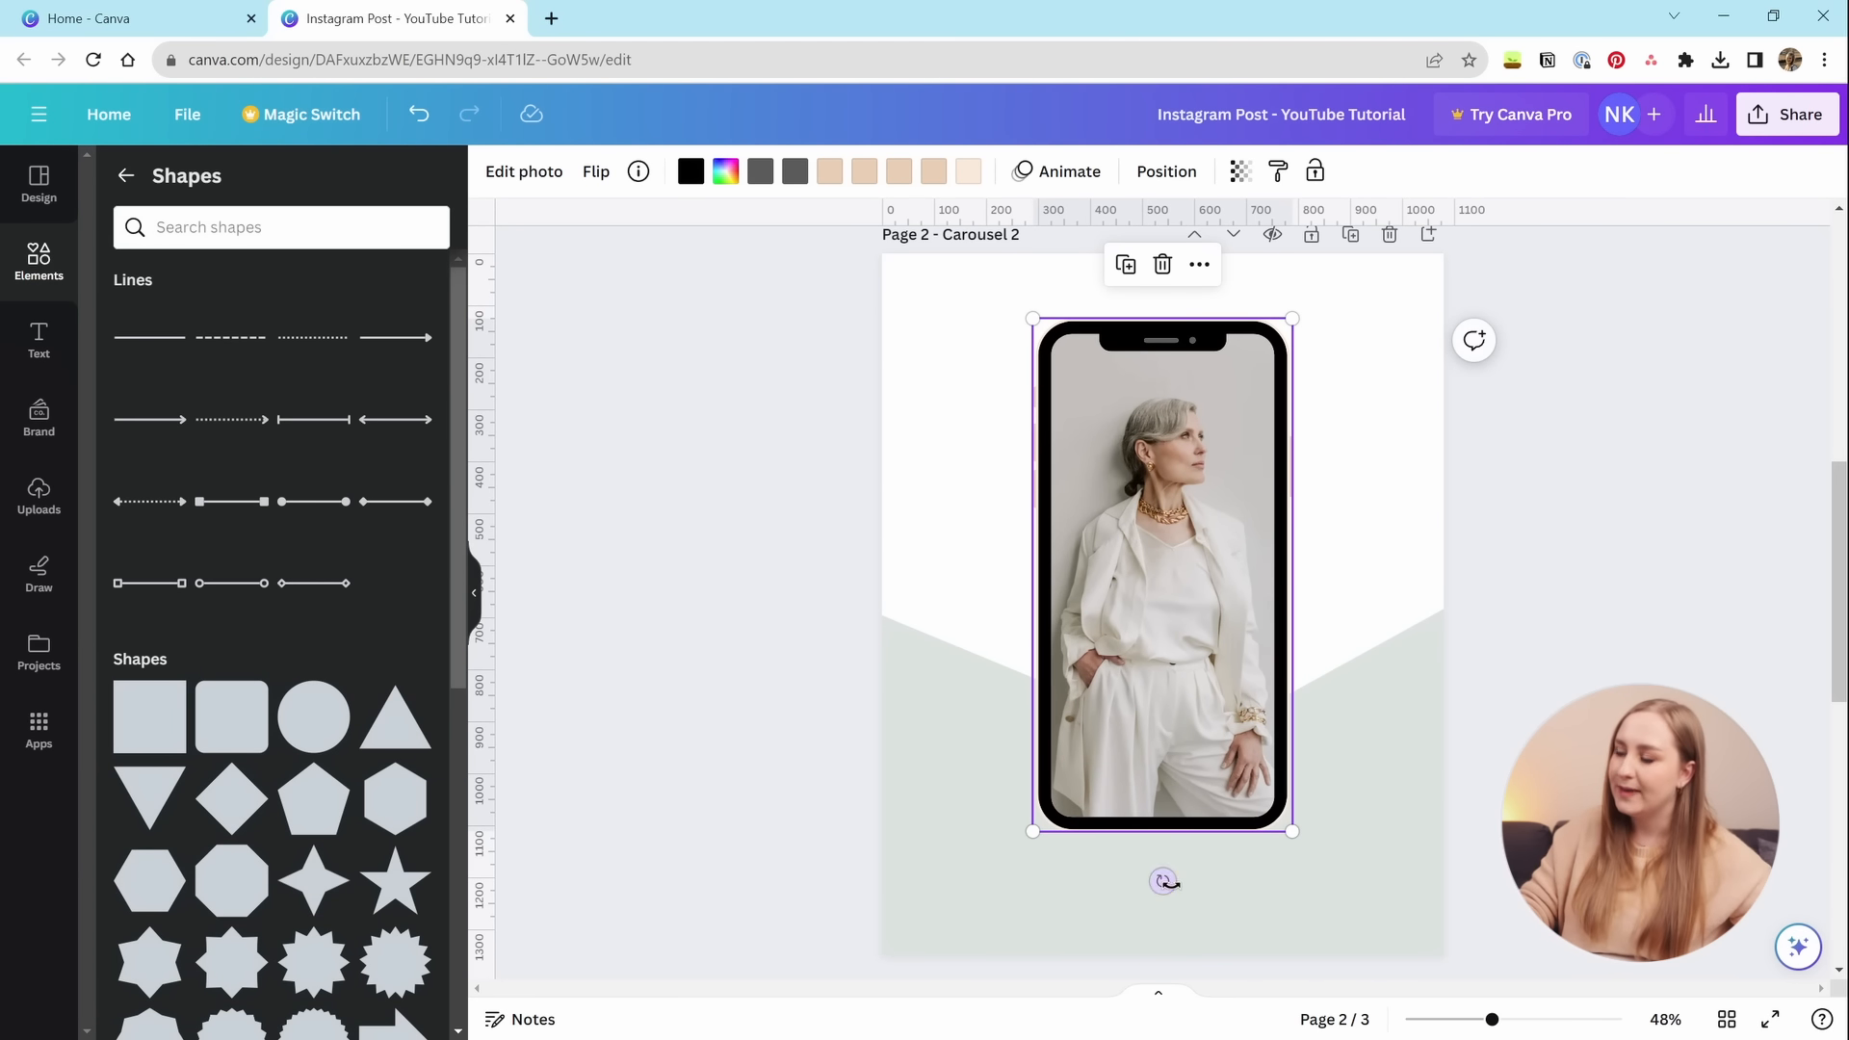
{"action": "mouse_move", "coordinate": [1163, 881]}
{"action": "left_mouse_down"}
{"action": "mouse_move", "coordinate": [1098, 871]}
{"action": "mouse_move", "coordinate": [1205, 879]}
{"action": "mouse_move", "coordinate": [1175, 885]}
{"action": "mouse_move", "coordinate": [1342, 826]}
{"action": "mouse_move", "coordinate": [1165, 880]}
{"action": "mouse_move", "coordinate": [1322, 839]}
{"action": "mouse_move", "coordinate": [1059, 824]}
{"action": "mouse_move", "coordinate": [1162, 828]}
{"action": "mouse_move", "coordinate": [1163, 880]}
{"action": "mouse_move", "coordinate": [1107, 880]}
{"action": "mouse_move", "coordinate": [1180, 883]}
{"action": "mouse_move", "coordinate": [1163, 881]}
{"action": "left_mouse_up"}
{"action": "left_click", "coordinate": [1165, 876]}
{"action": "left_click", "coordinate": [1181, 686]}
Inspect the arrange settings of the phone mockup and of the lower-right tilted rectangle, including its rotation value.
{"action": "left_click", "coordinate": [1166, 170]}
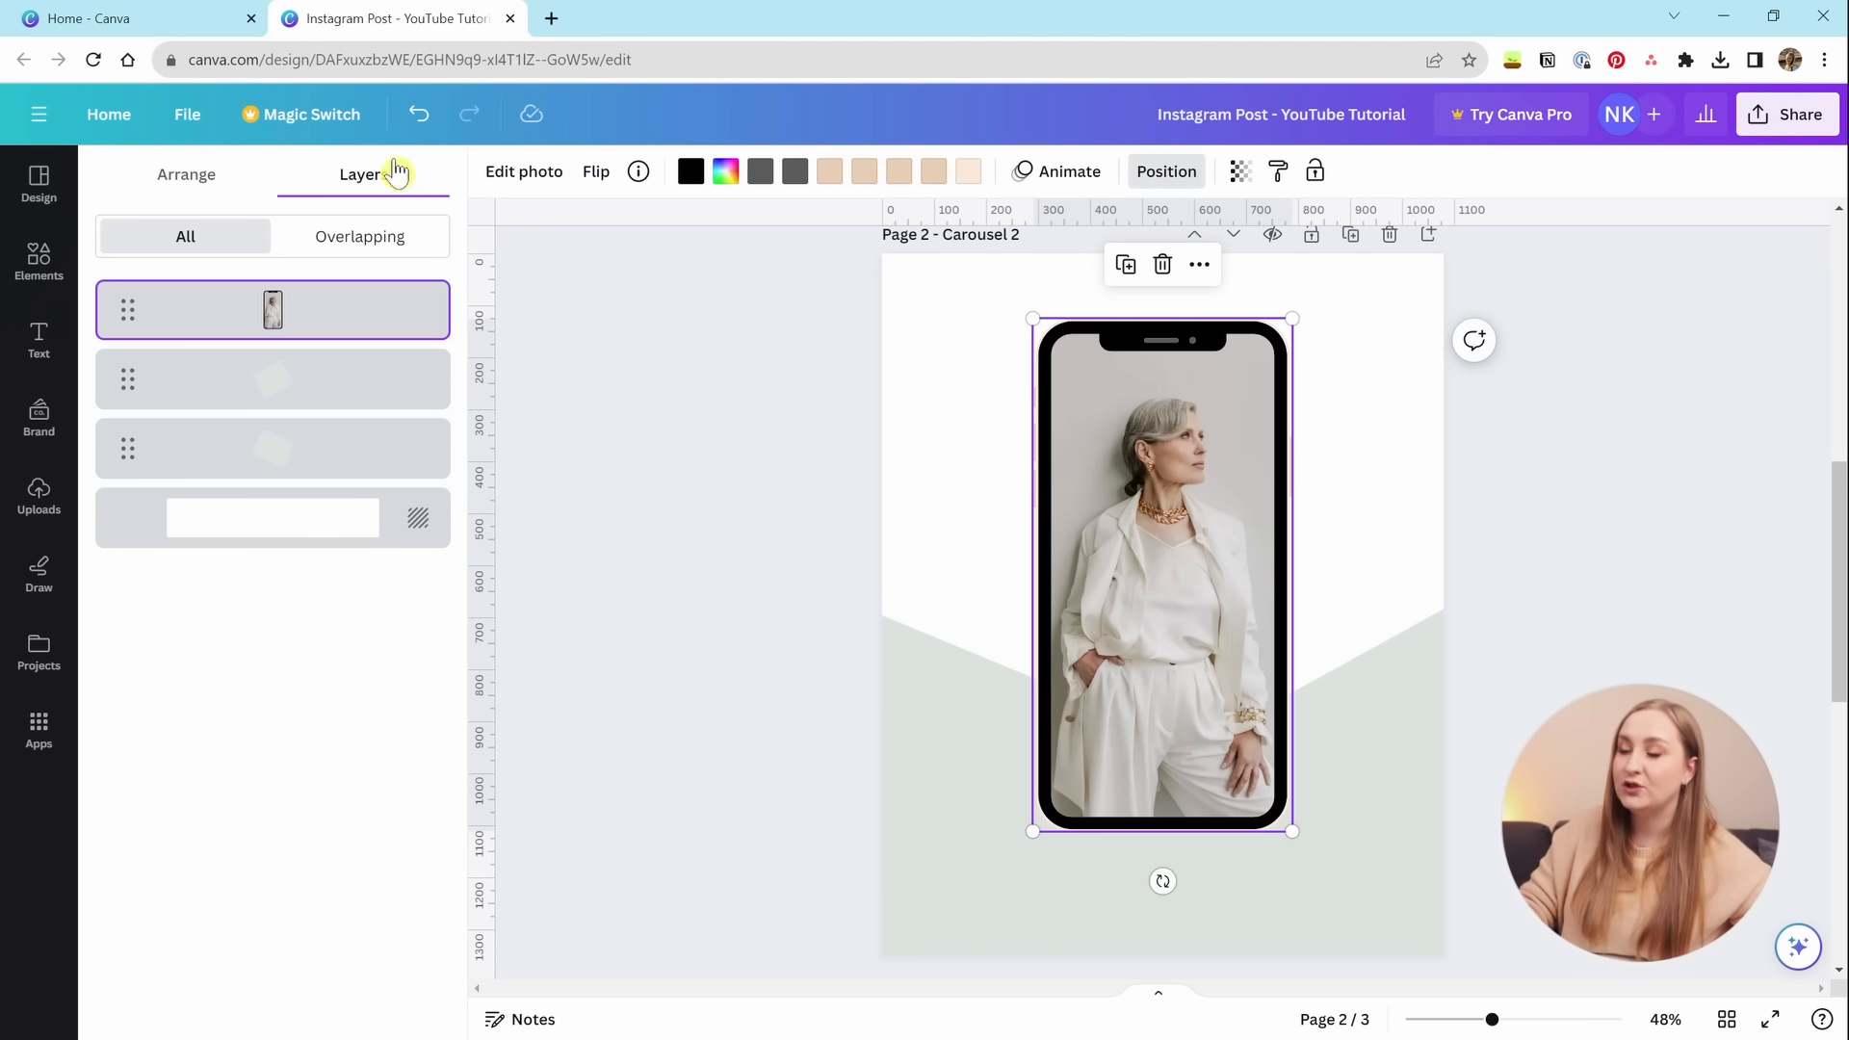
{"action": "left_click", "coordinate": [1195, 179]}
{"action": "left_click", "coordinate": [1194, 179]}
{"action": "left_click", "coordinate": [165, 181]}
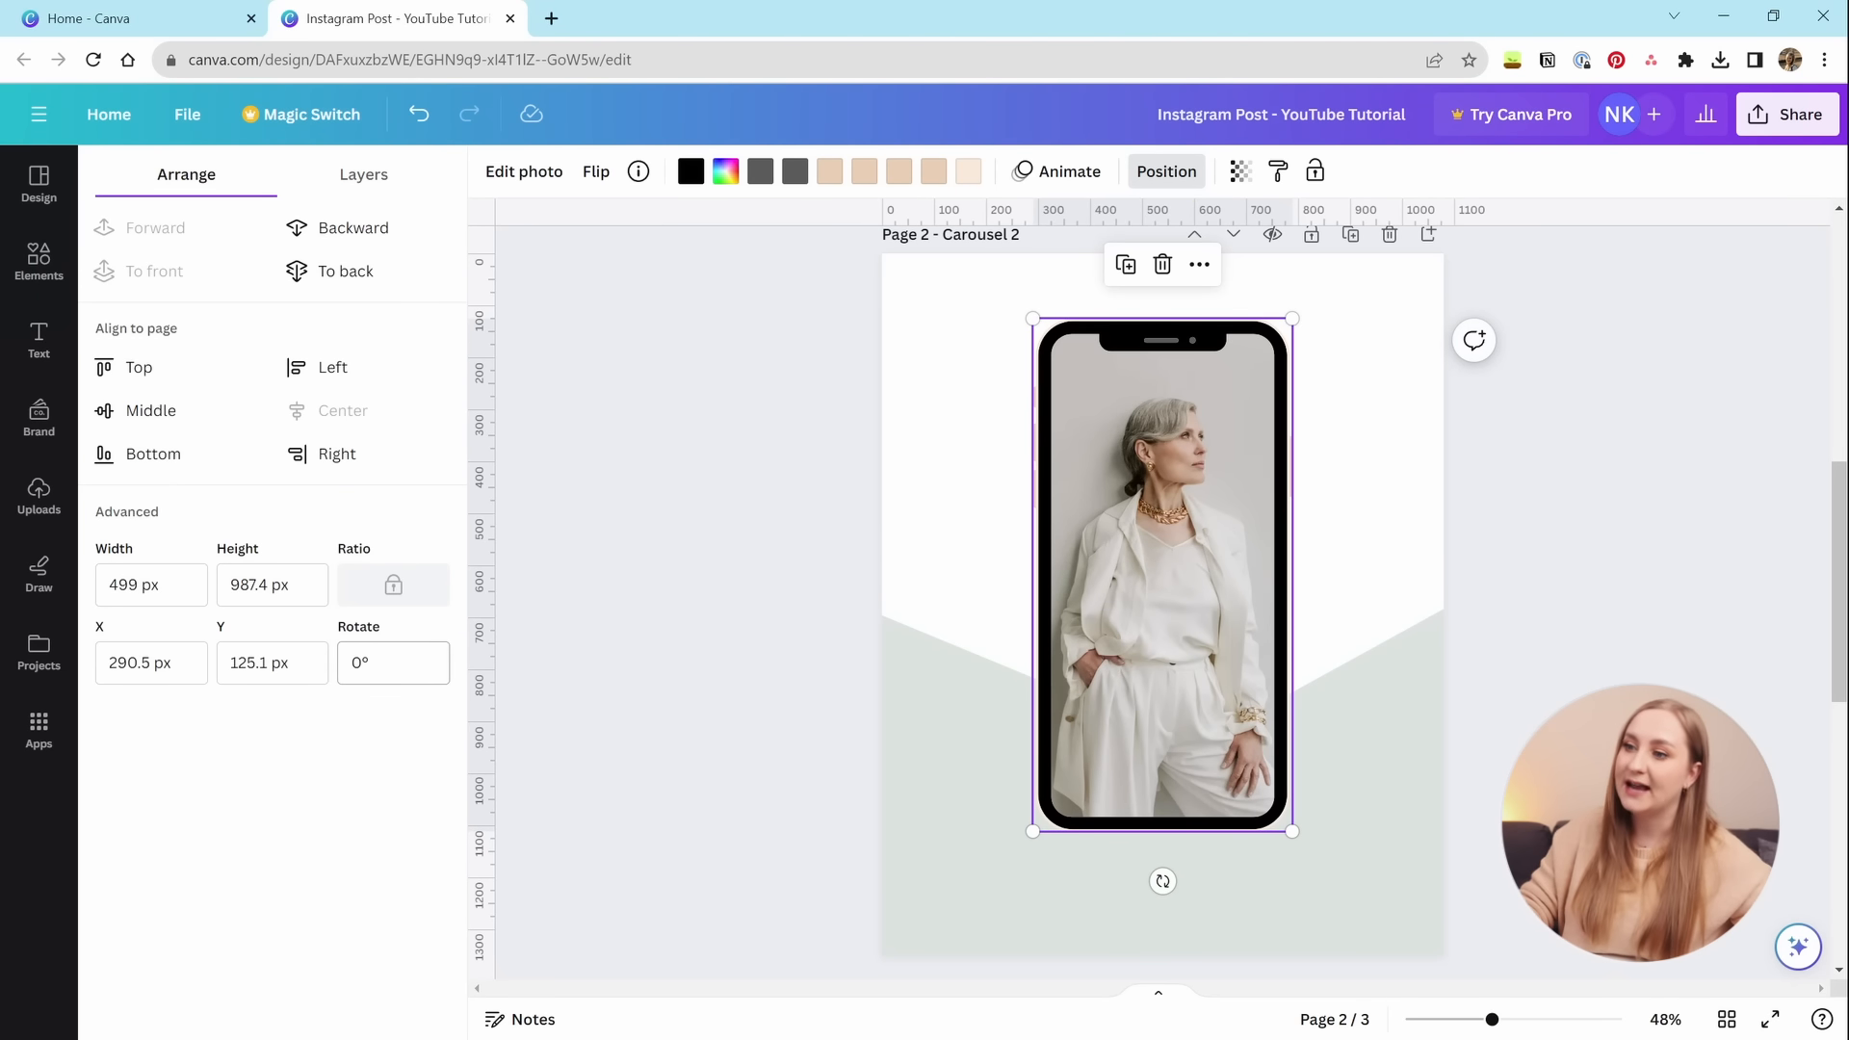
{"action": "key", "text": "ctrl+z"}
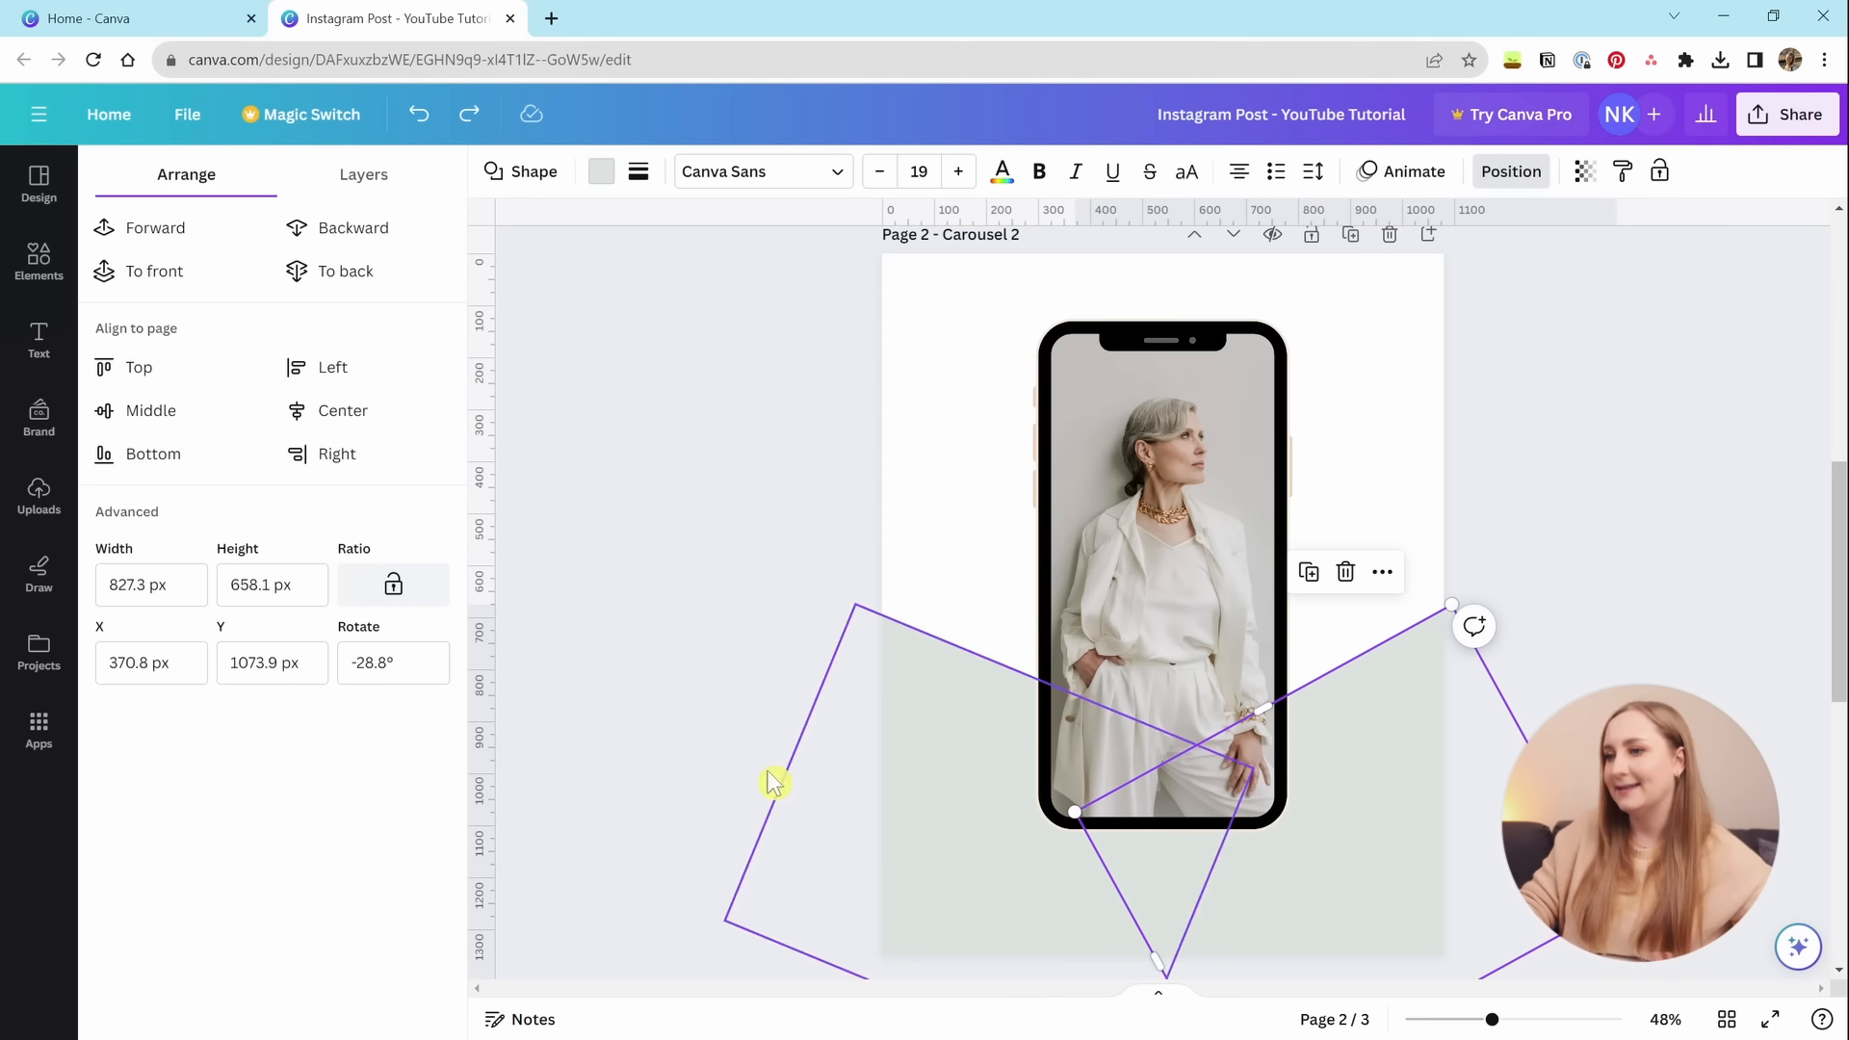
{"action": "double_click", "coordinate": [374, 664]}
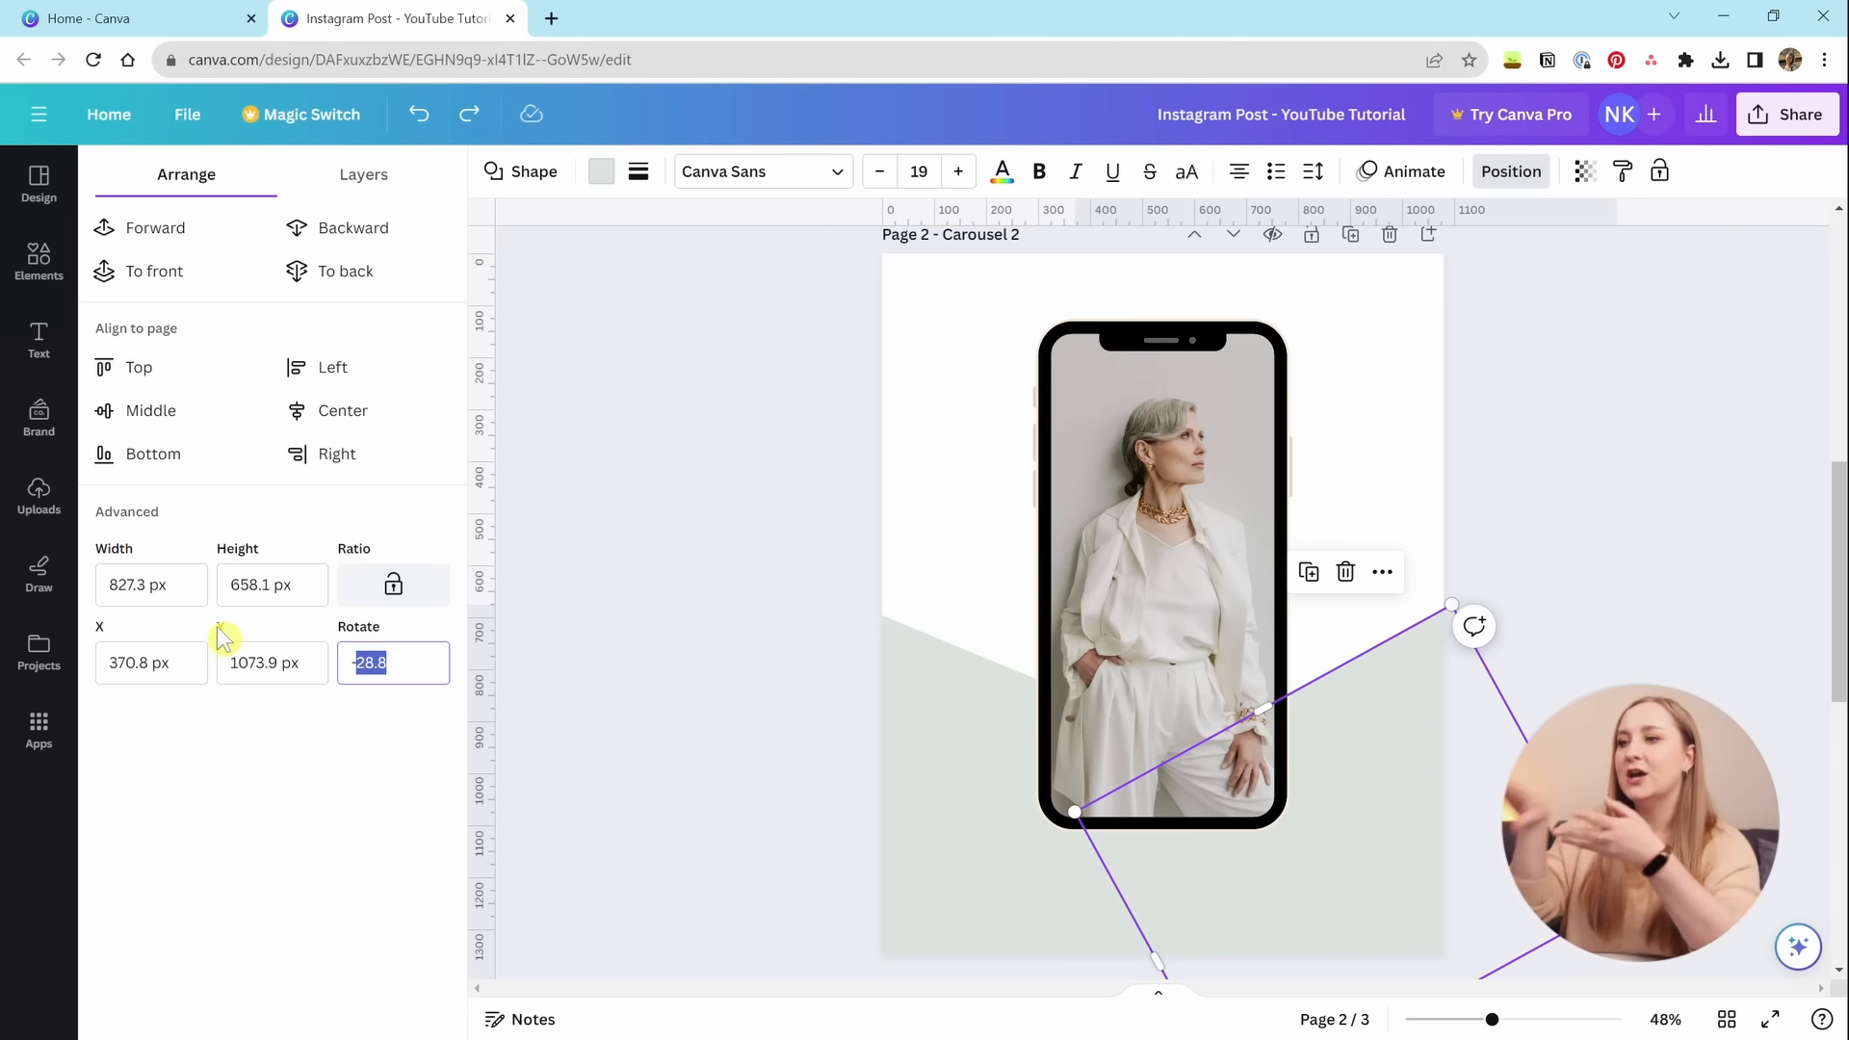
{"action": "left_click", "coordinate": [924, 616]}
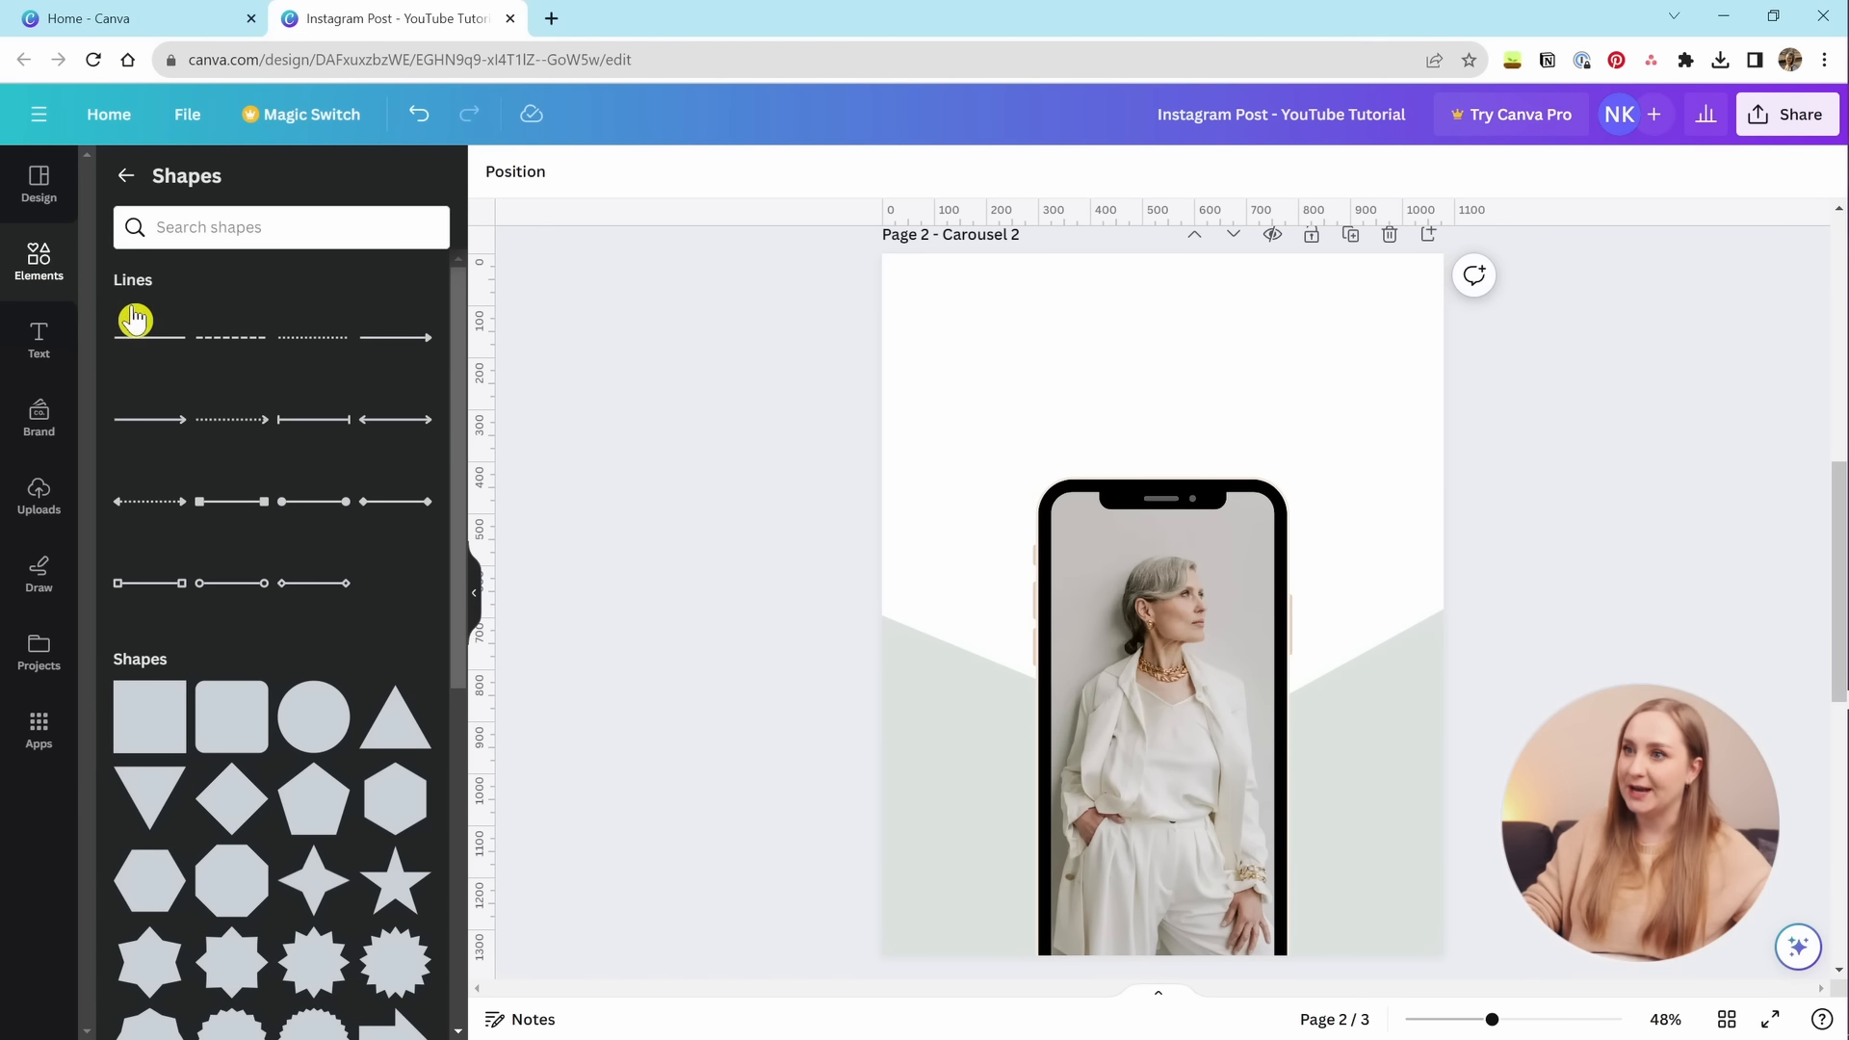
Enter "book now" inside the lower-right tilted rectangle and color that text black.
{"action": "left_click", "coordinate": [1375, 915]}
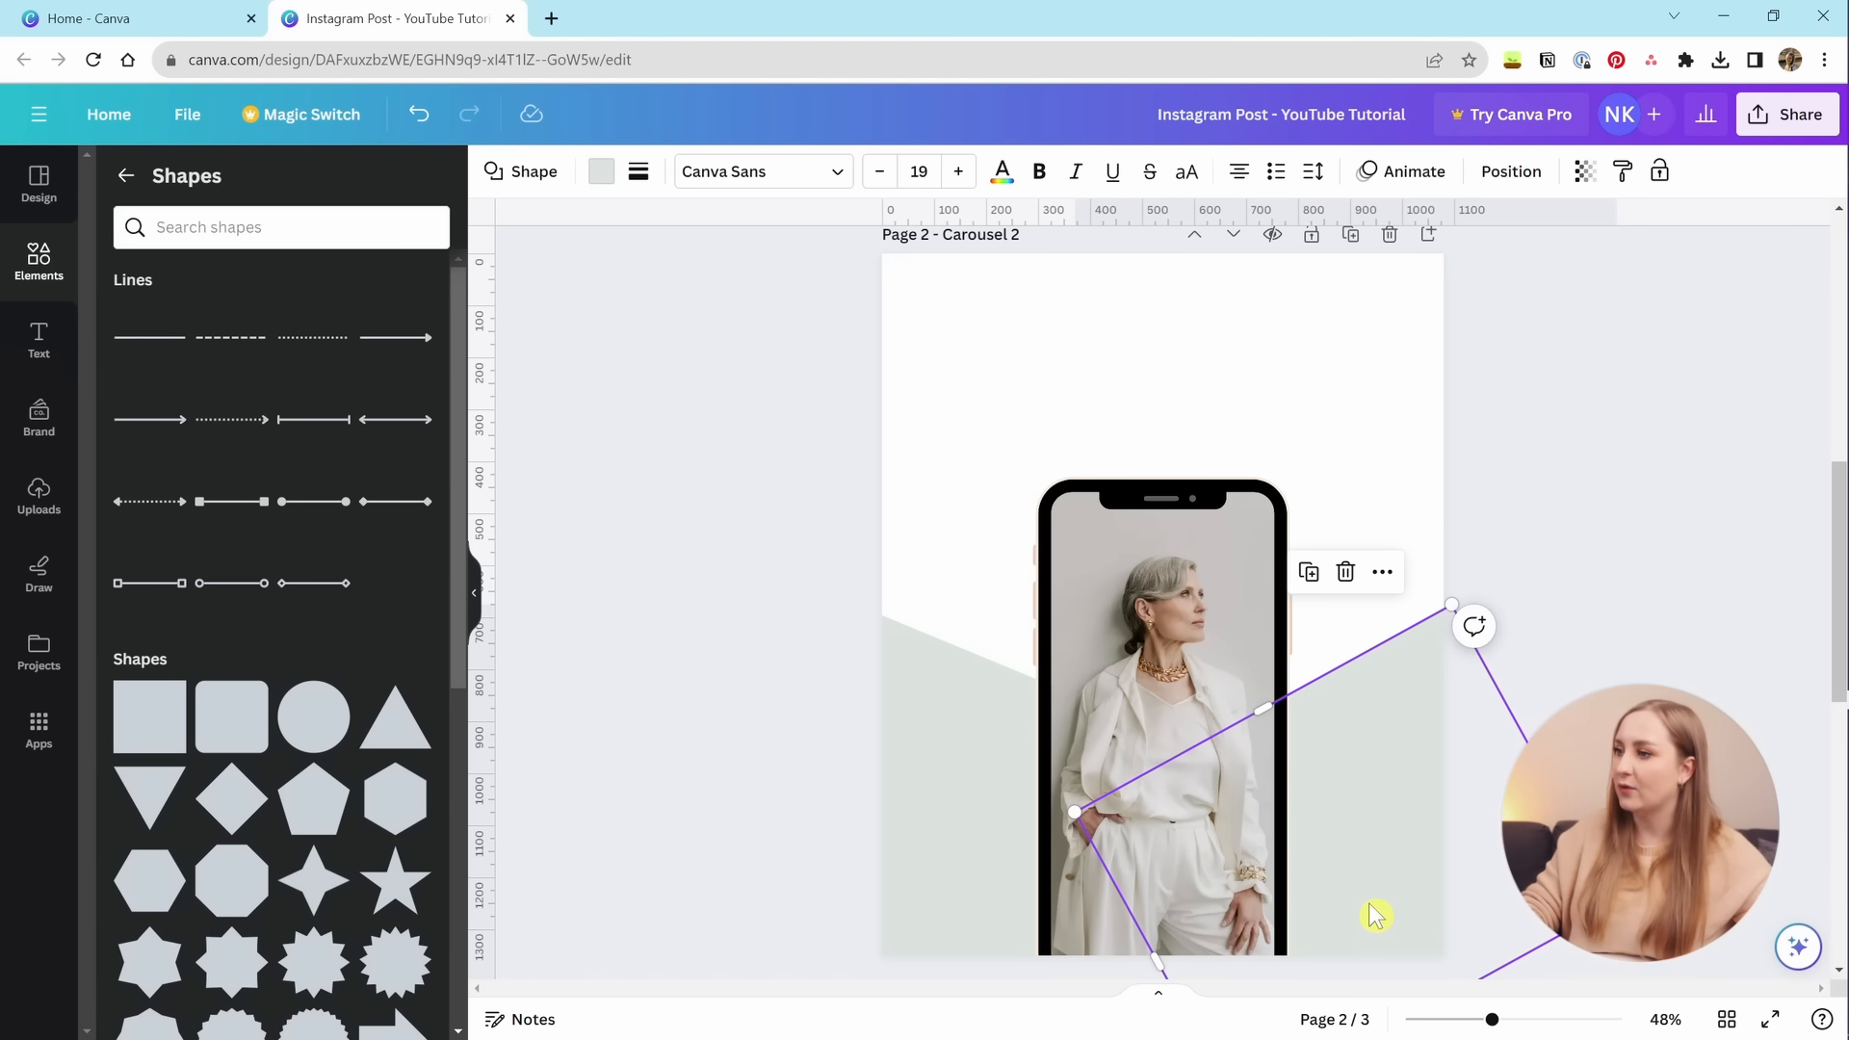
{"action": "left_click", "coordinate": [1346, 846]}
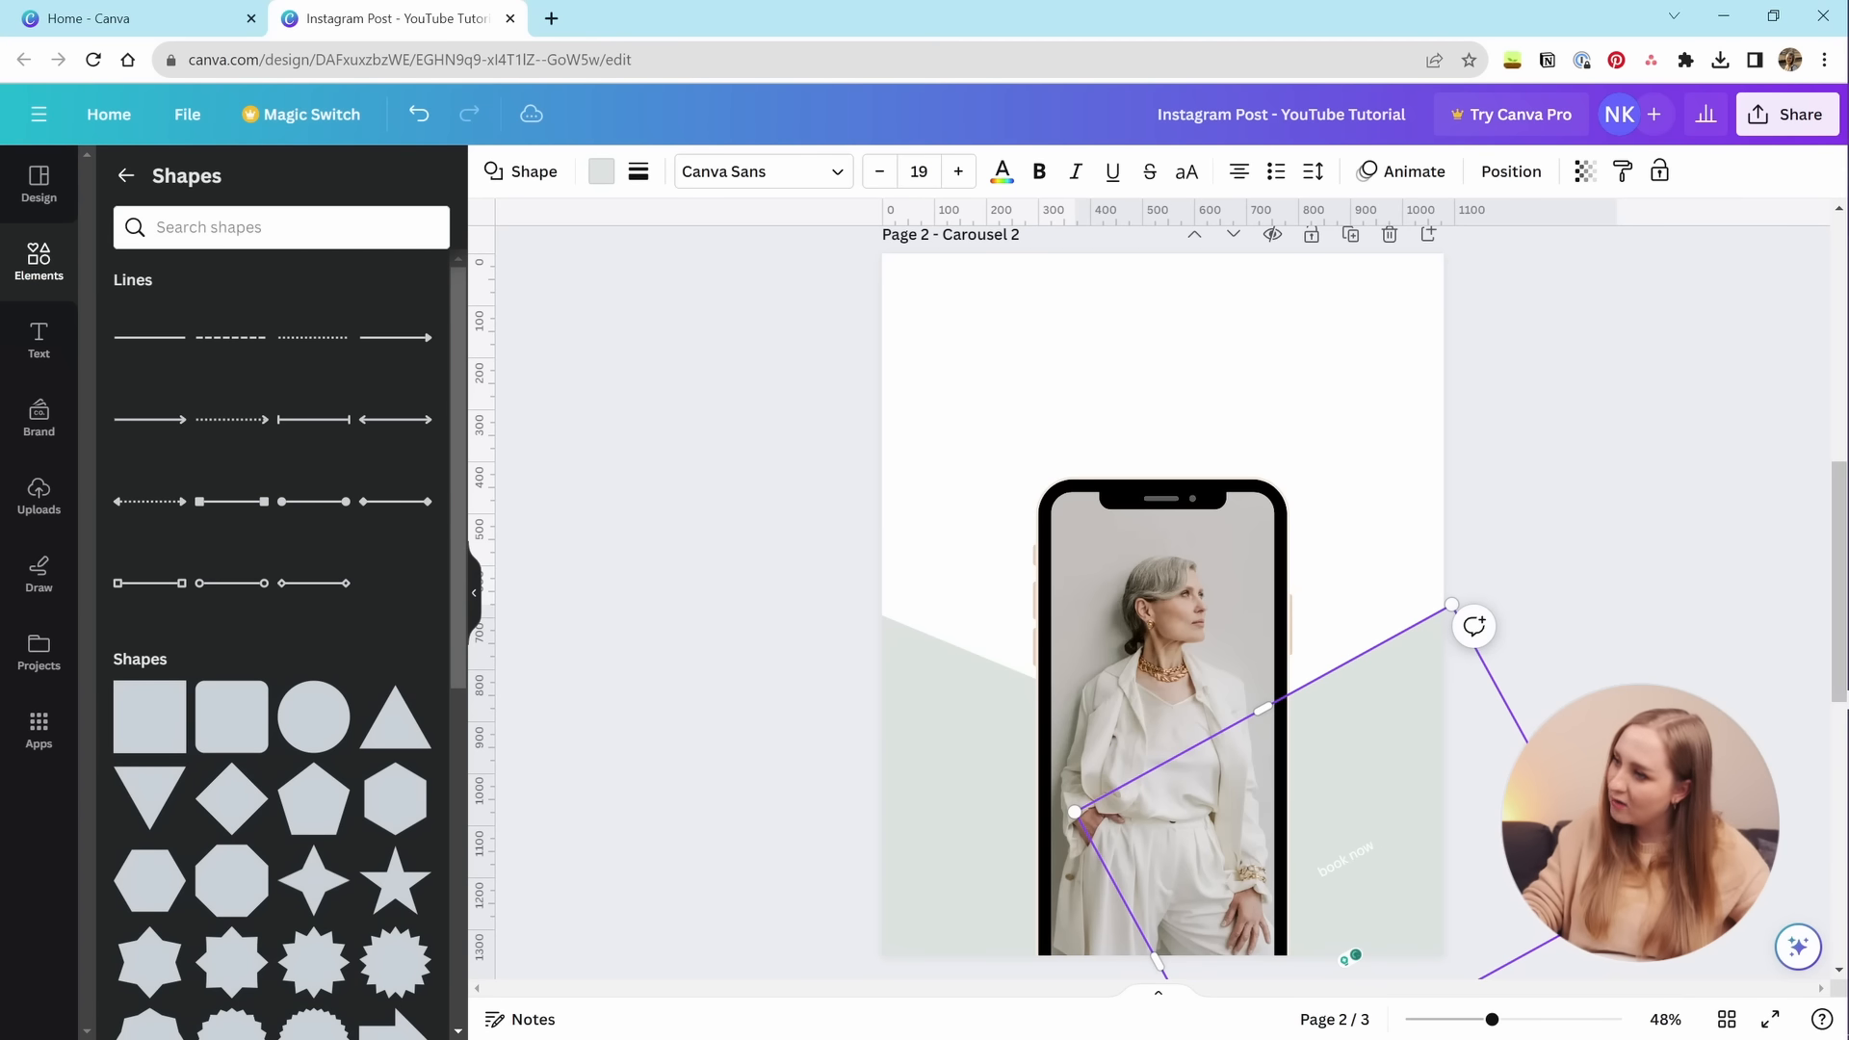
{"action": "key", "text": "ctrl+a"}
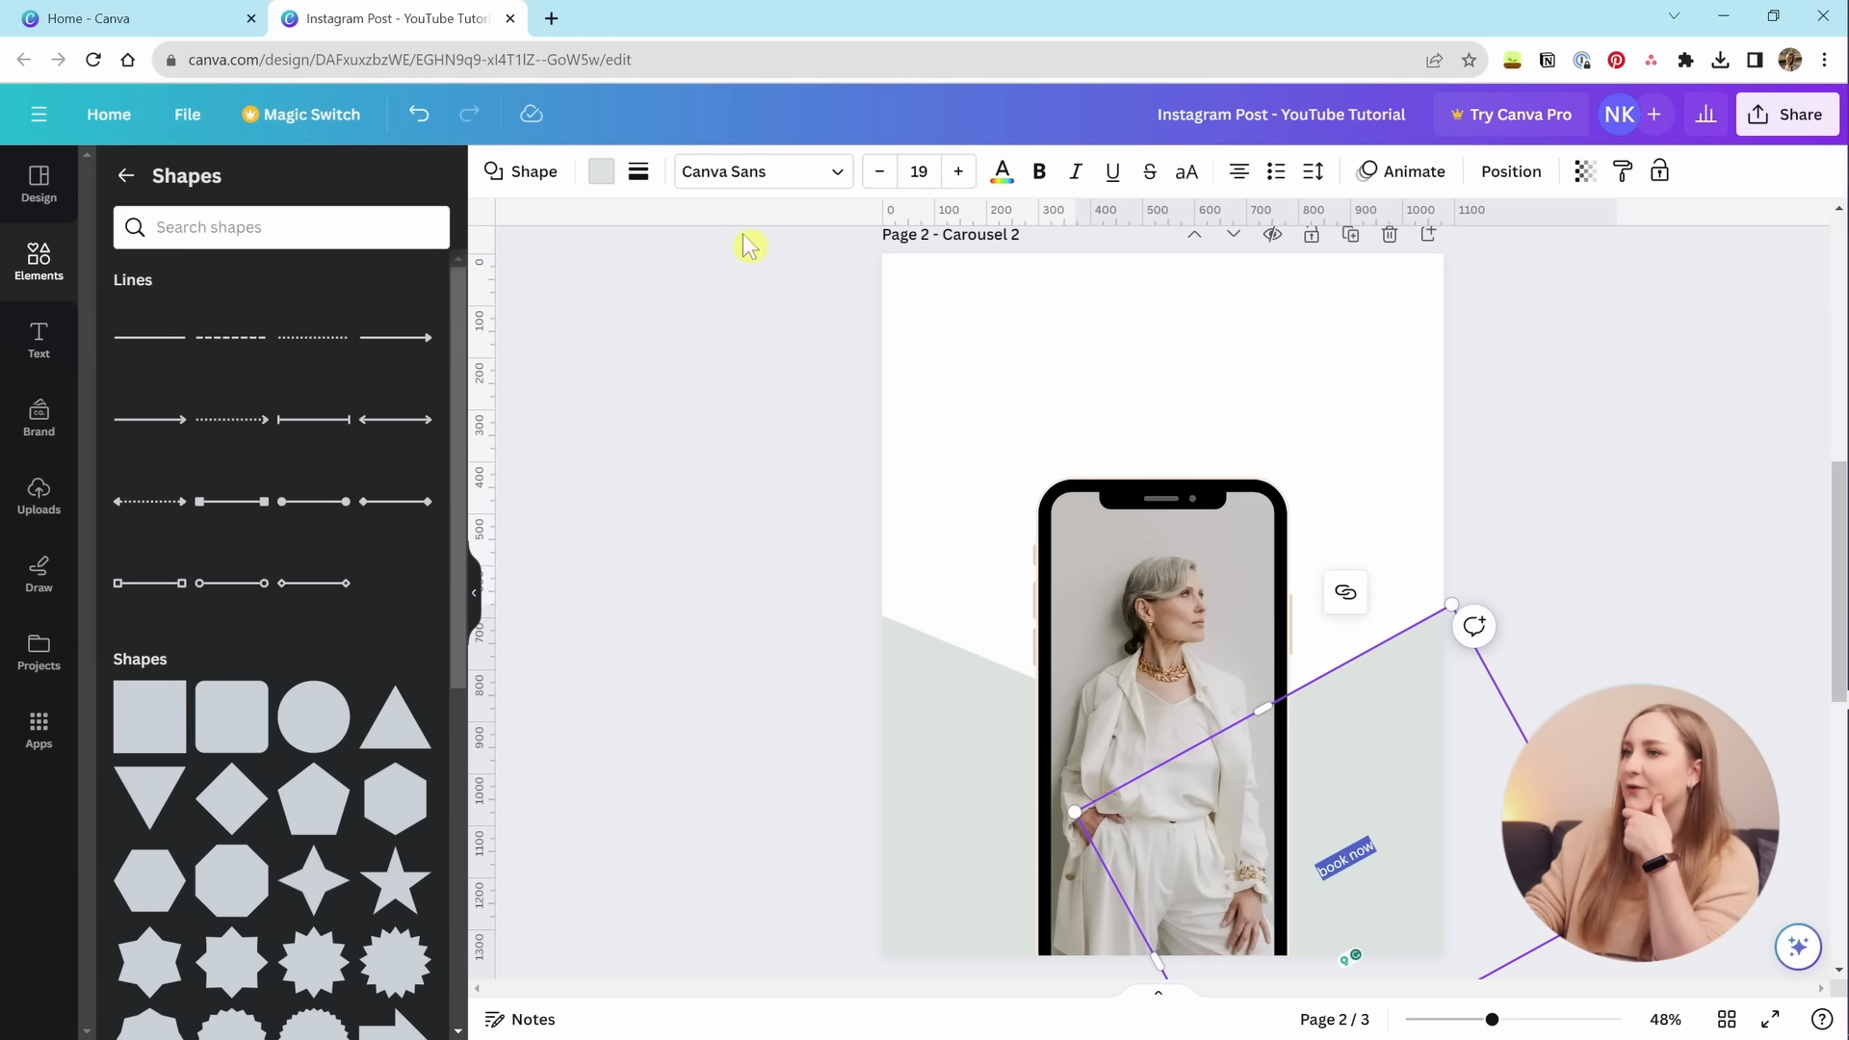
{"action": "left_click", "coordinate": [1007, 180]}
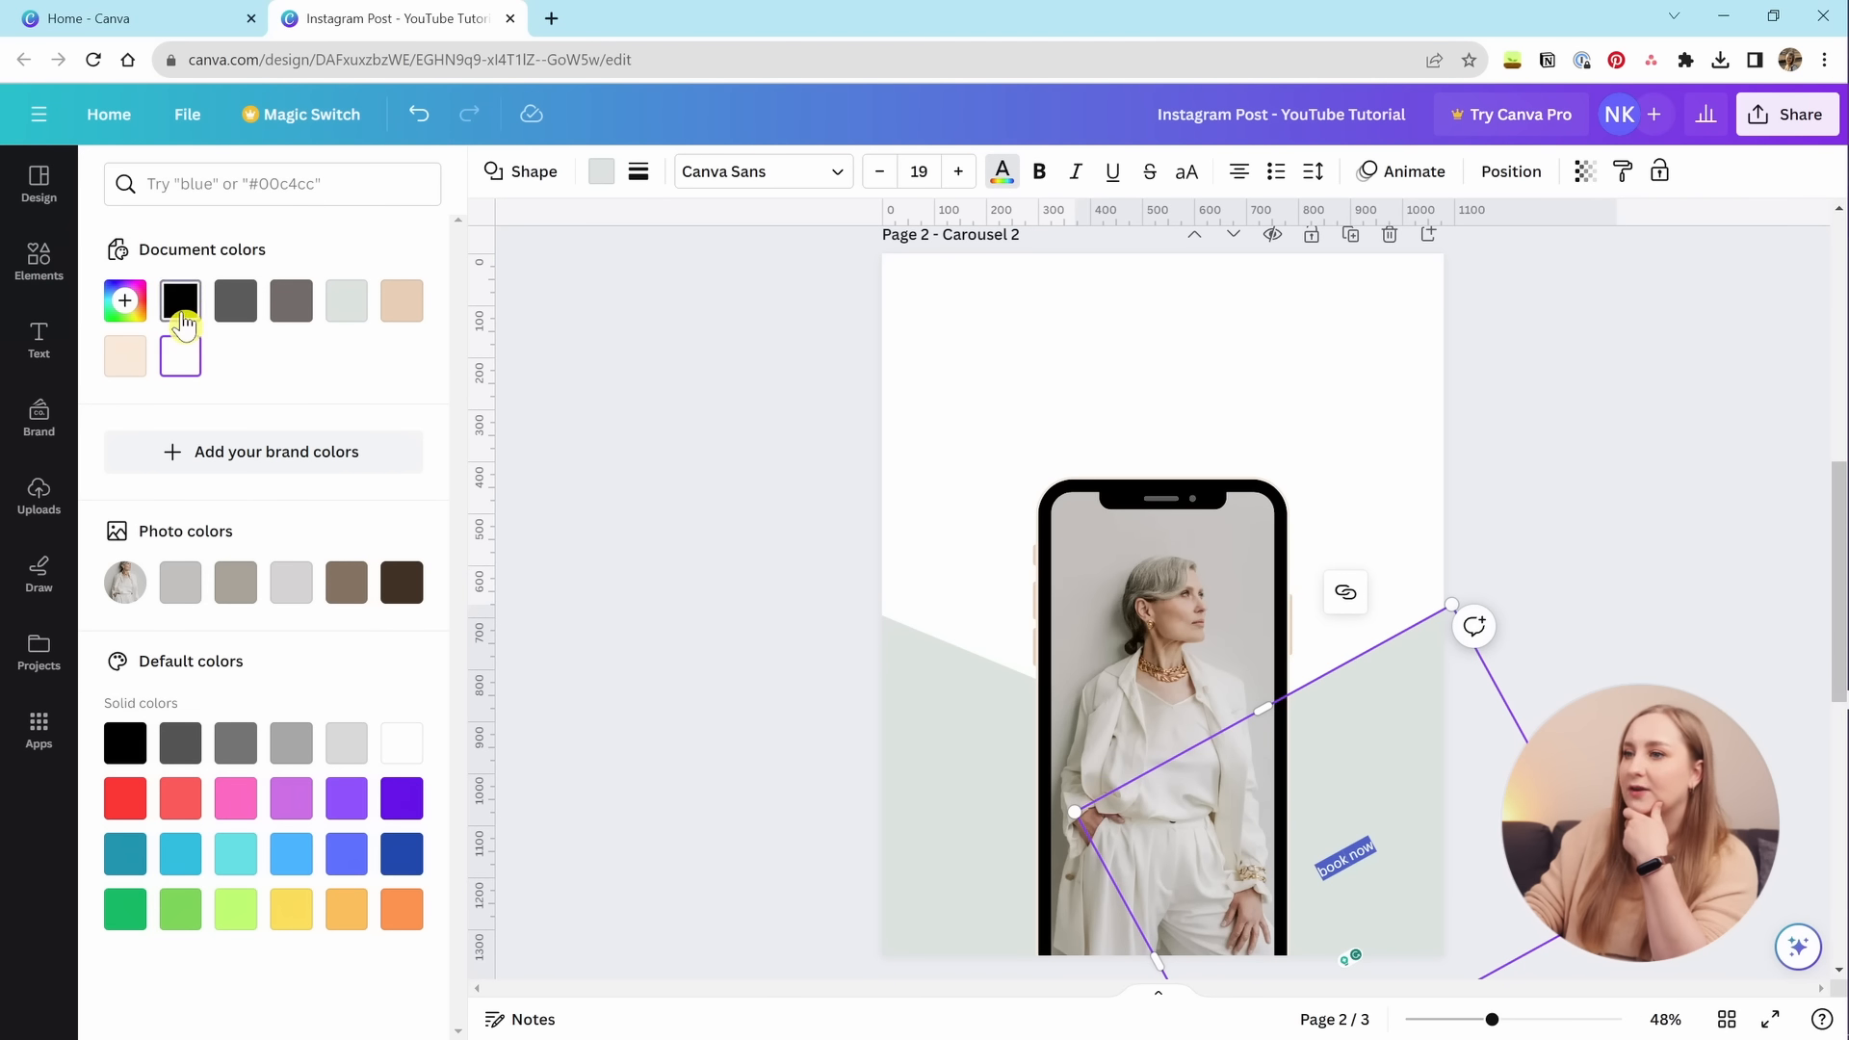
{"action": "left_click", "coordinate": [182, 314]}
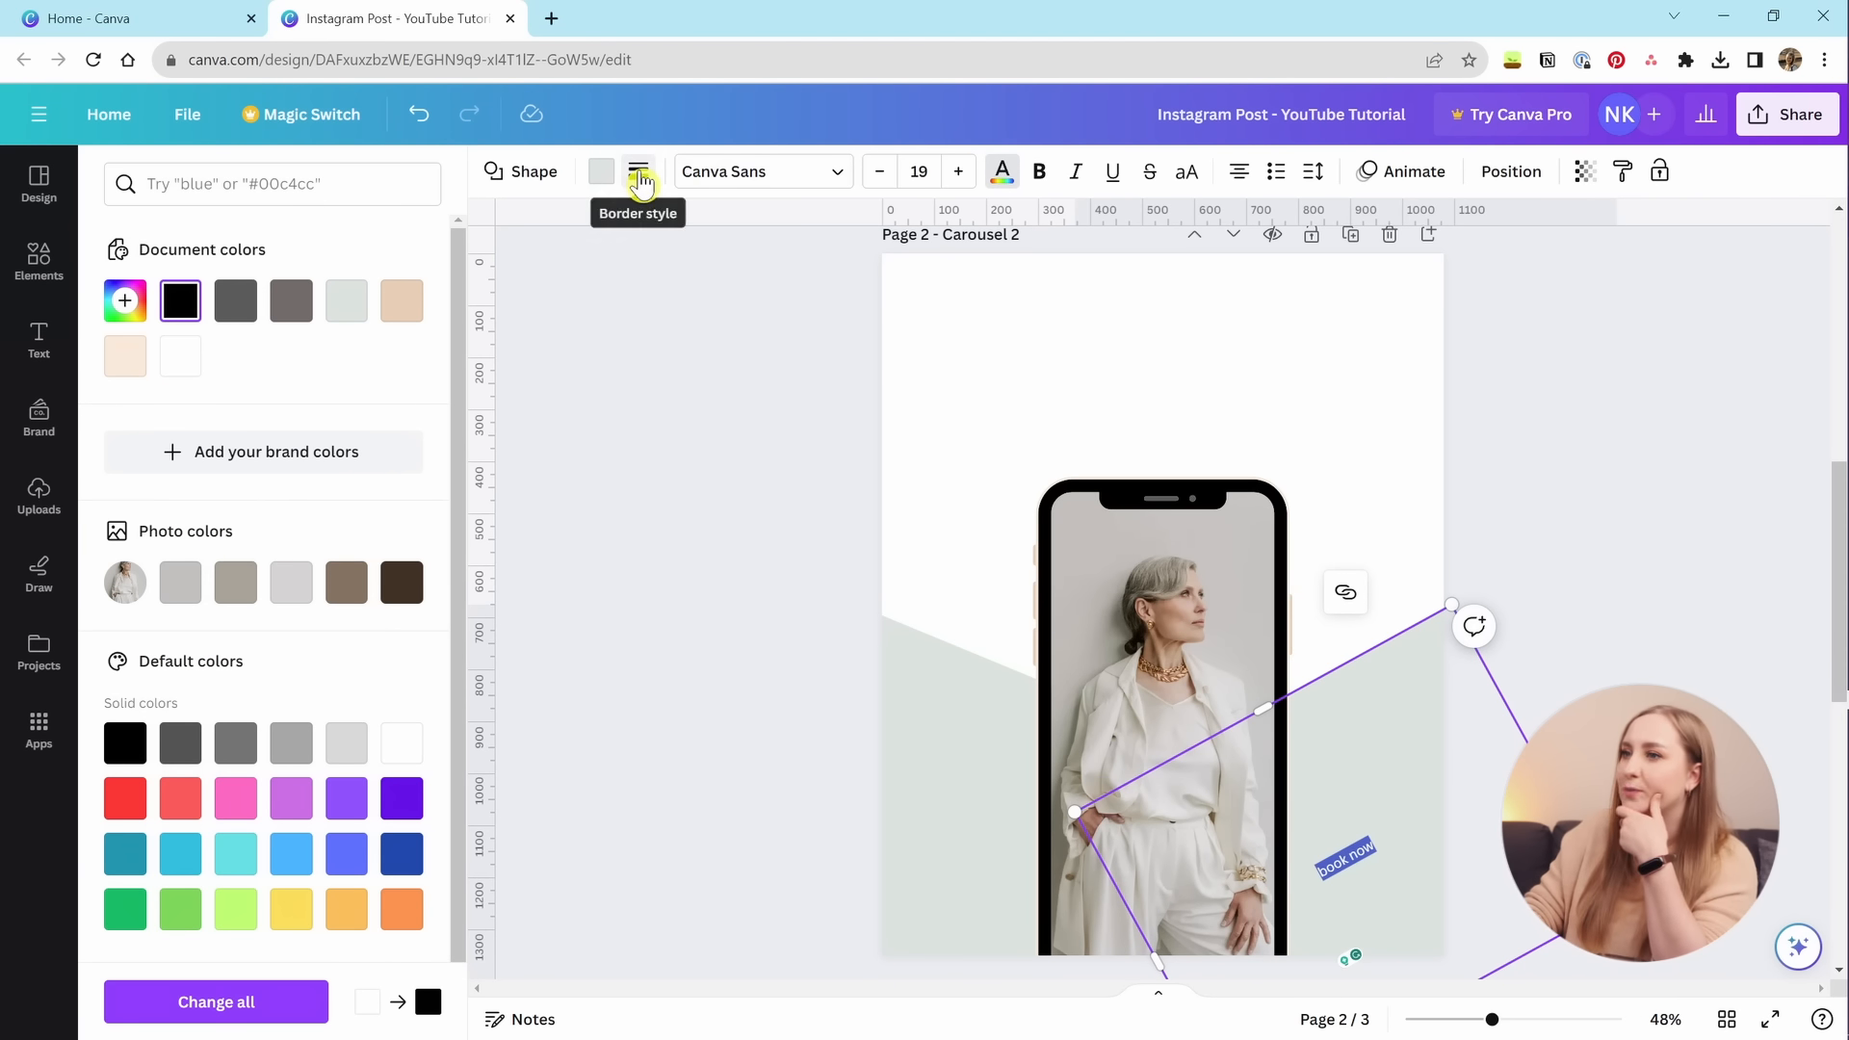
{"action": "left_click", "coordinate": [639, 172]}
{"action": "left_click", "coordinate": [1003, 178]}
Increase the font size of the "book now" text to 28.
{"action": "left_click", "coordinate": [961, 180]}
{"action": "left_click", "coordinate": [961, 180]}
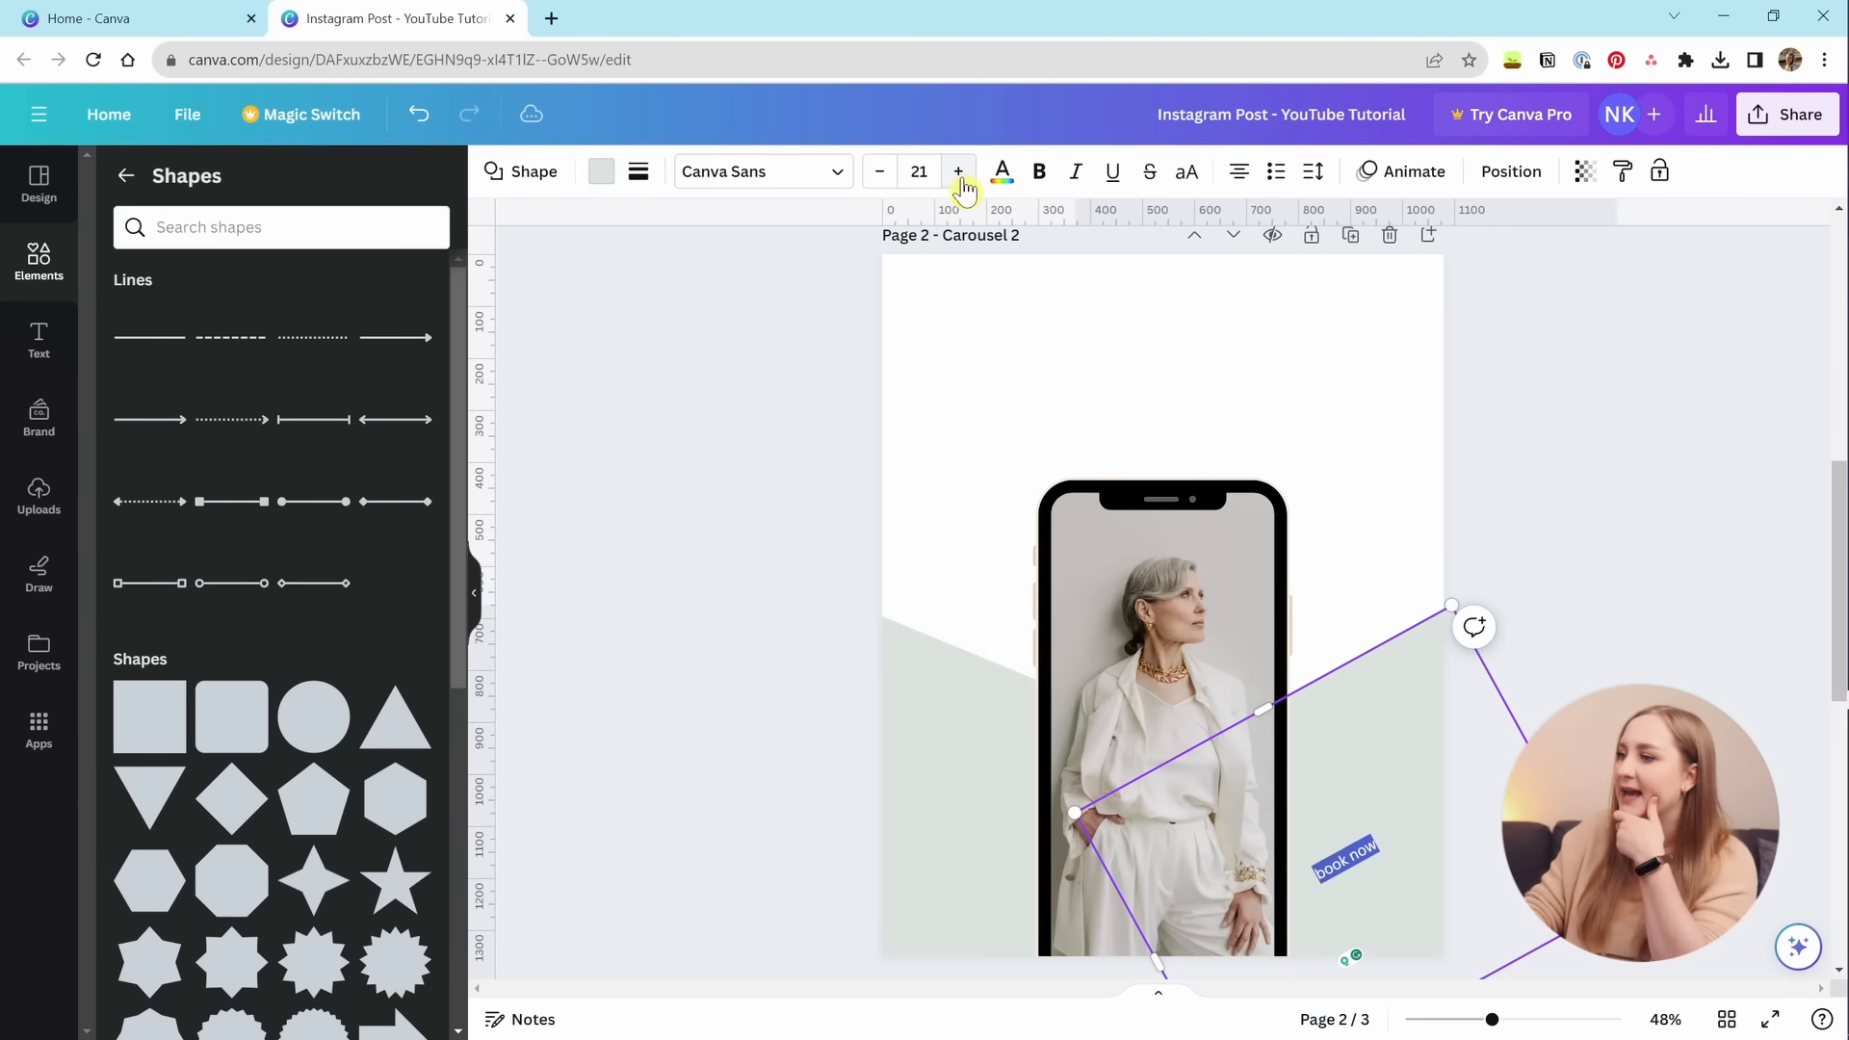
{"action": "left_click", "coordinate": [961, 180]}
{"action": "left_click", "coordinate": [961, 180]}
{"action": "left_click", "coordinate": [961, 180]}
{"action": "left_click", "coordinate": [961, 180]}
{"action": "left_click", "coordinate": [962, 180]}
{"action": "left_click", "coordinate": [961, 180]}
{"action": "left_click", "coordinate": [961, 180]}
{"action": "left_click", "coordinate": [1426, 966]}
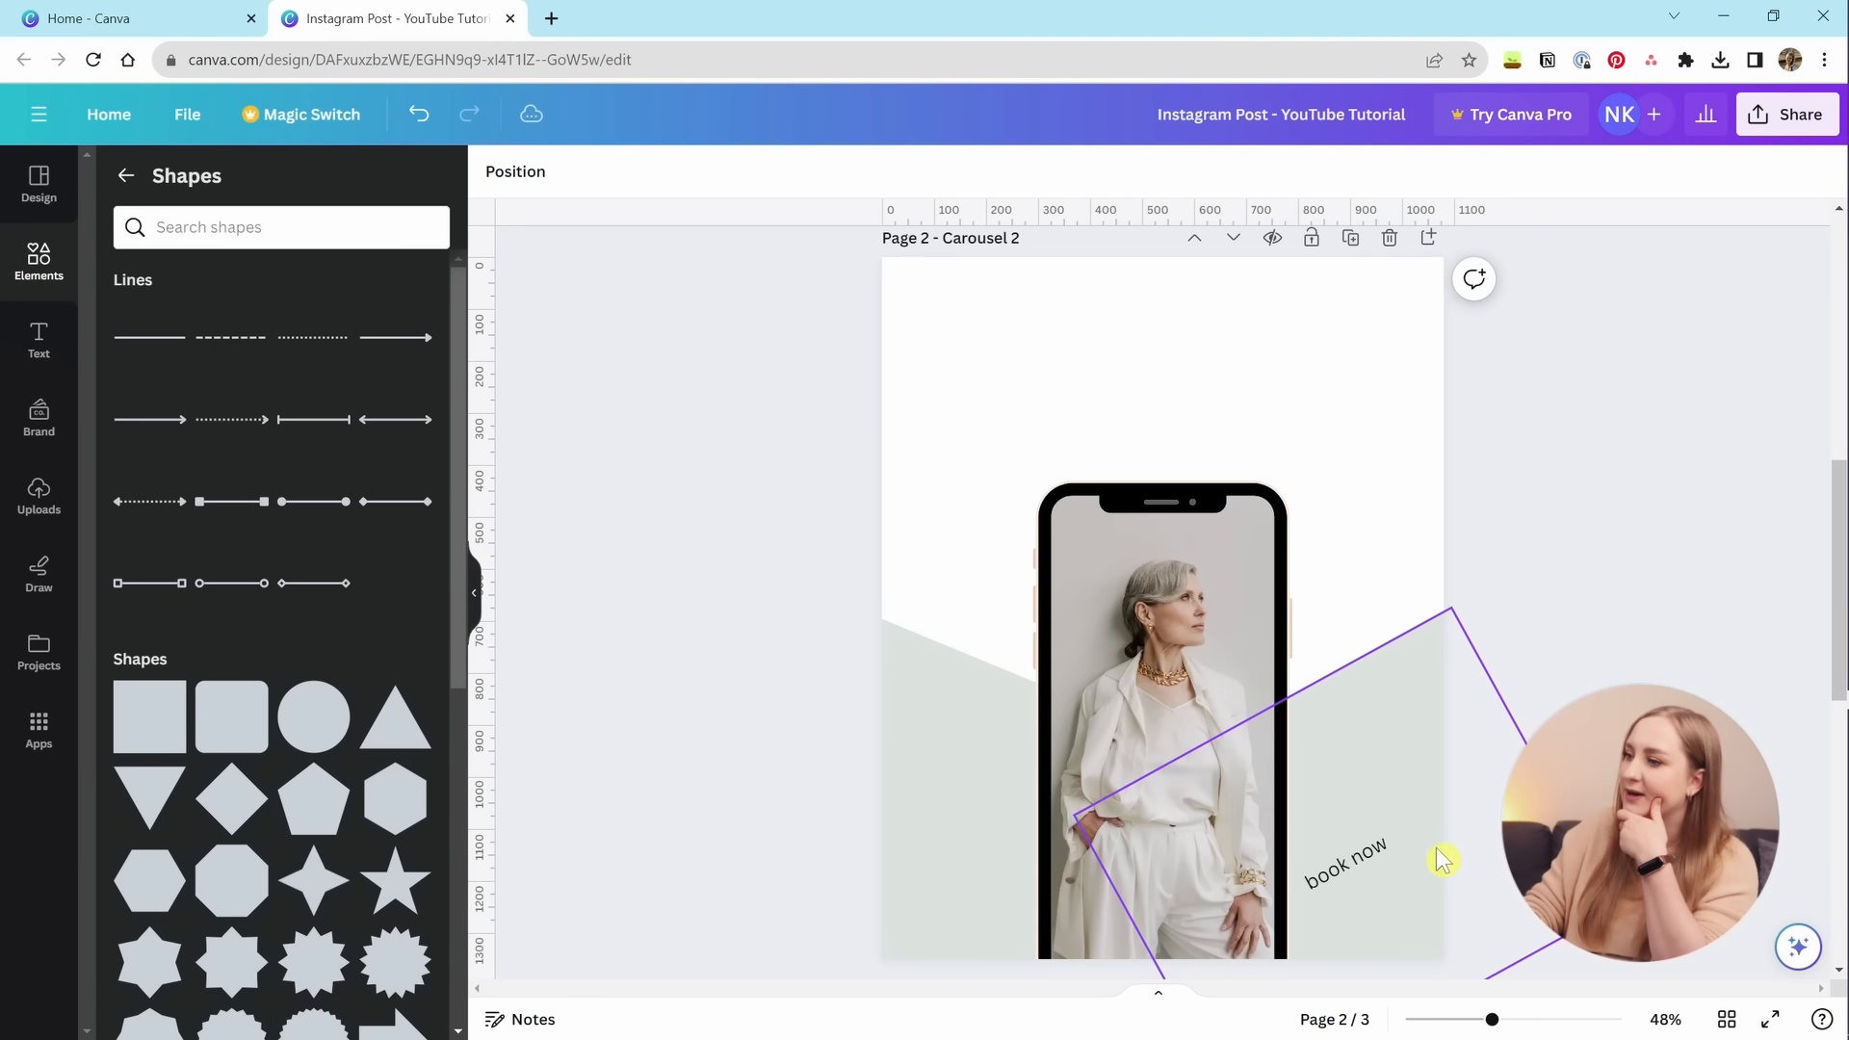
Delete the "book now" text from the lower-right rectangle.
{"action": "left_click", "coordinate": [1347, 893]}
{"action": "double_click", "coordinate": [1346, 894]}
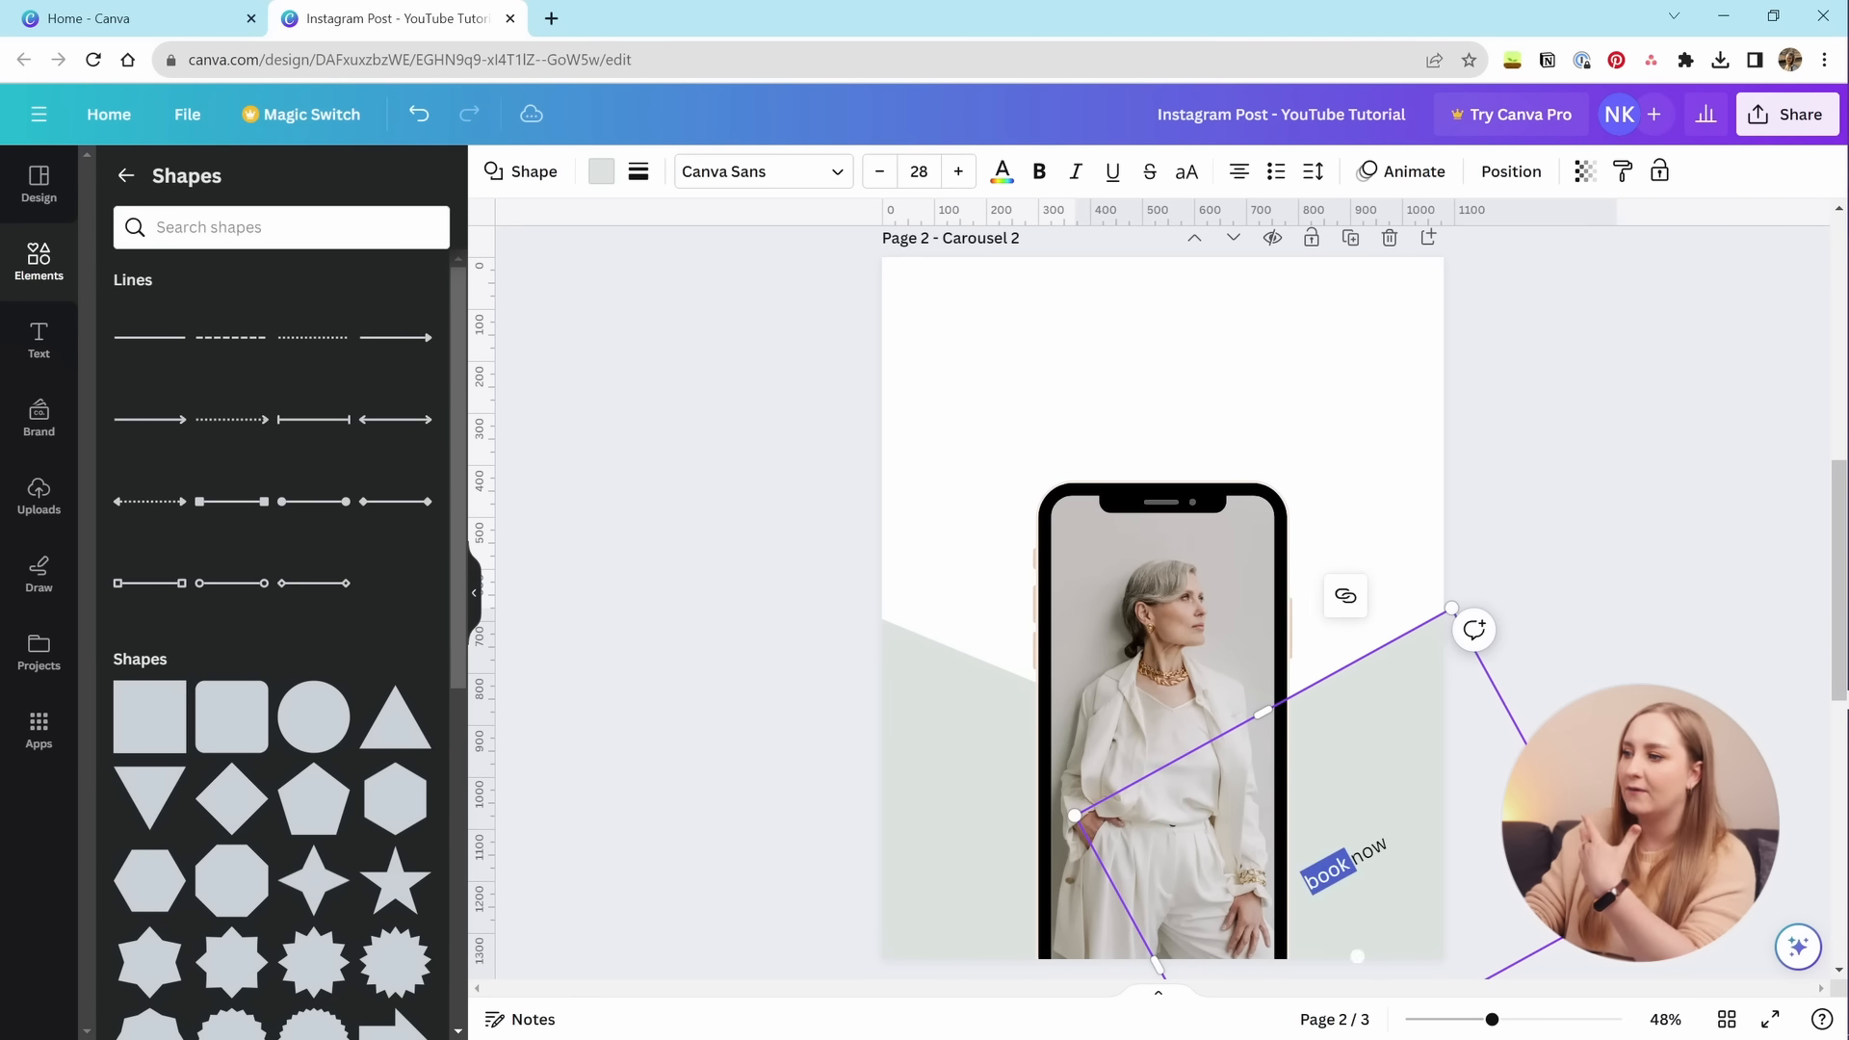
{"action": "key", "text": "BackSpace"}
Add a plain solid line to page 2 and place it in the white area above the phone mockup.
{"action": "left_click", "coordinate": [1349, 495]}
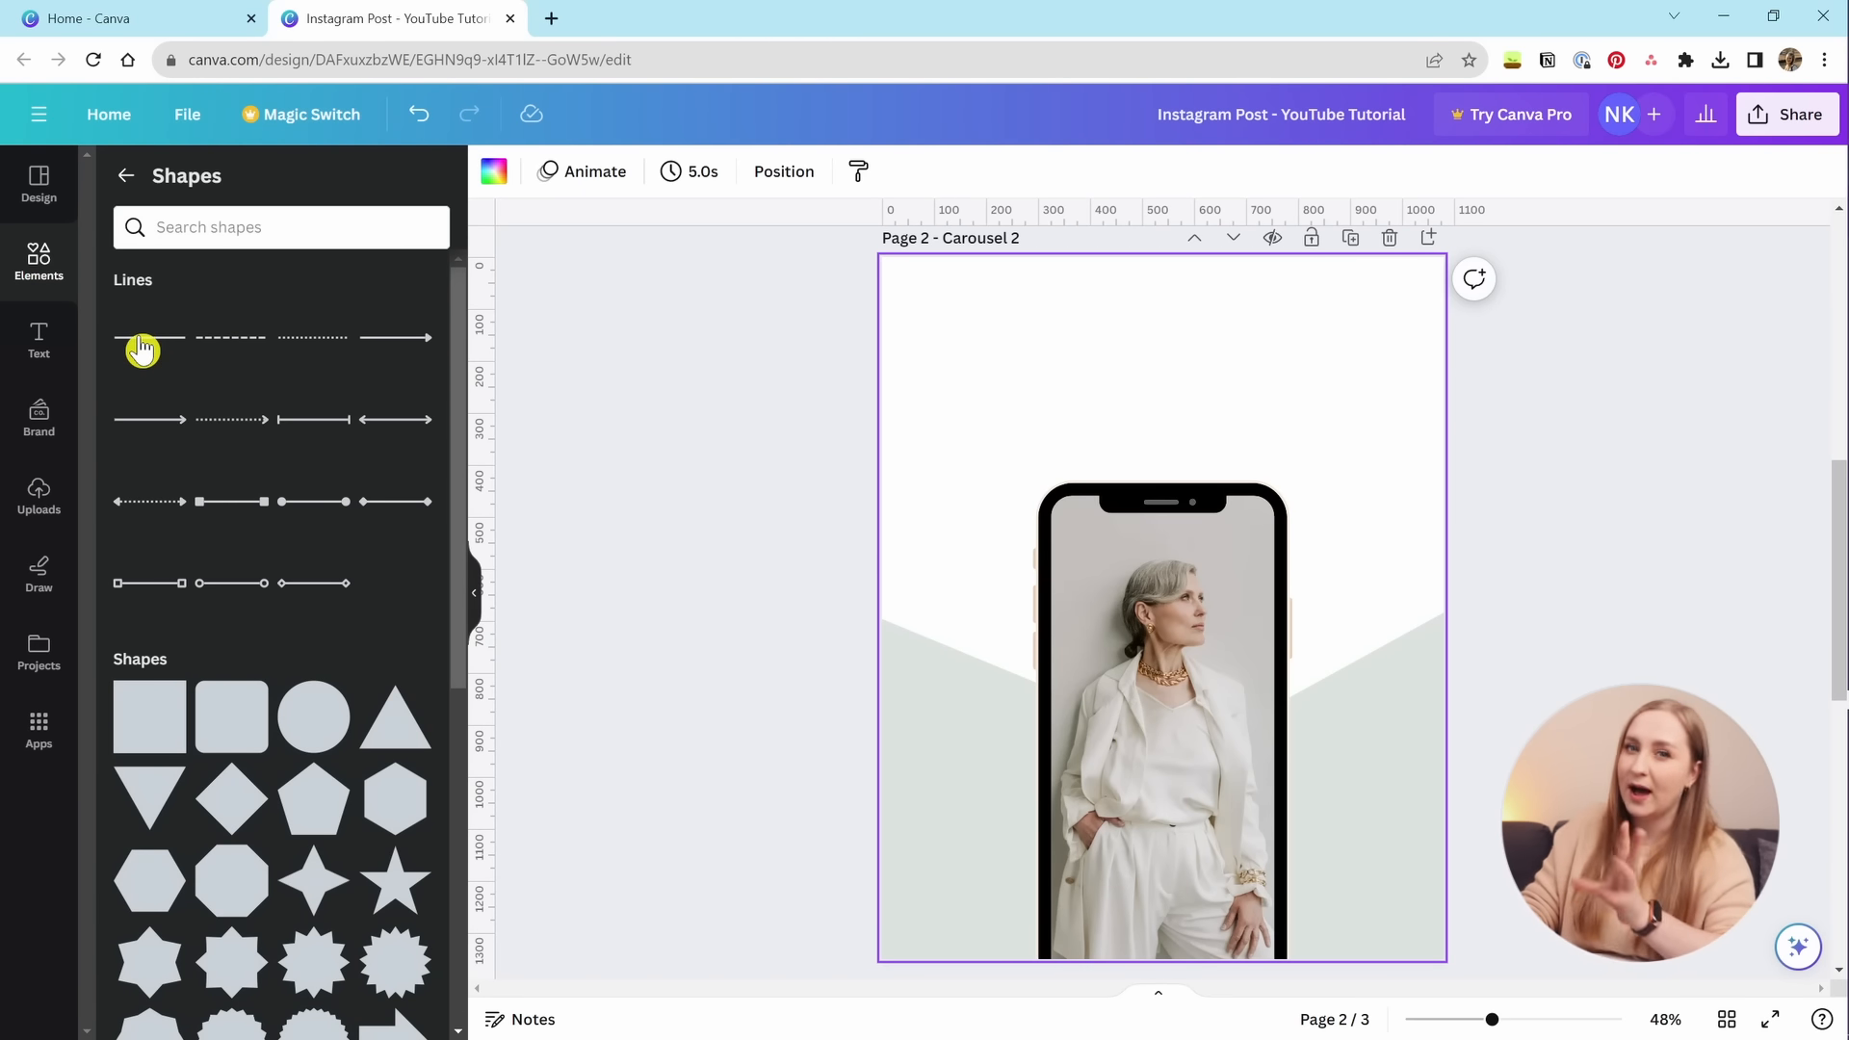
{"action": "left_click", "coordinate": [144, 350]}
{"action": "left_click_drag", "start_coordinate": [1188, 651], "coordinate": [1183, 432]}
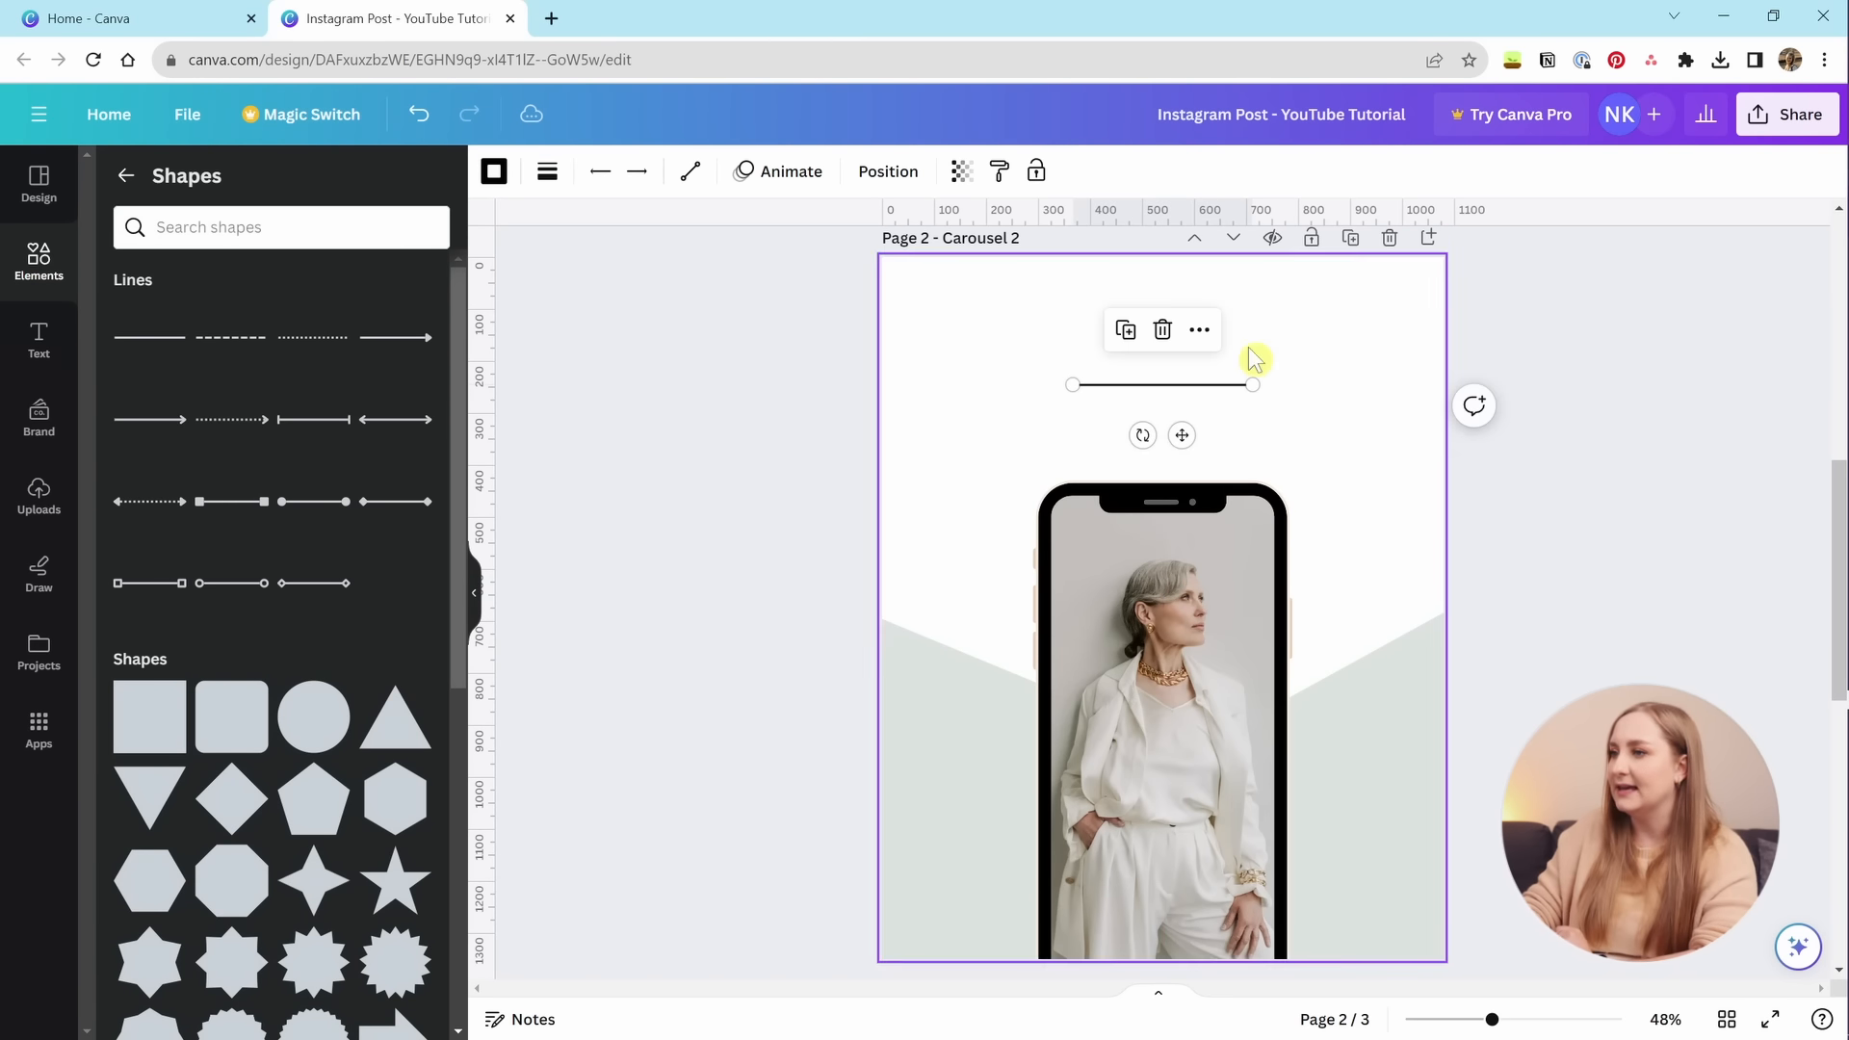
Give the line a solid style, weight 53 and rounded end points, and extend its right end to about 410 px total length.
{"action": "left_click", "coordinate": [548, 174]}
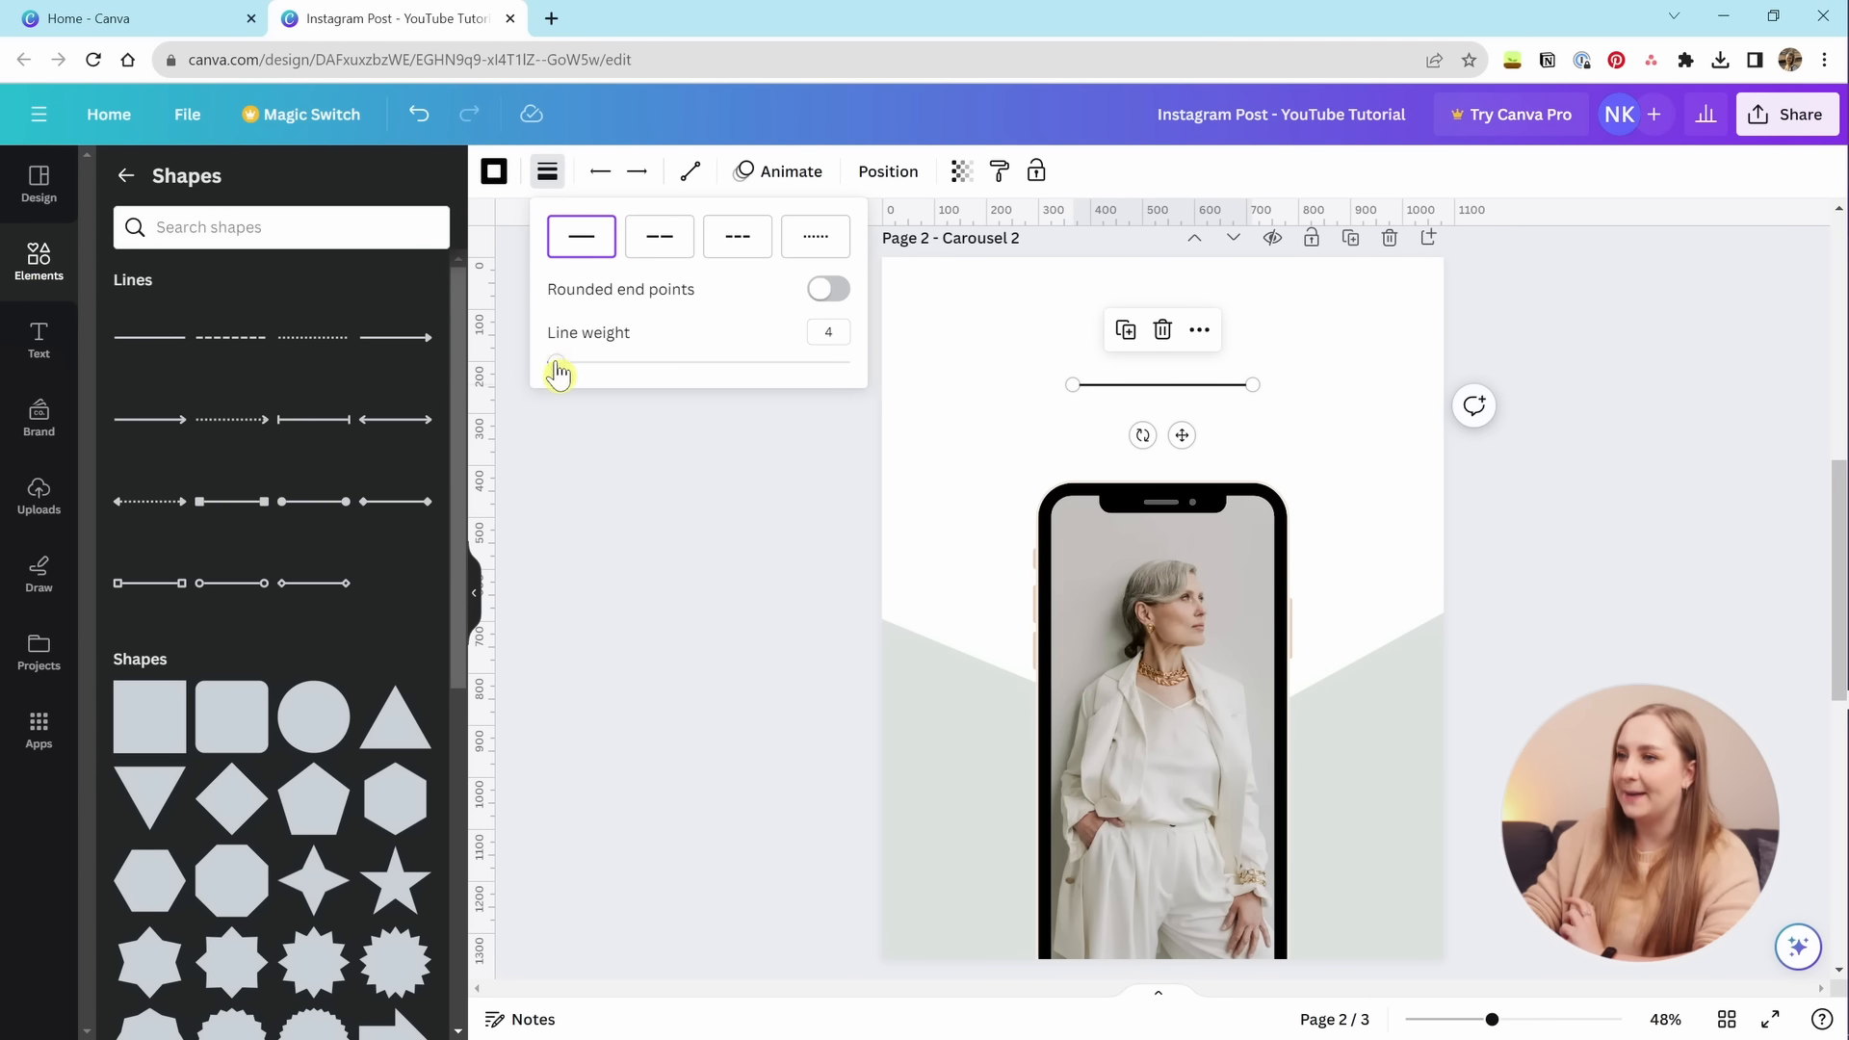
{"action": "left_click_drag", "start_coordinate": [557, 363], "coordinate": [682, 362]}
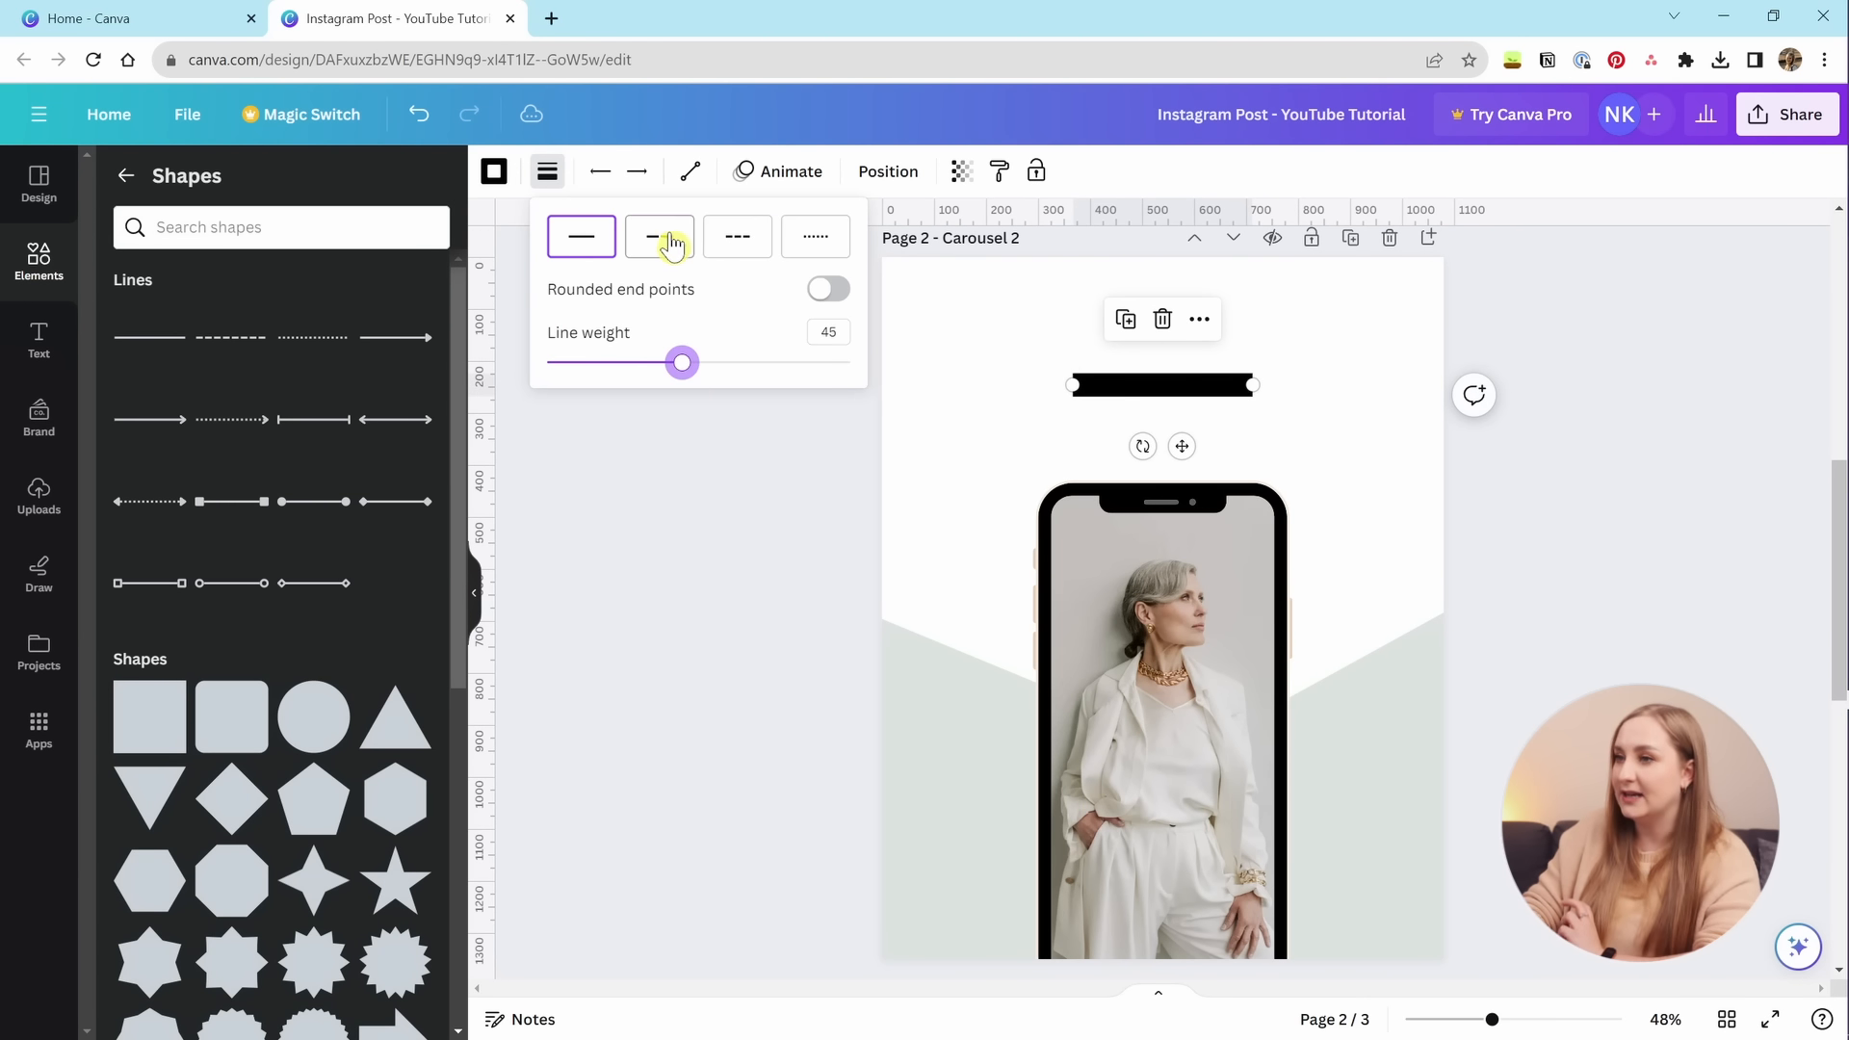
{"action": "left_click", "coordinate": [738, 238]}
{"action": "left_click_drag", "start_coordinate": [673, 370], "coordinate": [706, 399]}
{"action": "left_click", "coordinate": [581, 236]}
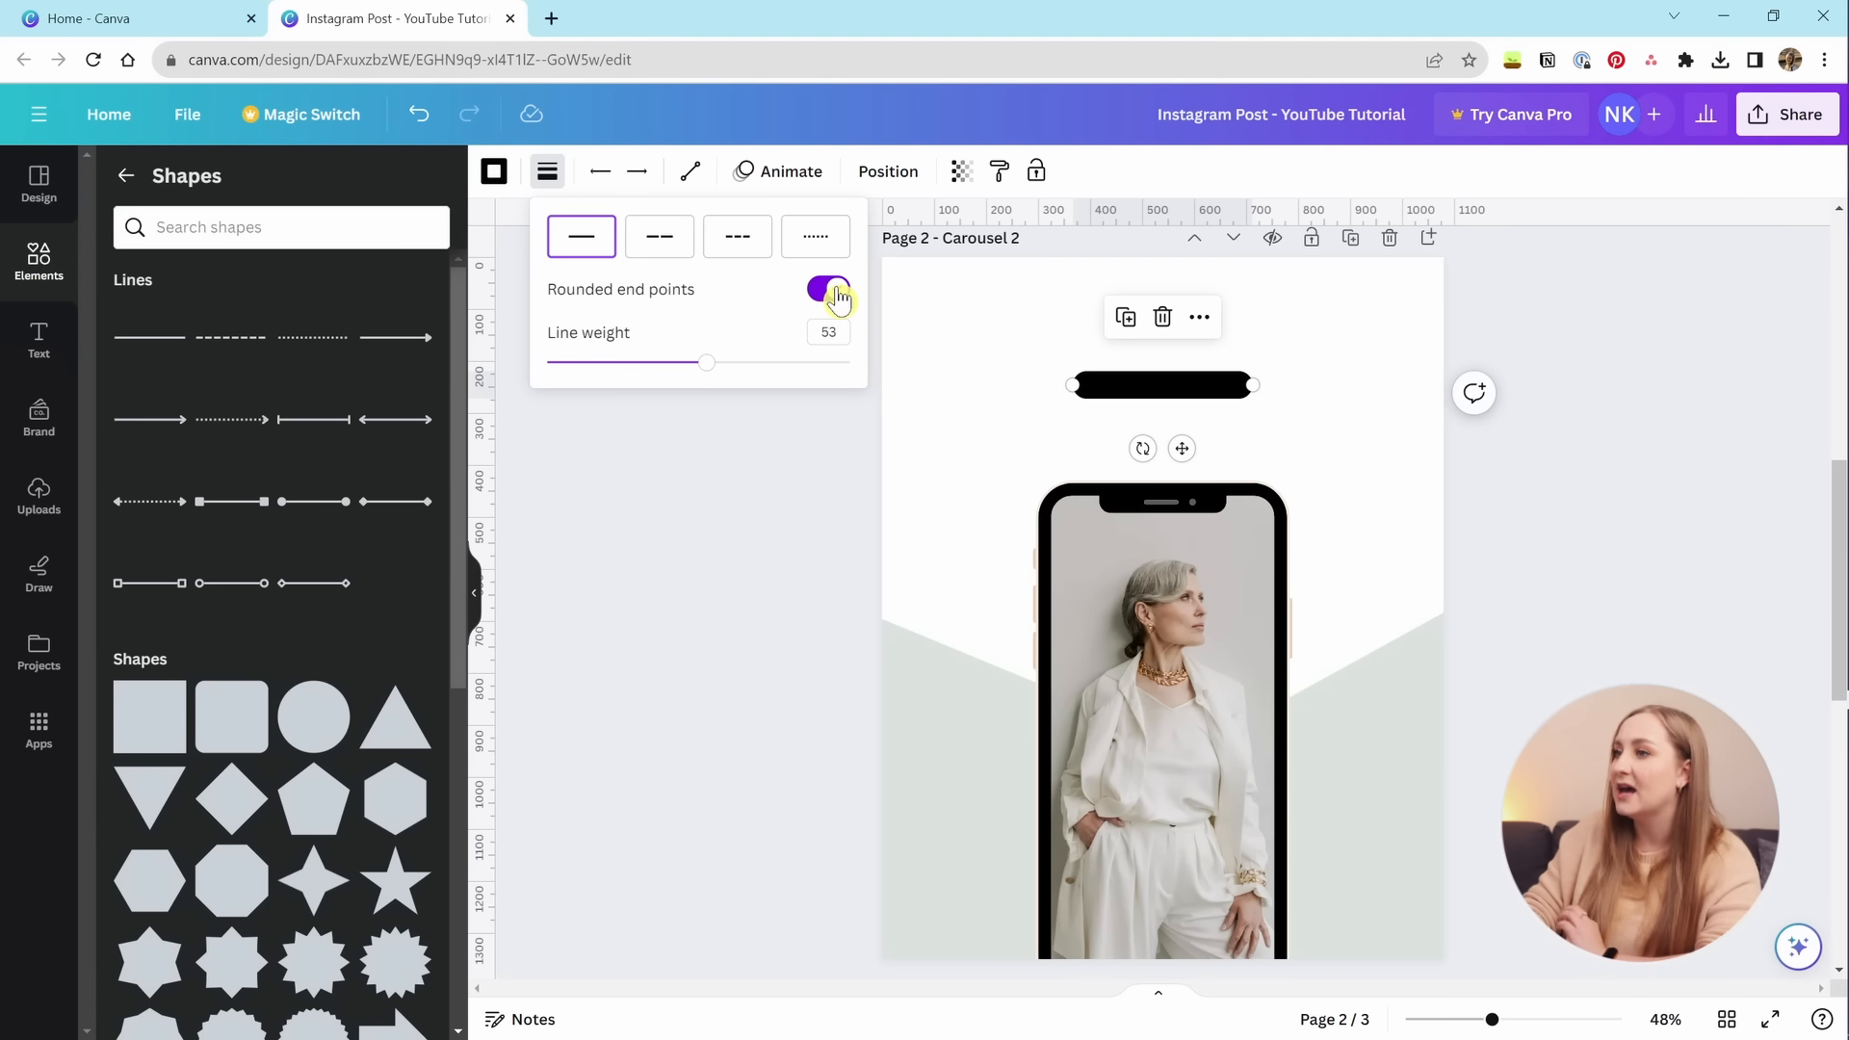
{"action": "mouse_move", "coordinate": [1252, 387]}
{"action": "left_mouse_down"}
{"action": "mouse_move", "coordinate": [1358, 395]}
{"action": "mouse_move", "coordinate": [1285, 385]}
{"action": "left_mouse_up"}
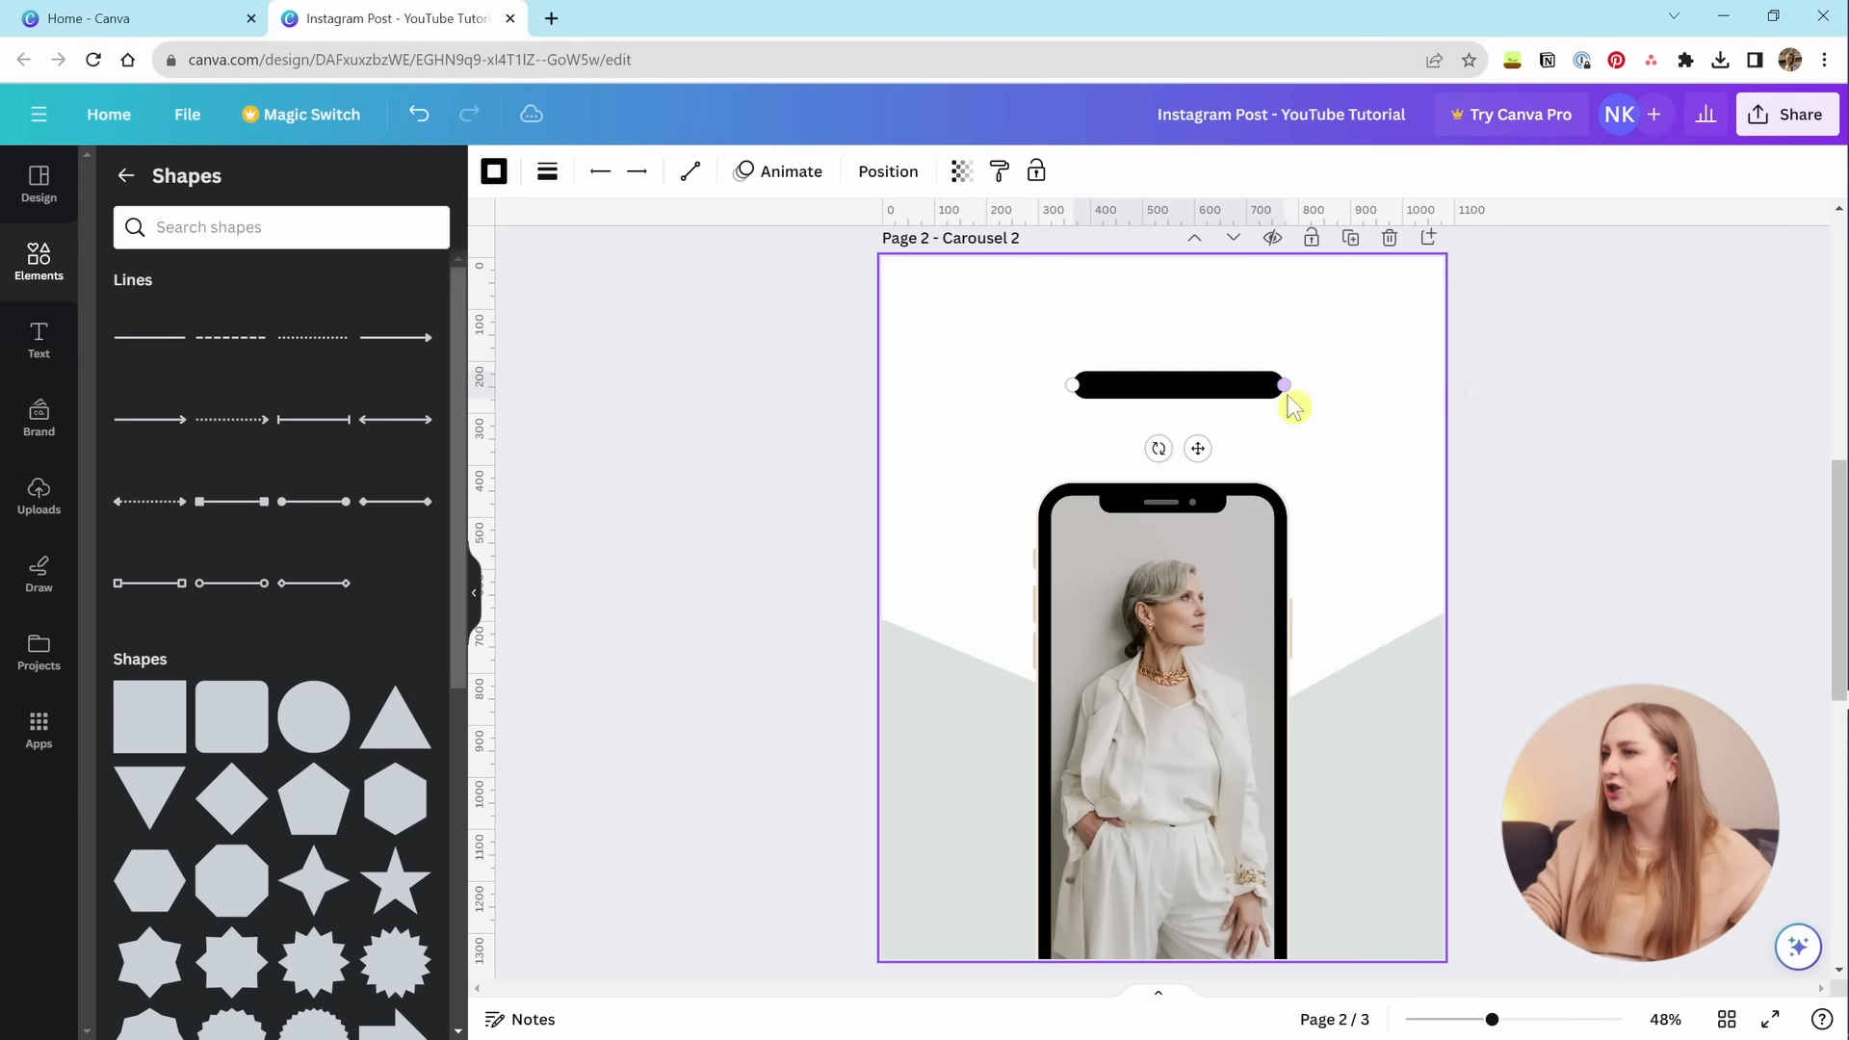
Put a solid arrowhead on the line's start and set the line weight to 25.
{"action": "left_click", "coordinate": [601, 173]}
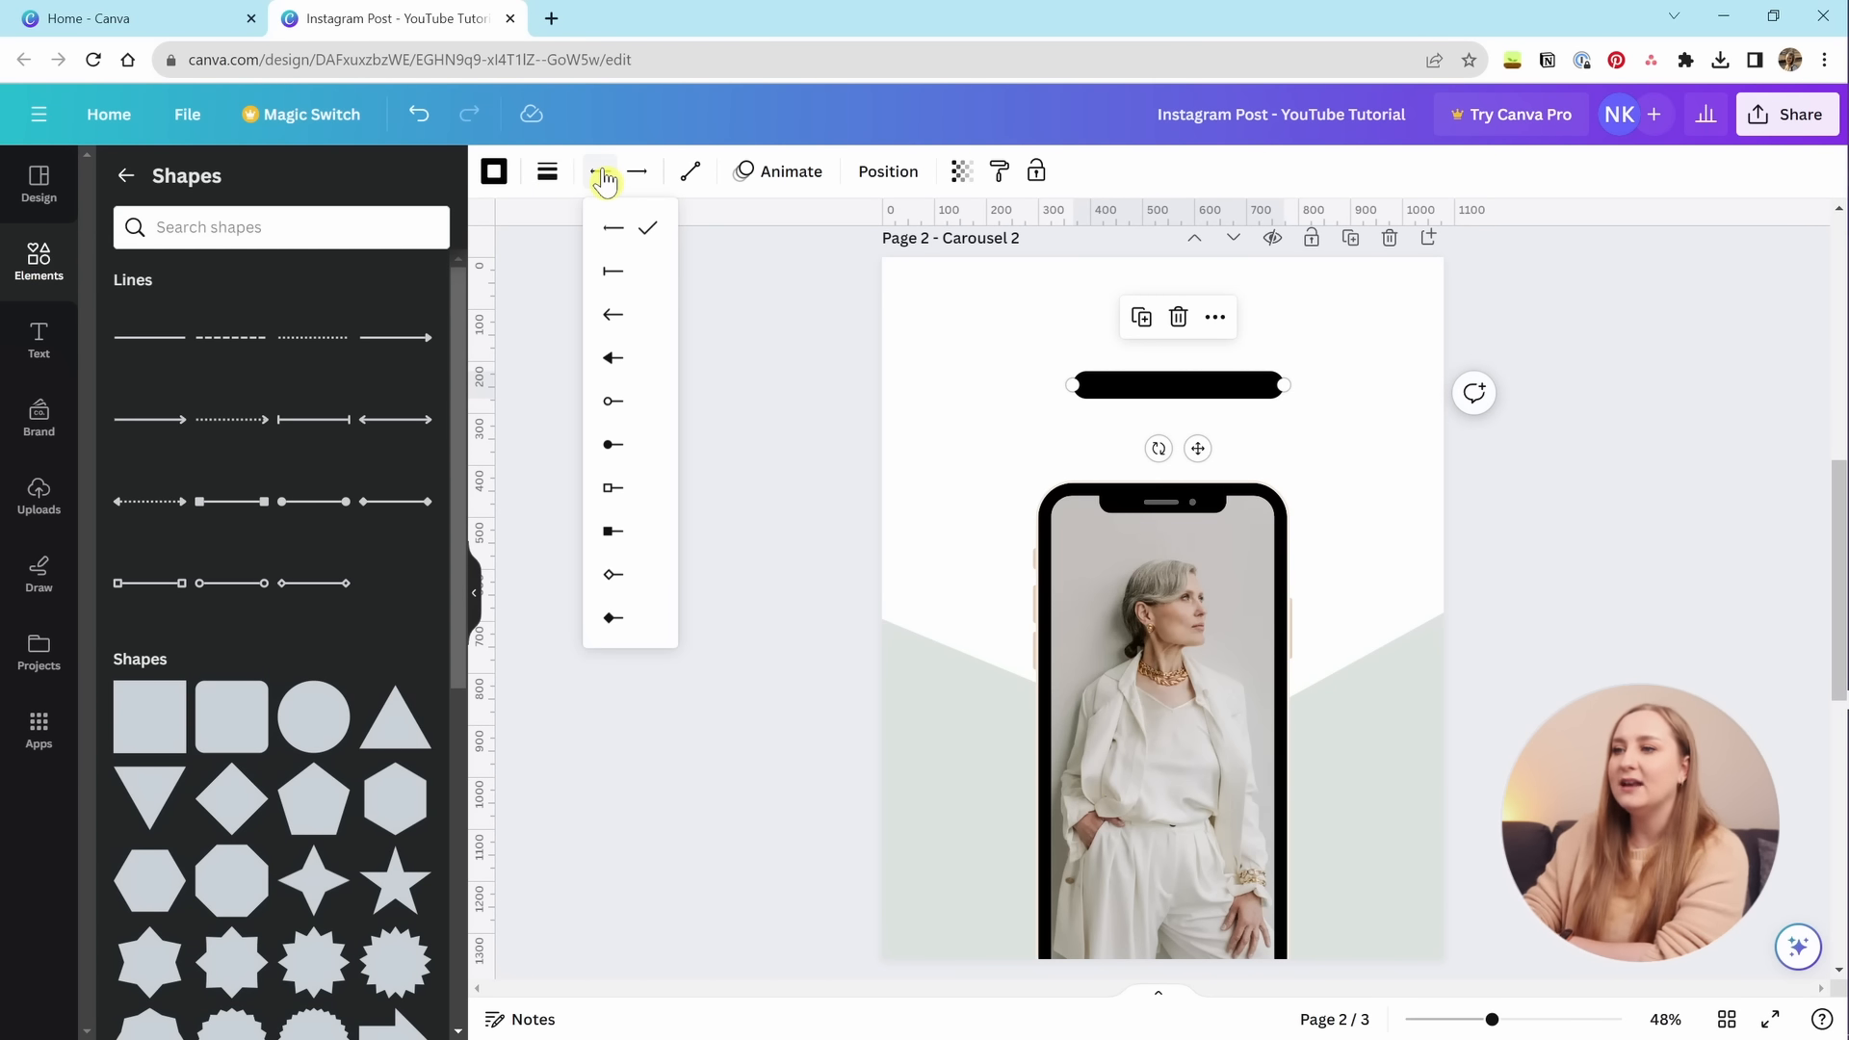
{"action": "left_click", "coordinate": [623, 371]}
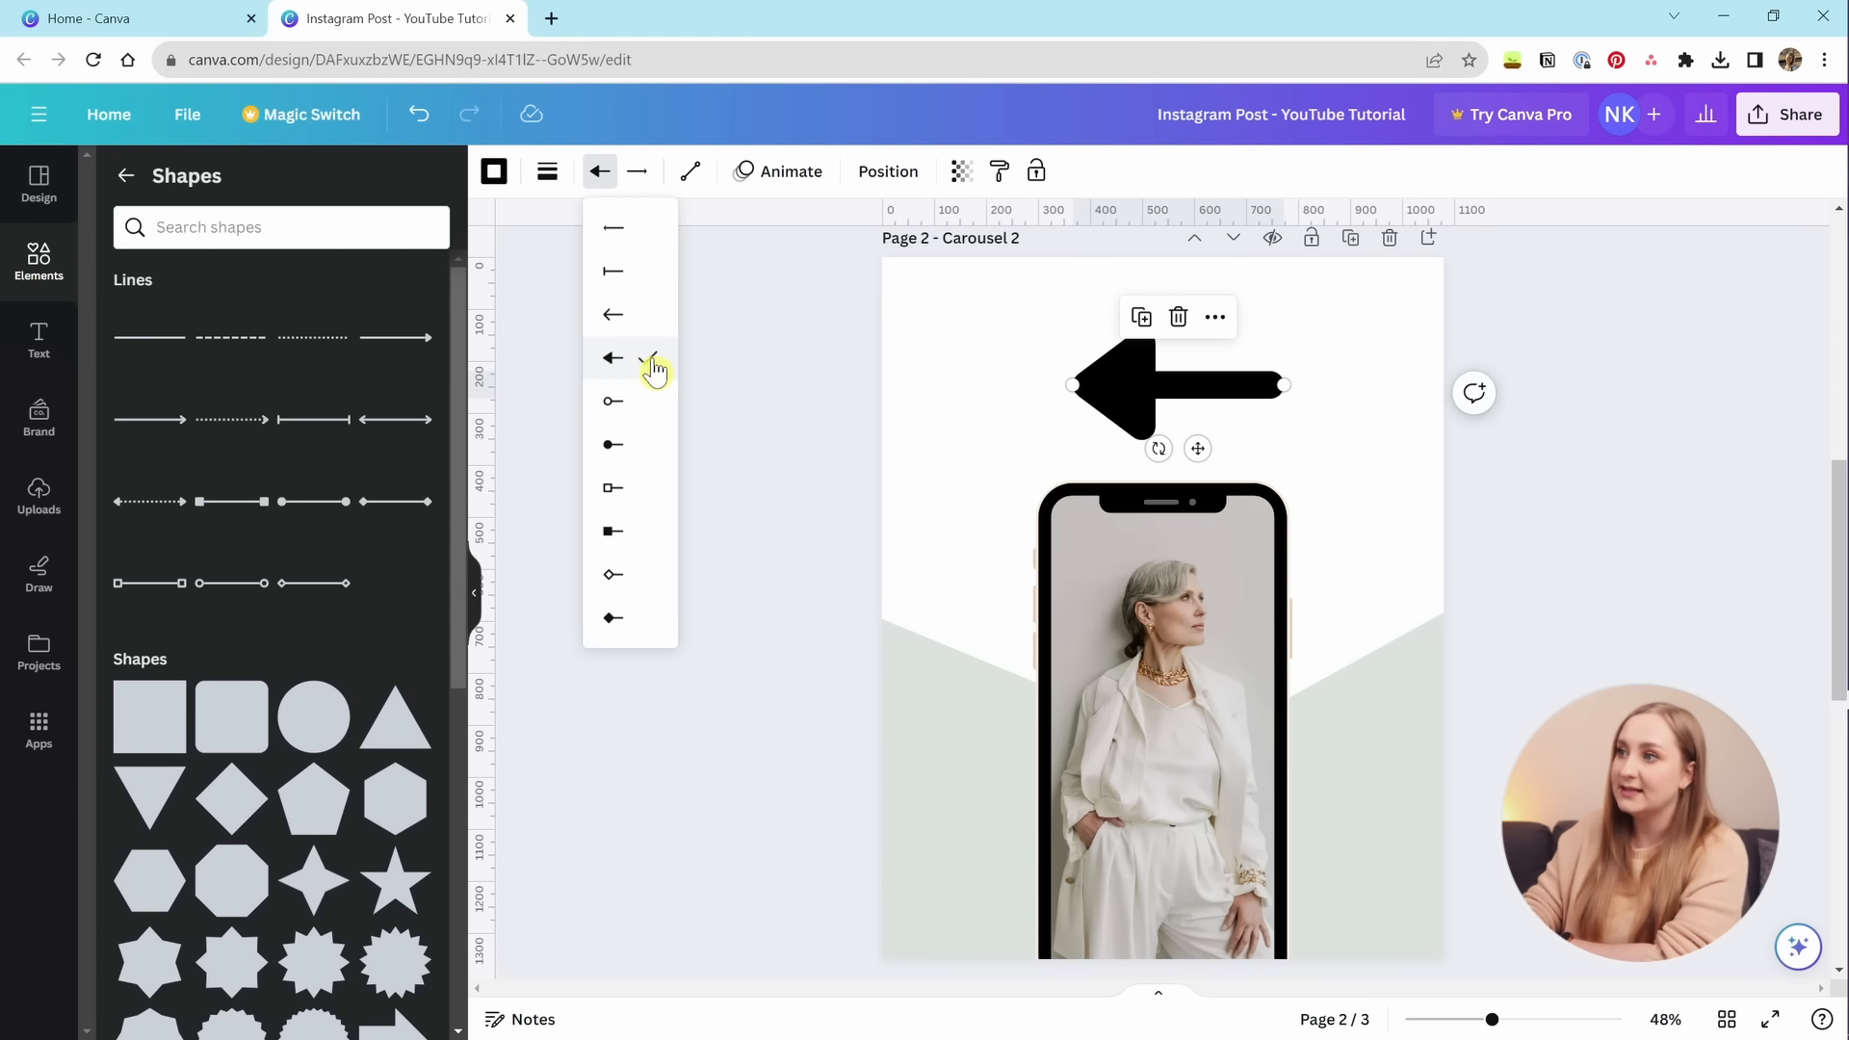
{"action": "left_click", "coordinate": [548, 175]}
{"action": "left_click_drag", "start_coordinate": [658, 380], "coordinate": [620, 363]}
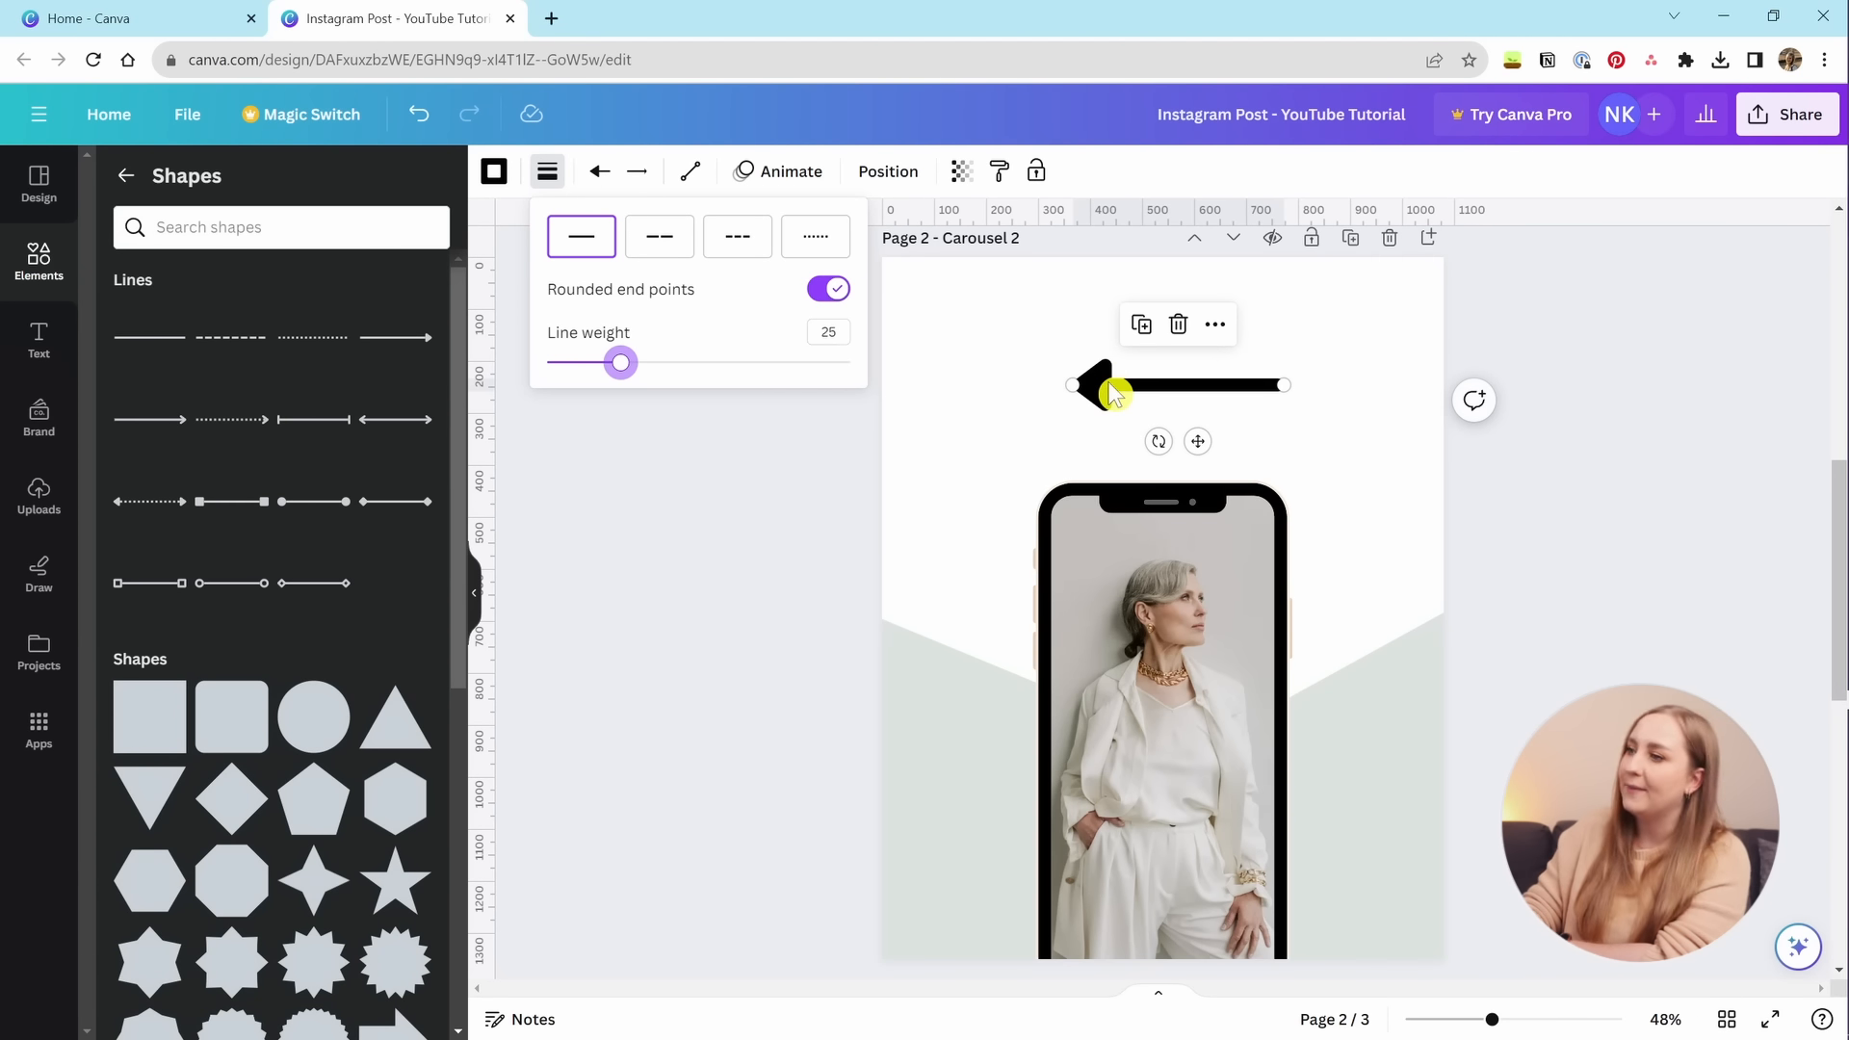
Try a bar and a solid arrowhead on the line's right end, and set that end back to plain.
{"action": "left_click", "coordinate": [640, 175]}
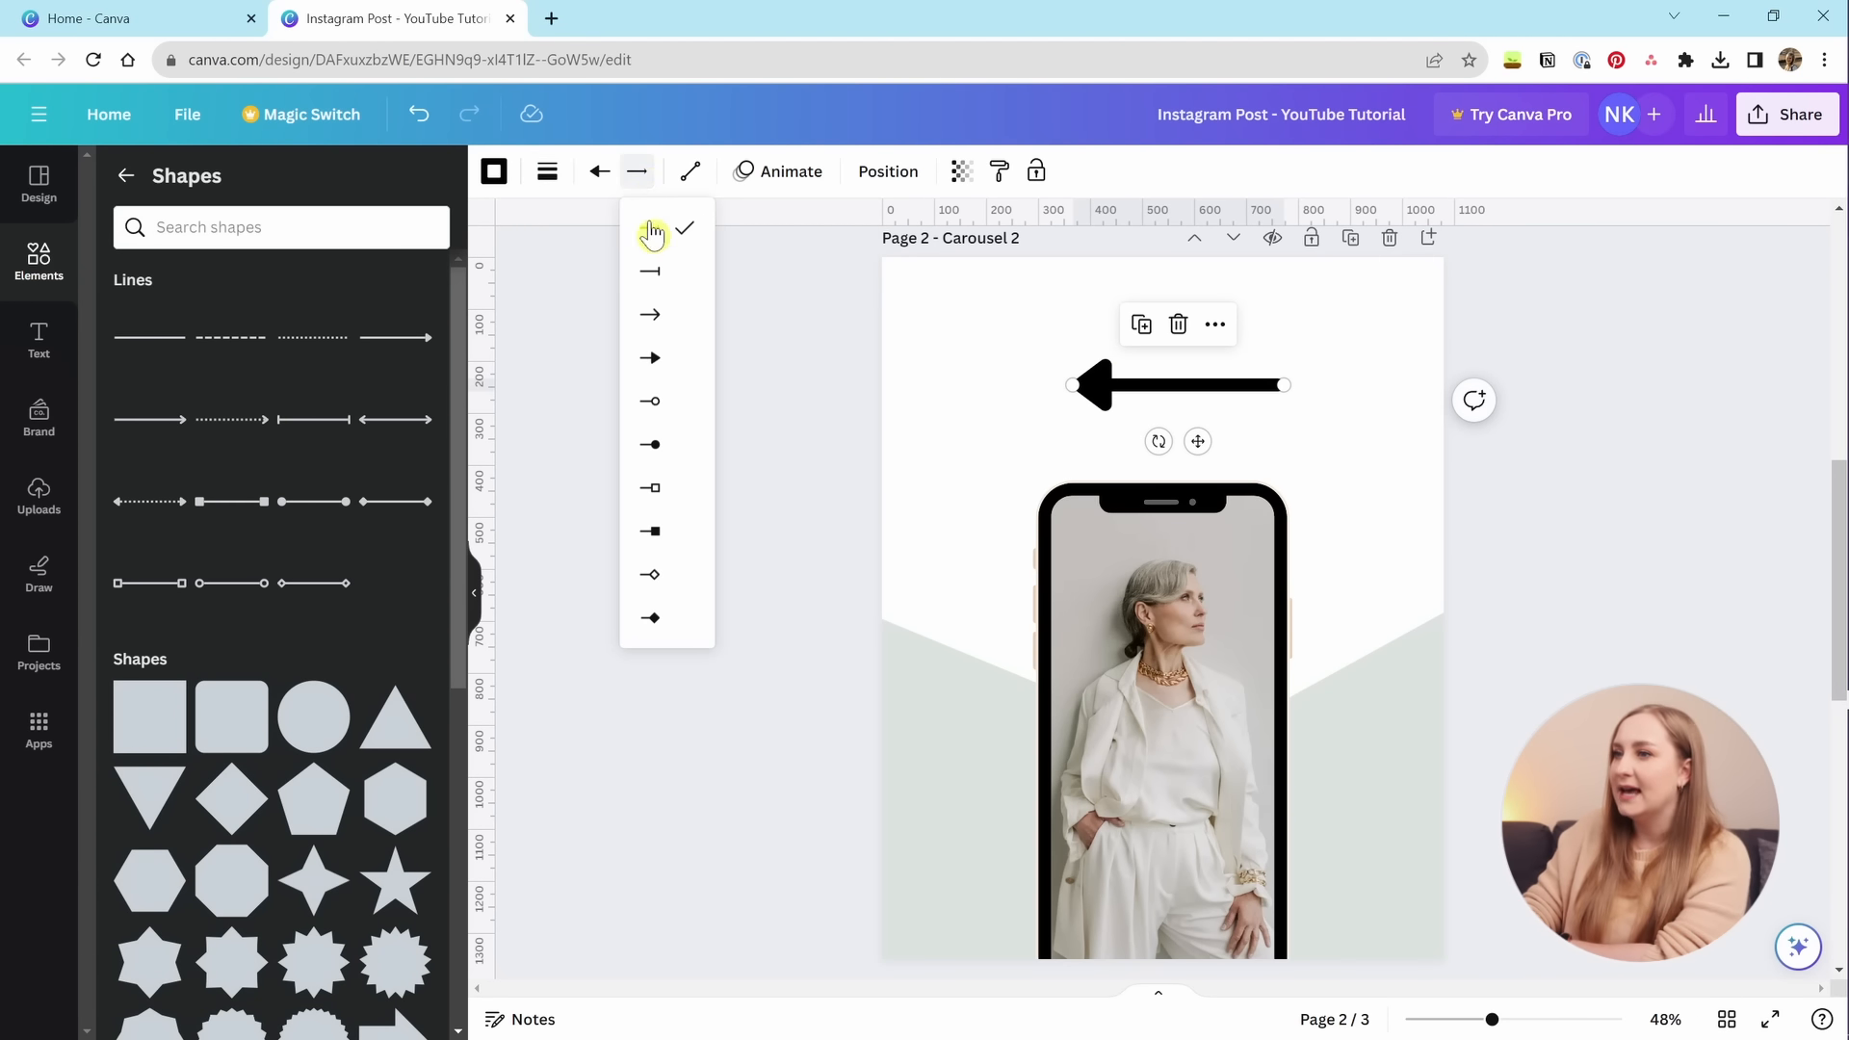
{"action": "left_click", "coordinate": [663, 281]}
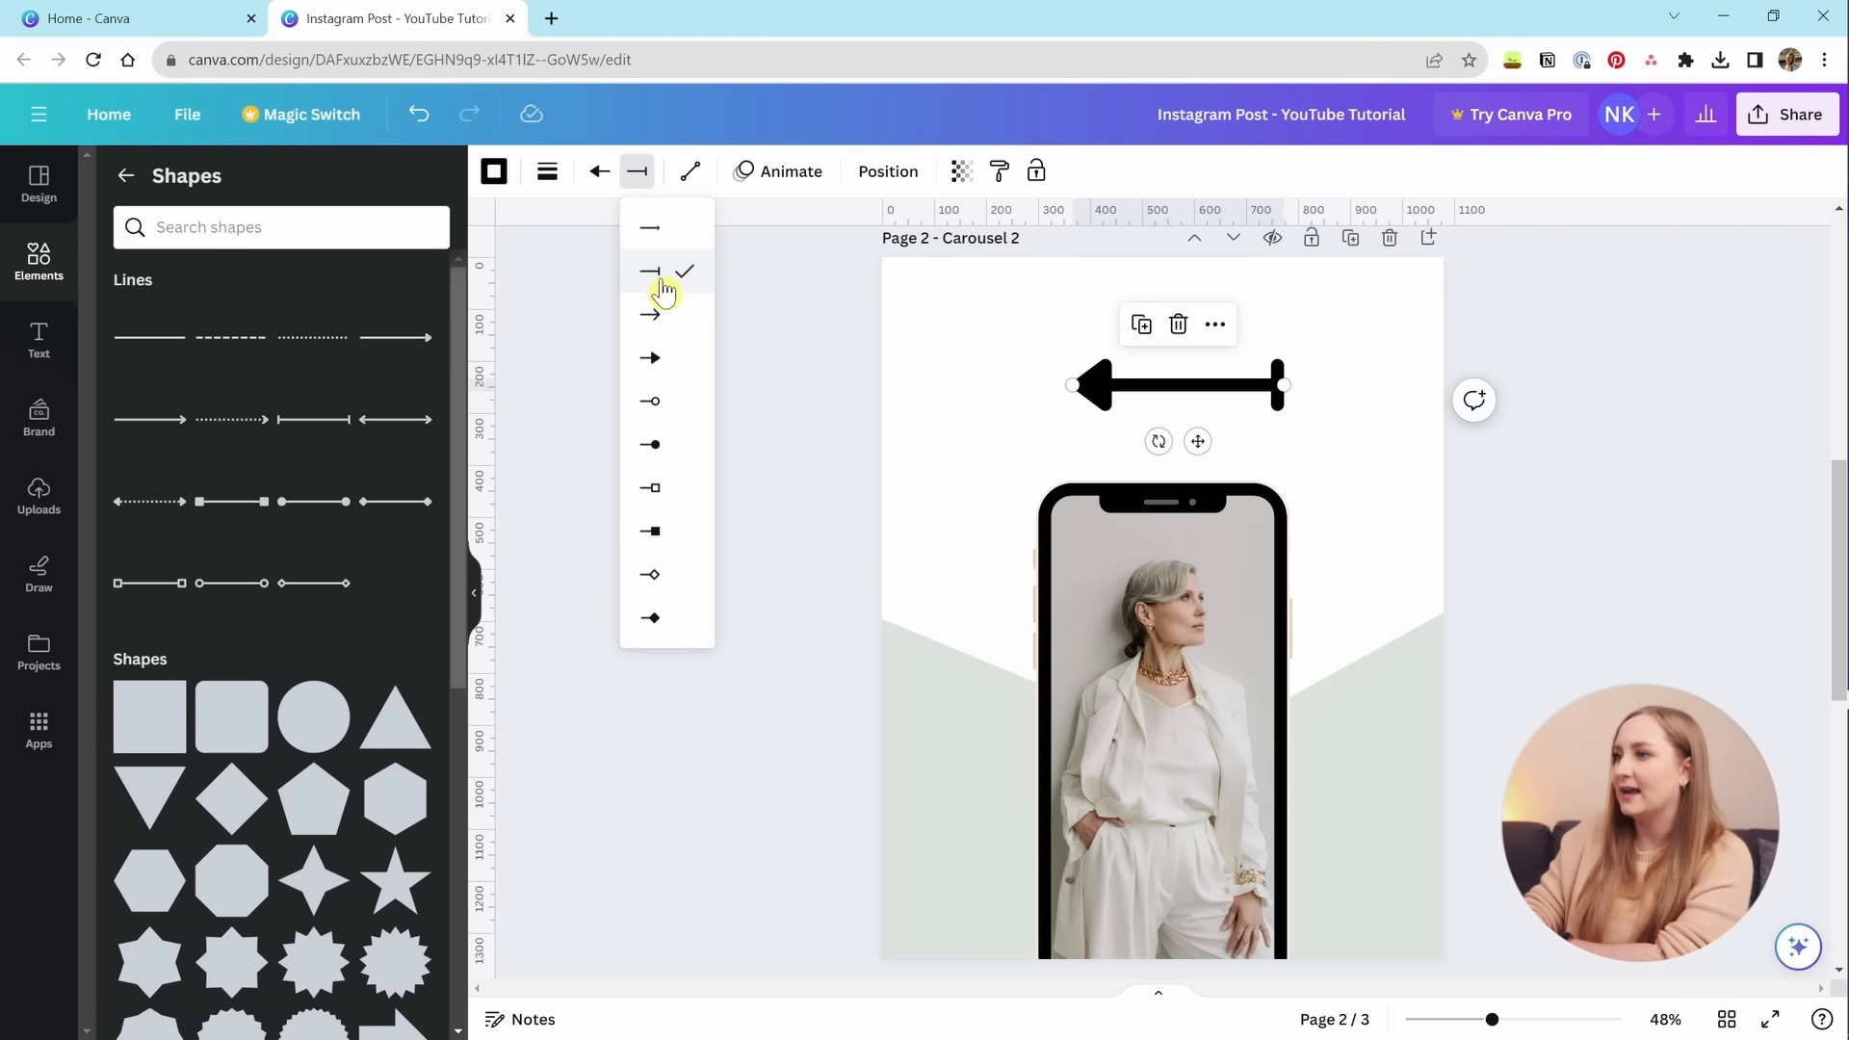
{"action": "left_click", "coordinate": [659, 364]}
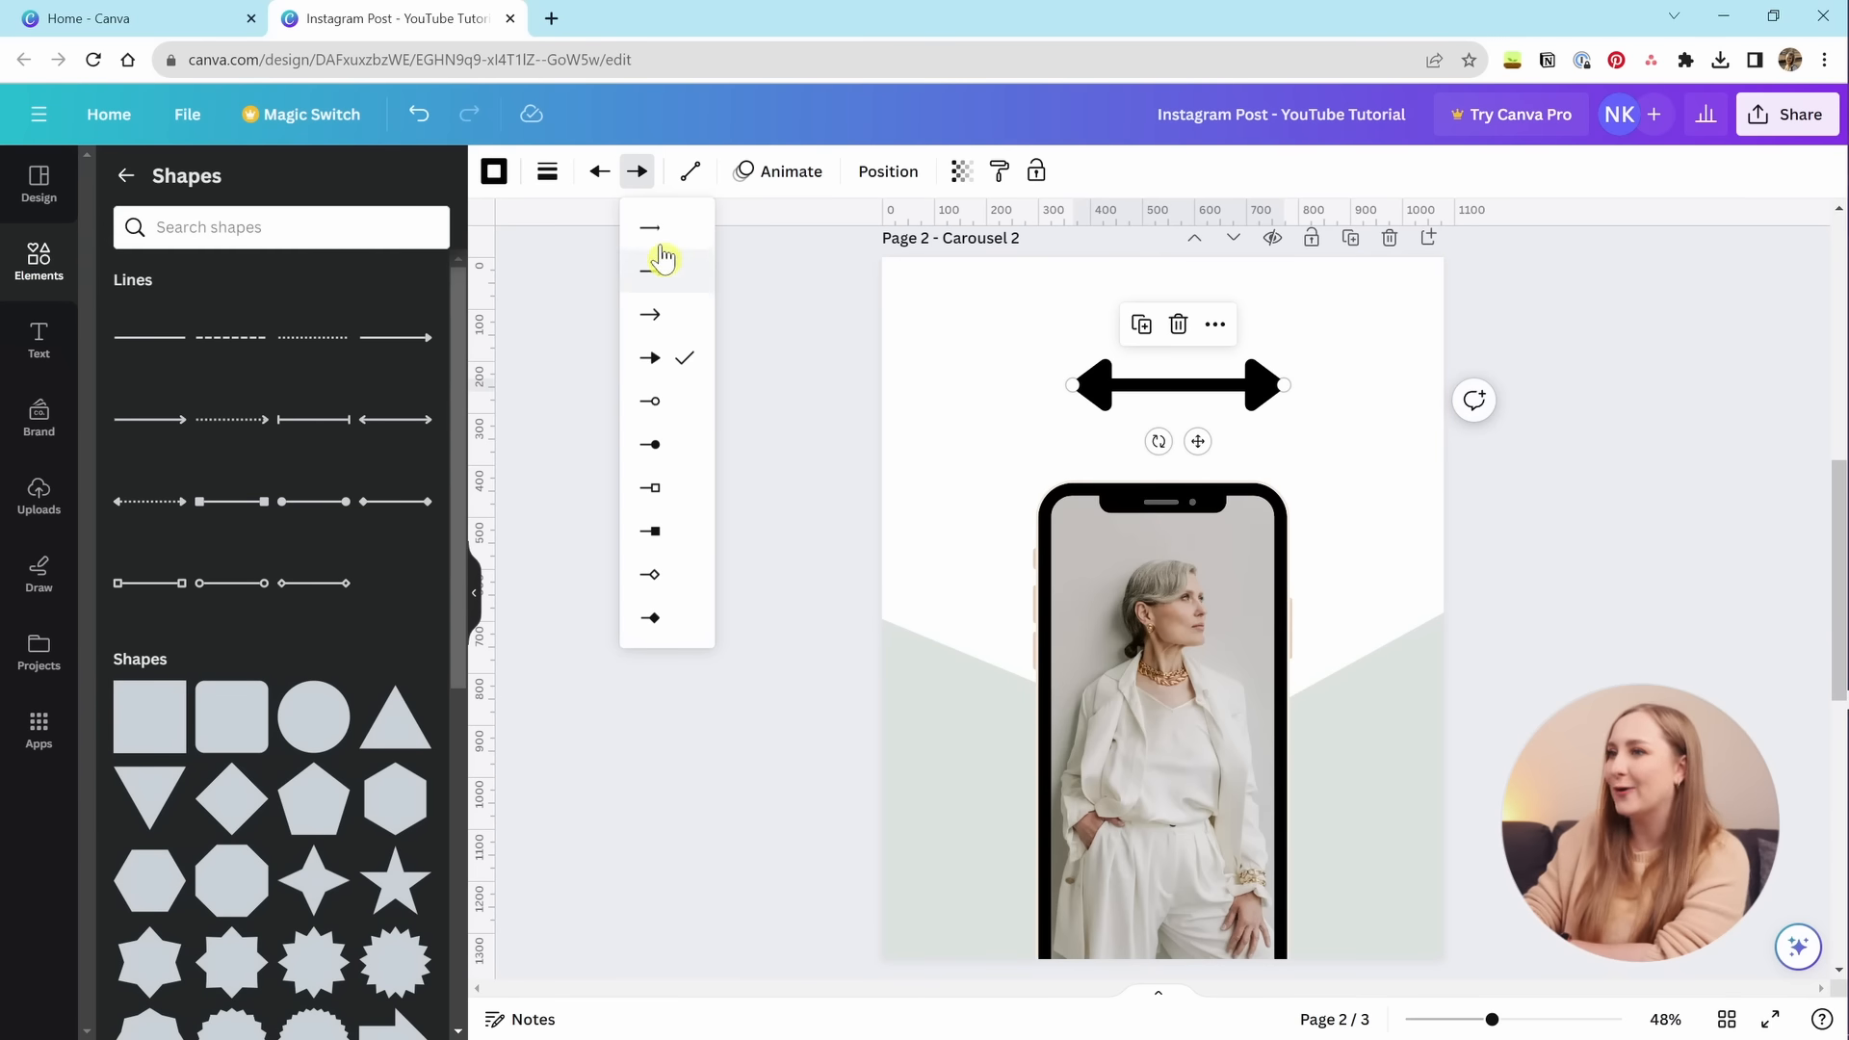
{"action": "left_click", "coordinate": [691, 228]}
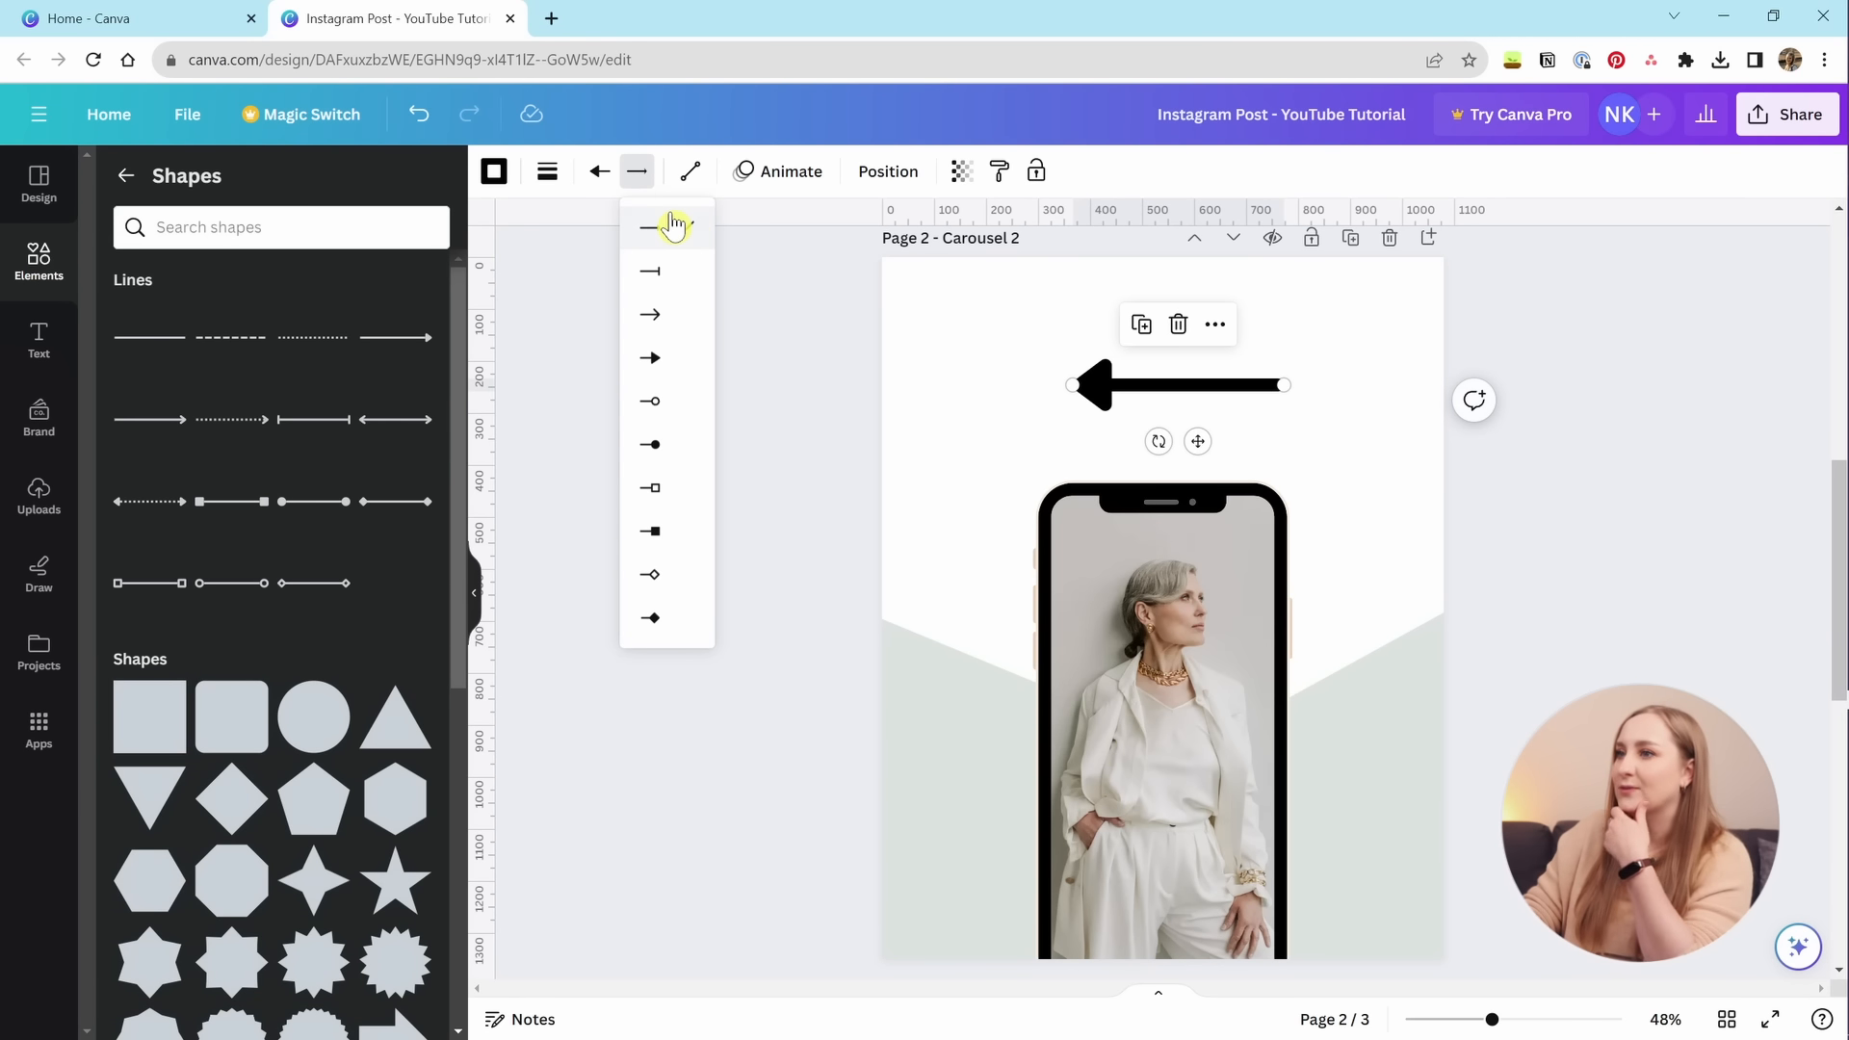
Remove the arrowhead from the line's start and change the line type from straight to Elbowed.
{"action": "left_click", "coordinate": [697, 178]}
{"action": "left_click", "coordinate": [701, 181]}
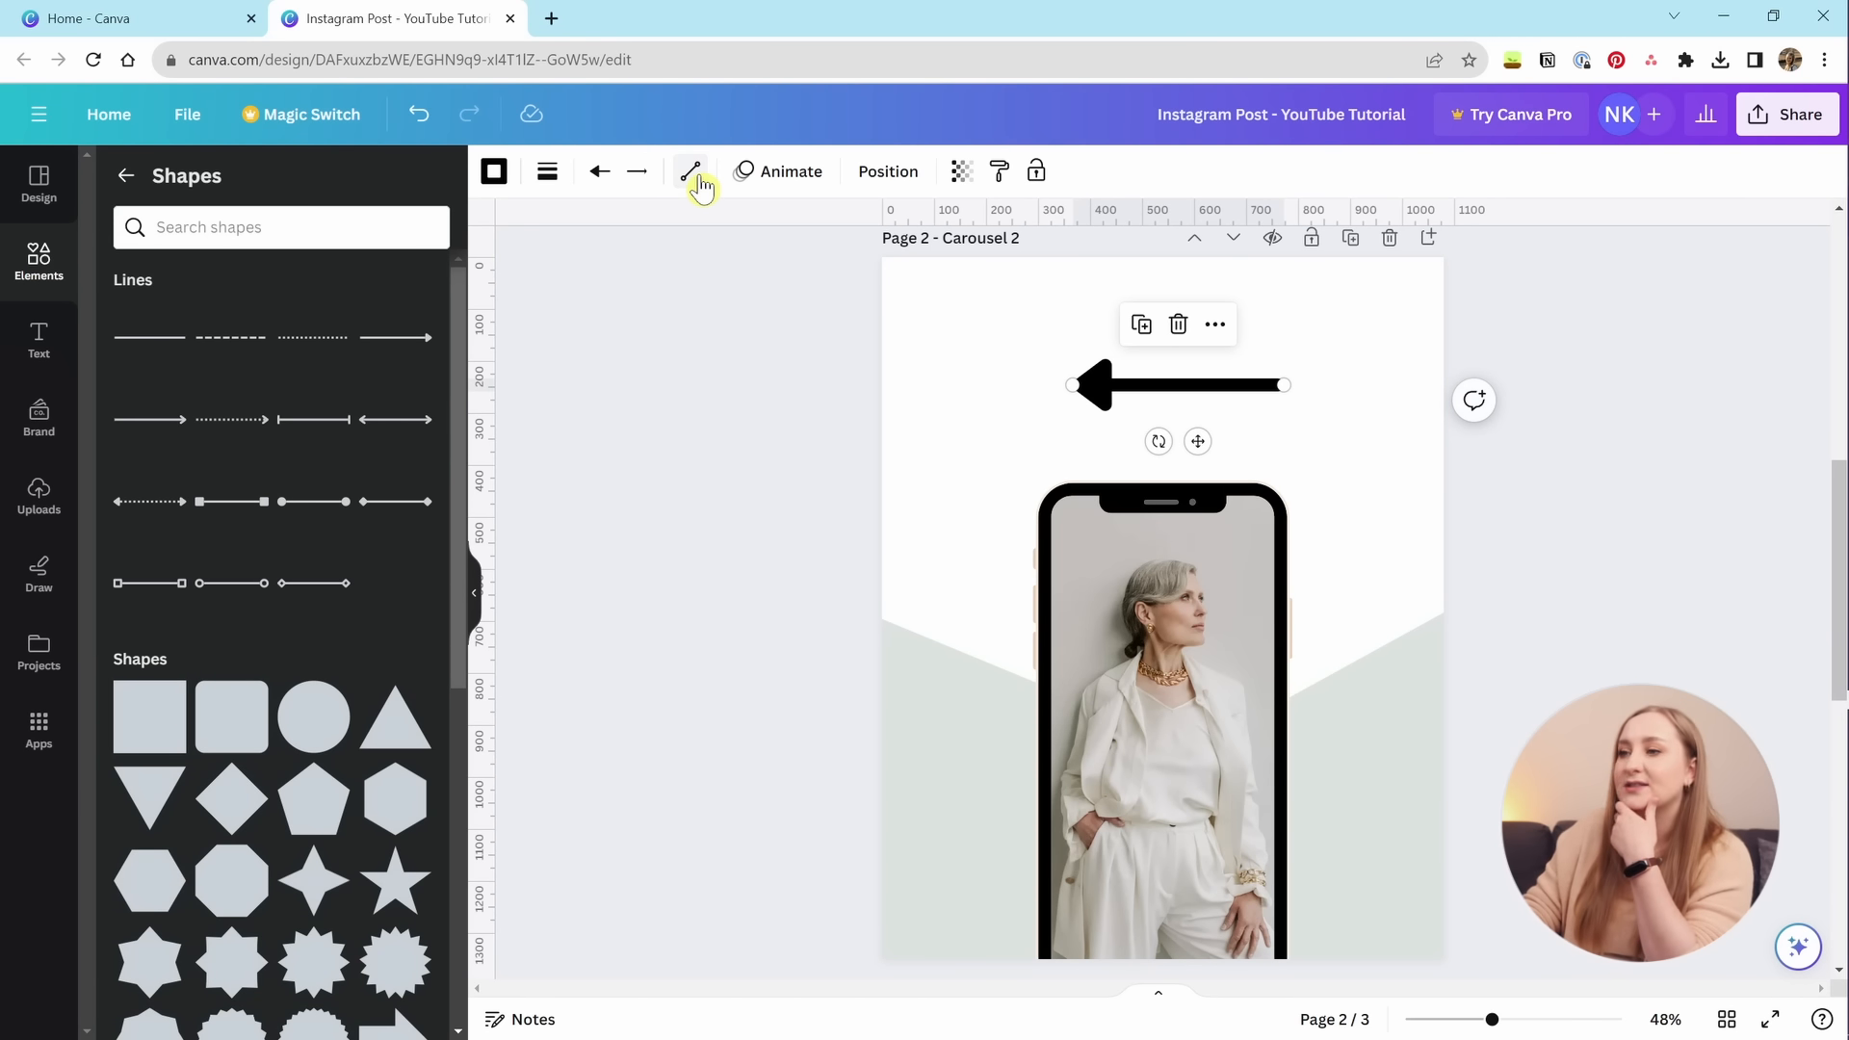
{"action": "left_click", "coordinate": [703, 184]}
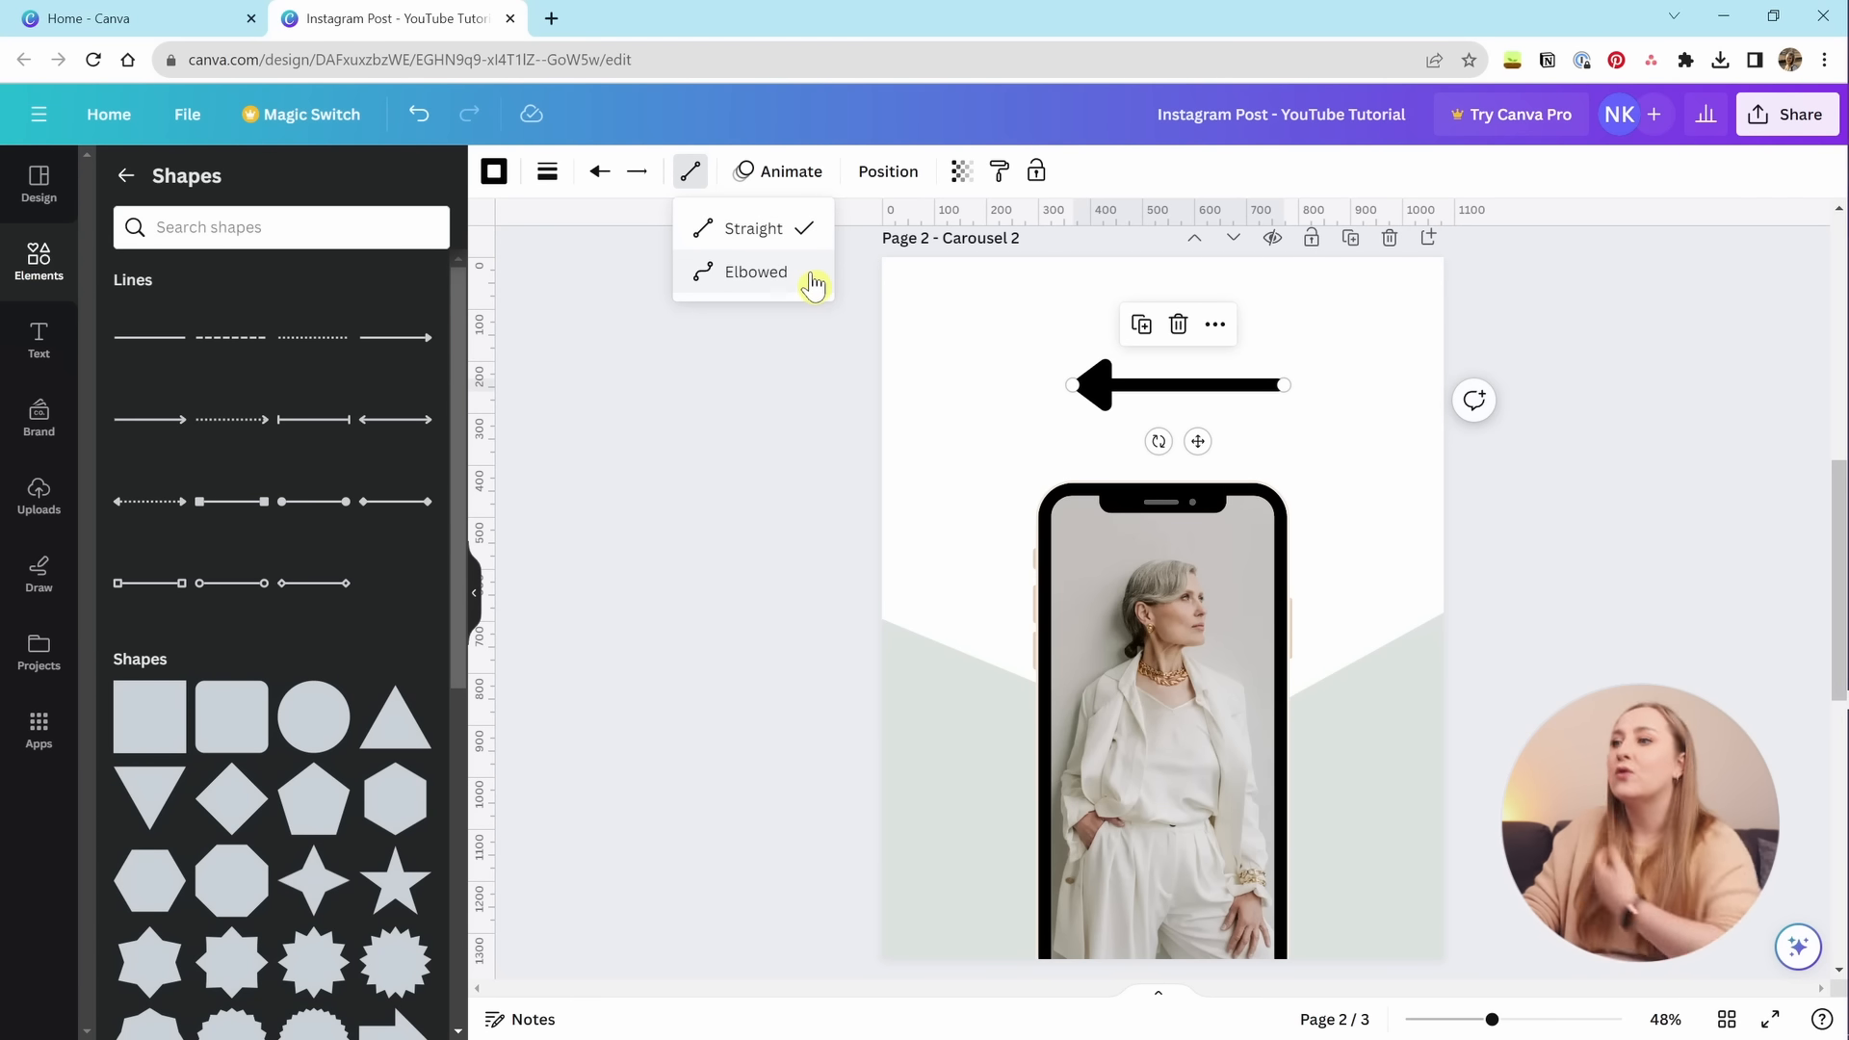
{"action": "left_click", "coordinate": [599, 173]}
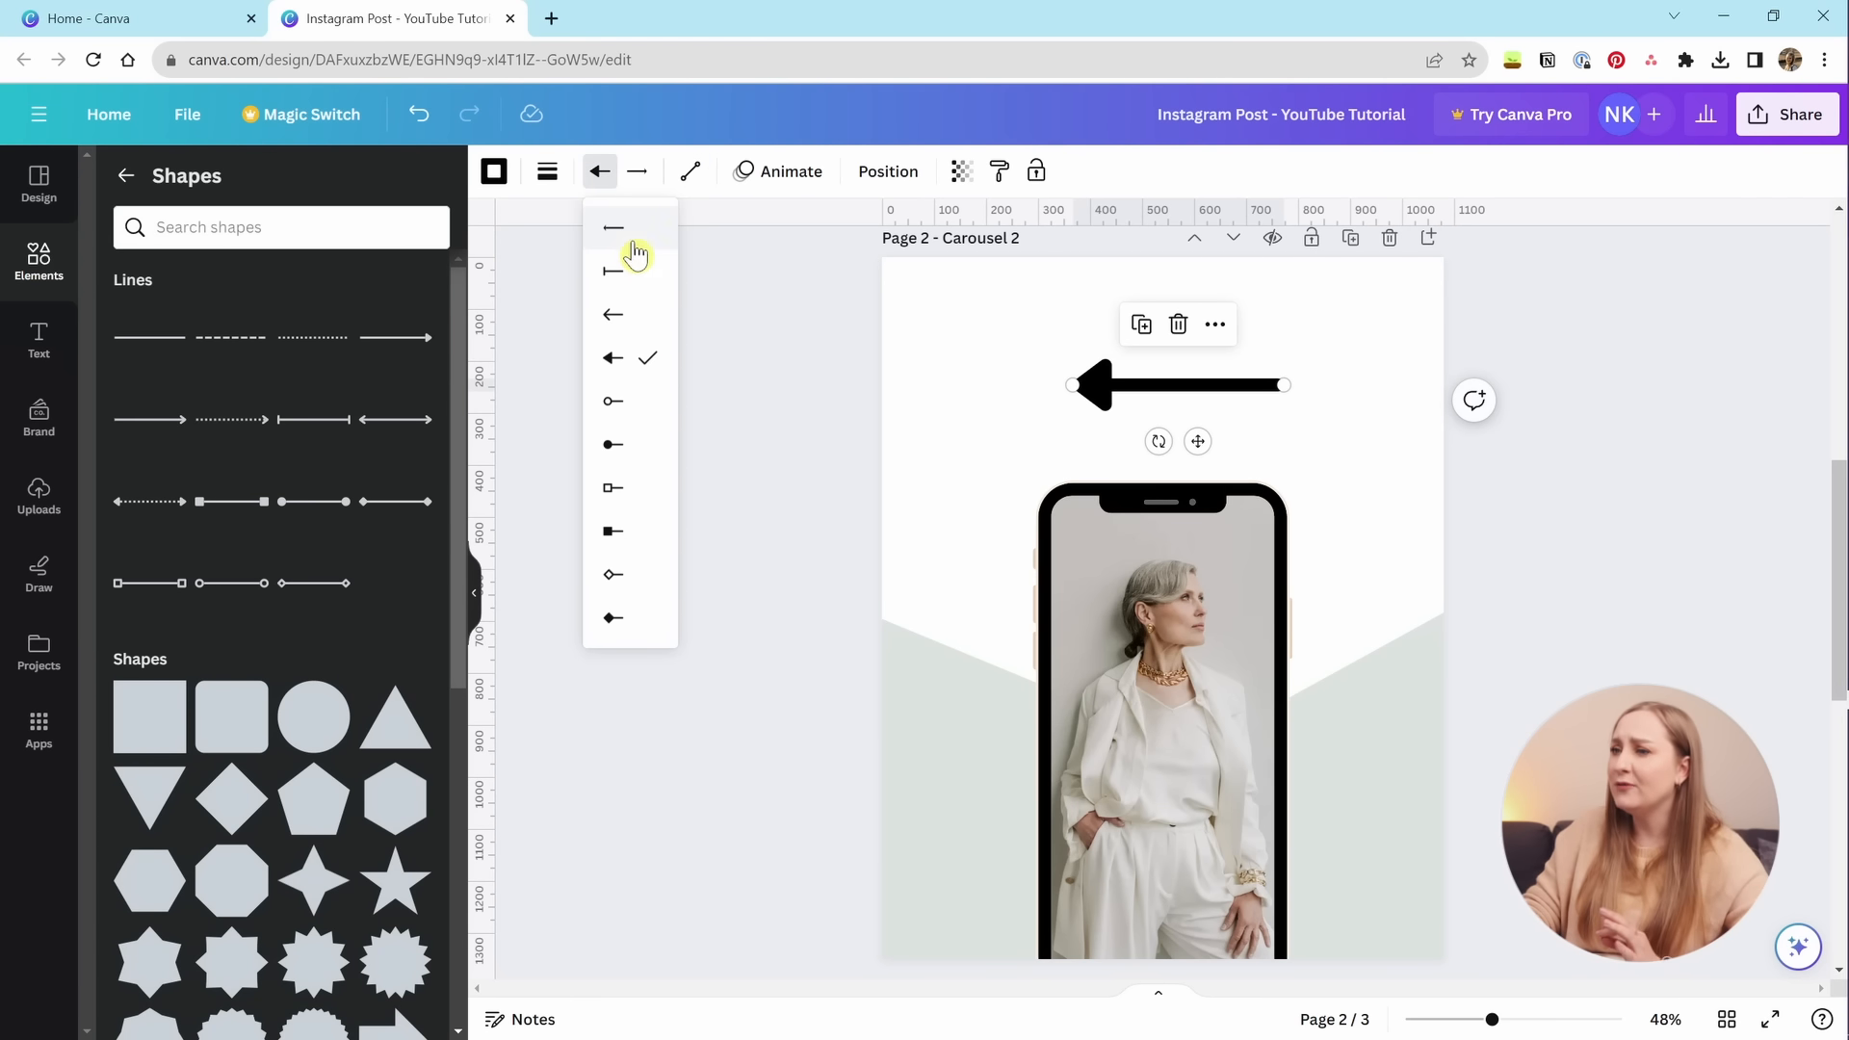
{"action": "left_click", "coordinate": [664, 233]}
{"action": "left_click", "coordinate": [692, 178]}
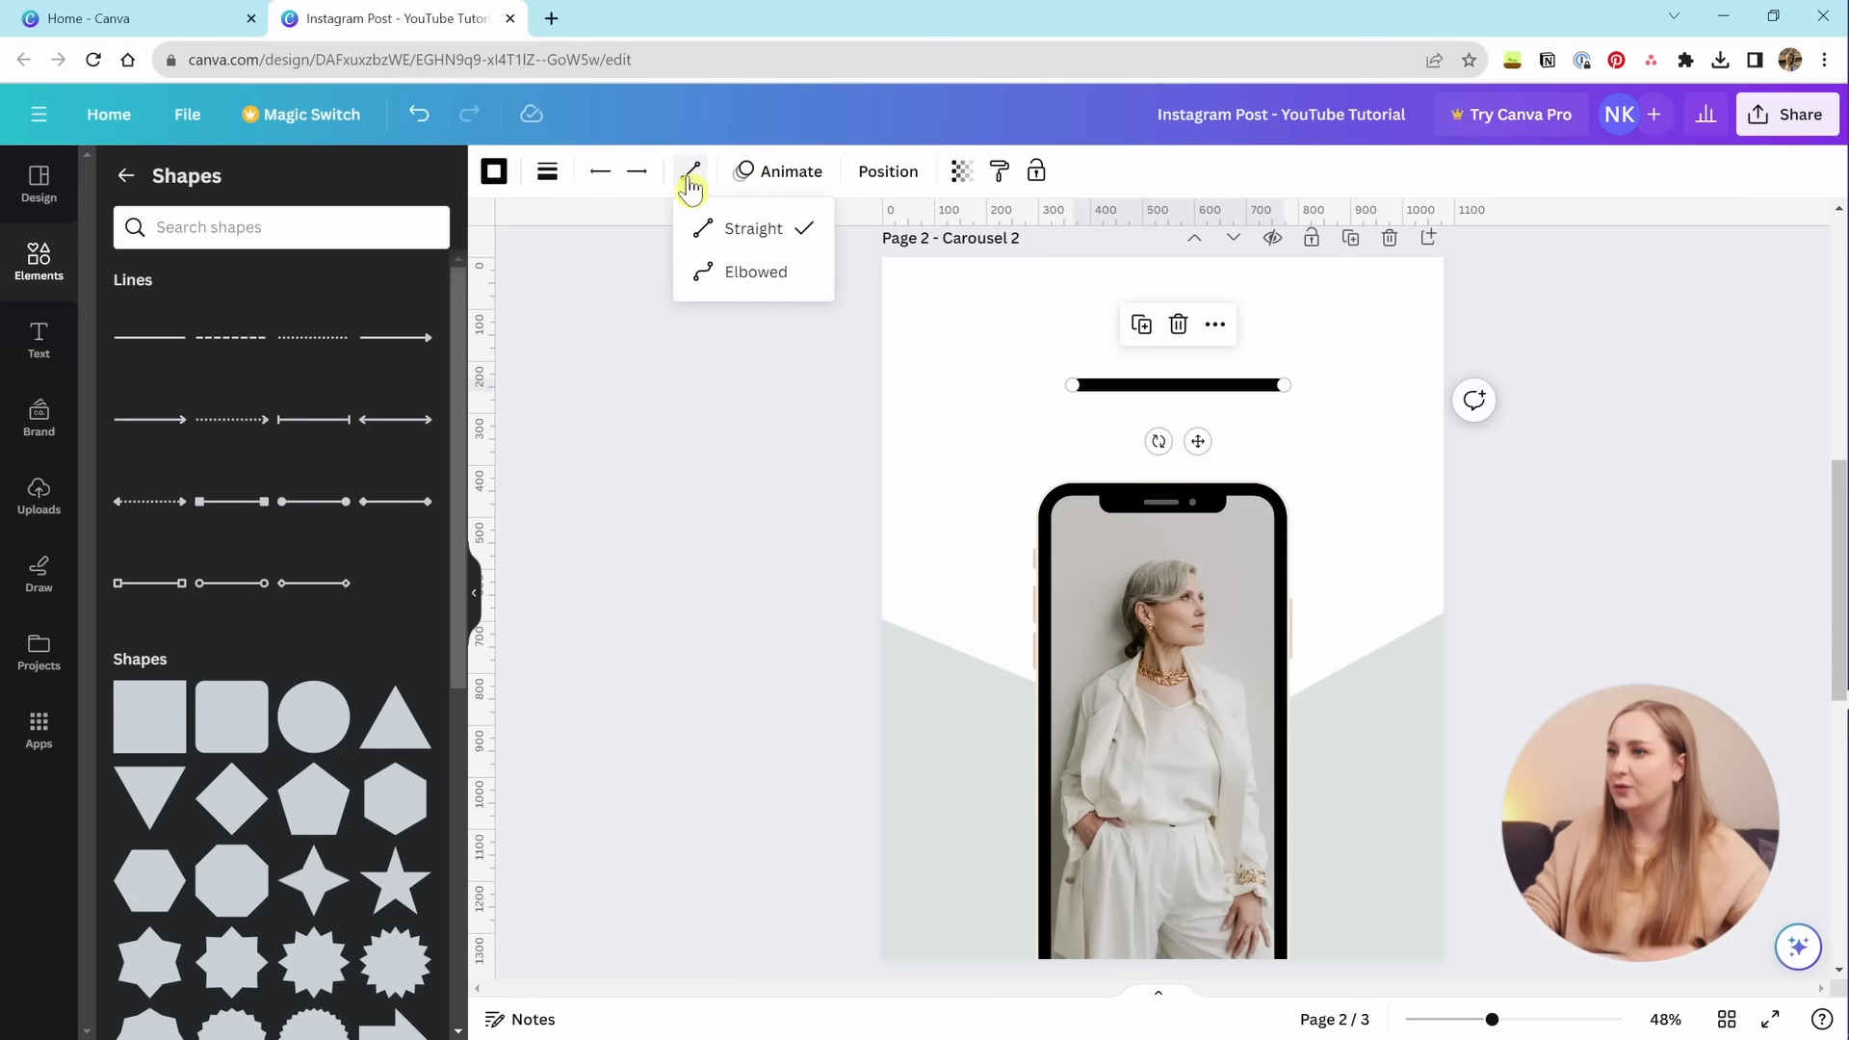
{"action": "left_click", "coordinate": [755, 272]}
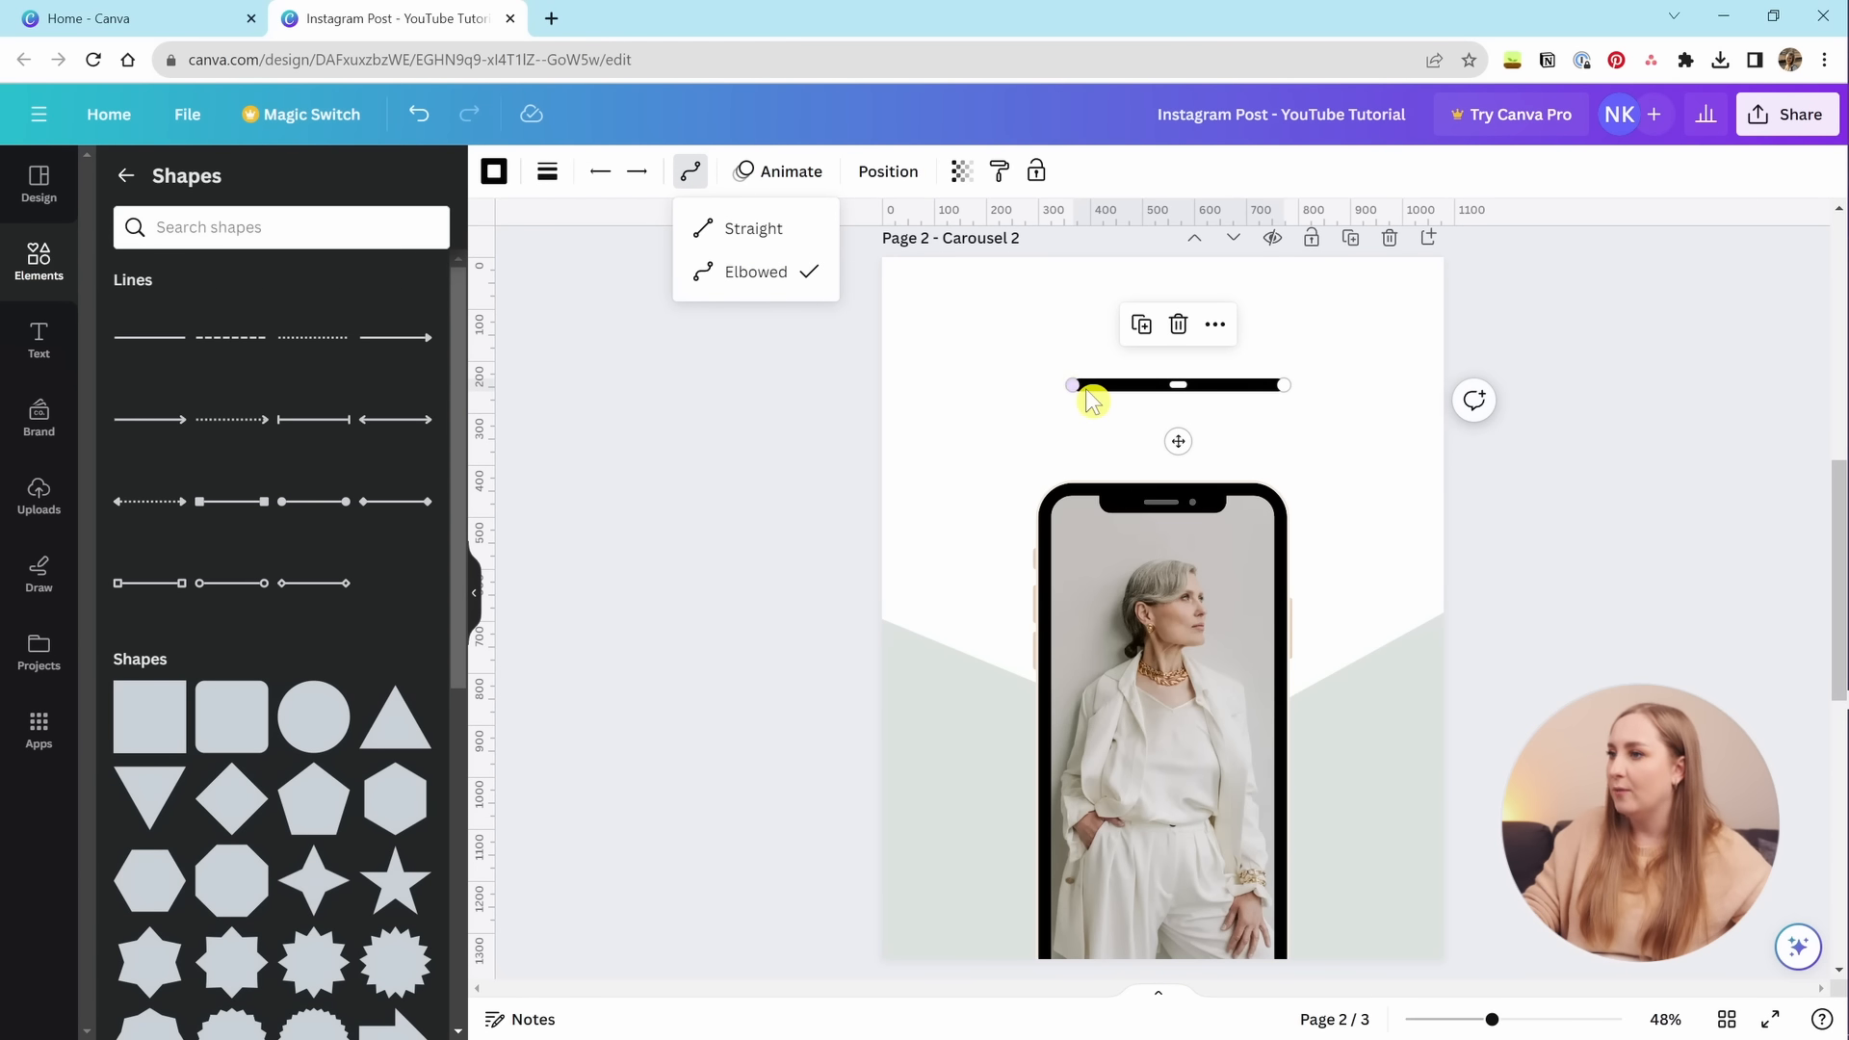
Stretch the elbowed line at both ends to about 730 px wide and pull its middle upward into a bracket shape.
{"action": "left_click_drag", "start_coordinate": [1075, 385], "coordinate": [989, 385]}
{"action": "left_click_drag", "start_coordinate": [1284, 385], "coordinate": [1375, 382]}
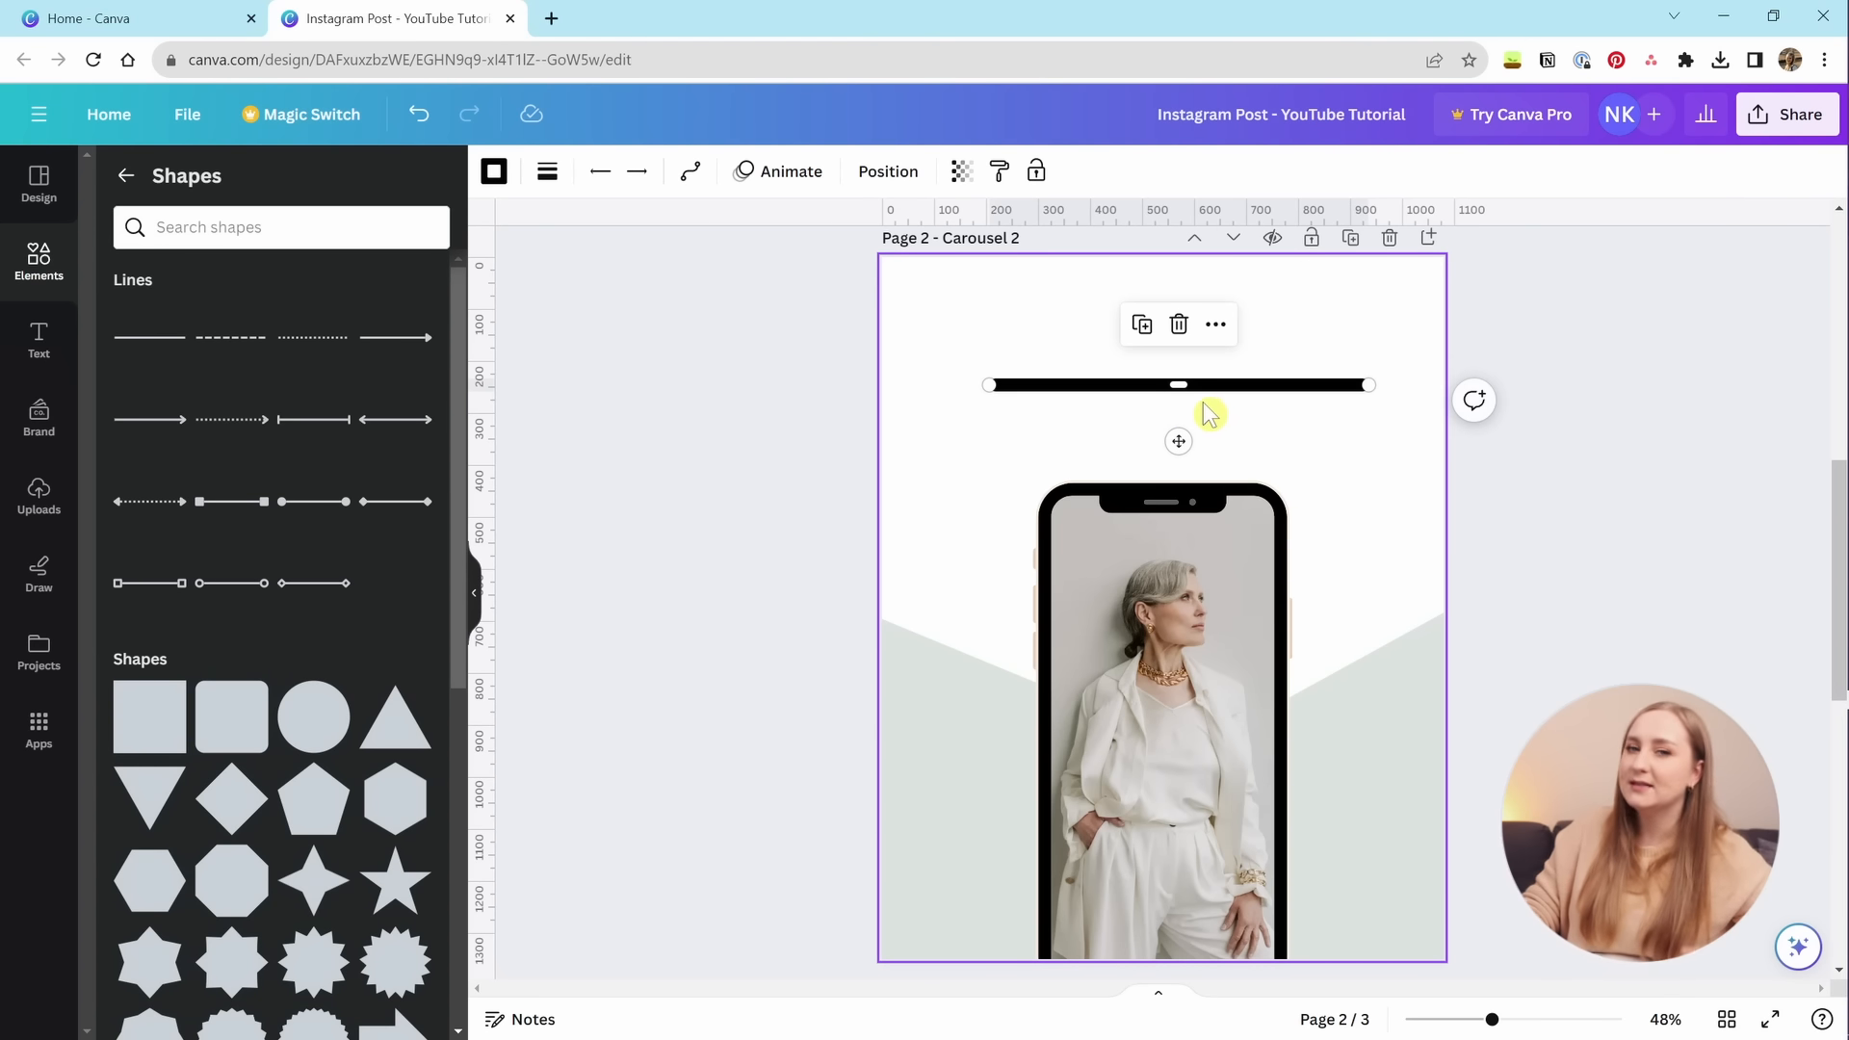
{"action": "left_click", "coordinate": [1320, 324]}
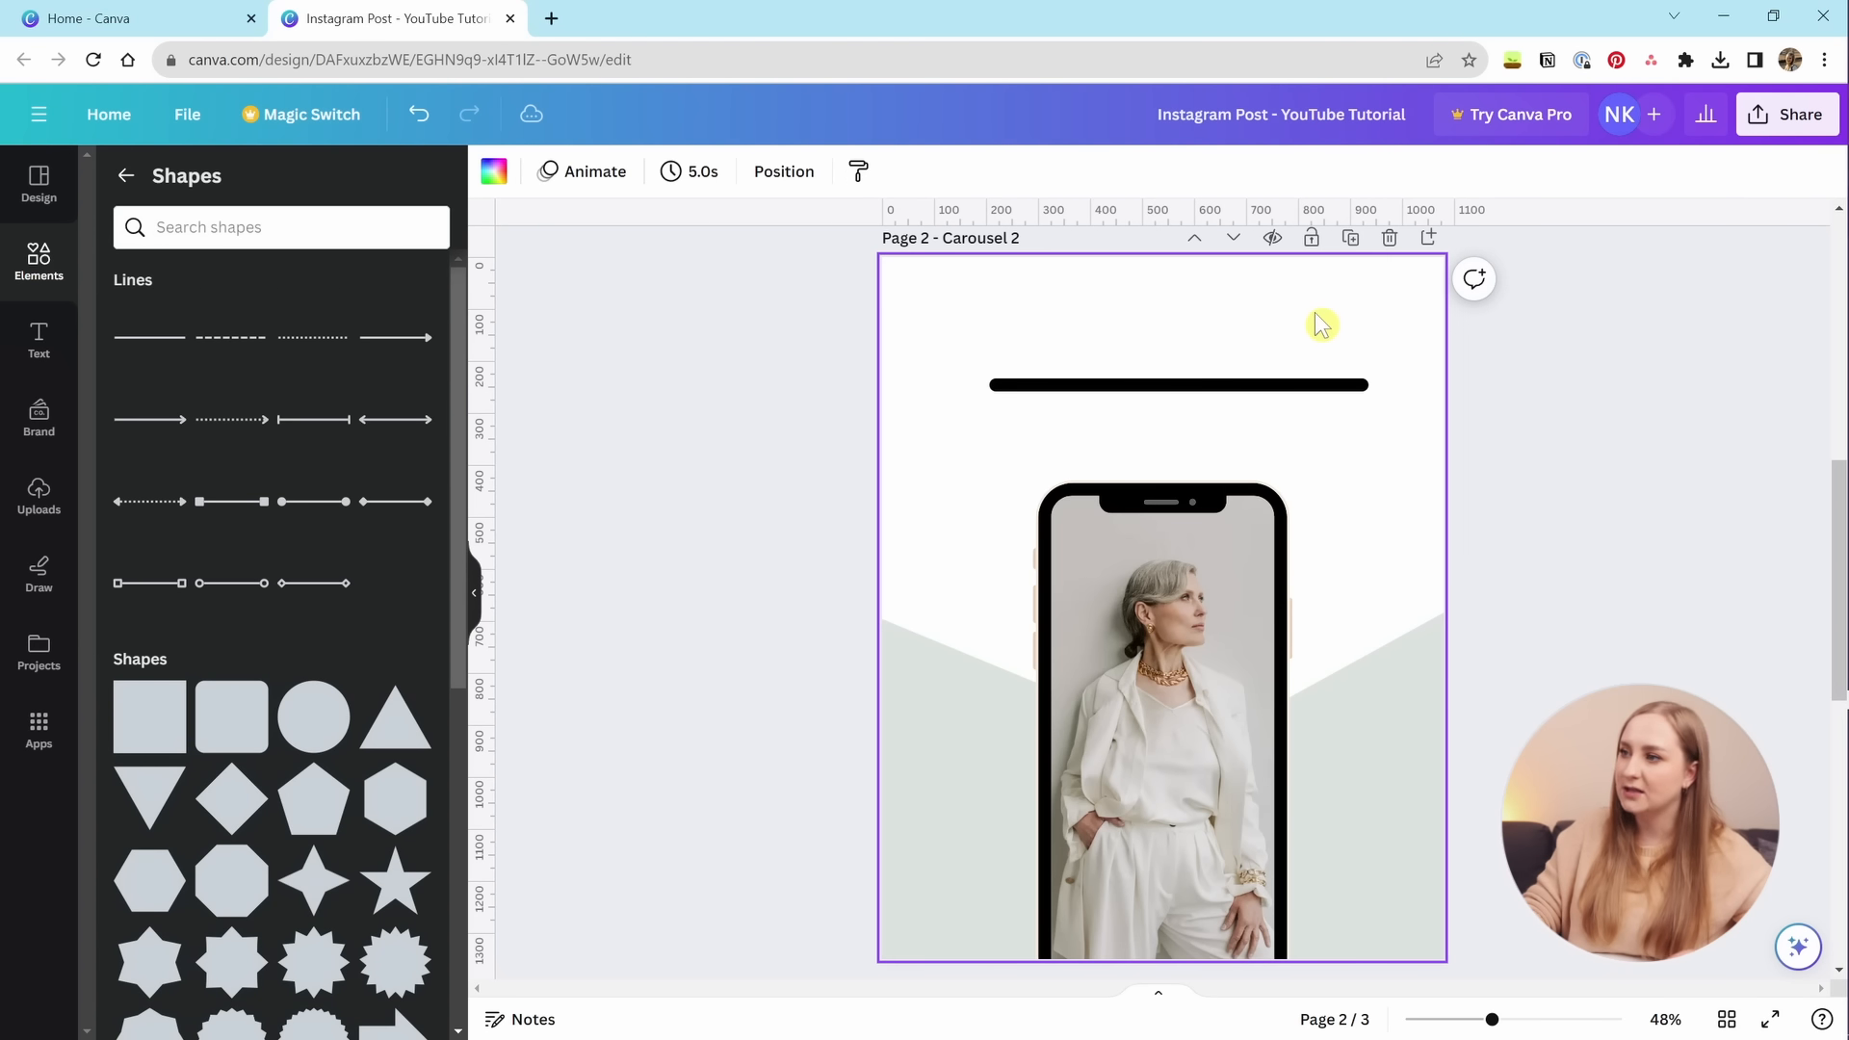
{"action": "left_click", "coordinate": [1174, 385]}
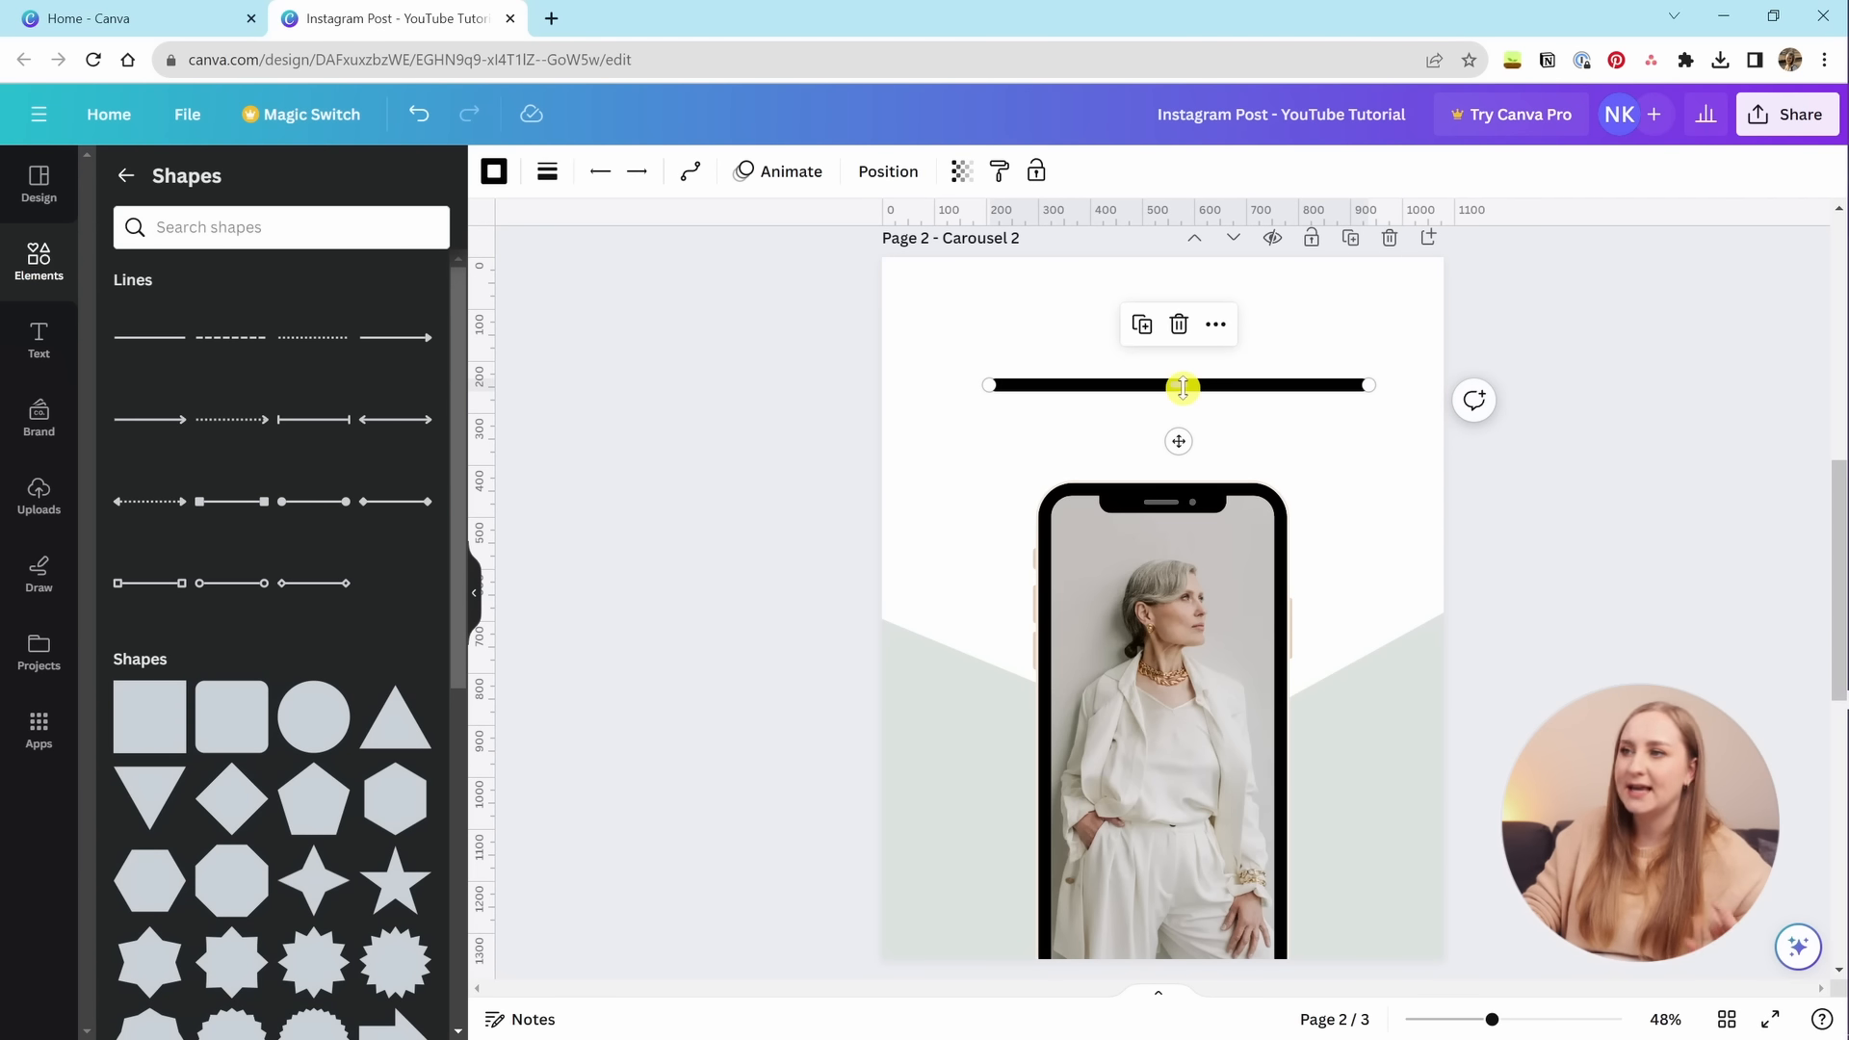
{"action": "left_click_drag", "start_coordinate": [1174, 383], "coordinate": [1182, 292]}
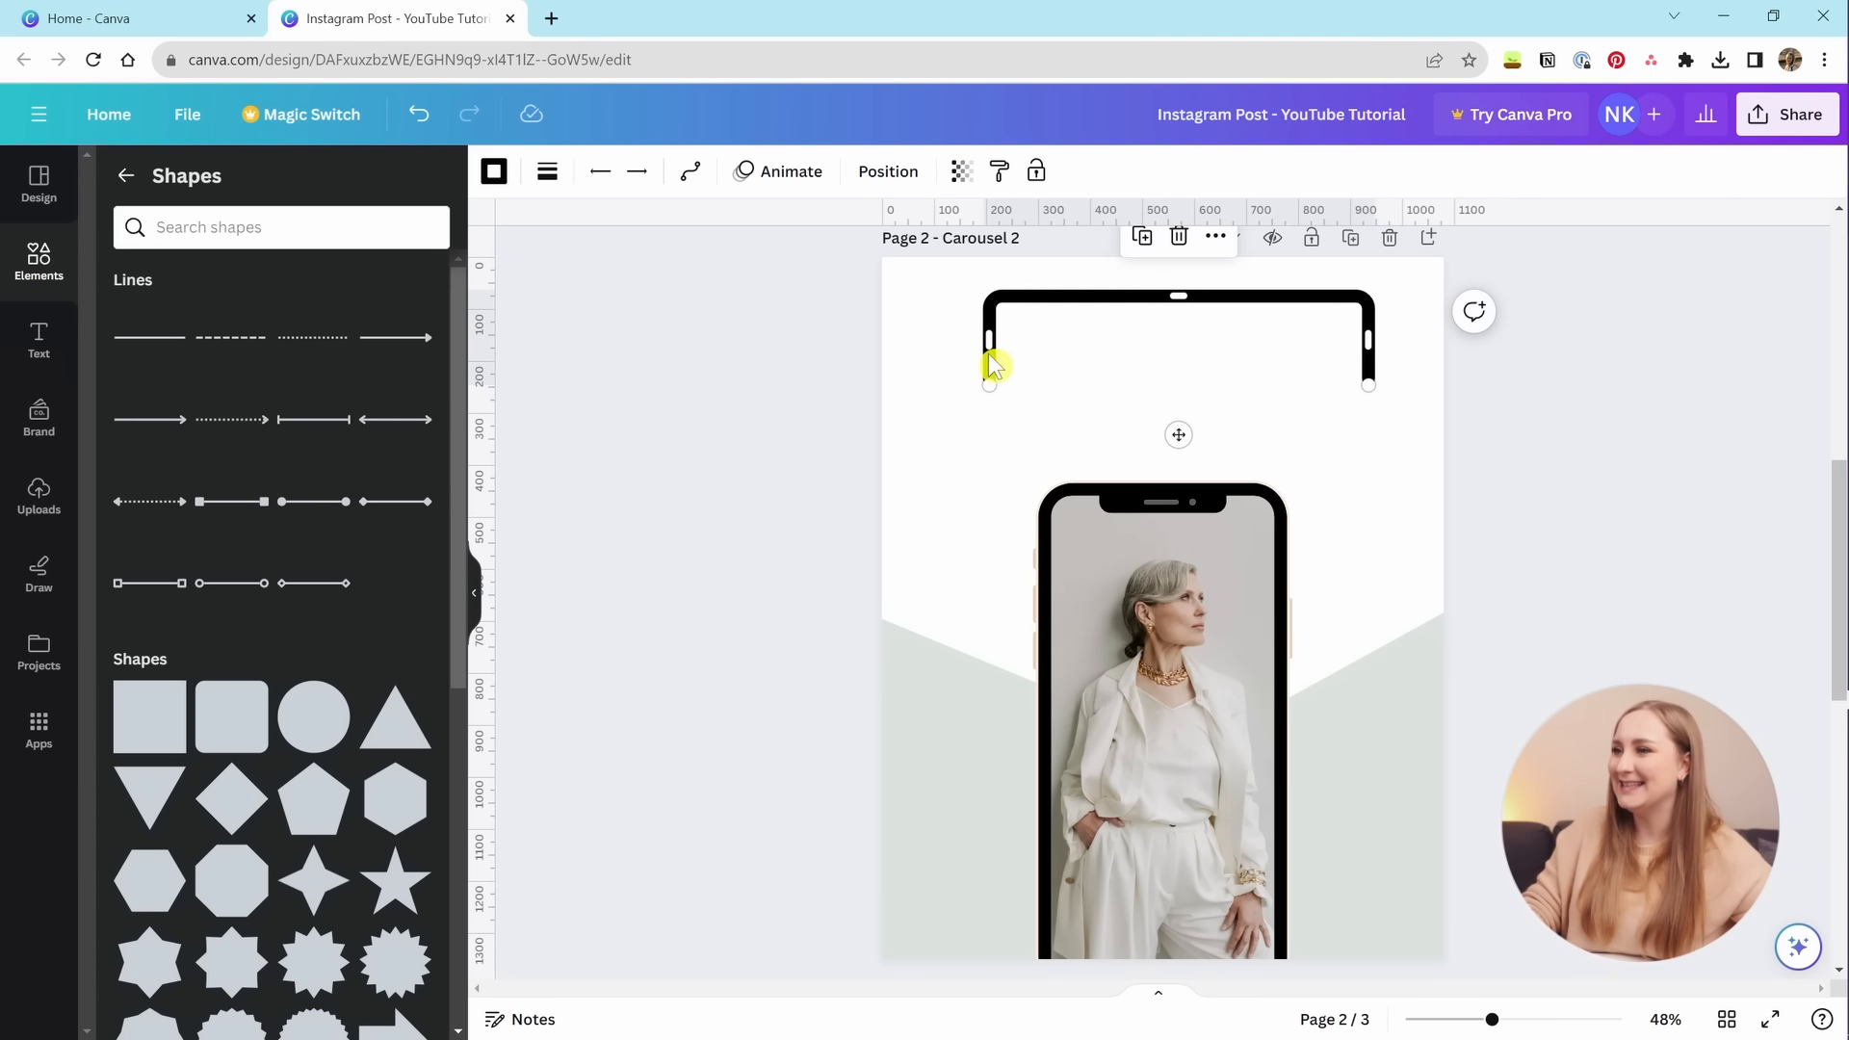
Reshape the elbowed line into a looping path by pulling its ends and segments across the upper page and over the phone mockup.
{"action": "left_click_drag", "start_coordinate": [989, 381], "coordinate": [978, 478]}
{"action": "left_click_drag", "start_coordinate": [1367, 392], "coordinate": [1442, 378]}
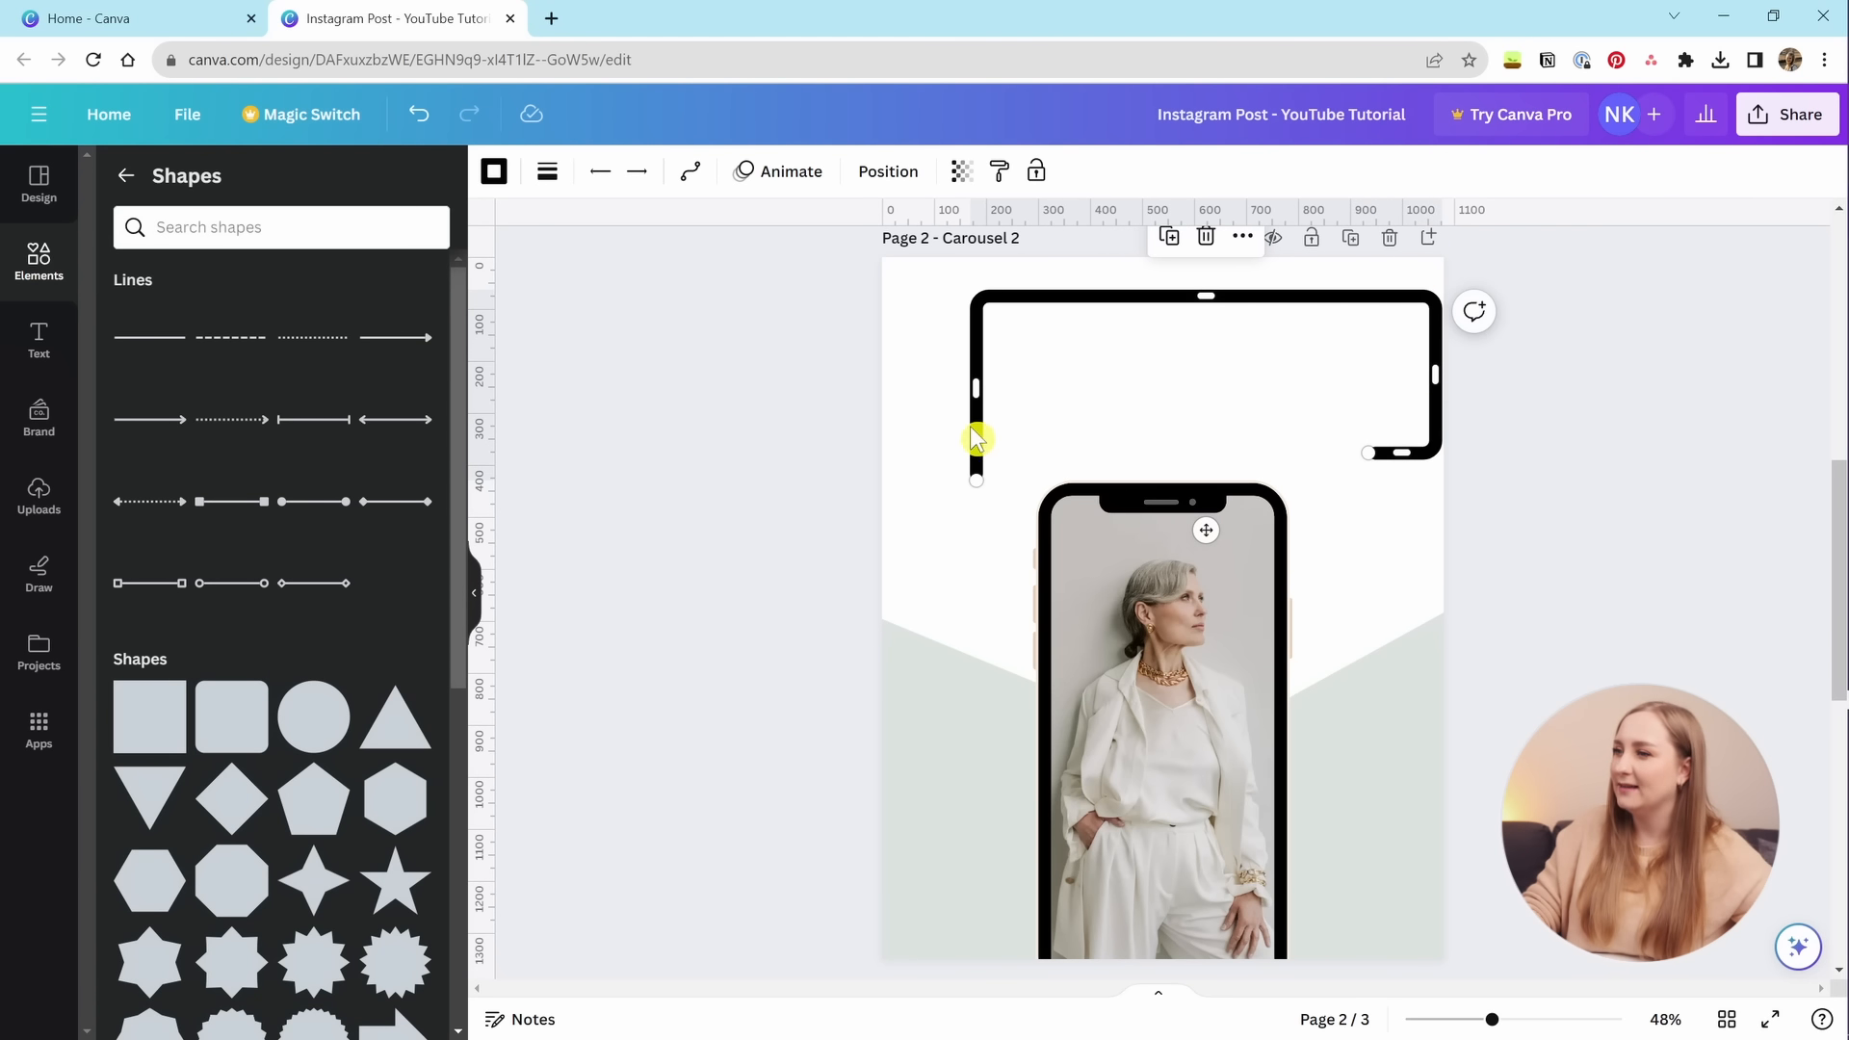
{"action": "left_click_drag", "start_coordinate": [1405, 453], "coordinate": [1389, 642]}
{"action": "left_click_drag", "start_coordinate": [1368, 528], "coordinate": [1147, 536]}
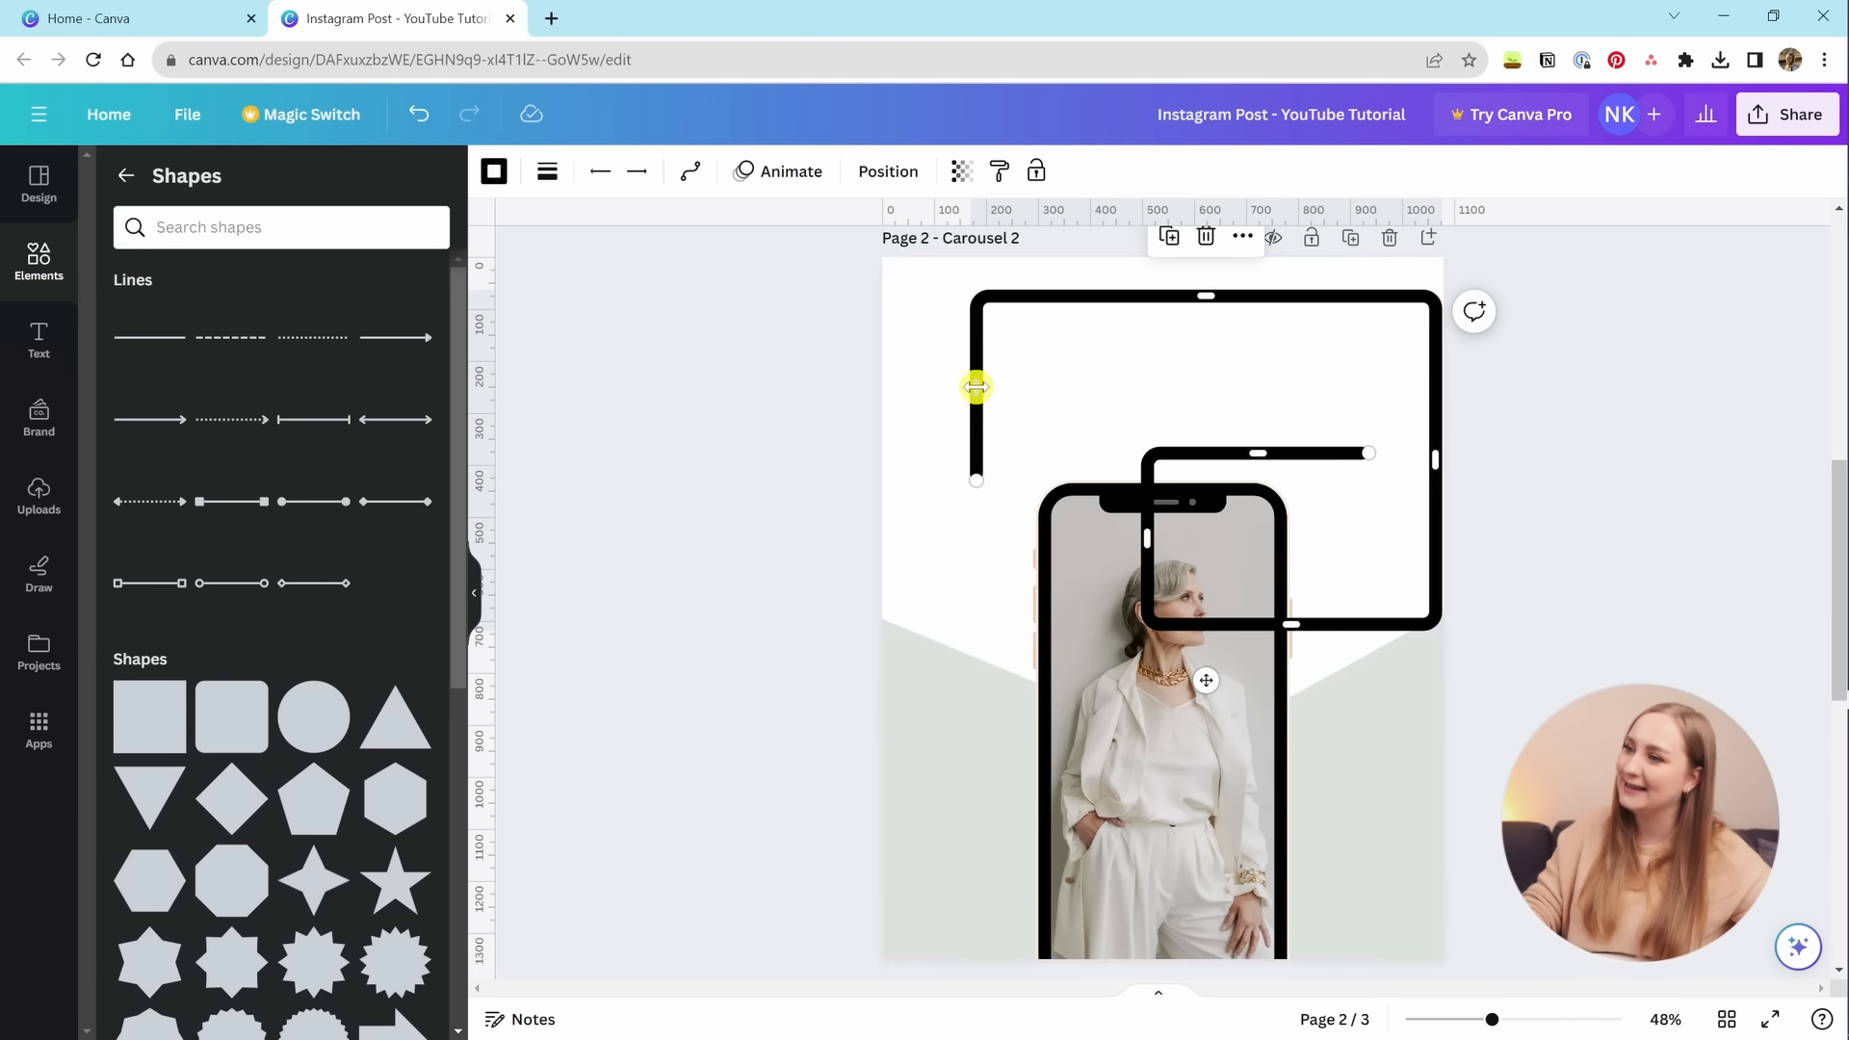
{"action": "left_click_drag", "start_coordinate": [974, 388], "coordinate": [1074, 381]}
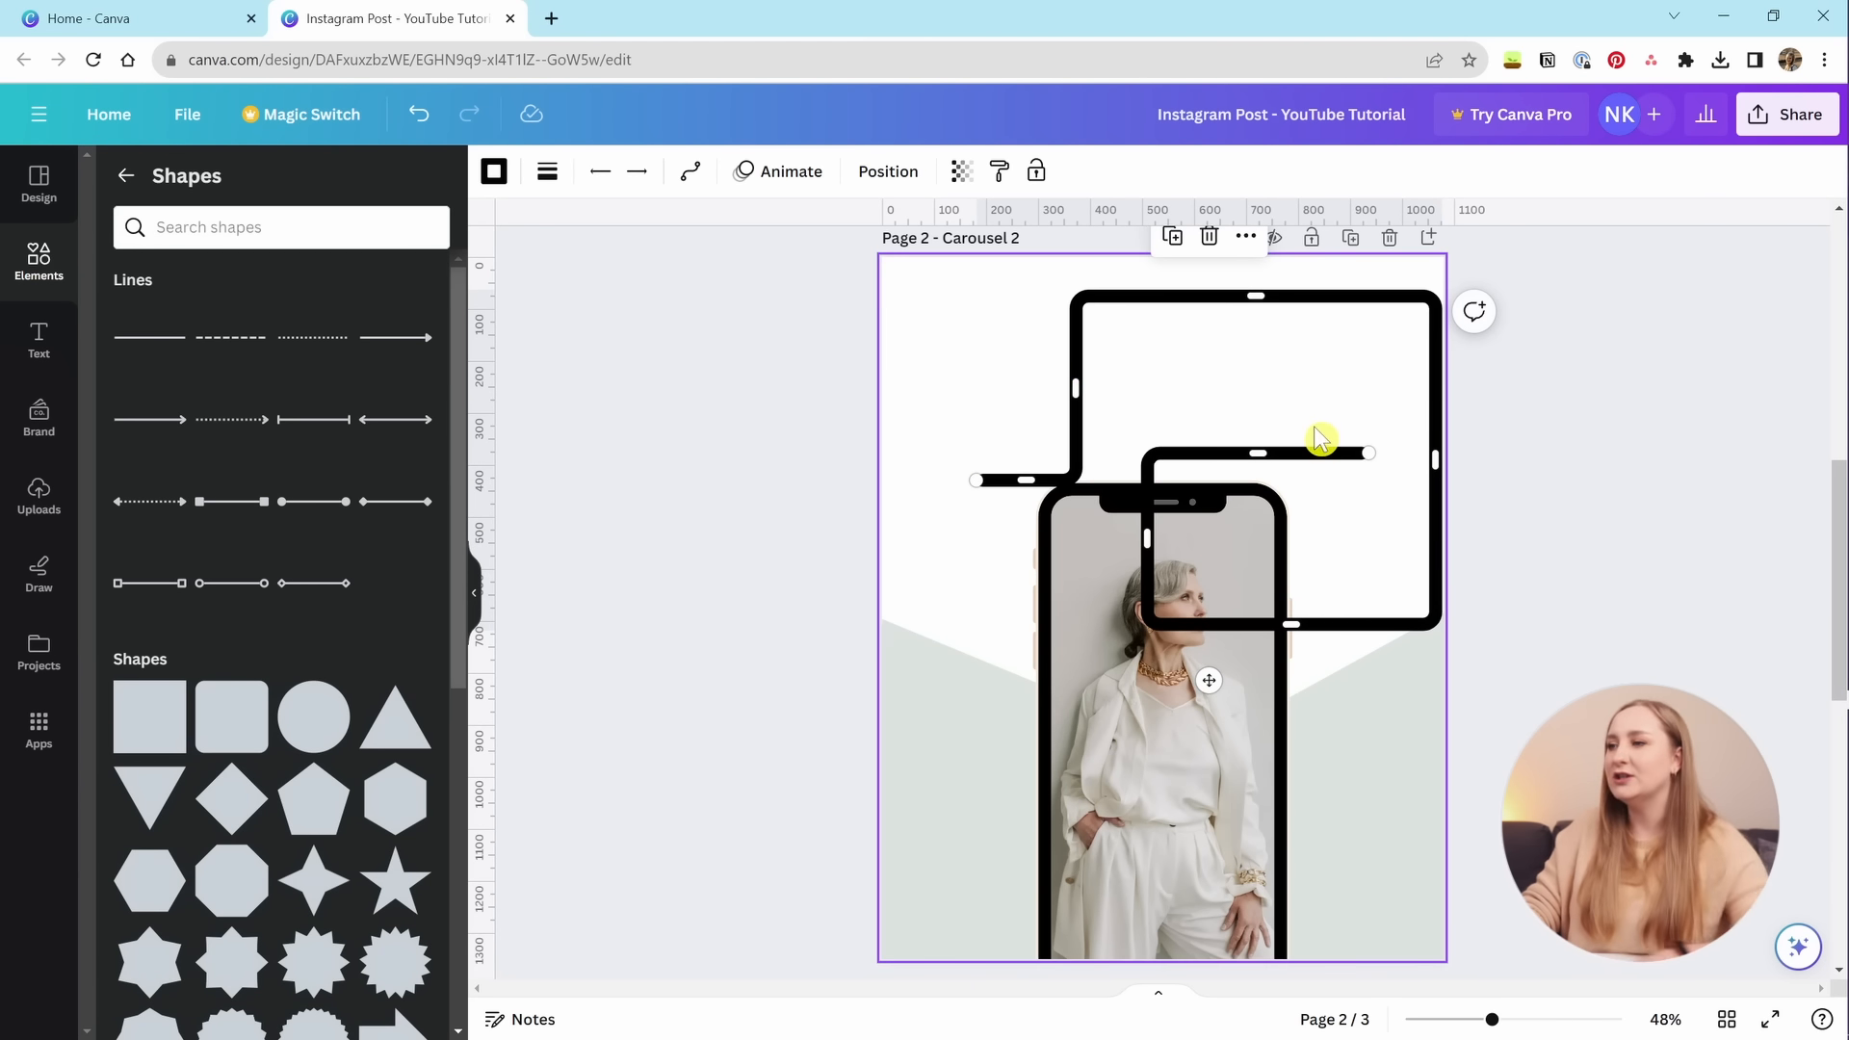
Delete the elbowed line from page 2.
{"action": "left_click", "coordinate": [1314, 284]}
{"action": "left_click", "coordinate": [1322, 299]}
{"action": "key", "text": "Delete"}
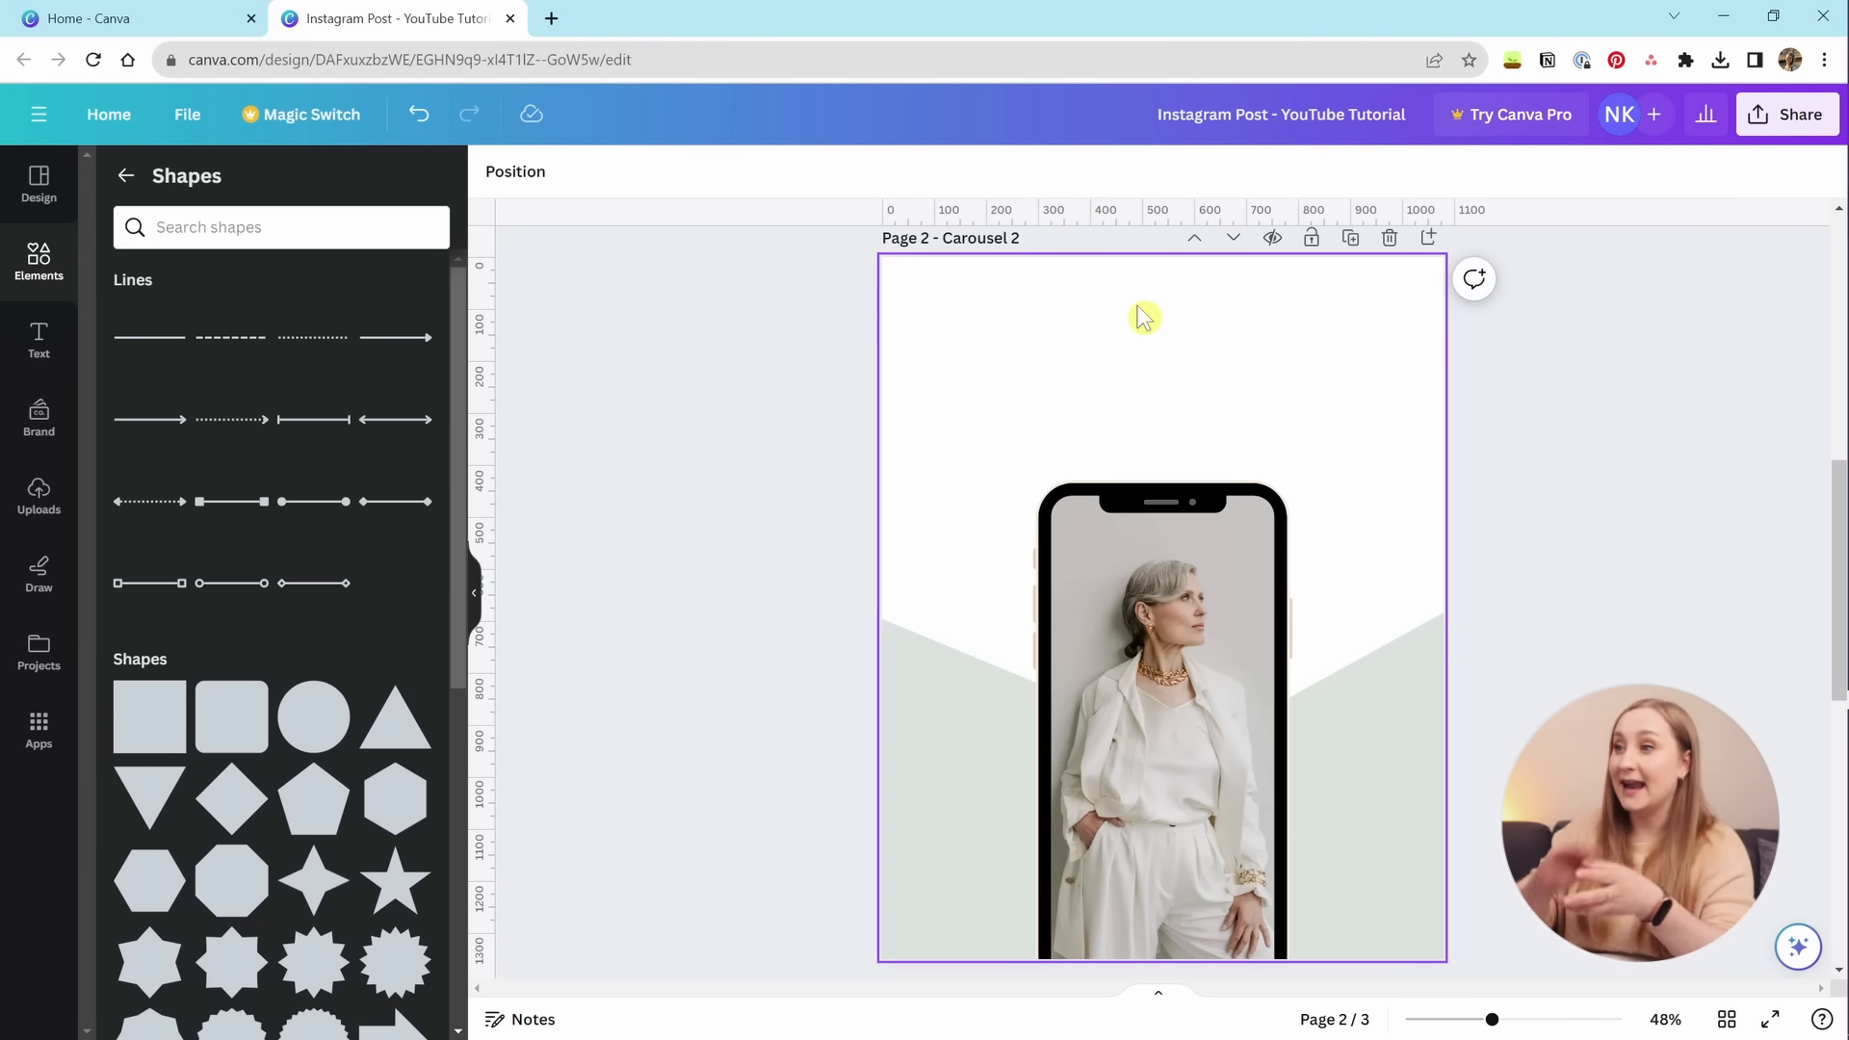
Add a plain solid line, place it above the phone mockup, and set its line weight to 87.
{"action": "left_click", "coordinate": [146, 339]}
{"action": "left_click_drag", "start_coordinate": [1181, 656], "coordinate": [1180, 433]}
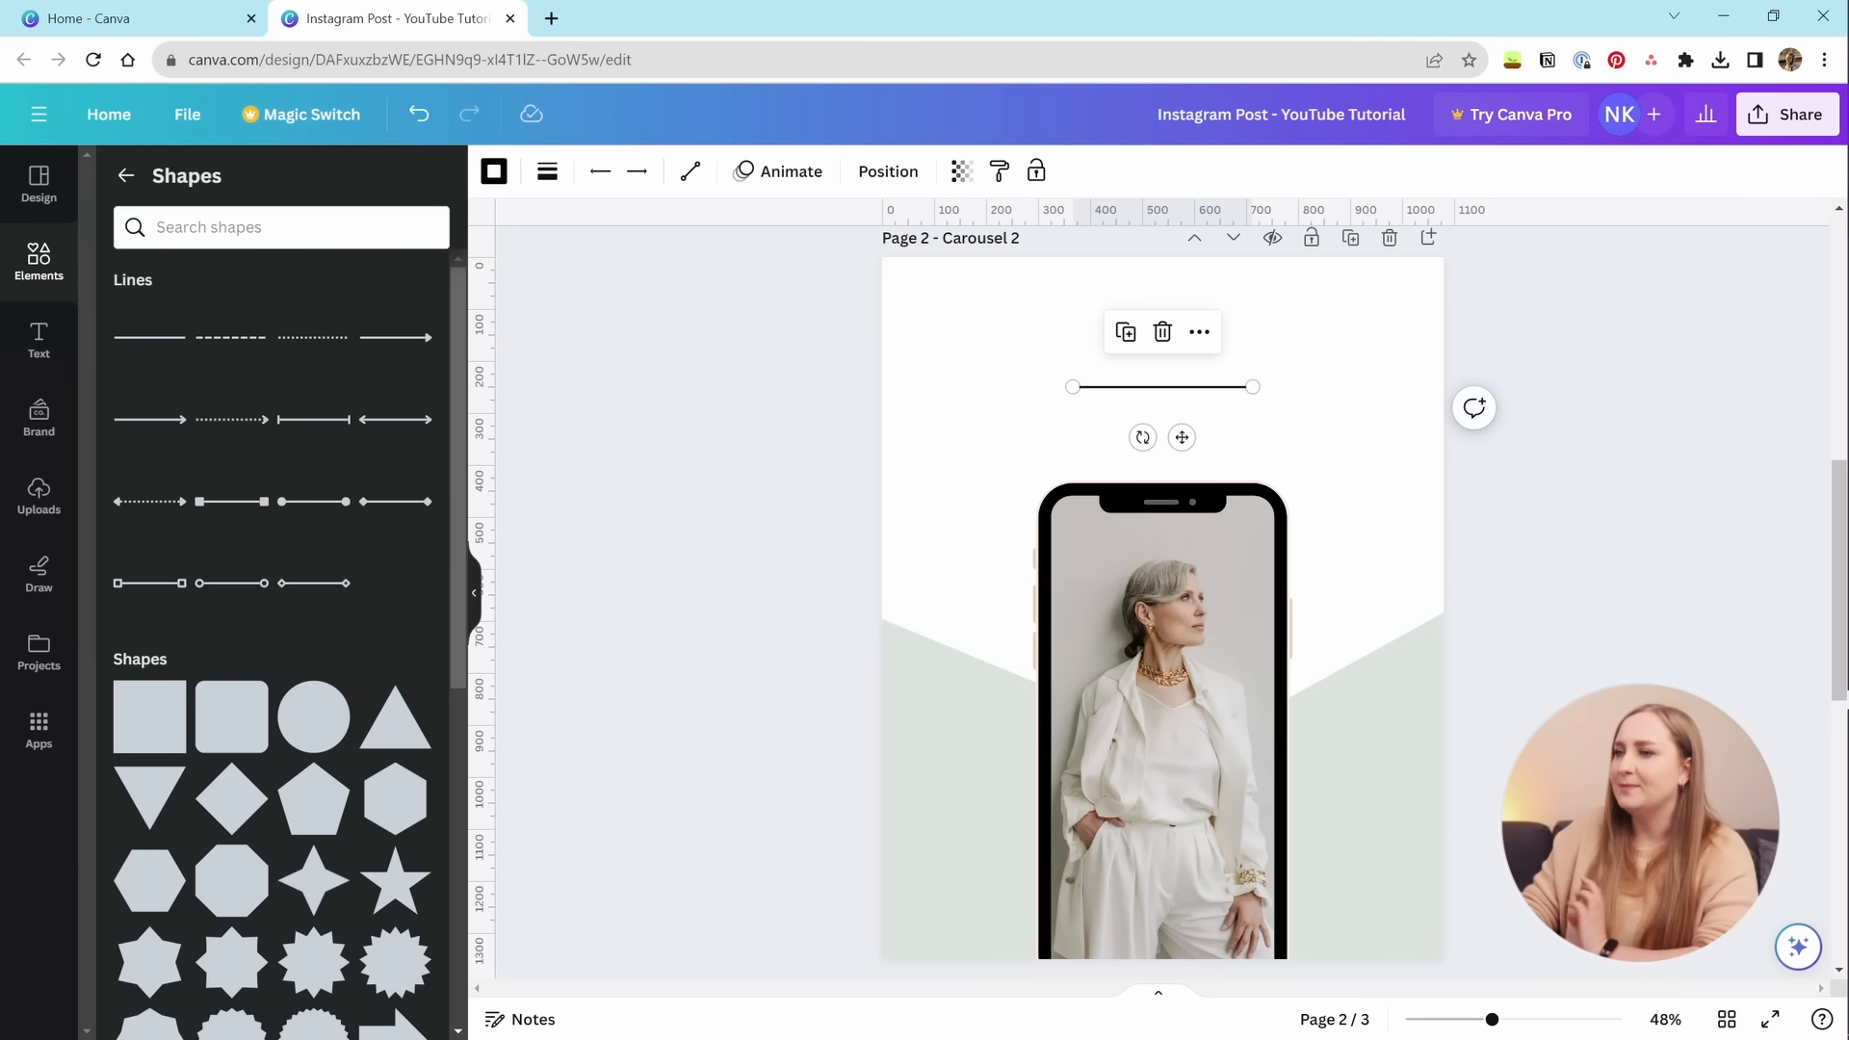
{"action": "left_click", "coordinate": [548, 190]}
{"action": "left_click_drag", "start_coordinate": [563, 363], "coordinate": [812, 382]}
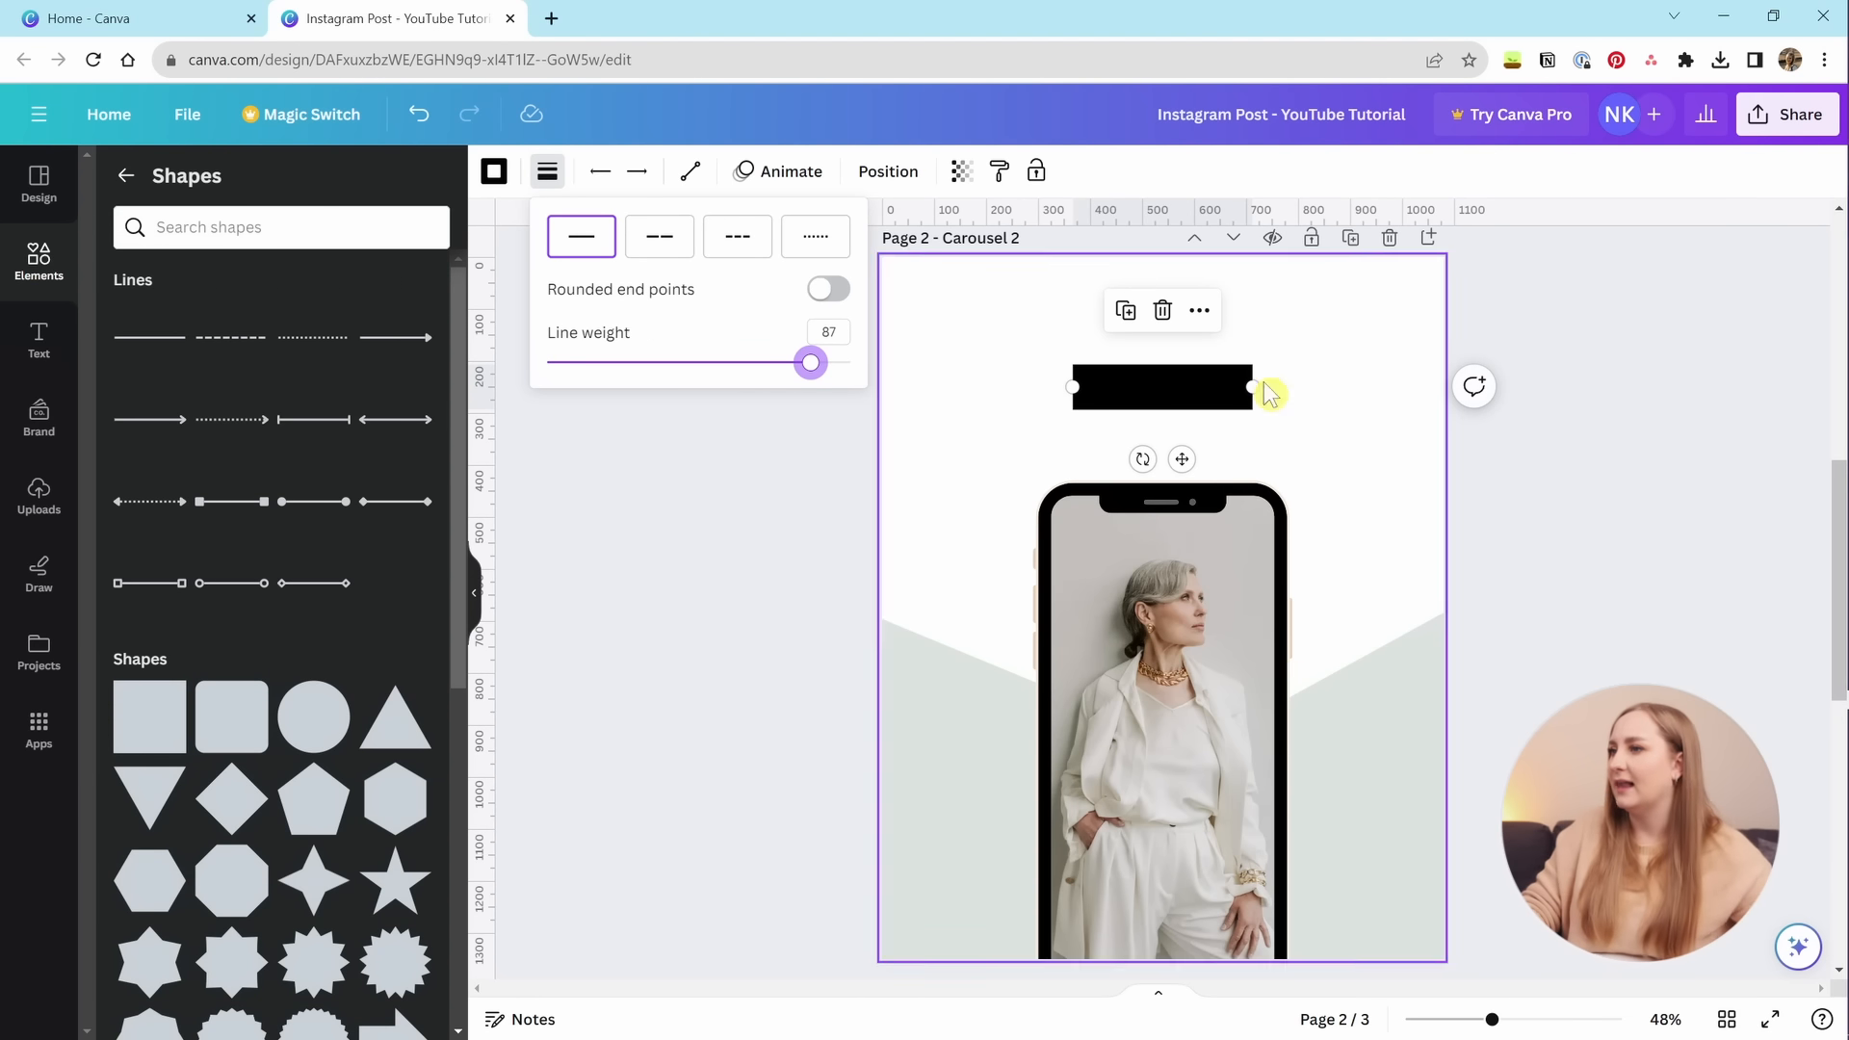
Lengthen the thick line with an upward slant to the right and move it over the lower right of the phone mockup.
{"action": "left_click_drag", "start_coordinate": [1253, 386], "coordinate": [1320, 347]}
{"action": "left_click", "coordinate": [1170, 414]}
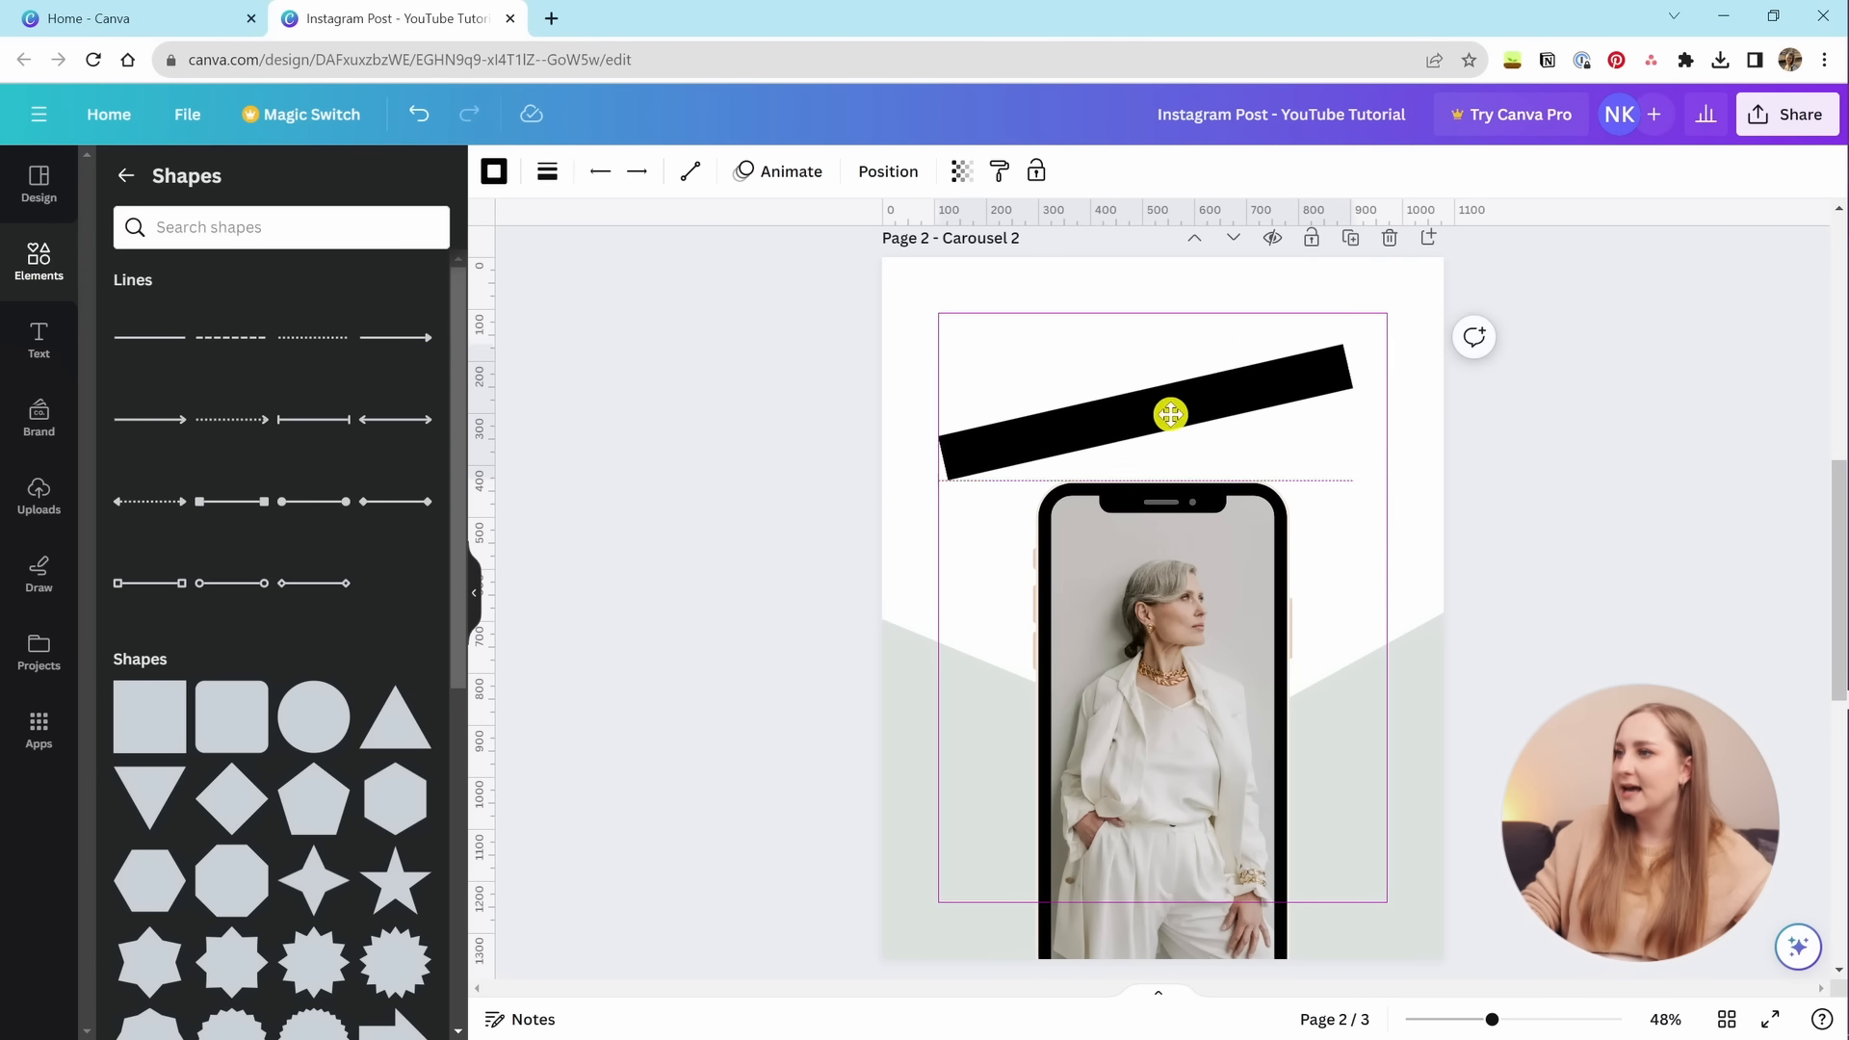
{"action": "left_click_drag", "start_coordinate": [1170, 414], "coordinate": [1296, 784]}
{"action": "mouse_move", "coordinate": [1280, 876]}
{"action": "left_mouse_down"}
{"action": "mouse_move", "coordinate": [1313, 909]}
{"action": "mouse_move", "coordinate": [1291, 895]}
{"action": "left_mouse_up"}
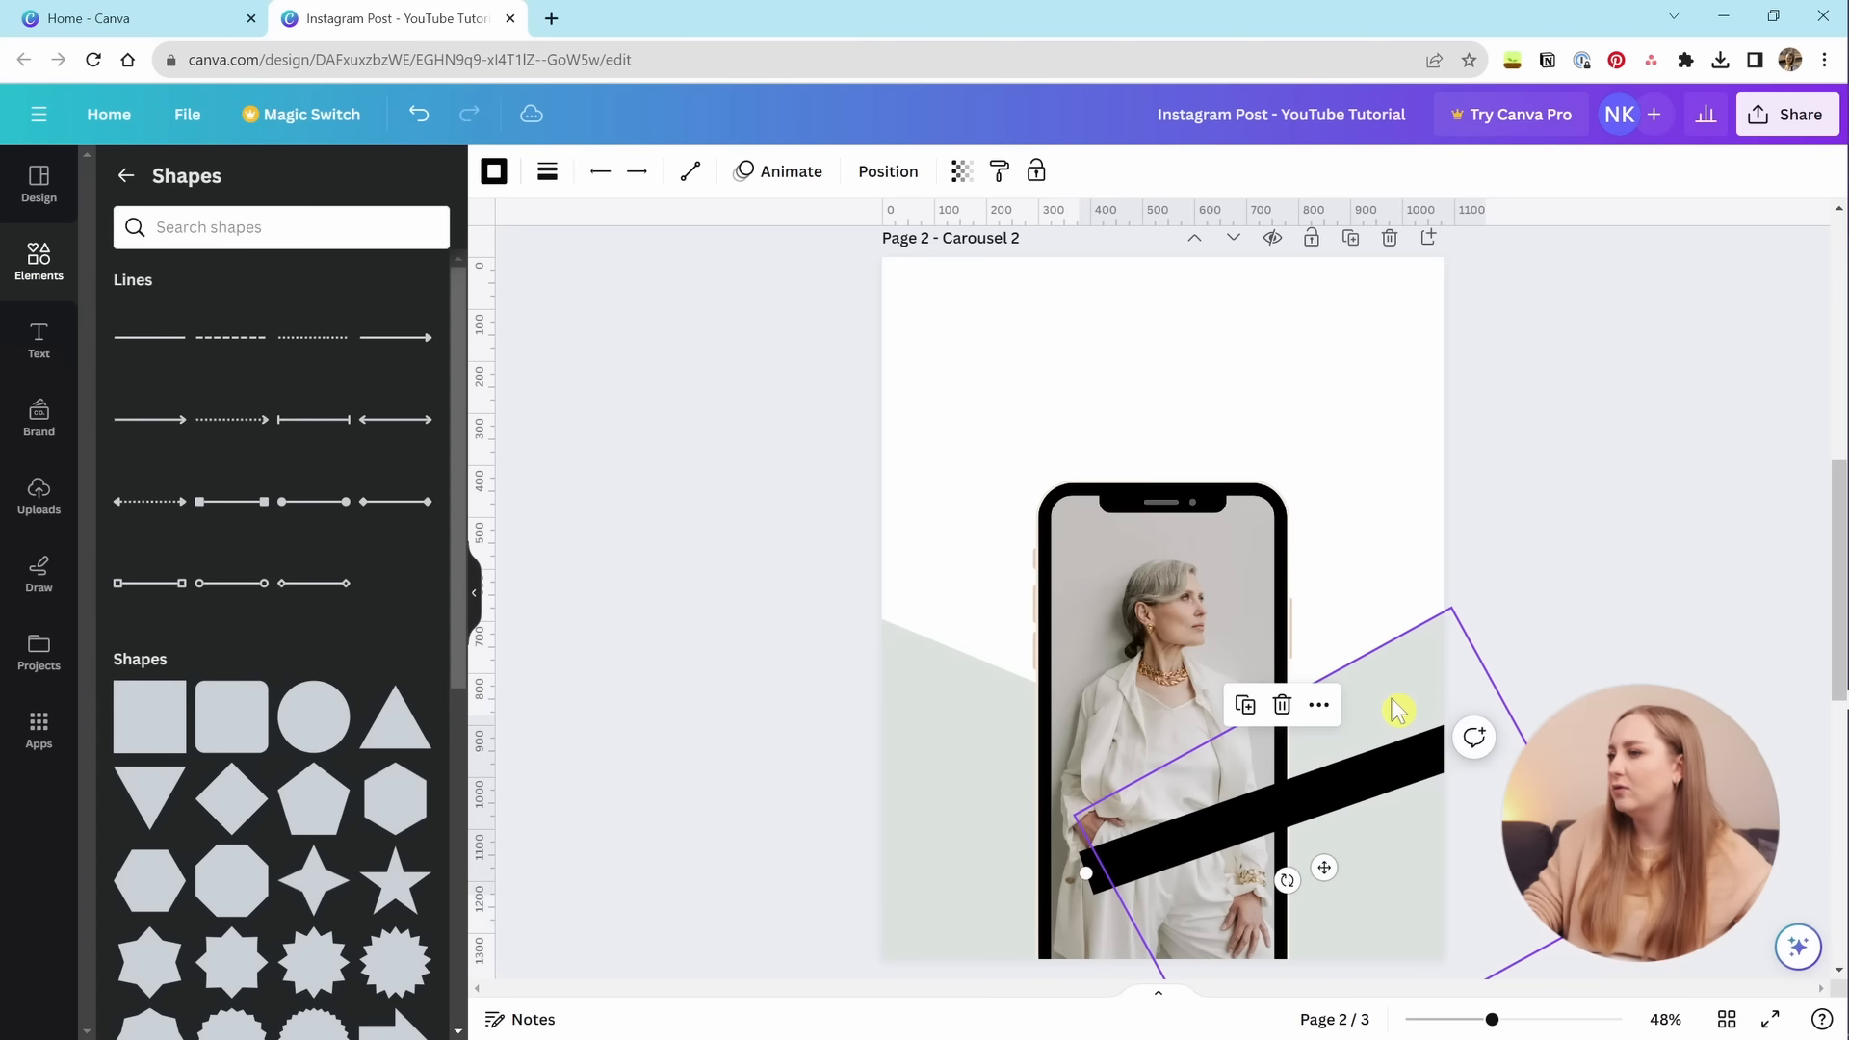
Rotate the pale green-grey rectangles to shallower slopes and extend the thick line's lower end past the page's lower-left edge.
{"action": "left_click", "coordinate": [1397, 710]}
{"action": "left_click_drag", "start_coordinate": [1568, 741], "coordinate": [1581, 766]}
{"action": "left_click", "coordinate": [906, 692]}
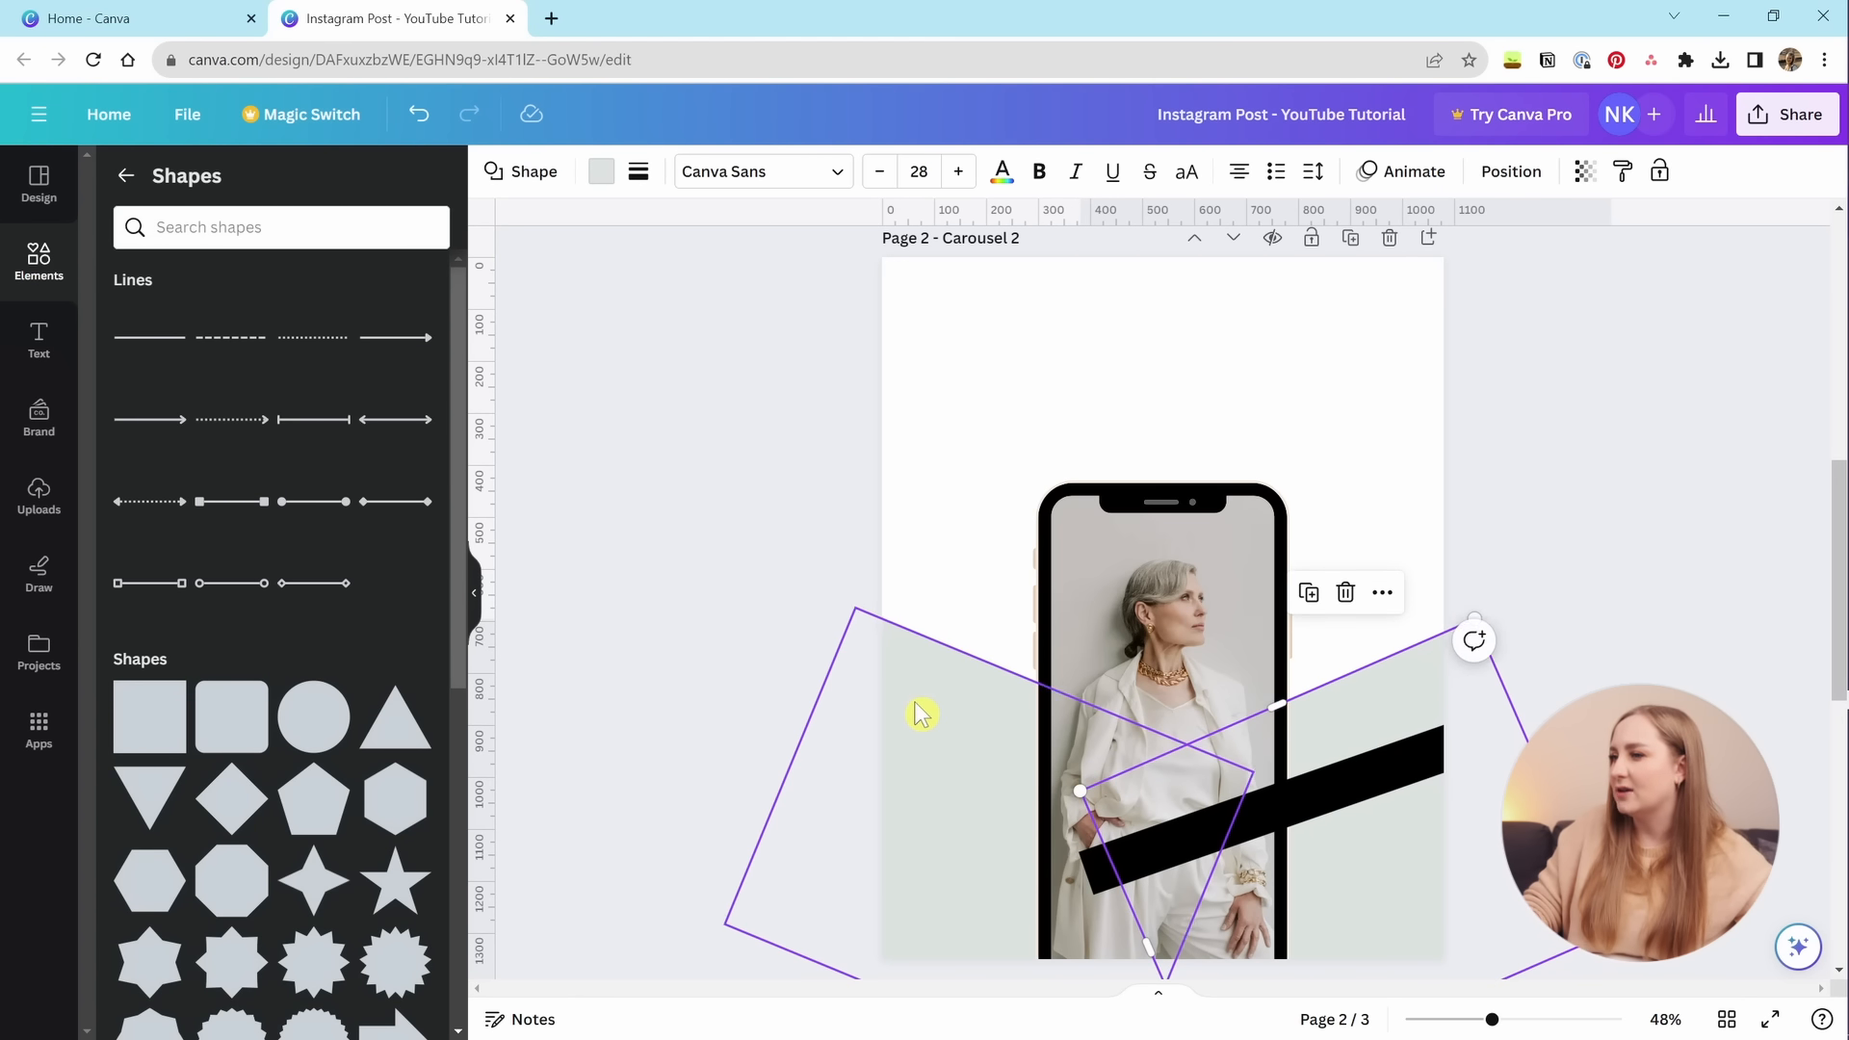
{"action": "left_click_drag", "start_coordinate": [1234, 950], "coordinate": [1248, 911]}
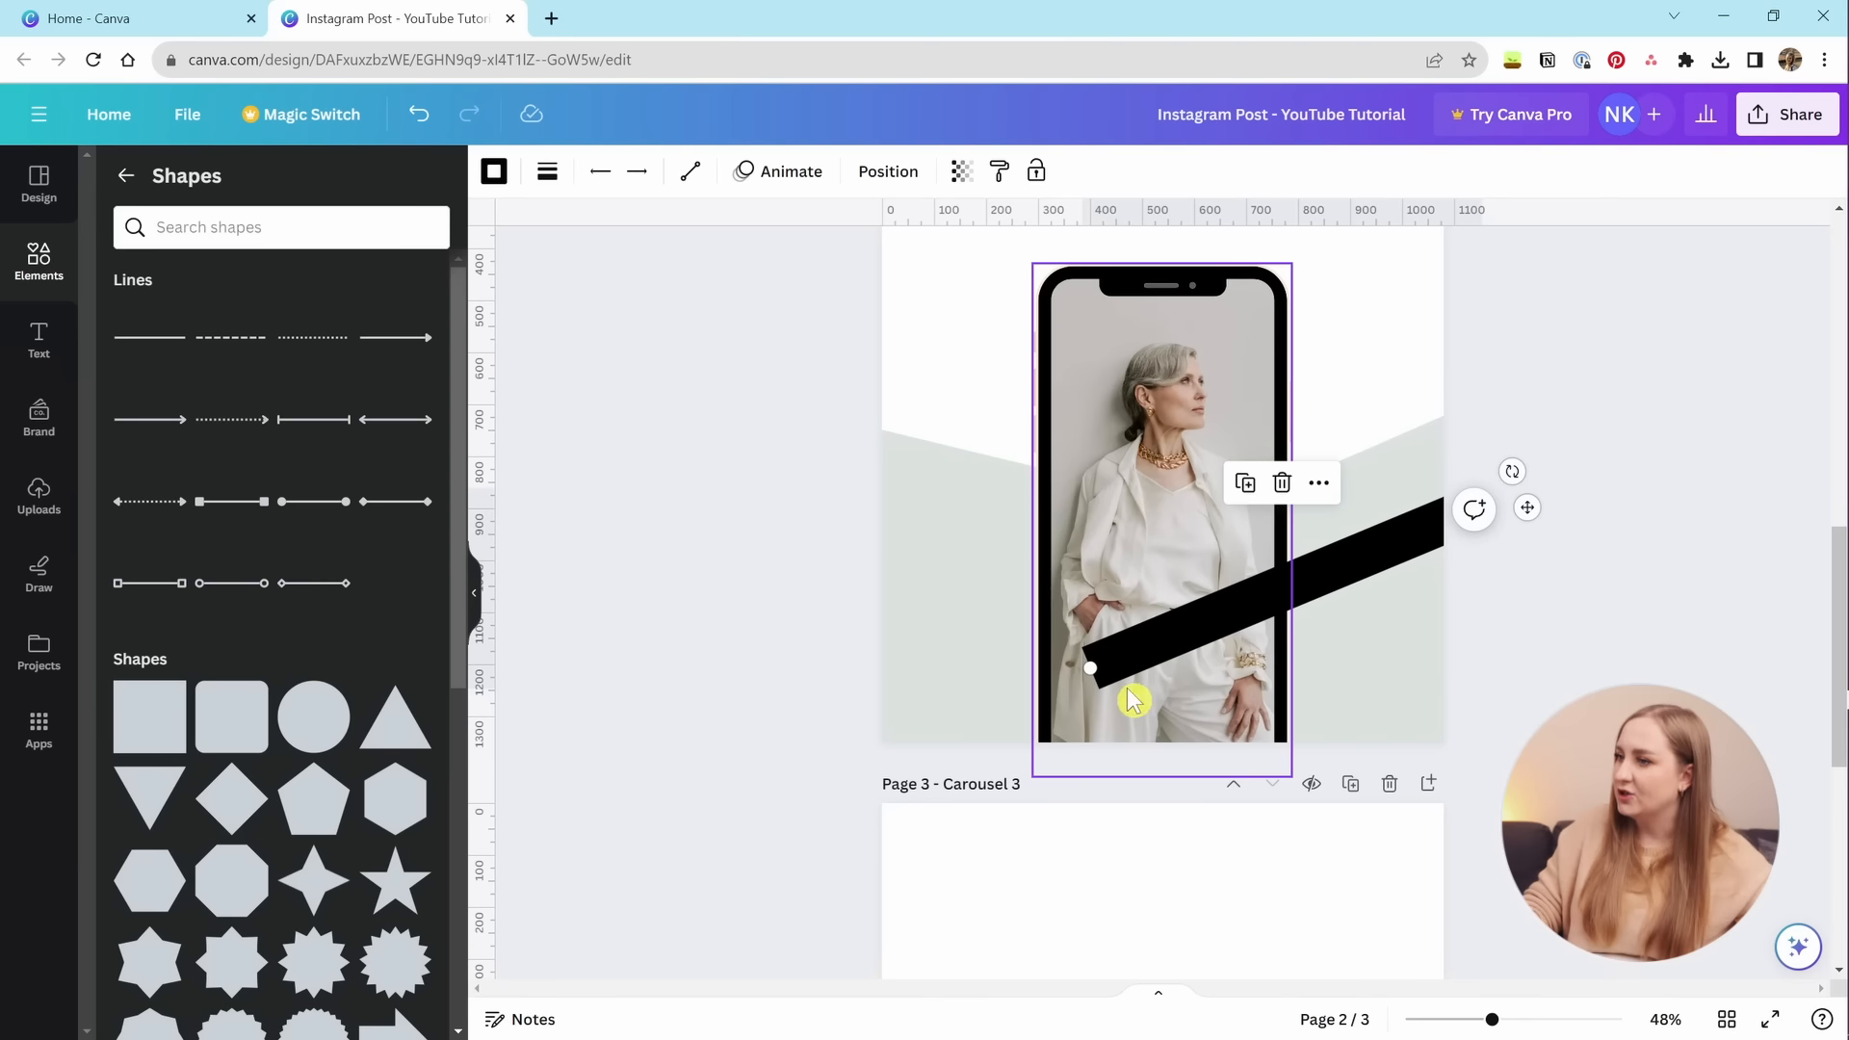
{"action": "left_click_drag", "start_coordinate": [1090, 667], "coordinate": [740, 887]}
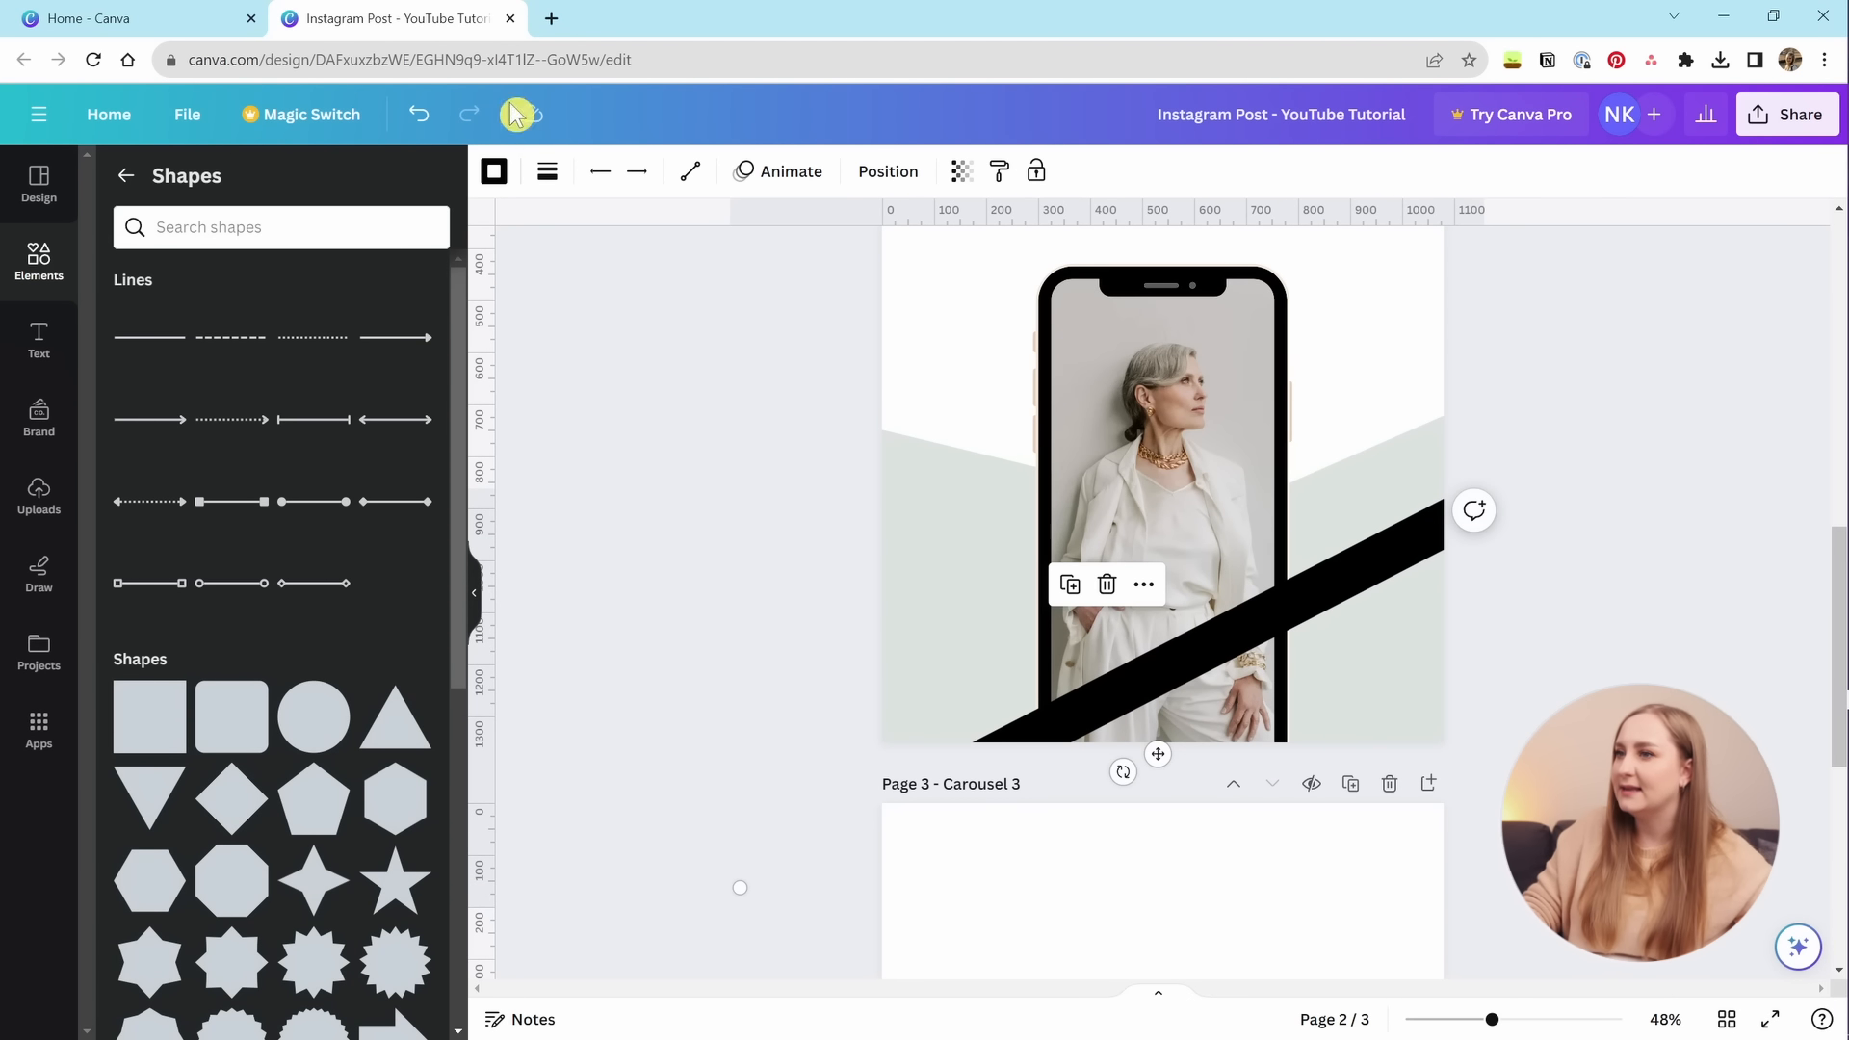
Change the thick line's color to #383C4D and rotate the line to a shallower angle of about -22°.
{"action": "left_click", "coordinate": [495, 173]}
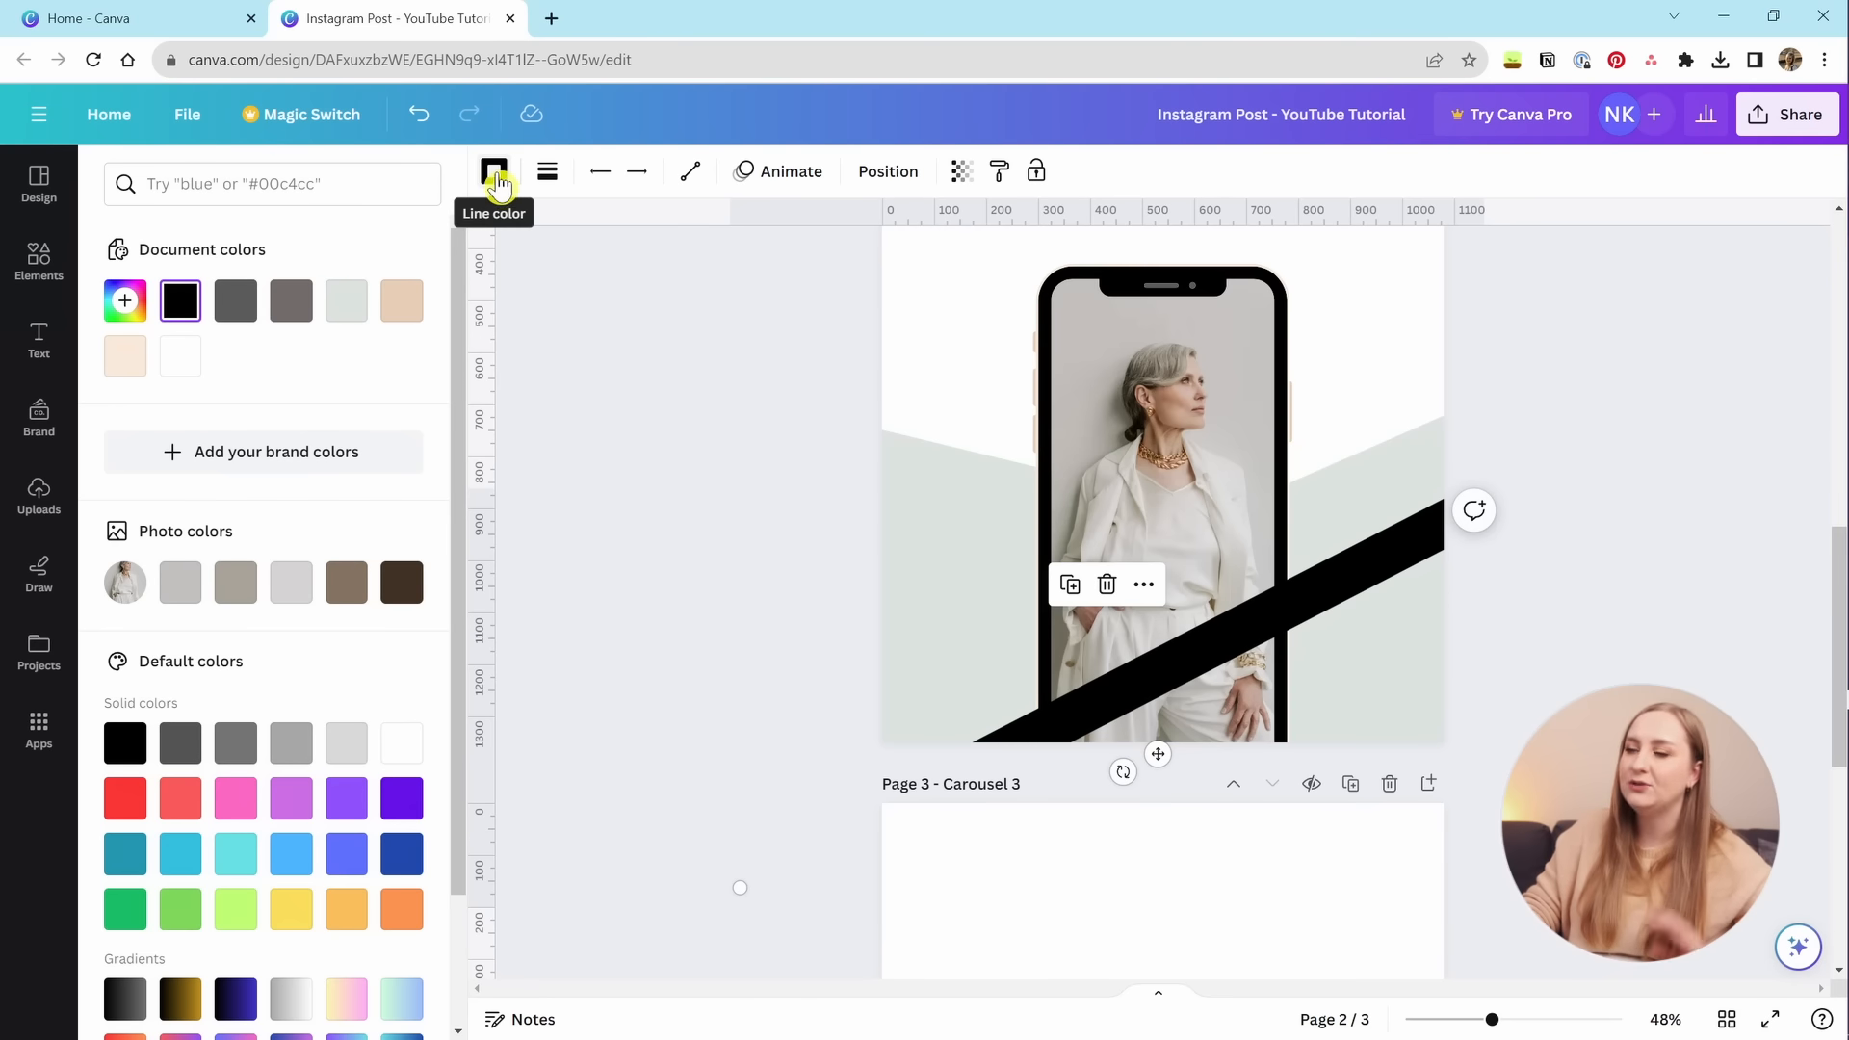
{"action": "left_click", "coordinate": [124, 301]}
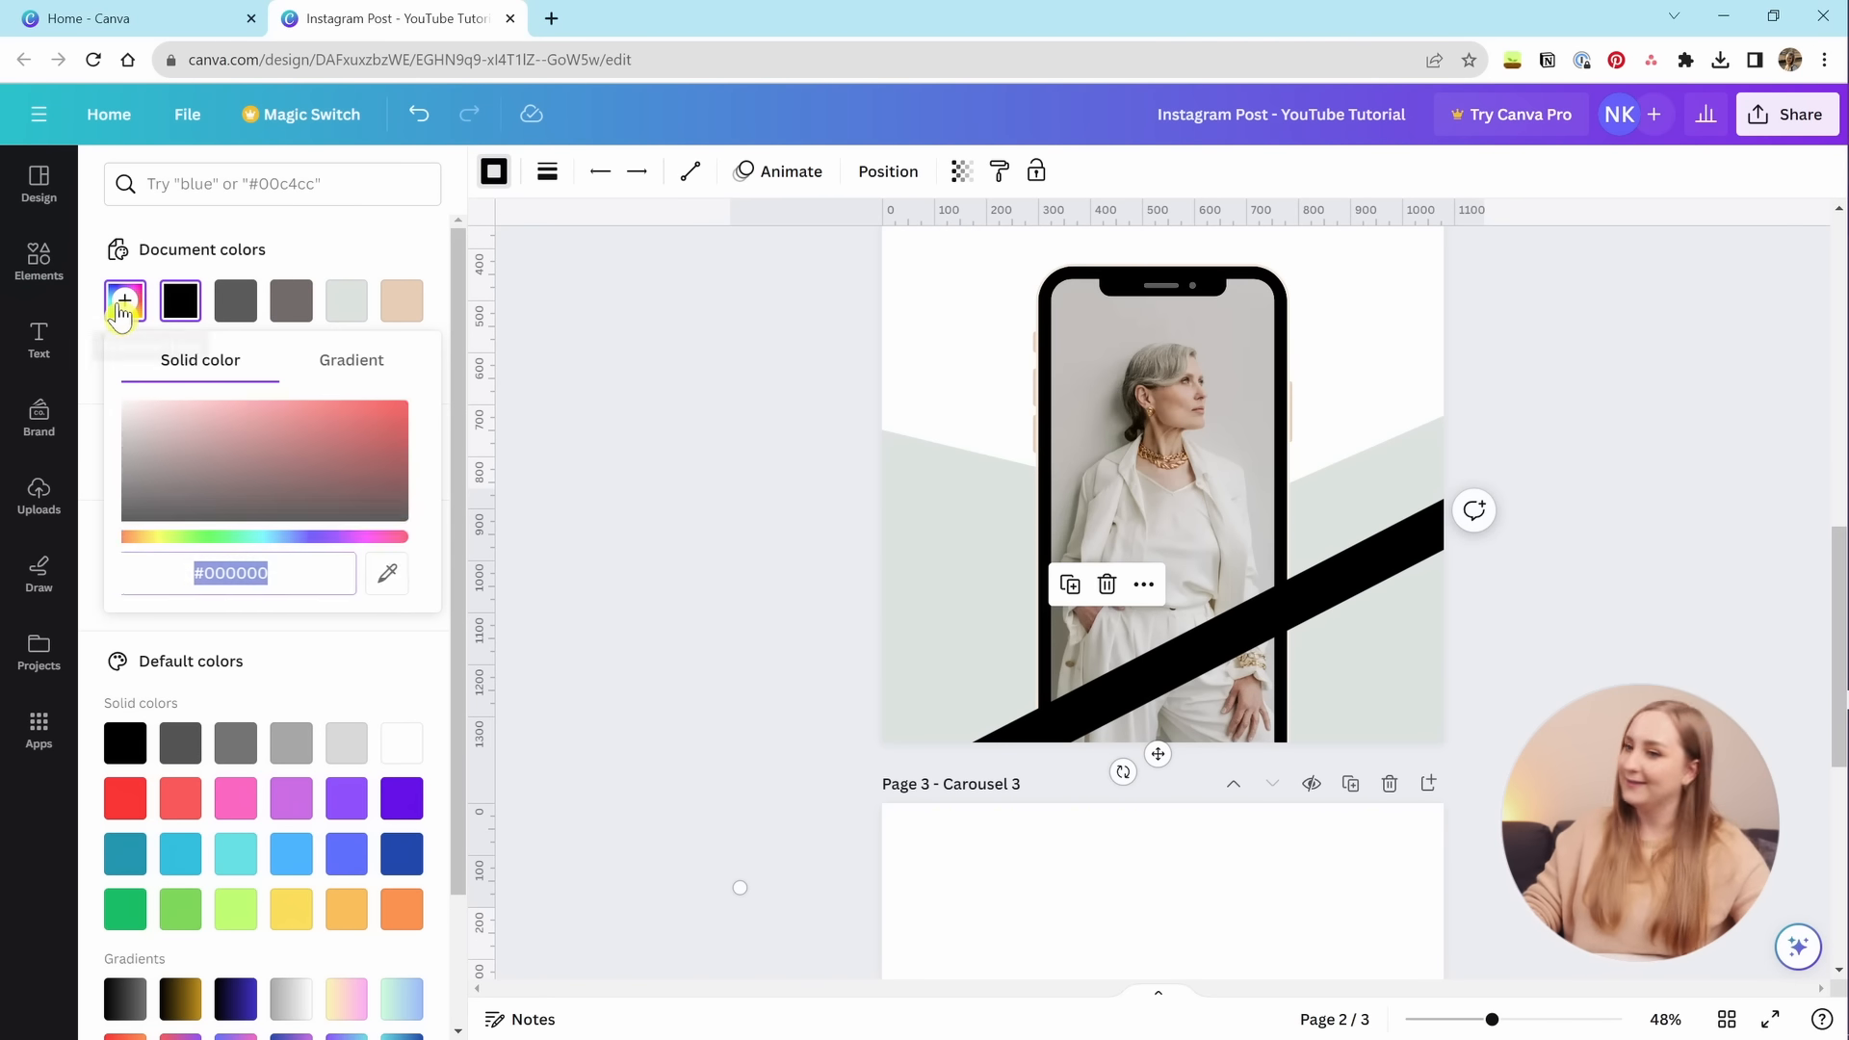
{"action": "left_click_drag", "start_coordinate": [246, 489], "coordinate": [304, 504]}
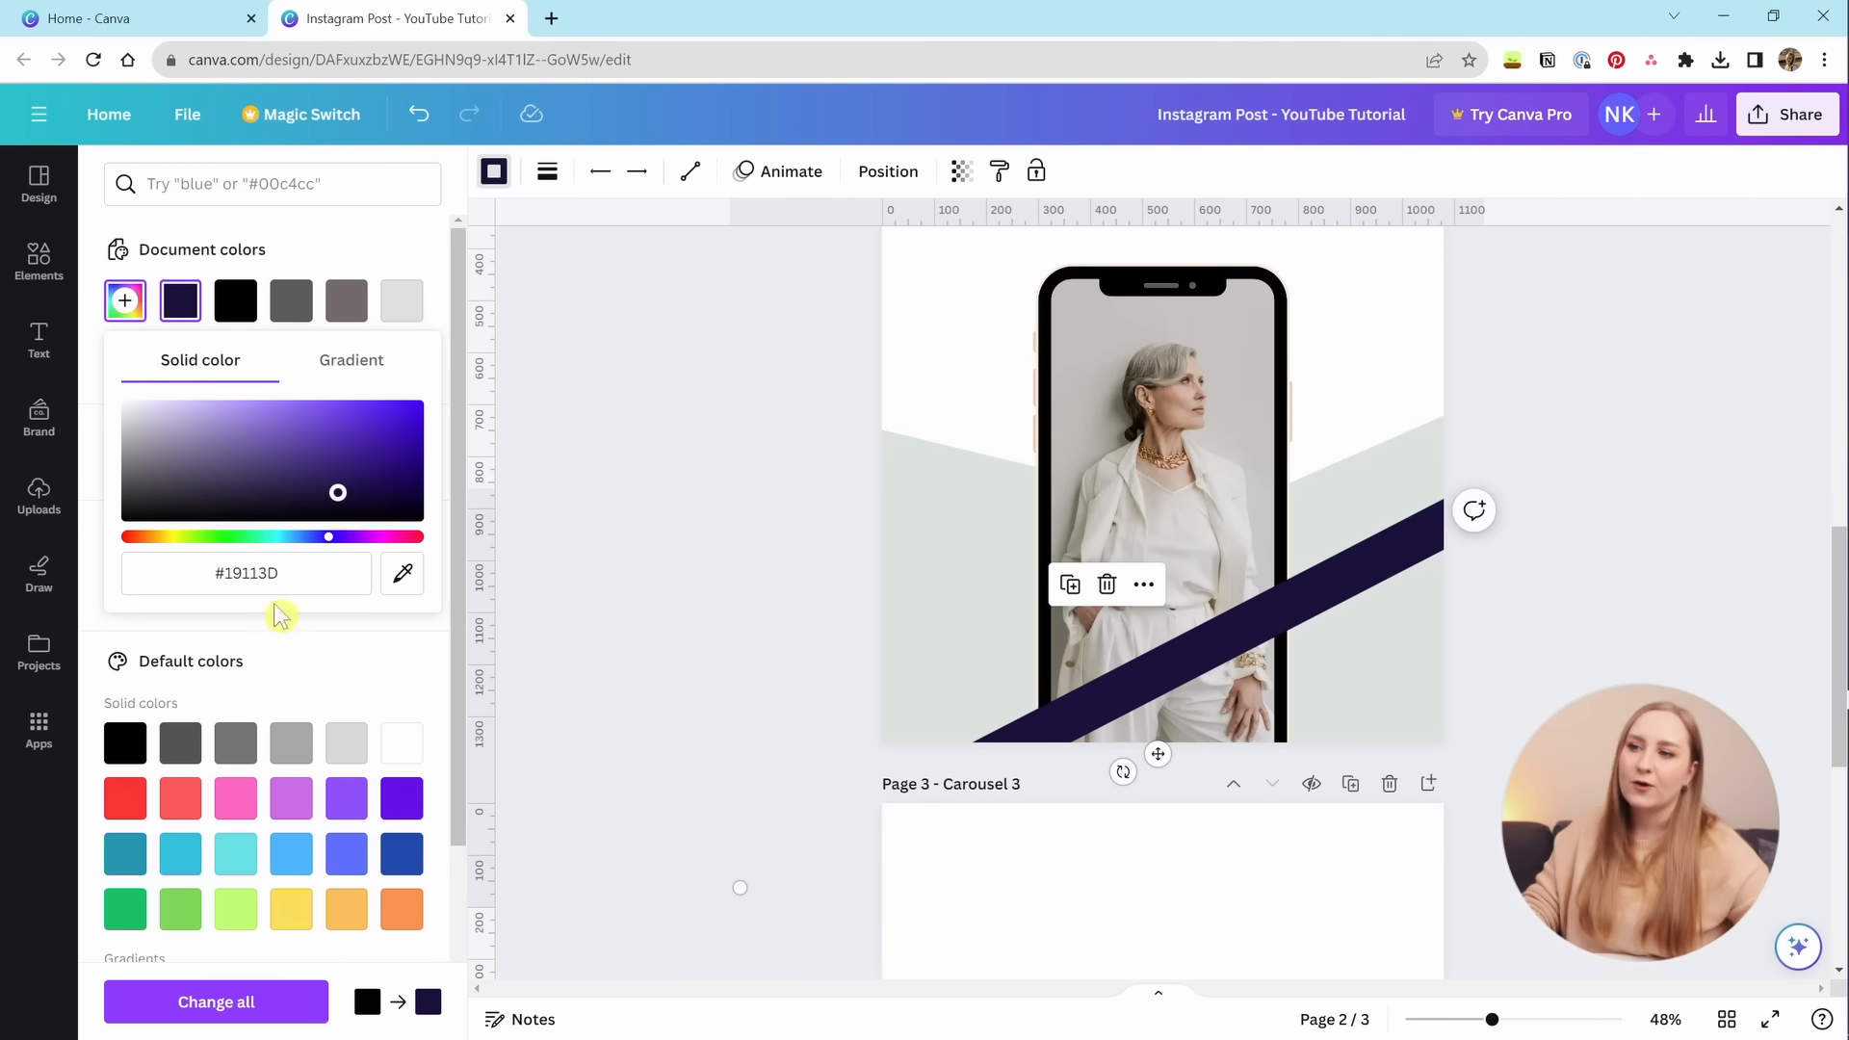
{"action": "left_click", "coordinate": [264, 578]}
{"action": "type", "text": "#383C4D"}
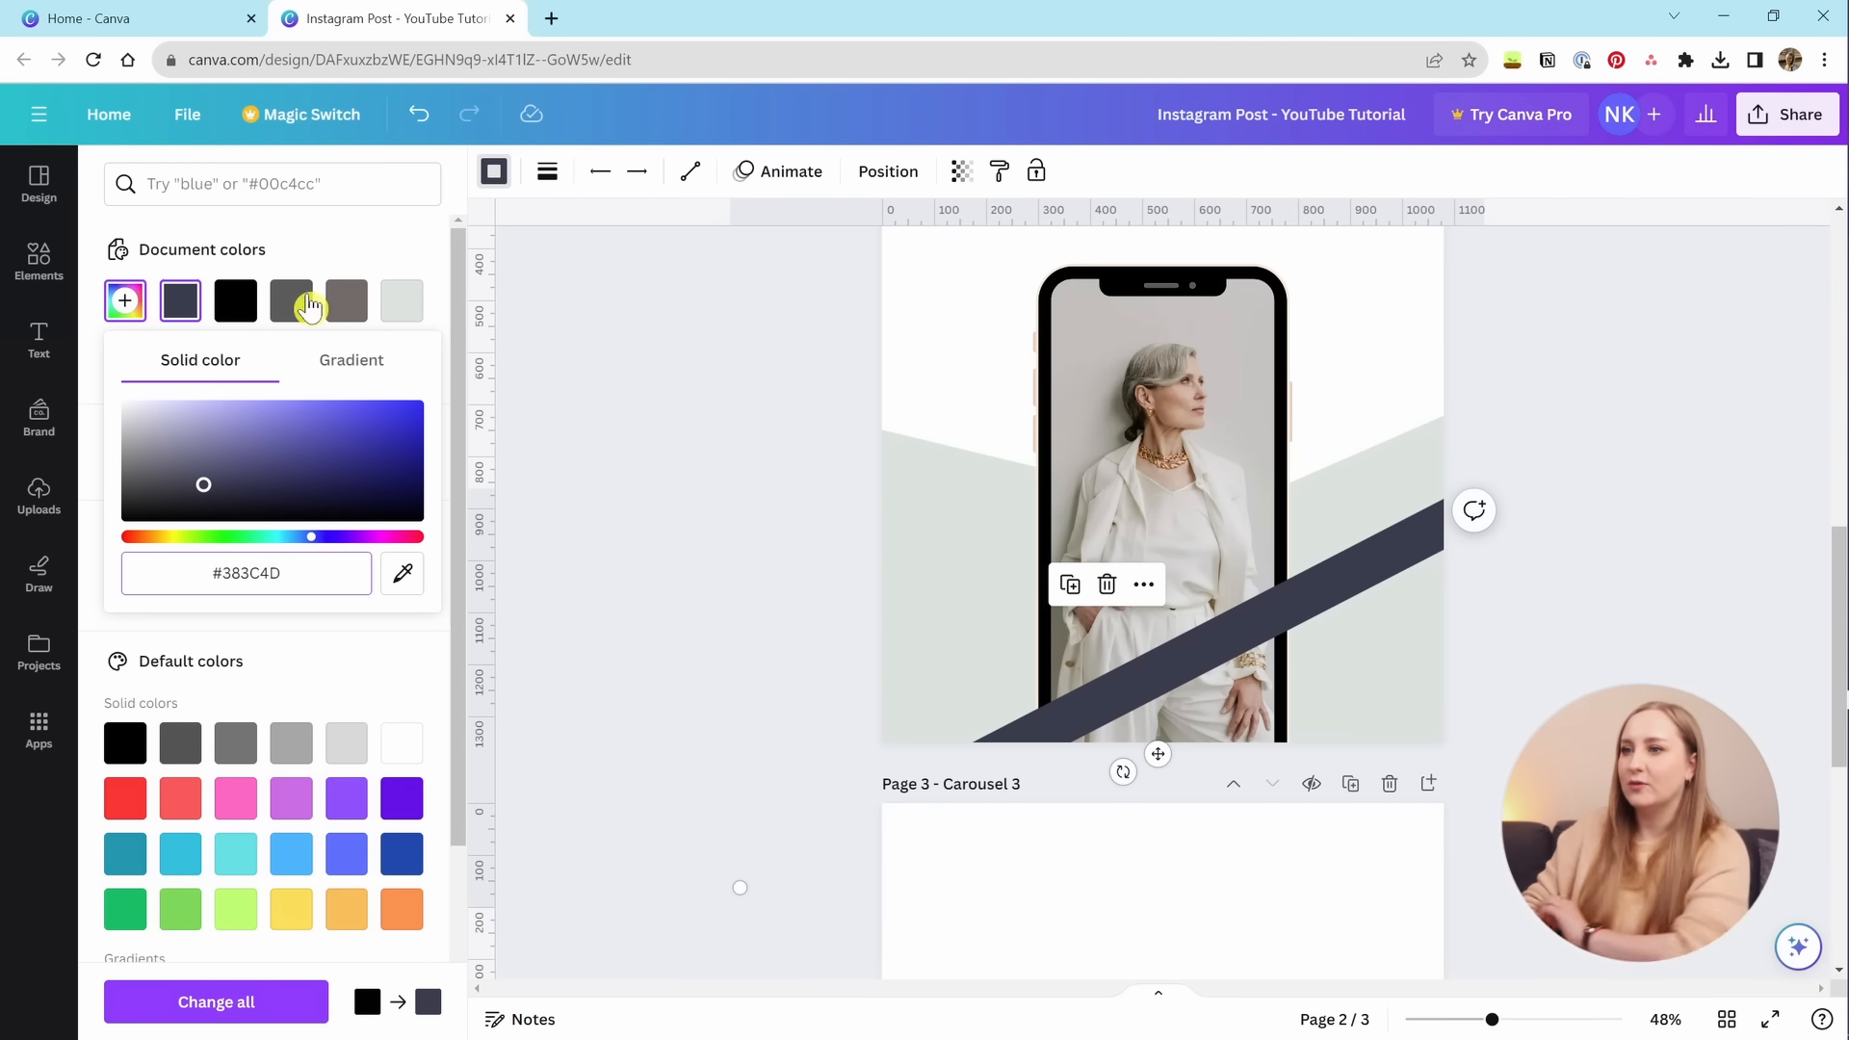
{"action": "left_click", "coordinate": [358, 234]}
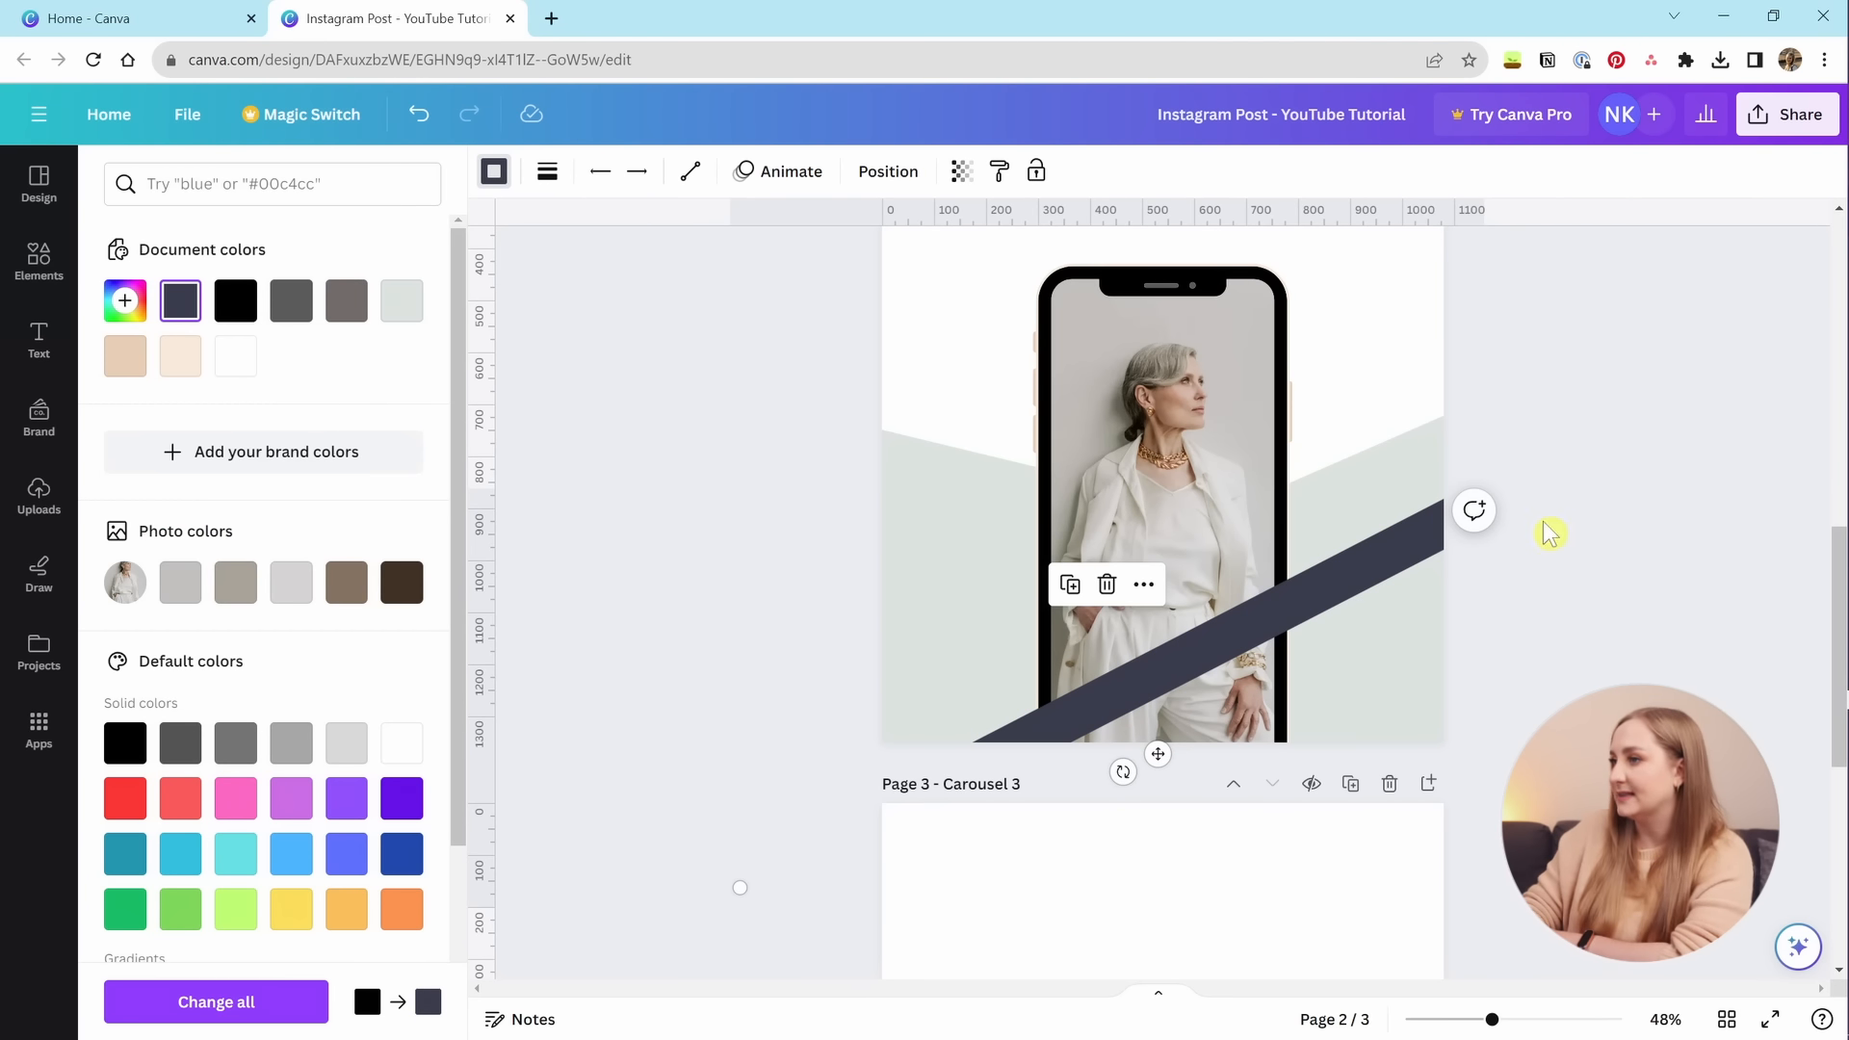
{"action": "mouse_move", "coordinate": [1121, 771]}
{"action": "left_mouse_down"}
{"action": "mouse_move", "coordinate": [1101, 760]}
{"action": "mouse_move", "coordinate": [1114, 772]}
{"action": "left_mouse_up"}
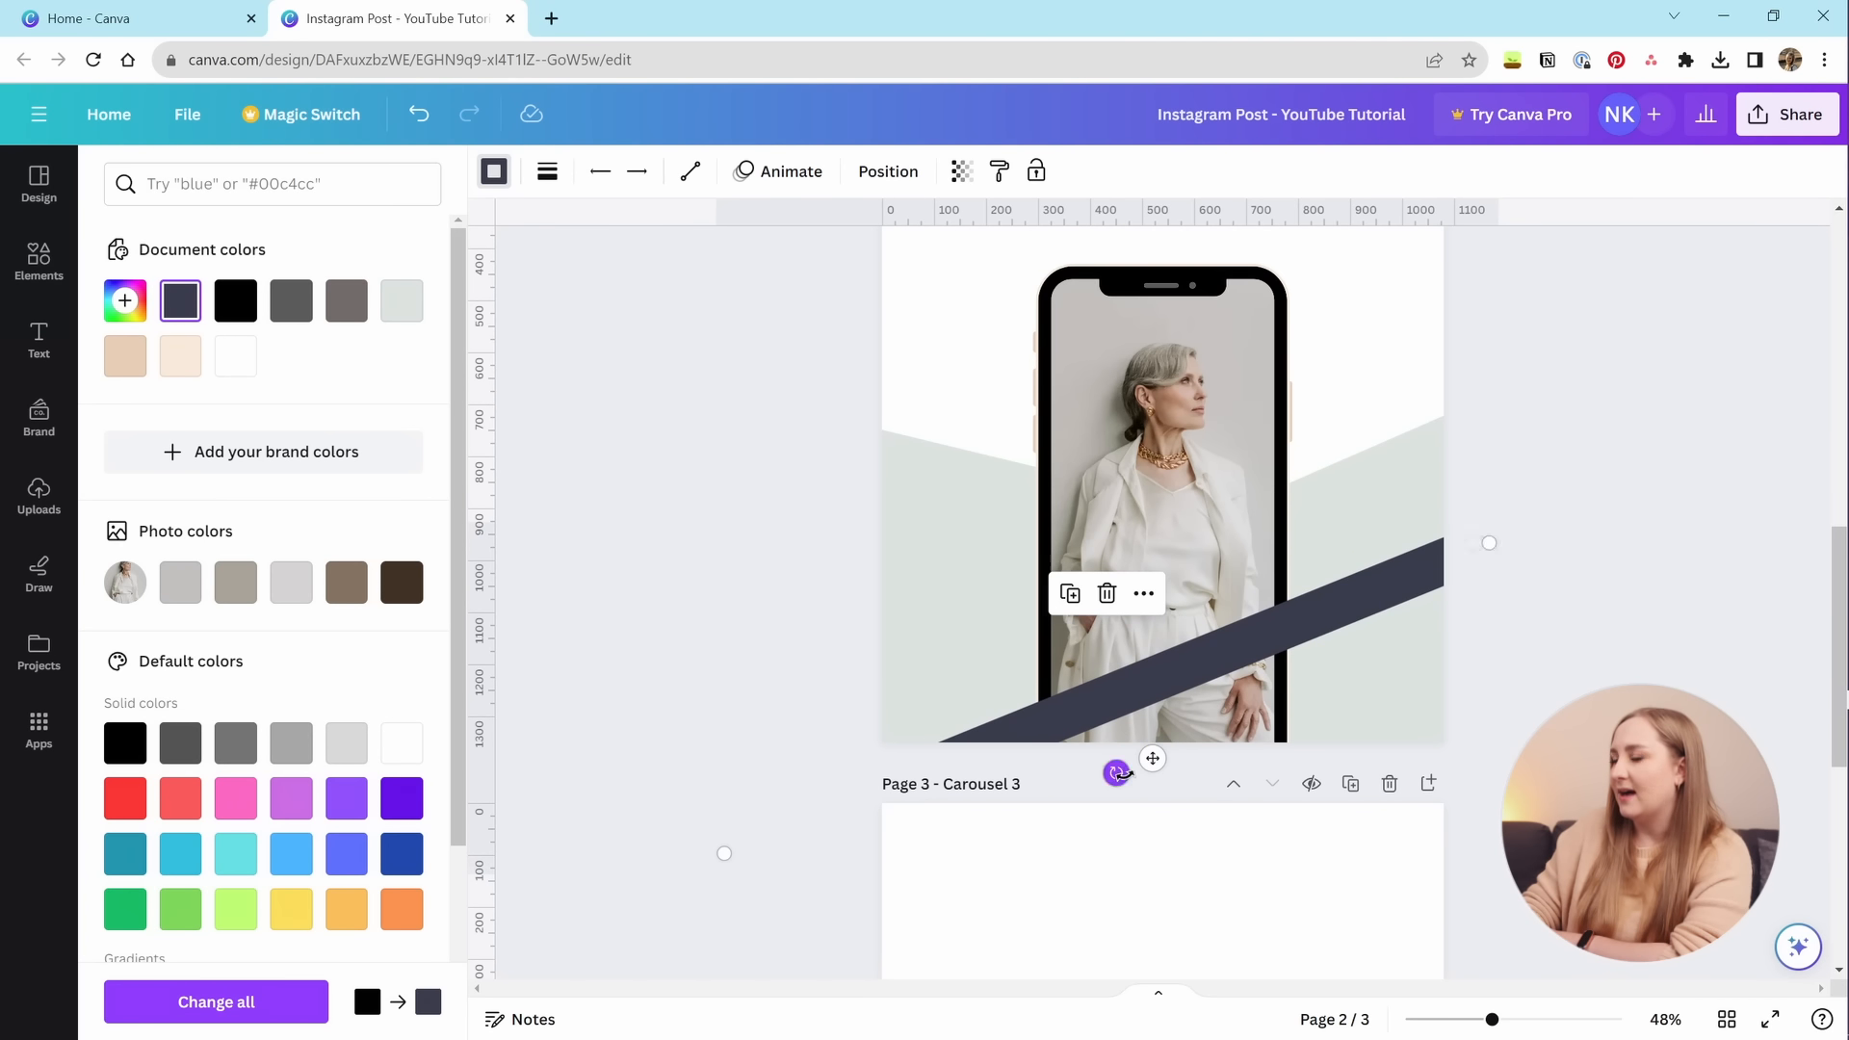
Match the dark line to the right pale rectangle's angle by setting its rotation to -23.6°.
{"action": "left_click", "coordinate": [1384, 488]}
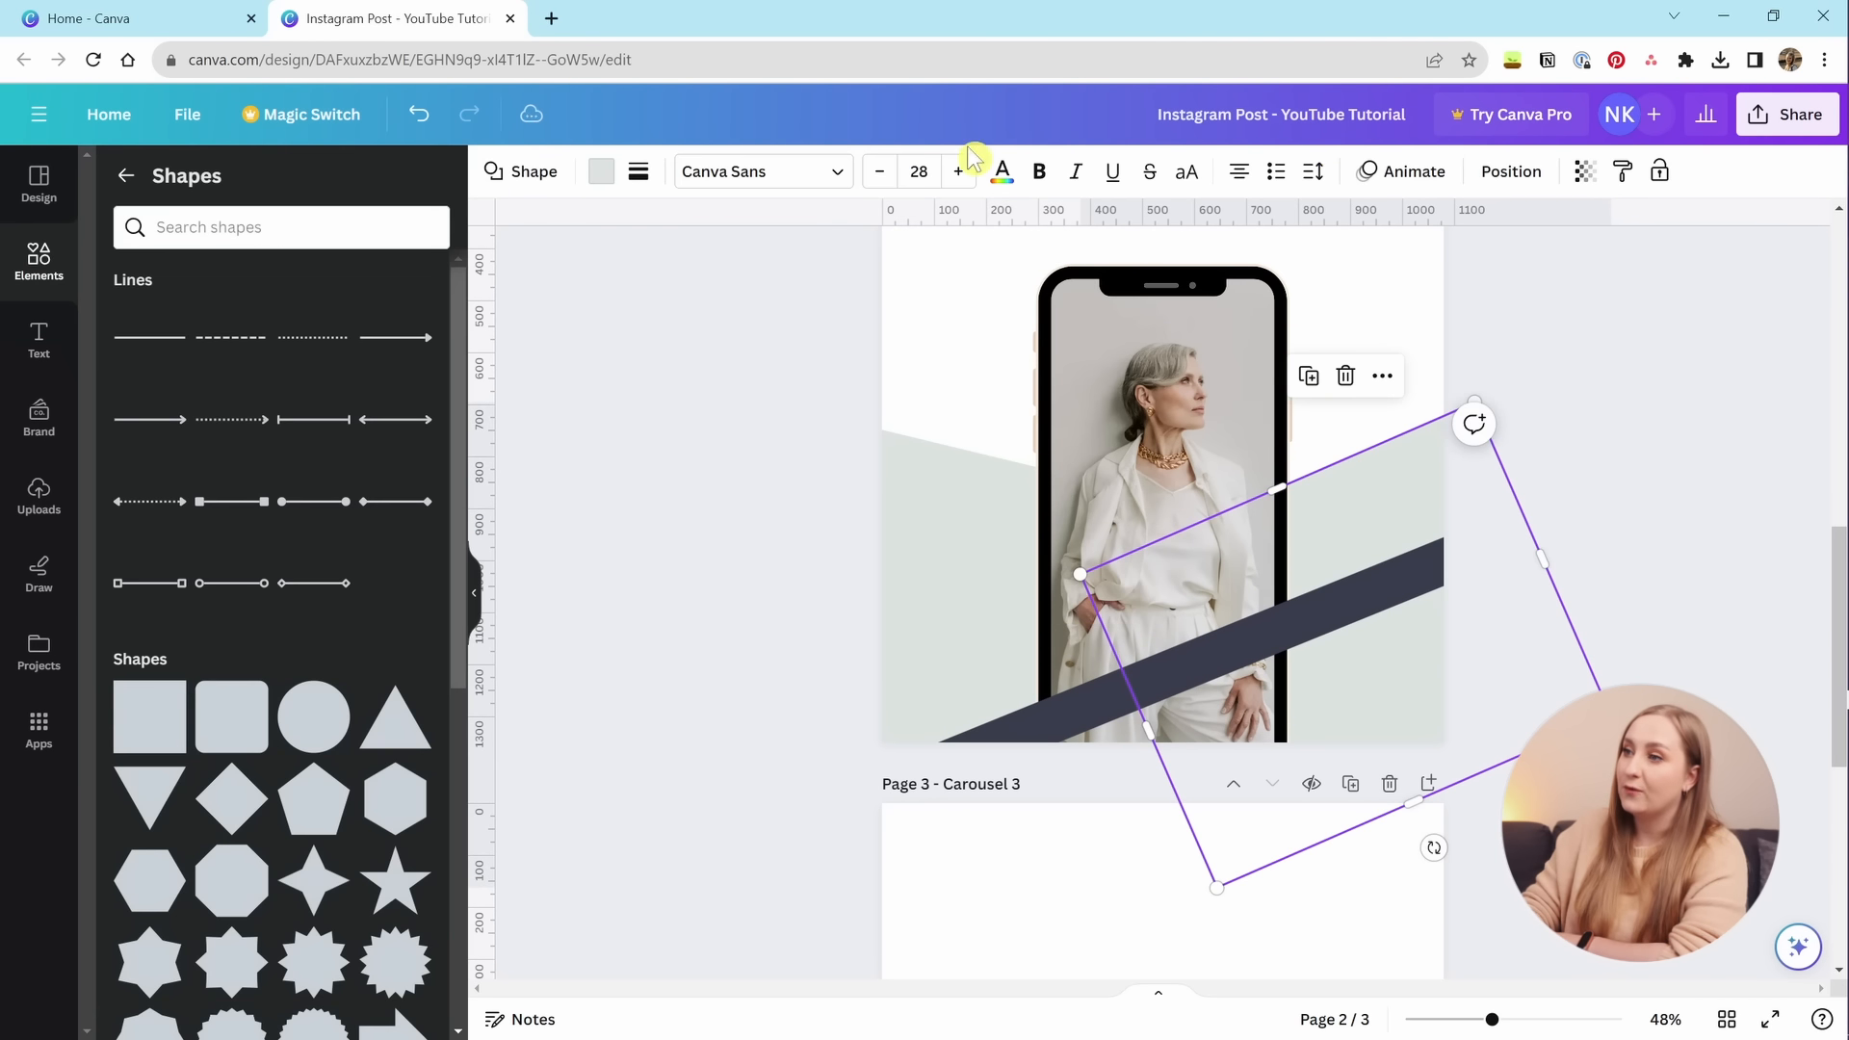
{"action": "left_click", "coordinate": [1509, 175]}
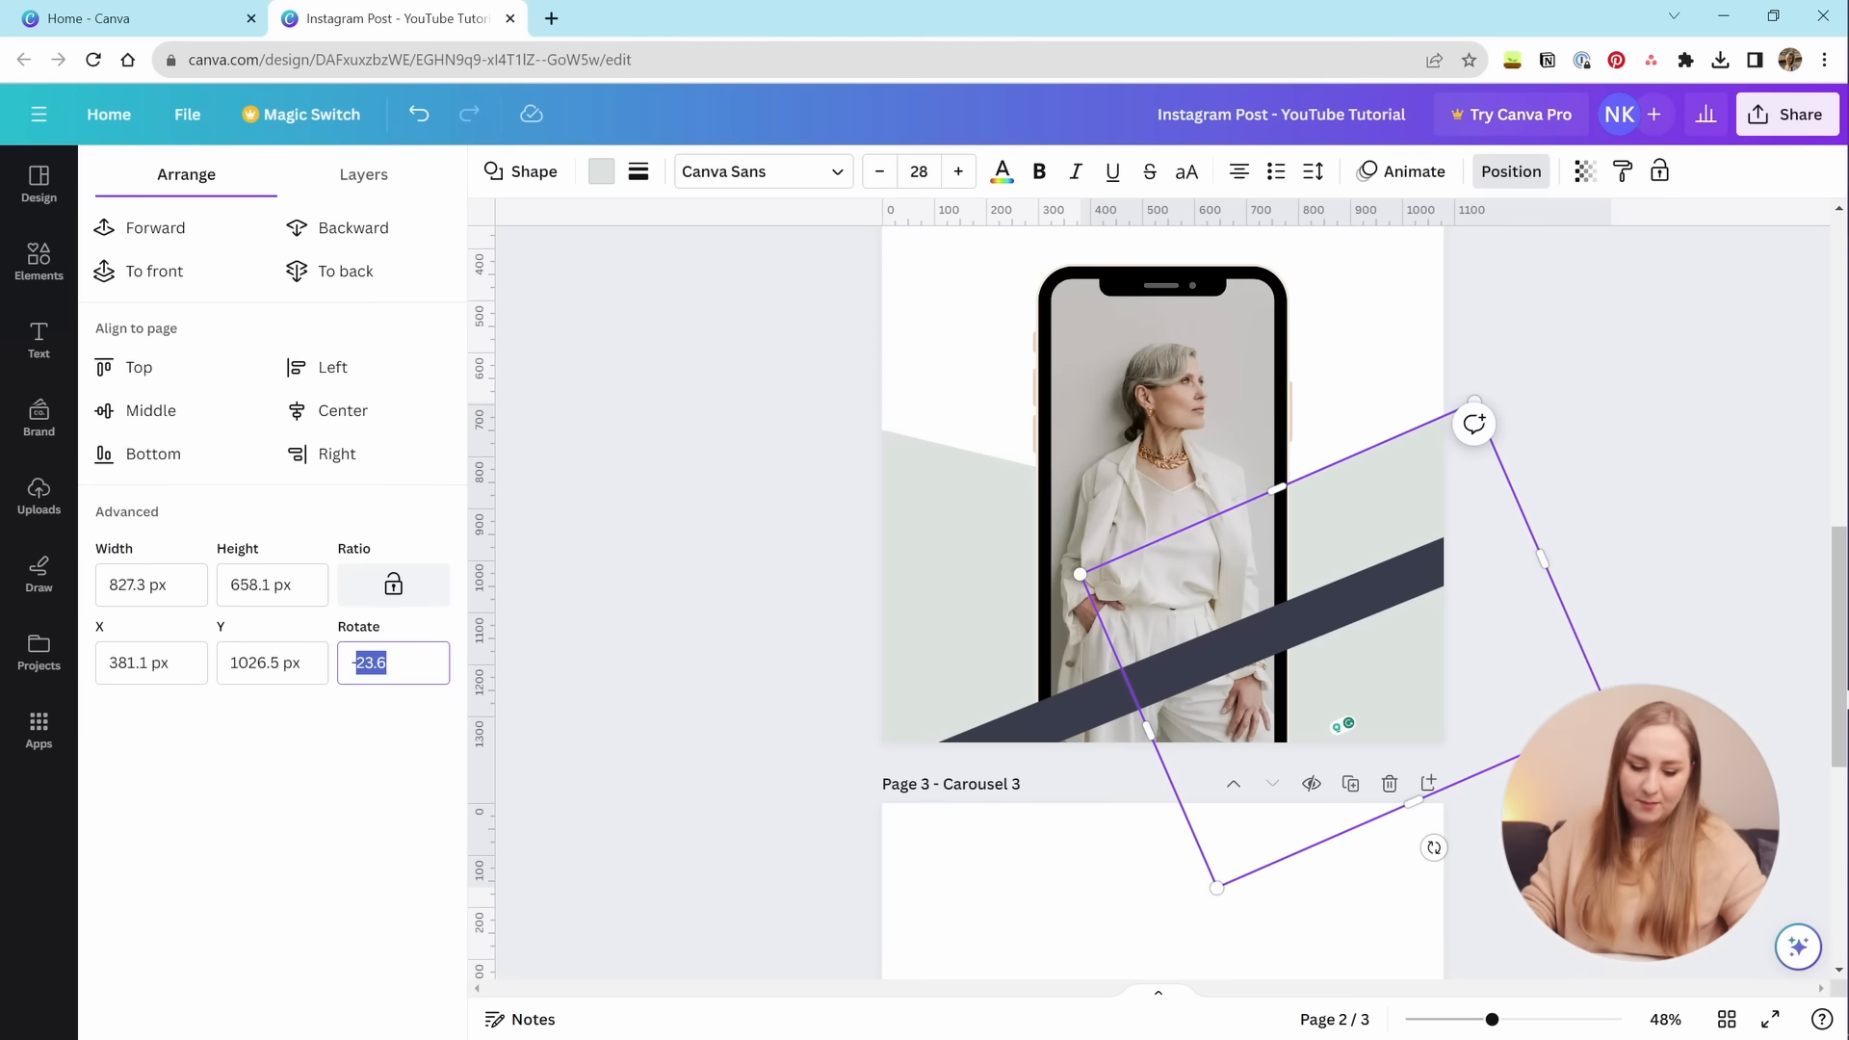
{"action": "left_click", "coordinate": [1353, 608]}
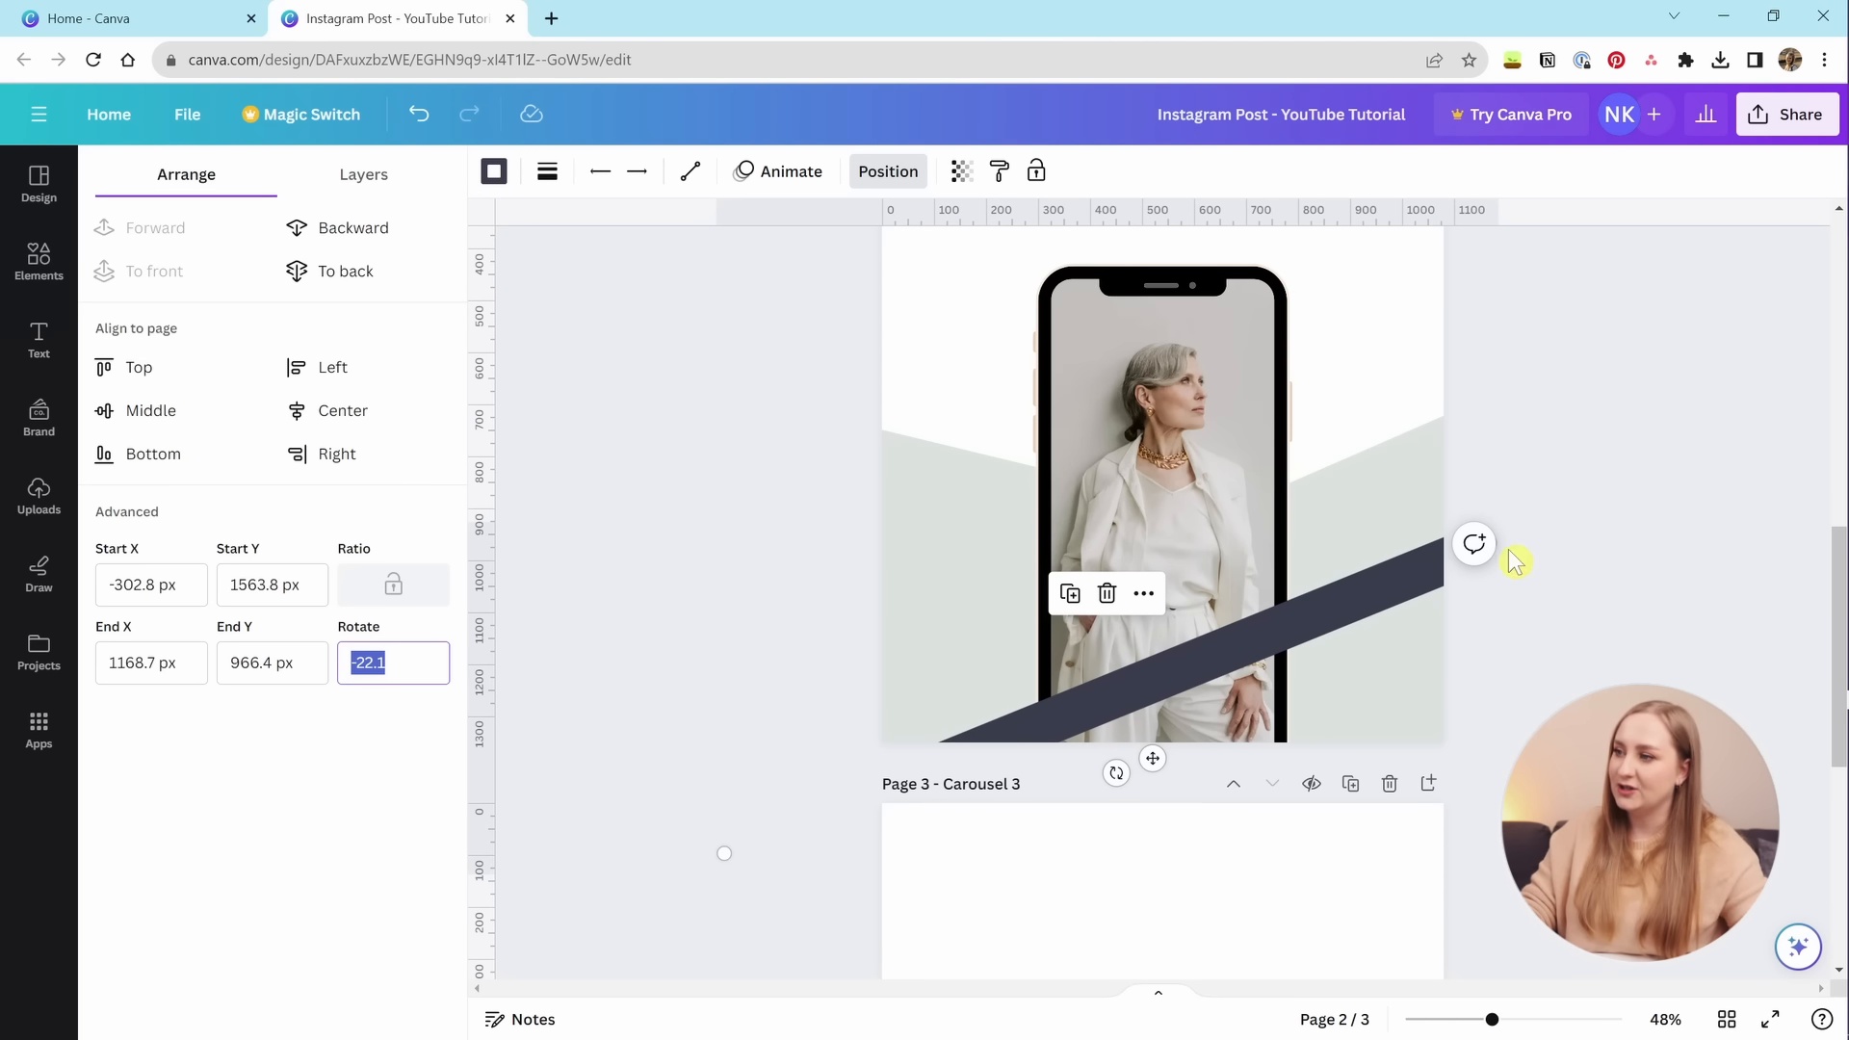
{"action": "left_click", "coordinate": [1356, 525]}
{"action": "left_click", "coordinate": [1345, 600]}
{"action": "left_click", "coordinate": [1360, 522]}
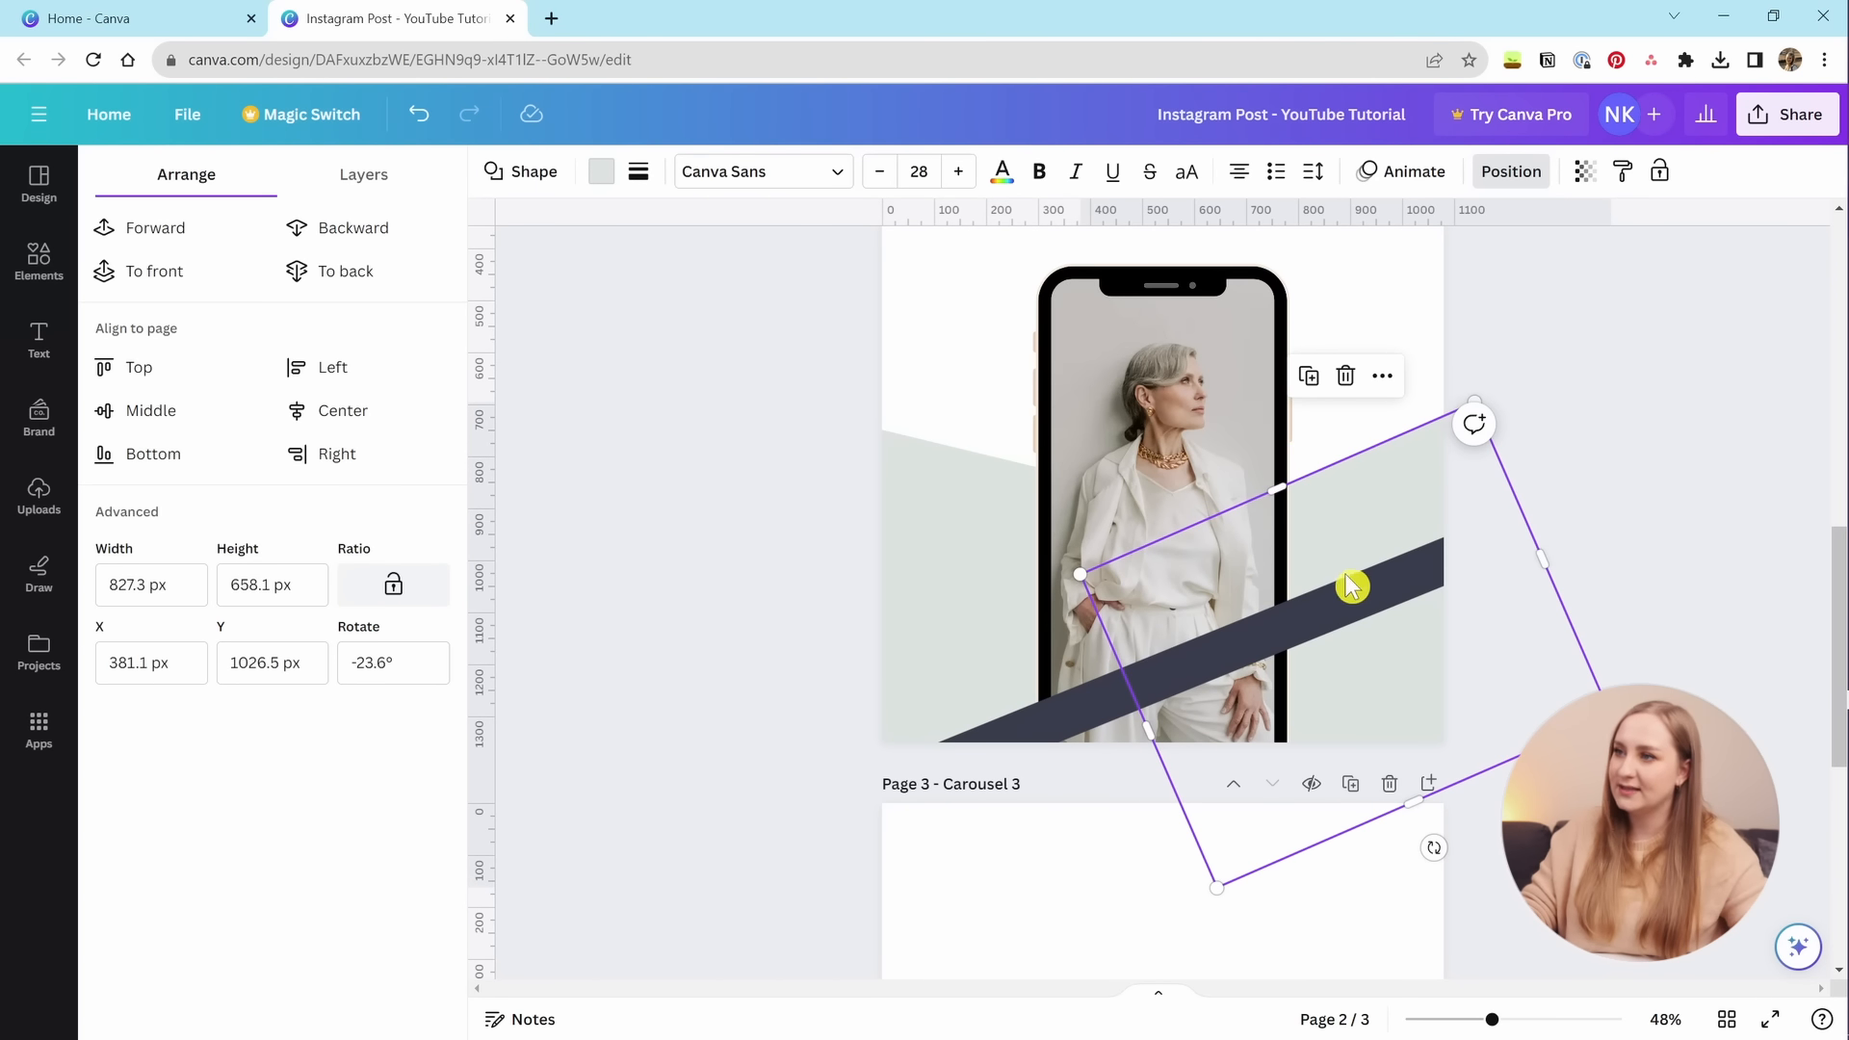
{"action": "left_click", "coordinate": [1352, 590]}
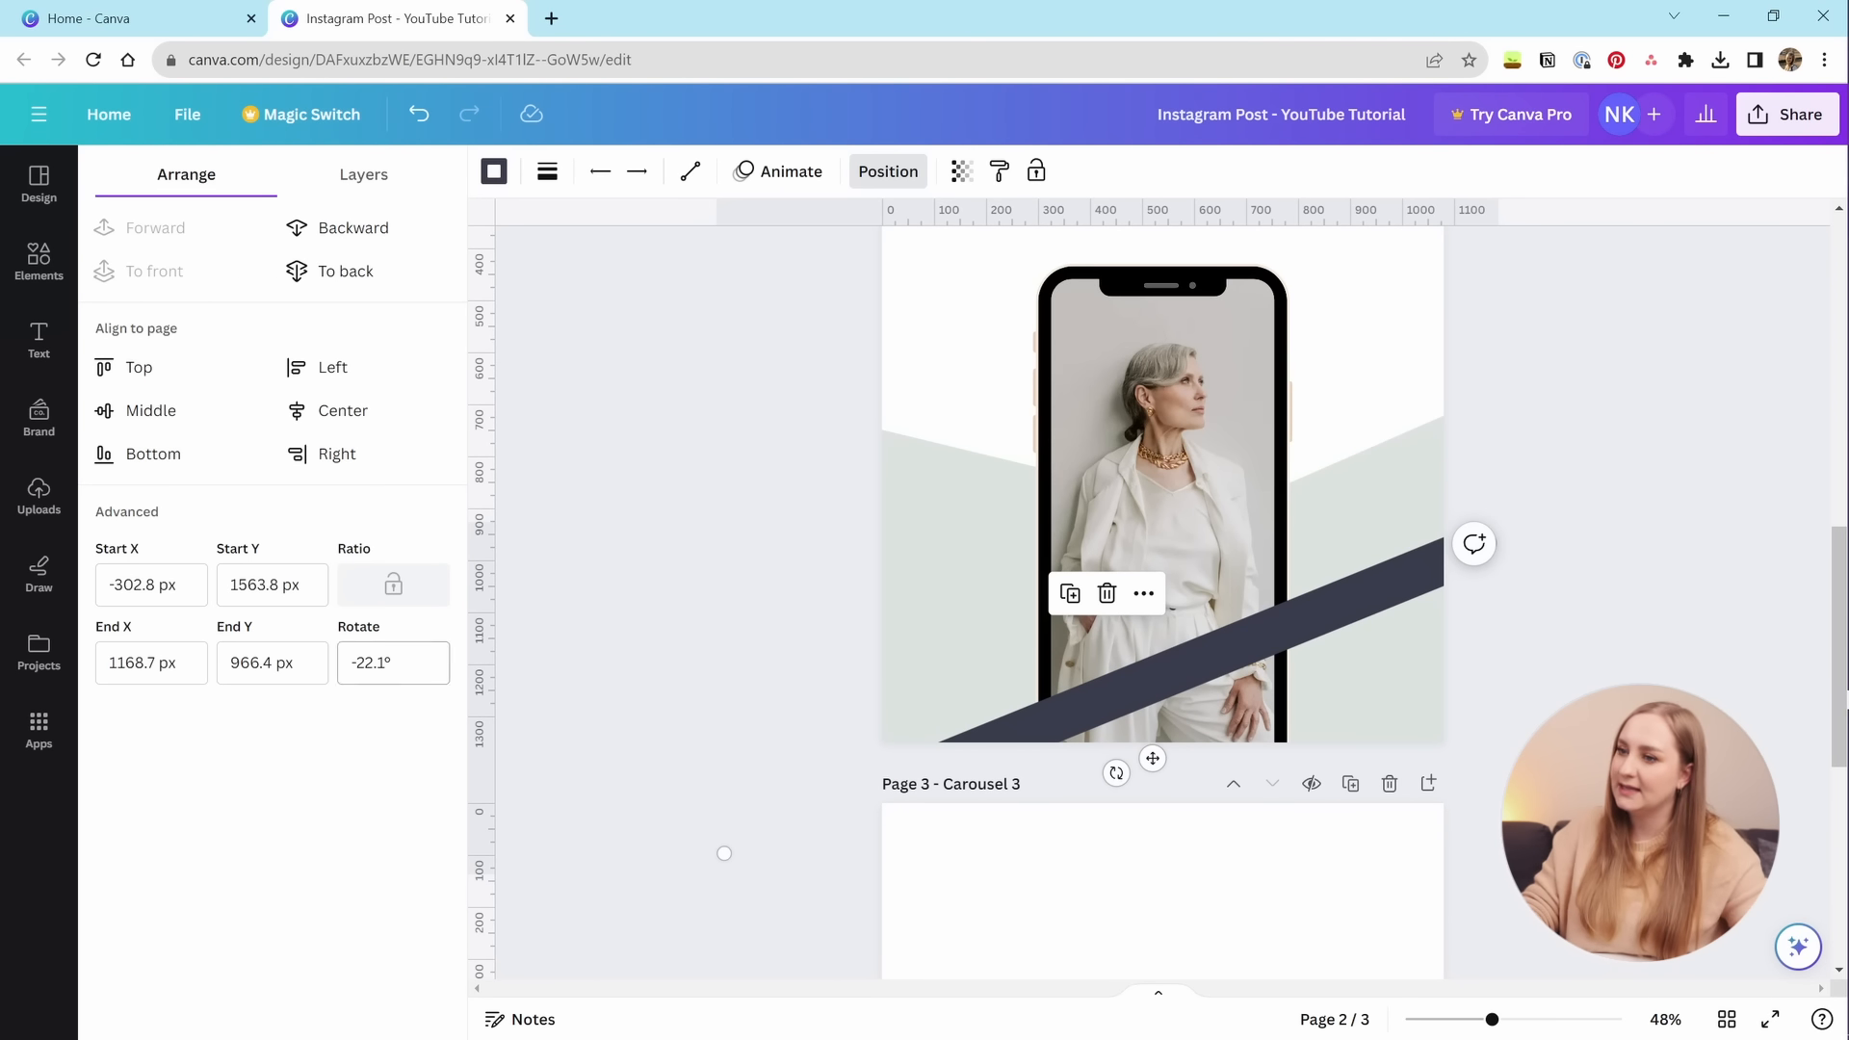
{"action": "left_click", "coordinate": [1338, 537]}
{"action": "left_click", "coordinate": [1319, 631]}
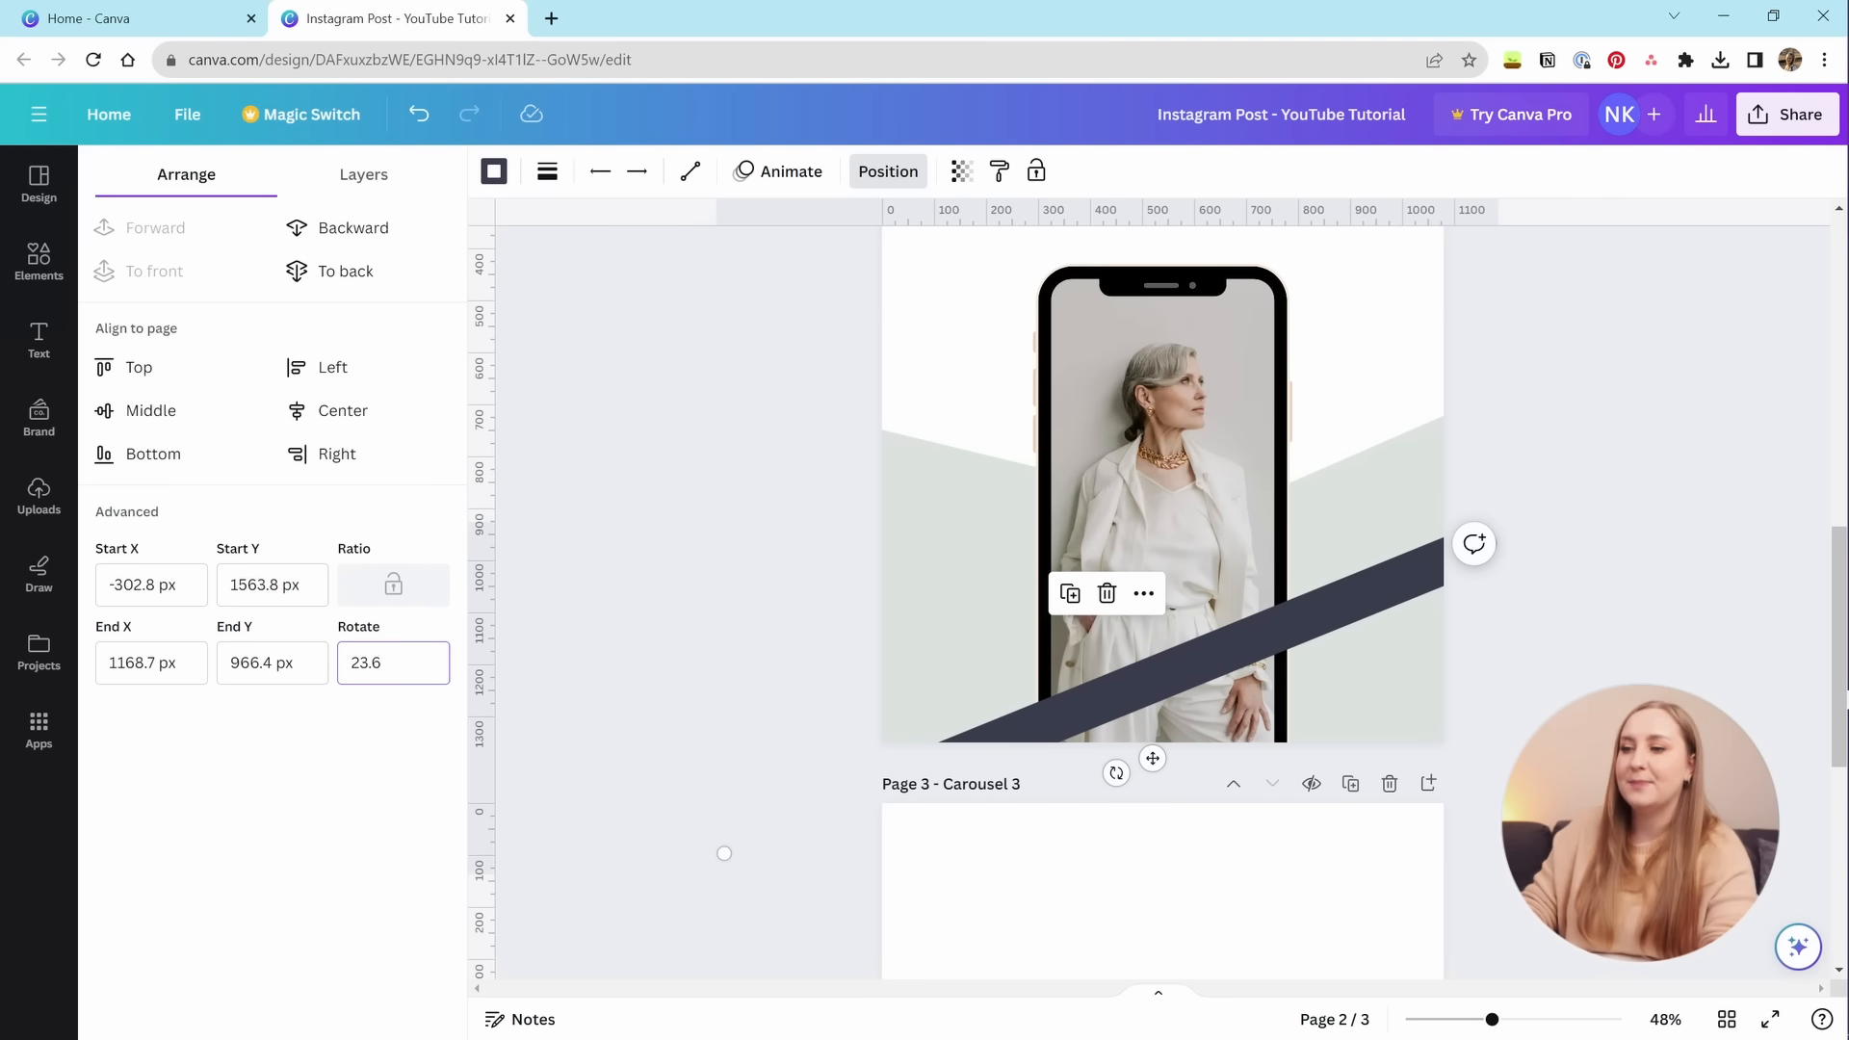
{"action": "type", "text": "-"}
{"action": "key", "text": "Return"}
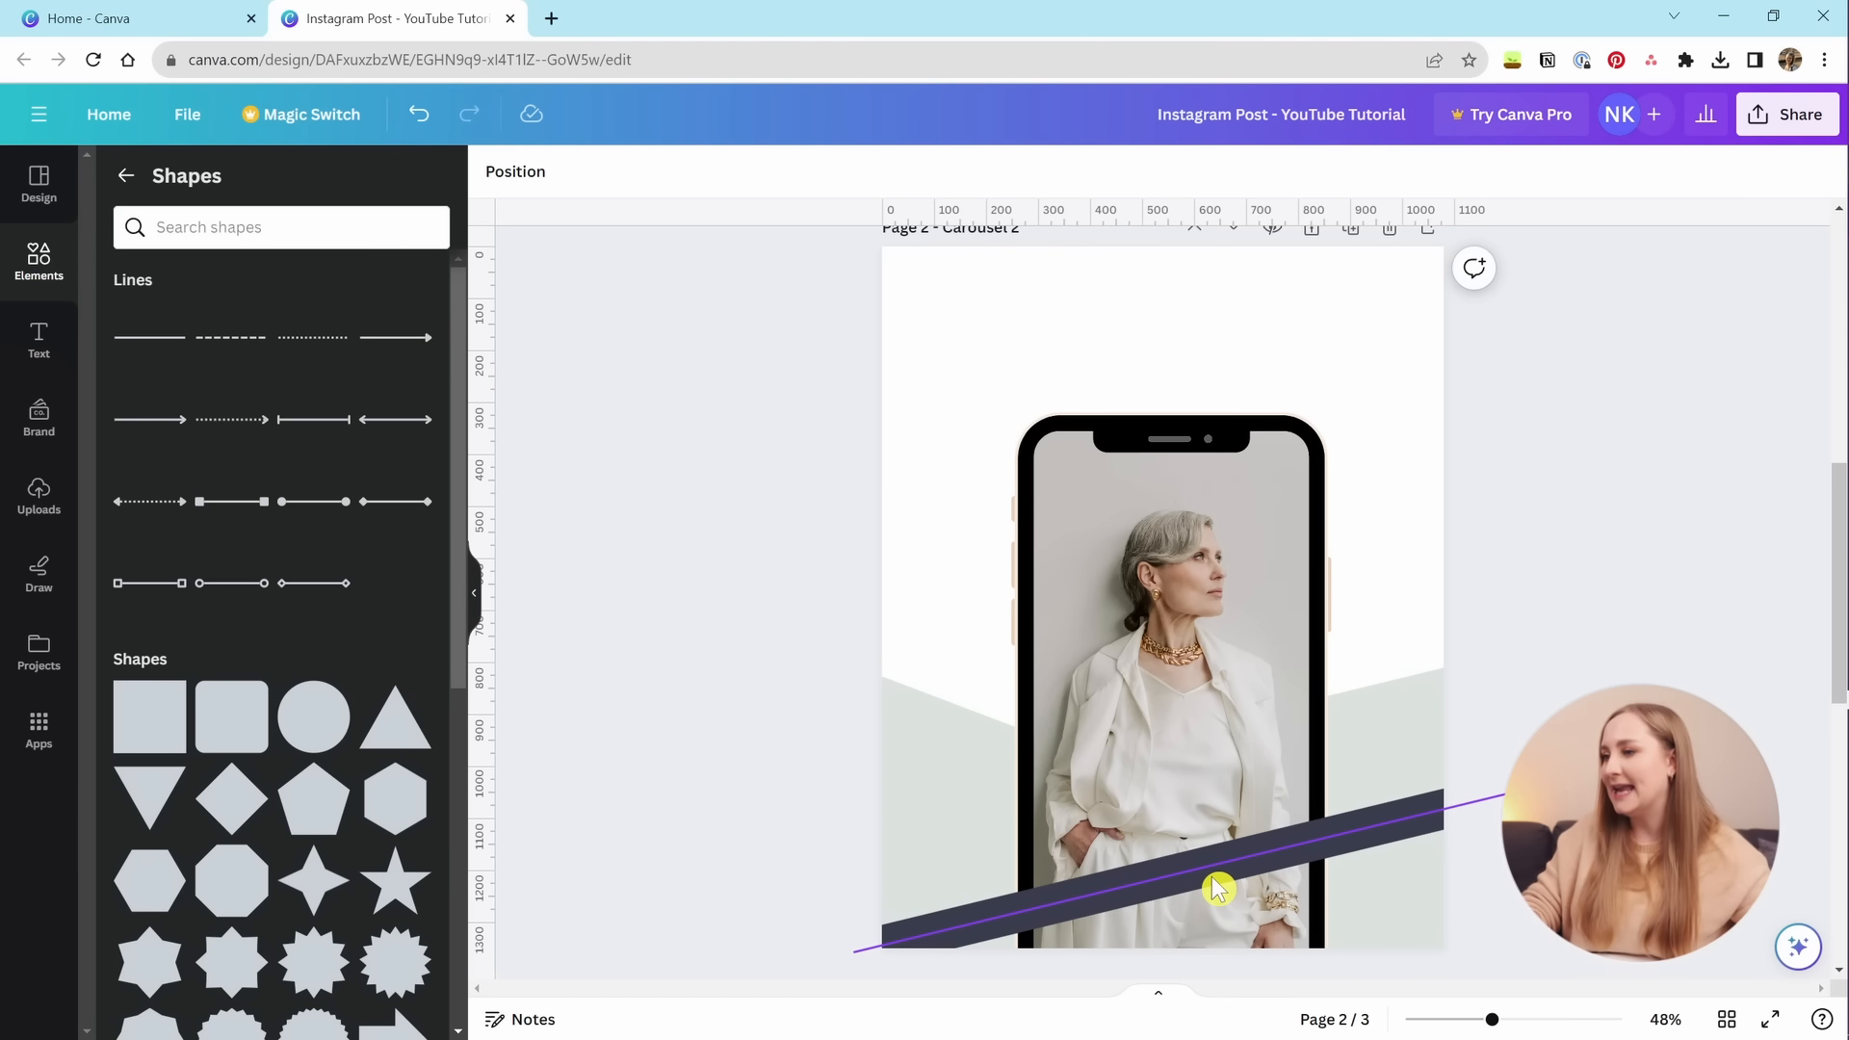
Add a second dark line slanting the opposite way and set its rotation to 20.8° to match the left pale rectangle.
{"action": "left_click_drag", "start_coordinate": [1218, 888], "coordinate": [1096, 851]}
{"action": "left_click", "coordinate": [916, 702]}
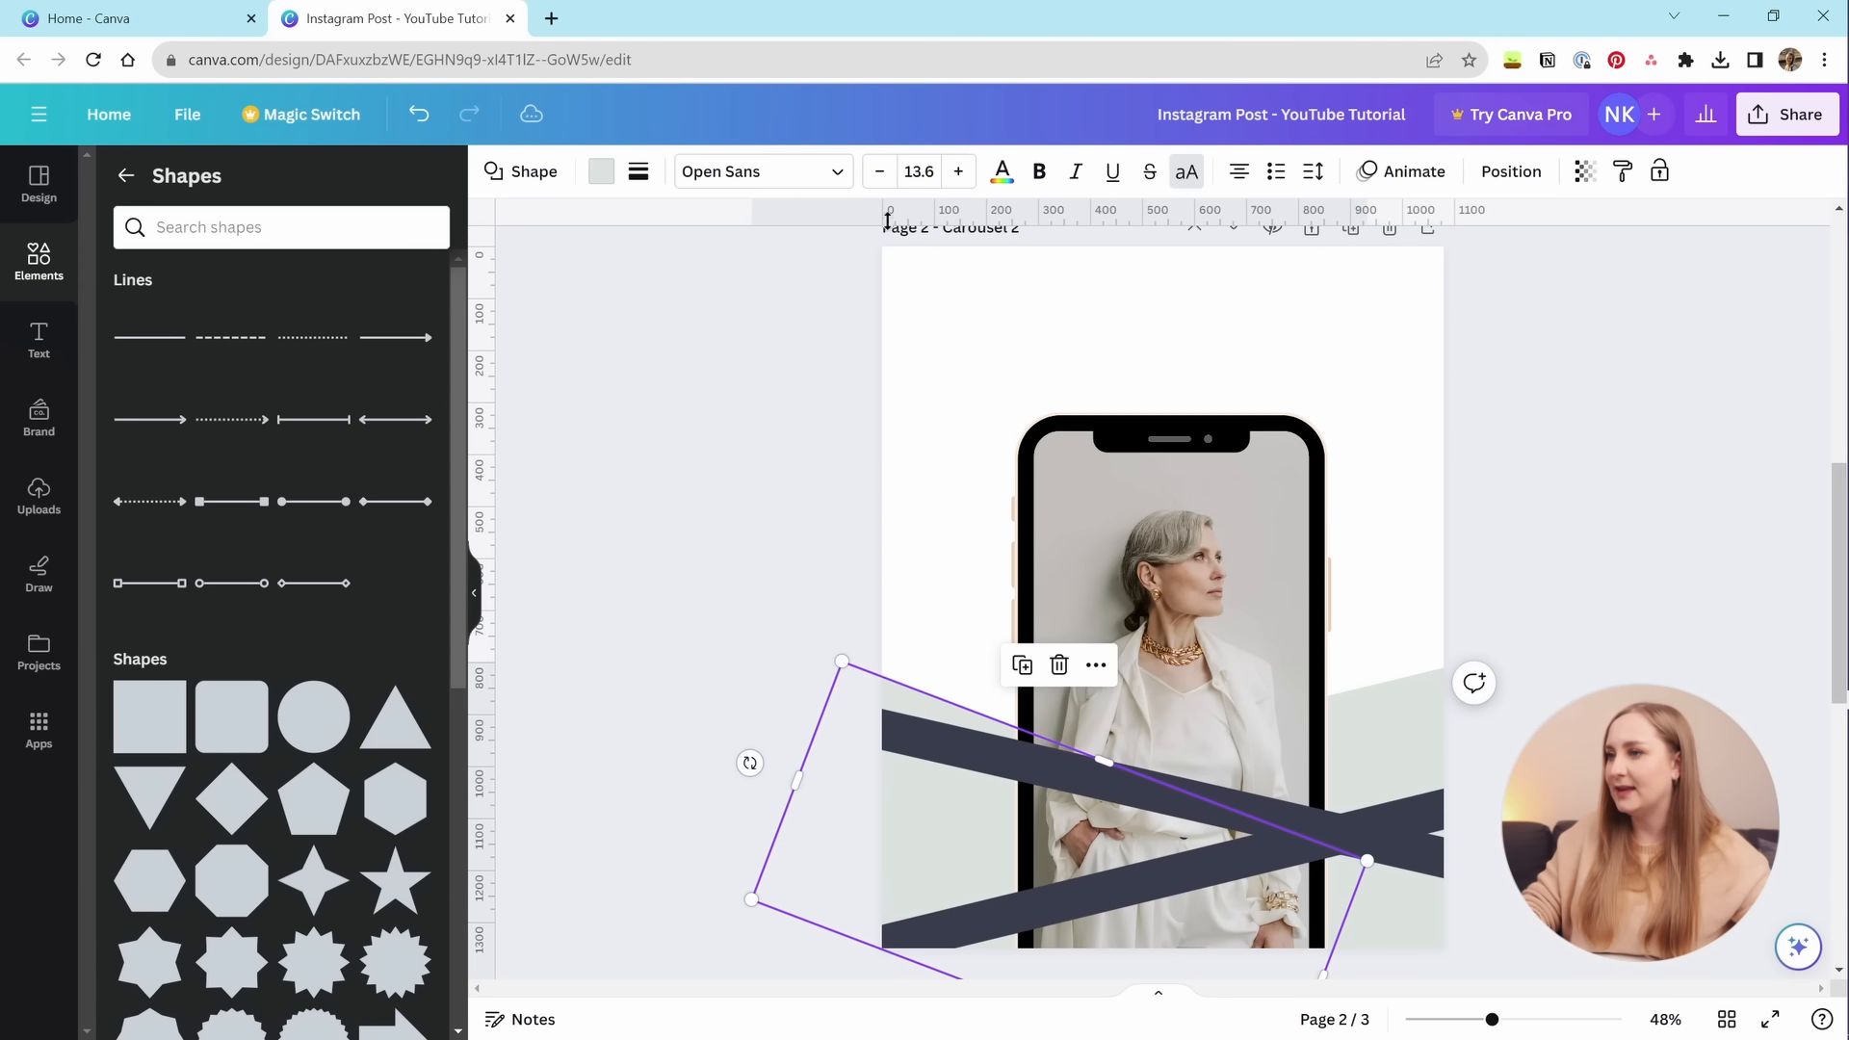
{"action": "left_click", "coordinate": [1538, 173]}
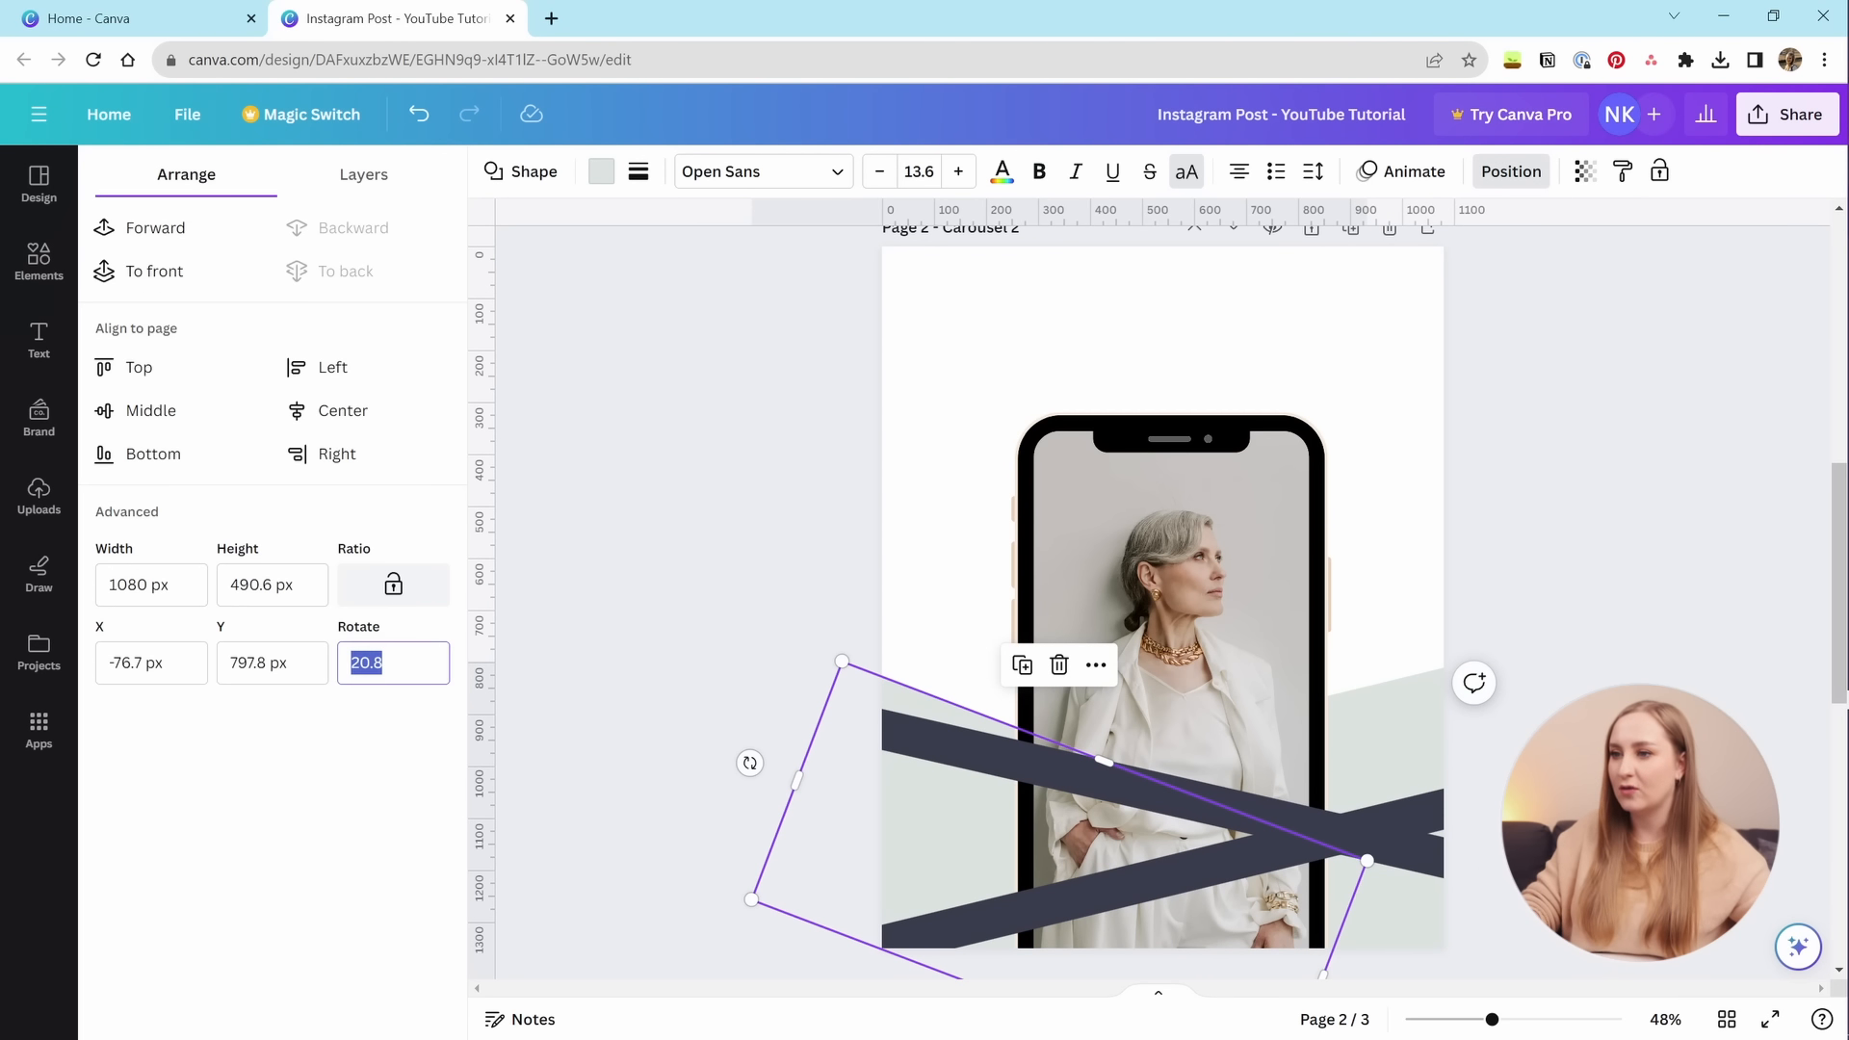
{"action": "left_click", "coordinate": [962, 926]}
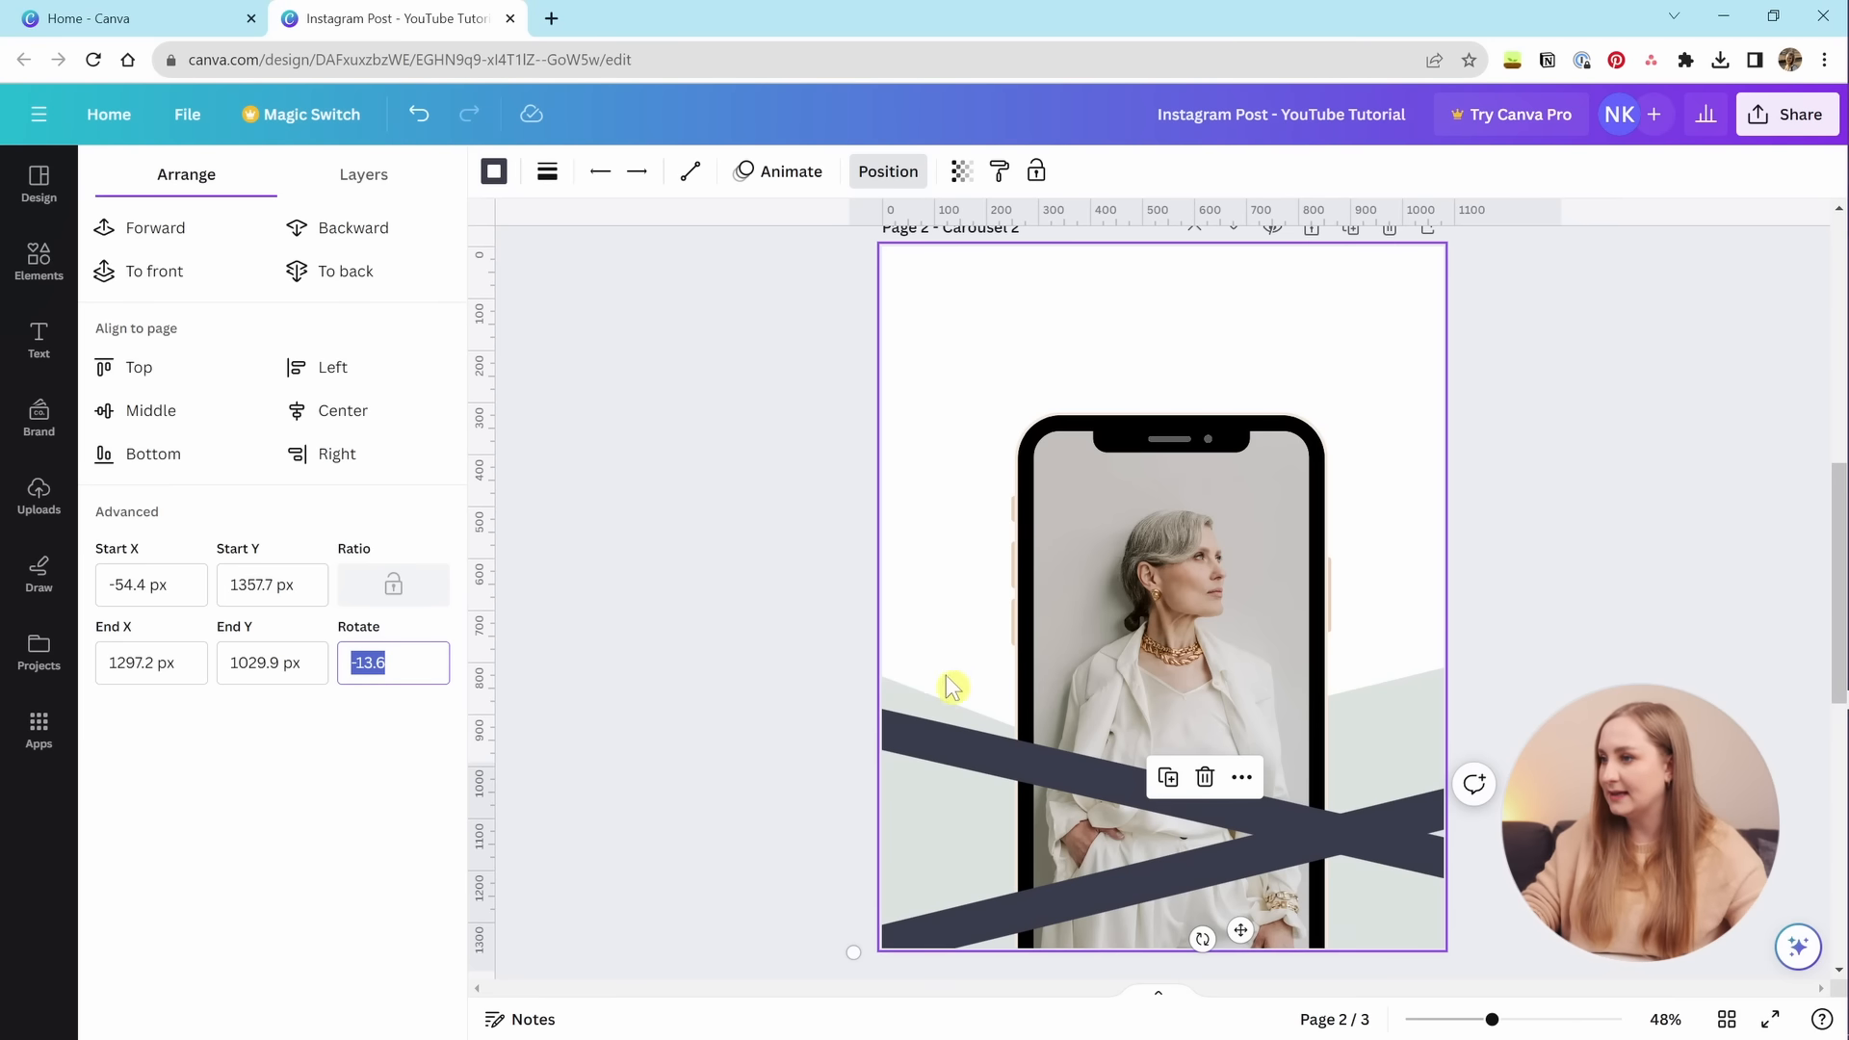
{"action": "left_click", "coordinate": [957, 753]}
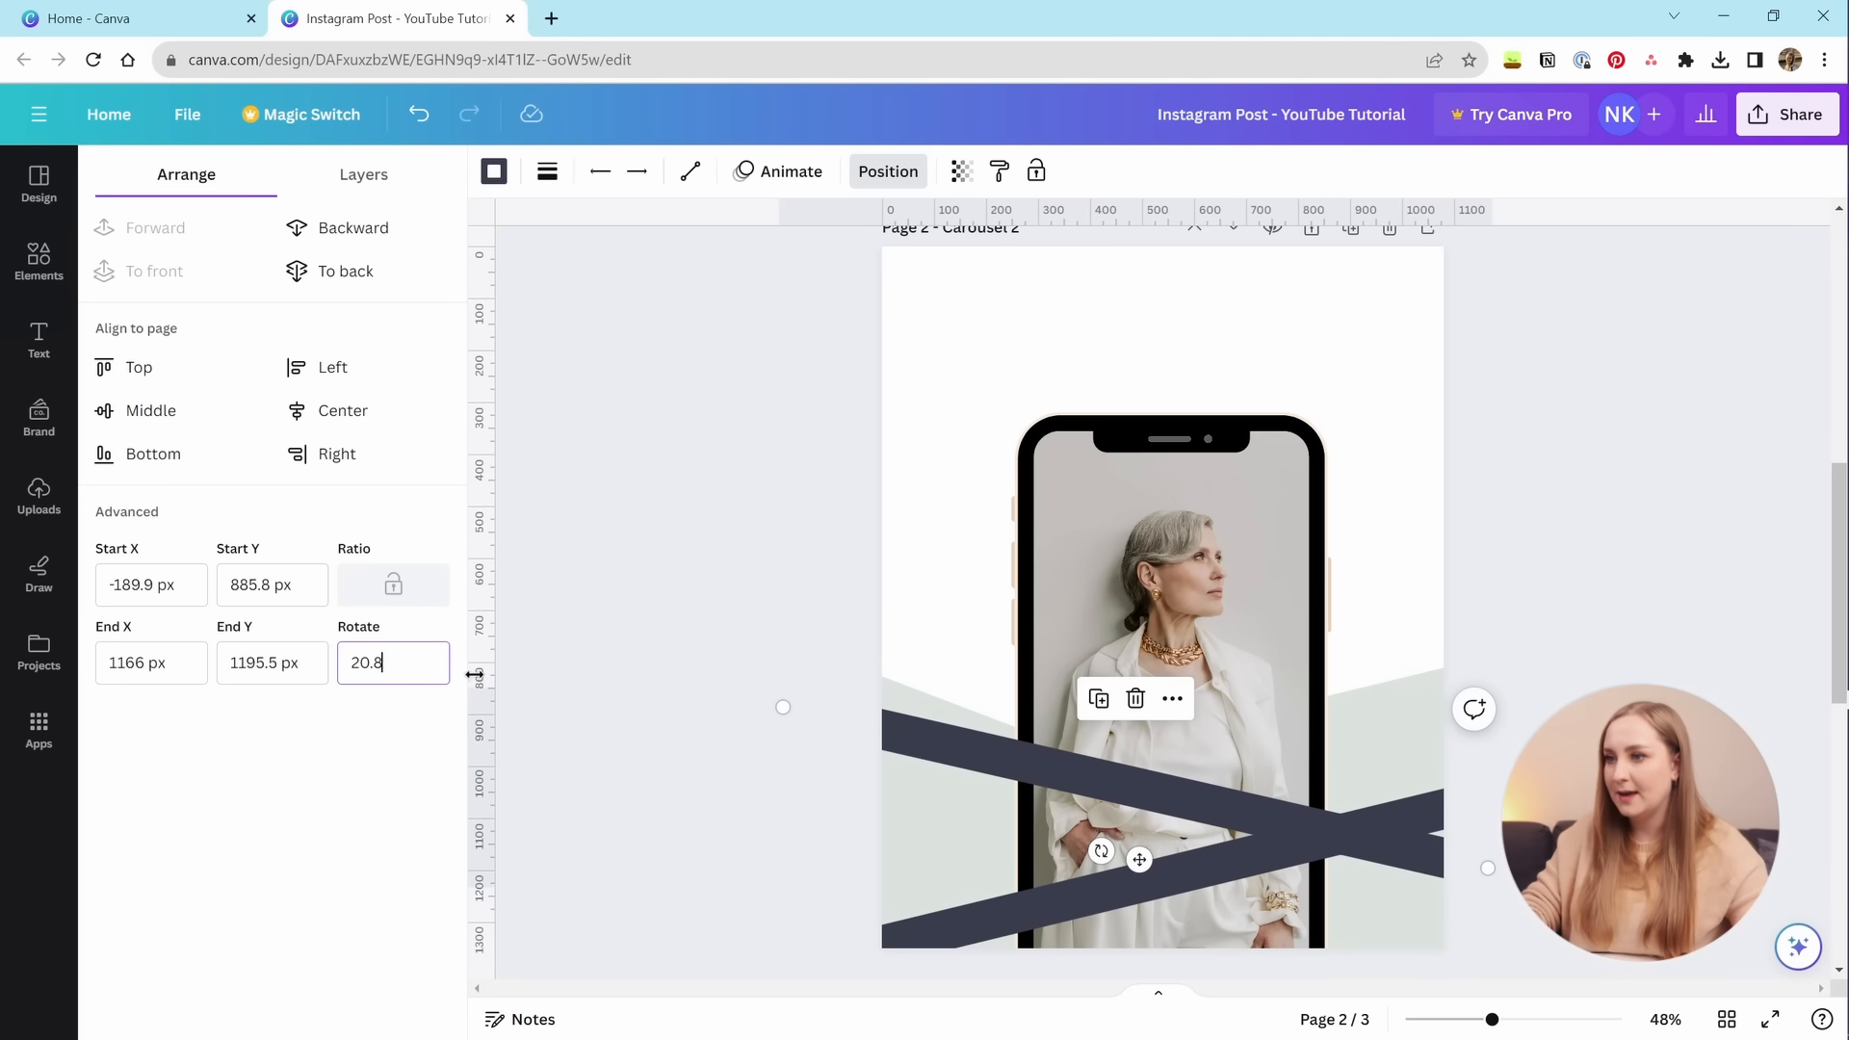
{"action": "left_click", "coordinate": [1149, 792]}
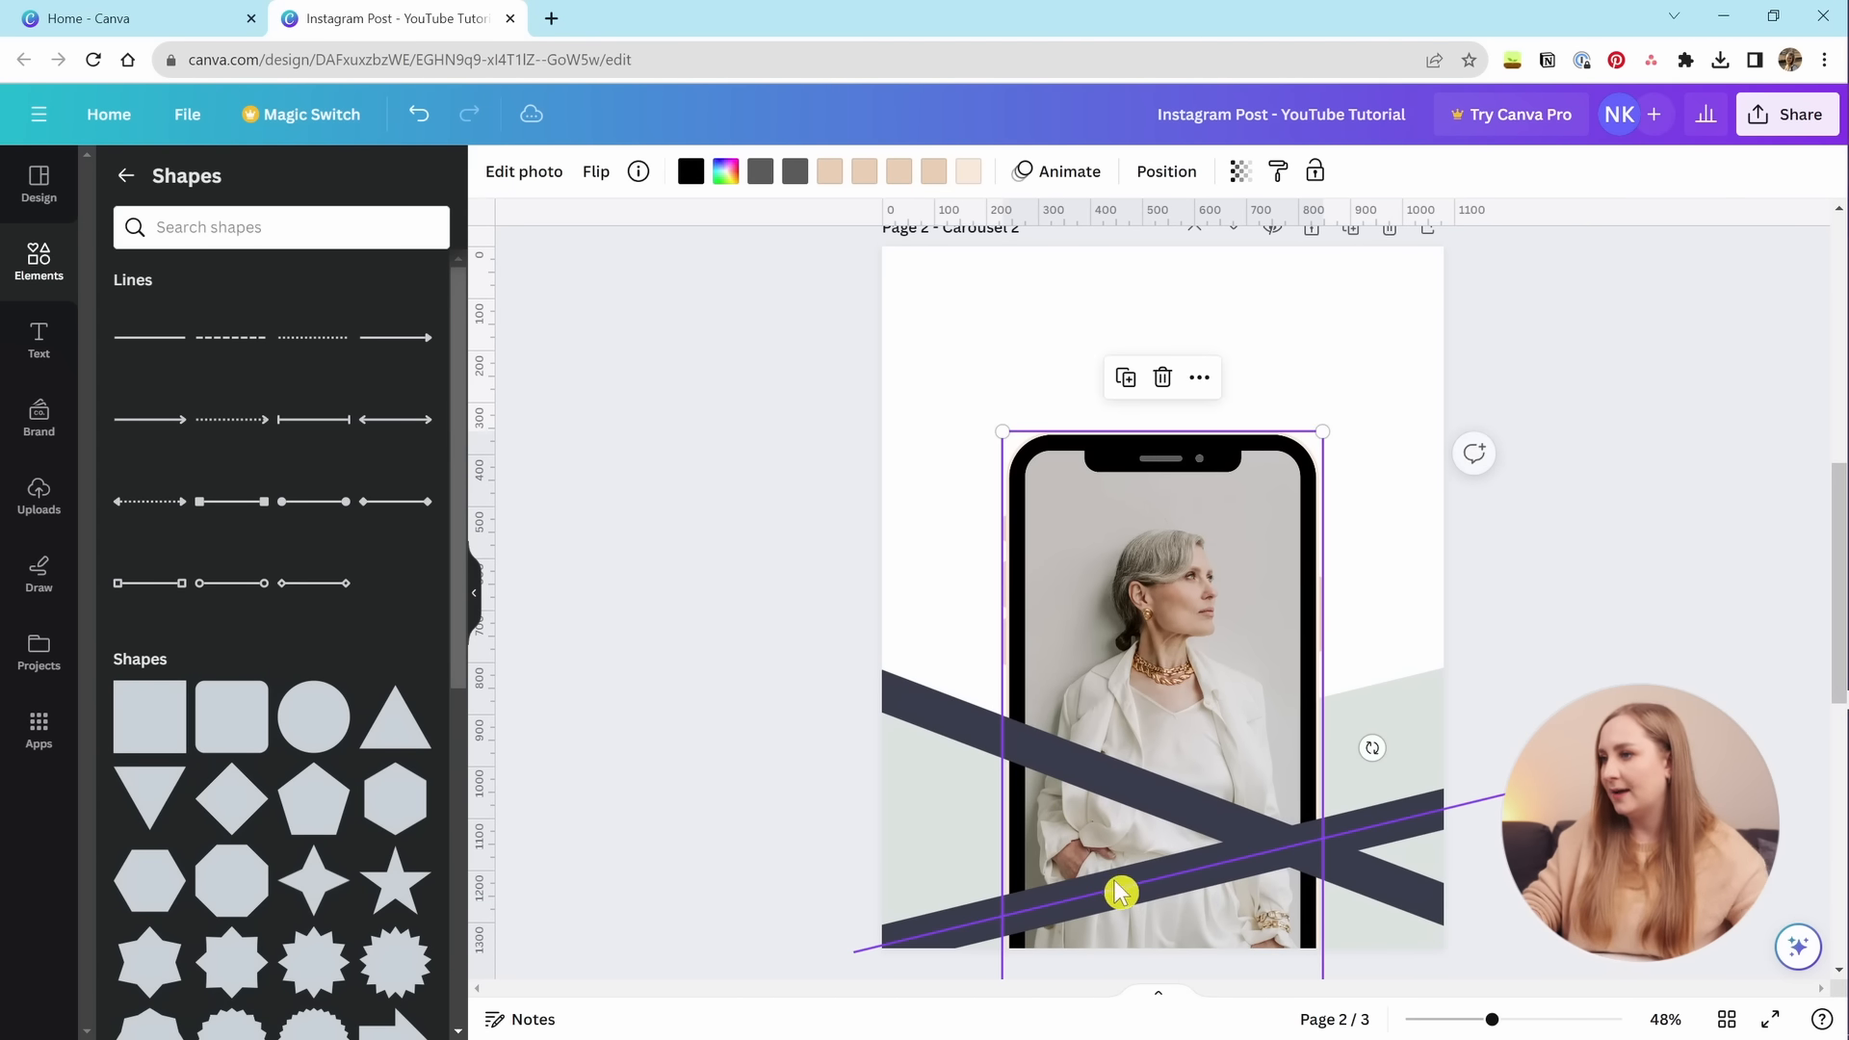
Move the second dark line down so it crosses the first one near the phone's lower-left corner.
{"action": "left_click_drag", "start_coordinate": [1147, 814], "coordinate": [1156, 796]}
{"action": "left_click", "coordinate": [1156, 796]}
{"action": "left_click_drag", "start_coordinate": [1135, 866], "coordinate": [1048, 970]}
{"action": "left_click", "coordinate": [1751, 724]}
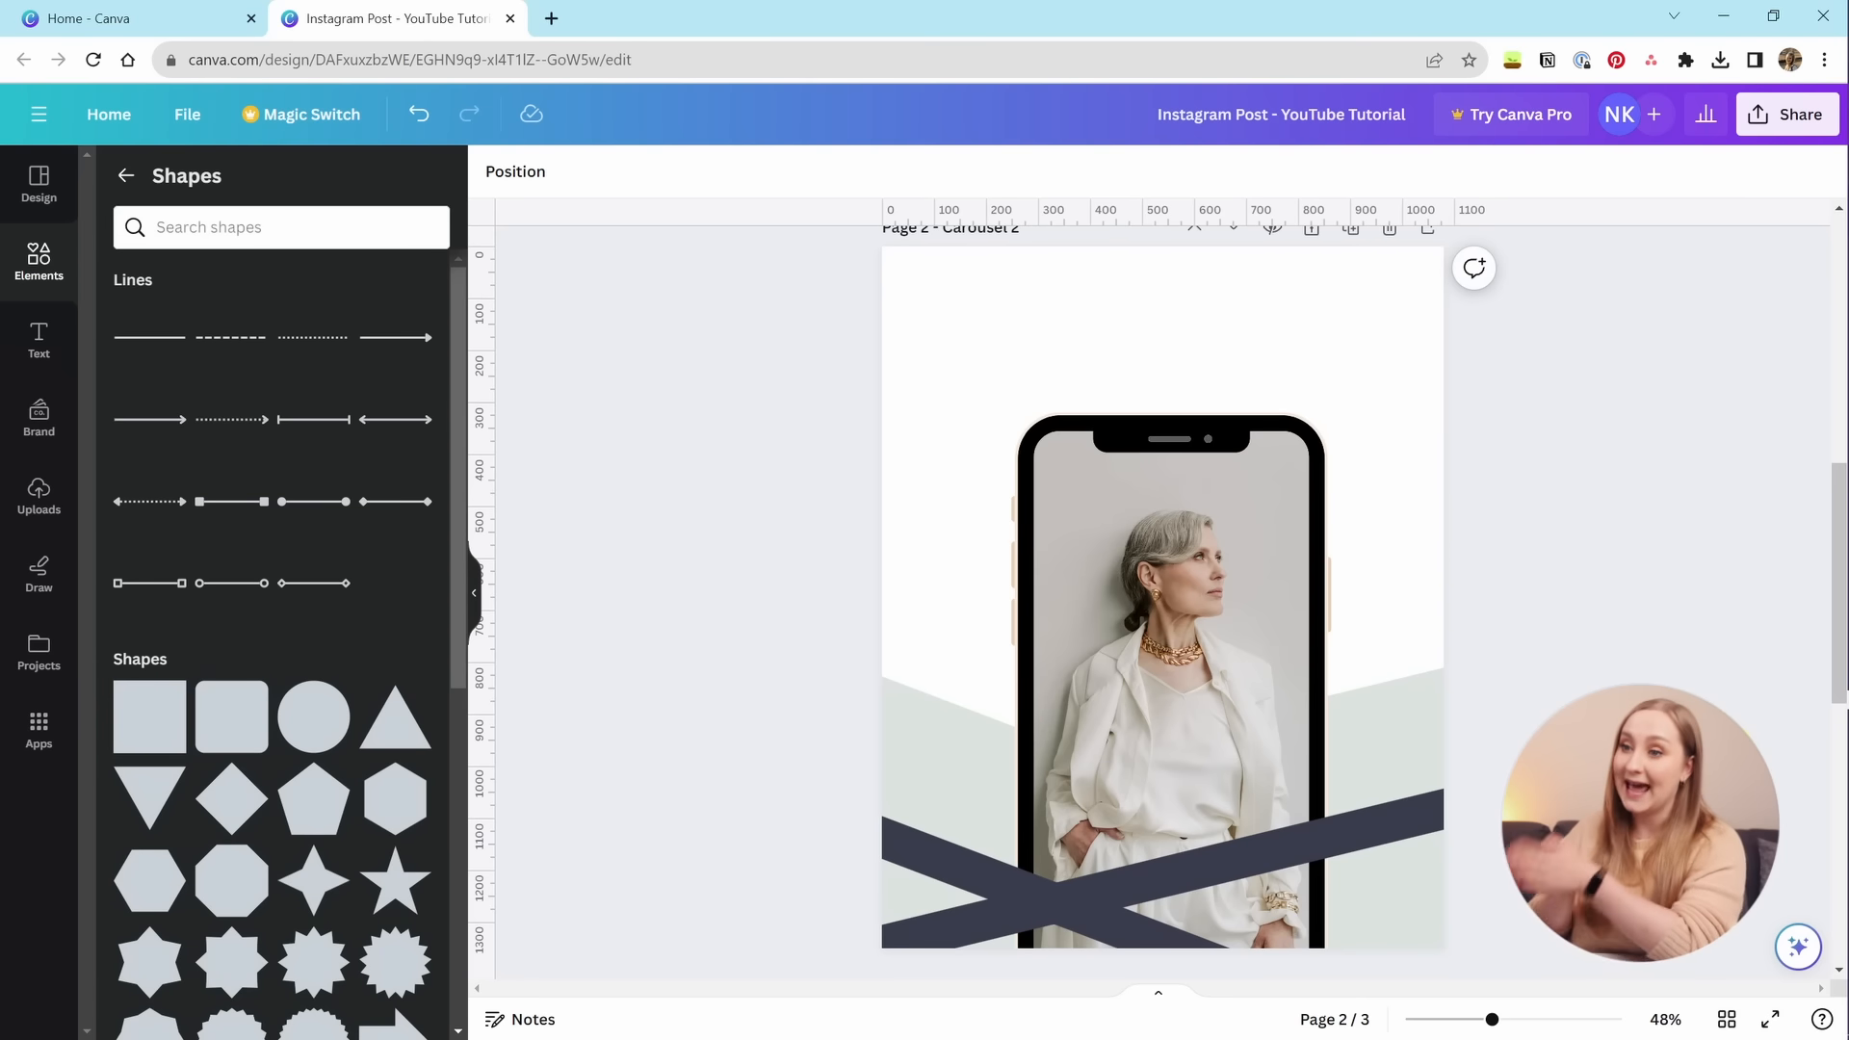
Browse the font combinations, add a default heading, and place it in the white space above the phone mockup.
{"action": "left_click", "coordinate": [34, 364]}
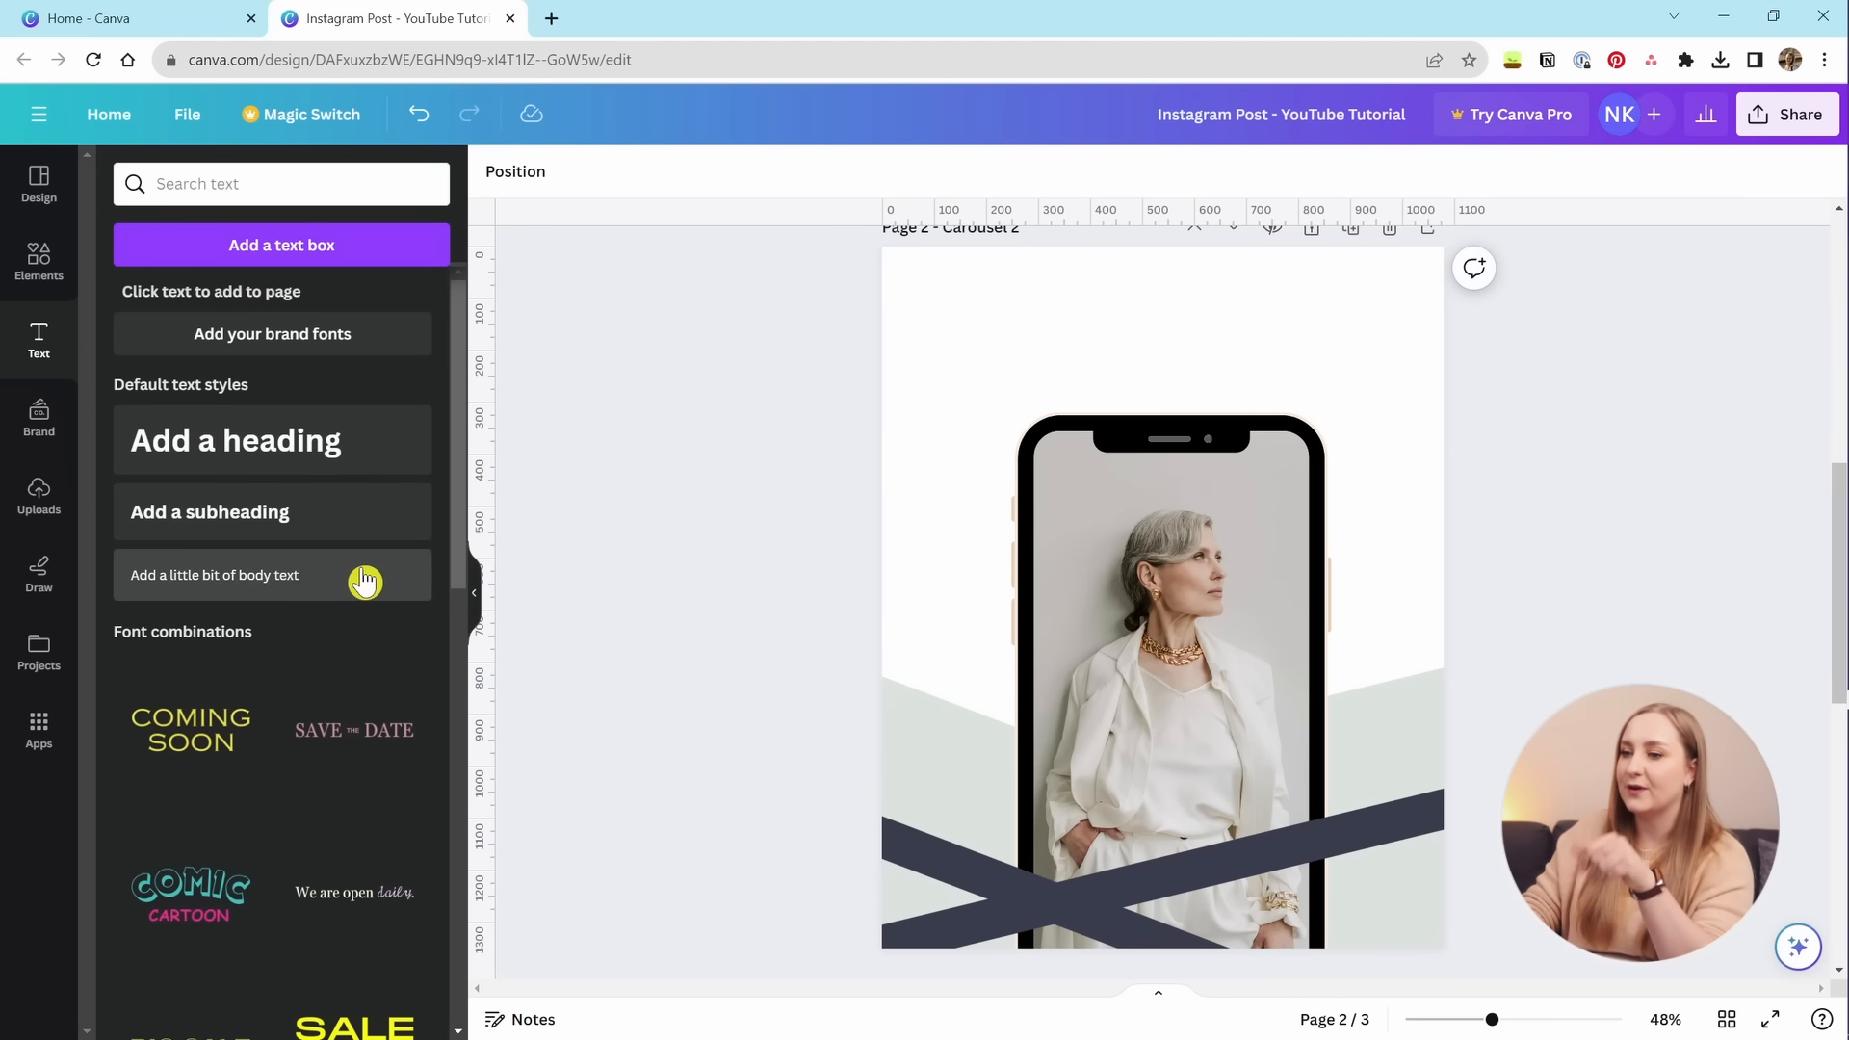
{"action": "scroll", "coordinate": [293, 578], "scroll_direction": "down", "scroll_amount": 5}
{"action": "scroll", "coordinate": [243, 627], "scroll_direction": "down", "scroll_amount": 3}
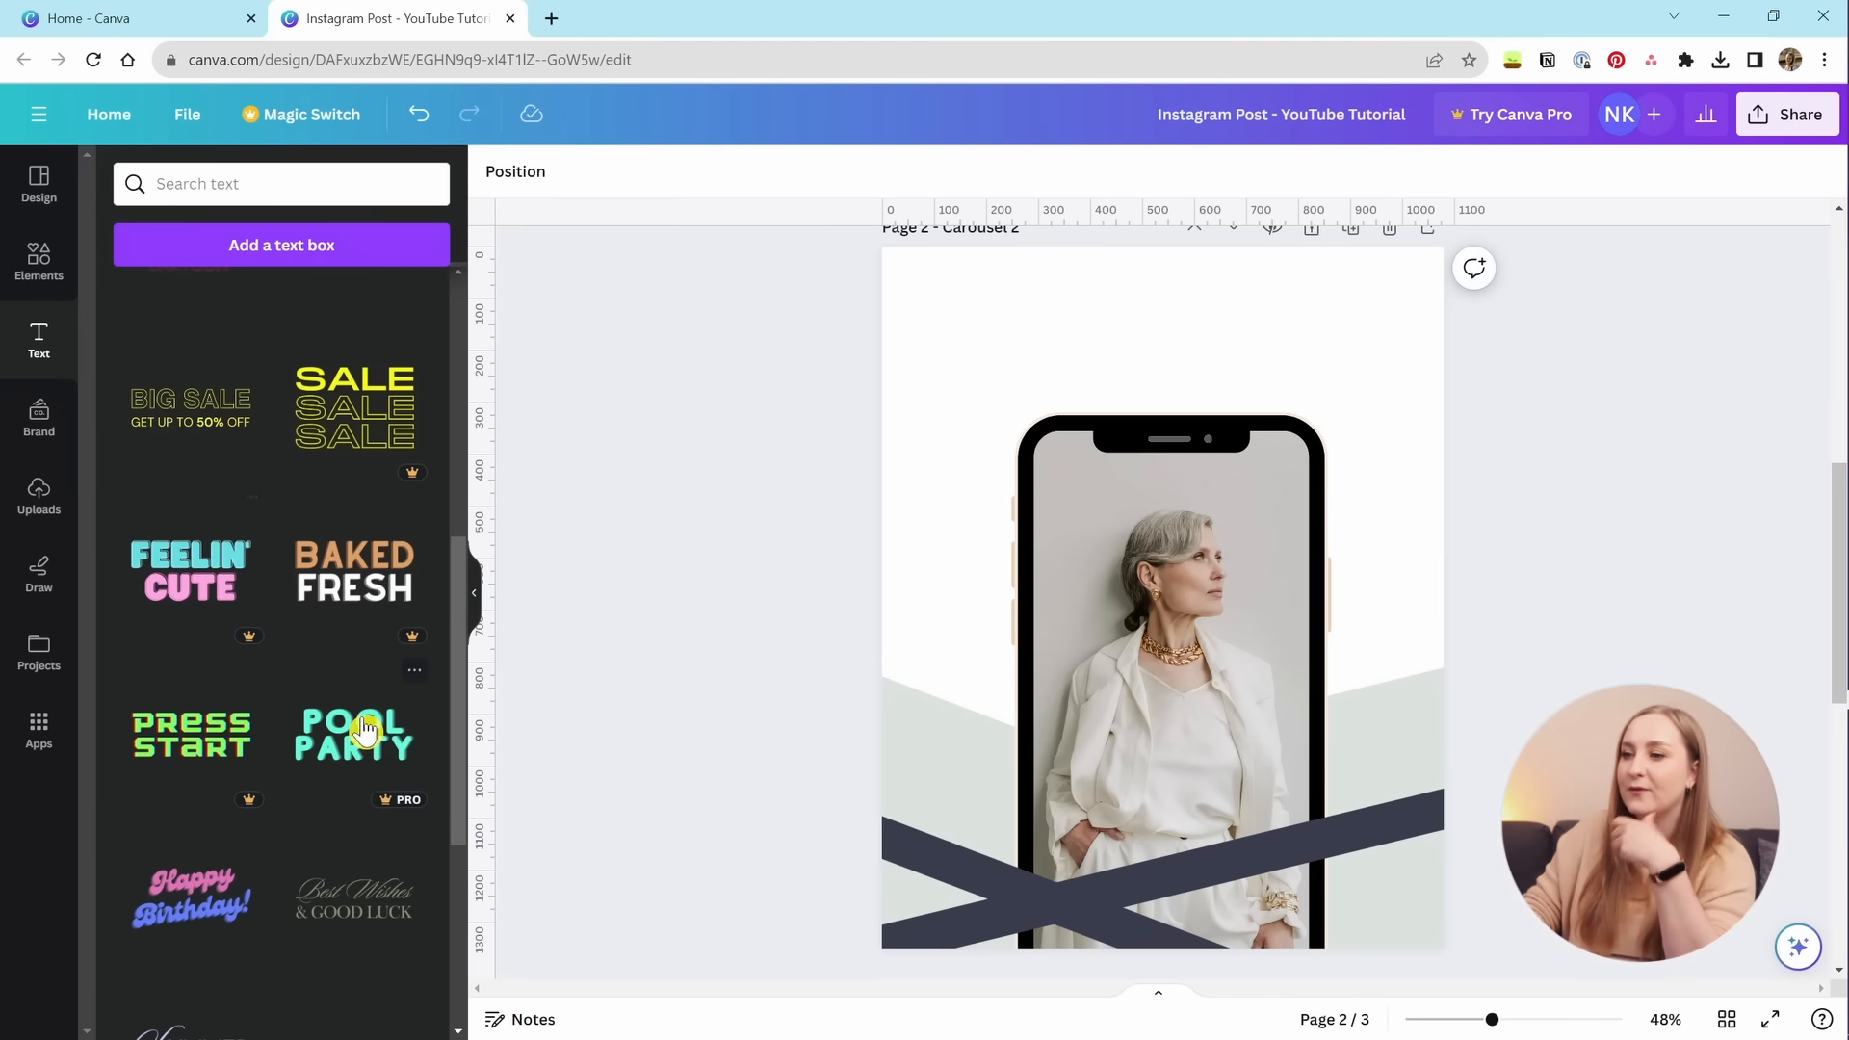
{"action": "scroll", "coordinate": [310, 757], "scroll_direction": "down", "scroll_amount": 8}
{"action": "scroll", "coordinate": [352, 617], "scroll_direction": "up", "scroll_amount": 10}
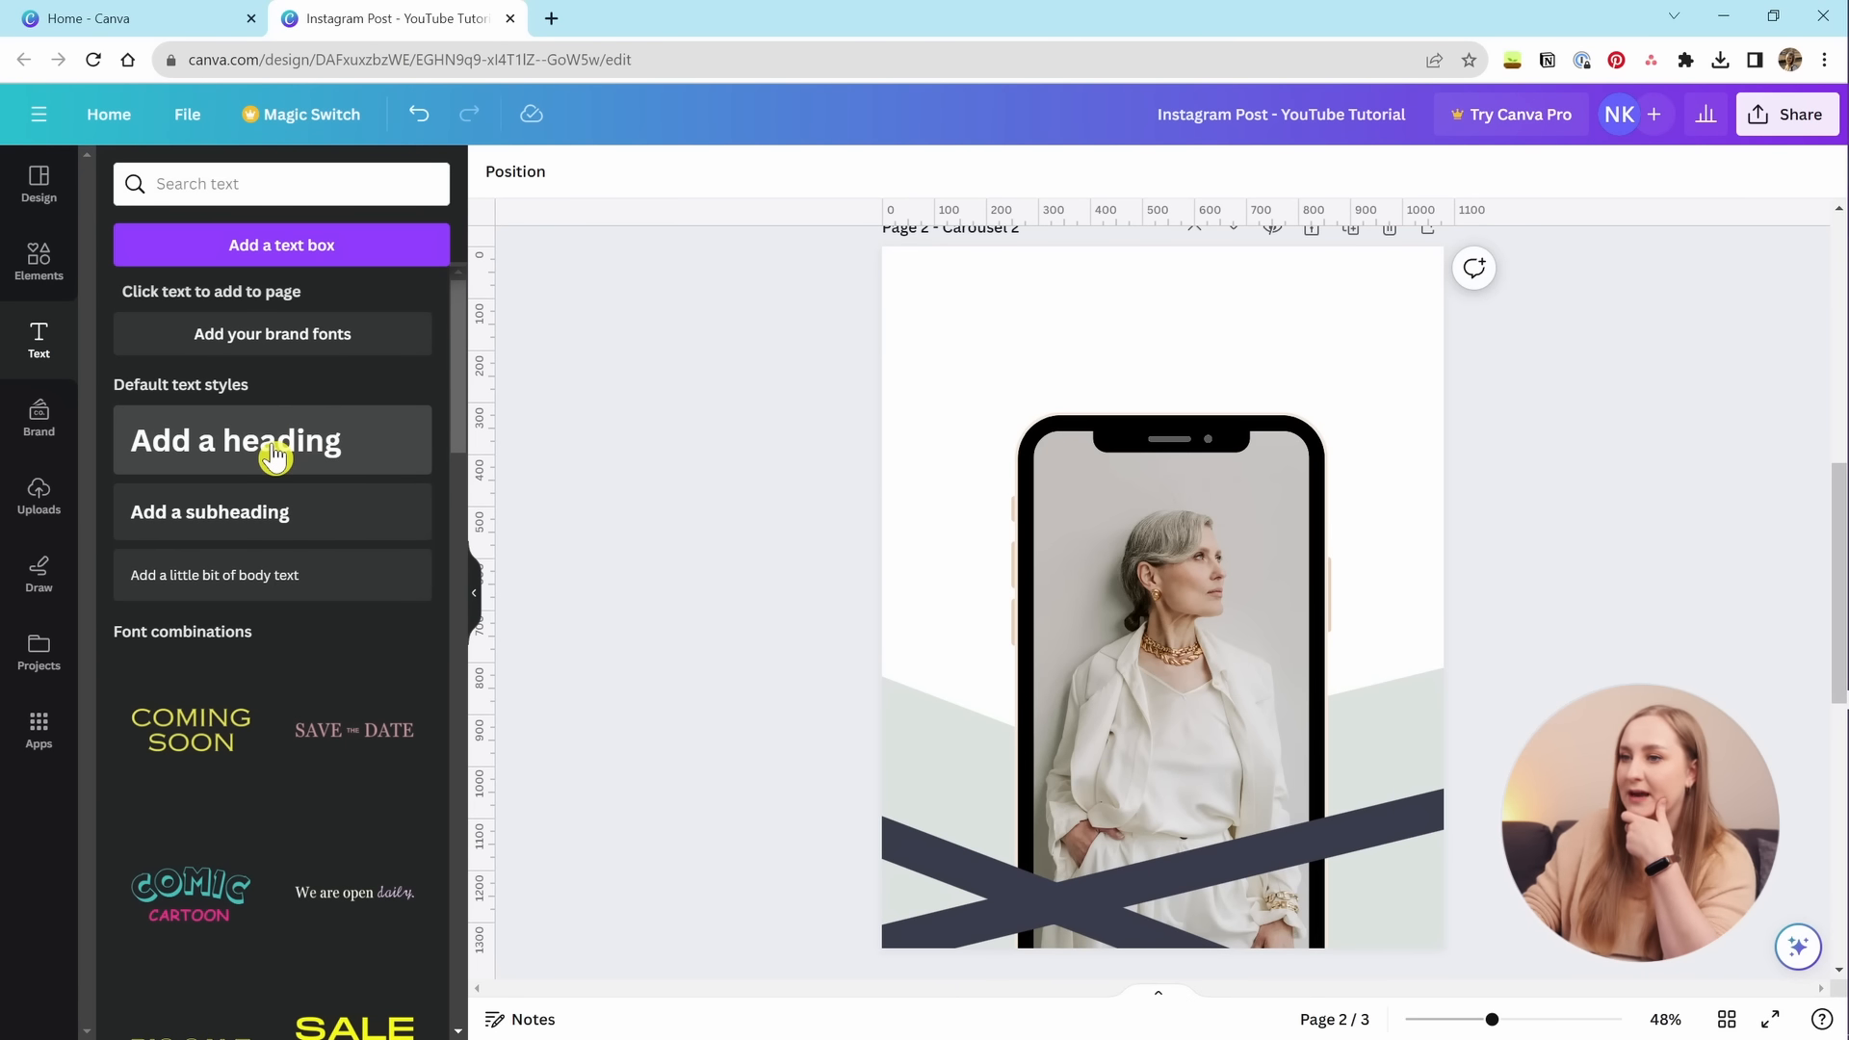
{"action": "left_click", "coordinate": [249, 439]}
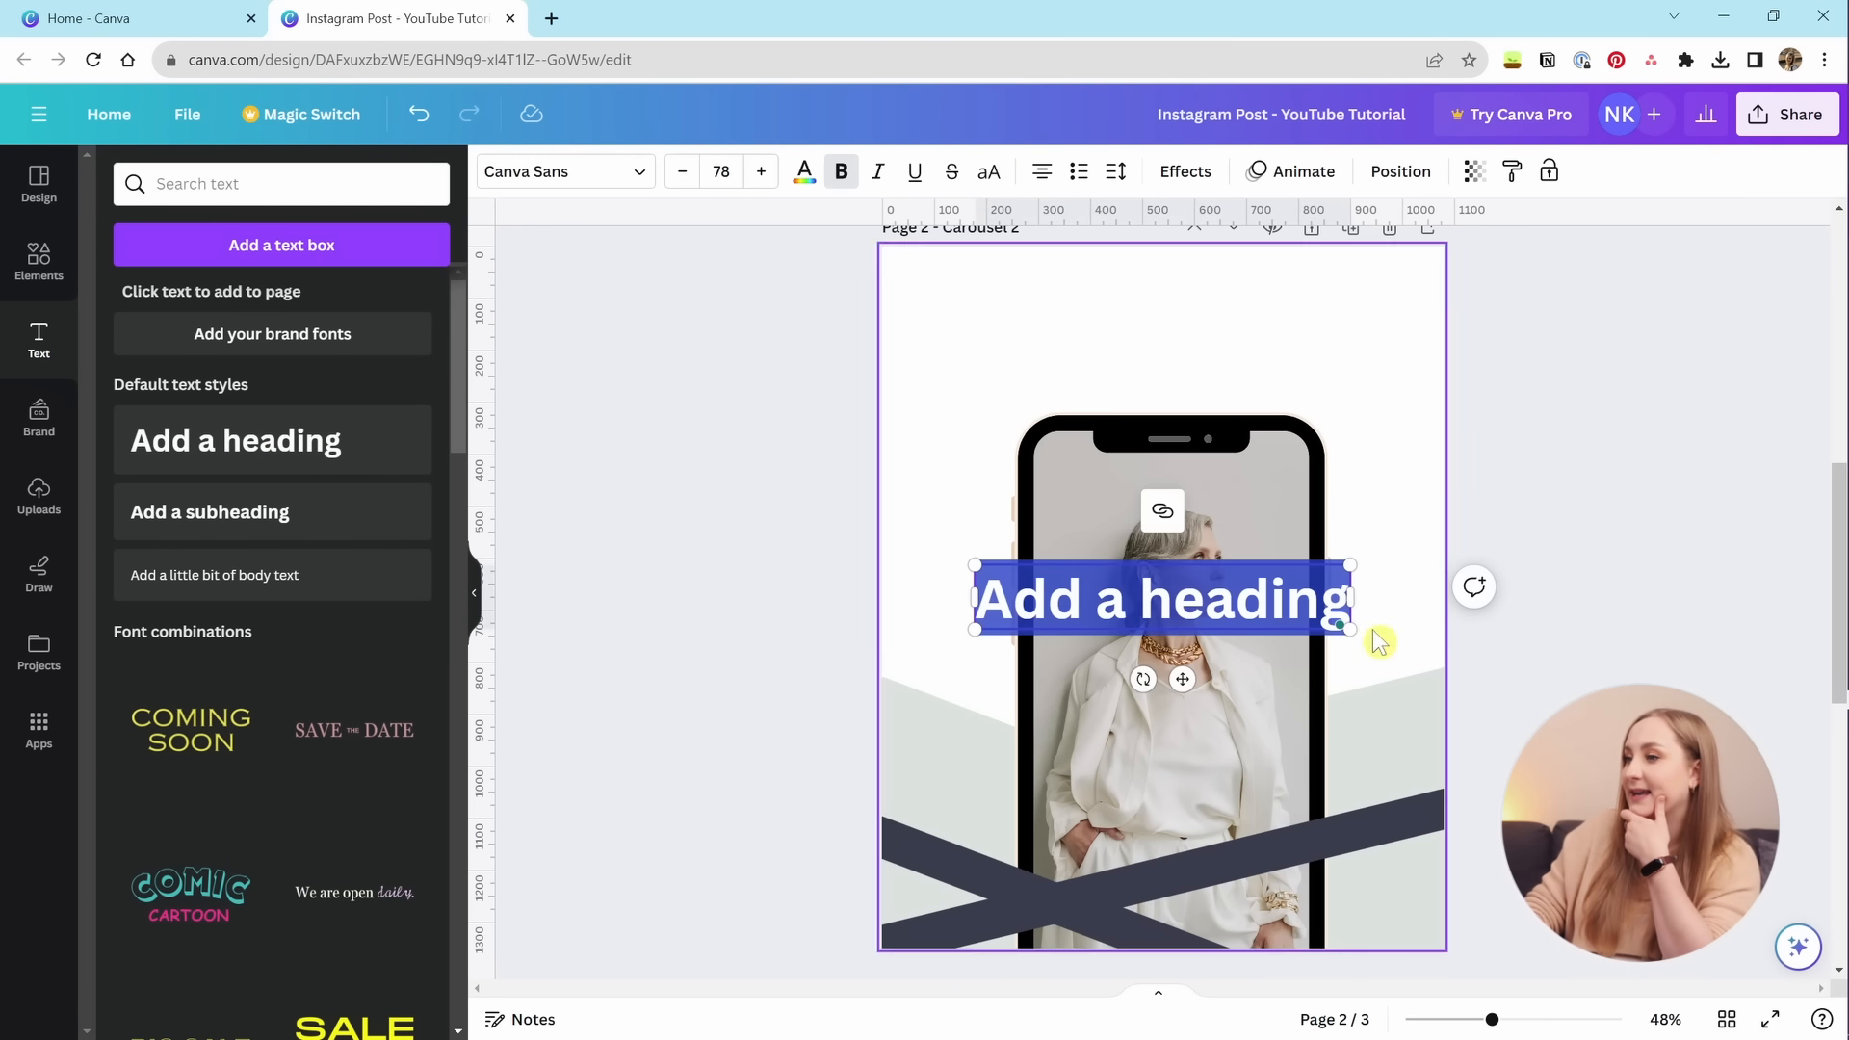
{"action": "left_click_drag", "start_coordinate": [1186, 678], "coordinate": [1182, 434]}
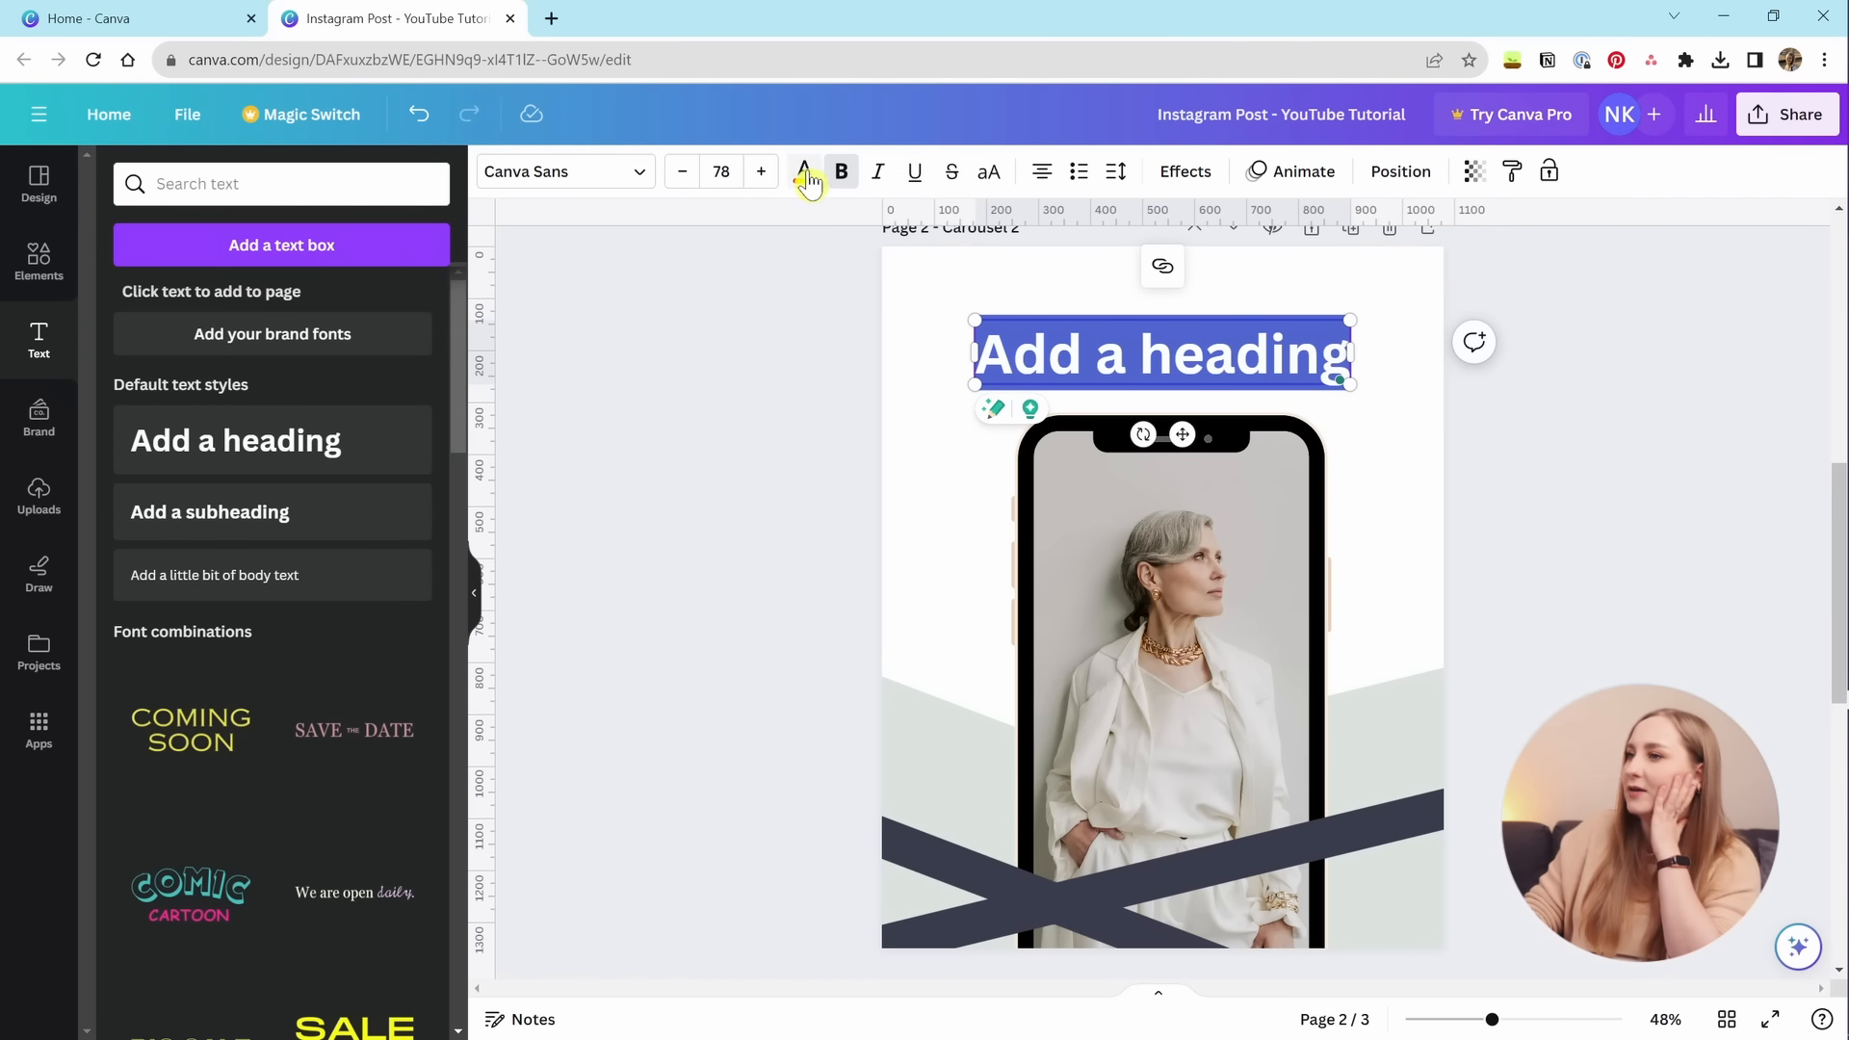
Try uppercase and the different text alignments on the heading, returning to its original case and centered alignment.
{"action": "left_click", "coordinate": [989, 173]}
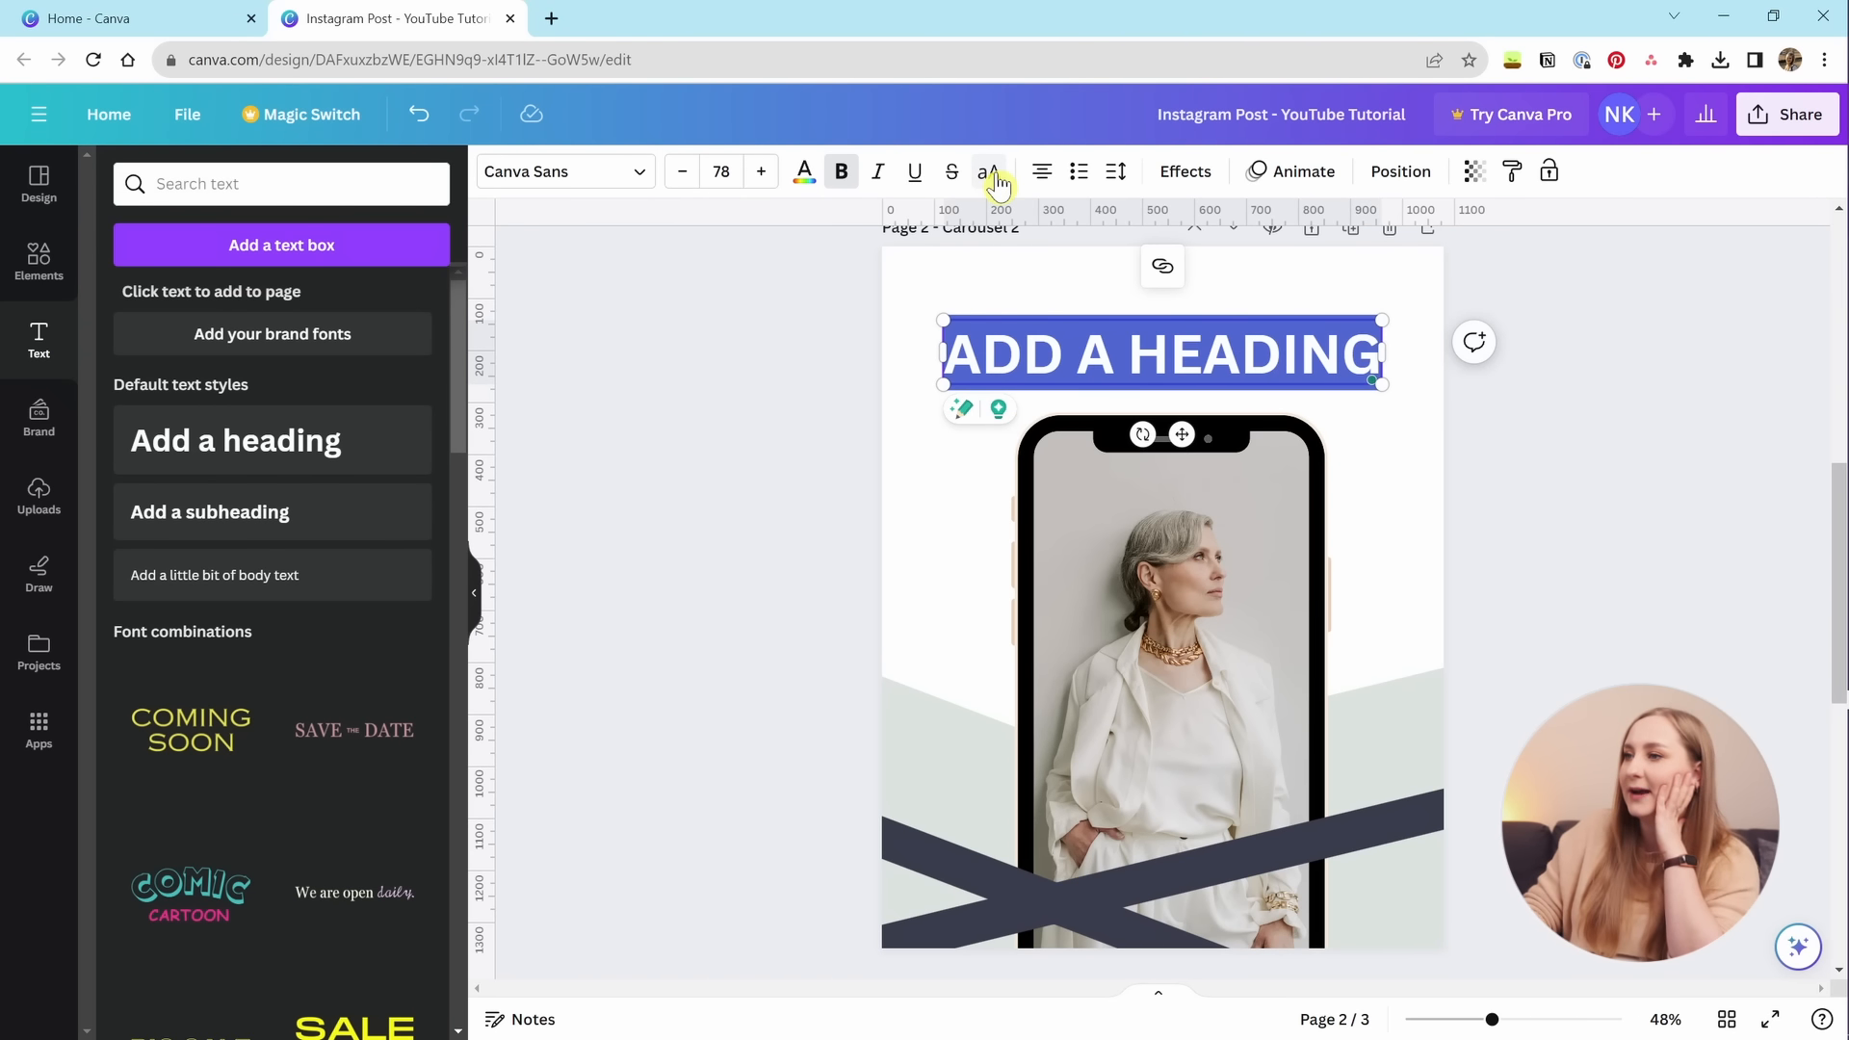
{"action": "left_click", "coordinate": [994, 176]}
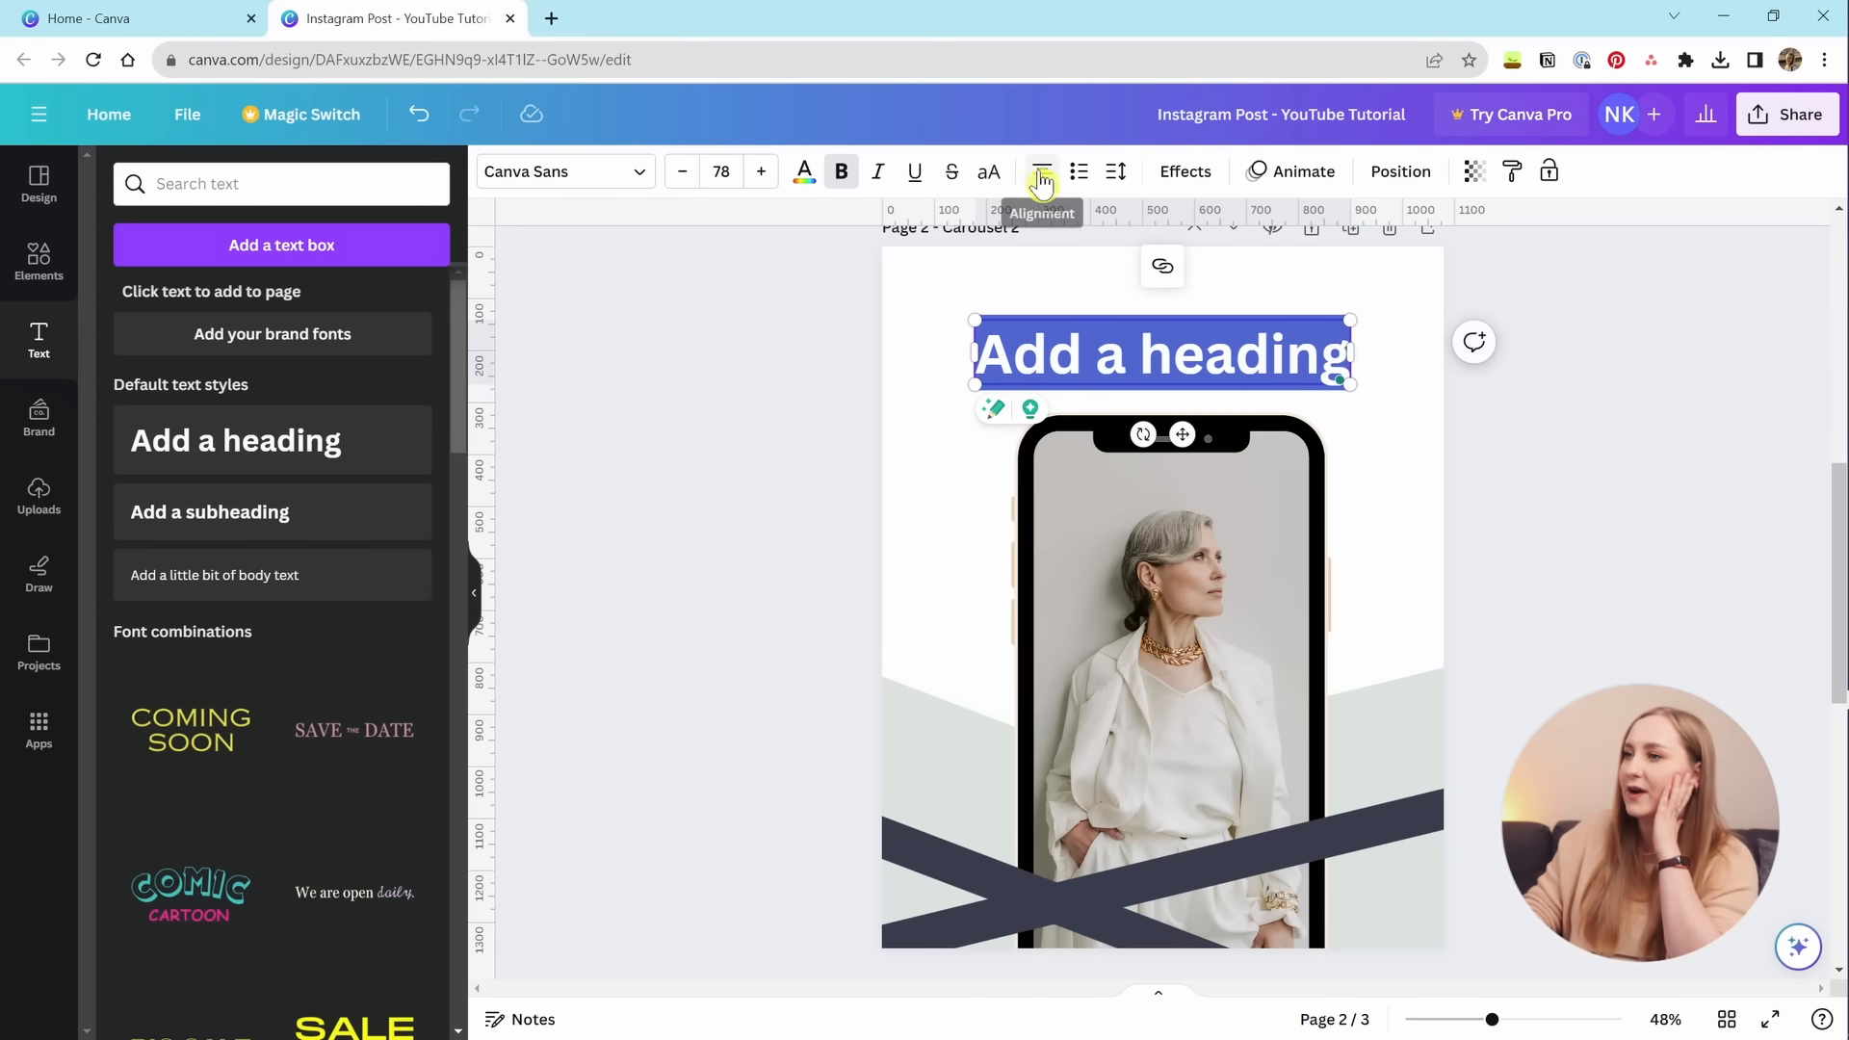
{"action": "left_click", "coordinate": [1040, 176]}
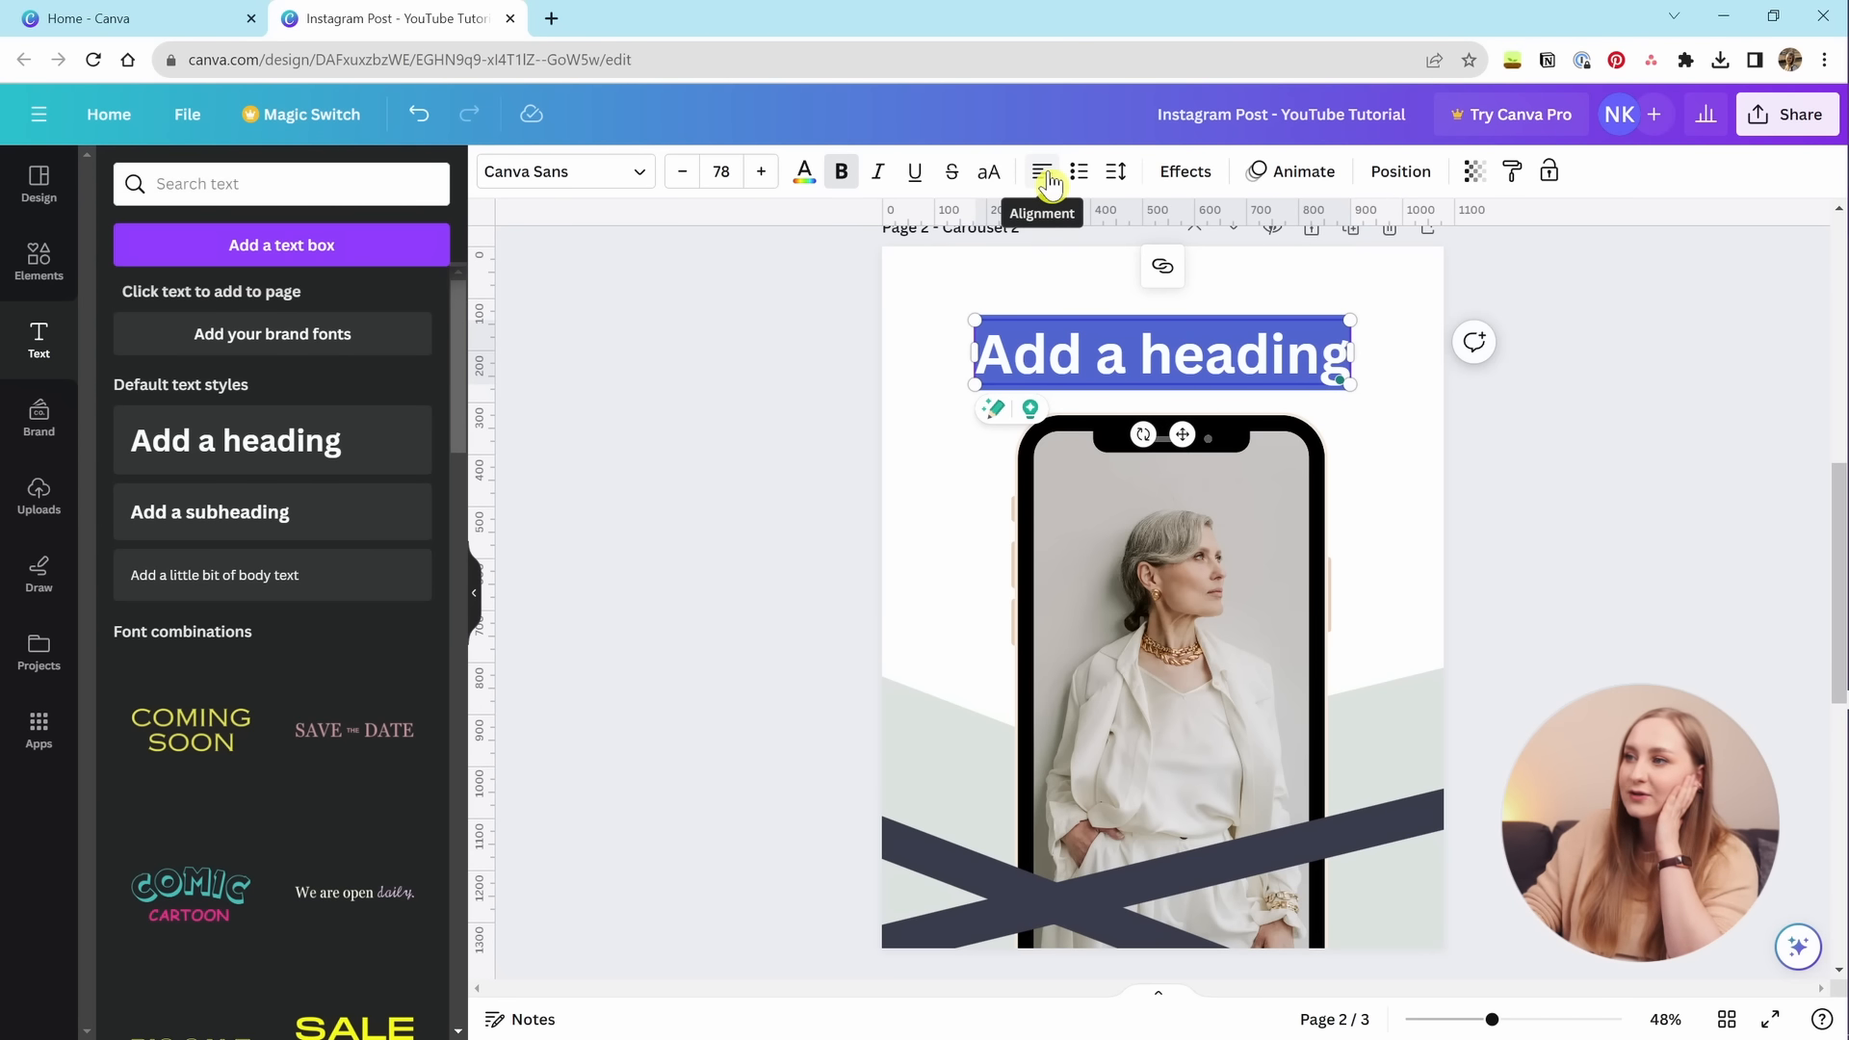
{"action": "left_click", "coordinate": [1041, 176]}
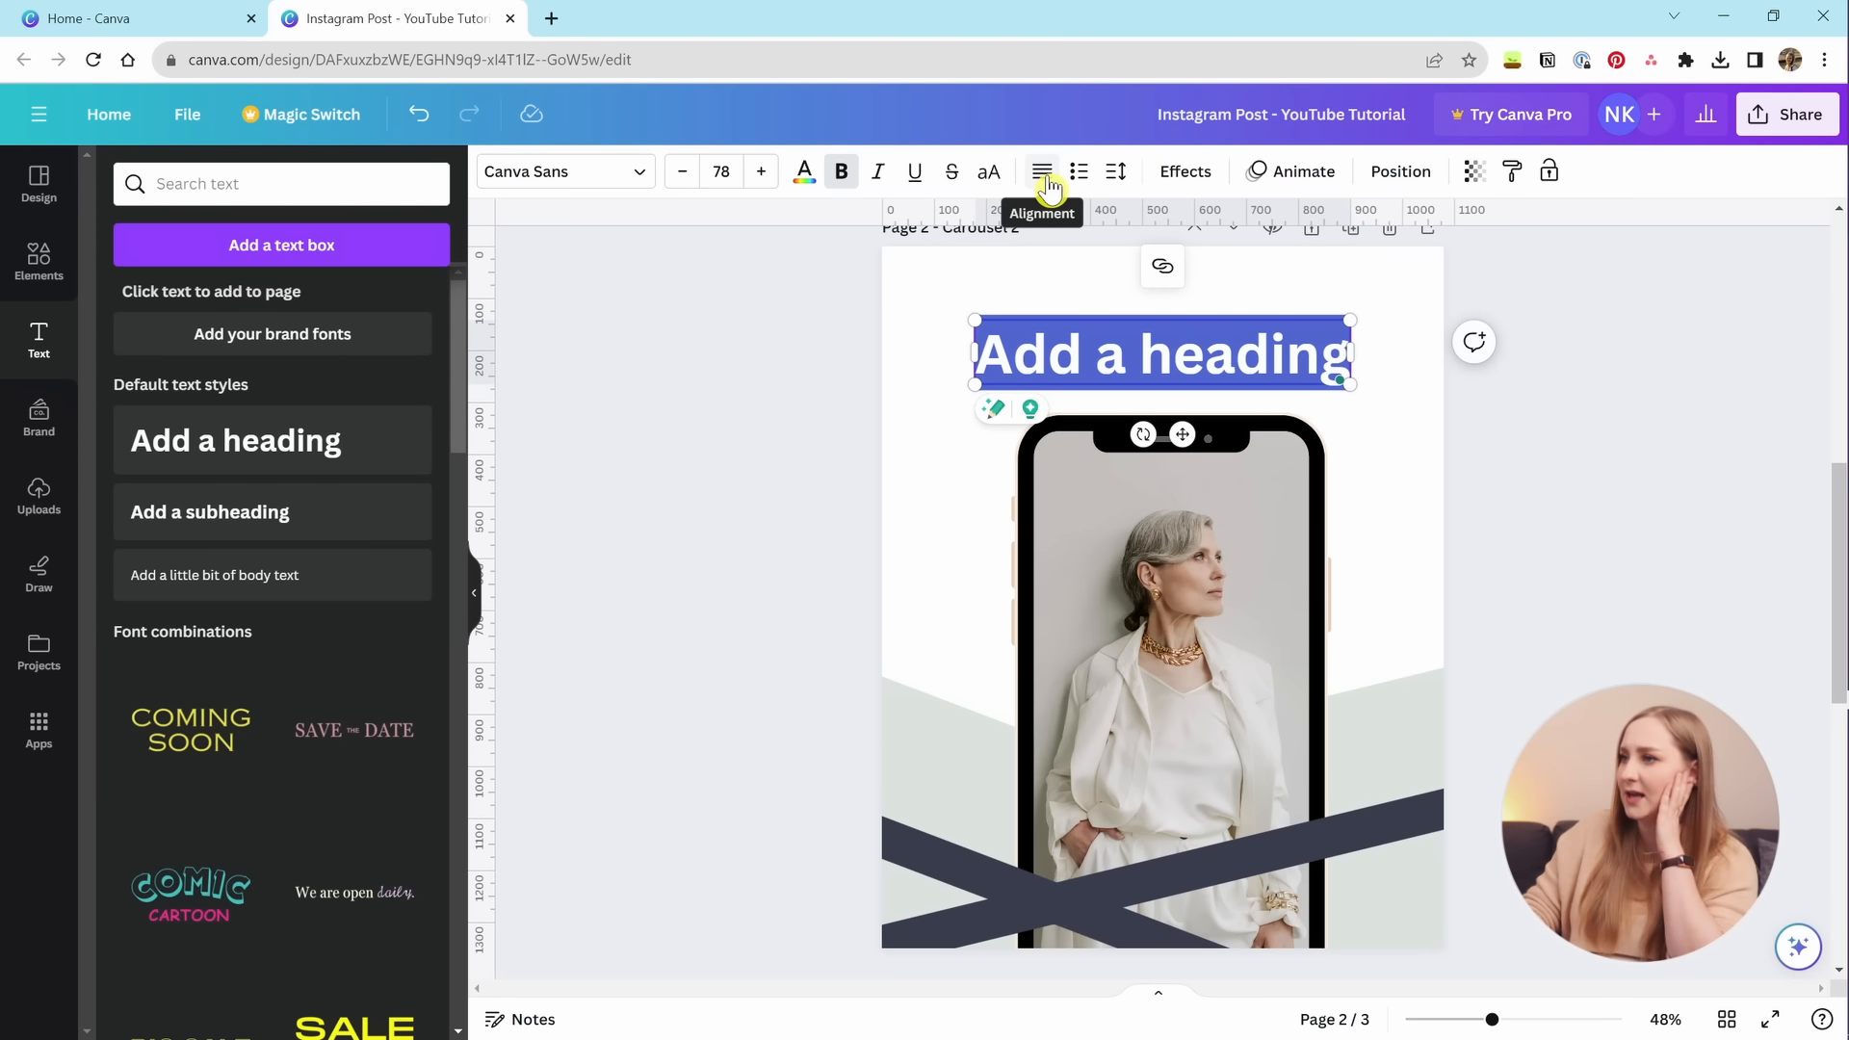
{"action": "left_click", "coordinate": [1047, 179]}
{"action": "left_click", "coordinate": [1047, 178]}
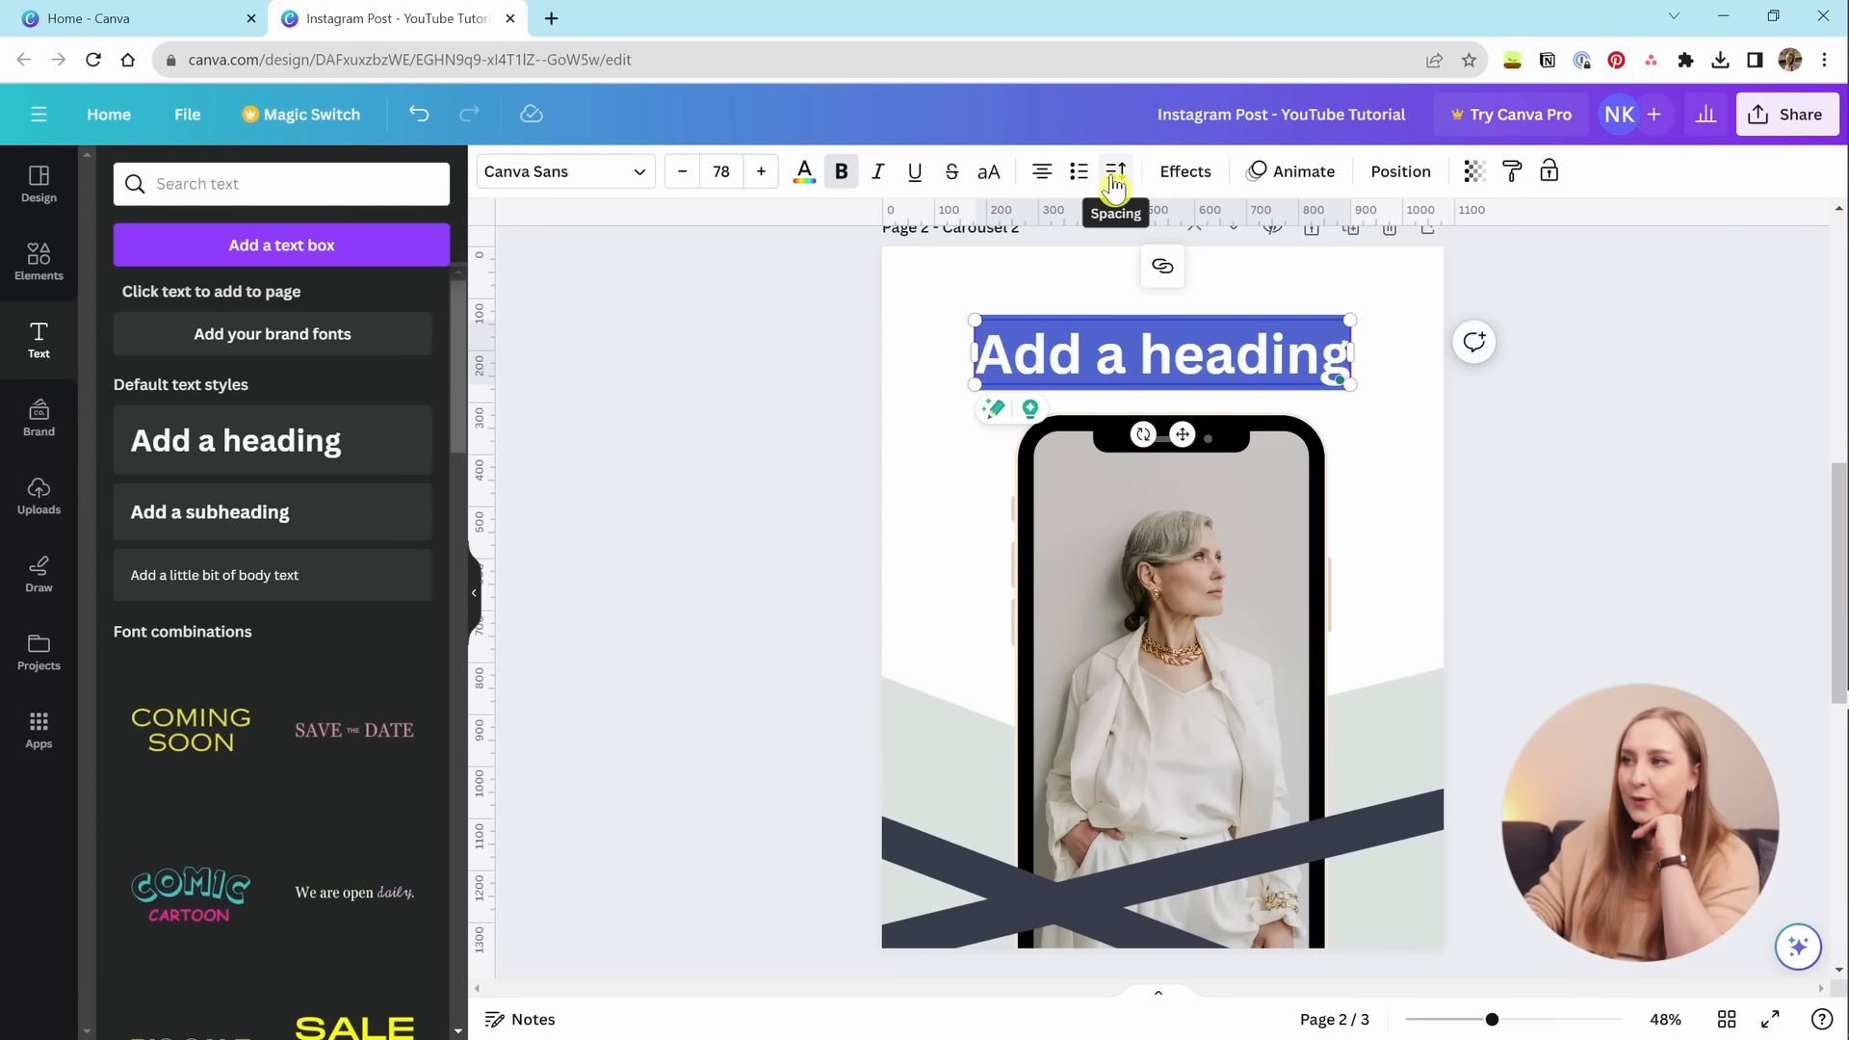
Replace the page 2 heading text with "New Masterclass" on the first line and "Today" on the second.
{"action": "left_click", "coordinate": [1117, 173]}
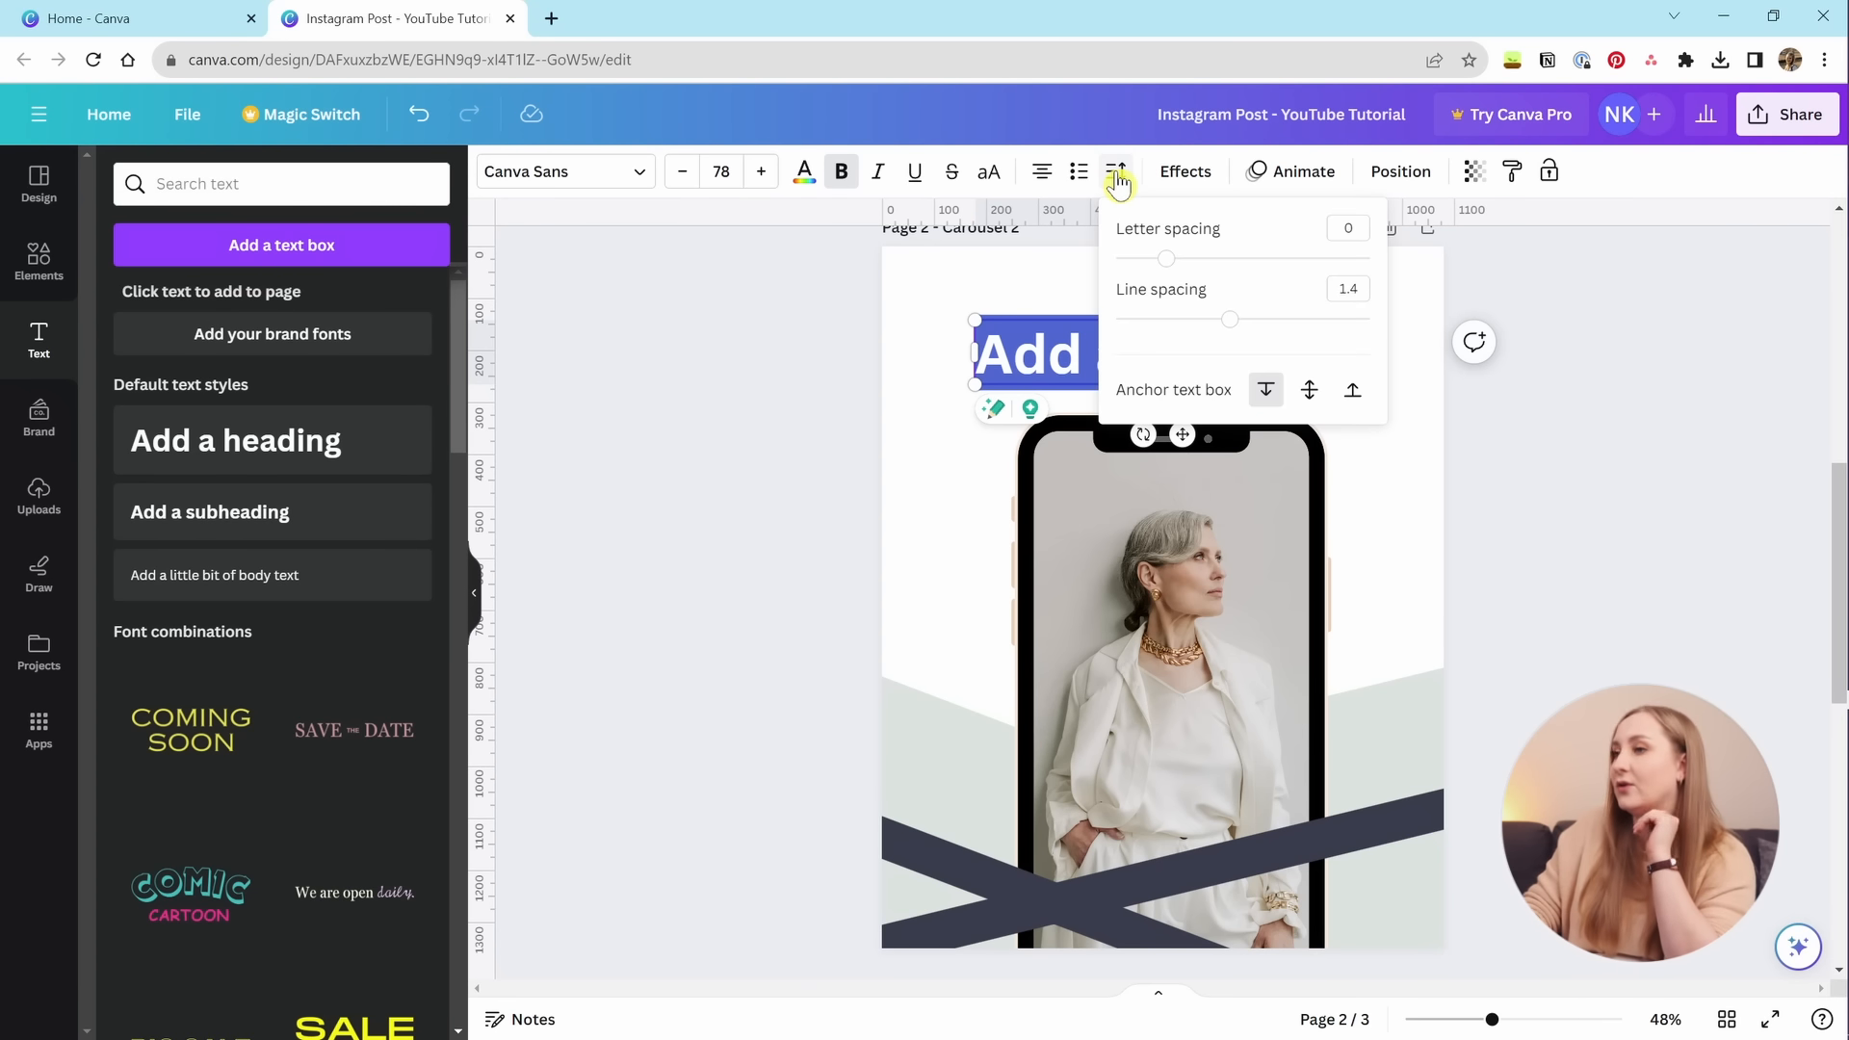
{"action": "left_click", "coordinate": [1119, 183]}
{"action": "triple_click", "coordinate": [1148, 356]}
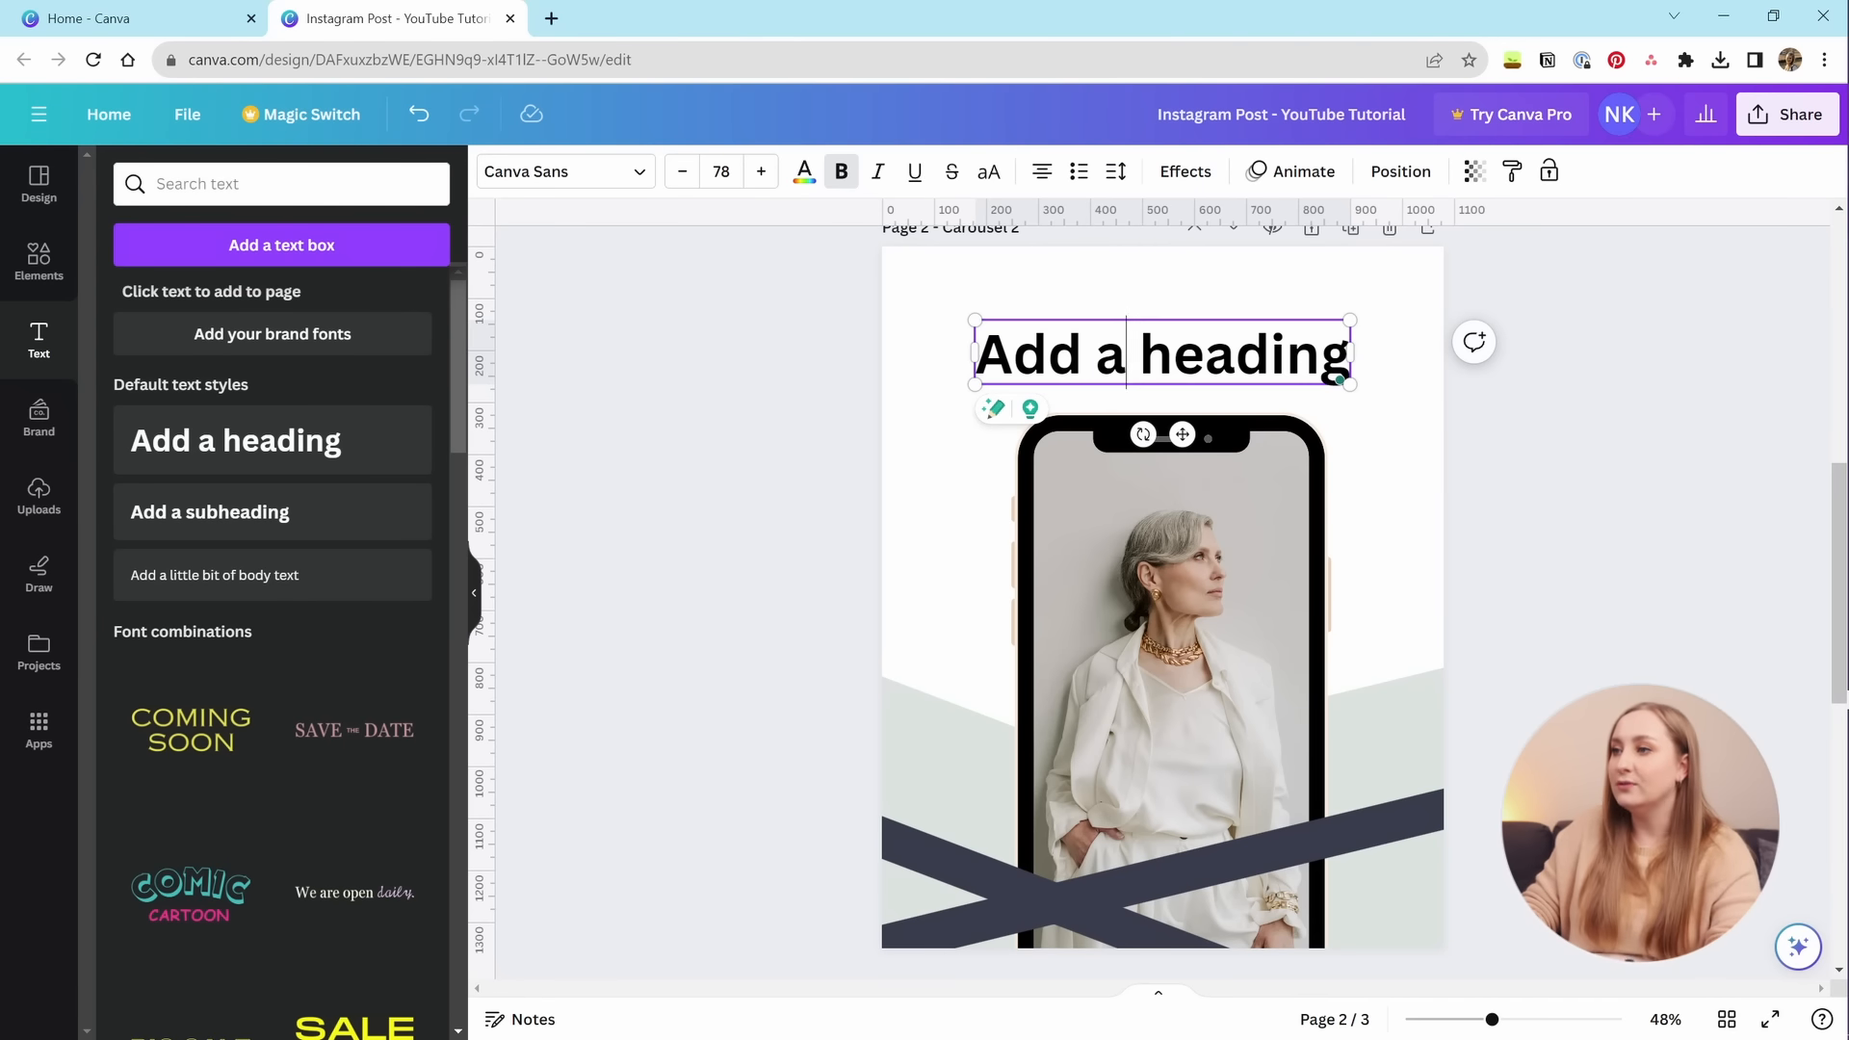
{"action": "type", "text": "New"}
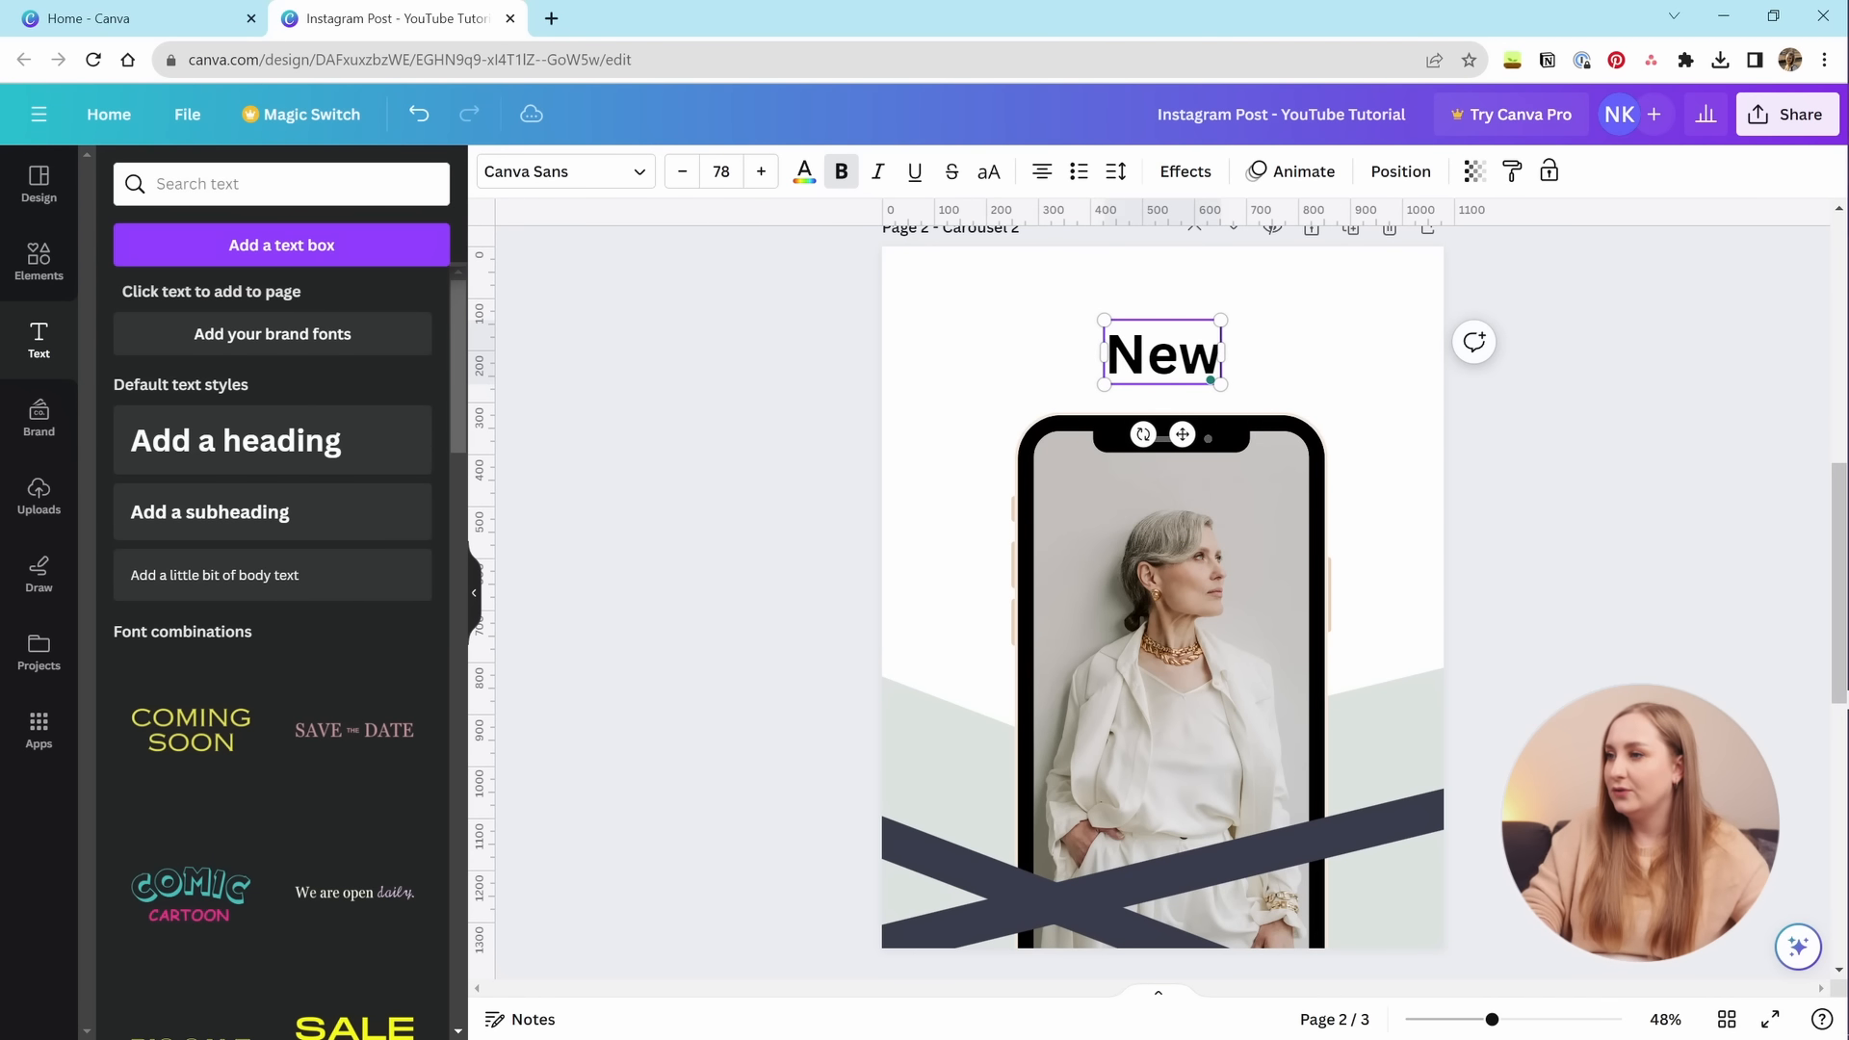
{"action": "type", "text": " Masterclass"}
{"action": "key", "text": "Return"}
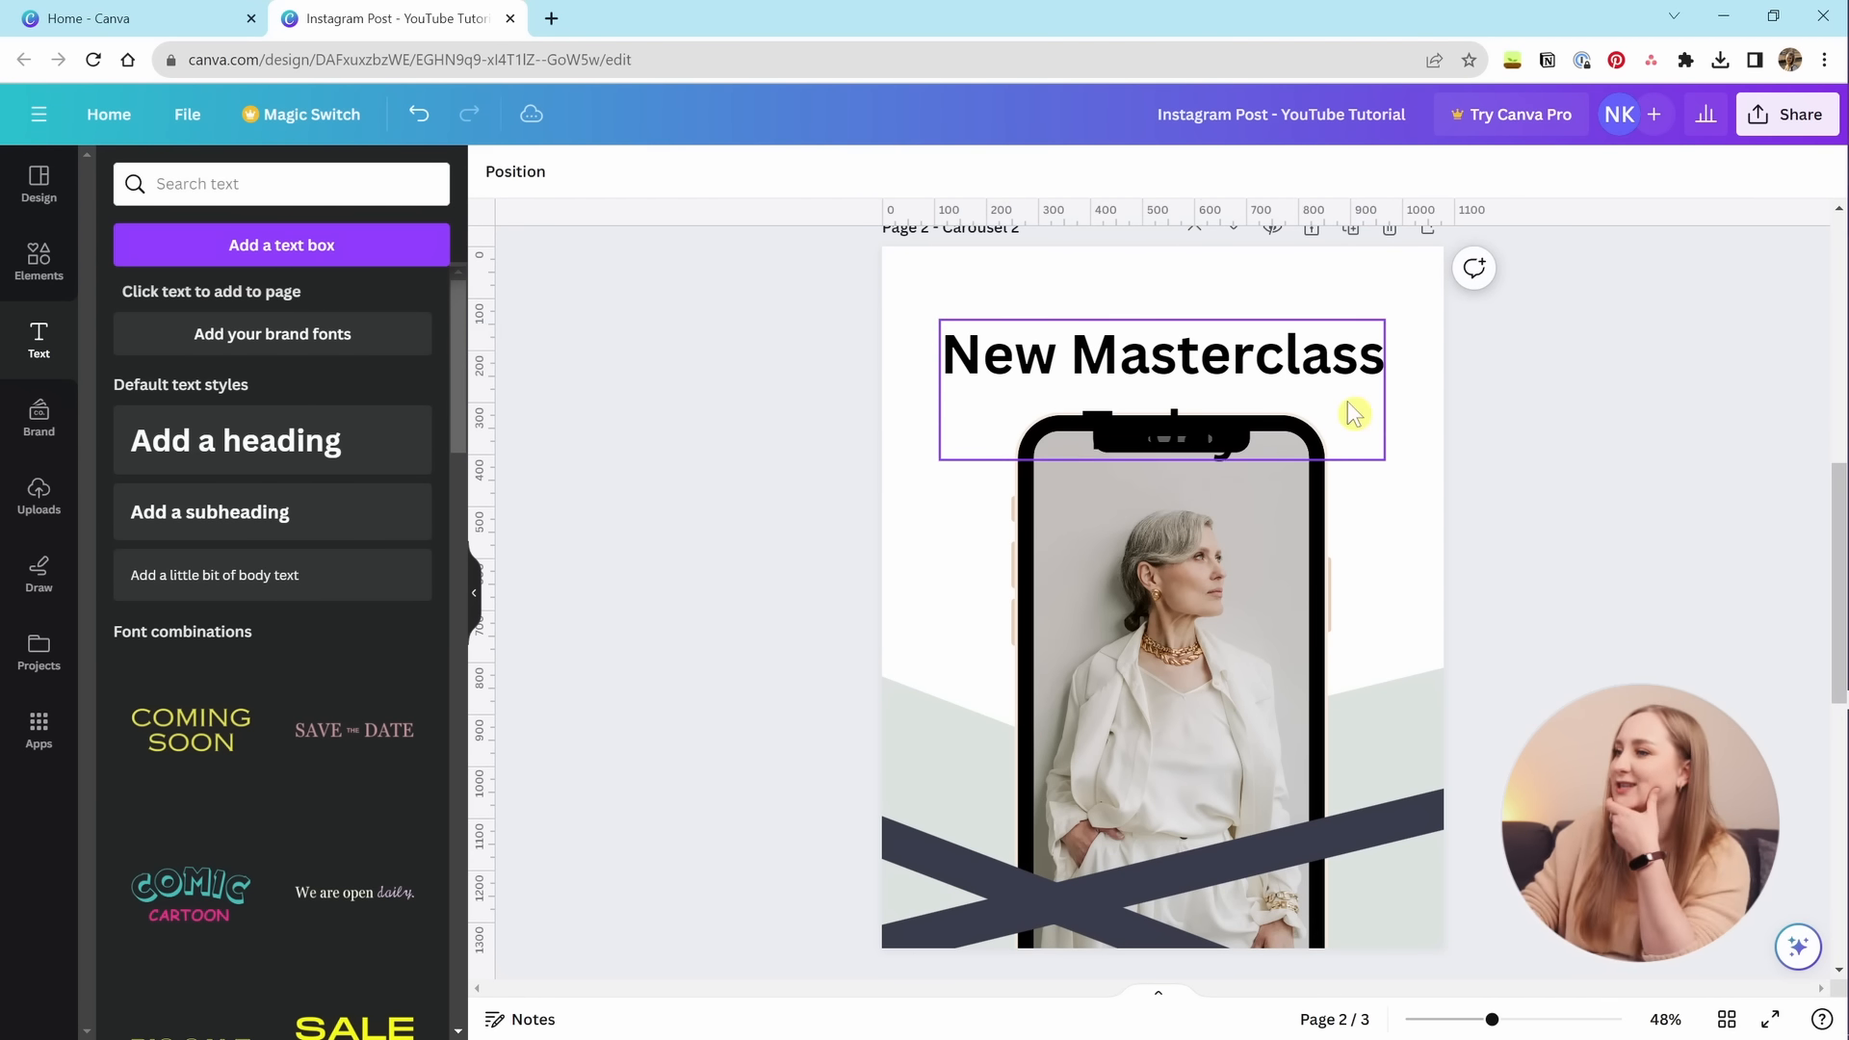
Set the letter spacing of the heading's "Today" line to -64.
{"action": "left_click", "coordinate": [1116, 171]}
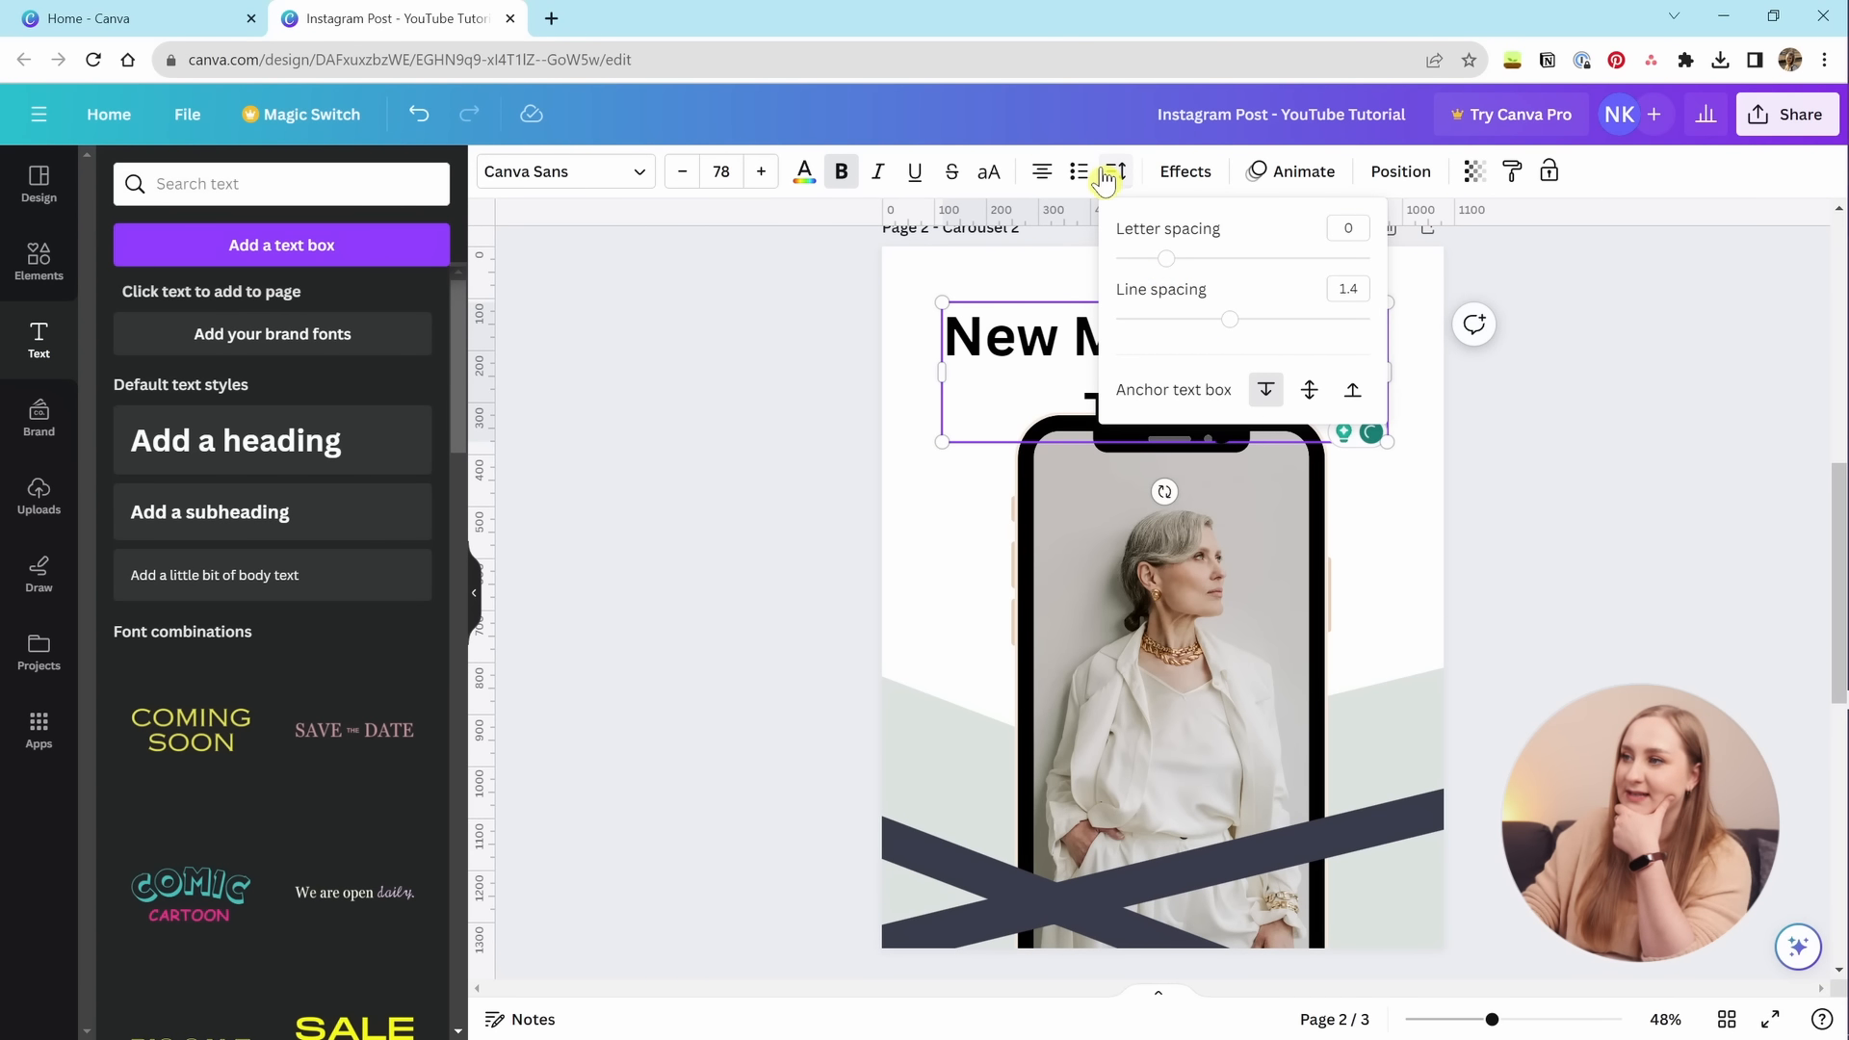
{"action": "left_click_drag", "start_coordinate": [1168, 258], "coordinate": [1151, 259]}
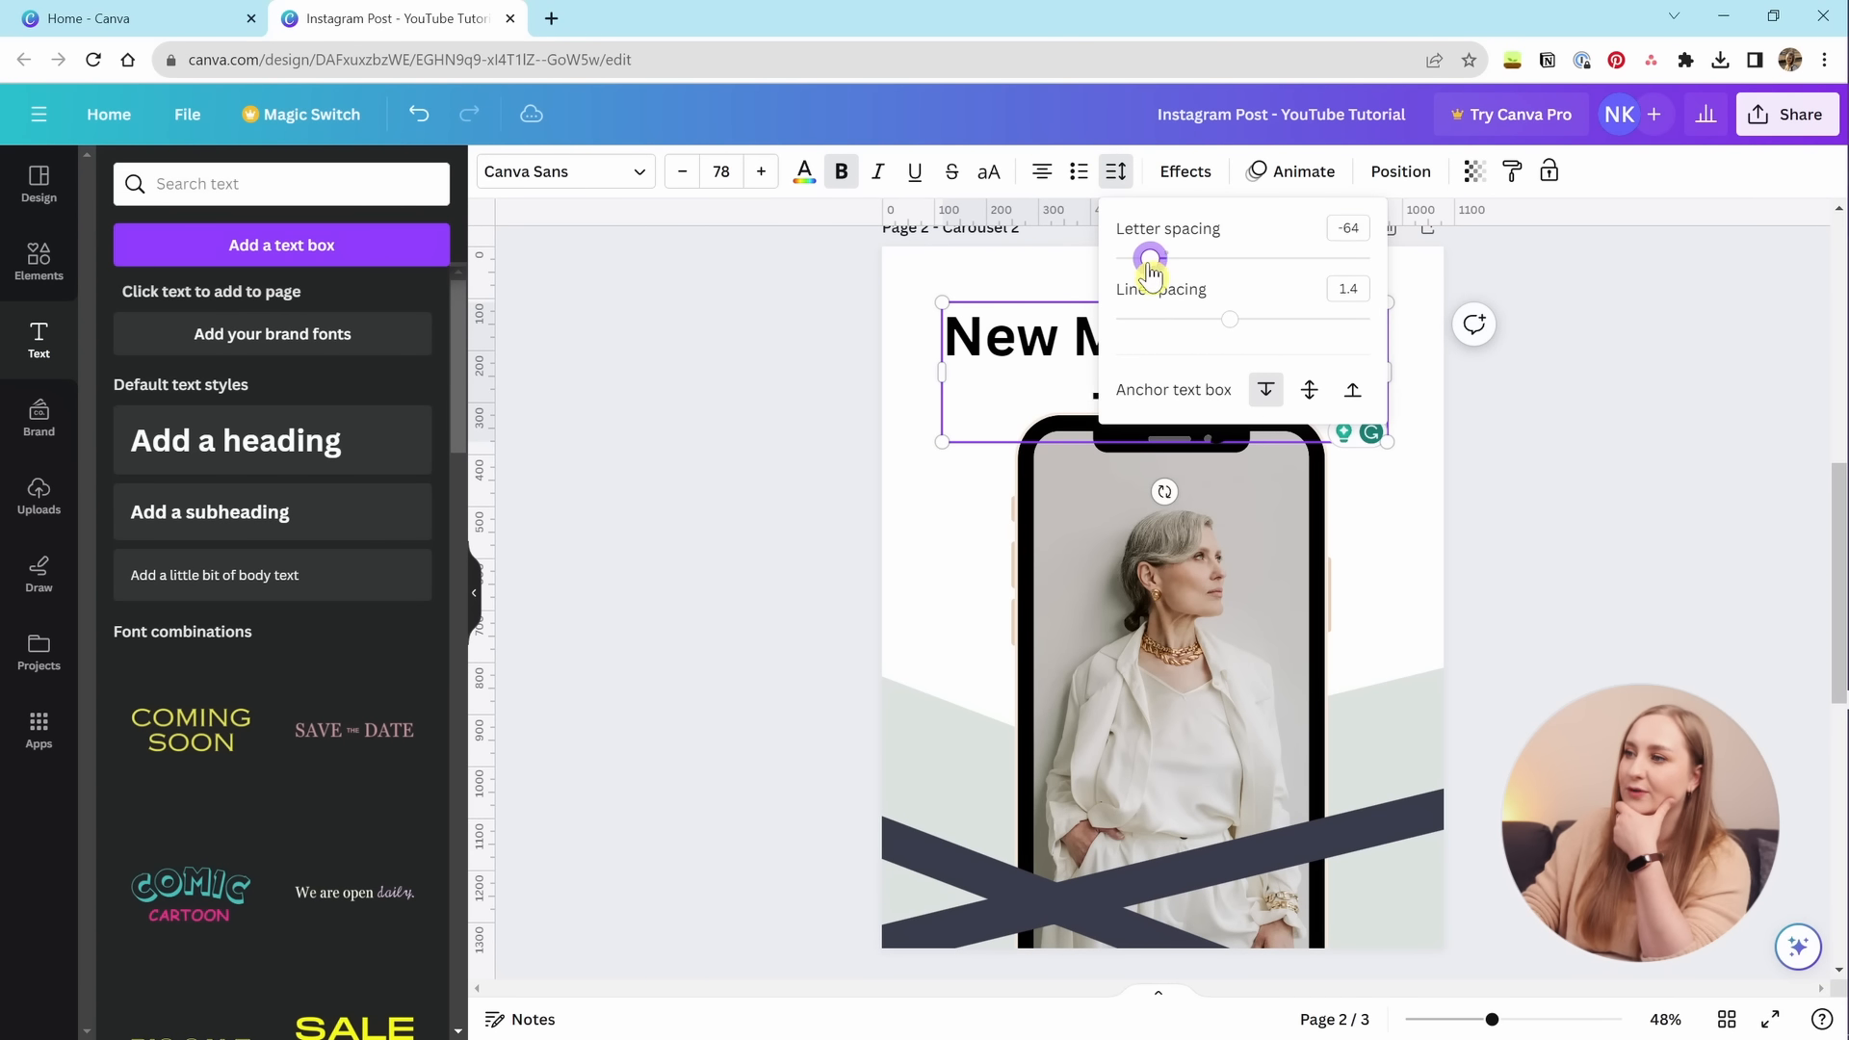
{"action": "left_click", "coordinate": [1016, 337]}
{"action": "key", "text": "ctrl+a"}
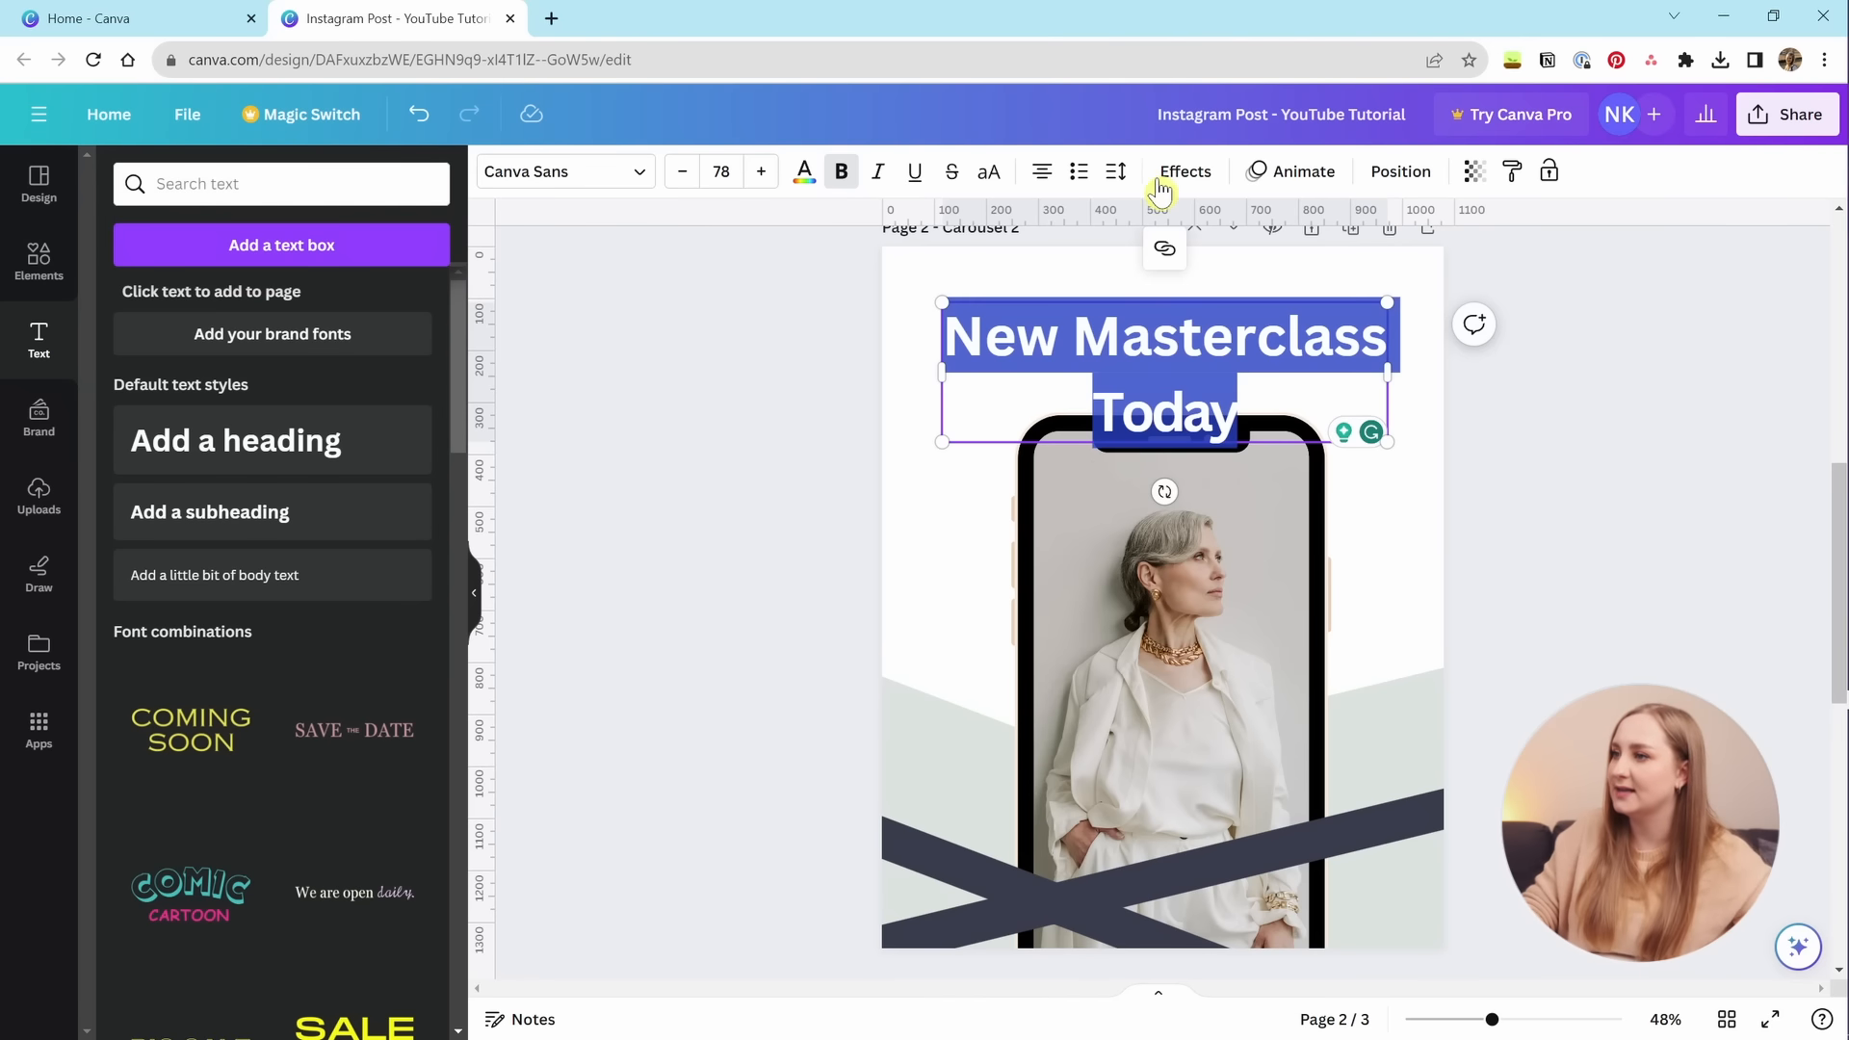
{"action": "left_click", "coordinate": [1506, 441]}
{"action": "left_click", "coordinate": [1296, 390]}
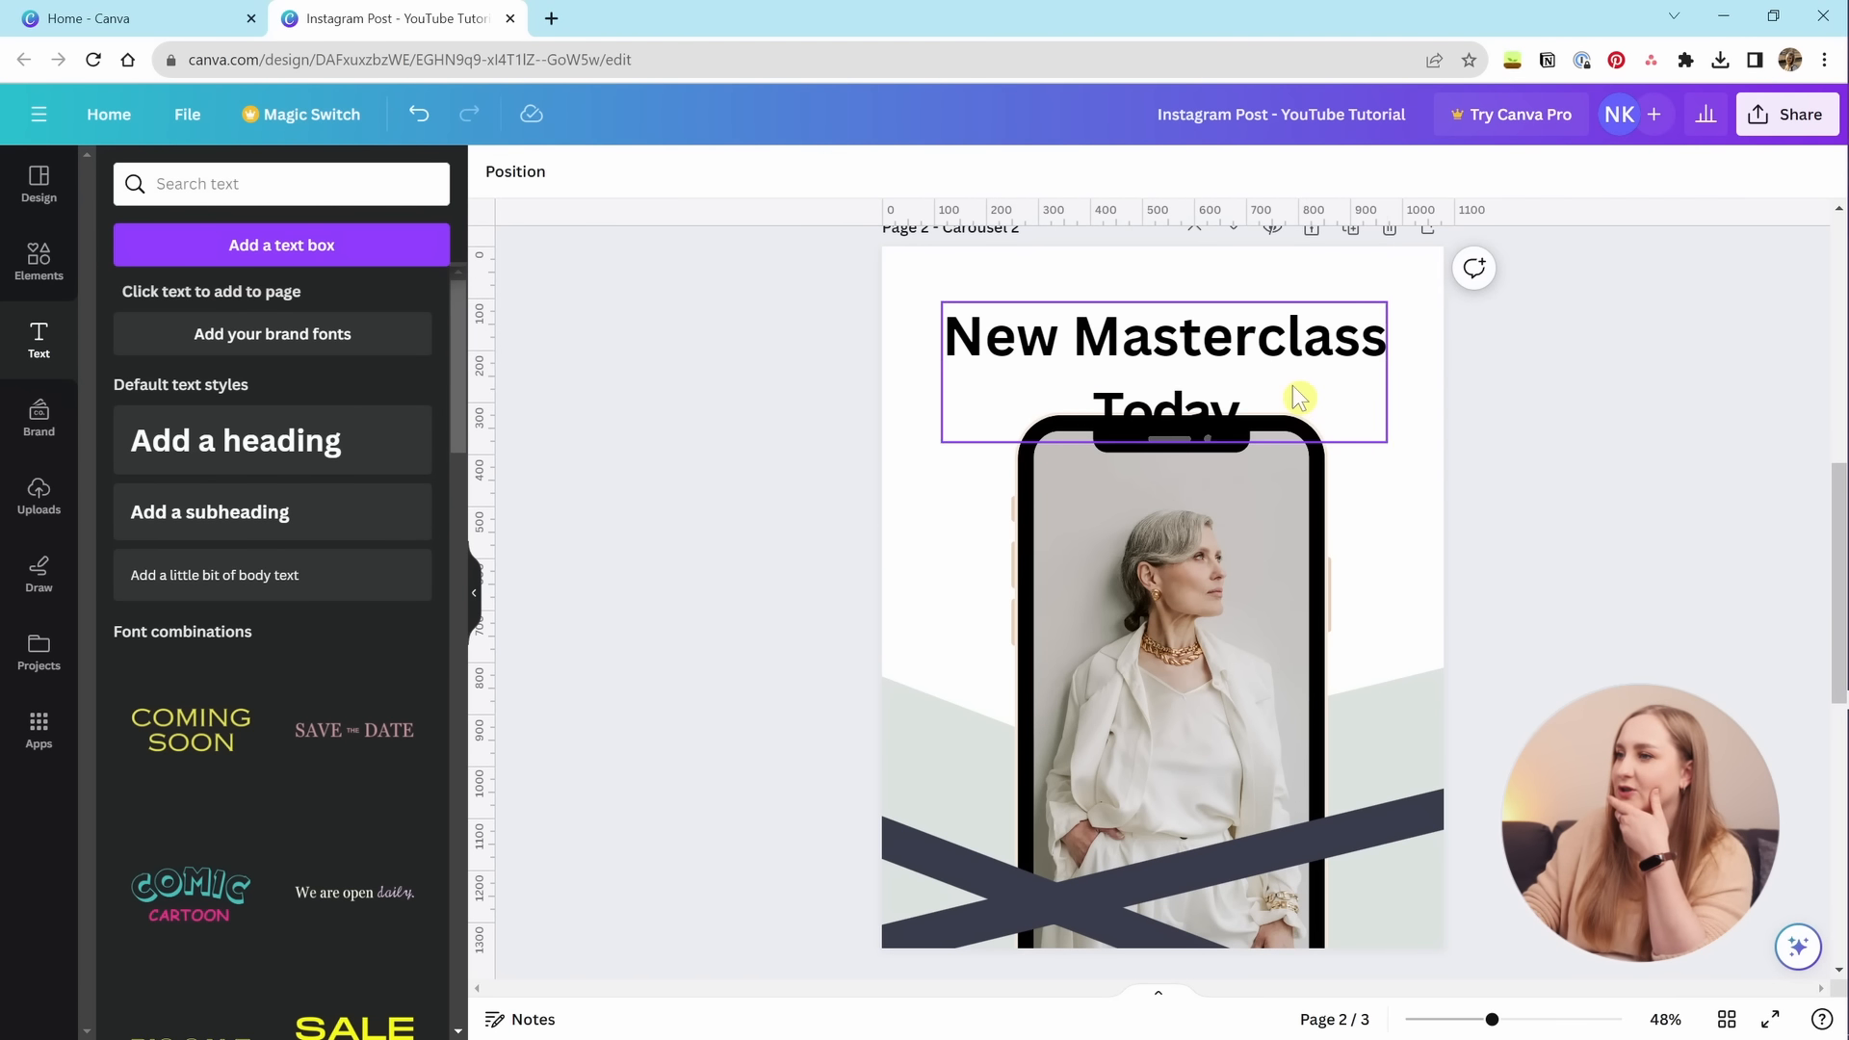
Set the heading's letter spacing to 44 and its line spacing to 0.74.
{"action": "left_click", "coordinate": [1120, 173]}
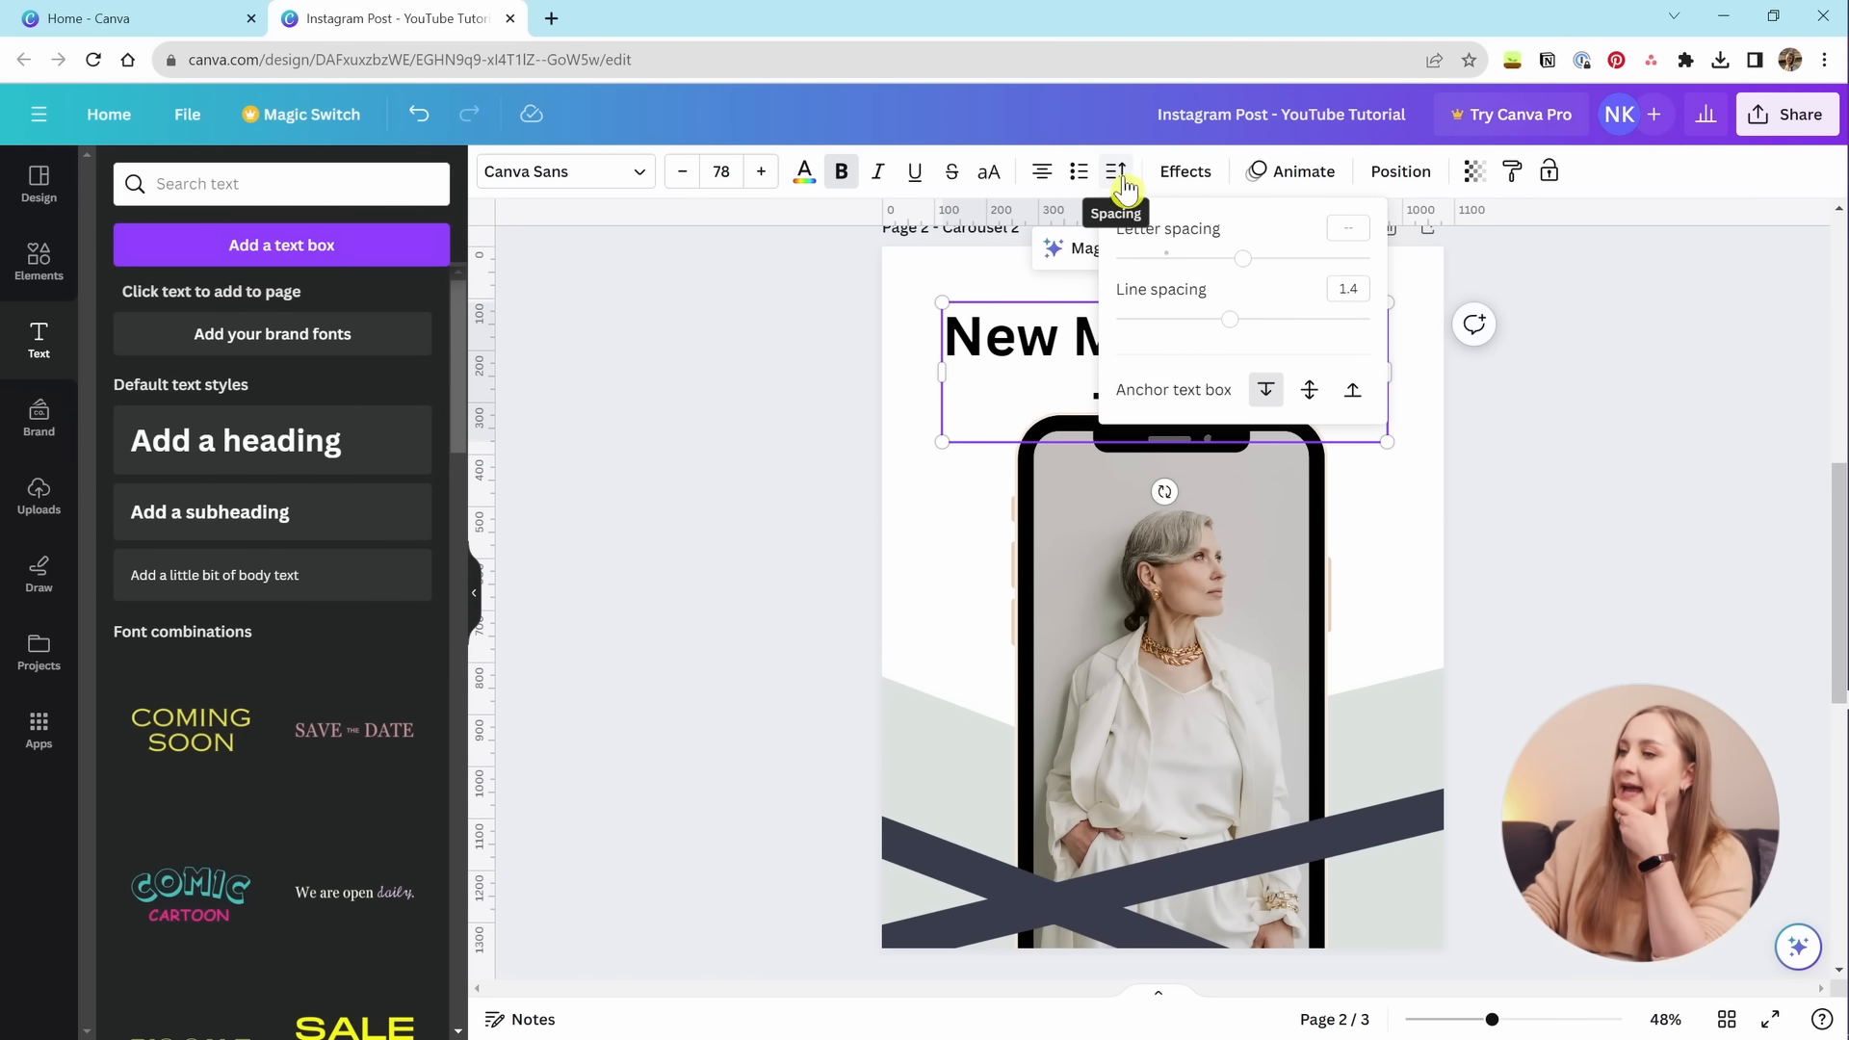
{"action": "left_click", "coordinate": [473, 593]}
{"action": "left_click_drag", "start_coordinate": [853, 260], "coordinate": [787, 258]}
{"action": "left_click_drag", "start_coordinate": [845, 337], "coordinate": [760, 344]}
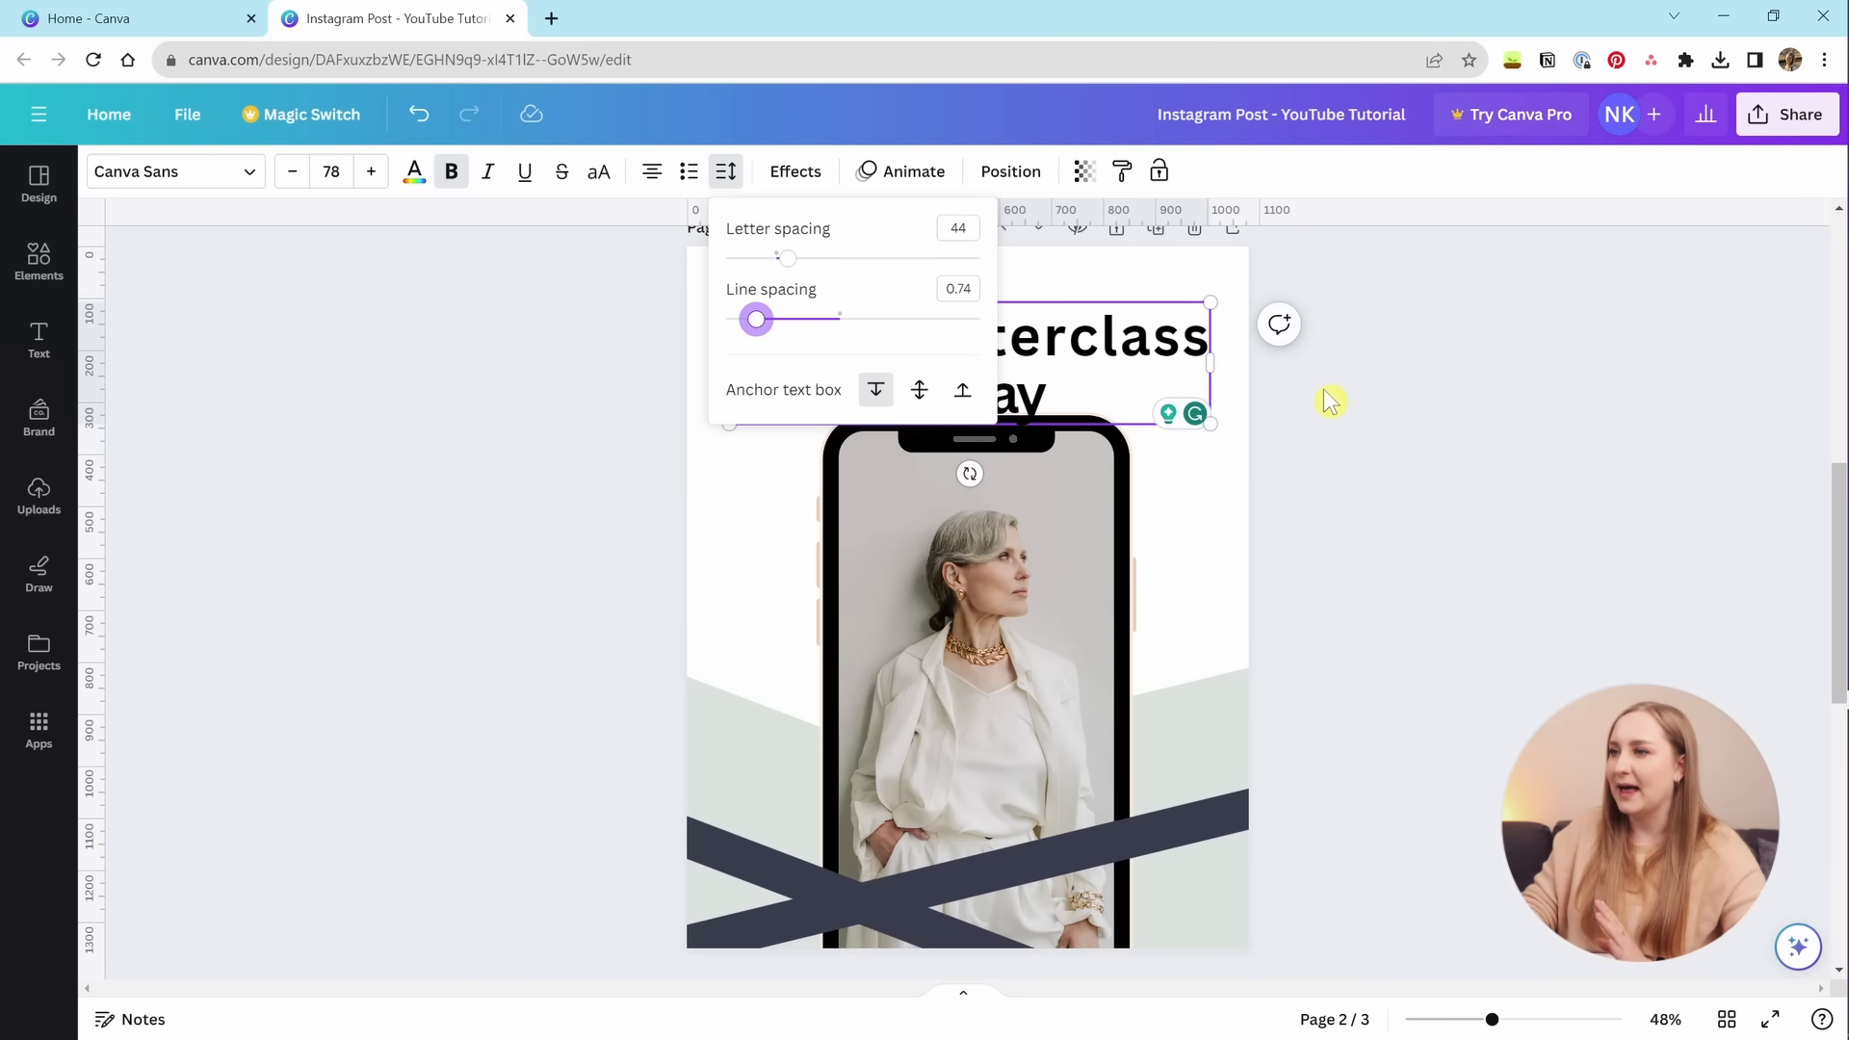
{"action": "key", "text": "Escape"}
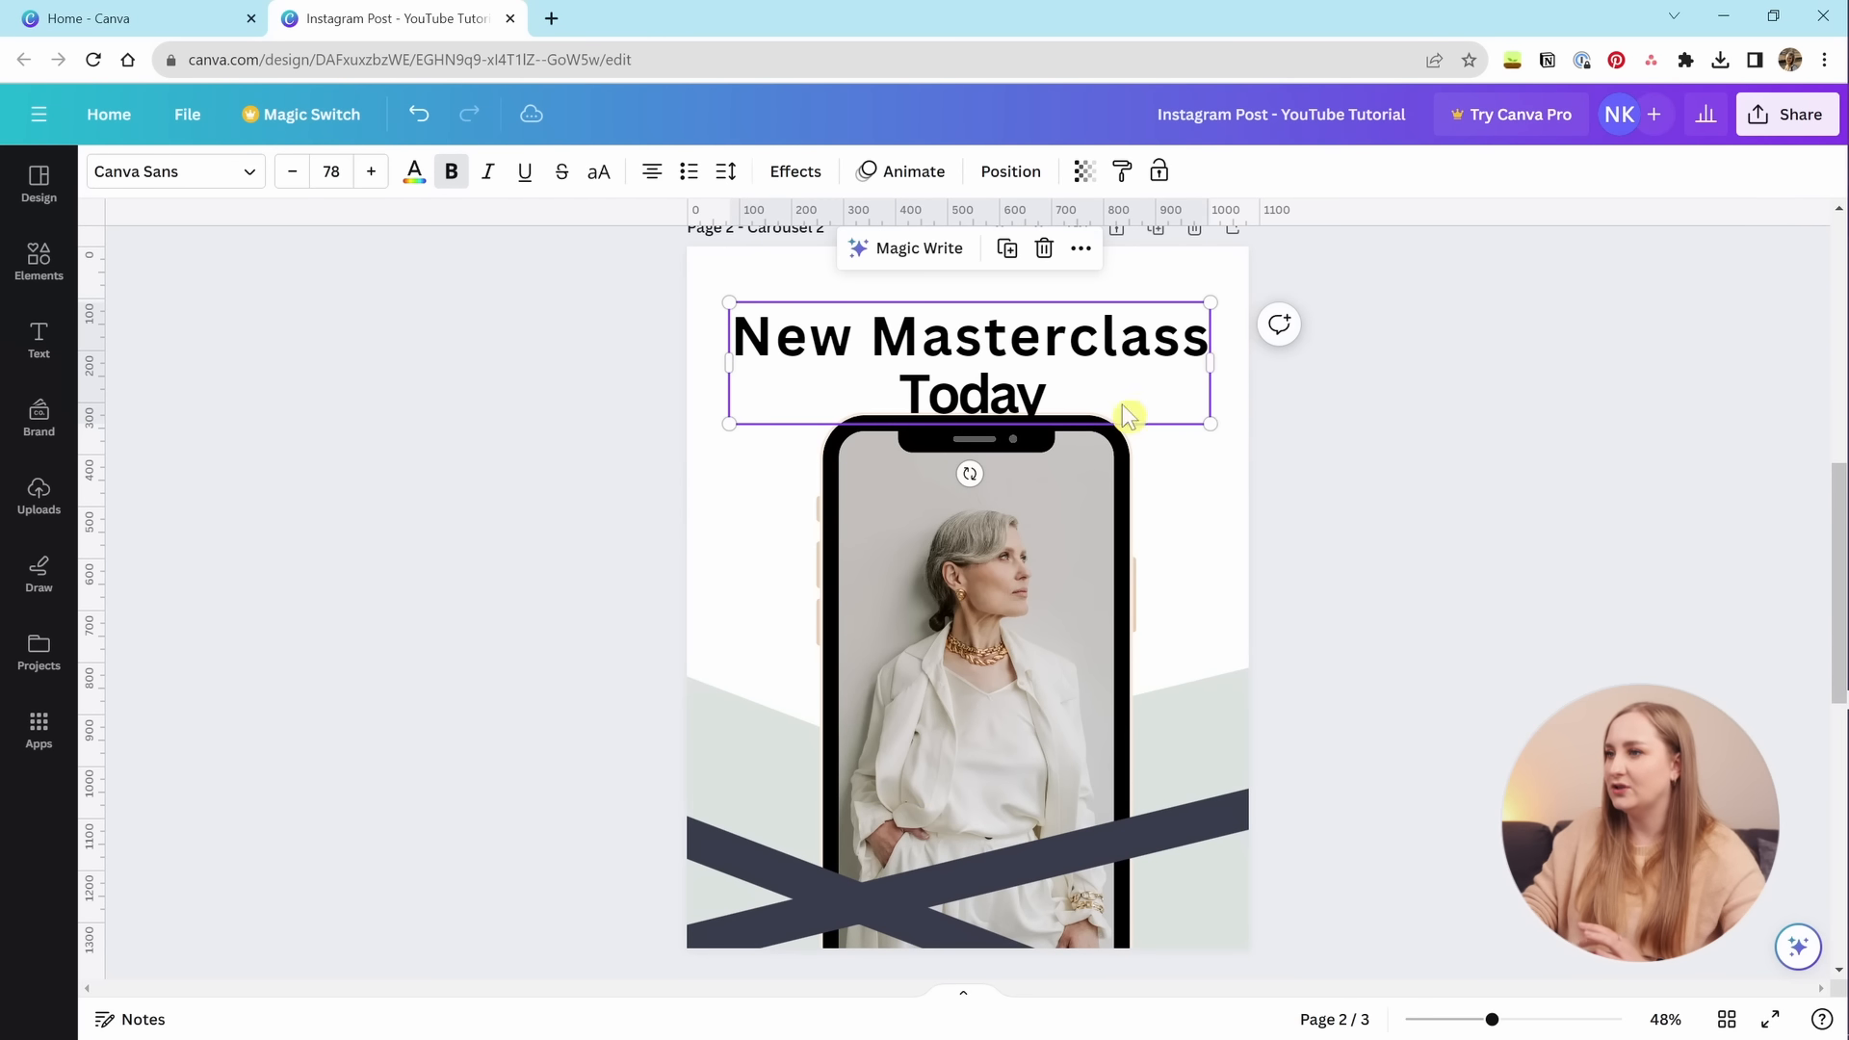
Try uppercase on the heading's "Today" line and switch it back to normal case.
{"action": "left_click", "coordinate": [607, 181]}
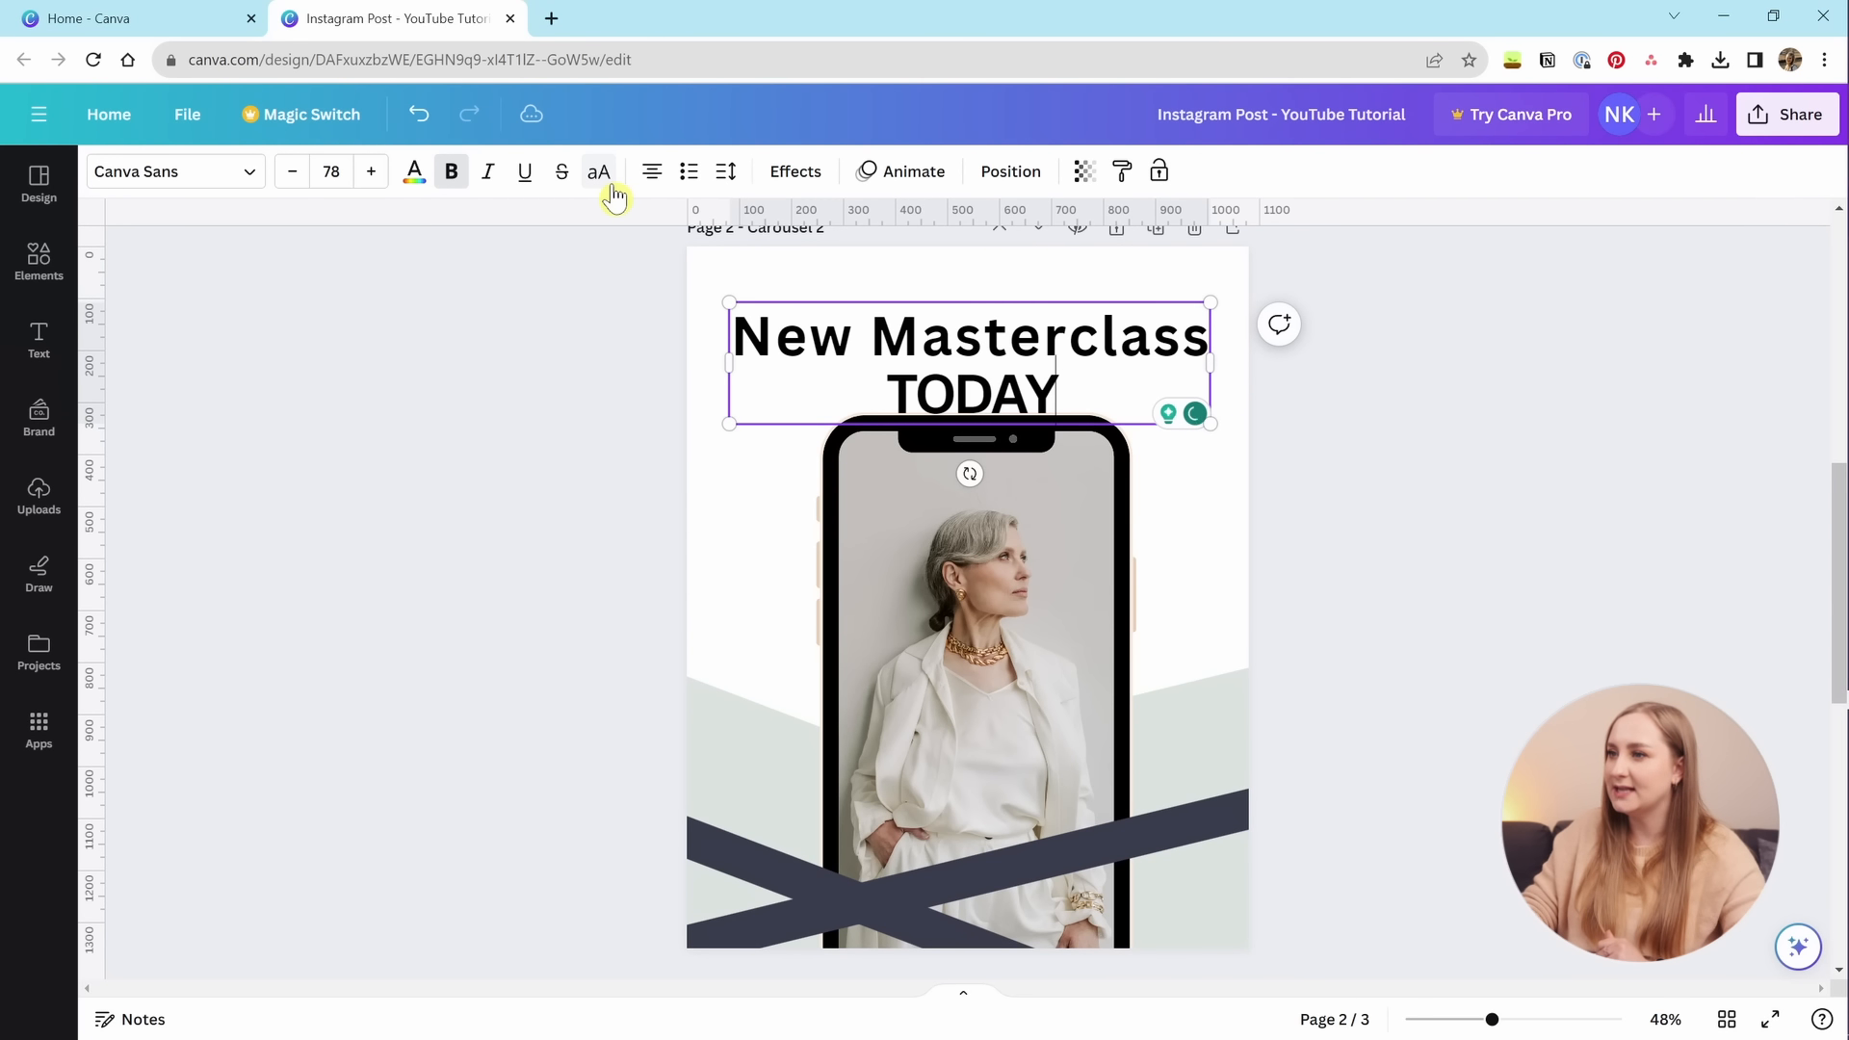
{"action": "key", "text": "ctrl+a"}
{"action": "left_click", "coordinate": [1056, 395]}
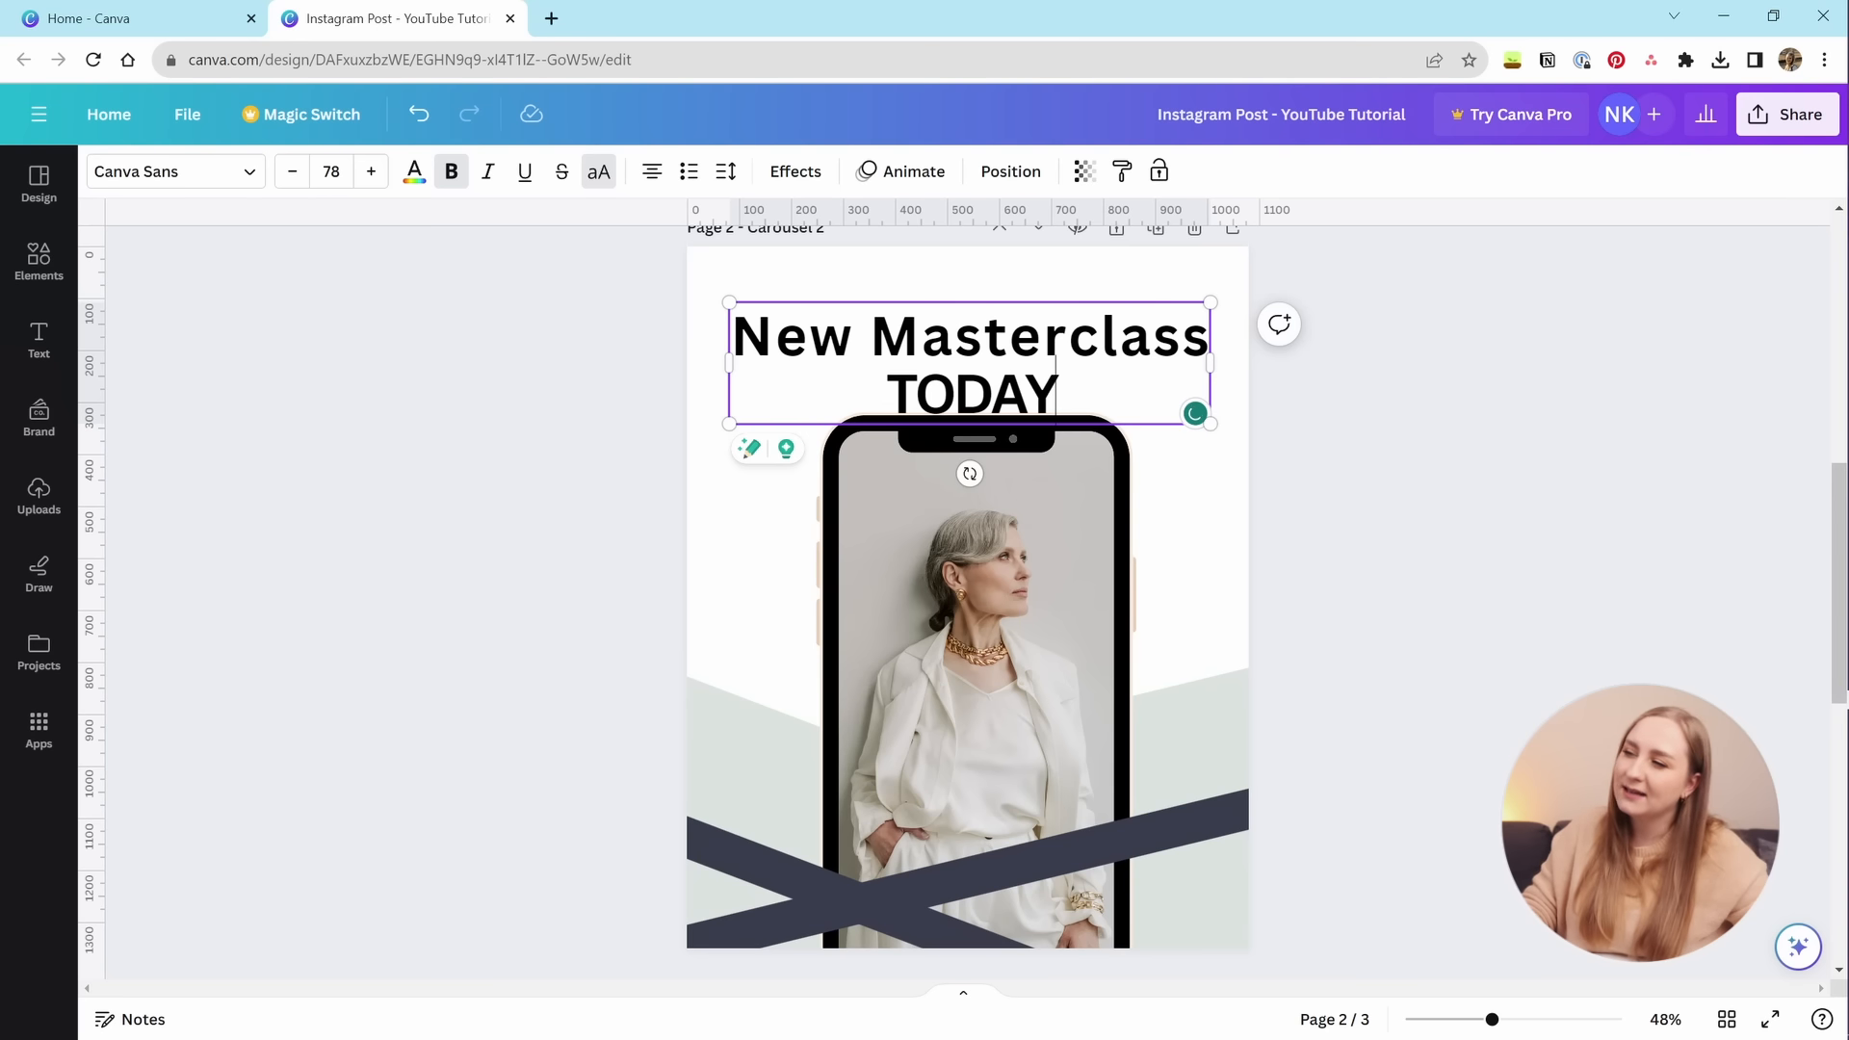
{"action": "left_click", "coordinate": [609, 183]}
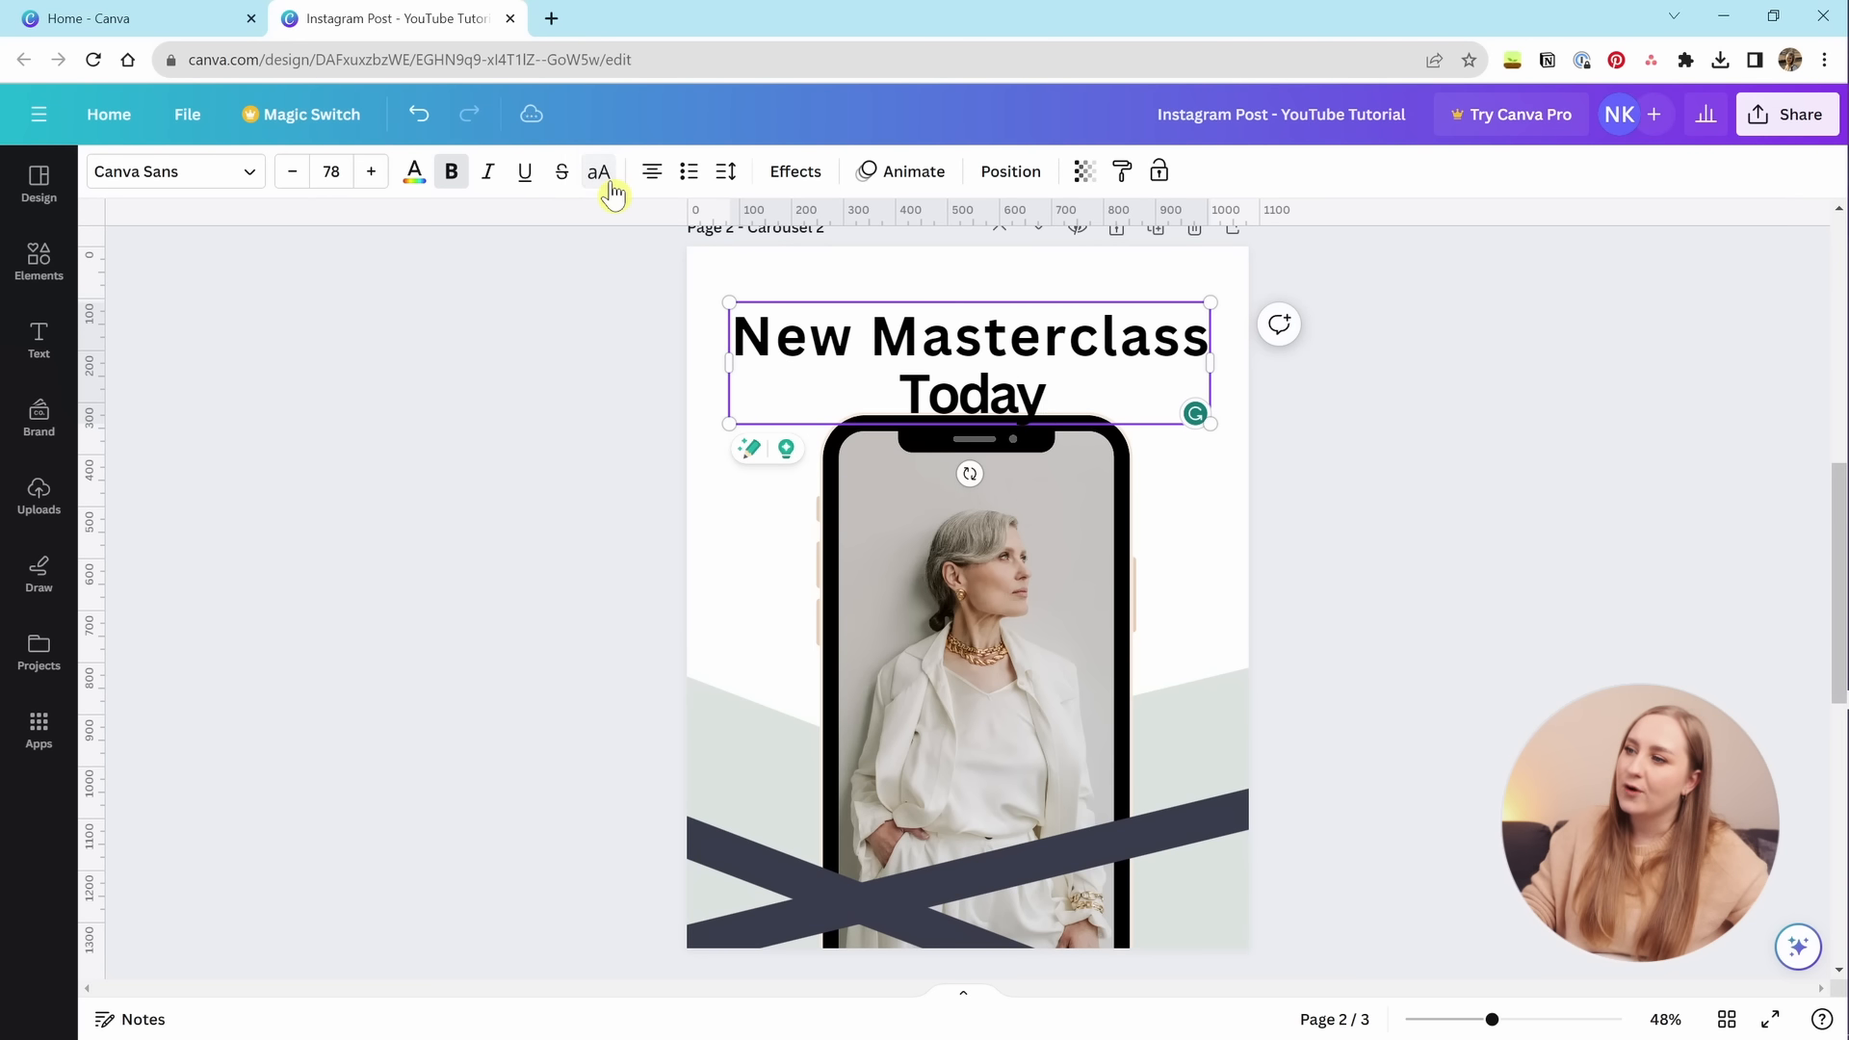
{"action": "left_click", "coordinate": [608, 183]}
{"action": "left_click", "coordinate": [599, 183]}
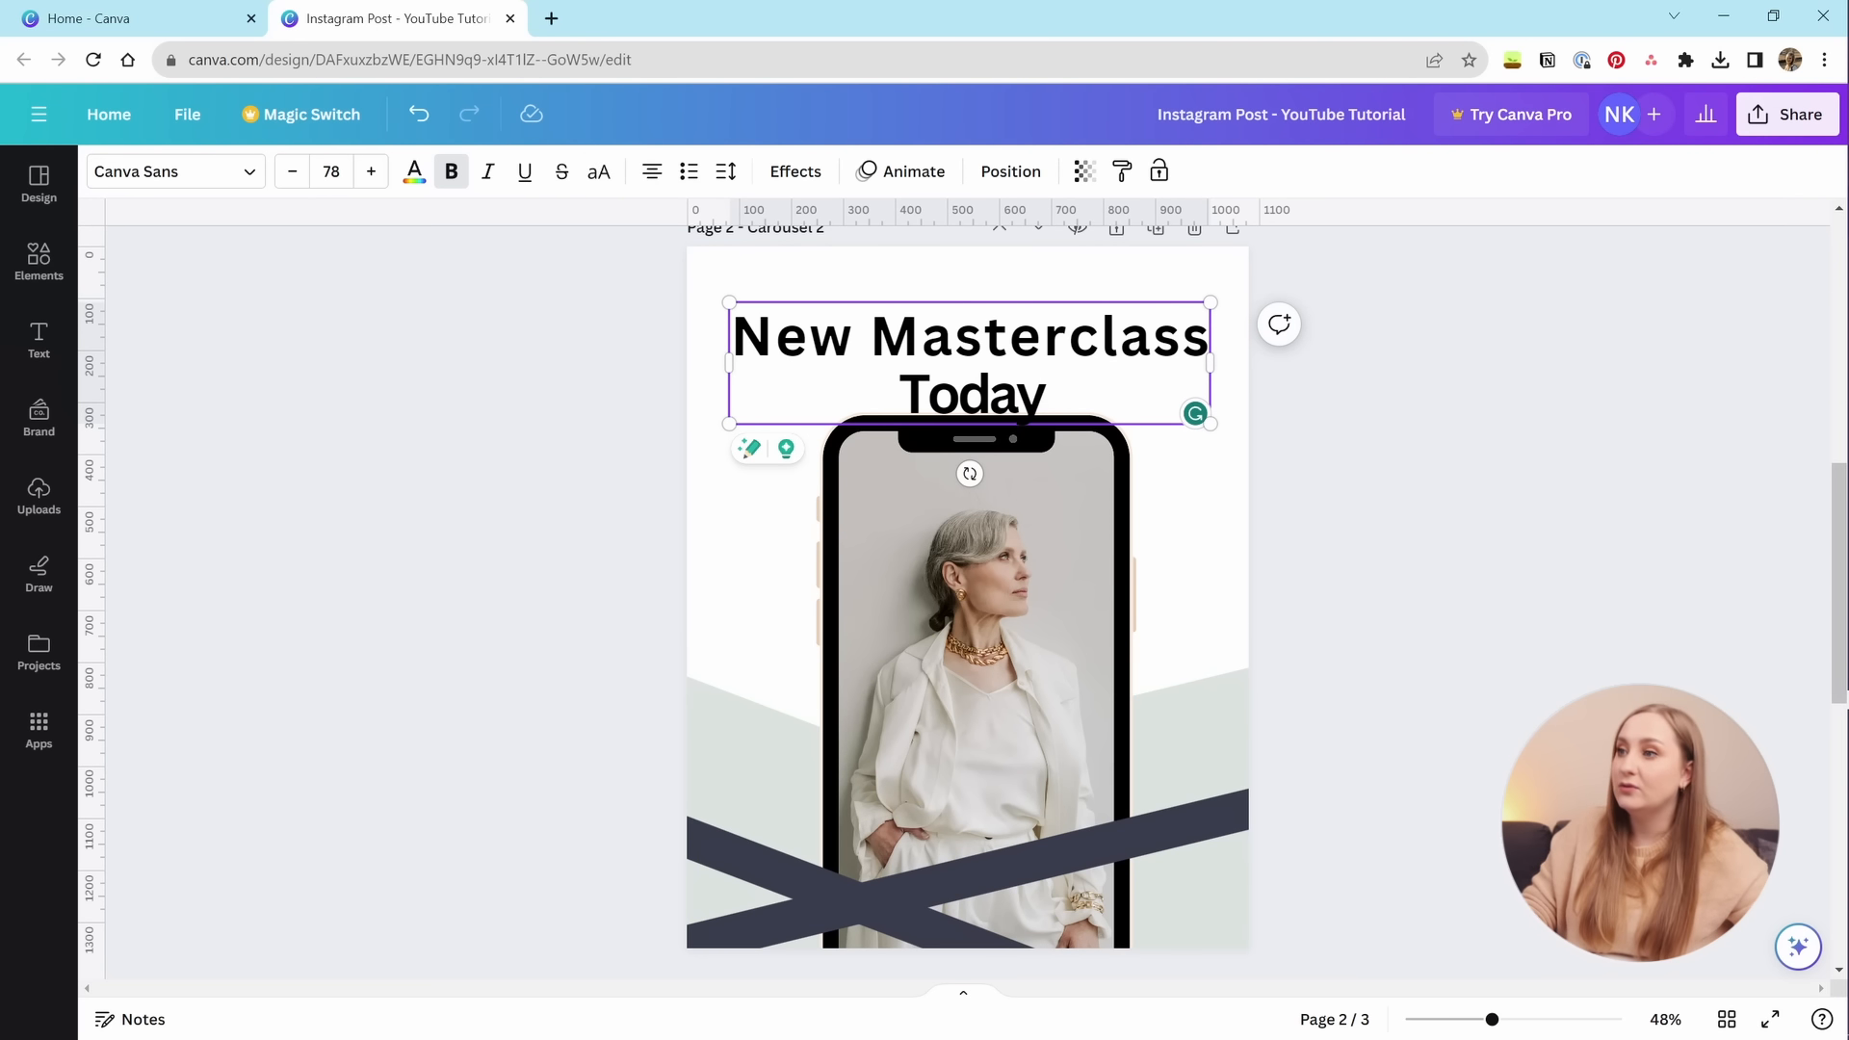
Remove the bold formatting from the word "Masterclass" in the heading.
{"action": "double_click", "coordinate": [1040, 337]}
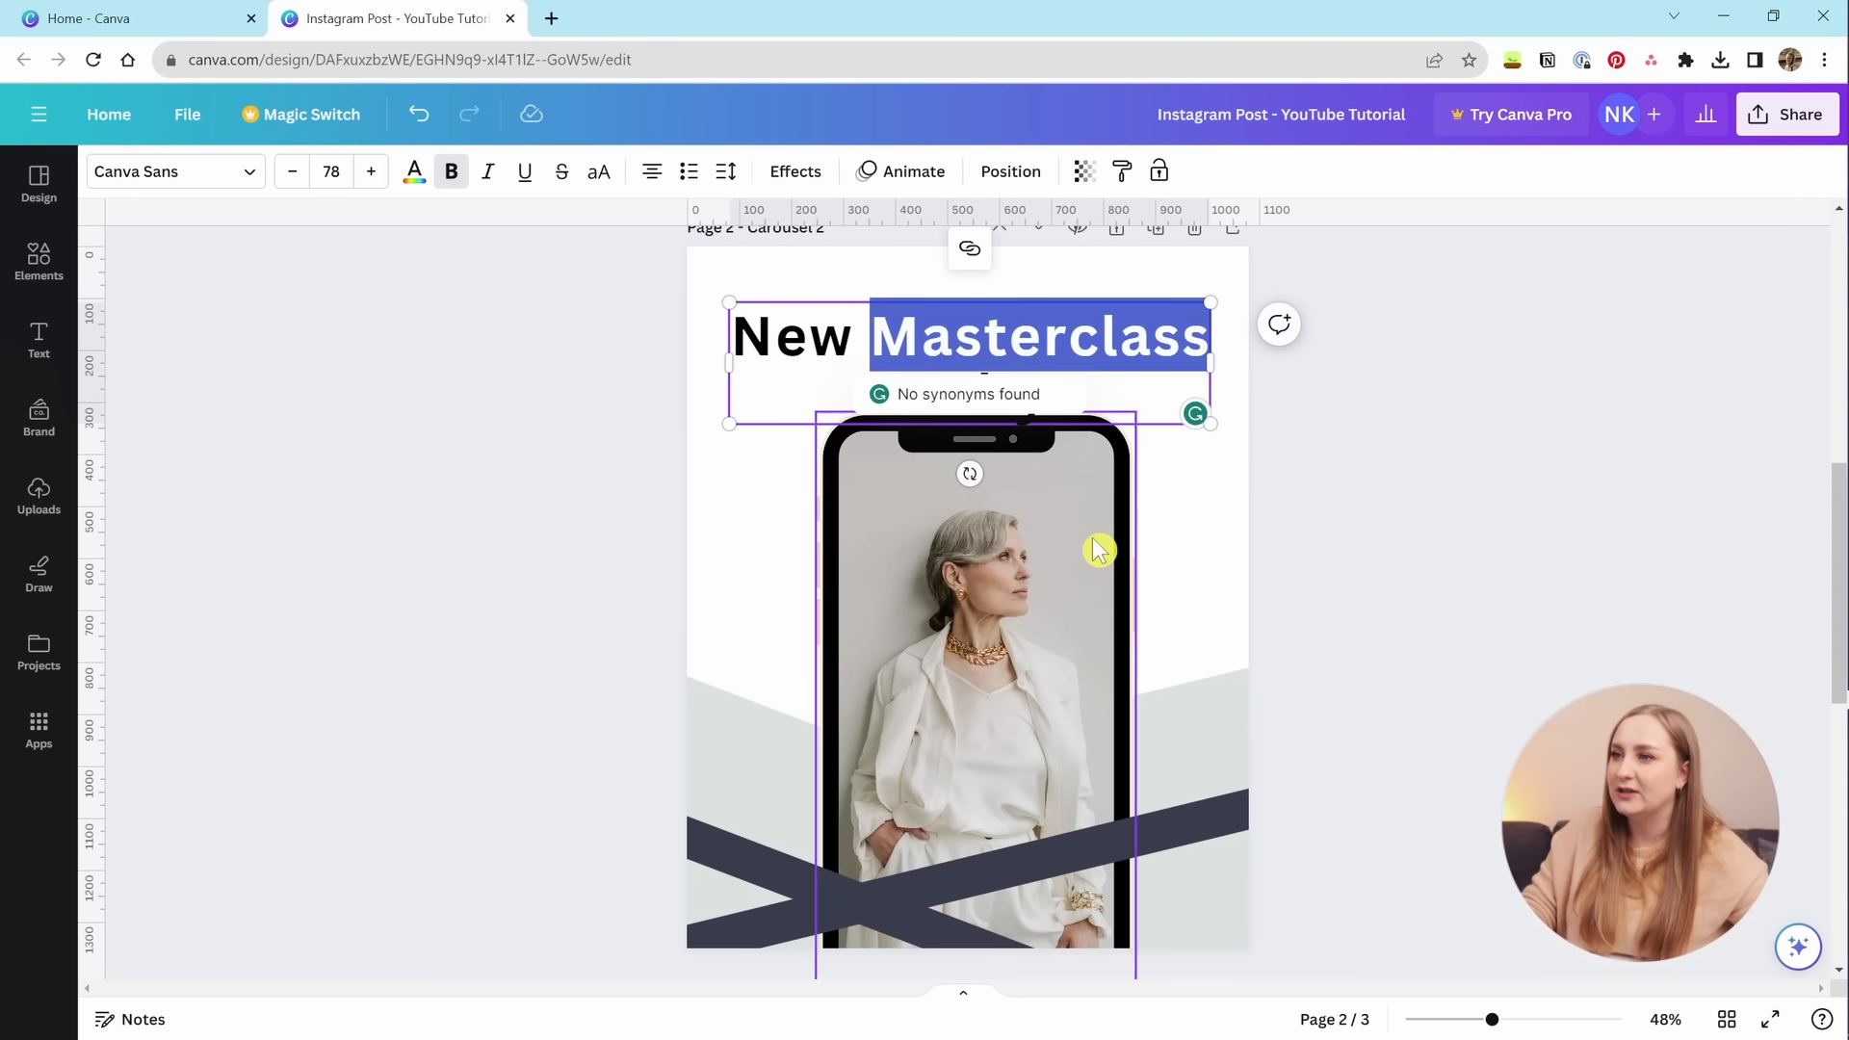
{"action": "left_click", "coordinate": [452, 183]}
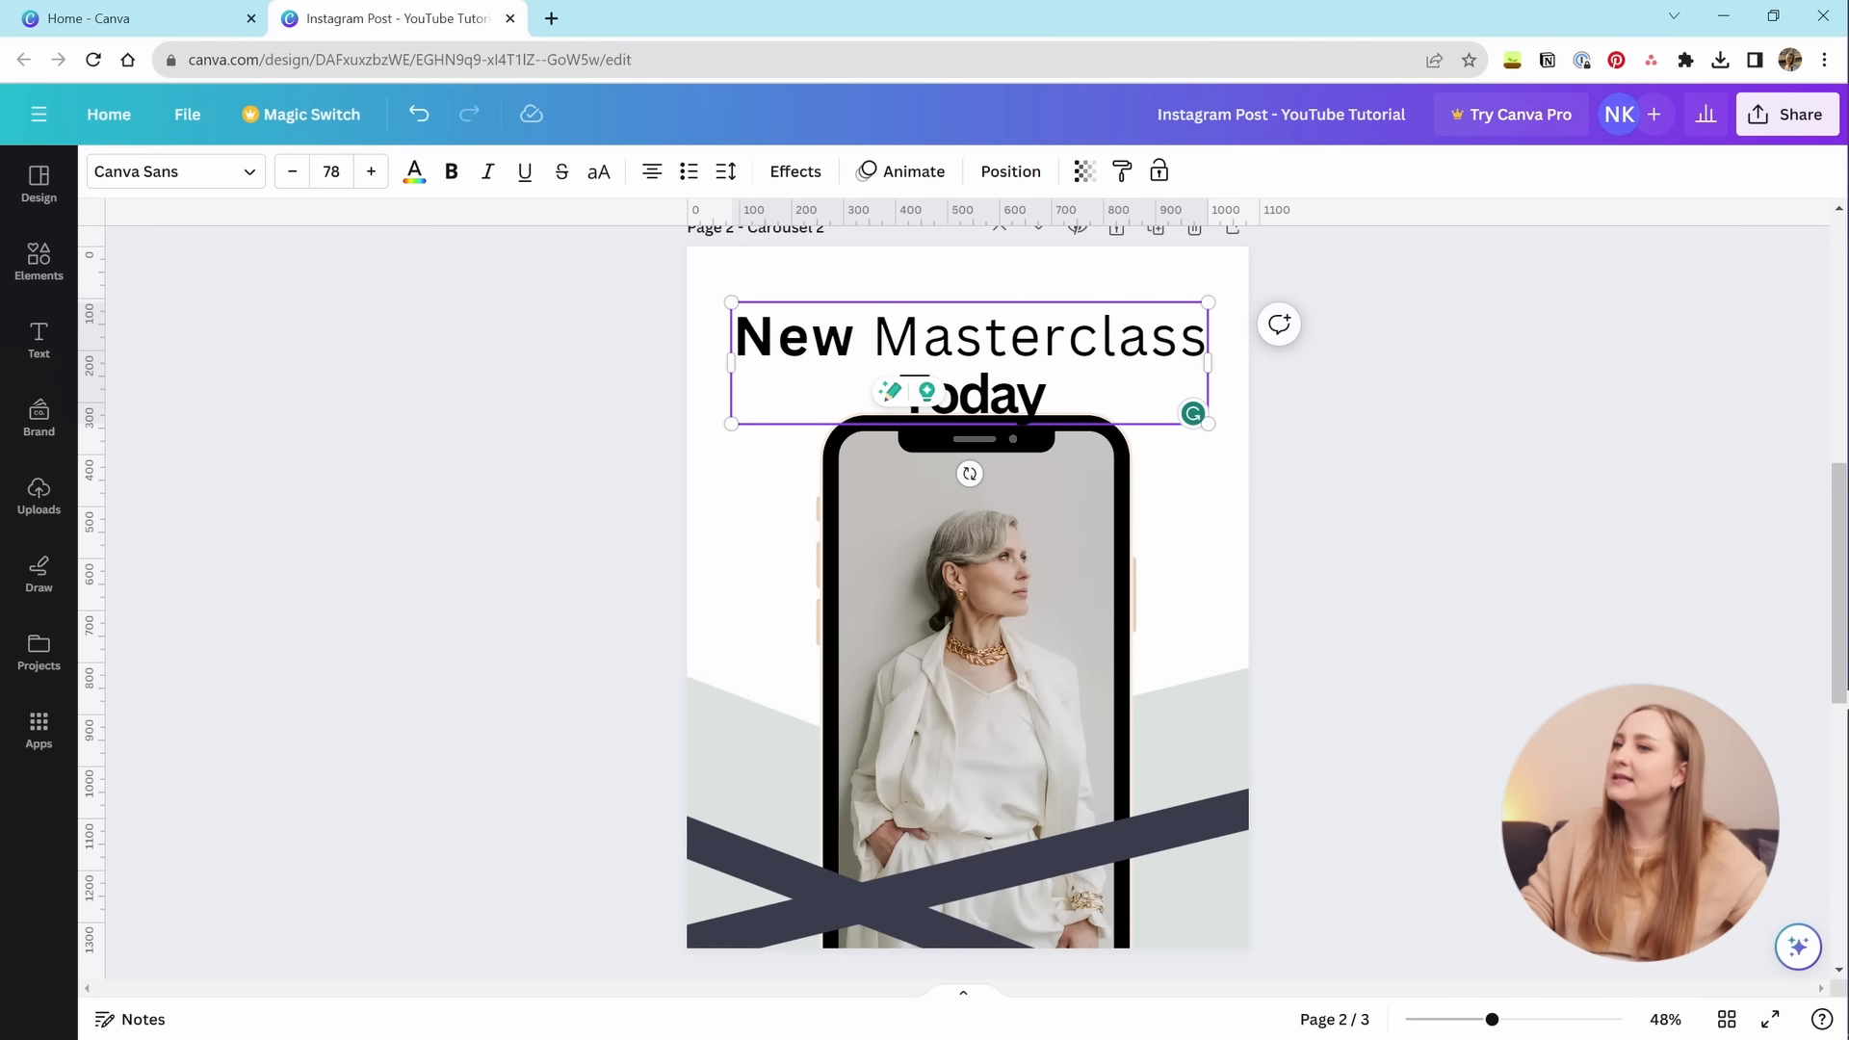
{"action": "left_click", "coordinate": [1008, 337]}
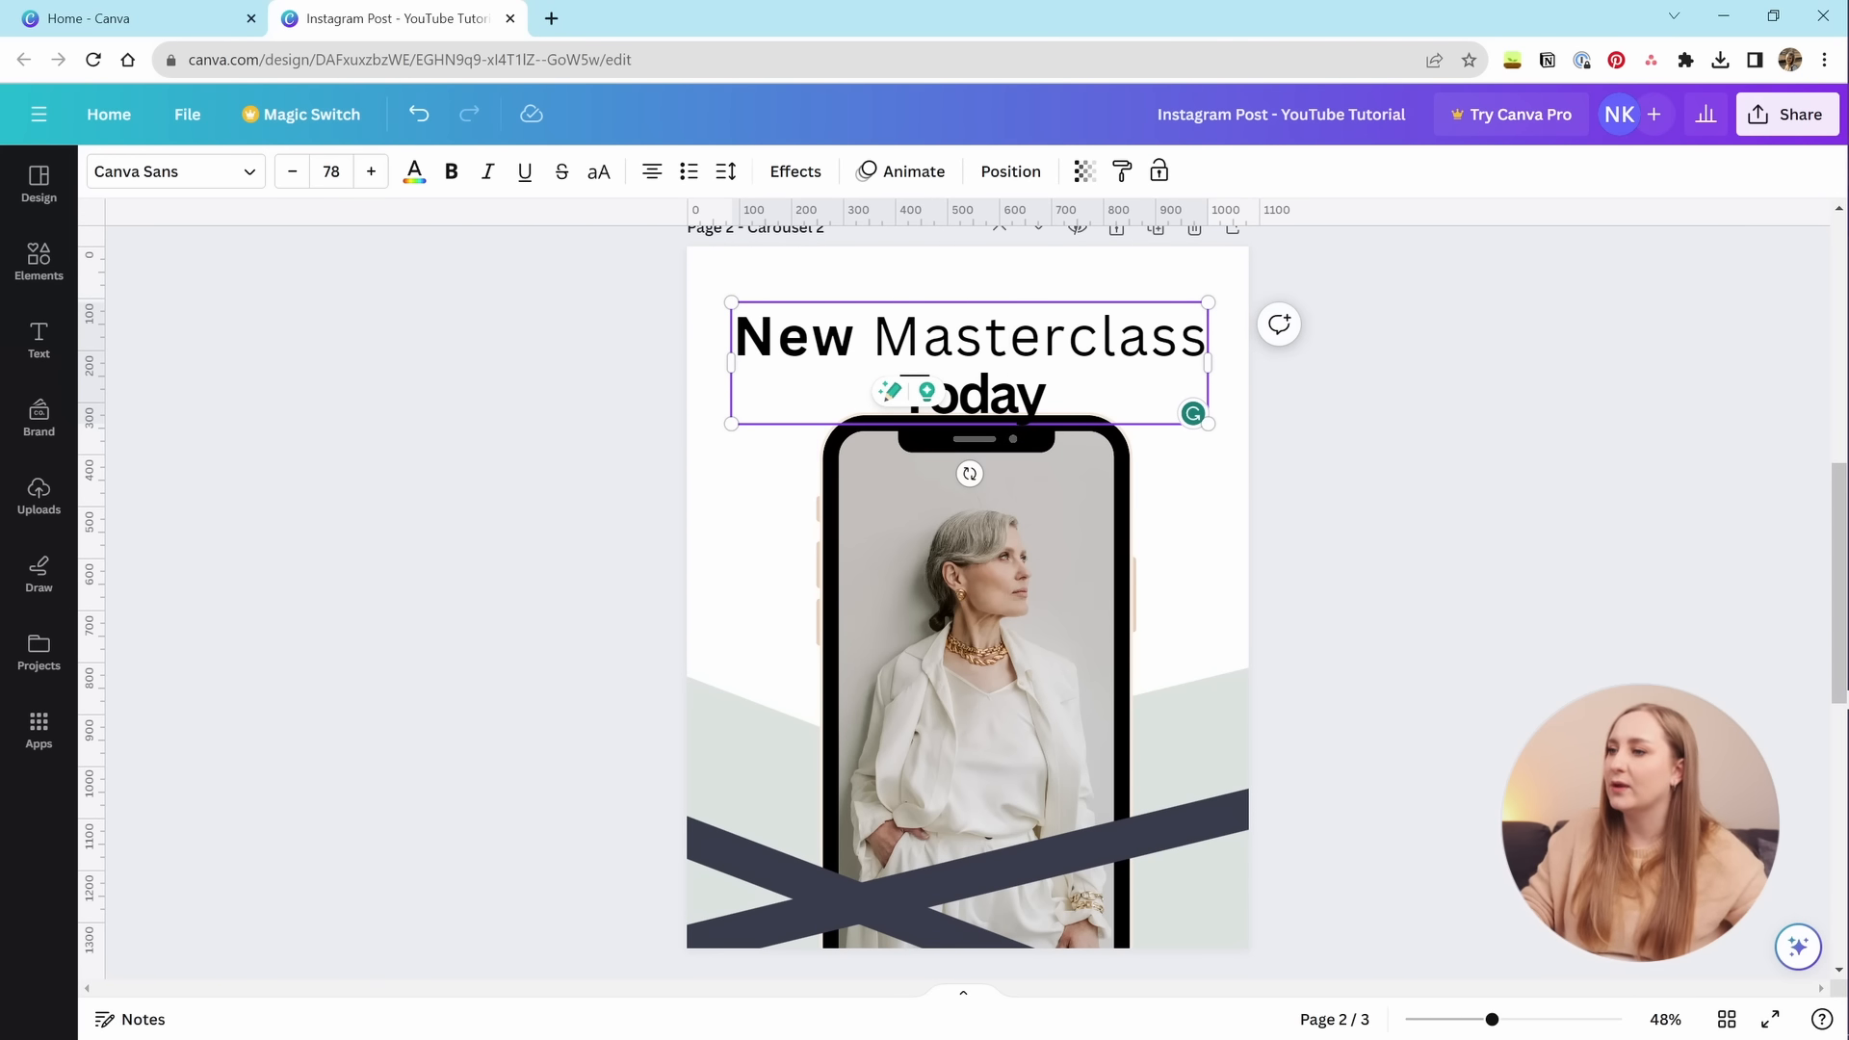
Make the entire heading text bold and uppercase.
{"action": "key", "text": "ctrl+a"}
{"action": "key", "text": "ctrl+b"}
{"action": "key", "text": "ctrl+shift+k"}
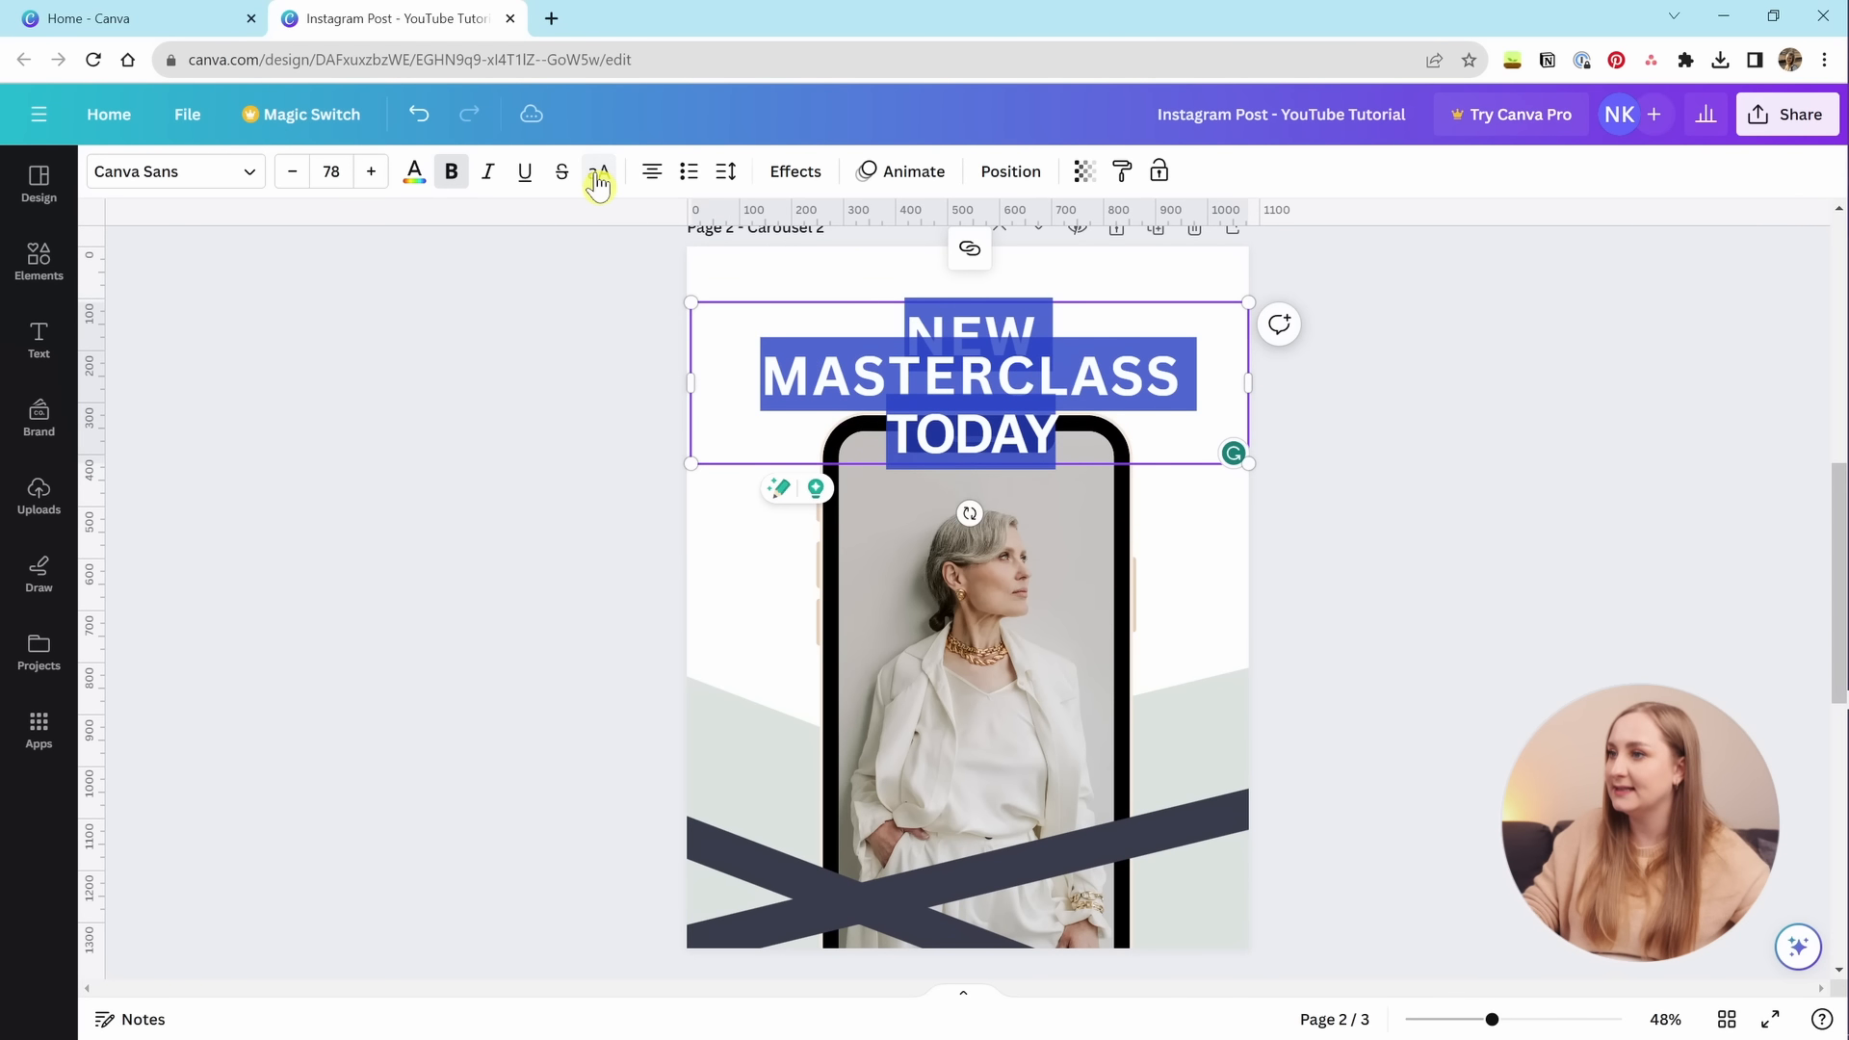
Give the whole heading one uniform, looser line spacing and remove its "Today" line.
{"action": "left_click", "coordinate": [1038, 335]}
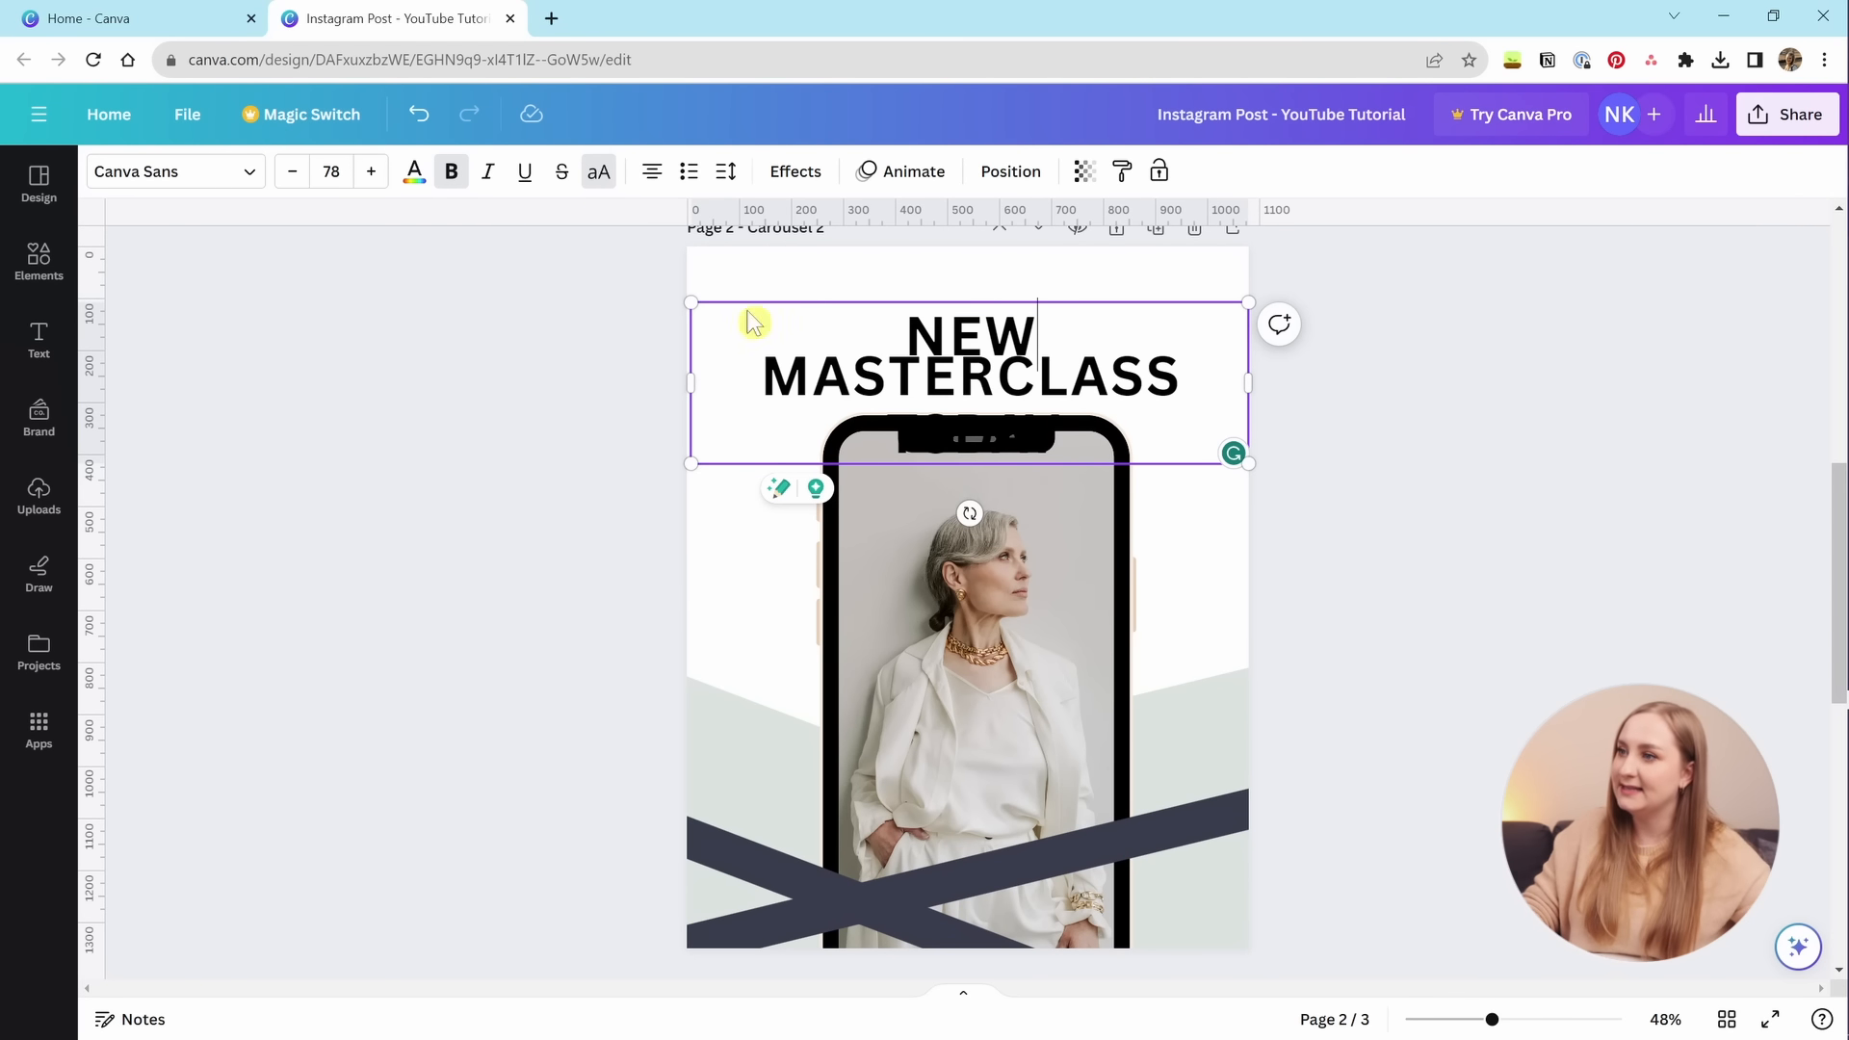
{"action": "left_click_drag", "start_coordinate": [751, 318], "coordinate": [1069, 441]}
{"action": "left_click", "coordinate": [1346, 483]}
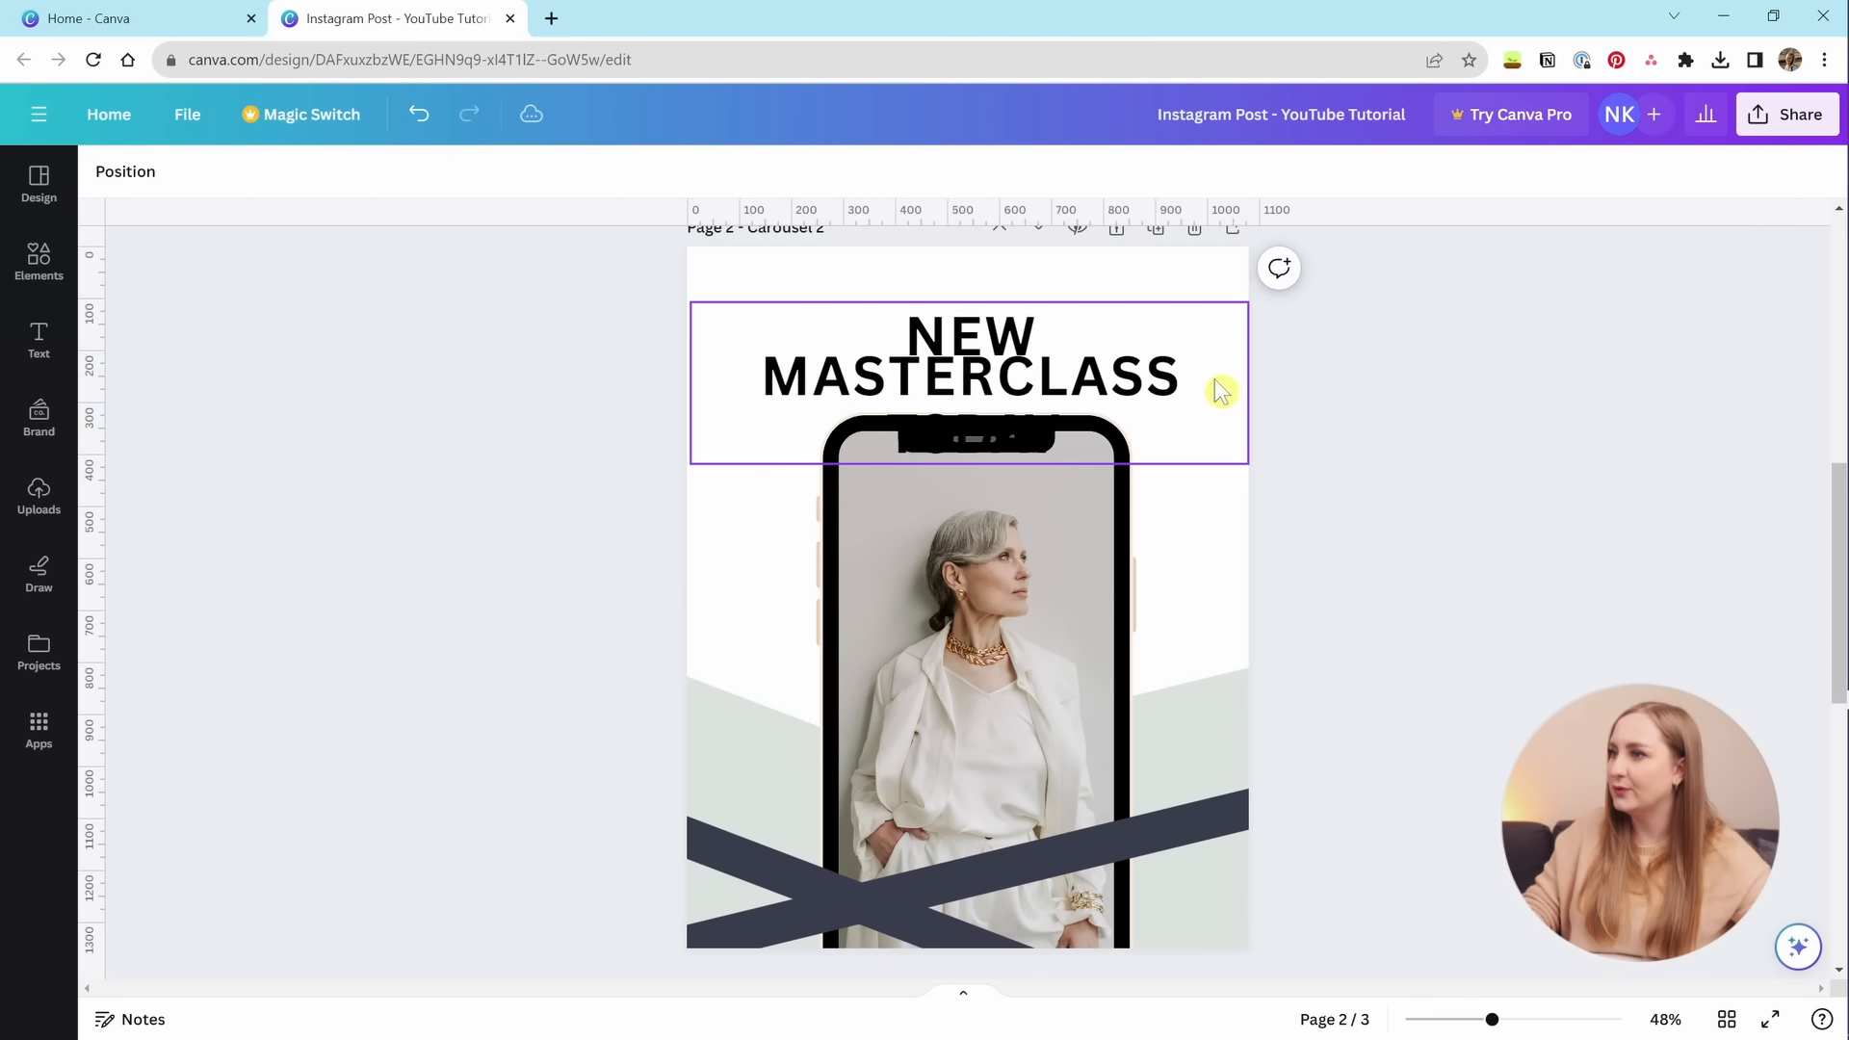
{"action": "left_click", "coordinate": [1191, 359]}
{"action": "left_click", "coordinate": [727, 171]}
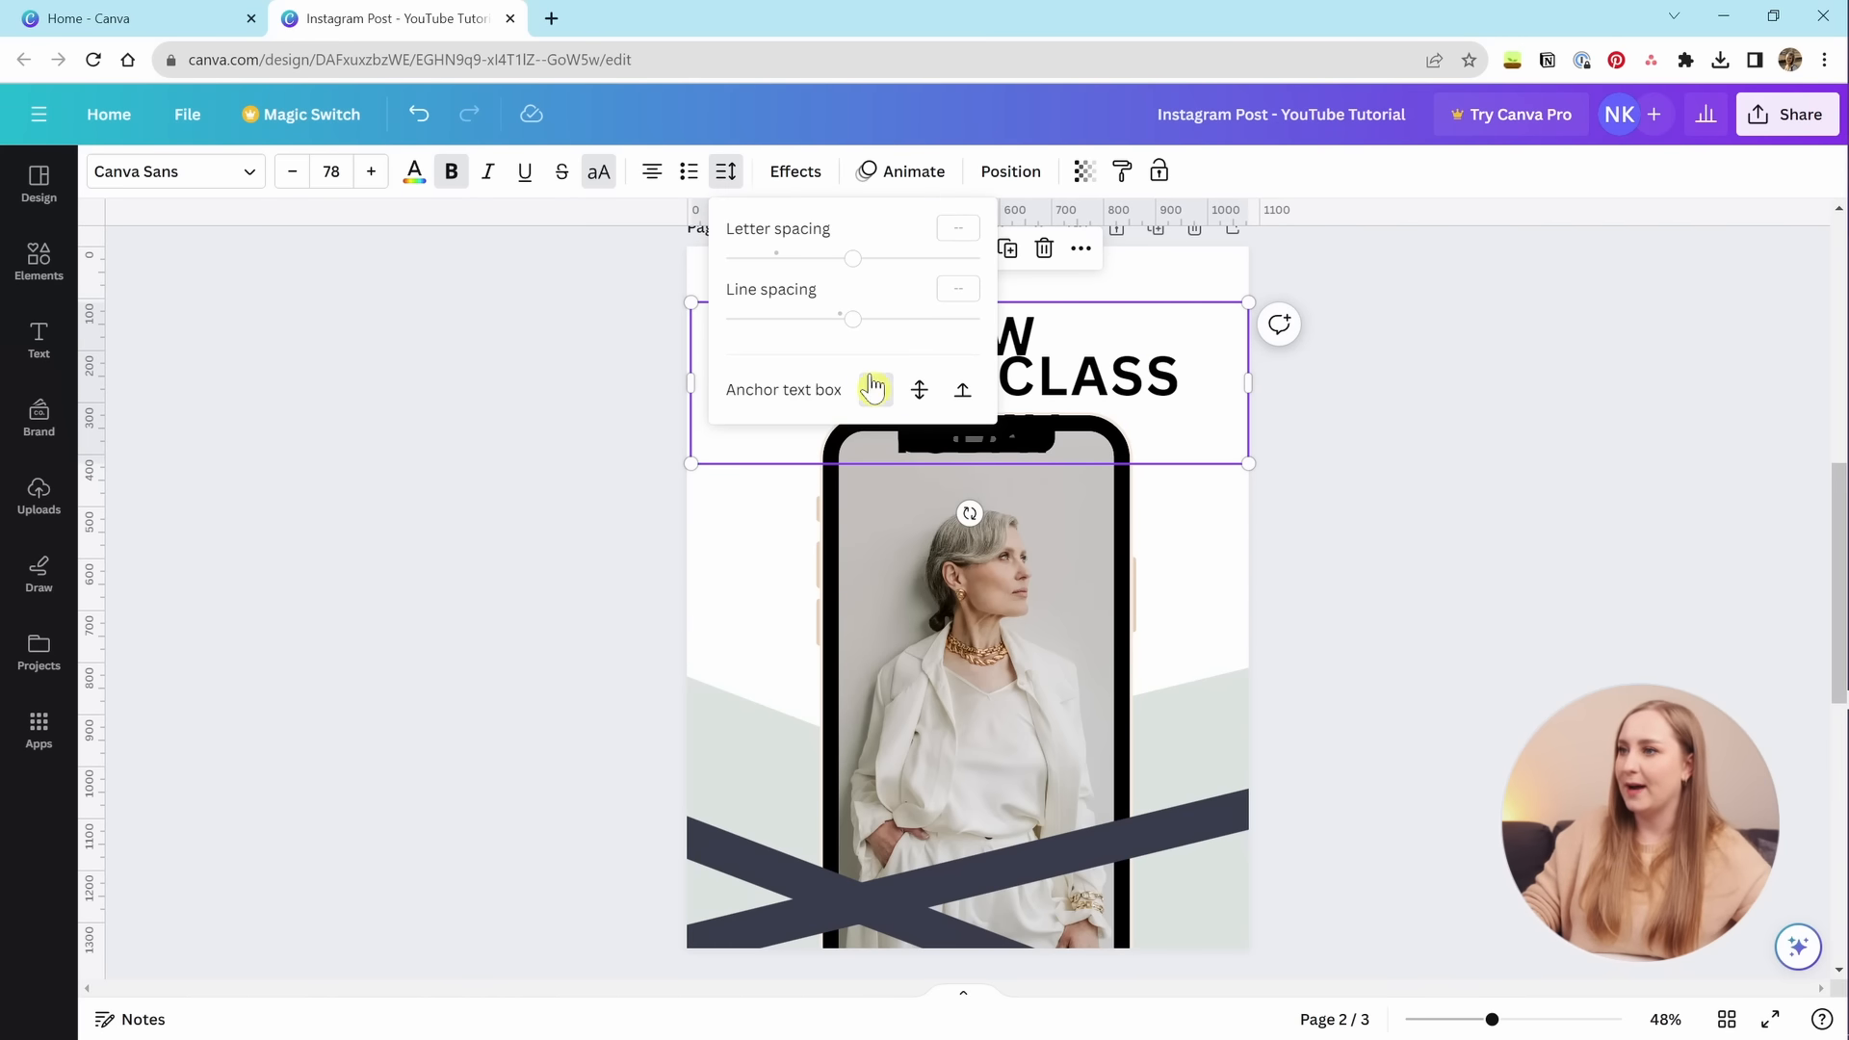
{"action": "left_click_drag", "start_coordinate": [852, 323], "coordinate": [787, 319]}
{"action": "left_click", "coordinate": [1101, 403]}
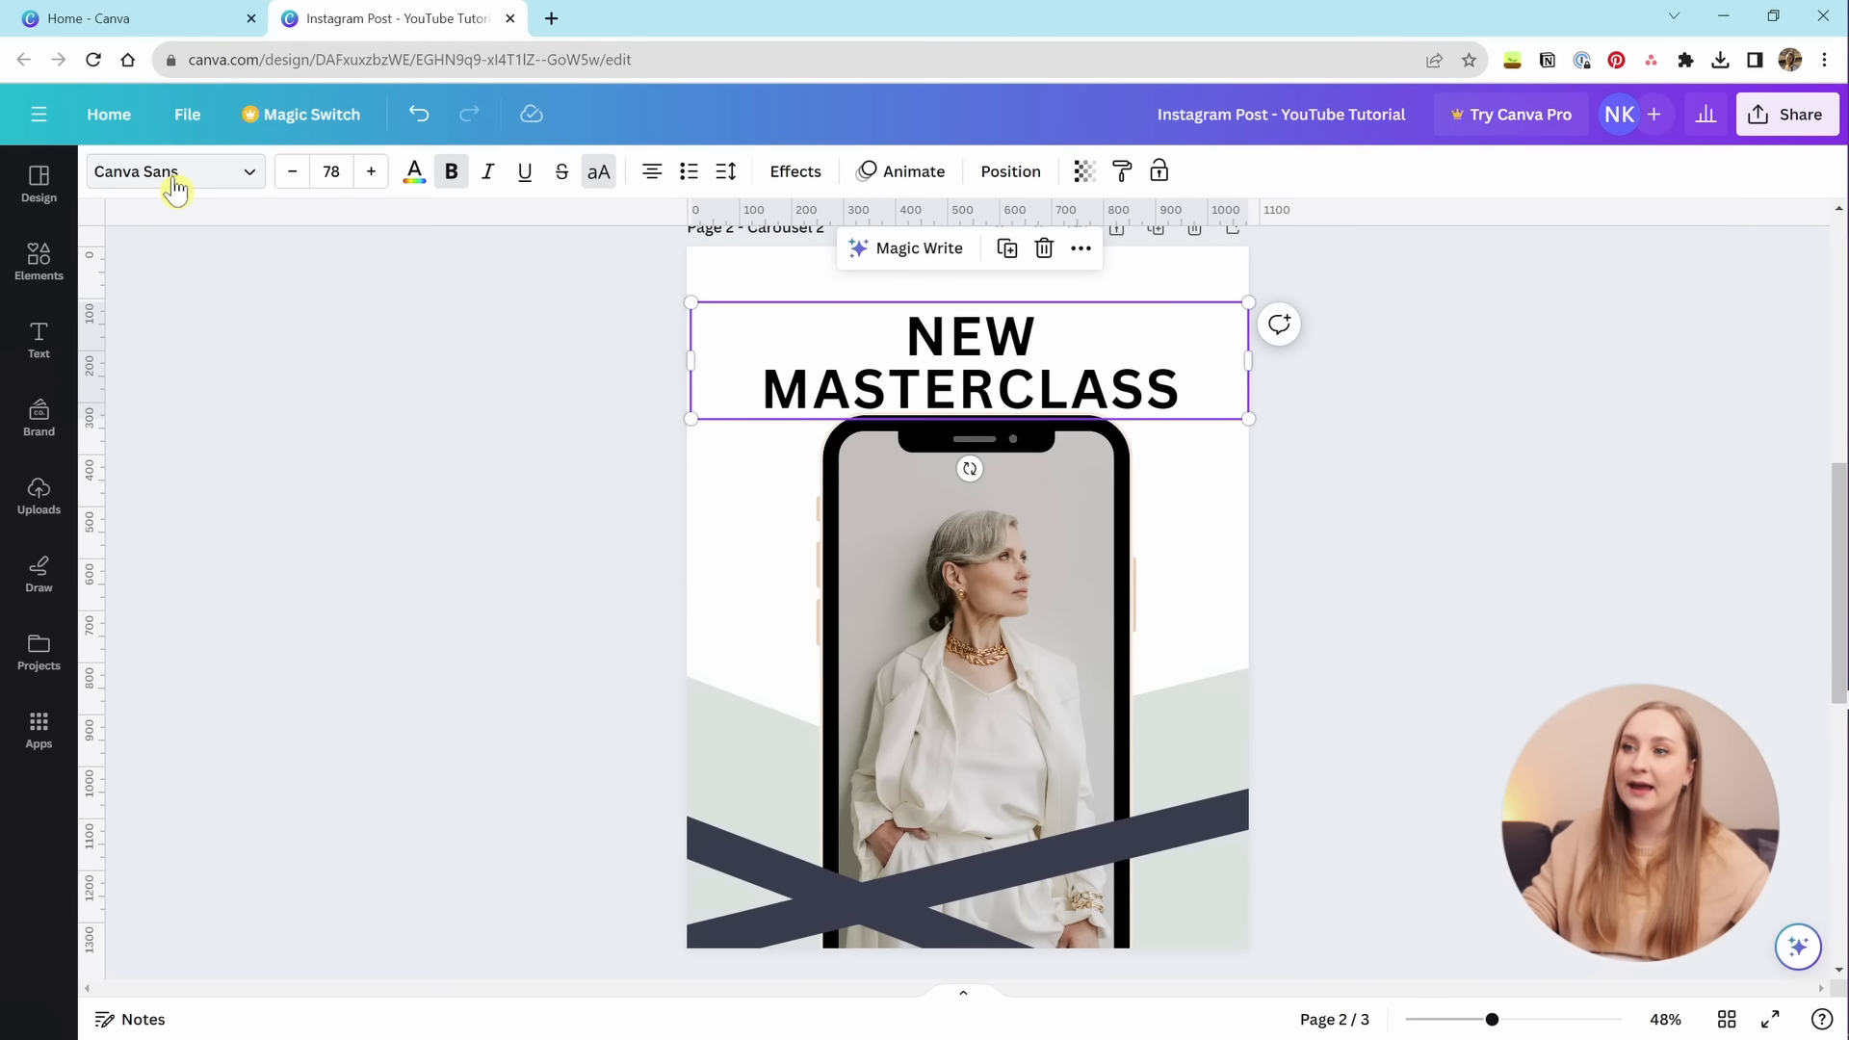
Change the heading's font to Arapey and turn off its bold formatting.
{"action": "left_click", "coordinate": [193, 183]}
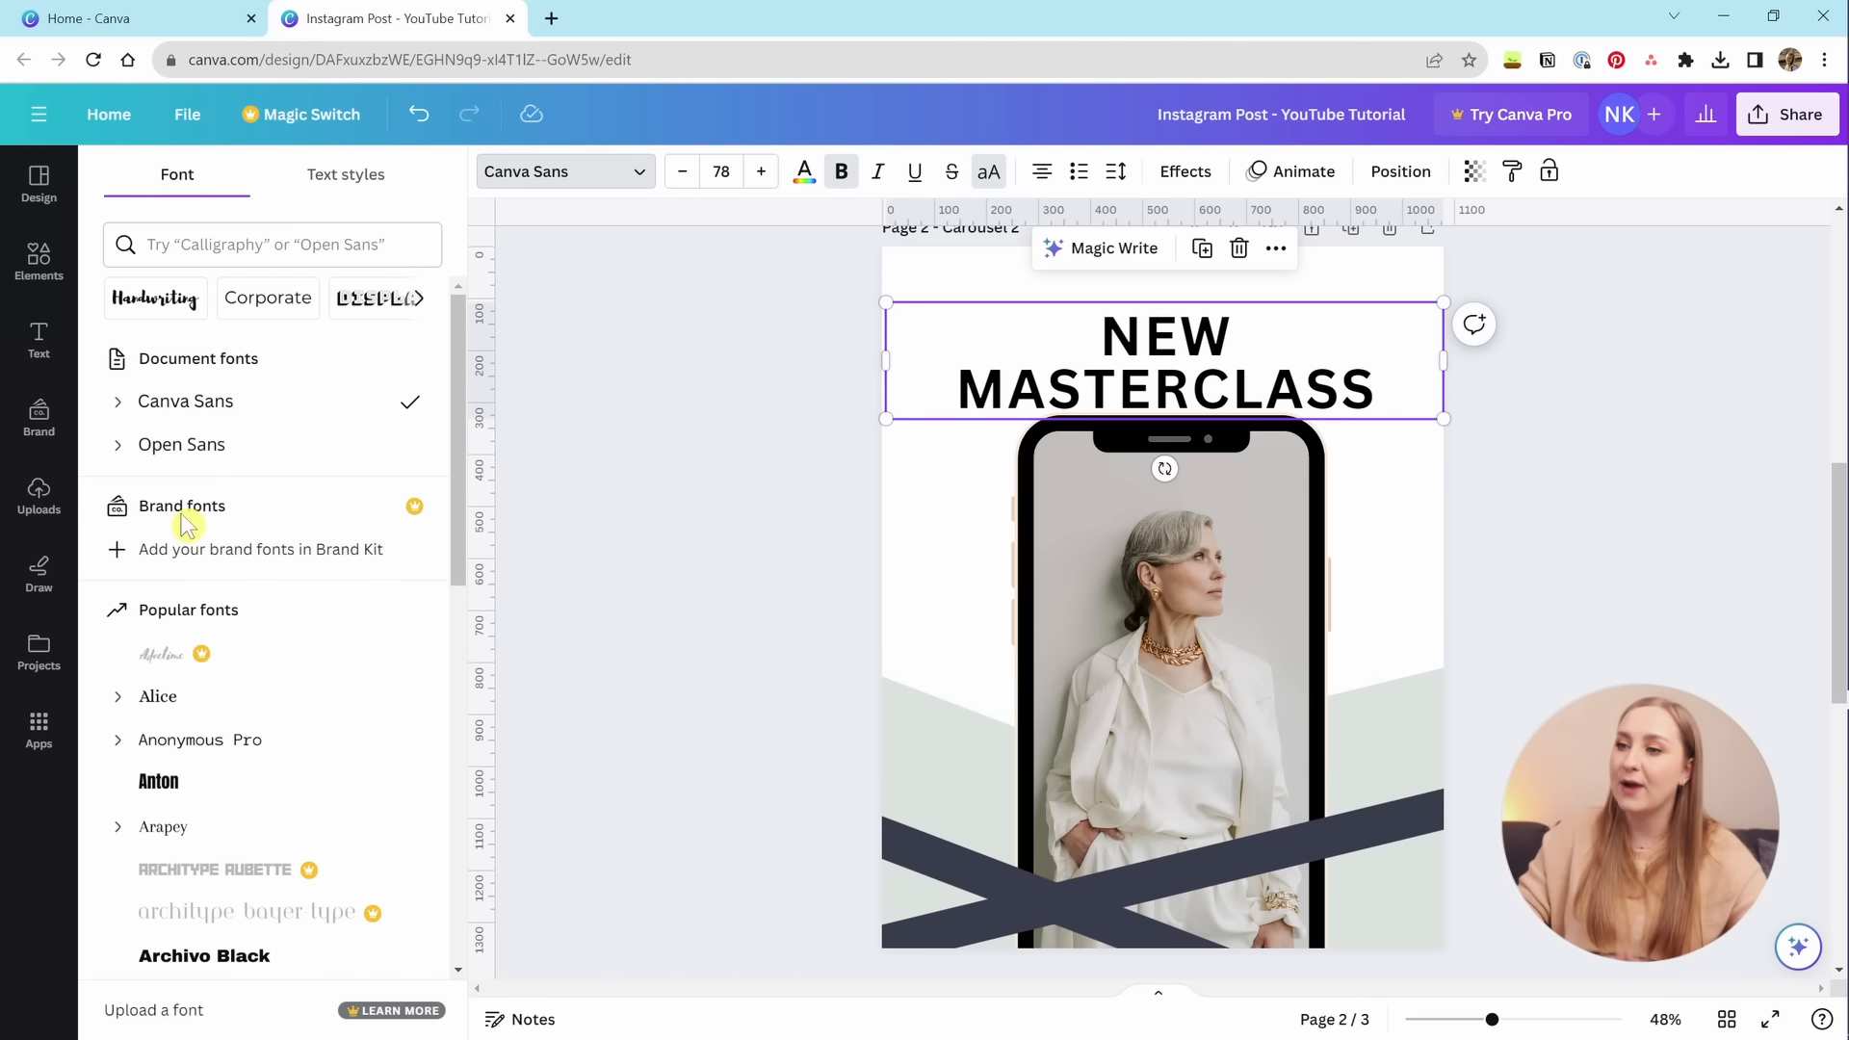
{"action": "scroll", "coordinate": [322, 390], "scroll_direction": "down", "scroll_amount": 2}
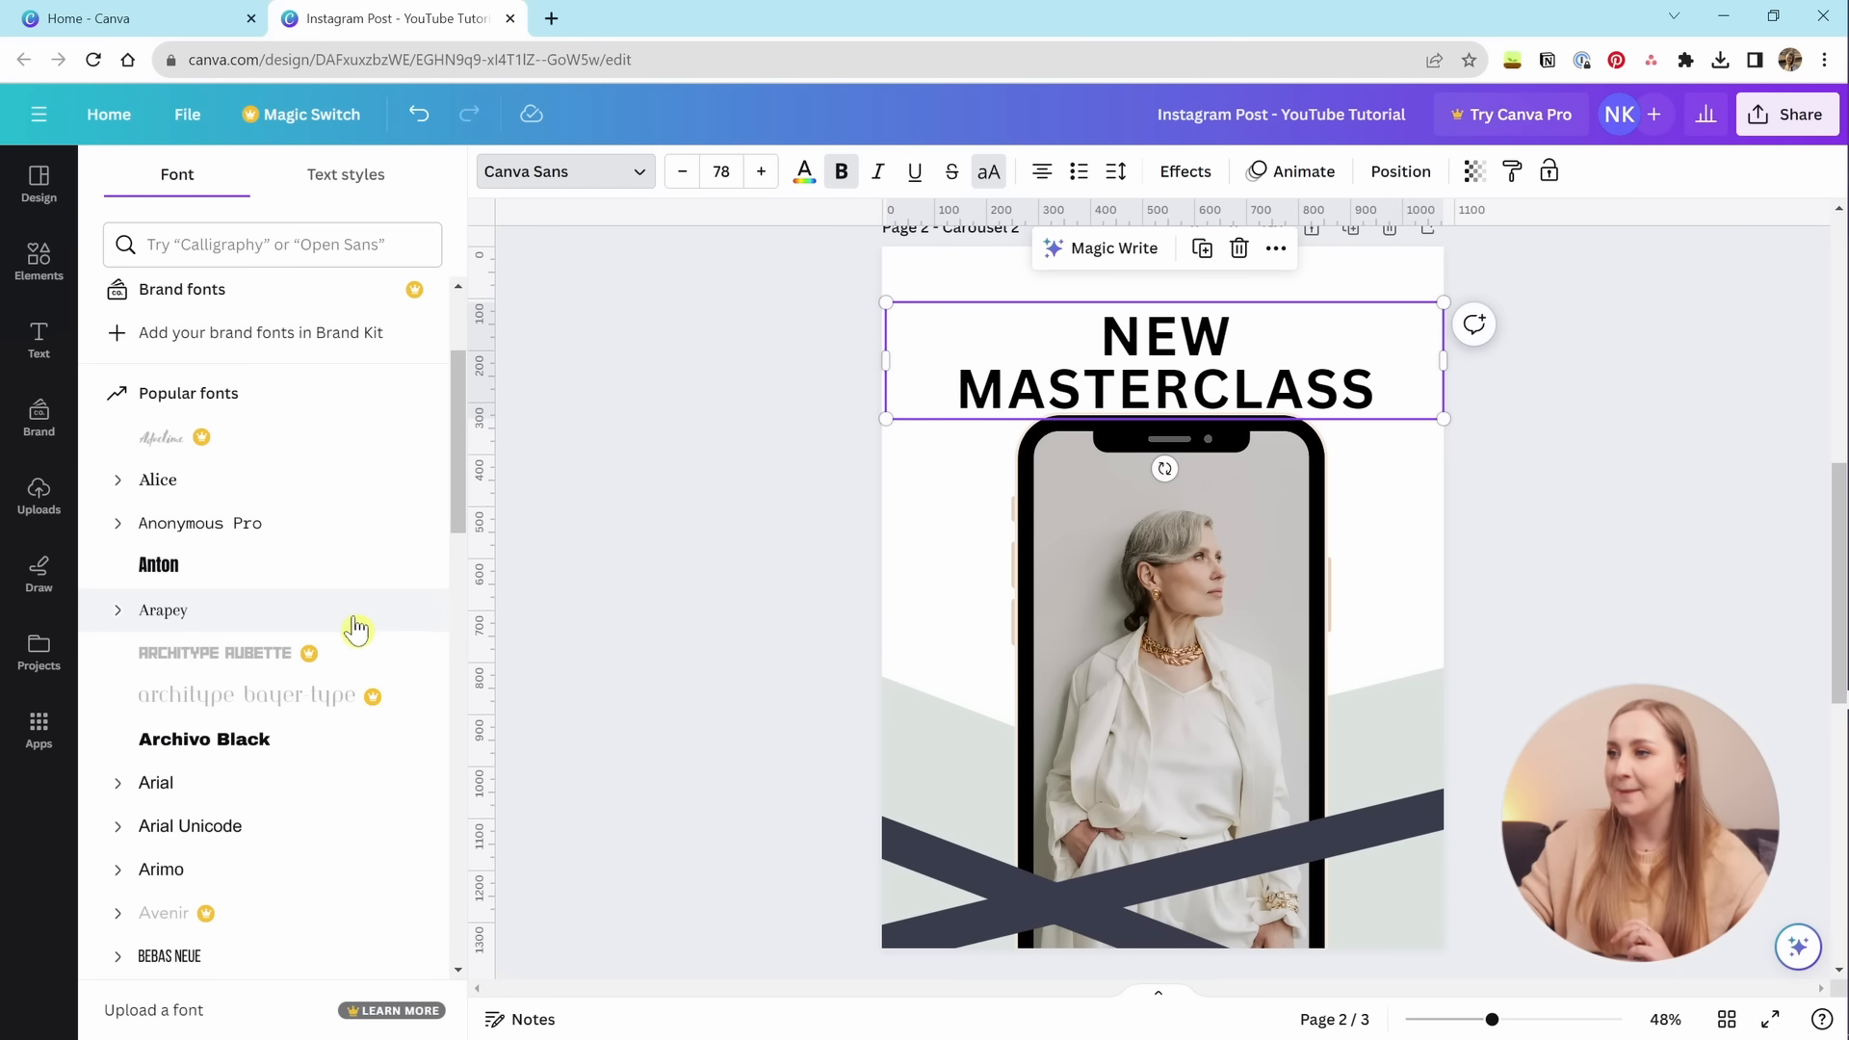
{"action": "left_click", "coordinate": [255, 628]}
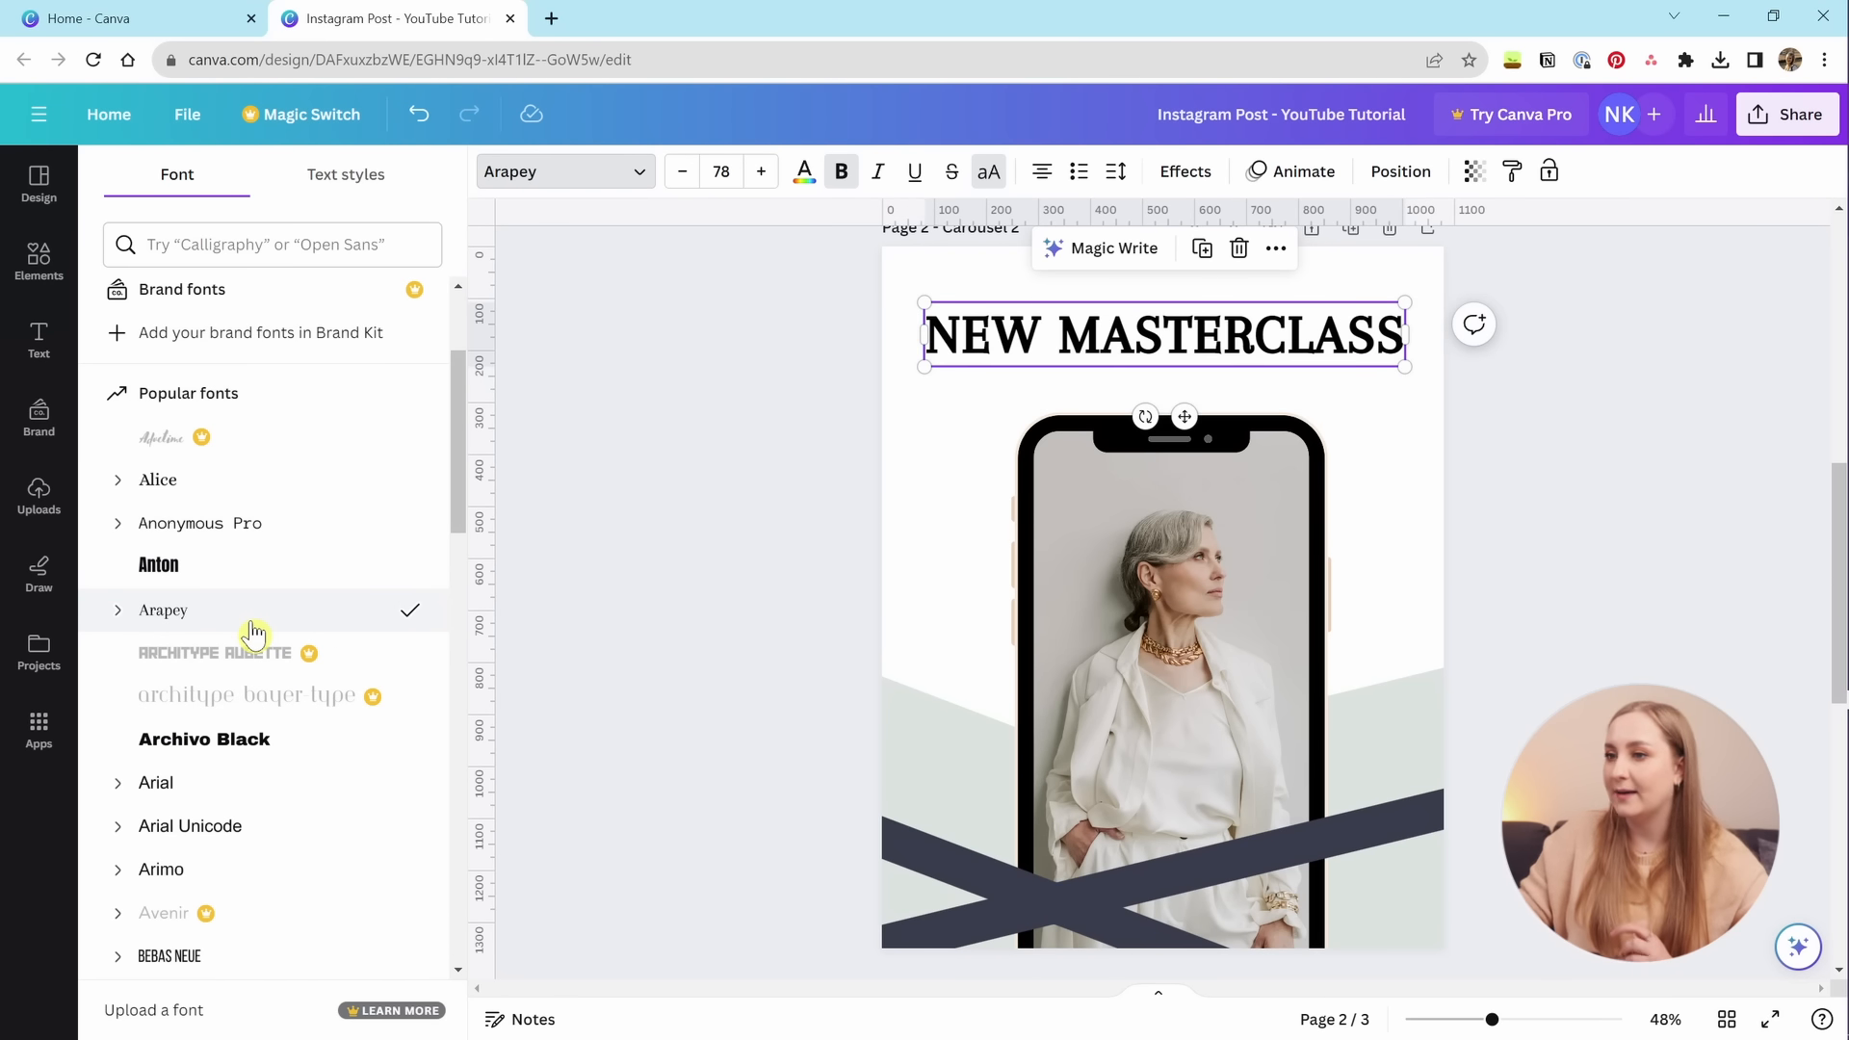
{"action": "left_click", "coordinate": [840, 183]}
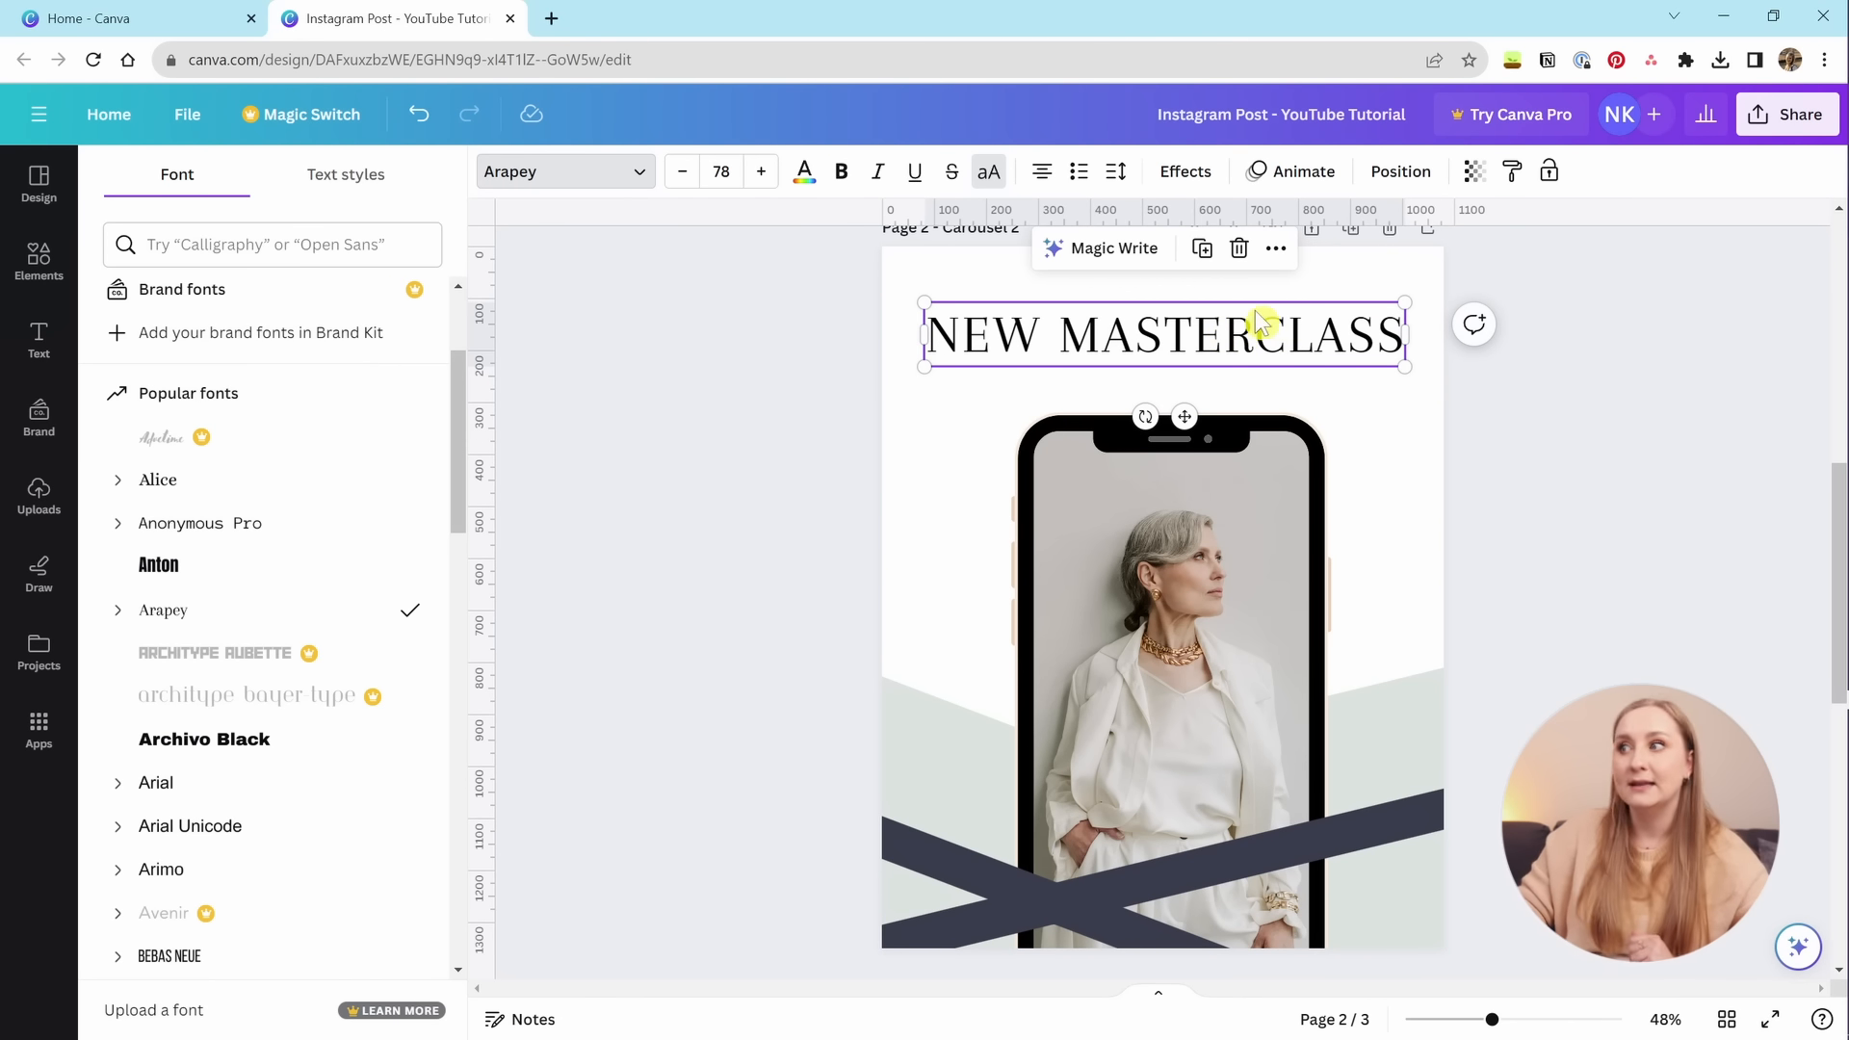
Browse through the font style categories and search the fonts for "elegant".
{"action": "left_click", "coordinate": [280, 244]}
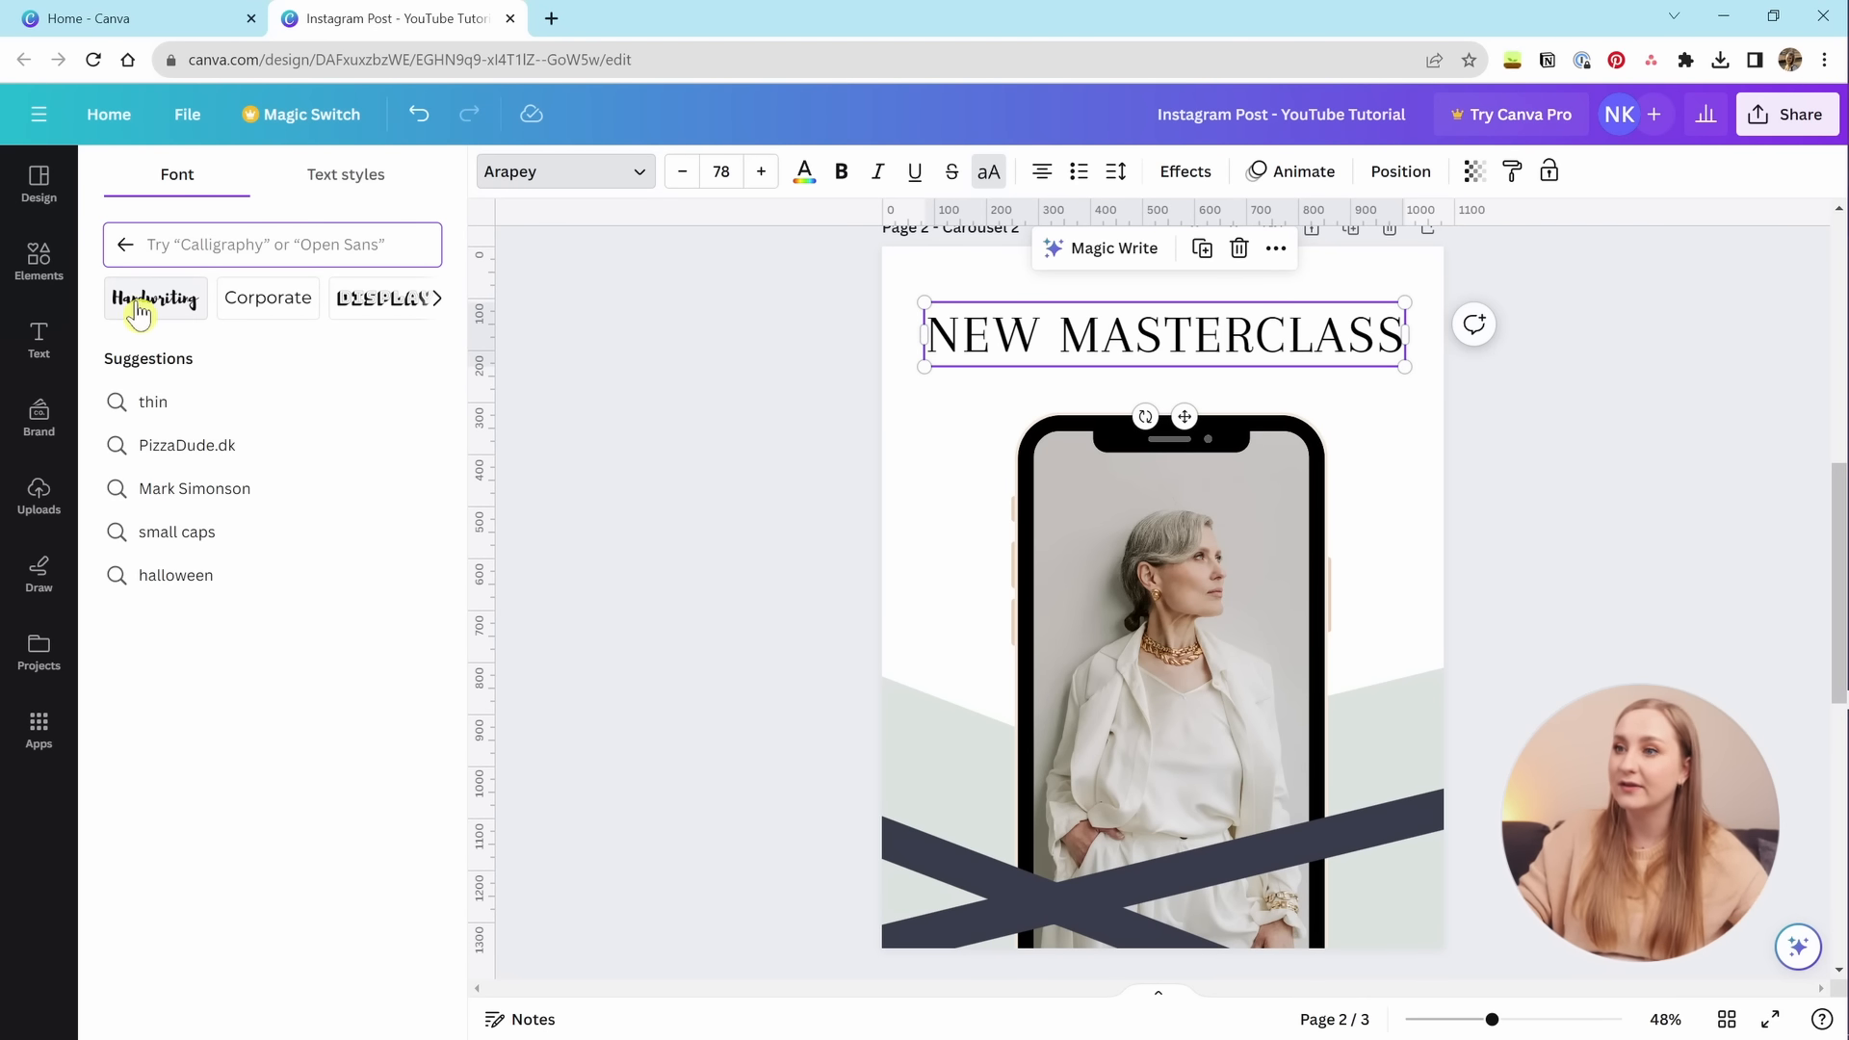
{"action": "left_click", "coordinate": [442, 306]}
{"action": "left_click", "coordinate": [443, 306]}
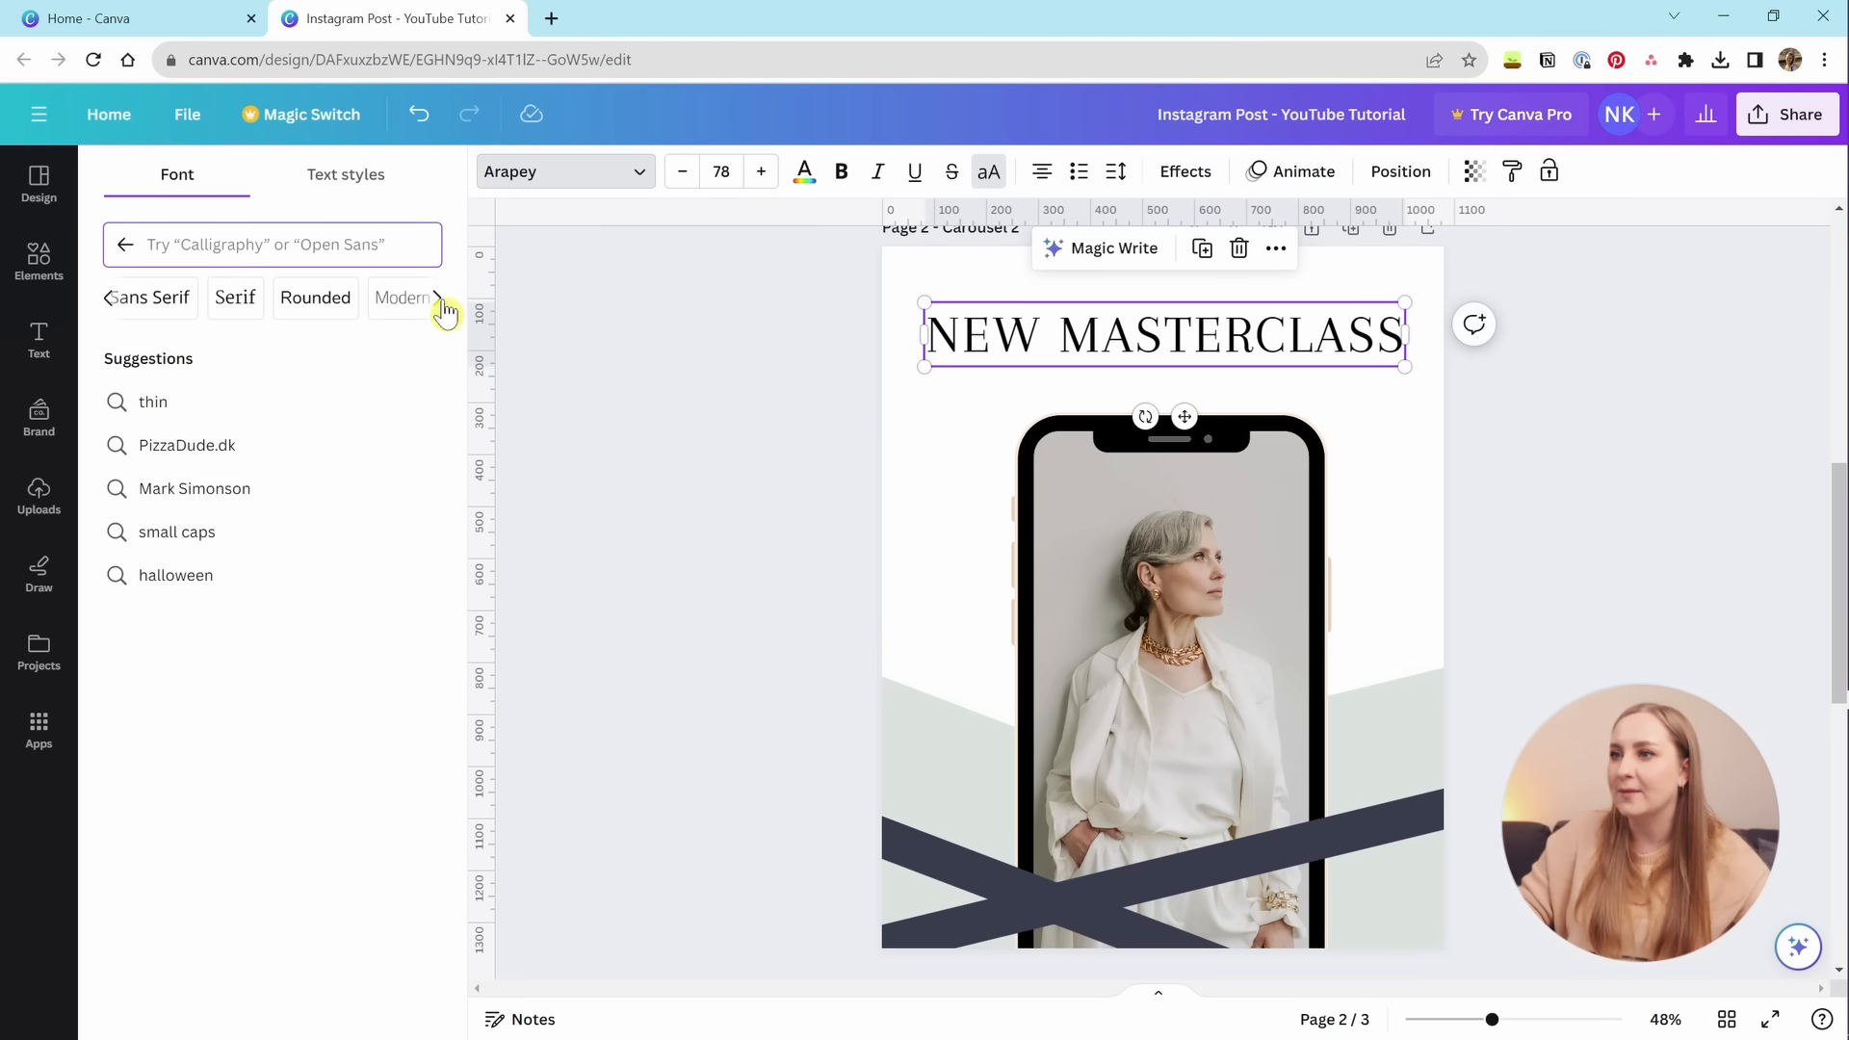
{"action": "left_click", "coordinate": [443, 307]}
{"action": "left_click", "coordinate": [442, 306]}
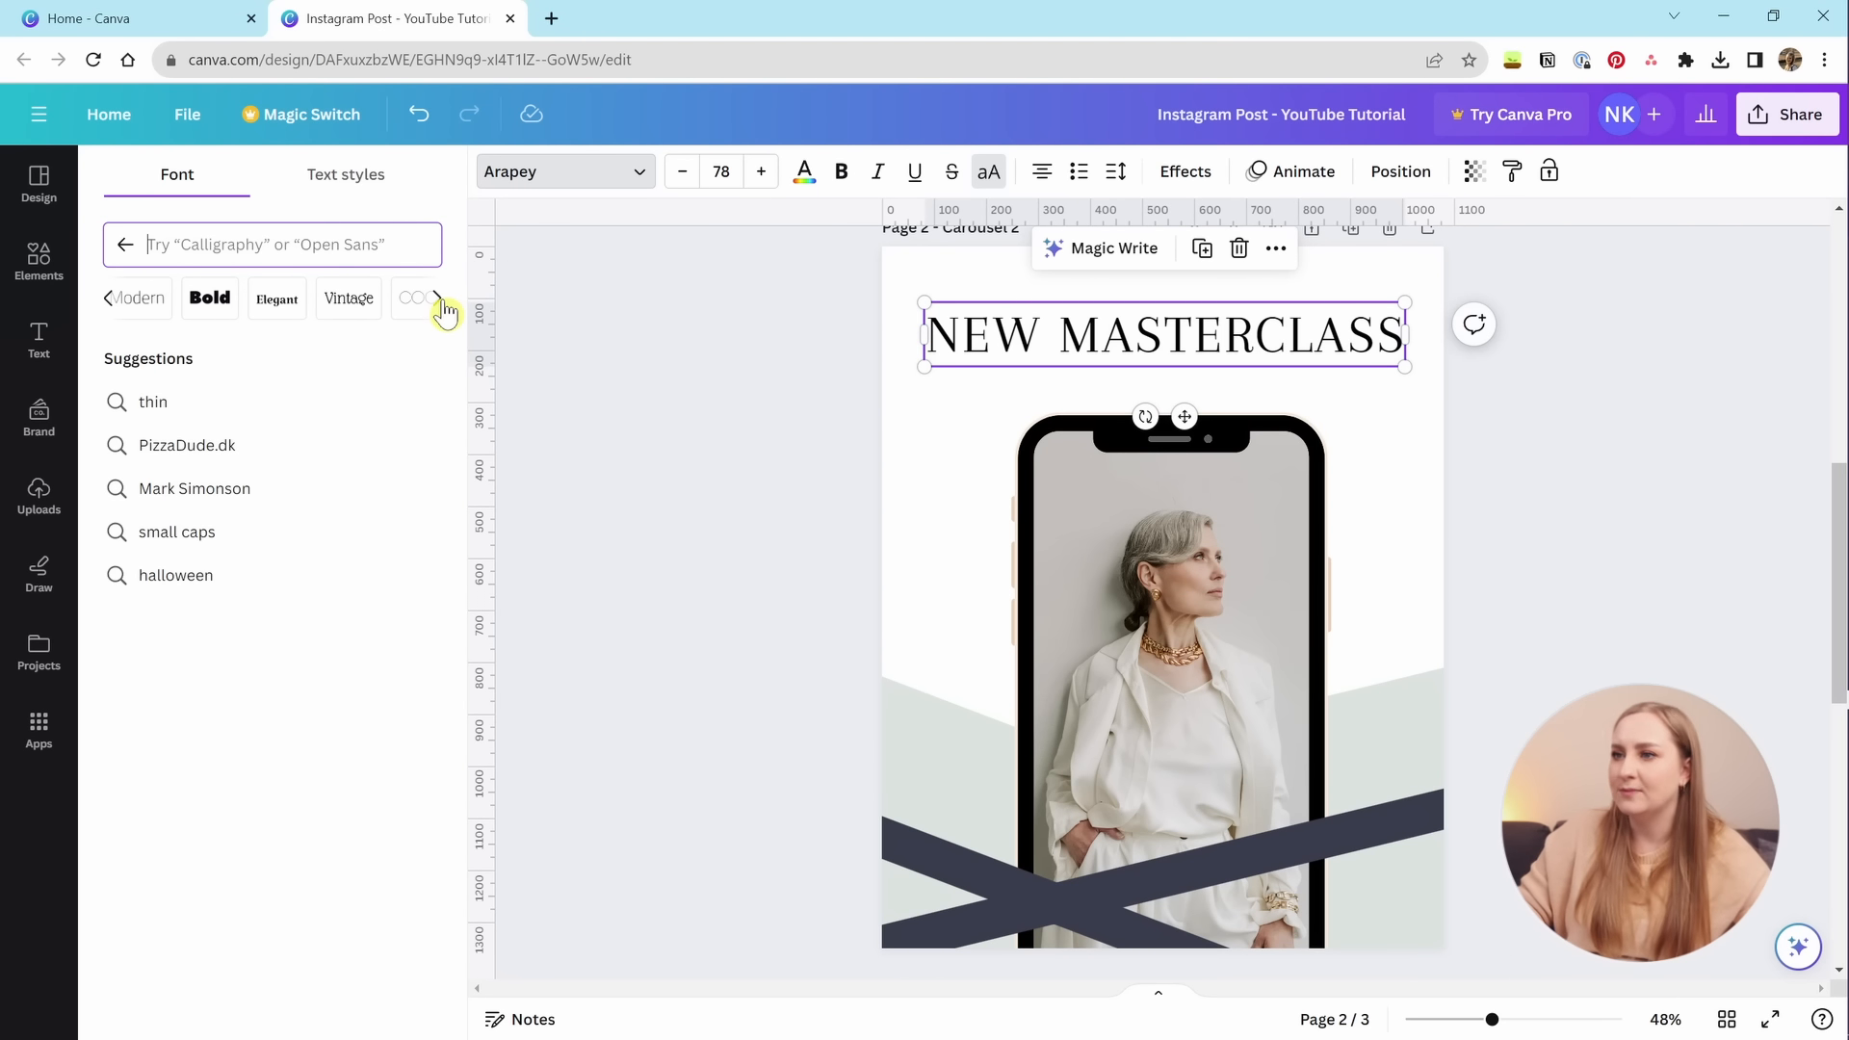
{"action": "left_click", "coordinate": [442, 306]}
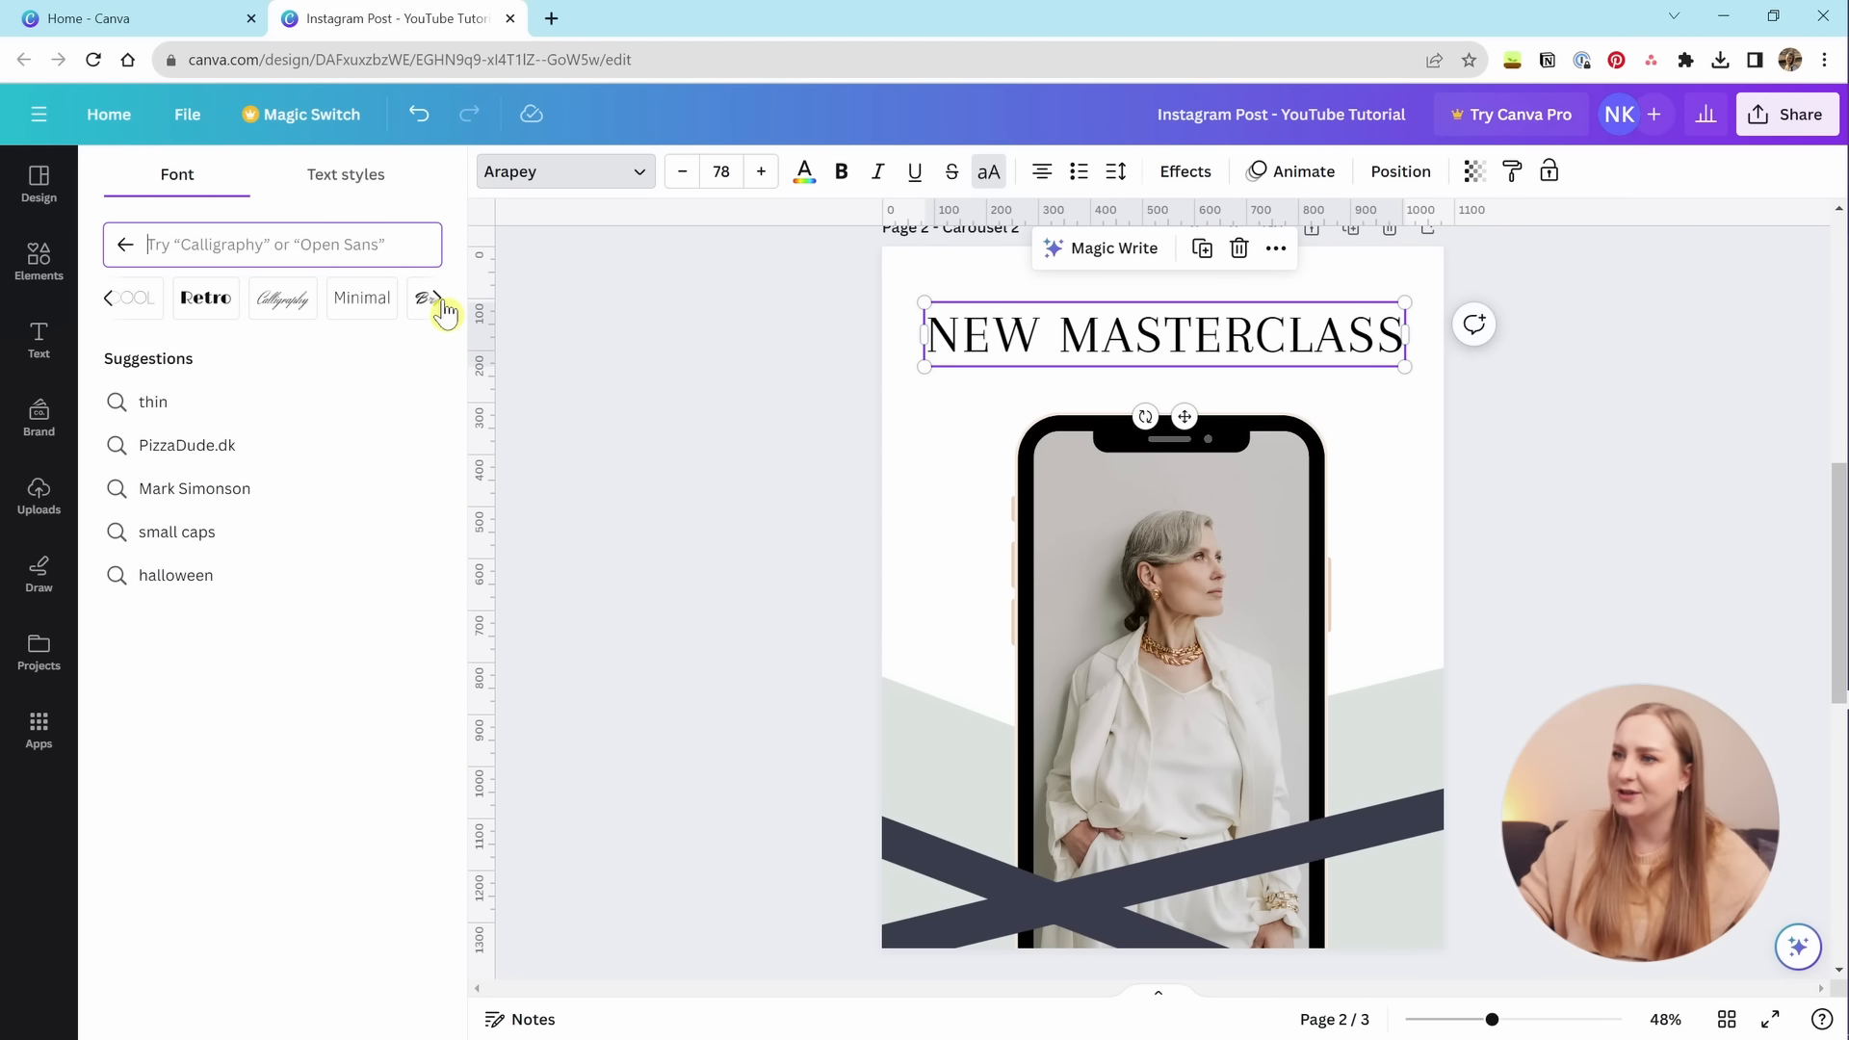
{"action": "left_click", "coordinate": [442, 306]}
{"action": "left_click", "coordinate": [442, 306]}
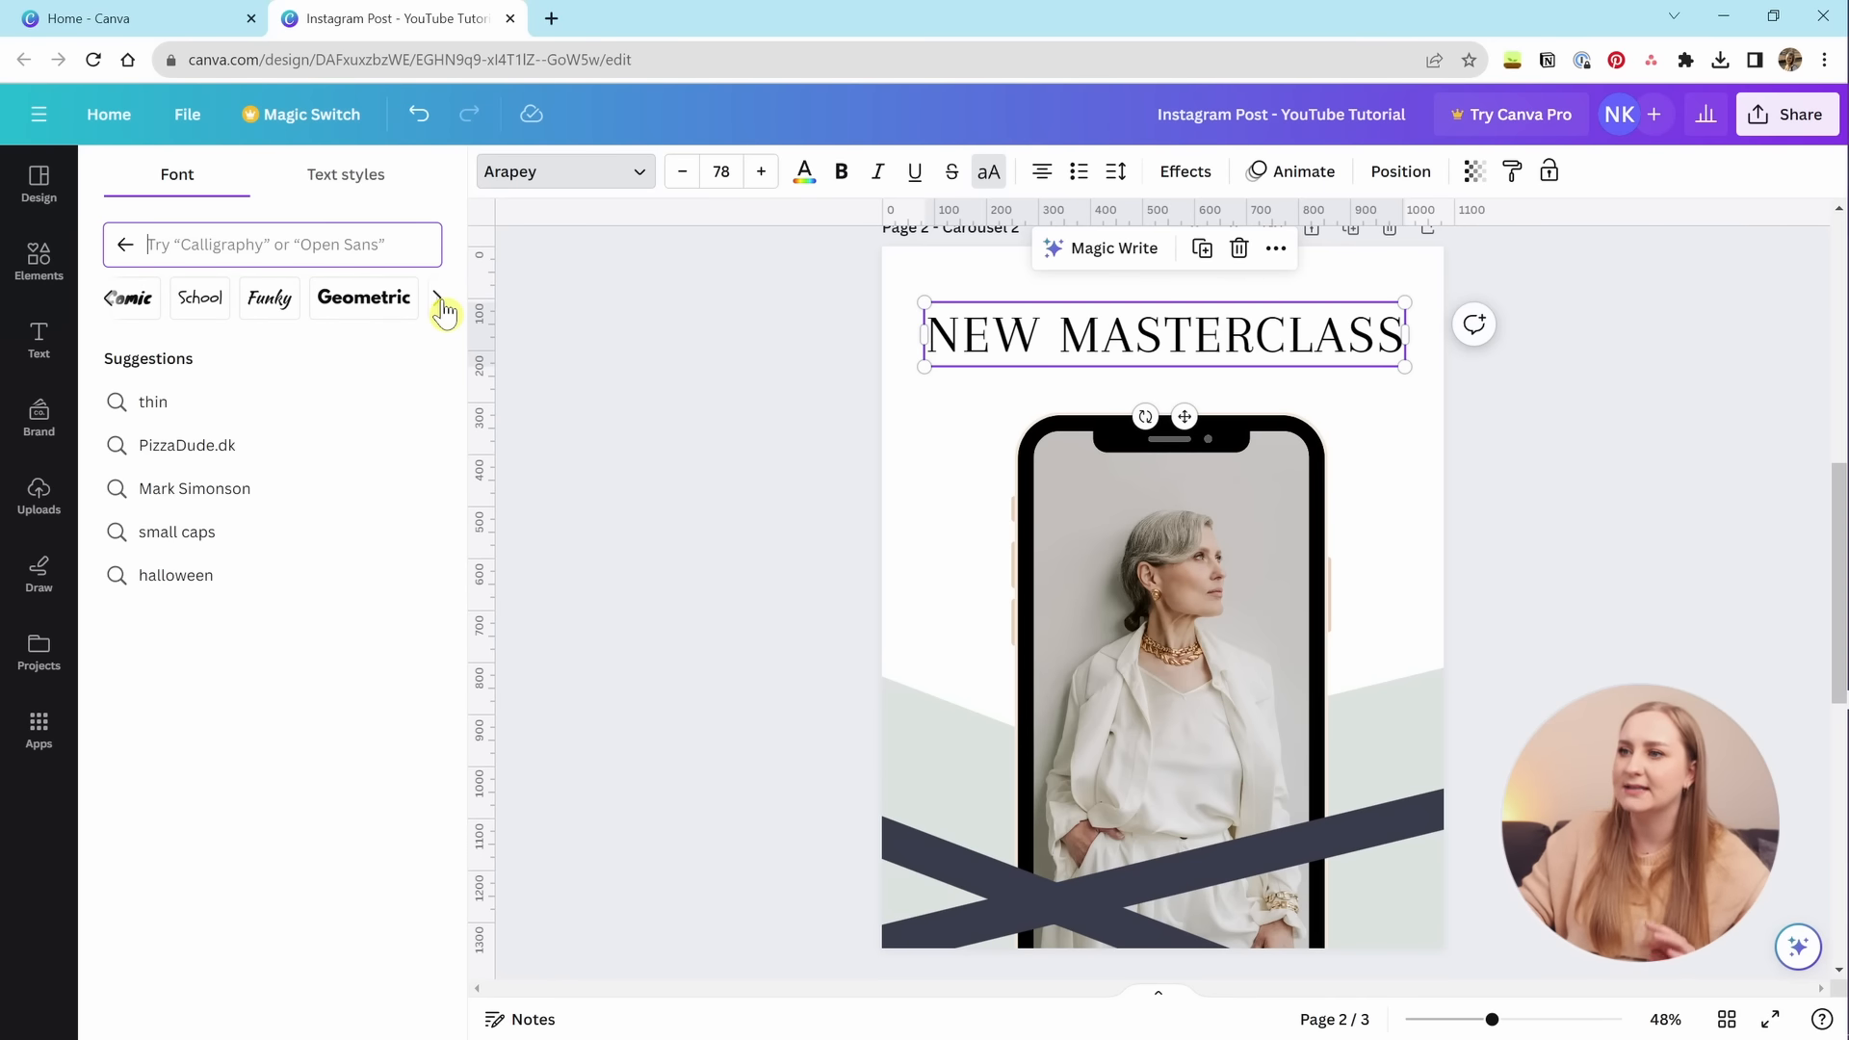
{"action": "left_click", "coordinate": [442, 307]}
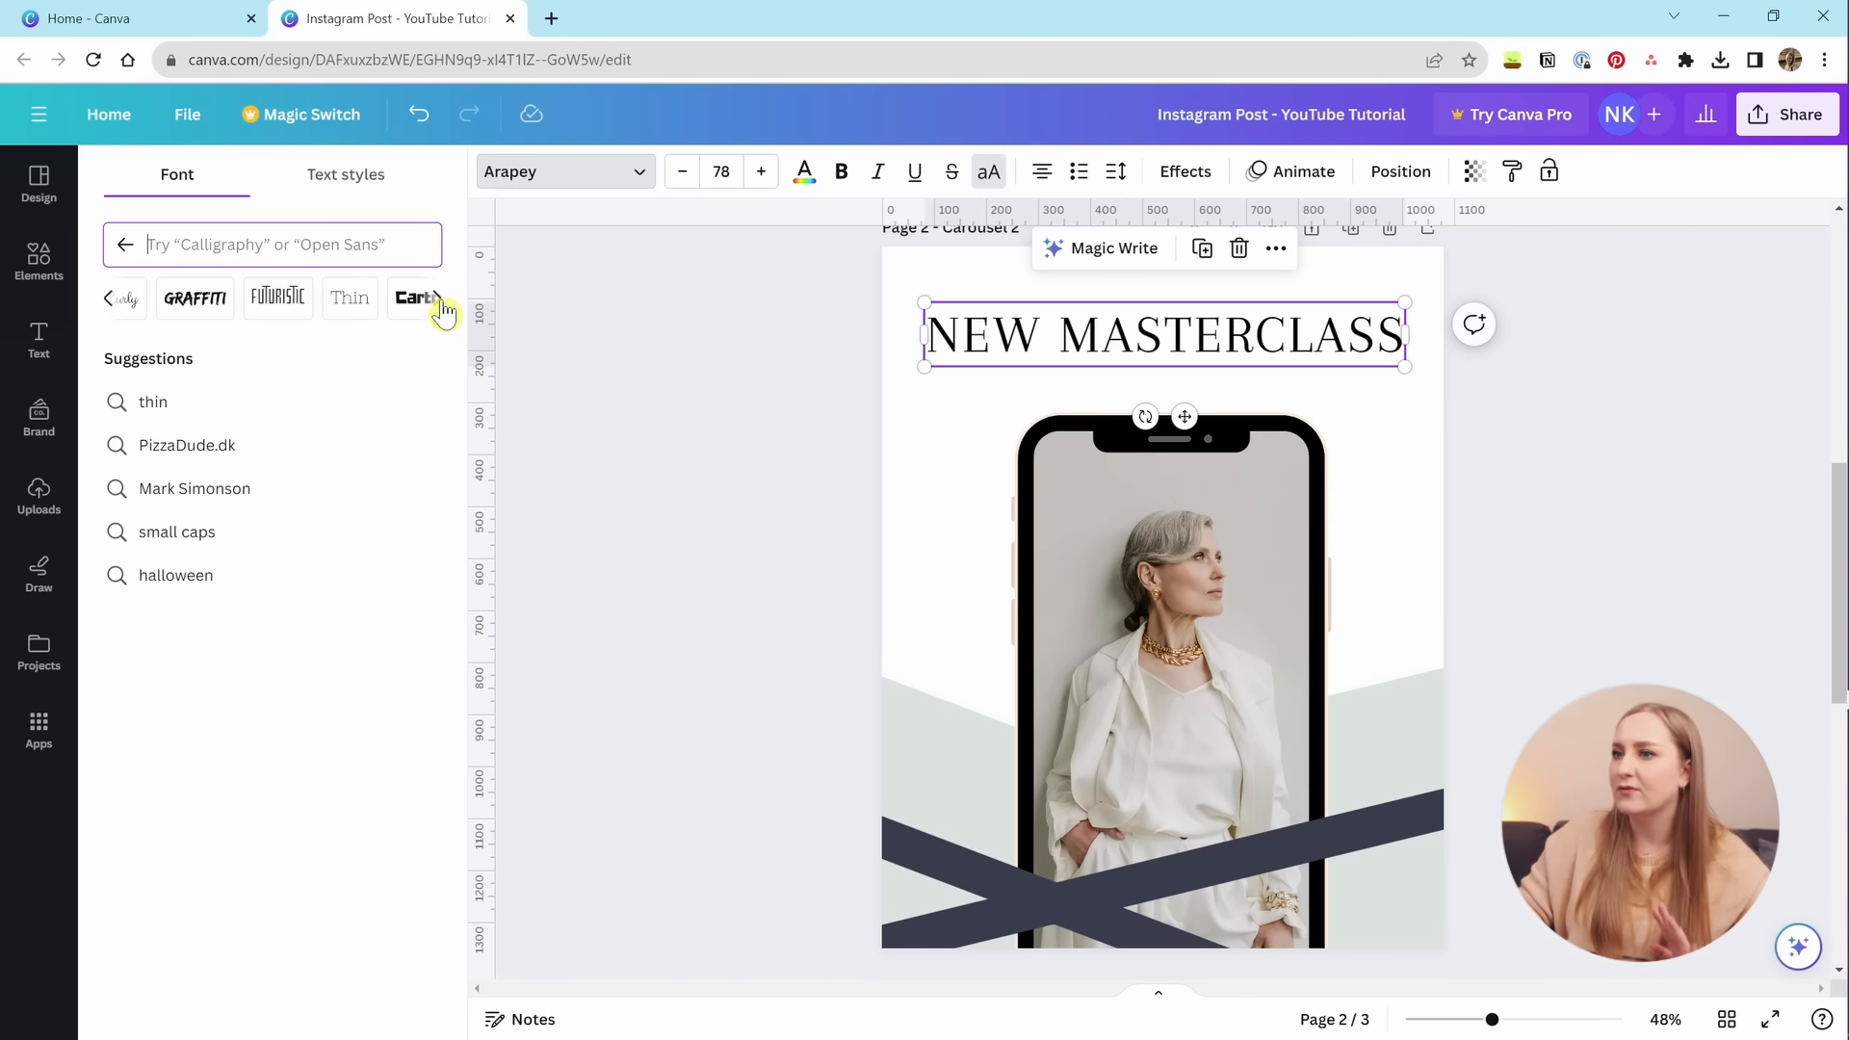
{"action": "left_click", "coordinate": [442, 306]}
{"action": "left_click", "coordinate": [438, 301]}
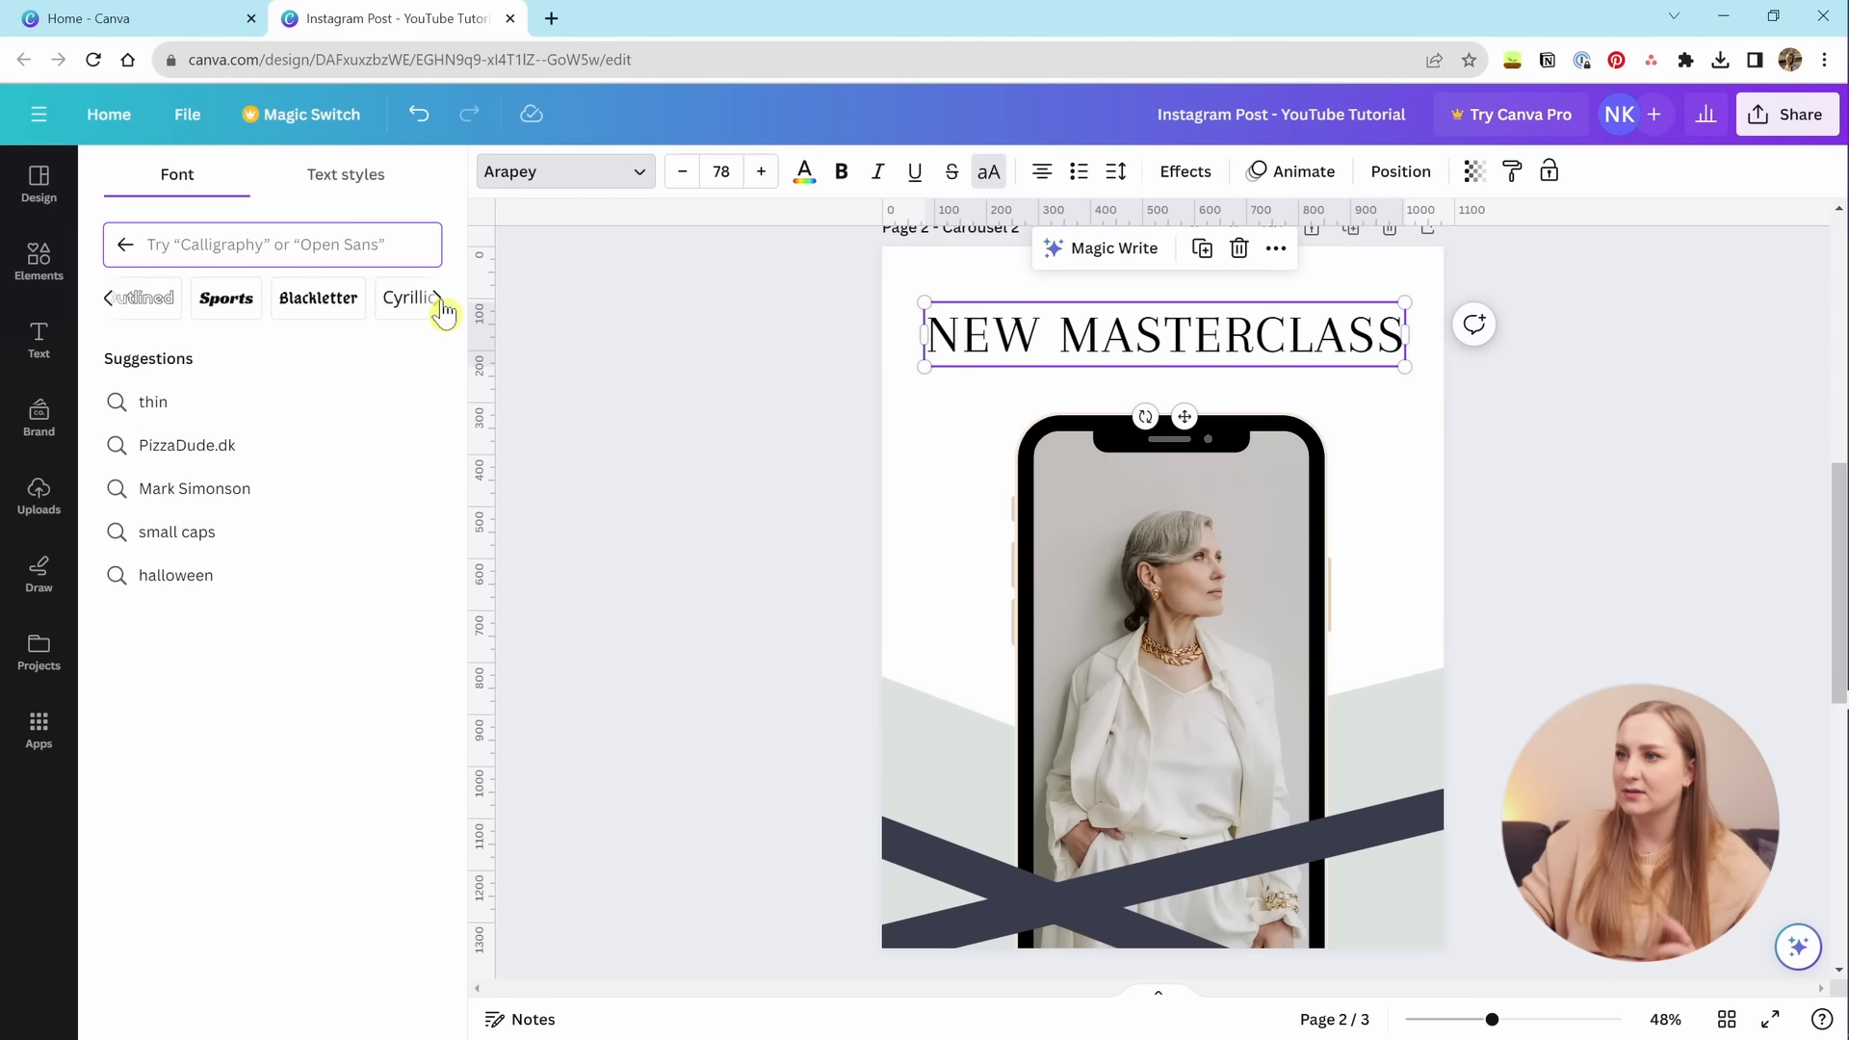
{"action": "type", "text": "elegant"}
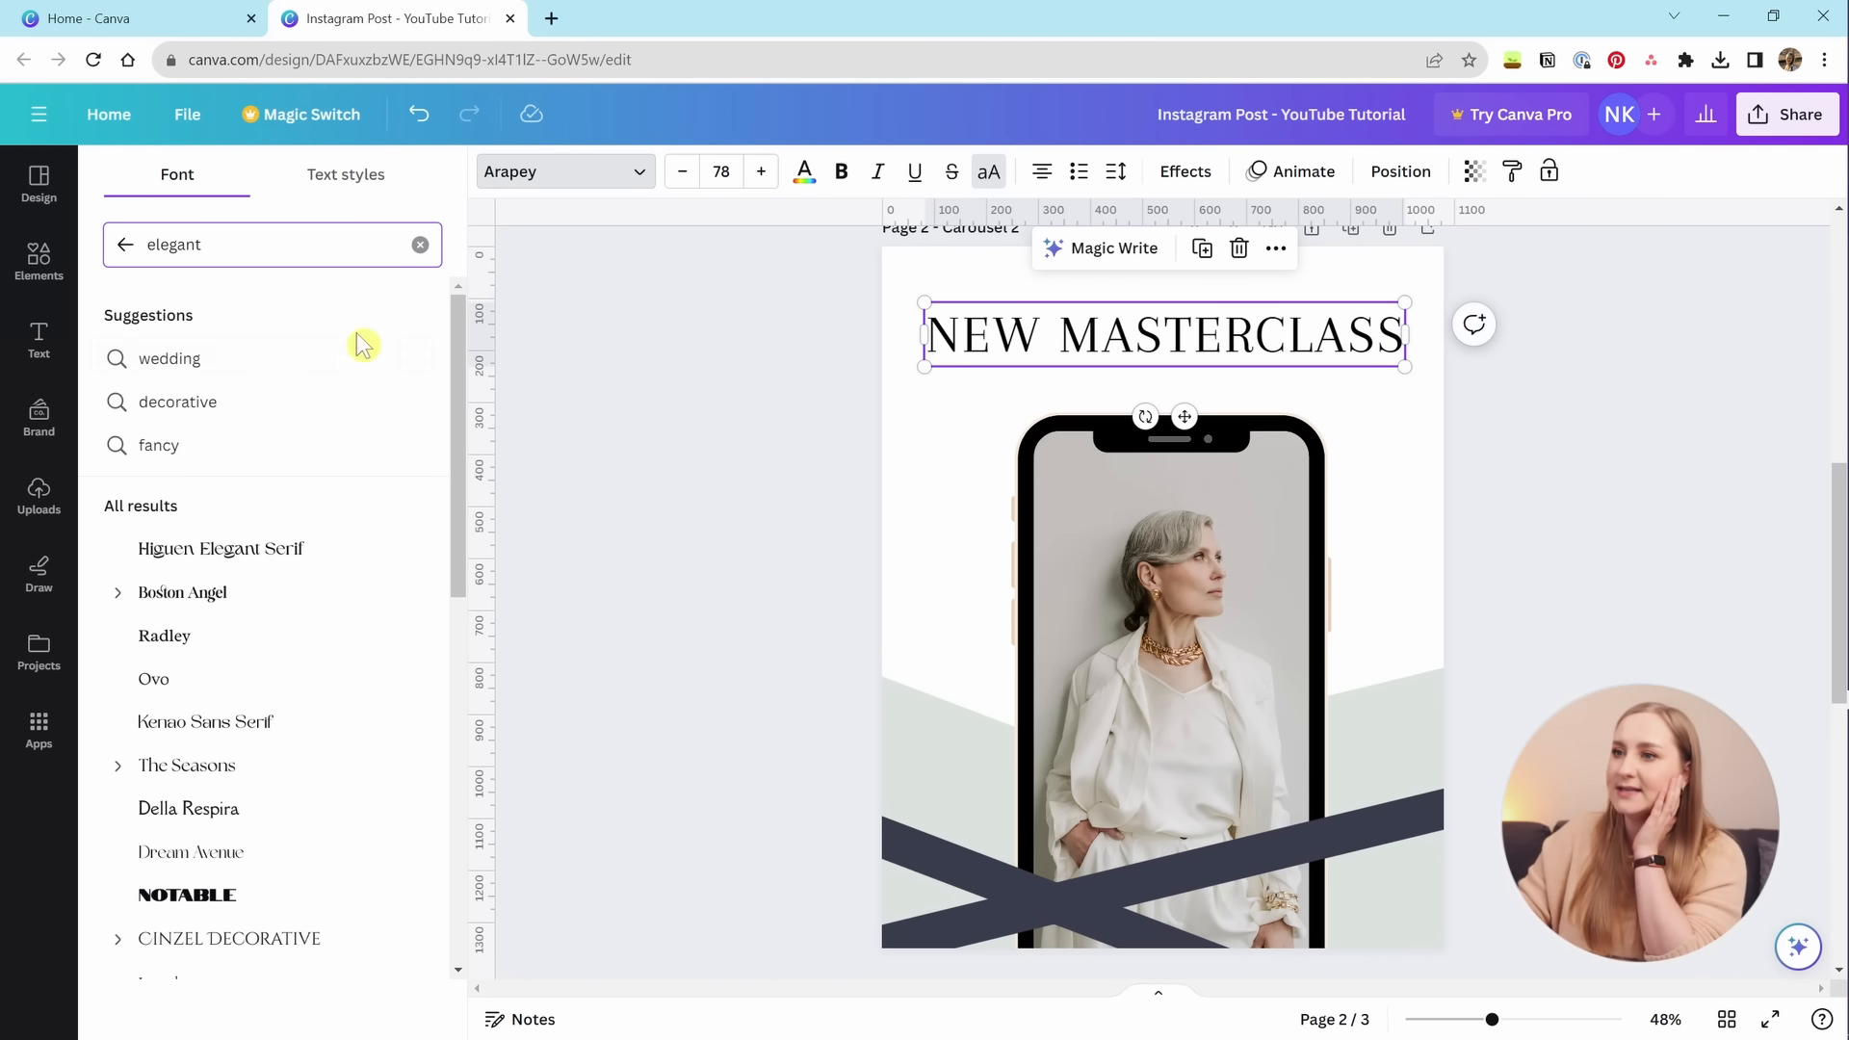
Look through the "elegant" font results and search the fonts for "quincy".
{"action": "scroll", "coordinate": [260, 516], "scroll_direction": "down", "scroll_amount": 3}
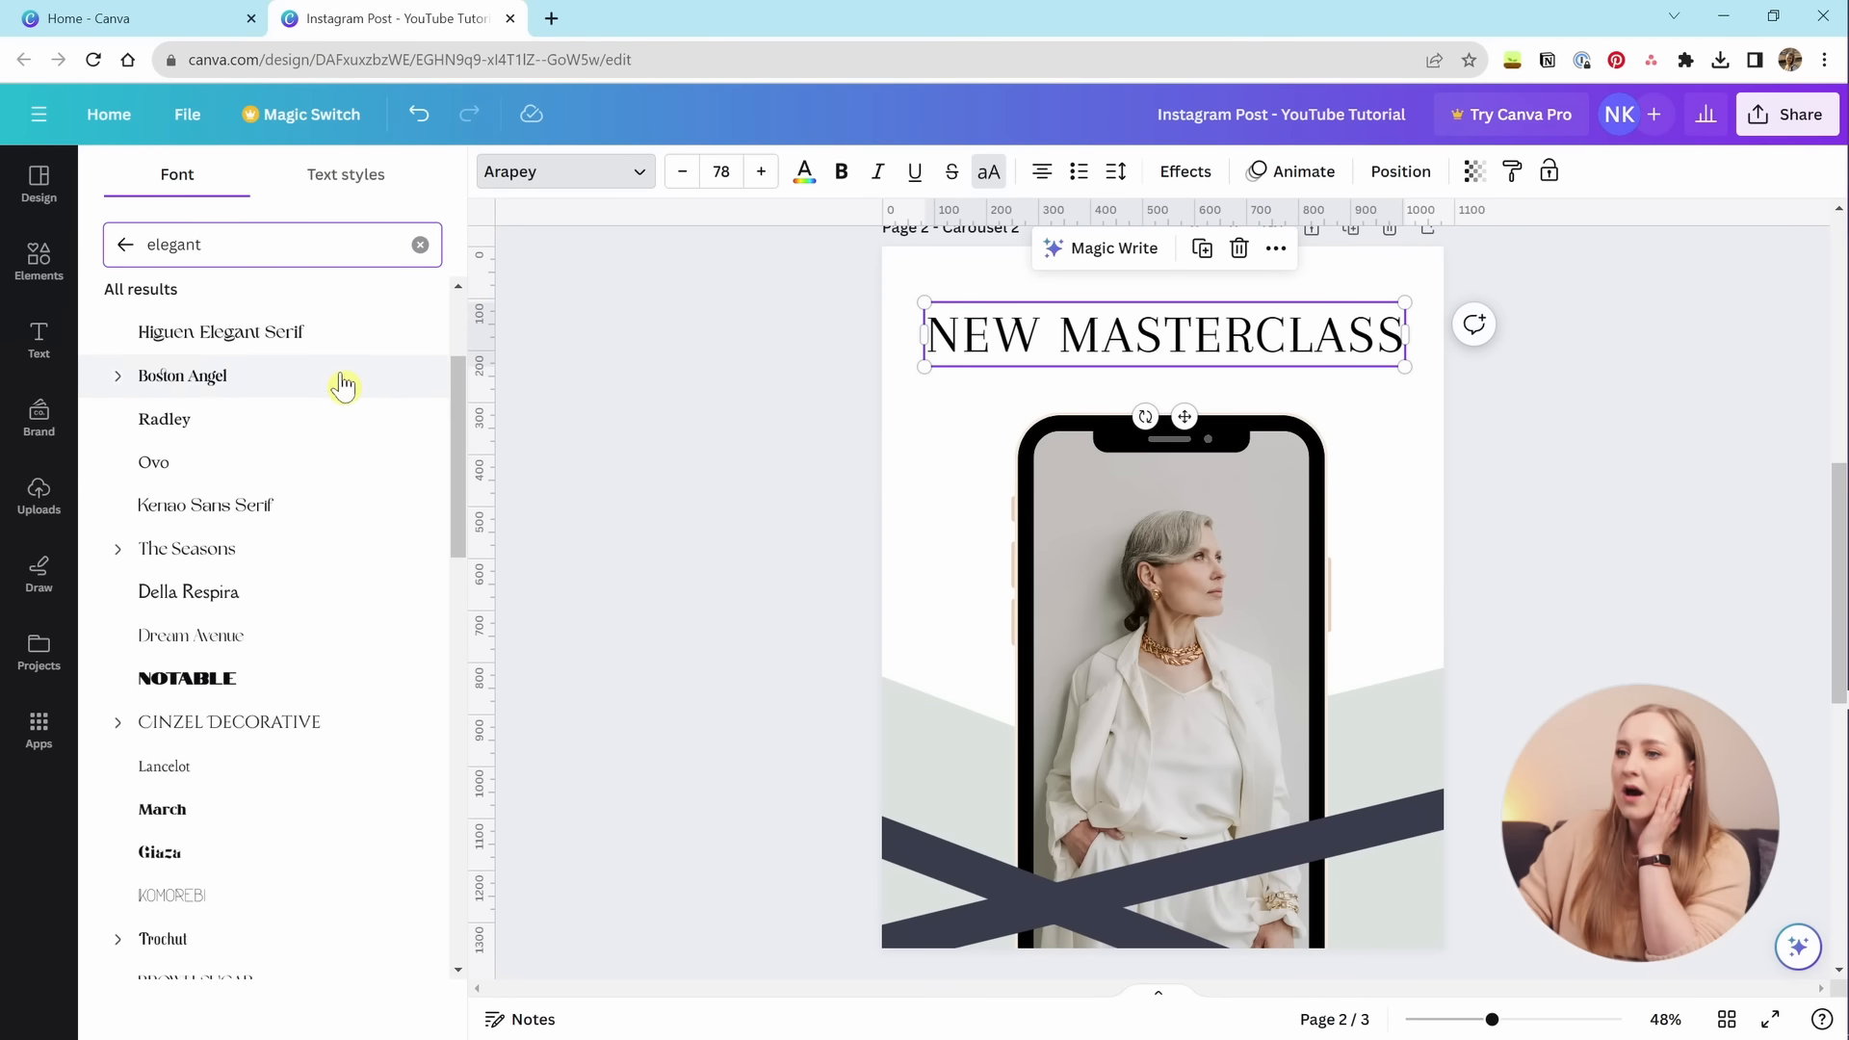
{"action": "scroll", "coordinate": [280, 491], "scroll_direction": "down", "scroll_amount": 2}
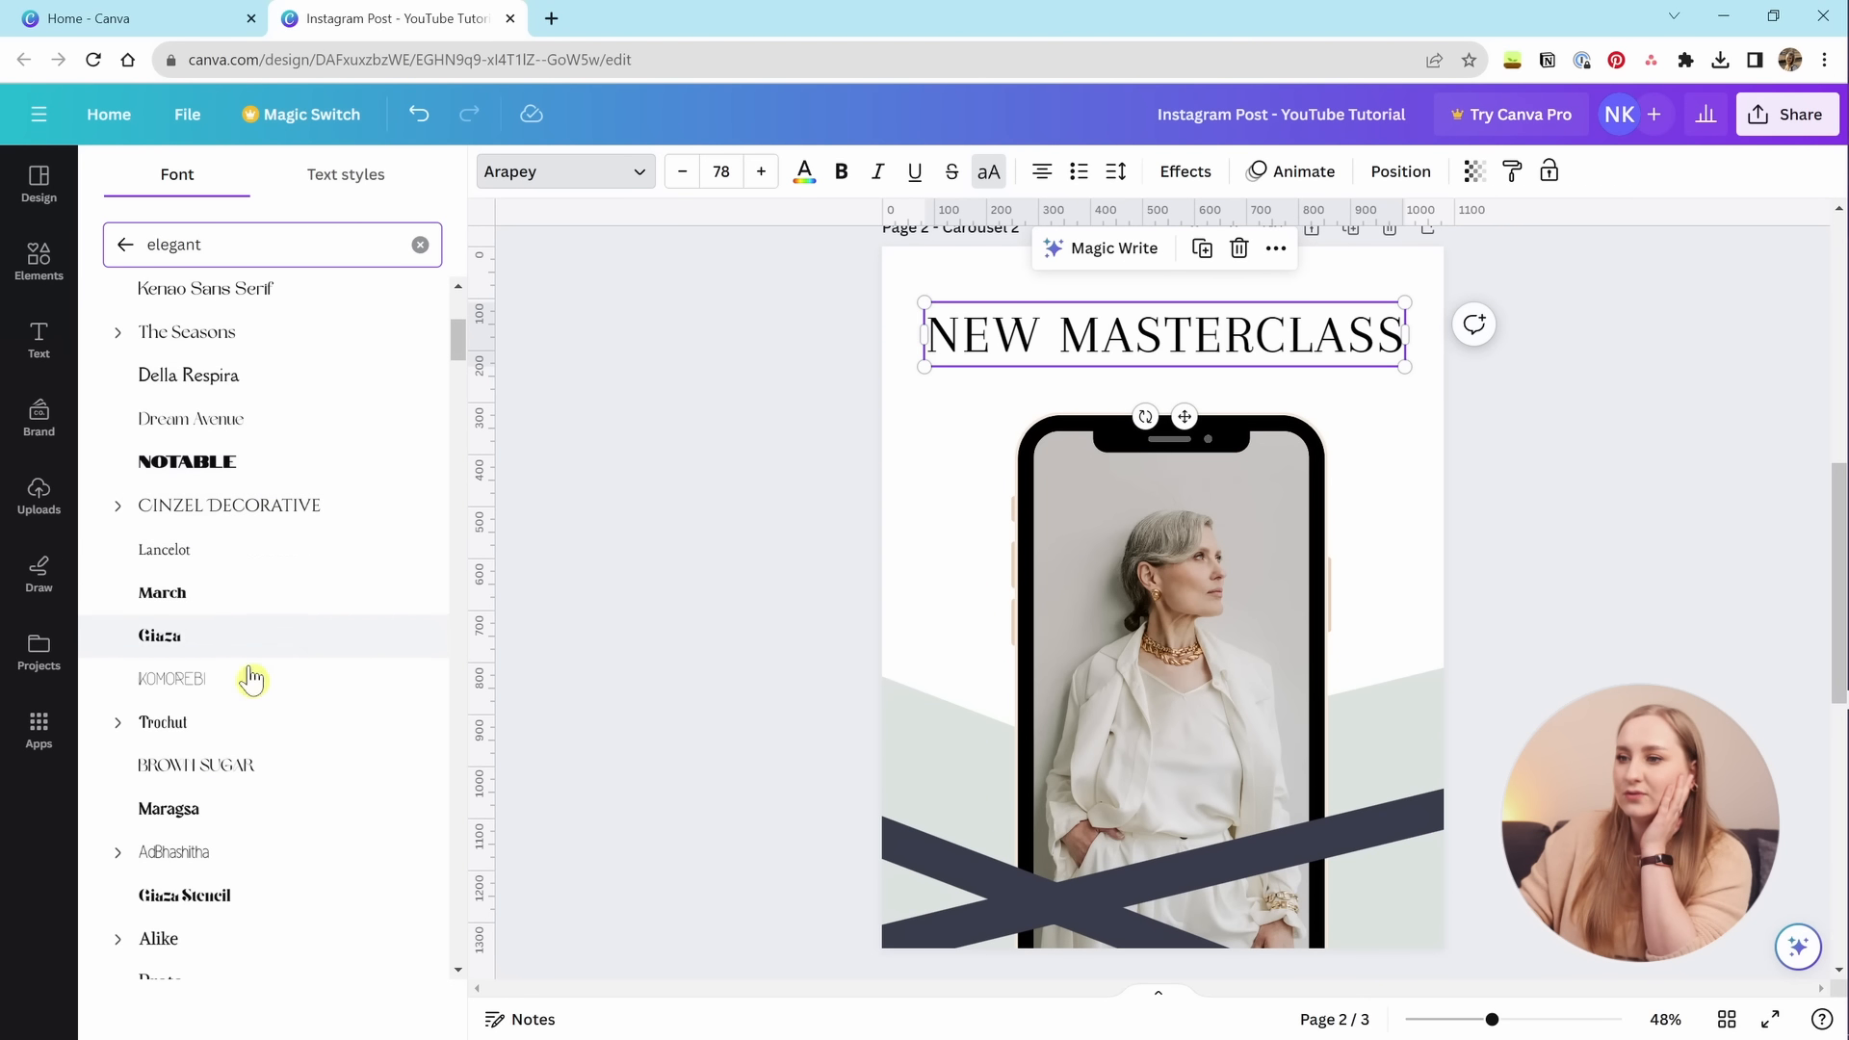
{"action": "scroll", "coordinate": [270, 828], "scroll_direction": "down", "scroll_amount": 5}
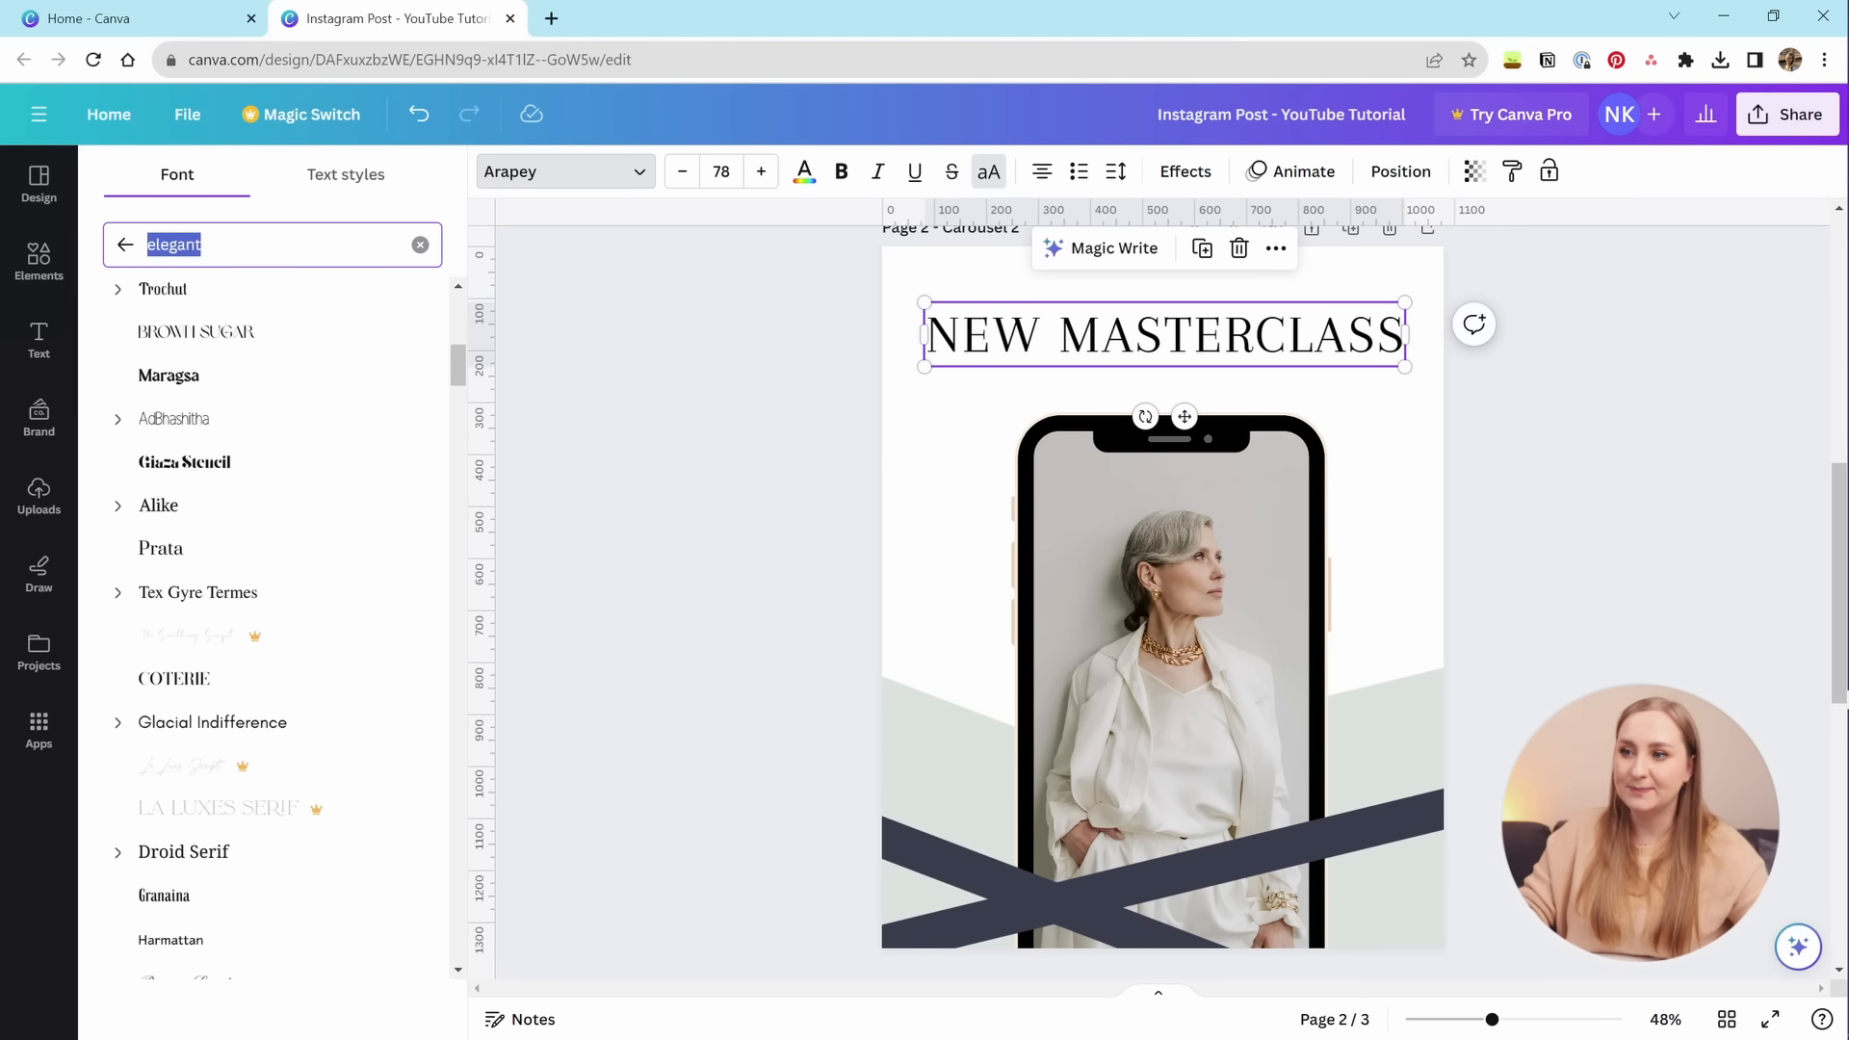
{"action": "type", "text": "quincy"}
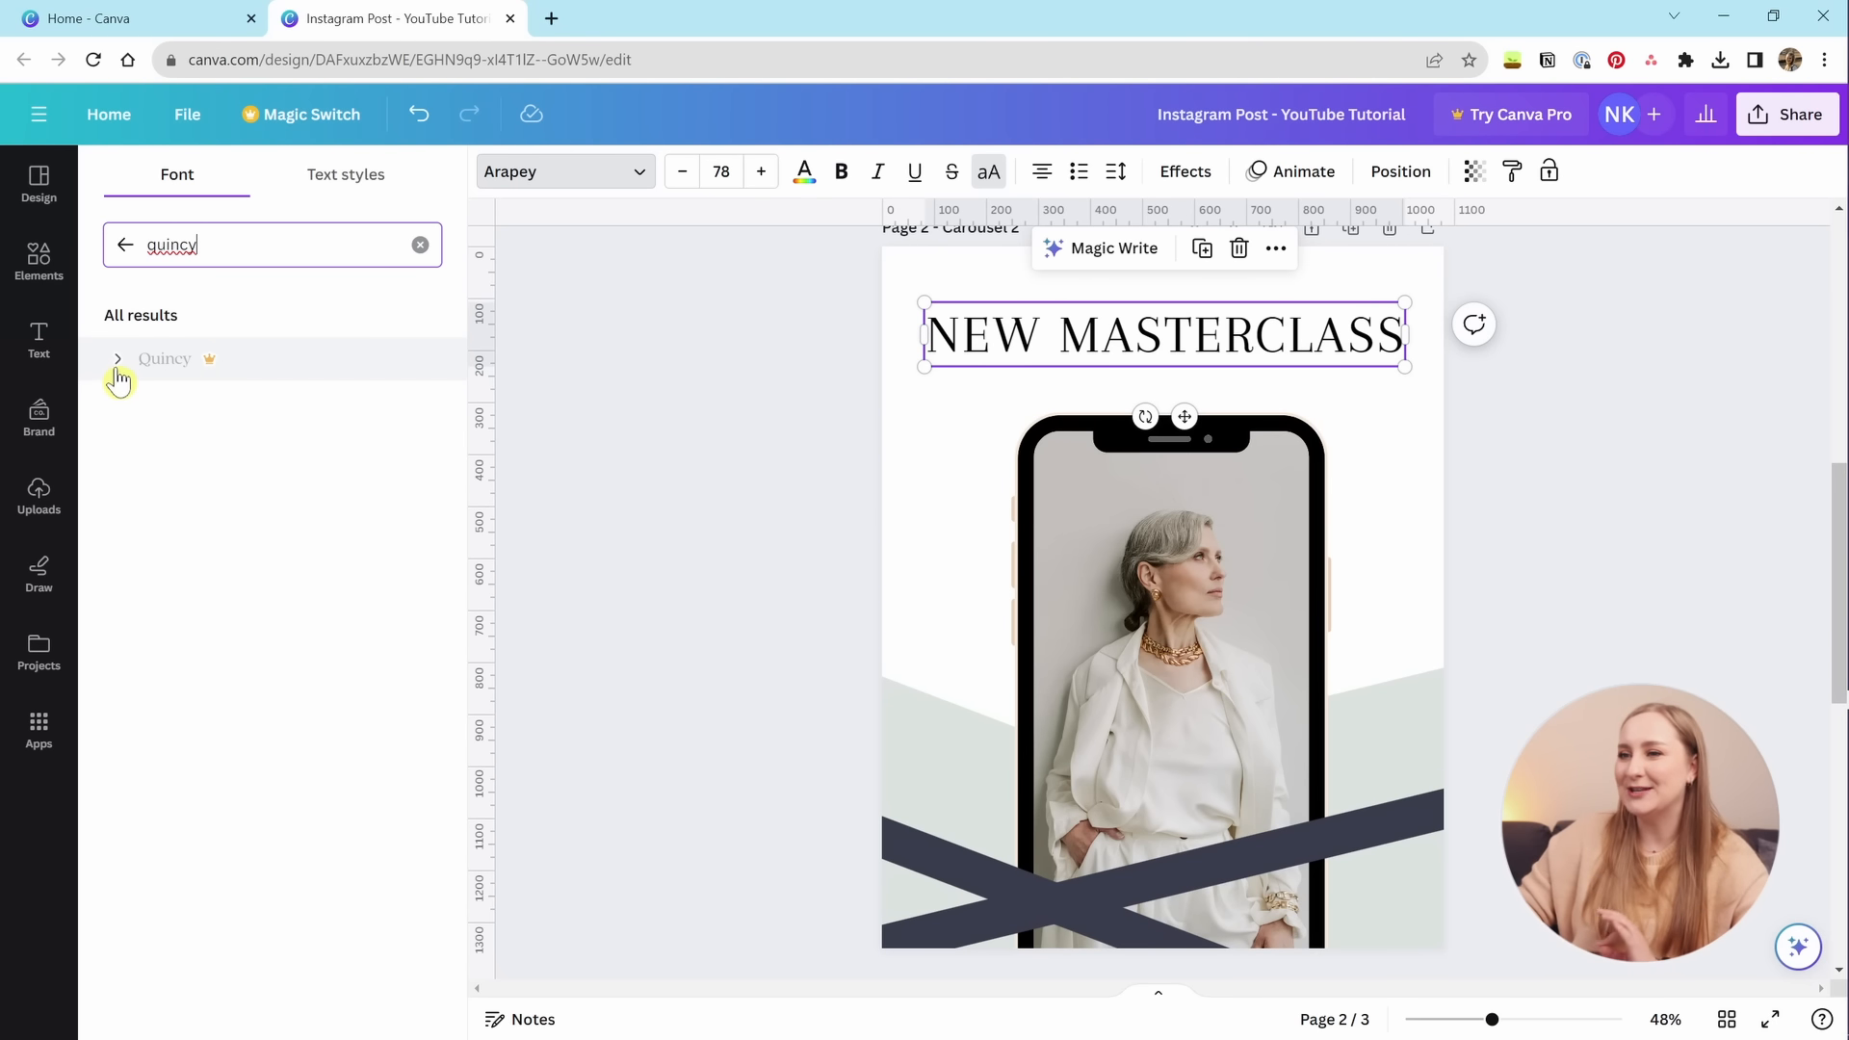
Clear the font search and try the Bold weight of Arapey on the heading.
{"action": "left_click", "coordinate": [125, 245]}
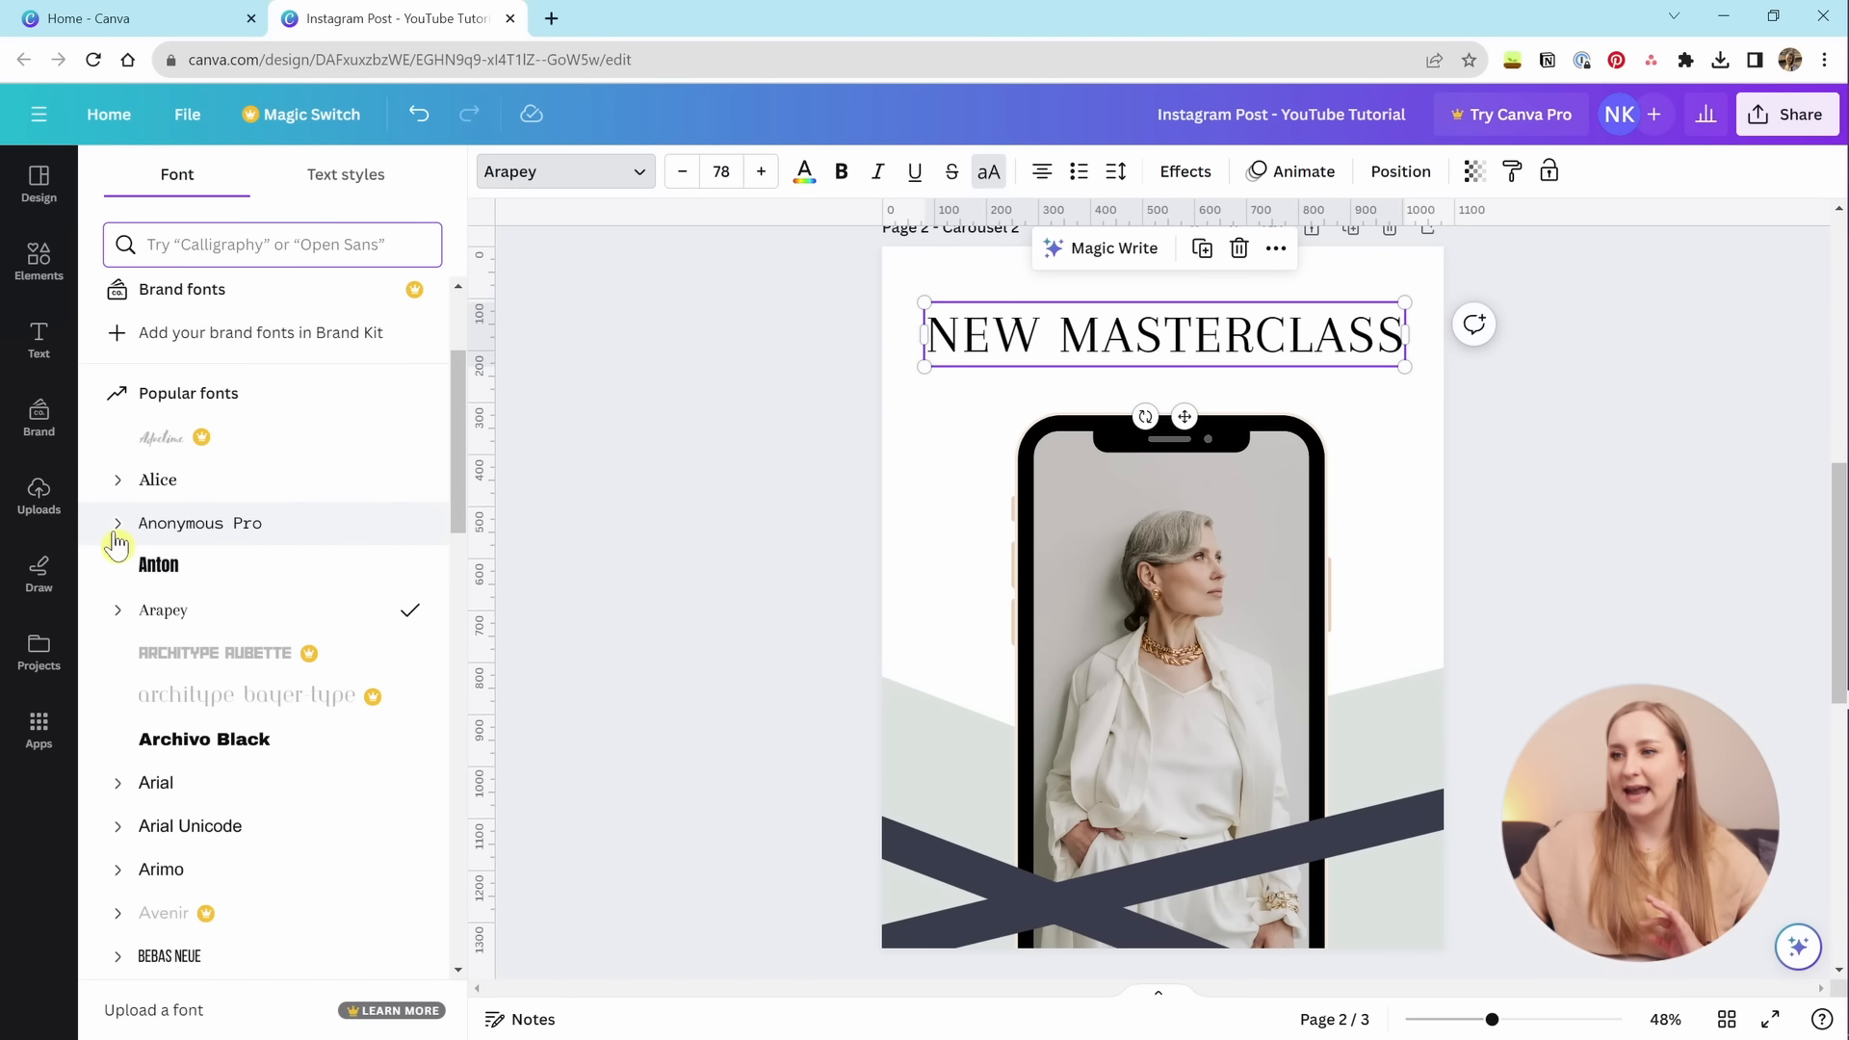
{"action": "left_click", "coordinate": [117, 612]}
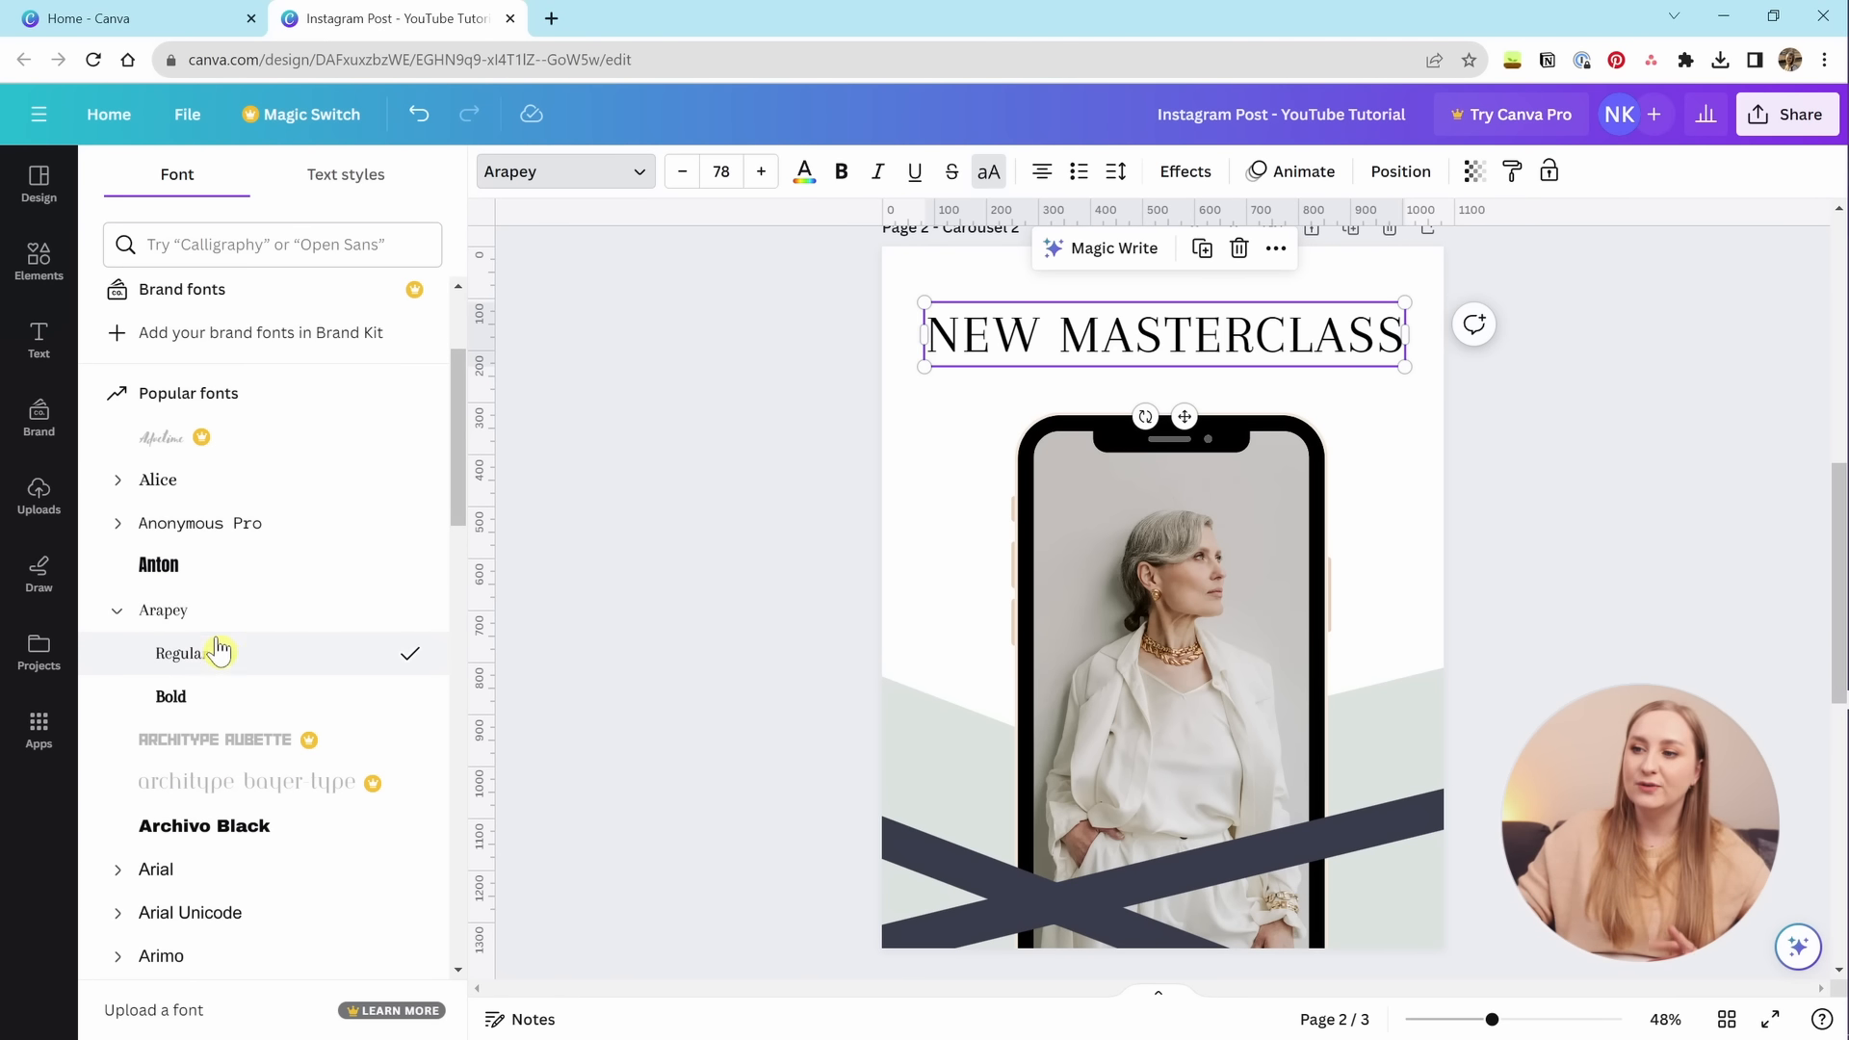
{"action": "left_click", "coordinate": [190, 700]}
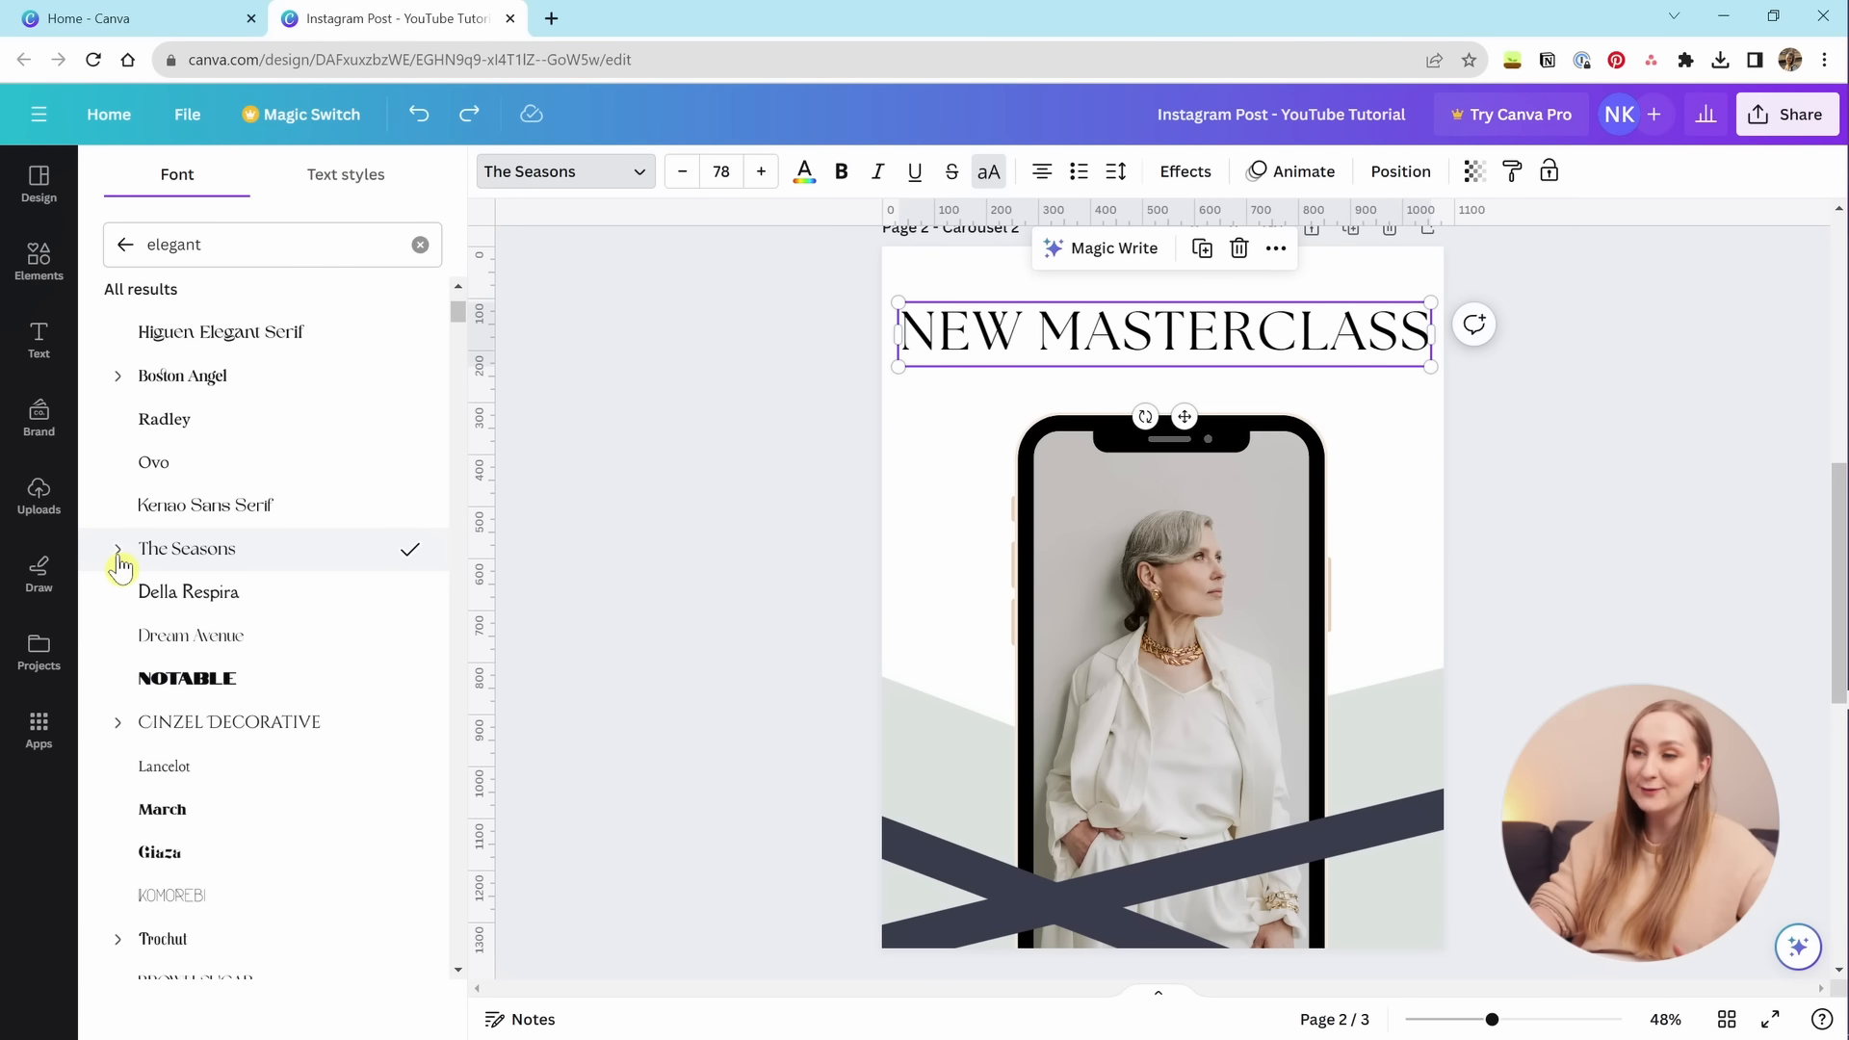
Try the Light, Regular and Bold weights of The Seasons on the heading.
{"action": "left_click", "coordinate": [118, 553]}
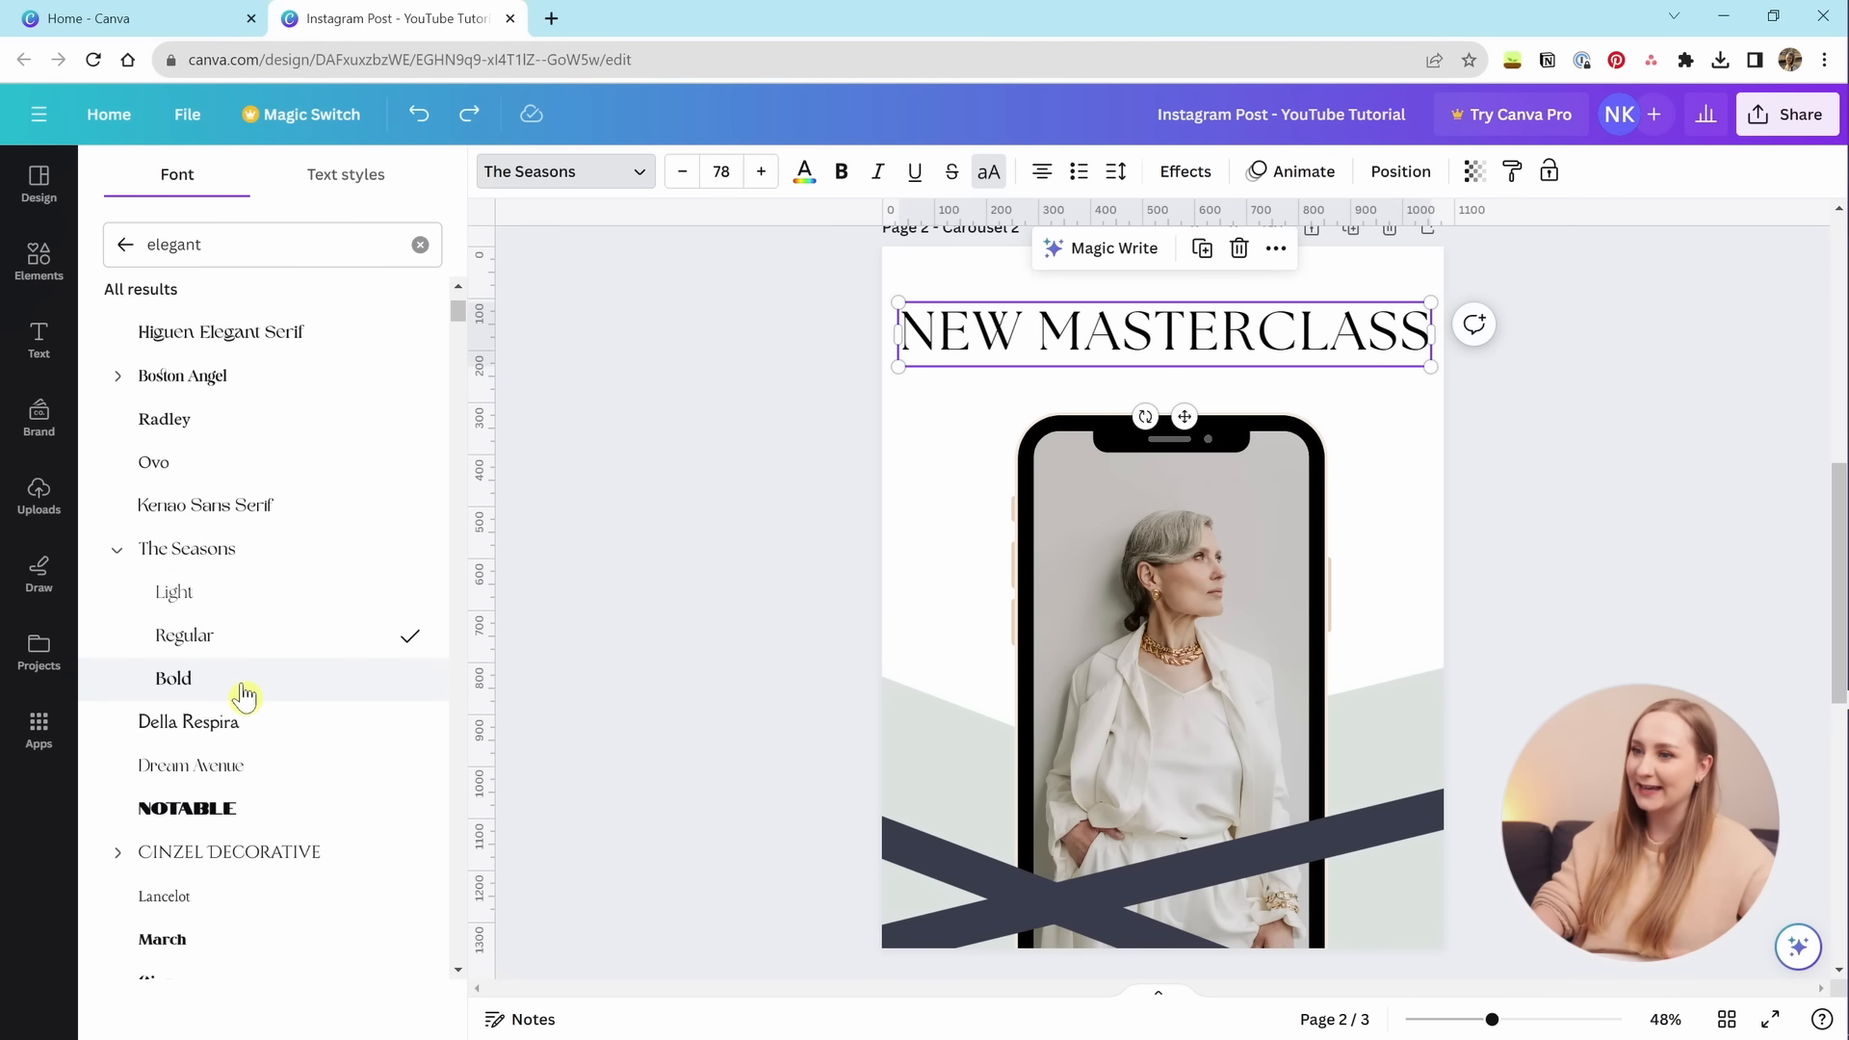
{"action": "left_click", "coordinate": [249, 601]}
{"action": "left_click", "coordinate": [242, 642]}
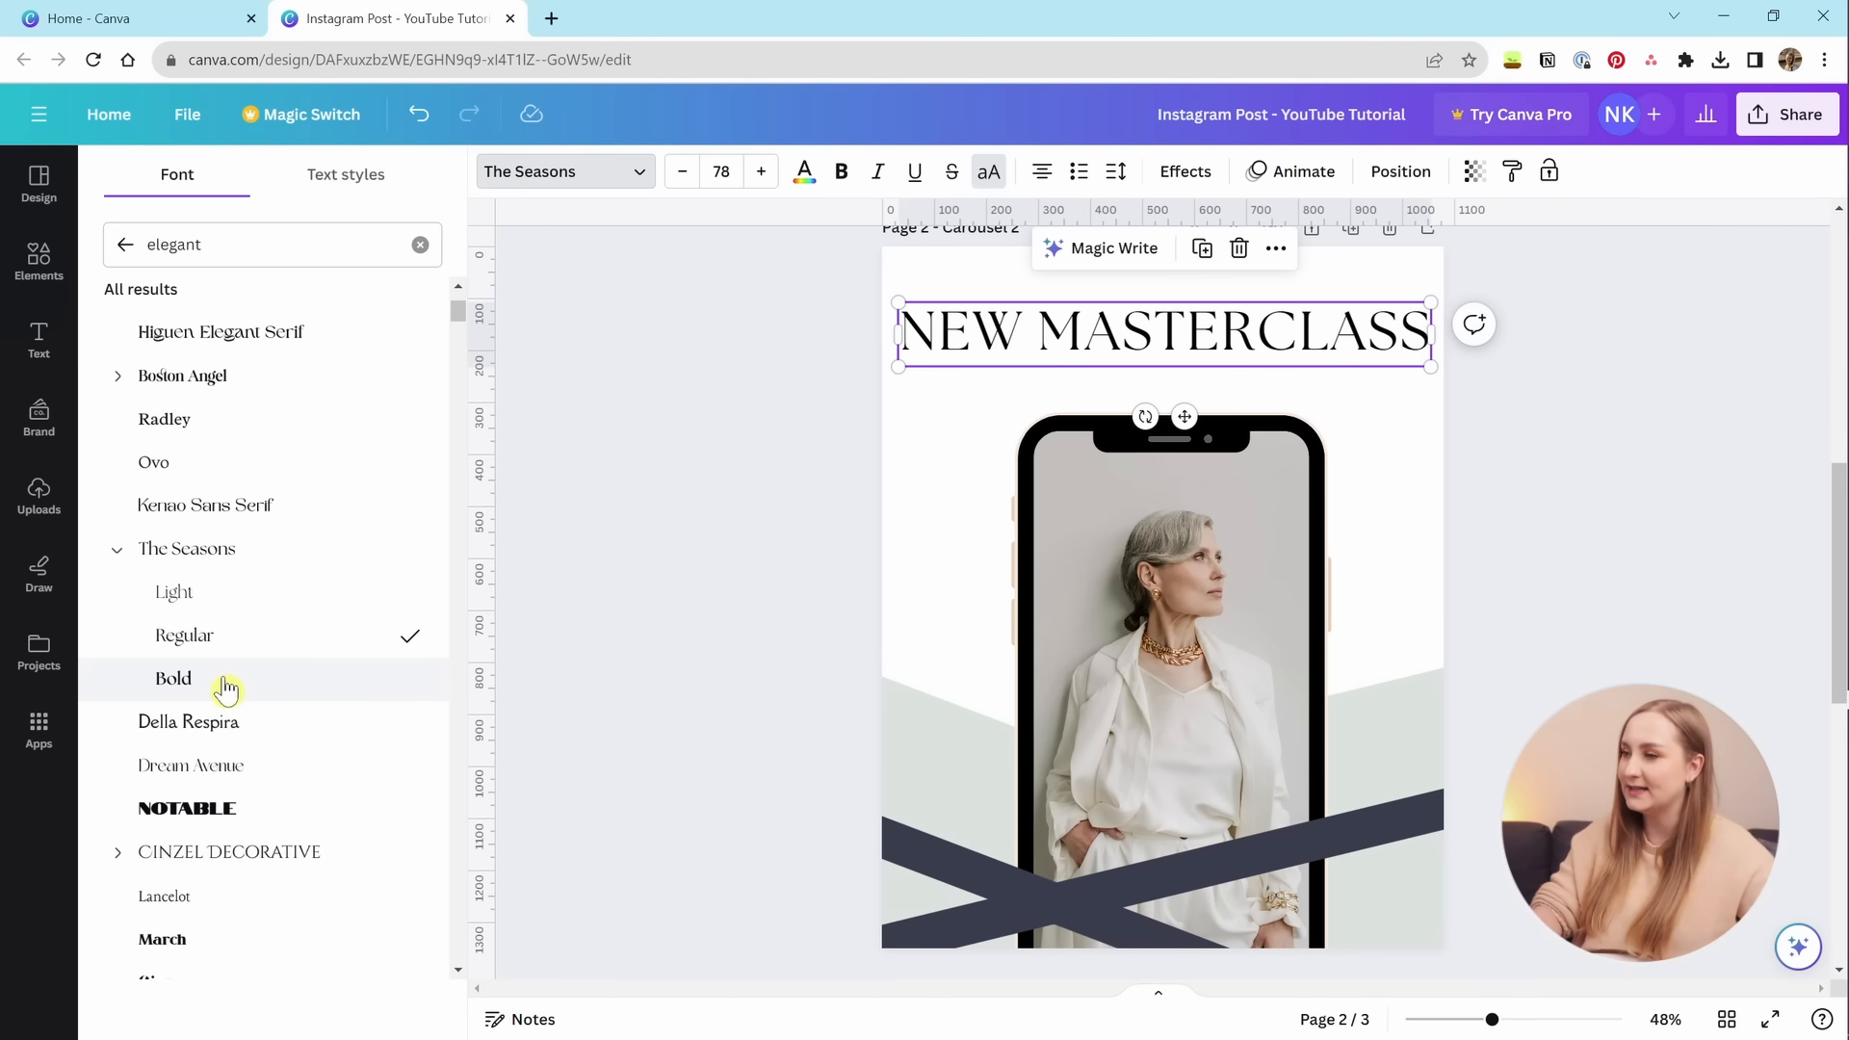
{"action": "left_click", "coordinate": [227, 681]}
Search the fonts for "times" and list the available weights of Times New Roman.
{"action": "double_click", "coordinate": [173, 245]}
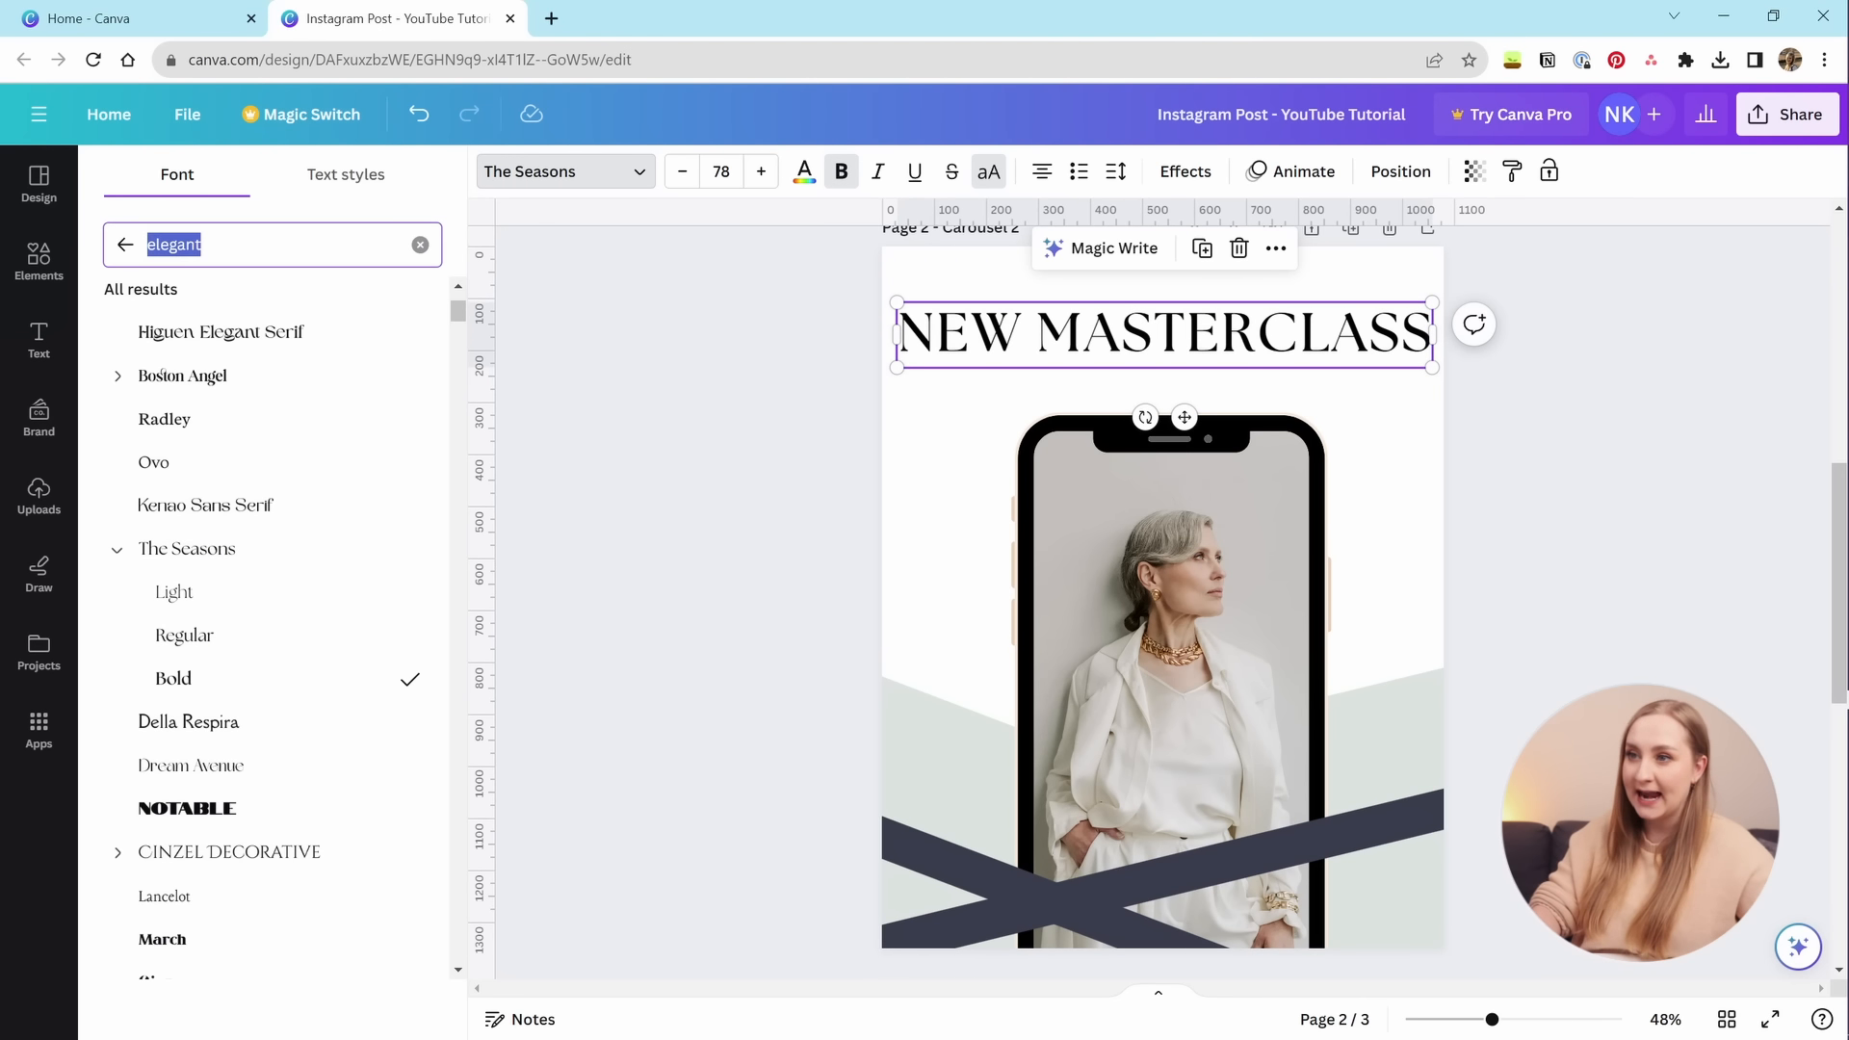
{"action": "type", "text": "times"}
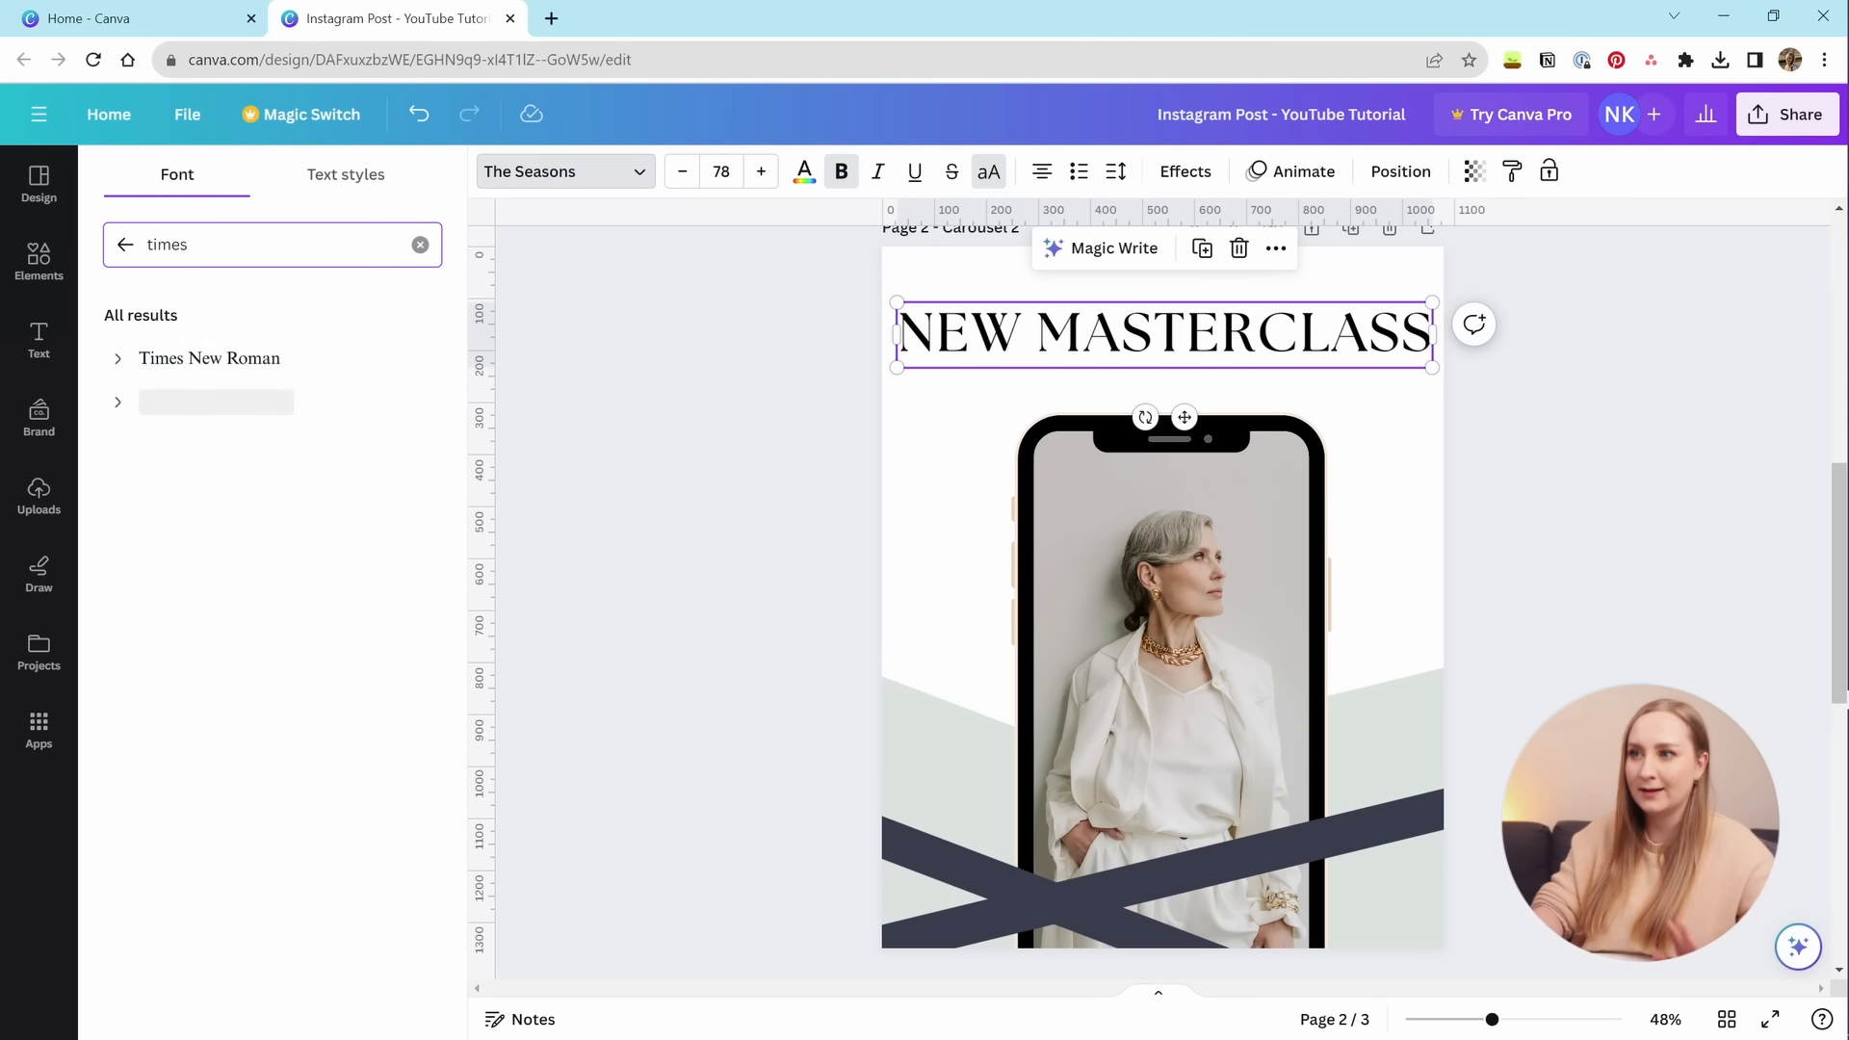
{"action": "left_click", "coordinate": [117, 360]}
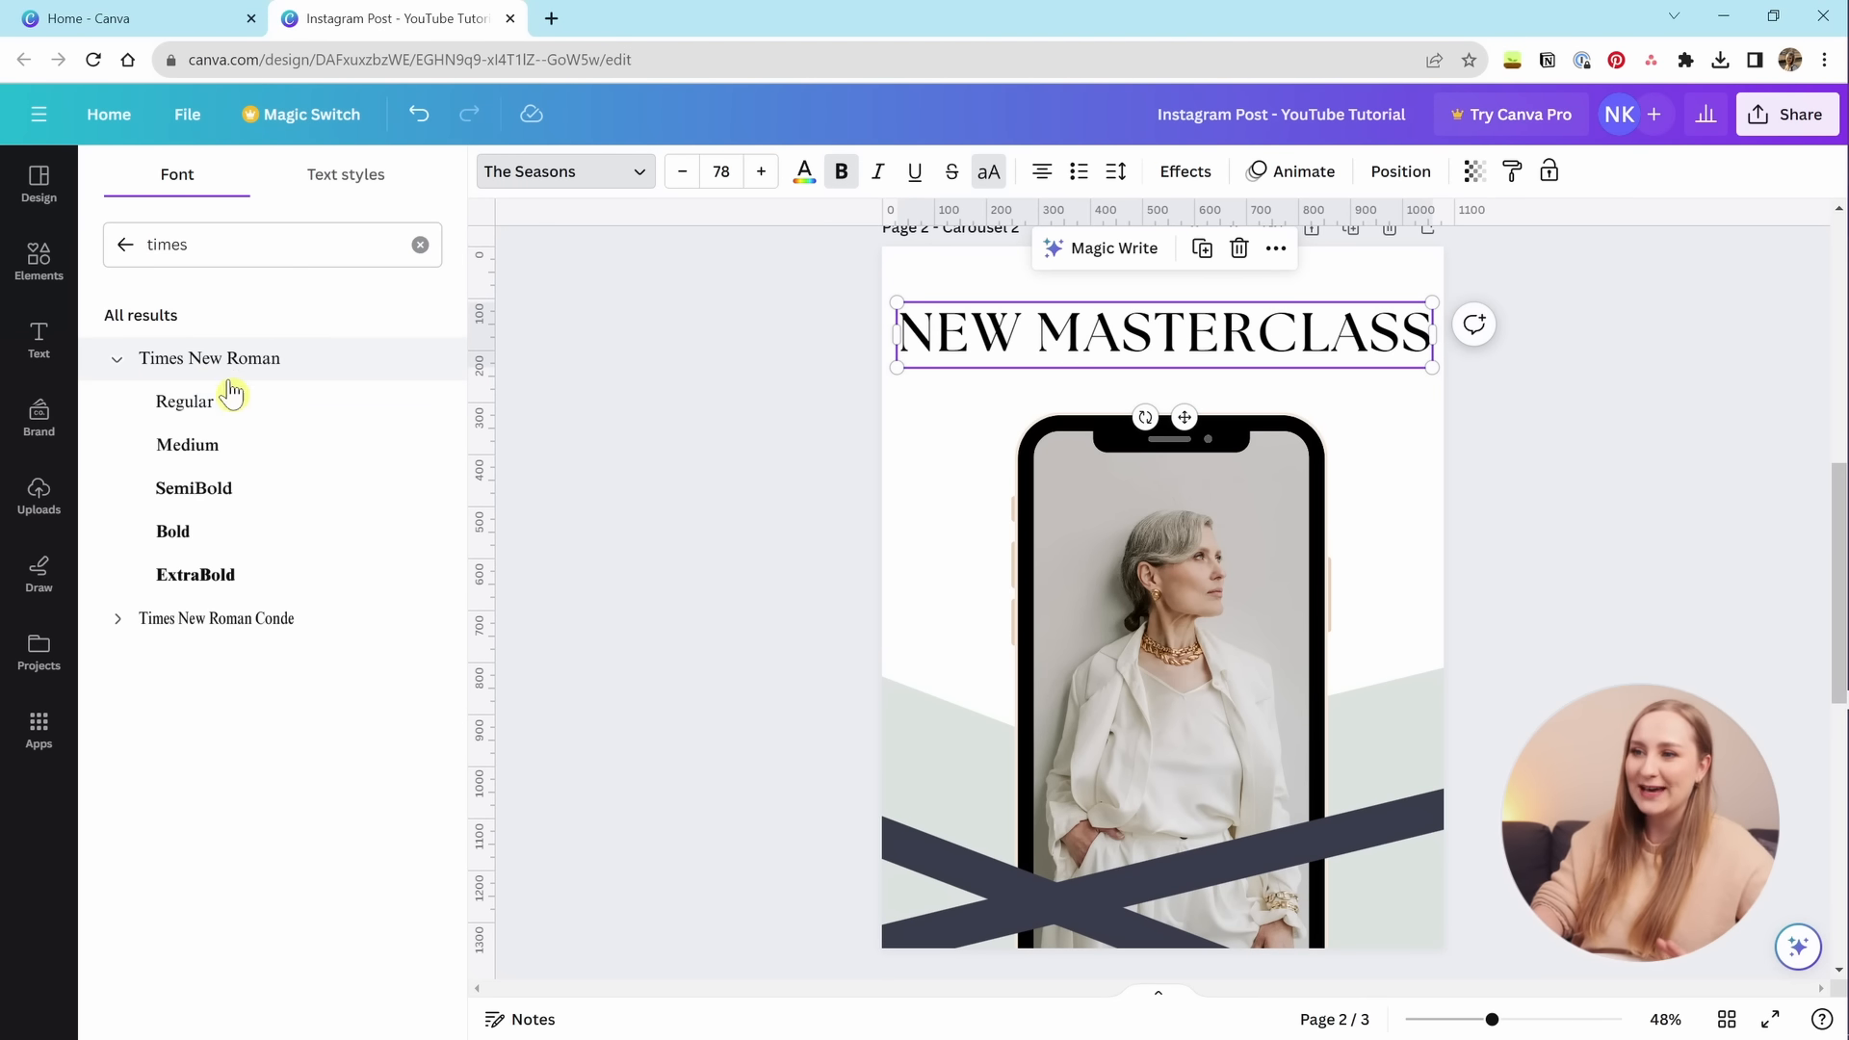
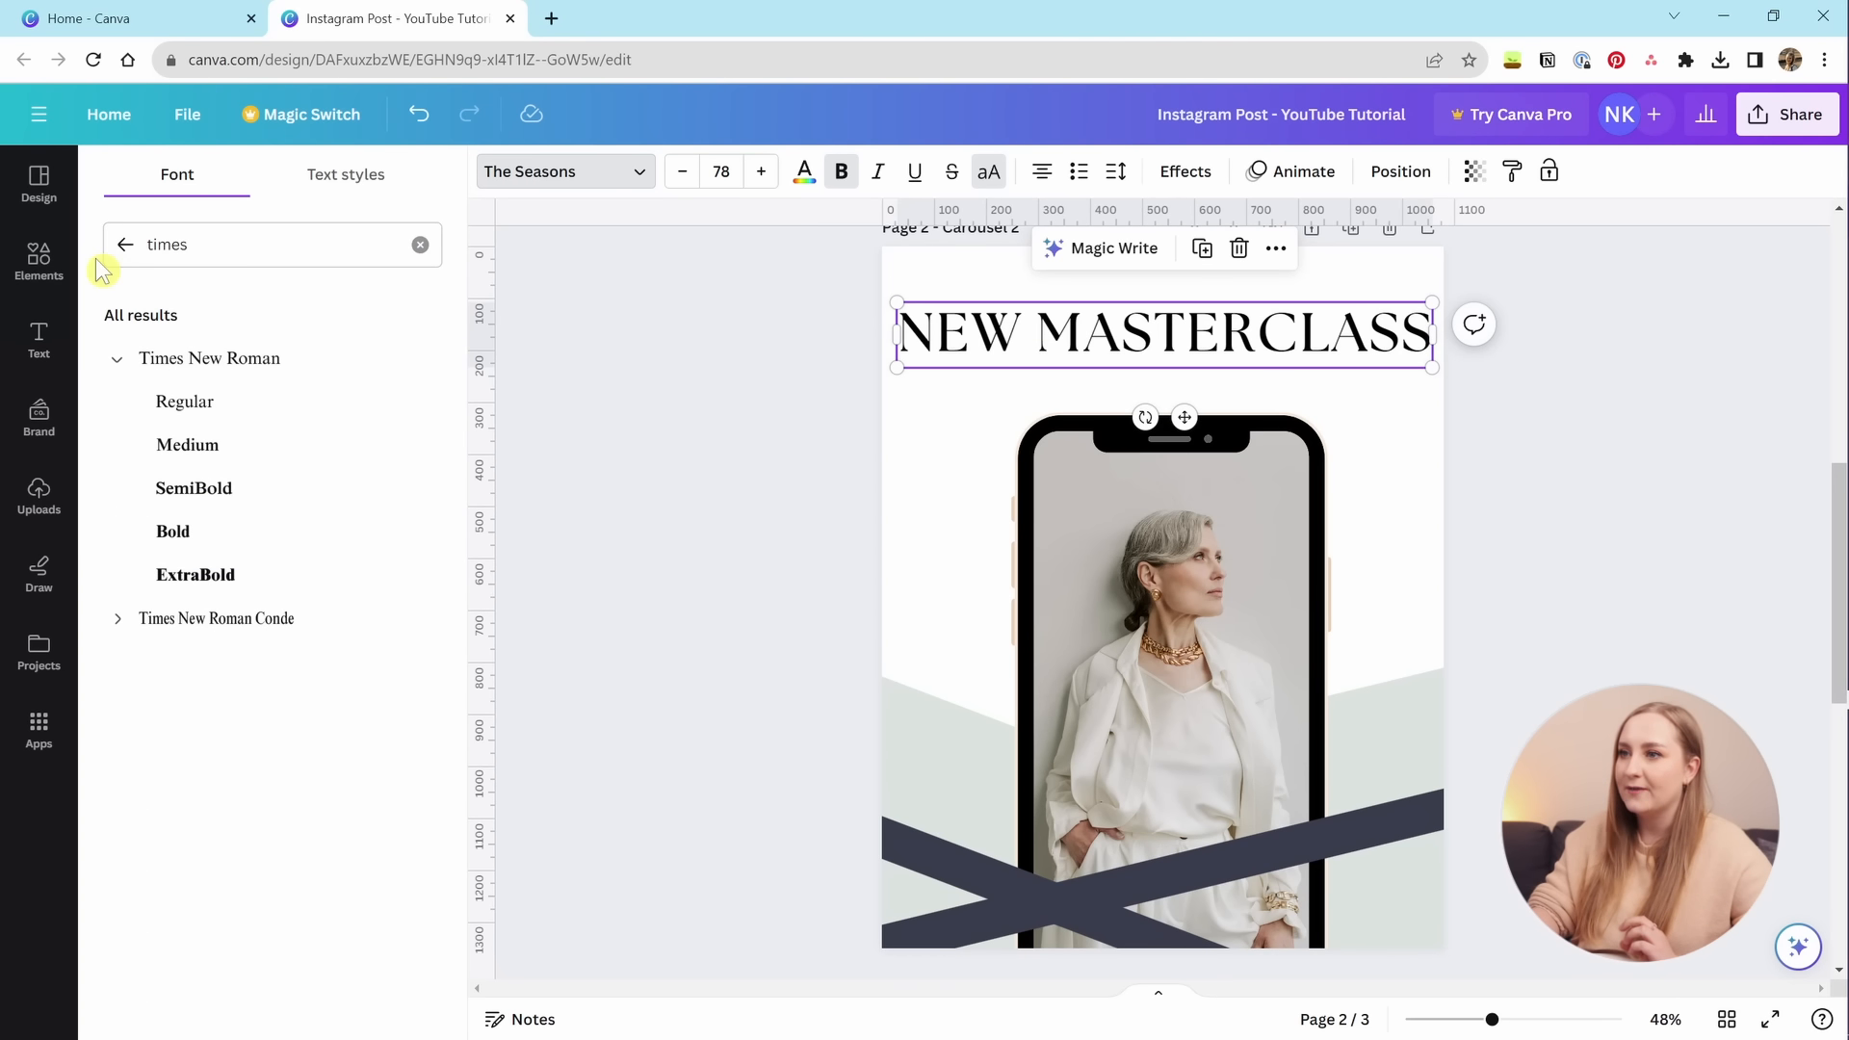
Search the fonts for "the se" and set the heading to The Seasons in Regular weight.
{"action": "left_click", "coordinate": [123, 247]}
{"action": "left_click", "coordinate": [270, 245]}
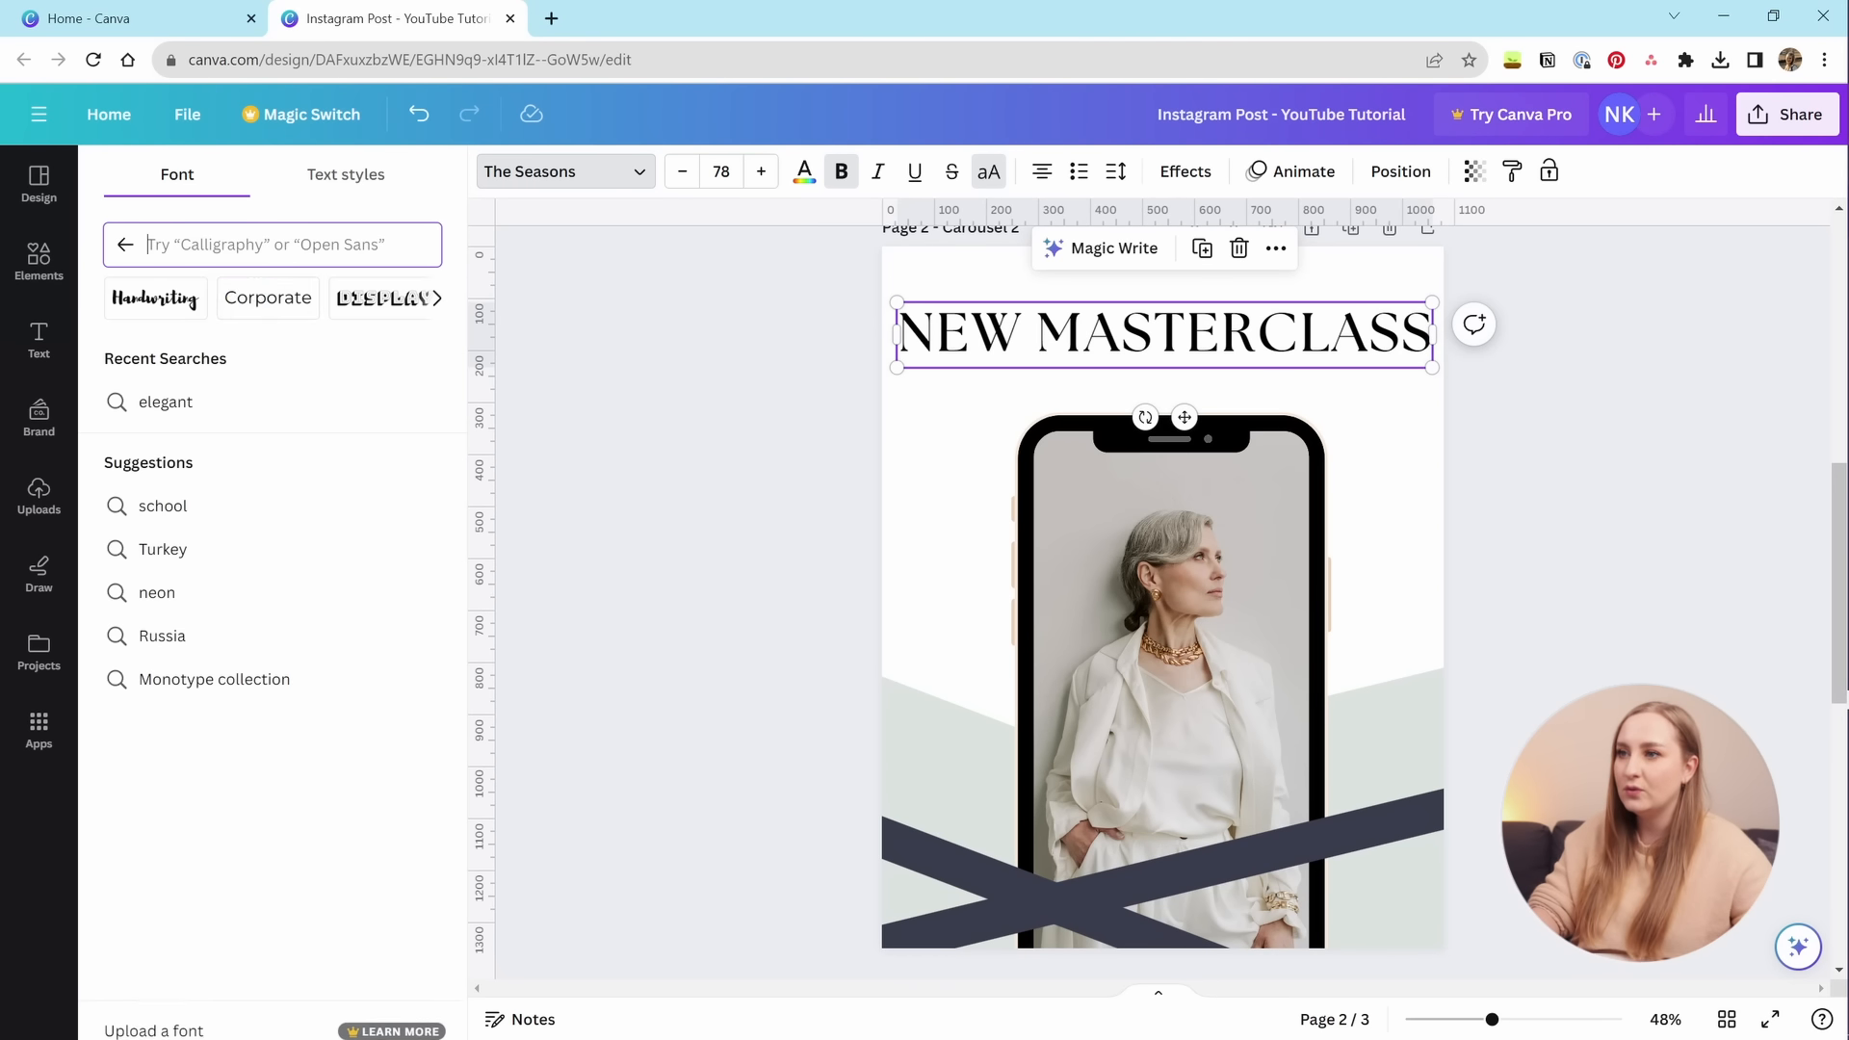
{"action": "type", "text": "the se"}
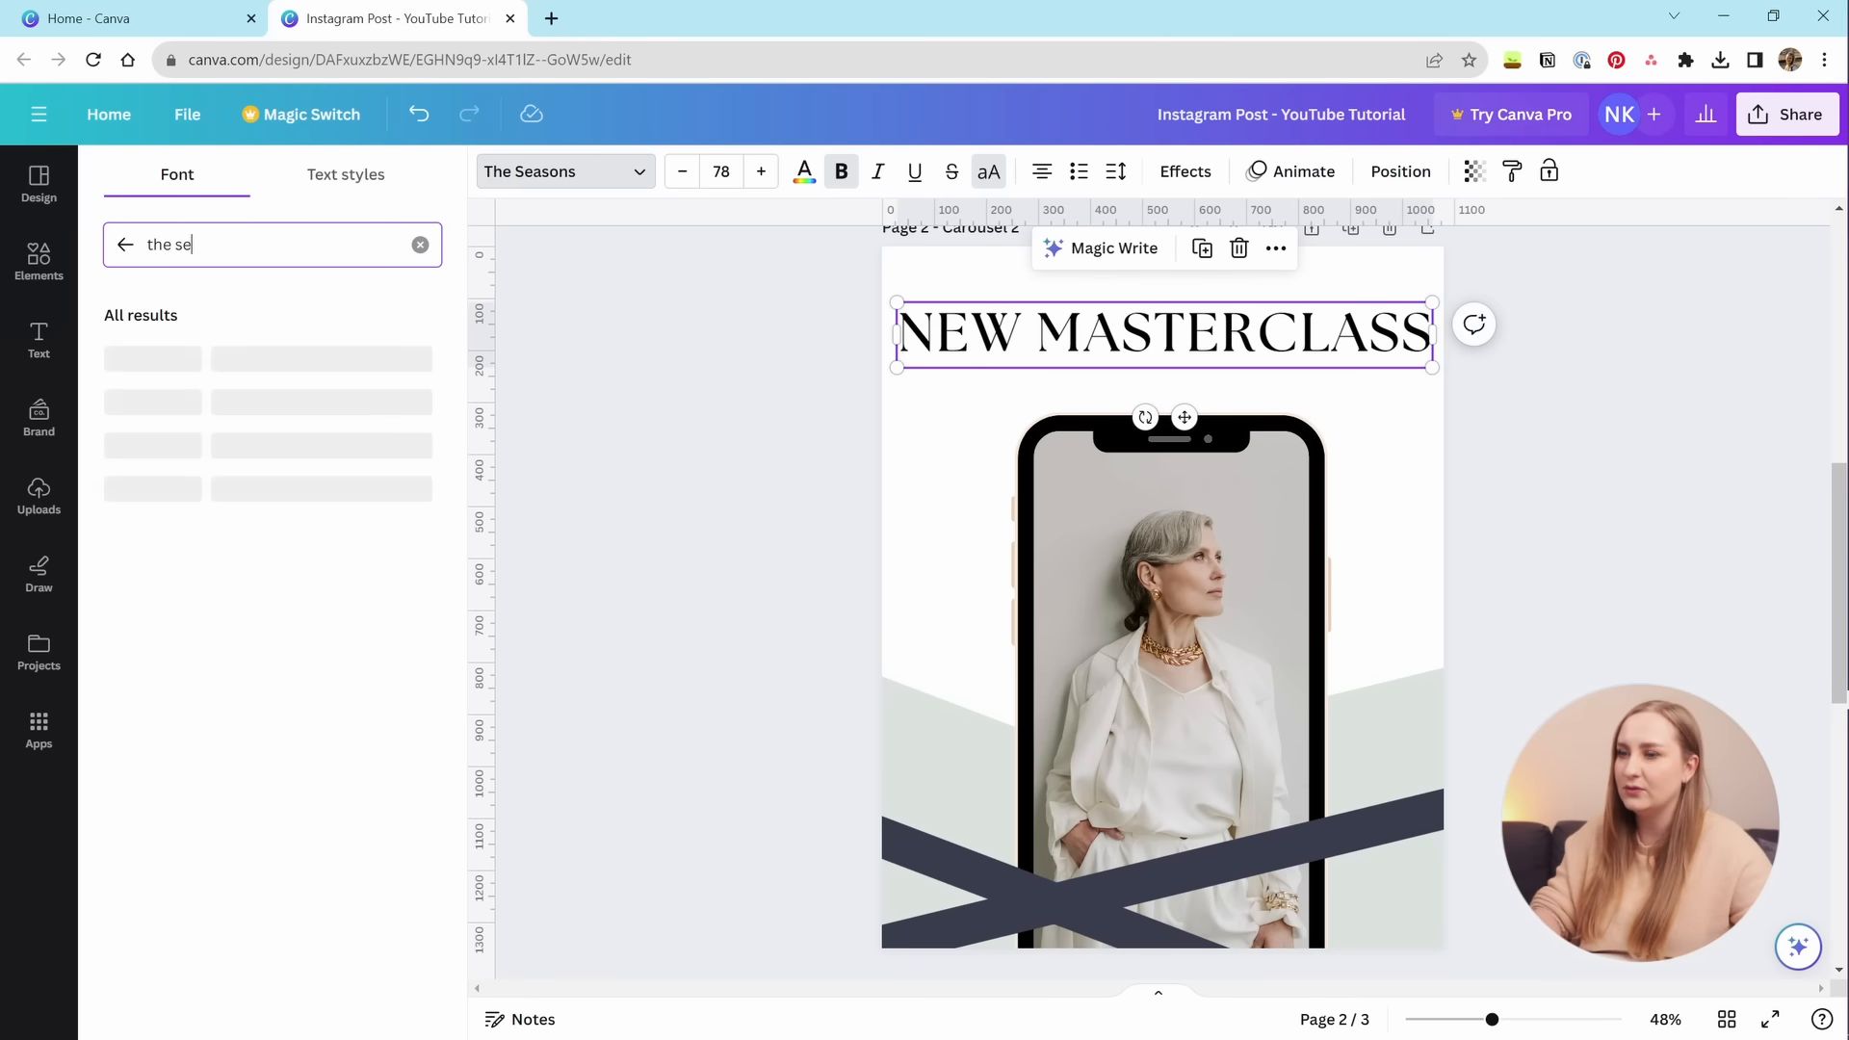
{"action": "left_click", "coordinate": [117, 593]}
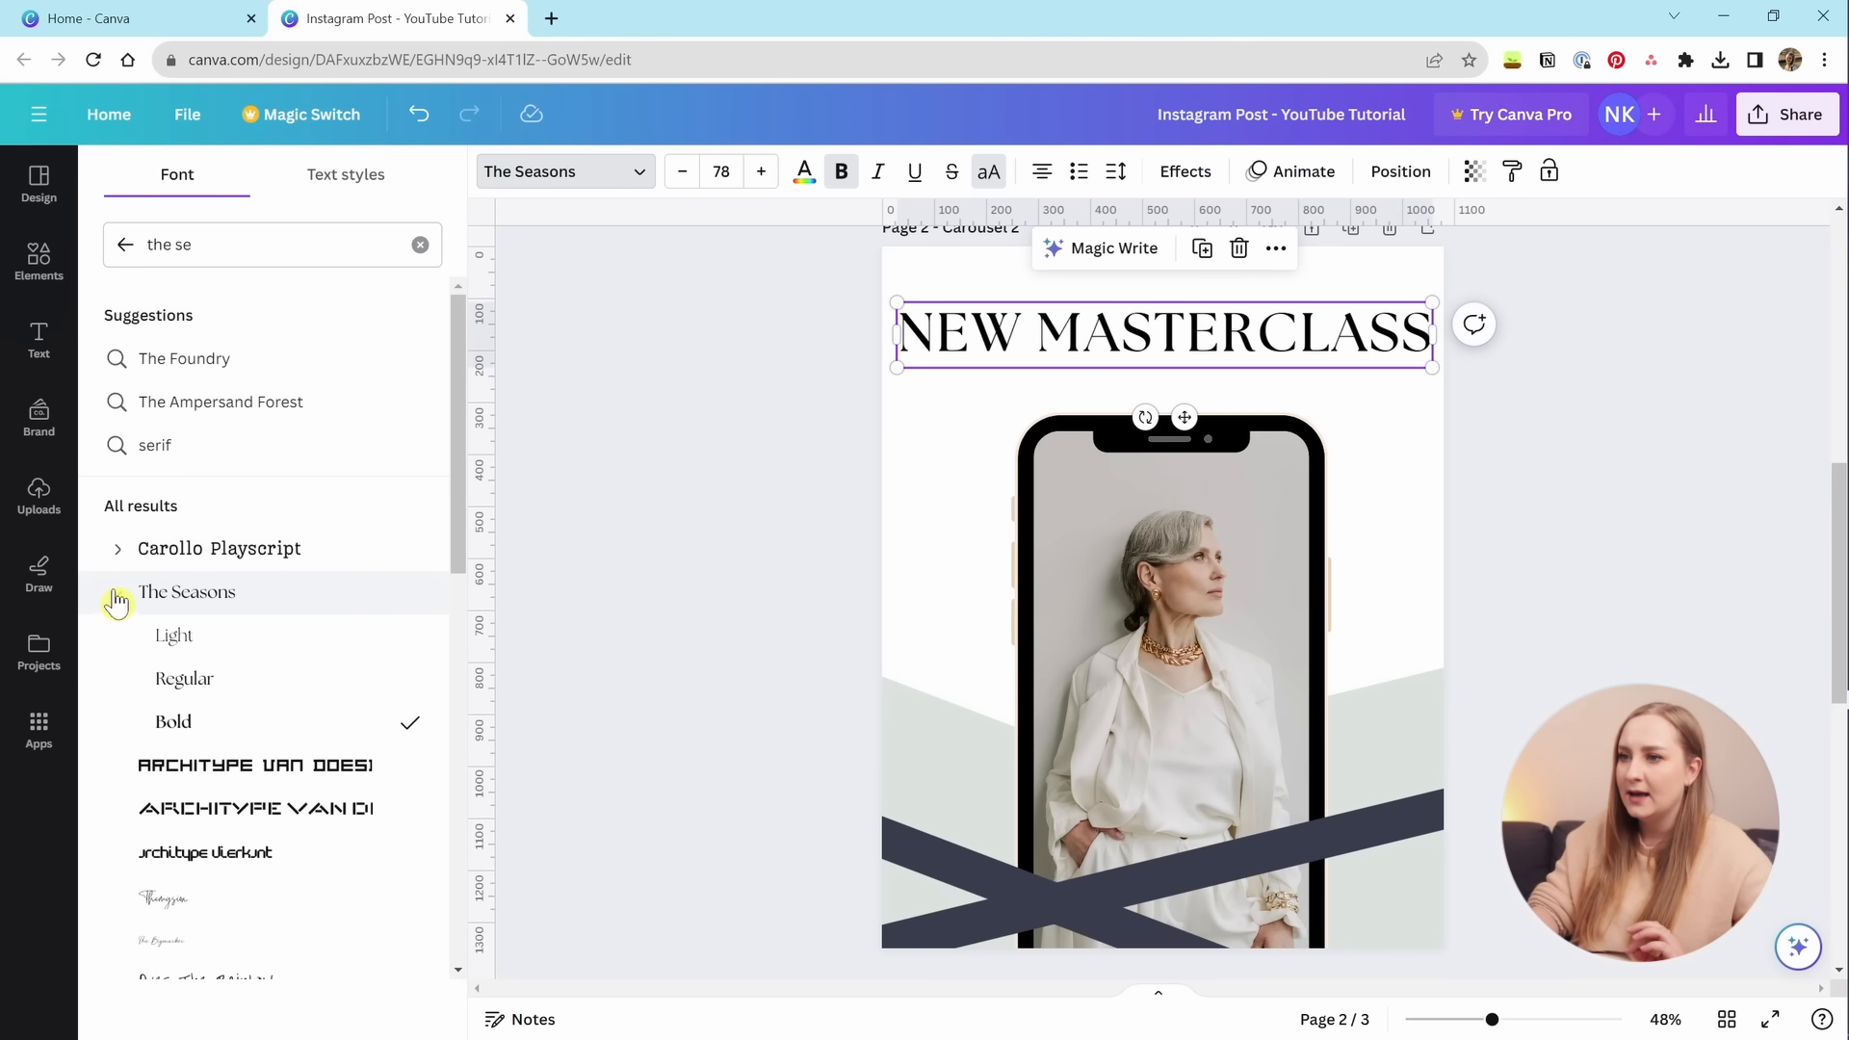
{"action": "left_click", "coordinate": [229, 689]}
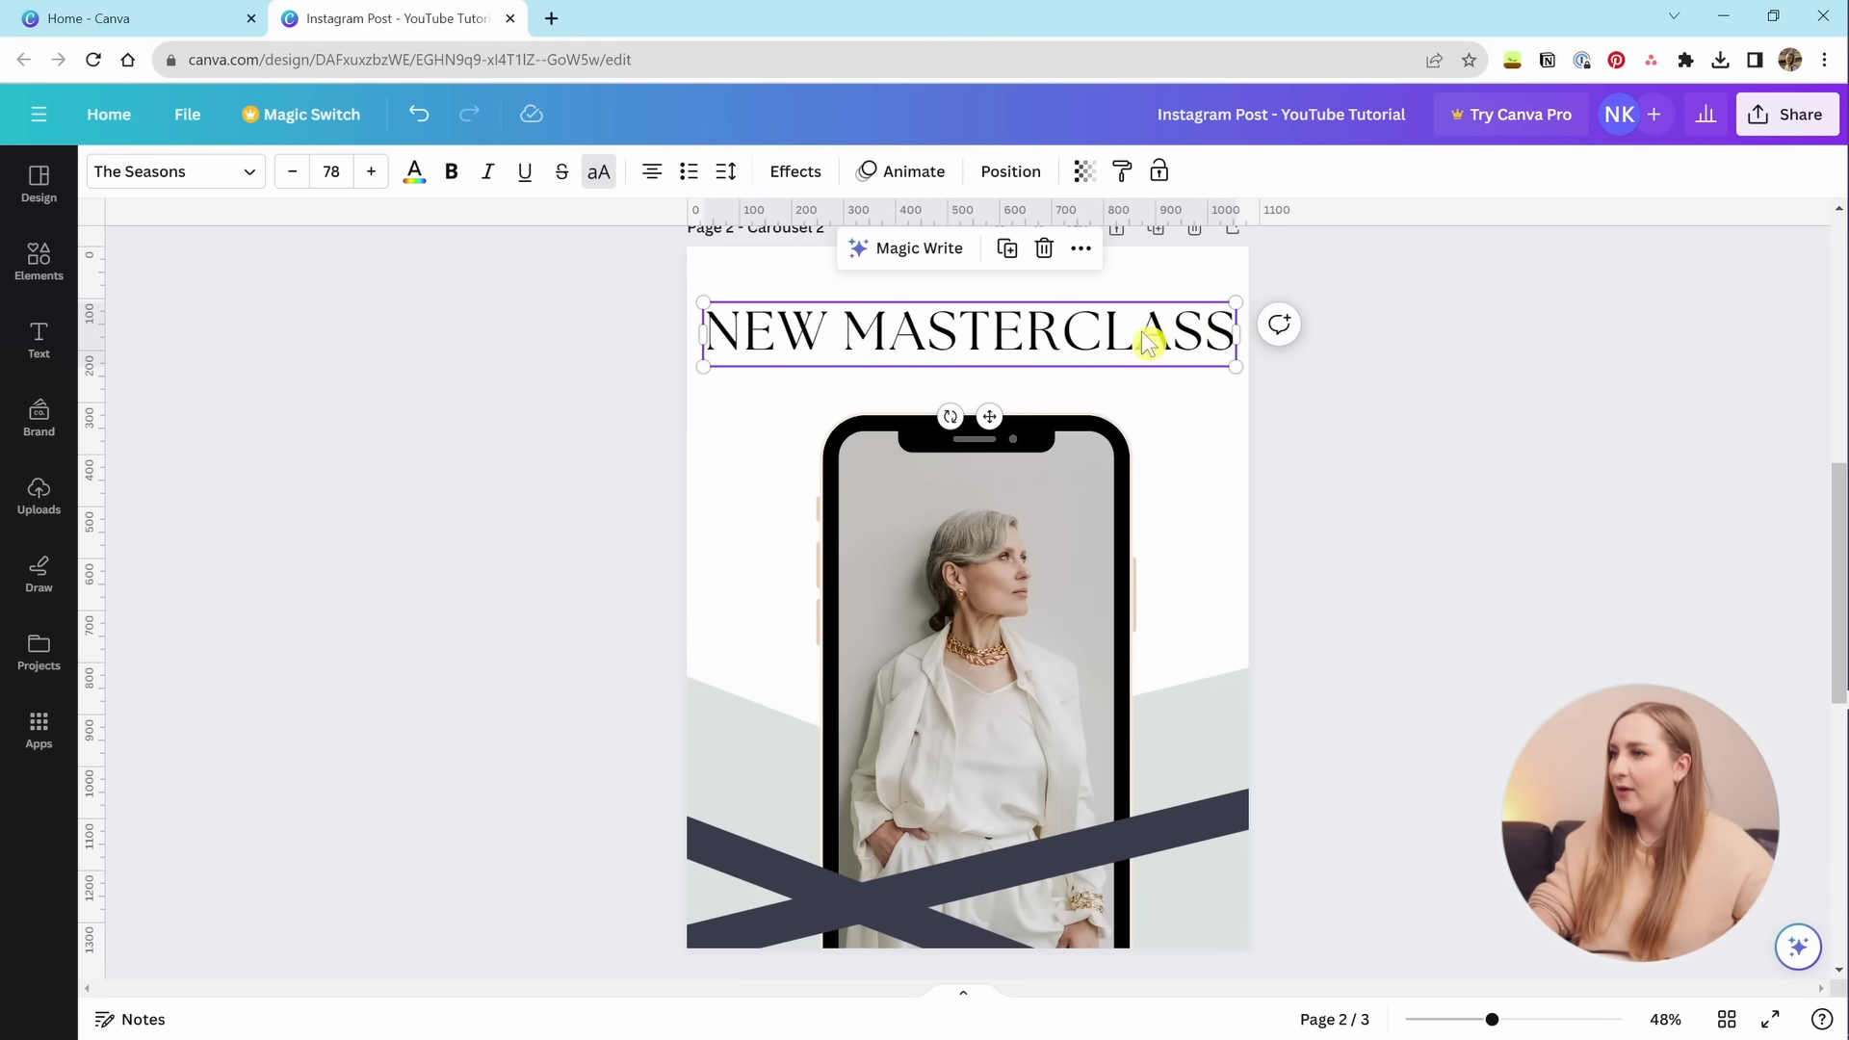
Shrink the "New Masterclass" heading to a font size of 55.
{"action": "left_click", "coordinate": [1139, 335]}
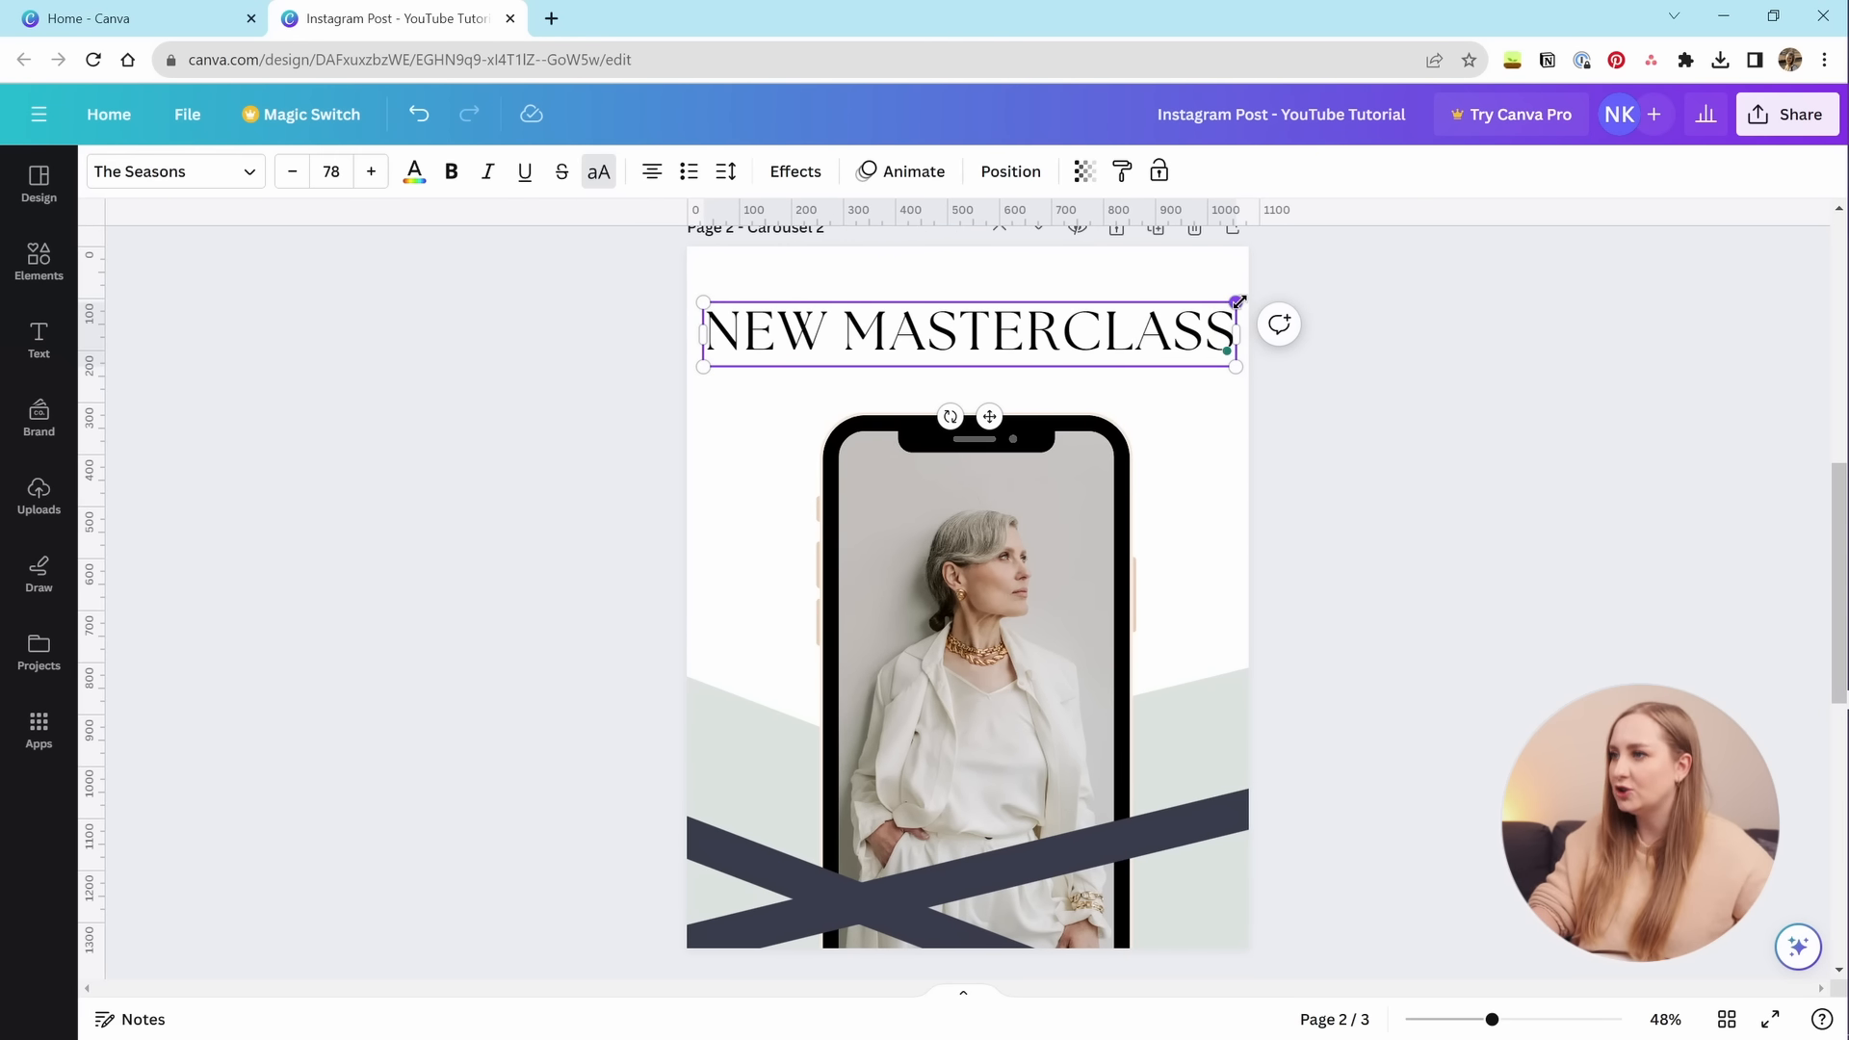
{"action": "left_click_drag", "start_coordinate": [1239, 301], "coordinate": [1193, 308]}
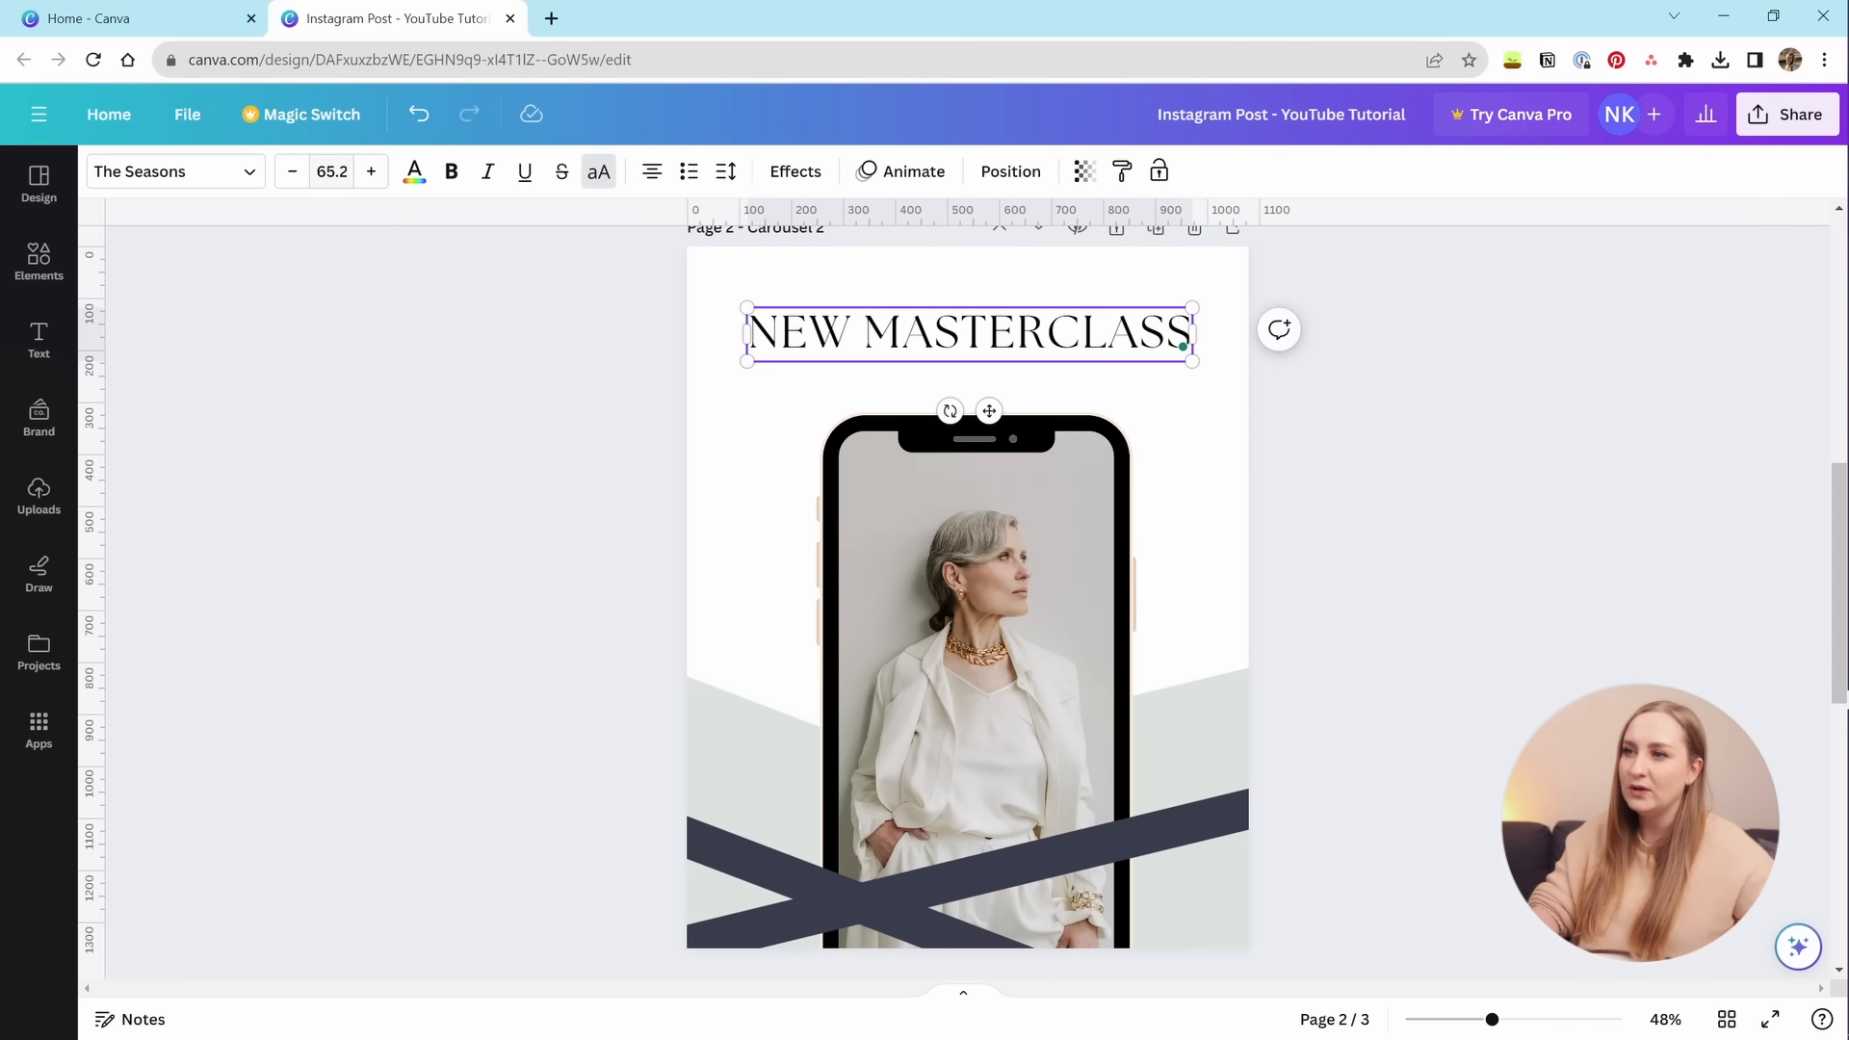
{"action": "double_click", "coordinate": [292, 174]}
{"action": "left_click", "coordinate": [292, 173]}
{"action": "double_click", "coordinate": [292, 173]}
{"action": "double_click", "coordinate": [292, 173]}
{"action": "double_click", "coordinate": [292, 174]}
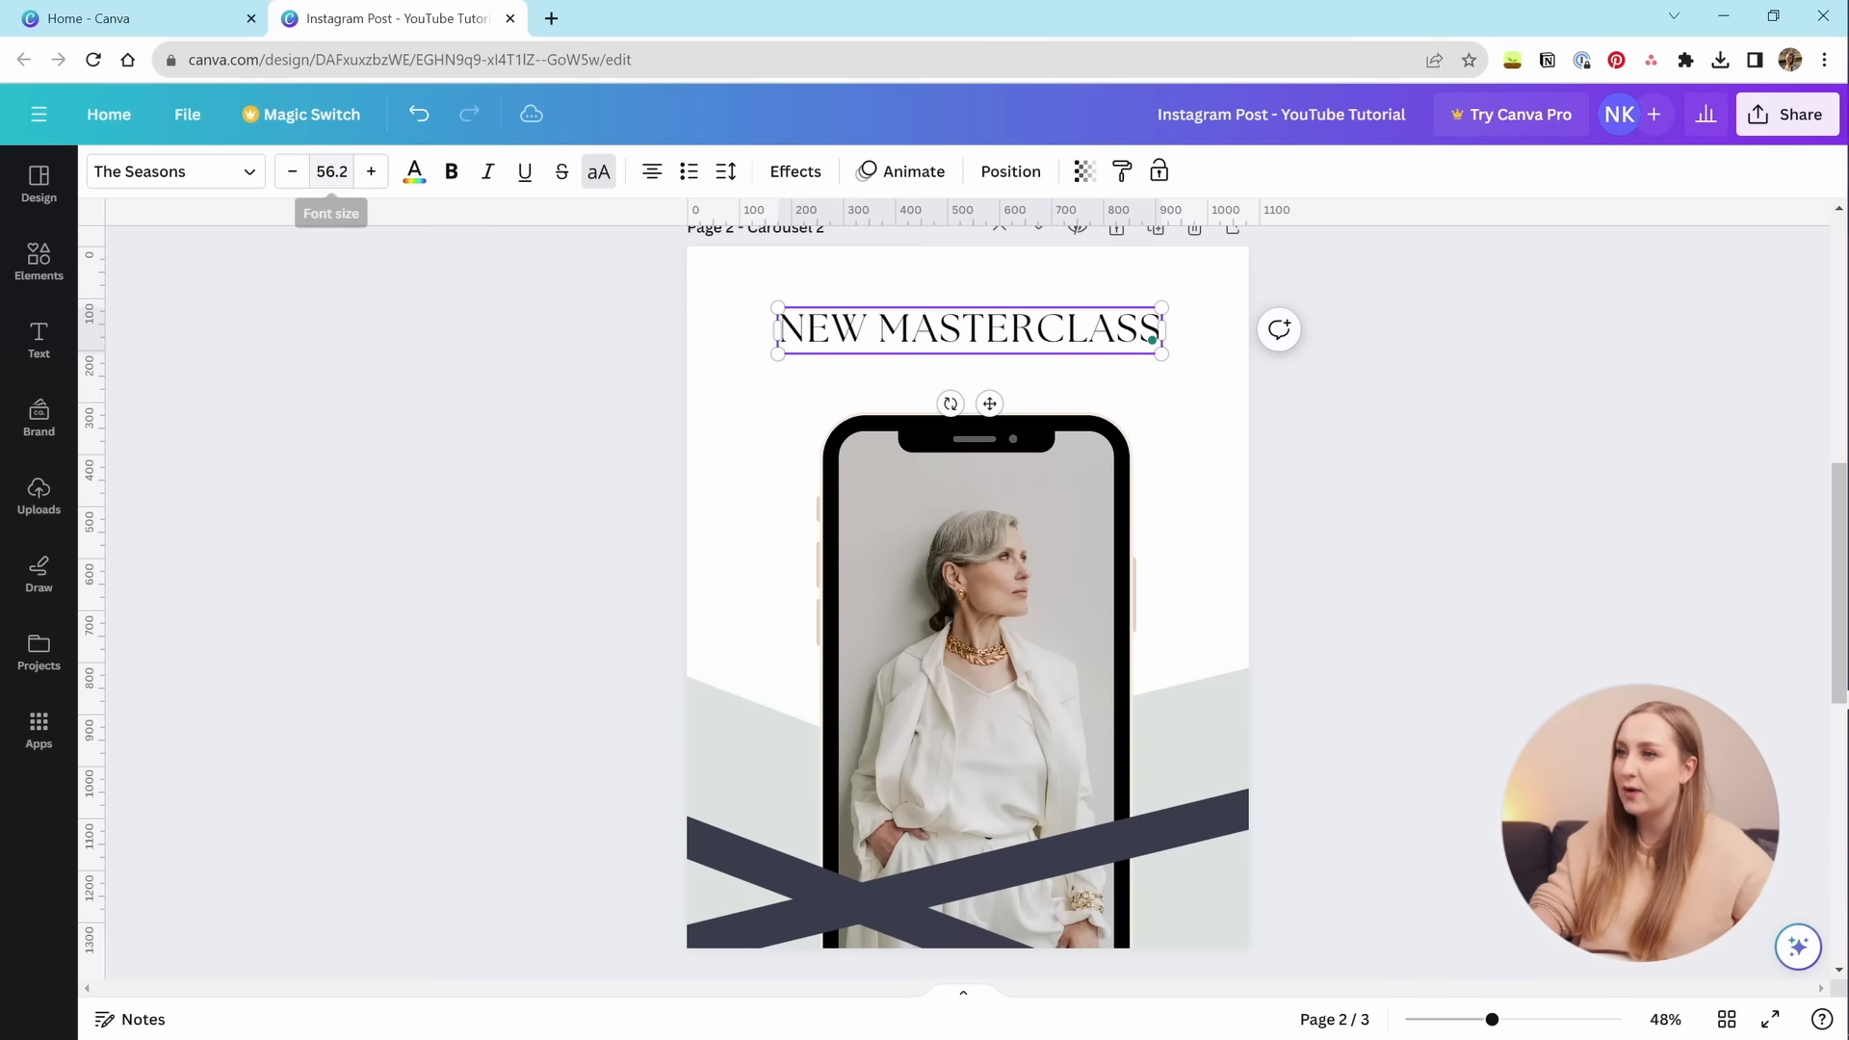
{"action": "left_click", "coordinate": [332, 172]}
{"action": "left_click", "coordinate": [331, 172]}
{"action": "left_click", "coordinate": [331, 172]}
{"action": "left_click", "coordinate": [332, 173]}
{"action": "left_click", "coordinate": [331, 173]}
{"action": "left_click", "coordinate": [331, 173]}
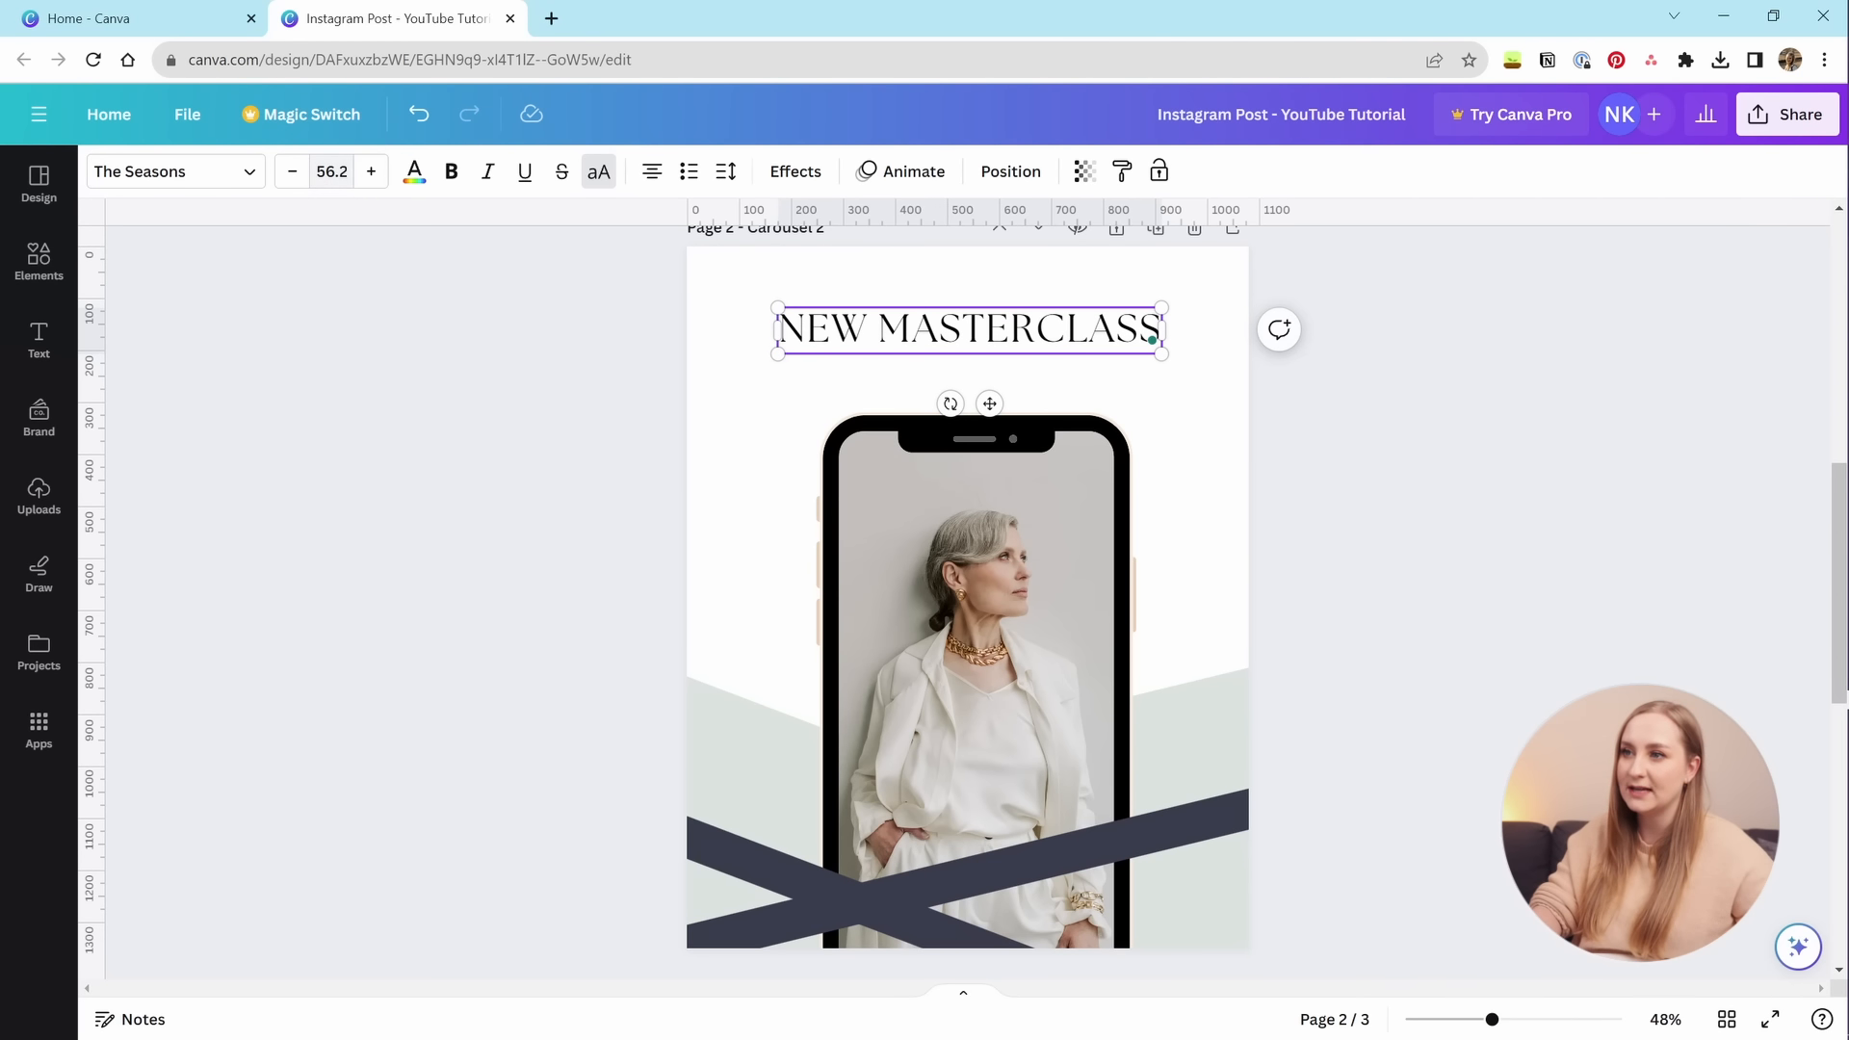
{"action": "left_click", "coordinate": [332, 172]}
{"action": "type", "text": "55"}
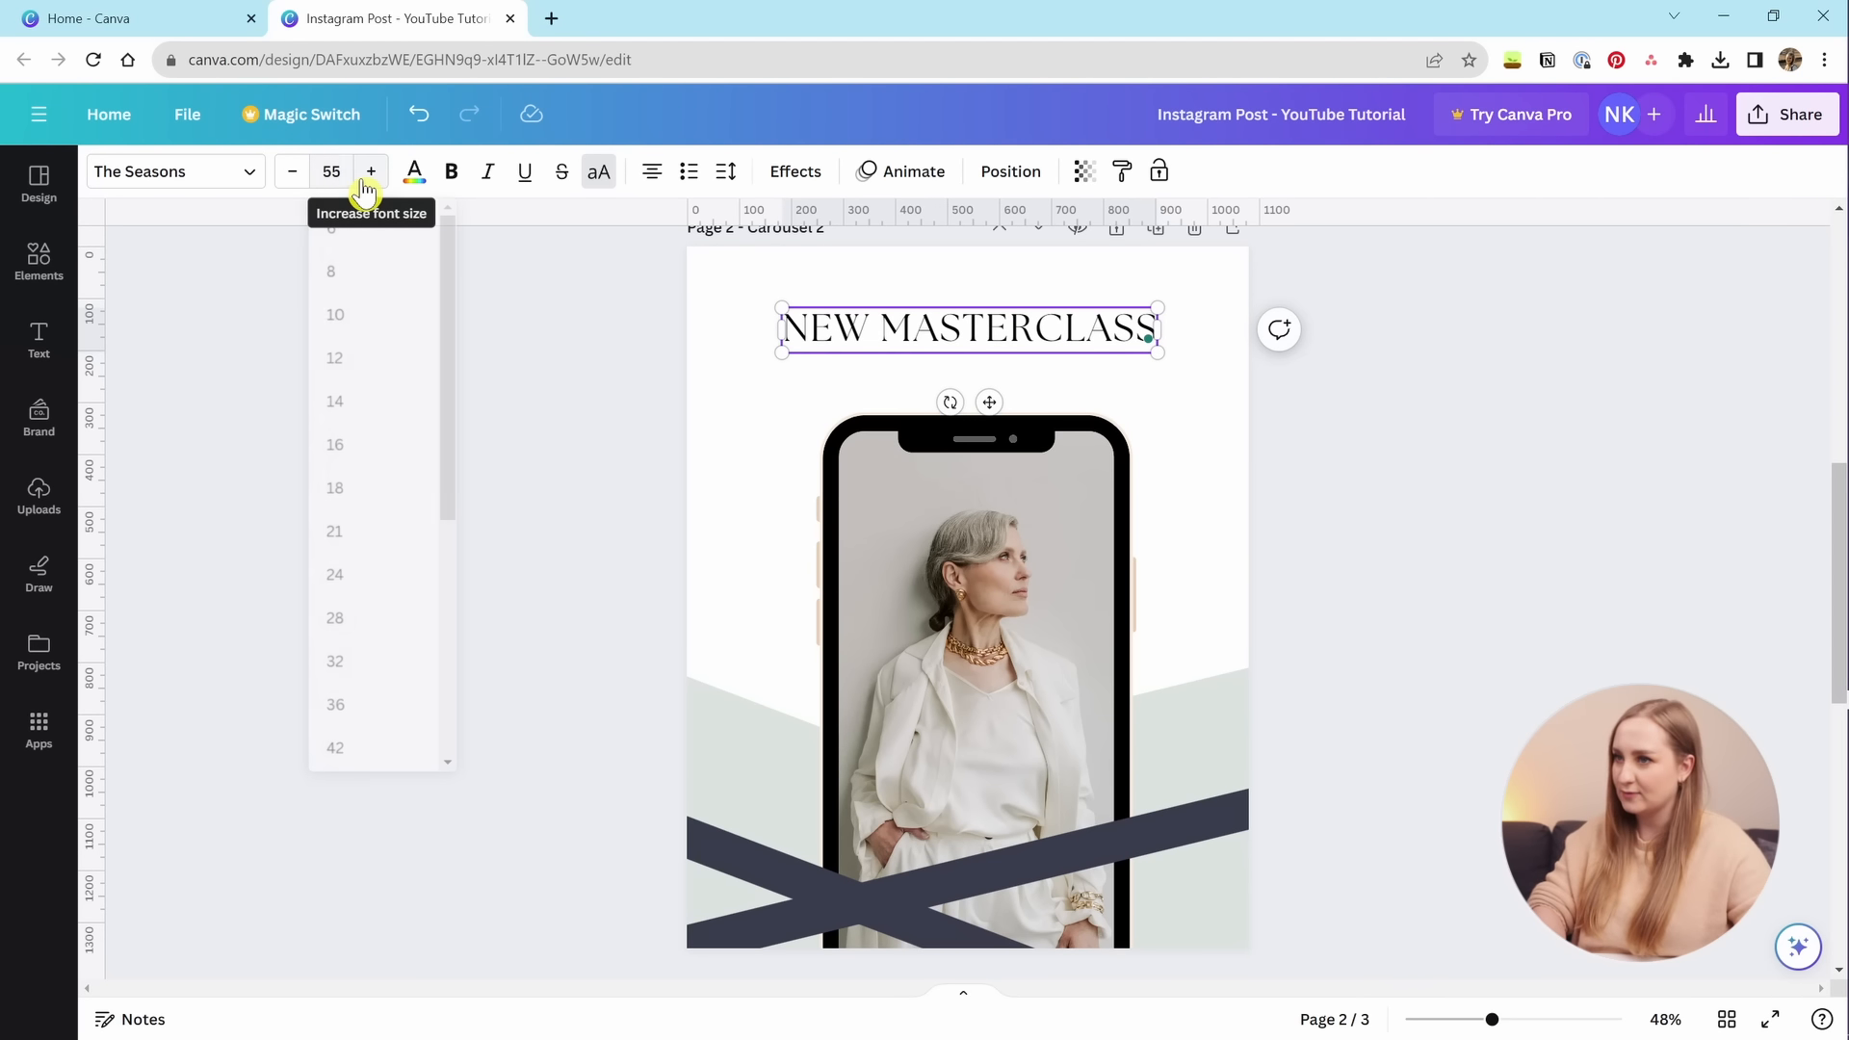
{"action": "key", "text": "Return"}
Scale the heading down further to about the phone mockup's width and center it above the phone.
{"action": "left_click_drag", "start_coordinate": [1156, 308], "coordinate": [1137, 311]}
{"action": "left_click", "coordinate": [1213, 354]}
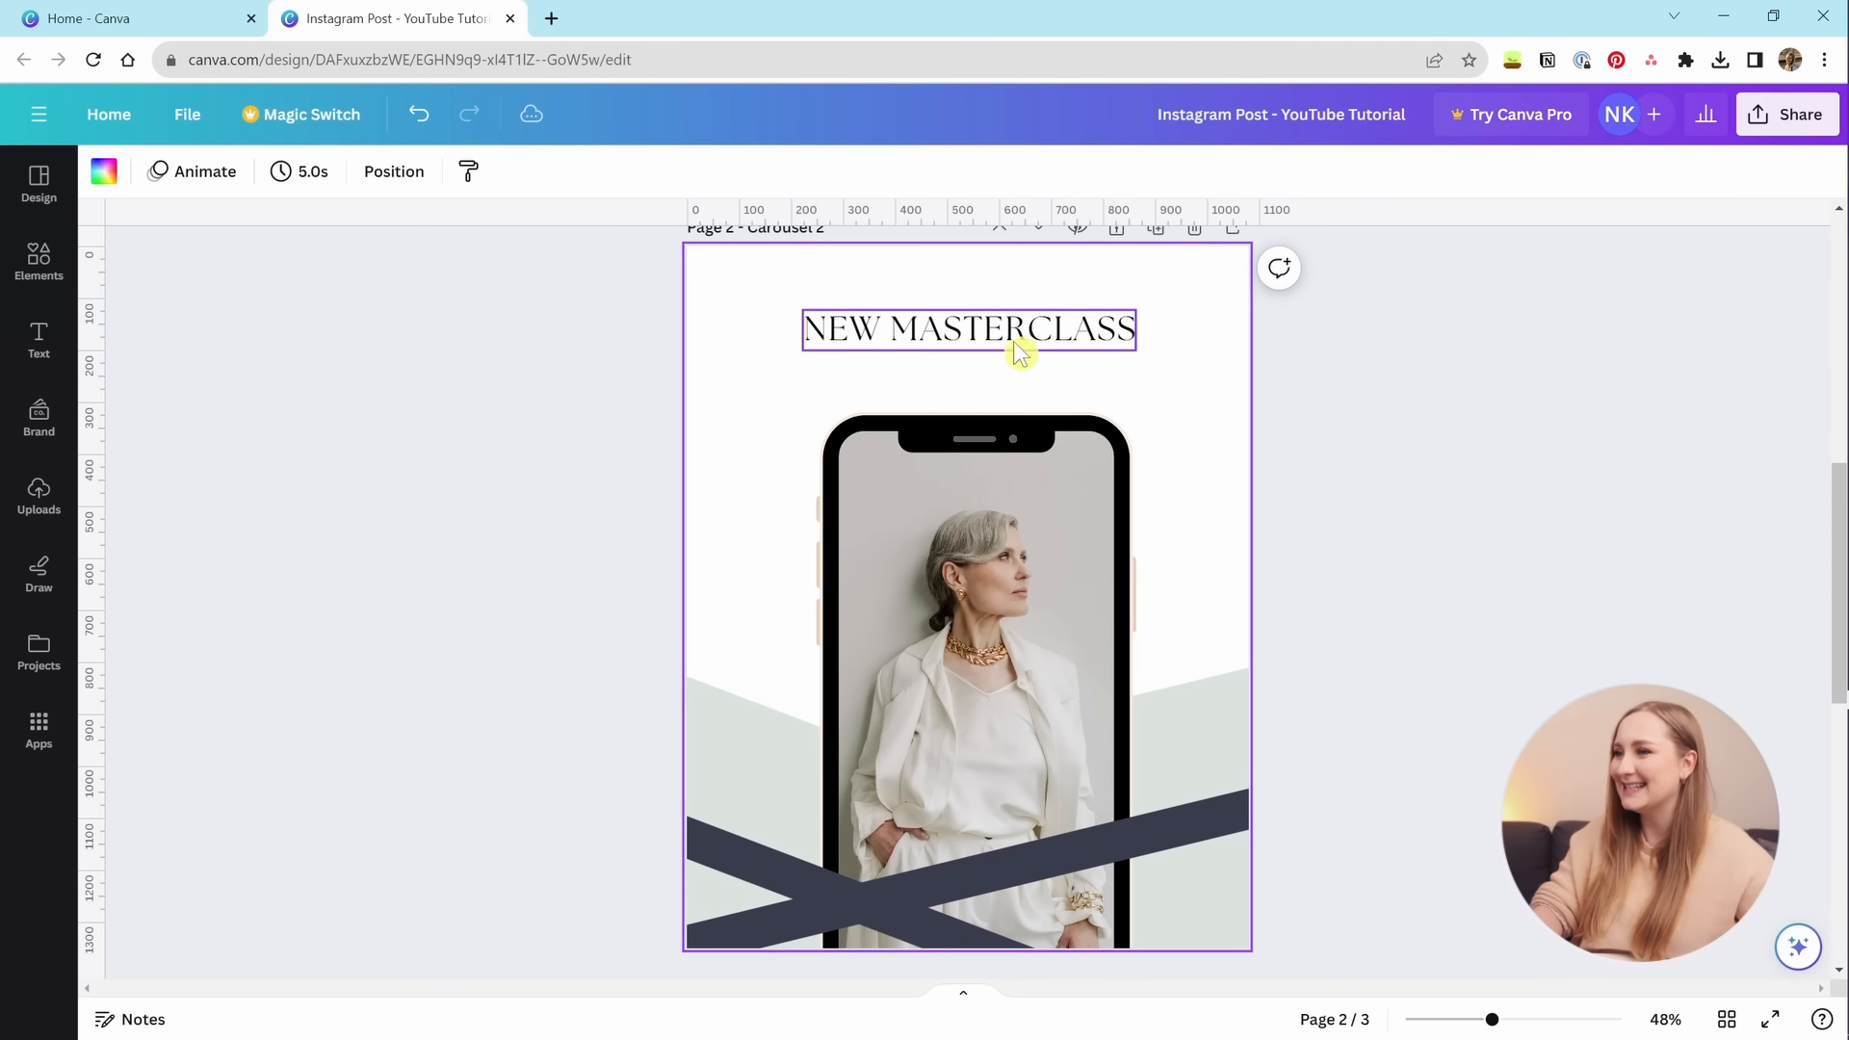
{"action": "left_click", "coordinate": [1024, 334]}
{"action": "left_click_drag", "start_coordinate": [1025, 334], "coordinate": [1032, 333]}
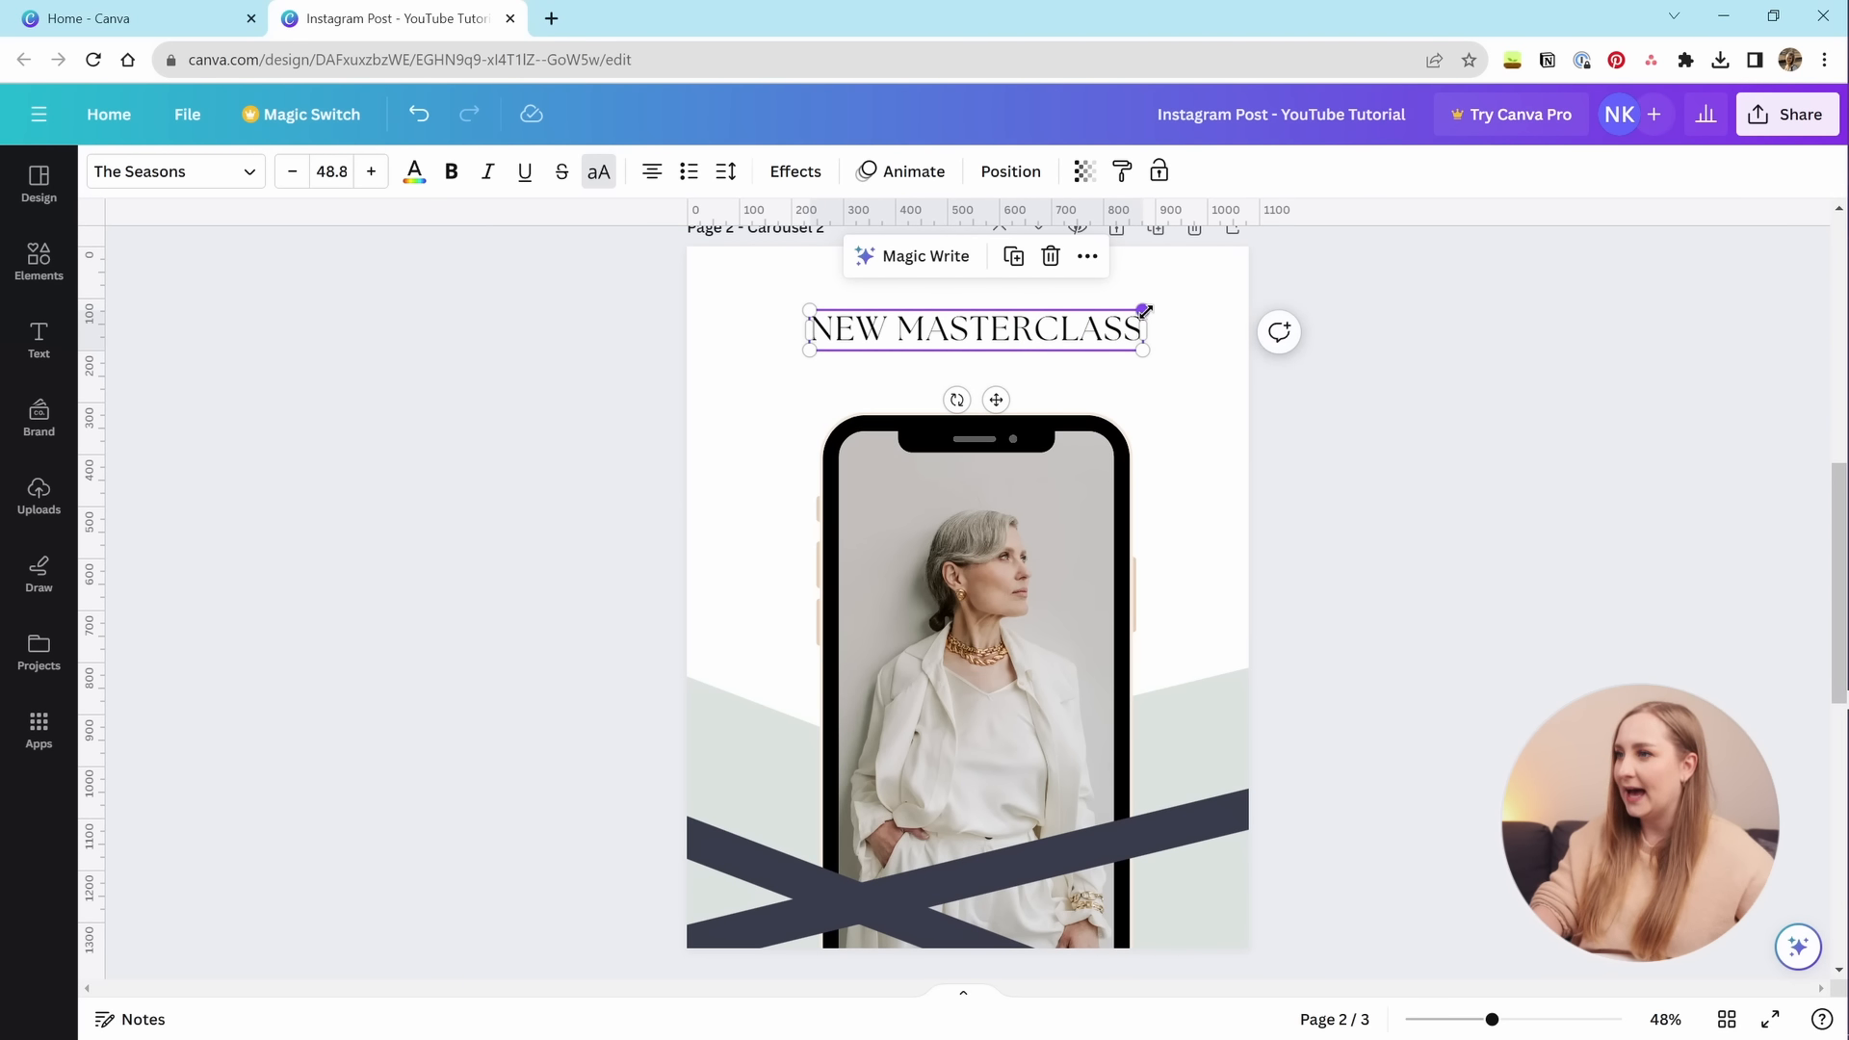
{"action": "left_click", "coordinate": [1278, 333]}
{"action": "left_click", "coordinate": [1246, 398]}
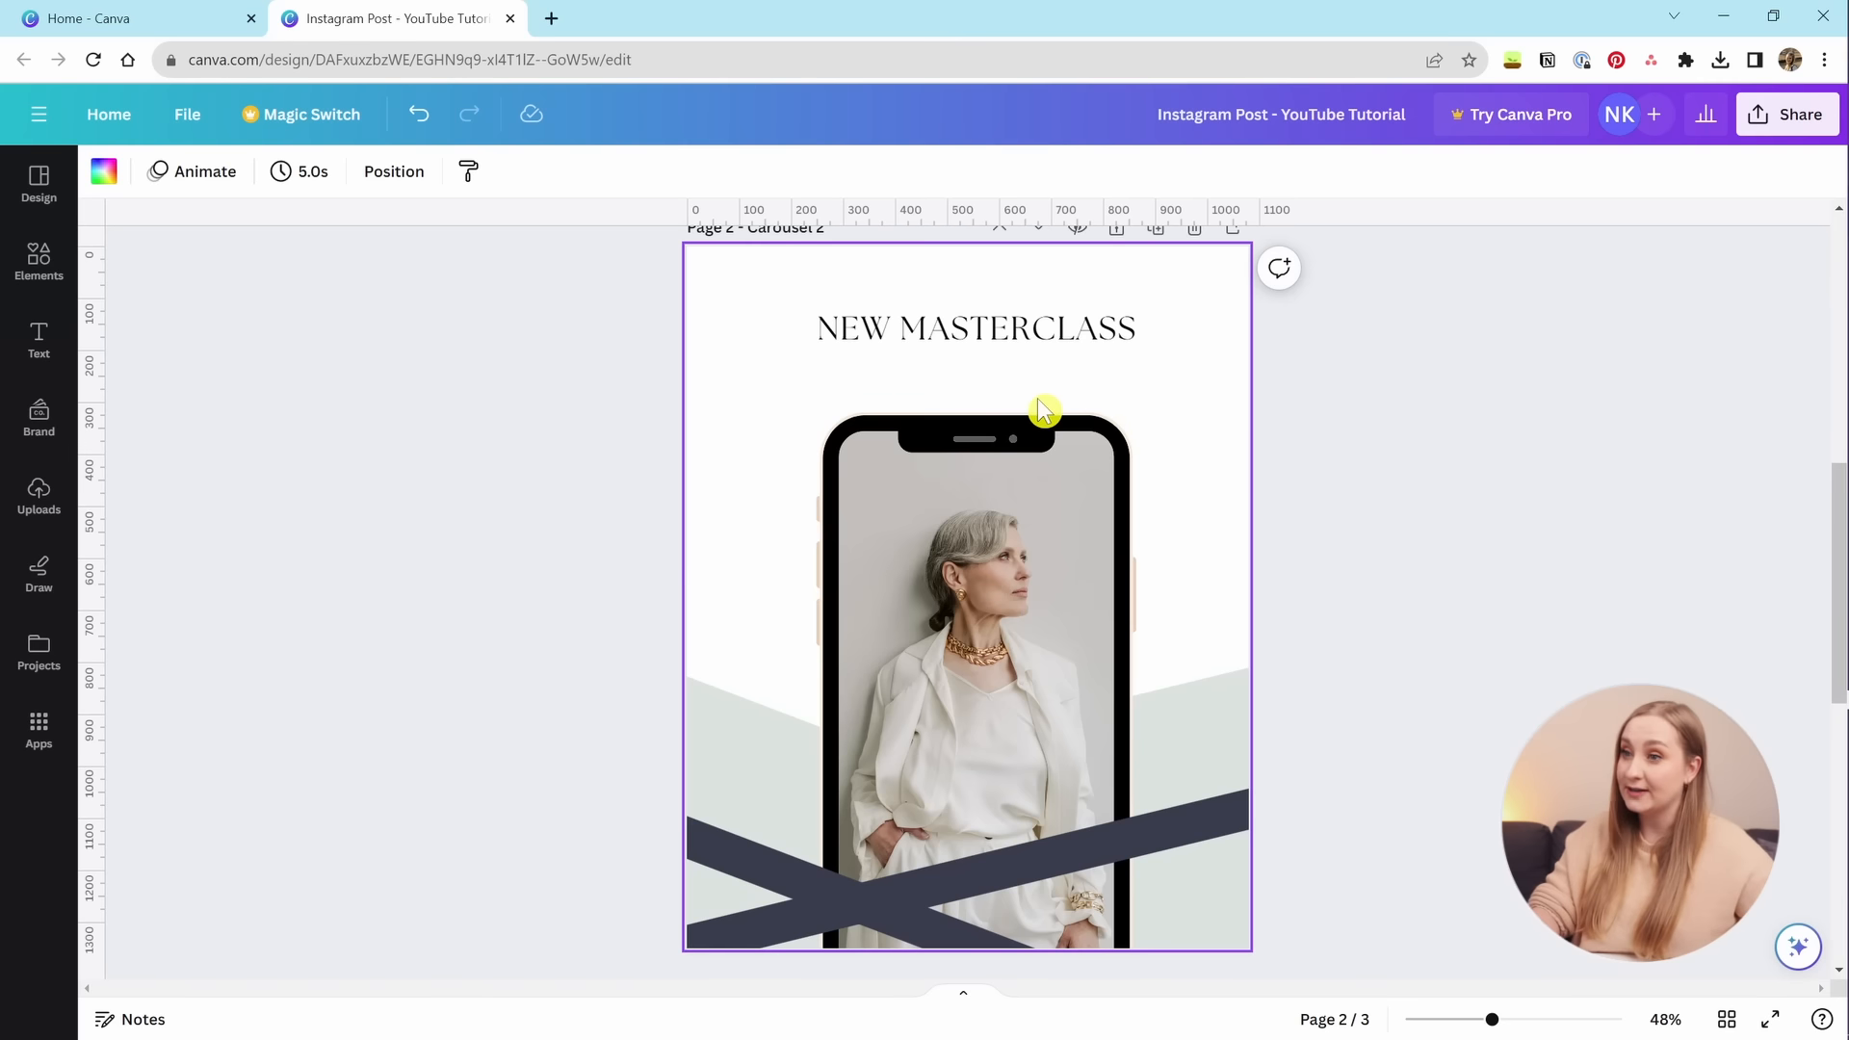
Add a new paragraph text box and place it centered between the heading and the phone mockup.
{"action": "left_click", "coordinate": [40, 340]}
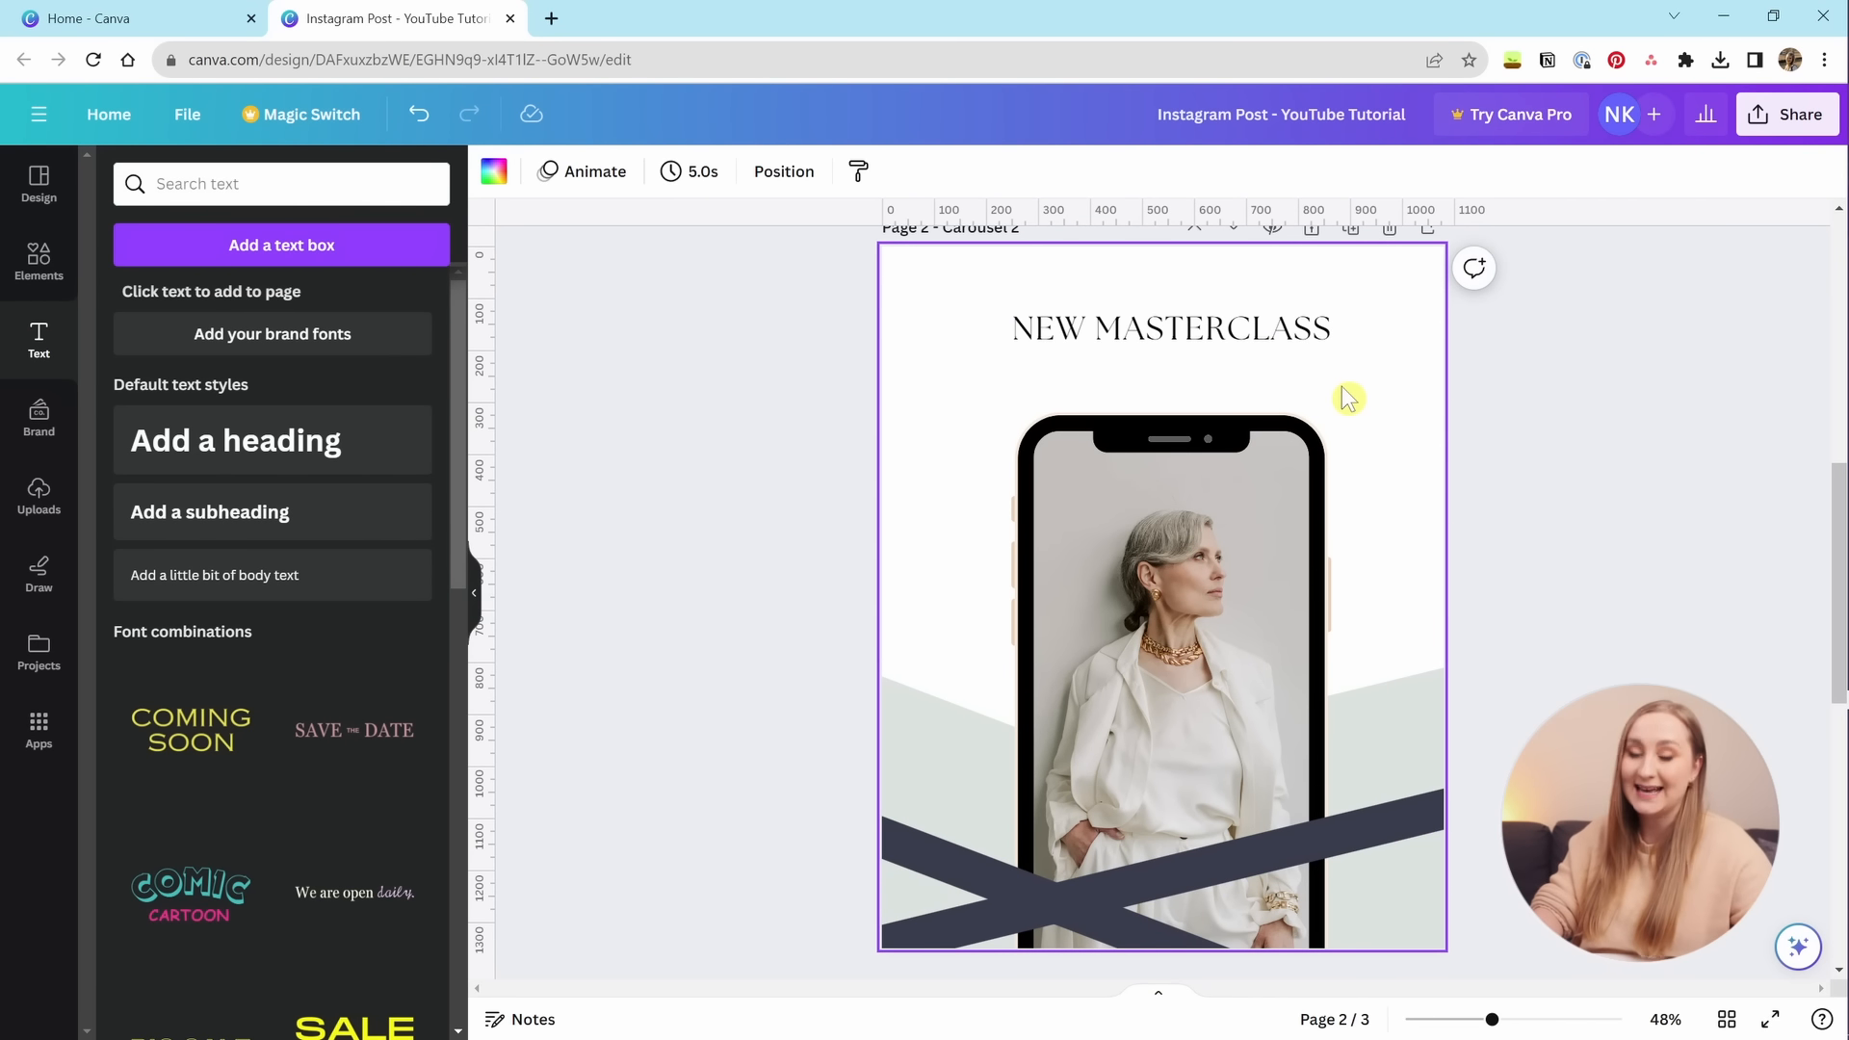
{"action": "key", "text": "t"}
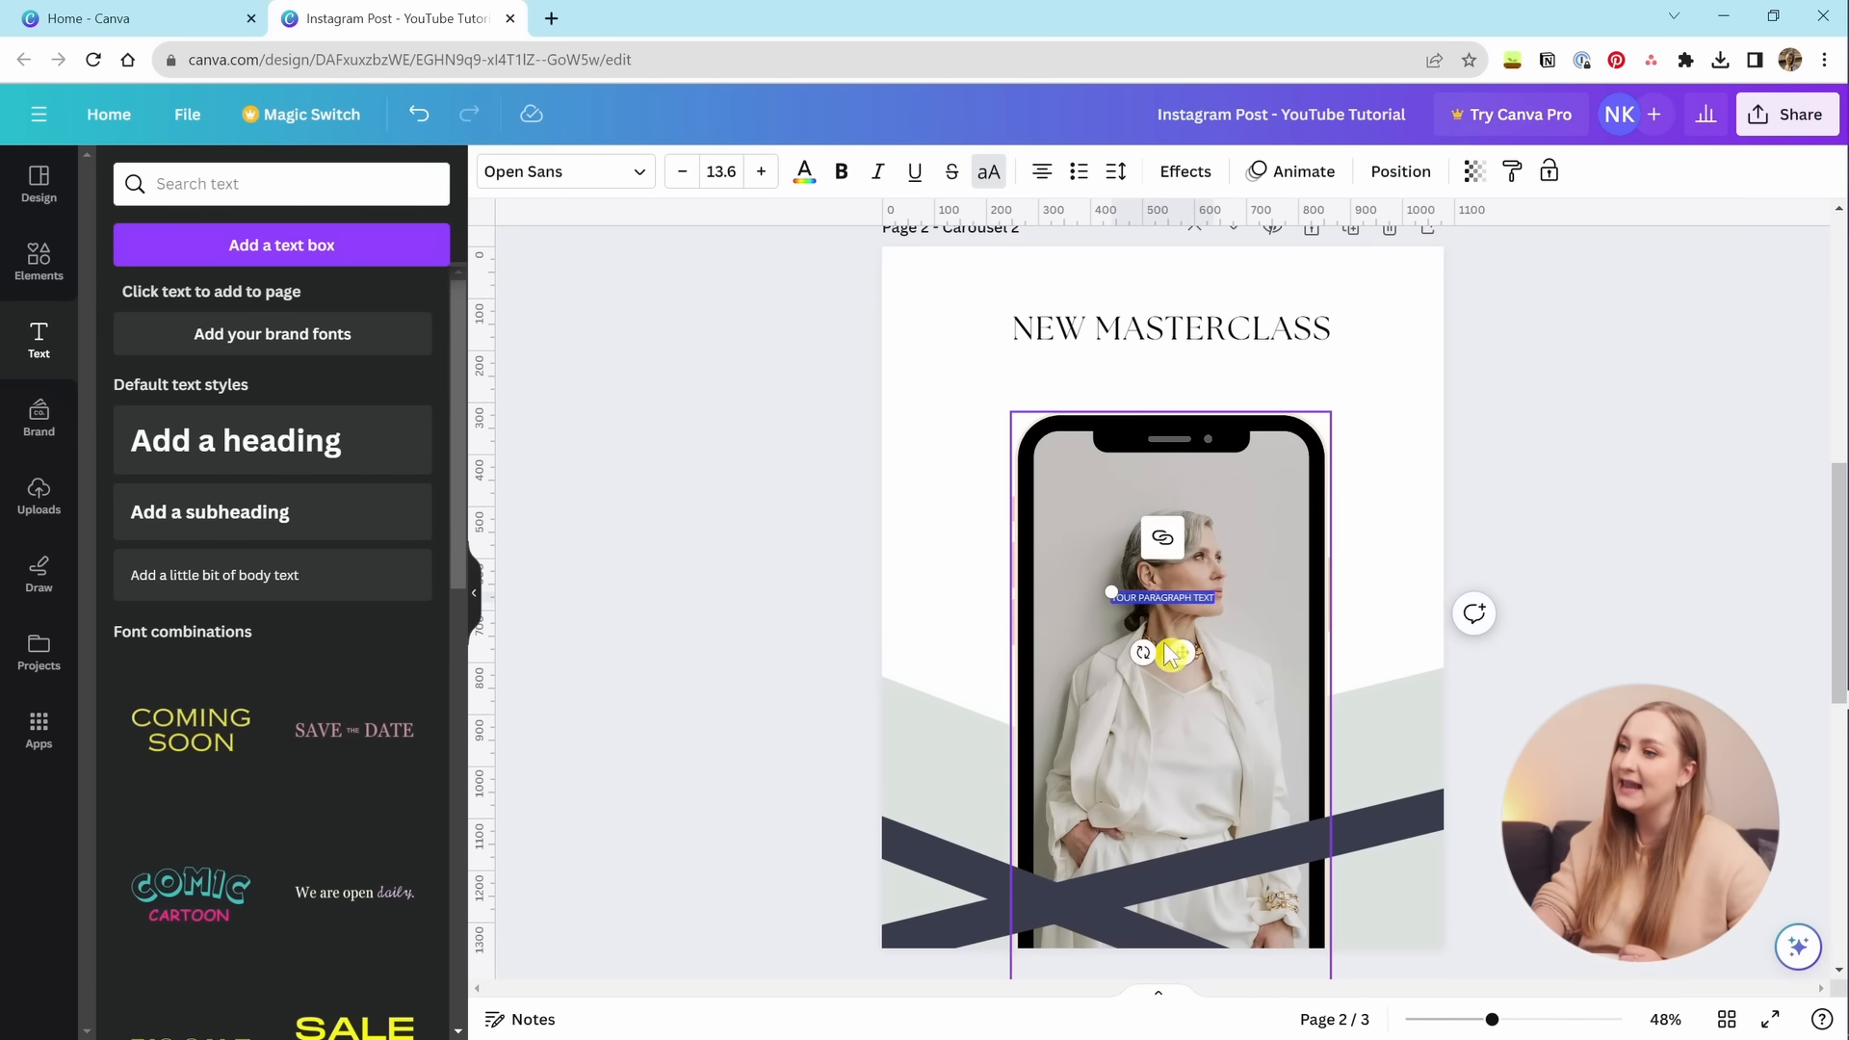
{"action": "left_click_drag", "start_coordinate": [1183, 652], "coordinate": [1183, 418]}
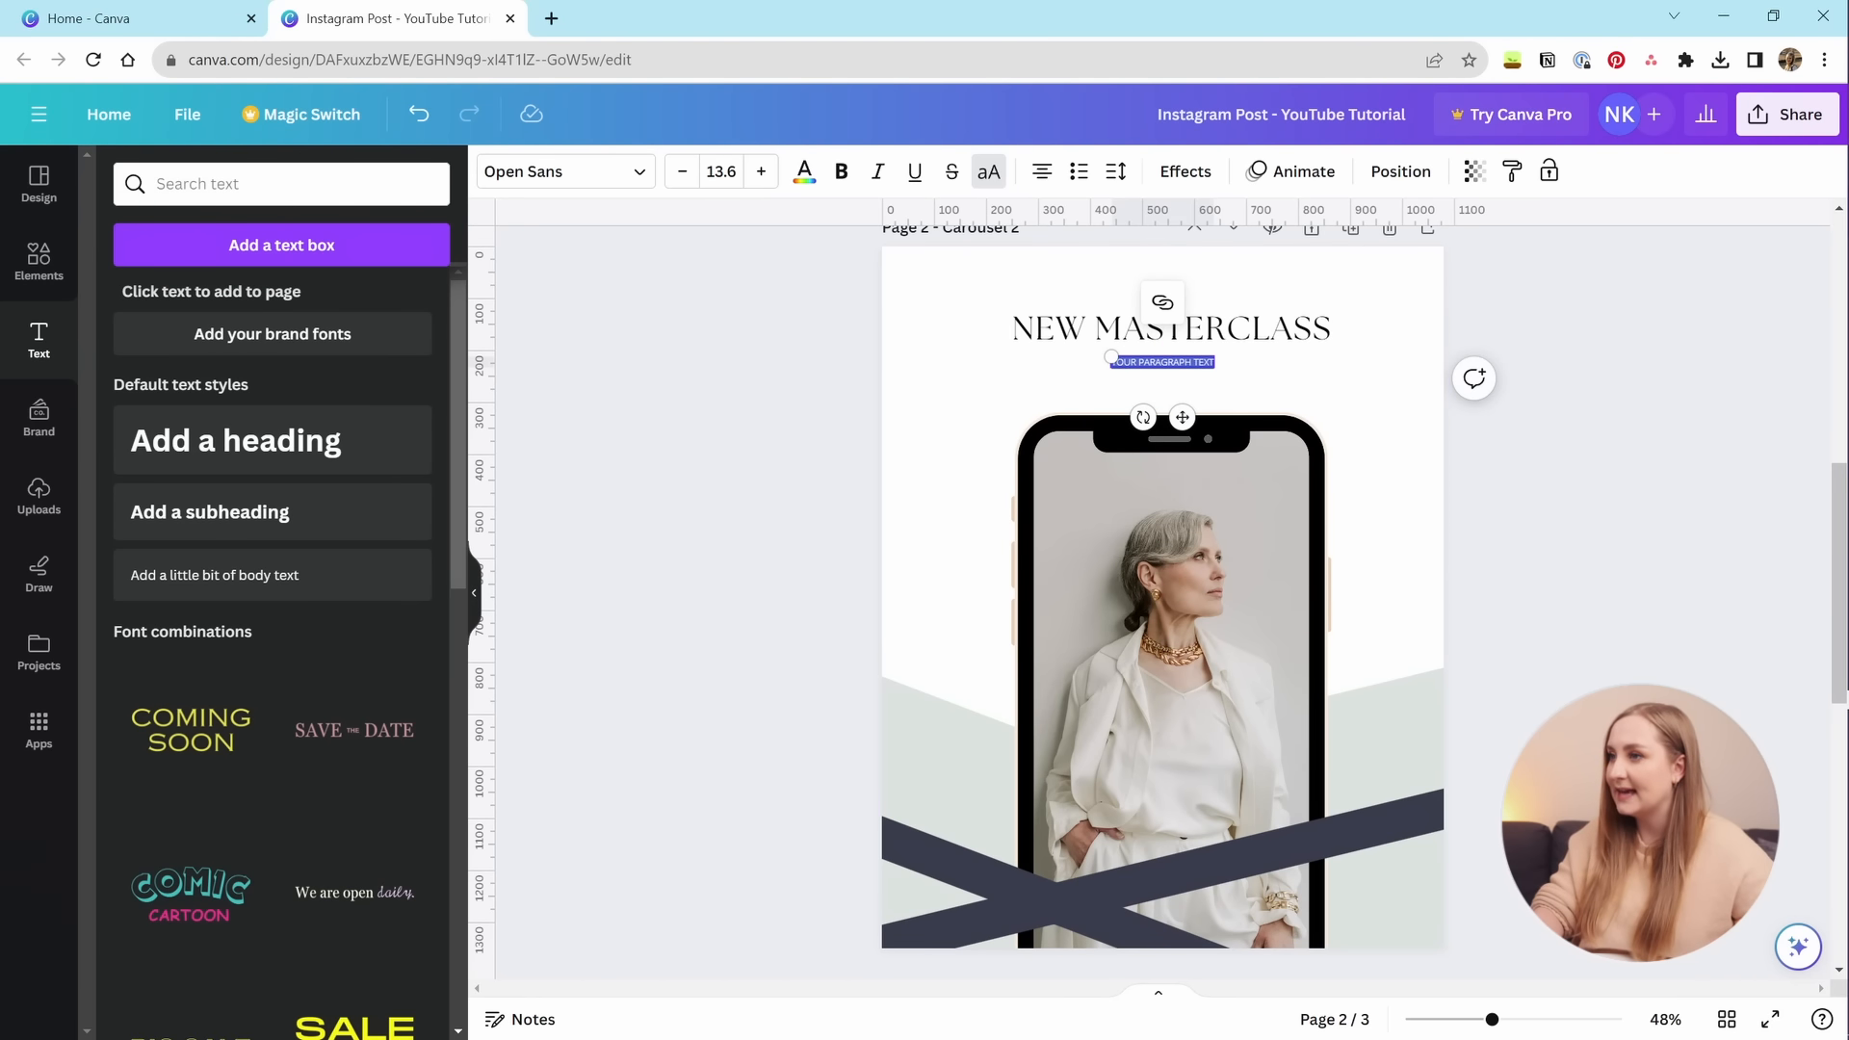
{"action": "left_click", "coordinate": [1053, 372]}
{"action": "left_click", "coordinate": [1155, 368]}
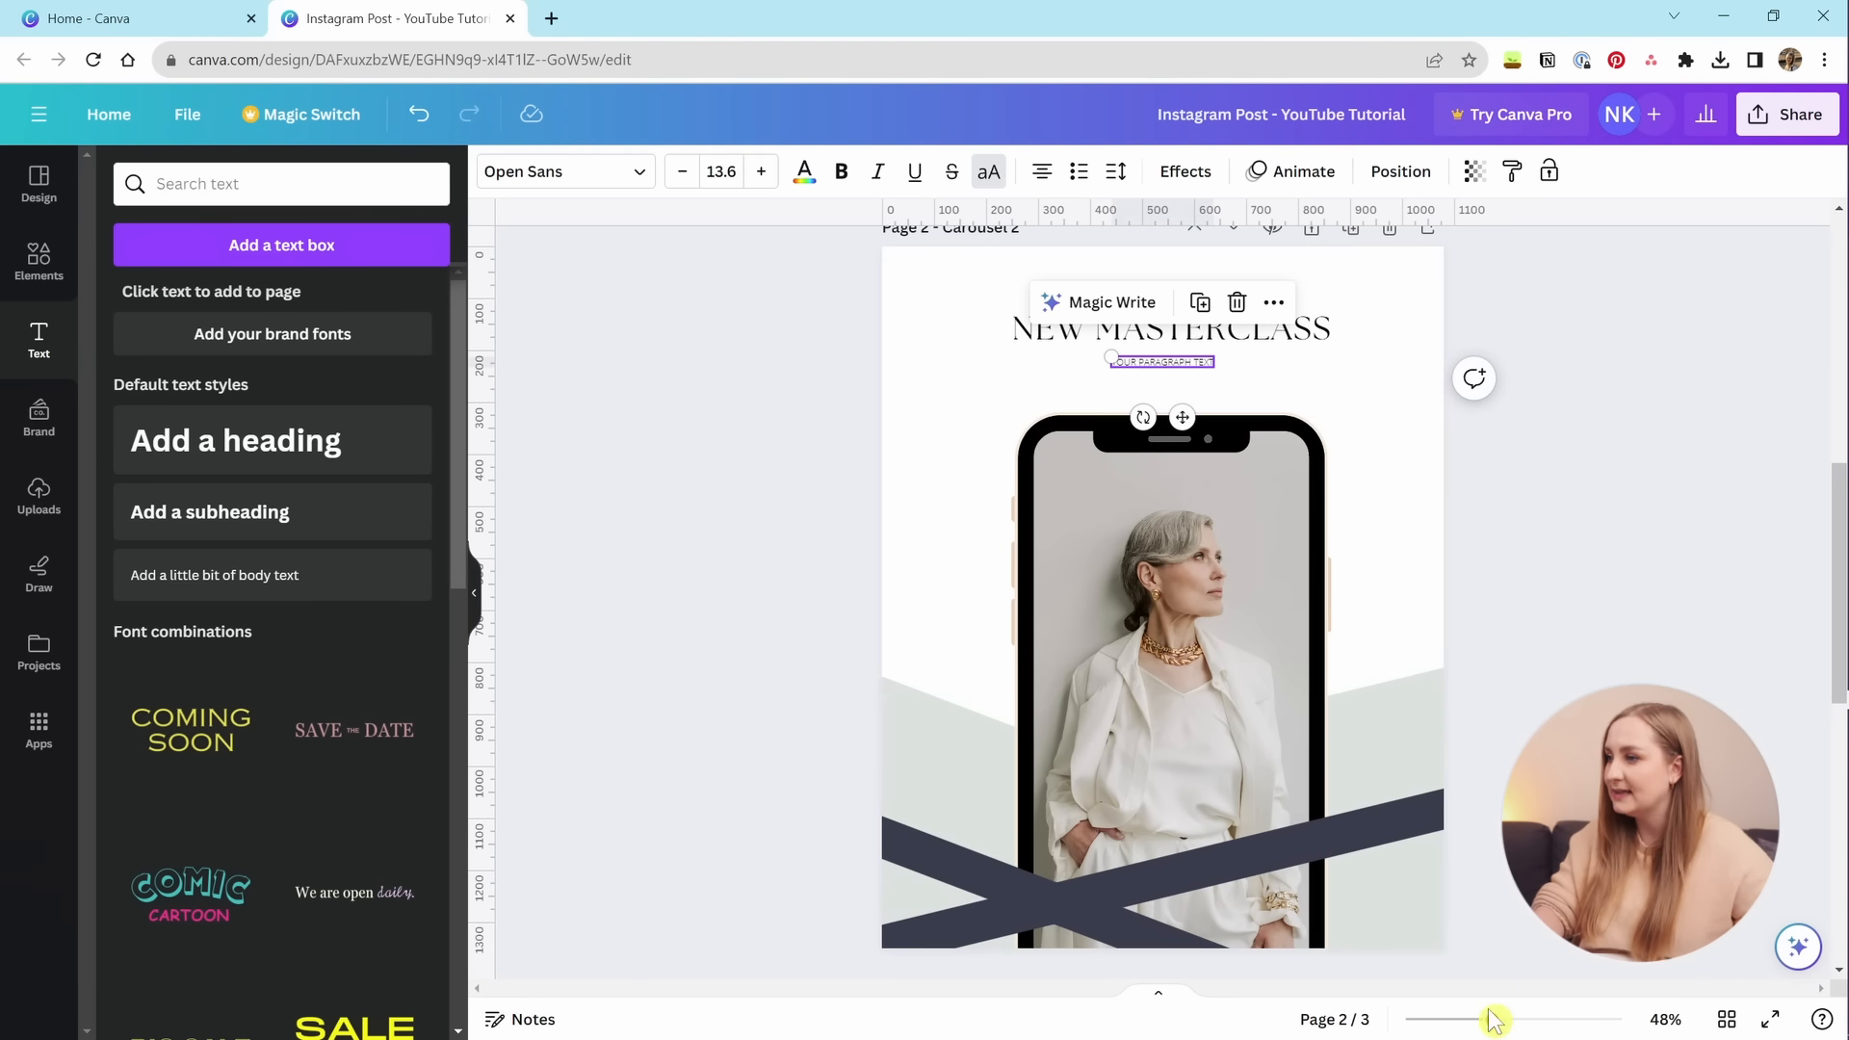
Enlarge the paragraph text below the heading to about 317 wide, at a font size of about 22.
{"action": "left_click_drag", "start_coordinate": [1491, 1019], "coordinate": [1554, 1019]}
{"action": "scroll", "coordinate": [1190, 778], "scroll_direction": "up", "scroll_amount": 5}
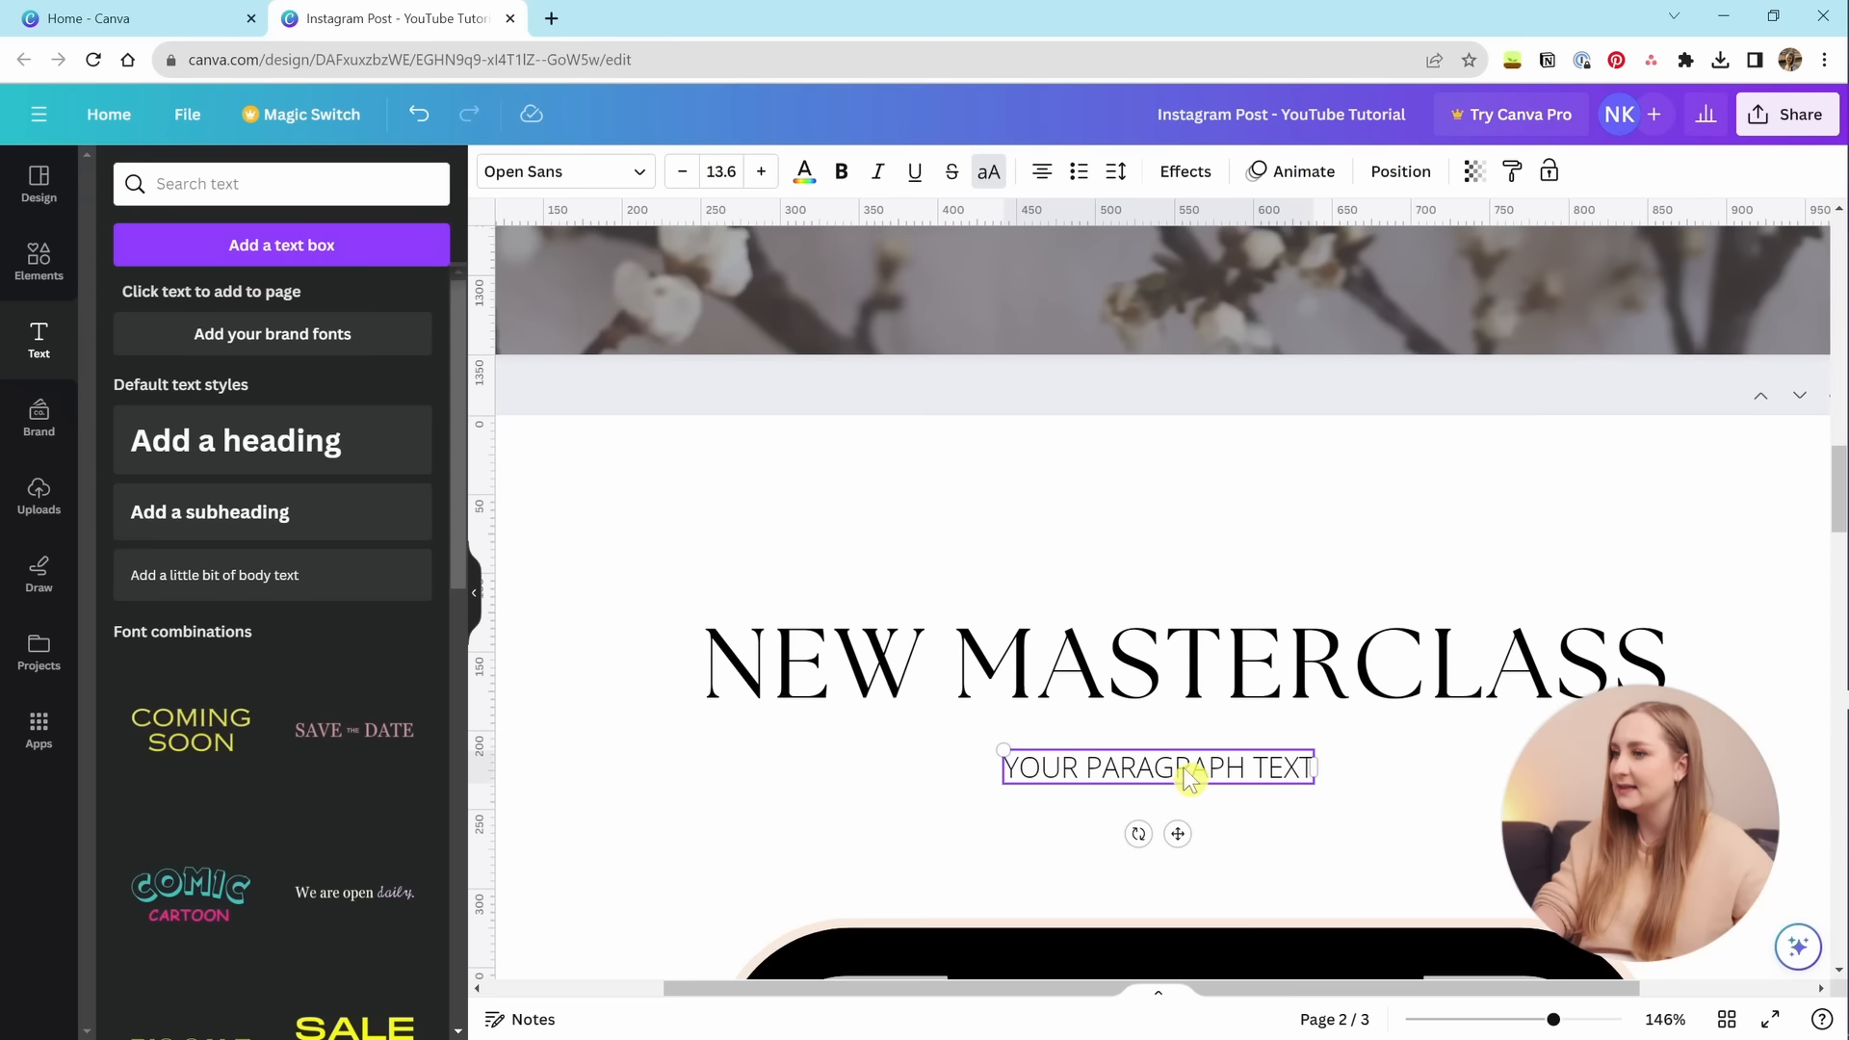
{"action": "scroll", "coordinate": [1191, 778], "scroll_direction": "down", "scroll_amount": 7}
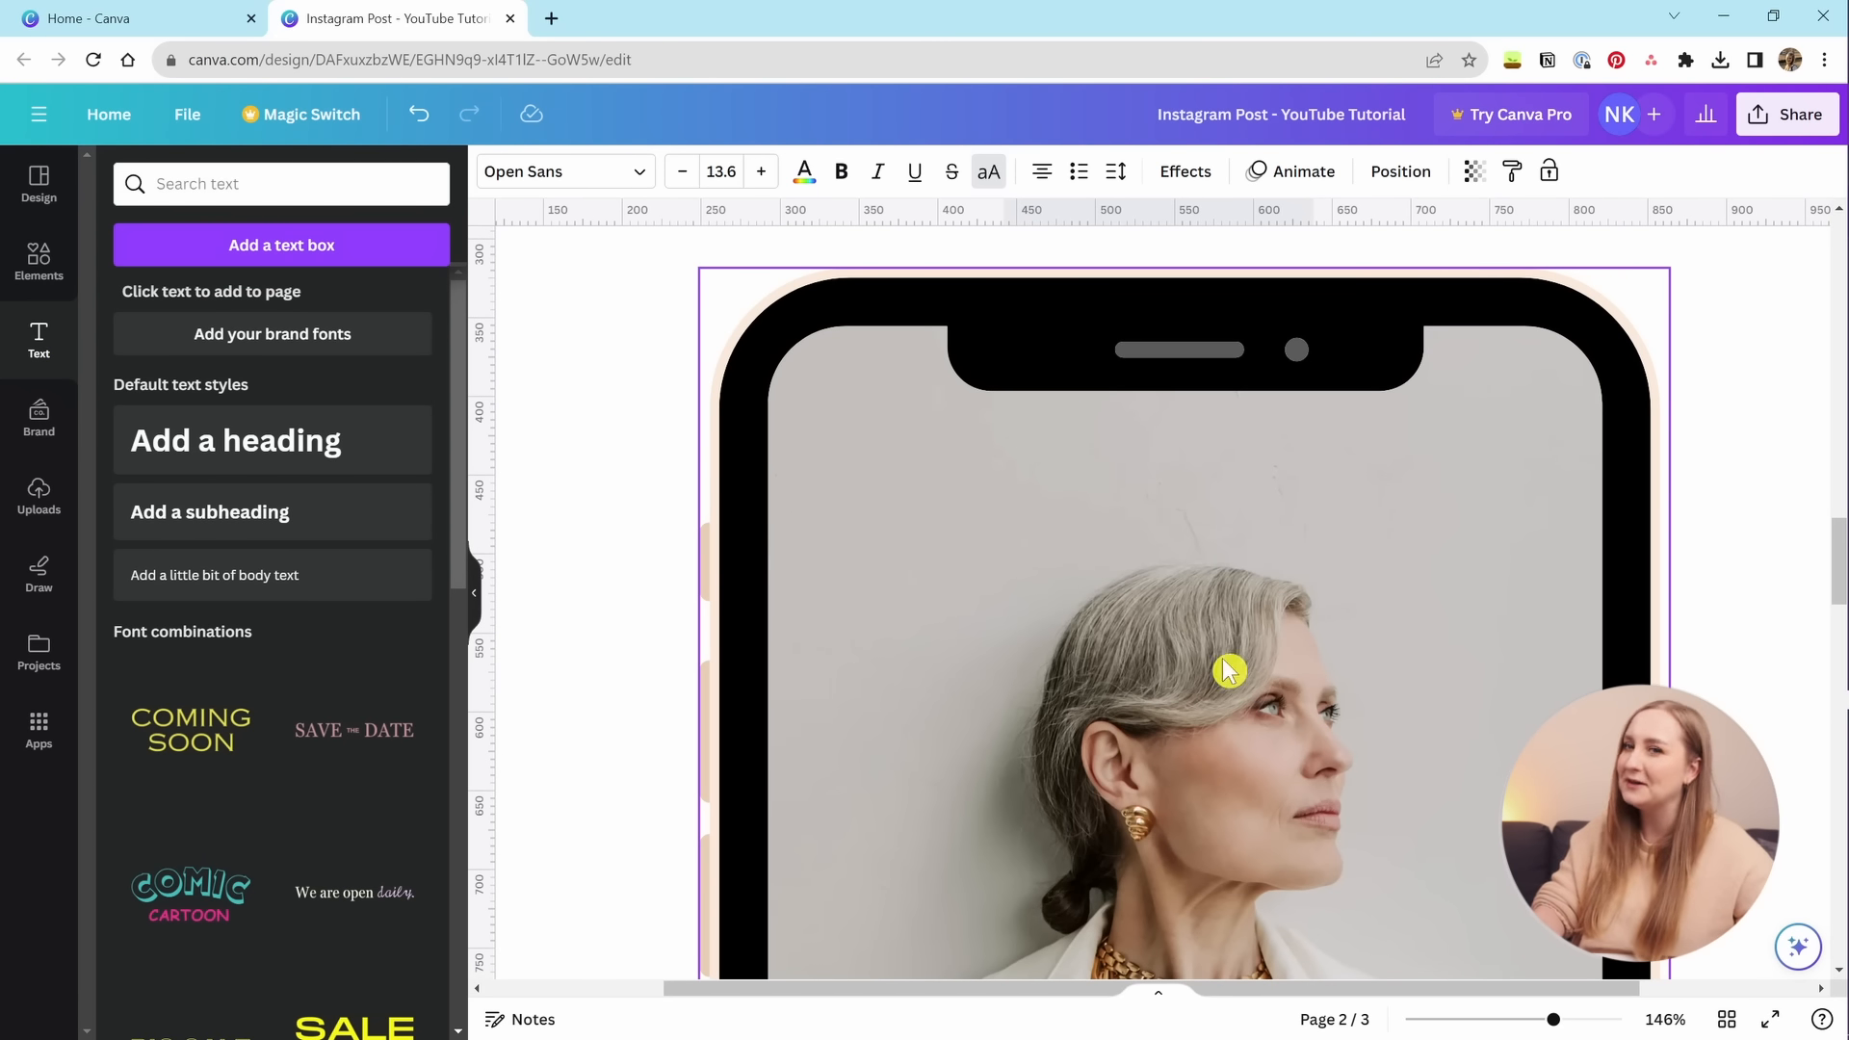
{"action": "scroll", "coordinate": [1377, 761], "scroll_direction": "up", "scroll_amount": 5}
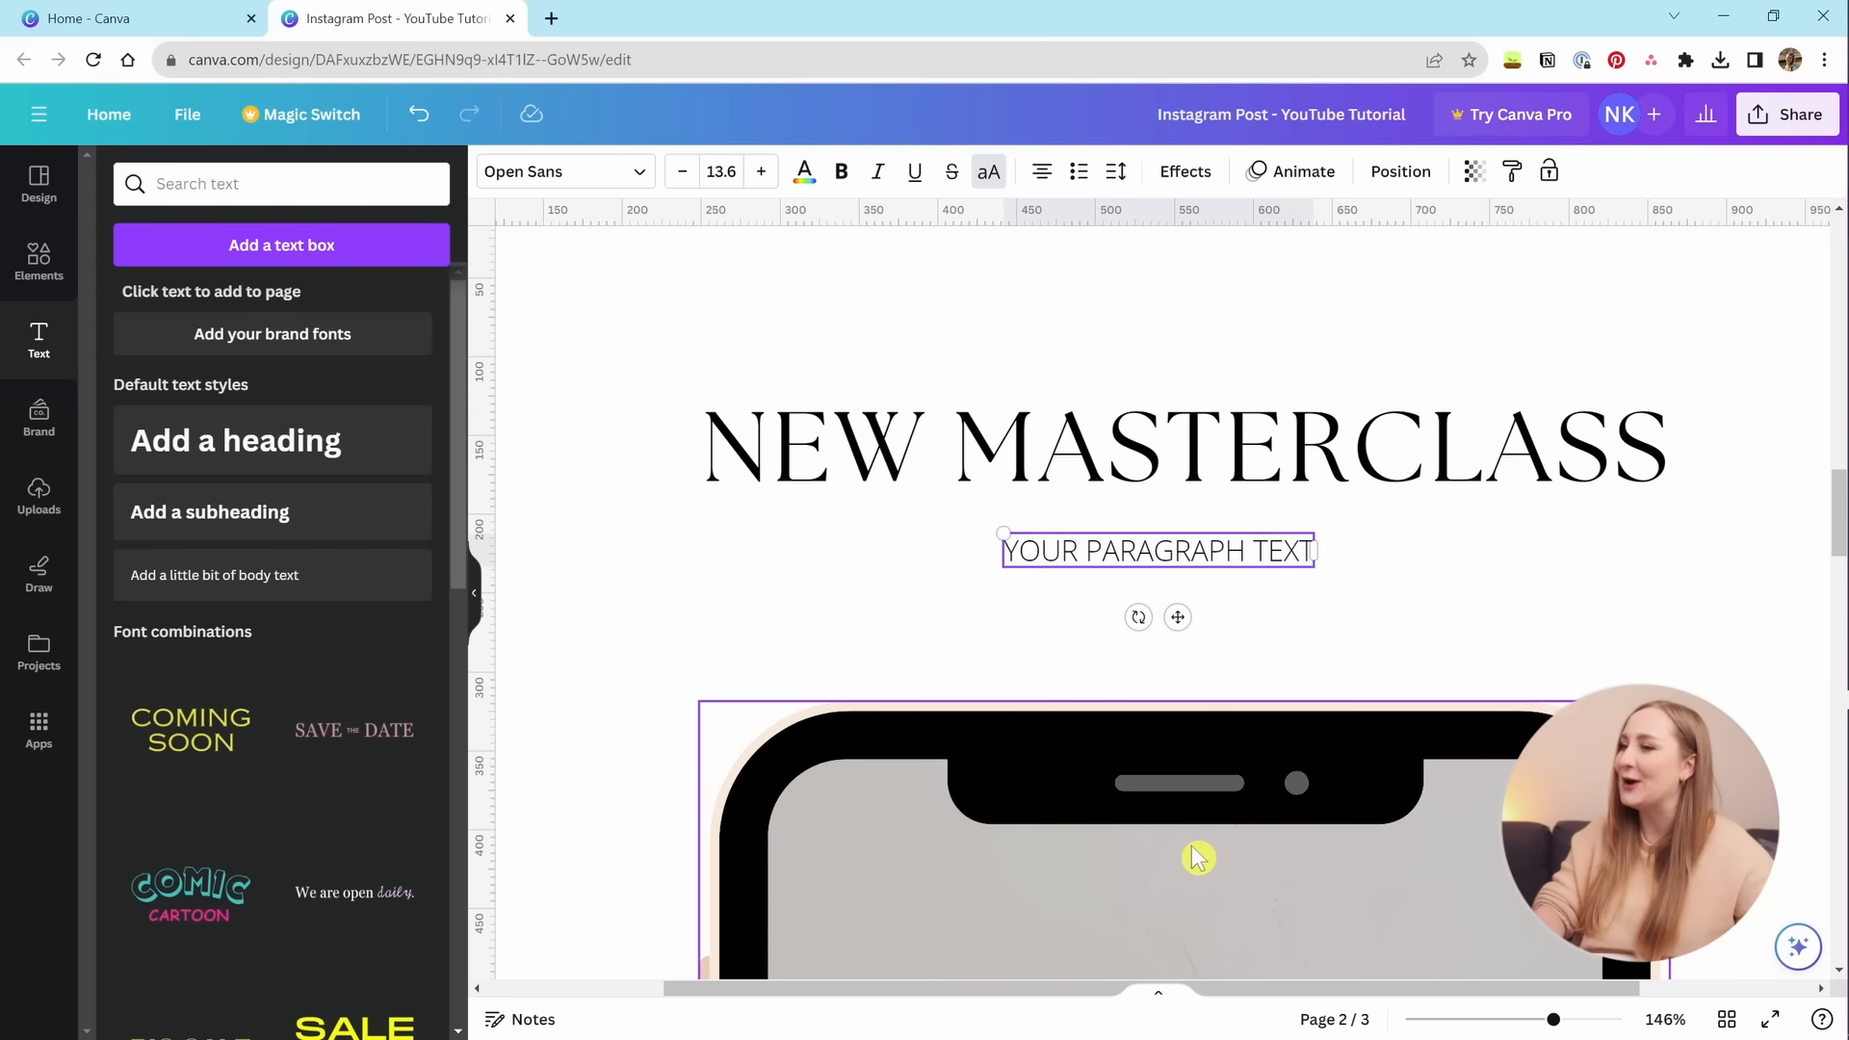
{"action": "left_click", "coordinate": [1169, 559]}
{"action": "left_click", "coordinate": [1462, 607]}
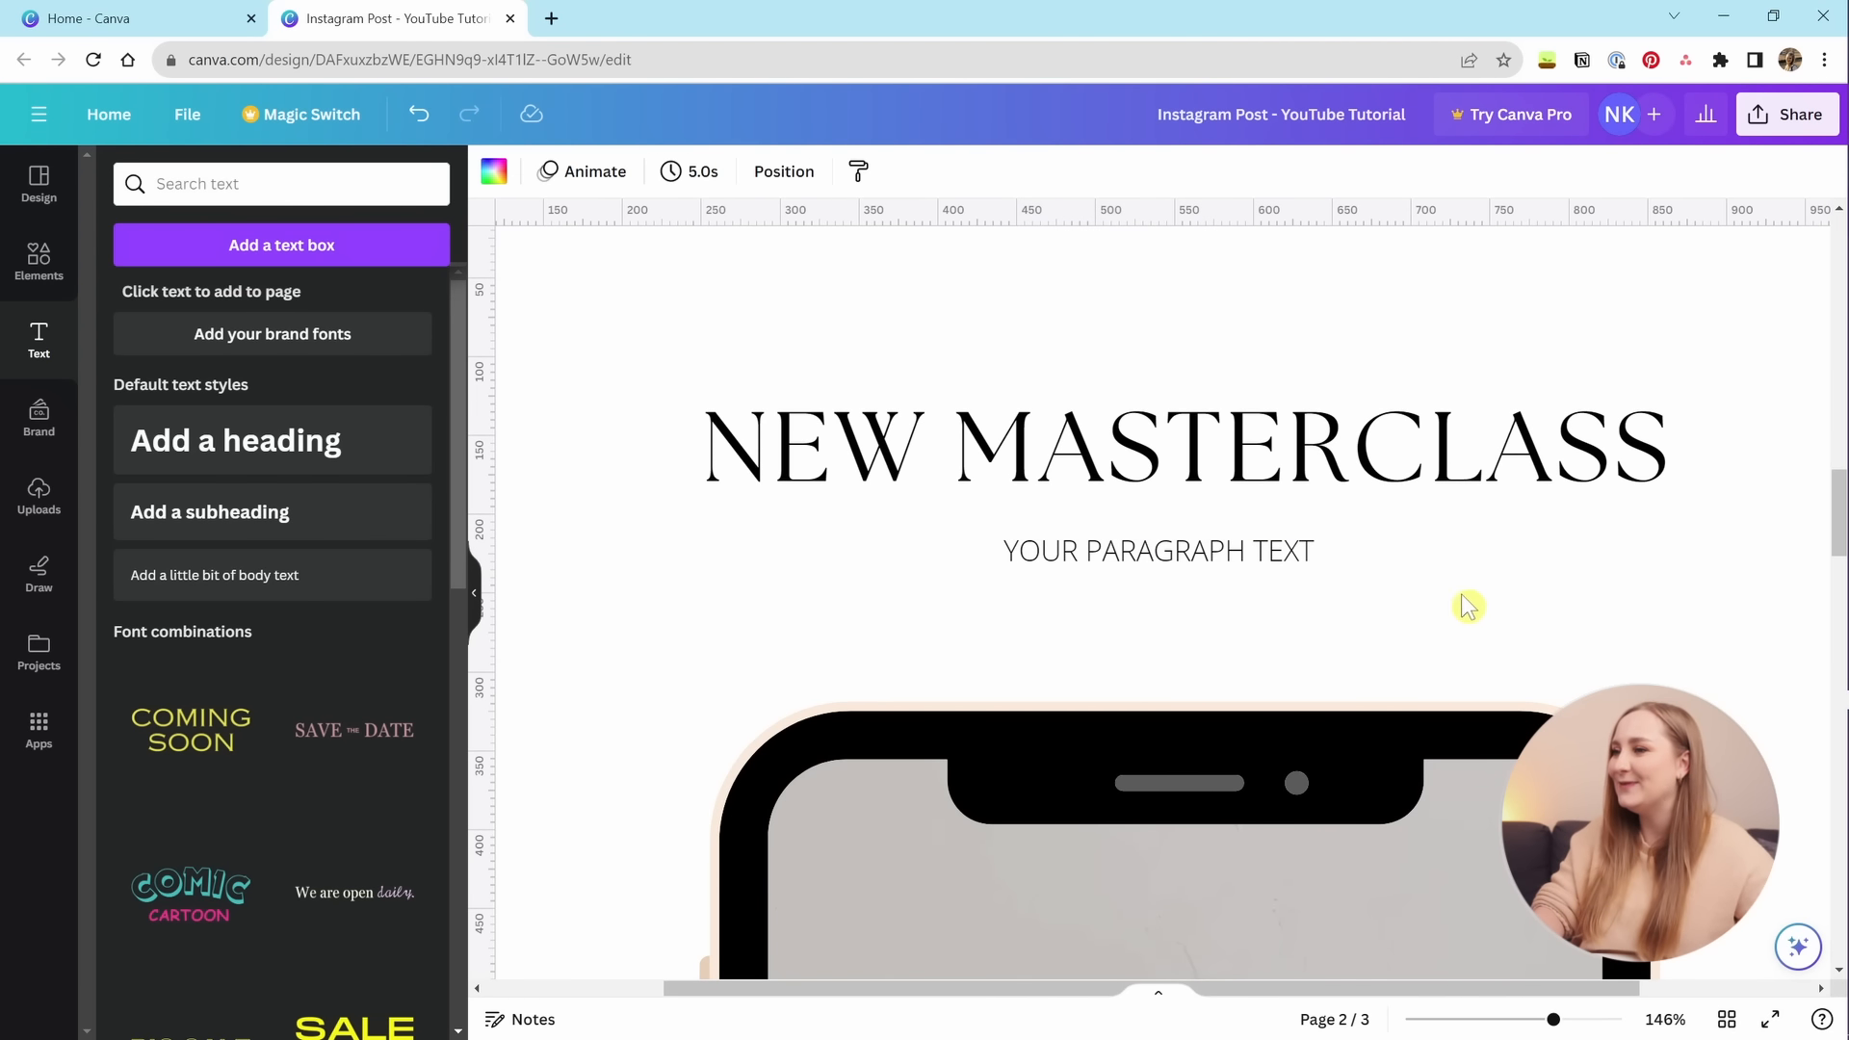
{"action": "left_click", "coordinate": [1176, 554]}
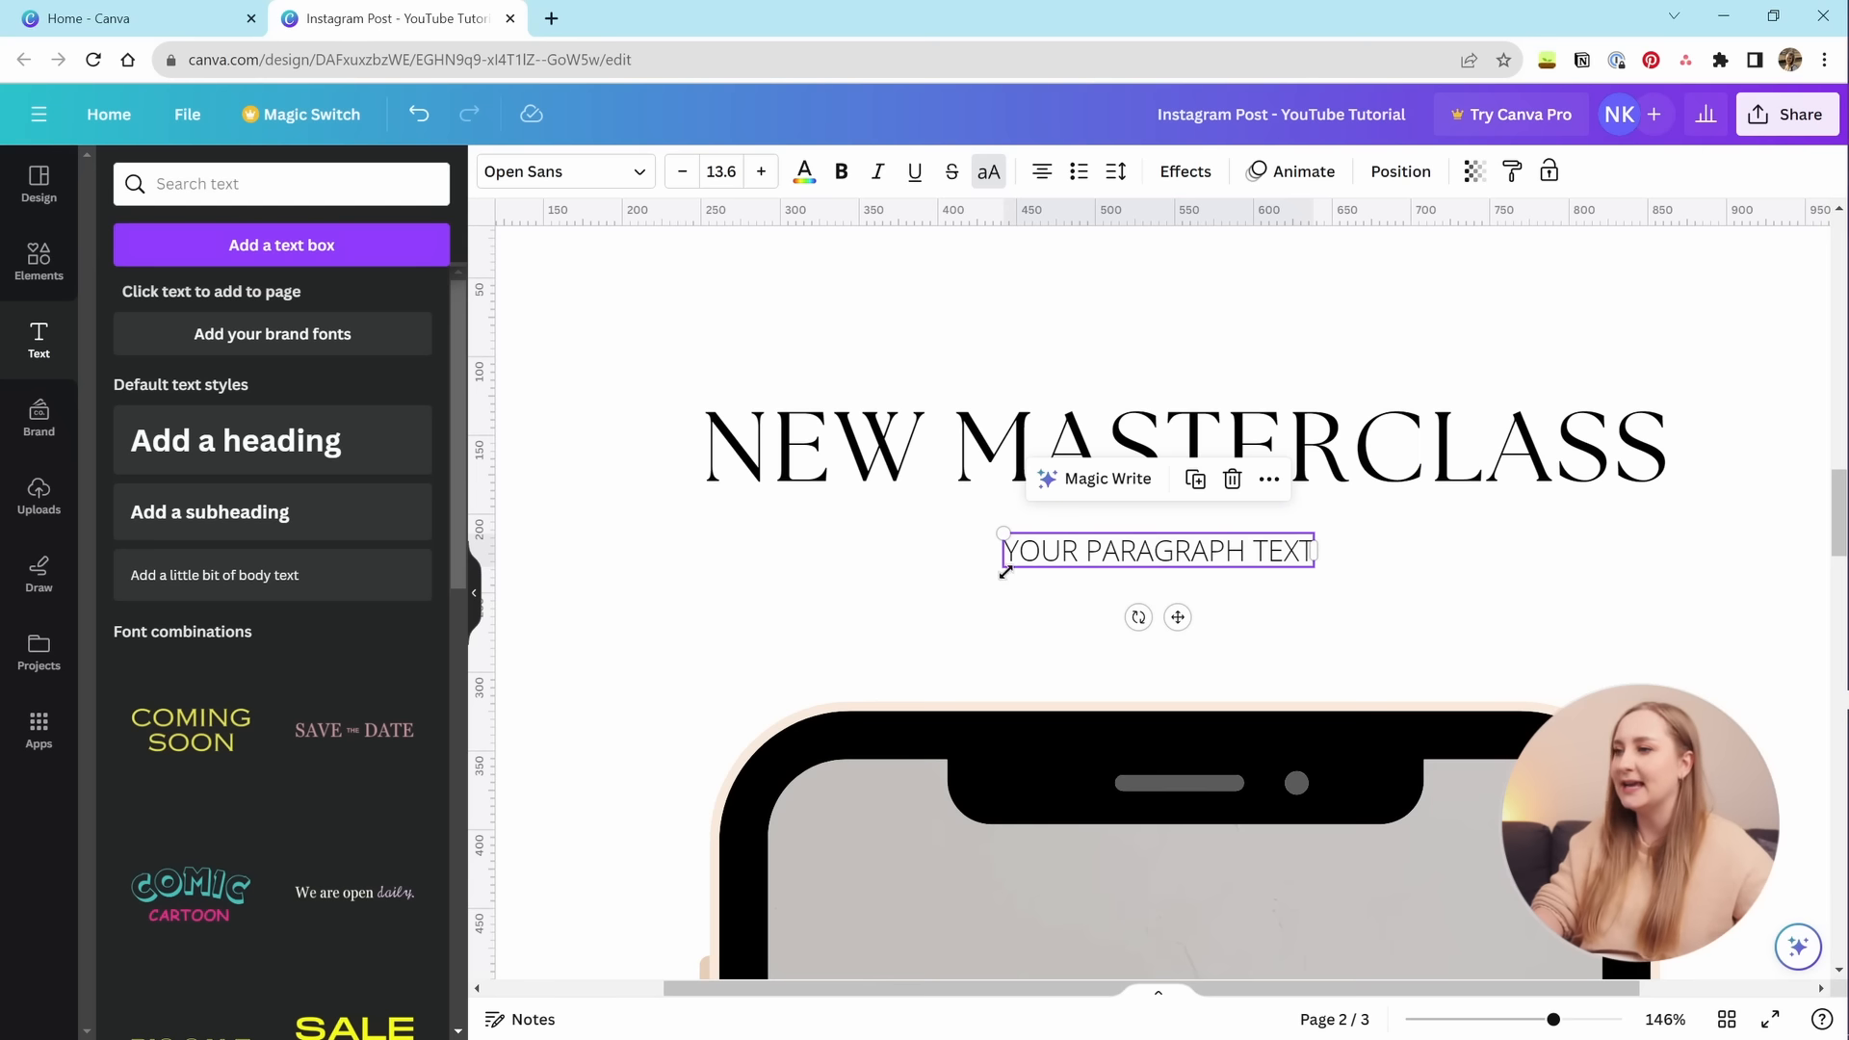
{"action": "left_click_drag", "start_coordinate": [999, 571], "coordinate": [814, 589]}
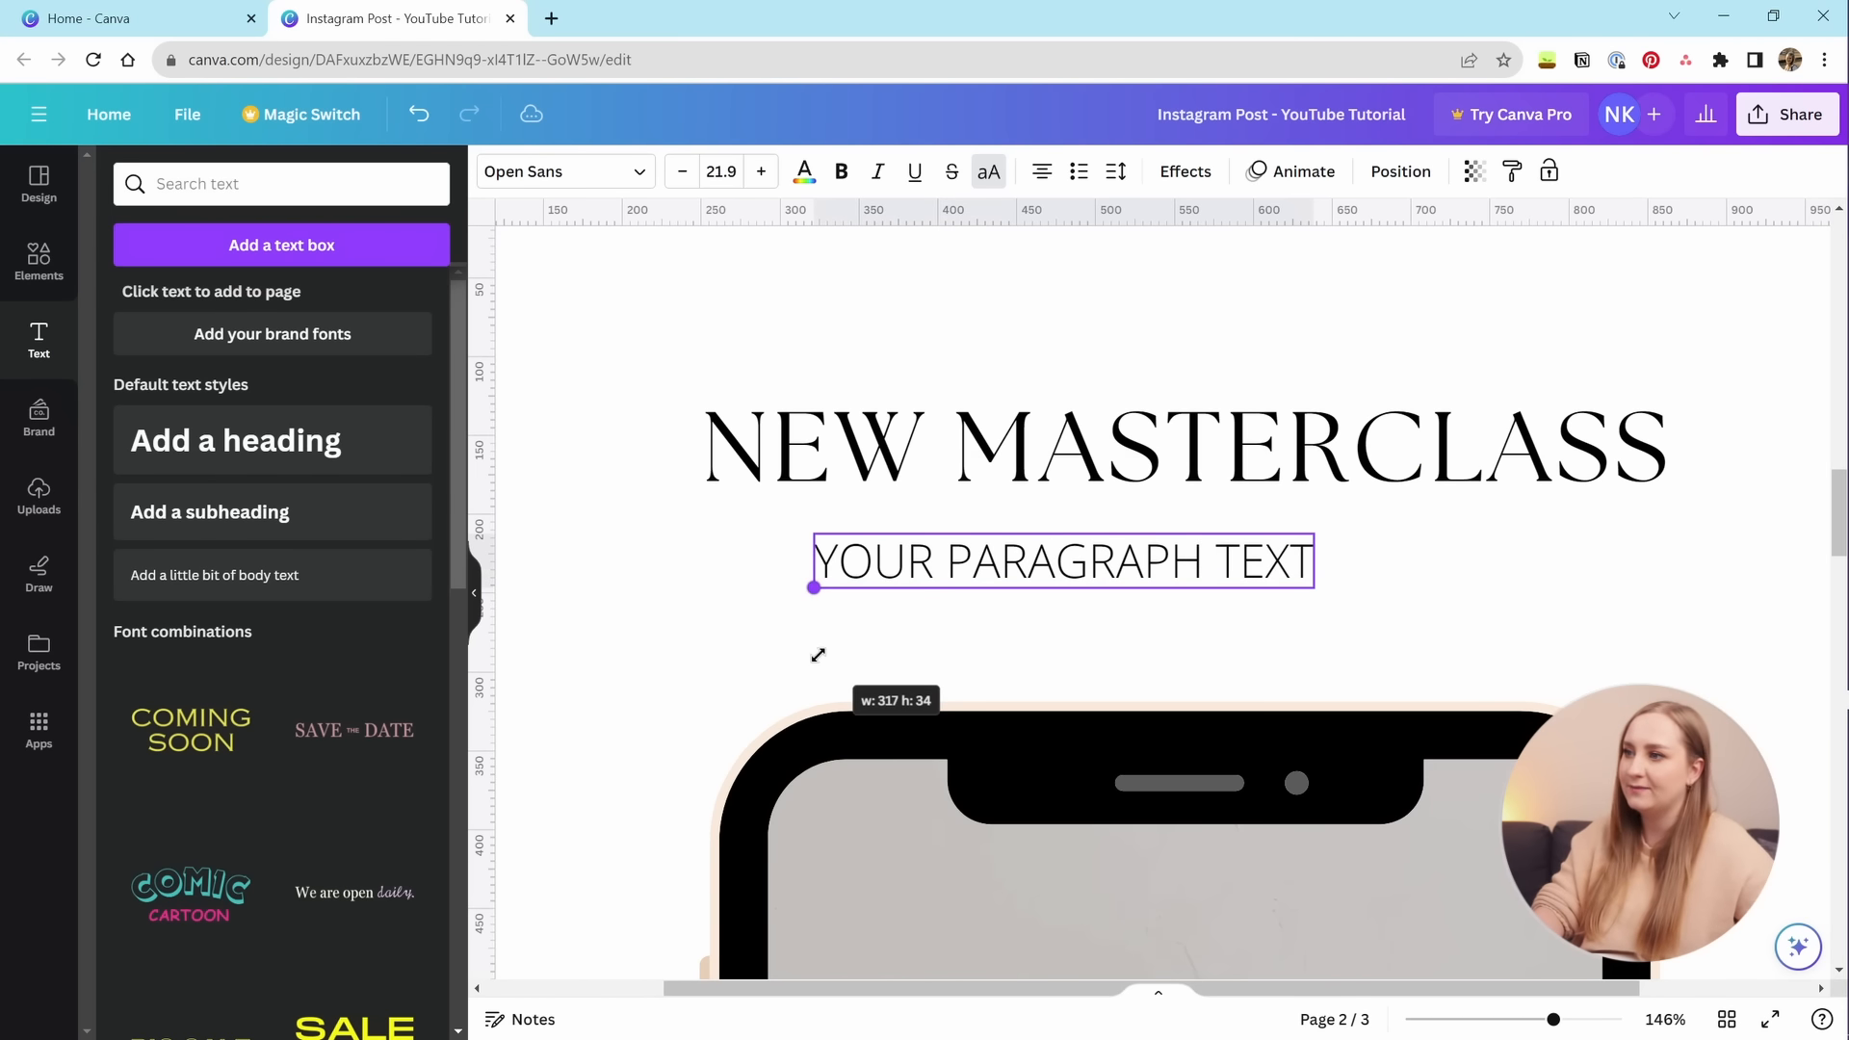
Center the paragraph text beneath the heading and replace its wording with "public speaking, confidence & personal branding".
{"action": "left_click_drag", "start_coordinate": [1077, 636], "coordinate": [1172, 632]}
{"action": "double_click", "coordinate": [1188, 569]}
{"action": "left_click", "coordinate": [1223, 595]}
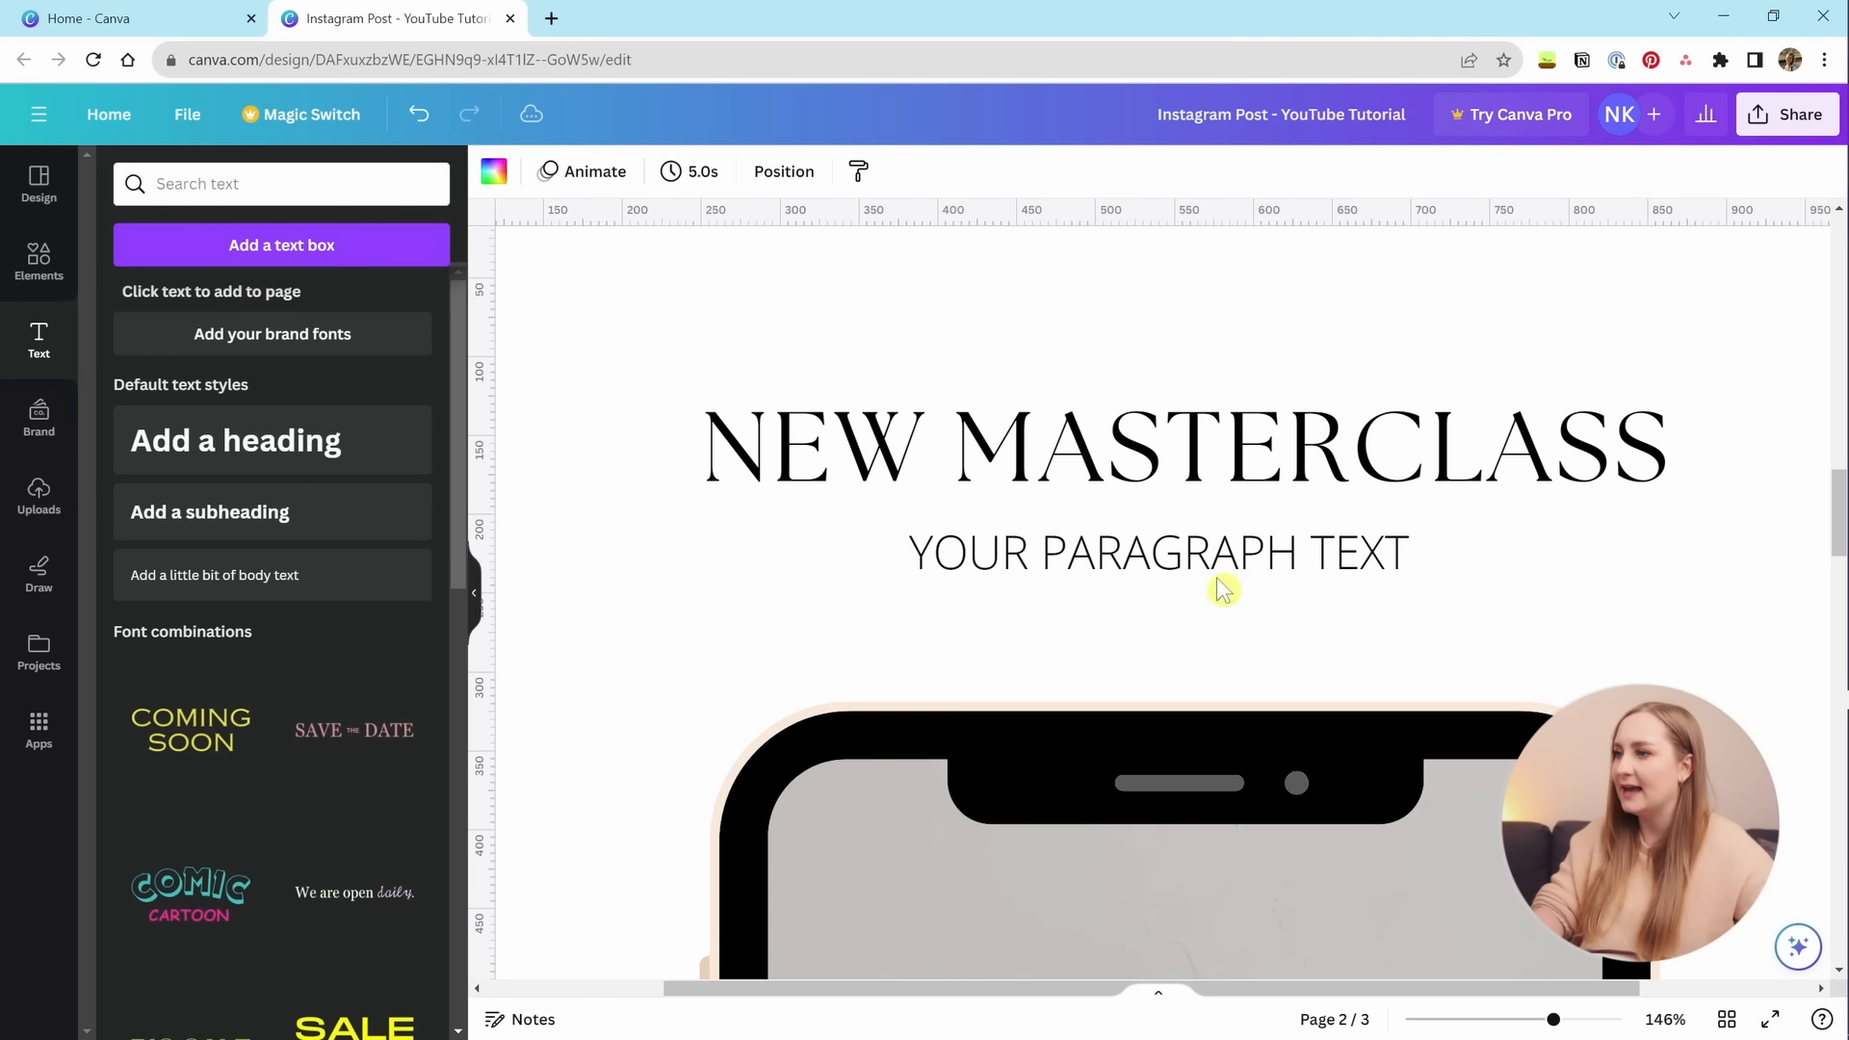
{"action": "left_click", "coordinate": [1367, 577]}
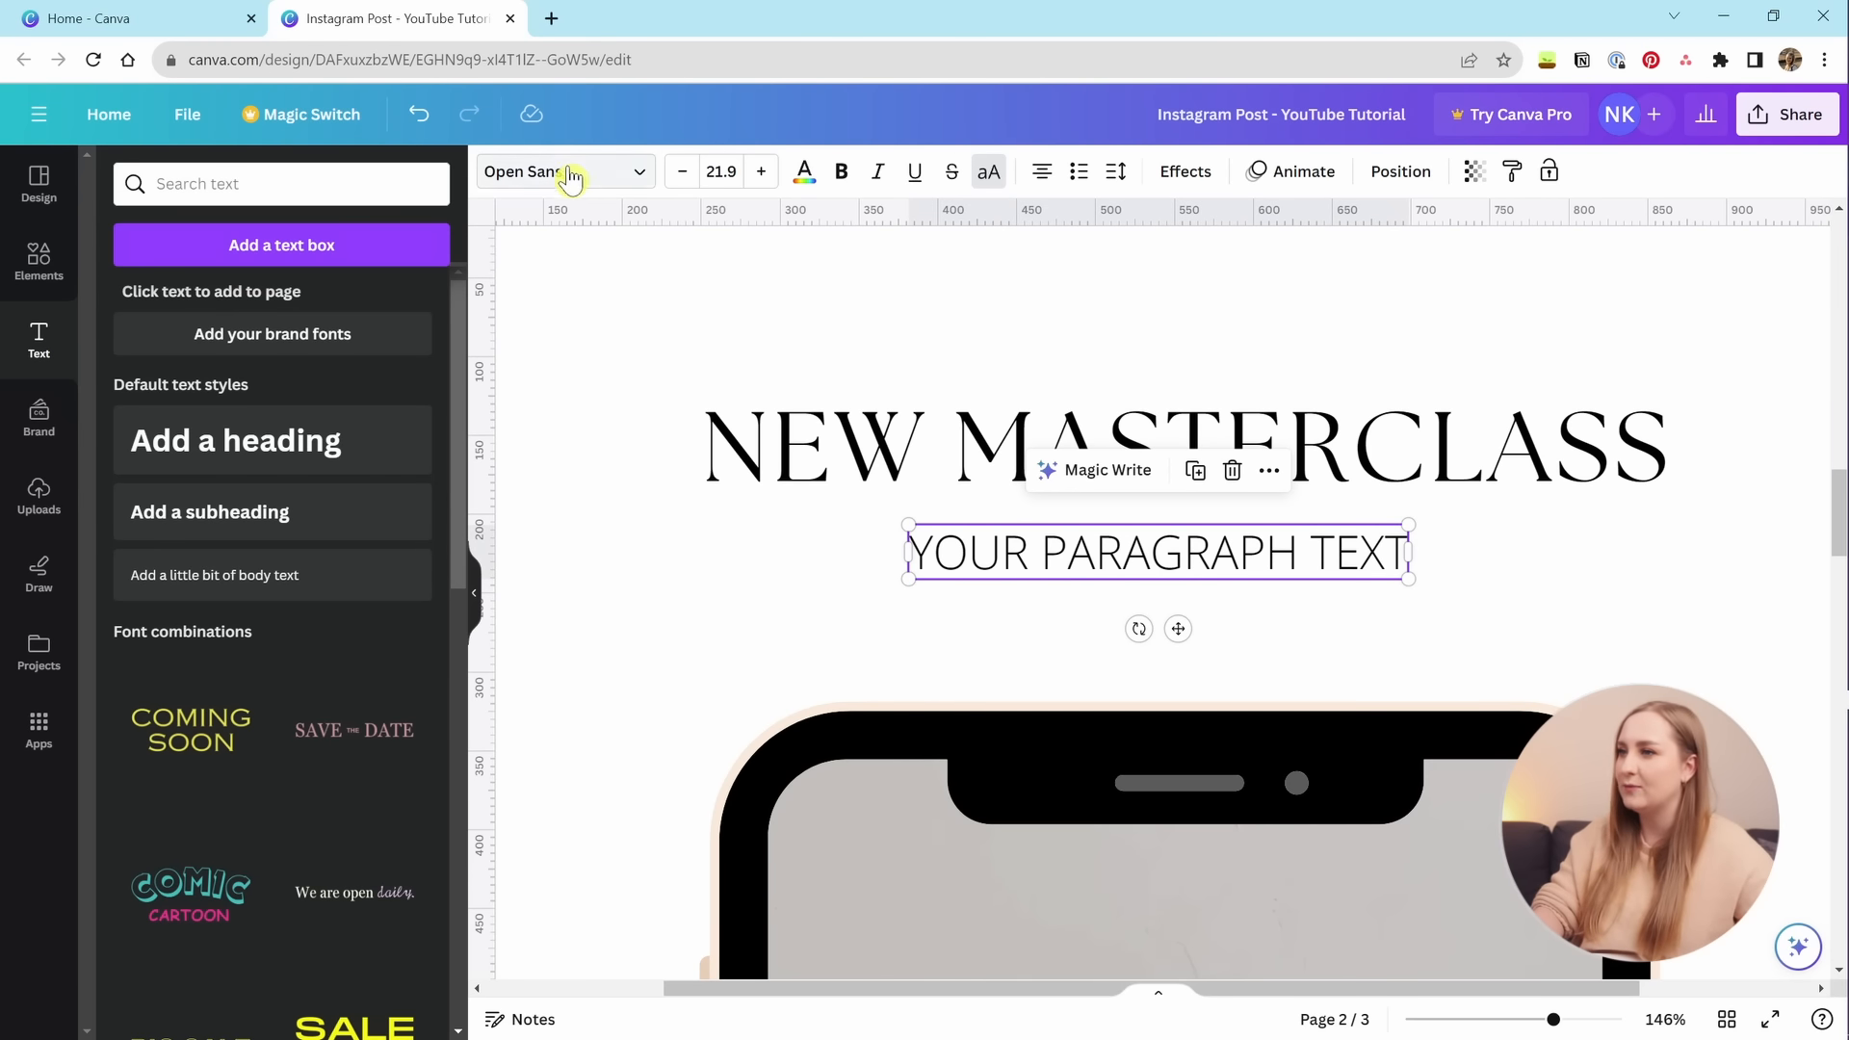
{"action": "double_click", "coordinate": [1172, 566]}
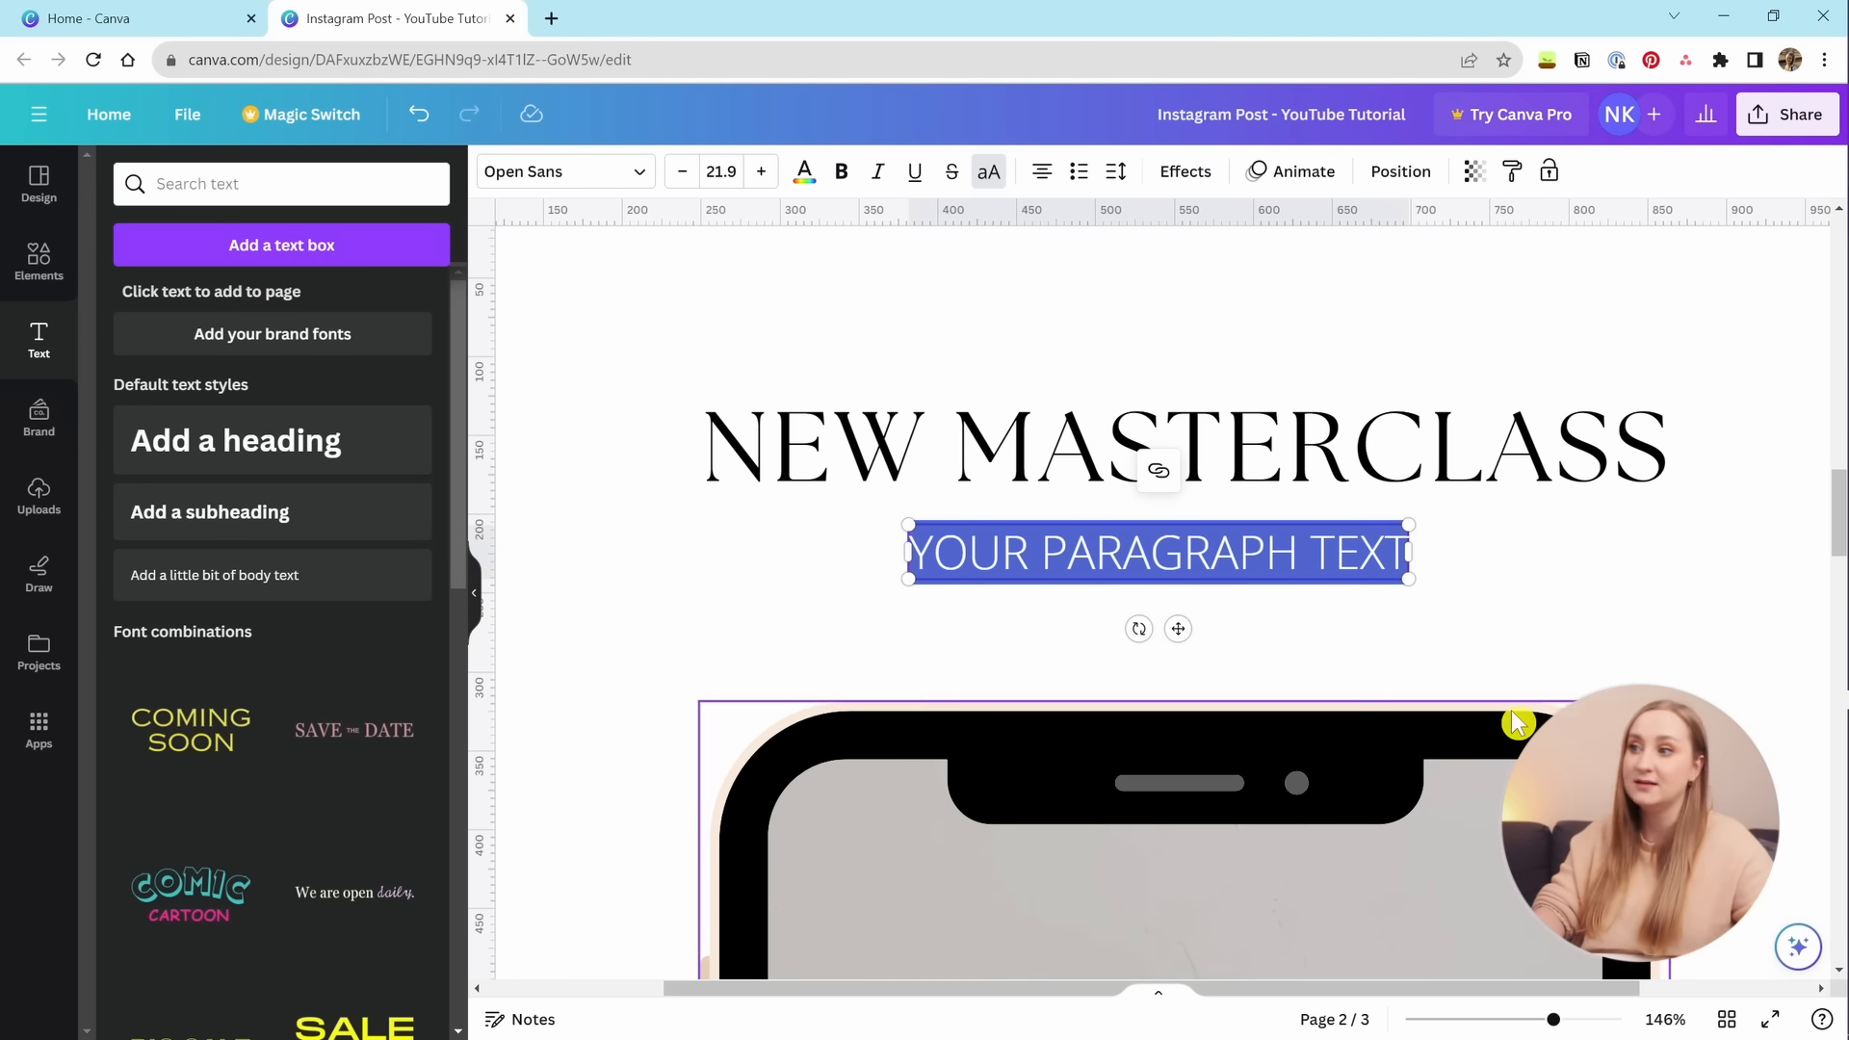
{"action": "type", "text": "PUBLIC SPEAKING, CONFIDENCE & PERSONAL BRANDING"}
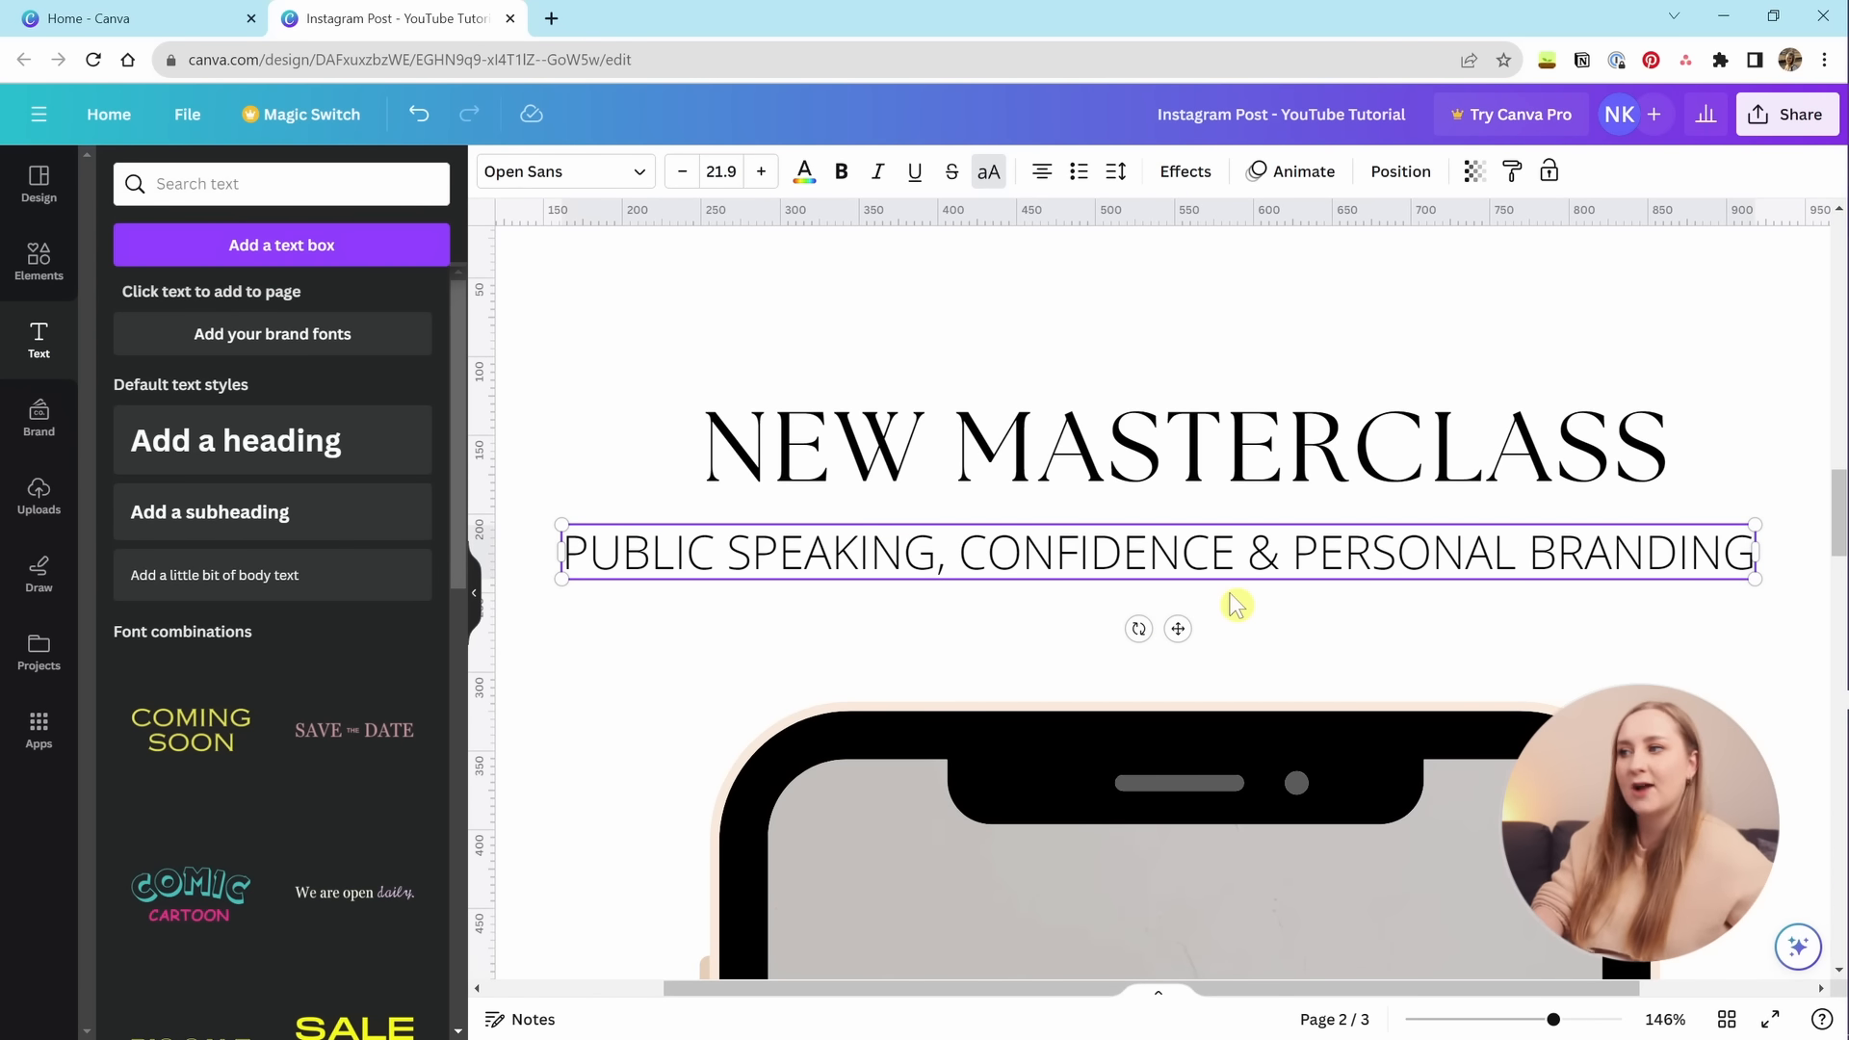
Turn off all-caps on the supporting text and scale it to the heading's width, about 609 wide at font size 21.
{"action": "left_click", "coordinate": [989, 176]}
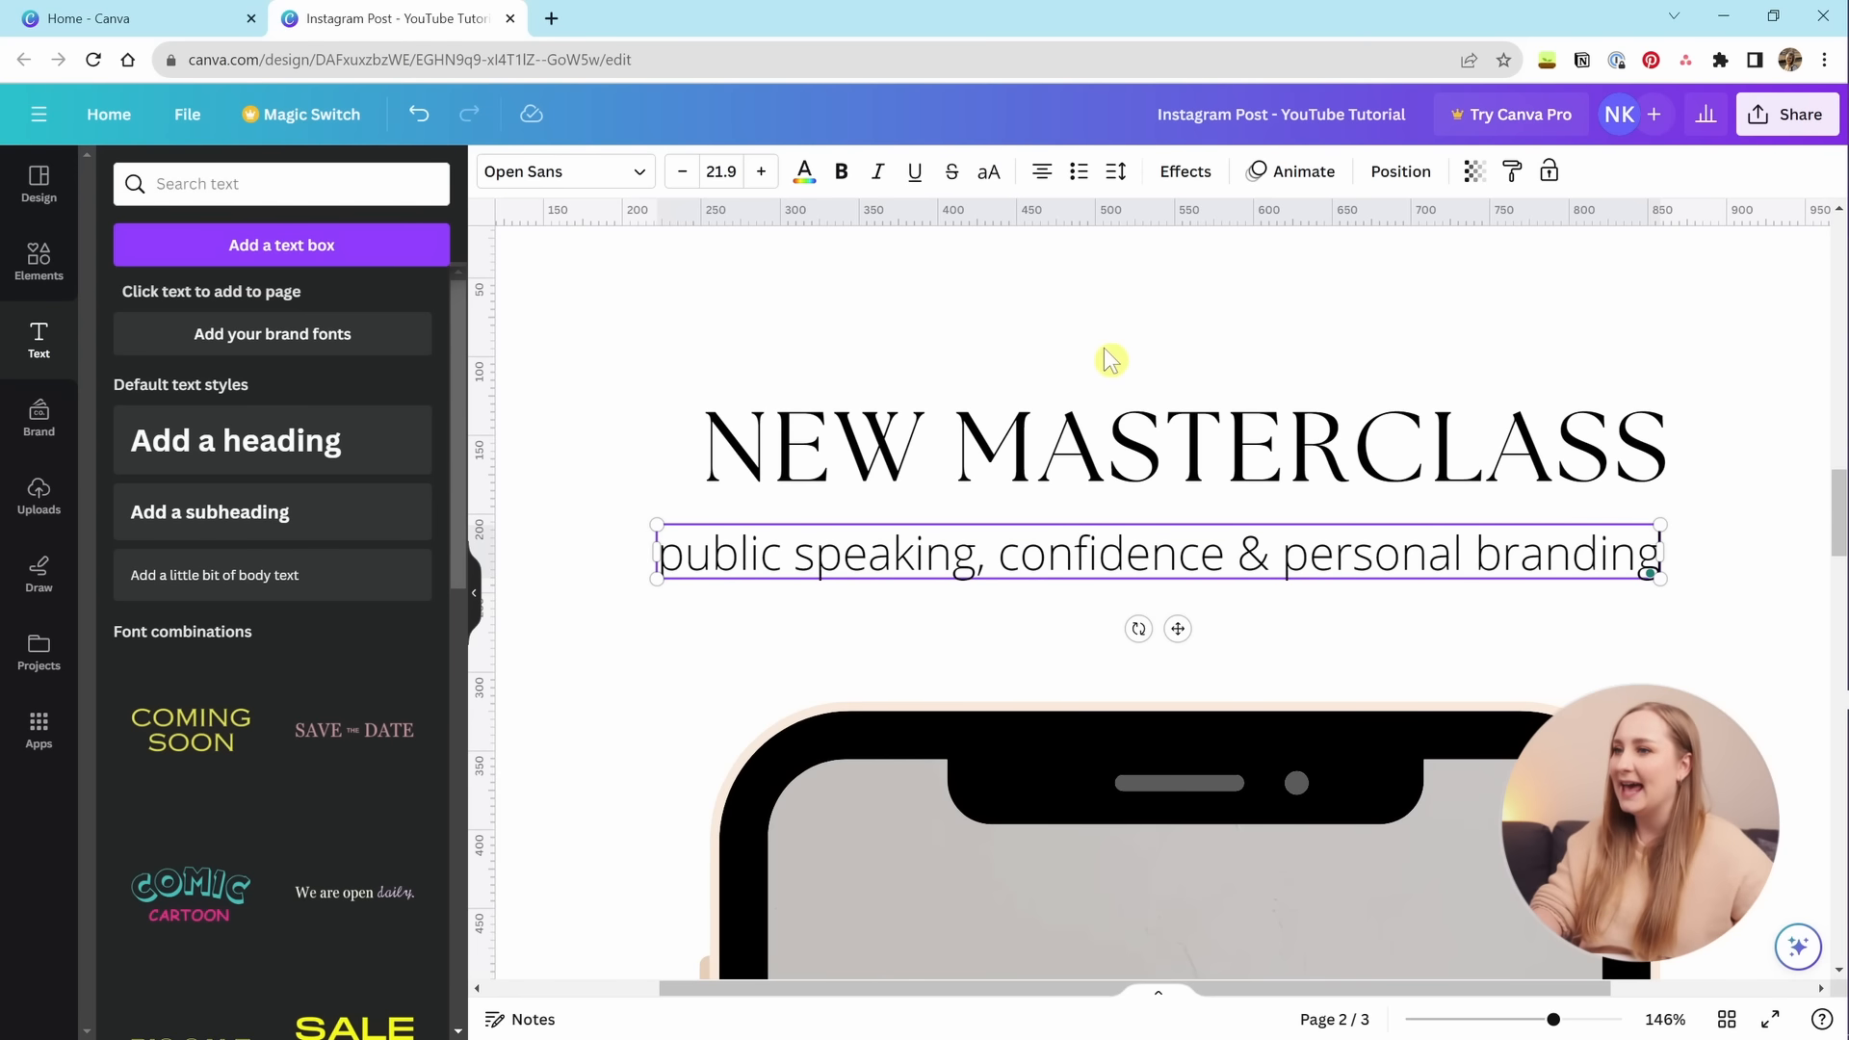
{"action": "left_click", "coordinate": [980, 183]}
{"action": "left_click", "coordinate": [982, 181]}
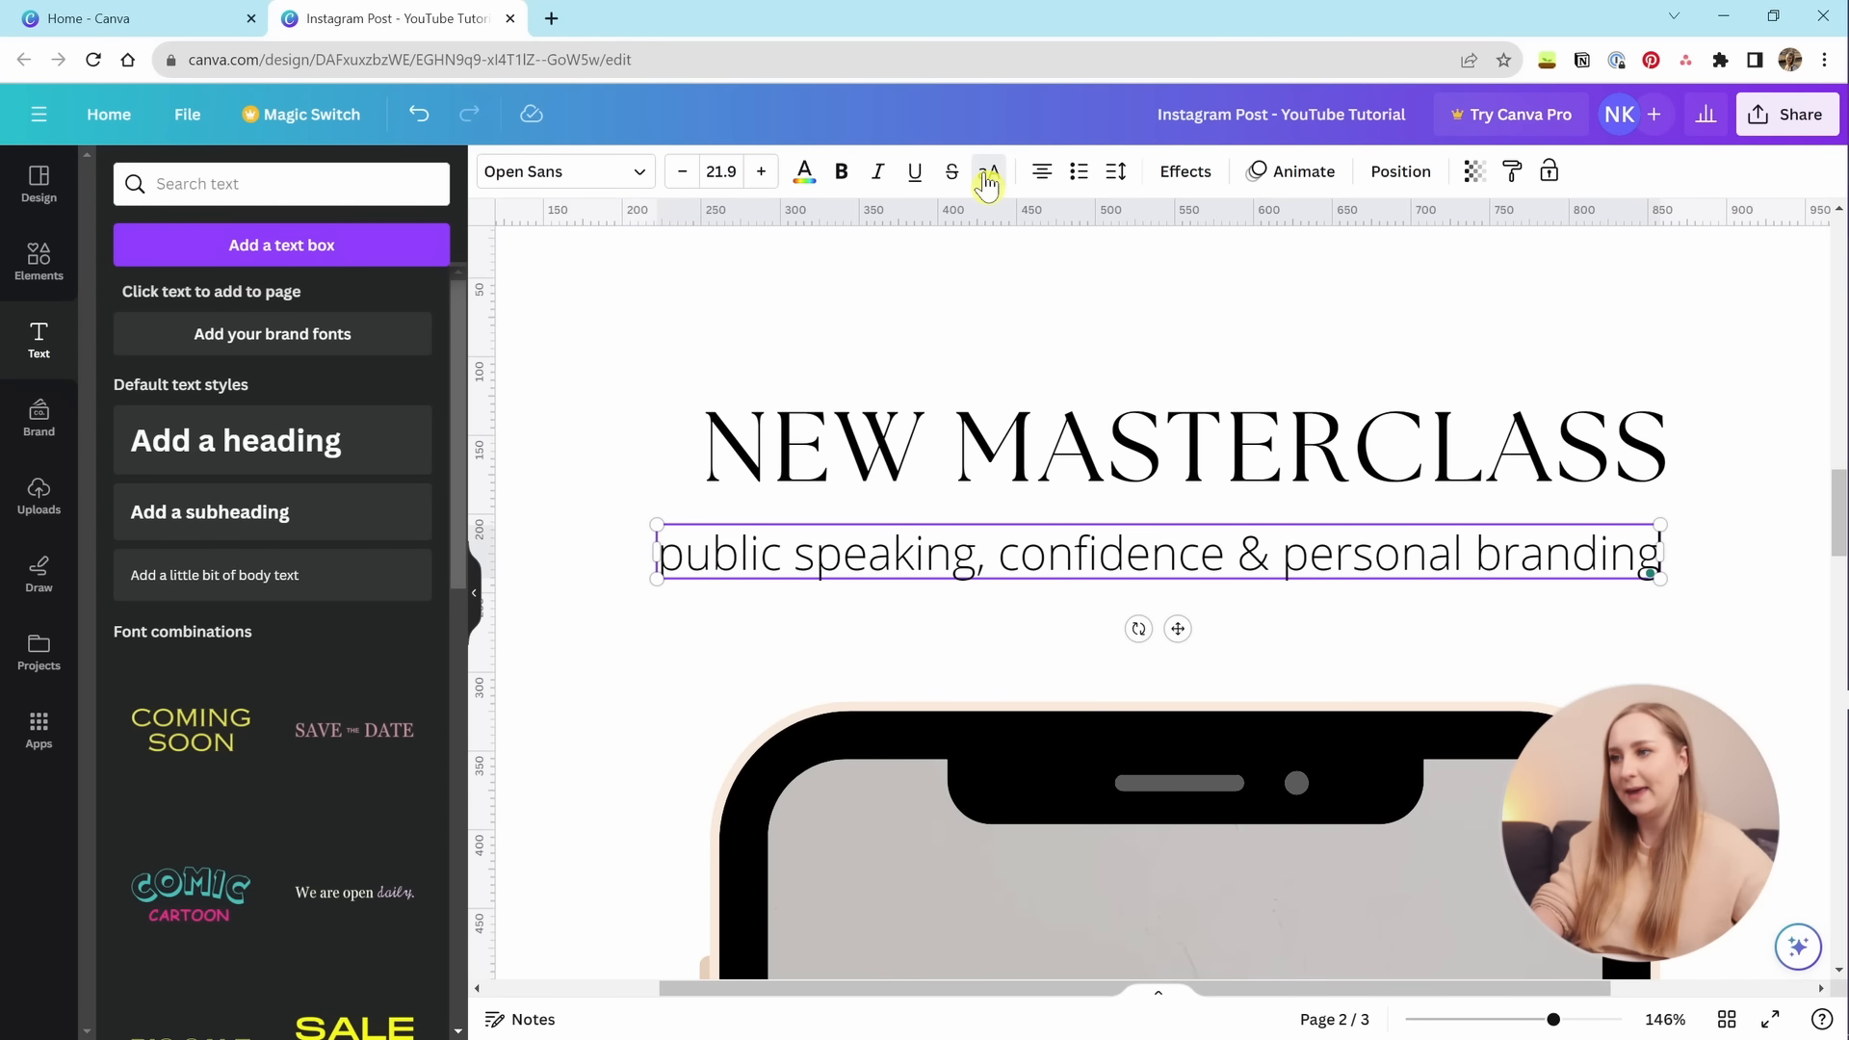
{"action": "left_click_drag", "start_coordinate": [658, 526], "coordinate": [696, 542]}
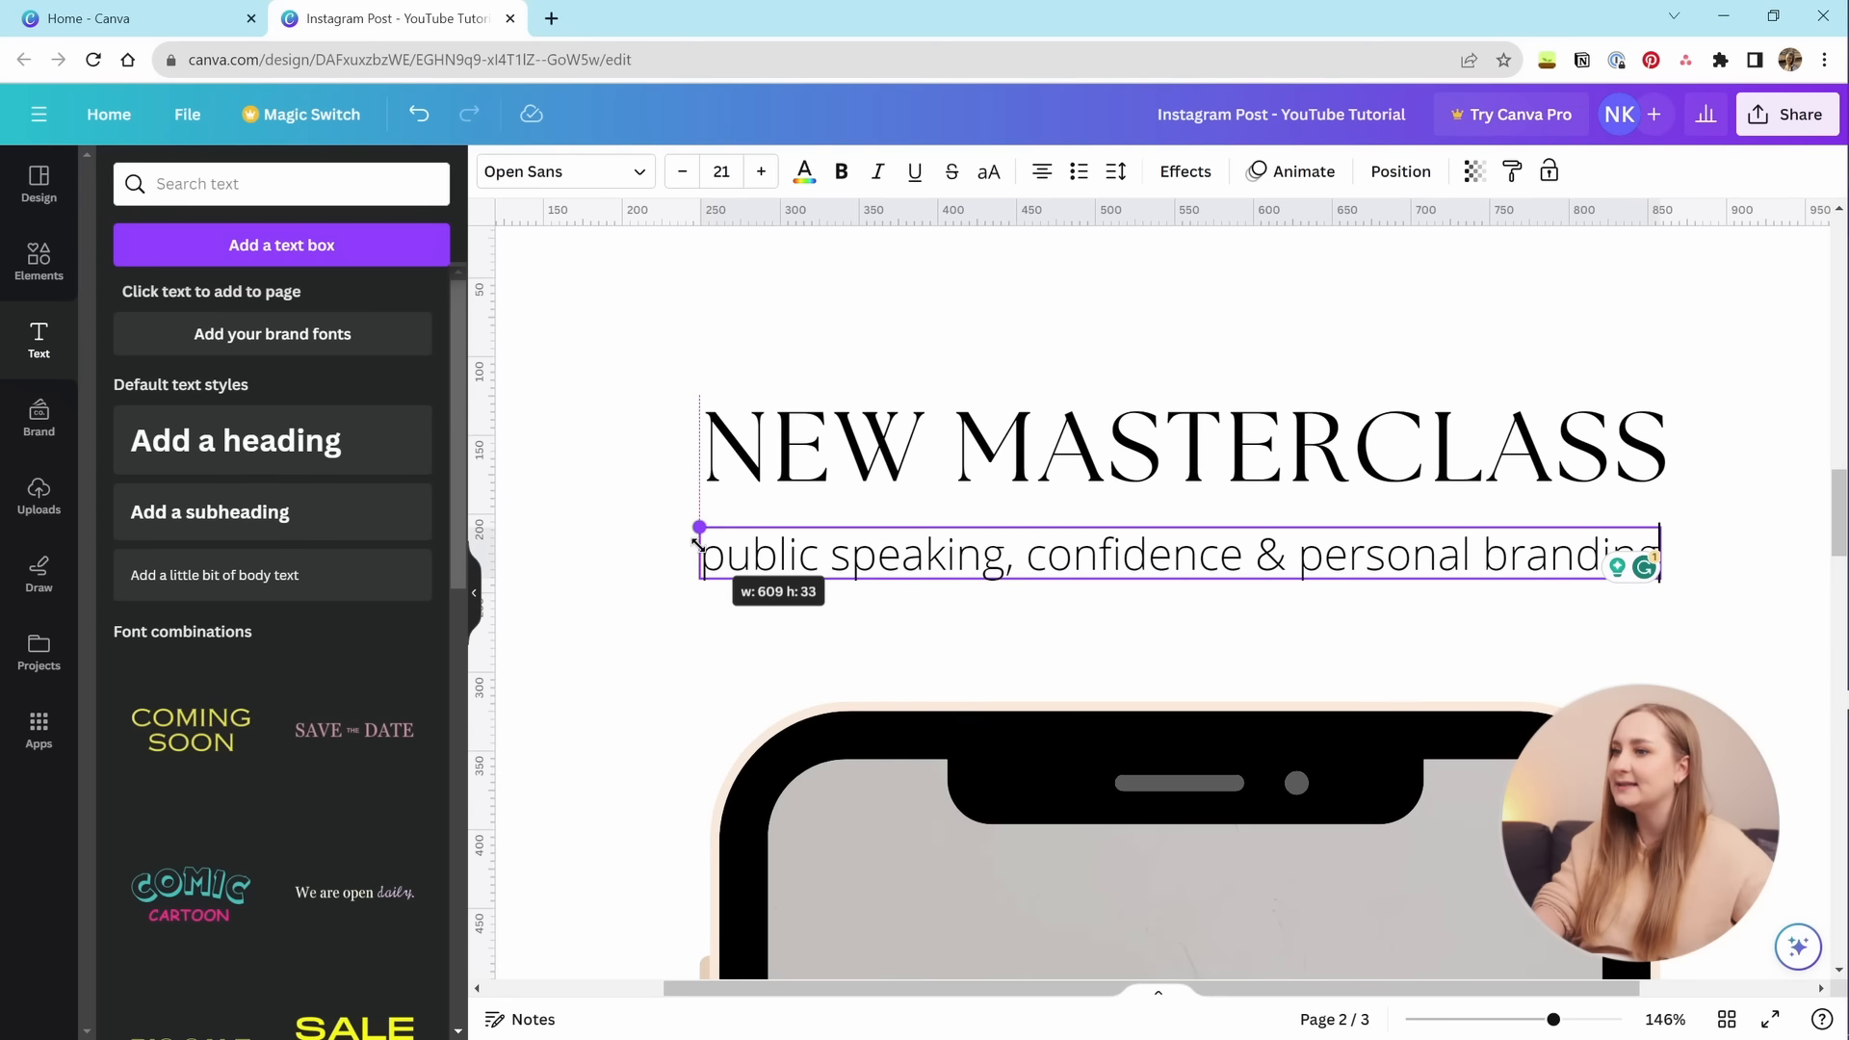
{"action": "left_click_drag", "start_coordinate": [695, 543], "coordinate": [696, 543]}
{"action": "left_click_drag", "start_coordinate": [1554, 1019], "coordinate": [1503, 1019]}
{"action": "scroll", "coordinate": [1507, 751], "scroll_direction": "down", "scroll_amount": 3}
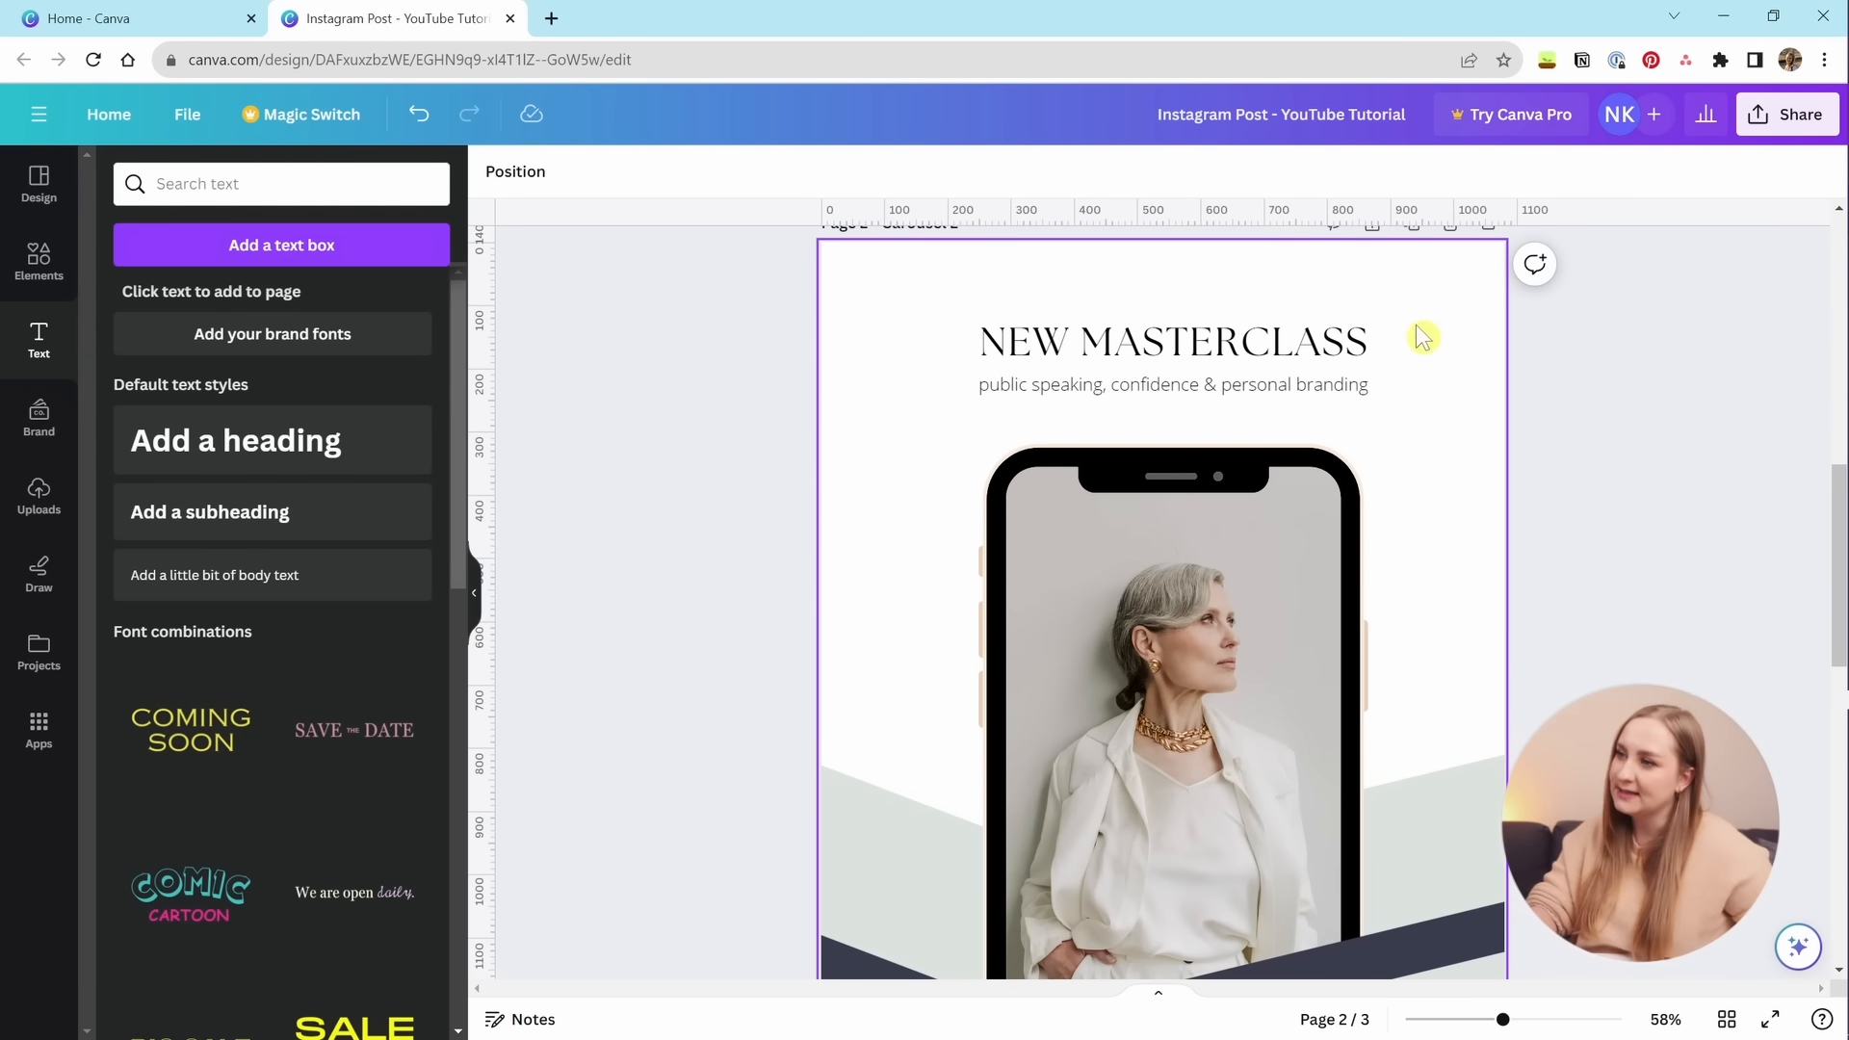
{"action": "left_click_drag", "start_coordinate": [1432, 313], "coordinate": [1239, 344]}
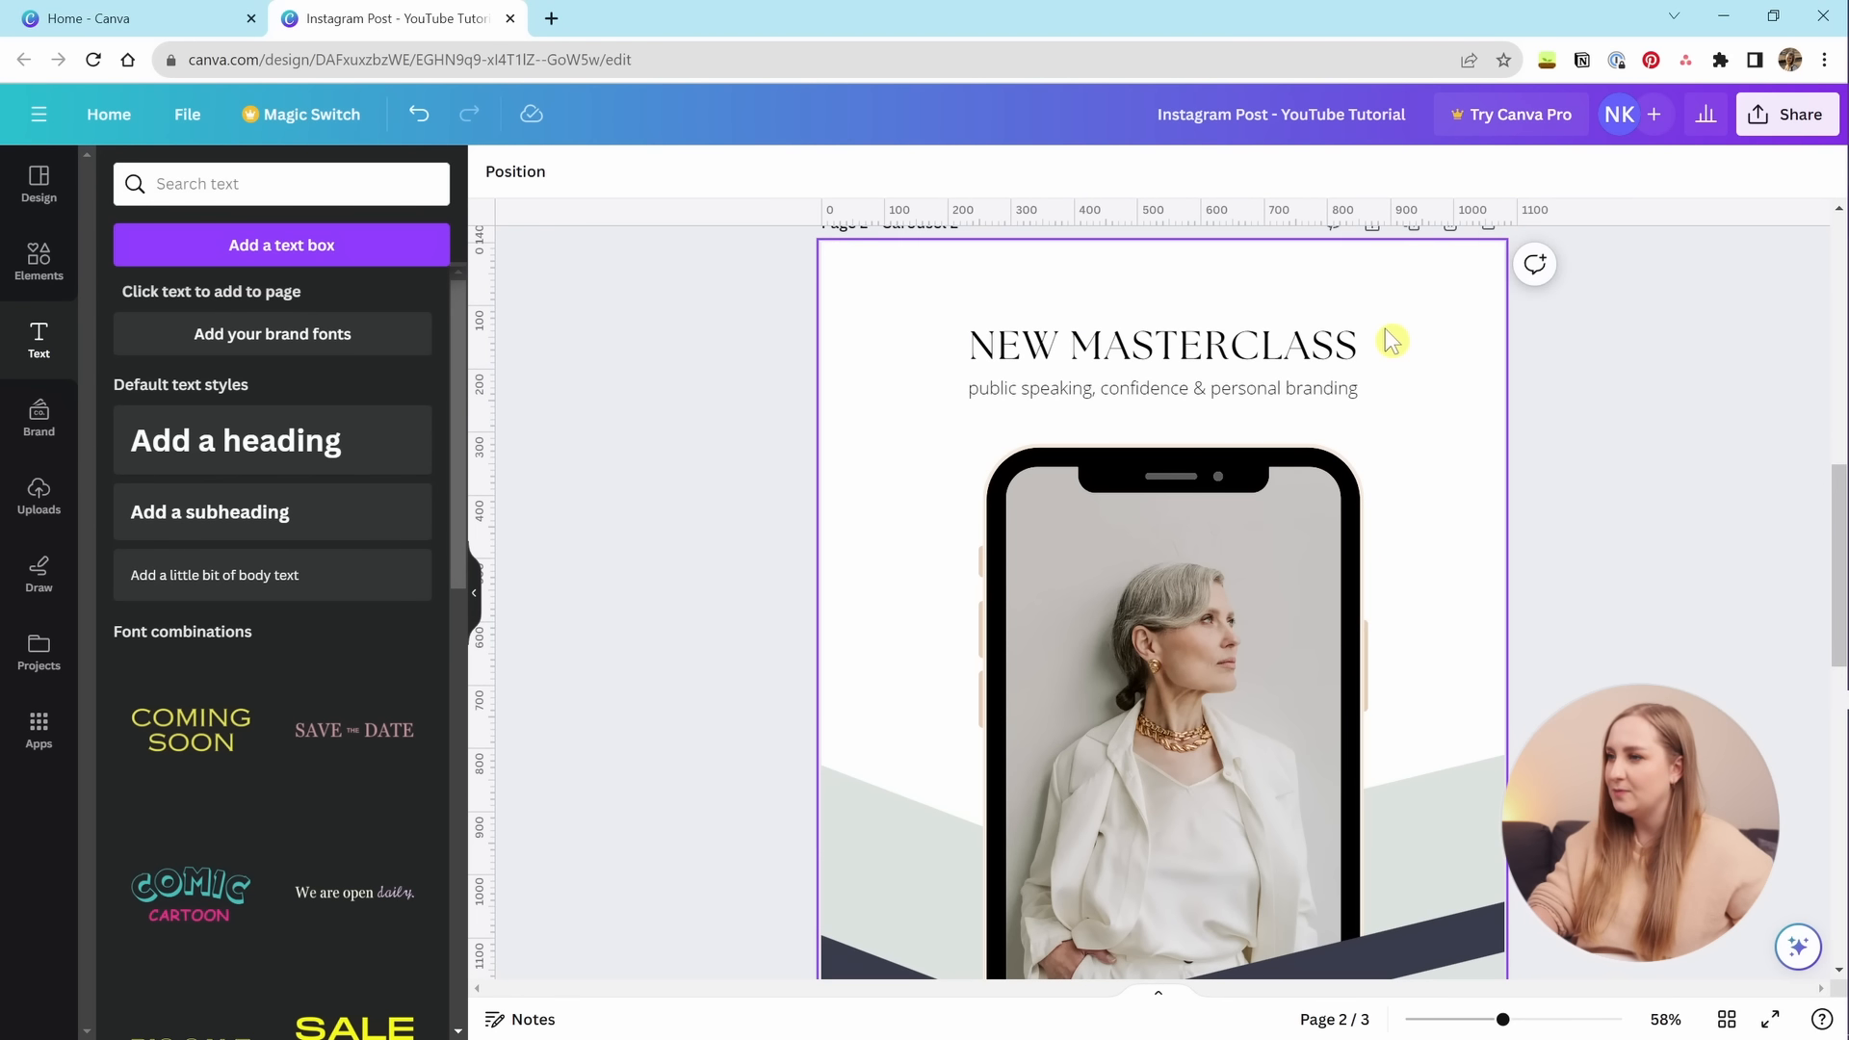
{"action": "key", "text": "ctrl+z"}
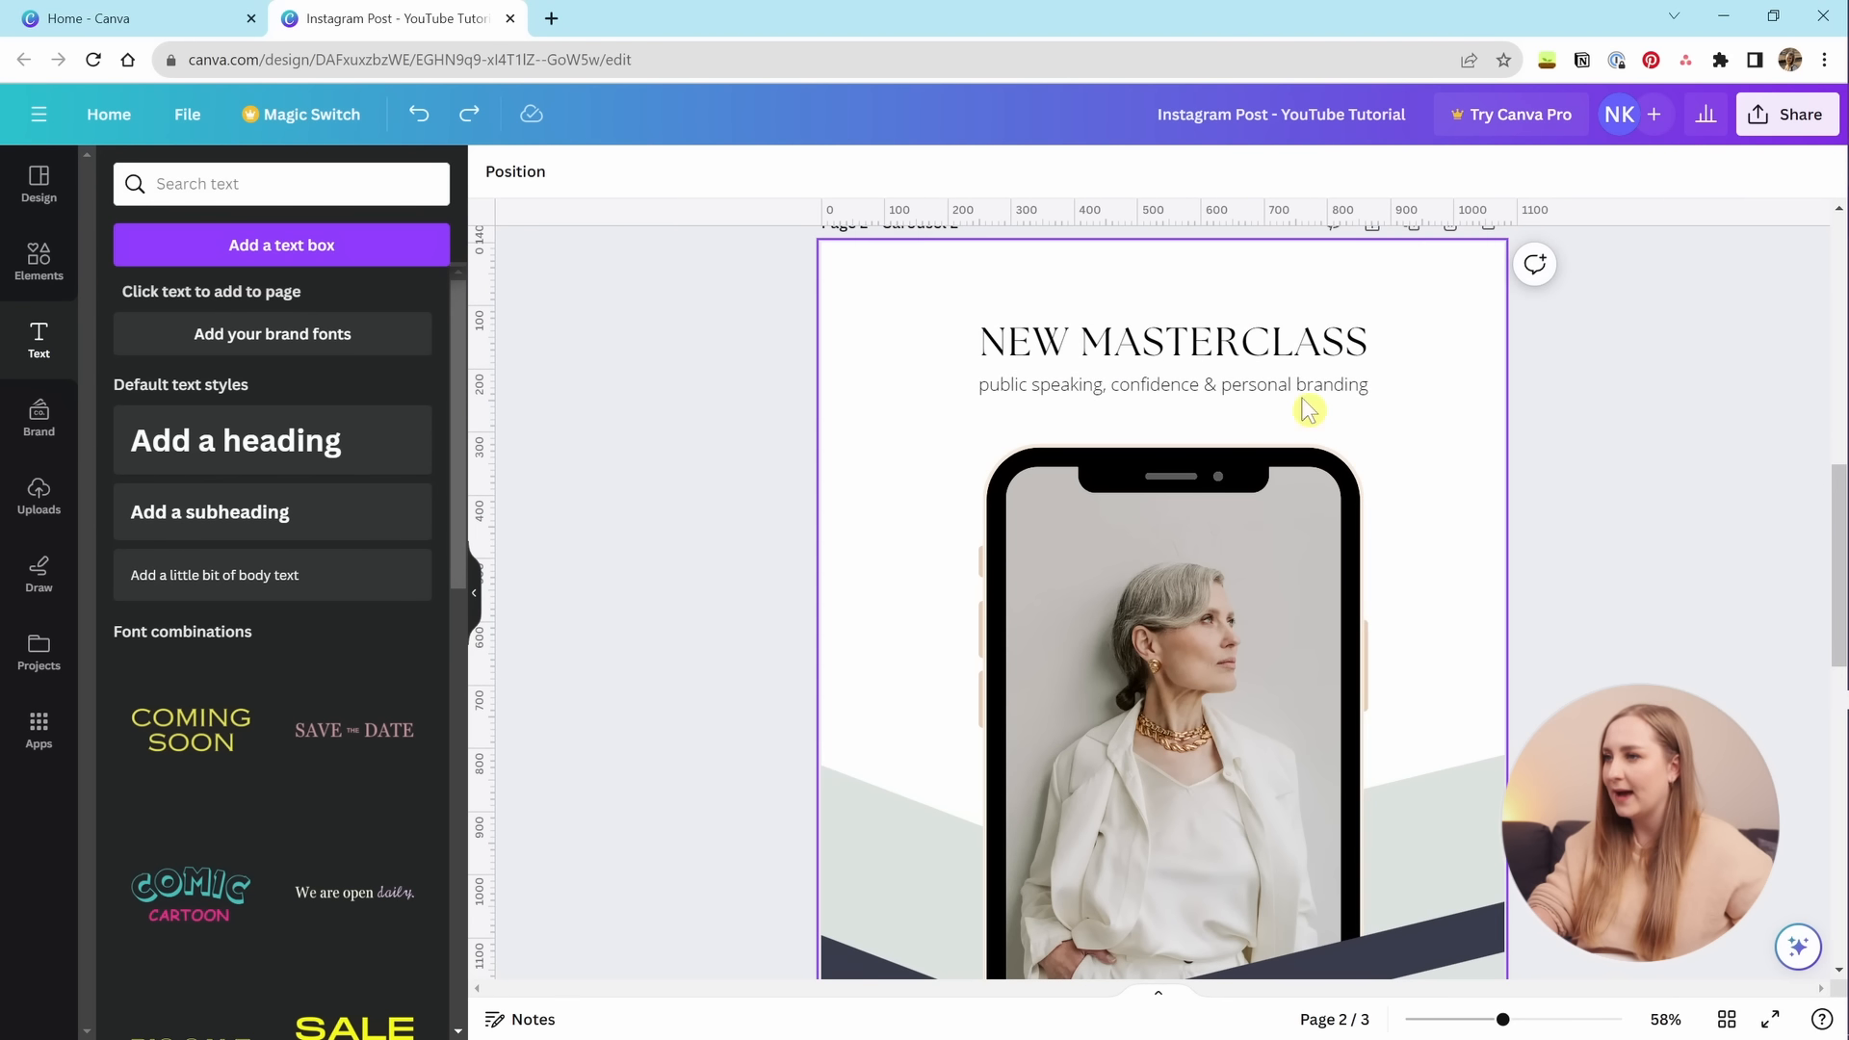
{"action": "left_click", "coordinate": [466, 116]}
{"action": "left_click", "coordinate": [414, 118]}
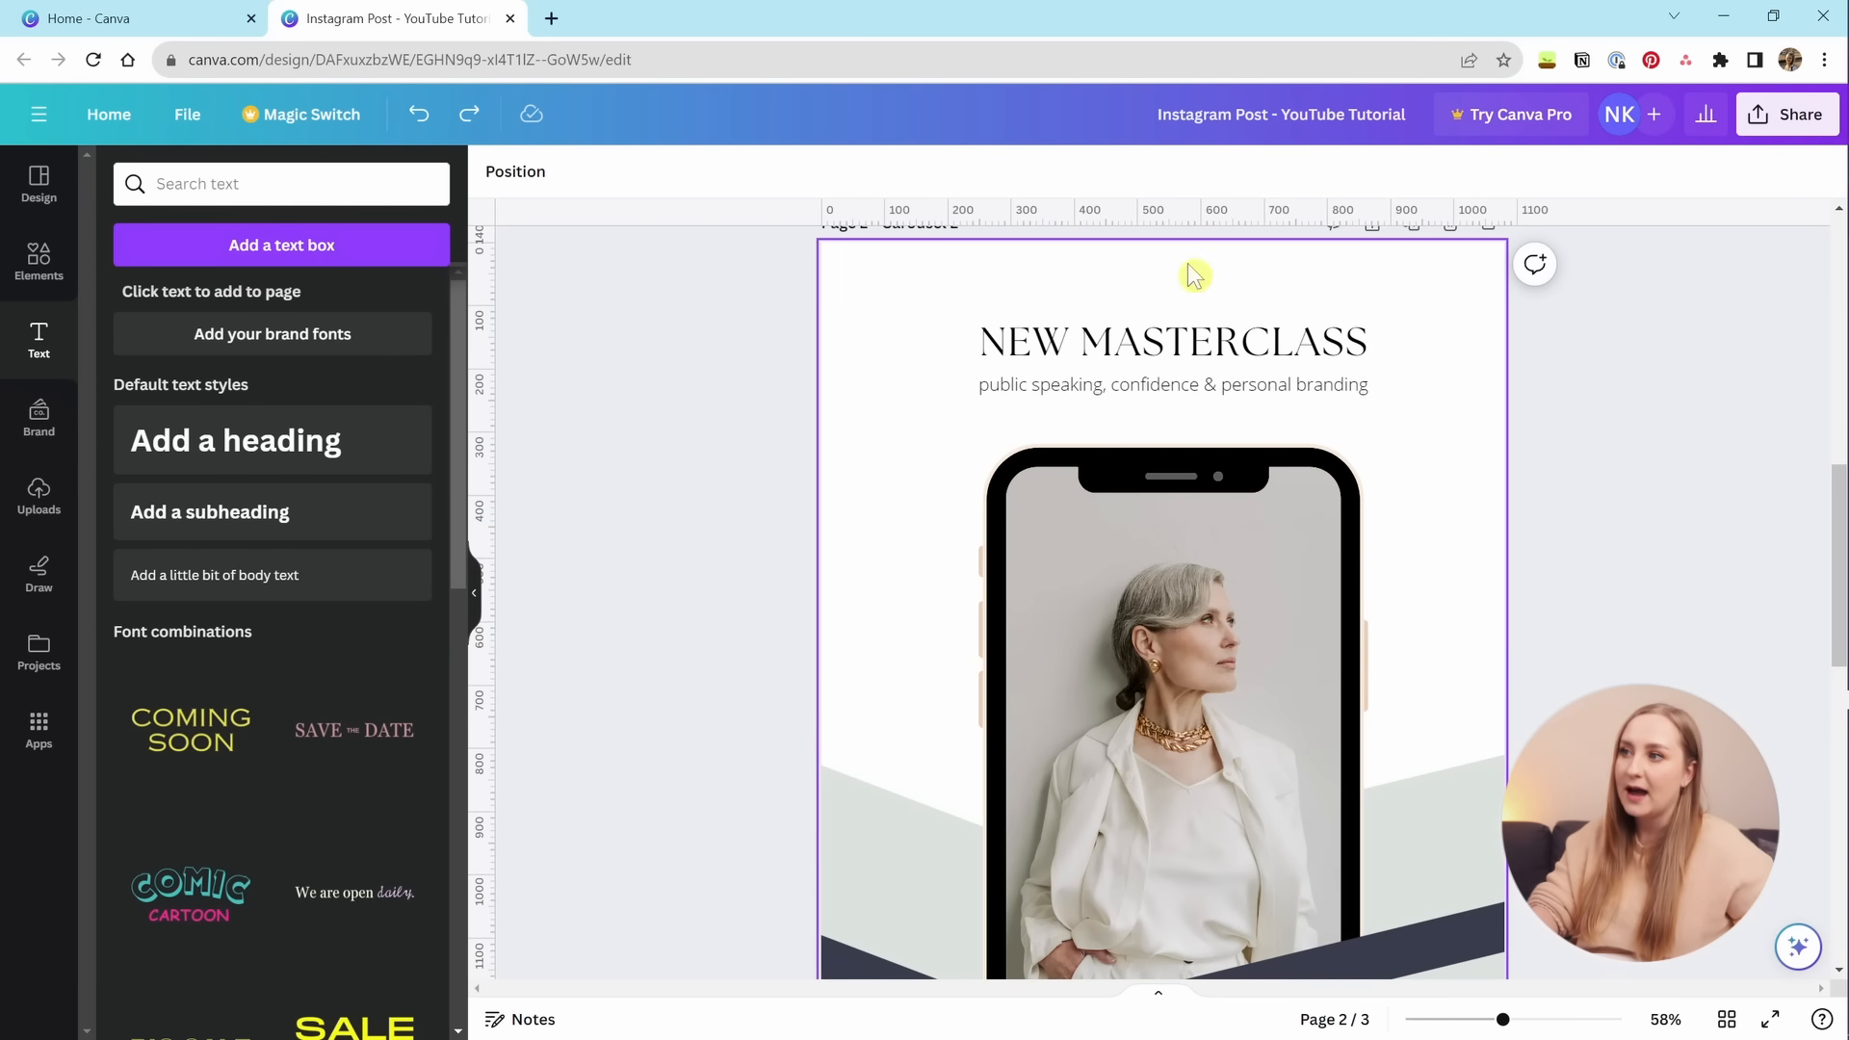
Move the heading, supporting text and phone mockup together so they are centered horizontally on page 2.
{"action": "left_click_drag", "start_coordinate": [870, 301], "coordinate": [1268, 609]}
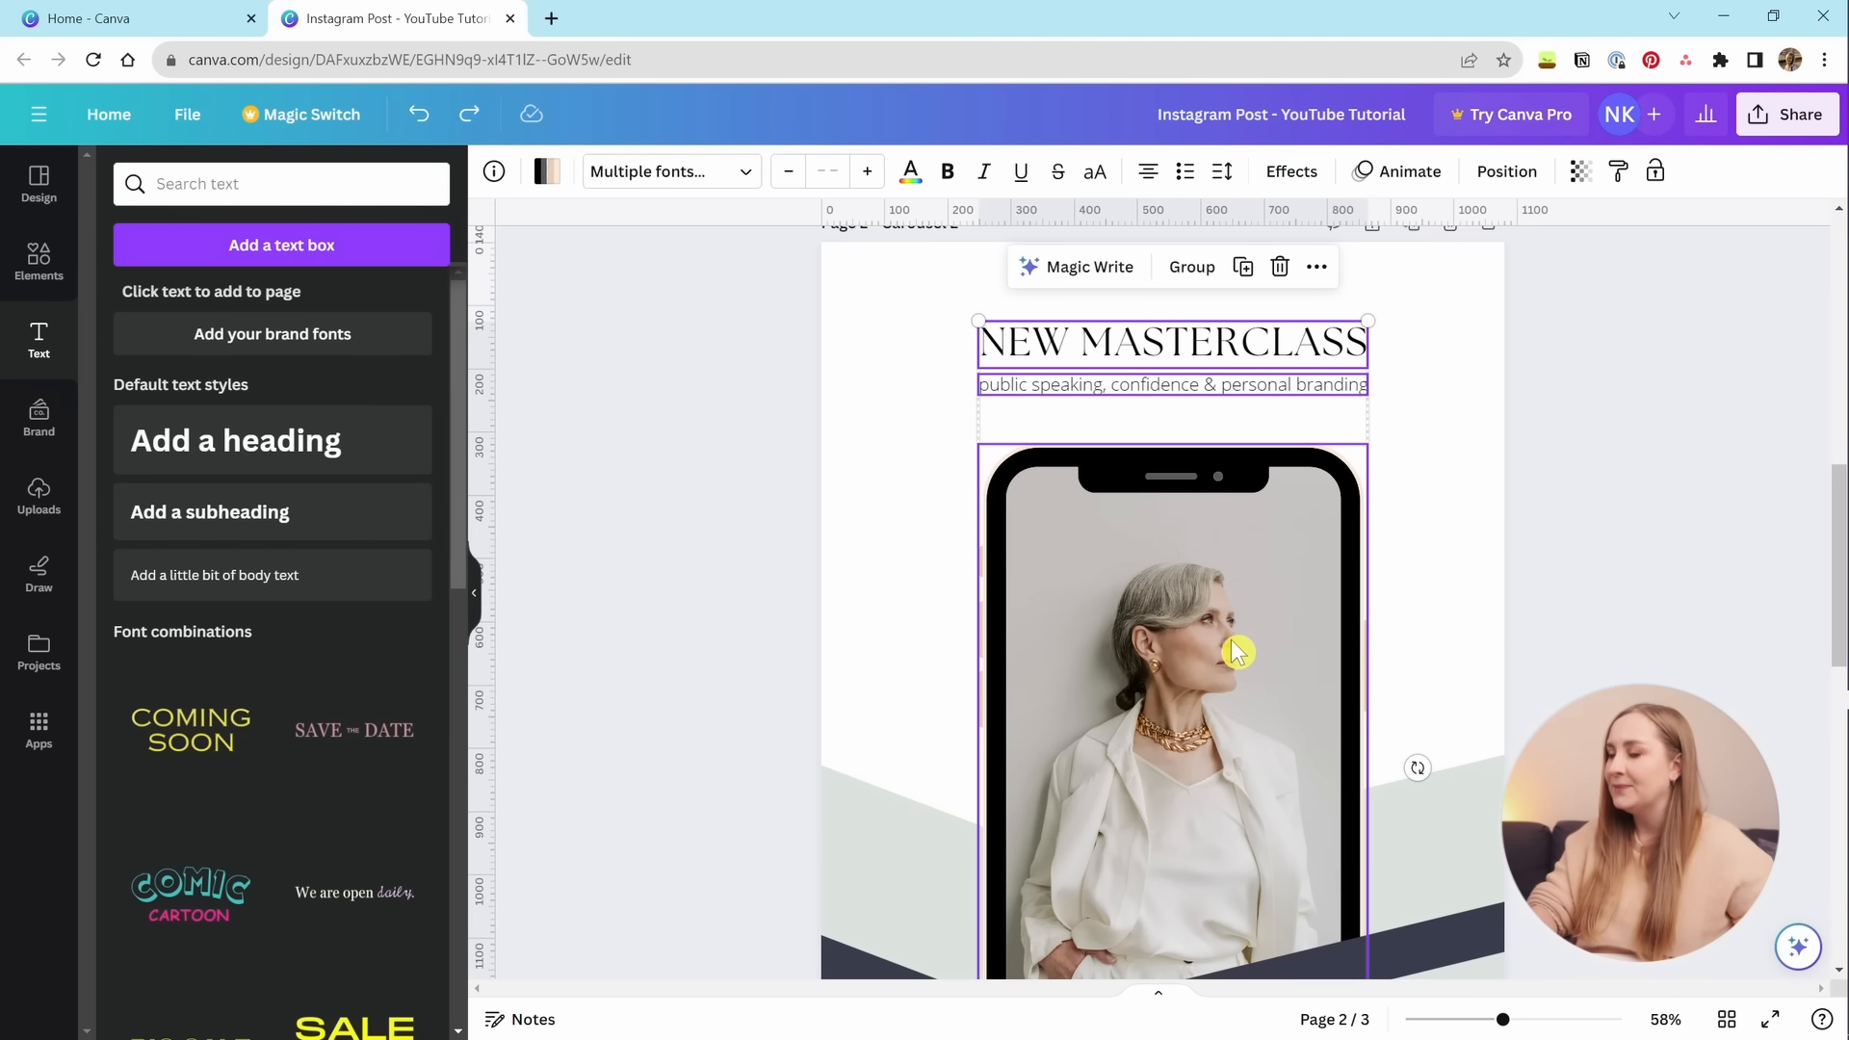
{"action": "left_click", "coordinate": [899, 298]}
{"action": "left_click_drag", "start_coordinate": [830, 256], "coordinate": [1379, 742]}
{"action": "mouse_move", "coordinate": [1201, 607]}
{"action": "left_mouse_down"}
{"action": "mouse_move", "coordinate": [1108, 605]}
{"action": "mouse_move", "coordinate": [1185, 594]}
{"action": "mouse_move", "coordinate": [1145, 598]}
{"action": "mouse_move", "coordinate": [1180, 598]}
{"action": "mouse_move", "coordinate": [1180, 616]}
{"action": "left_mouse_up"}
{"action": "left_click", "coordinate": [1486, 610]}
Add a text box at a font size of about 21.8 and place it on the upward-sloping dark ribbon, tilted along it.
{"action": "scroll", "coordinate": [1453, 590], "scroll_direction": "down", "scroll_amount": 2}
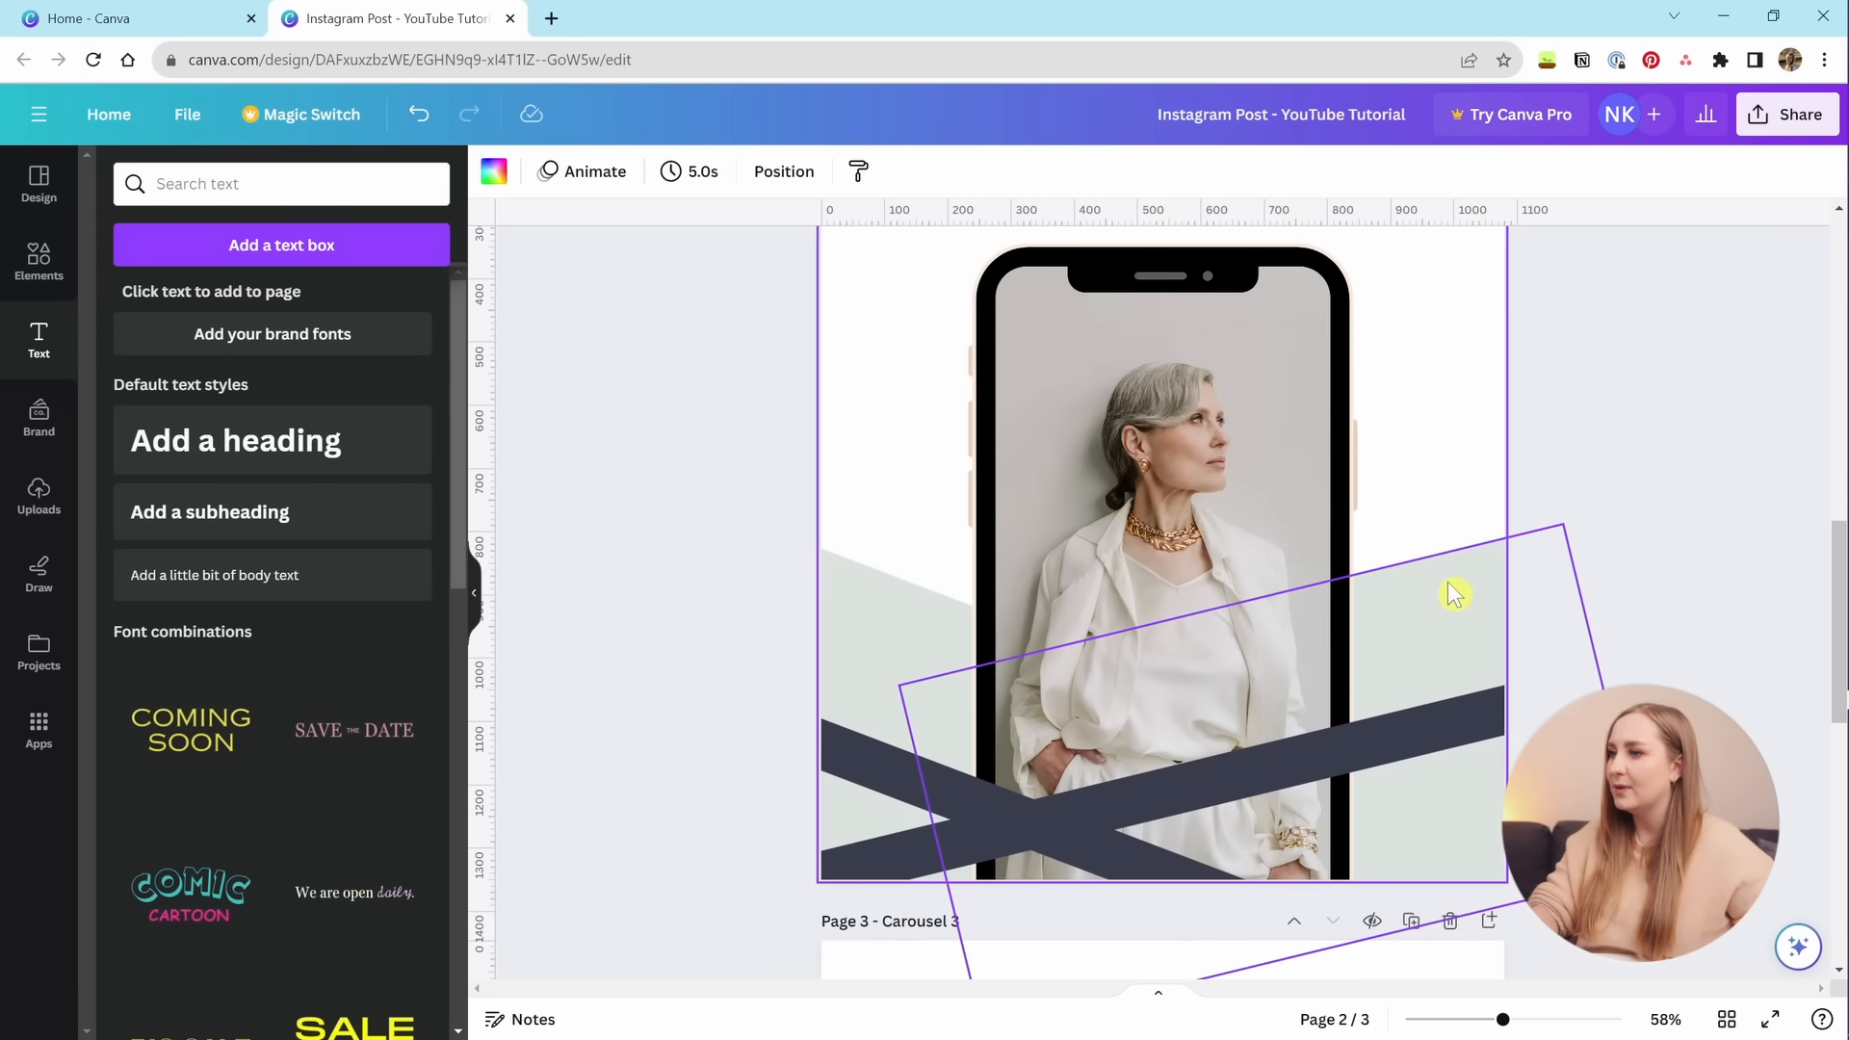
{"action": "scroll", "coordinate": [1452, 595], "scroll_direction": "up", "scroll_amount": 1}
{"action": "scroll", "coordinate": [1451, 596], "scroll_direction": "up", "scroll_amount": 2}
{"action": "scroll", "coordinate": [1457, 566], "scroll_direction": "down", "scroll_amount": 4}
{"action": "scroll", "coordinate": [1450, 539], "scroll_direction": "down", "scroll_amount": 2}
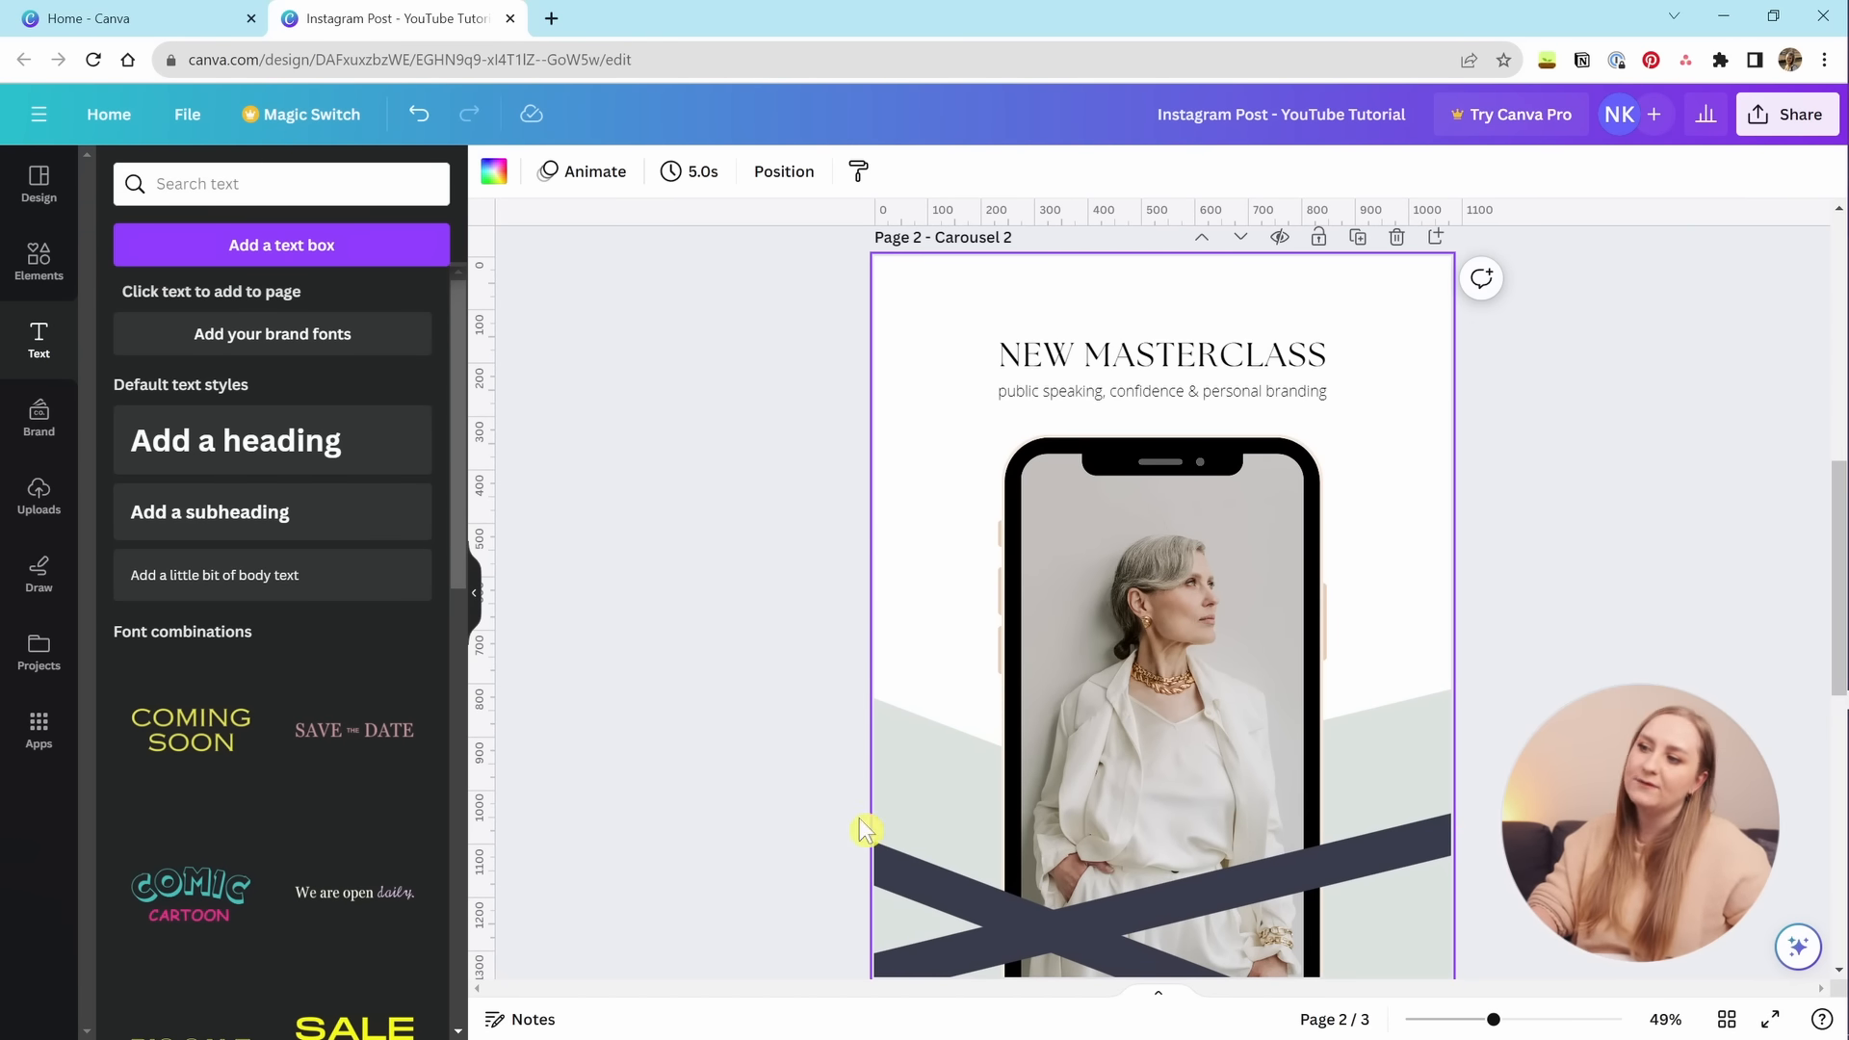
{"action": "scroll", "coordinate": [1330, 549], "scroll_direction": "down", "scroll_amount": 3}
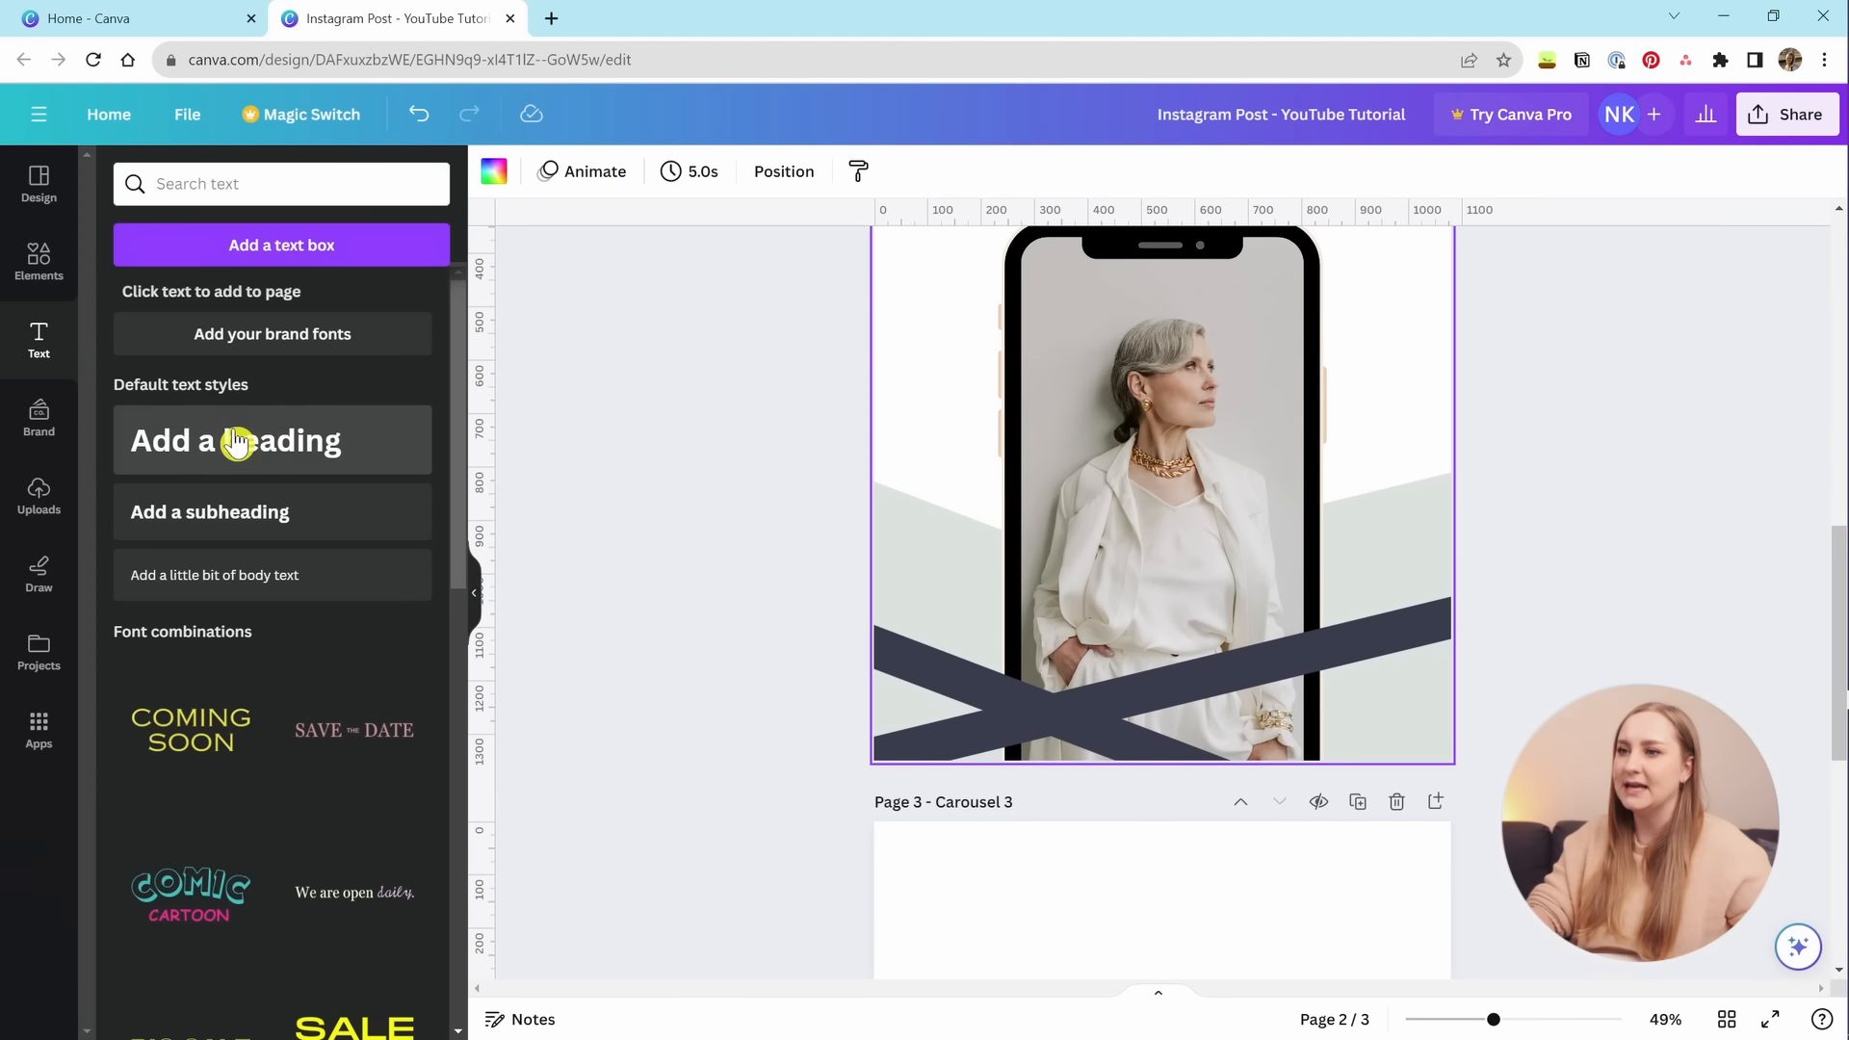
{"action": "left_click", "coordinate": [236, 443]}
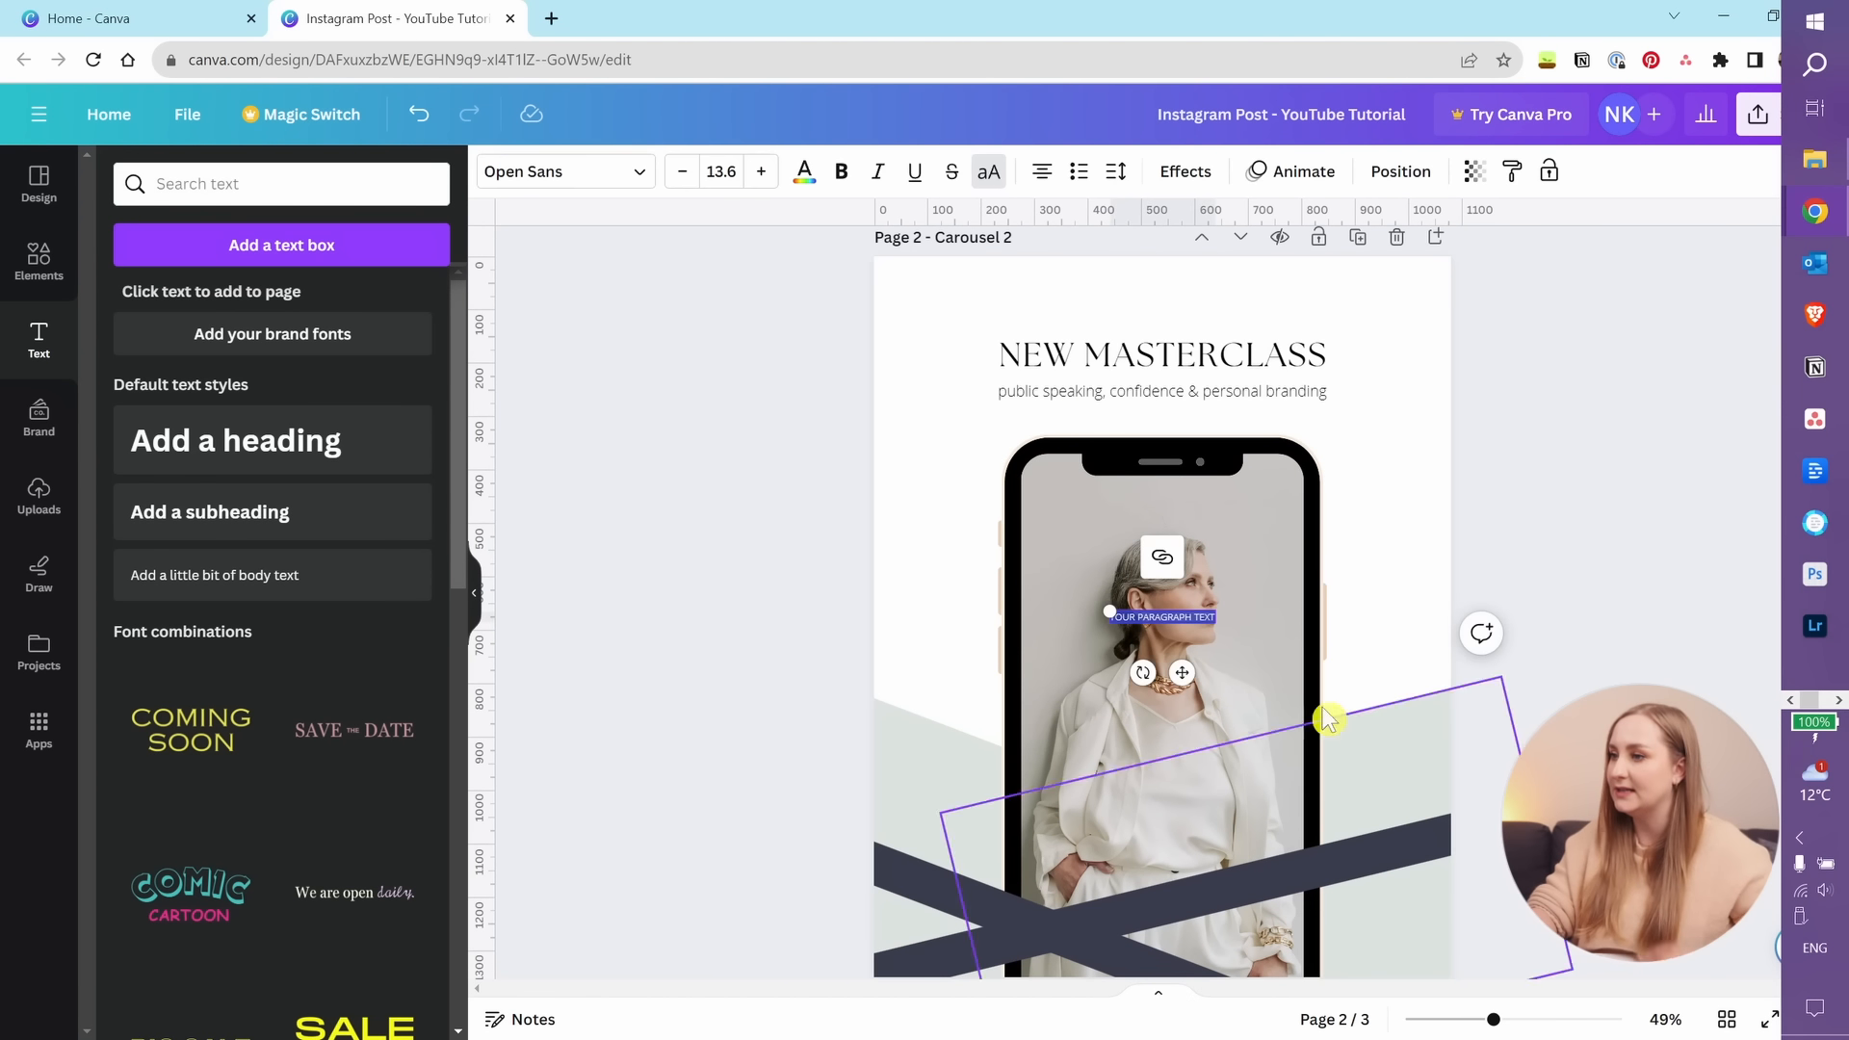
{"action": "left_click_drag", "start_coordinate": [1182, 673], "coordinate": [1069, 945]}
Replace the ribbon text with "BOOK NOW", color it light off-white and make it bold.
{"action": "double_click", "coordinate": [1146, 906]}
{"action": "key", "text": "Caps_Lock"}
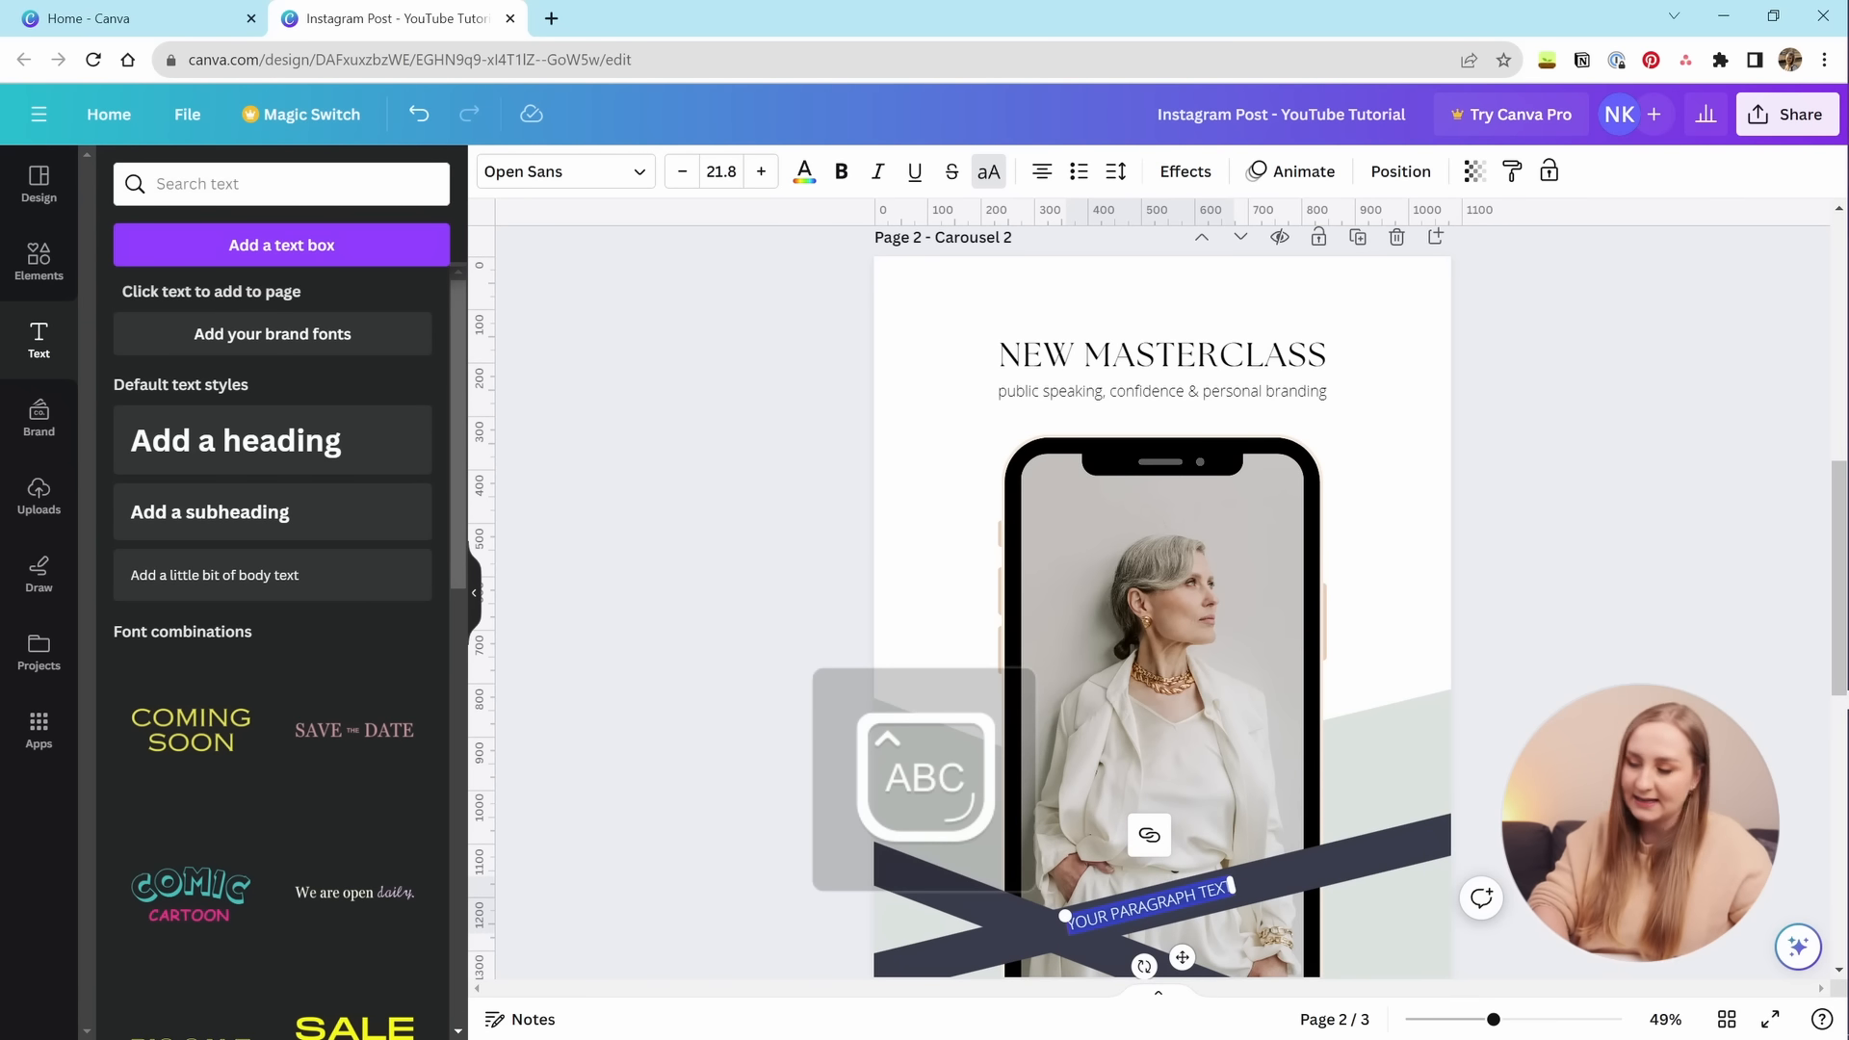
{"action": "type", "text": "BOOK NOW"}
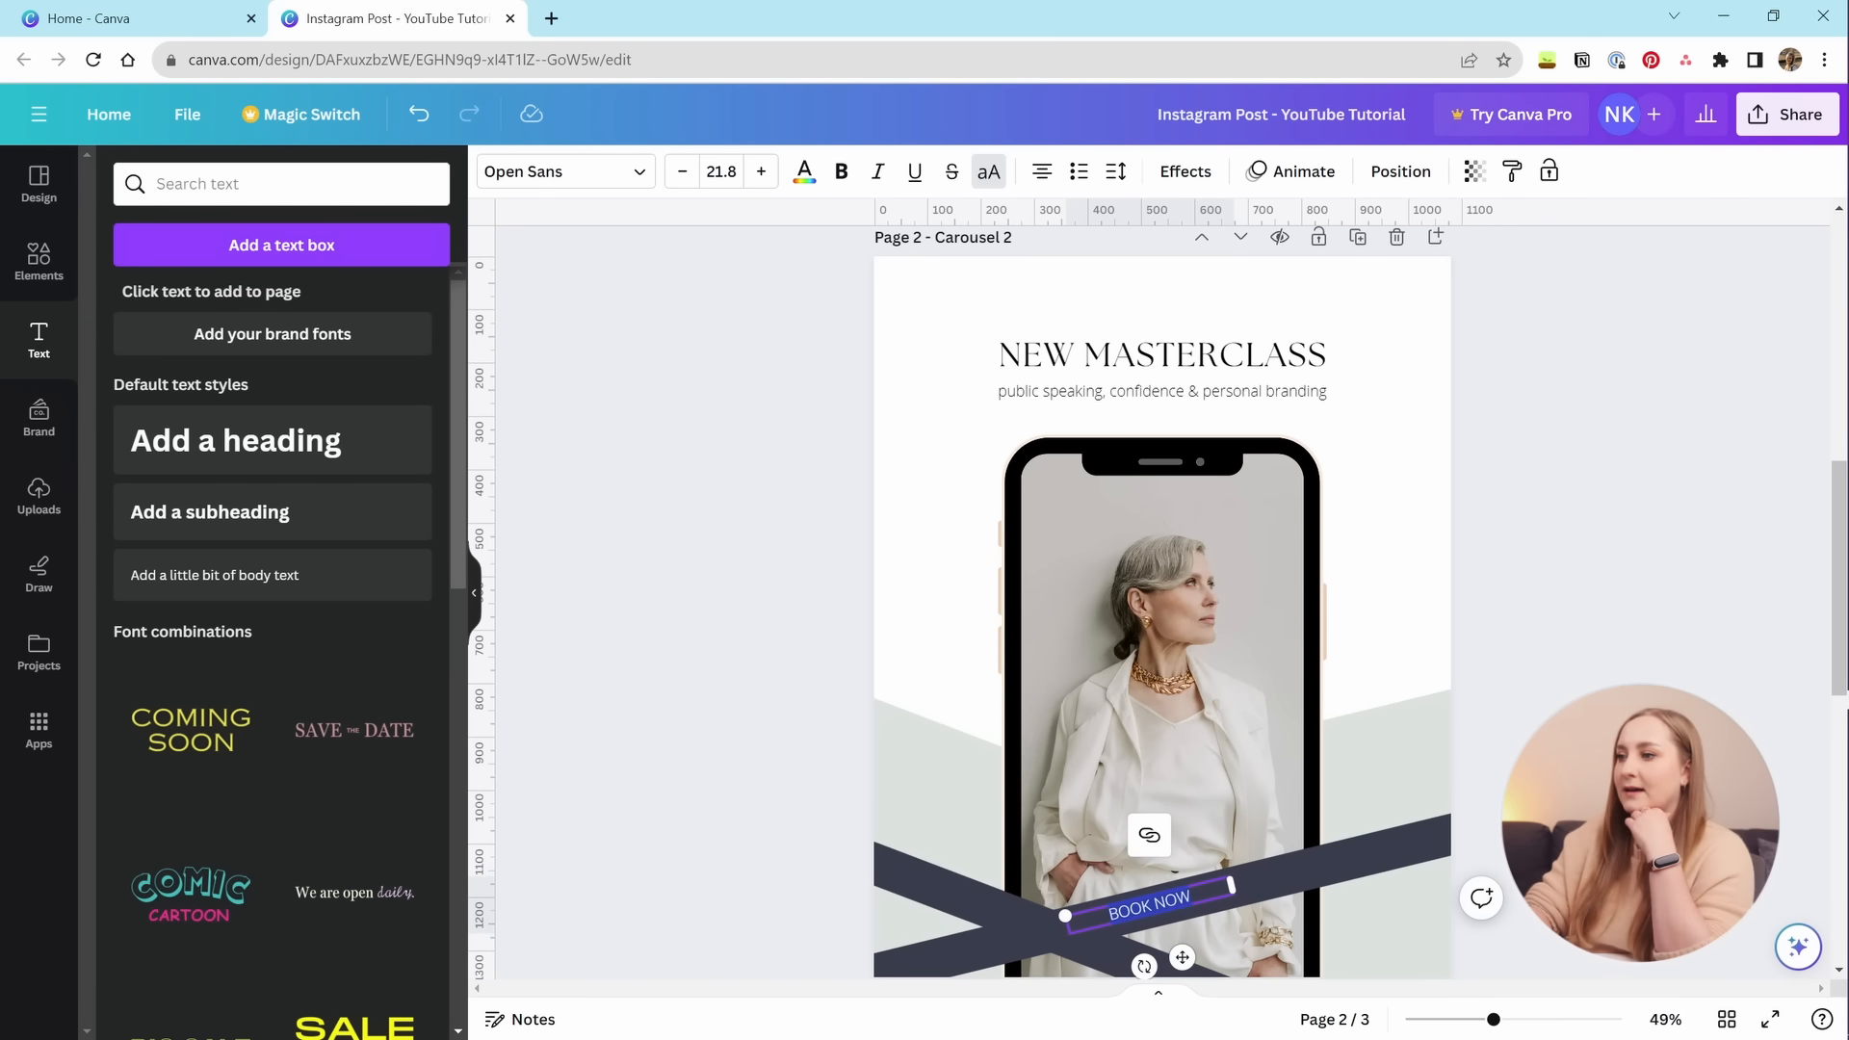
{"action": "left_click", "coordinate": [804, 172]}
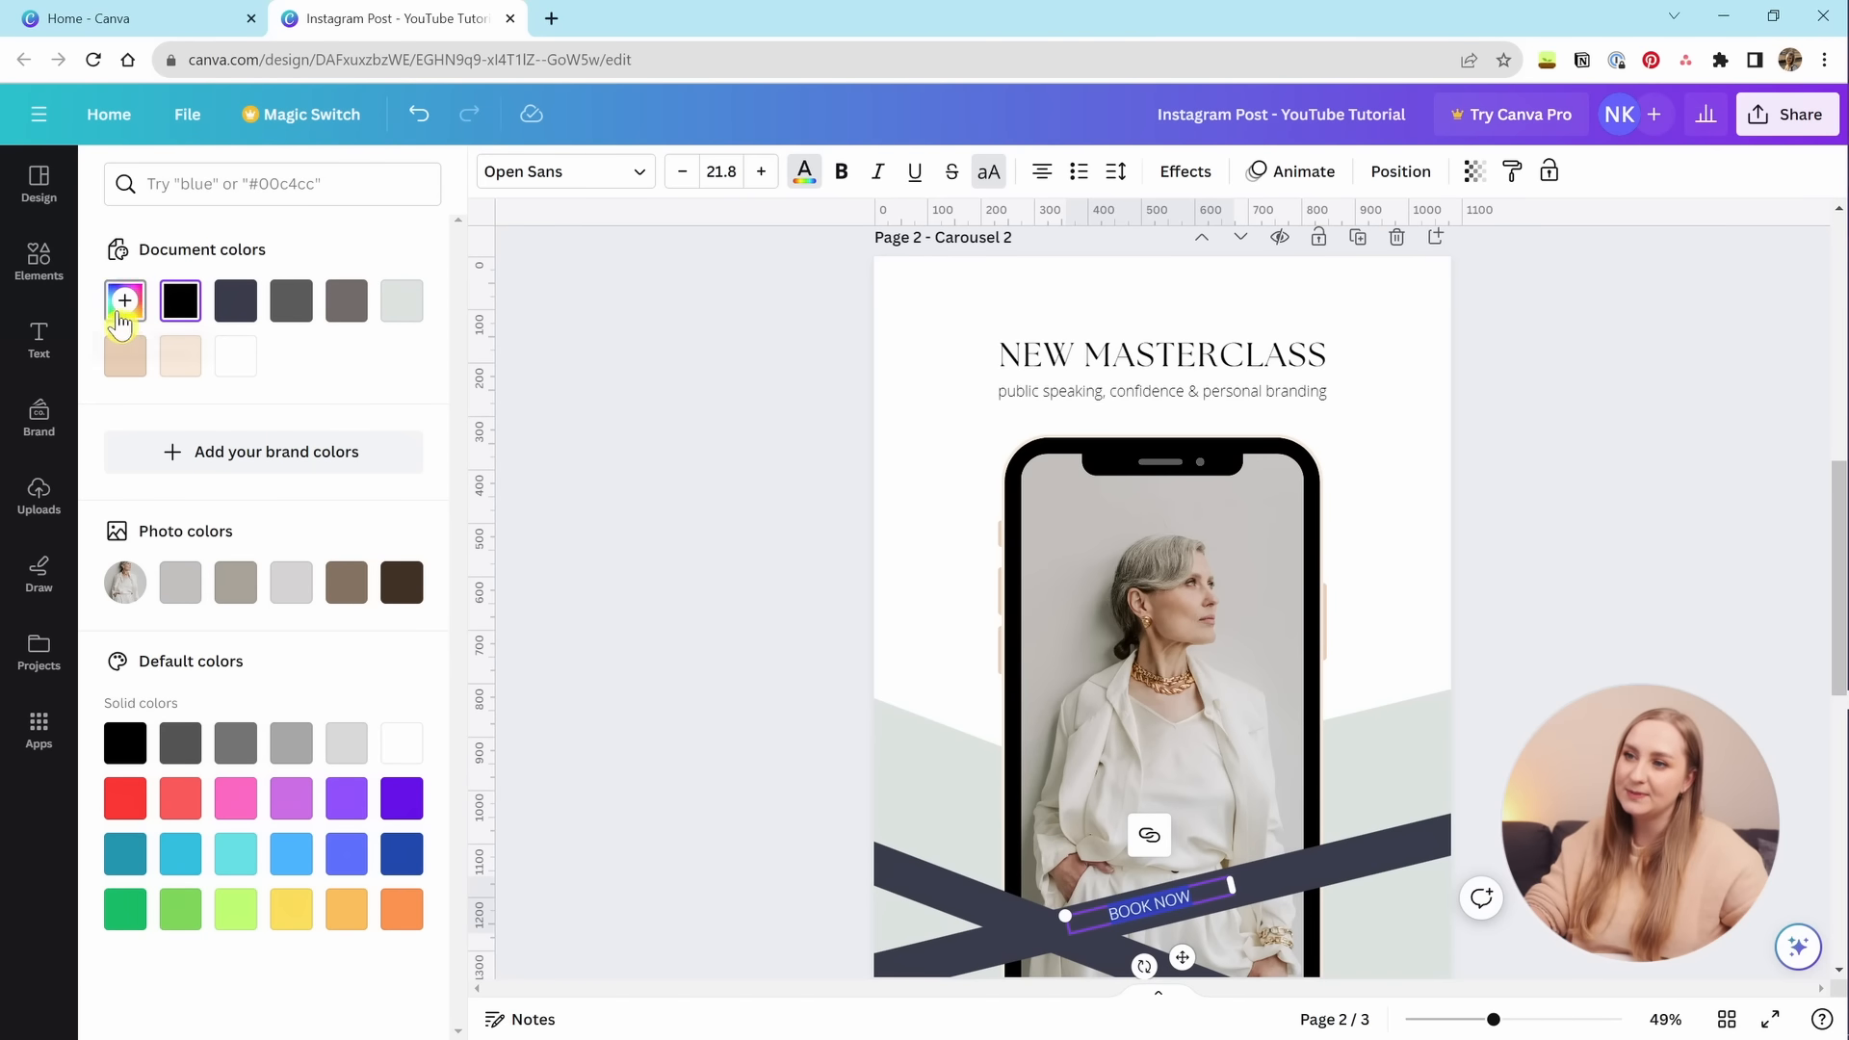
{"action": "left_click", "coordinate": [181, 355]}
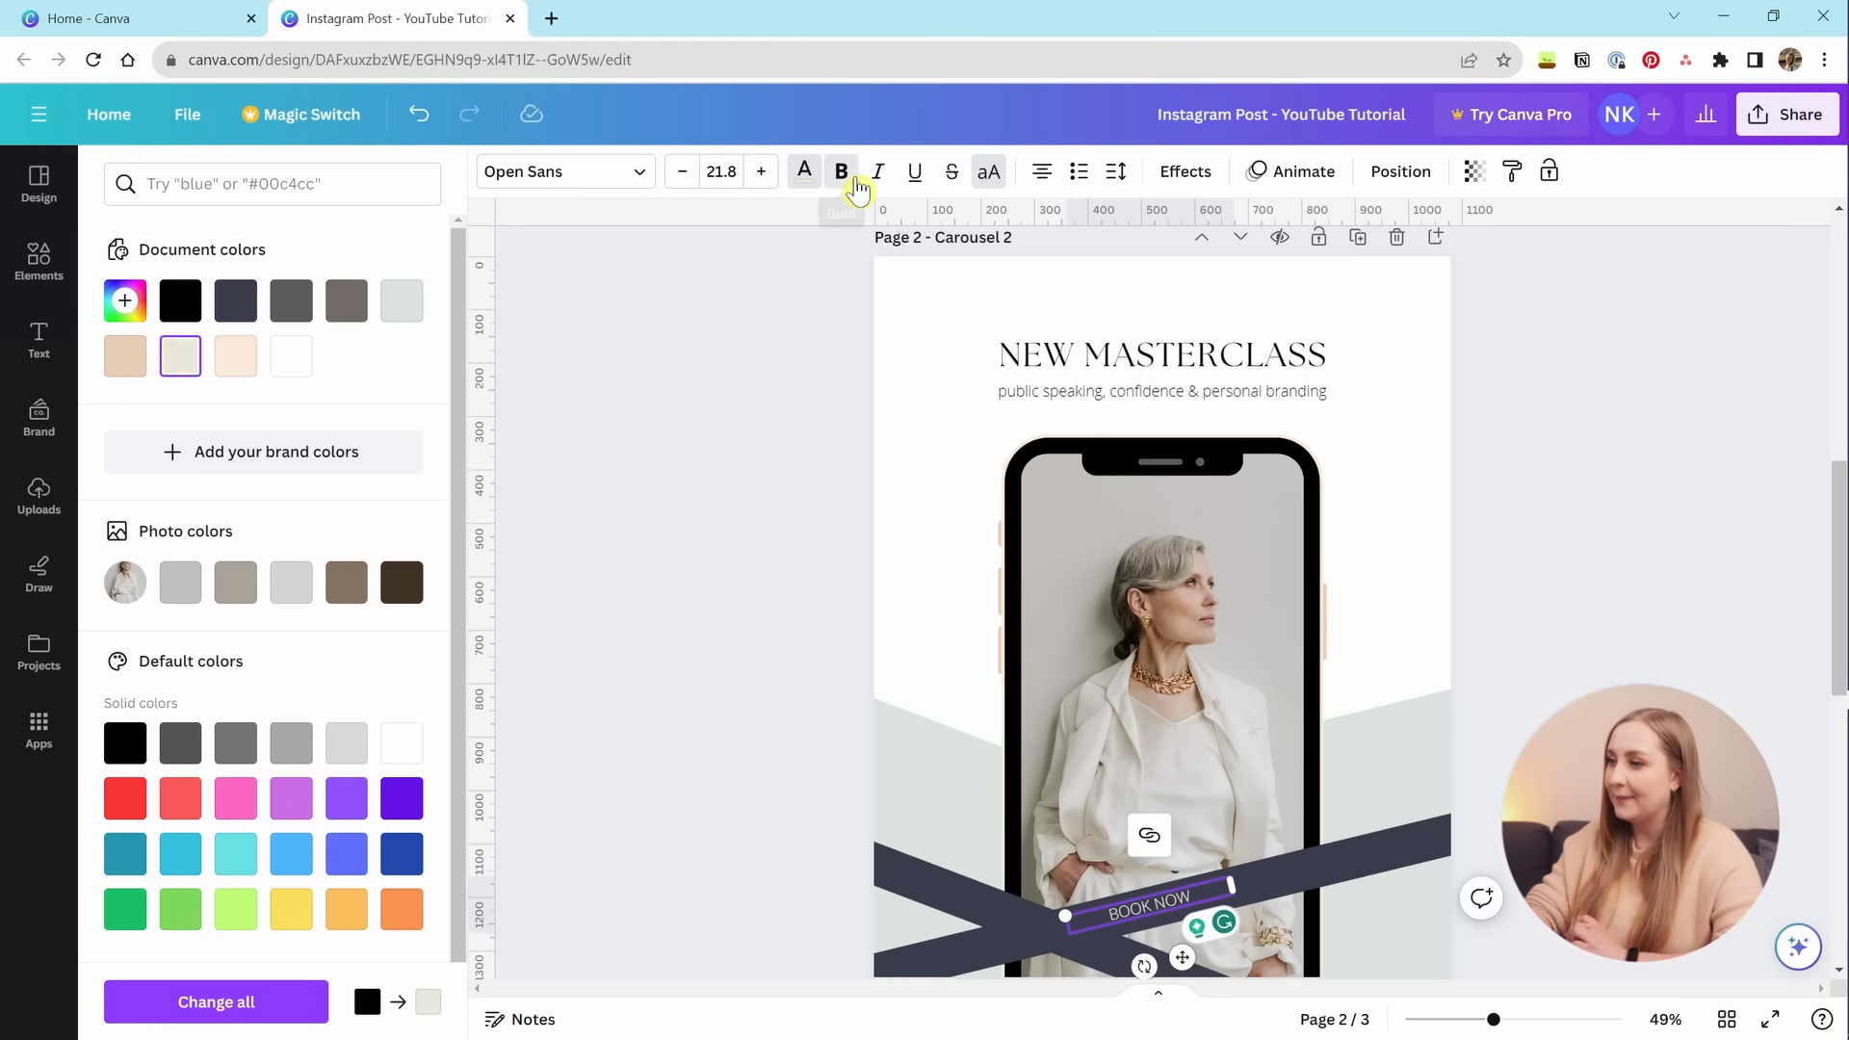
{"action": "left_click", "coordinate": [846, 175]}
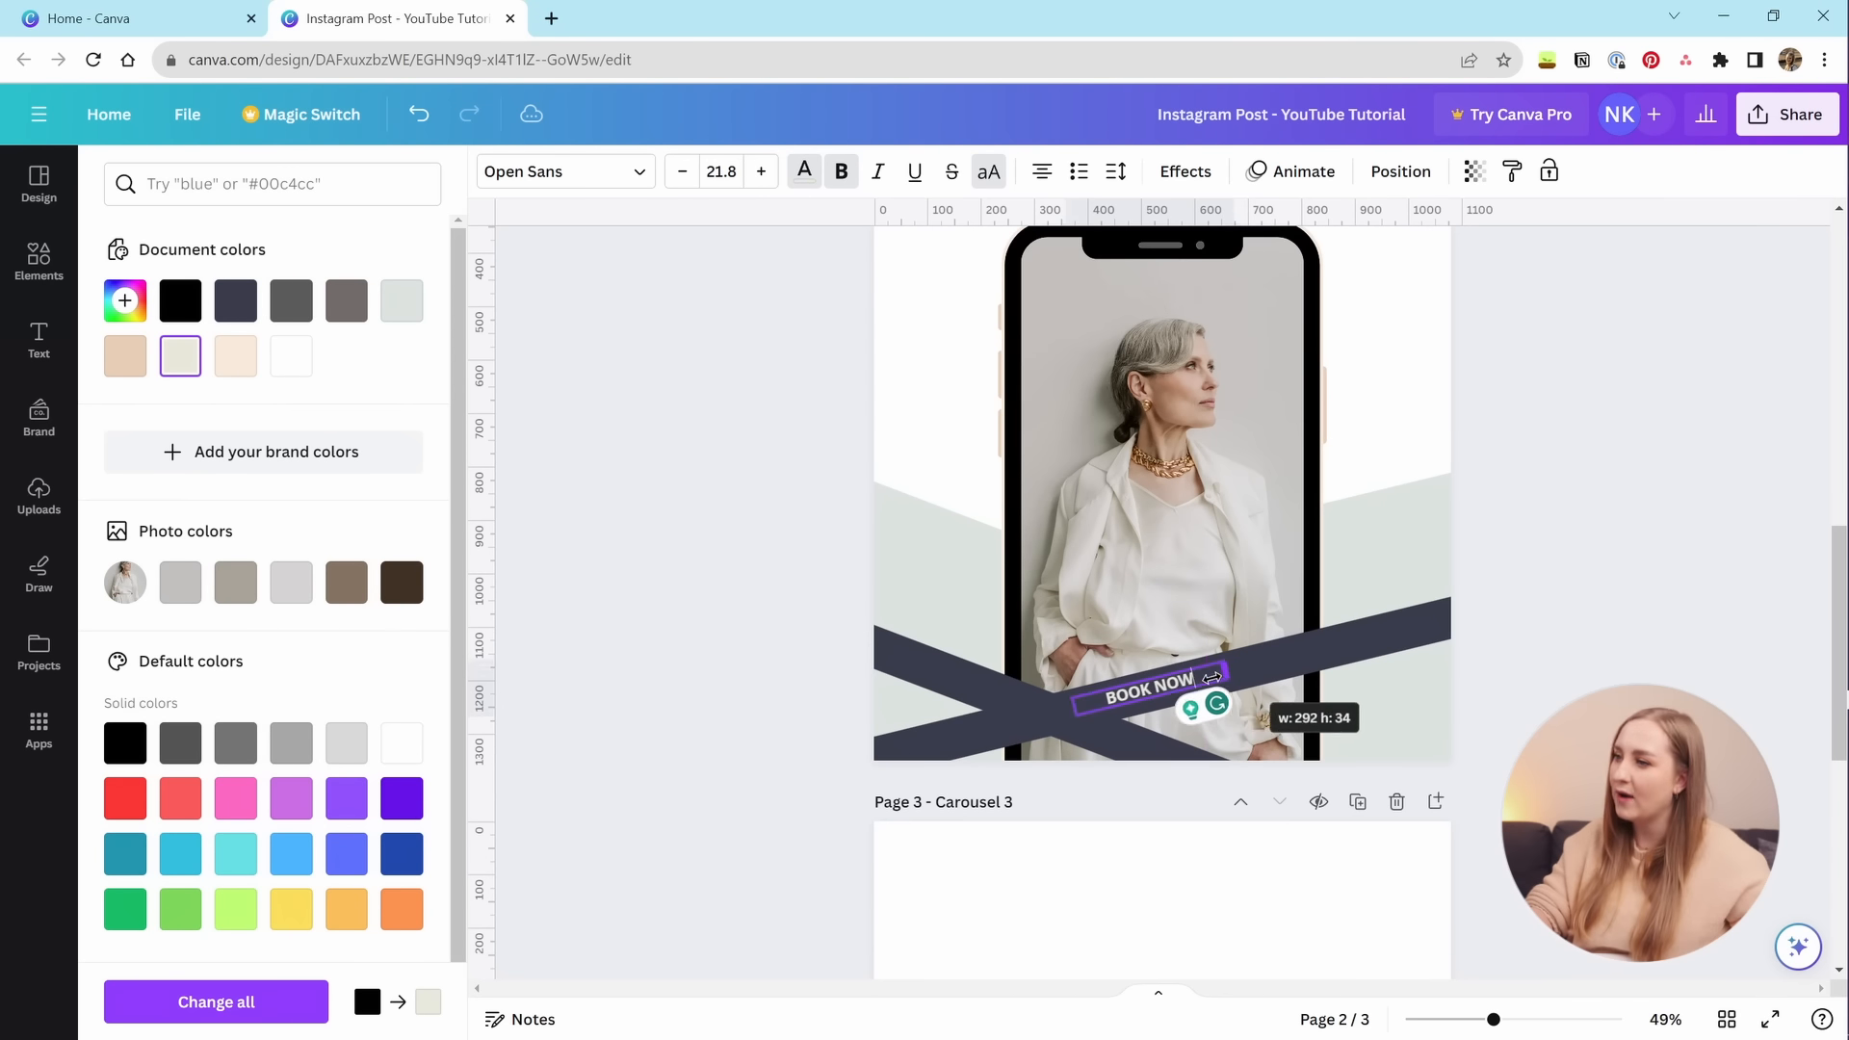
Fill the ribbon text box with repeated, spaced "BOOK NOW" and widen it past the page edges so everything fits on one line.
{"action": "left_click_drag", "start_coordinate": [1236, 672], "coordinate": [1390, 630]}
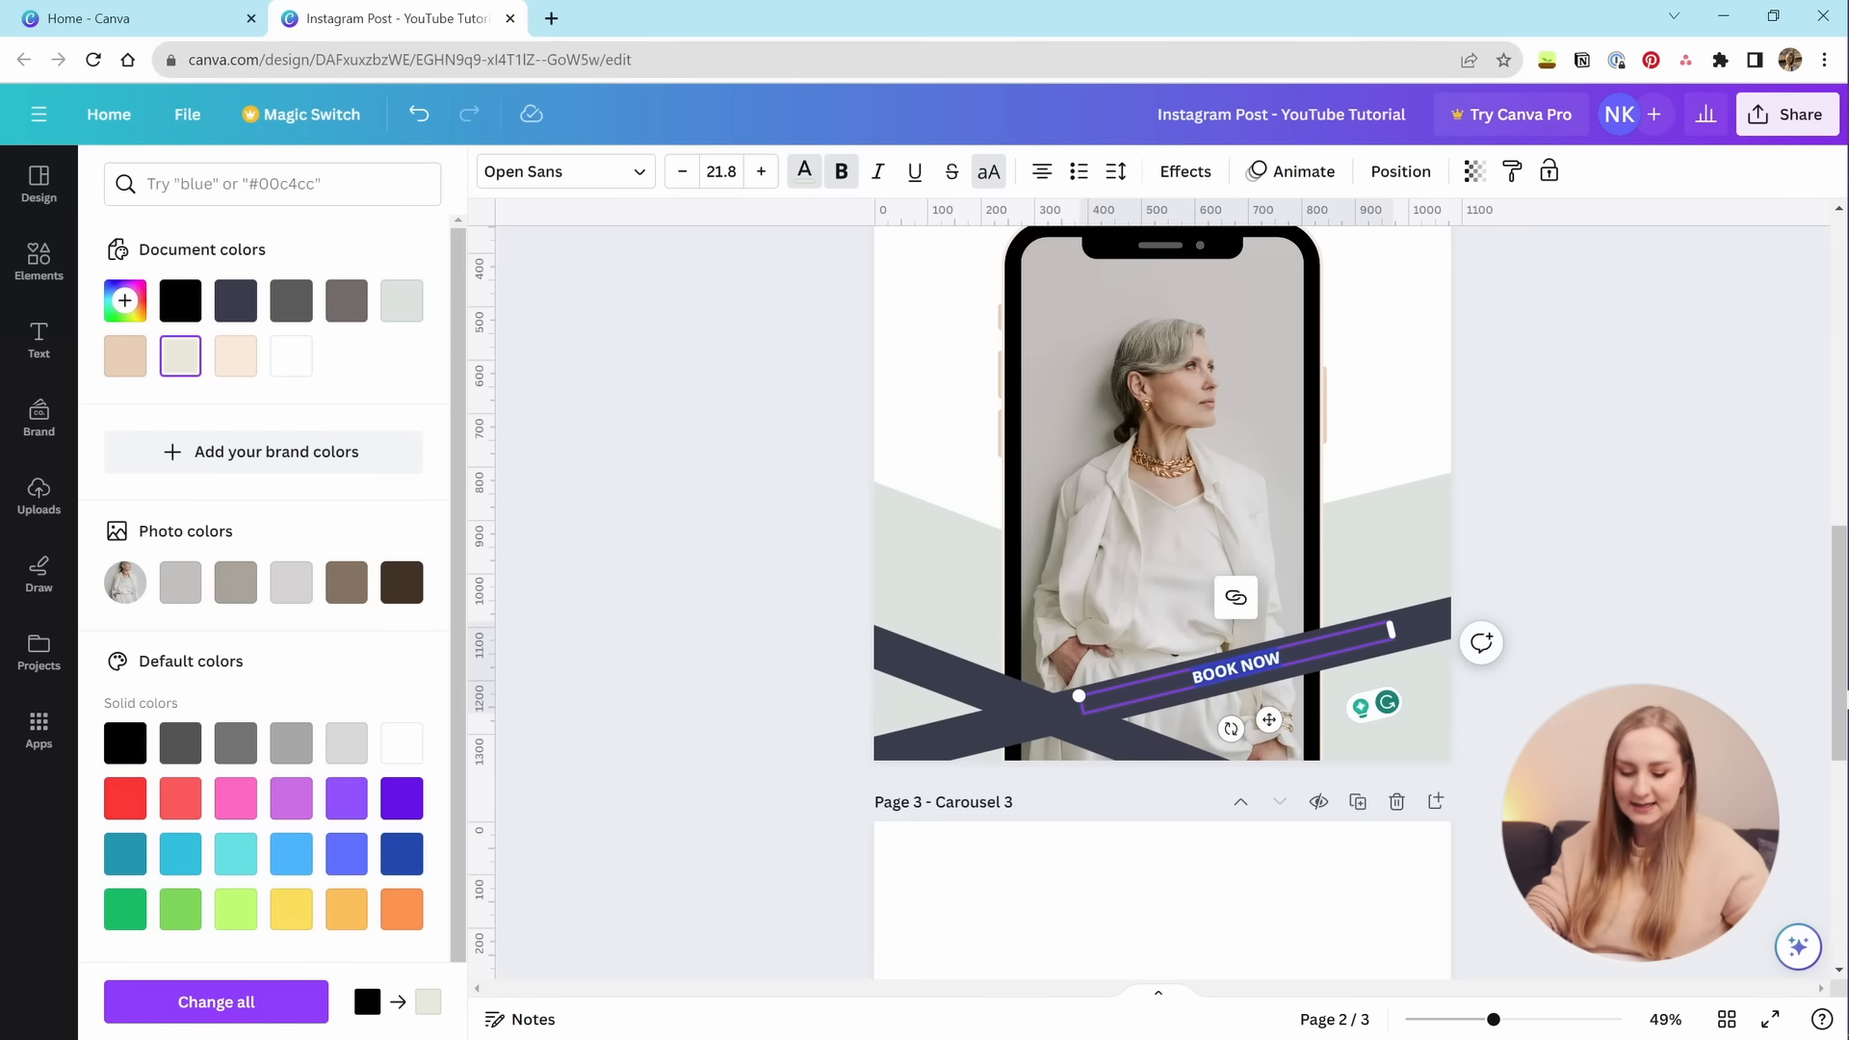
{"action": "left_click", "coordinate": [1281, 657]}
{"action": "key", "text": "ctrl+v"}
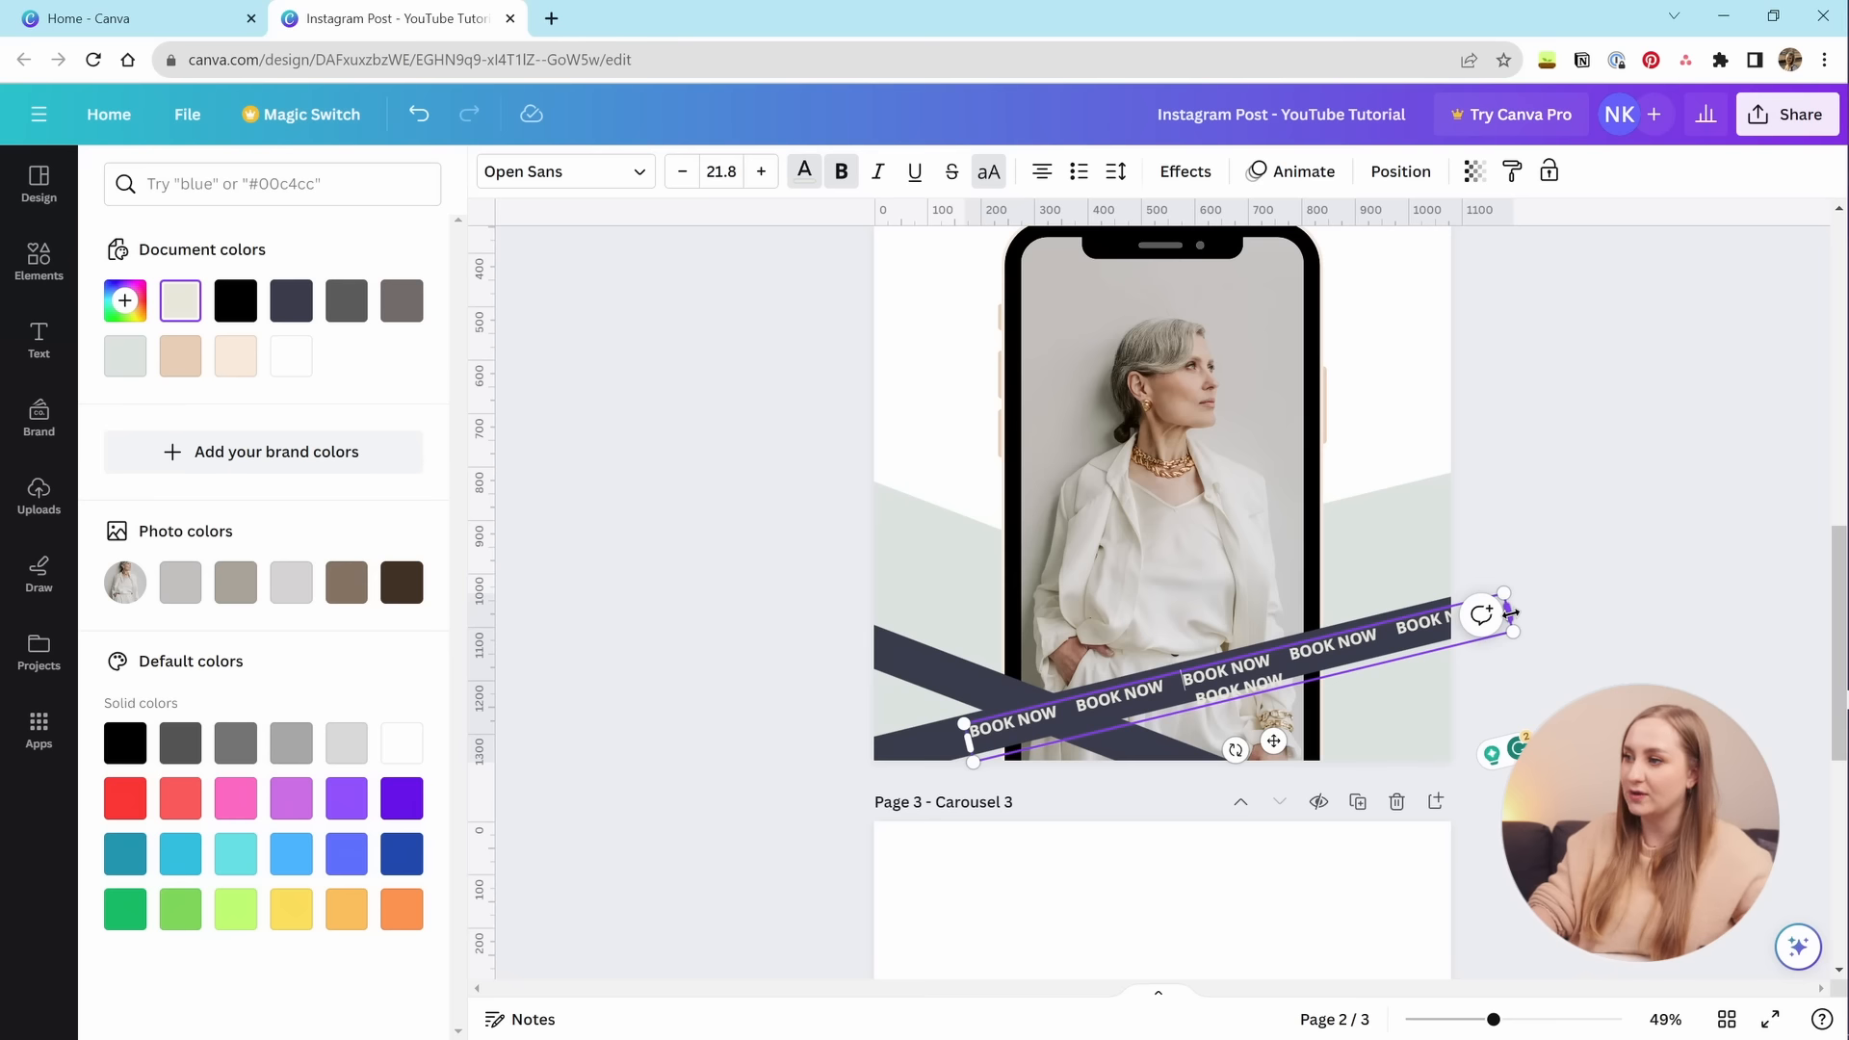
{"action": "left_click_drag", "start_coordinate": [1511, 614], "coordinate": [1650, 570]}
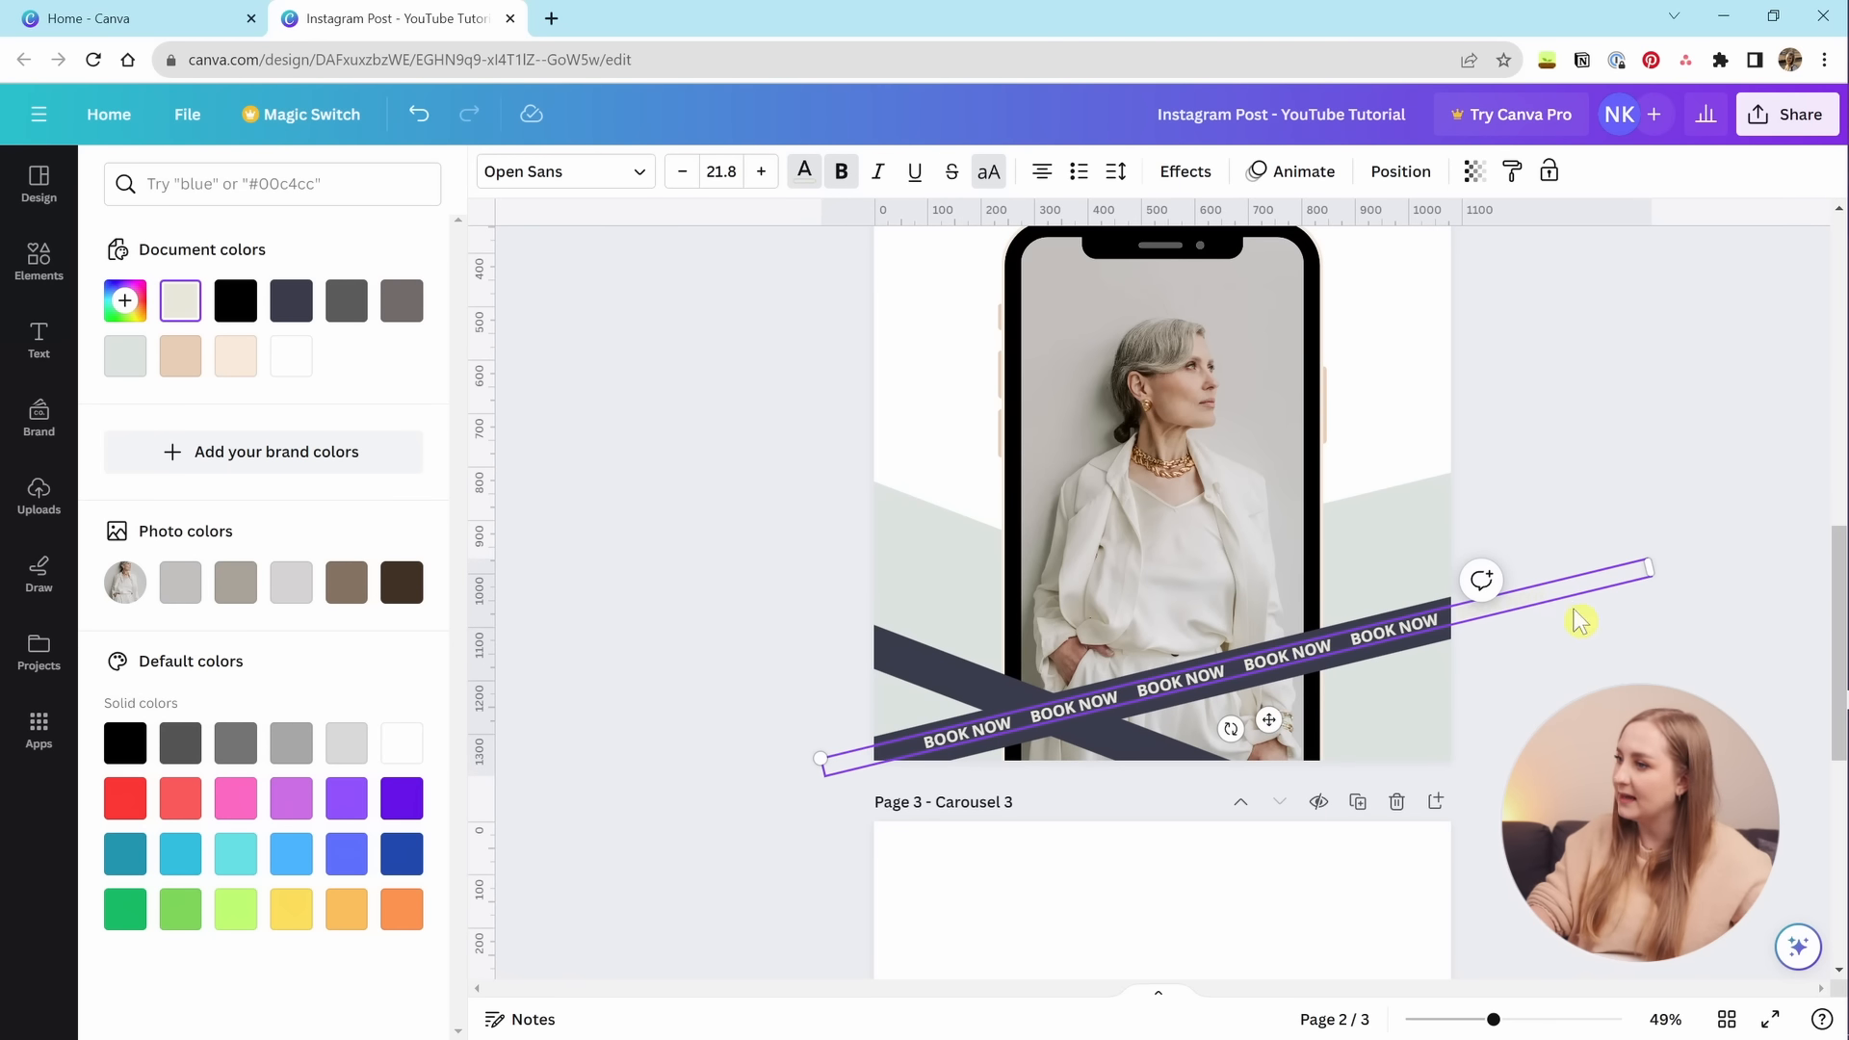
Slide the "BOOK NOW" line along the ribbon until it runs off both page edges, and center it within the ribbon's thickness.
{"action": "left_click_drag", "start_coordinate": [1055, 727], "coordinate": [982, 737]}
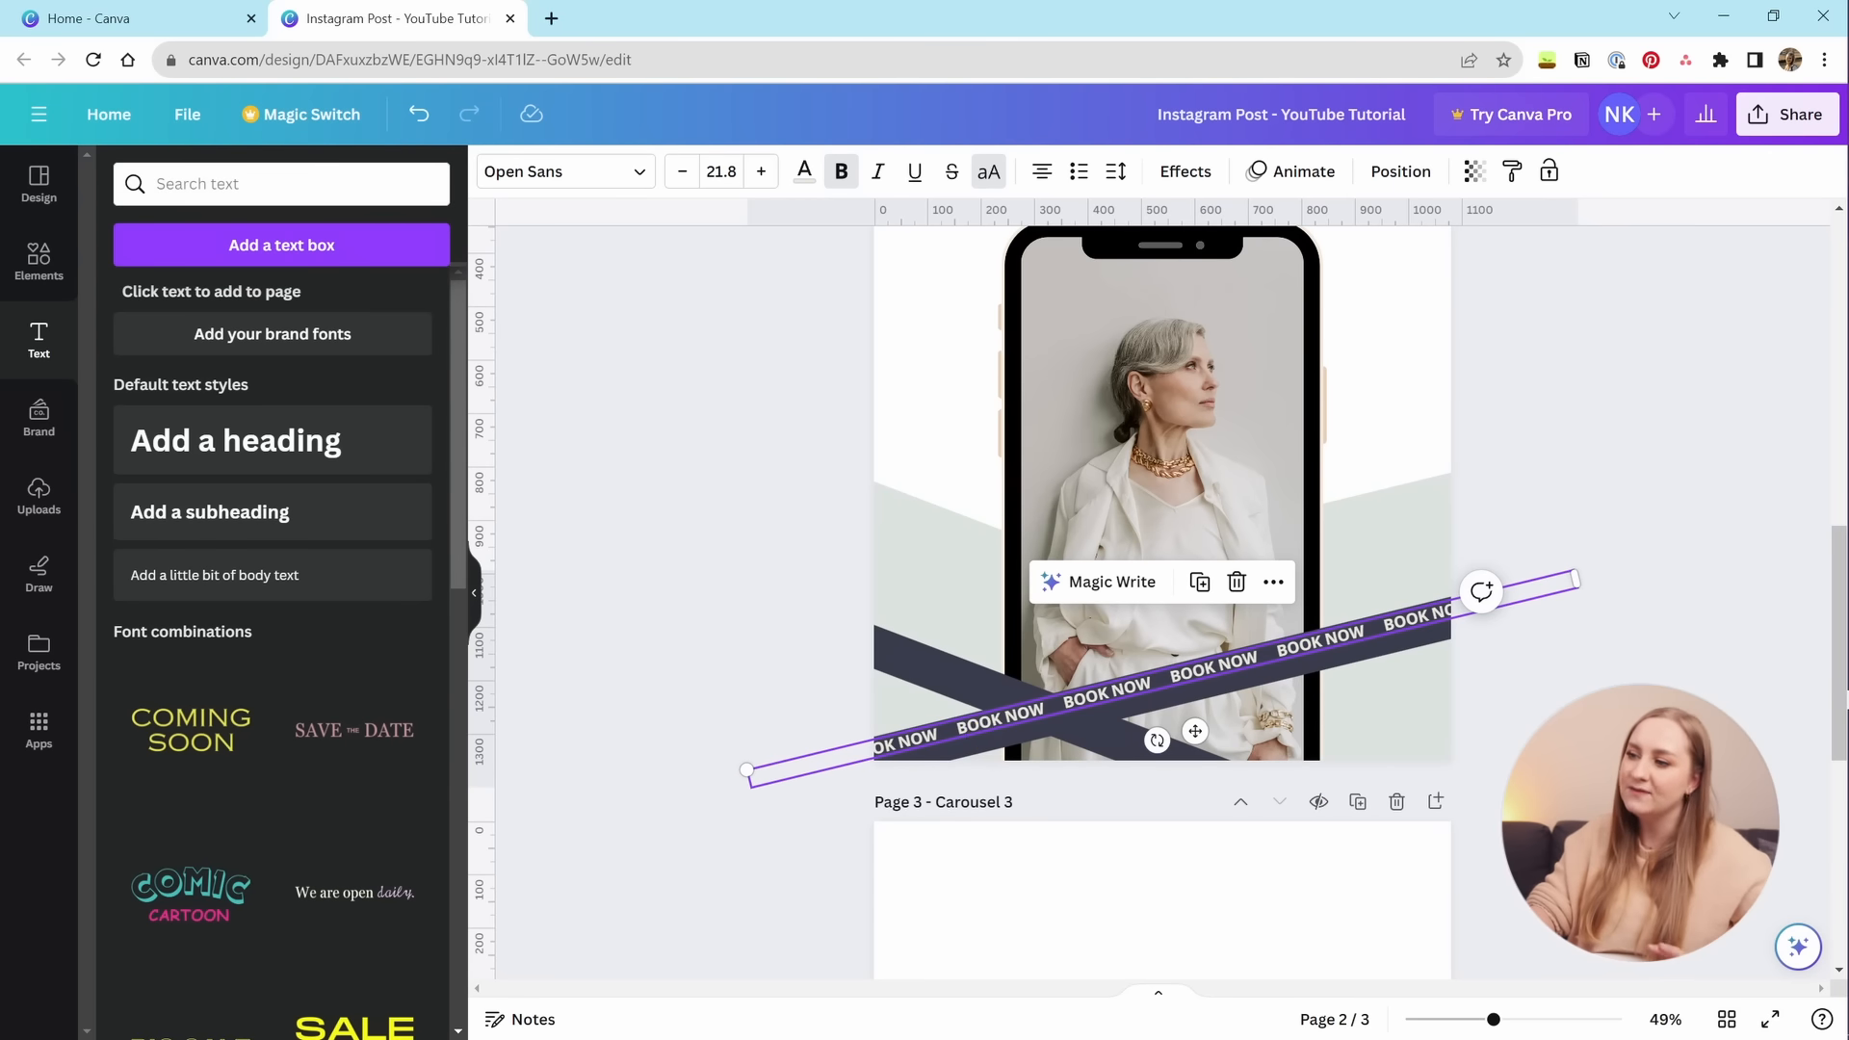
{"action": "left_click_drag", "start_coordinate": [1494, 1019], "coordinate": [1547, 1021]}
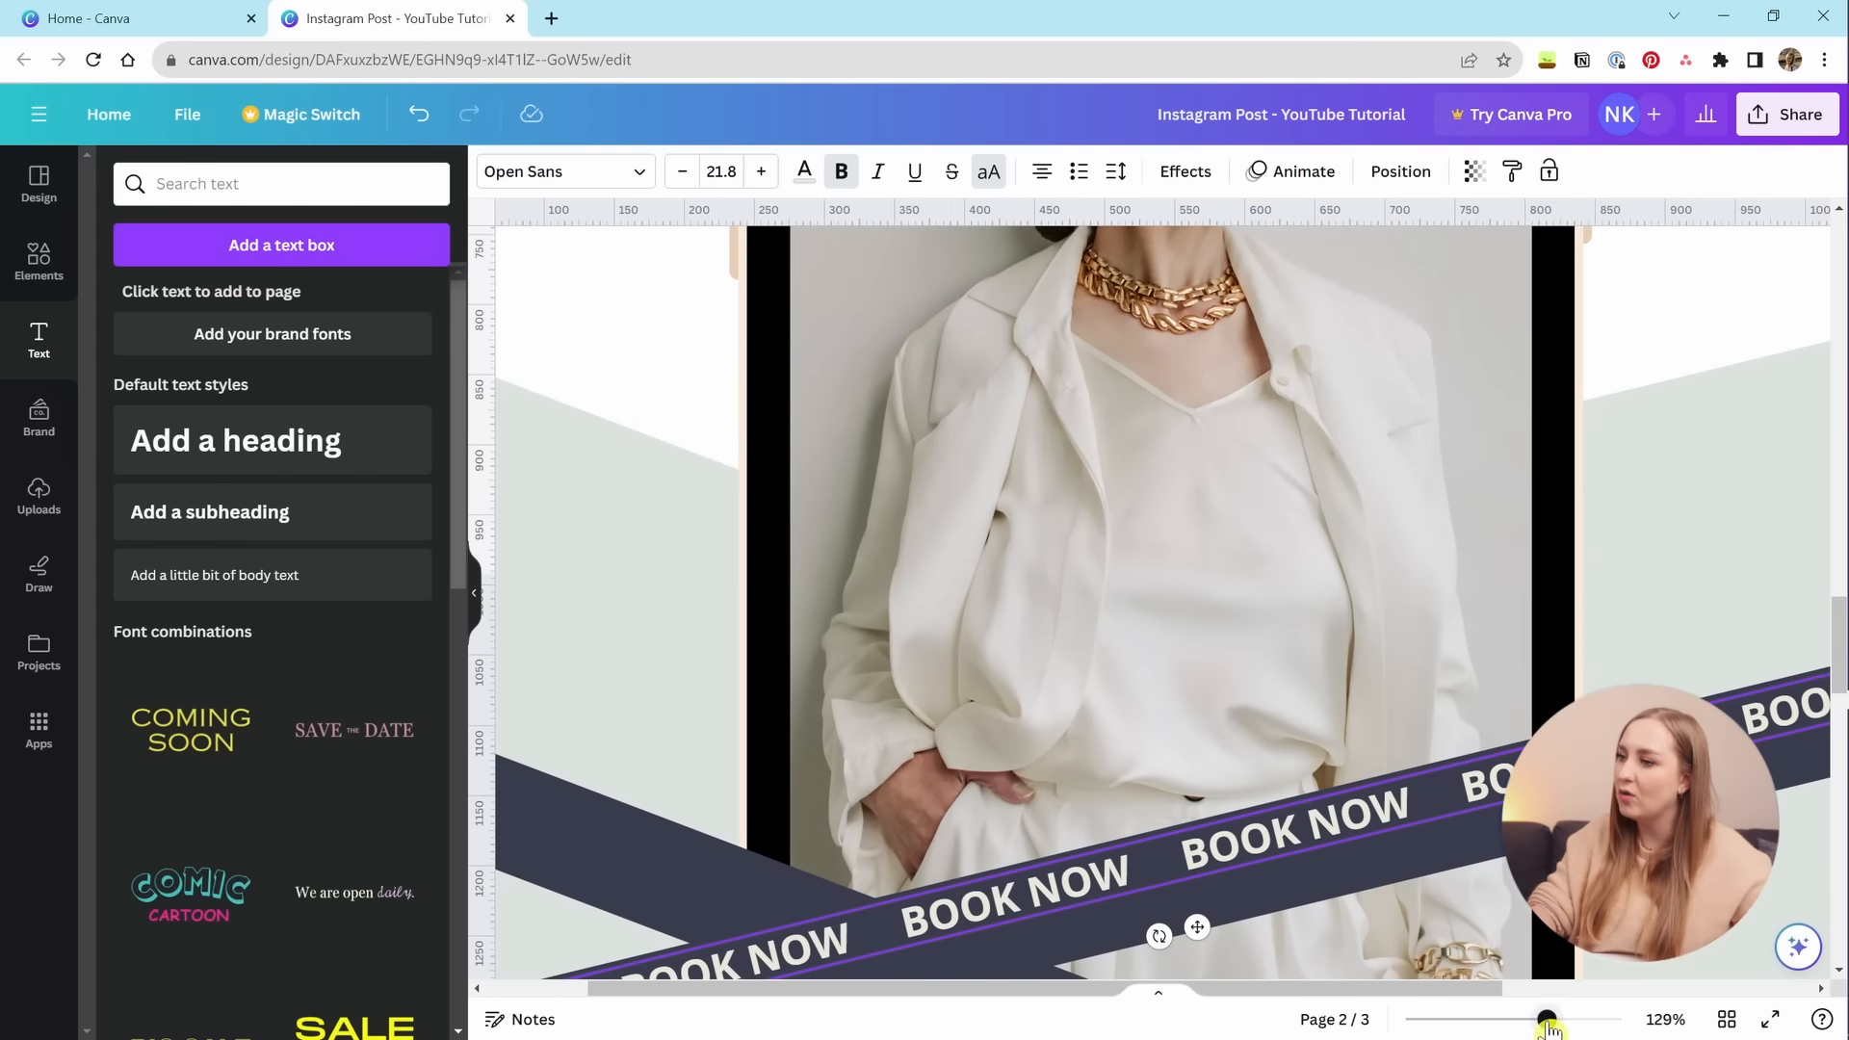
{"action": "scroll", "coordinate": [1445, 813], "scroll_direction": "down", "scroll_amount": 5}
{"action": "left_click", "coordinate": [1153, 488]}
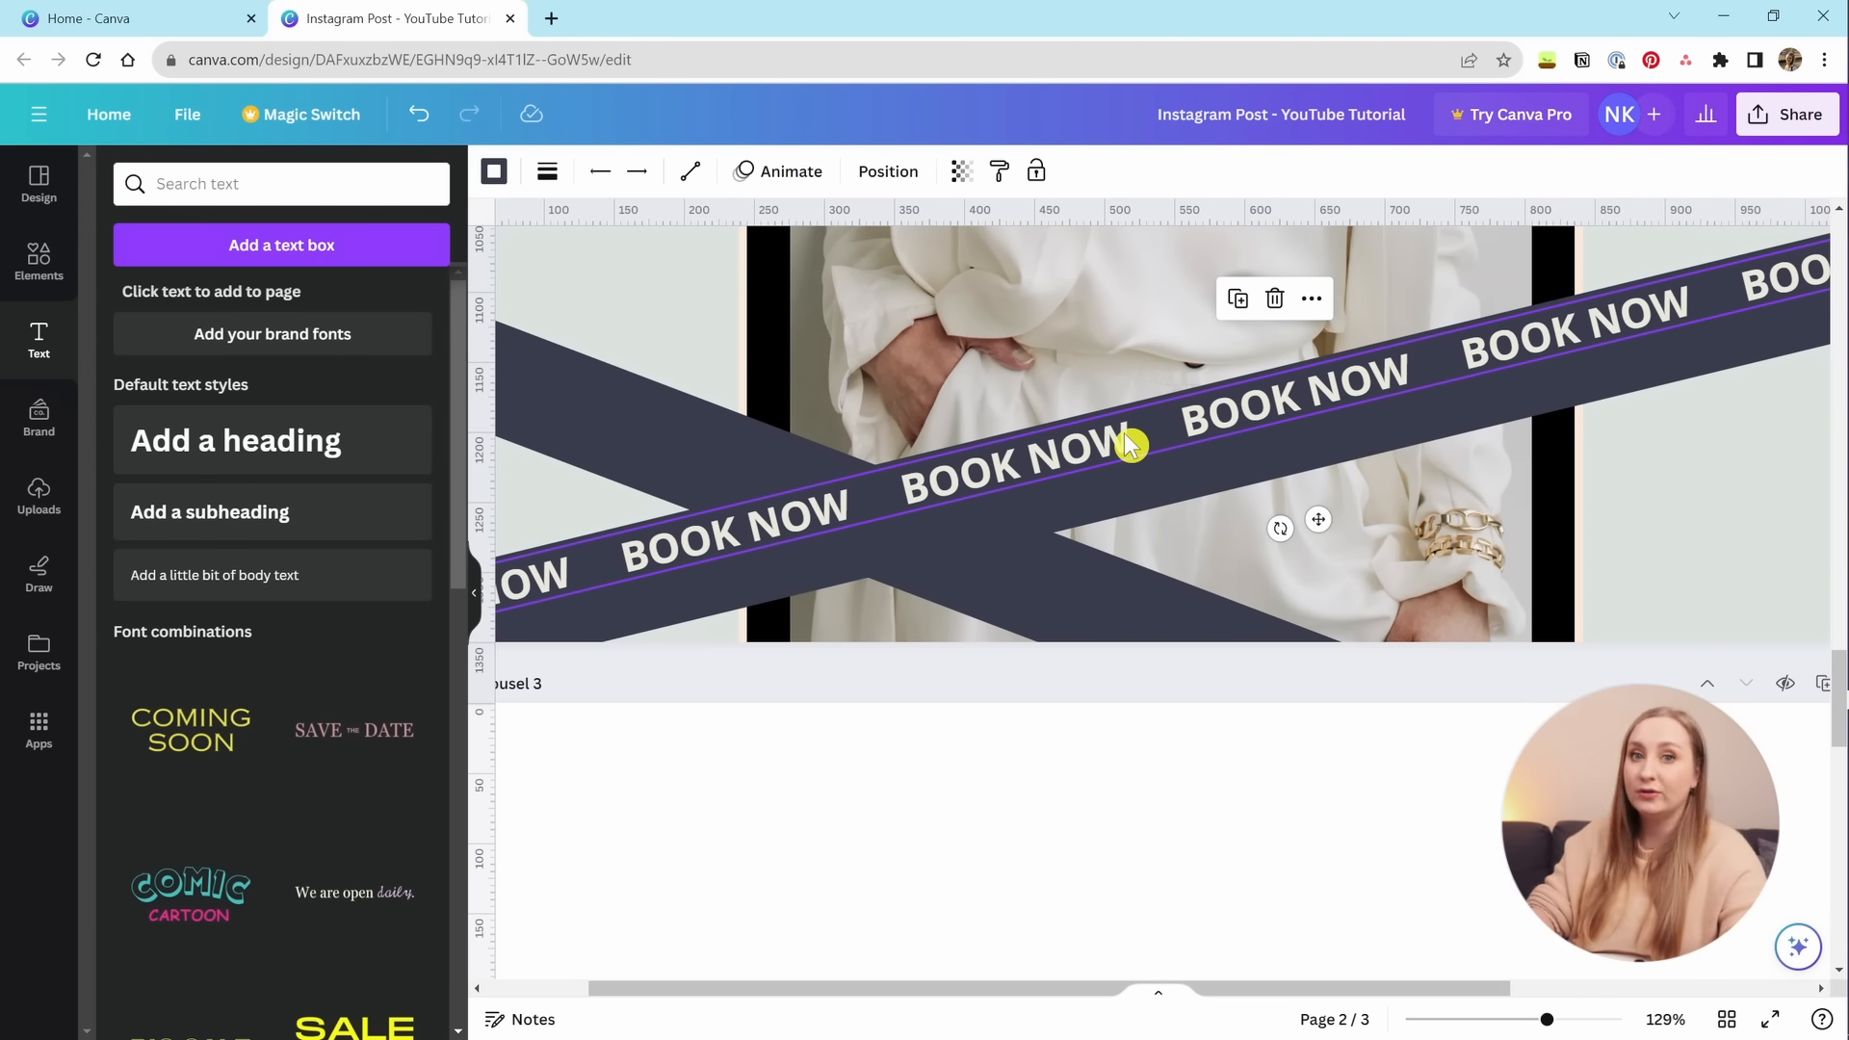
{"action": "left_click", "coordinate": [1129, 445]}
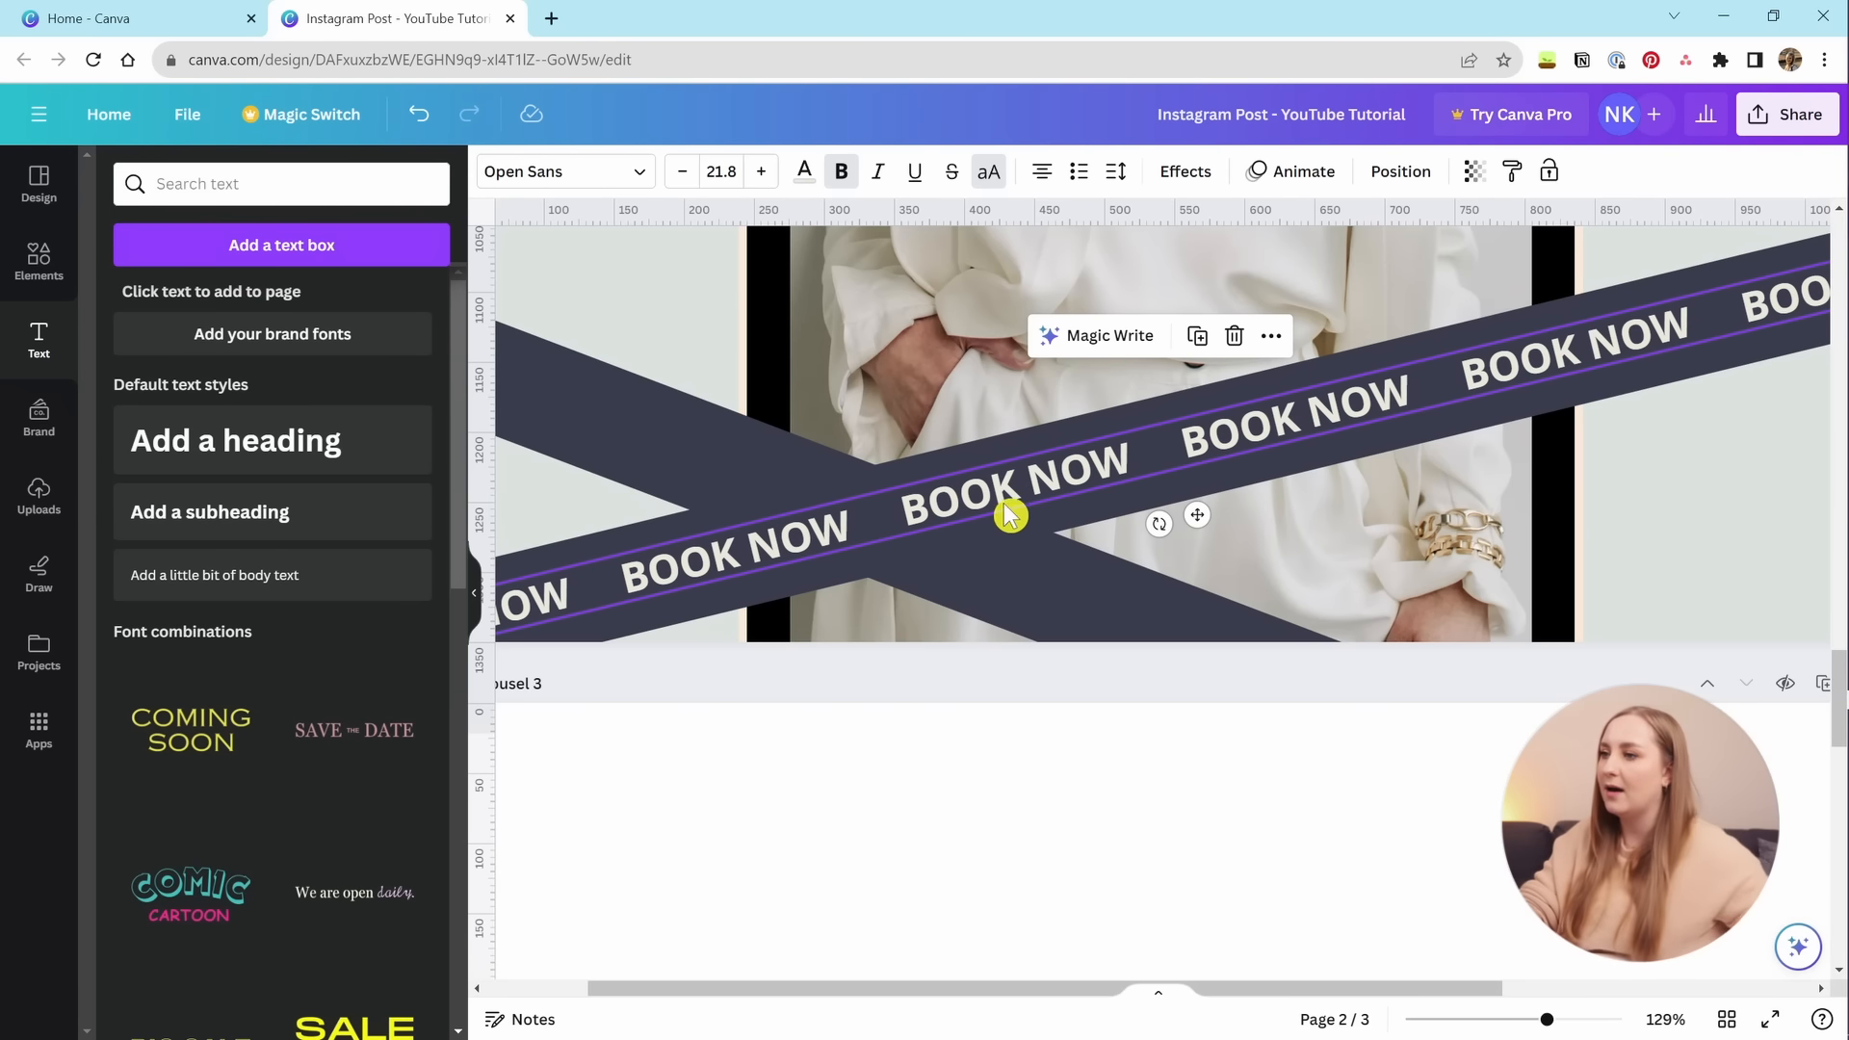
Remove the bold formatting from the repeated "BOOK NOW" text on the ribbon.
{"action": "left_click_drag", "start_coordinate": [1546, 1019], "coordinate": [1495, 1019]}
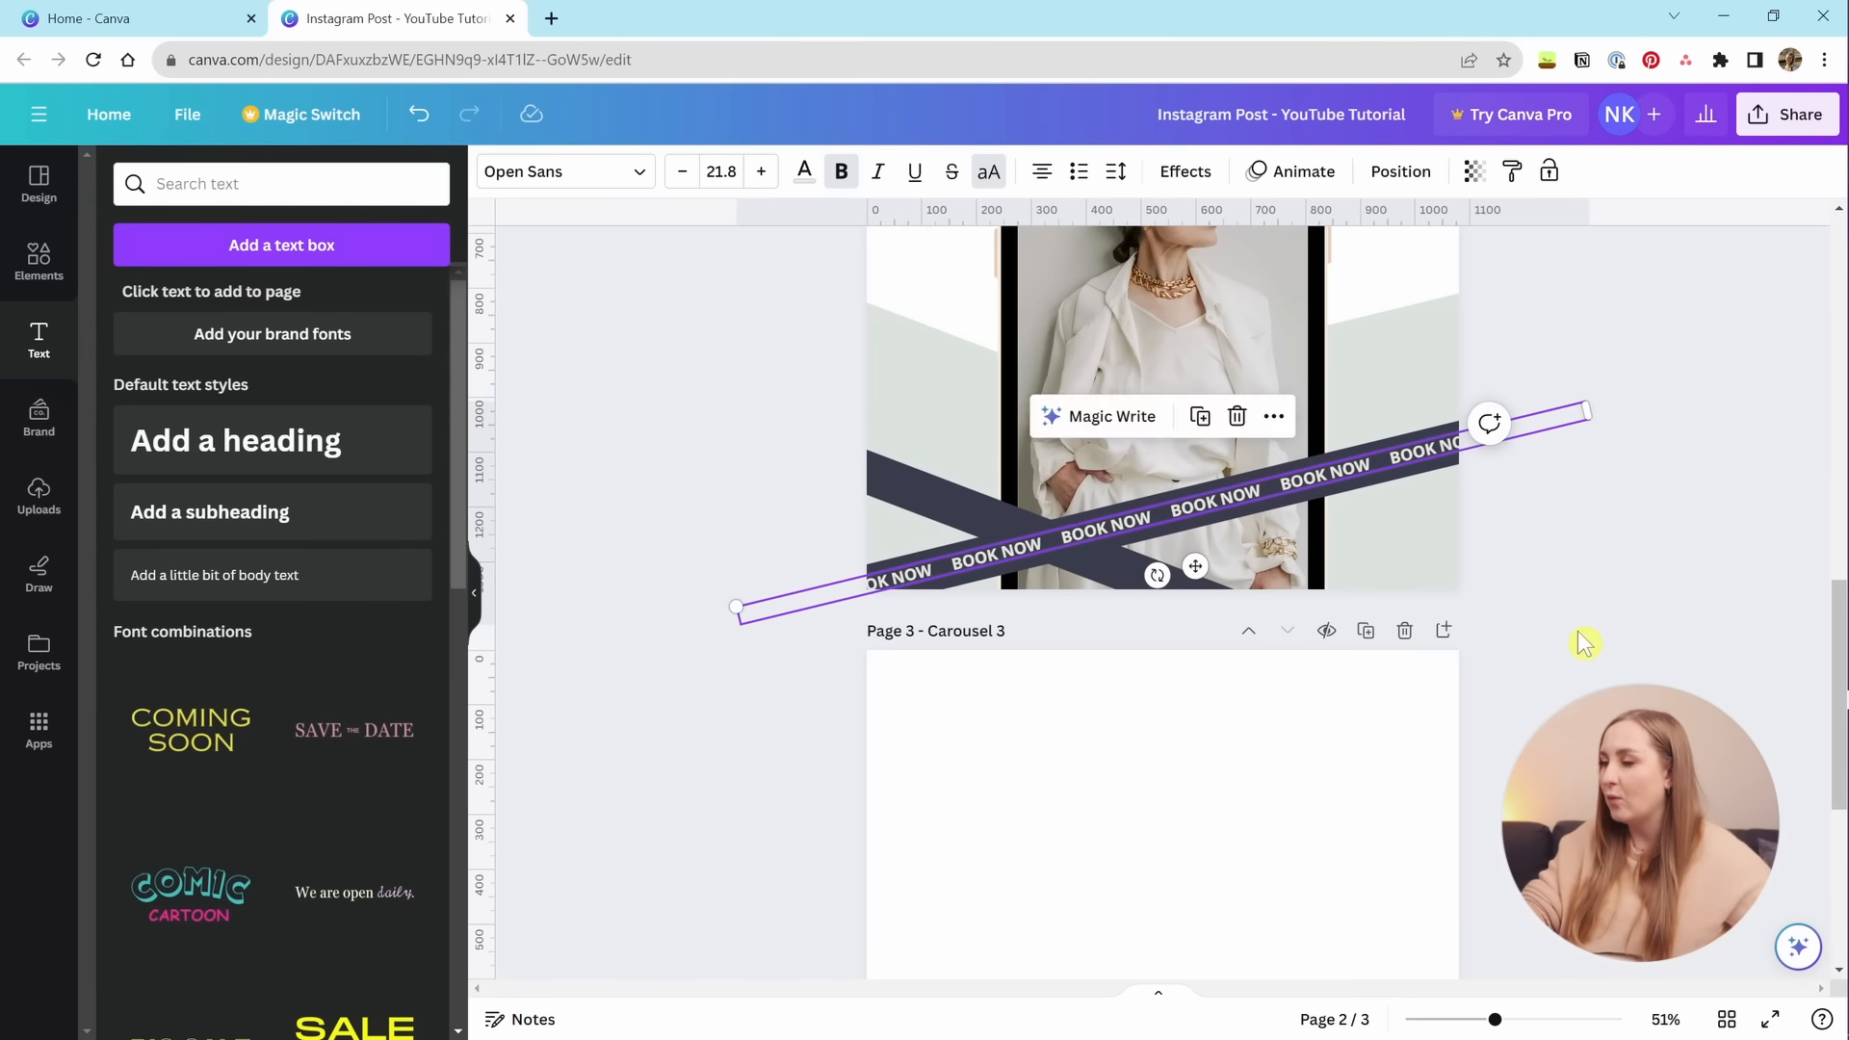
{"action": "left_click", "coordinate": [1585, 643]}
{"action": "left_click_drag", "start_coordinate": [1837, 753], "coordinate": [1835, 665]}
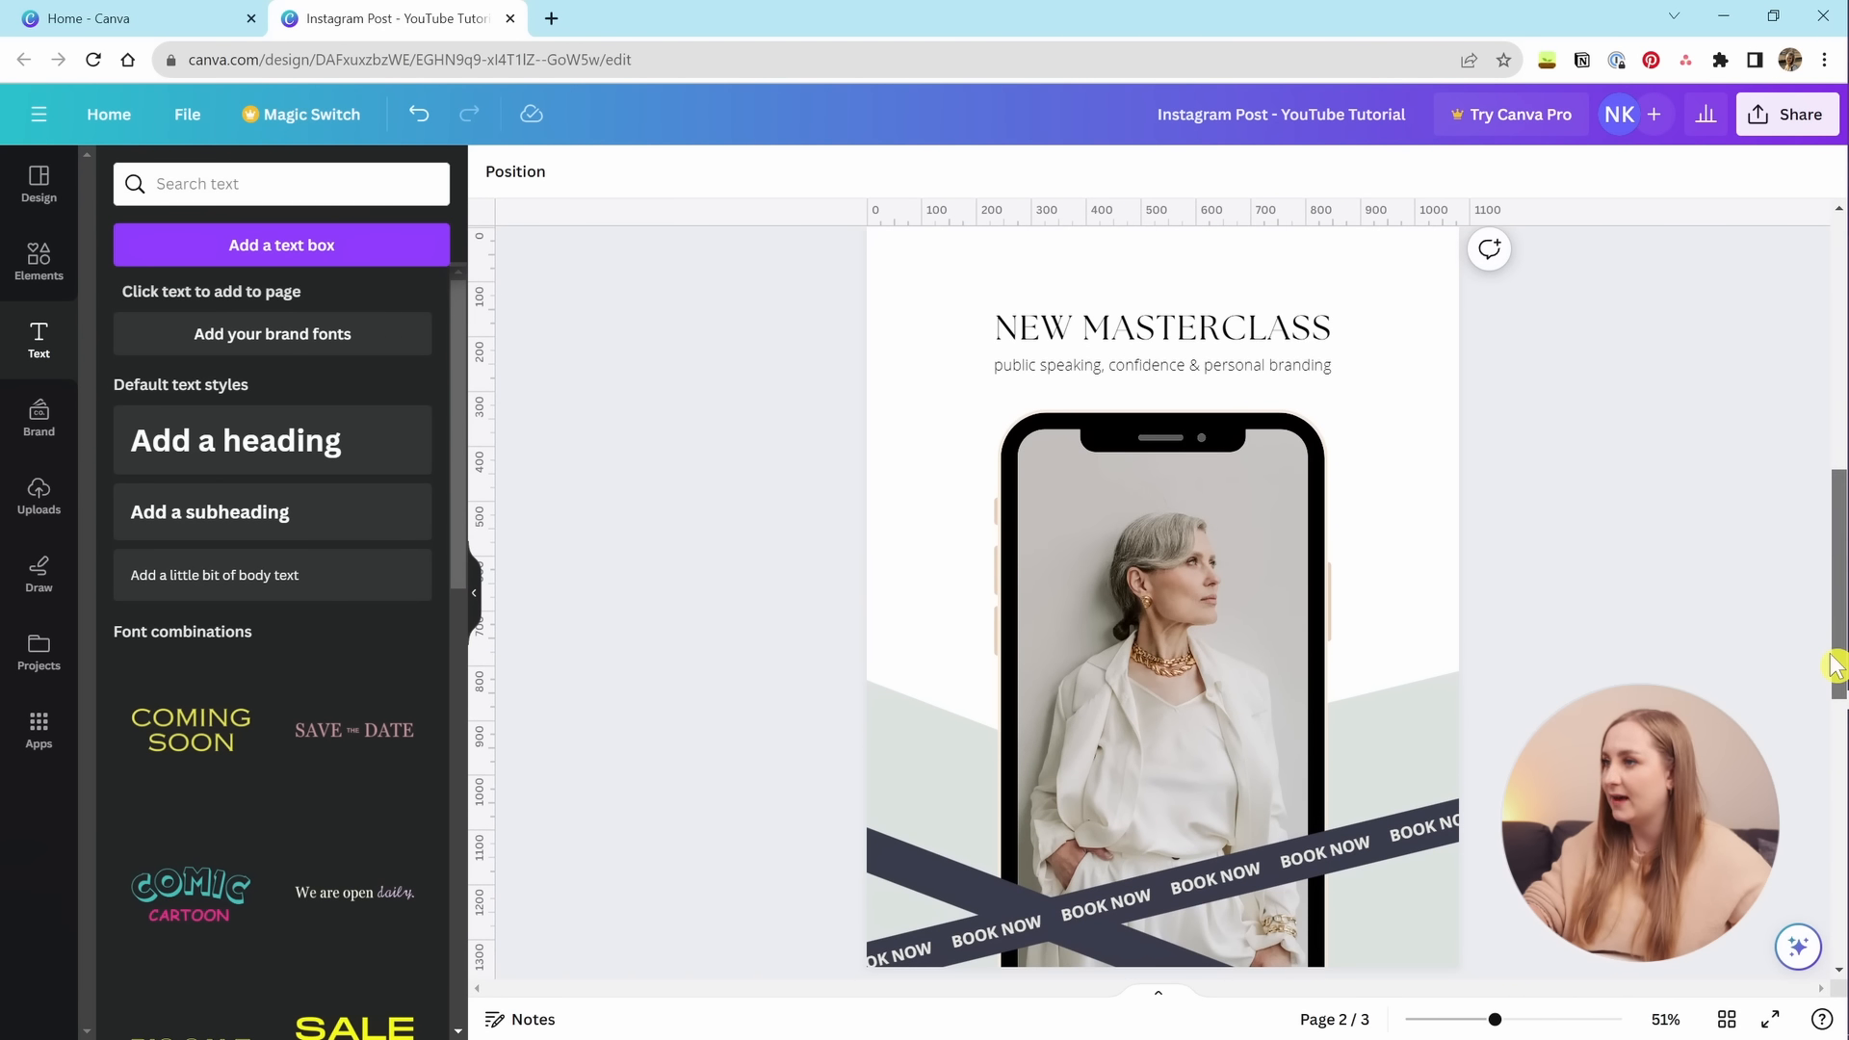
{"action": "left_click", "coordinate": [1667, 1021]}
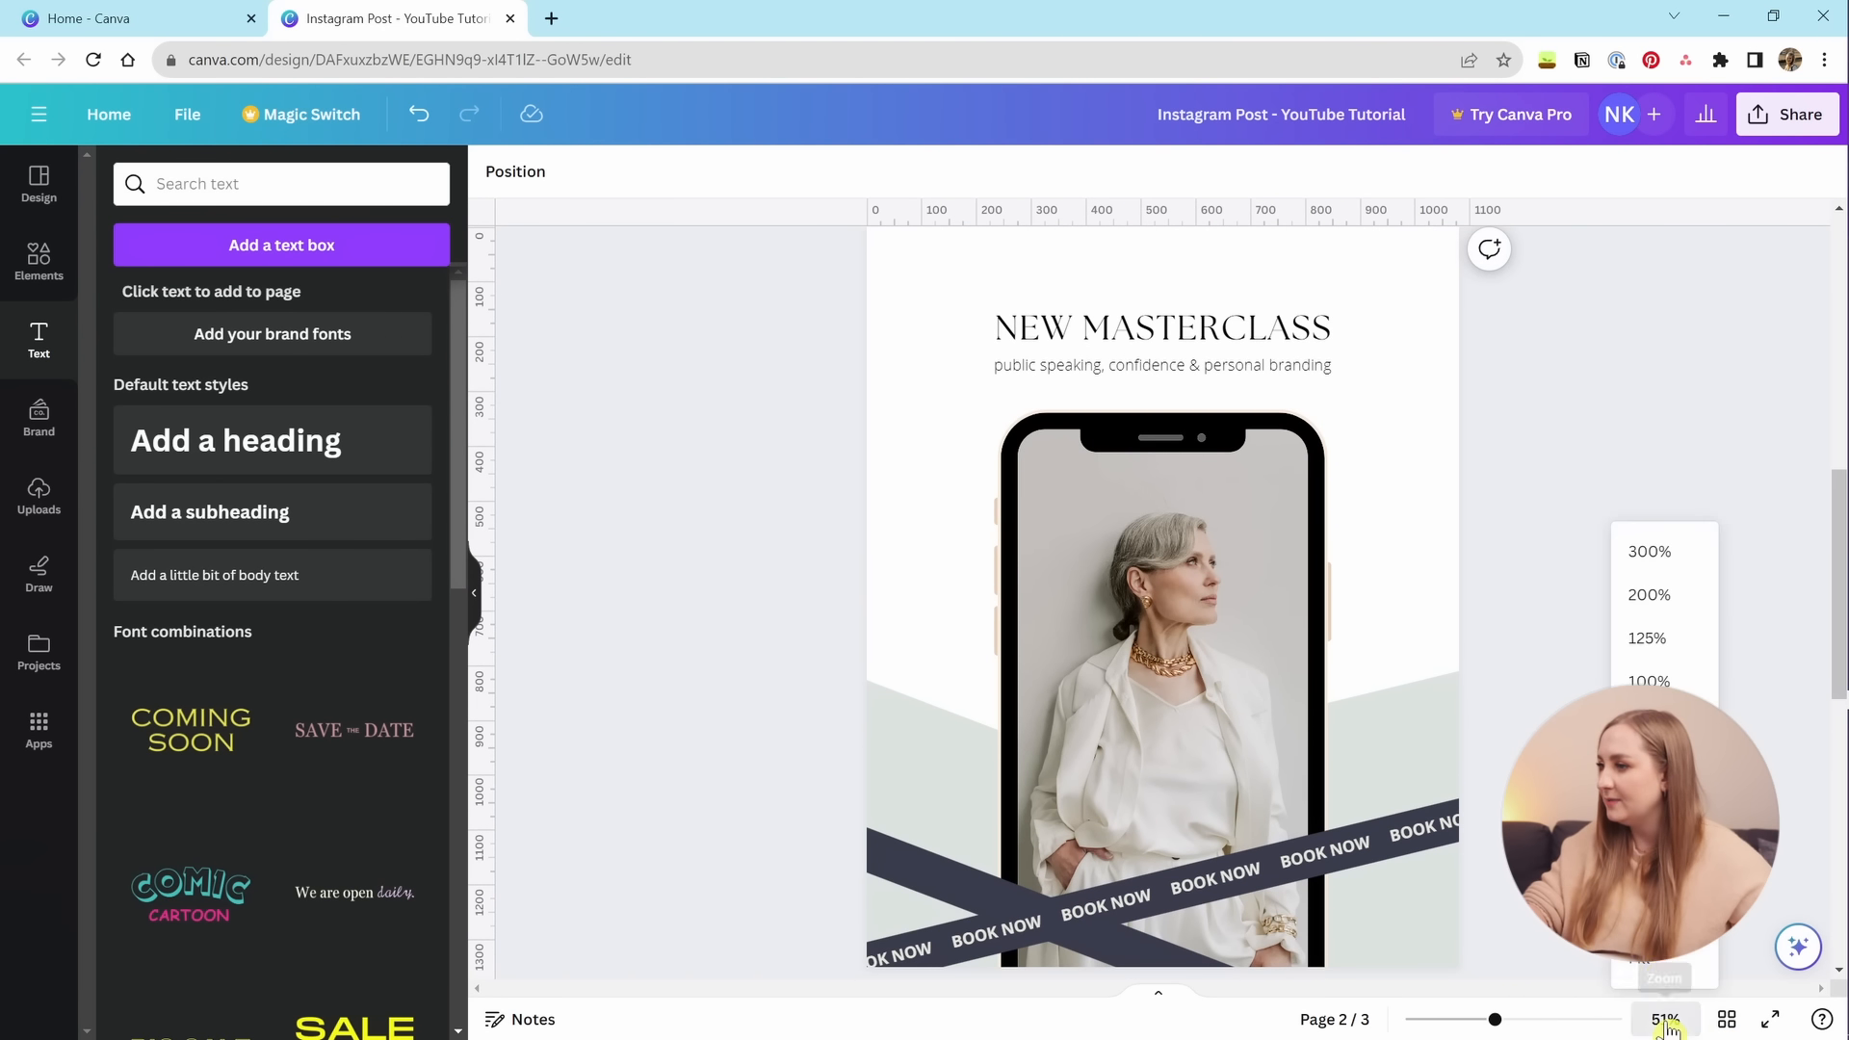
{"action": "left_click", "coordinate": [1662, 963]}
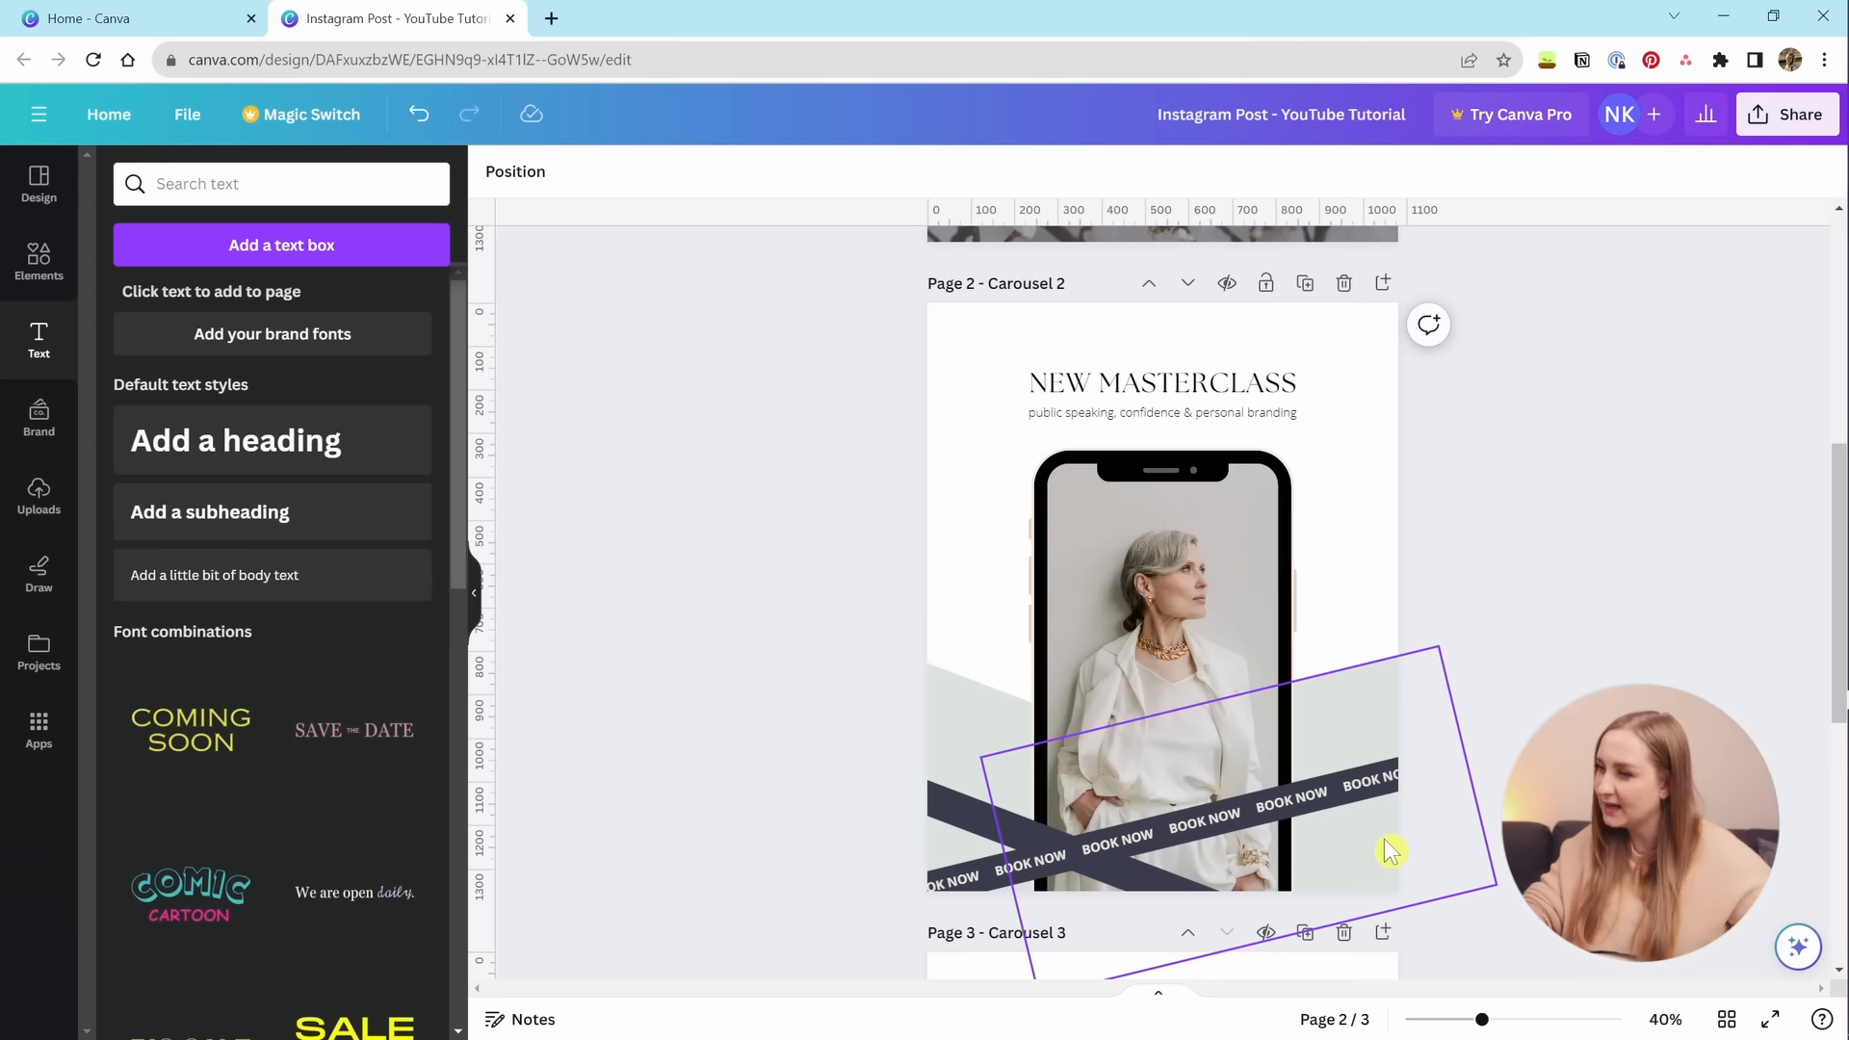
{"action": "left_click", "coordinate": [1145, 848]}
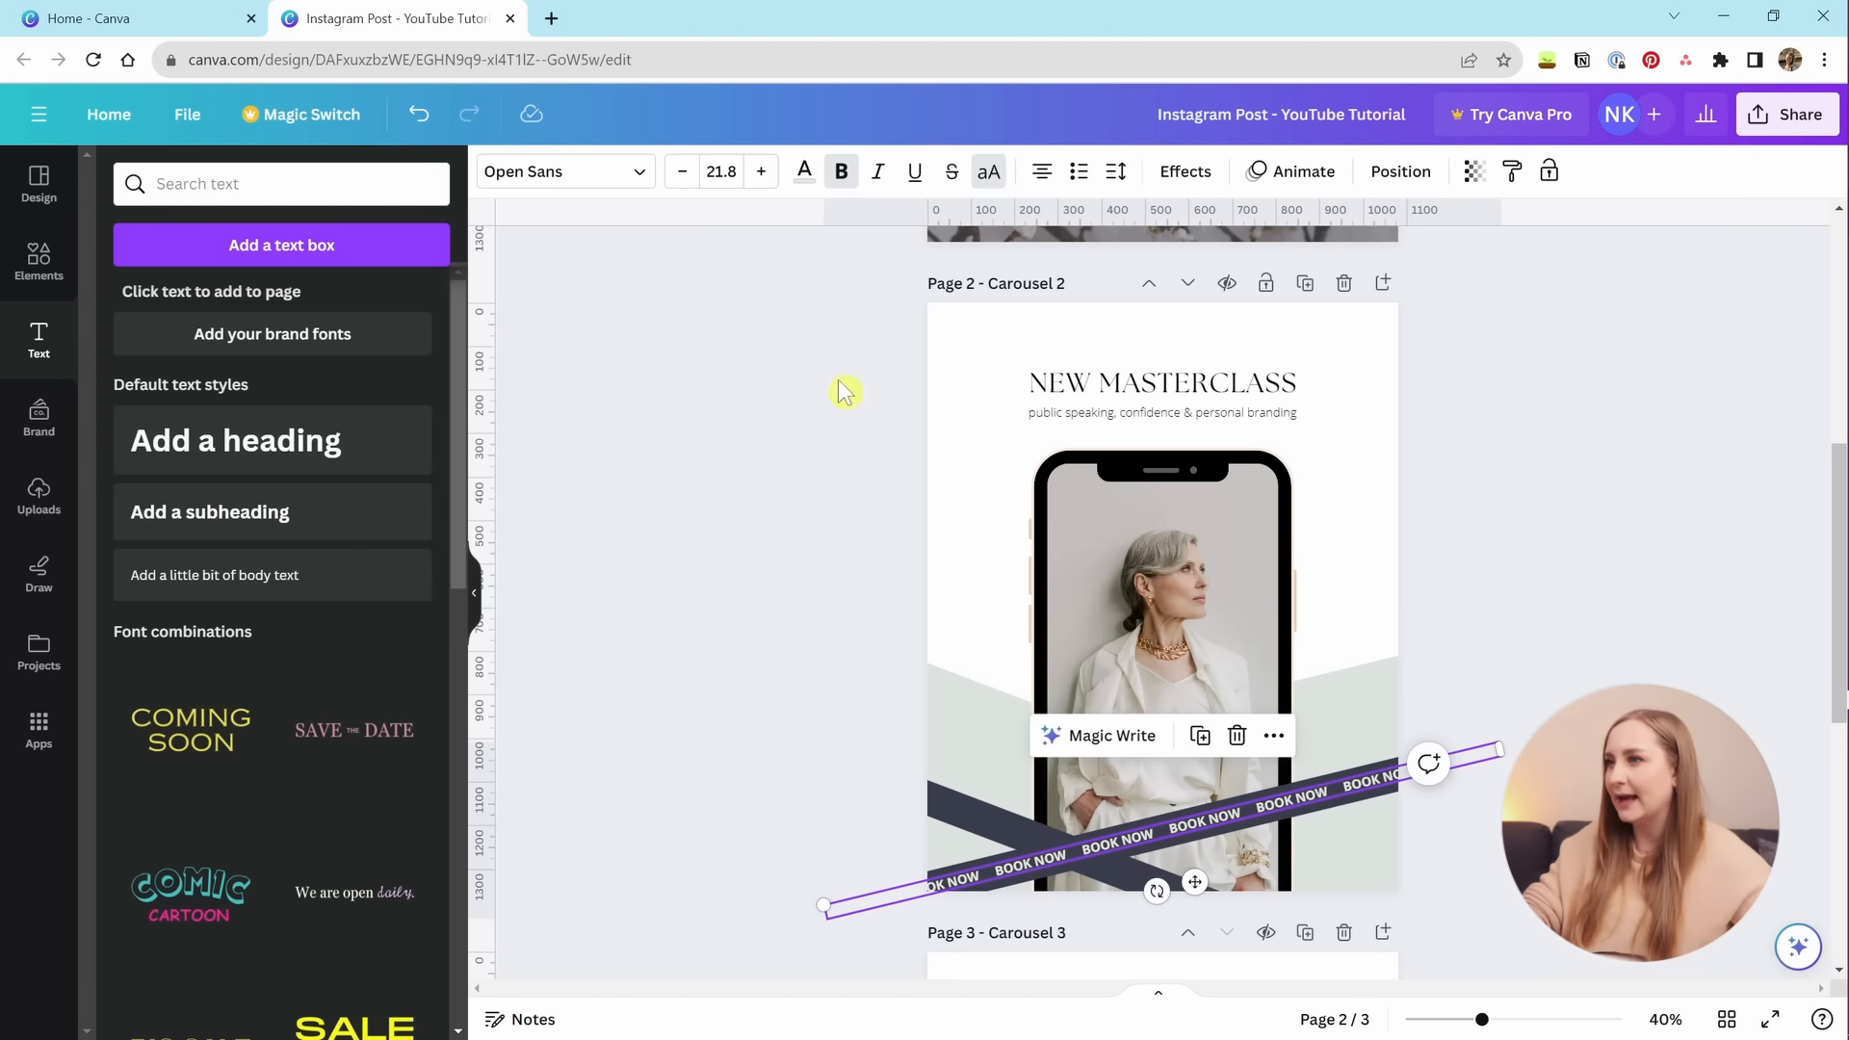
{"action": "key", "text": "Escape"}
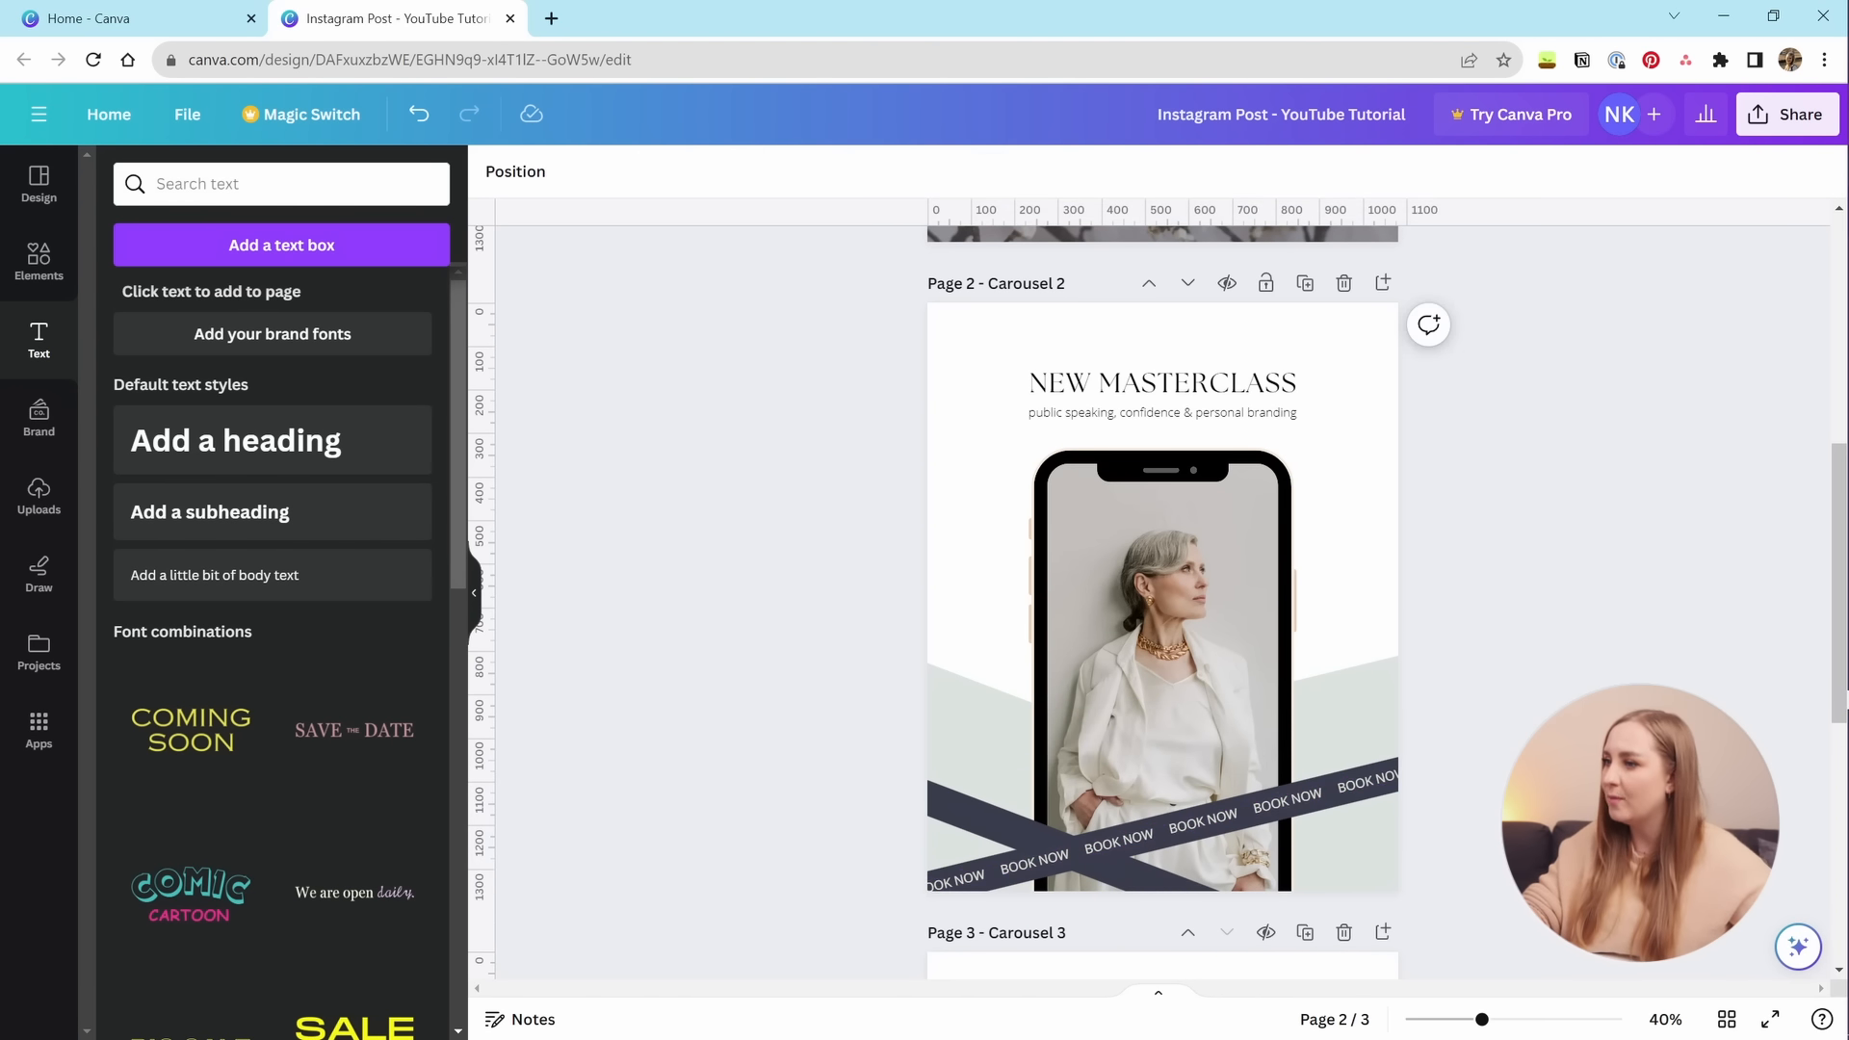
{"action": "left_click", "coordinate": [1108, 853]}
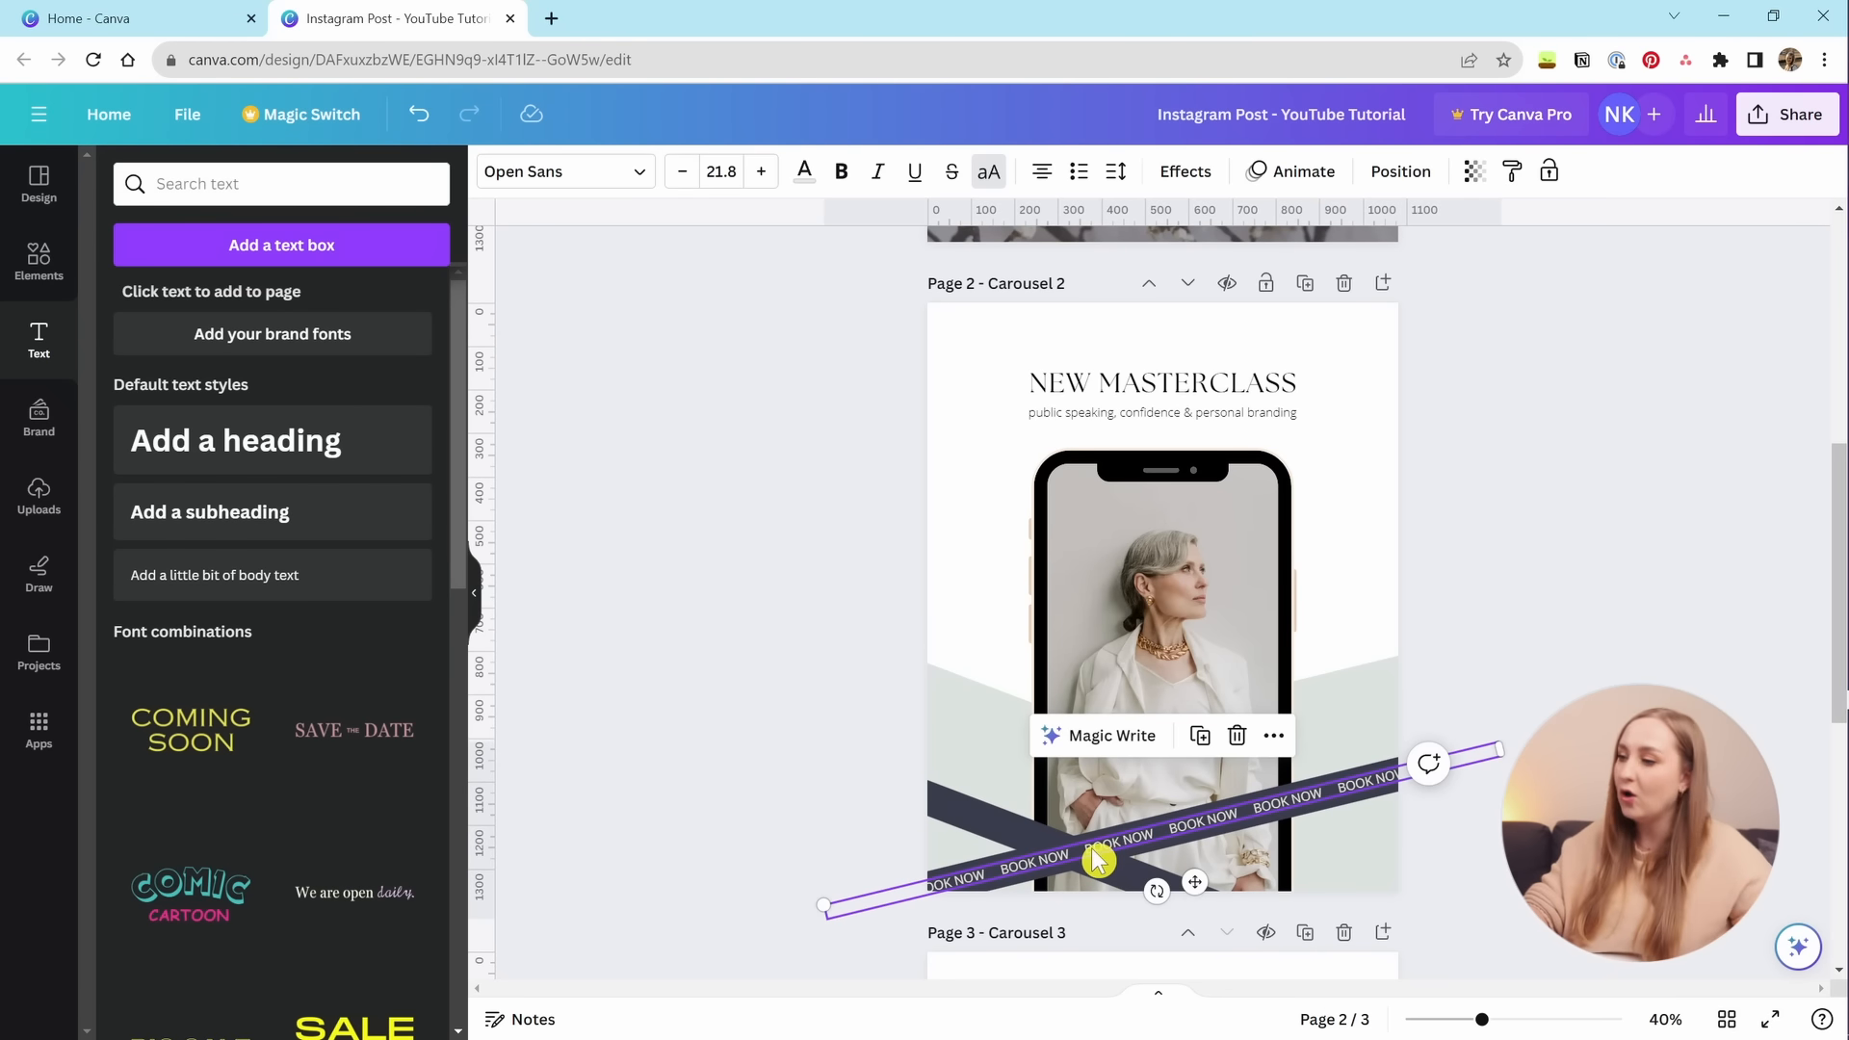
Place a copy of the "BOOK NOW" line on the other, downward-sloping ribbon and rotate it 20.8° to follow that ribbon.
{"action": "left_click_drag", "start_coordinate": [1108, 853], "coordinate": [1079, 766]}
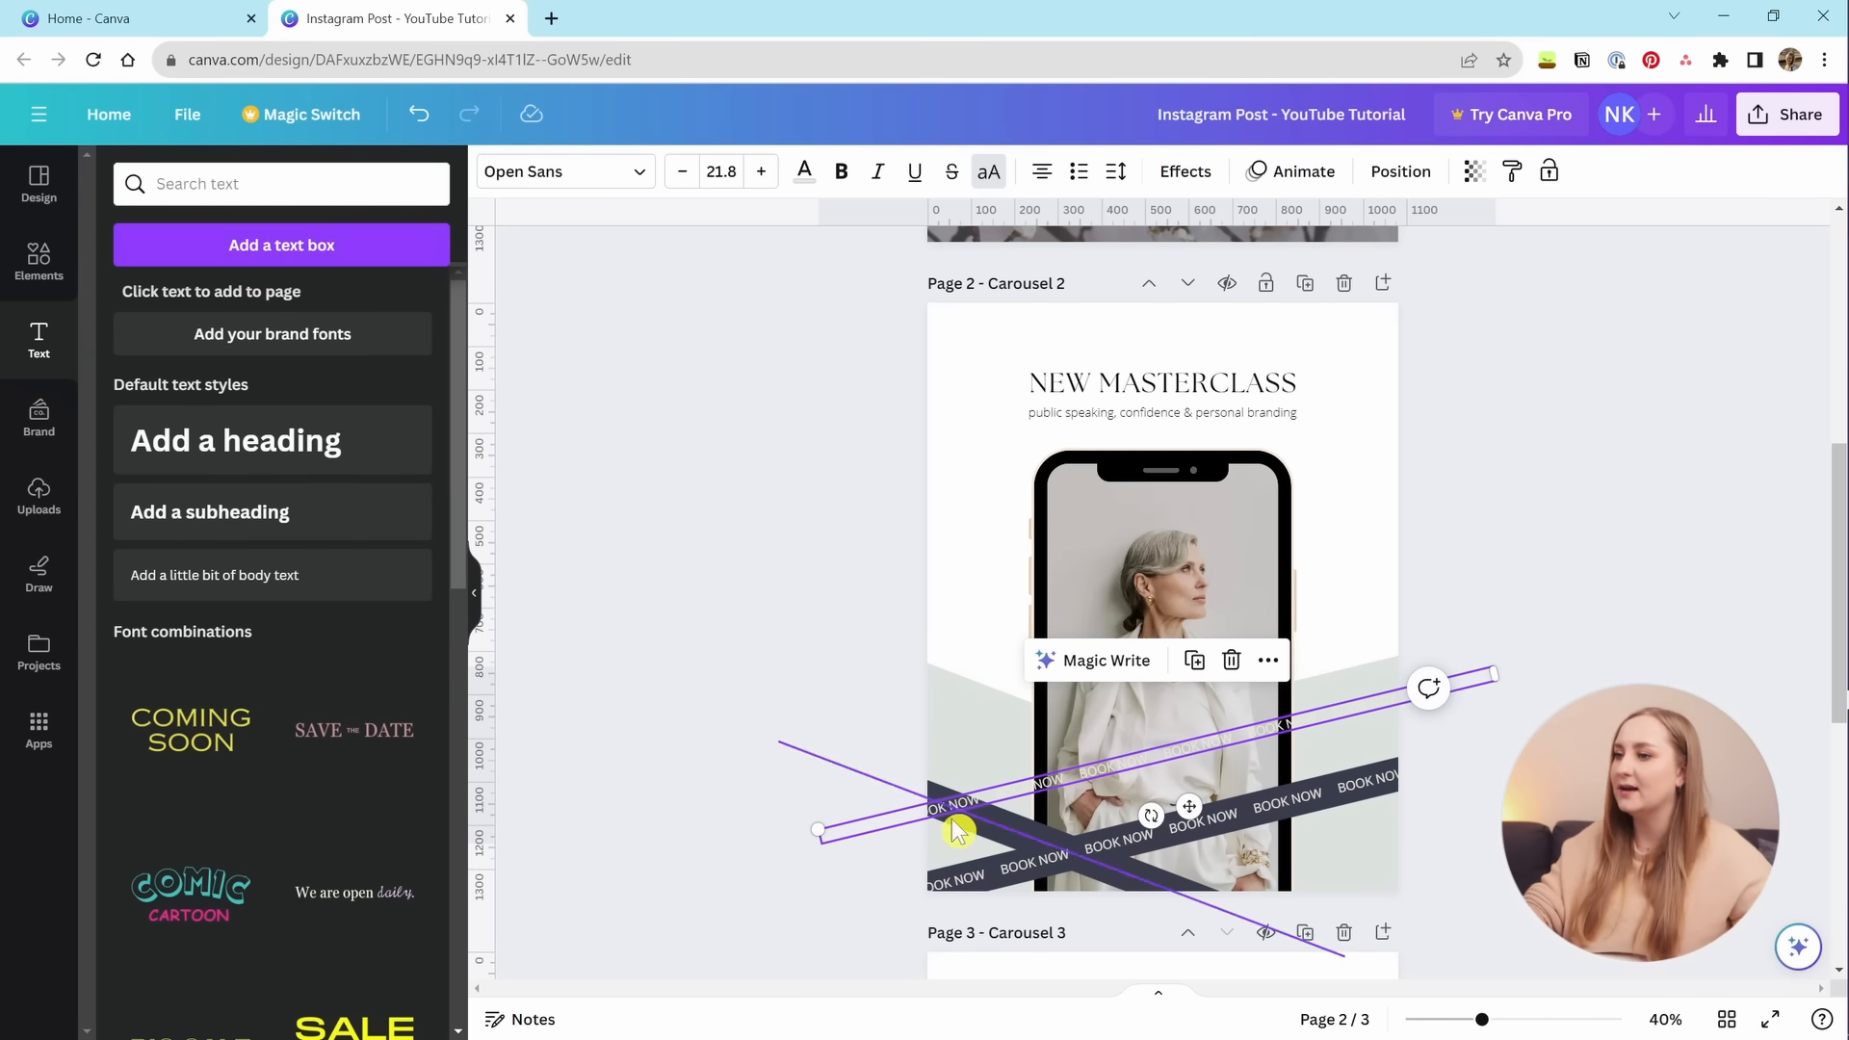
{"action": "left_click", "coordinate": [1009, 832]}
{"action": "left_click", "coordinate": [1511, 171]}
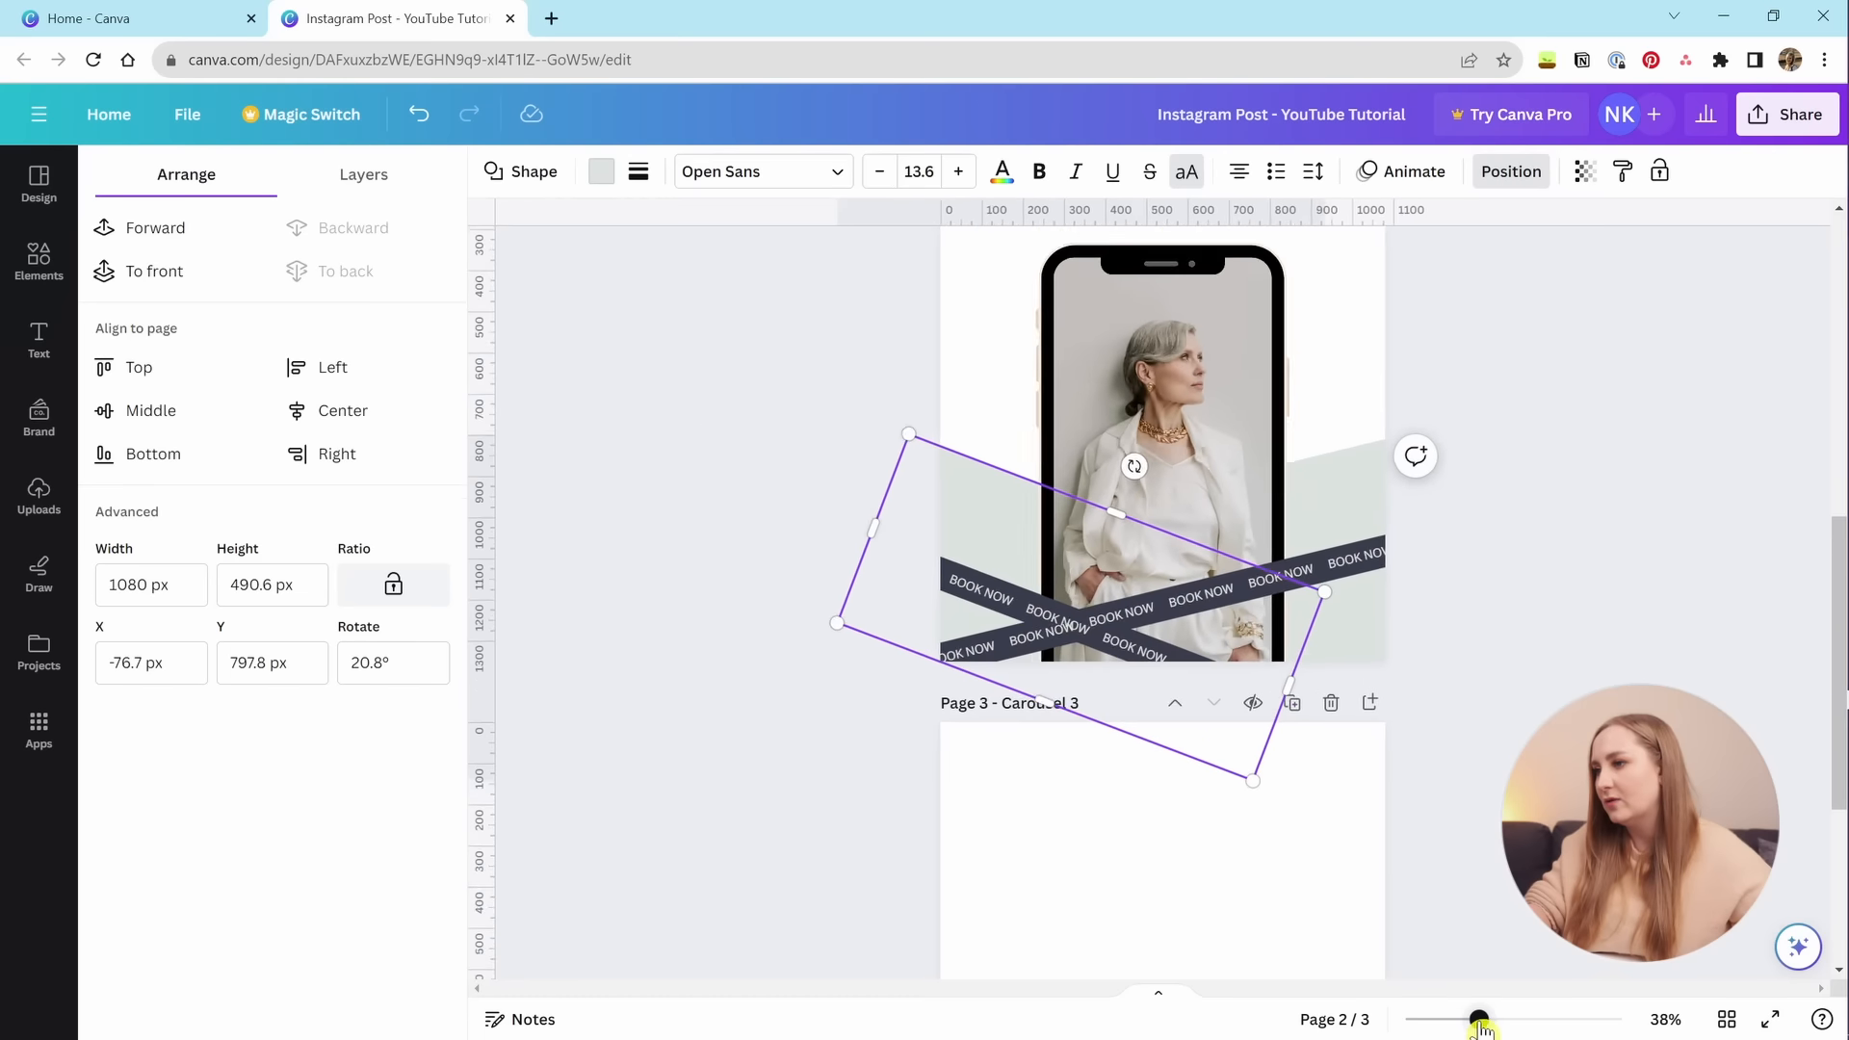
{"action": "left_click_drag", "start_coordinate": [1479, 1019], "coordinate": [1520, 1023]}
{"action": "left_click", "coordinate": [790, 643]}
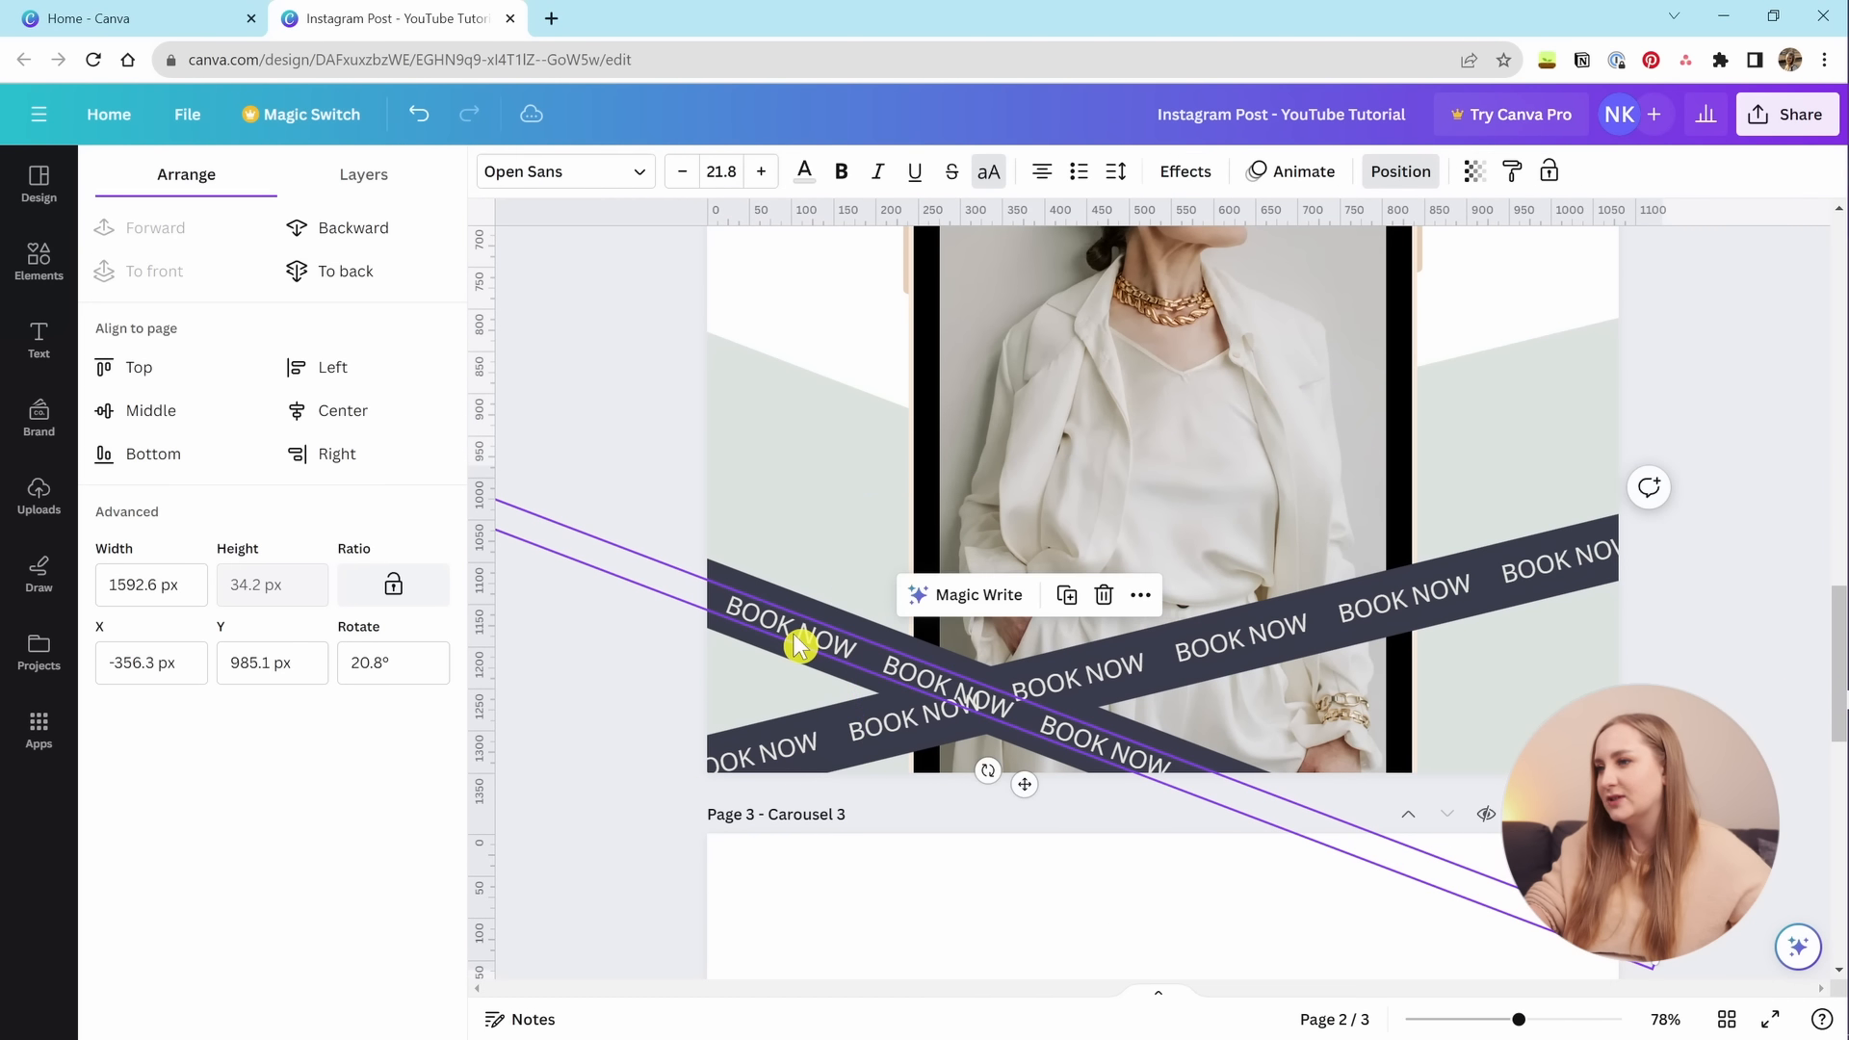
Reorder the layers so the upward-sloping ribbon sits above the downward-sloping ribbon's text, which stays just above its own ribbon.
{"action": "left_click", "coordinate": [364, 175]}
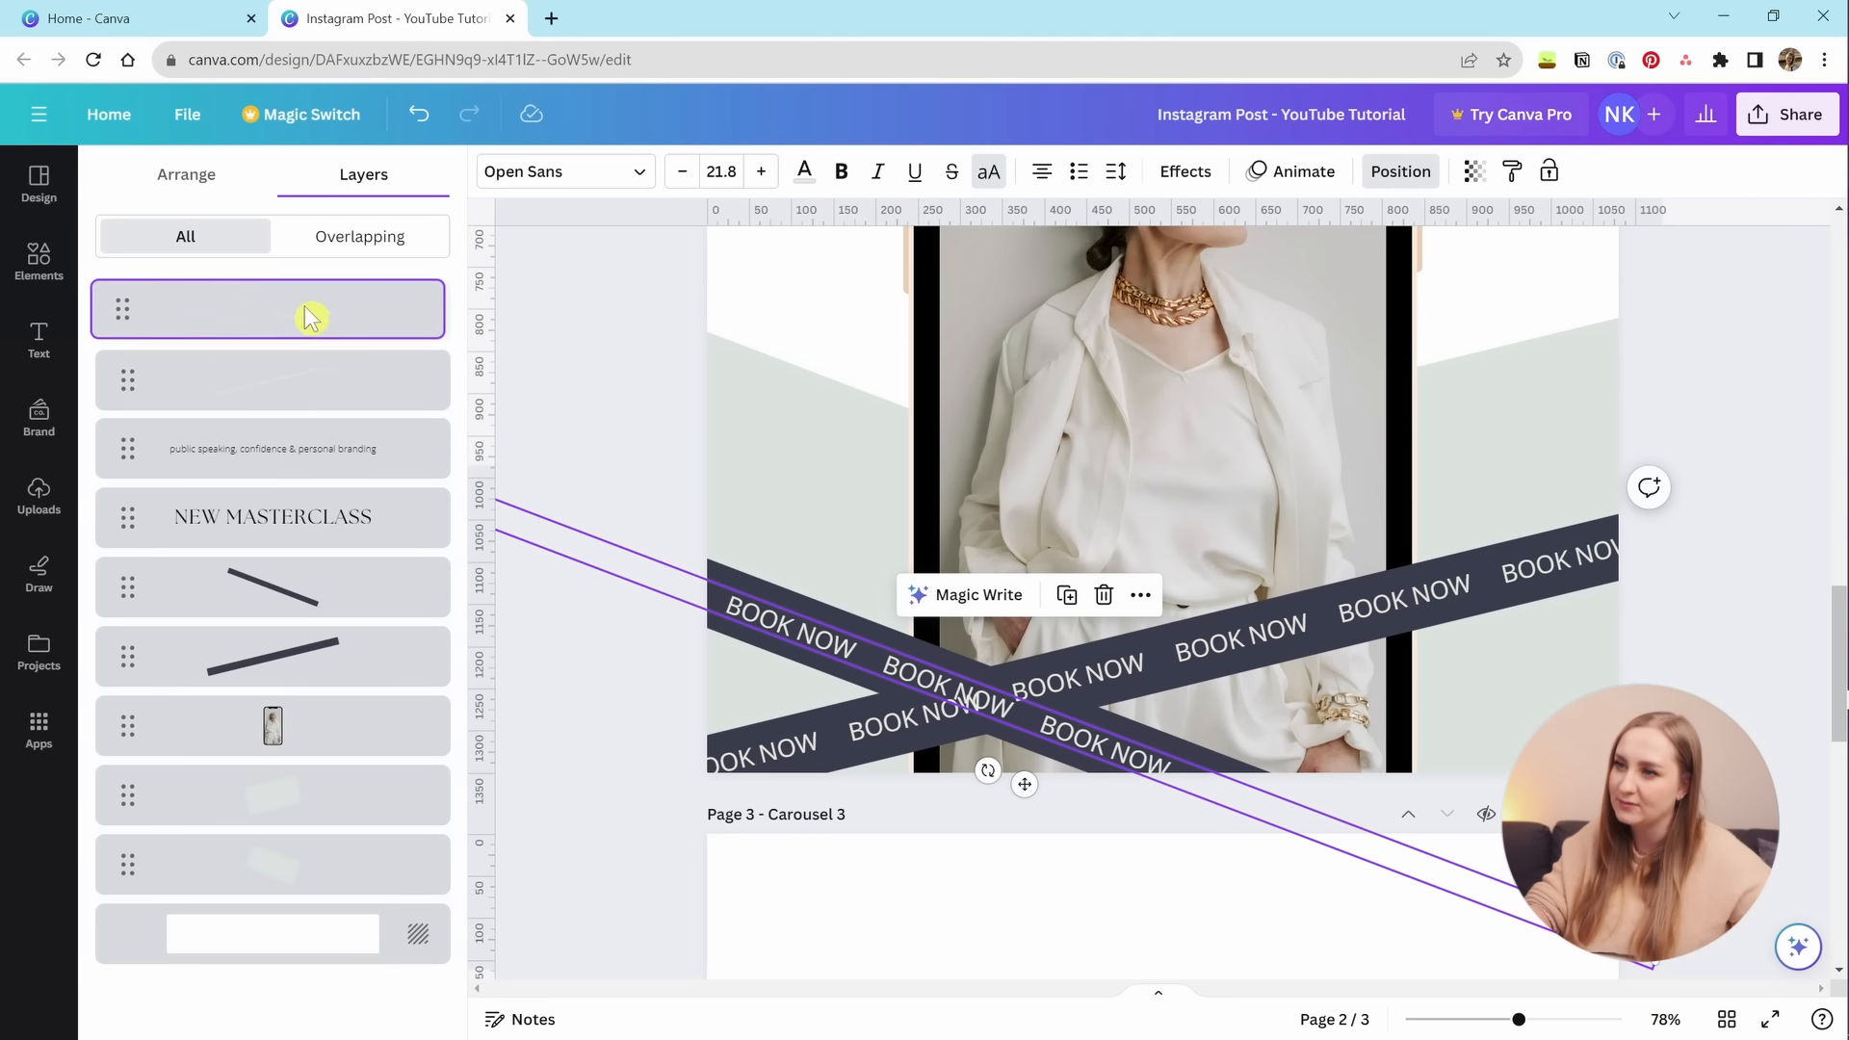
{"action": "left_click_drag", "start_coordinate": [364, 333], "coordinate": [380, 528]}
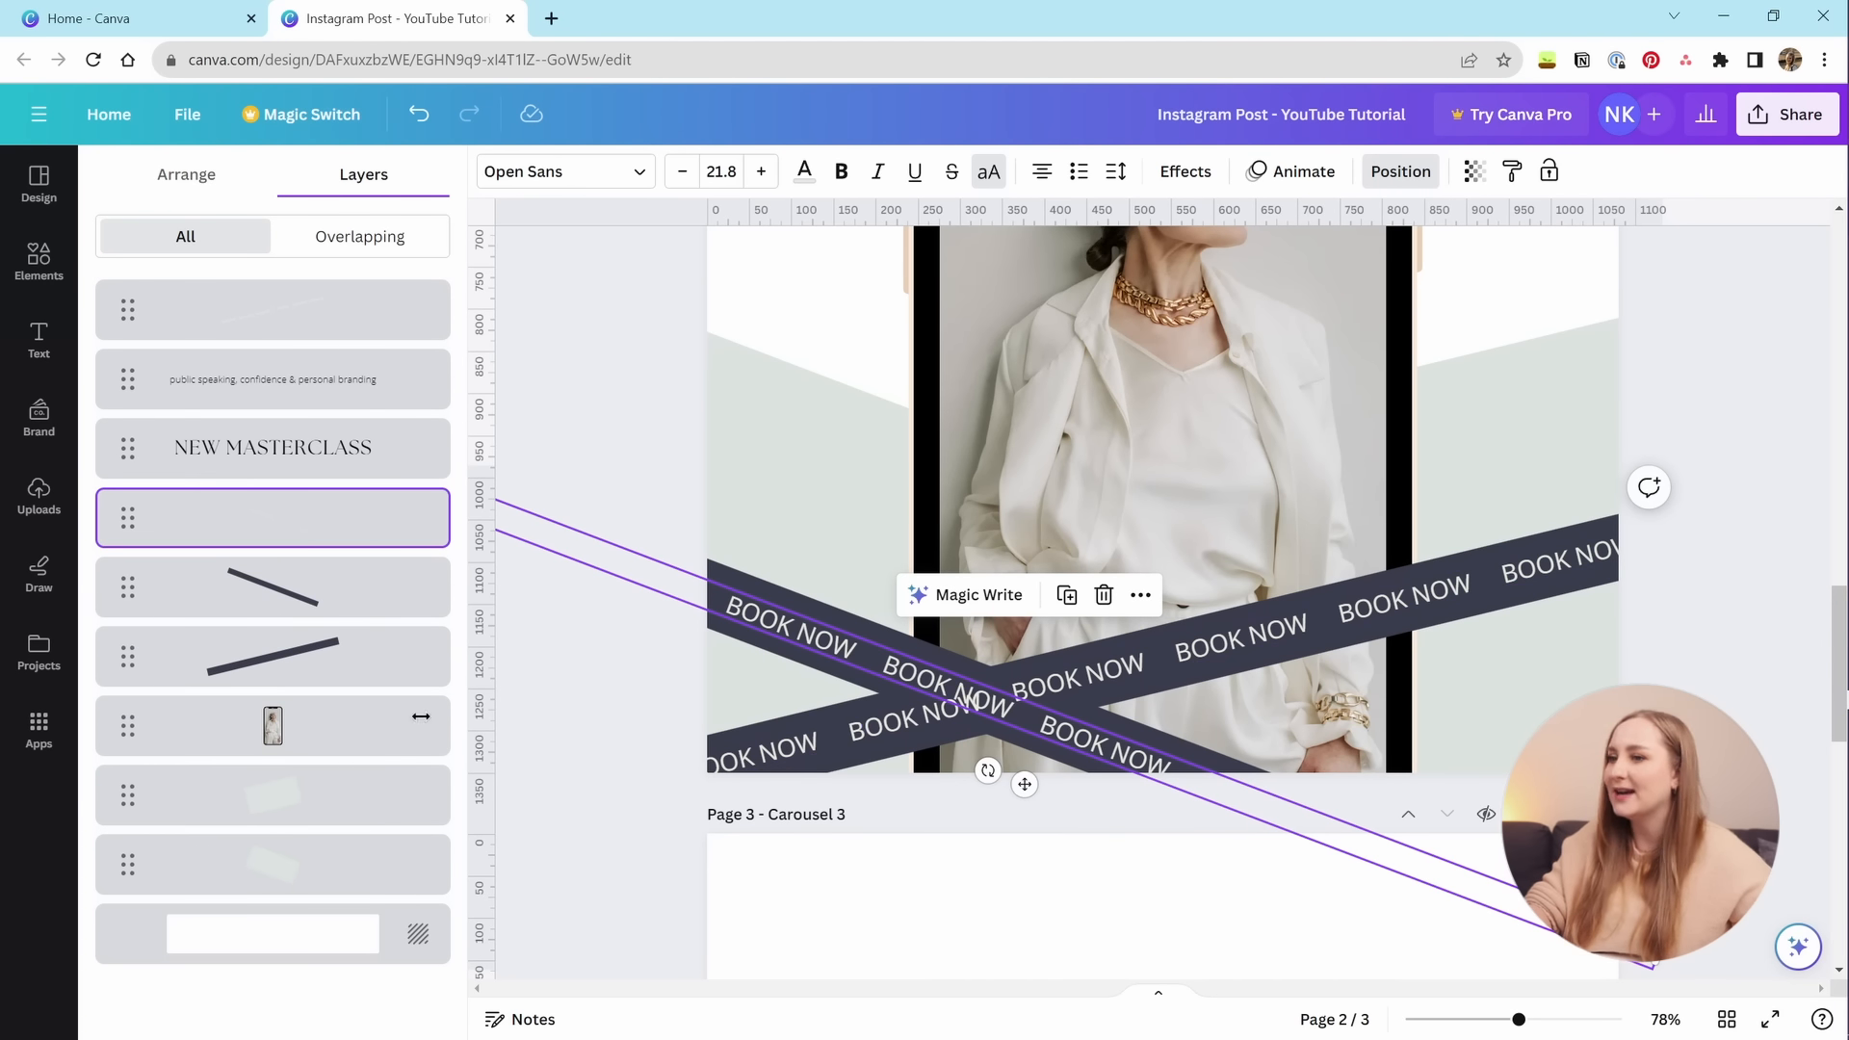
{"action": "left_click_drag", "start_coordinate": [292, 628], "coordinate": [325, 501]}
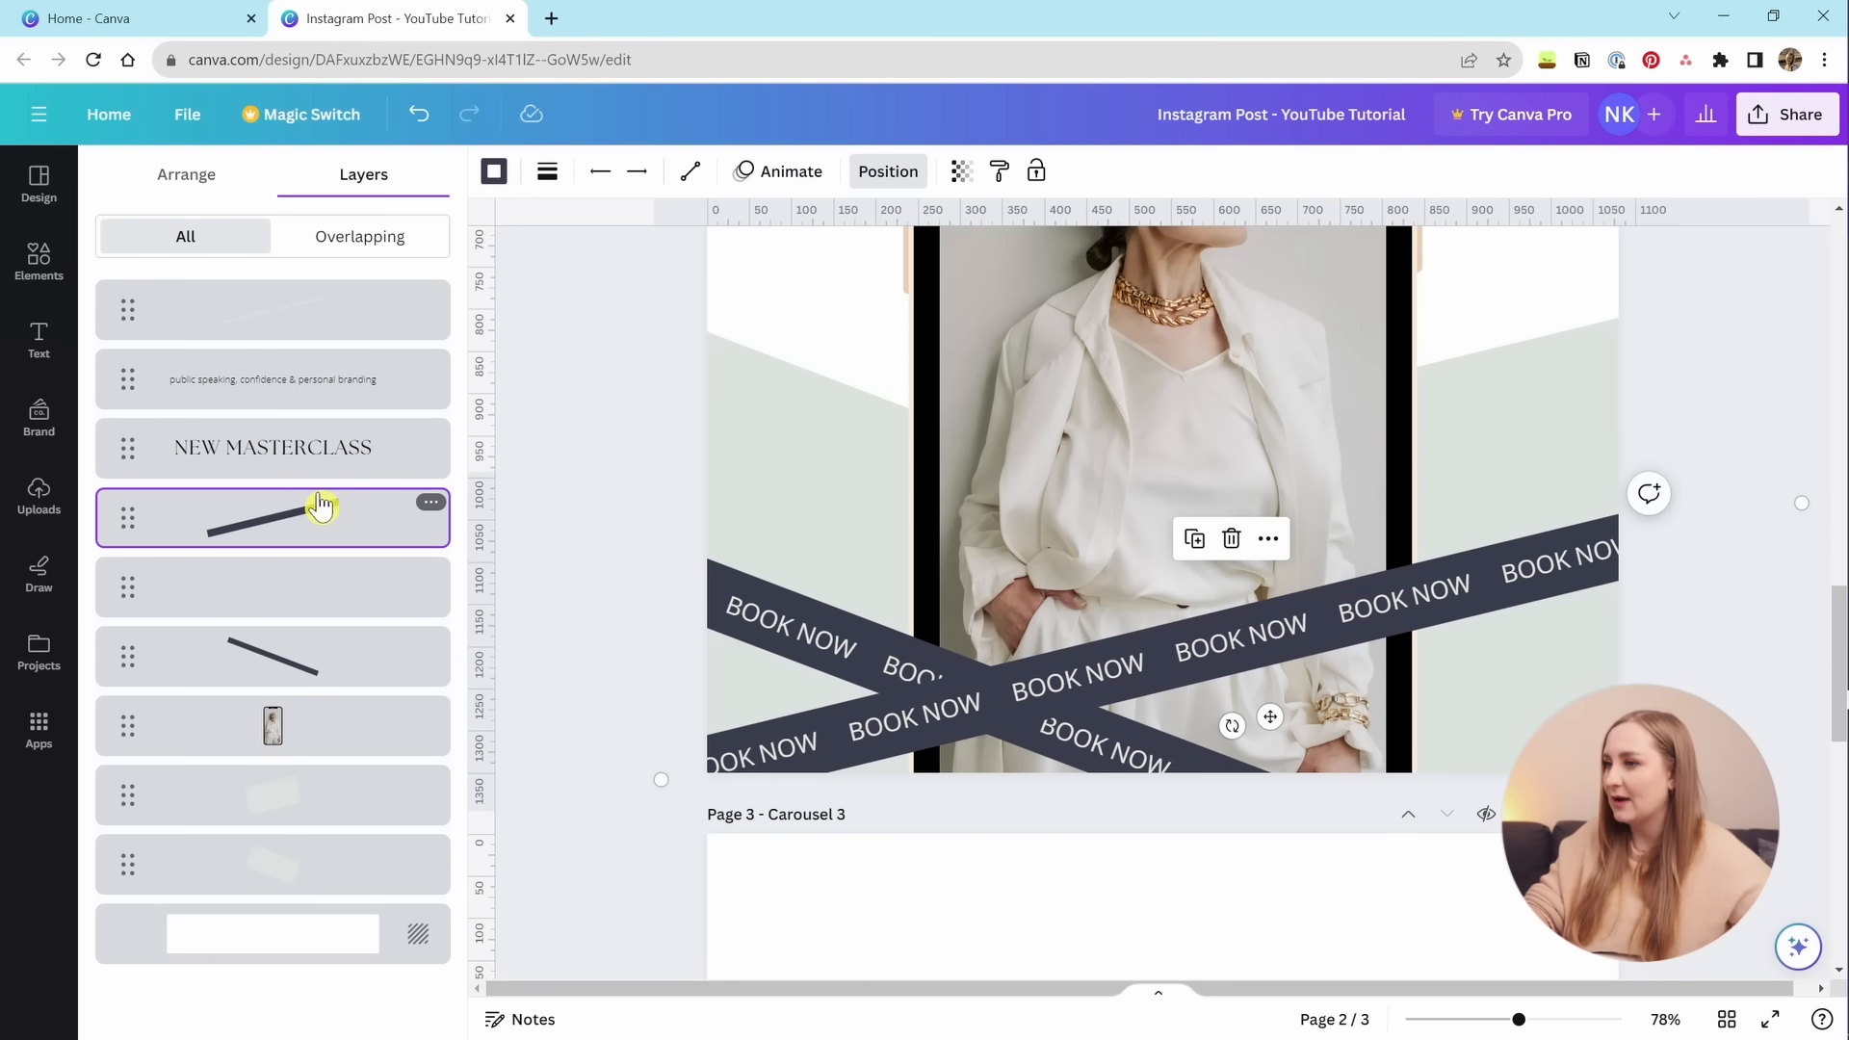
{"action": "left_click_drag", "start_coordinate": [1518, 1019], "coordinate": [1484, 1023]}
{"action": "scroll", "coordinate": [1531, 630], "scroll_direction": "up", "scroll_amount": 4}
{"action": "scroll", "coordinate": [1533, 626], "scroll_direction": "down", "scroll_amount": 2}
{"action": "left_click", "coordinate": [1533, 624]}
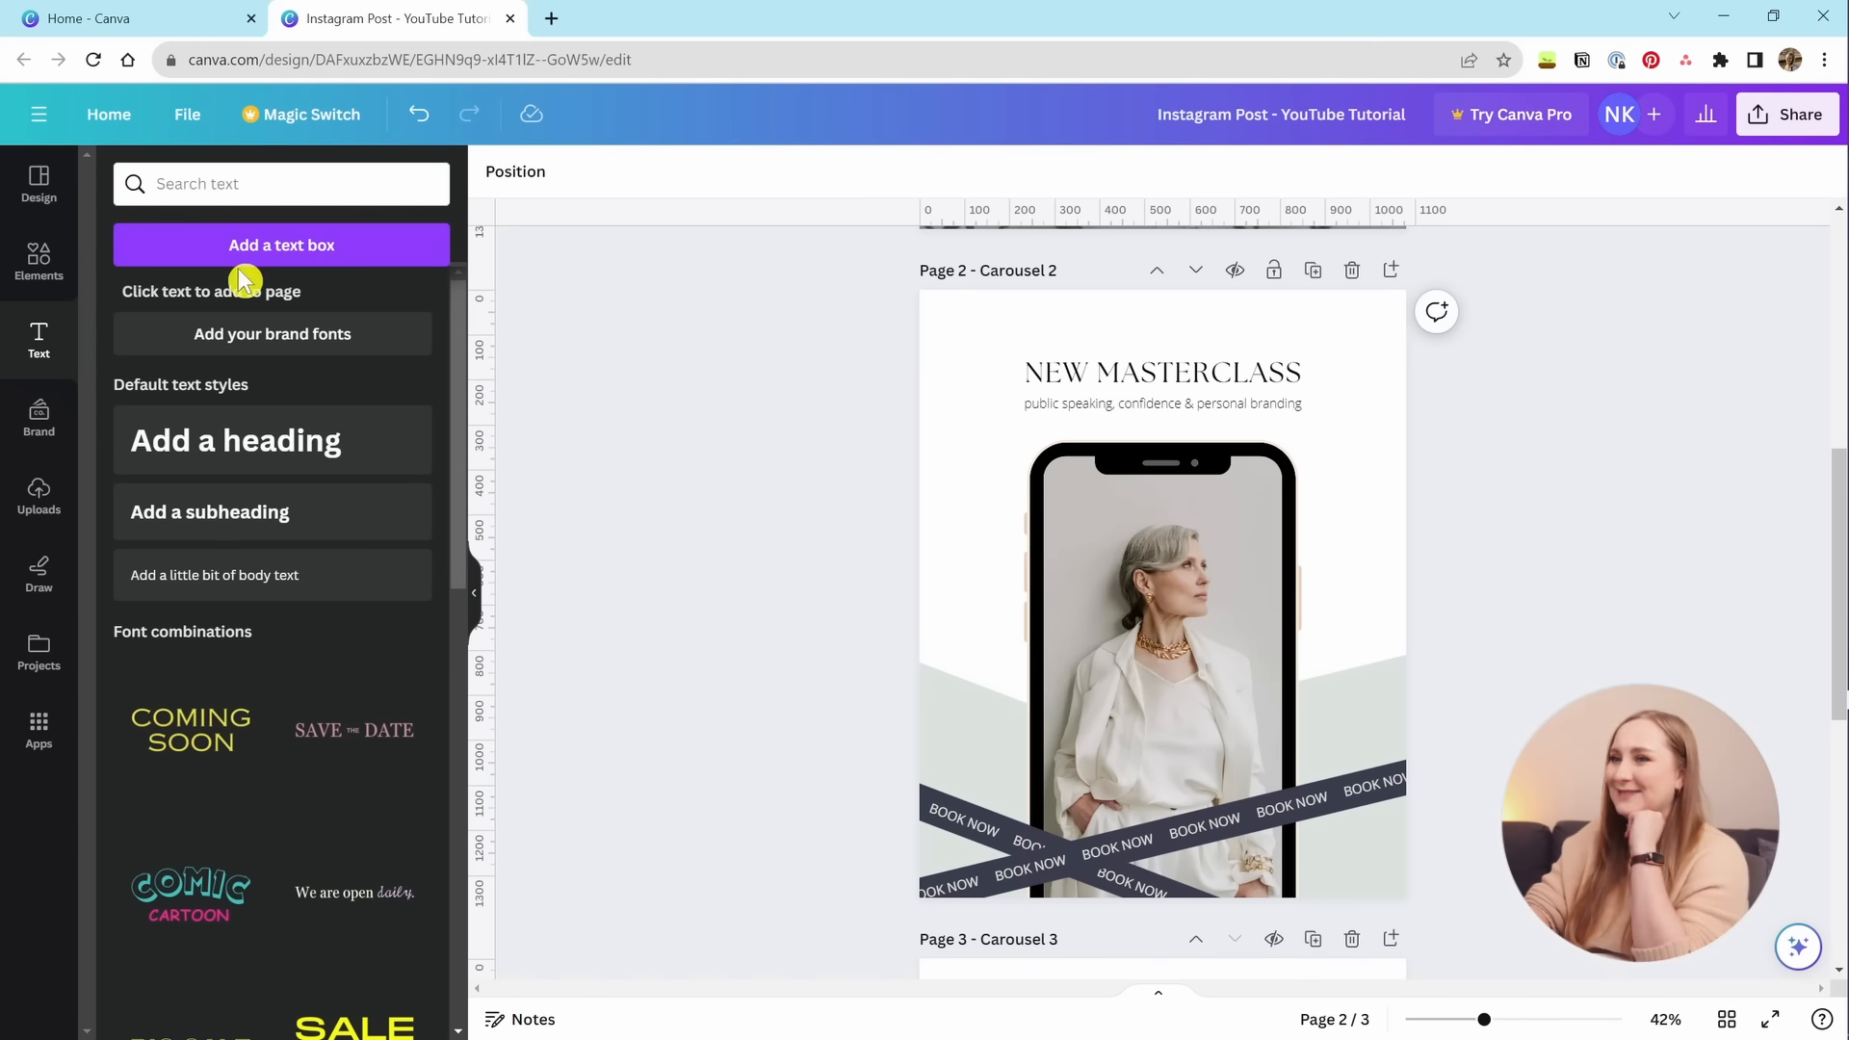
Examine the design's view settings for the rulers and guides option.
{"action": "left_click", "coordinate": [48, 280]}
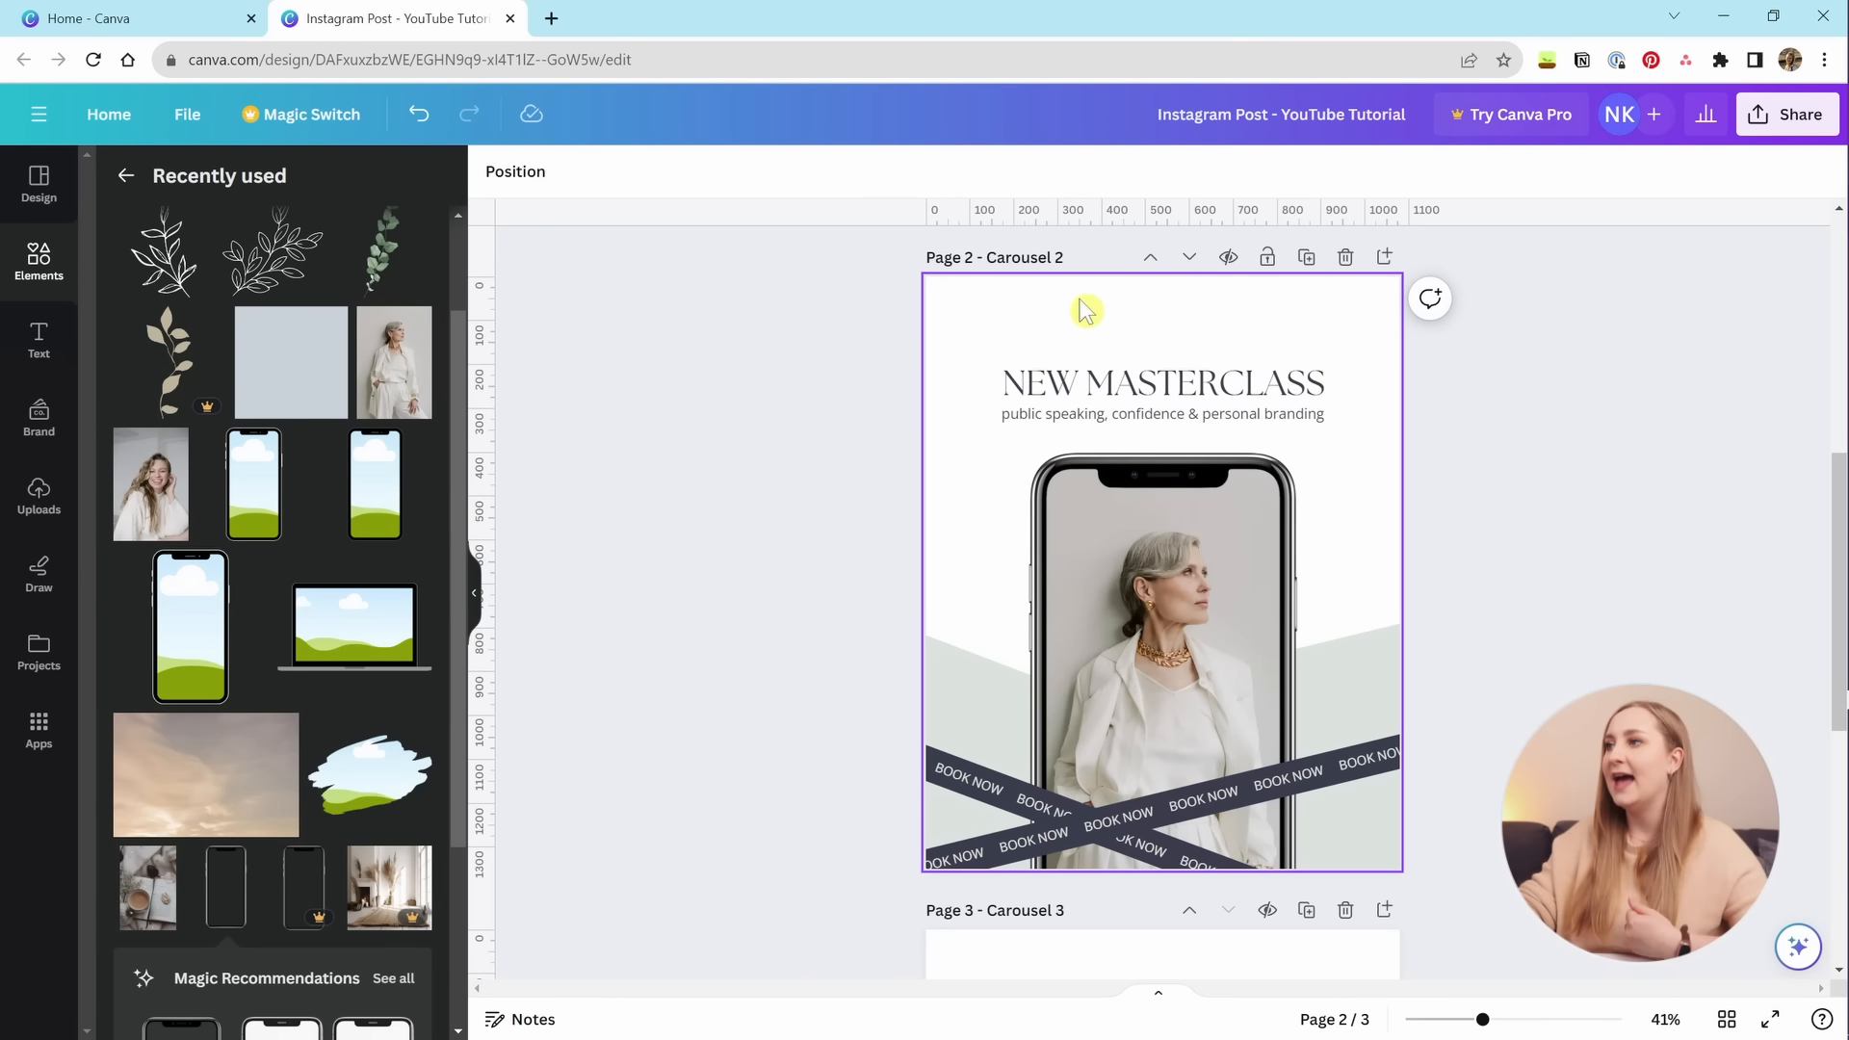
{"action": "left_click", "coordinate": [175, 117]}
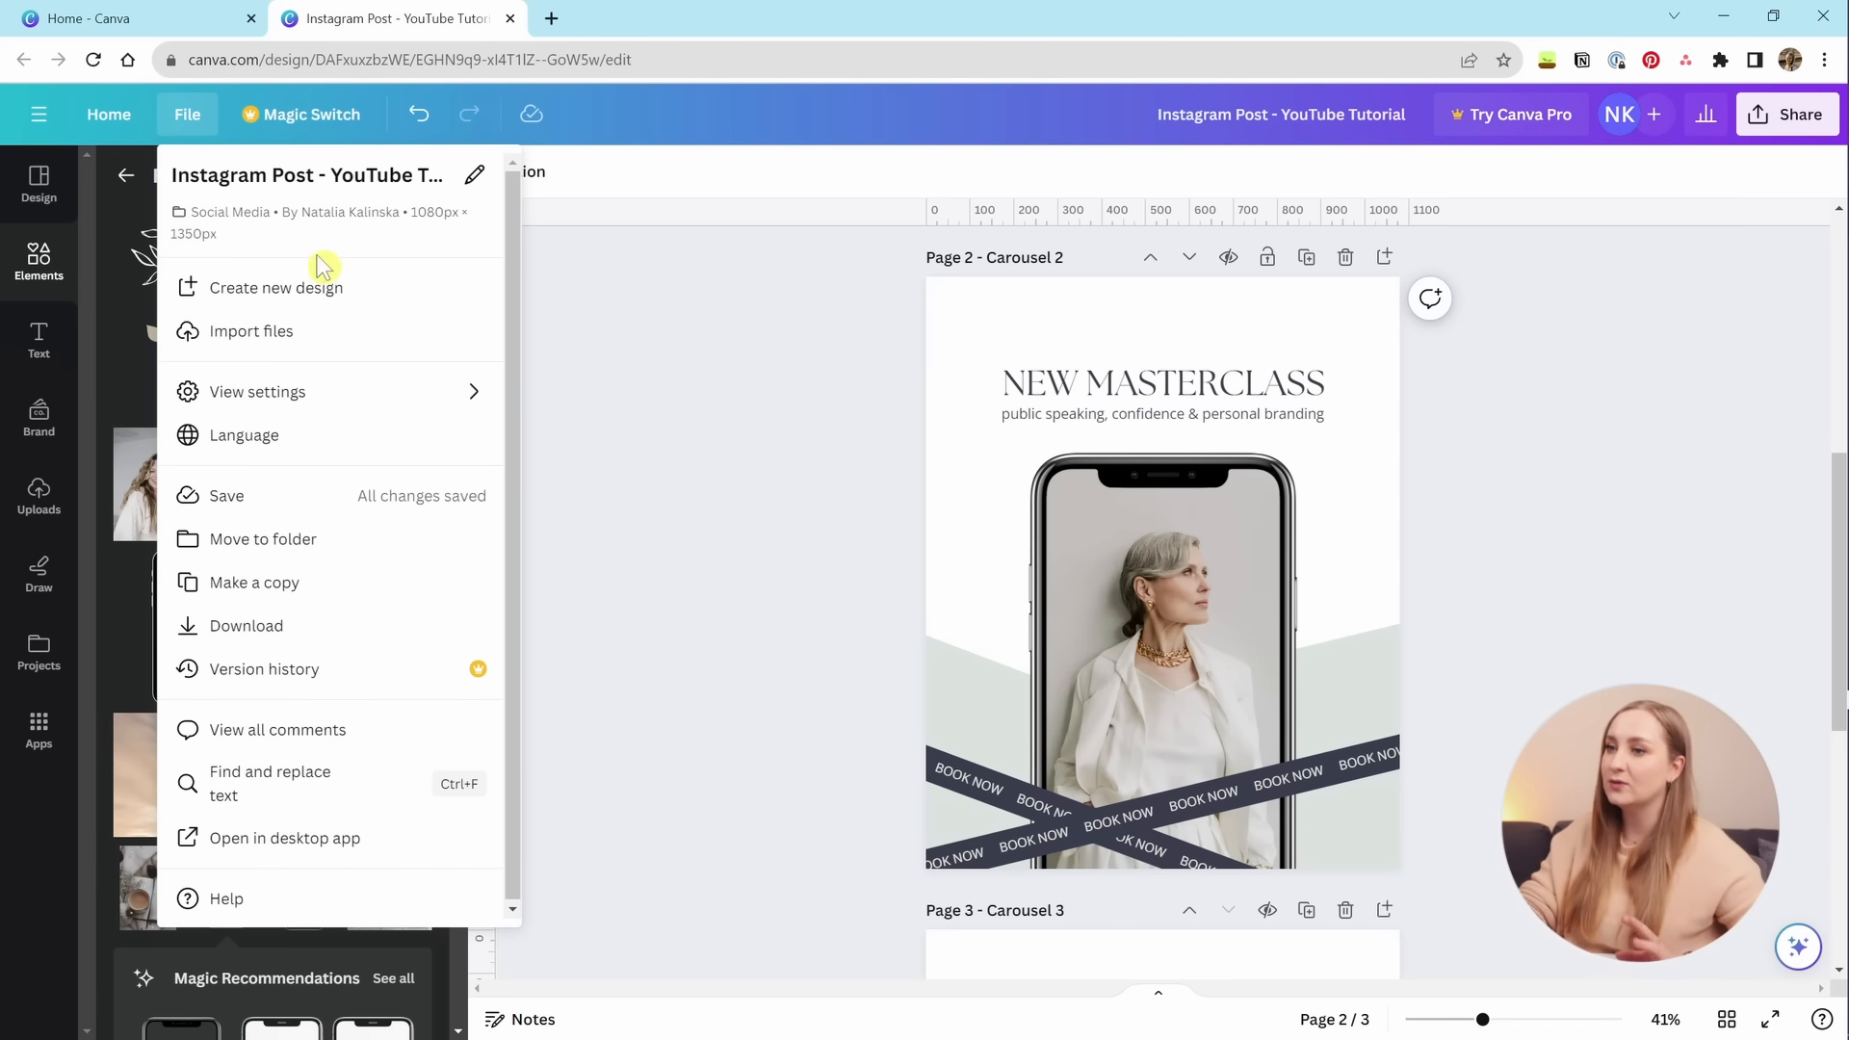
{"action": "left_click", "coordinate": [834, 384]}
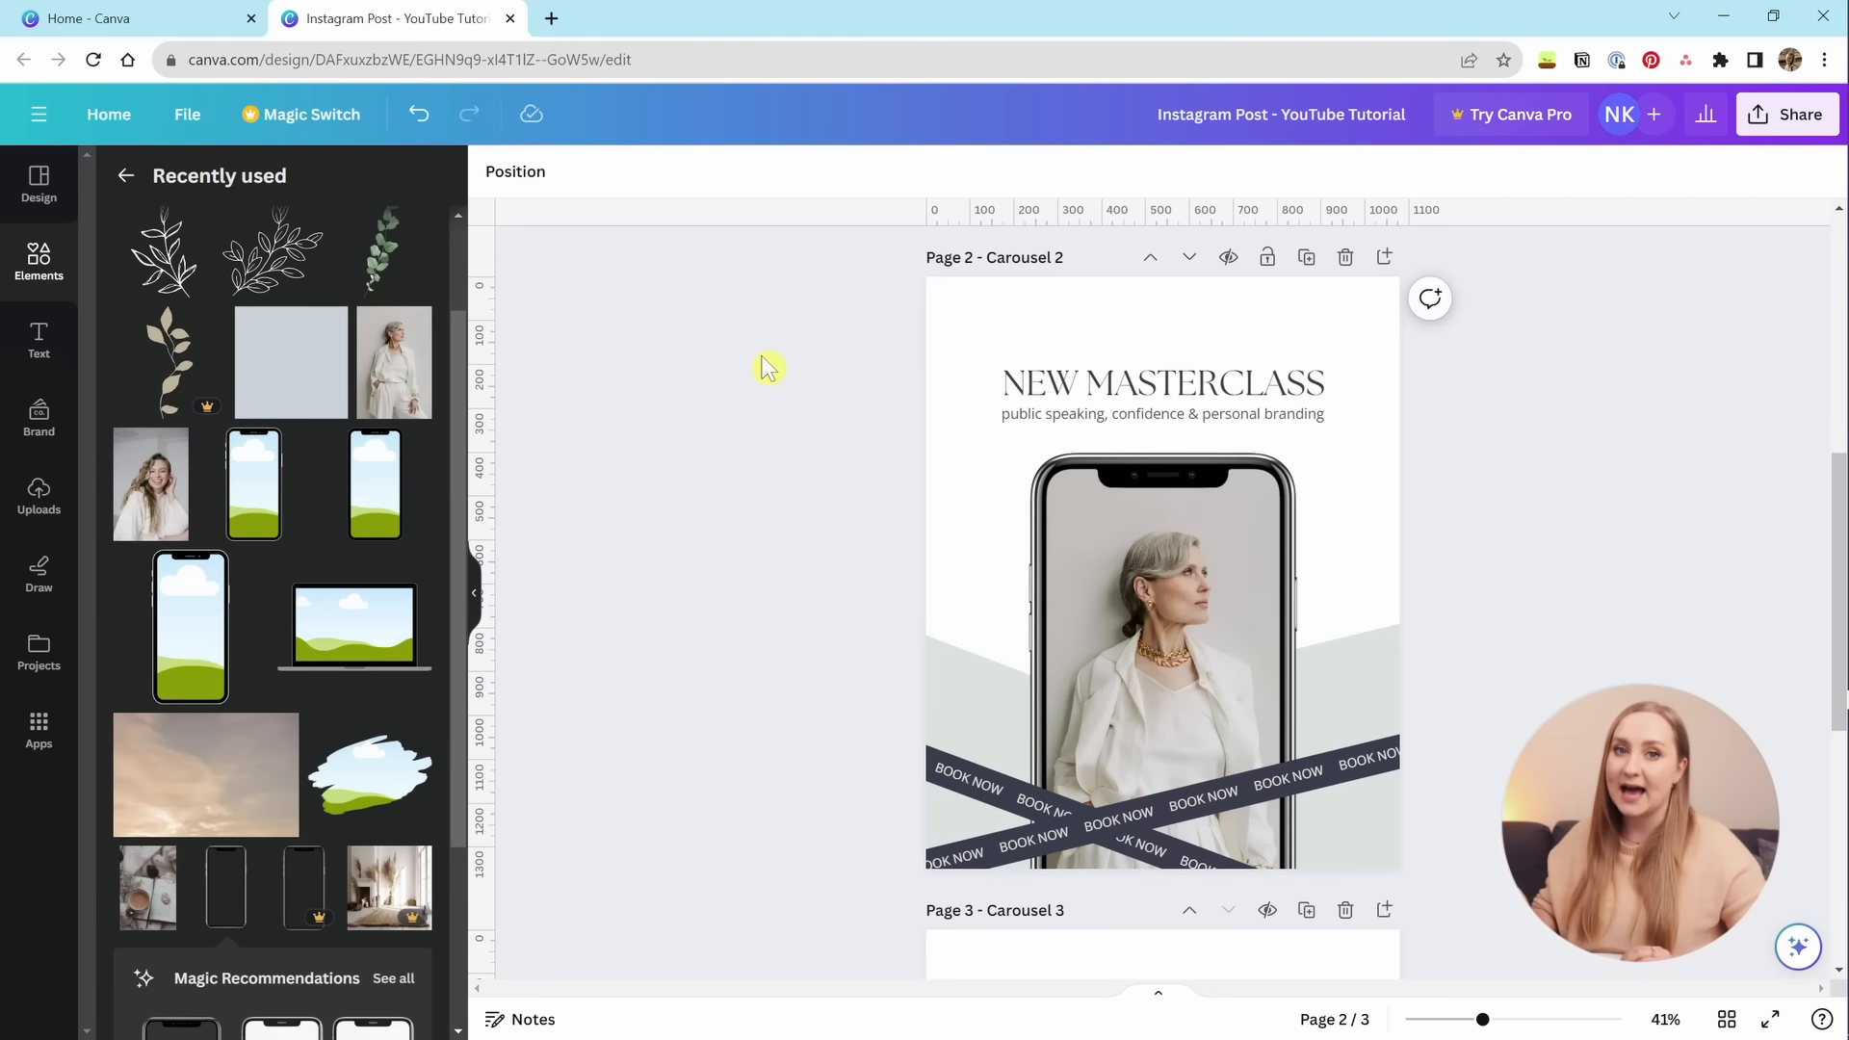
{"action": "left_click", "coordinate": [187, 114]}
{"action": "mouse_move", "coordinate": [356, 399]}
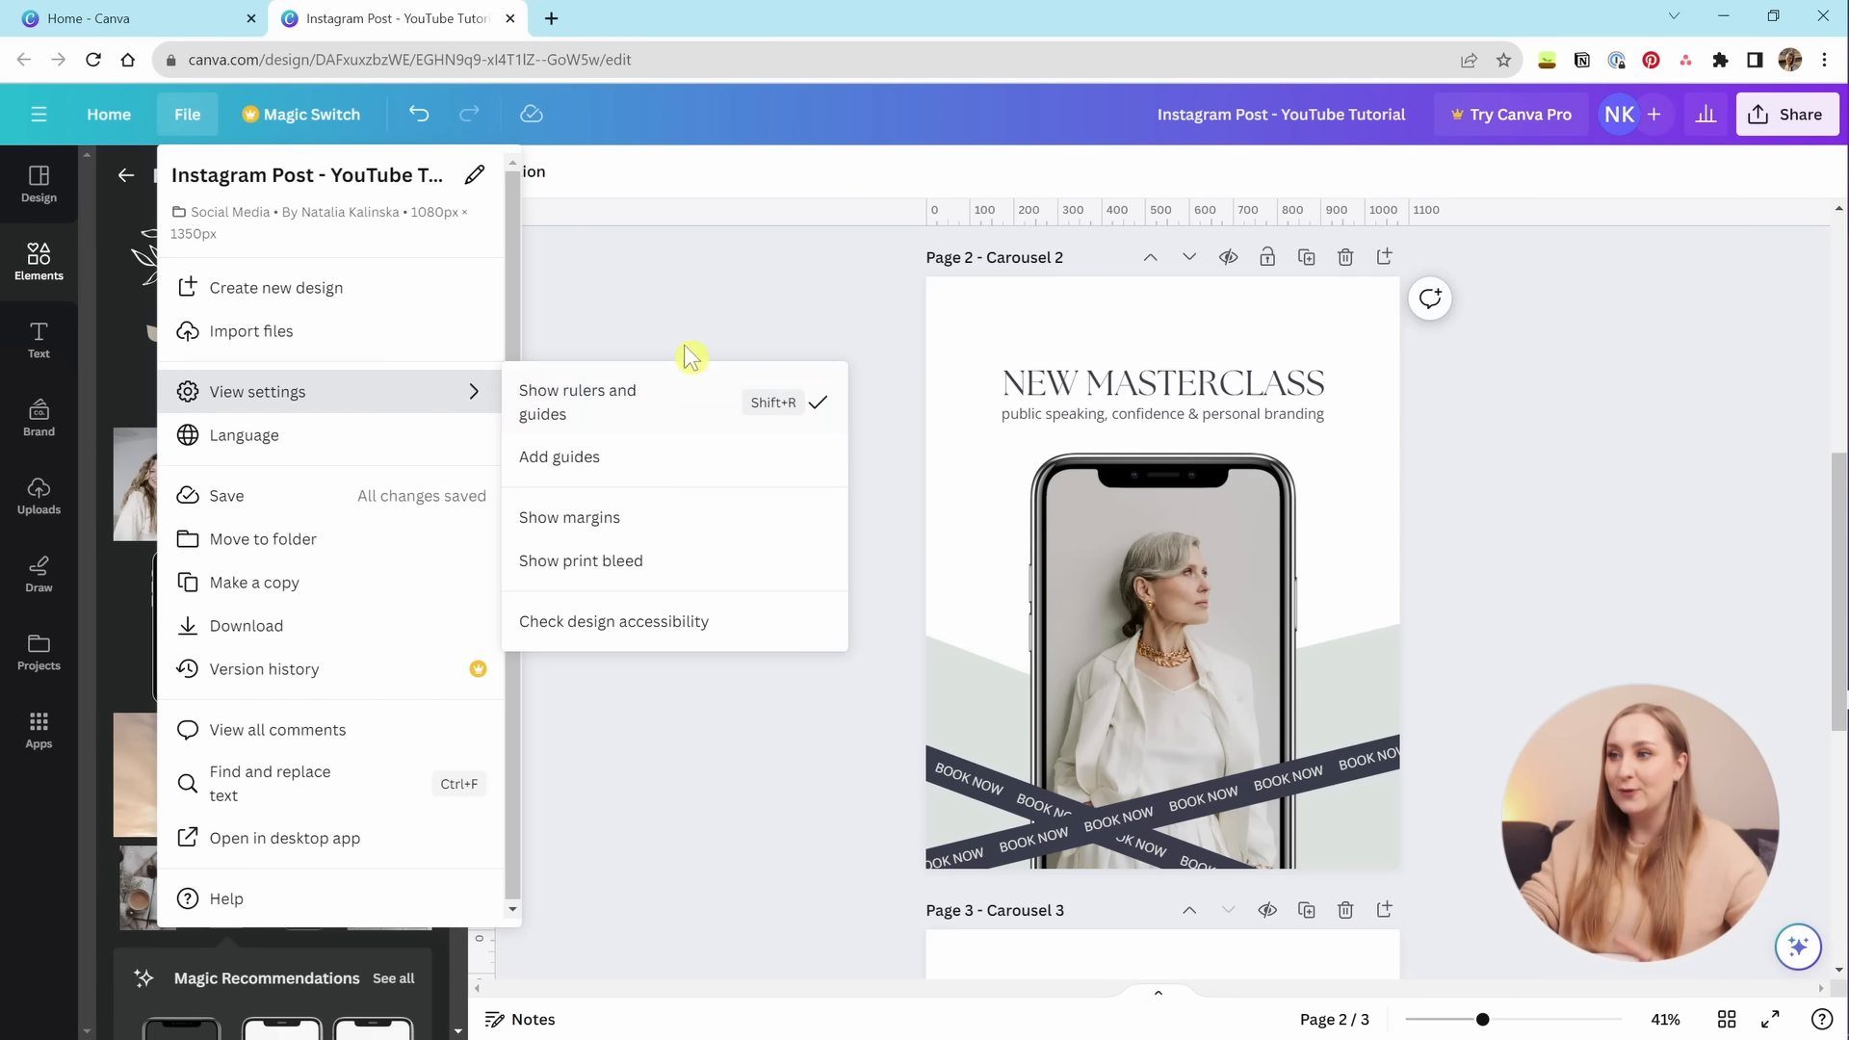
{"action": "left_click", "coordinate": [754, 307]}
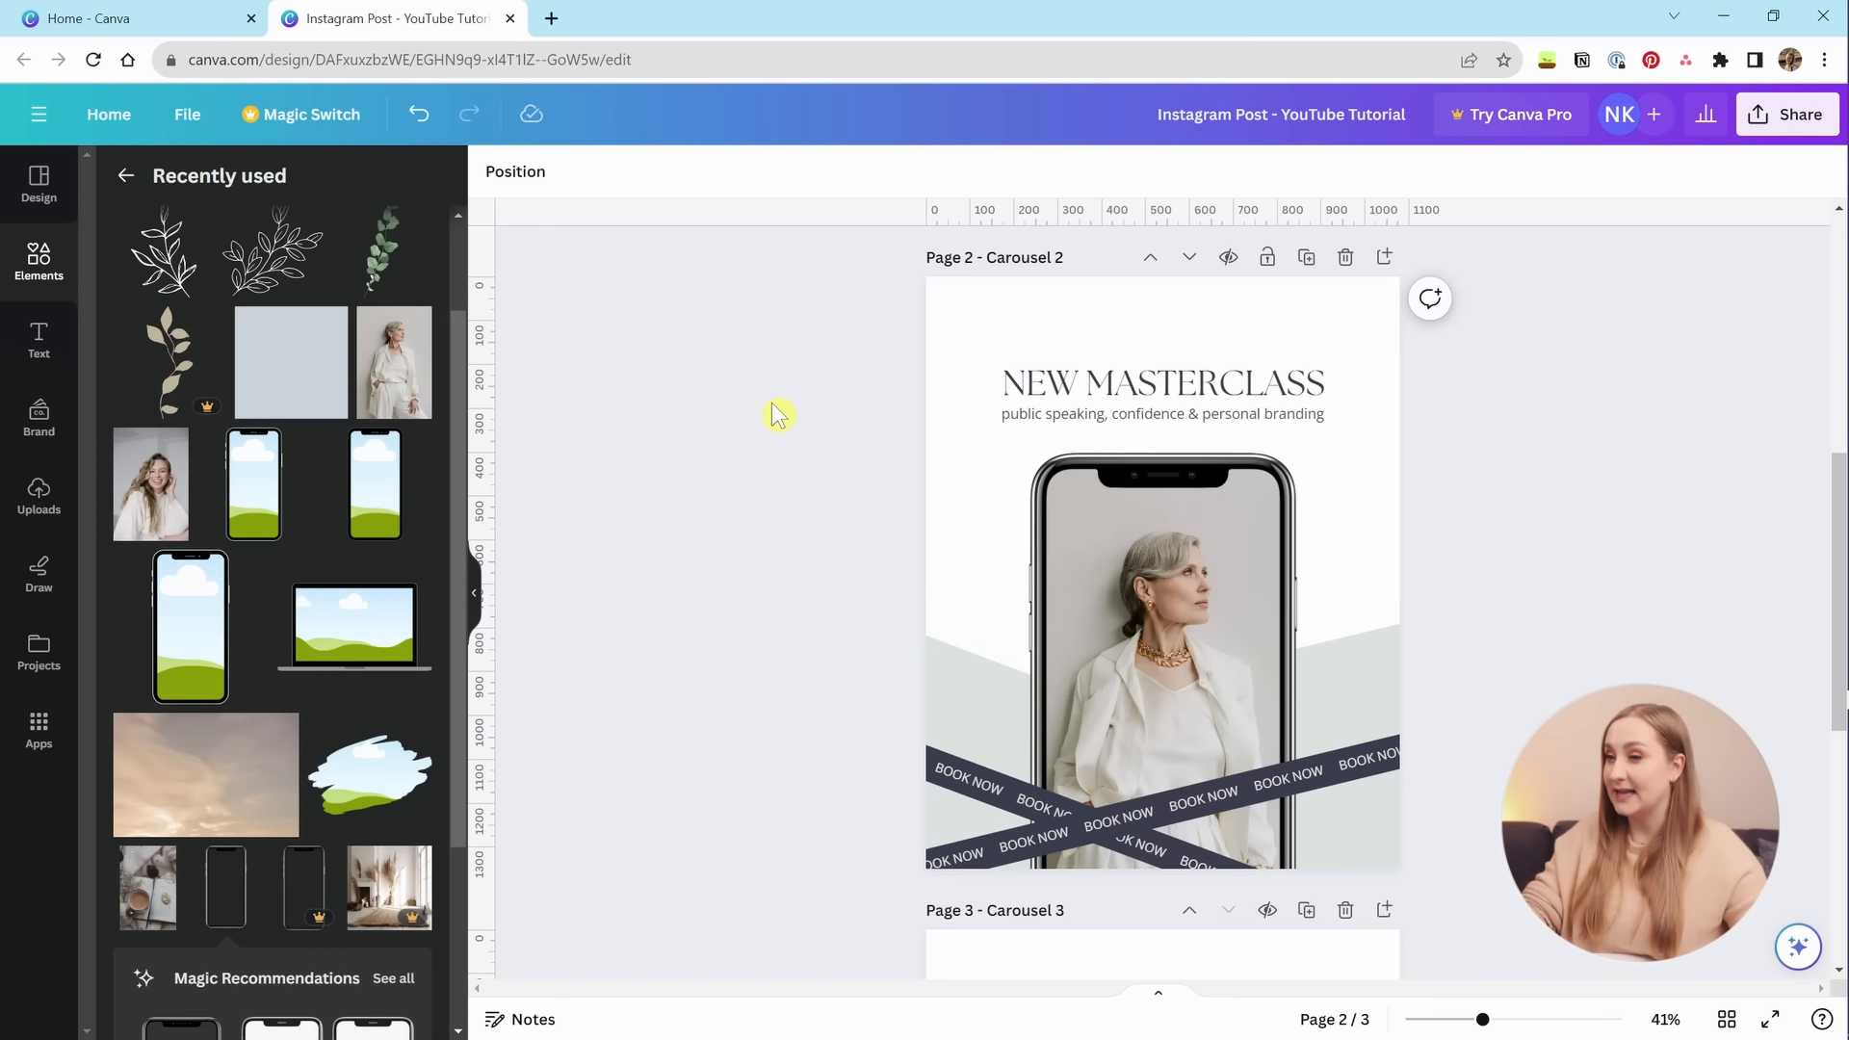
Add a square shape and enlarge it to 1080 × 1080, spanning the full width of page 2 and centered vertically.
{"action": "left_click", "coordinate": [48, 274]}
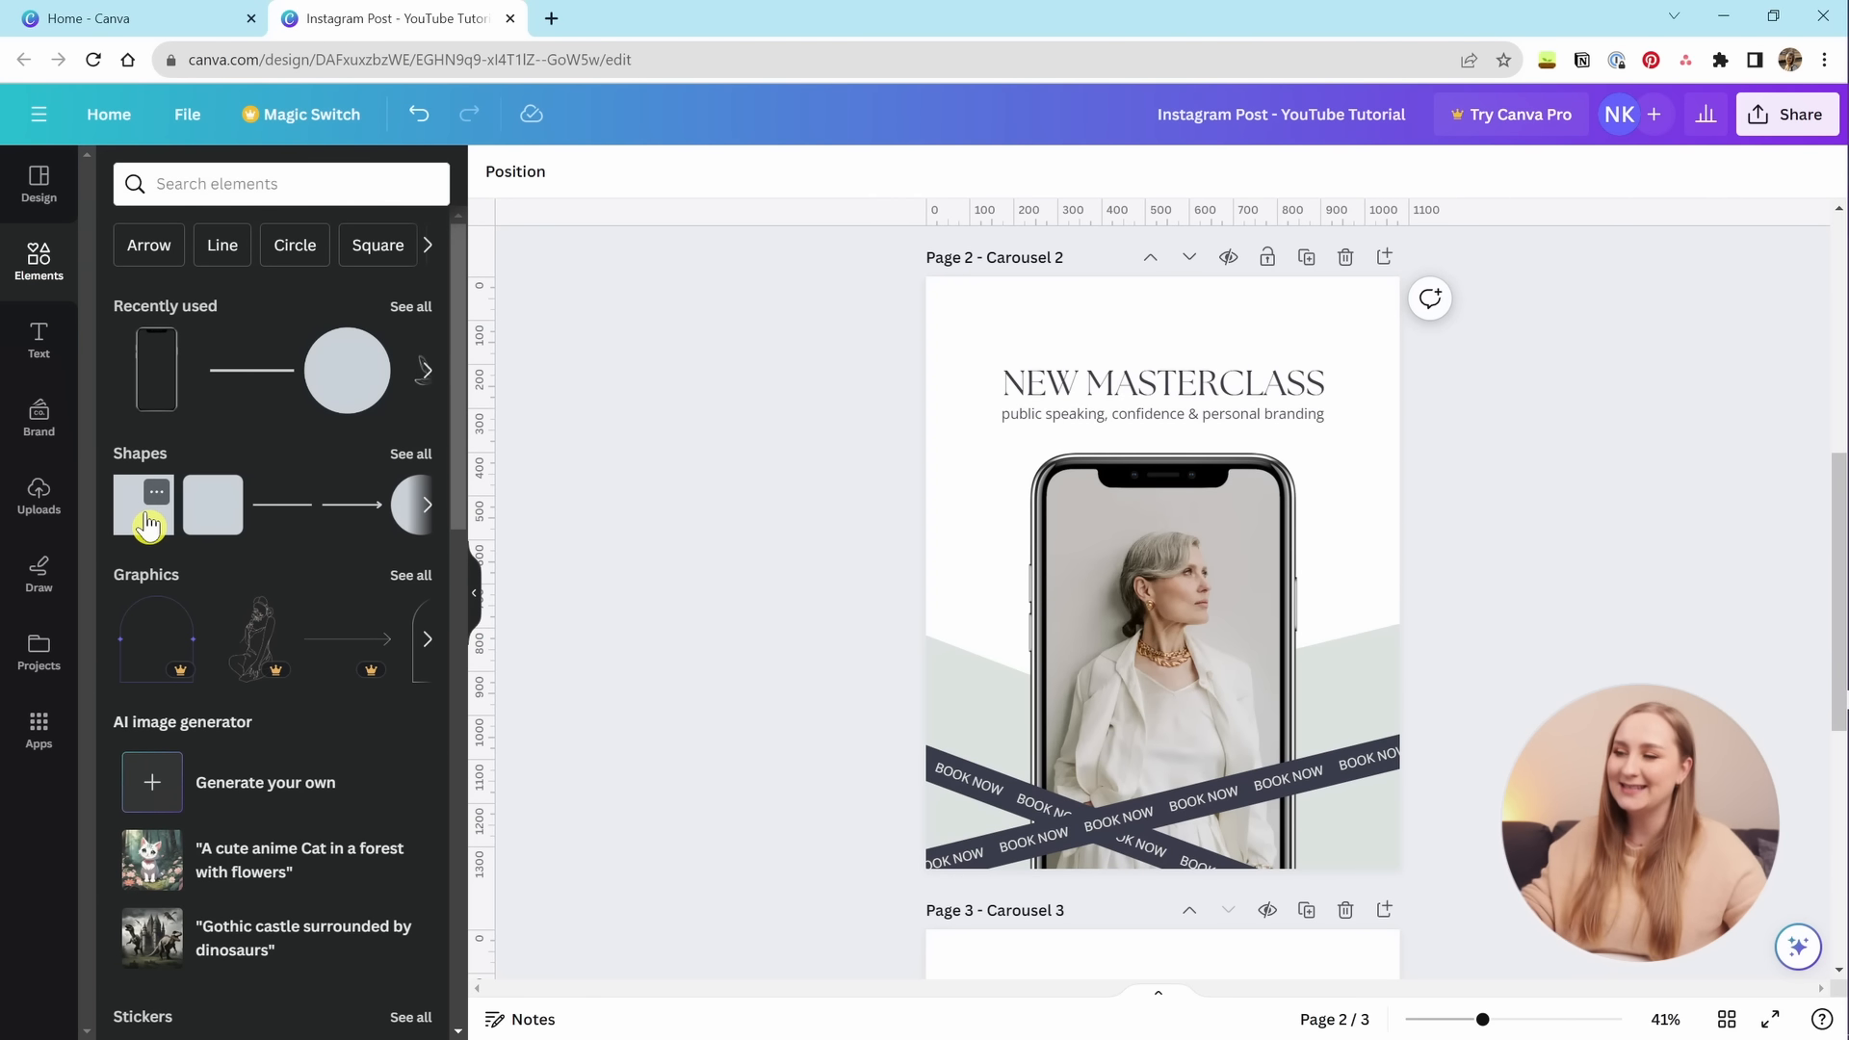
{"action": "left_click", "coordinate": [1161, 665]}
{"action": "left_click", "coordinate": [1587, 689]}
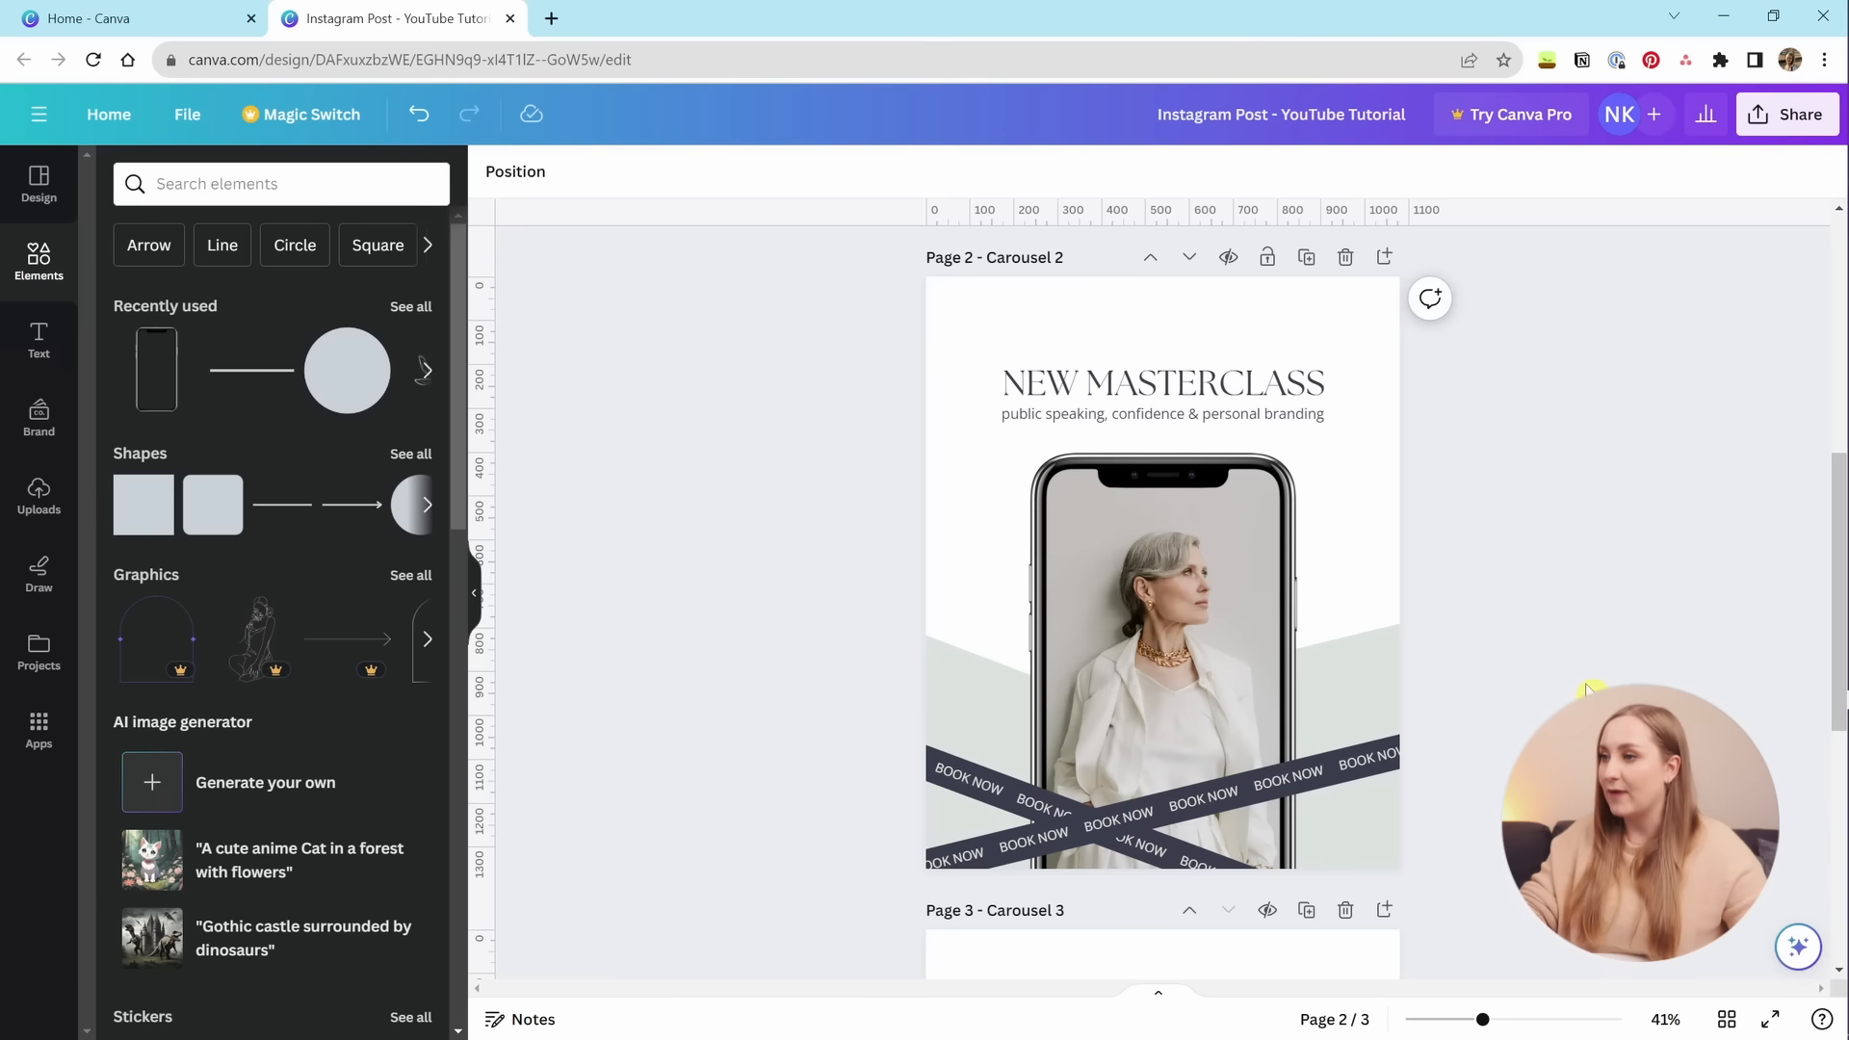
{"action": "left_click", "coordinate": [143, 505]}
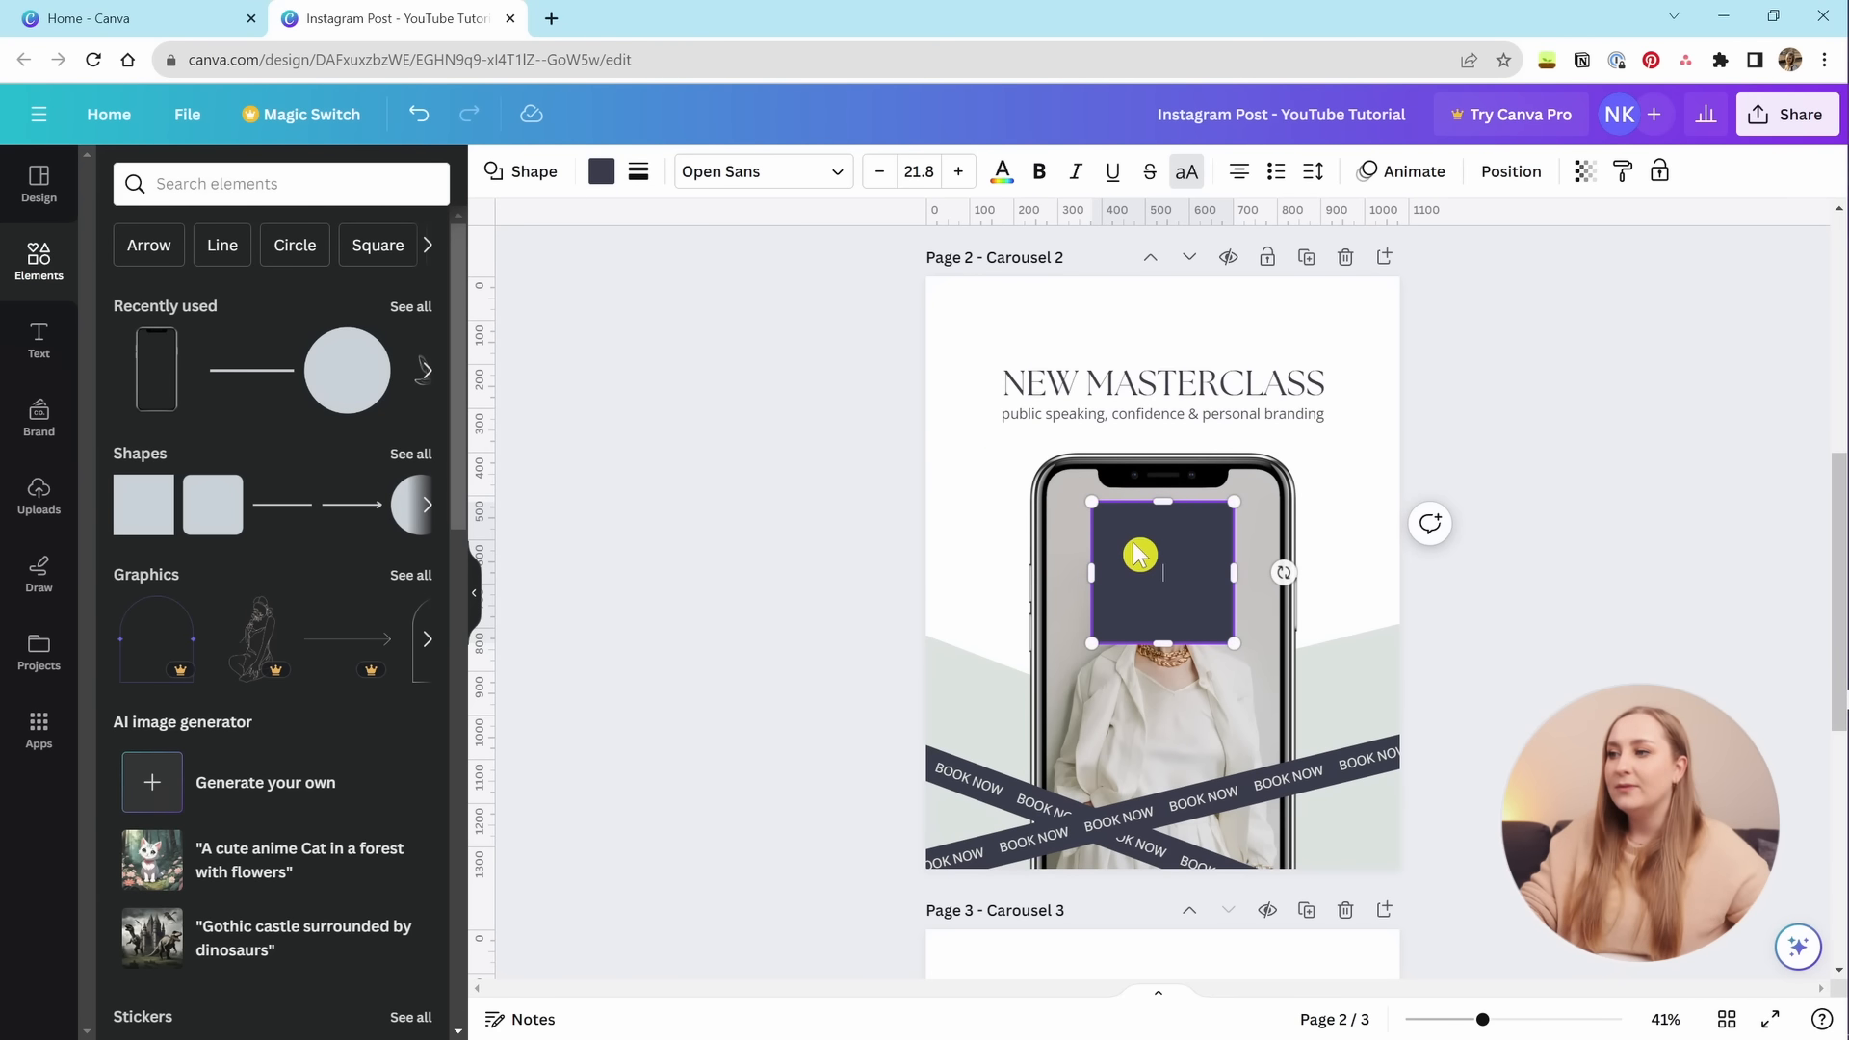
{"action": "left_click_drag", "start_coordinate": [1091, 500], "coordinate": [851, 411]}
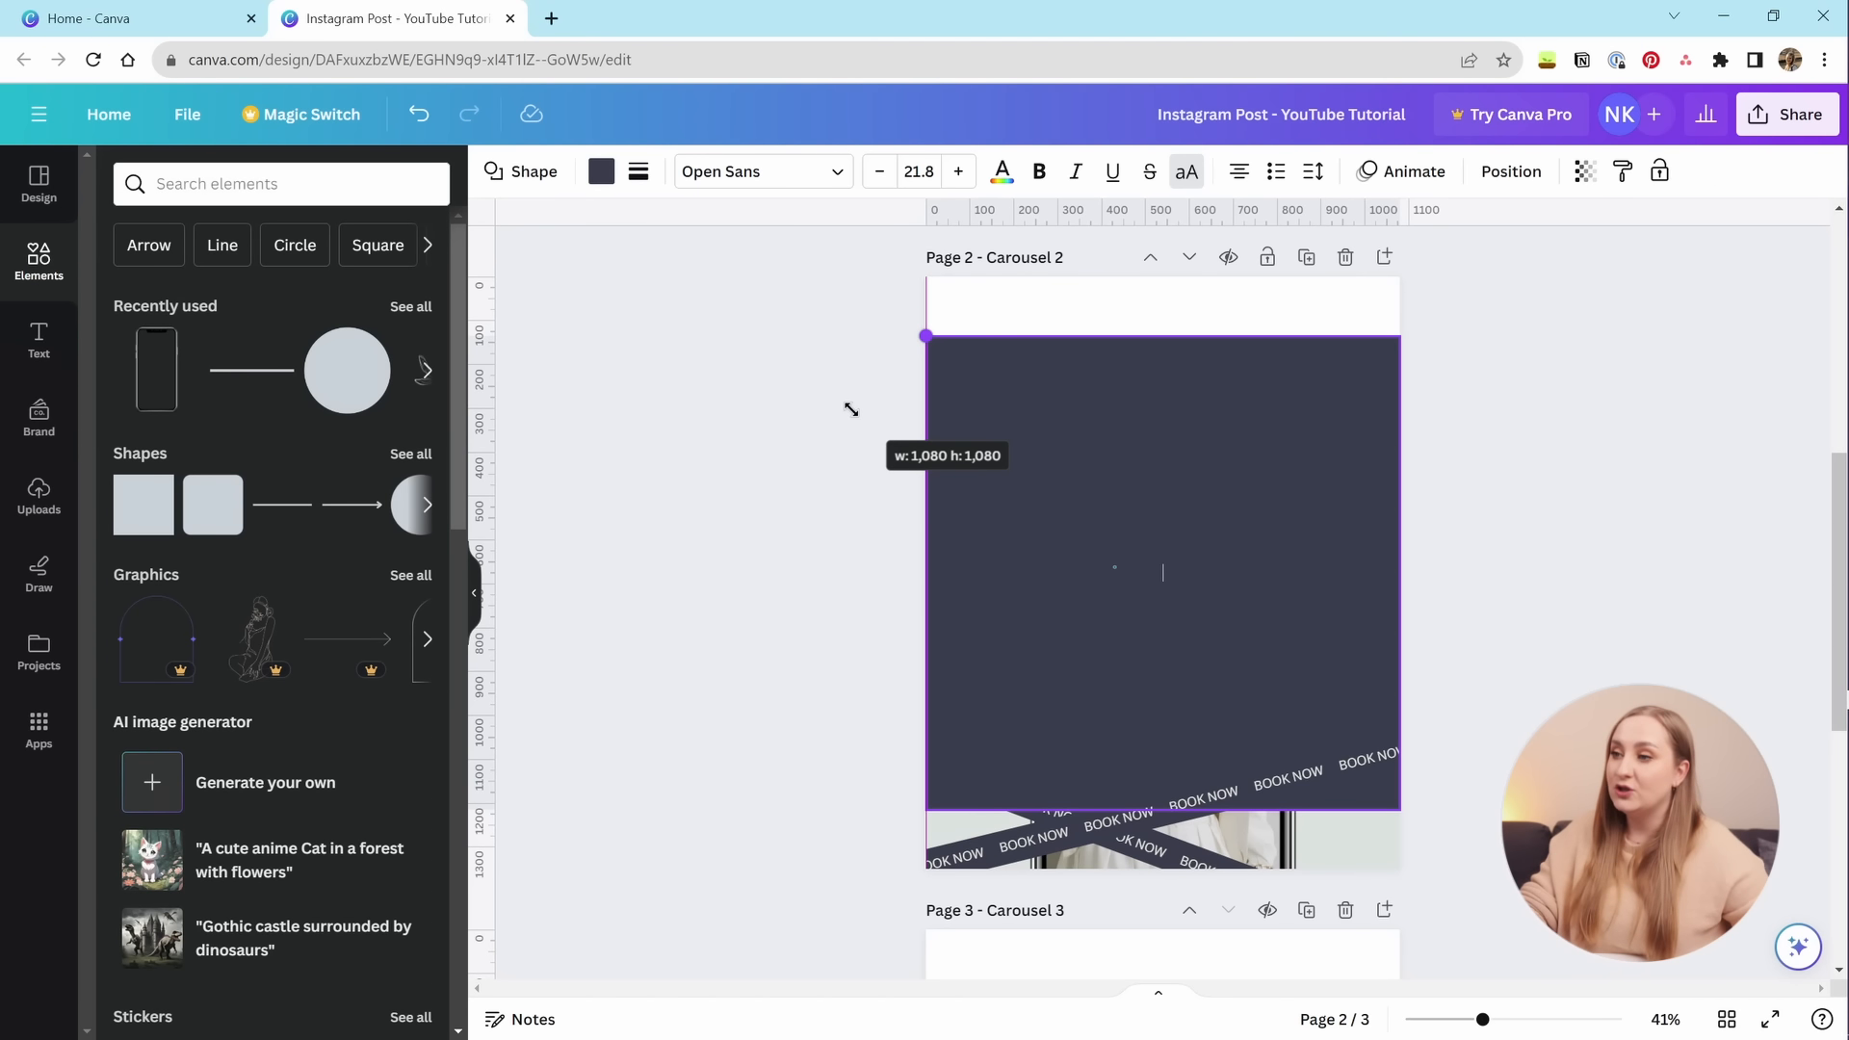
{"action": "left_click_drag", "start_coordinate": [851, 410], "coordinate": [856, 413]}
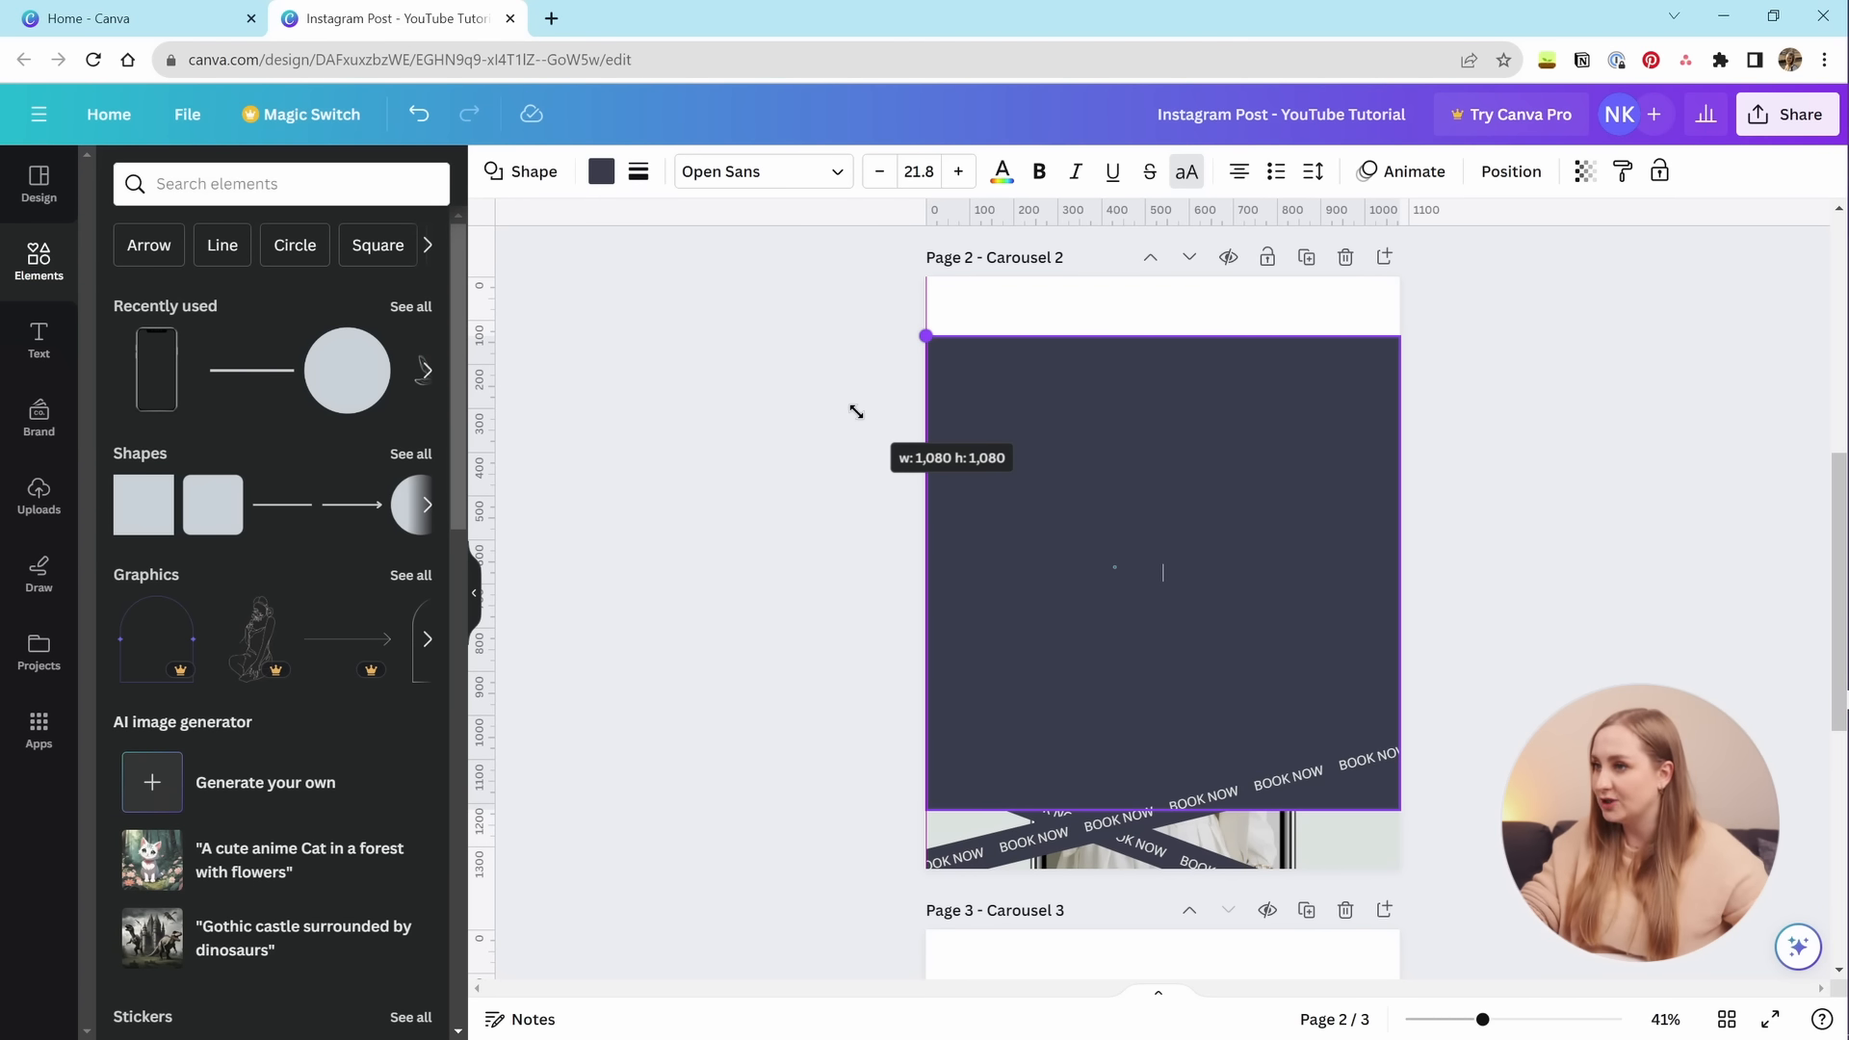
{"action": "left_click_drag", "start_coordinate": [856, 412], "coordinate": [862, 421]}
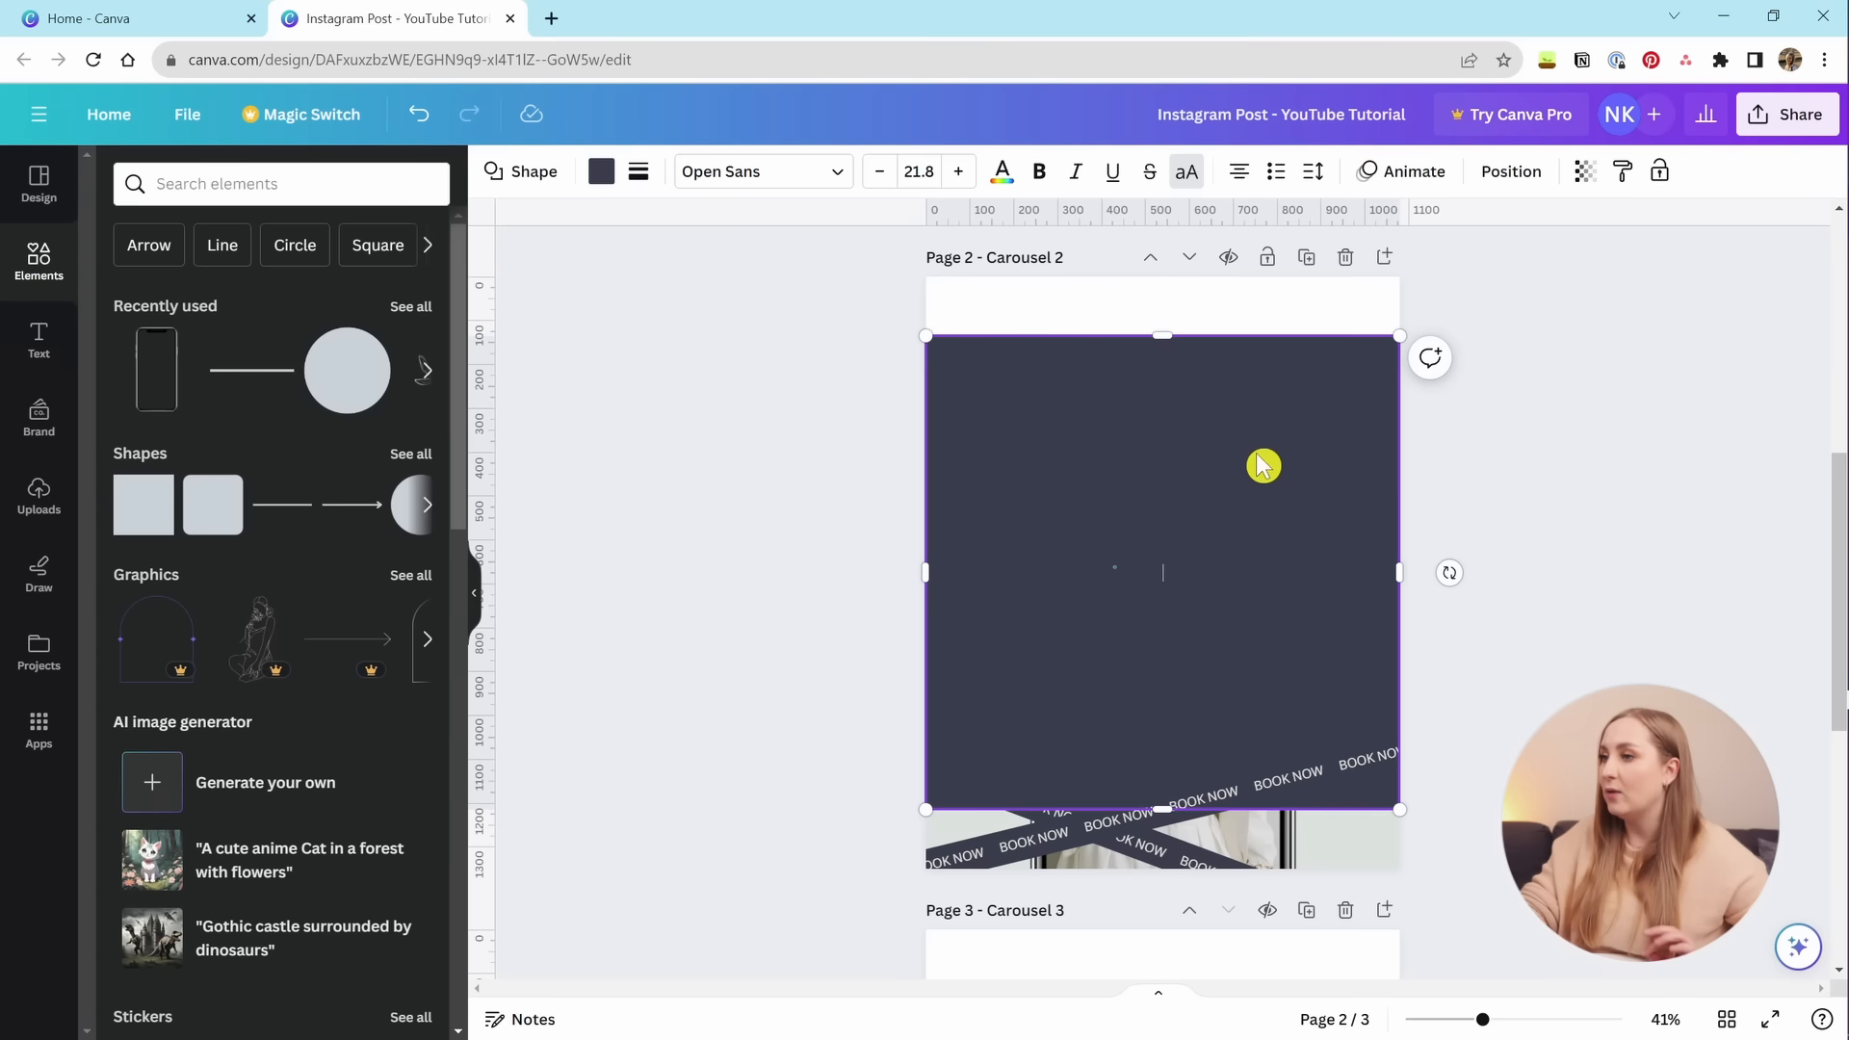
Check the large square's layer order, dimensions and position on the page.
{"action": "left_click", "coordinate": [1605, 394]}
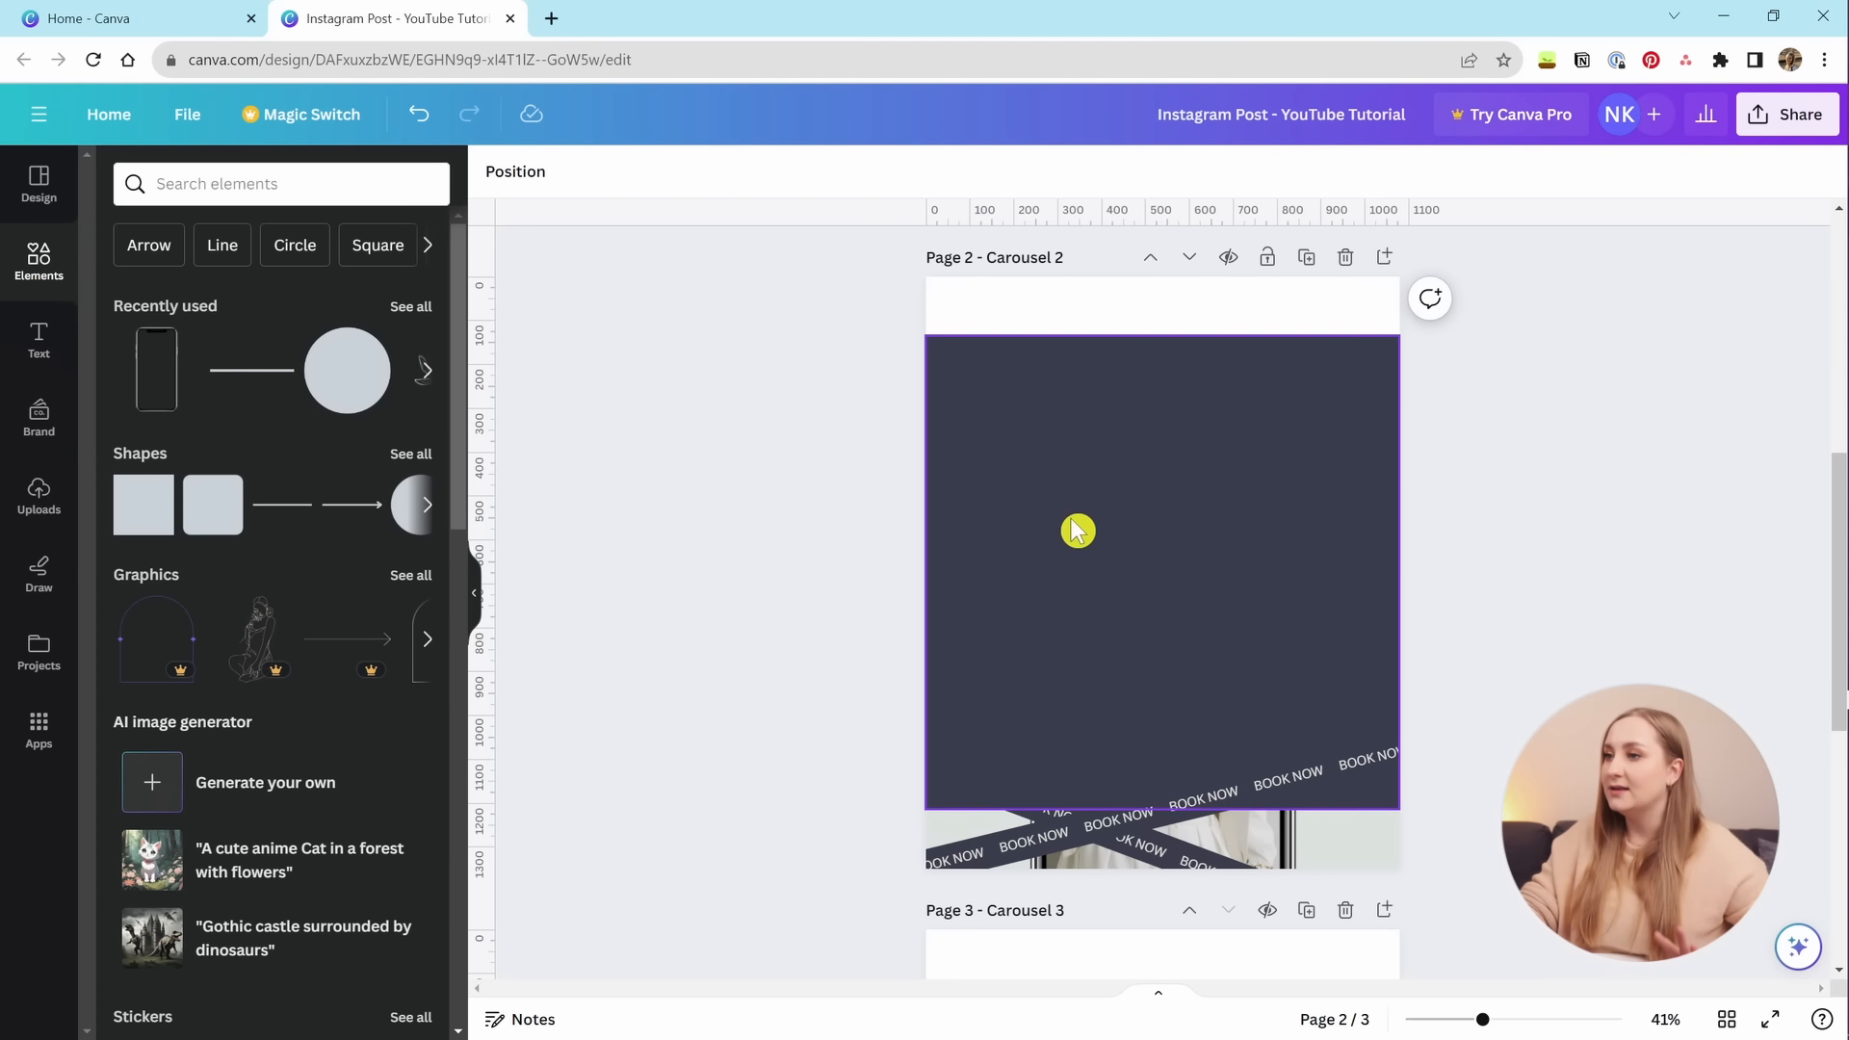
{"action": "left_click", "coordinate": [1002, 363]}
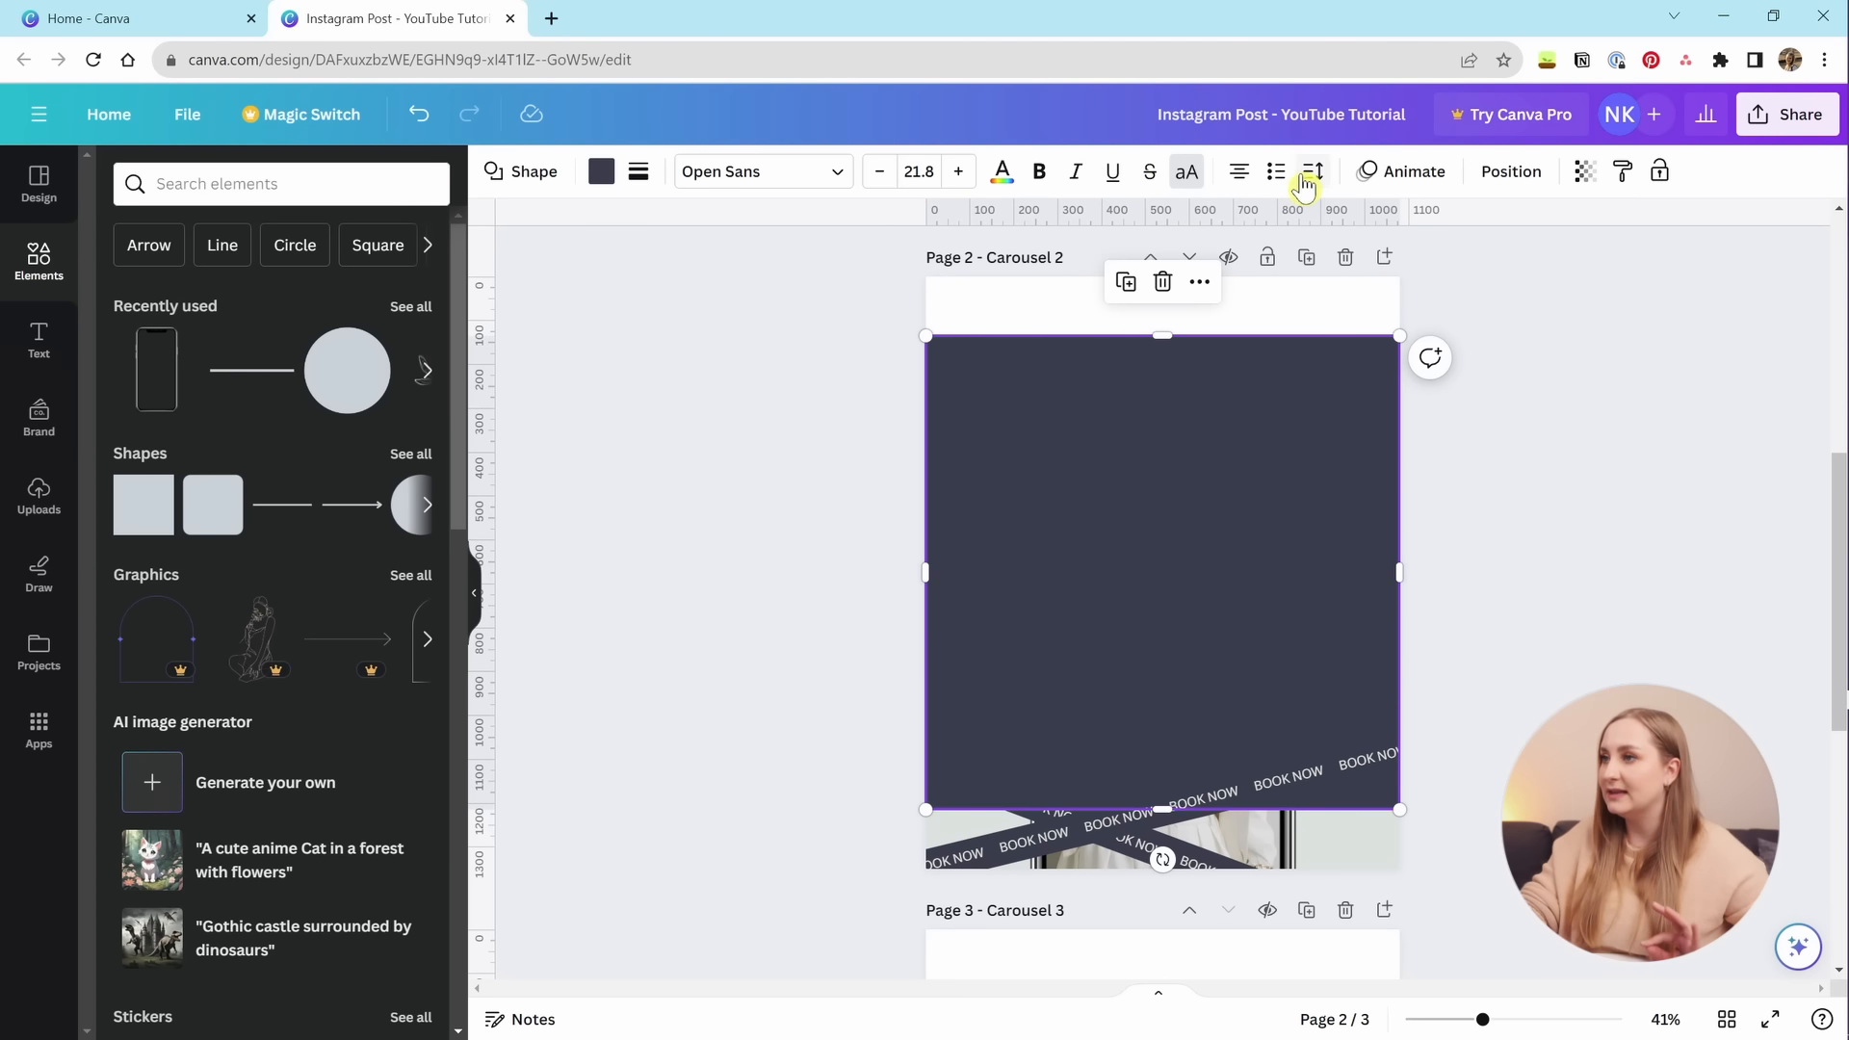
{"action": "left_click", "coordinate": [1486, 181]}
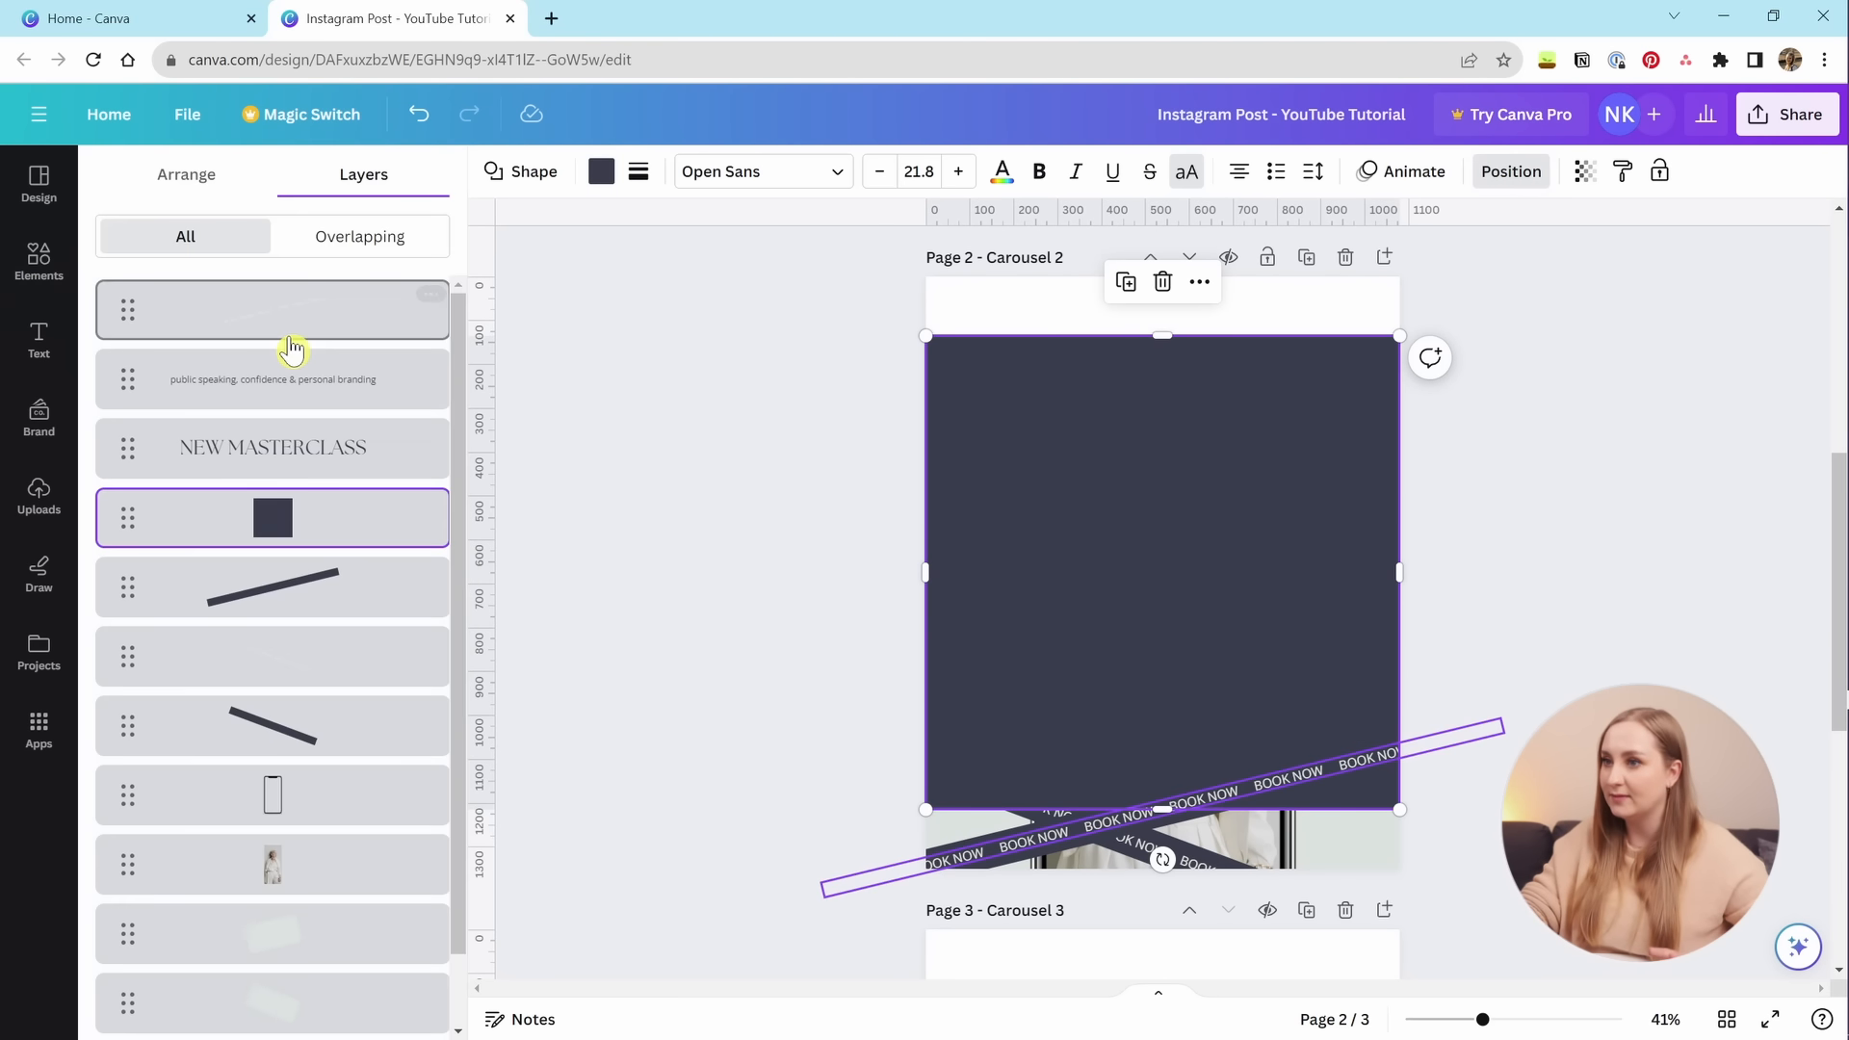
{"action": "left_click", "coordinate": [203, 182]}
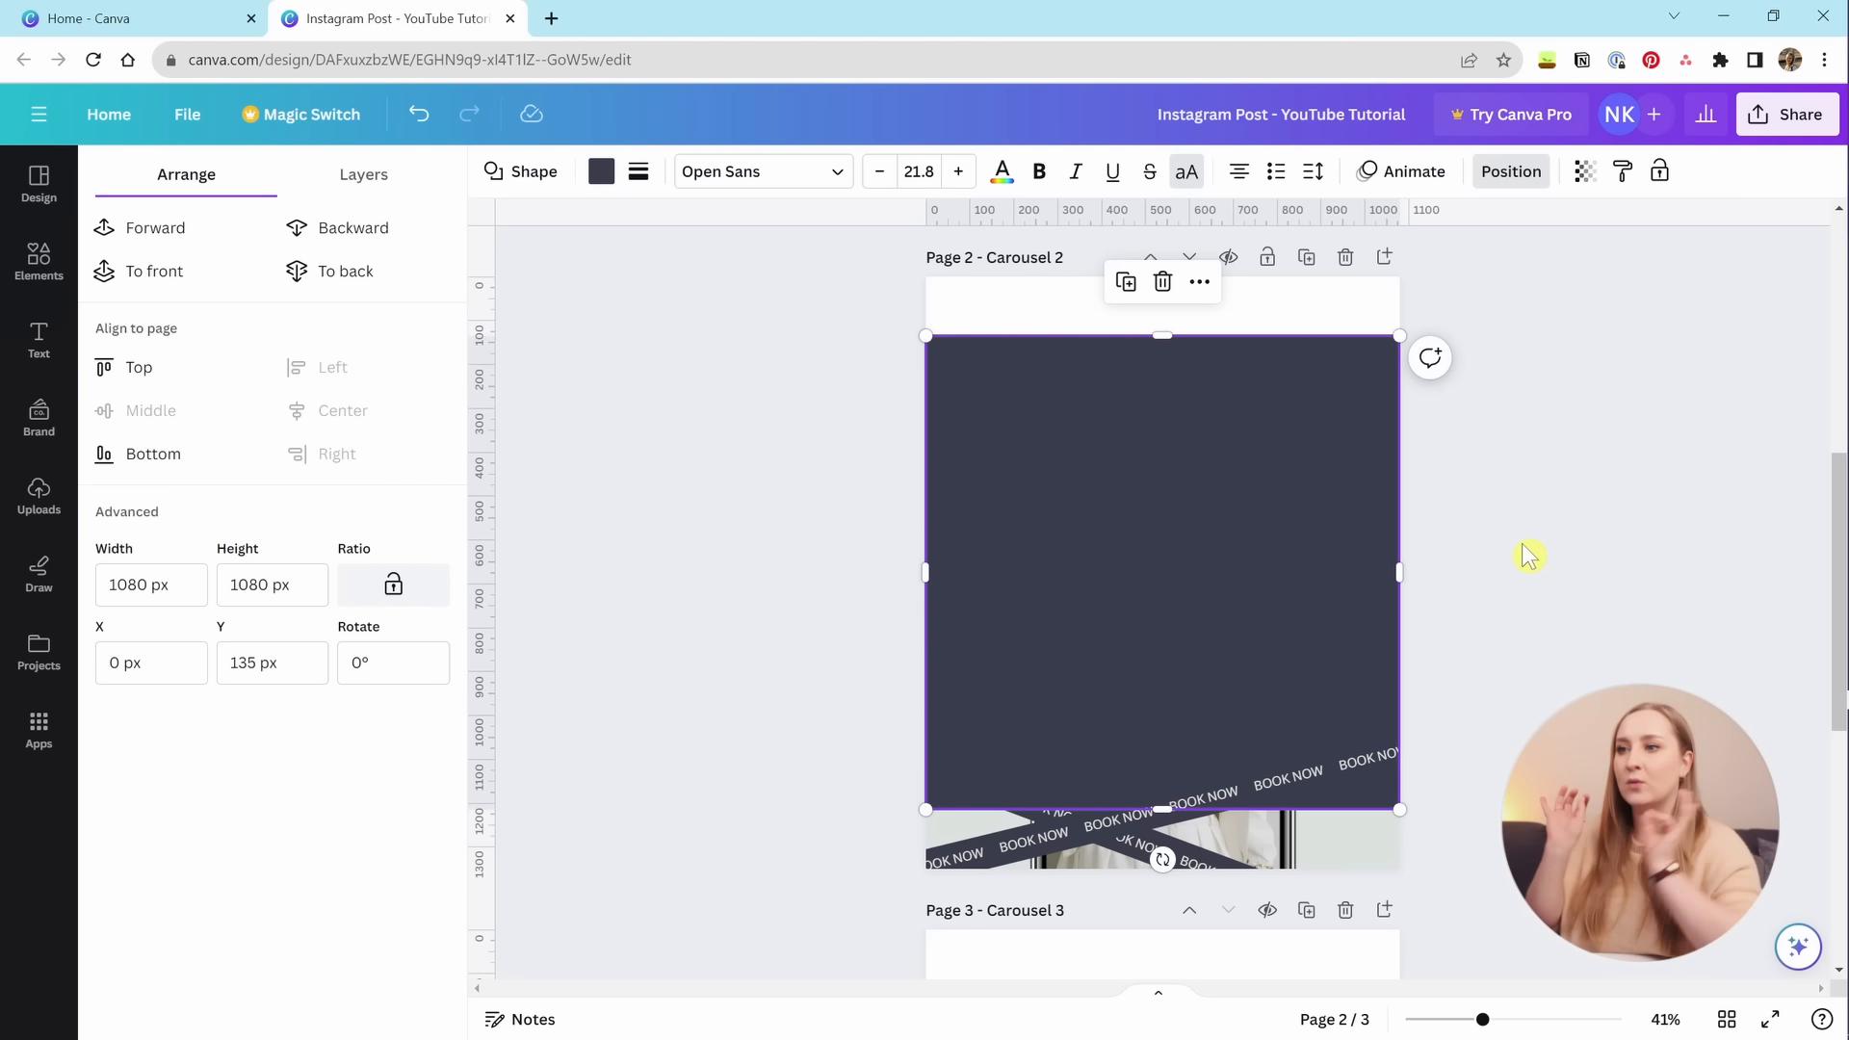
{"action": "left_click", "coordinate": [1601, 504]}
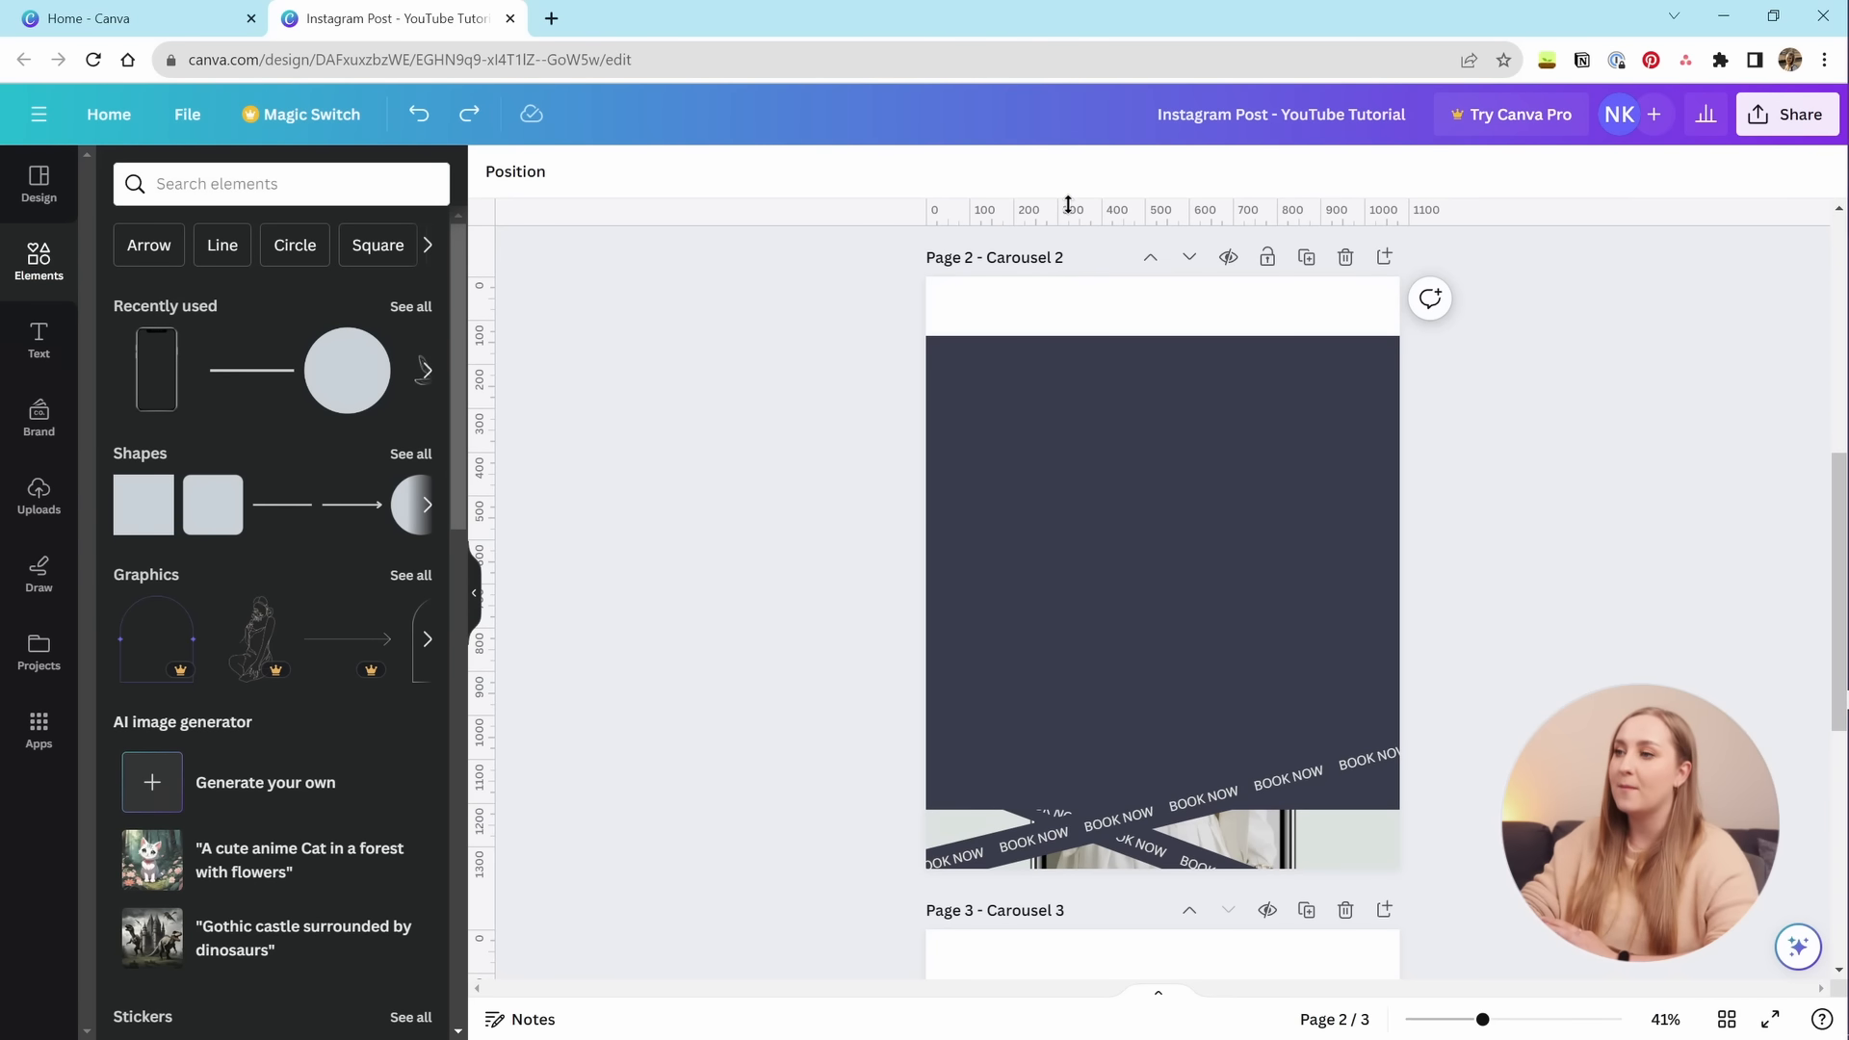
Place a horizontal guide at 135 along the square's upper edge and recolor the square light gray #d6d4d4.
{"action": "left_click_drag", "start_coordinate": [1049, 204], "coordinate": [1065, 336]}
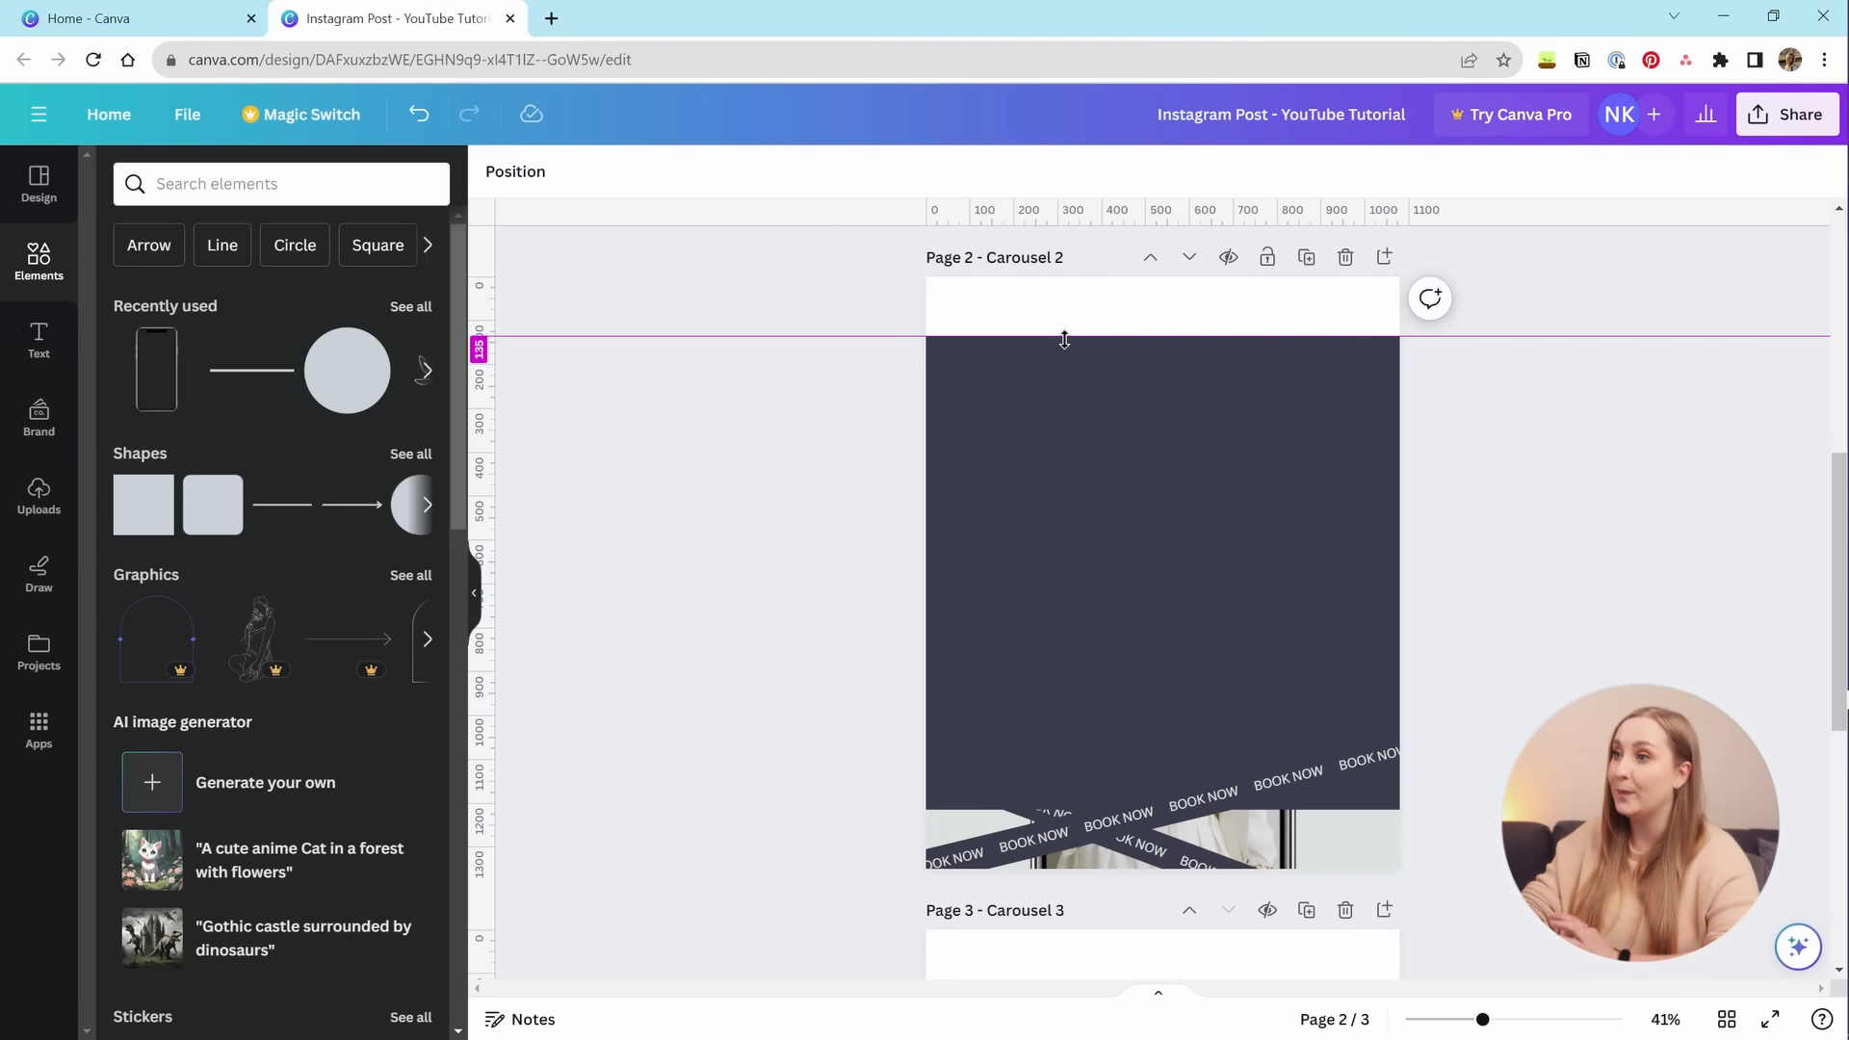
{"action": "left_click_drag", "start_coordinate": [1064, 339], "coordinate": [1064, 339]}
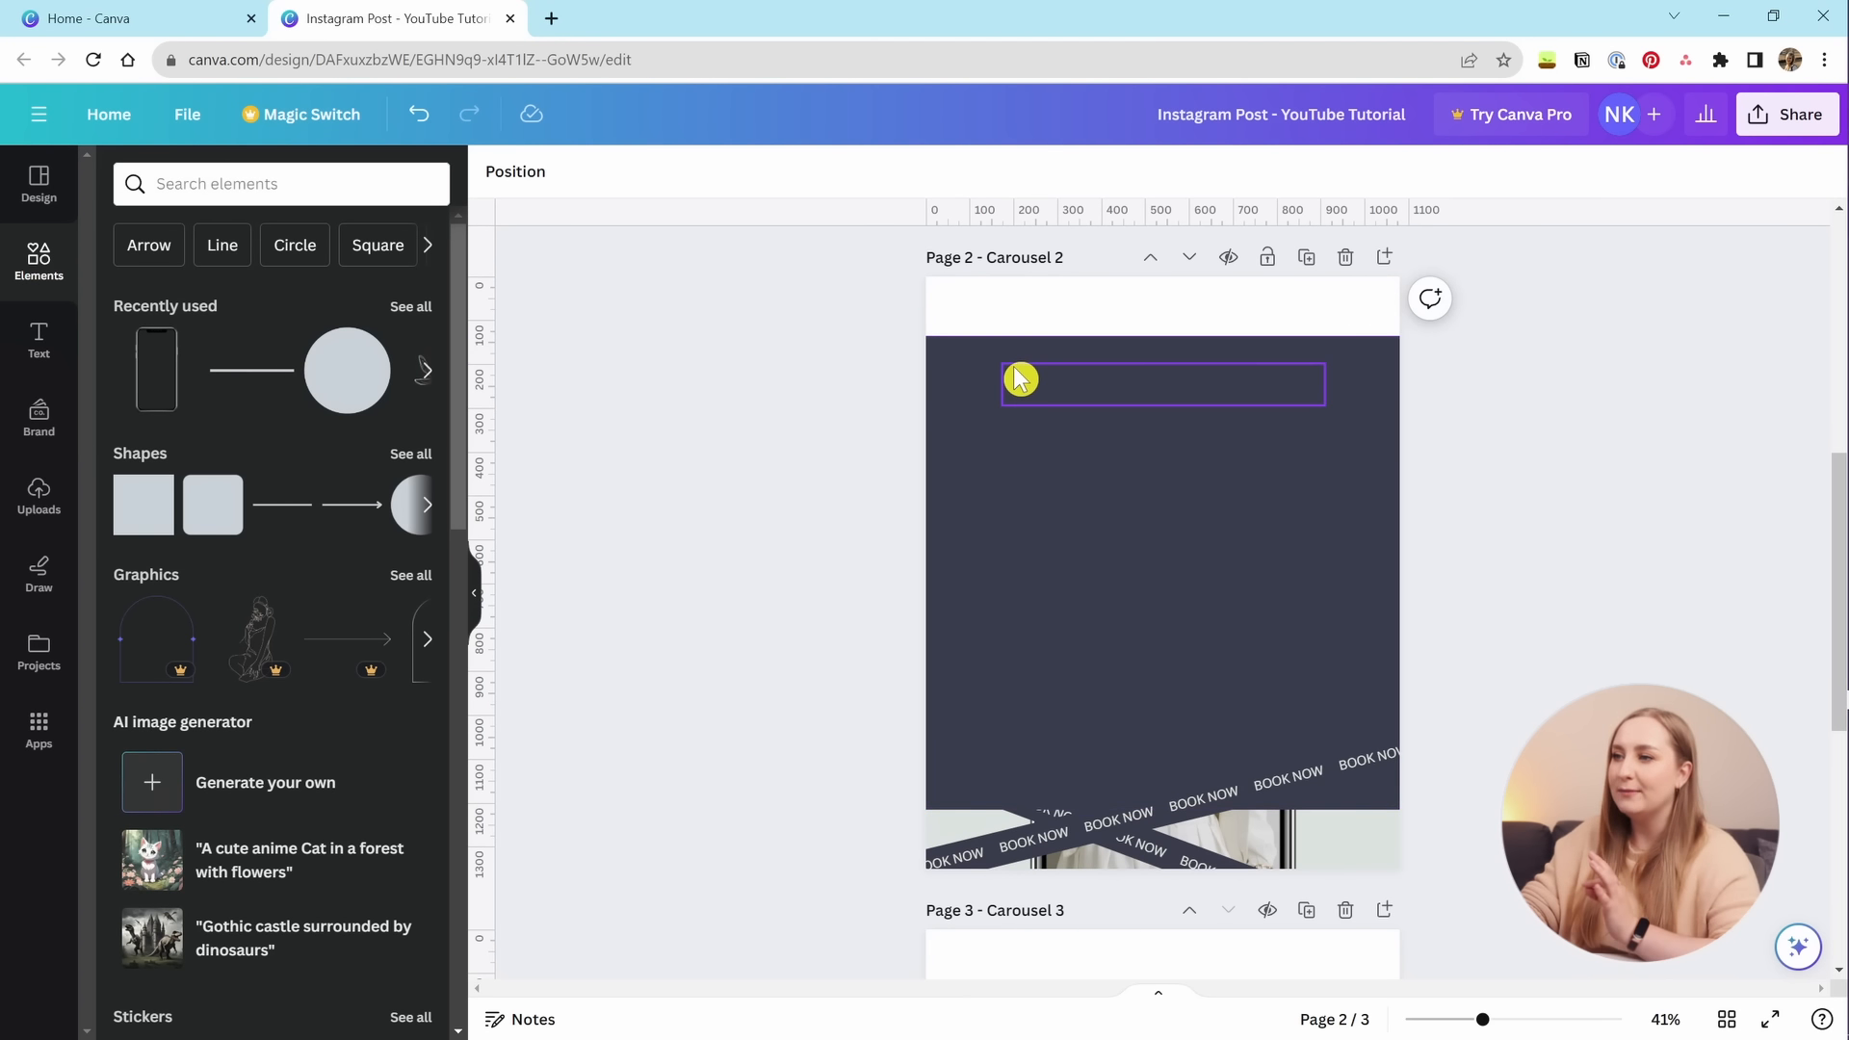
{"action": "left_click", "coordinate": [968, 399]}
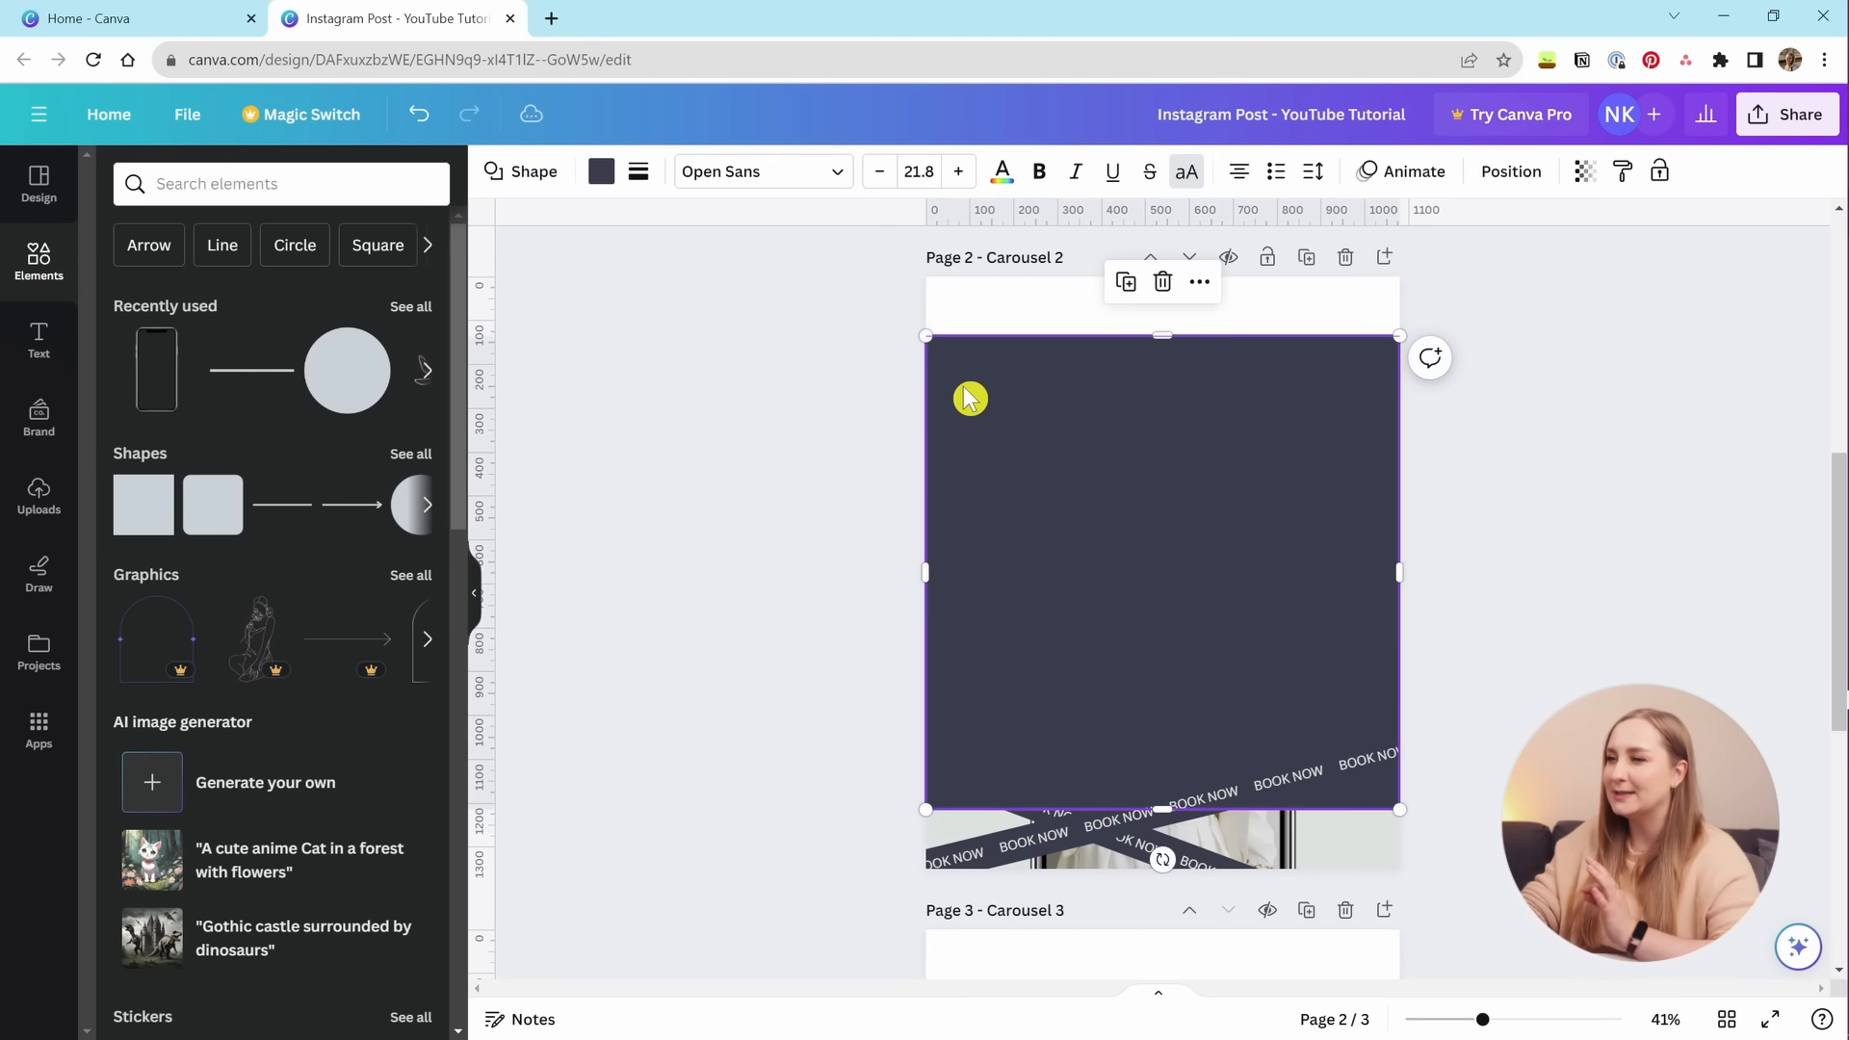
{"action": "left_click", "coordinate": [603, 179]}
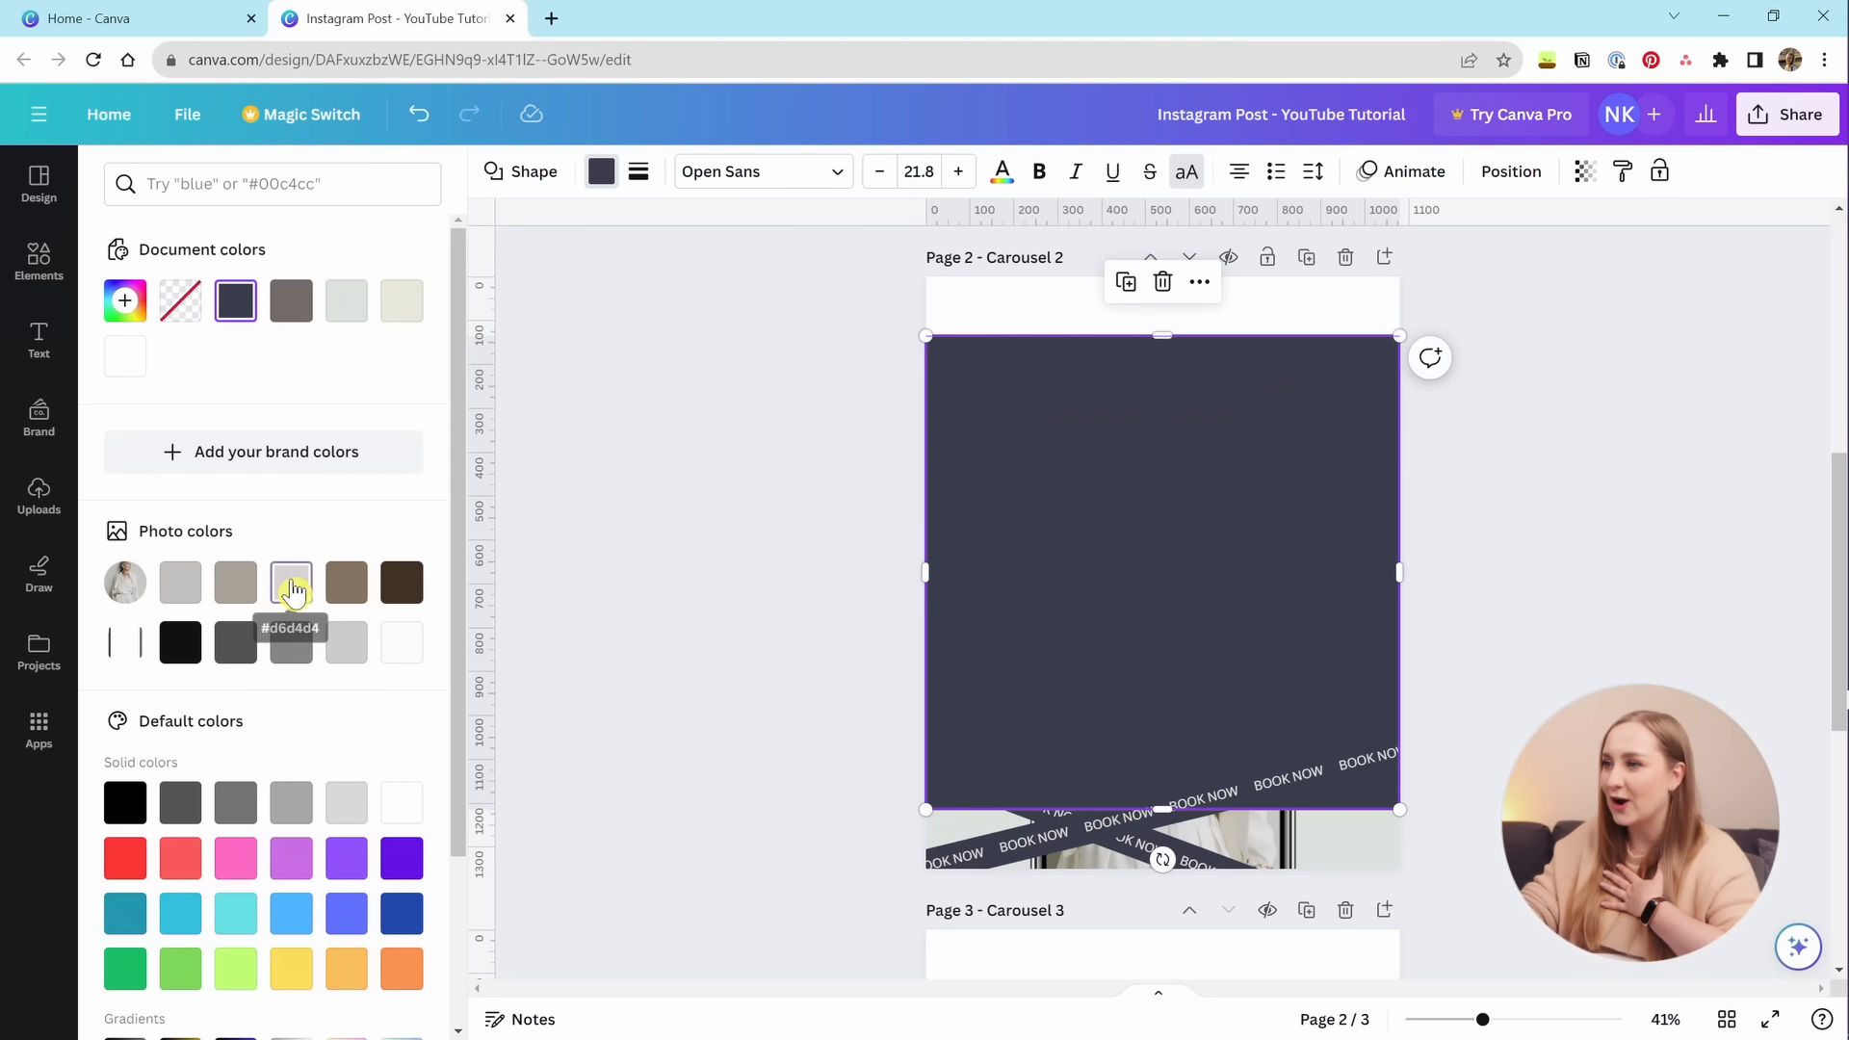
{"action": "left_click", "coordinate": [294, 592]}
{"action": "left_click", "coordinate": [1549, 563]}
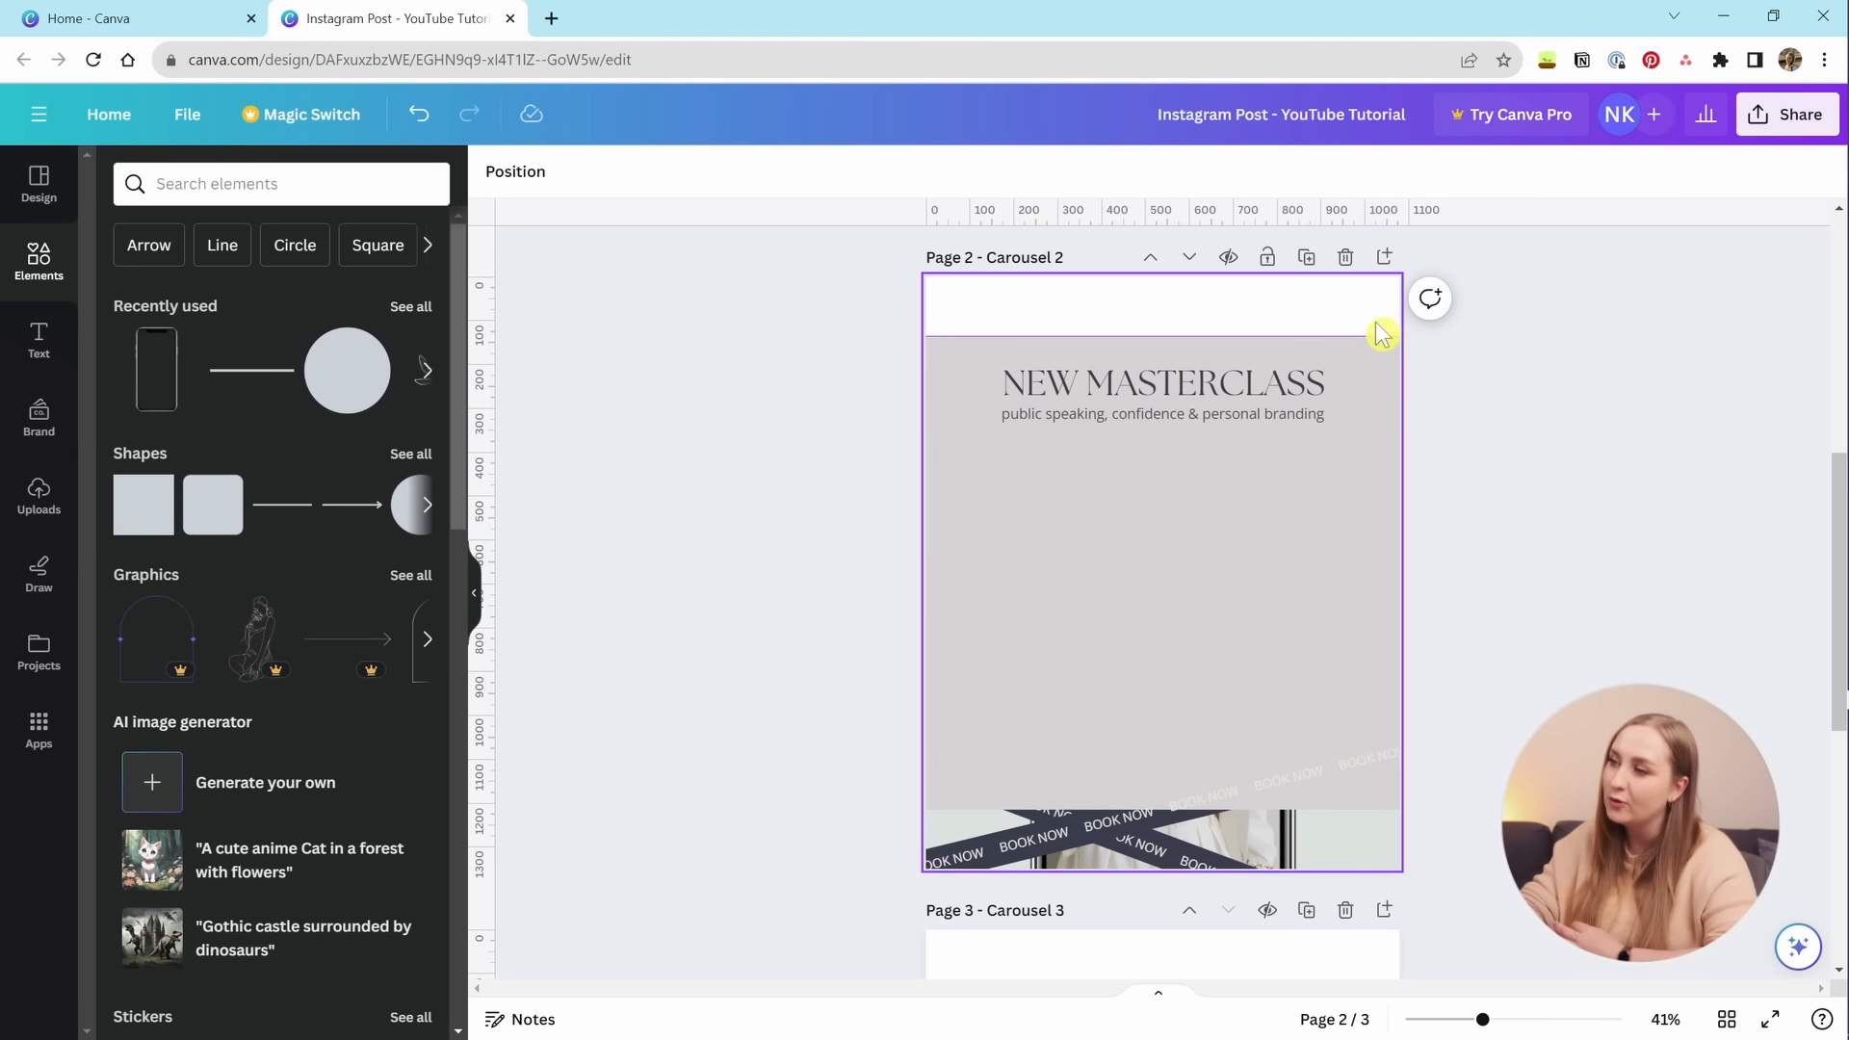
Place a second horizontal guide at 1215 along the square's lower edge, and delete the square.
{"action": "left_click_drag", "start_coordinate": [1354, 332], "coordinate": [1408, 810]}
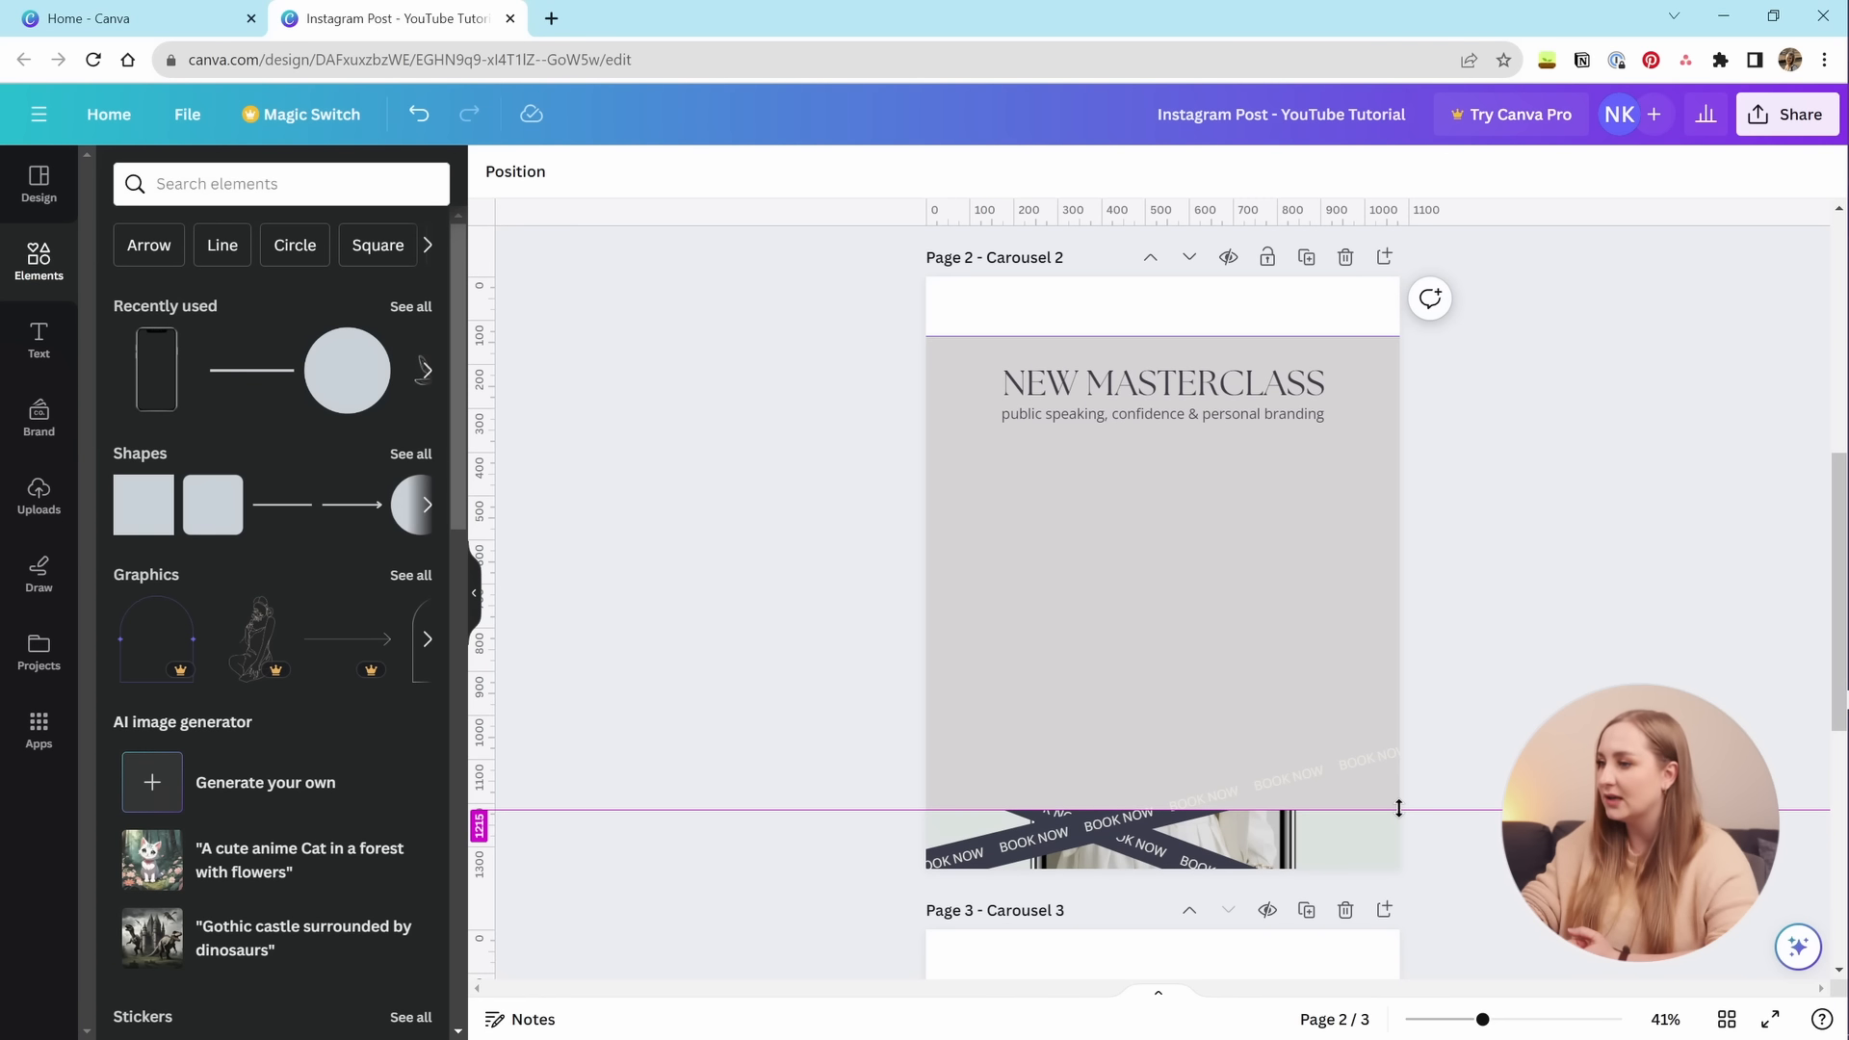
{"action": "left_click_drag", "start_coordinate": [1398, 807], "coordinate": [1399, 809]}
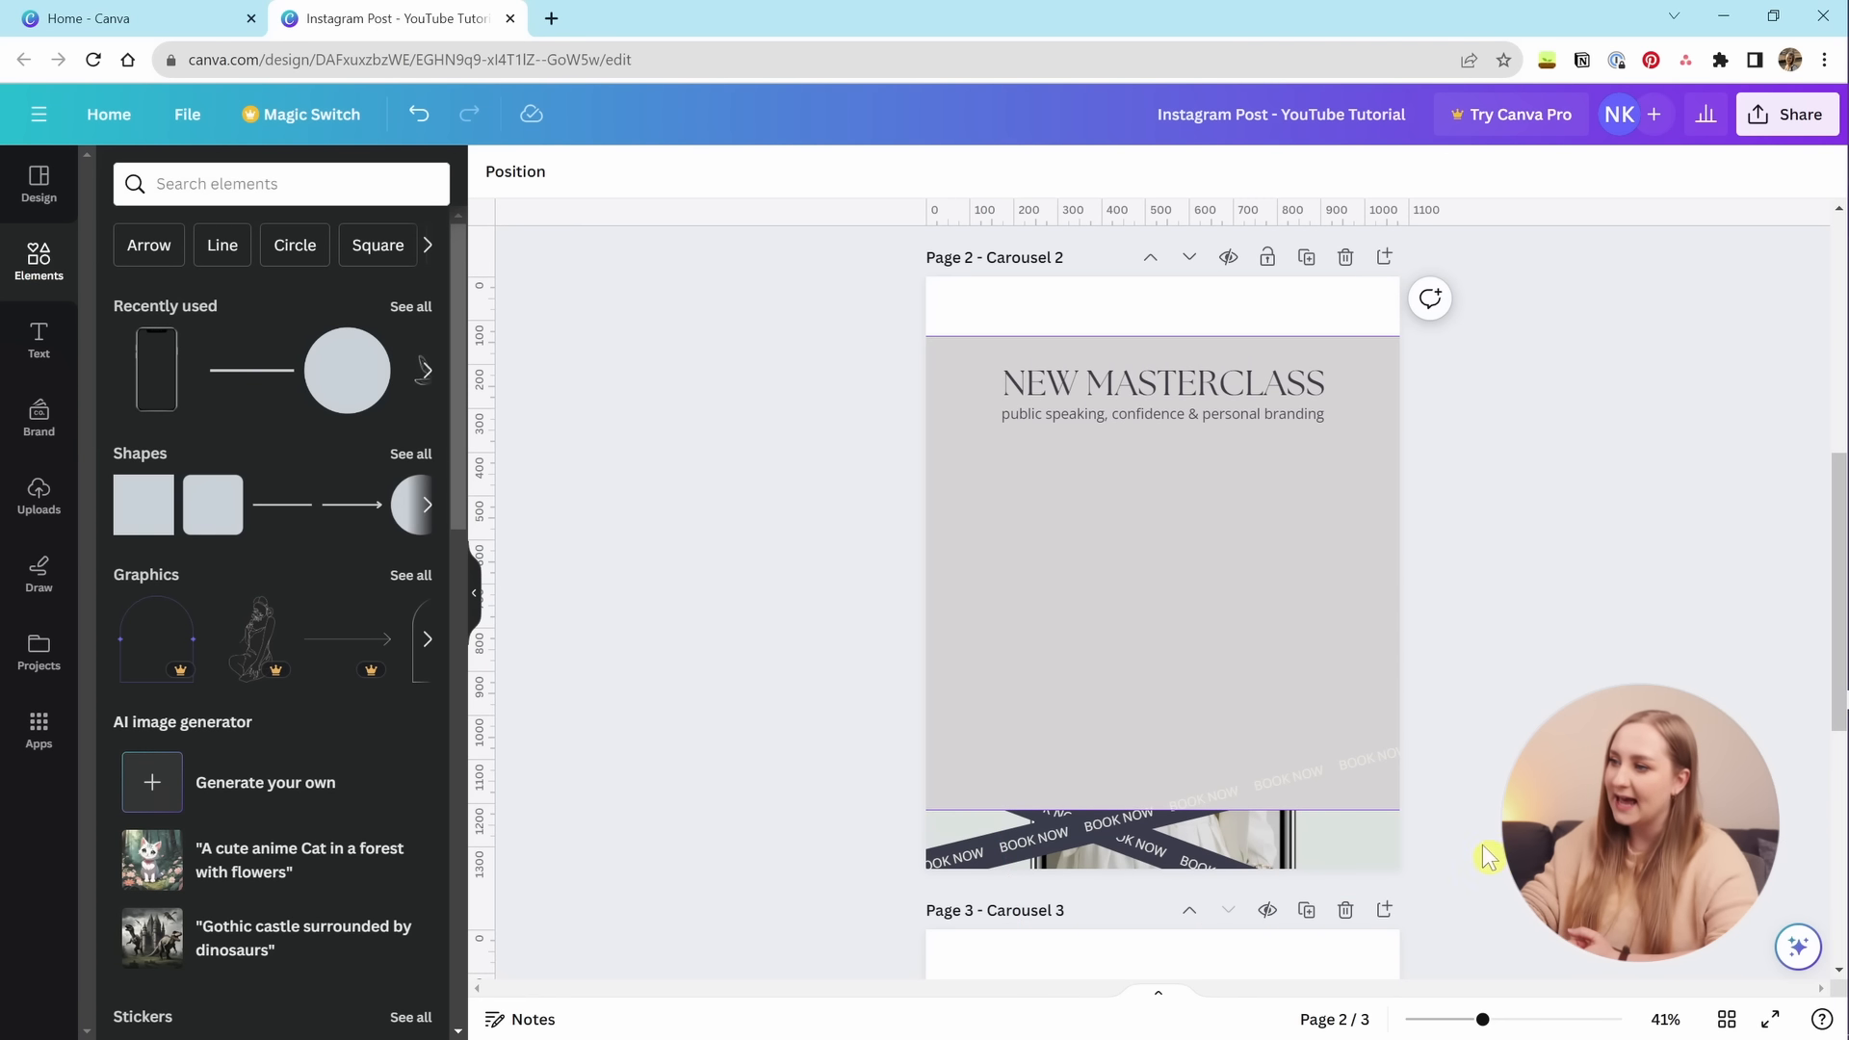
{"action": "left_click", "coordinate": [1301, 583]}
{"action": "key", "text": "Delete"}
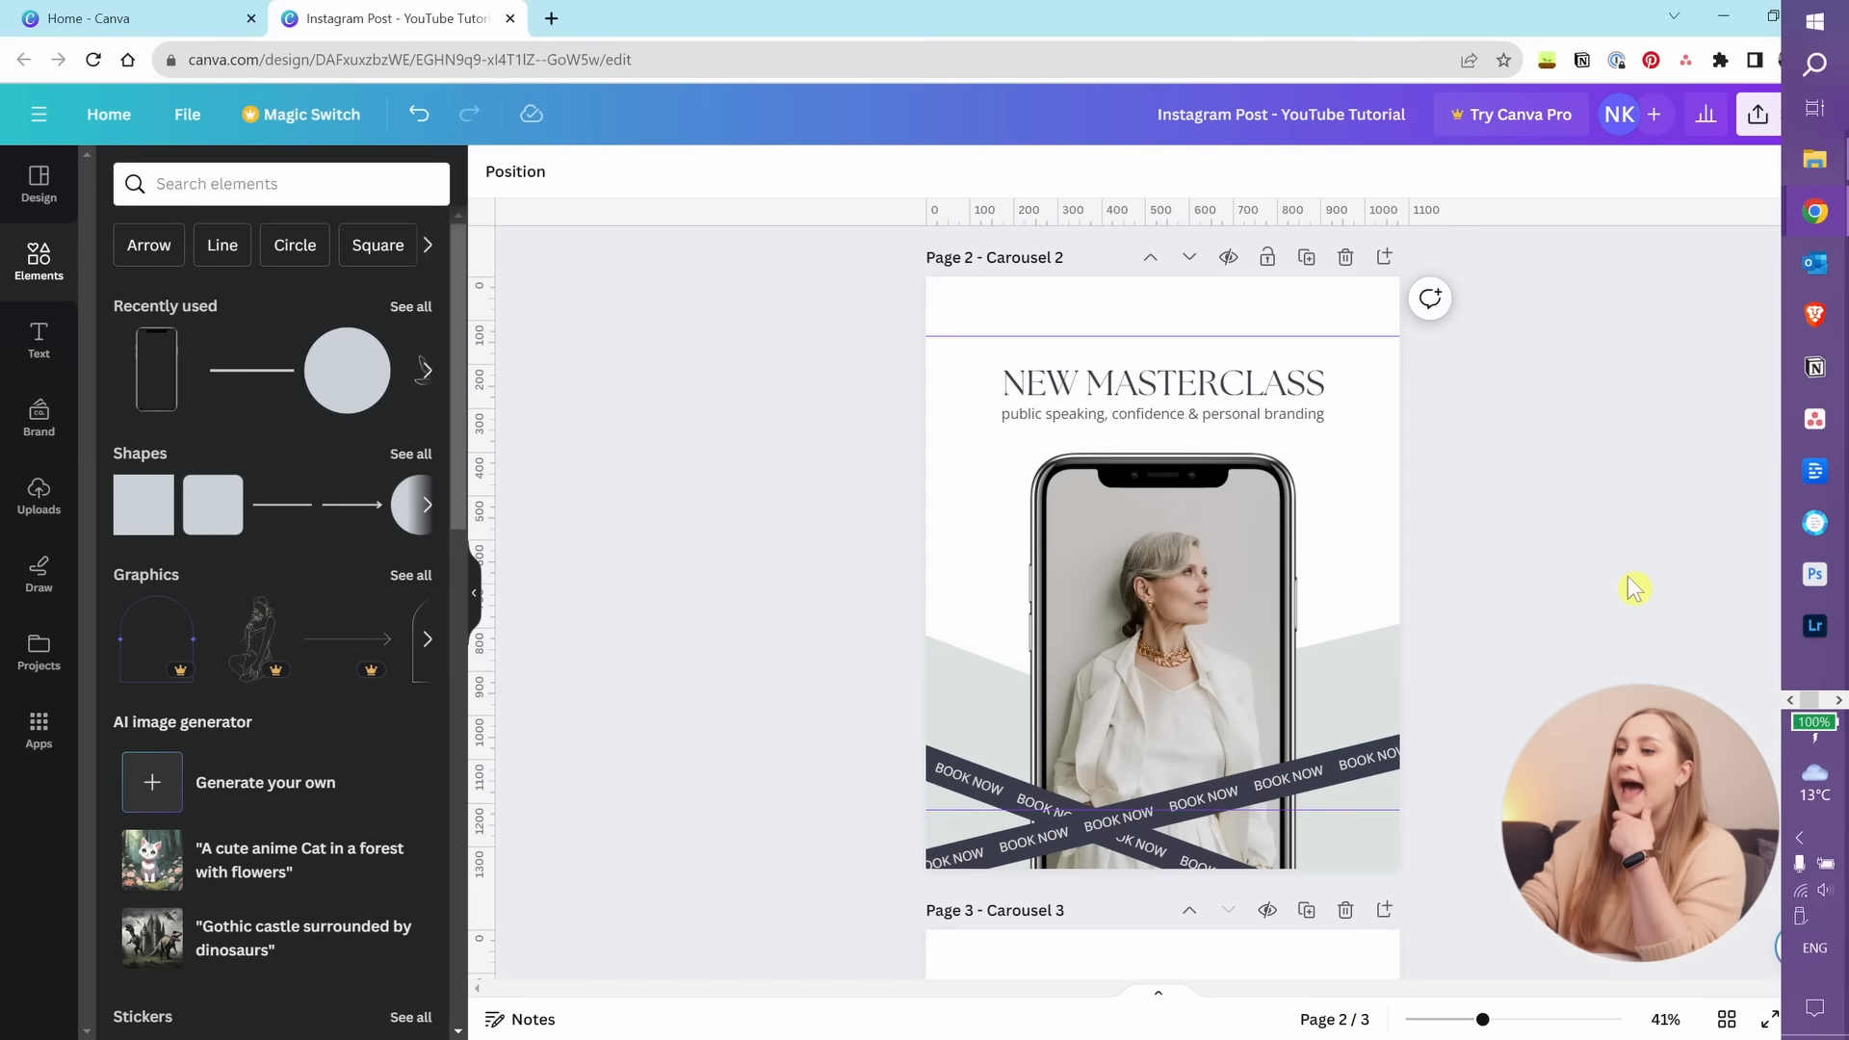
{"action": "left_click_drag", "start_coordinate": [1373, 335], "coordinate": [1373, 335]}
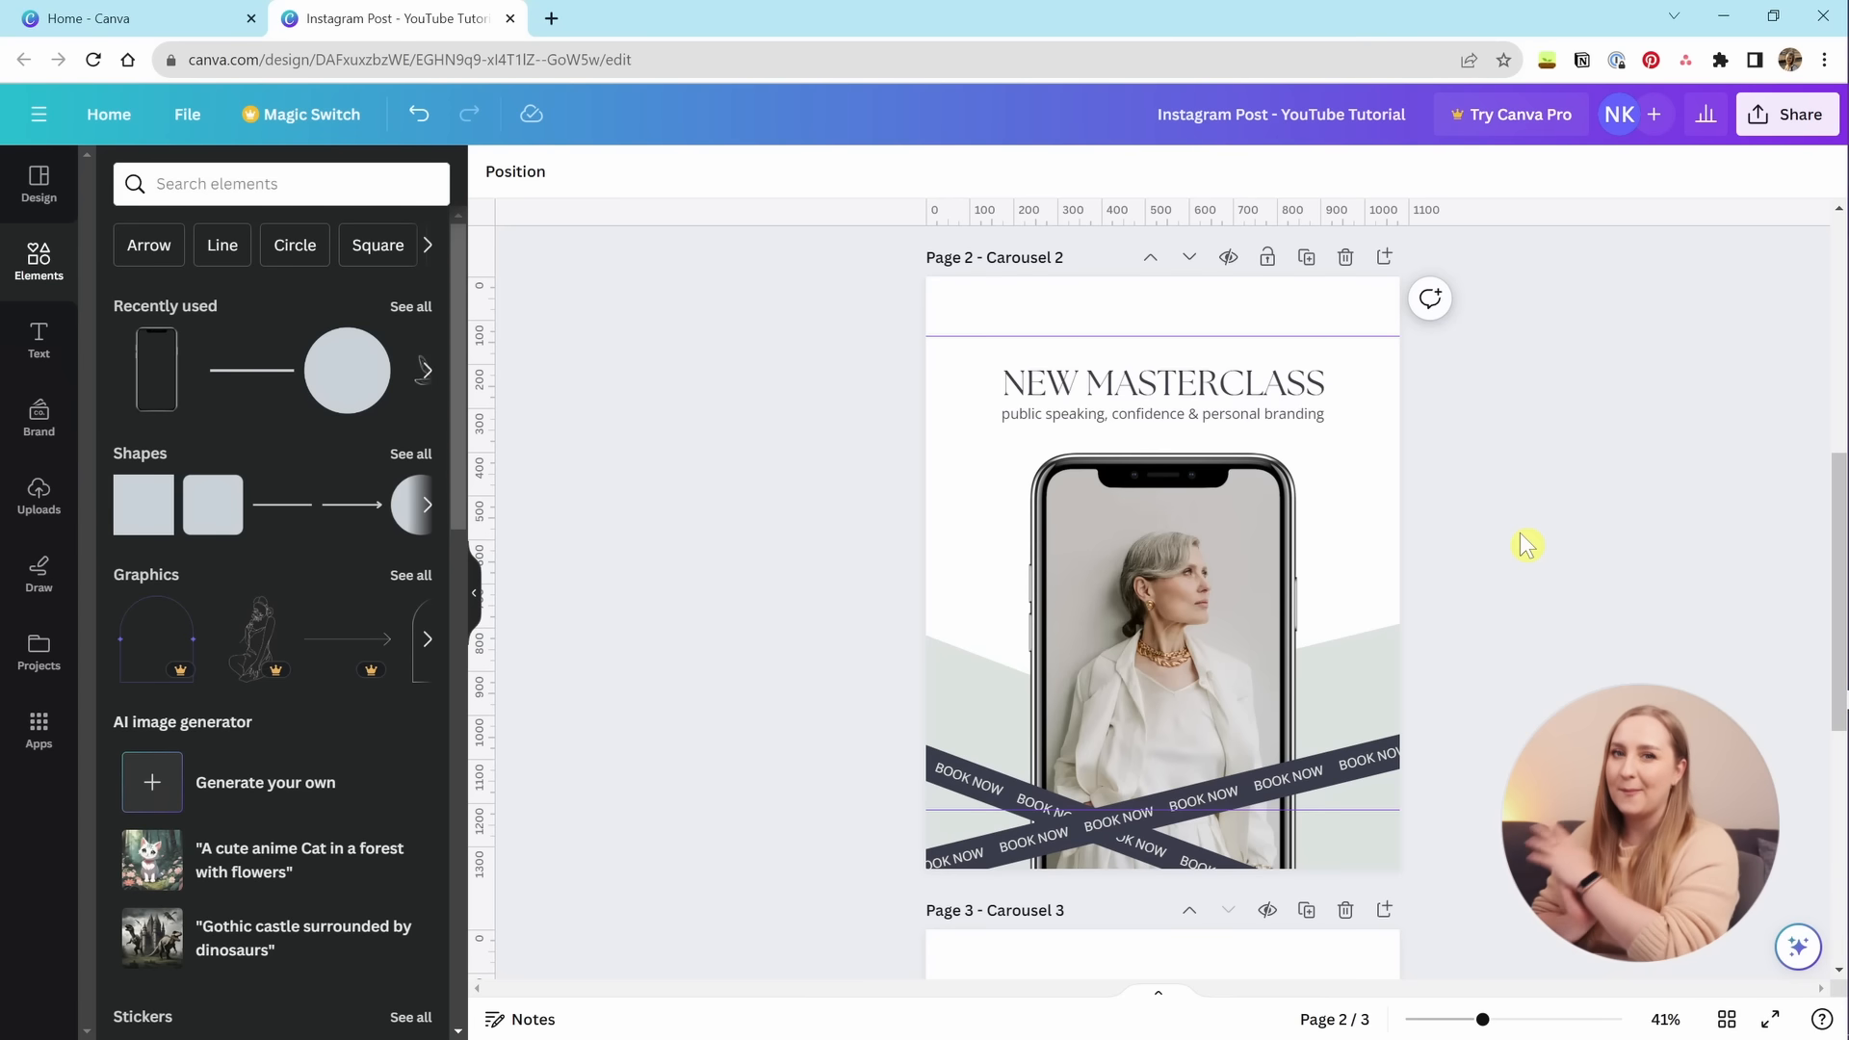
Add another square shape and reshape it into a 1080 × 135 bar filling the page above the upper guide.
{"action": "left_click", "coordinate": [138, 525]}
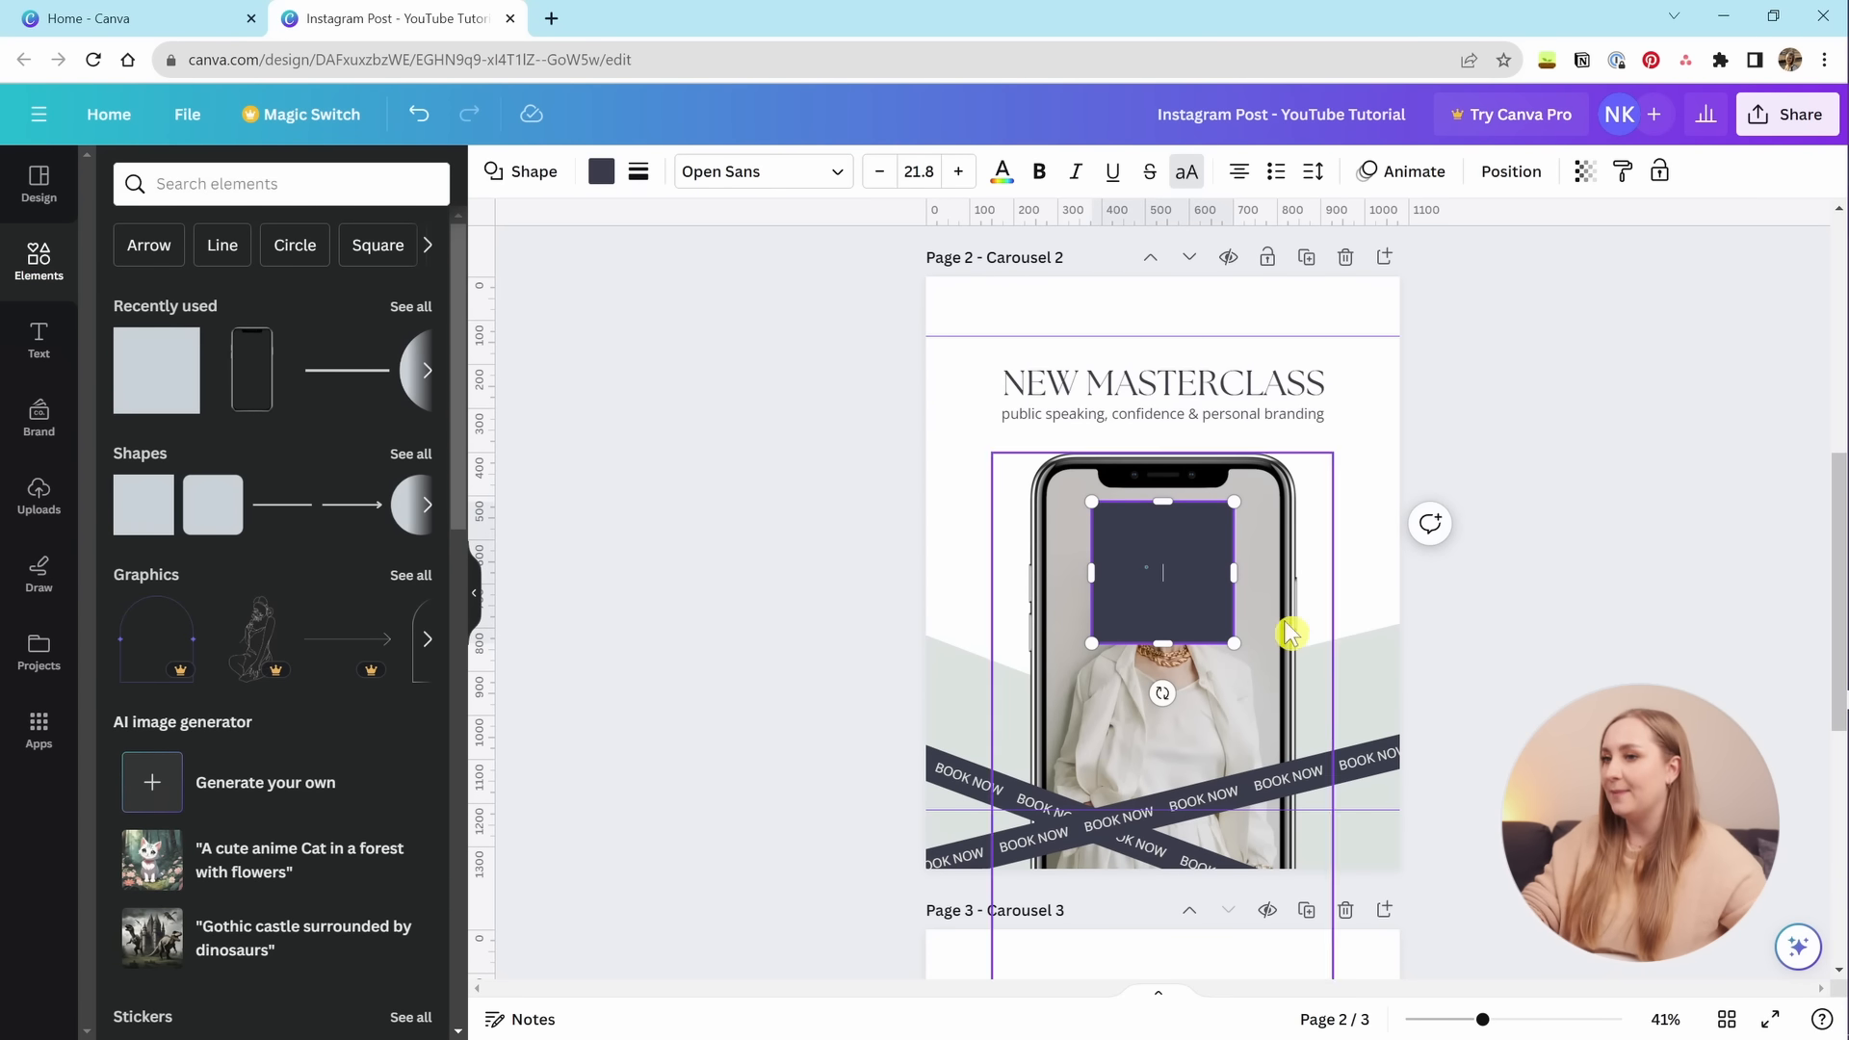
{"action": "key", "text": "Escape"}
{"action": "mouse_move", "coordinate": [1172, 602]}
{"action": "left_mouse_down"}
{"action": "mouse_move", "coordinate": [1067, 493]}
{"action": "mouse_move", "coordinate": [1003, 351]}
{"action": "mouse_move", "coordinate": [982, 363]}
{"action": "mouse_move", "coordinate": [997, 333]}
{"action": "mouse_move", "coordinate": [996, 418]}
{"action": "mouse_move", "coordinate": [1000, 336]}
{"action": "left_mouse_up"}
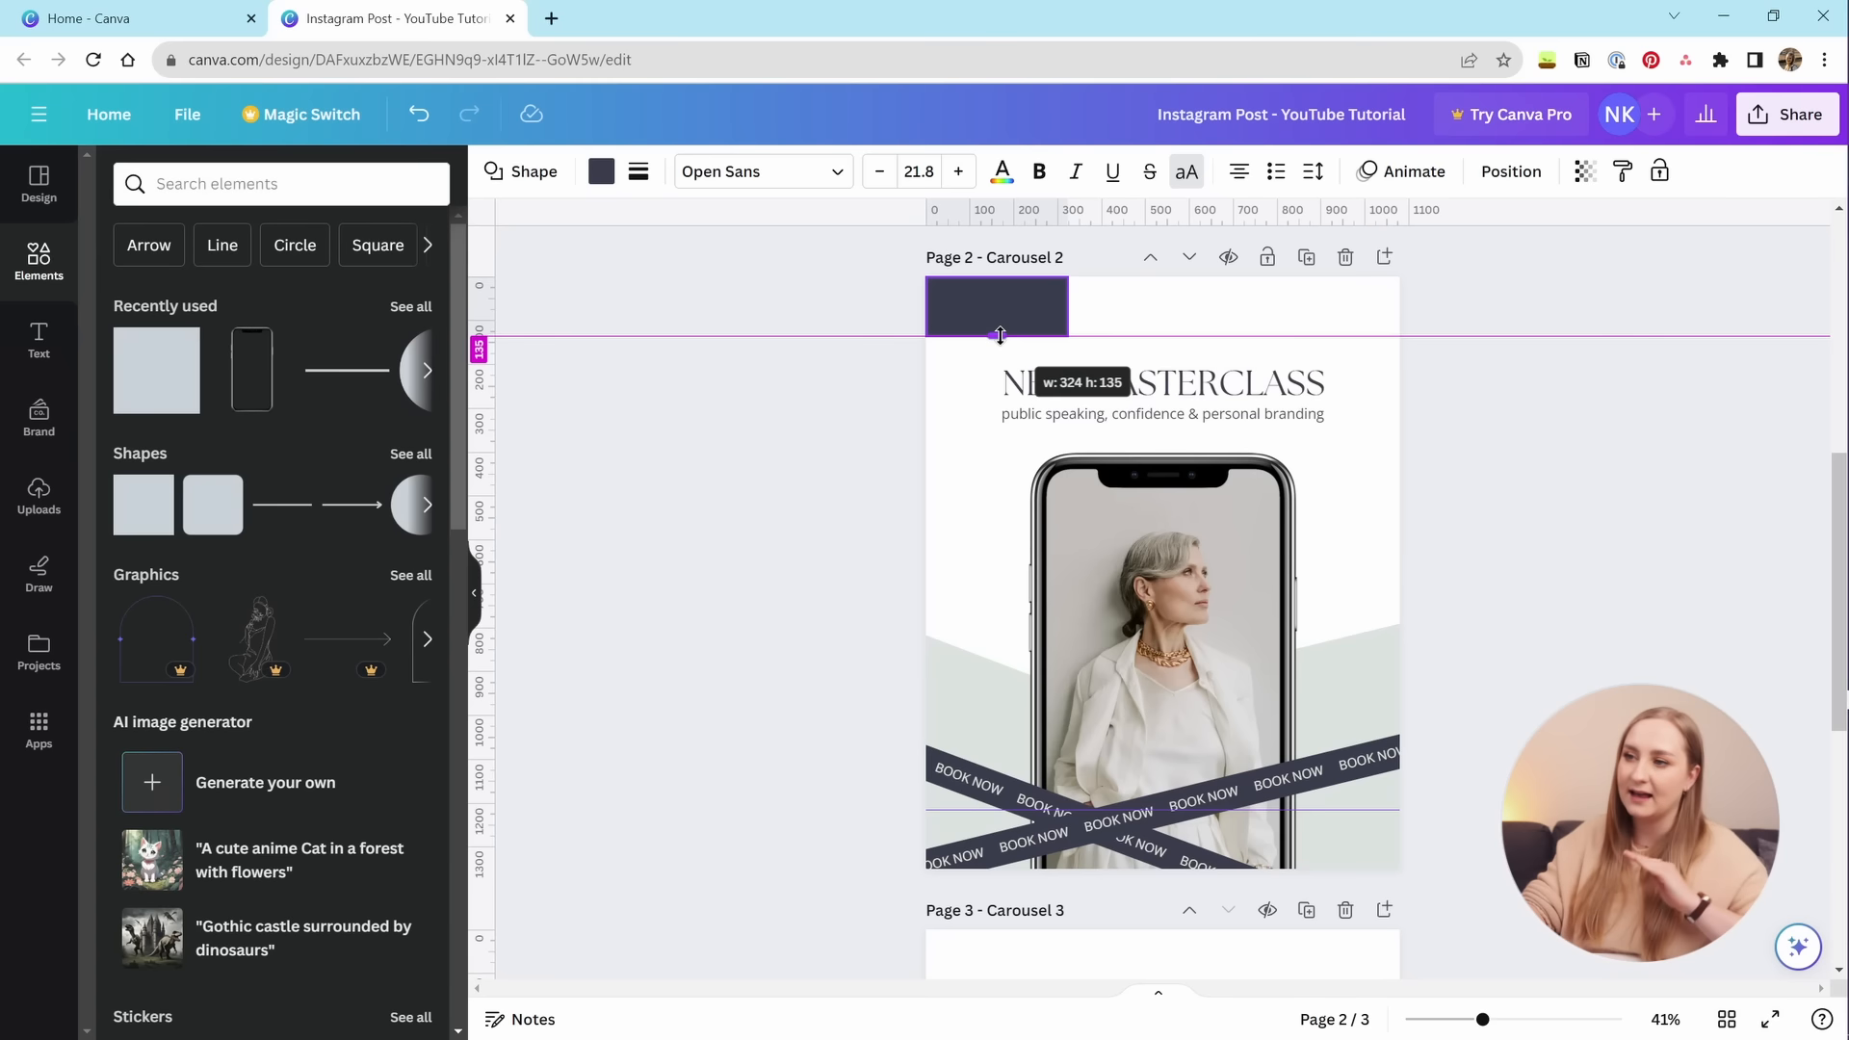
{"action": "left_click_drag", "start_coordinate": [1001, 336], "coordinate": [1395, 314]}
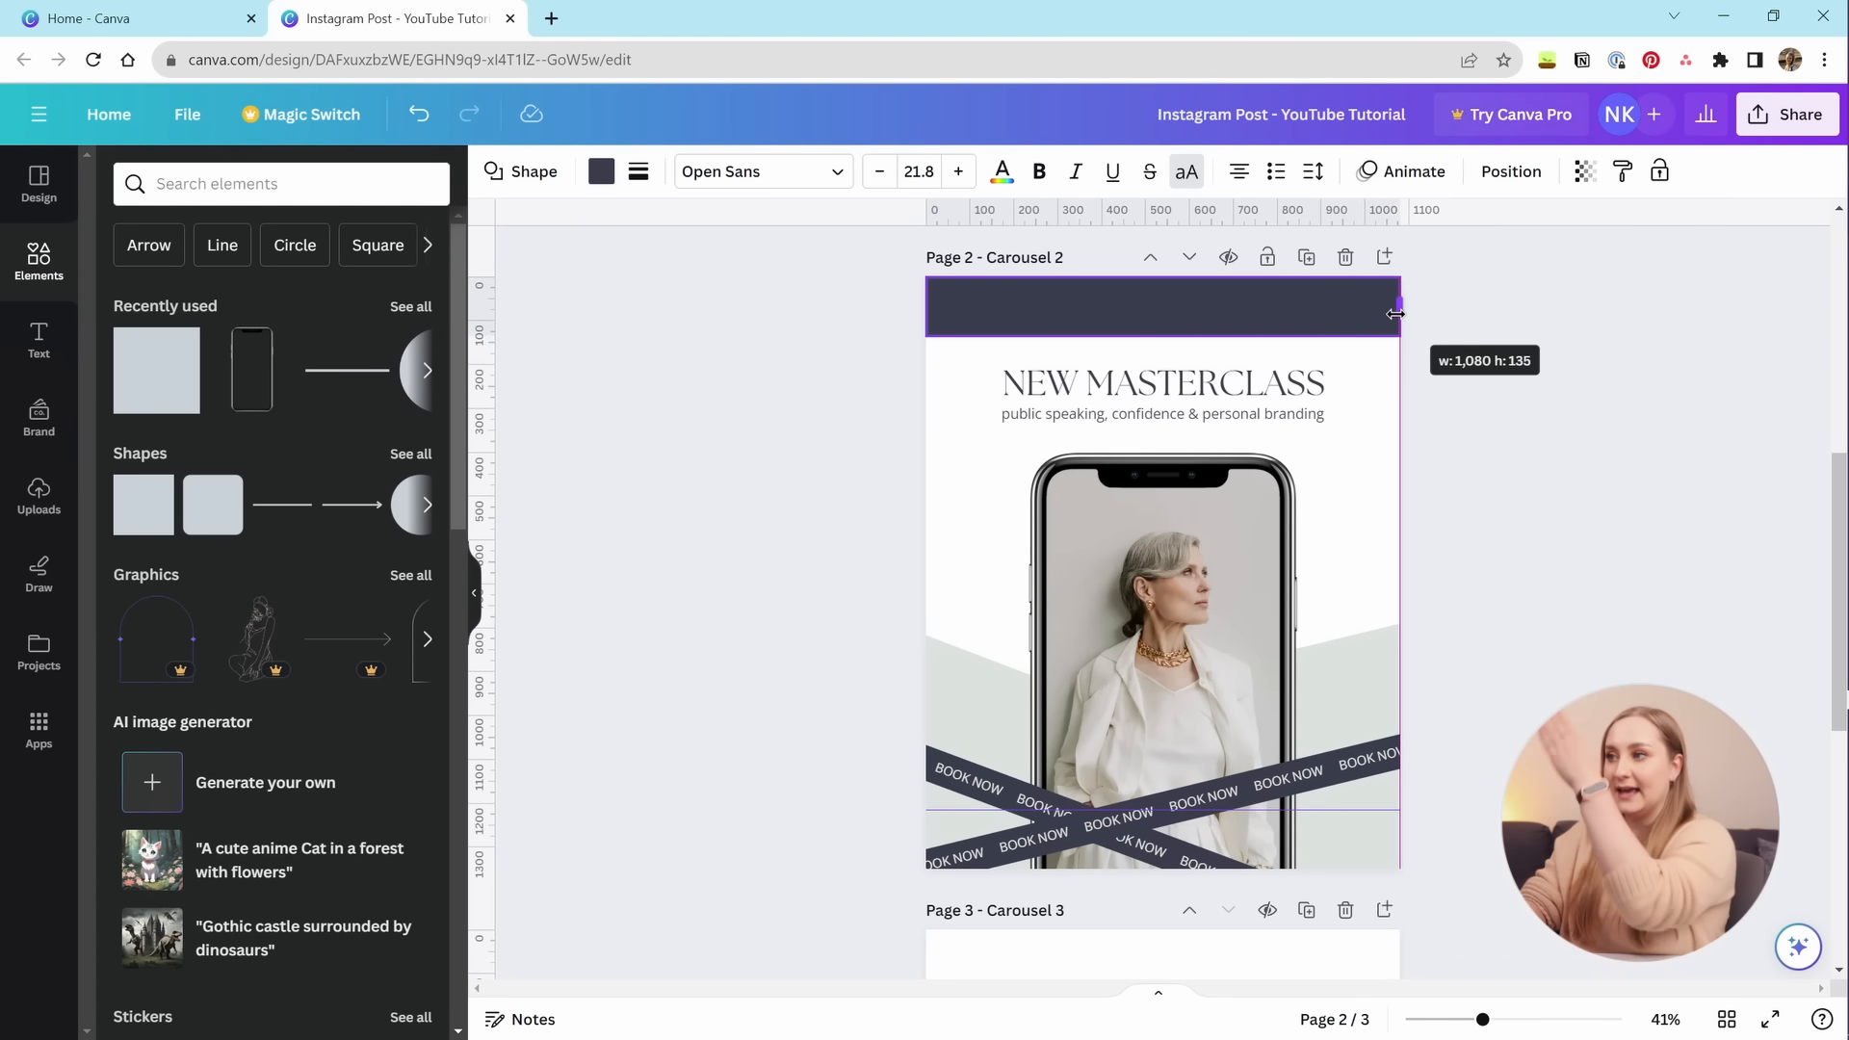
Duplicate the dark 1080 × 135 bar into the area below the lower guide at Y 1215, and bring the copy in front of the ribbons.
{"action": "left_click_drag", "start_coordinate": [1394, 314], "coordinate": [1394, 314]}
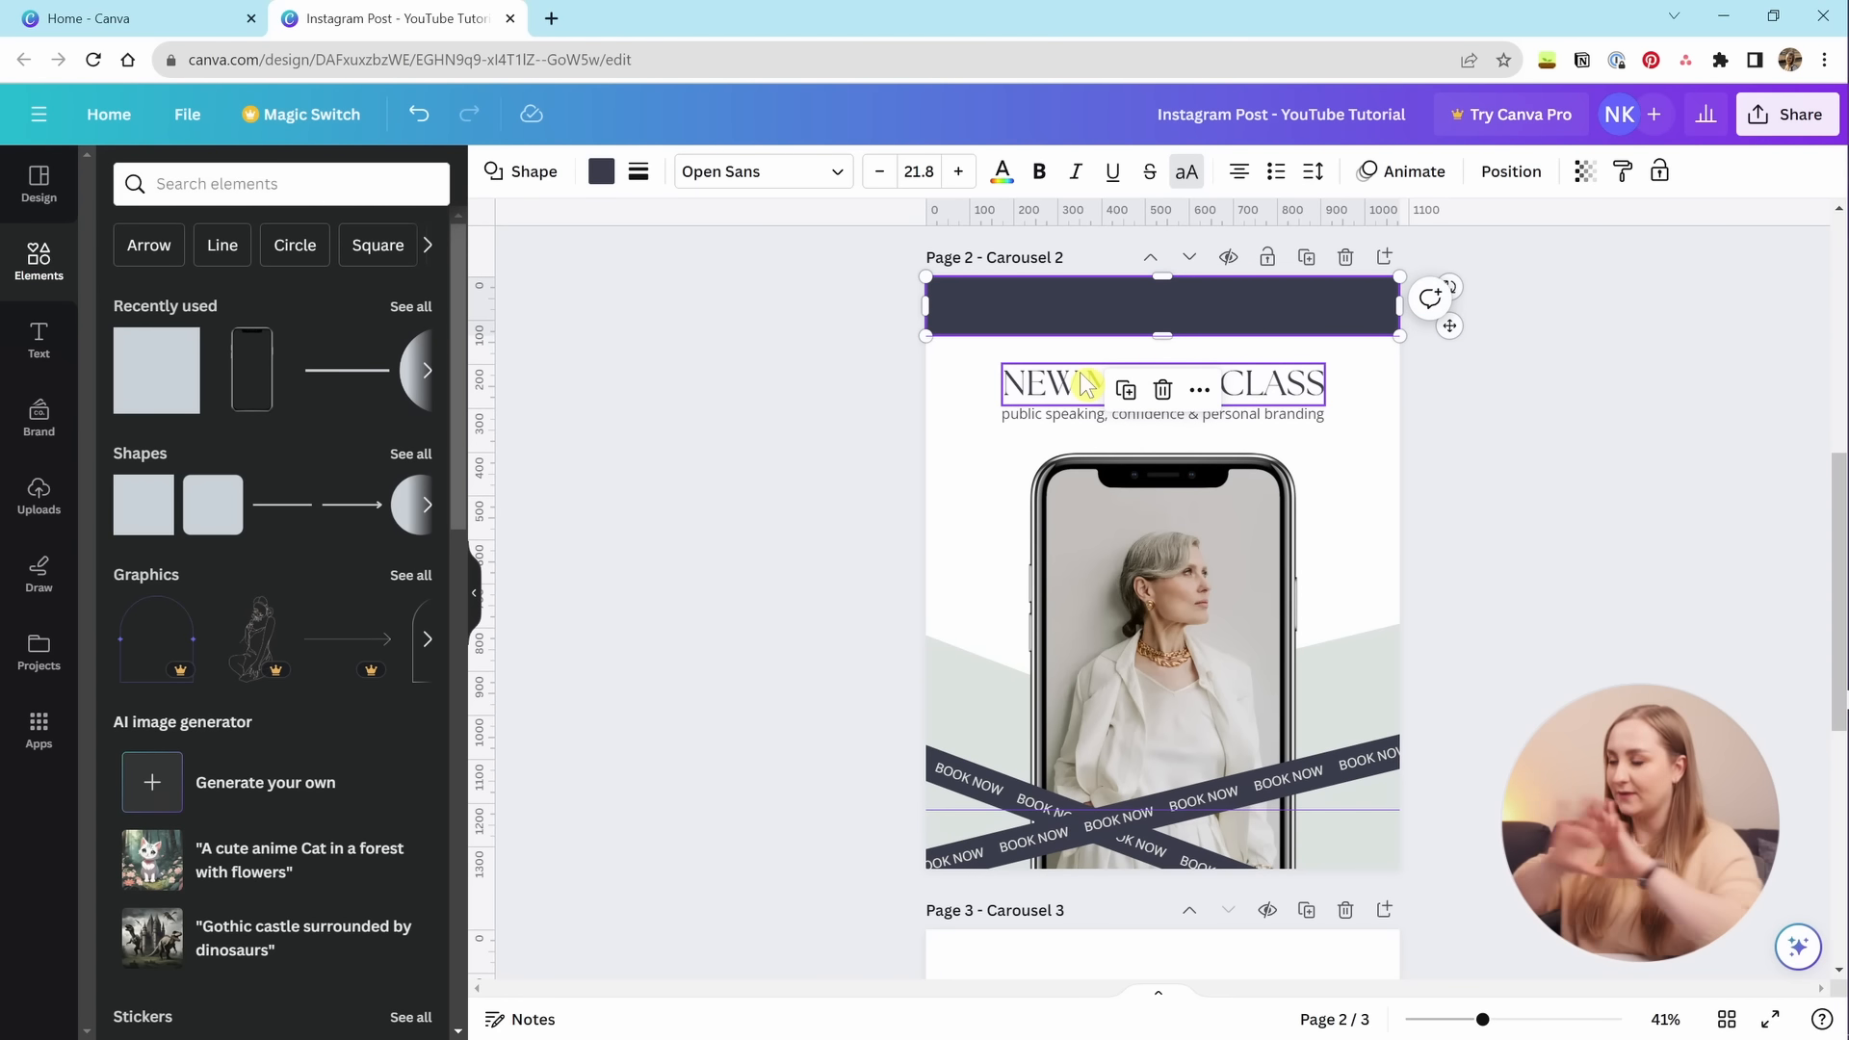
{"action": "left_click", "coordinate": [1436, 372]}
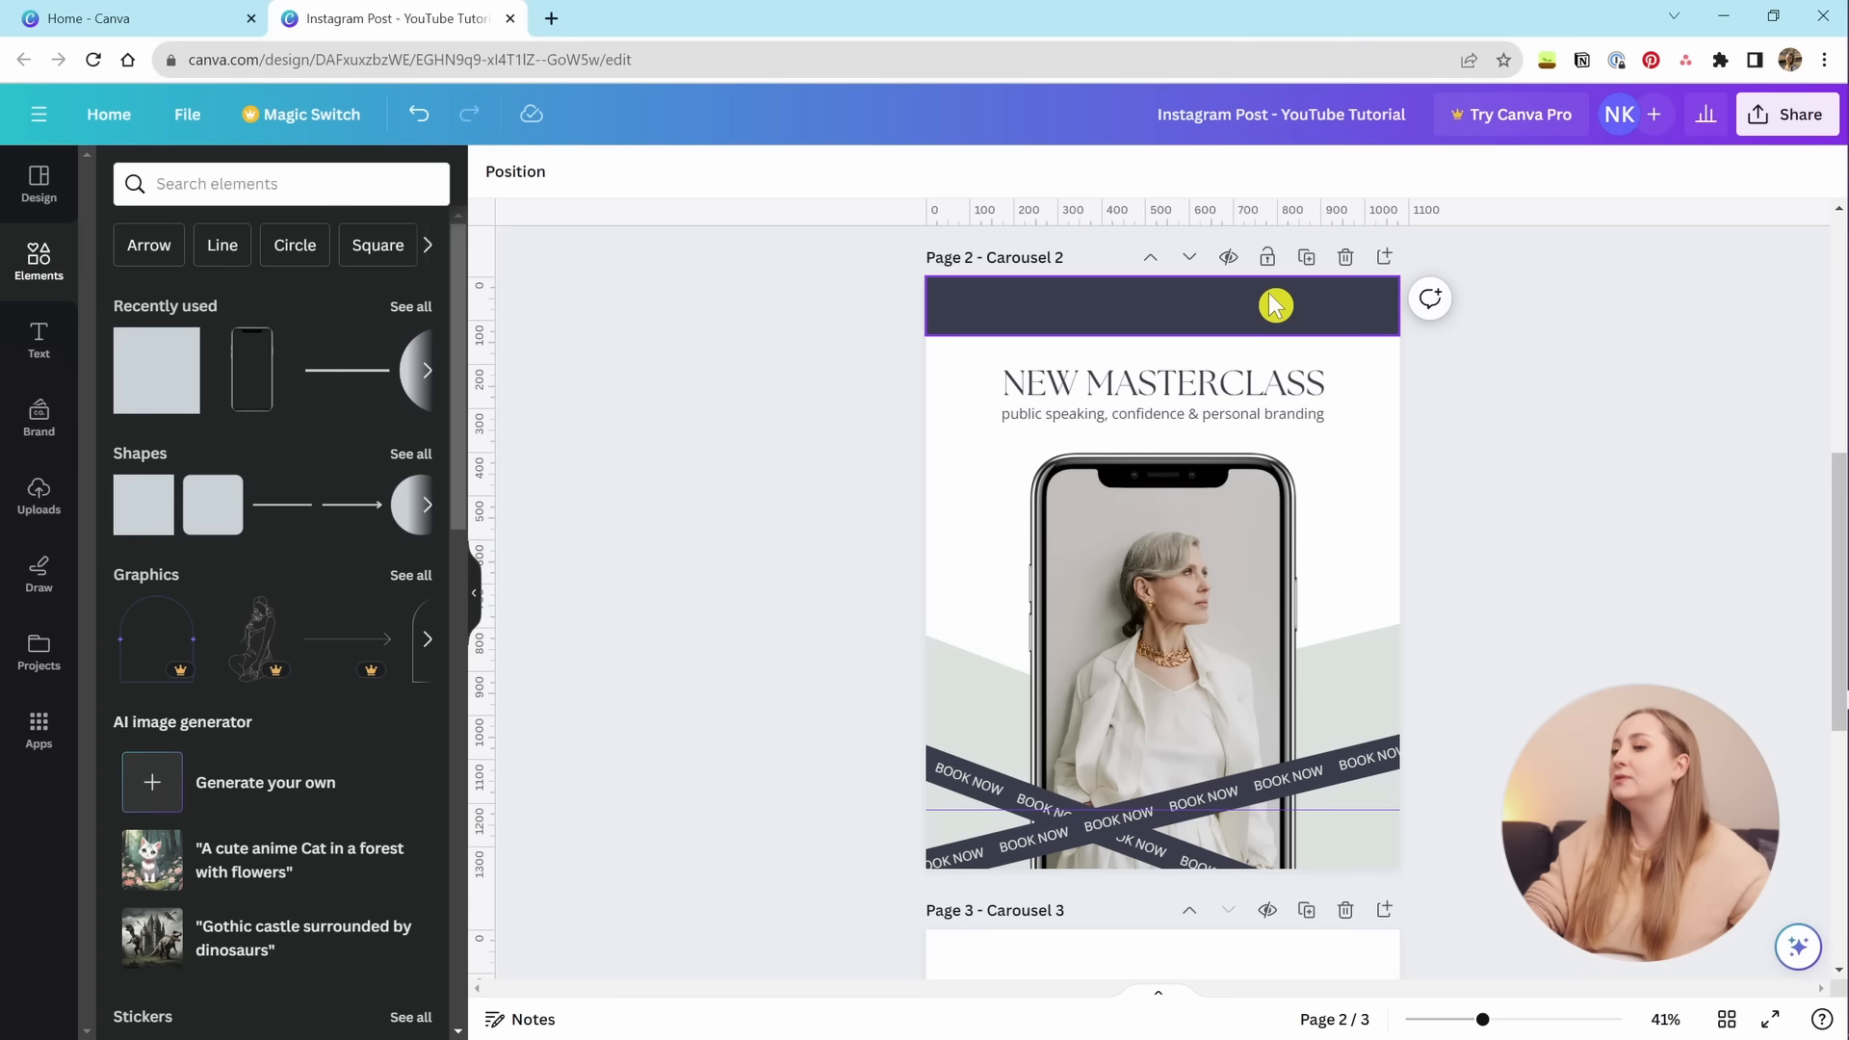
{"action": "left_click_drag", "start_coordinate": [1274, 308], "coordinate": [1270, 828]}
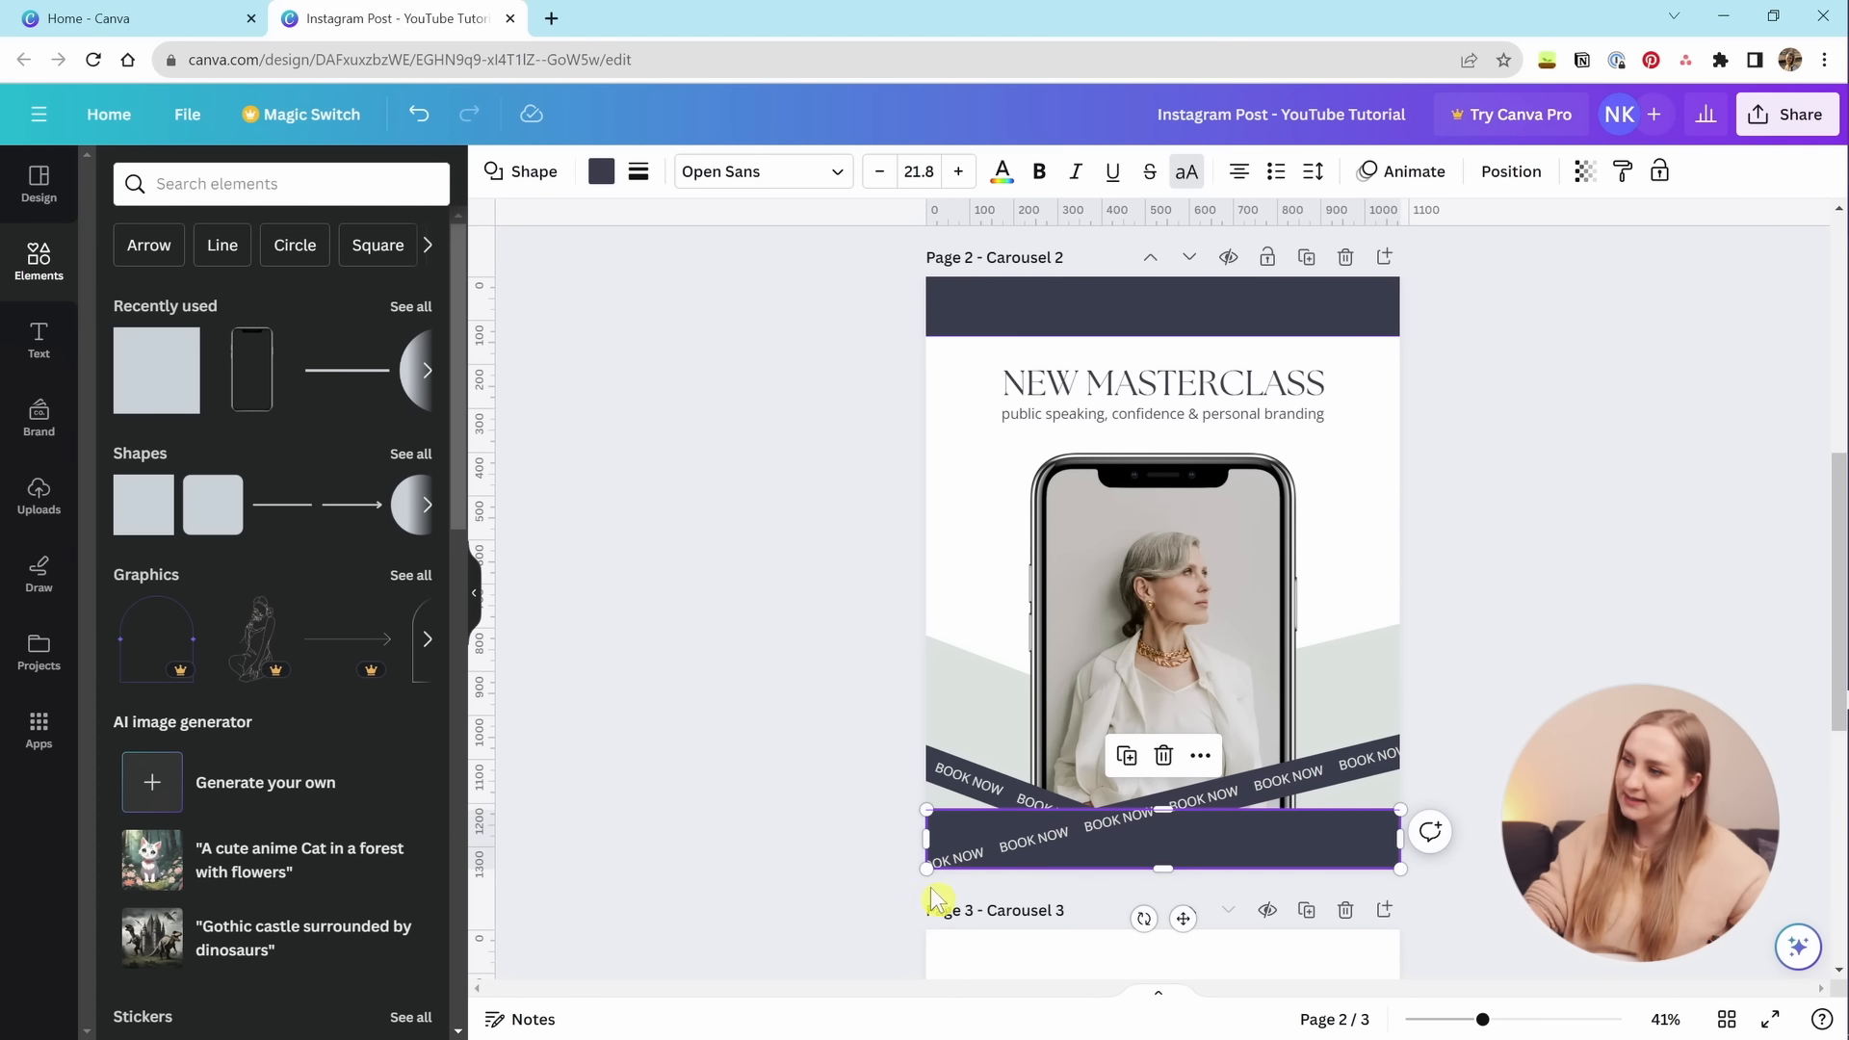
{"action": "left_click", "coordinate": [1512, 171]}
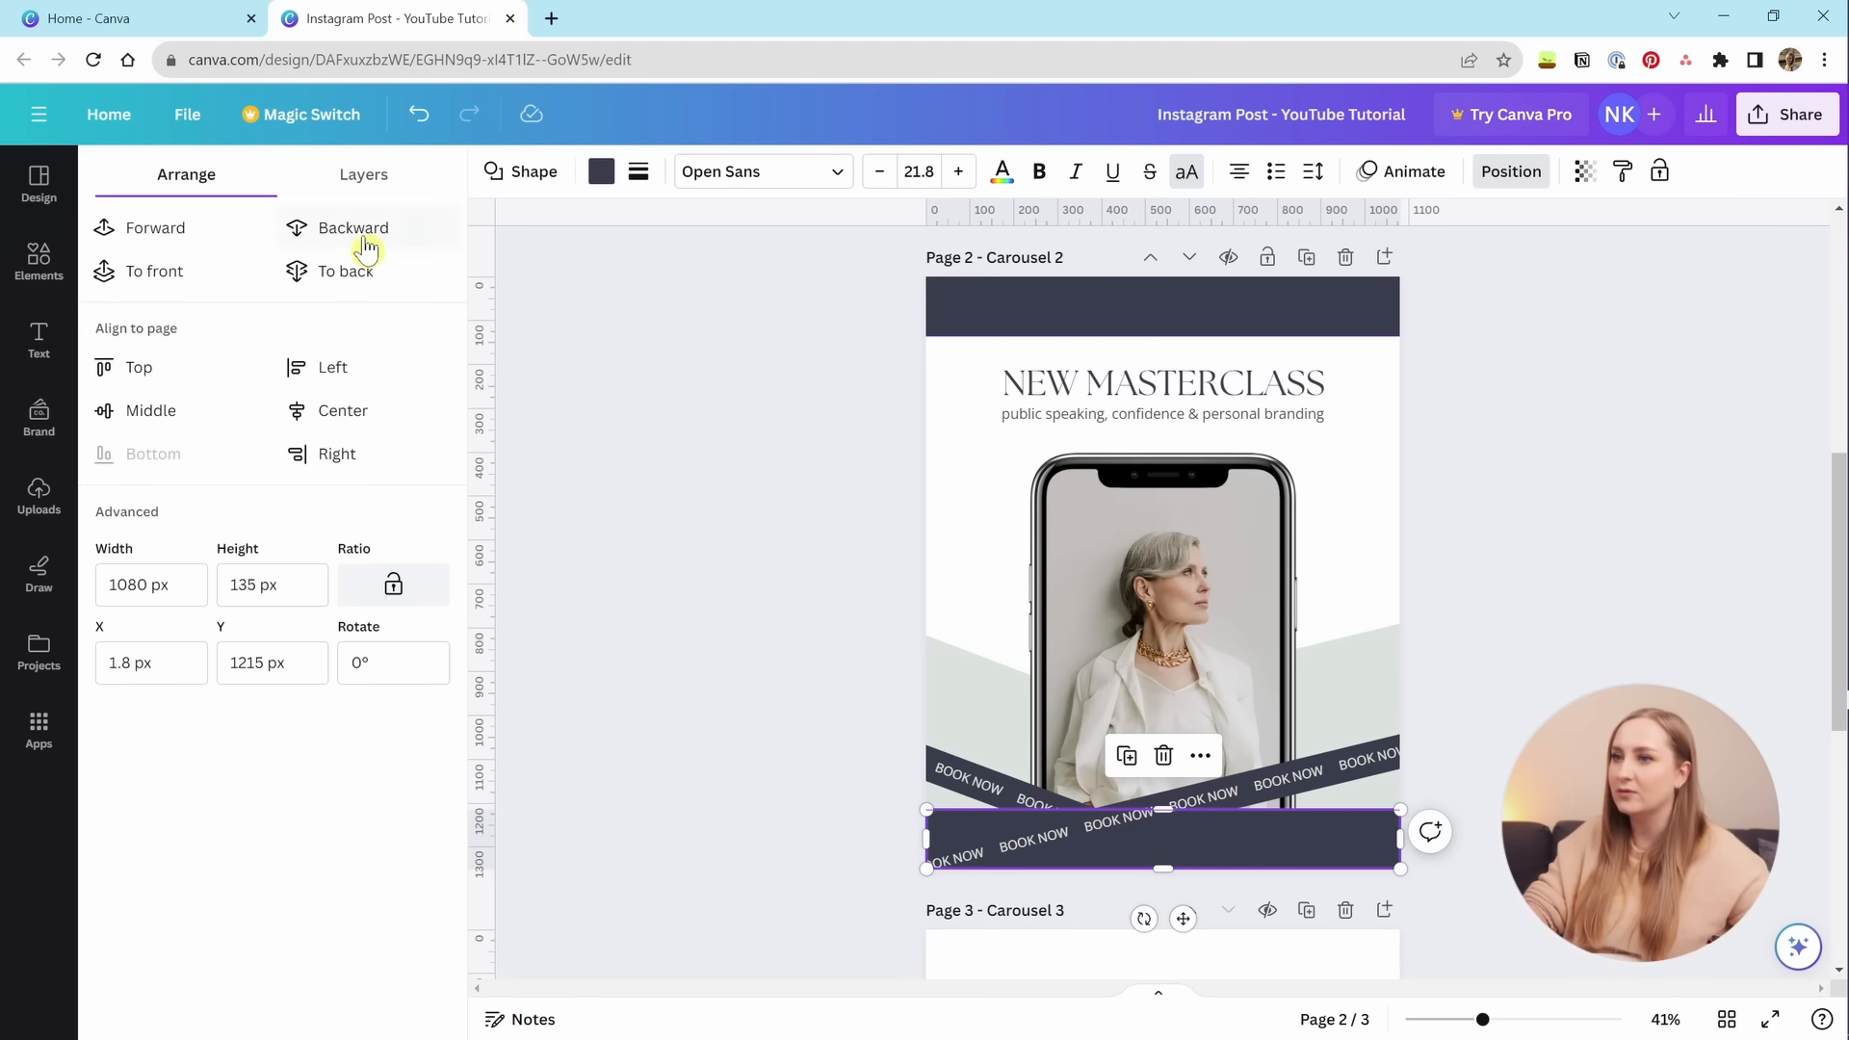
{"action": "left_click", "coordinate": [154, 271]}
{"action": "left_click", "coordinate": [1273, 310]}
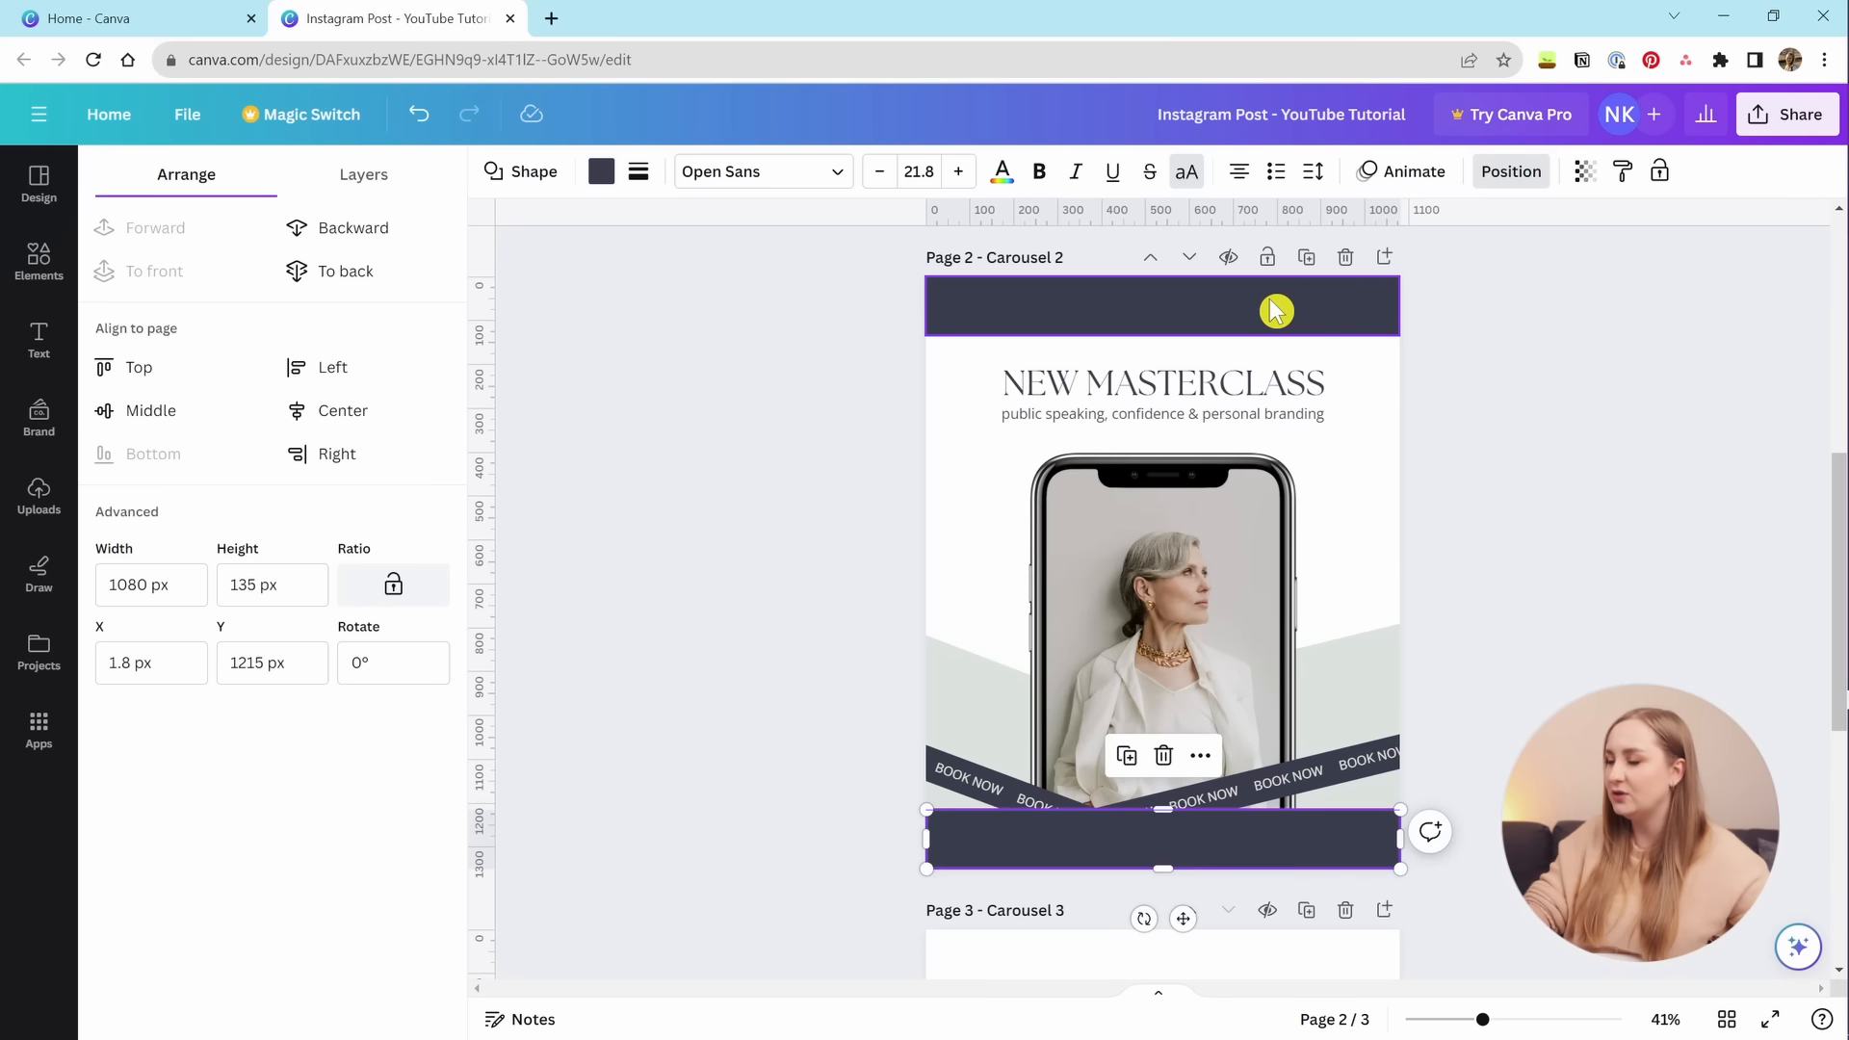
{"action": "left_click", "coordinate": [1606, 445]}
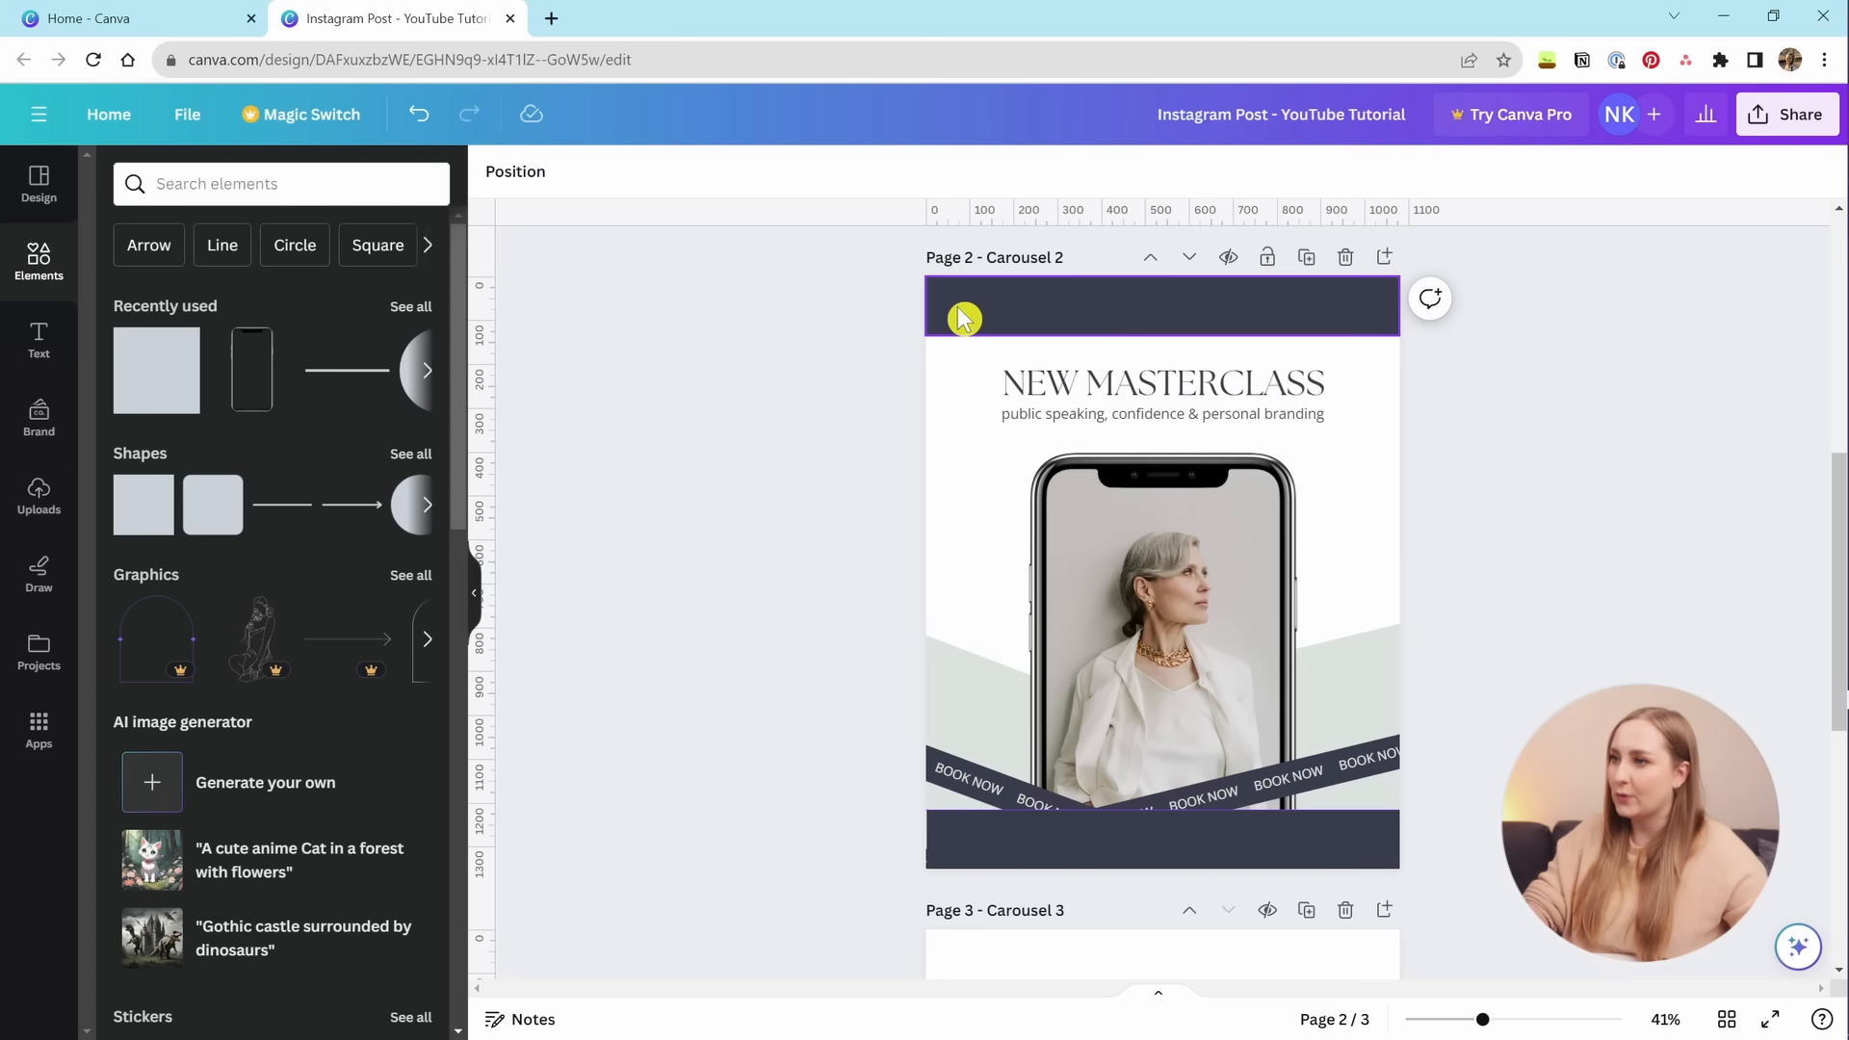
Recolor the upper bar with the workspace background color #EBECF0, sampled with the eyedropper.
{"action": "left_click", "coordinate": [1110, 320]}
{"action": "left_click", "coordinate": [601, 172]}
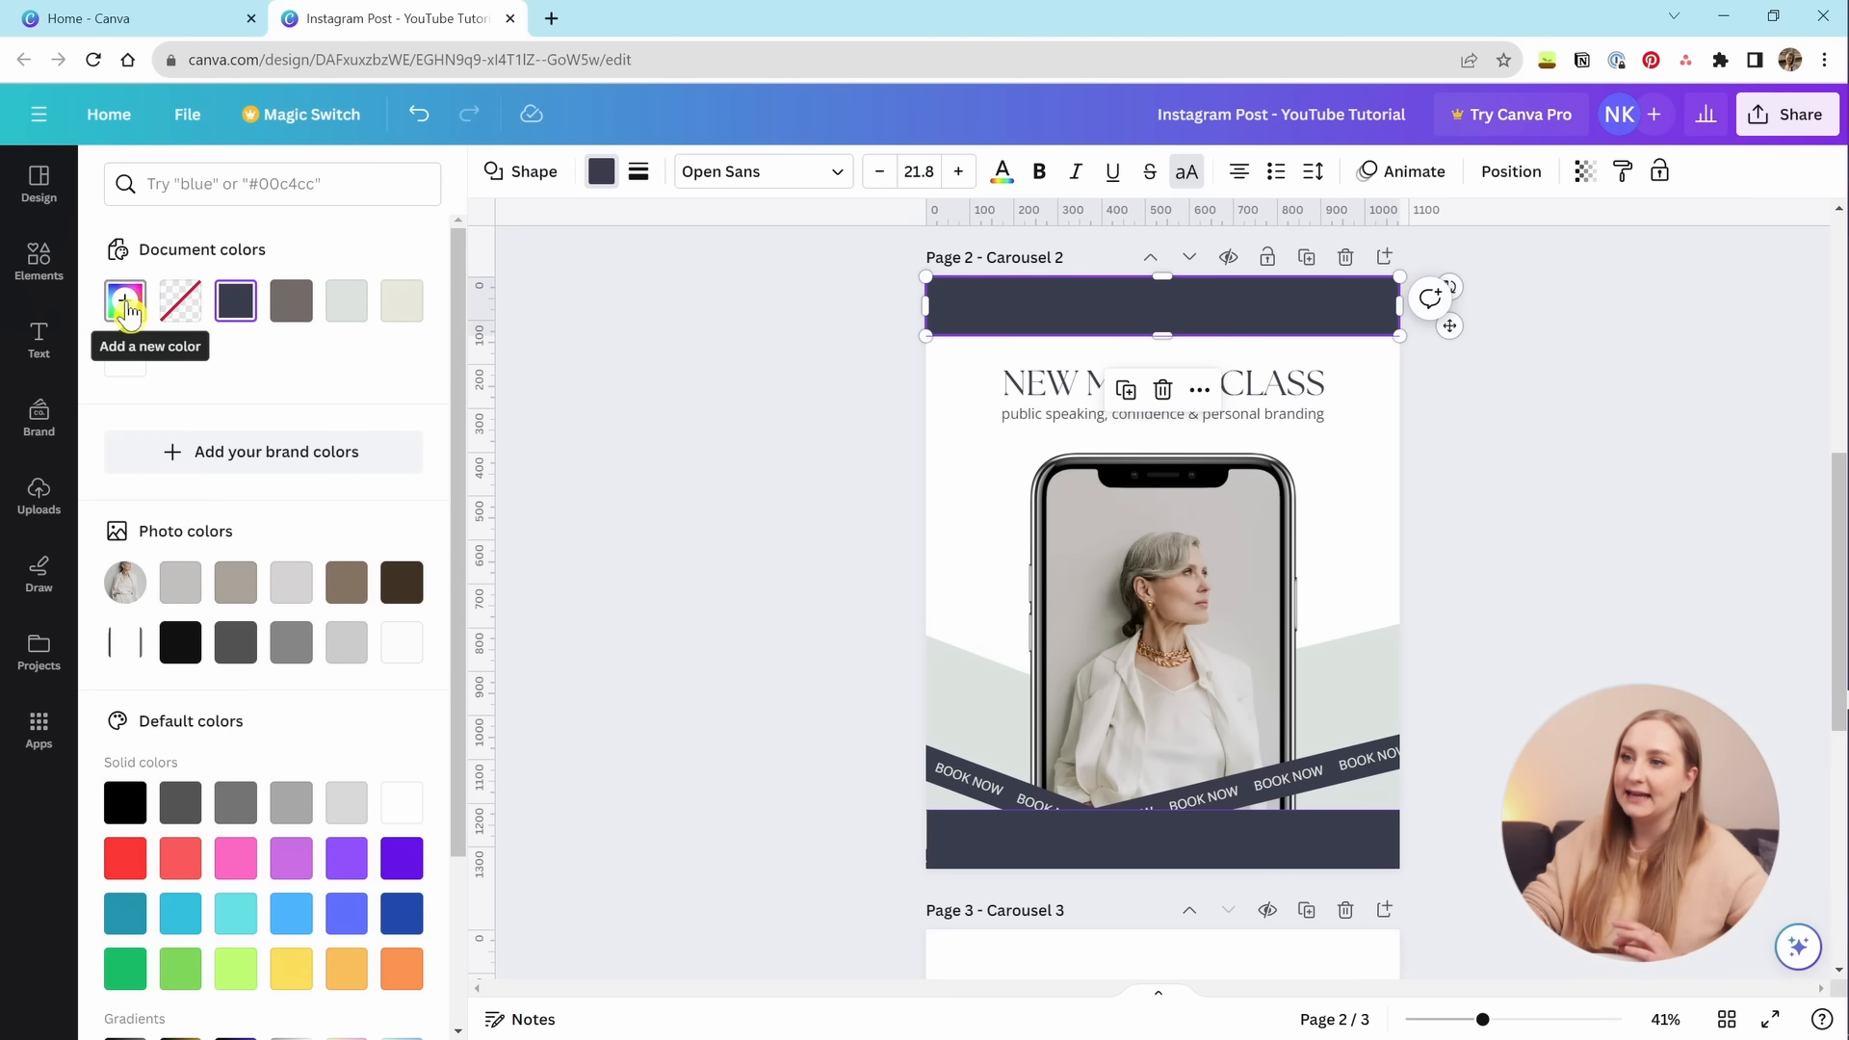
{"action": "left_click", "coordinate": [127, 305]}
{"action": "left_click", "coordinate": [401, 575]}
{"action": "left_click", "coordinate": [616, 520]}
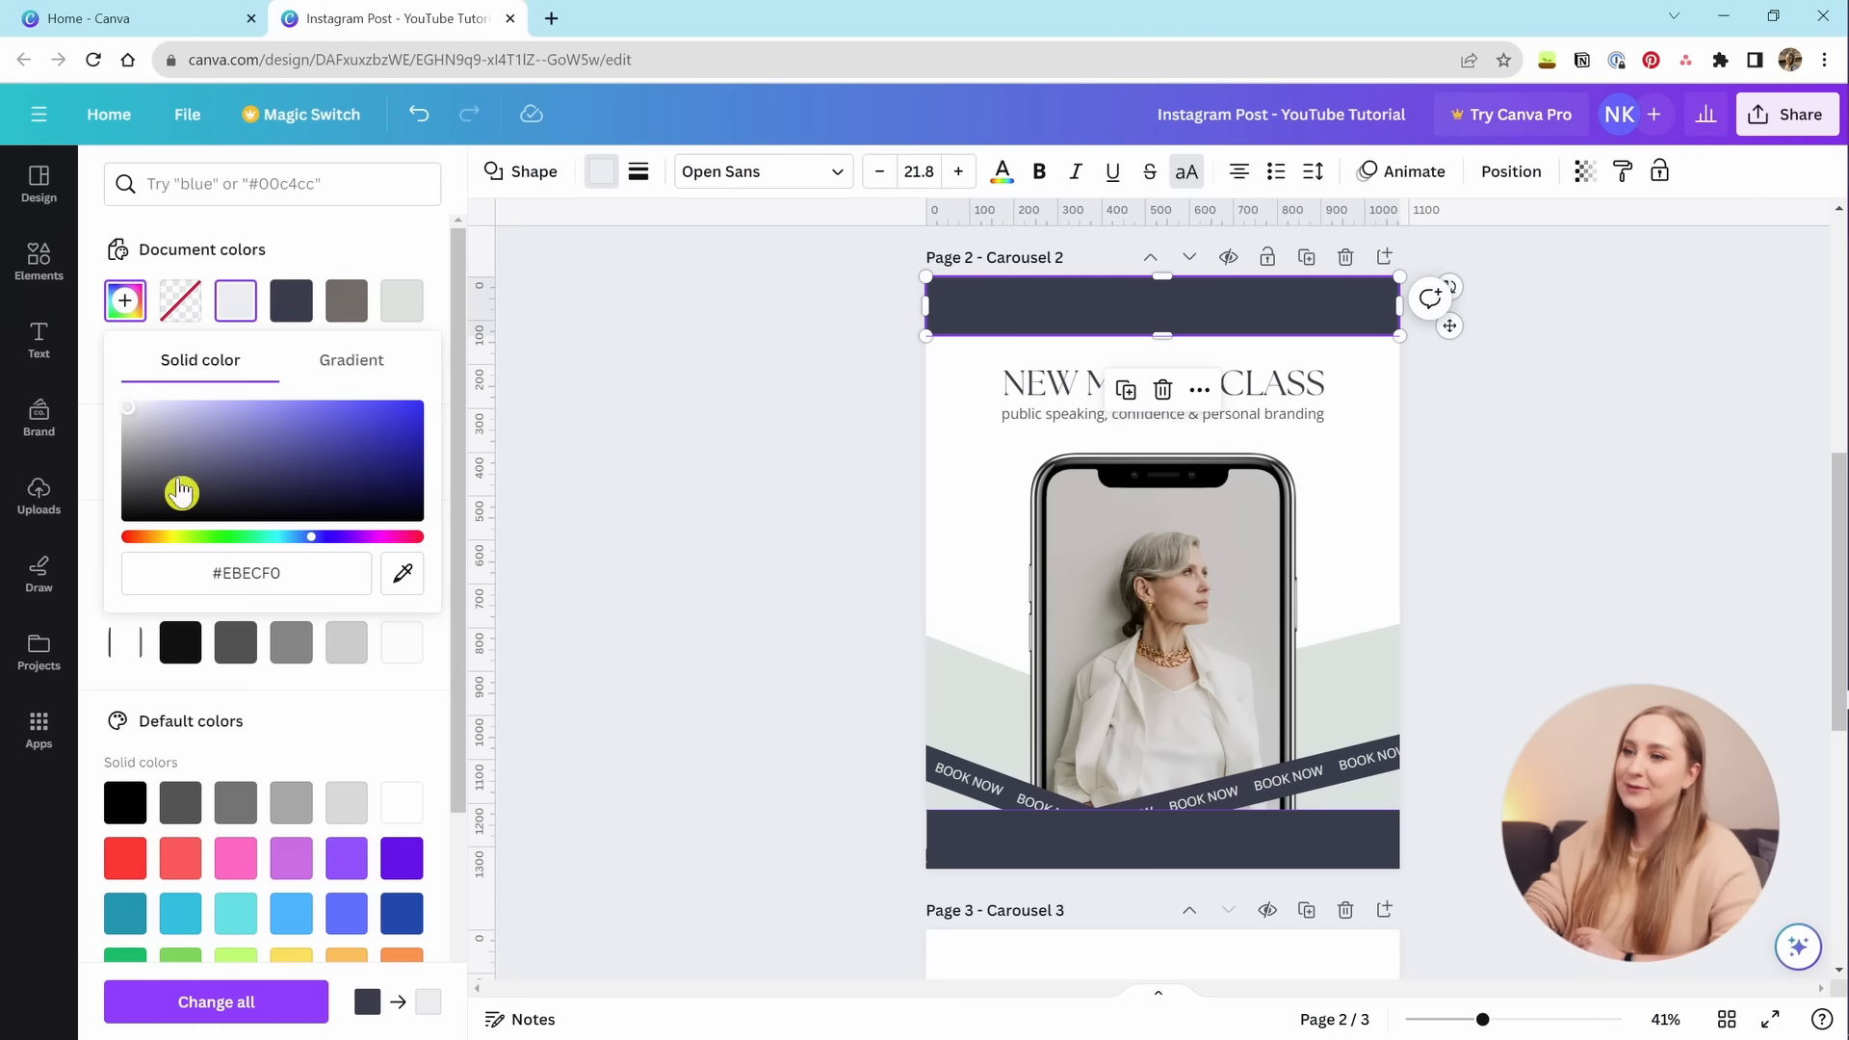
{"action": "left_click", "coordinate": [399, 587]}
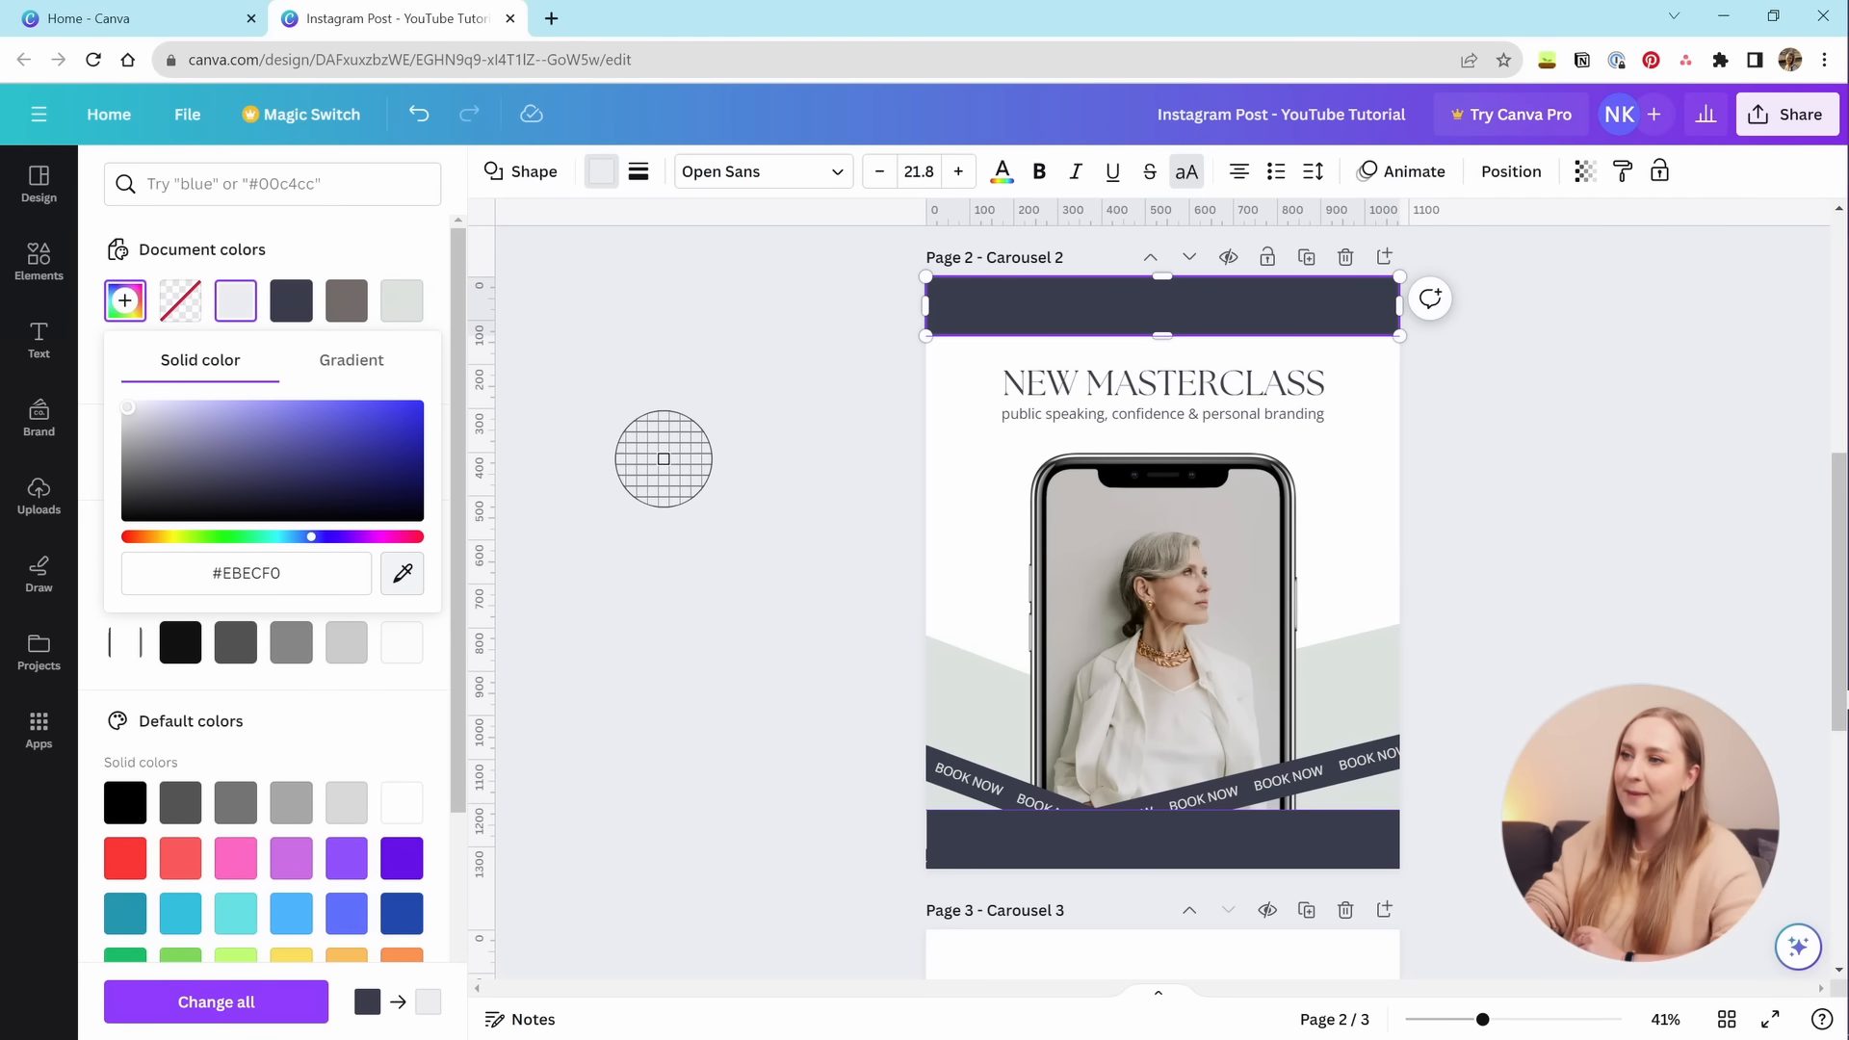
{"action": "left_click", "coordinate": [710, 378]}
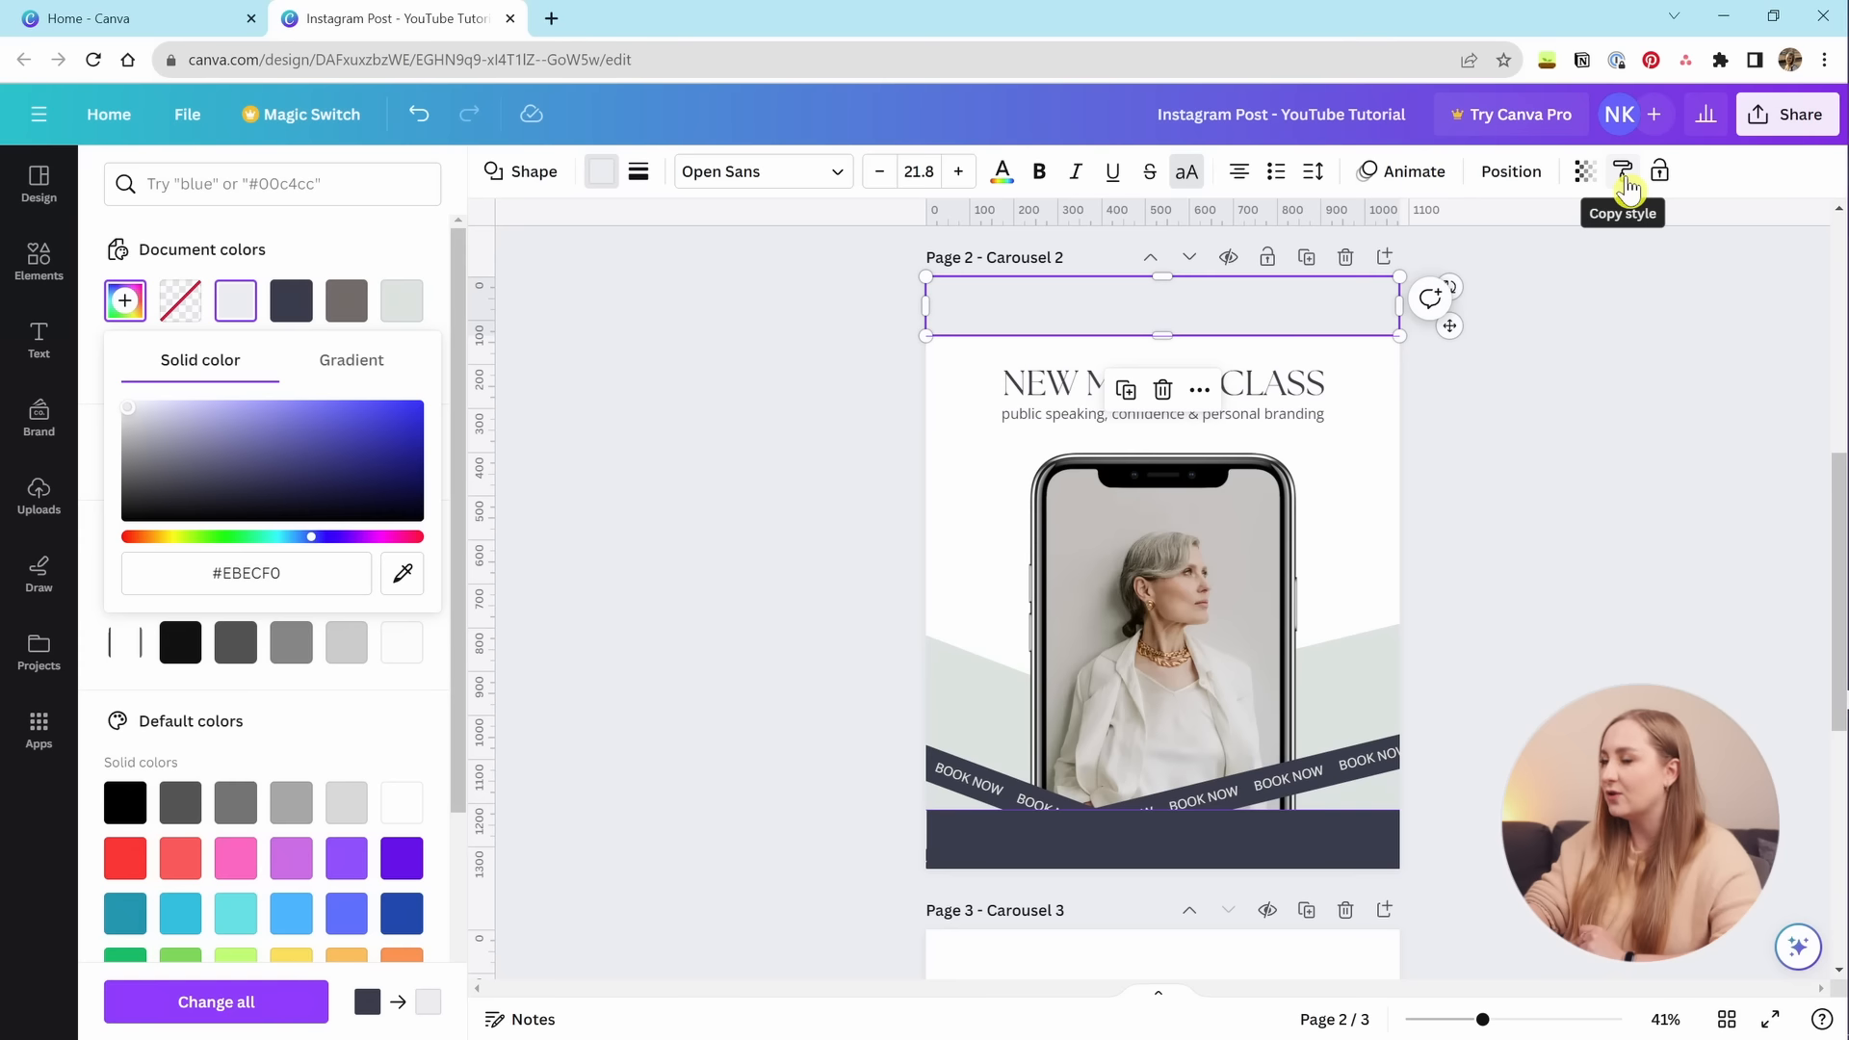
Copy the upper bar's style onto the lower bar so both match the workspace background.
{"action": "left_click", "coordinate": [1623, 172]}
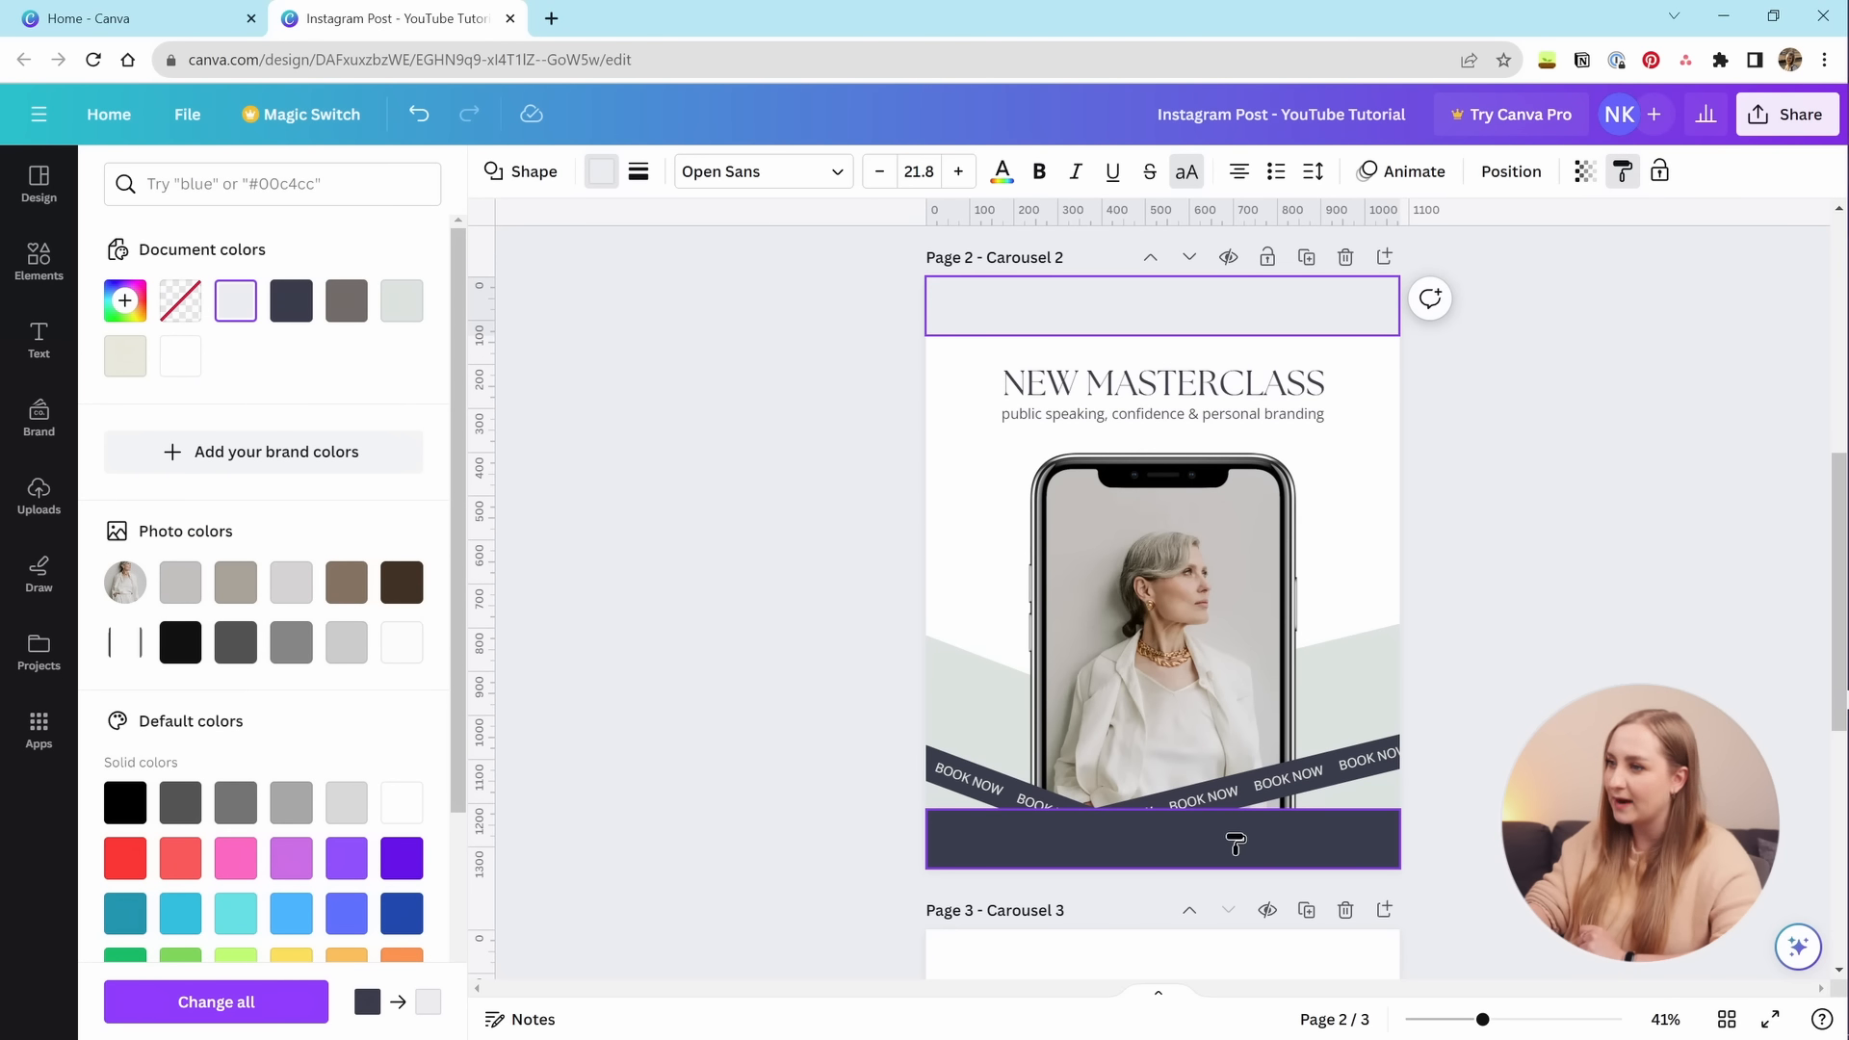
{"action": "left_click", "coordinate": [1236, 844]}
{"action": "left_click", "coordinate": [1611, 621]}
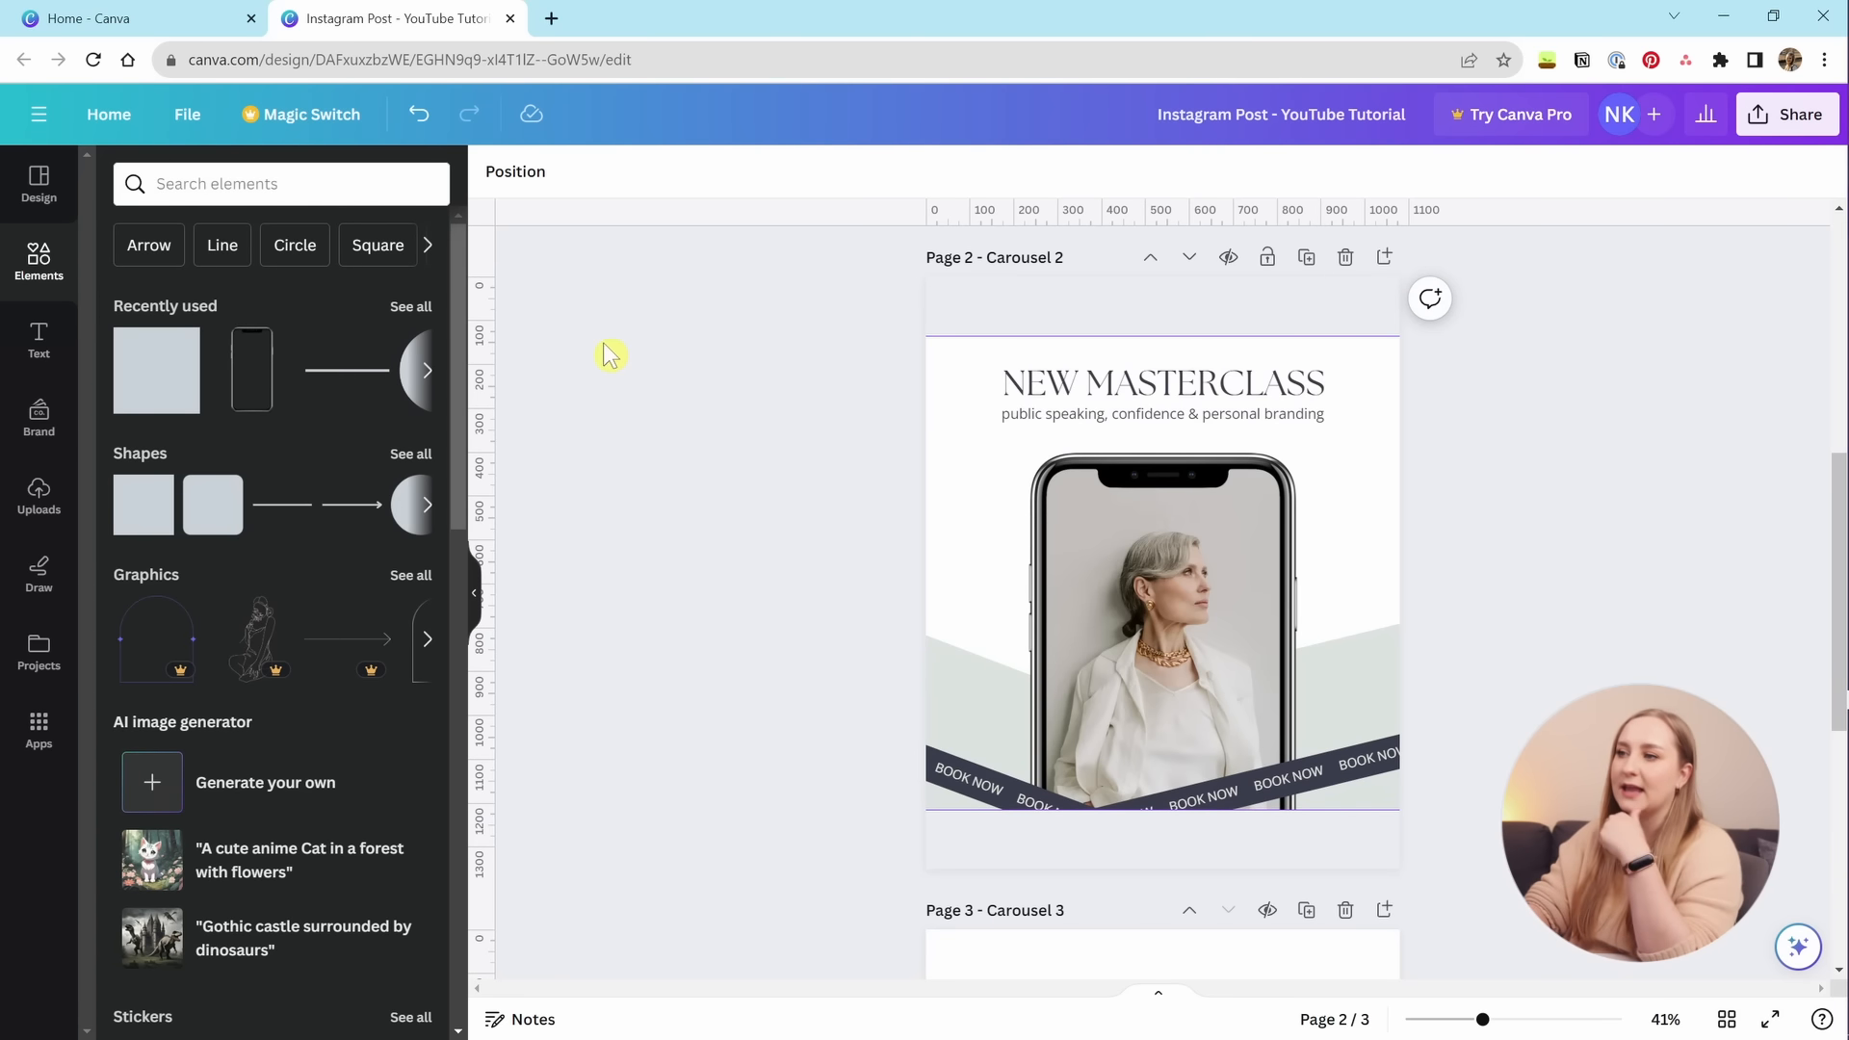
Look up the rulers and guides option in the view settings and hide the rulers and guides.
{"action": "left_click", "coordinate": [184, 136]}
{"action": "mouse_move", "coordinate": [425, 392]}
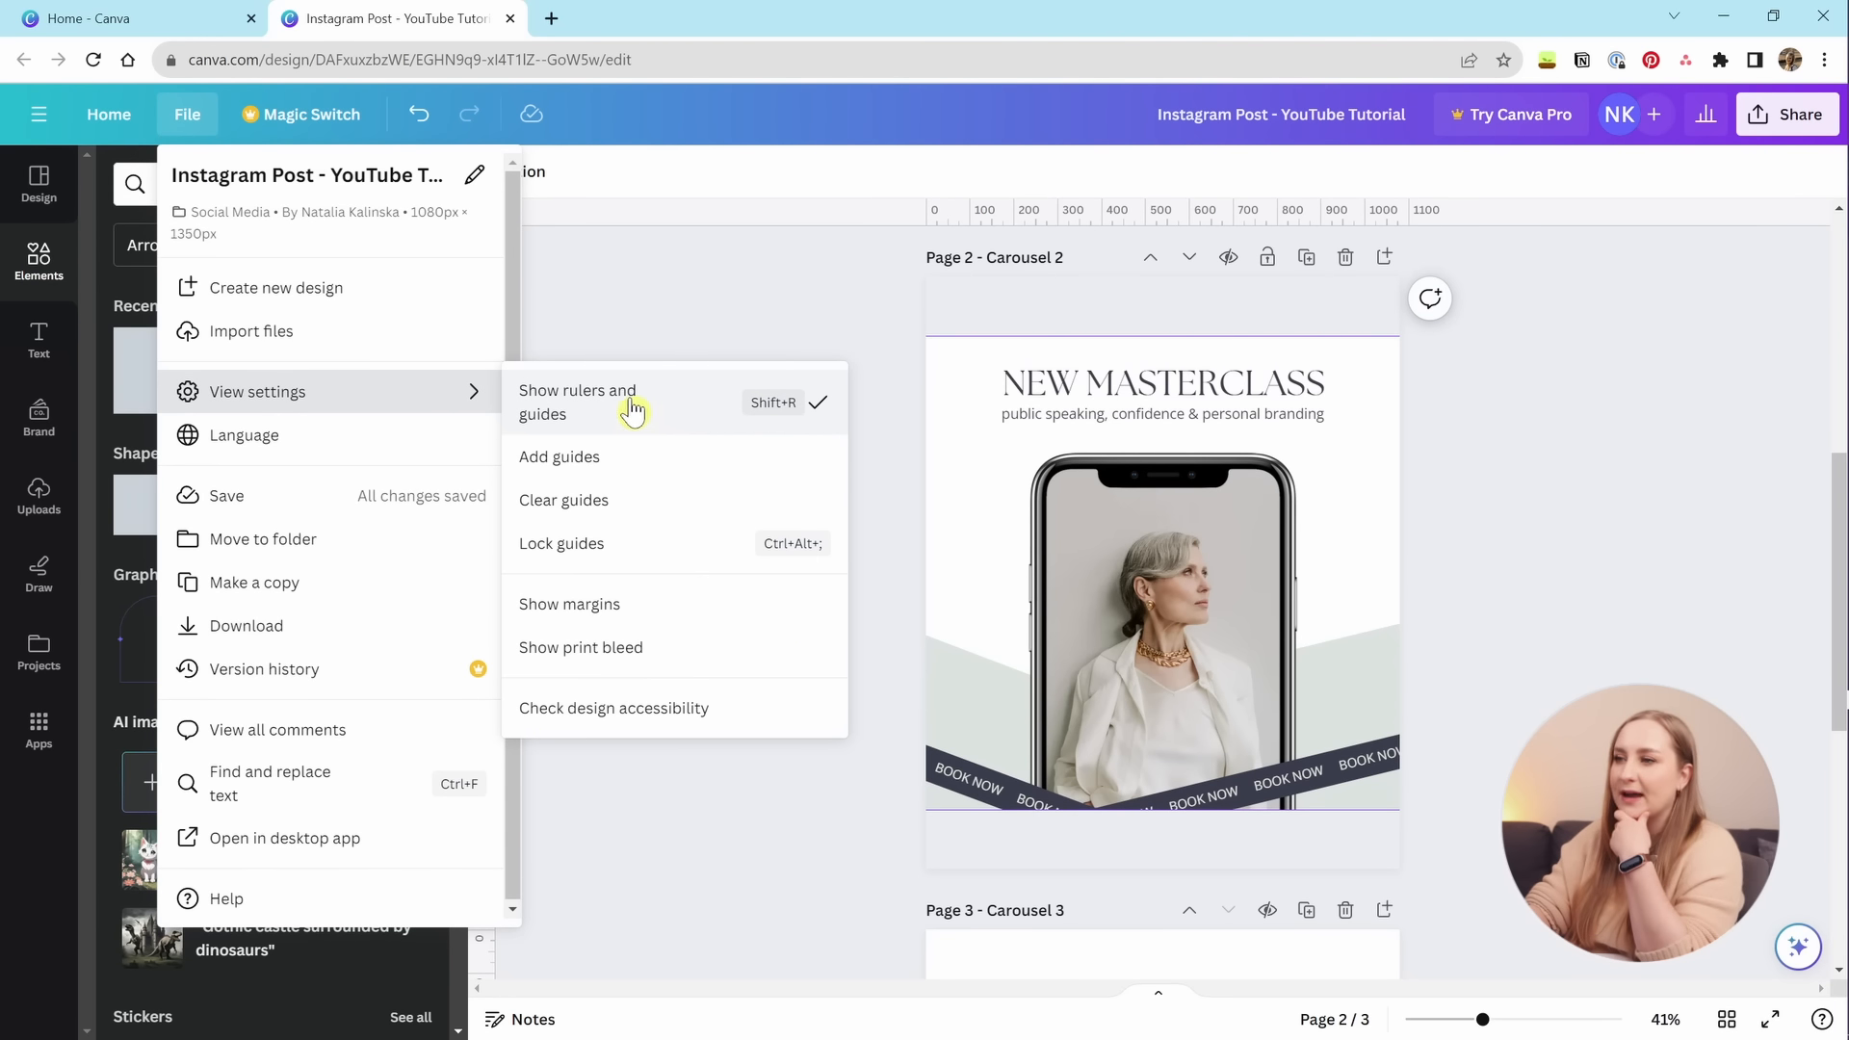
{"action": "left_click", "coordinate": [1591, 521]}
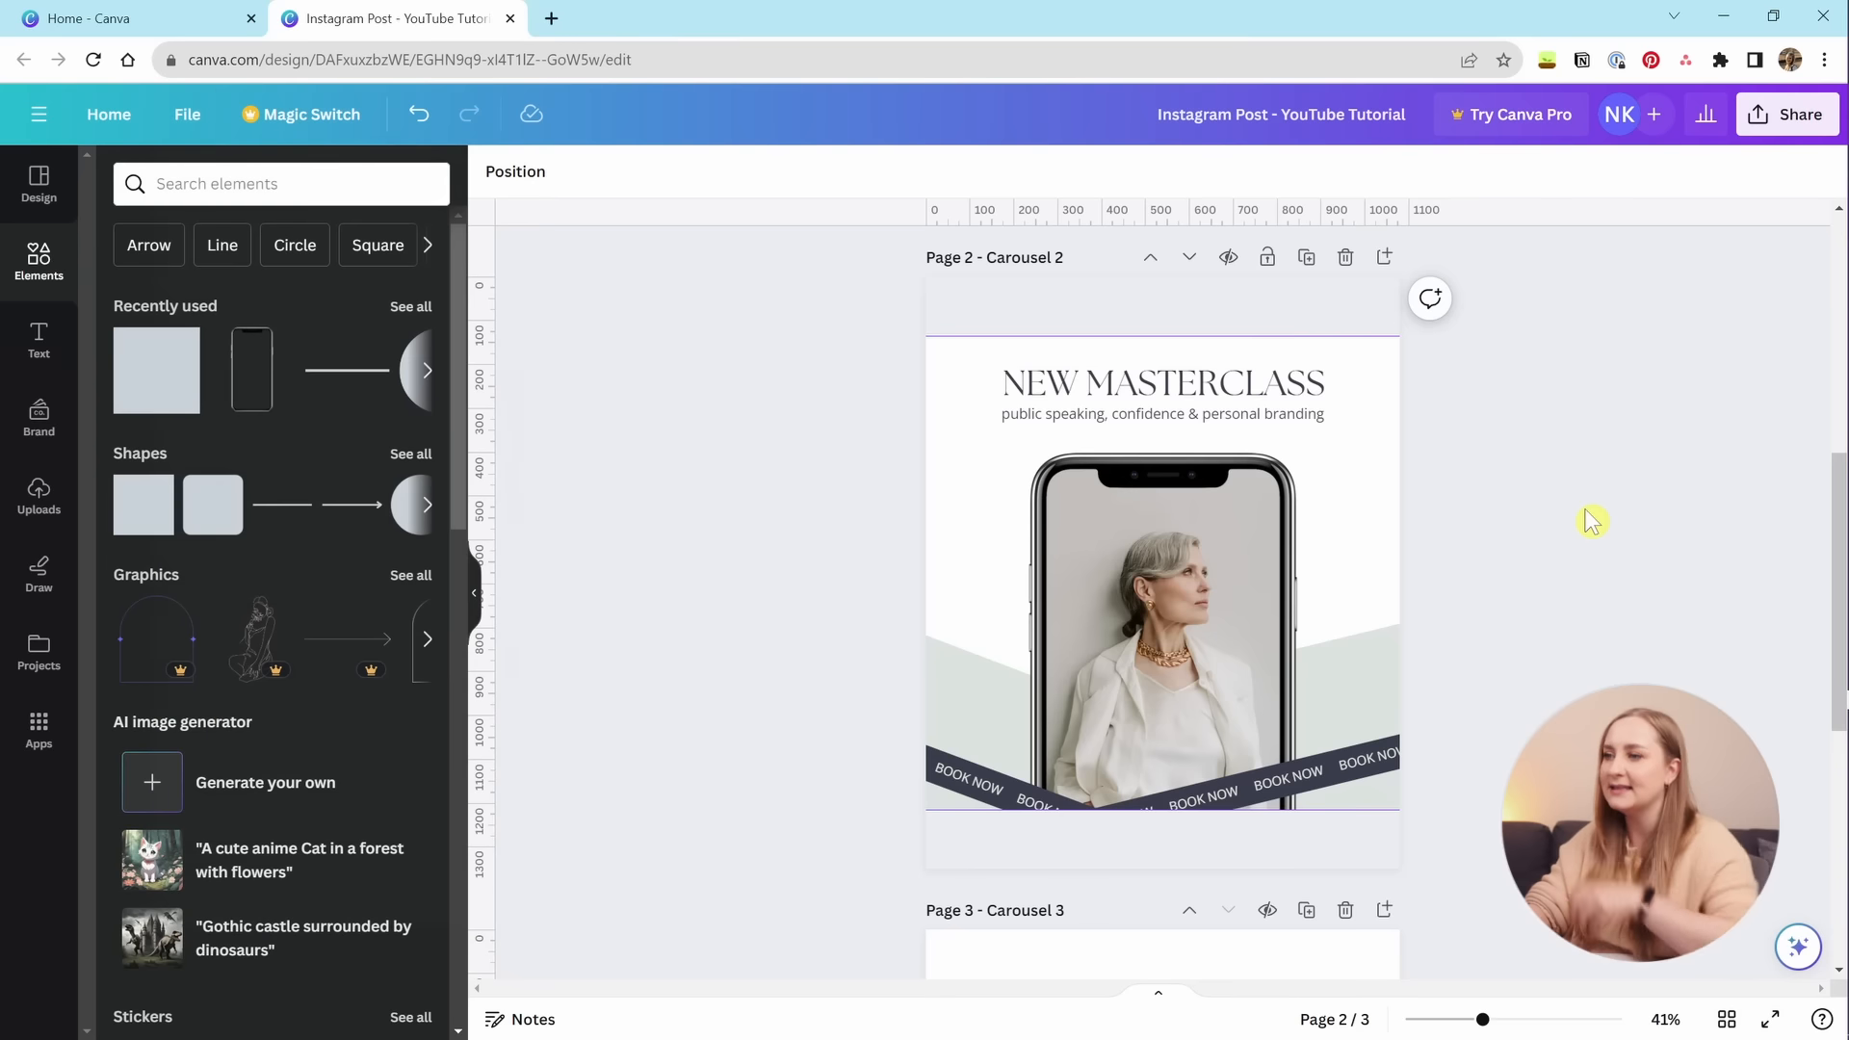
{"action": "key", "text": "shift+r"}
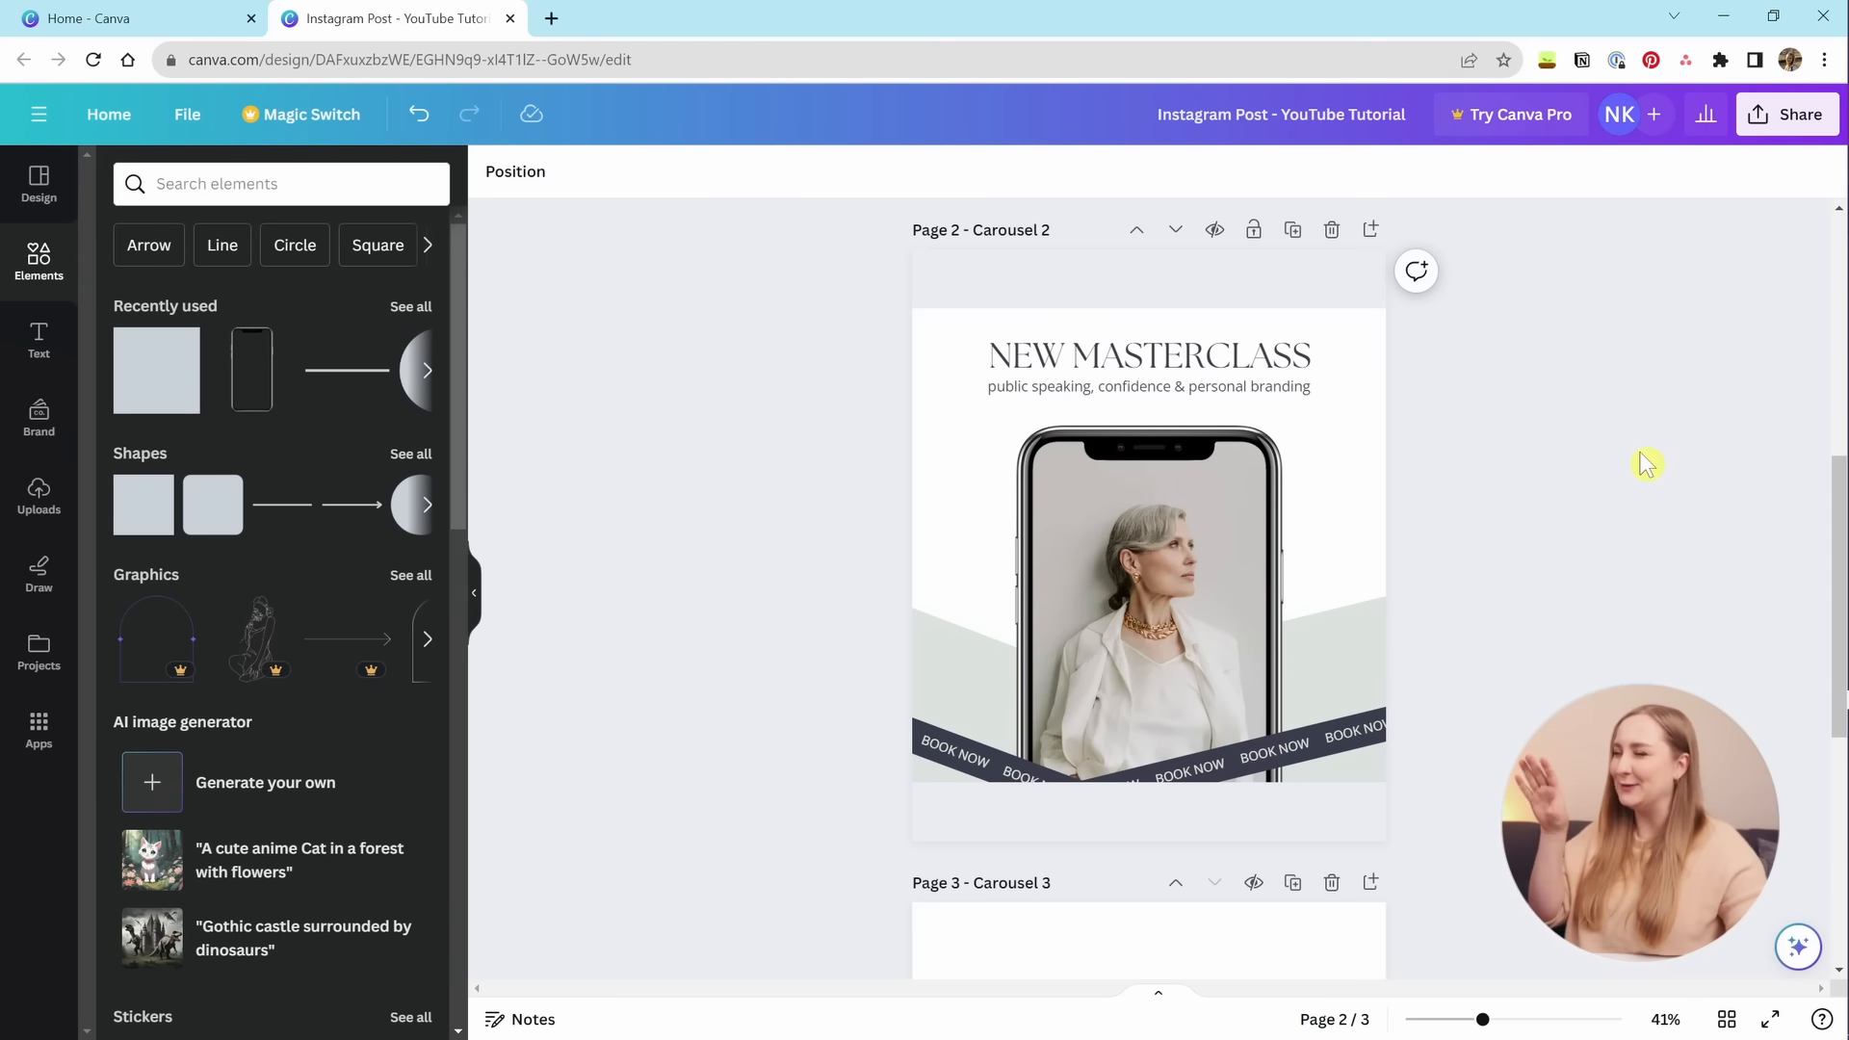
Delete the two bars covering the upper and lower ends of page 2.
{"action": "left_click", "coordinate": [1049, 266]}
{"action": "key", "text": "Delete"}
{"action": "left_click", "coordinate": [1123, 823]}
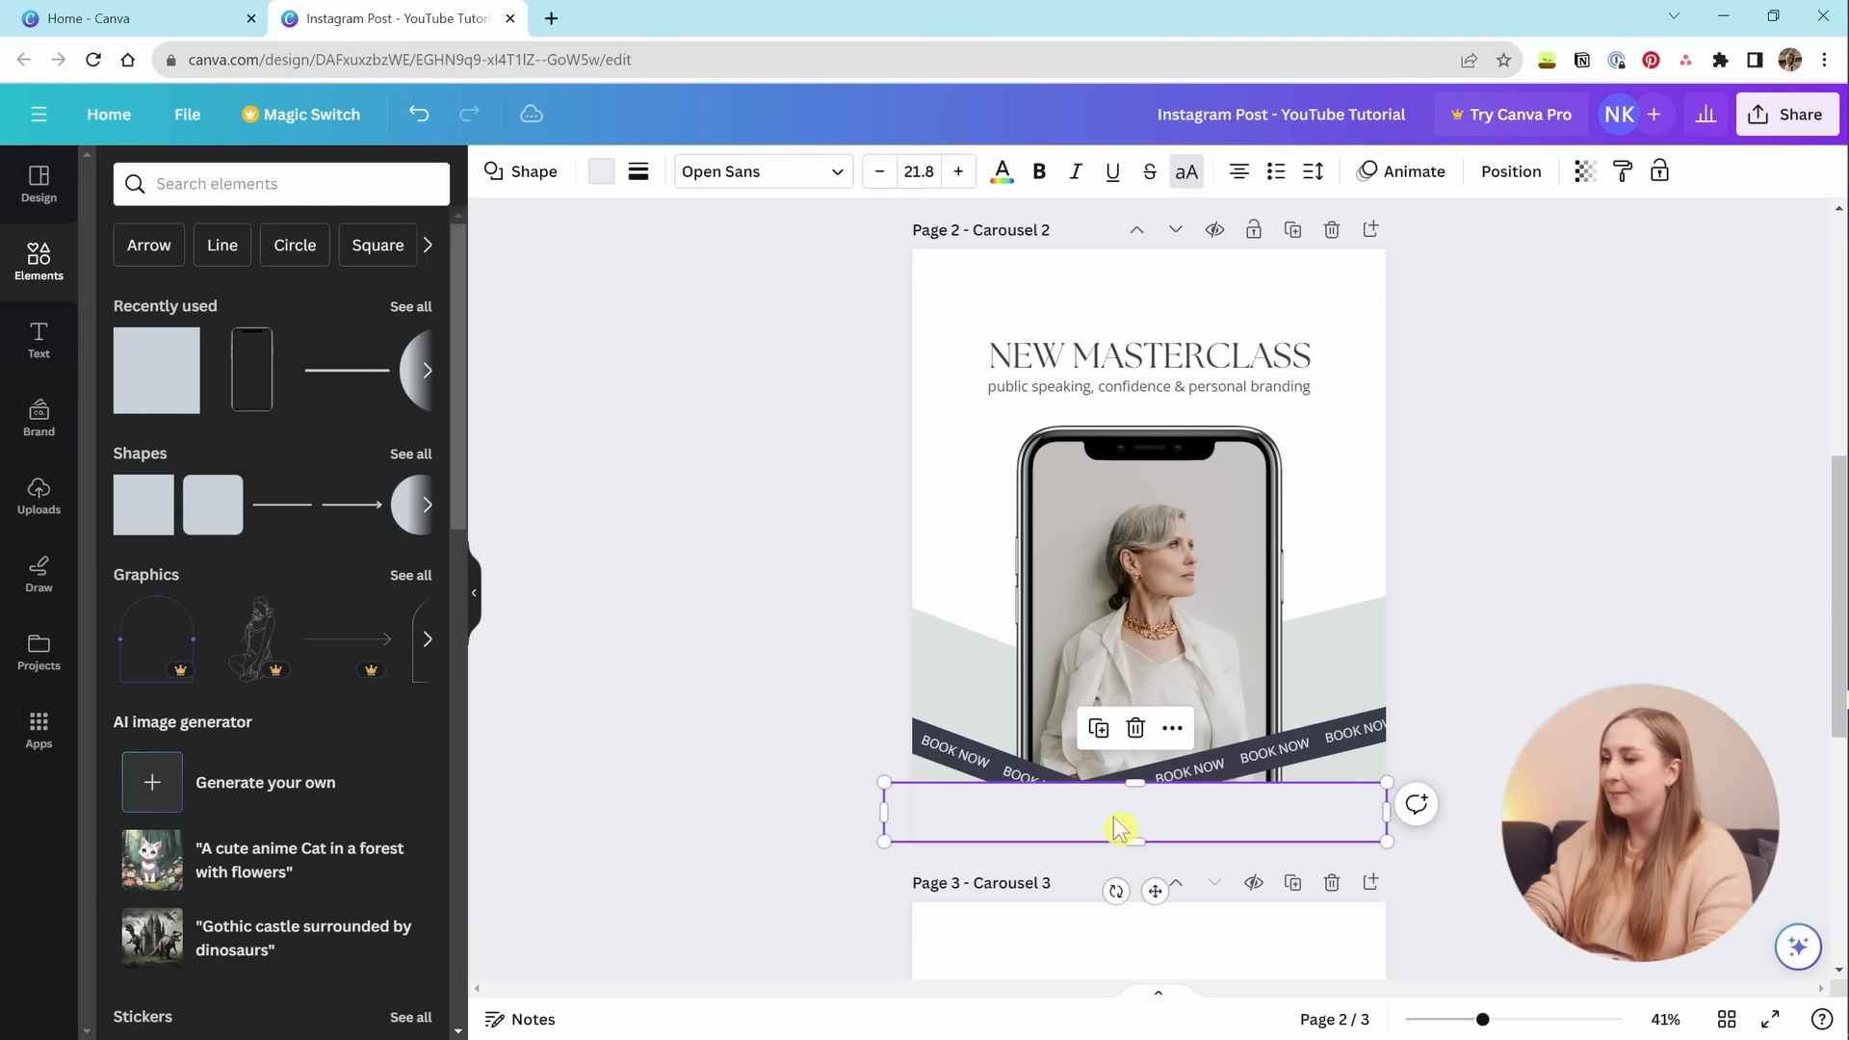
{"action": "key", "text": "Delete"}
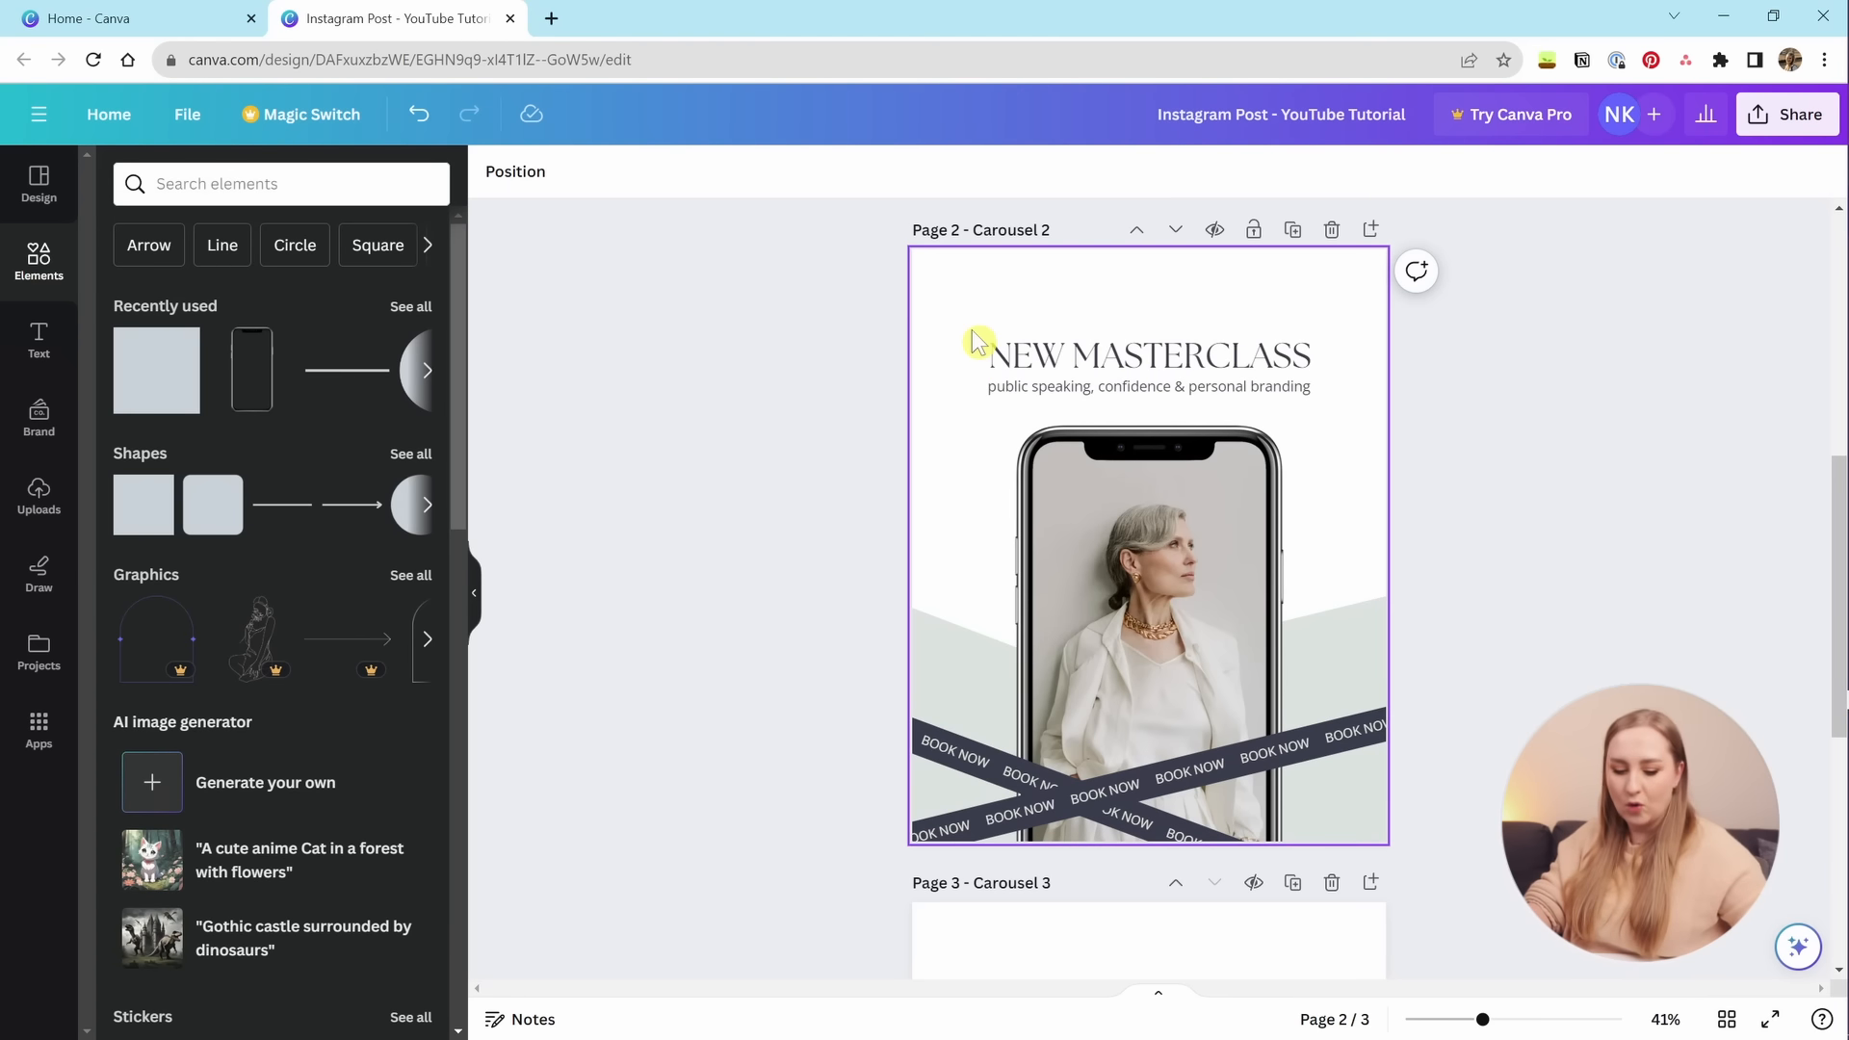
Show the rulers and guides, try moving the NEW MASTERCLASS heading and its subtitle up onto the upper guide, and undo the move.
{"action": "key", "text": "shift+r"}
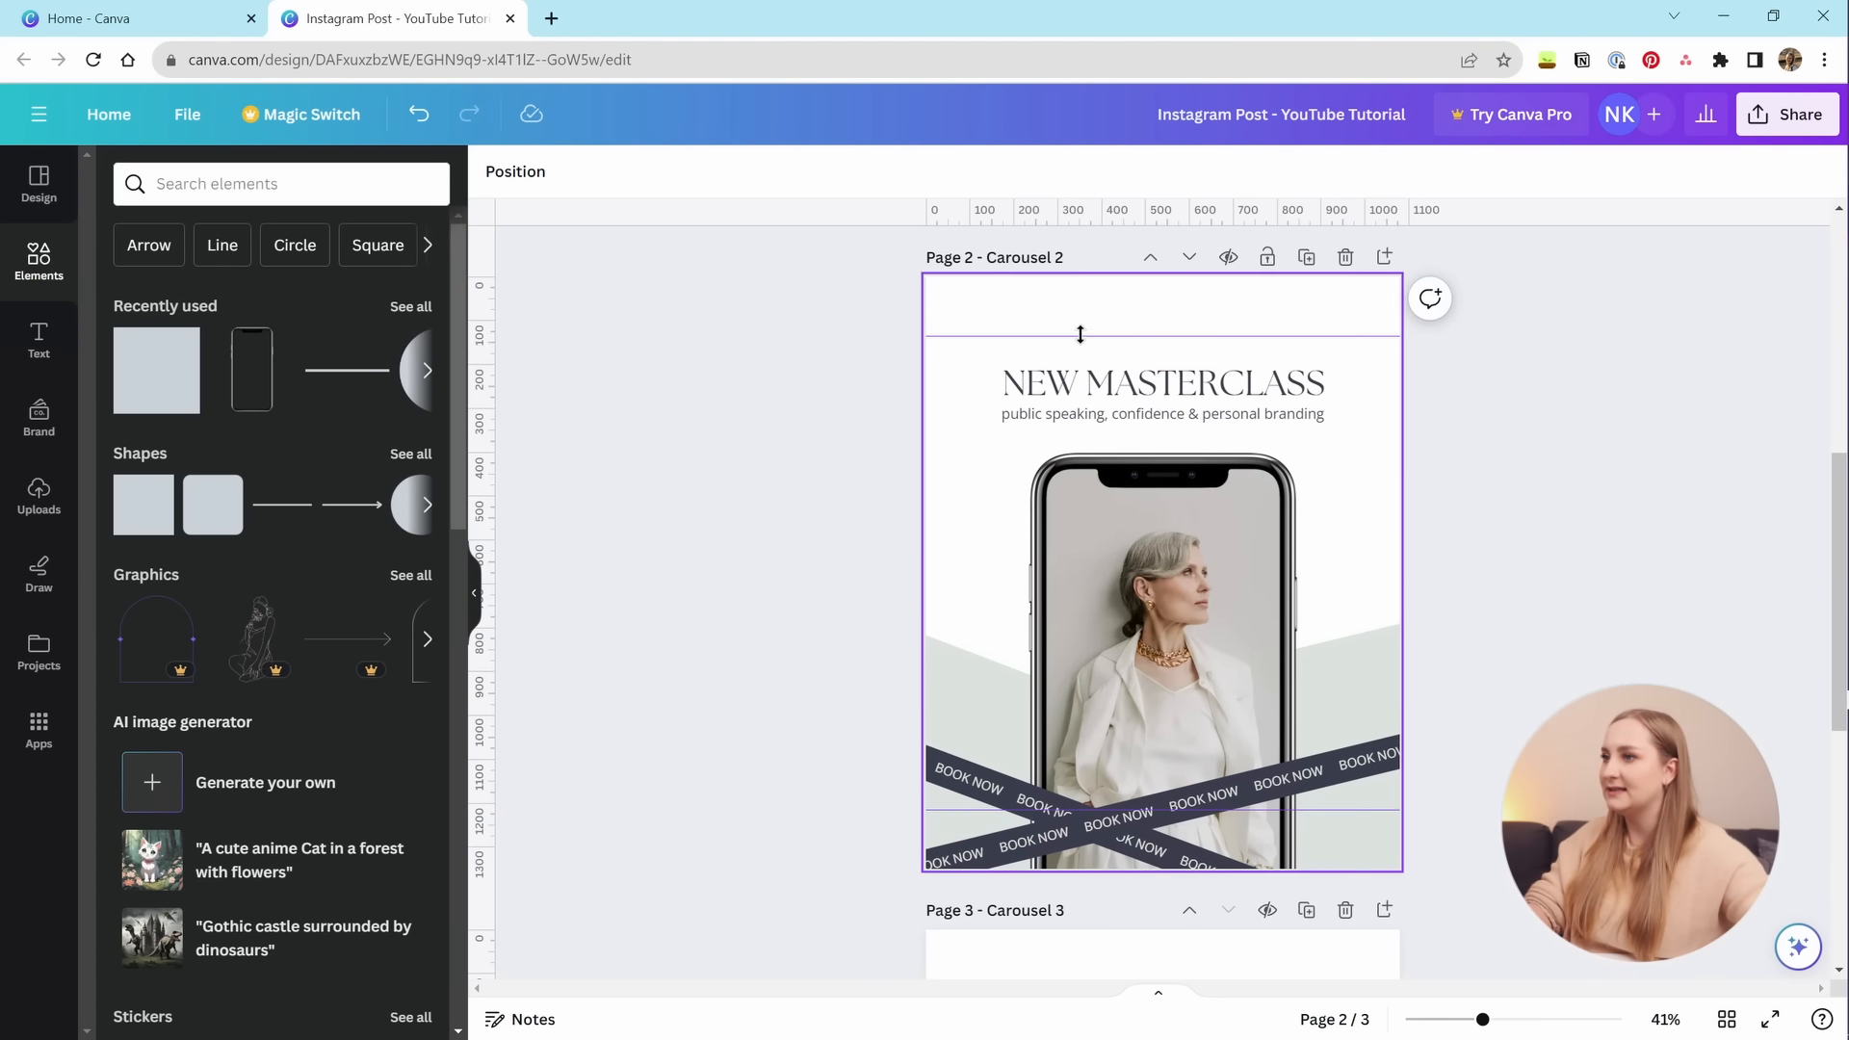
{"action": "left_click_drag", "start_coordinate": [1412, 421], "coordinate": [1234, 329]}
{"action": "left_click", "coordinate": [992, 335]}
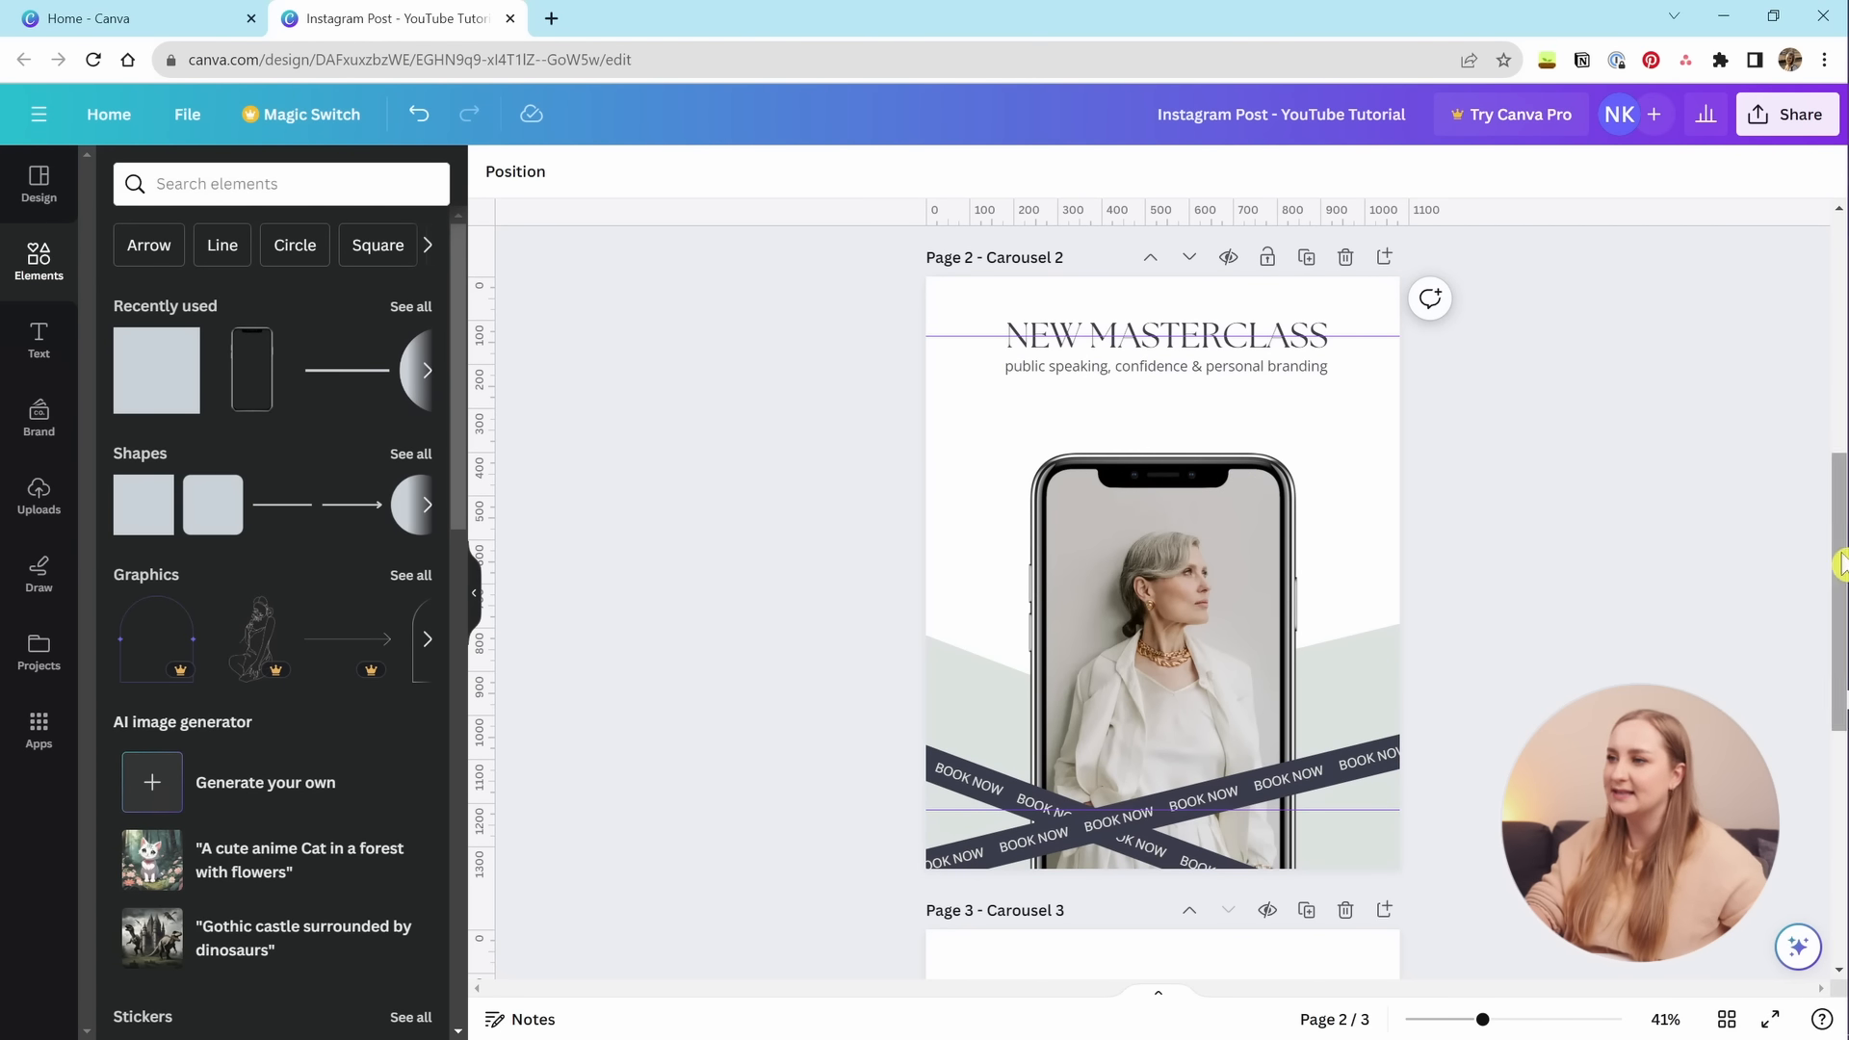
{"action": "key", "text": "ctrl+z"}
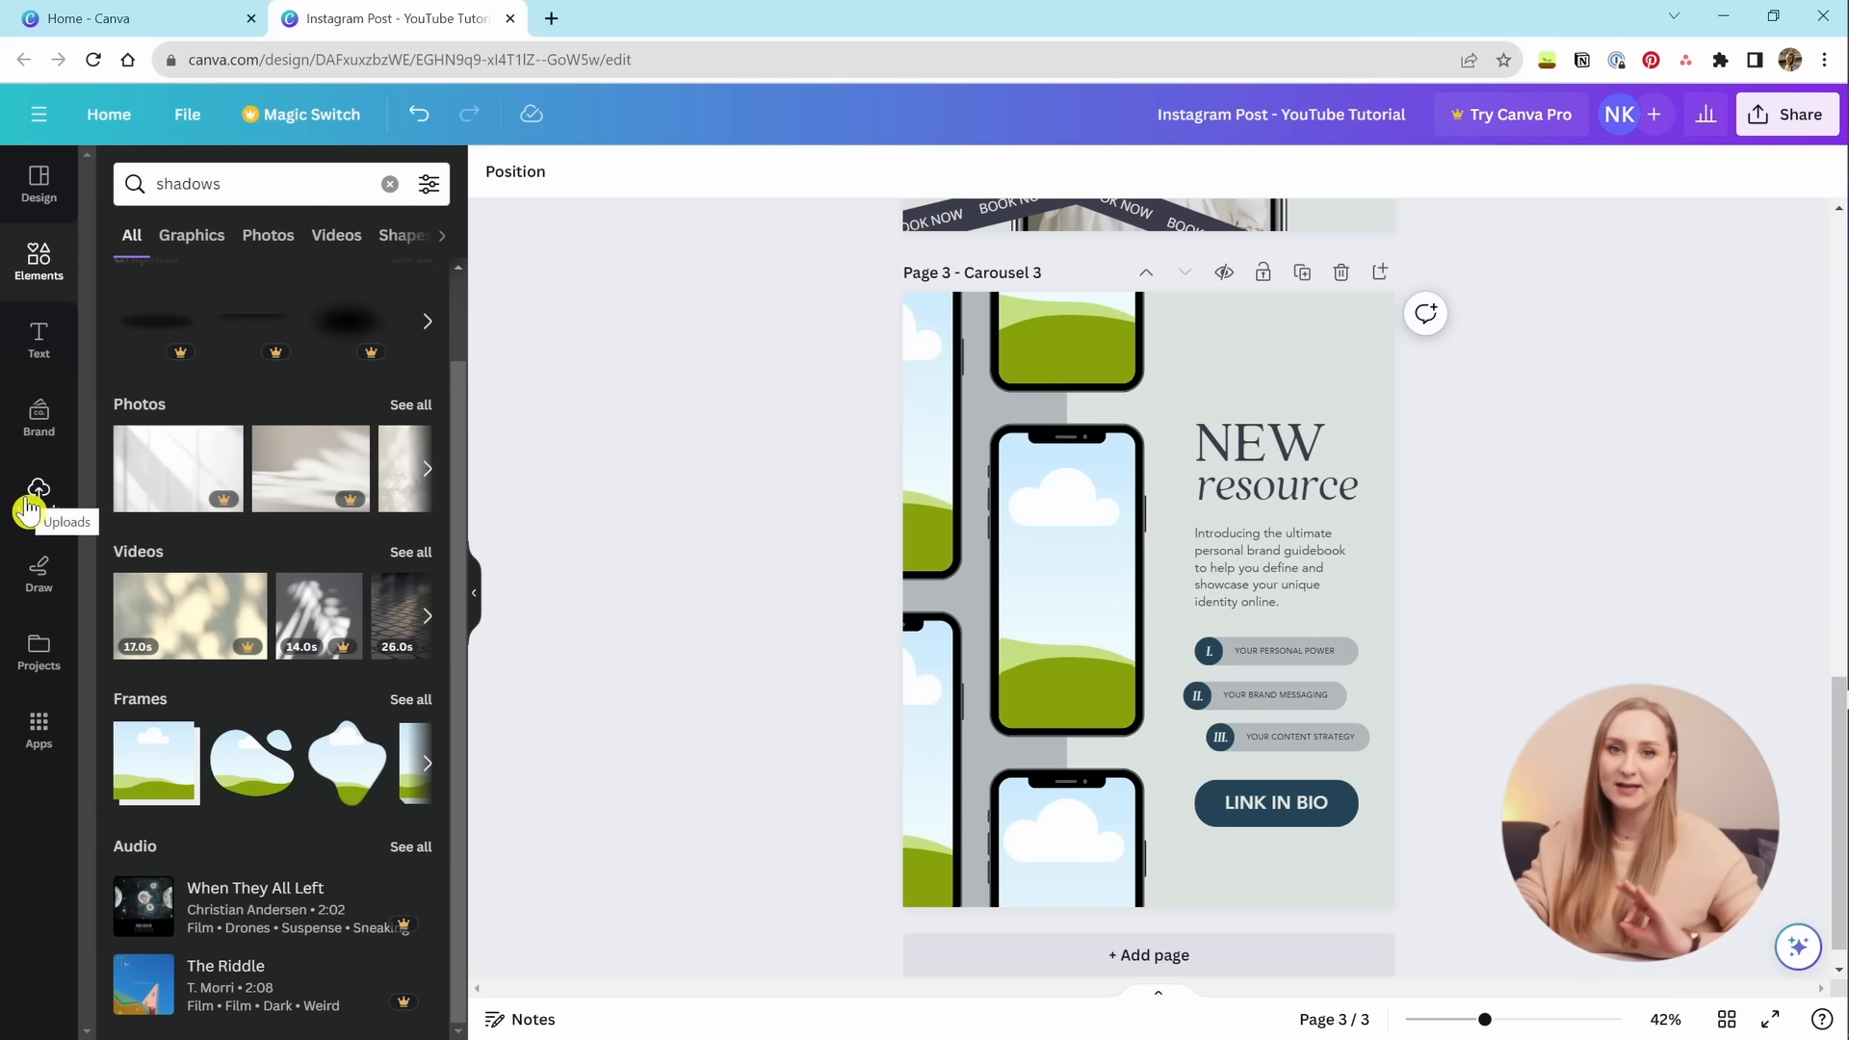
Upload all the images from the Brand Mockups - Personal Brand Guidebook folder: pages (1) to (7) and coLOR.
{"action": "left_click", "coordinate": [32, 505]}
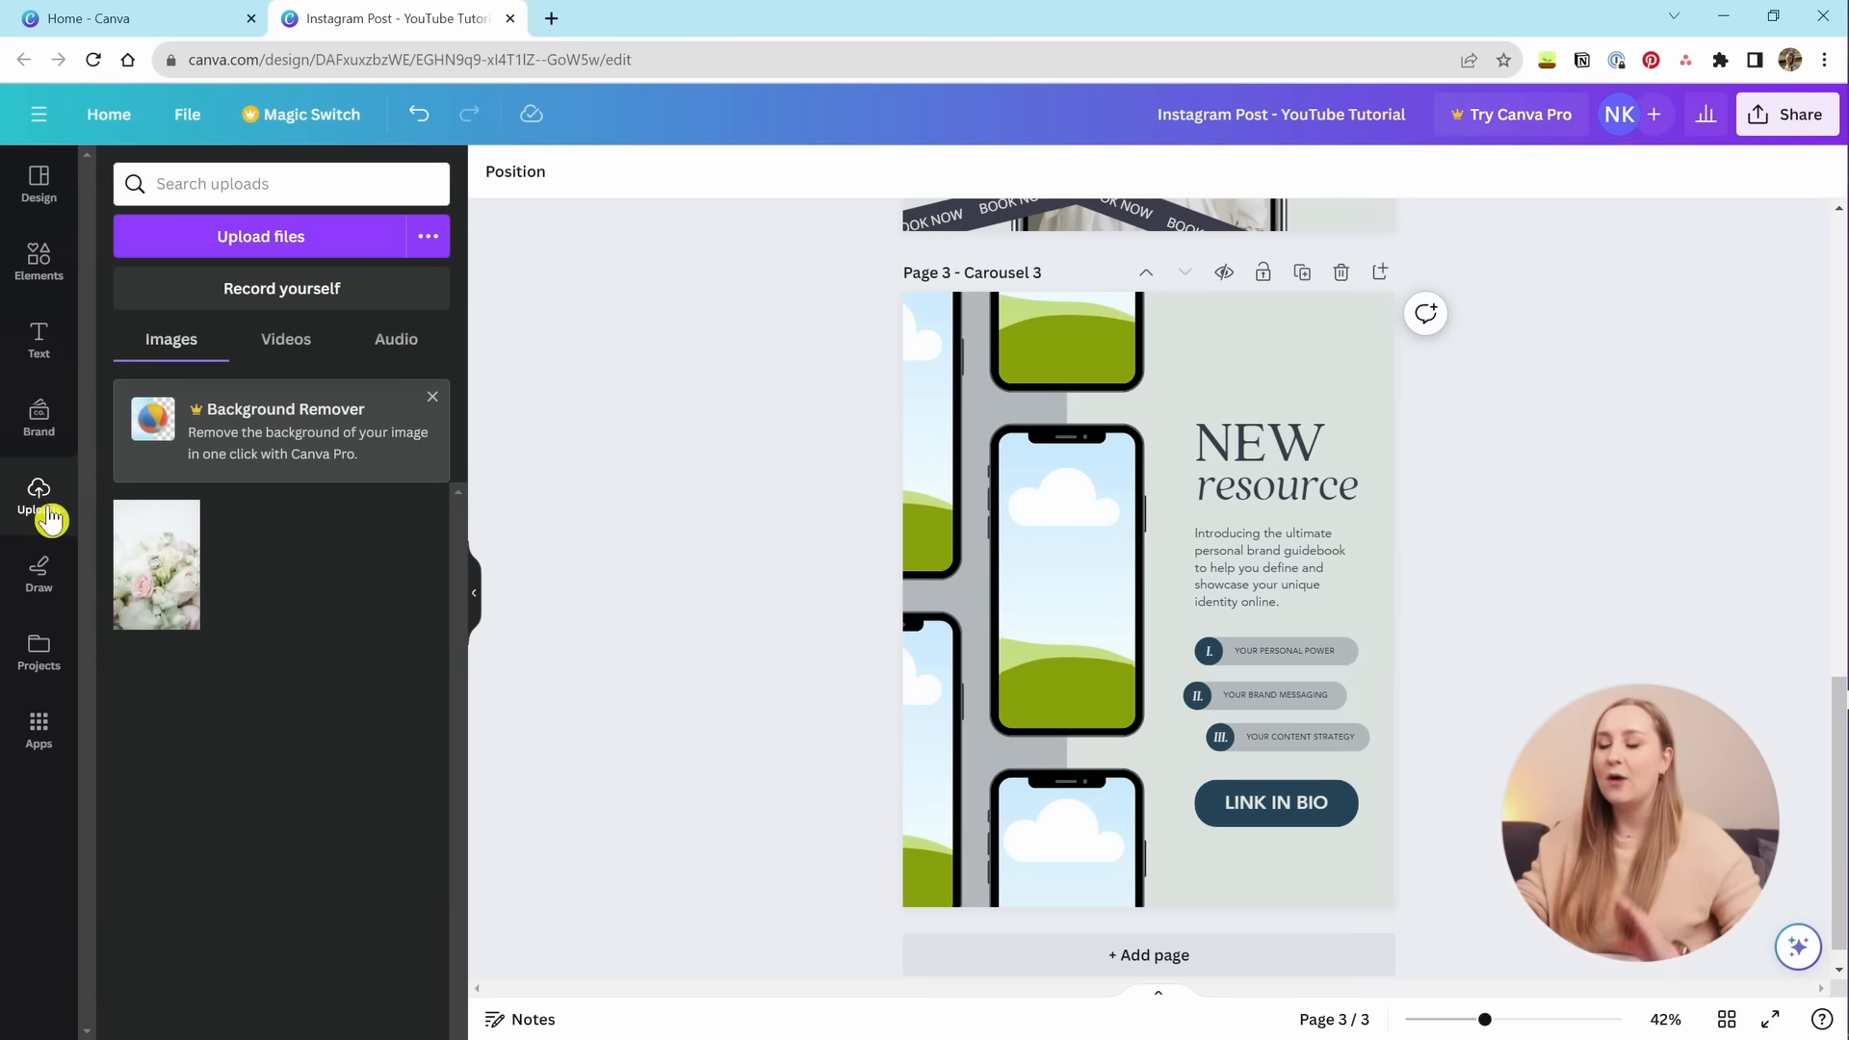
{"action": "left_click", "coordinate": [429, 241]}
{"action": "left_click", "coordinate": [428, 241]}
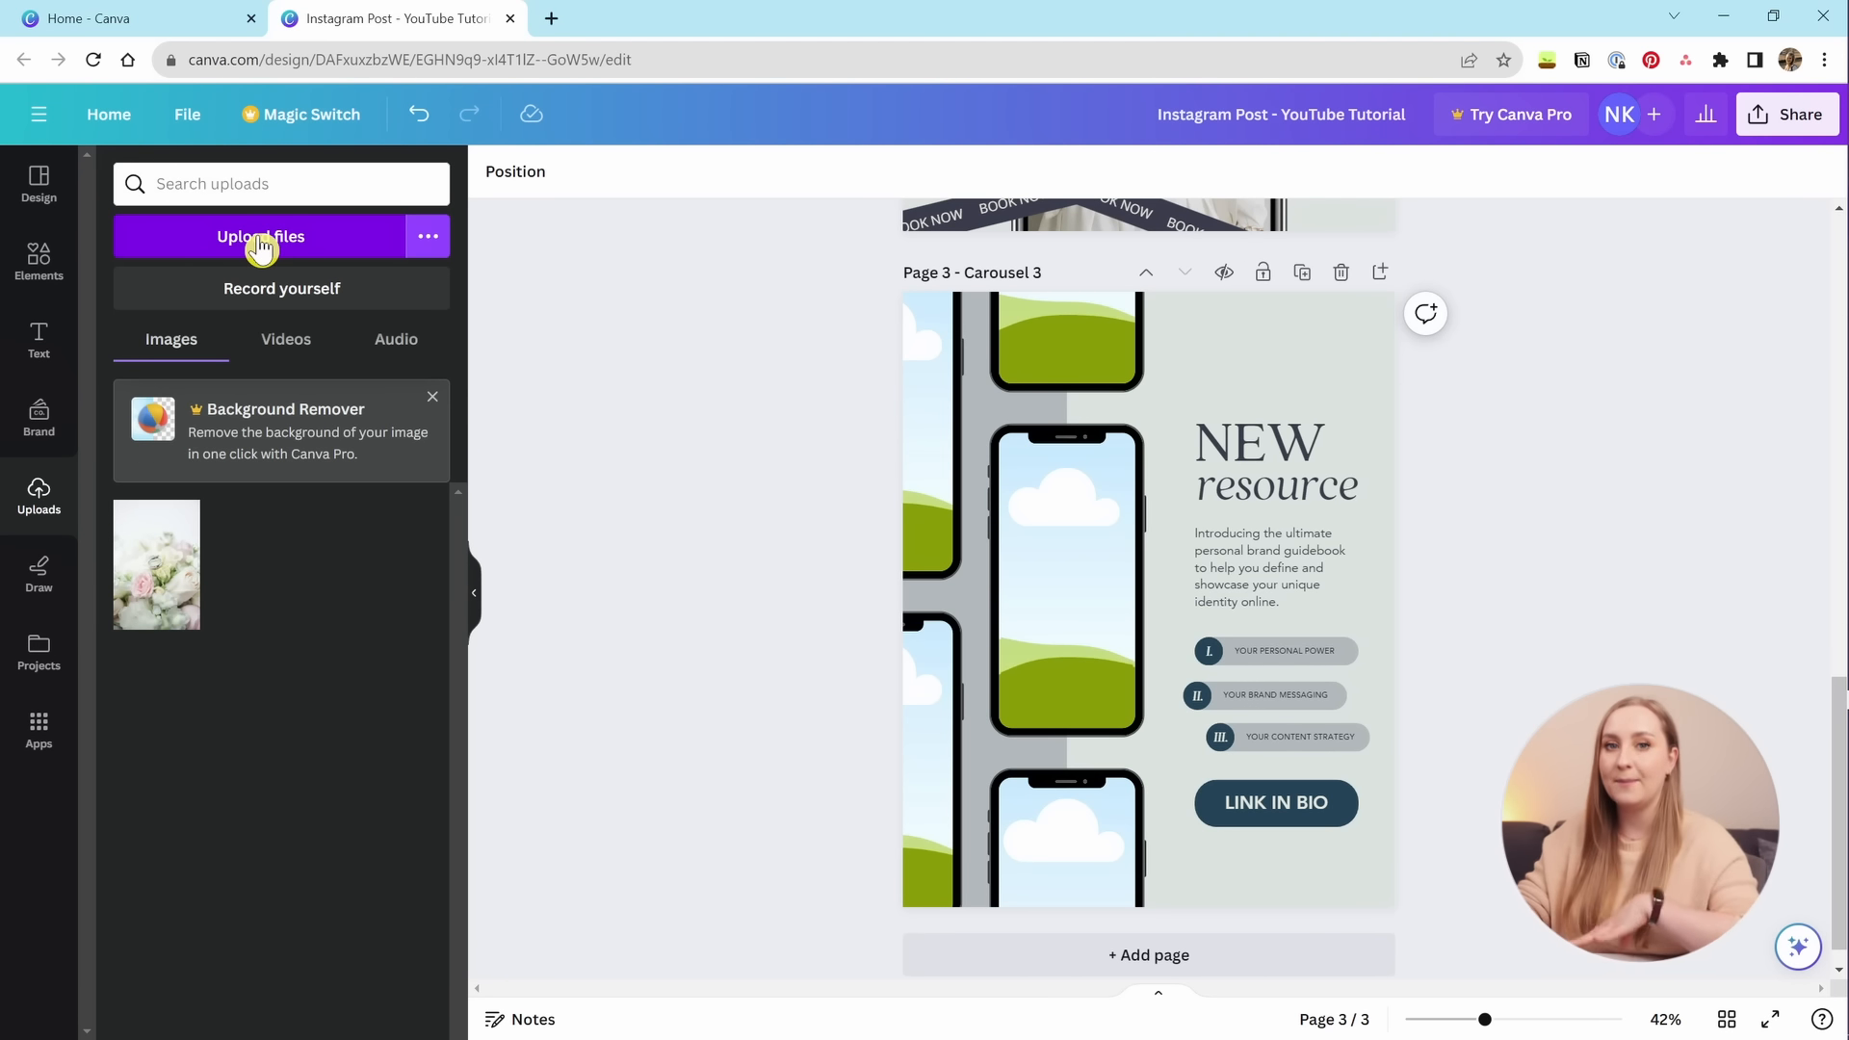
{"action": "left_click", "coordinate": [427, 241]}
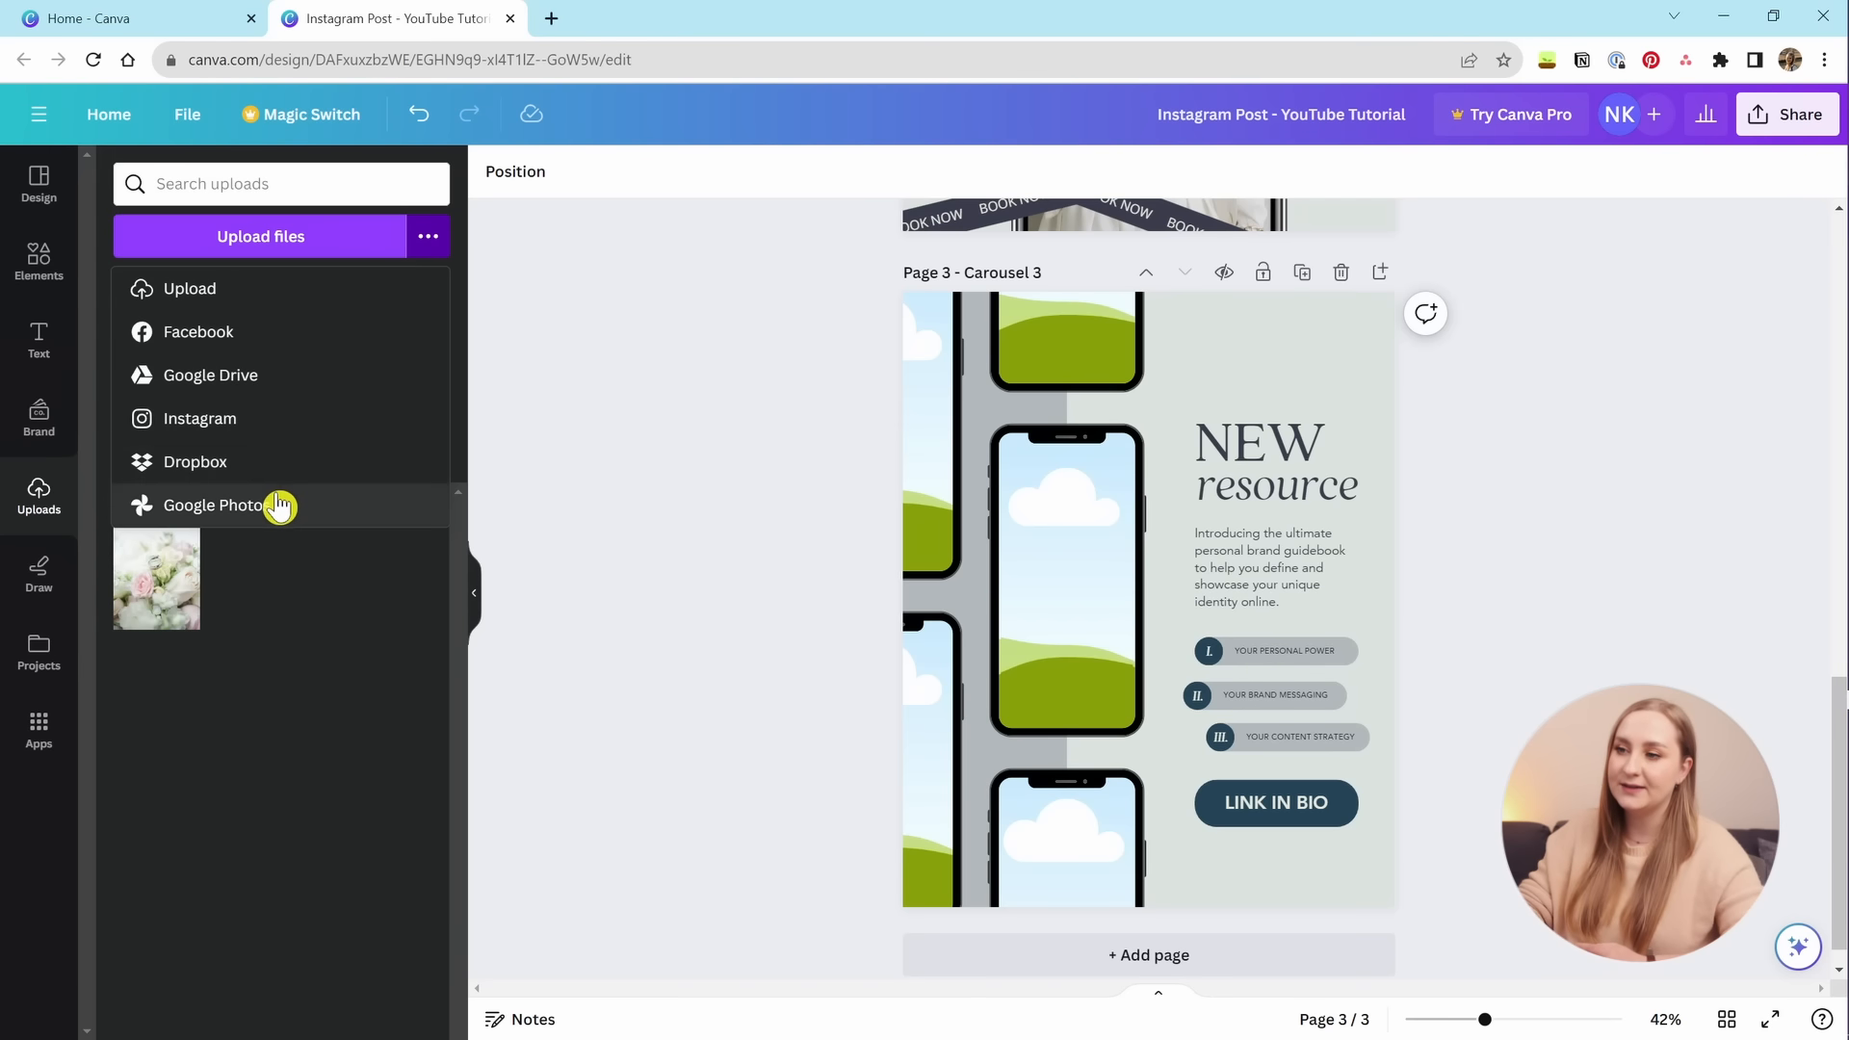
{"action": "left_click", "coordinate": [331, 235]}
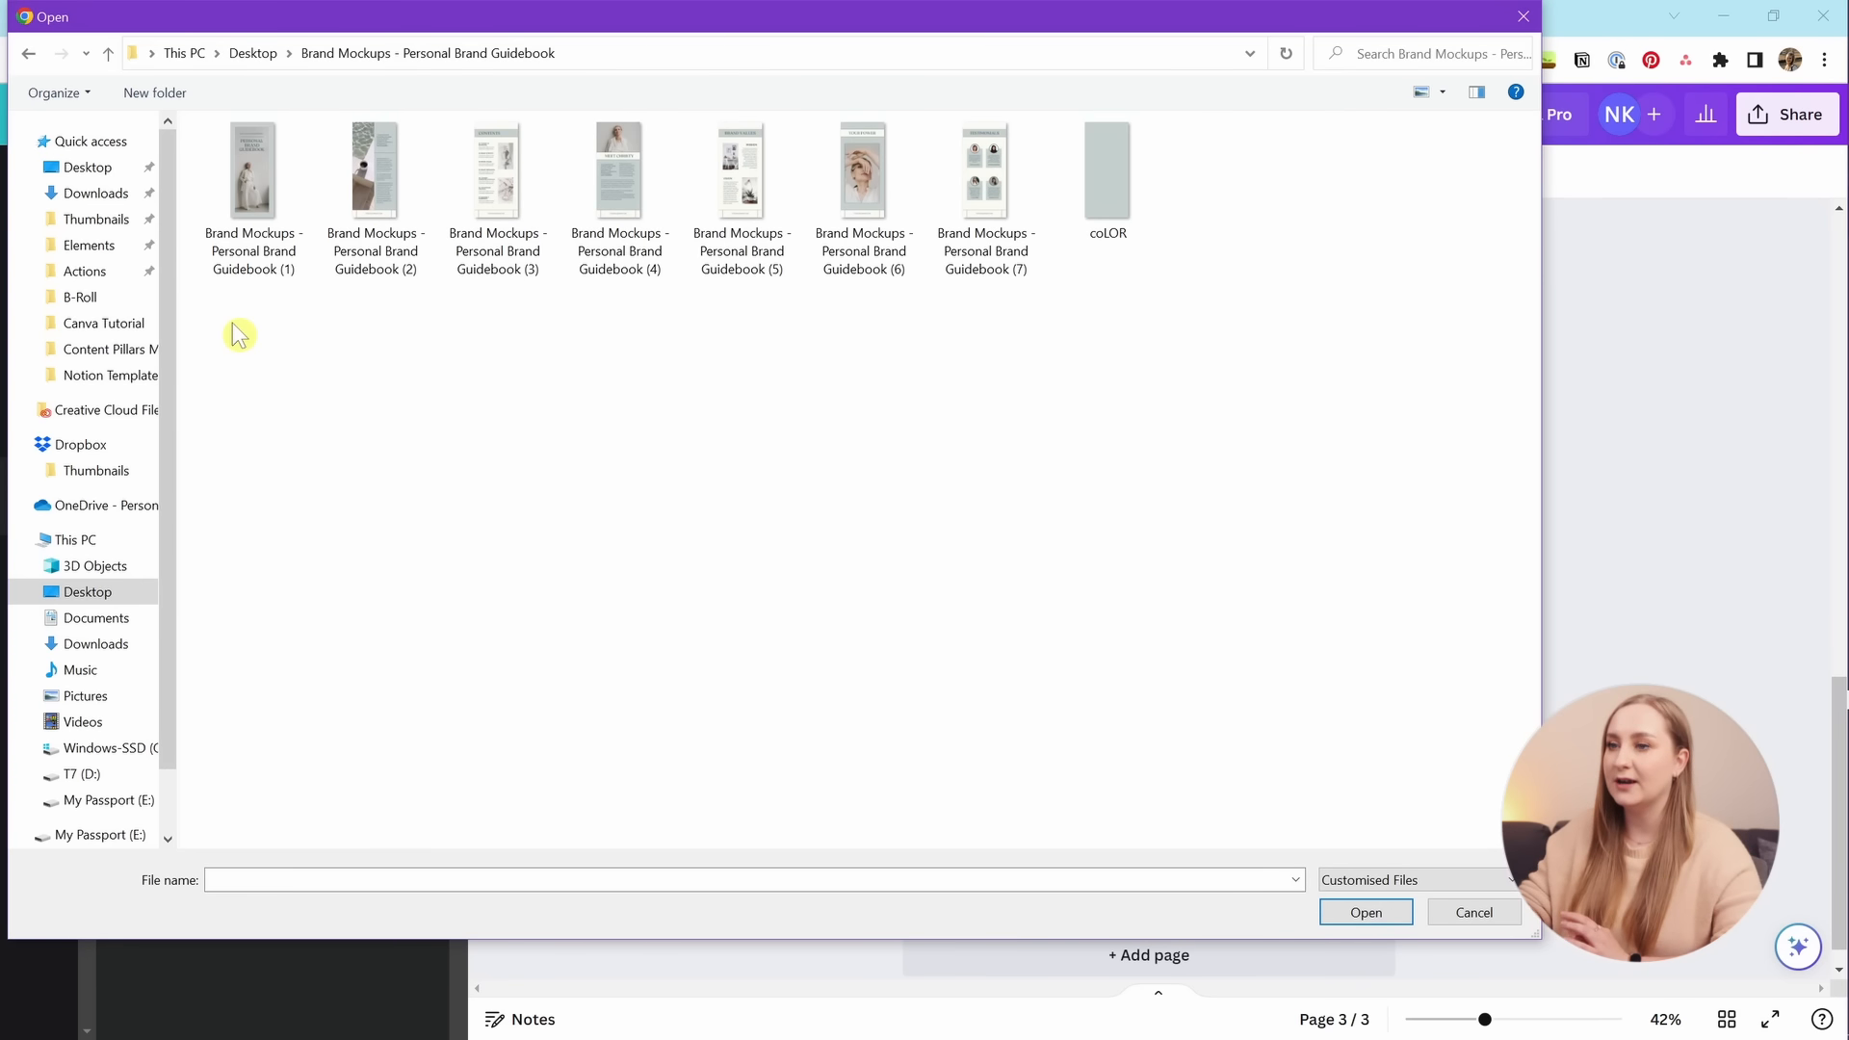
{"action": "left_click_drag", "start_coordinate": [234, 324], "coordinate": [1244, 137]}
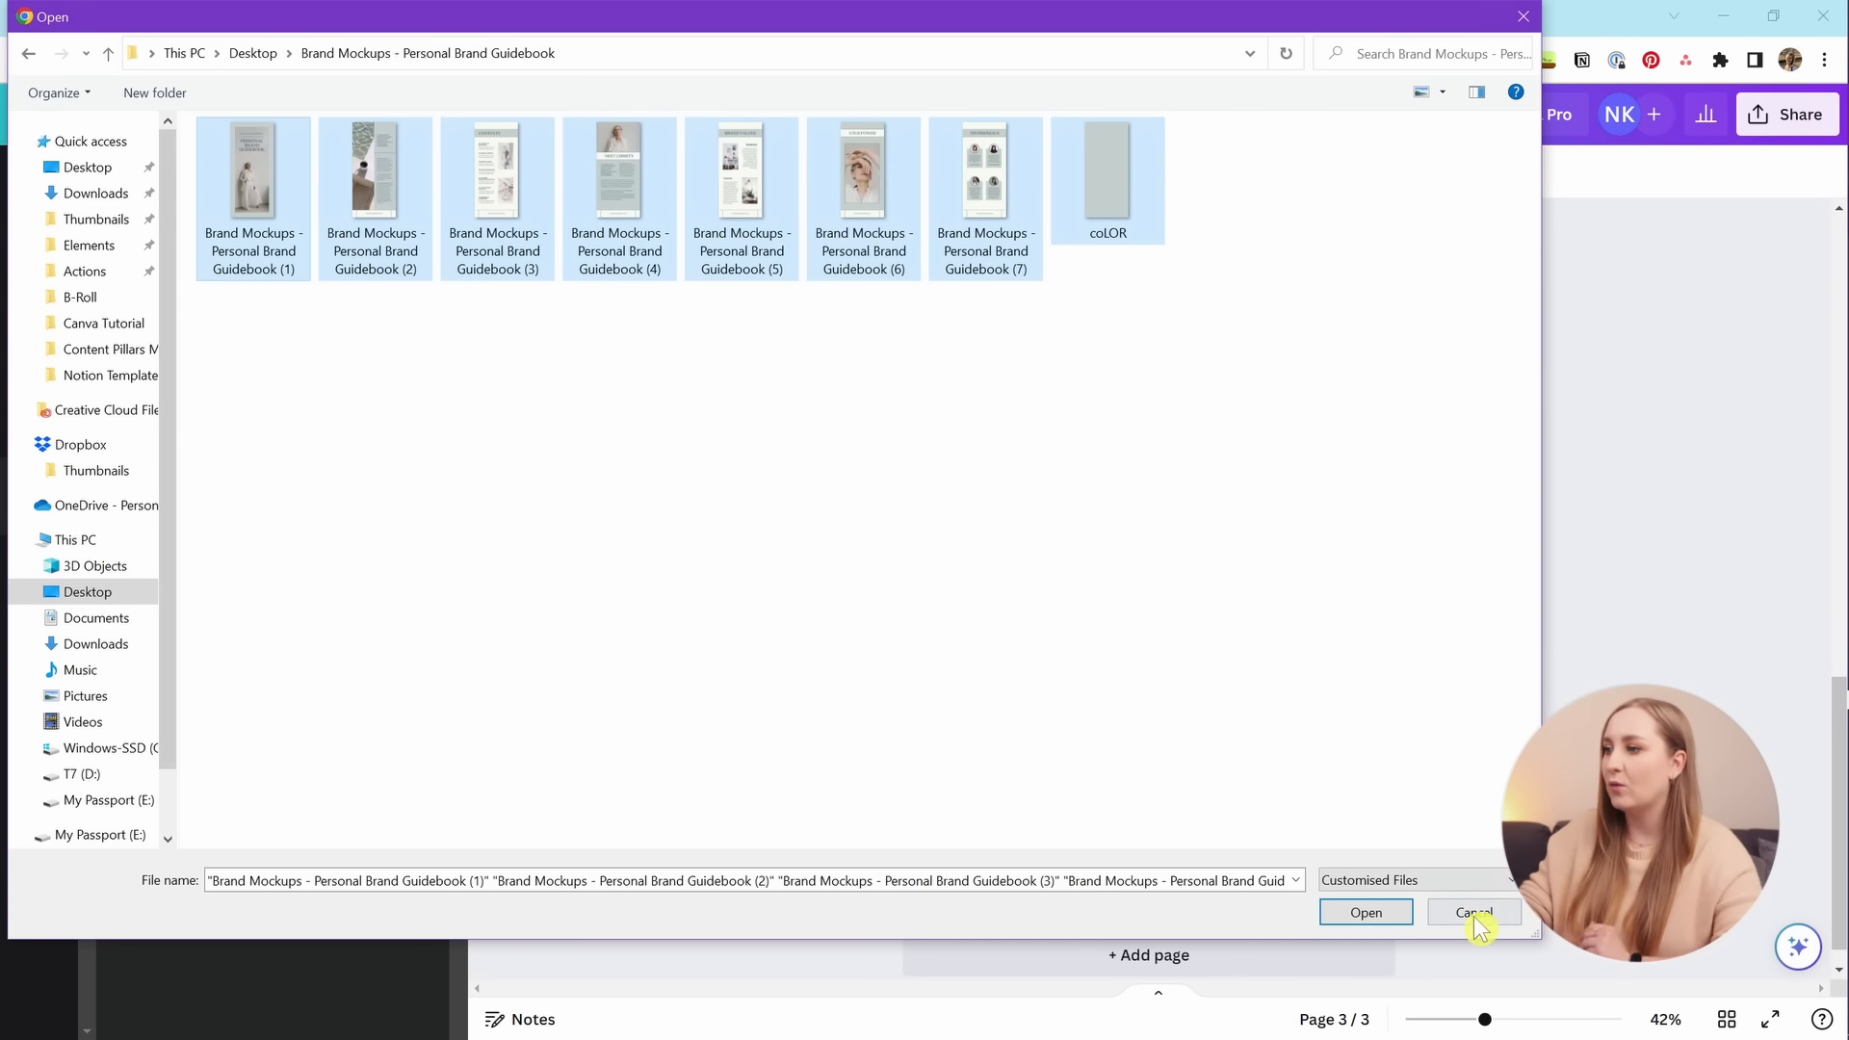
{"action": "left_click", "coordinate": [1376, 913]}
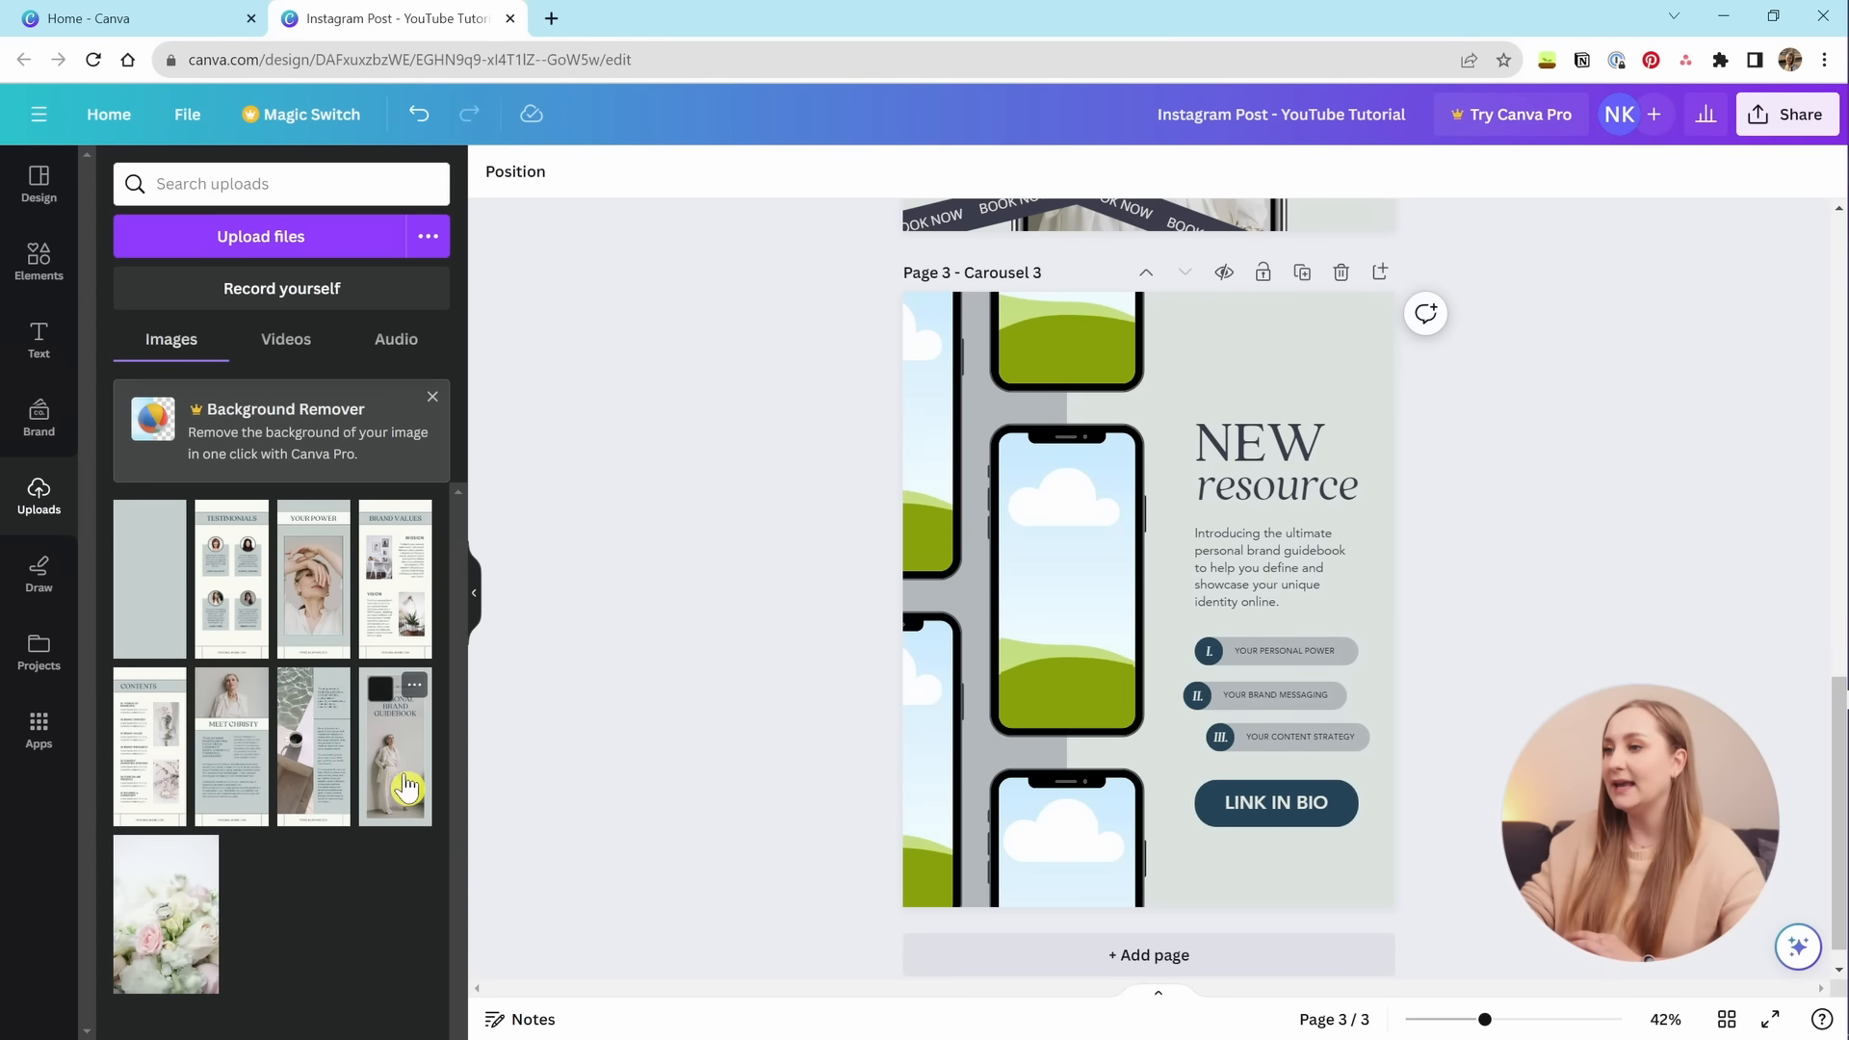
Fill page 3's phone frames with uploaded guidebook pages, the cover in the central phone, and upload guidebook image (4) directly from its folder.
{"action": "left_click_drag", "start_coordinate": [1060, 490], "coordinate": [1058, 489]}
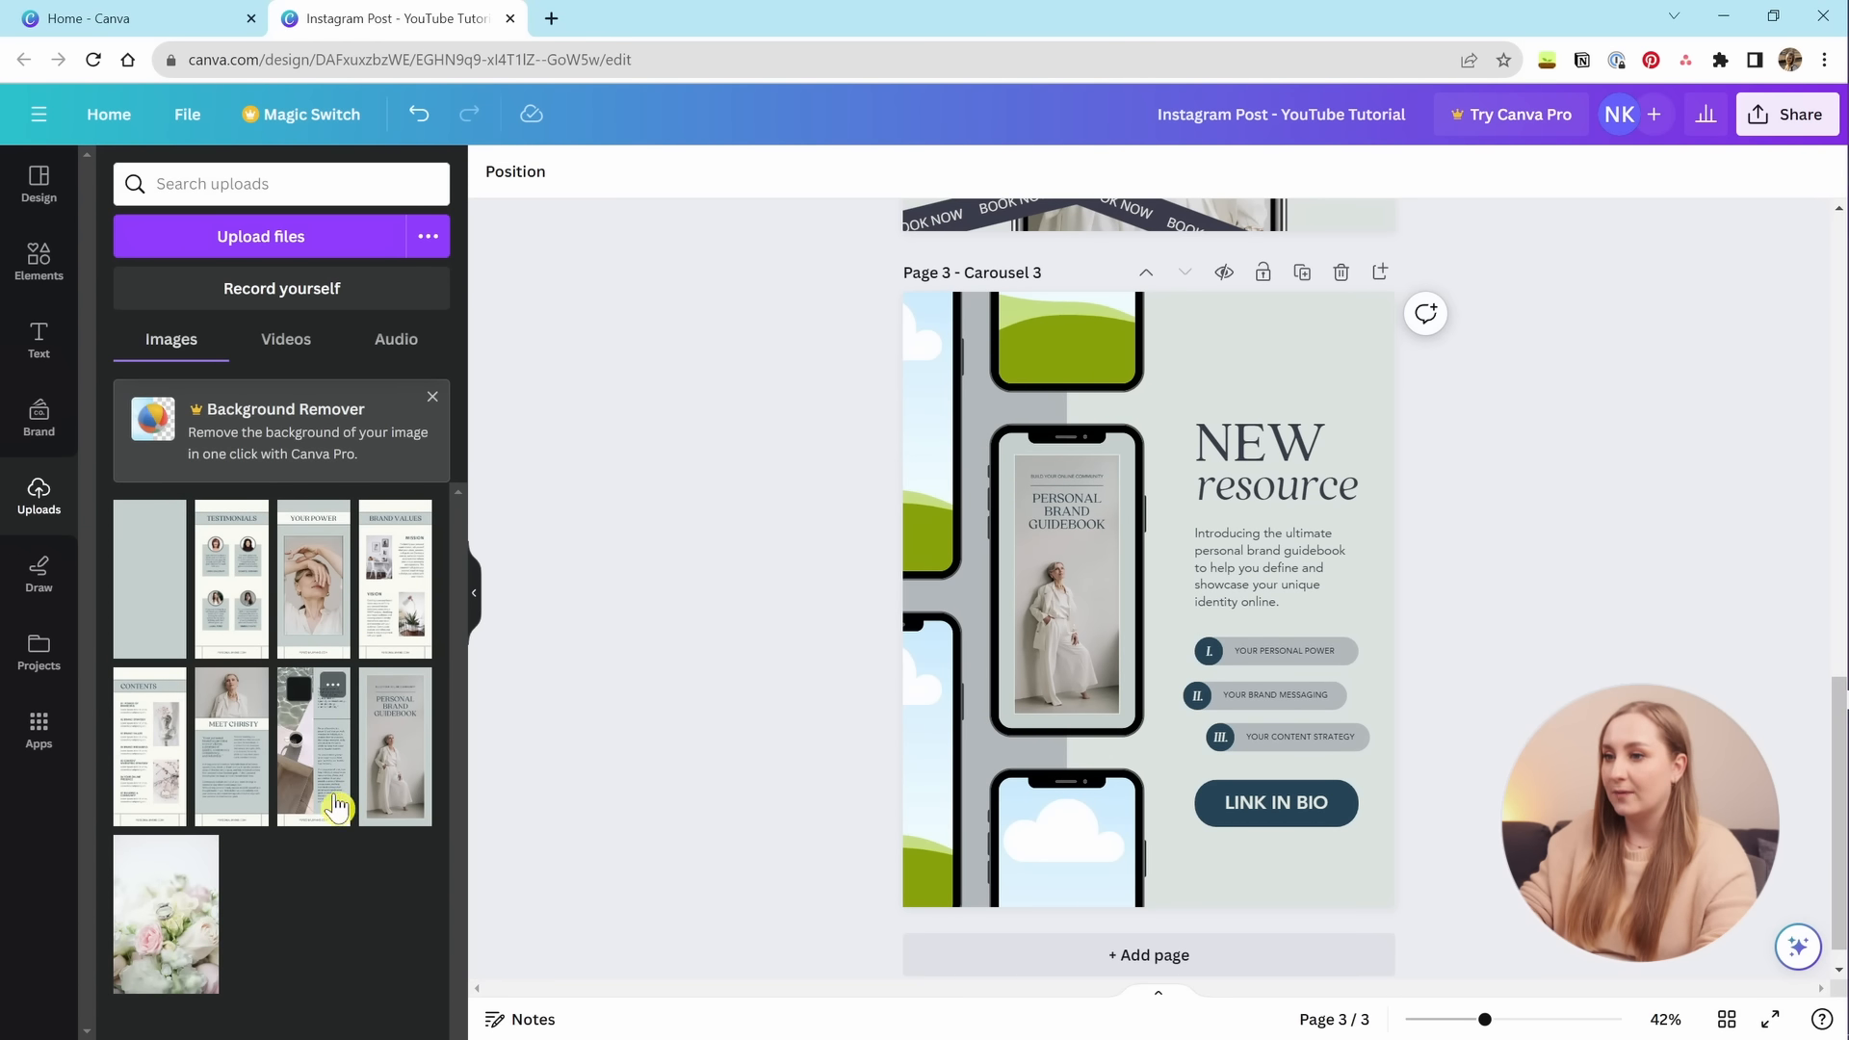
{"action": "left_click_drag", "start_coordinate": [236, 780], "coordinate": [1059, 858]}
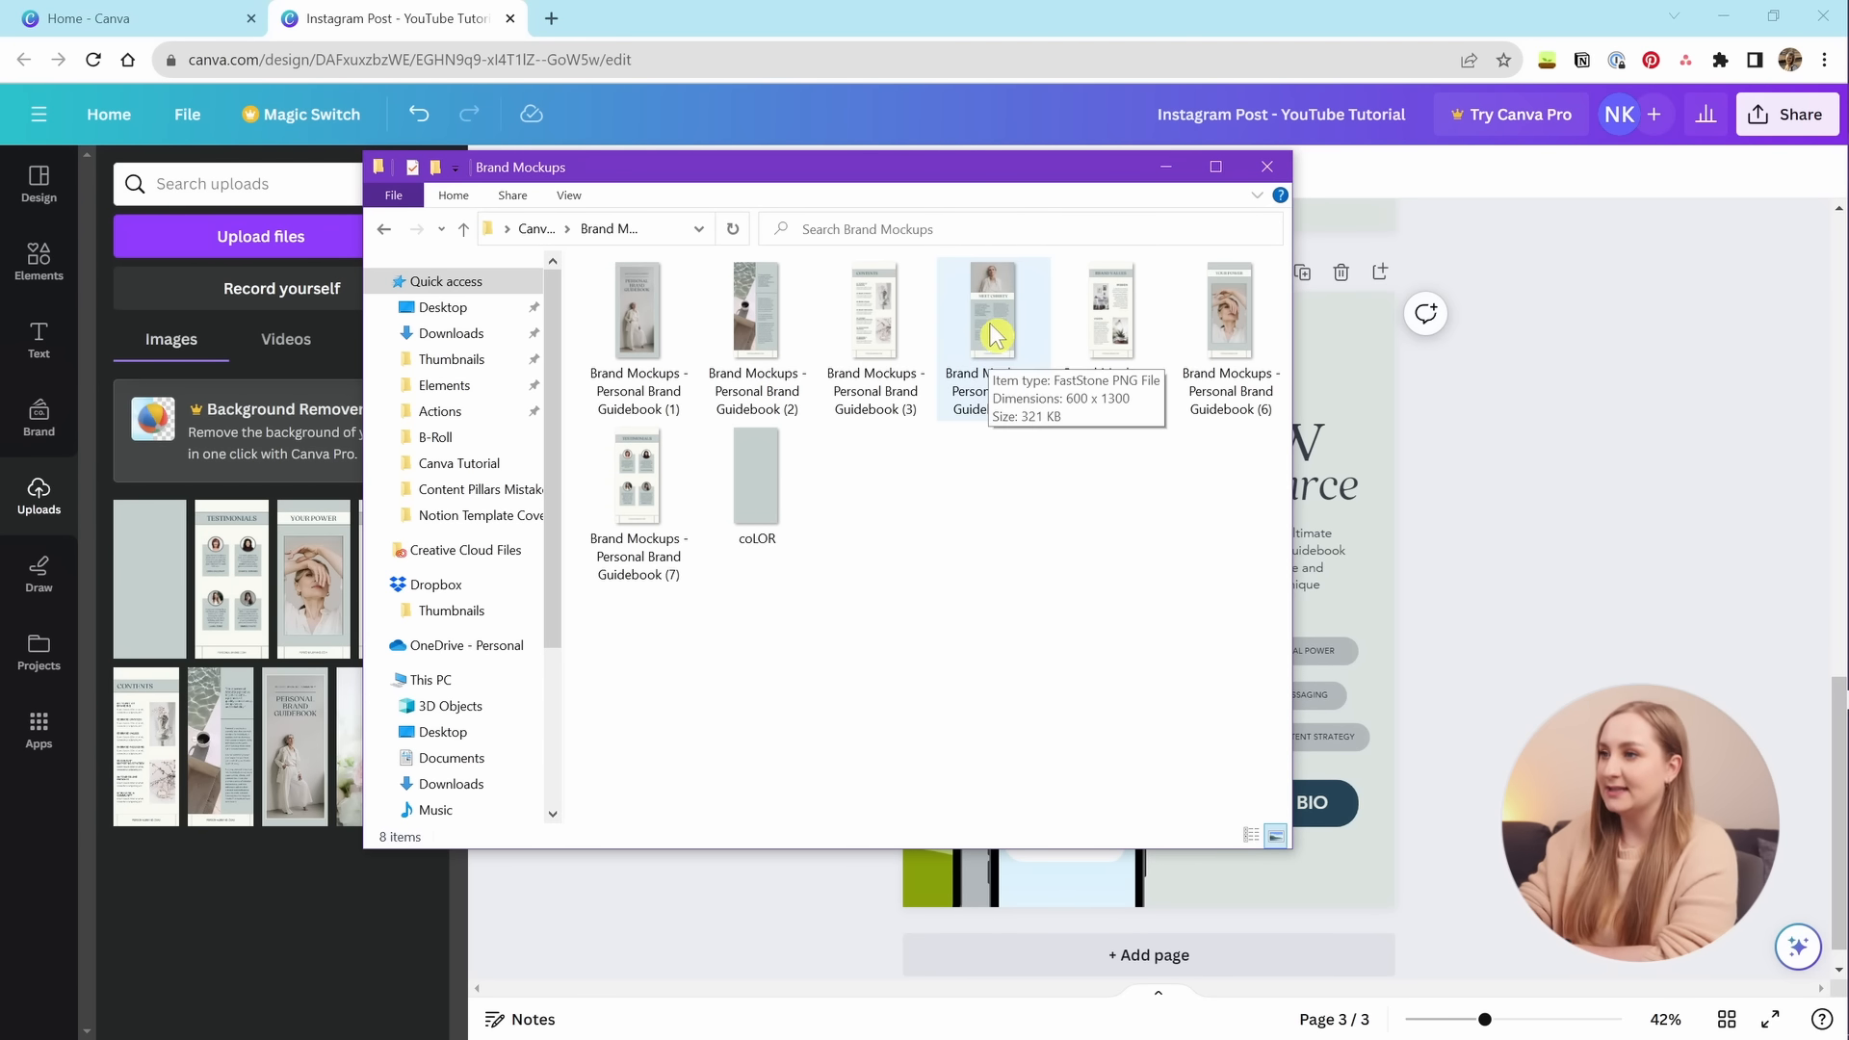
{"action": "left_click_drag", "start_coordinate": [997, 332], "coordinate": [1628, 604]}
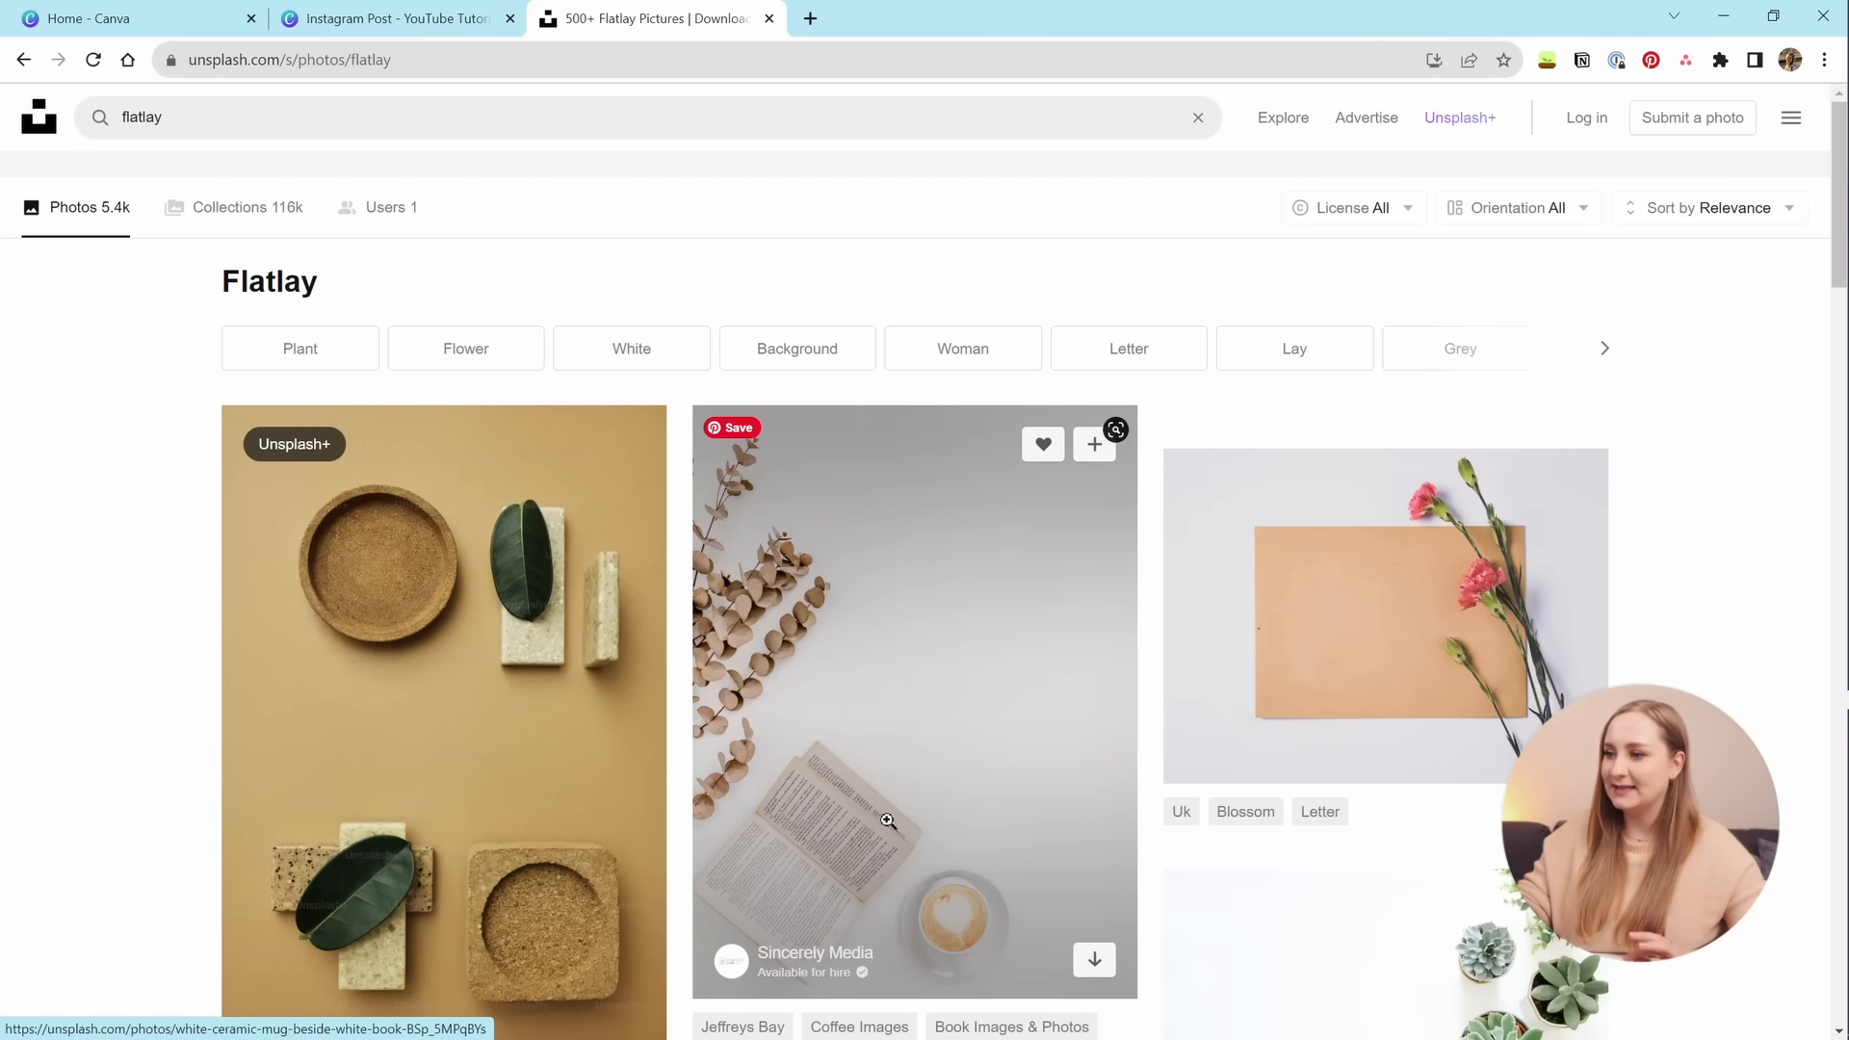
Open the Unsplash flatlay photo with the open book, dried eucalyptus and coffee cup, and copy the image.
{"action": "left_click", "coordinate": [1074, 694]}
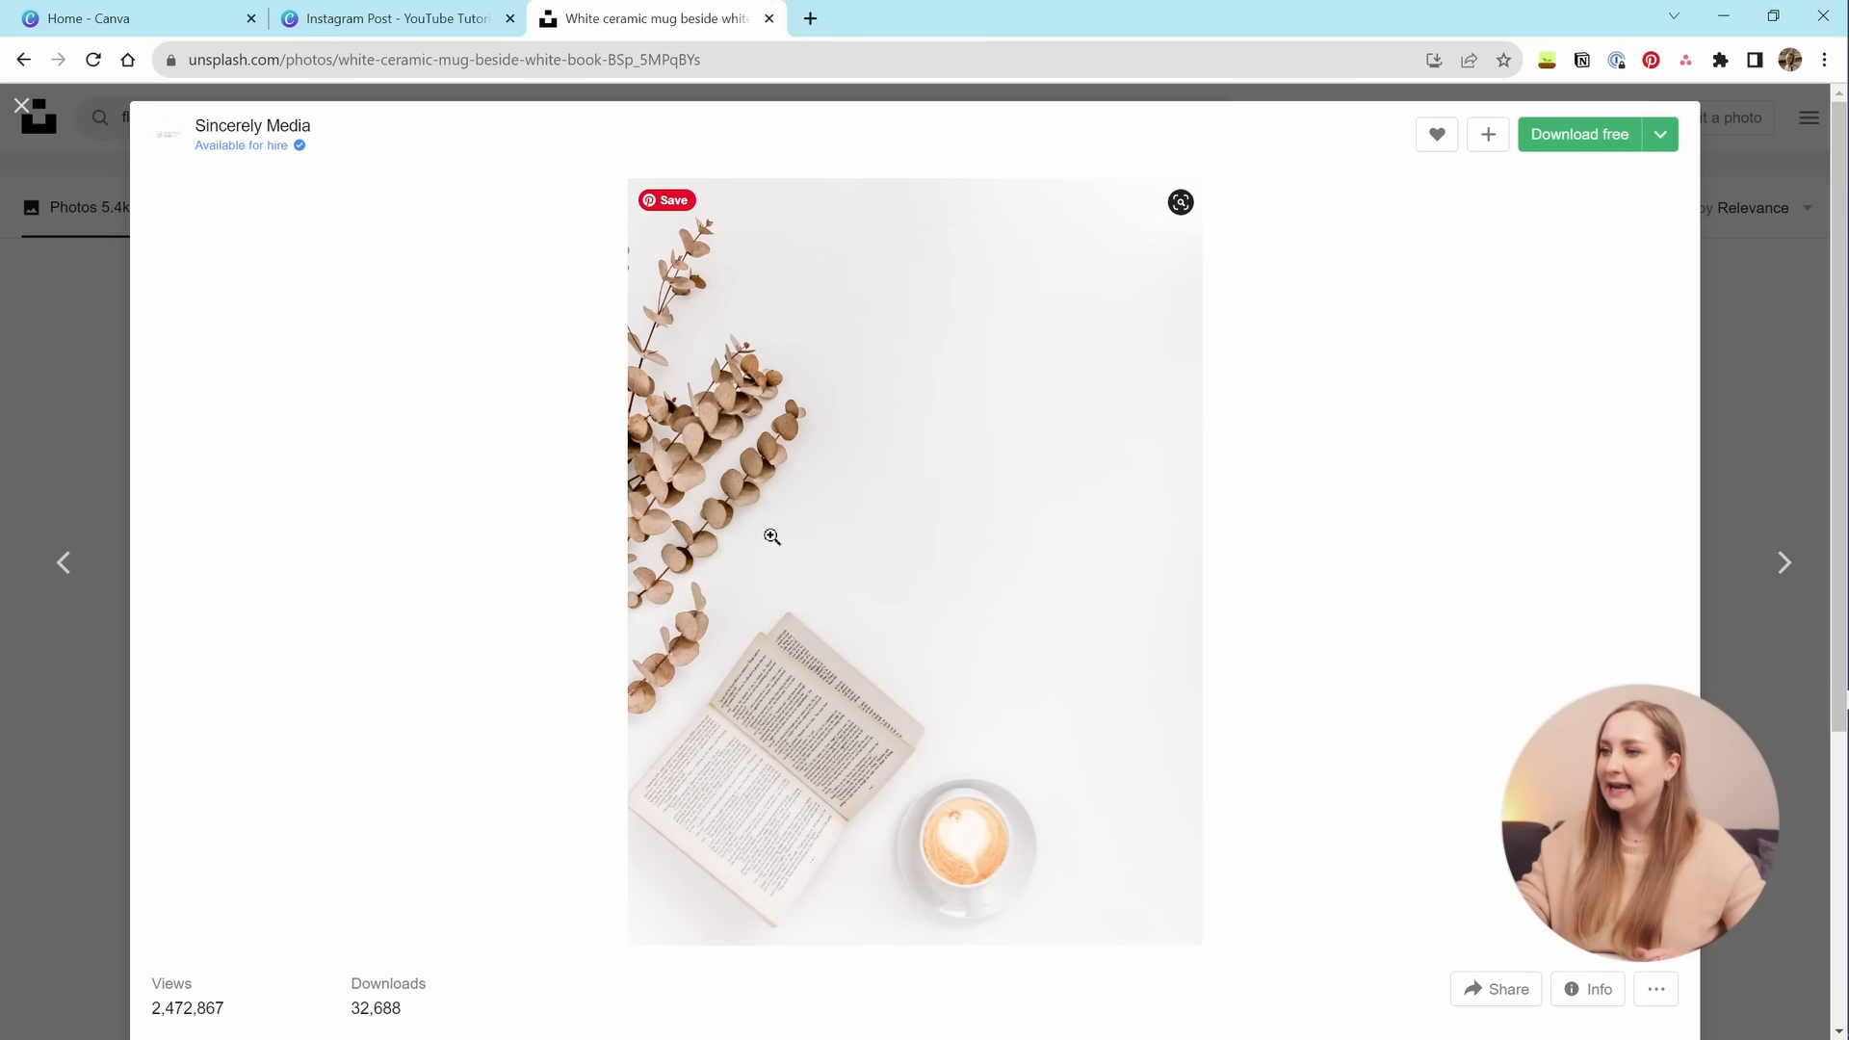
{"action": "left_click", "coordinate": [1119, 405]}
{"action": "left_click", "coordinate": [826, 566]}
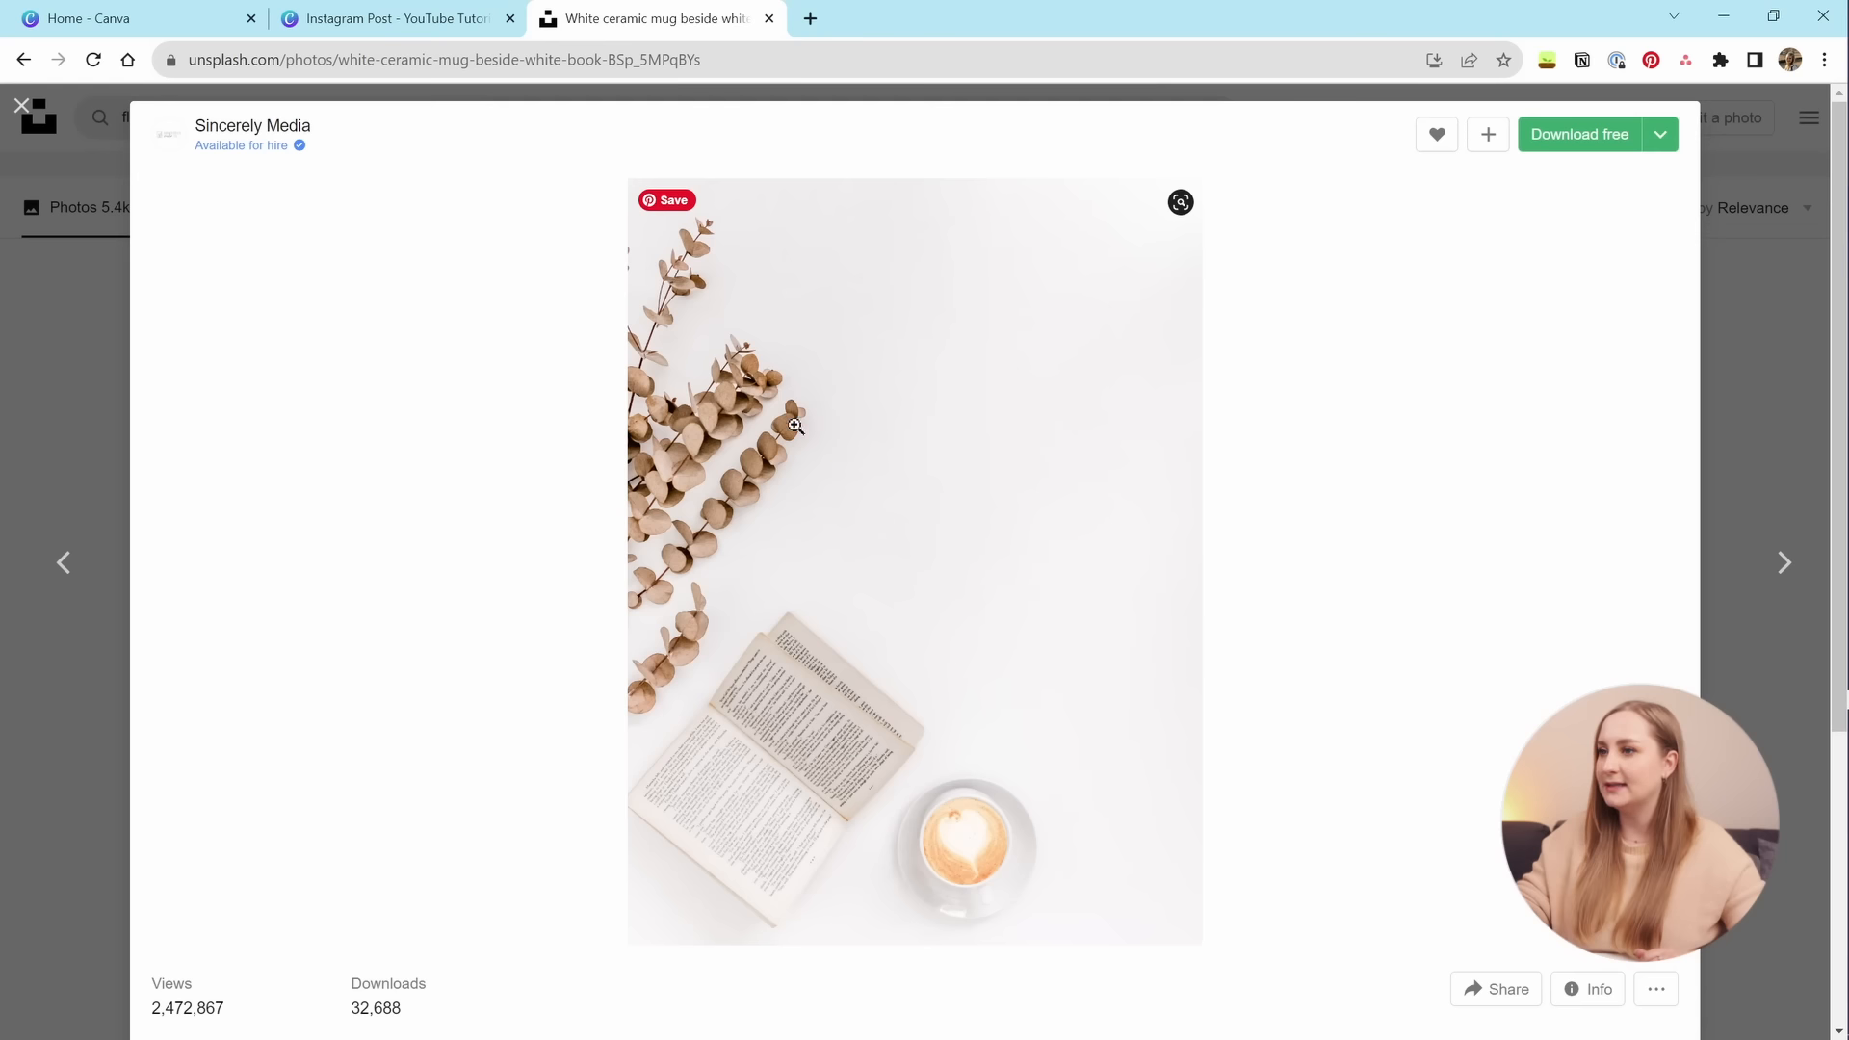
{"action": "right_click", "coordinate": [826, 528]}
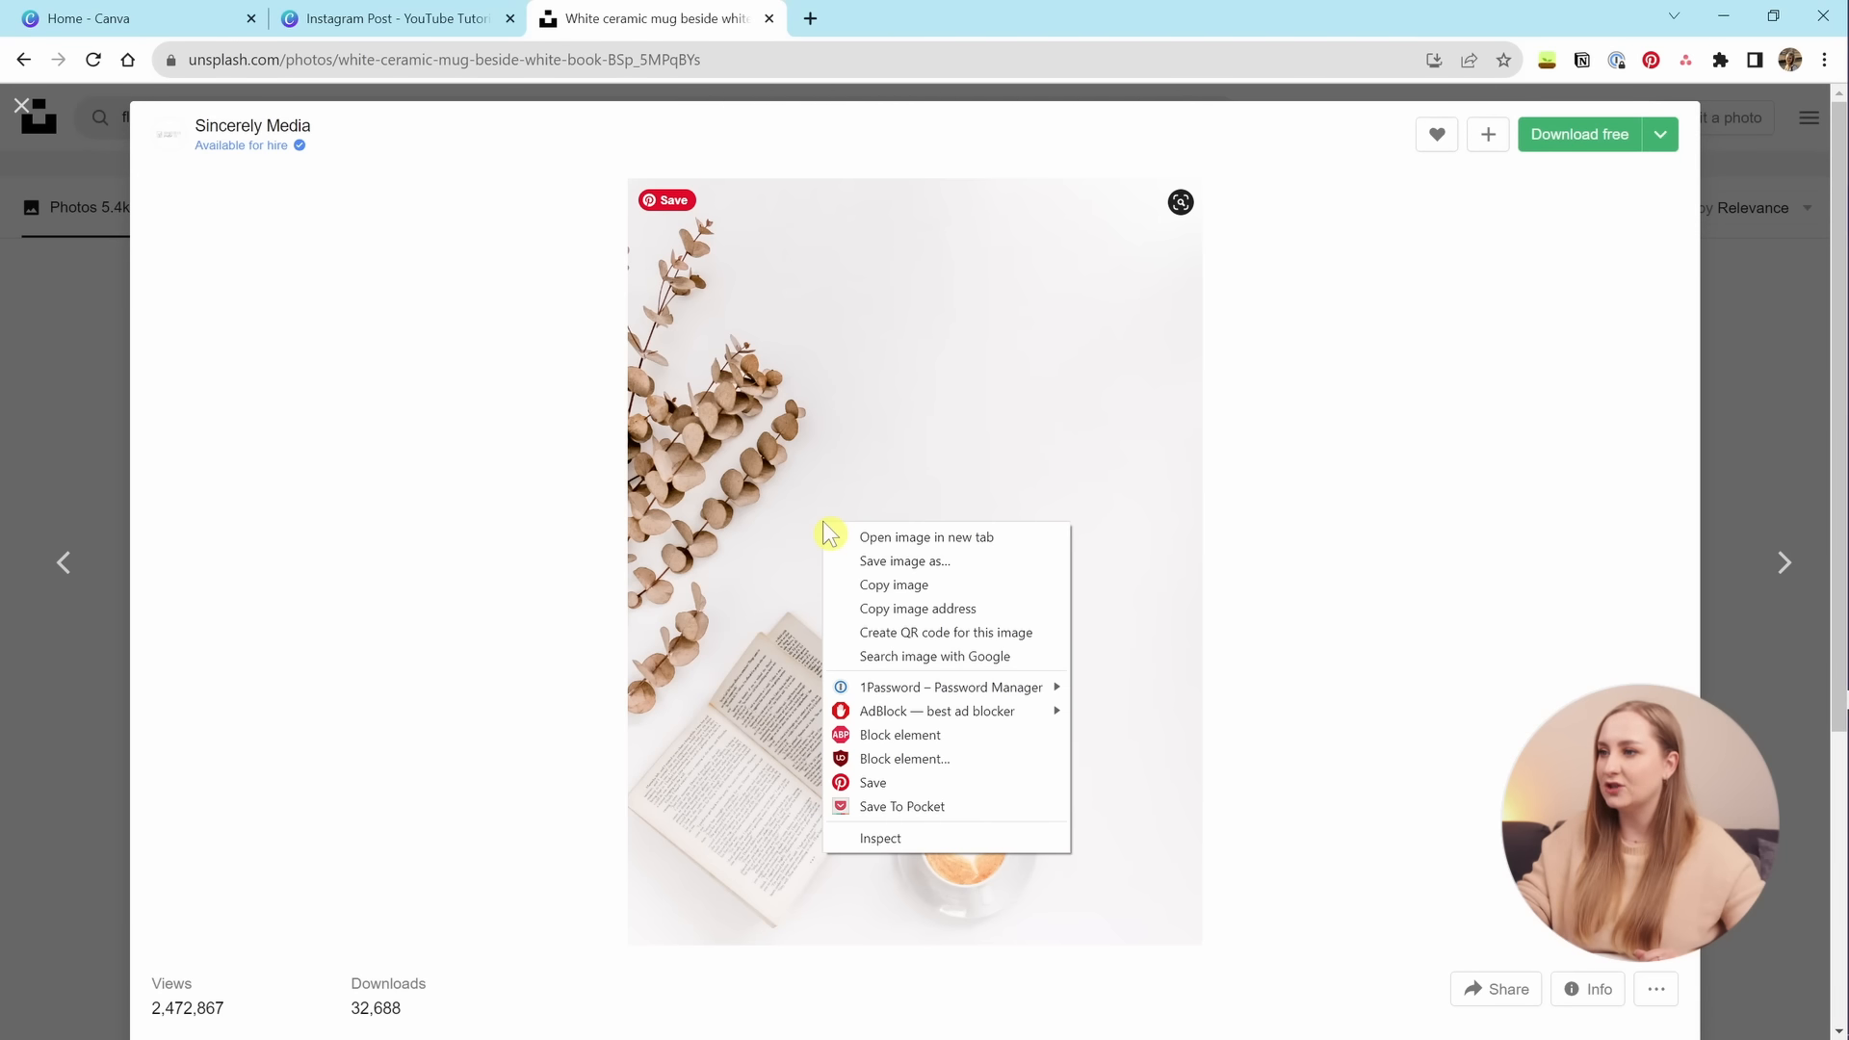
{"action": "left_click", "coordinate": [910, 587]}
Switch back to the Instagram post design in Canva and paste the copied flatlay photo onto page 3.
{"action": "left_click", "coordinate": [80, 14]}
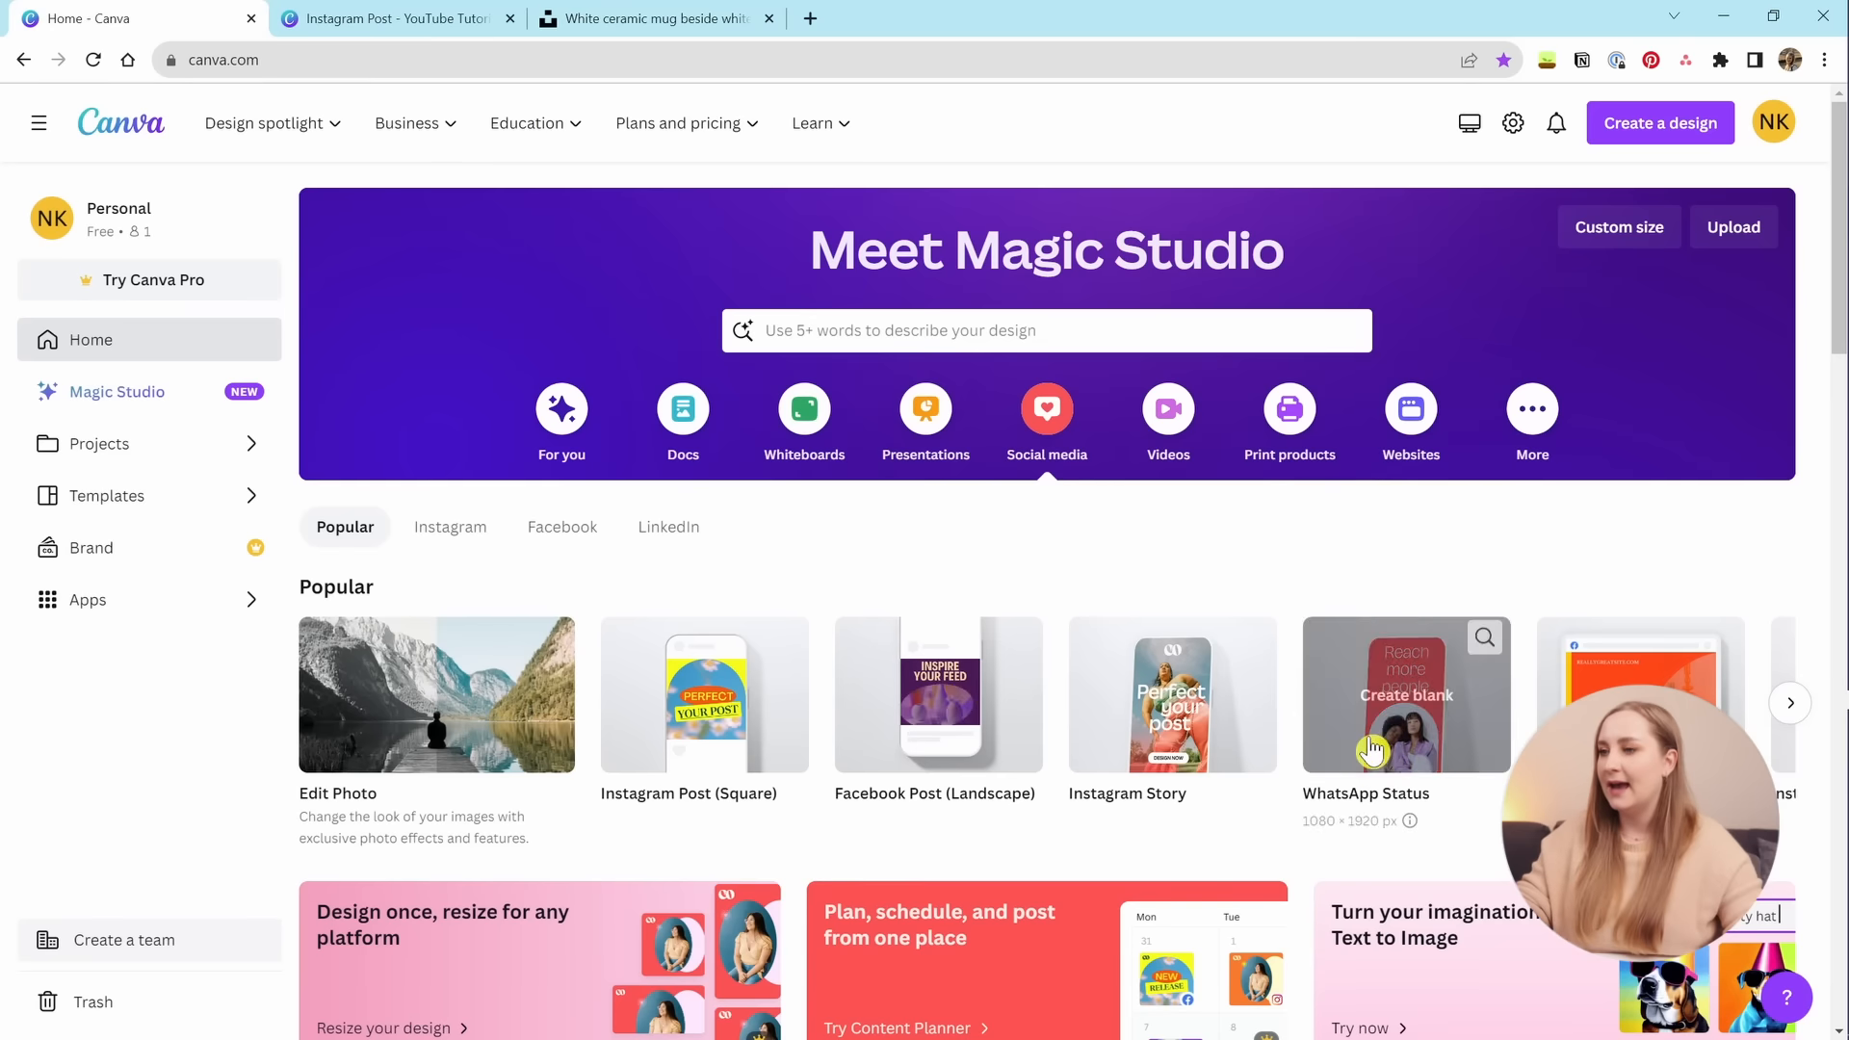
{"action": "left_click", "coordinate": [394, 18]}
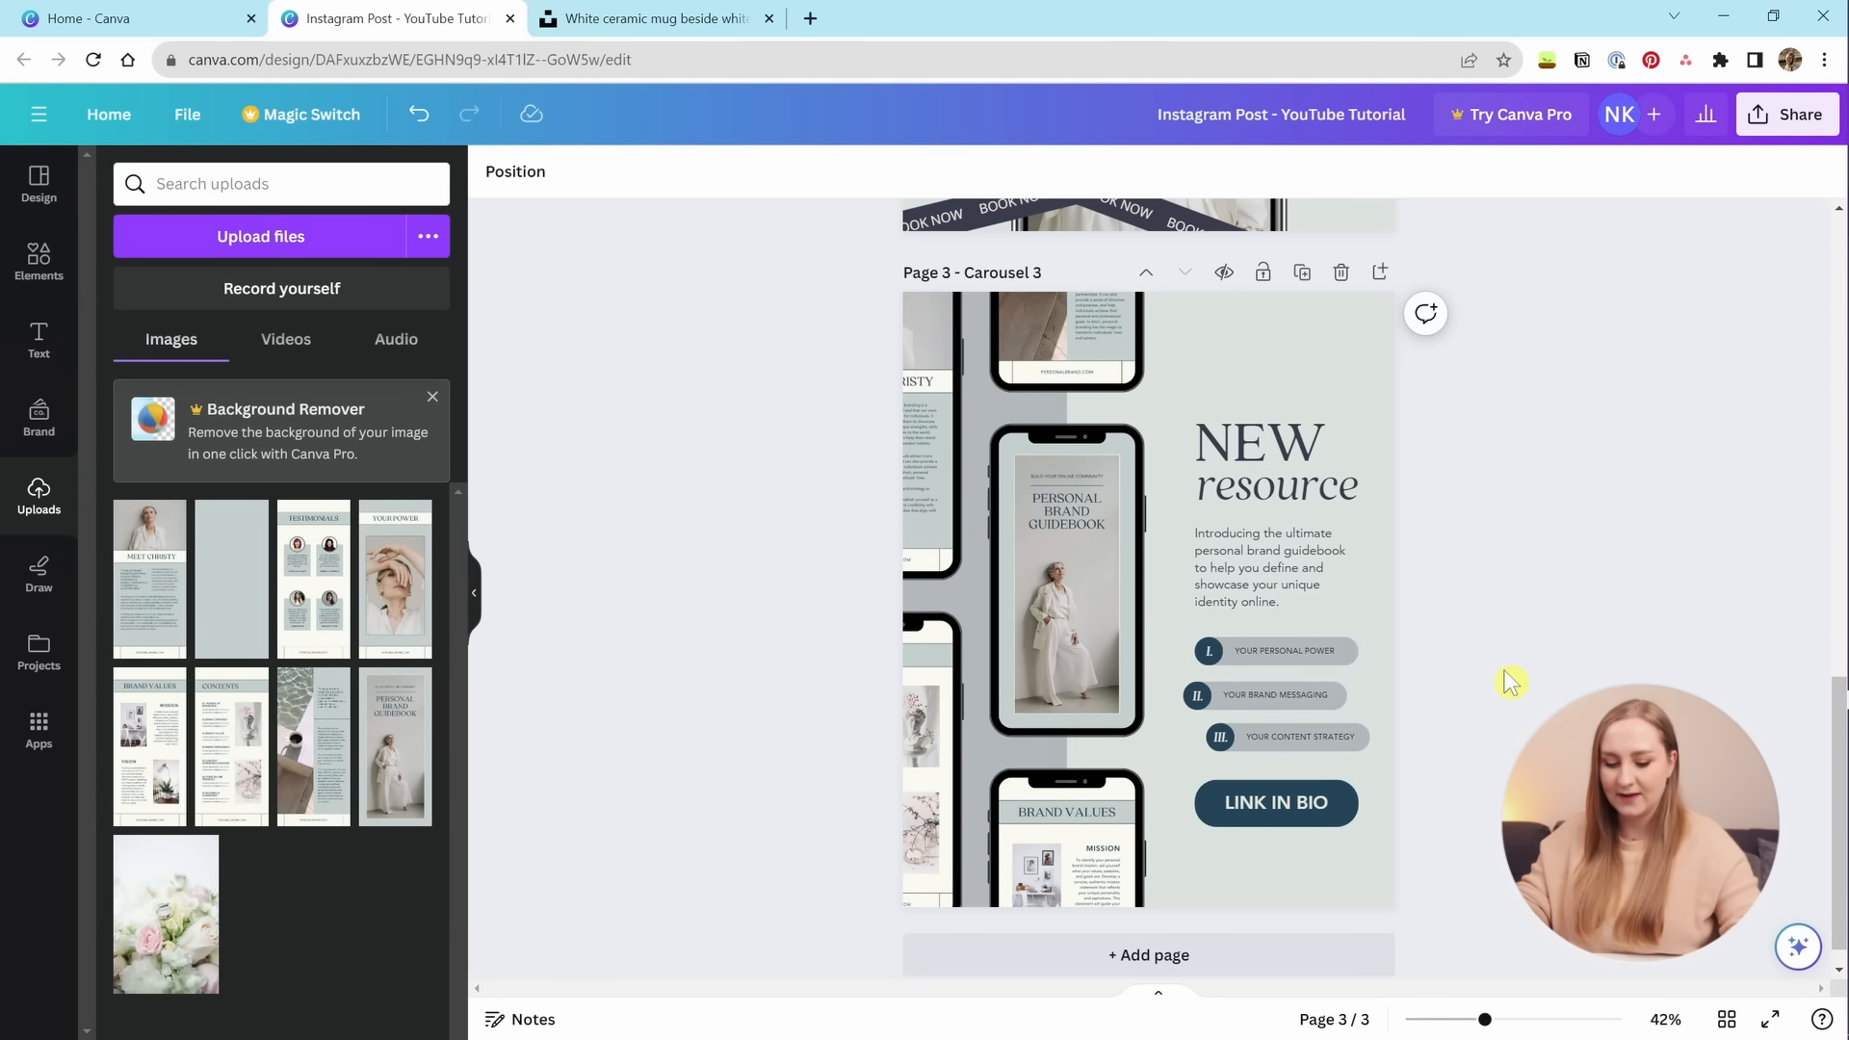
{"action": "key", "text": "ctrl+v"}
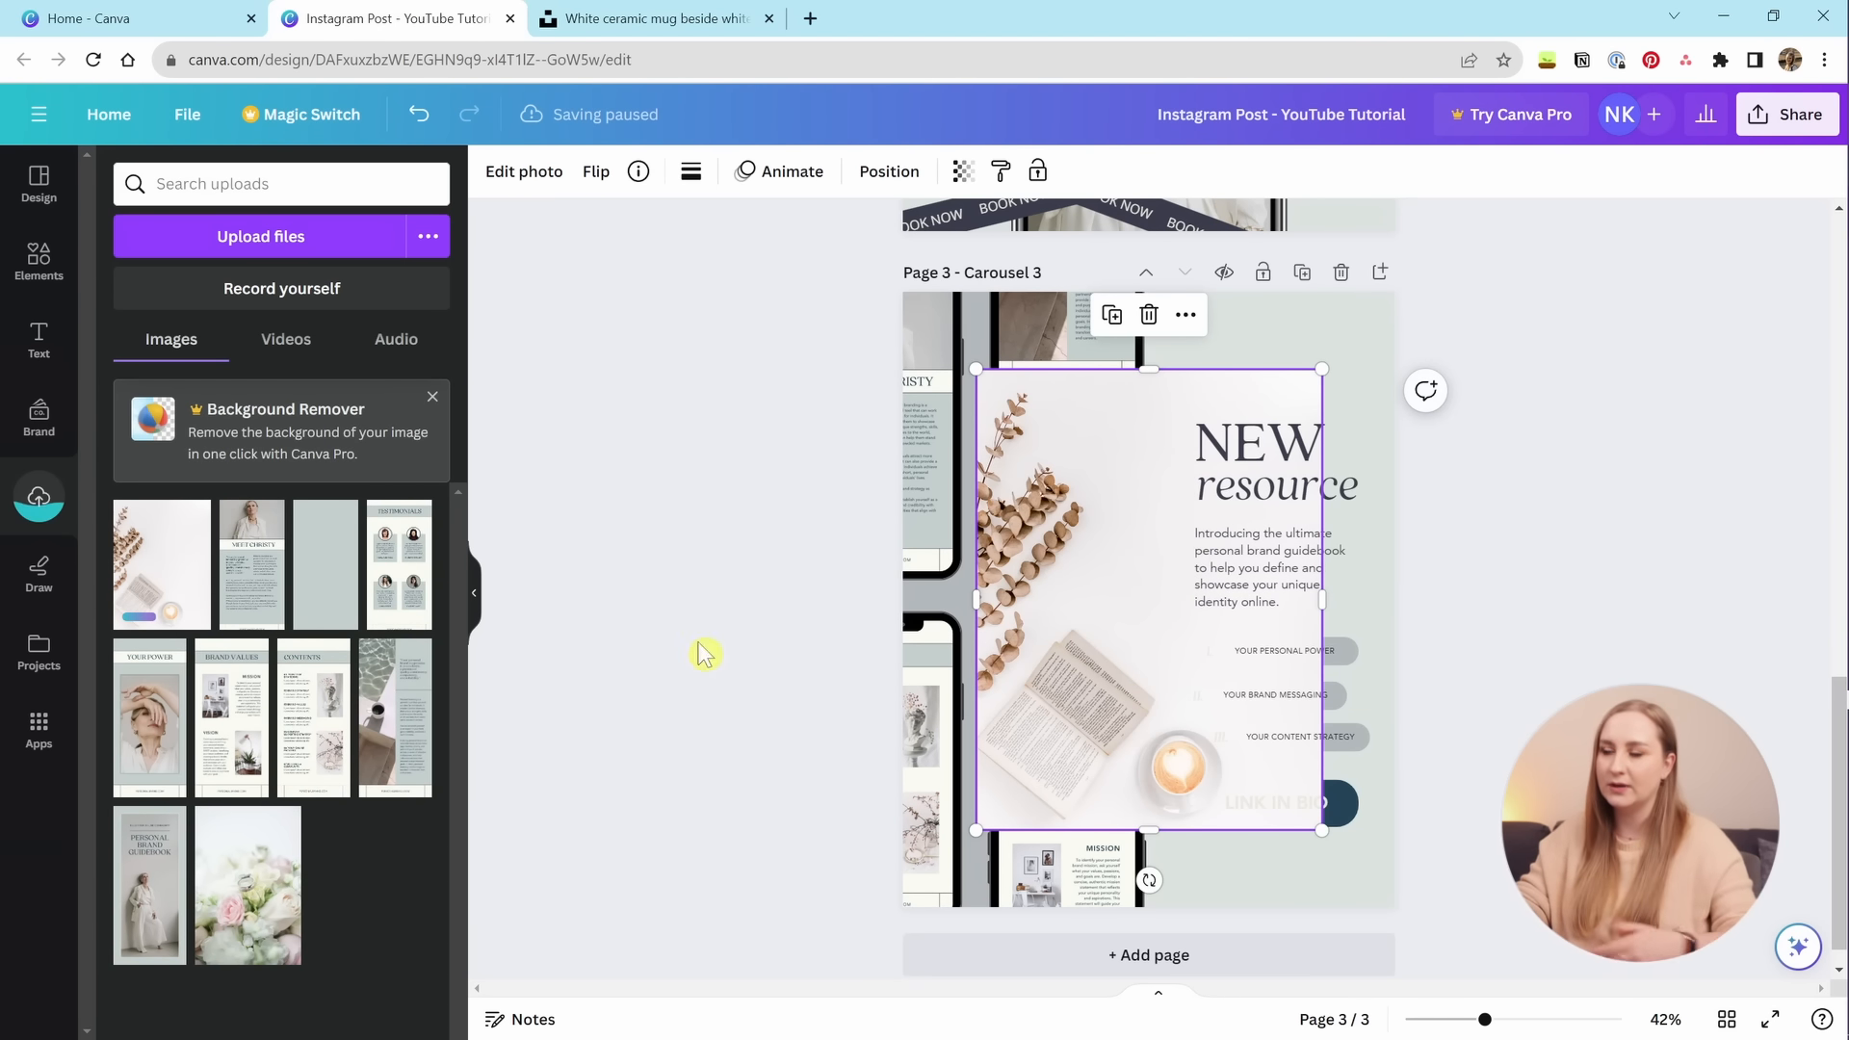
Delete the pasted flatlay photo from page 3 and try adding the Unsplash photo directly from its web page to Canva's uploads.
{"action": "key", "text": "Delete"}
{"action": "left_click", "coordinate": [609, 18]}
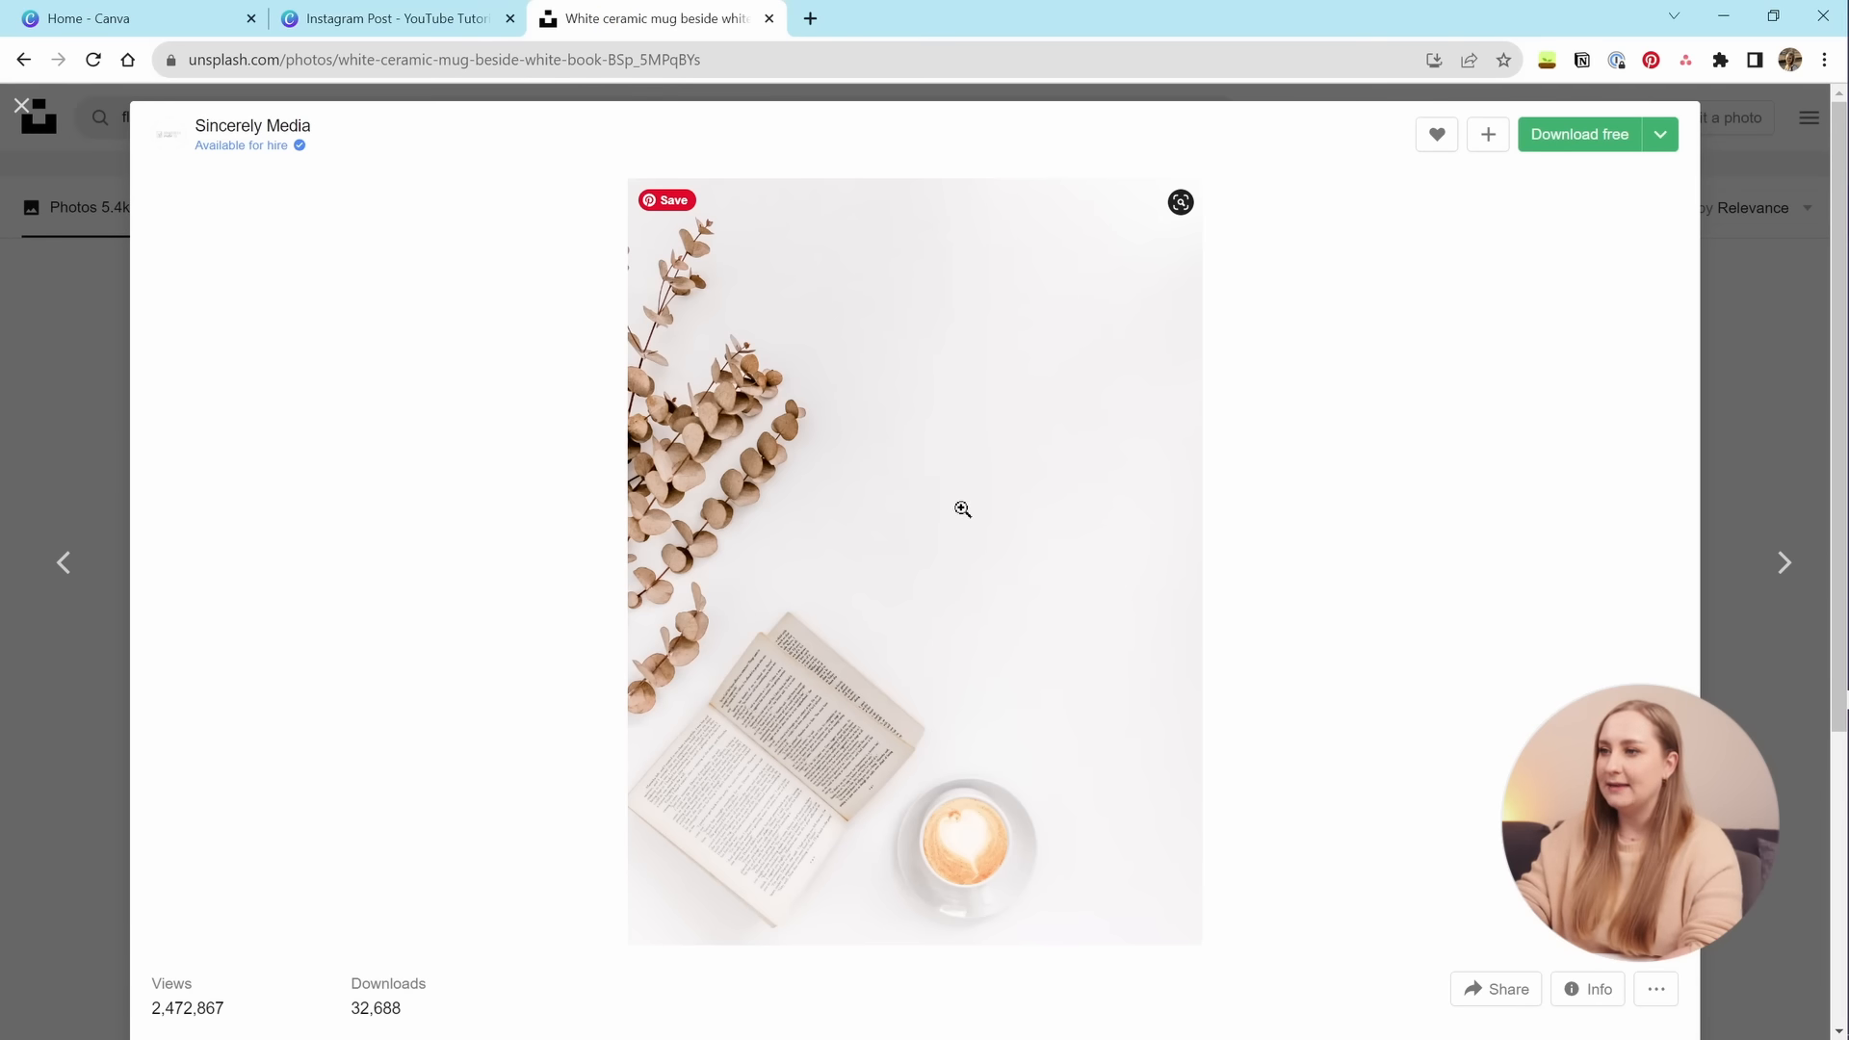
{"action": "left_click_drag", "start_coordinate": [1004, 471], "coordinate": [893, 506]}
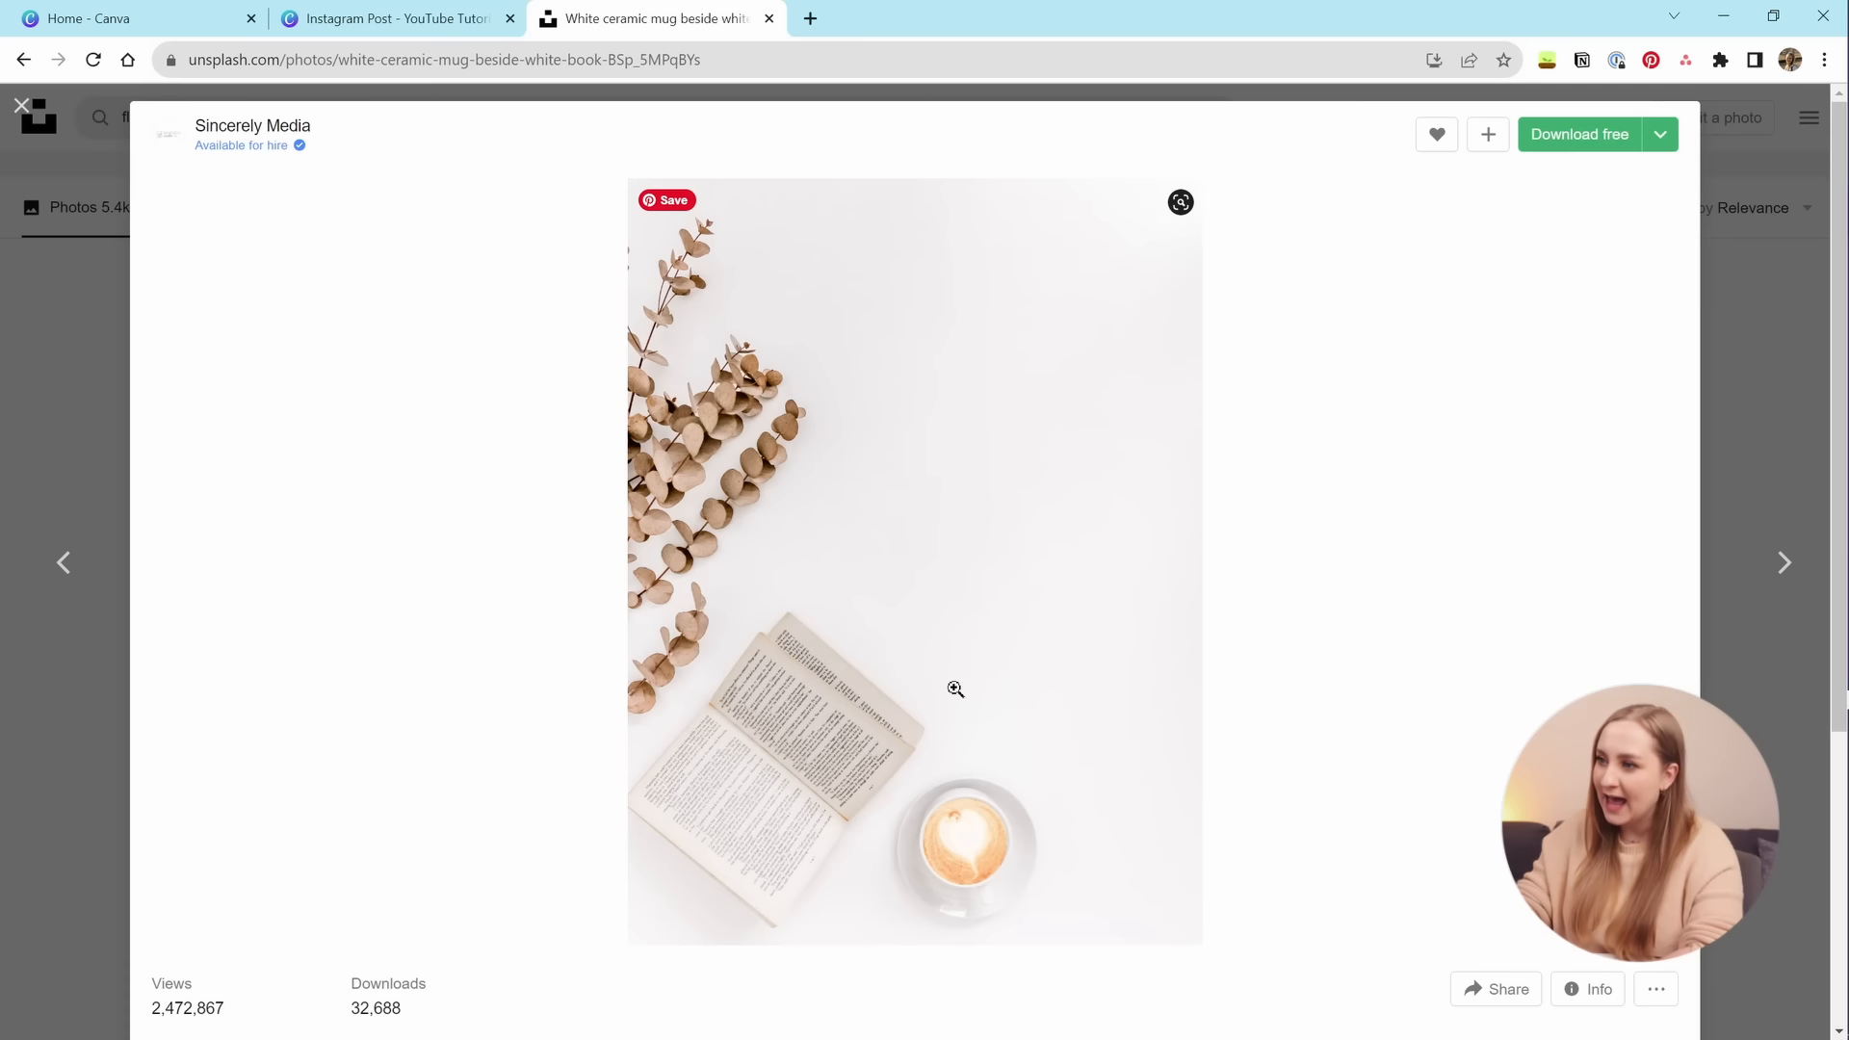
{"action": "left_click_drag", "start_coordinate": [955, 689], "coordinate": [296, 466]}
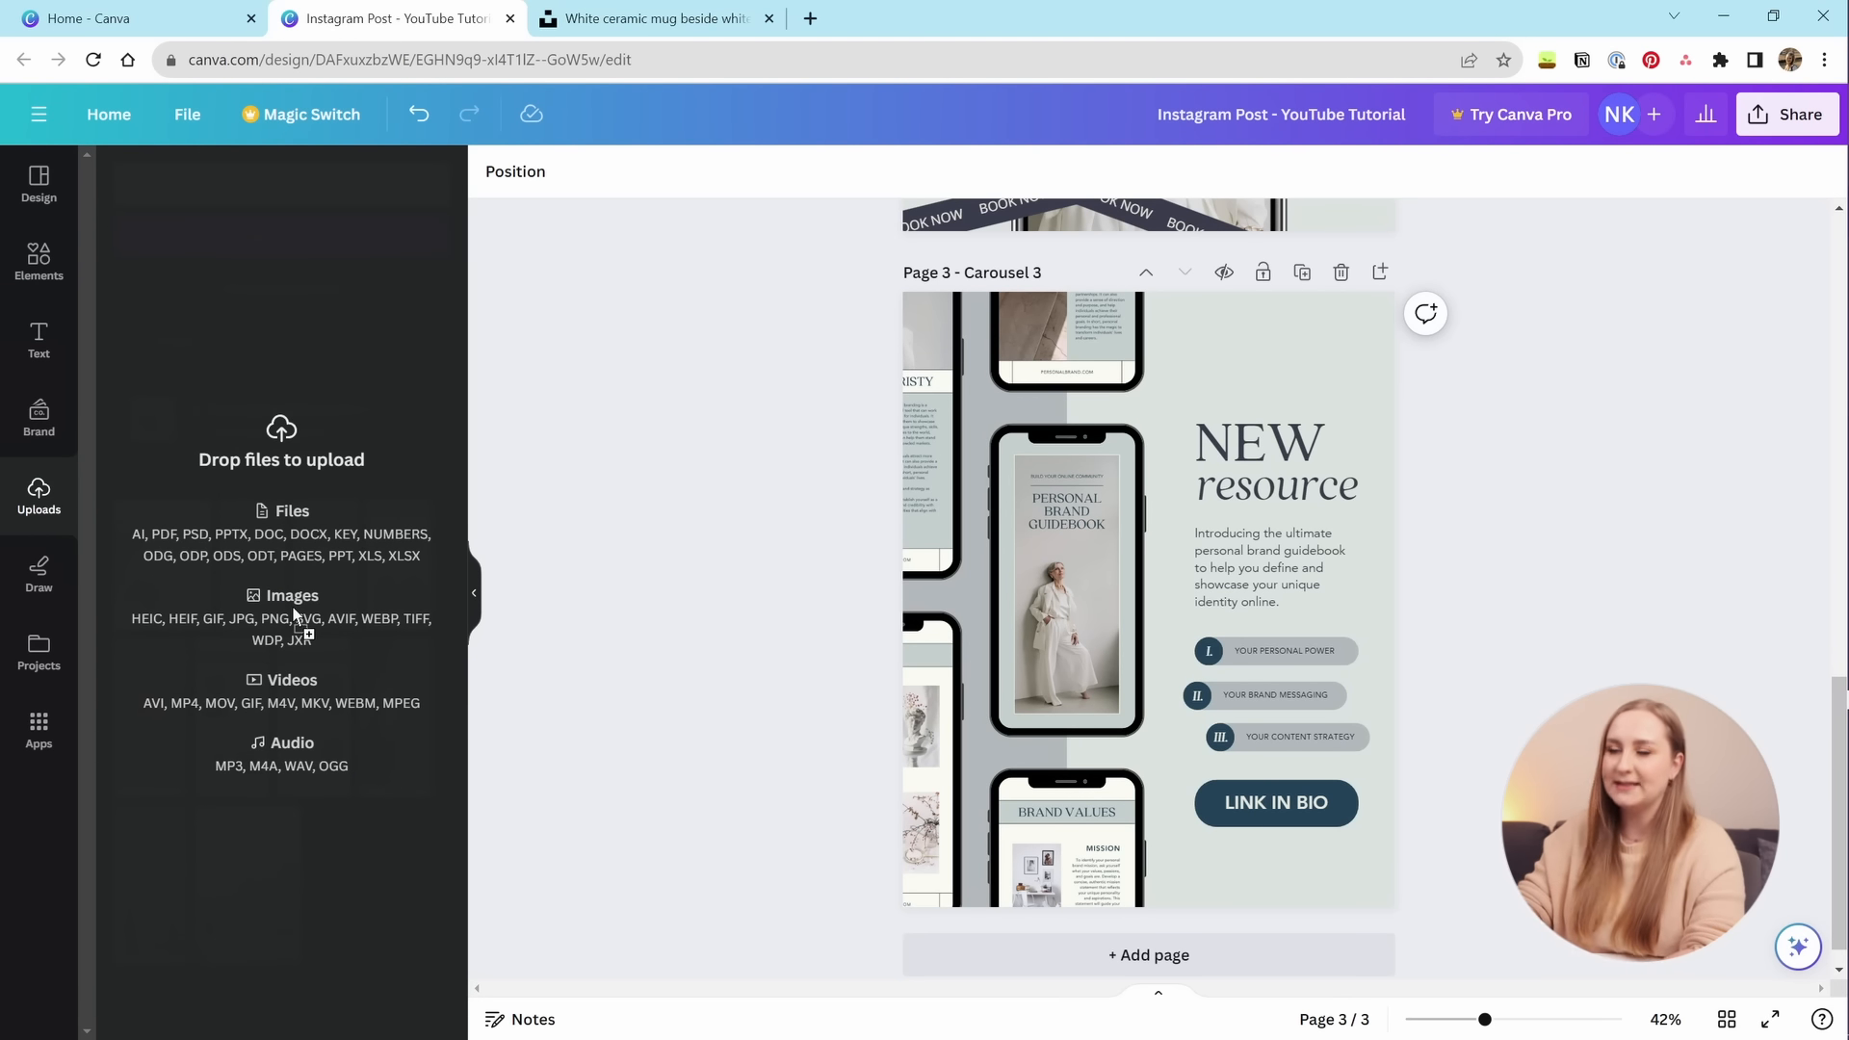
Close the extra flatlay image page, open the content marketing website and add its portrait of the woman in a black hat to Canva's uploads.
{"action": "left_click_drag", "start_coordinate": [296, 616], "coordinate": [590, 17]}
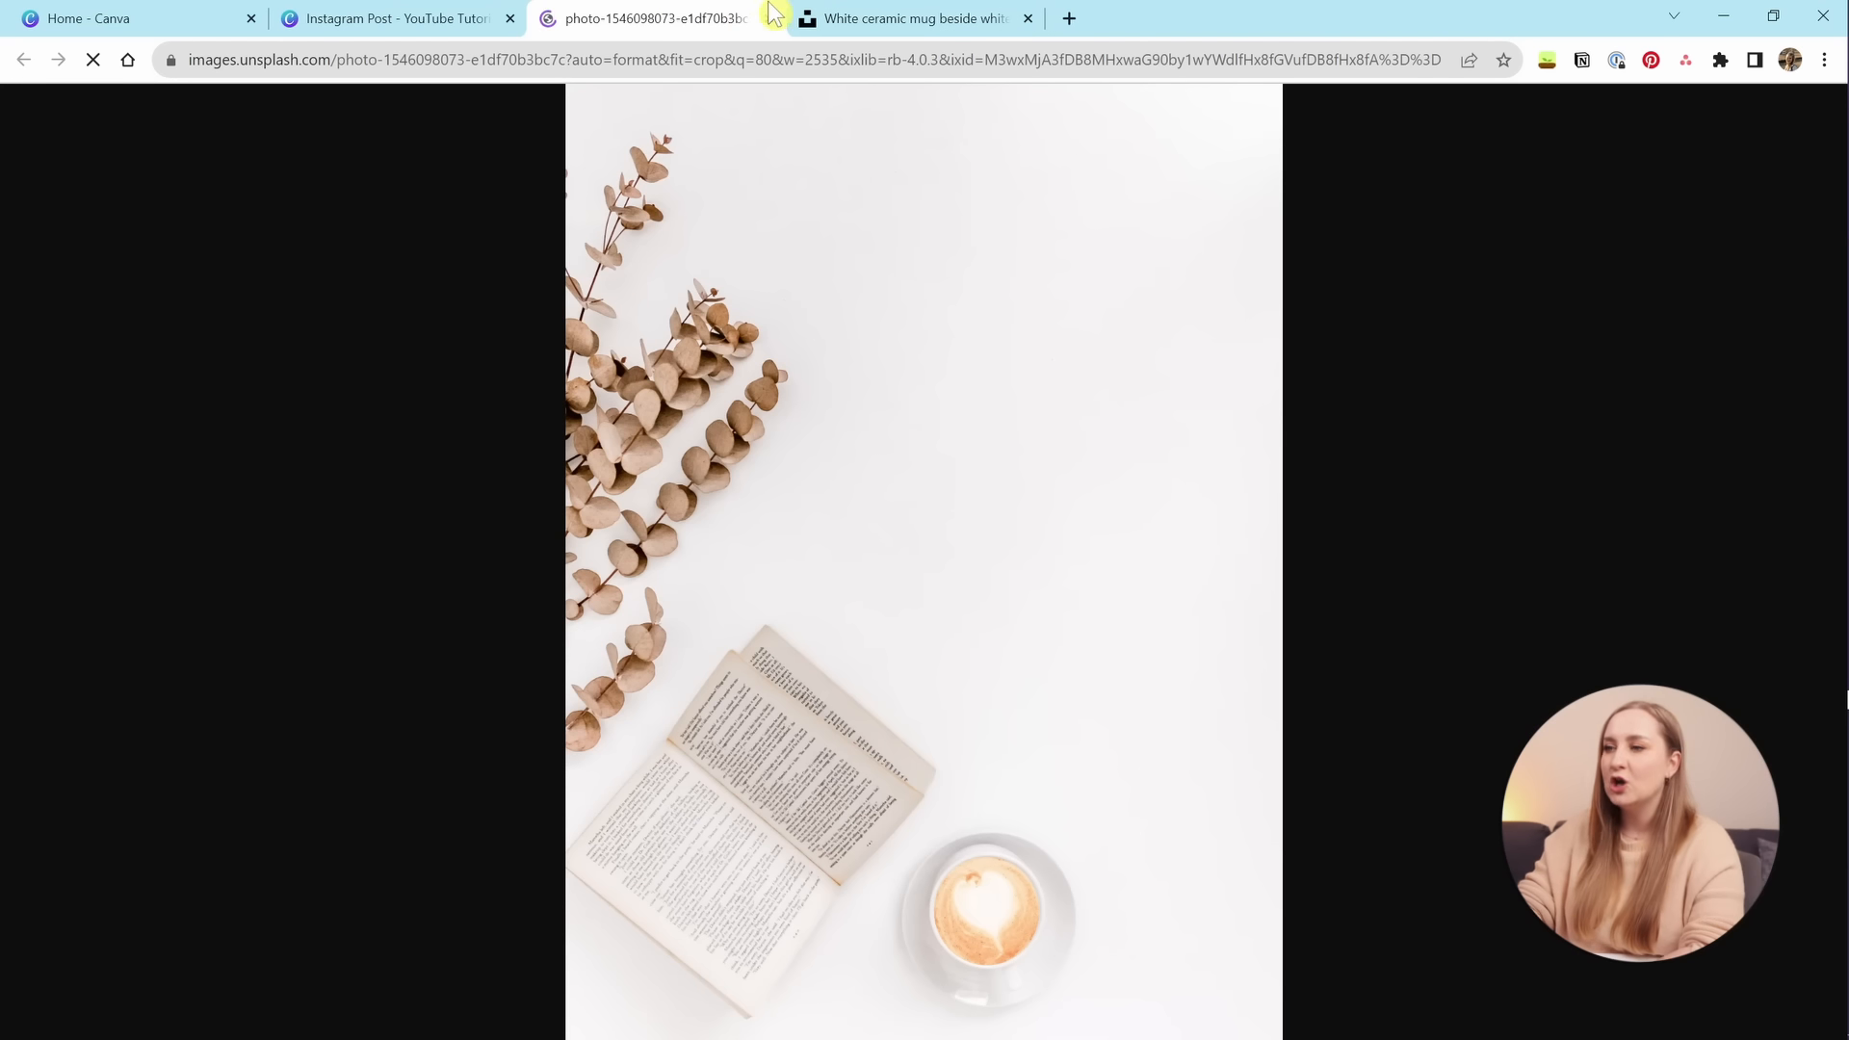
{"action": "left_click", "coordinate": [770, 20]}
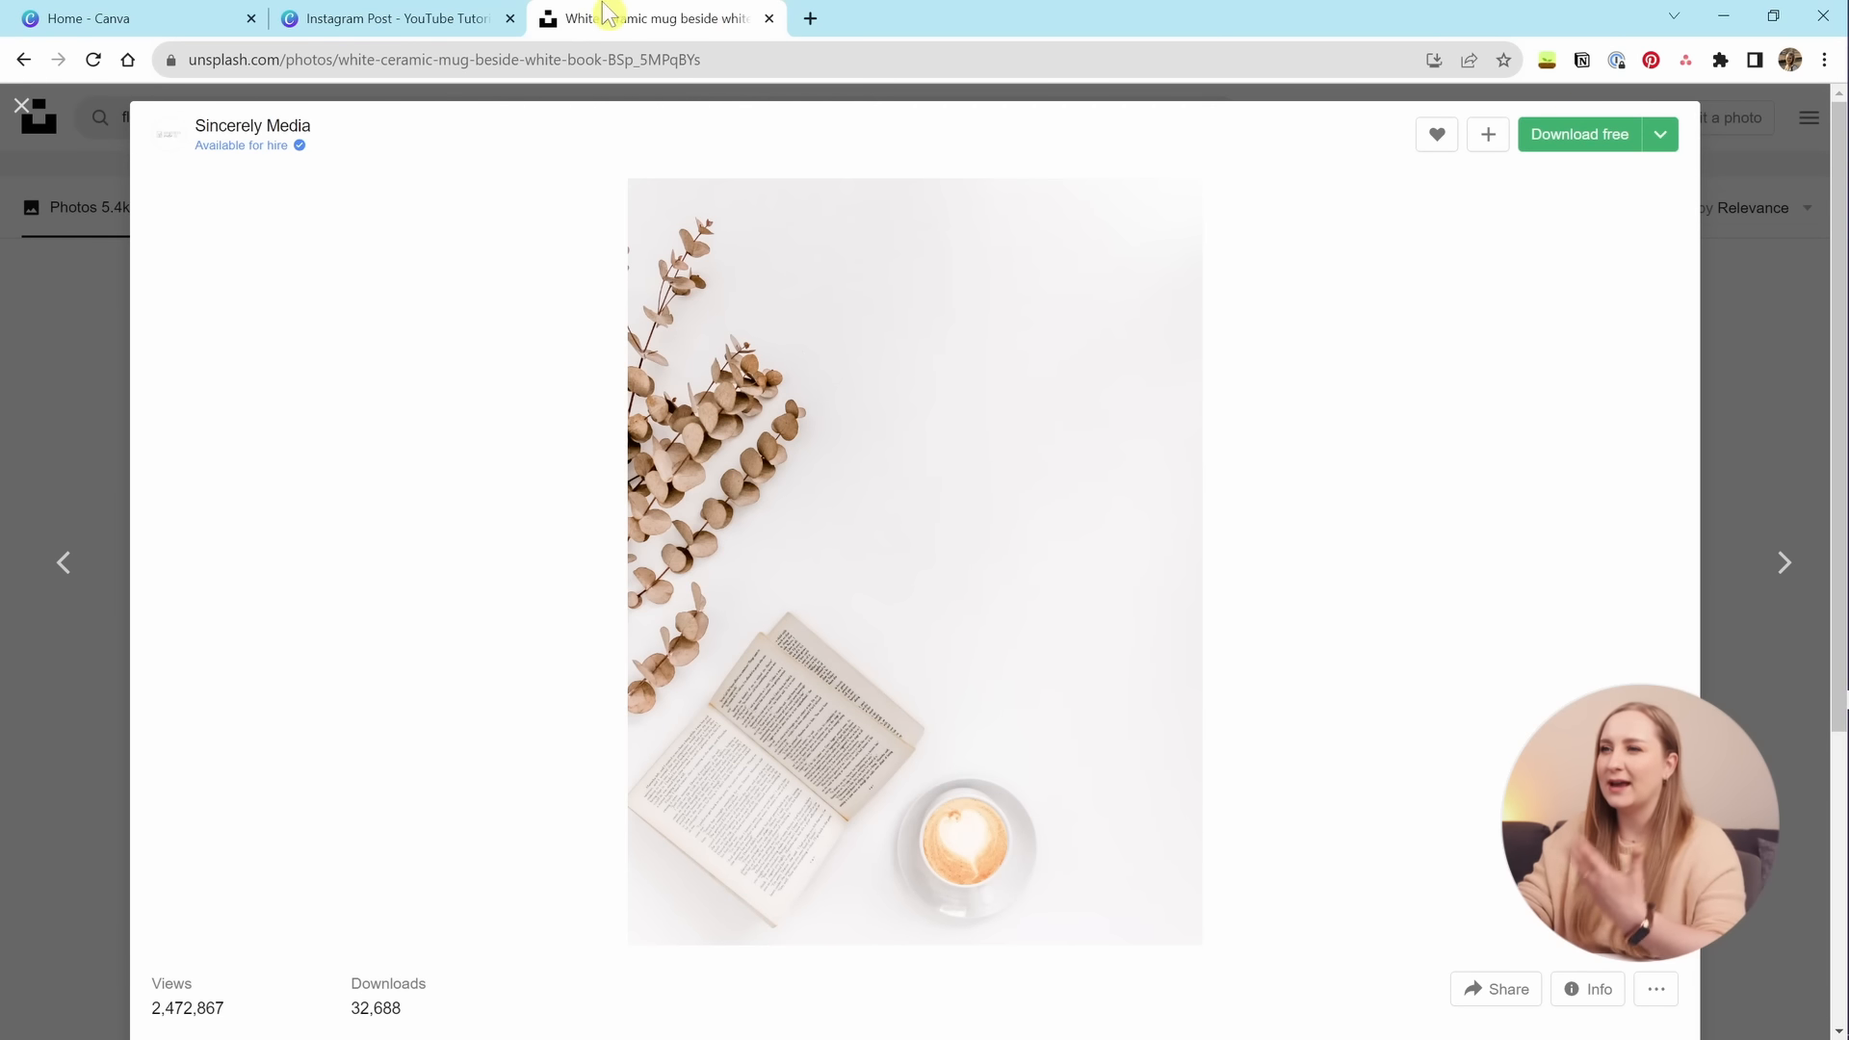
{"action": "left_click", "coordinate": [698, 62]}
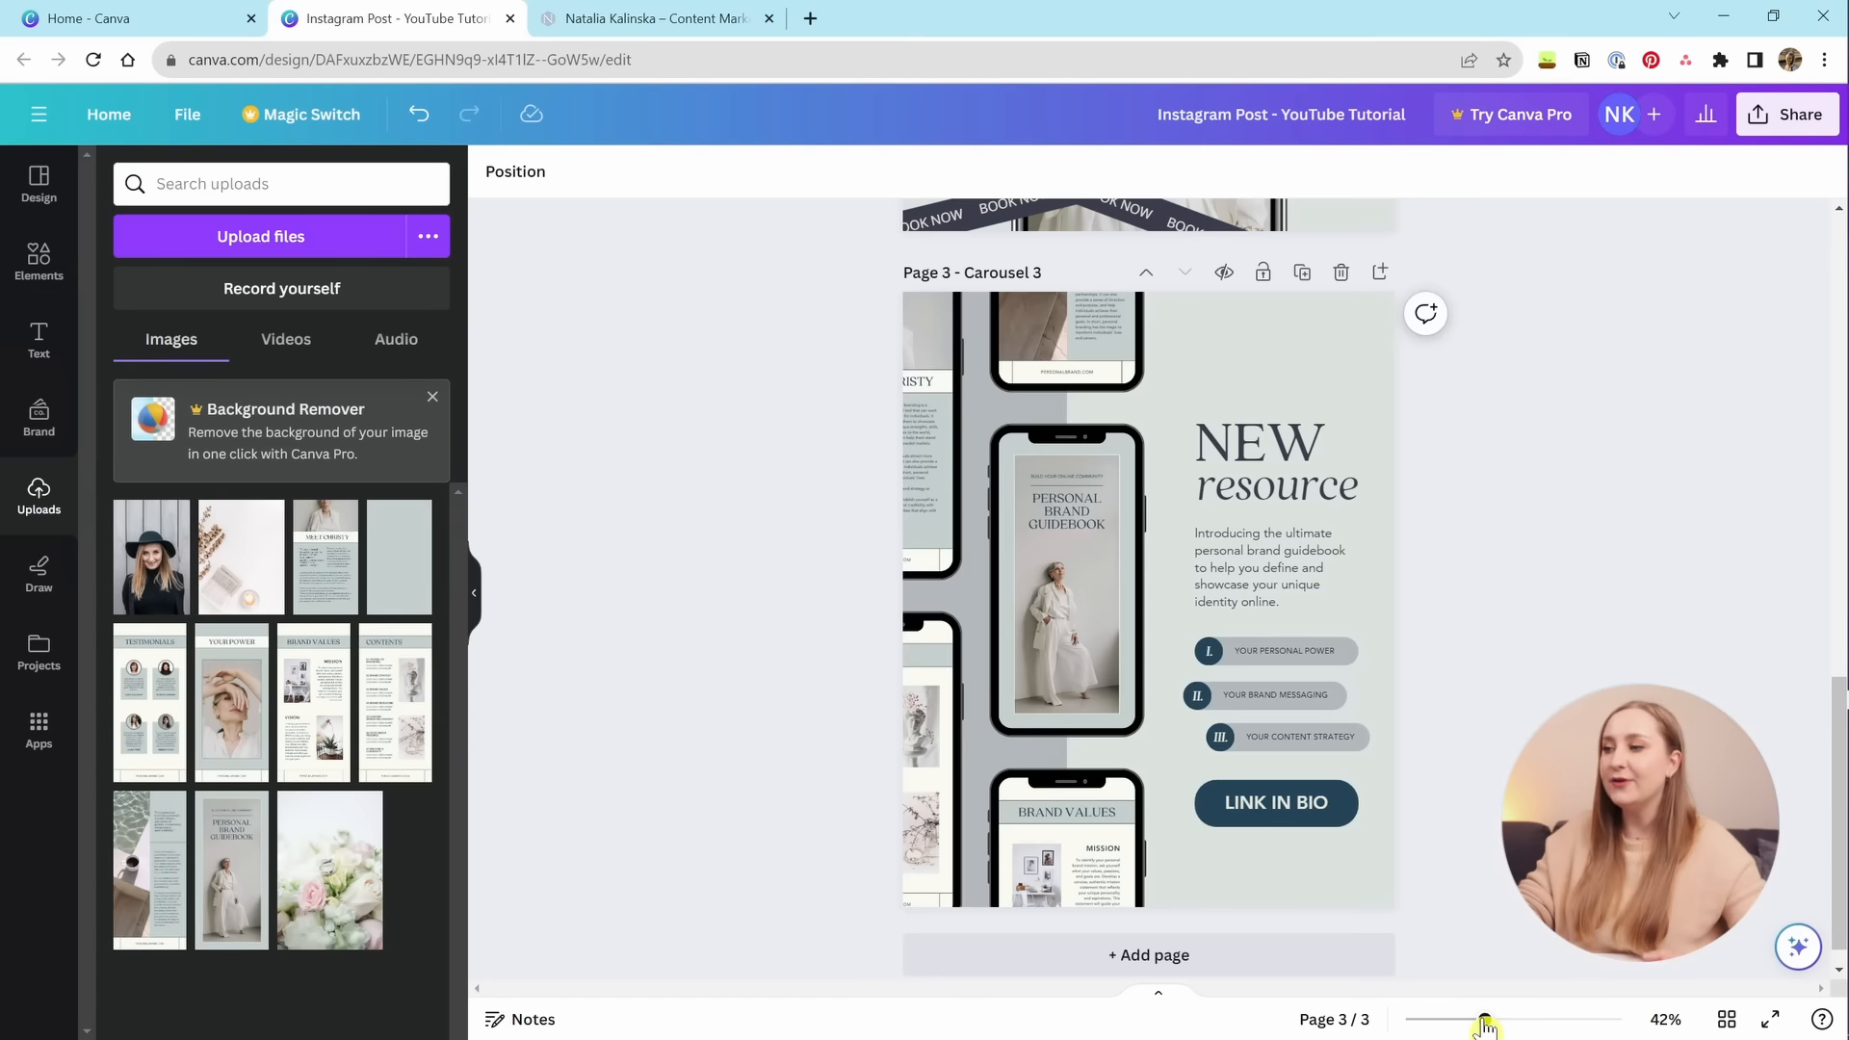
Group each of page 3's three list items separately, combining its numbered circle, bar and label text.
{"action": "left_click_drag", "start_coordinate": [1473, 1018], "coordinate": [1522, 1021]}
{"action": "scroll", "coordinate": [1321, 867], "scroll_direction": "down", "scroll_amount": 3}
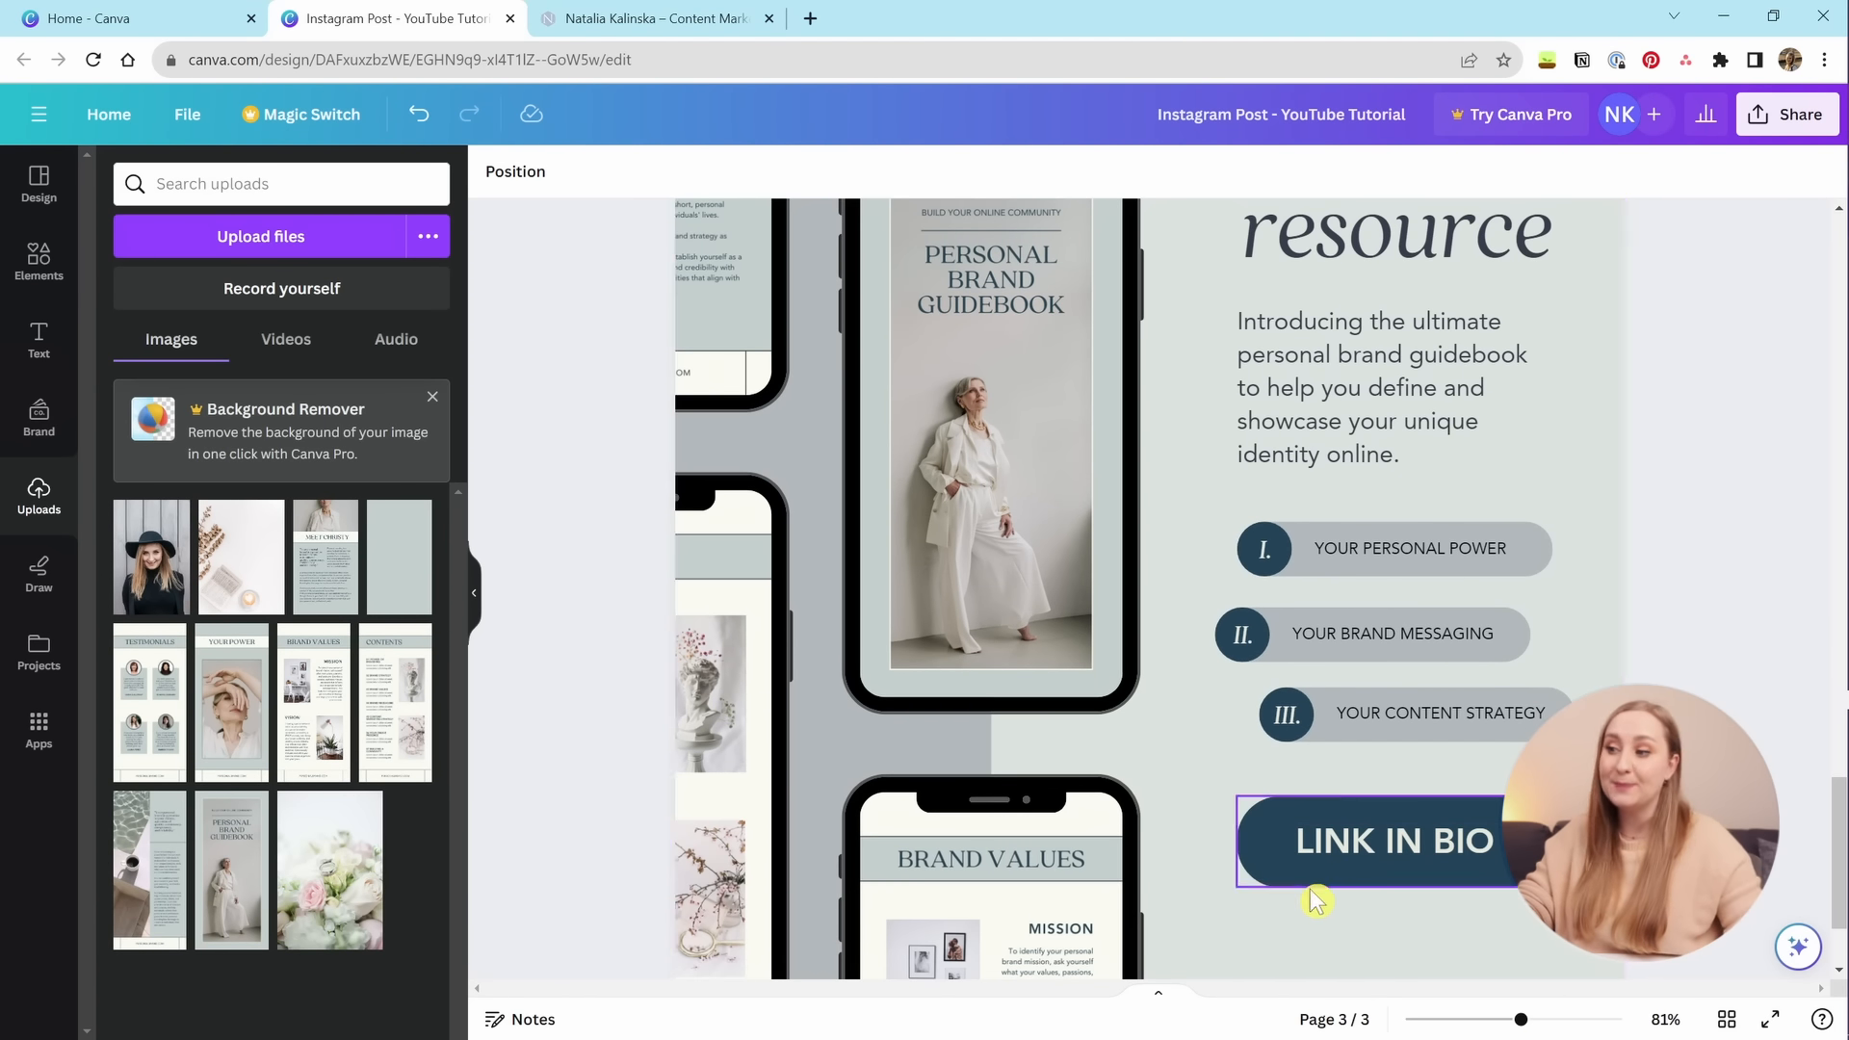
{"action": "left_click_drag", "start_coordinate": [1520, 1019], "coordinate": [1532, 1019]}
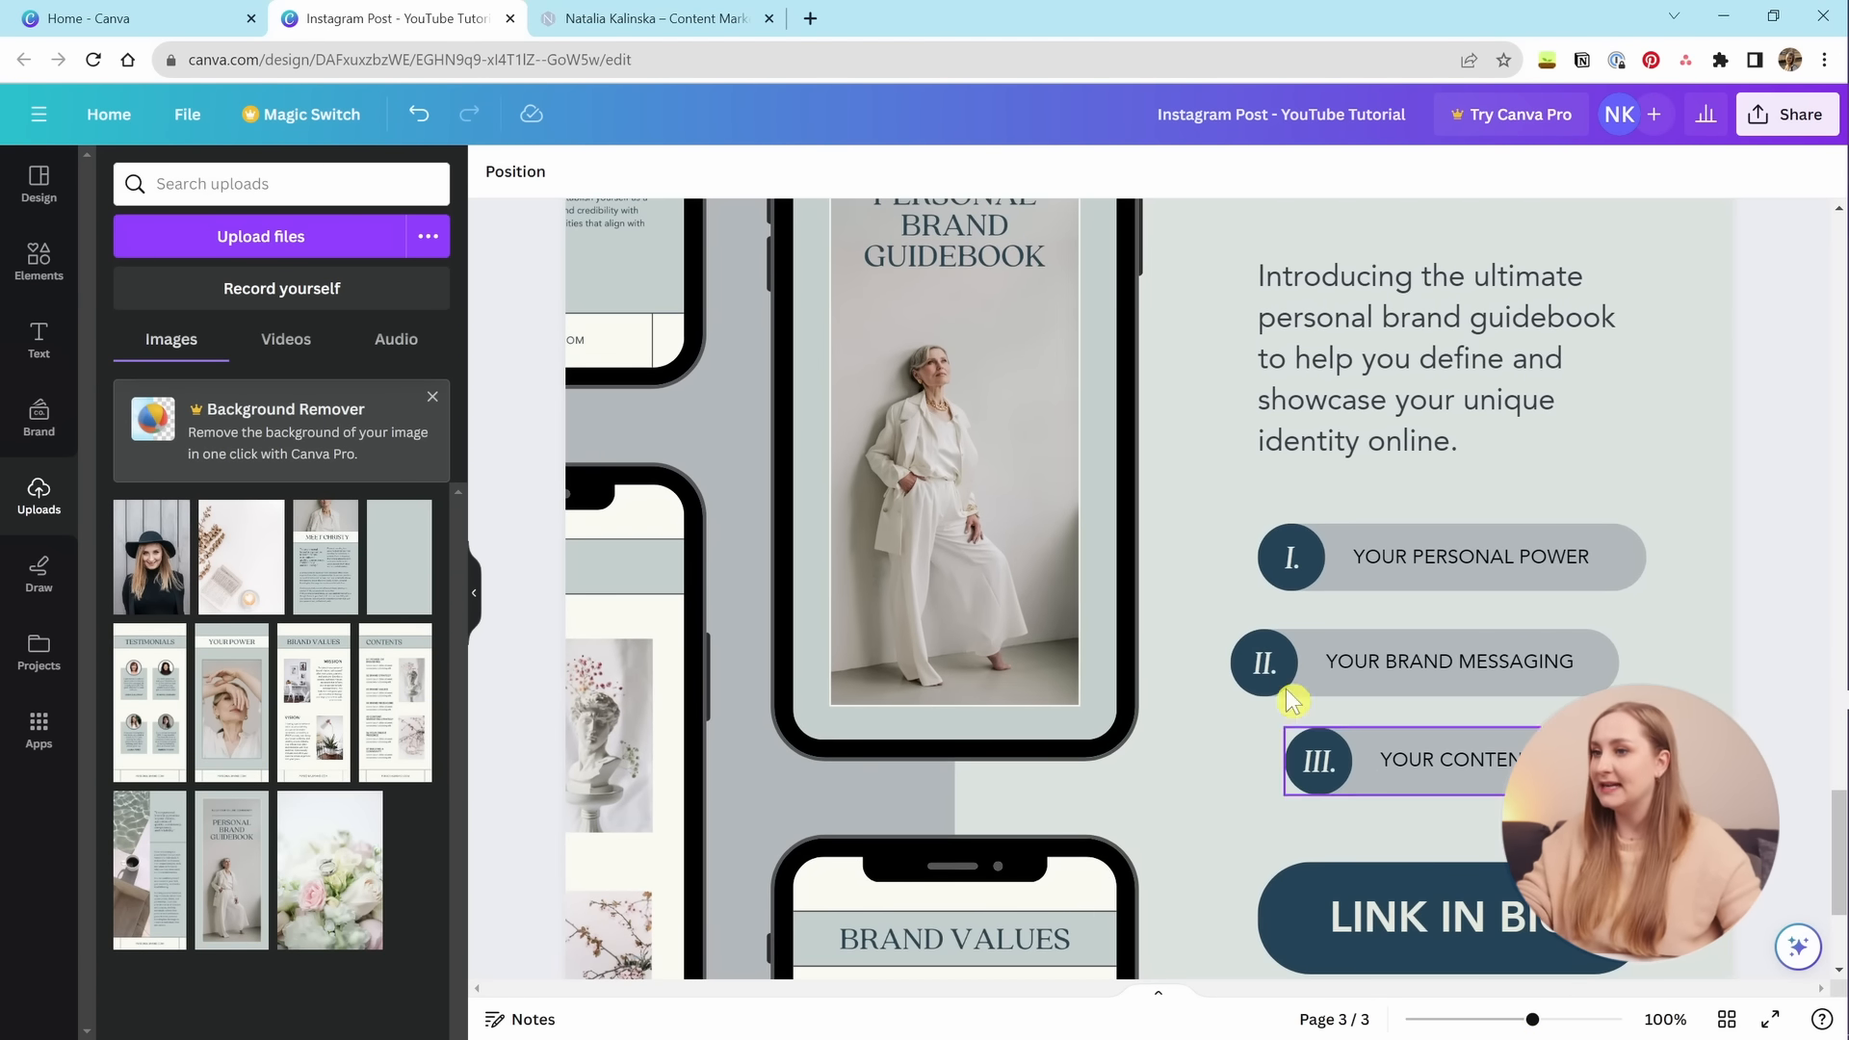
{"action": "left_click", "coordinate": [474, 595]}
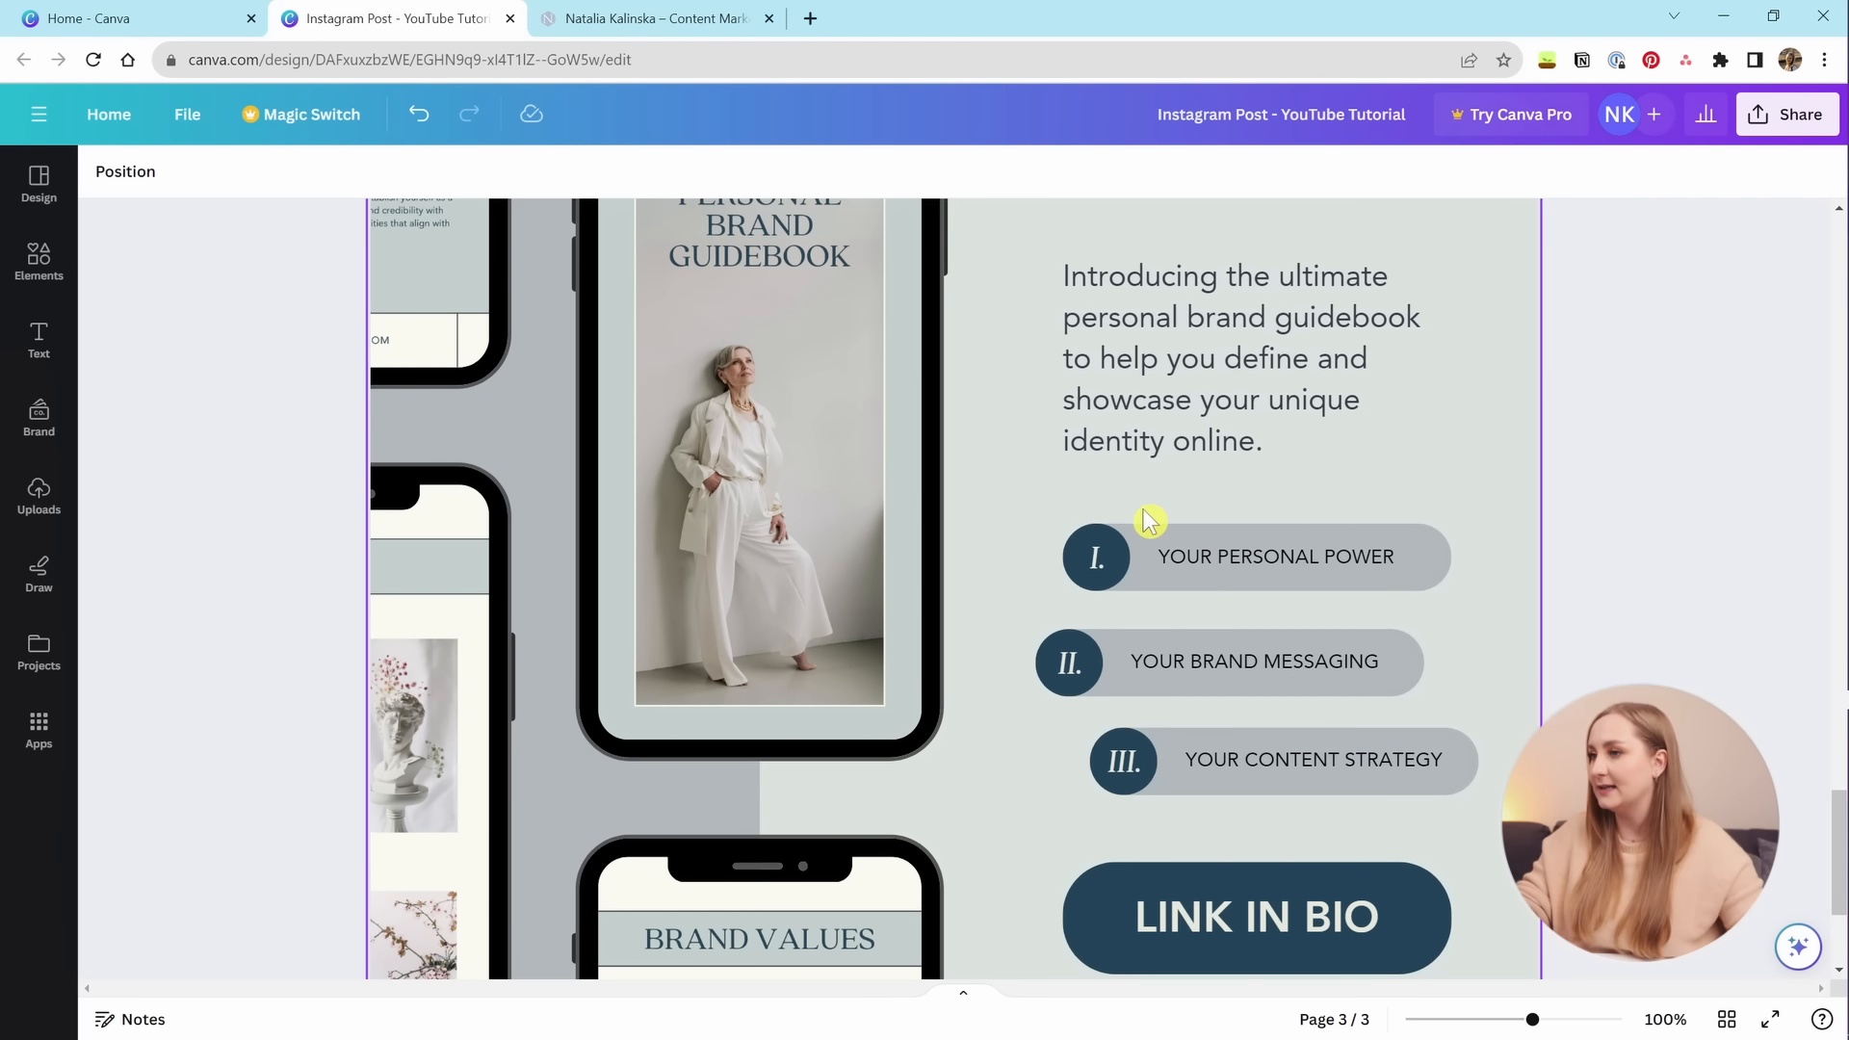
{"action": "left_click_drag", "start_coordinate": [1065, 517], "coordinate": [1261, 568]}
{"action": "left_click_drag", "start_coordinate": [1464, 619], "coordinate": [1035, 697]}
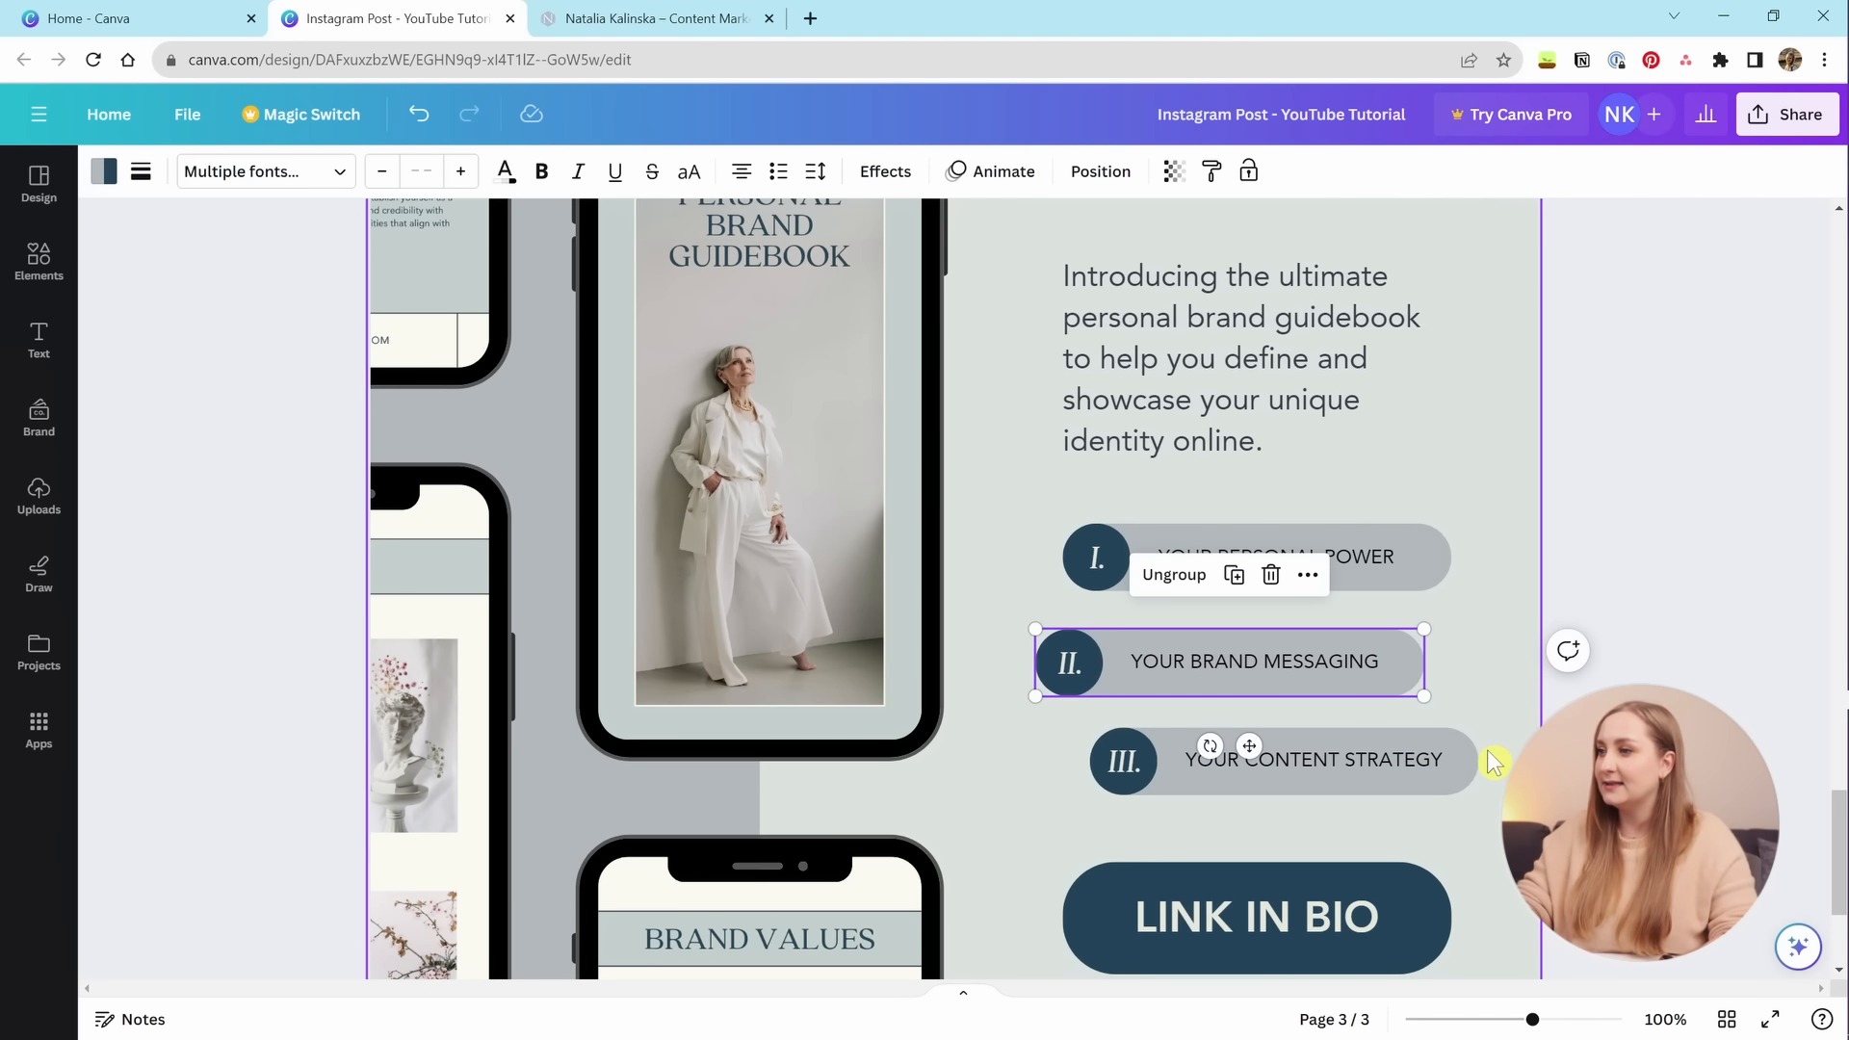
{"action": "left_click_drag", "start_coordinate": [1495, 732], "coordinate": [1123, 803]}
{"action": "key", "text": "ctrl+g"}
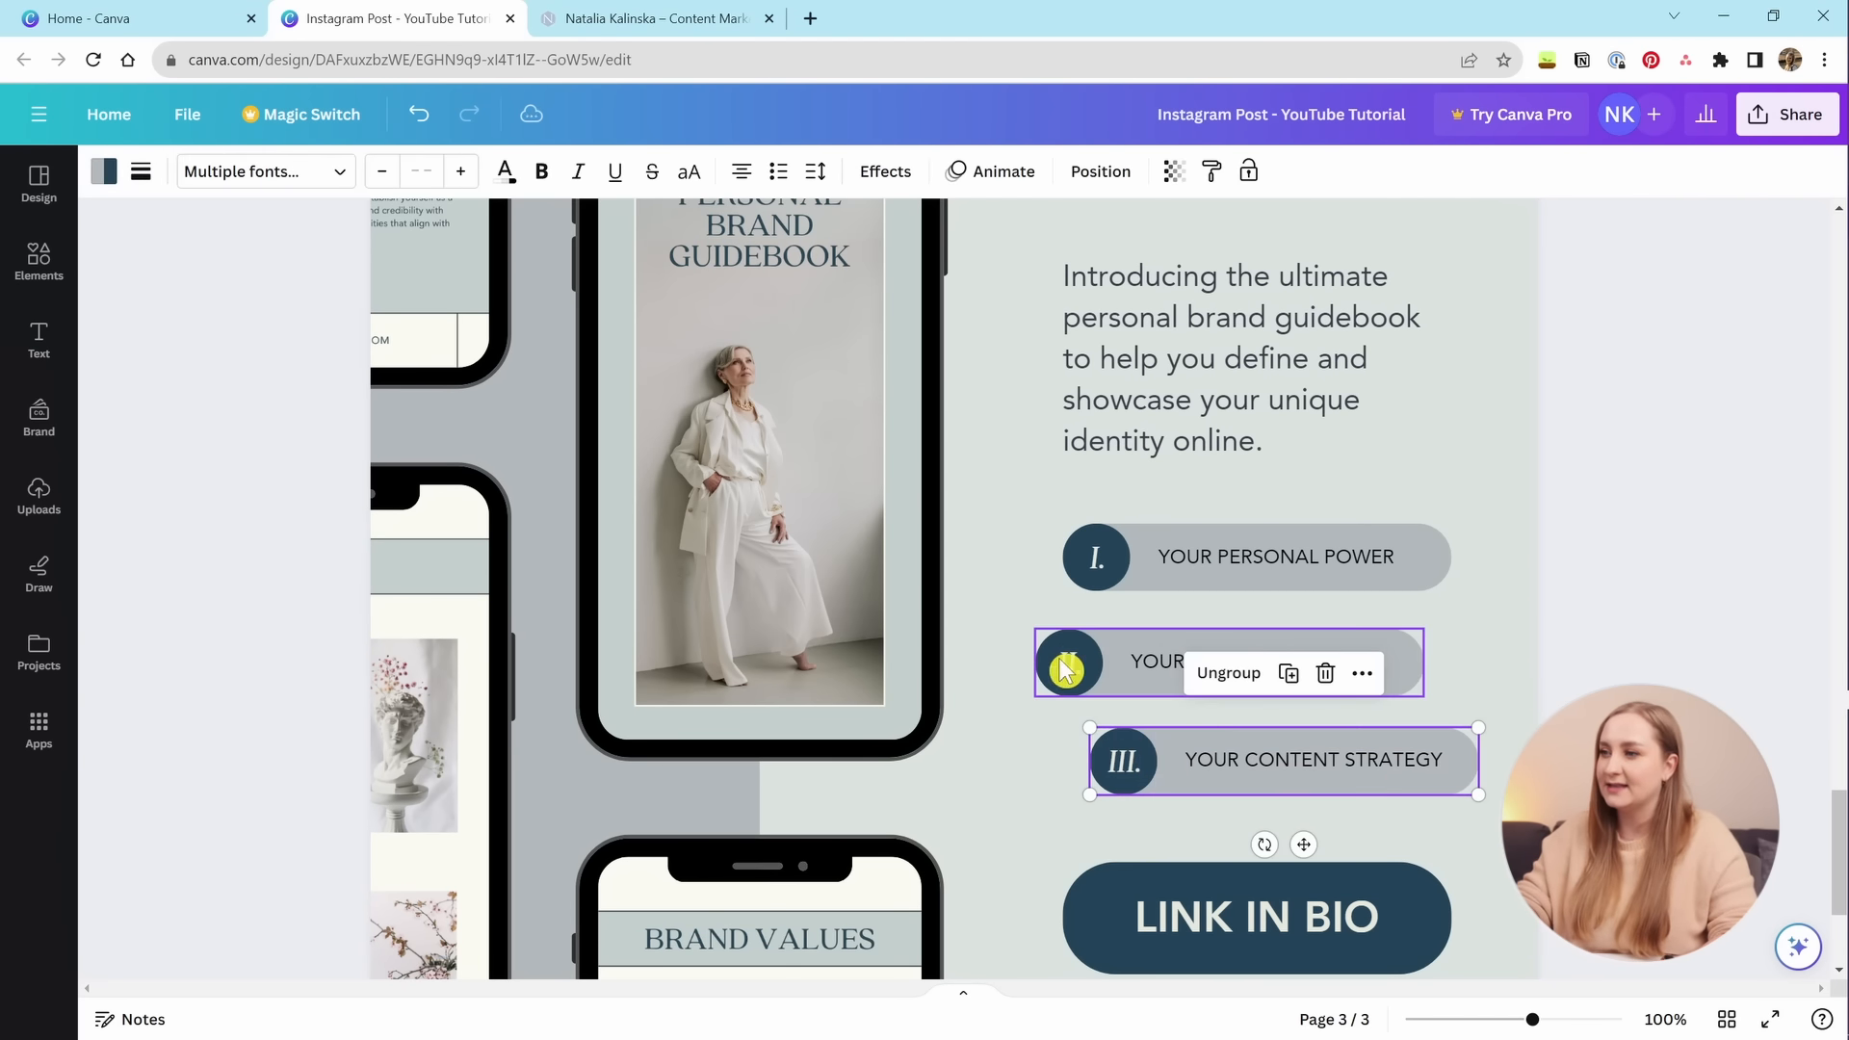
{"action": "left_click", "coordinate": [1503, 661]}
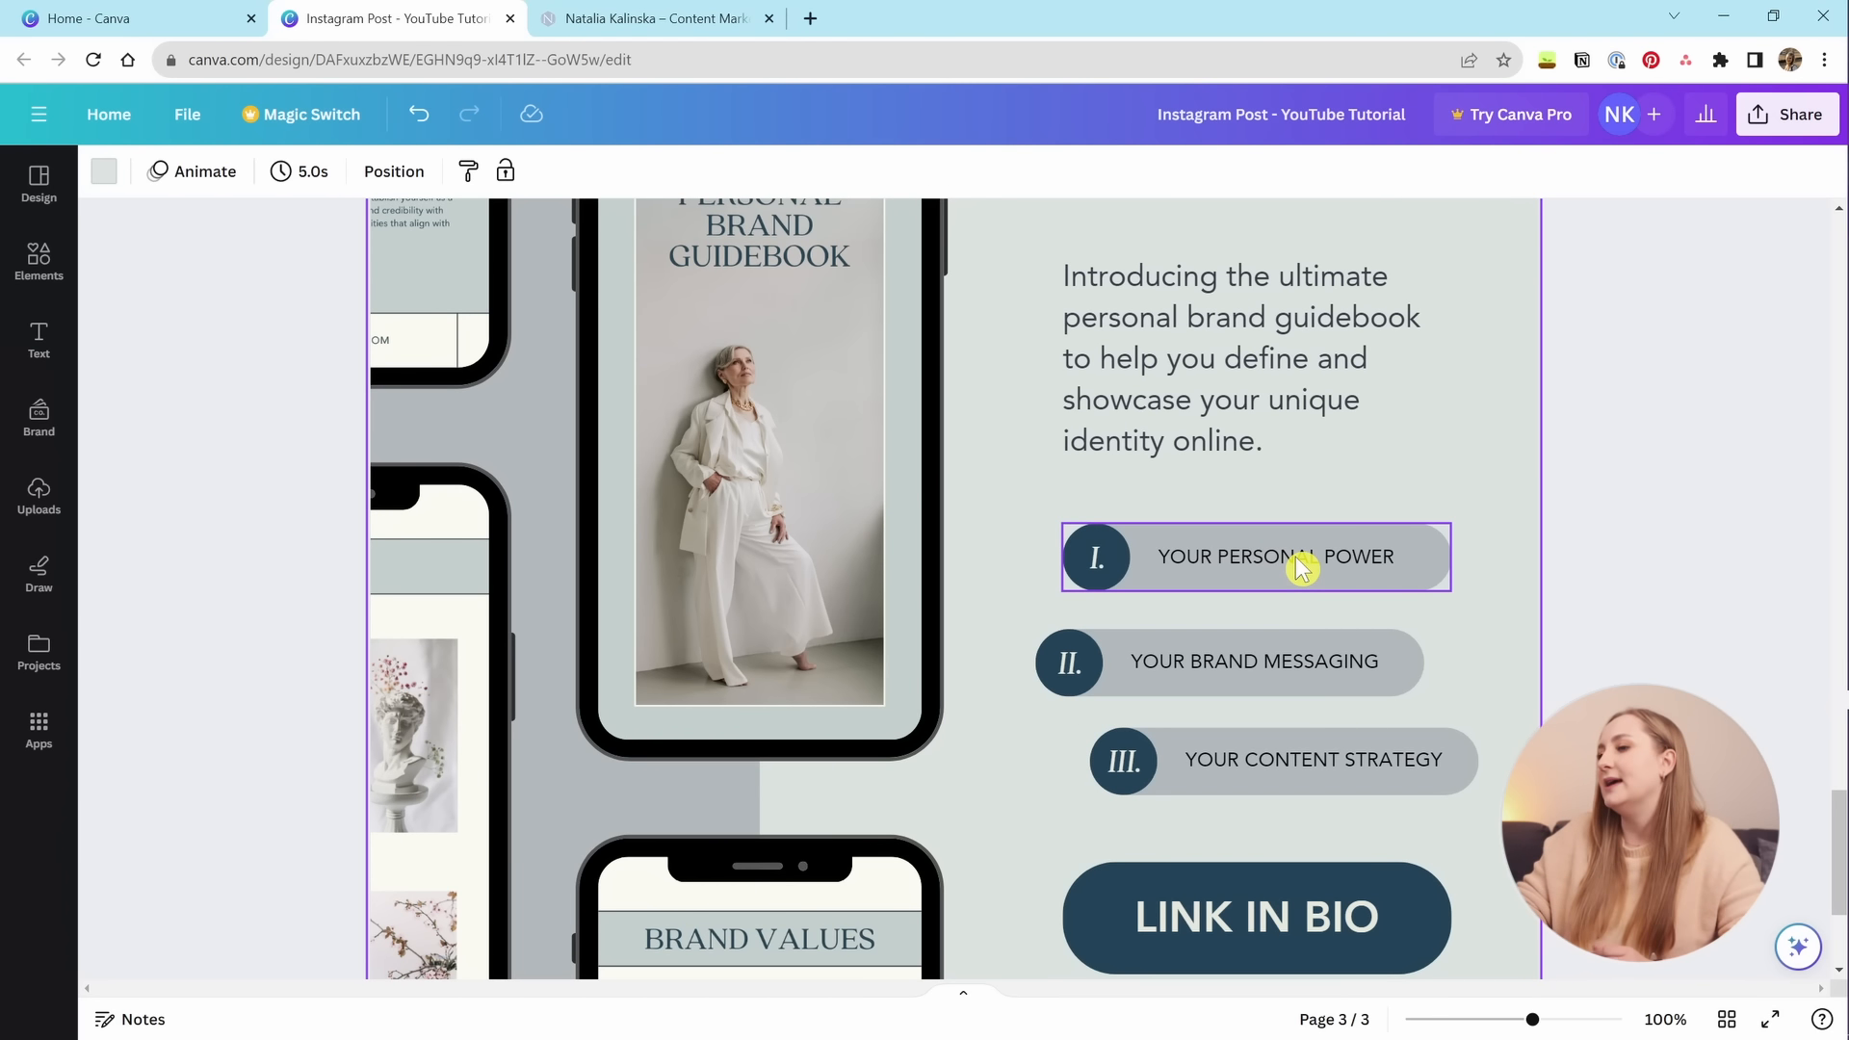
Move the YOUR PERSONAL POWER item slightly up and shift the YOUR CONTENT STRATEGY item left to line up with it.
{"action": "left_click_drag", "start_coordinate": [1296, 556], "coordinate": [1304, 540]}
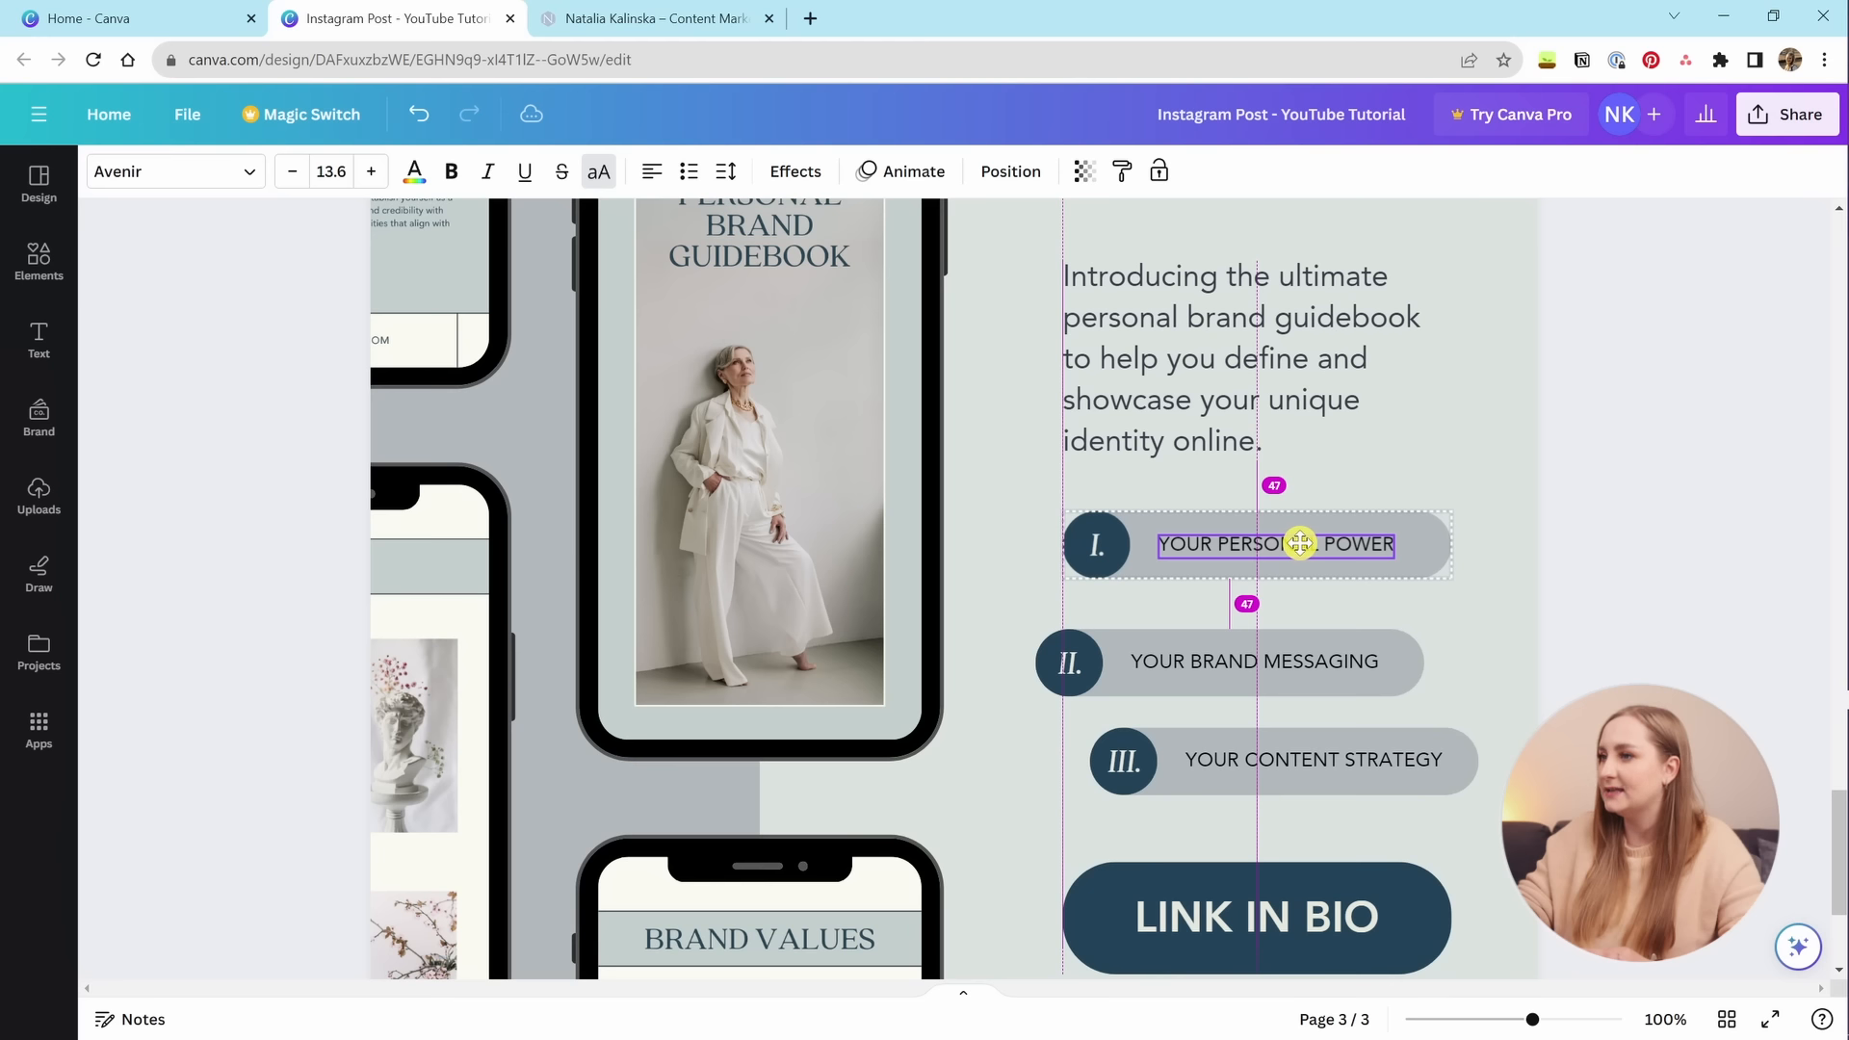
{"action": "left_click_drag", "start_coordinate": [1101, 545], "coordinate": [1104, 549]}
{"action": "left_click_drag", "start_coordinate": [1206, 763], "coordinate": [1184, 769]}
{"action": "left_click", "coordinate": [1383, 806]}
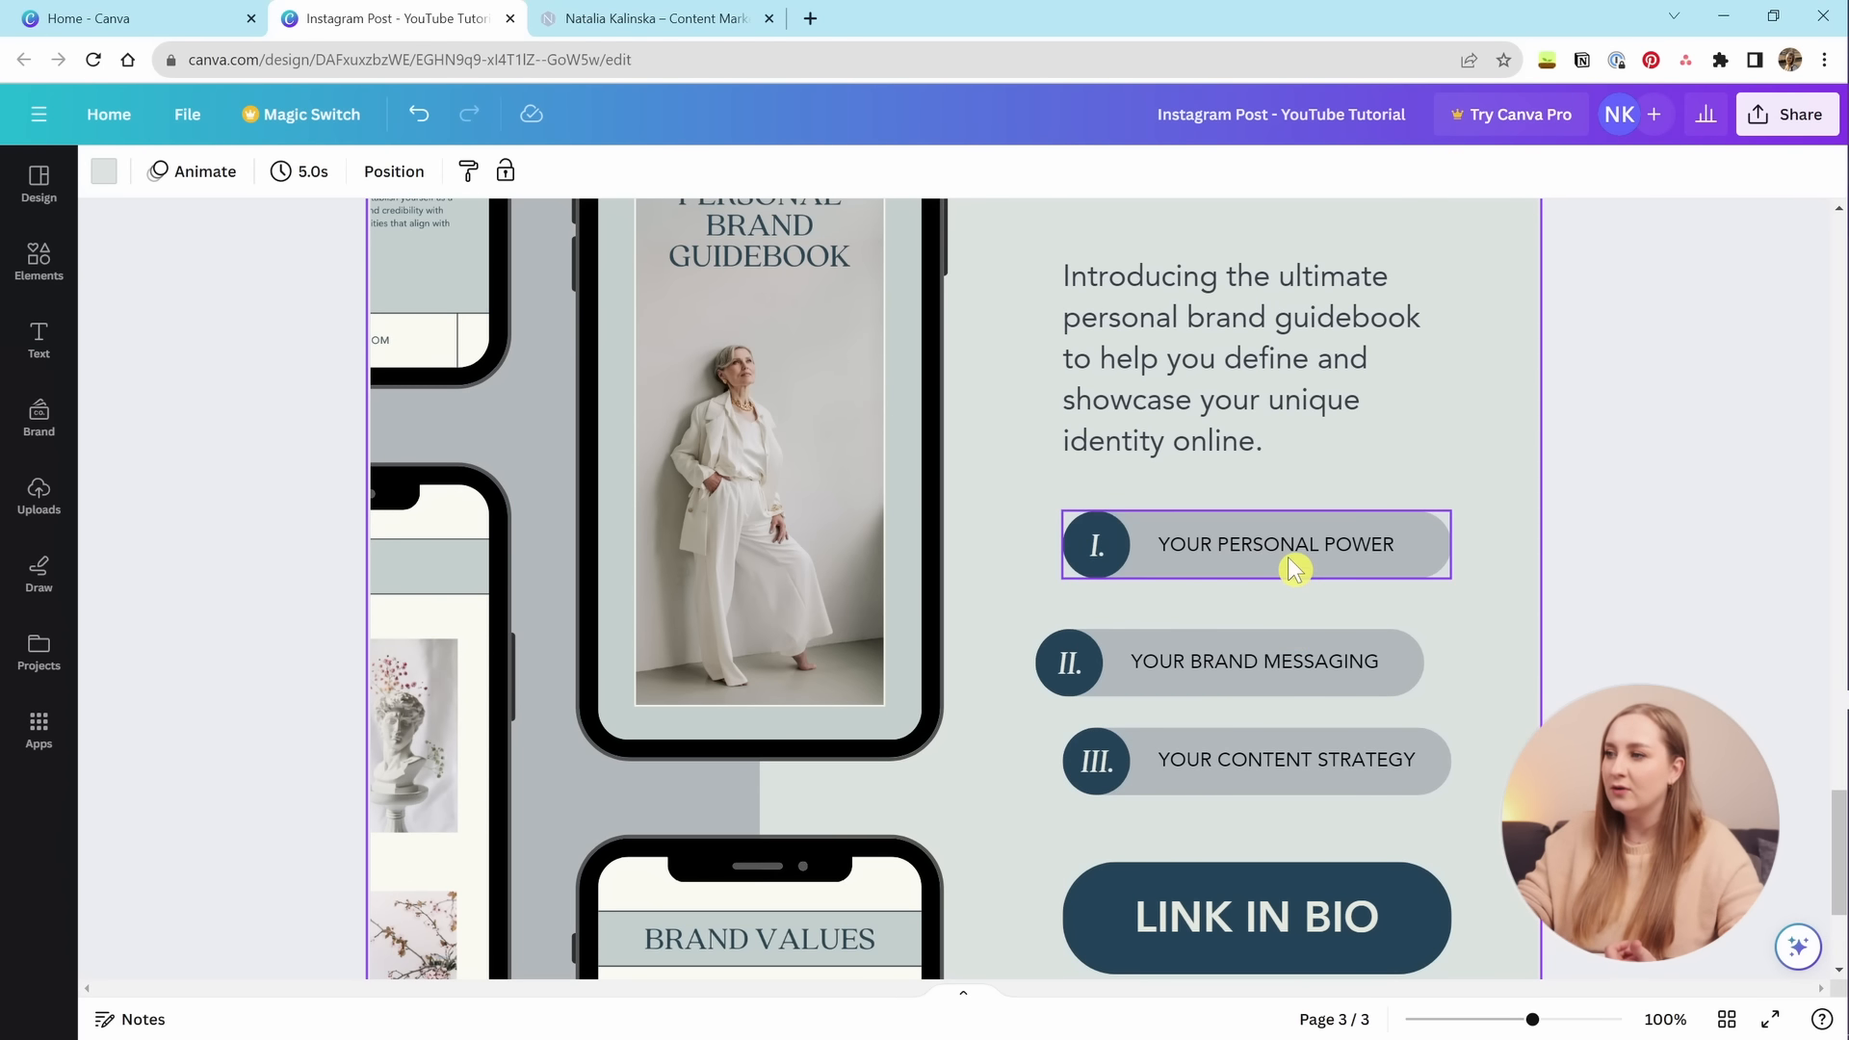
Nudge the YOUR CONTENT STRATEGY item slightly to the right, out of line with the first item.
{"action": "left_click", "coordinate": [1194, 573]}
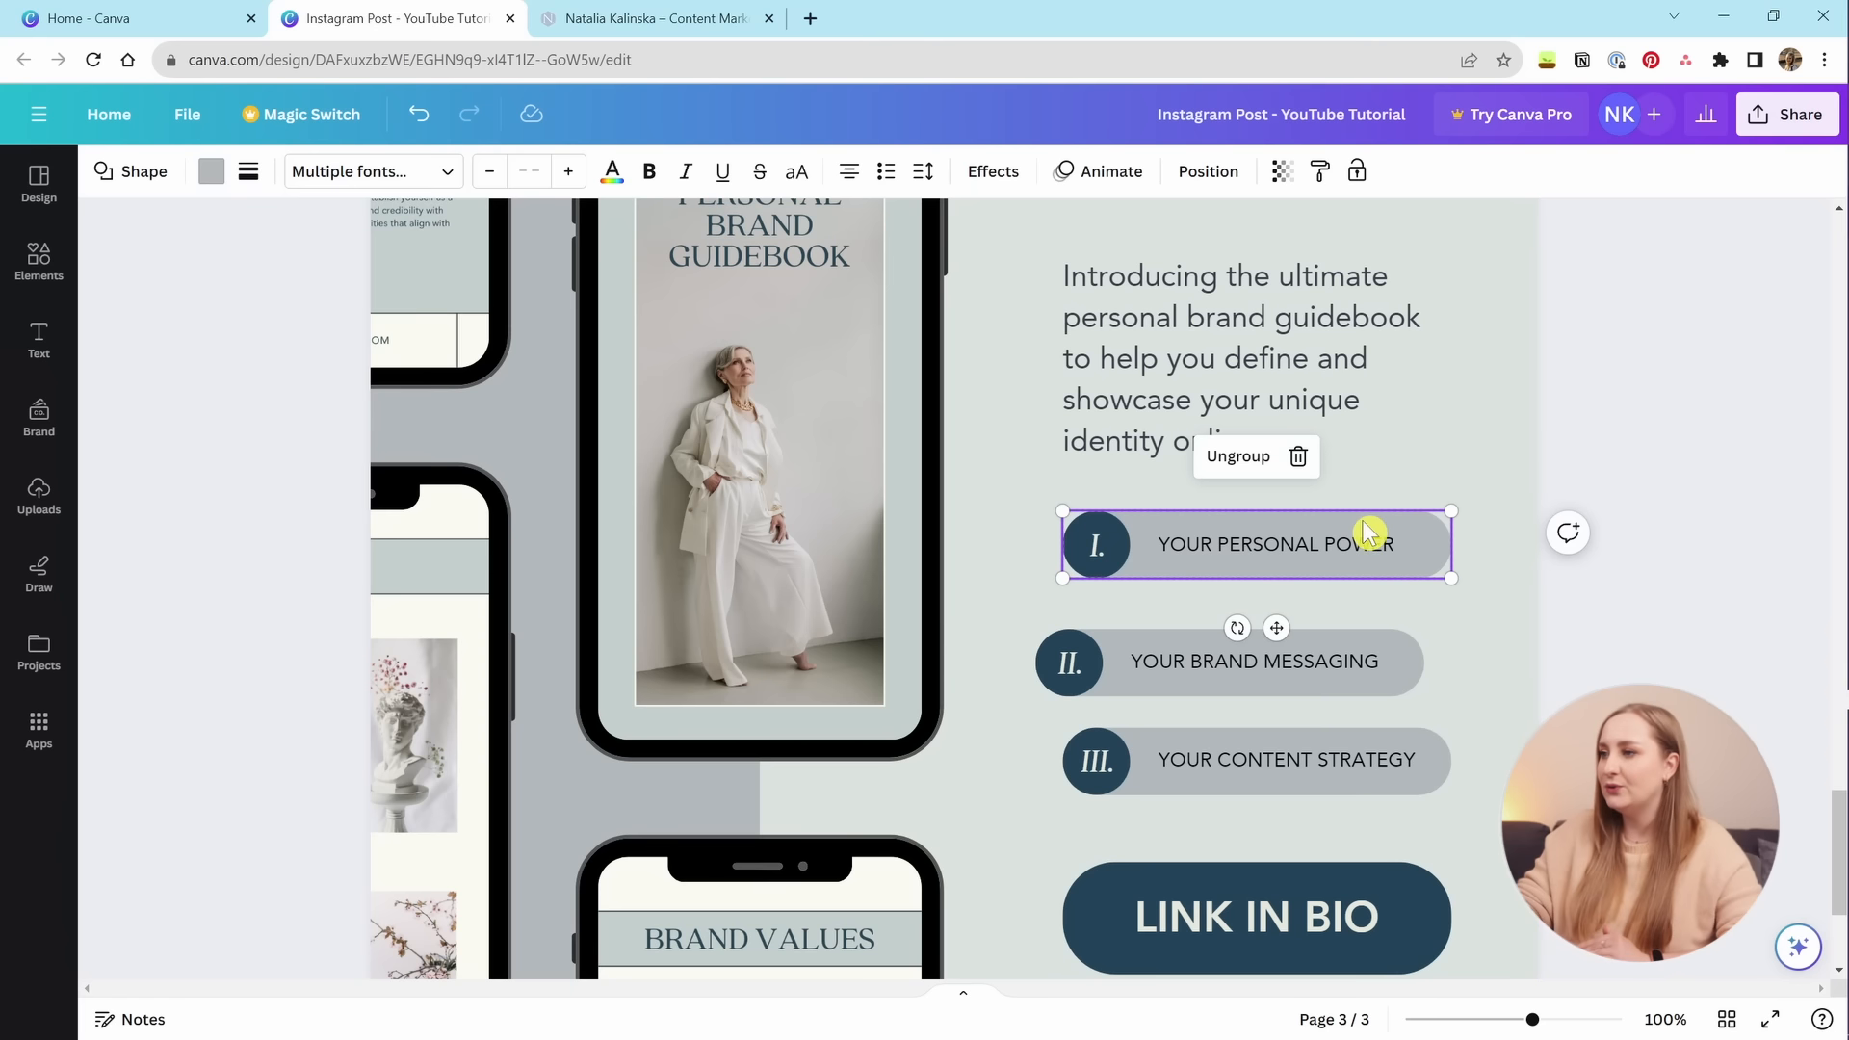
{"action": "left_click", "coordinate": [1163, 792]}
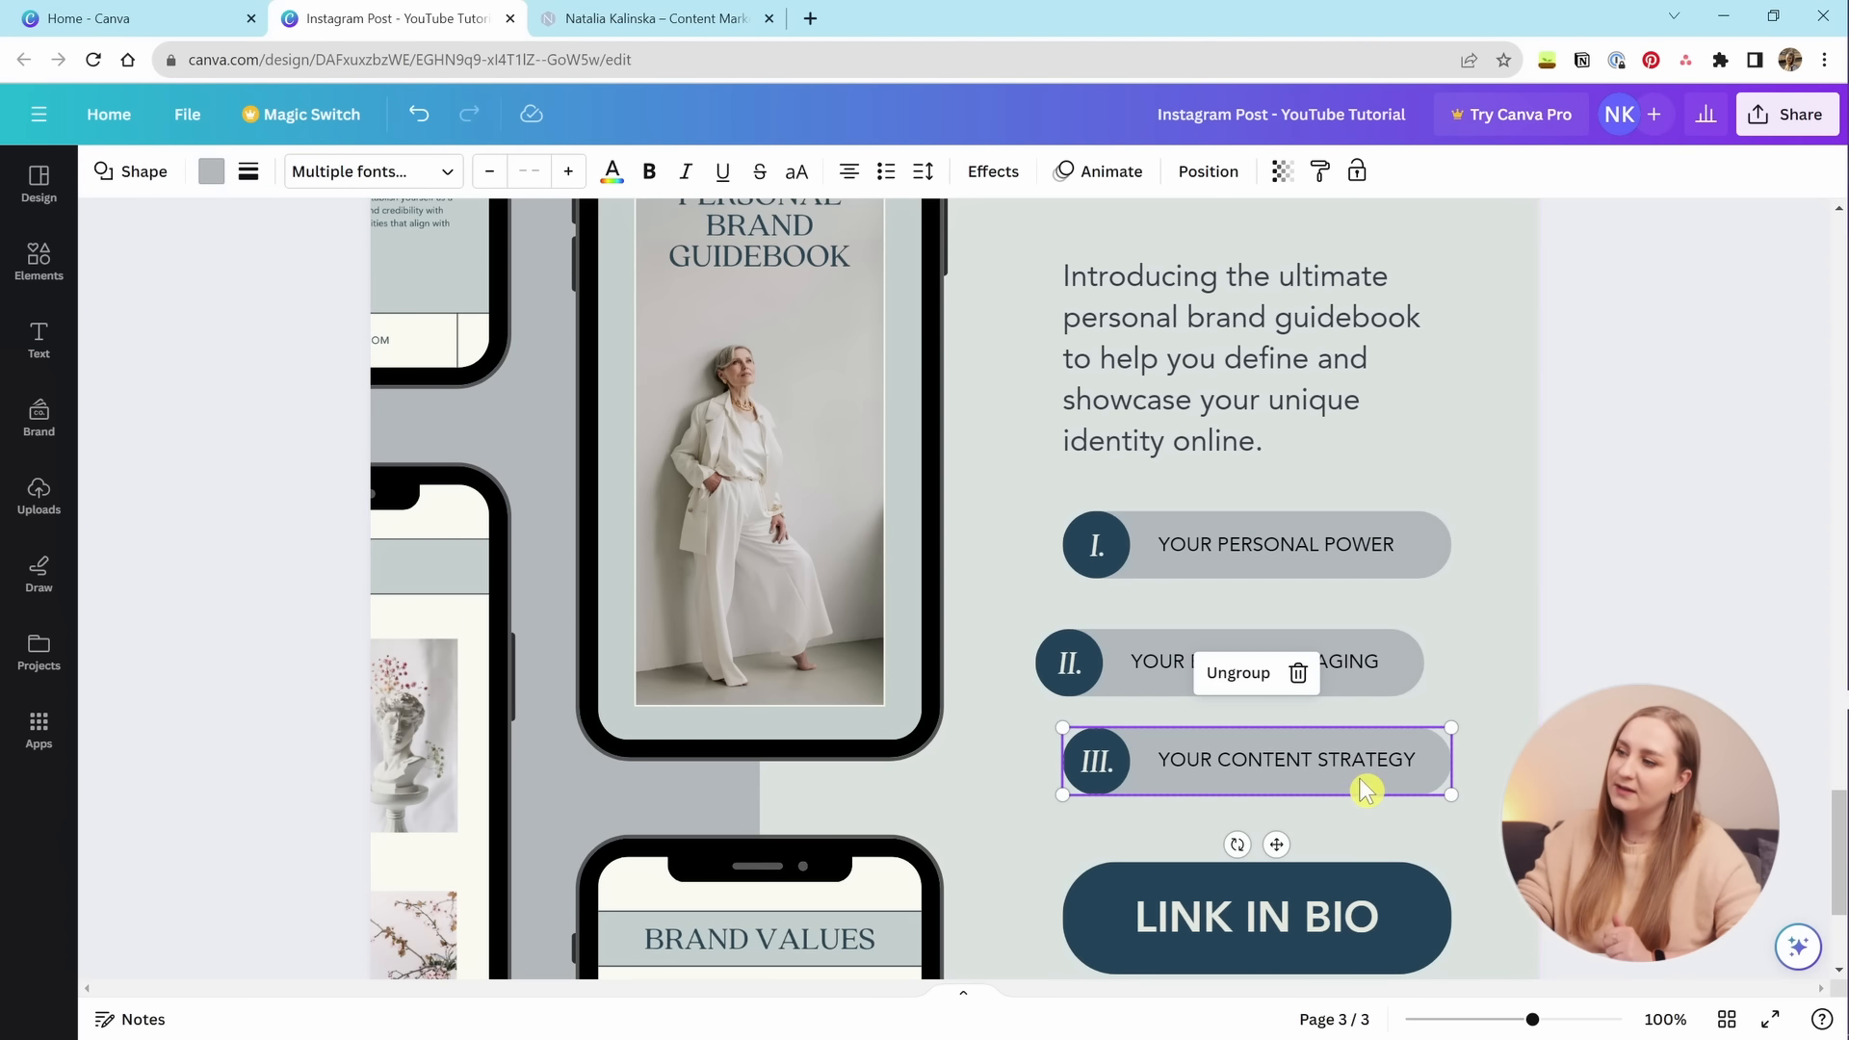
{"action": "left_click", "coordinate": [1491, 812]}
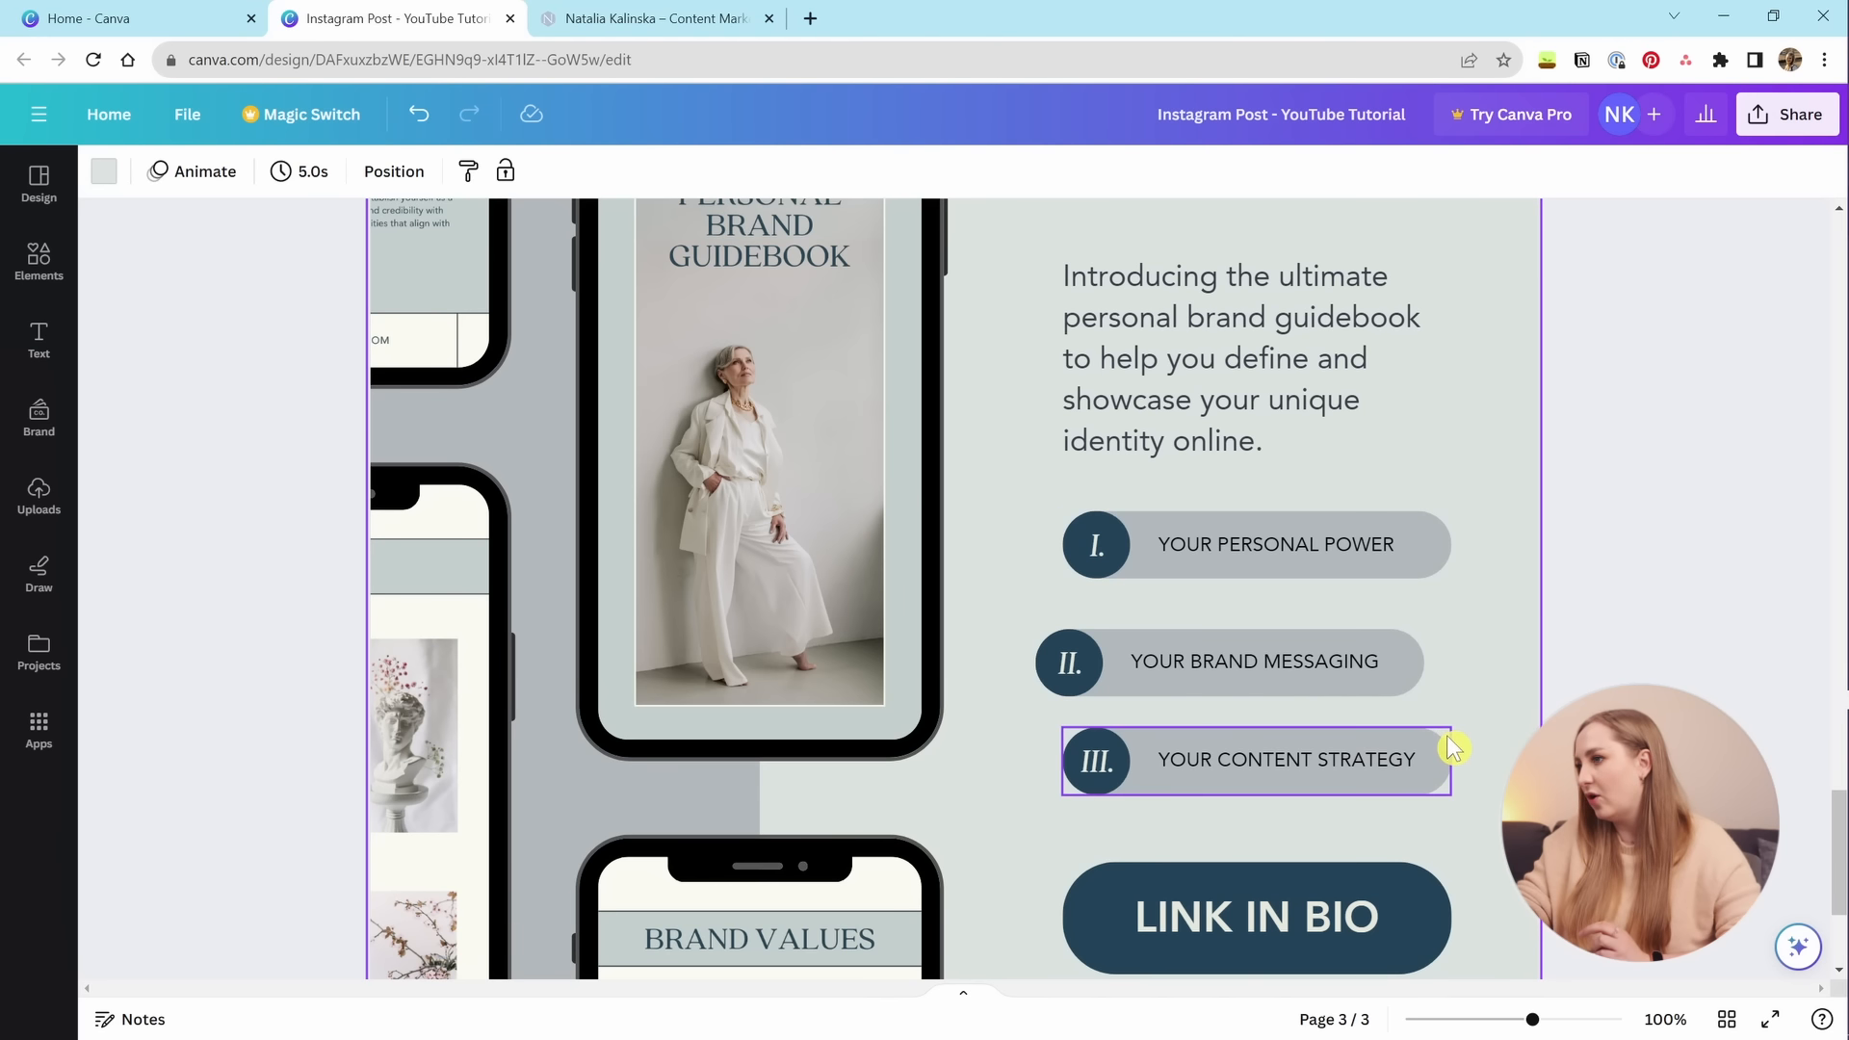
{"action": "left_click_drag", "start_coordinate": [1472, 511], "coordinate": [1105, 785]}
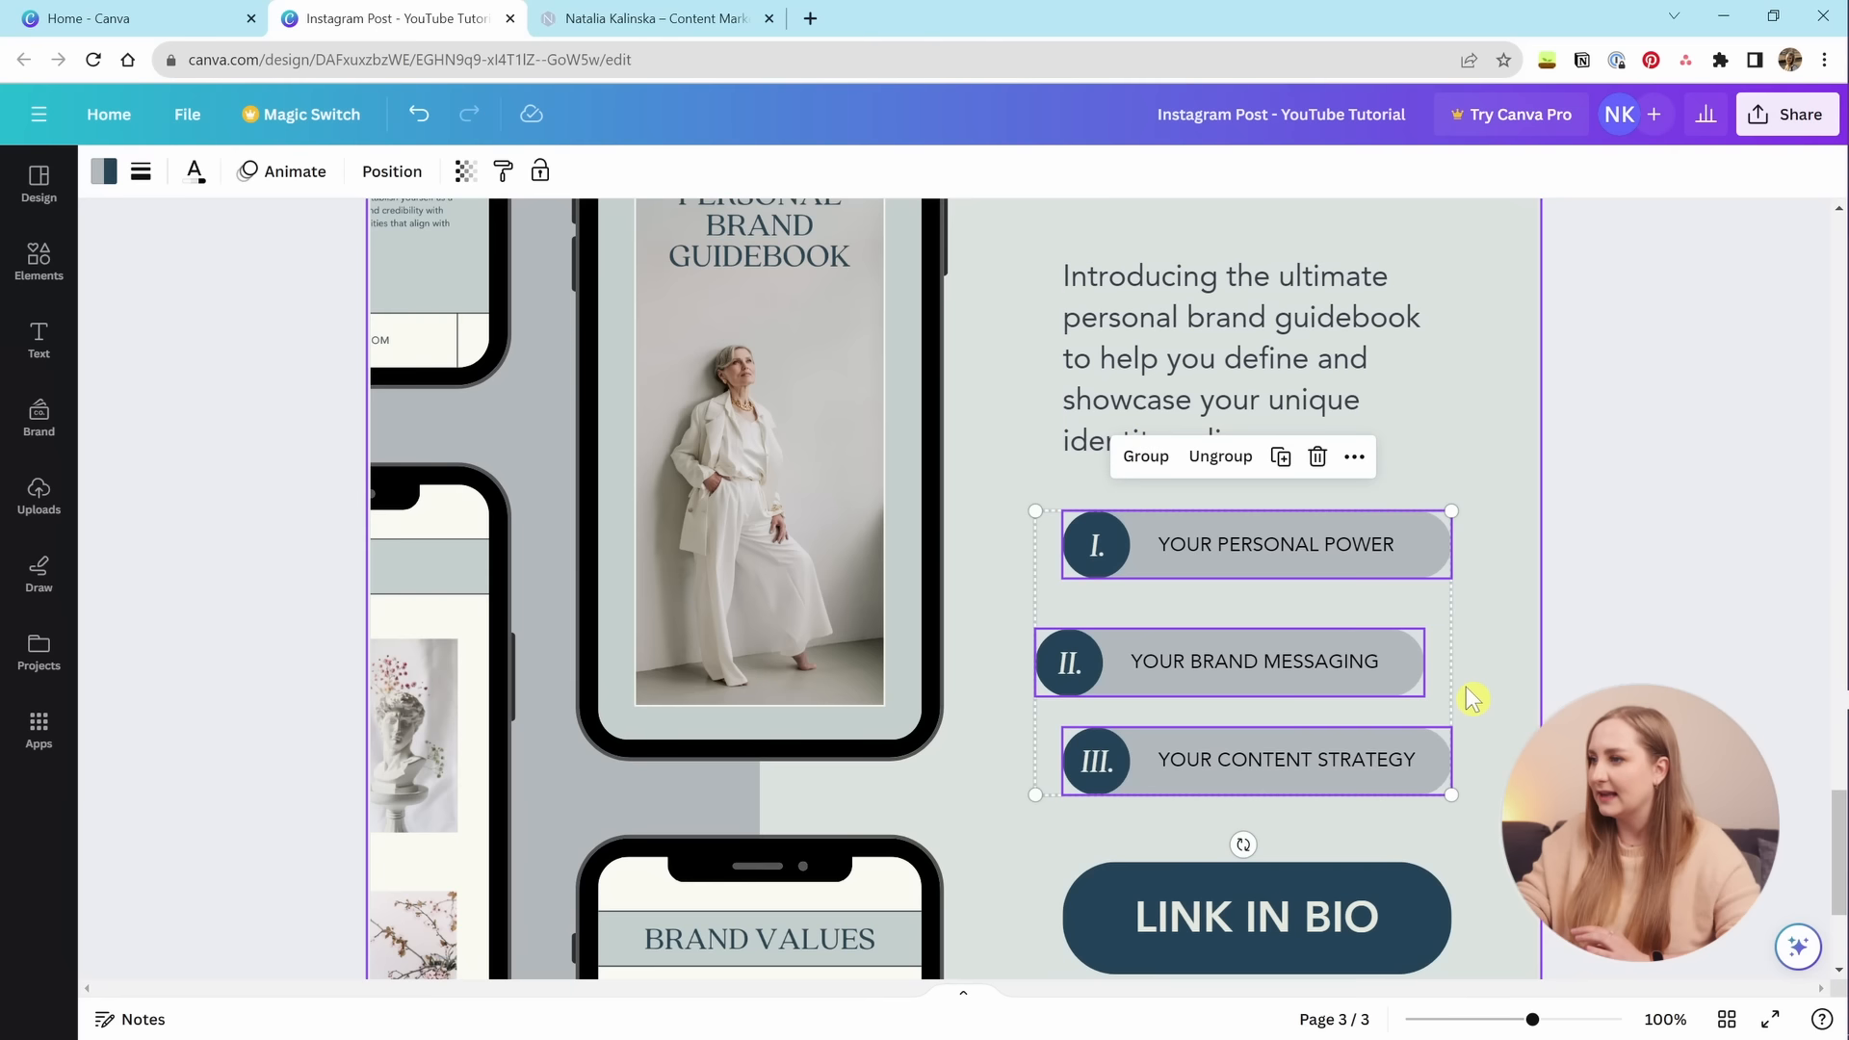
{"action": "double_click", "coordinate": [1398, 768]}
{"action": "left_click_drag", "start_coordinate": [1398, 768], "coordinate": [1418, 761]}
{"action": "left_click", "coordinate": [1486, 690]}
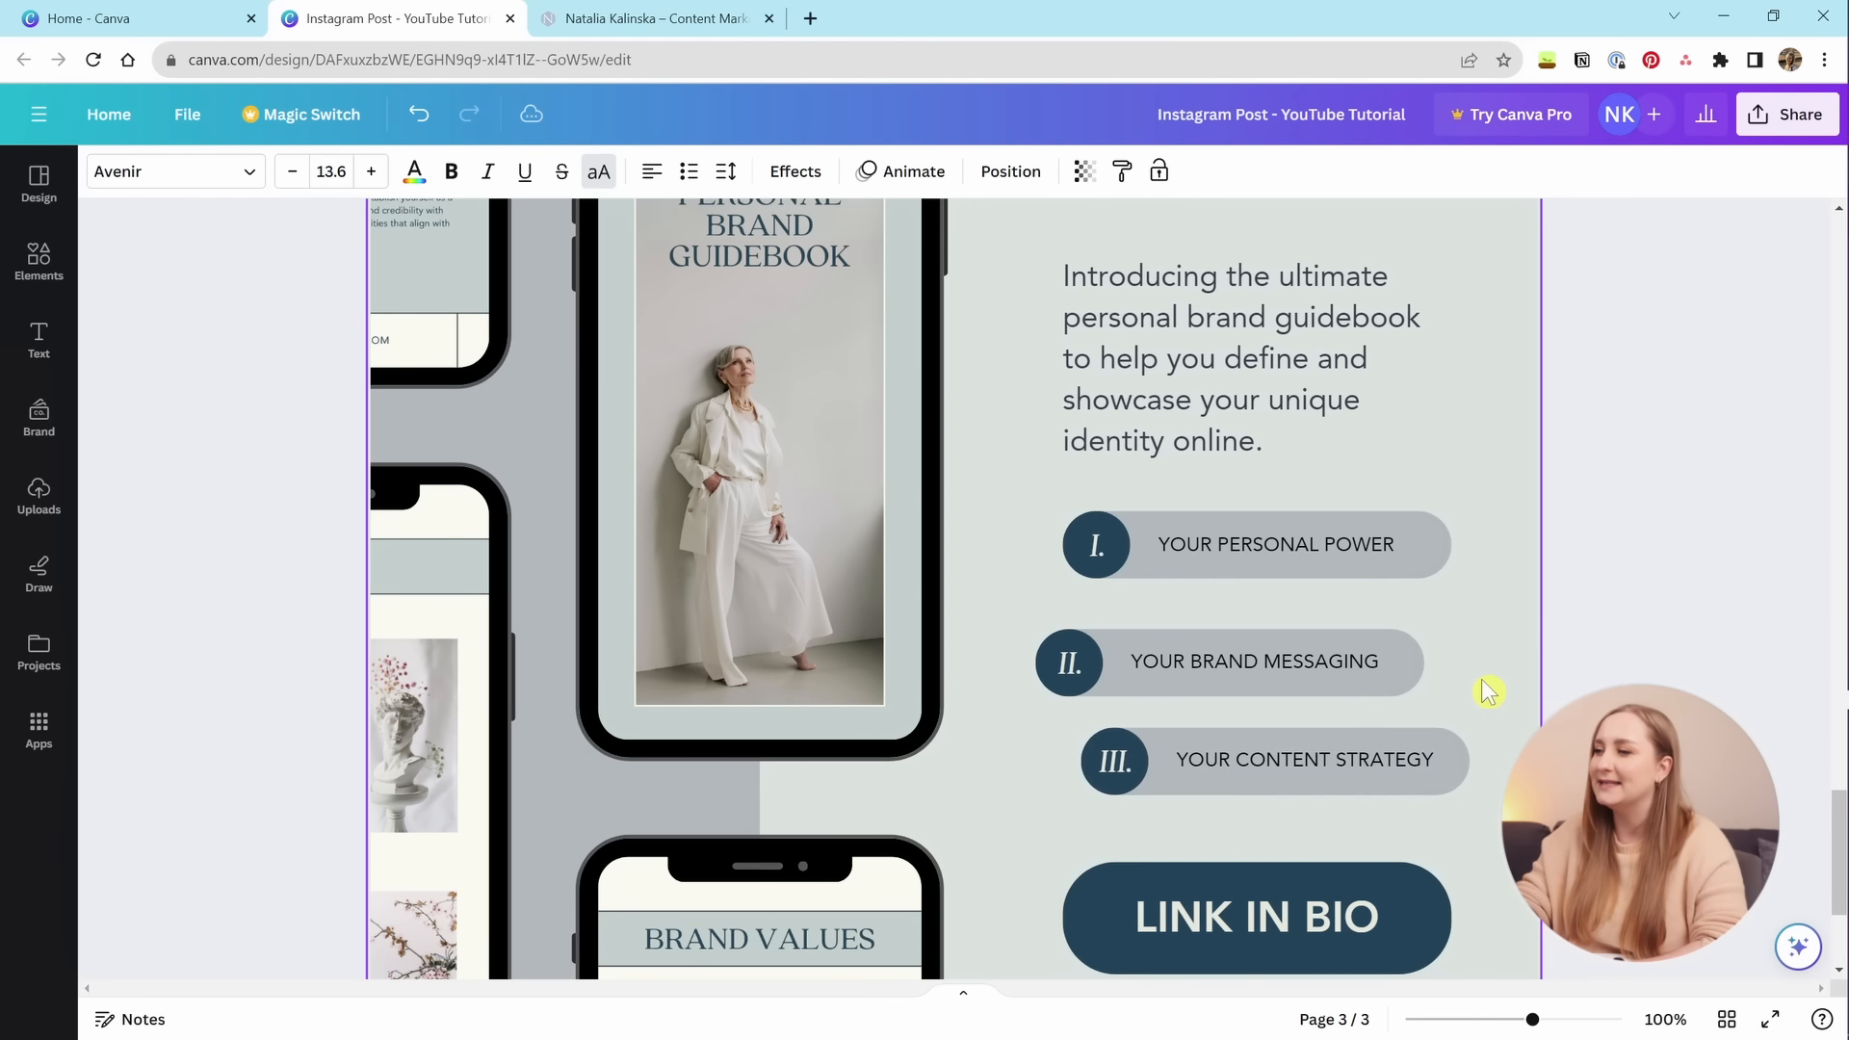
Tidy up the three list items together so they are aligned and evenly spaced.
{"action": "left_click_drag", "start_coordinate": [1503, 525], "coordinate": [1028, 803]}
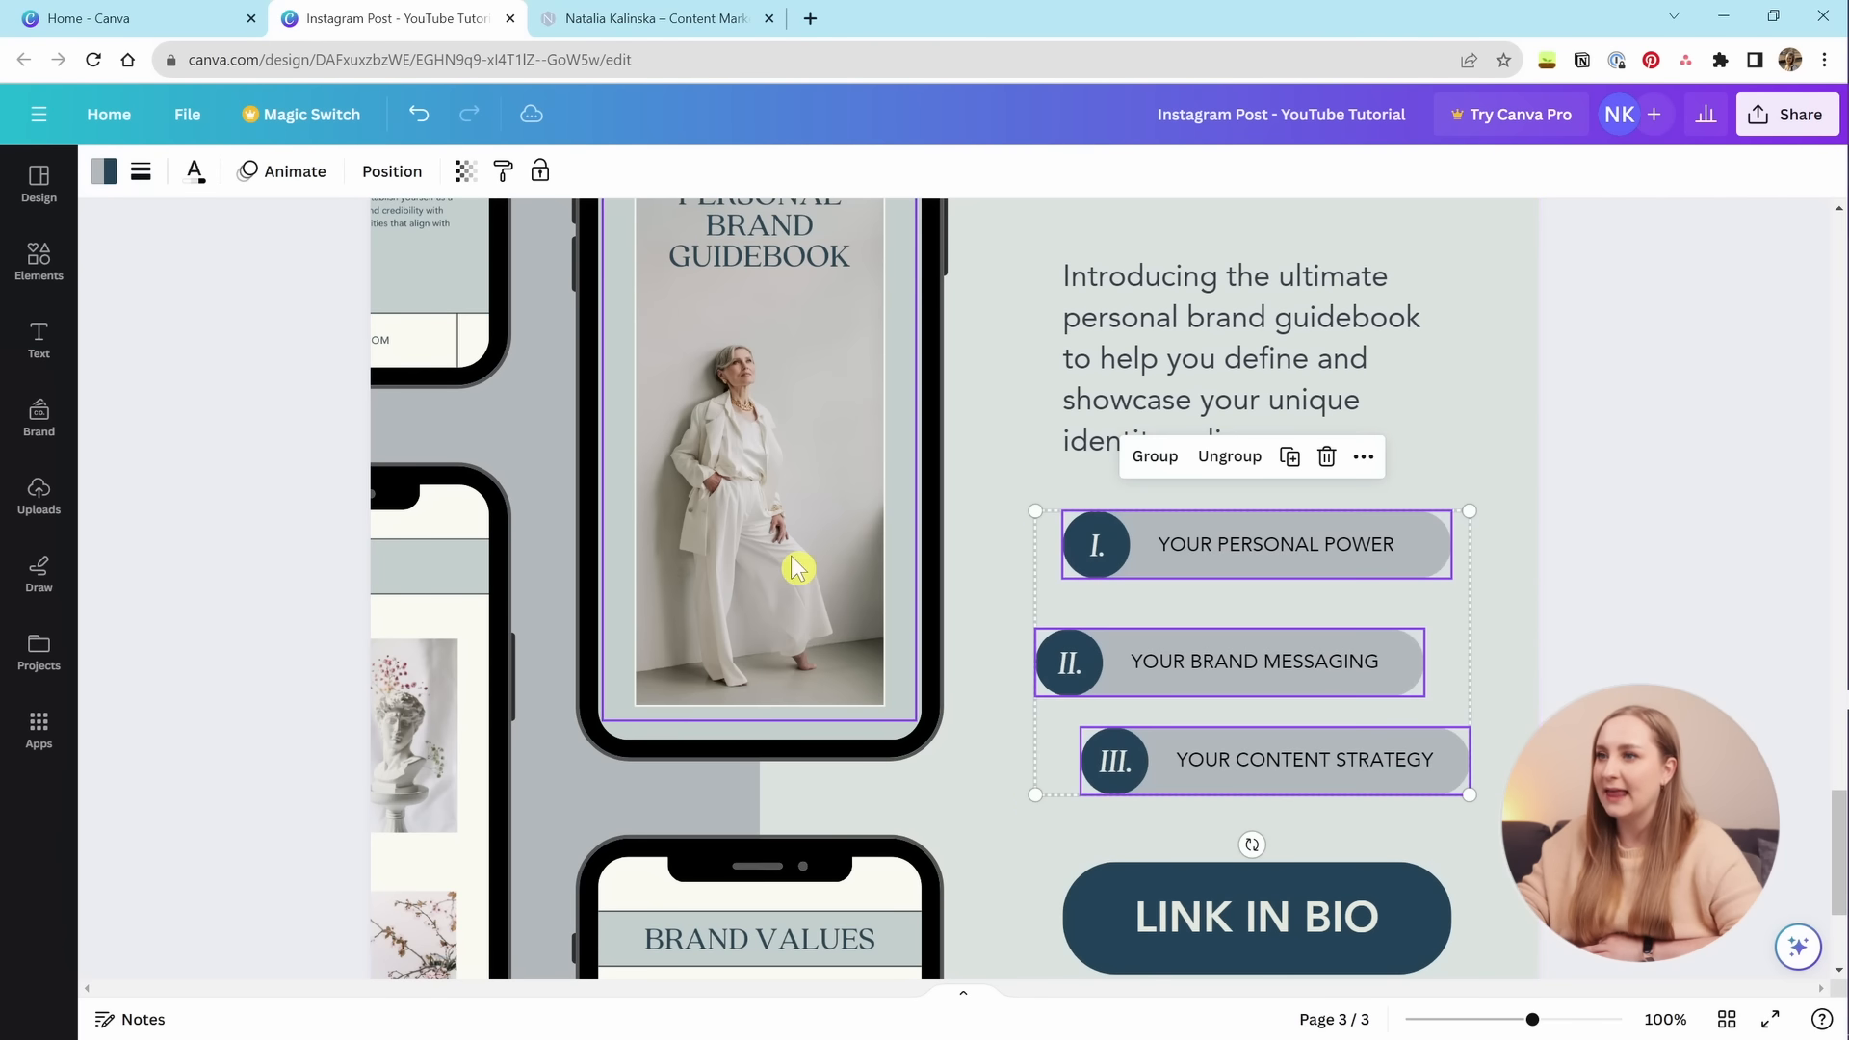
{"action": "left_click", "coordinate": [386, 175]}
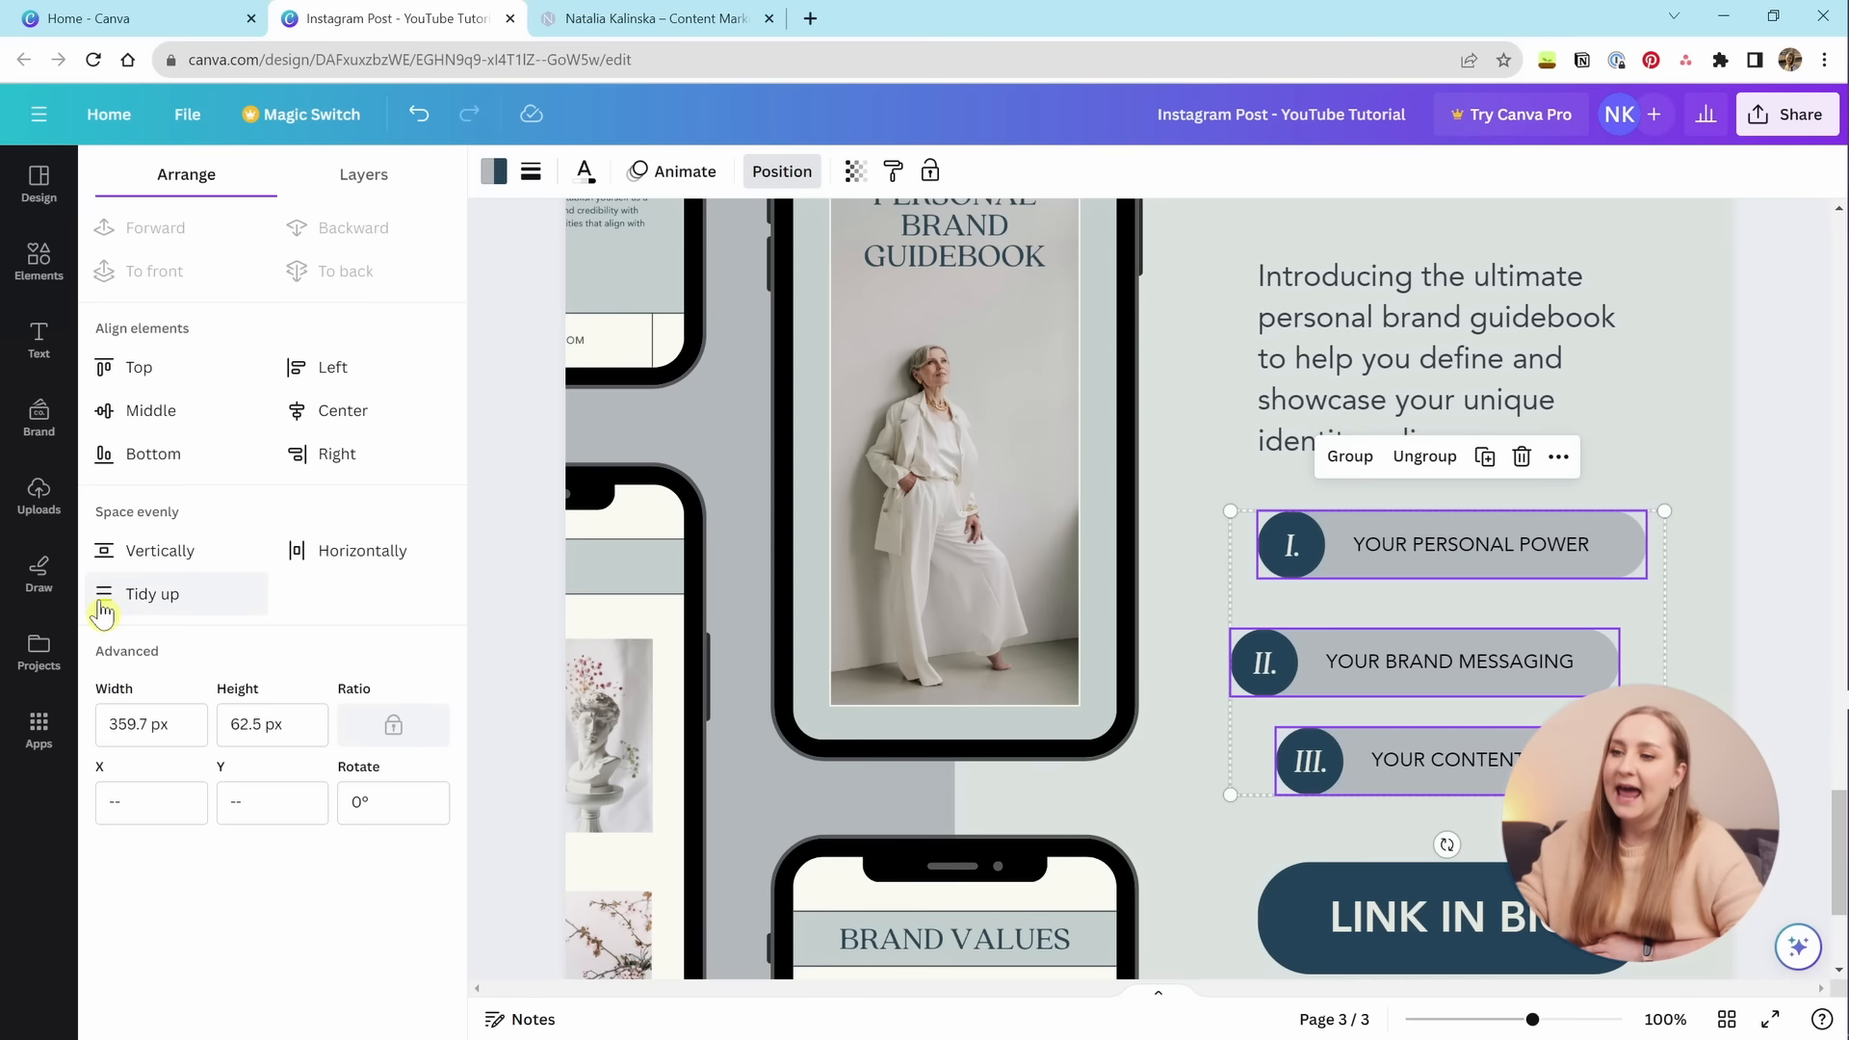
{"action": "left_click", "coordinate": [207, 604]}
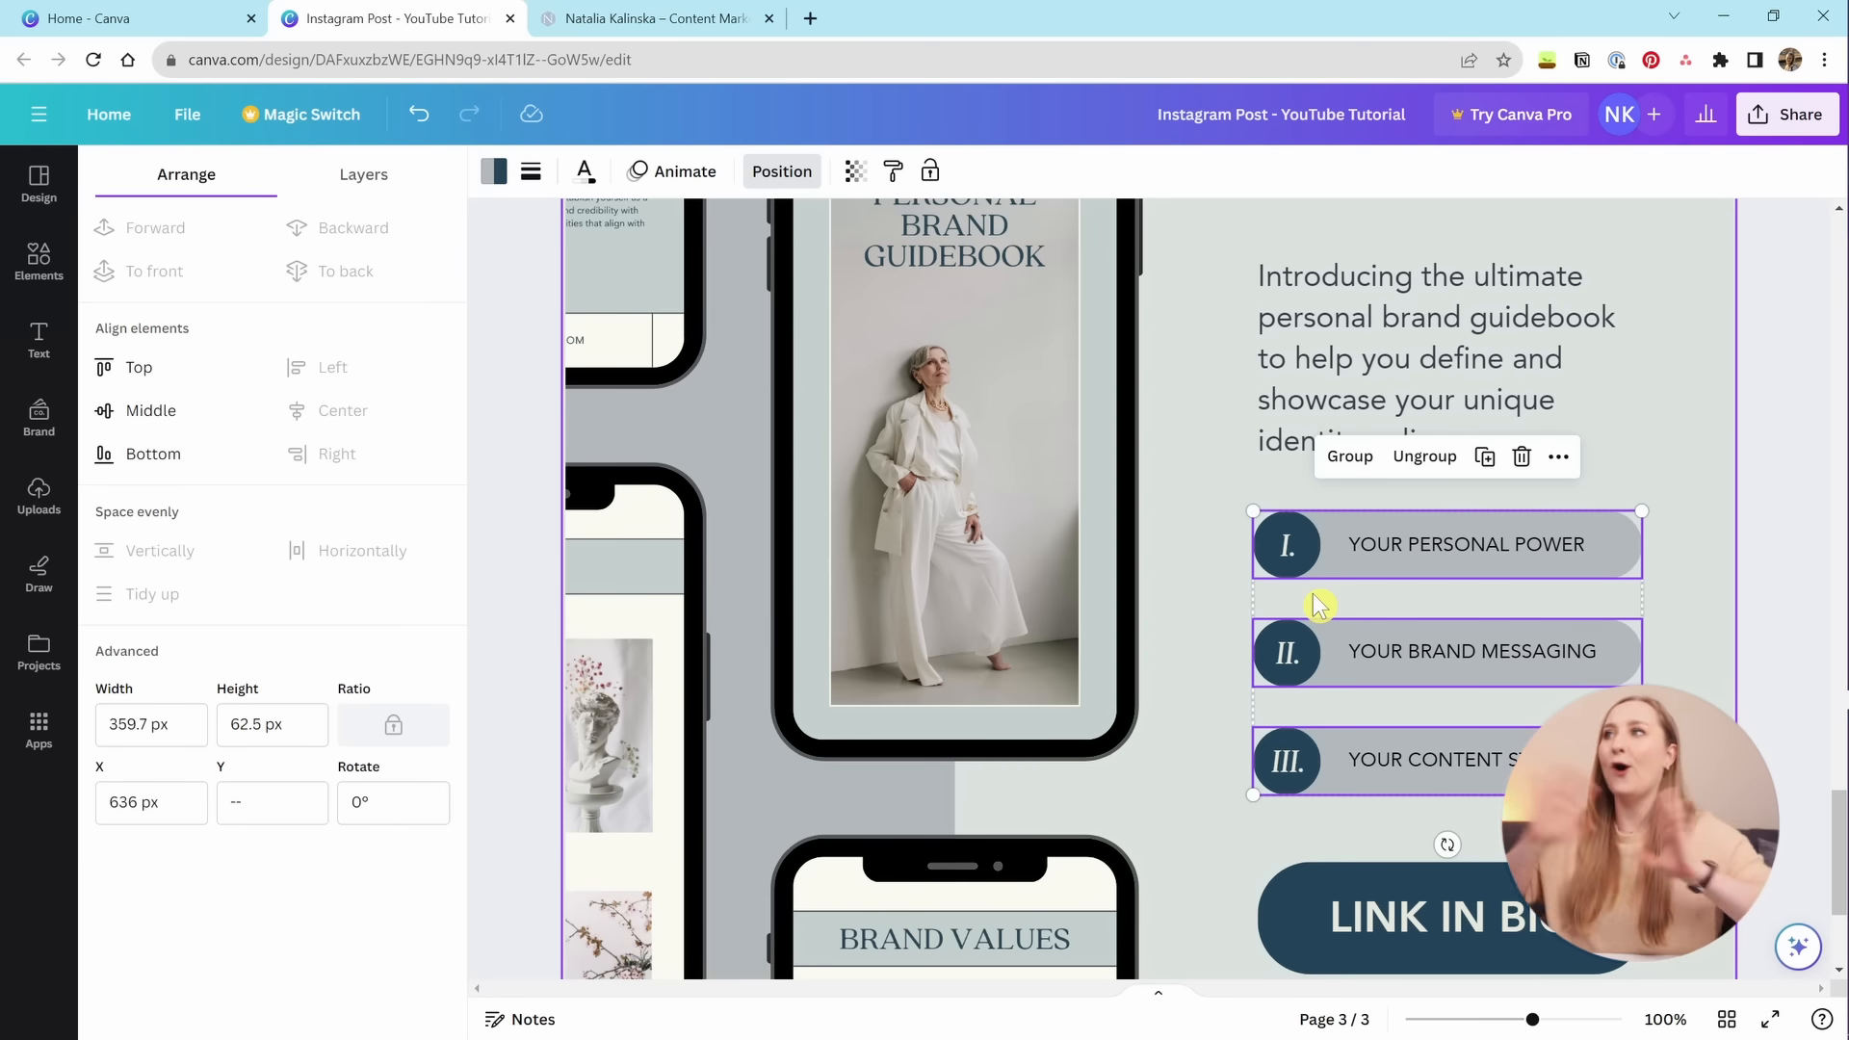
Group the three list items and align the group with the LINK IN BIO button, vertically centred between the paragraph and the button.
{"action": "left_click", "coordinate": [1347, 456]}
{"action": "left_click", "coordinate": [1465, 648]}
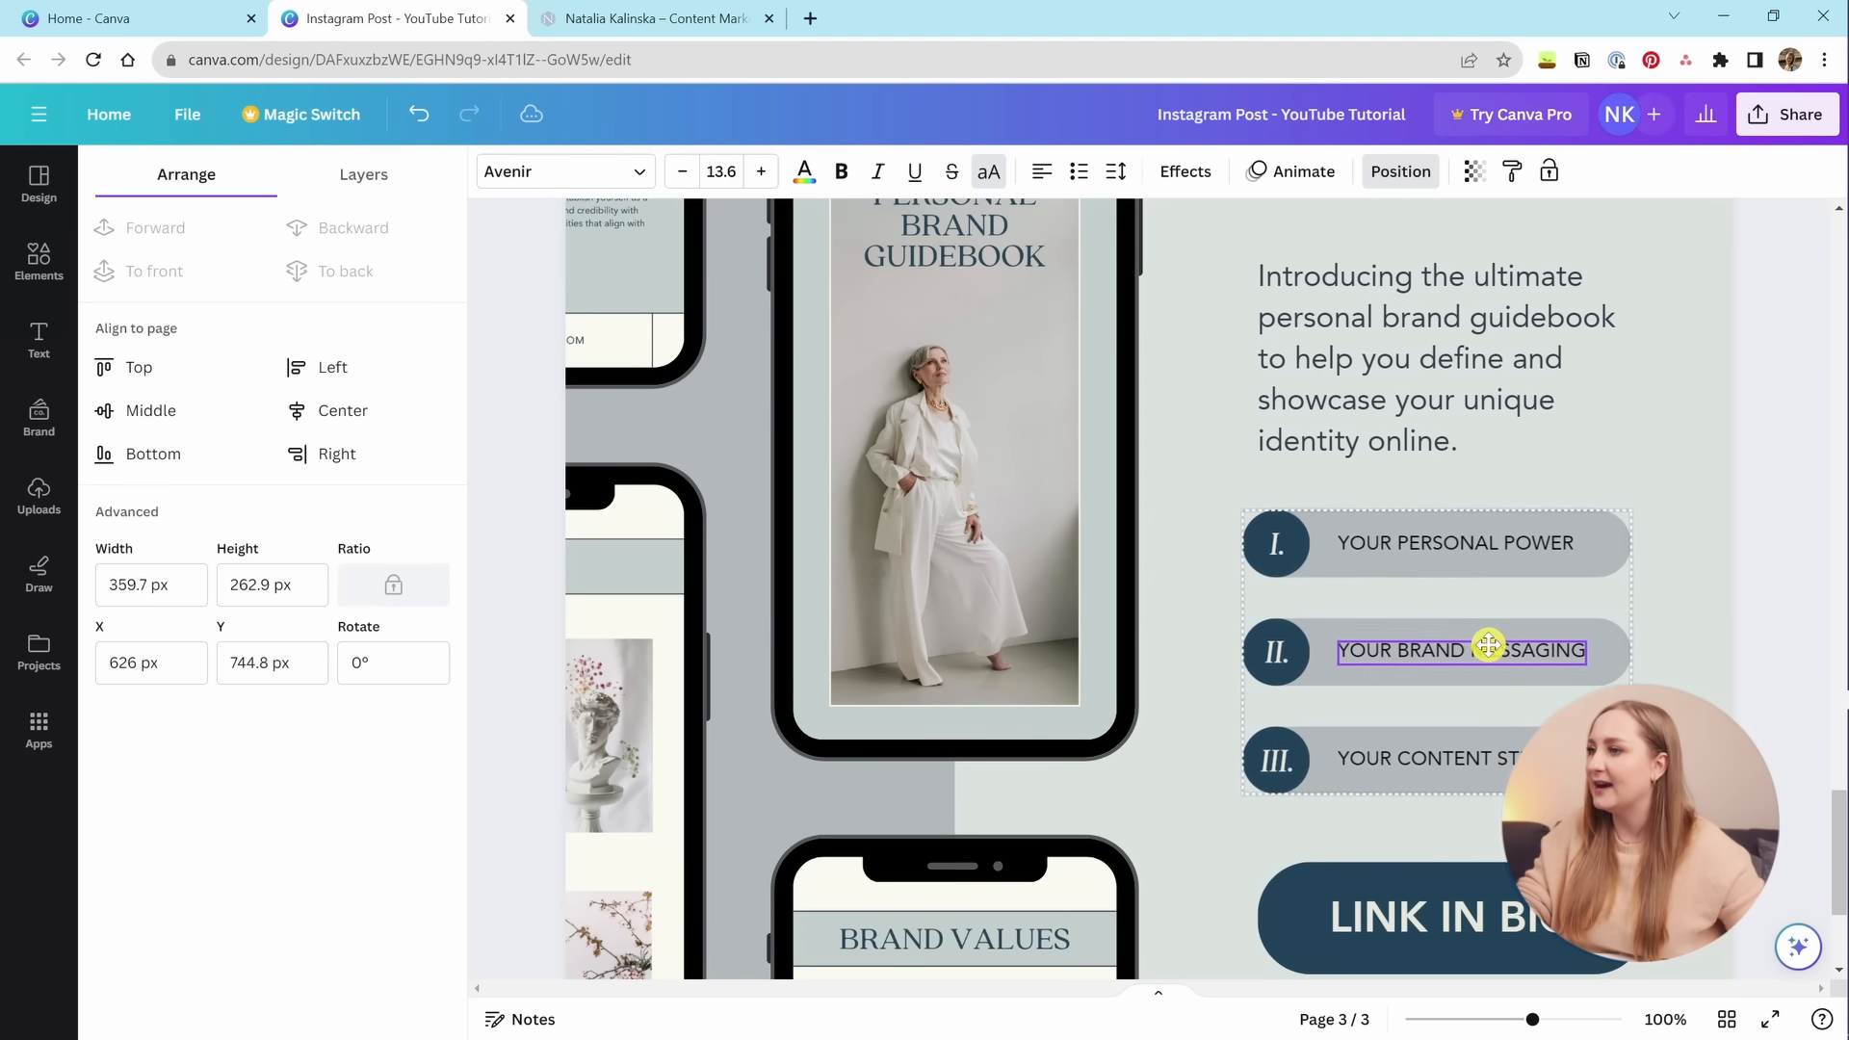
{"action": "left_click_drag", "start_coordinate": [1461, 648], "coordinate": [1499, 650]}
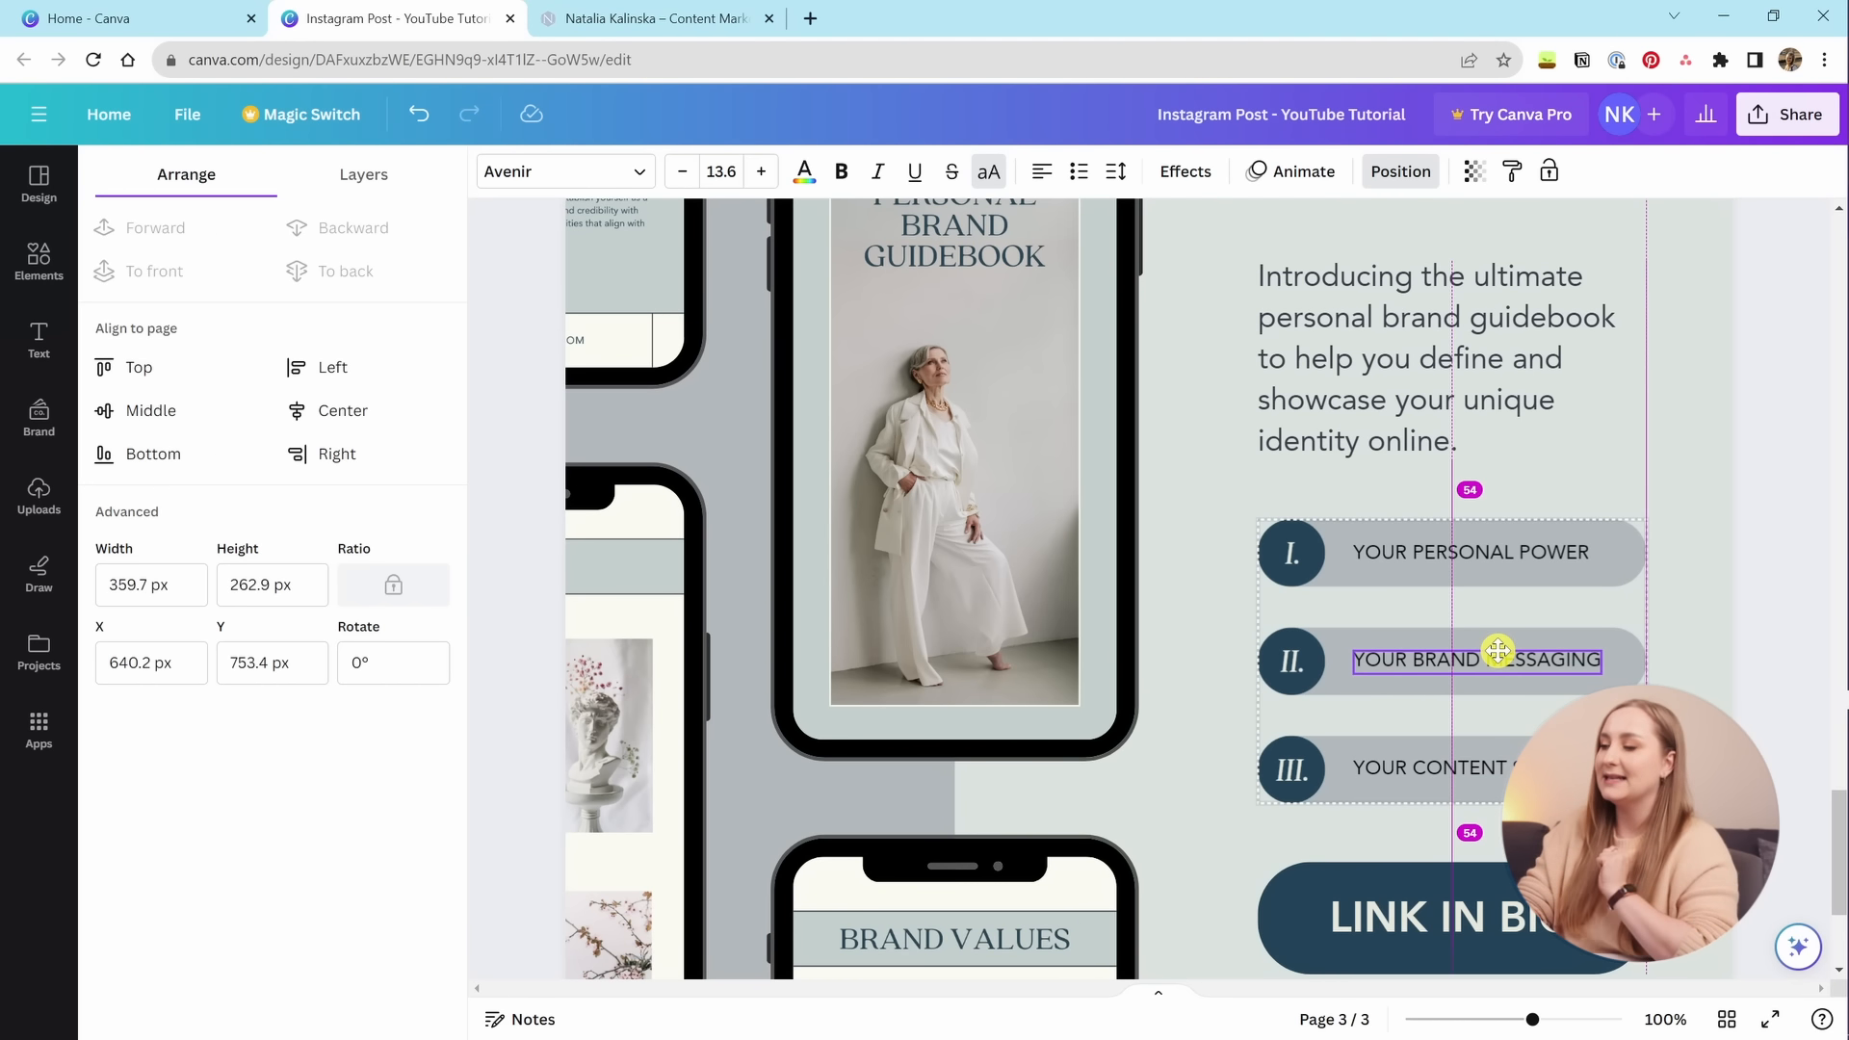
{"action": "left_click_drag", "start_coordinate": [1498, 651], "coordinate": [1507, 661]}
{"action": "left_click", "coordinate": [1726, 639]}
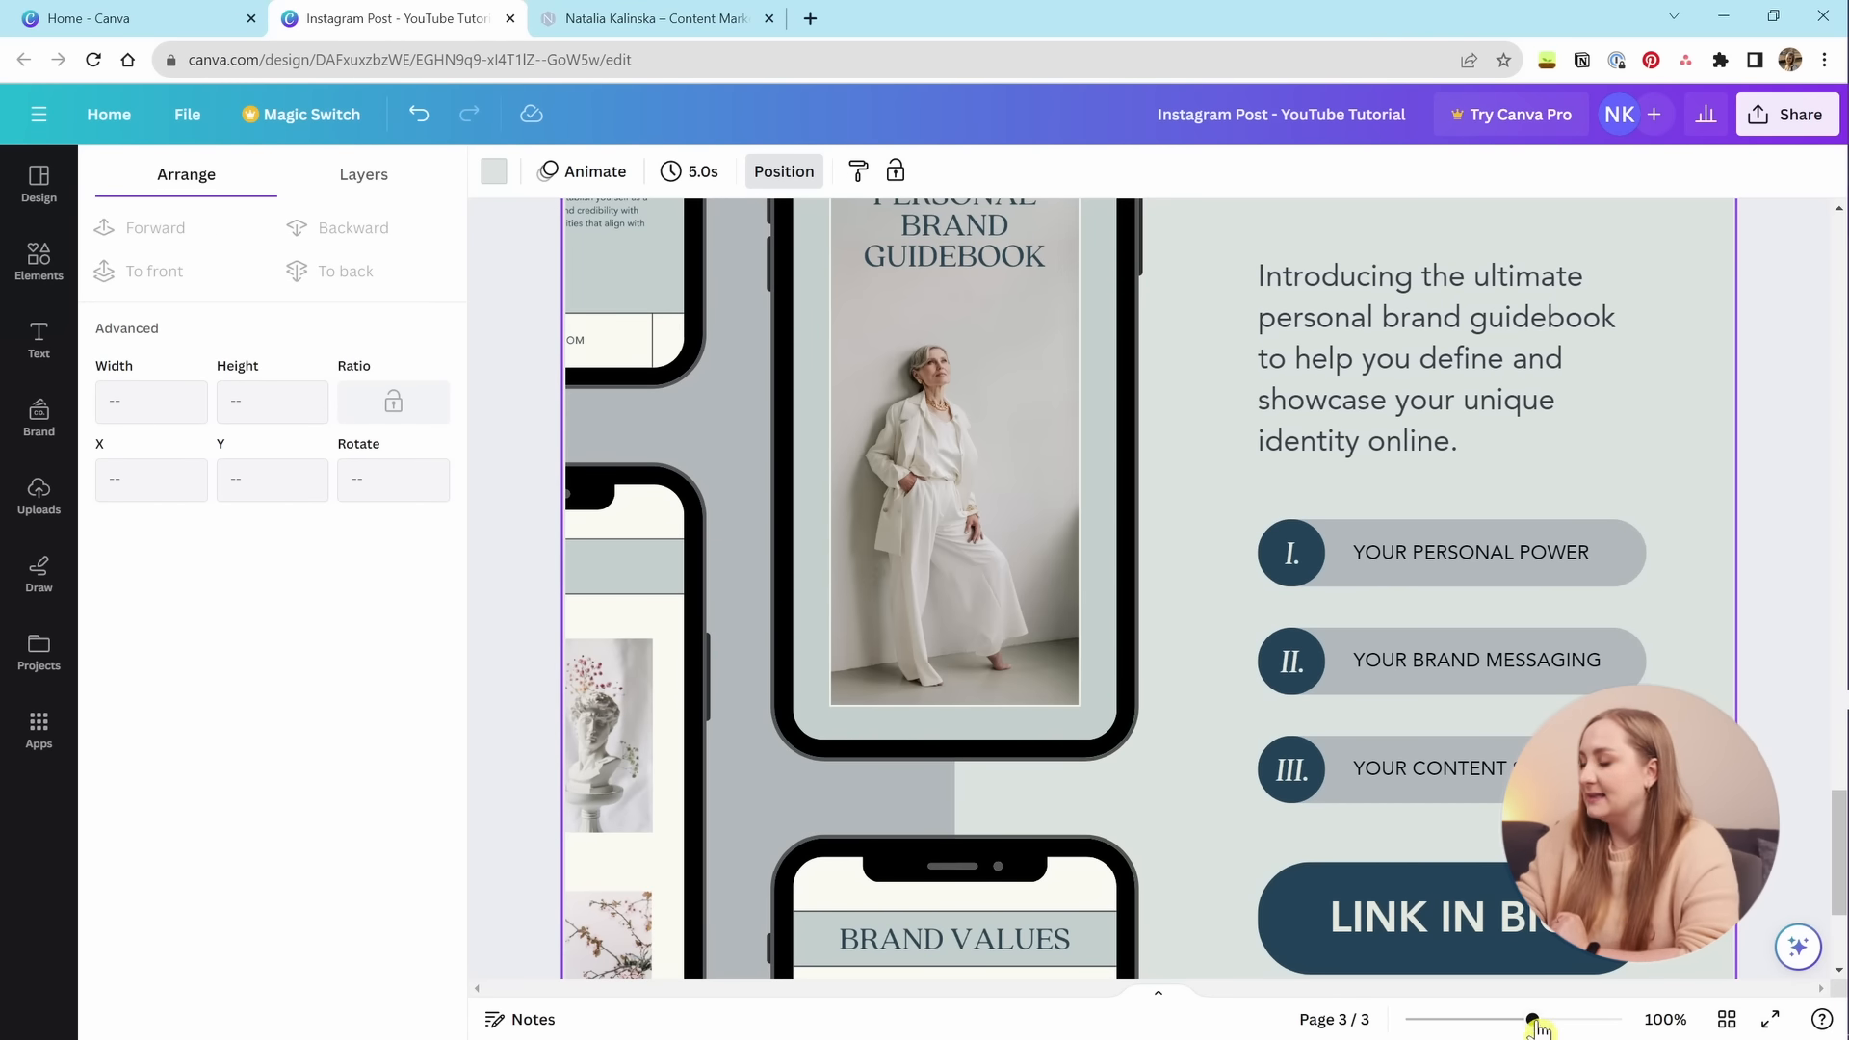
{"action": "left_click_drag", "start_coordinate": [1532, 1019], "coordinate": [1498, 1023]}
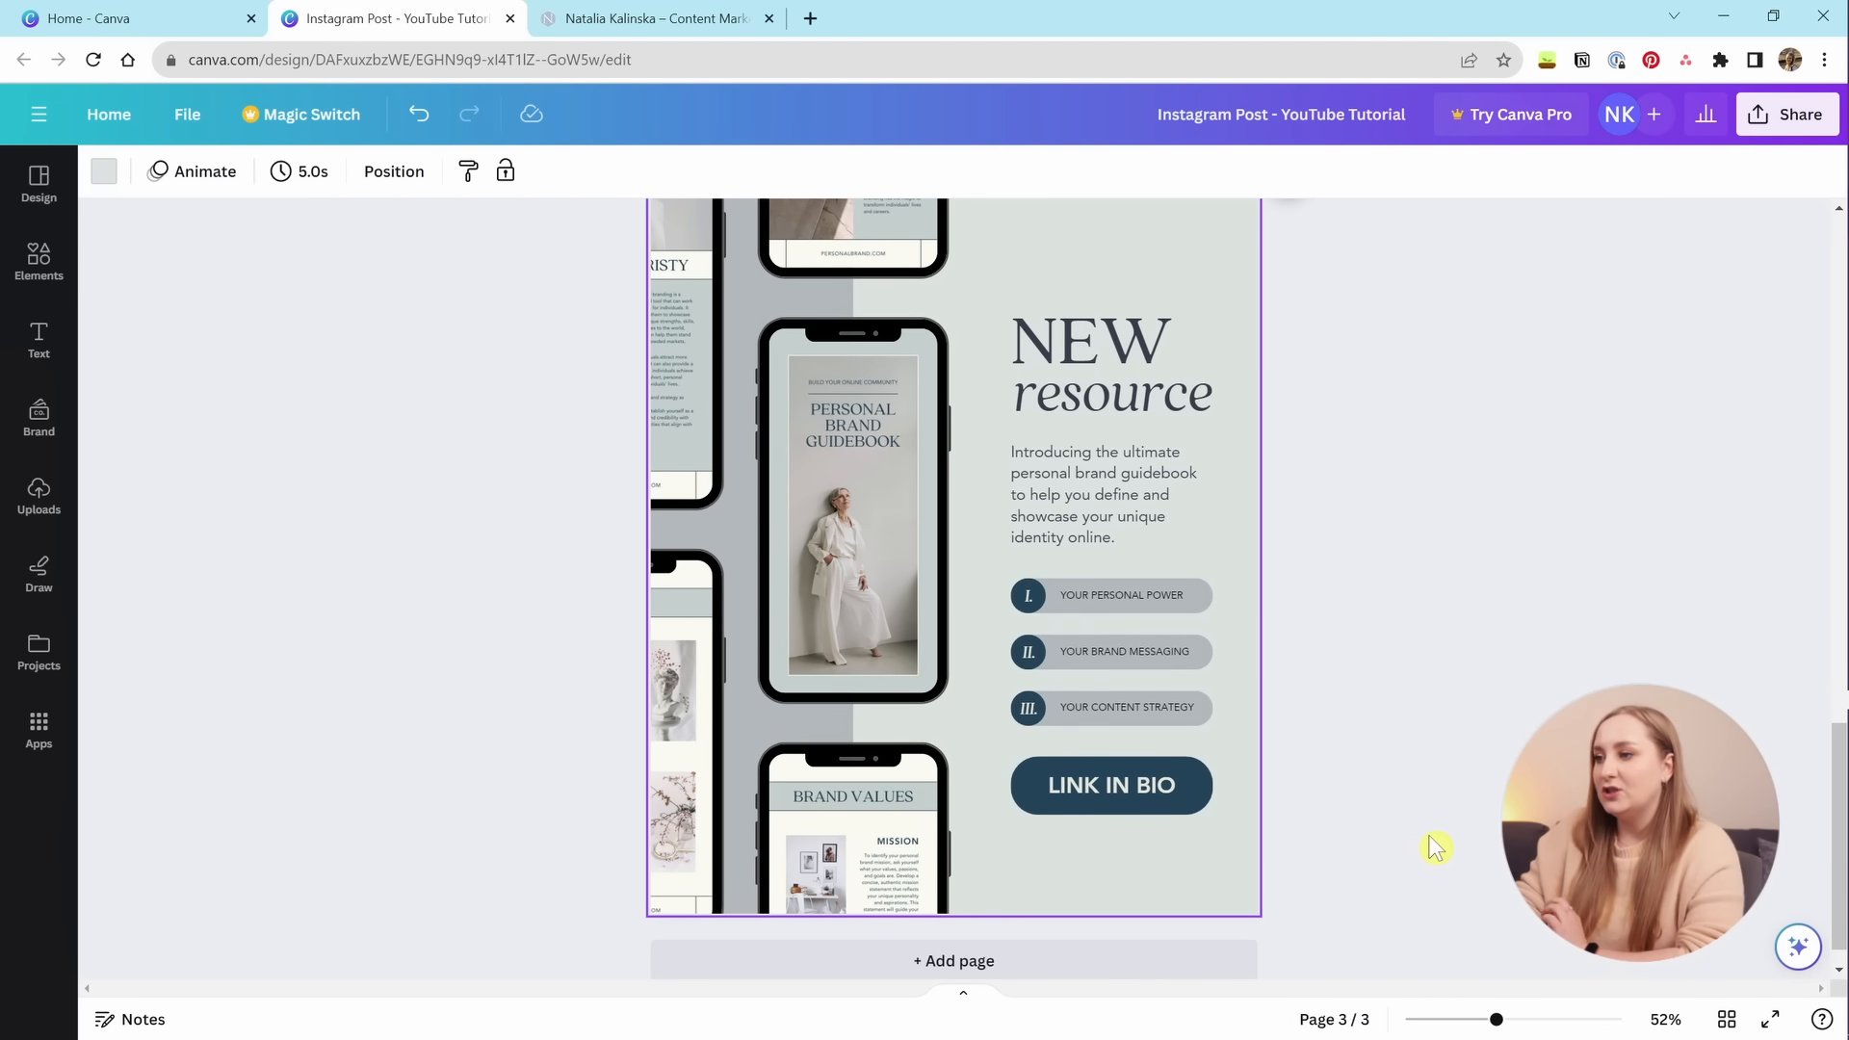
{"action": "left_click", "coordinate": [1429, 847]}
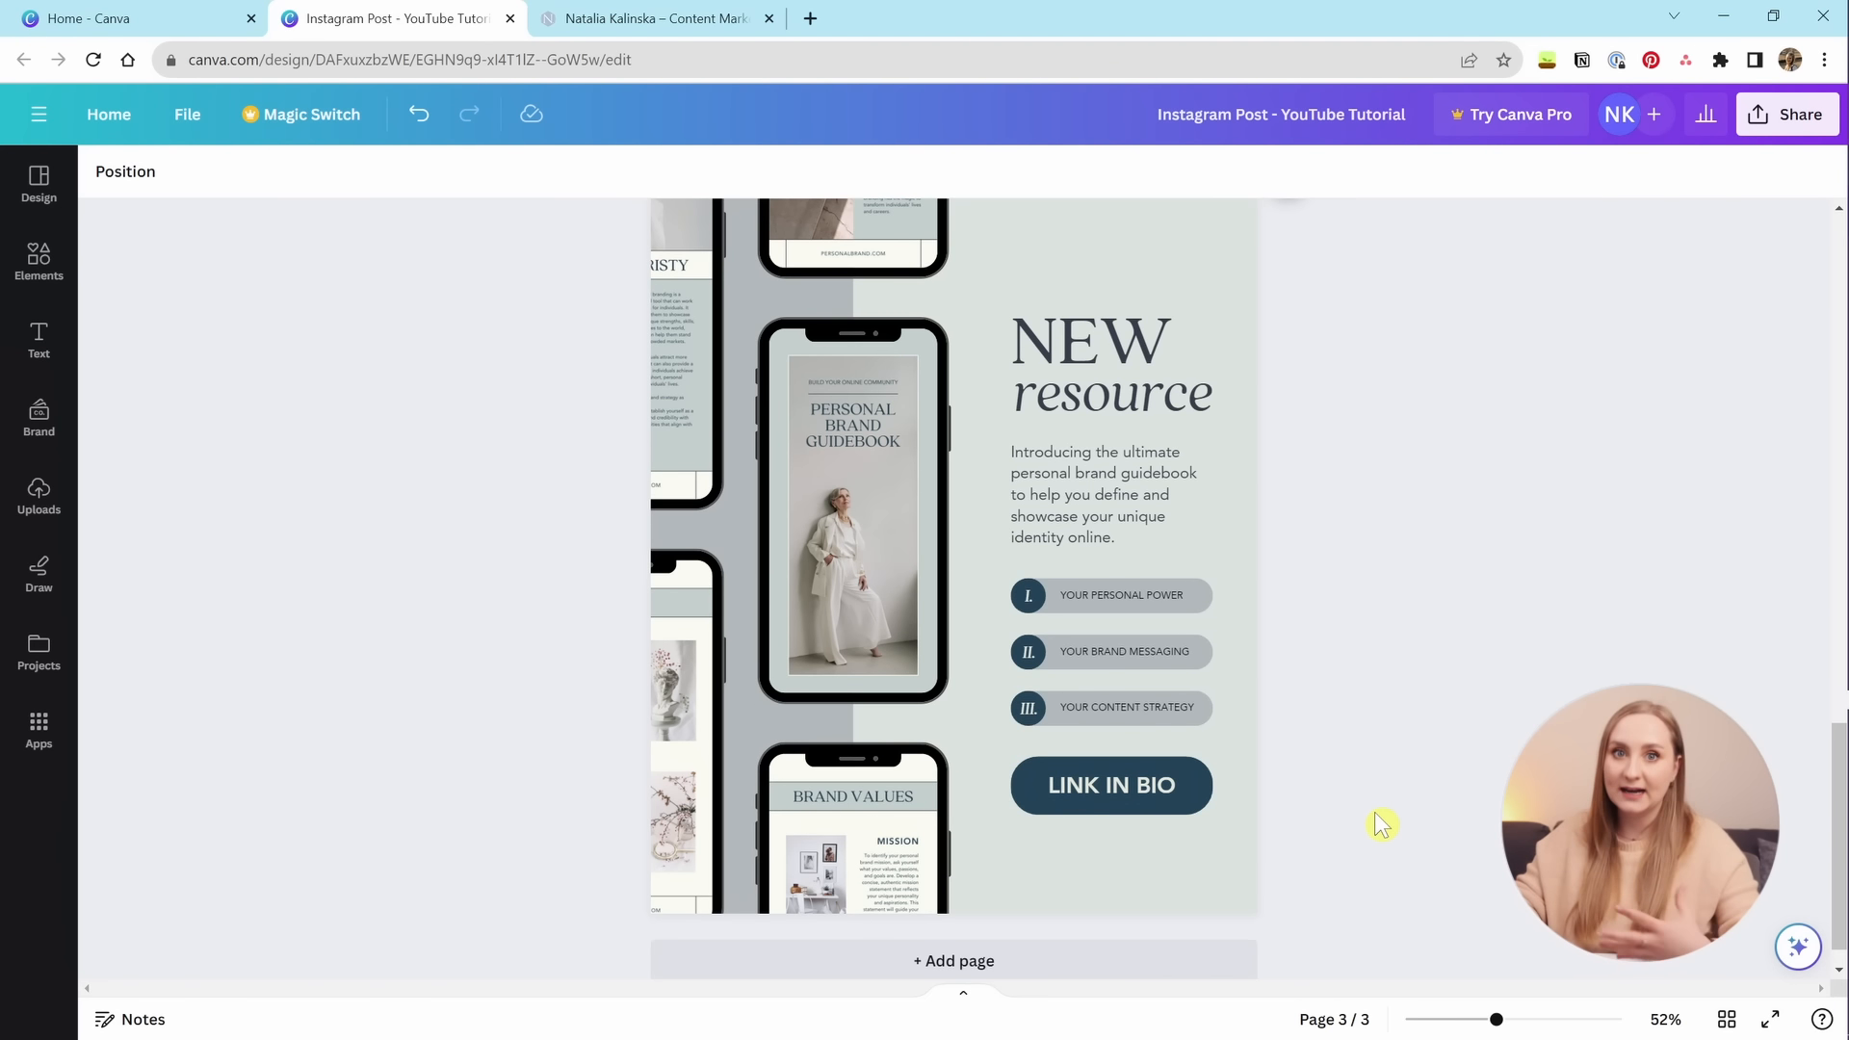
{"action": "left_click", "coordinate": [1135, 790]}
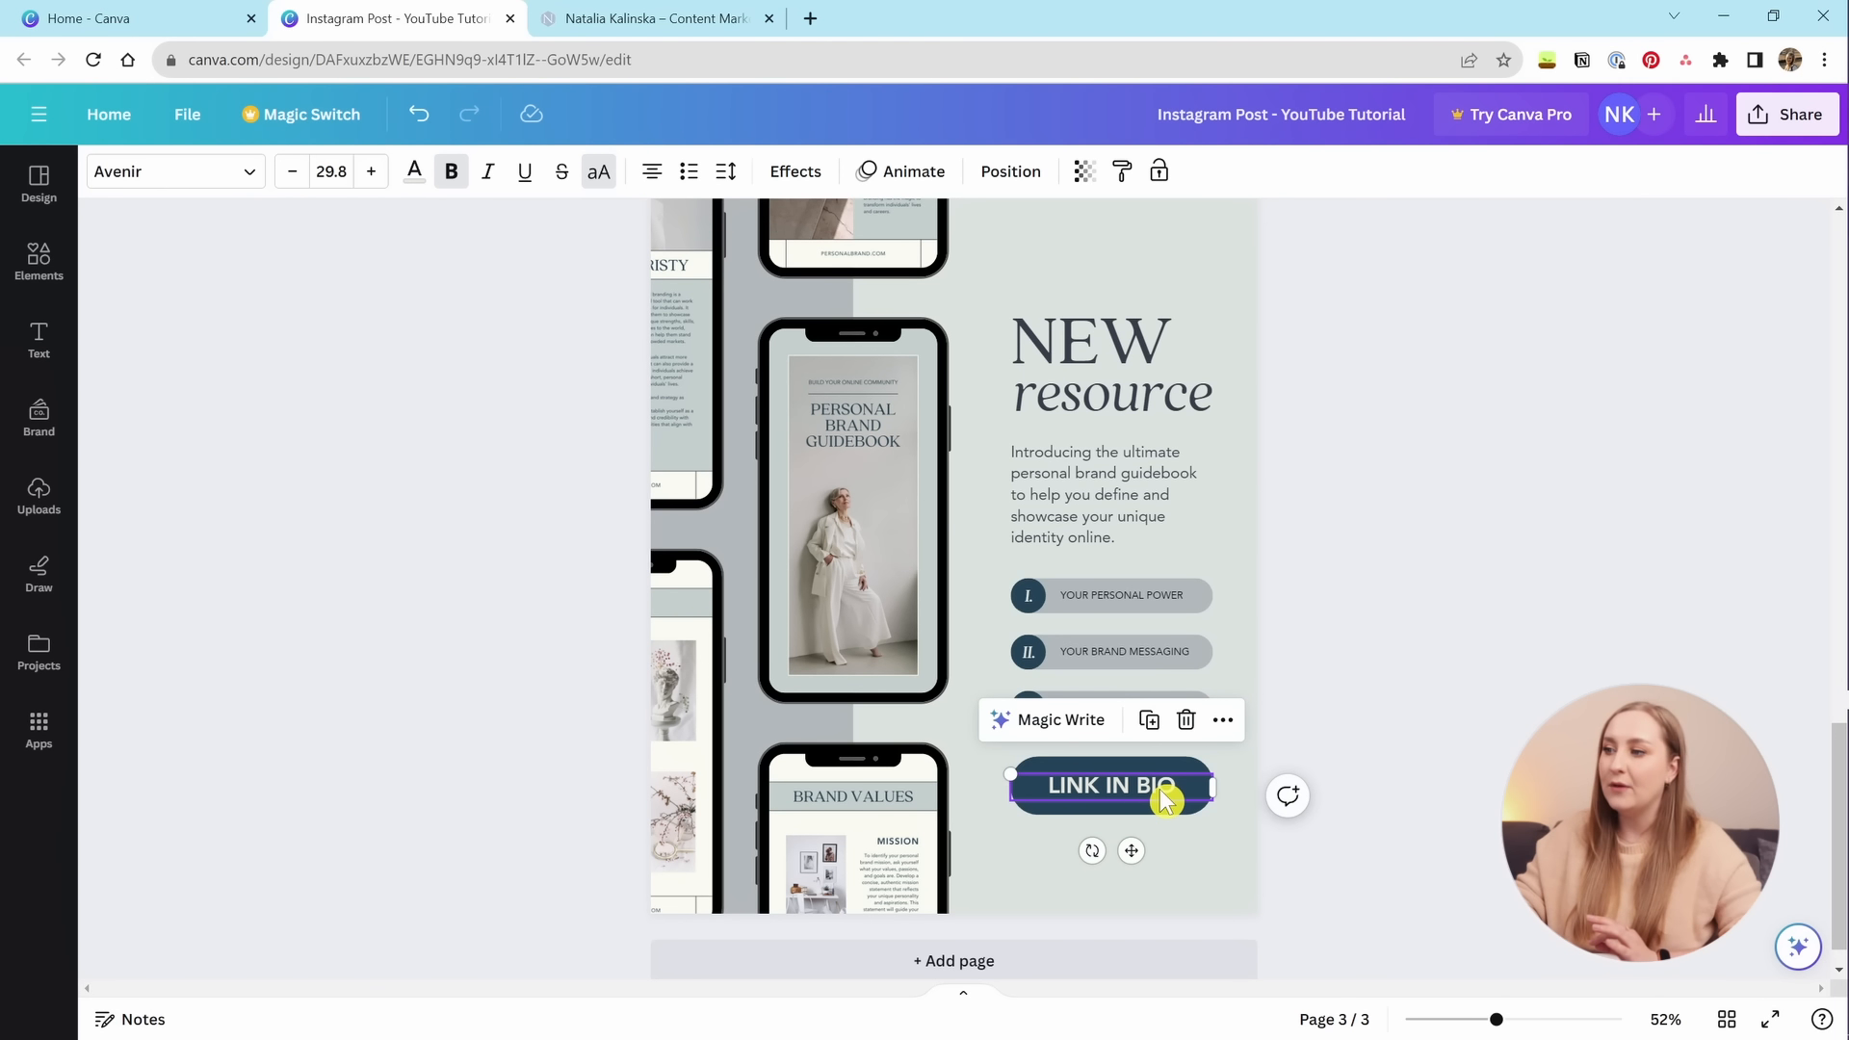
{"action": "right_click", "coordinate": [1075, 789]}
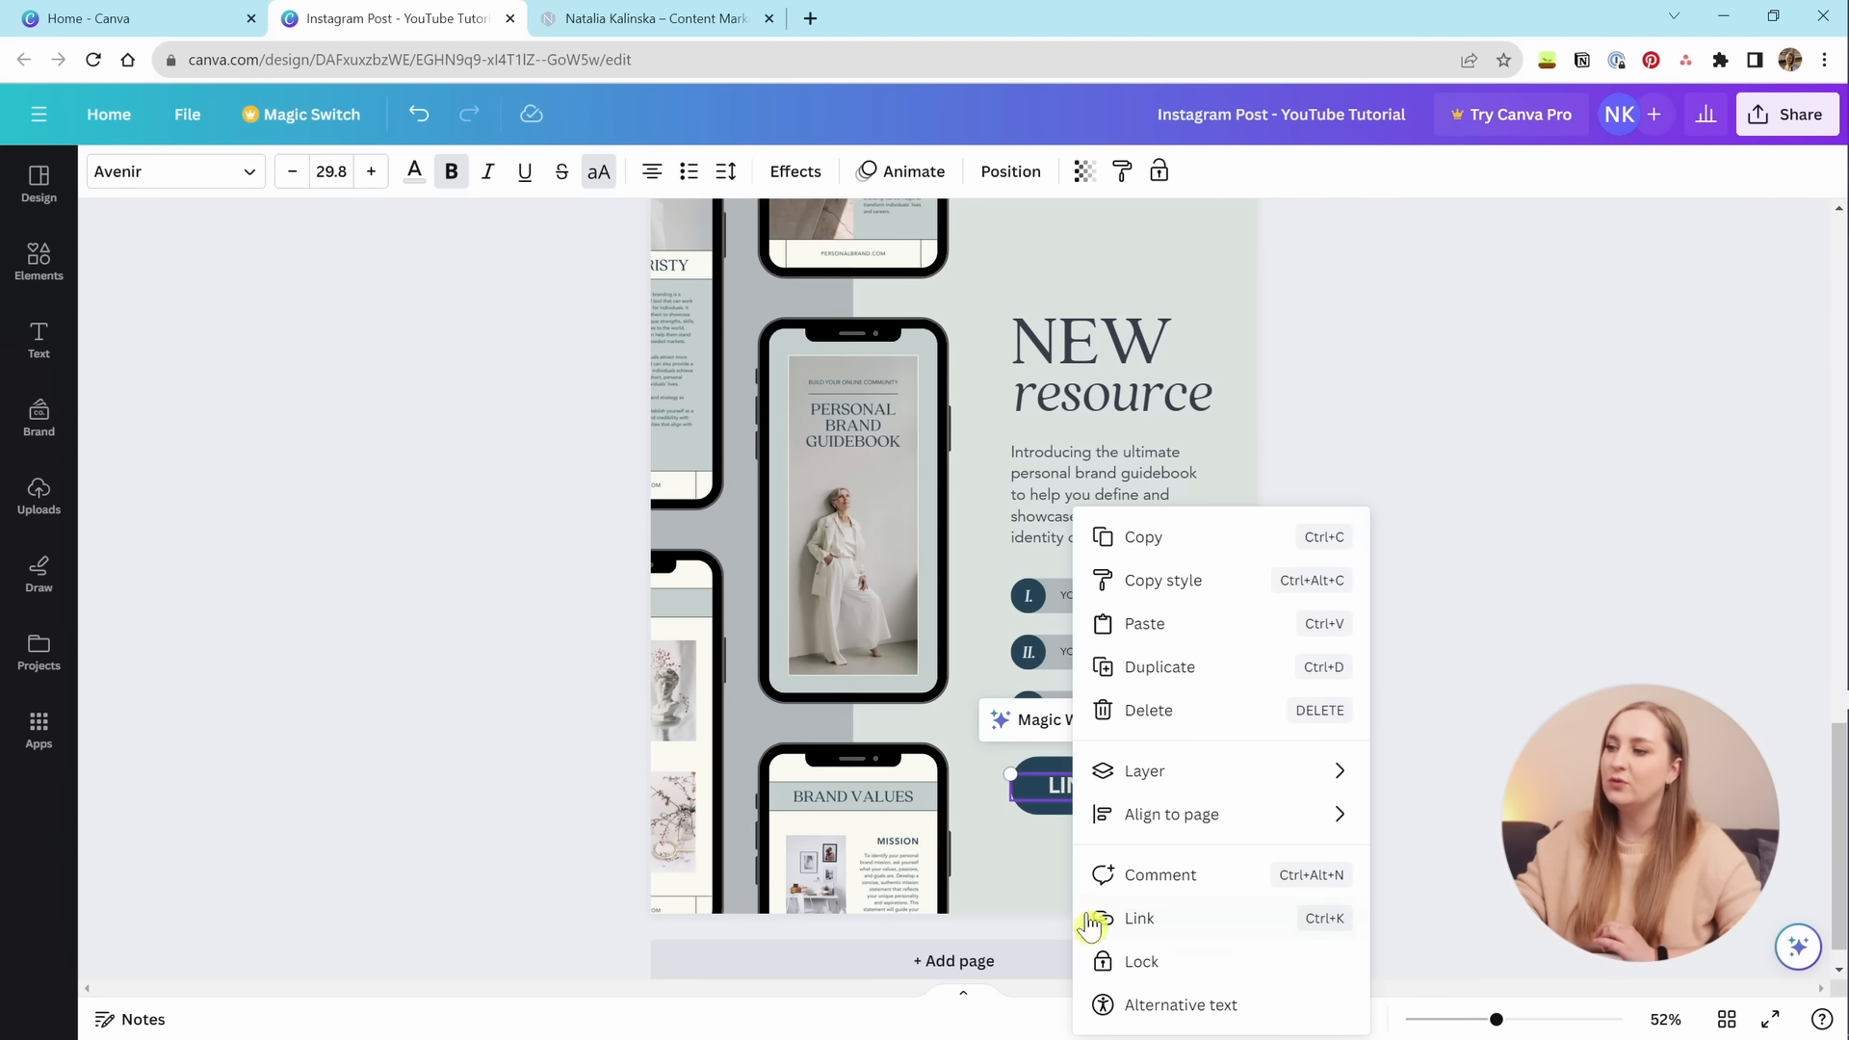
{"action": "left_click", "coordinate": [1307, 930]}
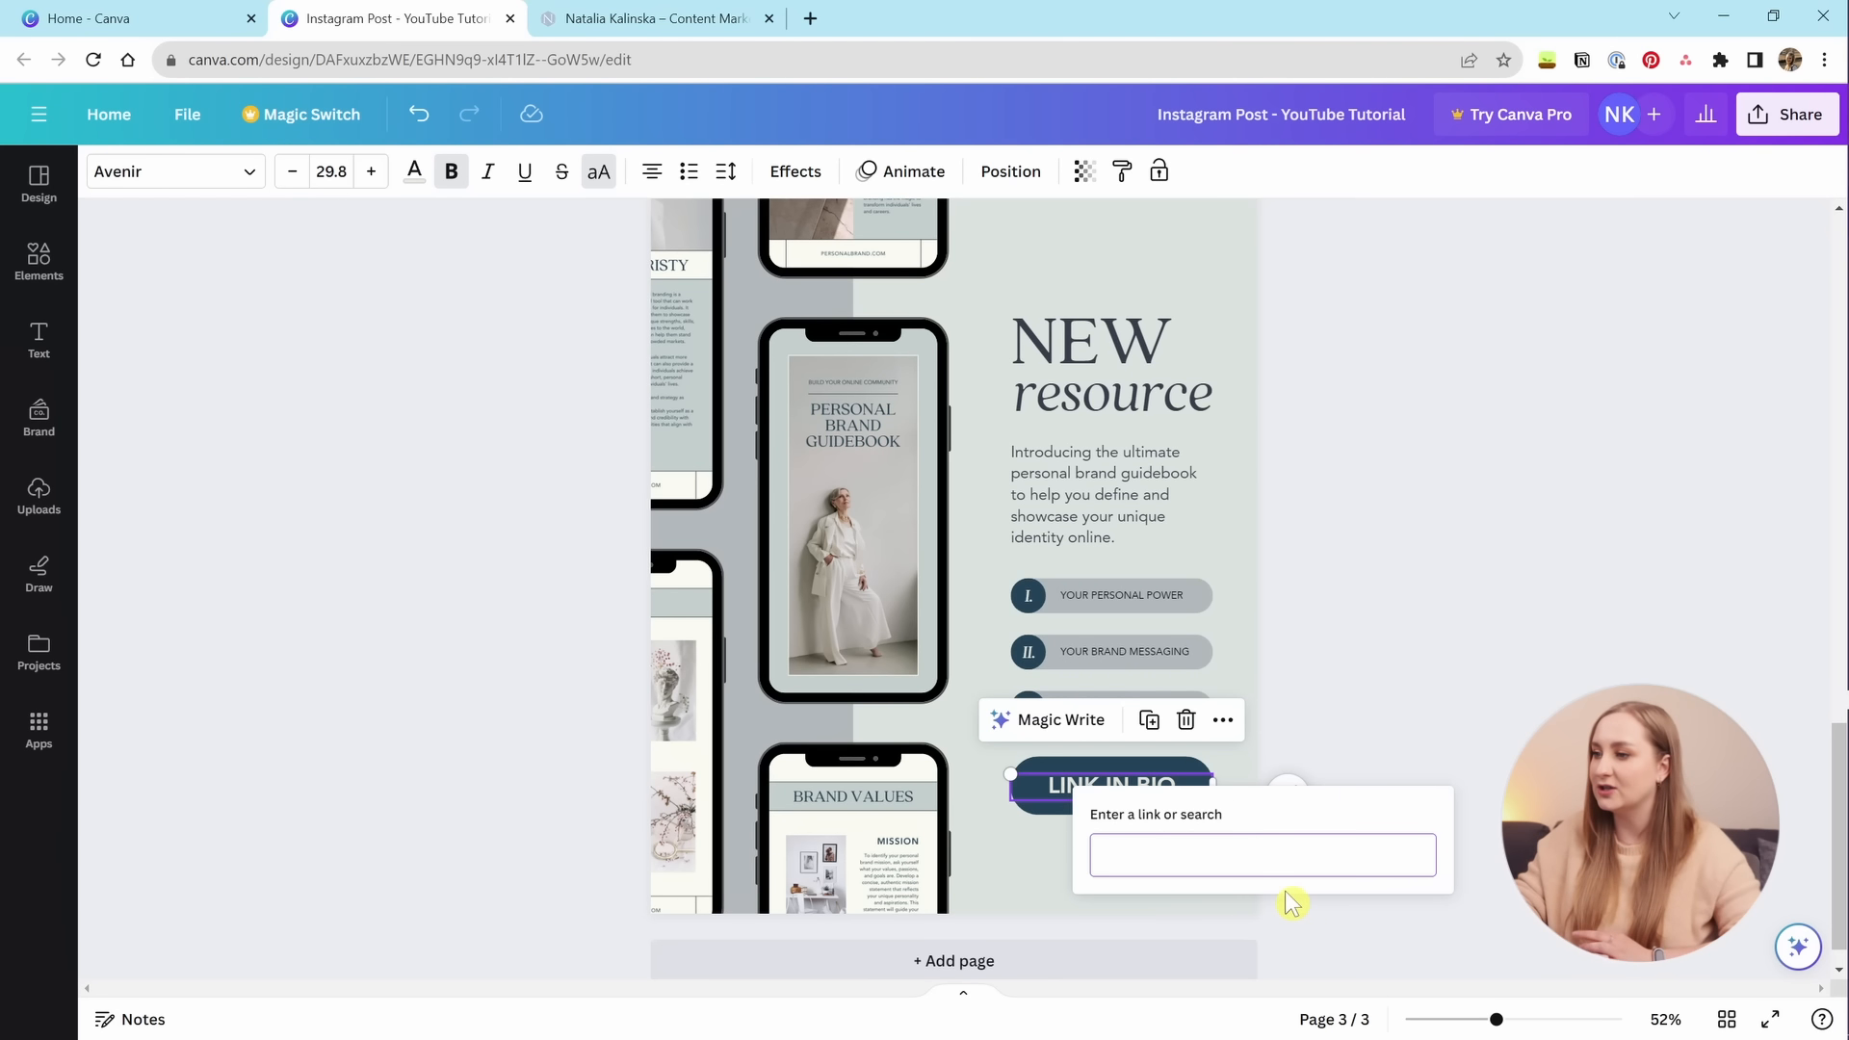
{"action": "type", "text": "https:"}
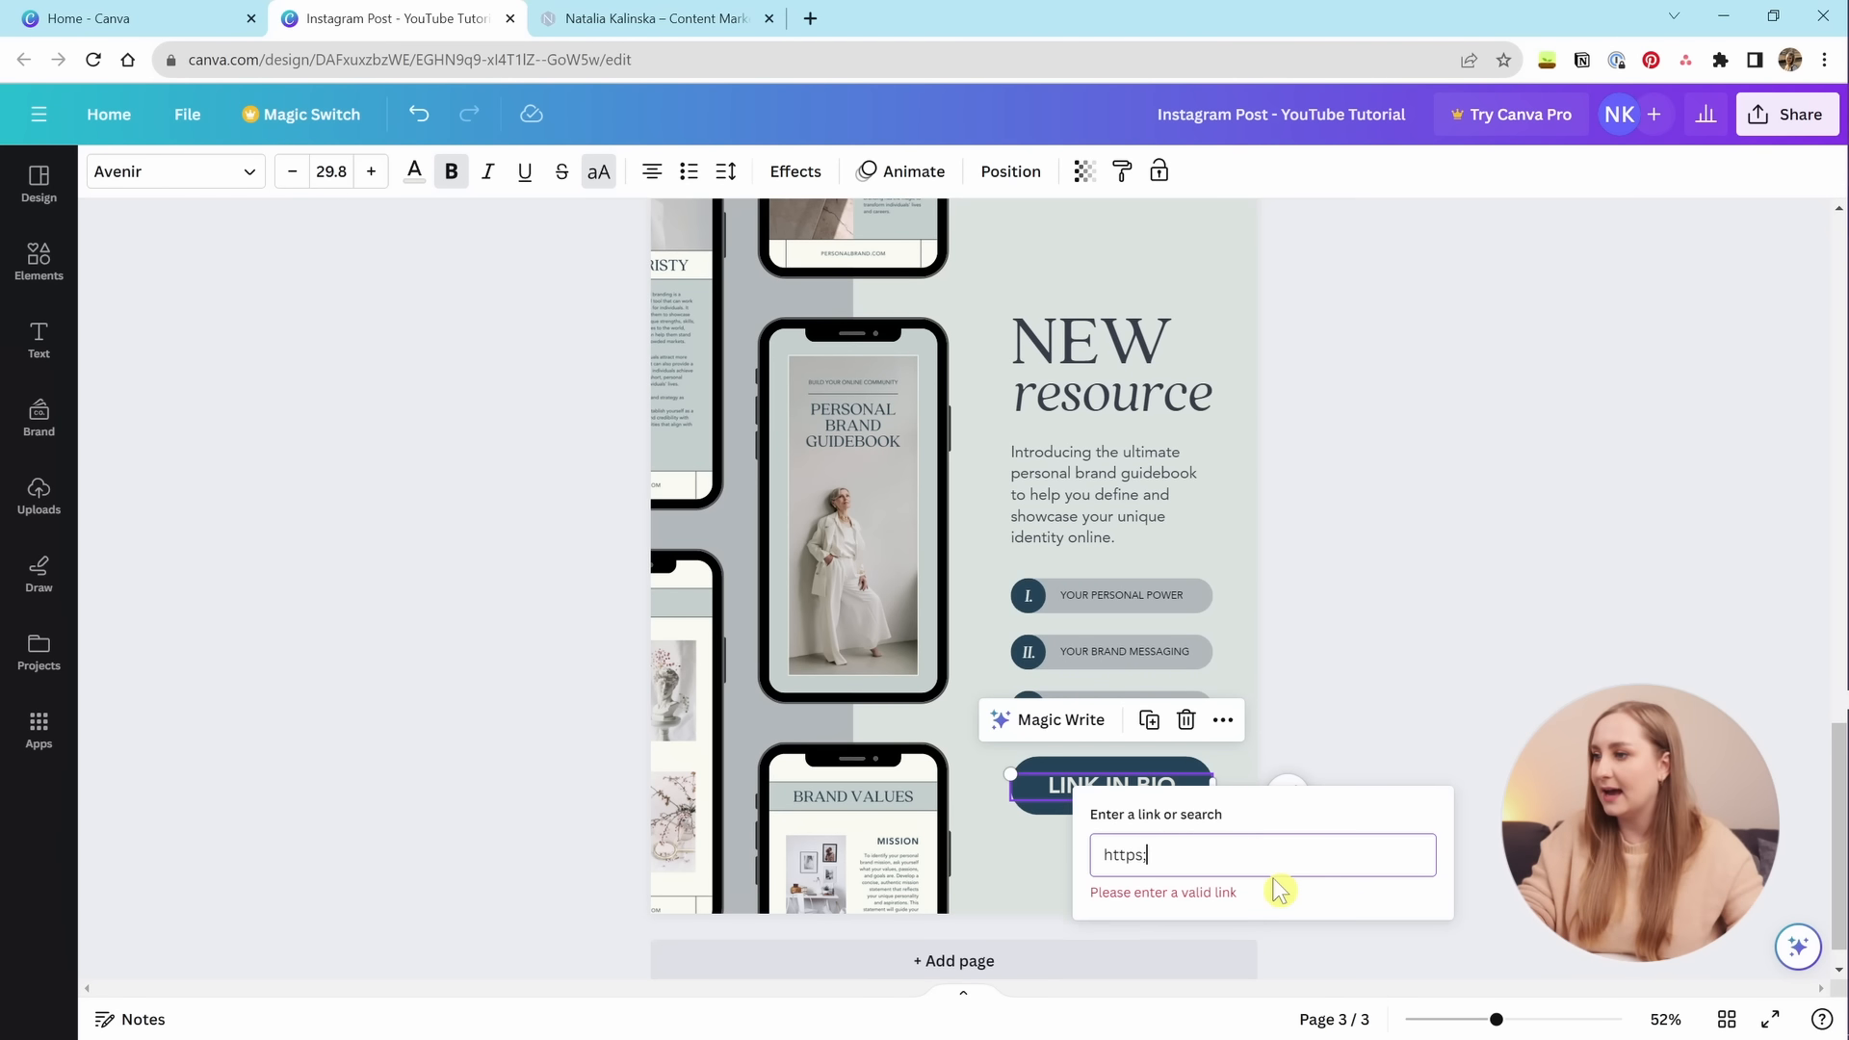
{"action": "type", "text": "//ca"}
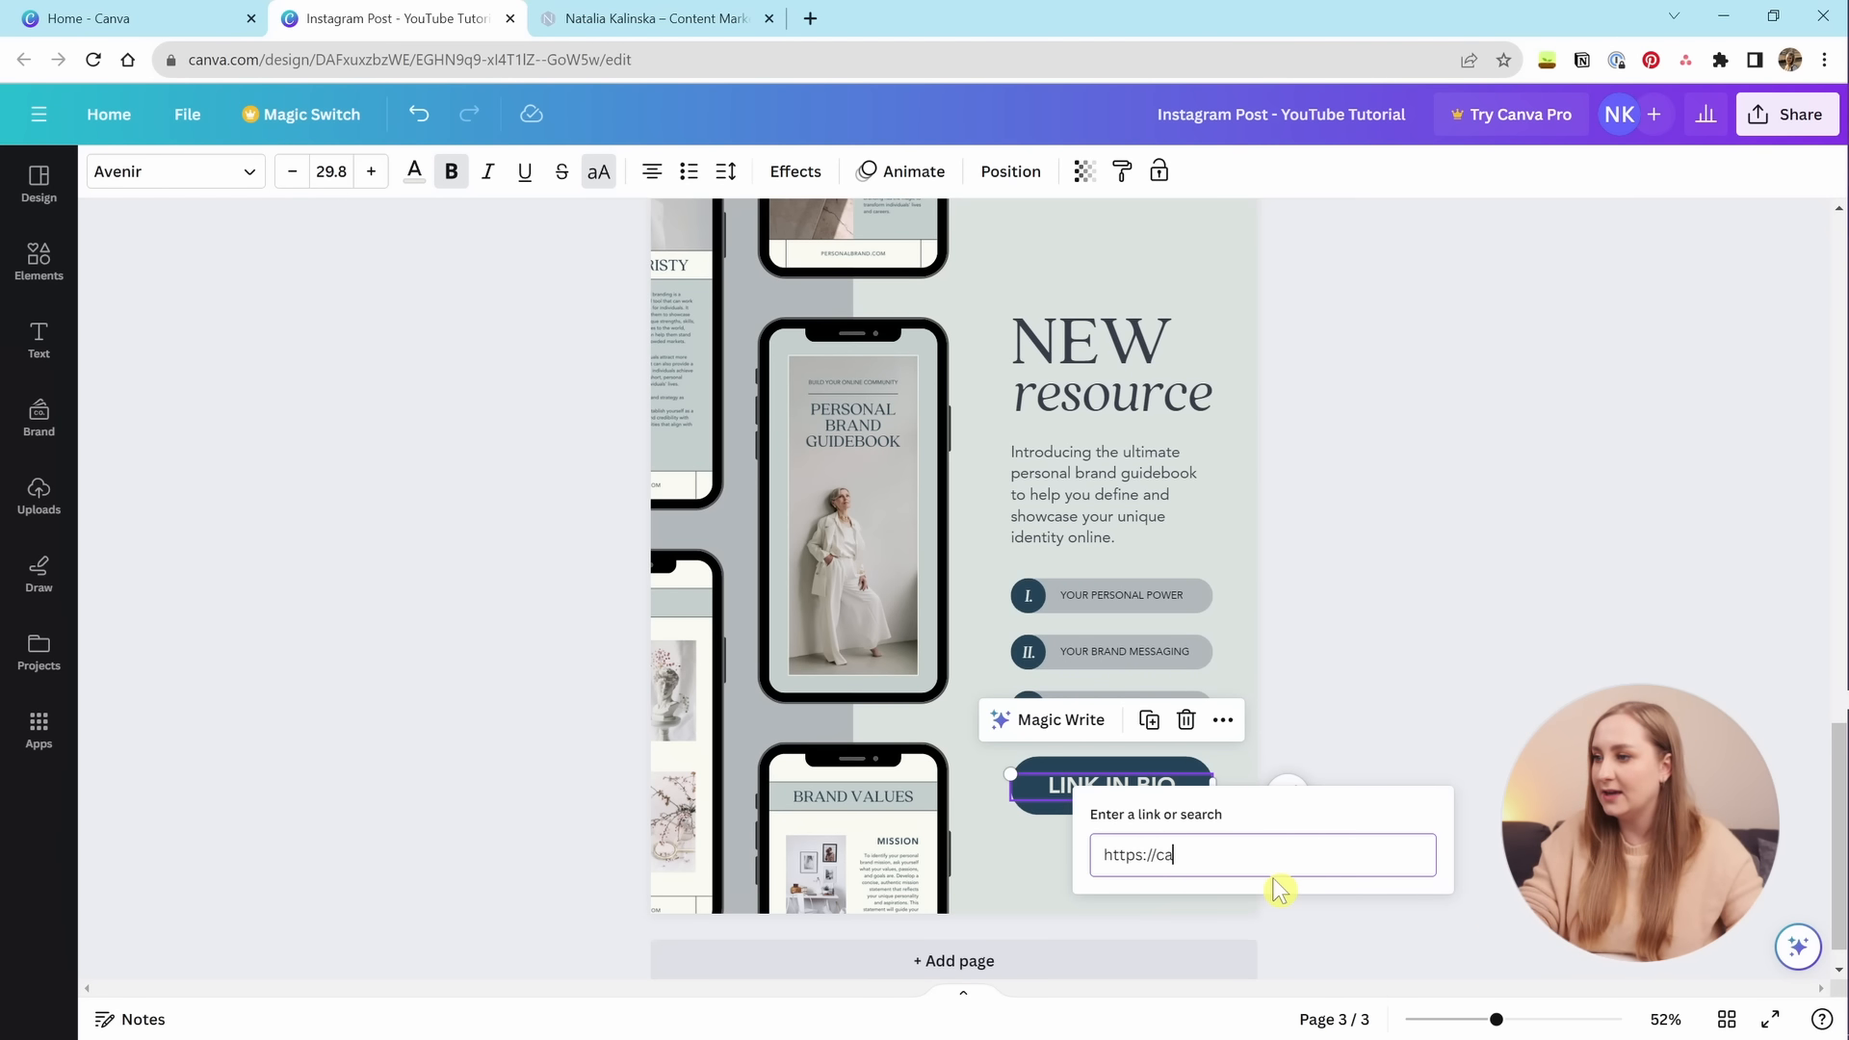
{"action": "type", "text": "natalia.link/canva"}
{"action": "key", "text": "Return"}
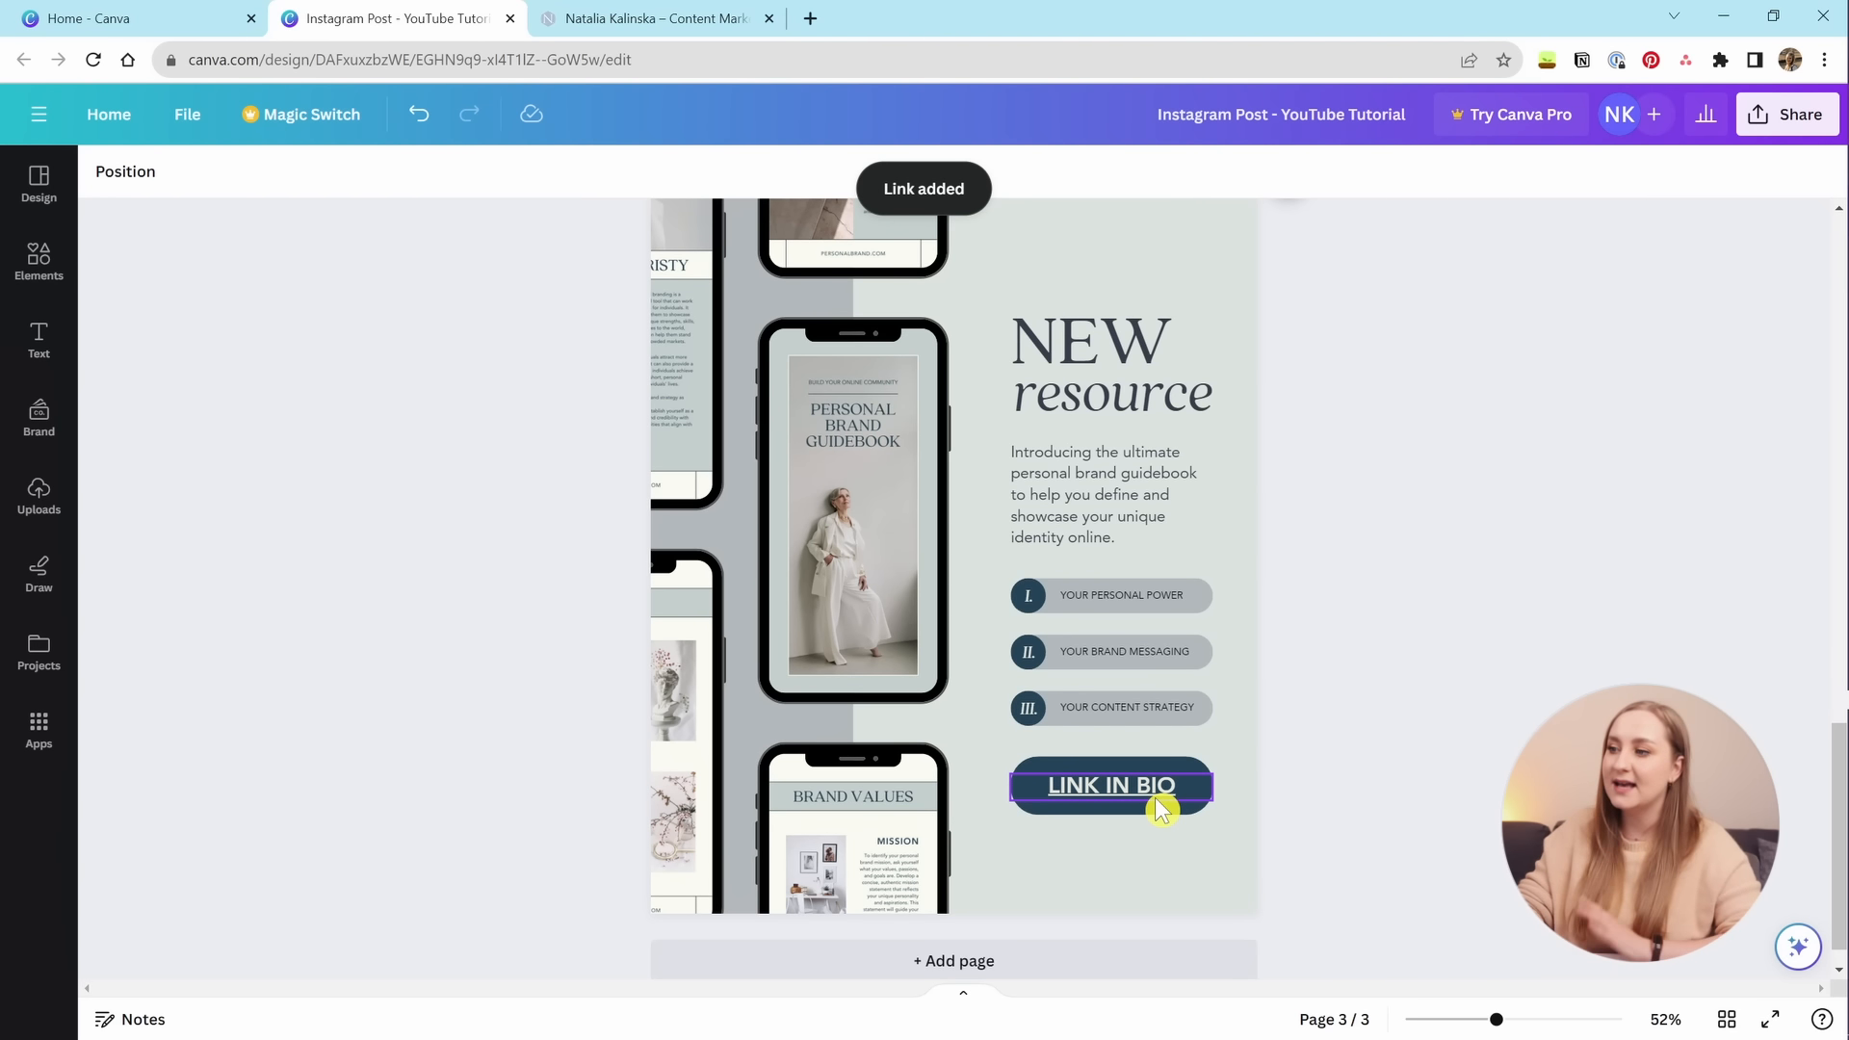
{"action": "left_click", "coordinate": [1156, 799]}
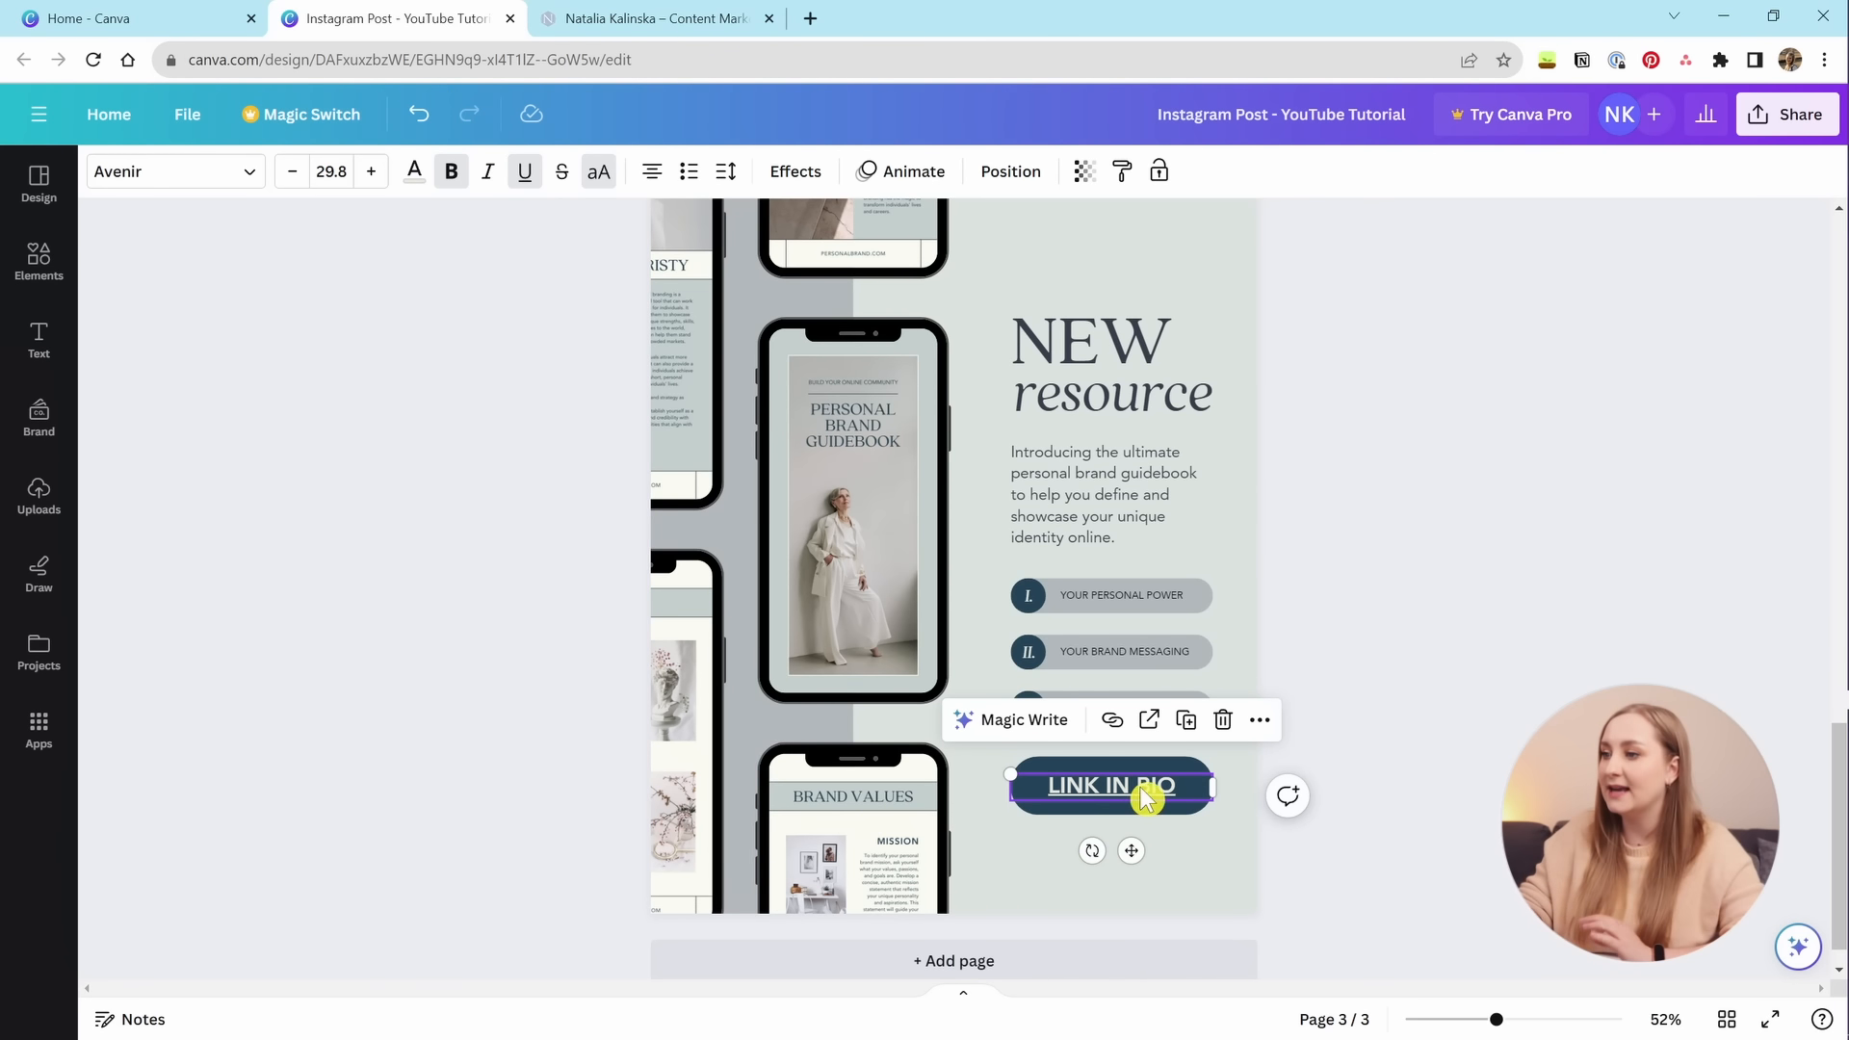
{"action": "left_click", "coordinate": [521, 178]}
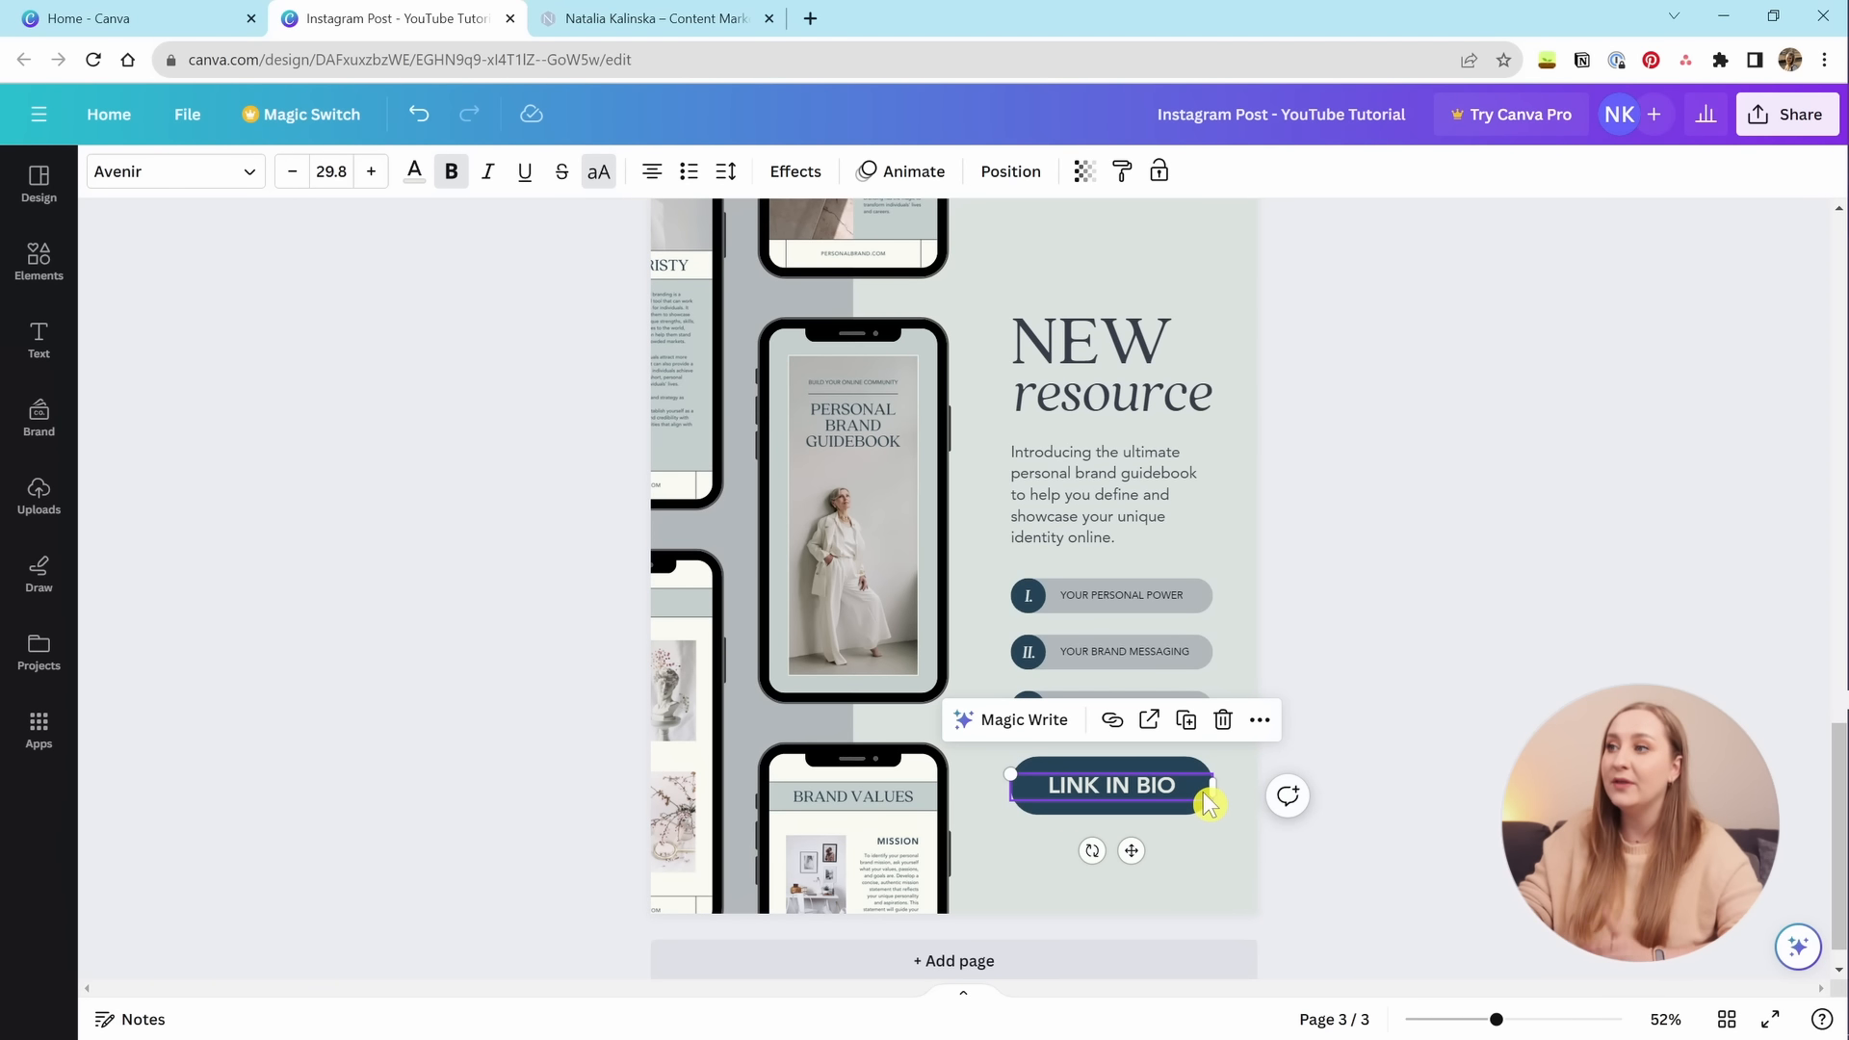
Check the web link attached to the LINK IN BIO text on page 3.
{"action": "right_click", "coordinate": [1172, 802]}
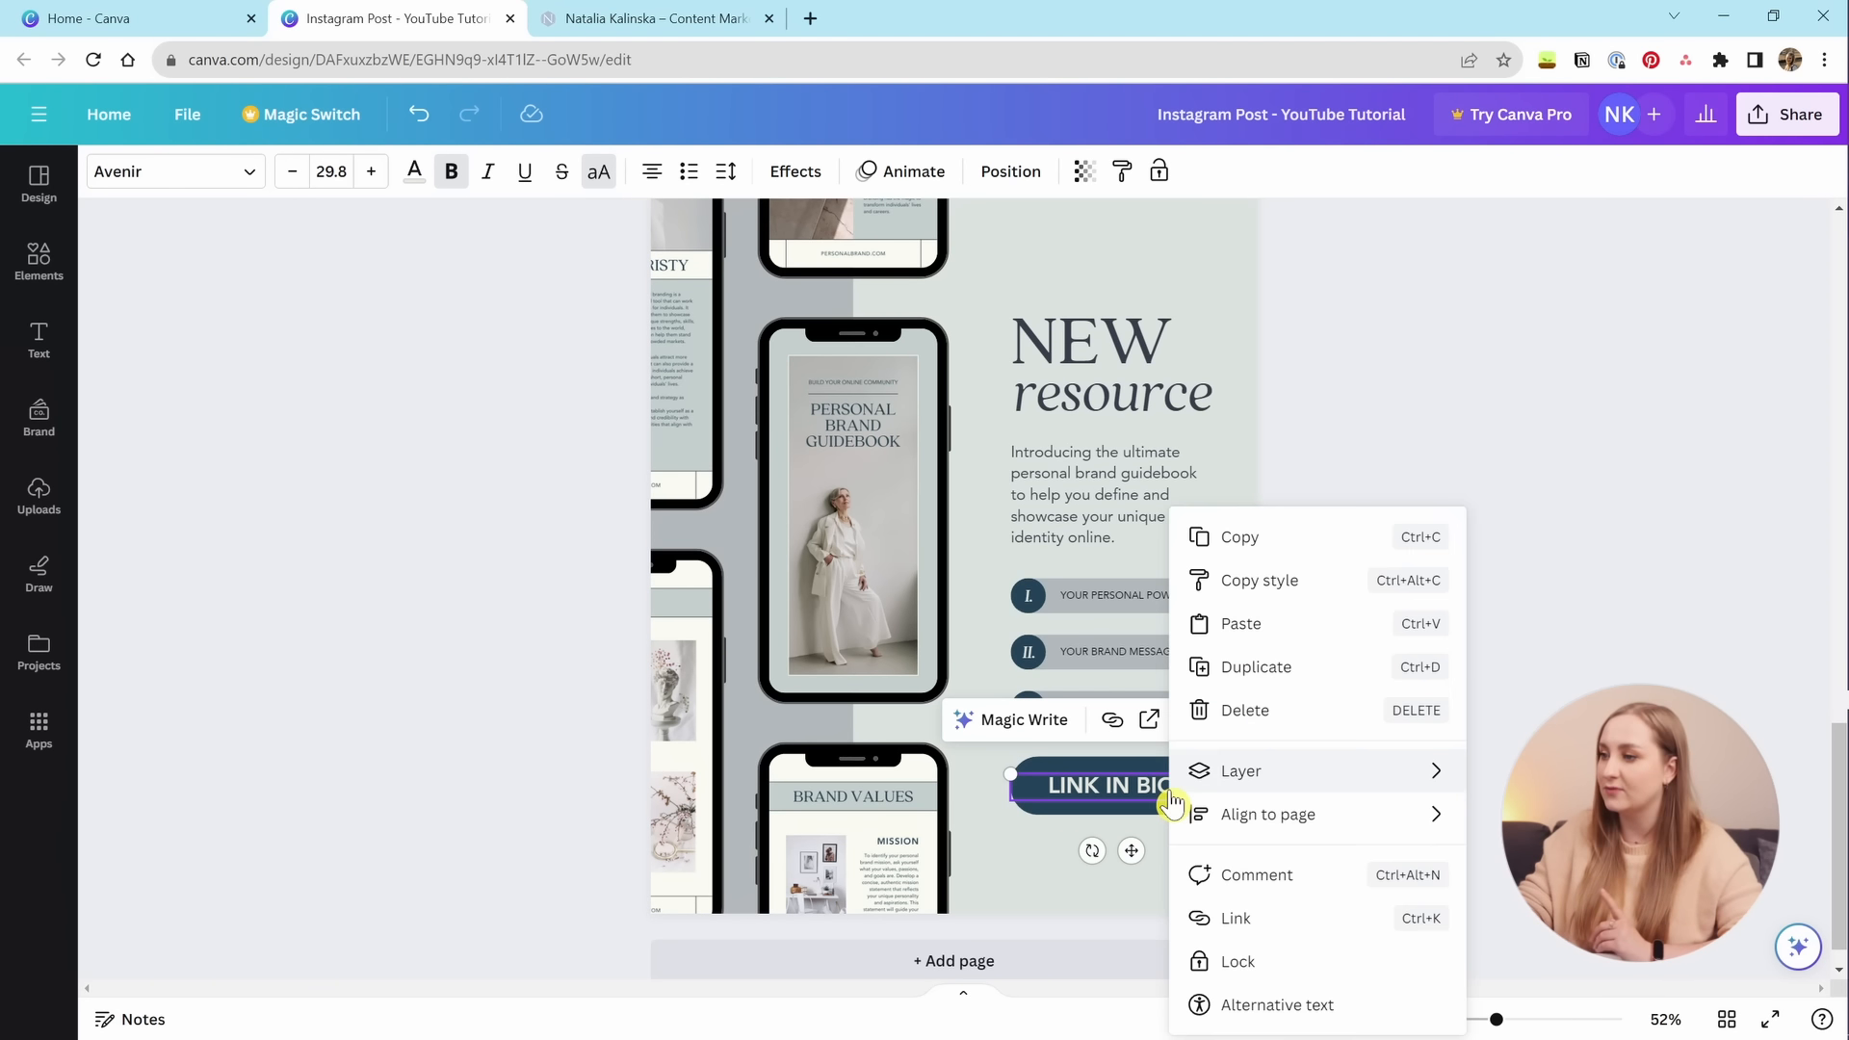
{"action": "left_click", "coordinate": [1285, 926]}
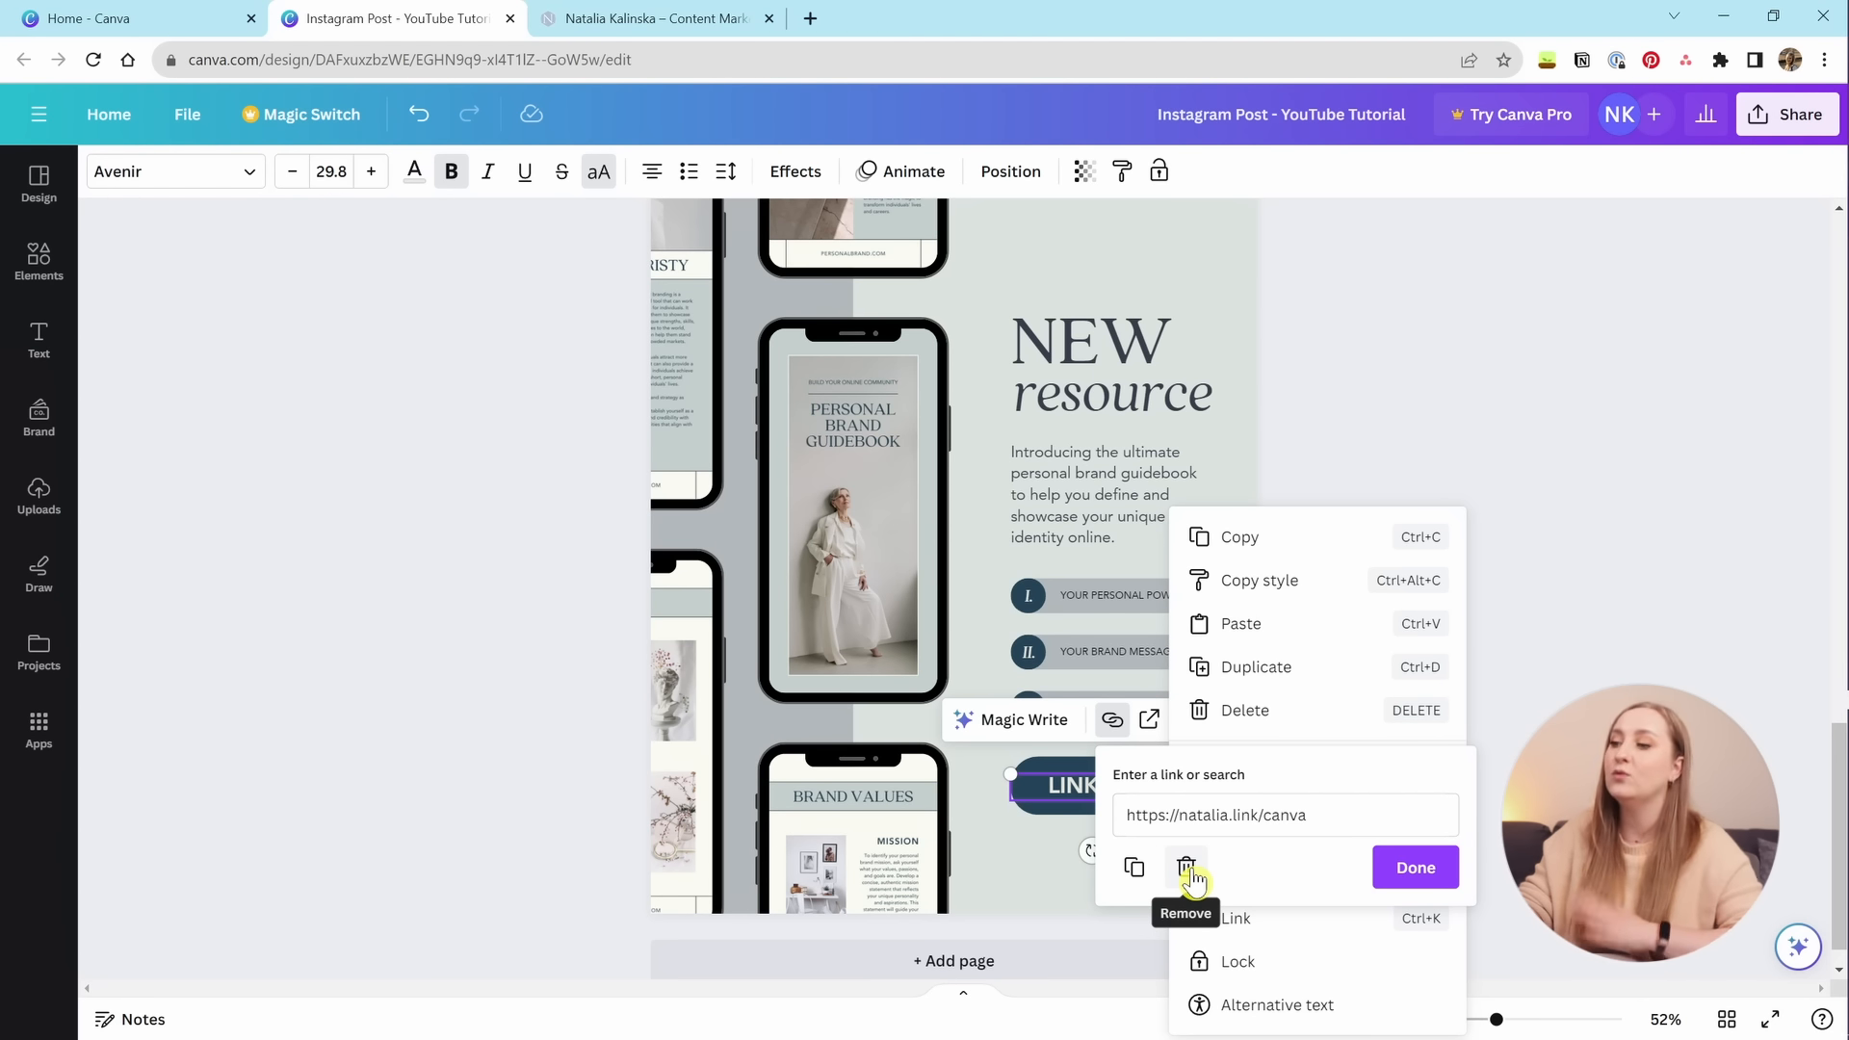
{"action": "left_click", "coordinate": [1514, 732]}
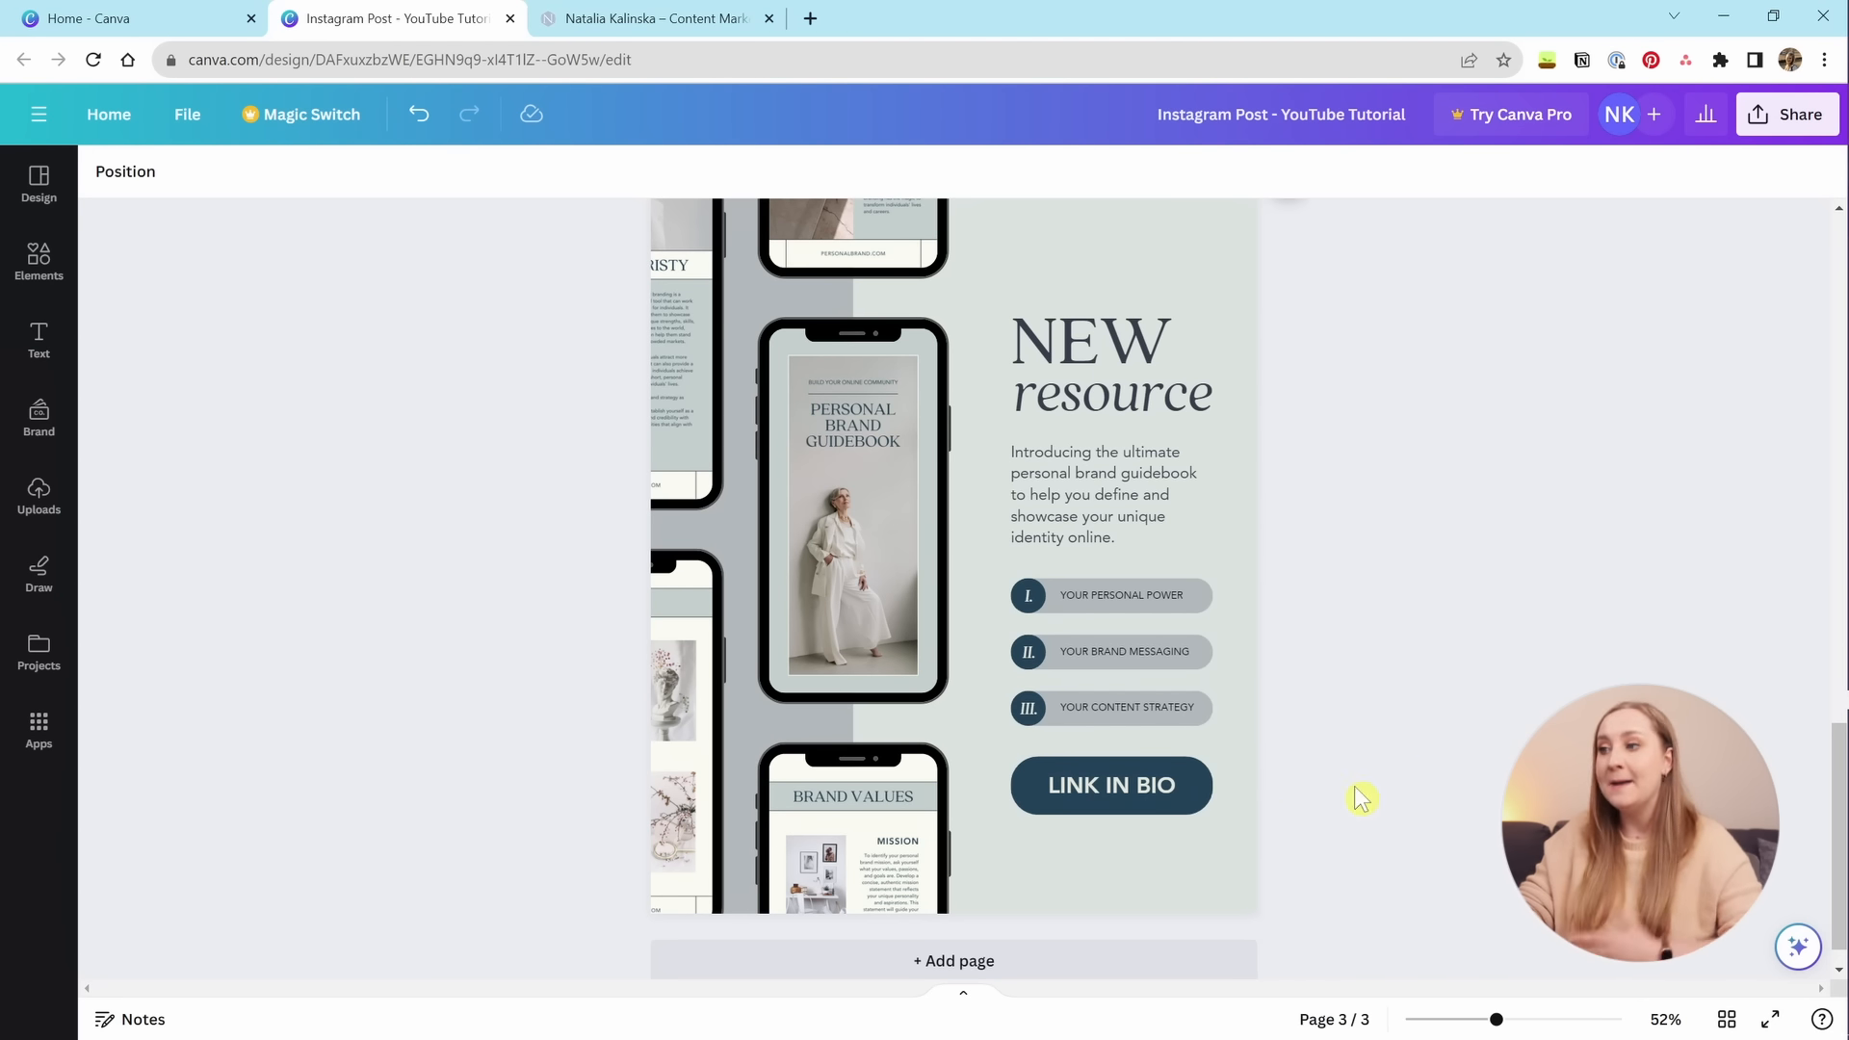
{"action": "left_click", "coordinate": [1067, 776]}
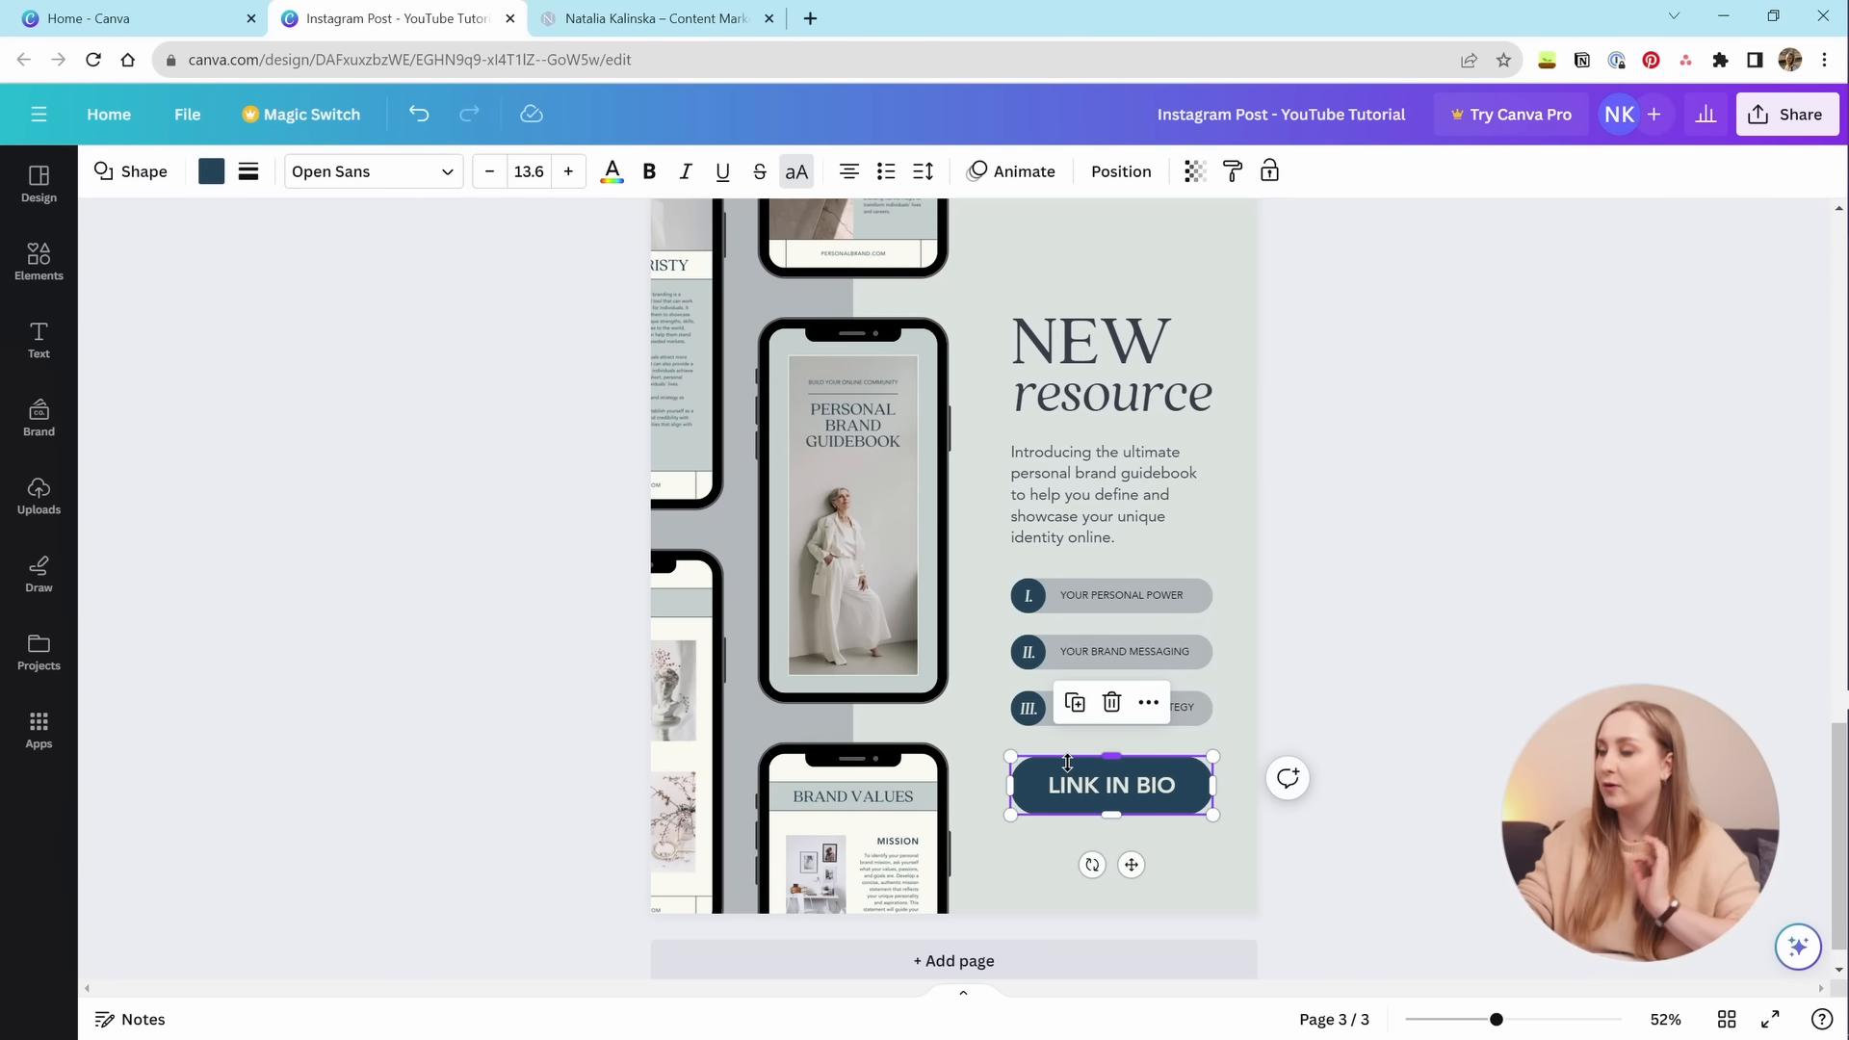
{"action": "right_click", "coordinate": [1067, 771]}
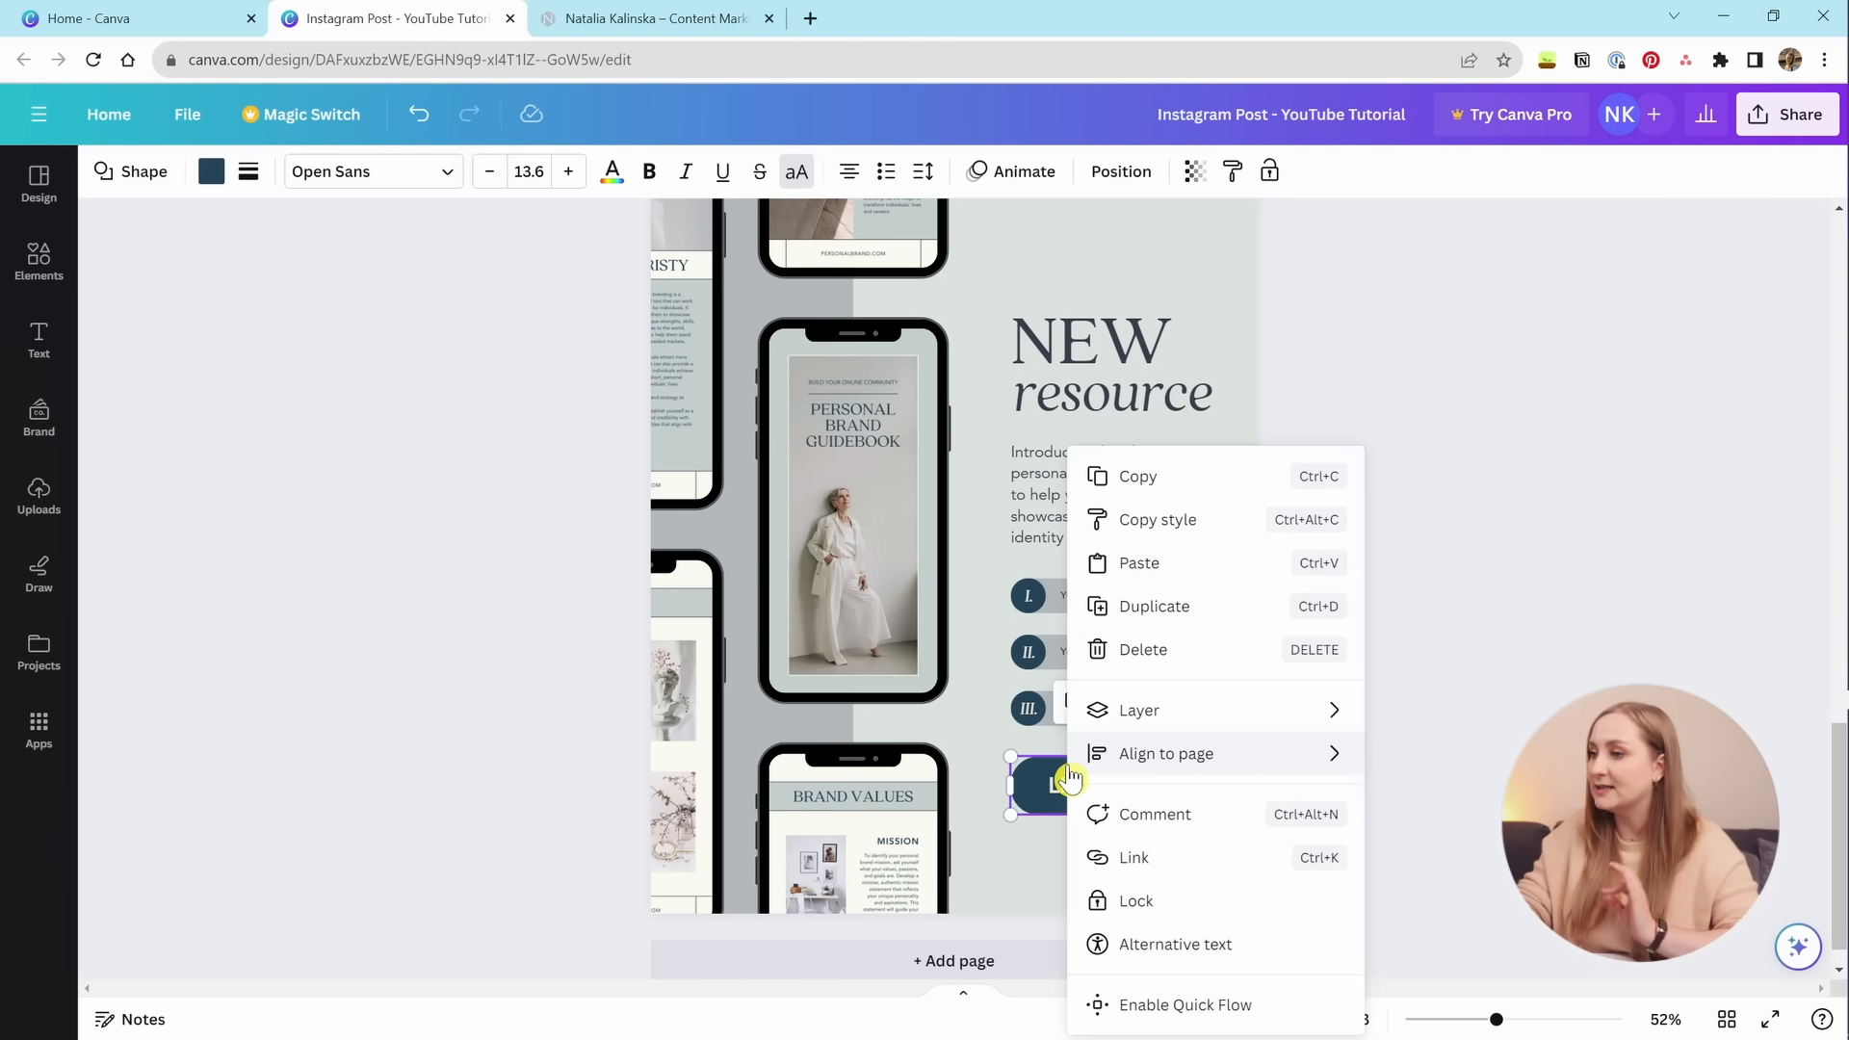
{"action": "mouse_move", "coordinate": [1071, 773]}
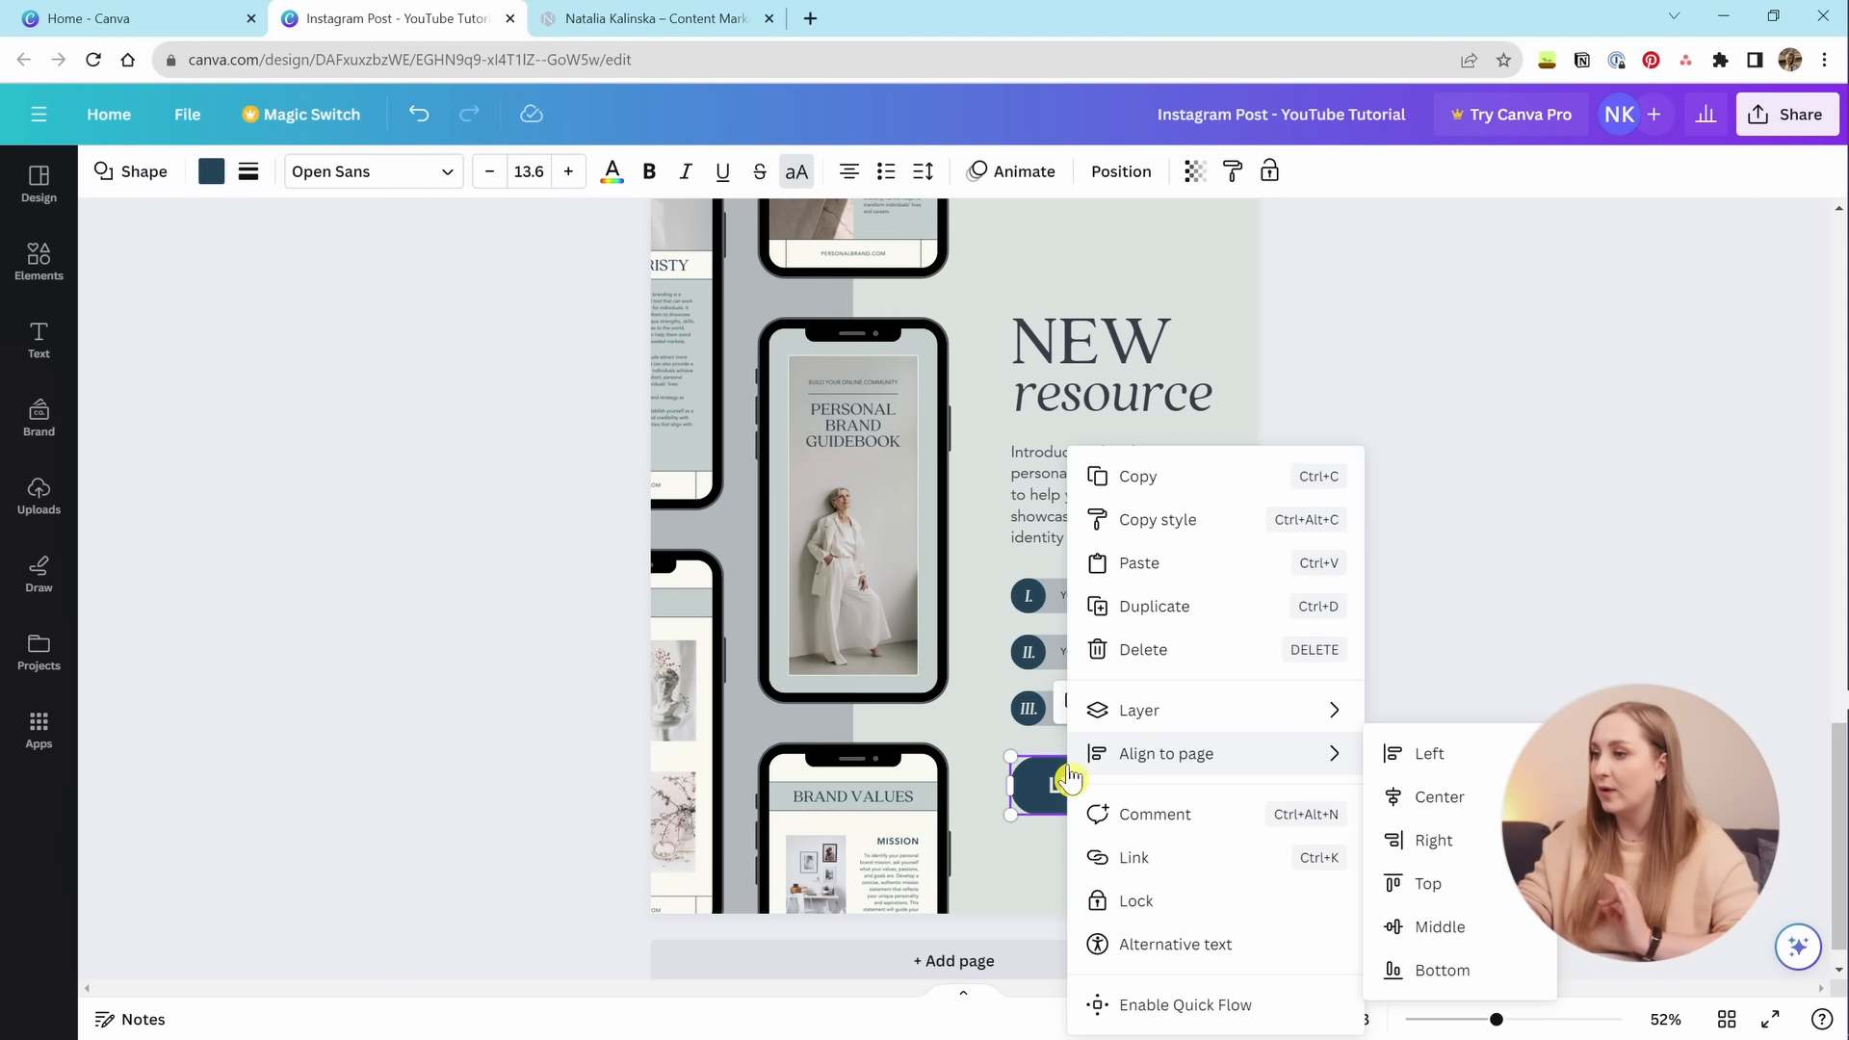
{"action": "left_click", "coordinate": [1141, 857]}
{"action": "type", "text": "https://natalia.link/canva"}
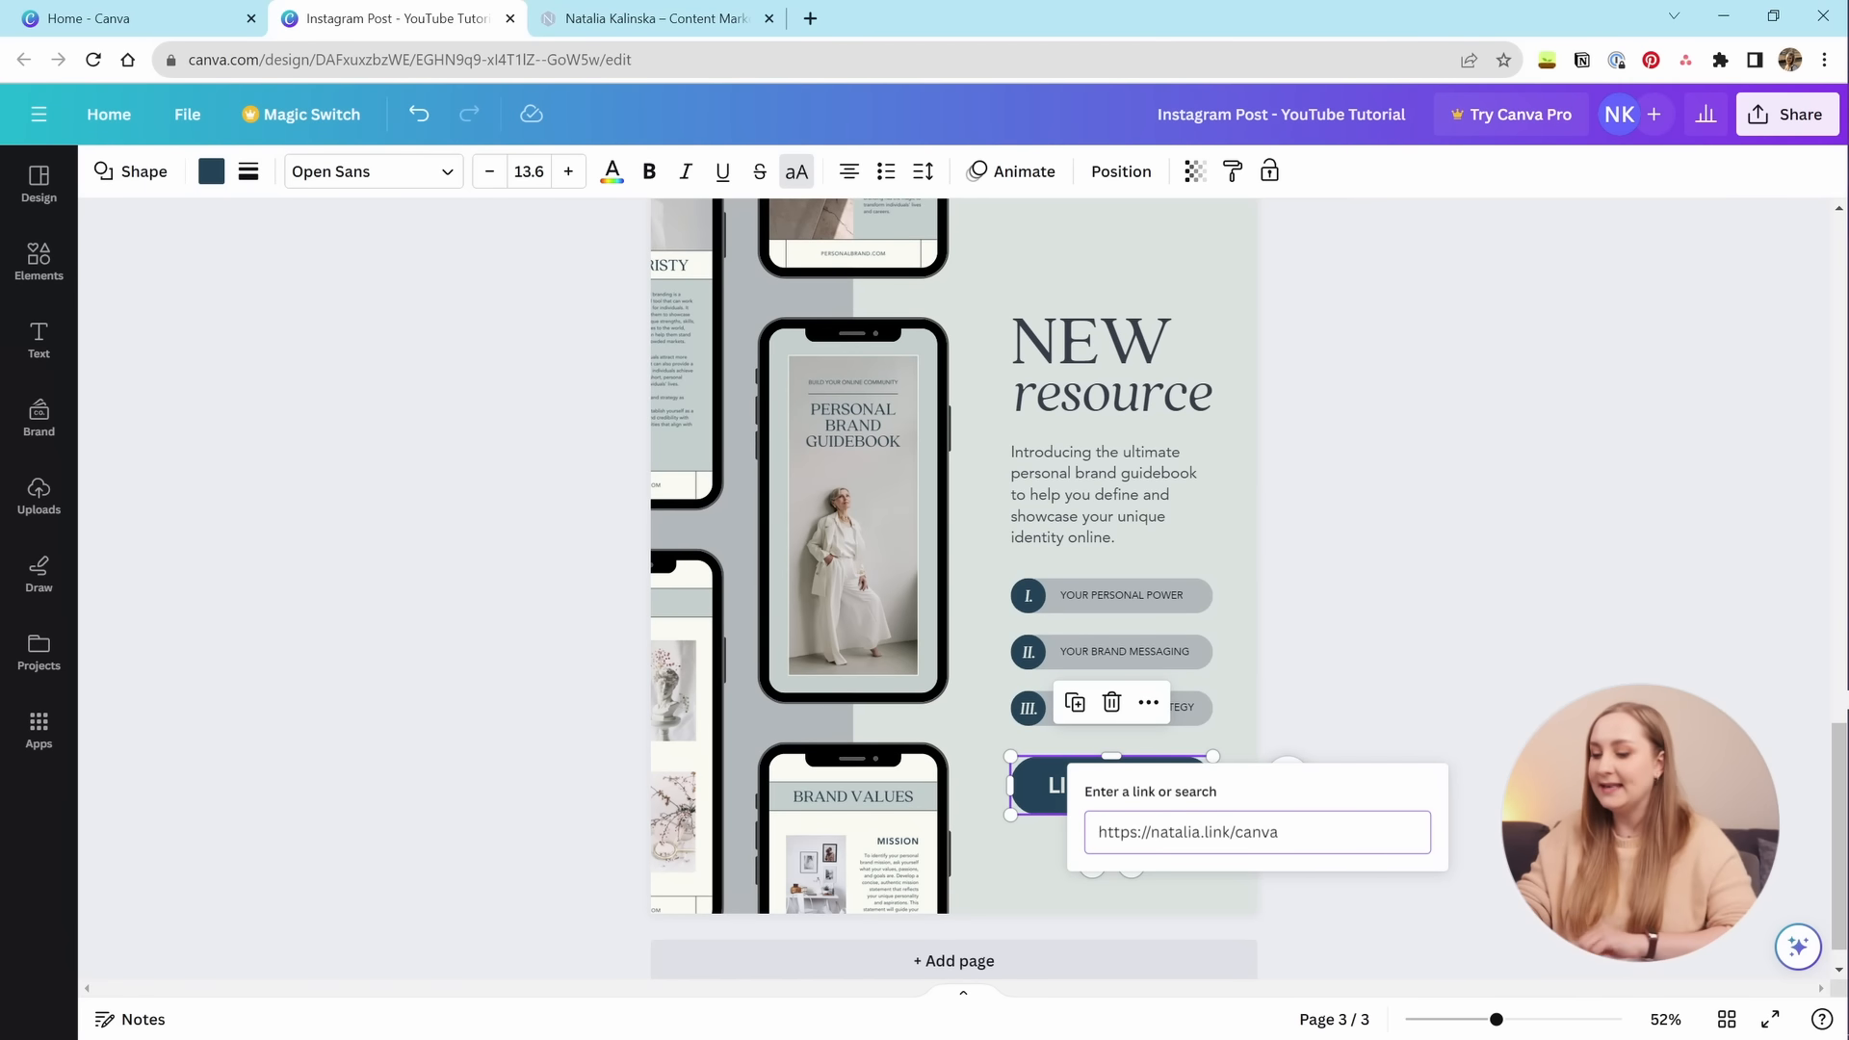
{"action": "key", "text": "Return"}
{"action": "left_click", "coordinate": [1404, 826]}
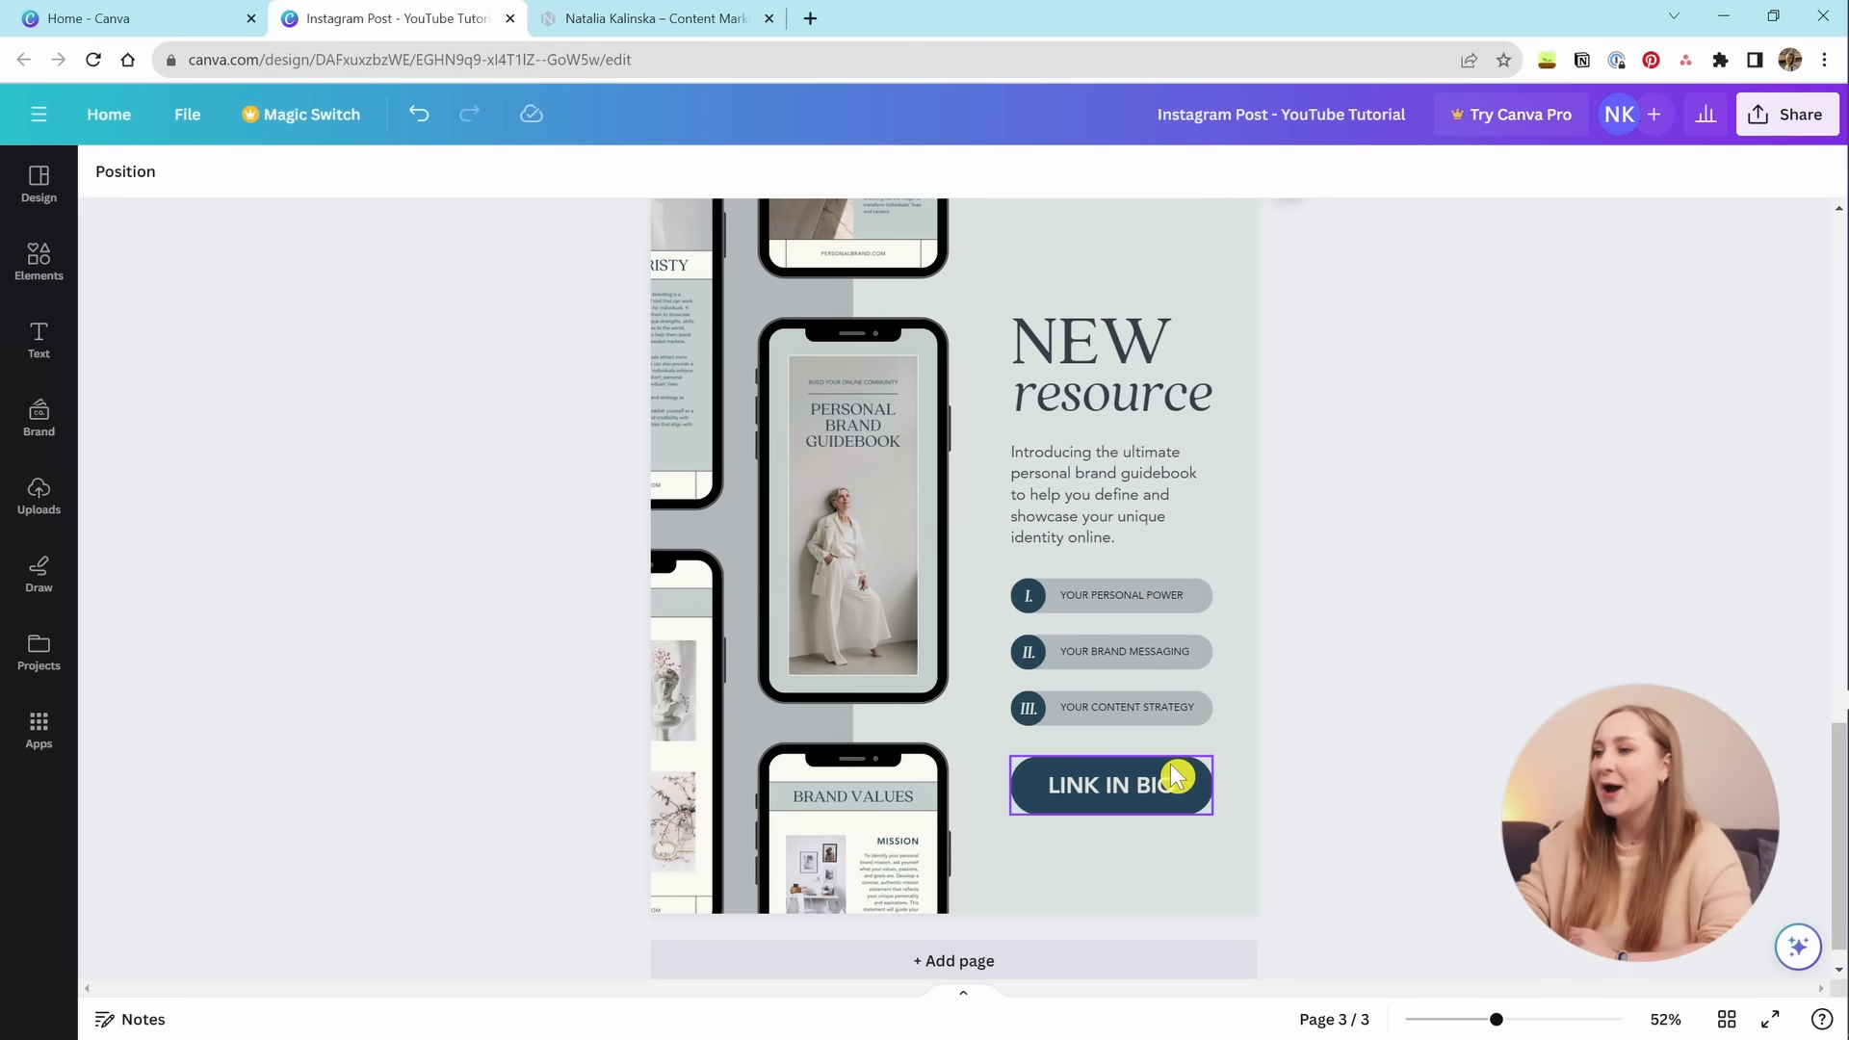
Examine the link options of the guidebook phone image, the LINK IN BIO button and the grouped list items.
{"action": "left_click", "coordinate": [915, 590]}
{"action": "right_click", "coordinate": [839, 586]}
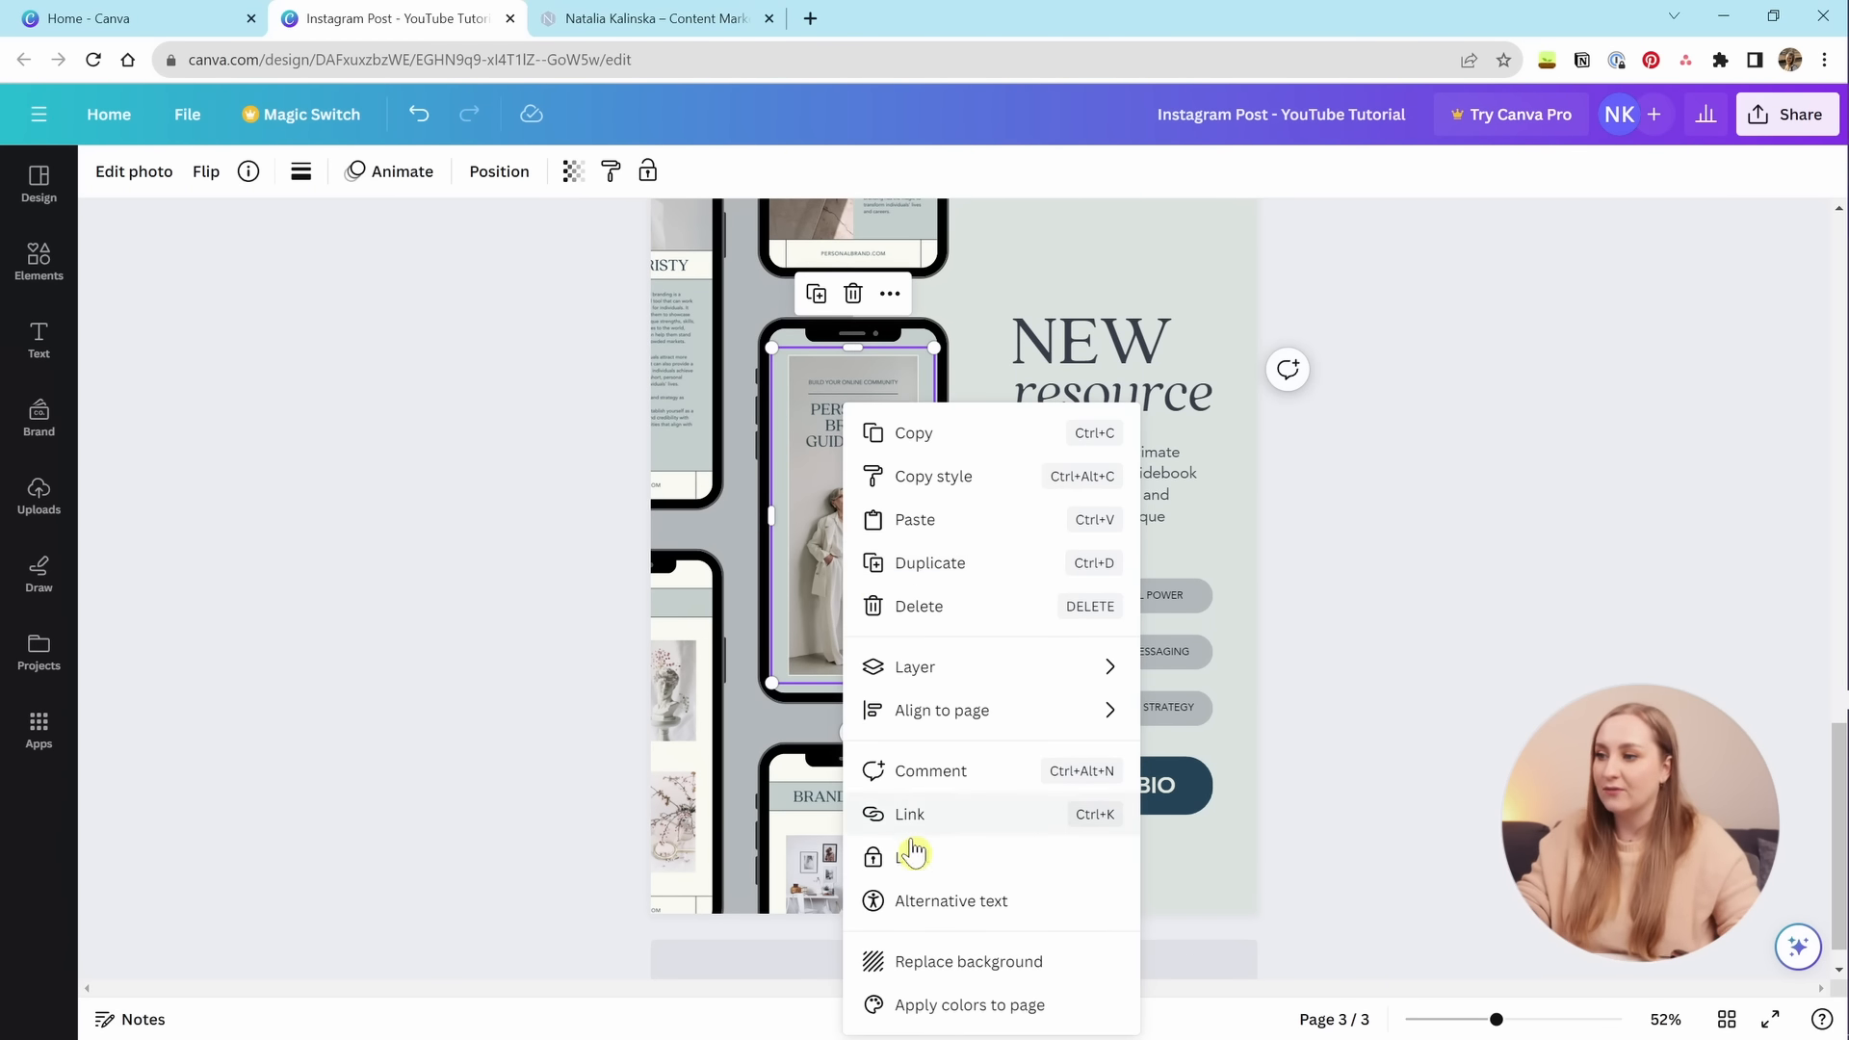
{"action": "left_click", "coordinate": [1473, 566]}
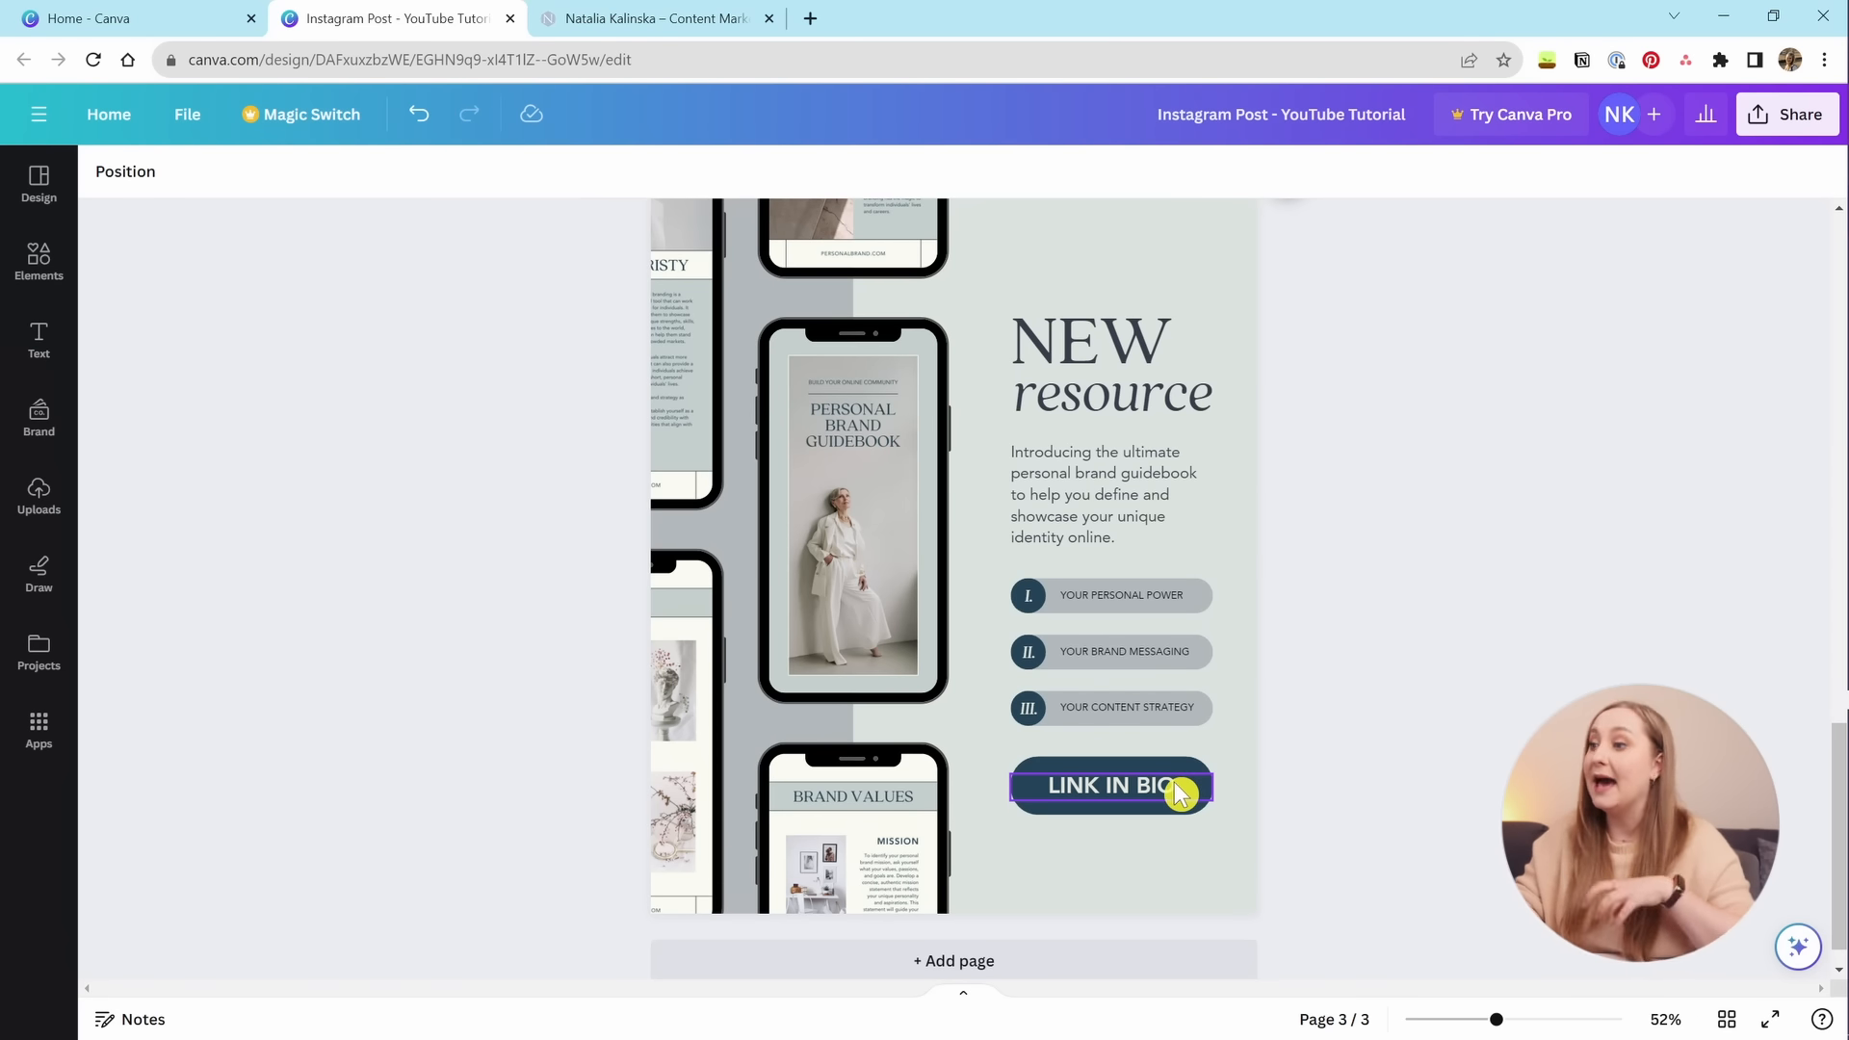
{"action": "left_click", "coordinate": [1119, 792]}
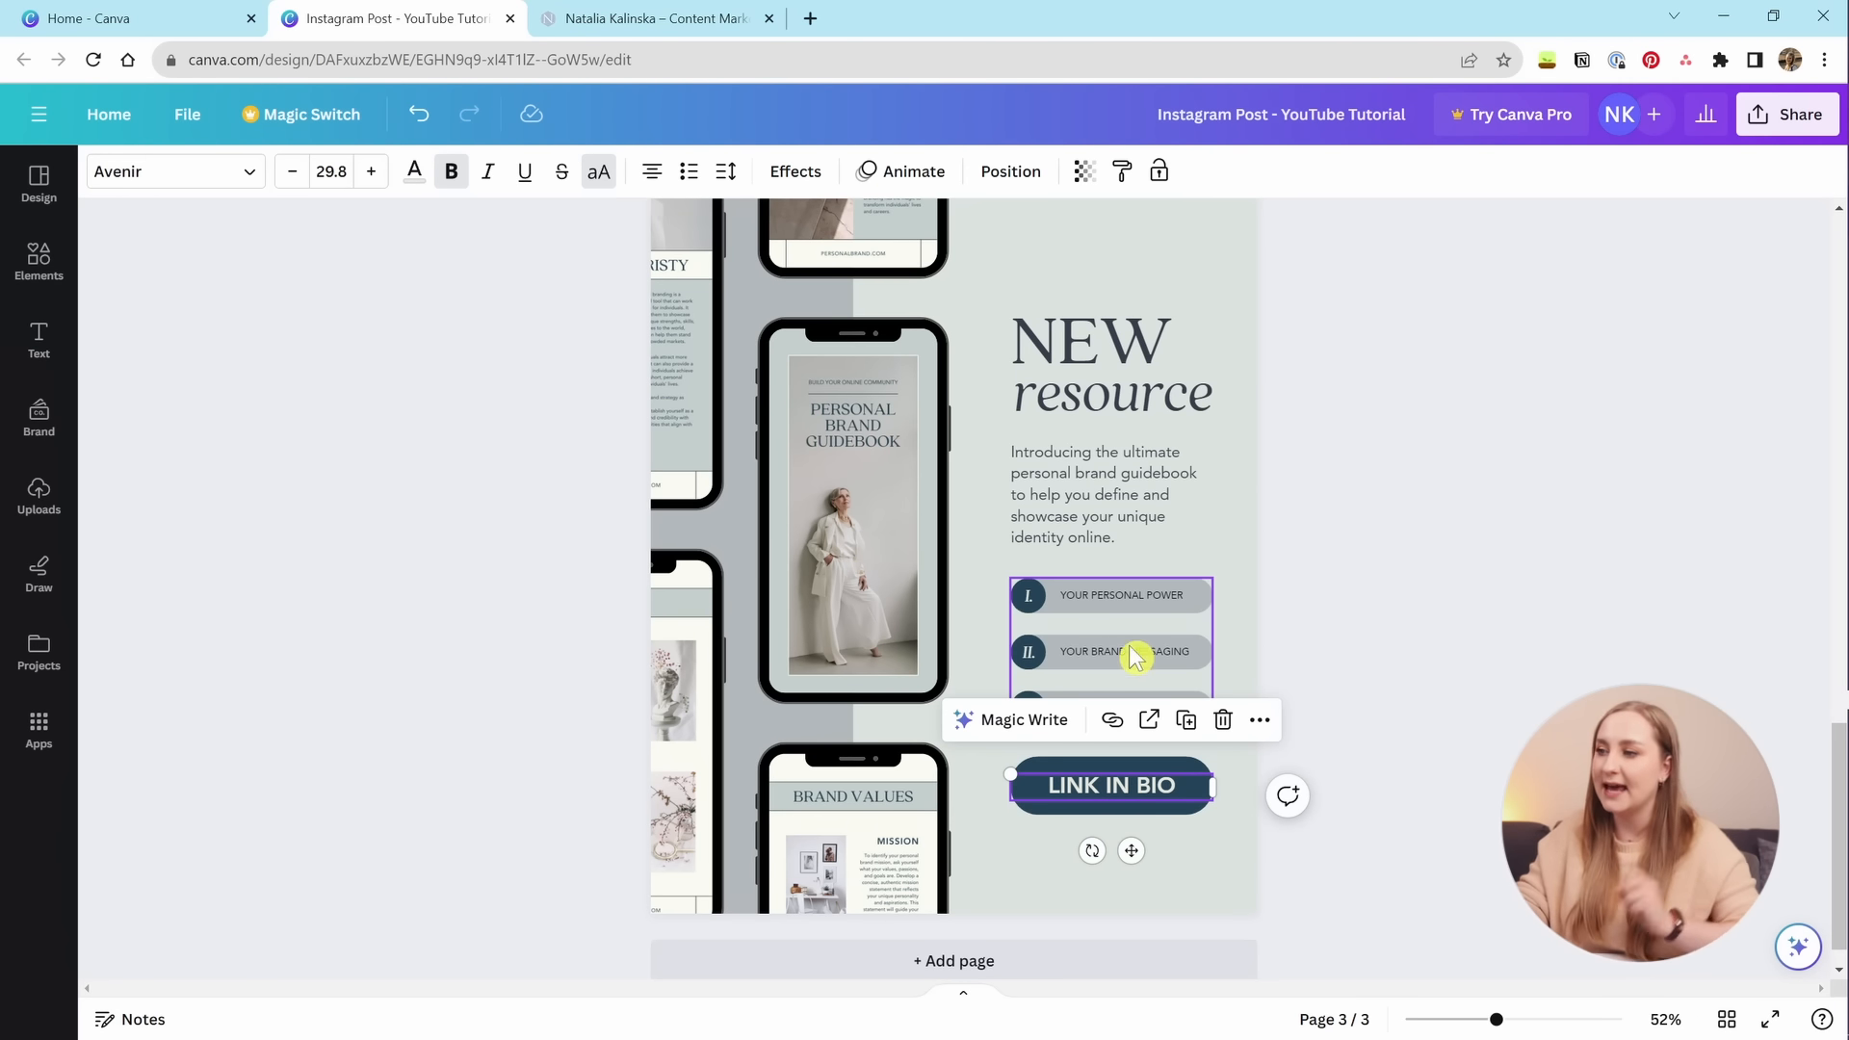
{"action": "left_click", "coordinate": [1113, 784]}
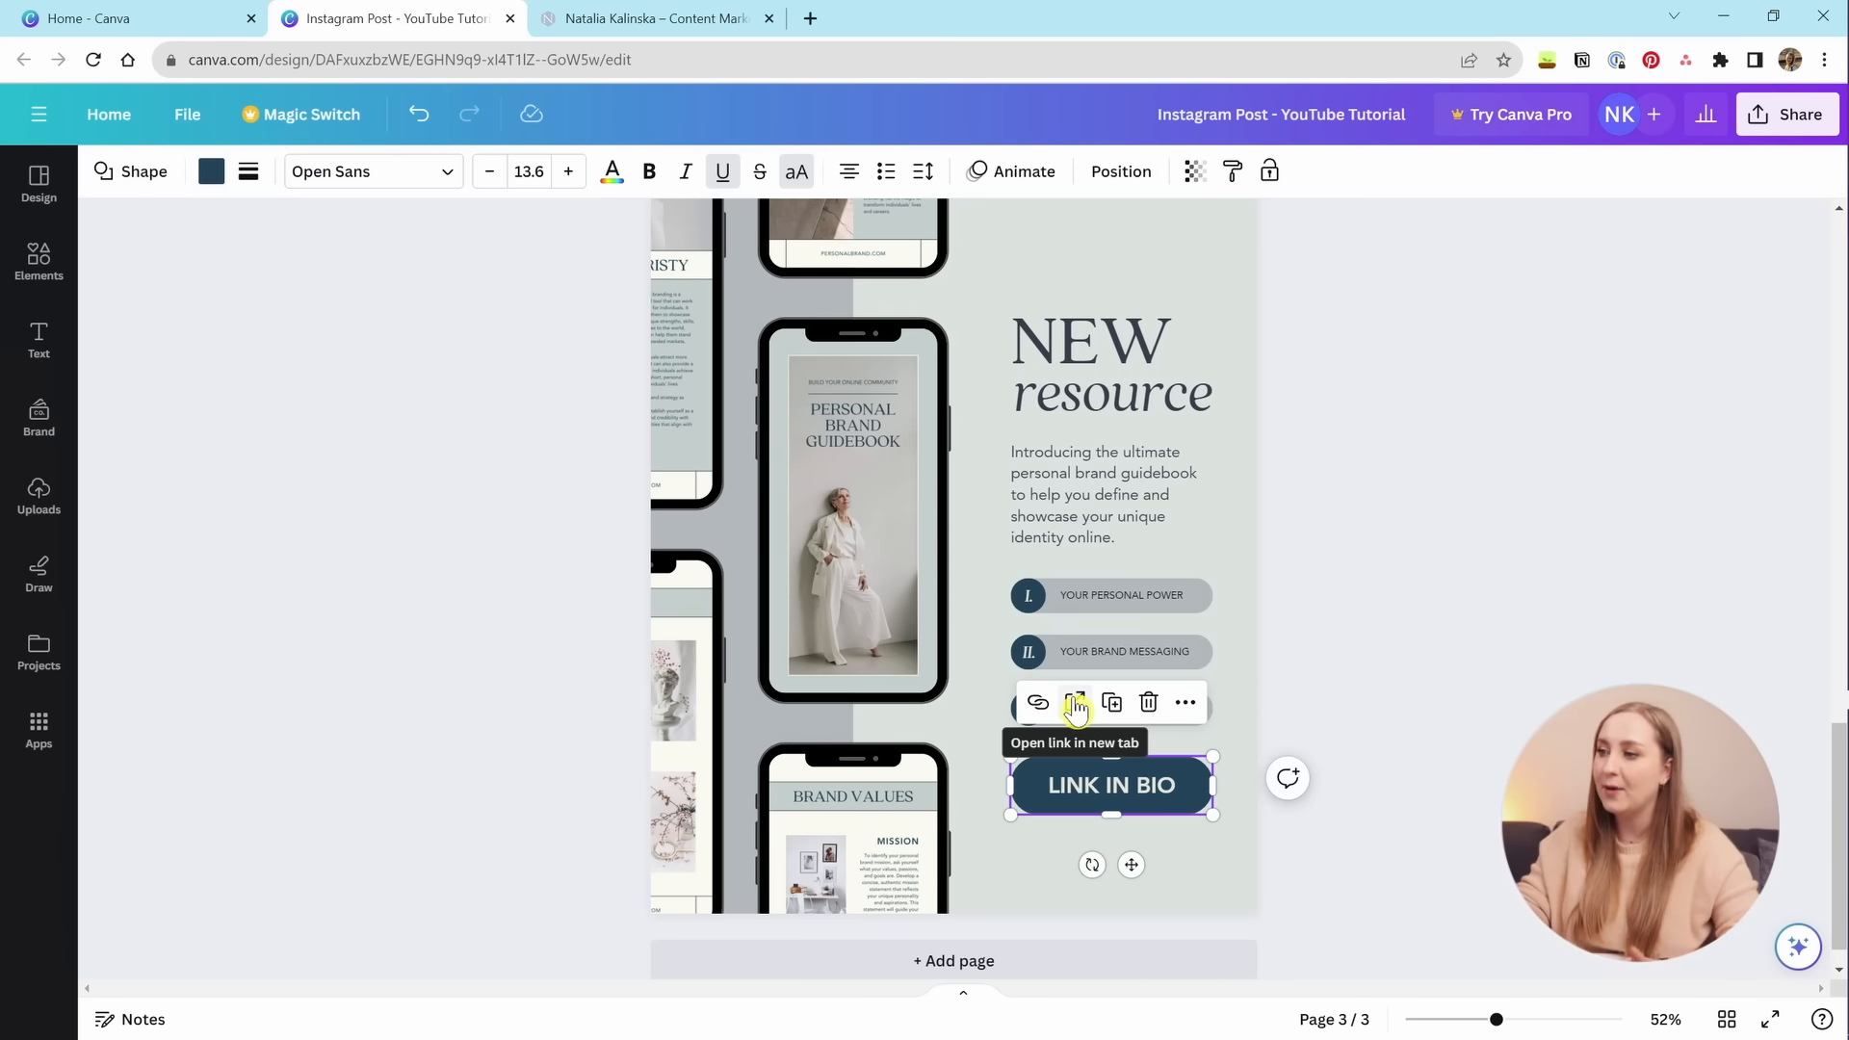
{"action": "left_click", "coordinate": [1204, 754]}
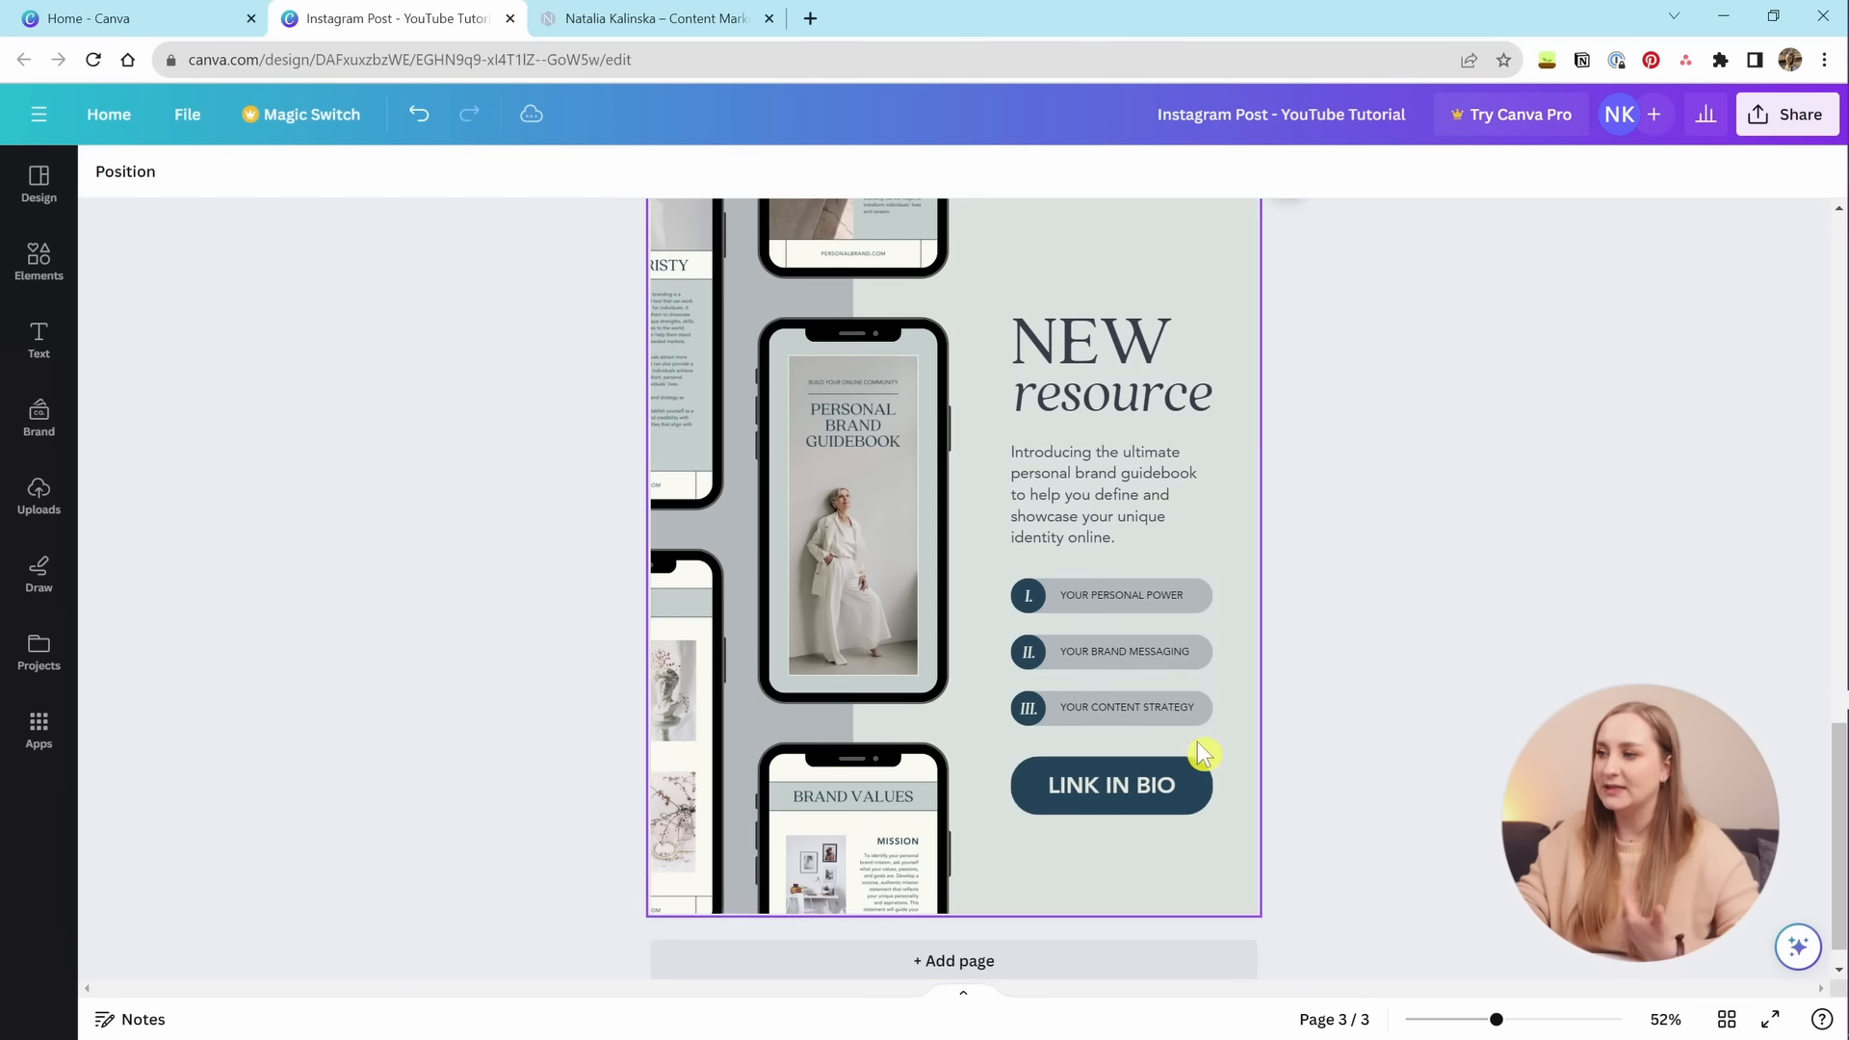
{"action": "left_click", "coordinate": [1131, 655]}
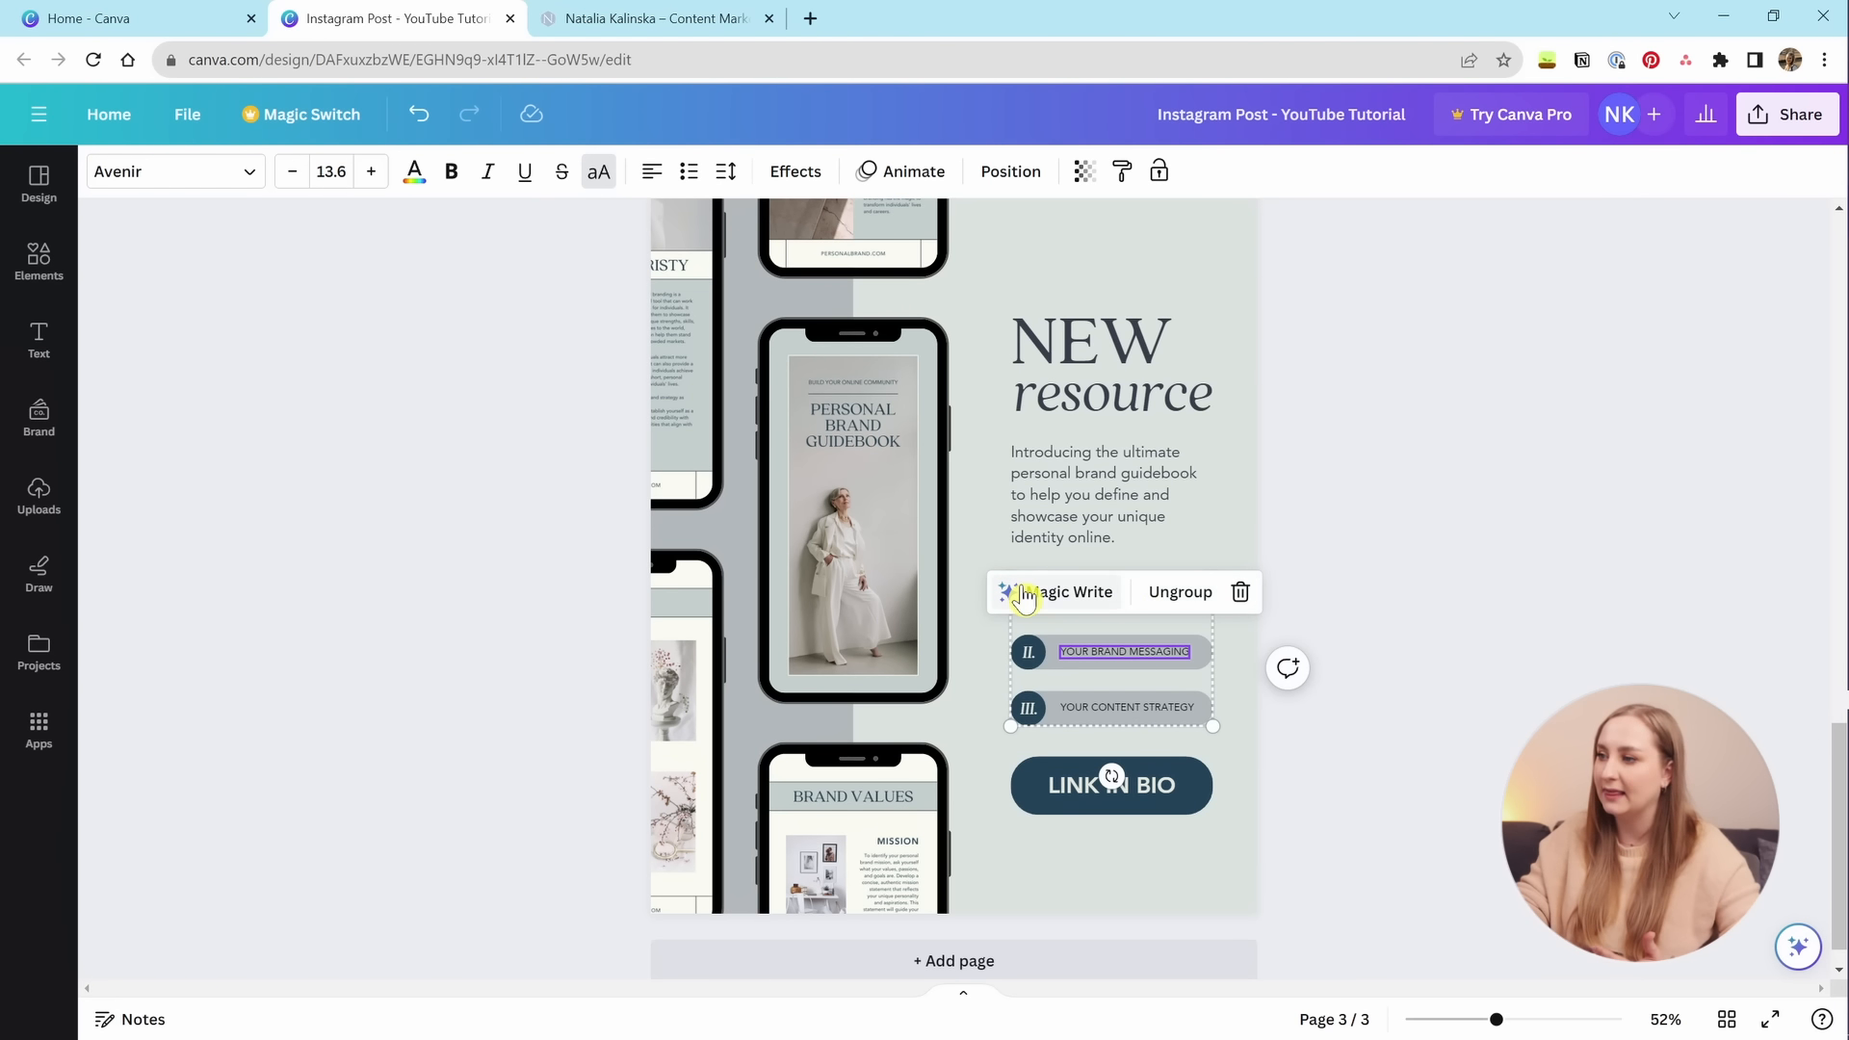
{"action": "left_click", "coordinate": [1377, 835]}
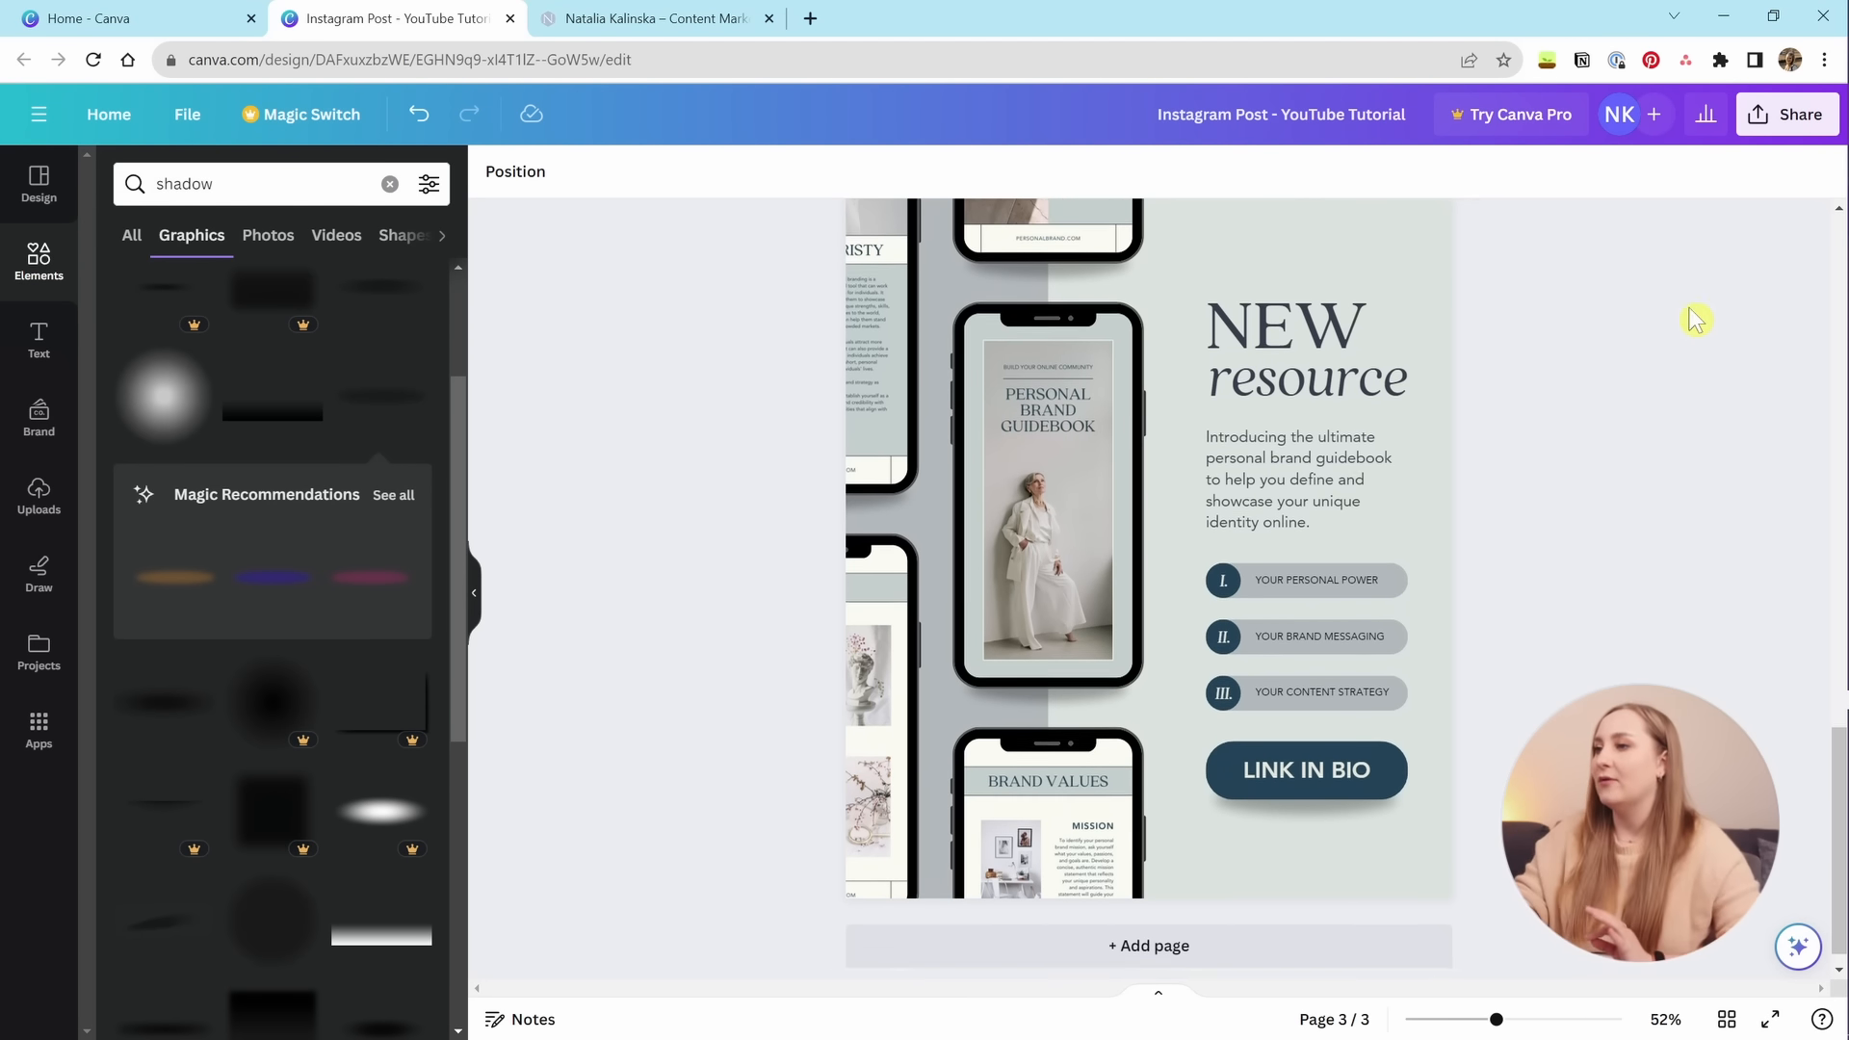
Review the three carousel pages in grid view, selecting pages singly and pages 2 and 3 together.
{"action": "scroll", "coordinate": [1692, 314], "scroll_direction": "up", "scroll_amount": 15}
{"action": "scroll", "coordinate": [1637, 472], "scroll_direction": "down", "scroll_amount": 5}
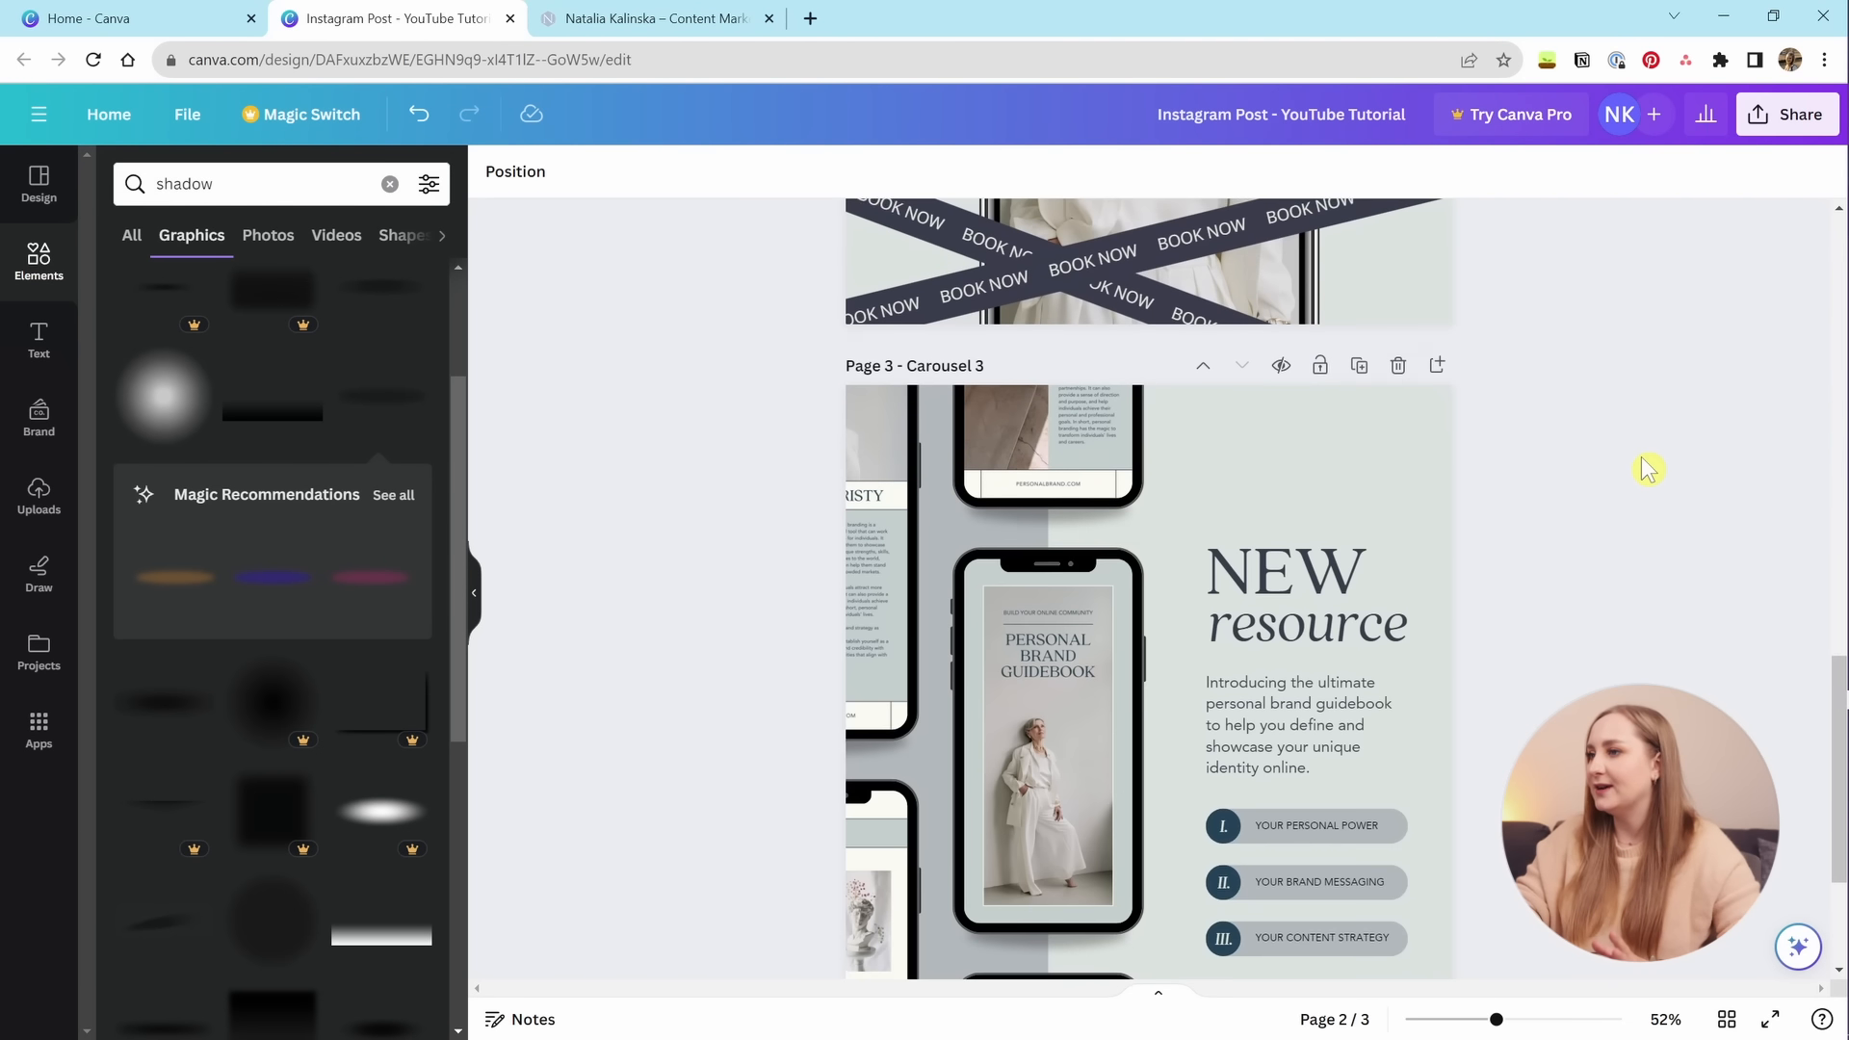
{"action": "left_click", "coordinate": [1726, 1019]}
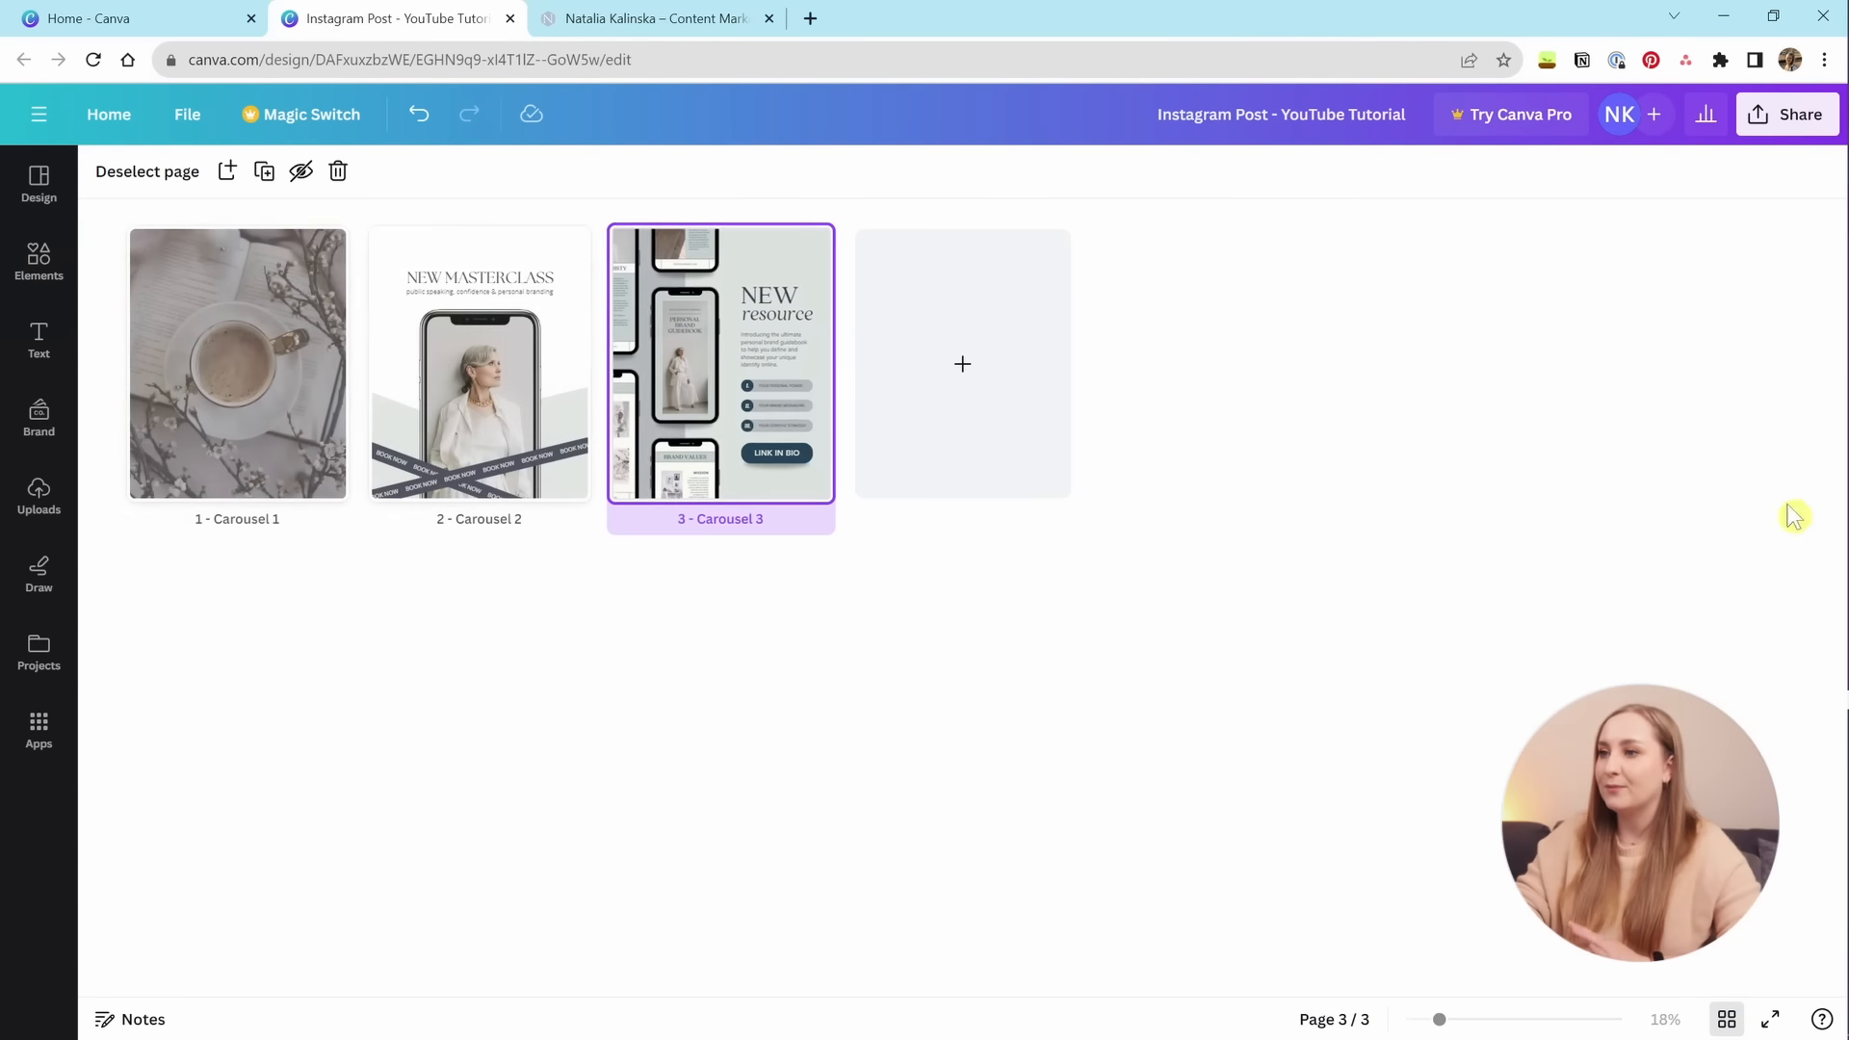
{"action": "left_click", "coordinate": [1727, 1021]}
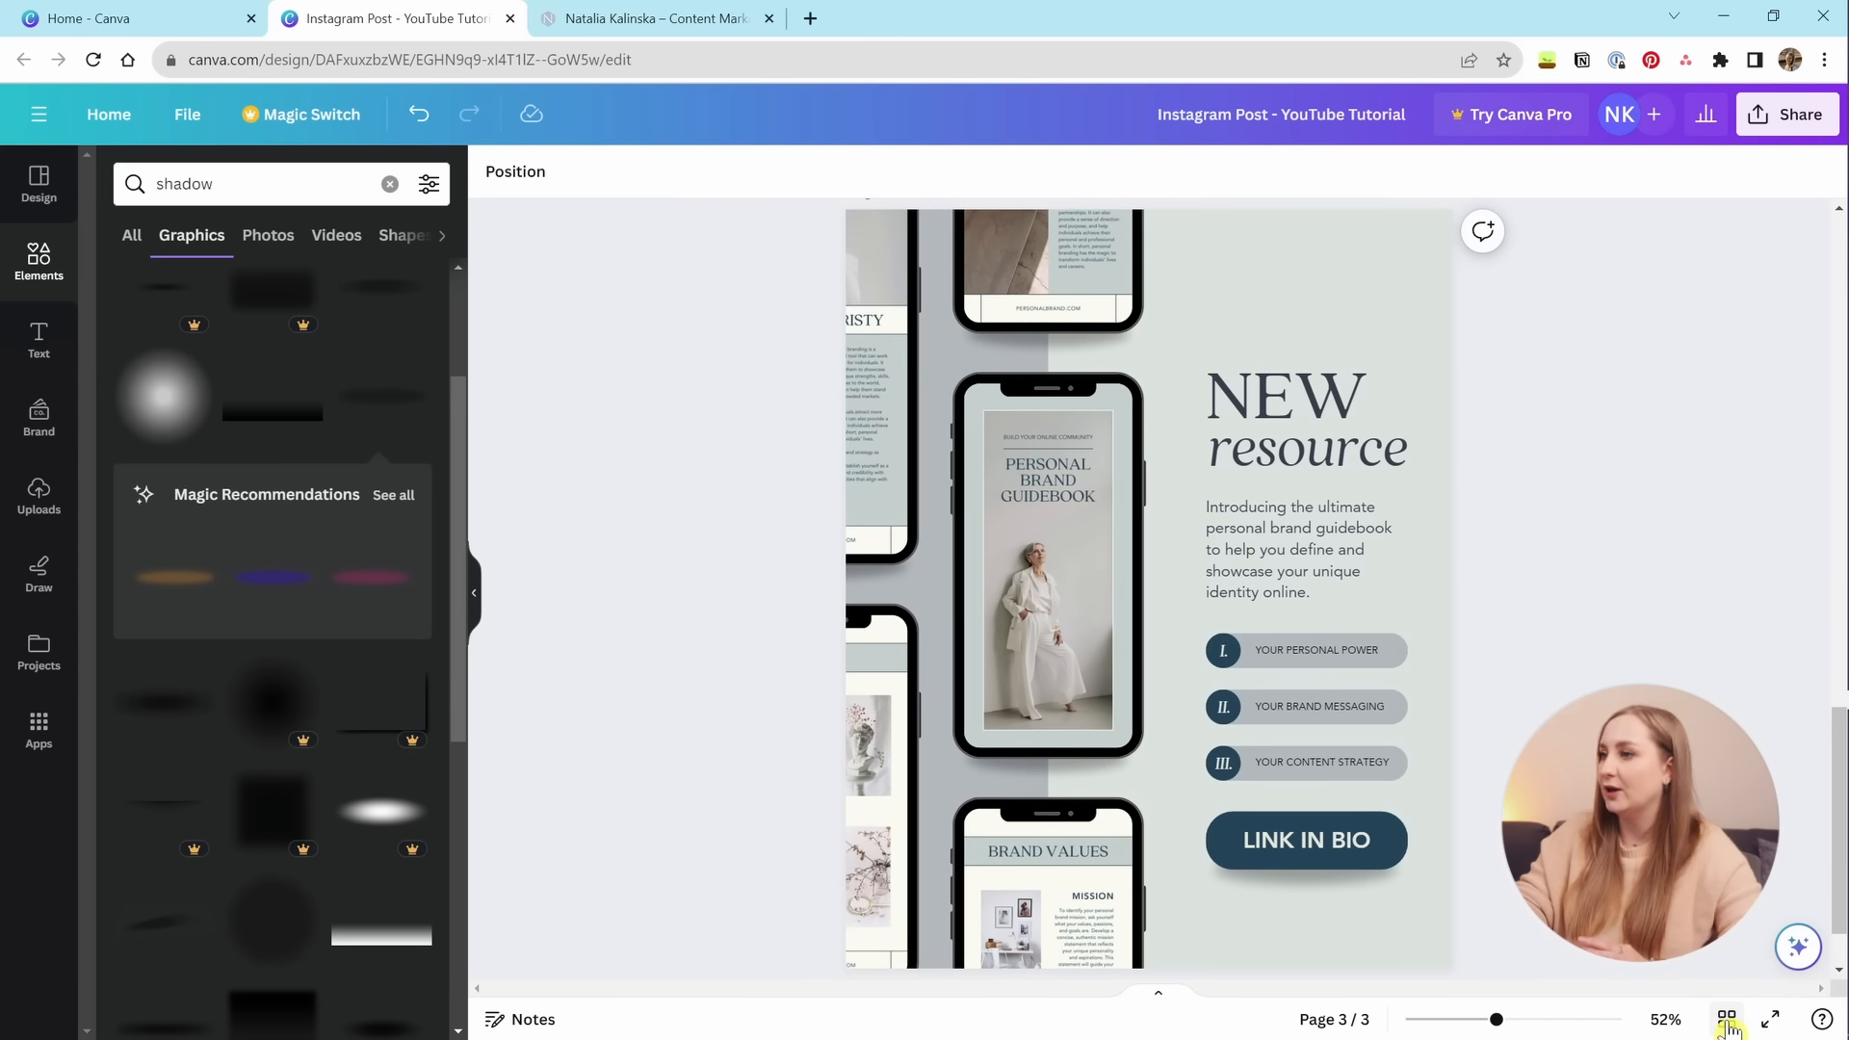
{"action": "left_click", "coordinate": [1727, 1021]}
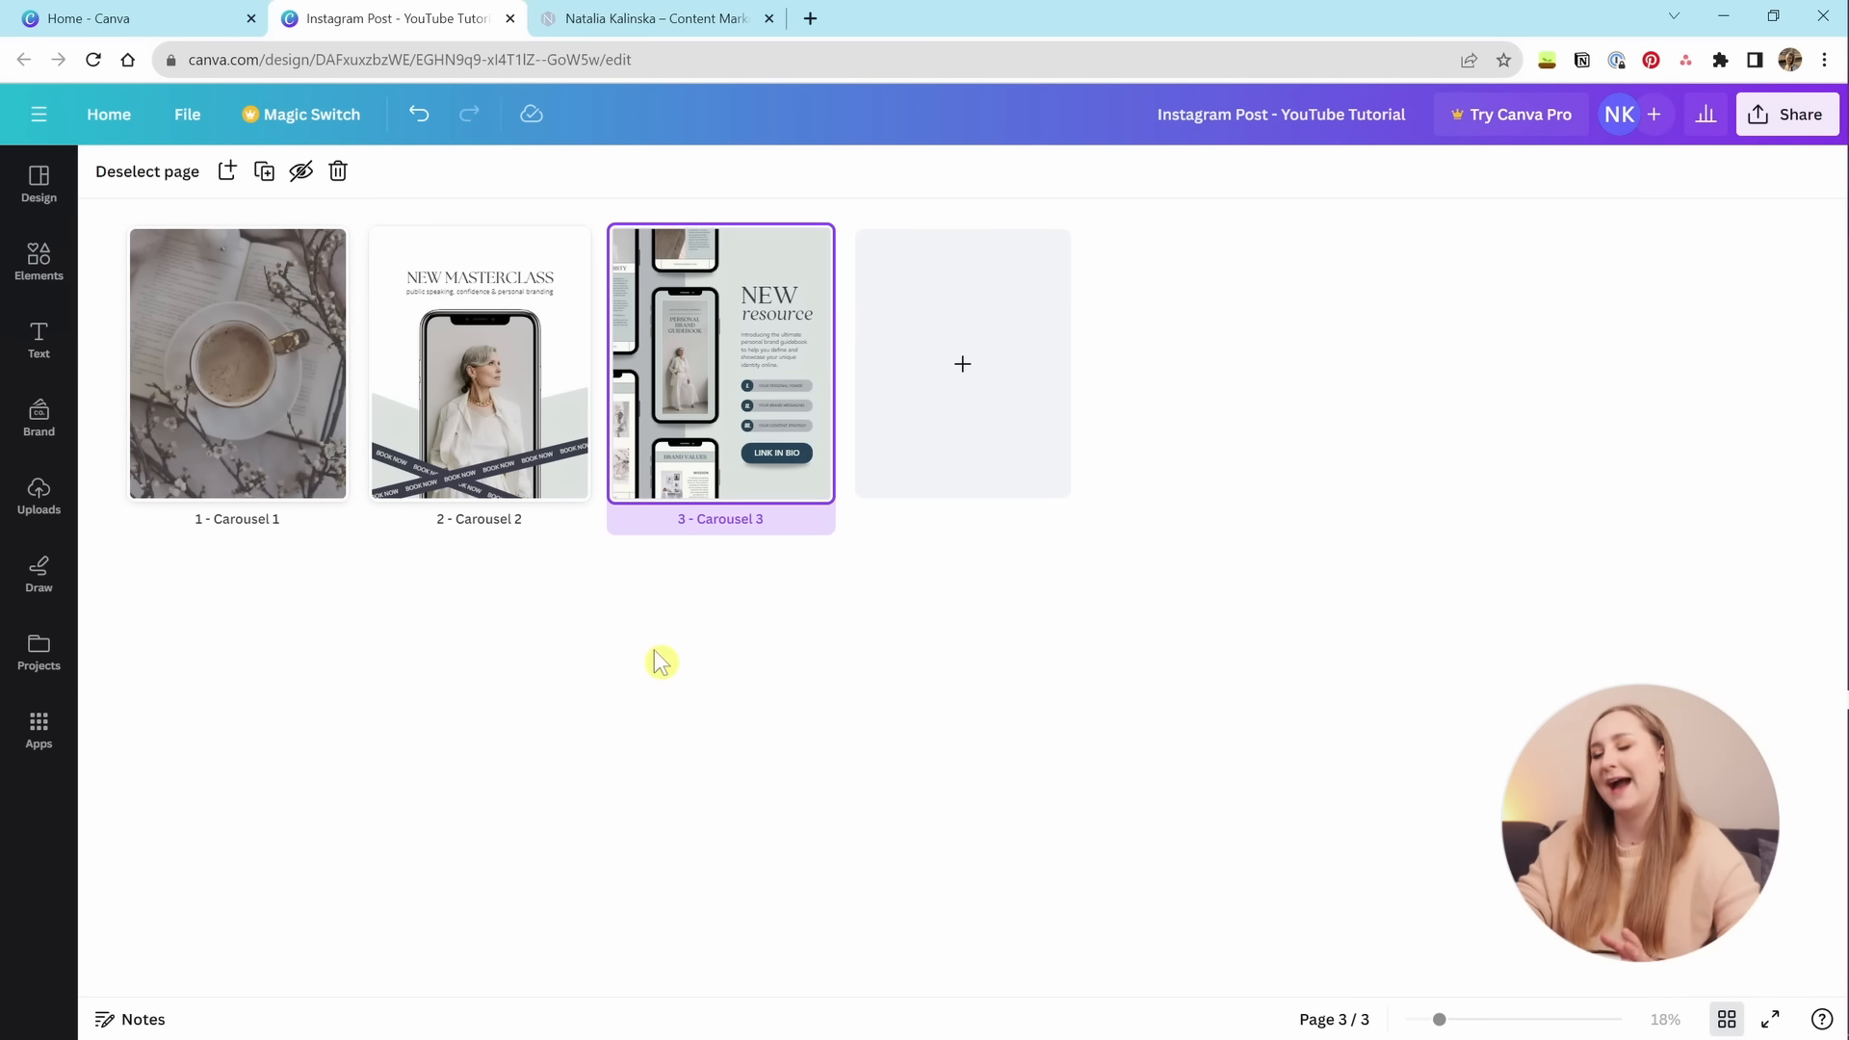
{"action": "left_click", "coordinate": [487, 510]}
{"action": "left_click", "coordinate": [154, 433]}
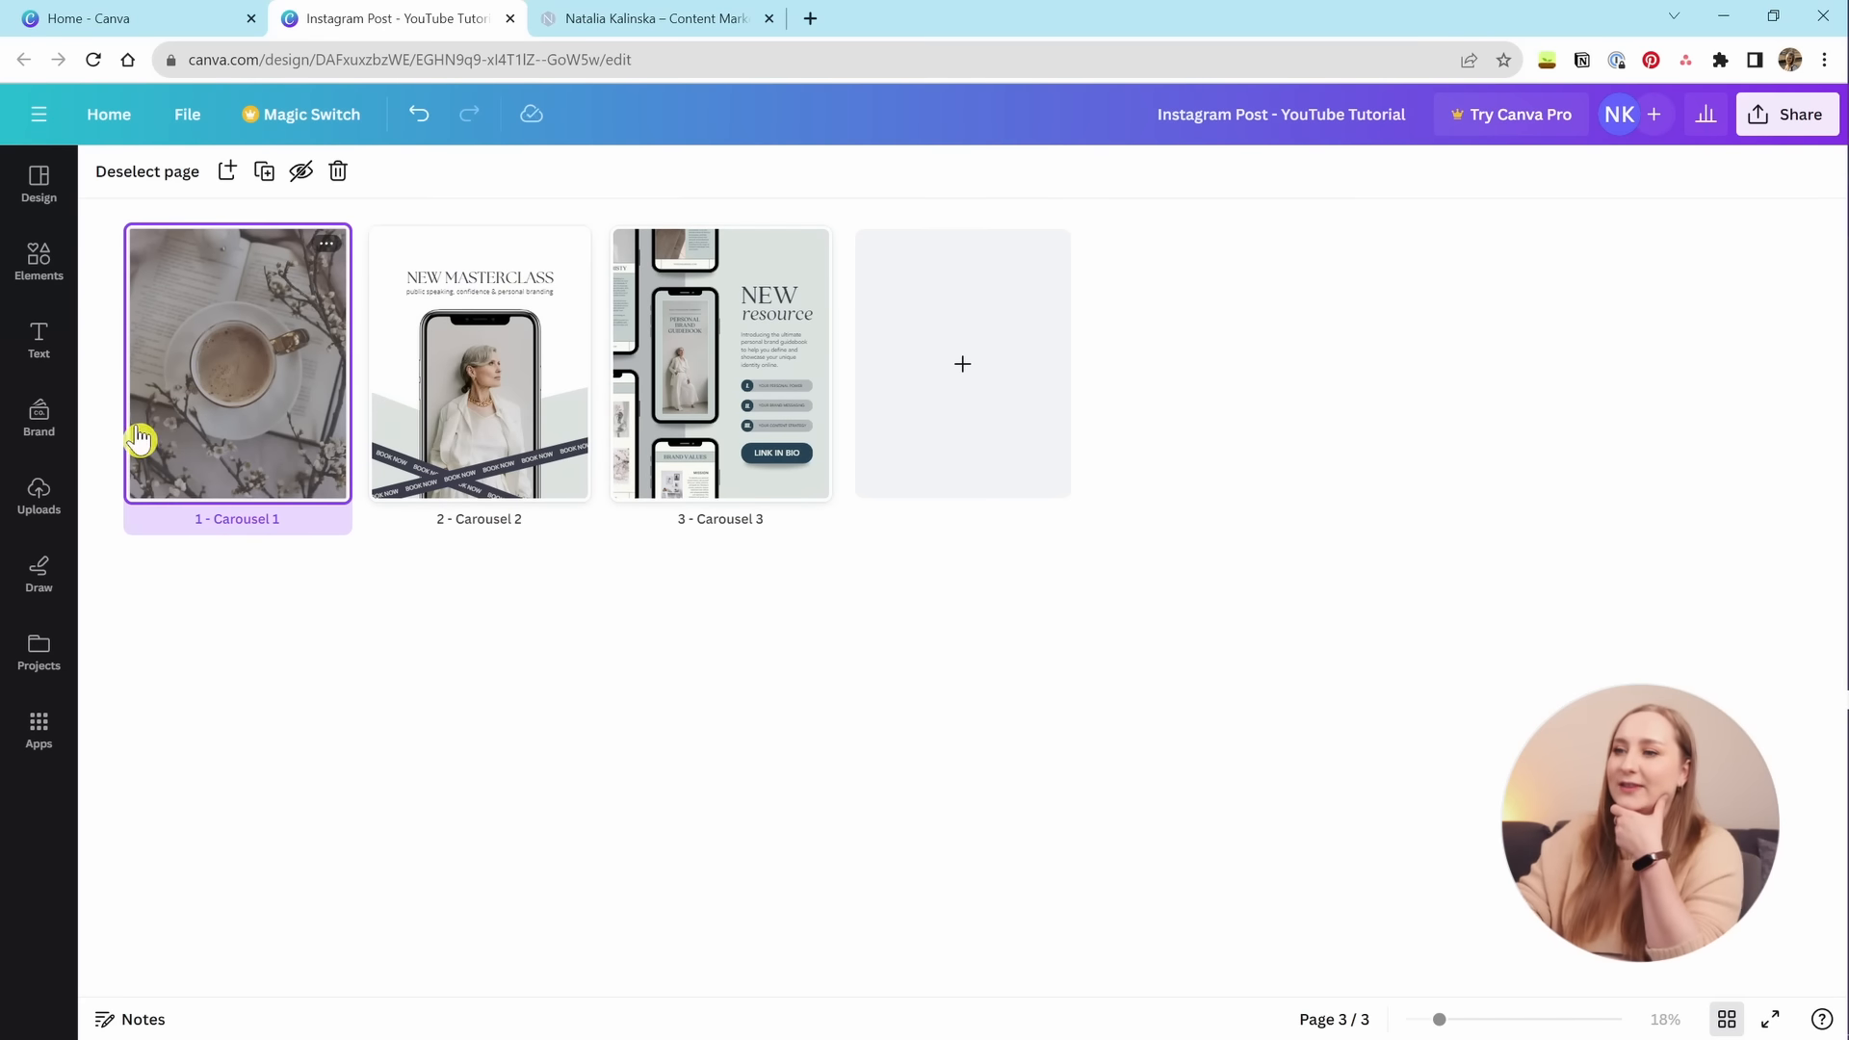
{"action": "left_click", "coordinate": [463, 428]}
{"action": "left_click", "coordinate": [663, 419]}
{"action": "left_click", "coordinate": [527, 453], "text": "shift"}
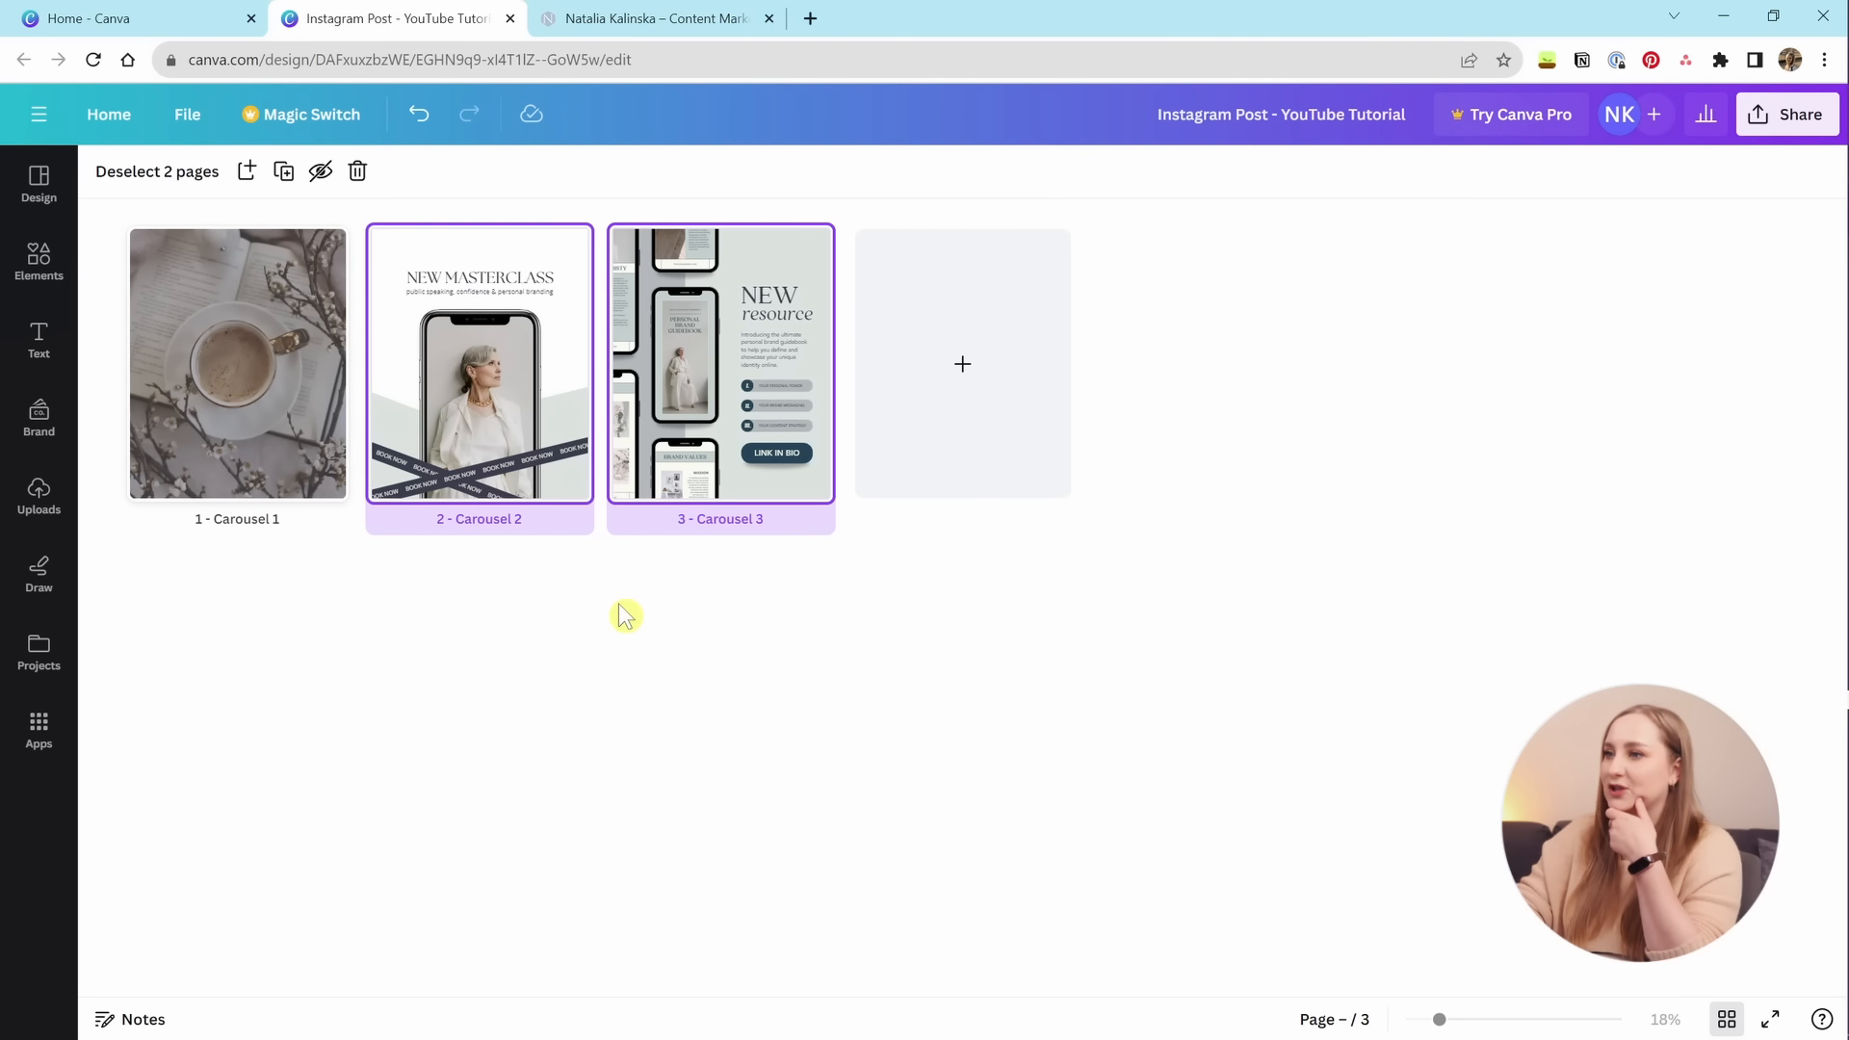
{"action": "left_click", "coordinate": [968, 583]}
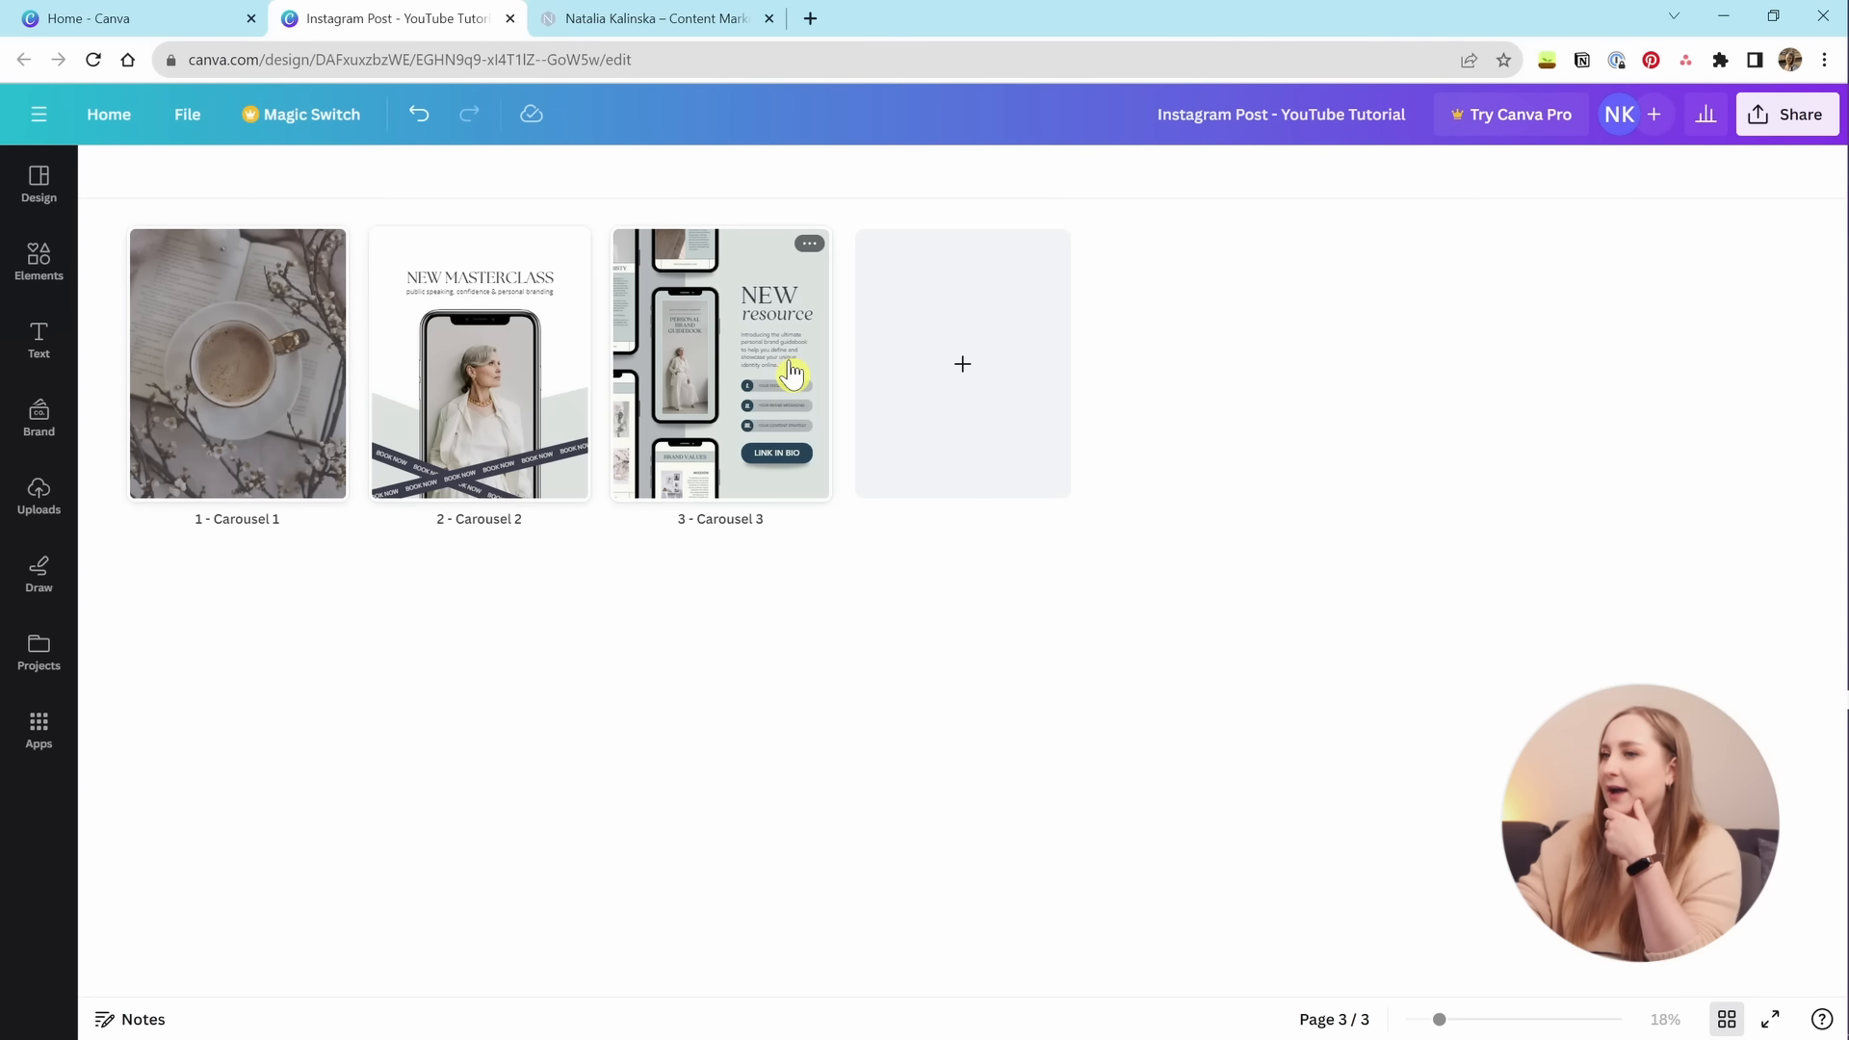
Reopen page 3 for editing and inspect the "resource" and "NEW" heading texts.
{"action": "double_click", "coordinate": [784, 372]}
{"action": "left_click", "coordinate": [1406, 460]}
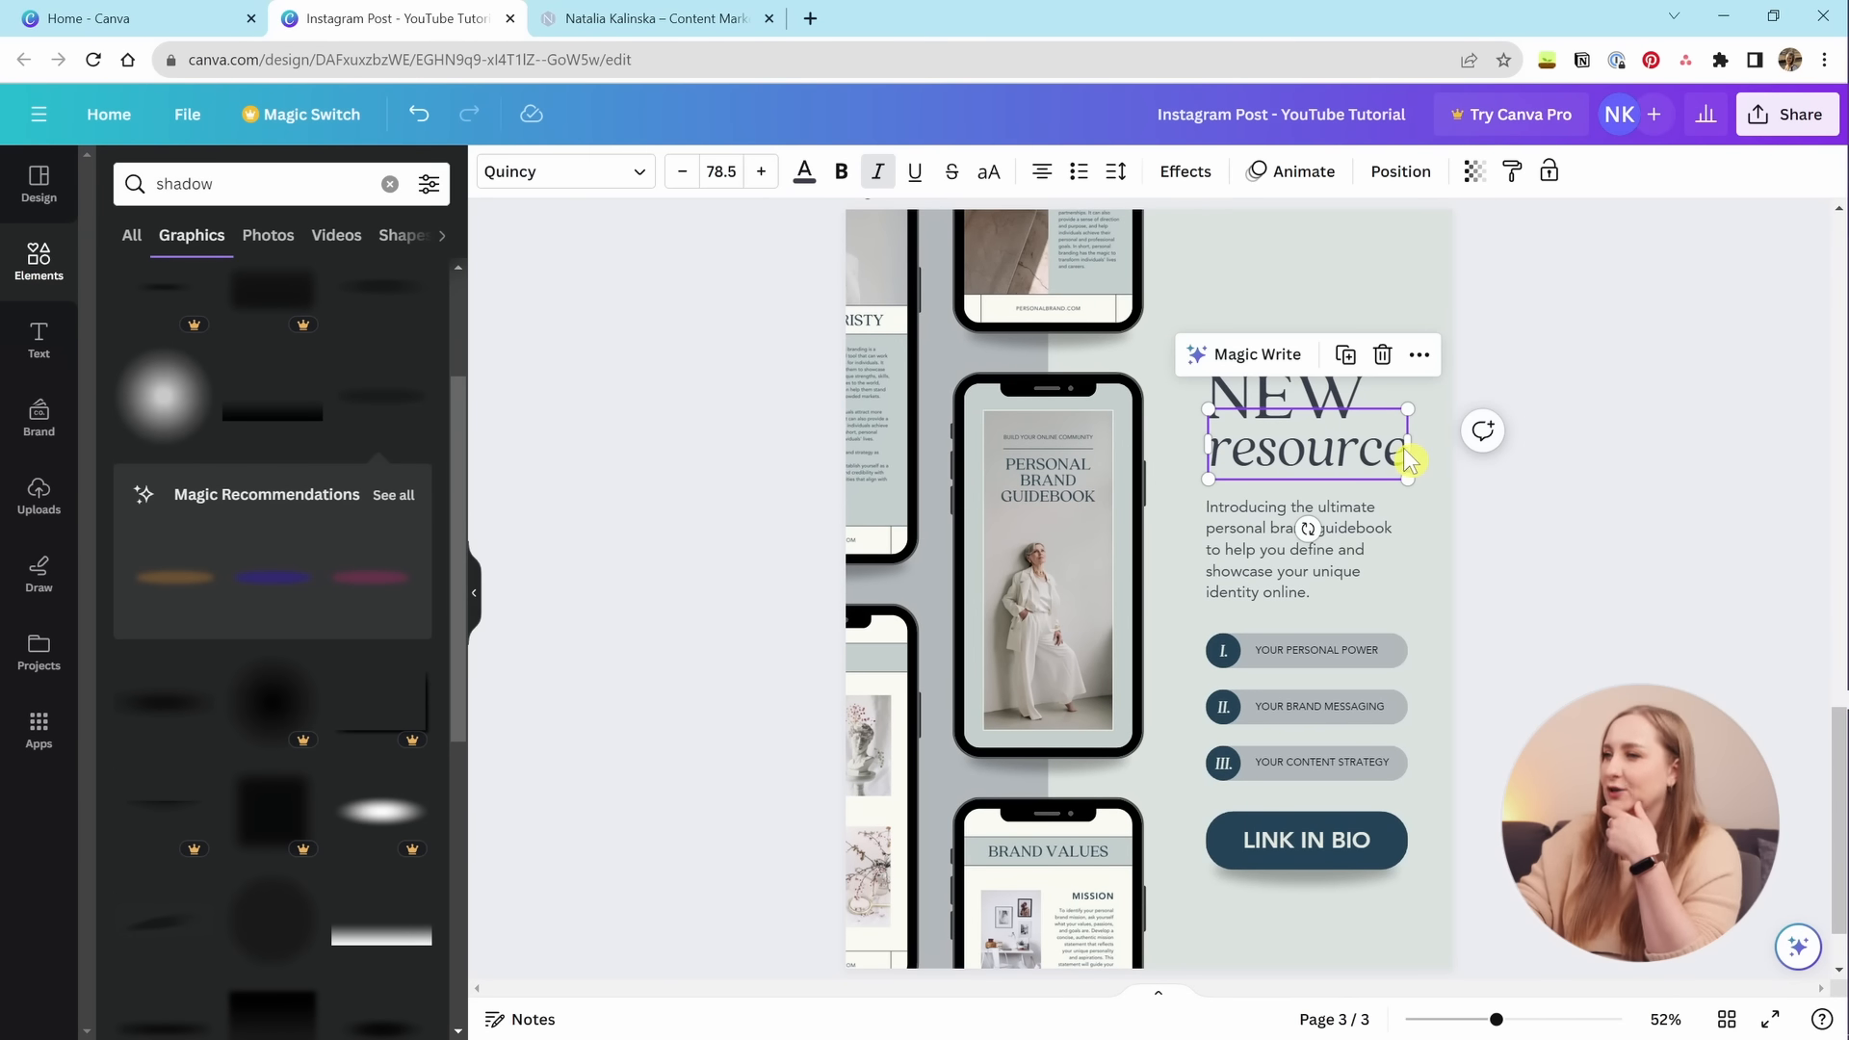
{"action": "left_click", "coordinate": [1324, 409]}
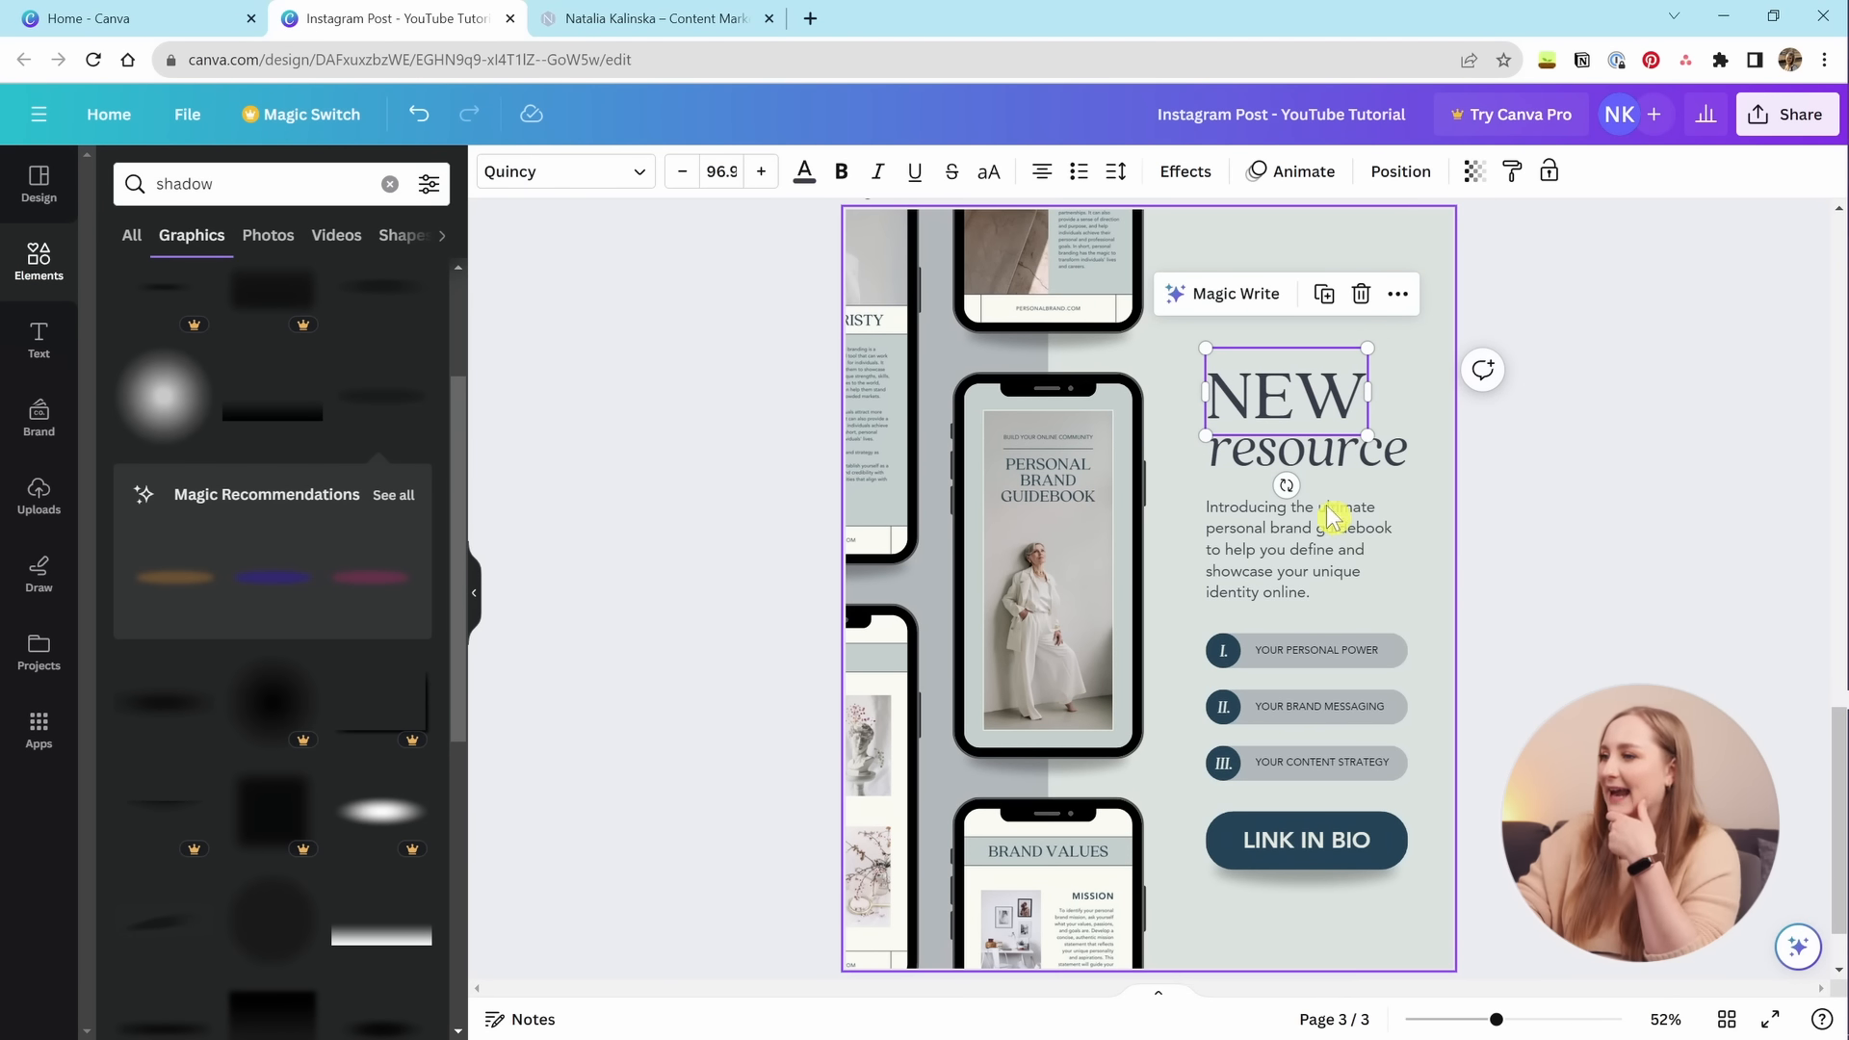
{"action": "left_click", "coordinate": [743, 879]}
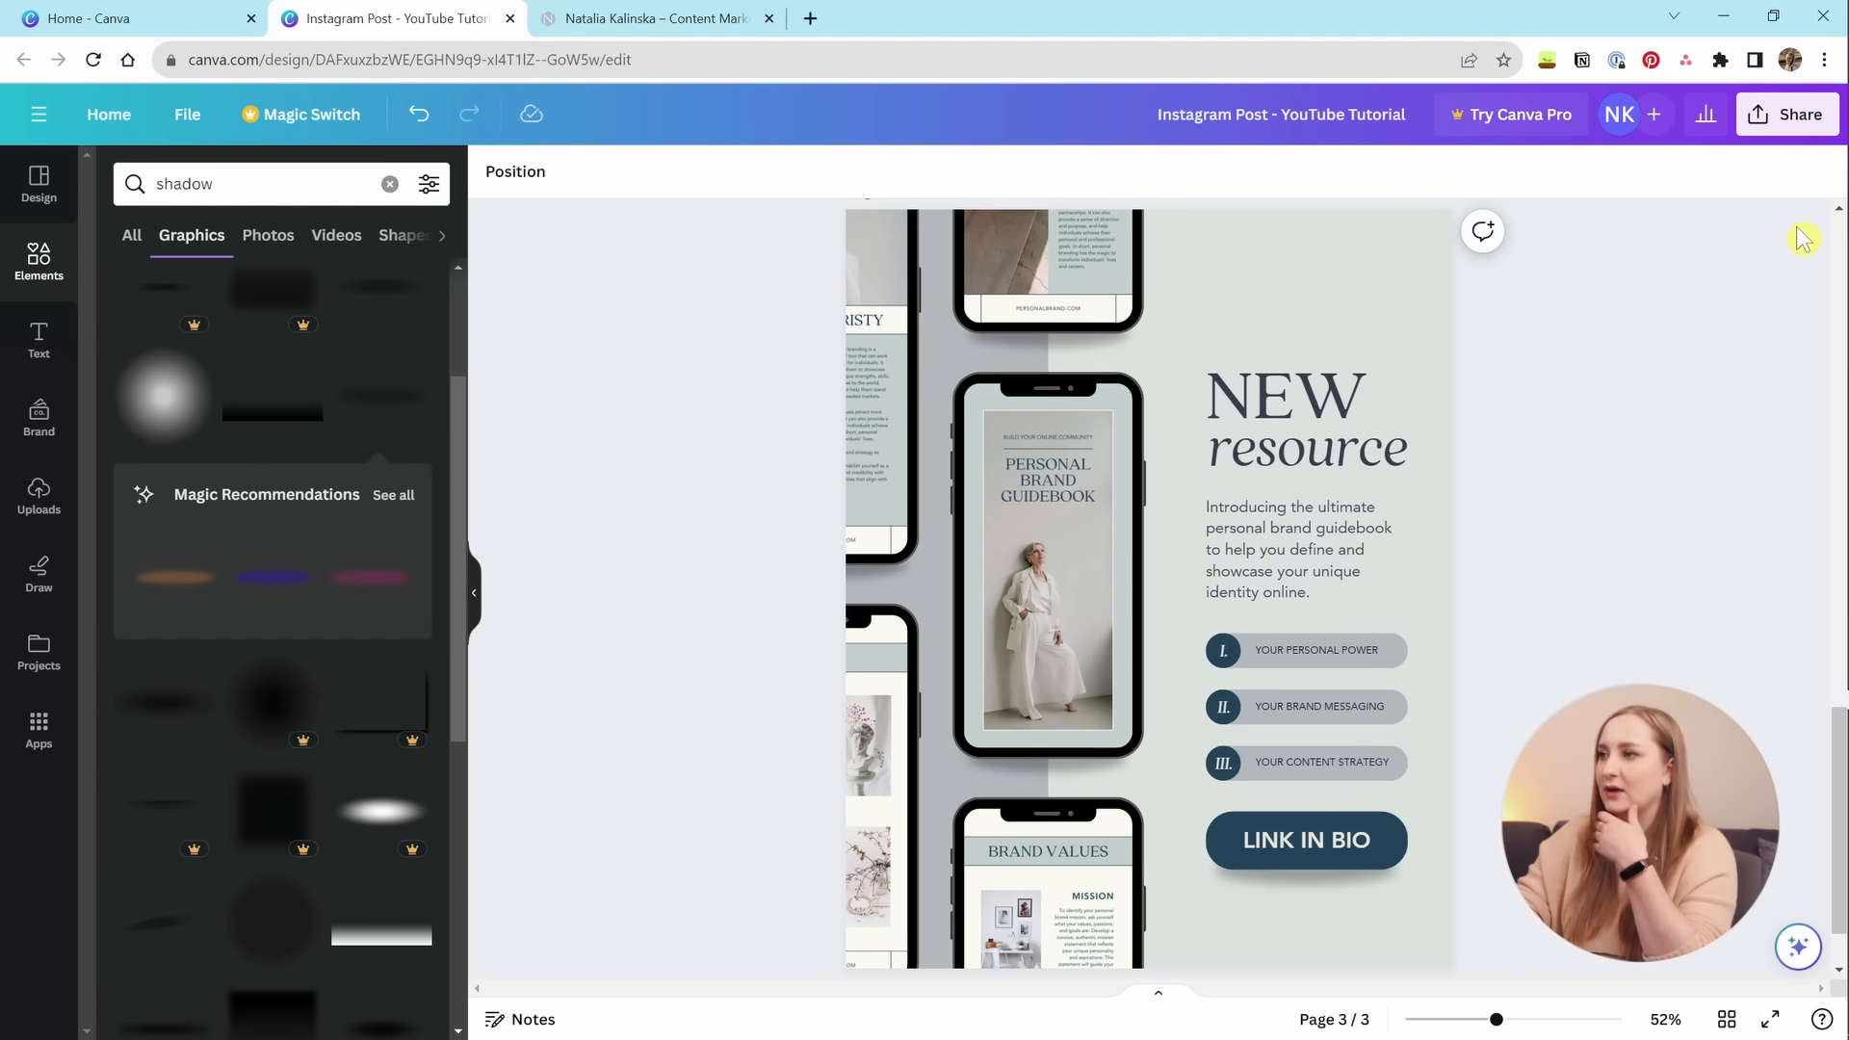
Open the design's download settings and compare the options for PDF Standard and PDF Print.
{"action": "left_click", "coordinate": [1784, 132]}
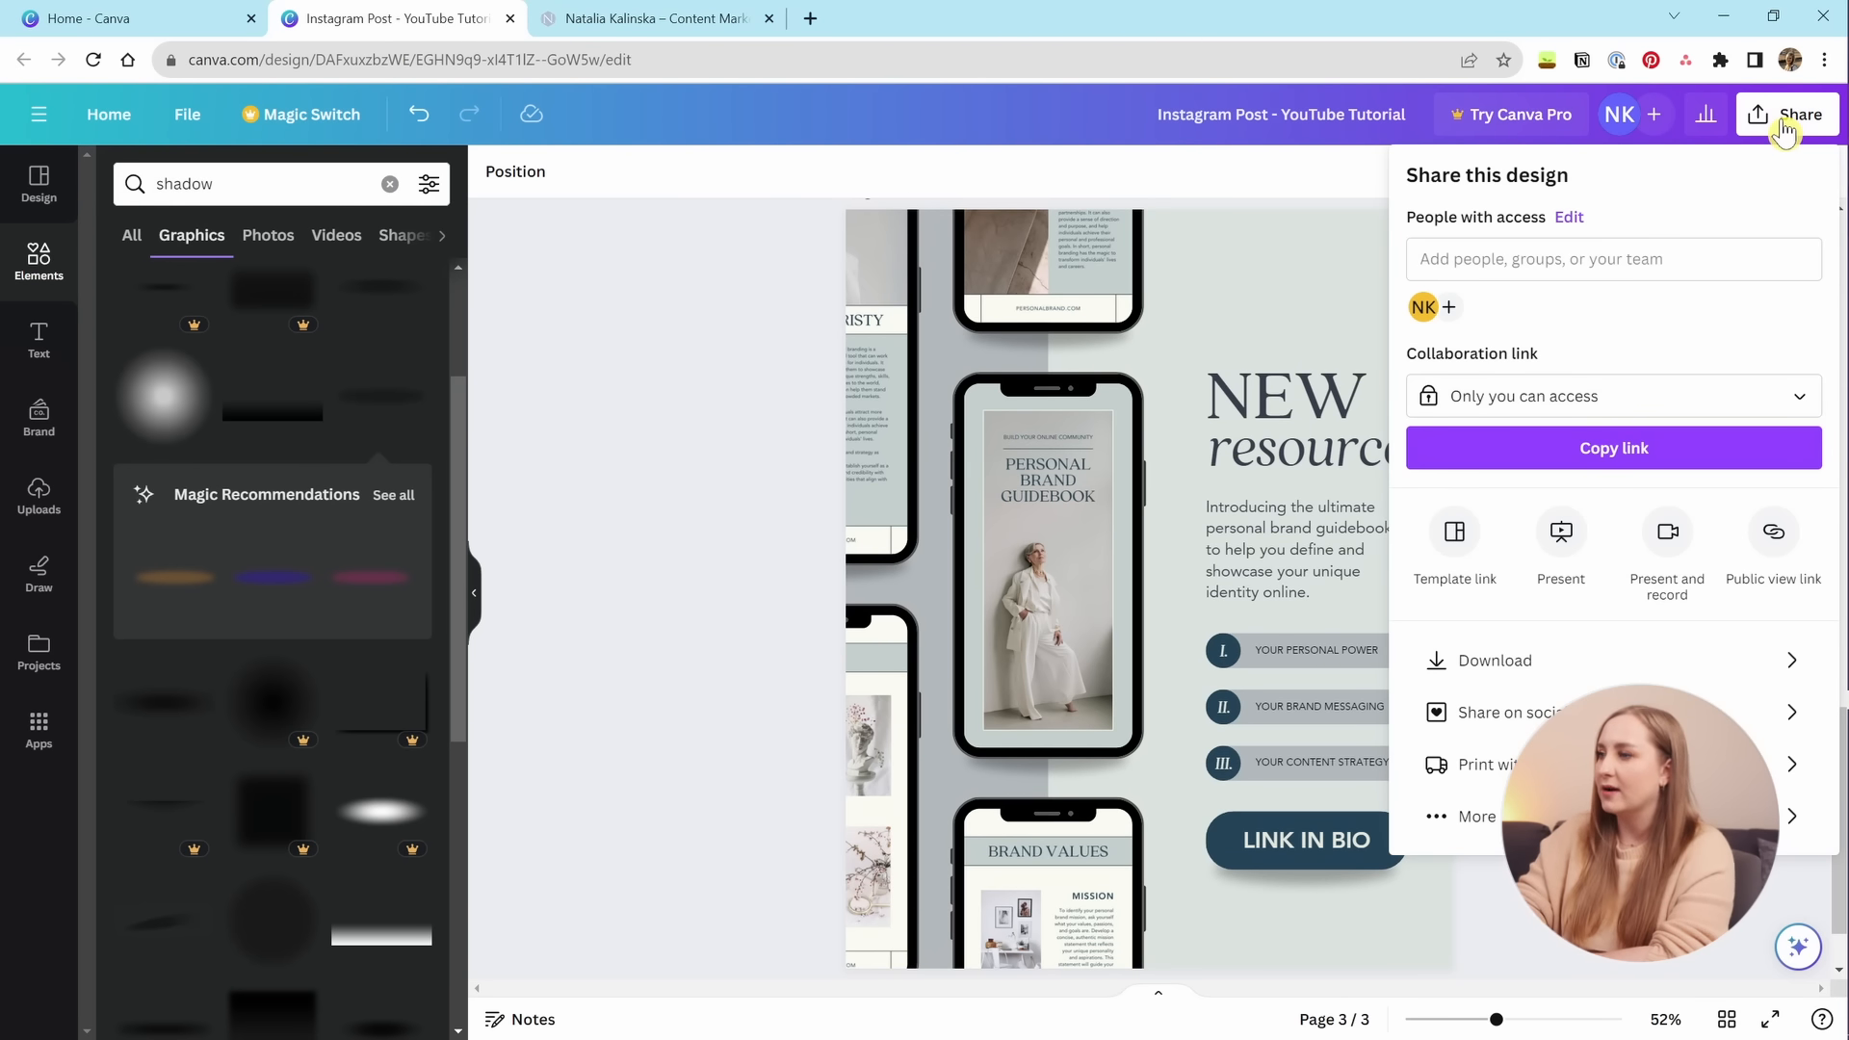
{"action": "left_click", "coordinate": [1596, 679]}
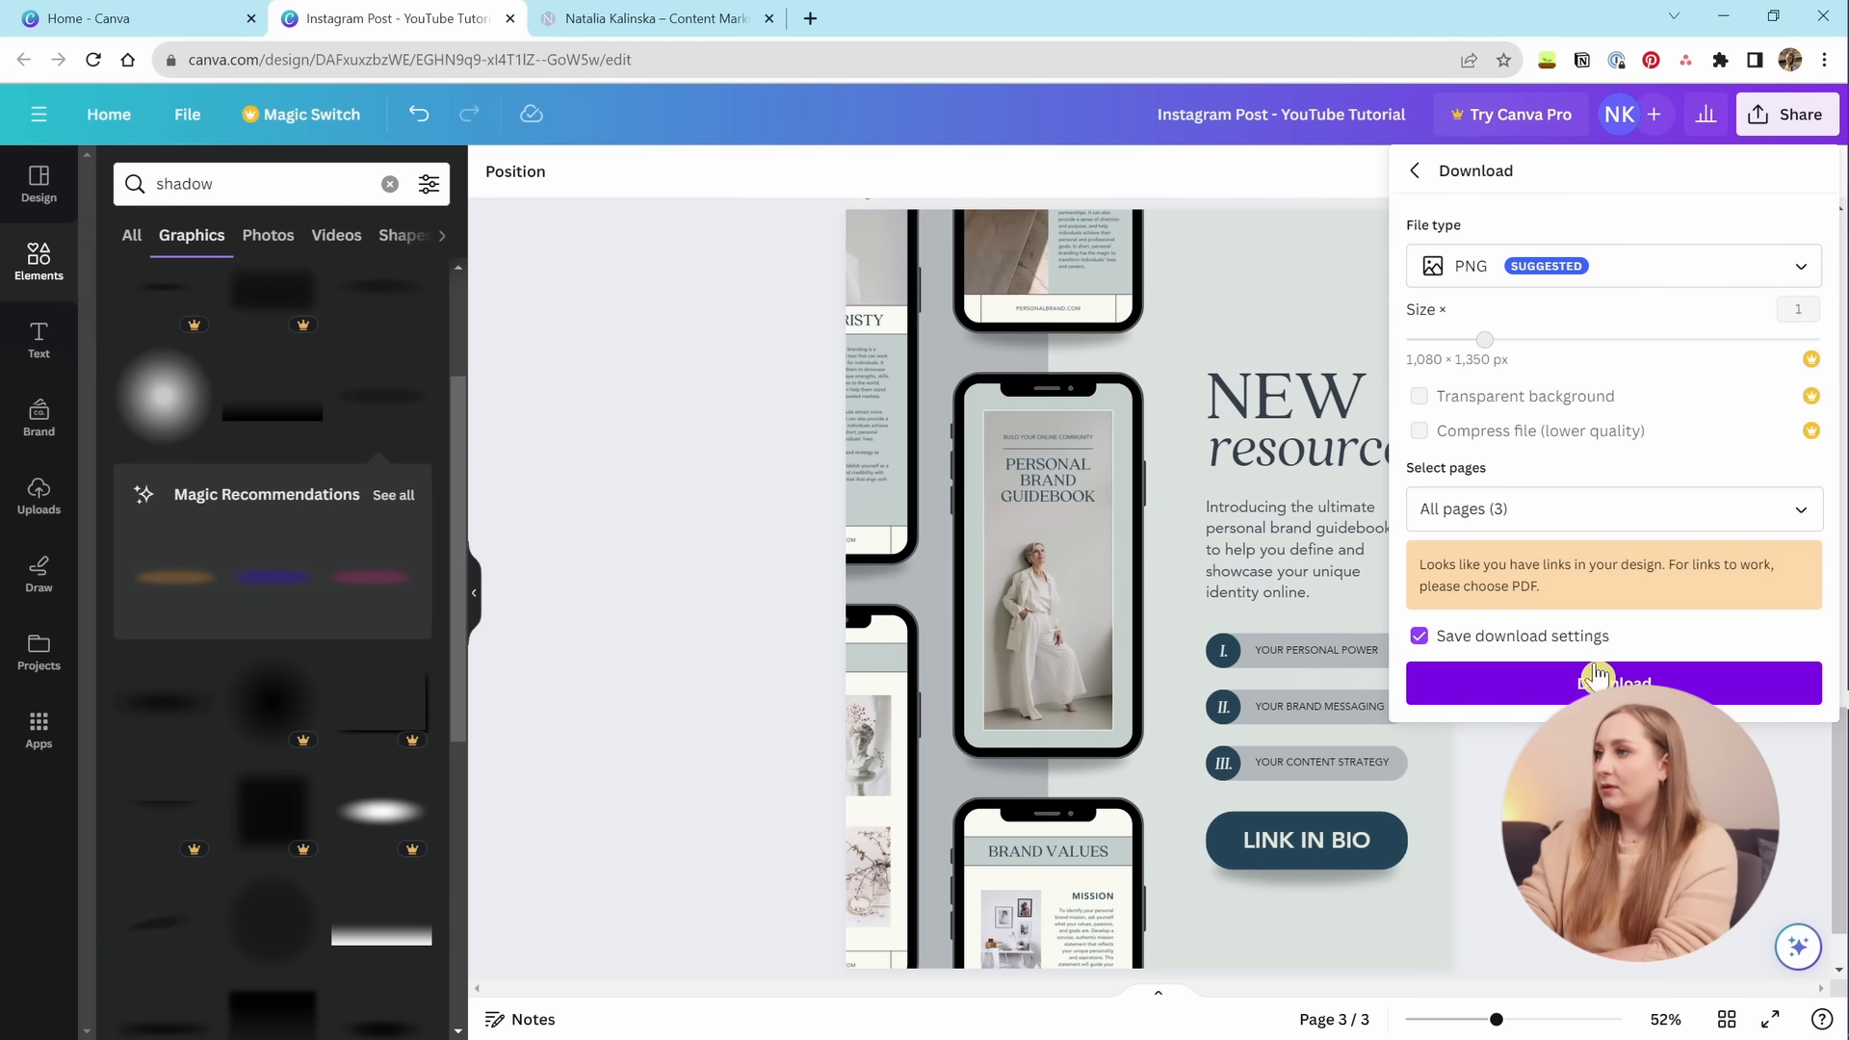
{"action": "left_click", "coordinate": [1526, 282]}
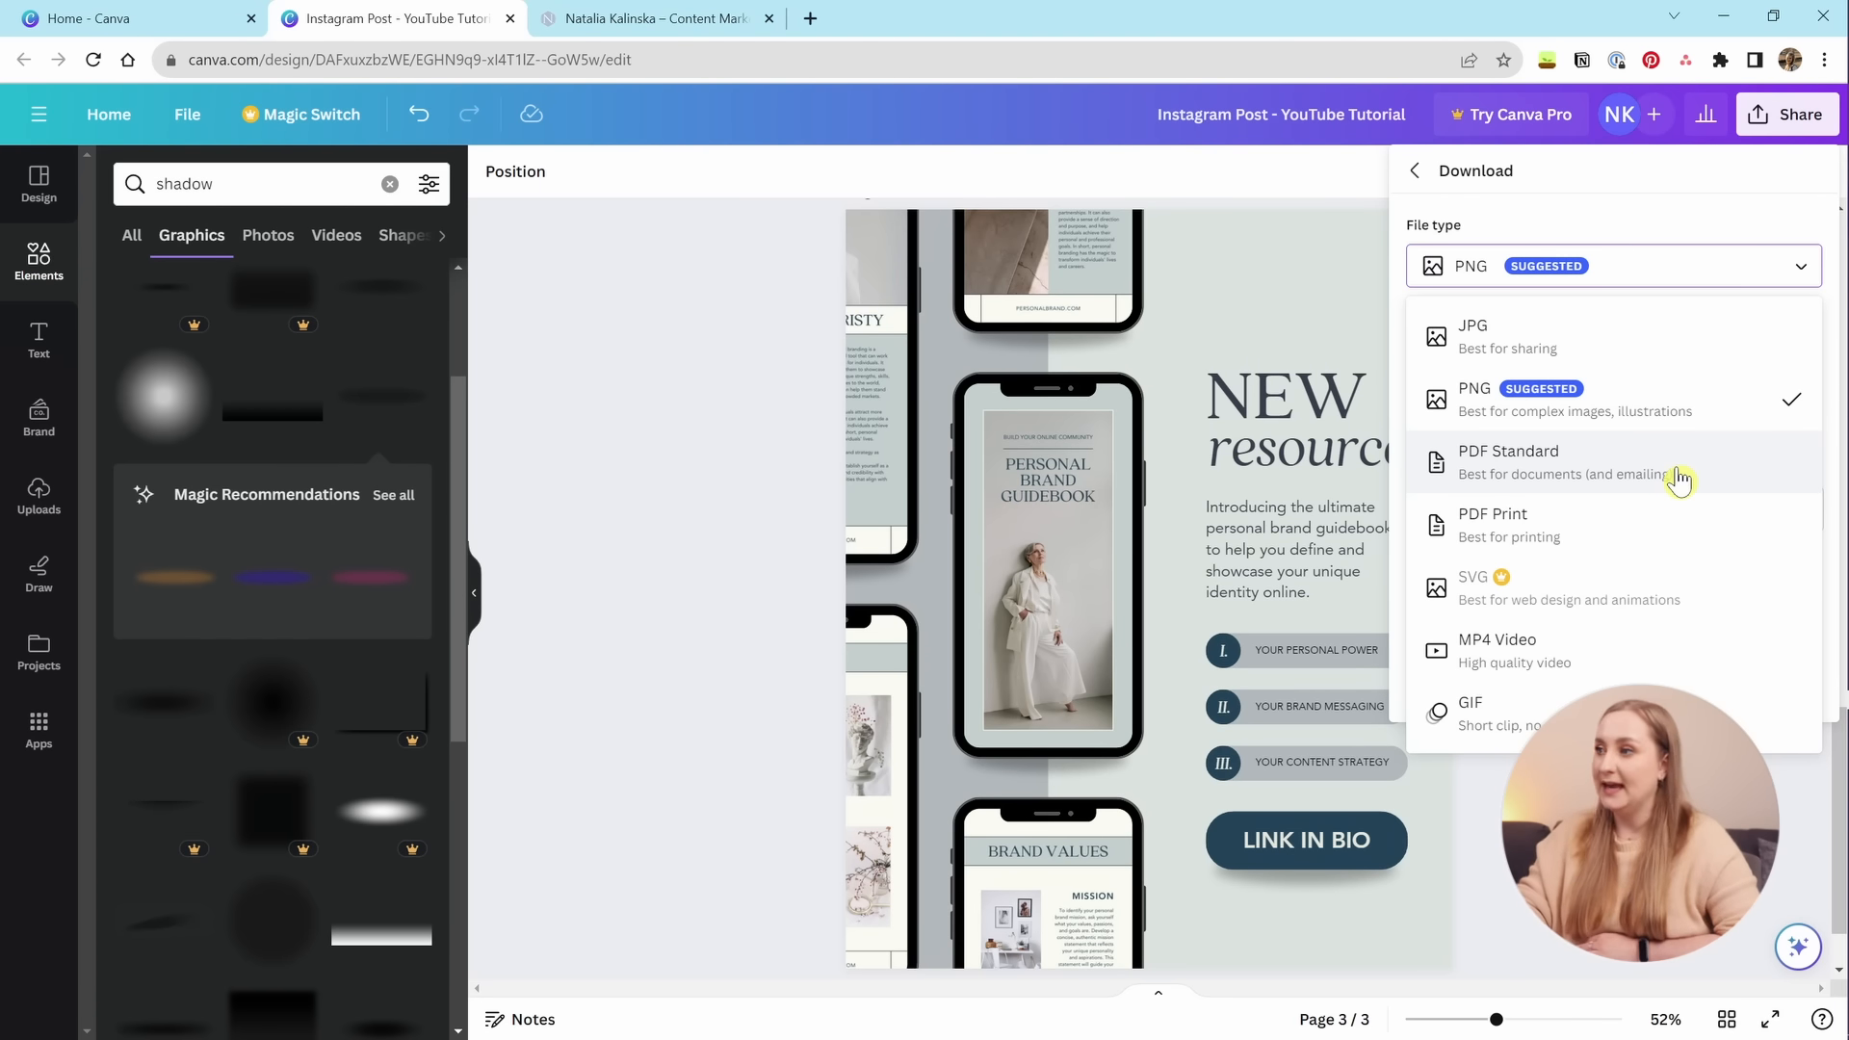
{"action": "left_click", "coordinate": [1547, 472]}
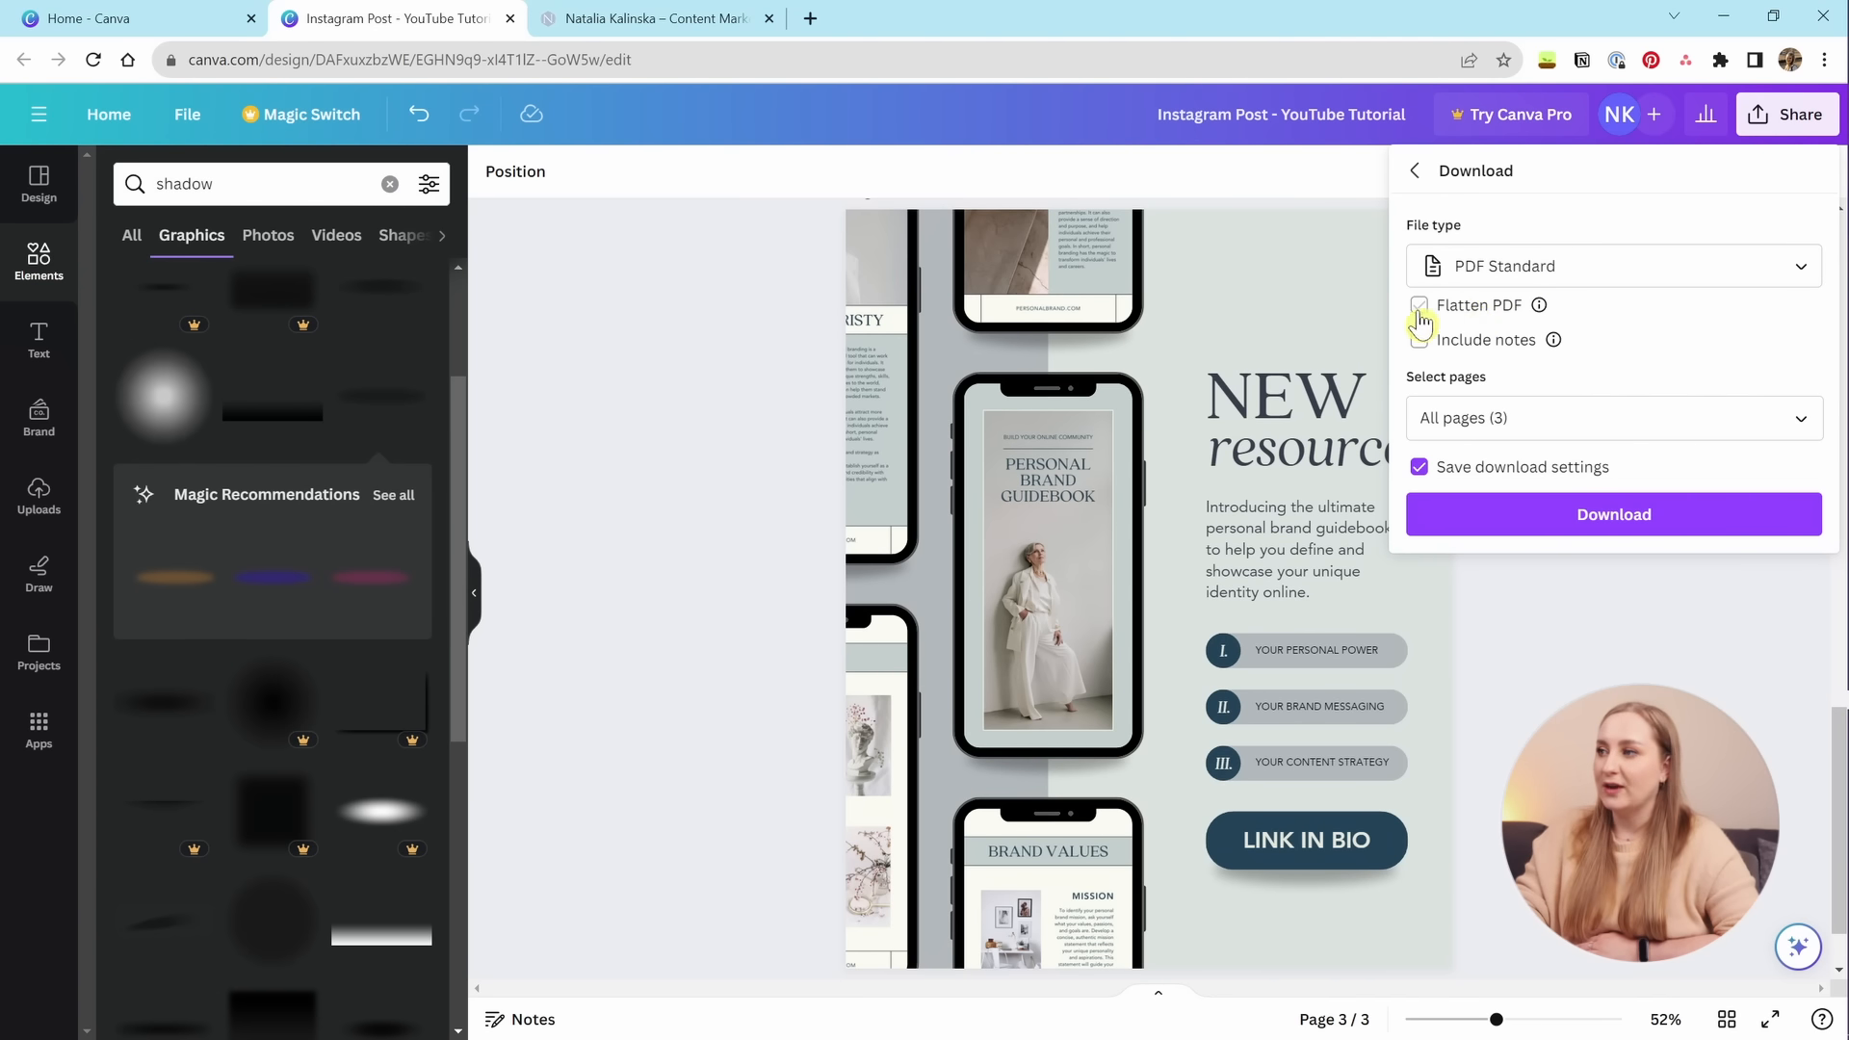
{"action": "left_click", "coordinate": [1499, 316]}
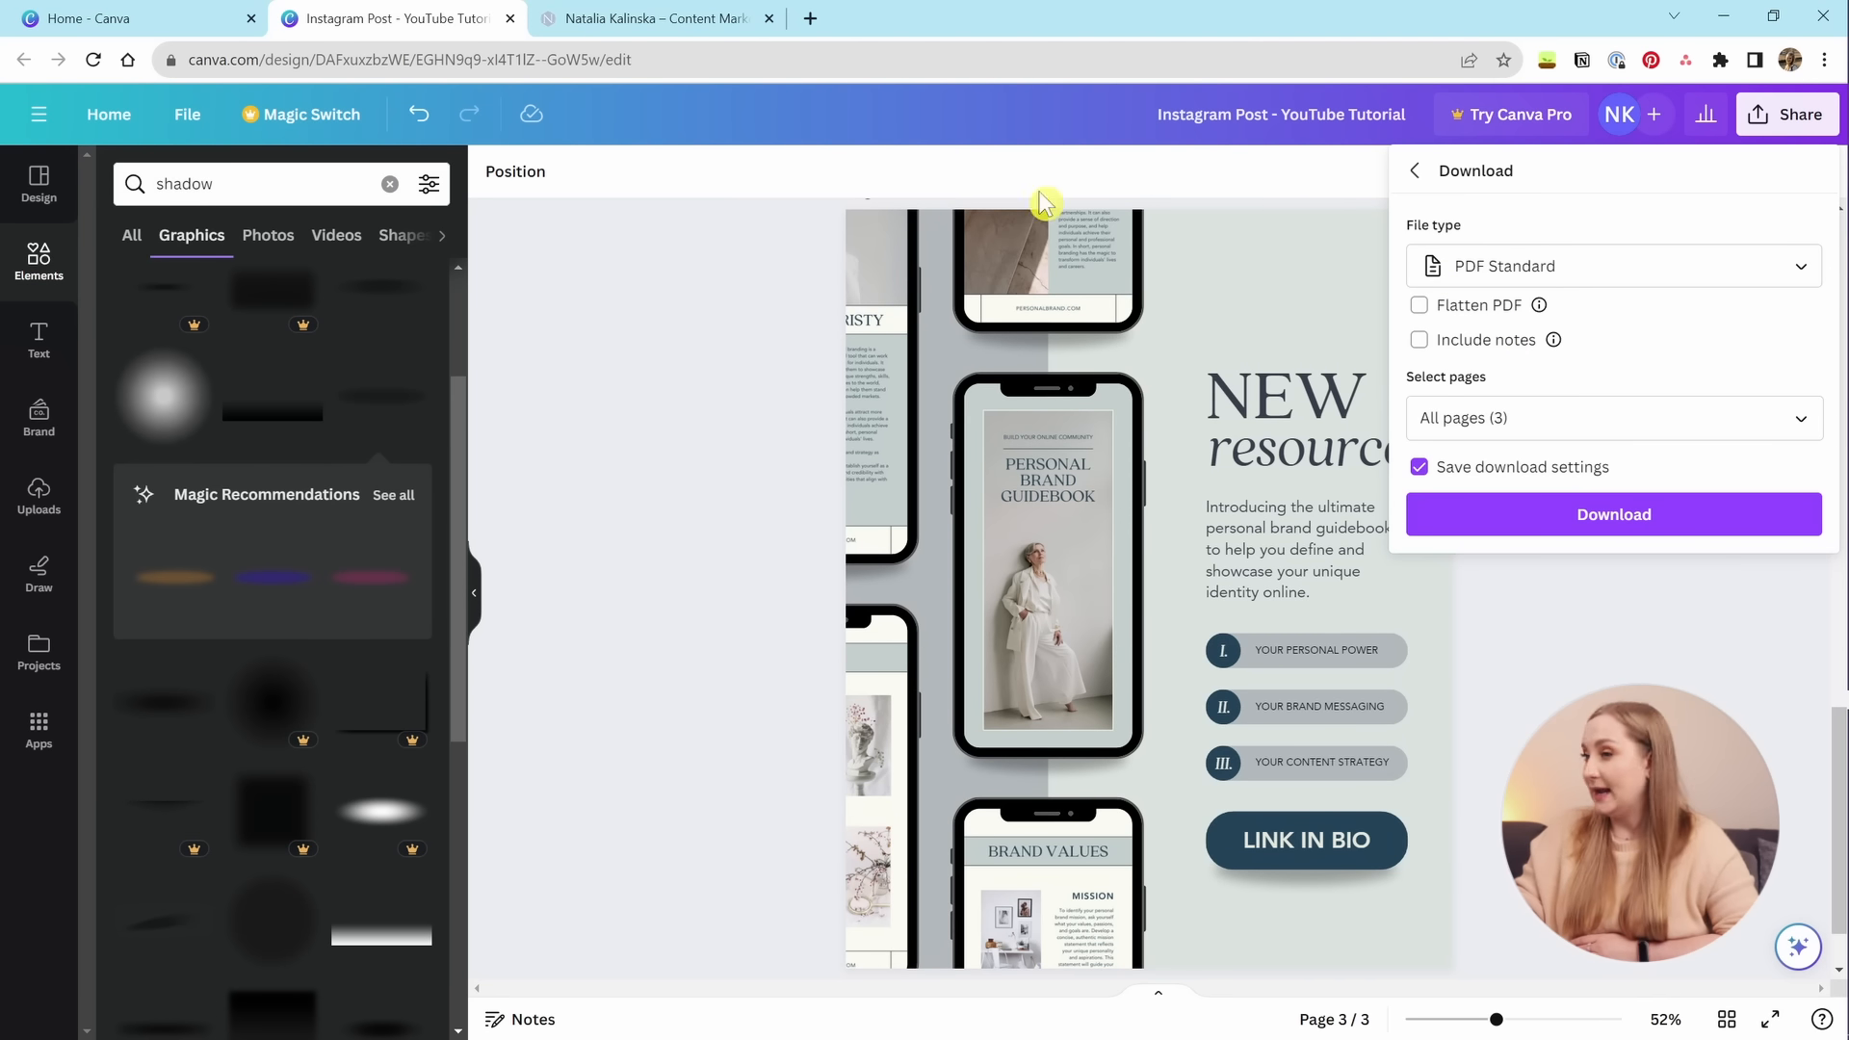
{"action": "left_click", "coordinate": [1531, 268]}
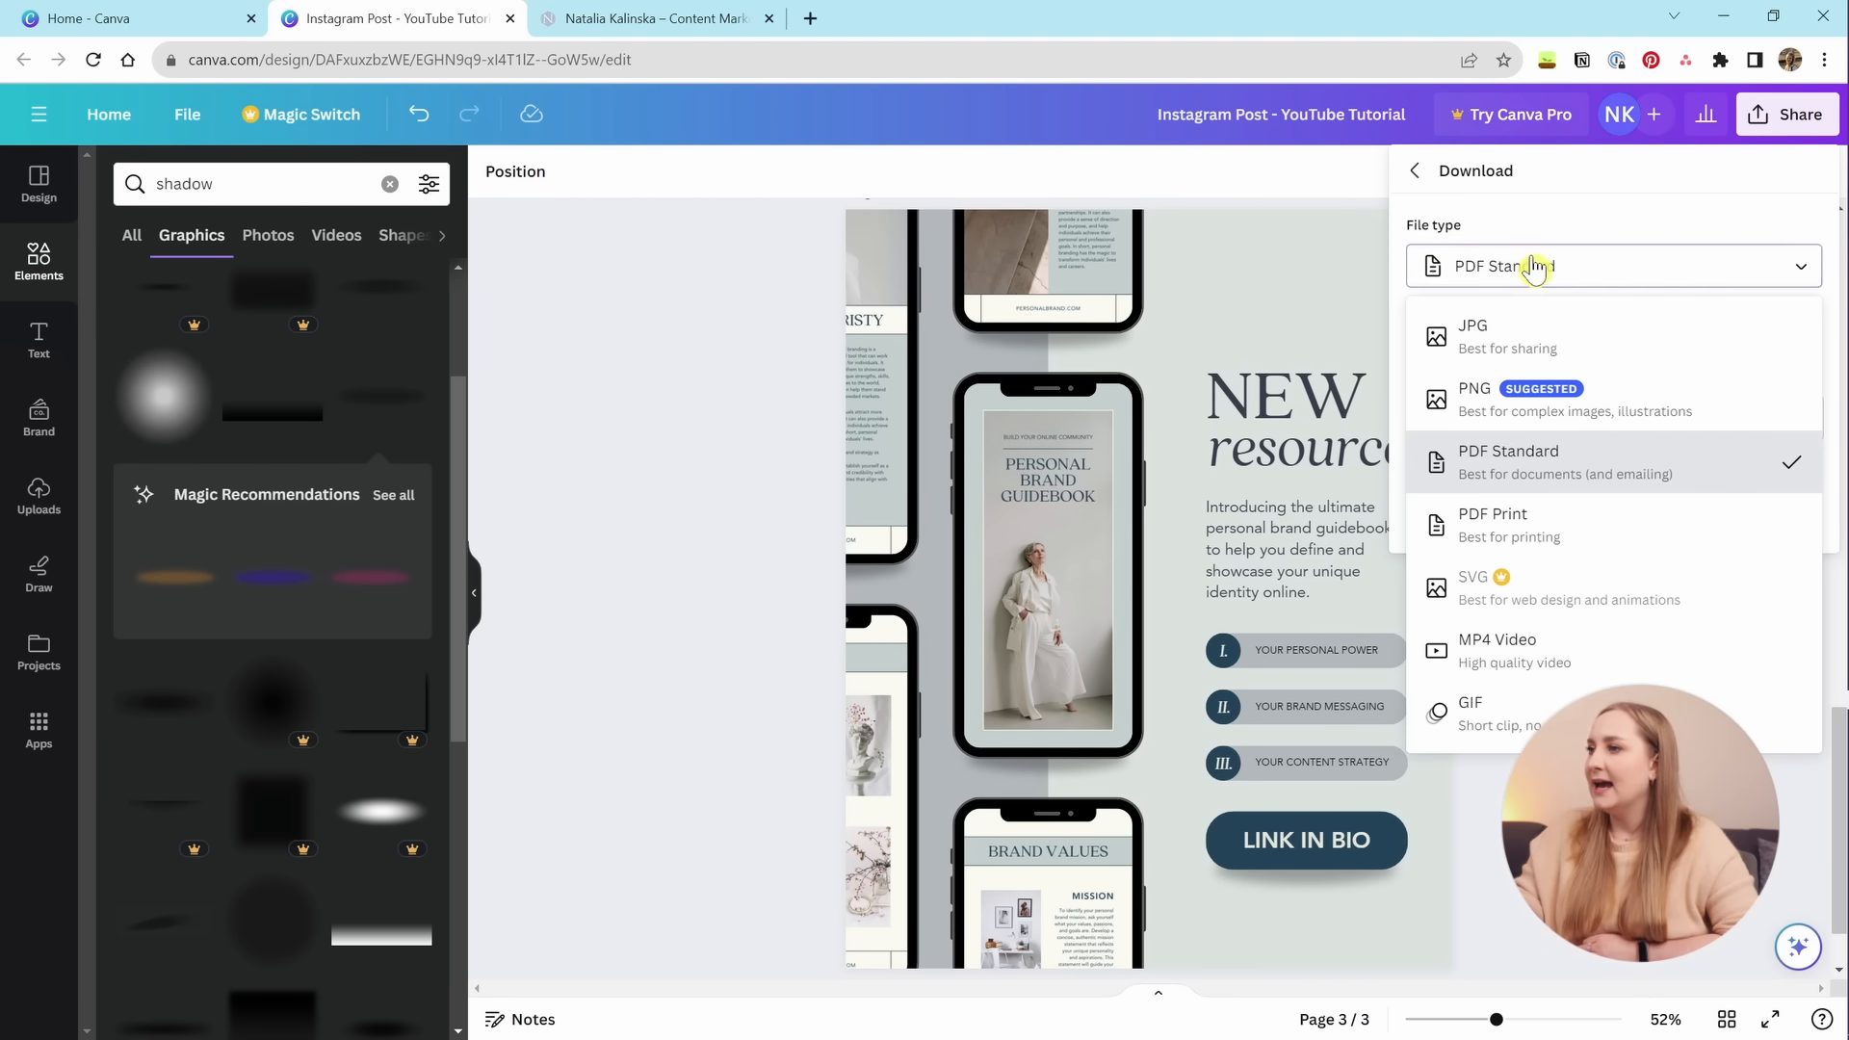
{"action": "left_click", "coordinate": [1591, 522]}
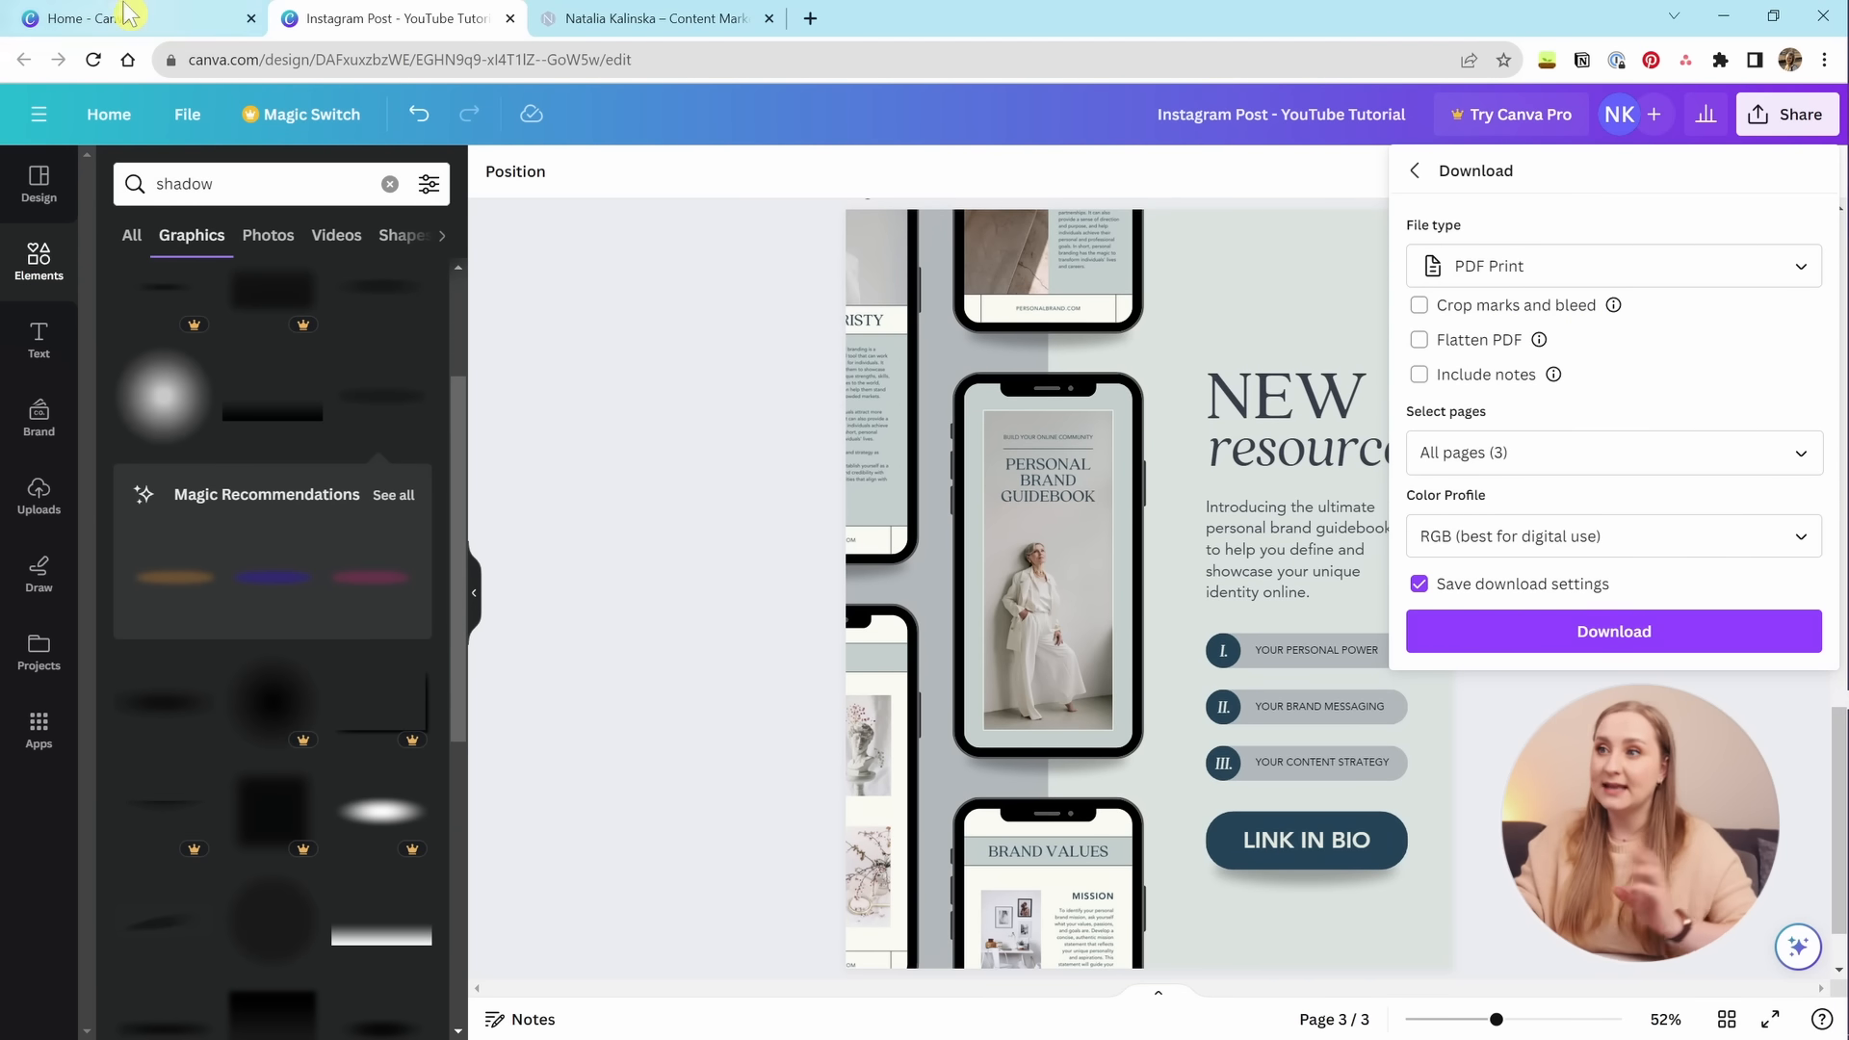
Show the print bleed area around the design's pages.
{"action": "left_click", "coordinate": [186, 113]}
{"action": "mouse_move", "coordinate": [306, 395]}
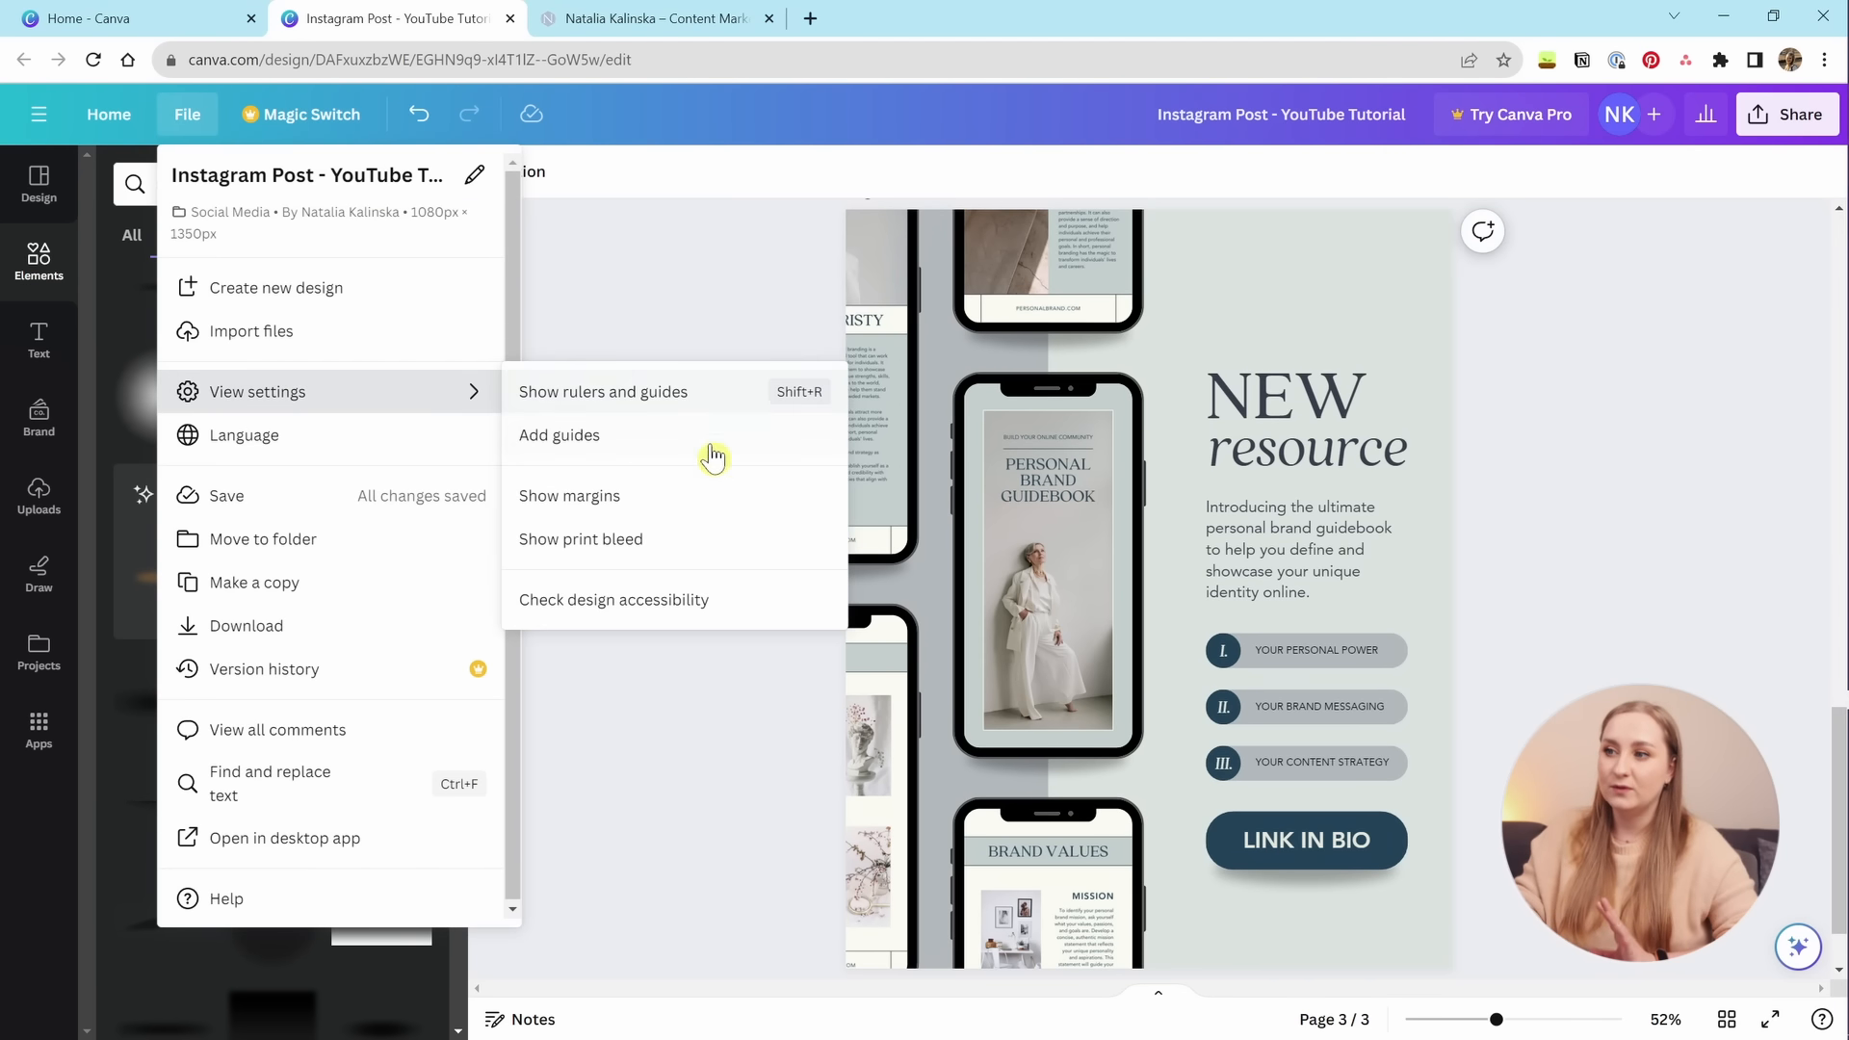
{"action": "left_click", "coordinate": [618, 542]}
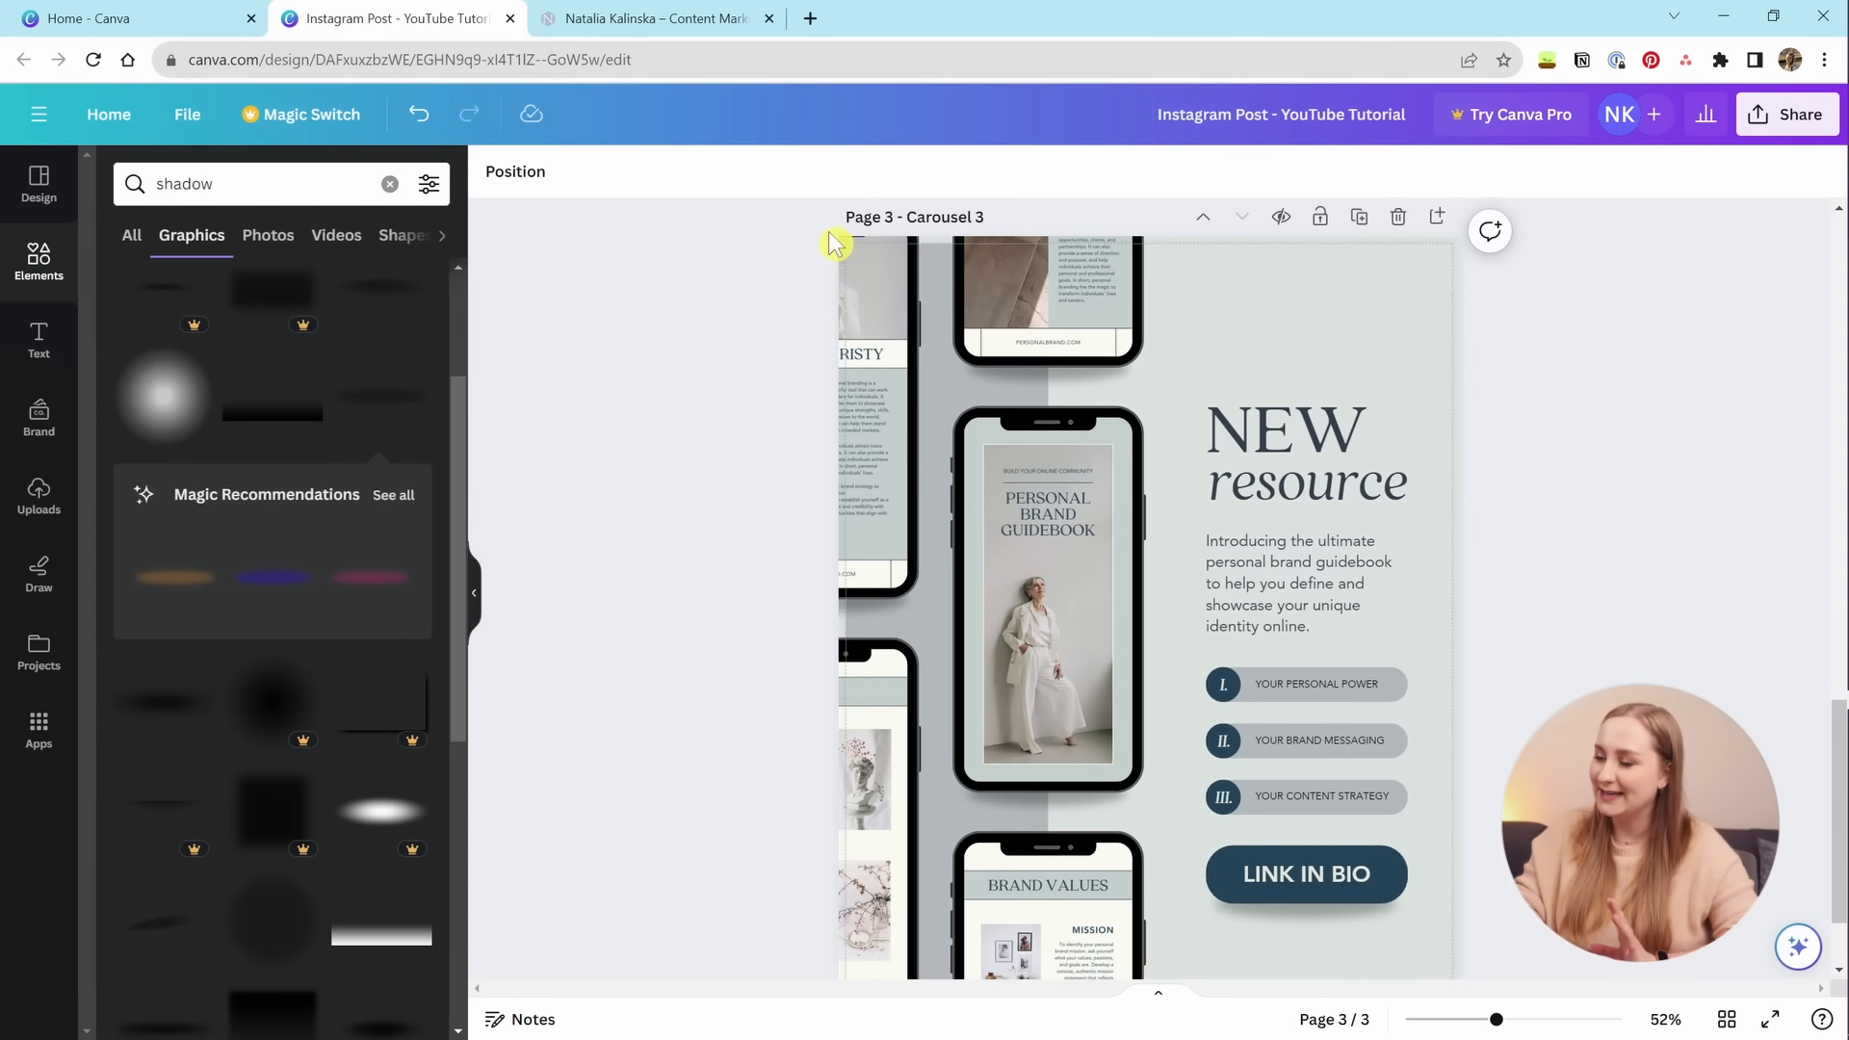
Extend the grey background rectangle on page 3 up to the upper edge of the print bleed.
{"action": "left_click", "coordinate": [959, 273]}
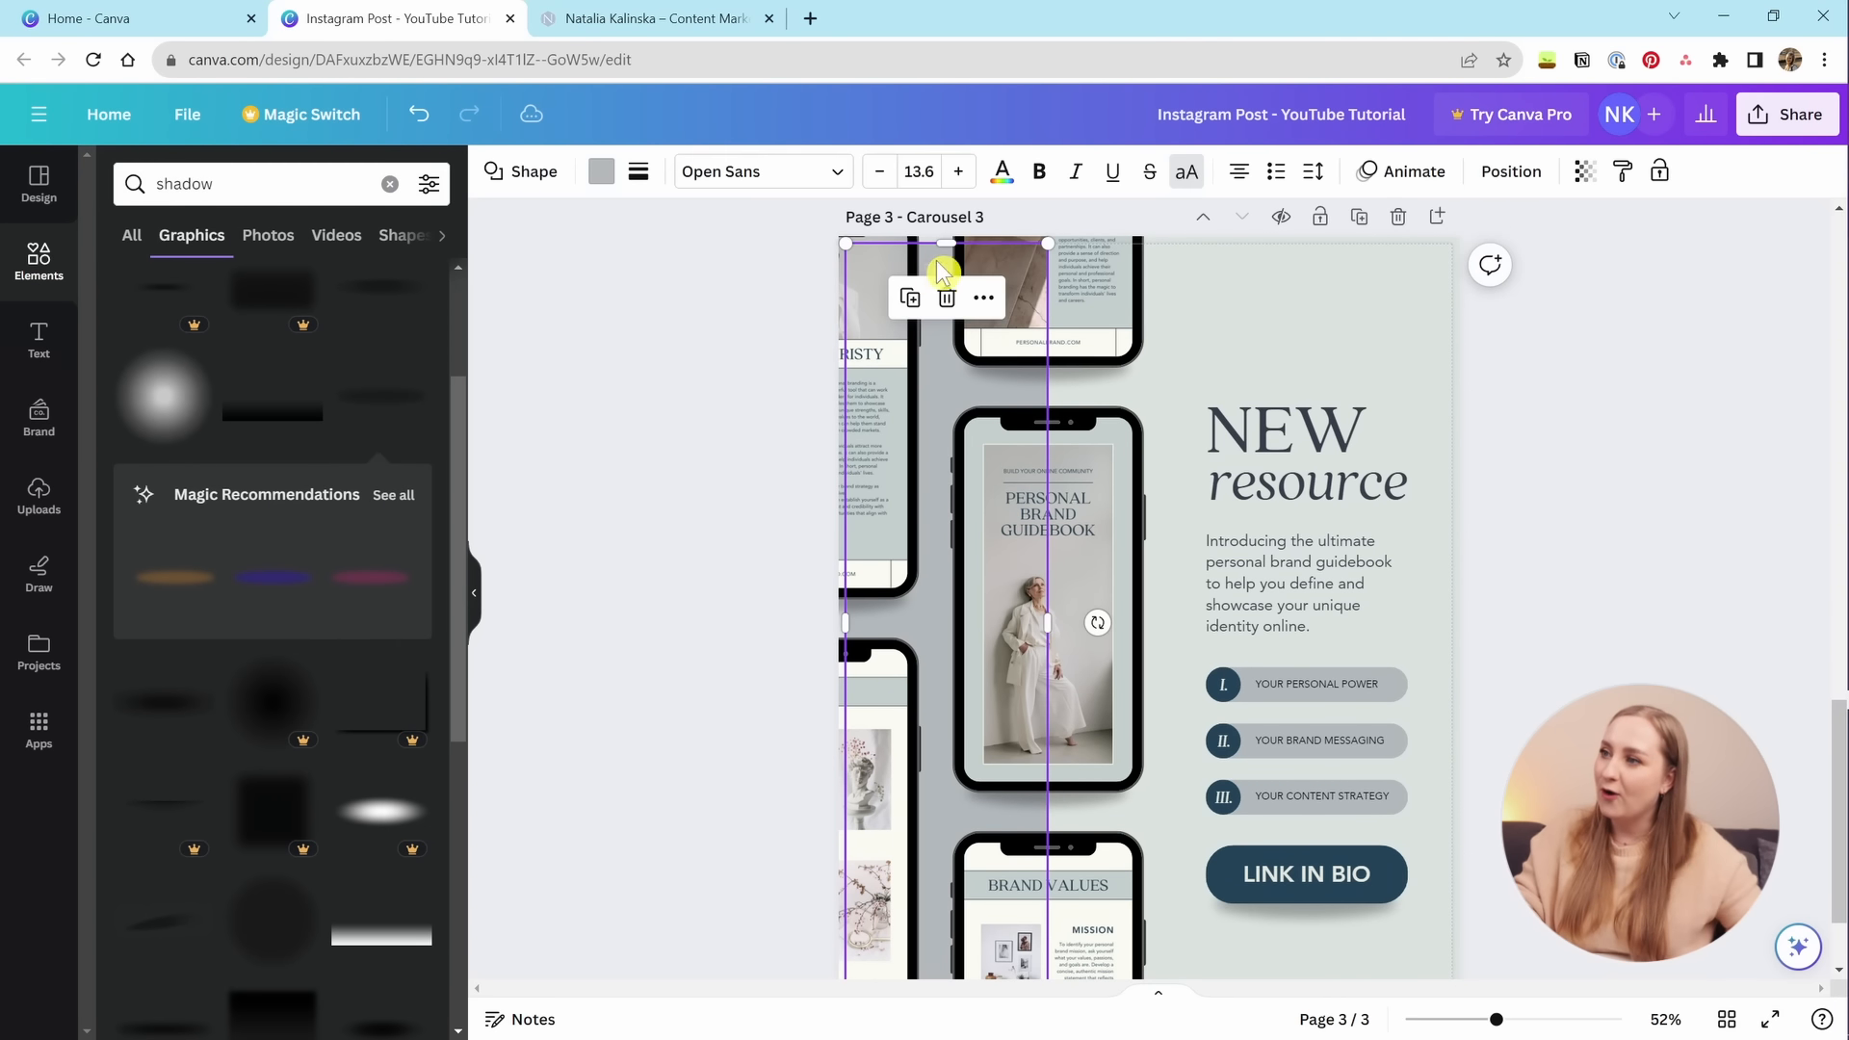
{"action": "left_click_drag", "start_coordinate": [948, 236], "coordinate": [936, 244]}
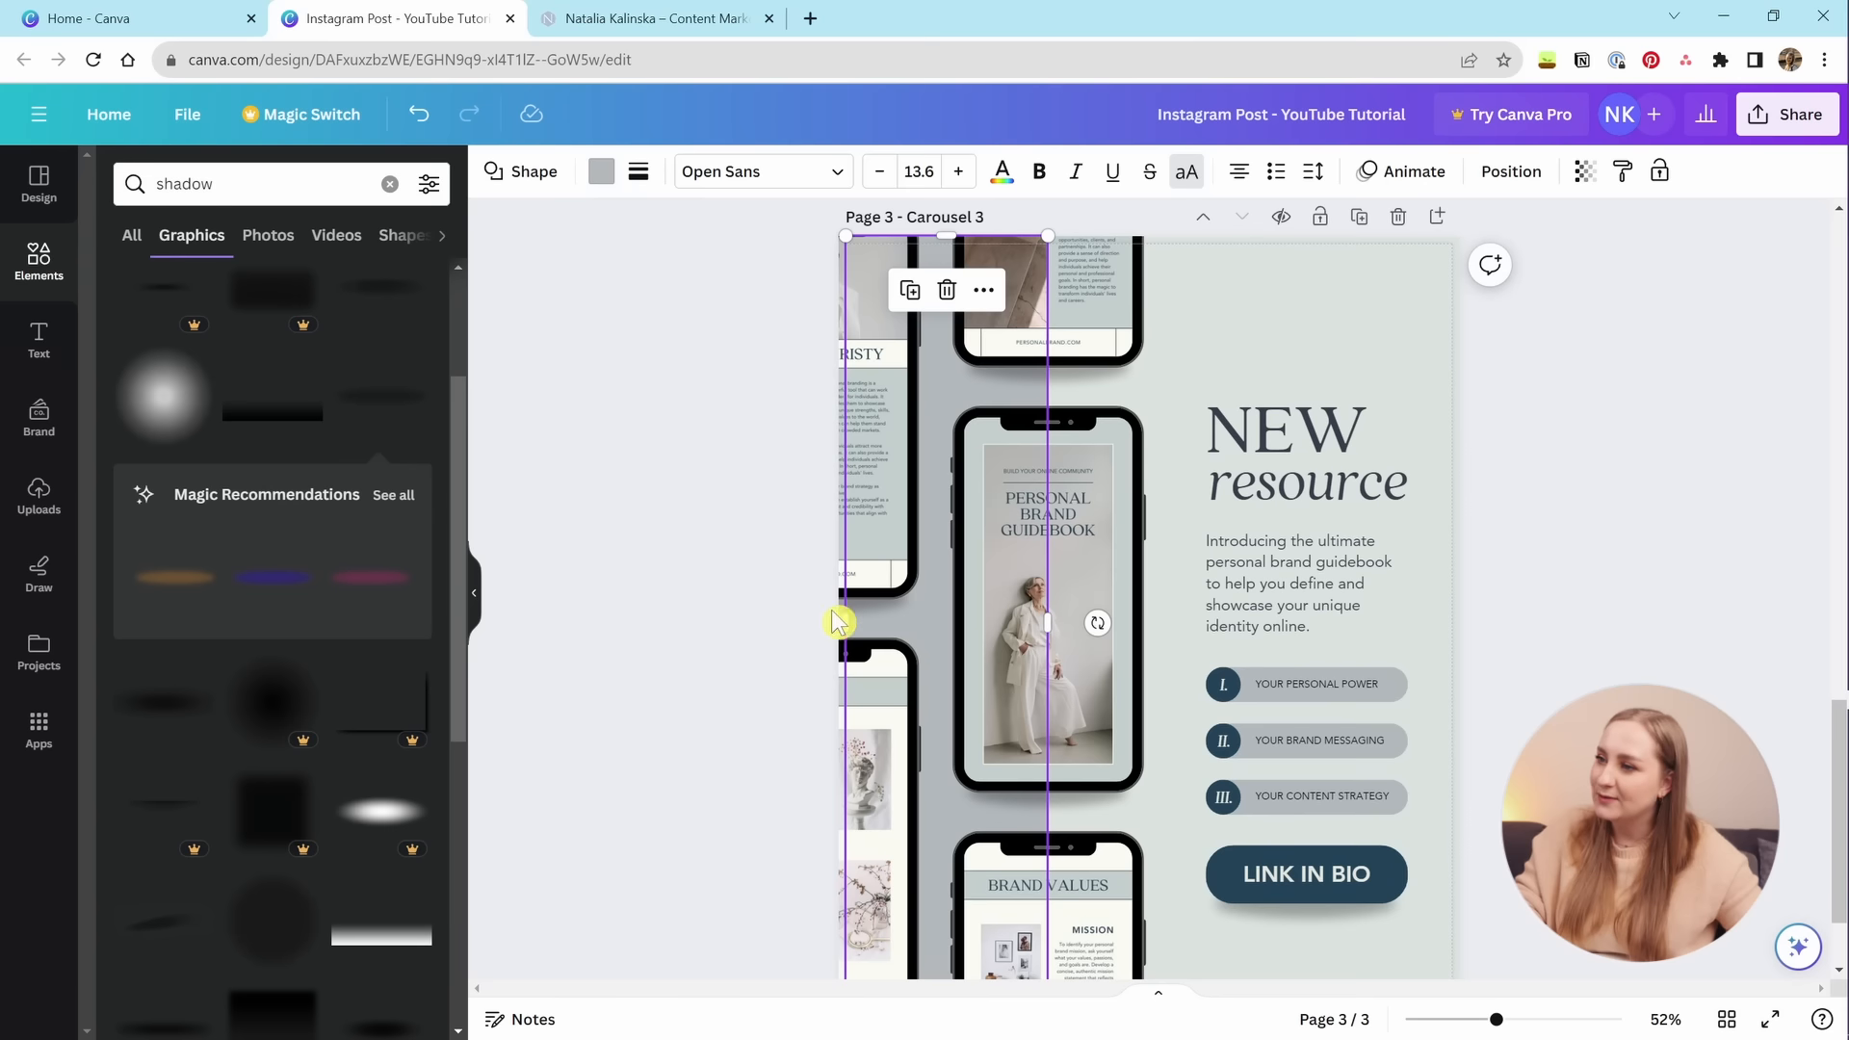
{"action": "left_click", "coordinate": [1748, 586]}
{"action": "scroll", "coordinate": [1609, 578], "scroll_direction": "down", "scroll_amount": 2}
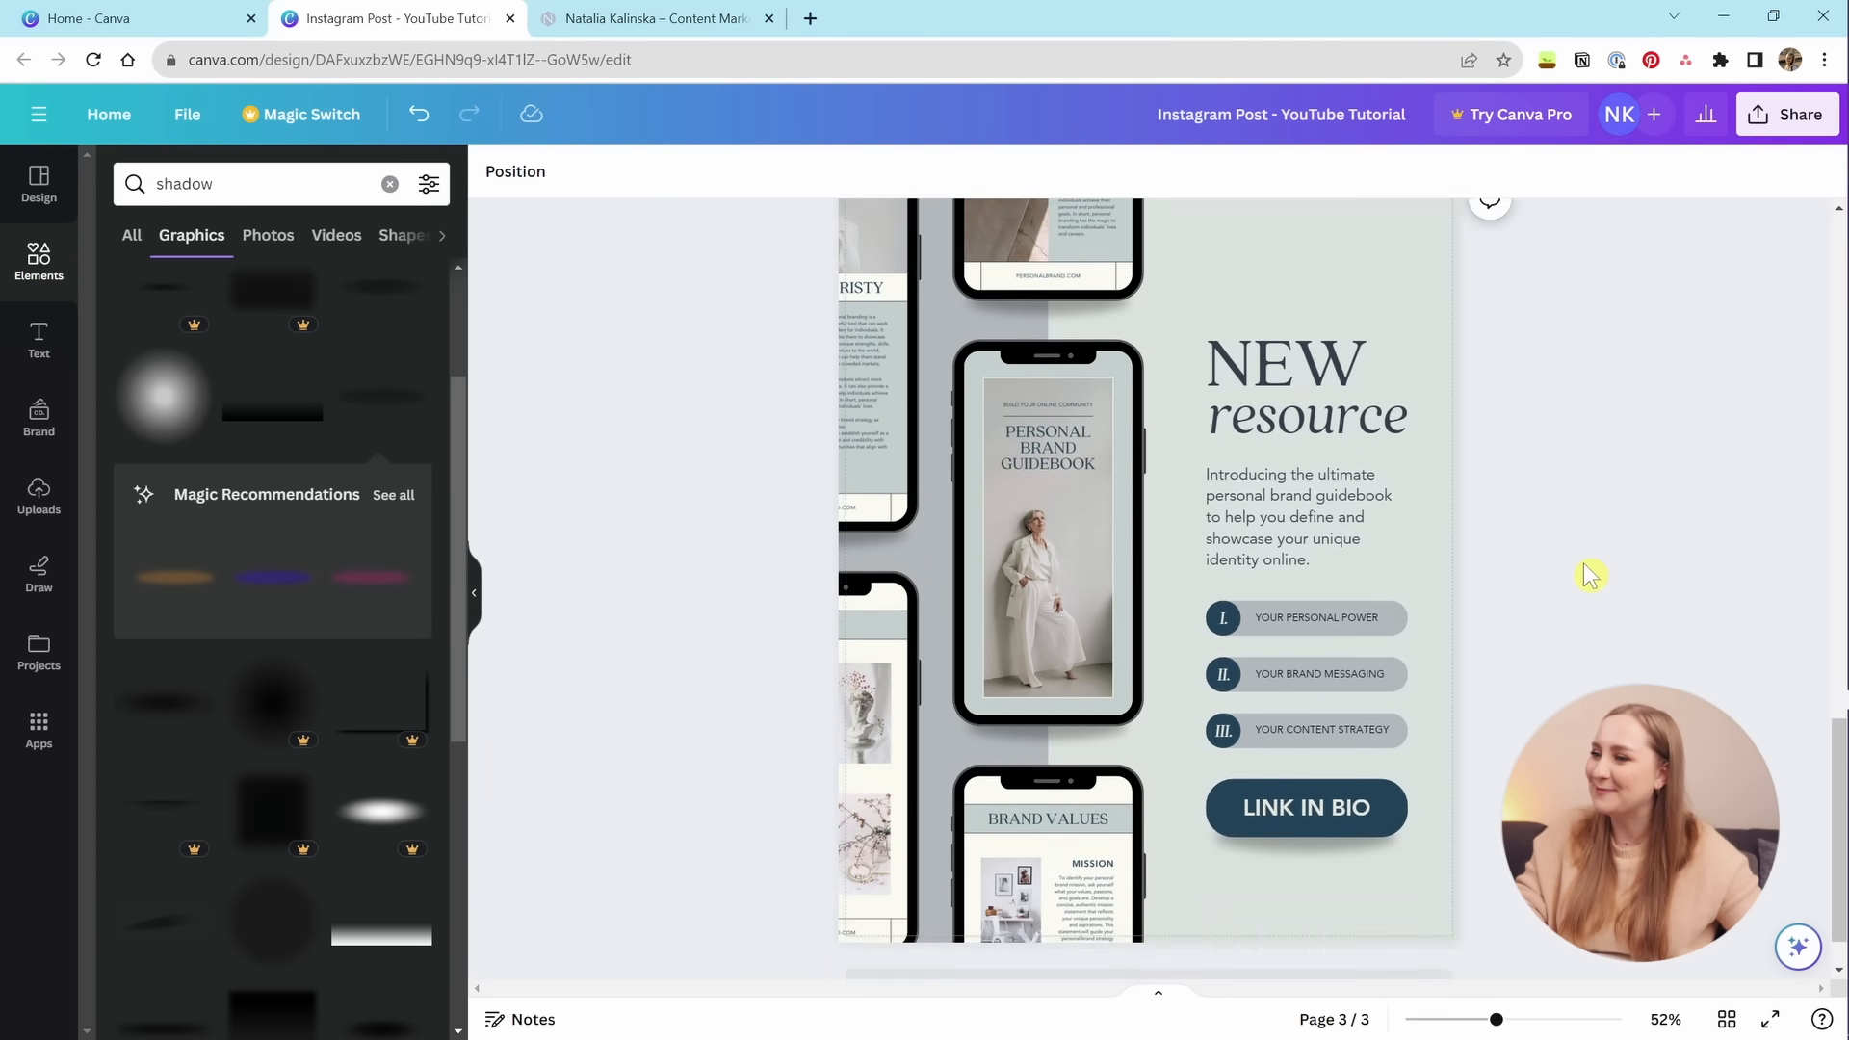
{"action": "scroll", "coordinate": [1739, 501], "scroll_direction": "up", "scroll_amount": 3}
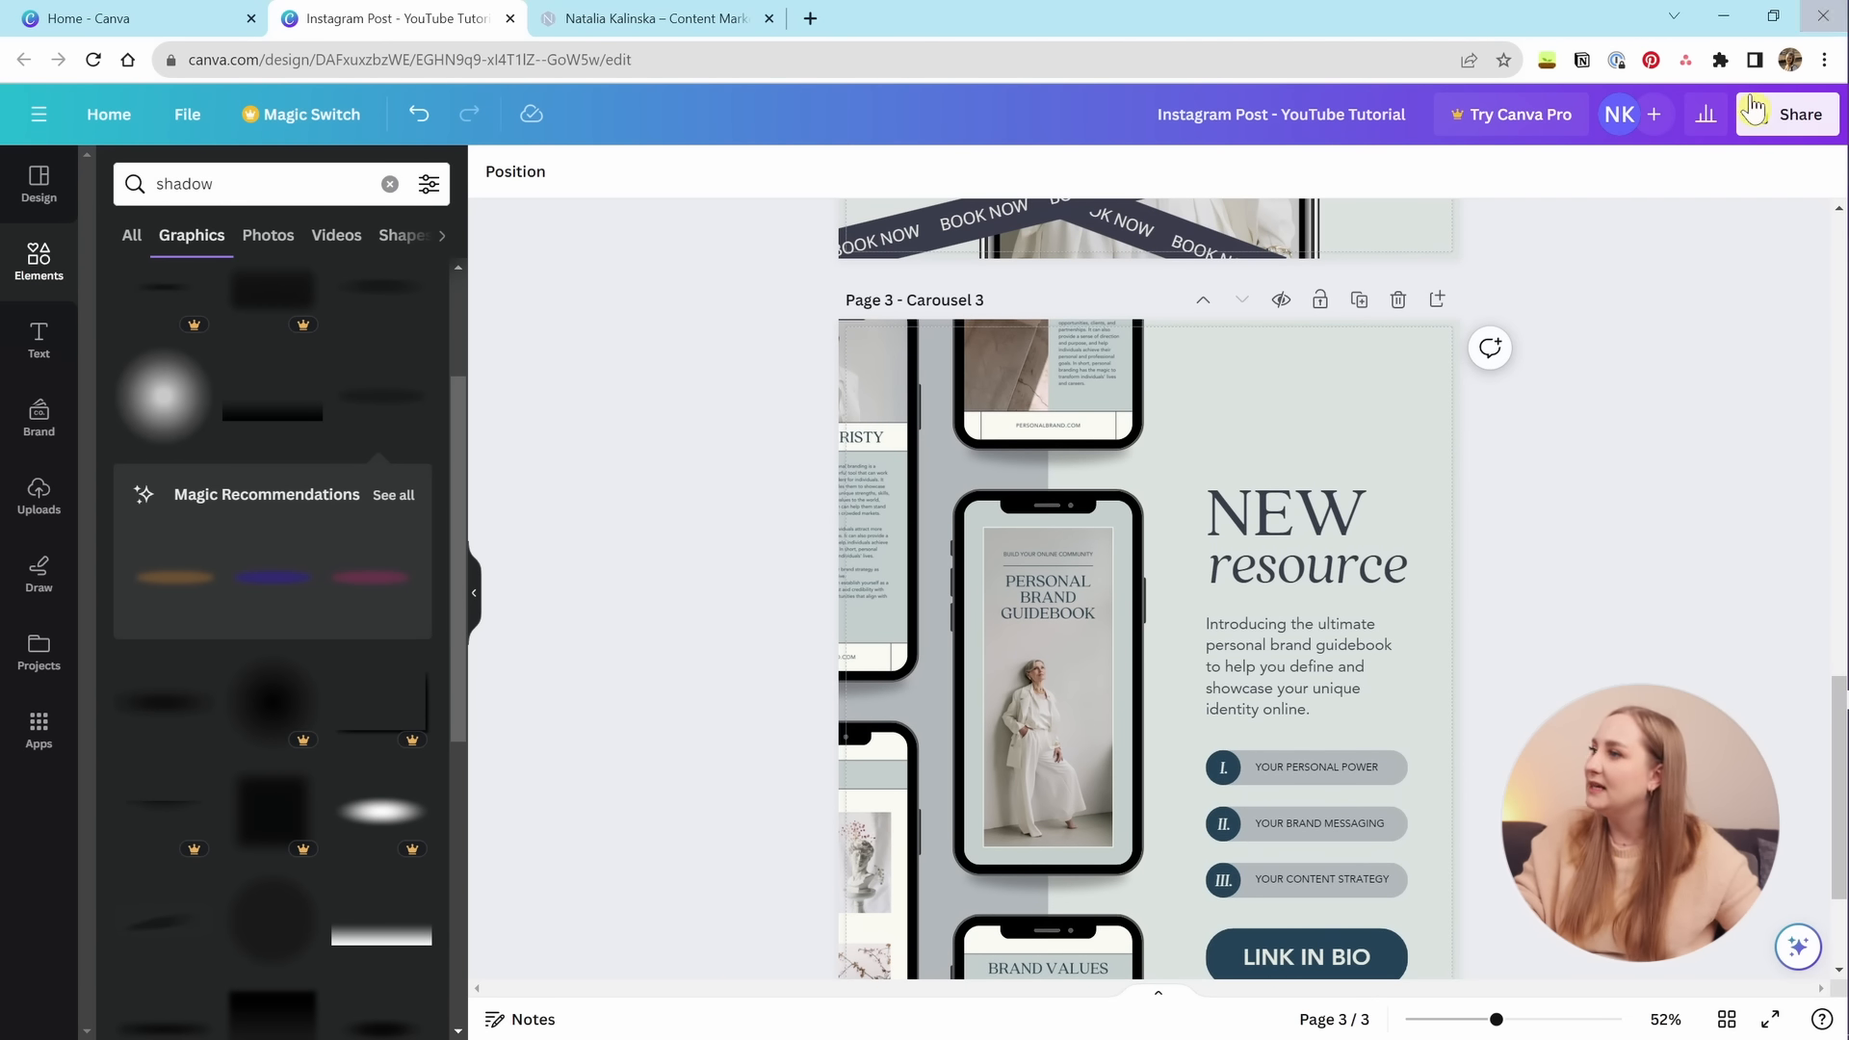
Enable Crop marks and bleed and Flatten PDF for the PDF Print download, and view the color profile choices.
{"action": "left_click", "coordinate": [1787, 114]}
{"action": "left_click", "coordinate": [1705, 655]}
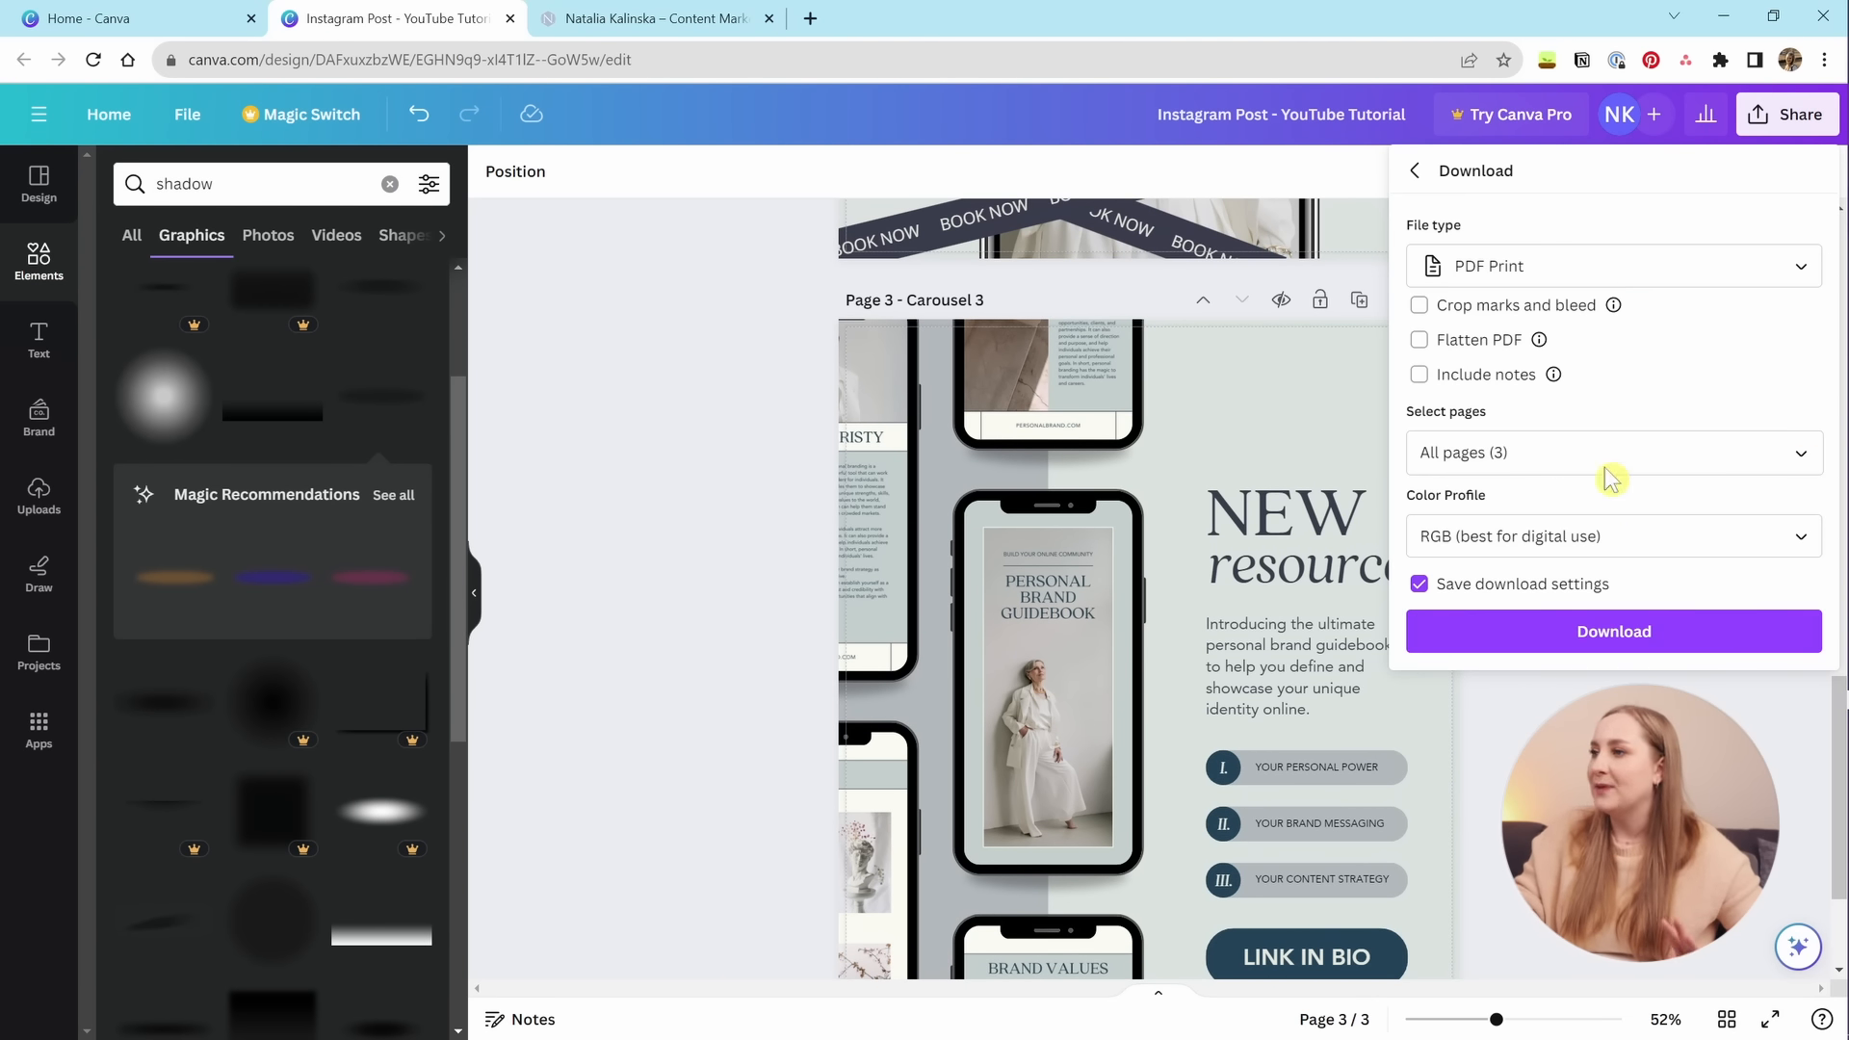
{"action": "left_click", "coordinate": [1541, 269]}
{"action": "left_click", "coordinate": [1546, 274]}
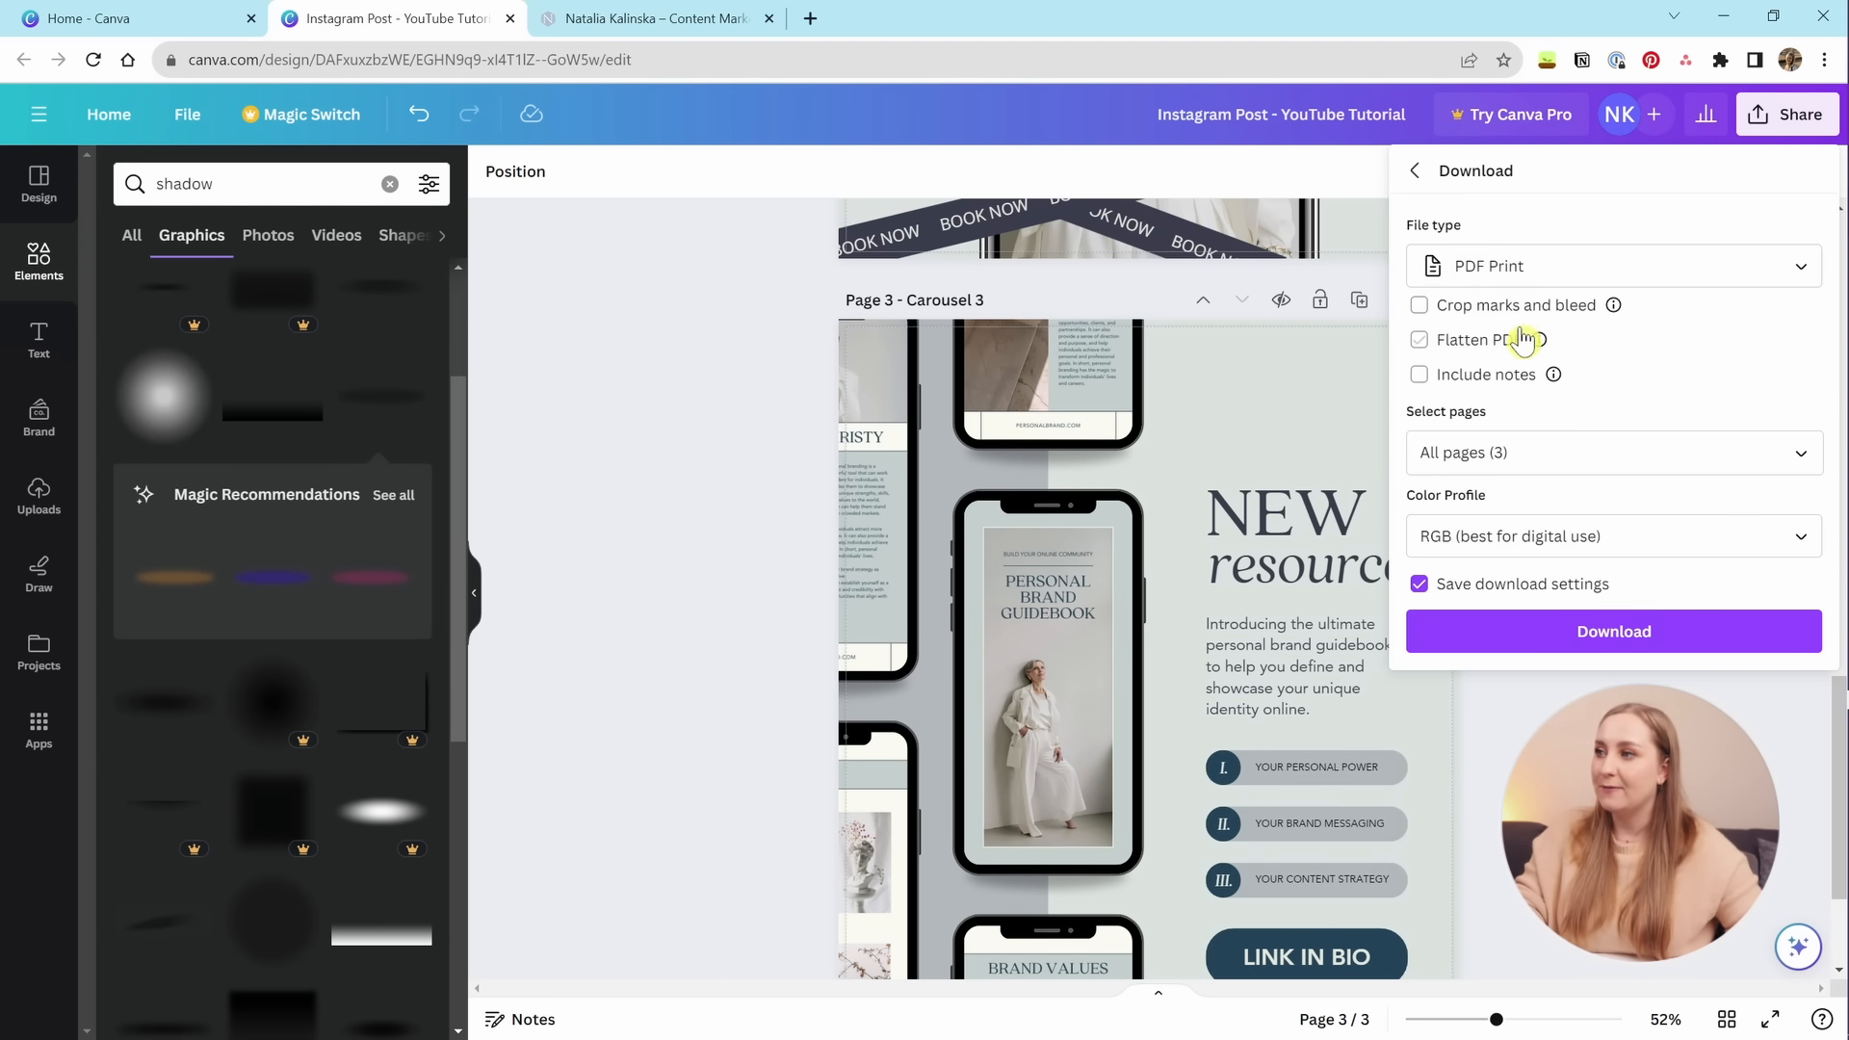
{"action": "left_click", "coordinate": [1496, 310]}
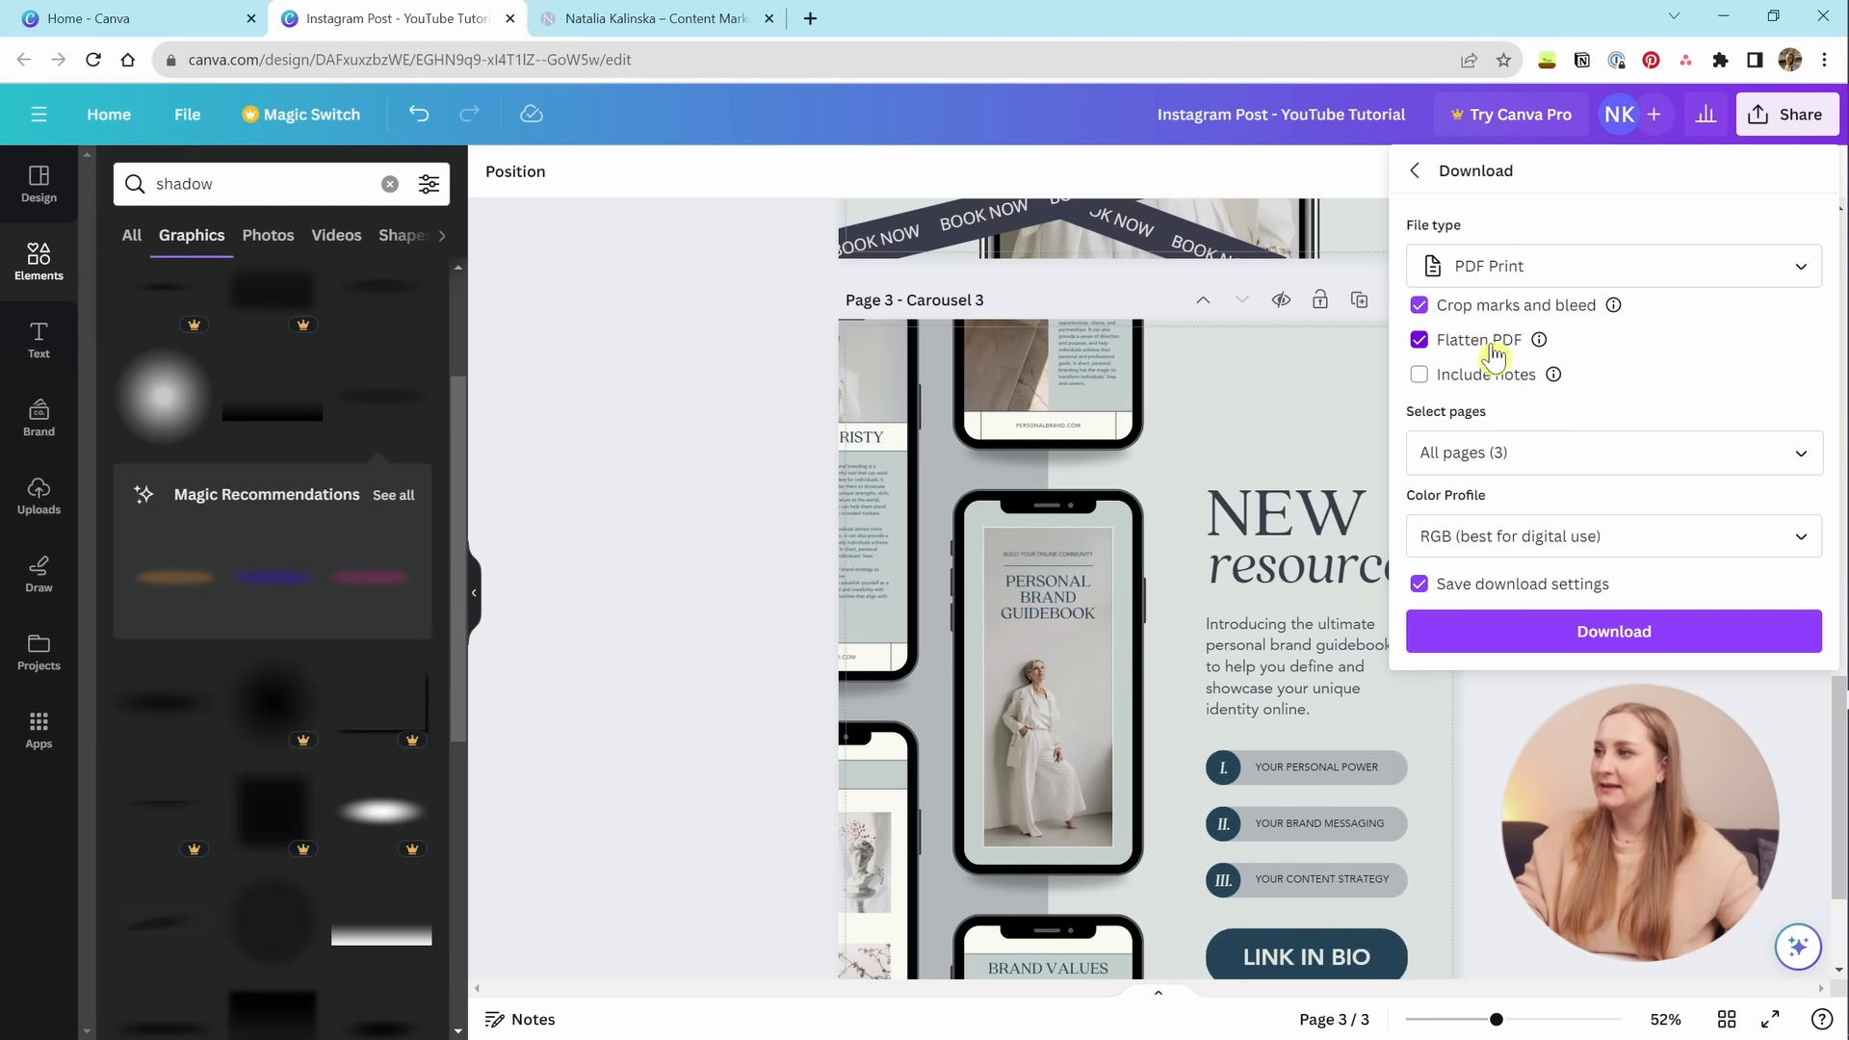
{"action": "left_click", "coordinate": [1526, 553]}
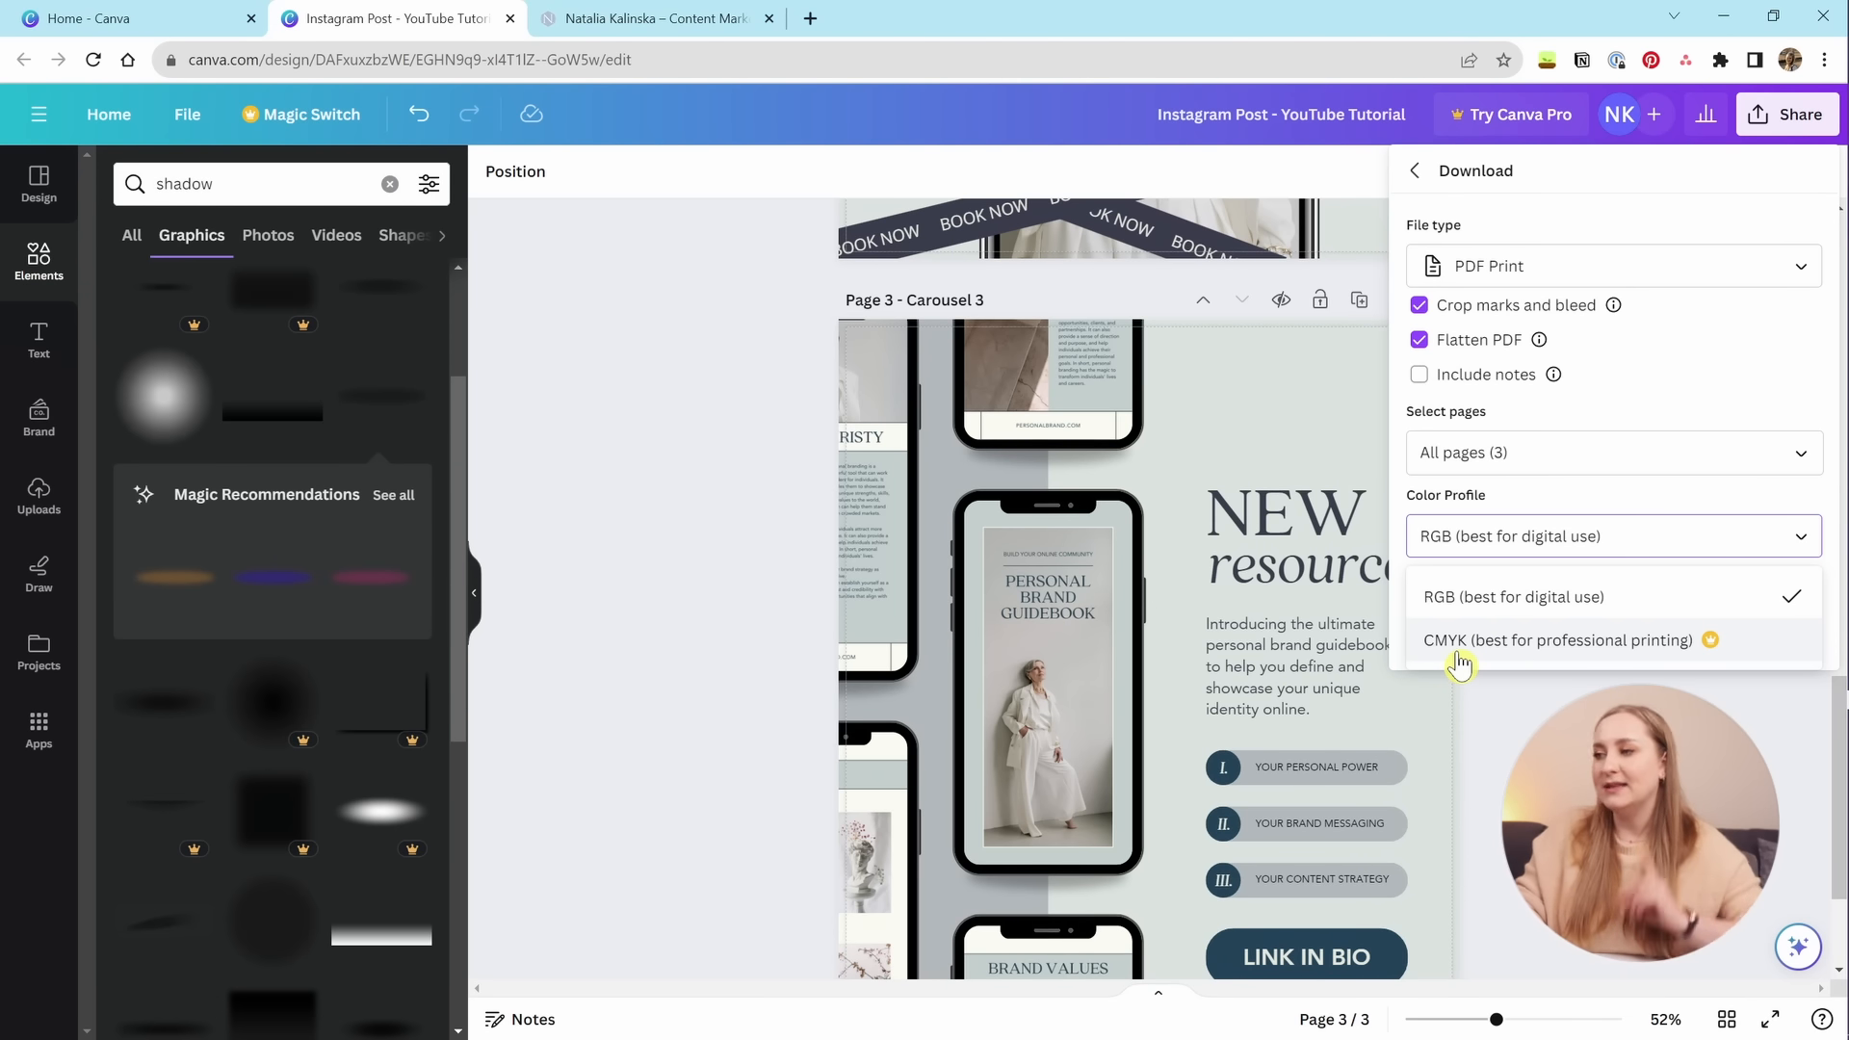
{"action": "left_click", "coordinate": [1664, 339]}
Look through the download options for GIF and MP4 Video, and set the file type to PNG.
{"action": "left_click", "coordinate": [1635, 289]}
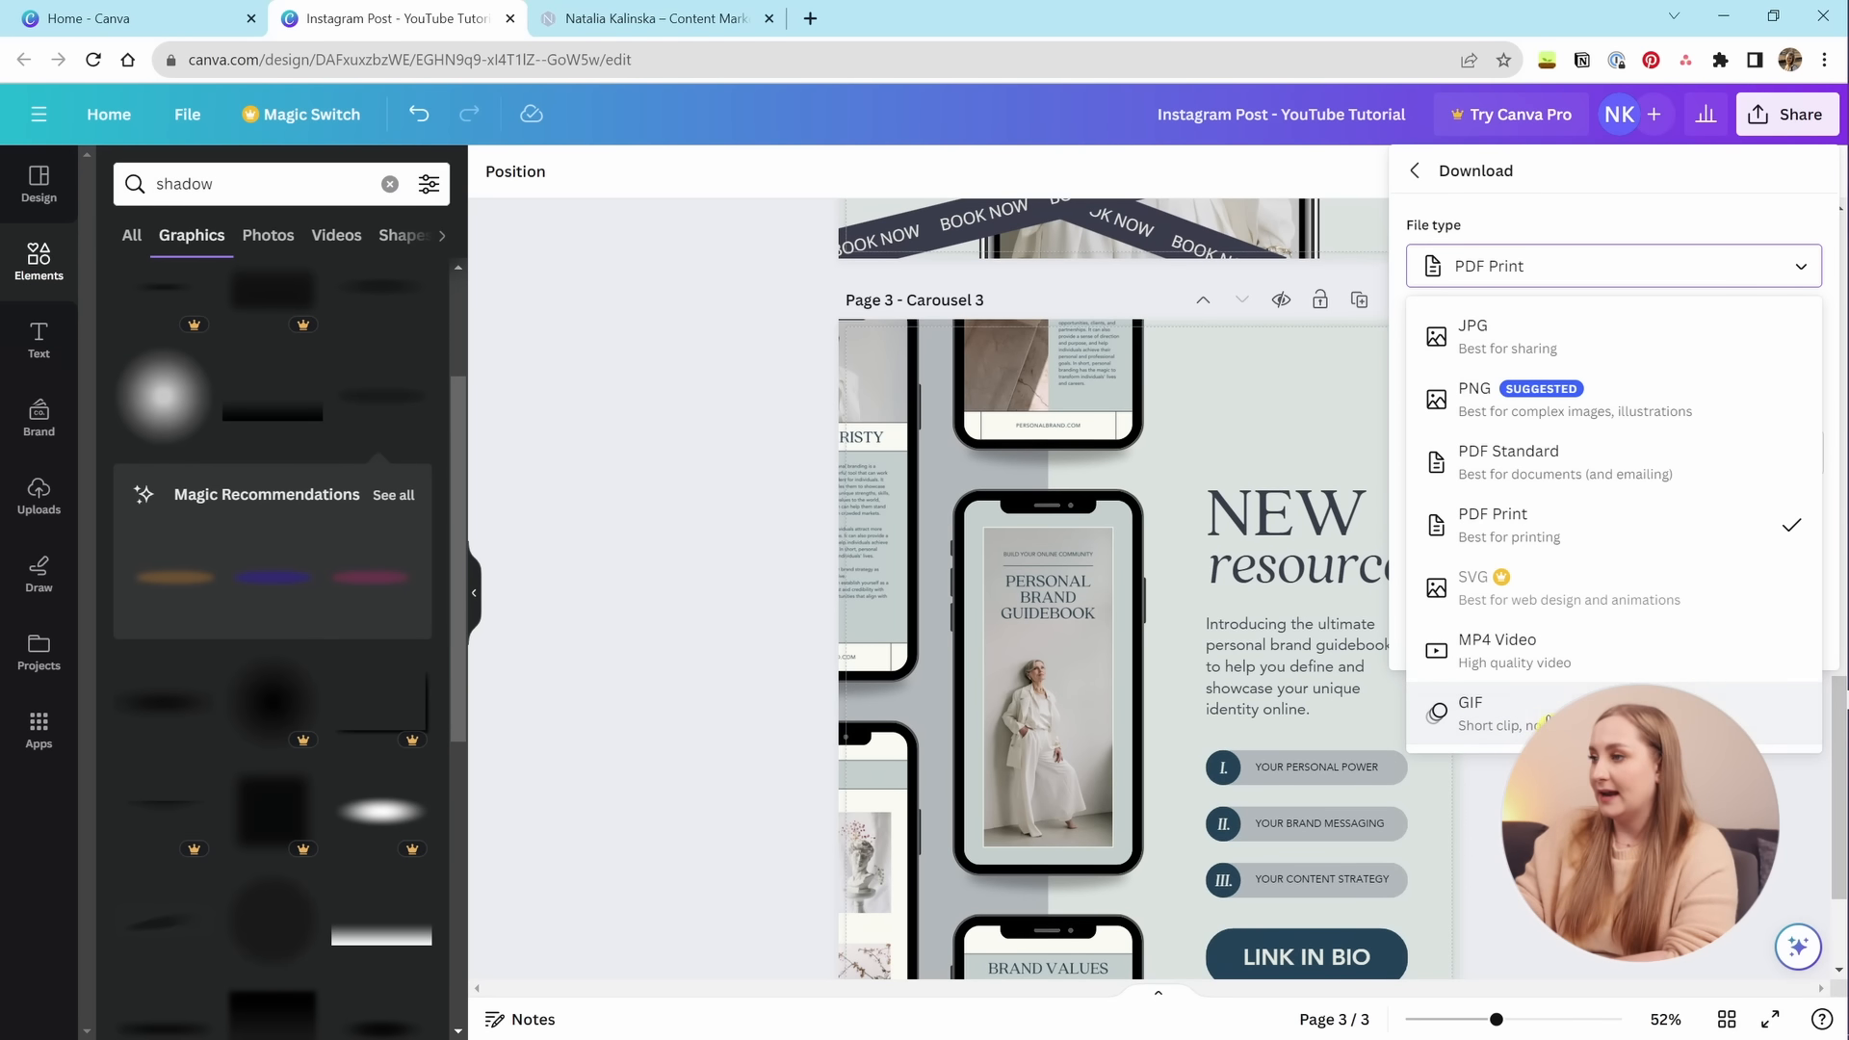
{"action": "left_click", "coordinate": [1531, 713]}
{"action": "left_click", "coordinate": [1520, 264]}
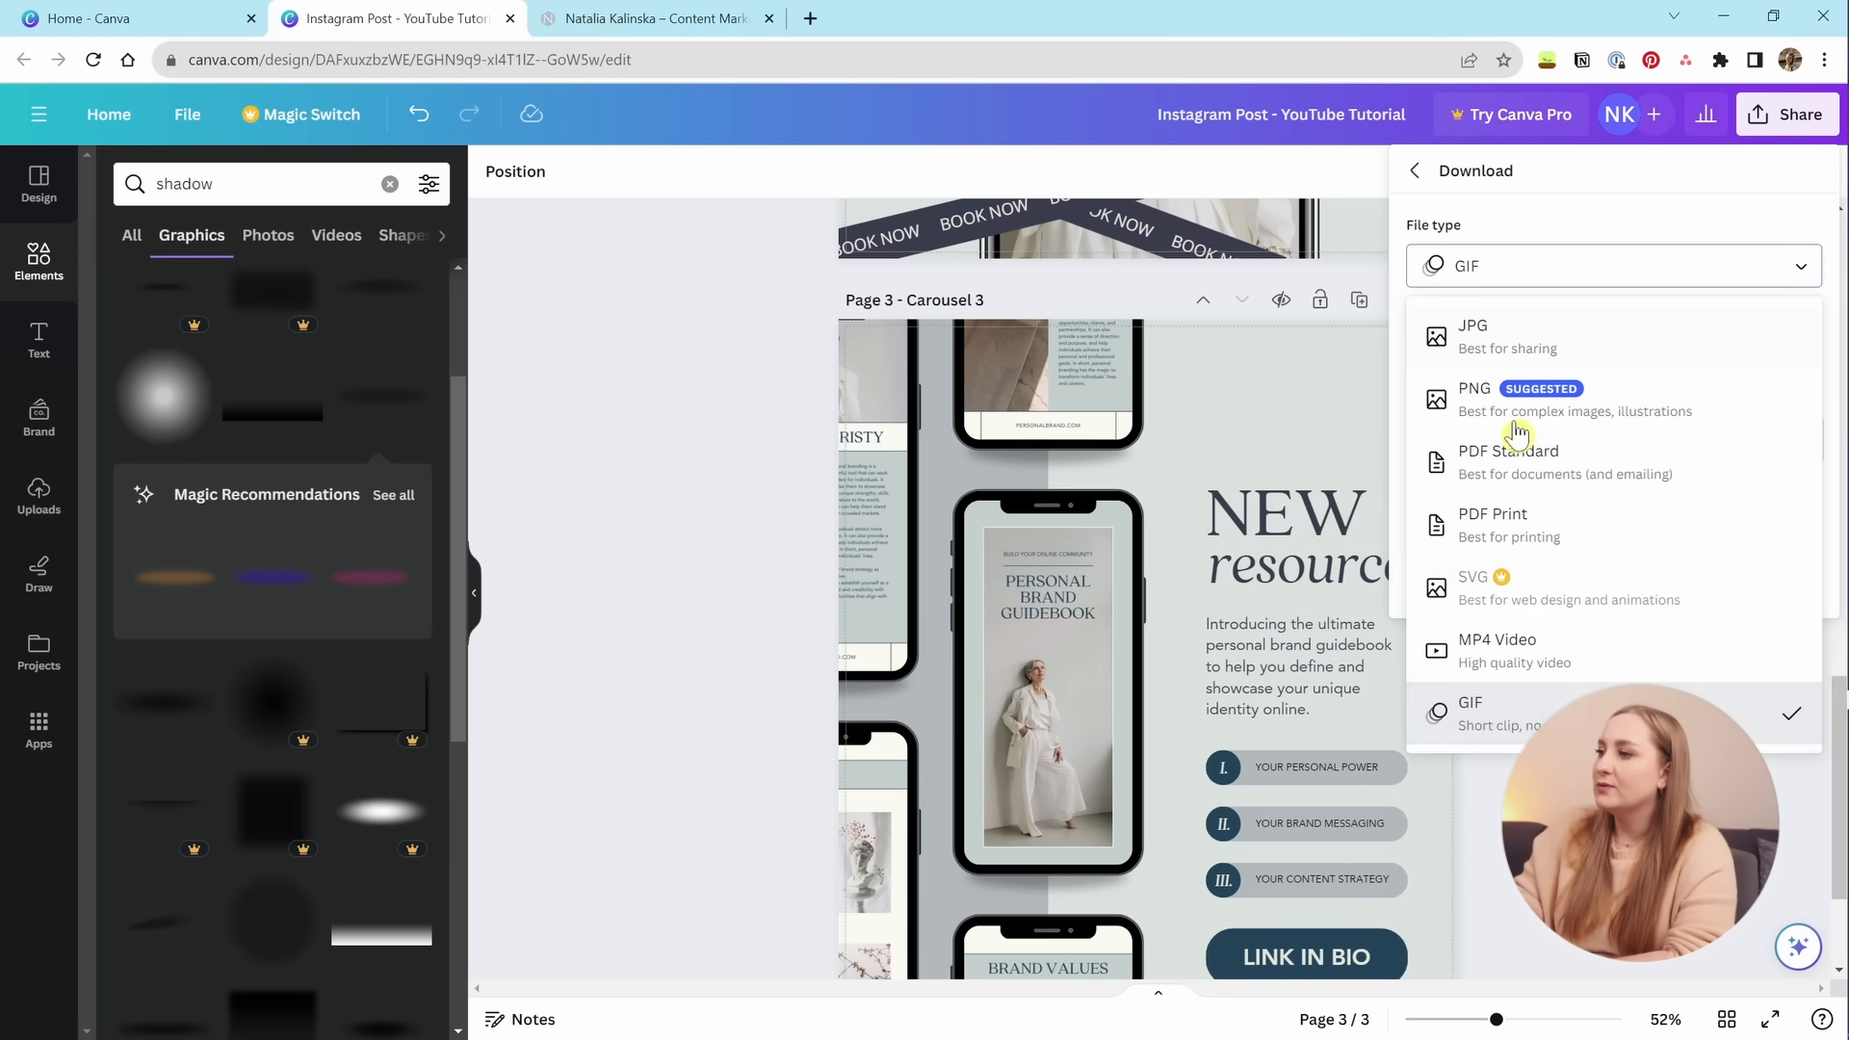
{"action": "left_click", "coordinate": [1544, 666]}
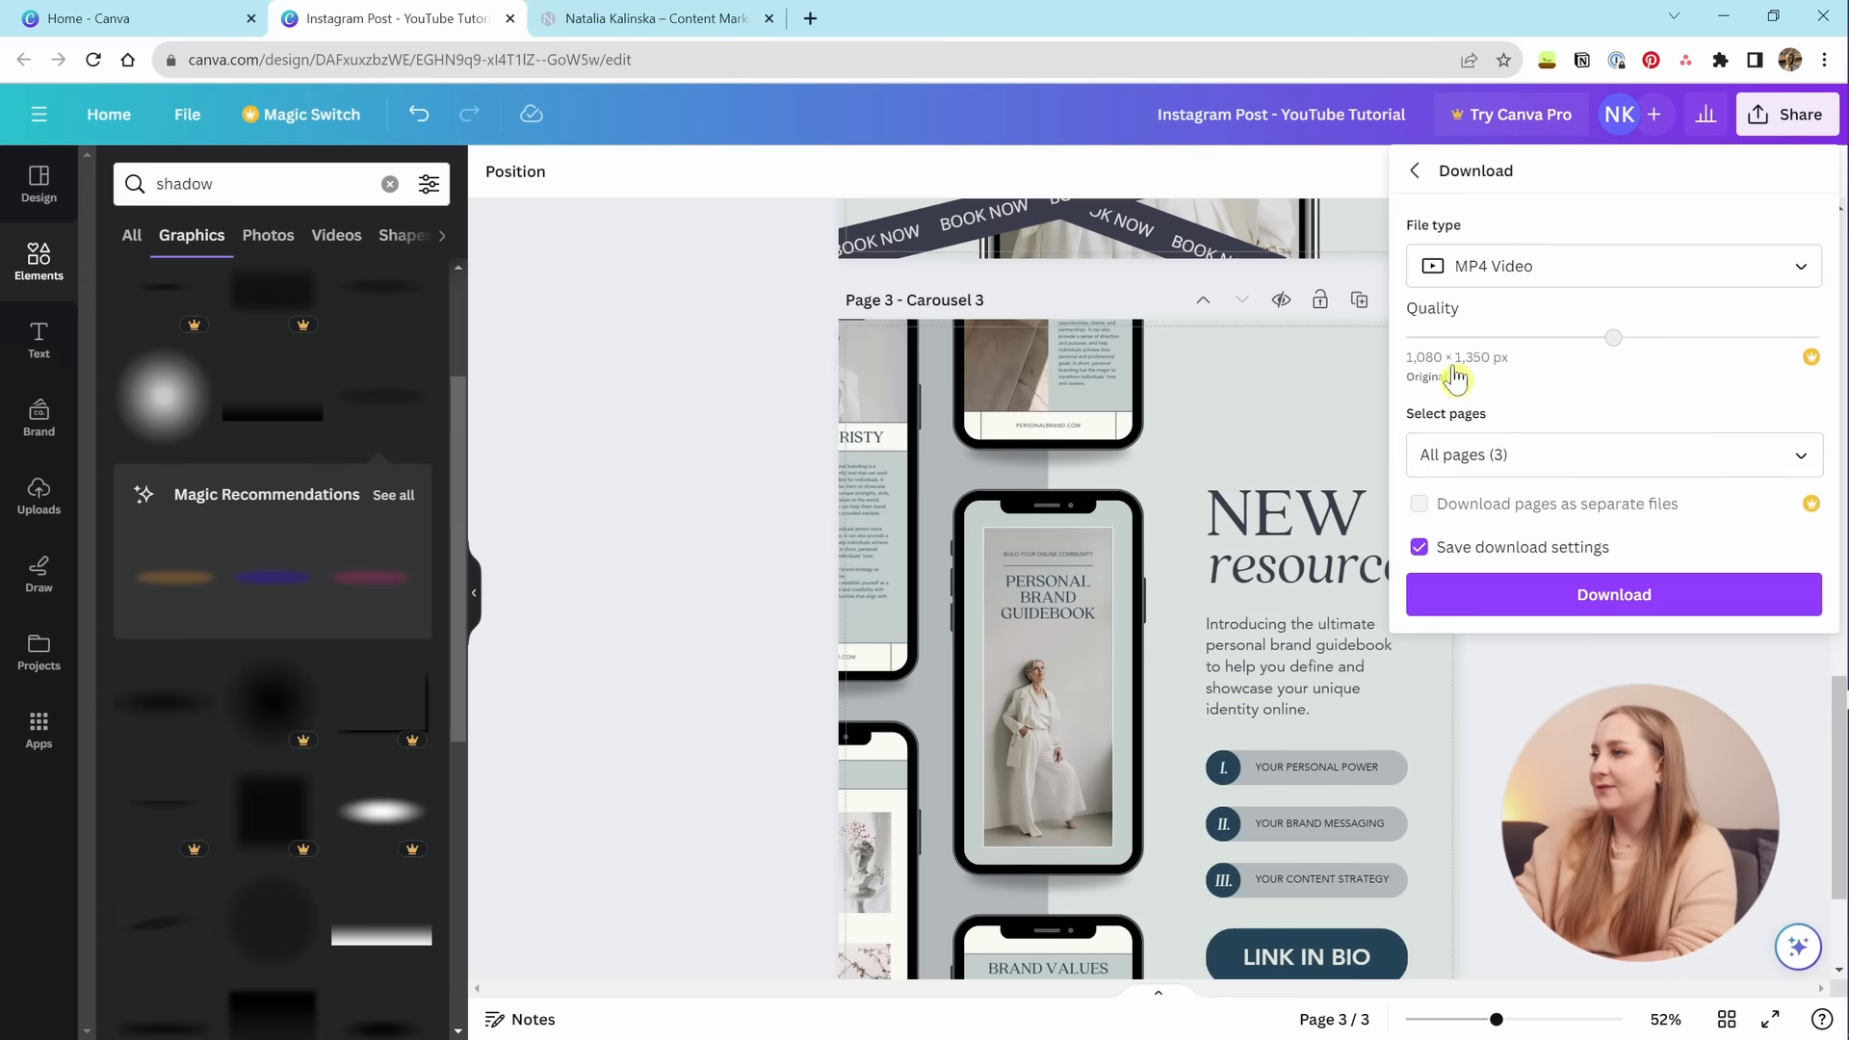
{"action": "left_click", "coordinate": [1597, 276]}
{"action": "left_click", "coordinate": [1536, 404]}
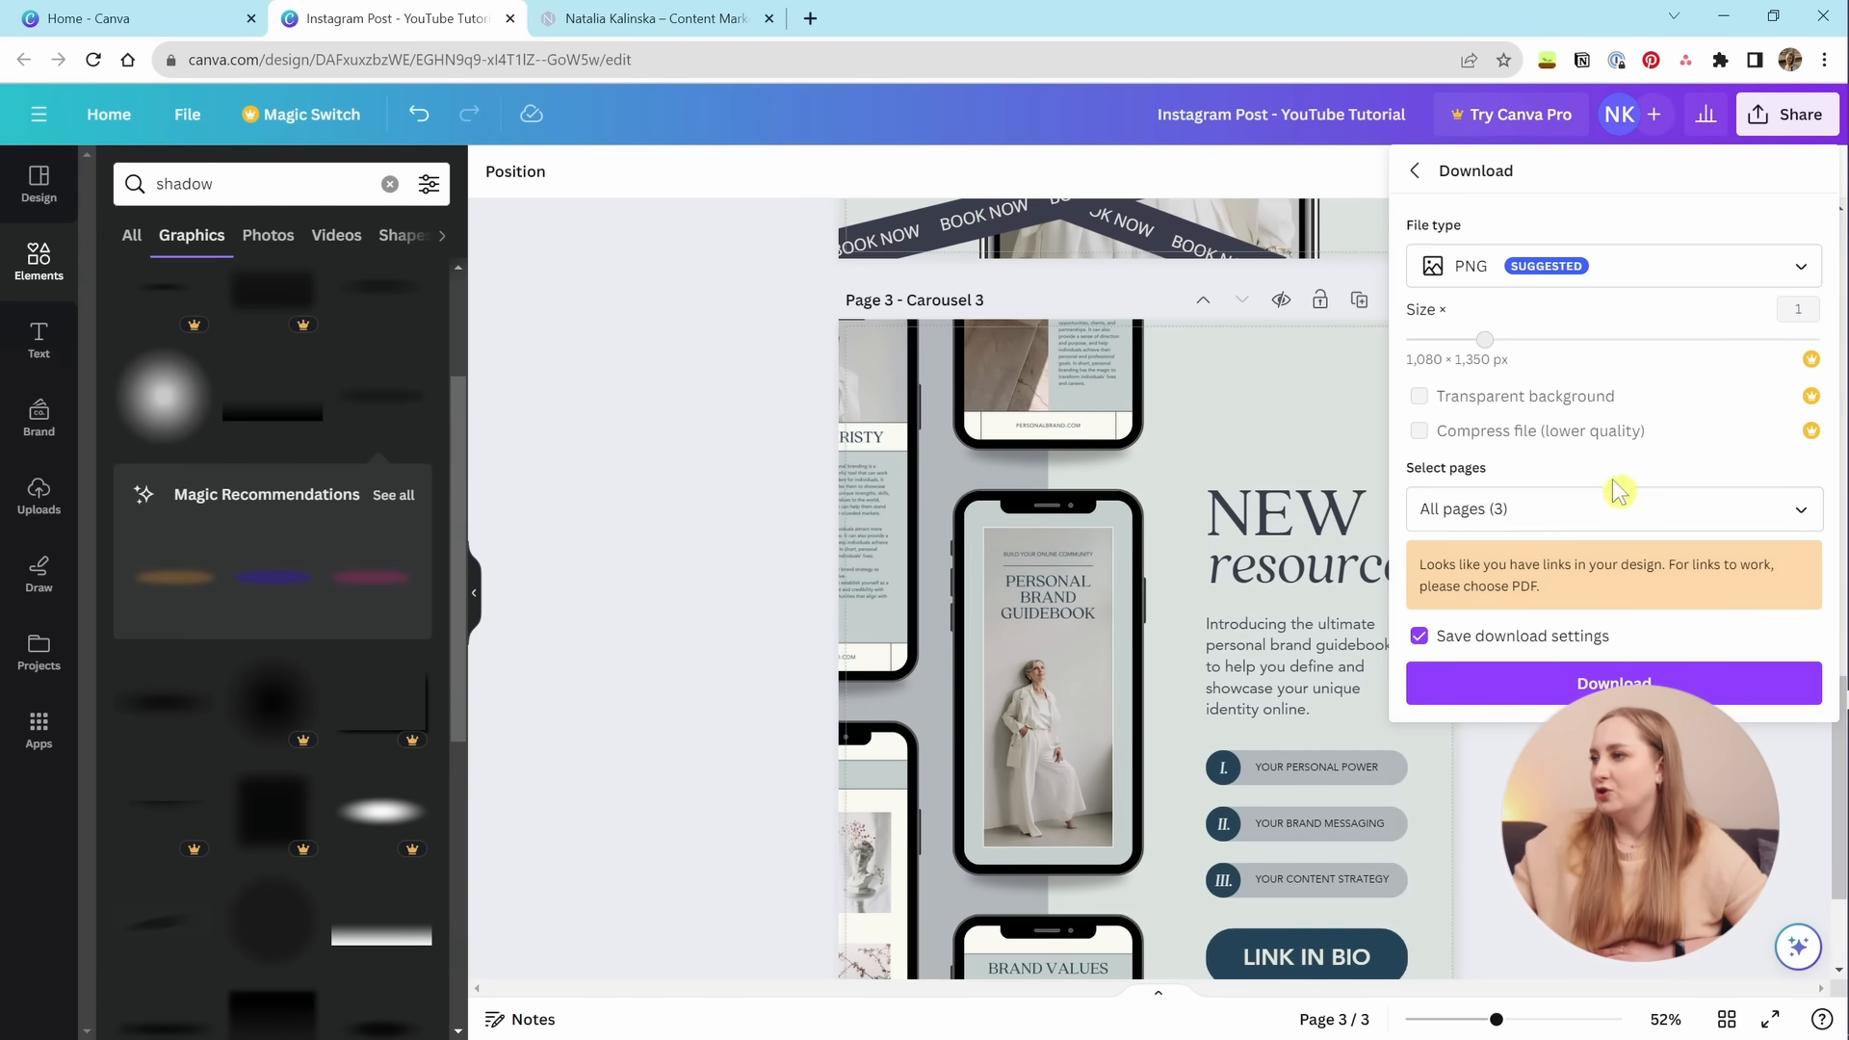
Clear the selection of all pages and limit the PNG download to the current page, page 3.
{"action": "left_click", "coordinate": [1602, 520]}
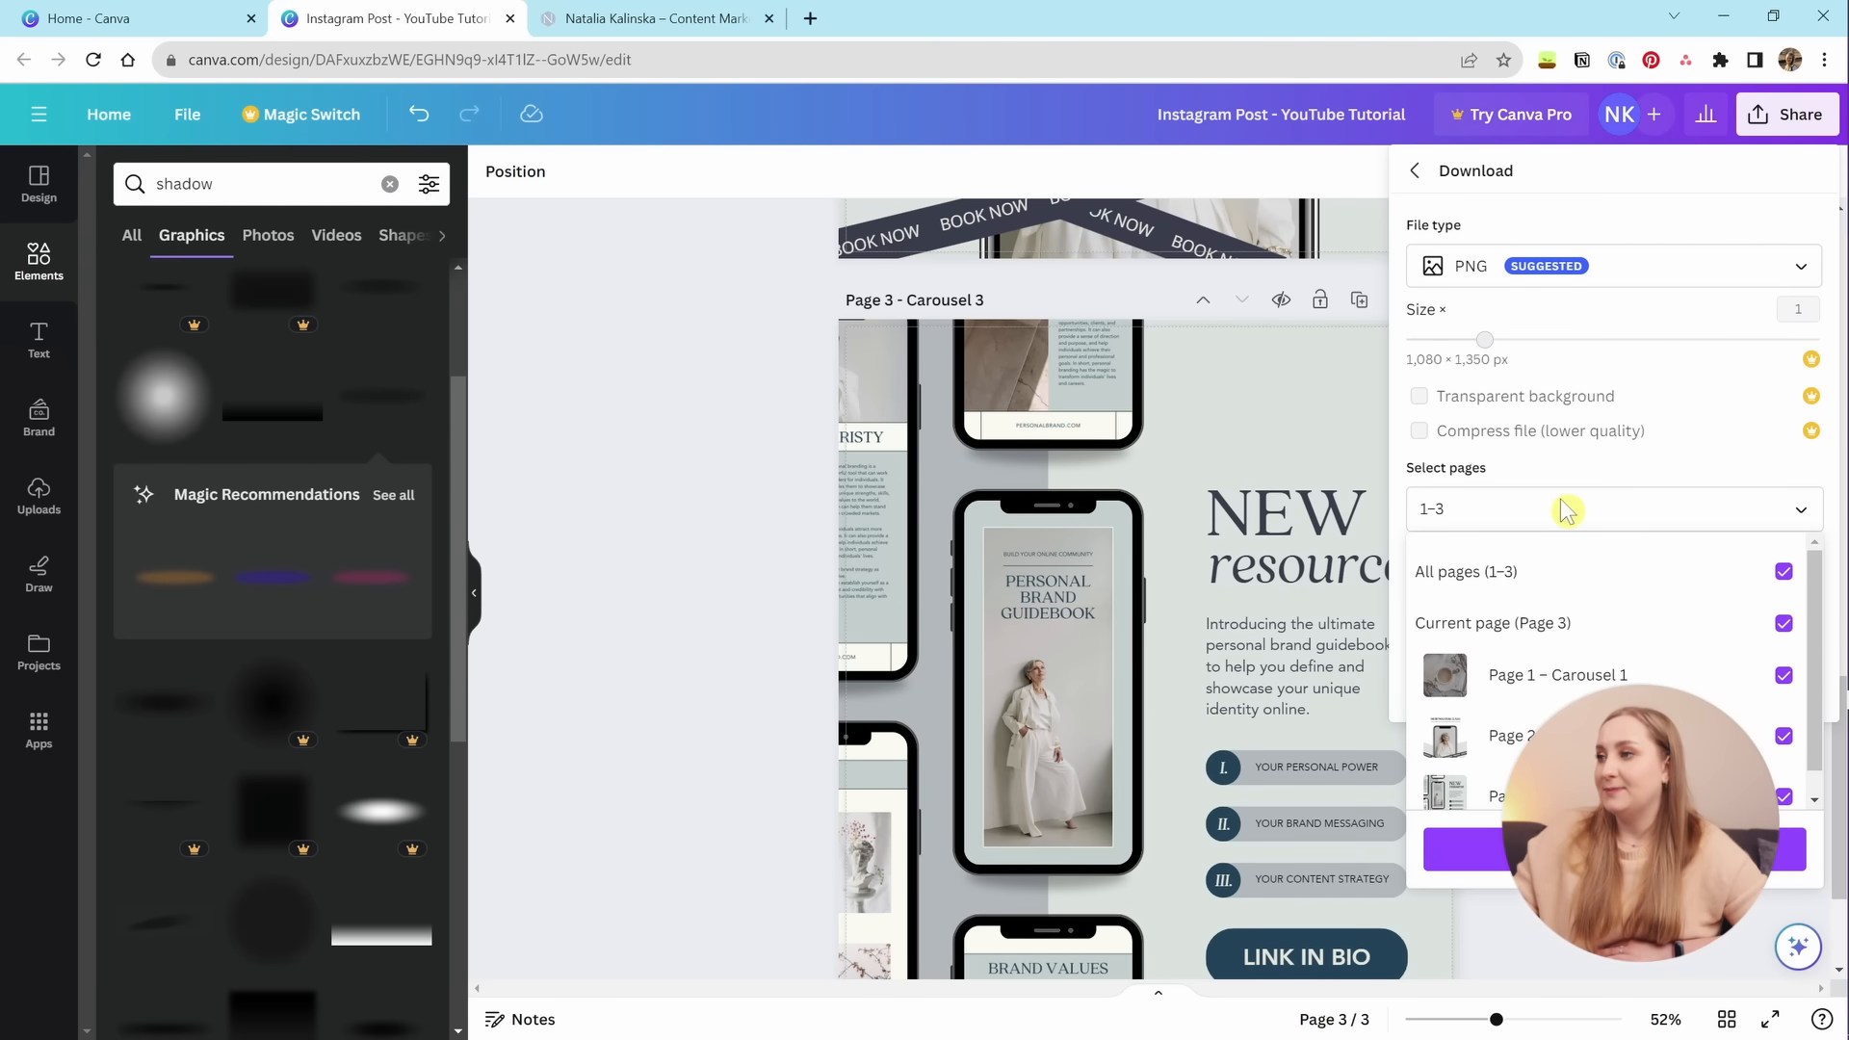
{"action": "left_click", "coordinate": [1490, 591]}
{"action": "left_click", "coordinate": [1503, 511]}
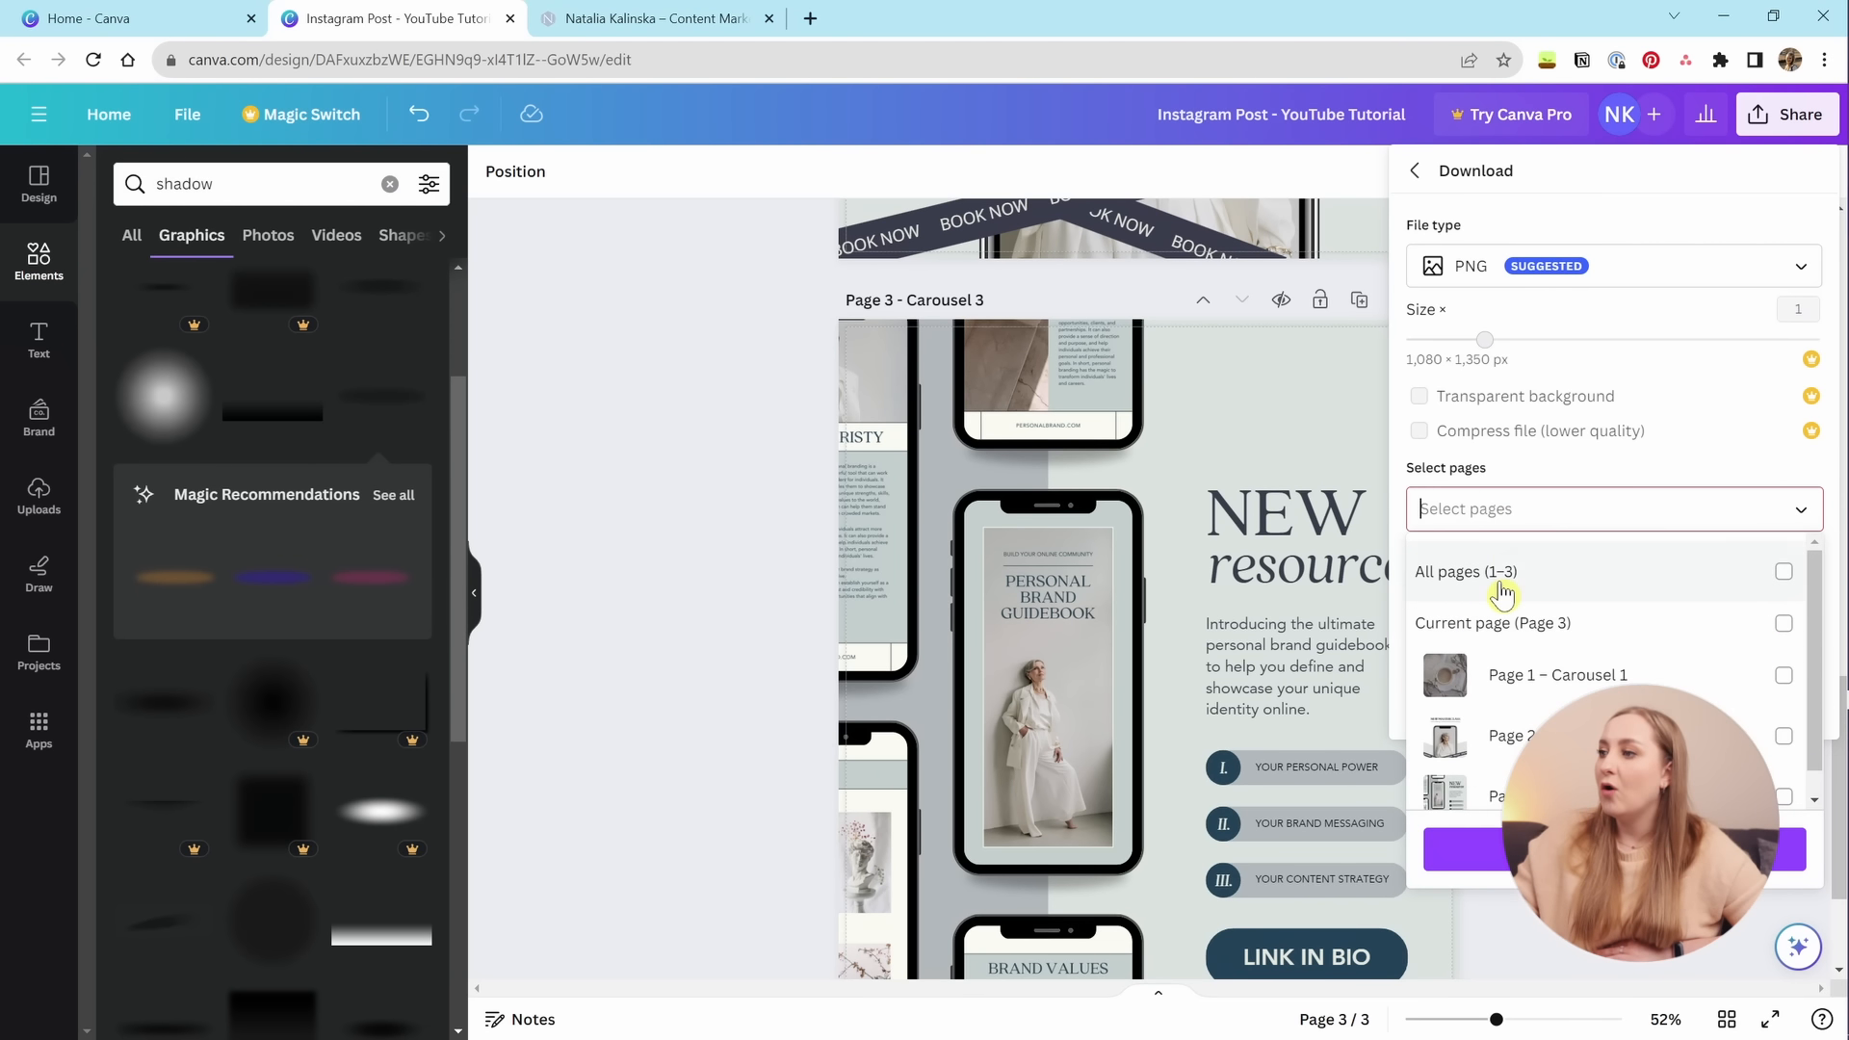
{"action": "left_click", "coordinate": [1503, 592]}
{"action": "left_click", "coordinate": [1502, 591]}
{"action": "left_click", "coordinate": [1560, 520]}
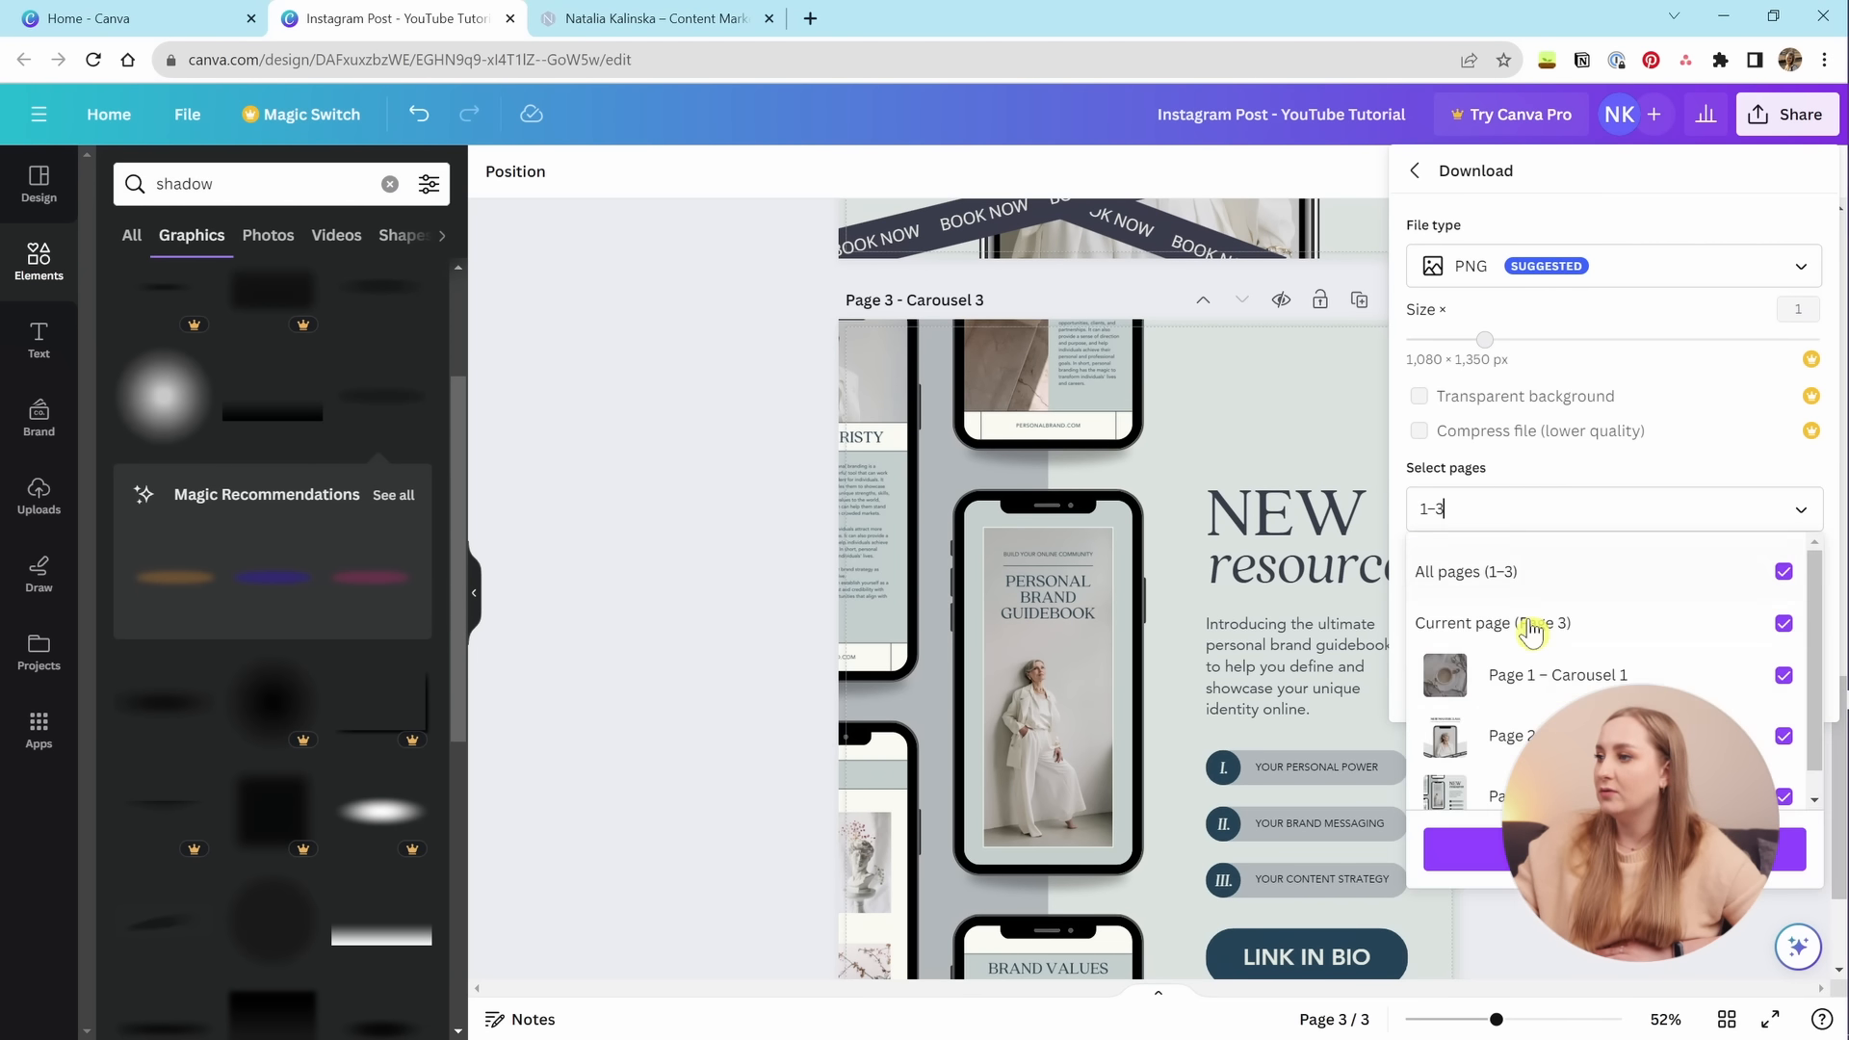
{"action": "left_click", "coordinate": [1543, 590]}
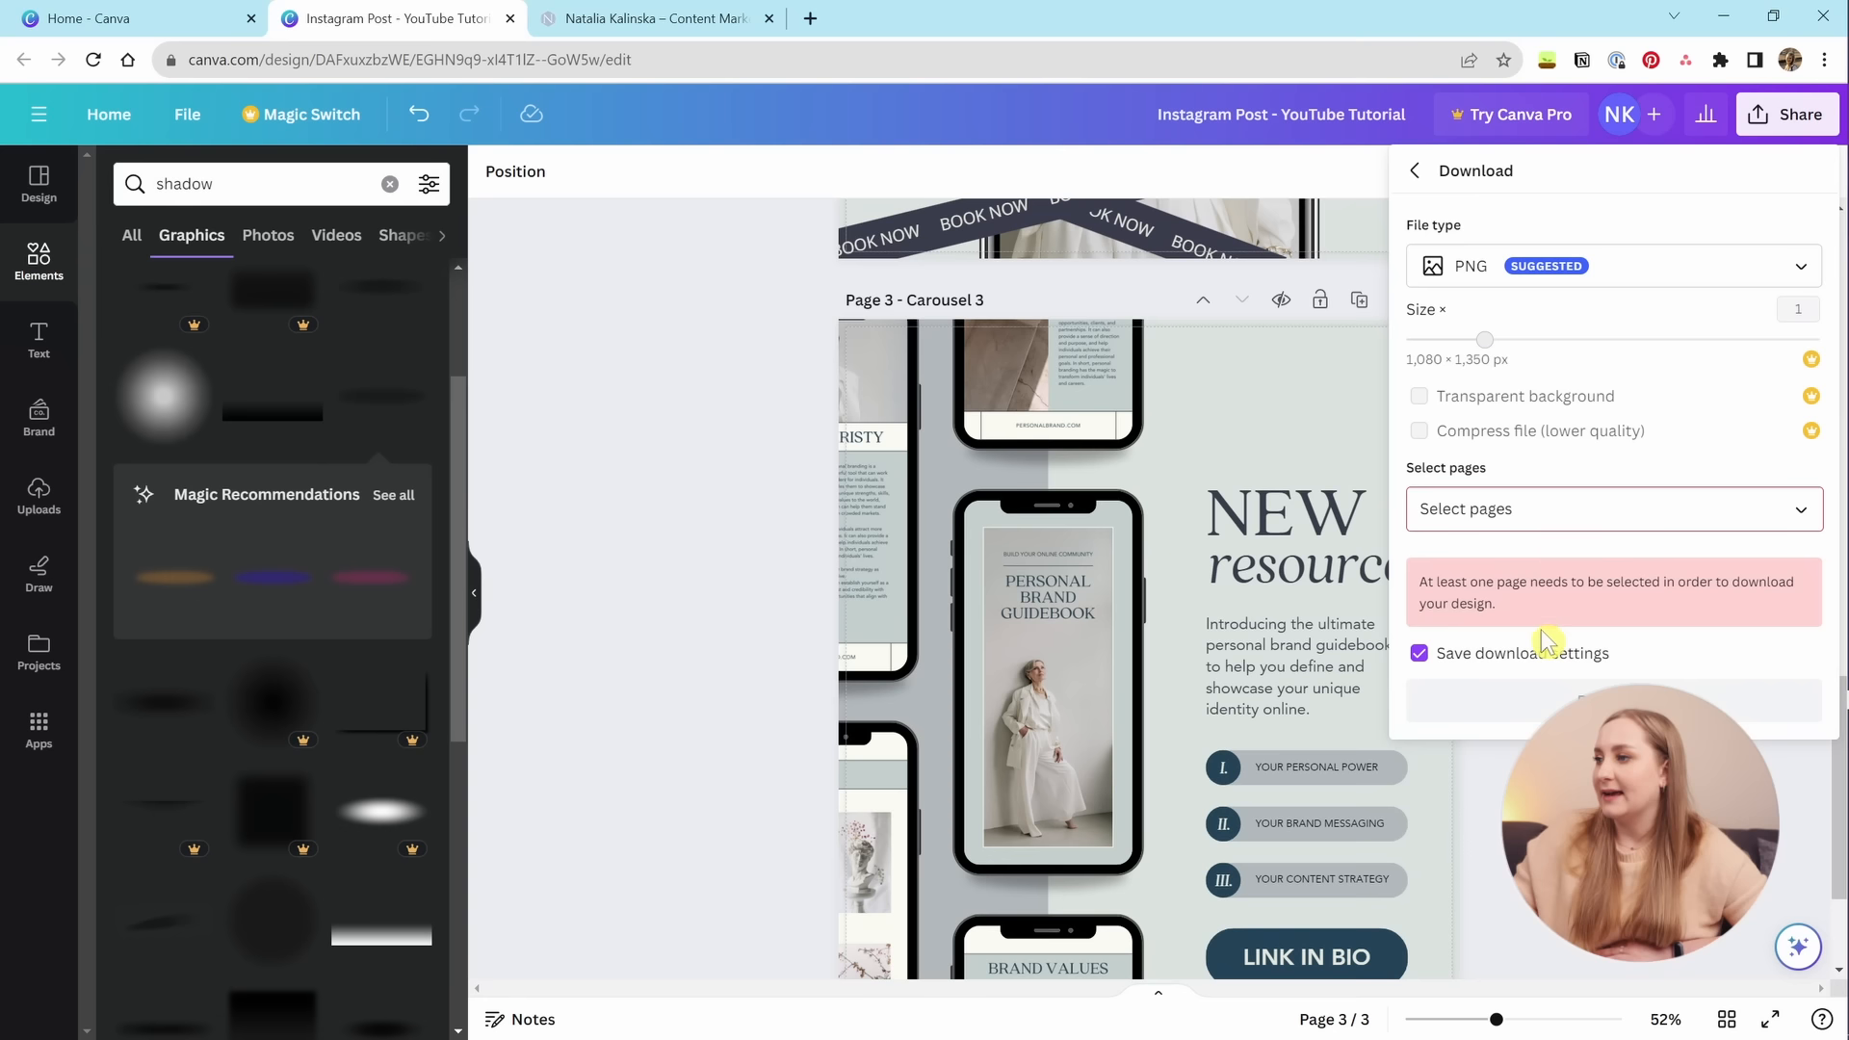
{"action": "left_click", "coordinate": [1563, 520]}
{"action": "scroll", "coordinate": [1601, 653], "scroll_direction": "down", "scroll_amount": 1}
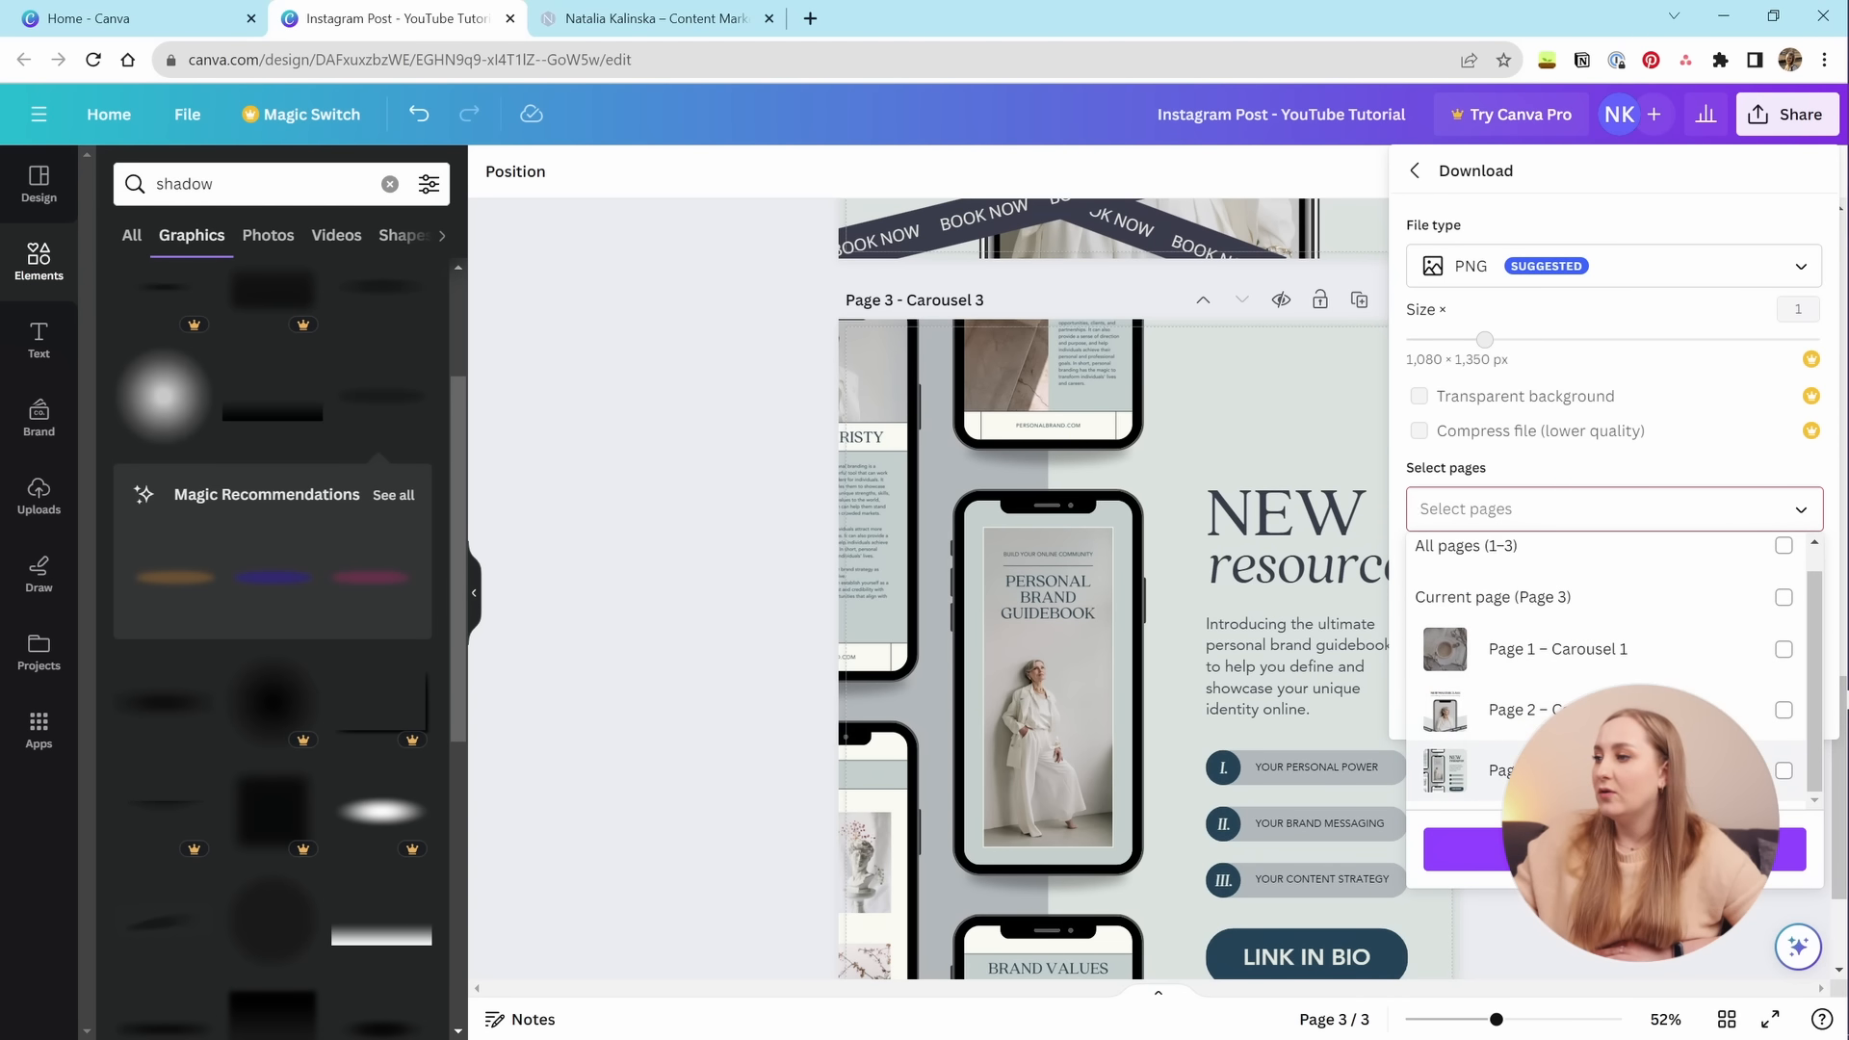
{"action": "left_click", "coordinate": [1502, 597]}
Try to compress the file and download page 3 as PNG, and view the purchase option for its premium content.
{"action": "left_click", "coordinate": [1647, 437]}
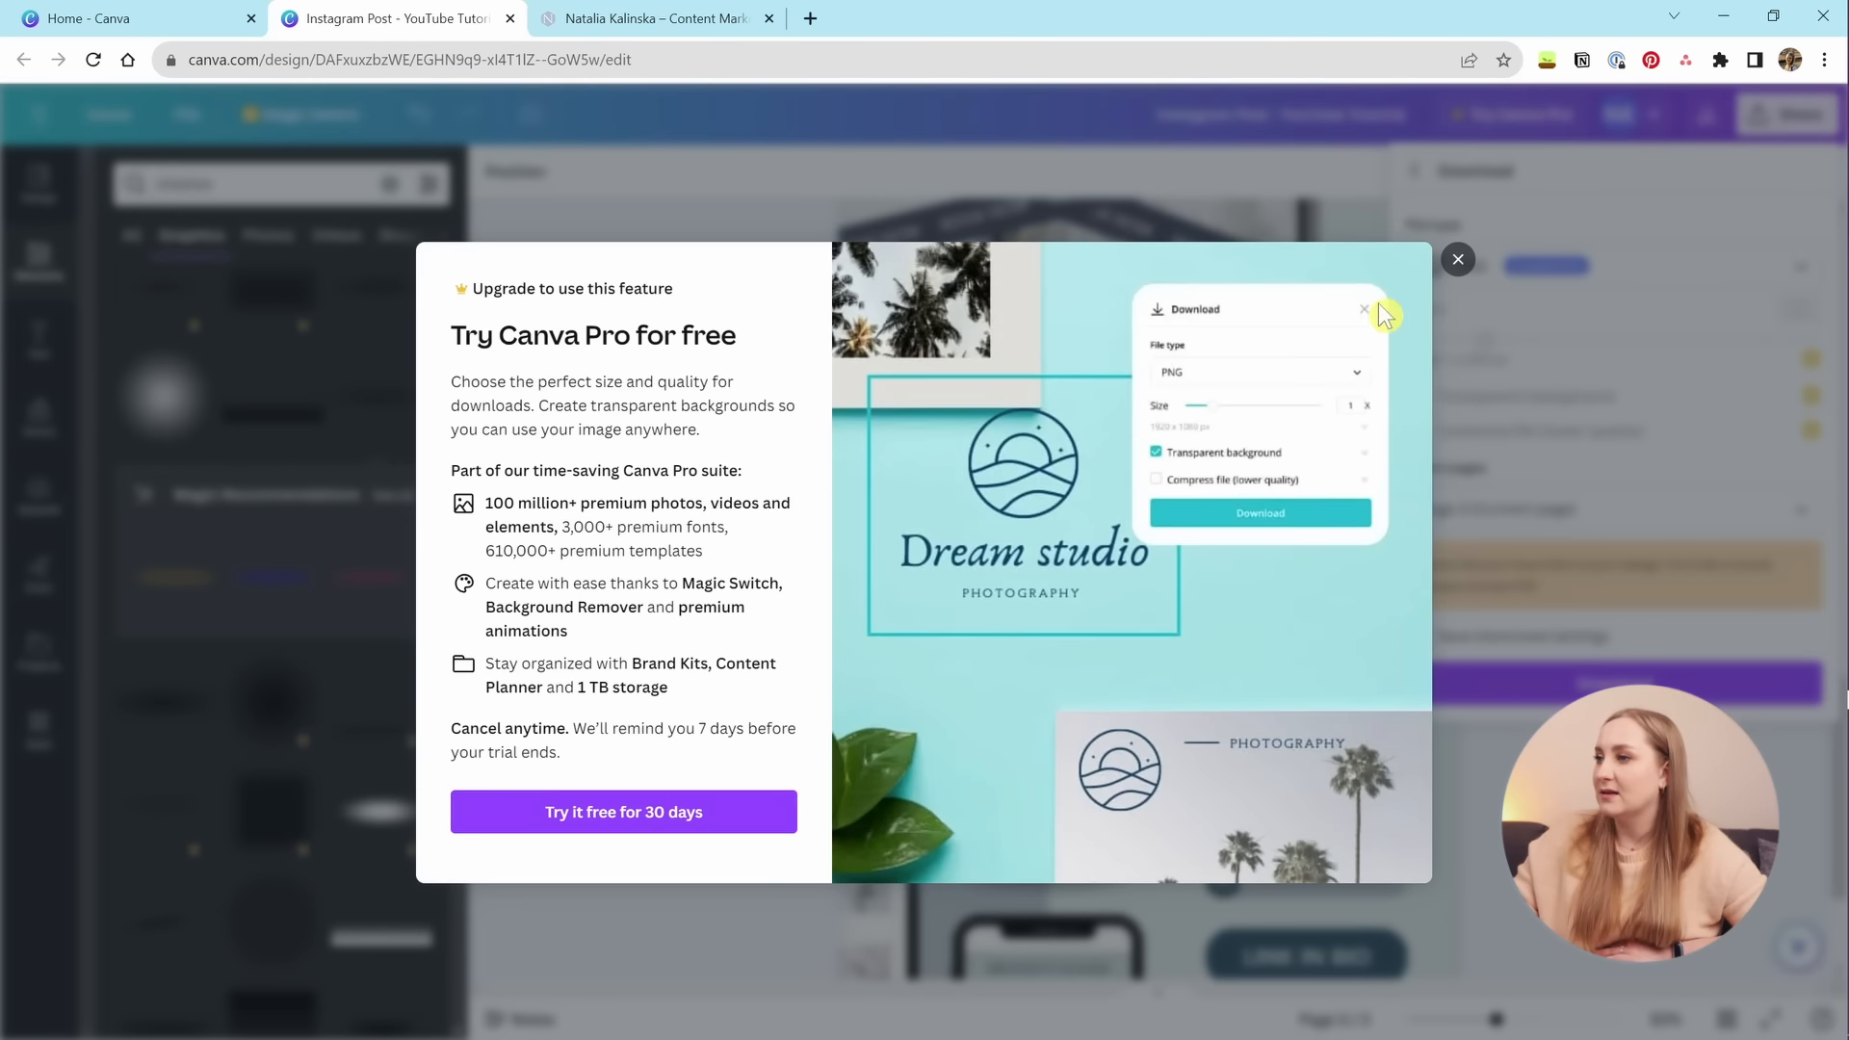
{"action": "left_click", "coordinate": [1427, 277]}
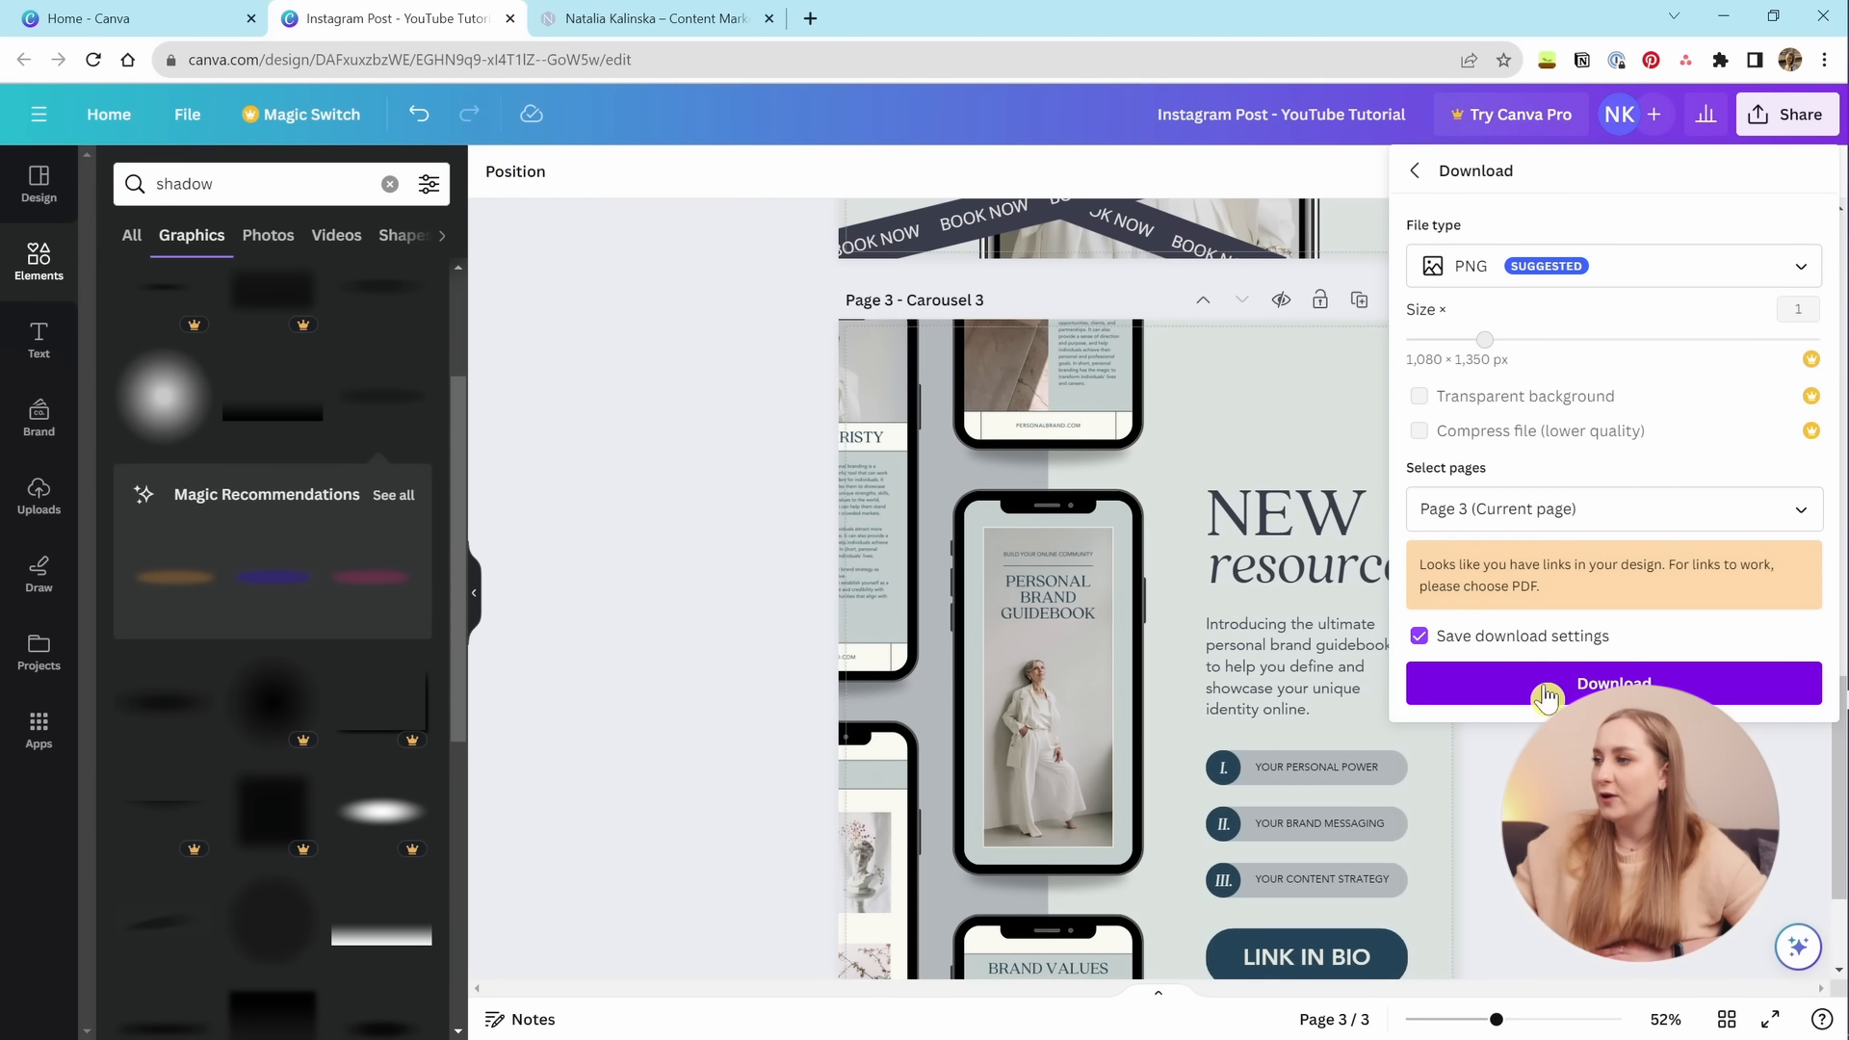
{"action": "left_click", "coordinate": [1544, 690]}
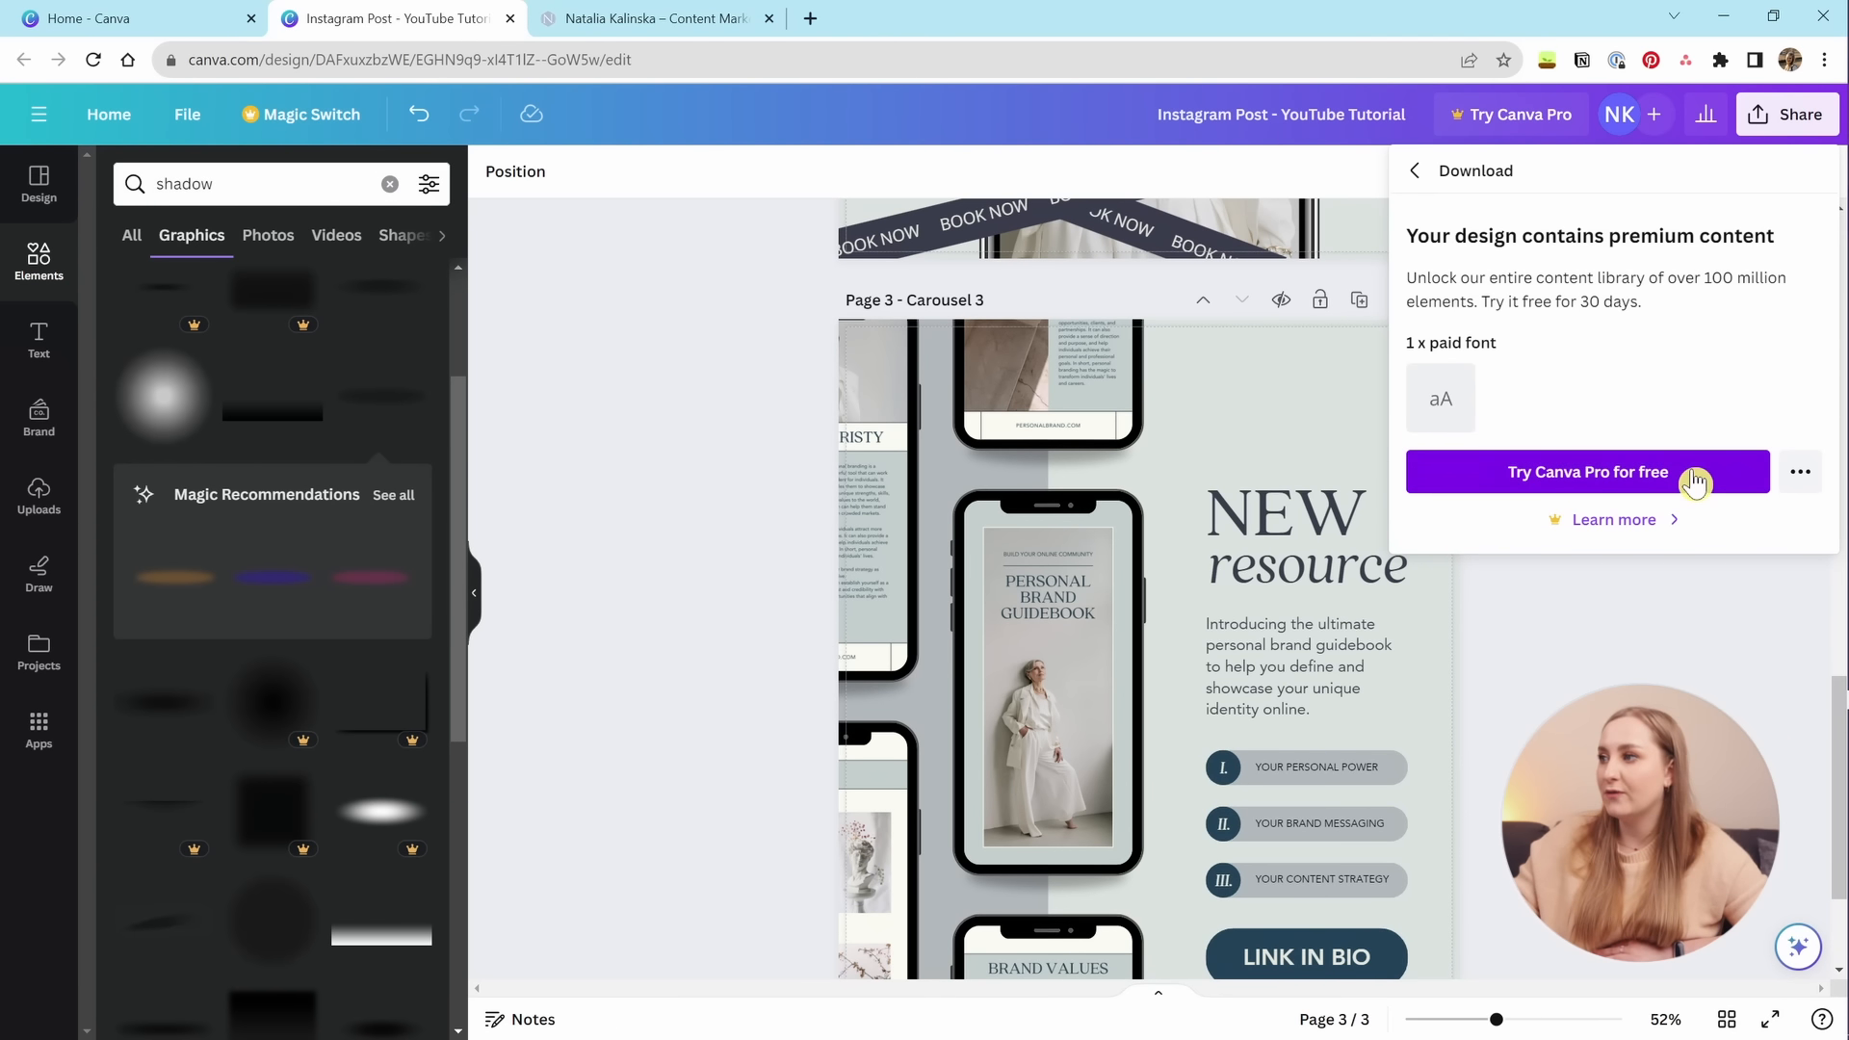
{"action": "left_click", "coordinate": [1799, 479]}
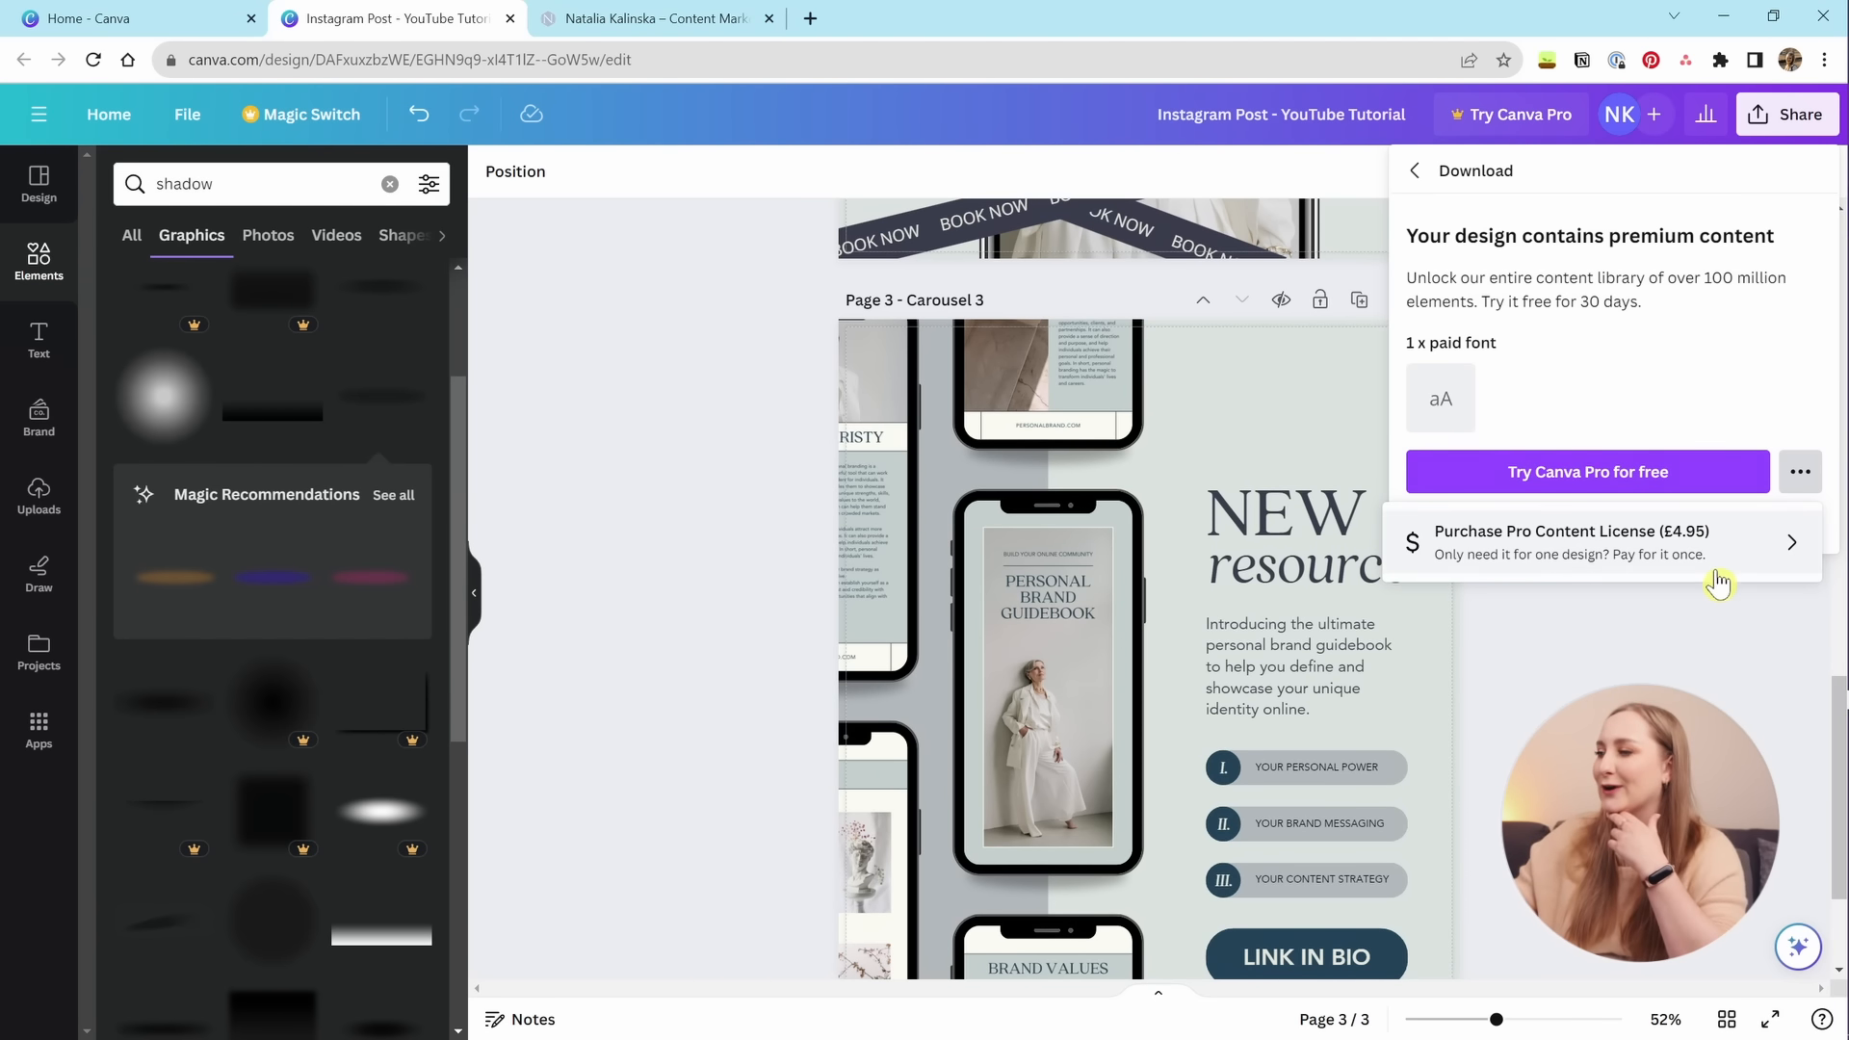
{"action": "left_click", "coordinate": [1738, 236]}
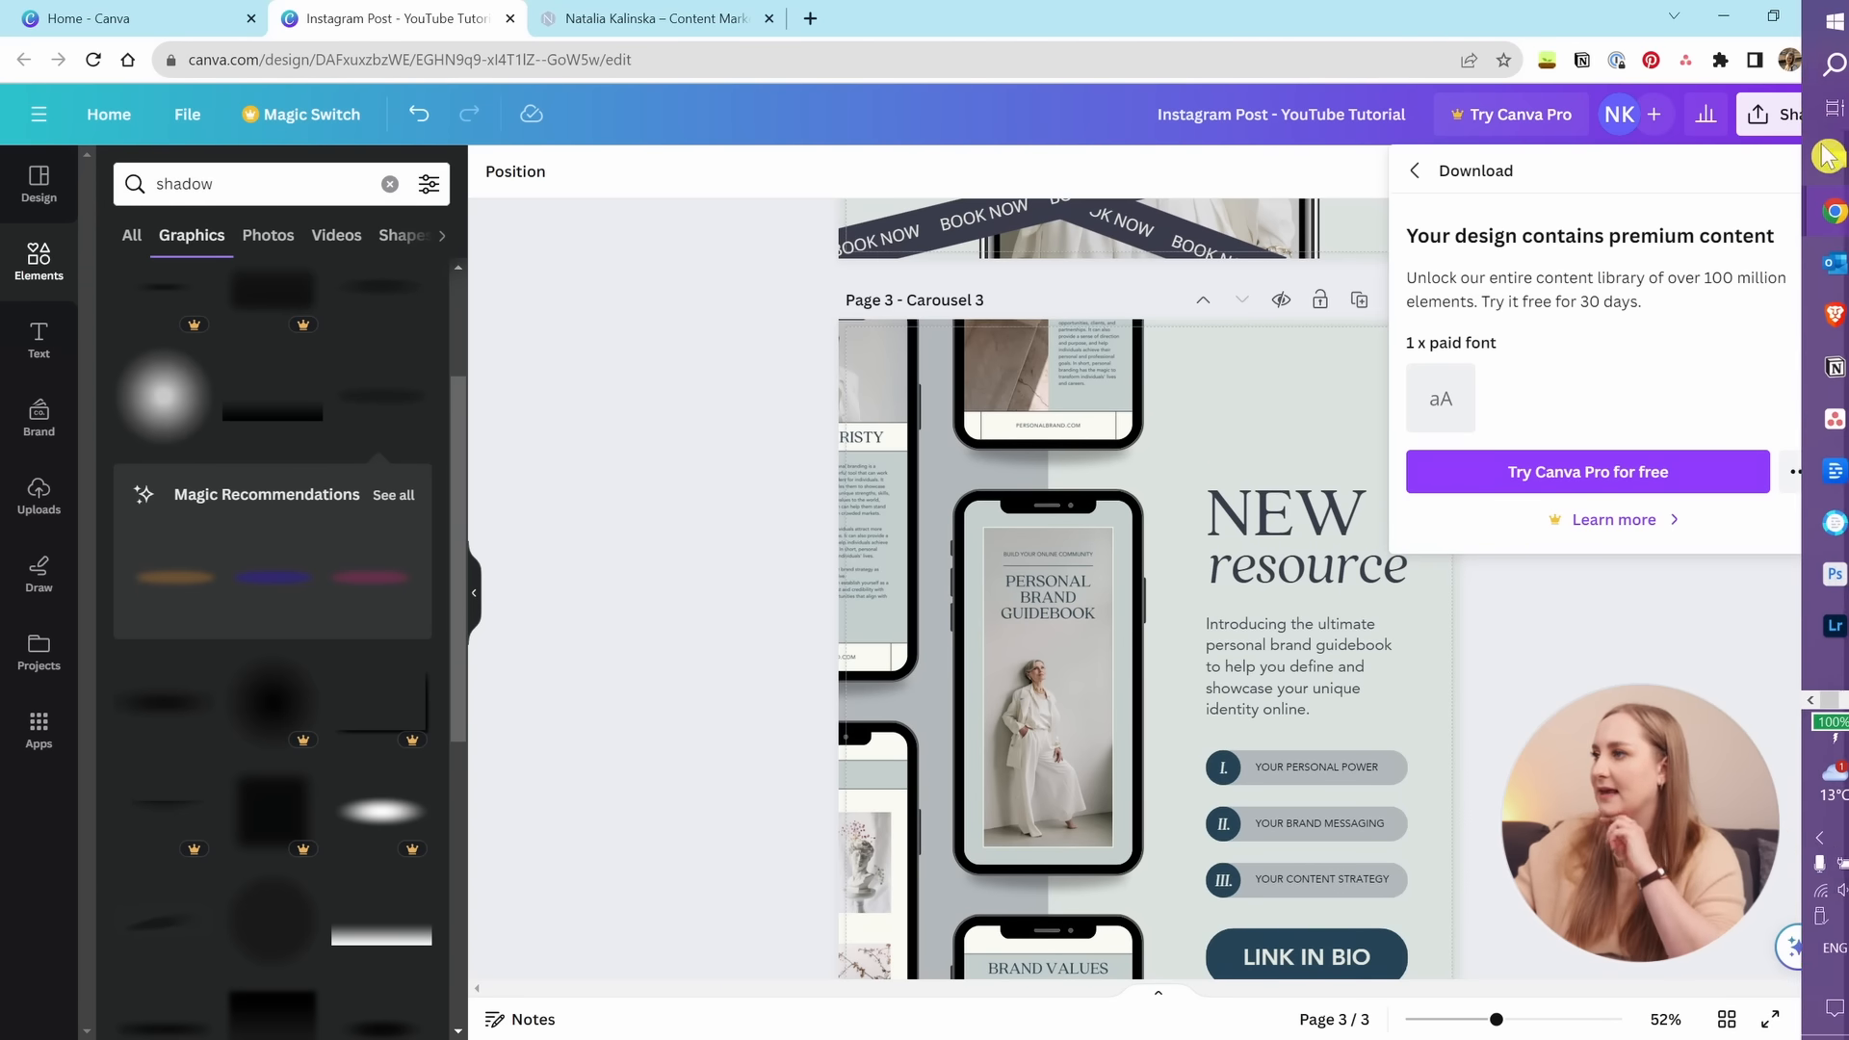
Reopen the download settings, select only page 2 and download it as PNG.
{"action": "left_click", "coordinate": [1757, 121]}
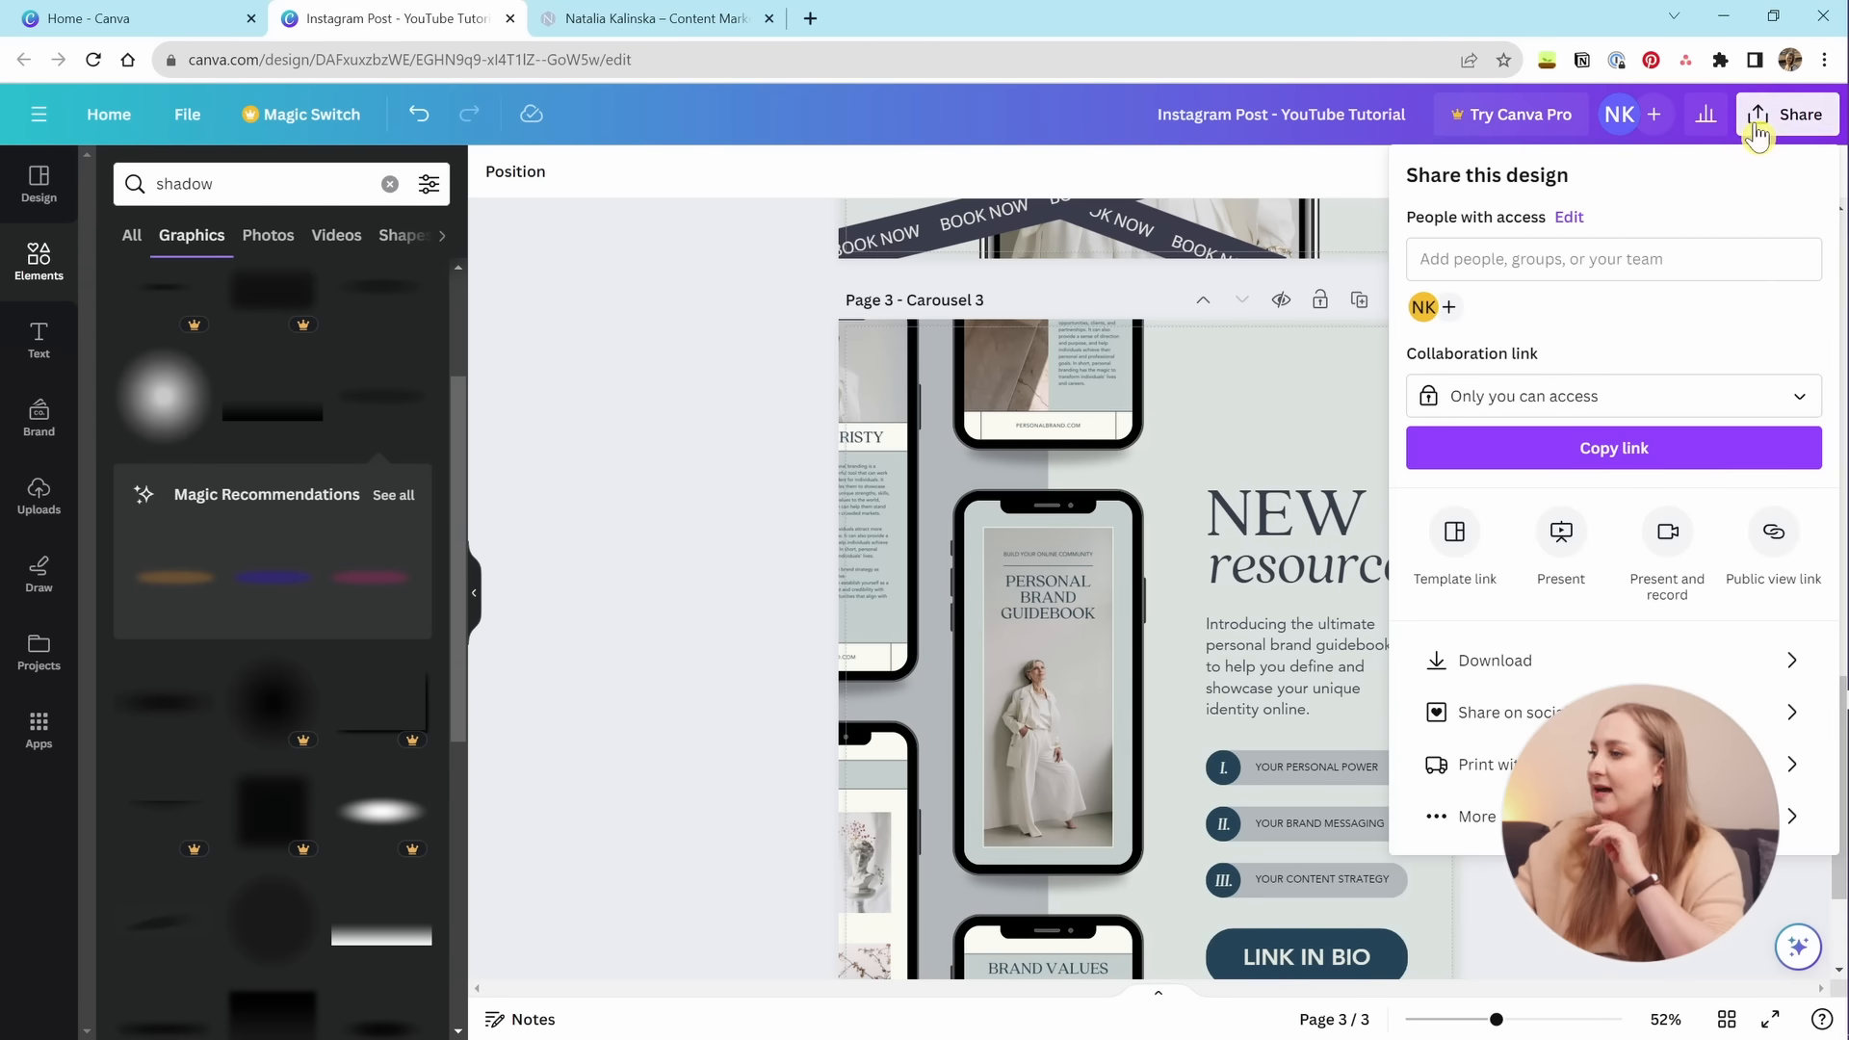
{"action": "left_click", "coordinate": [1473, 661]}
{"action": "left_click", "coordinate": [1614, 509]}
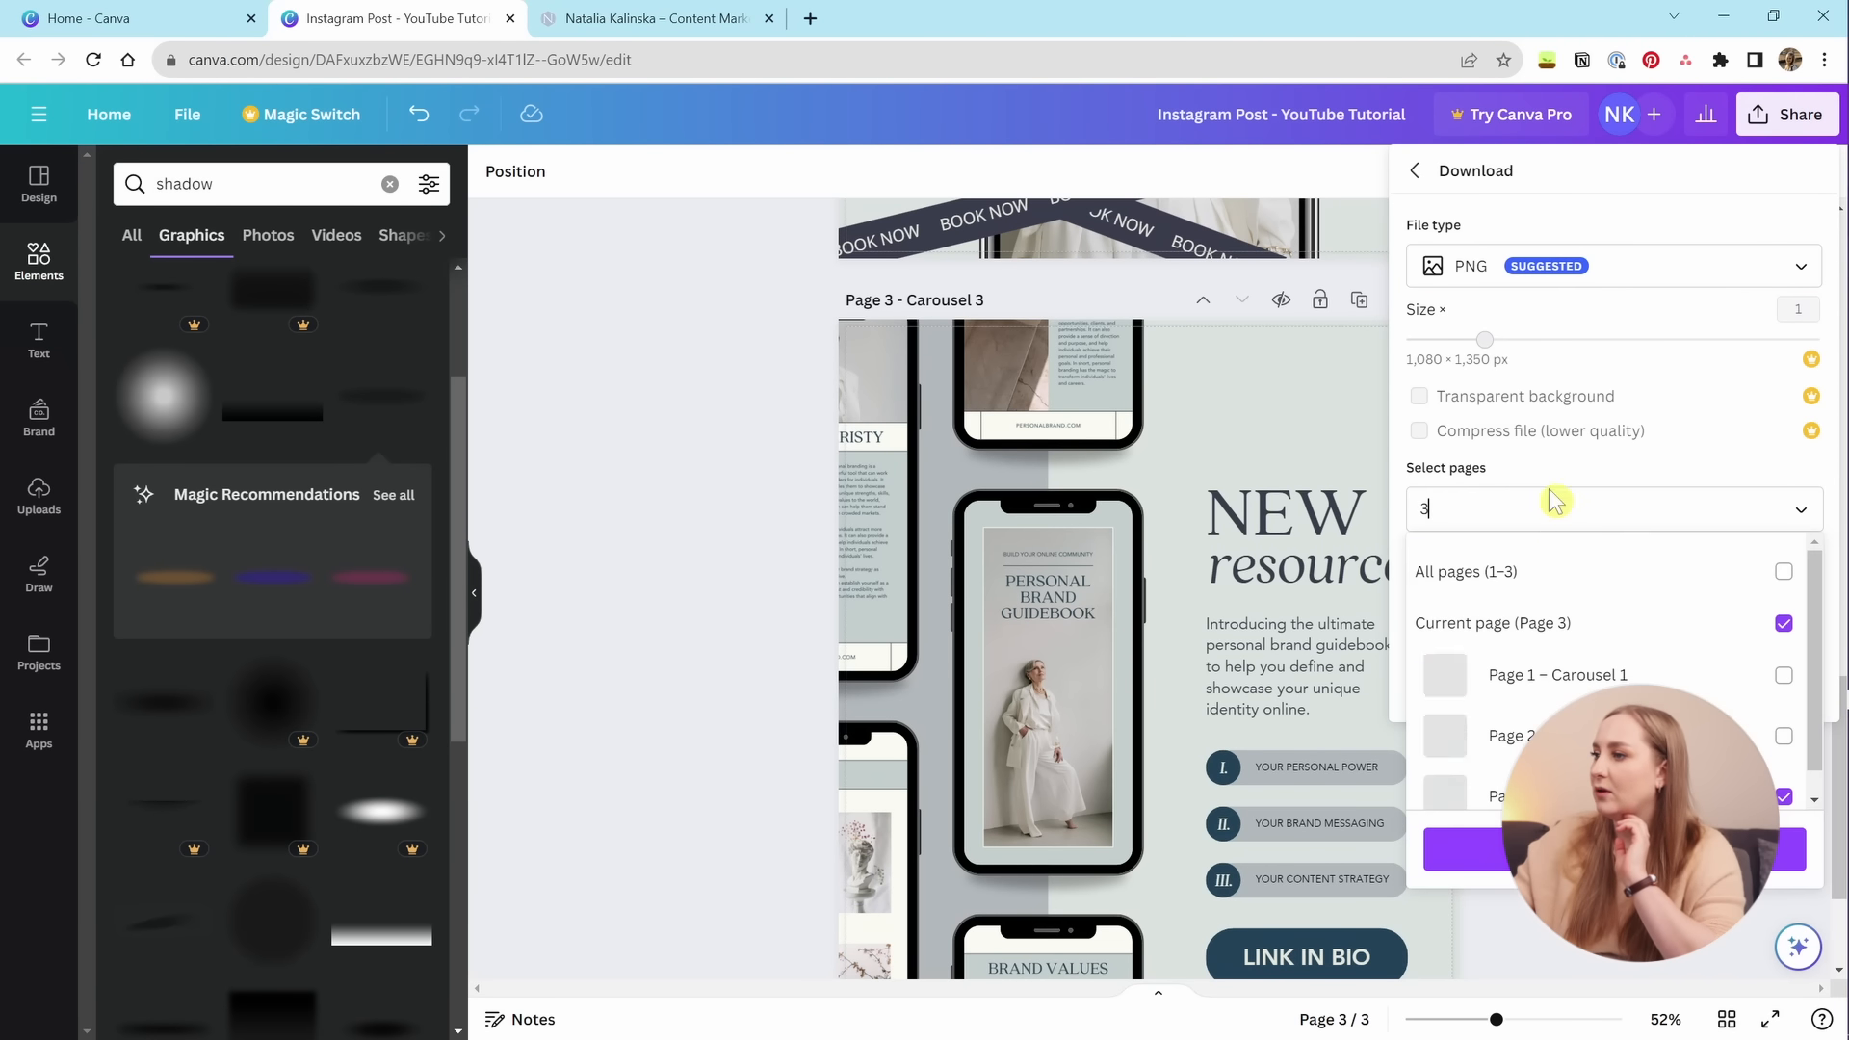
{"action": "left_click", "coordinate": [1540, 573]}
{"action": "left_click", "coordinate": [1540, 573]}
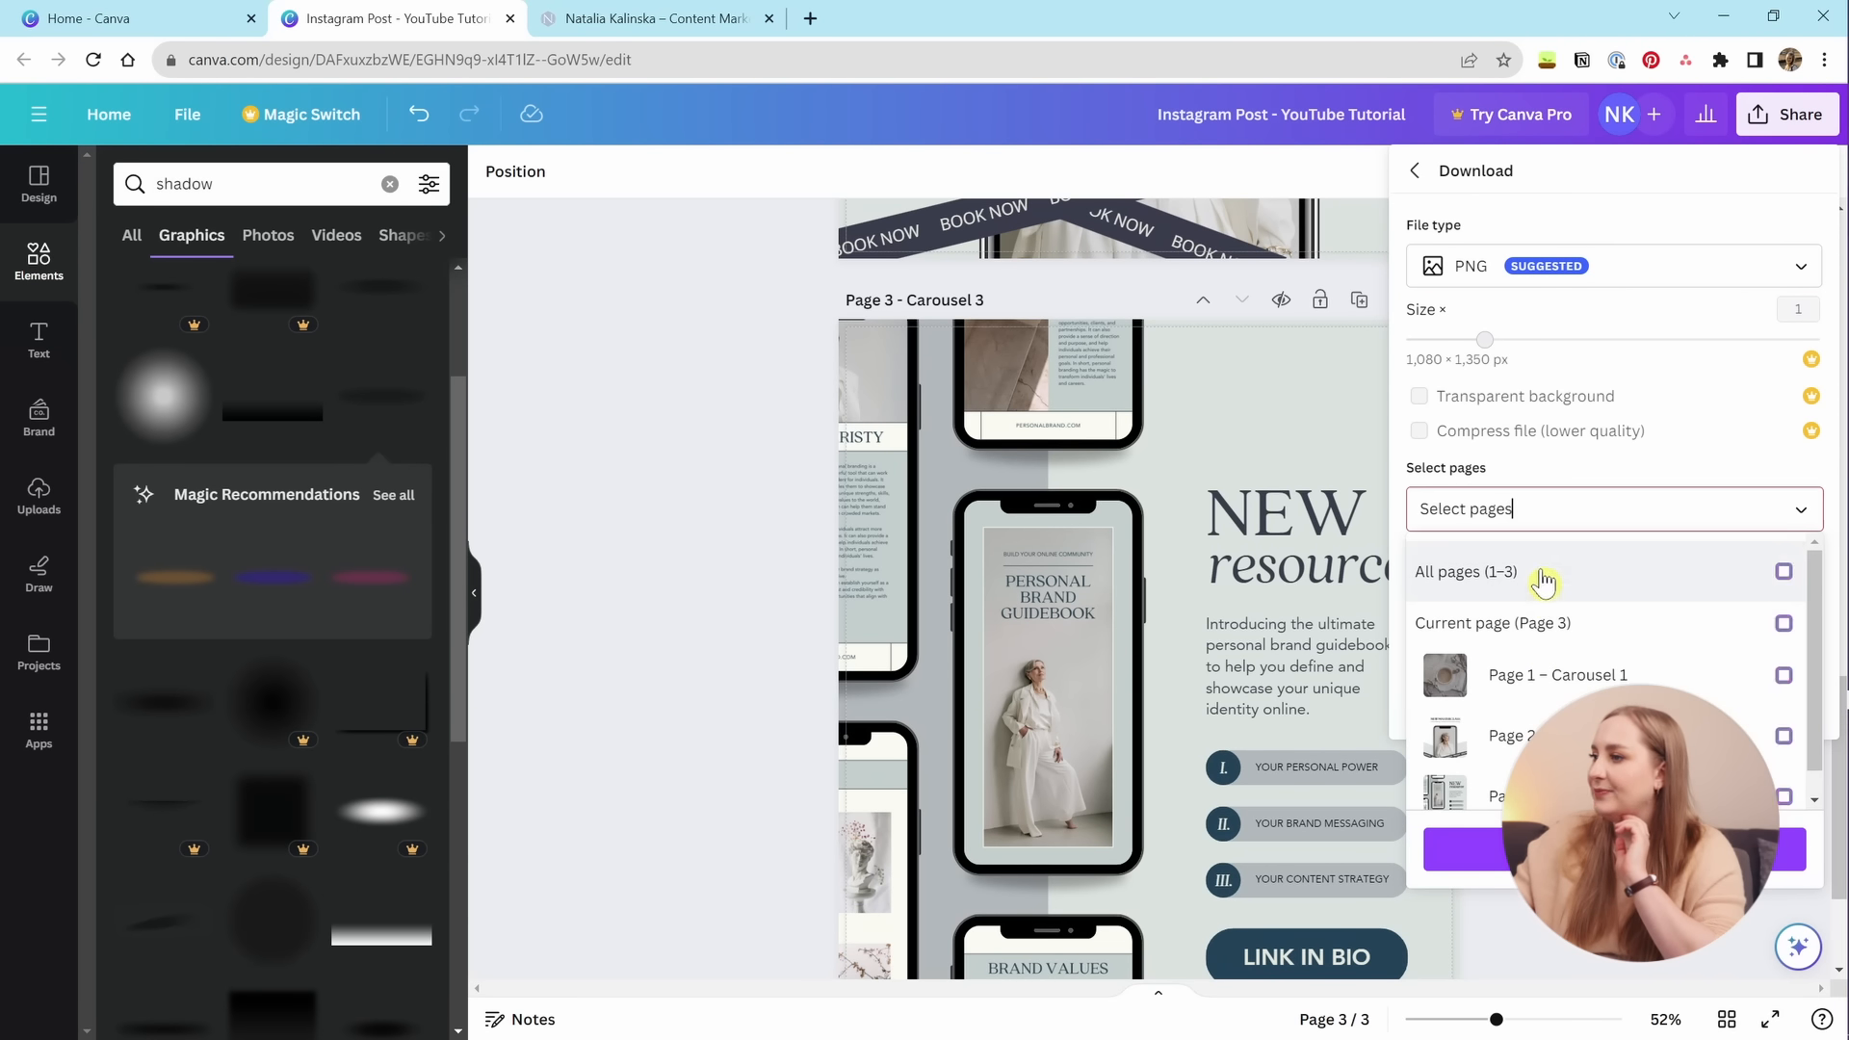
{"action": "left_click", "coordinate": [1541, 508]}
{"action": "left_click", "coordinate": [1541, 735]}
{"action": "left_click", "coordinate": [1541, 847]}
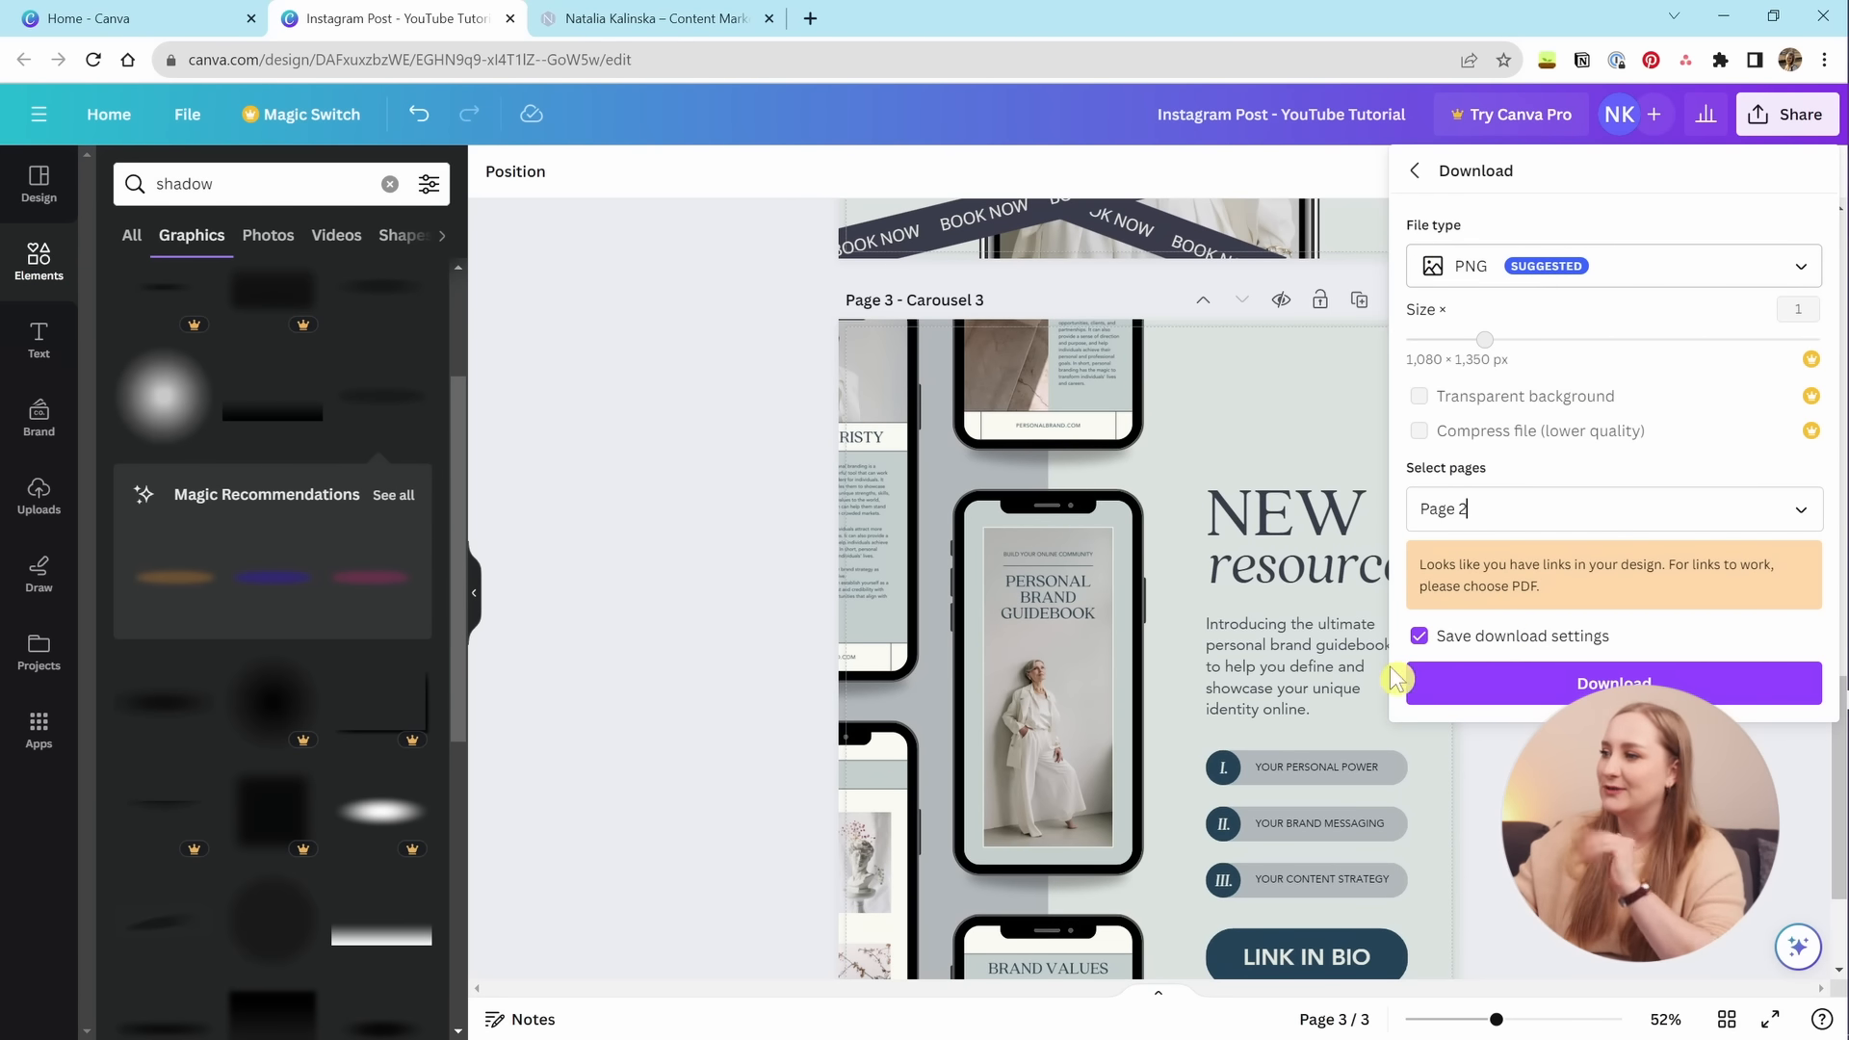
{"action": "left_click", "coordinate": [1512, 685]}
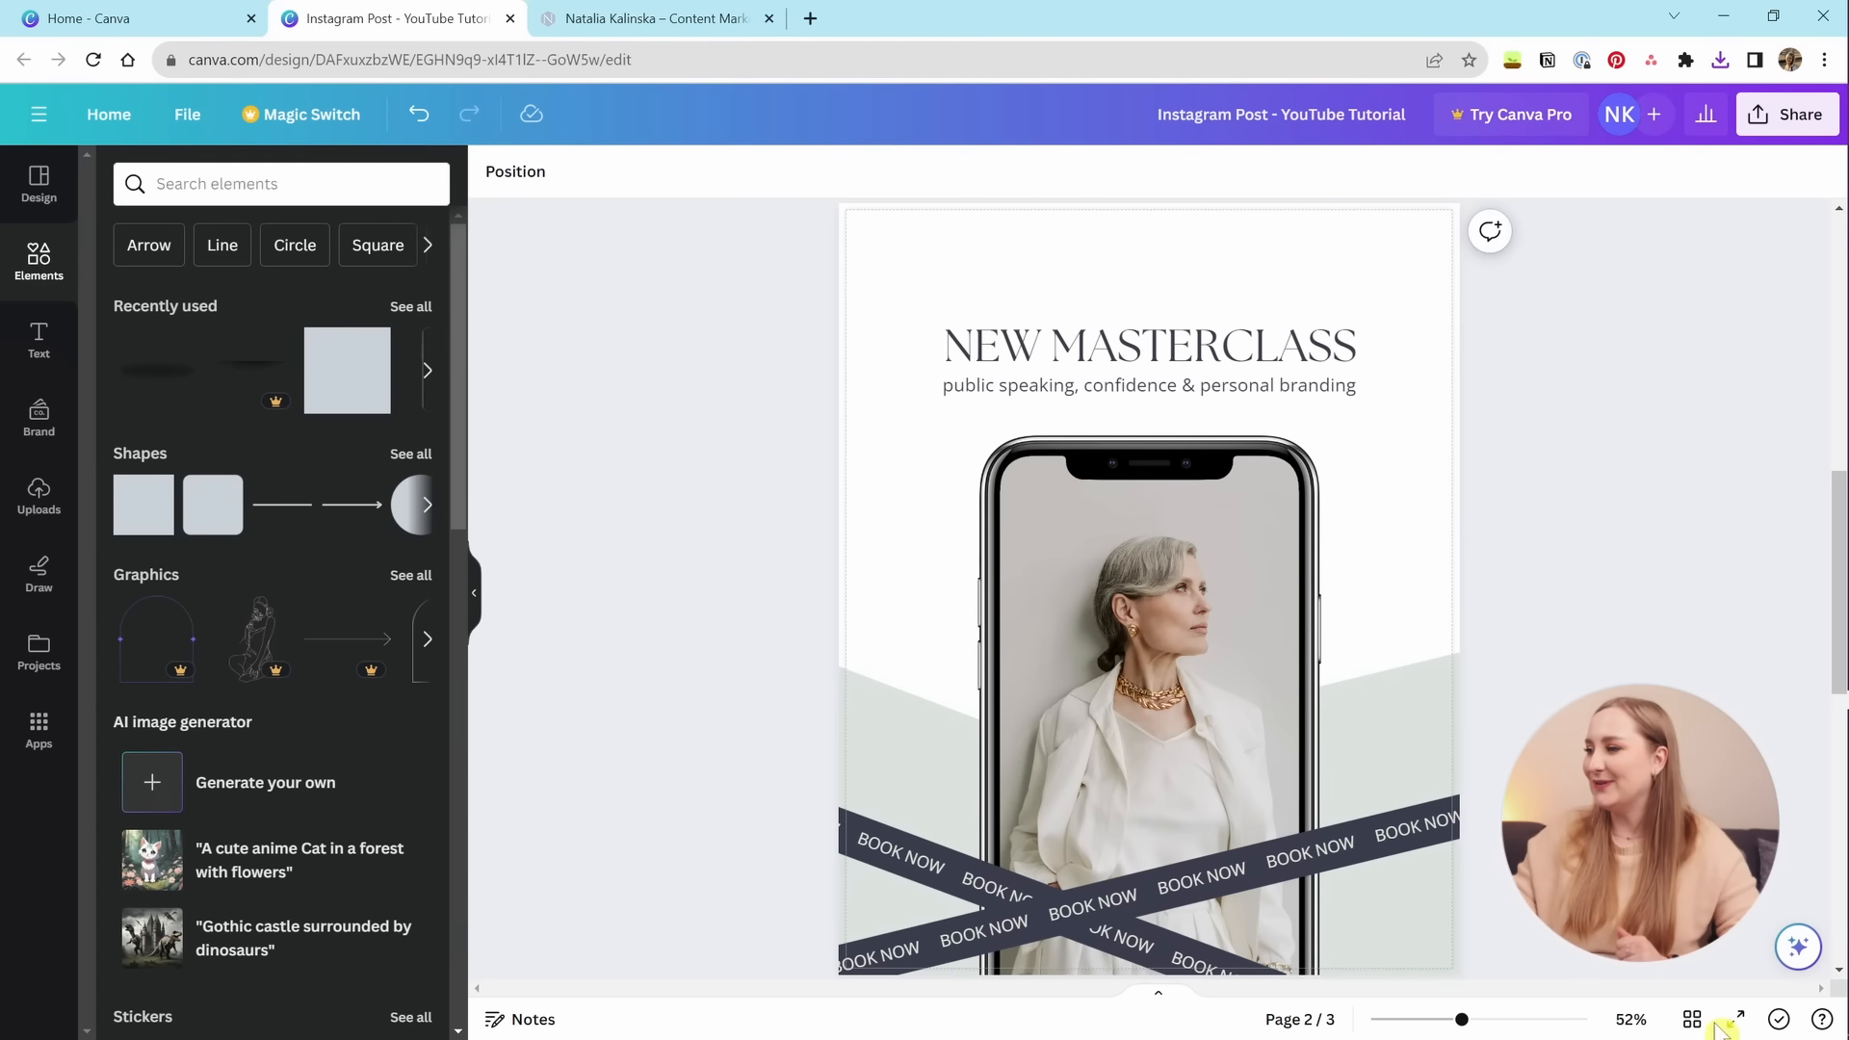
Preview page 2 in full screen and return to the editor.
{"action": "left_click", "coordinate": [1740, 1021]}
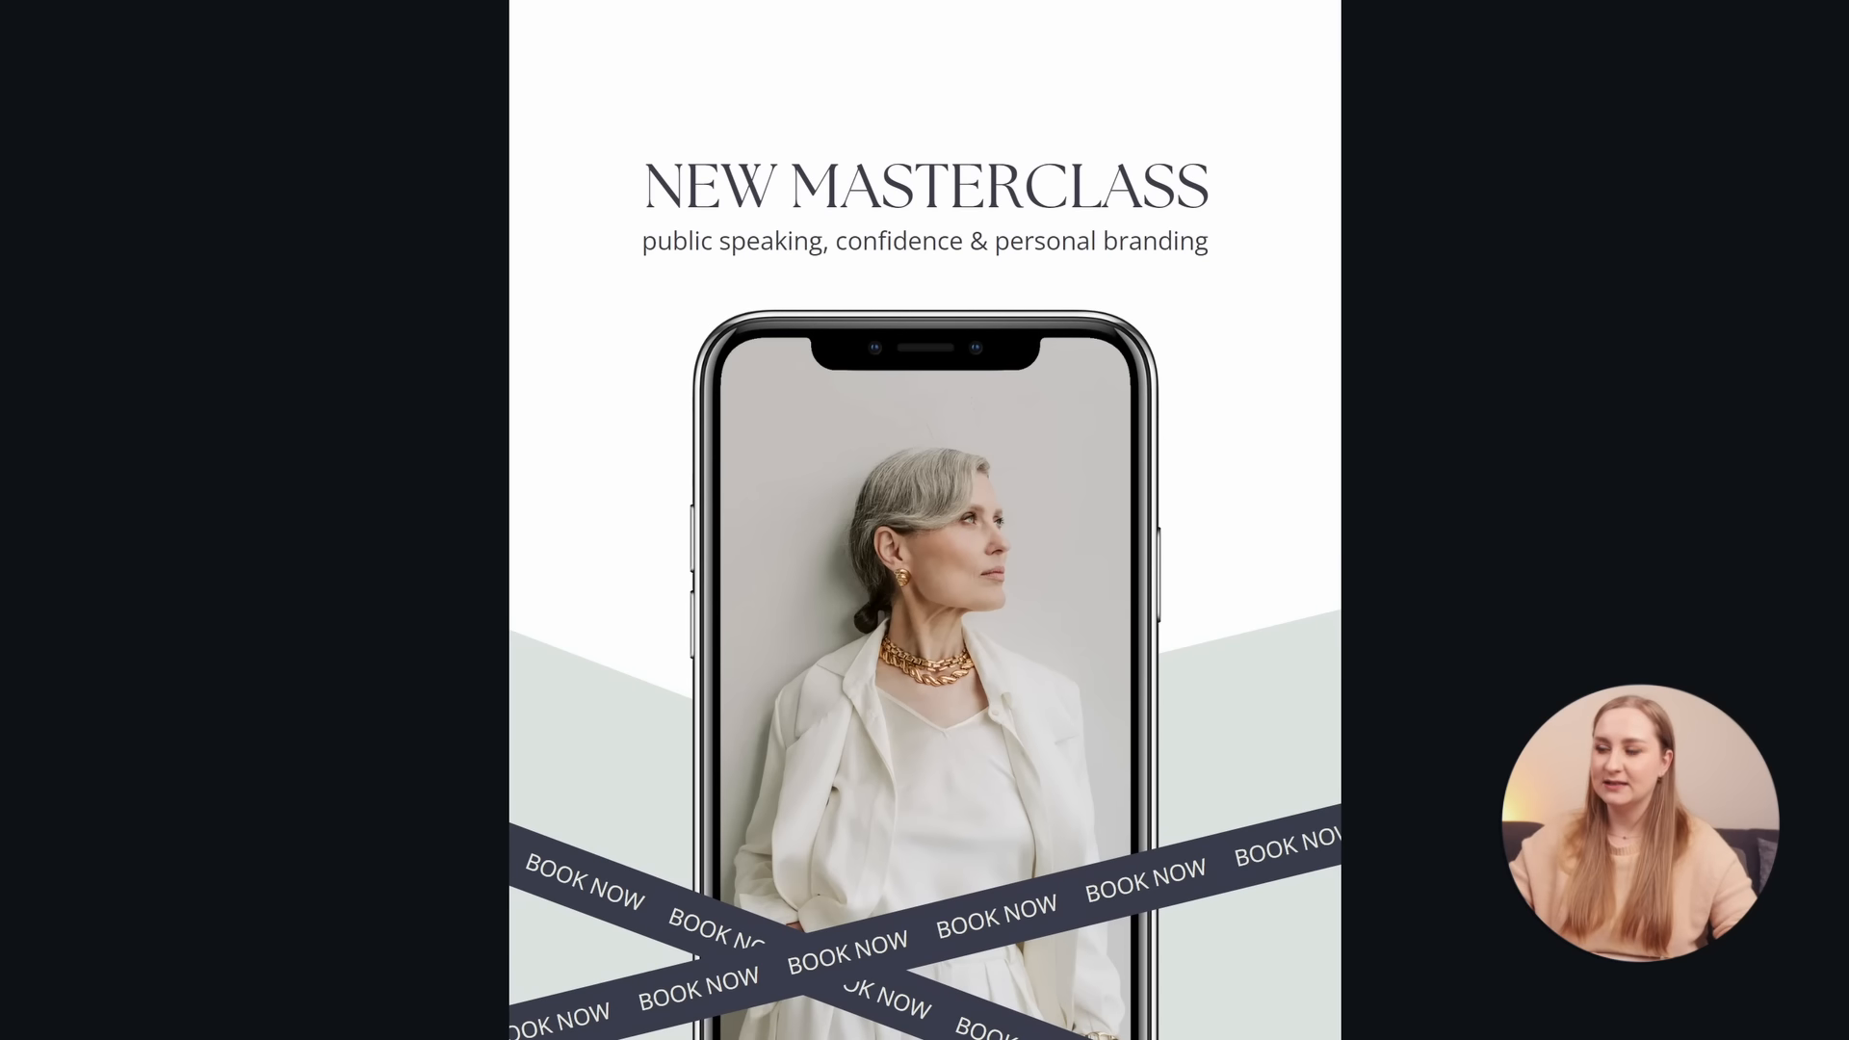
{"action": "key", "text": "Escape"}
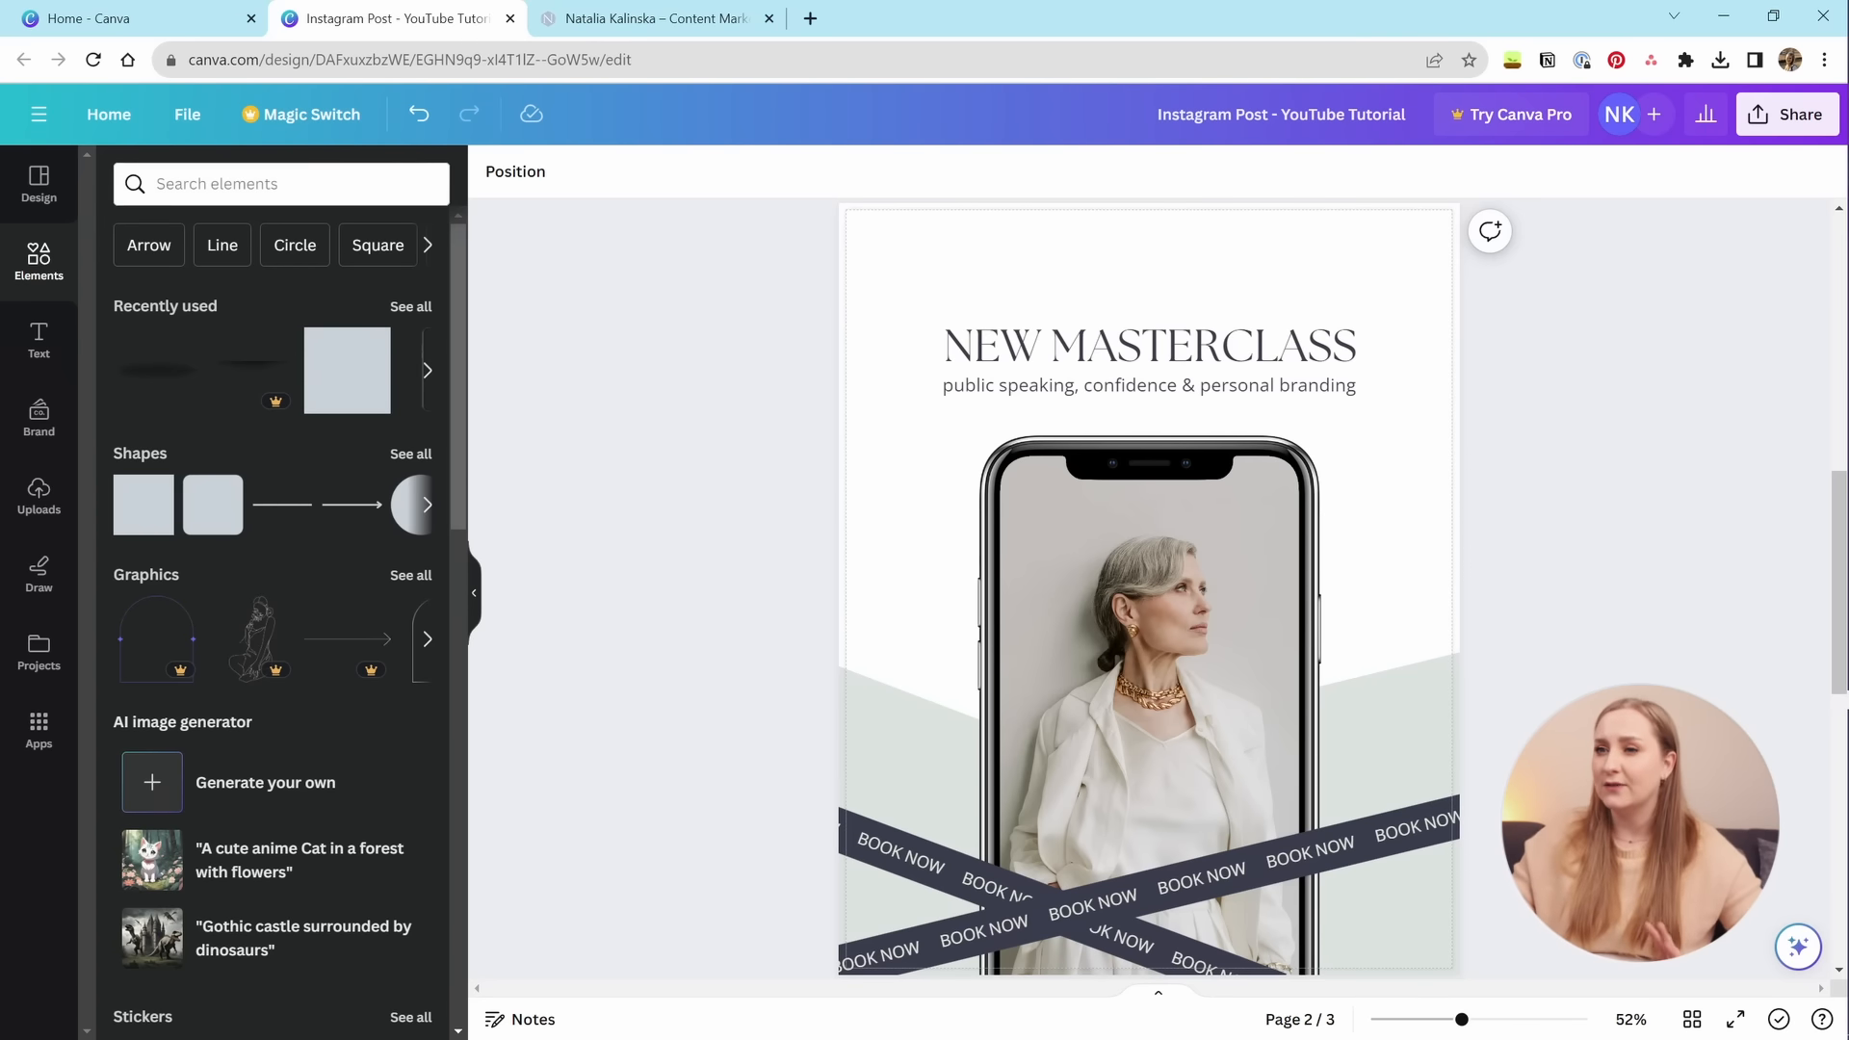
Search the elements for "sticker" and show all the graphics results.
{"action": "left_click", "coordinate": [37, 260]}
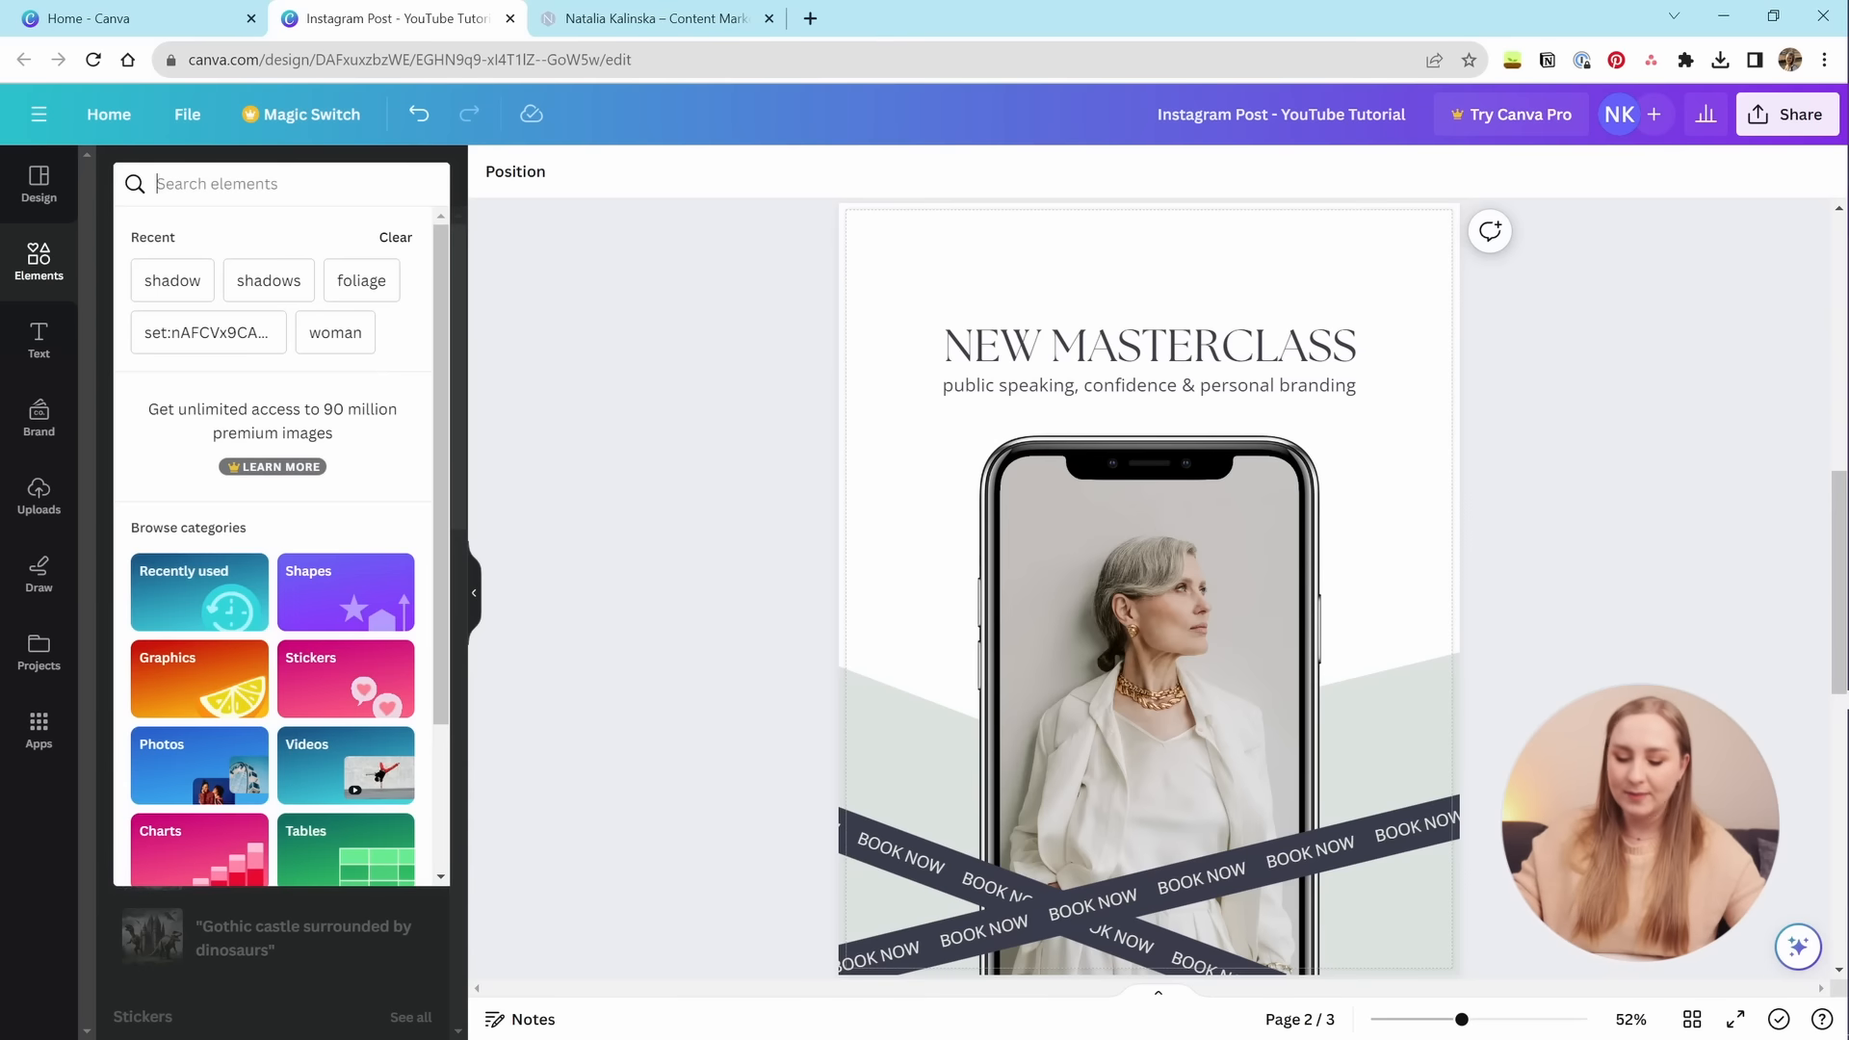
{"action": "type", "text": "sticker"}
{"action": "key", "text": "Return"}
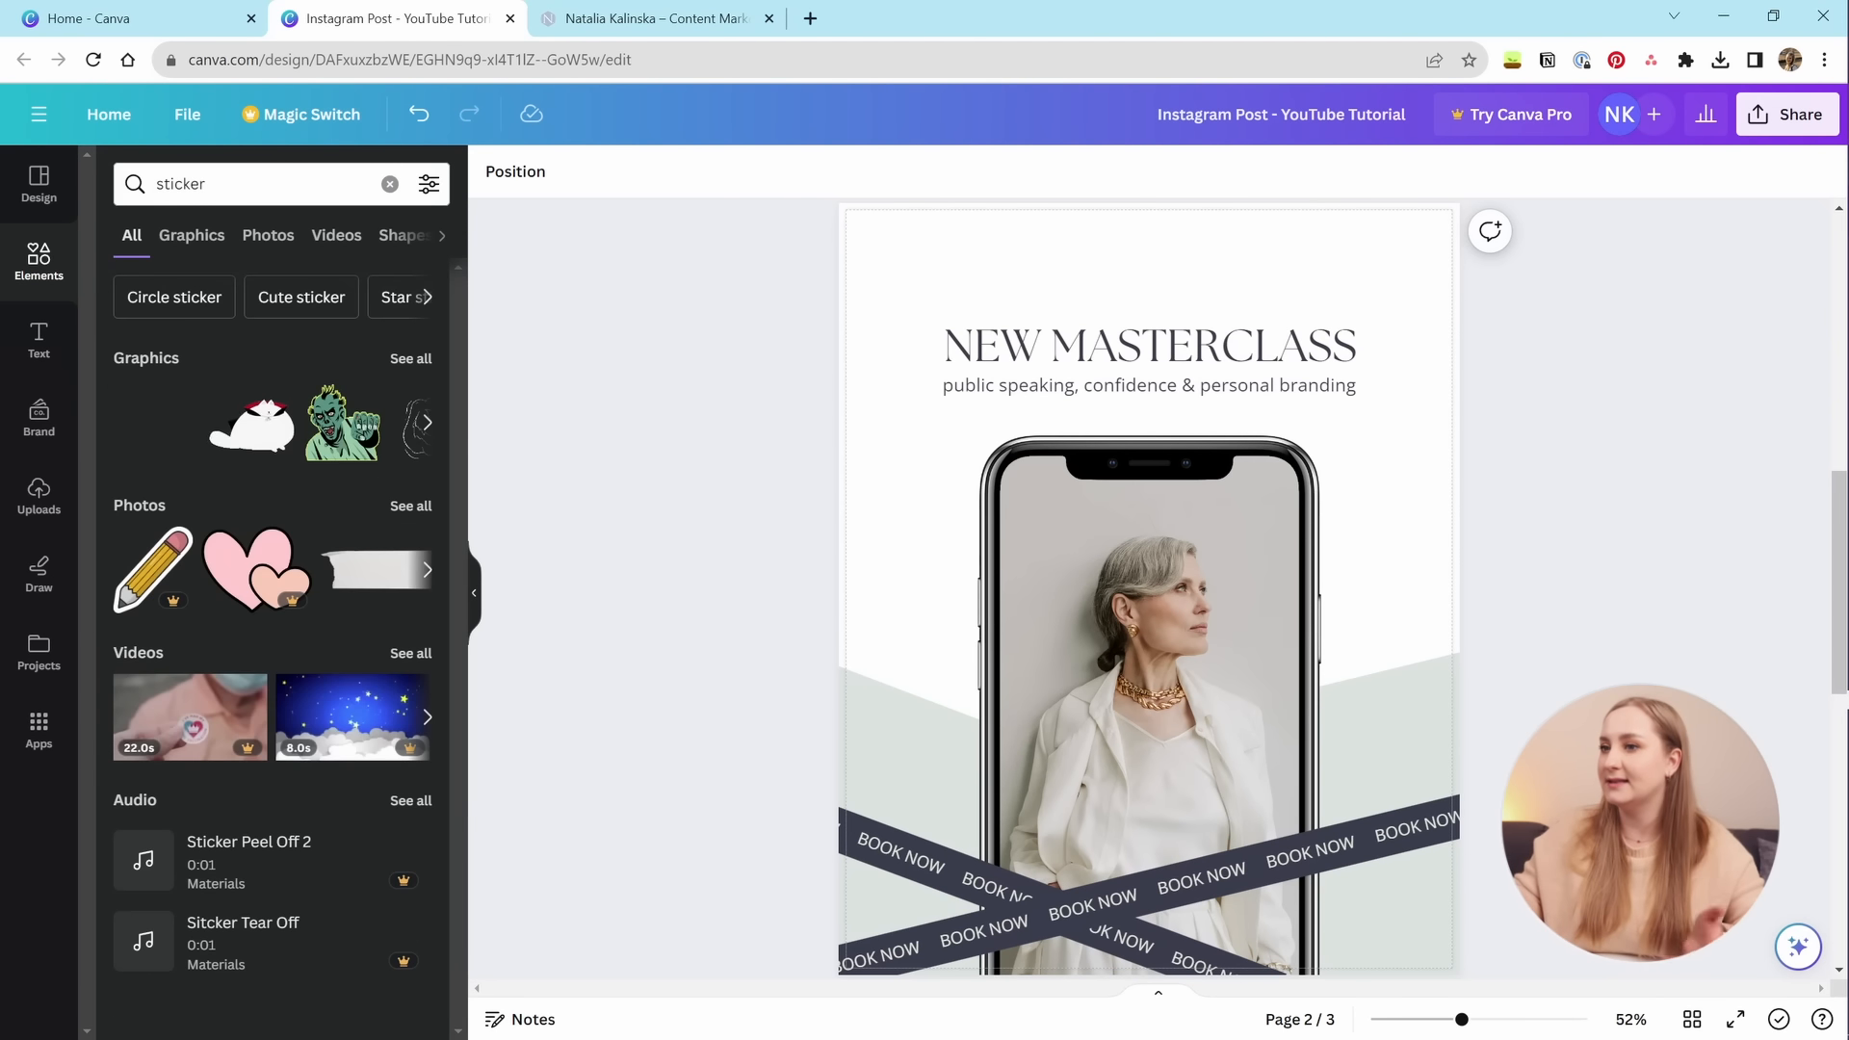
{"action": "left_click", "coordinate": [411, 362]}
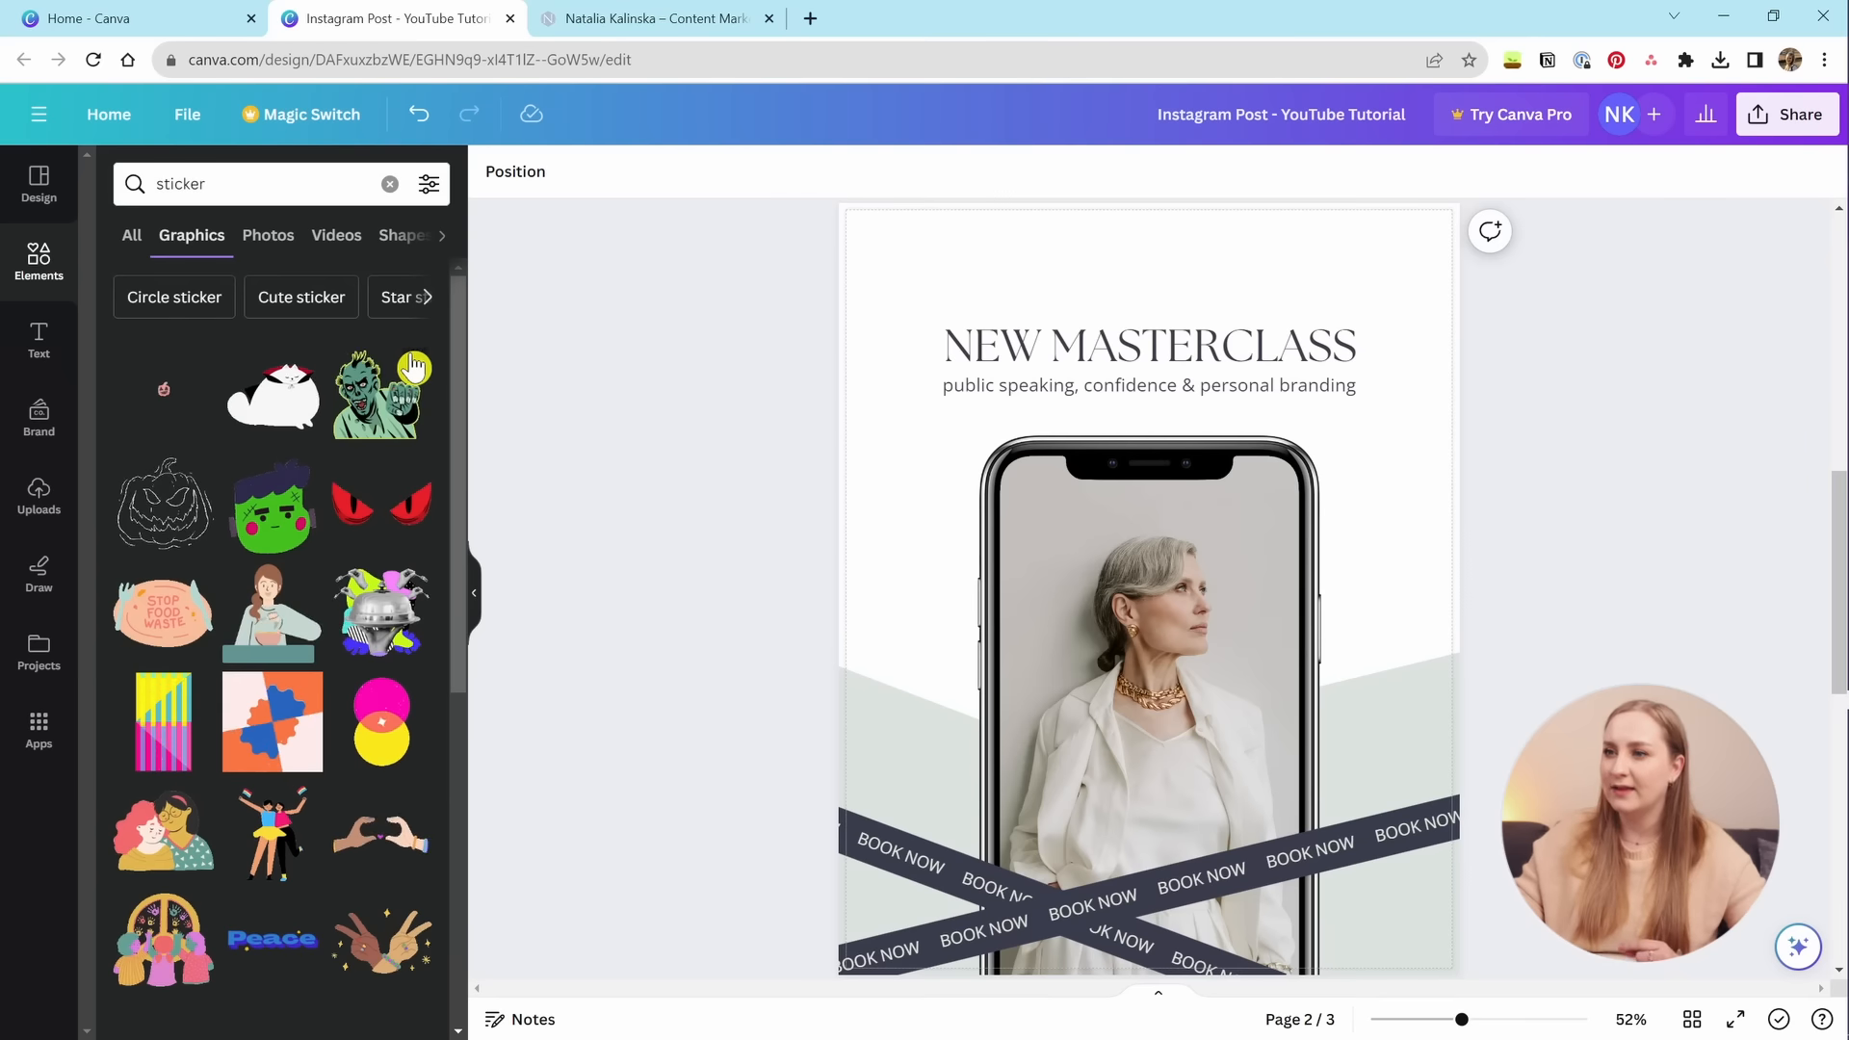
Filter the sticker graphics to animated ones, browse them, and narrow the results to circle stickers in a custom colour.
{"action": "left_click", "coordinate": [425, 187]}
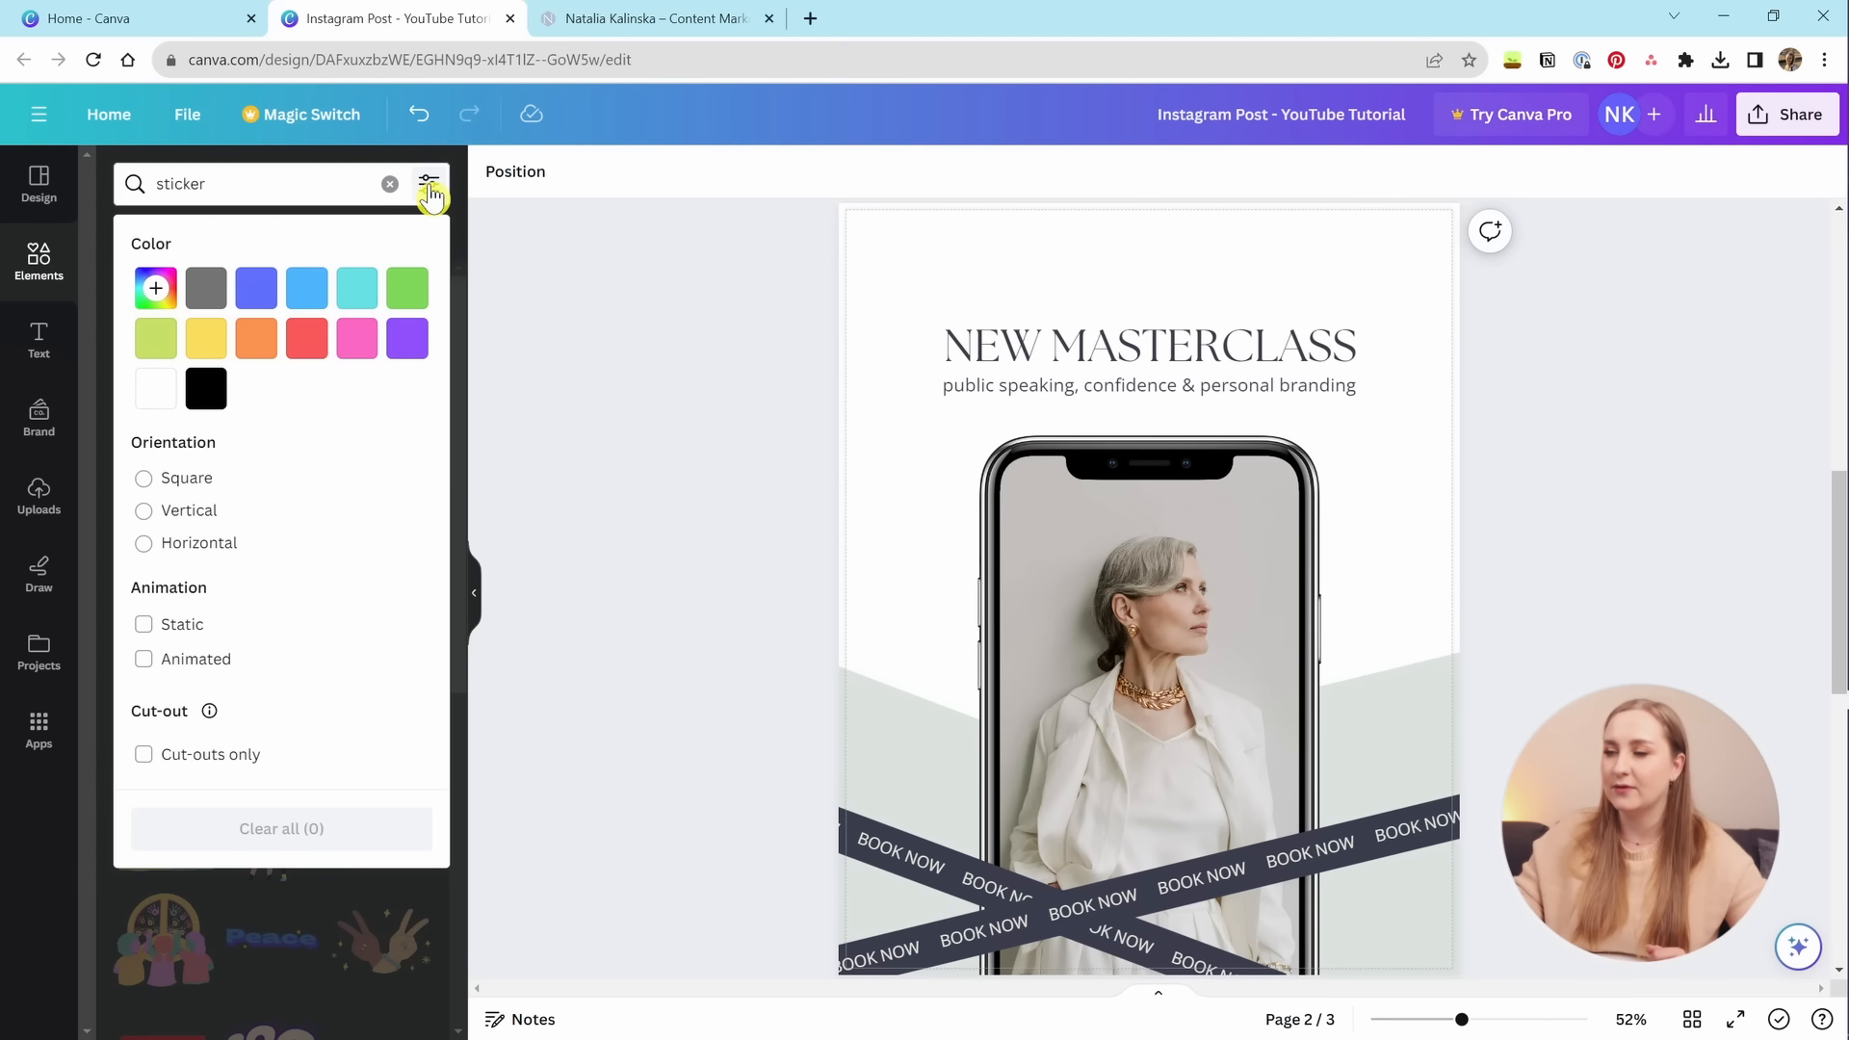
{"action": "left_click", "coordinate": [200, 660]}
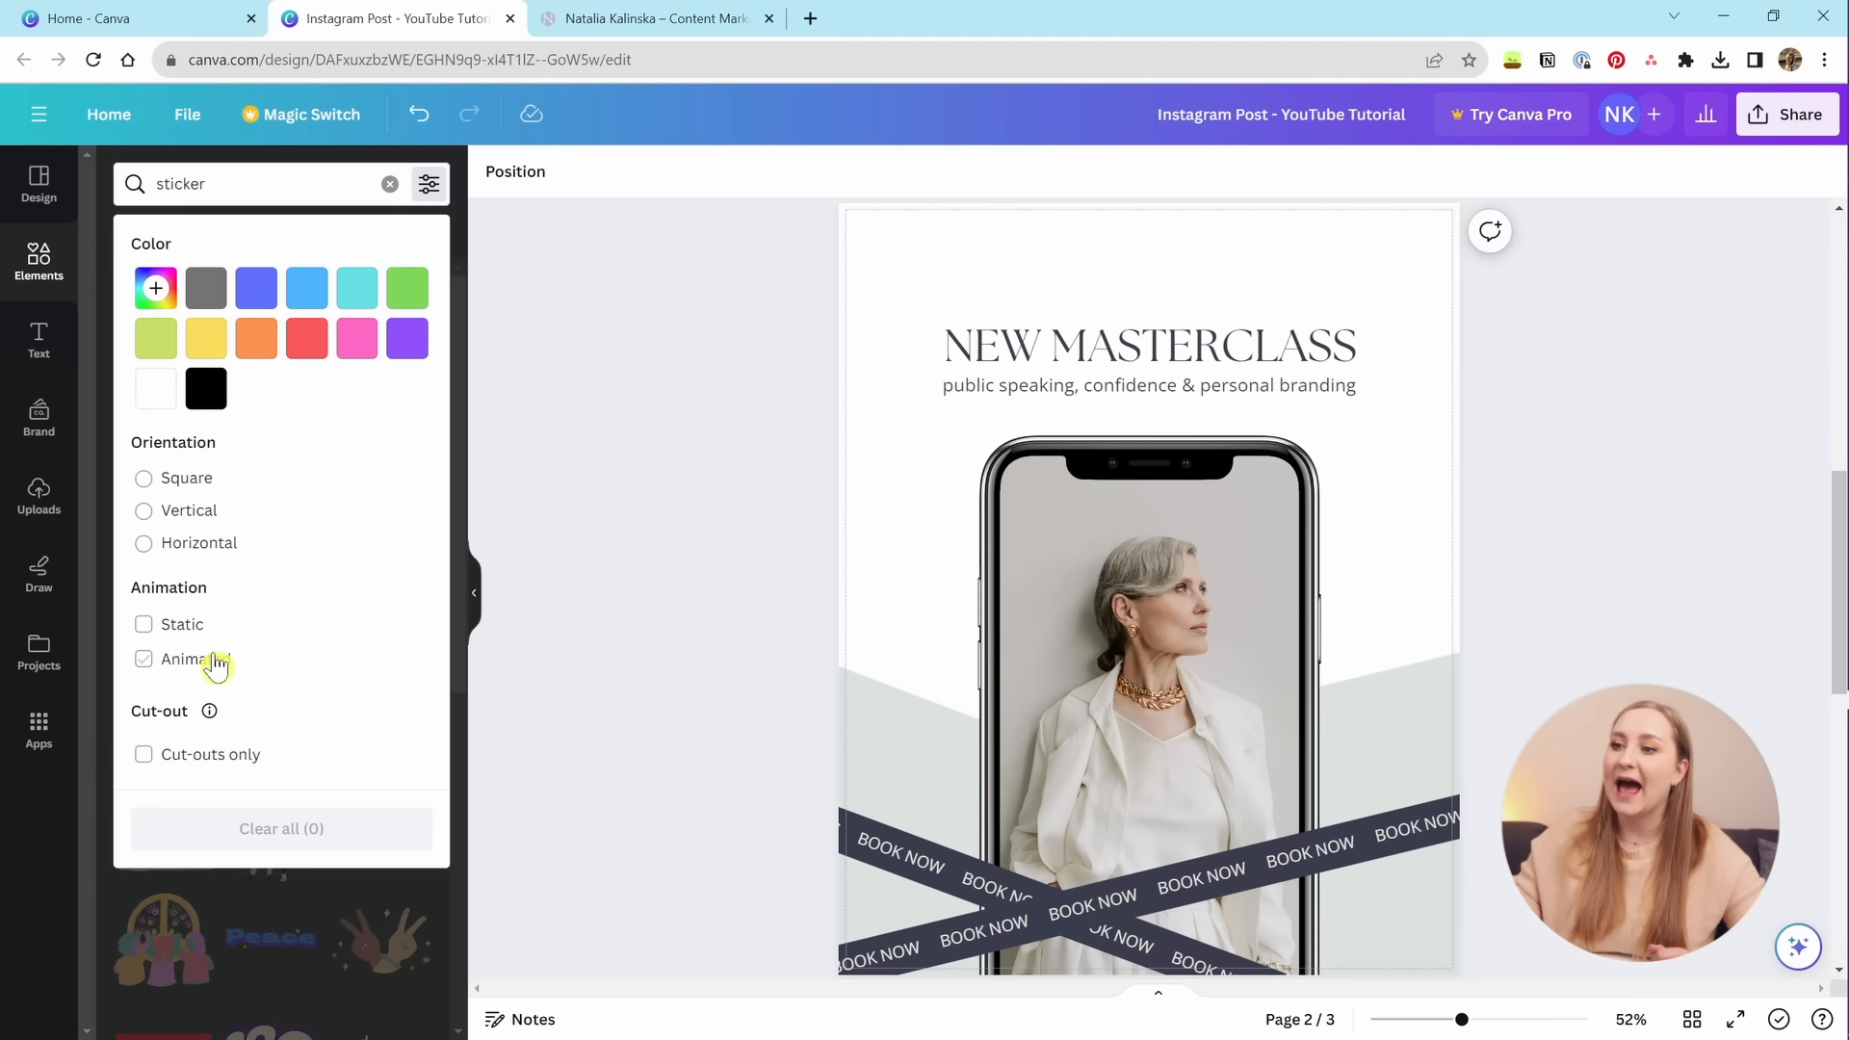
{"action": "left_click", "coordinate": [280, 979]}
{"action": "scroll", "coordinate": [382, 715], "scroll_direction": "down", "scroll_amount": 1}
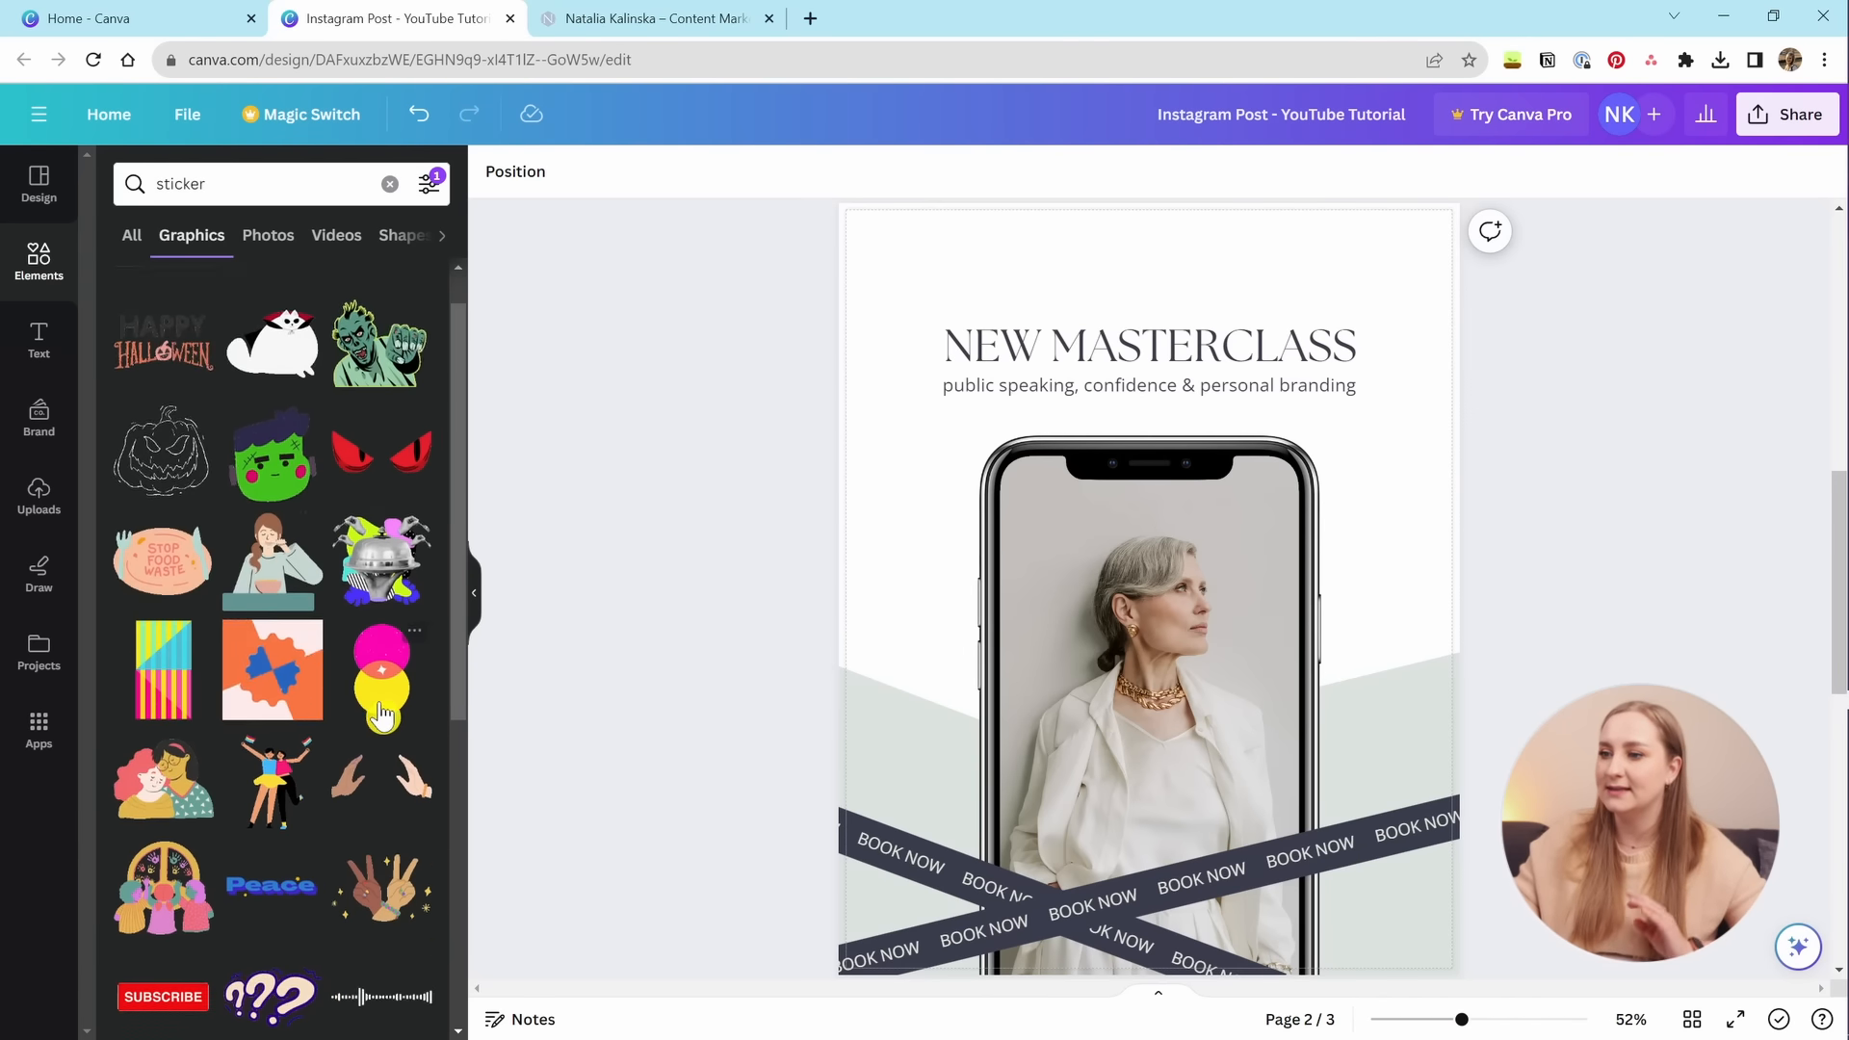
{"action": "scroll", "coordinate": [382, 715], "scroll_direction": "down", "scroll_amount": 6}
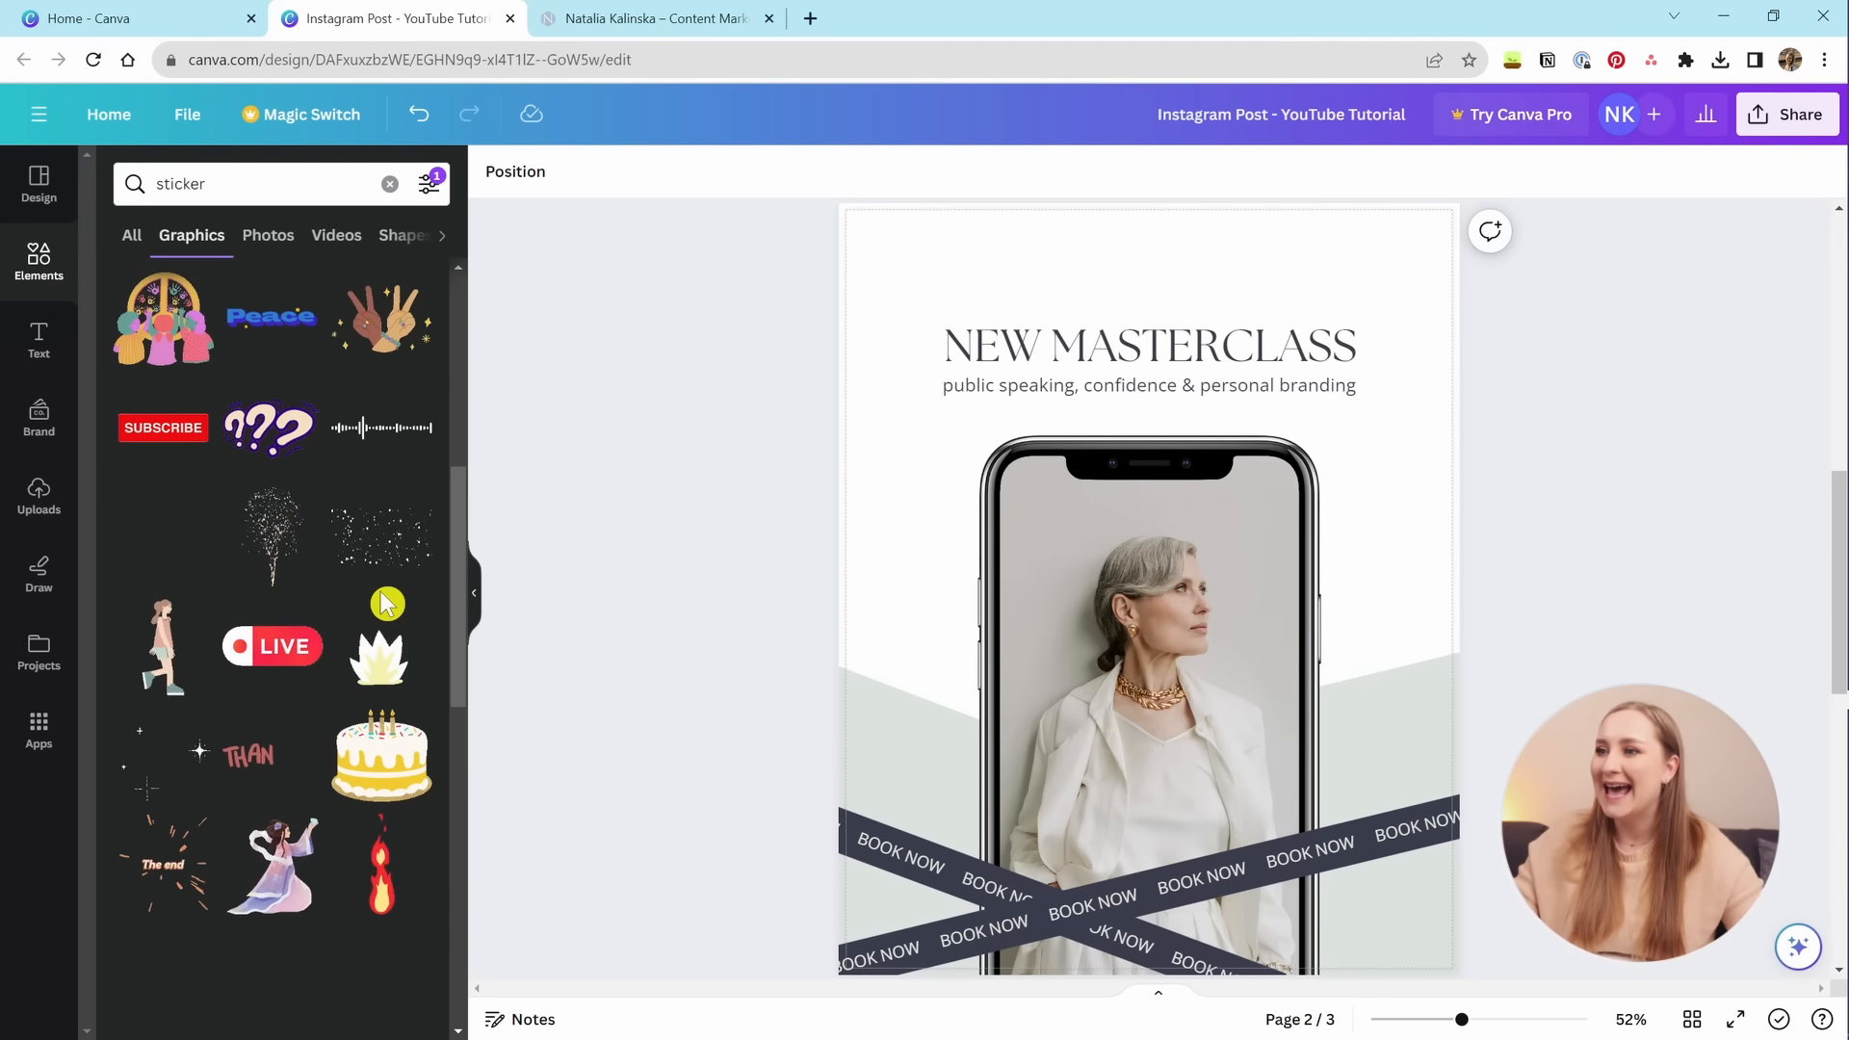
{"action": "scroll", "coordinate": [165, 578], "scroll_direction": "down", "scroll_amount": 2}
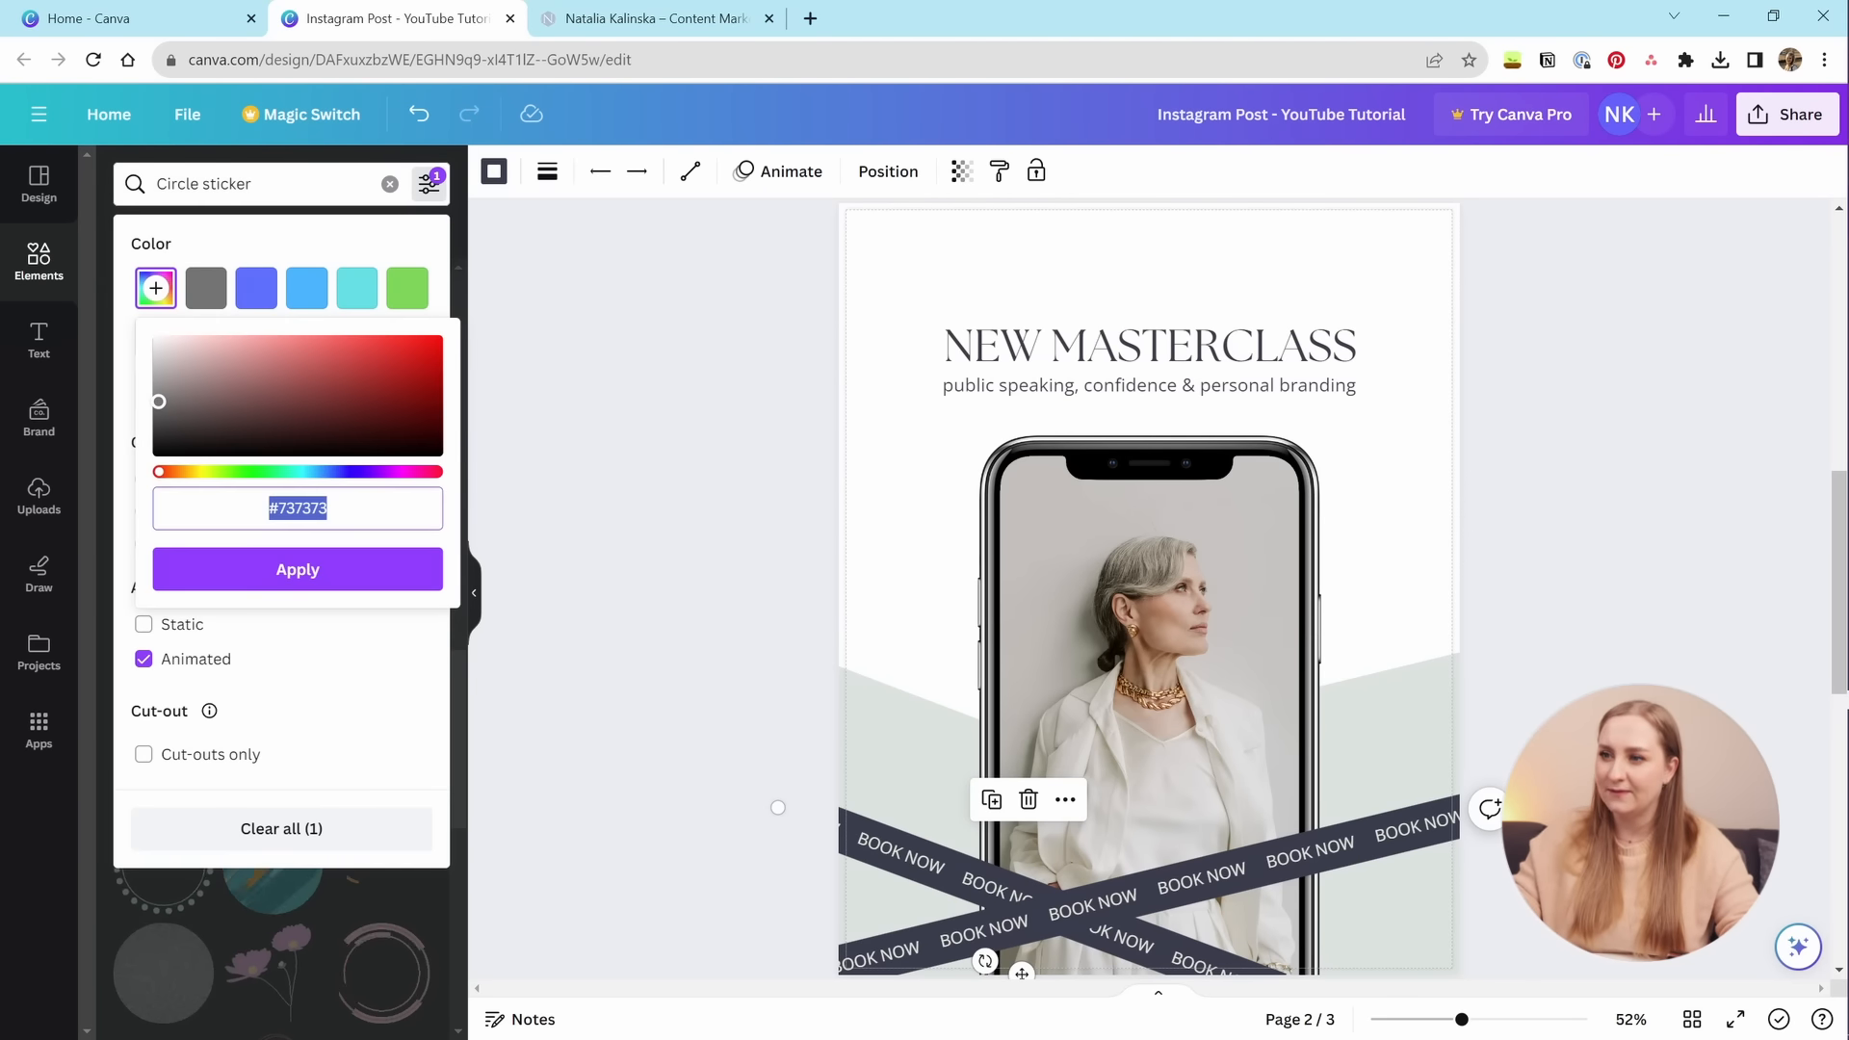
{"action": "left_click", "coordinate": [314, 1004]}
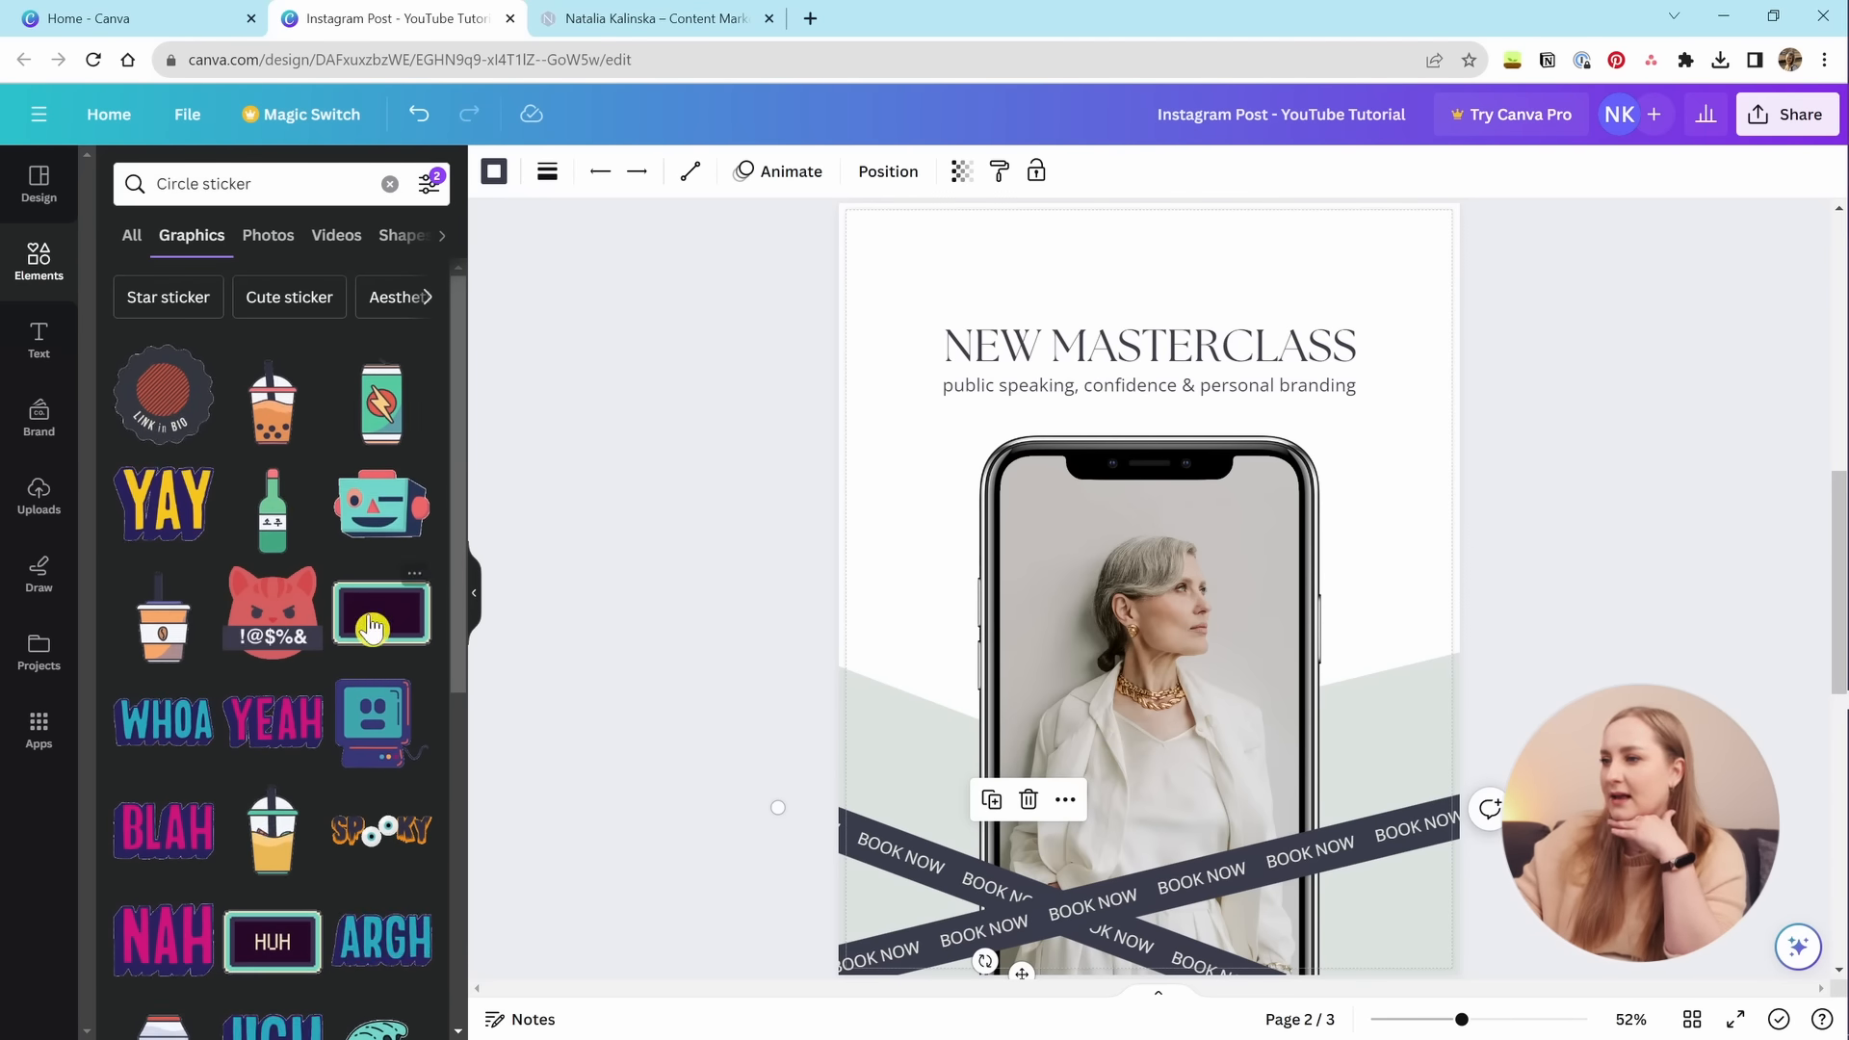
Add the round dark "Link in Bio" sticker to page 2, shrink it and place it over the phone's upper left edge.
{"action": "left_click", "coordinate": [174, 419]}
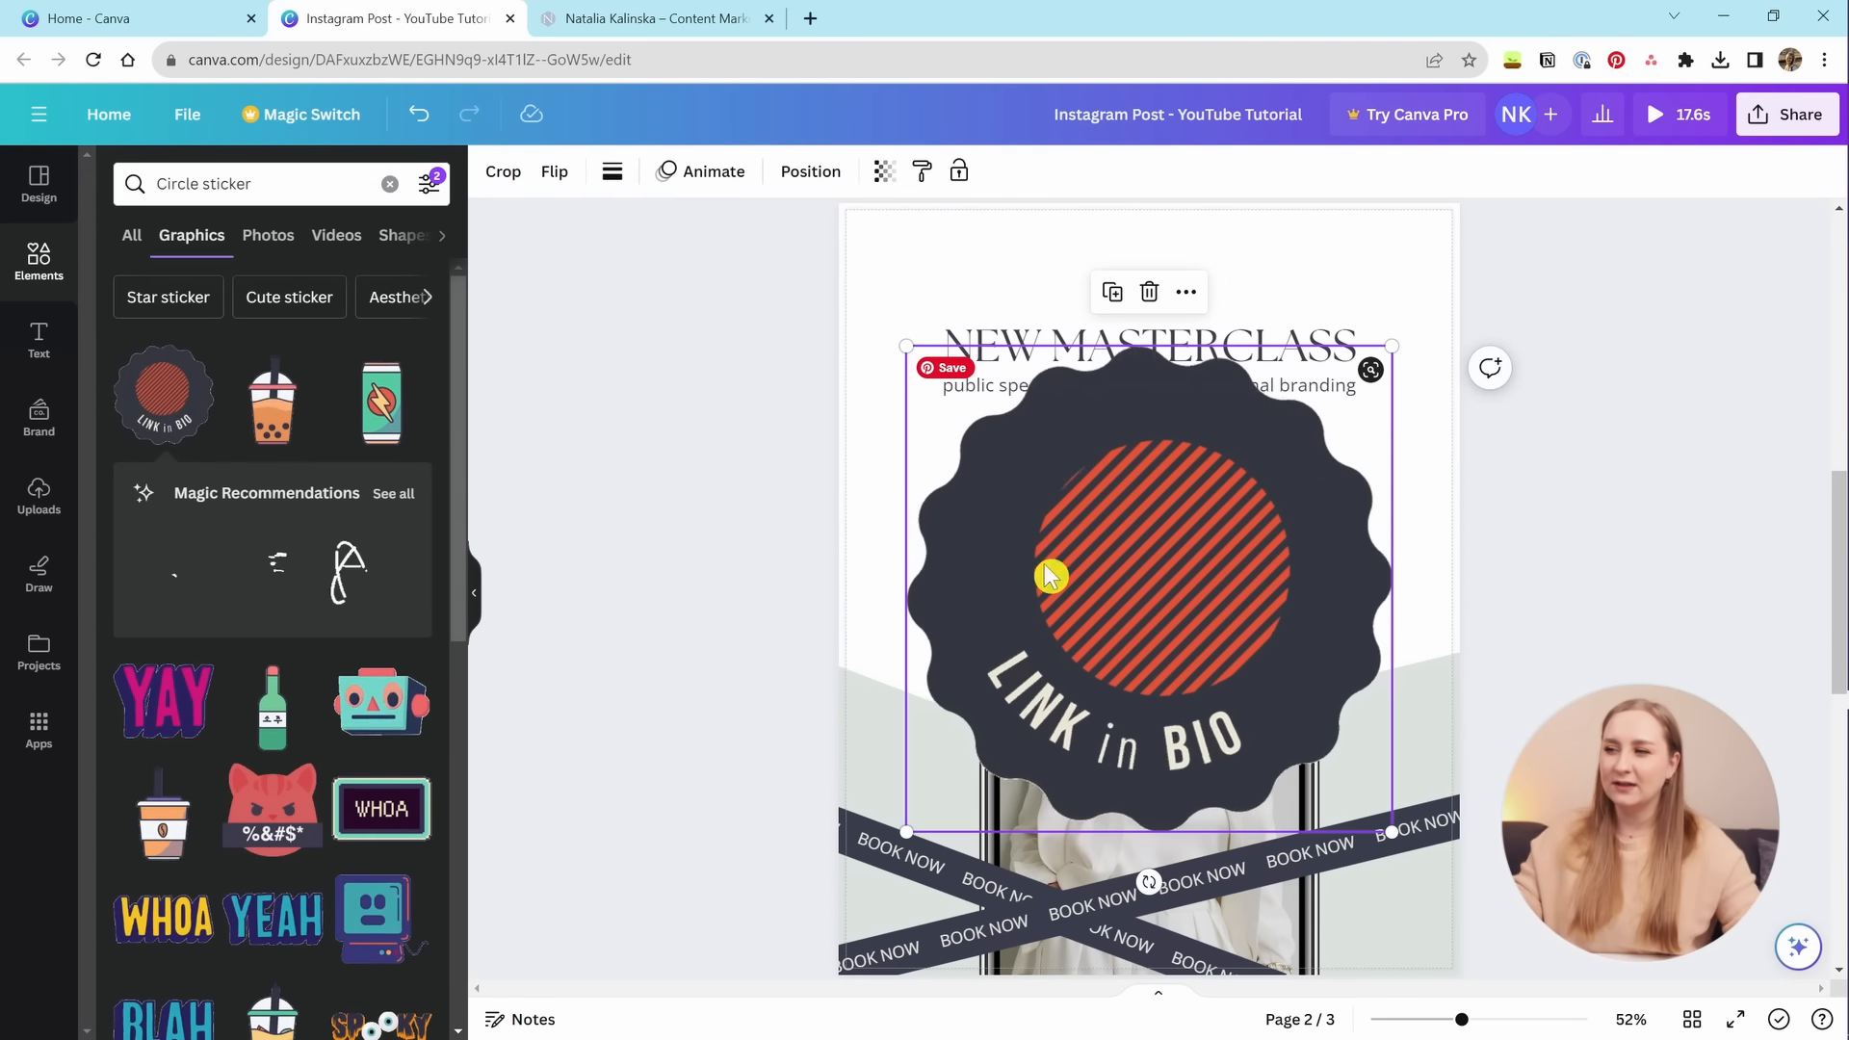
{"action": "left_click_drag", "start_coordinate": [1393, 345], "coordinate": [1217, 511]}
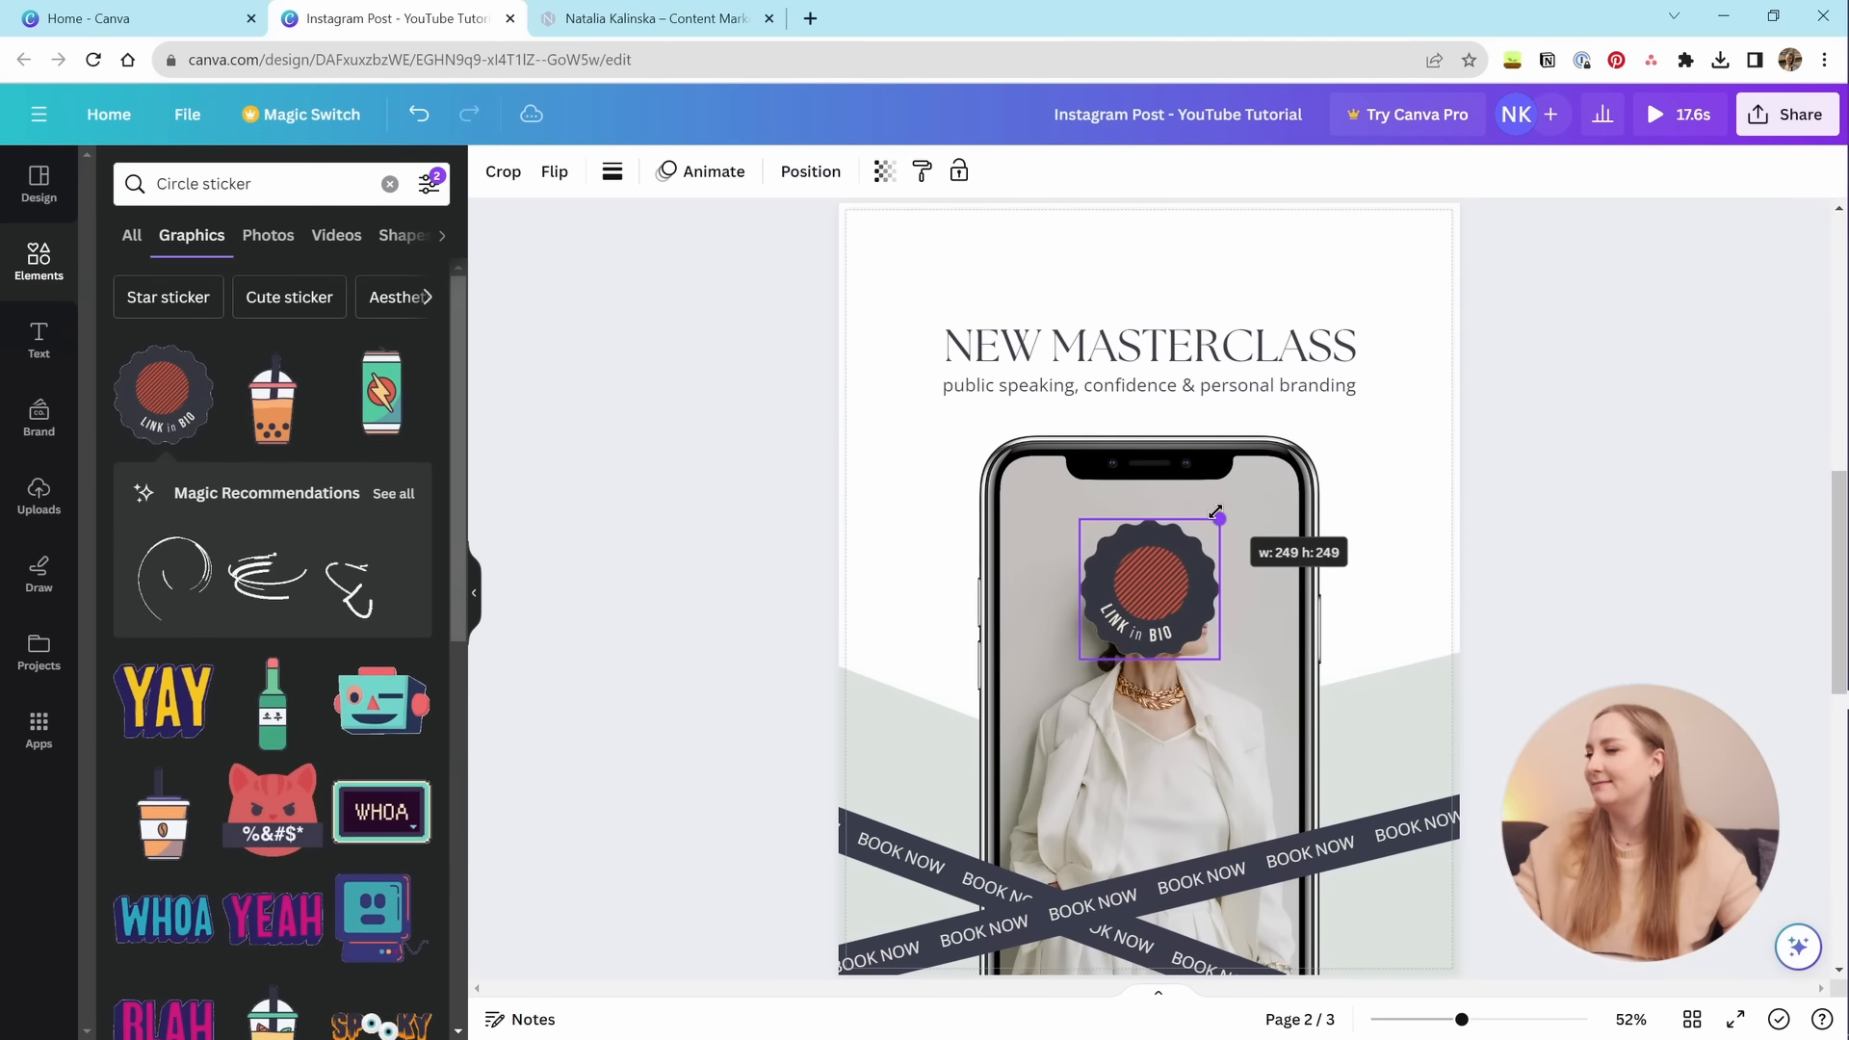
{"action": "left_click_drag", "start_coordinate": [1156, 592], "coordinate": [1006, 592]}
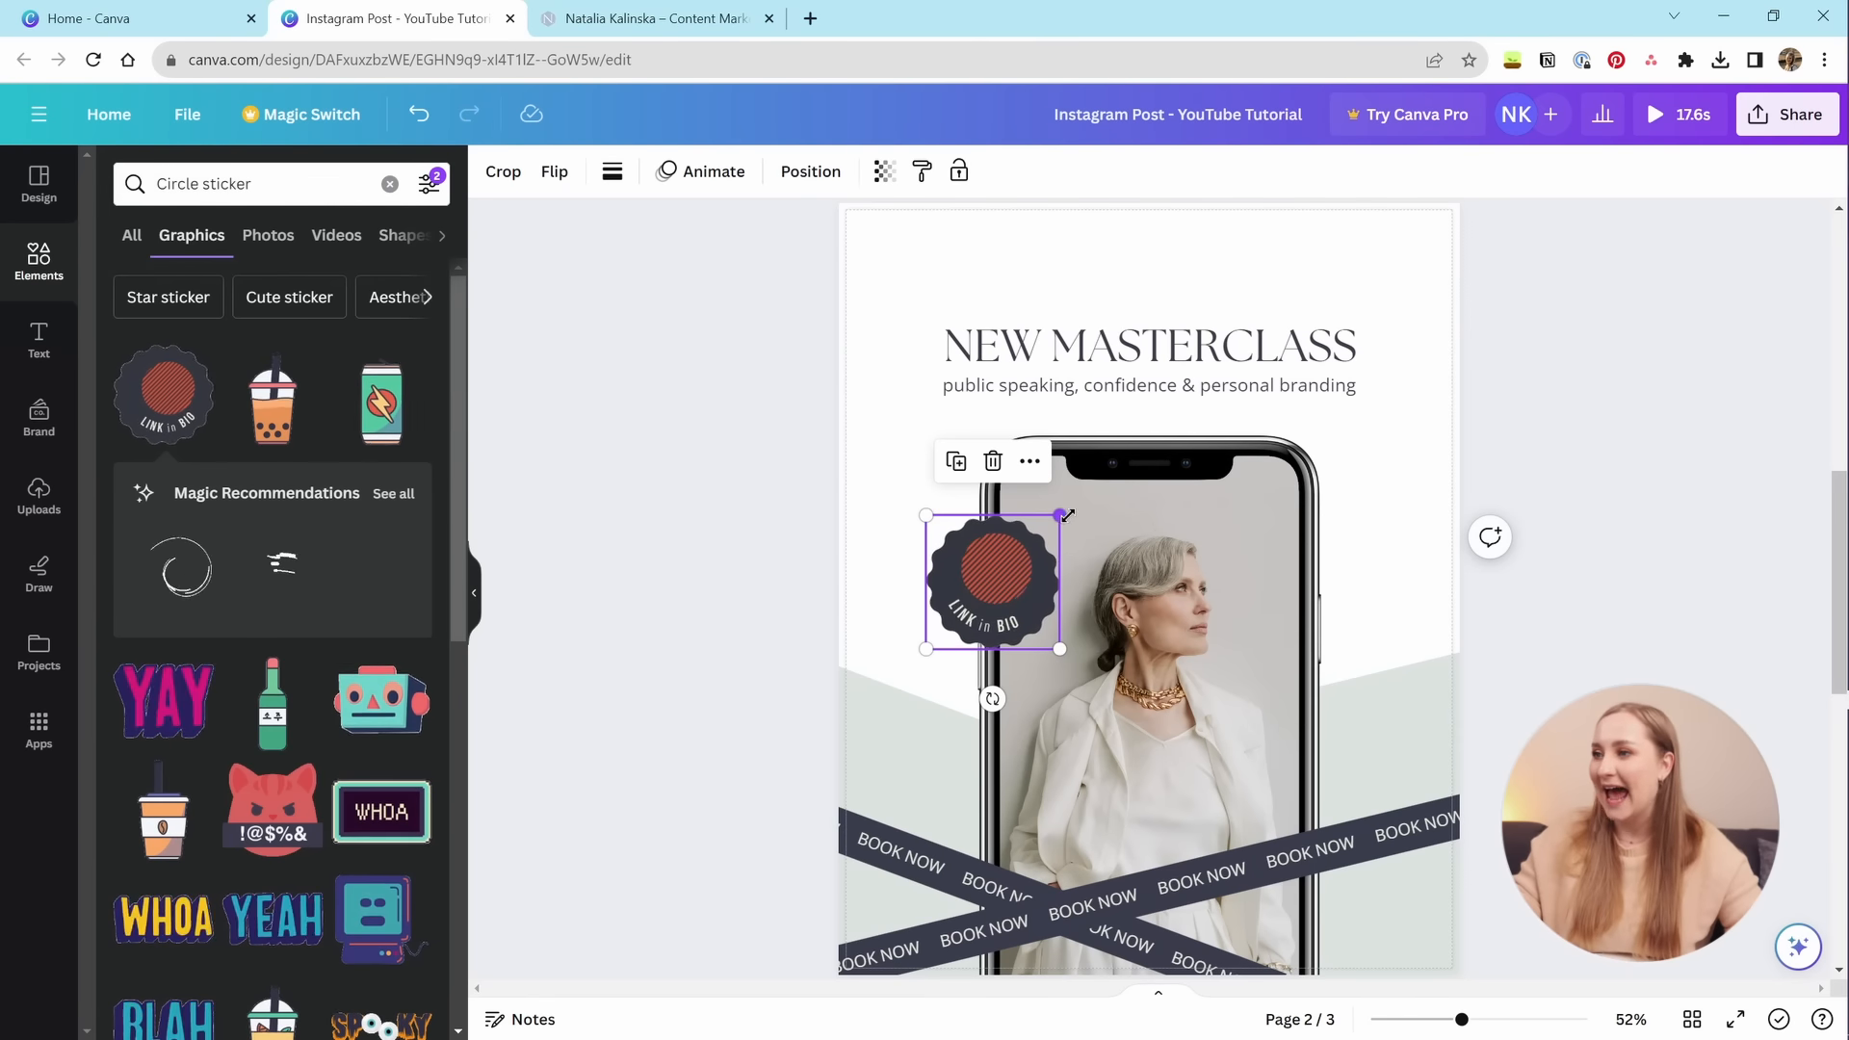
{"action": "left_click_drag", "start_coordinate": [1068, 515], "coordinate": [1054, 529]}
{"action": "left_click", "coordinate": [1592, 485]}
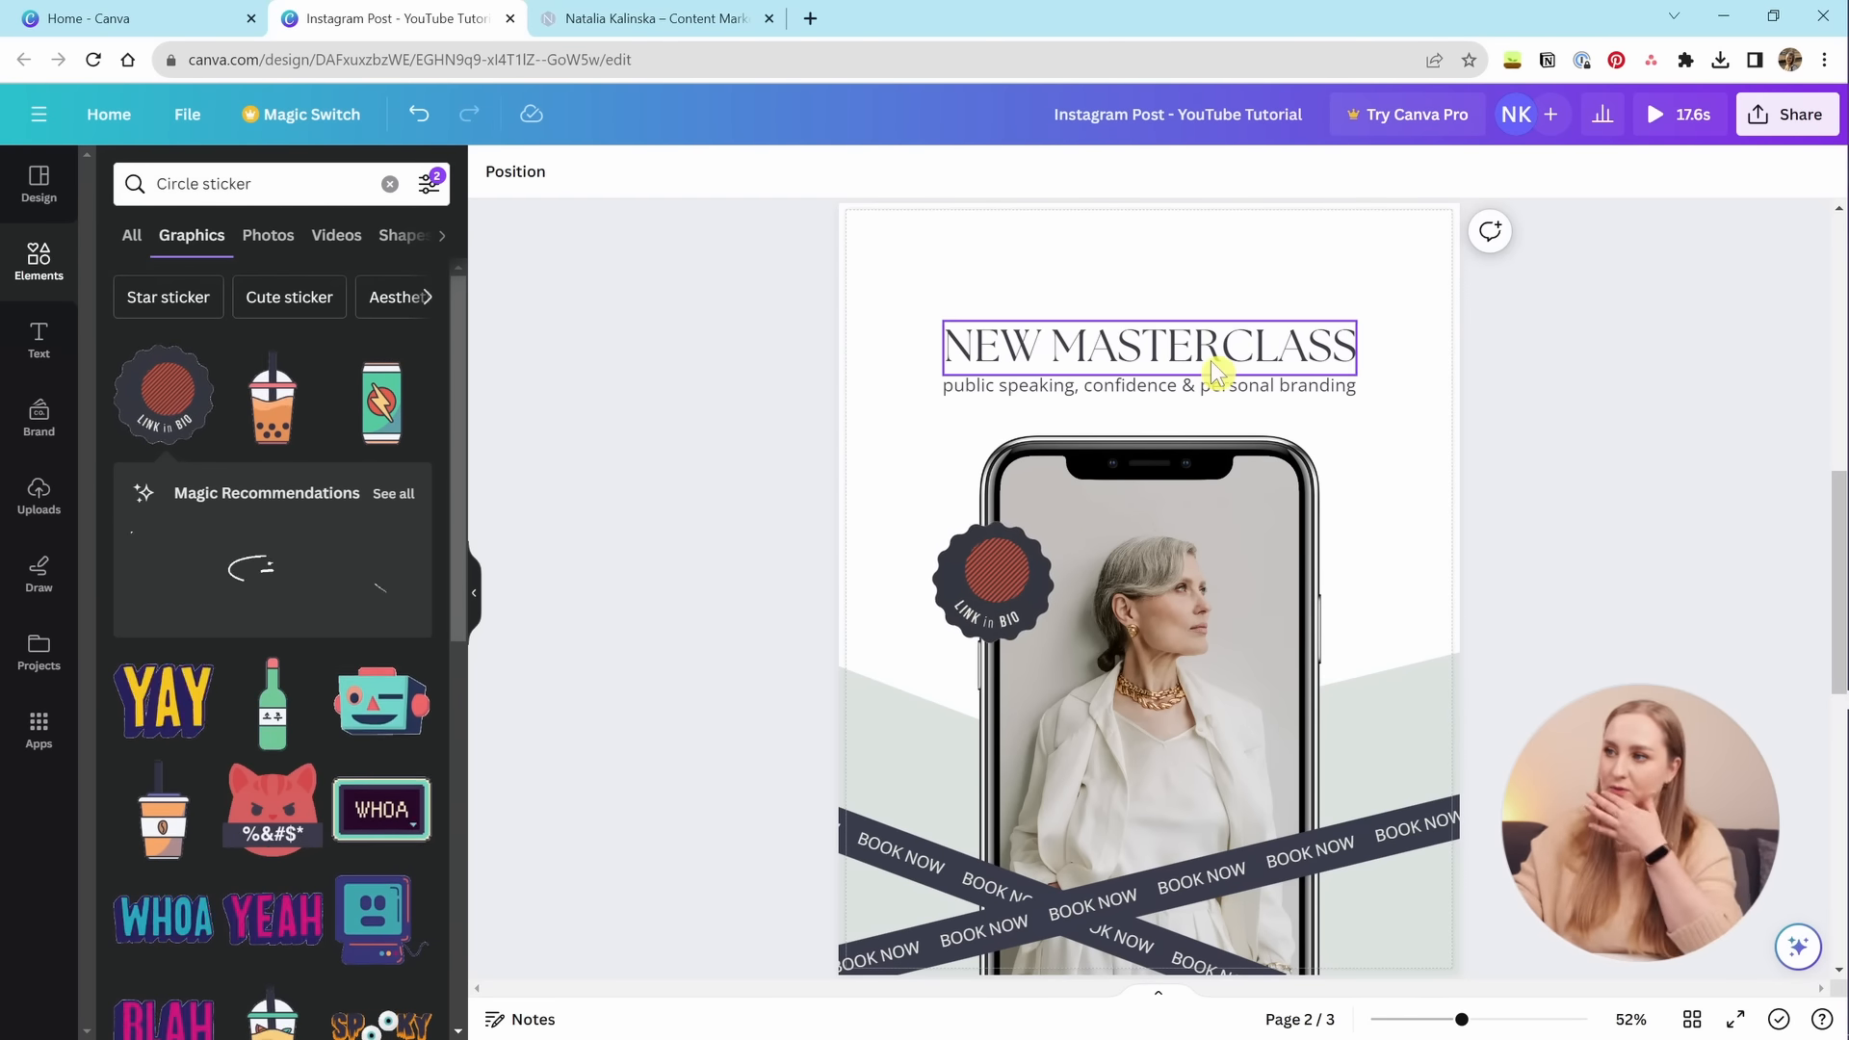
Preview the page animations Corporate and Party on page 2.
{"action": "scroll", "coordinate": [1739, 599], "scroll_direction": "down", "scroll_amount": 2}
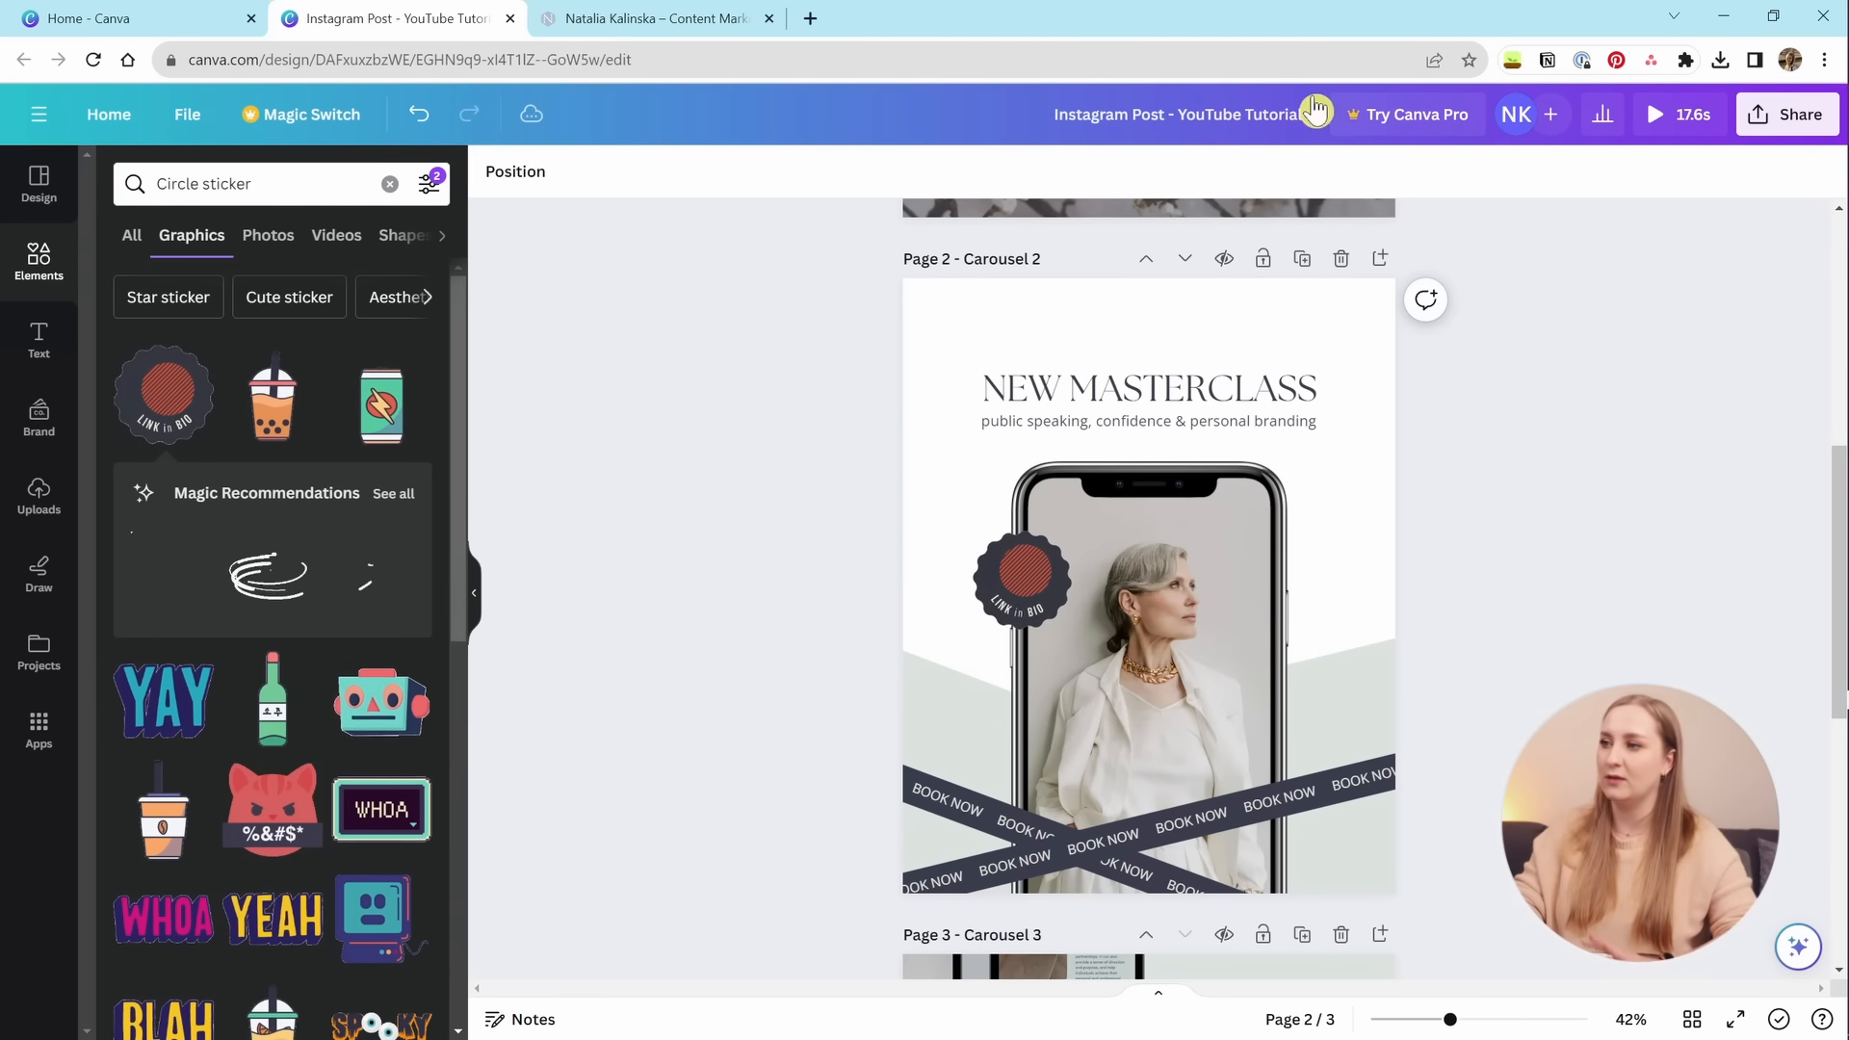
{"action": "left_click", "coordinate": [1204, 322]}
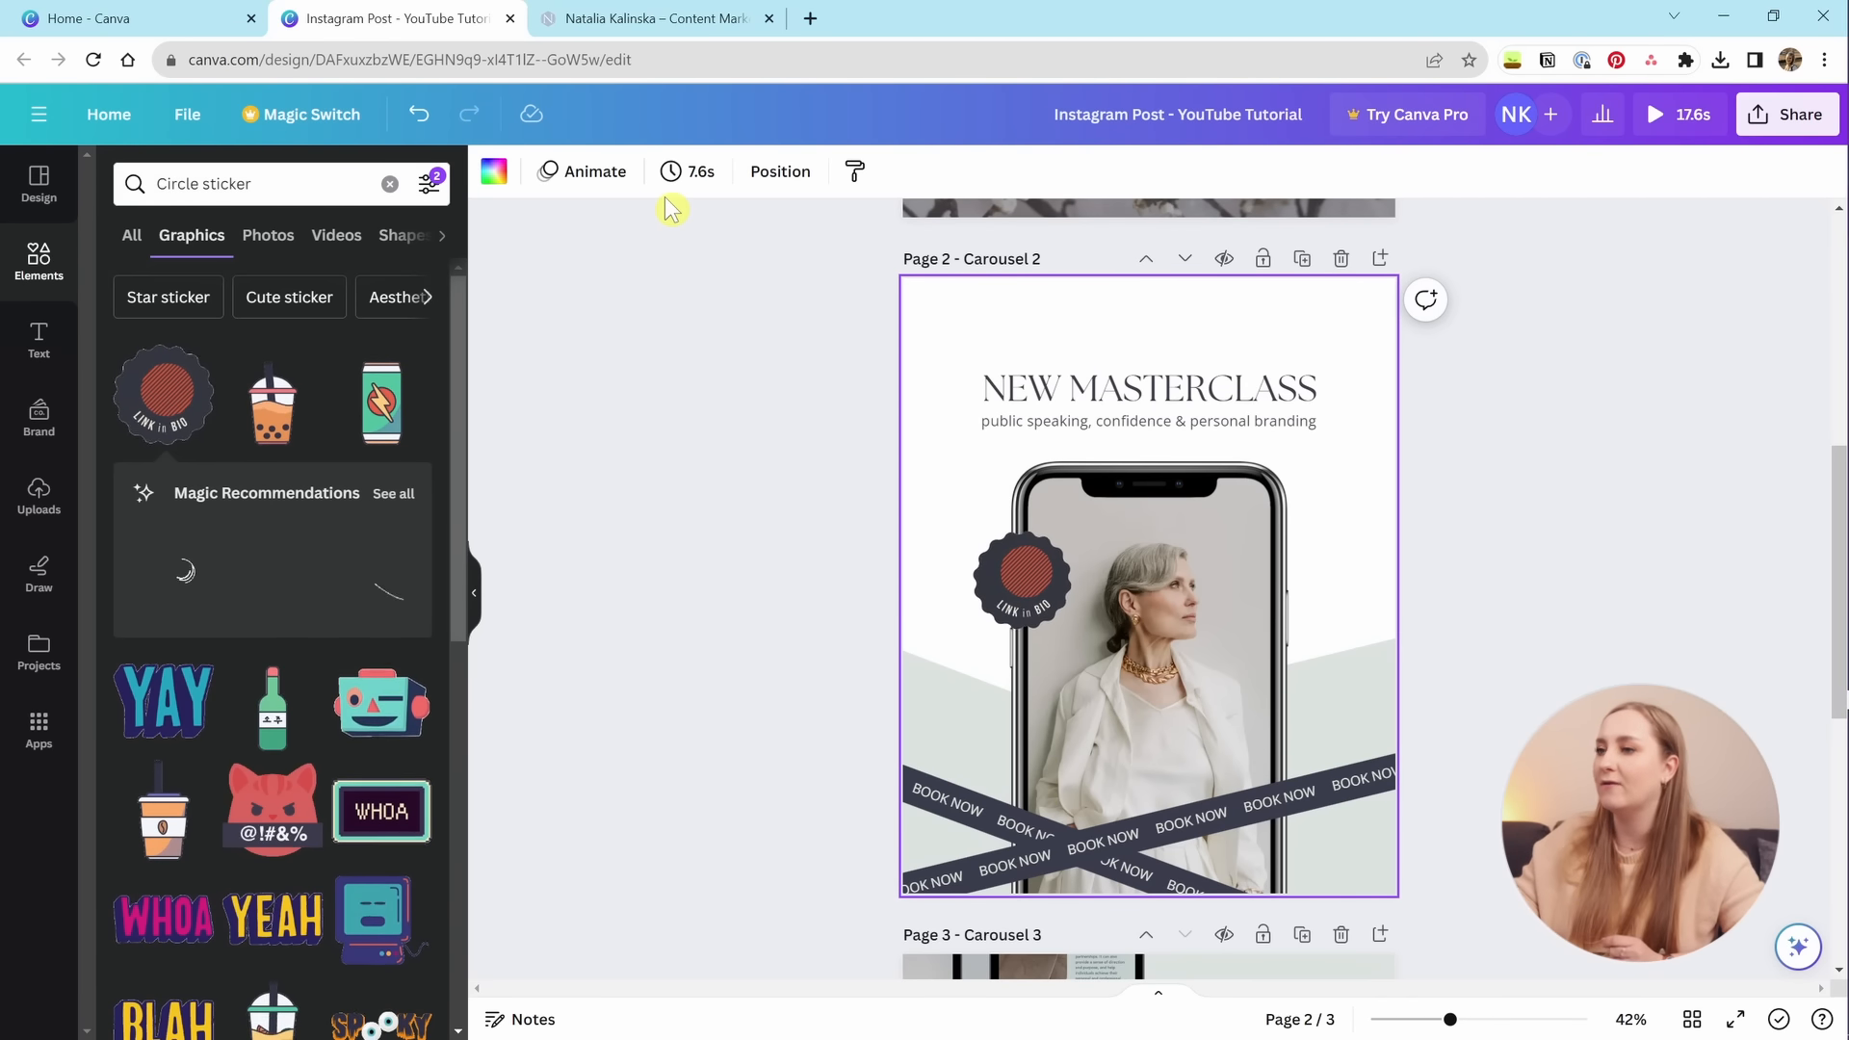
{"action": "left_click", "coordinate": [581, 179]}
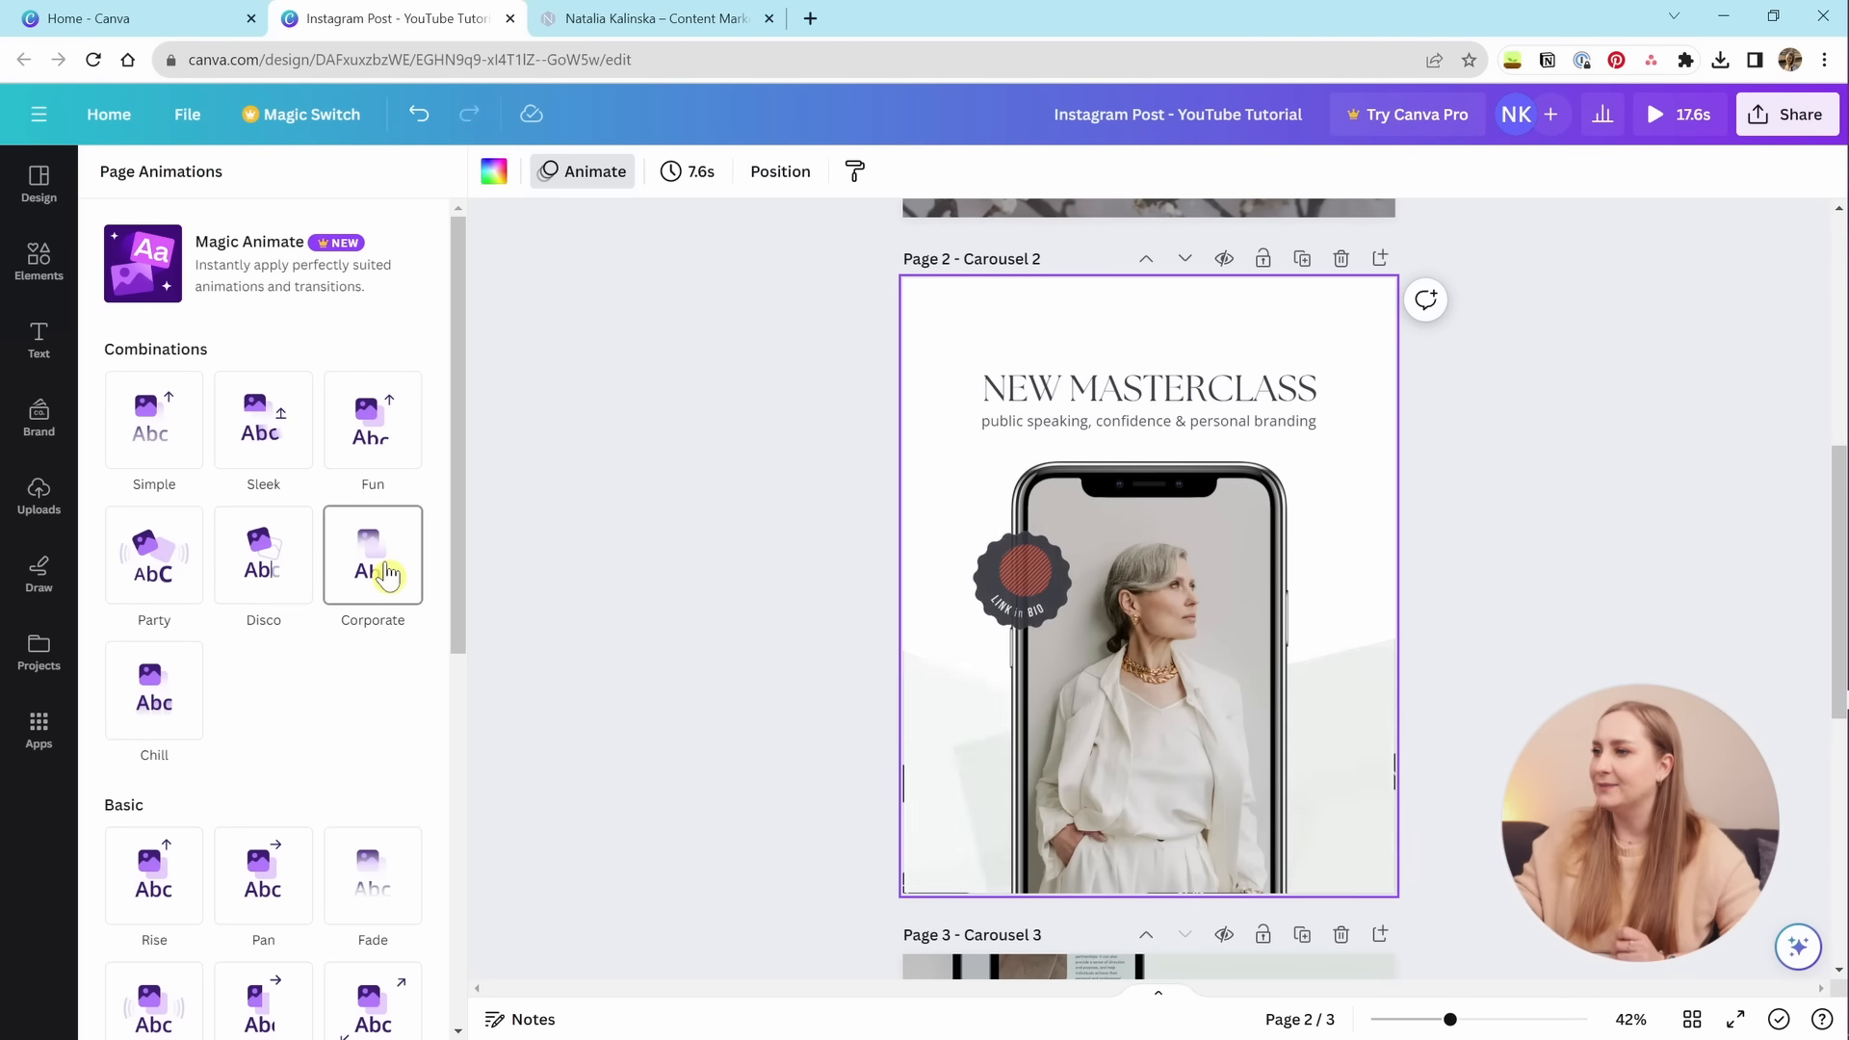
{"action": "left_click", "coordinate": [146, 576]}
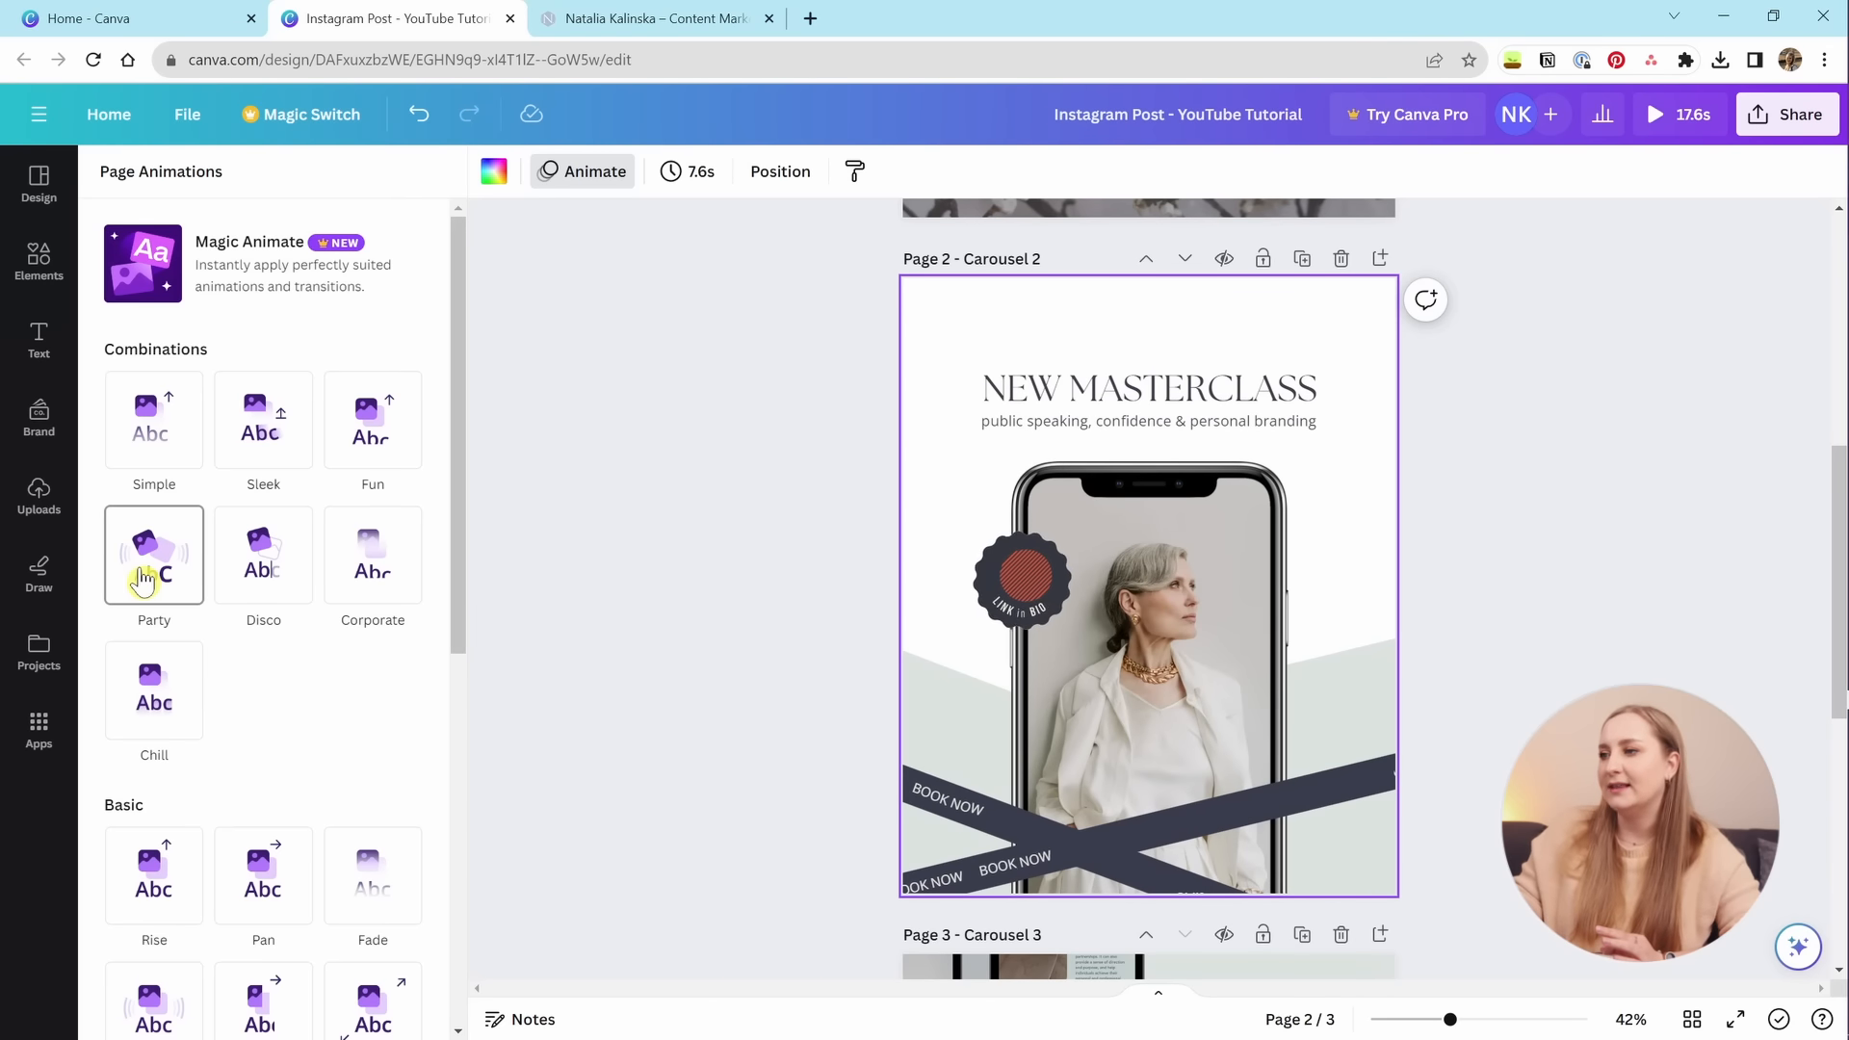
{"action": "left_click", "coordinate": [1565, 599]}
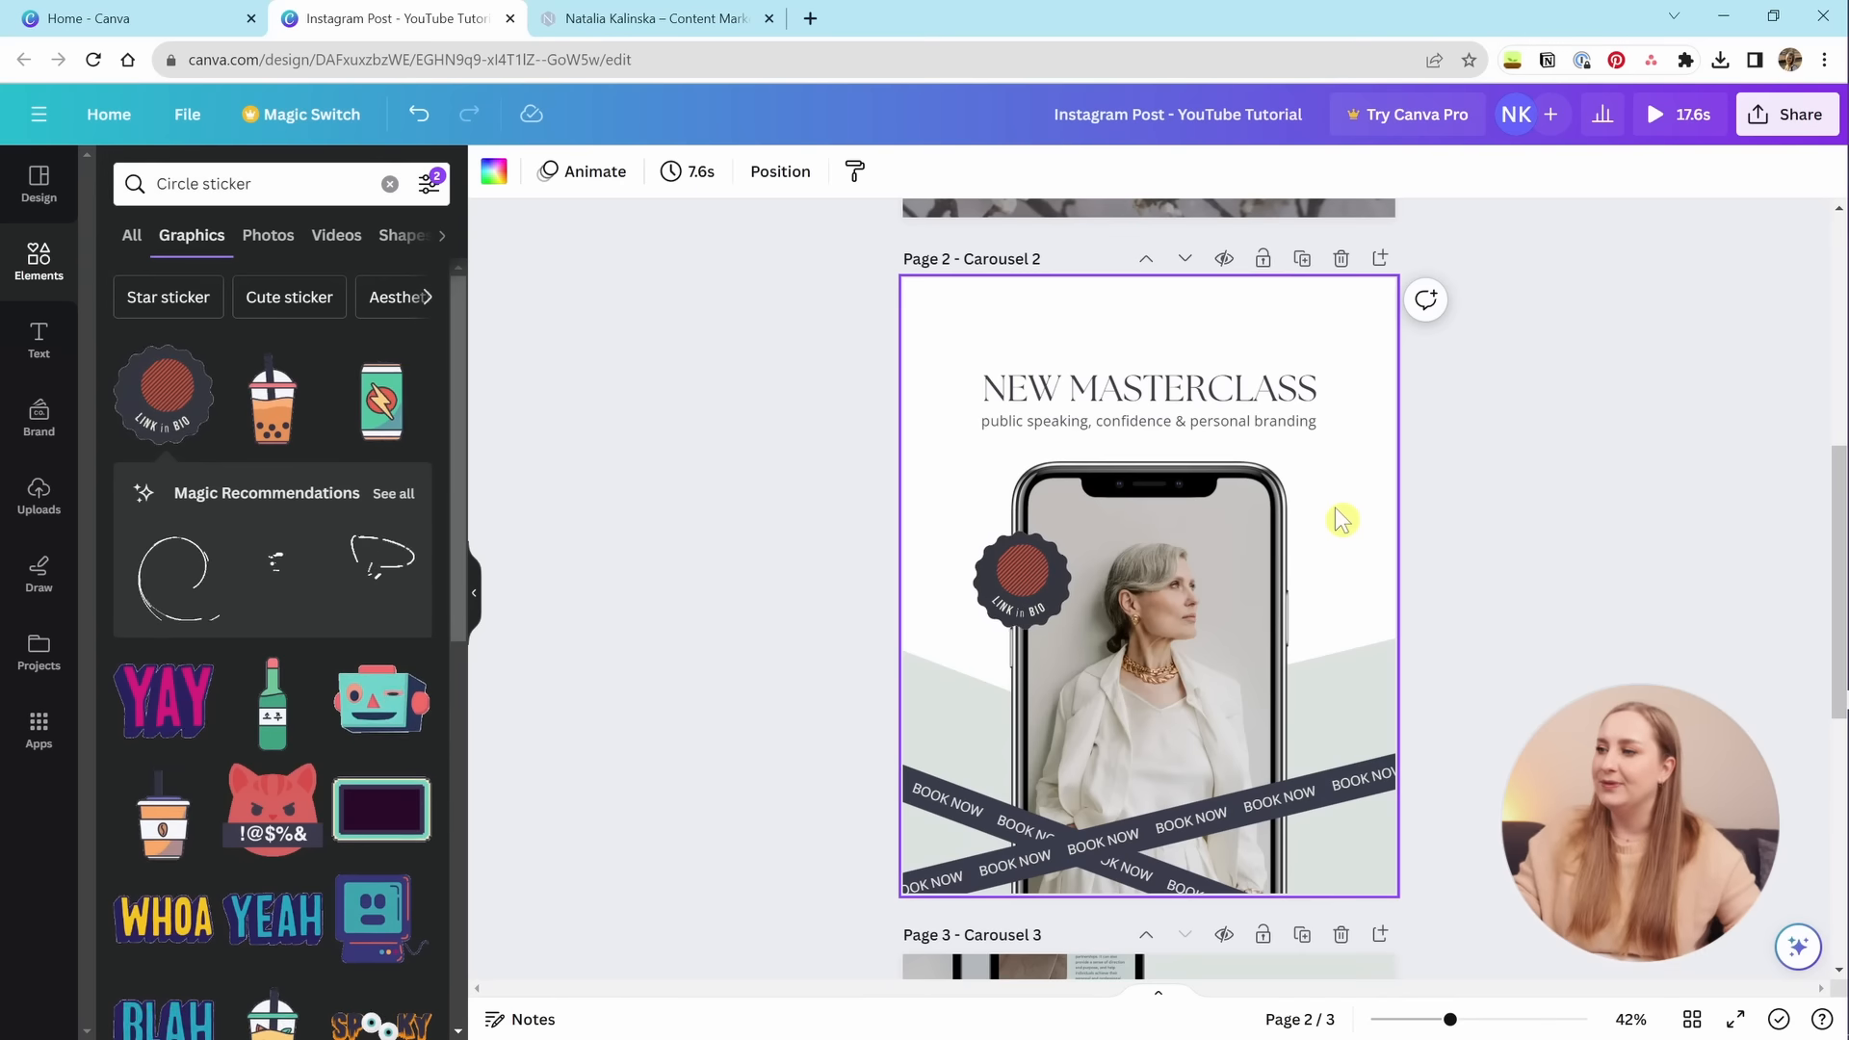
Group the phone frame with the photo of the woman inside it.
{"action": "left_click", "coordinate": [1216, 539]}
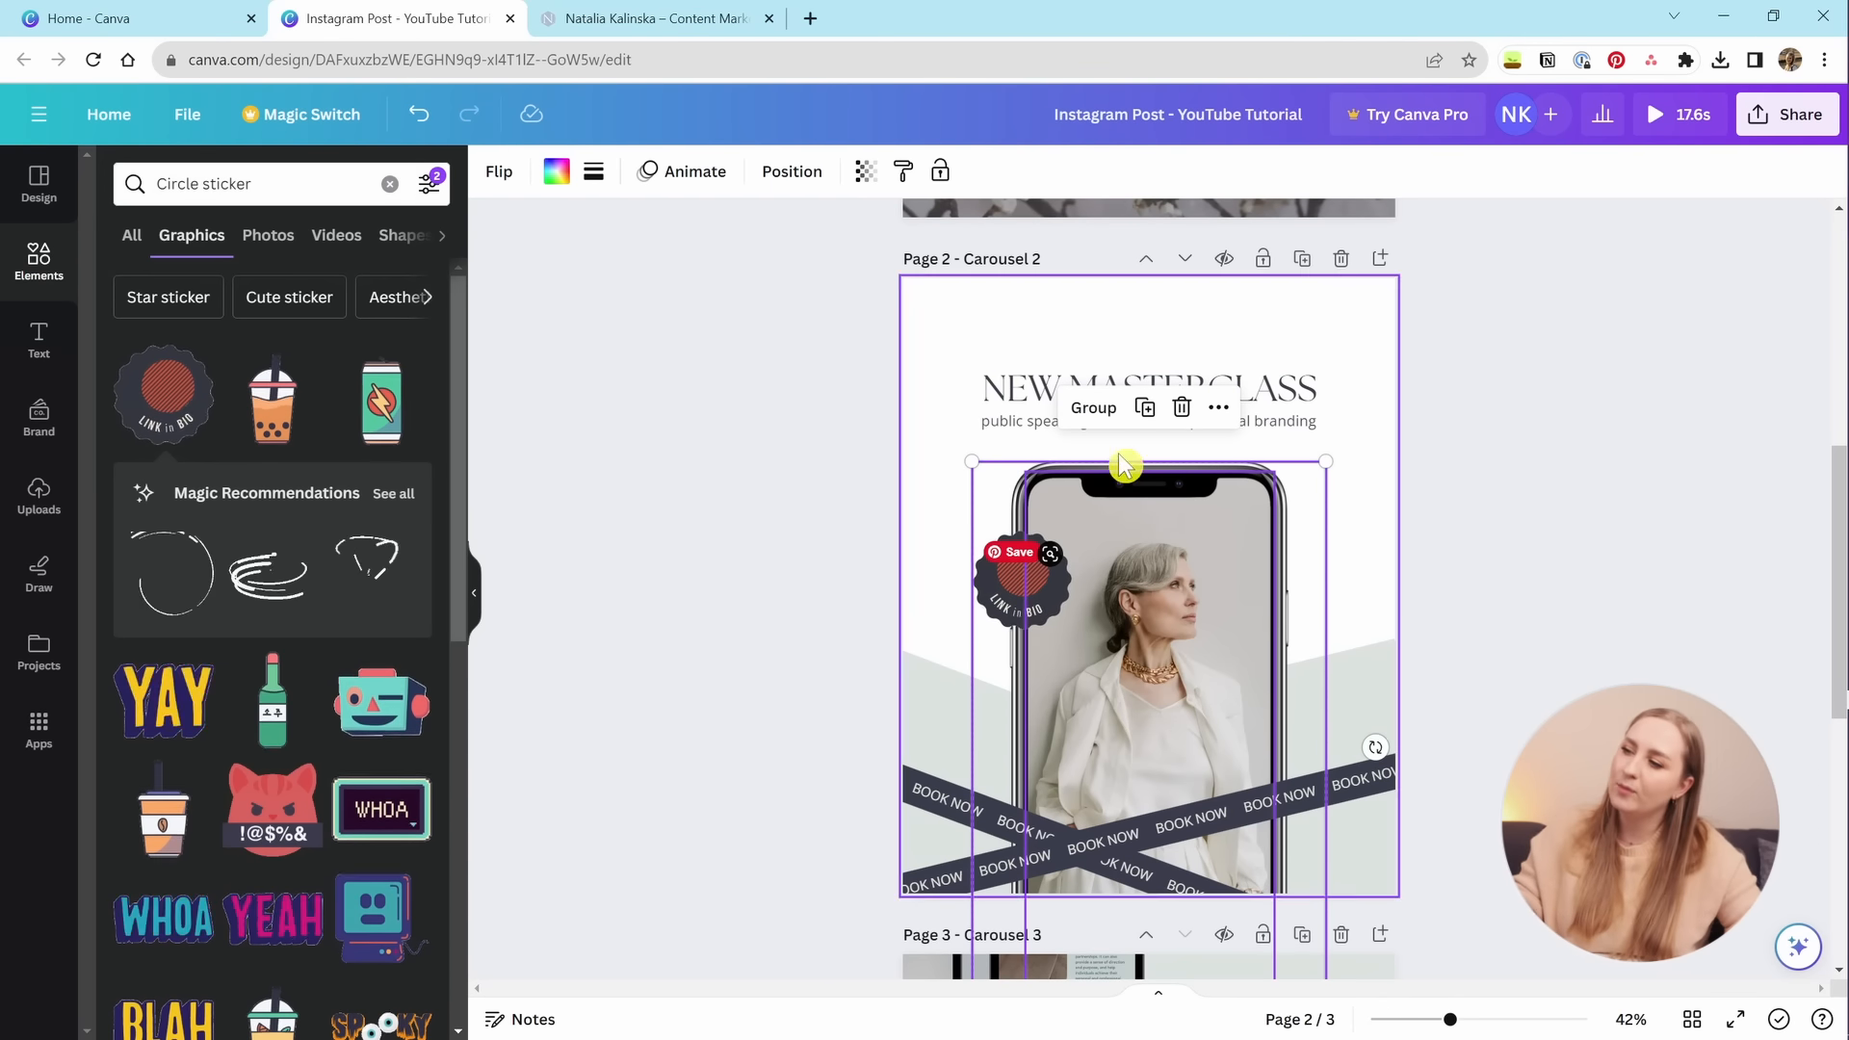
{"action": "left_click", "coordinate": [1101, 422]}
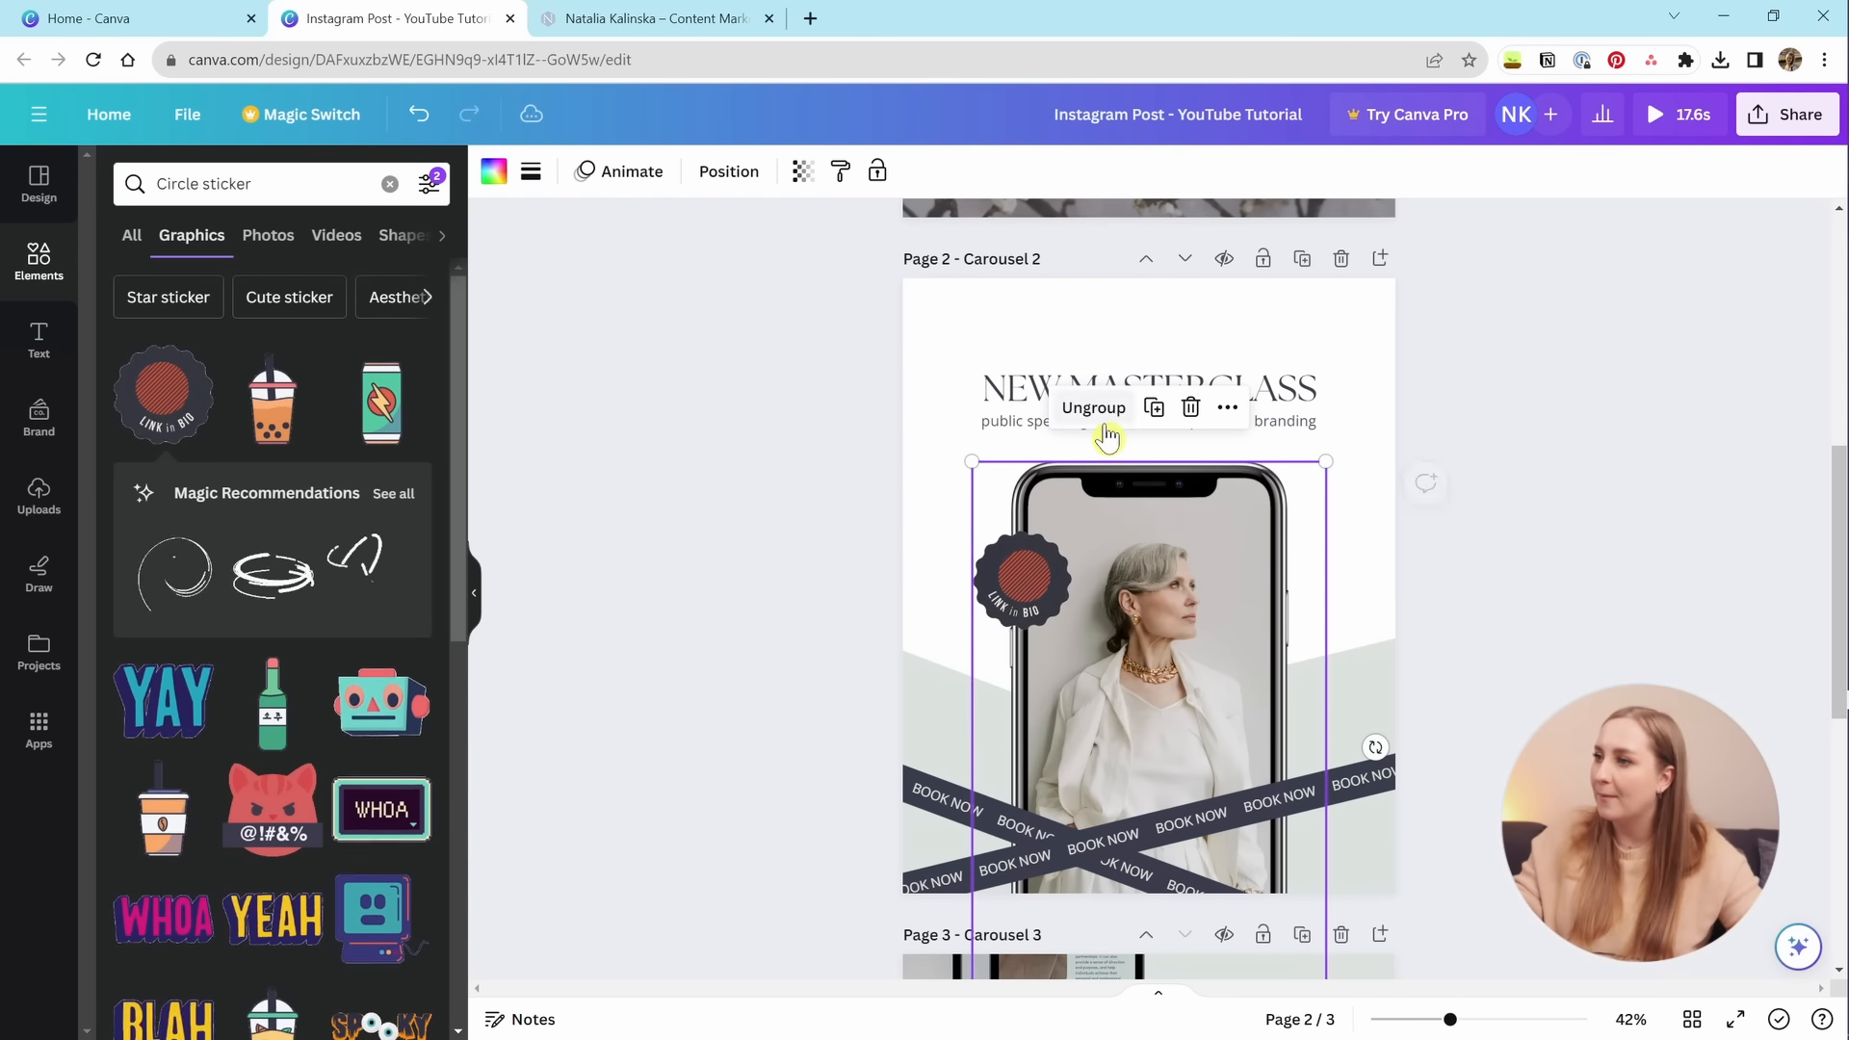
{"action": "left_click", "coordinate": [1452, 805]}
Group the ribbon sloping down to the right with its BOOK NOW text in the layers, and view the overlapping layers.
{"action": "left_click", "coordinate": [1291, 796]}
{"action": "left_click", "coordinate": [1316, 785]}
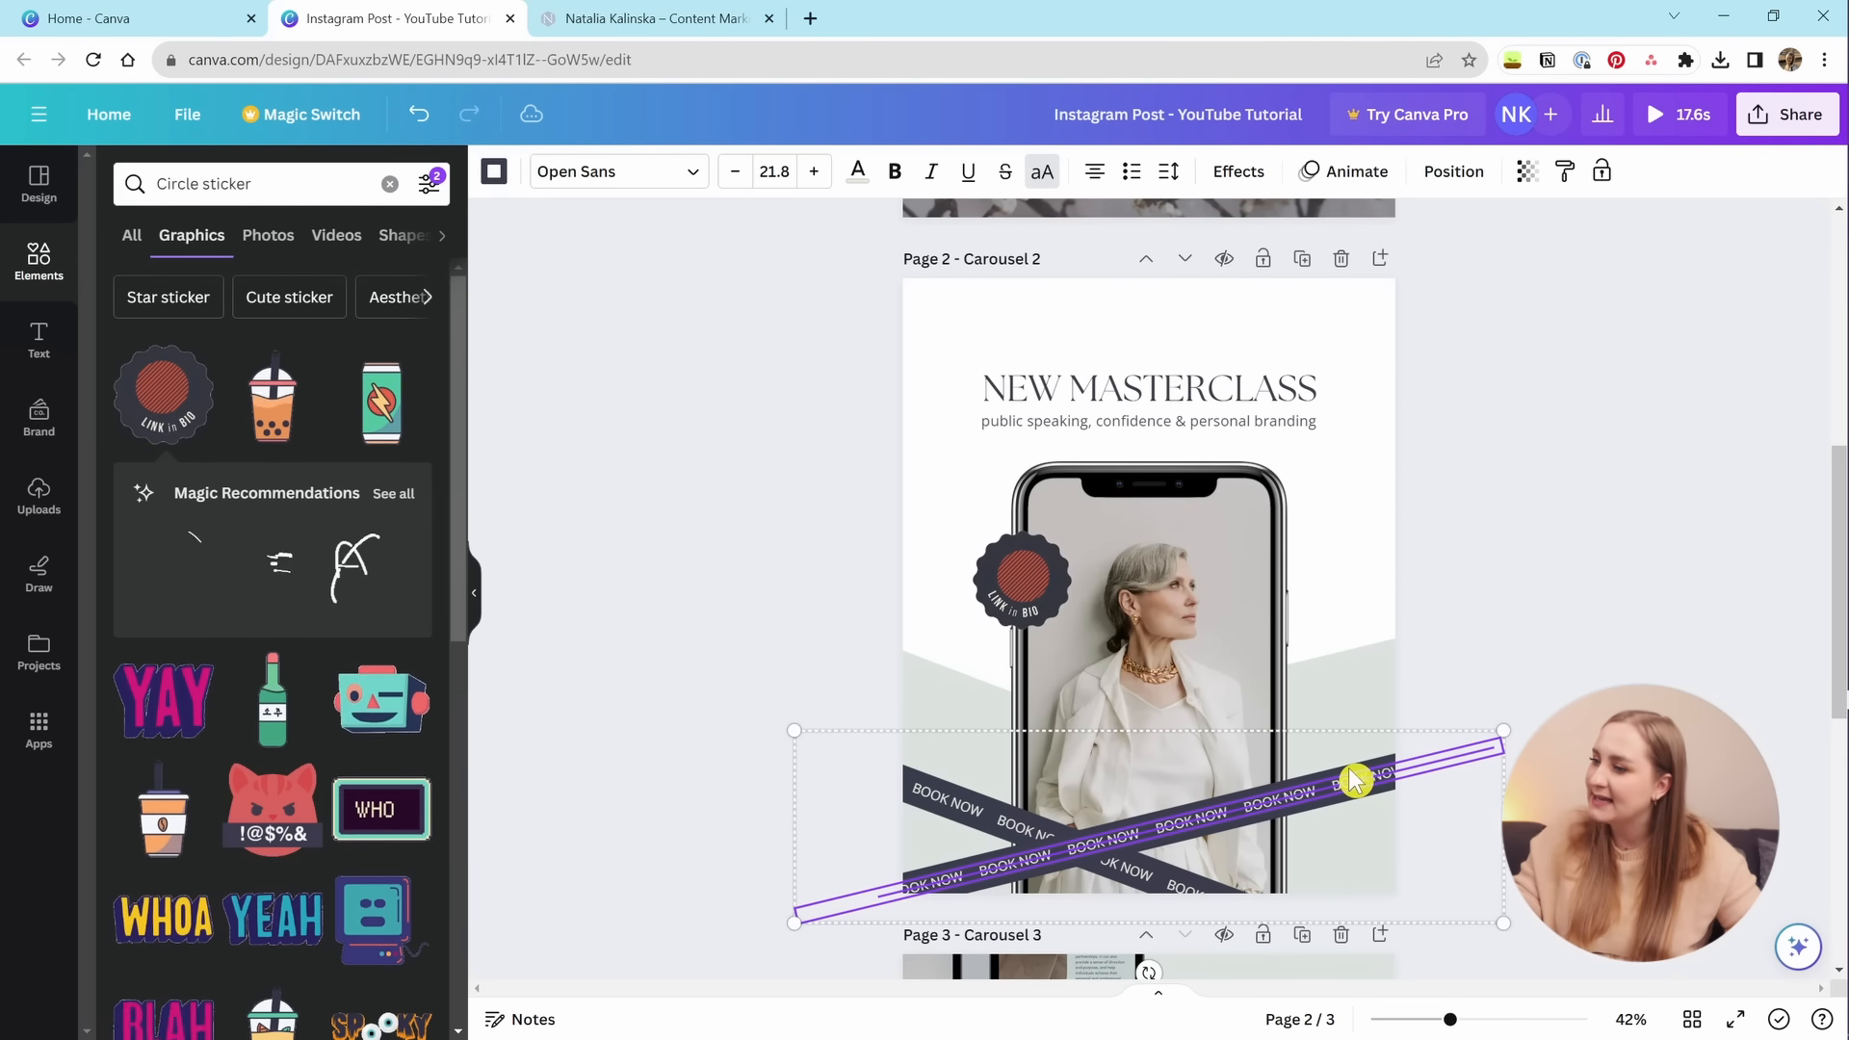
{"action": "left_click", "coordinate": [992, 826]}
{"action": "left_click", "coordinate": [949, 801]}
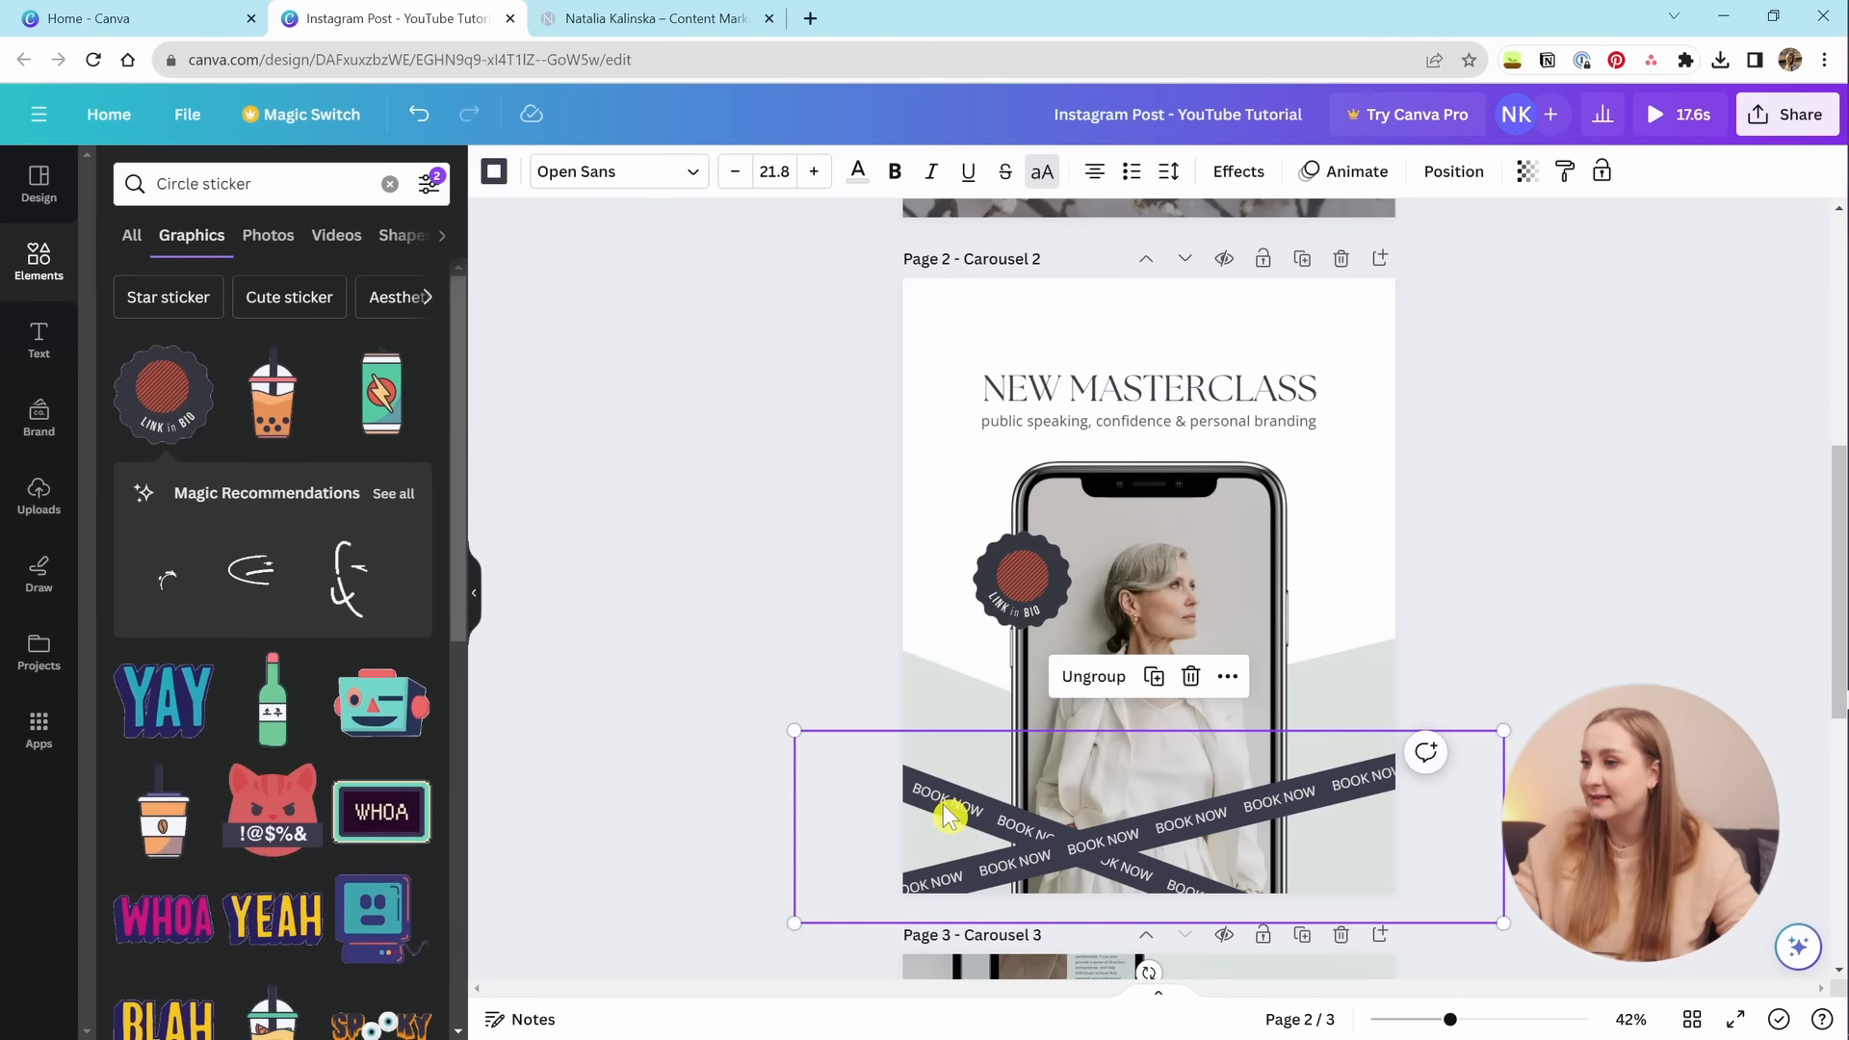
{"action": "left_click", "coordinate": [1454, 172]}
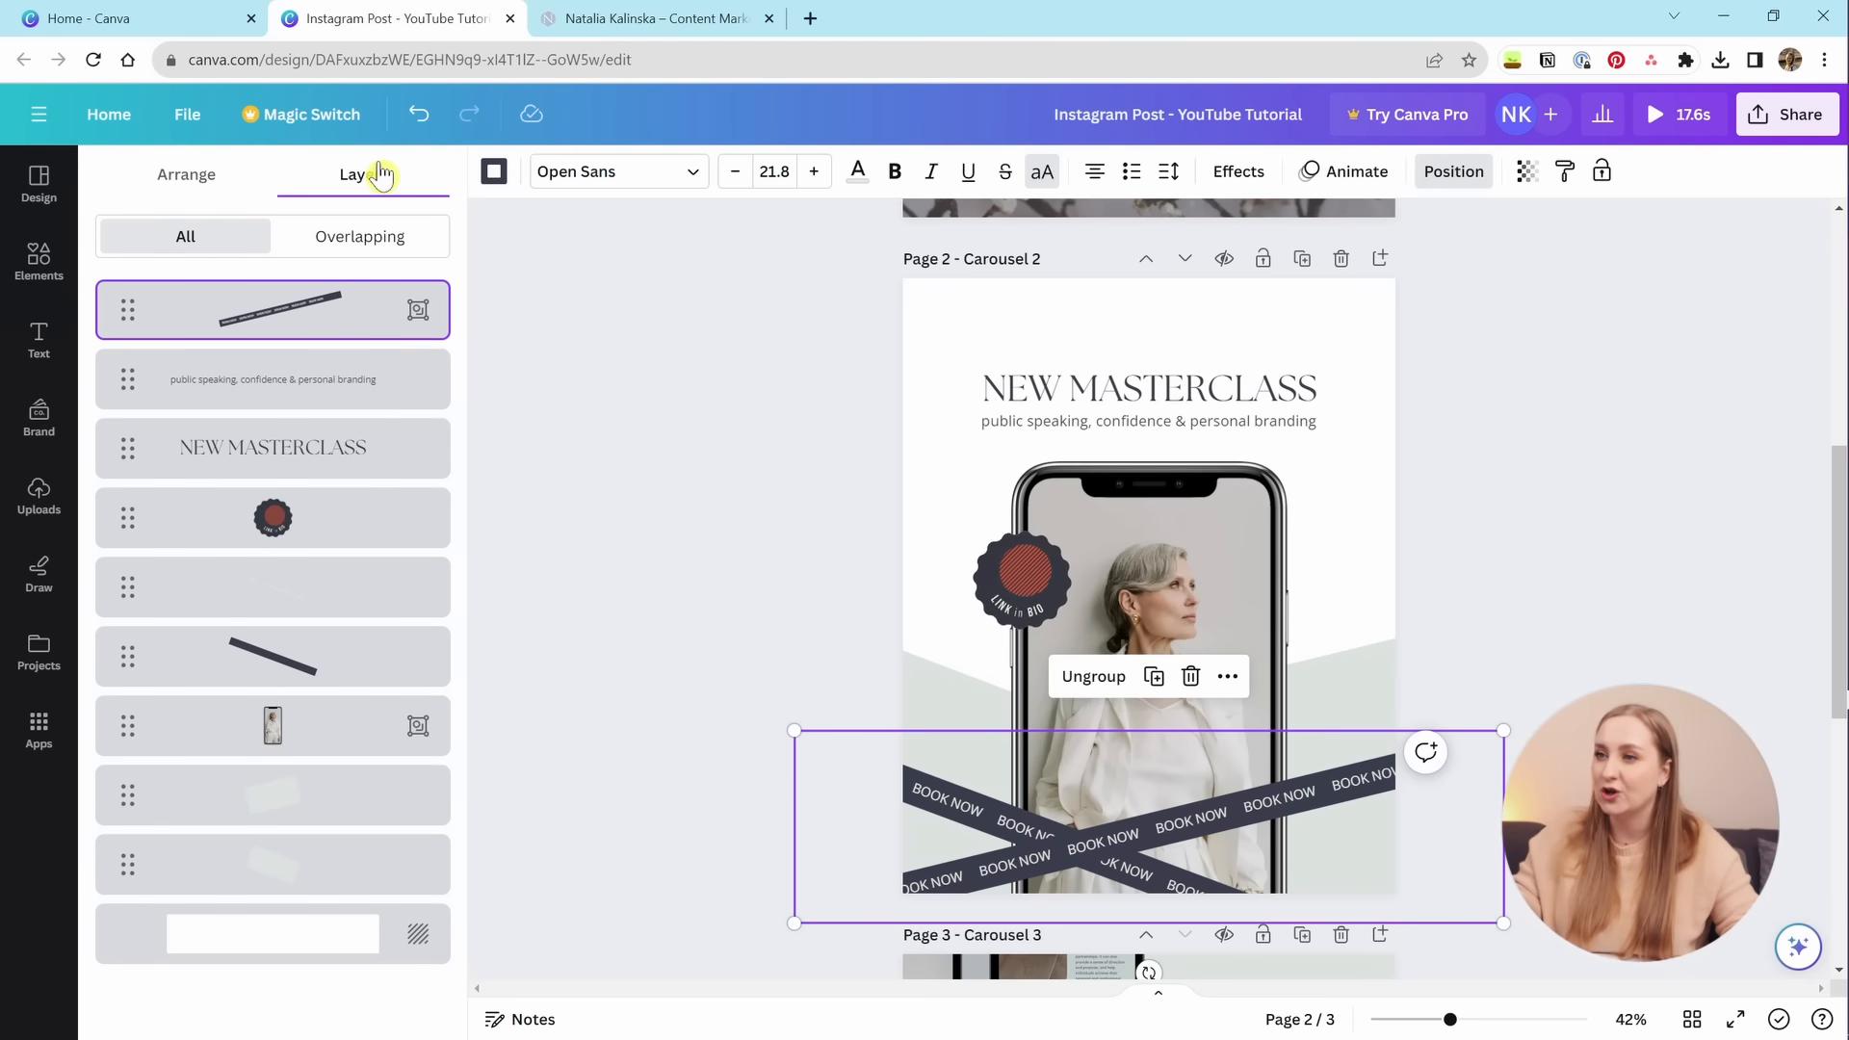
{"action": "left_click", "coordinate": [288, 686]}
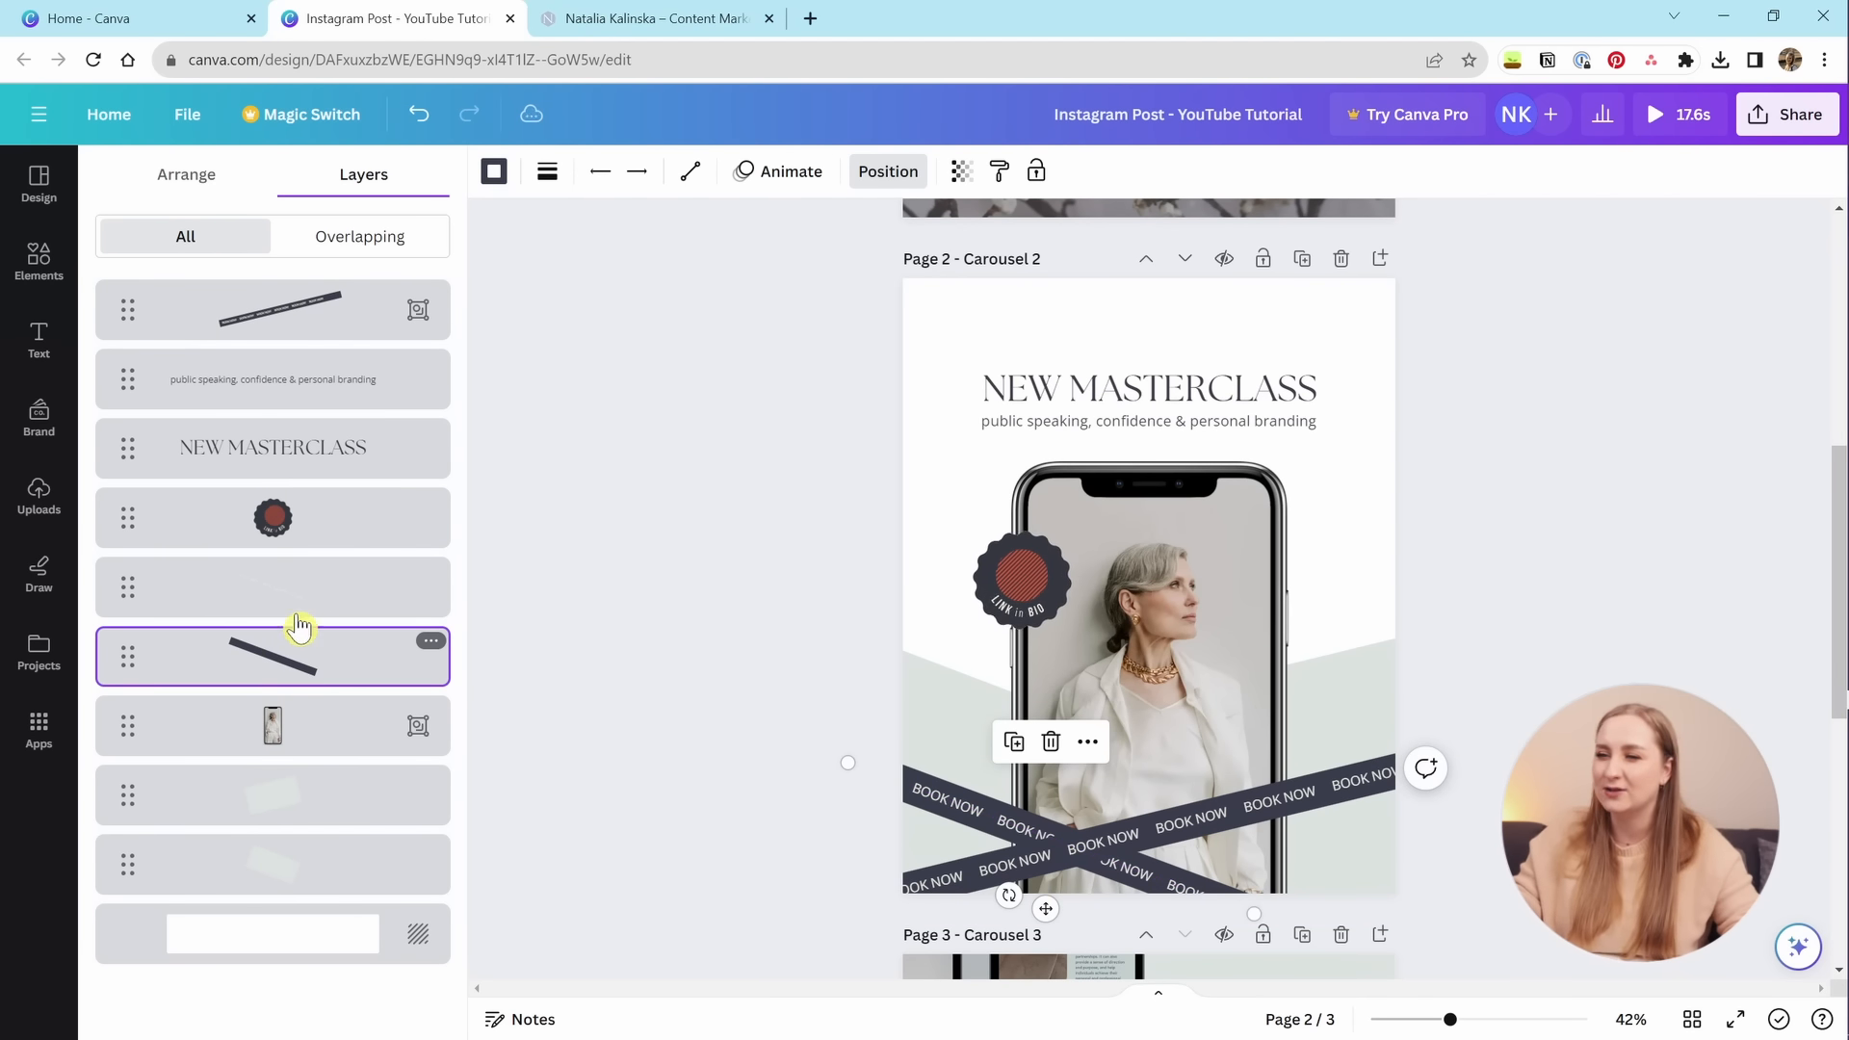
{"action": "left_click", "coordinate": [295, 606], "text": "shift"}
{"action": "key", "text": "ctrl+g"}
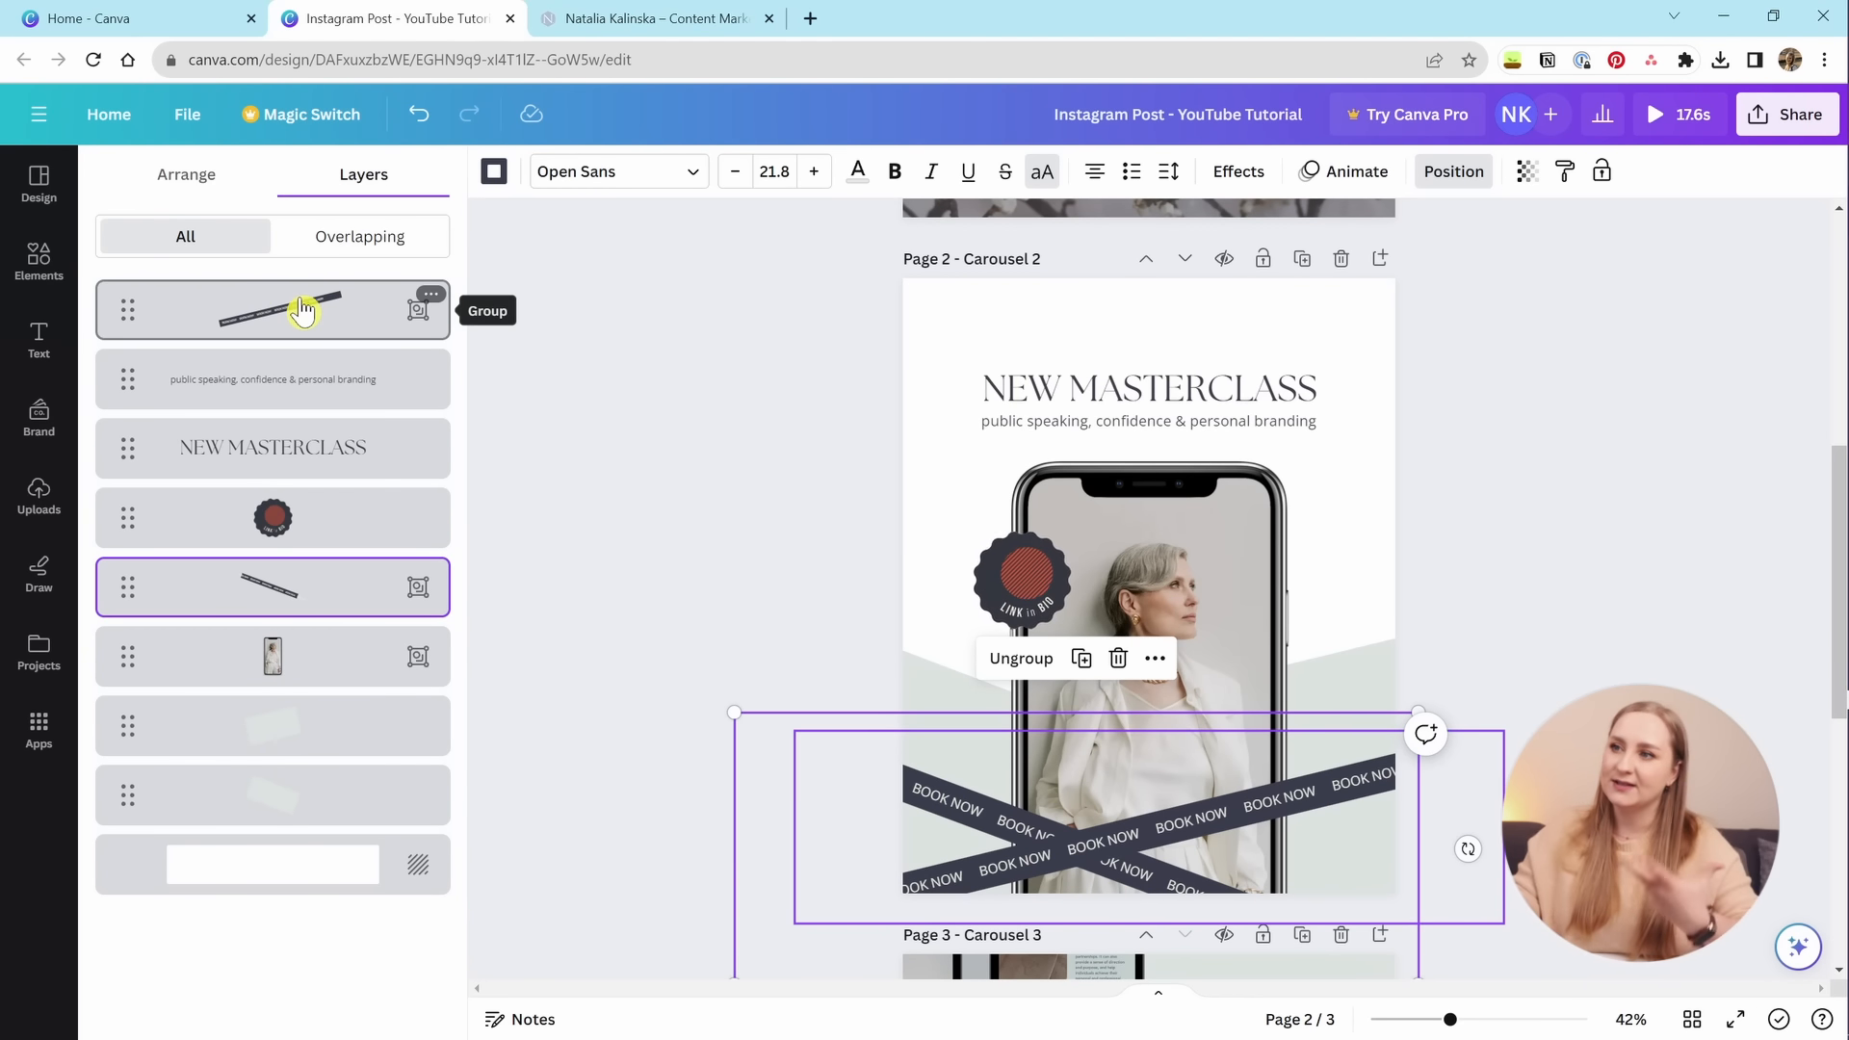
{"action": "left_click", "coordinate": [359, 240]}
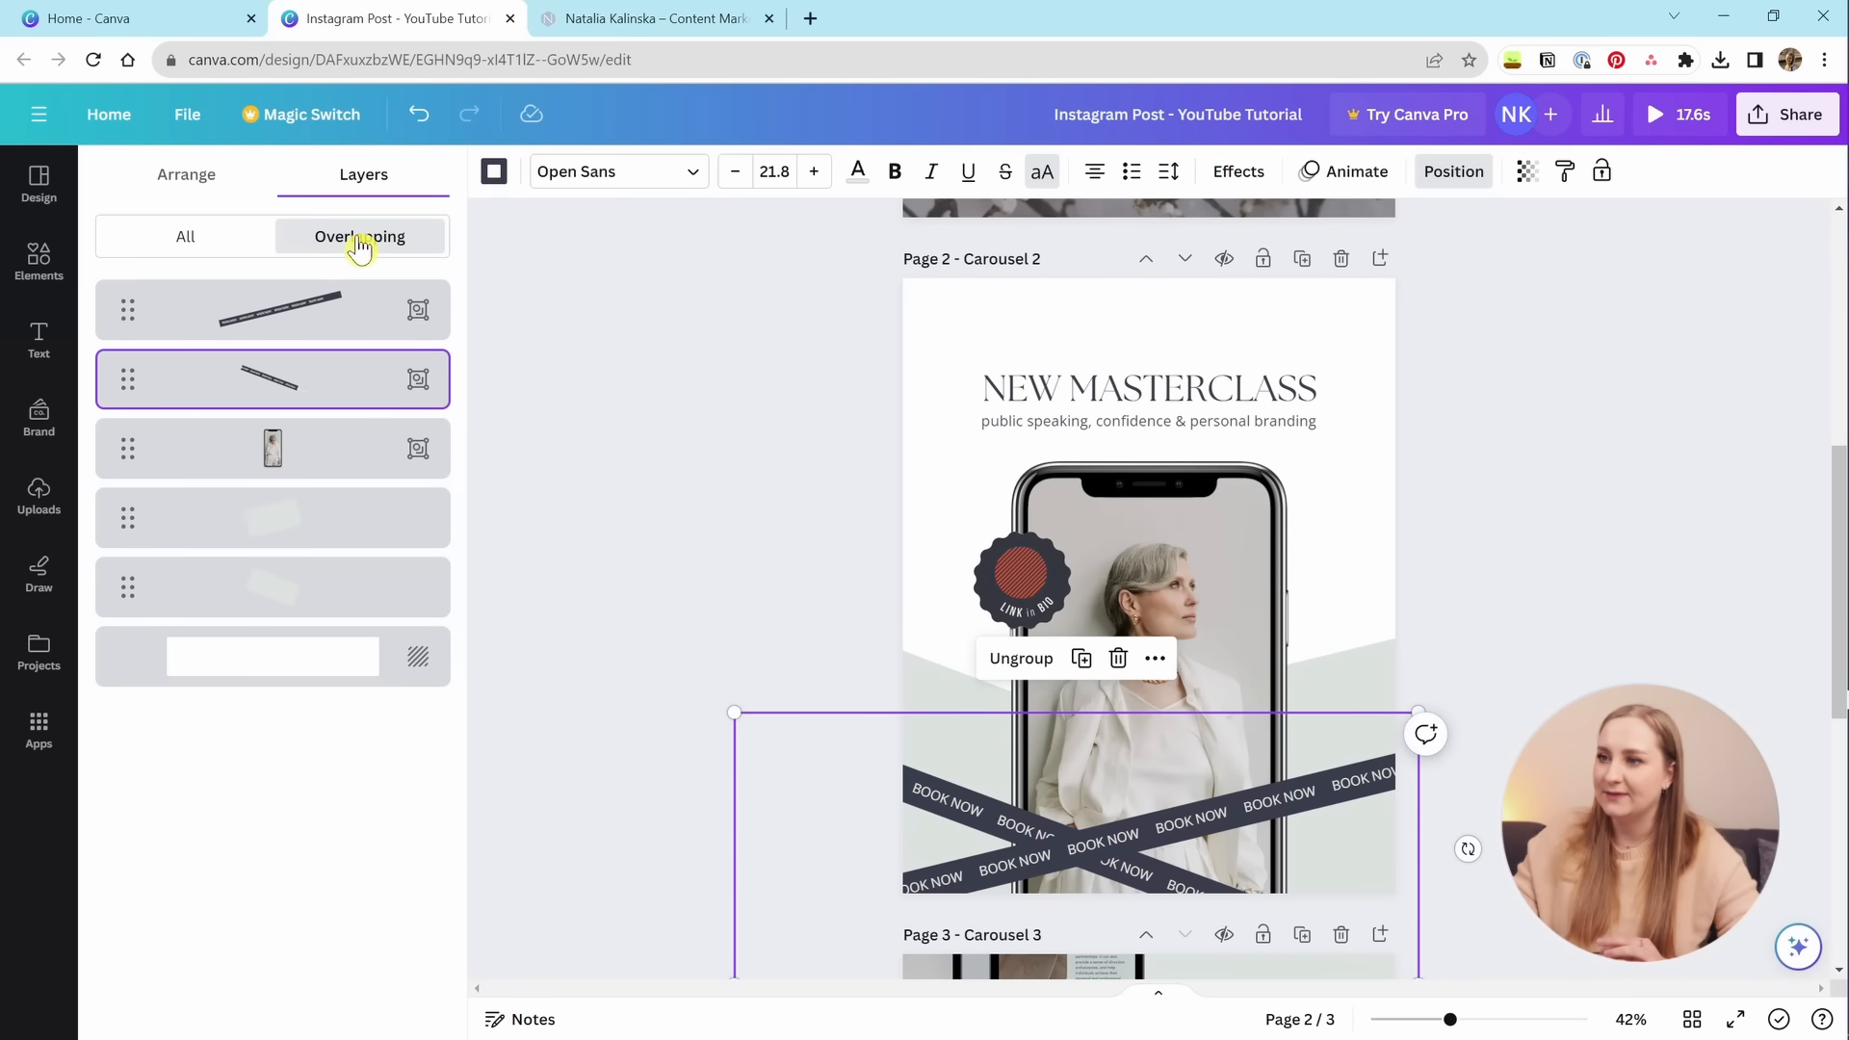
{"action": "left_click", "coordinate": [1560, 508]}
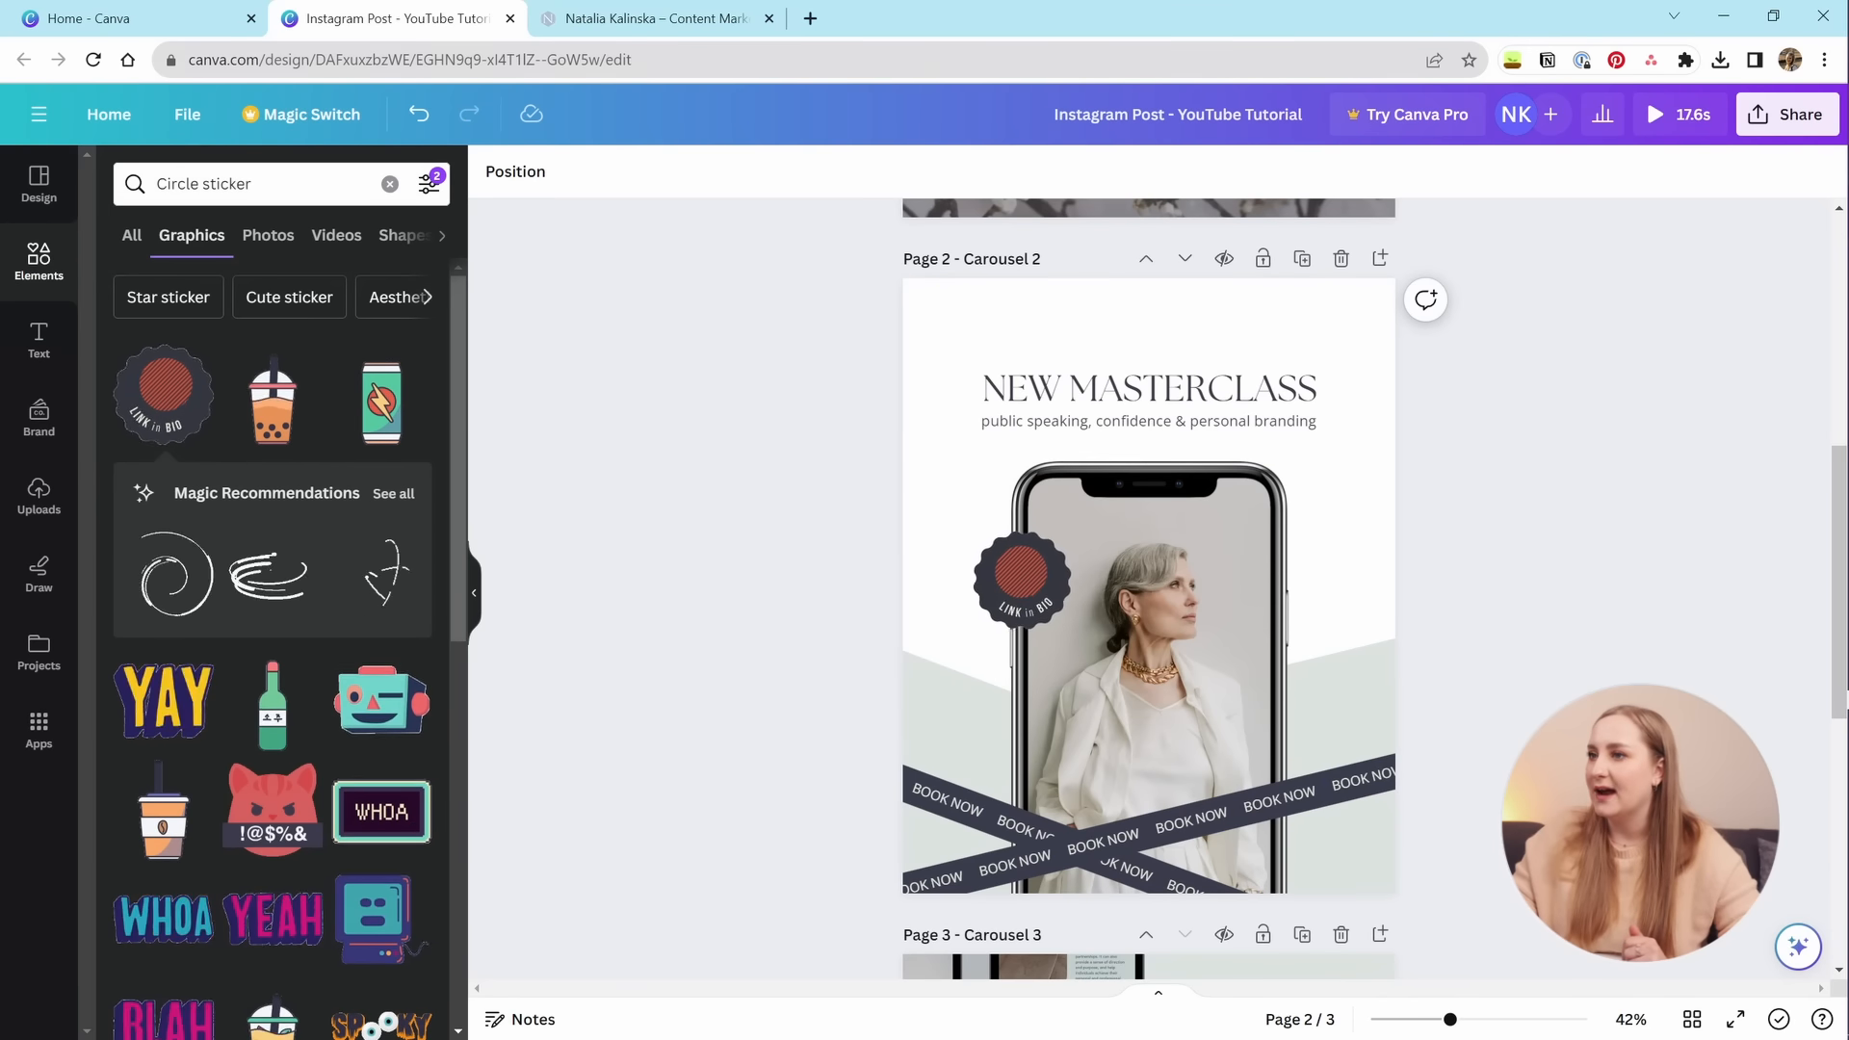
Try the Sleek and Corporate page animations on page 2, and undo the last animation change.
{"action": "left_click", "coordinate": [1008, 301]}
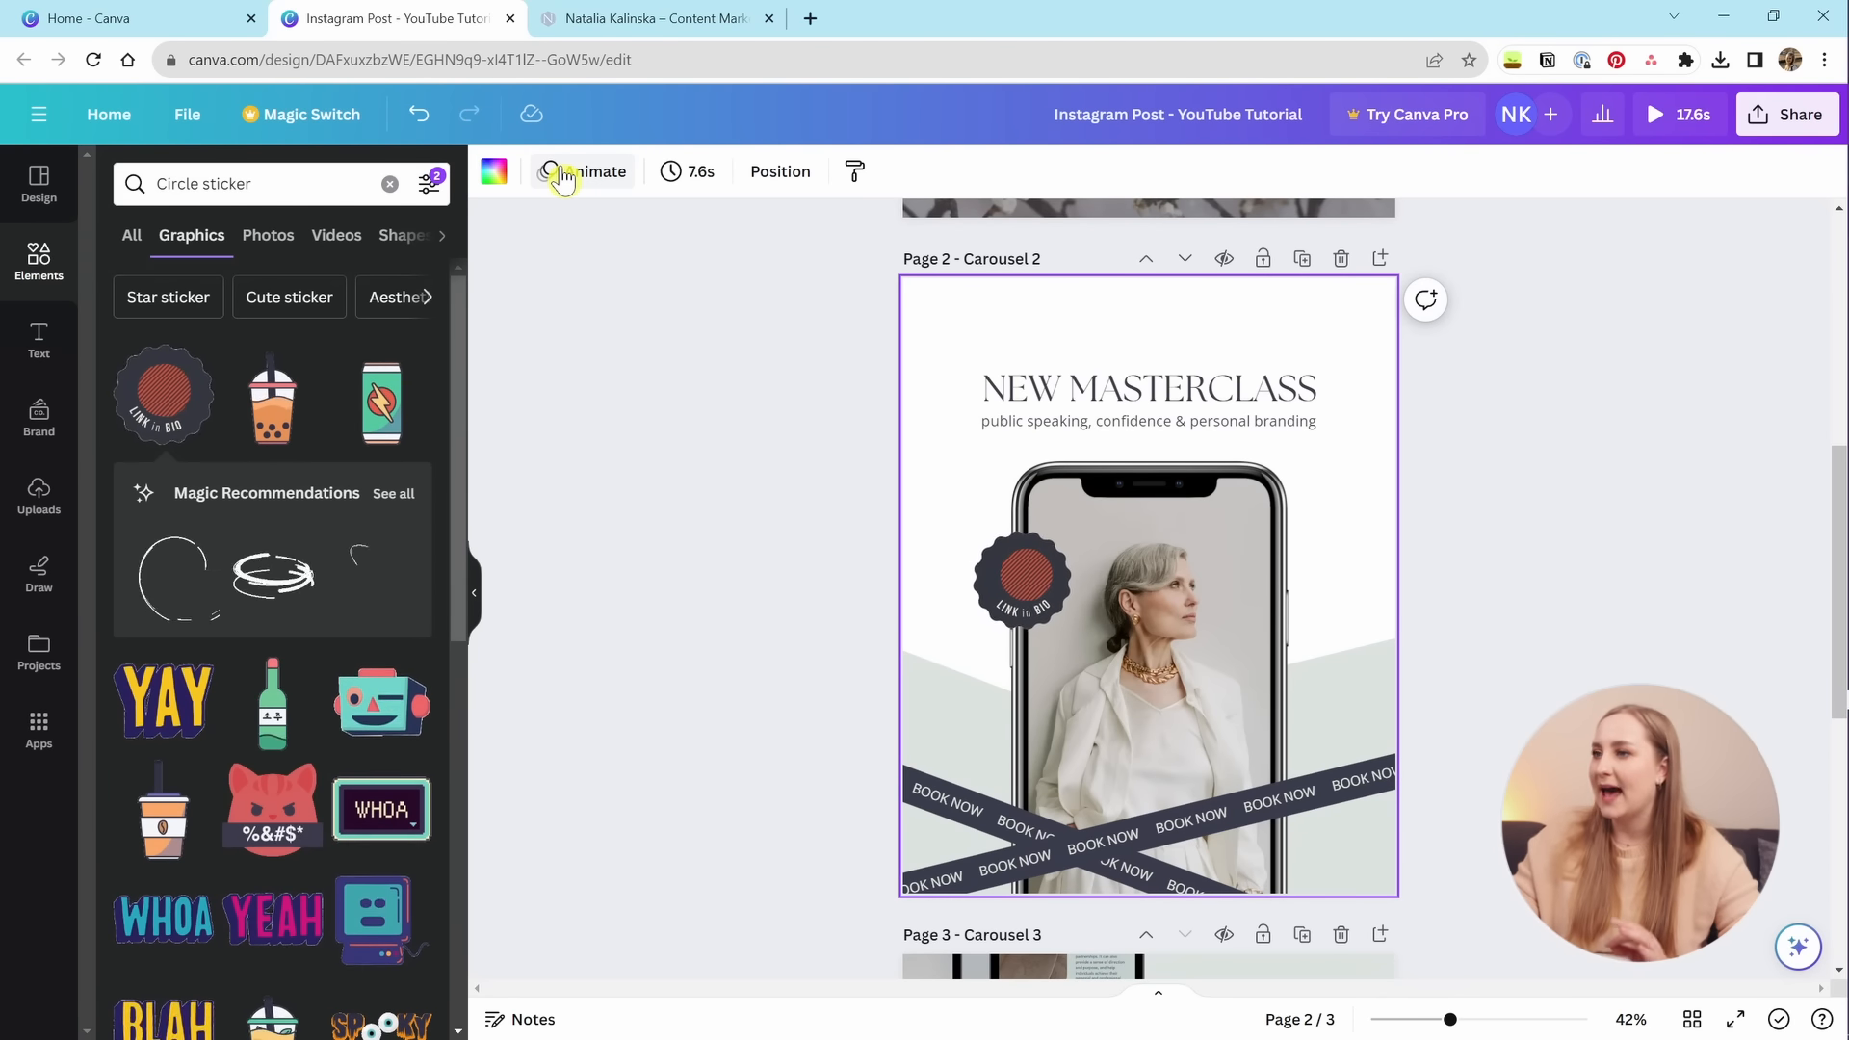
{"action": "left_click", "coordinate": [561, 177]}
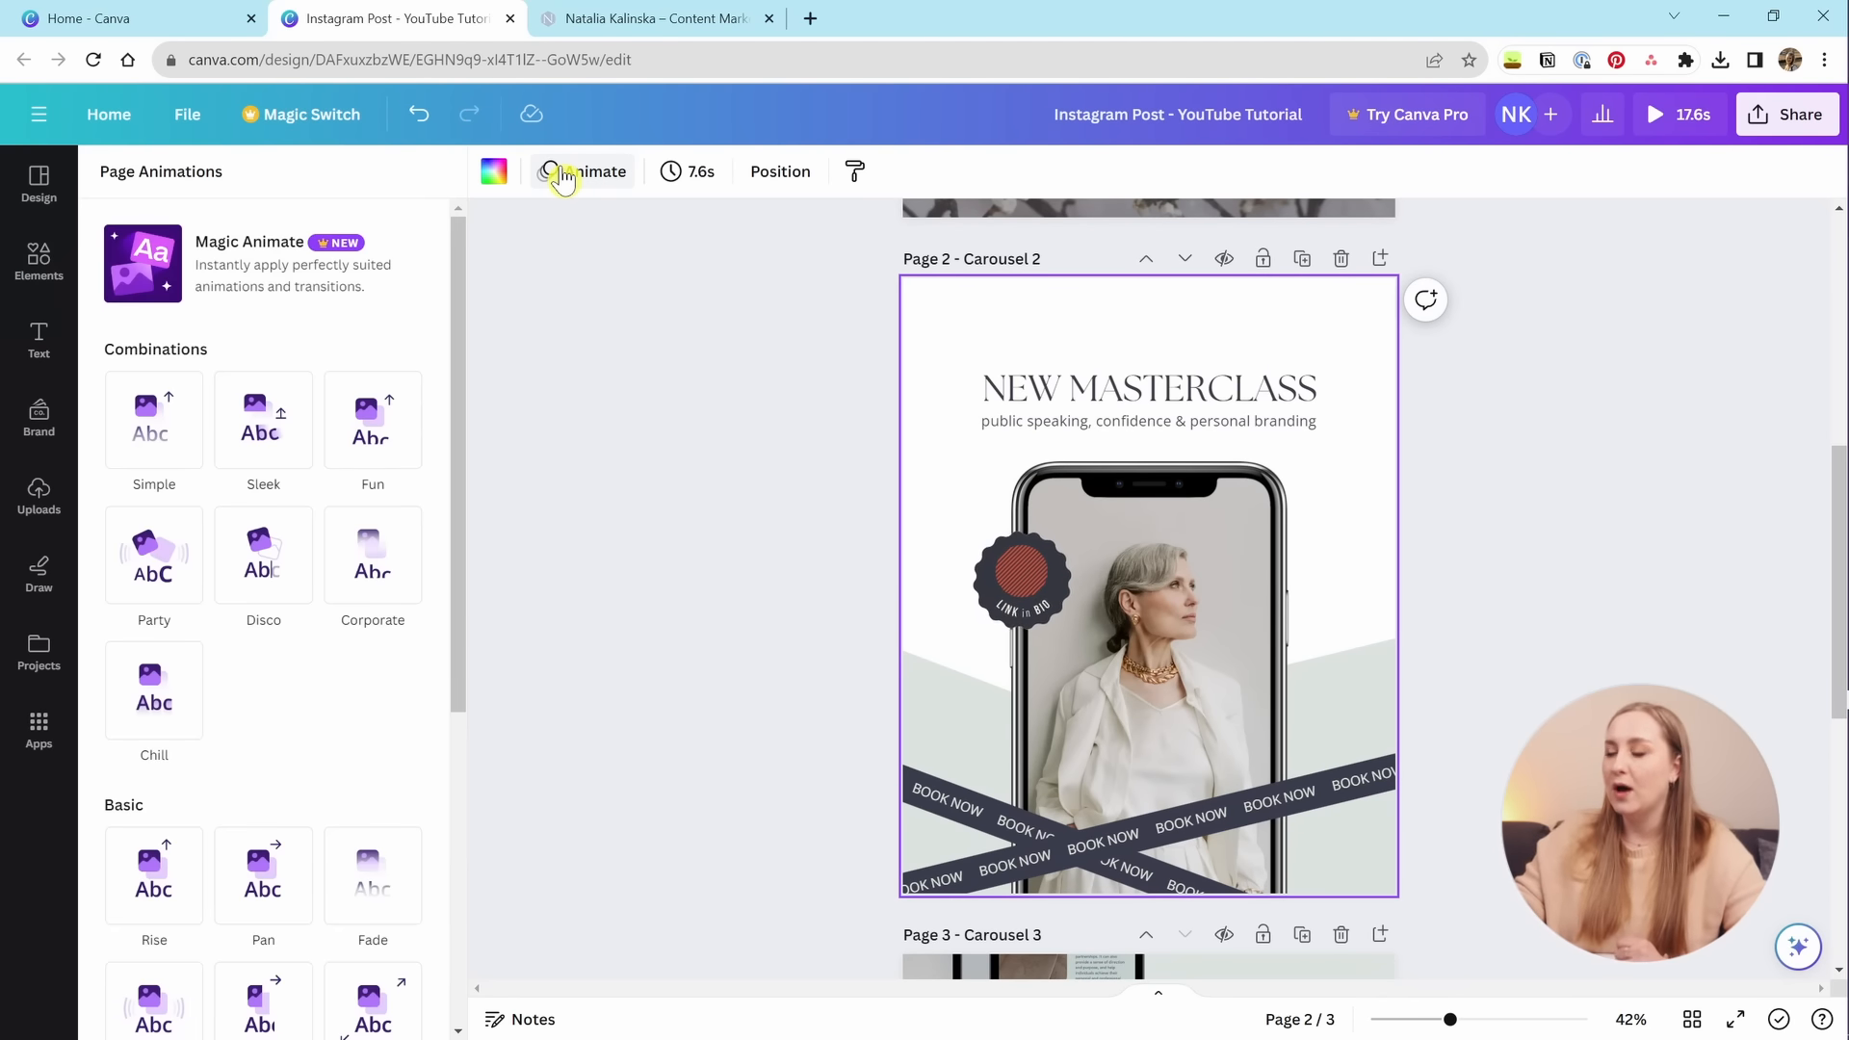
{"action": "left_click", "coordinate": [282, 445]}
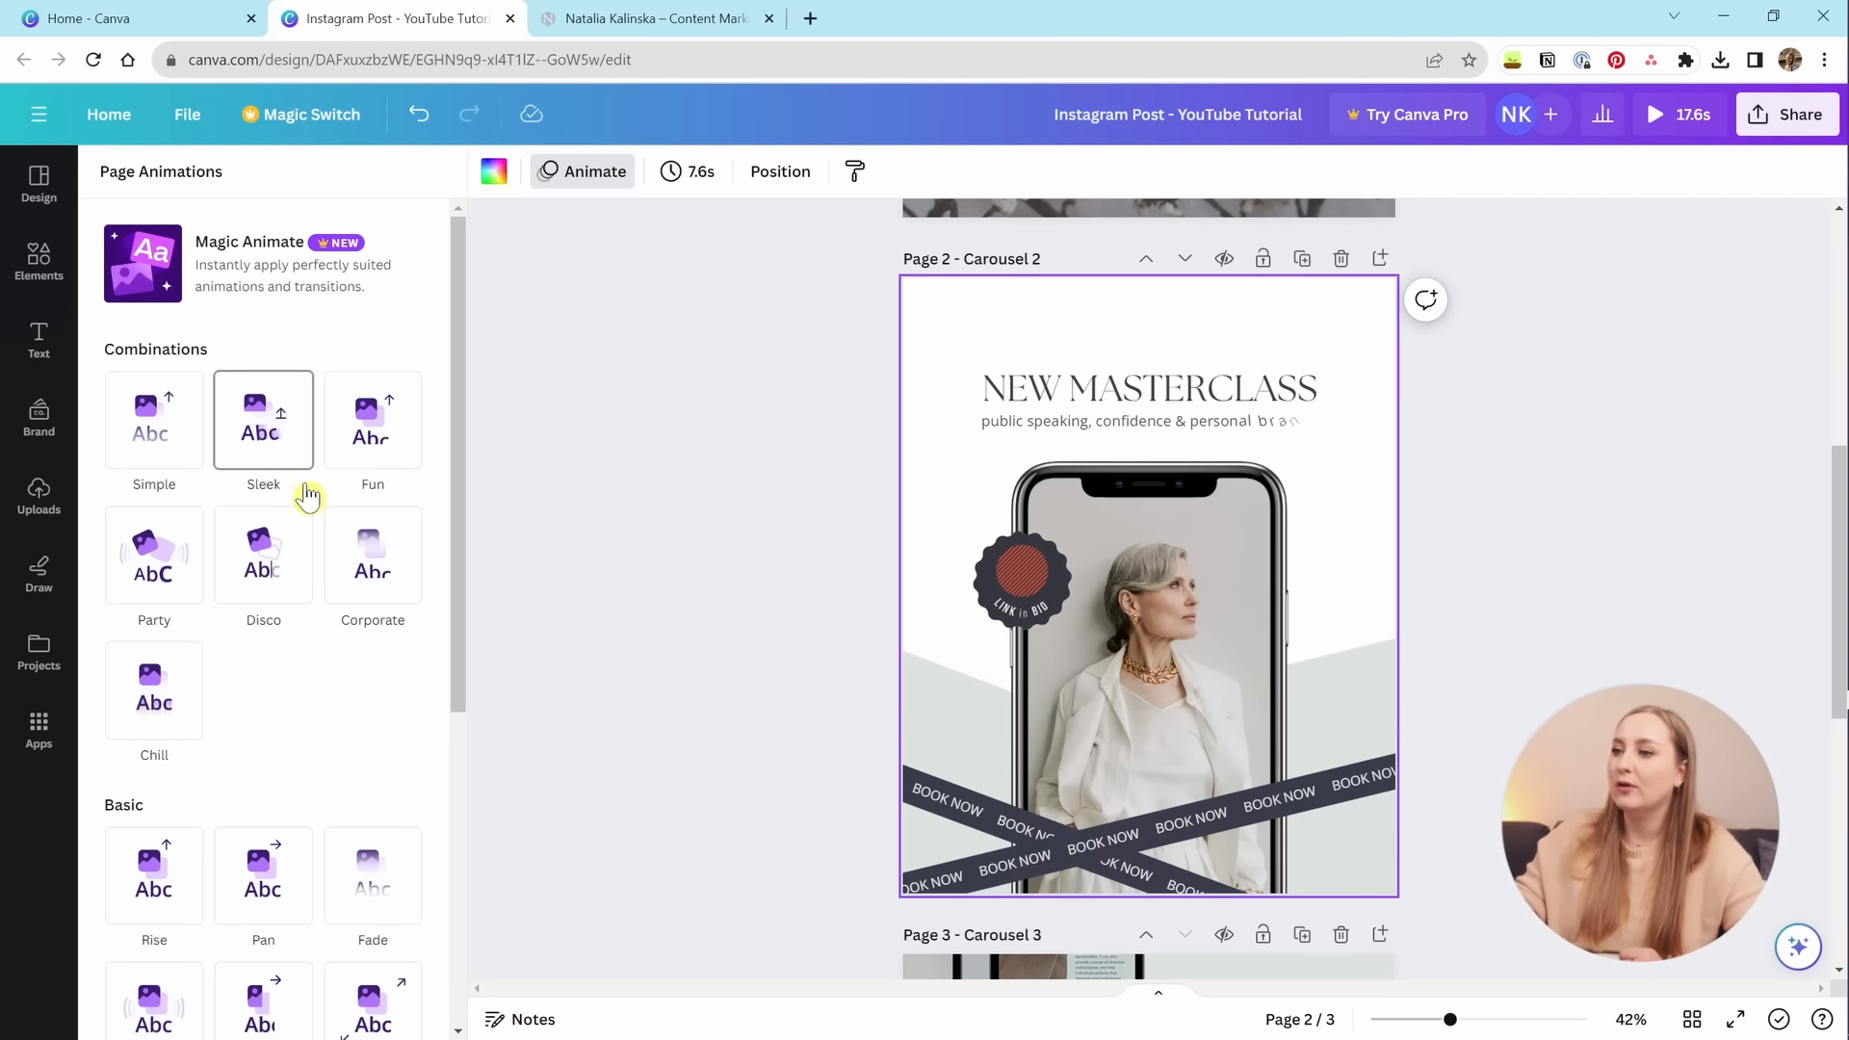
{"action": "left_click", "coordinate": [366, 570]}
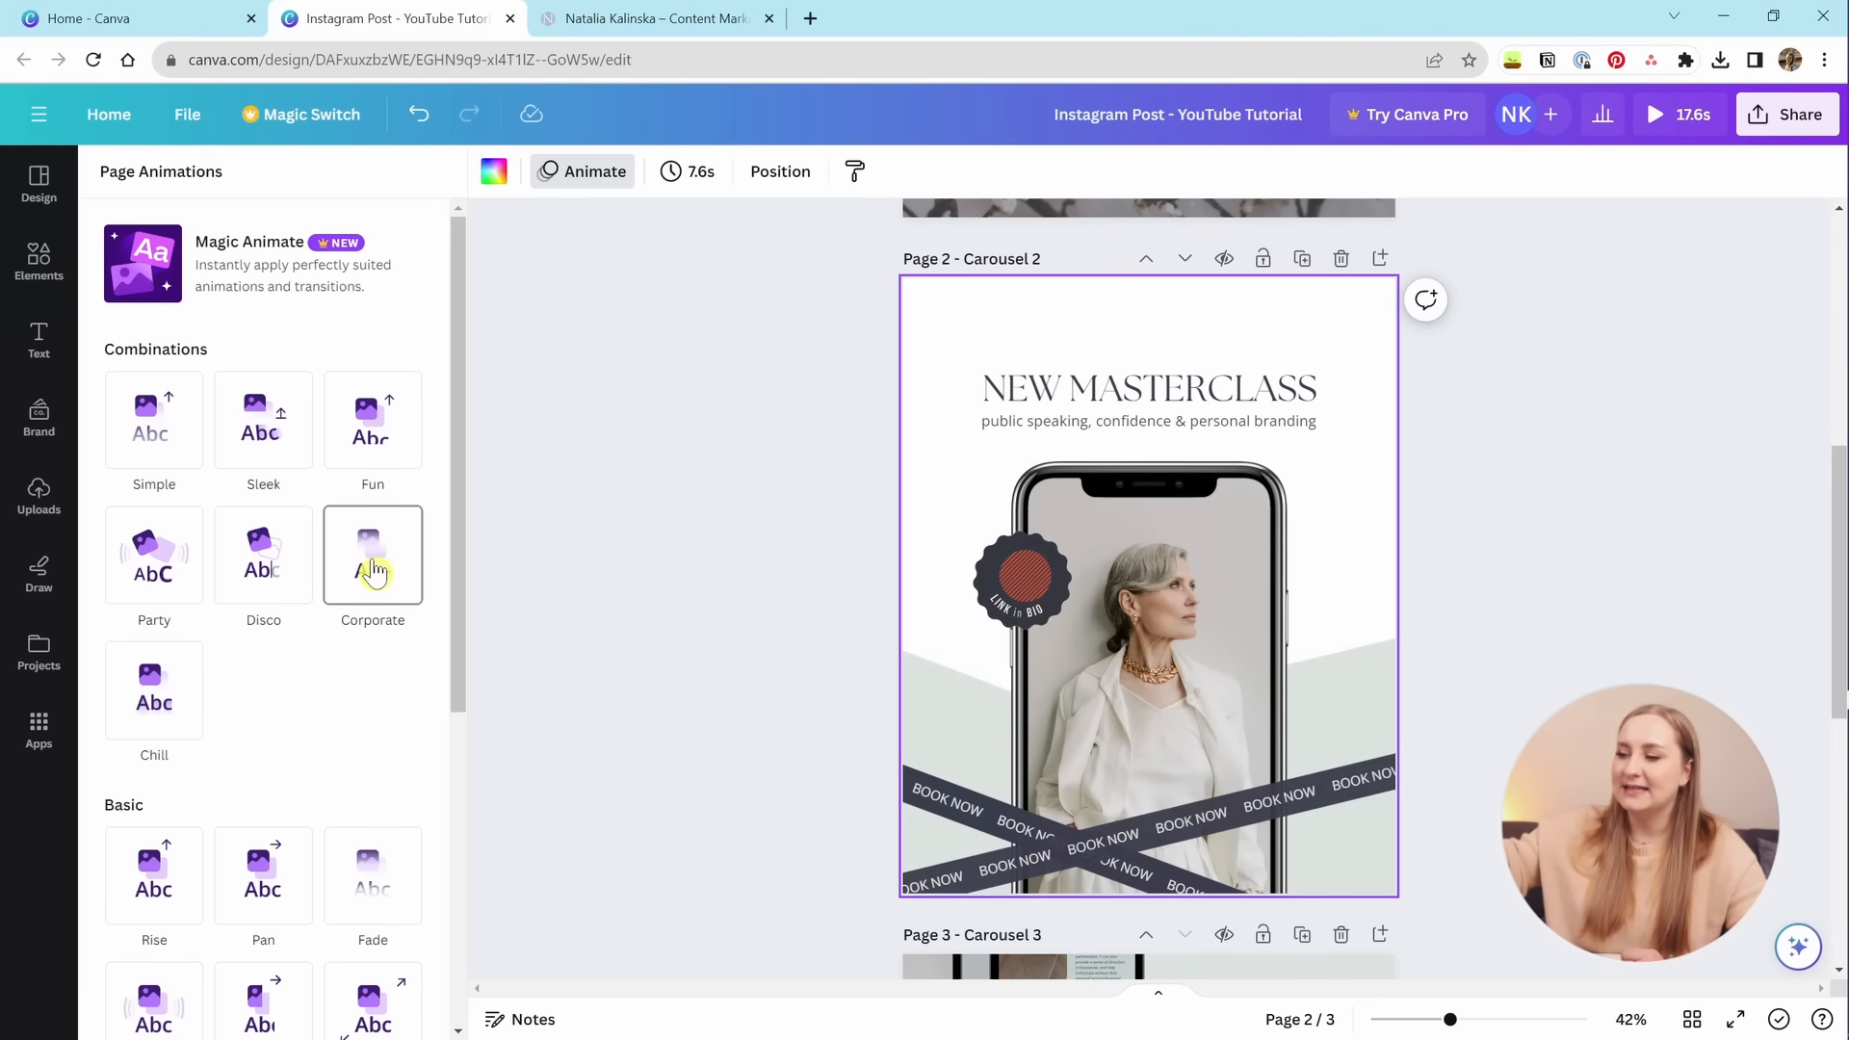
{"action": "key", "text": "ctrl+z"}
{"action": "left_click", "coordinate": [1488, 573]}
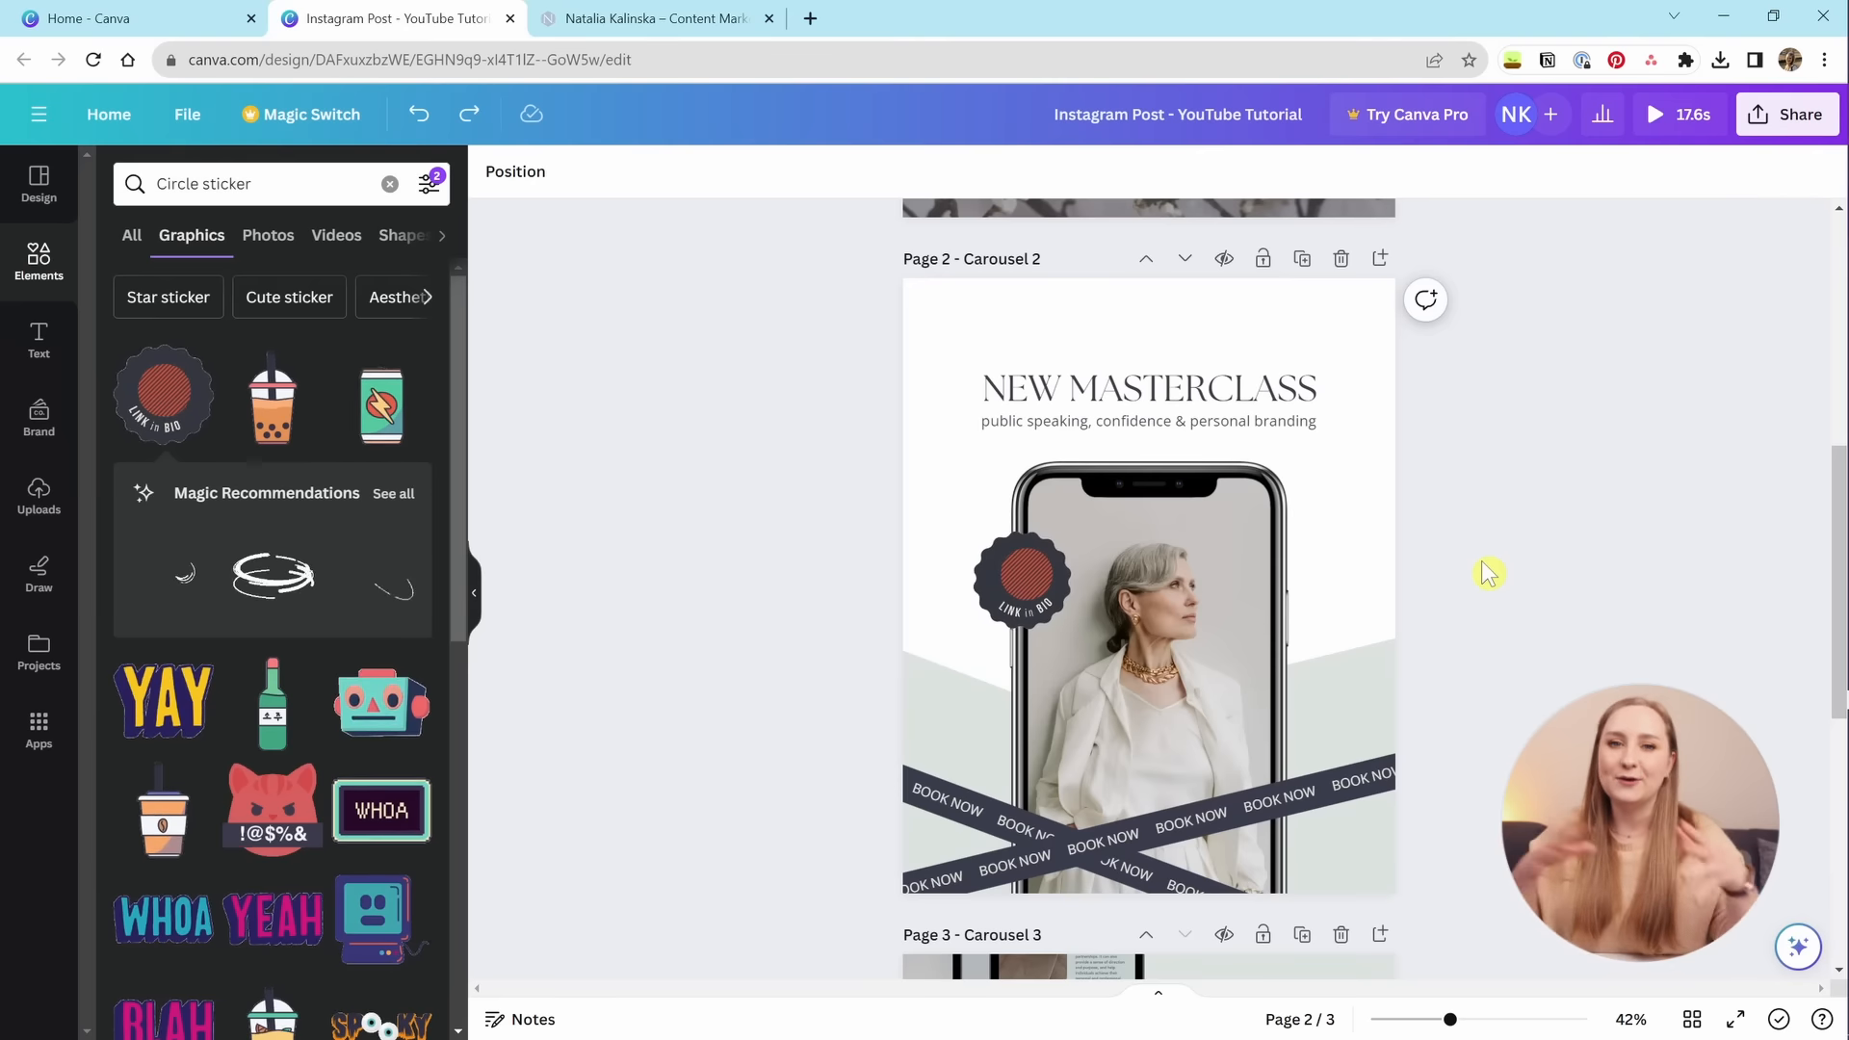
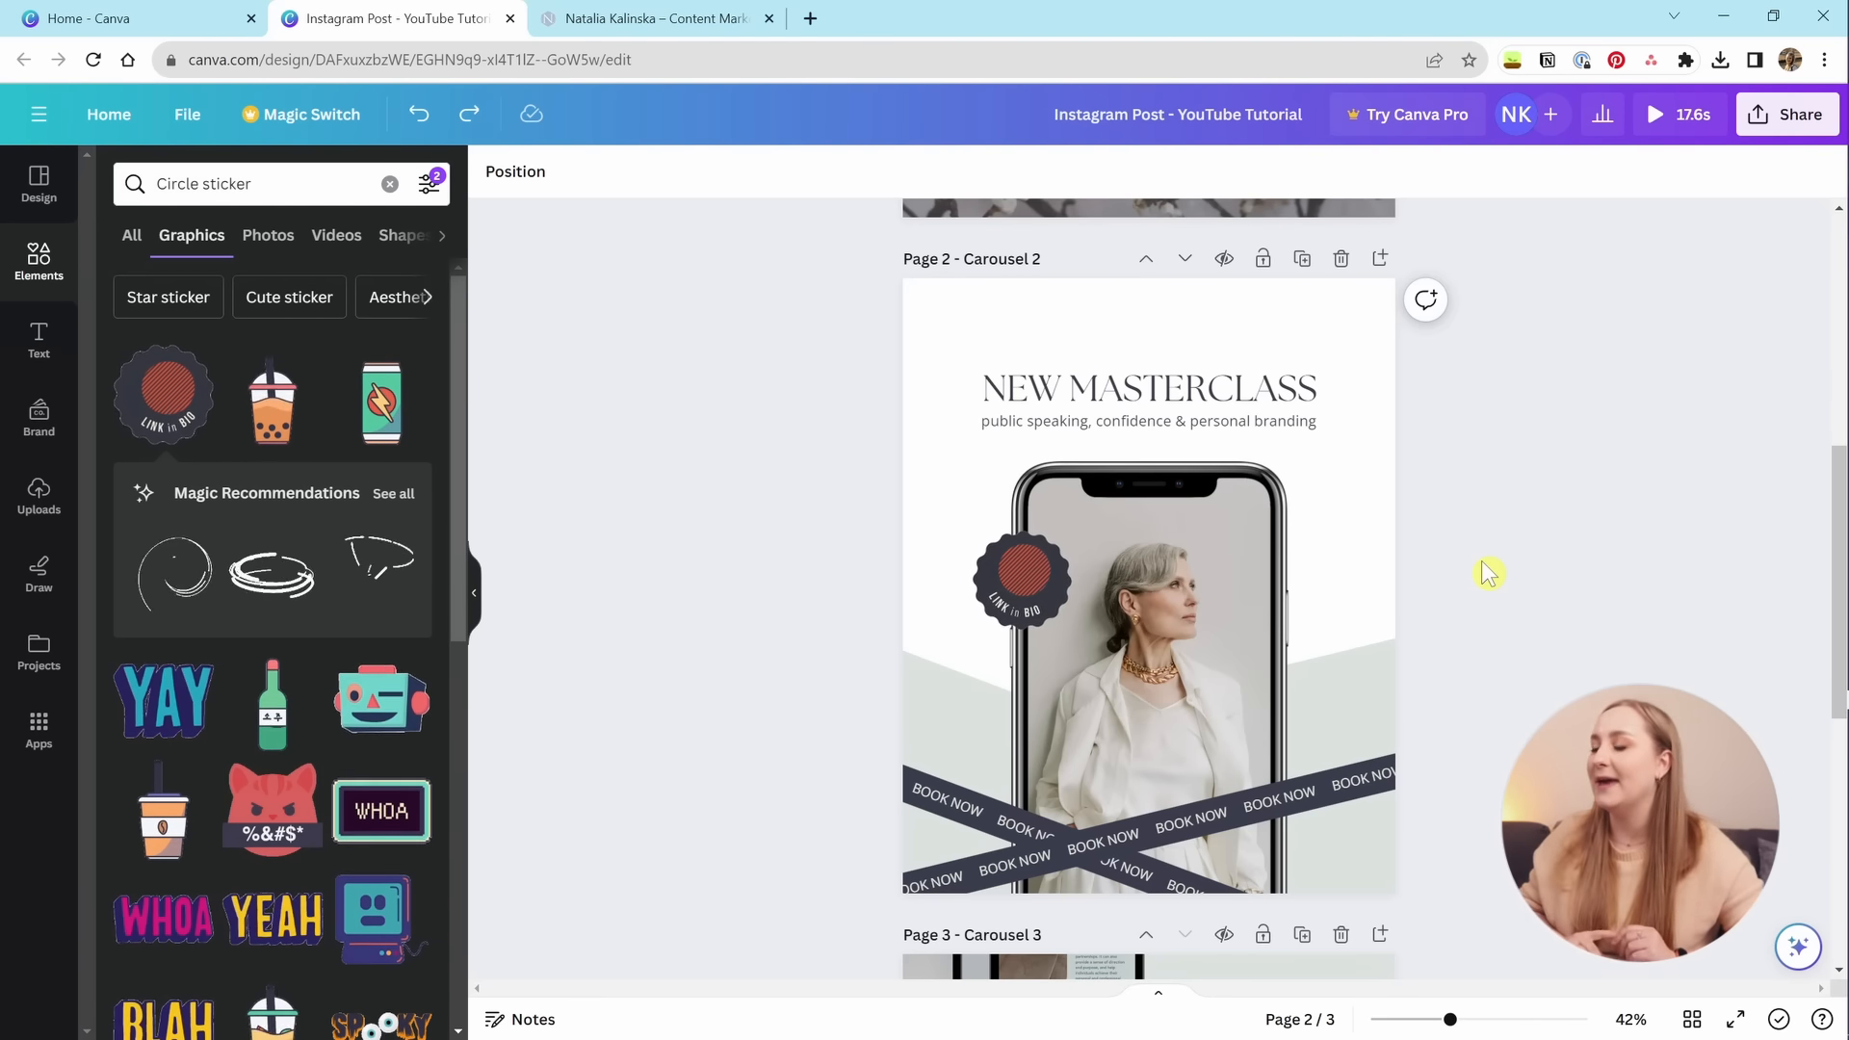
{"action": "left_click", "coordinate": [1228, 628]}
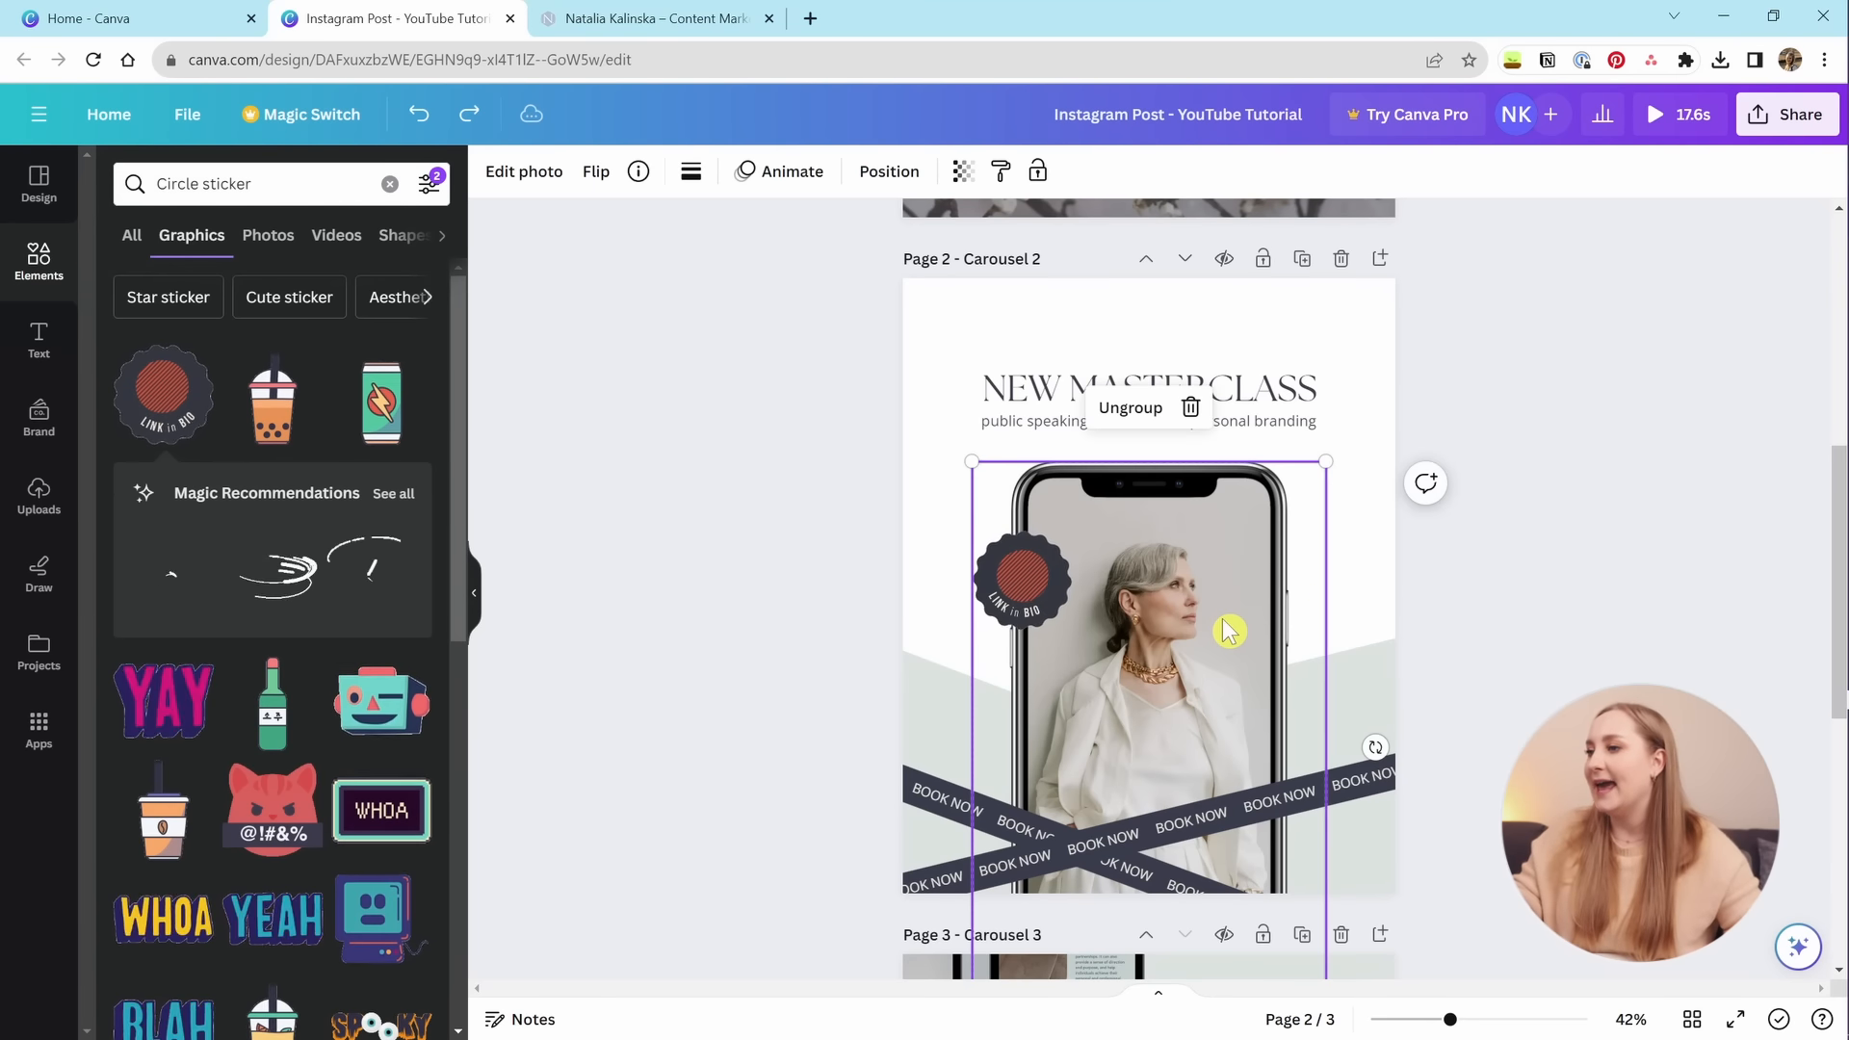
{"action": "left_click", "coordinate": [1415, 576]}
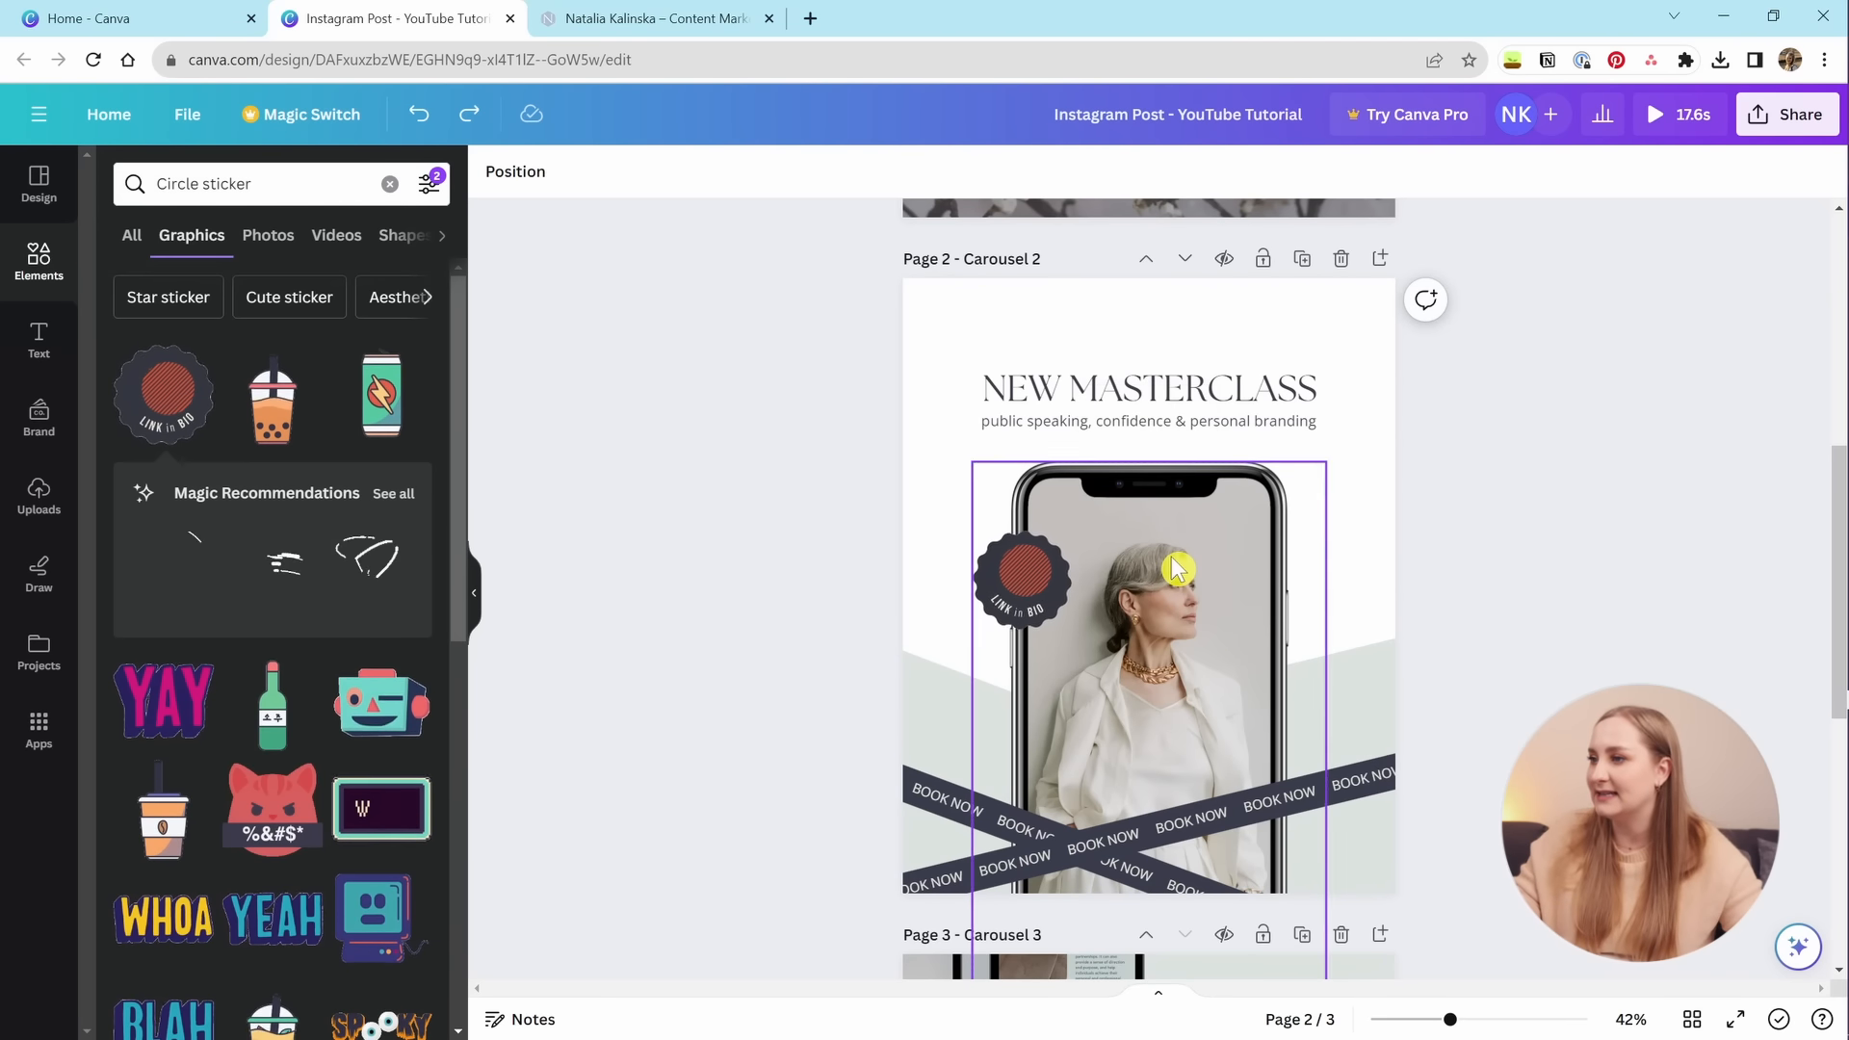
Apply the Baseline animation to the grouped phone and photo on page 2, animating on both enter and exit.
{"action": "left_click", "coordinate": [1181, 561]}
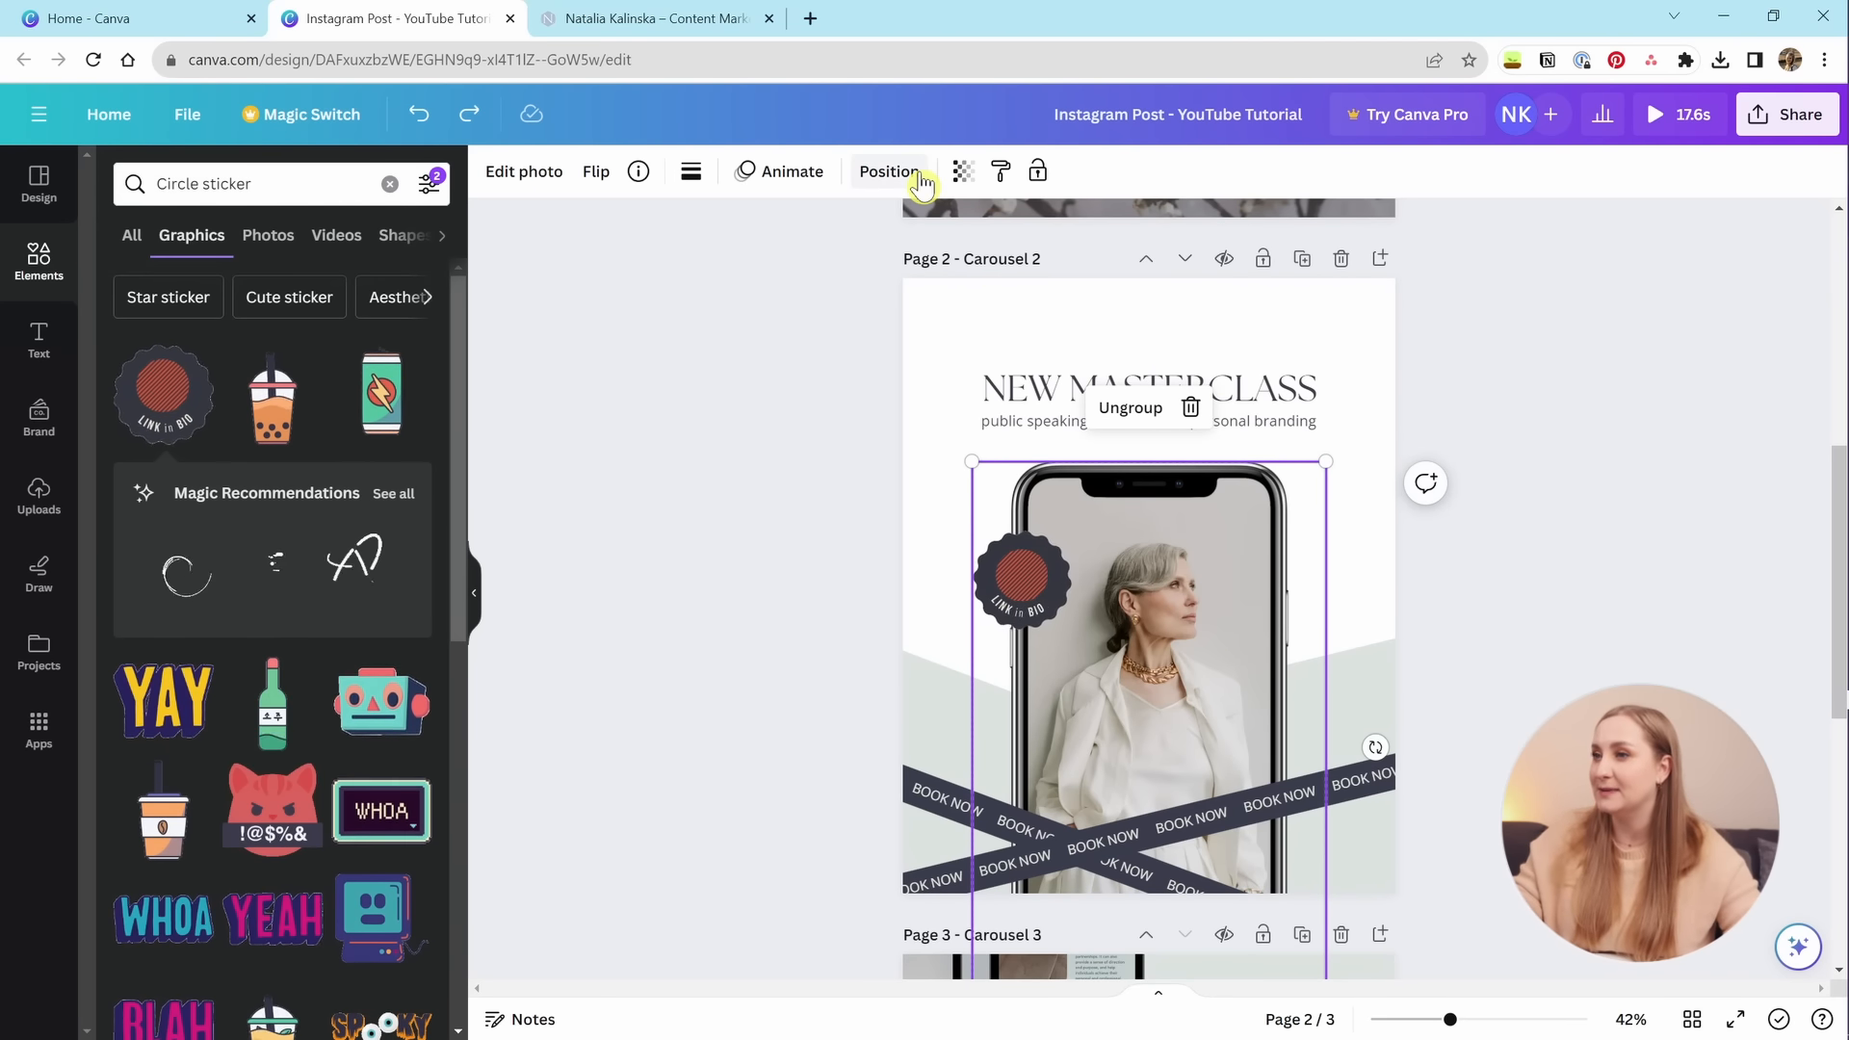
{"action": "left_click", "coordinate": [786, 183]}
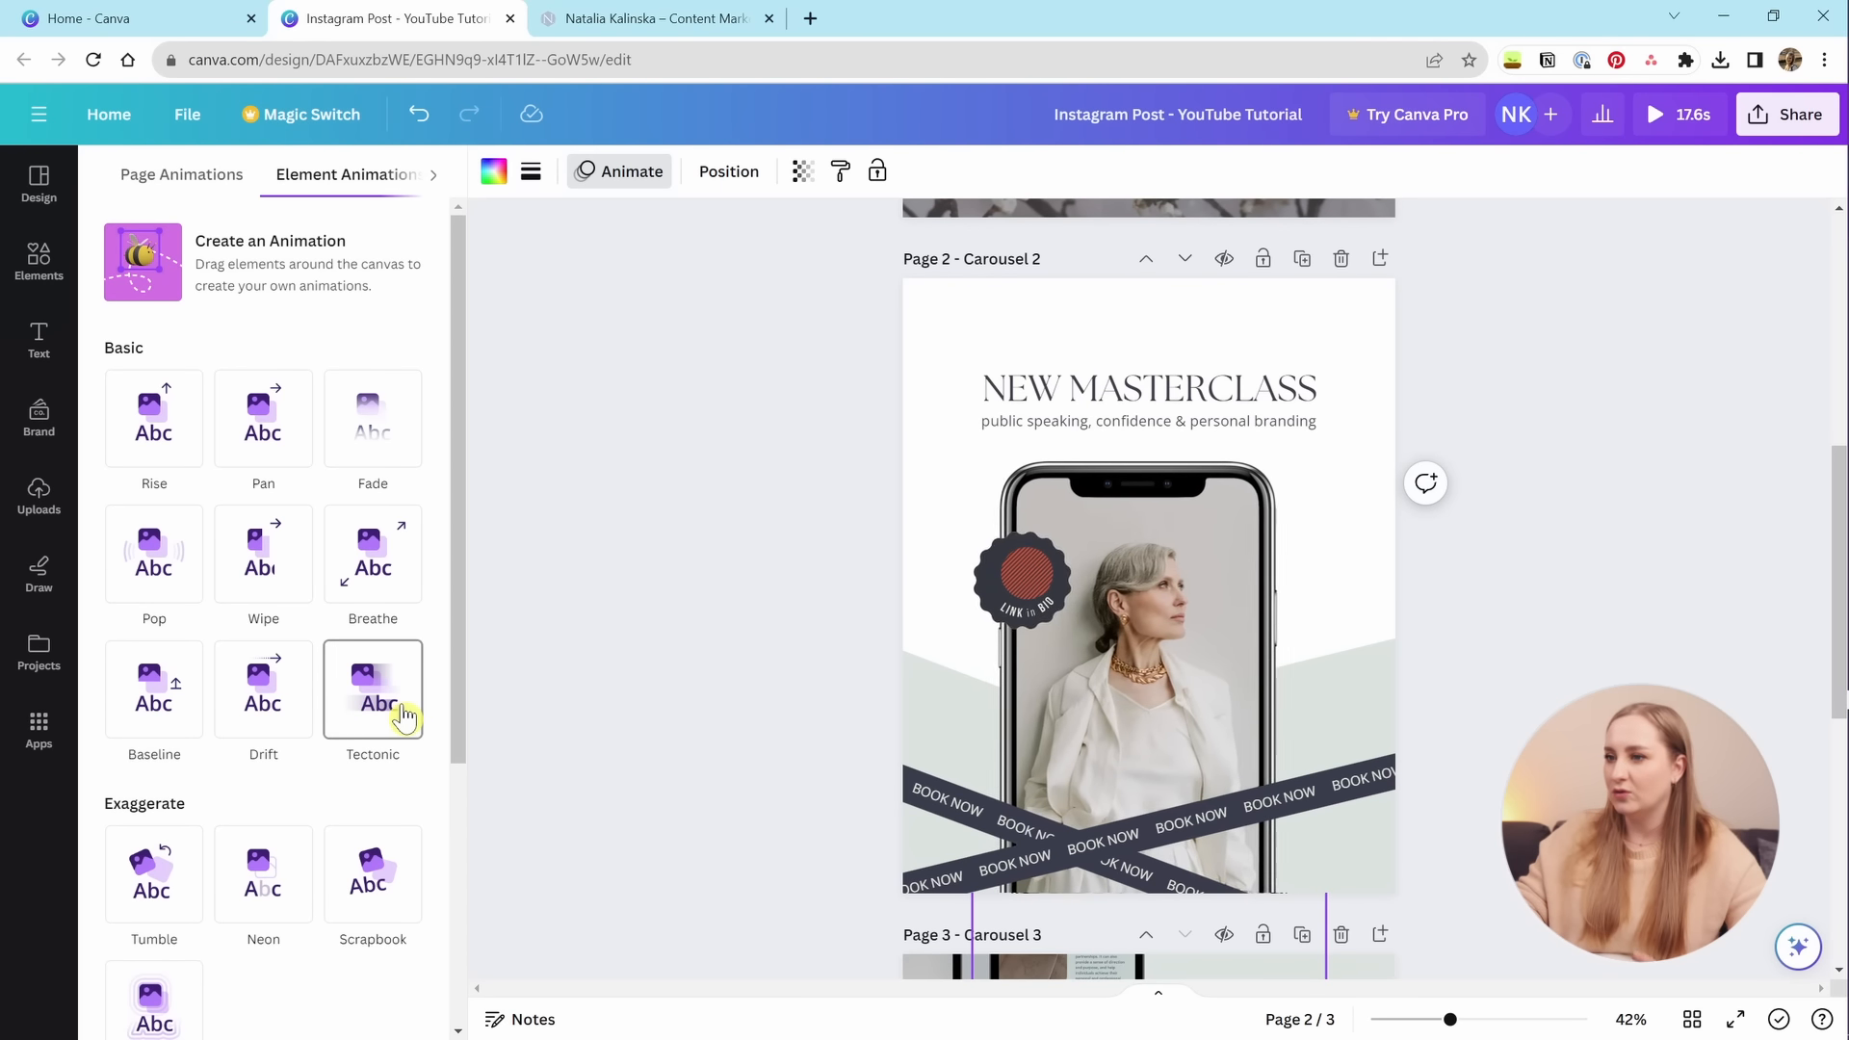
{"action": "left_click", "coordinate": [154, 694]}
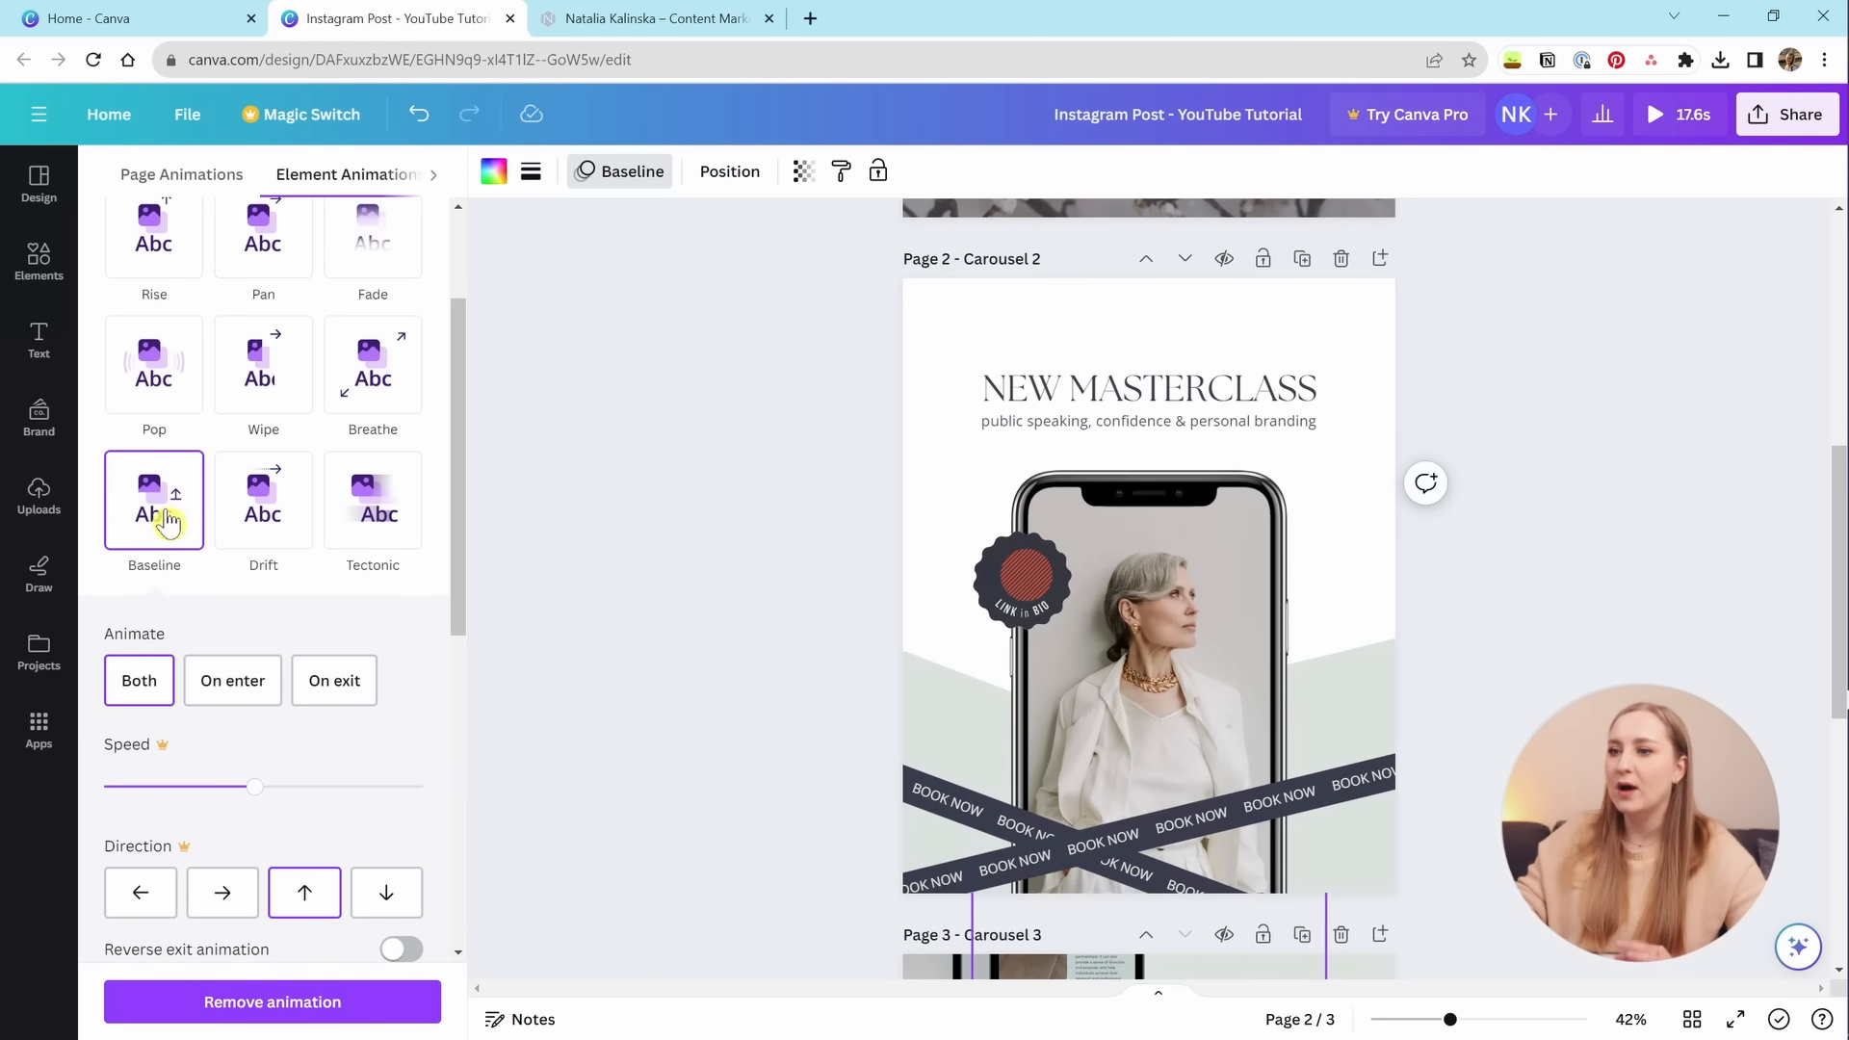
{"action": "scroll", "coordinate": [159, 481], "scroll_direction": "down", "scroll_amount": 2}
{"action": "scroll", "coordinate": [149, 385], "scroll_direction": "up", "scroll_amount": 3}
{"action": "scroll", "coordinate": [159, 328], "scroll_direction": "down", "scroll_amount": 2}
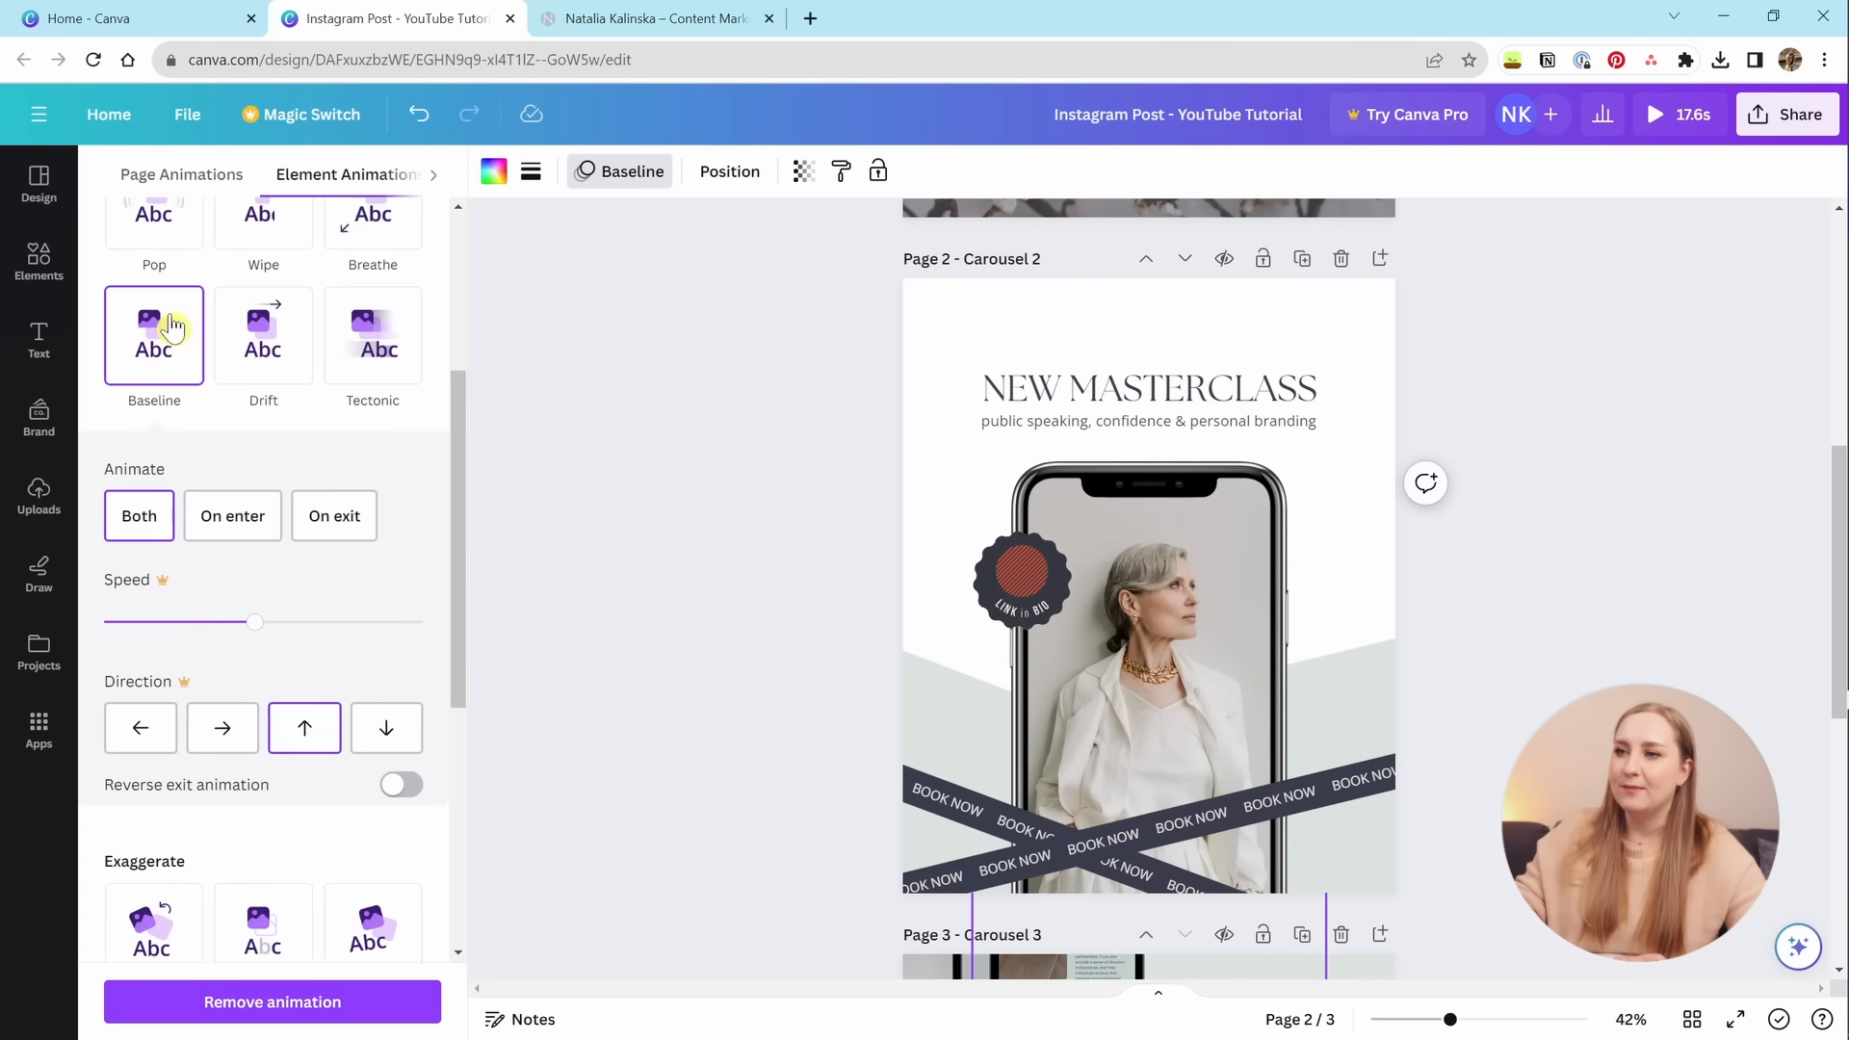
{"action": "scroll", "coordinate": [144, 578], "scroll_direction": "up", "scroll_amount": 2}
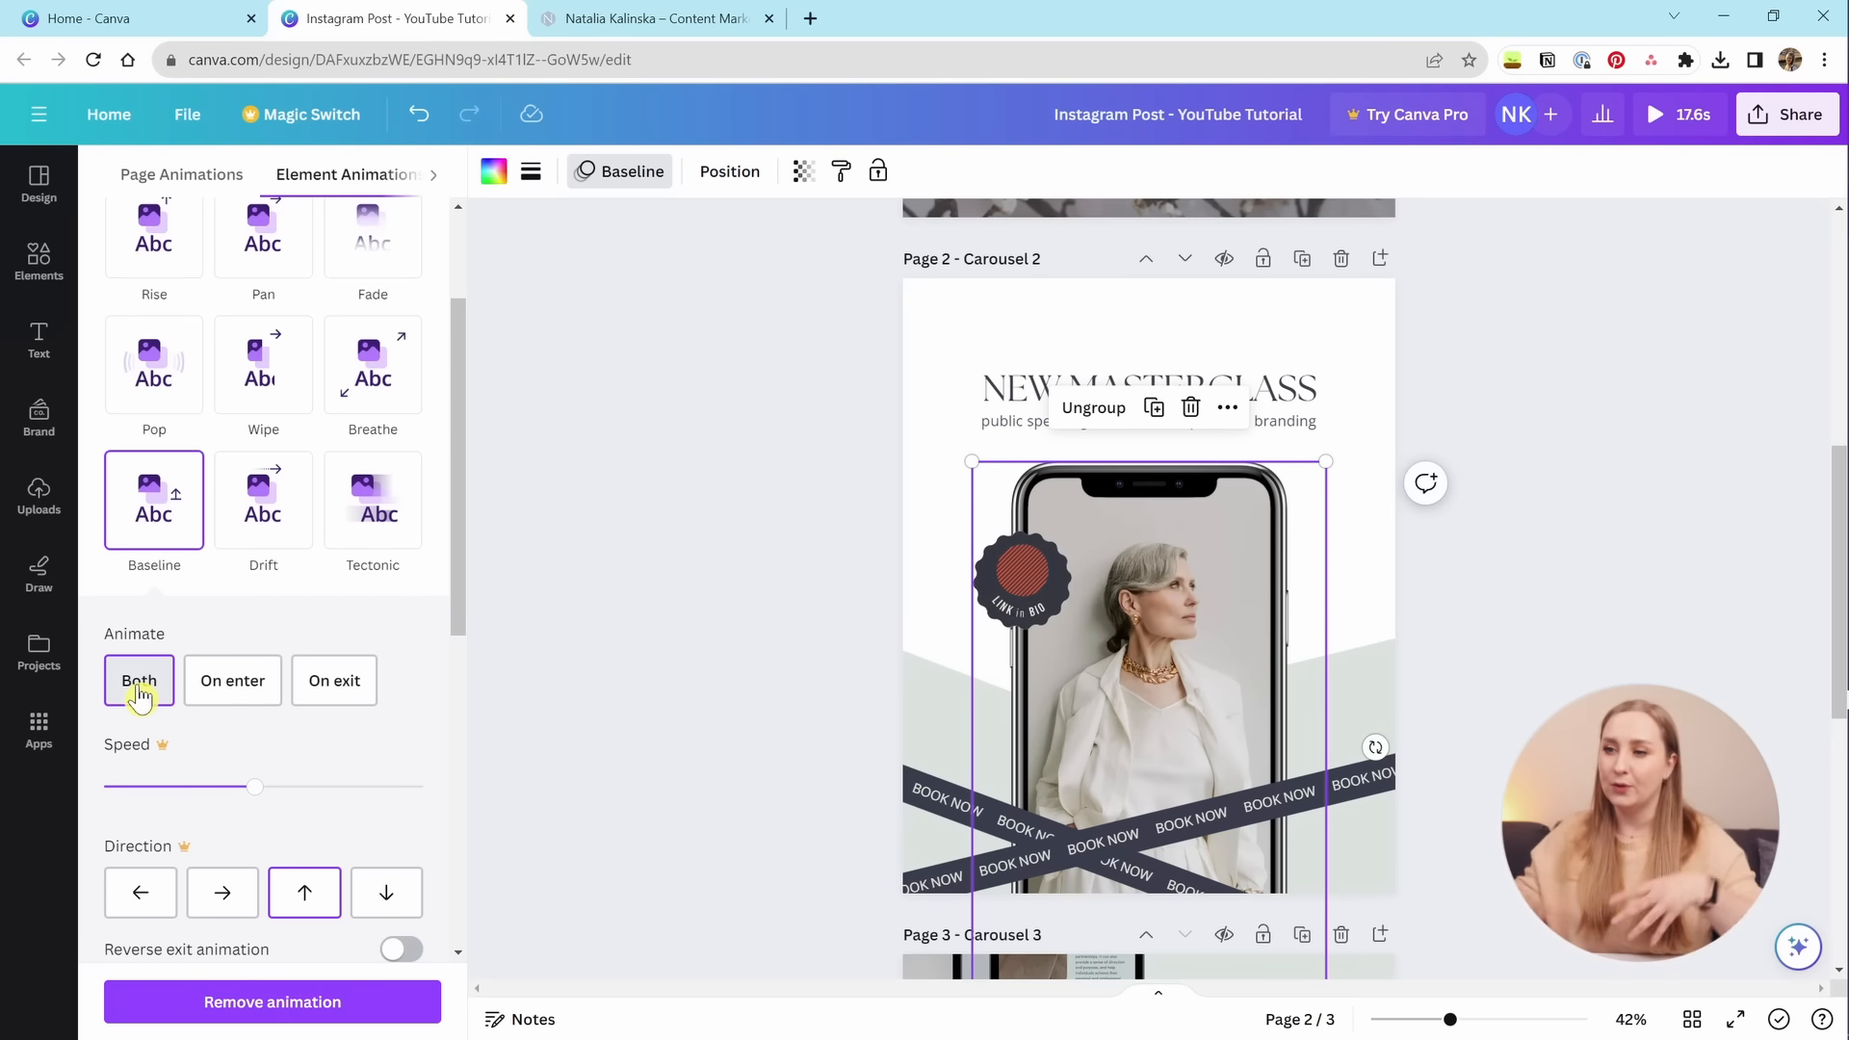
{"action": "left_click", "coordinate": [229, 682]}
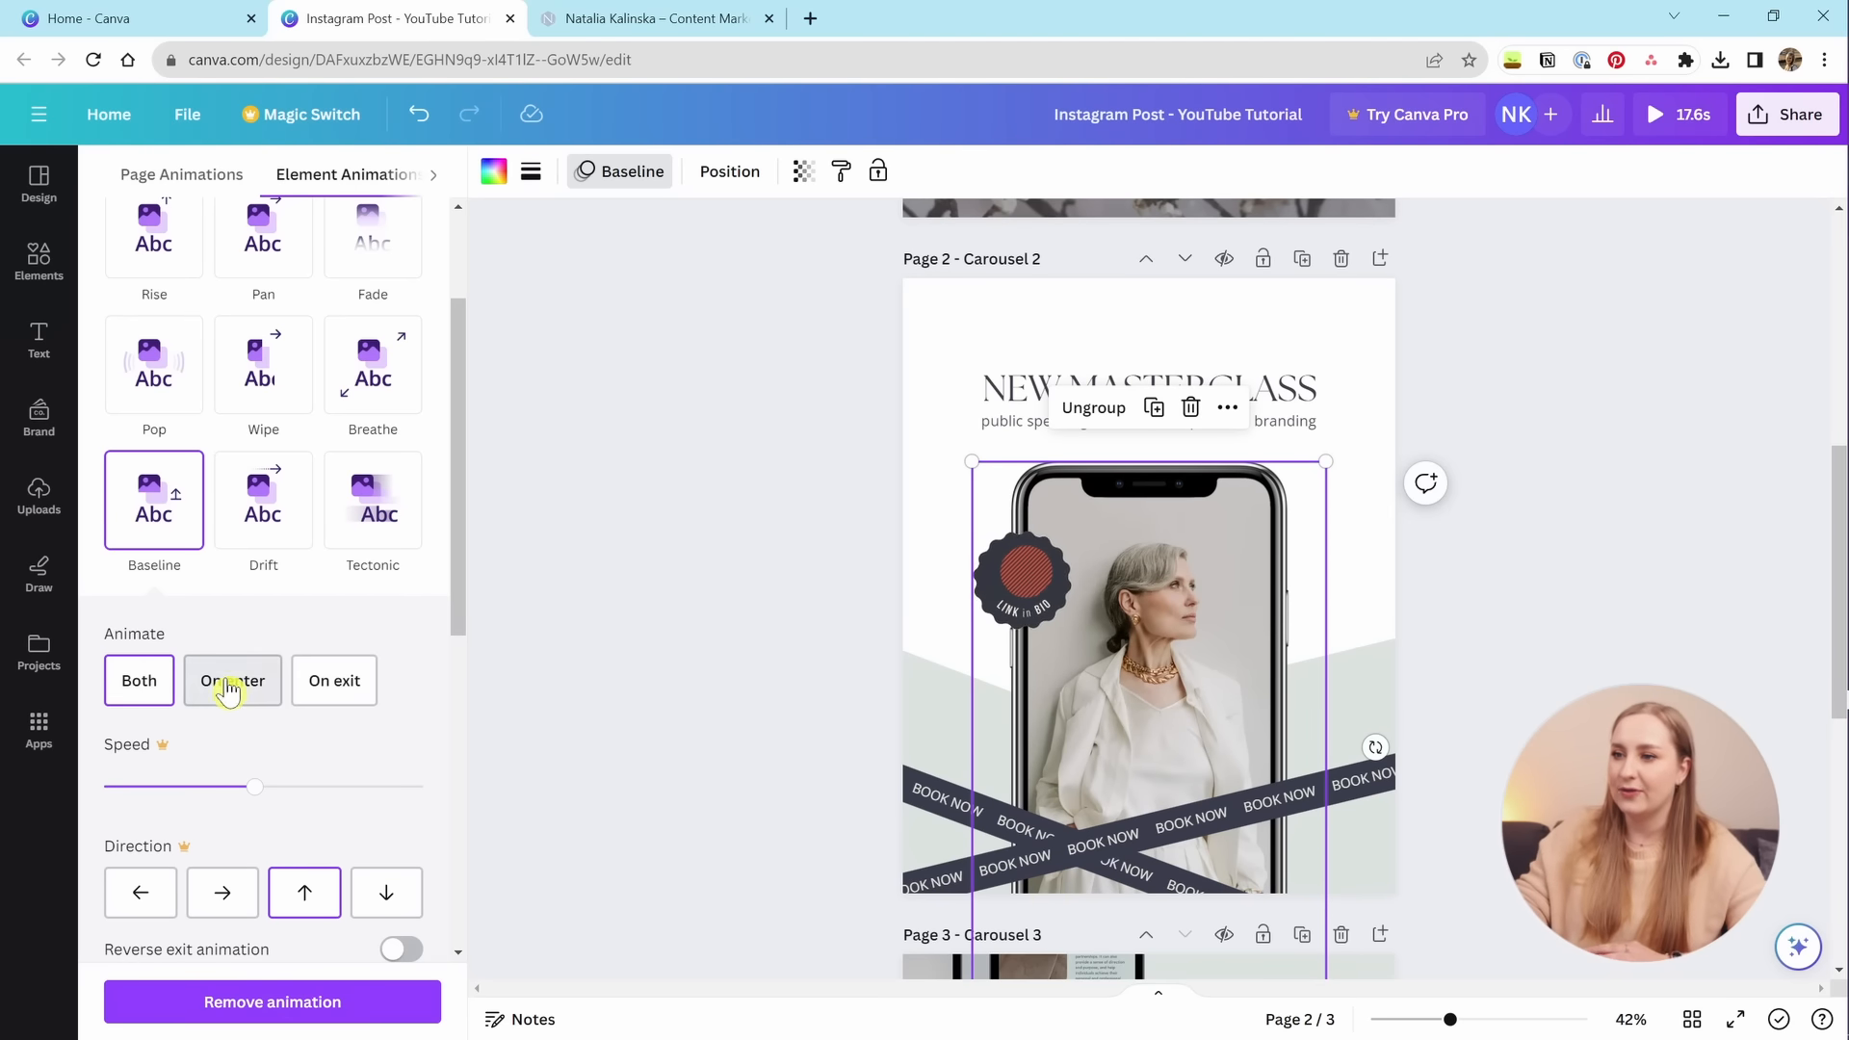
{"action": "left_click", "coordinate": [174, 690]}
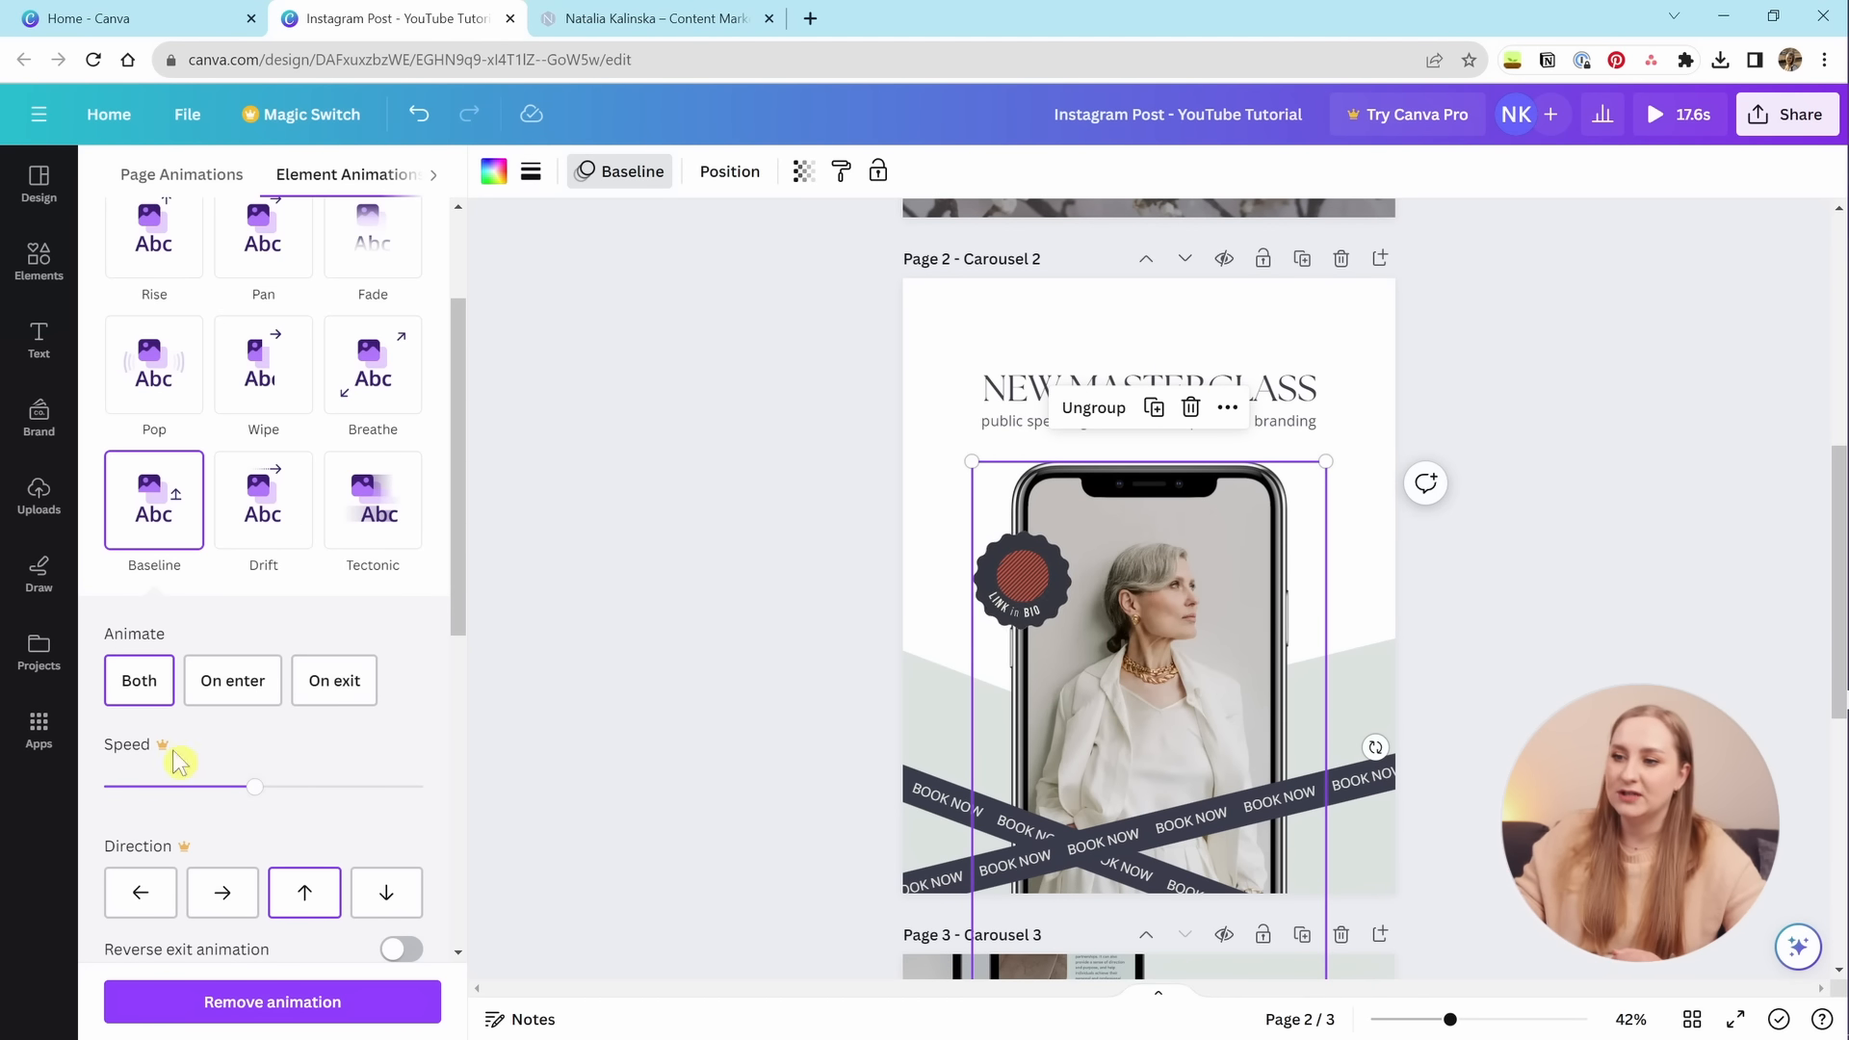
Turn on Reverse exit animation for the phone group, and preview the Exaggerate animations and motion effects.
{"action": "scroll", "coordinate": [250, 829], "scroll_direction": "down", "scroll_amount": 2}
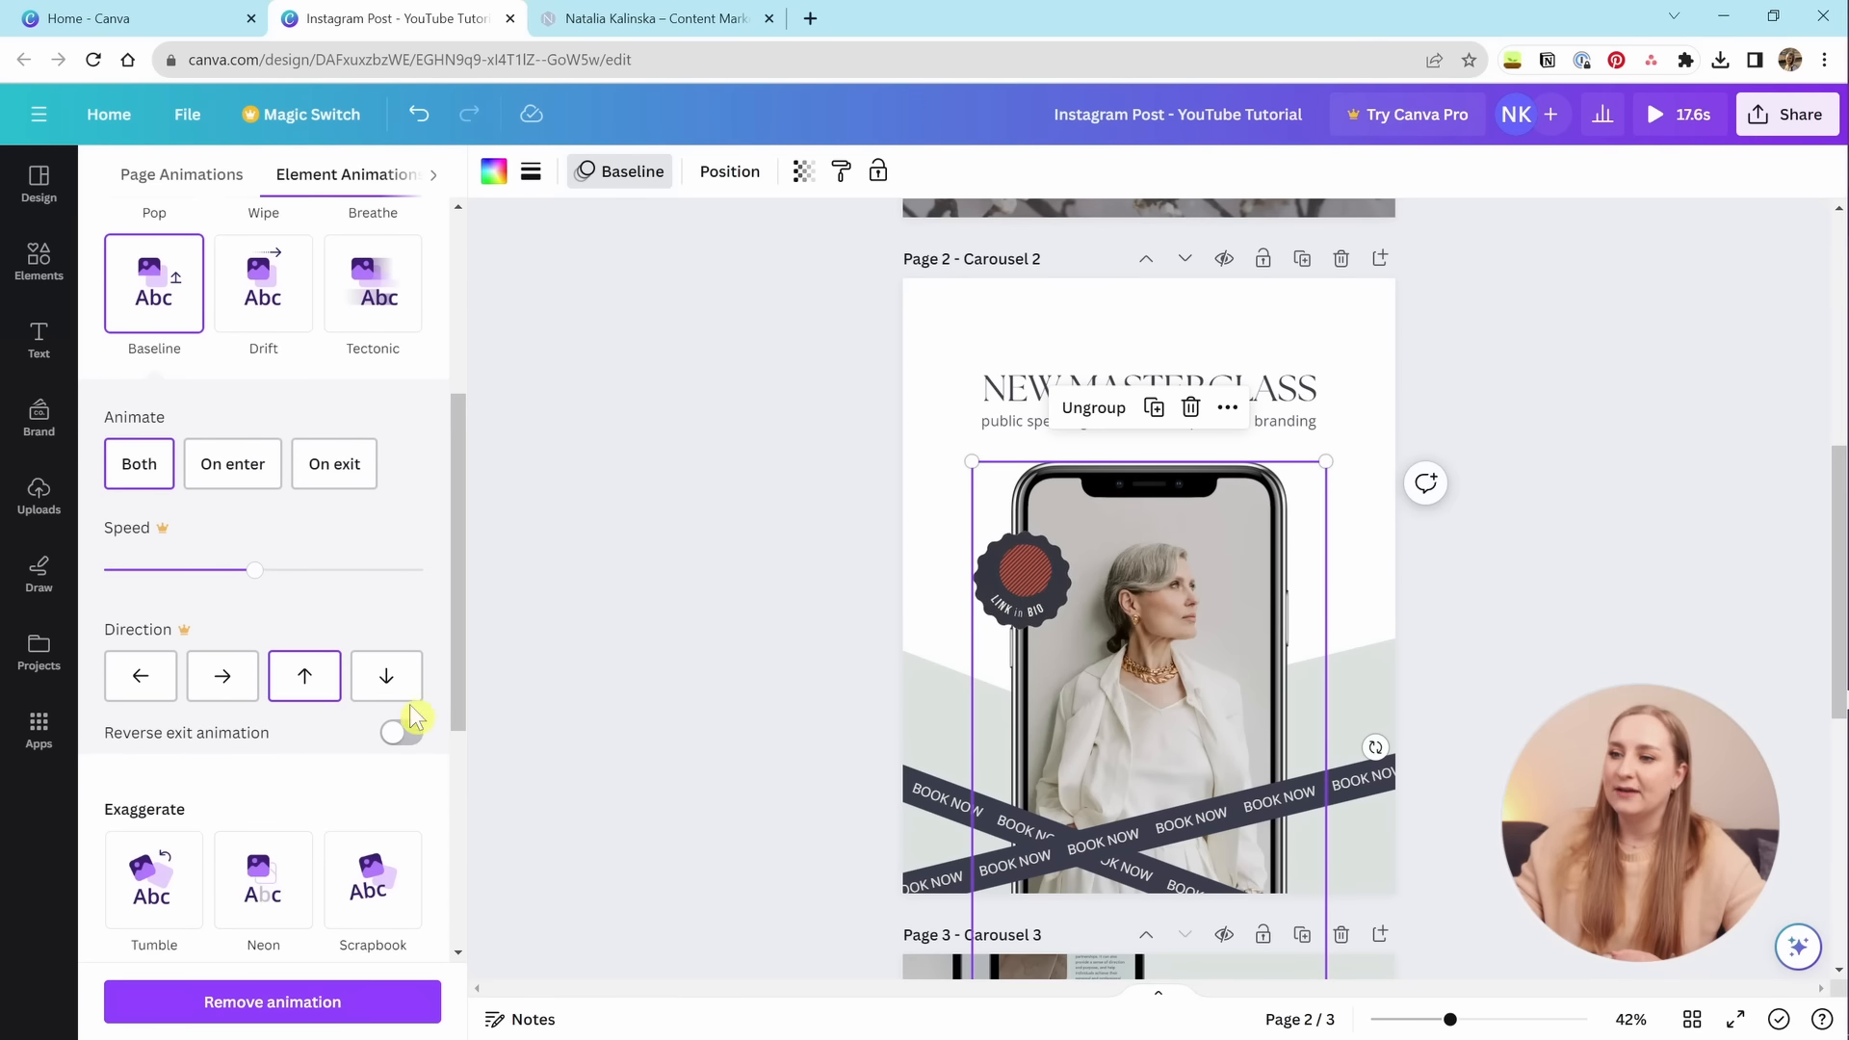
{"action": "left_click", "coordinate": [400, 737]}
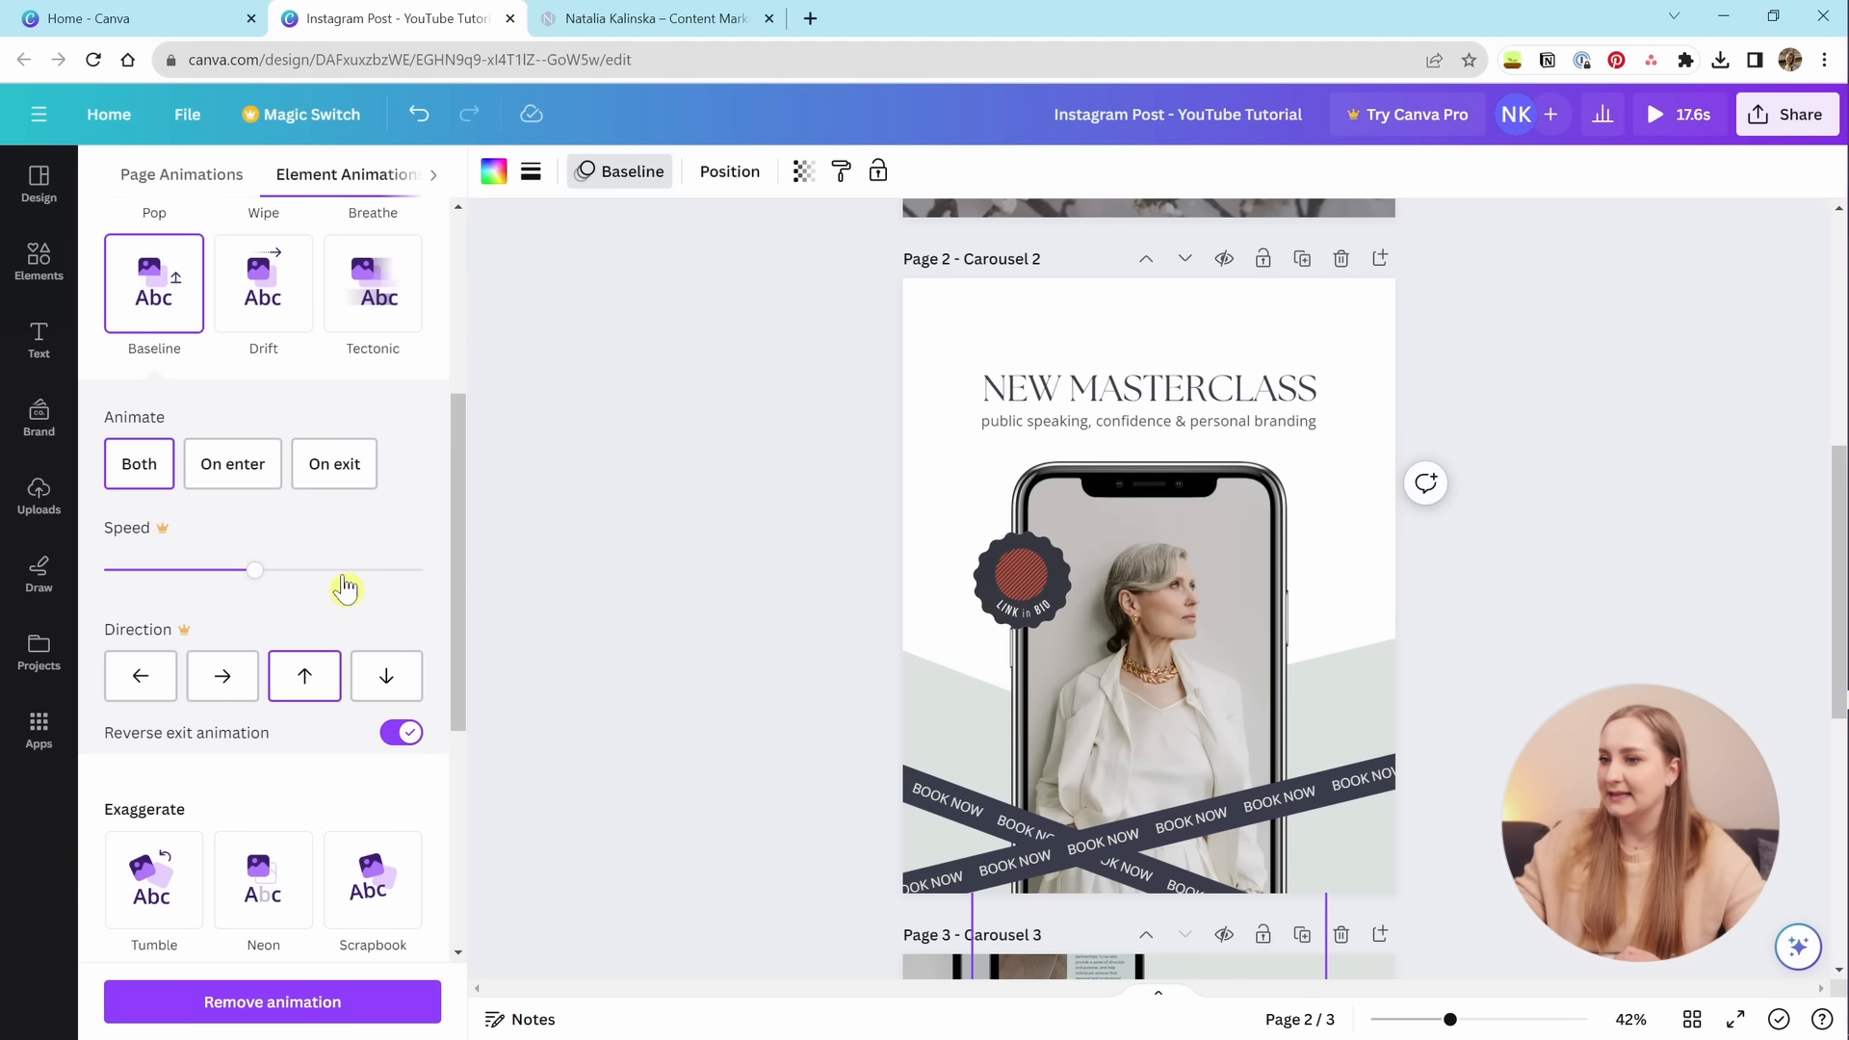
{"action": "scroll", "coordinate": [265, 891], "scroll_direction": "down", "scroll_amount": 2}
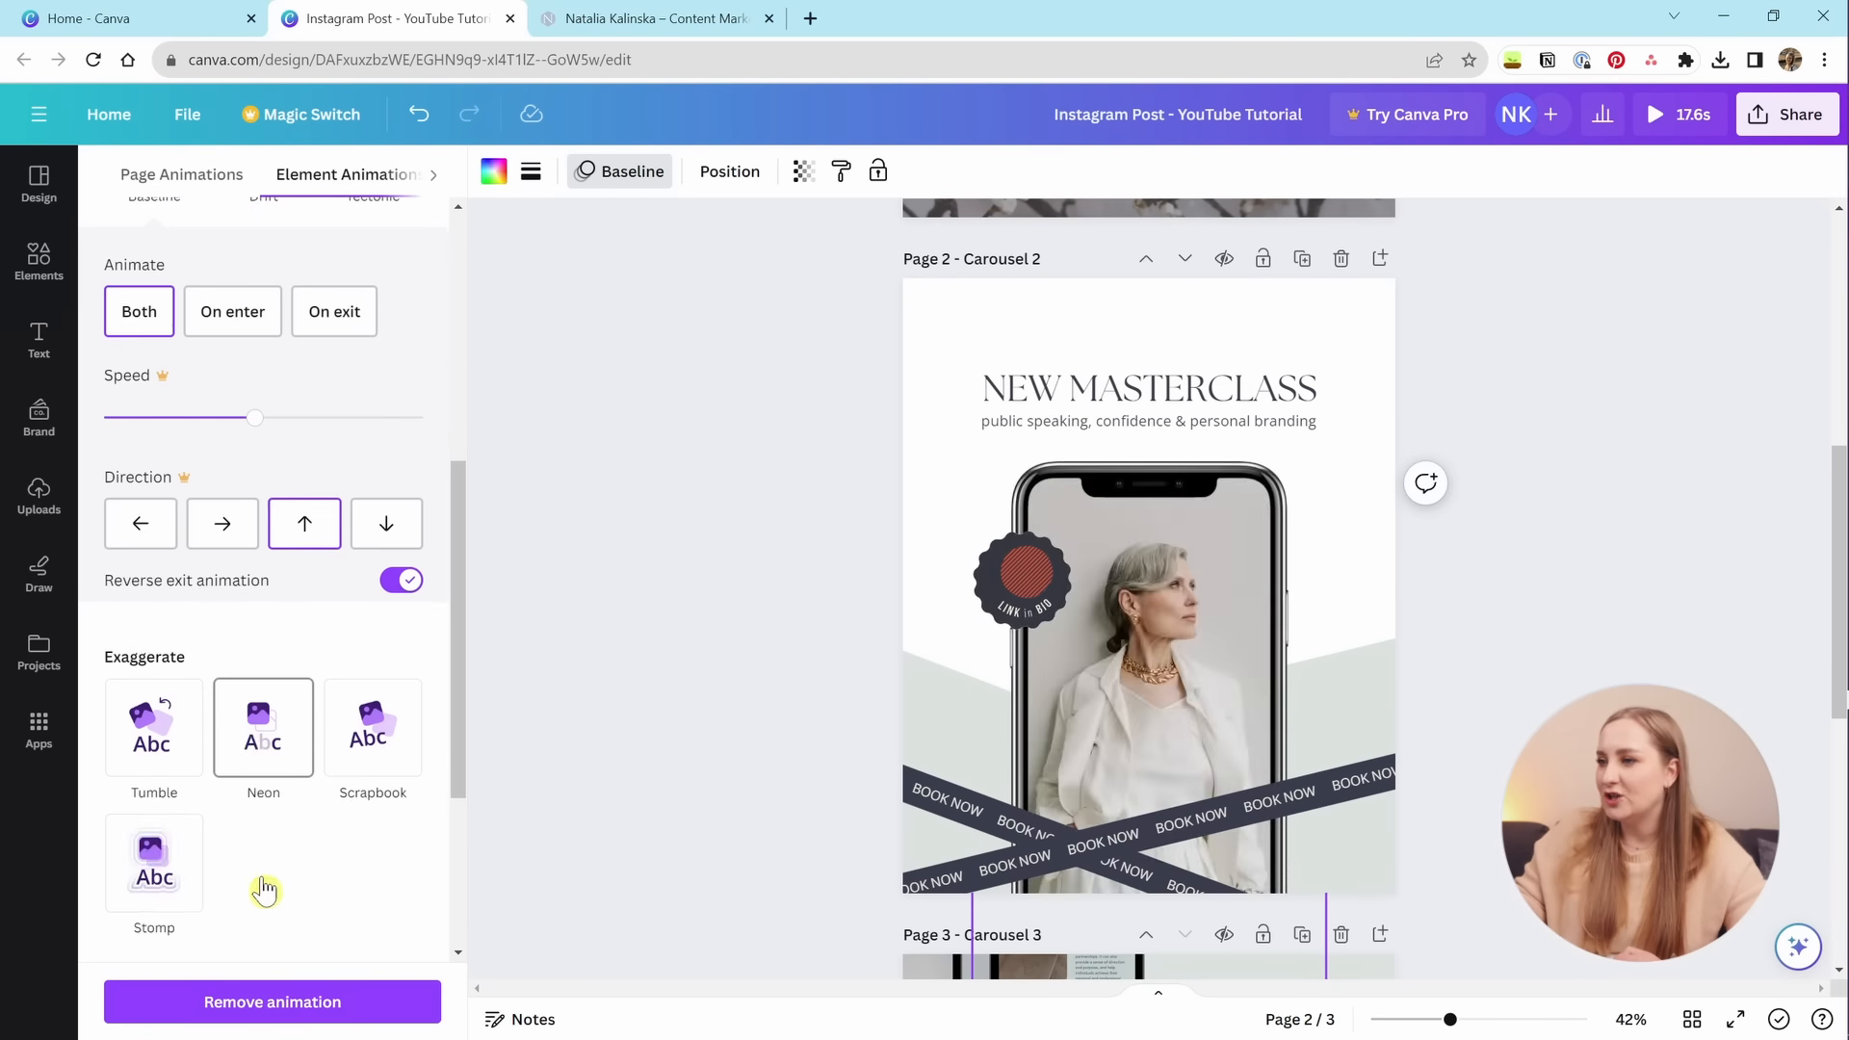
{"action": "scroll", "coordinate": [265, 891], "scroll_direction": "down", "scroll_amount": 3}
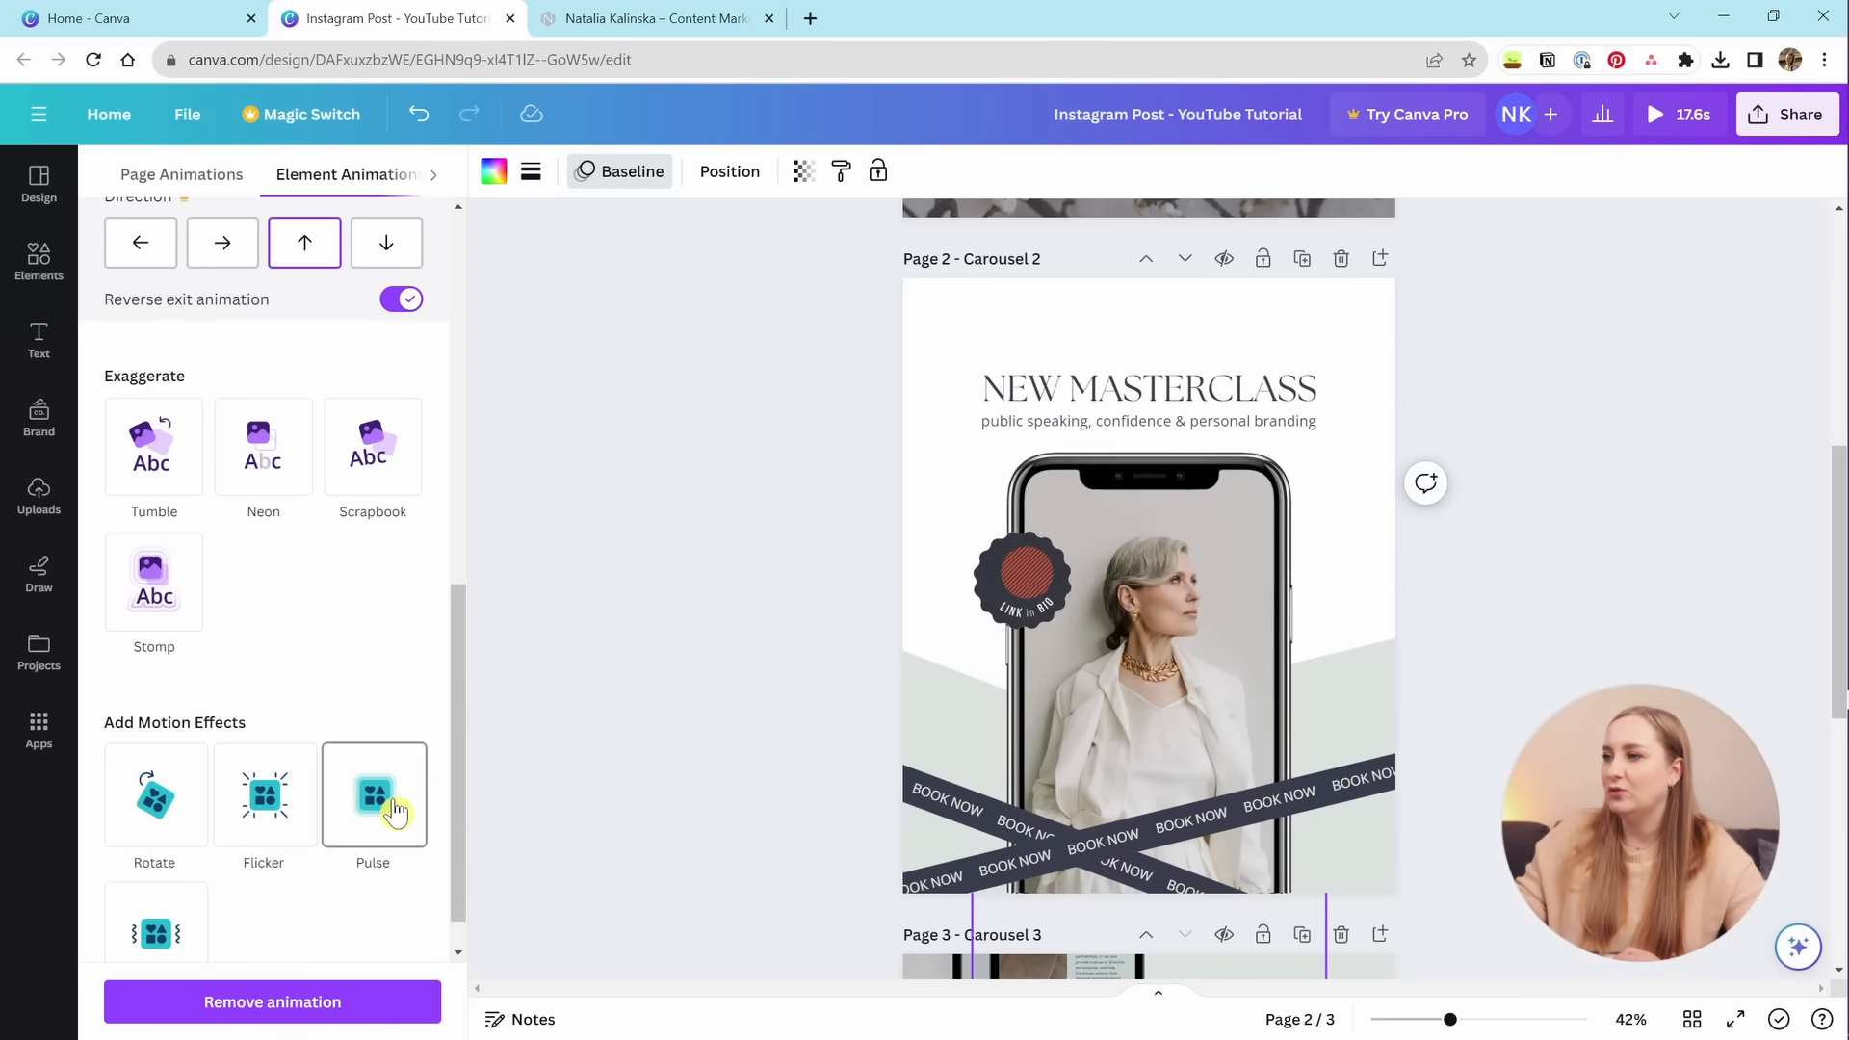
{"action": "scroll", "coordinate": [215, 886], "scroll_direction": "down", "scroll_amount": 1}
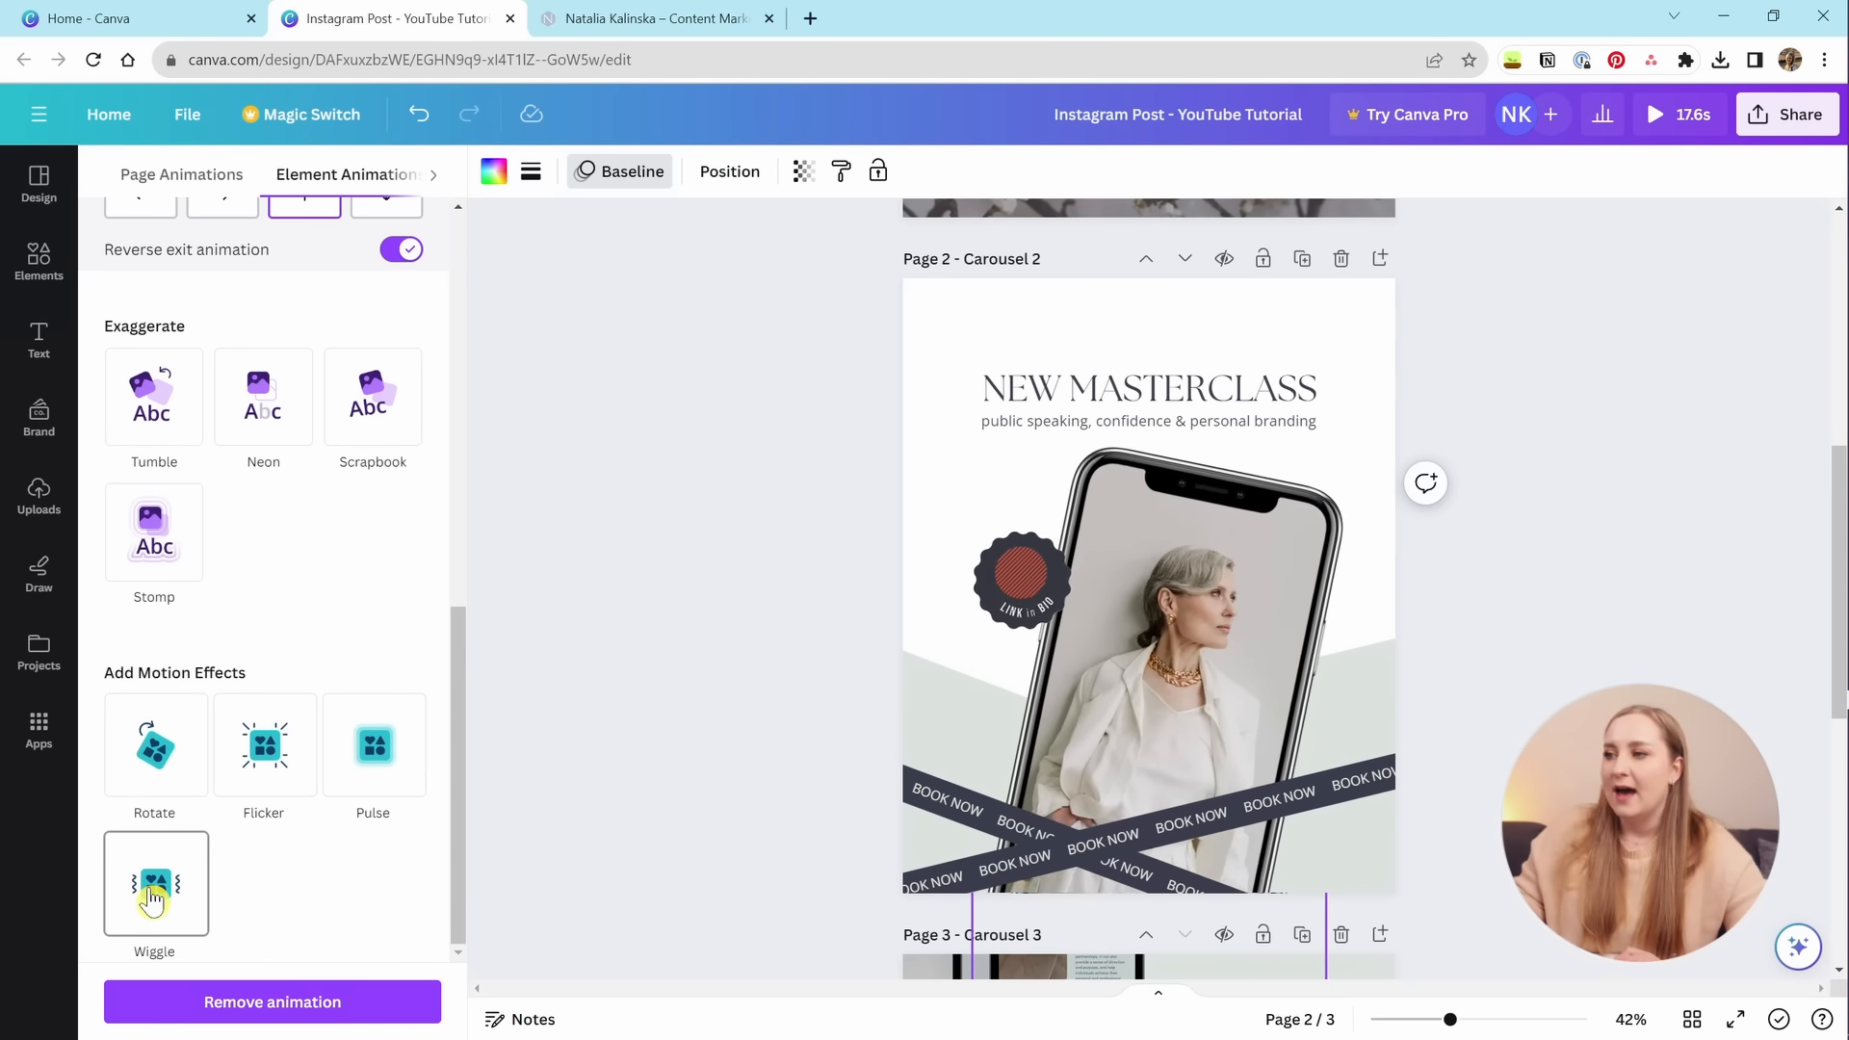
{"action": "scroll", "coordinate": [270, 896], "scroll_direction": "up", "scroll_amount": 9}
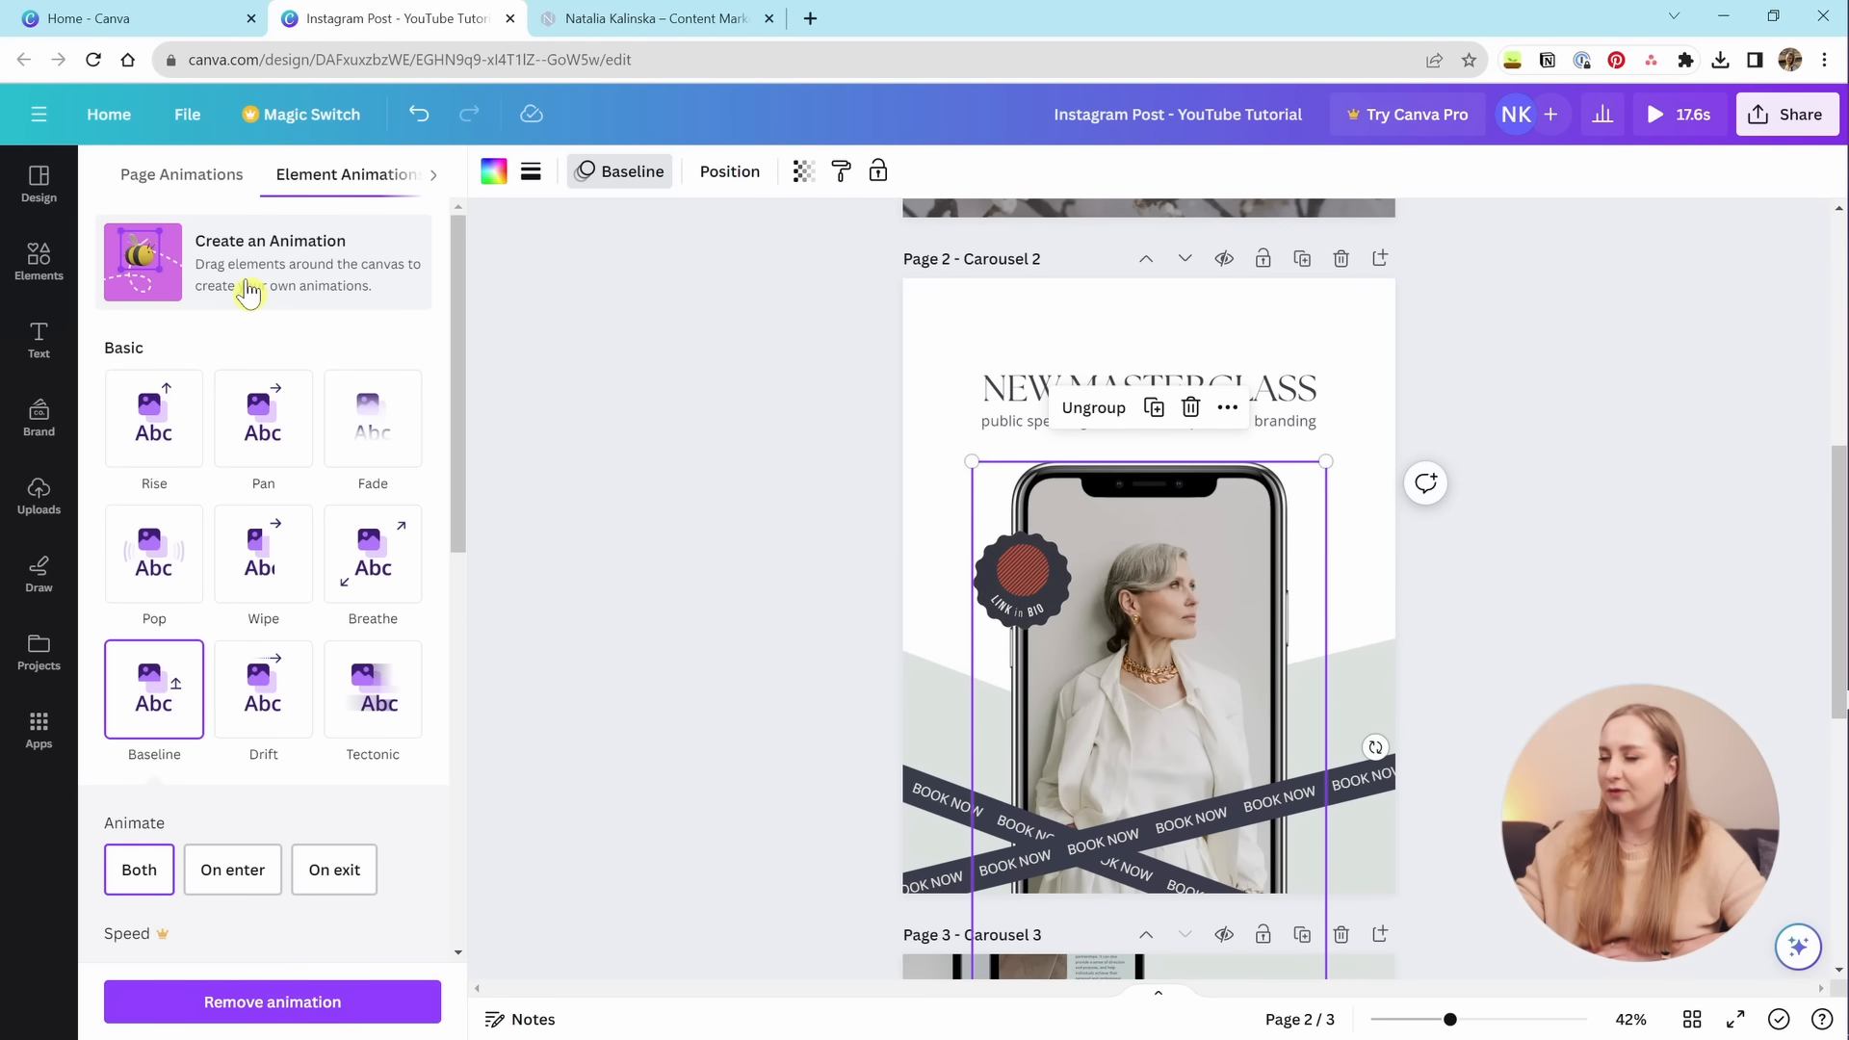
Try a freehand looping motion path on the phone group with Smooth and Steady movement, path orientation and a slower speed, and undo the change.
{"action": "left_click", "coordinate": [301, 268]}
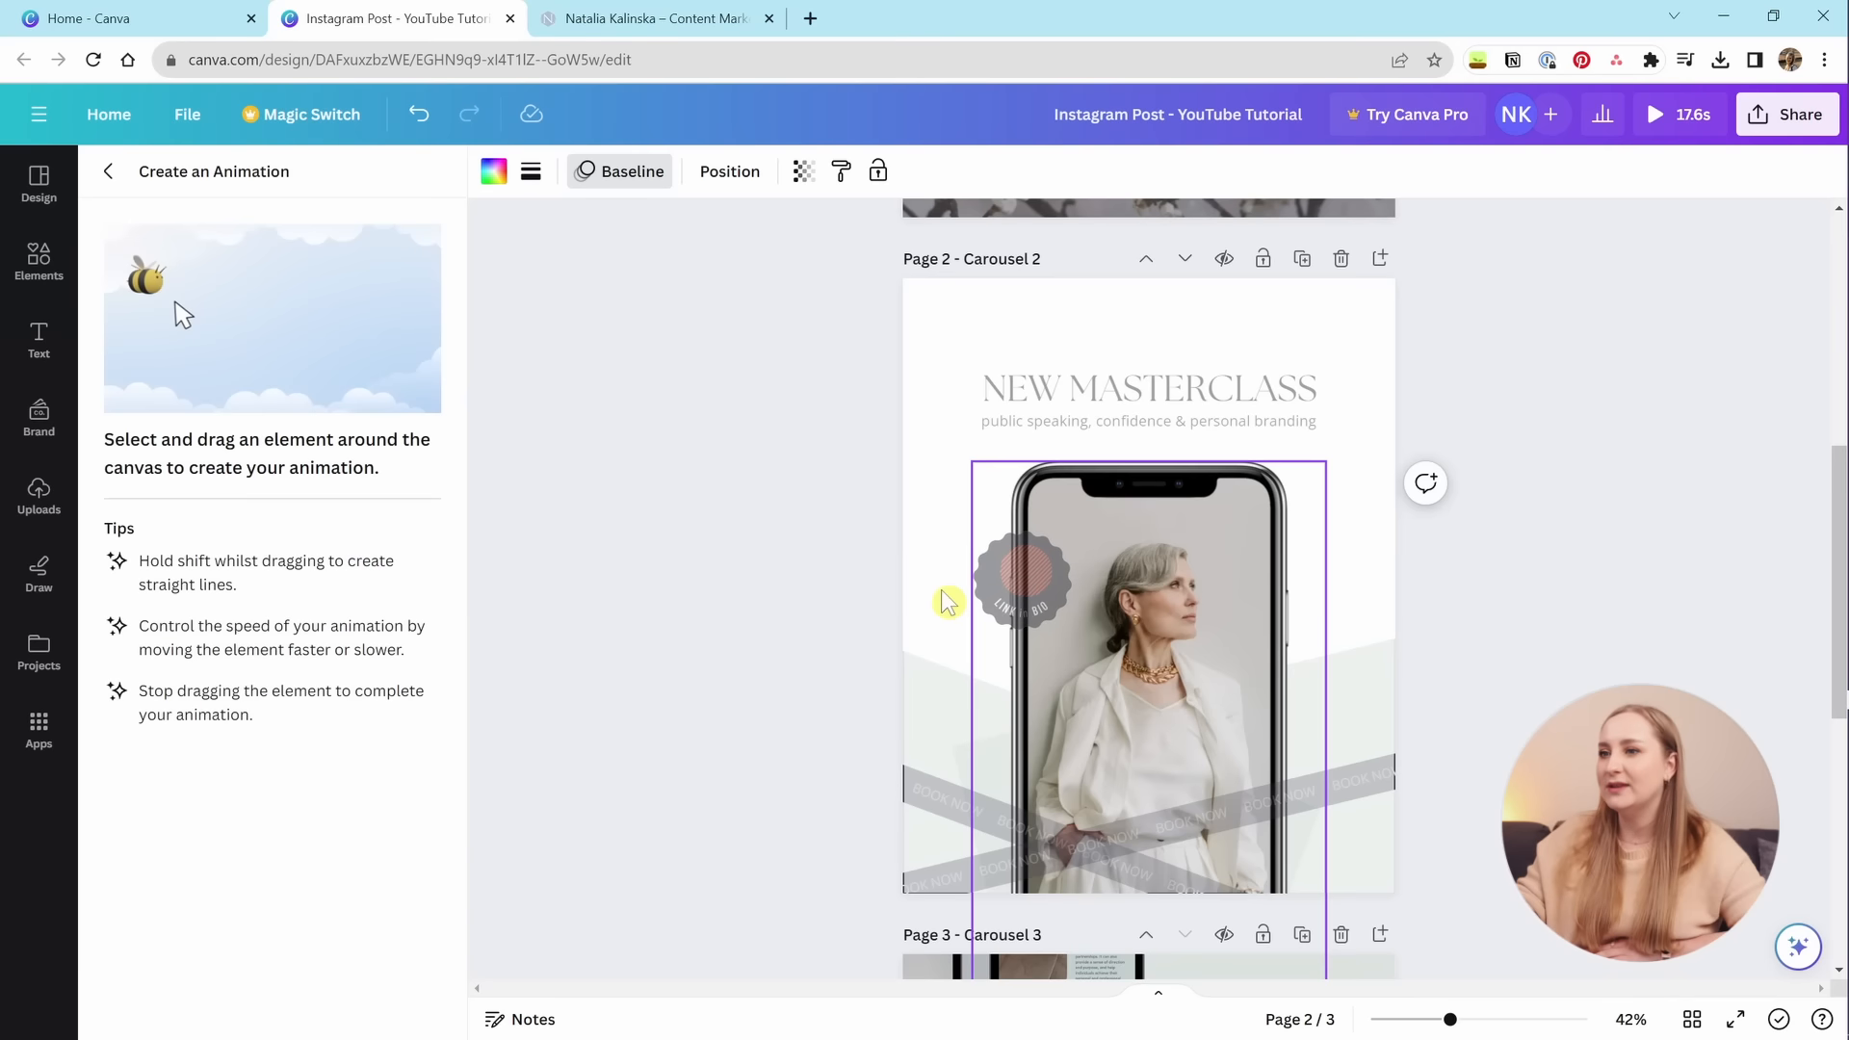
{"action": "mouse_move", "coordinate": [1094, 652]}
{"action": "left_mouse_down"}
{"action": "mouse_move", "coordinate": [1119, 681]}
{"action": "mouse_move", "coordinate": [1081, 647]}
{"action": "mouse_move", "coordinate": [1117, 610]}
{"action": "mouse_move", "coordinate": [1250, 616]}
{"action": "mouse_move", "coordinate": [1236, 585]}
{"action": "mouse_move", "coordinate": [1111, 660]}
{"action": "mouse_move", "coordinate": [1079, 629]}
{"action": "mouse_move", "coordinate": [1116, 631]}
{"action": "mouse_move", "coordinate": [1175, 677]}
{"action": "mouse_move", "coordinate": [1216, 673]}
{"action": "mouse_move", "coordinate": [1162, 645]}
{"action": "left_mouse_up"}
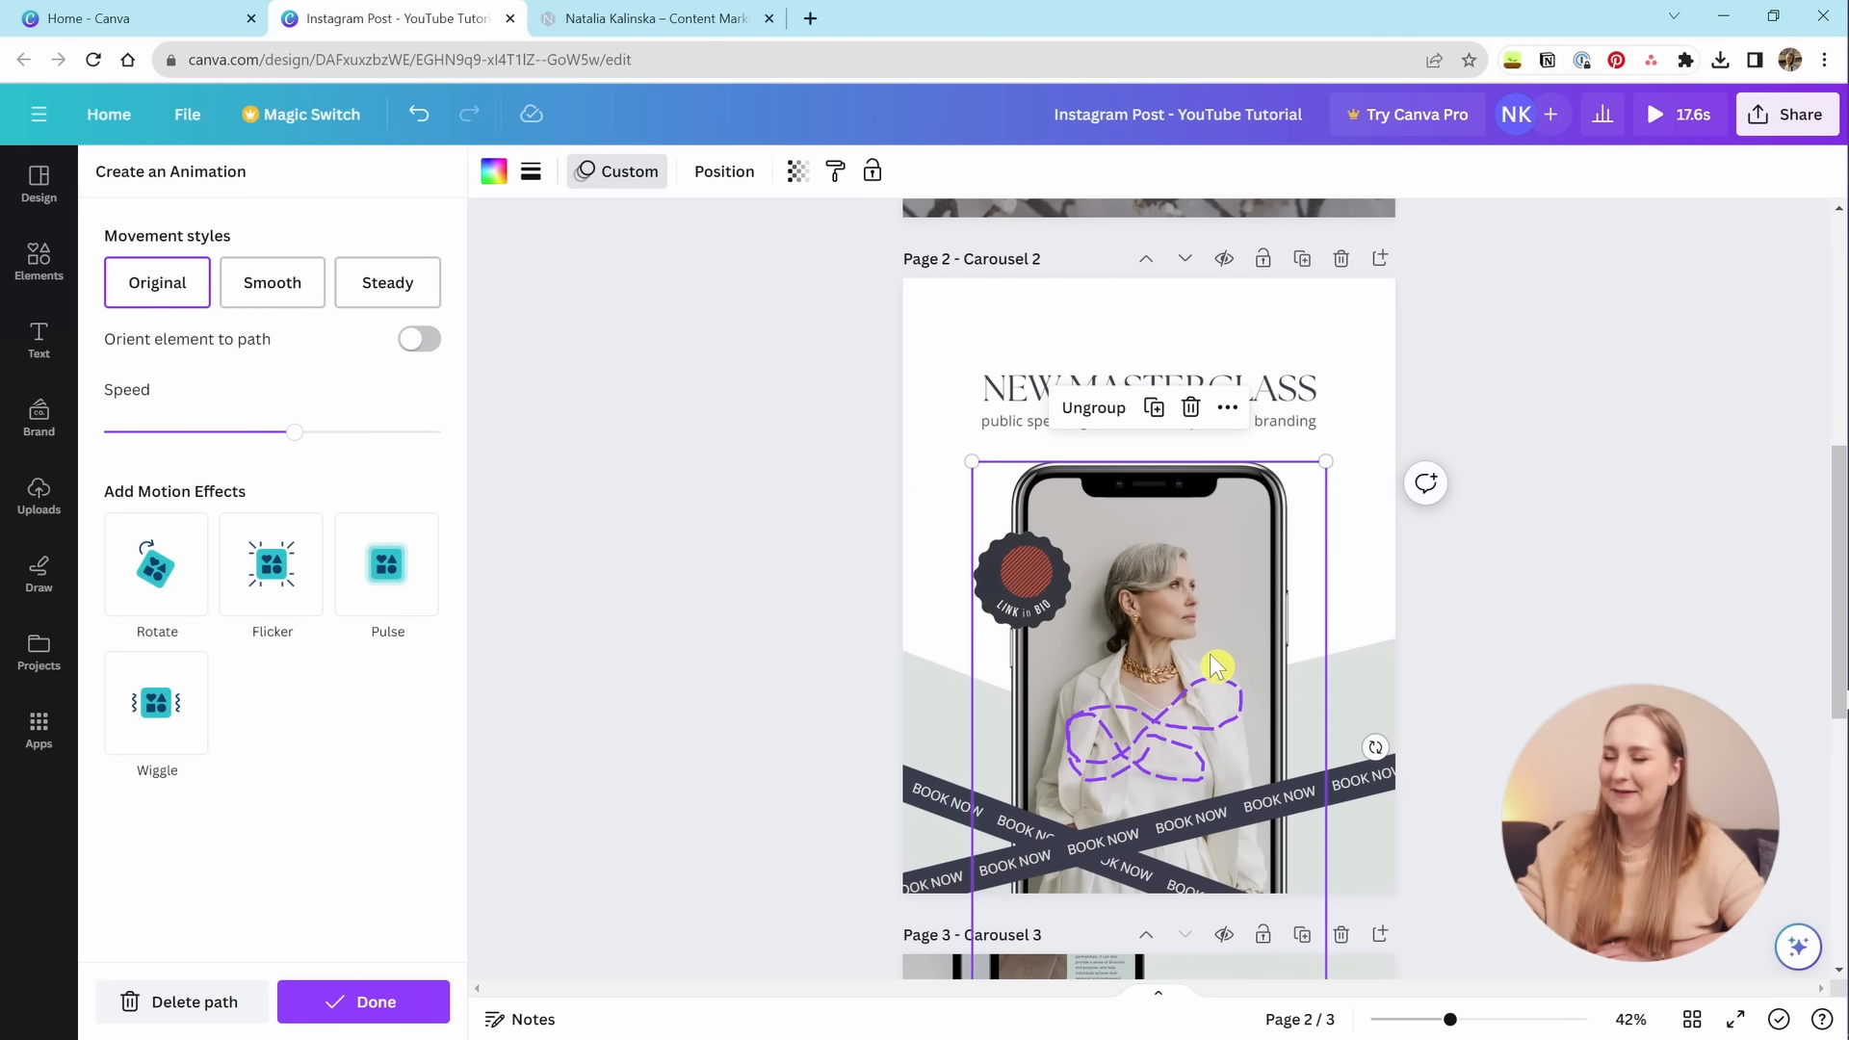
{"action": "left_click", "coordinate": [297, 303]}
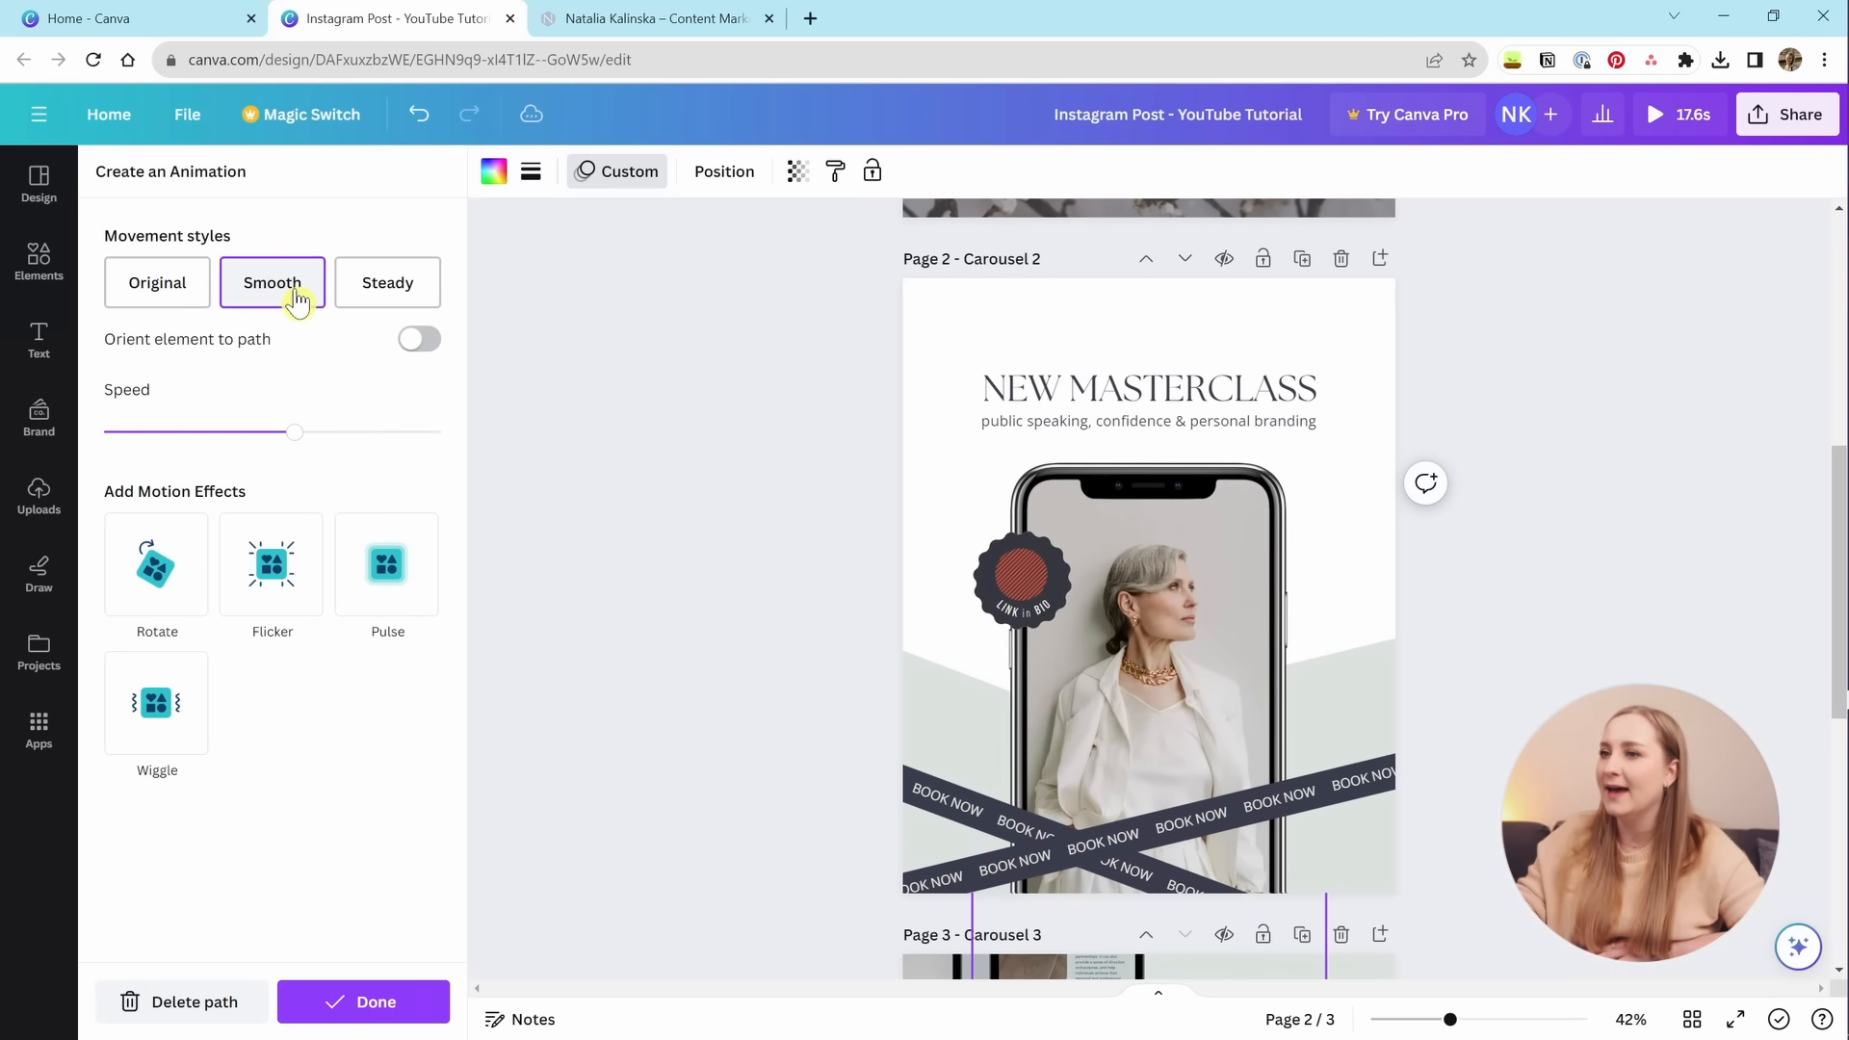
{"action": "left_click", "coordinate": [419, 300]}
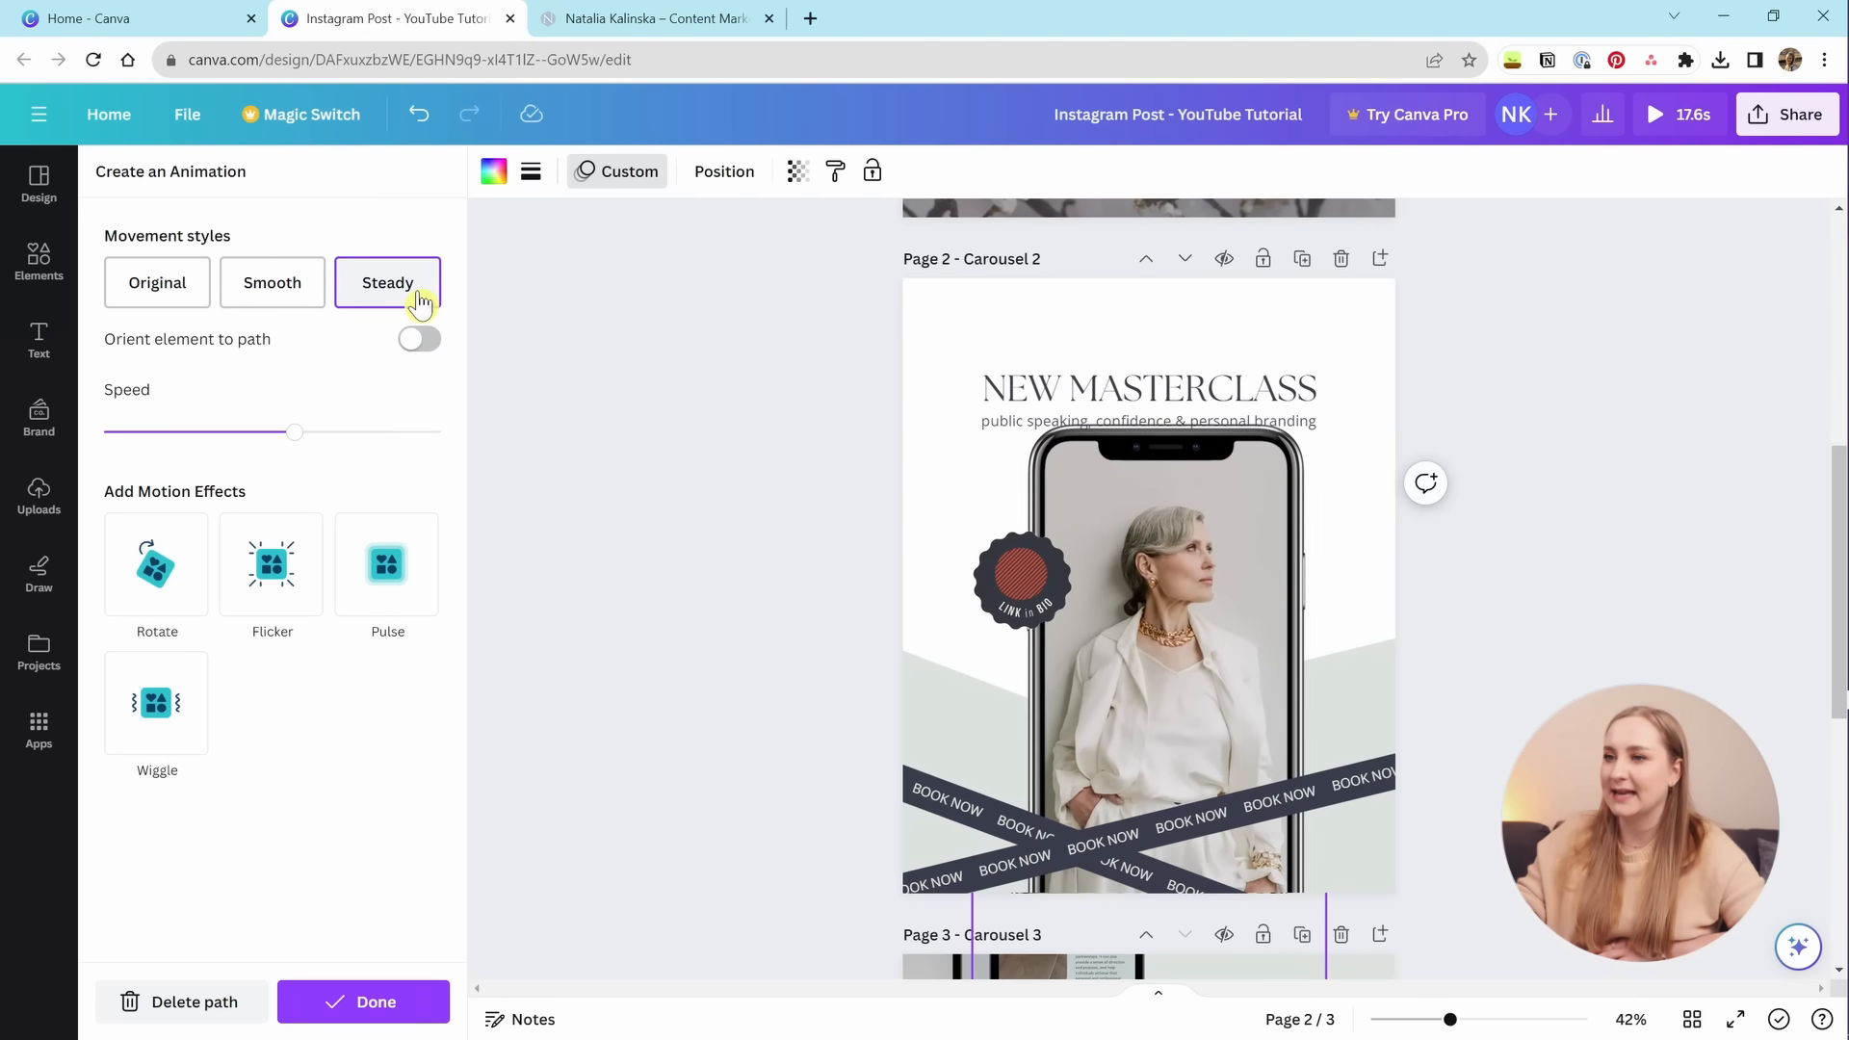
{"action": "left_click", "coordinate": [421, 343]}
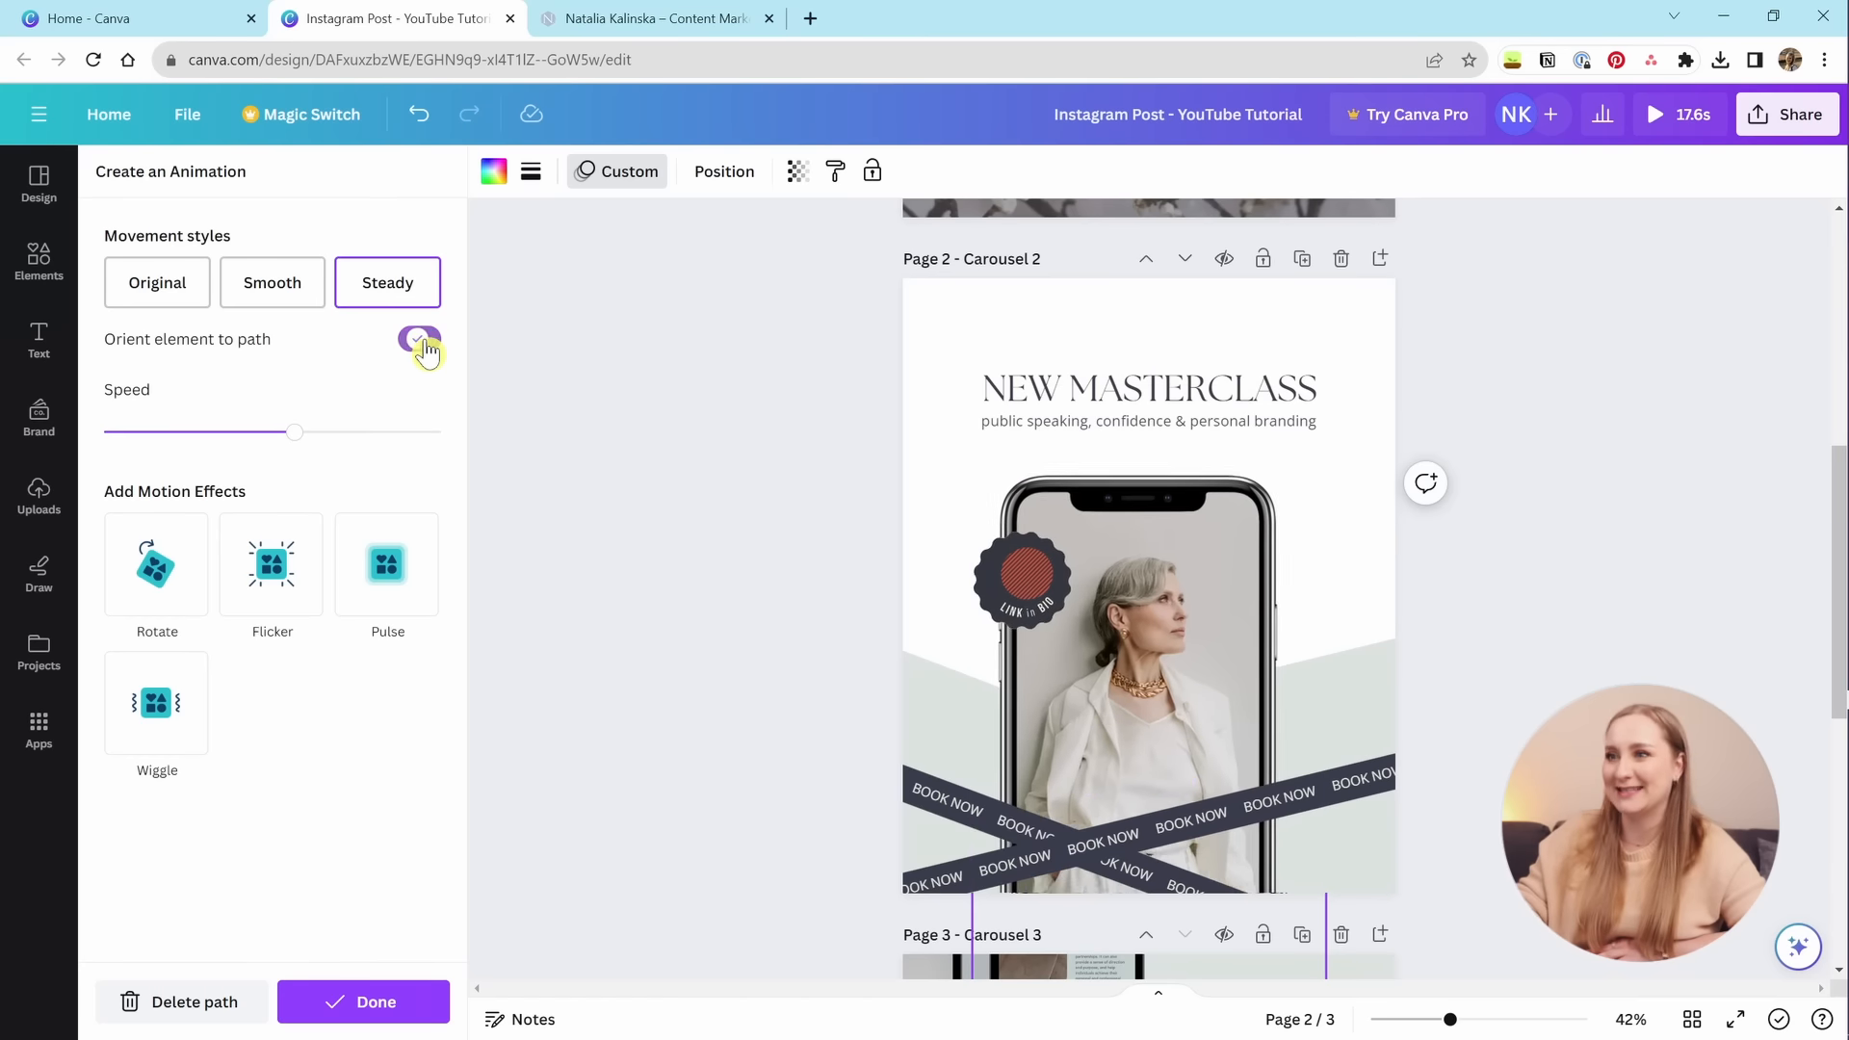
{"action": "left_click", "coordinate": [421, 343]}
{"action": "left_click_drag", "start_coordinate": [309, 453], "coordinate": [197, 456]}
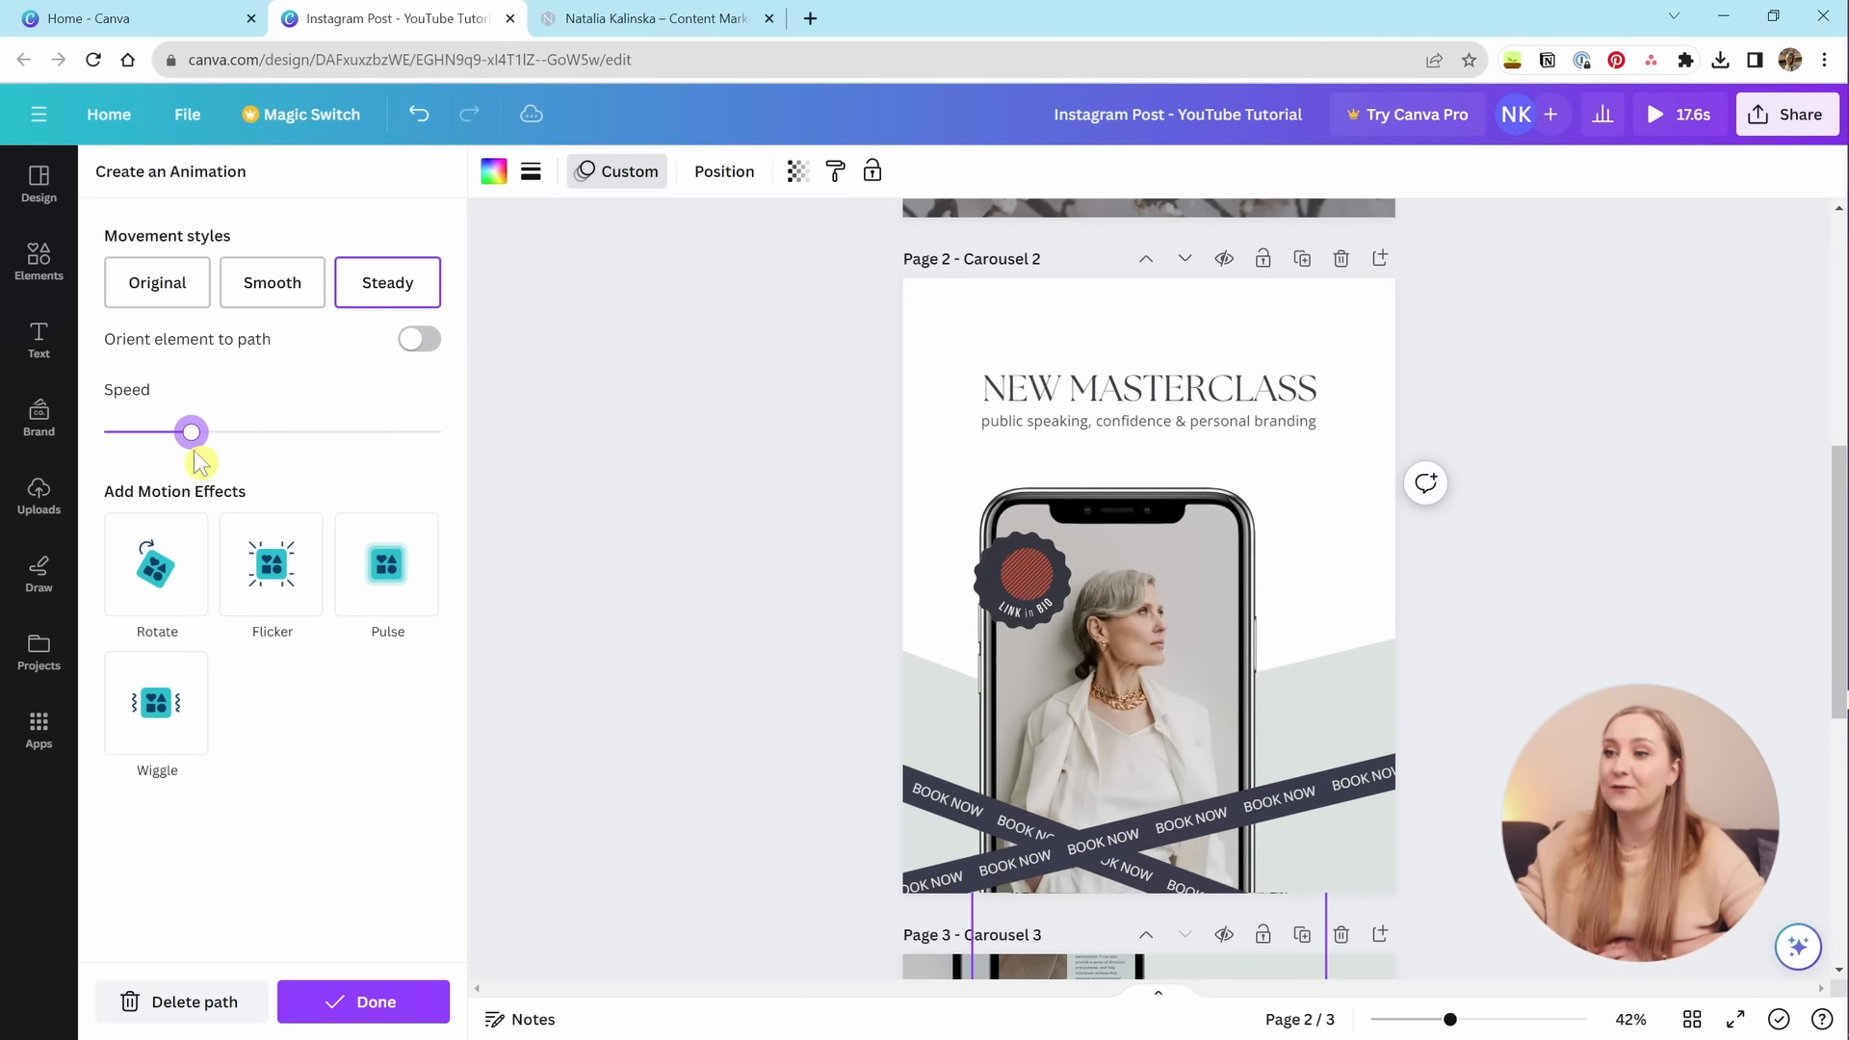
{"action": "key", "text": "ctrl+z"}
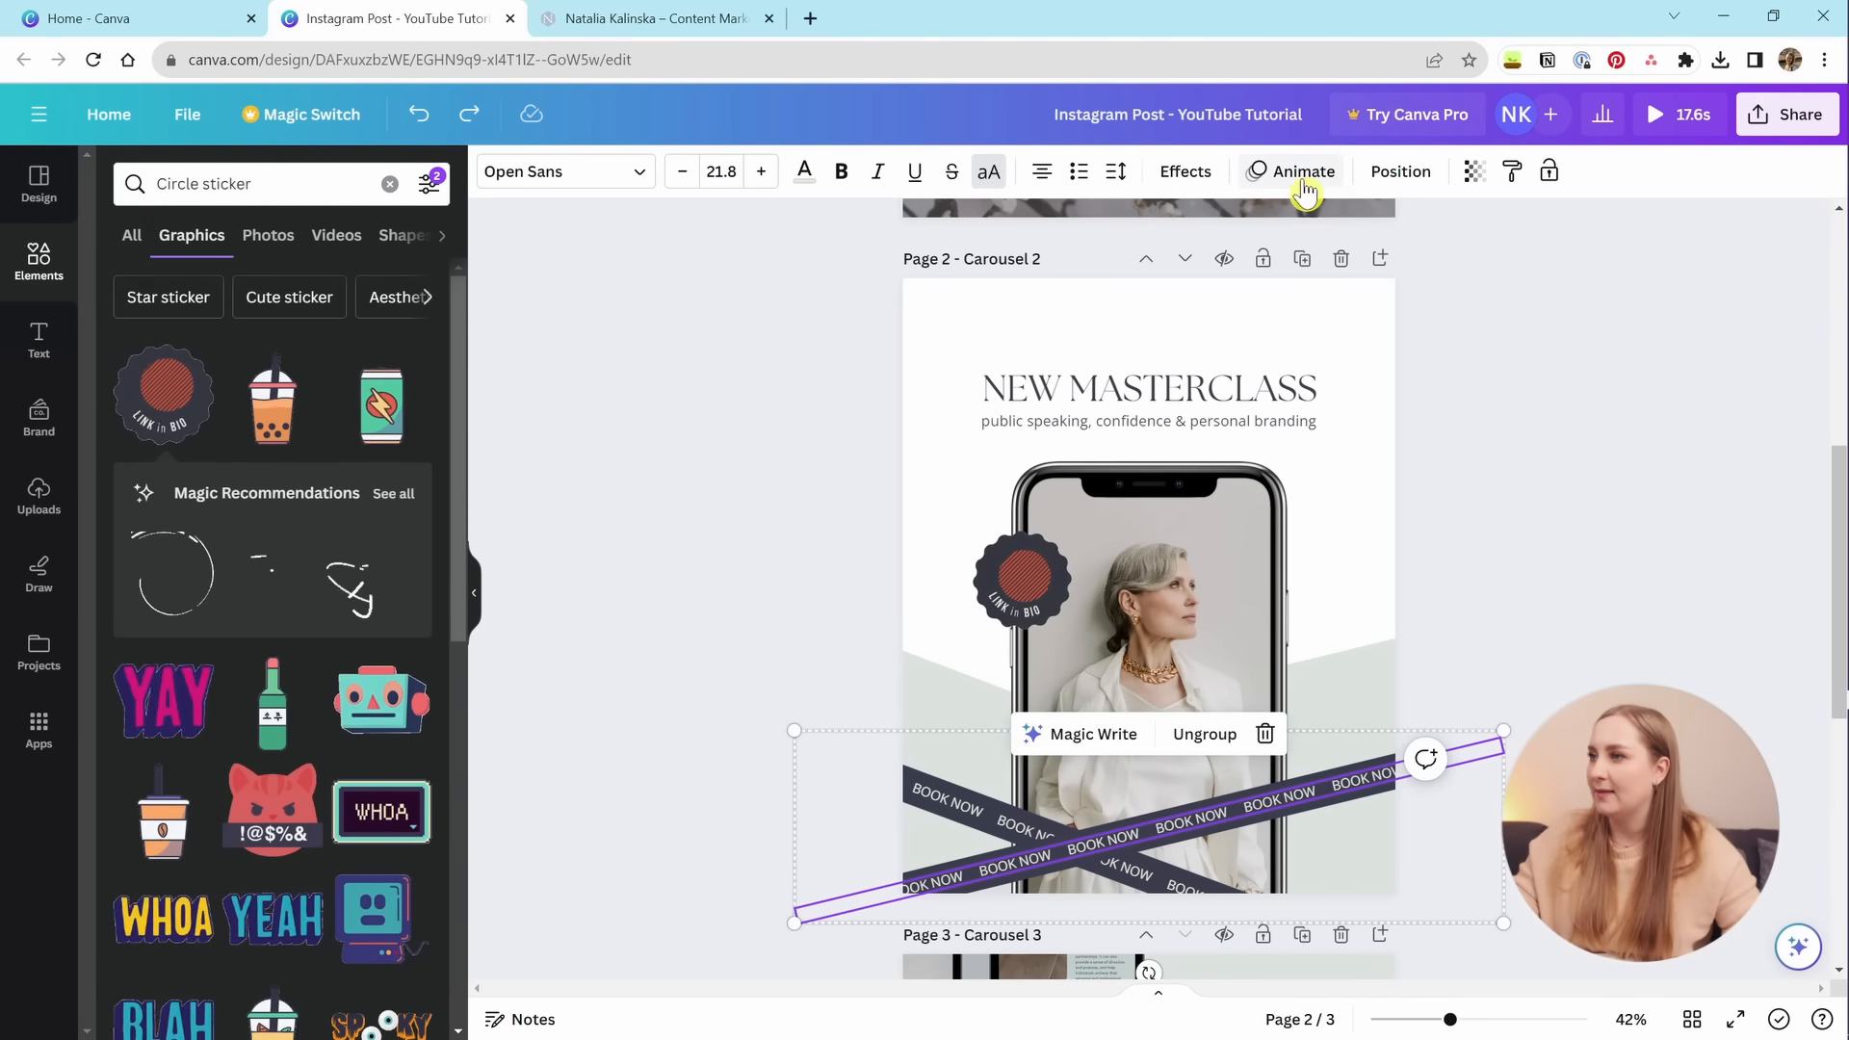
Apply the Wipe animation to the BOOK NOW text on the ribbon sloping up to the right and to the grouped ribbon sloping down.
{"action": "left_click", "coordinate": [1296, 172]}
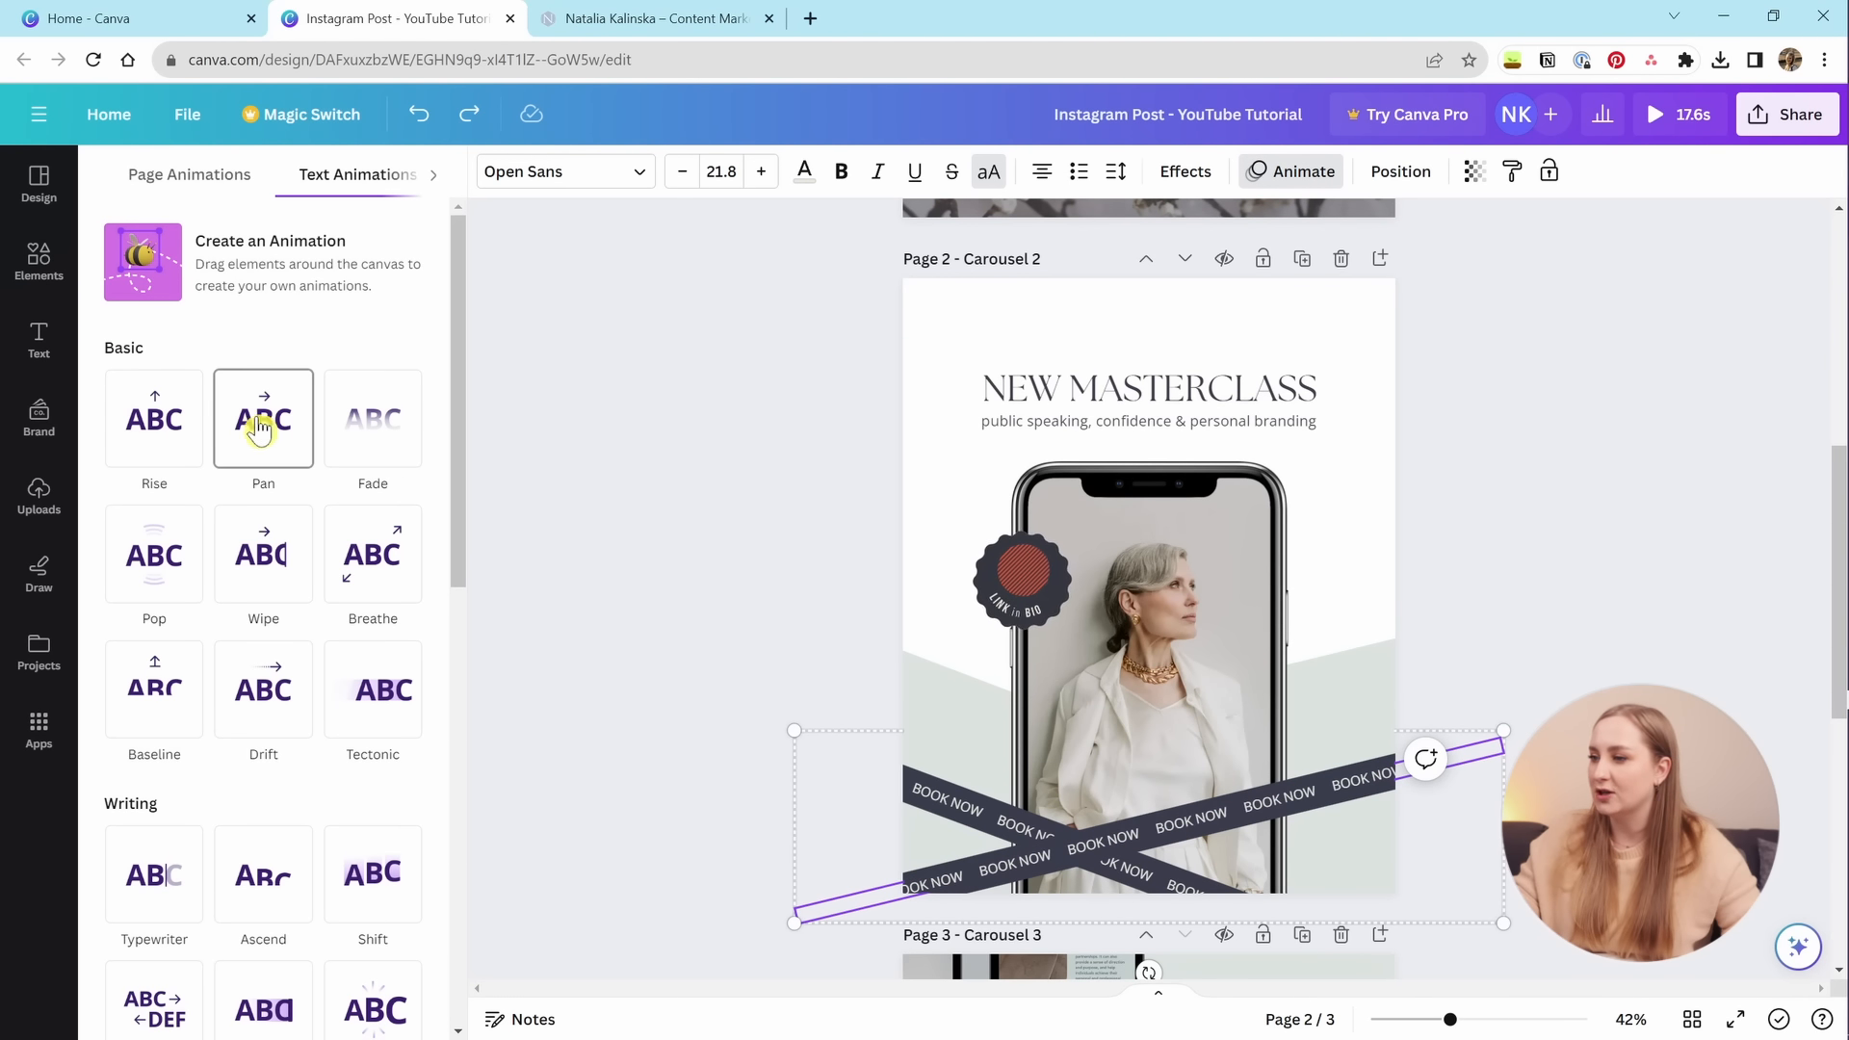
{"action": "left_click", "coordinate": [267, 582]}
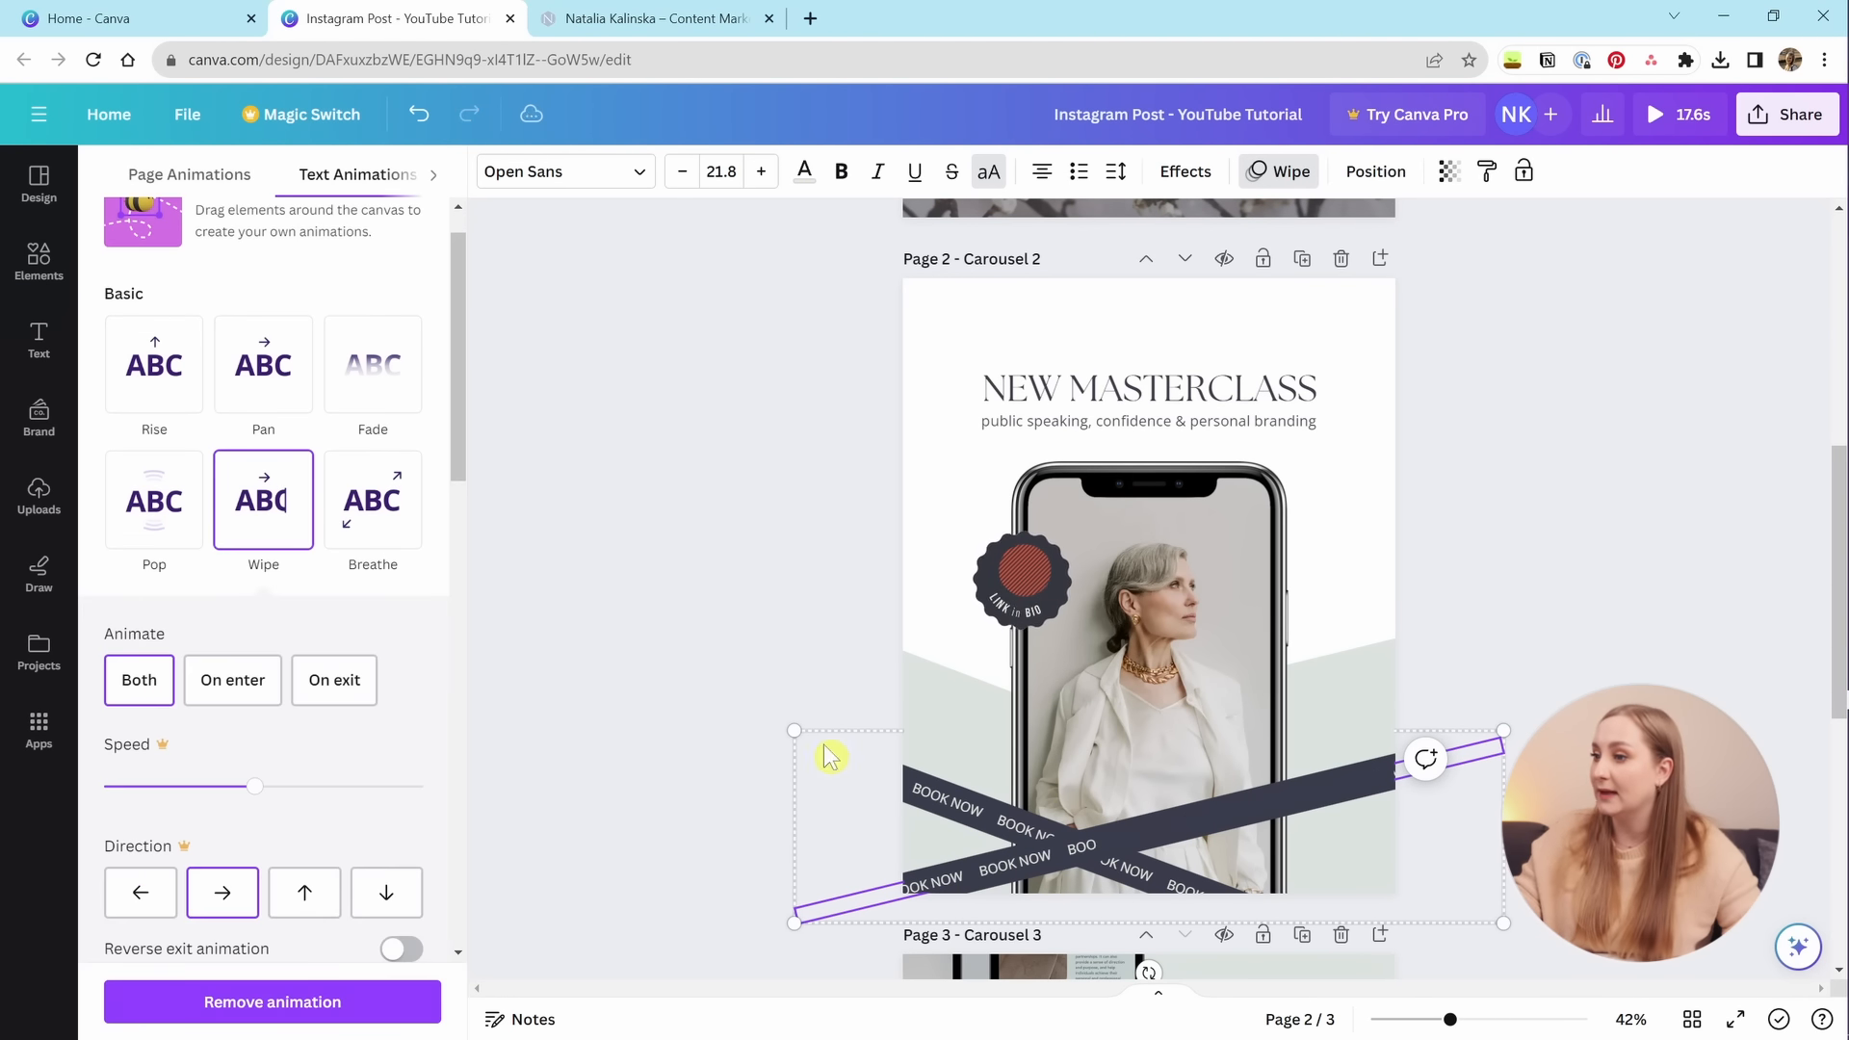
{"action": "left_click", "coordinate": [992, 826]}
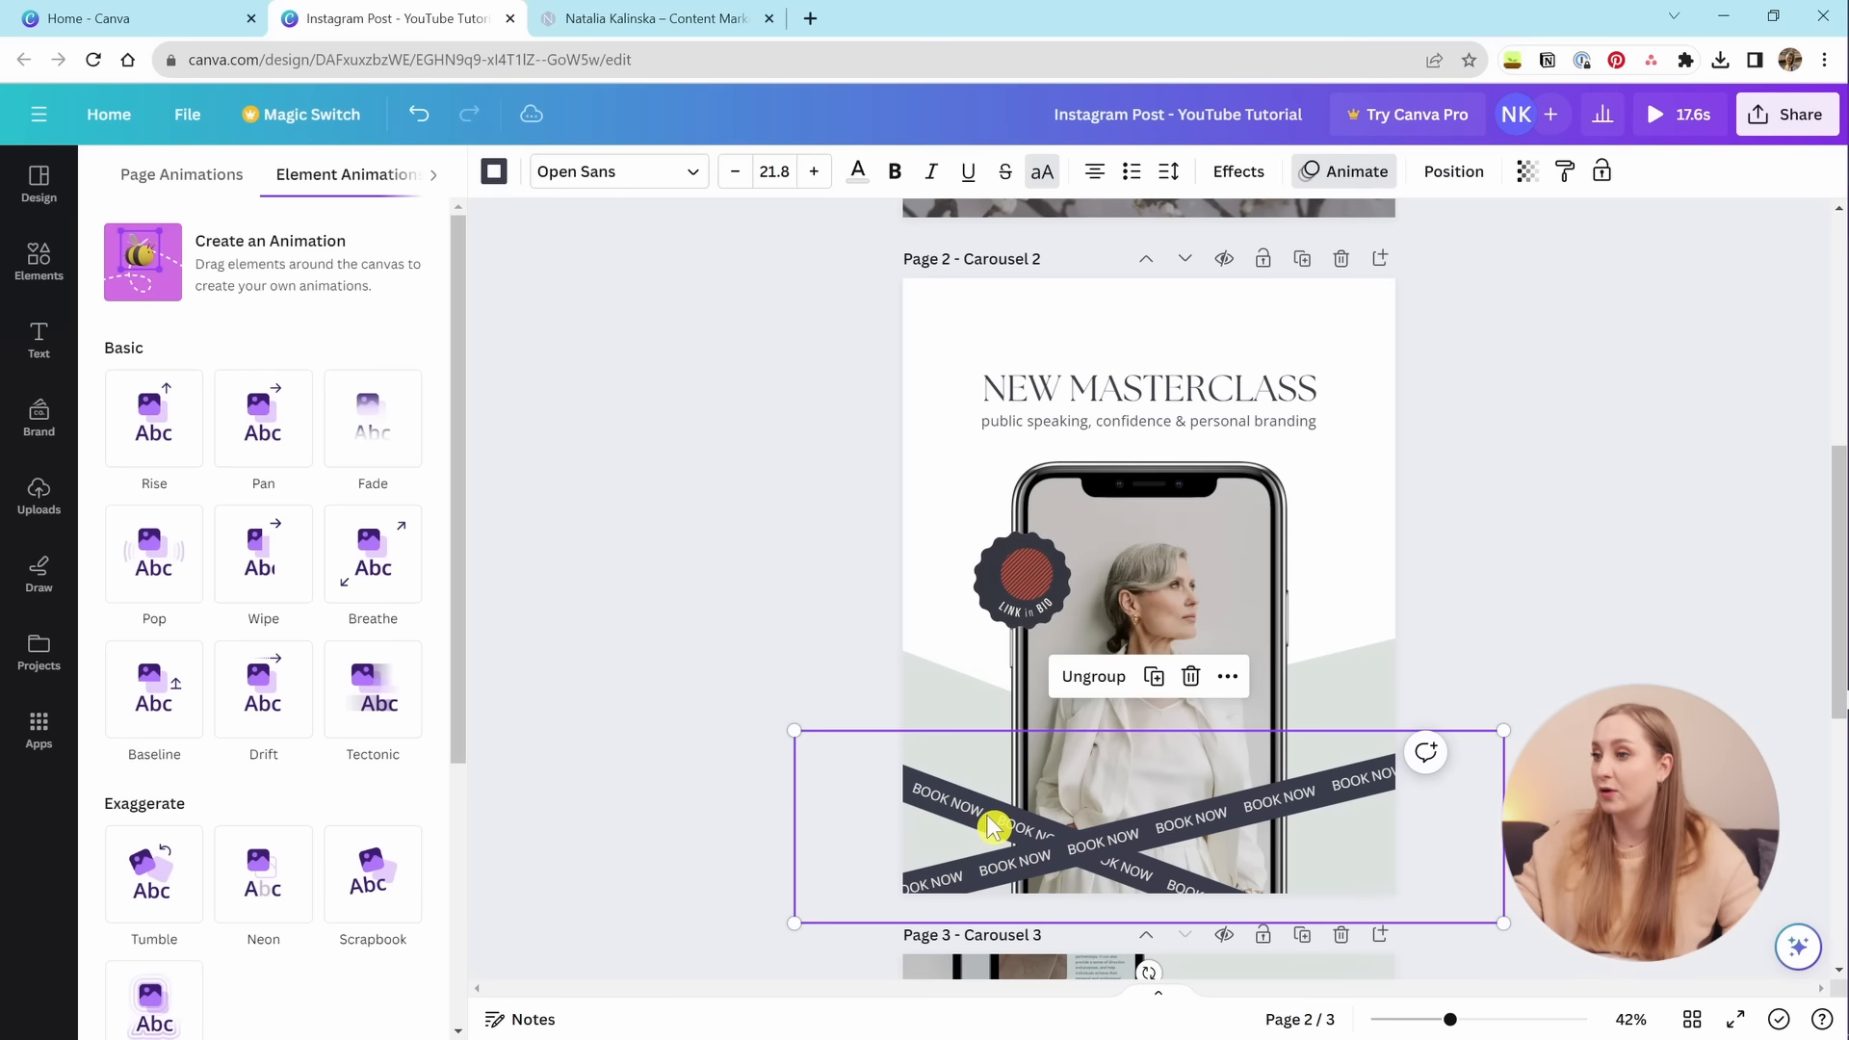
{"action": "left_click", "coordinate": [1453, 170]}
{"action": "left_click", "coordinate": [246, 379]}
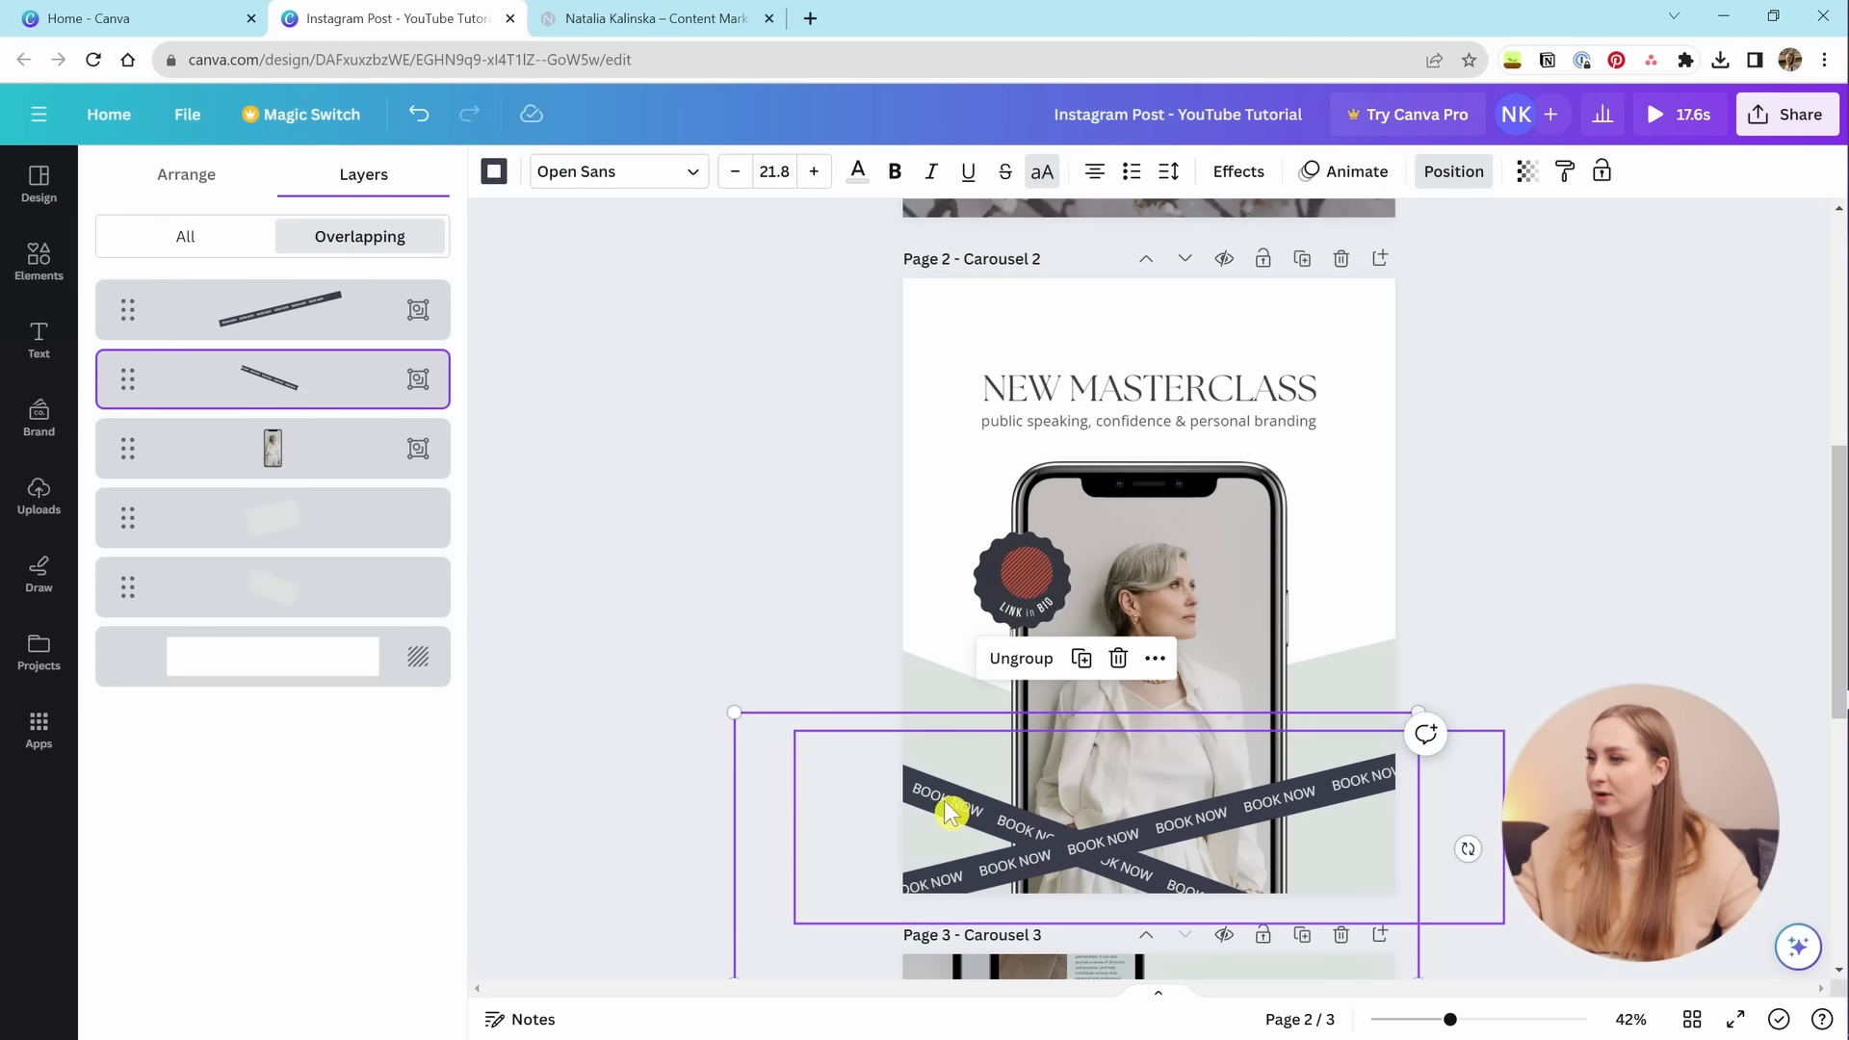
{"action": "left_click", "coordinate": [1344, 171]}
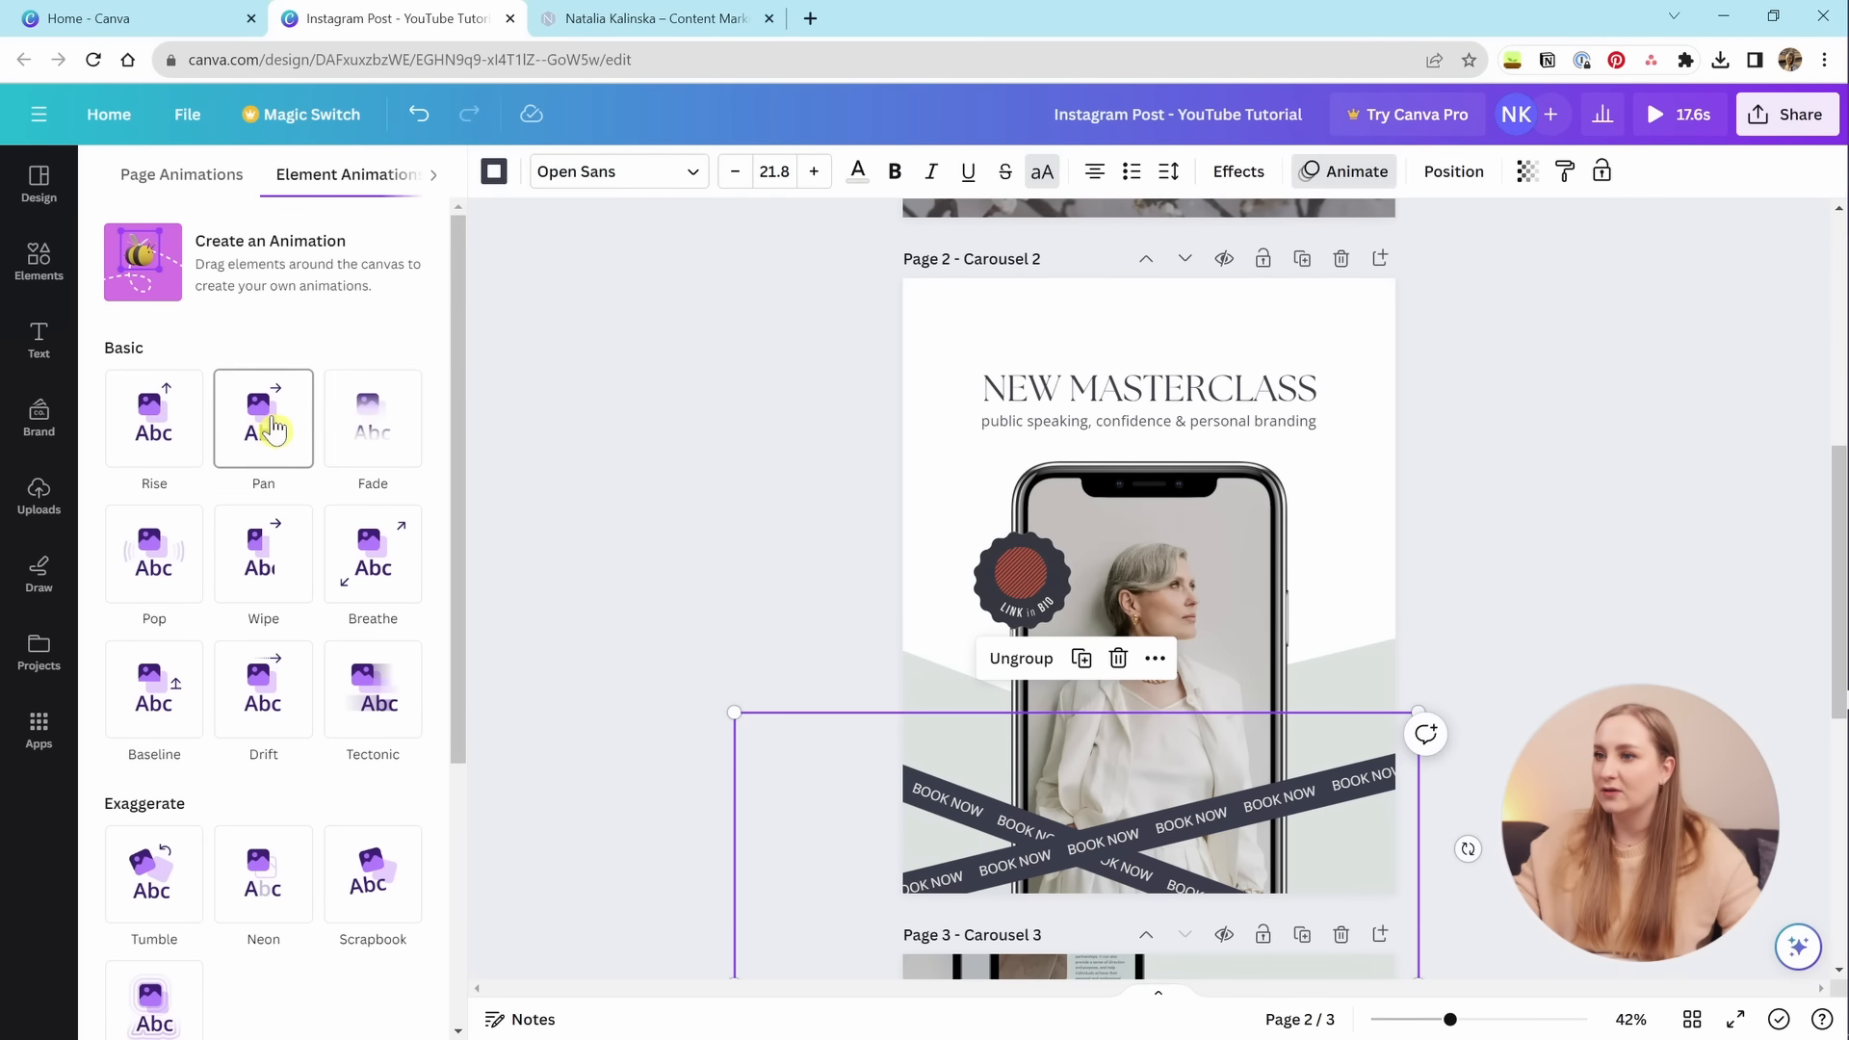
{"action": "left_click", "coordinate": [264, 547]}
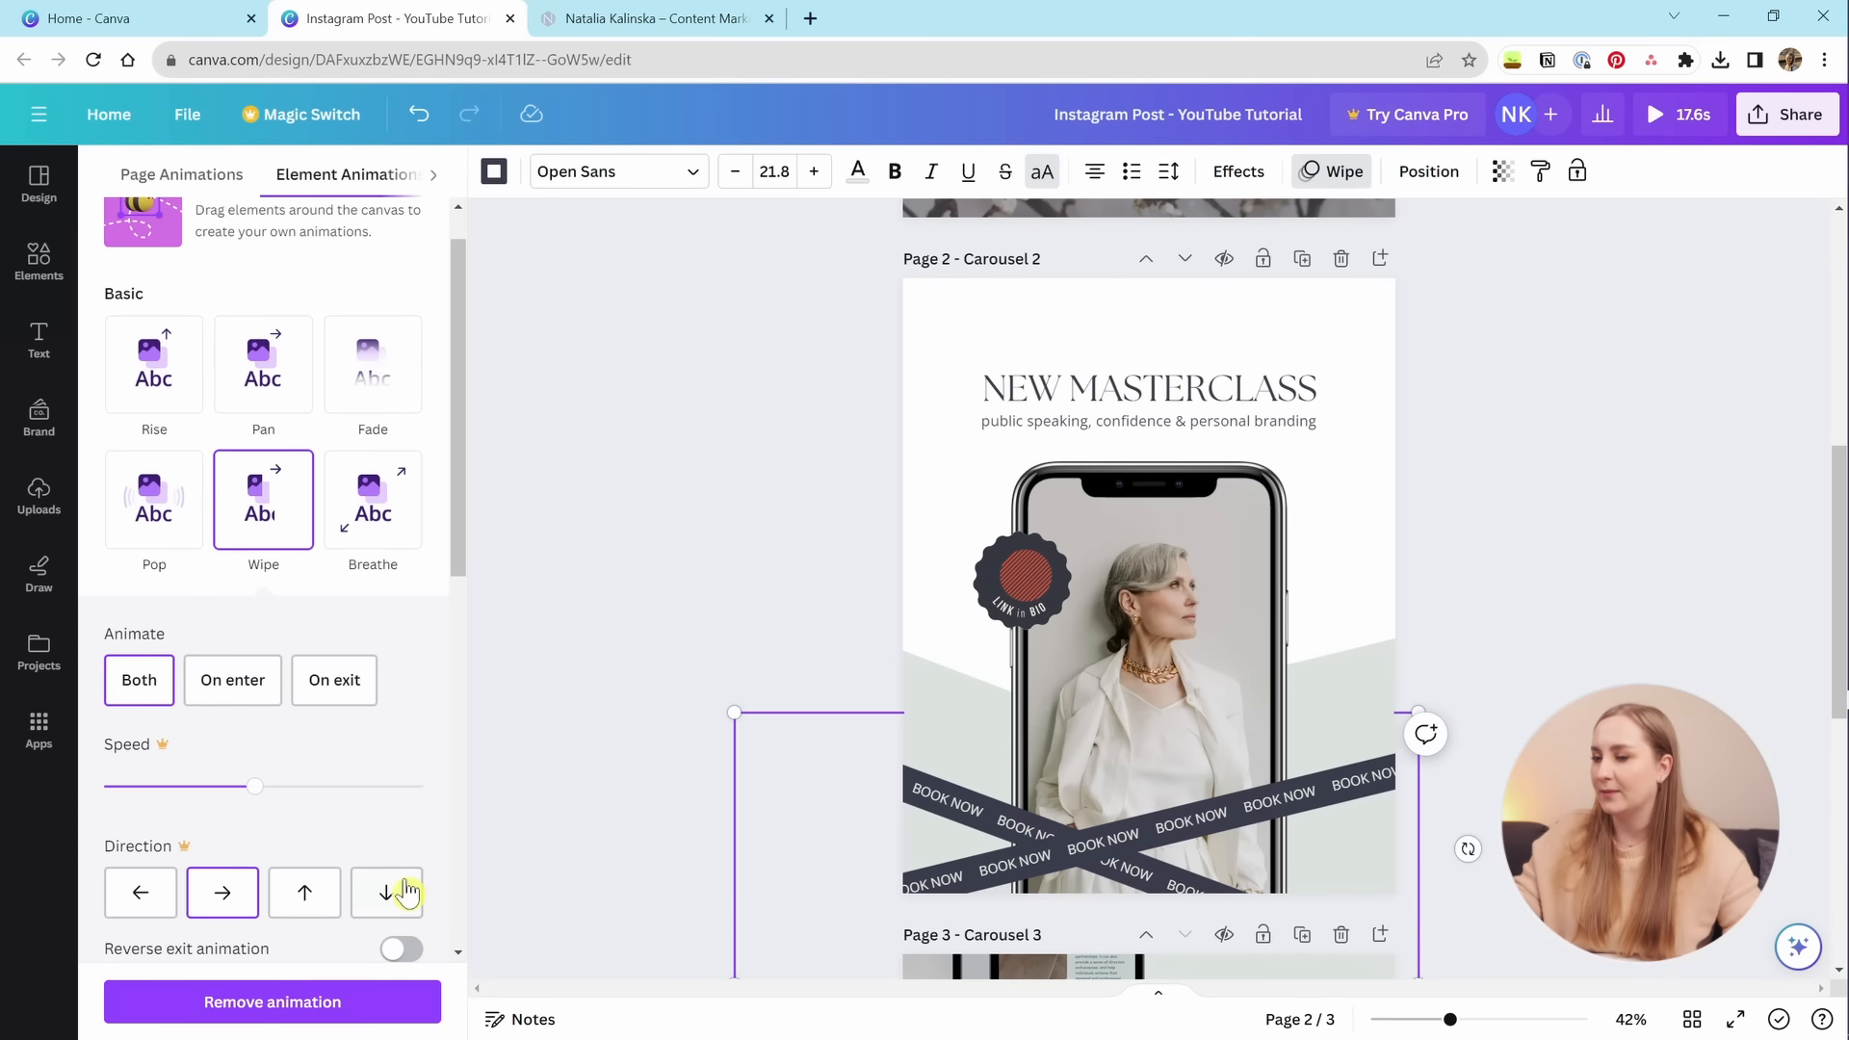
{"action": "left_click", "coordinate": [1627, 636]}
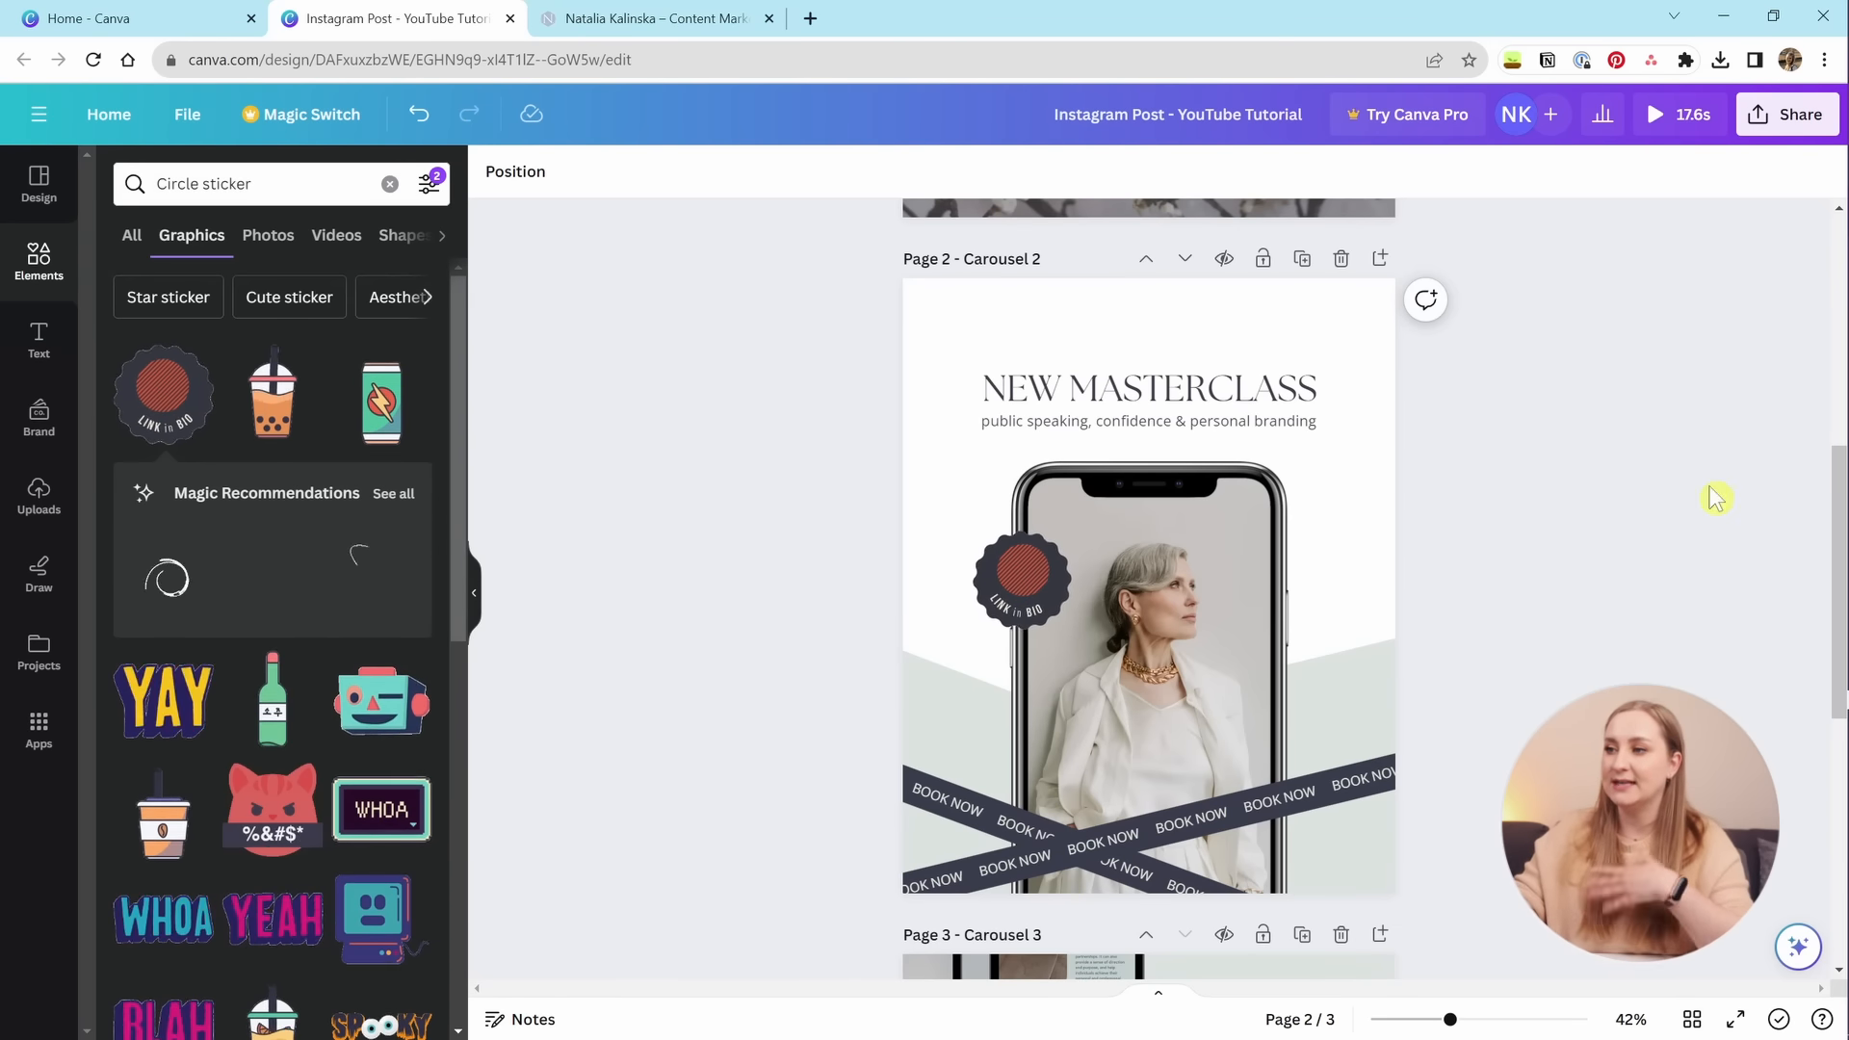
Open the design's download settings and set the file type to MP4 Video.
{"action": "left_click", "coordinate": [1782, 114]}
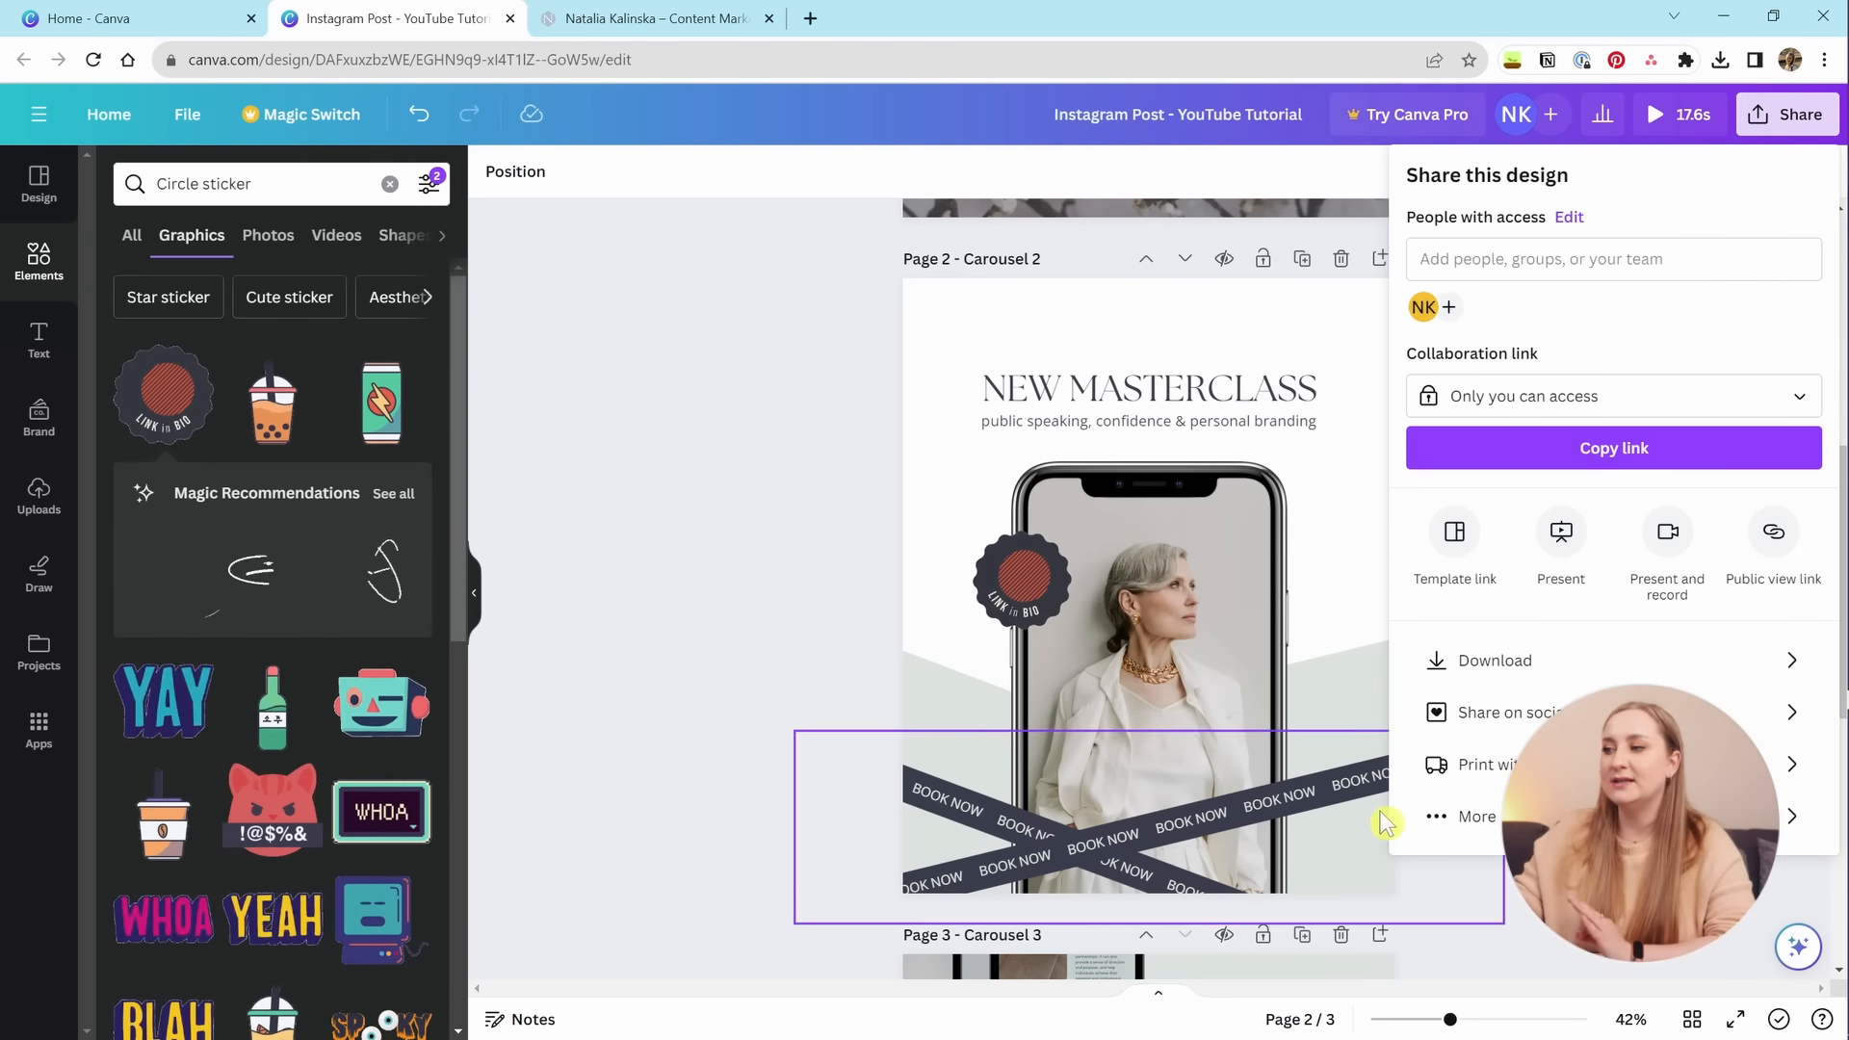
{"action": "left_click", "coordinate": [1475, 675]}
{"action": "left_click", "coordinate": [1541, 269]}
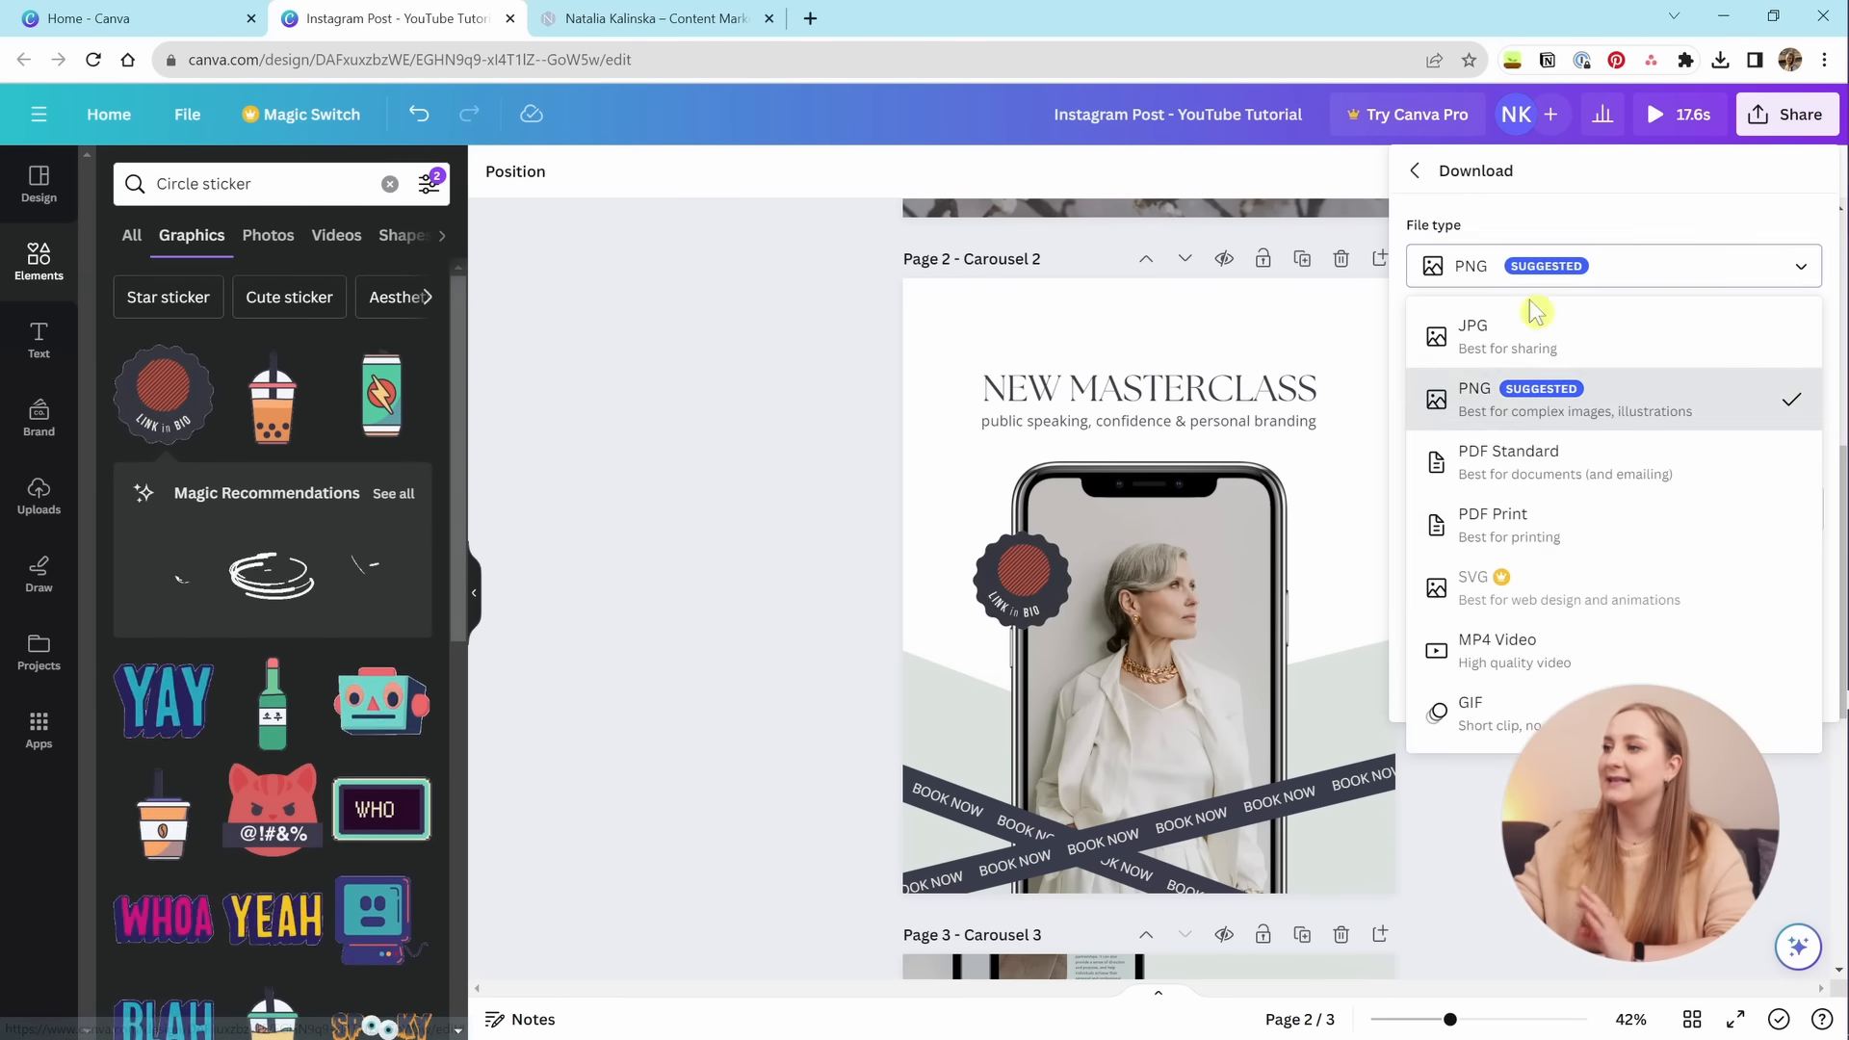
{"action": "left_click", "coordinate": [1555, 659]}
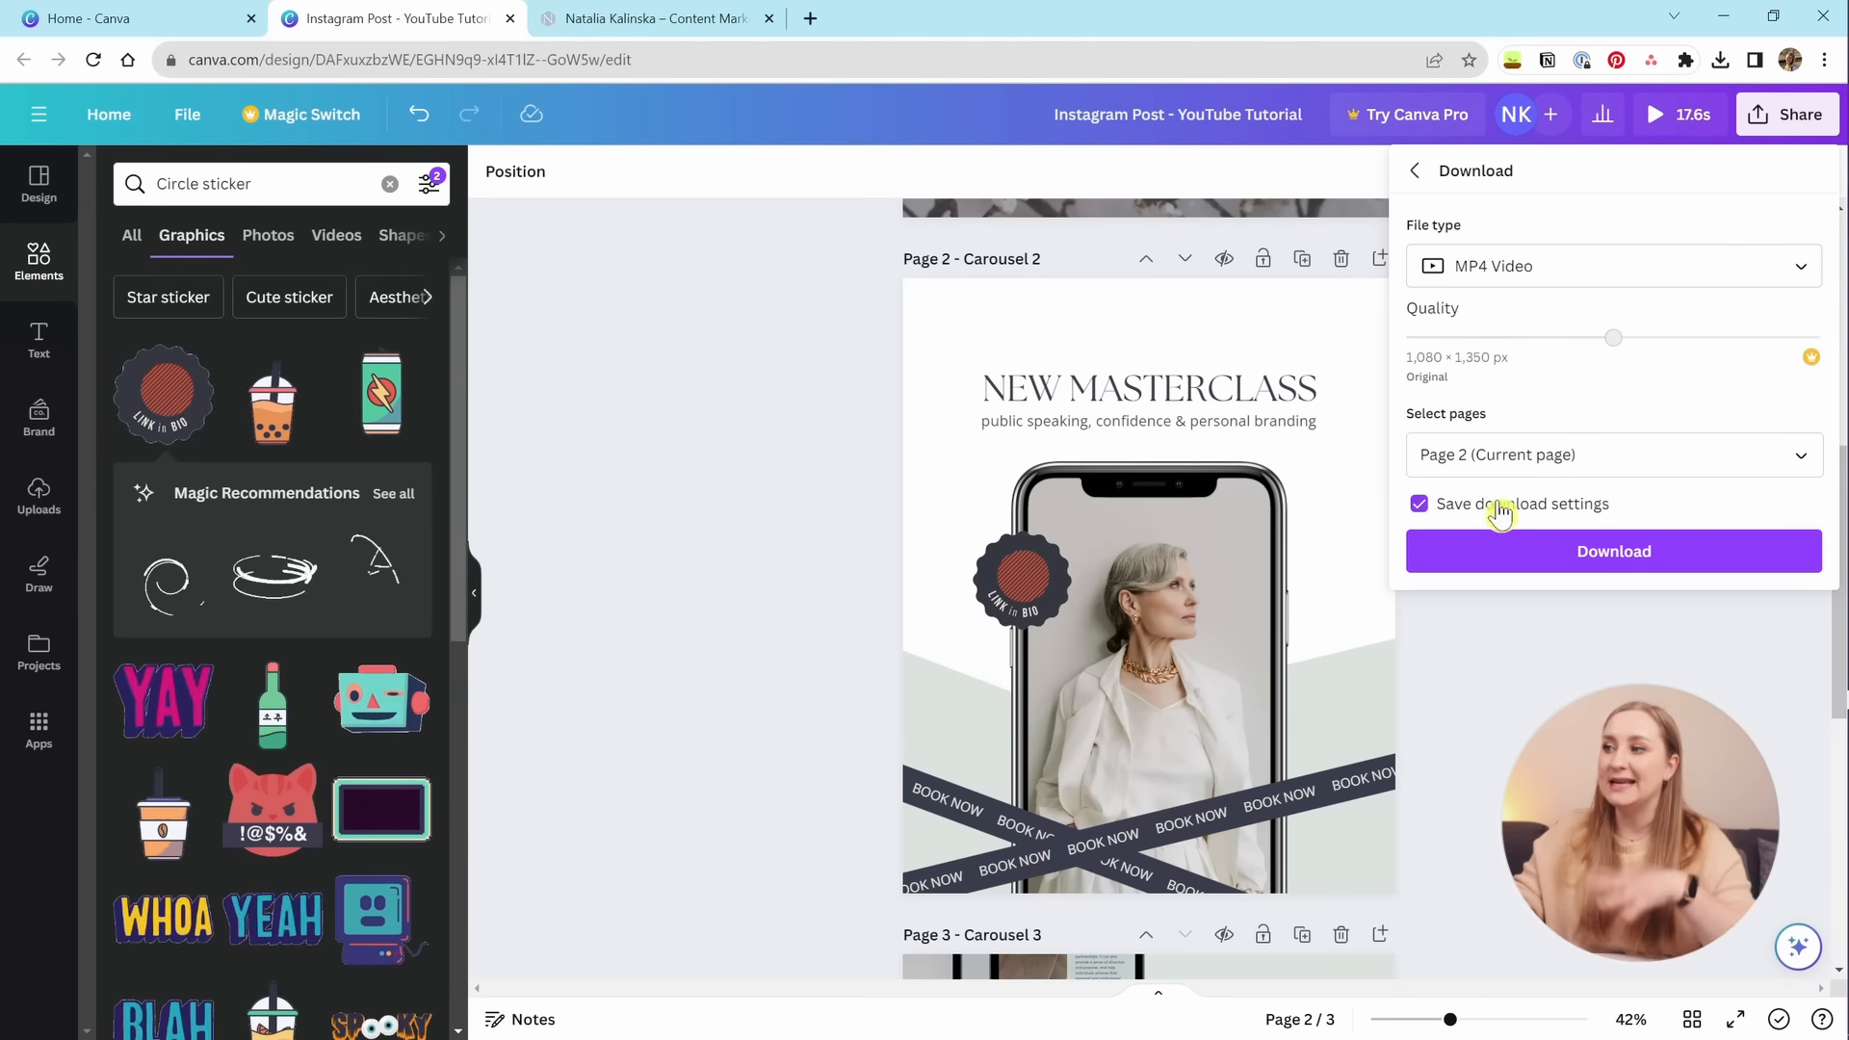
Try selecting all three pages for the download, and clear the page selection.
{"action": "left_click", "coordinate": [1535, 460]}
{"action": "left_click", "coordinate": [1531, 520]}
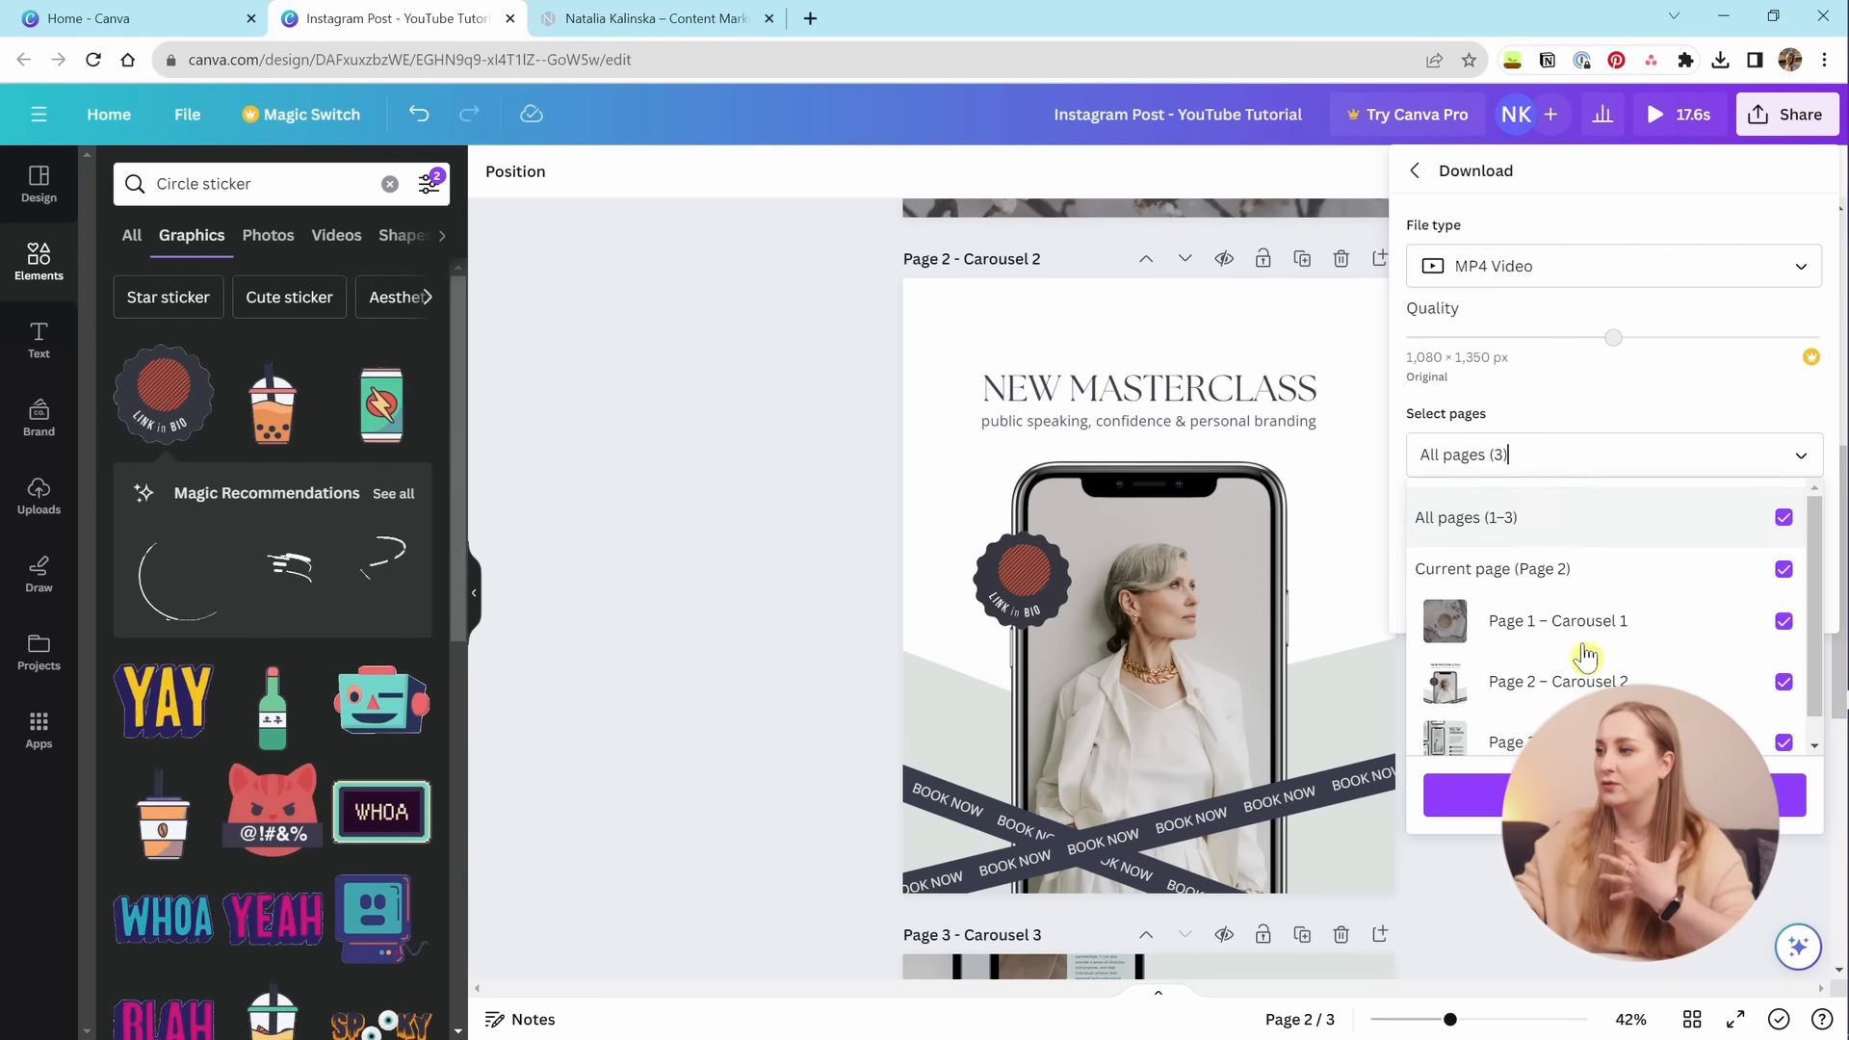
{"action": "left_click", "coordinate": [1610, 793]}
{"action": "left_click", "coordinate": [1585, 458]}
{"action": "left_click", "coordinate": [1570, 520]}
{"action": "left_click", "coordinate": [1637, 464]}
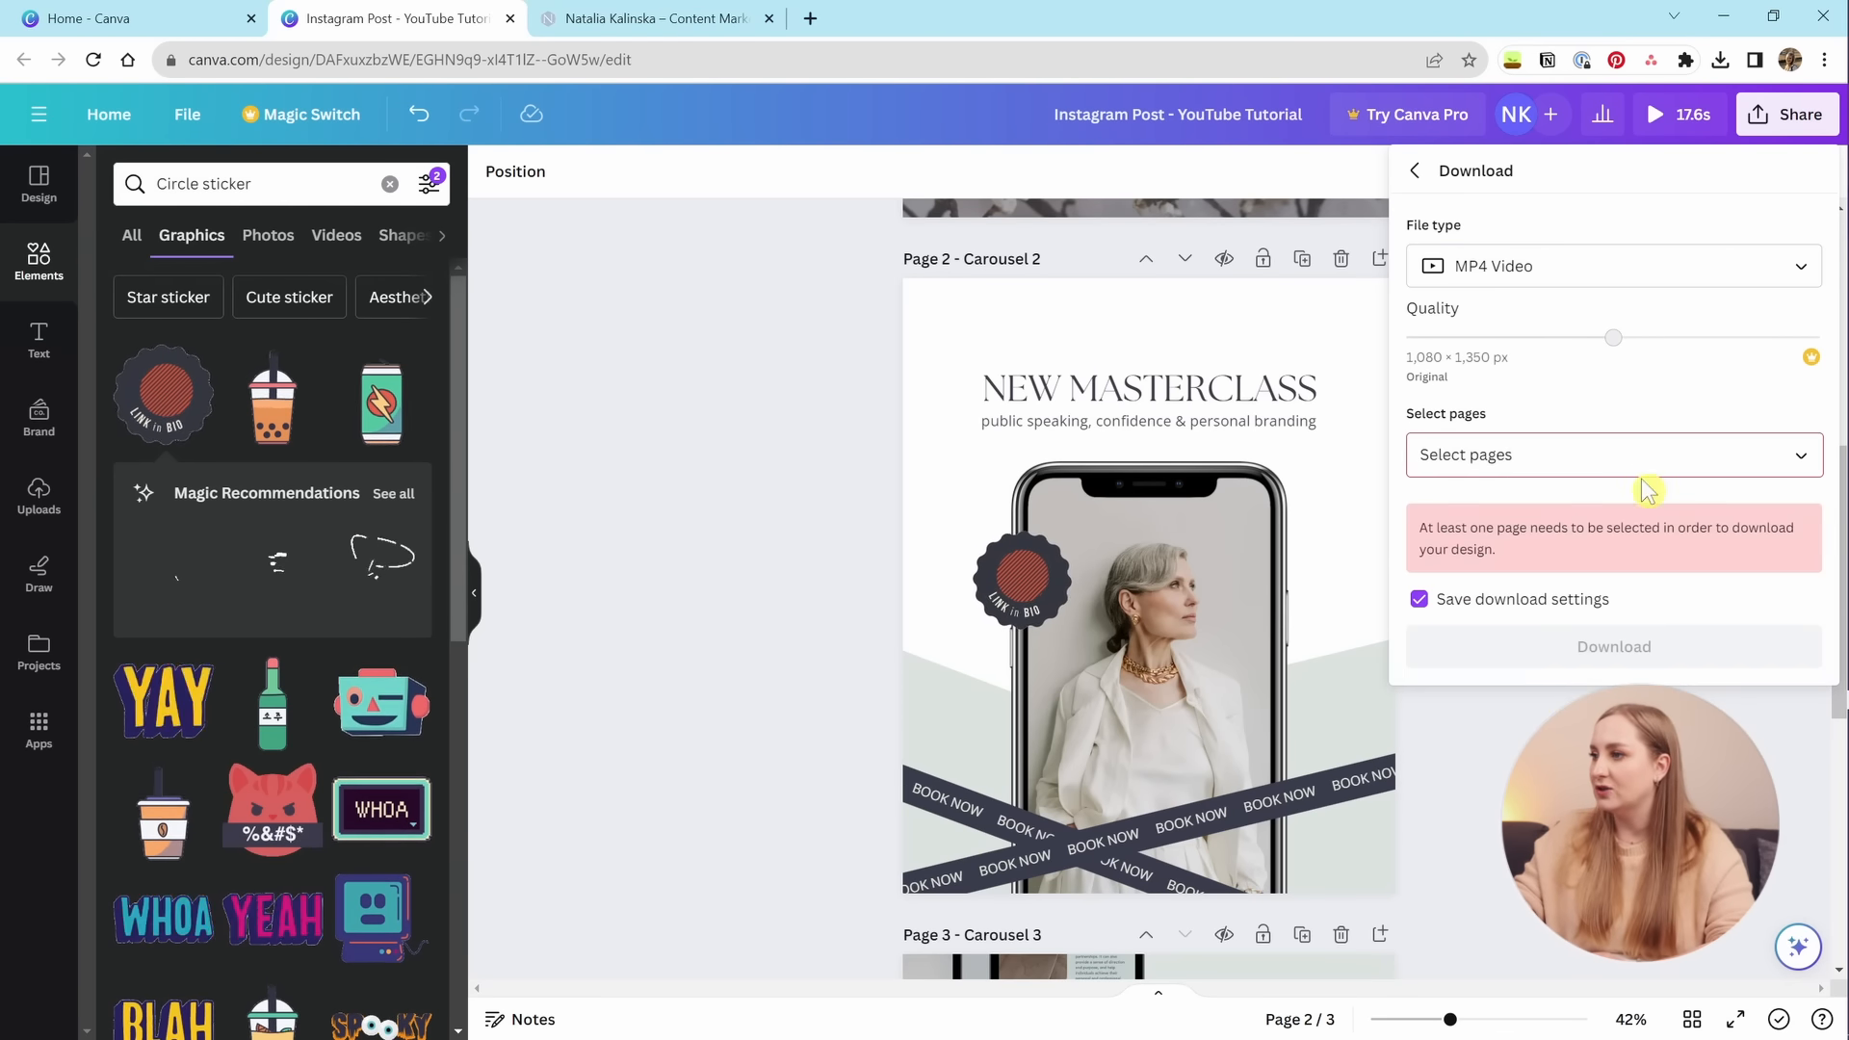
Select only page 2 (Carousel 2) and download it as an MP4 video.
{"action": "left_click", "coordinate": [1619, 458]}
{"action": "left_click", "coordinate": [1580, 681]}
{"action": "left_click", "coordinate": [1601, 422]}
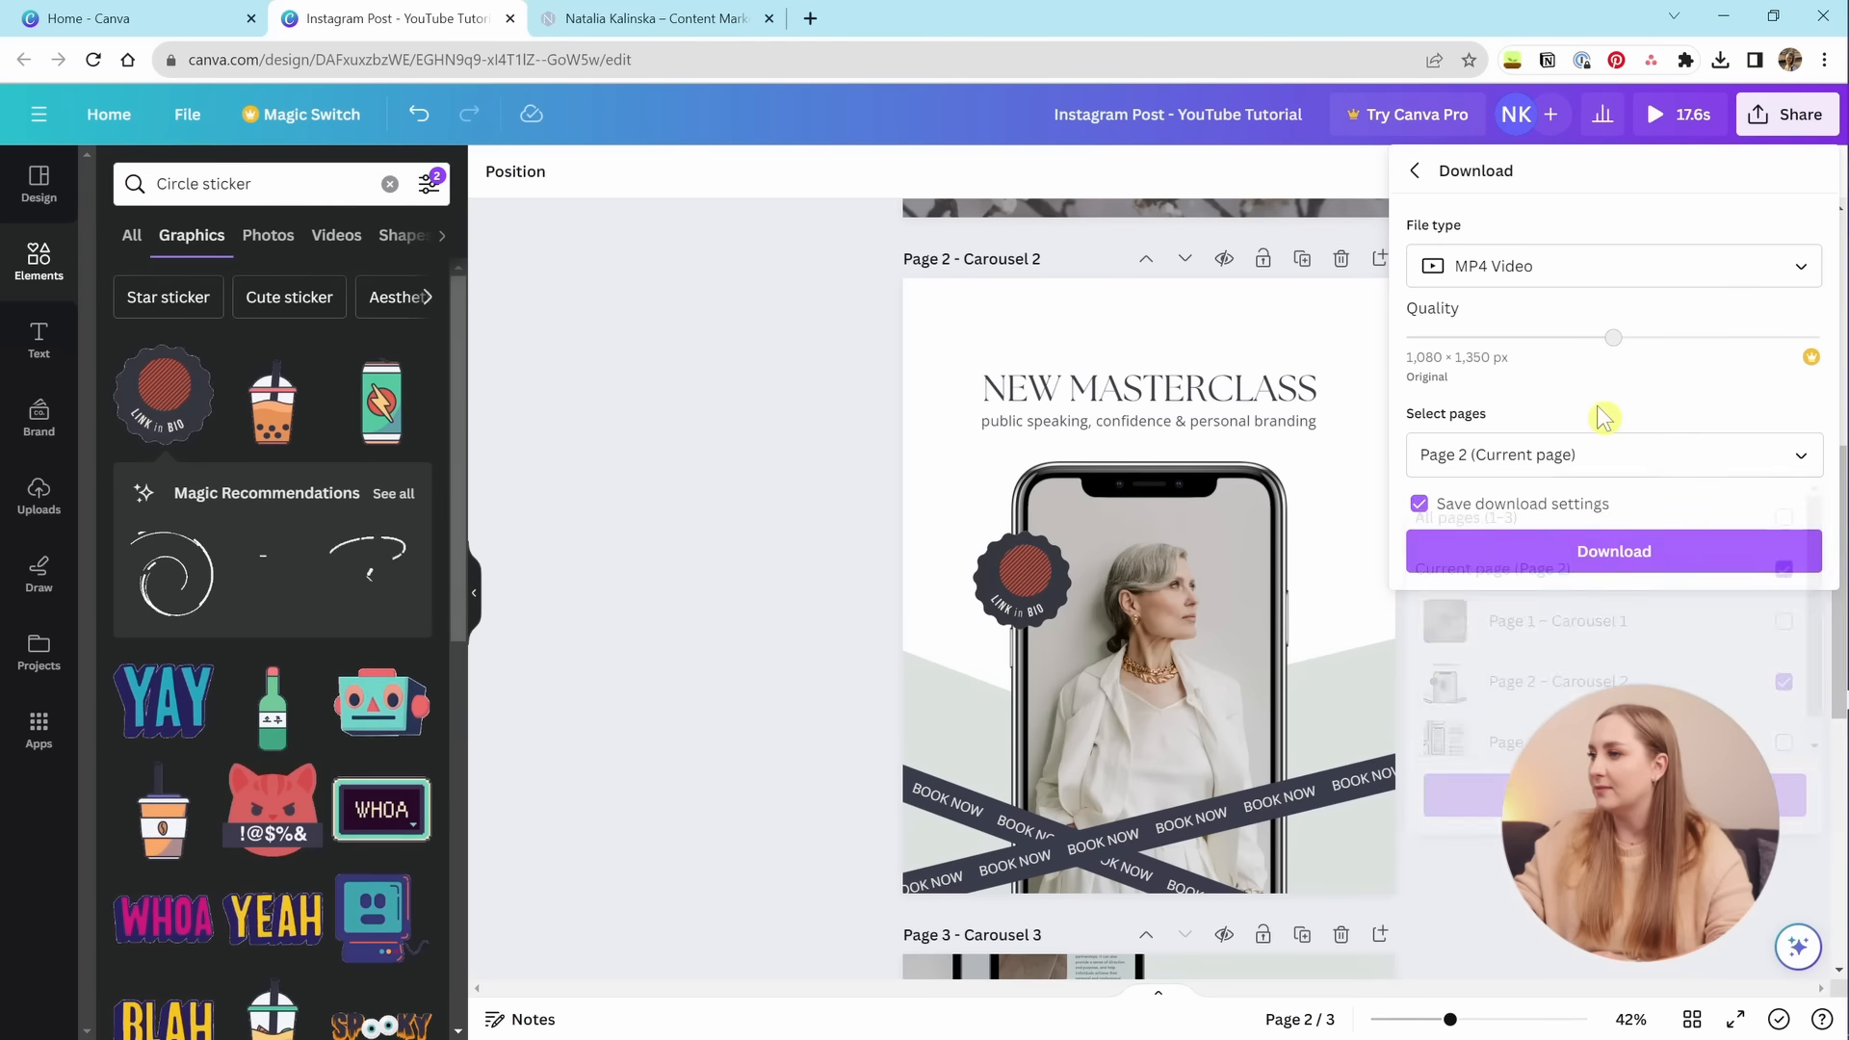
{"action": "left_click", "coordinate": [1599, 563]}
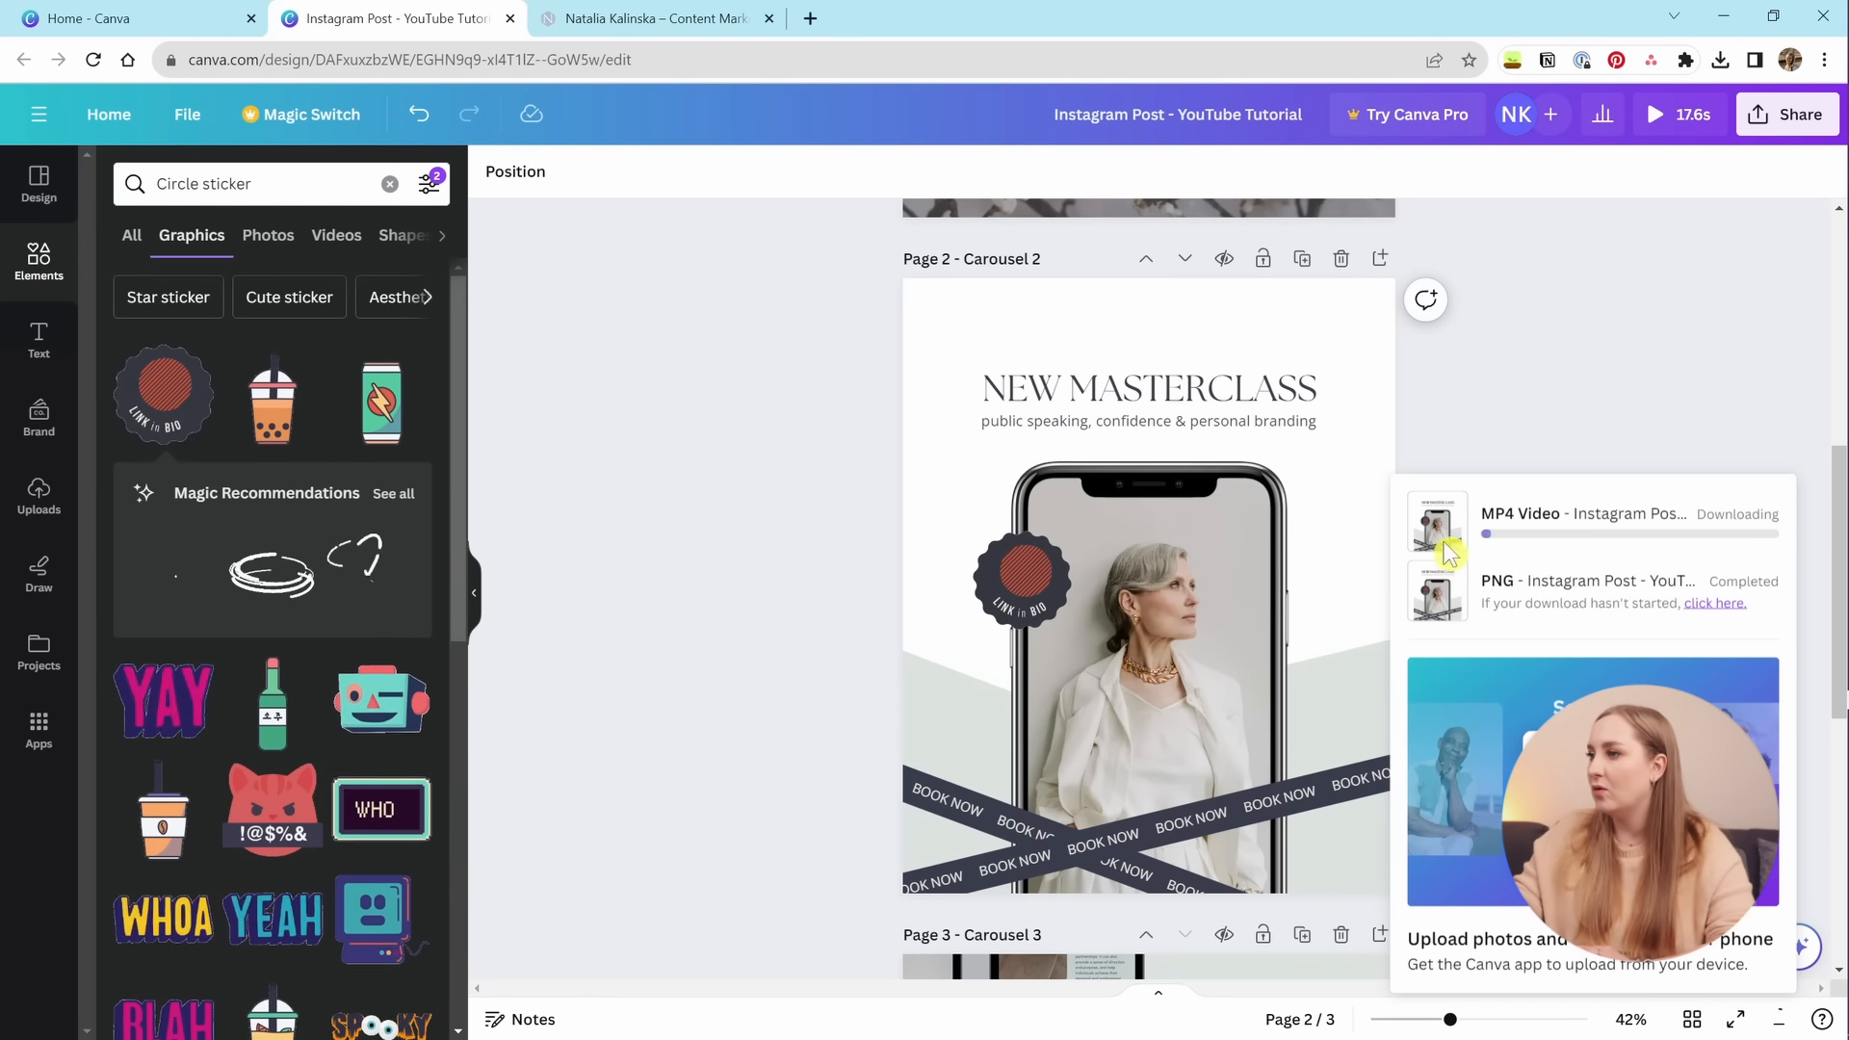
Present page 2 in full screen to watch its animations play.
{"action": "key", "text": "ctrl+alt+p"}
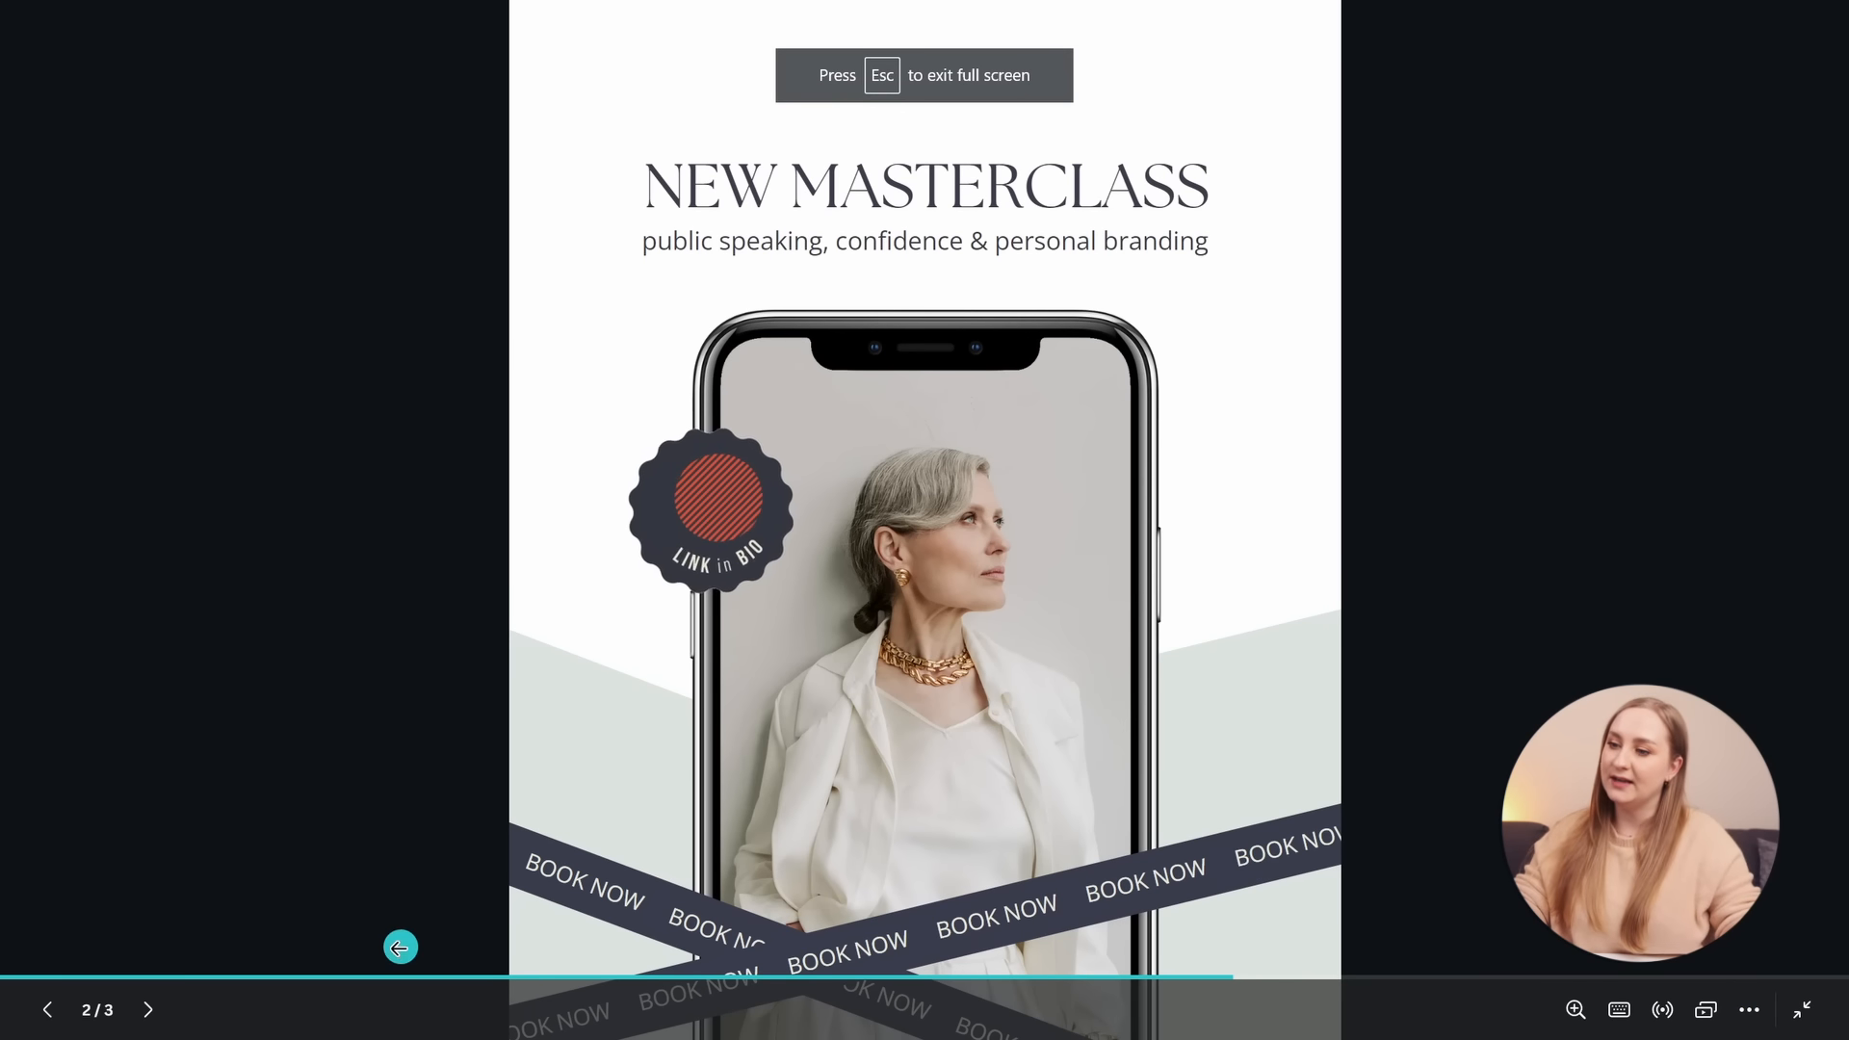
Move through pages 2 and 3 of the full-screen presentation, and return to the design editor.
{"action": "left_click", "coordinate": [291, 979]}
{"action": "left_click", "coordinate": [1807, 711]}
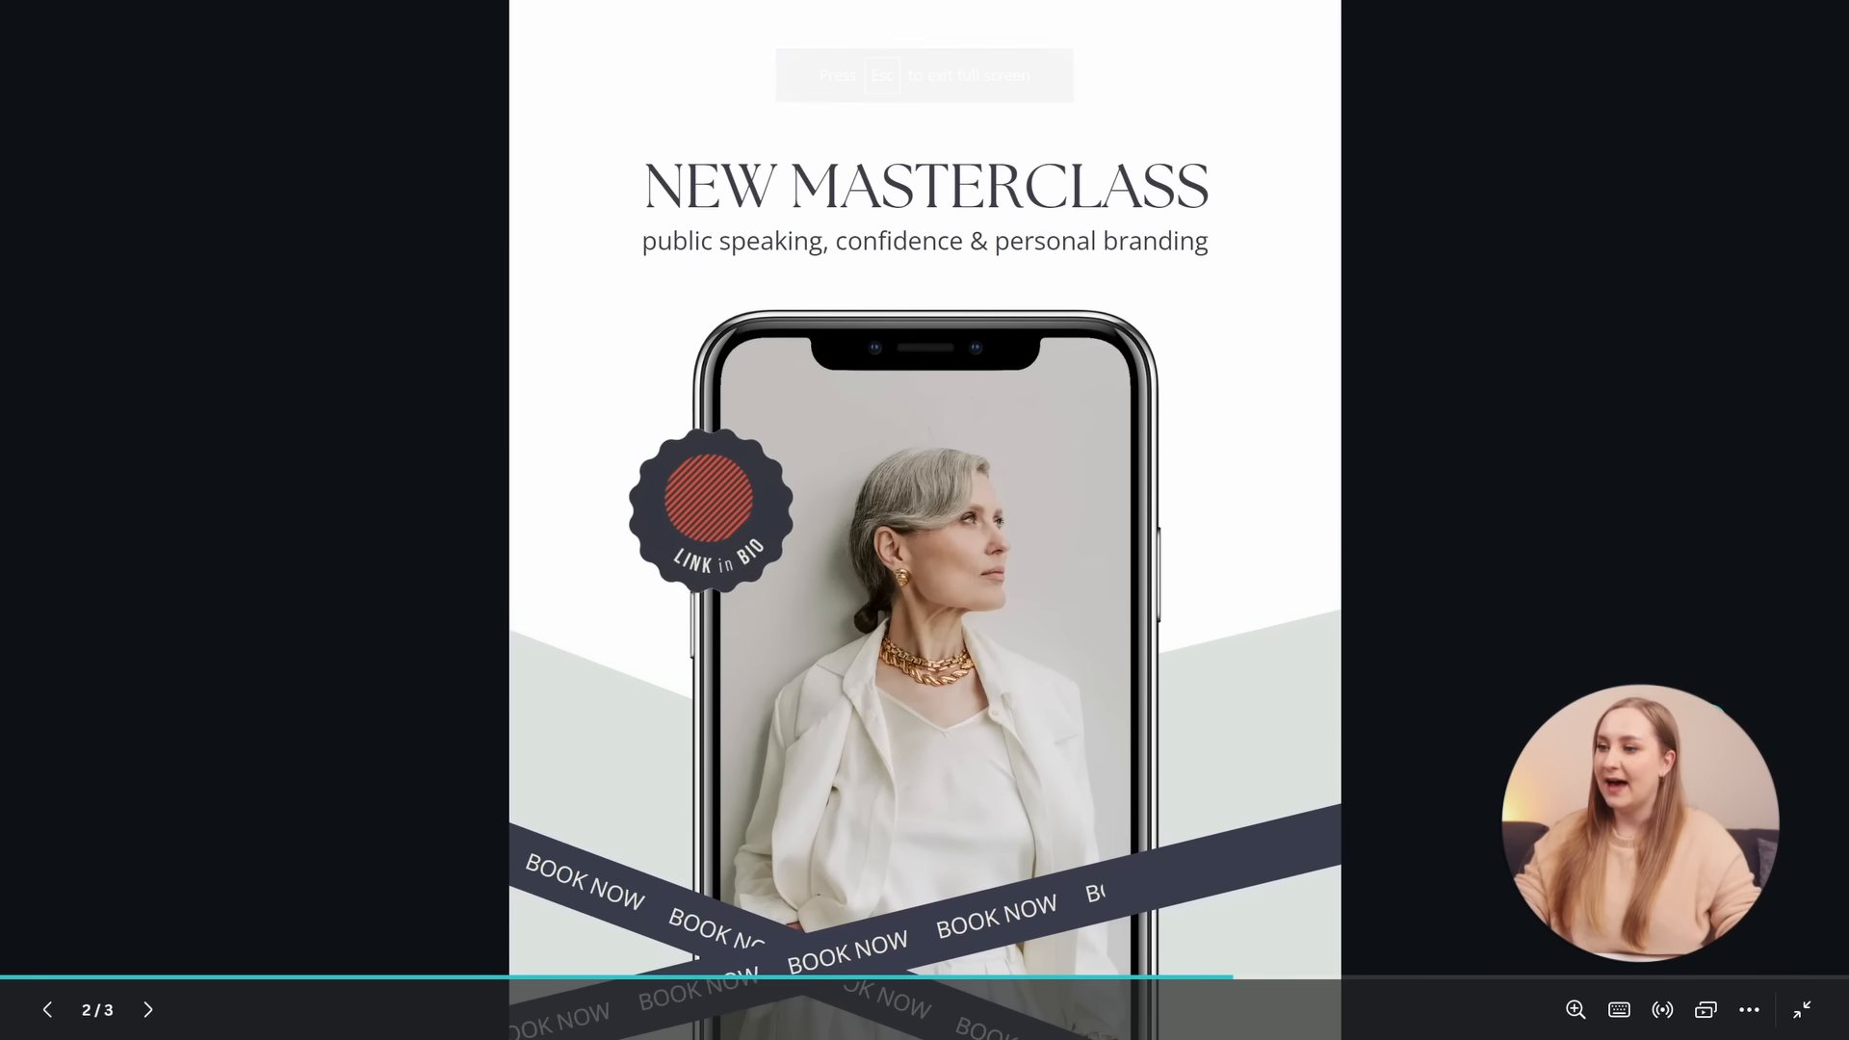
{"action": "left_click", "coordinate": [514, 940]}
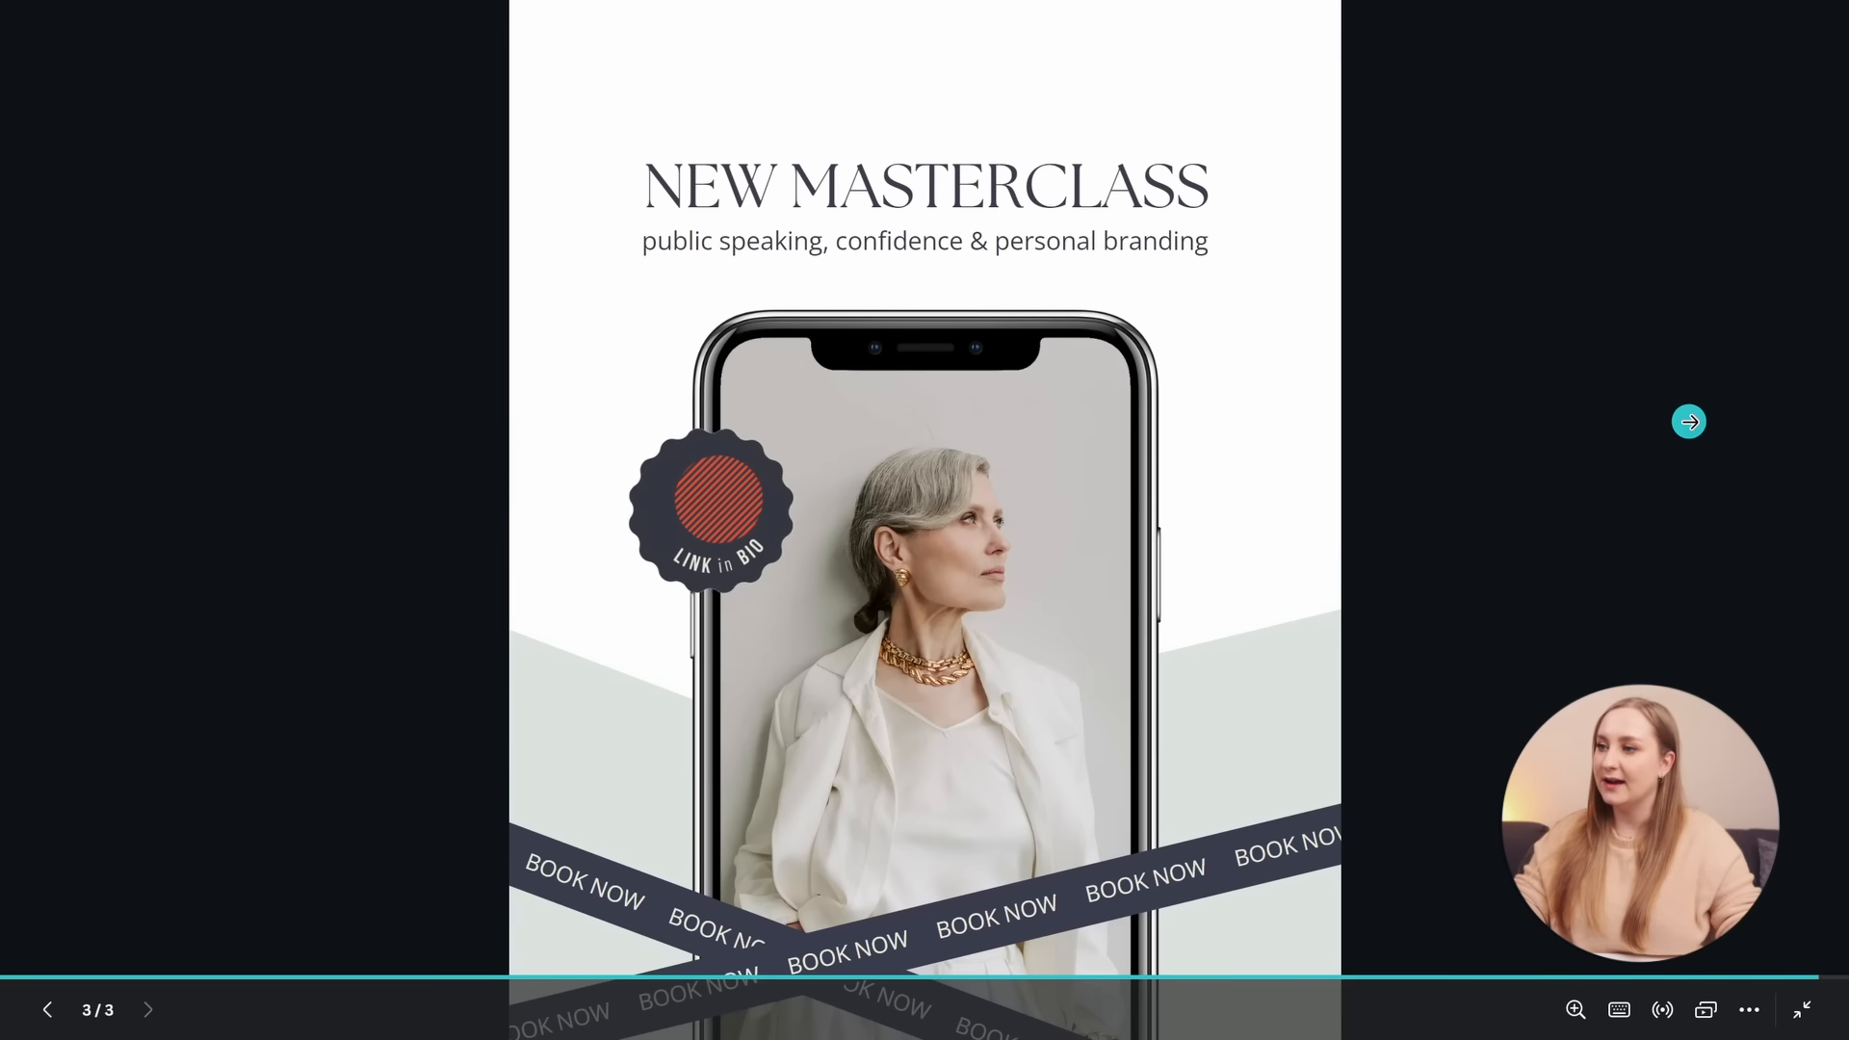
{"action": "left_click", "coordinate": [1689, 421]}
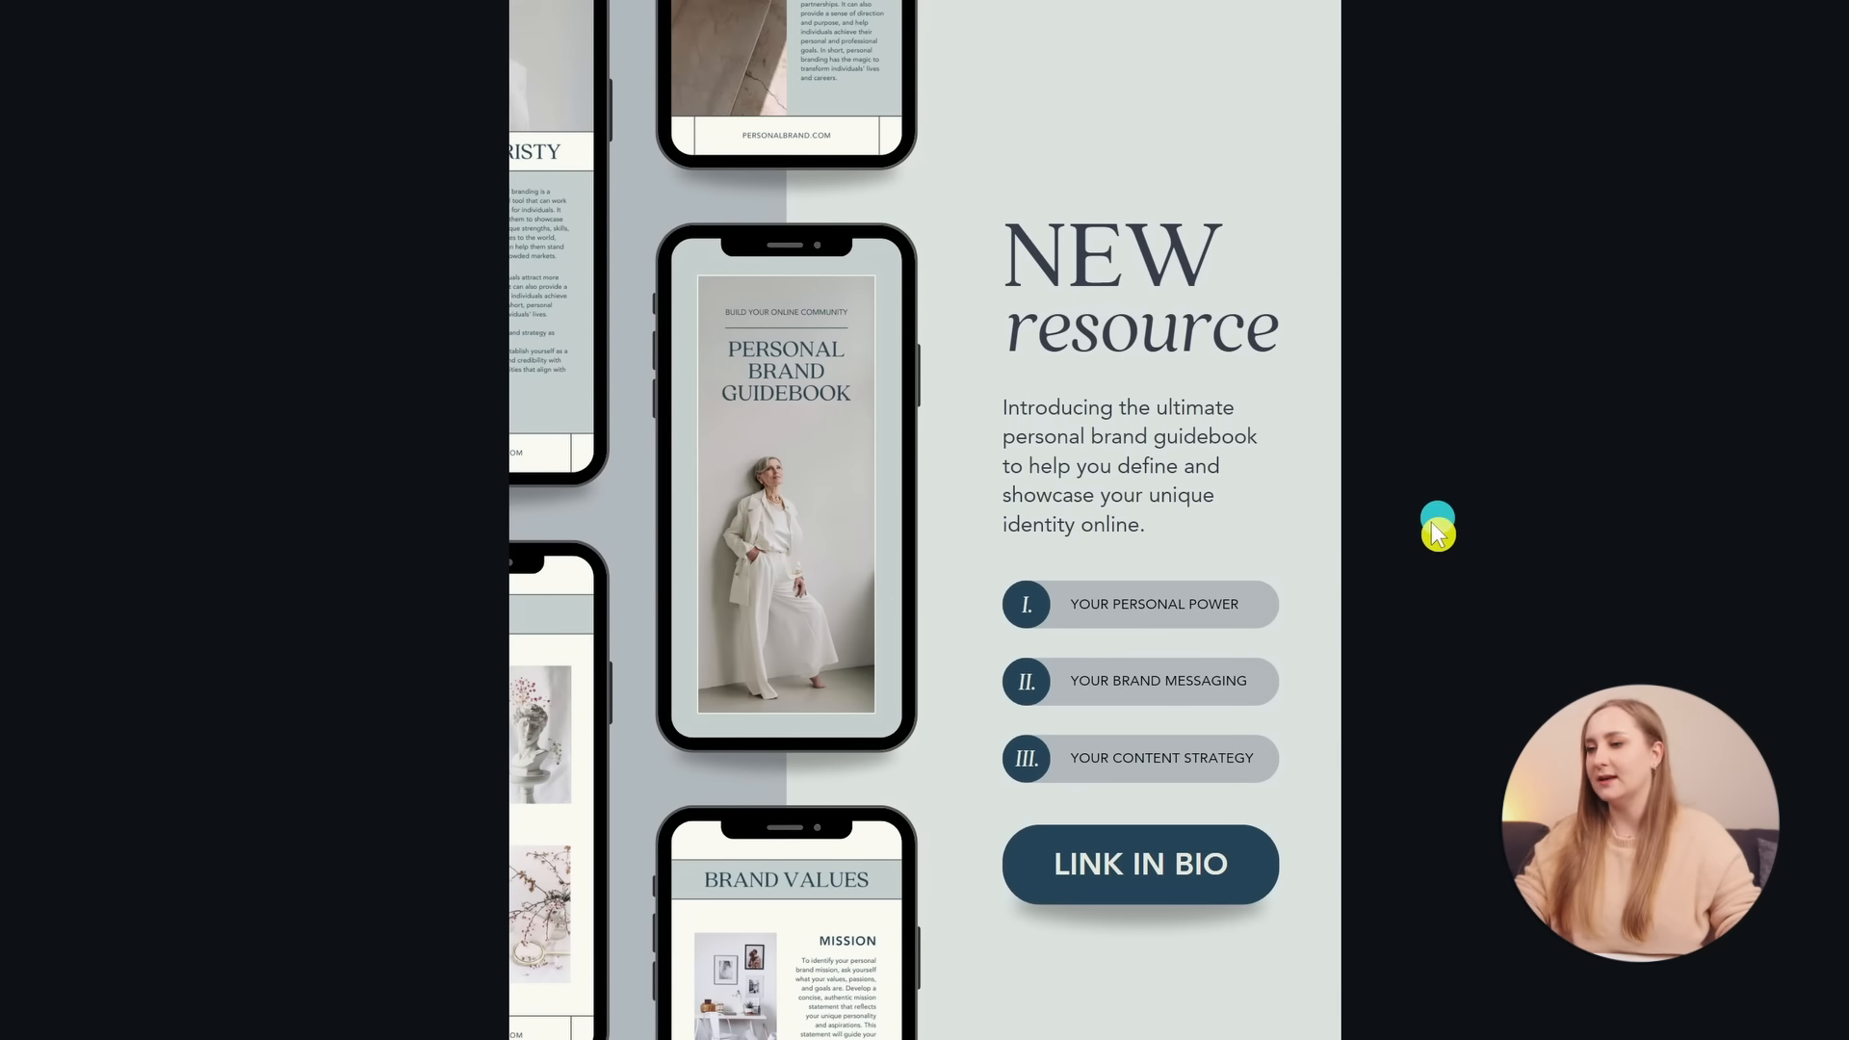
{"action": "key", "text": "Escape"}
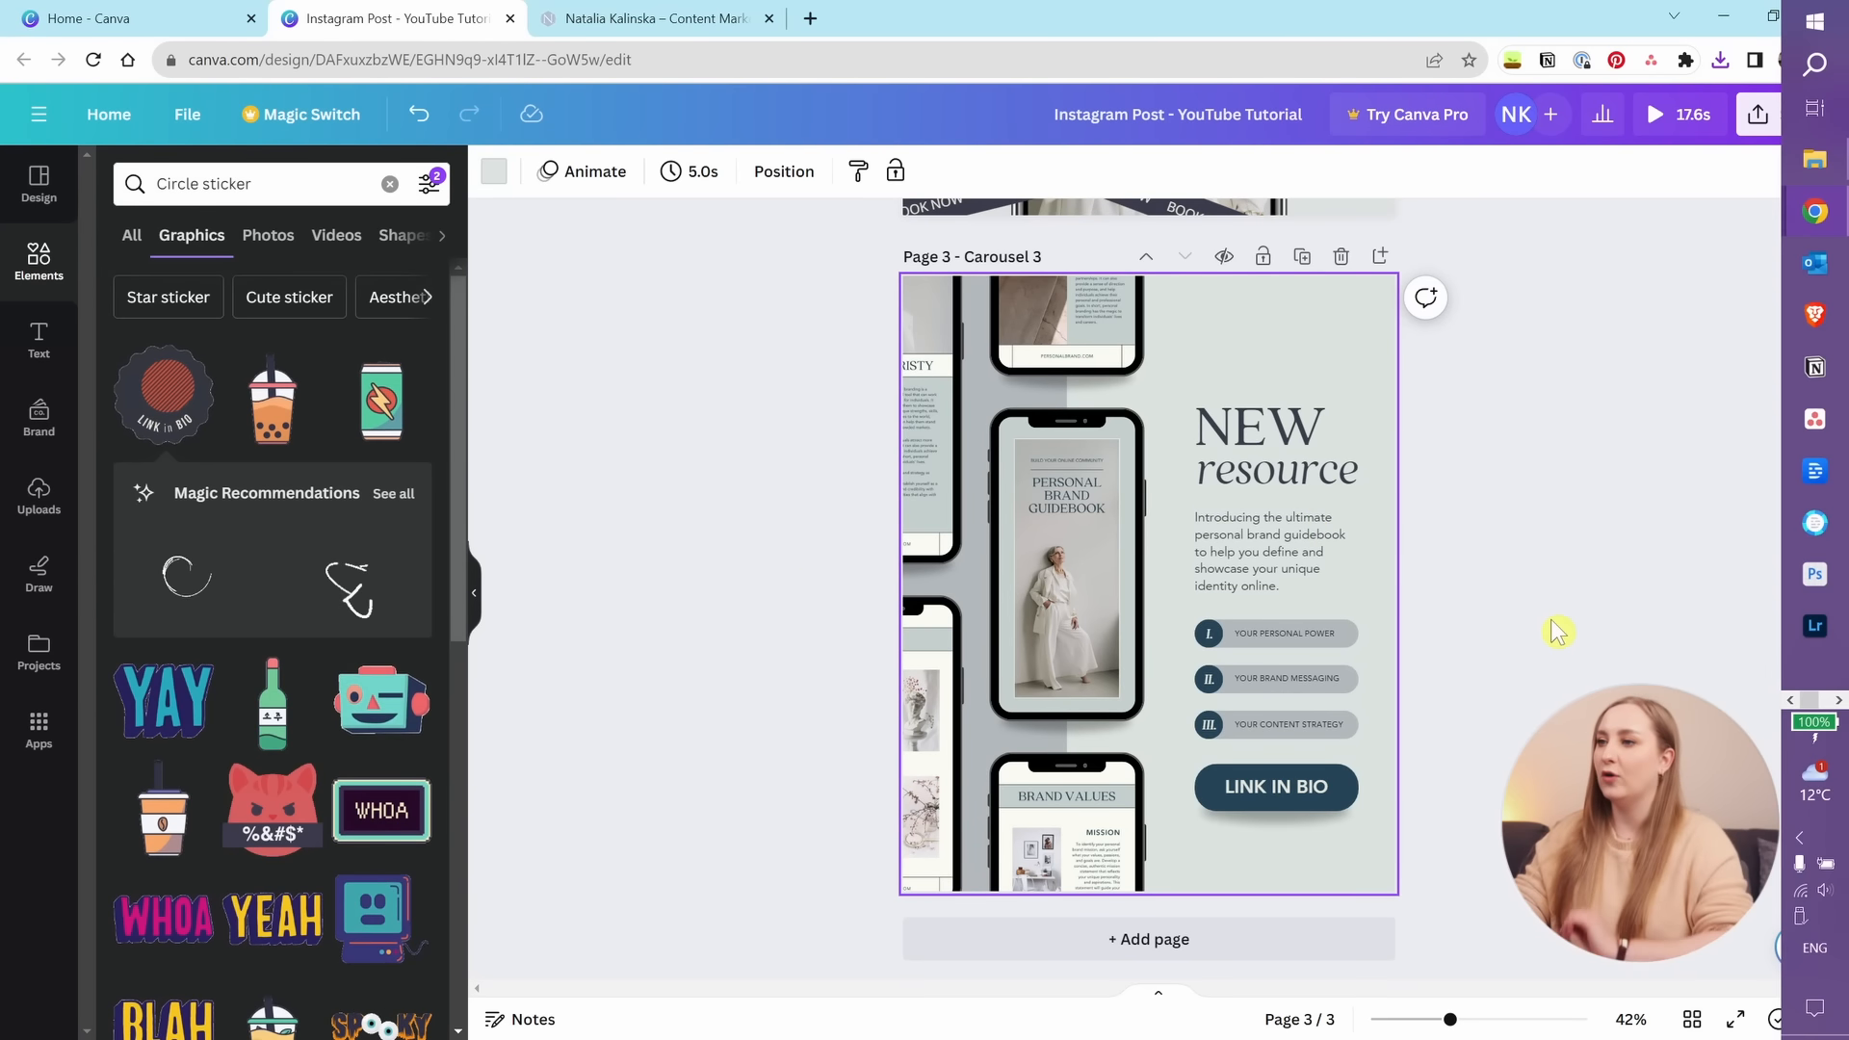
{"action": "left_click", "coordinate": [1571, 614]}
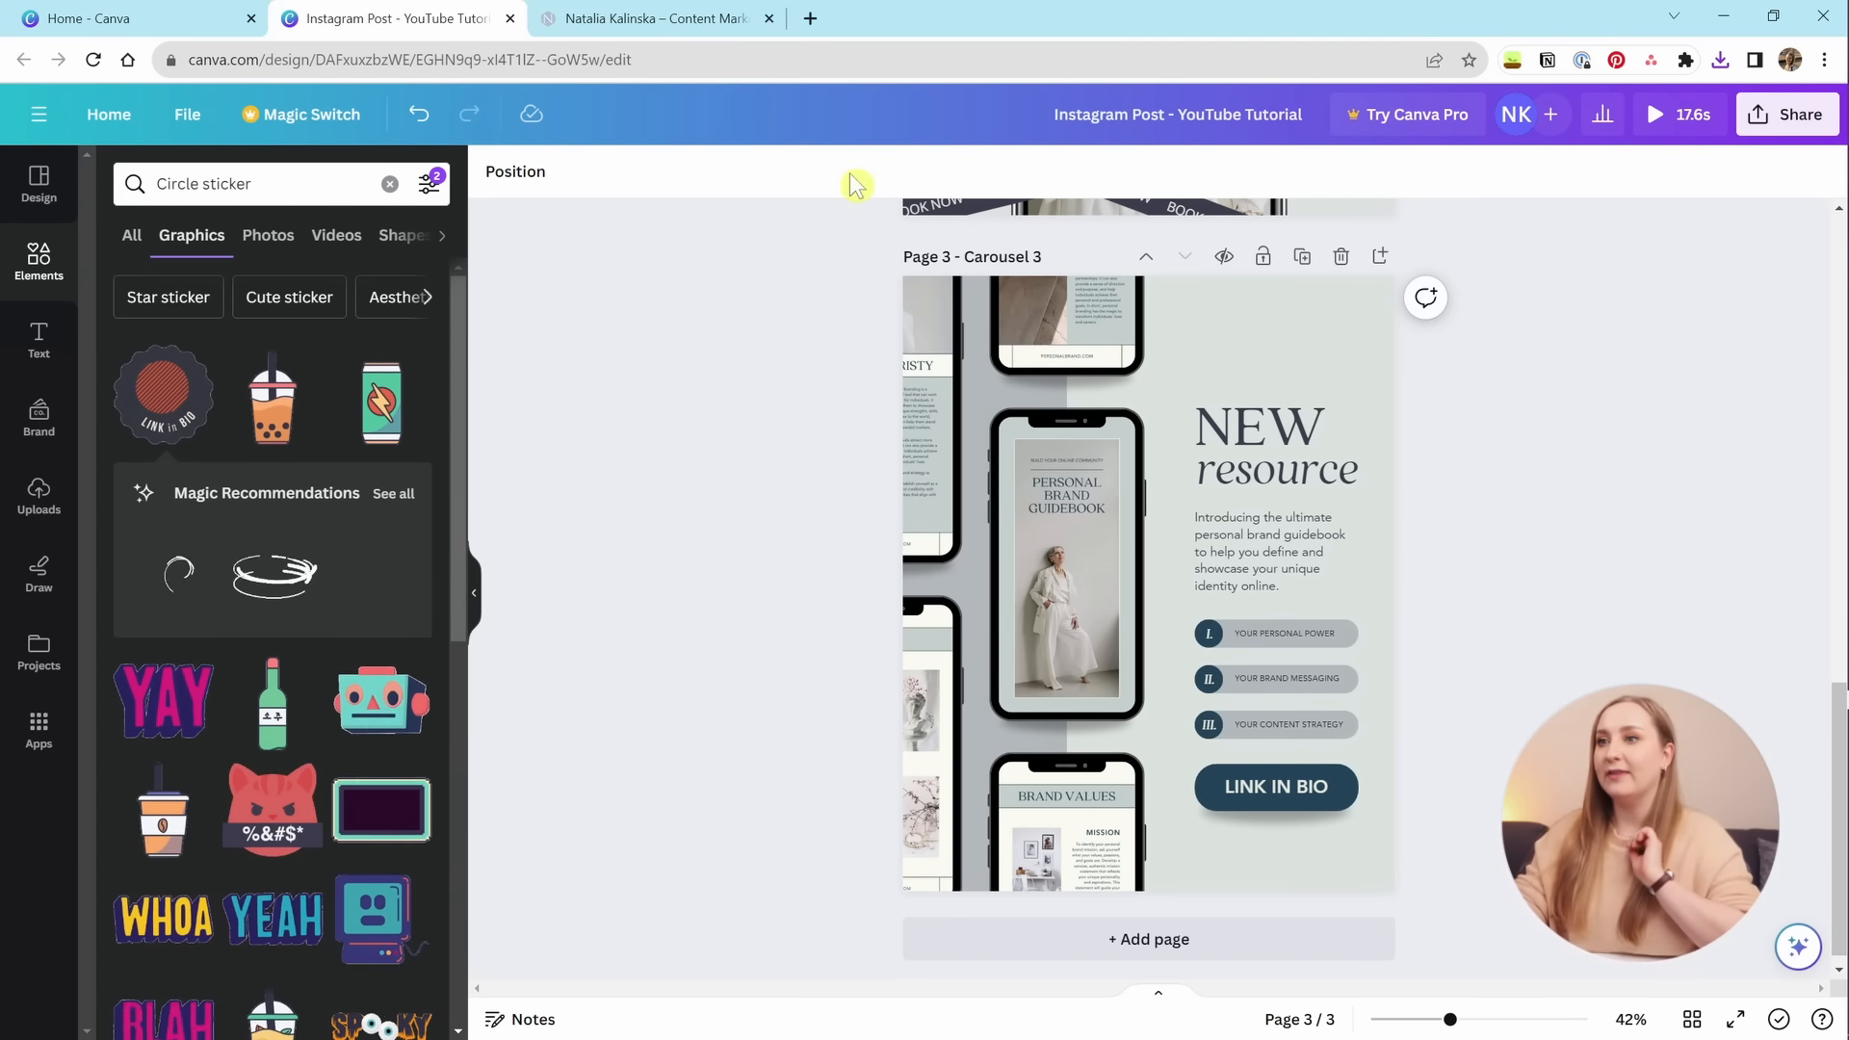
Create a blank 1080 × 1920 px Mobile Video design from the Canva home page's Videos category.
{"action": "left_click", "coordinate": [95, 17]}
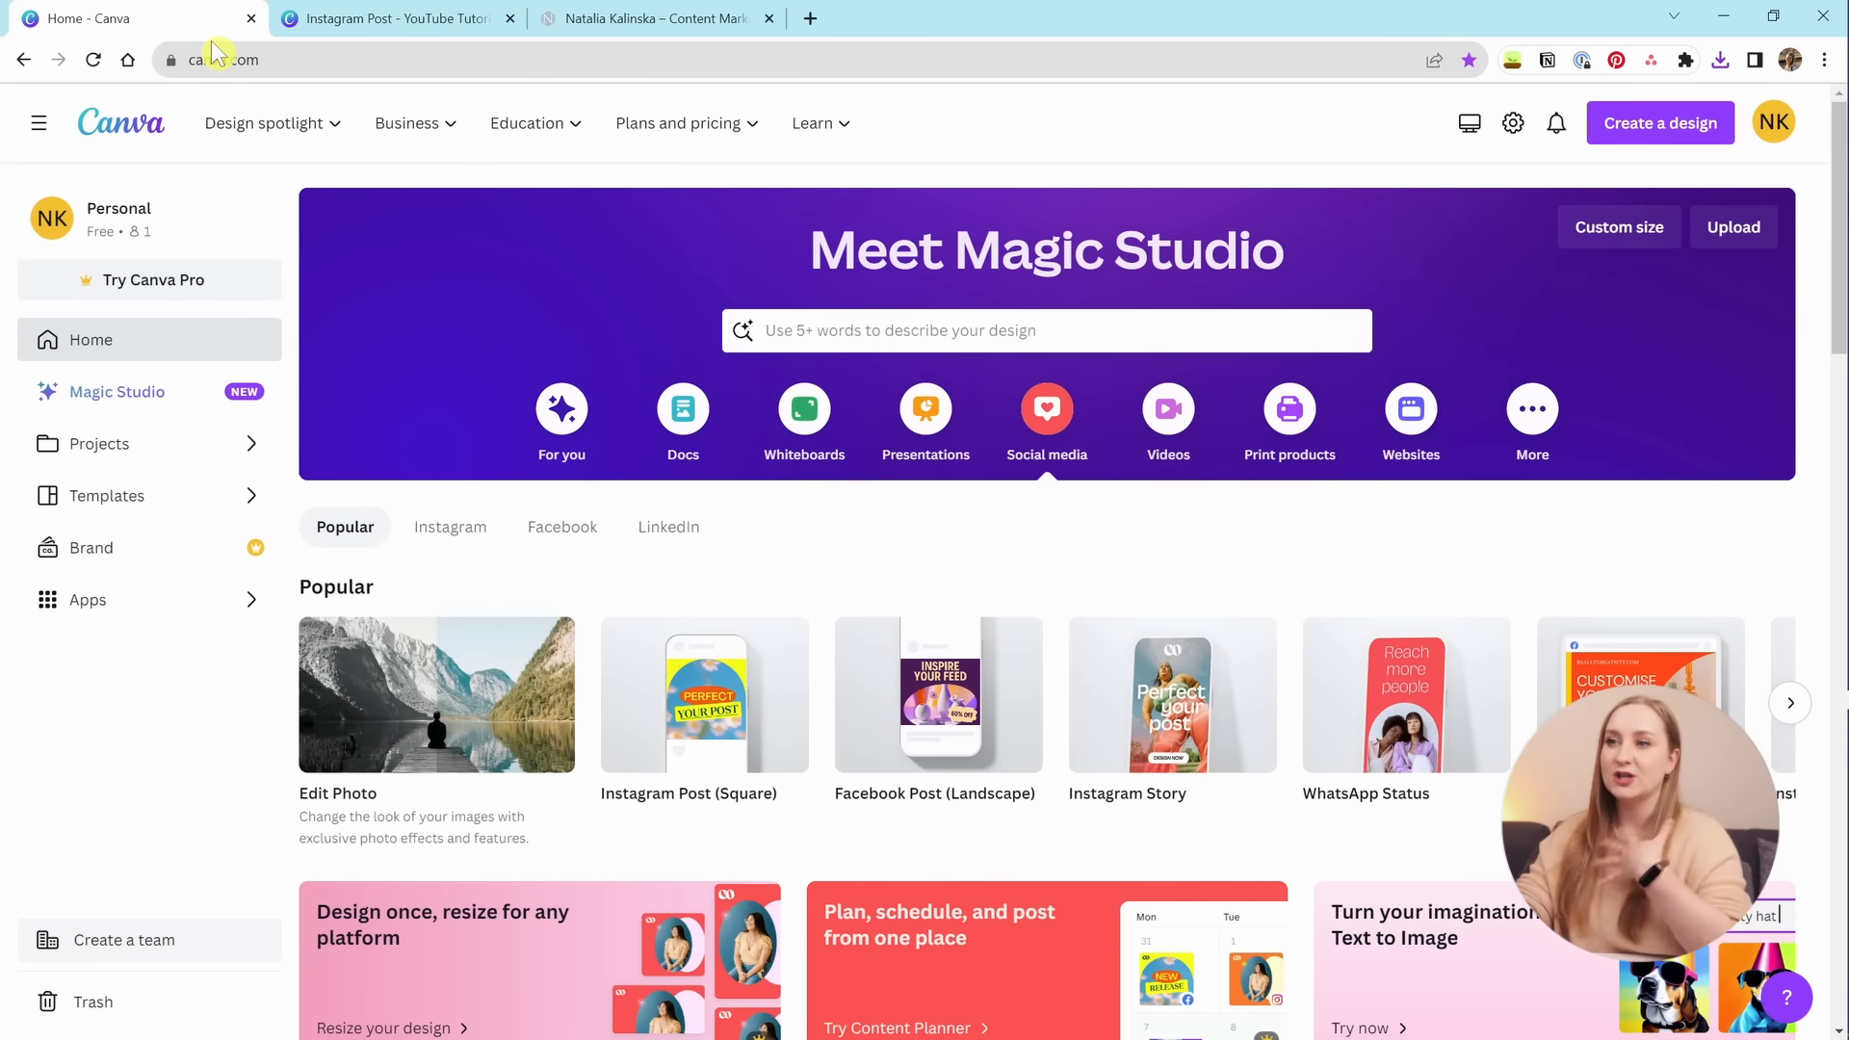
{"action": "left_click", "coordinate": [1175, 414]}
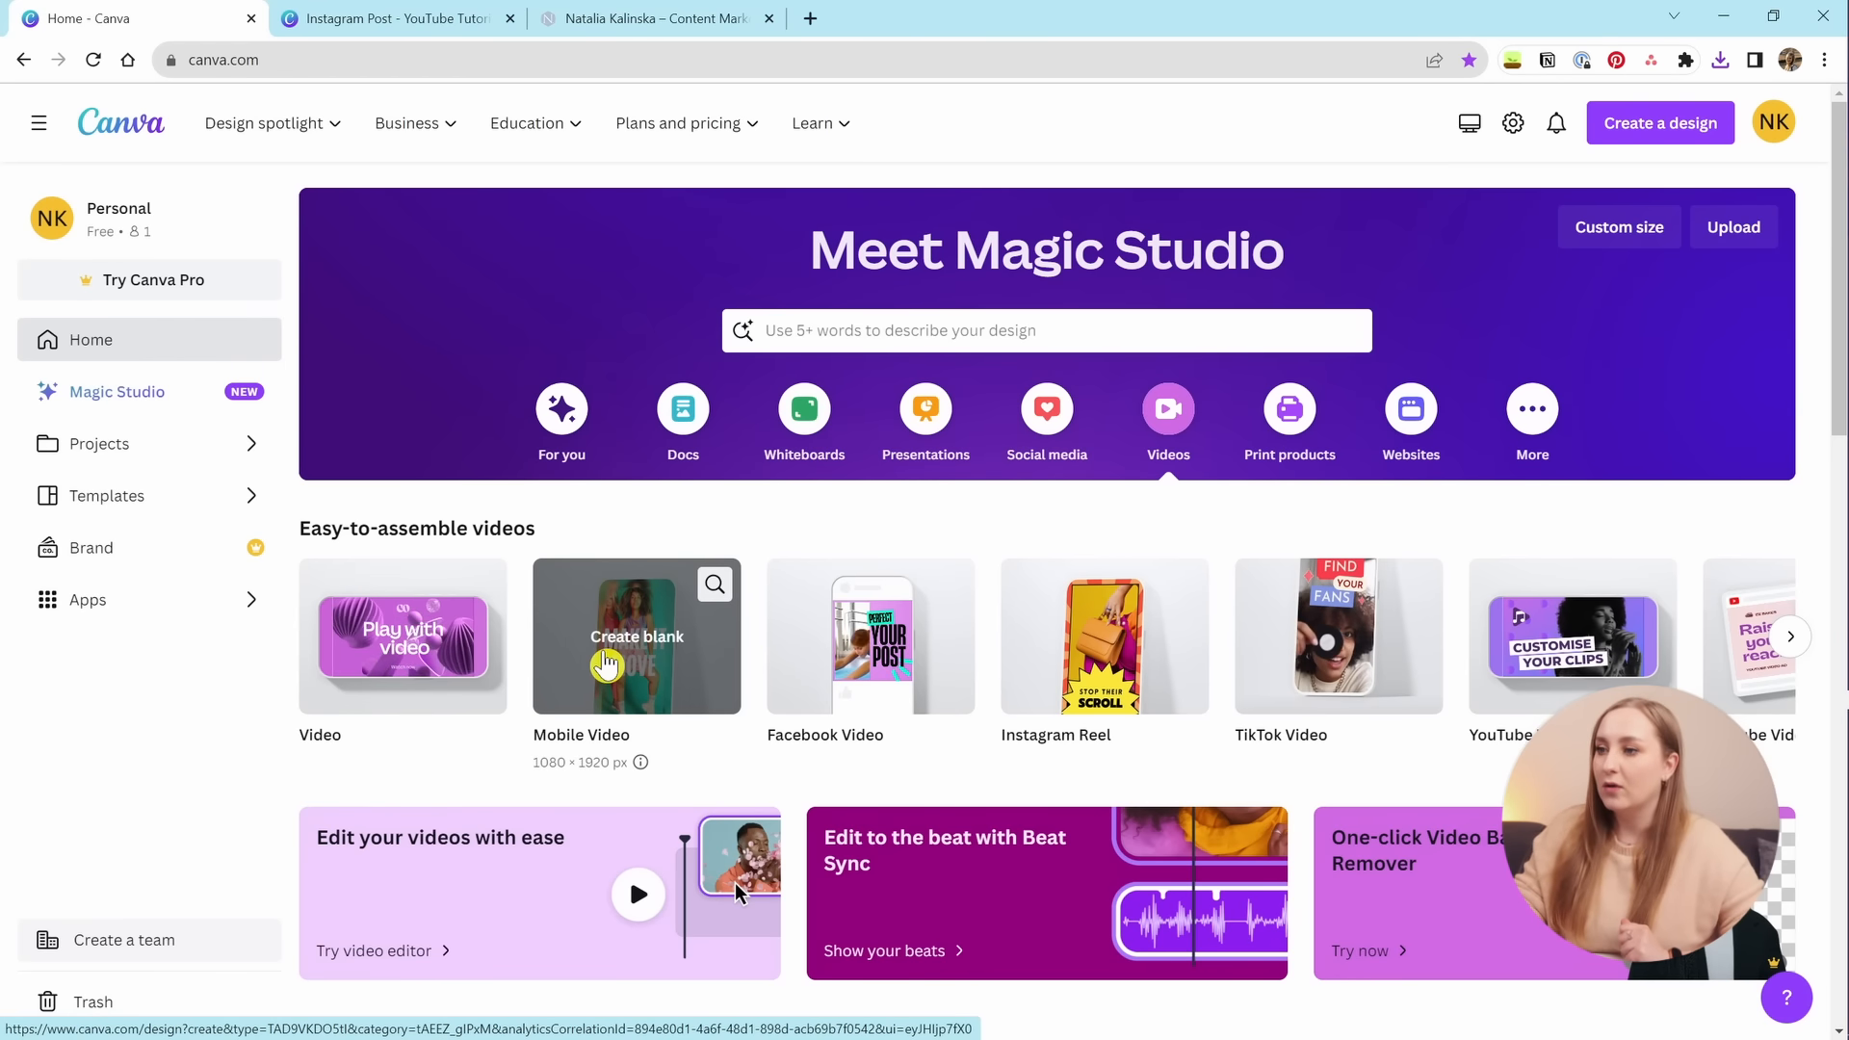
{"action": "left_click", "coordinate": [607, 662]}
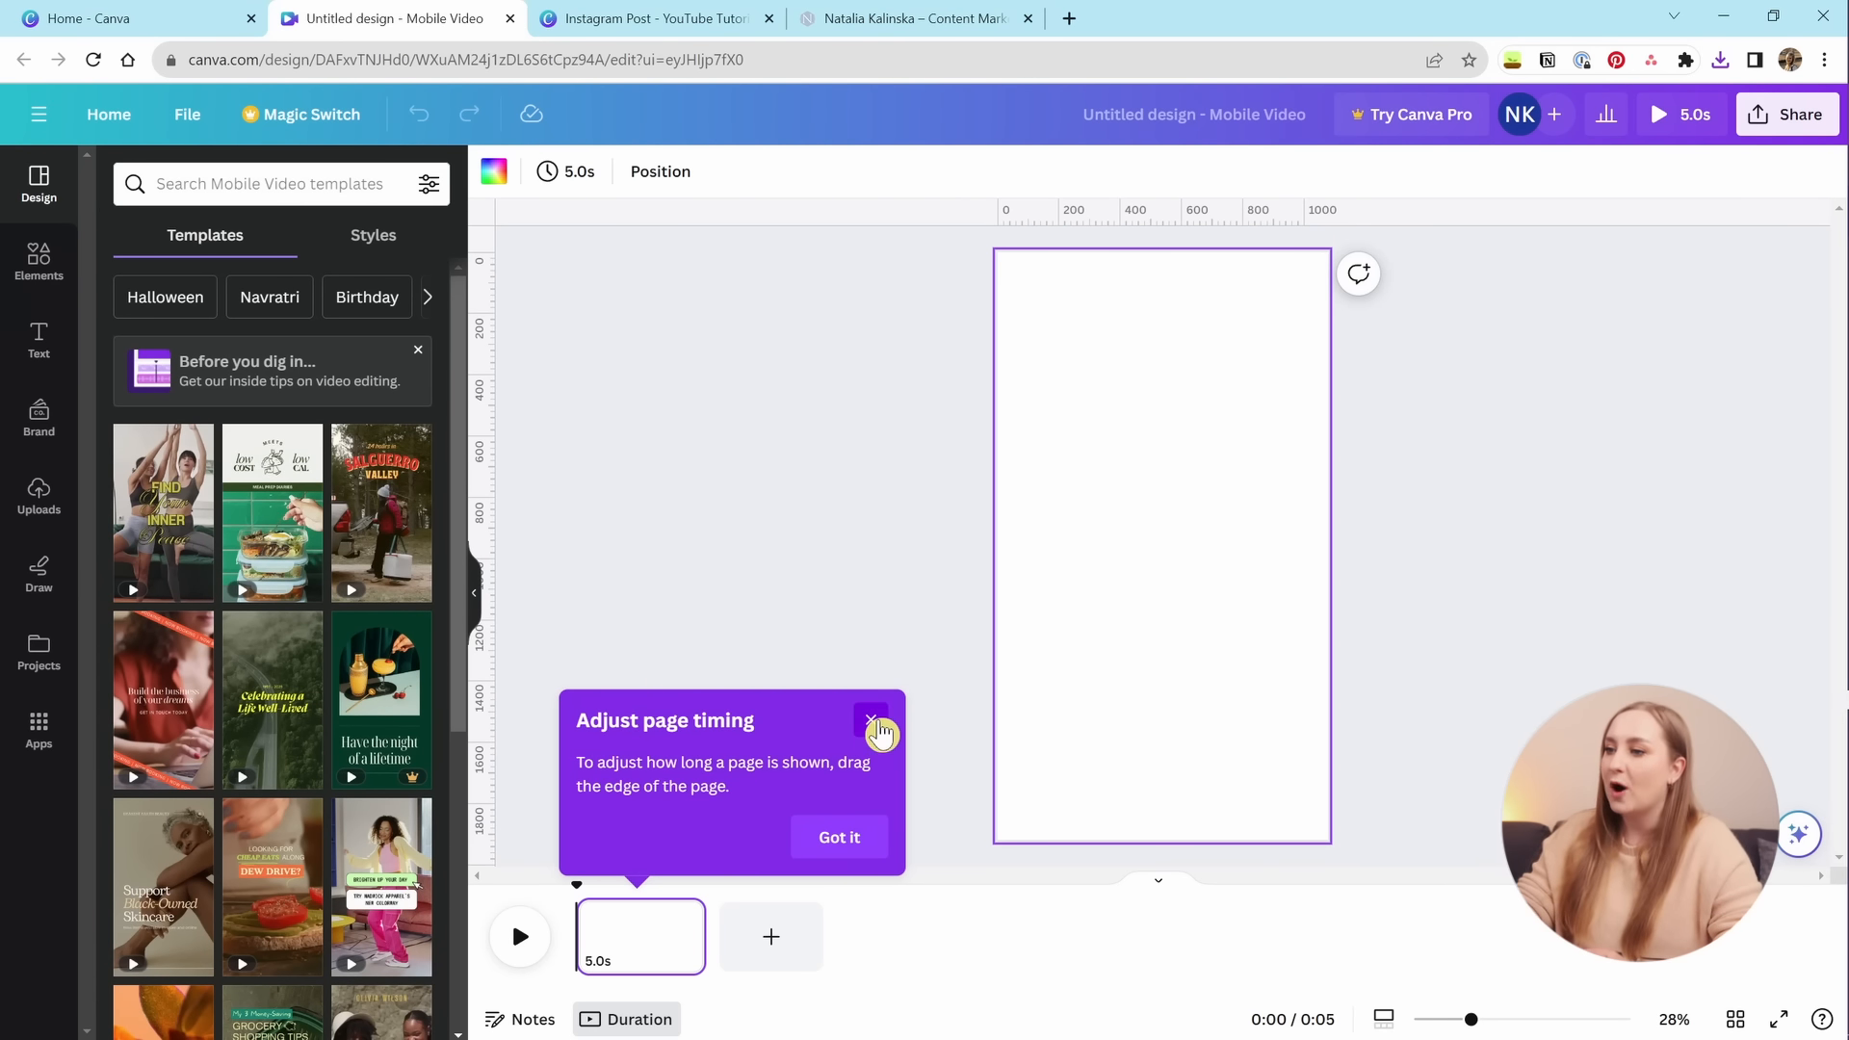
Dismiss the page timing tip and name the design "Instagram Reel - Daily Vlog".
{"action": "left_click", "coordinate": [871, 721]}
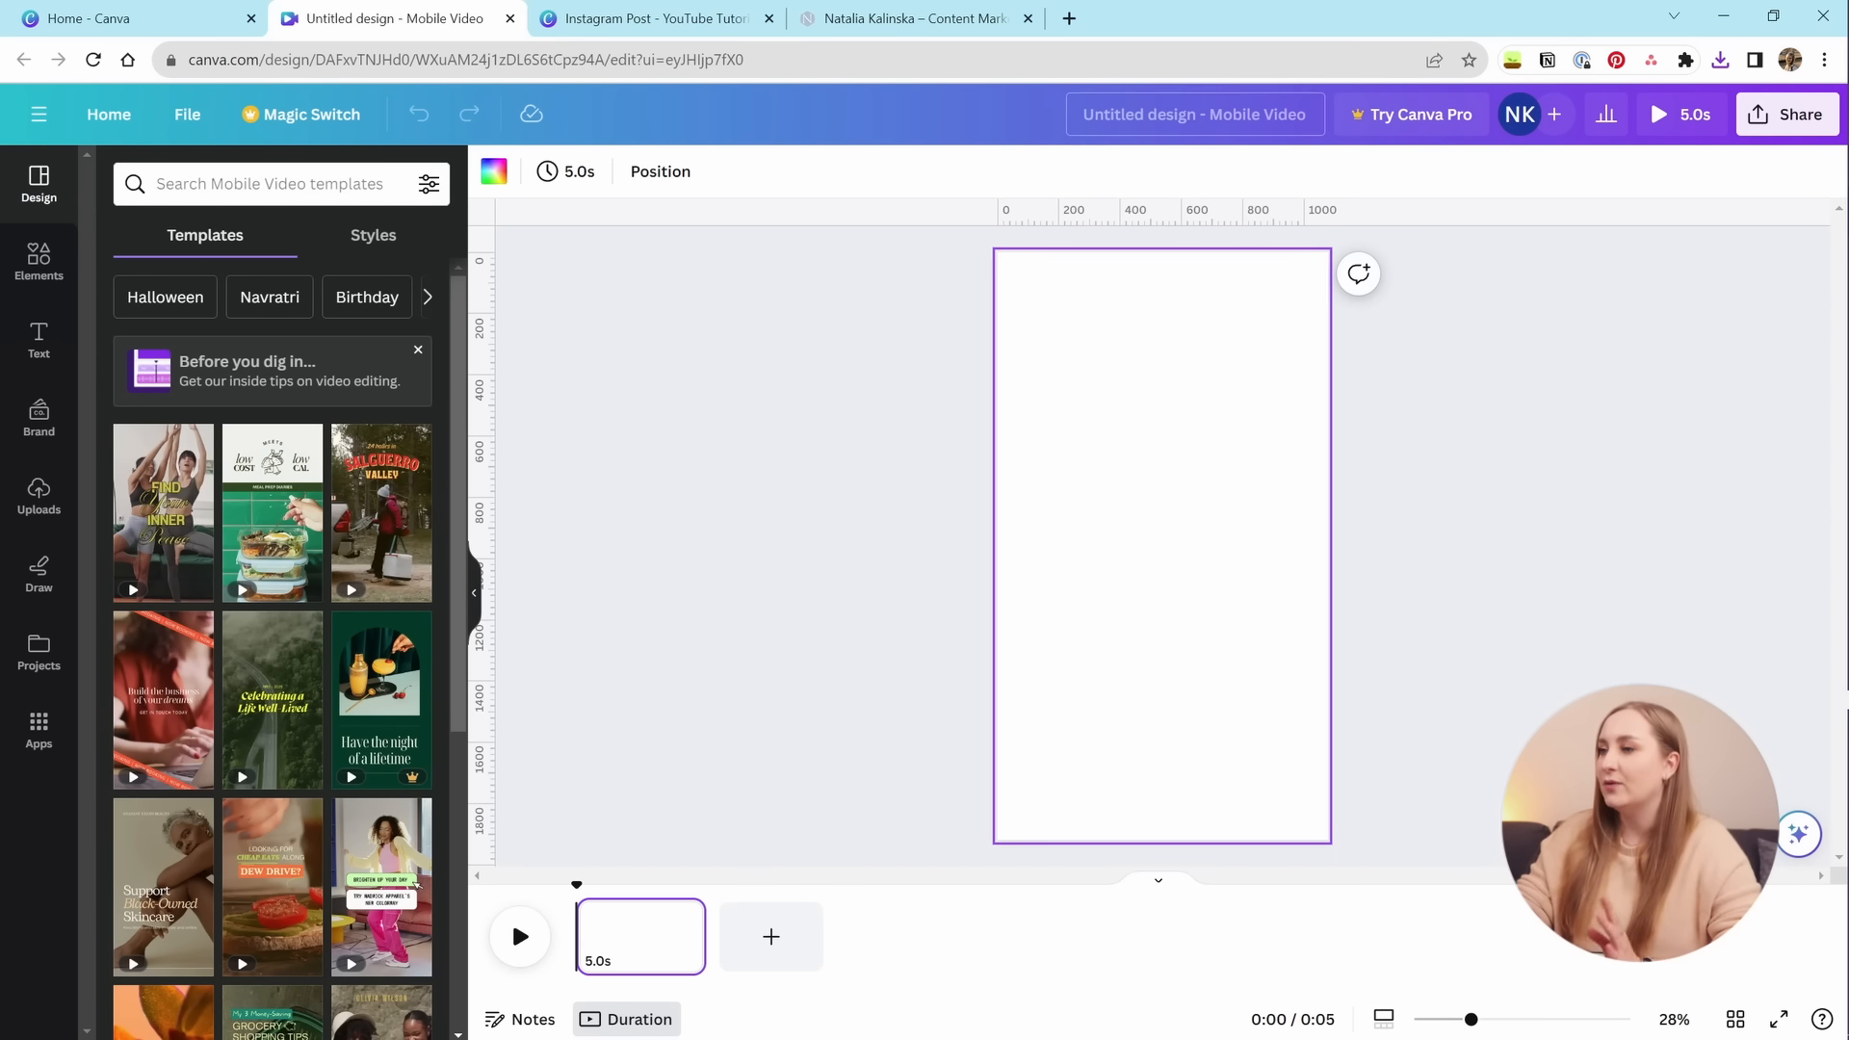
{"action": "left_click", "coordinate": [1187, 123]}
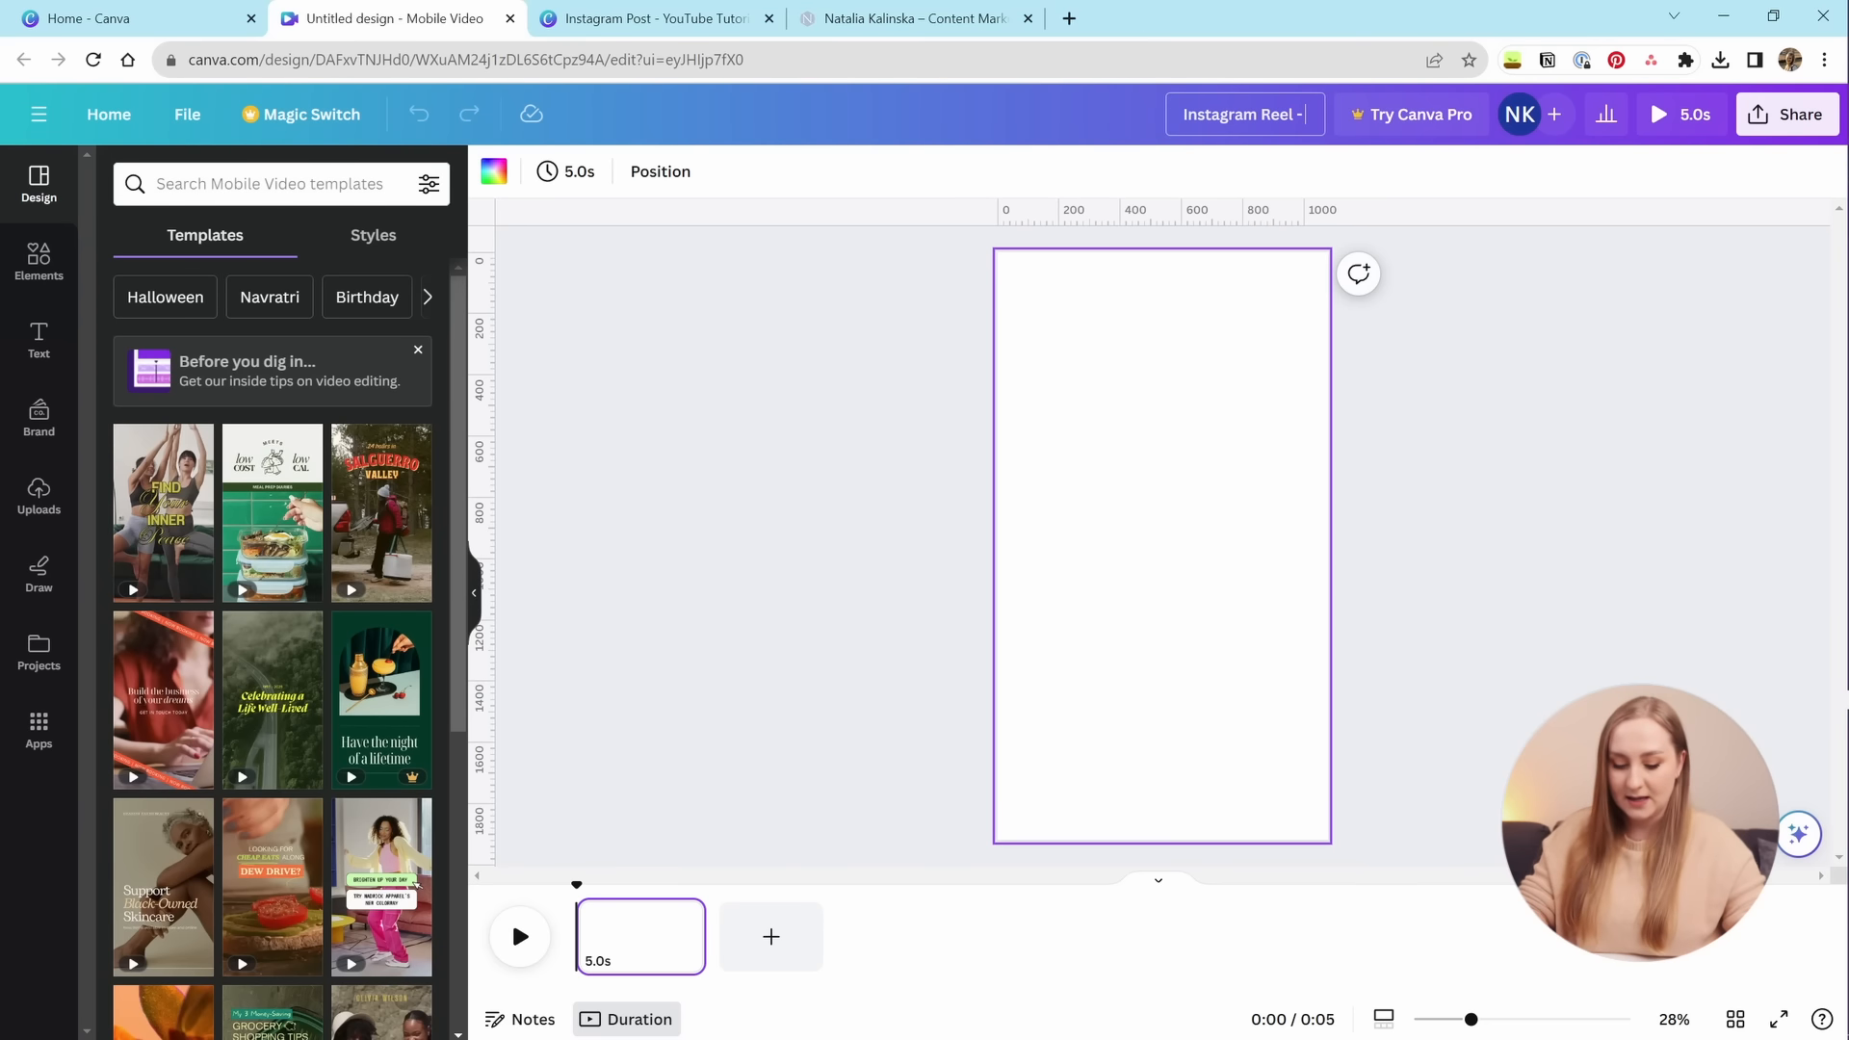
{"action": "type", "text": "Instagram Reel - Daily Vlog"}
{"action": "left_click", "coordinate": [1455, 424]}
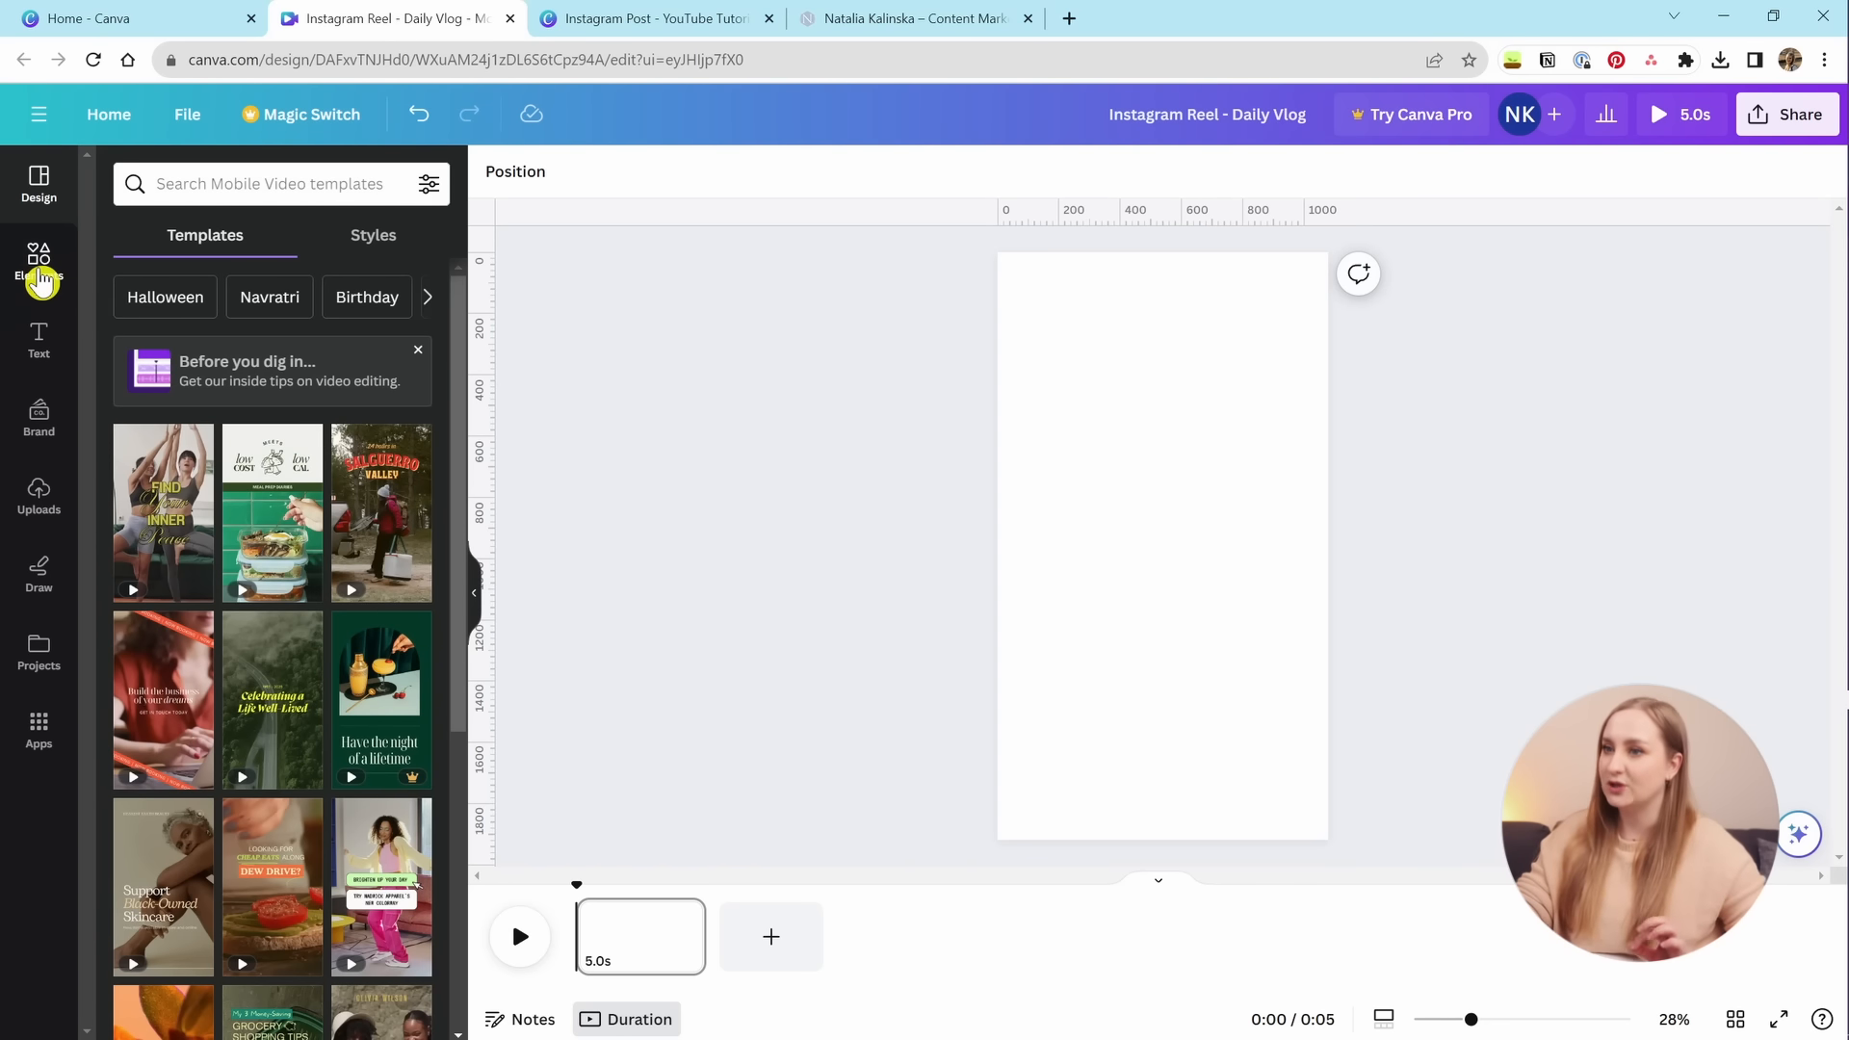
Search the stock video elements for "aesthetic".
{"action": "left_click", "coordinate": [55, 287]}
{"action": "scroll", "coordinate": [235, 341], "scroll_direction": "down", "scroll_amount": 2}
{"action": "scroll", "coordinate": [235, 341], "scroll_direction": "down", "scroll_amount": 6}
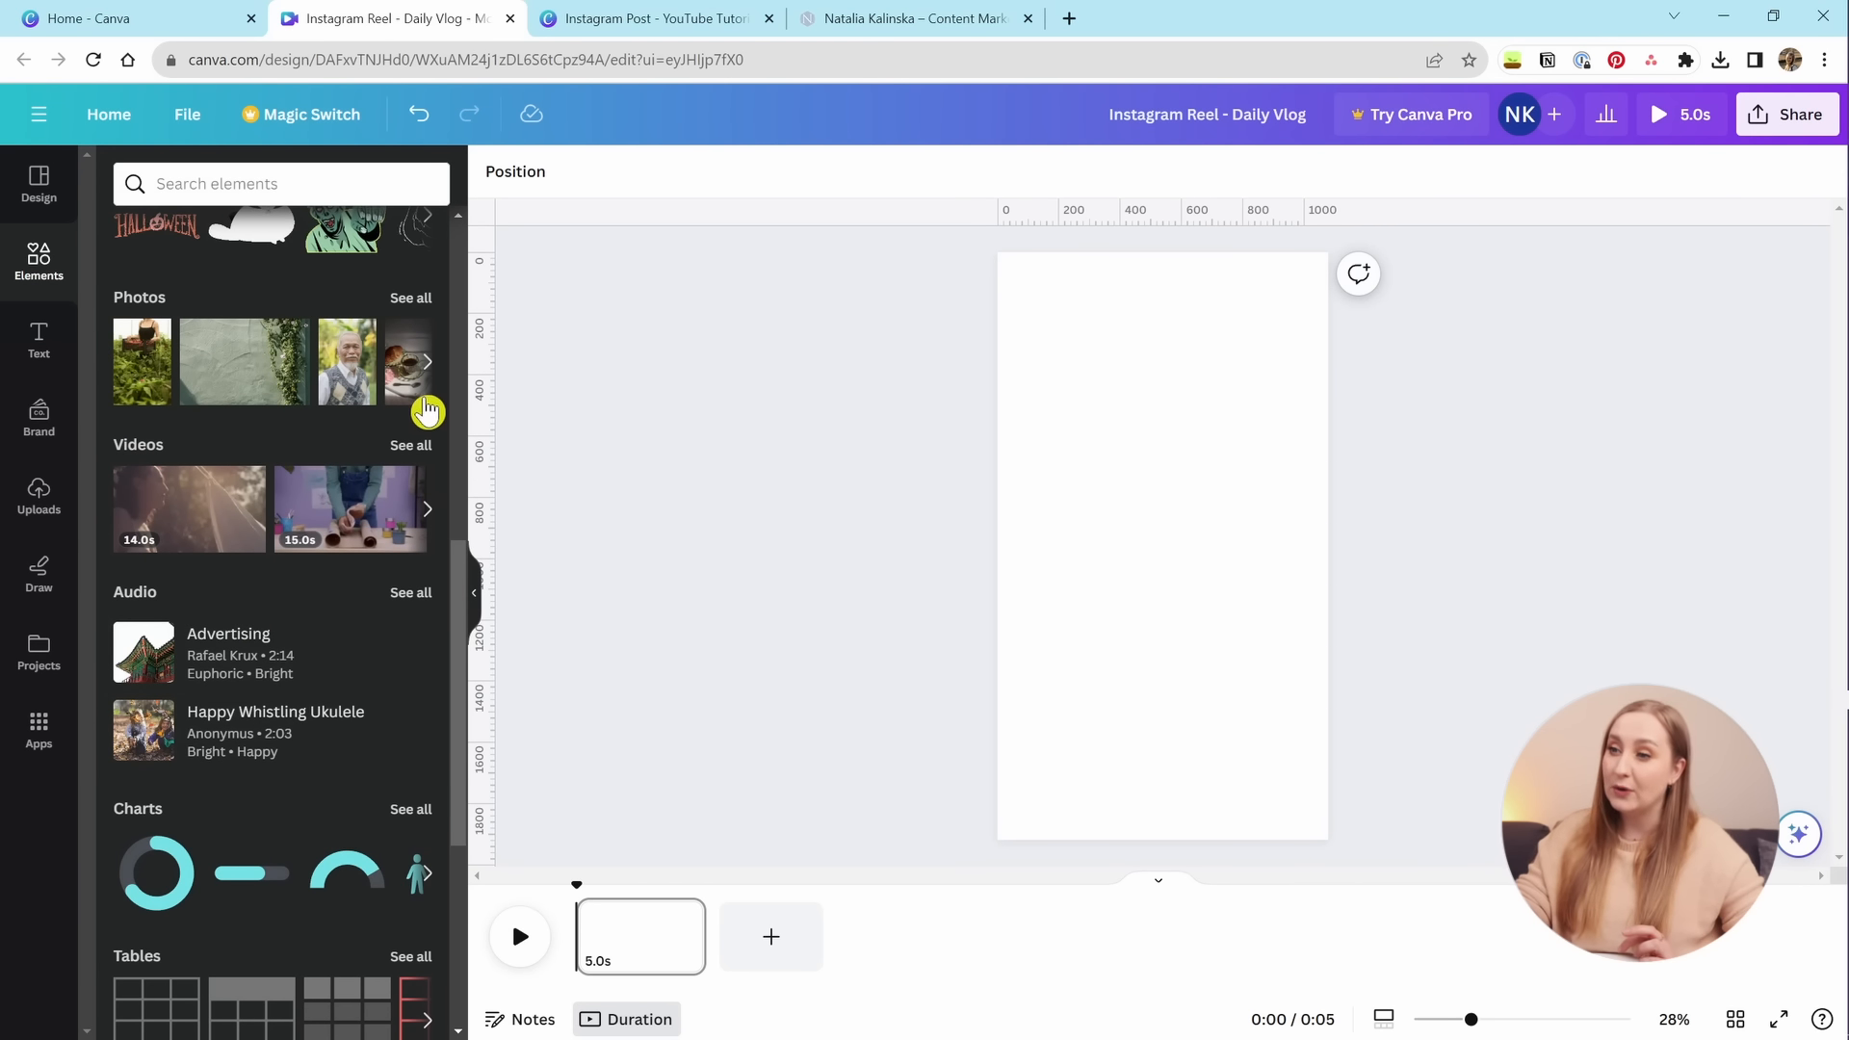
{"action": "left_click", "coordinate": [421, 449]}
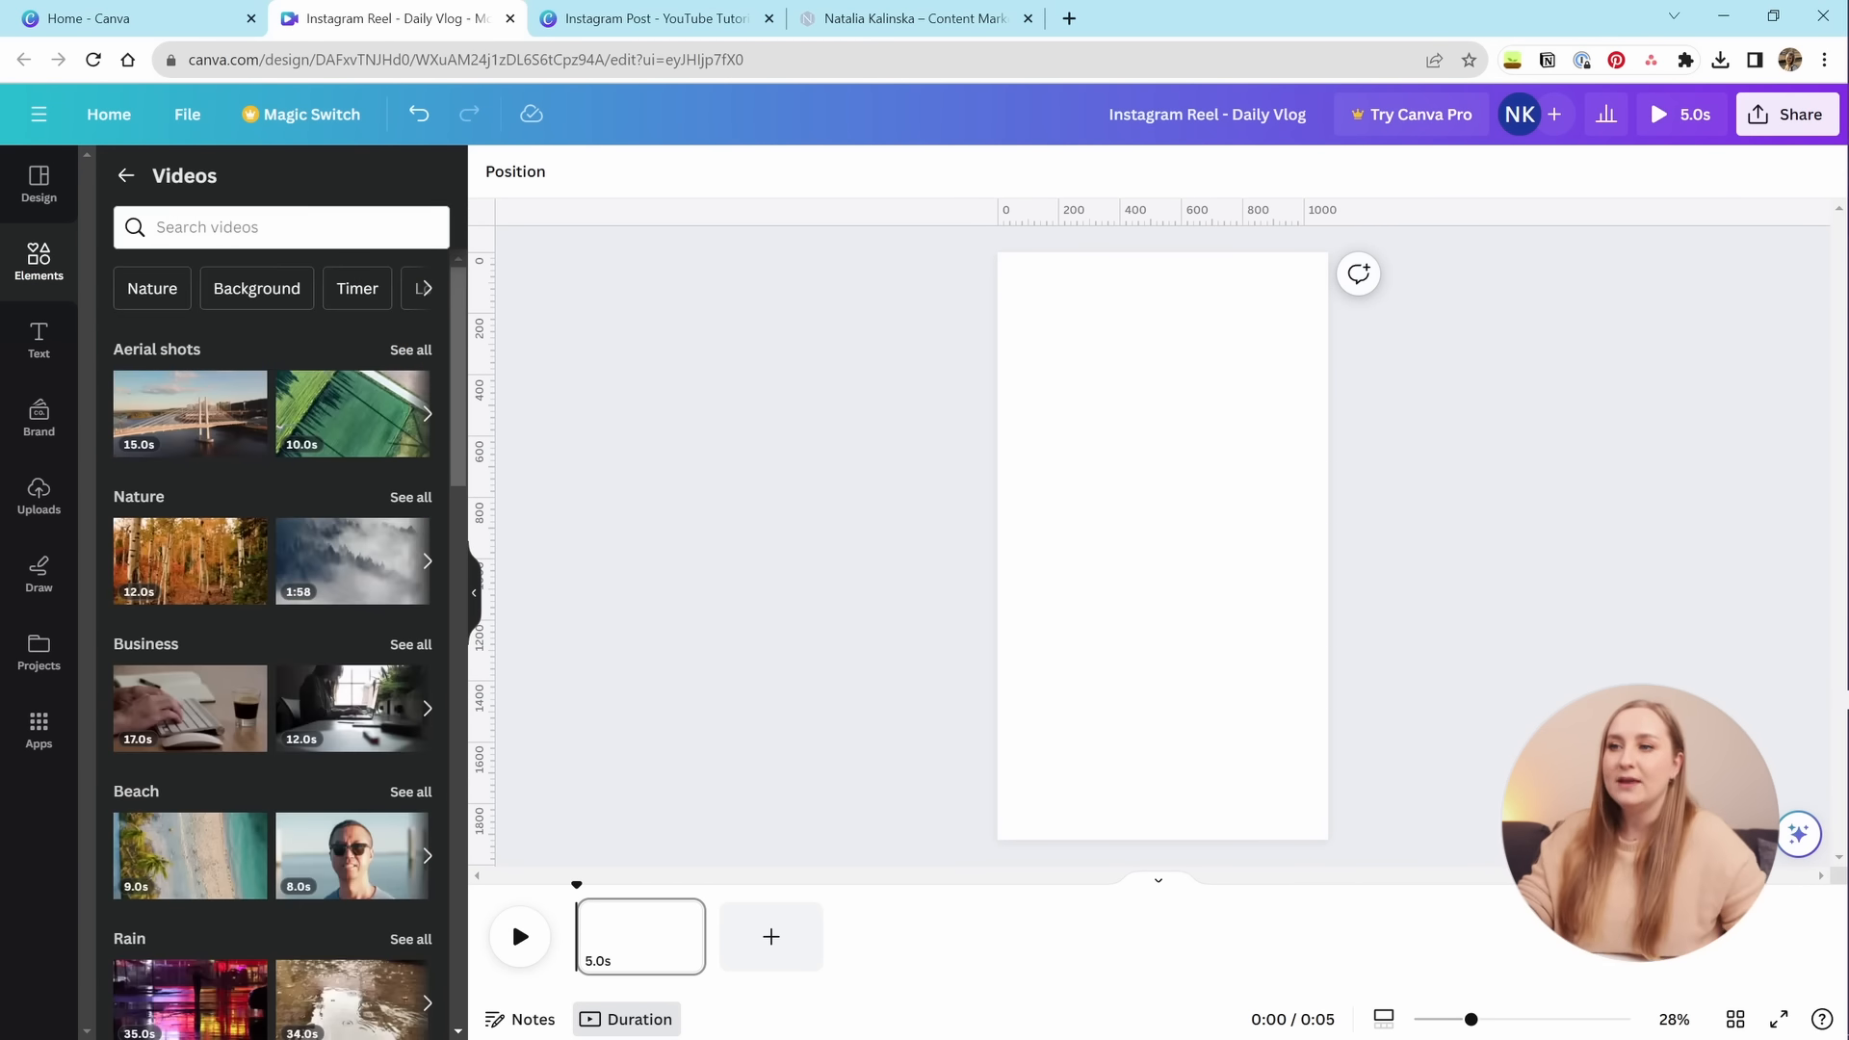
{"action": "left_click", "coordinate": [333, 227]}
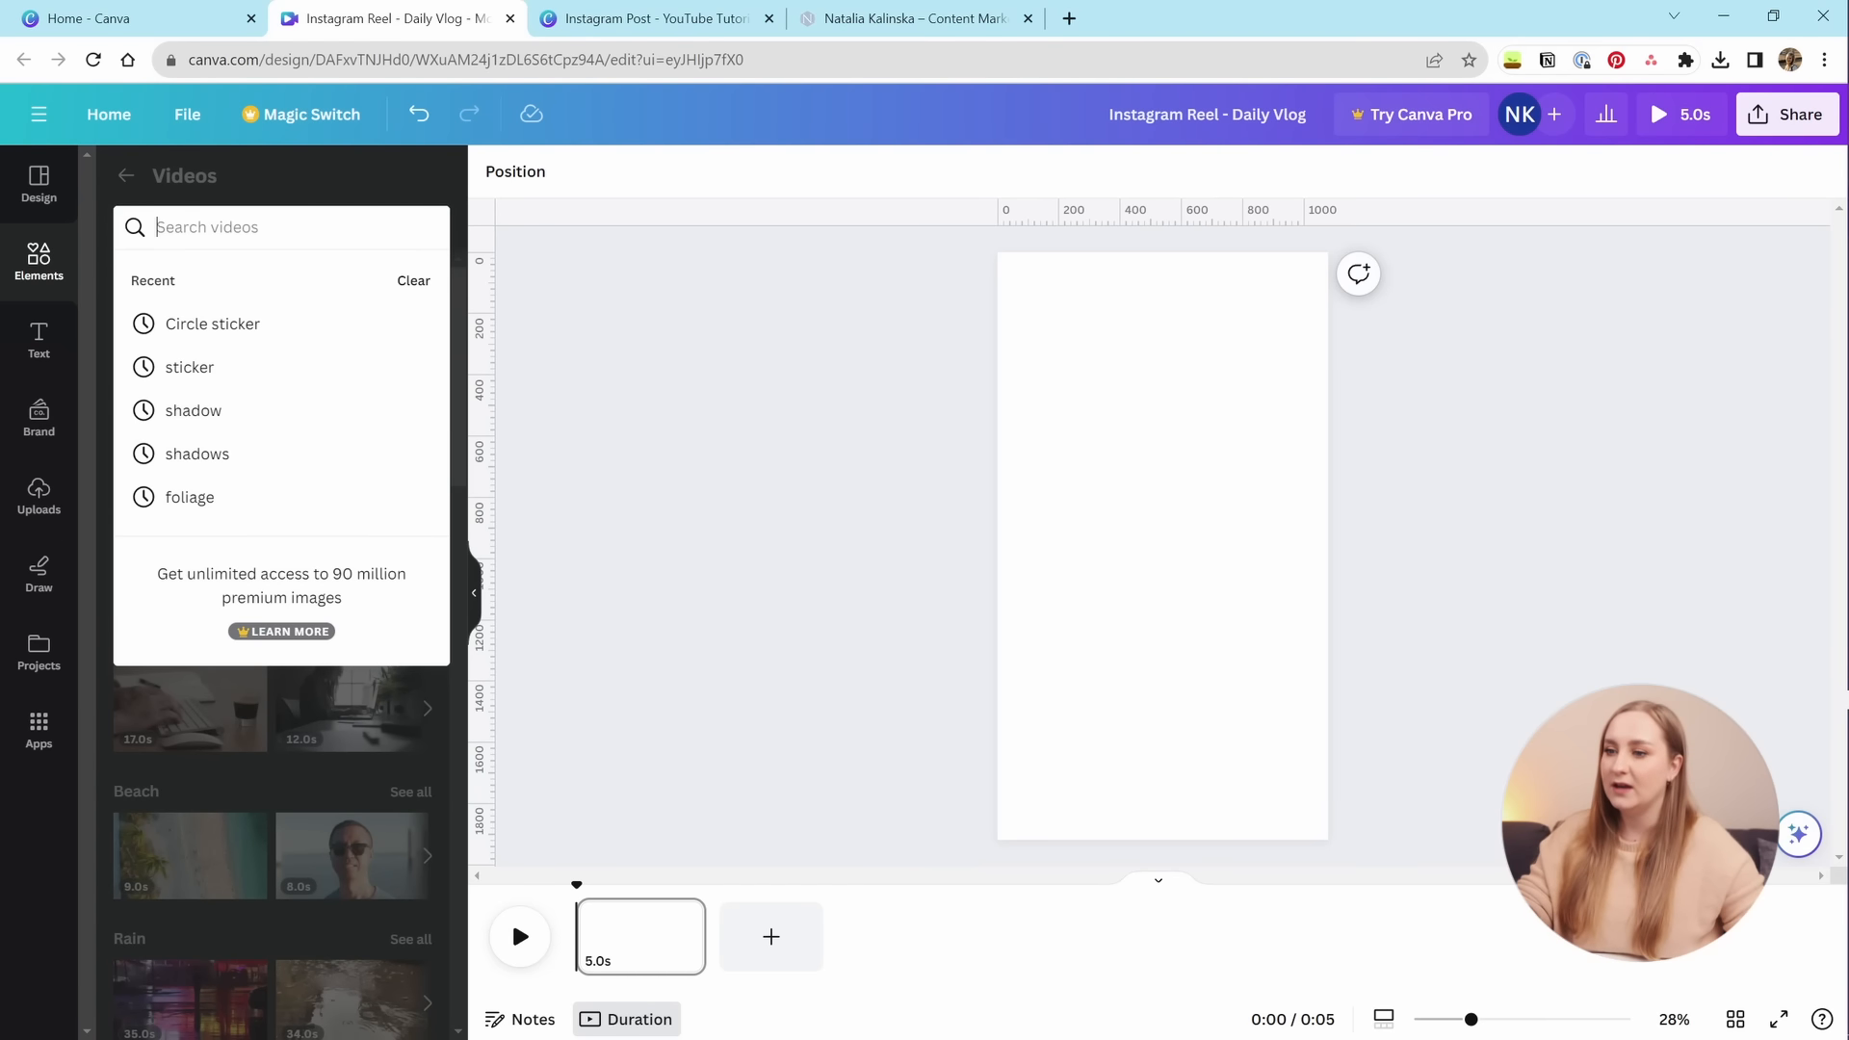
{"action": "left_click", "coordinate": [333, 188]}
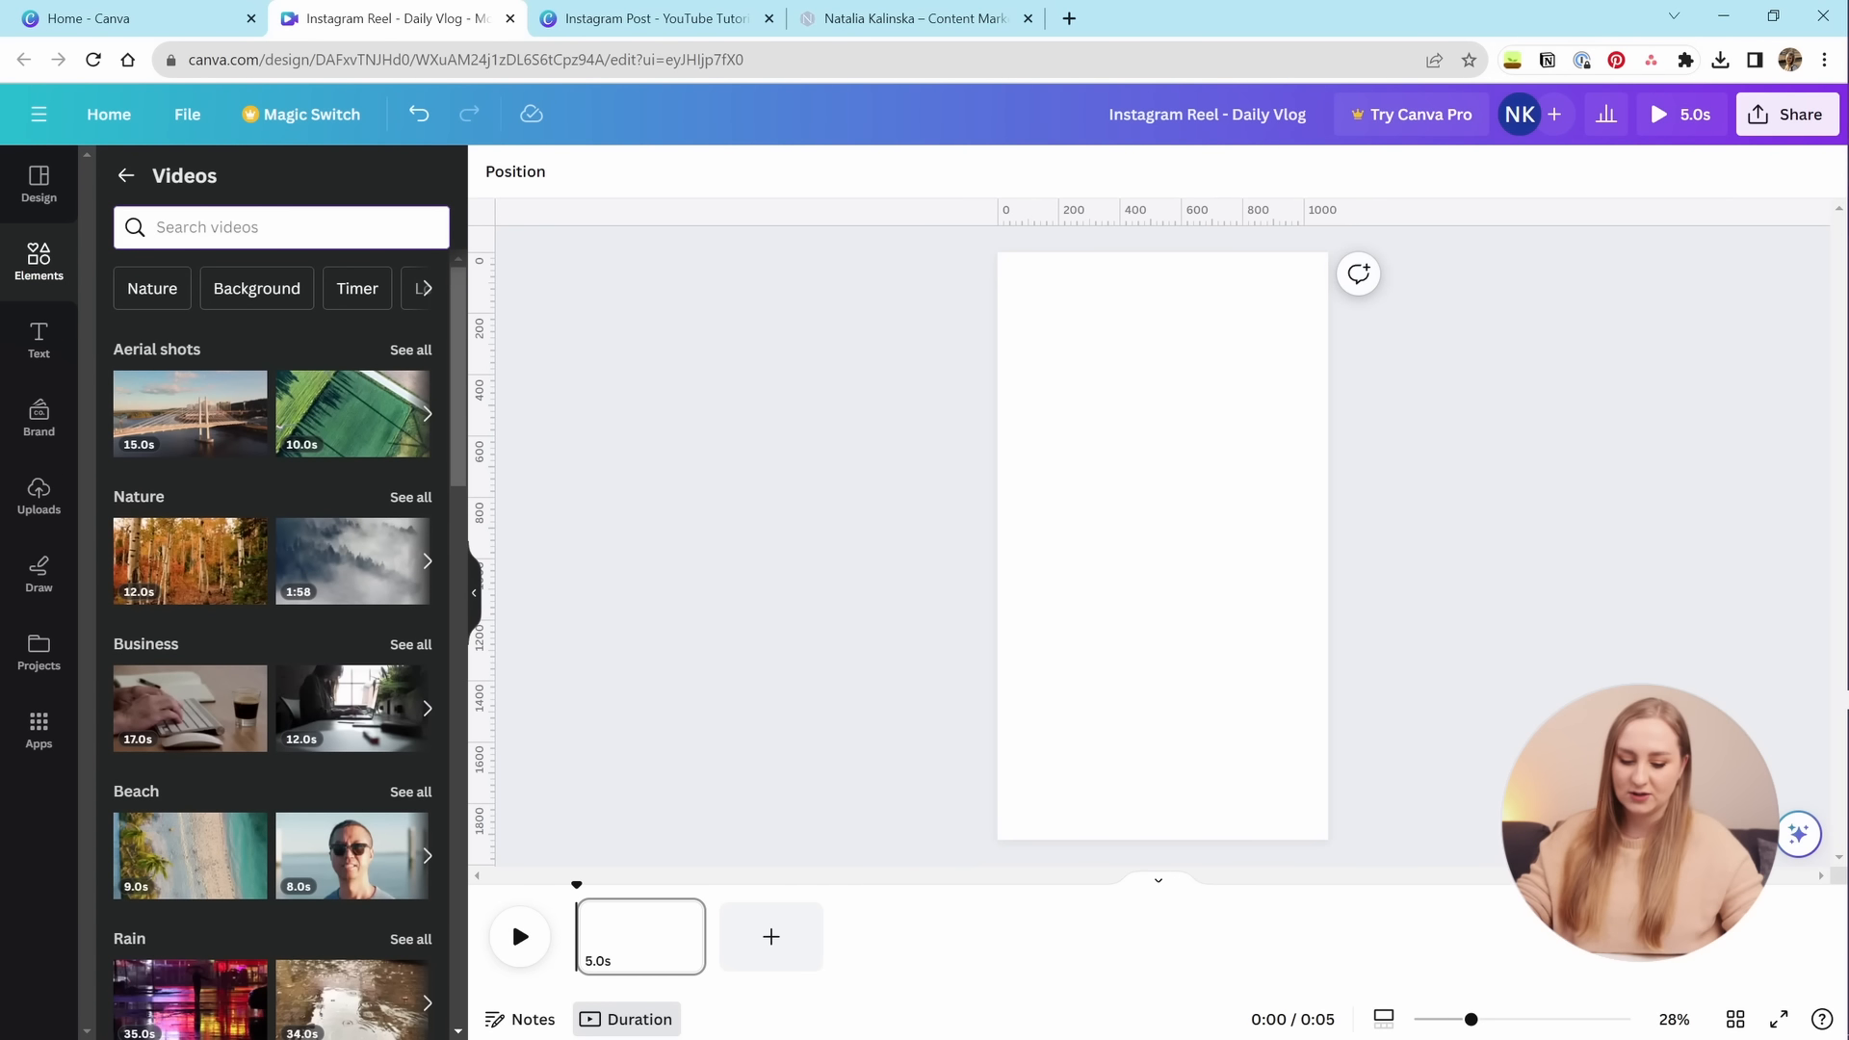
{"action": "type", "text": "aes"}
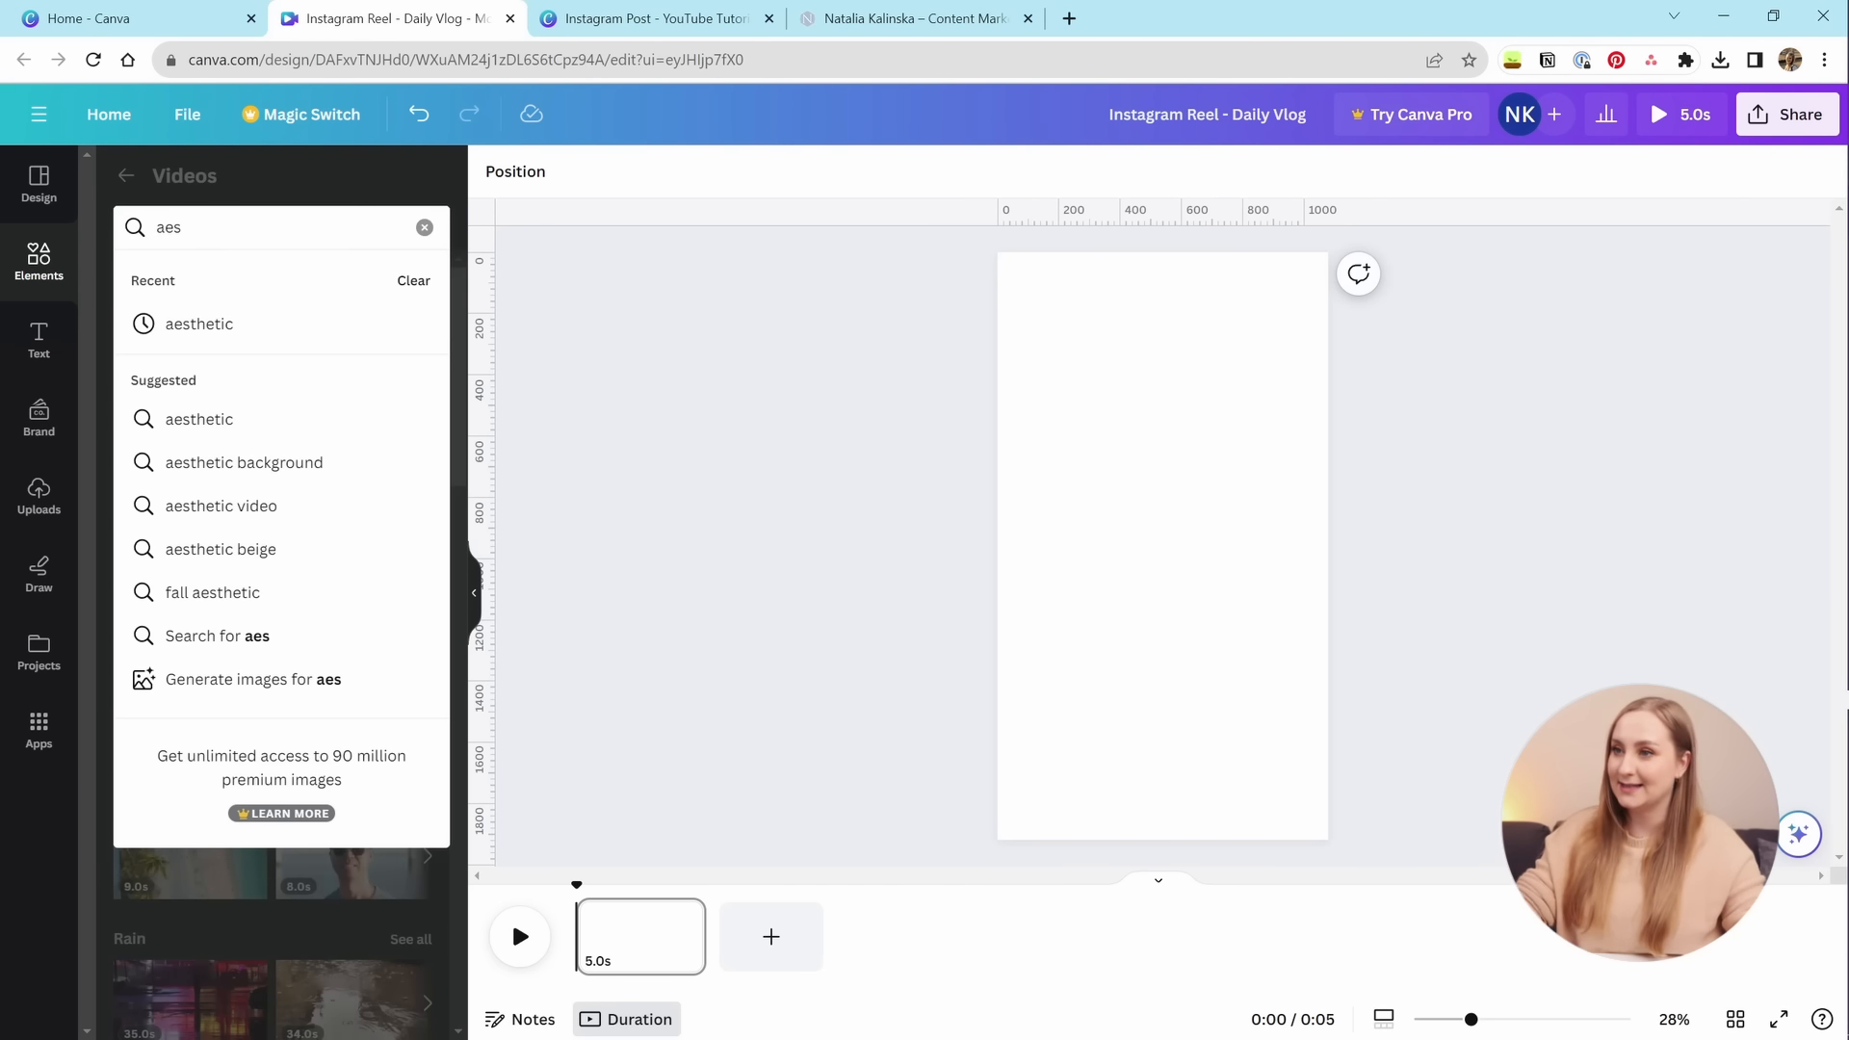
{"action": "left_click", "coordinate": [322, 325]}
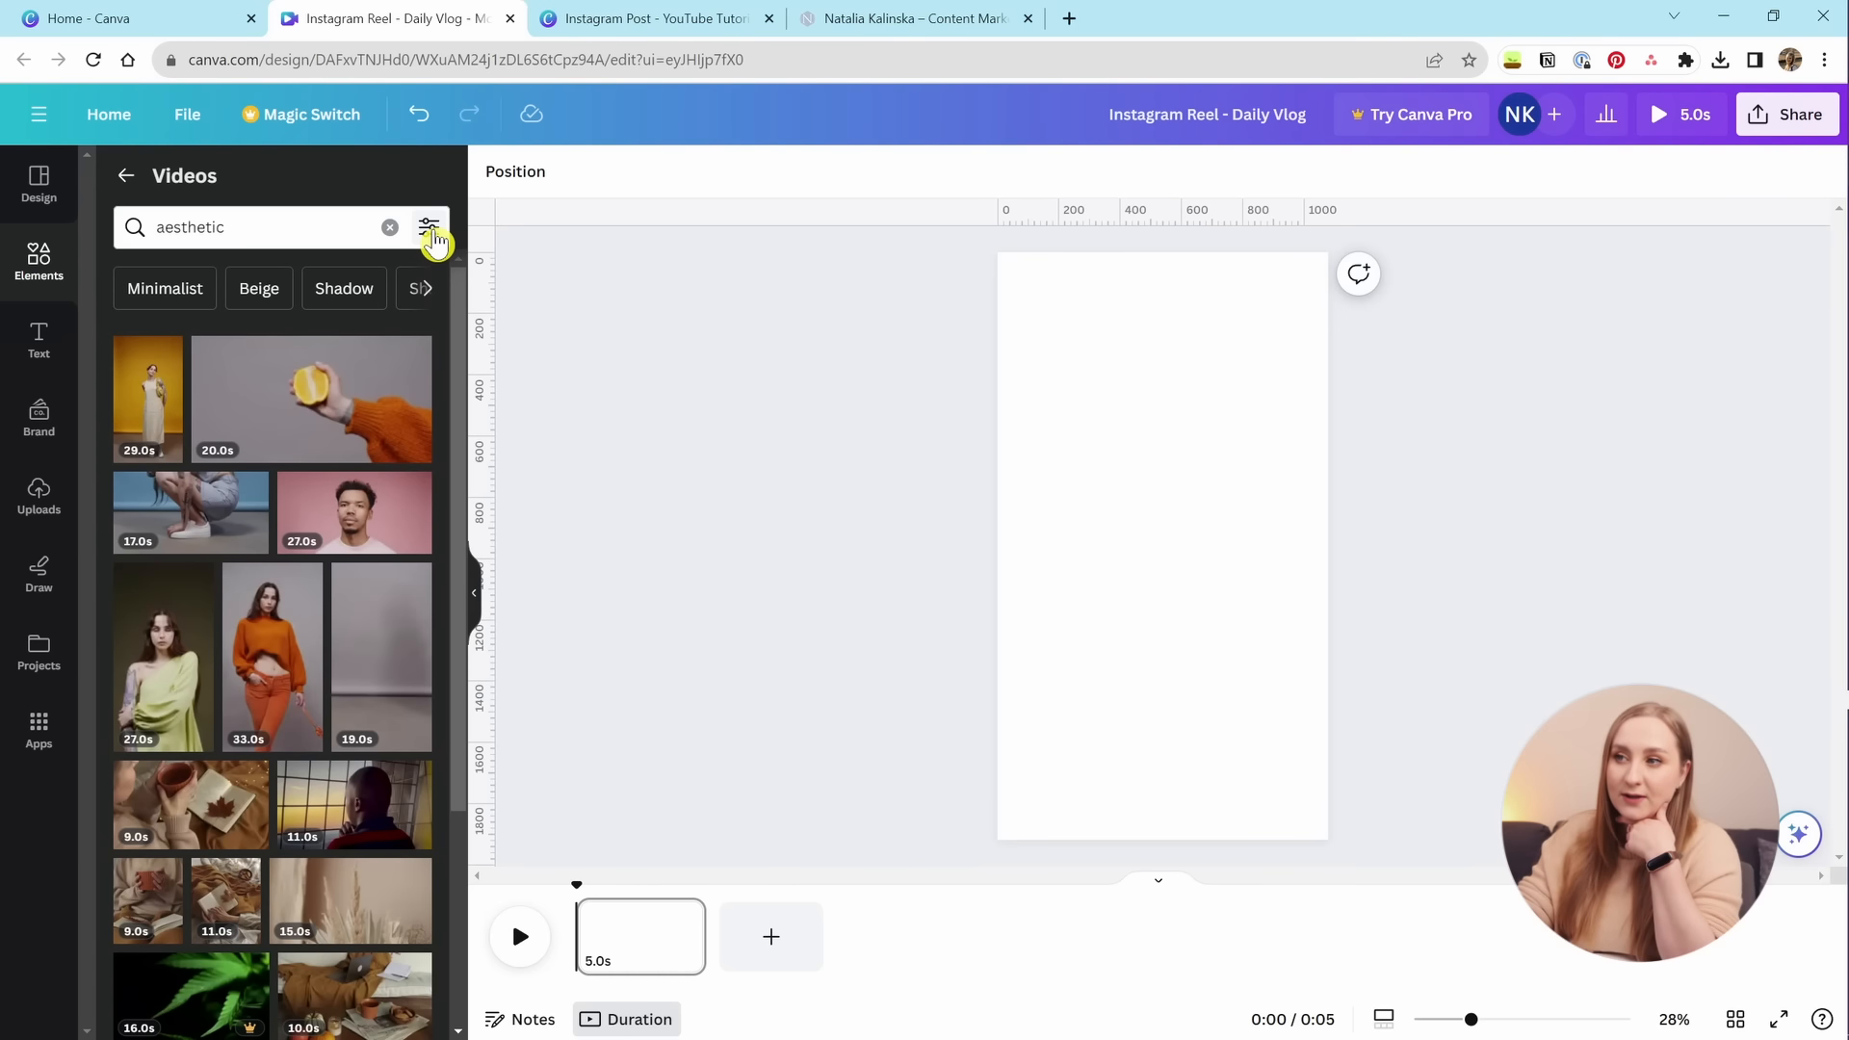
Filter the videos to vertical orientation and fill the blank page with the 9.0s clip of hands holding an orange mug.
{"action": "left_click", "coordinate": [430, 229]}
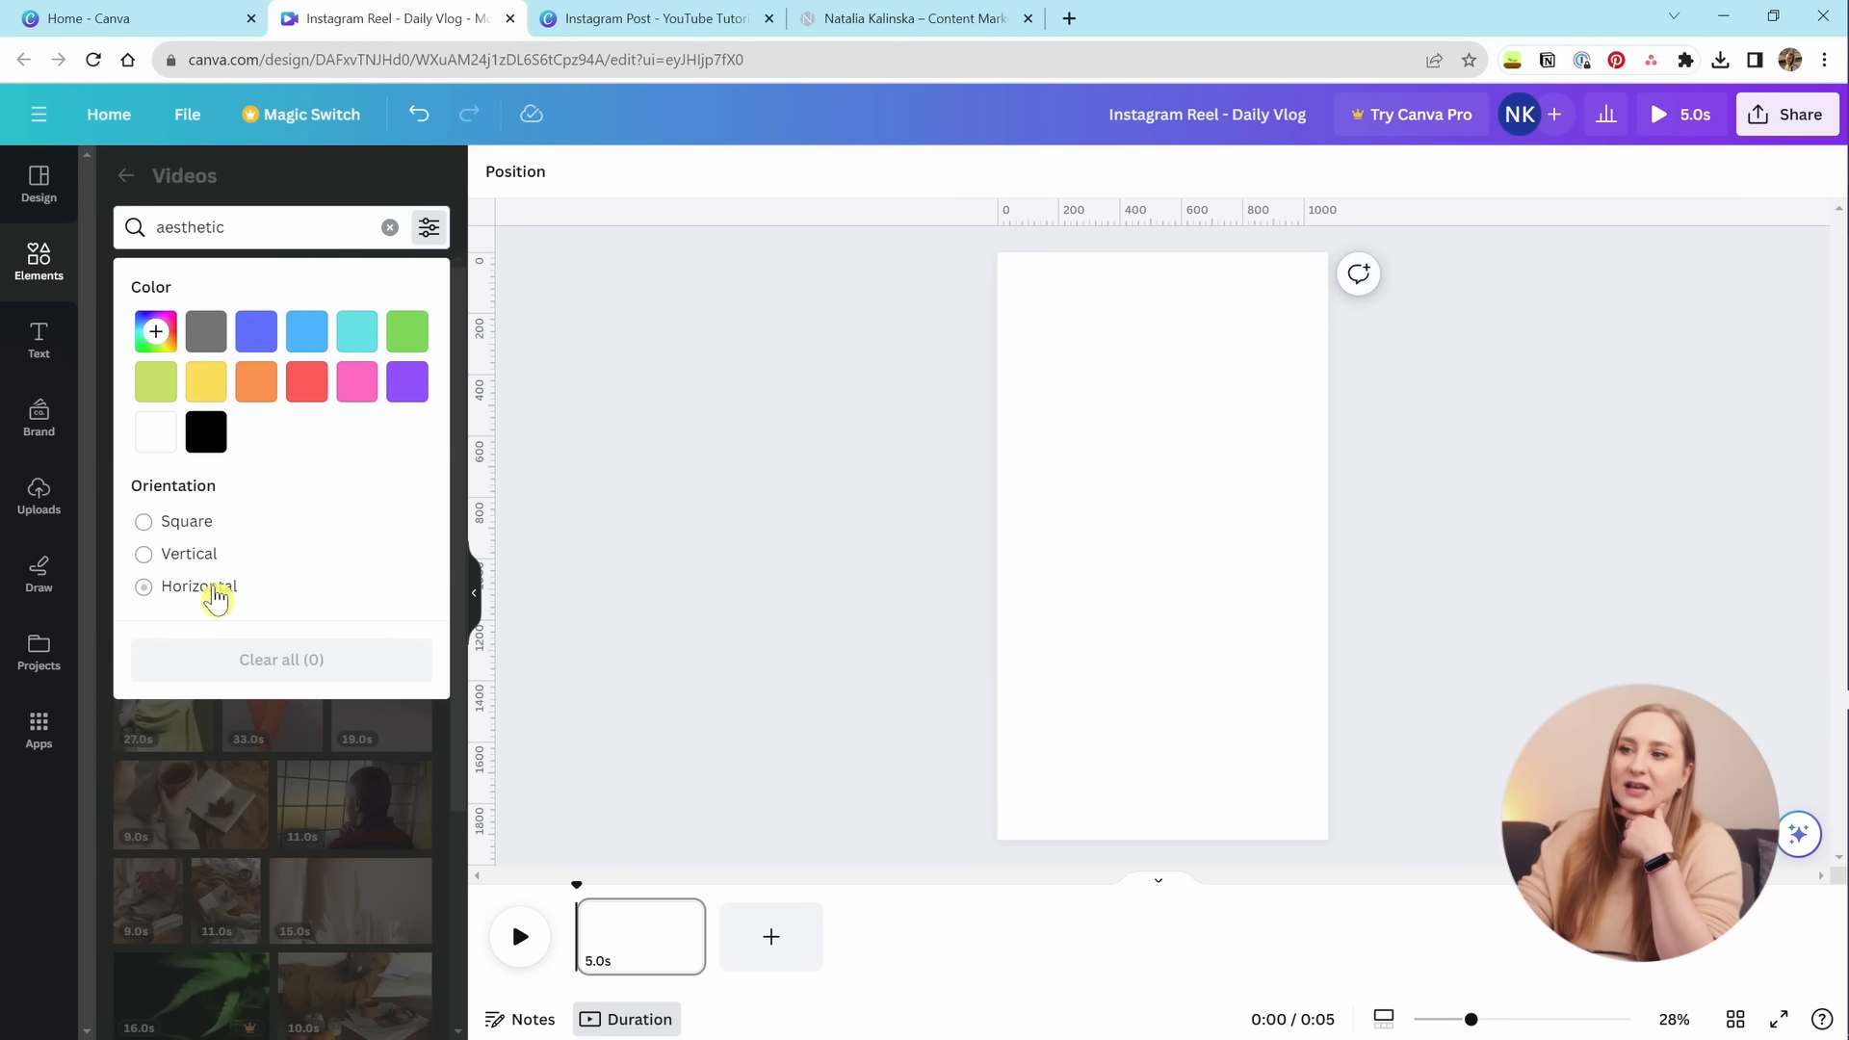
{"action": "left_click", "coordinate": [203, 560]}
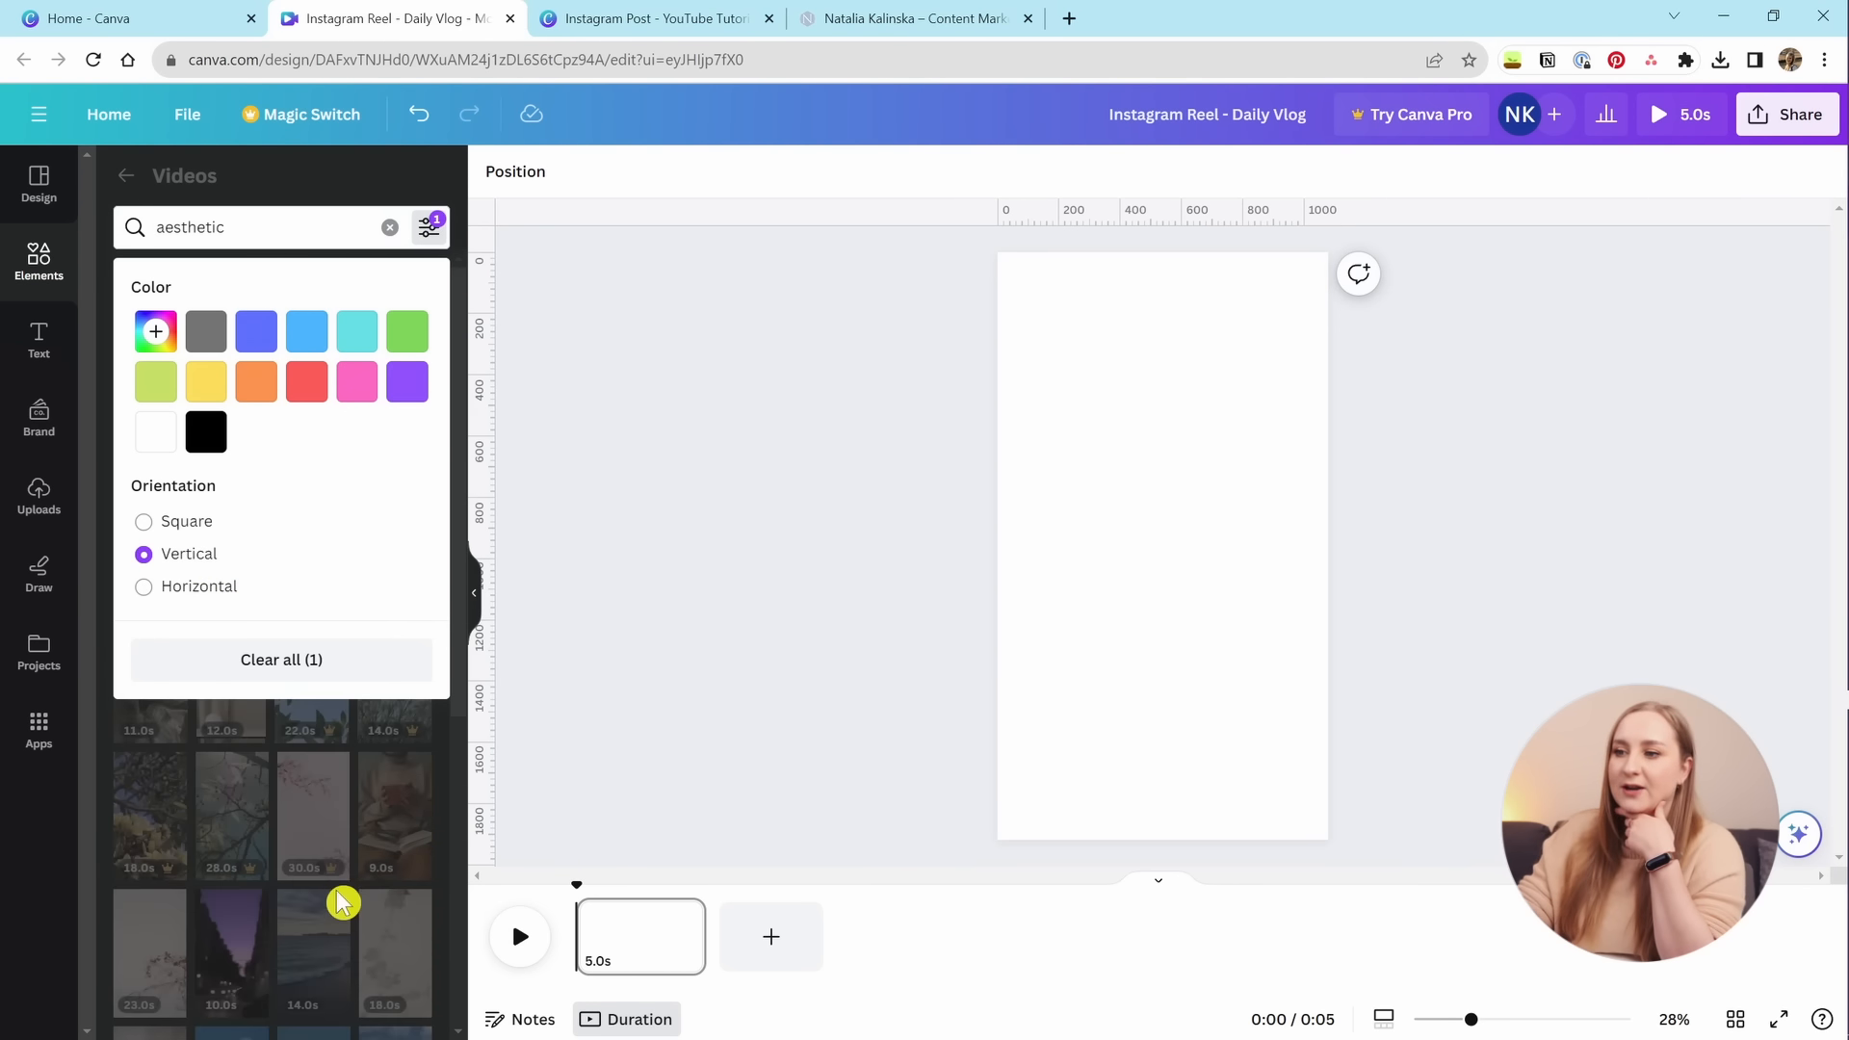
{"action": "left_click", "coordinate": [343, 896]}
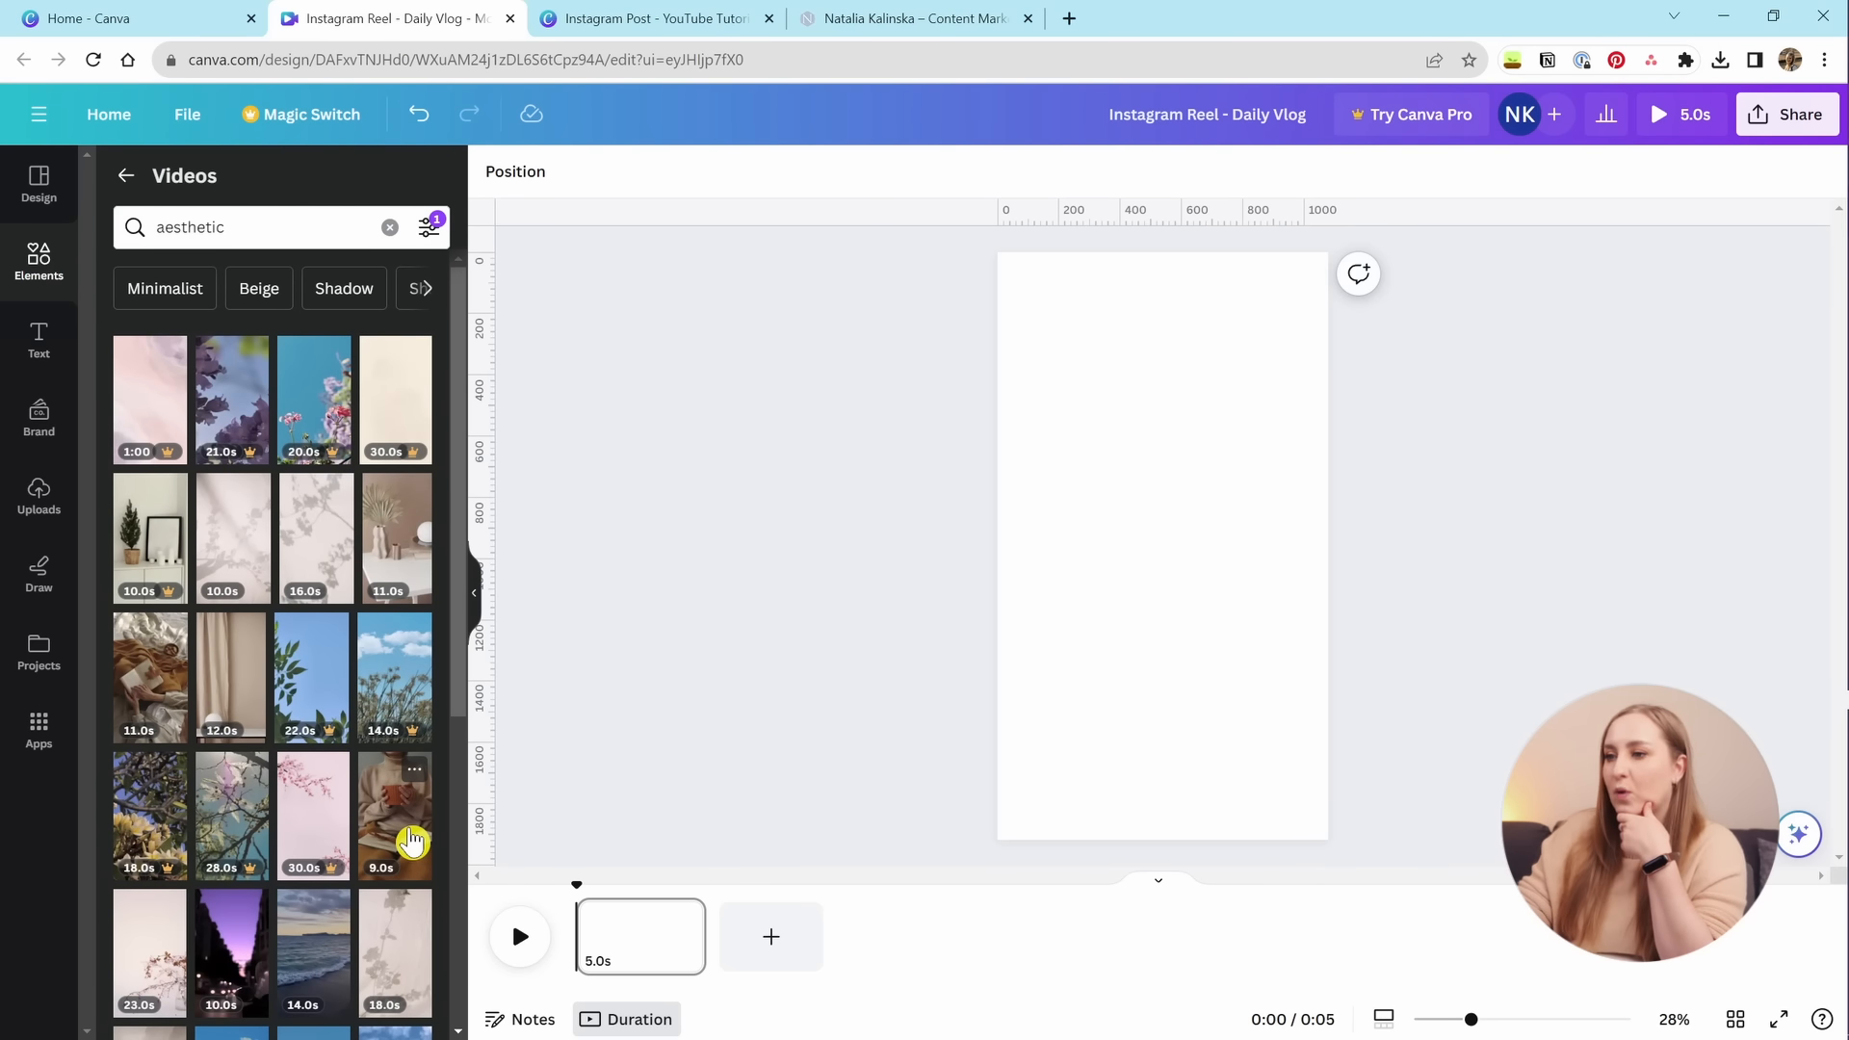
{"action": "left_click_drag", "start_coordinate": [412, 841], "coordinate": [1023, 517]}
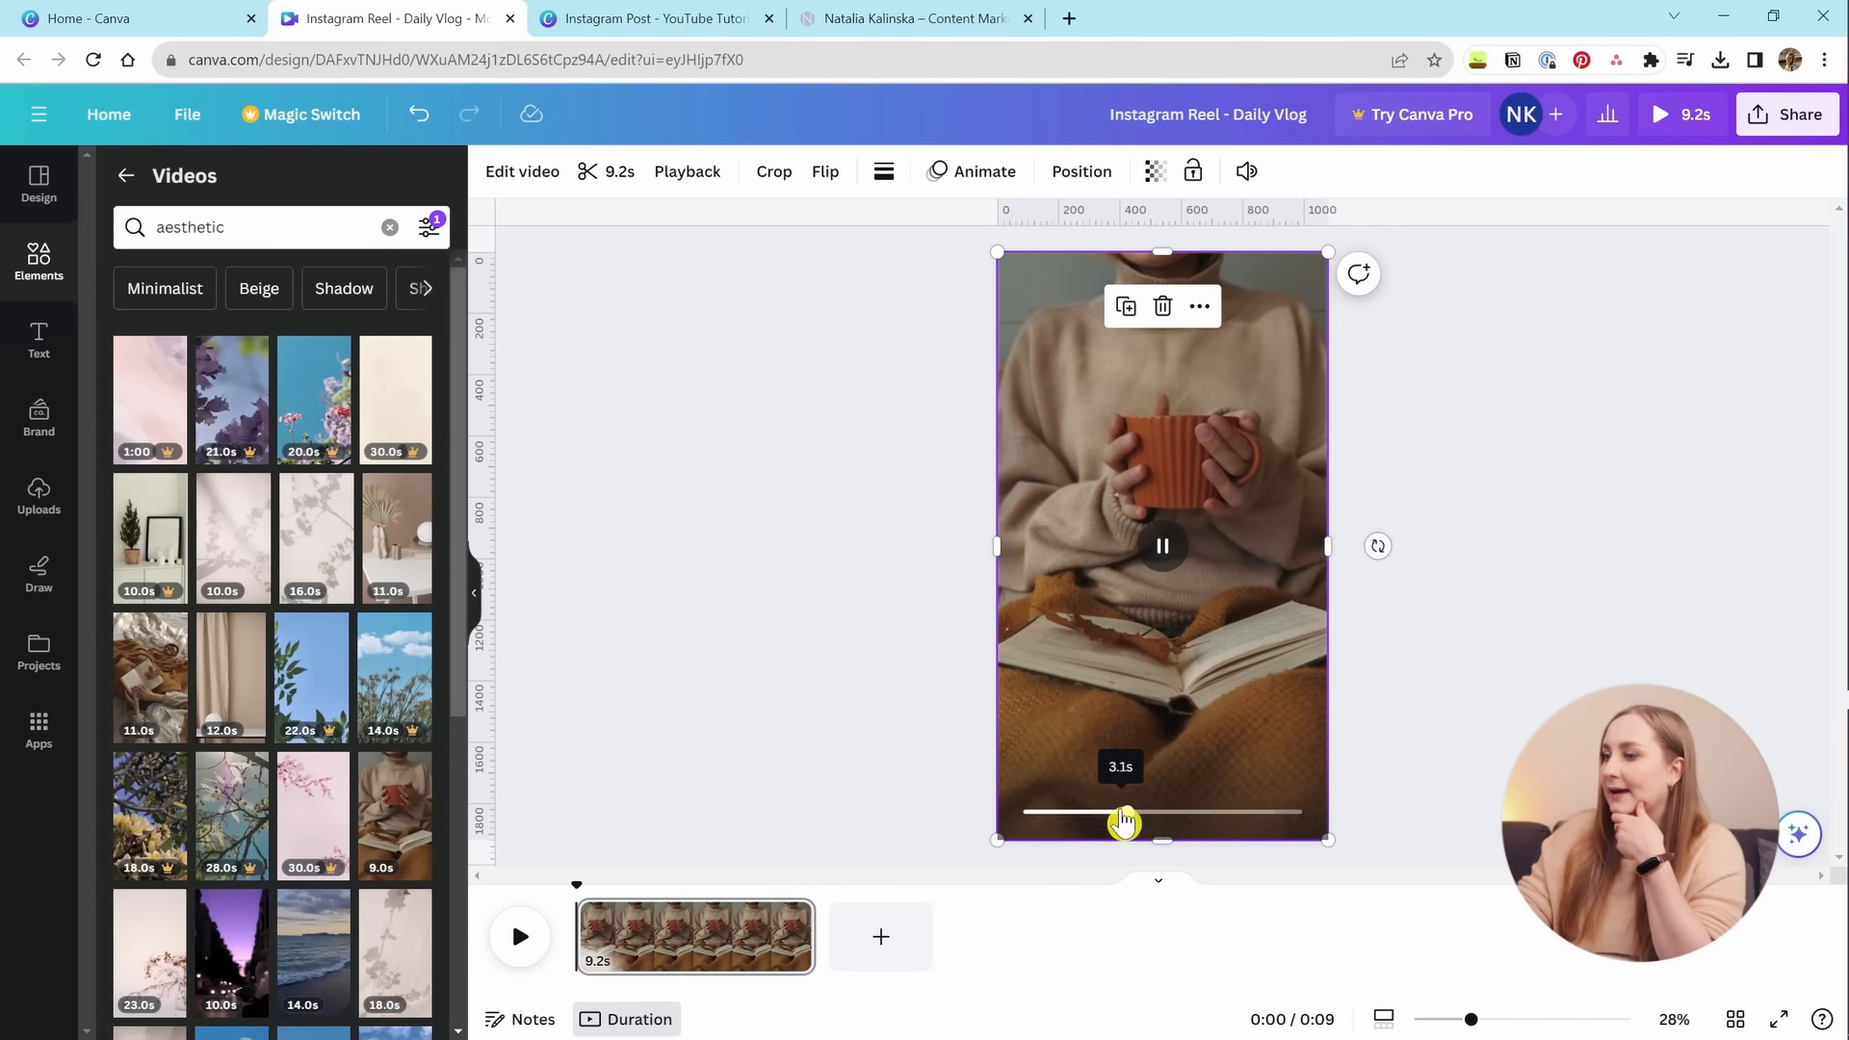
{"action": "left_click", "coordinate": [1408, 693]}
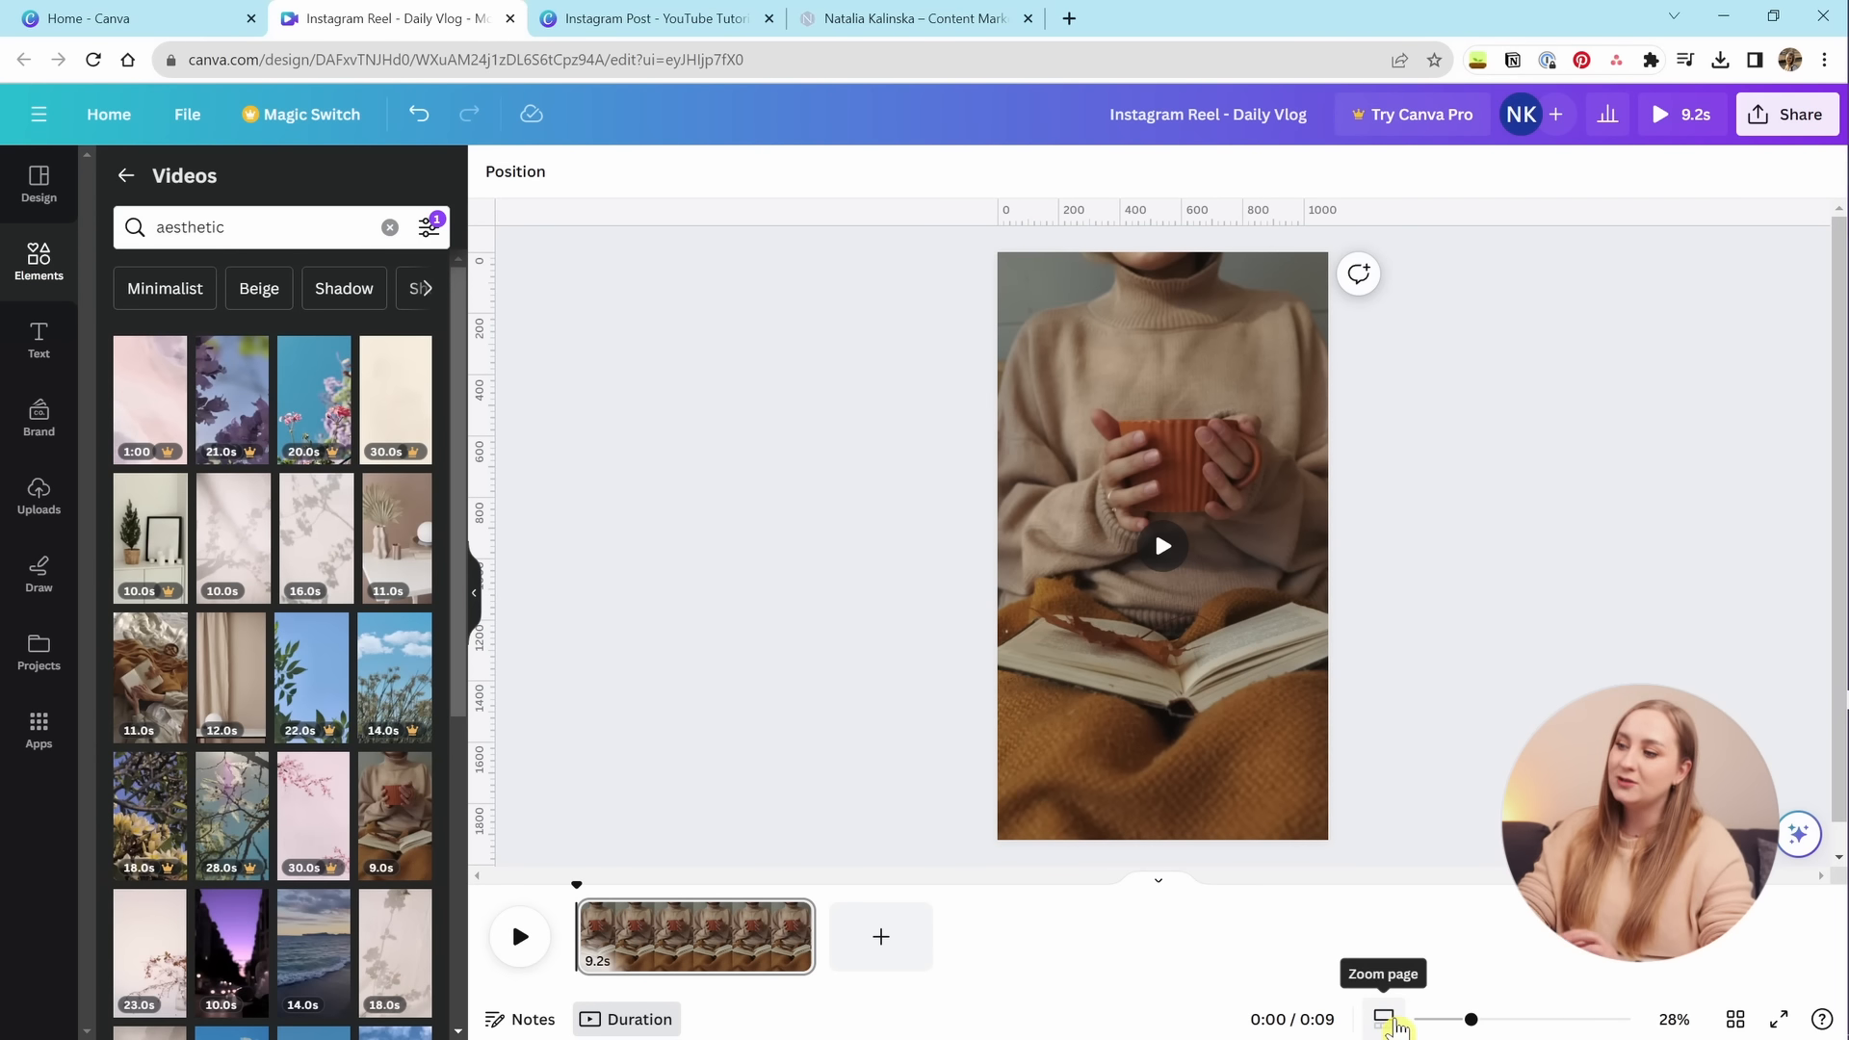
Switch the zoom control from page to thumbnails and enlarge the timeline thumbnails to 185%.
{"action": "left_click", "coordinate": [1387, 1021]}
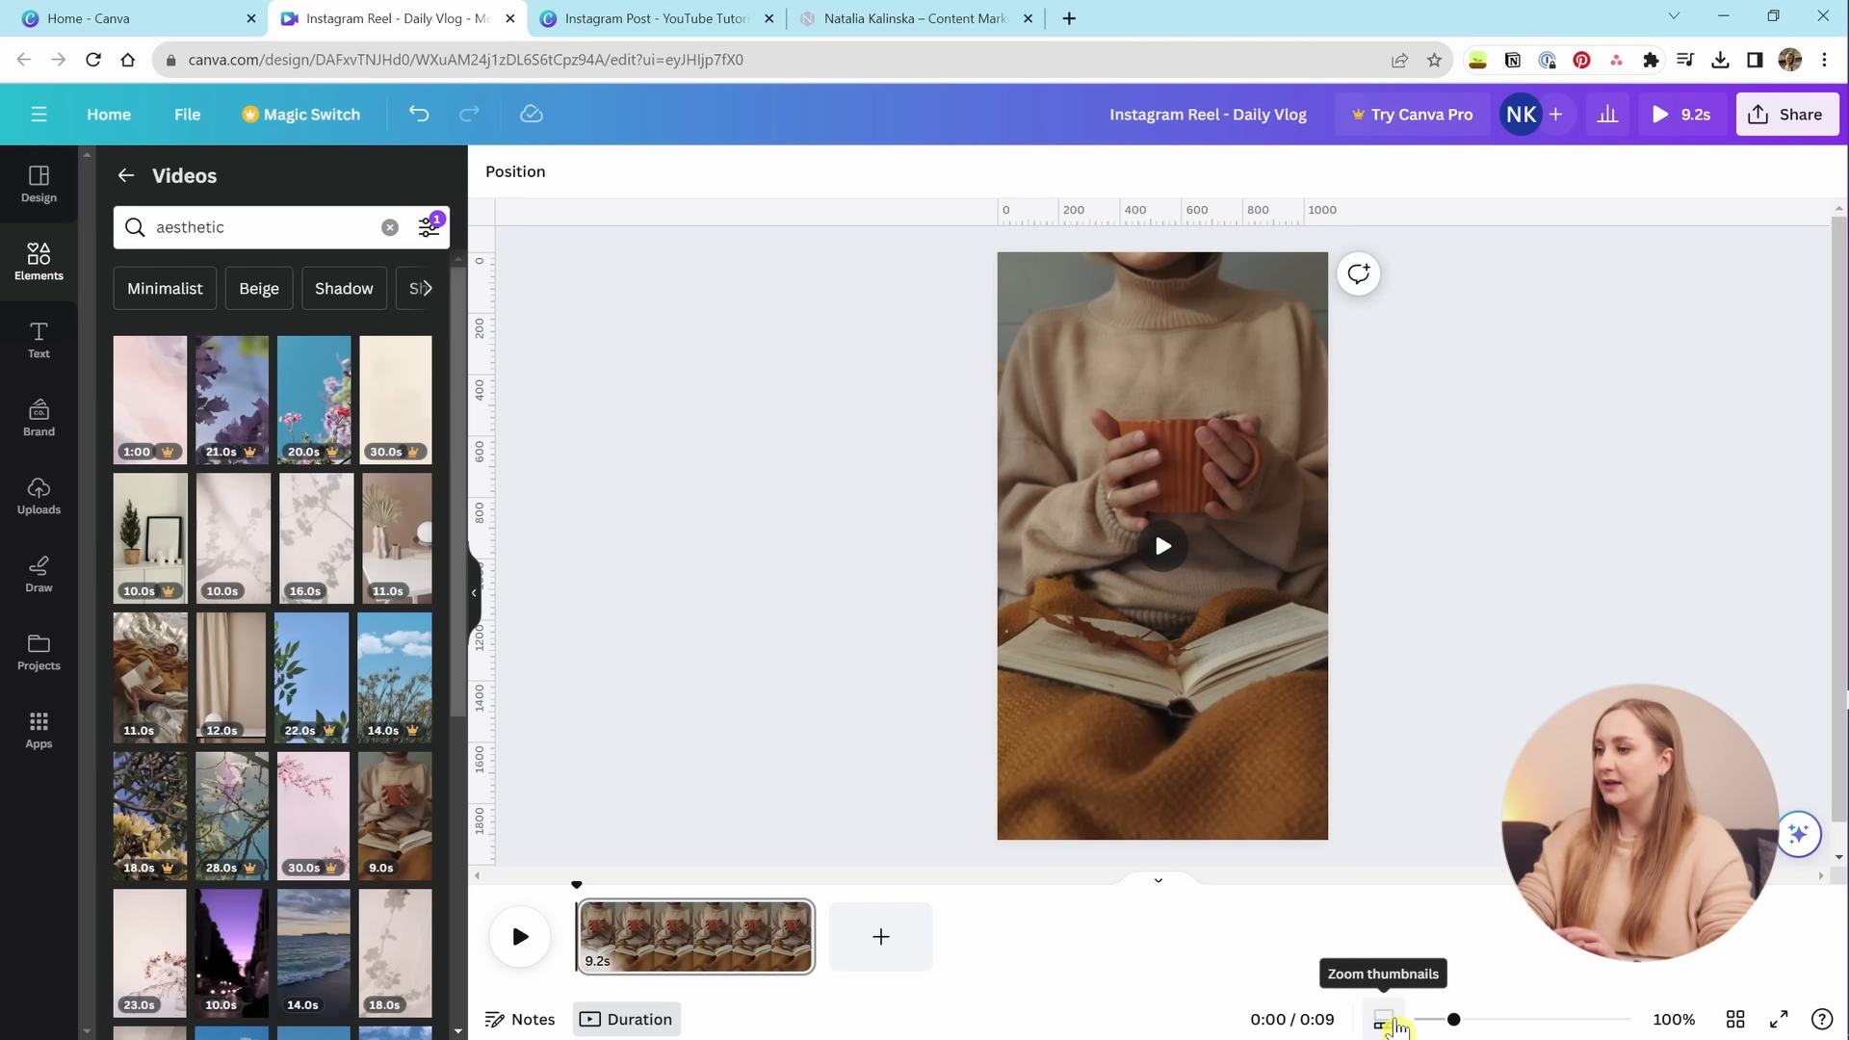
{"action": "left_click", "coordinate": [1387, 1023]}
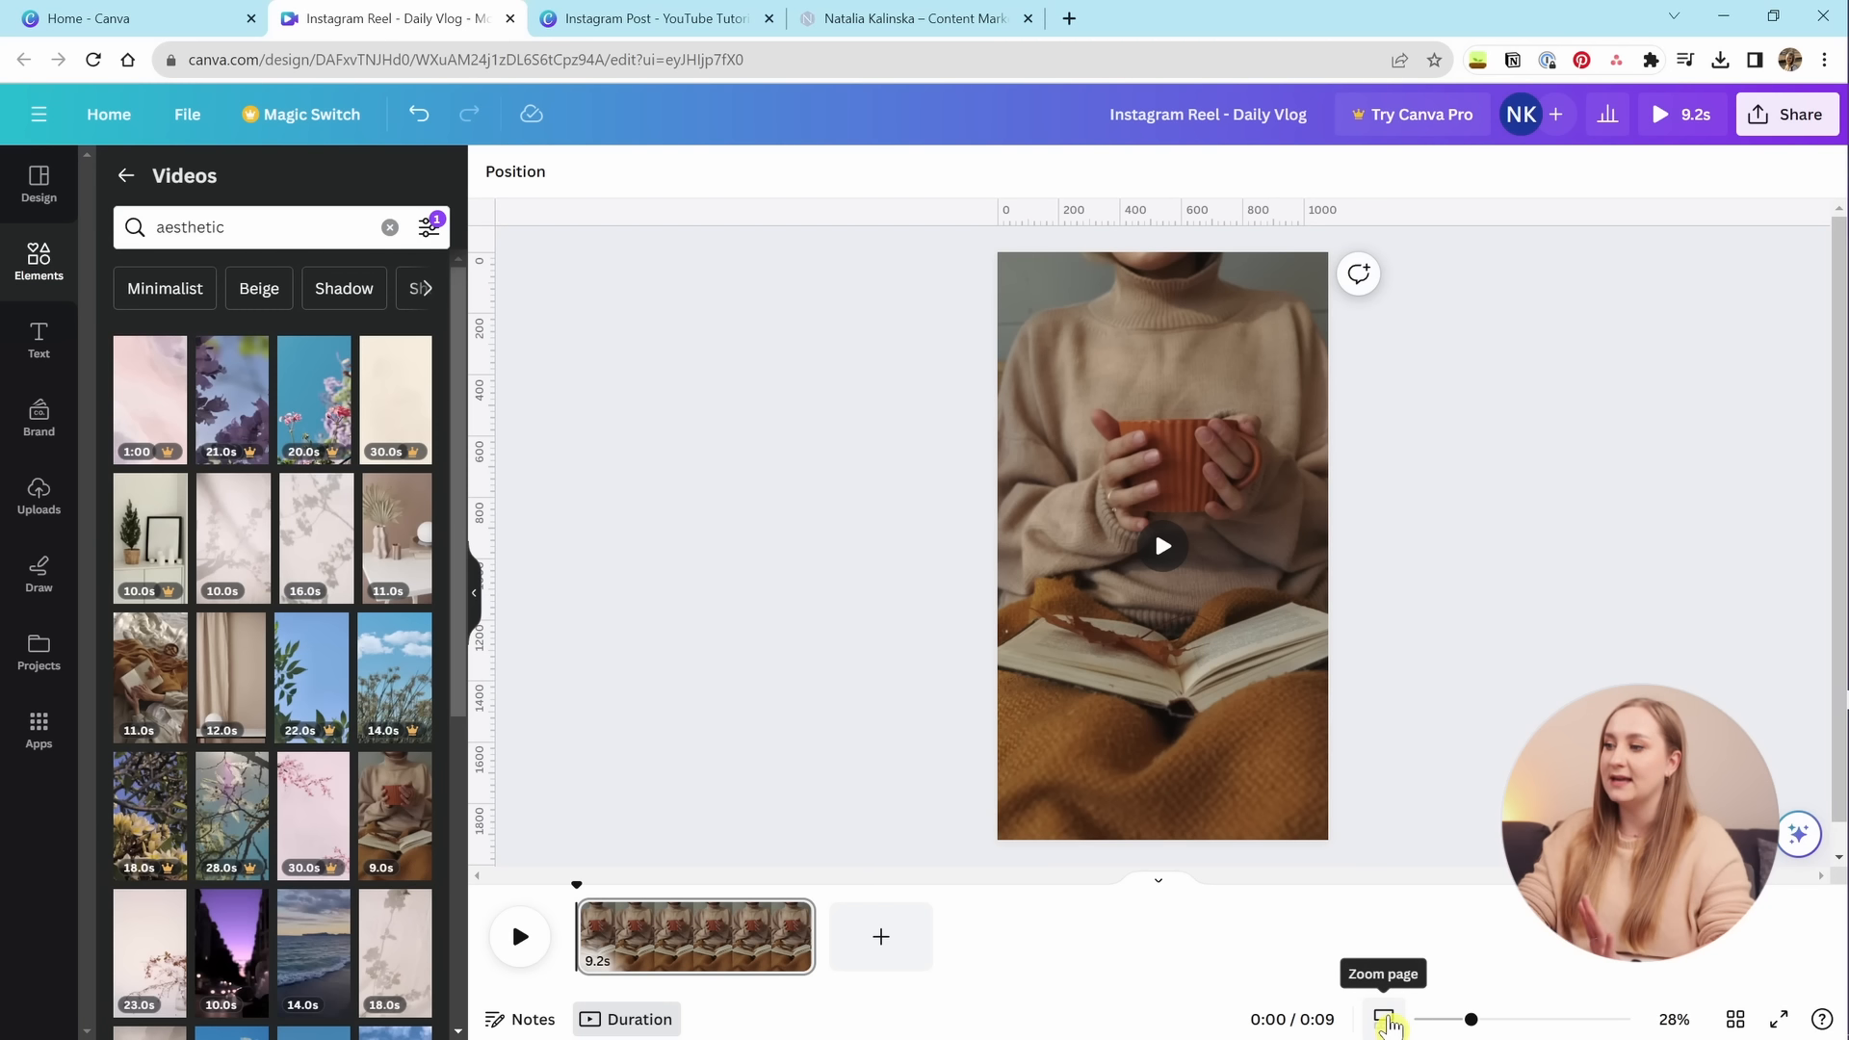
{"action": "left_click", "coordinate": [676, 32]}
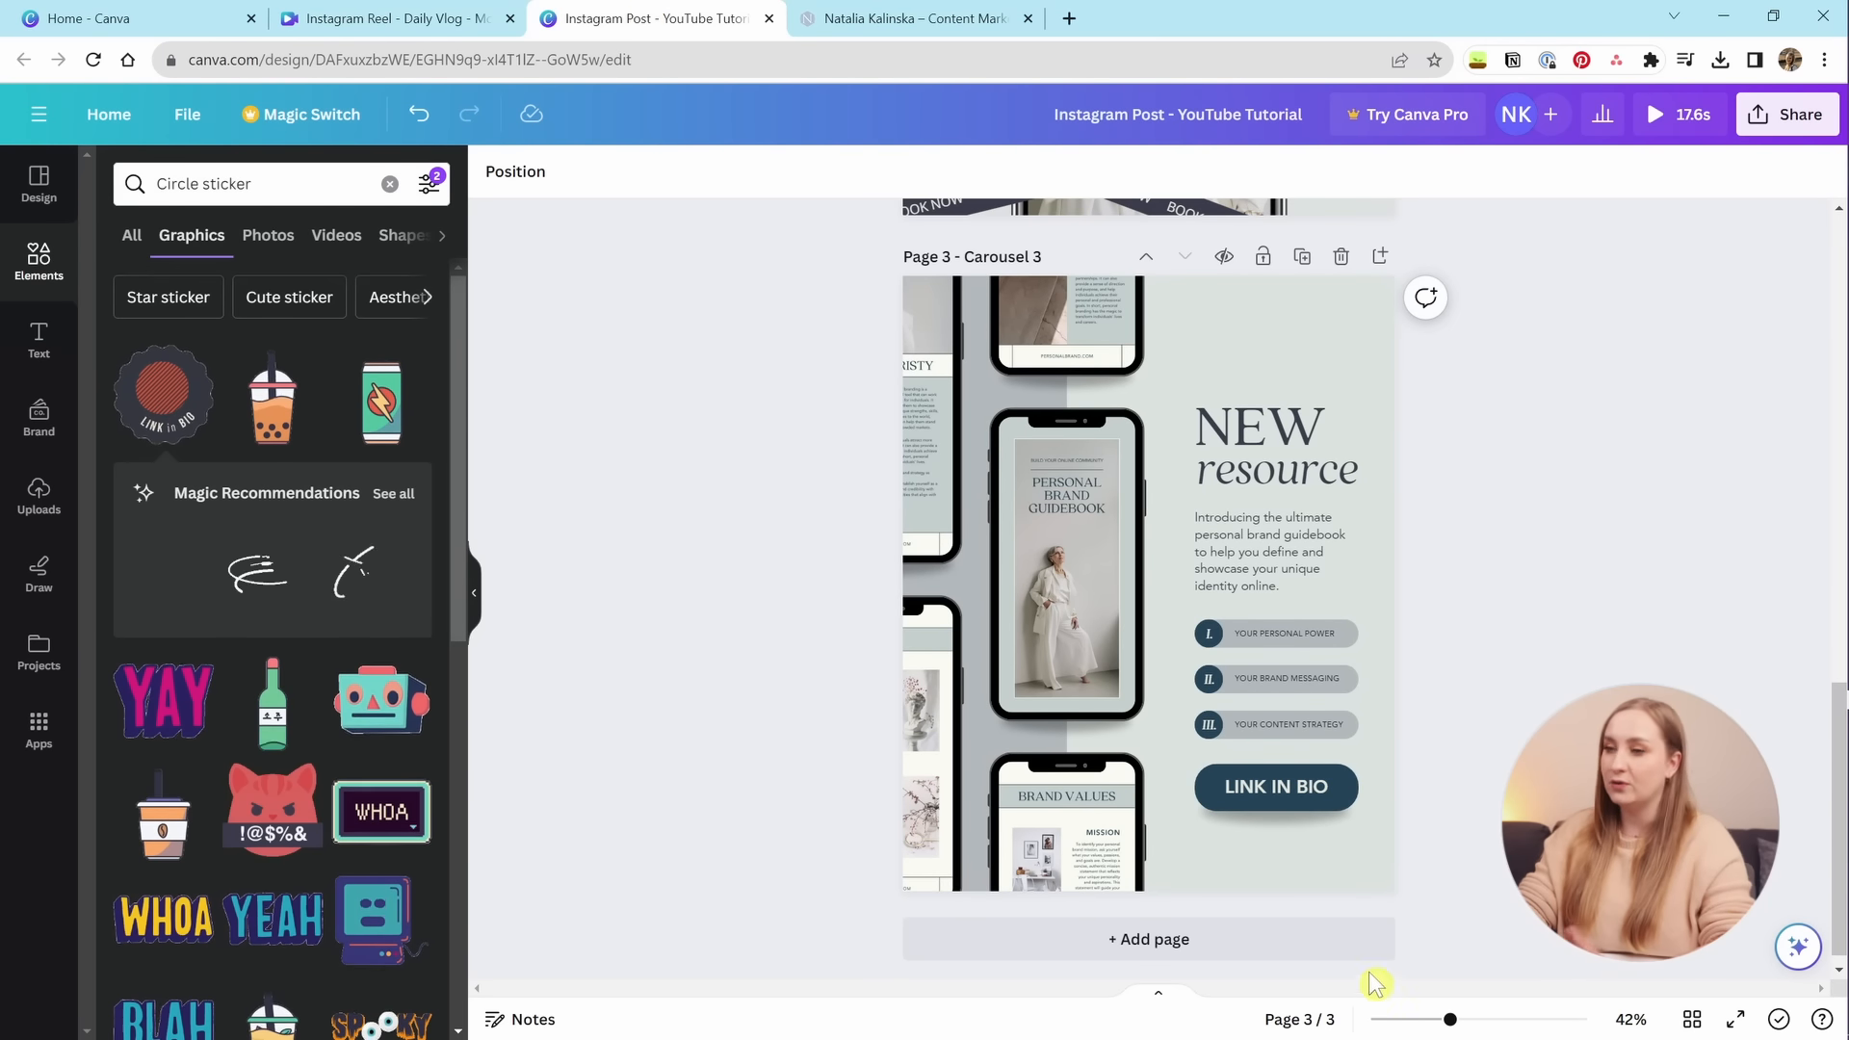
{"action": "left_click", "coordinate": [313, 13]}
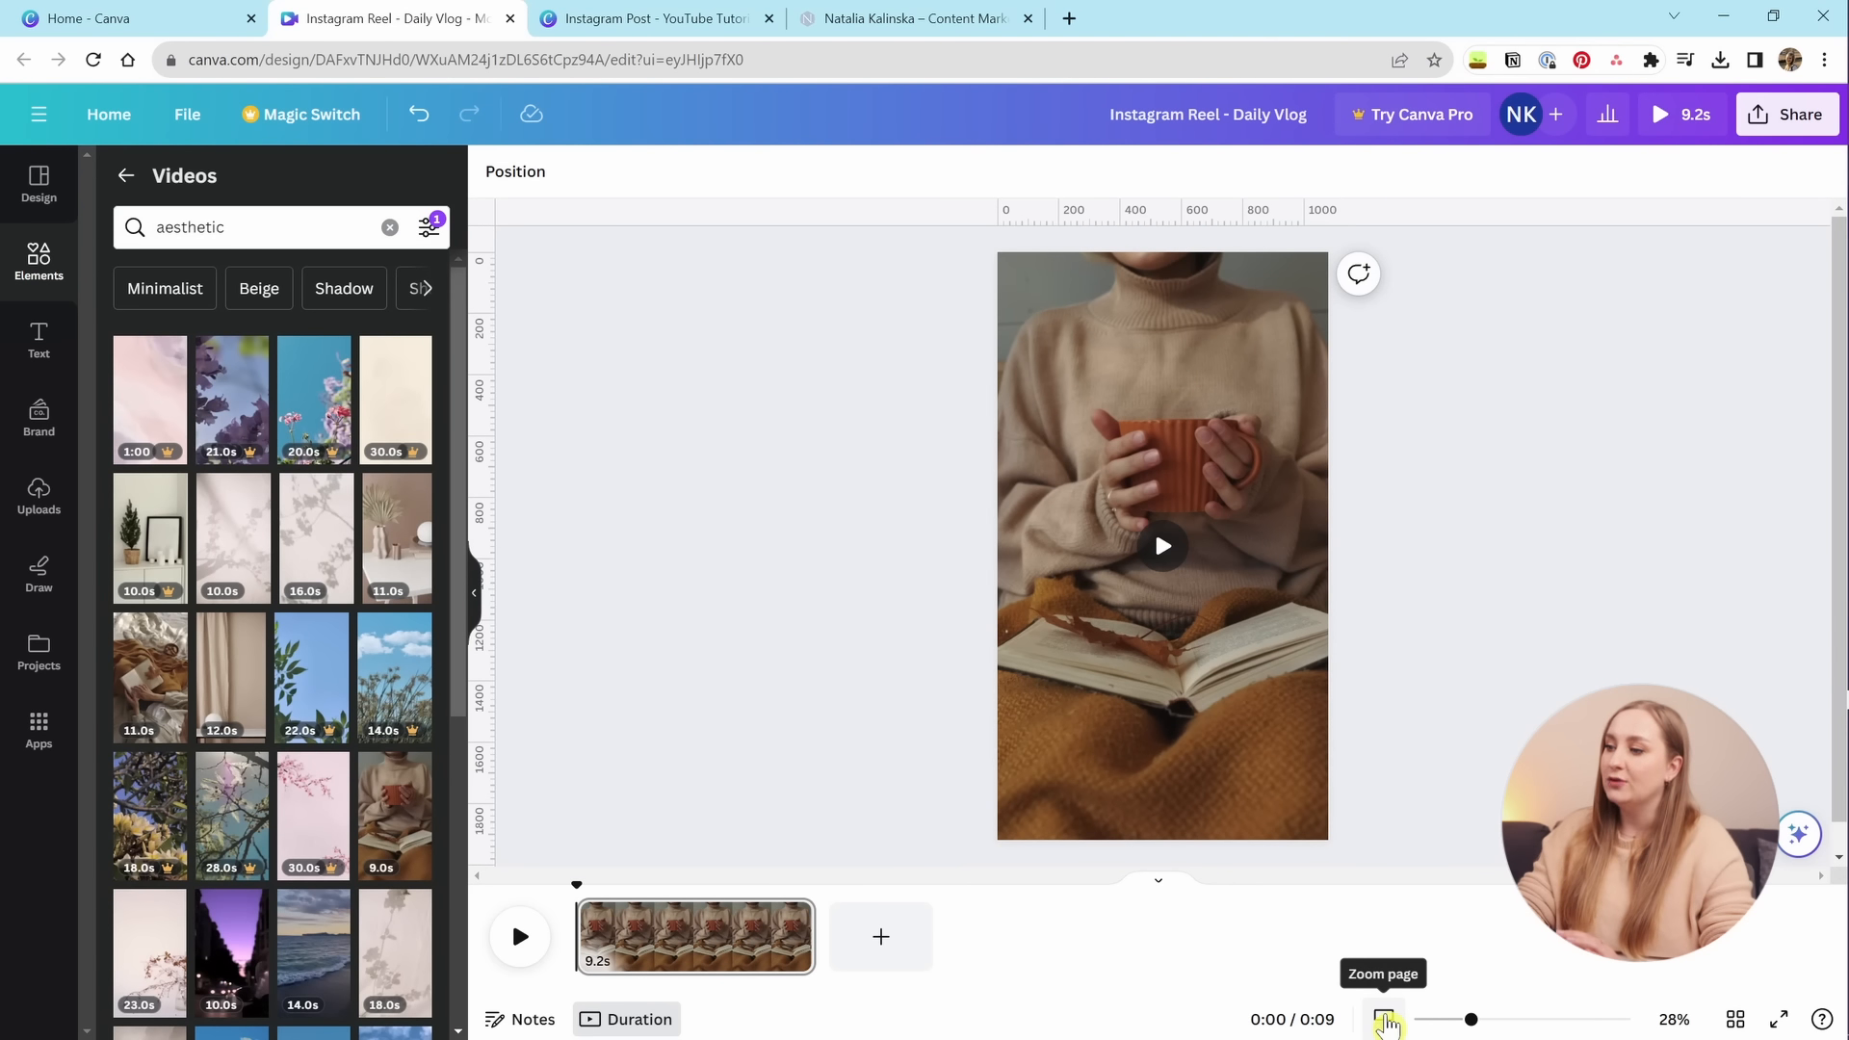
{"action": "left_click", "coordinate": [1385, 1023]}
{"action": "left_click_drag", "start_coordinate": [1454, 1019], "coordinate": [1492, 1025]}
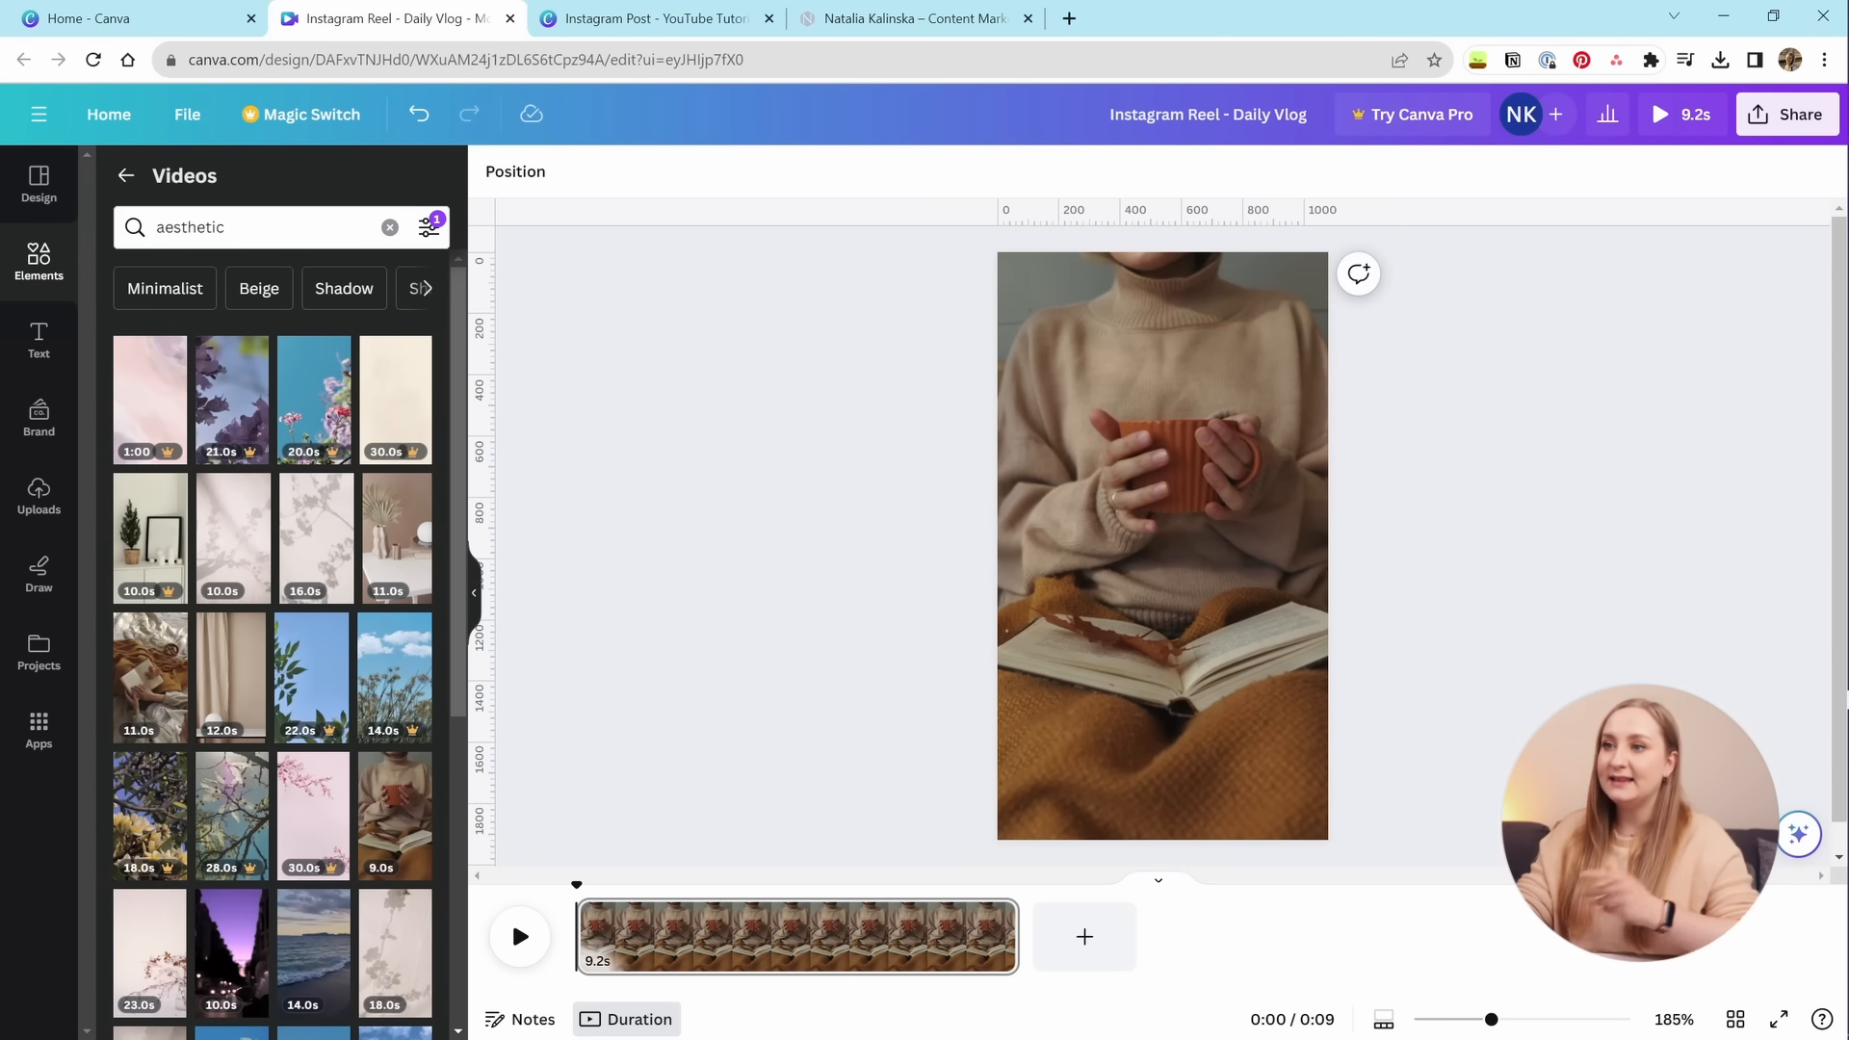
Search the videos for "autumn" and add the 11.0s overhead clip of a book on a blanket as a second page.
{"action": "double_click", "coordinate": [191, 227]}
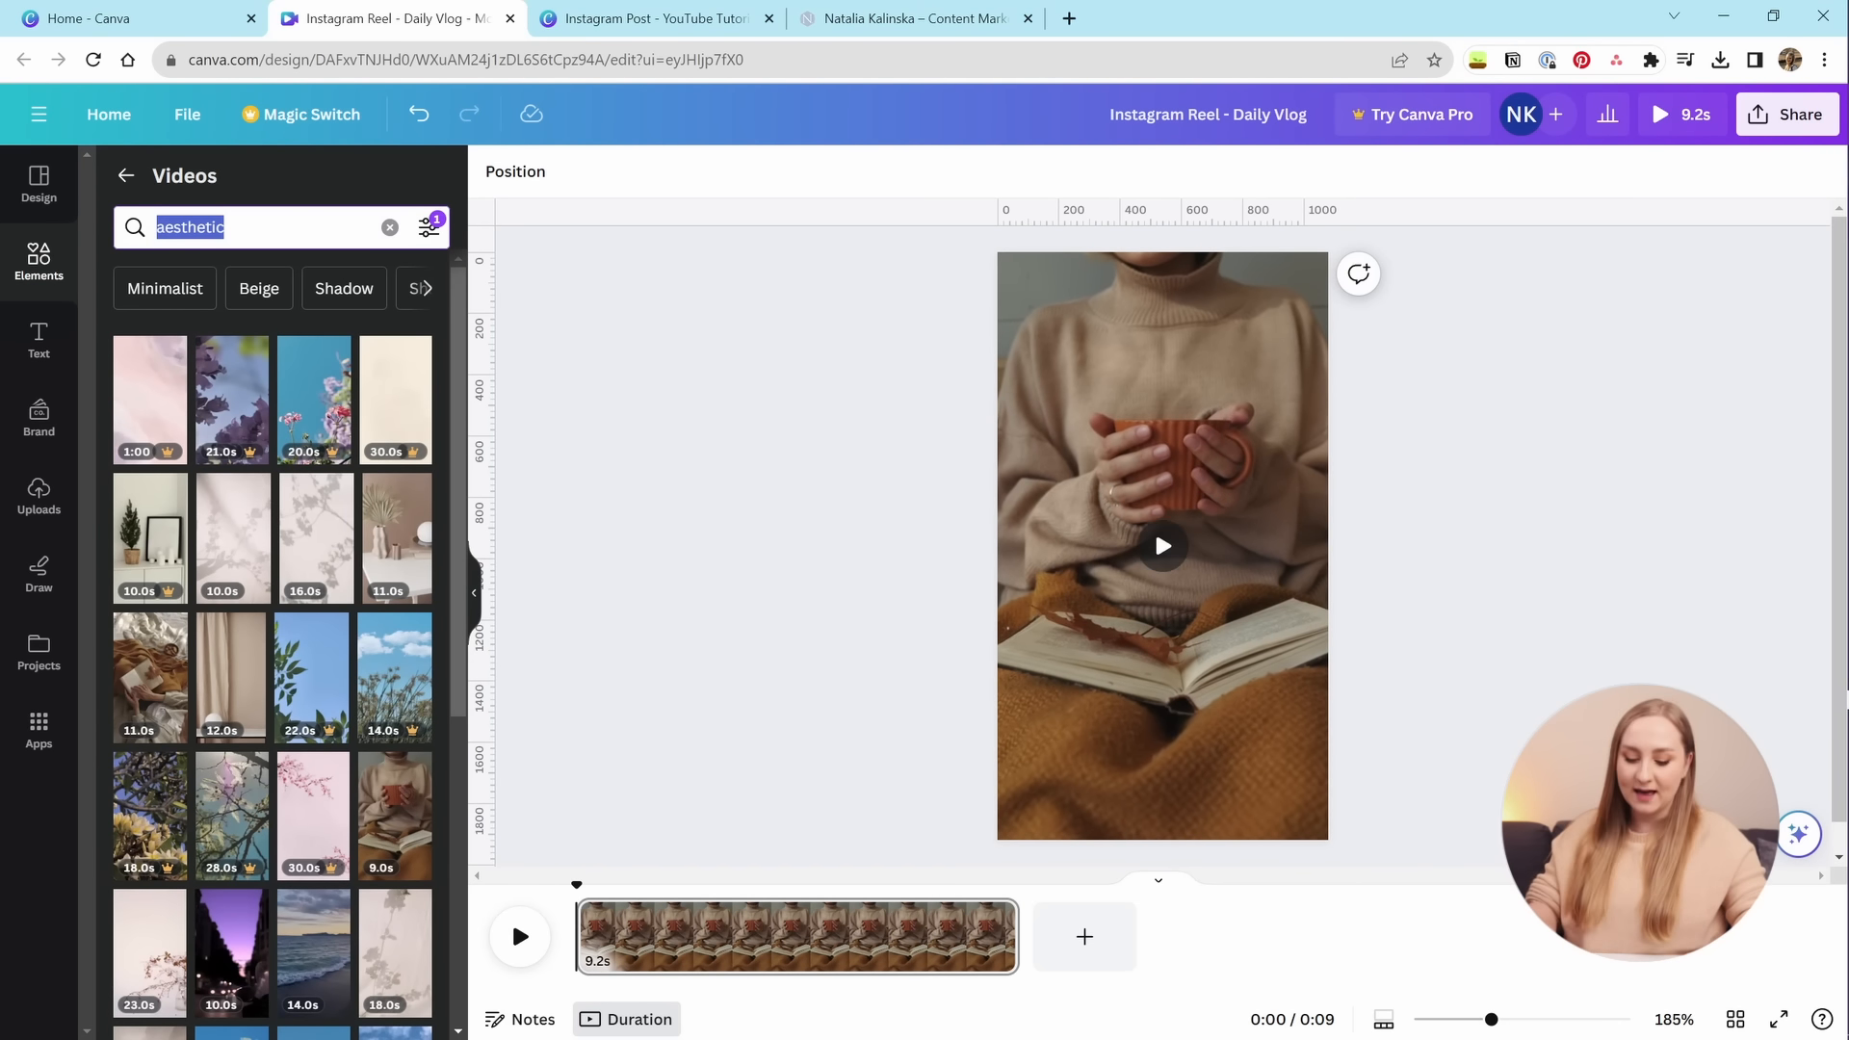
{"action": "type", "text": "autumn"}
{"action": "key", "text": "Return"}
{"action": "left_click_drag", "start_coordinate": [314, 514], "coordinate": [1112, 942]}
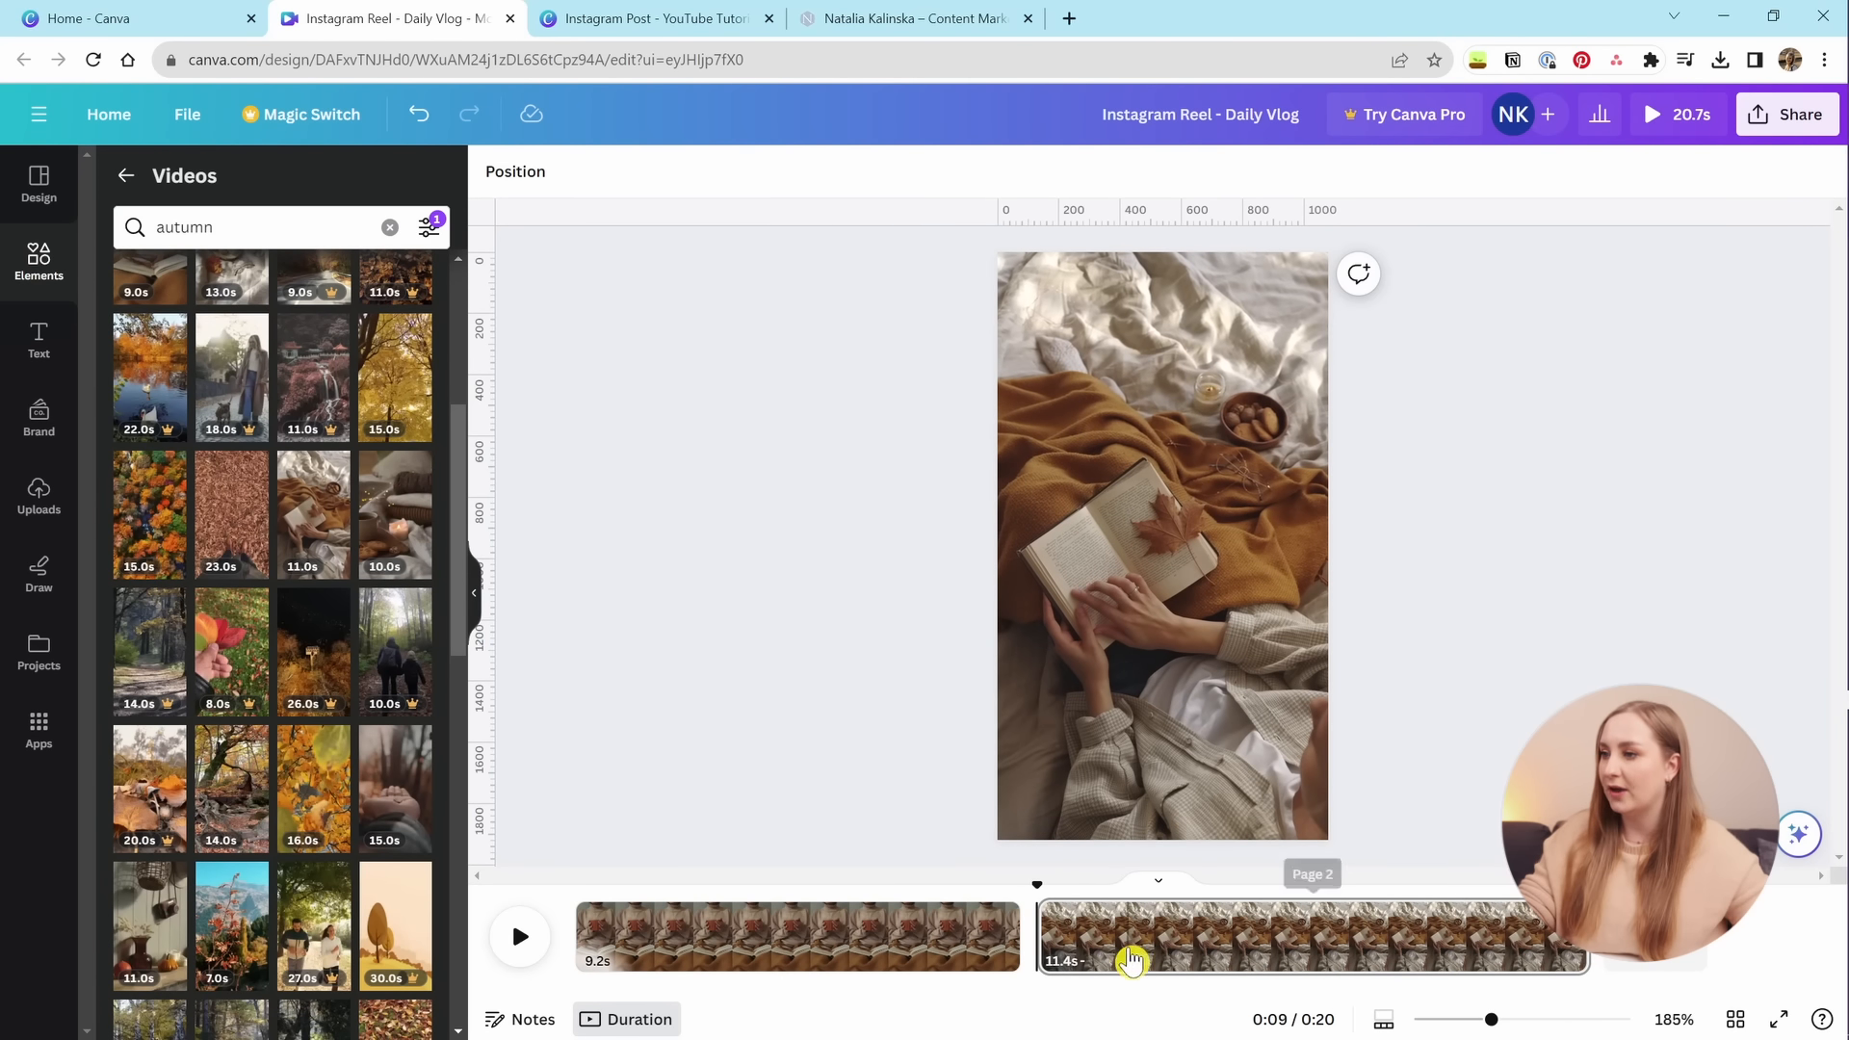
Trim the mug clip's end to 6.4s and its start down to 2.3s, and play the result.
{"action": "left_click", "coordinate": [828, 958]}
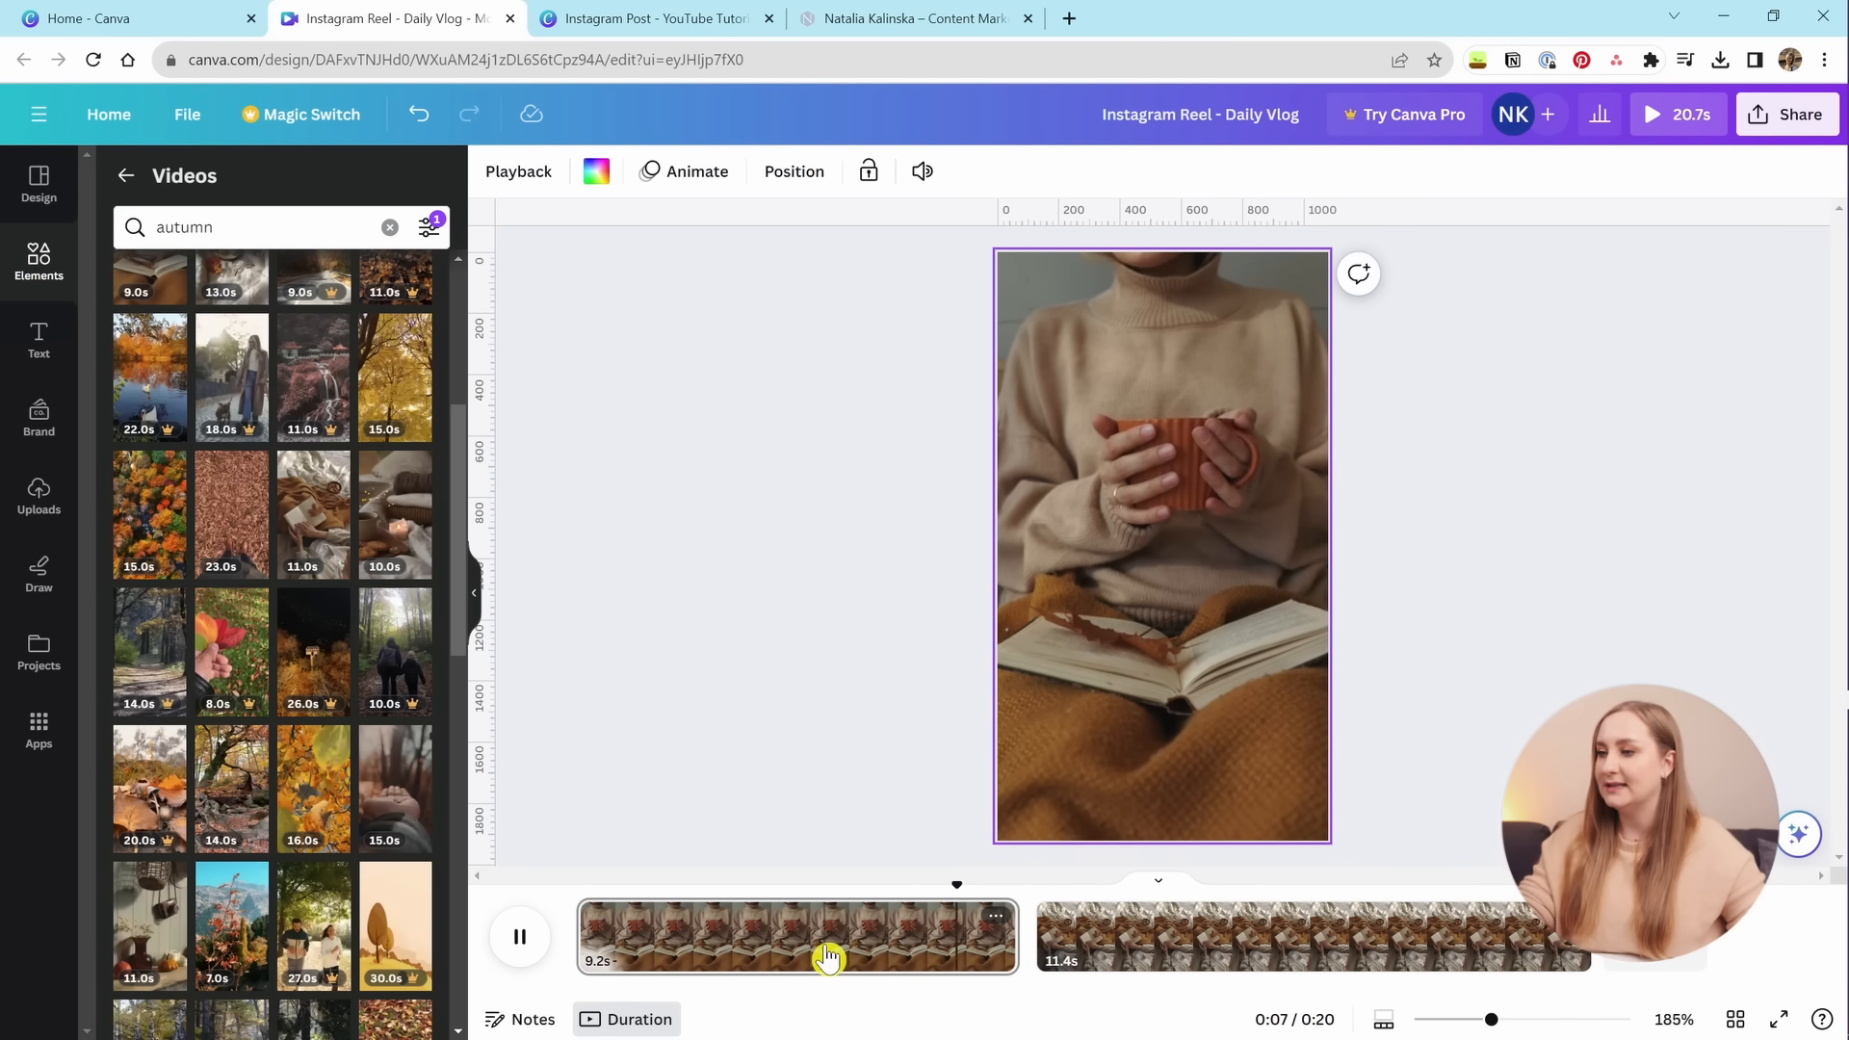
{"action": "left_click", "coordinate": [788, 963]}
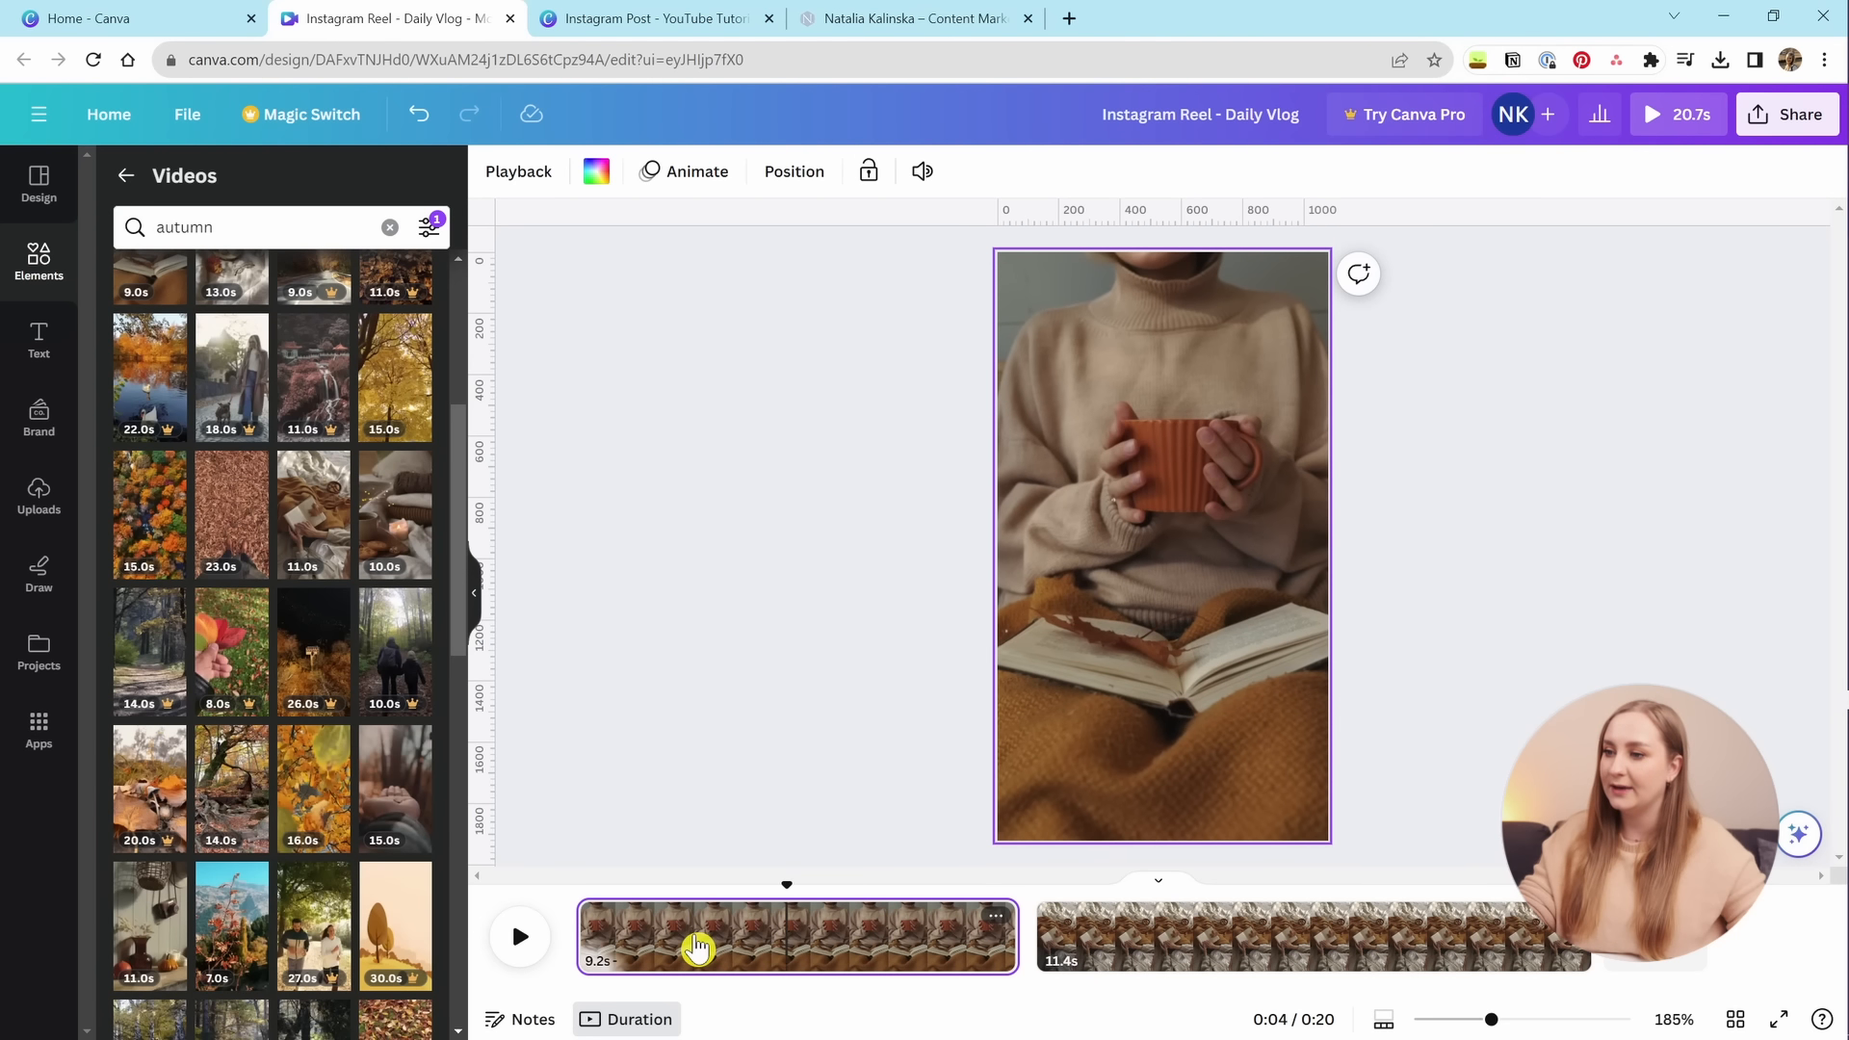
{"action": "left_click", "coordinate": [696, 949]}
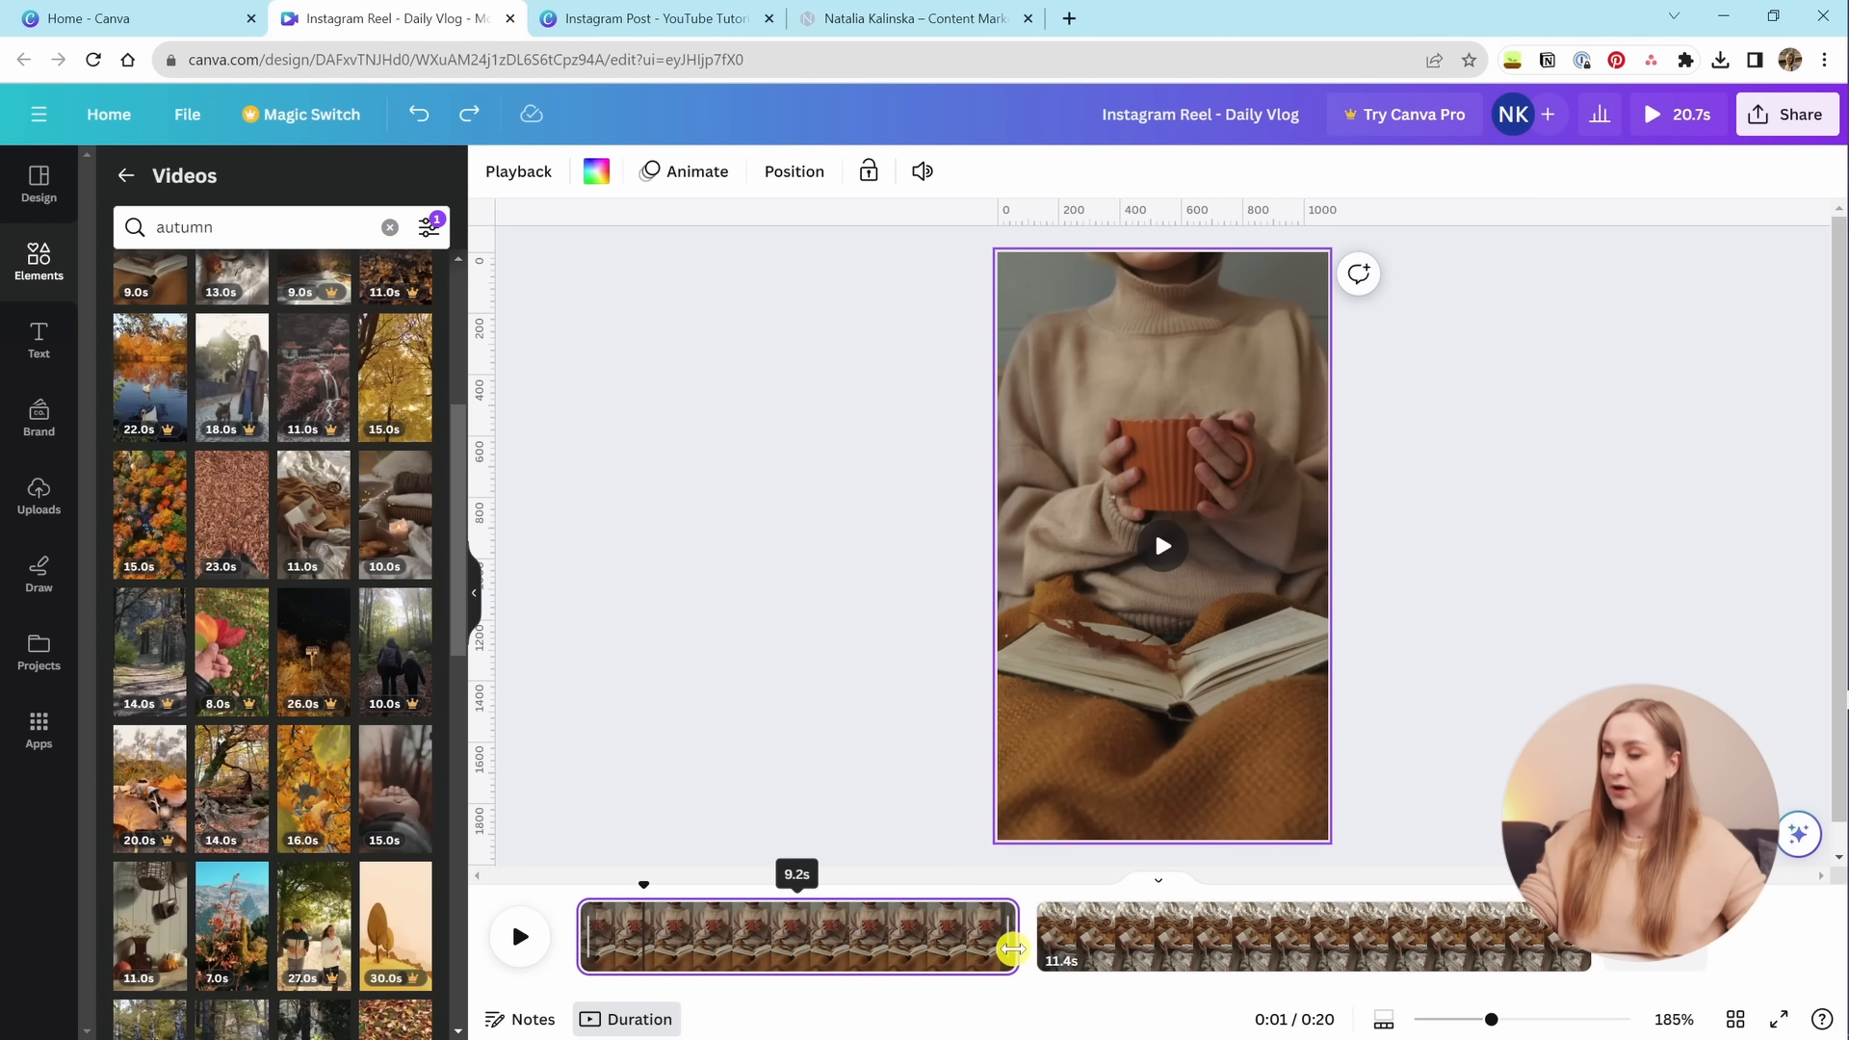
{"action": "left_click_drag", "start_coordinate": [1014, 952], "coordinate": [881, 987]}
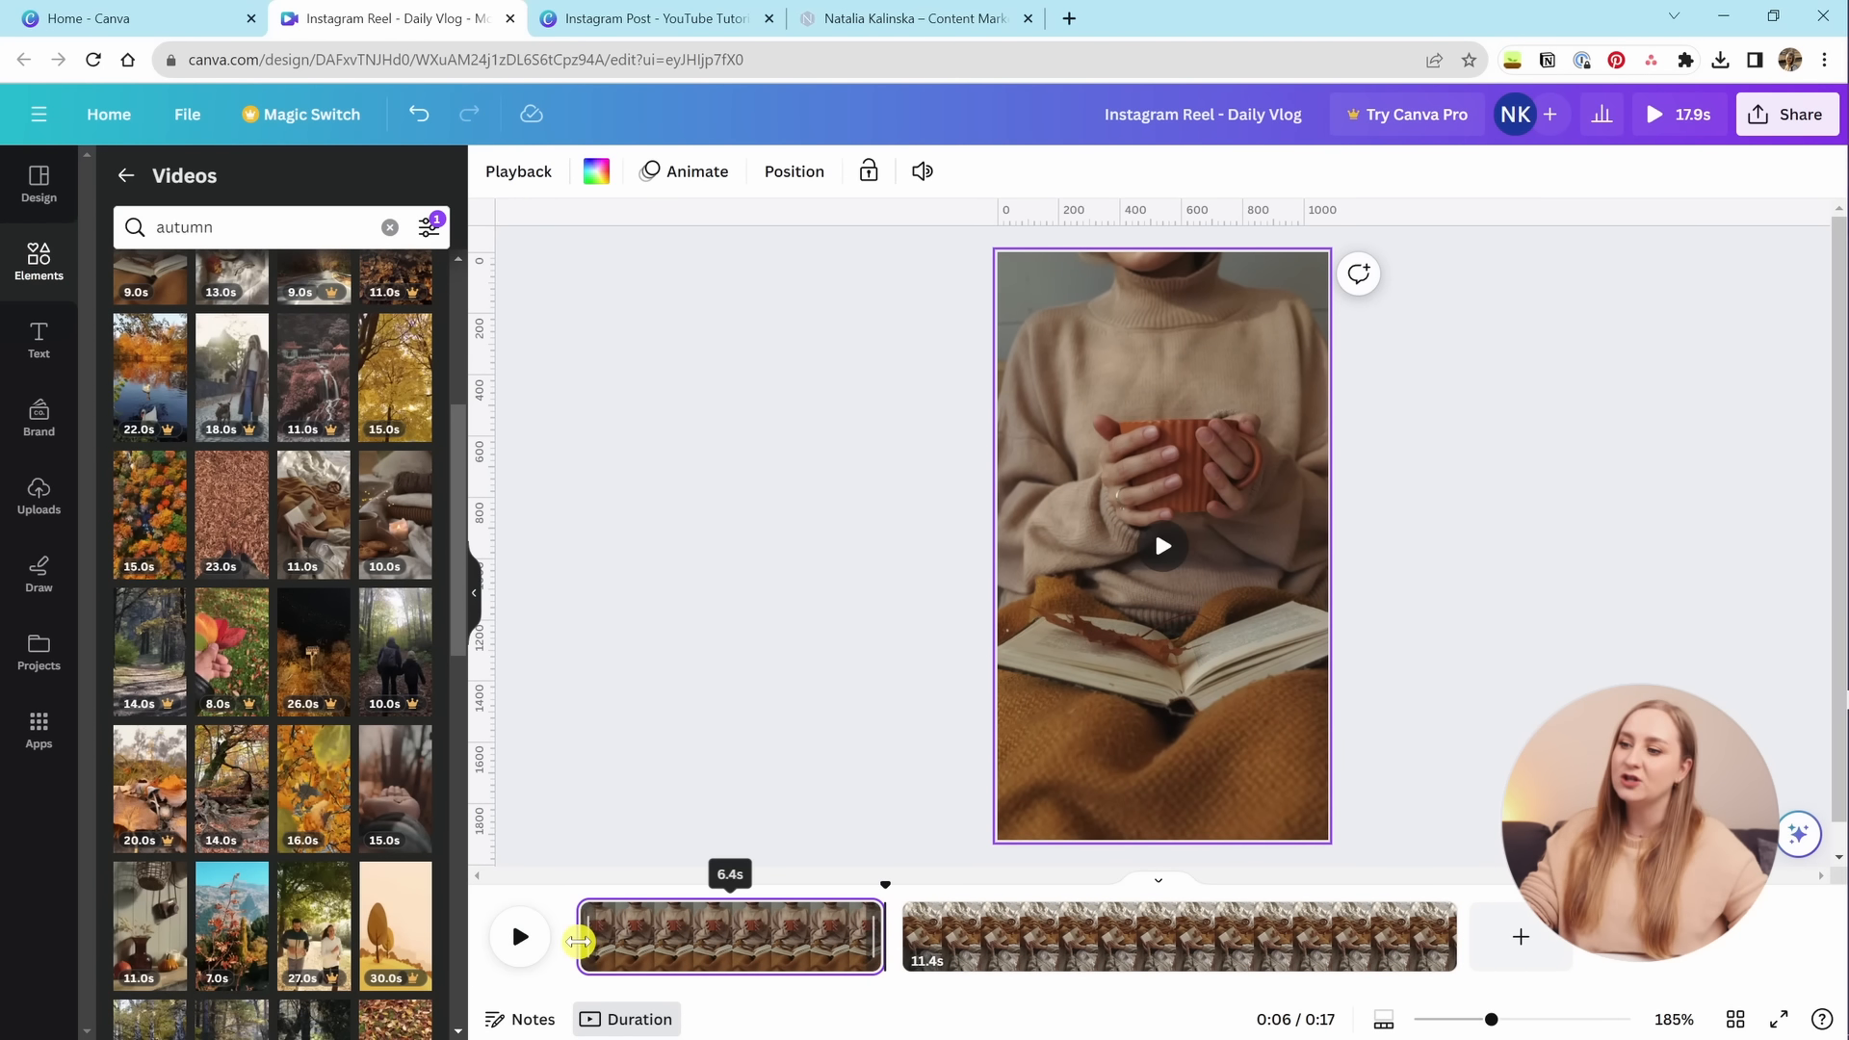
{"action": "left_click_drag", "start_coordinate": [578, 940], "coordinate": [774, 954]}
{"action": "left_click", "coordinate": [528, 958]}
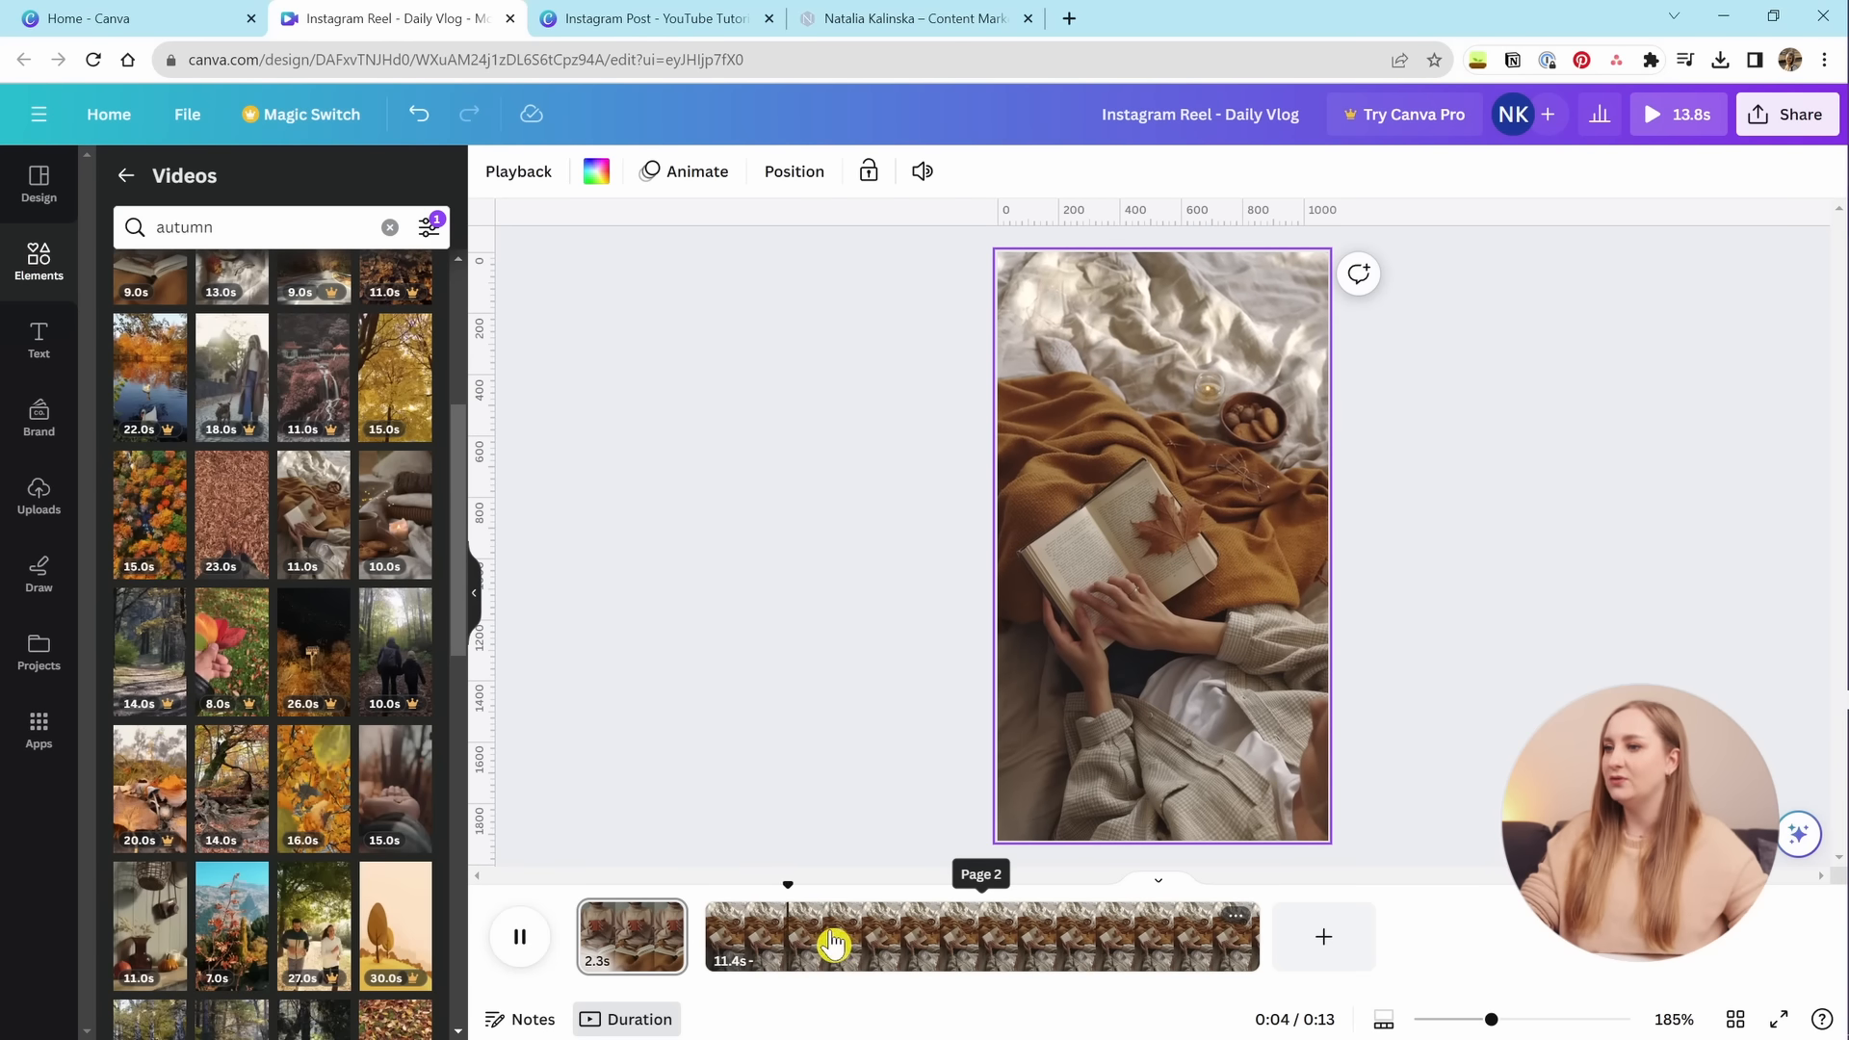
Split the book clip on page 2 at about 0:09, leaving a 7.4s and a 4.0s part.
{"action": "left_click", "coordinate": [895, 957]}
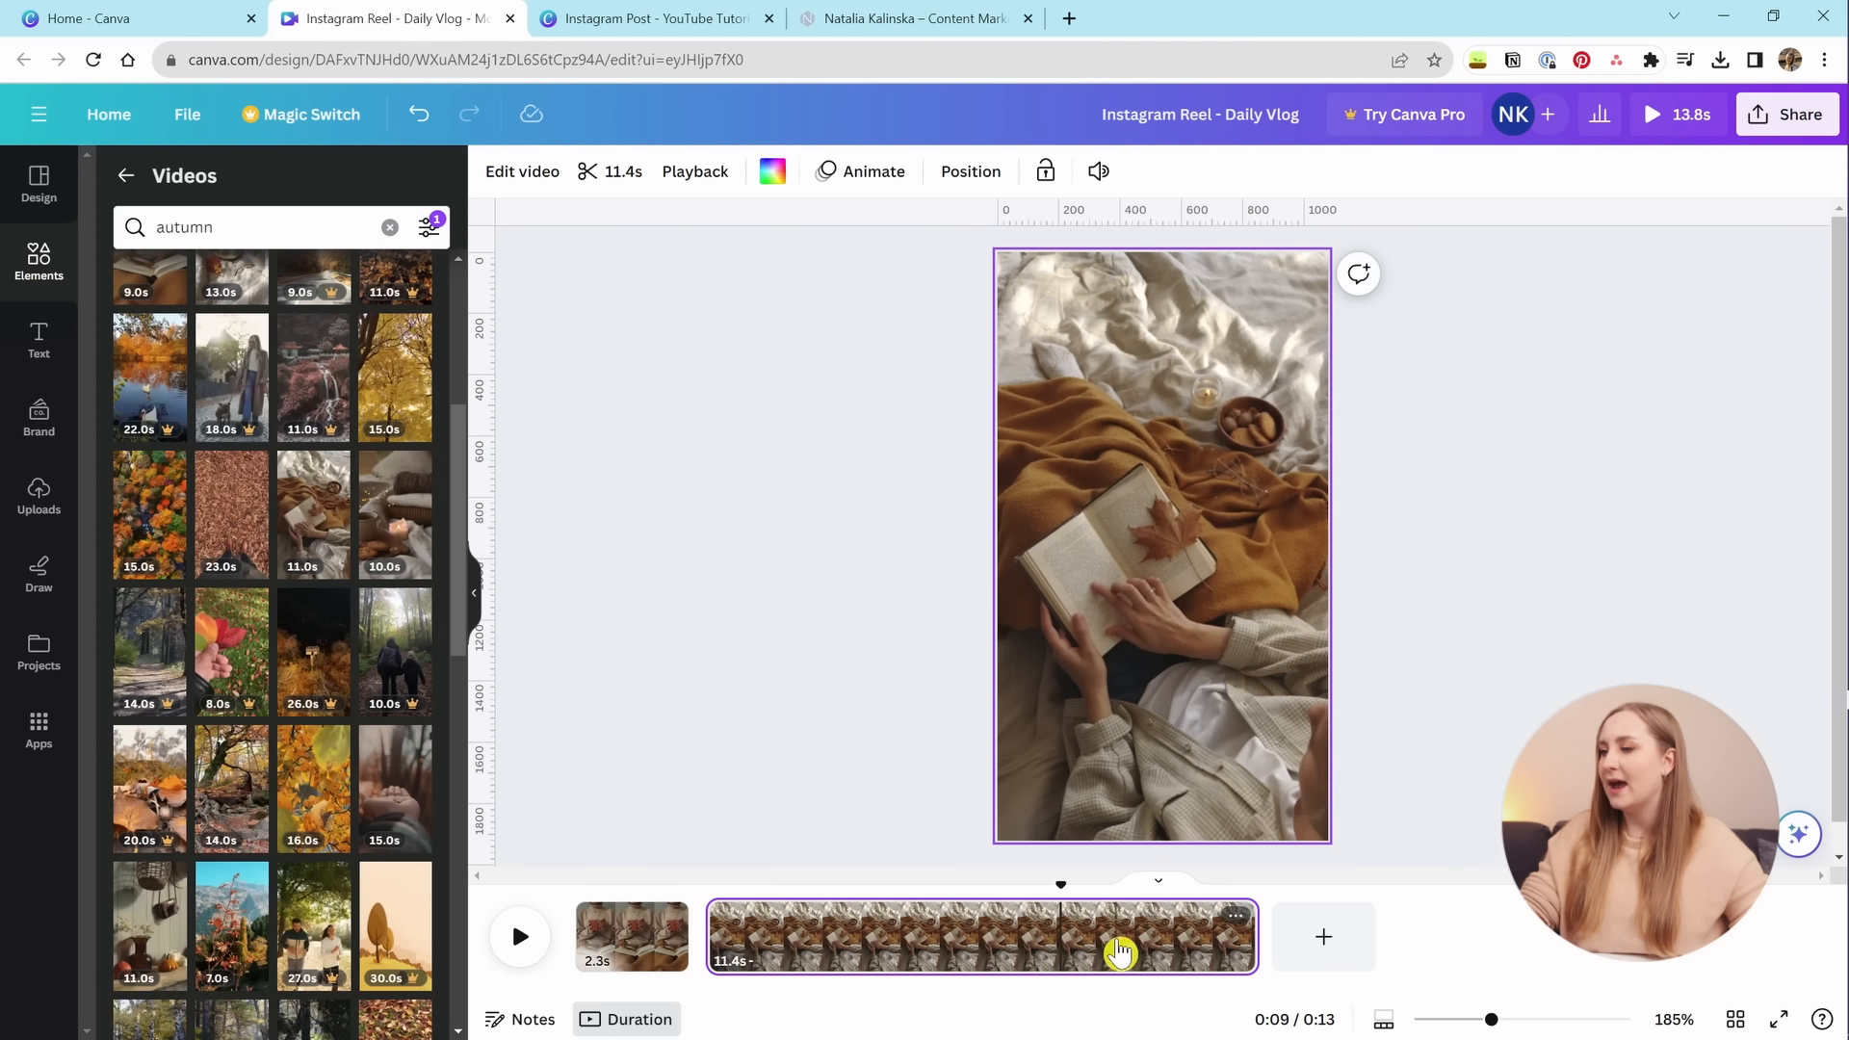
{"action": "right_click", "coordinate": [1066, 953]}
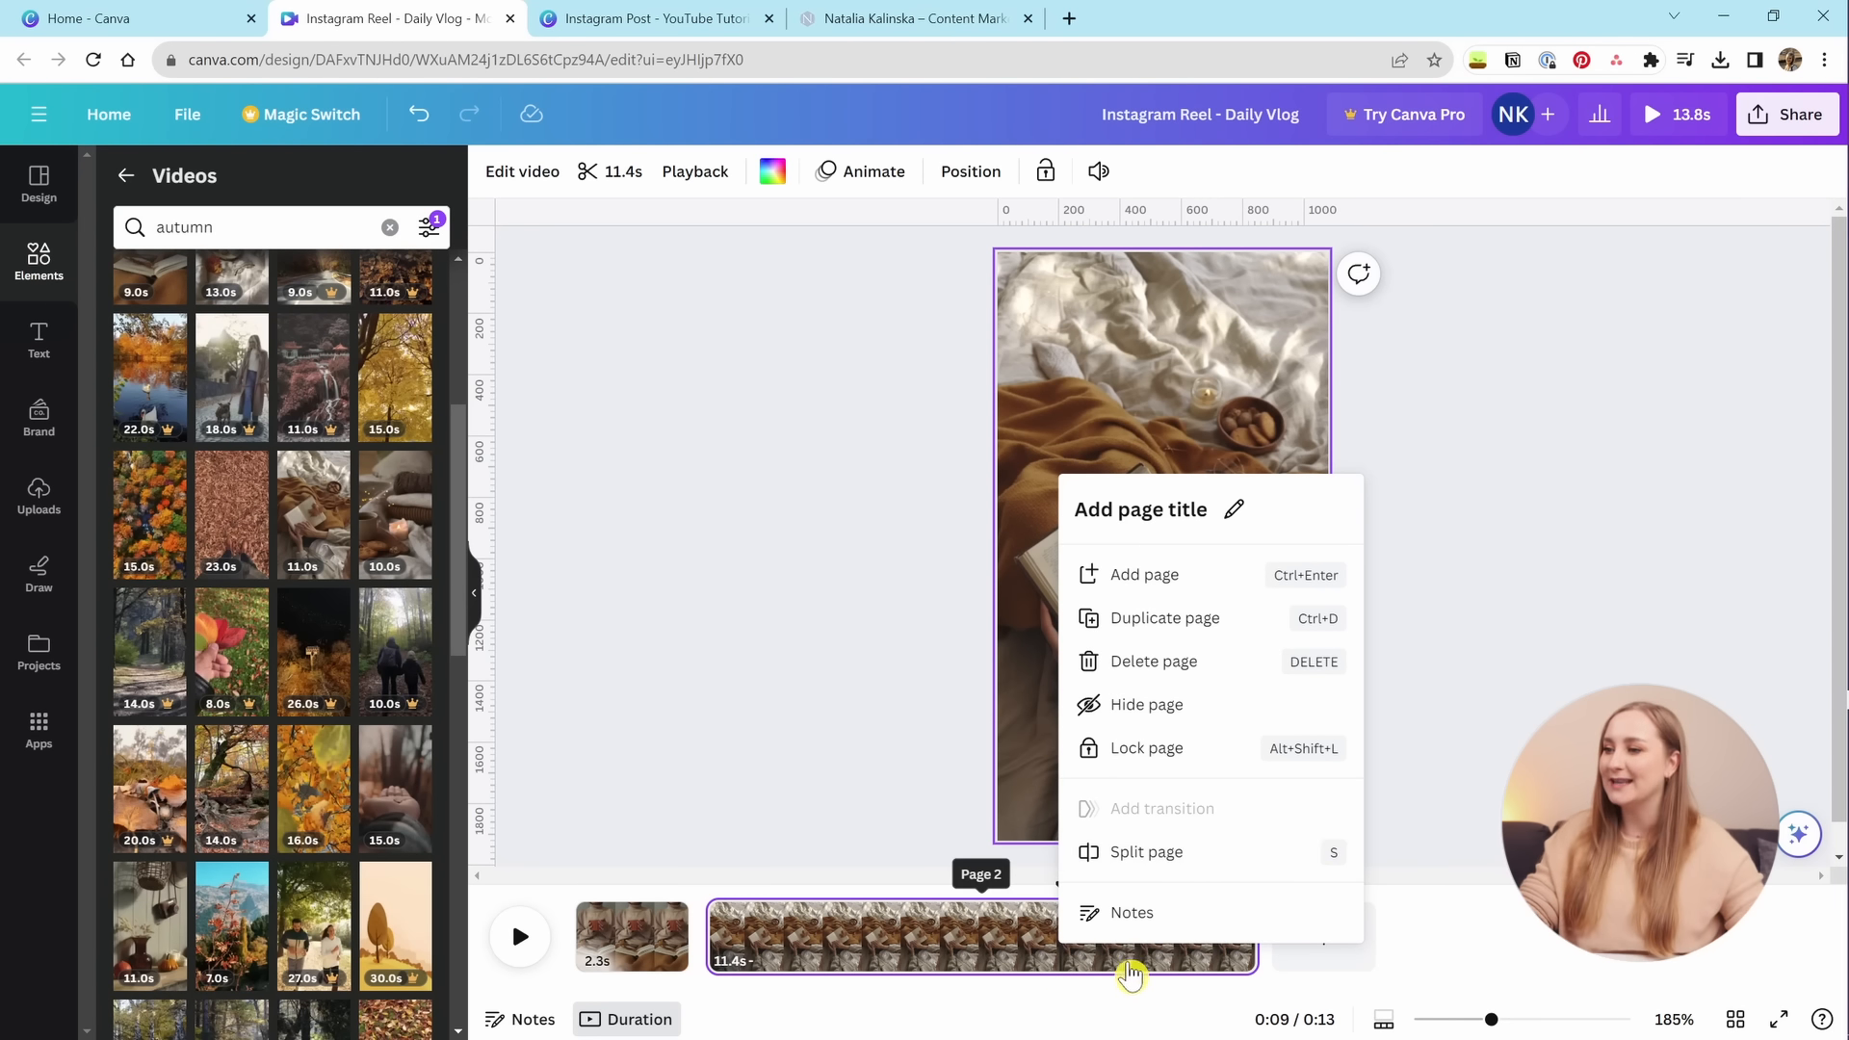
{"action": "left_click", "coordinate": [1070, 968]}
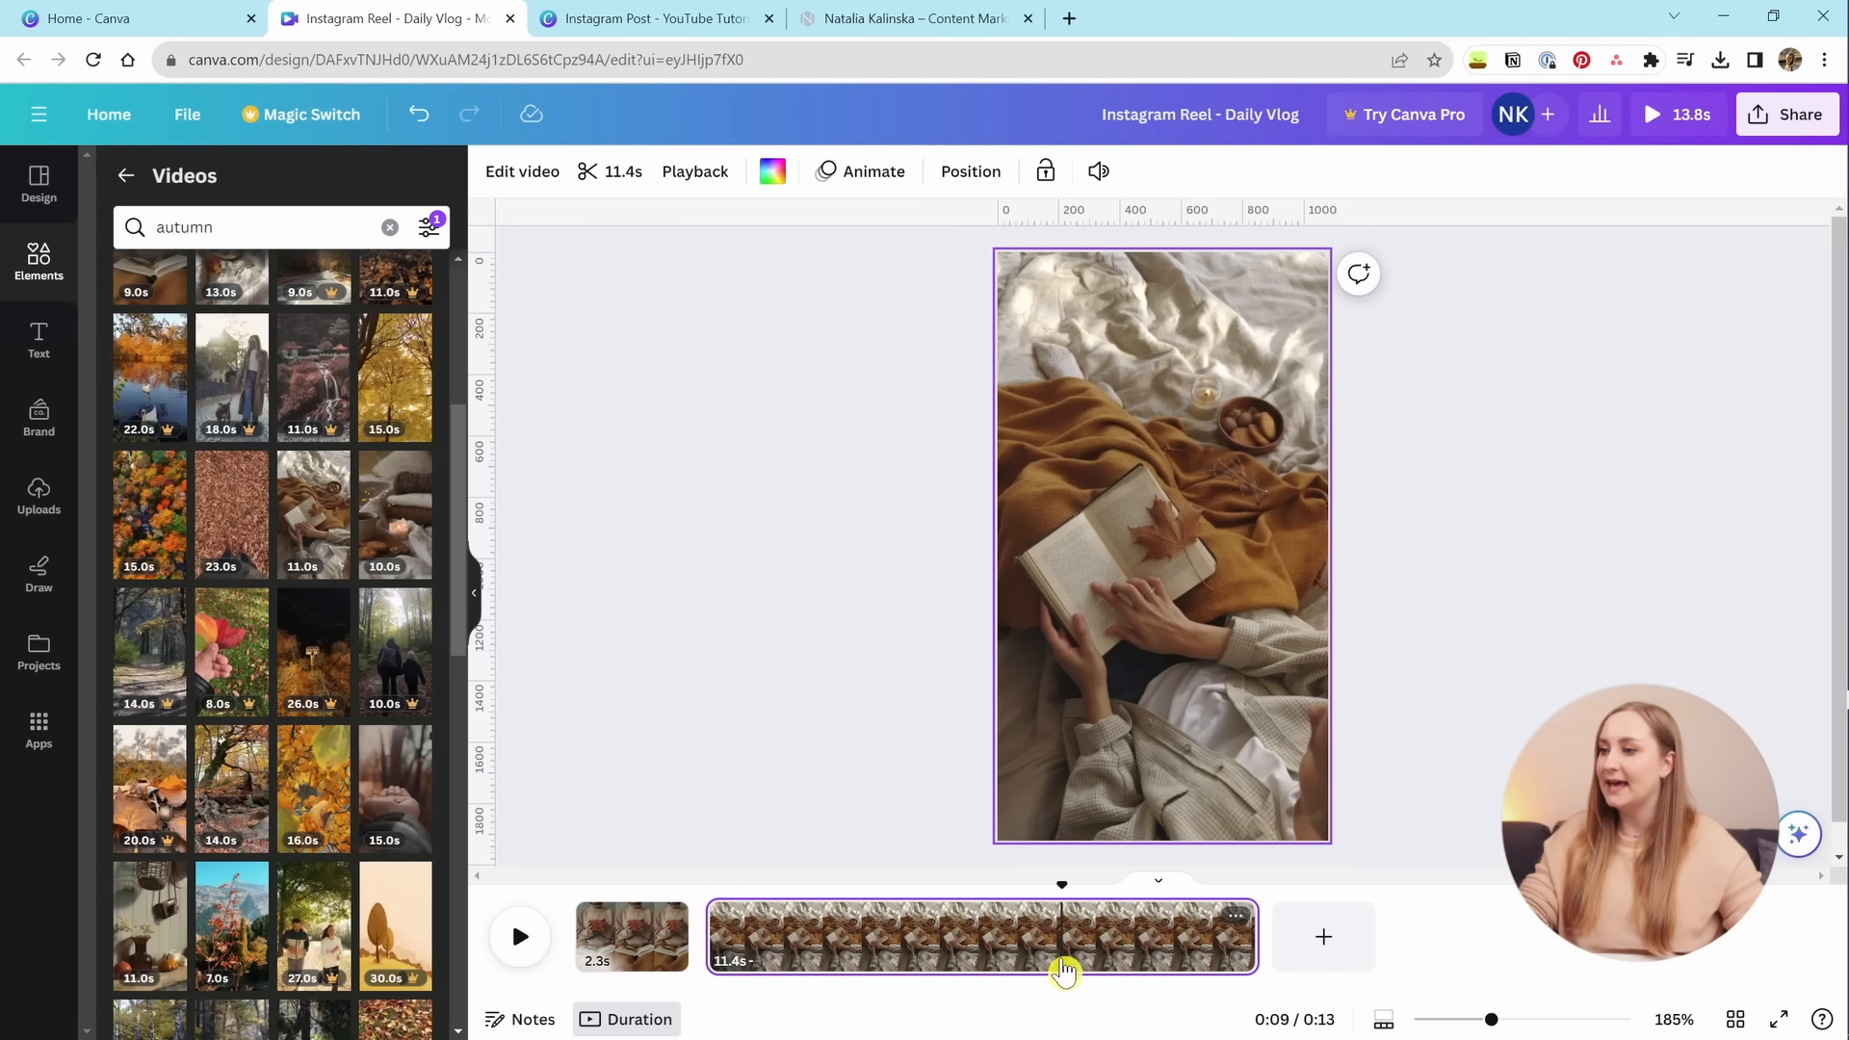
{"action": "key", "text": "s"}
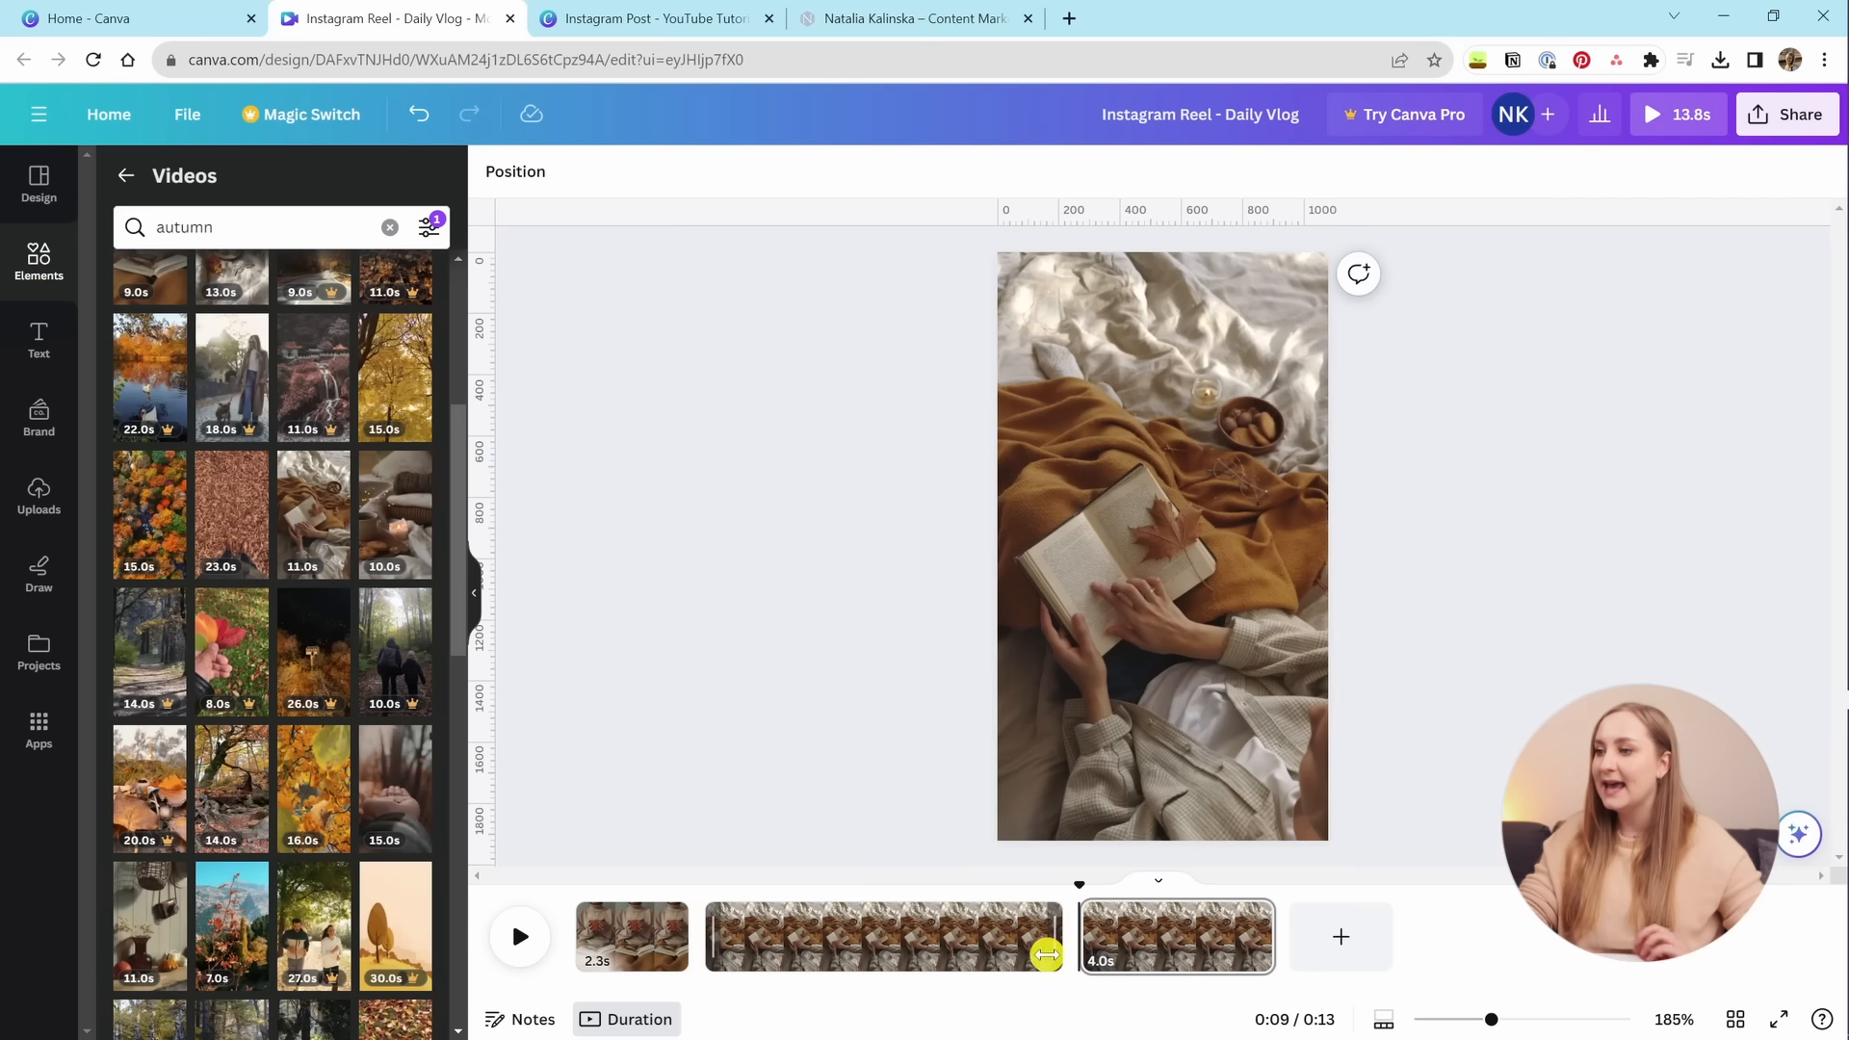
Move the 7.4s part of the book clip to the start of the timeline and delete it.
{"action": "left_click", "coordinate": [953, 958]}
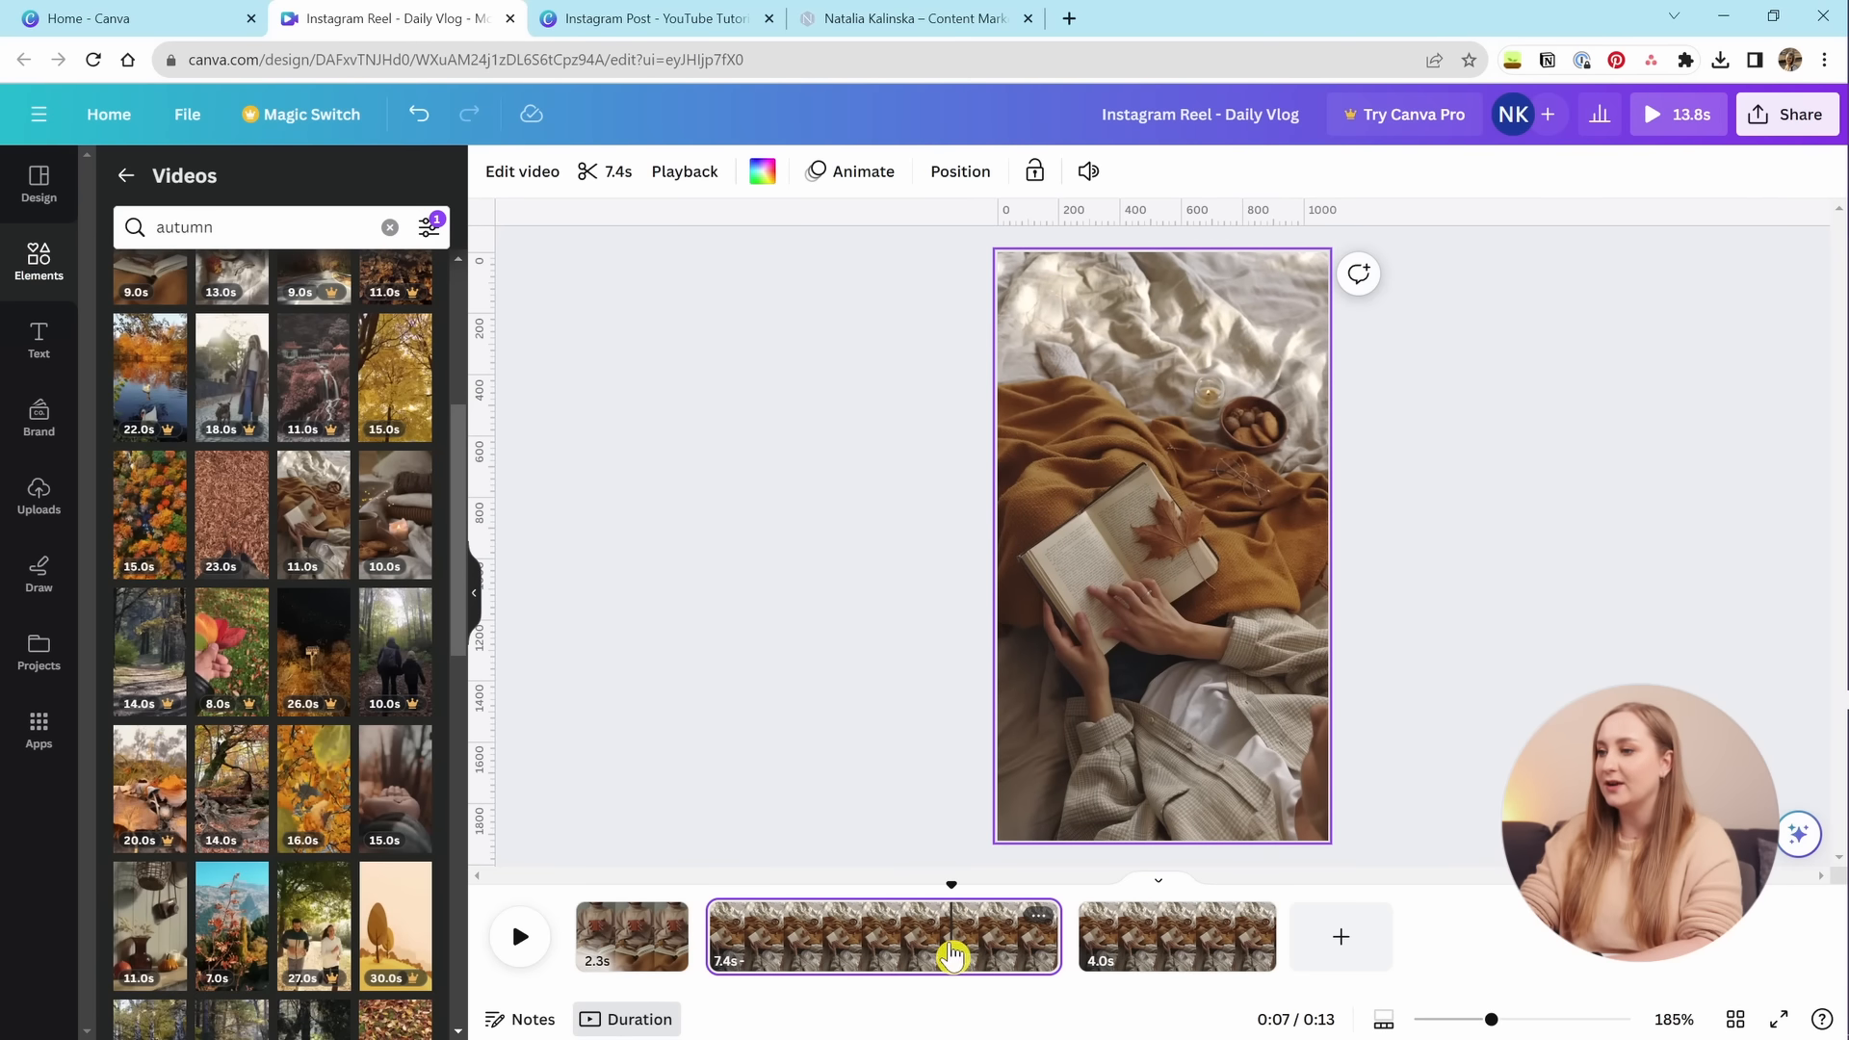
{"action": "left_click_drag", "start_coordinate": [953, 958], "coordinate": [761, 948]}
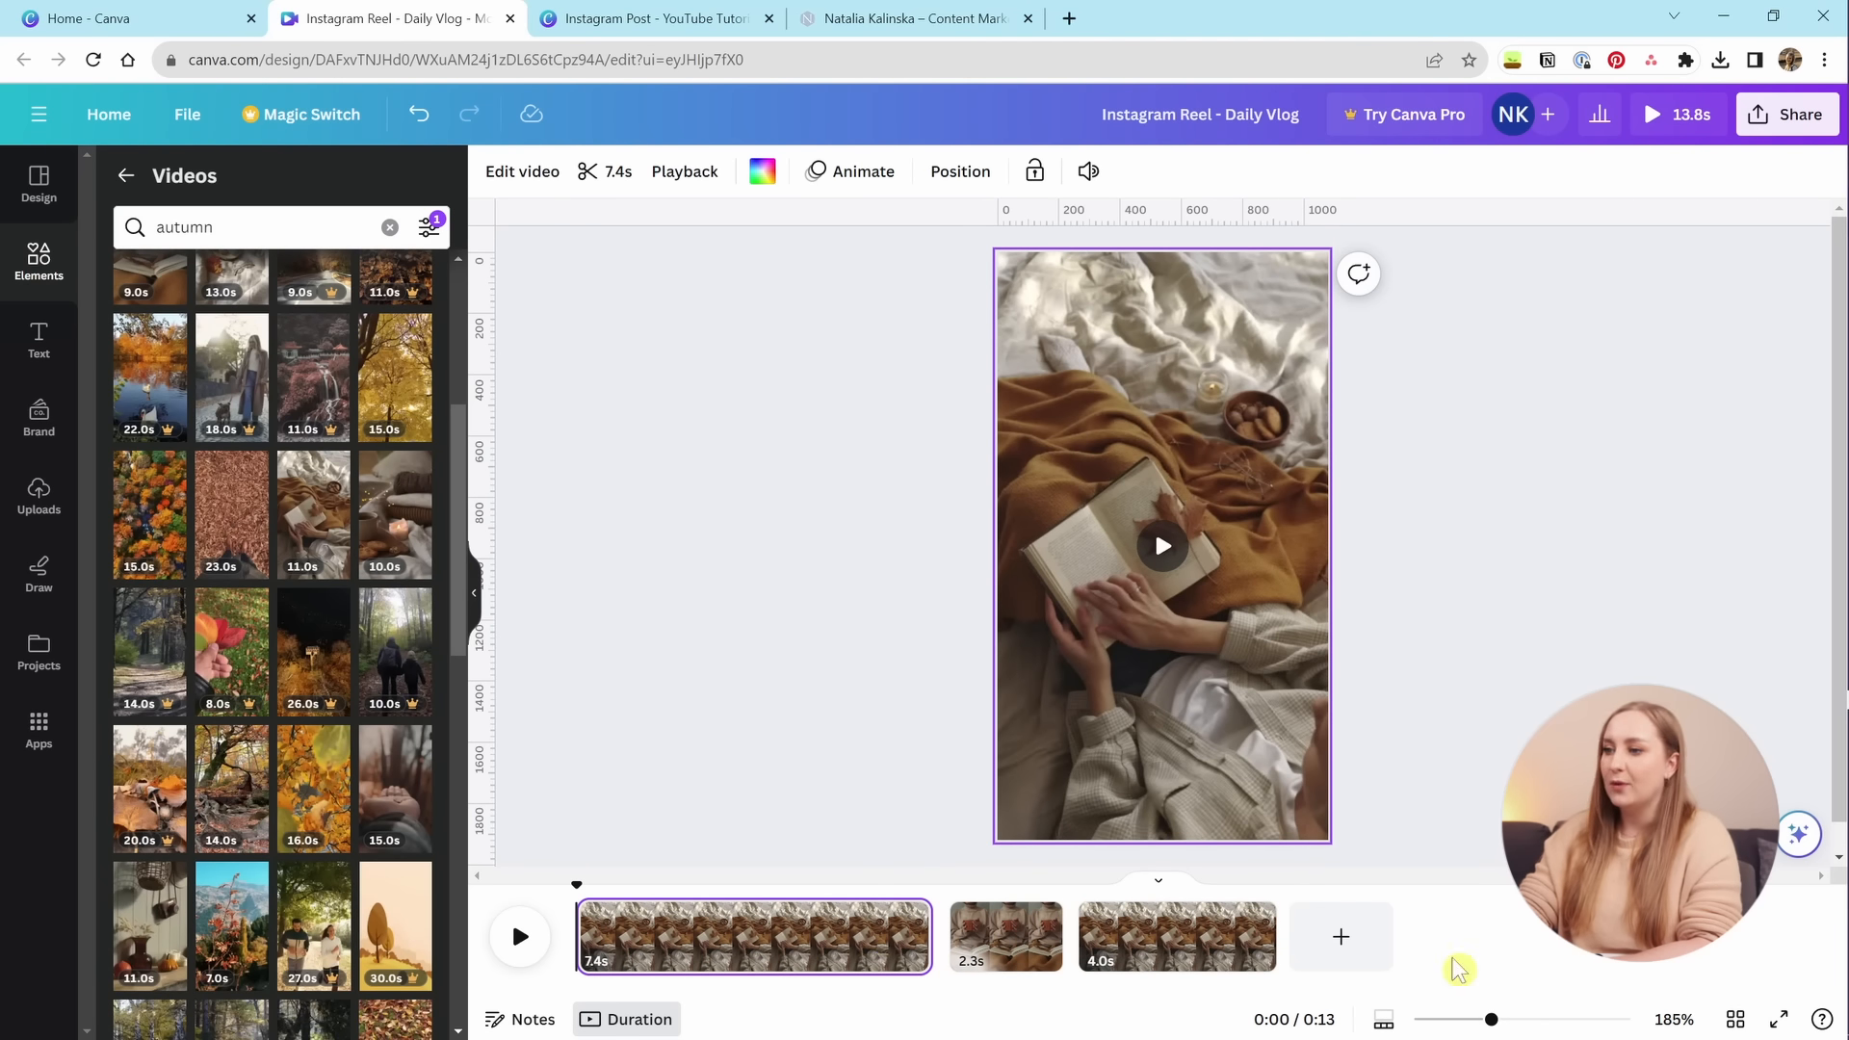
{"action": "left_click_drag", "start_coordinate": [702, 965], "coordinate": [752, 954]}
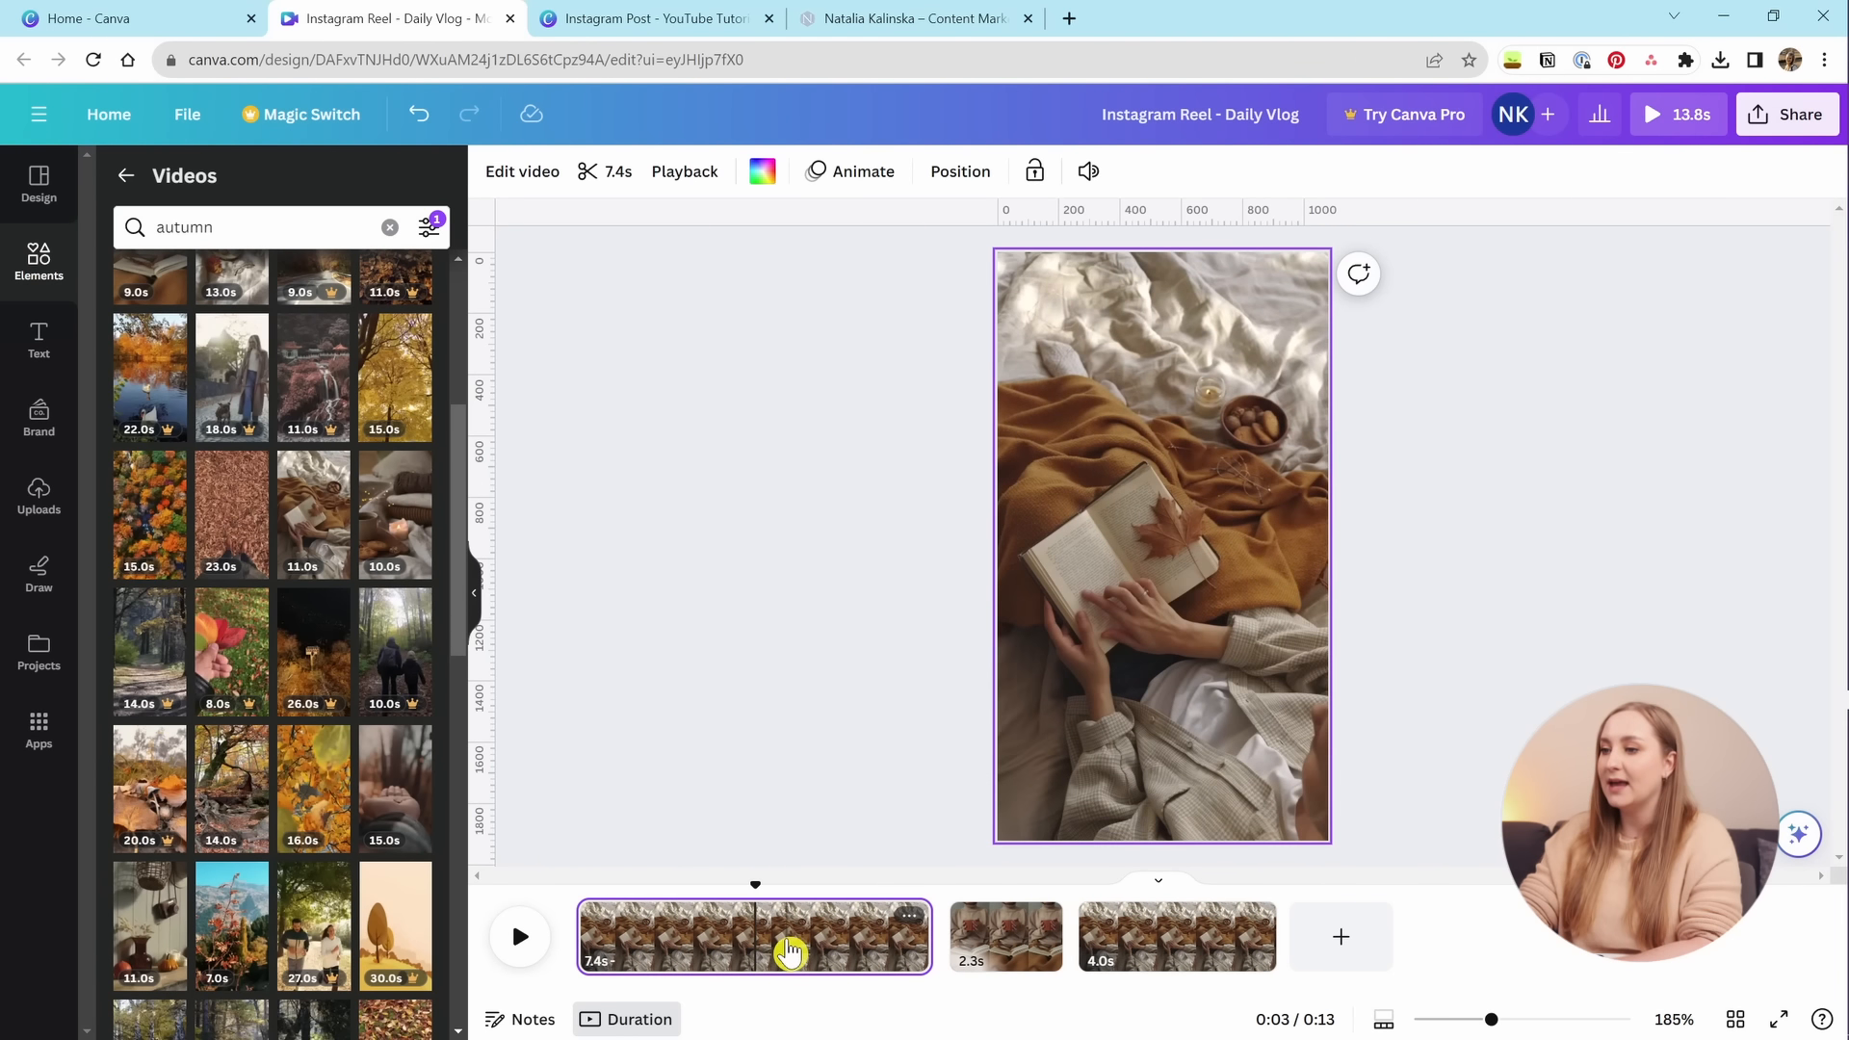
{"action": "key", "text": "Delete"}
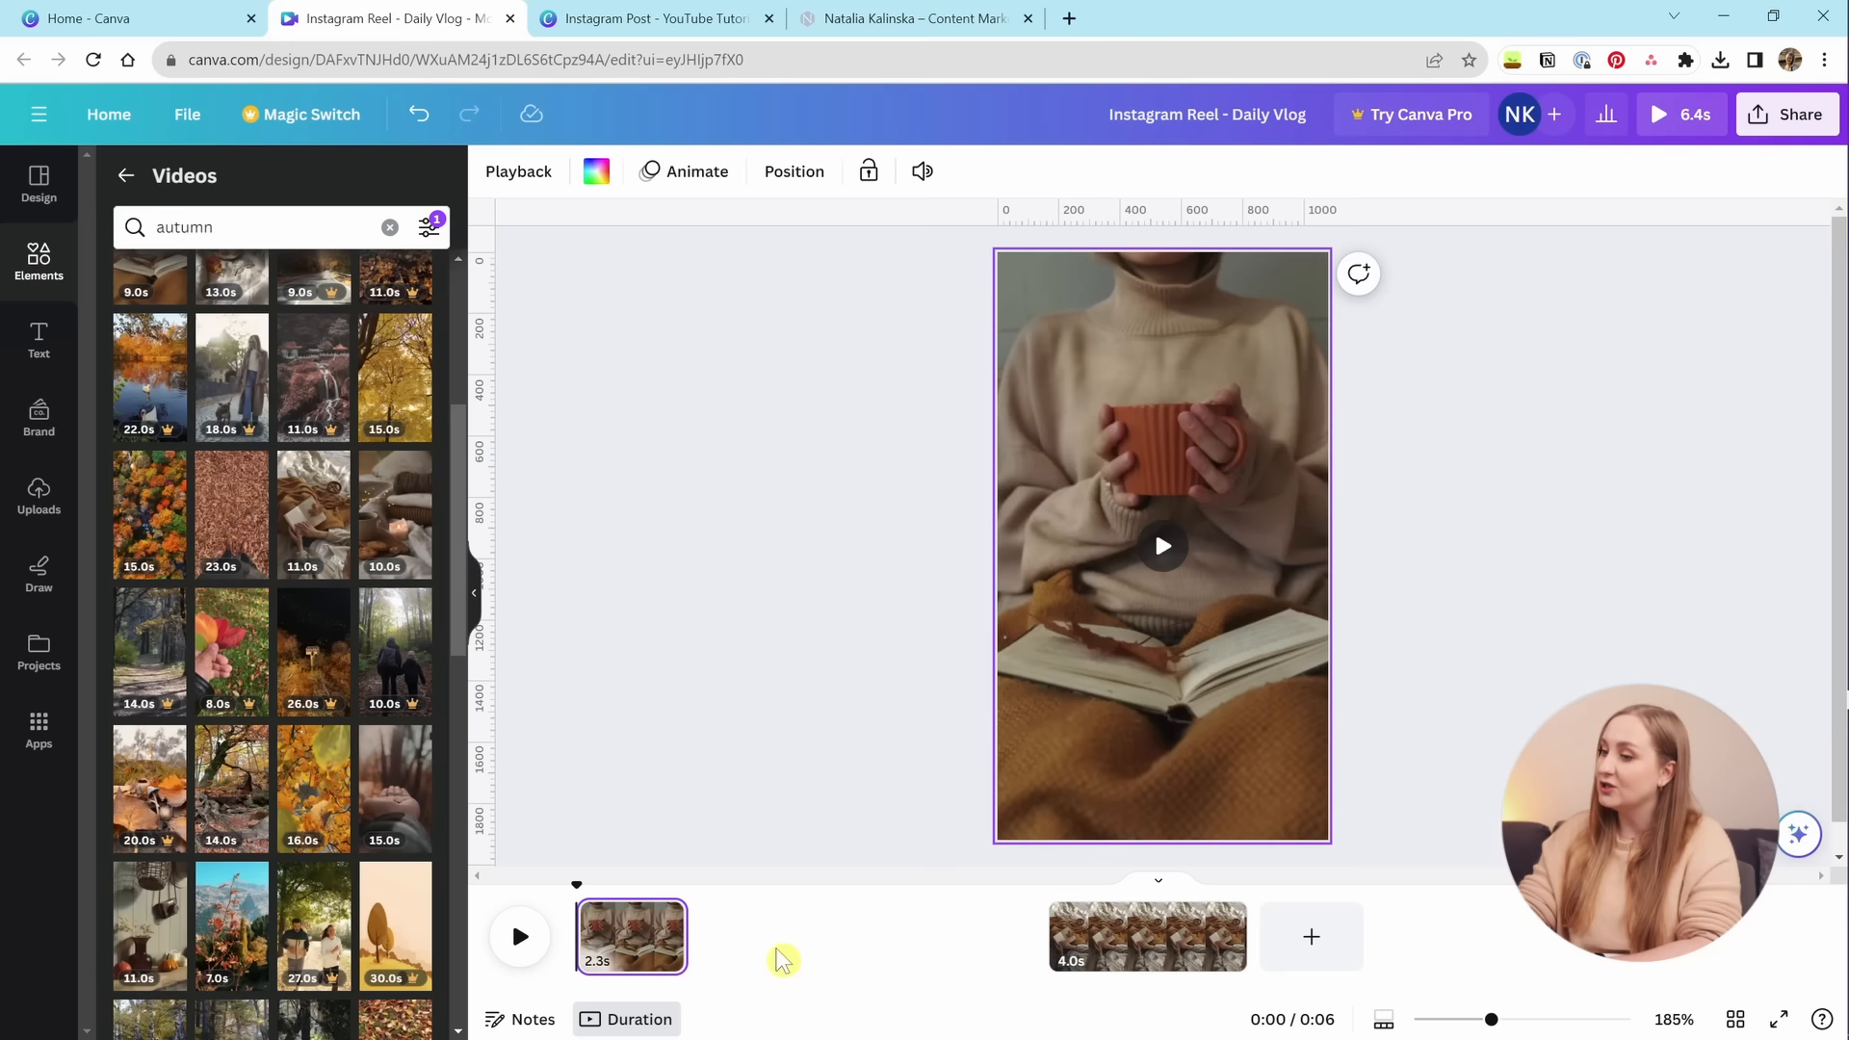
{"action": "left_click", "coordinate": [775, 939]}
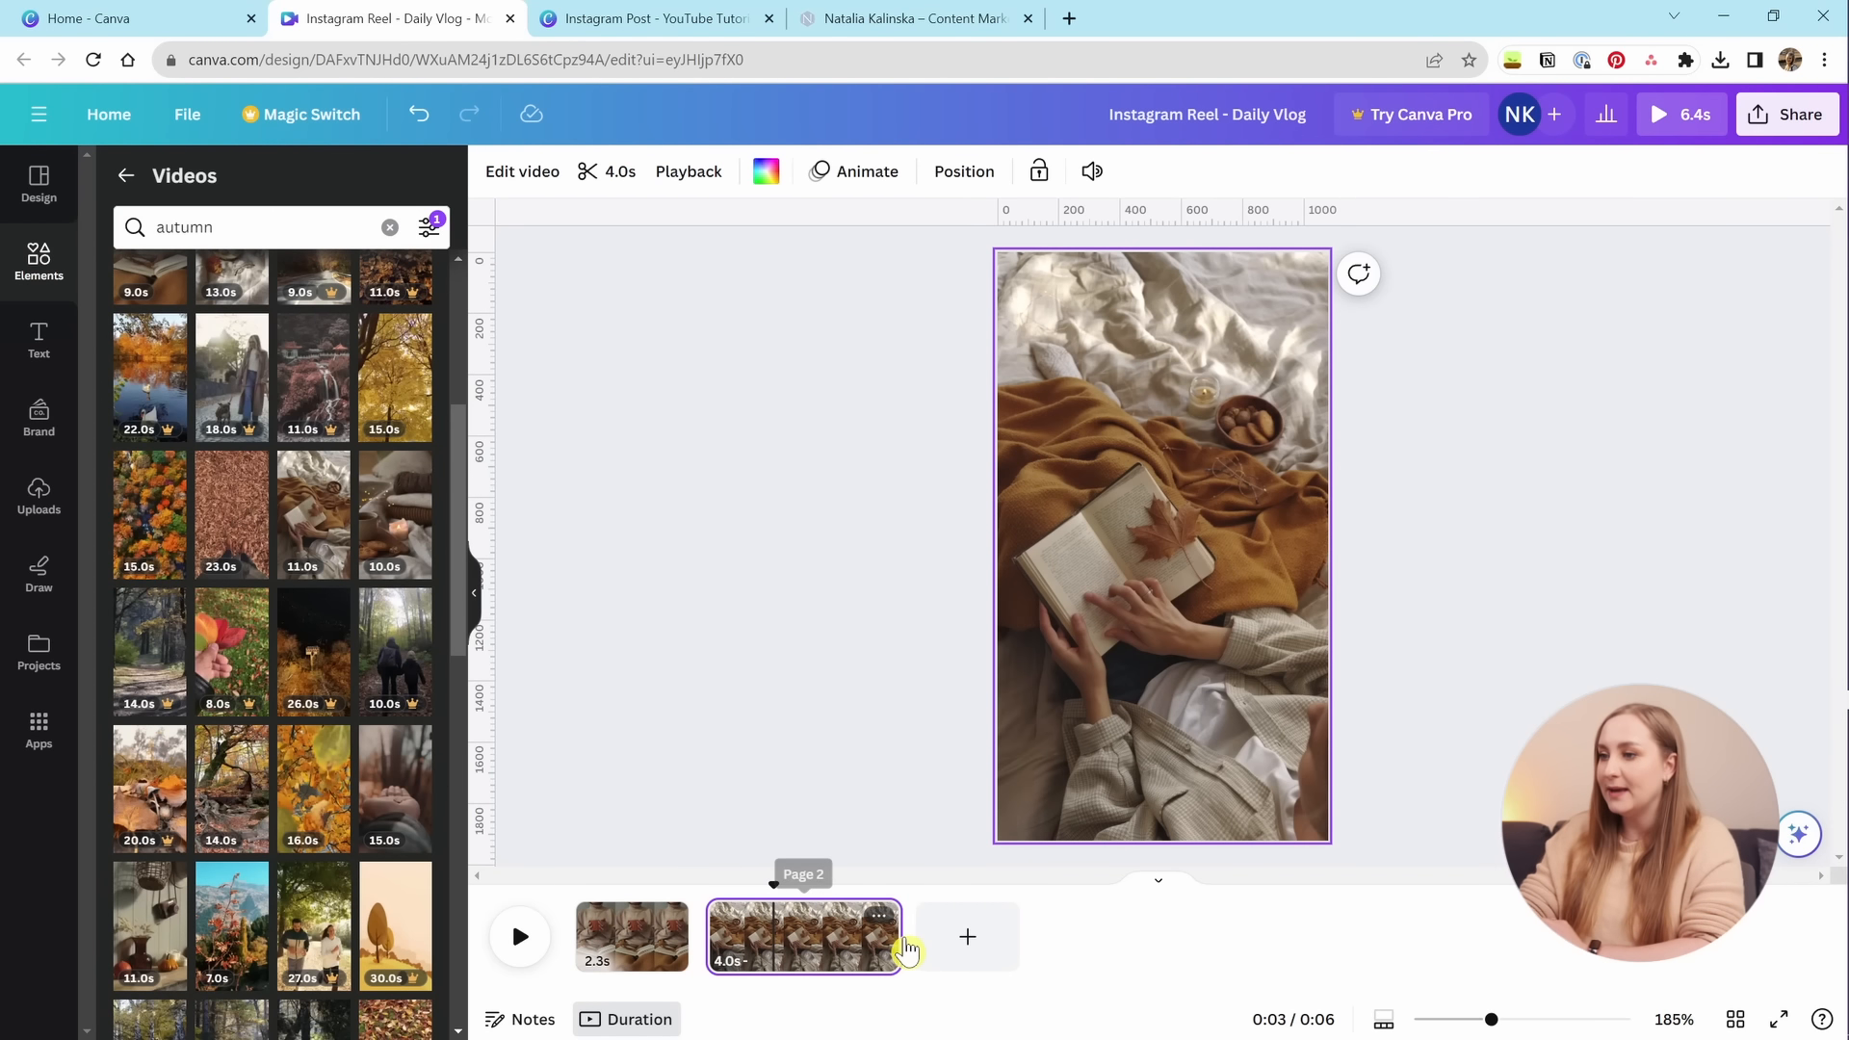
Trim the book clip on page 2 to 2.3s and shift the kept section to an earlier part of the footage.
{"action": "left_click_drag", "start_coordinate": [905, 949], "coordinate": [815, 951]}
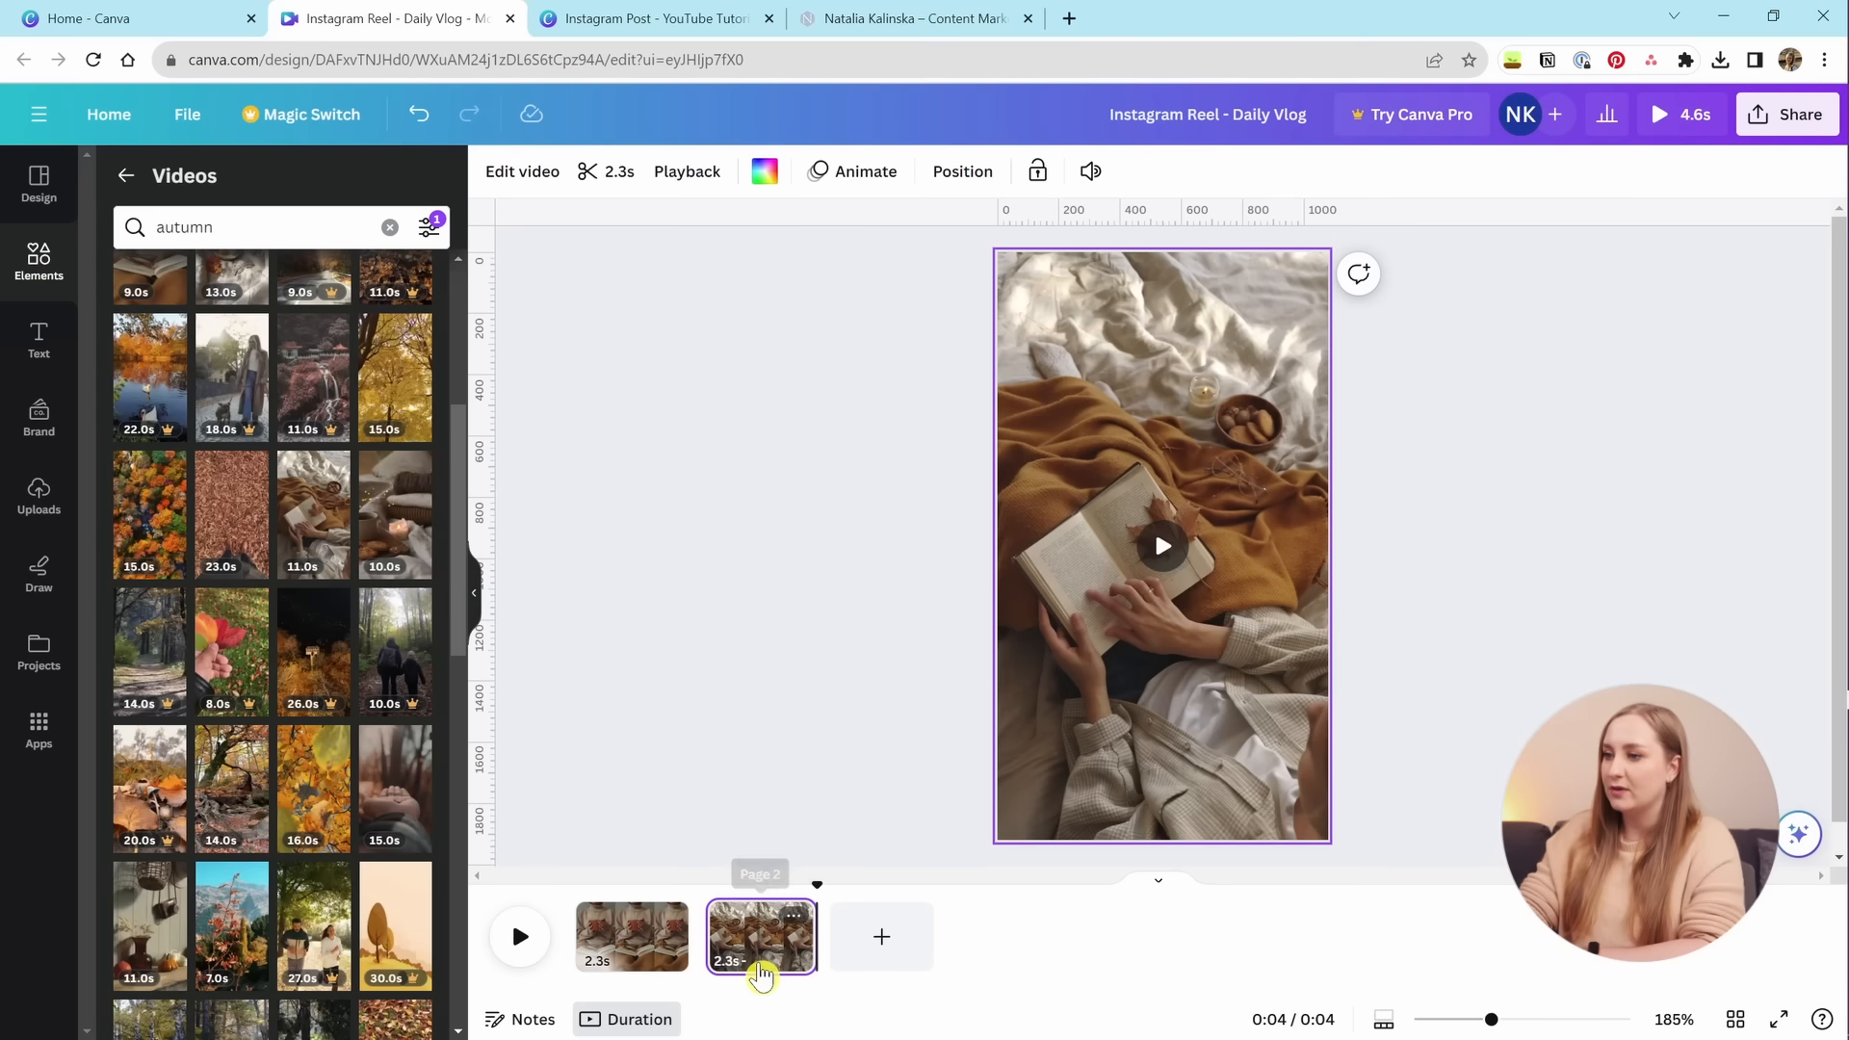
{"action": "left_click", "coordinate": [900, 549]}
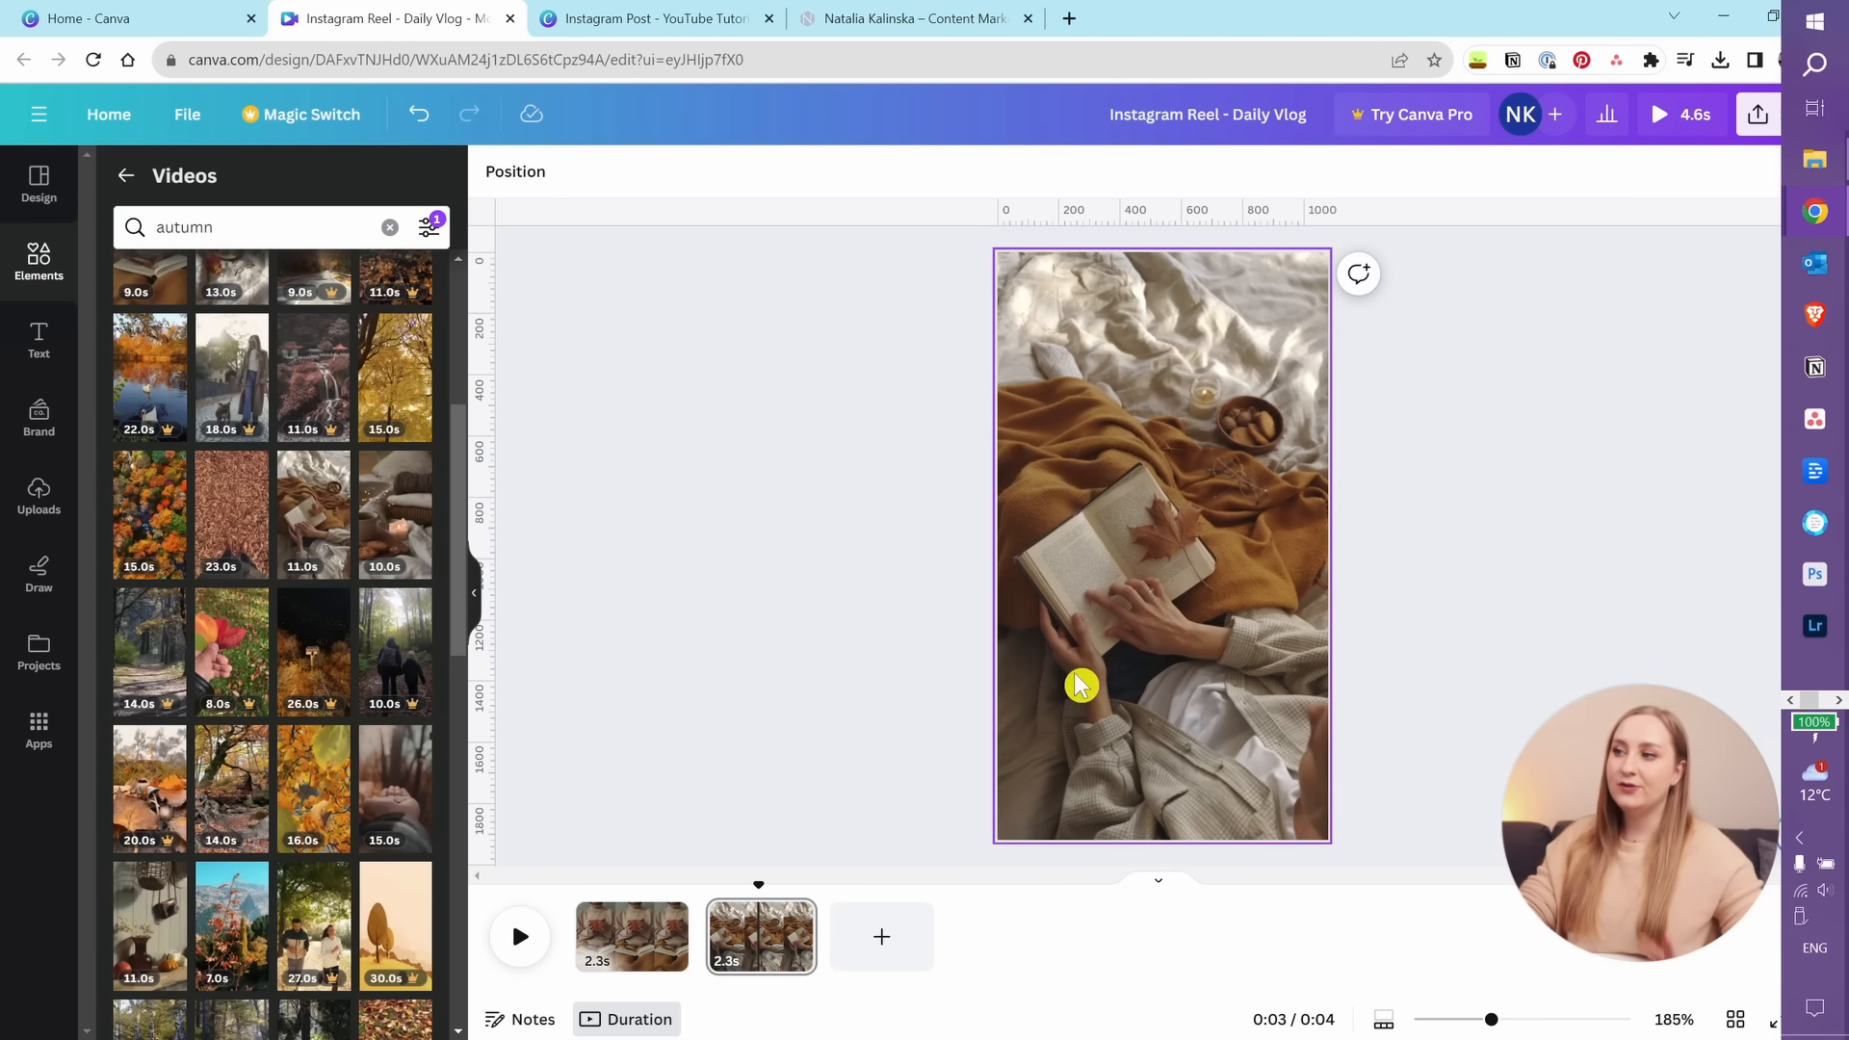
{"action": "left_click", "coordinate": [1140, 364]}
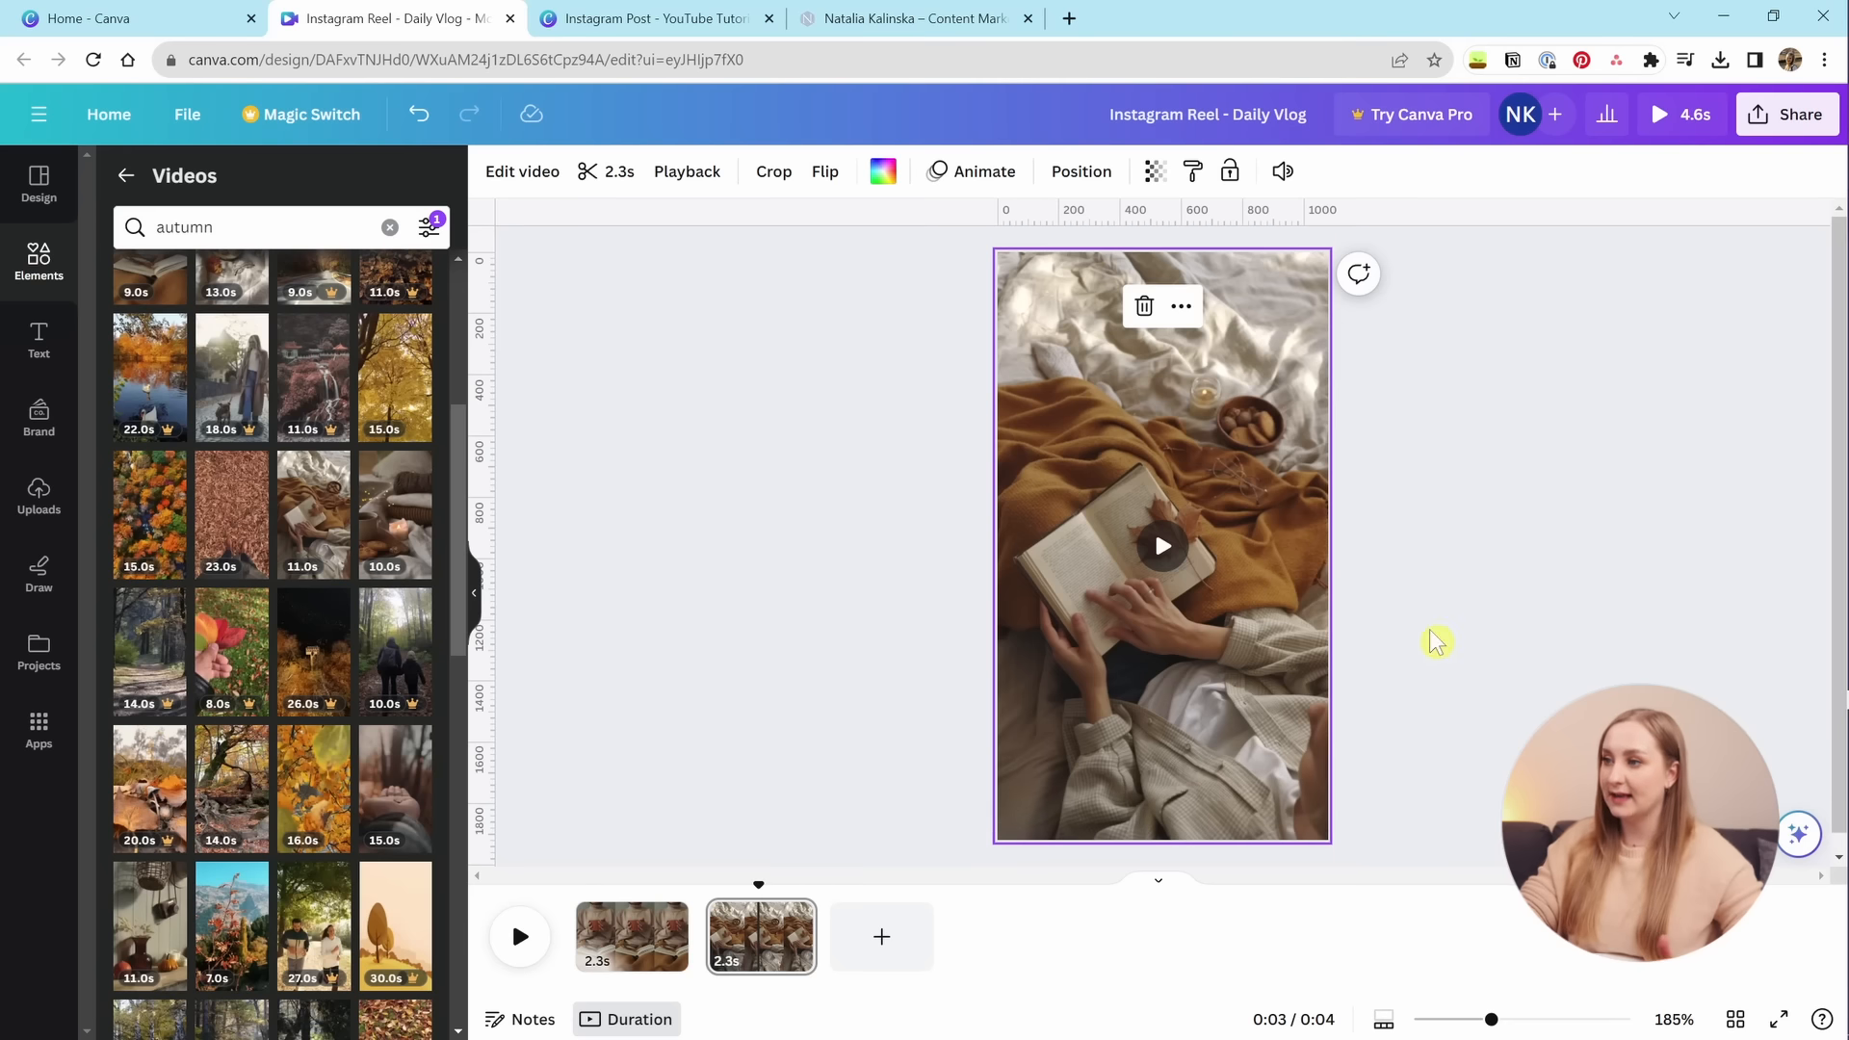
{"action": "left_click", "coordinate": [613, 180]}
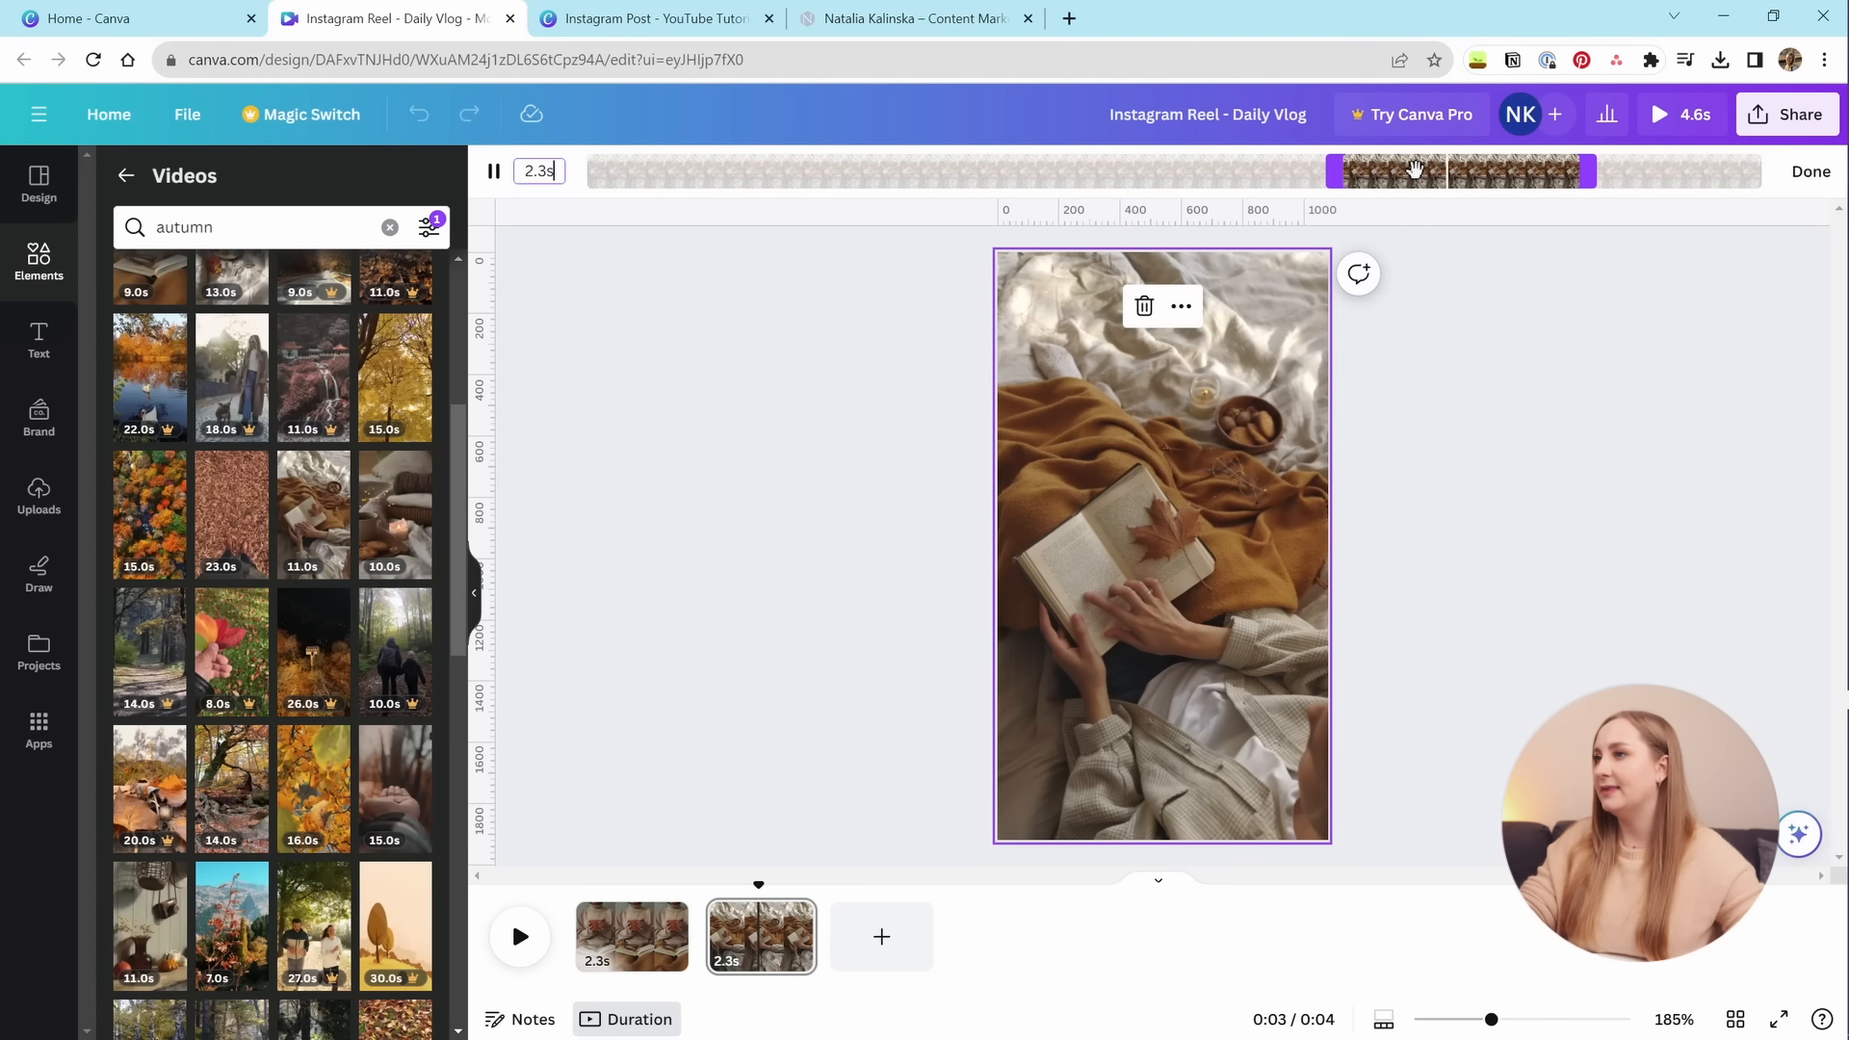
{"action": "left_click_drag", "start_coordinate": [1415, 170], "coordinate": [861, 170]}
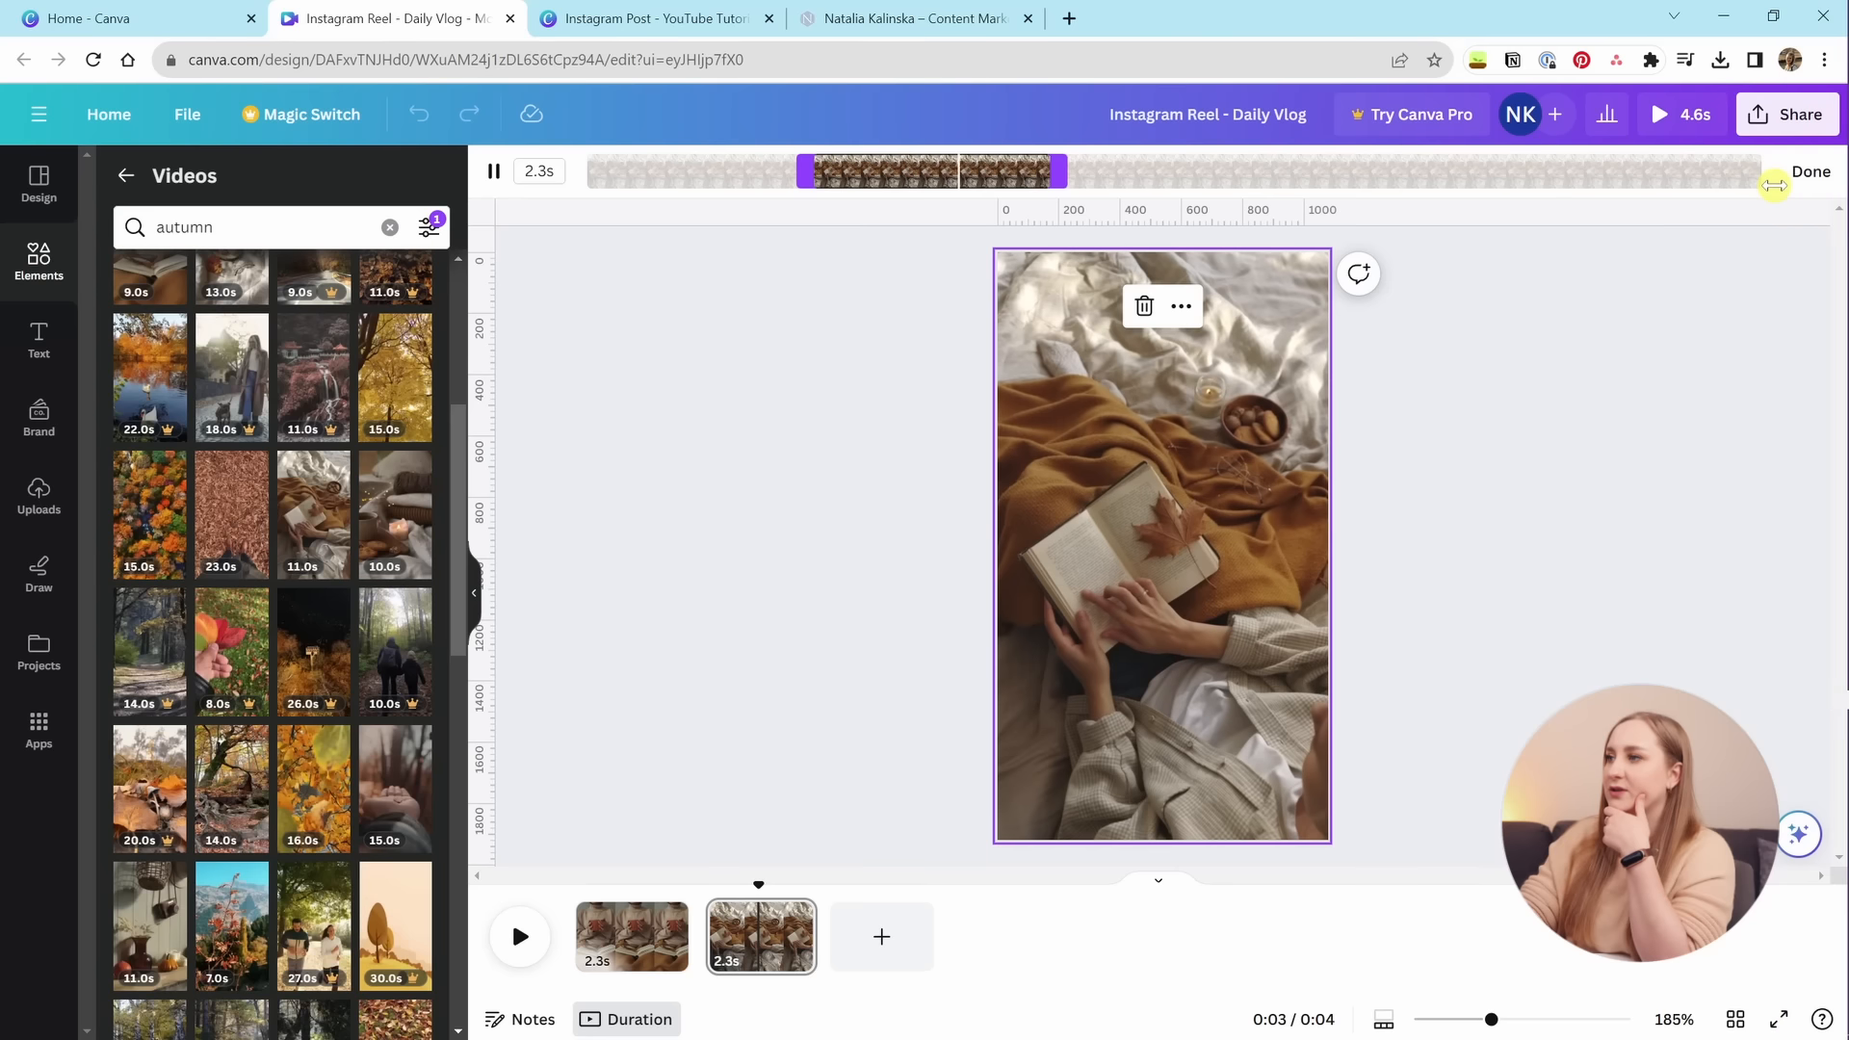
{"action": "left_click", "coordinate": [1814, 183]}
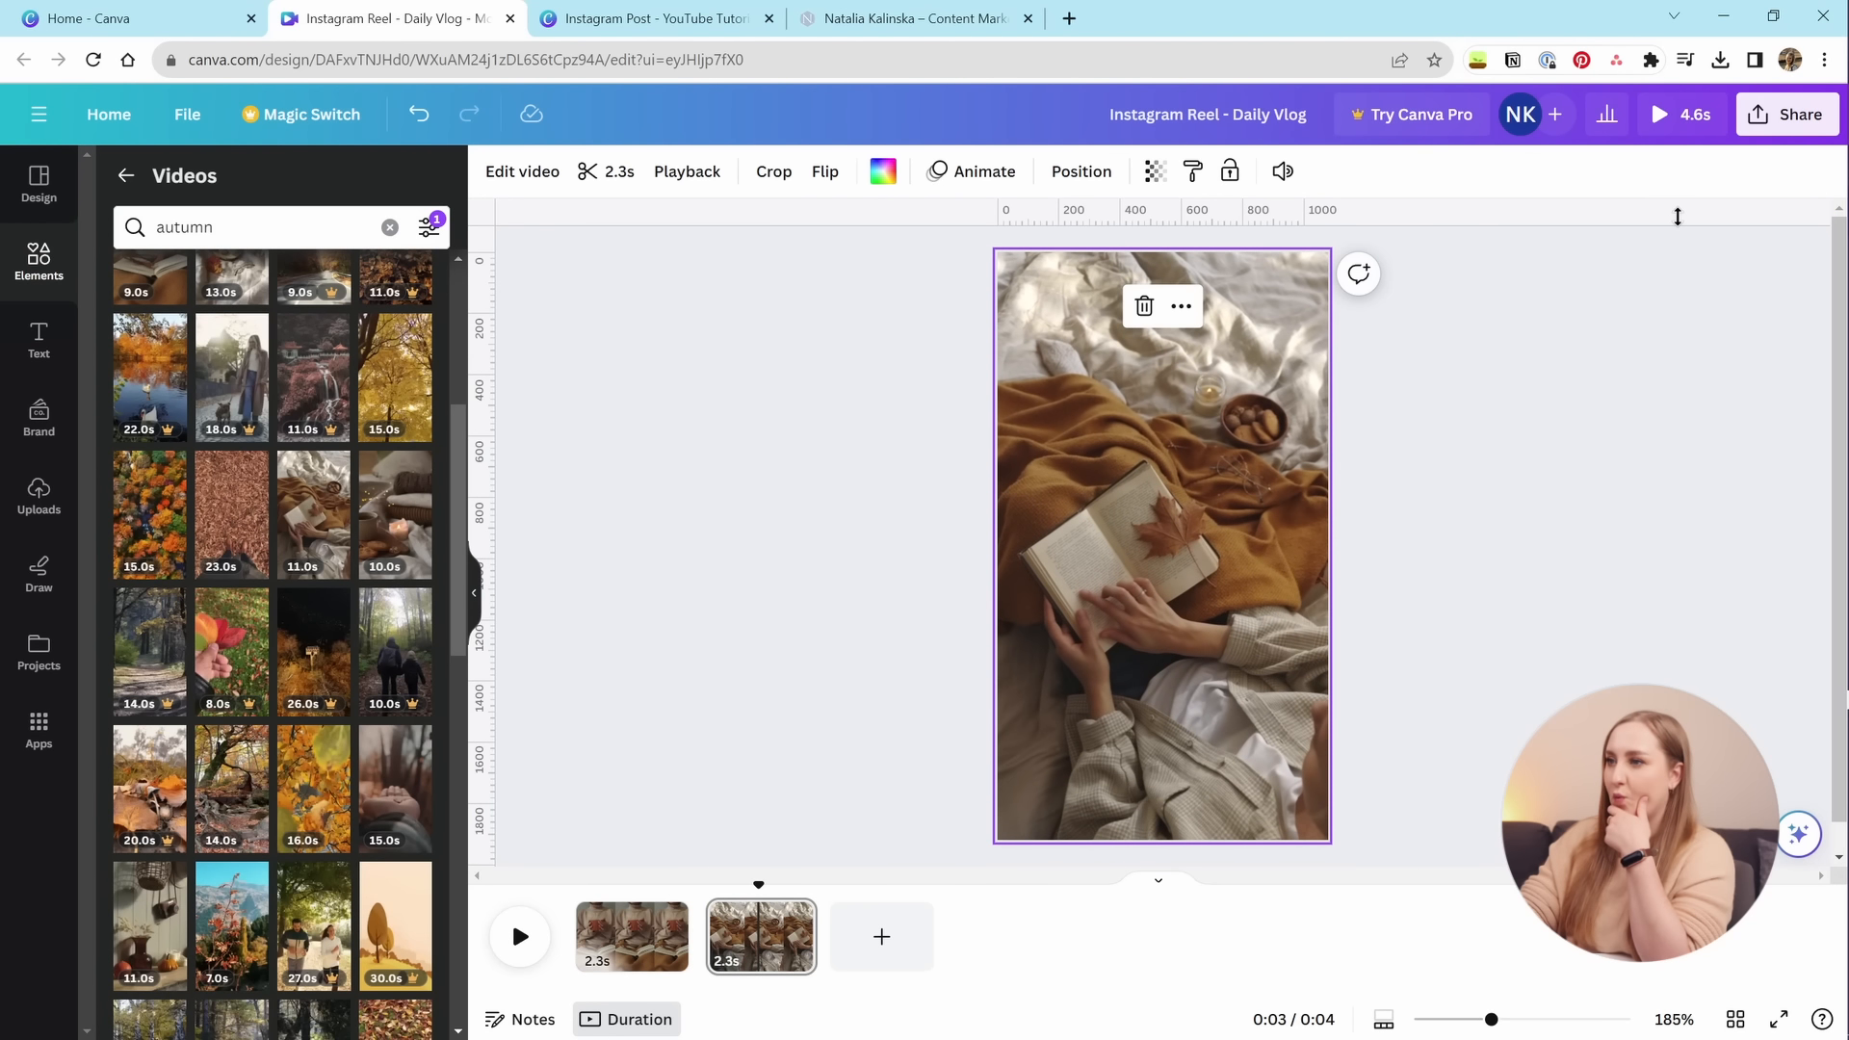
Try out several filters on the book clip, and apply the Solar filter with an intensity of 20.
{"action": "left_click", "coordinate": [541, 177]}
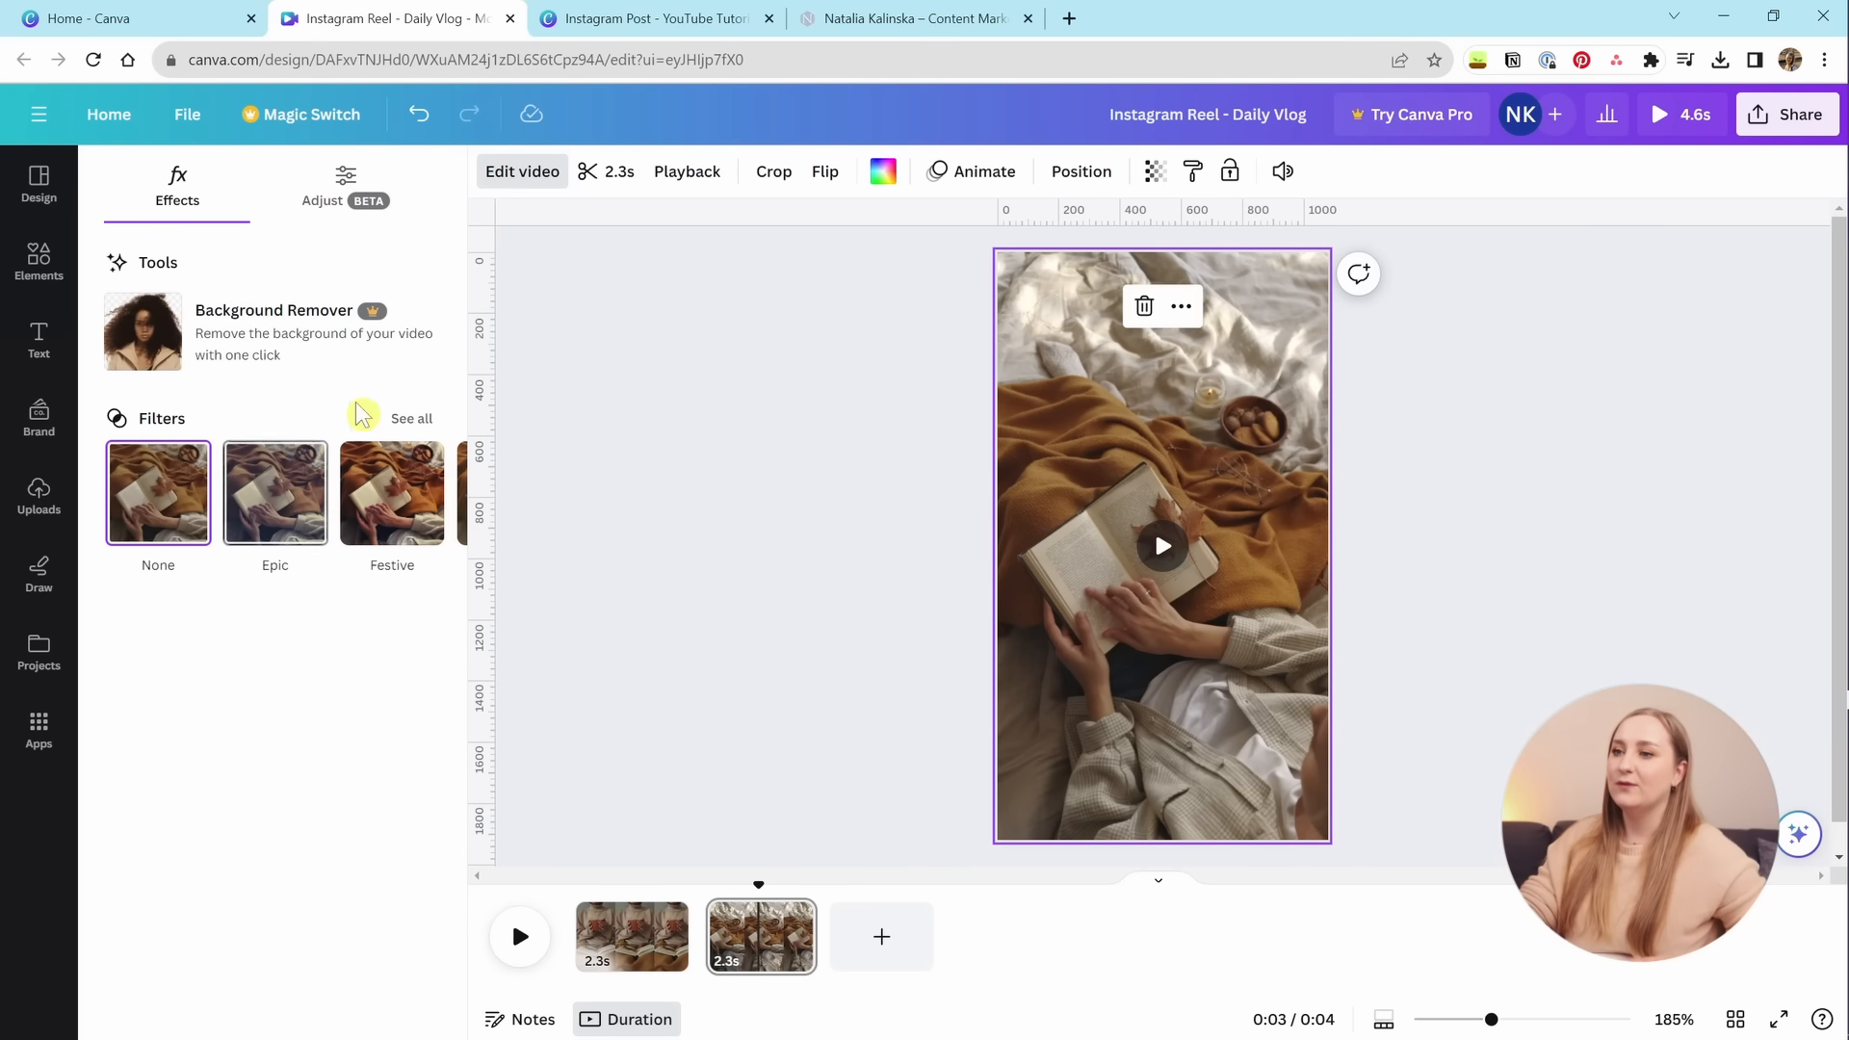
{"action": "left_click", "coordinate": [413, 418]}
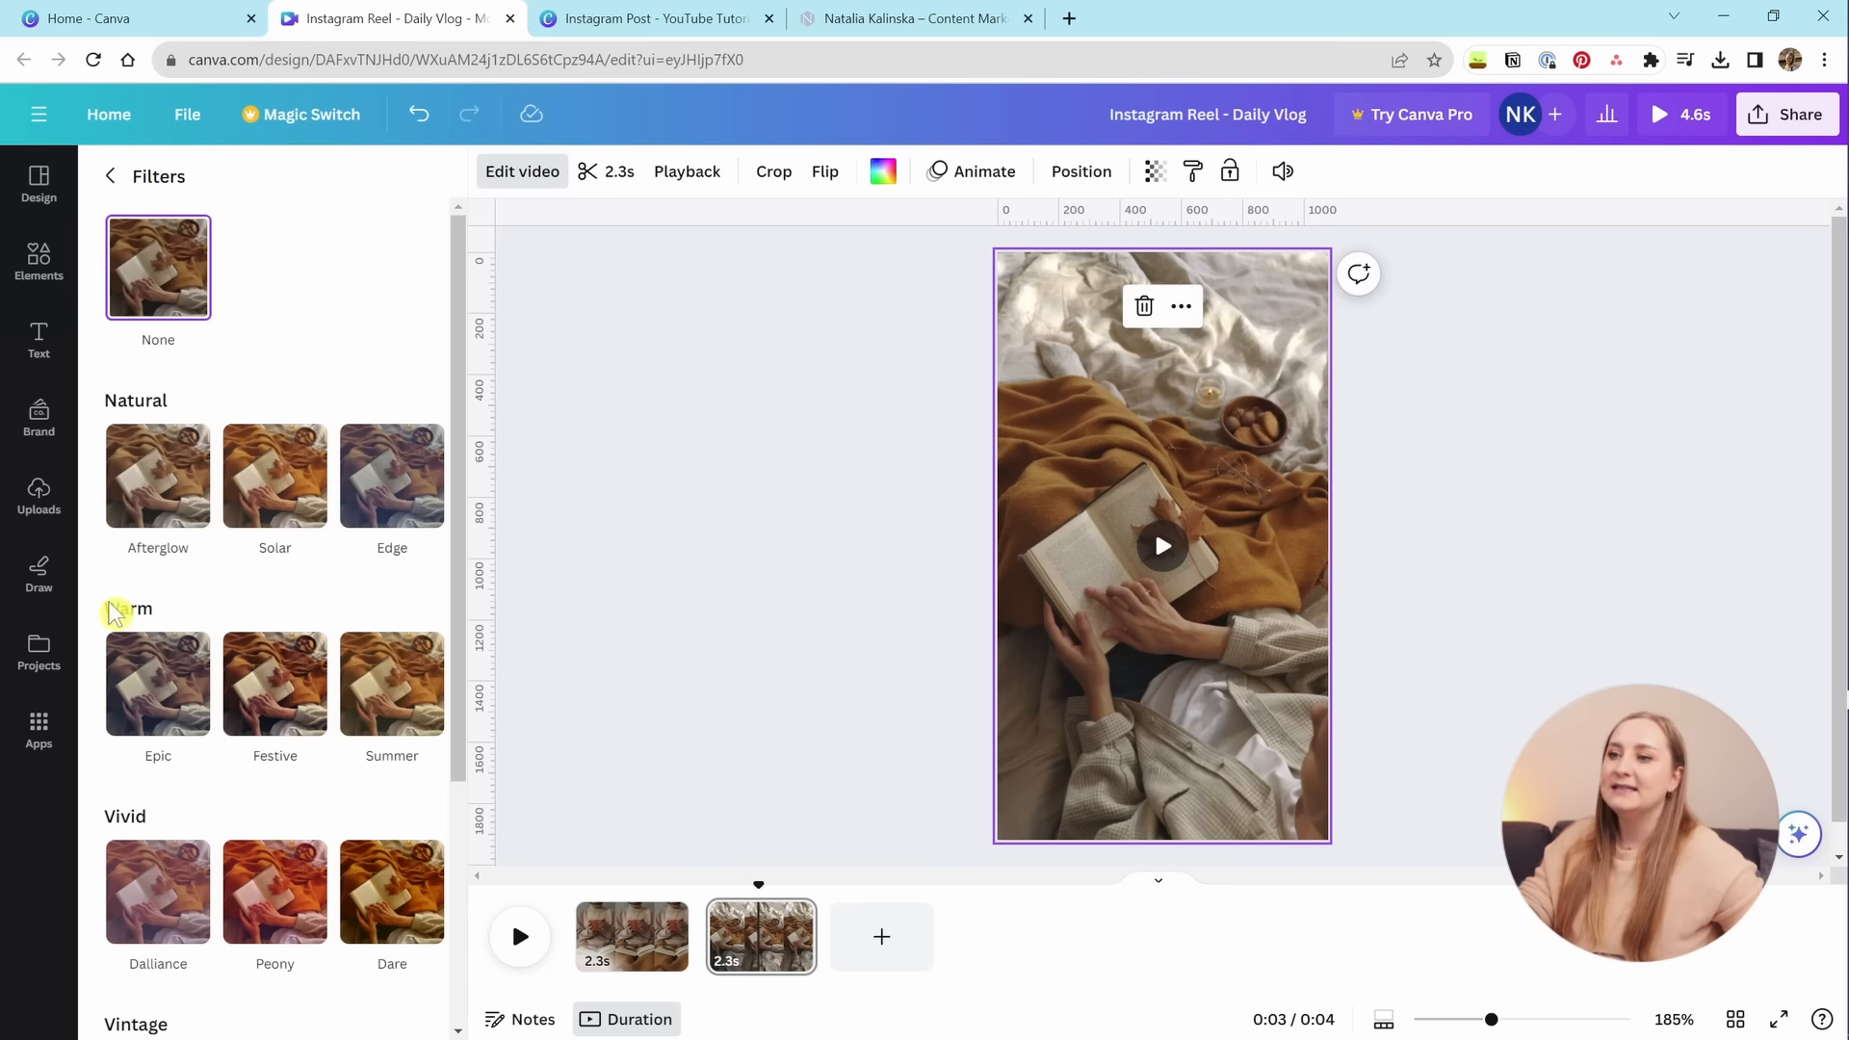
{"action": "left_click", "coordinate": [267, 708]}
{"action": "left_click", "coordinate": [289, 932]}
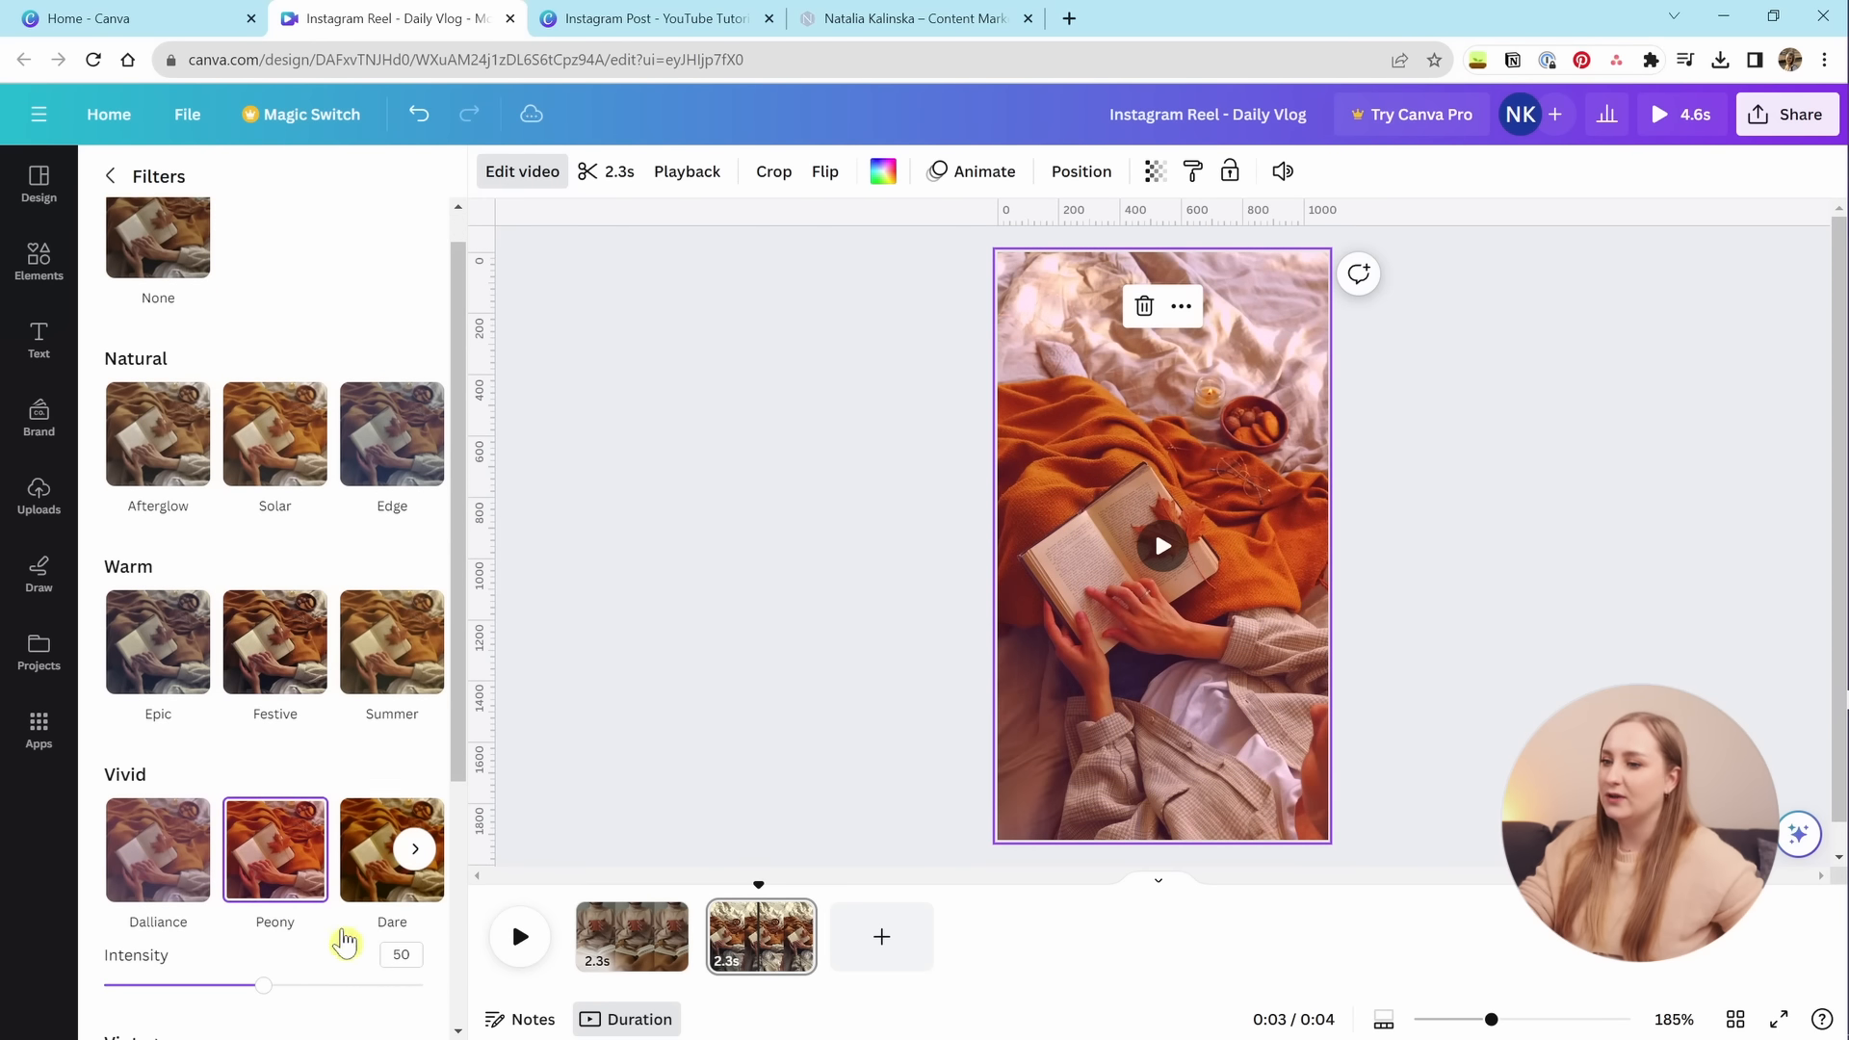
{"action": "left_click", "coordinate": [376, 852]}
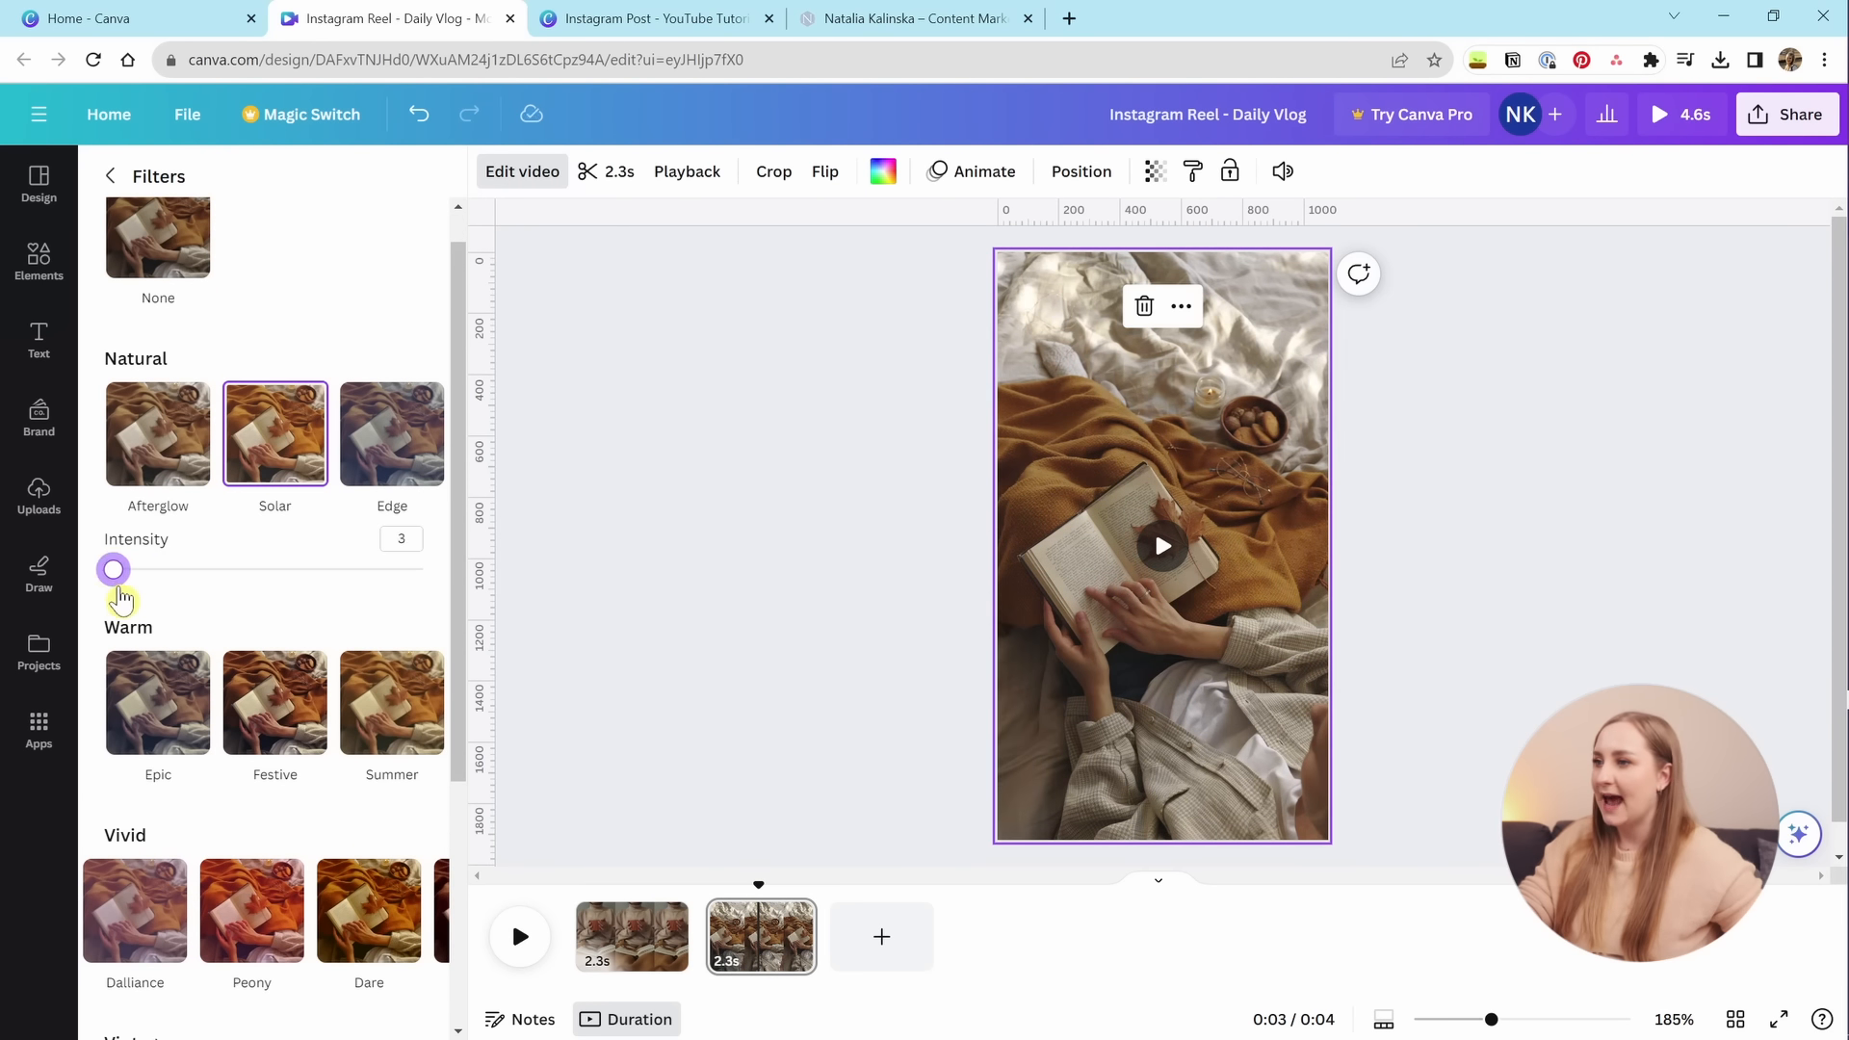
{"action": "left_click_drag", "start_coordinate": [119, 598], "coordinate": [172, 614]}
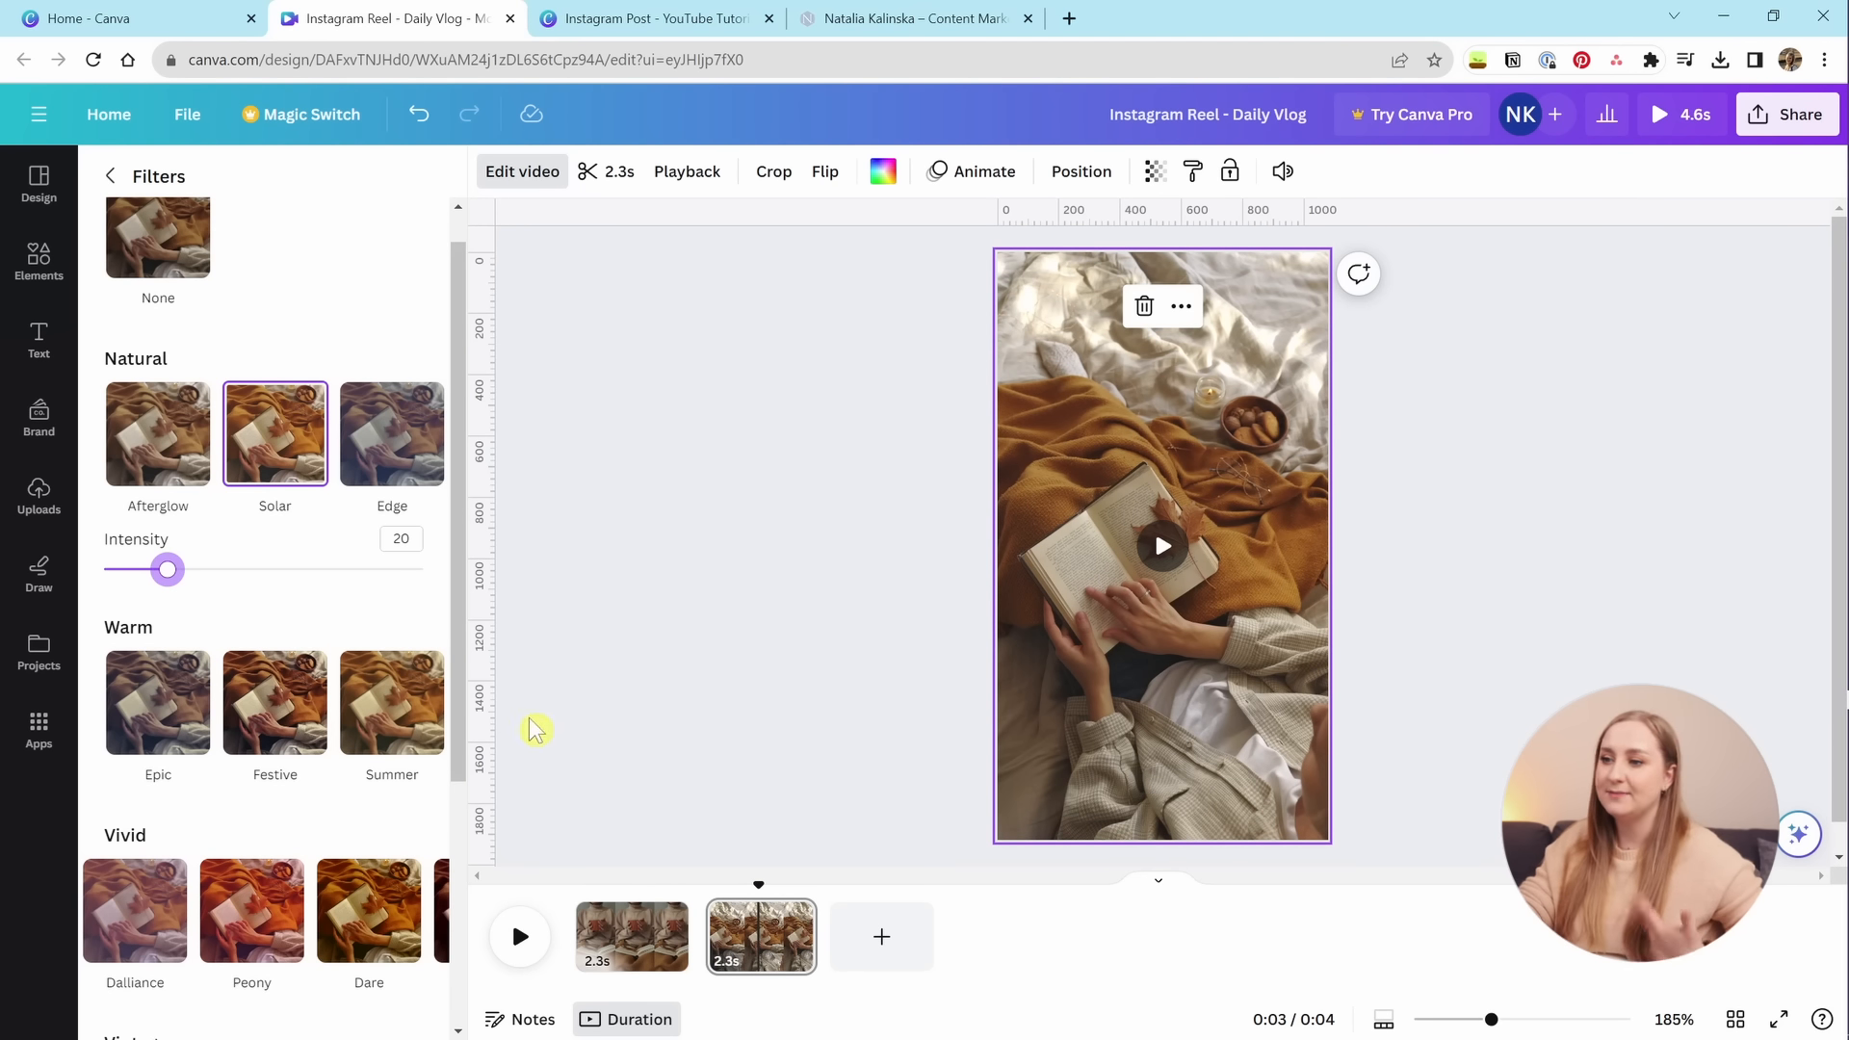
Apply the Solar filter to the mug clip on page 1 with an intensity of 30.
{"action": "left_click", "coordinate": [638, 939]}
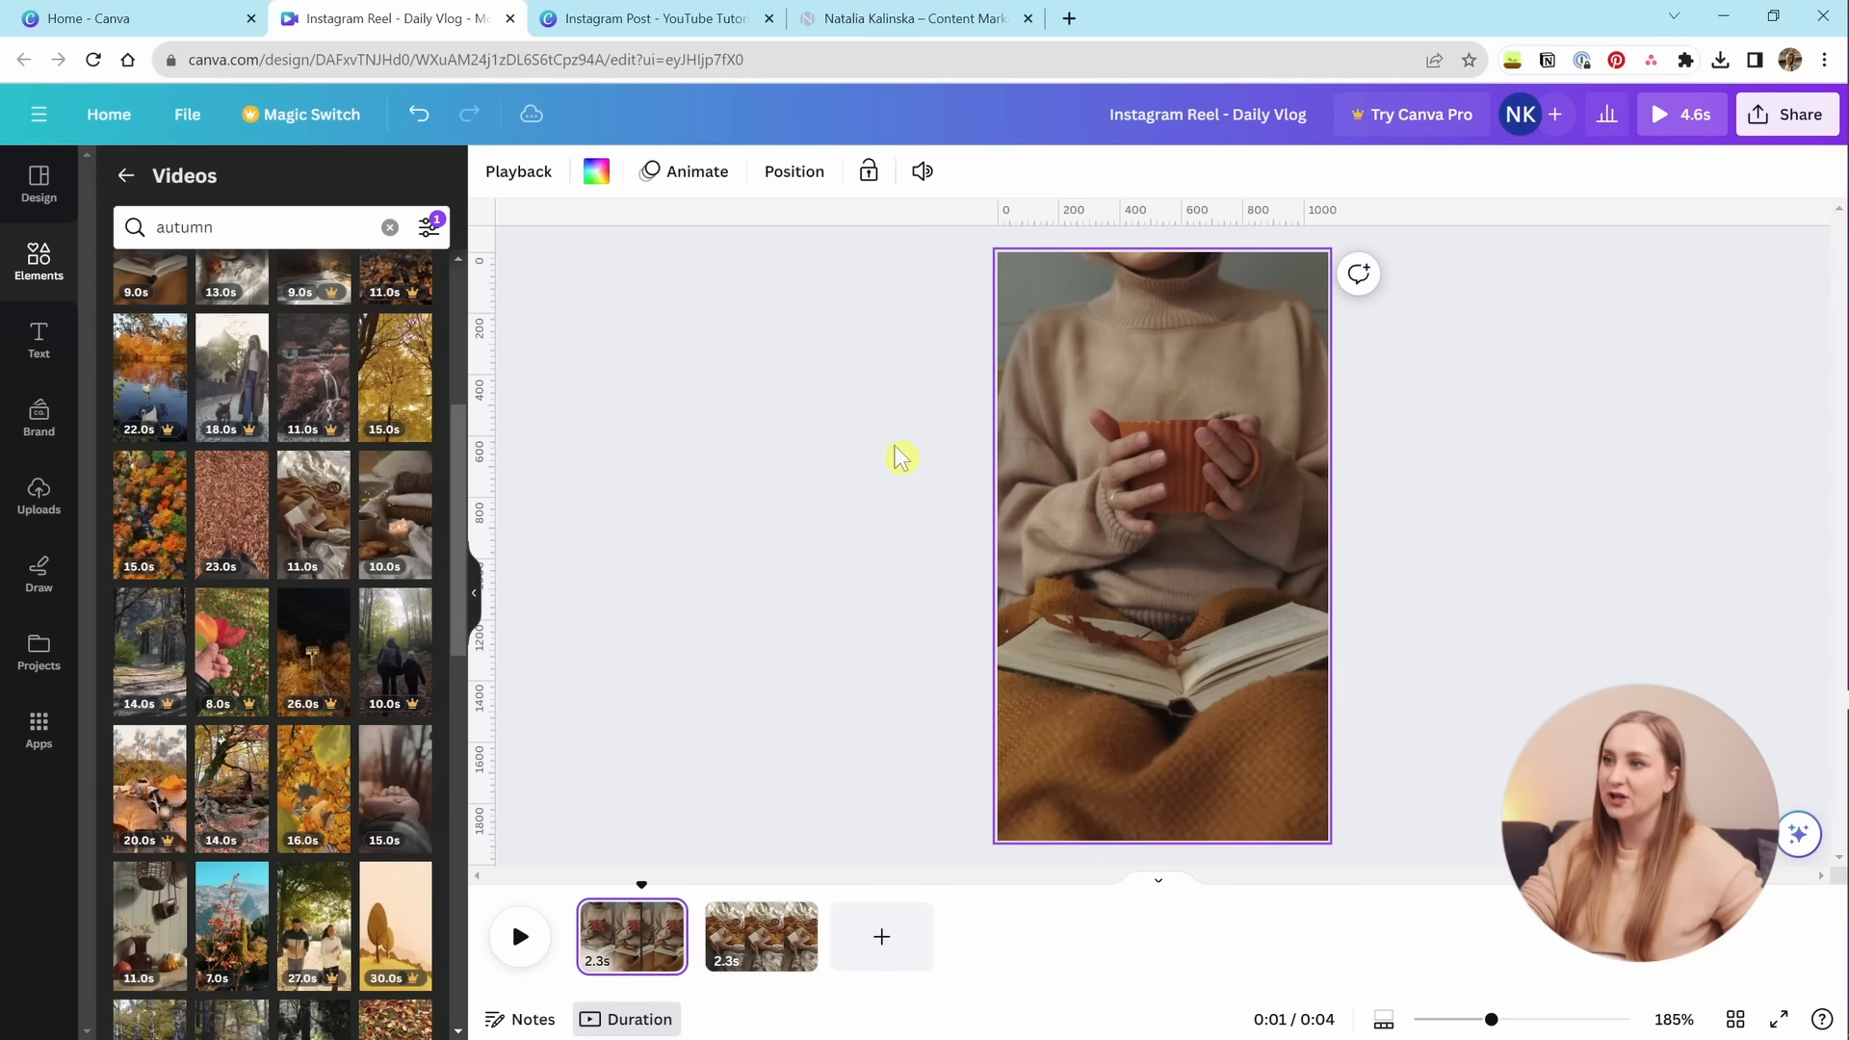
{"action": "left_click", "coordinate": [1202, 730]}
{"action": "left_click", "coordinate": [523, 176]}
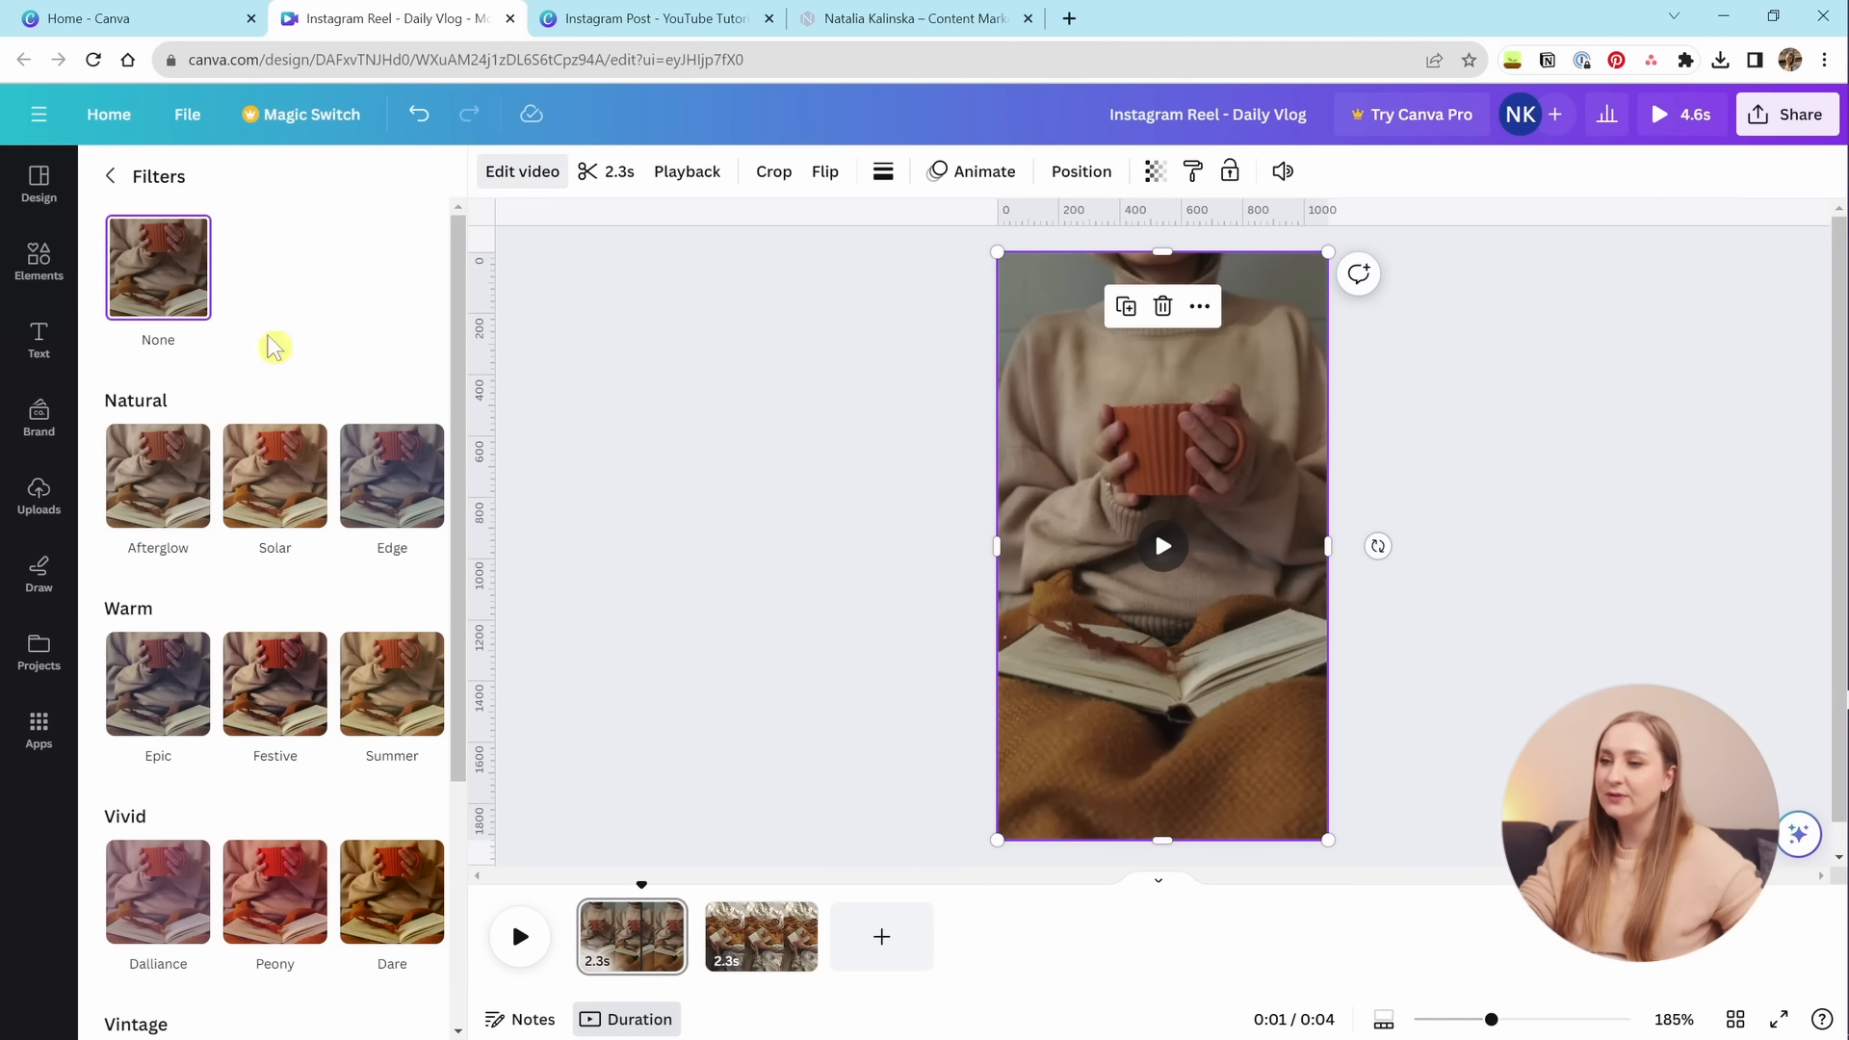
{"action": "left_click", "coordinate": [243, 504]}
{"action": "left_click_drag", "start_coordinate": [246, 613], "coordinate": [200, 616]}
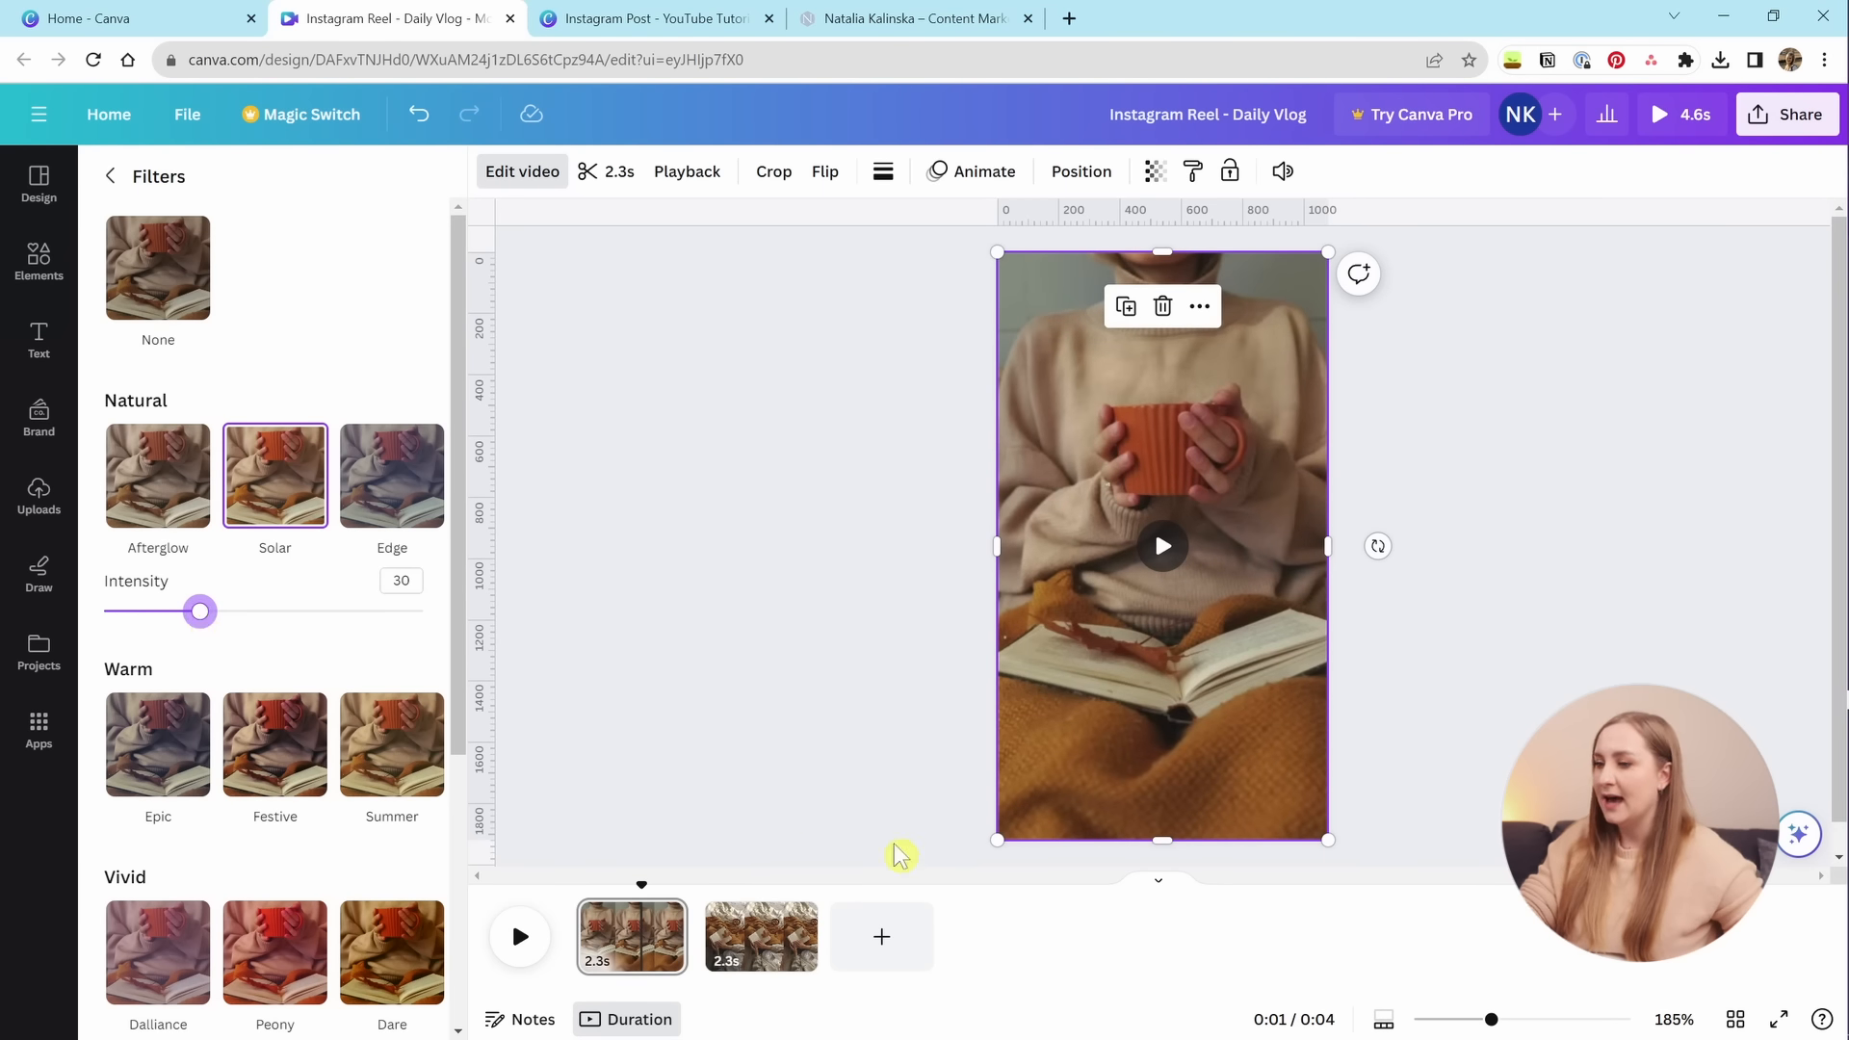
Try Contrast 2, Shadows 14 and X-Process 76 on the book clip, and reset all of its adjustments.
{"action": "left_click", "coordinate": [718, 932]}
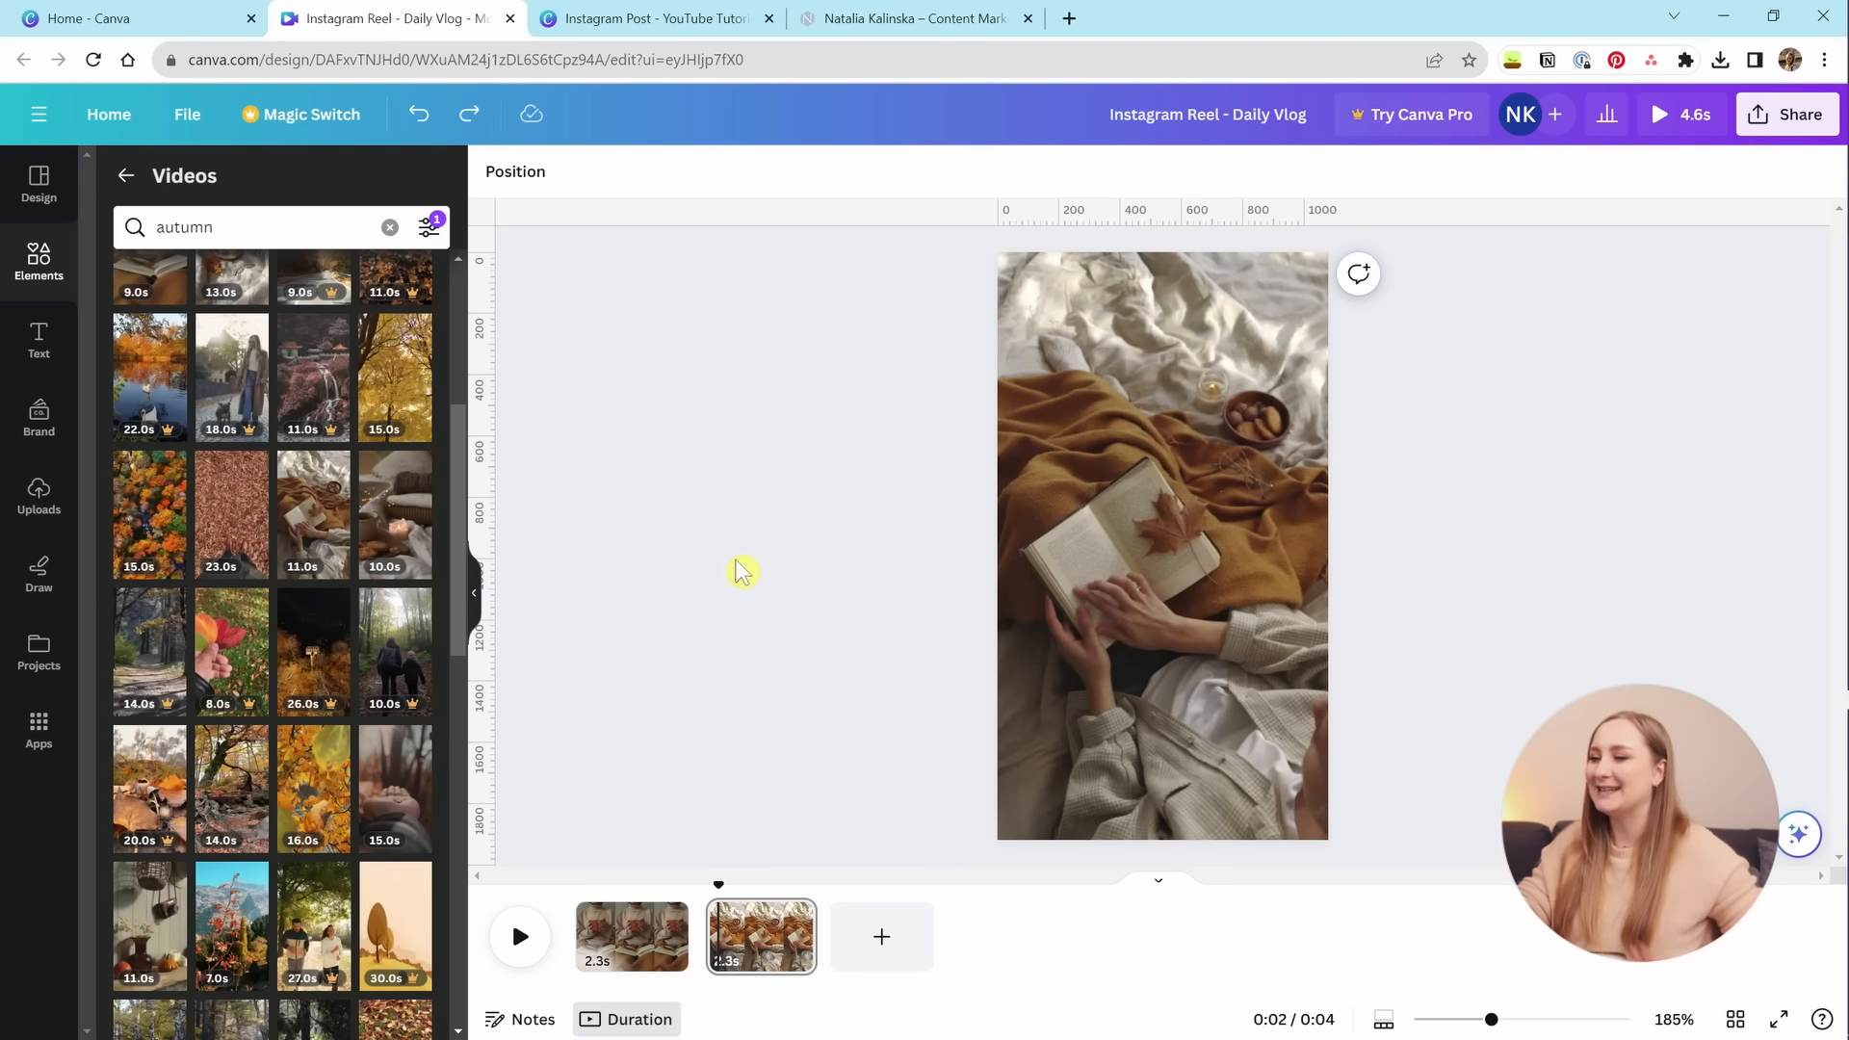
{"action": "left_click", "coordinate": [673, 951]}
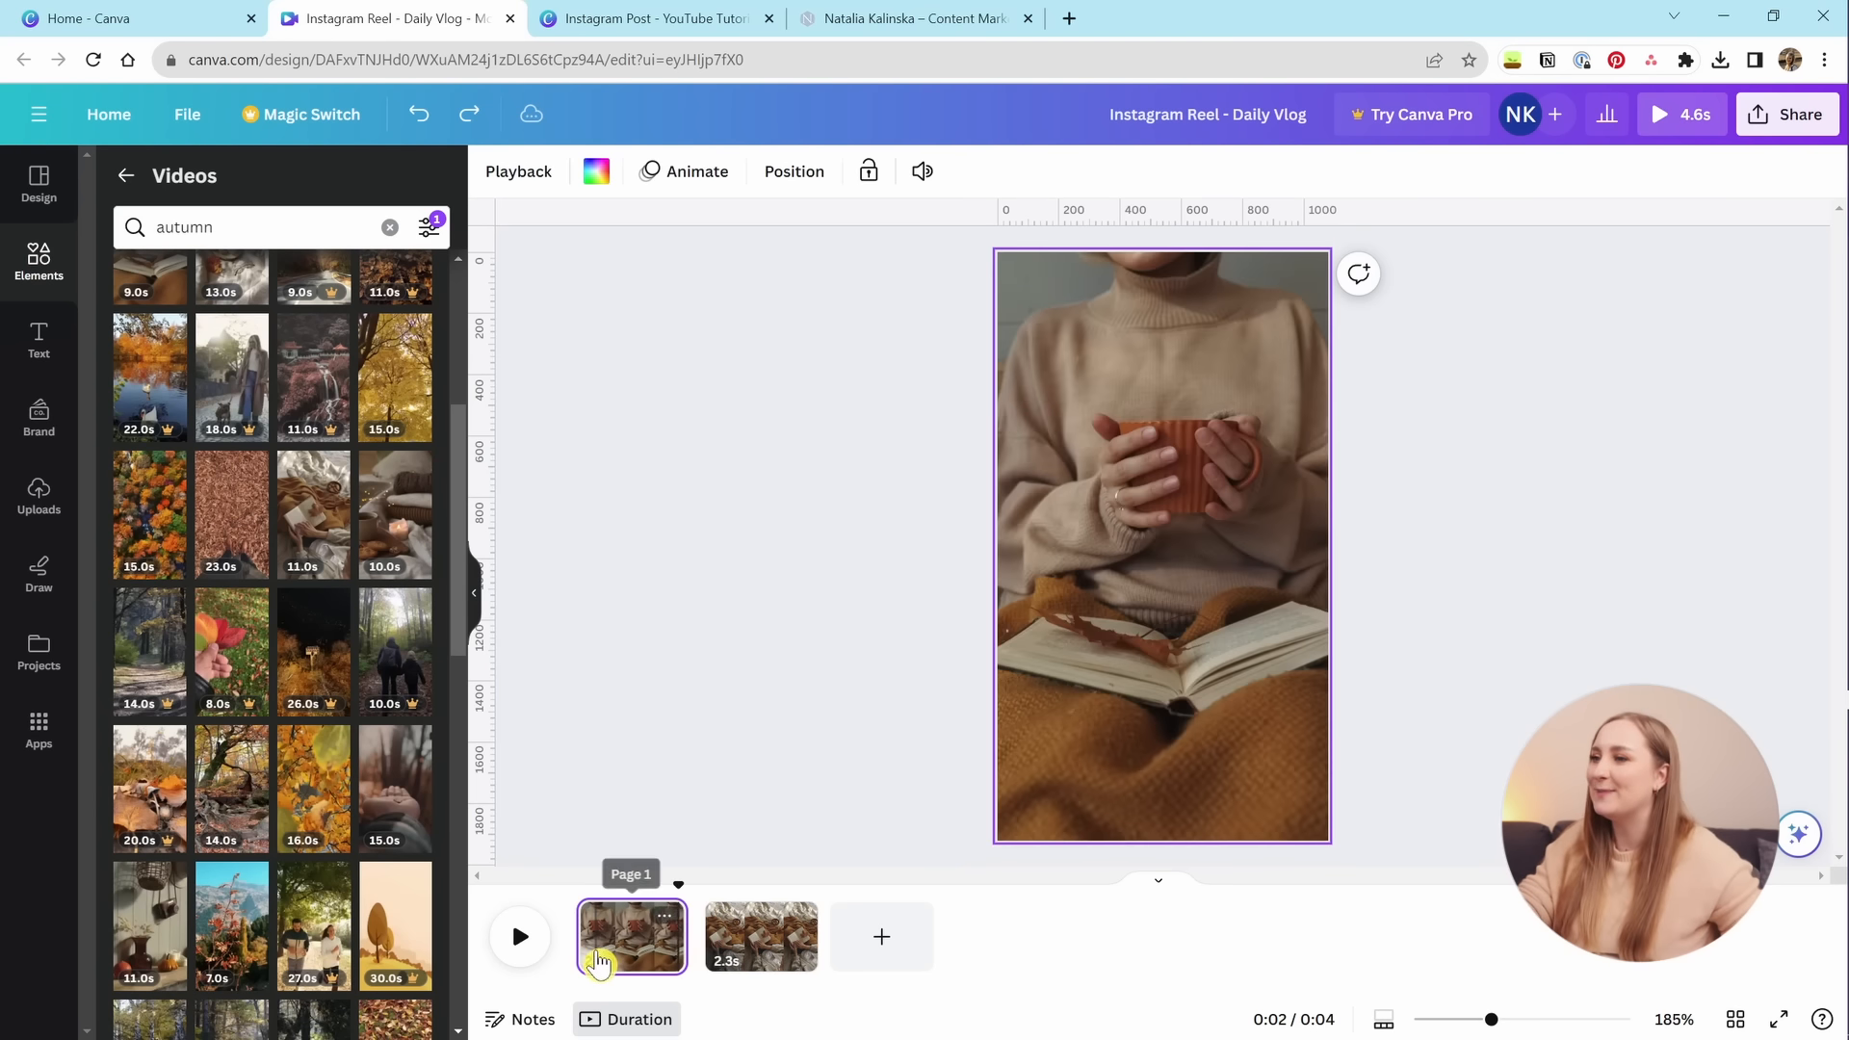
{"action": "left_click", "coordinate": [721, 948]}
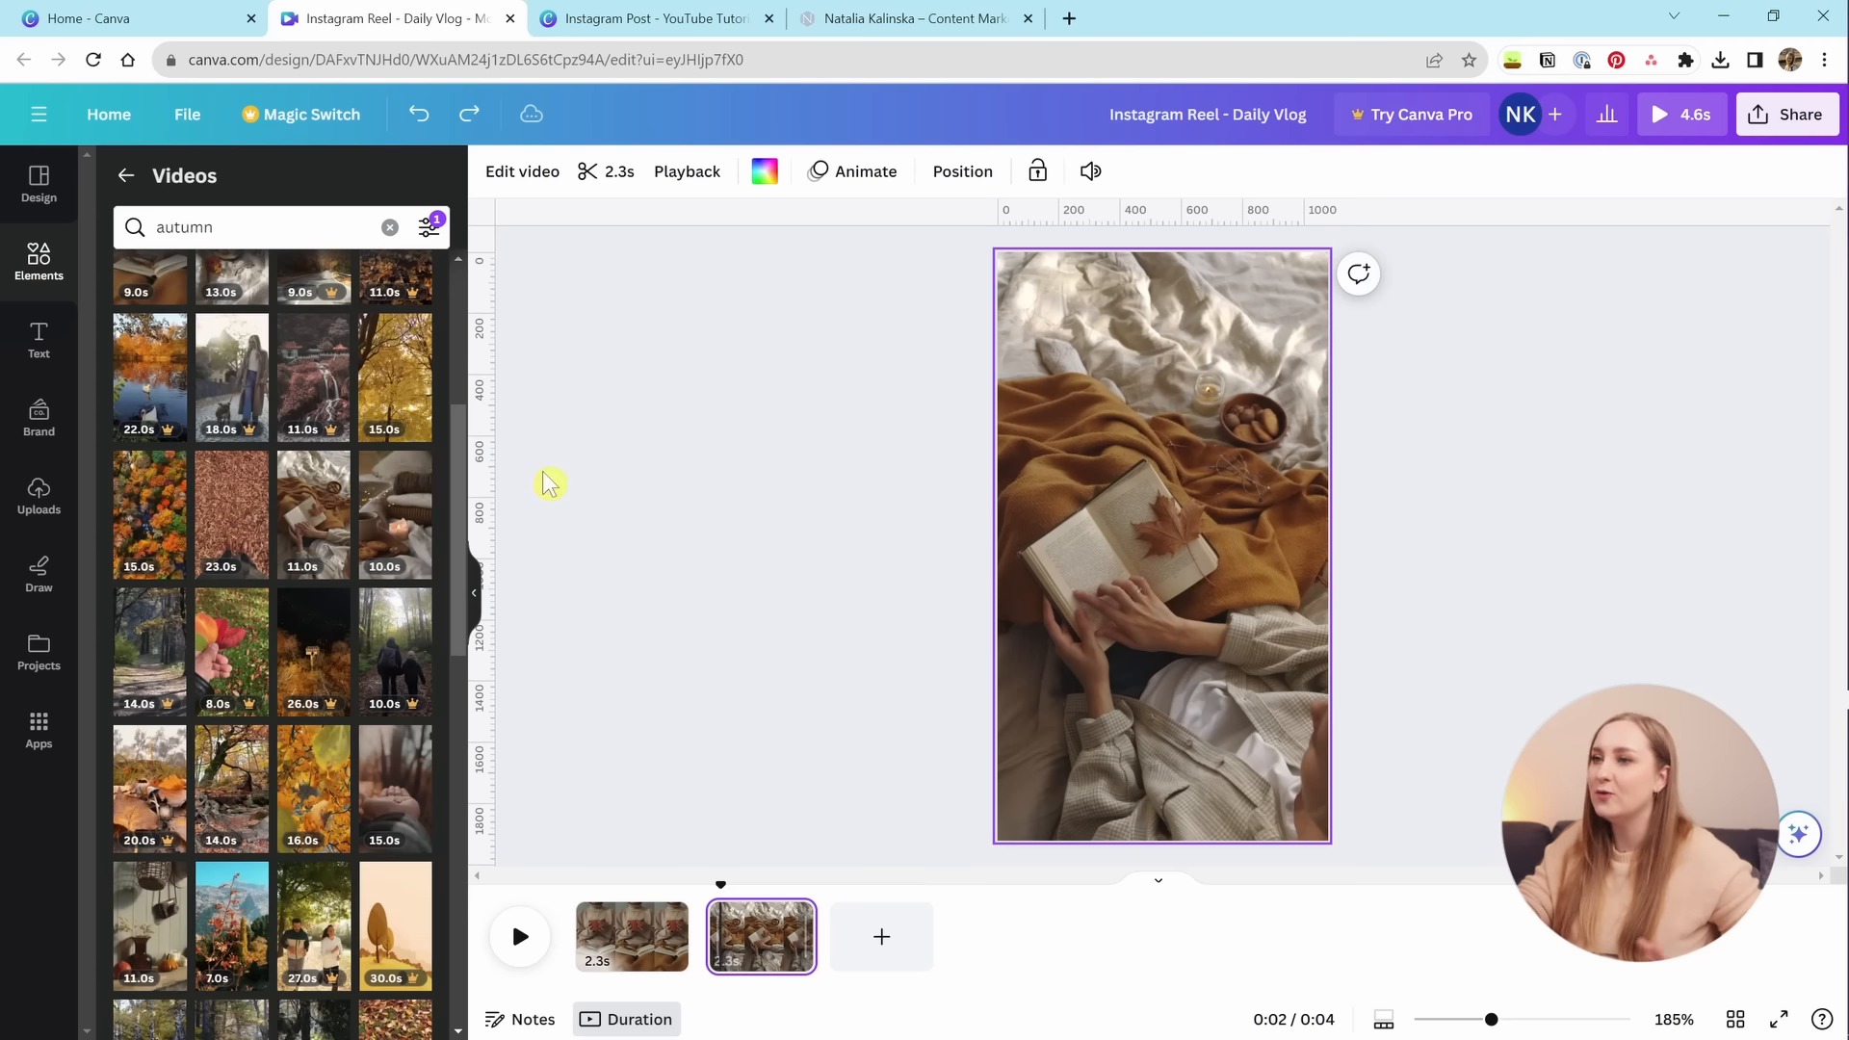
{"action": "left_click", "coordinate": [523, 175]}
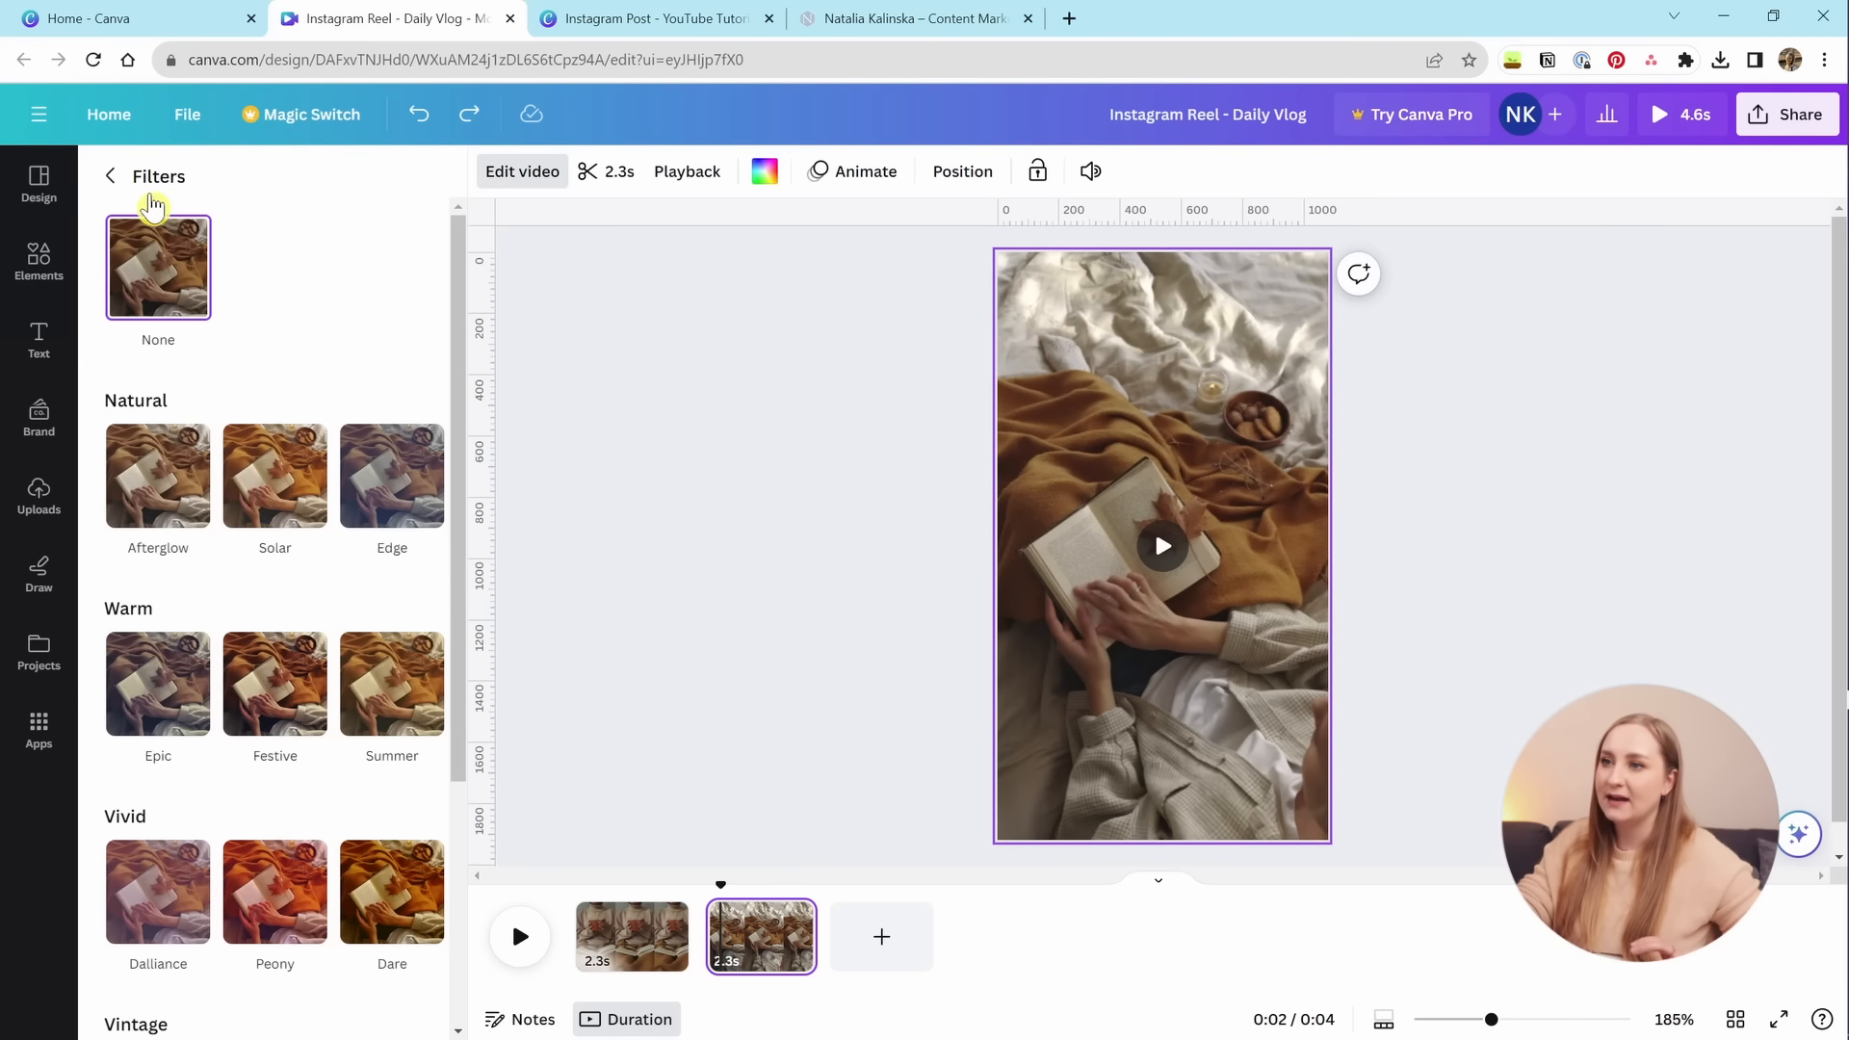
{"action": "left_click", "coordinate": [111, 176]}
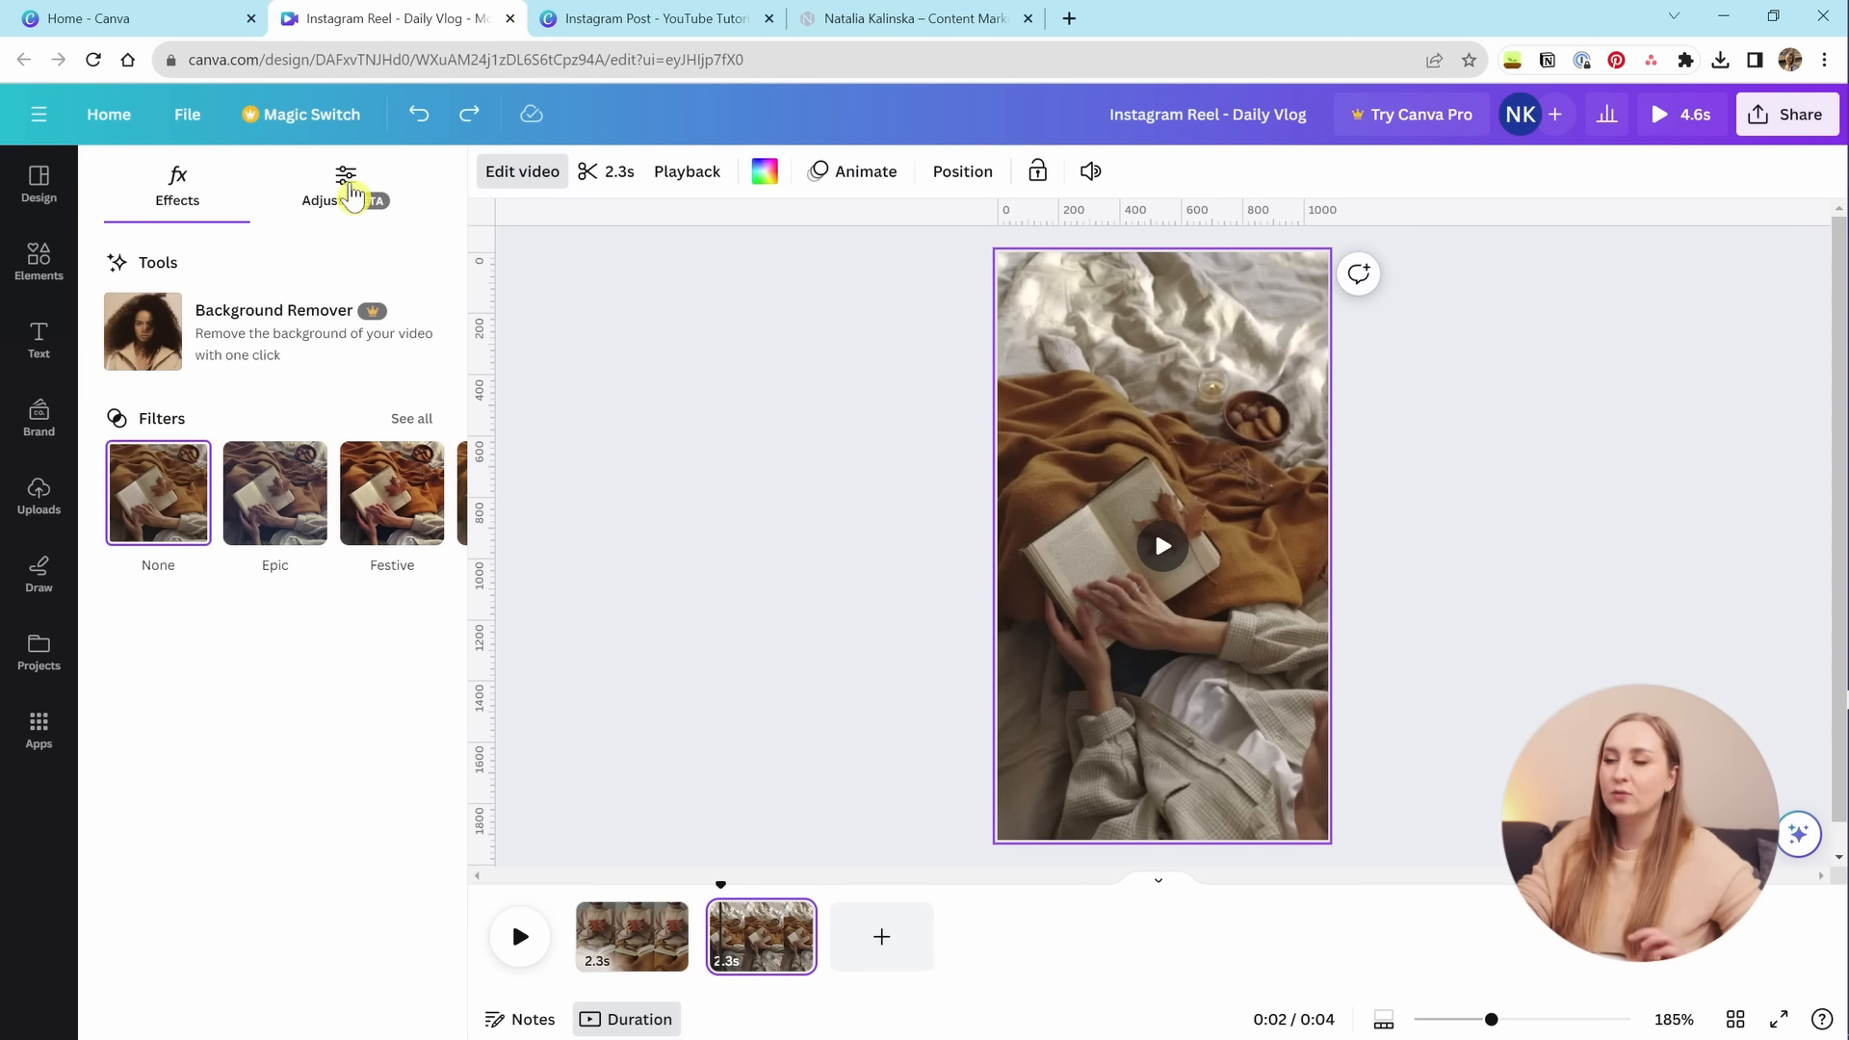
{"action": "right_click", "coordinate": [353, 196]}
{"action": "left_click", "coordinate": [341, 191]}
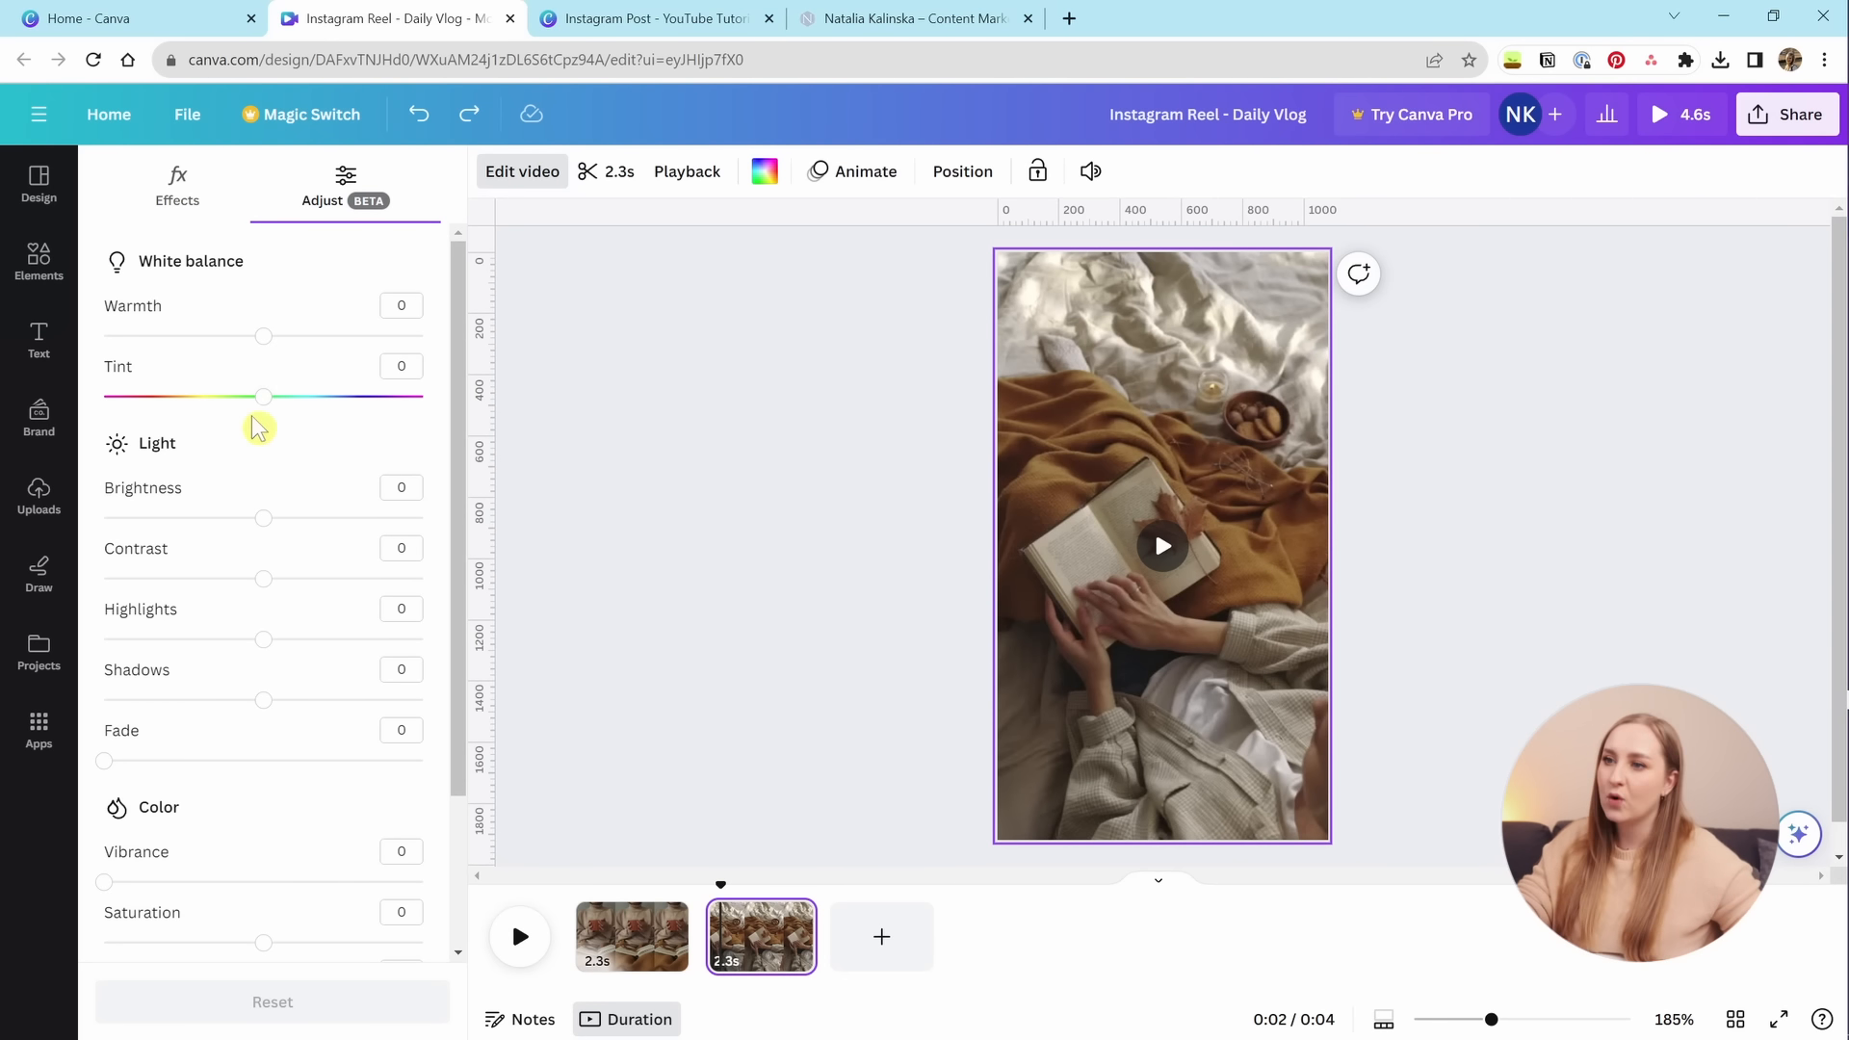
{"action": "left_click_drag", "start_coordinate": [267, 530], "coordinate": [283, 587]}
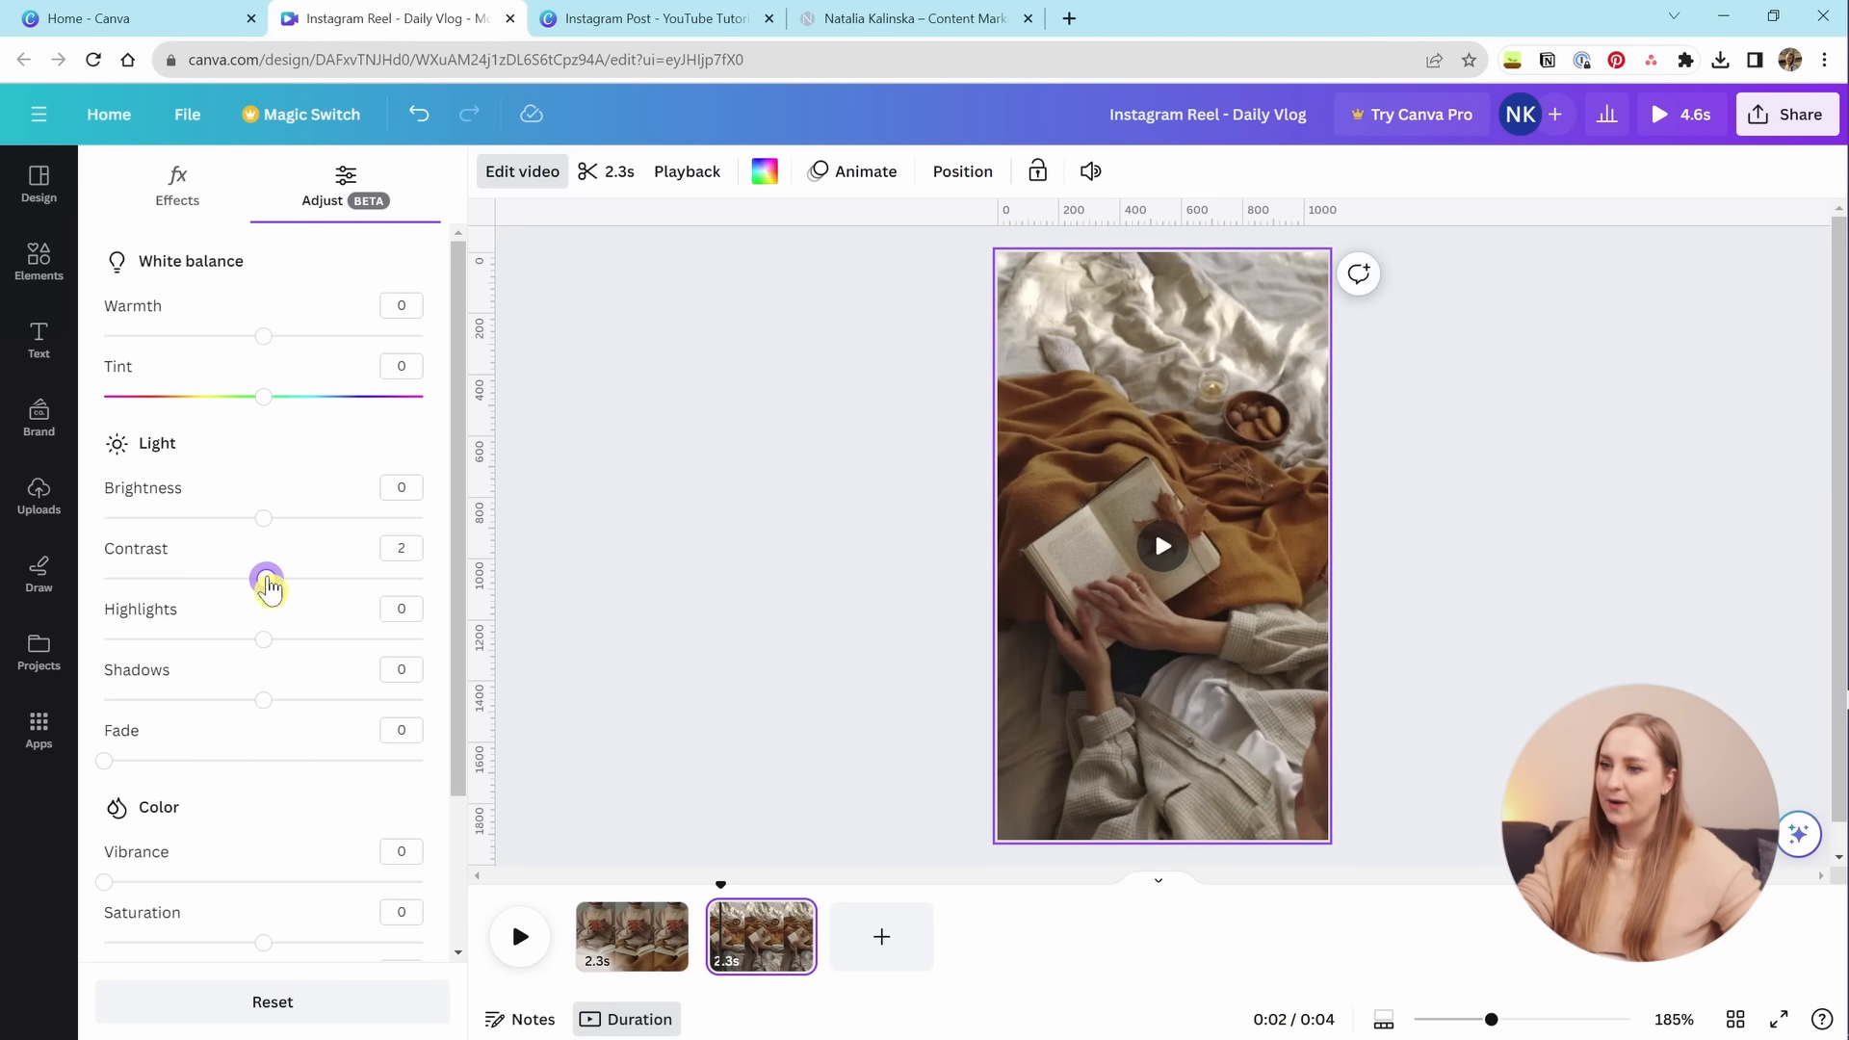
{"action": "scroll", "coordinate": [345, 642], "scroll_direction": "down", "scroll_amount": 2}
{"action": "left_click_drag", "start_coordinate": [263, 502], "coordinate": [288, 537]}
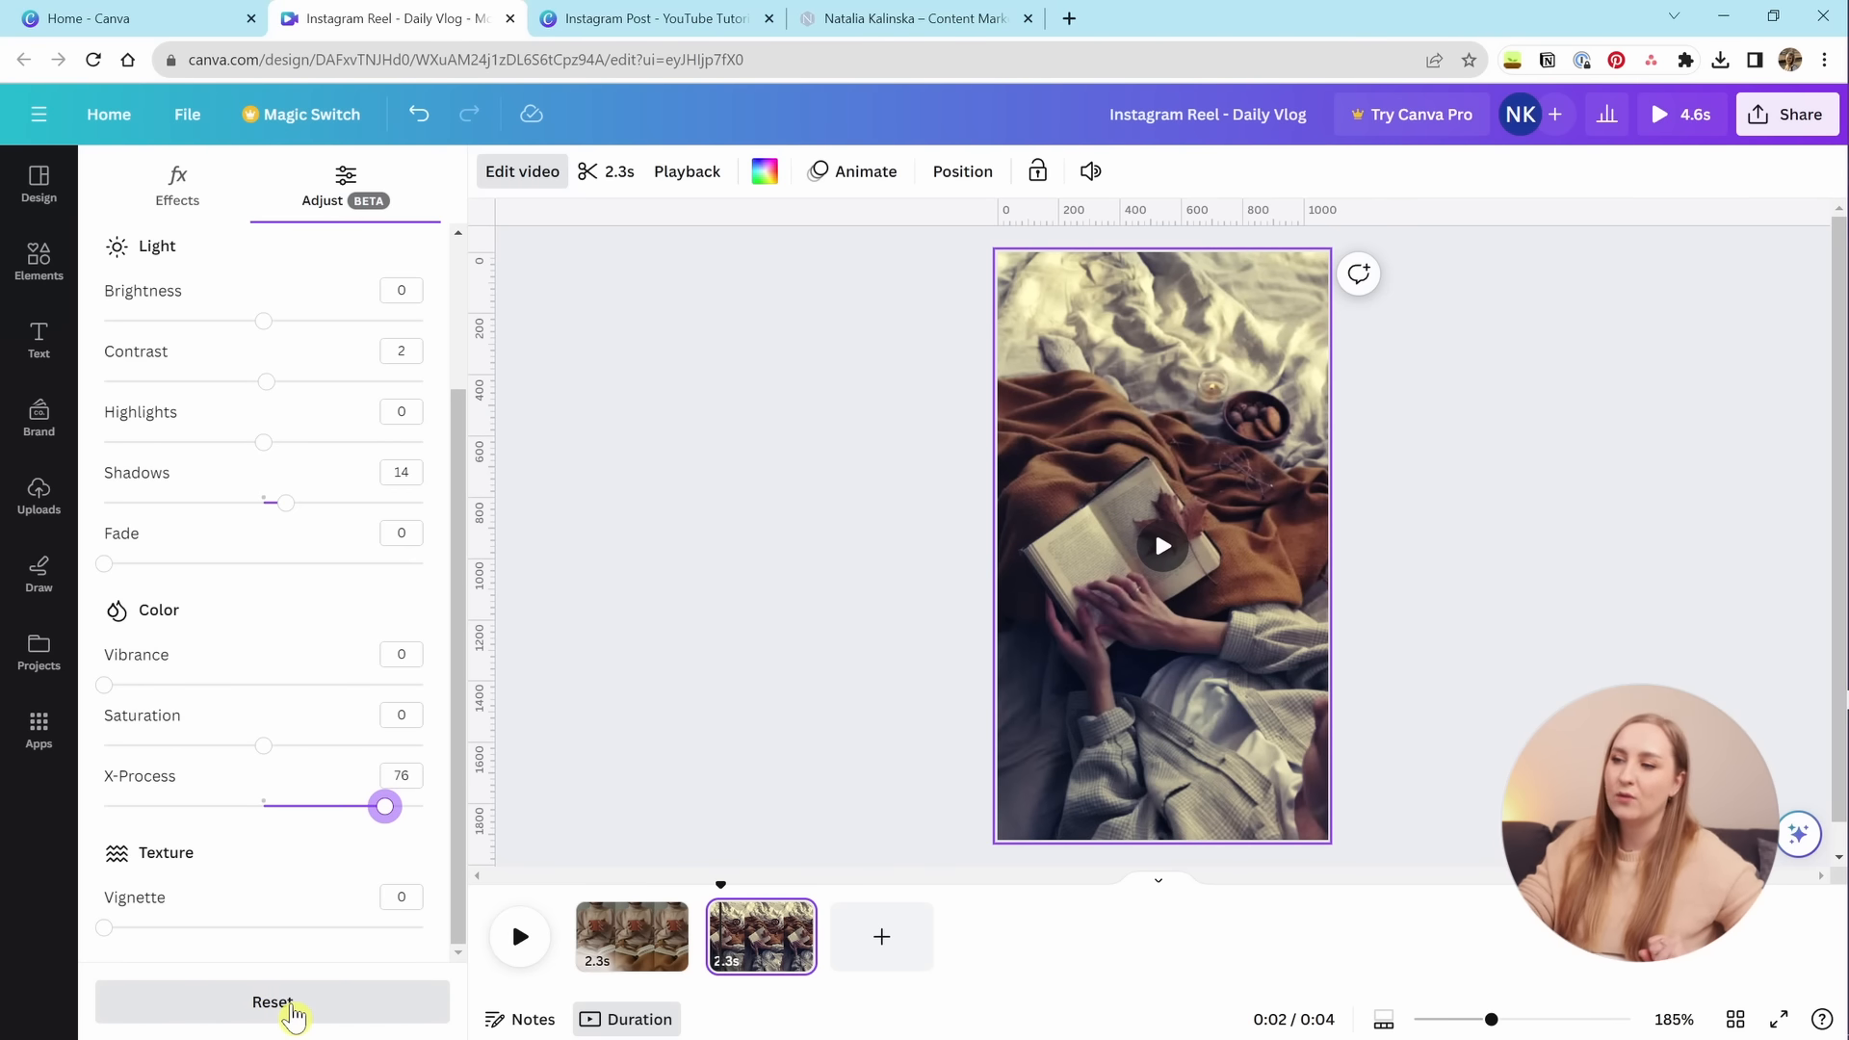
{"action": "left_click", "coordinate": [279, 1003]}
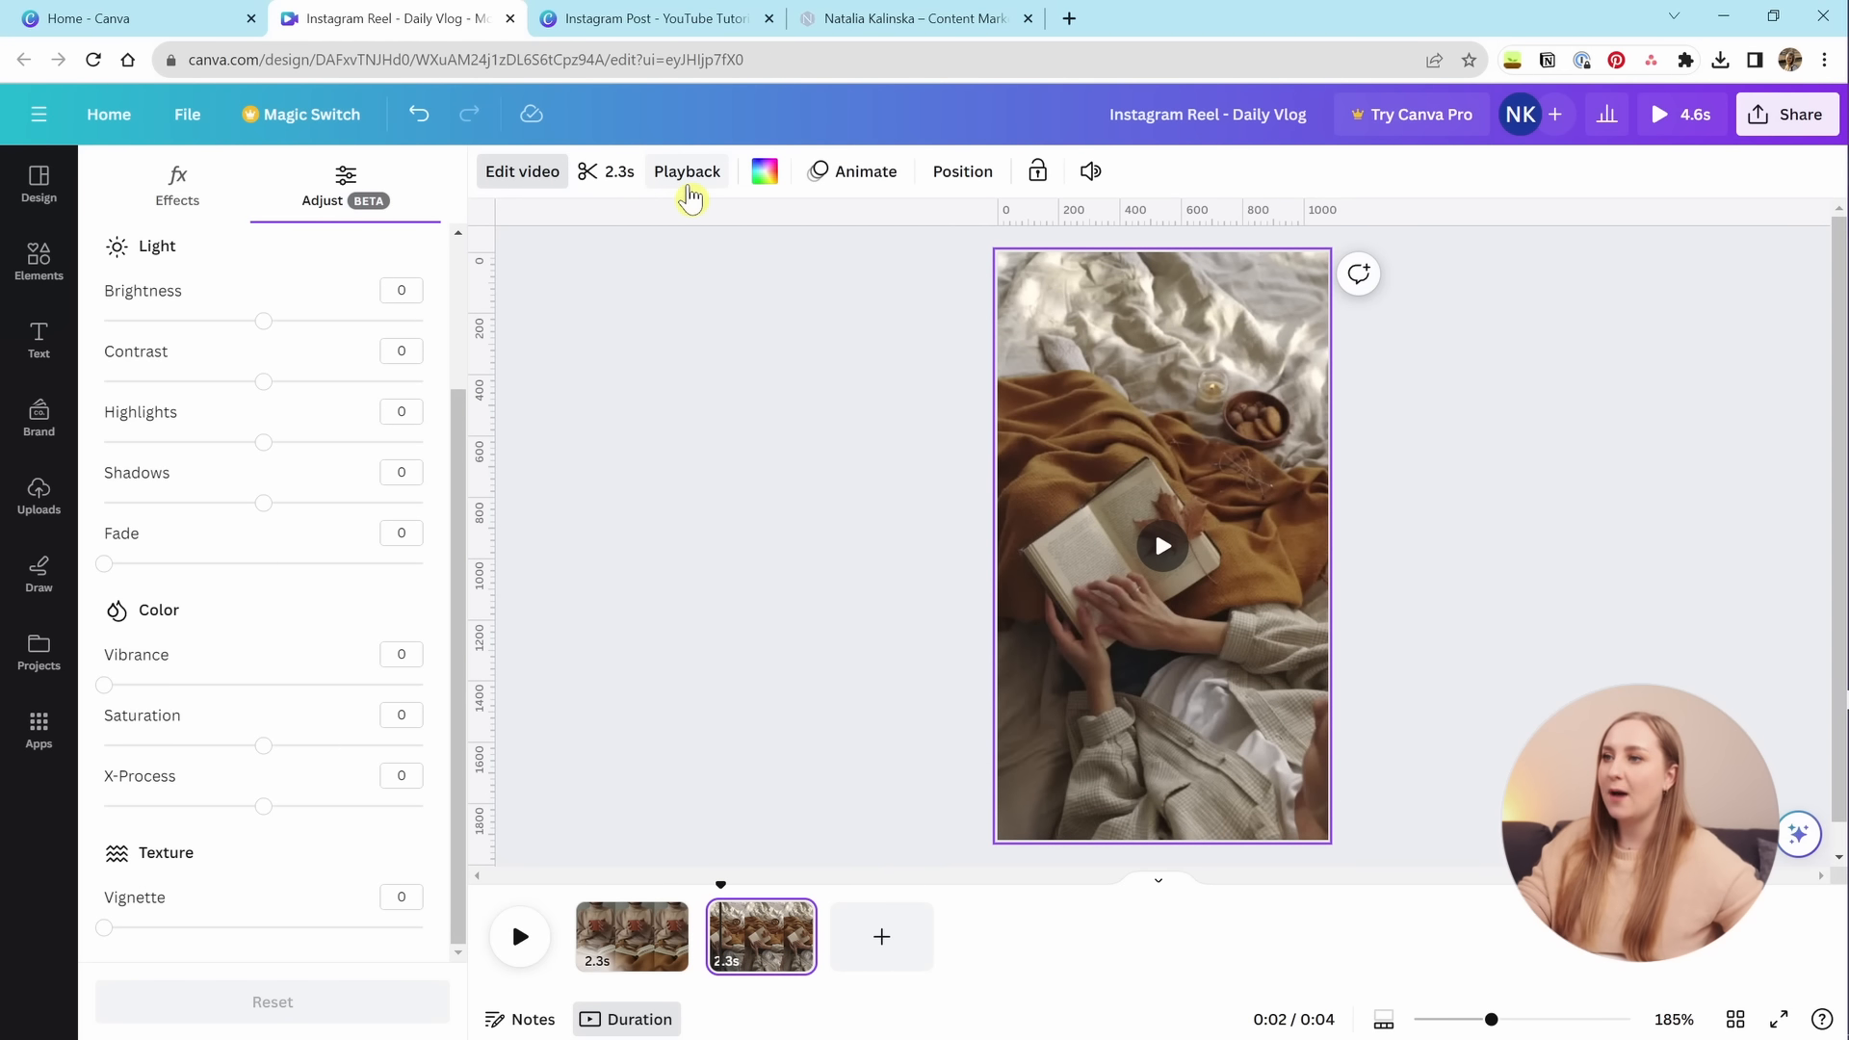
Set the book clip's video speed to 2 and extend the clip to 2.3s on the timeline.
{"action": "left_click", "coordinate": [690, 177]}
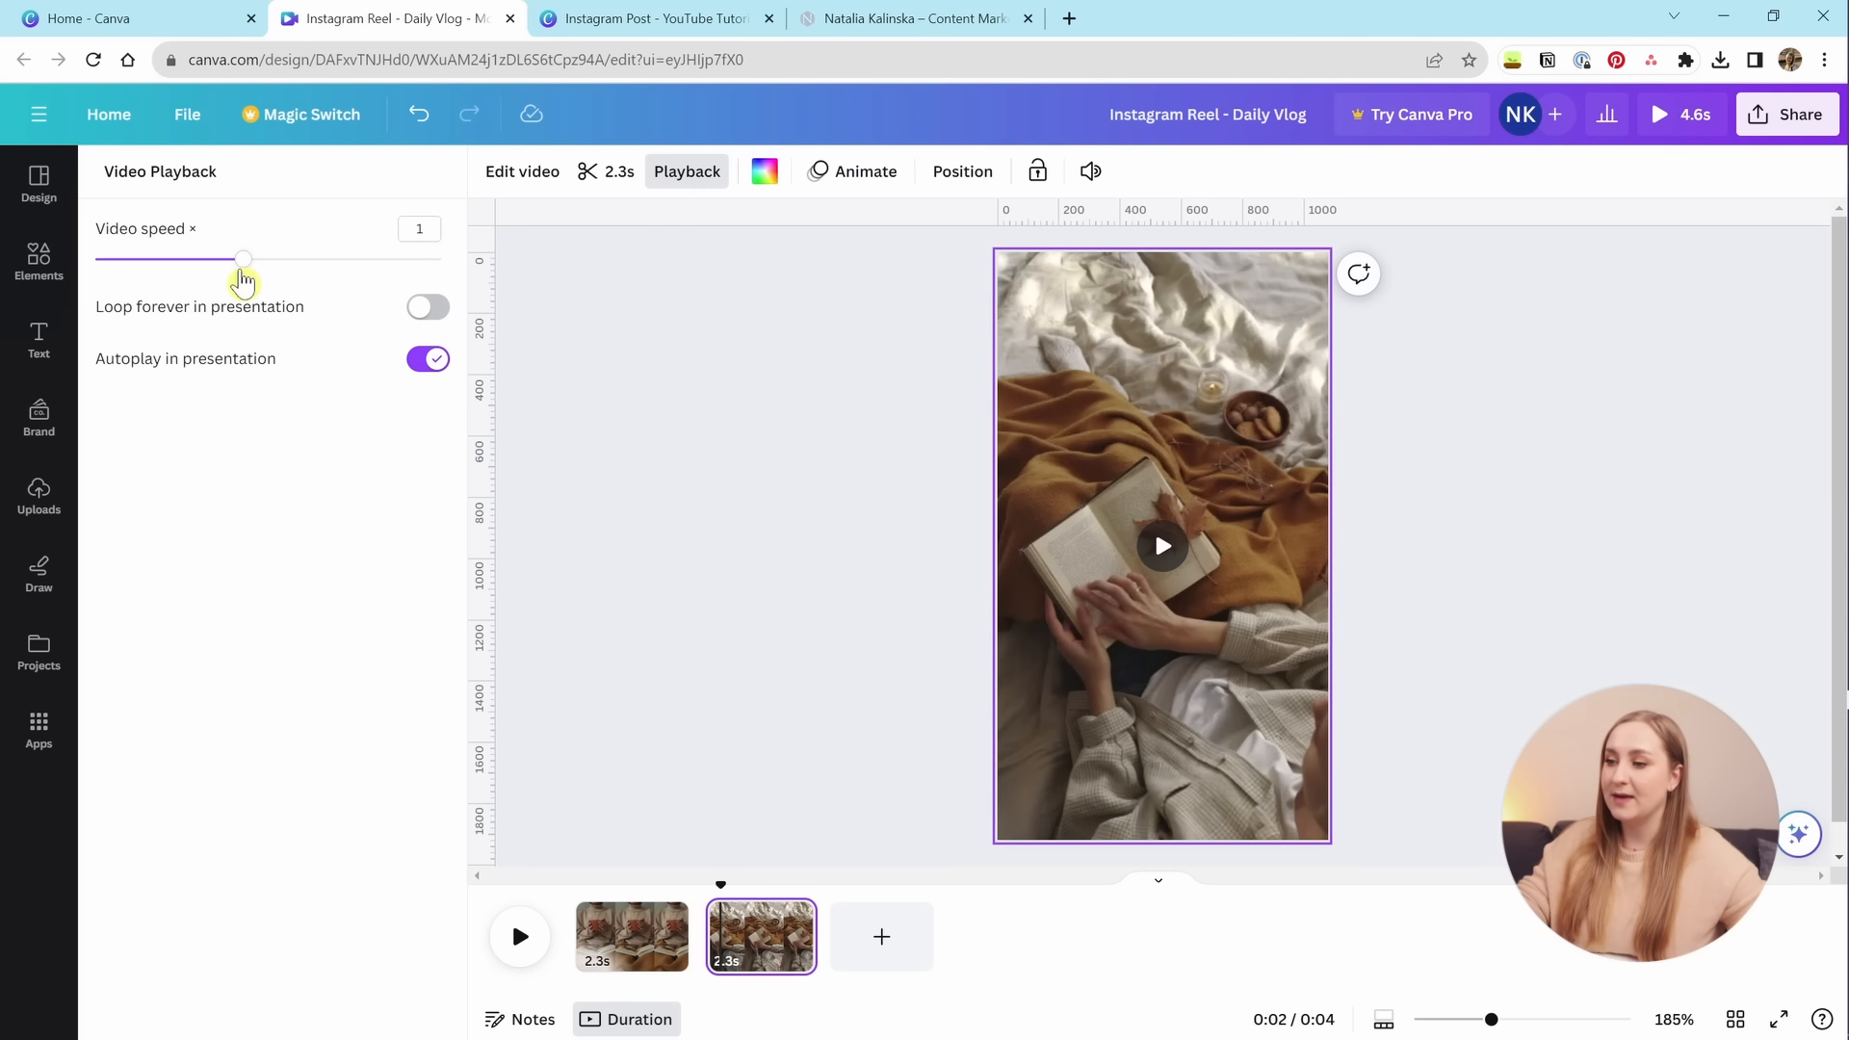
{"action": "left_click_drag", "start_coordinate": [348, 275], "coordinate": [435, 262]}
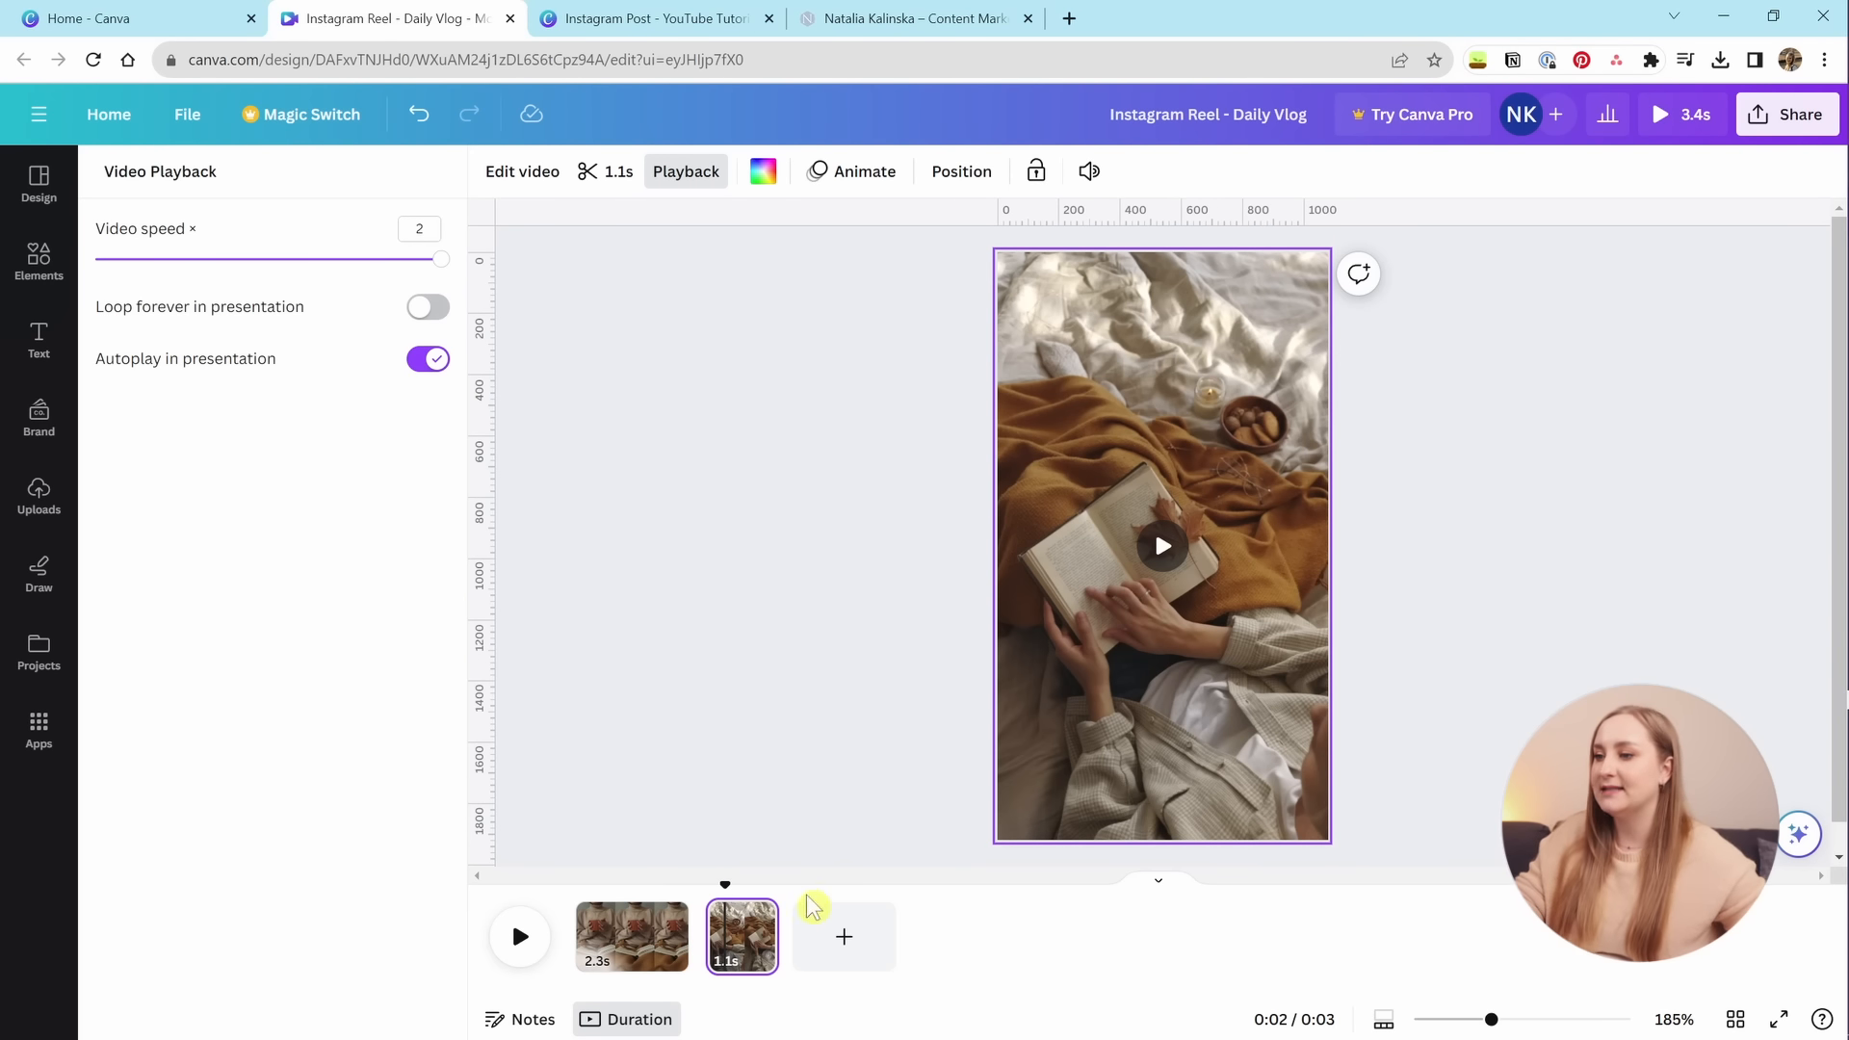
{"action": "left_click_drag", "start_coordinate": [776, 948], "coordinate": [826, 948]}
Set the mug clip's video speed to 1.5, extend the clip to 2.3s, and play the result.
{"action": "left_click", "coordinate": [650, 936]}
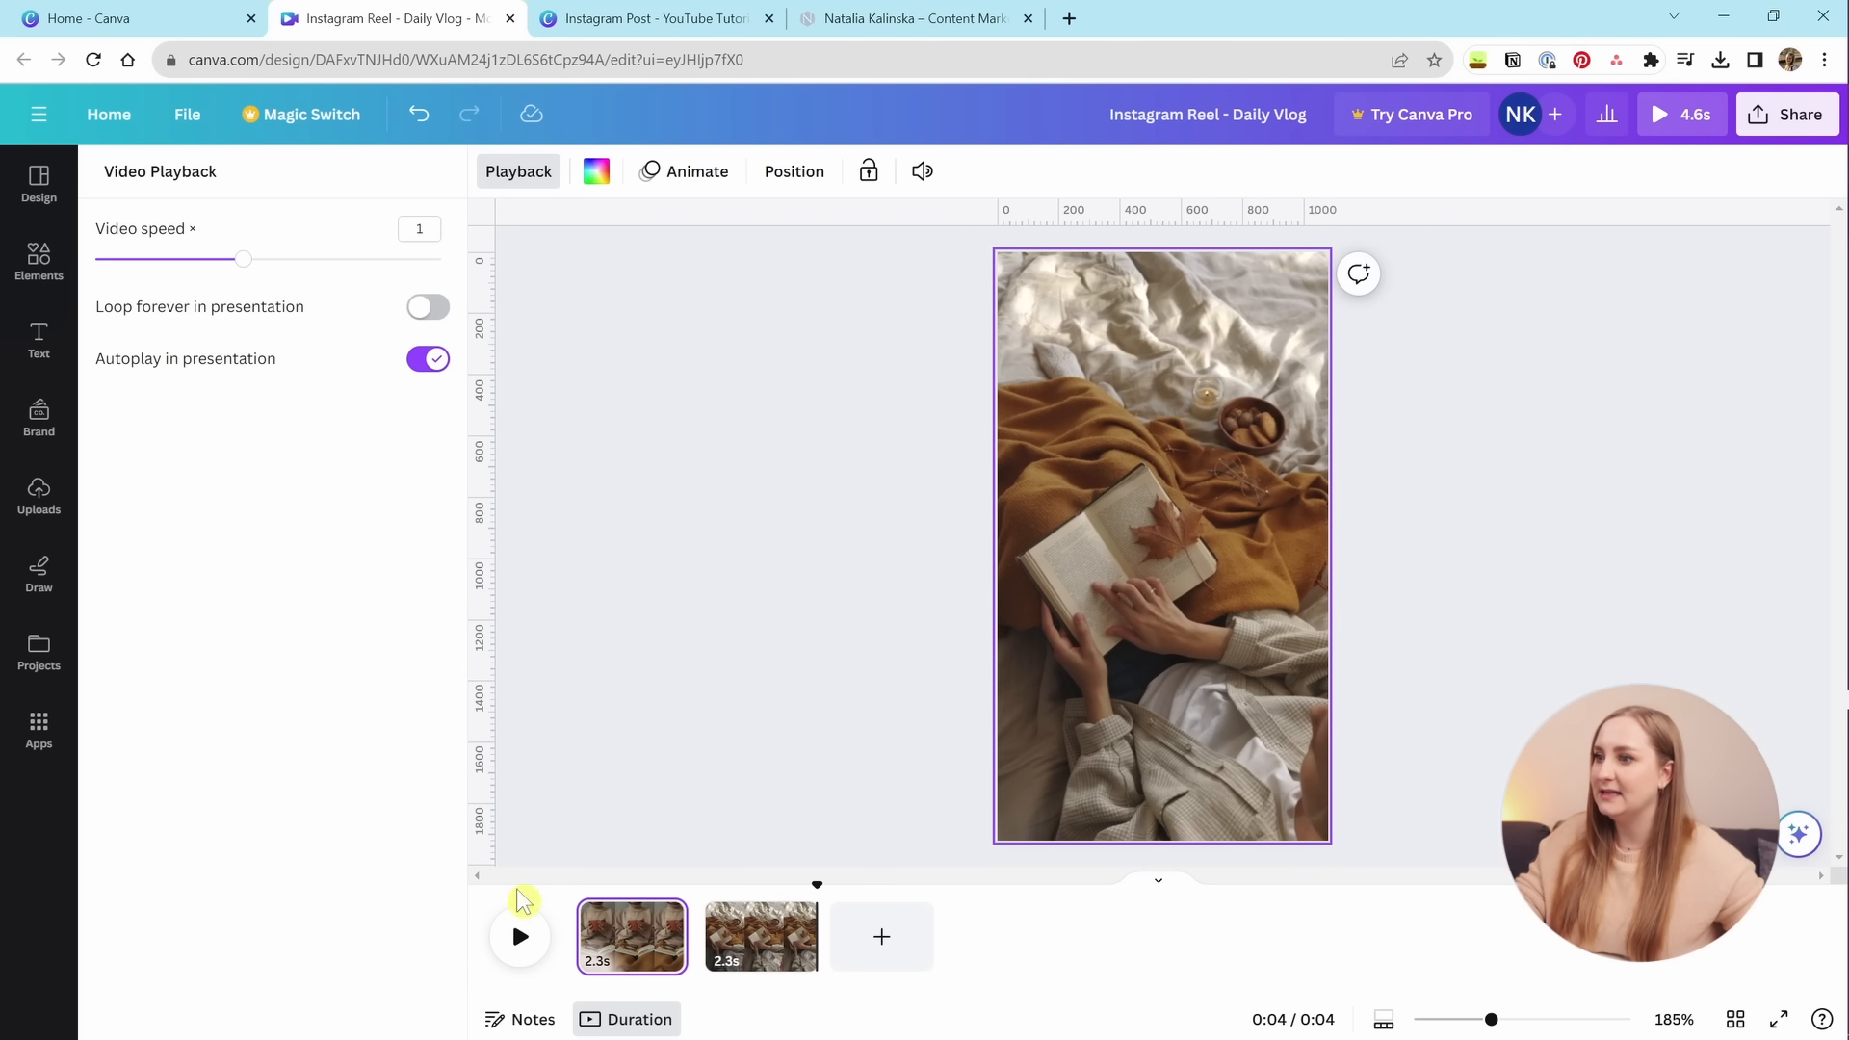
{"action": "left_click", "coordinate": [616, 936]}
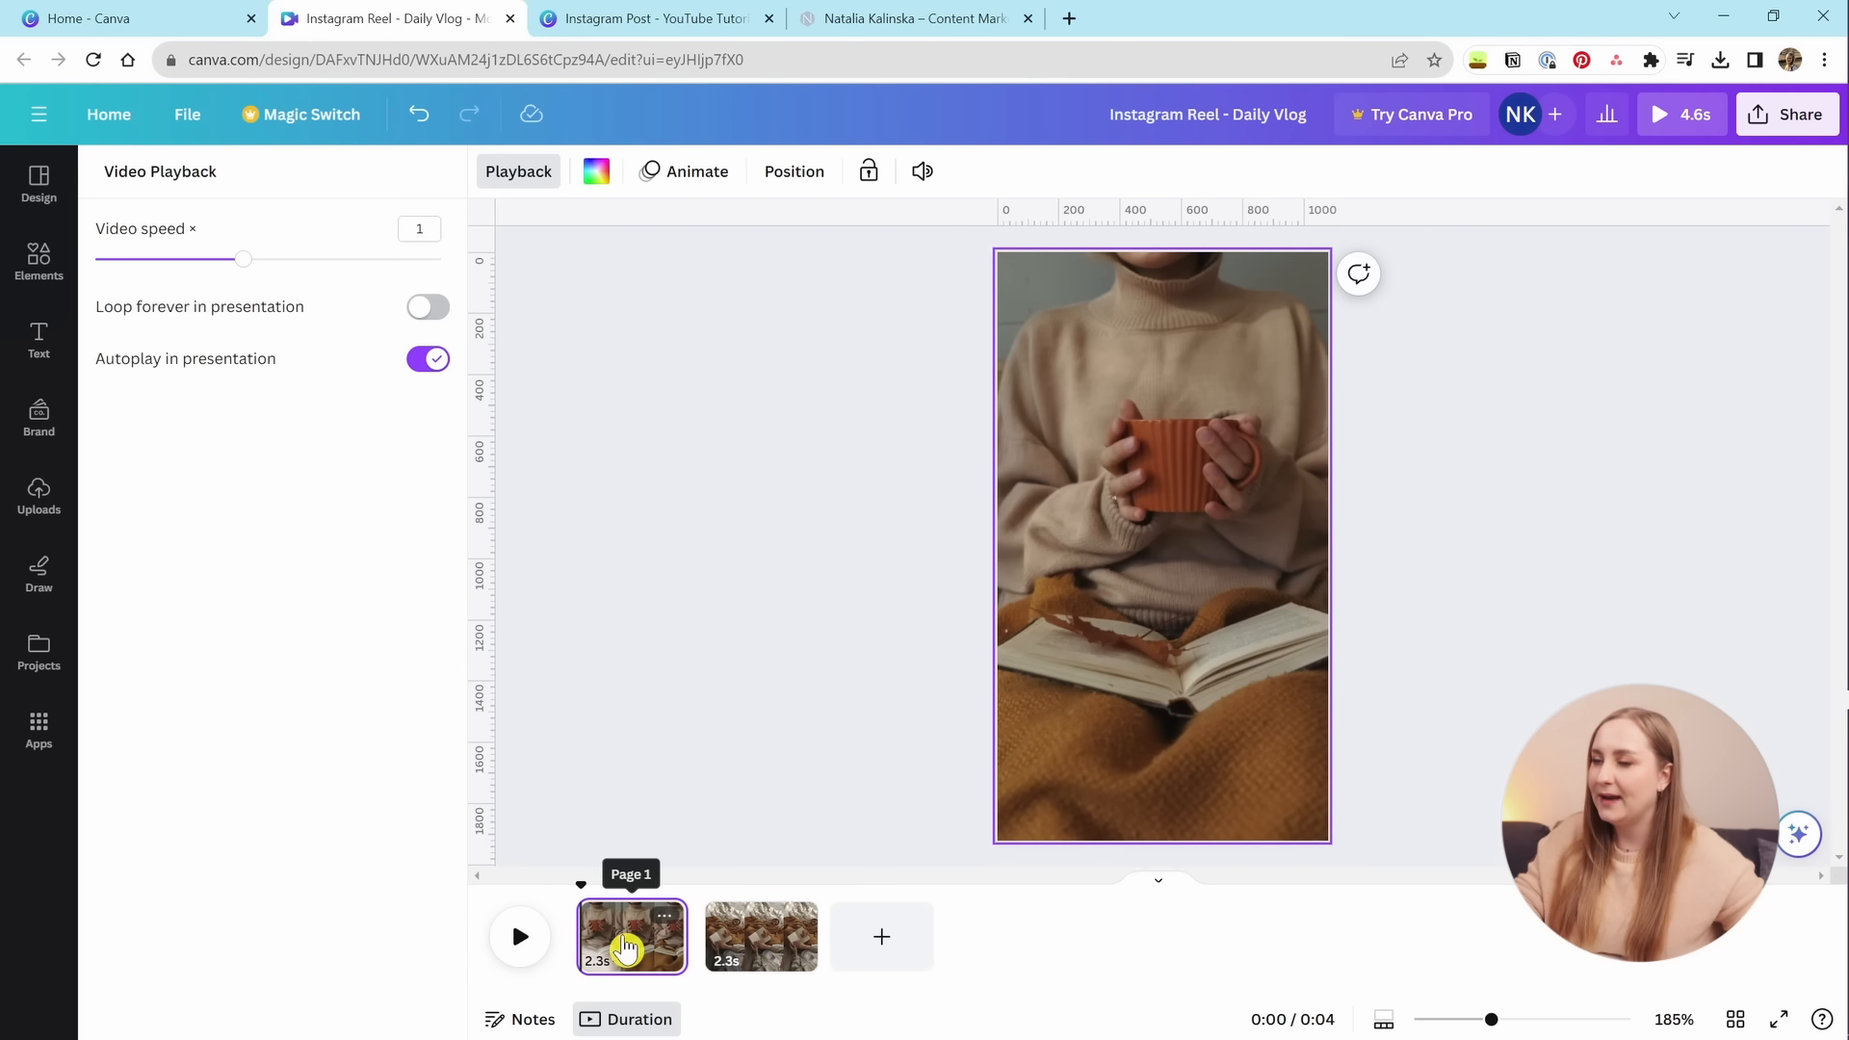
{"action": "left_click_drag", "start_coordinate": [275, 262], "coordinate": [342, 260]}
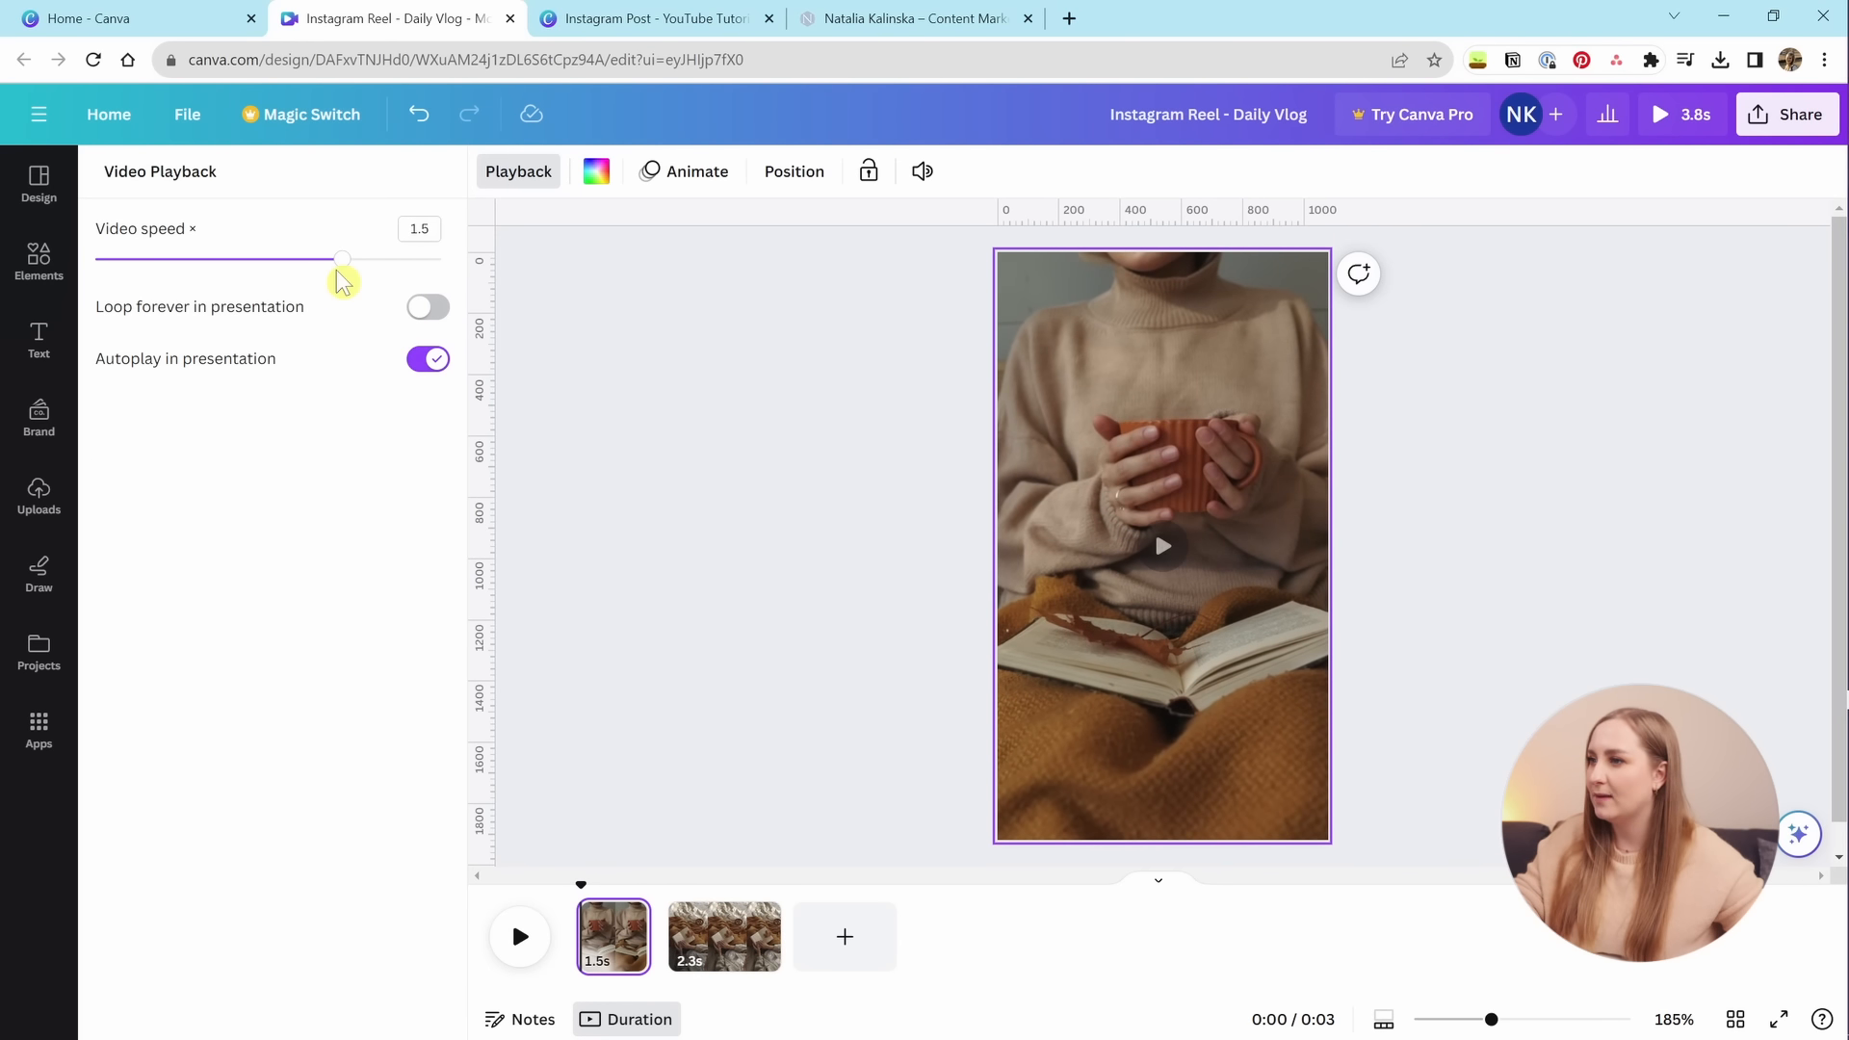
{"action": "left_click_drag", "start_coordinate": [658, 944], "coordinate": [580, 939]}
{"action": "left_click", "coordinate": [528, 951]}
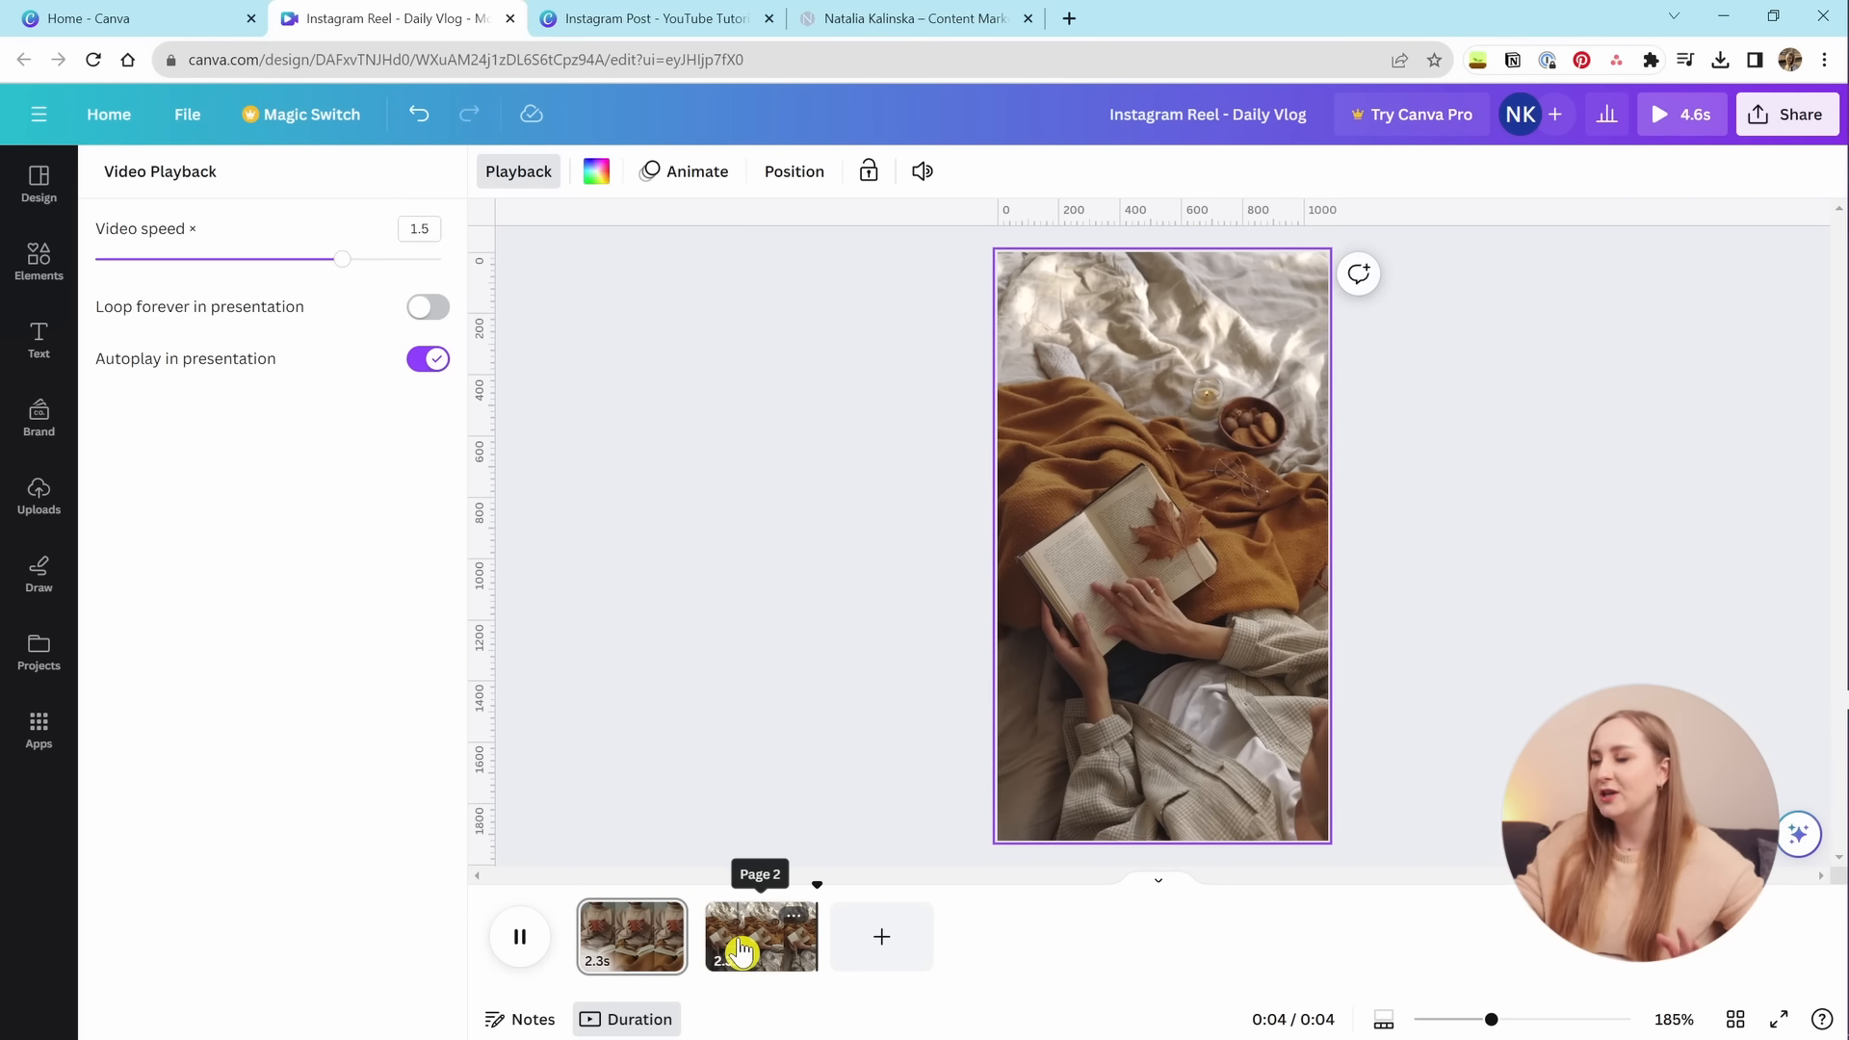
{"action": "left_click", "coordinate": [761, 930]}
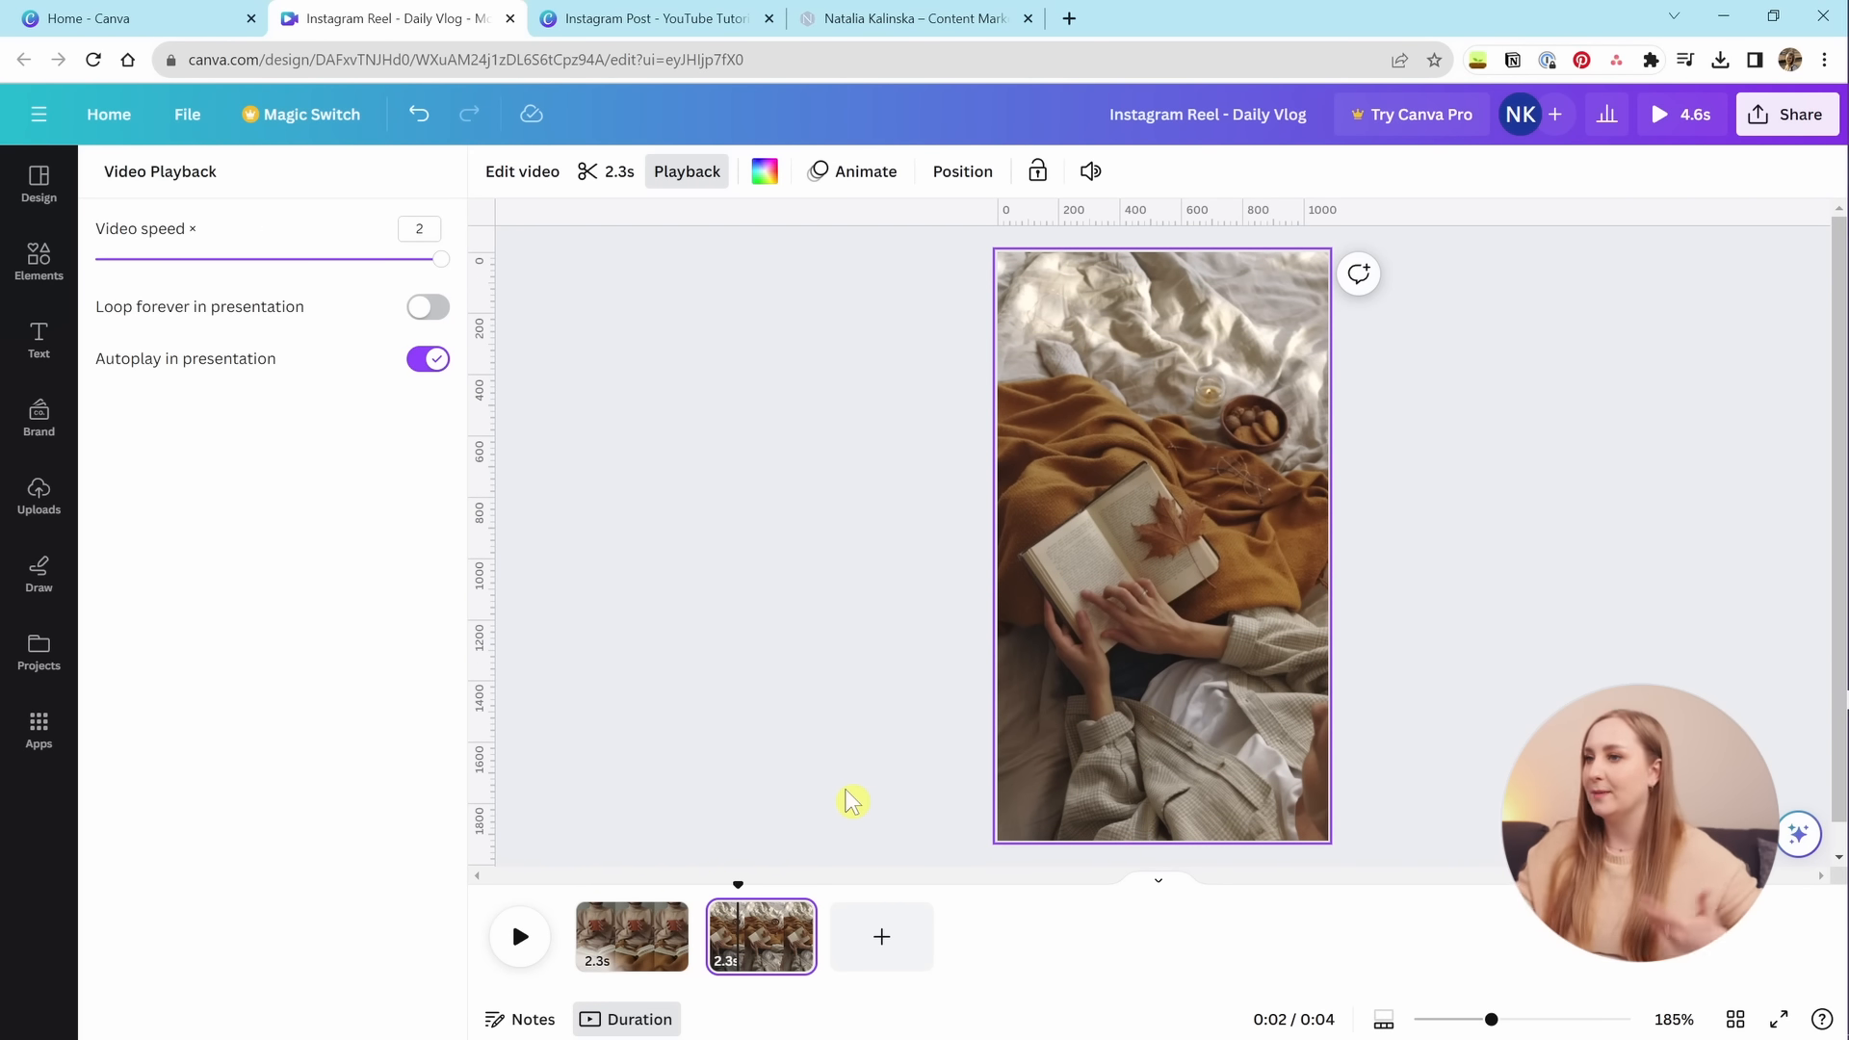
{"action": "left_click", "coordinate": [522, 171]}
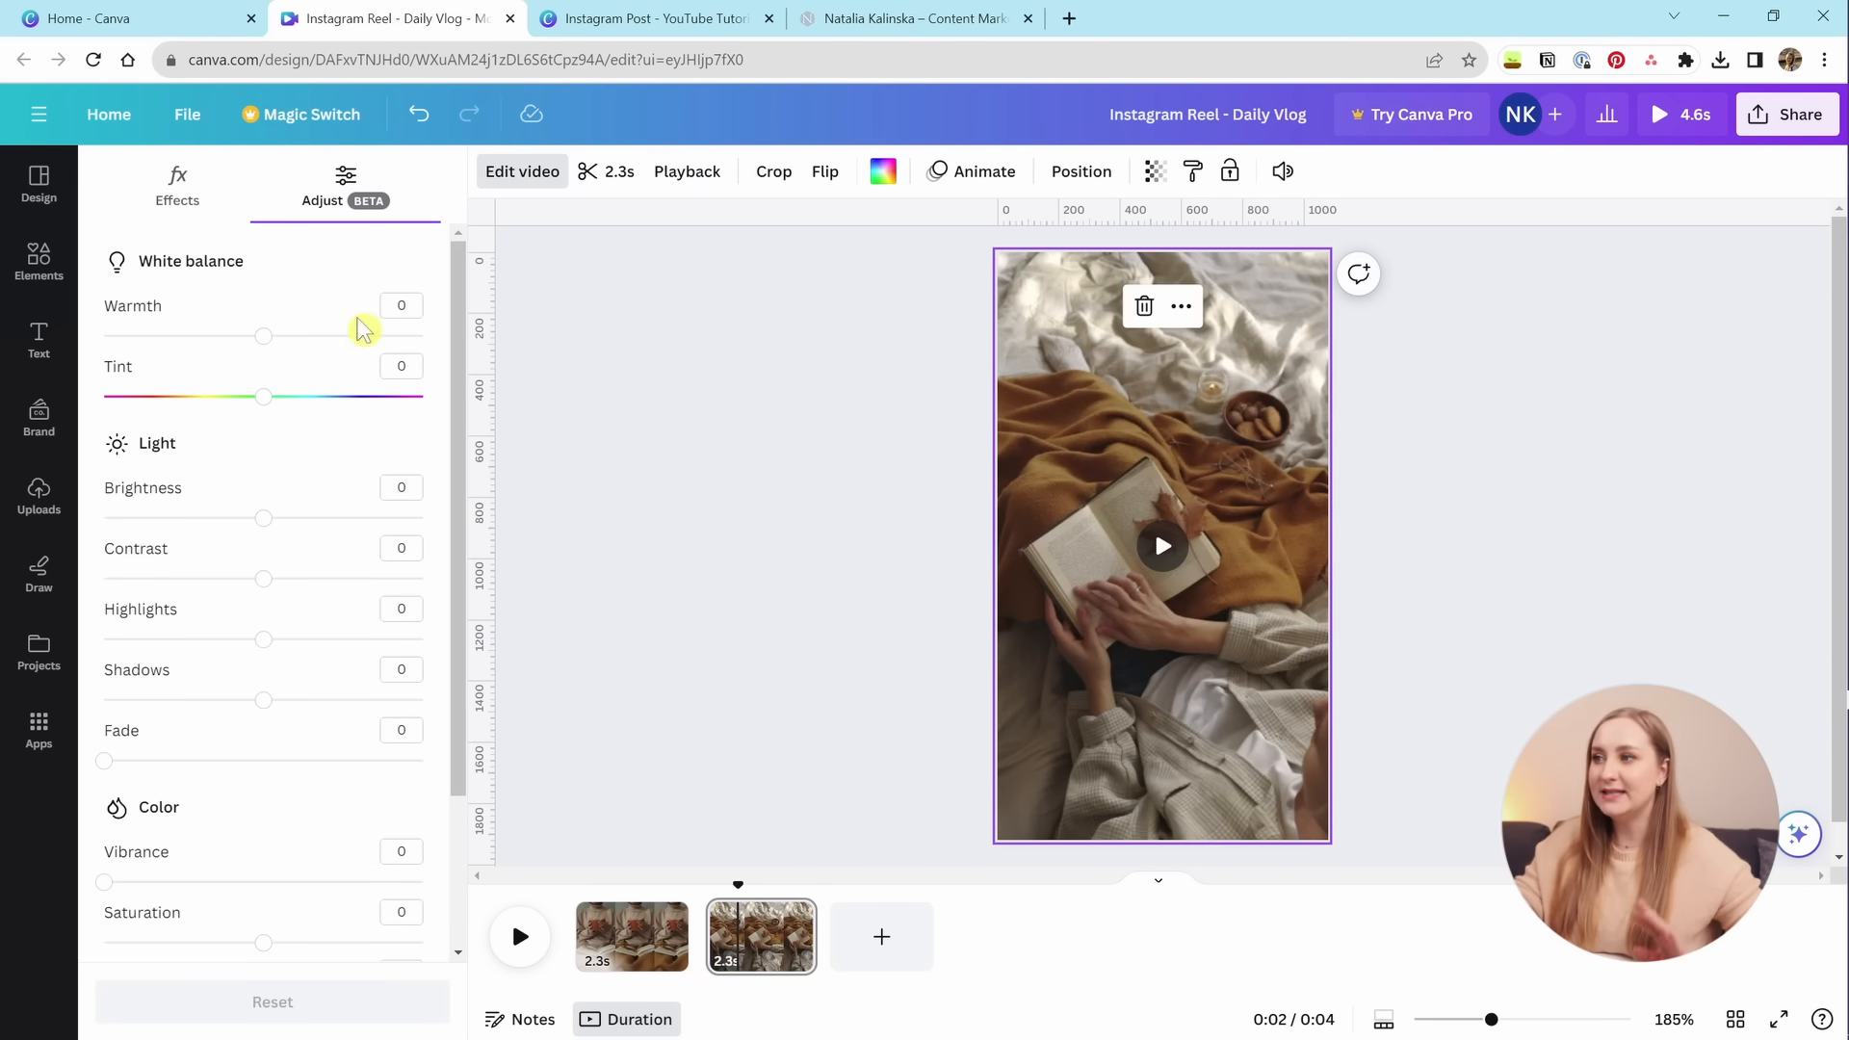
{"action": "left_click", "coordinate": [814, 624]}
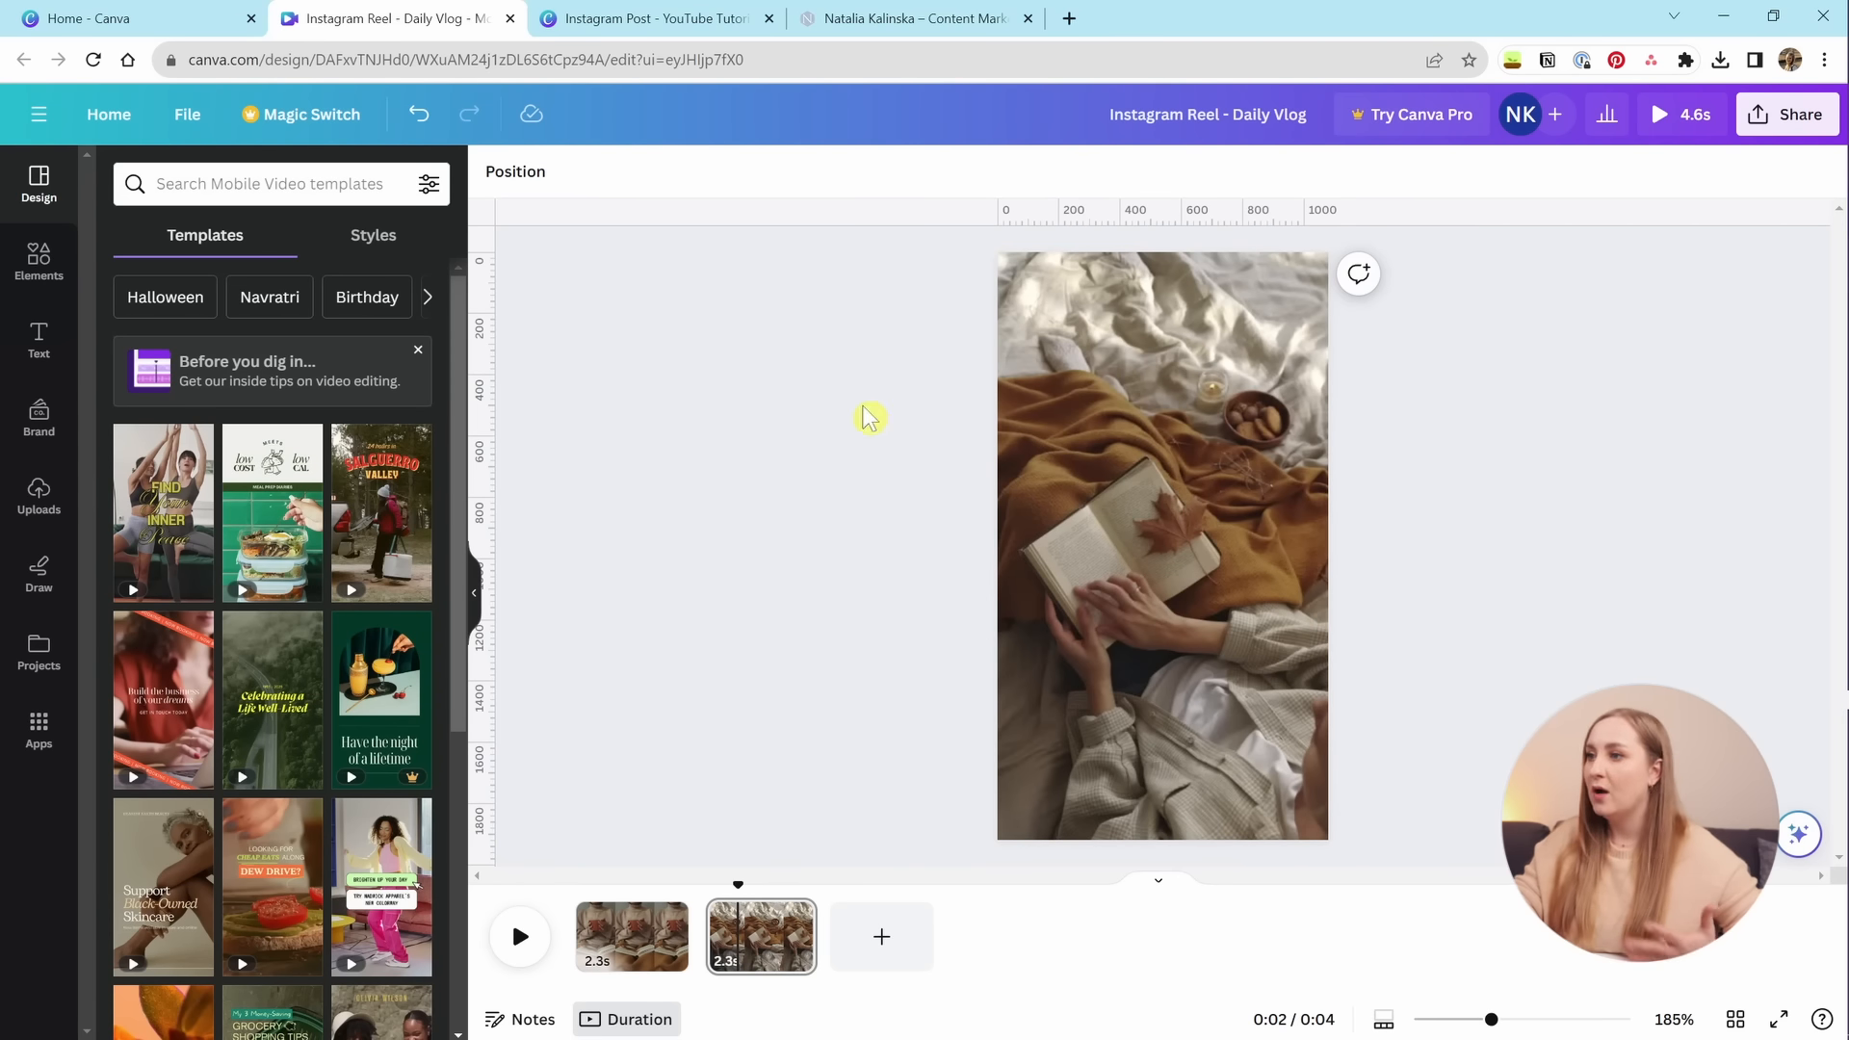
{"action": "left_click", "coordinate": [44, 270]}
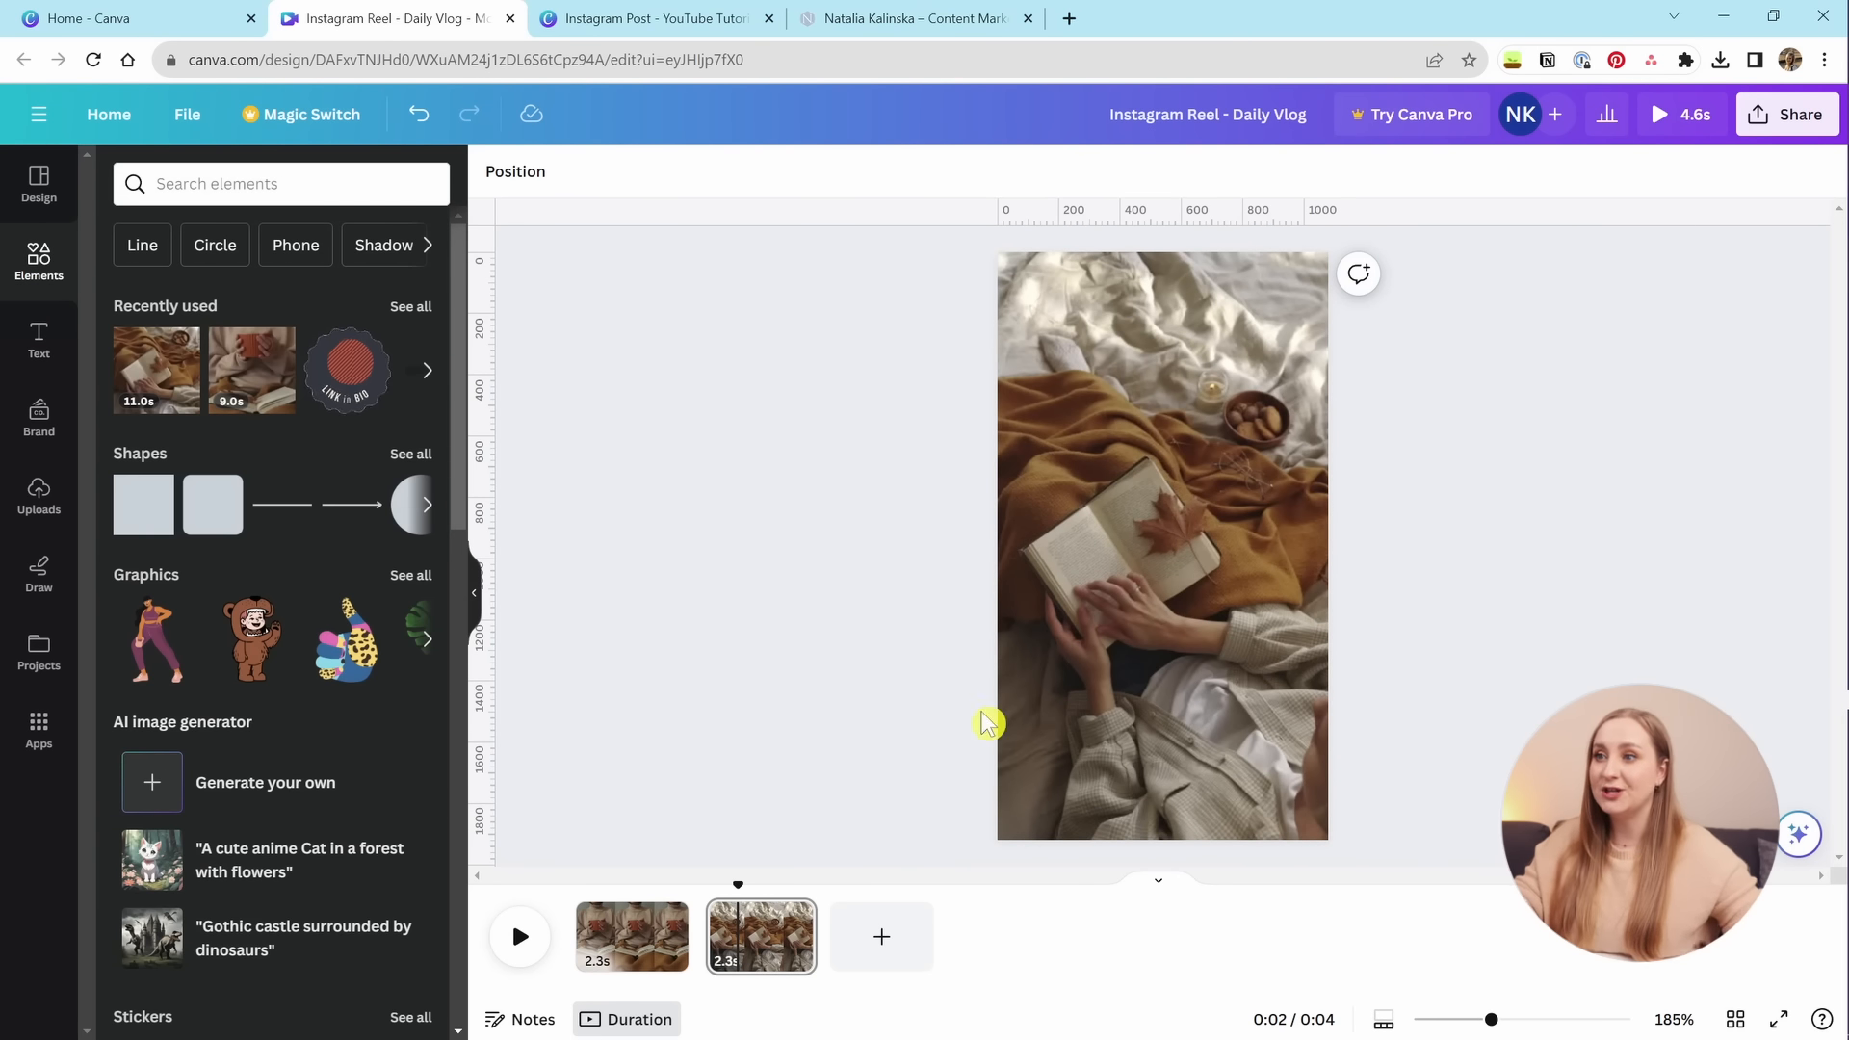
{"action": "left_click", "coordinate": [19, 349]}
{"action": "left_click", "coordinate": [16, 301]}
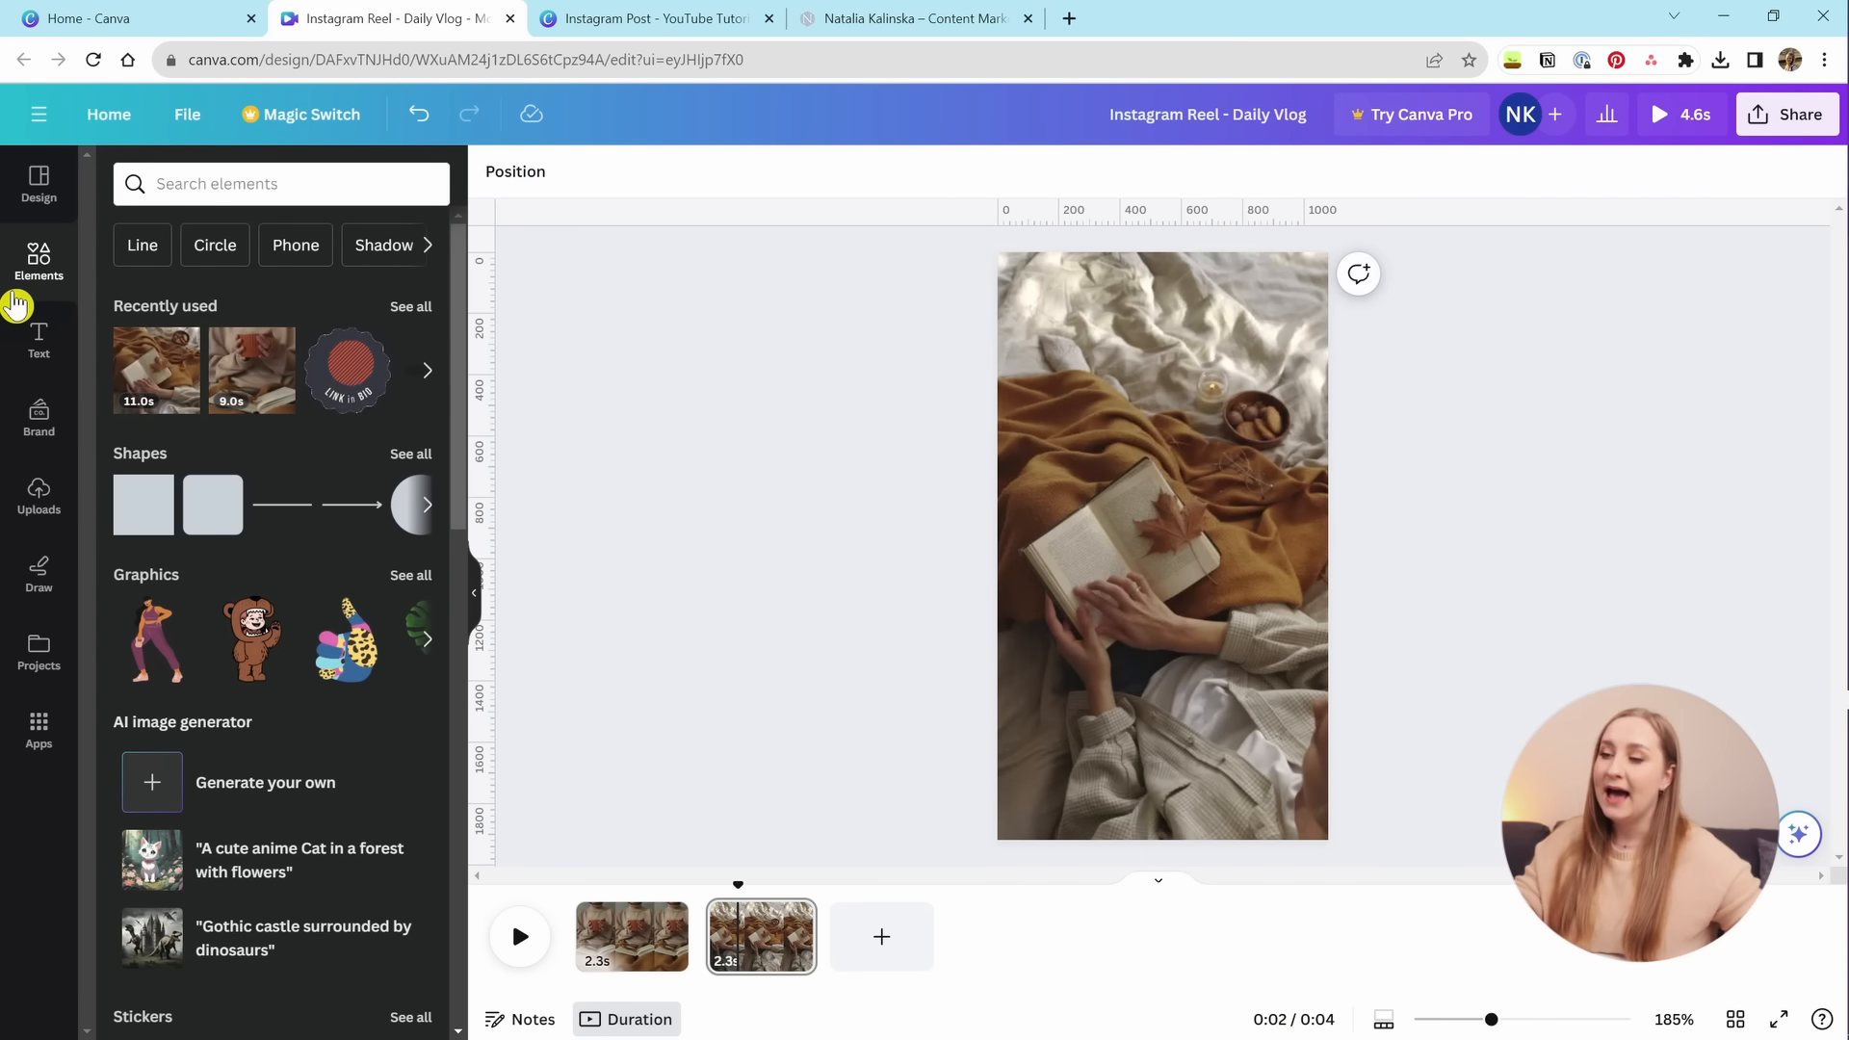
{"action": "left_click", "coordinate": [39, 574]}
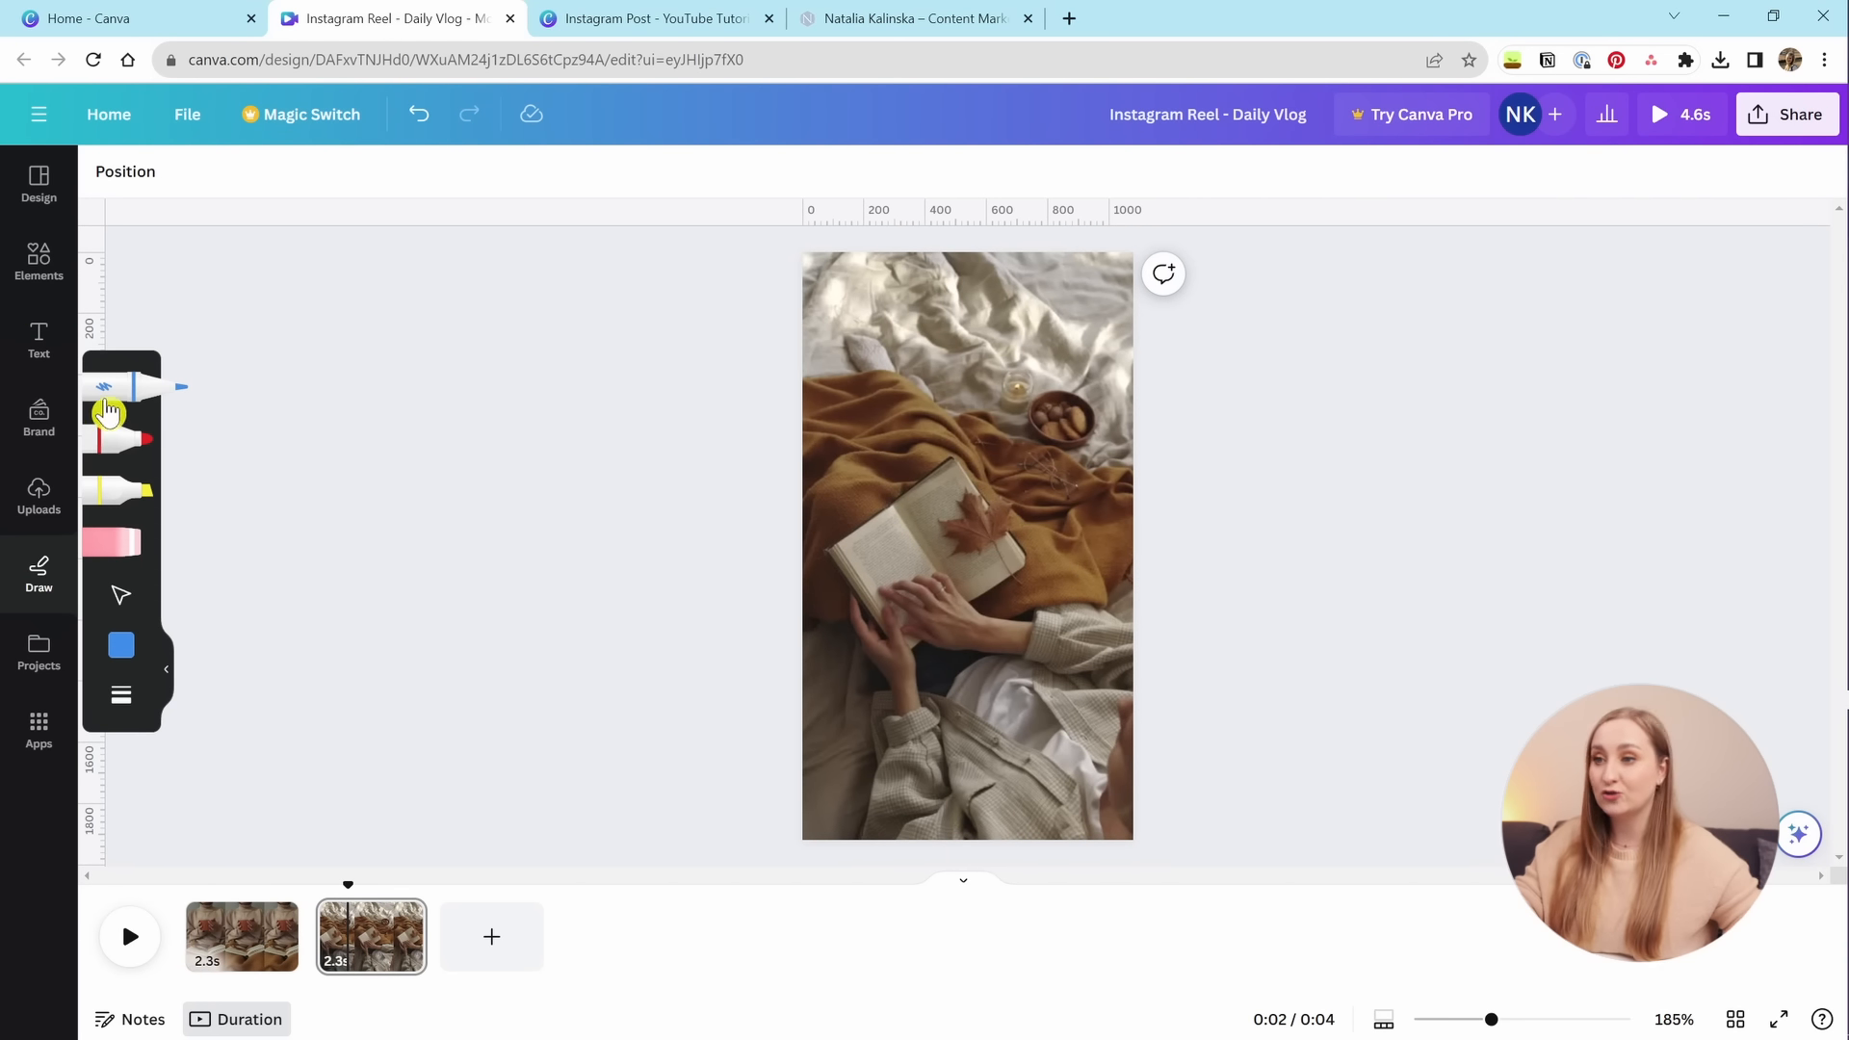
Choose the marker as the drawing tool and set its colour to white.
{"action": "left_click", "coordinate": [111, 445]}
{"action": "left_click", "coordinate": [122, 645]}
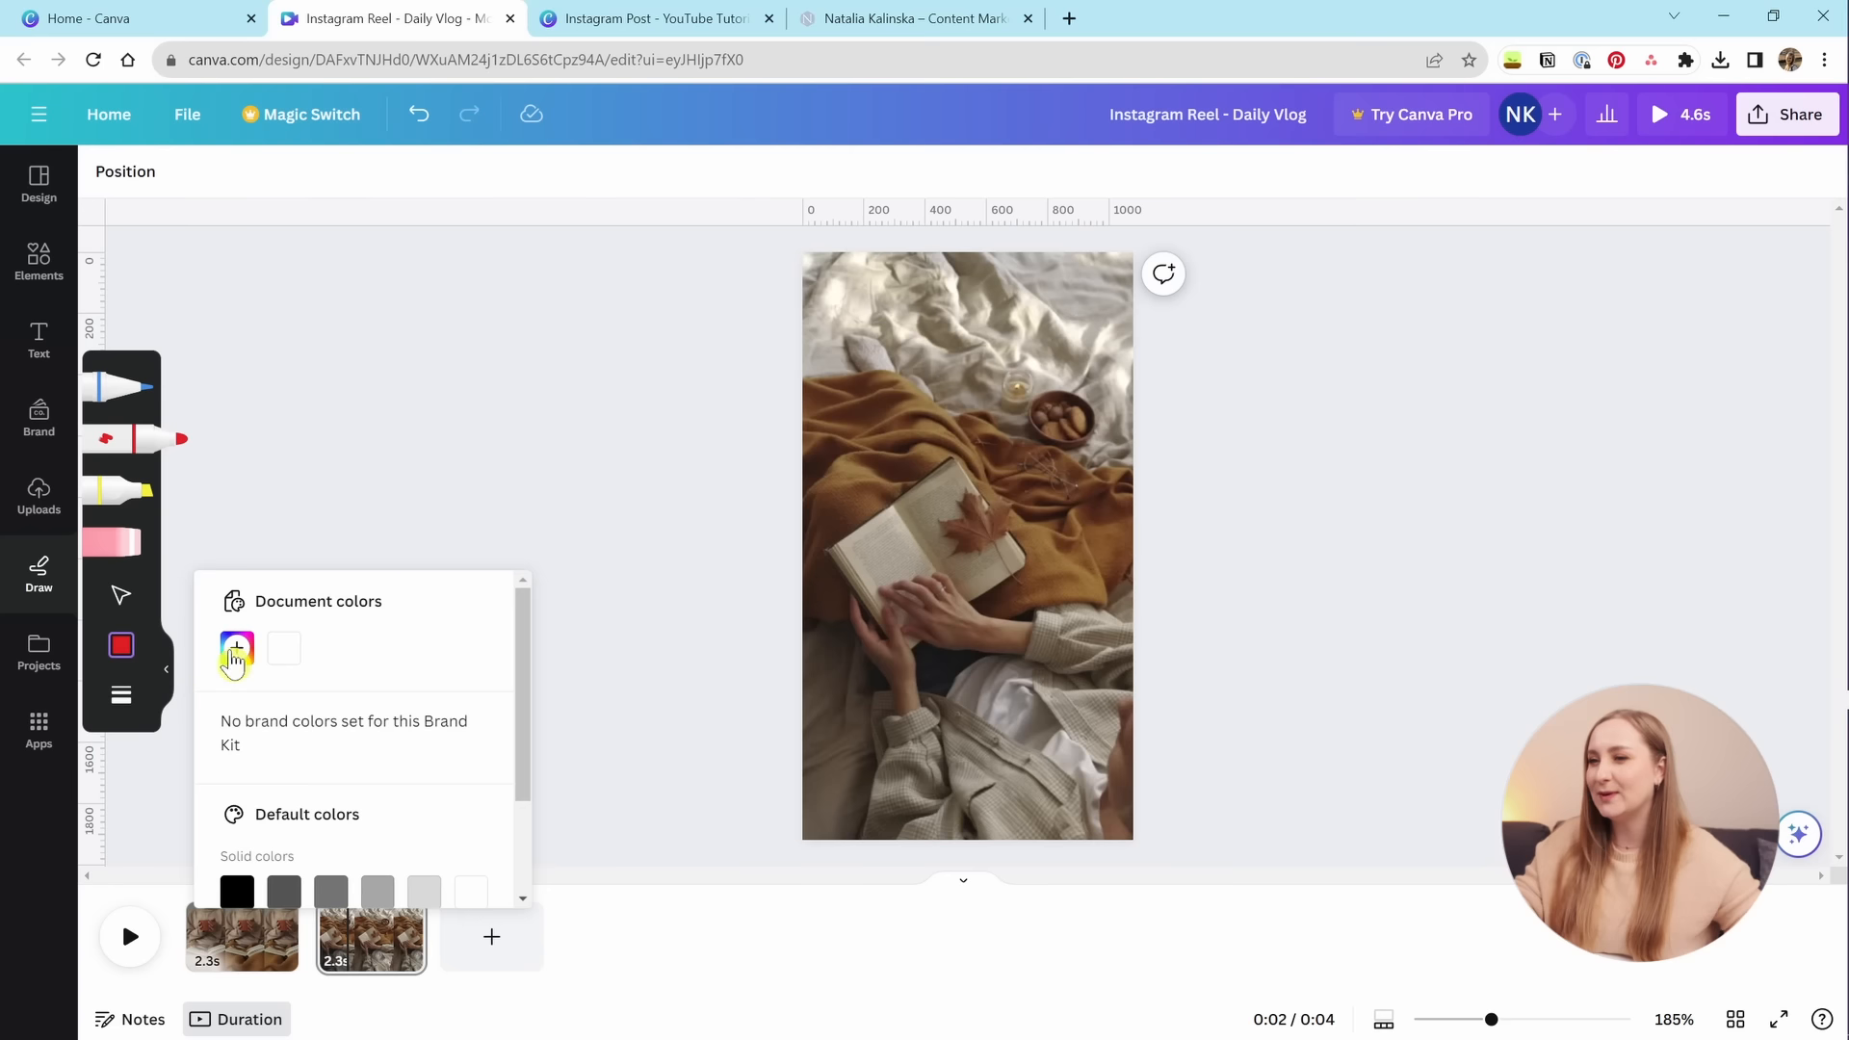
{"action": "left_click", "coordinate": [285, 654]}
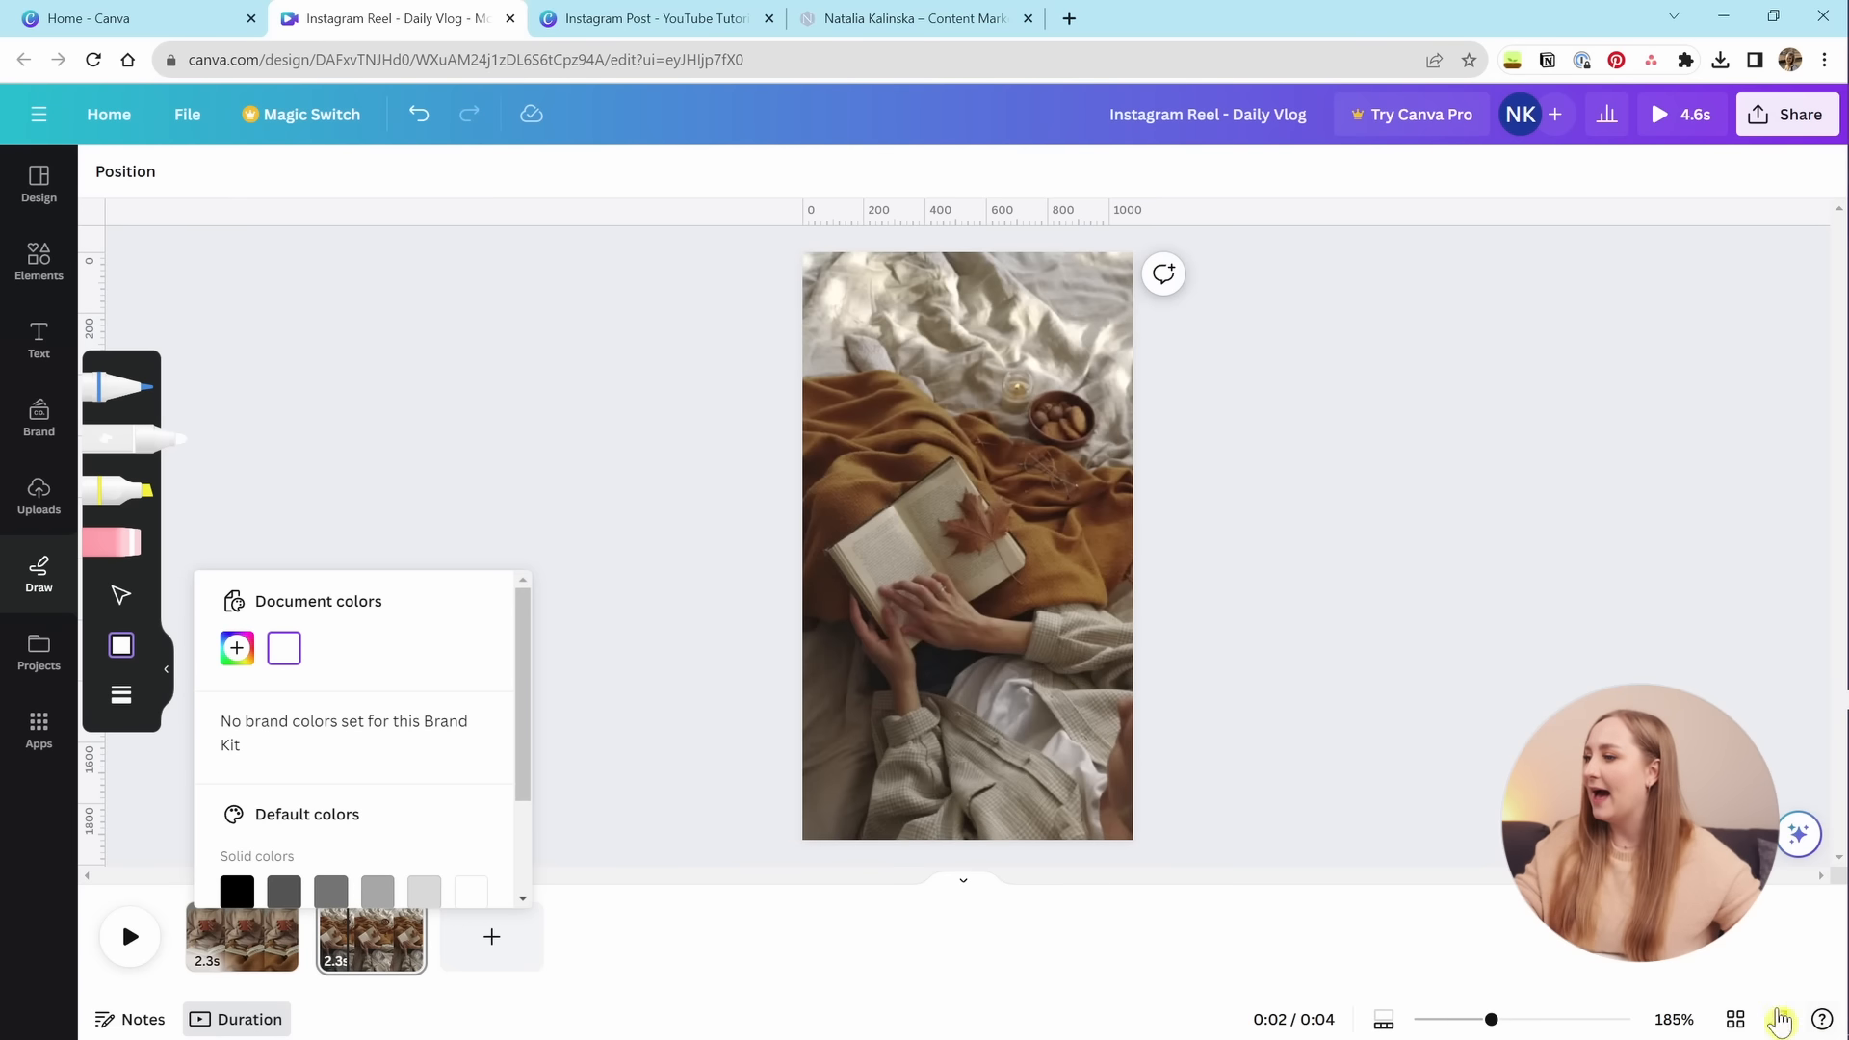
{"action": "left_click_drag", "start_coordinate": [1508, 1018], "coordinate": [1526, 1021]}
{"action": "left_click", "coordinate": [1380, 1018]}
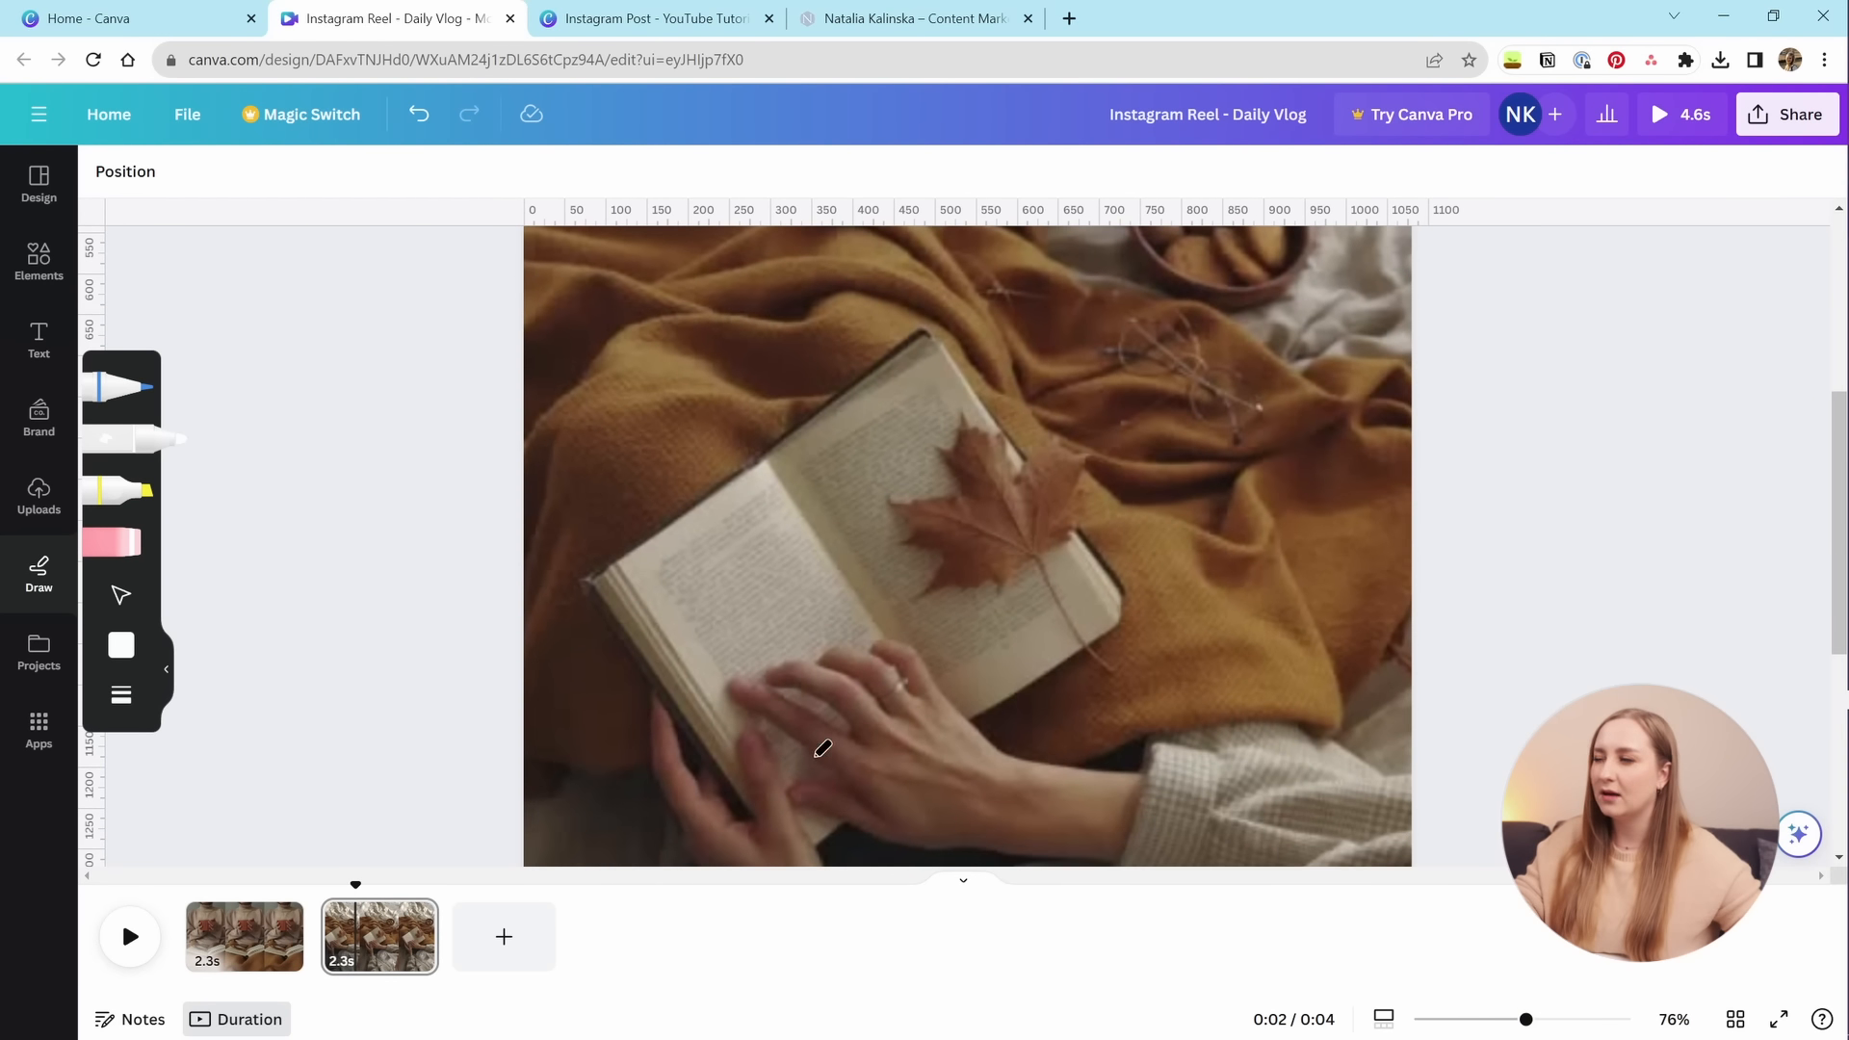
Draw curved white marker strokes above the book, beside the candle and bowl, and along the wrist, undoing and redrawing the book stroke.
{"action": "scroll", "coordinate": [900, 725], "scroll_direction": "up", "scroll_amount": 3}
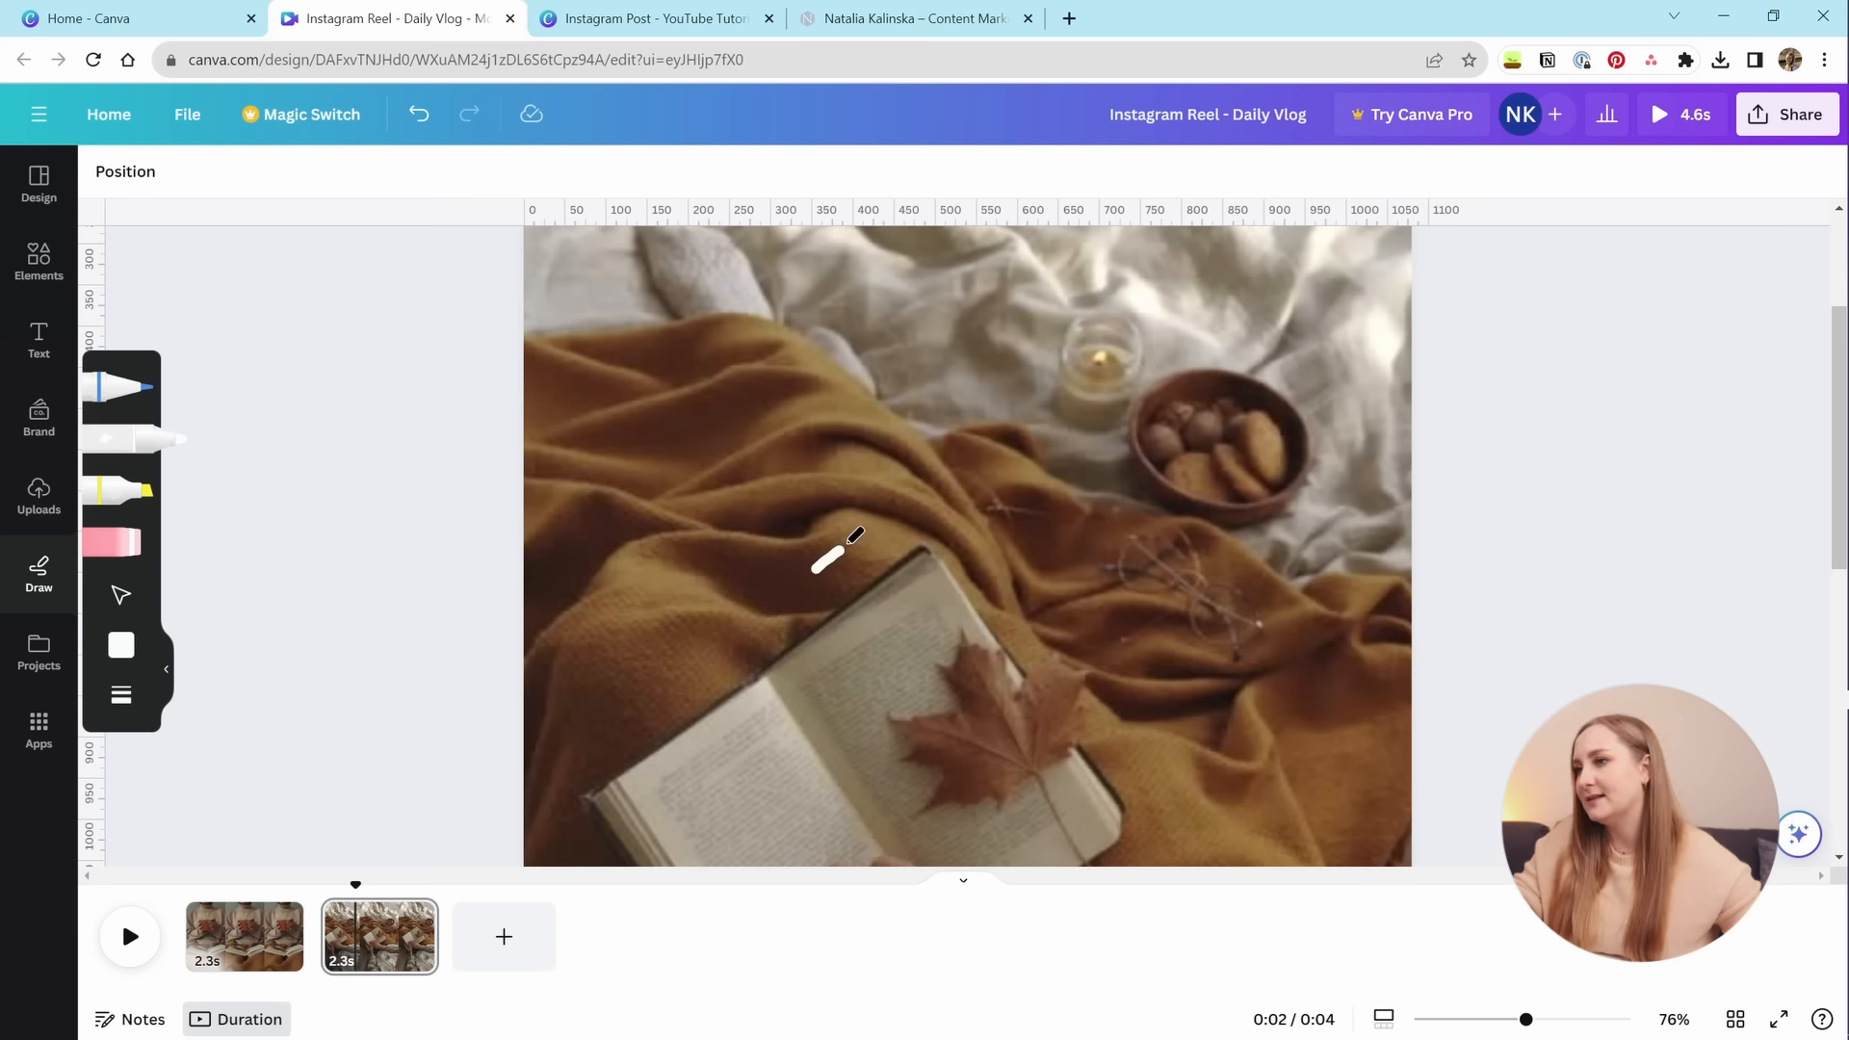
{"action": "key", "text": "ctrl+z"}
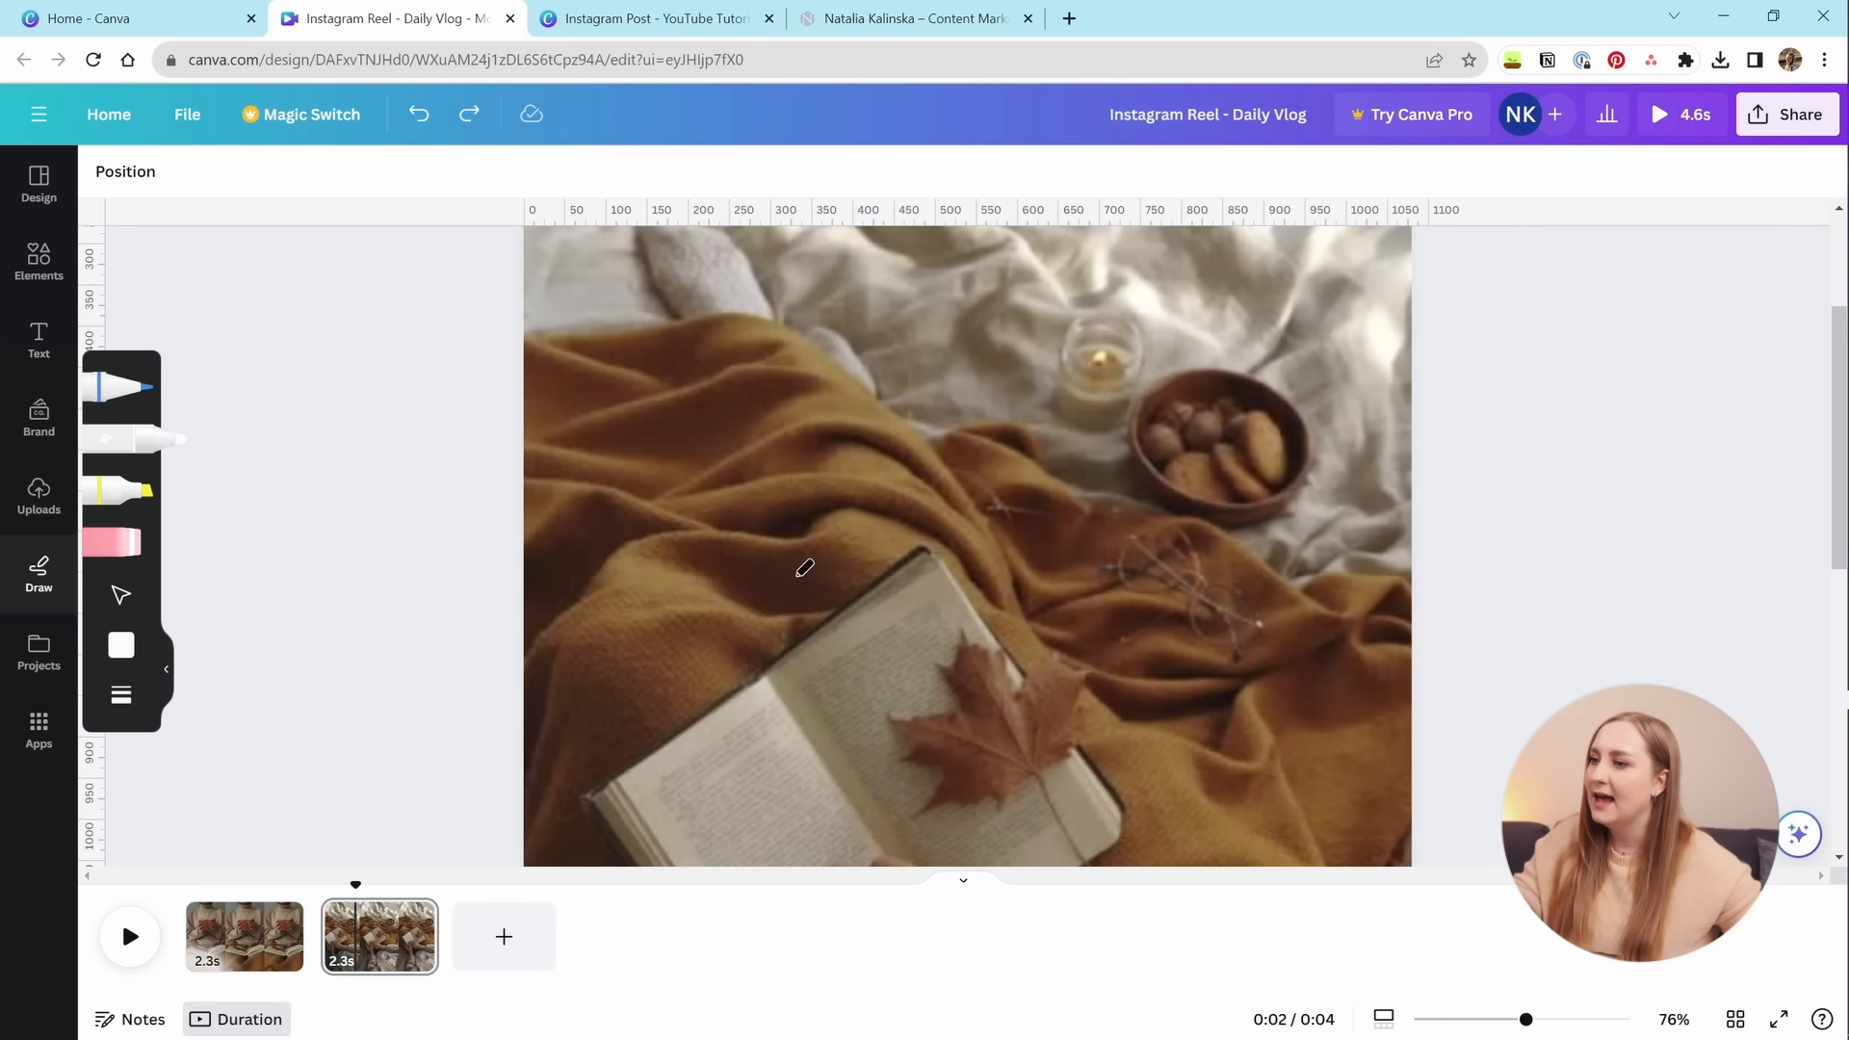
{"action": "mouse_move", "coordinate": [799, 570]}
{"action": "left_mouse_down"}
{"action": "mouse_move", "coordinate": [900, 520]}
{"action": "mouse_move", "coordinate": [1005, 563]}
{"action": "left_mouse_up"}
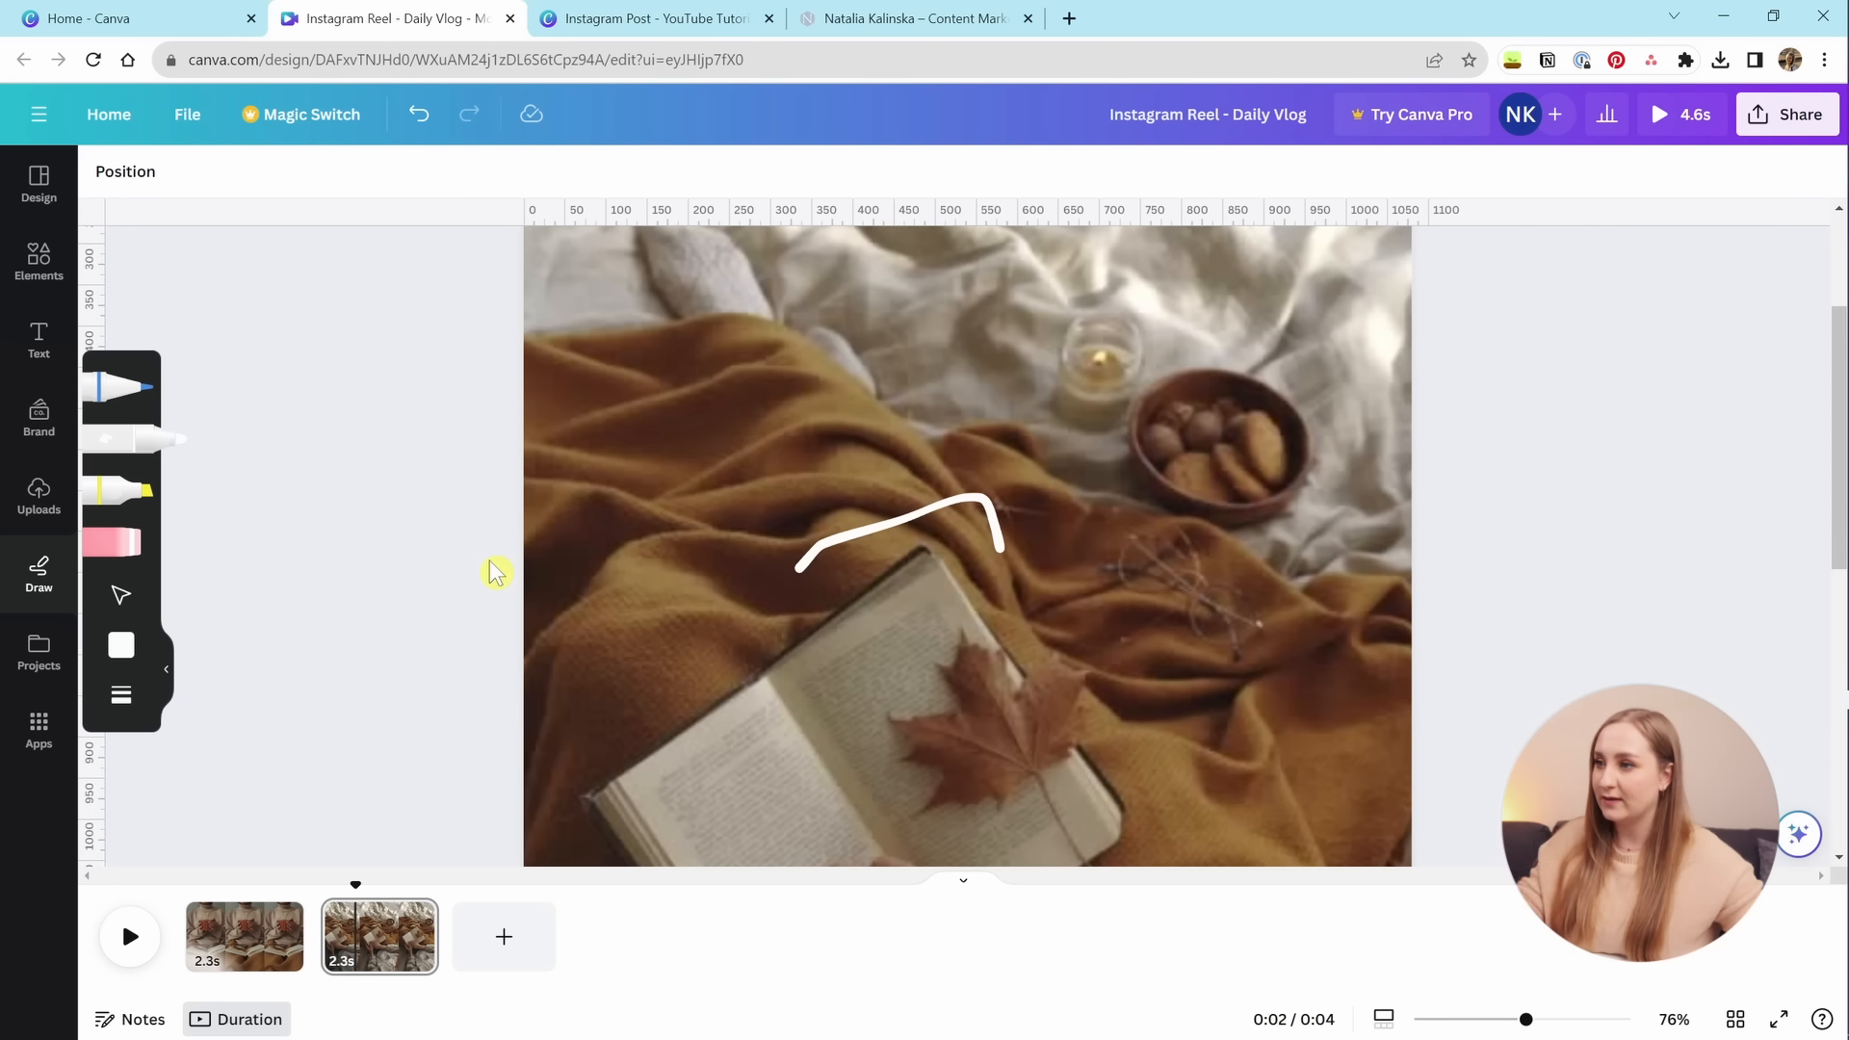
{"action": "key", "text": "ctrl+z"}
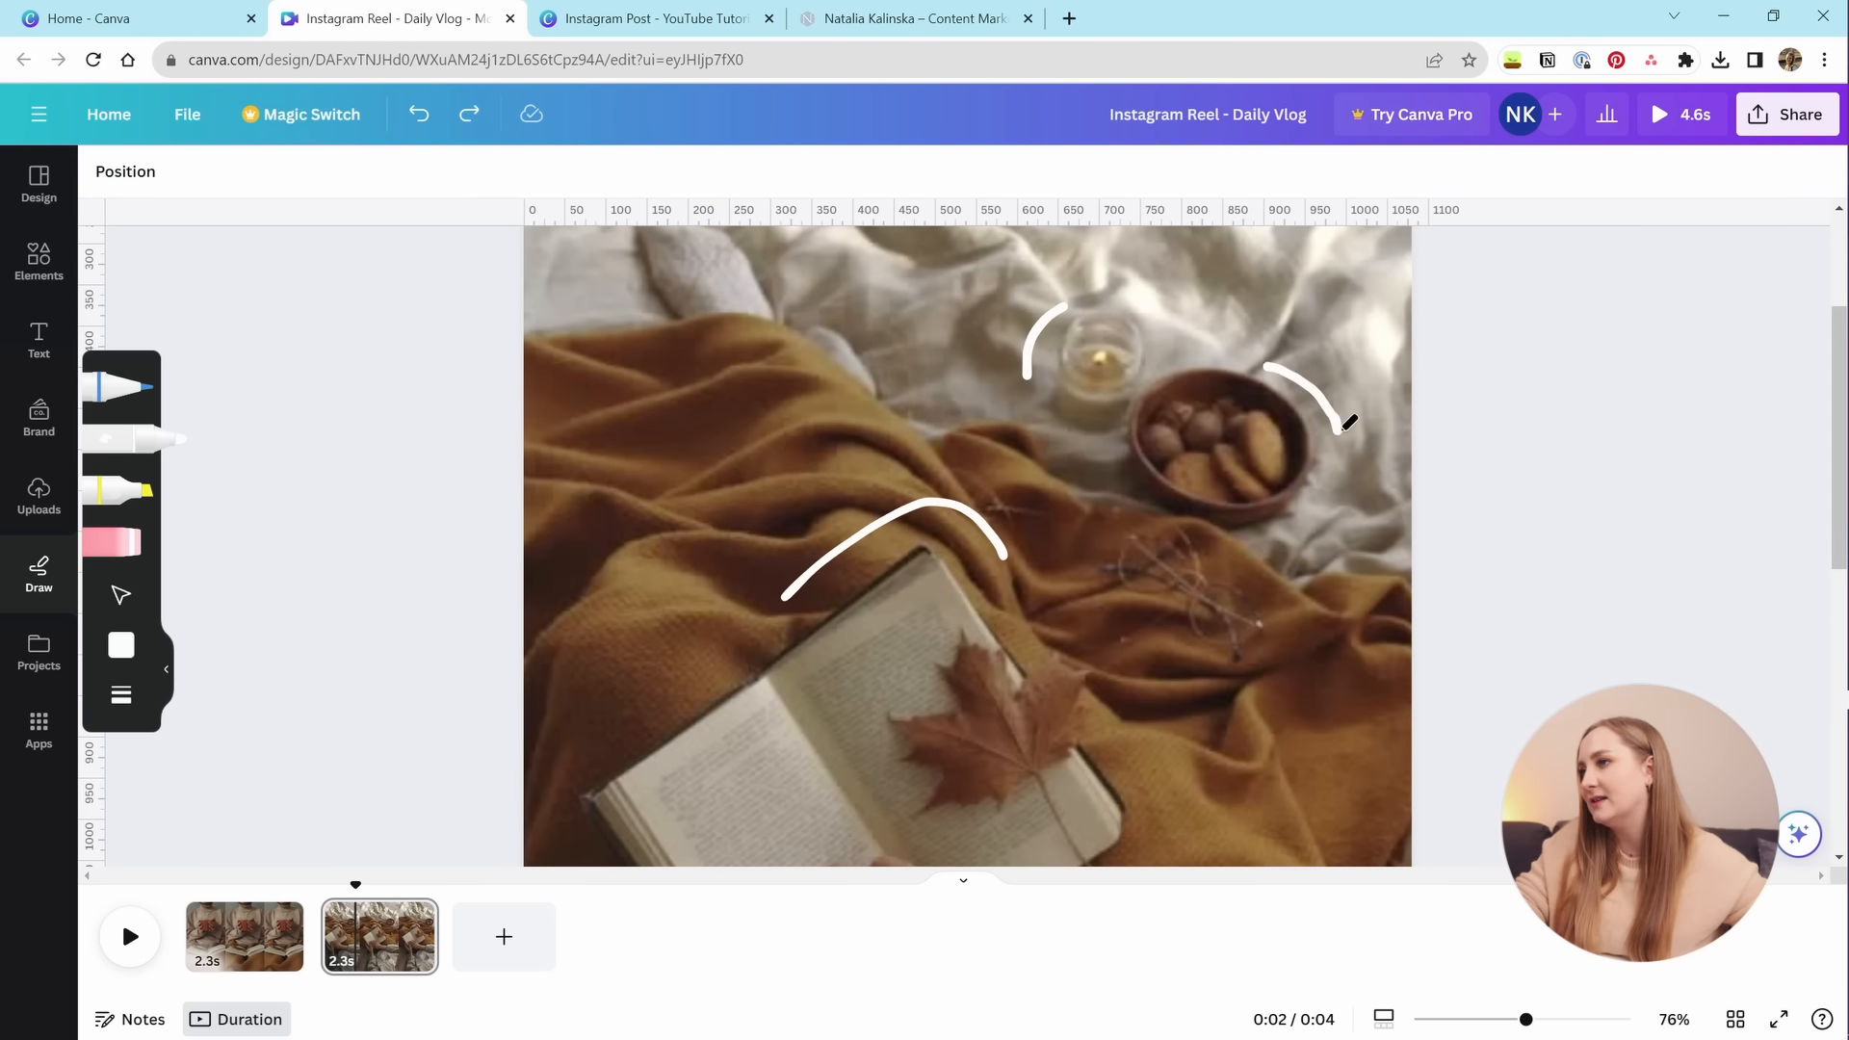
{"action": "scroll", "coordinate": [1221, 525], "scroll_direction": "down", "scroll_amount": 5}
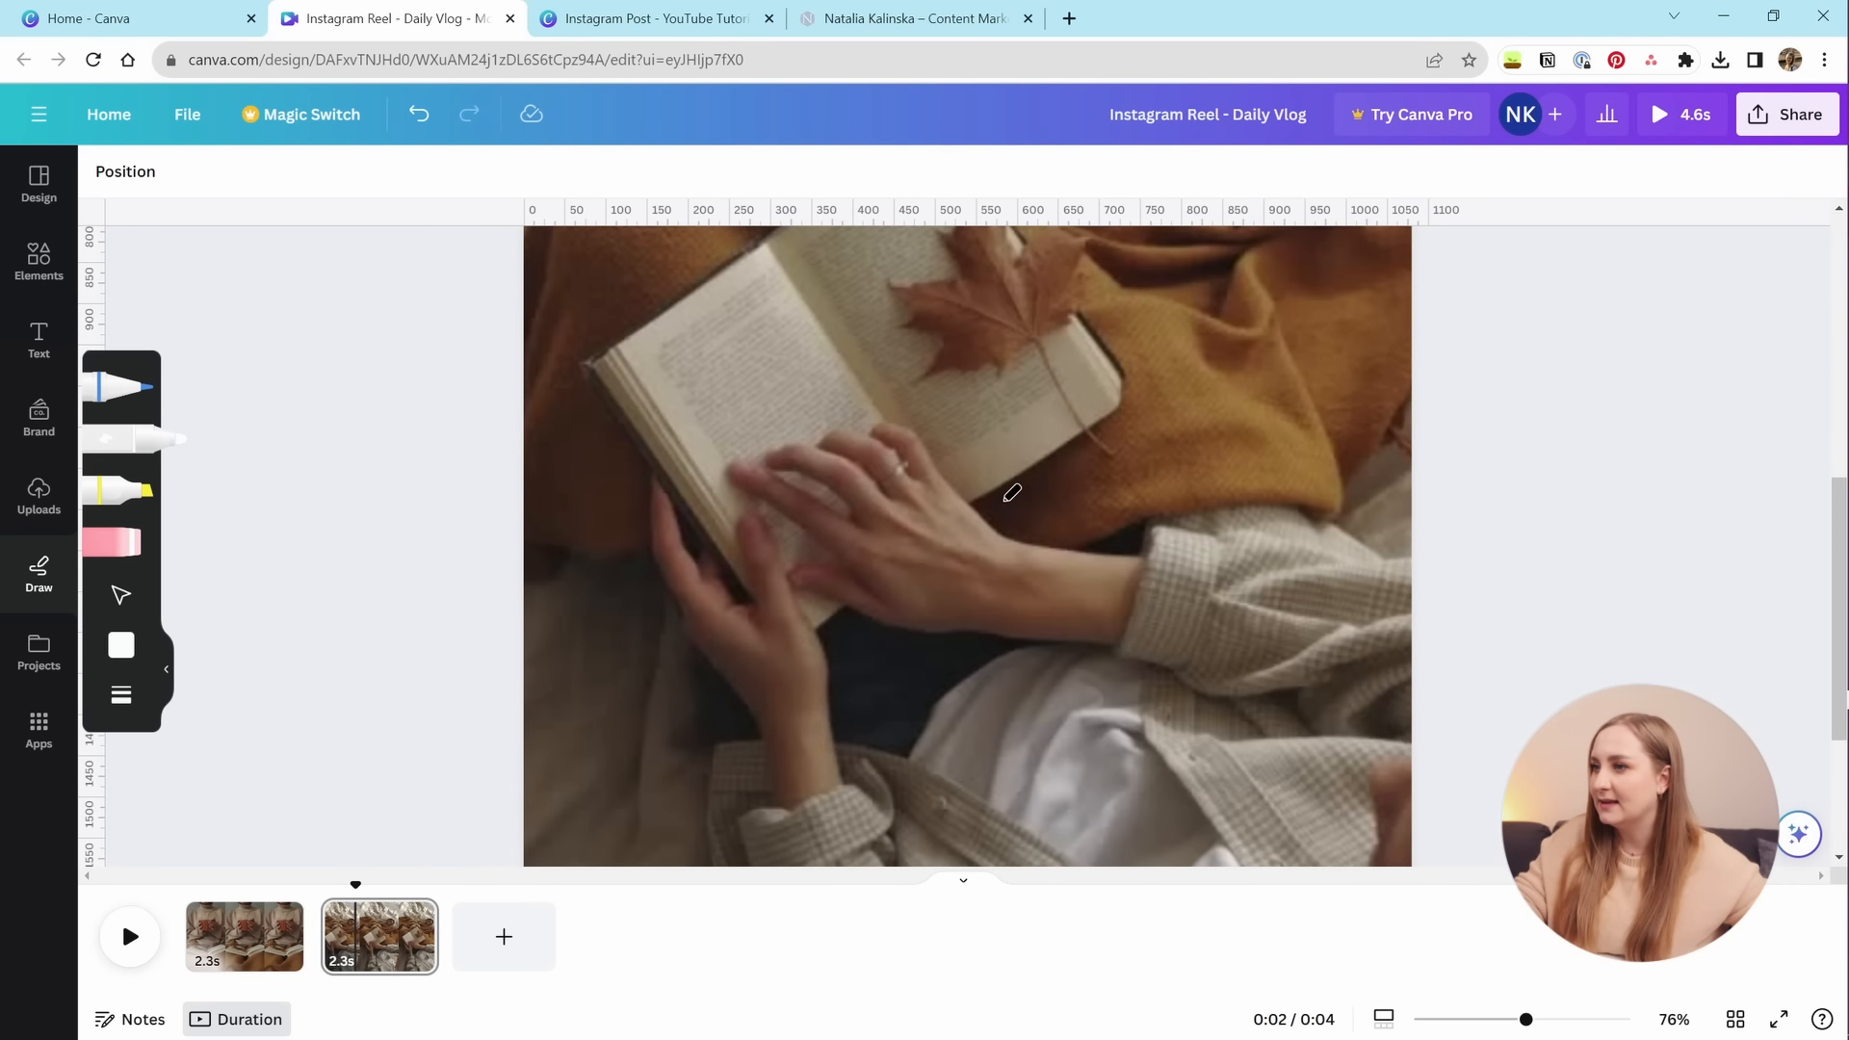
{"action": "left_click_drag", "start_coordinate": [666, 656], "coordinate": [752, 794]}
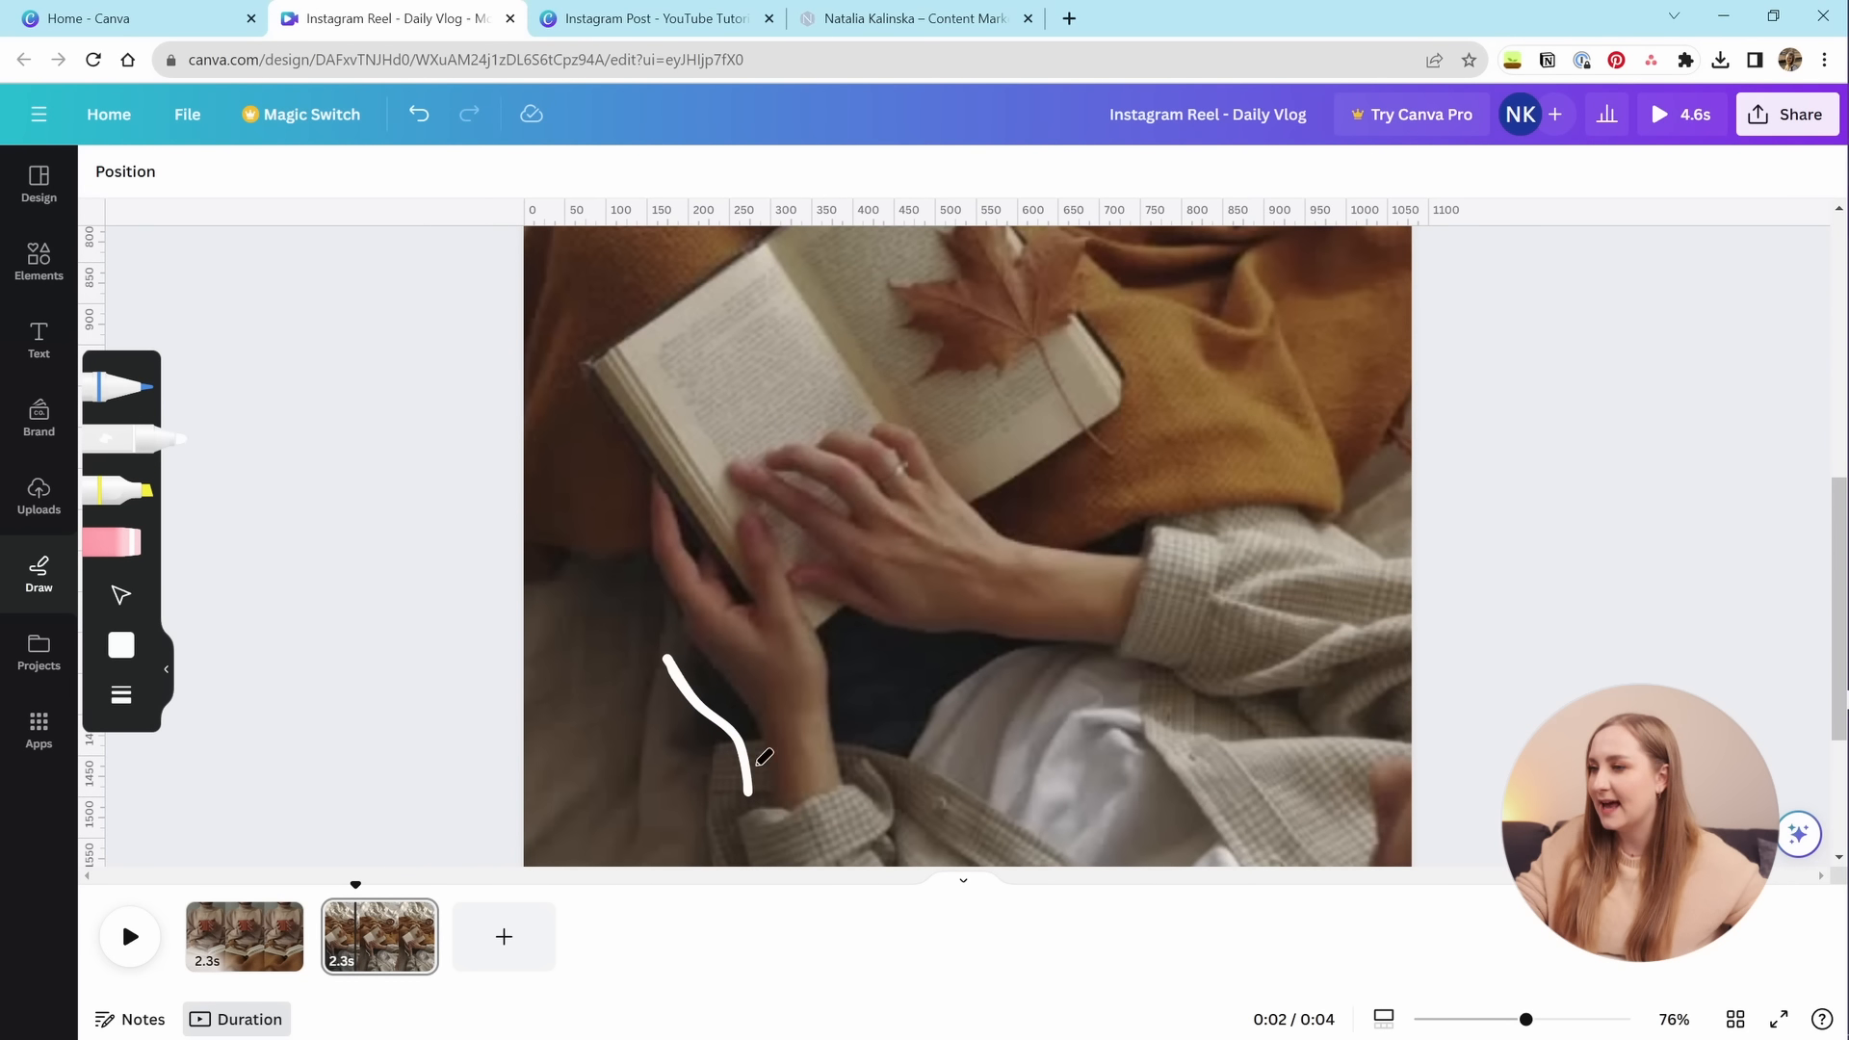
{"action": "scroll", "coordinate": [1106, 747], "scroll_direction": "up", "scroll_amount": 5}
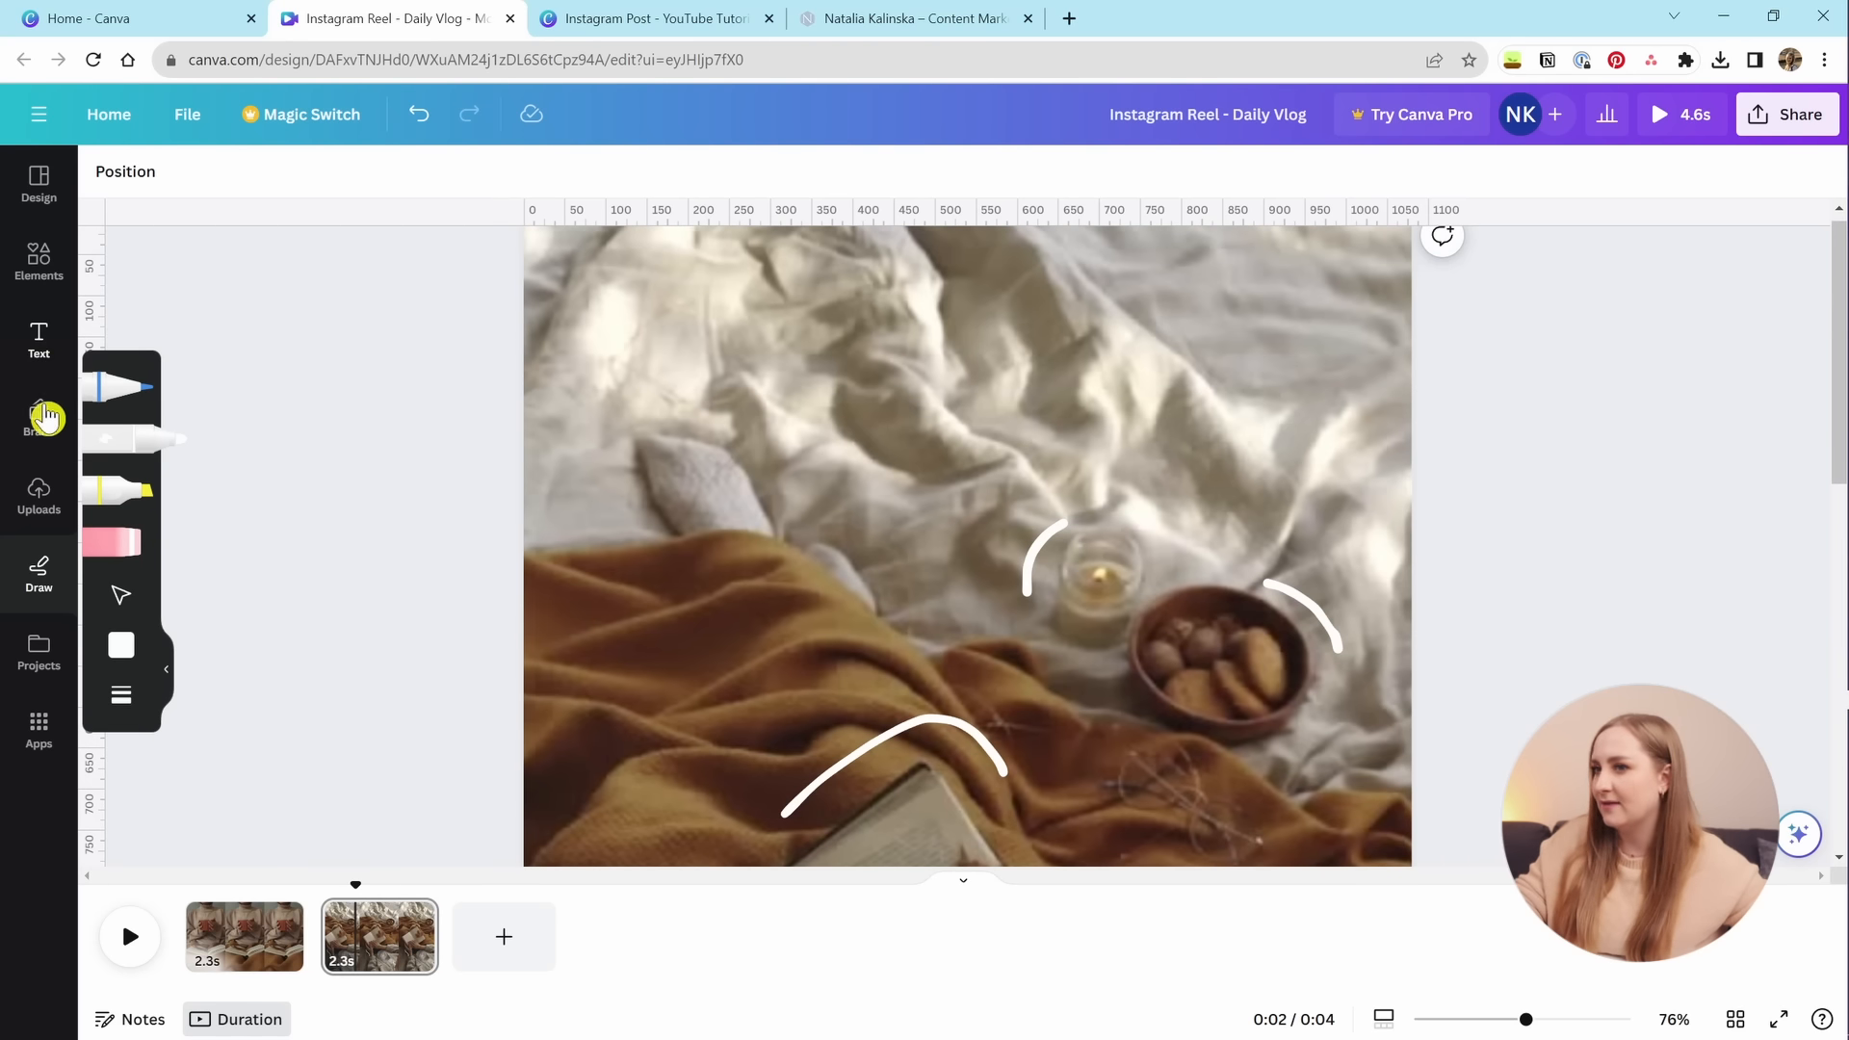
Try purple on the marker stroke above the book and restore its white colour.
{"action": "left_click", "coordinate": [58, 265]}
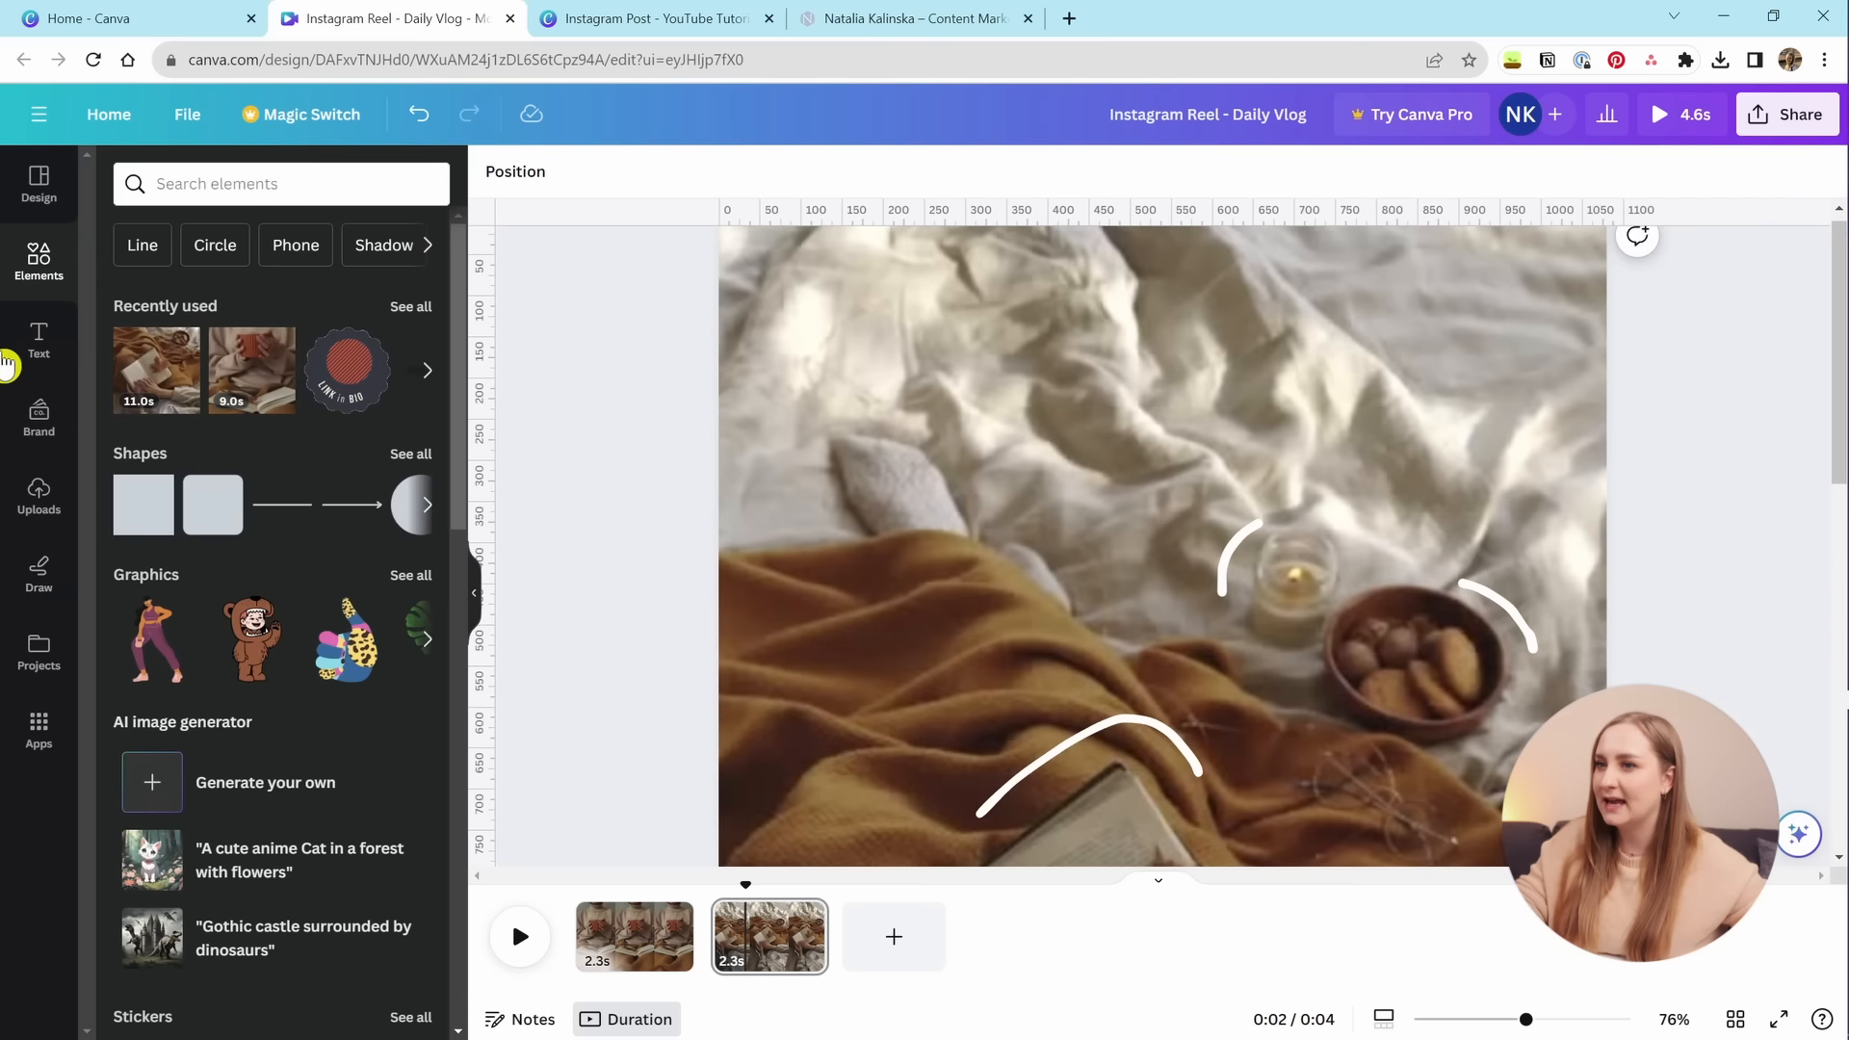
{"action": "scroll", "coordinate": [443, 488], "scroll_direction": "down", "scroll_amount": 3}
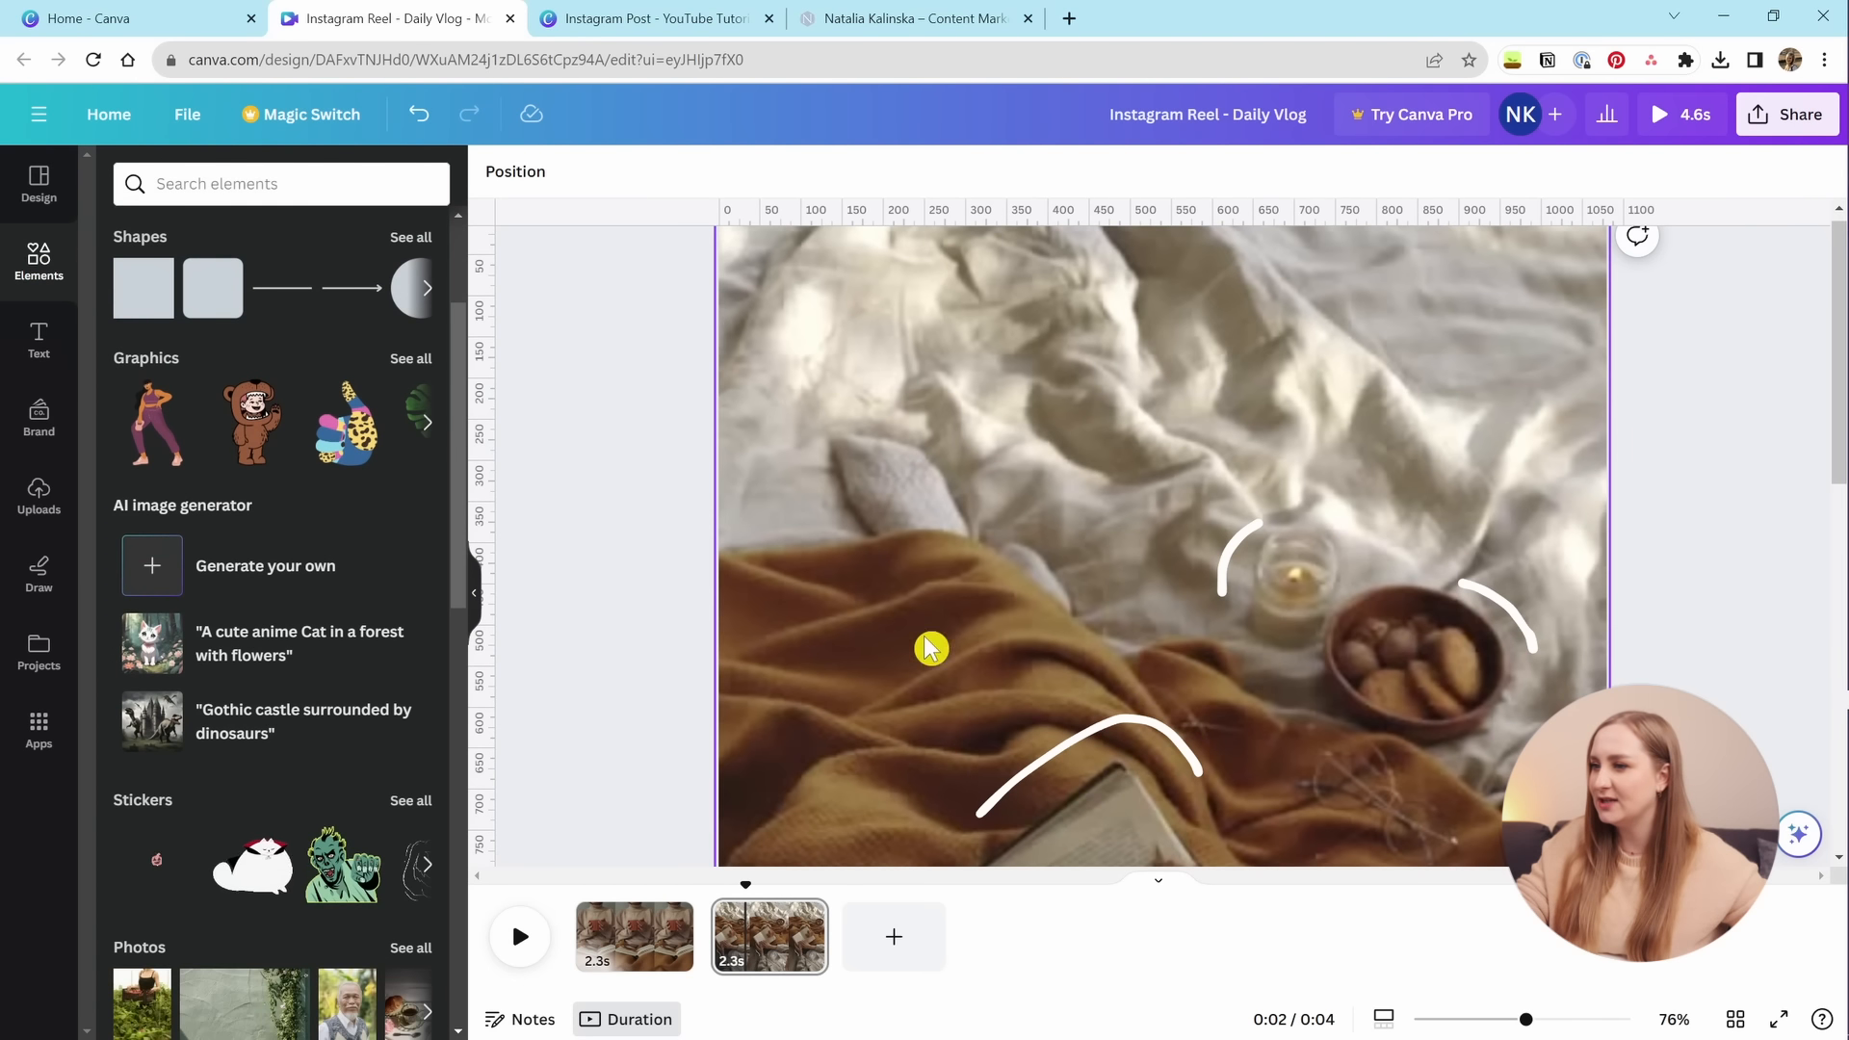
{"action": "scroll", "coordinate": [1075, 780], "scroll_direction": "down", "scroll_amount": 3}
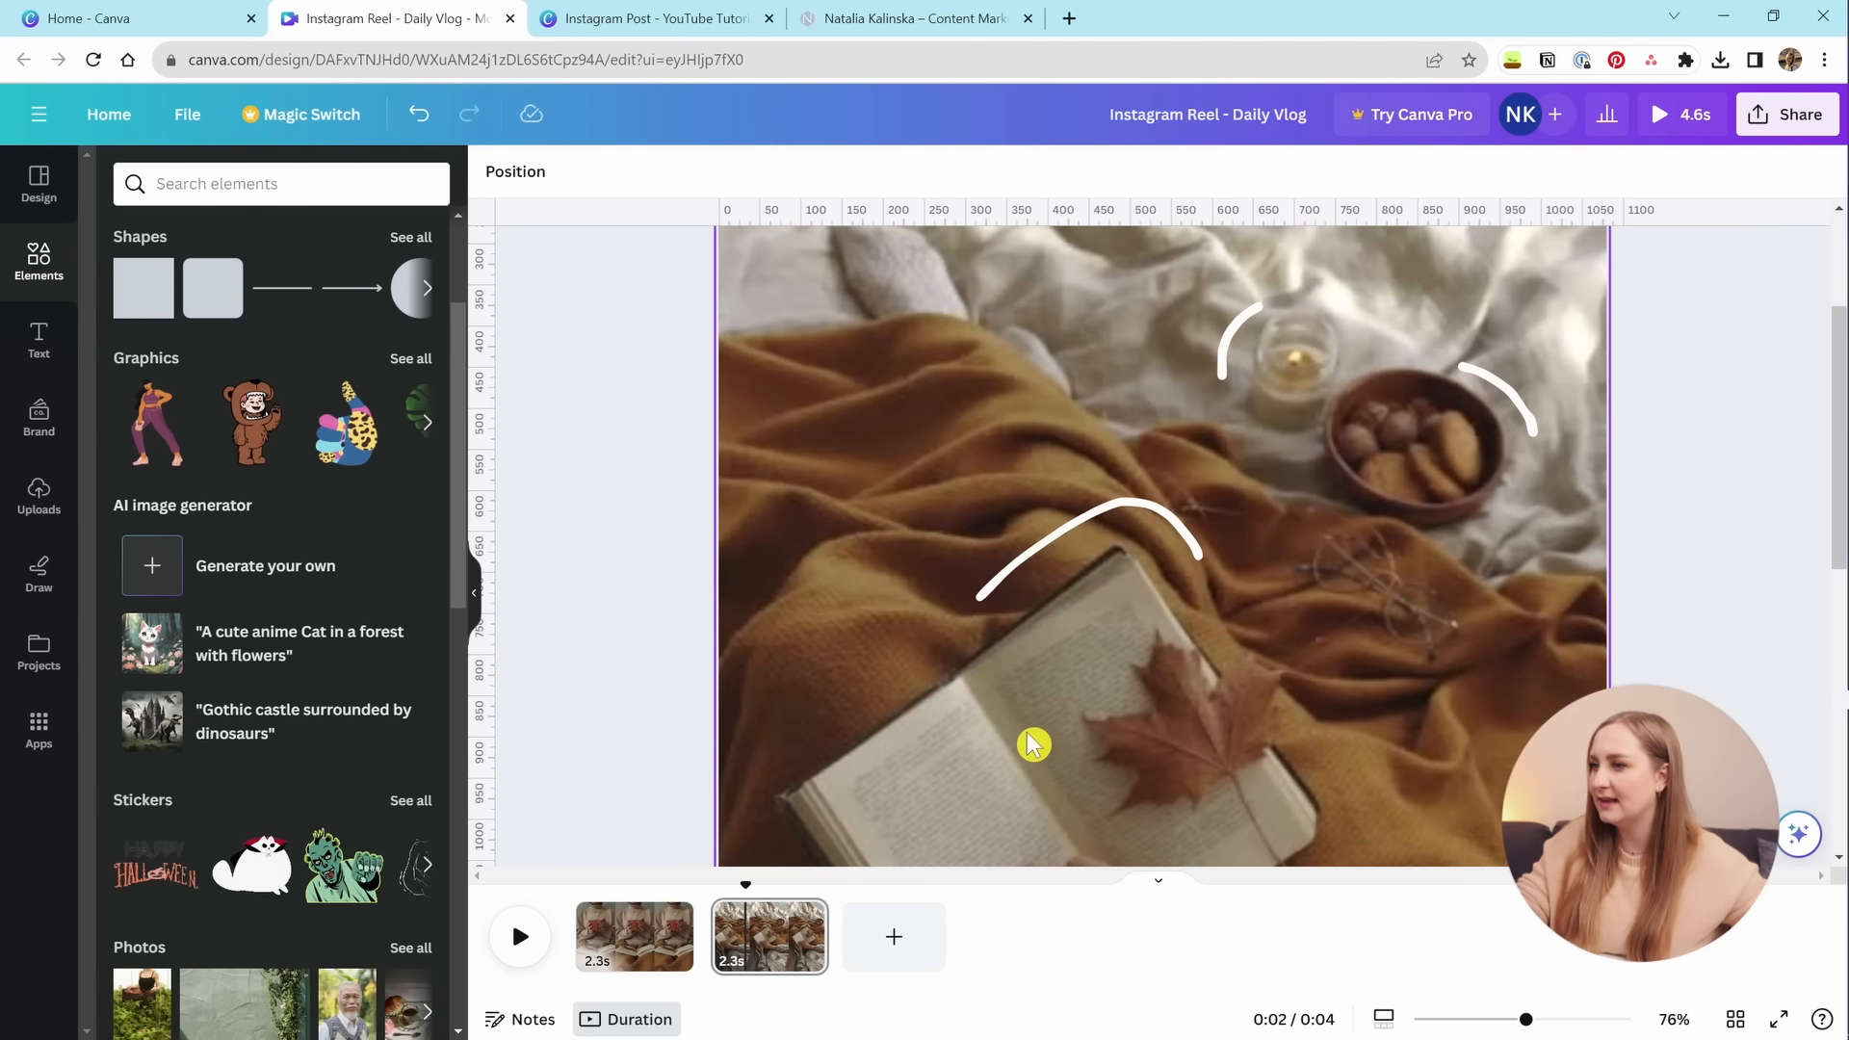
{"action": "left_click", "coordinate": [1122, 530]}
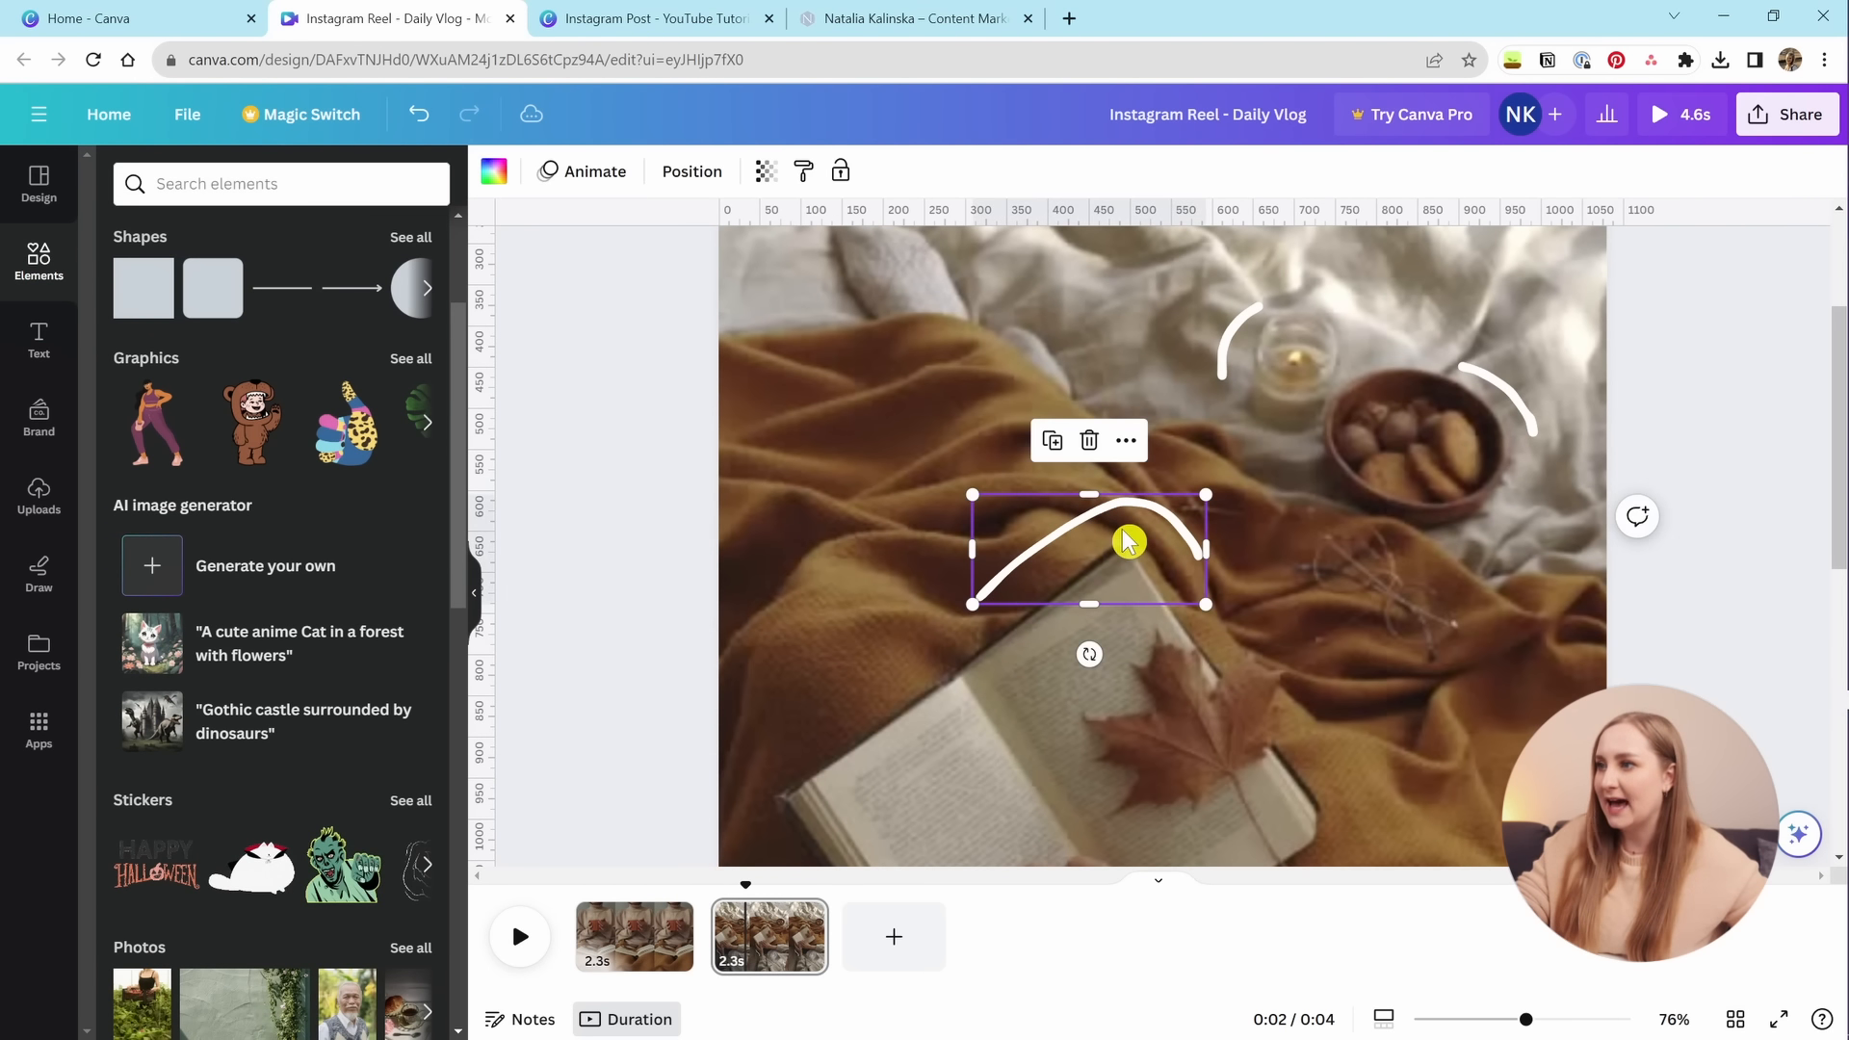
{"action": "left_click", "coordinate": [494, 171]}
{"action": "left_click", "coordinate": [286, 624]}
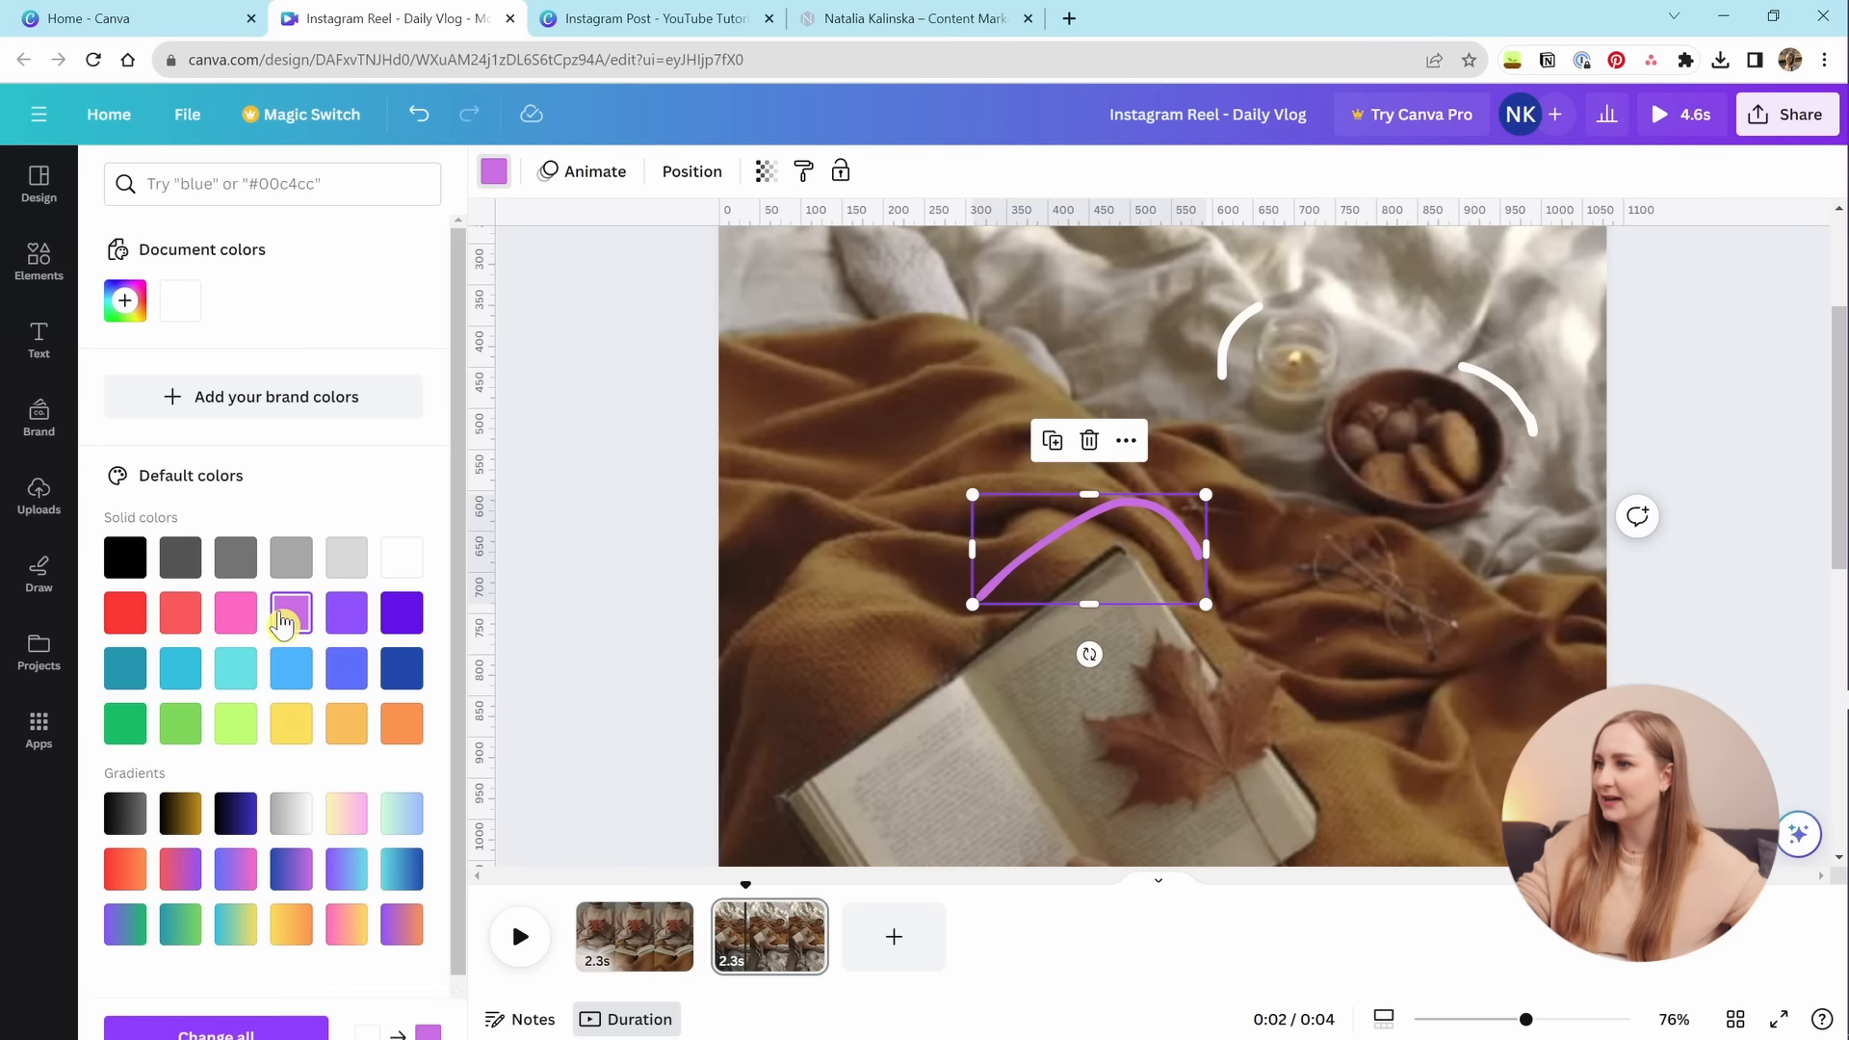
{"action": "left_click", "coordinate": [180, 301]}
{"action": "left_click", "coordinate": [1667, 612]}
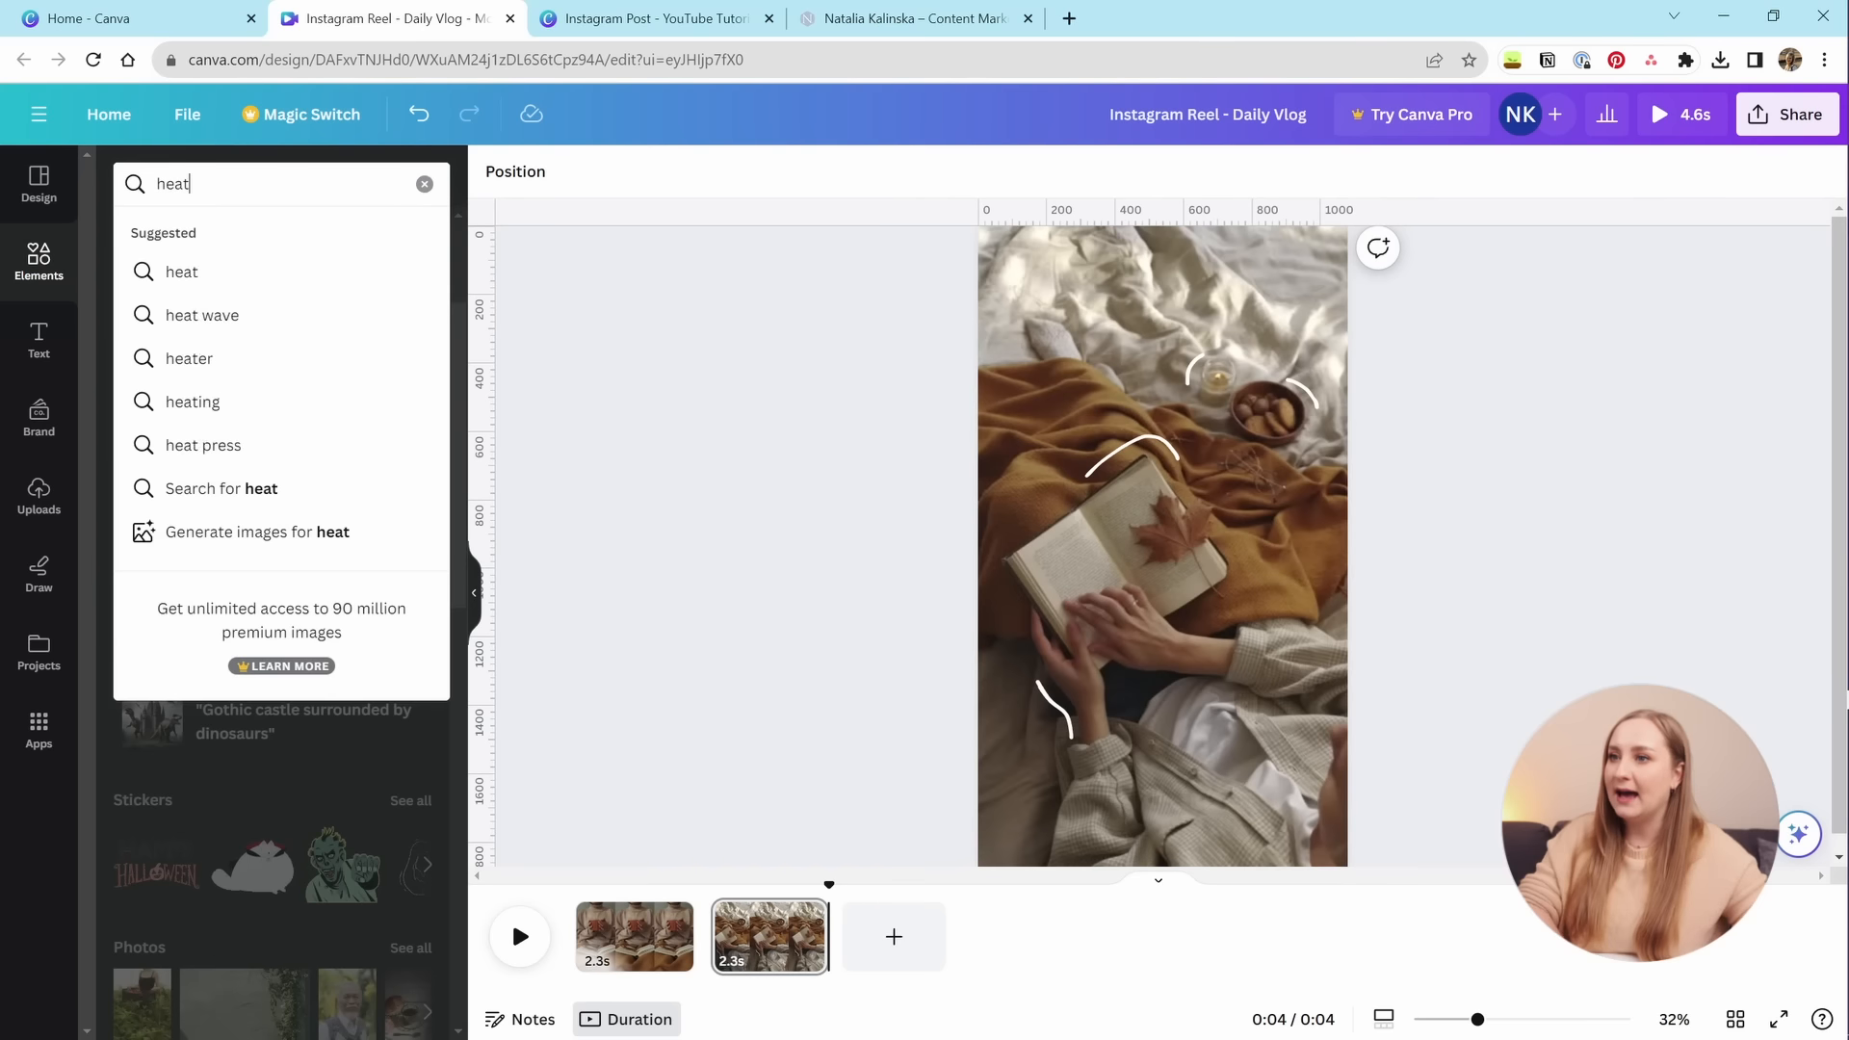
Search the elements for "hearts", limit the results to graphics, and add the group of five outlined hearts to the book page.
{"action": "key", "text": "BackSpace"}
{"action": "type", "text": "rt"}
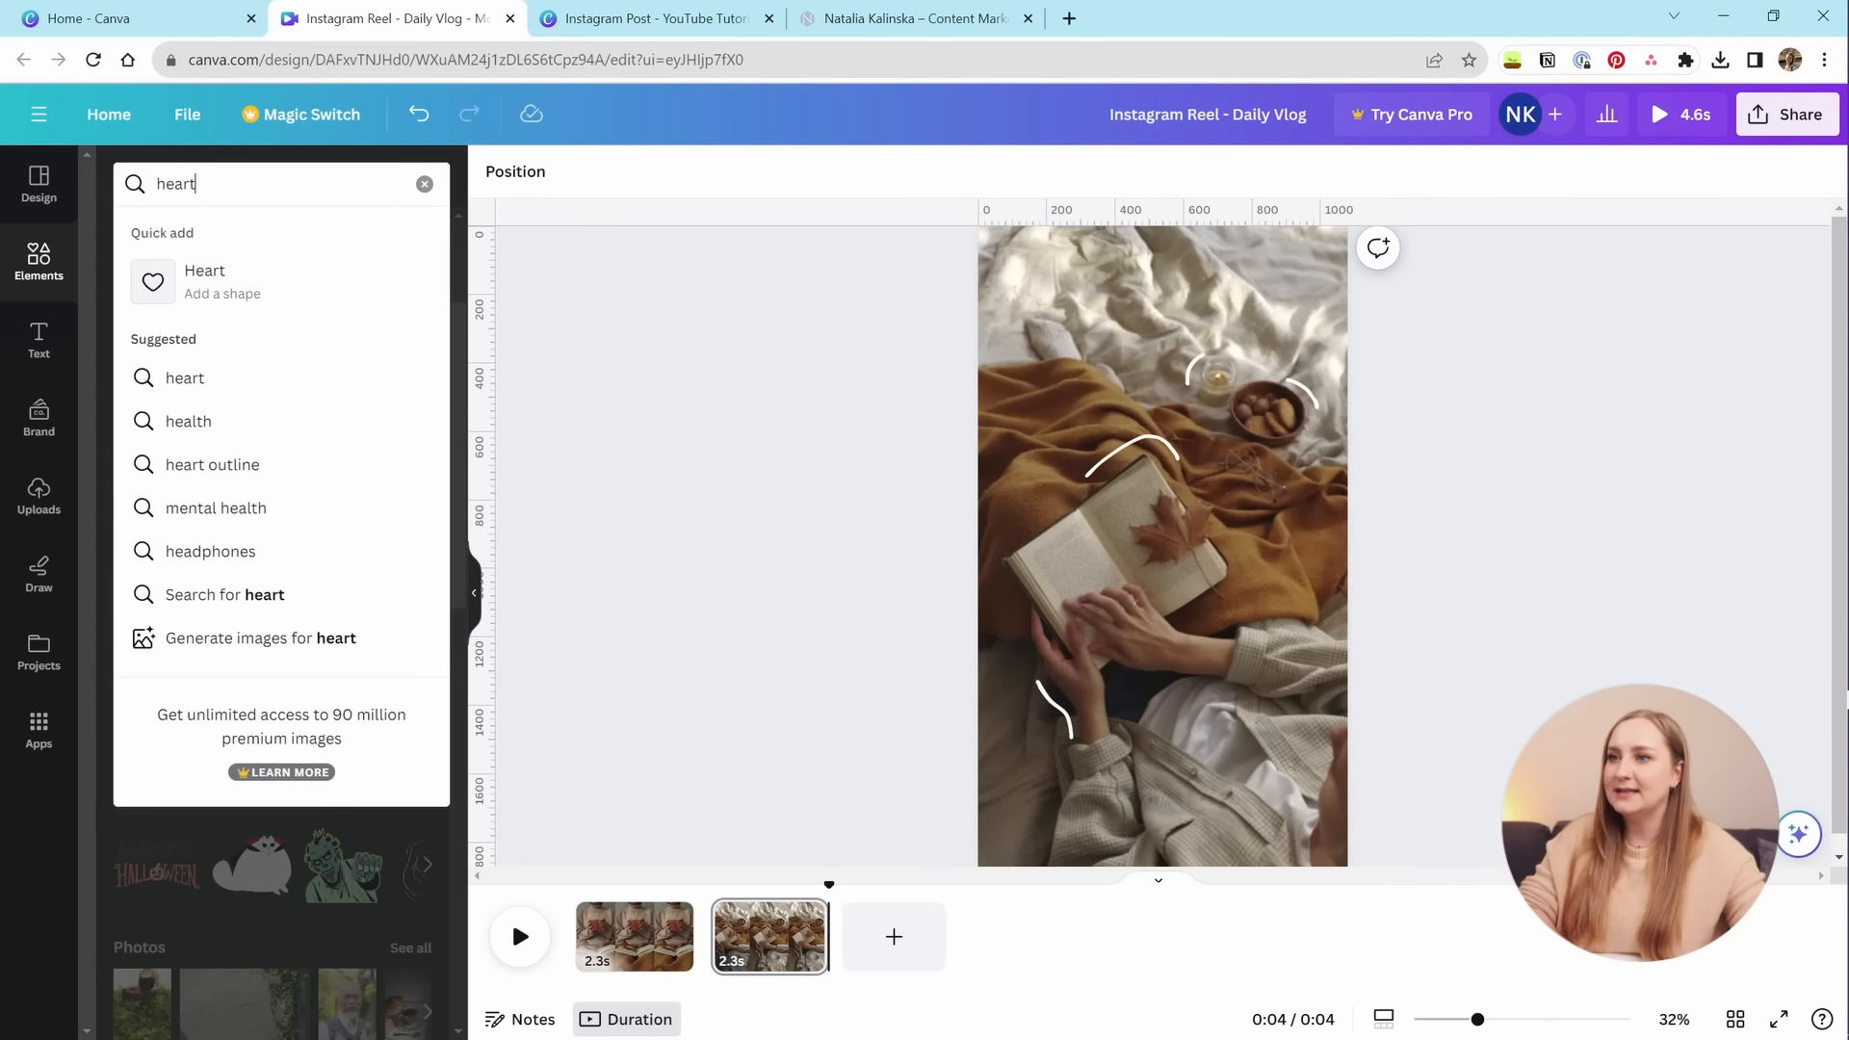
{"action": "type", "text": "s"}
{"action": "key", "text": "Return"}
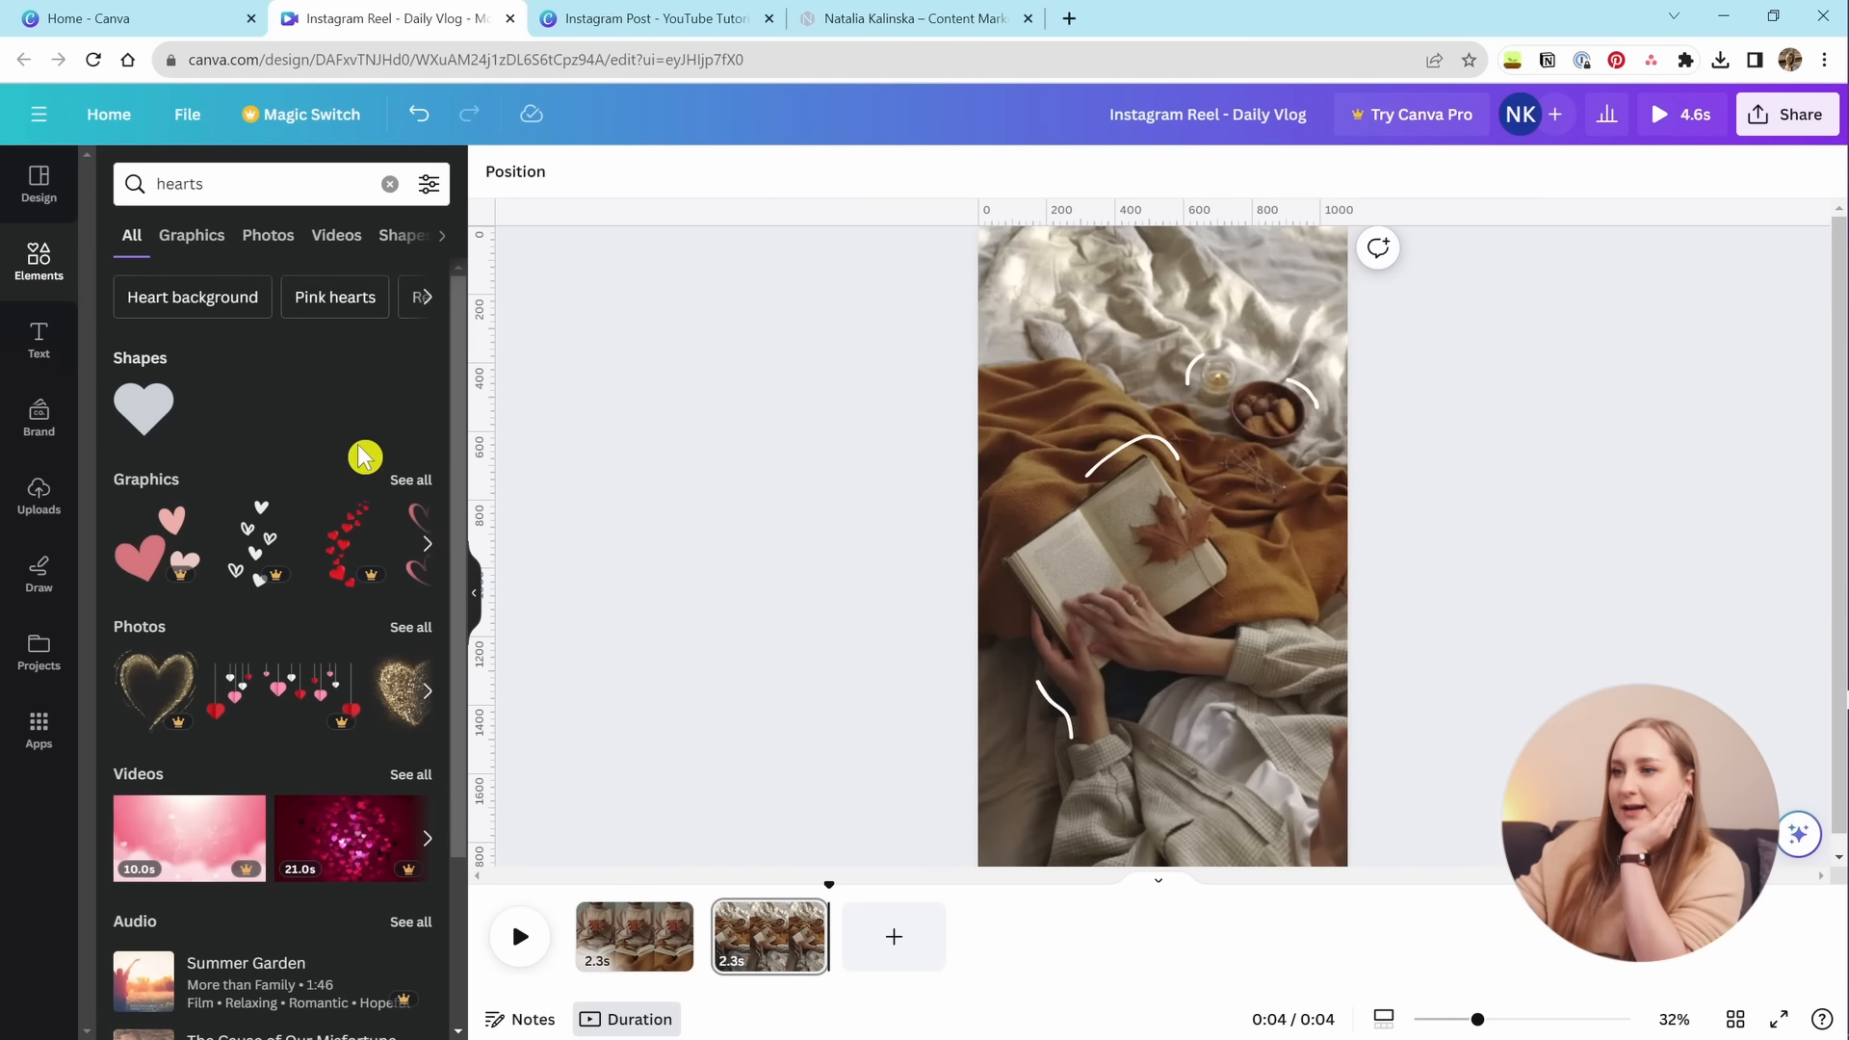
{"action": "left_click", "coordinate": [199, 242]}
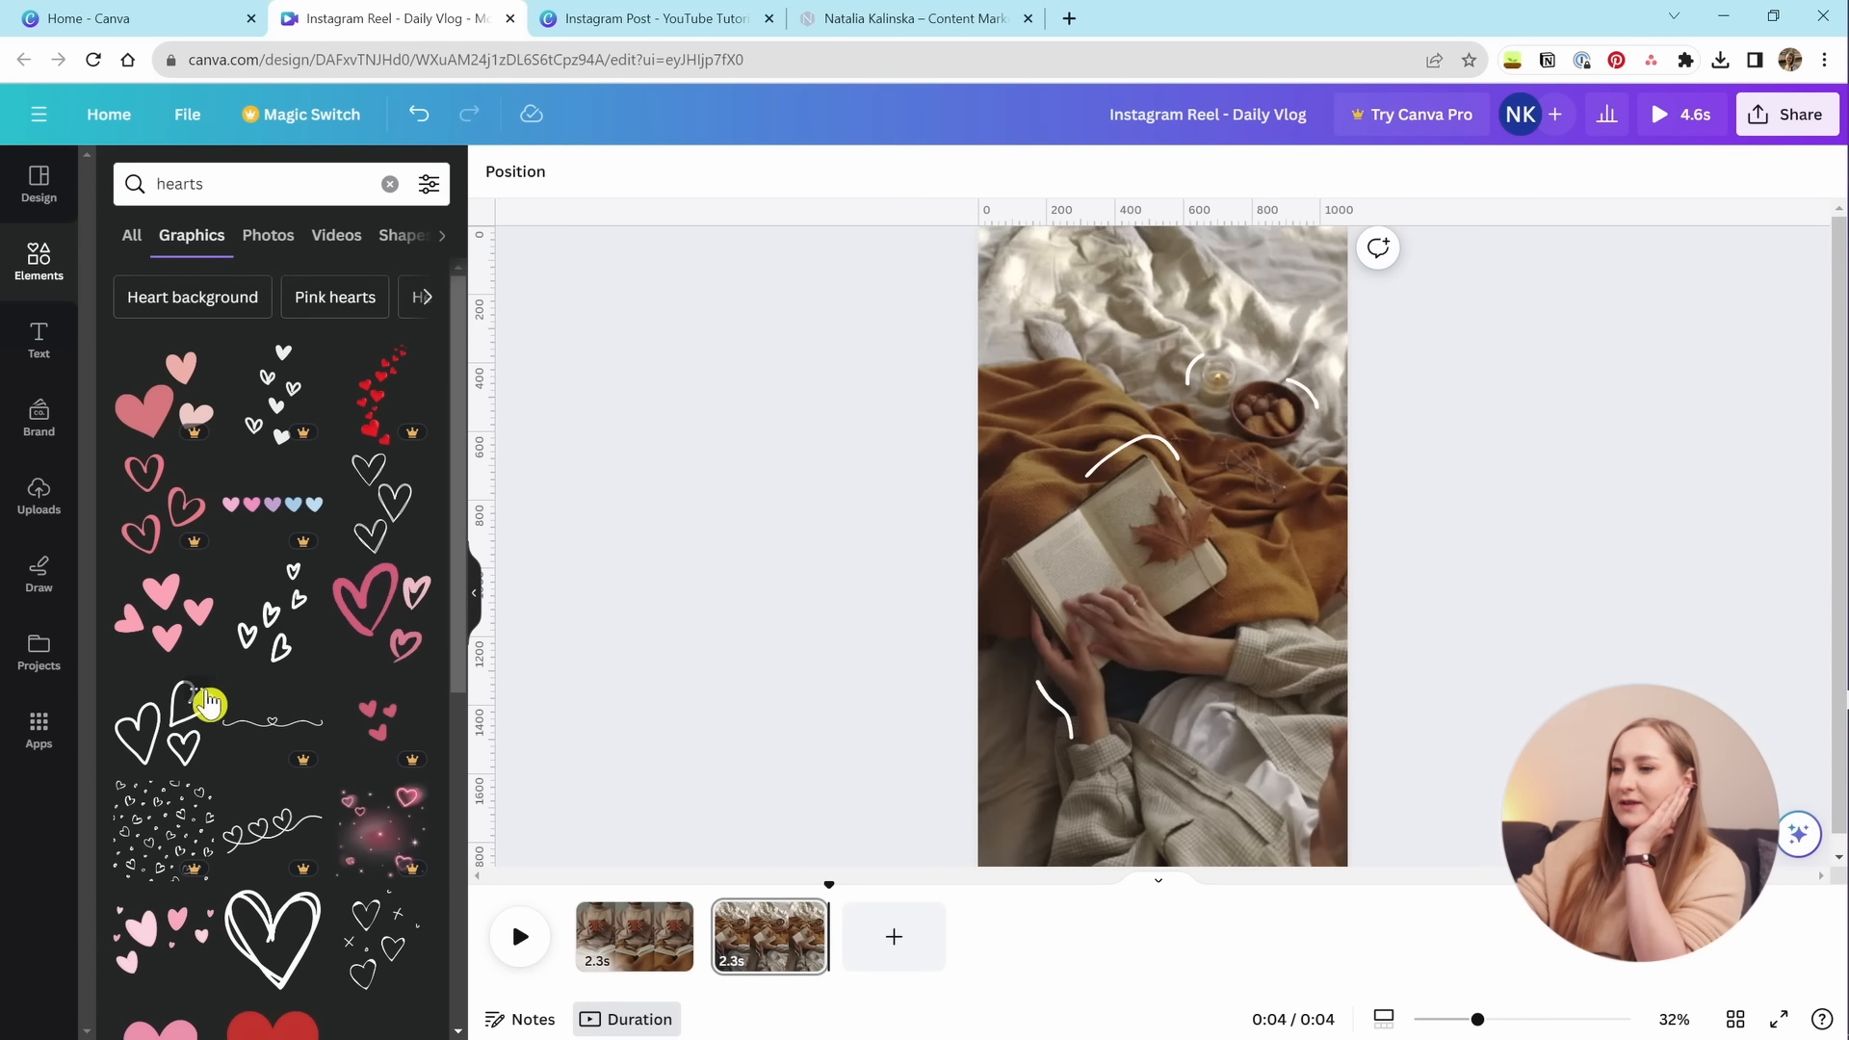
{"action": "left_click", "coordinate": [276, 653]}
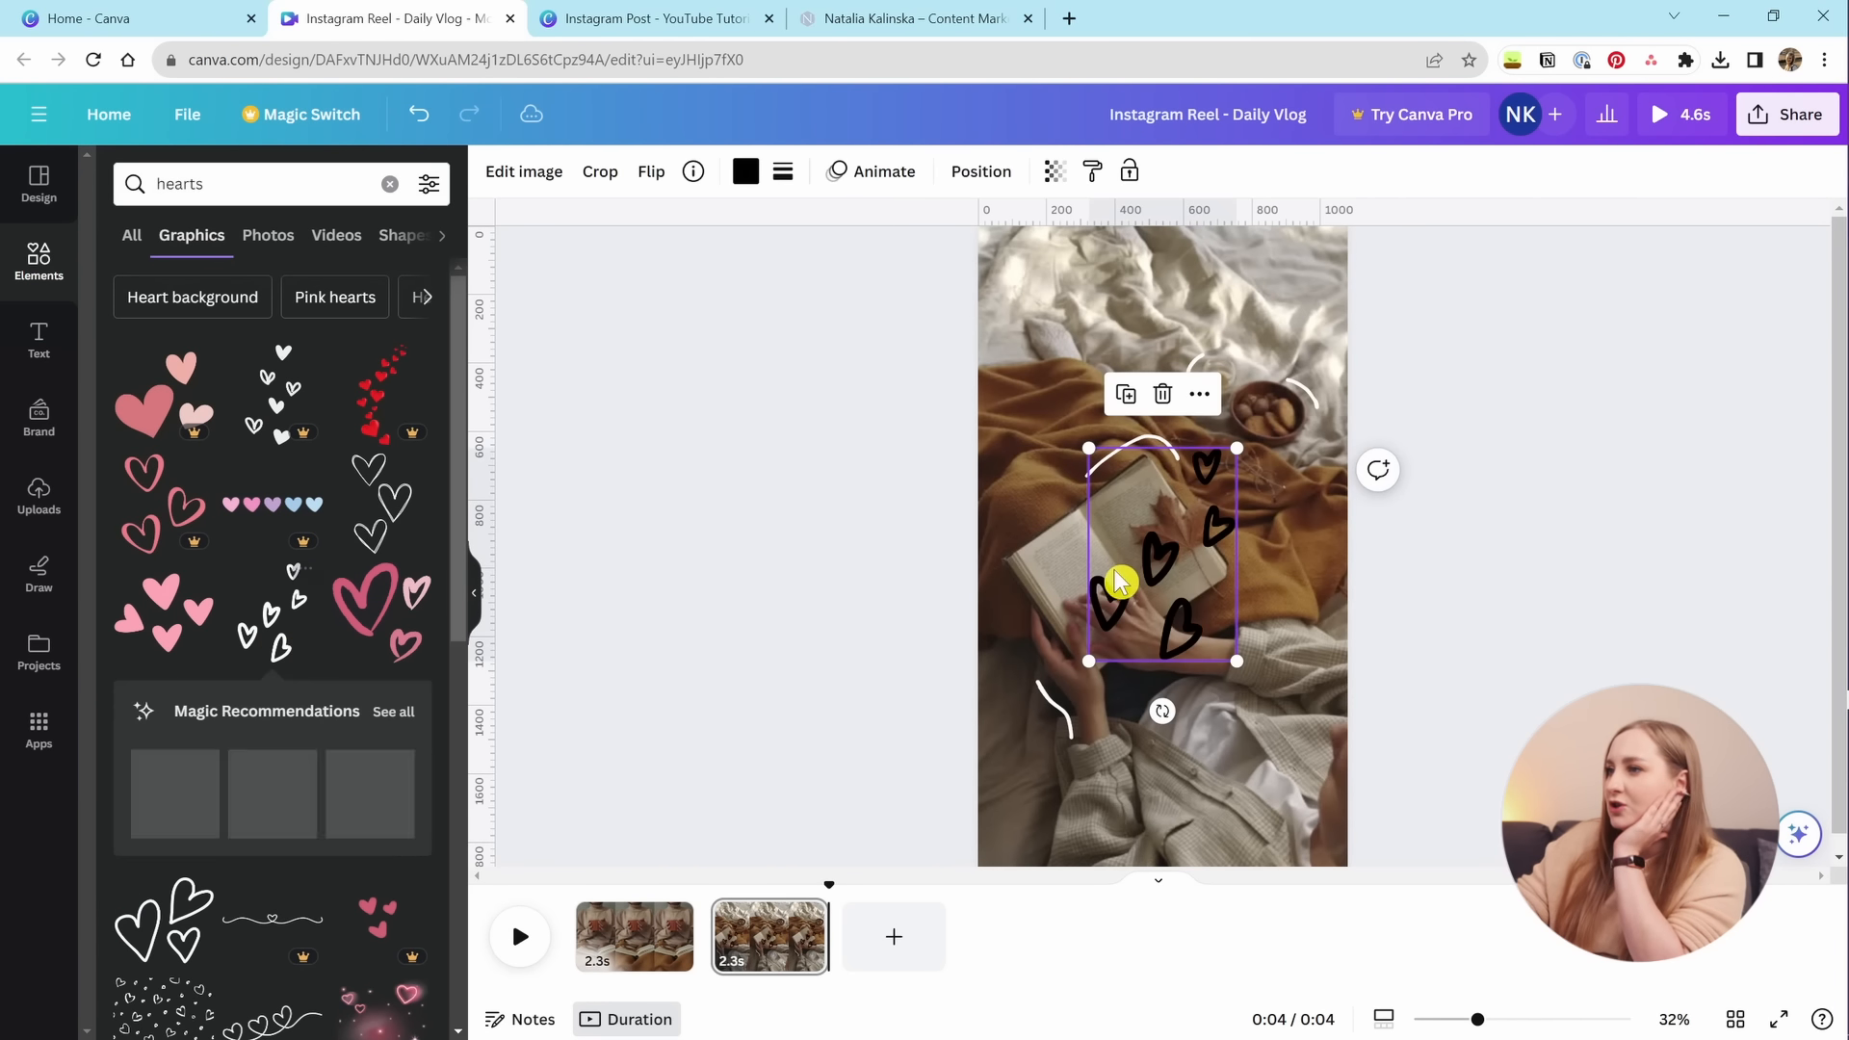
Shrink the hearts graphic to about half size, colour it white (#ffffff), and place it over the white bedding near the sock.
{"action": "left_click_drag", "start_coordinate": [1240, 662], "coordinate": [1166, 559]}
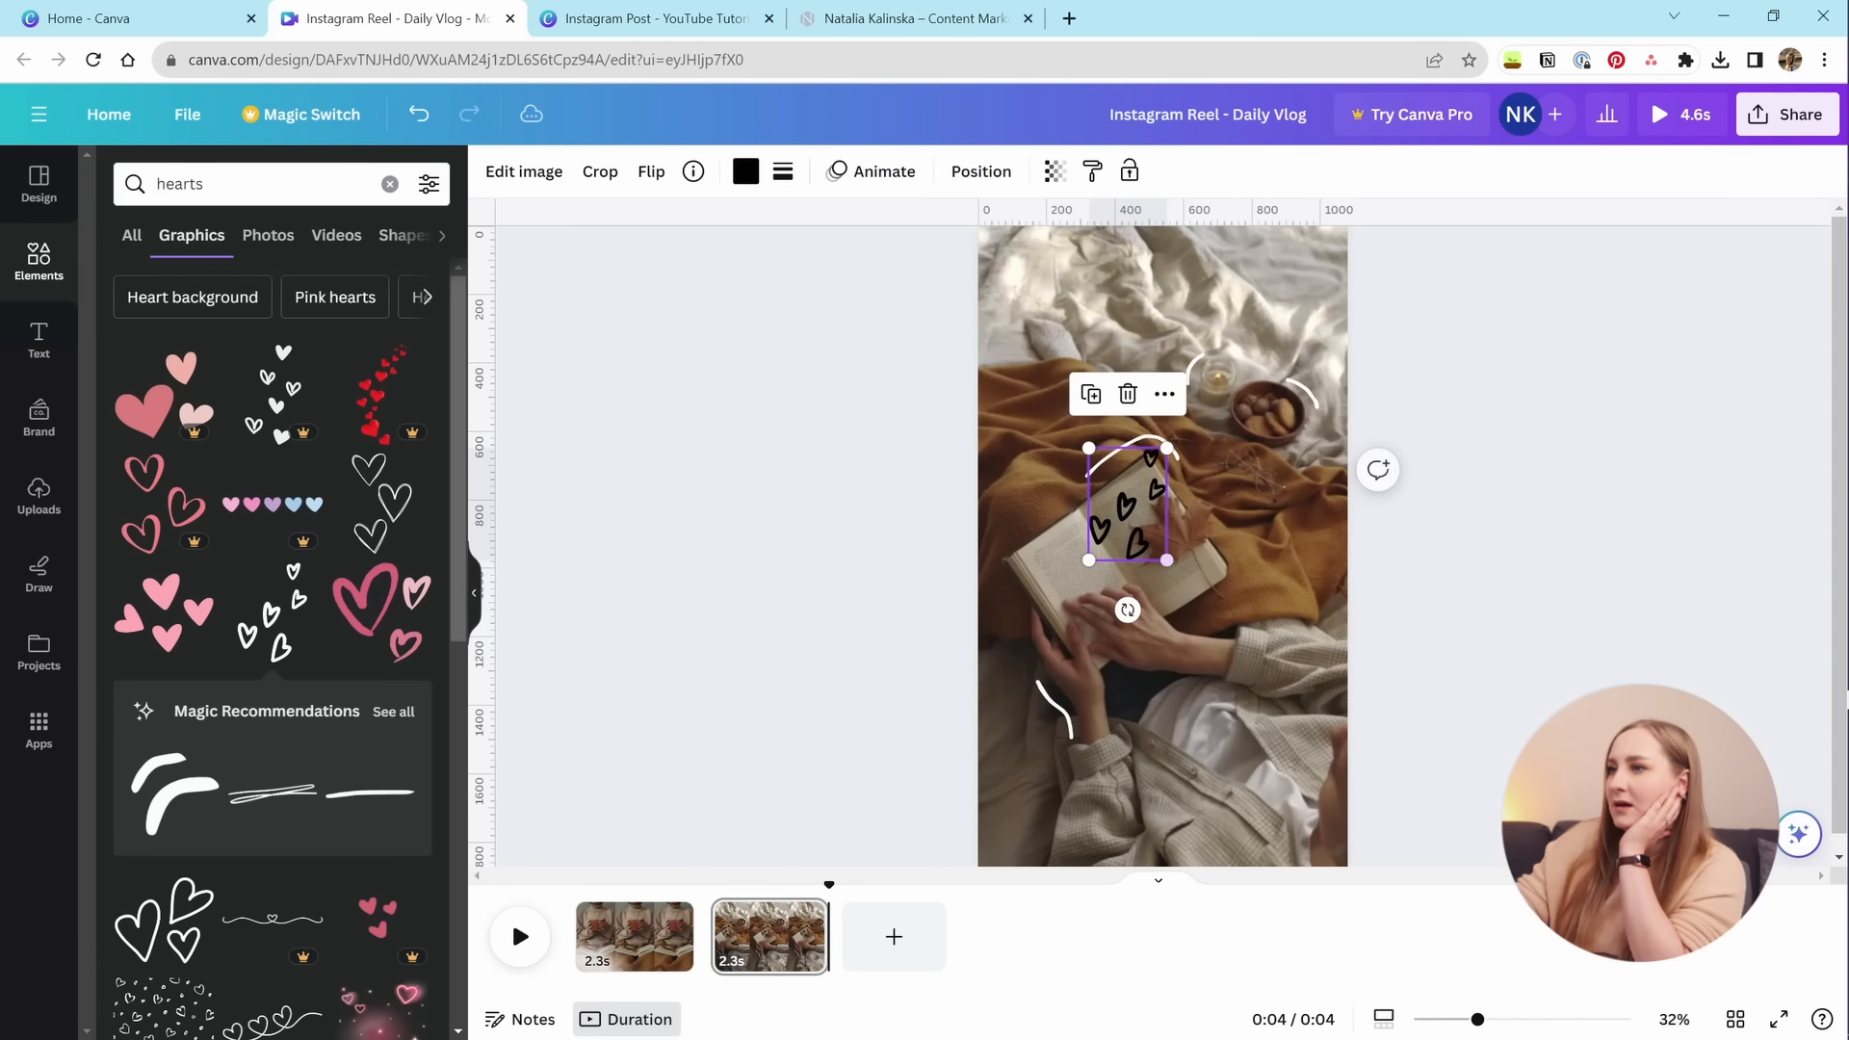
{"action": "left_click", "coordinate": [746, 173]}
{"action": "left_click", "coordinate": [241, 308]}
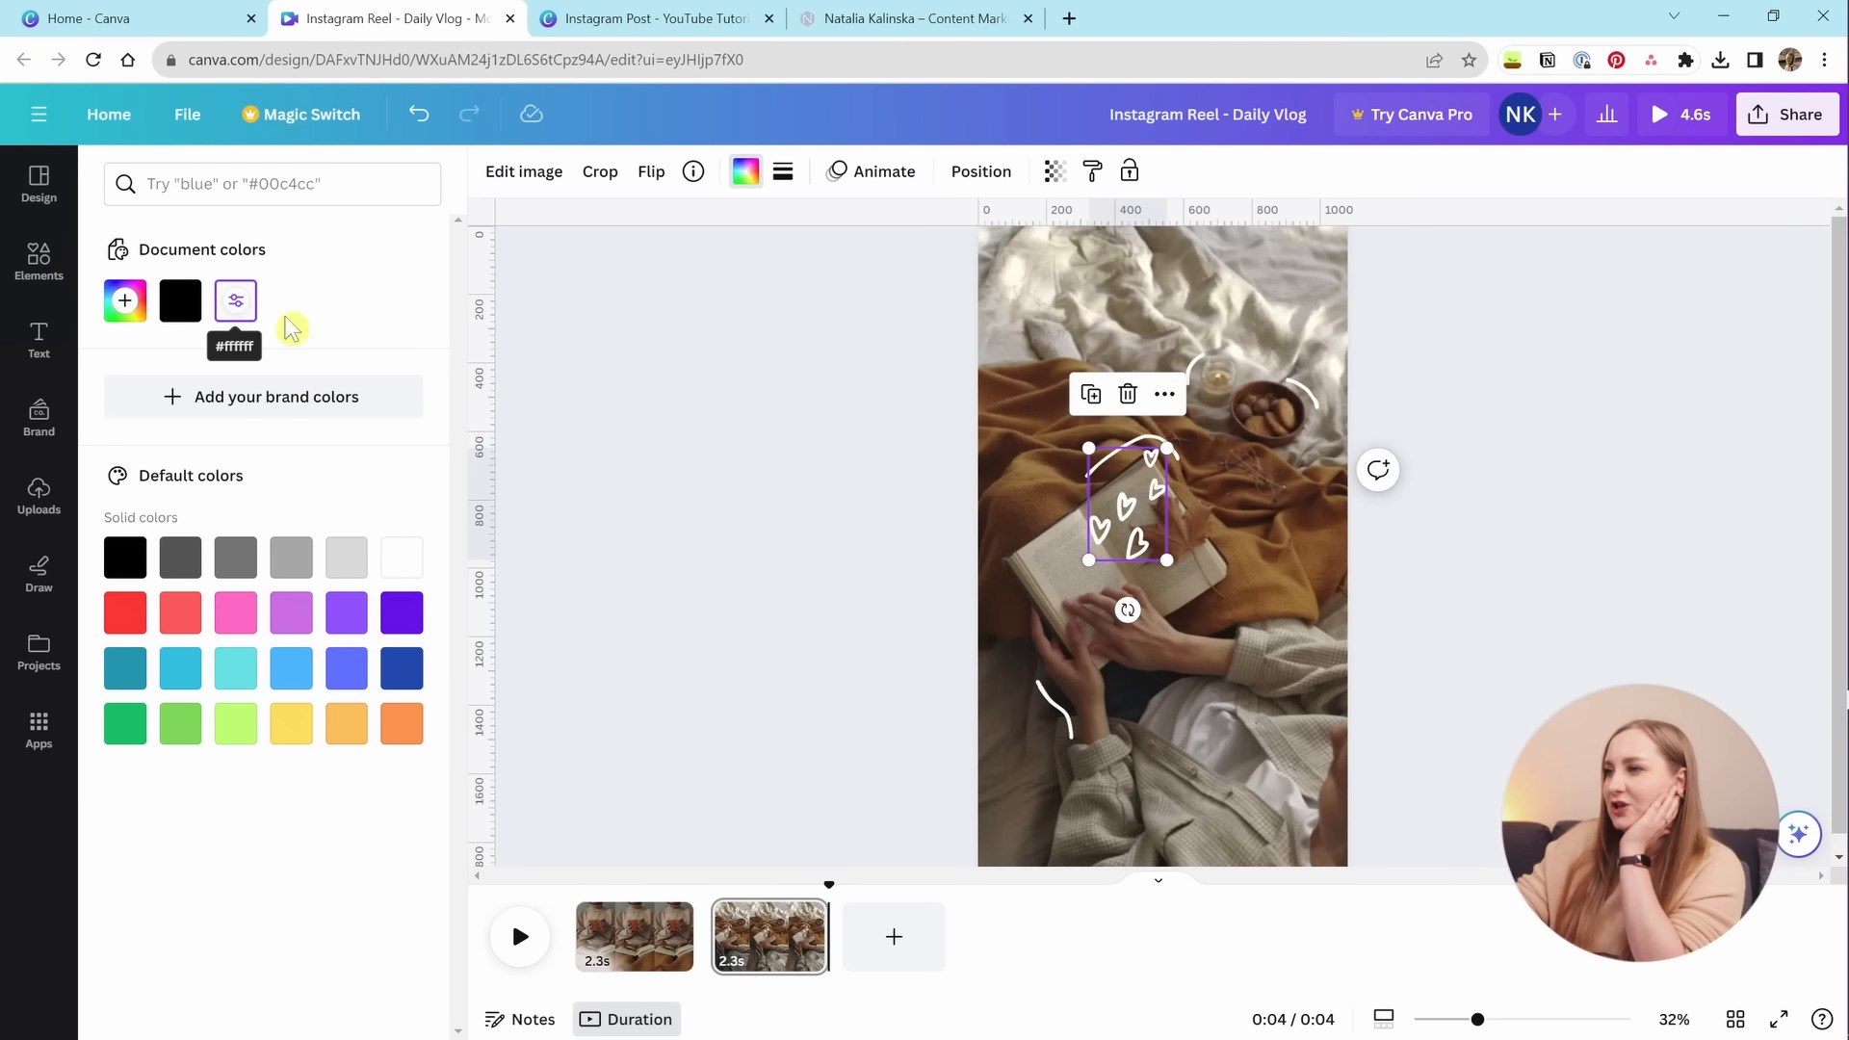
{"action": "left_click_drag", "start_coordinate": [1127, 511], "coordinate": [1064, 342]}
{"action": "left_click", "coordinate": [1044, 809]}
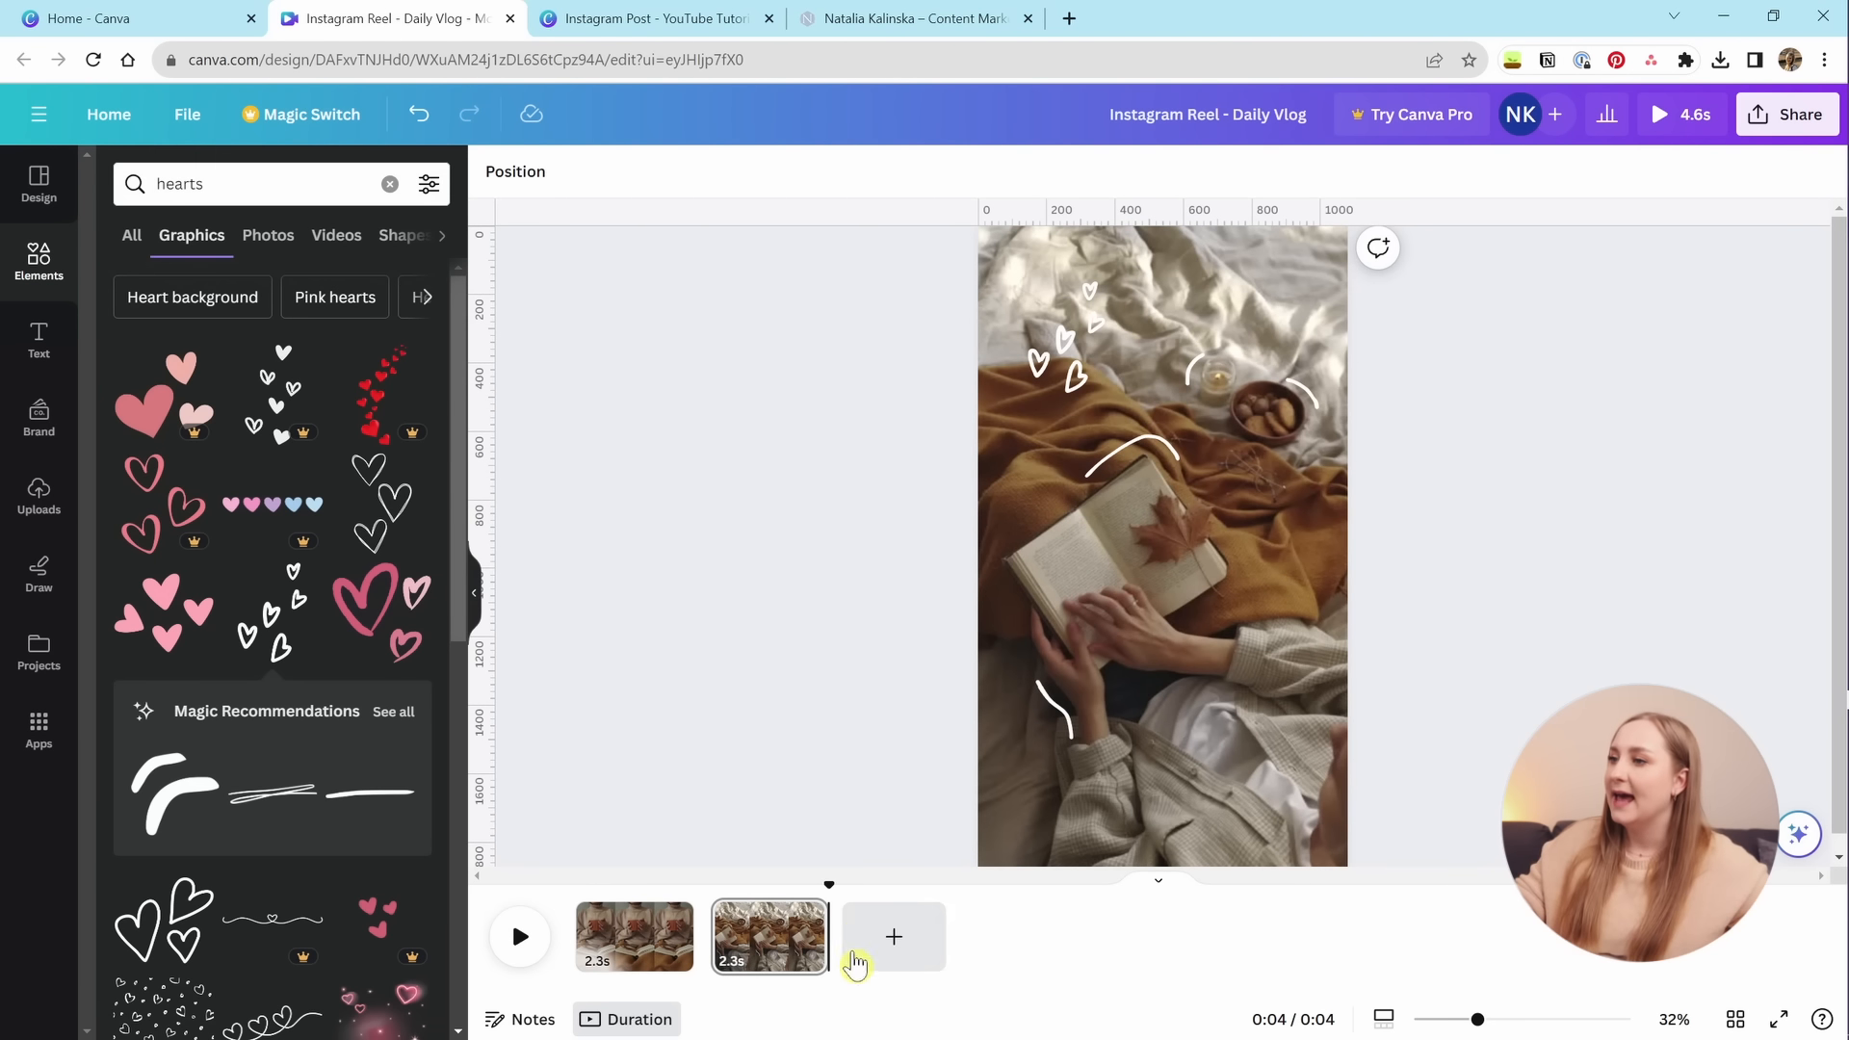
Add a heading reading "cozy autumn" to the book page and set its font to Knewave.
{"action": "left_click", "coordinate": [15, 352]}
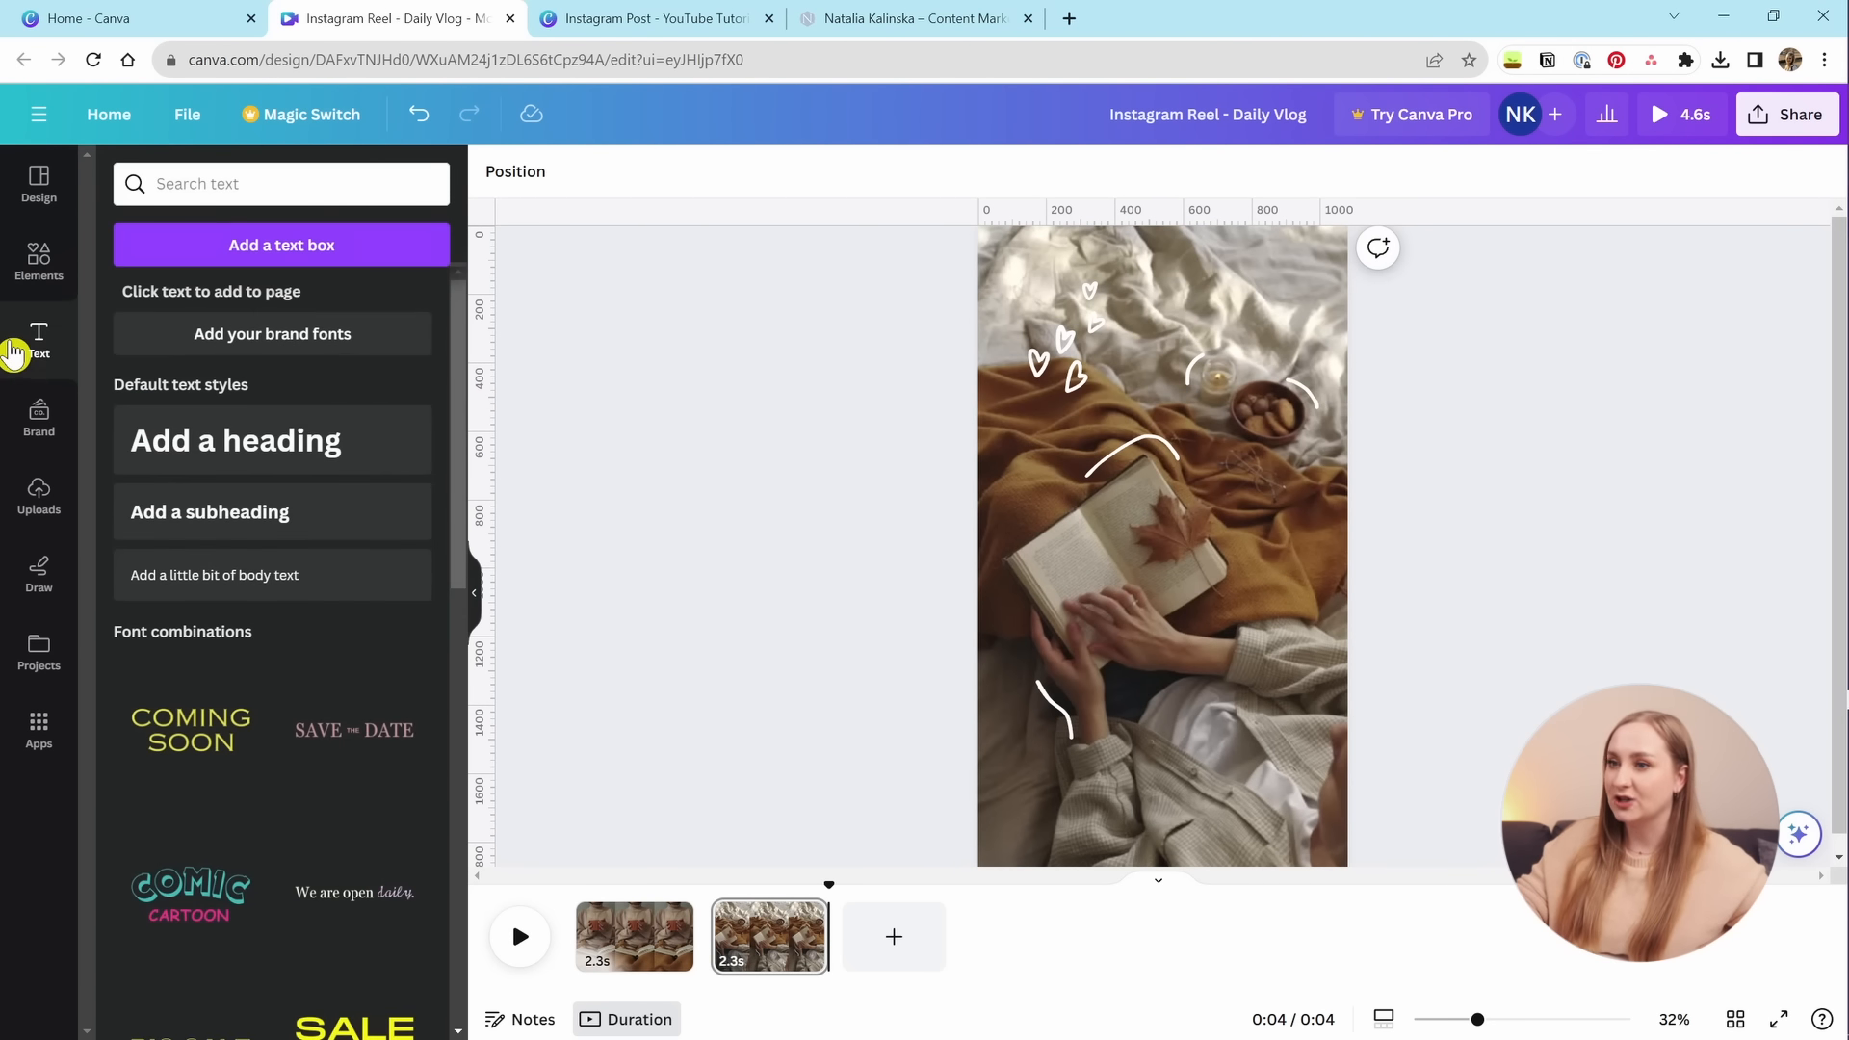
{"action": "left_click", "coordinate": [276, 438]}
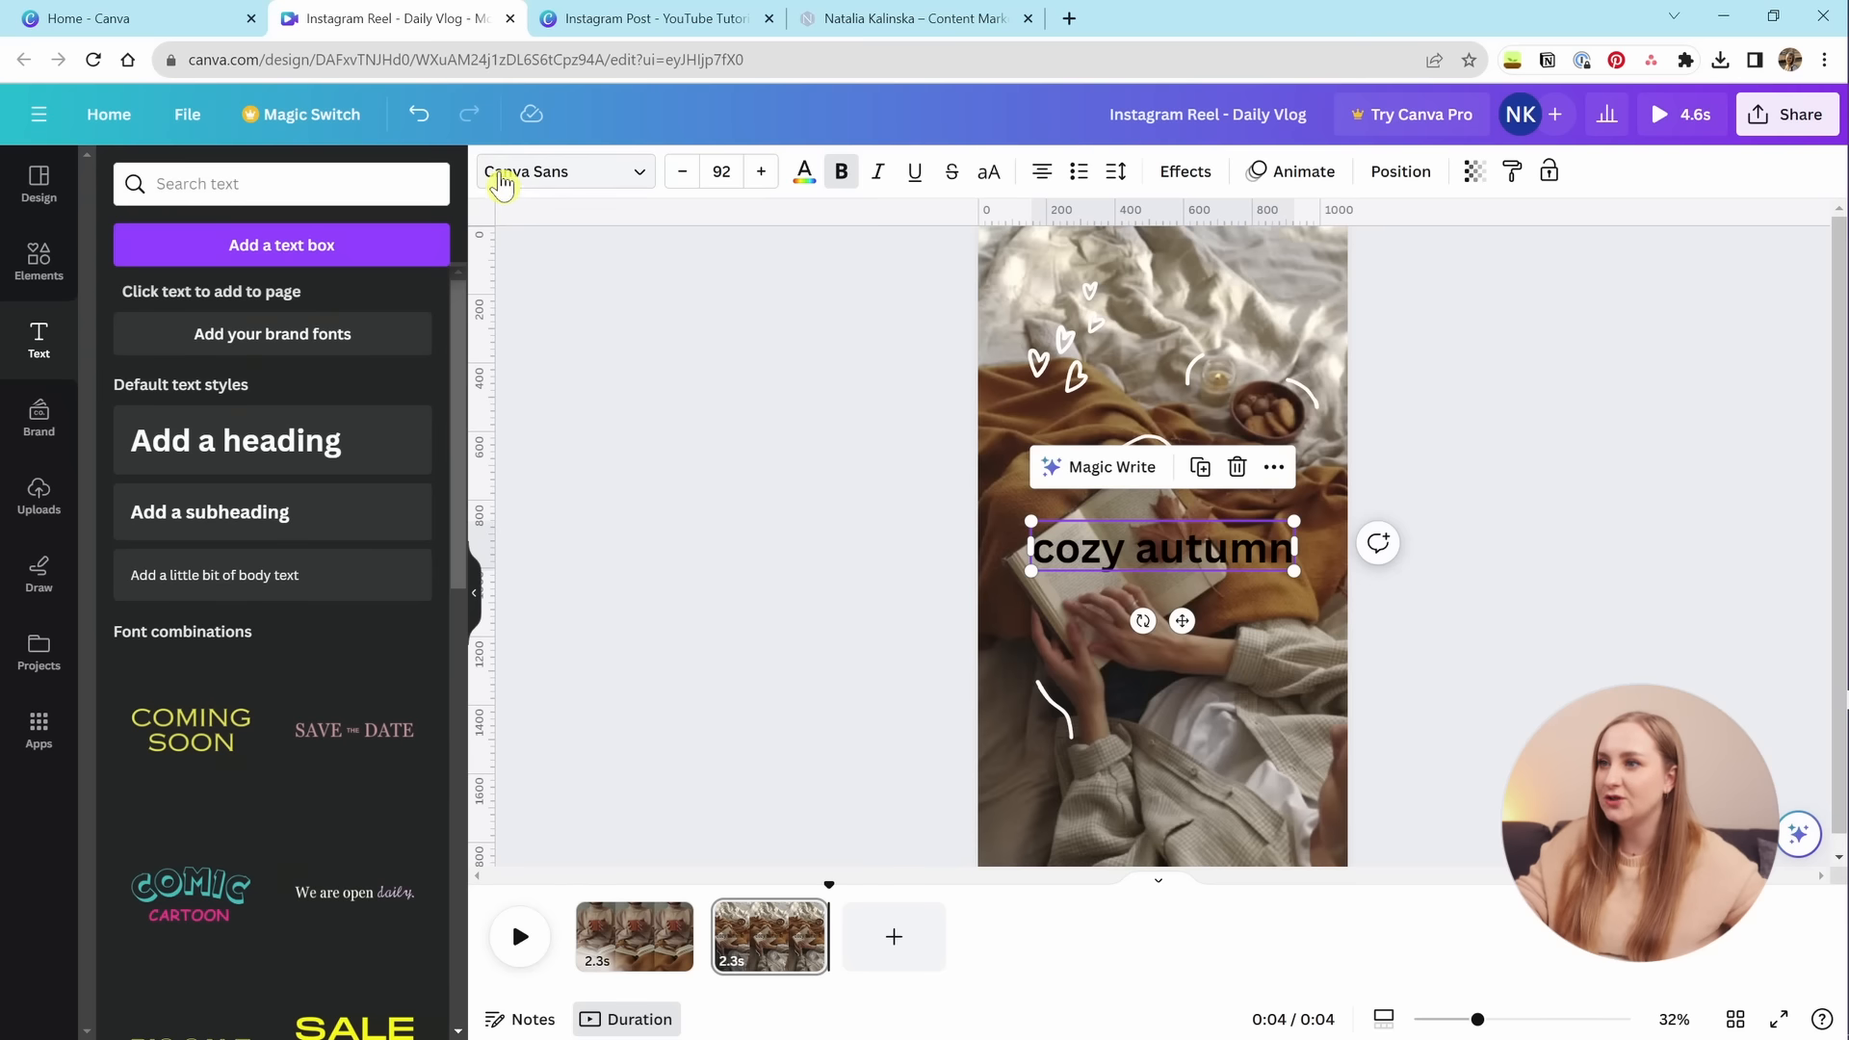
{"action": "left_click", "coordinate": [501, 172]}
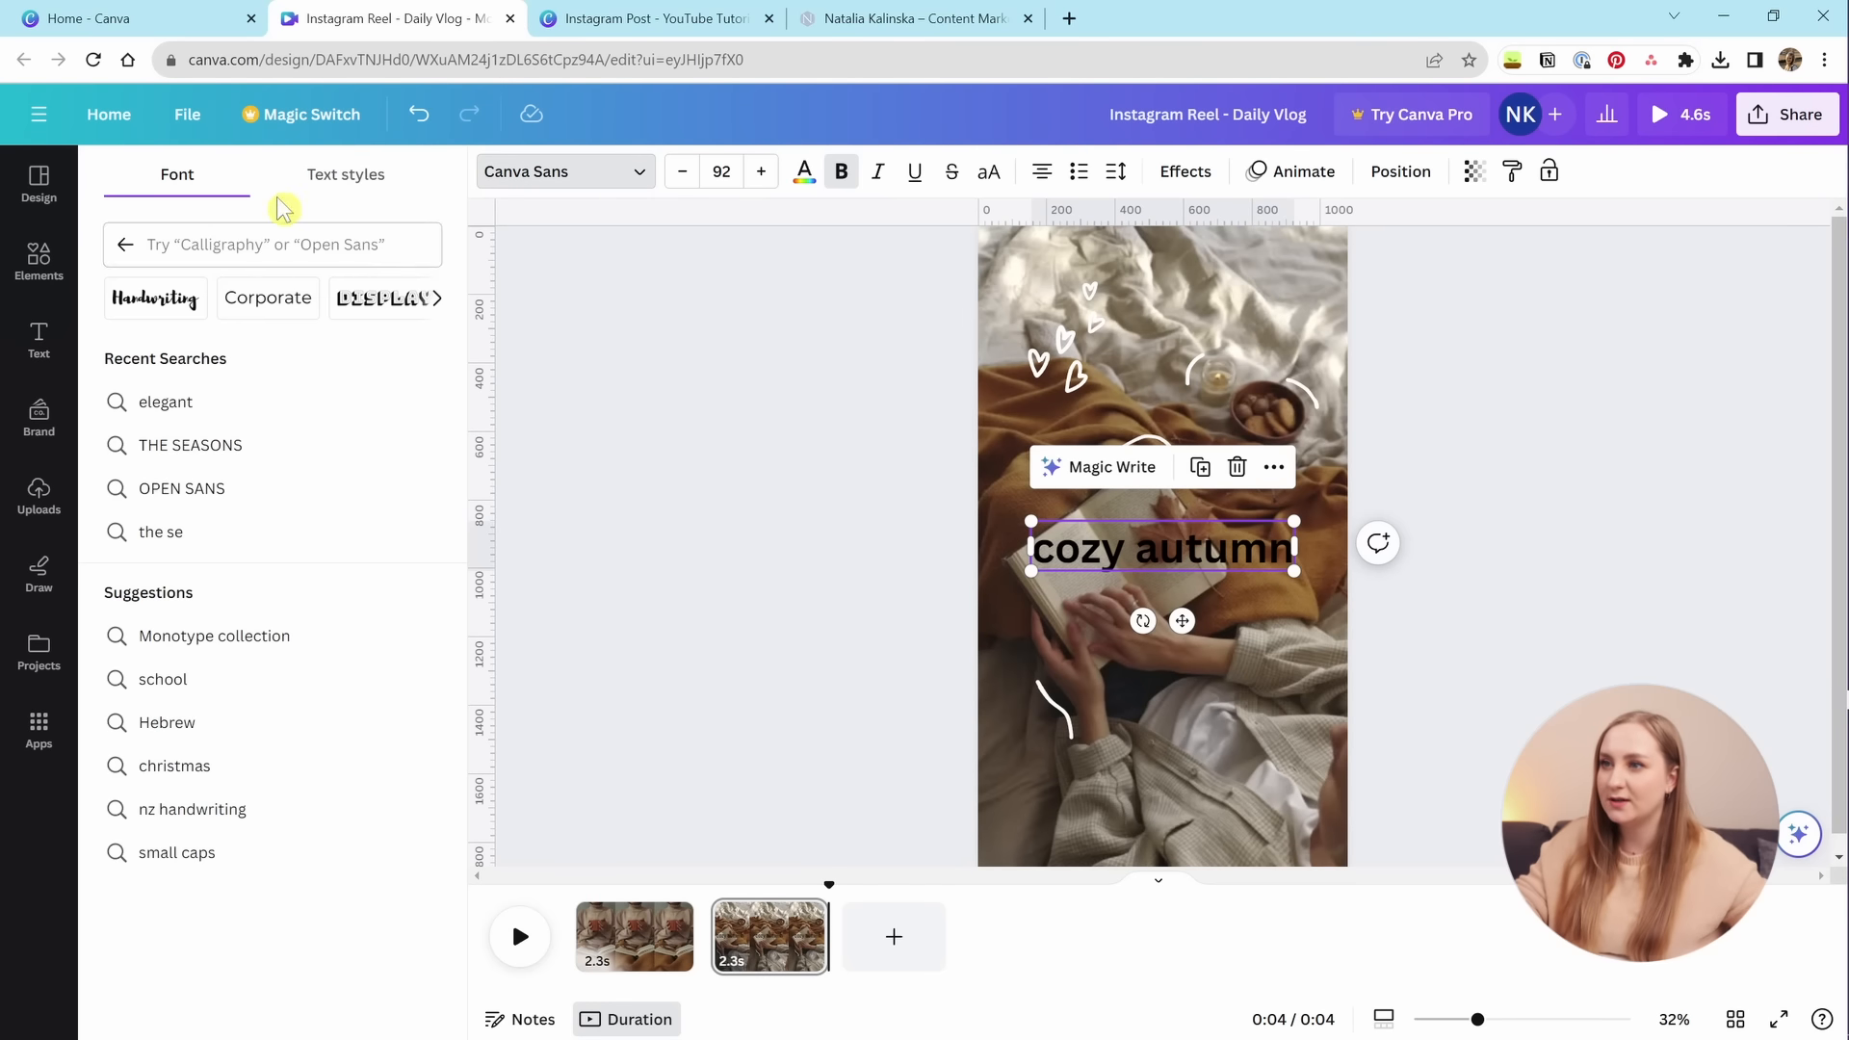
{"action": "type", "text": "knew"}
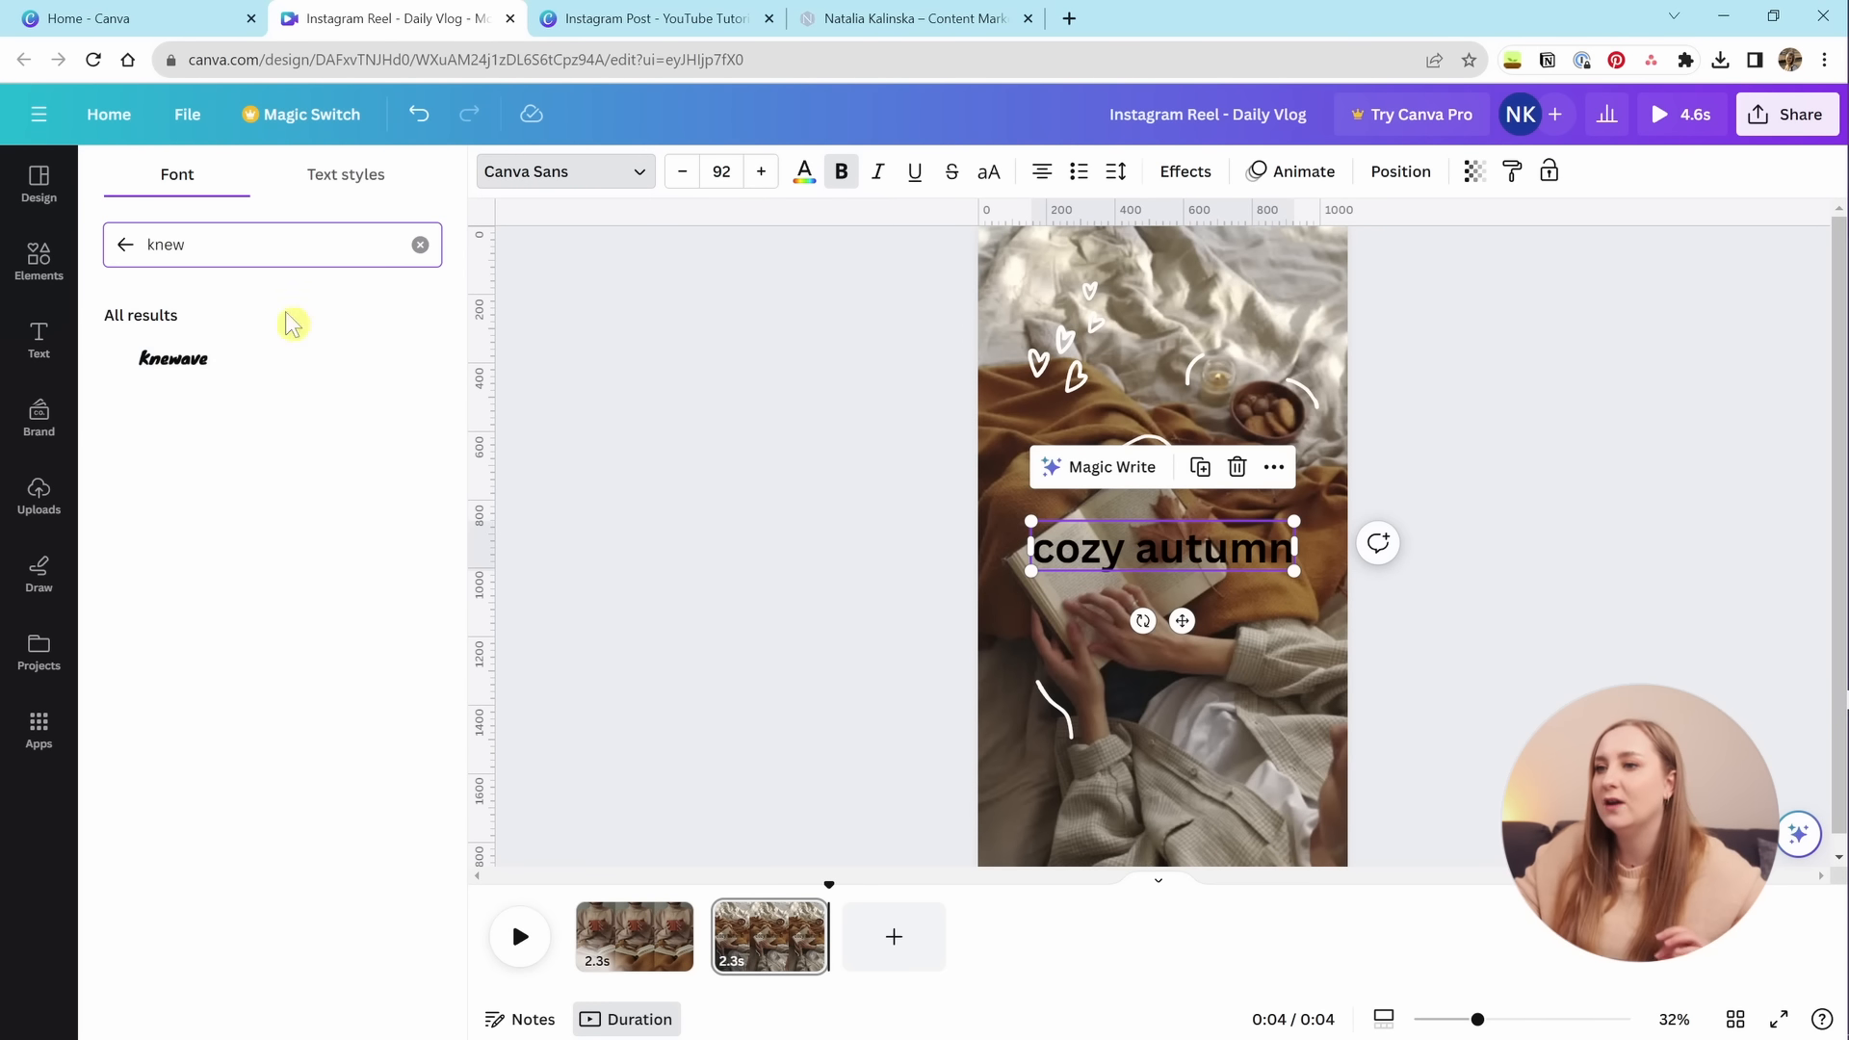
{"action": "left_click", "coordinate": [301, 385]}
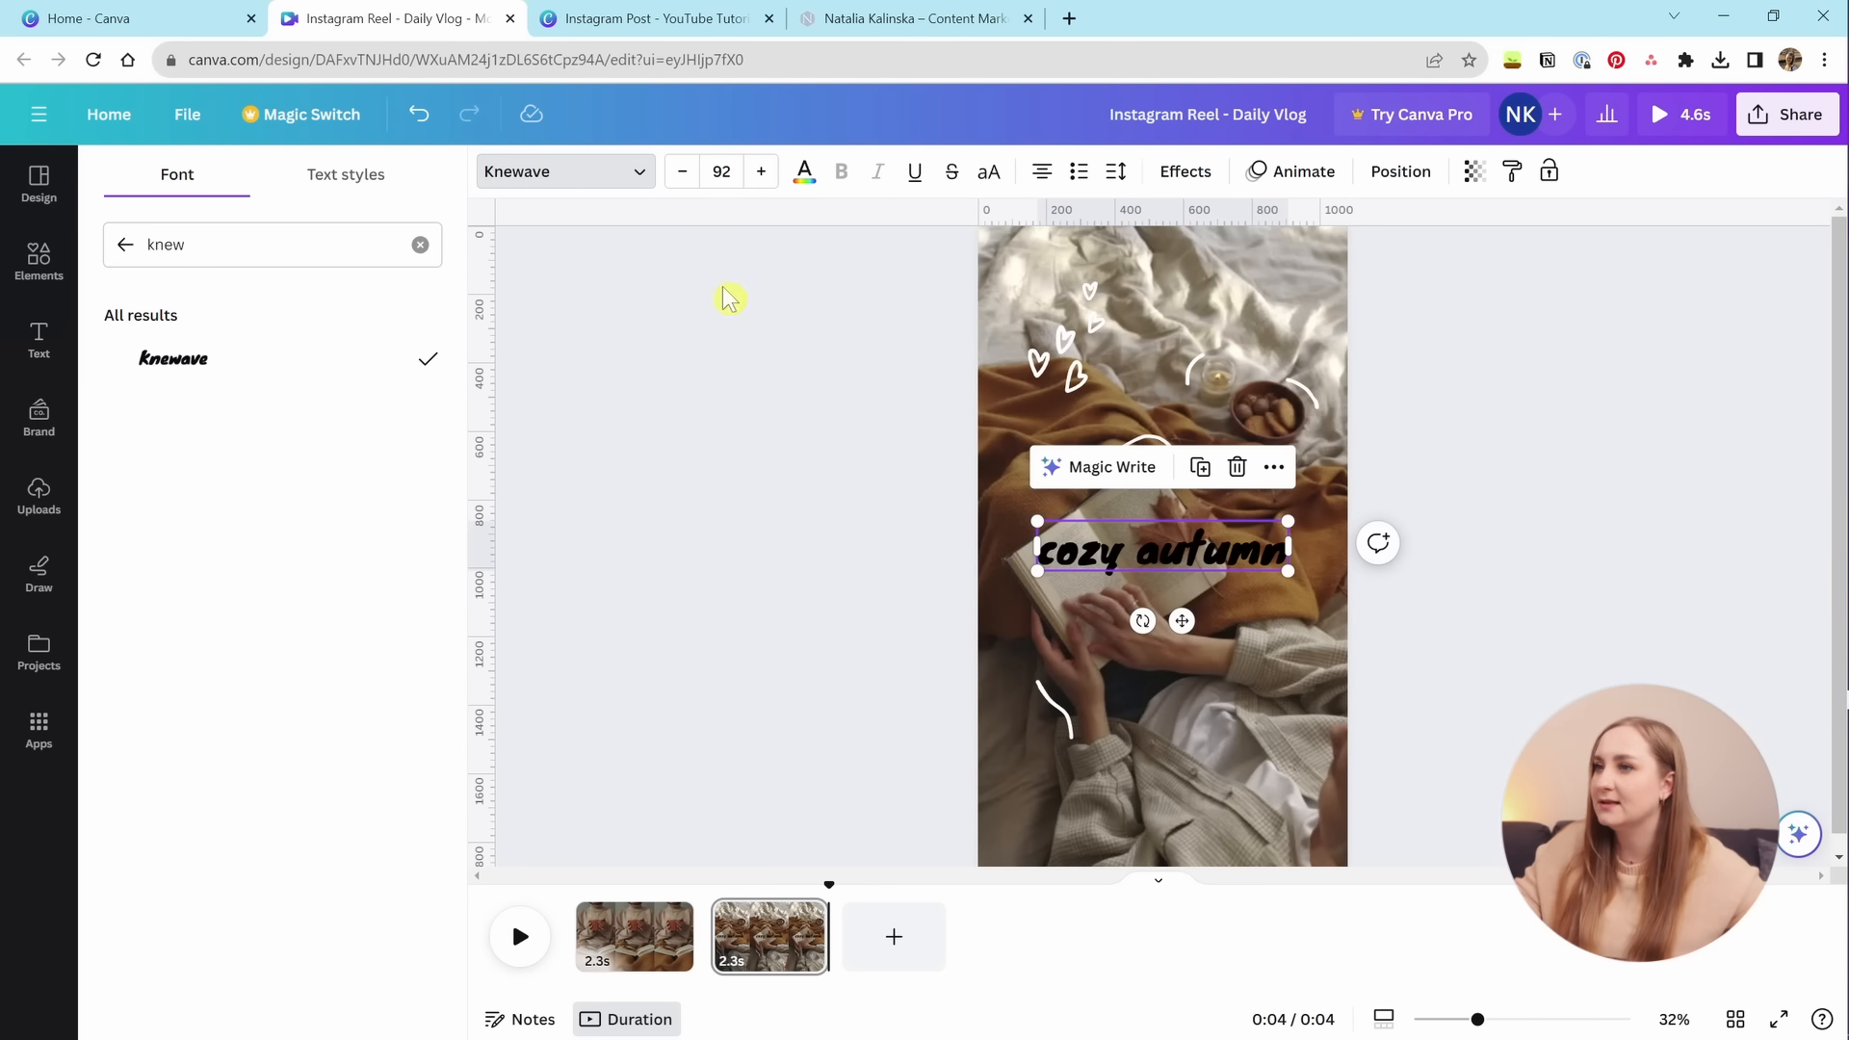
Colour the "cozy autumn" heading white and set its letter spacing to 73.
{"action": "left_click", "coordinate": [805, 171]}
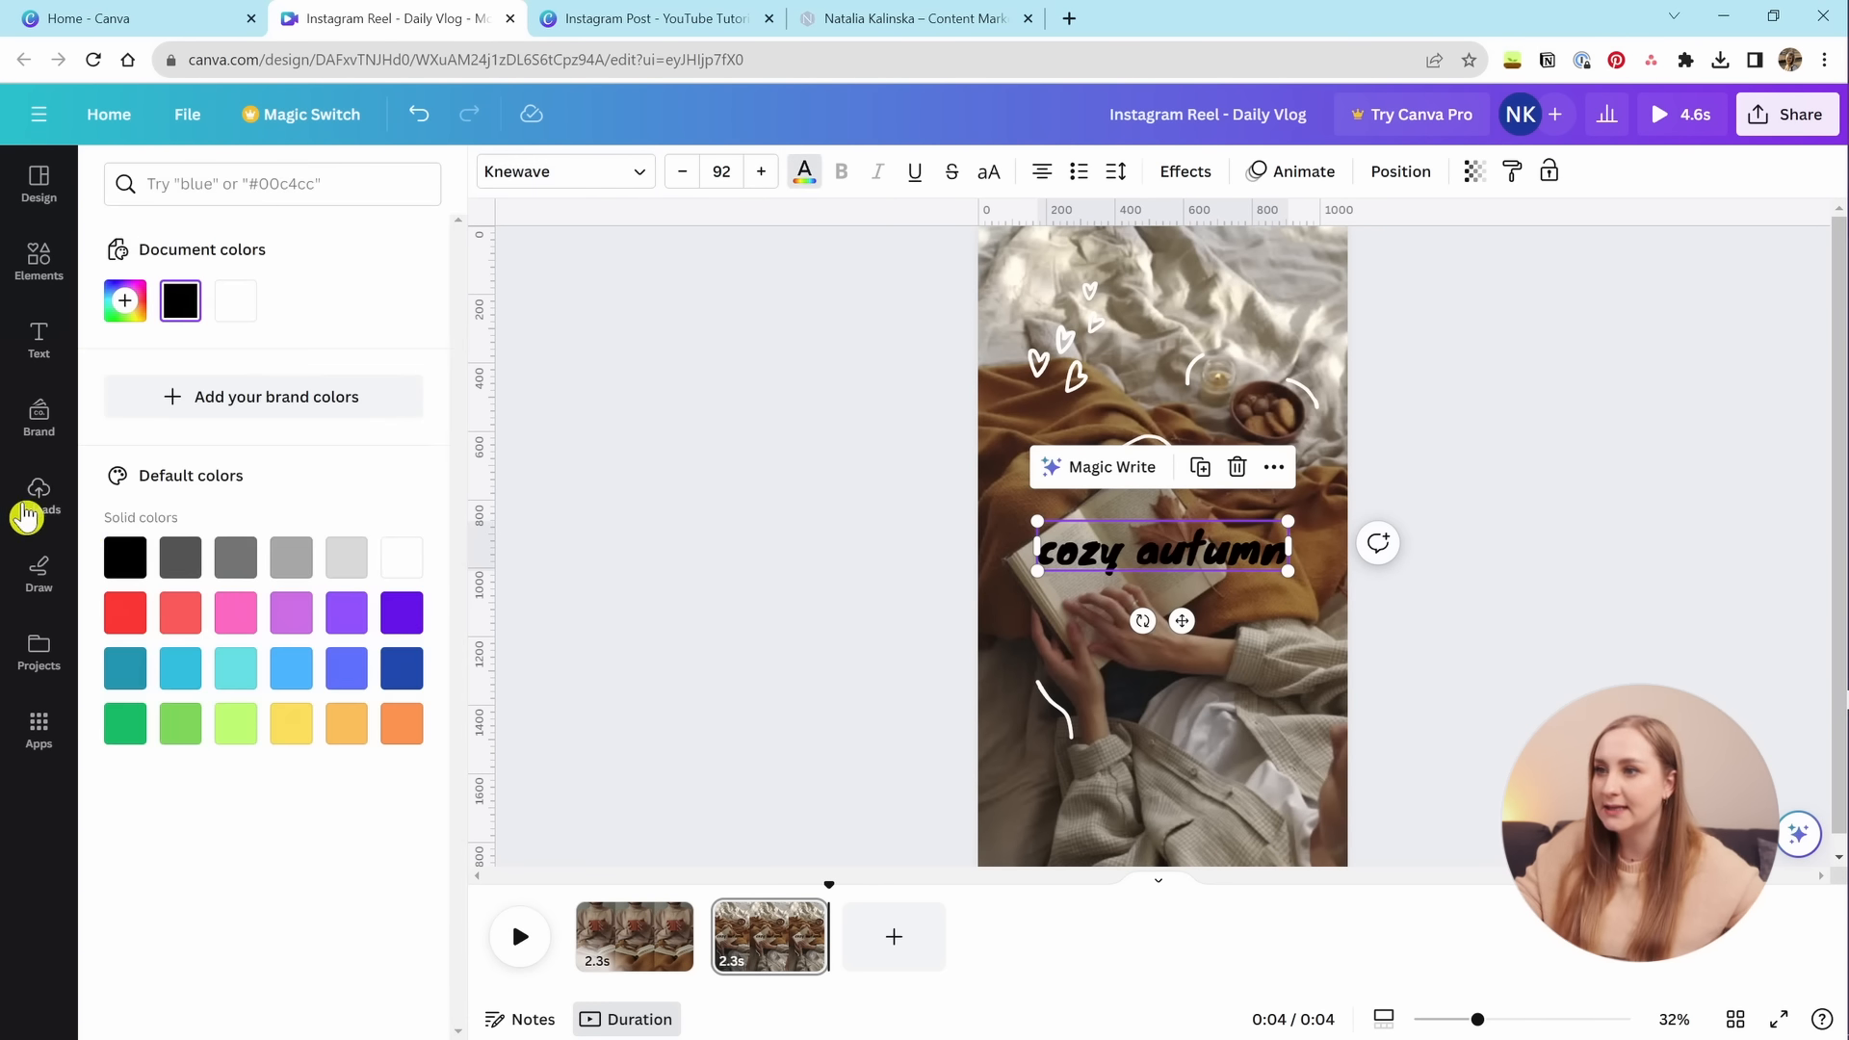
{"action": "left_click", "coordinate": [397, 556]}
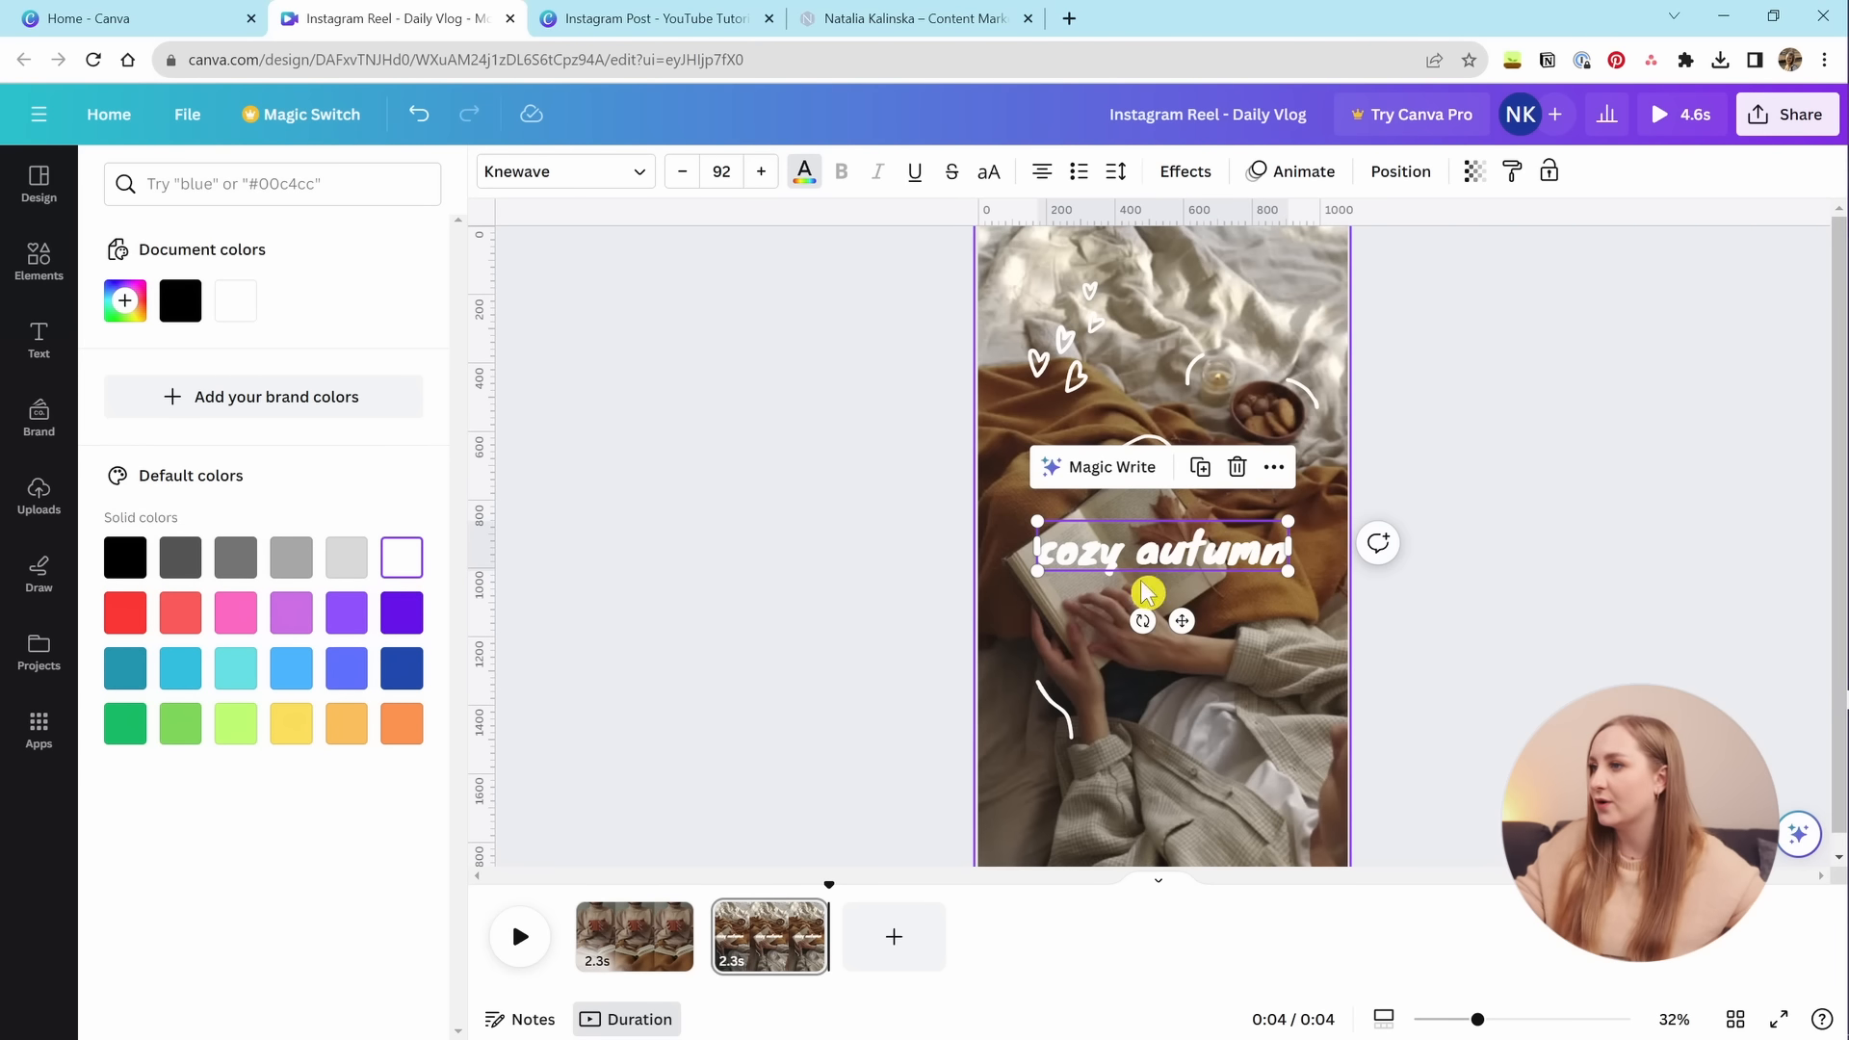
{"action": "left_click", "coordinate": [1117, 173]}
{"action": "left_click_drag", "start_coordinate": [1139, 256], "coordinate": [1187, 262]}
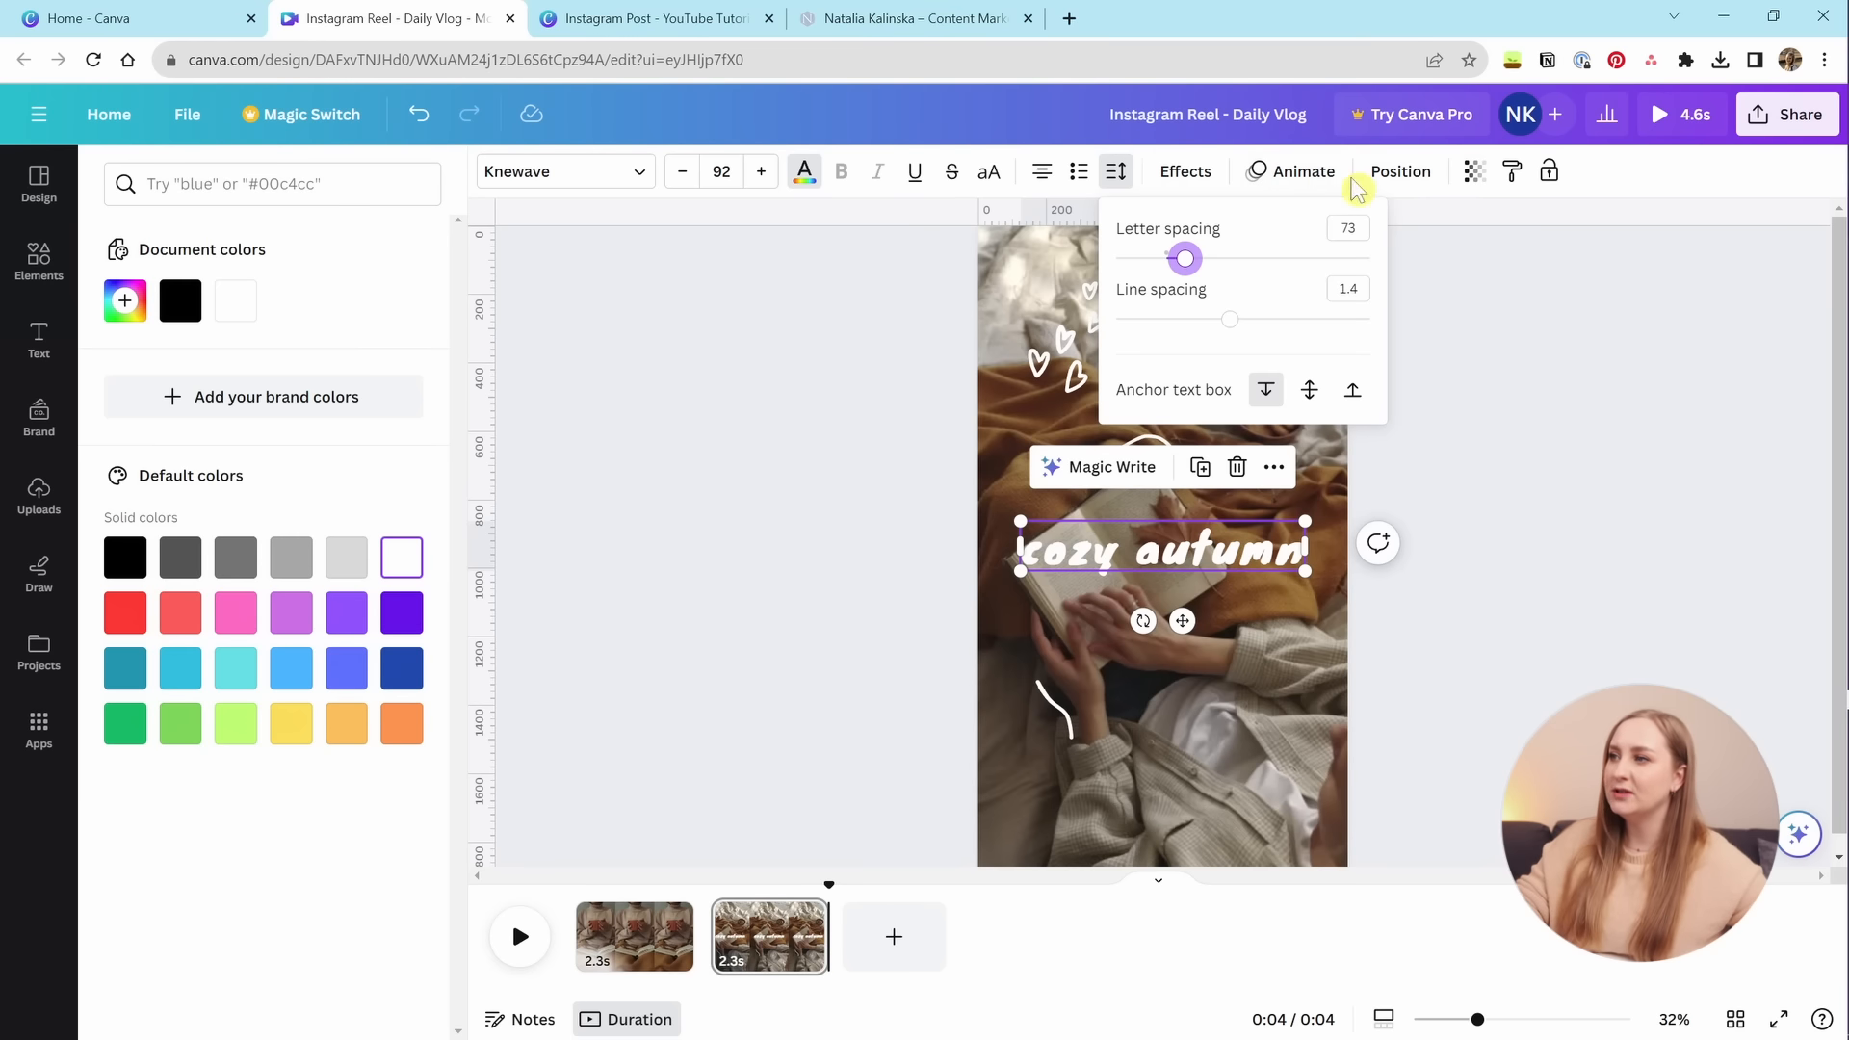
Apply the Shadow effect to the "cozy autumn" heading and set the shadow colour to black.
{"action": "left_click", "coordinate": [1187, 173]}
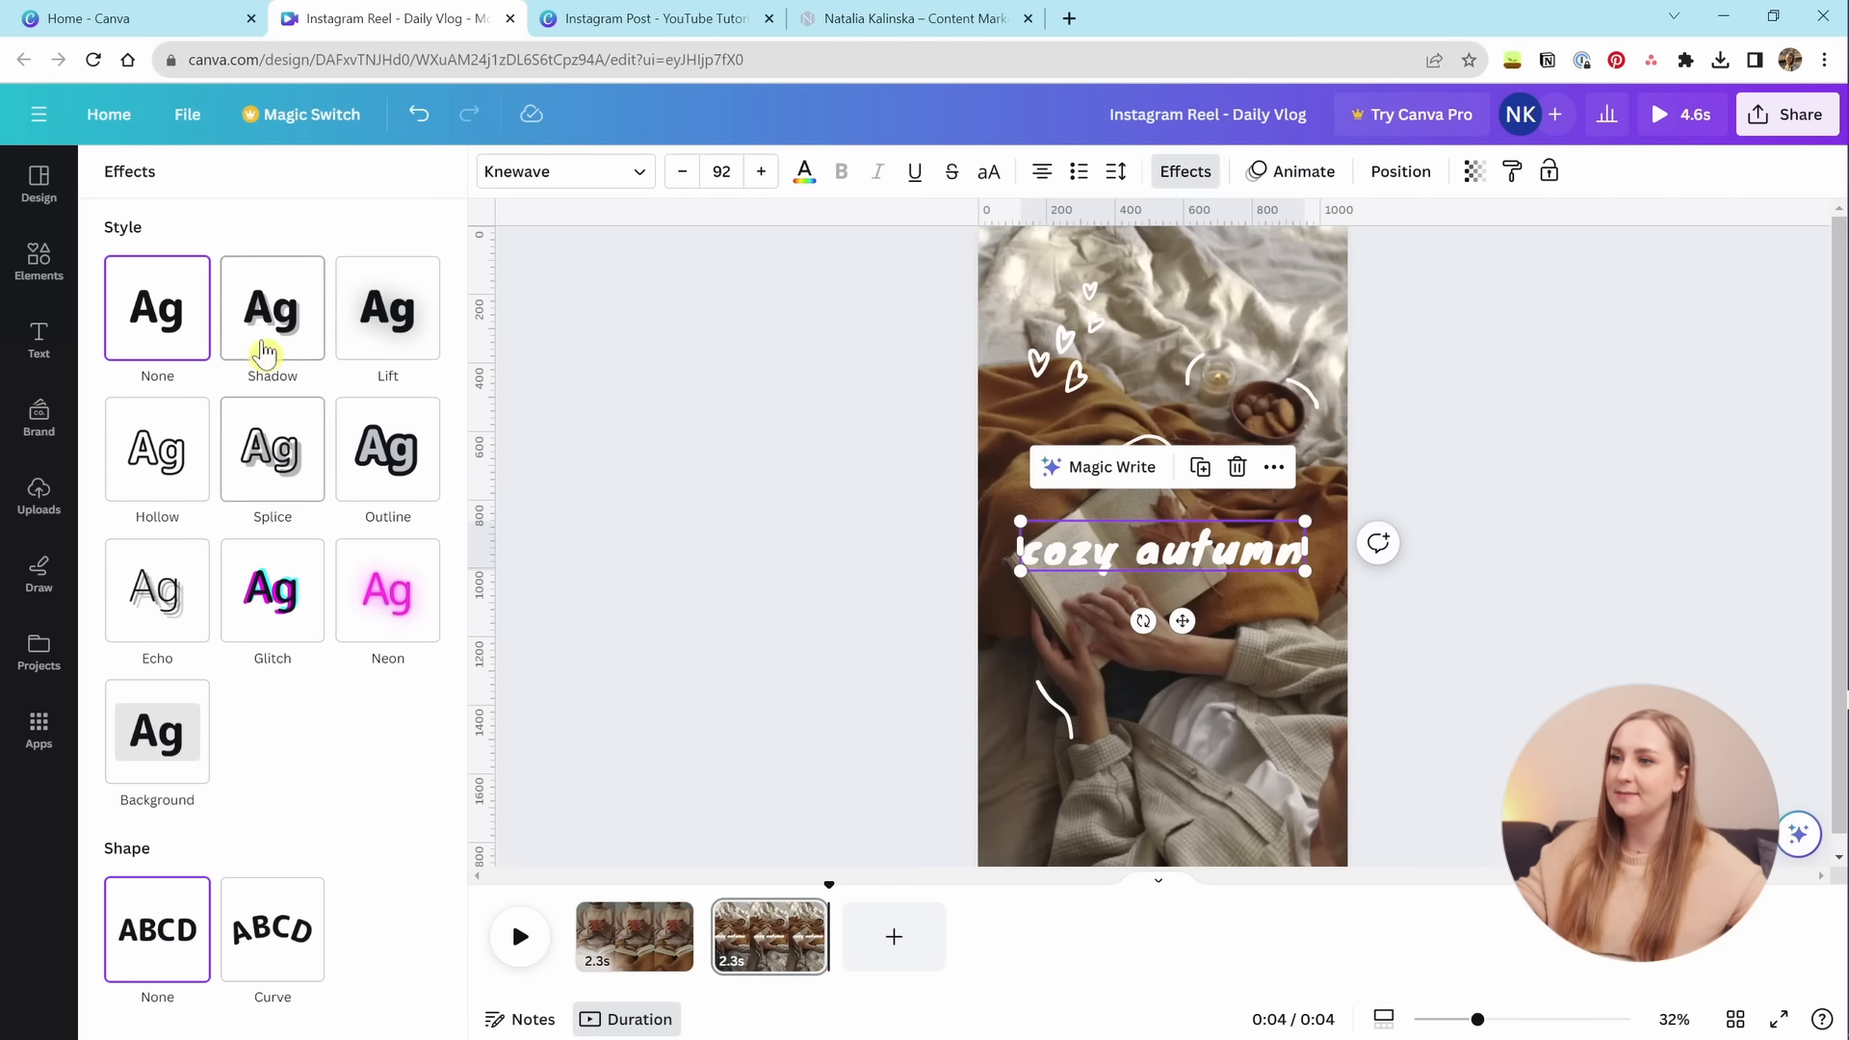
{"action": "left_click", "coordinate": [275, 308]}
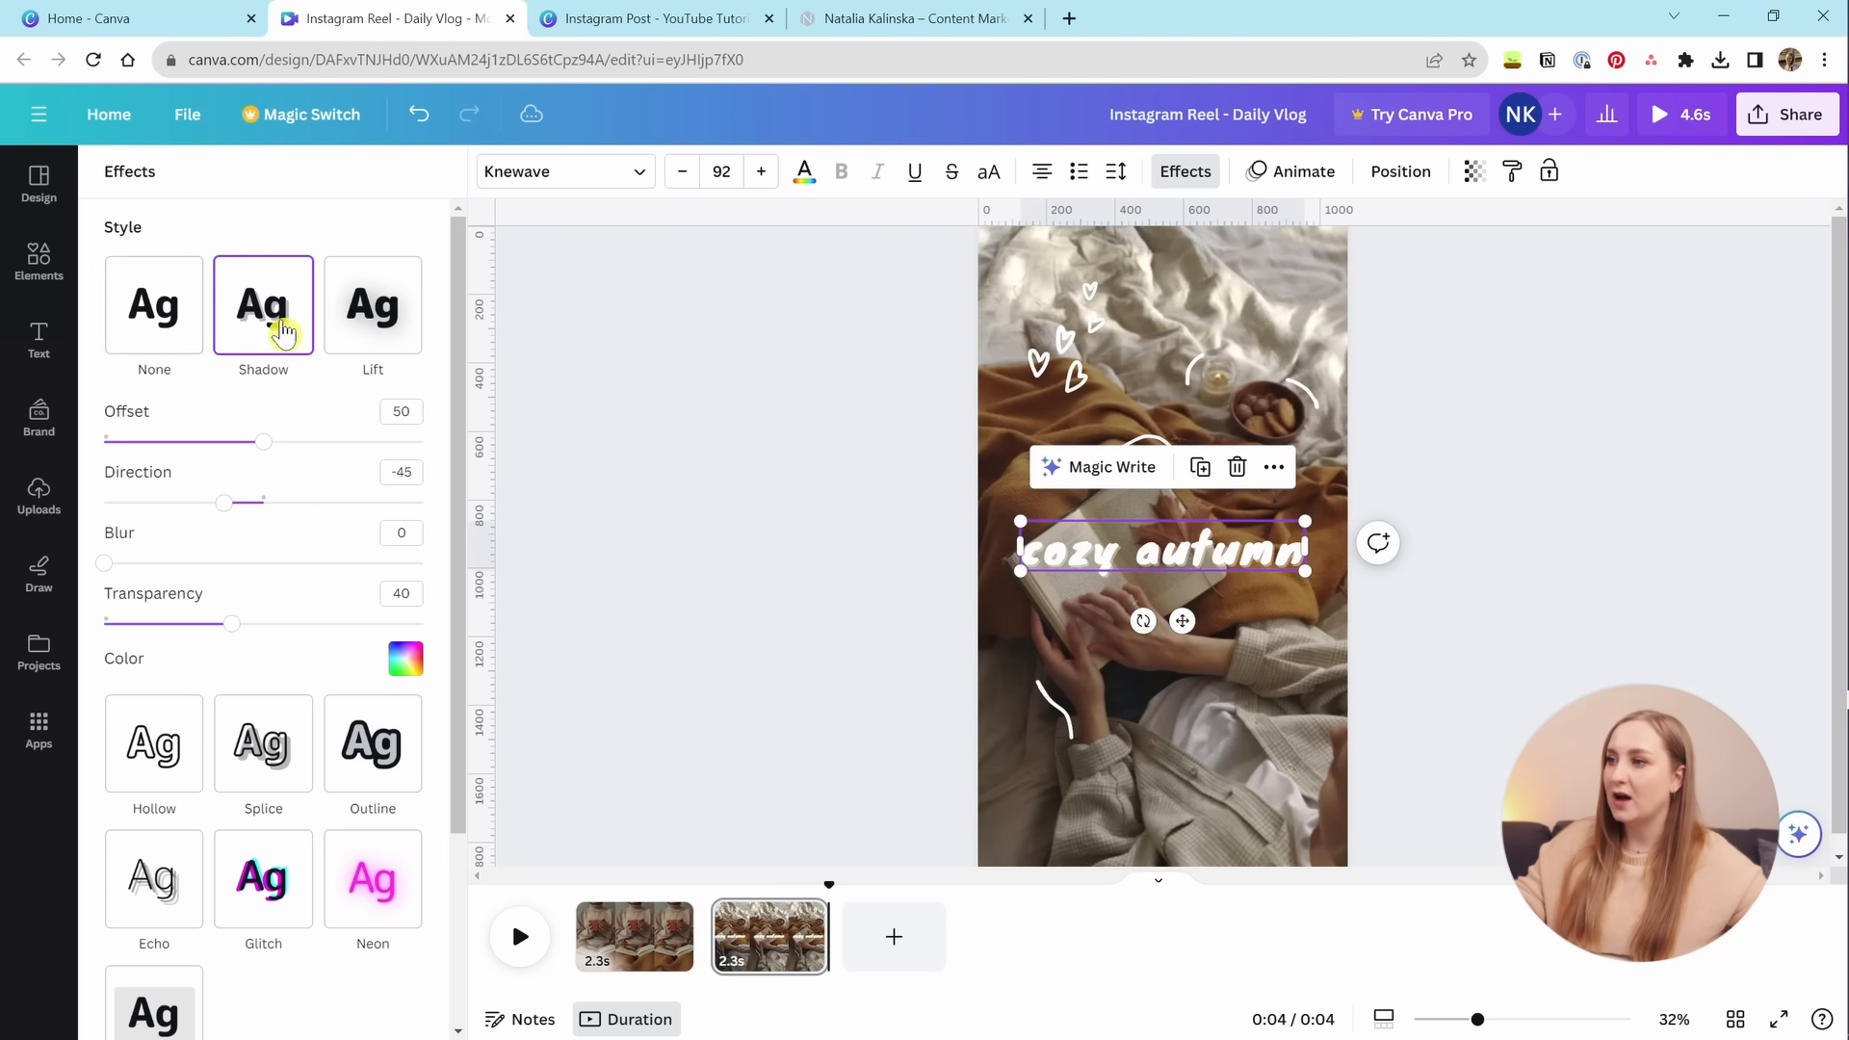
{"action": "left_click", "coordinate": [406, 659]}
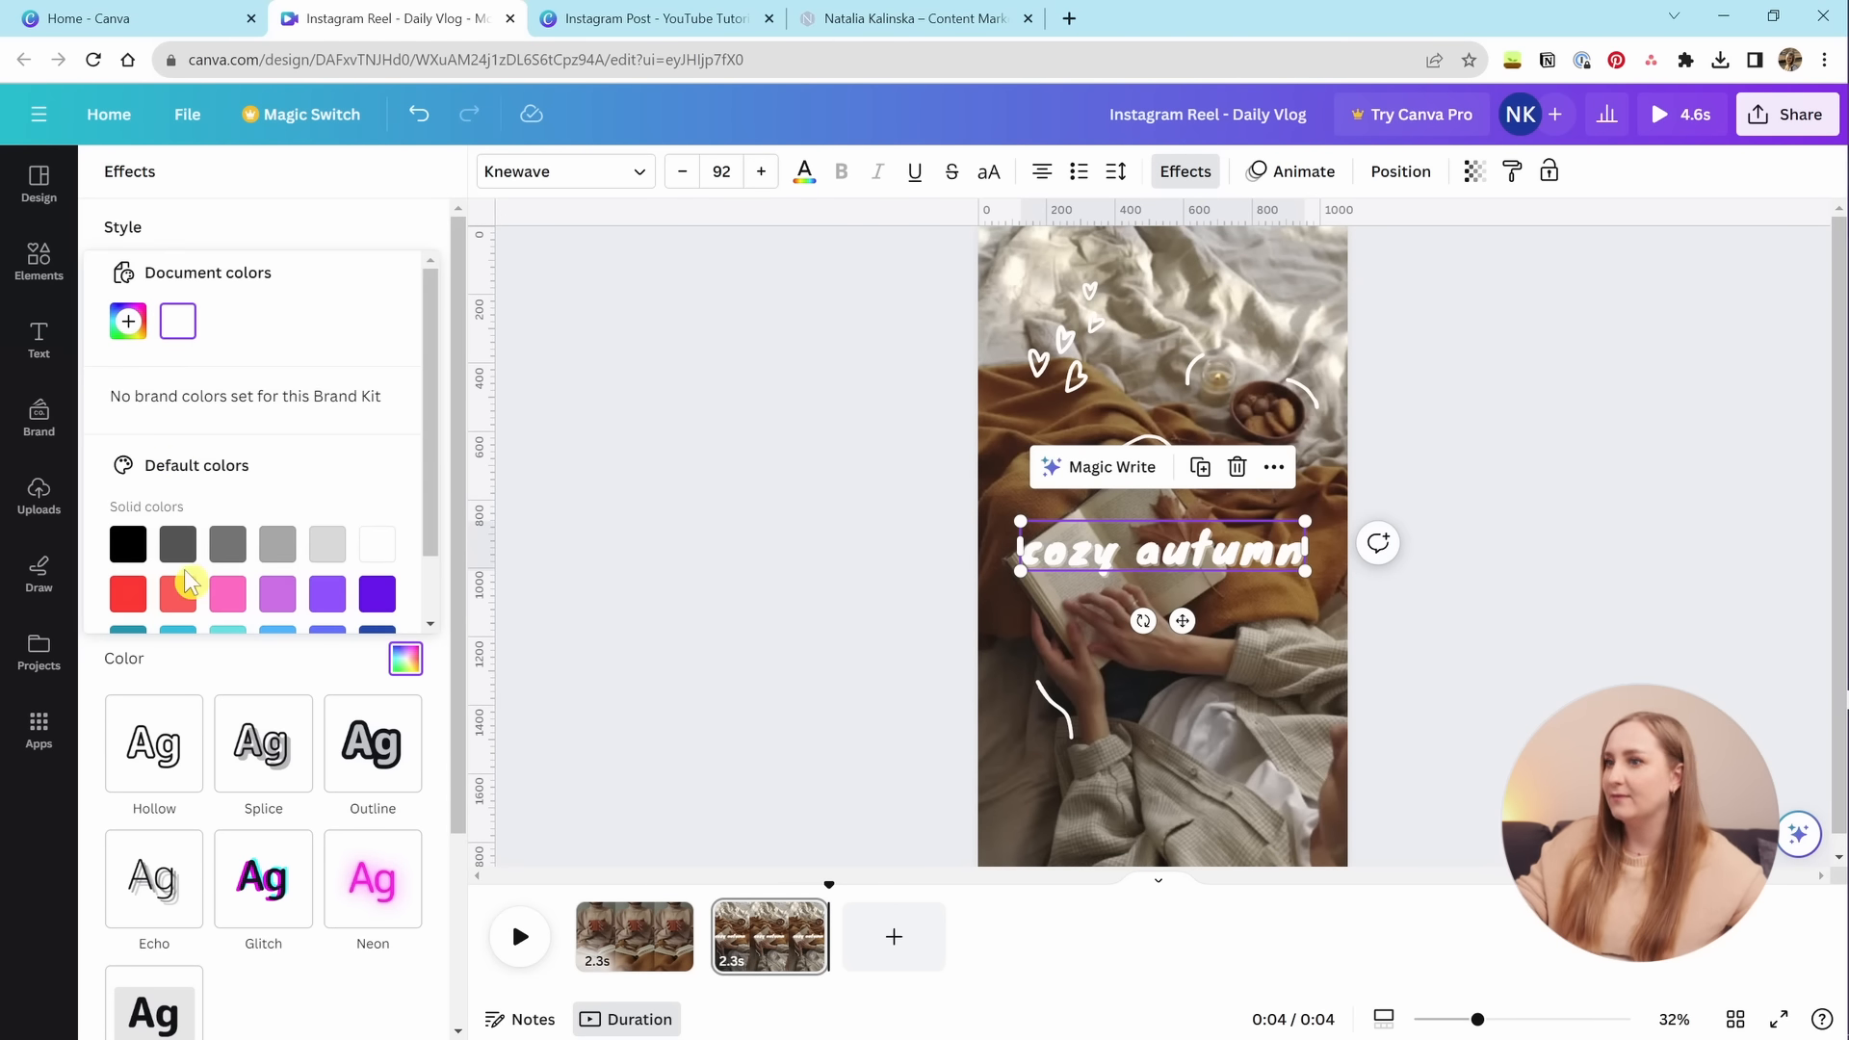
{"action": "left_click", "coordinate": [183, 548]}
{"action": "left_click", "coordinate": [139, 553]}
{"action": "scroll", "coordinate": [255, 588], "scroll_direction": "down", "scroll_amount": 1}
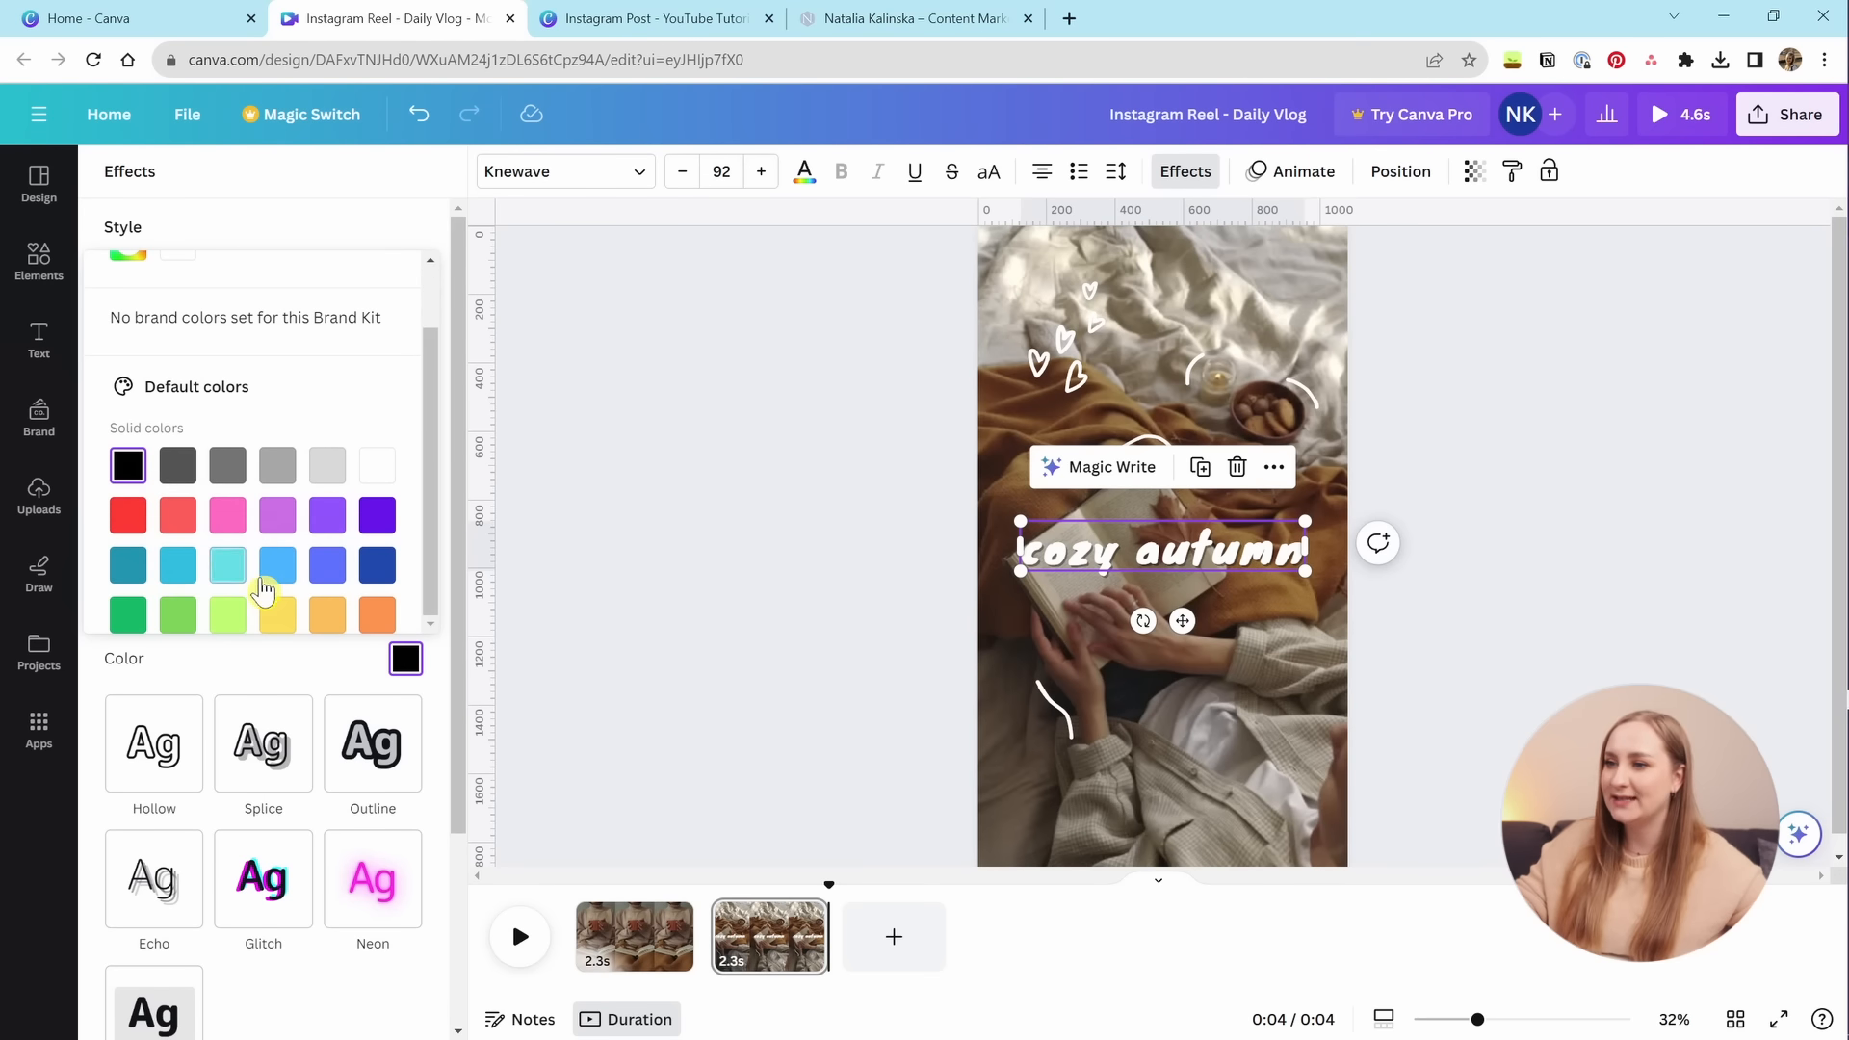
Set the "cozy autumn" heading's shadow to offset 95, direction 50, blur 100 and transparency 100.
{"action": "left_click", "coordinate": [445, 493]}
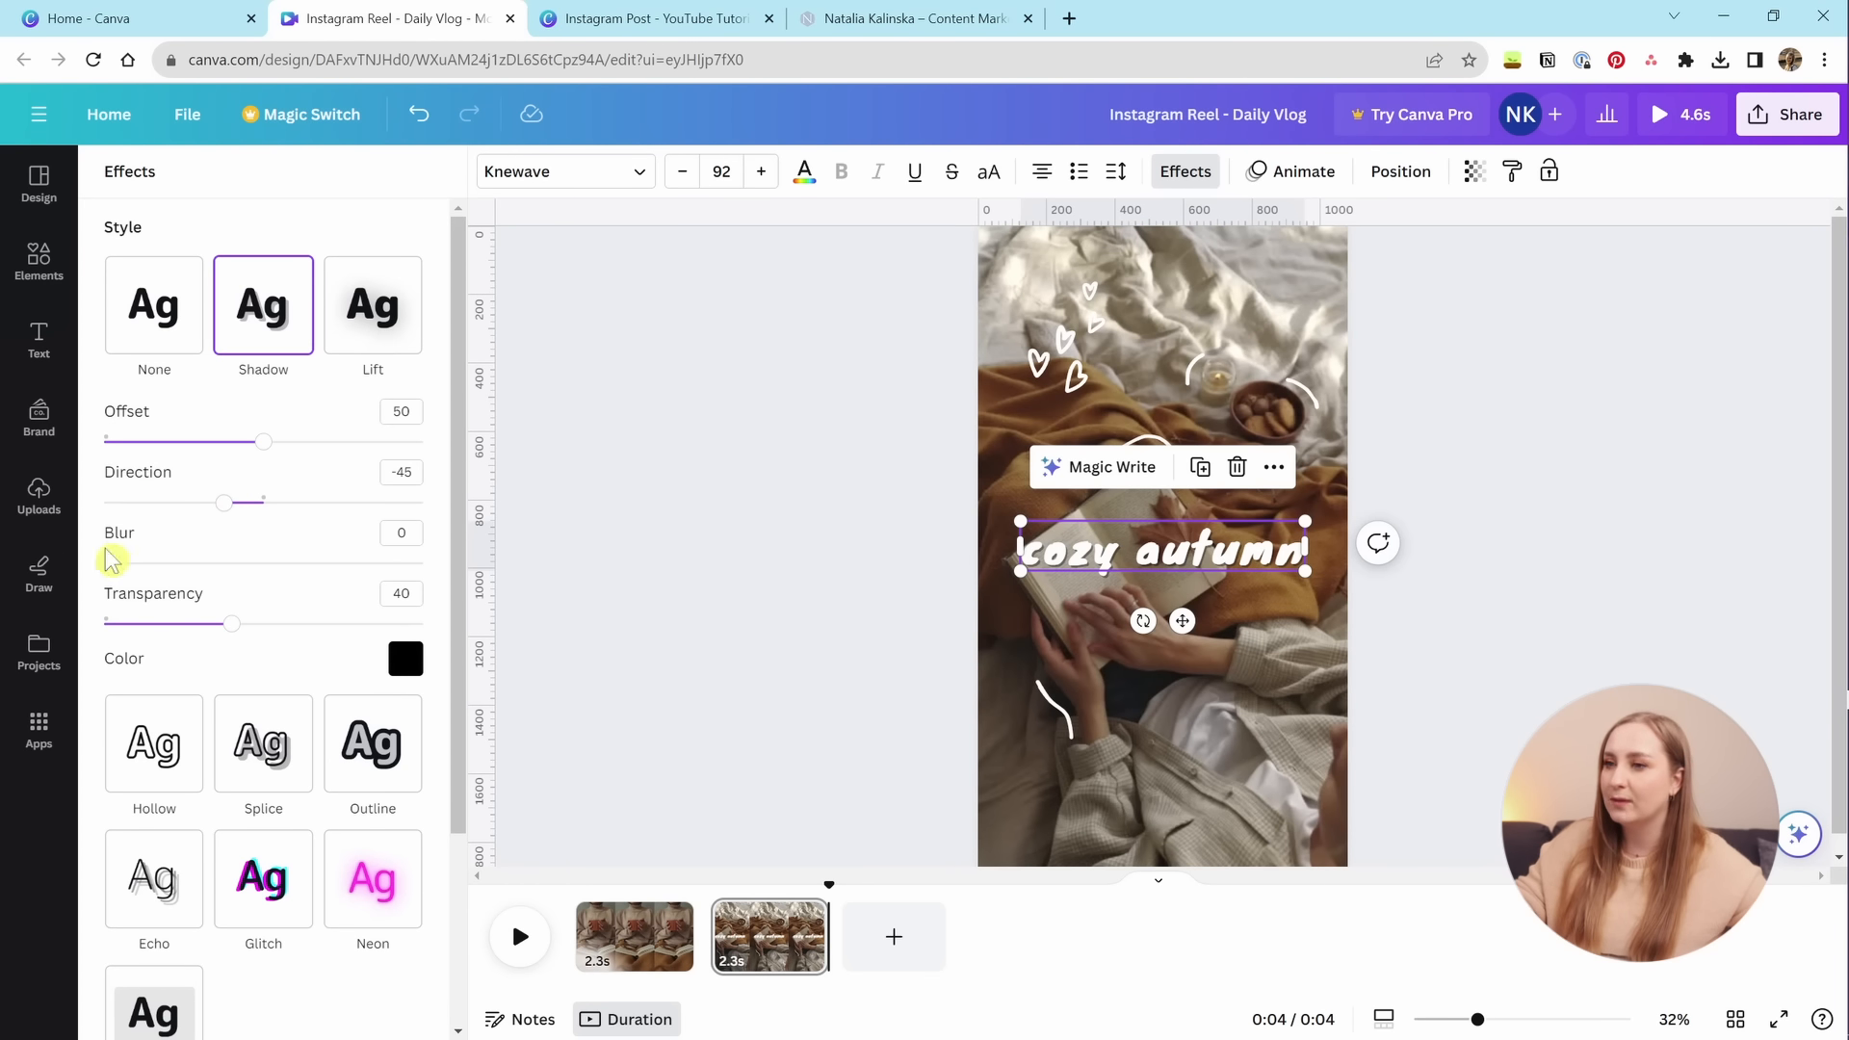
{"action": "left_click_drag", "start_coordinate": [110, 579], "coordinate": [446, 635]}
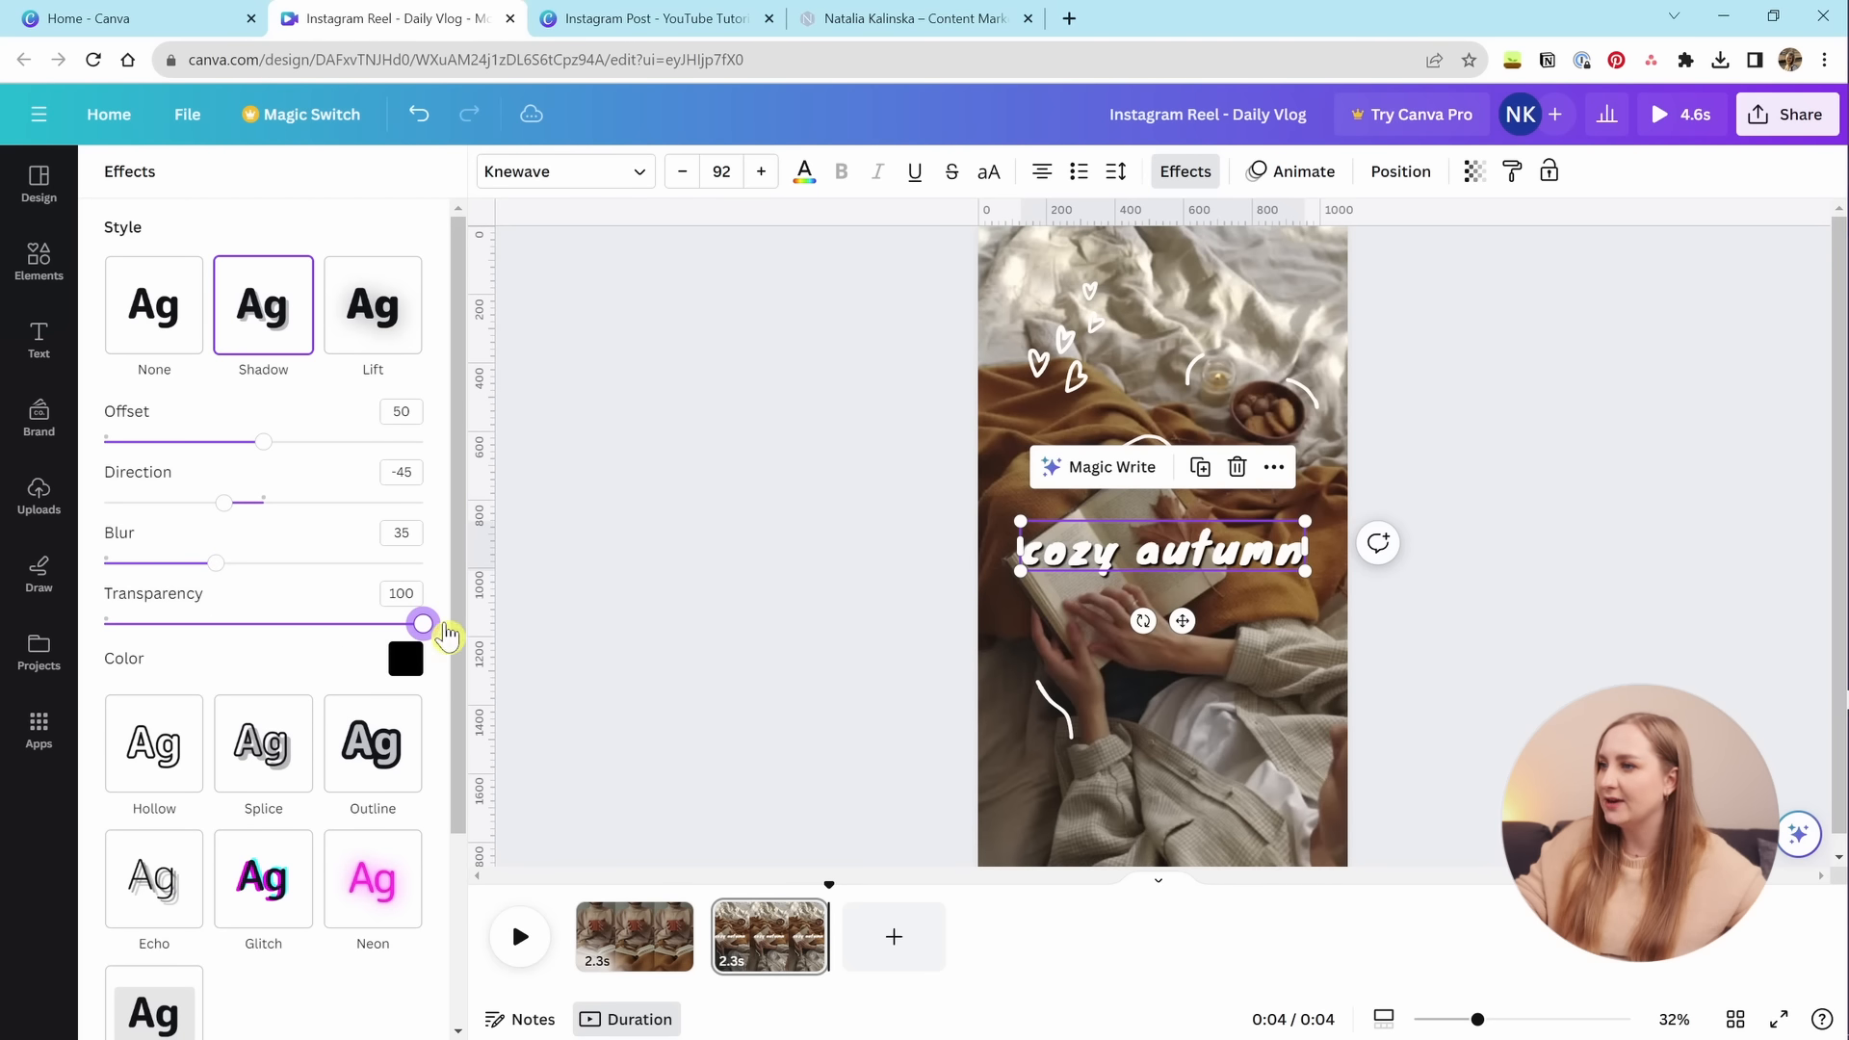
{"action": "left_click_drag", "start_coordinate": [239, 567], "coordinate": [449, 605]}
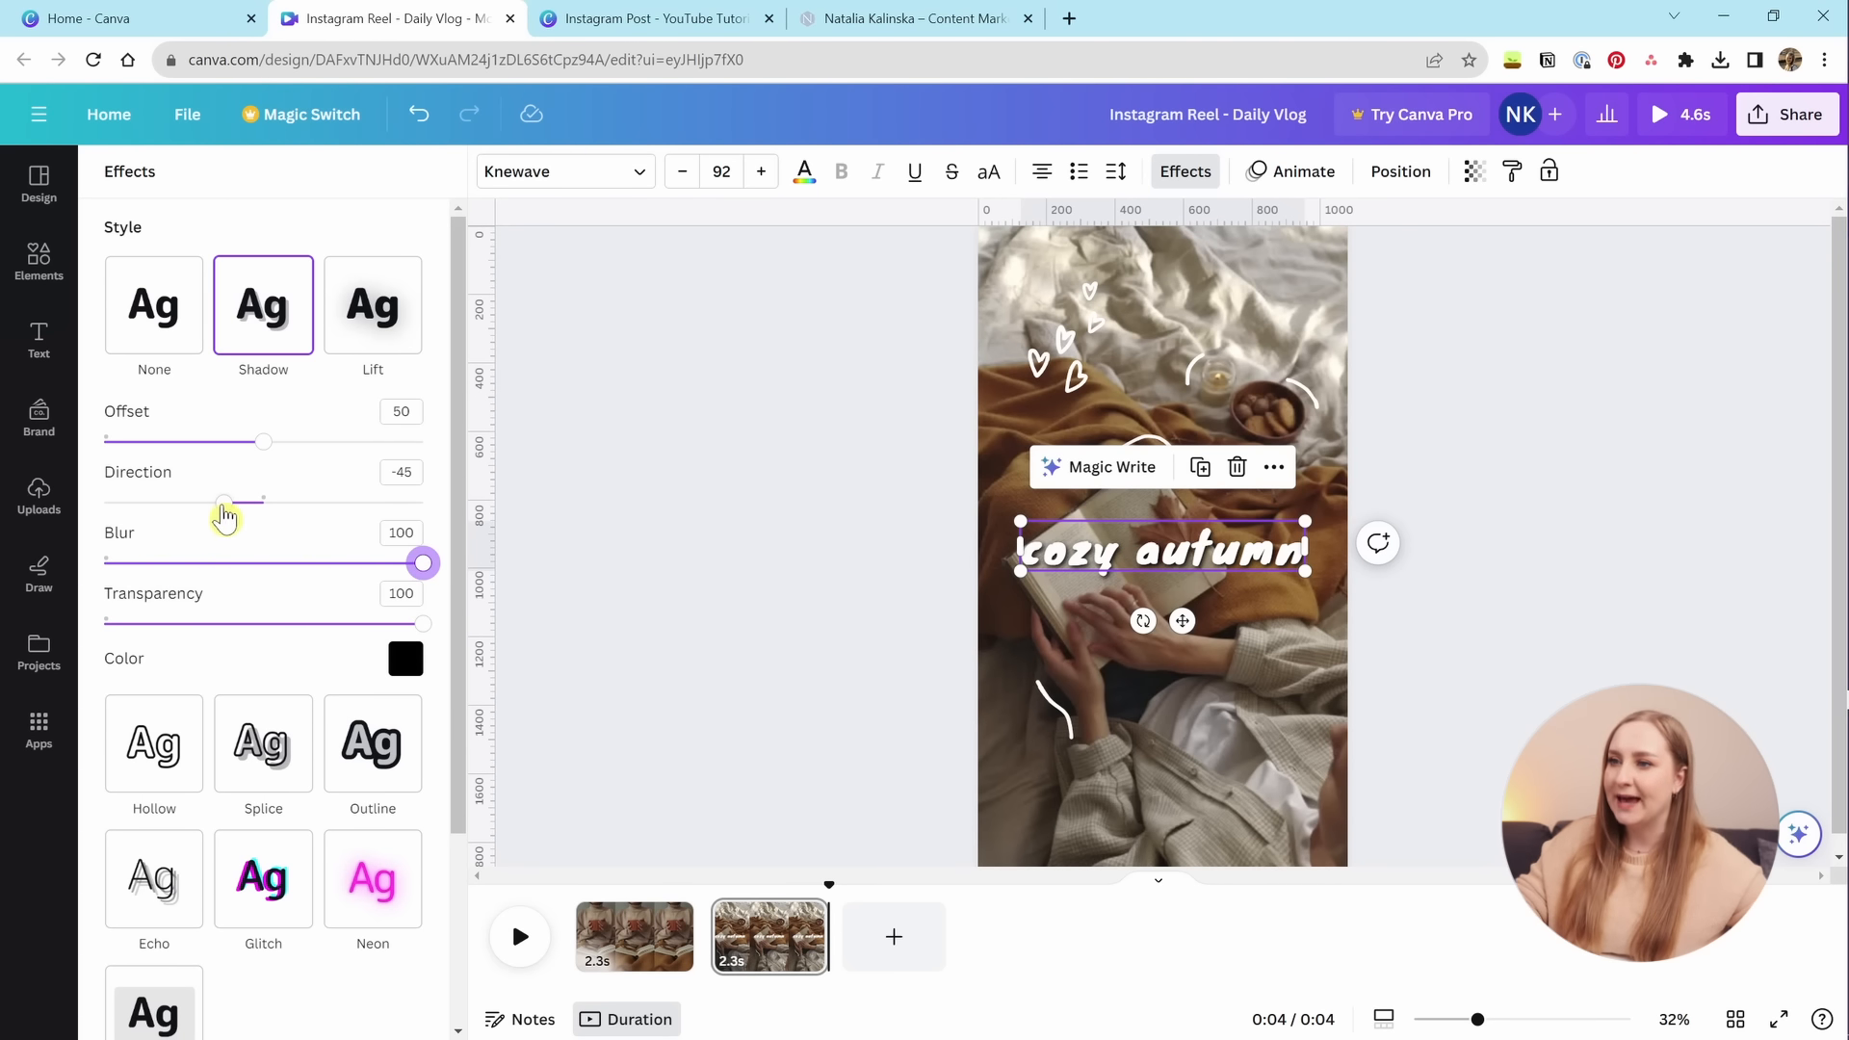
{"action": "left_click_drag", "start_coordinate": [224, 517], "coordinate": [309, 524]}
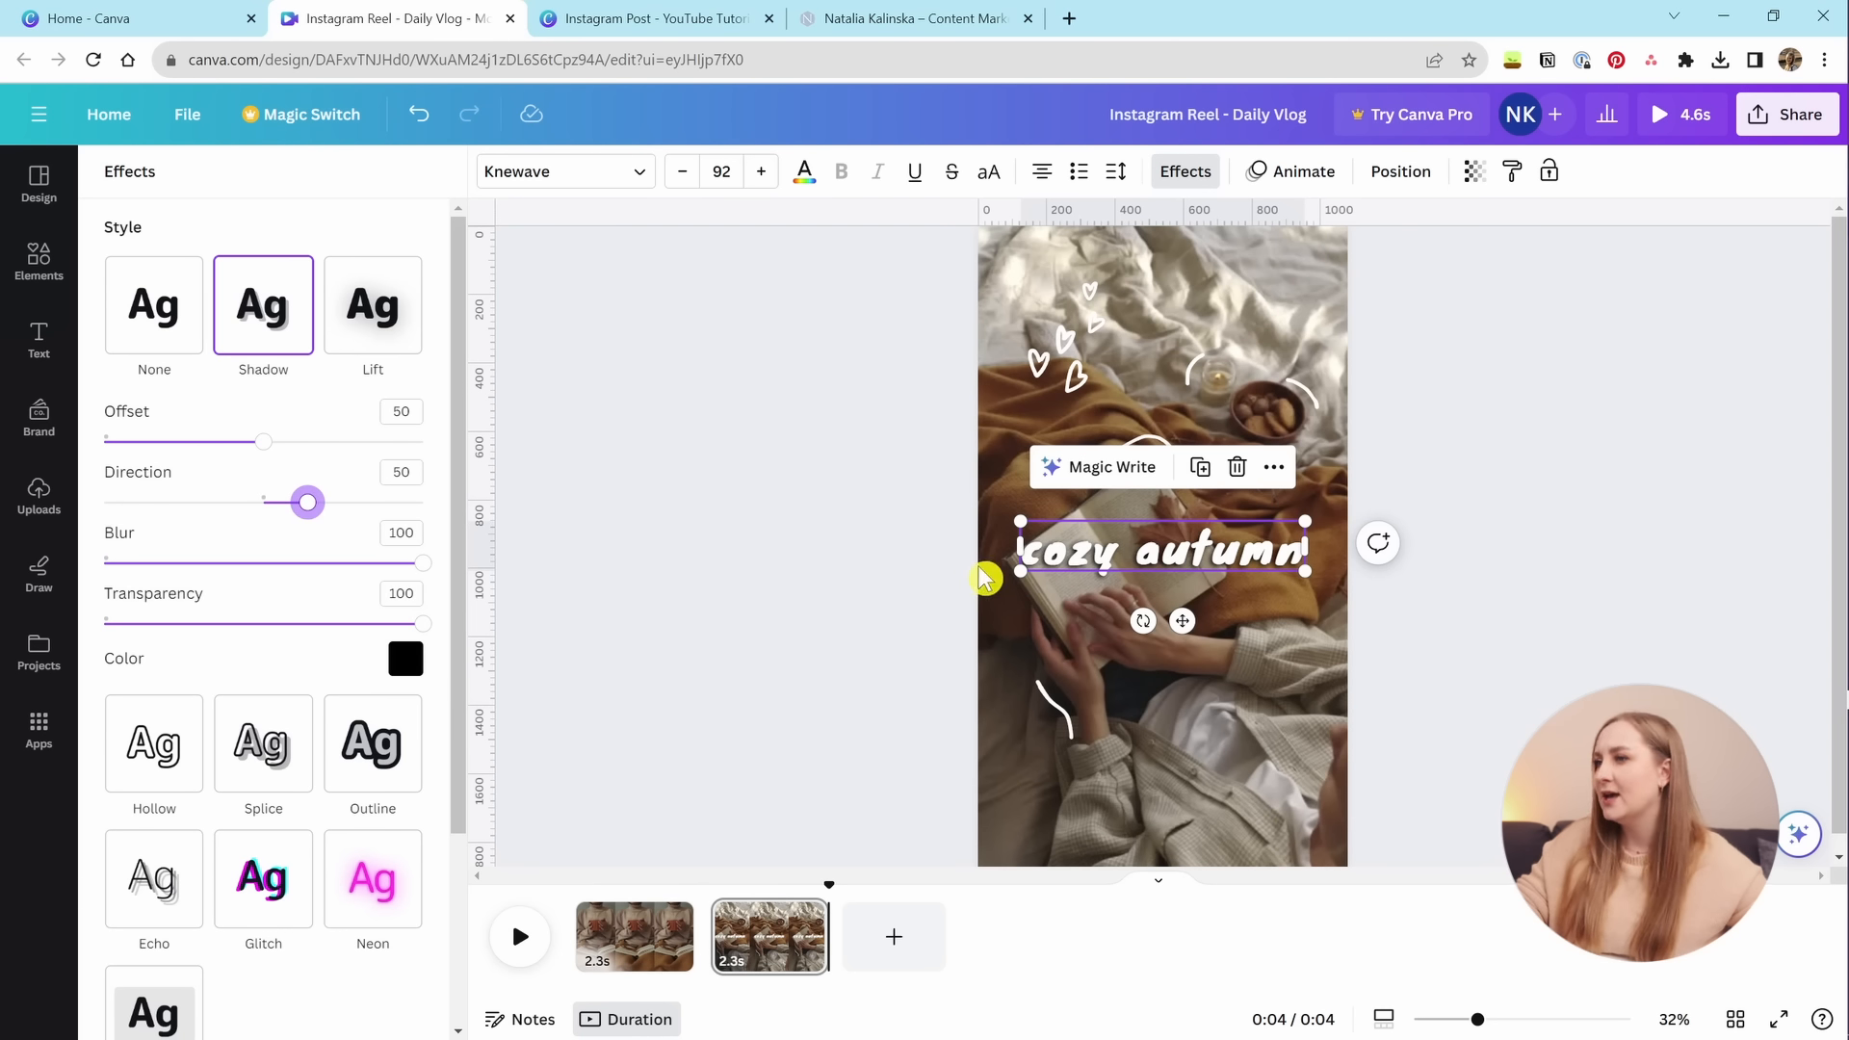
{"action": "left_click_drag", "start_coordinate": [269, 444], "coordinate": [401, 471]}
Change the heading's shadow colour to dark brown #392419 sampled from the video image.
{"action": "left_click", "coordinate": [405, 661]}
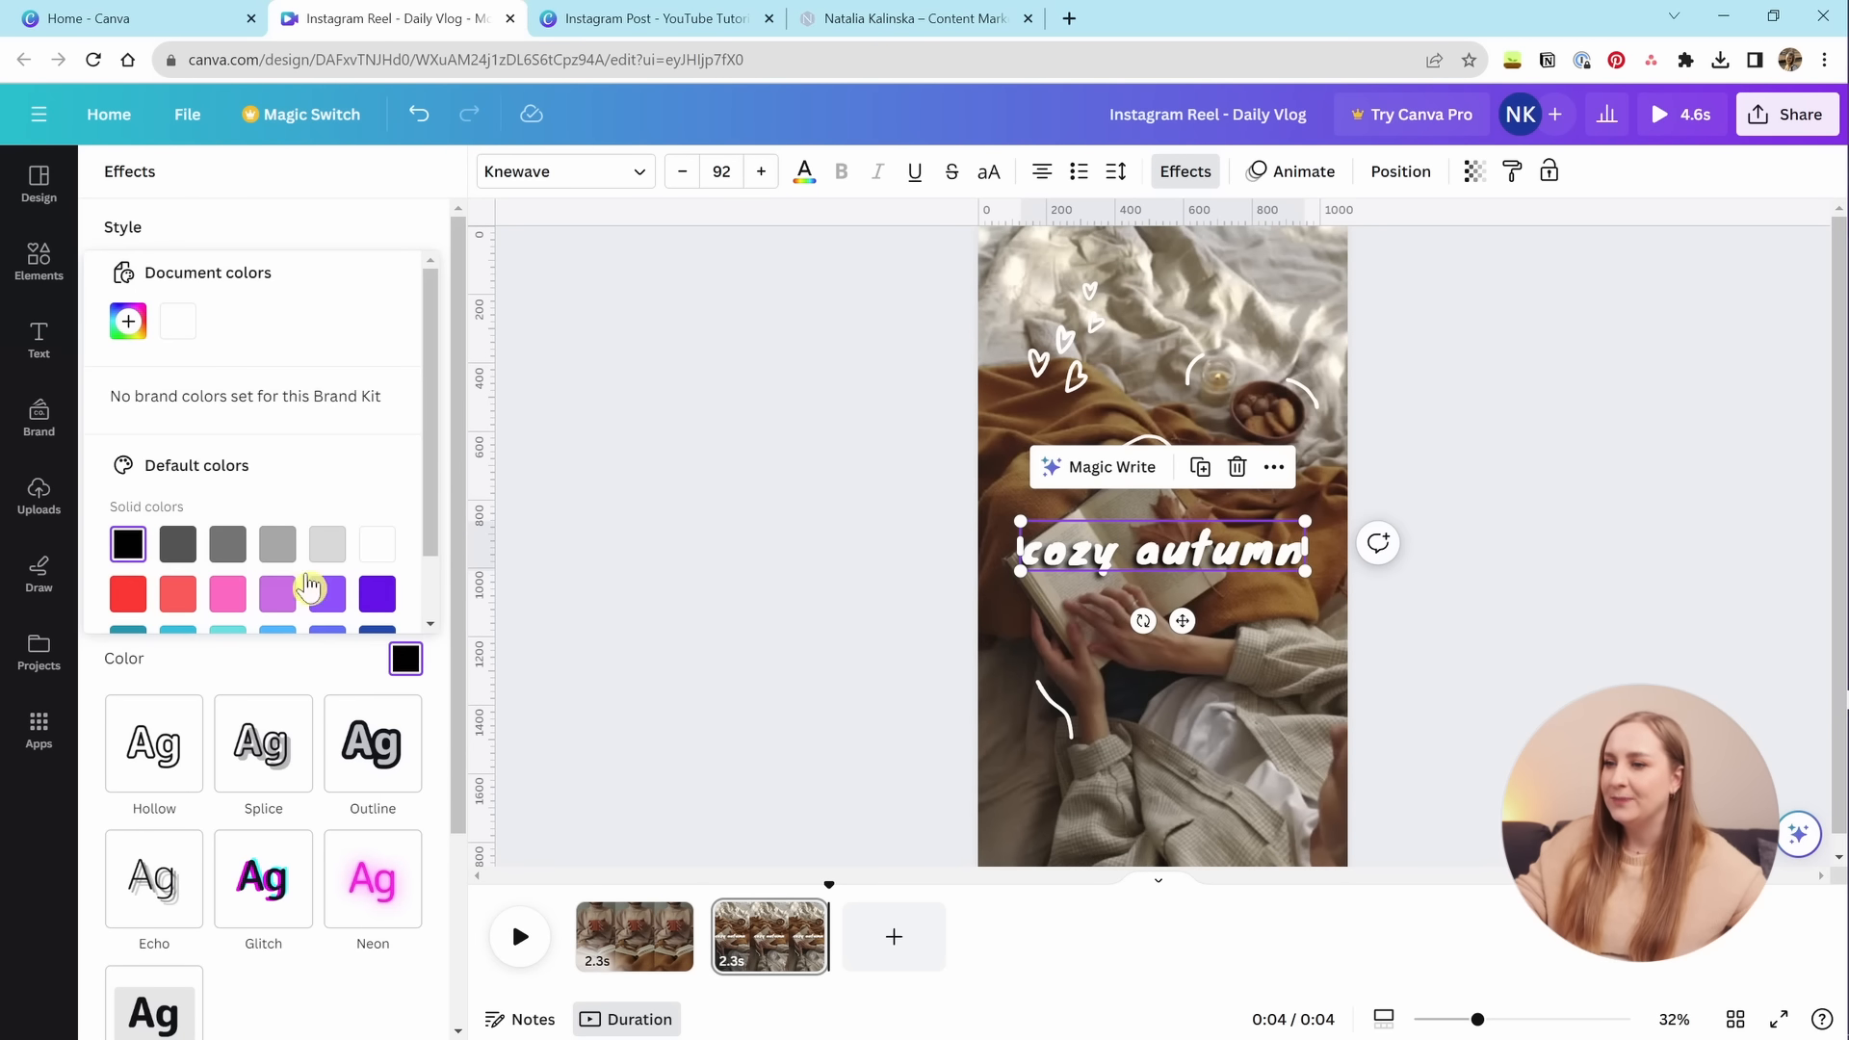
{"action": "scroll", "coordinate": [192, 434], "scroll_direction": "down", "scroll_amount": 2}
{"action": "scroll", "coordinate": [192, 433], "scroll_direction": "up", "scroll_amount": 2}
{"action": "left_click", "coordinate": [128, 320]}
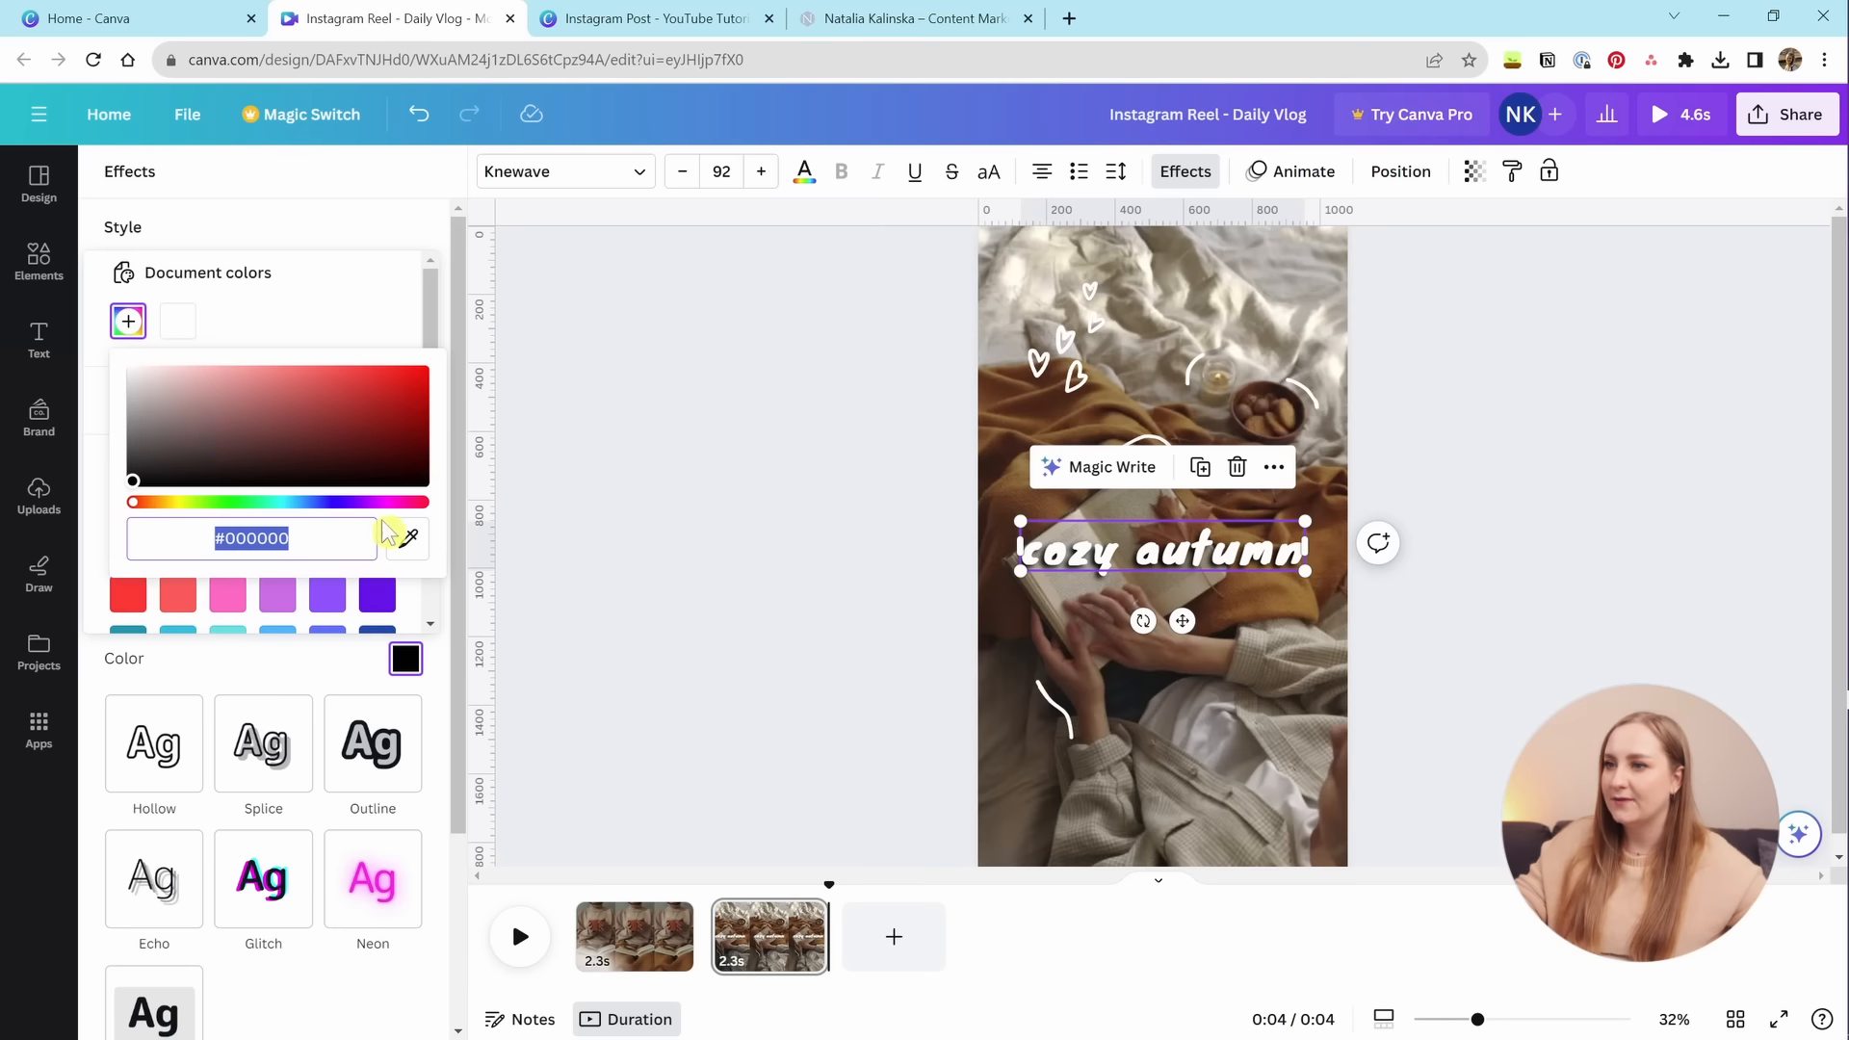
{"action": "left_click", "coordinate": [409, 539]}
{"action": "left_click", "coordinate": [1006, 628]}
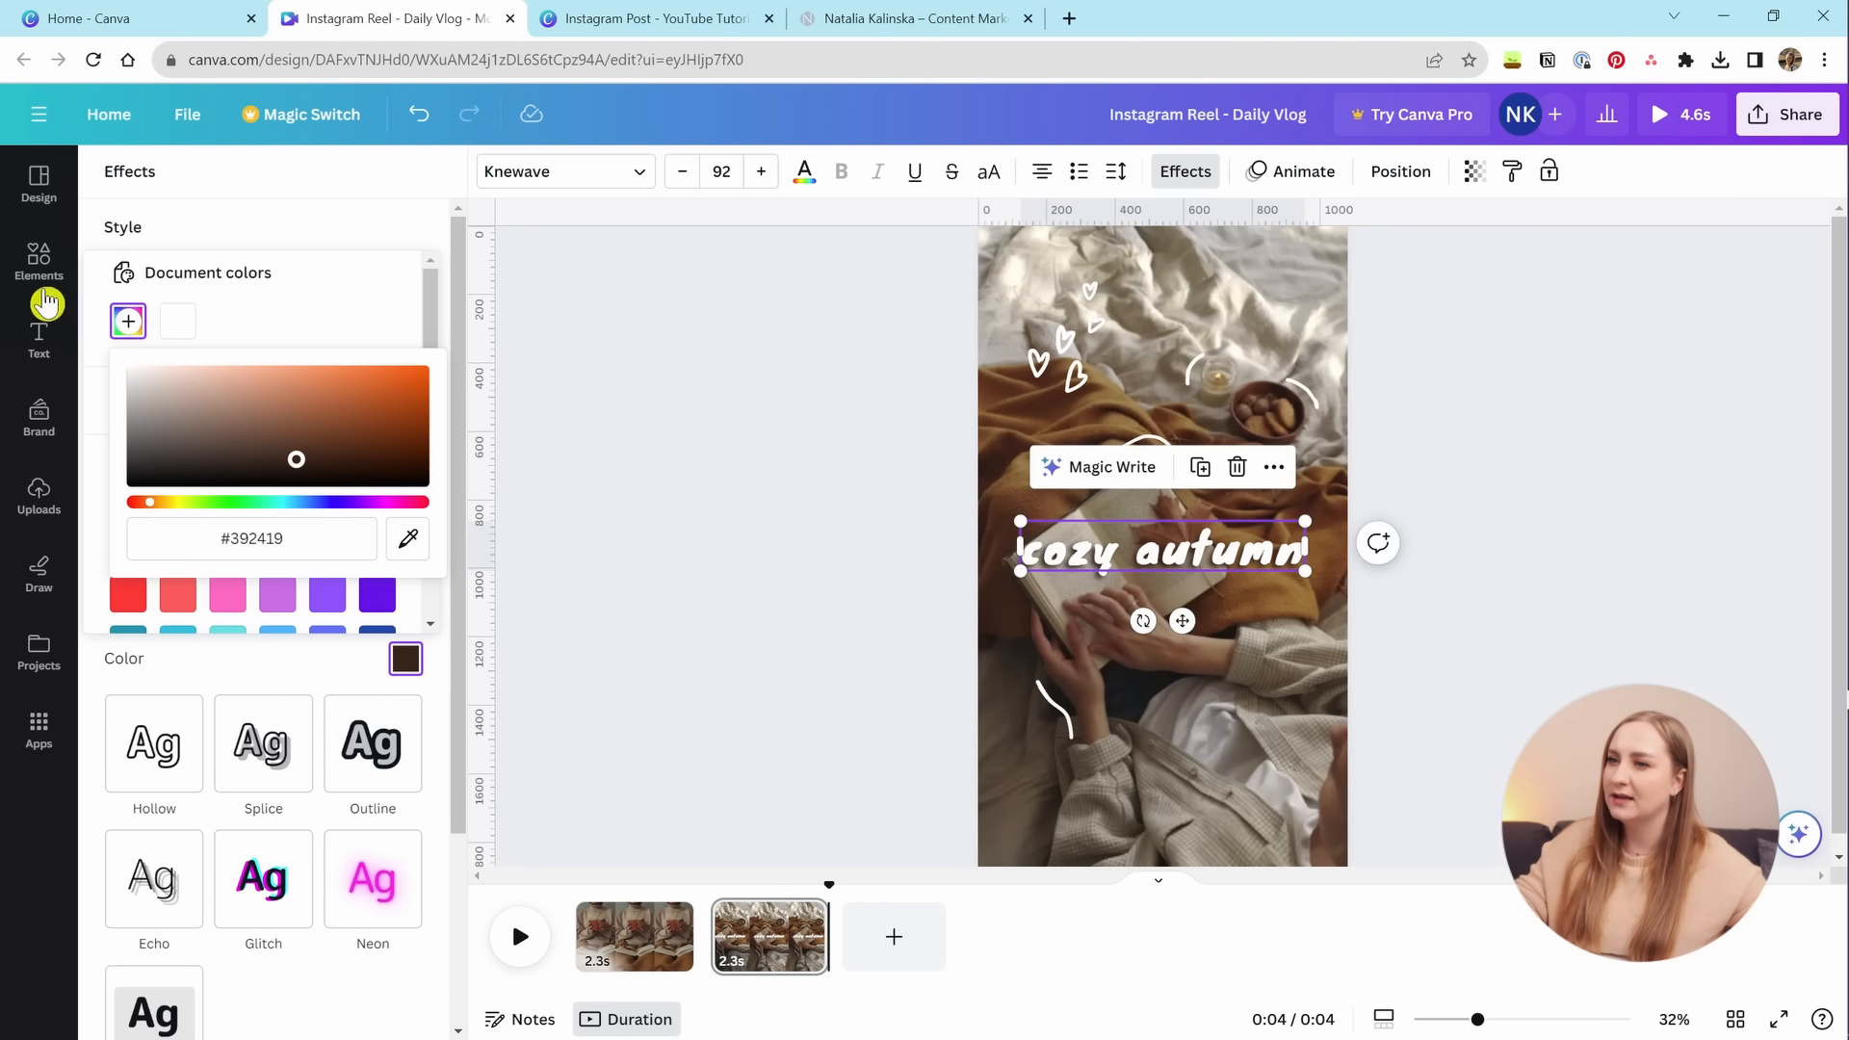
{"action": "left_click", "coordinate": [235, 235]}
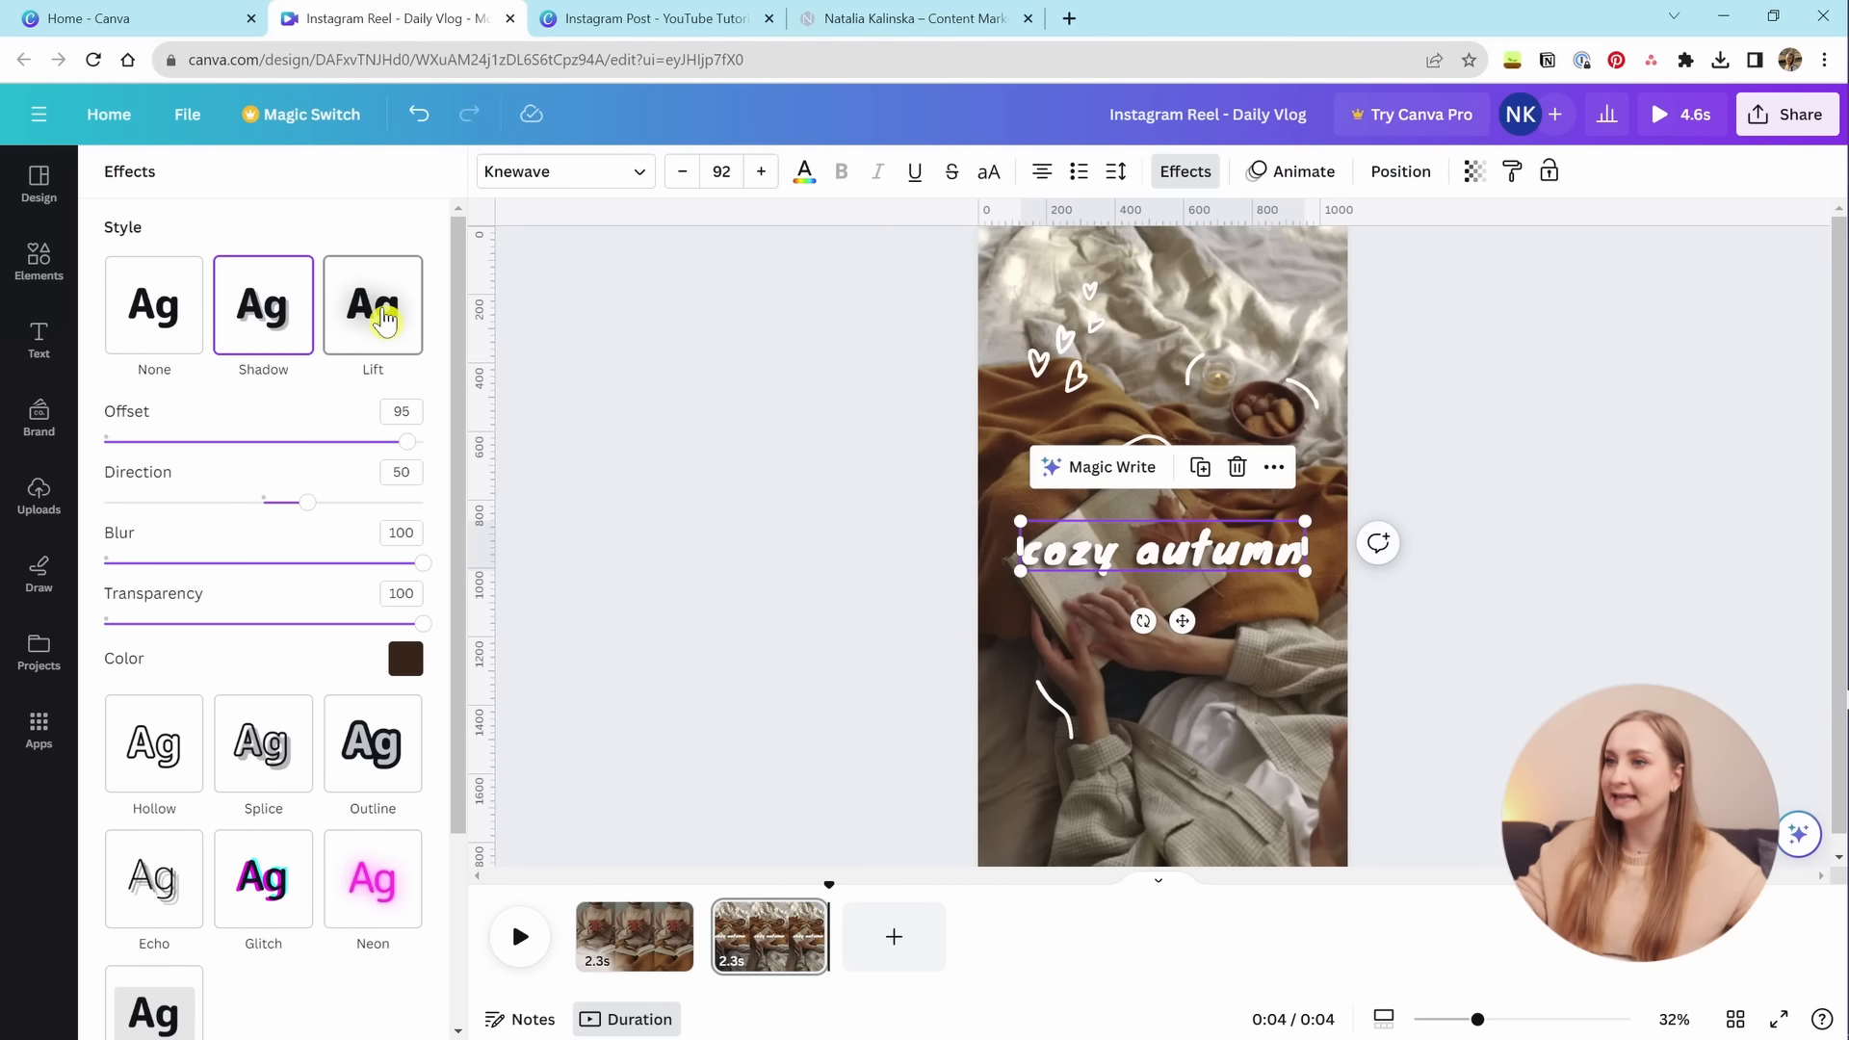
Try the Lift effect at intensity 98 and the Hollow effect with an adjusted thickness on the heading.
{"action": "left_click", "coordinate": [383, 320]}
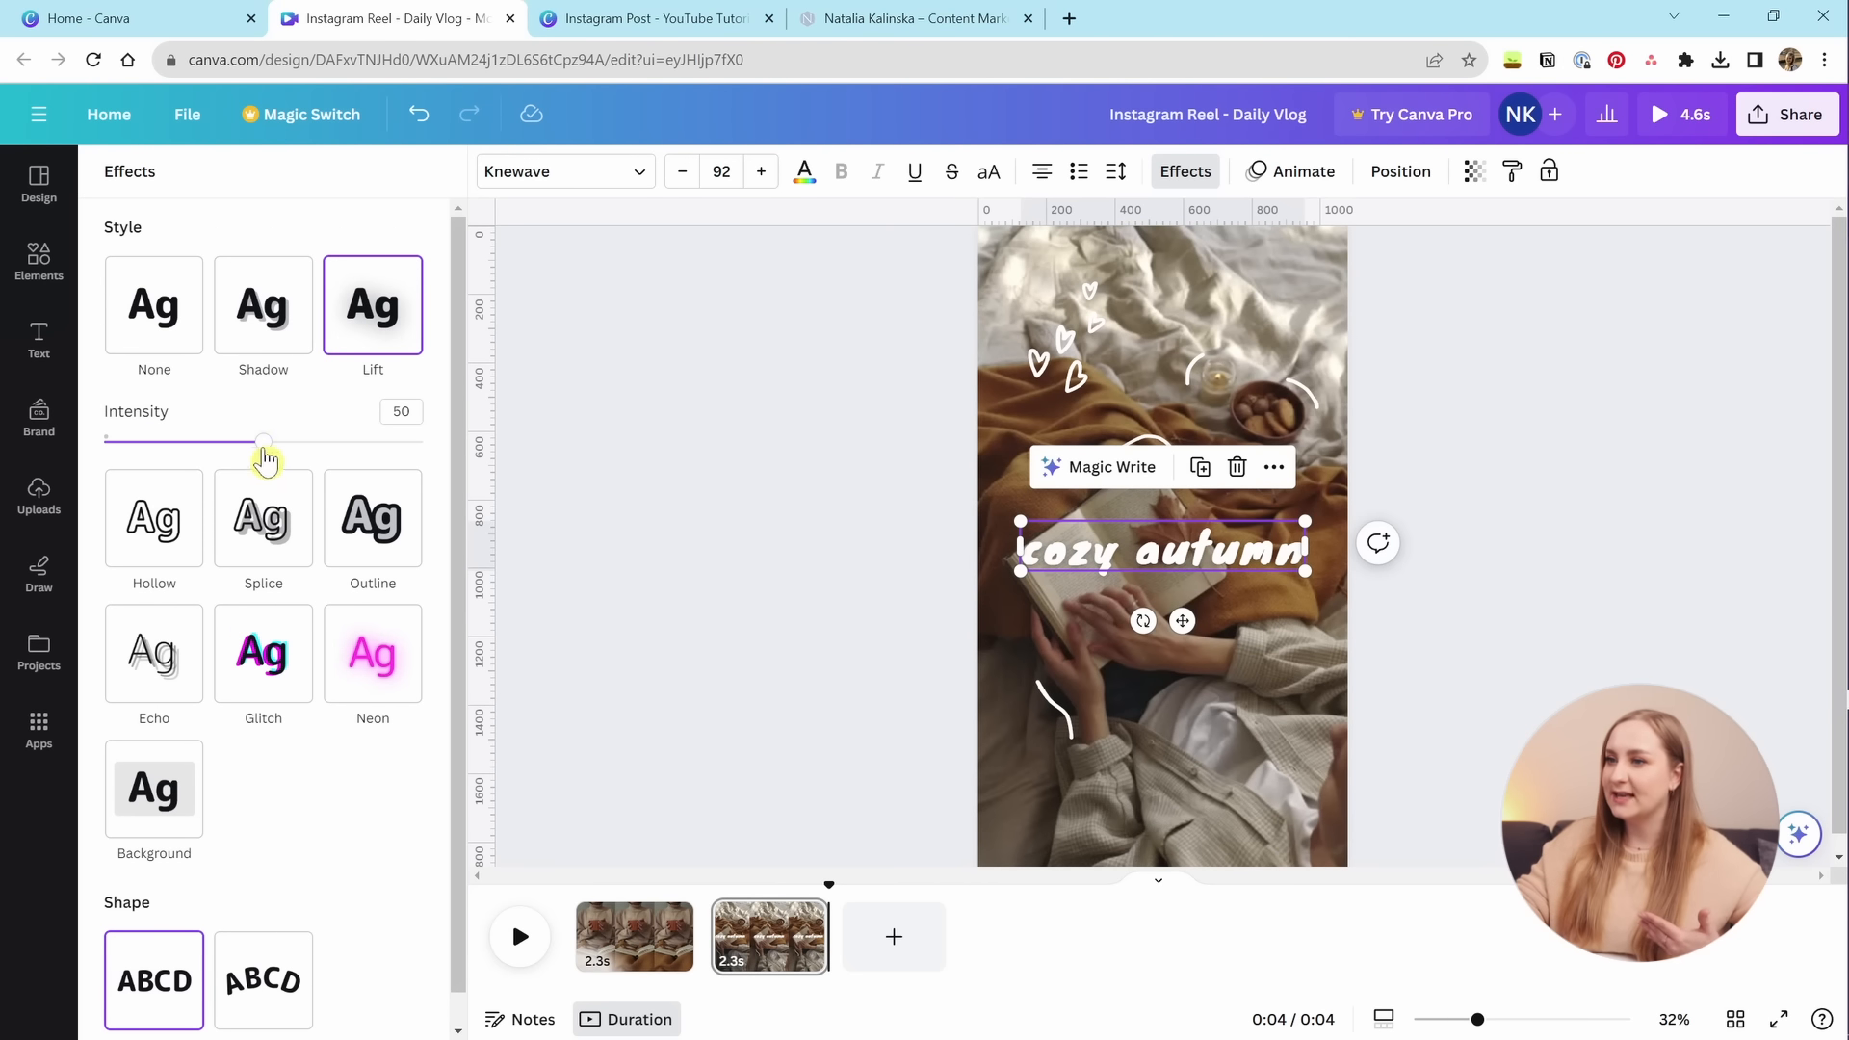
{"action": "left_click_drag", "start_coordinate": [265, 463], "coordinate": [418, 485]}
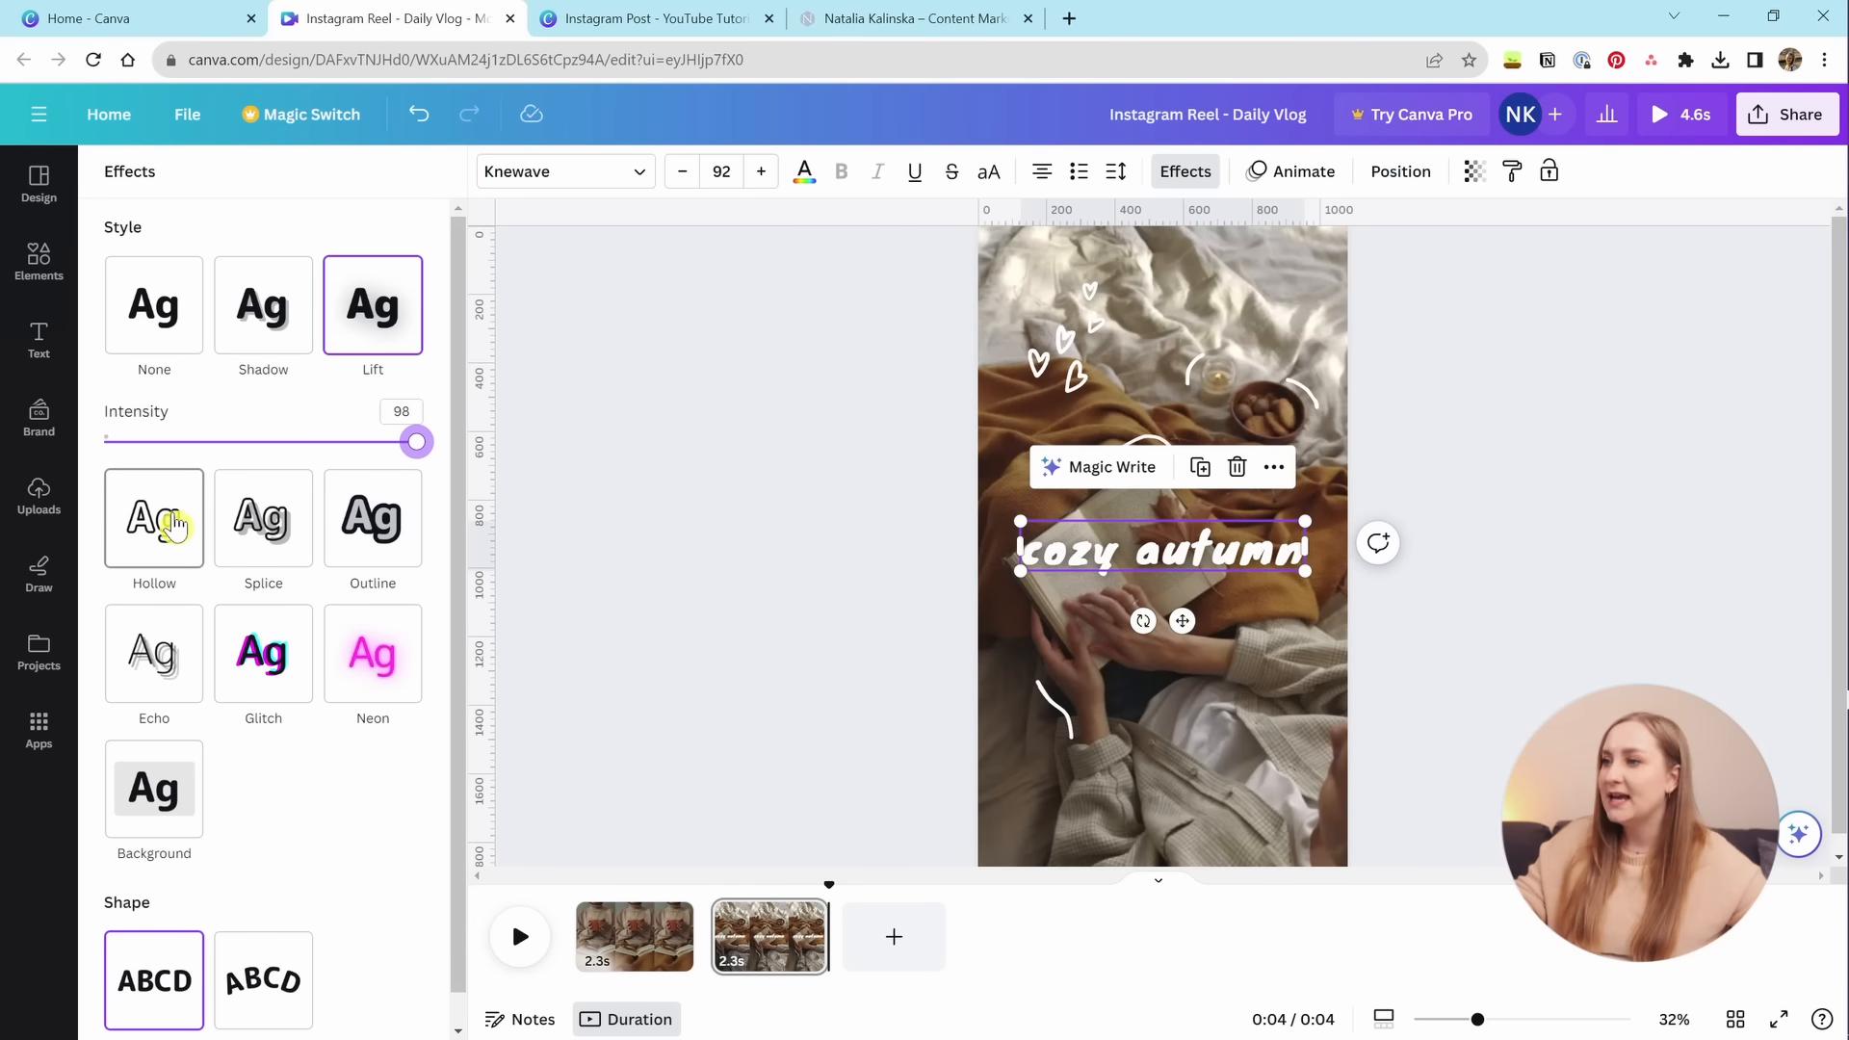
{"action": "left_click", "coordinate": [175, 525]}
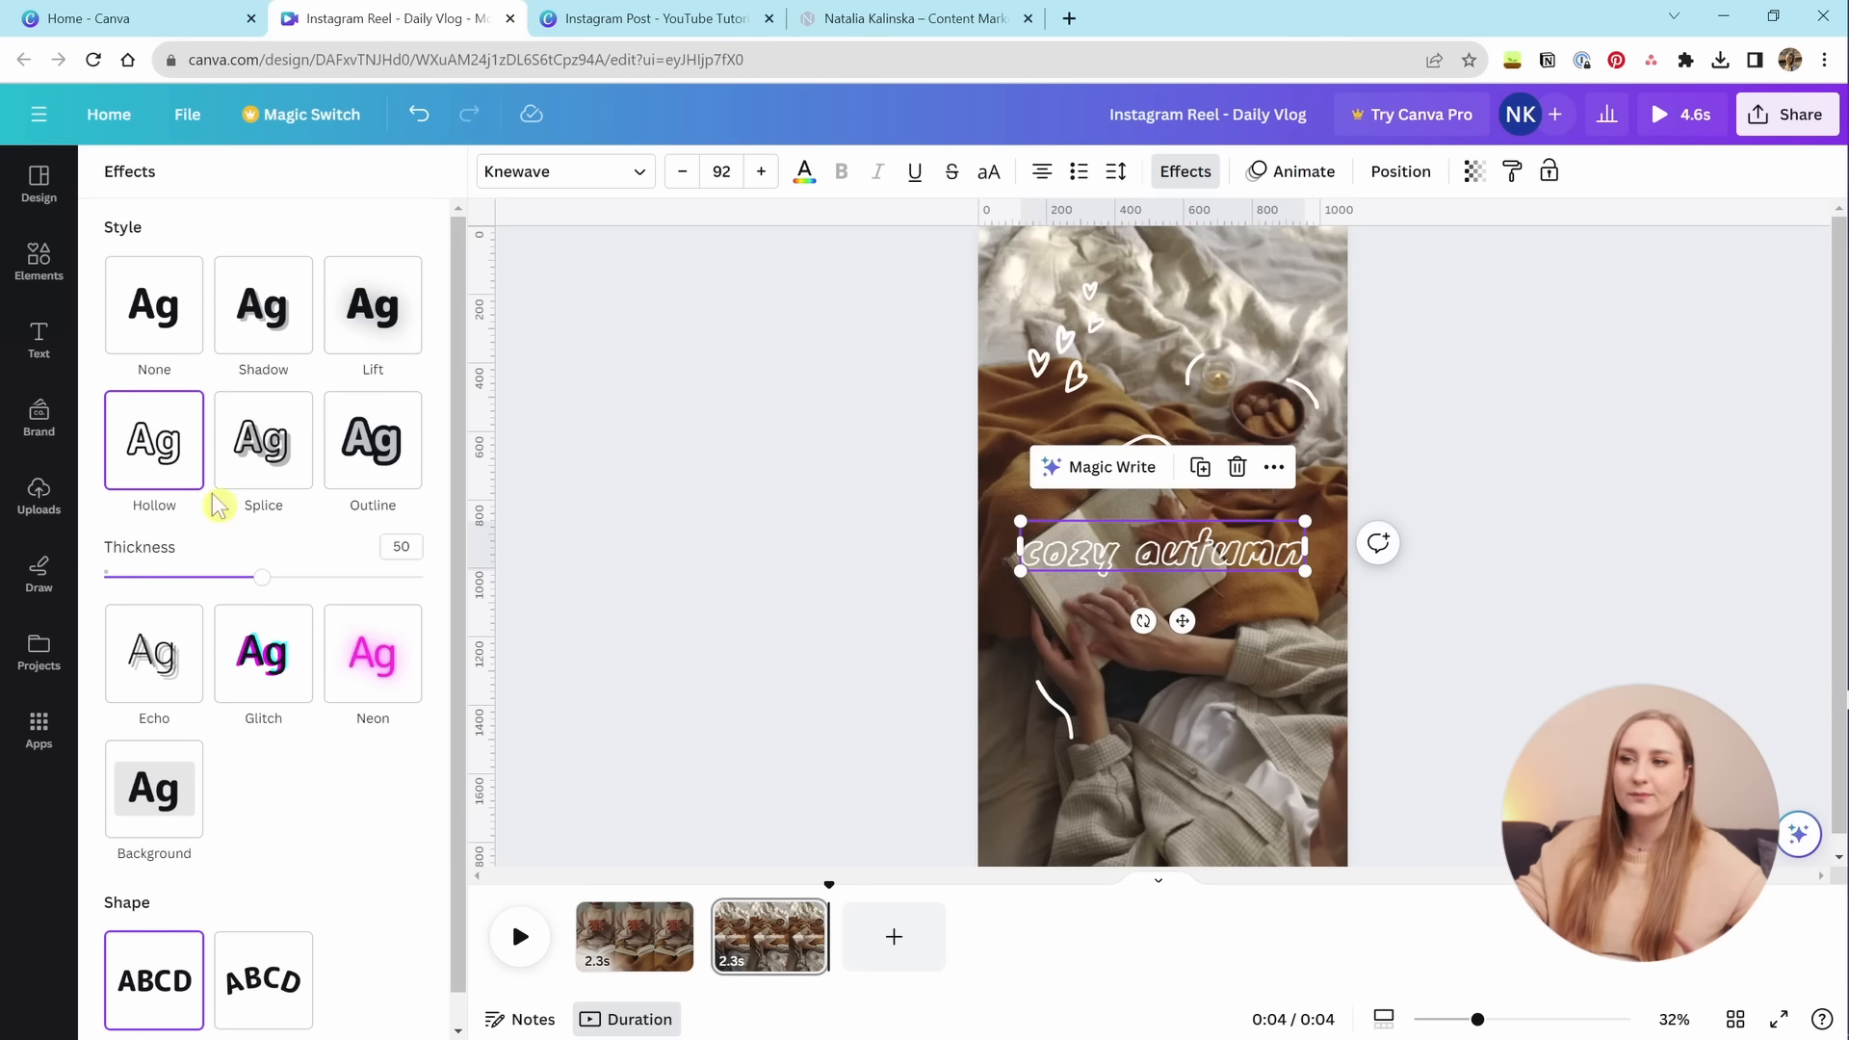
{"action": "left_click_drag", "start_coordinate": [258, 590], "coordinate": [235, 621]}
Apply the Splice effect to the heading with thickness 49, light orange colour #ffbd59, offset 74 and direction -26.
{"action": "left_click", "coordinate": [293, 470]}
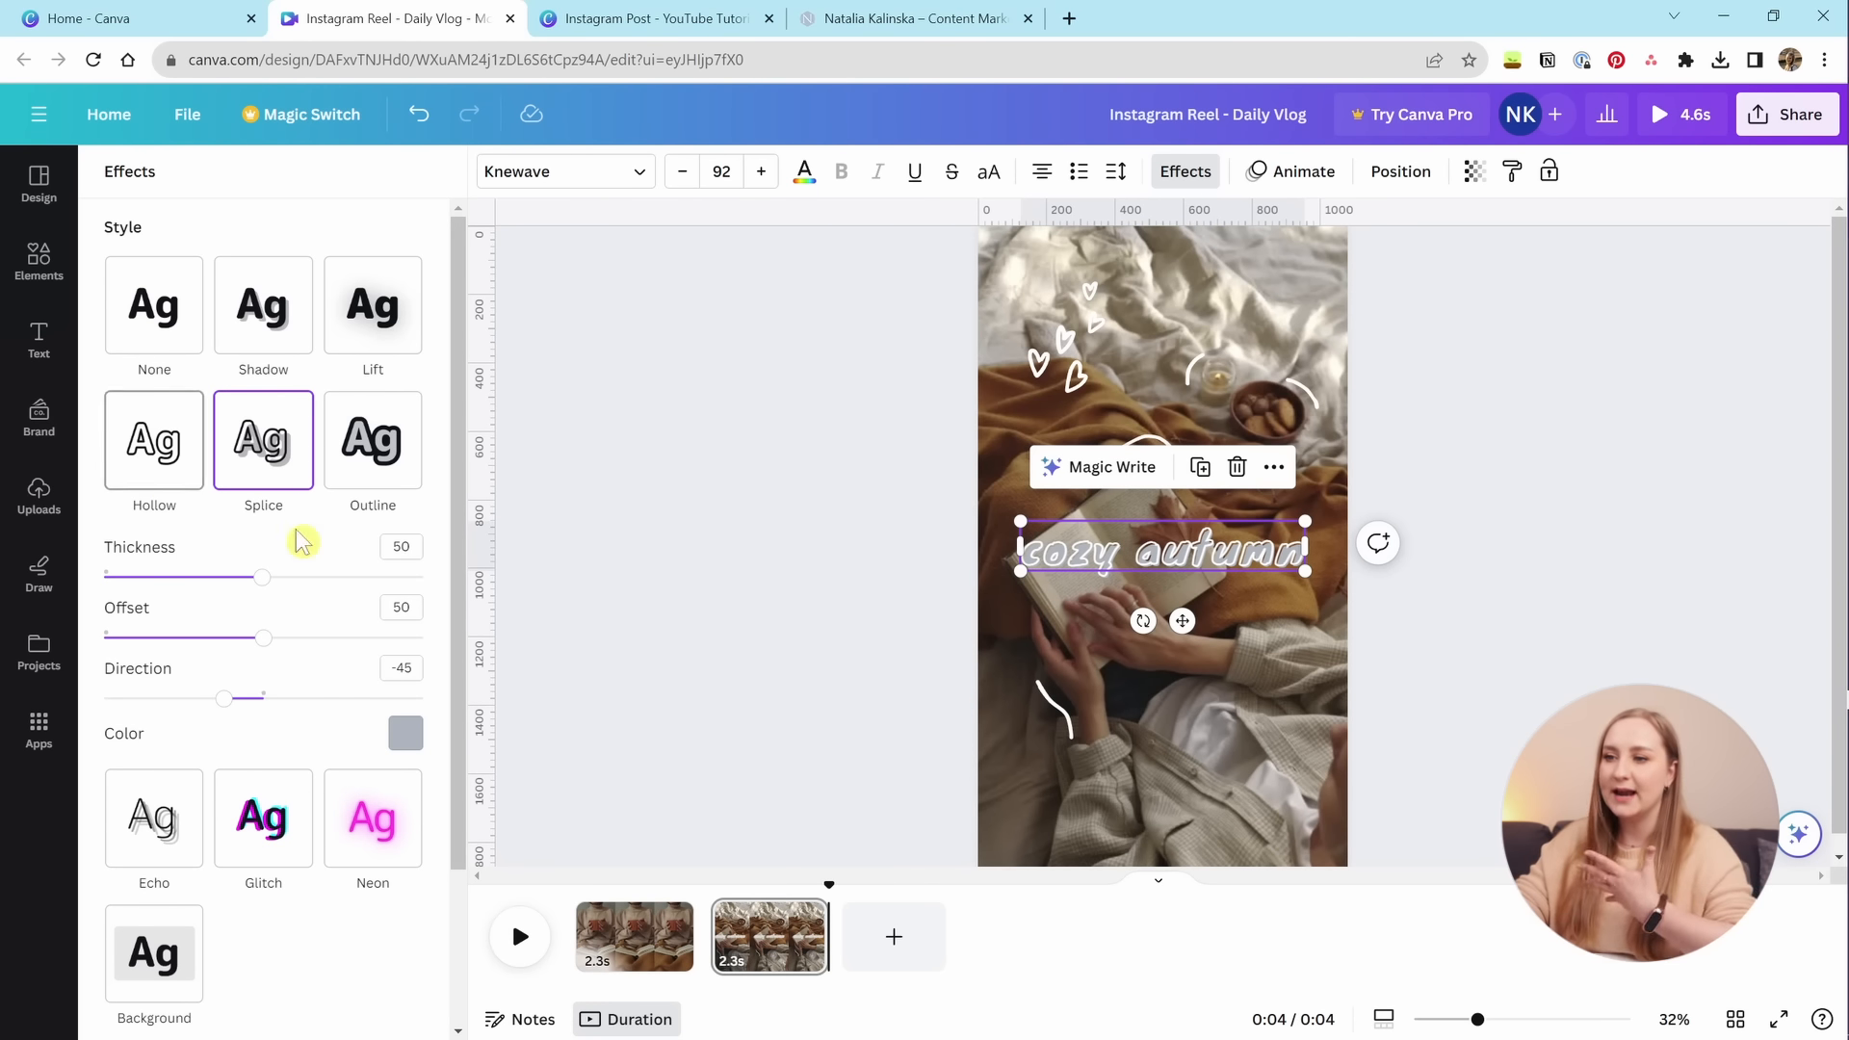
{"action": "left_click_drag", "start_coordinate": [265, 579], "coordinate": [264, 627]}
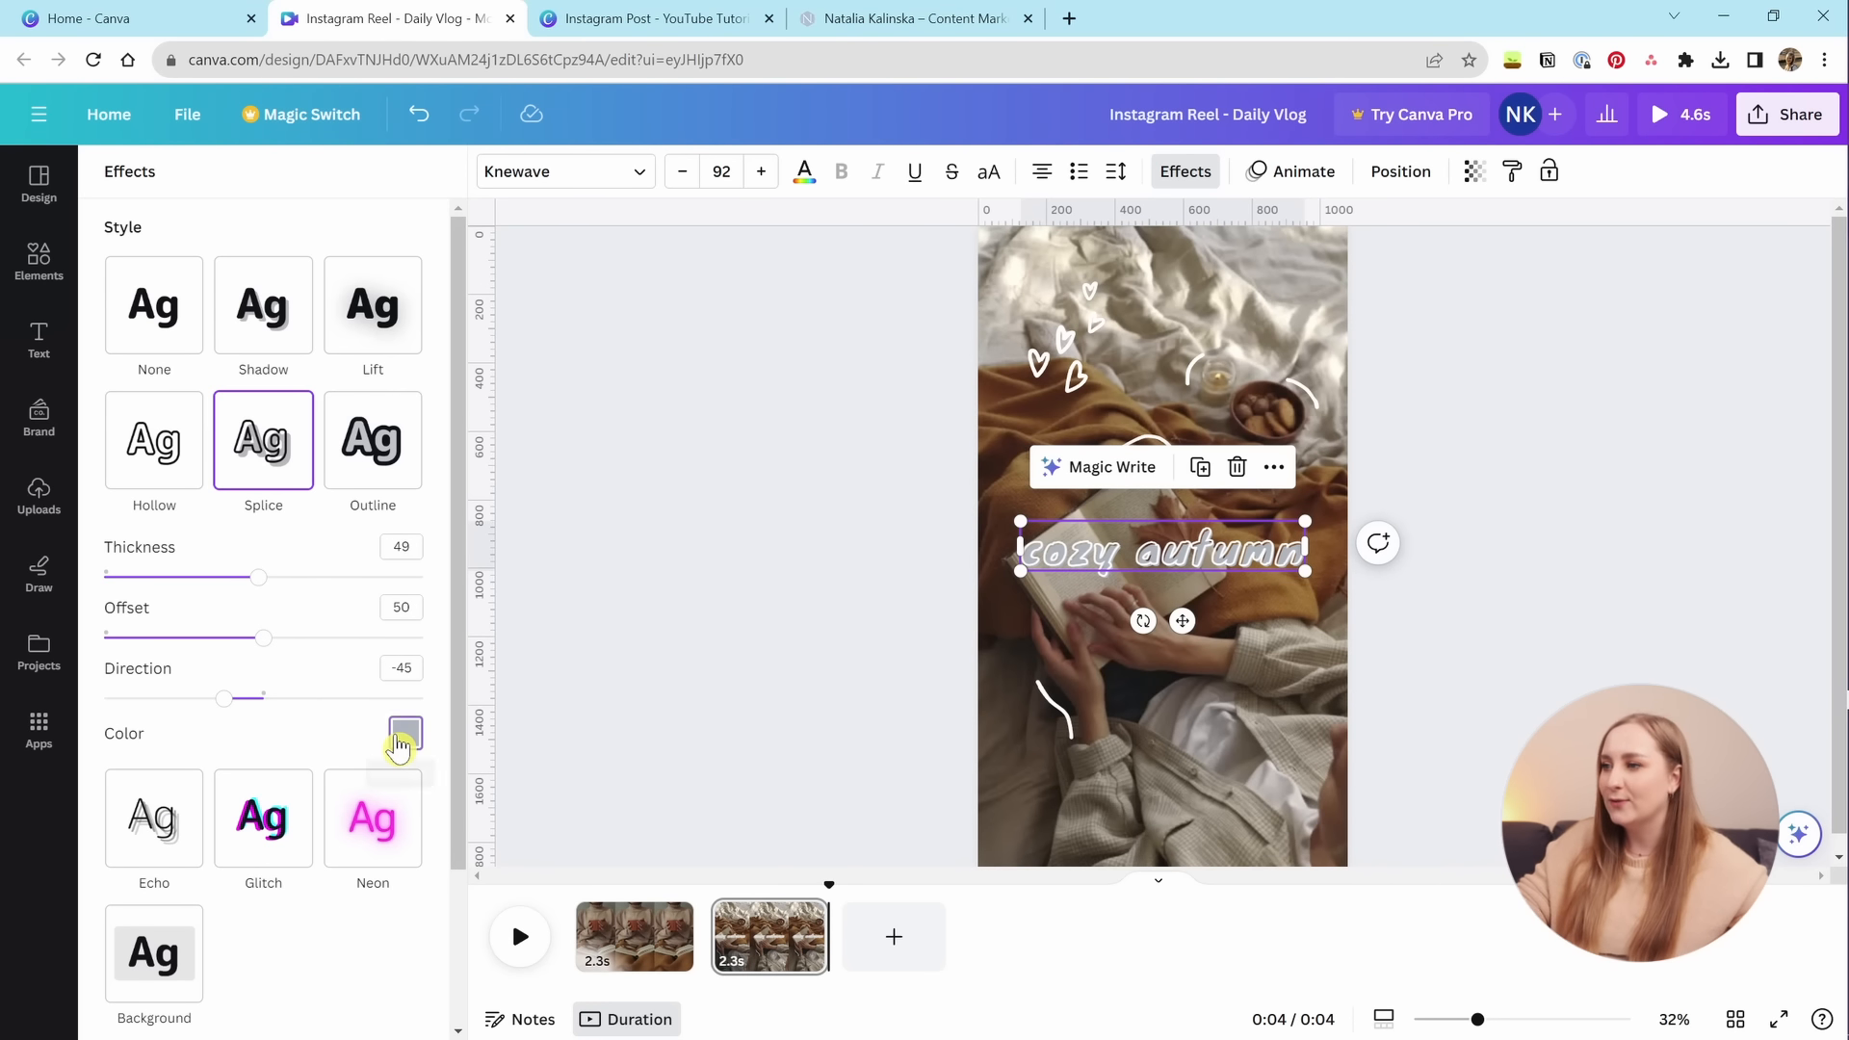
{"action": "left_click", "coordinate": [403, 734]}
{"action": "scroll", "coordinate": [260, 597], "scroll_direction": "down", "scroll_amount": 3}
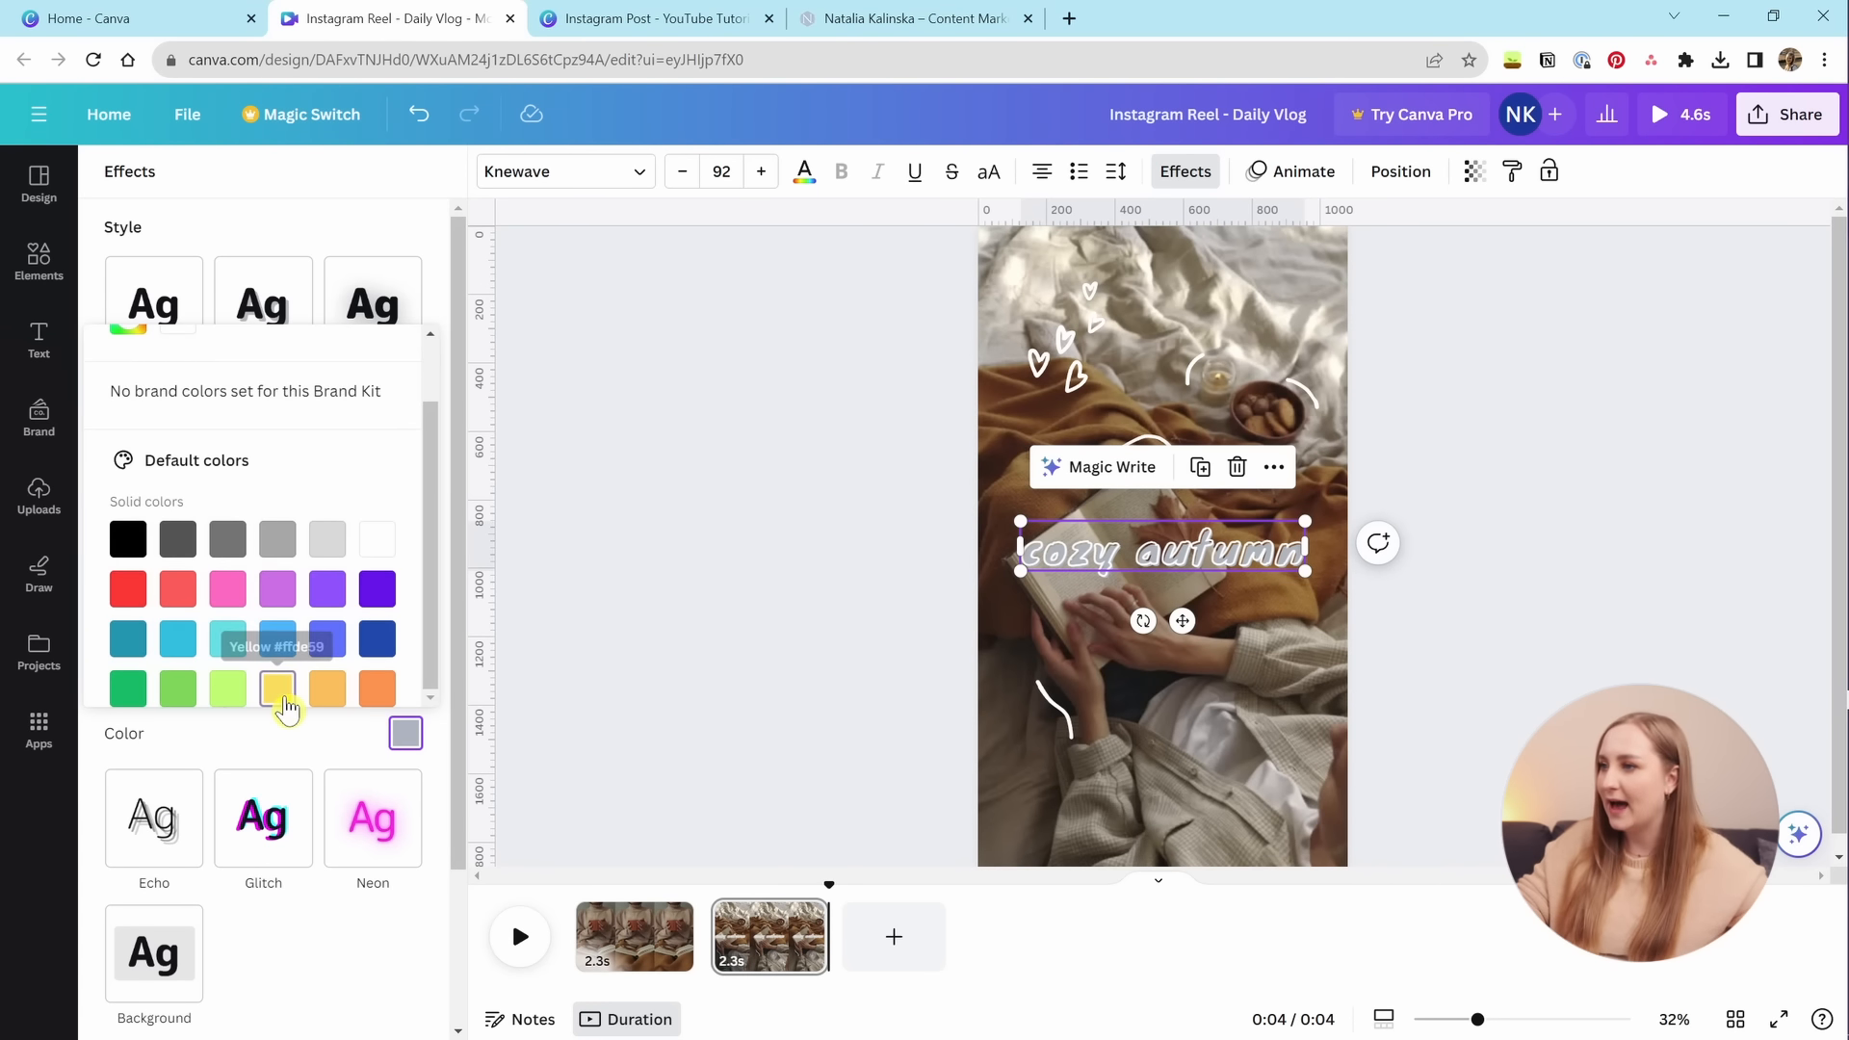
{"action": "left_click", "coordinate": [278, 689]}
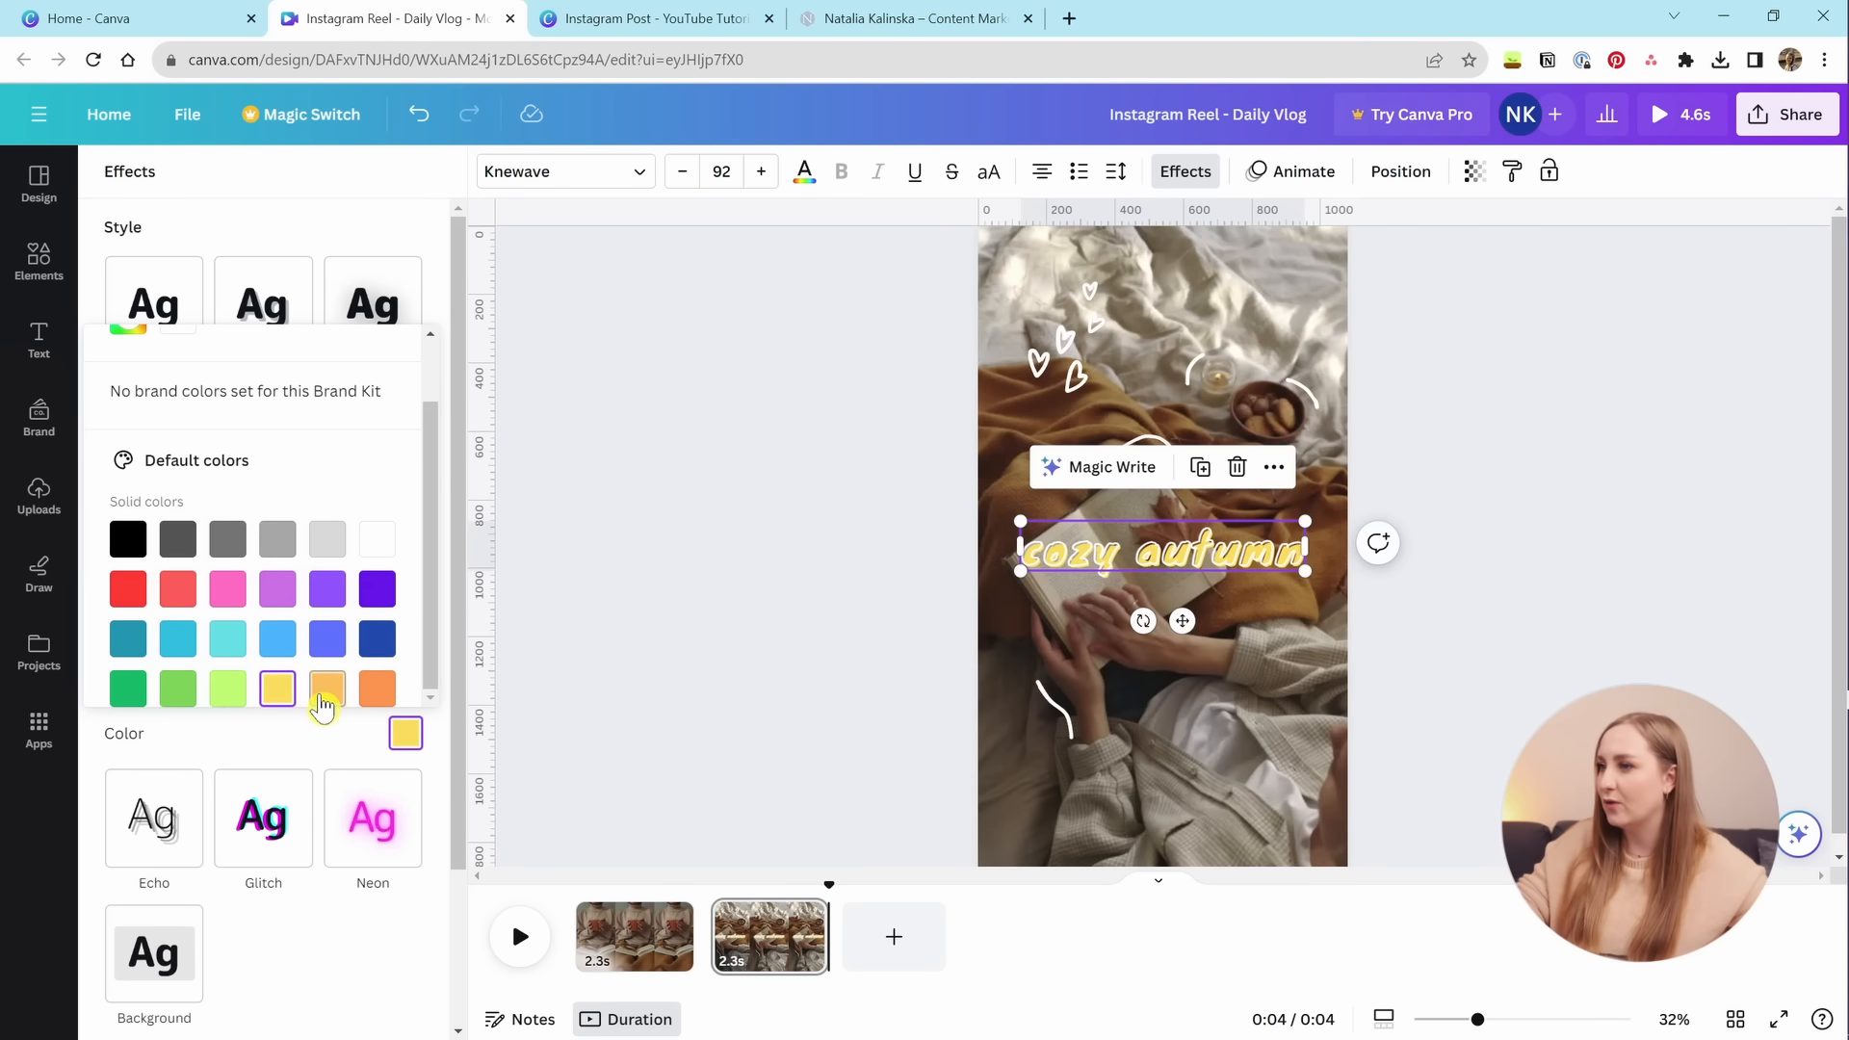
{"action": "left_click", "coordinate": [327, 690]}
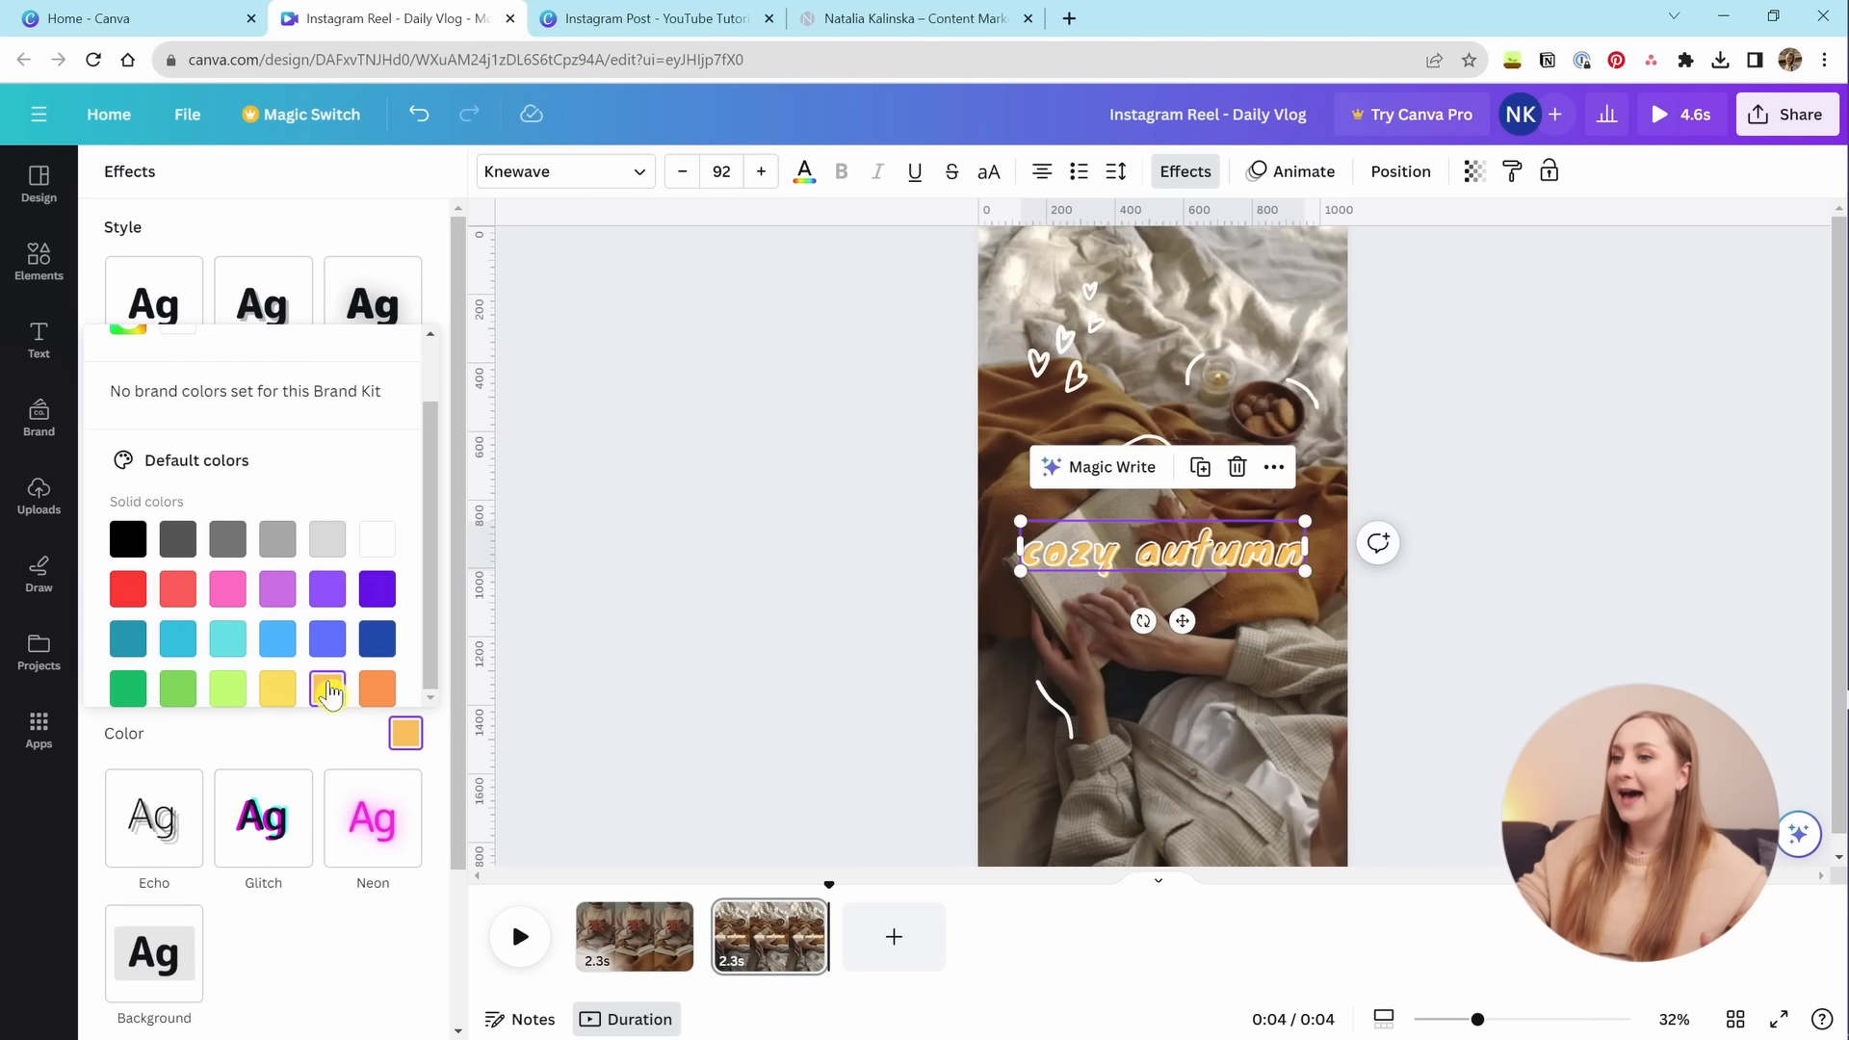
{"action": "left_click", "coordinate": [280, 235]}
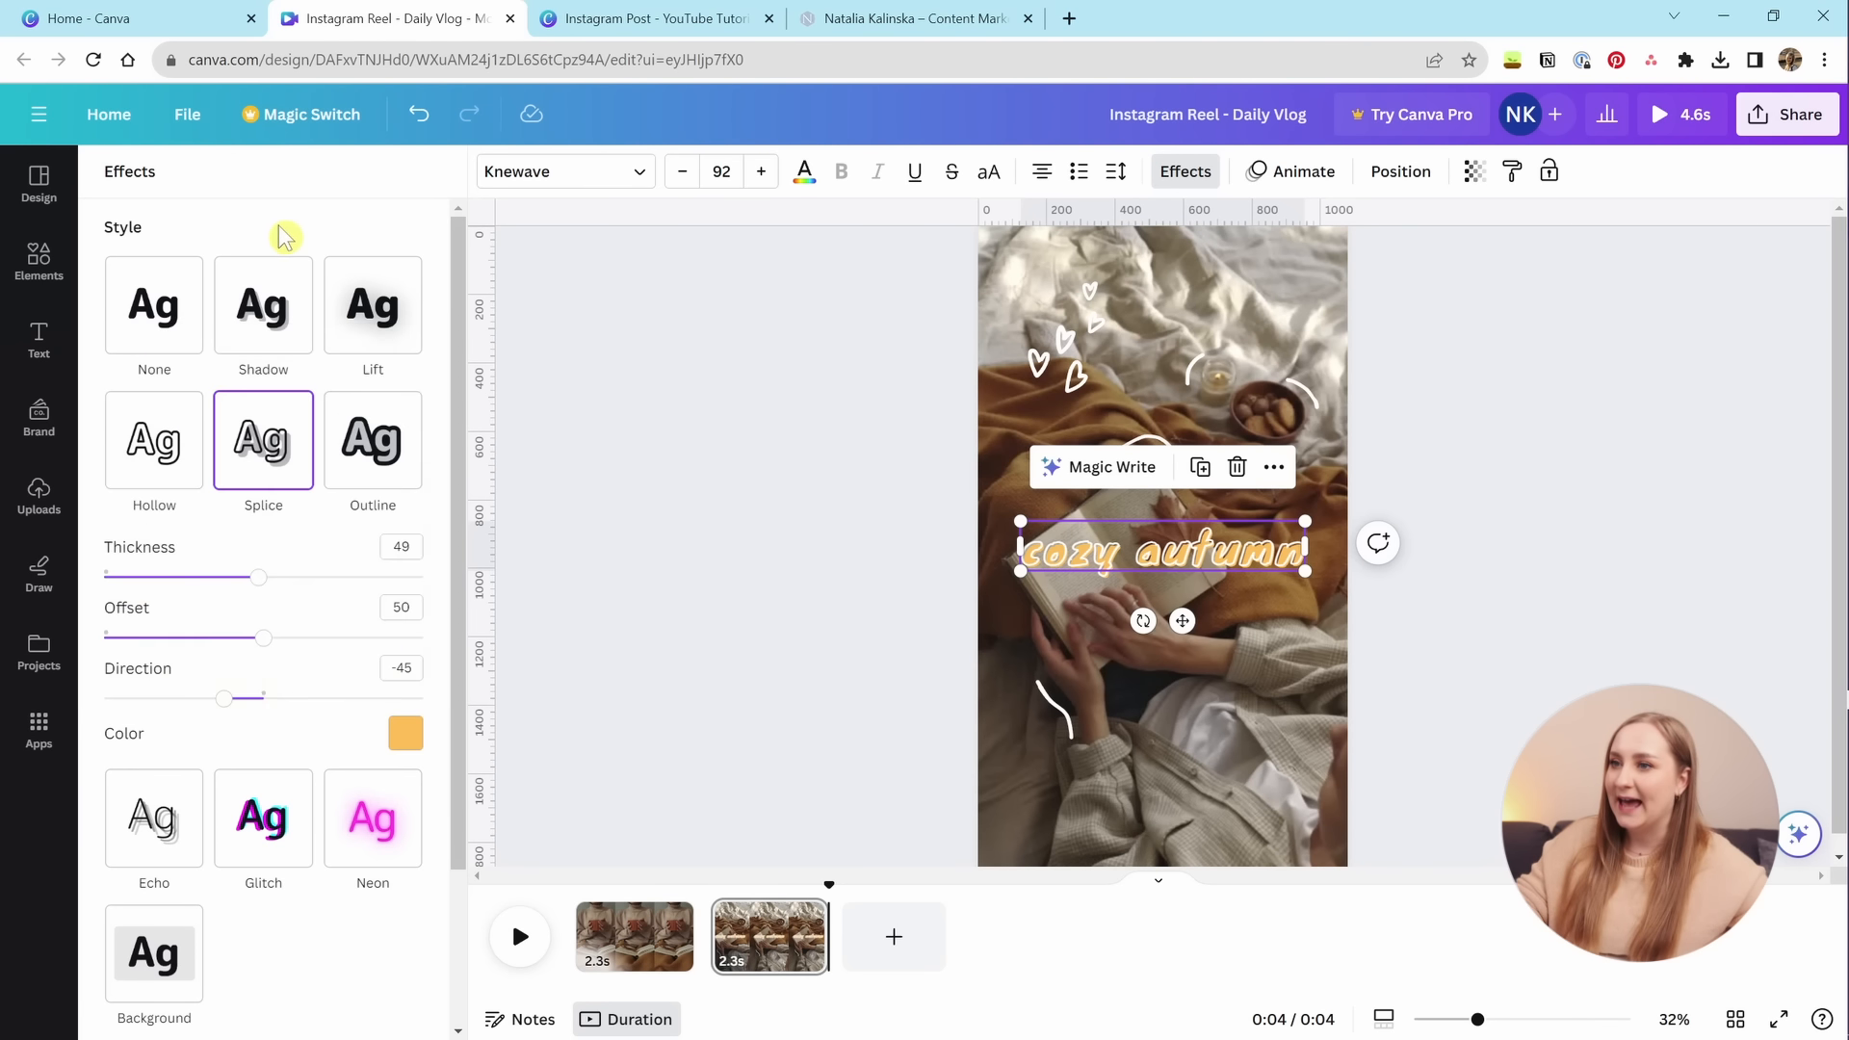
{"action": "left_click_drag", "start_coordinate": [268, 643], "coordinate": [241, 701]}
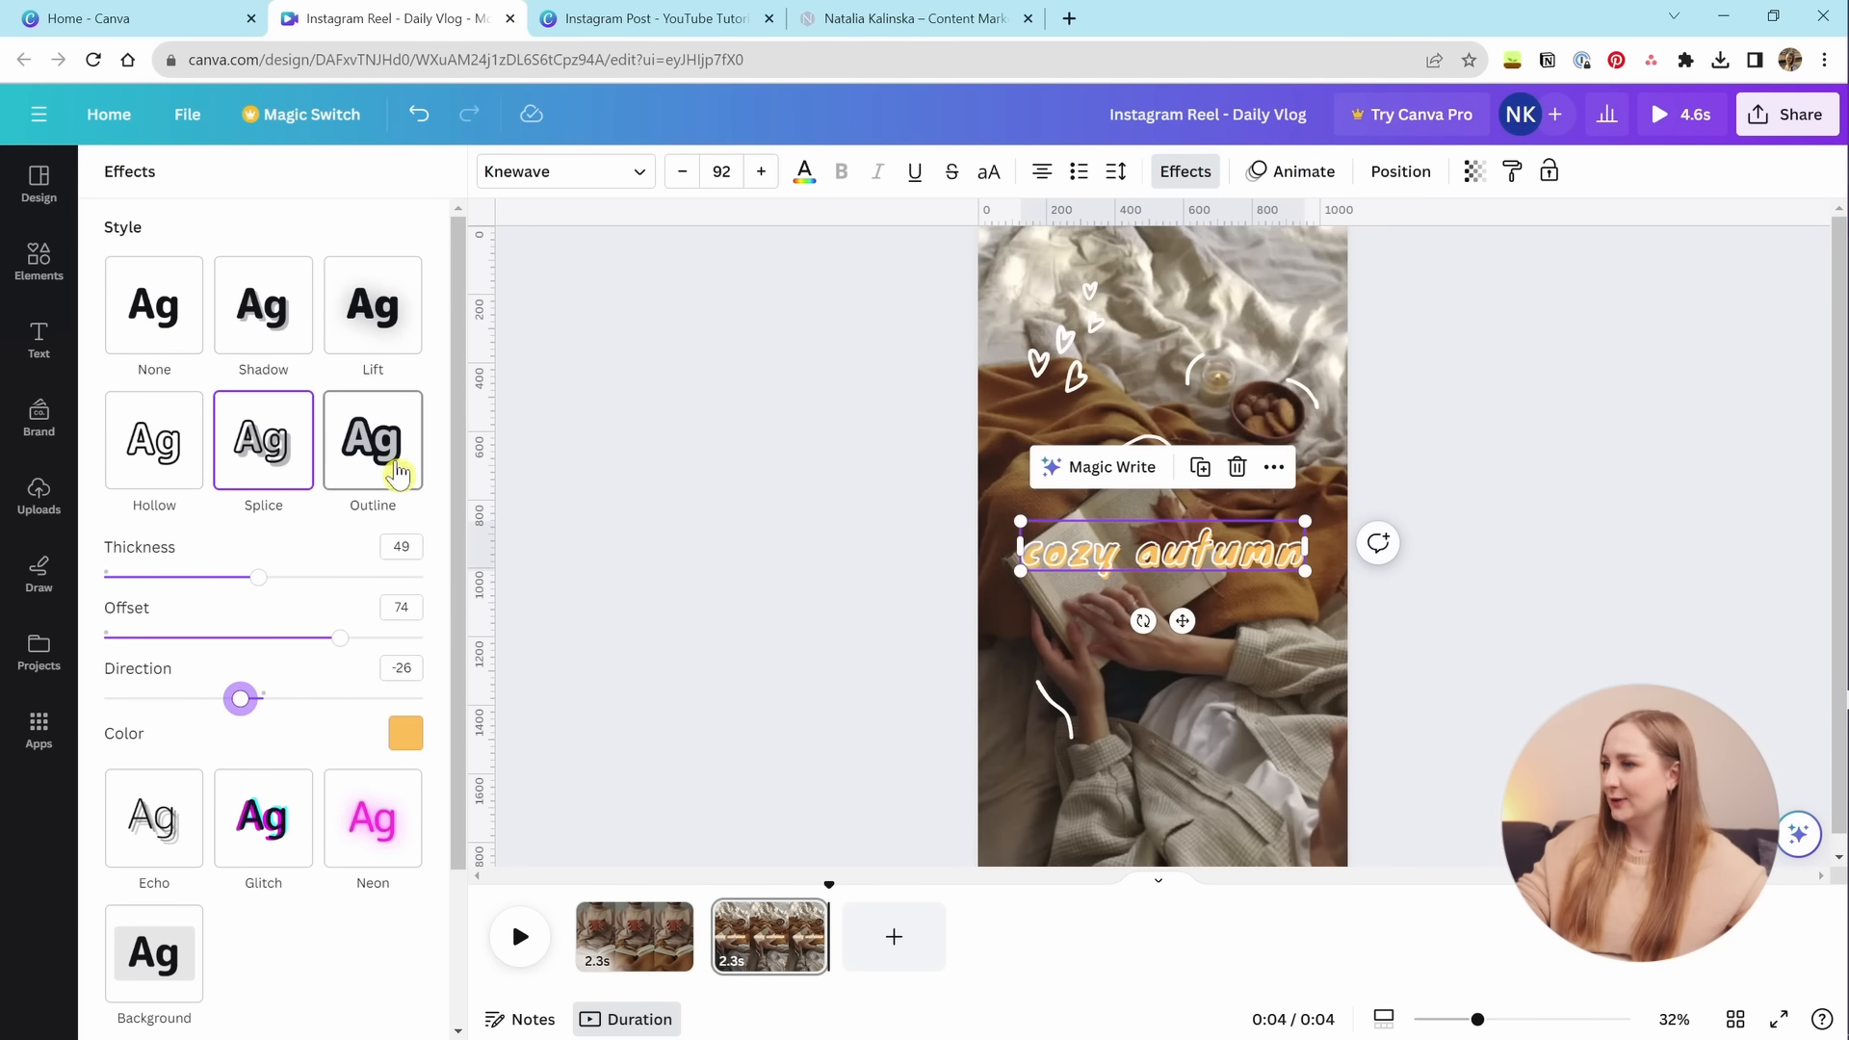
Try the Outline effect on the heading in red with thickness 120.
{"action": "left_click", "coordinate": [376, 472]}
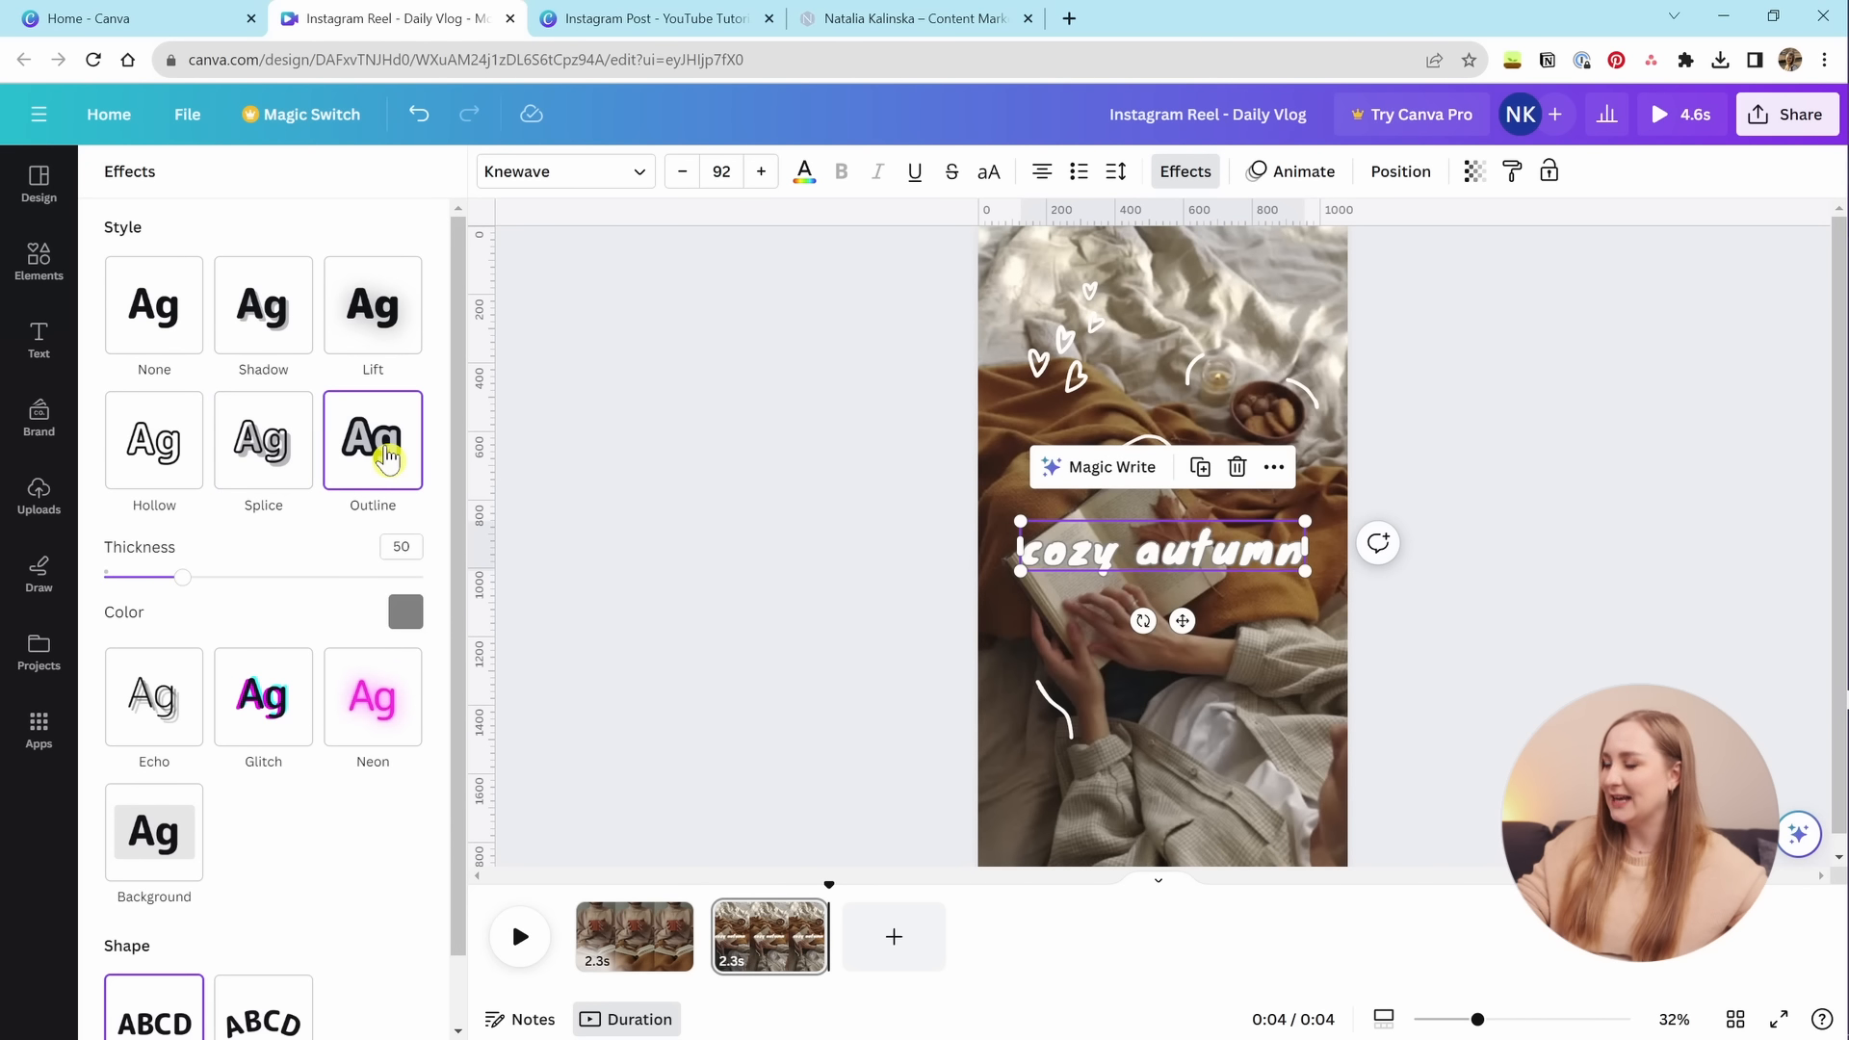
{"action": "left_click", "coordinate": [406, 611]}
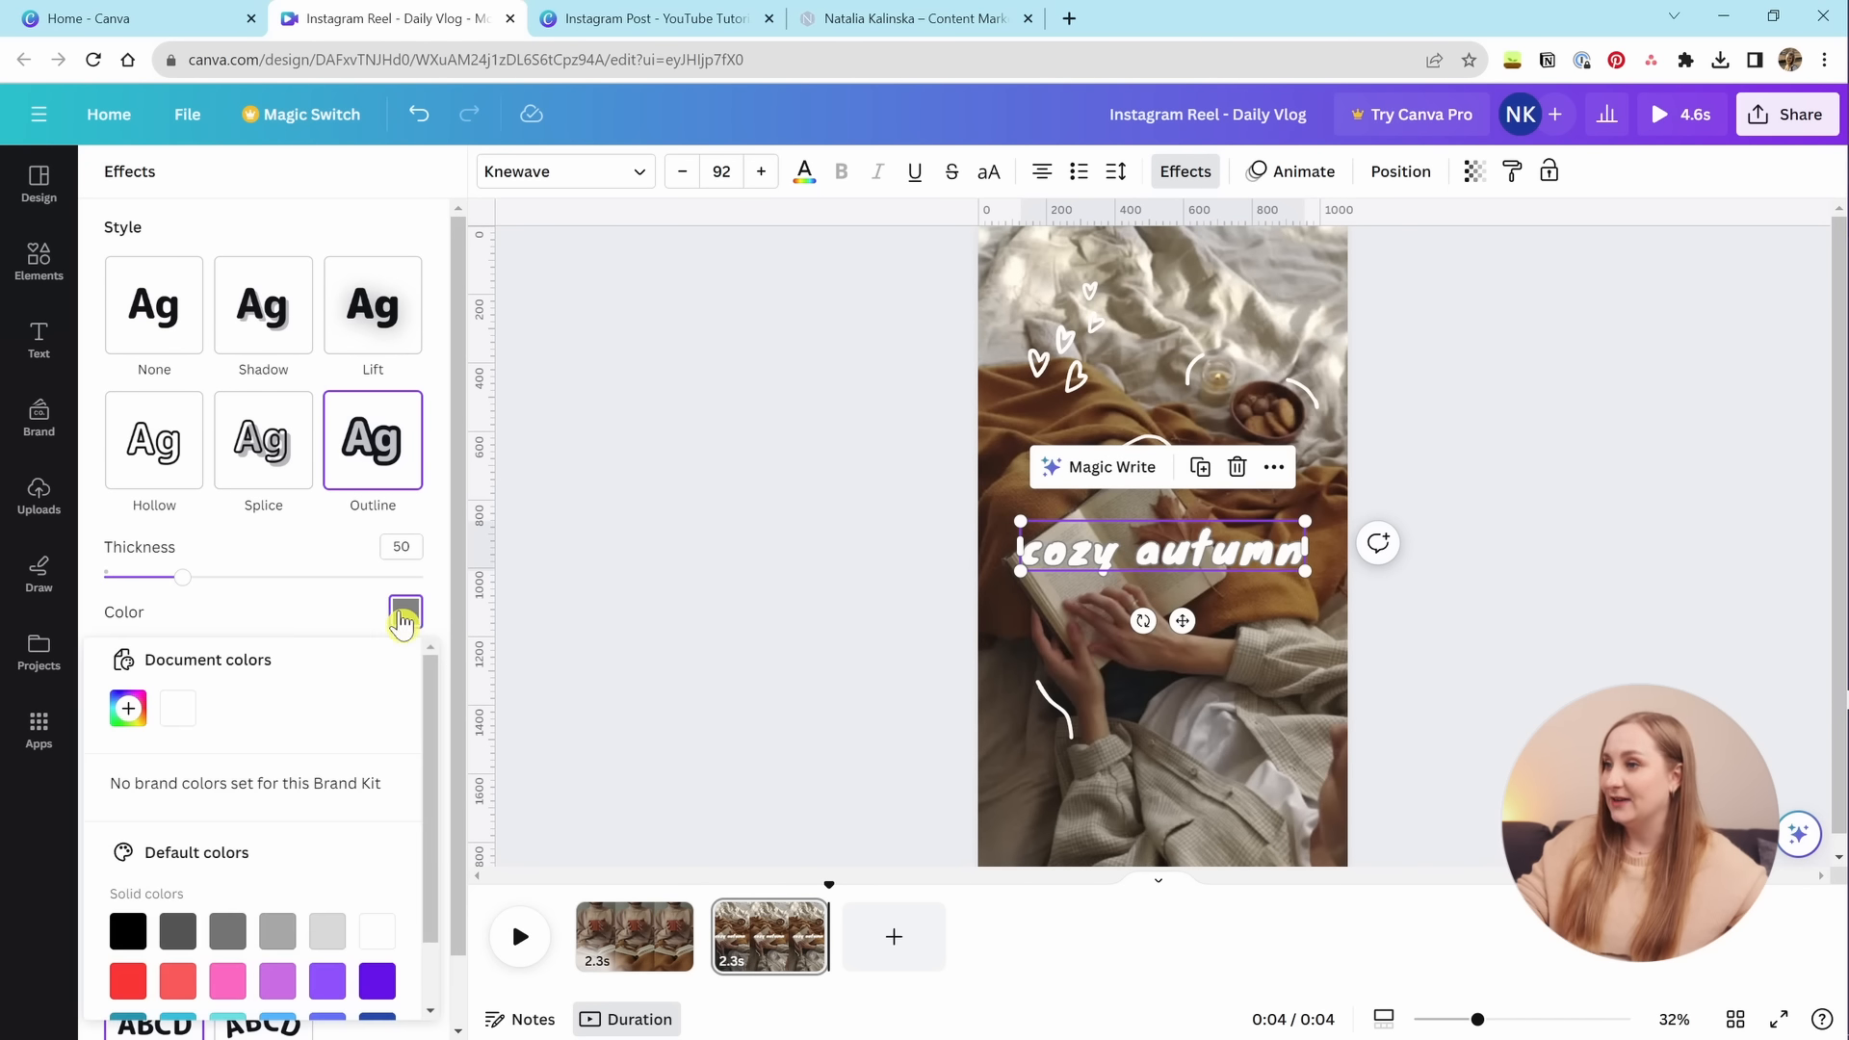
{"action": "left_click", "coordinate": [128, 980]}
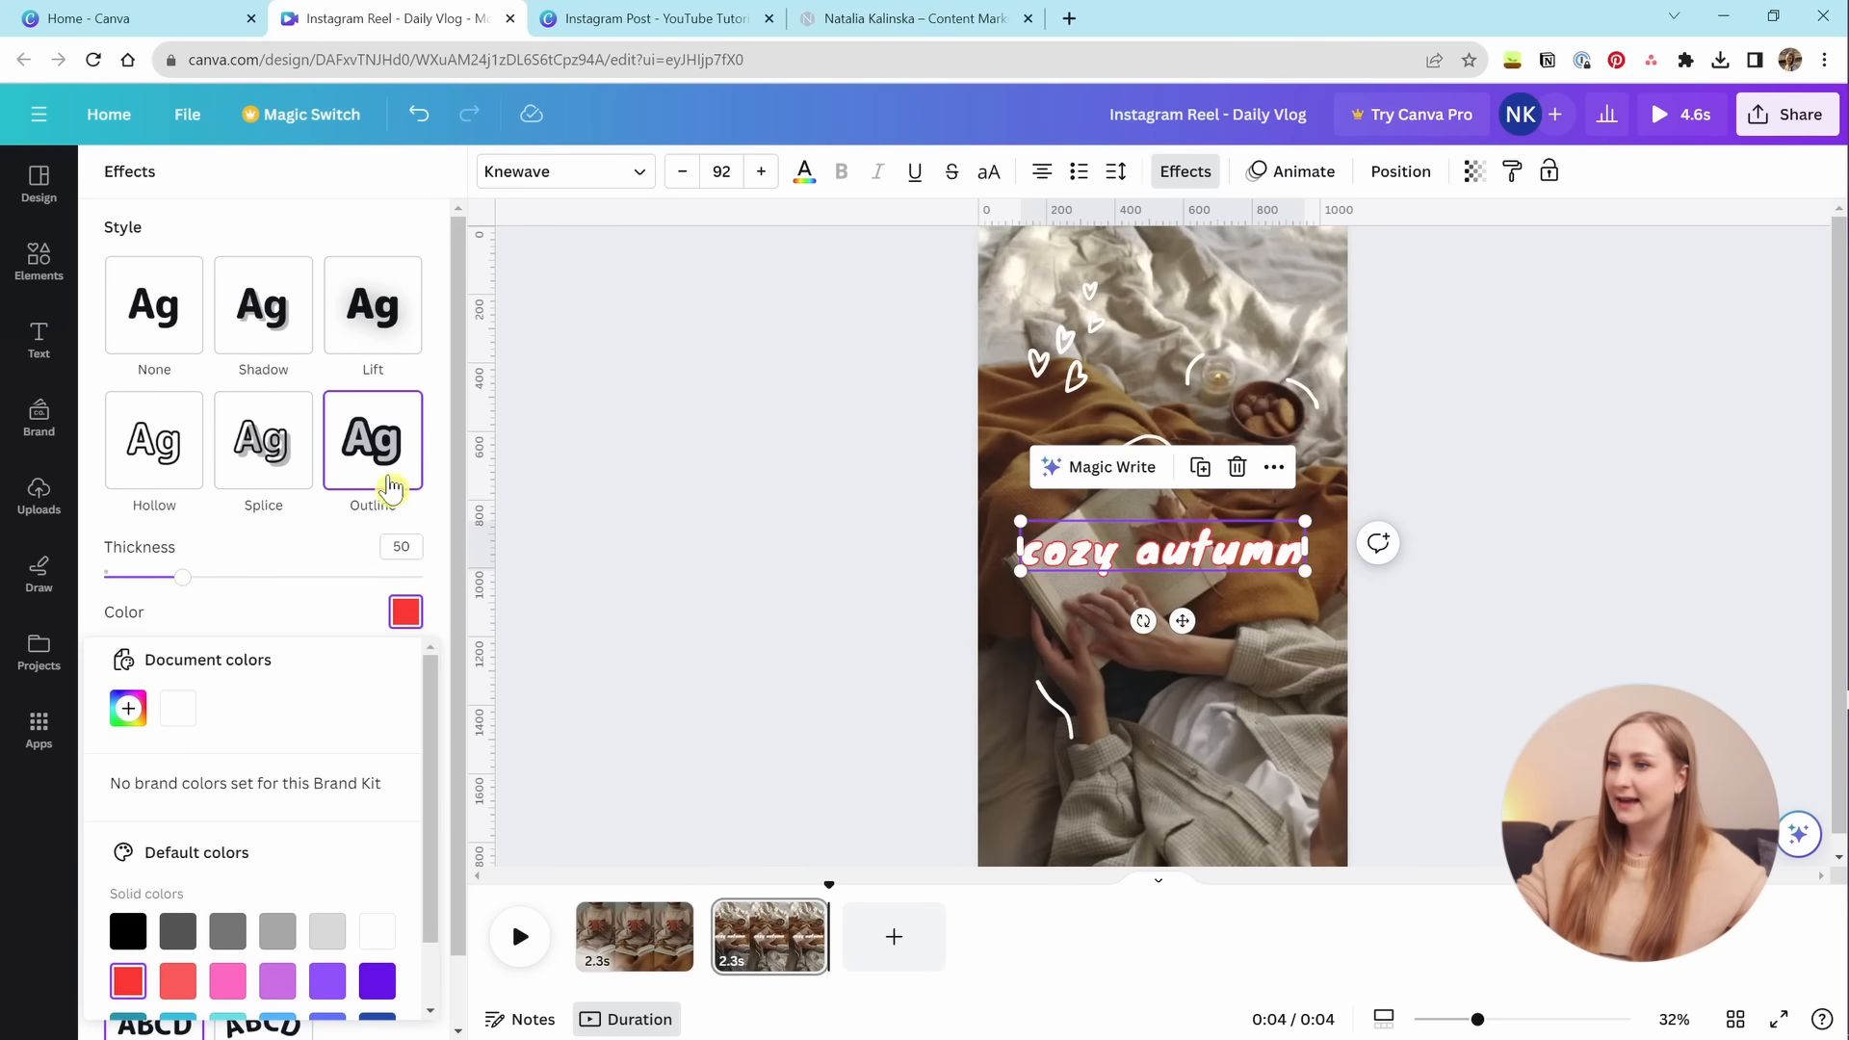
{"action": "left_click_drag", "start_coordinate": [180, 578], "coordinate": [287, 614]}
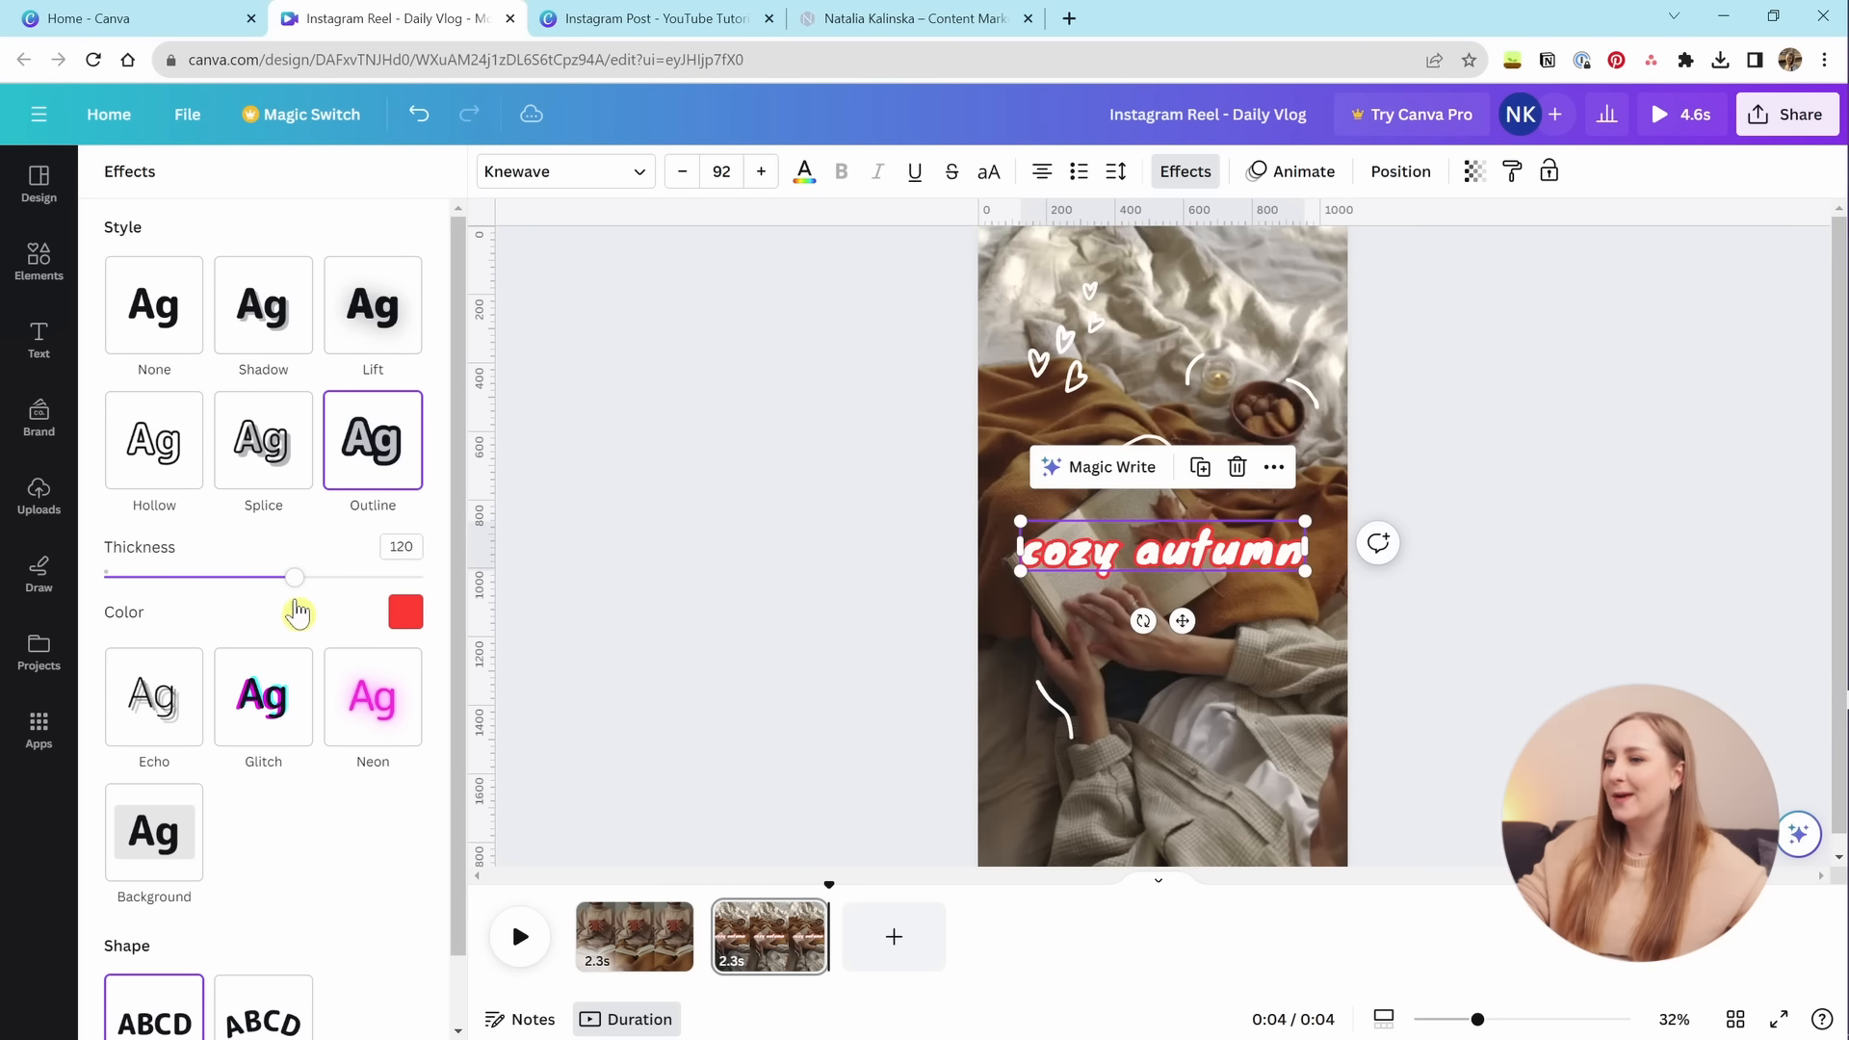
Try the Echo effect on the heading with offset 100 and direction 0.
{"action": "left_click", "coordinate": [157, 710]}
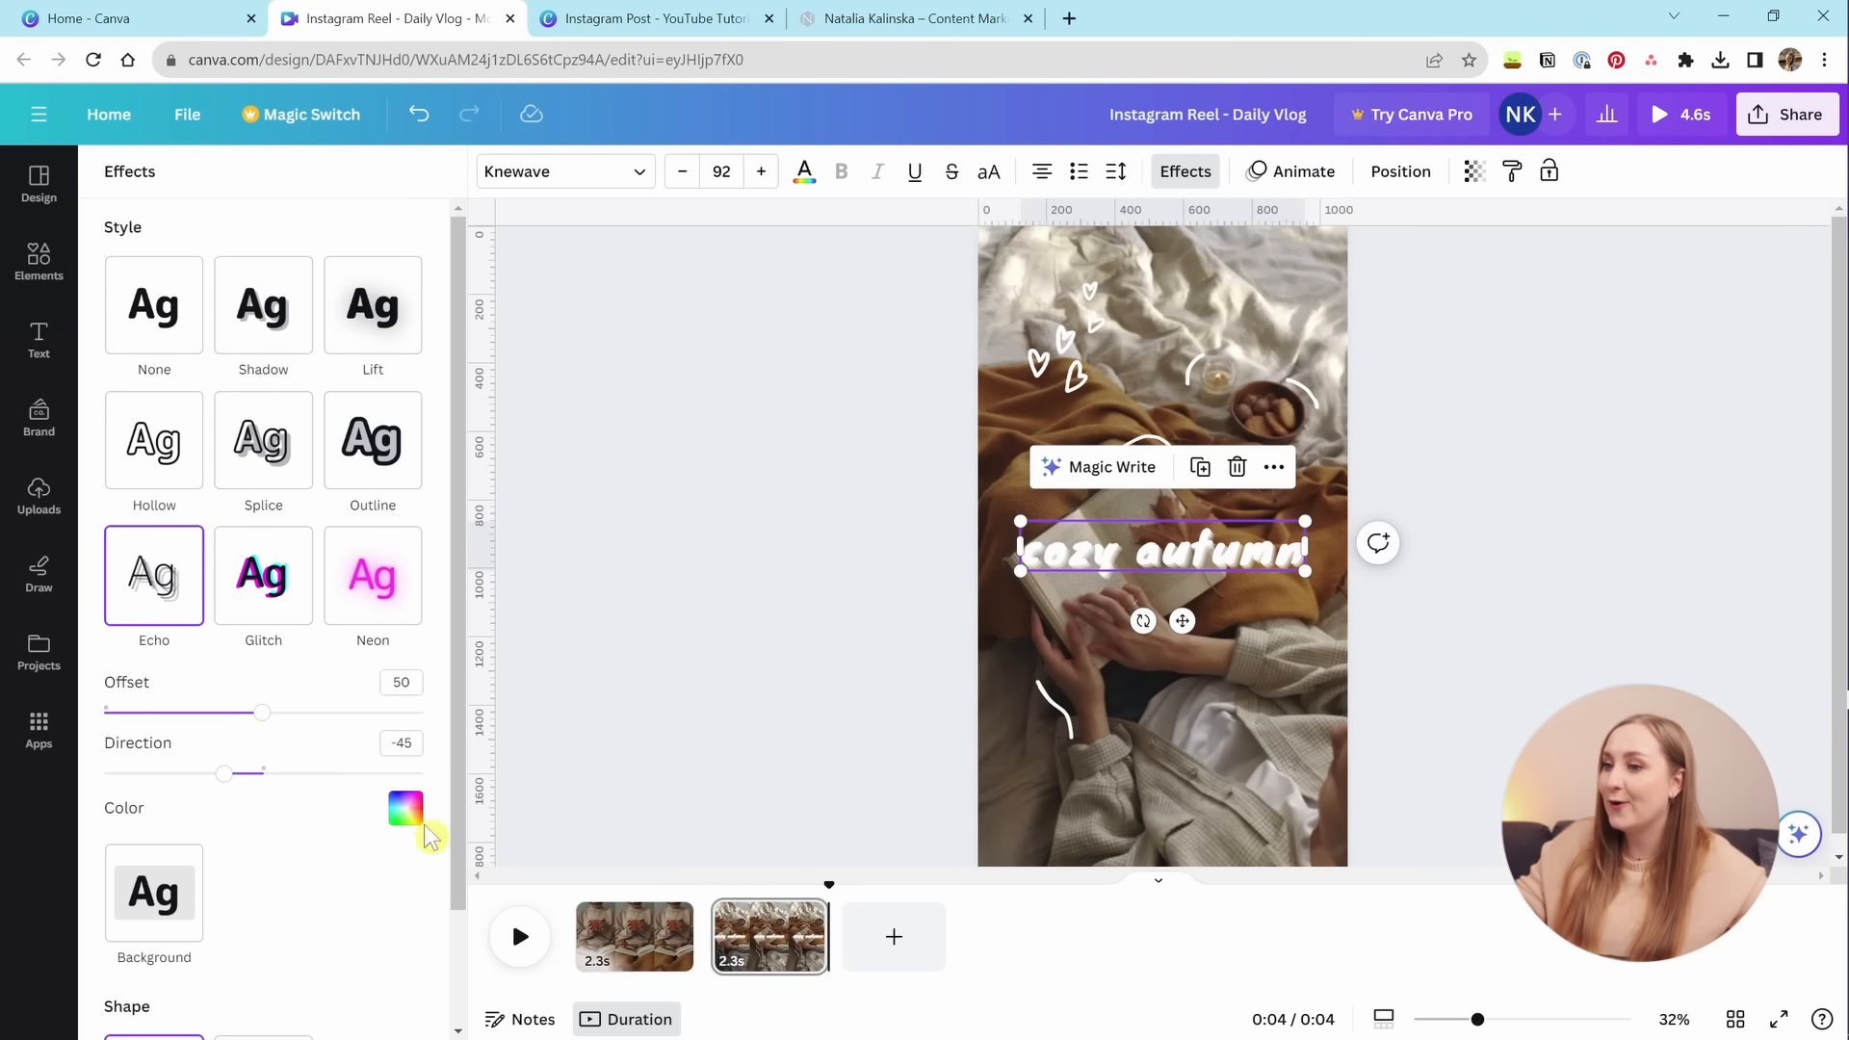
{"action": "left_click_drag", "start_coordinate": [262, 713], "coordinate": [422, 771]}
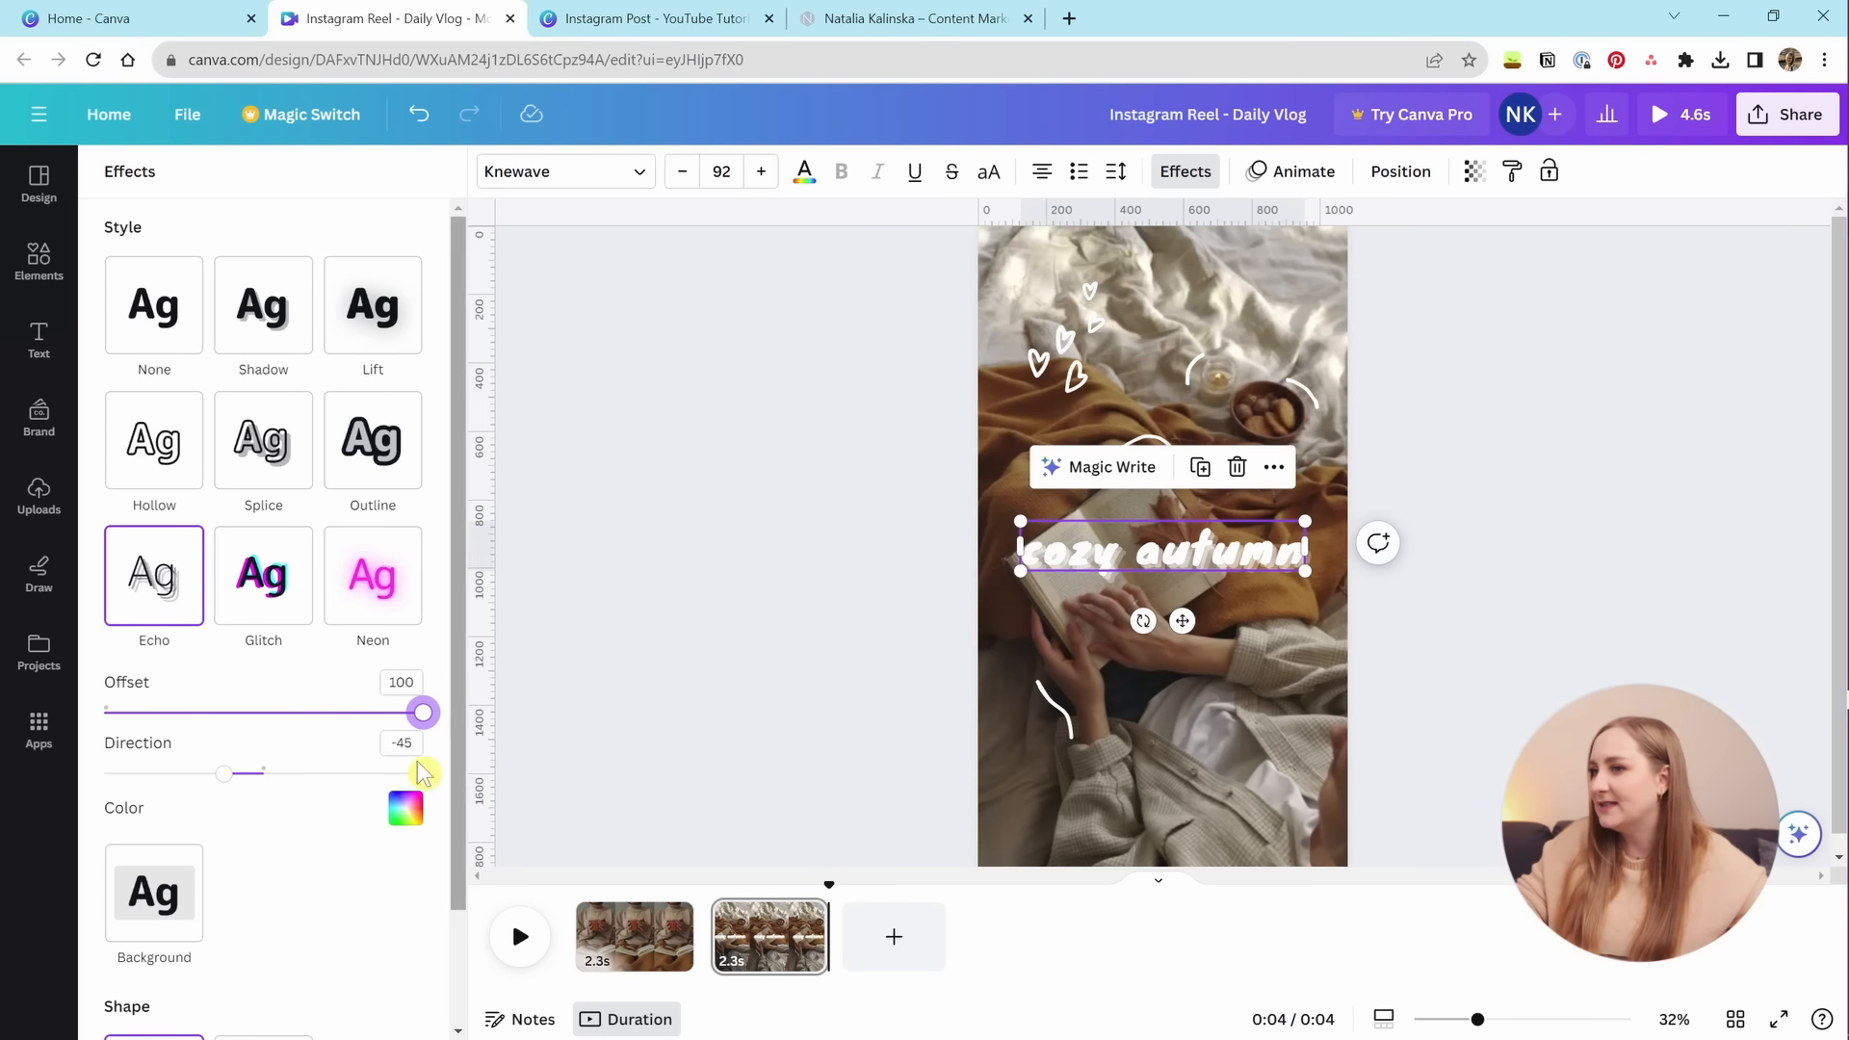
{"action": "left_click_drag", "start_coordinate": [223, 773], "coordinate": [265, 785]}
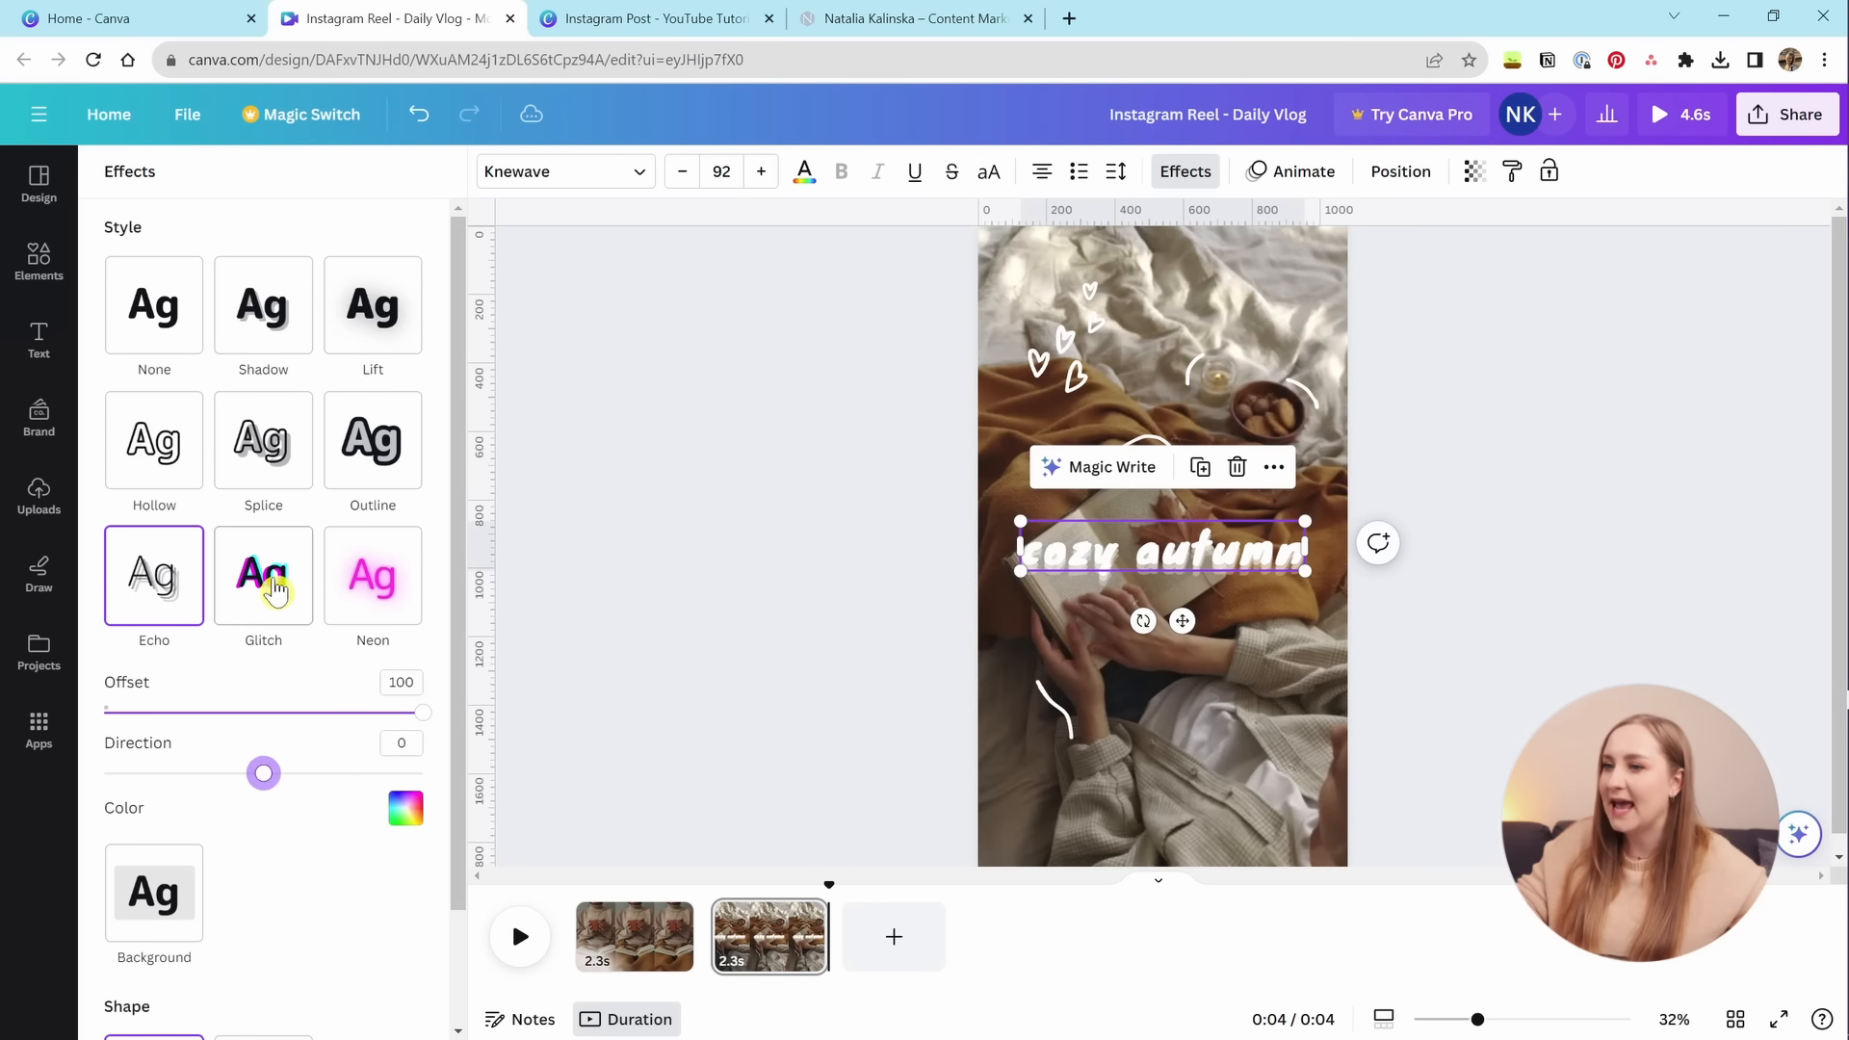
Try the Glitch effect on the heading with offset 56 and the cyan-and-red colour pair.
{"action": "left_click", "coordinate": [276, 590]}
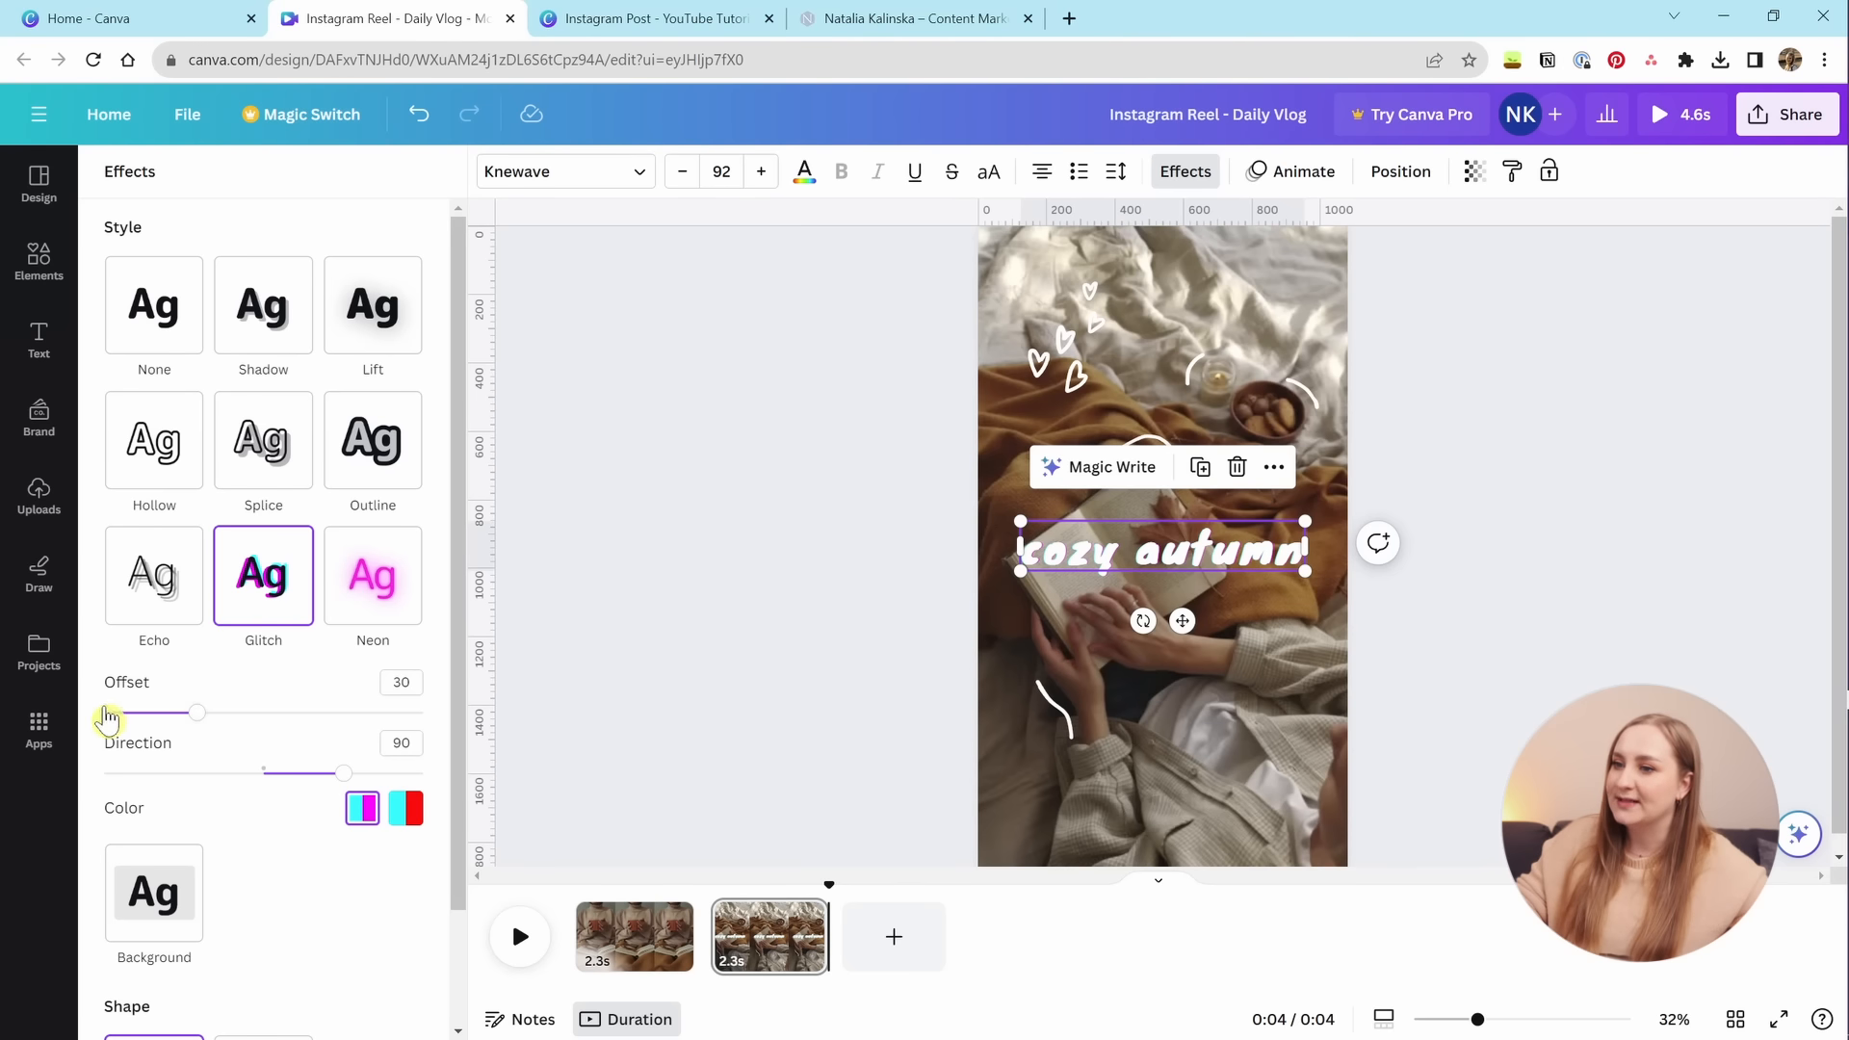
{"action": "left_click_drag", "start_coordinate": [198, 713], "coordinate": [282, 713]}
{"action": "left_click", "coordinate": [409, 817]}
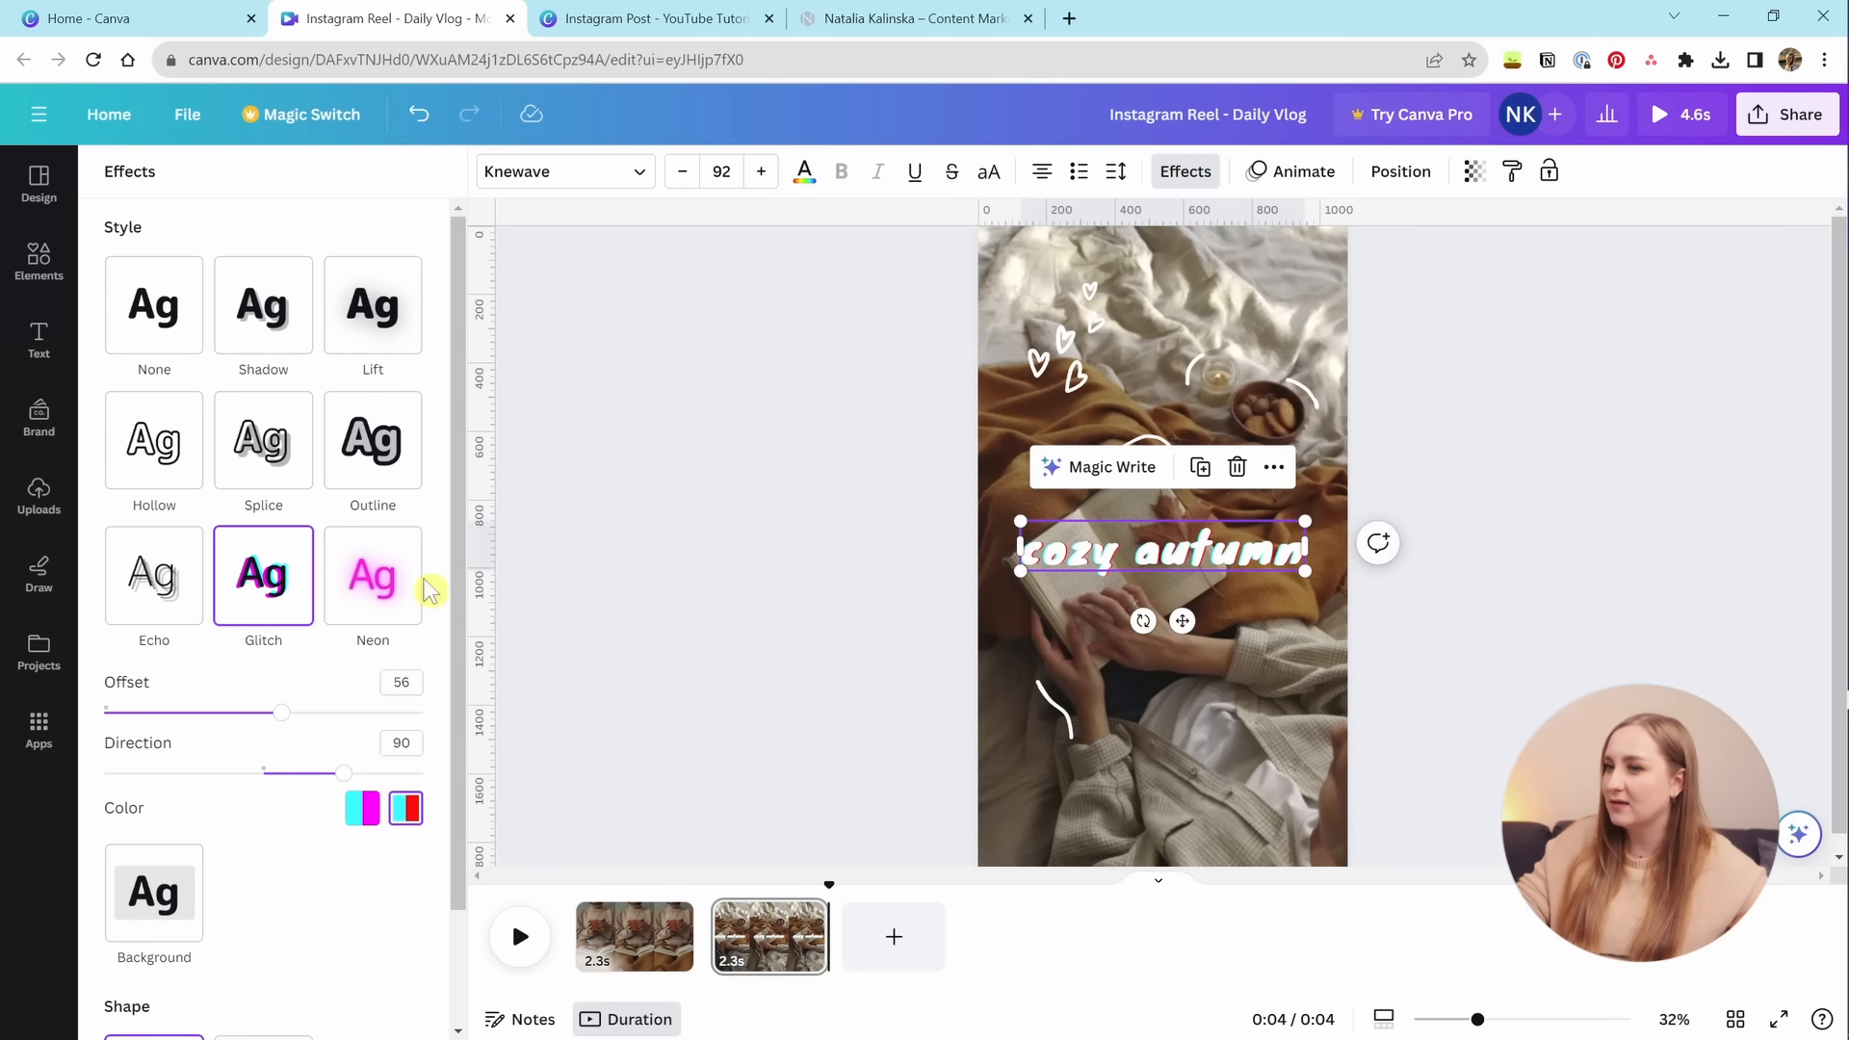
Try the Neon and Background effects on the heading and undo the changes back to the Splice effect with direction -45.
{"action": "left_click", "coordinate": [396, 597]}
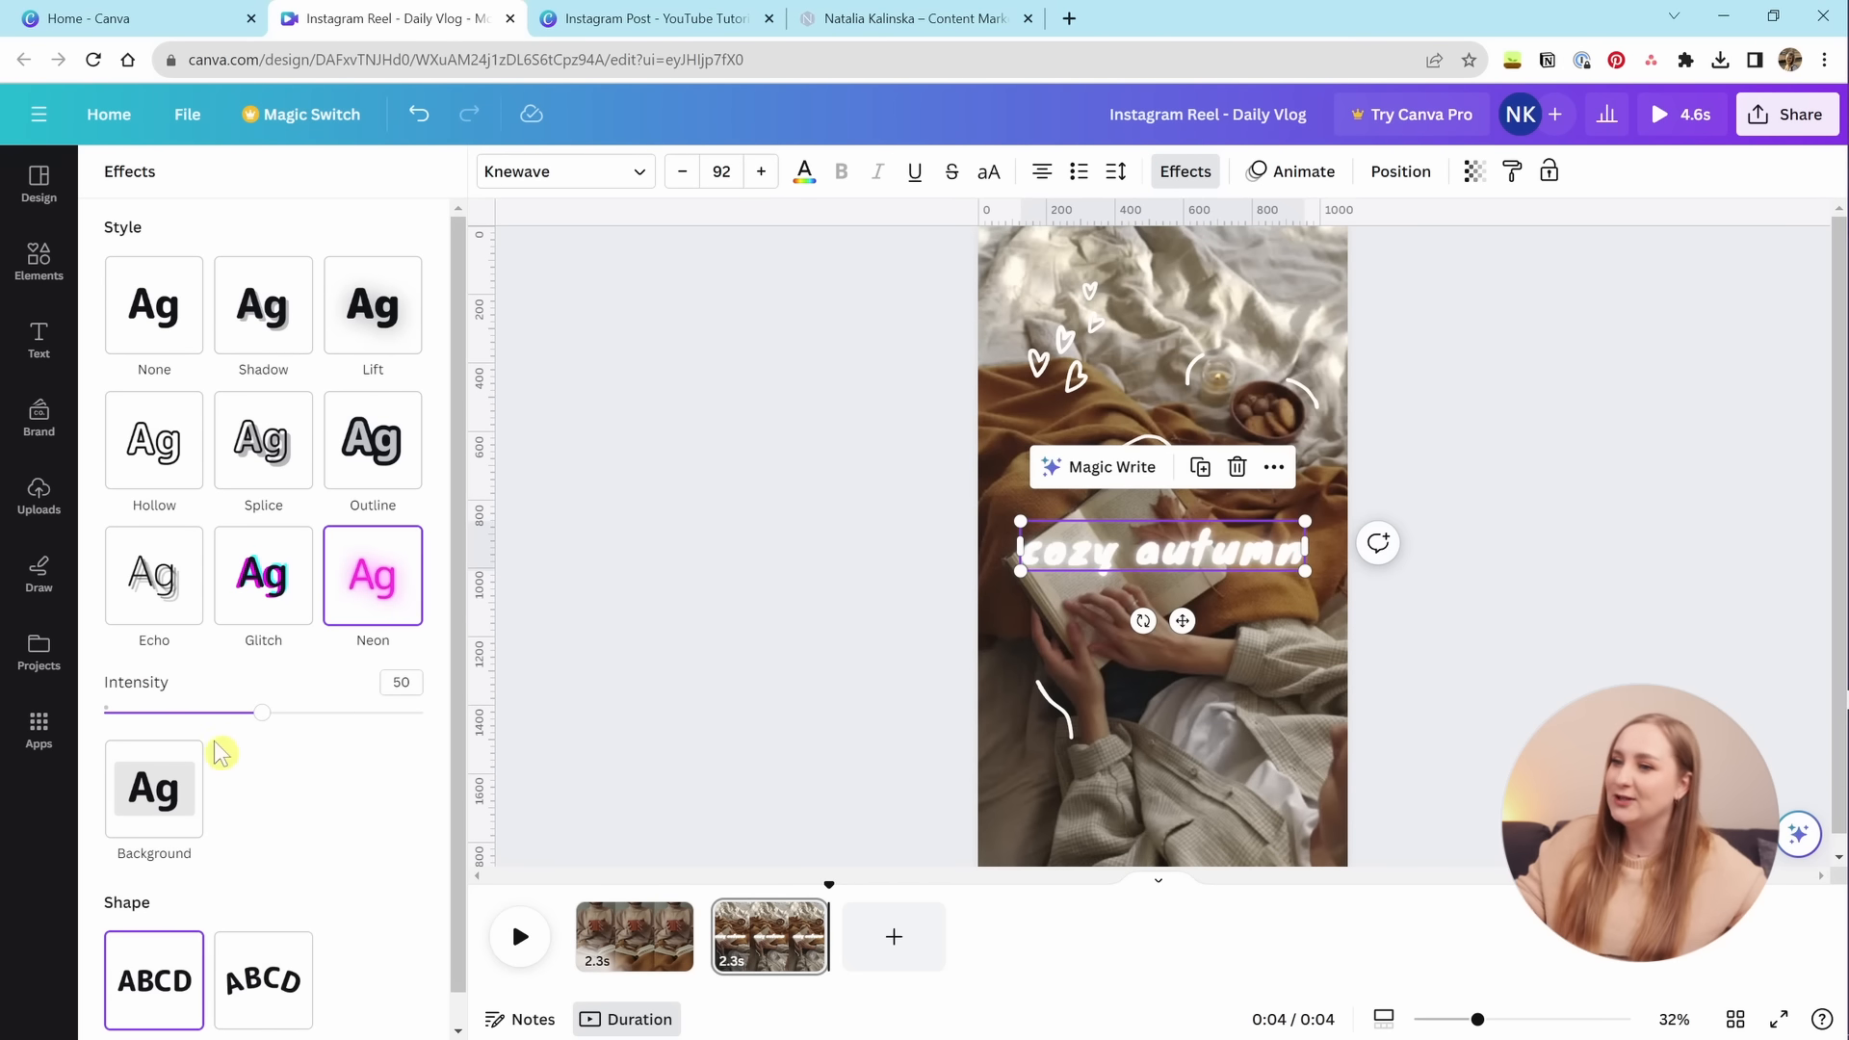
{"action": "left_click_drag", "start_coordinate": [275, 730], "coordinate": [207, 715]}
{"action": "left_click", "coordinate": [147, 816]}
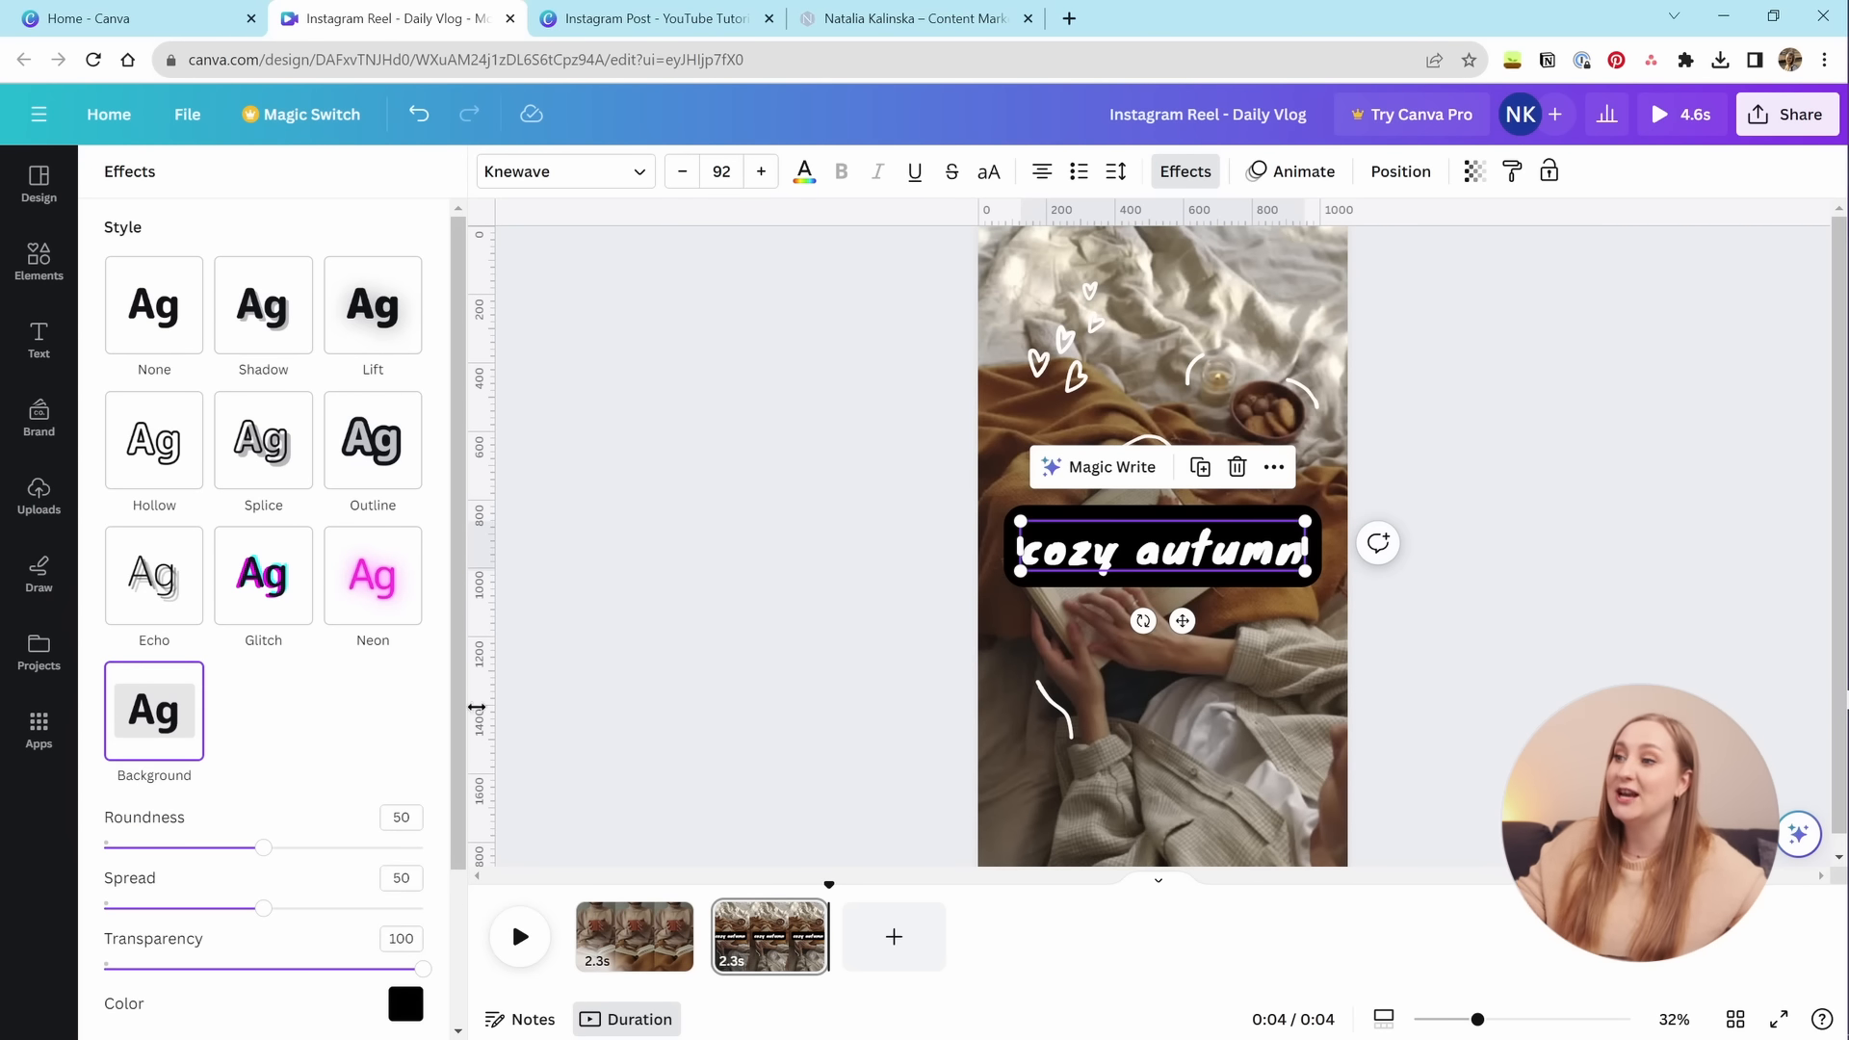
{"action": "key", "text": "ctrl+z"}
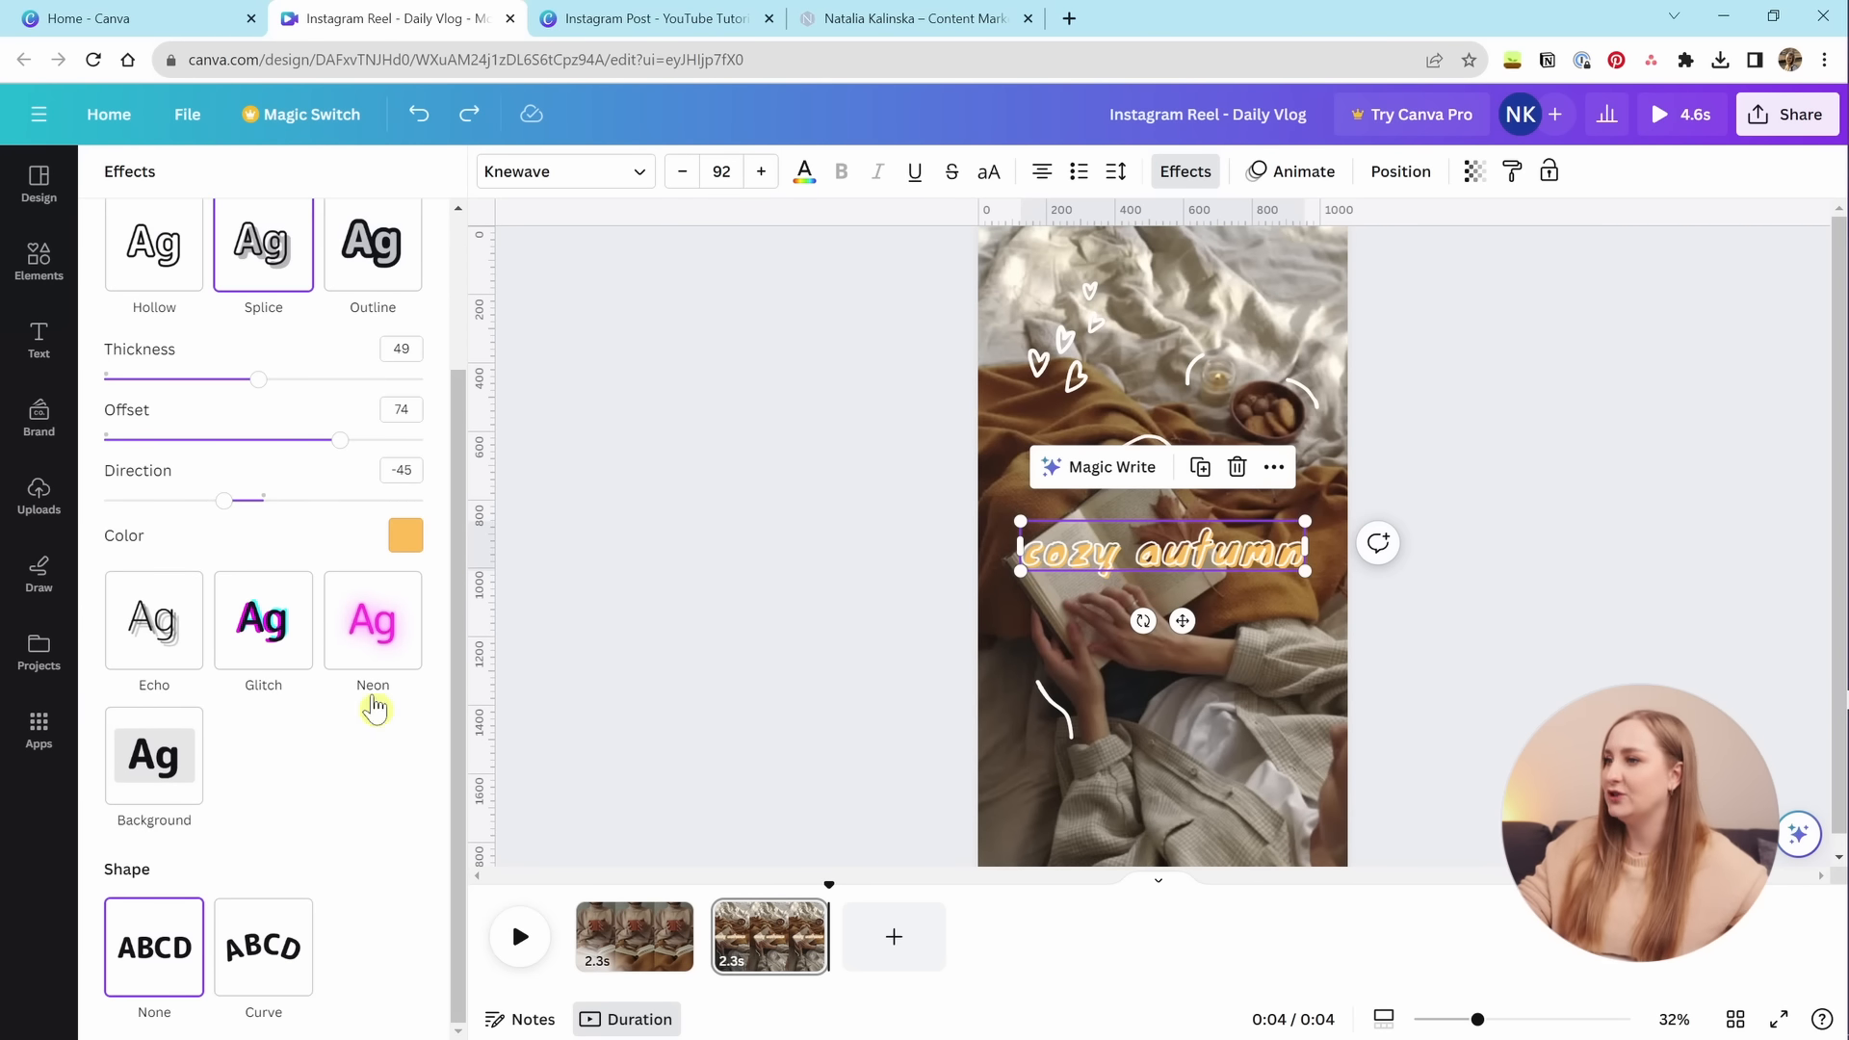
Set the heading's Splice offset to 63 and its effect colour to a custom dark orange, #CD8D2C.
{"action": "mouse_move", "coordinate": [280, 445]}
{"action": "left_mouse_down"}
{"action": "mouse_move", "coordinate": [231, 440]}
{"action": "mouse_move", "coordinate": [304, 446]}
{"action": "left_mouse_up"}
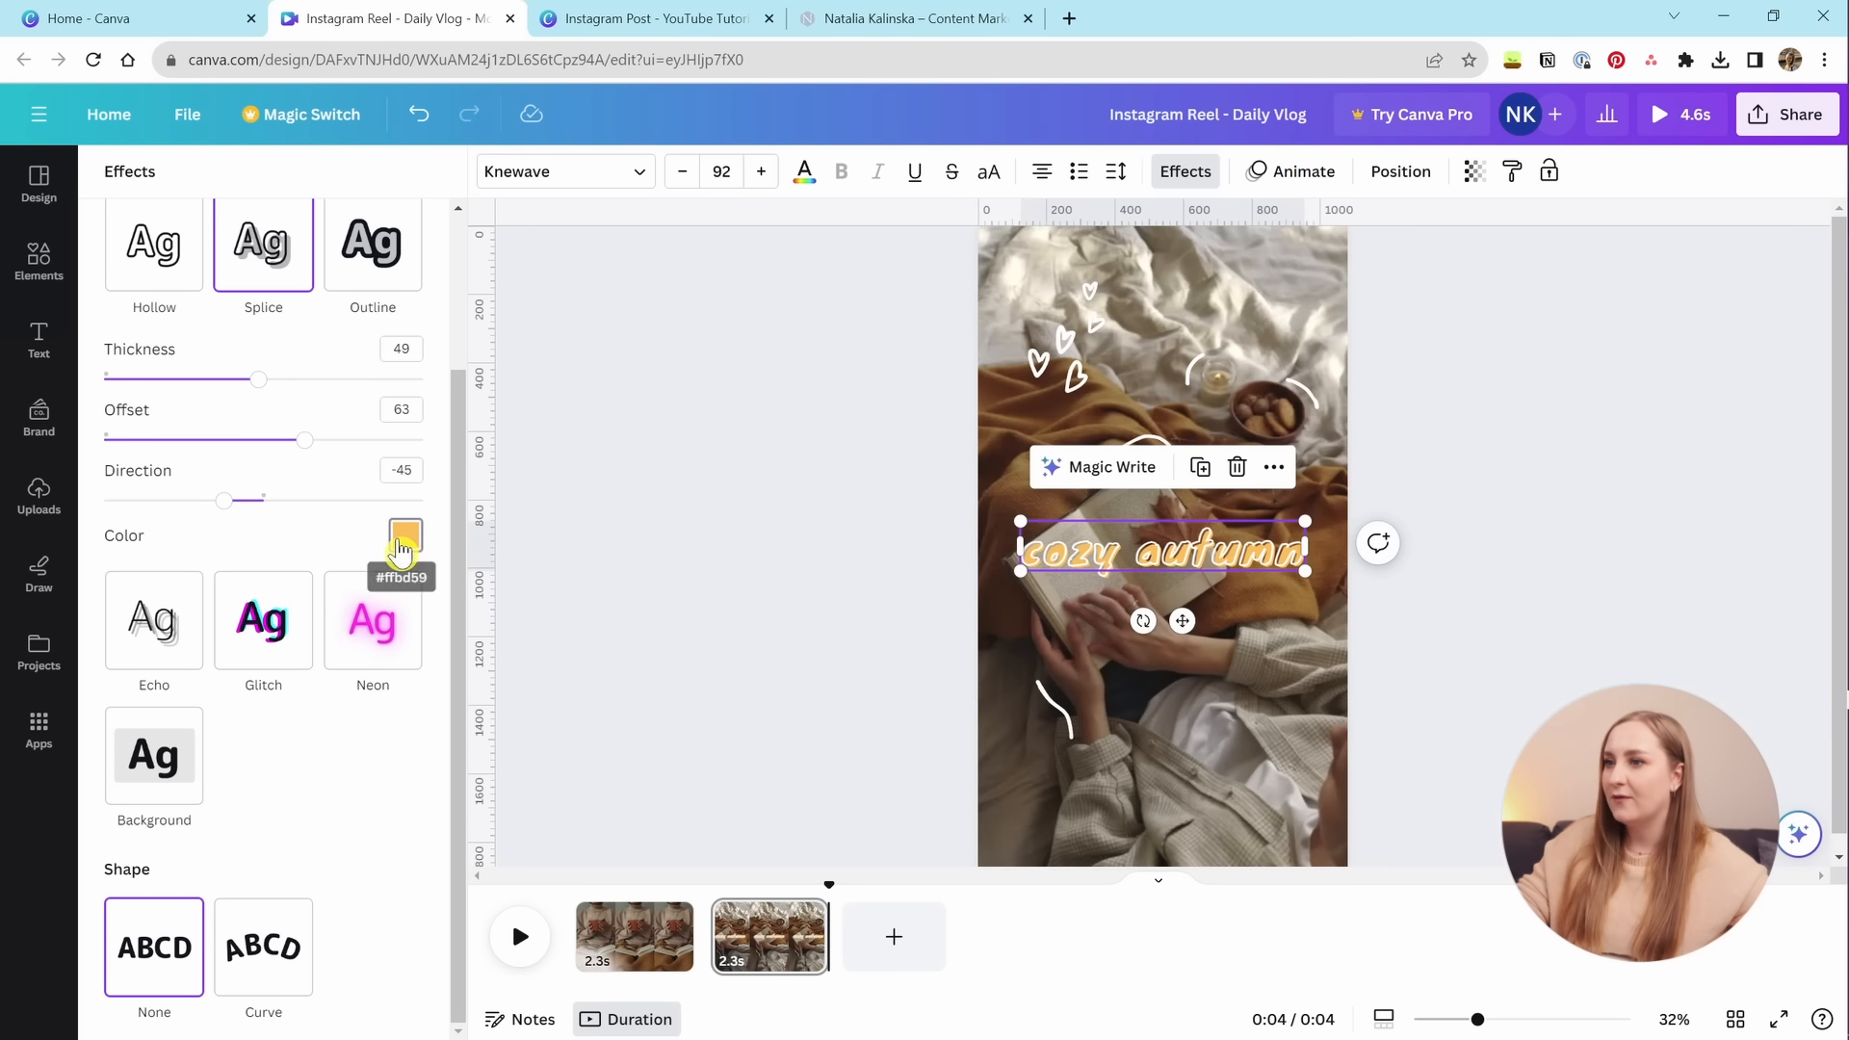
{"action": "left_click", "coordinate": [401, 542]}
{"action": "left_click", "coordinate": [128, 633]}
{"action": "left_click_drag", "start_coordinate": [311, 750], "coordinate": [362, 700]}
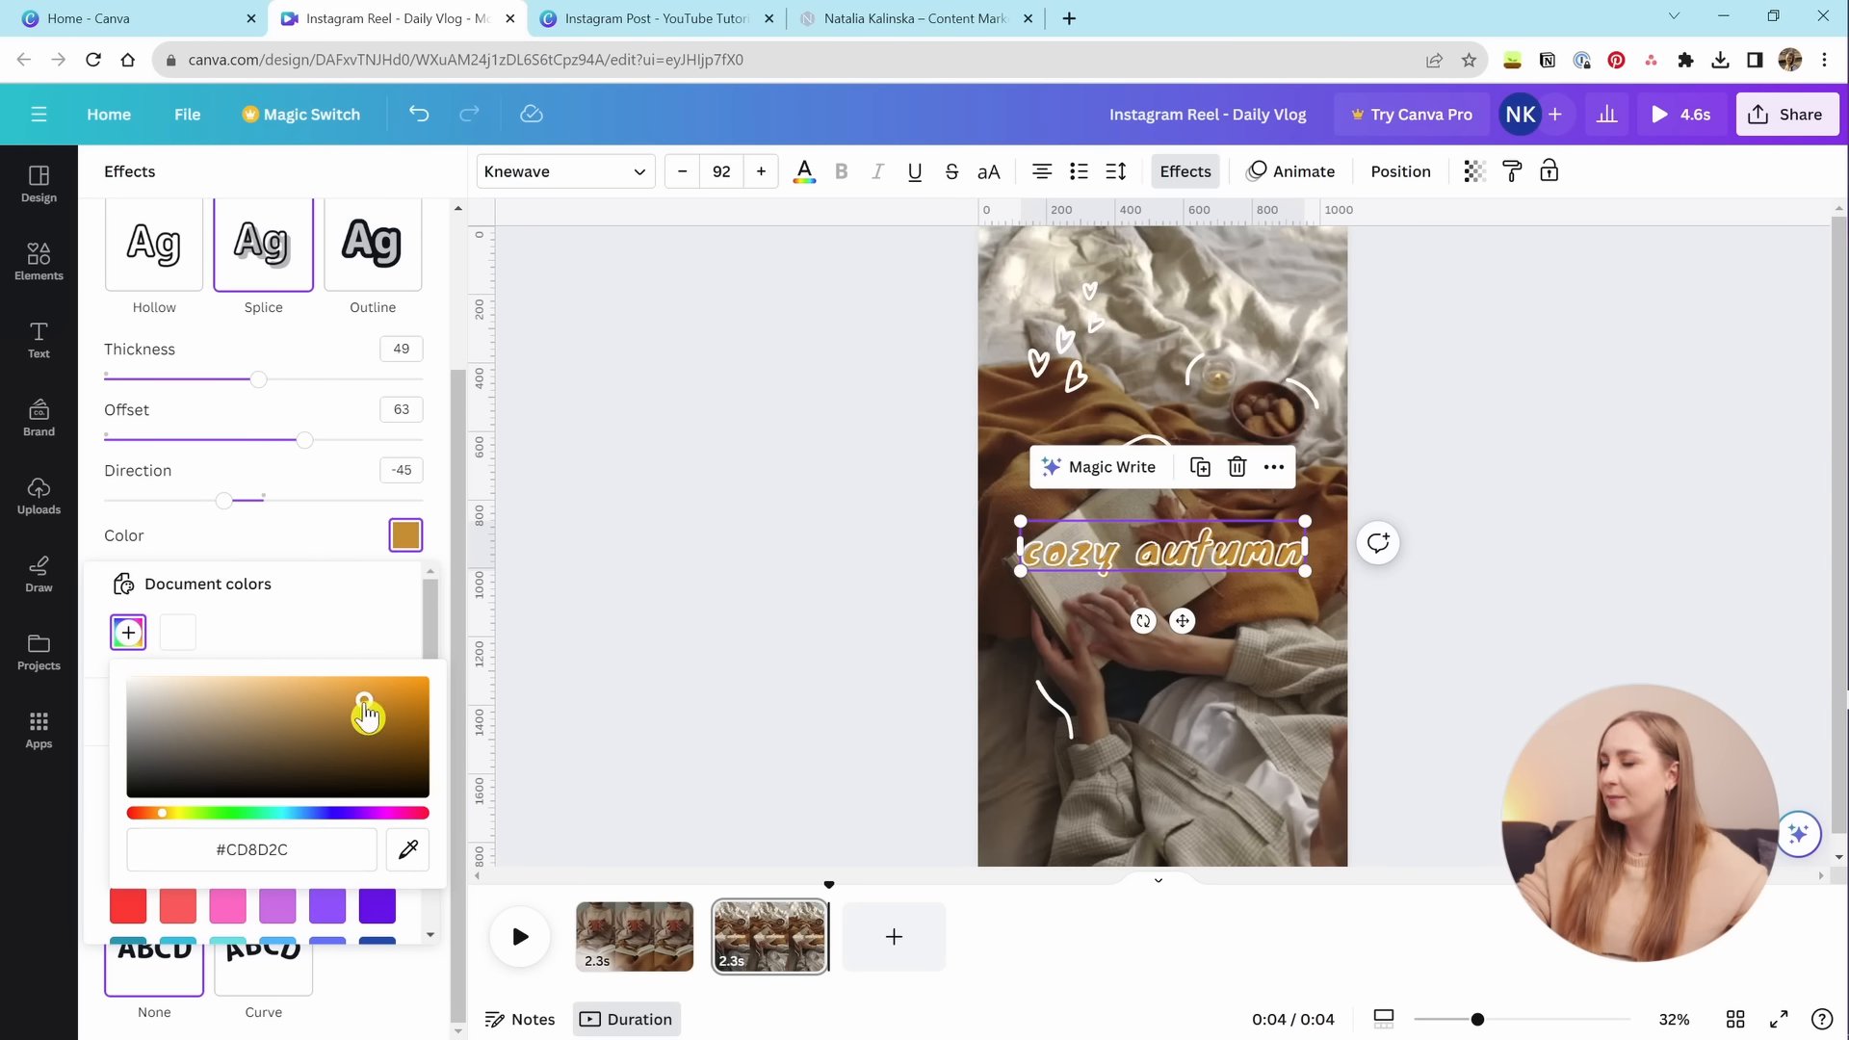
{"action": "left_click", "coordinate": [438, 496]}
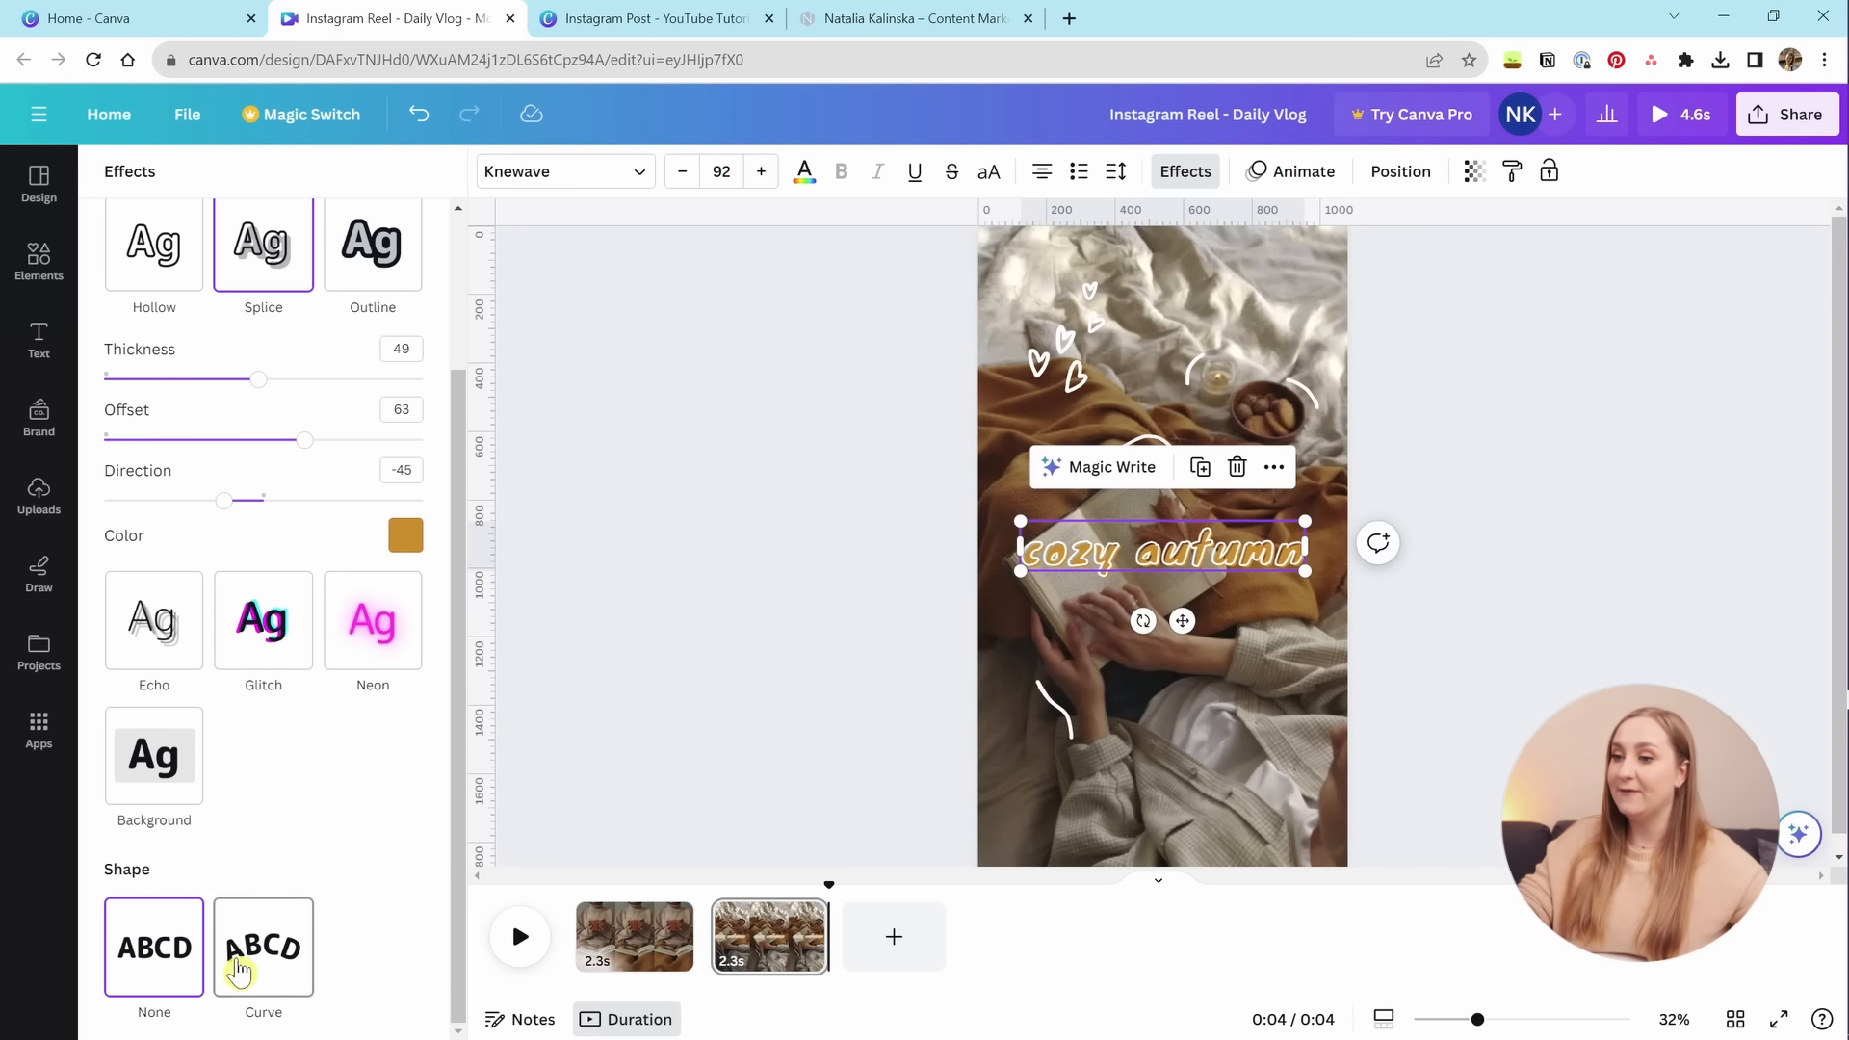
Apply the Curve shape to the "cozy autumn" heading and set the curve to 42.
{"action": "left_click", "coordinate": [250, 949]}
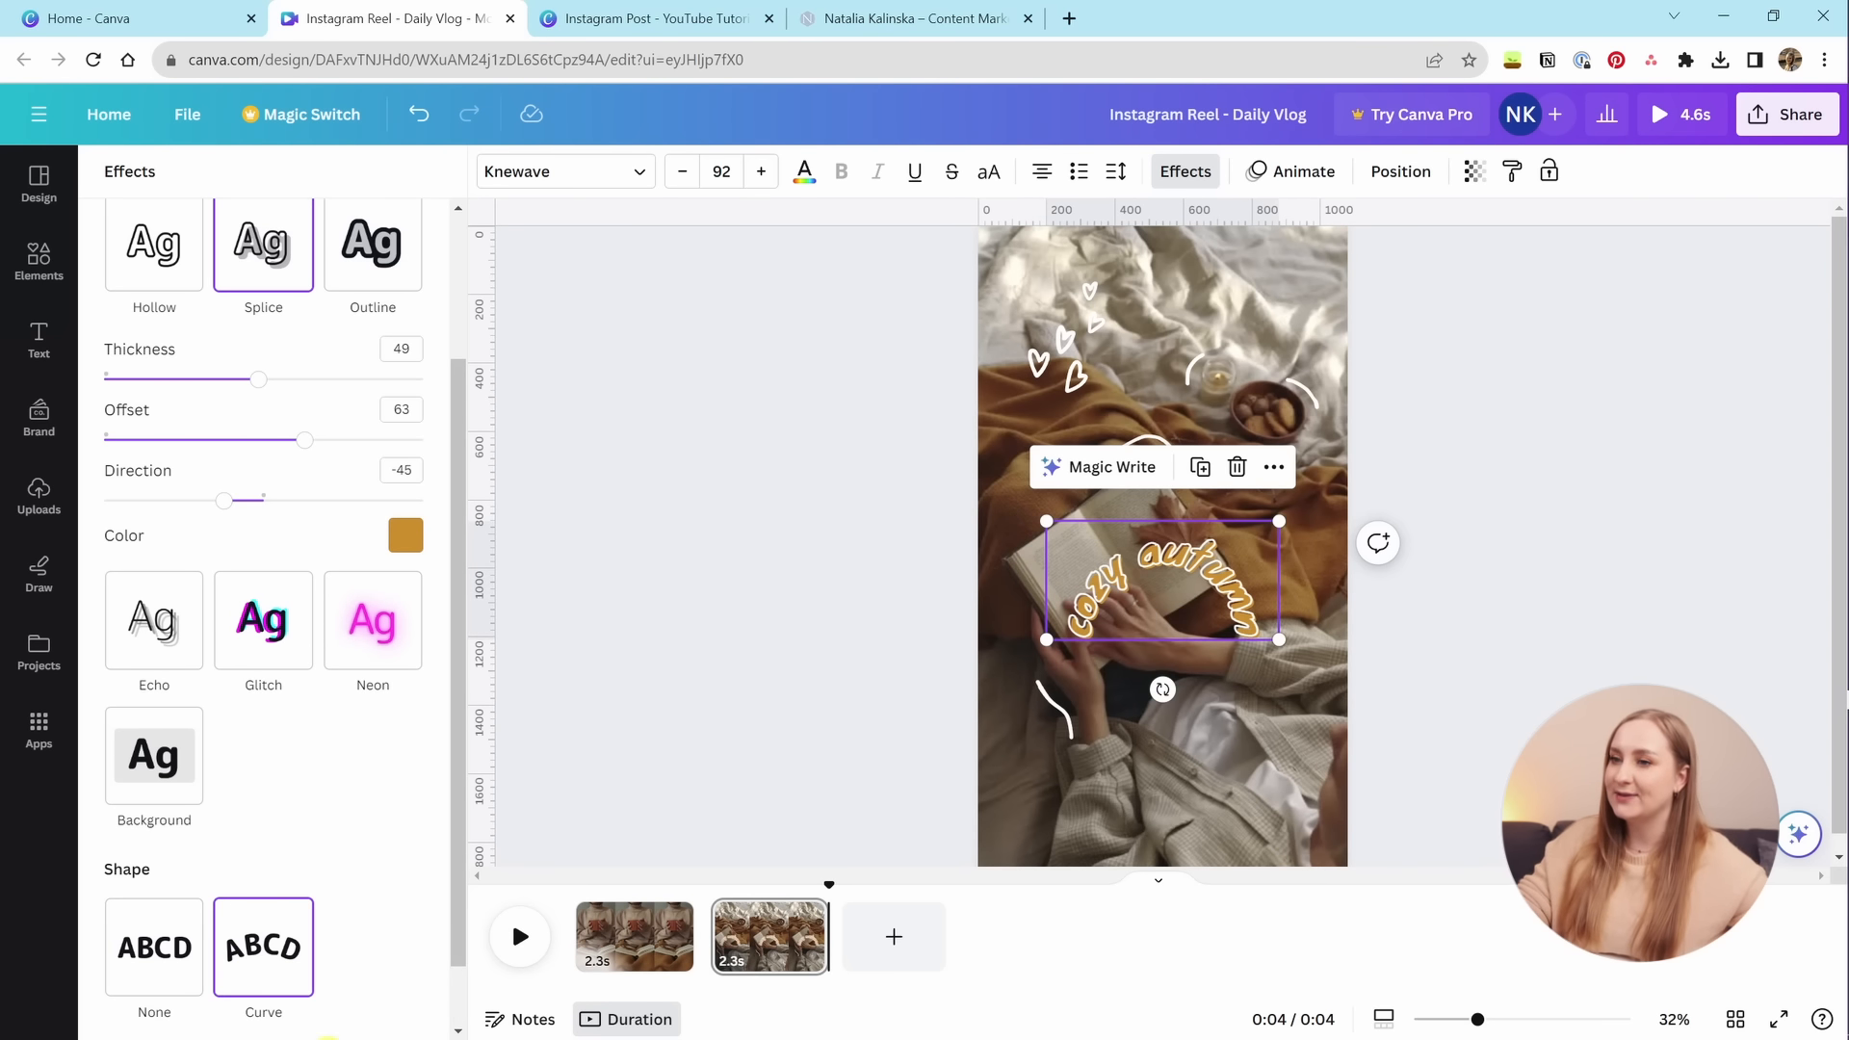
{"action": "scroll", "coordinate": [366, 864], "scroll_direction": "down", "scroll_amount": 1}
{"action": "left_click_drag", "start_coordinate": [409, 1005], "coordinate": [333, 1008]}
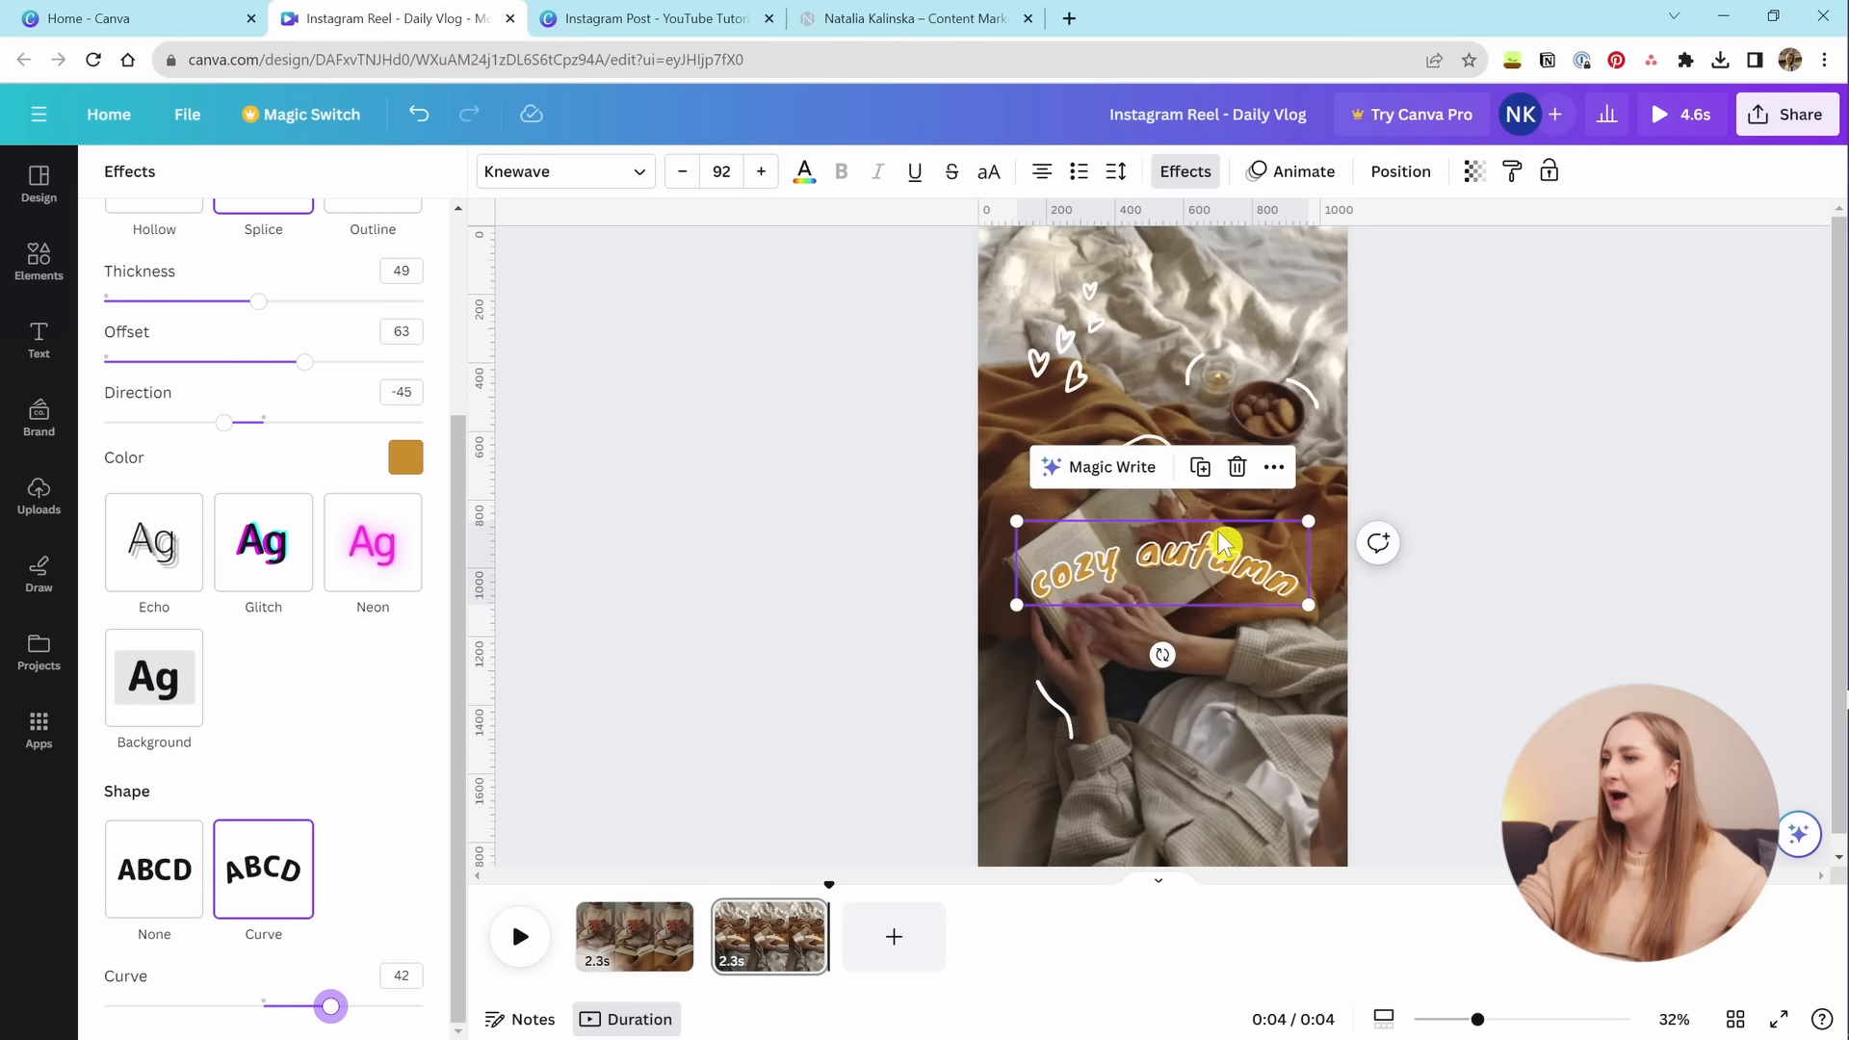
Make a copy of the "cozy autumn" heading below the original and shorten its text to "cozy".
{"action": "left_click", "coordinate": [1206, 581]}
{"action": "left_click", "coordinate": [1393, 625]}
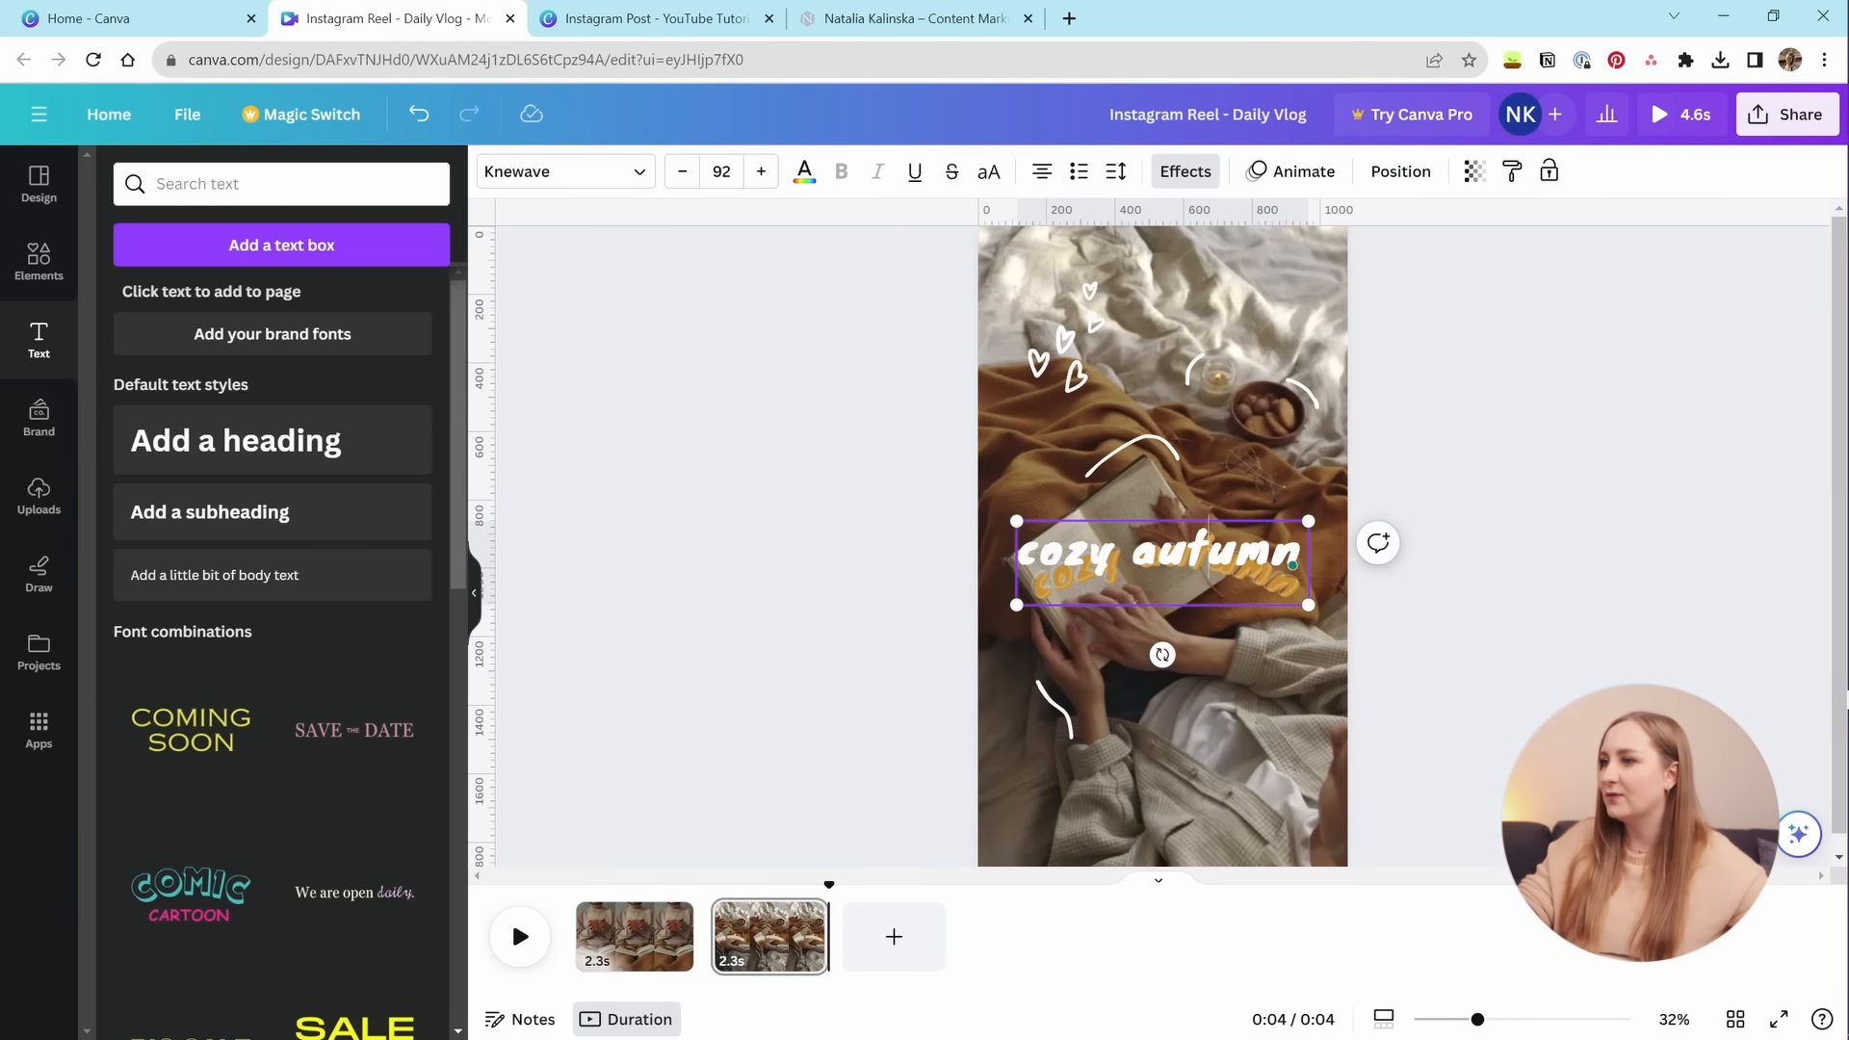
{"action": "left_click_drag", "start_coordinate": [1194, 569], "coordinate": [1177, 721]}
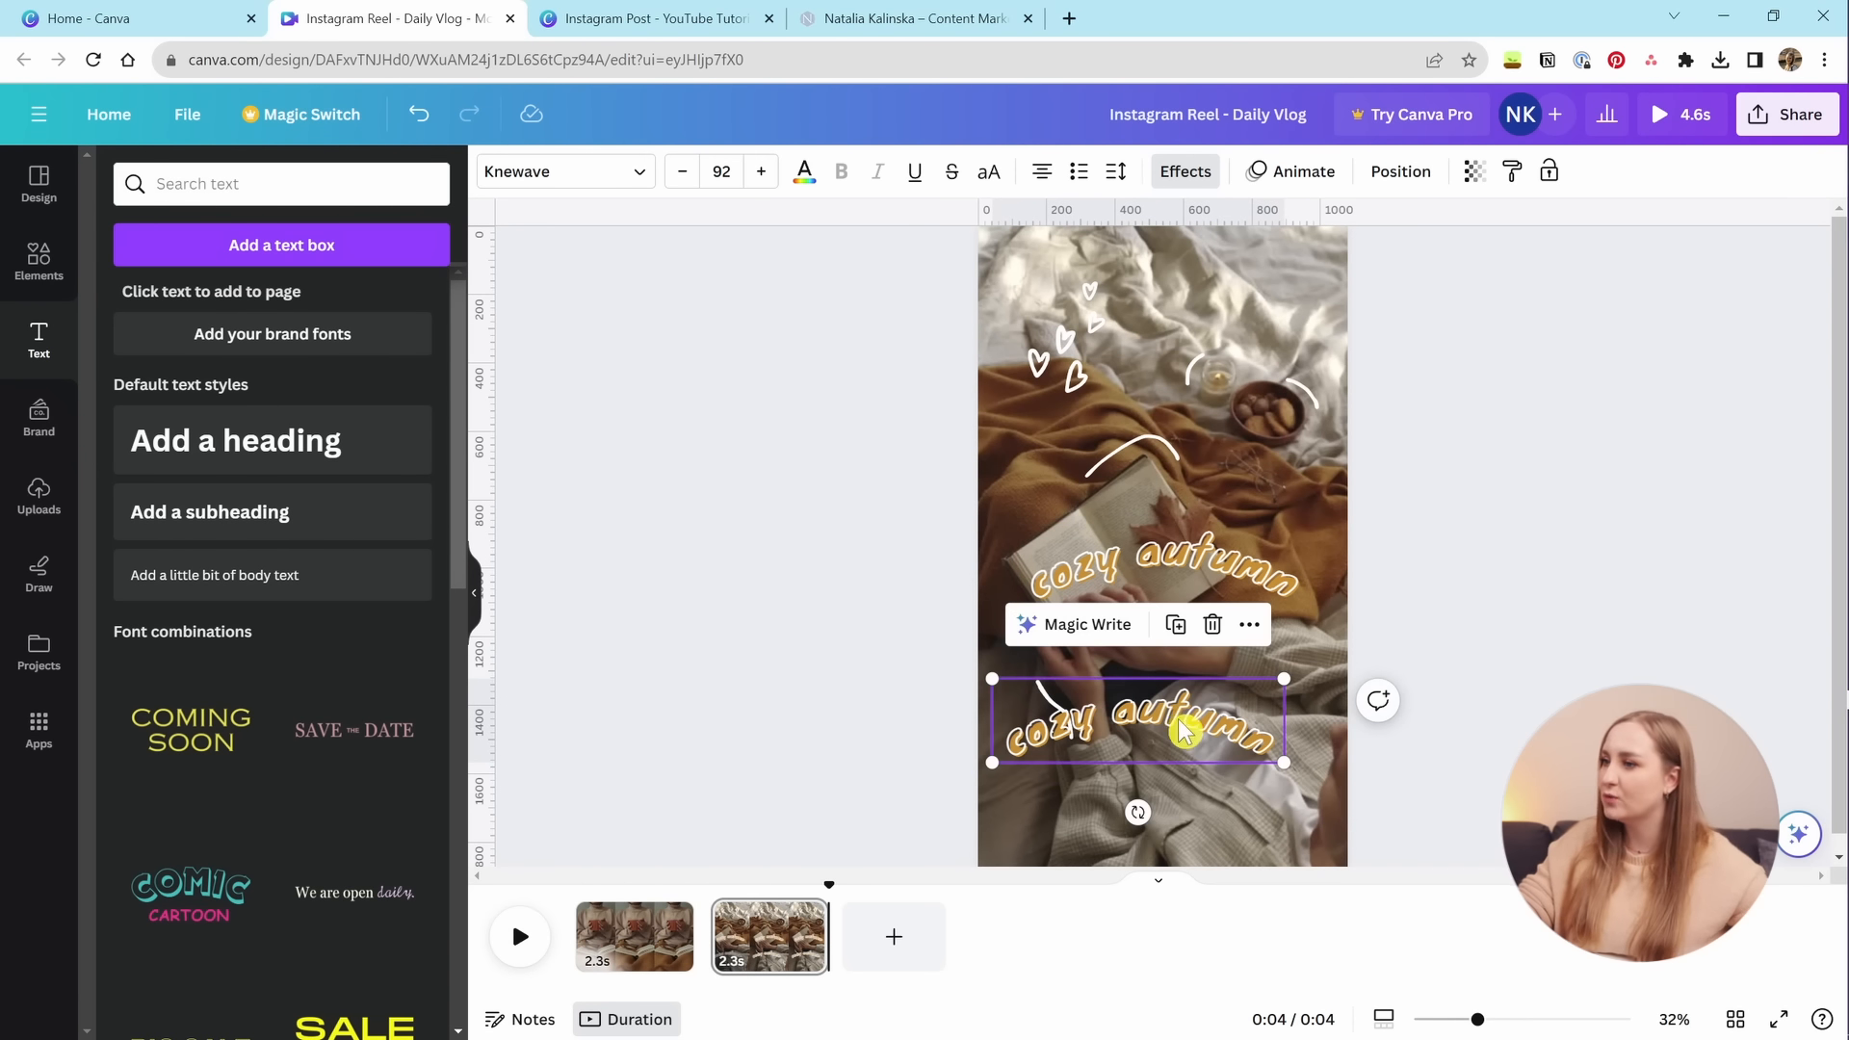
{"action": "double_click", "coordinate": [1181, 722]}
{"action": "key", "text": "BackSpace"}
{"action": "key", "text": "BackSpace"}
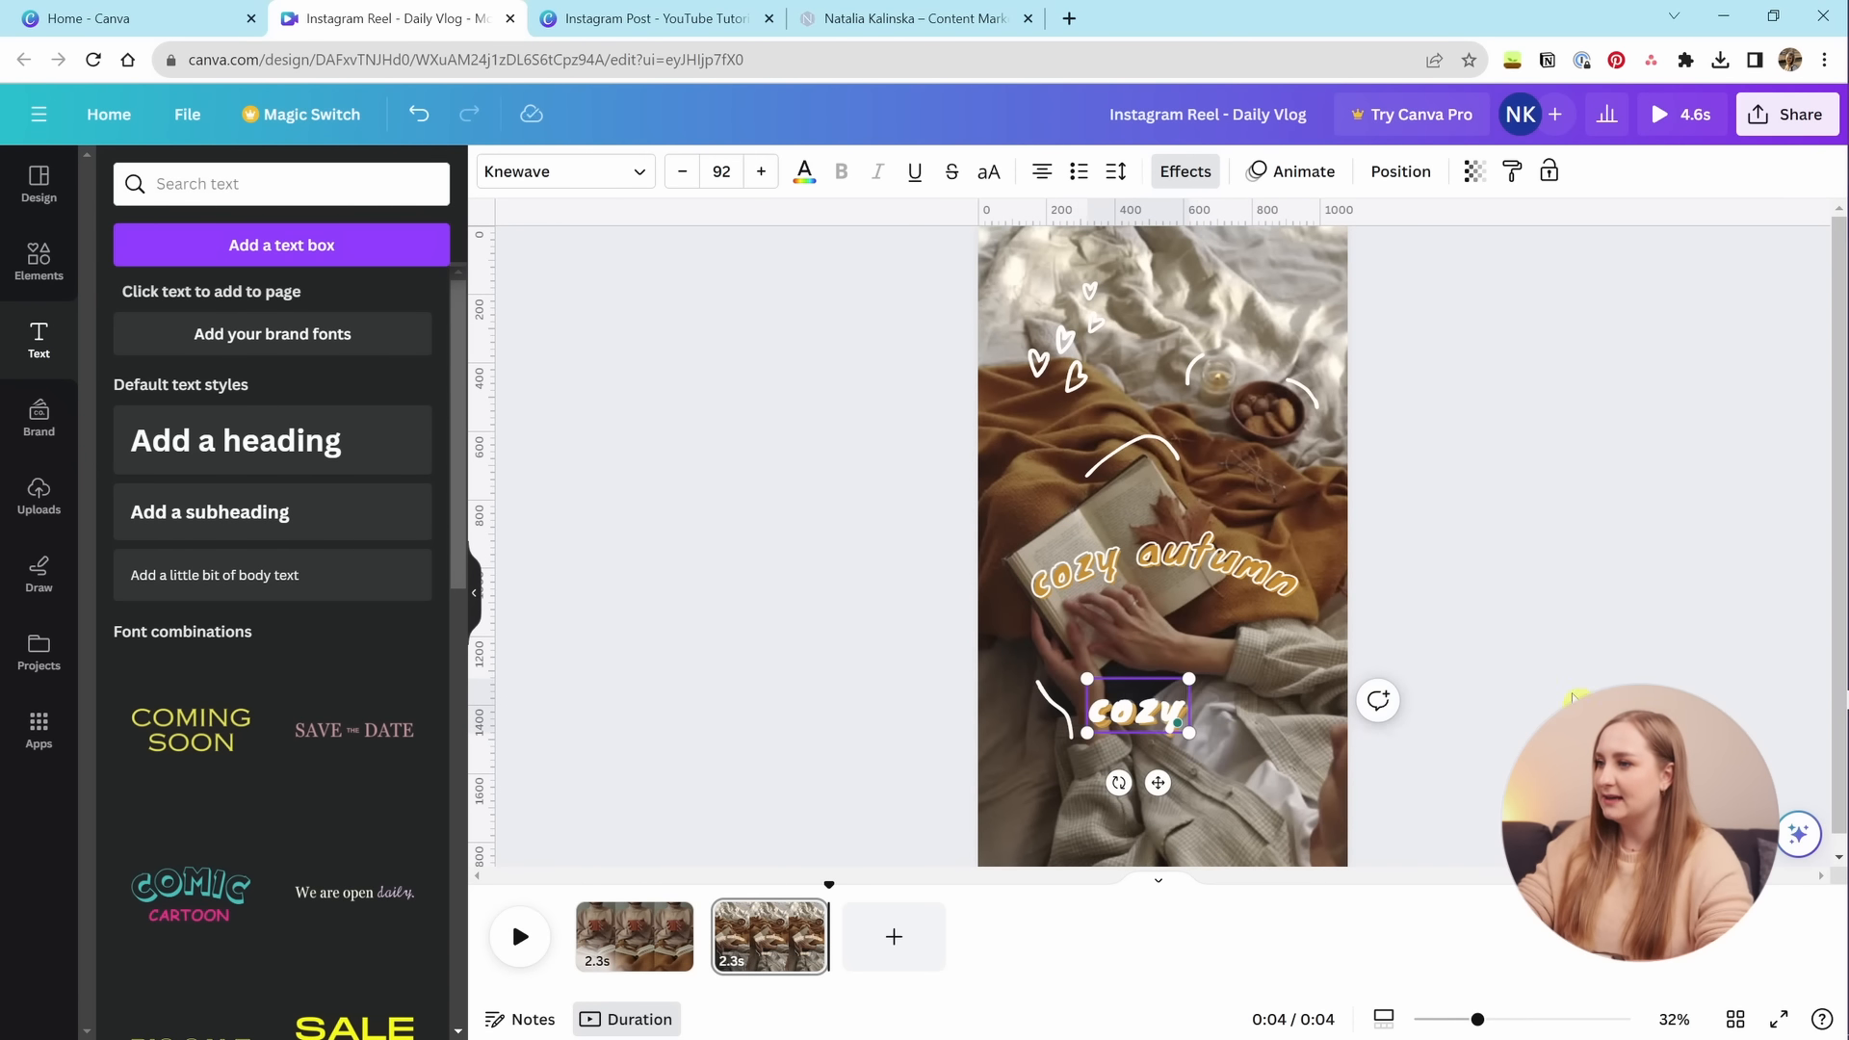
{"action": "left_click", "coordinate": [1503, 711]}
Make another copy of the "cozy autumn" heading below the original and shorten its text to "autumn".
{"action": "left_click_drag", "start_coordinate": [1210, 568], "coordinate": [1211, 653]}
{"action": "left_click", "coordinate": [1058, 632]}
{"action": "double_click", "coordinate": [1064, 636]}
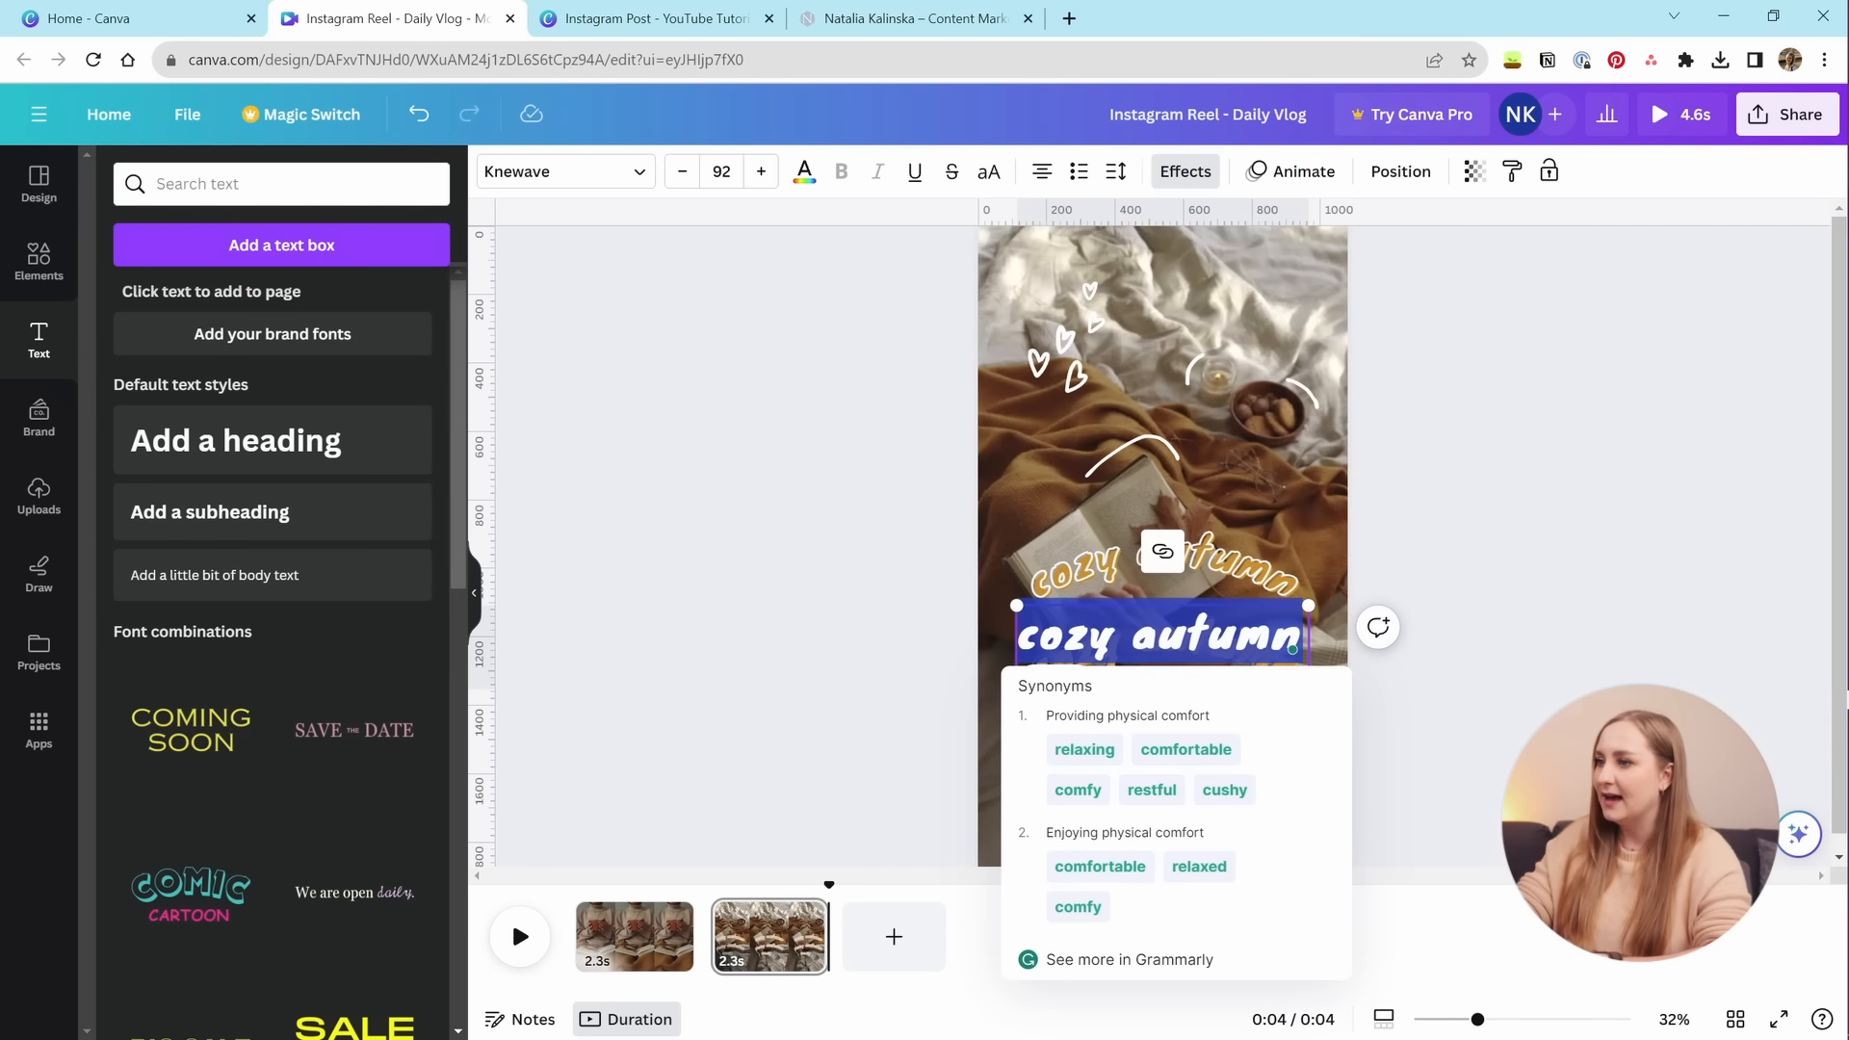
{"action": "key", "text": "BackSpace"}
{"action": "key", "text": "Escape"}
{"action": "left_click", "coordinate": [1466, 659]}
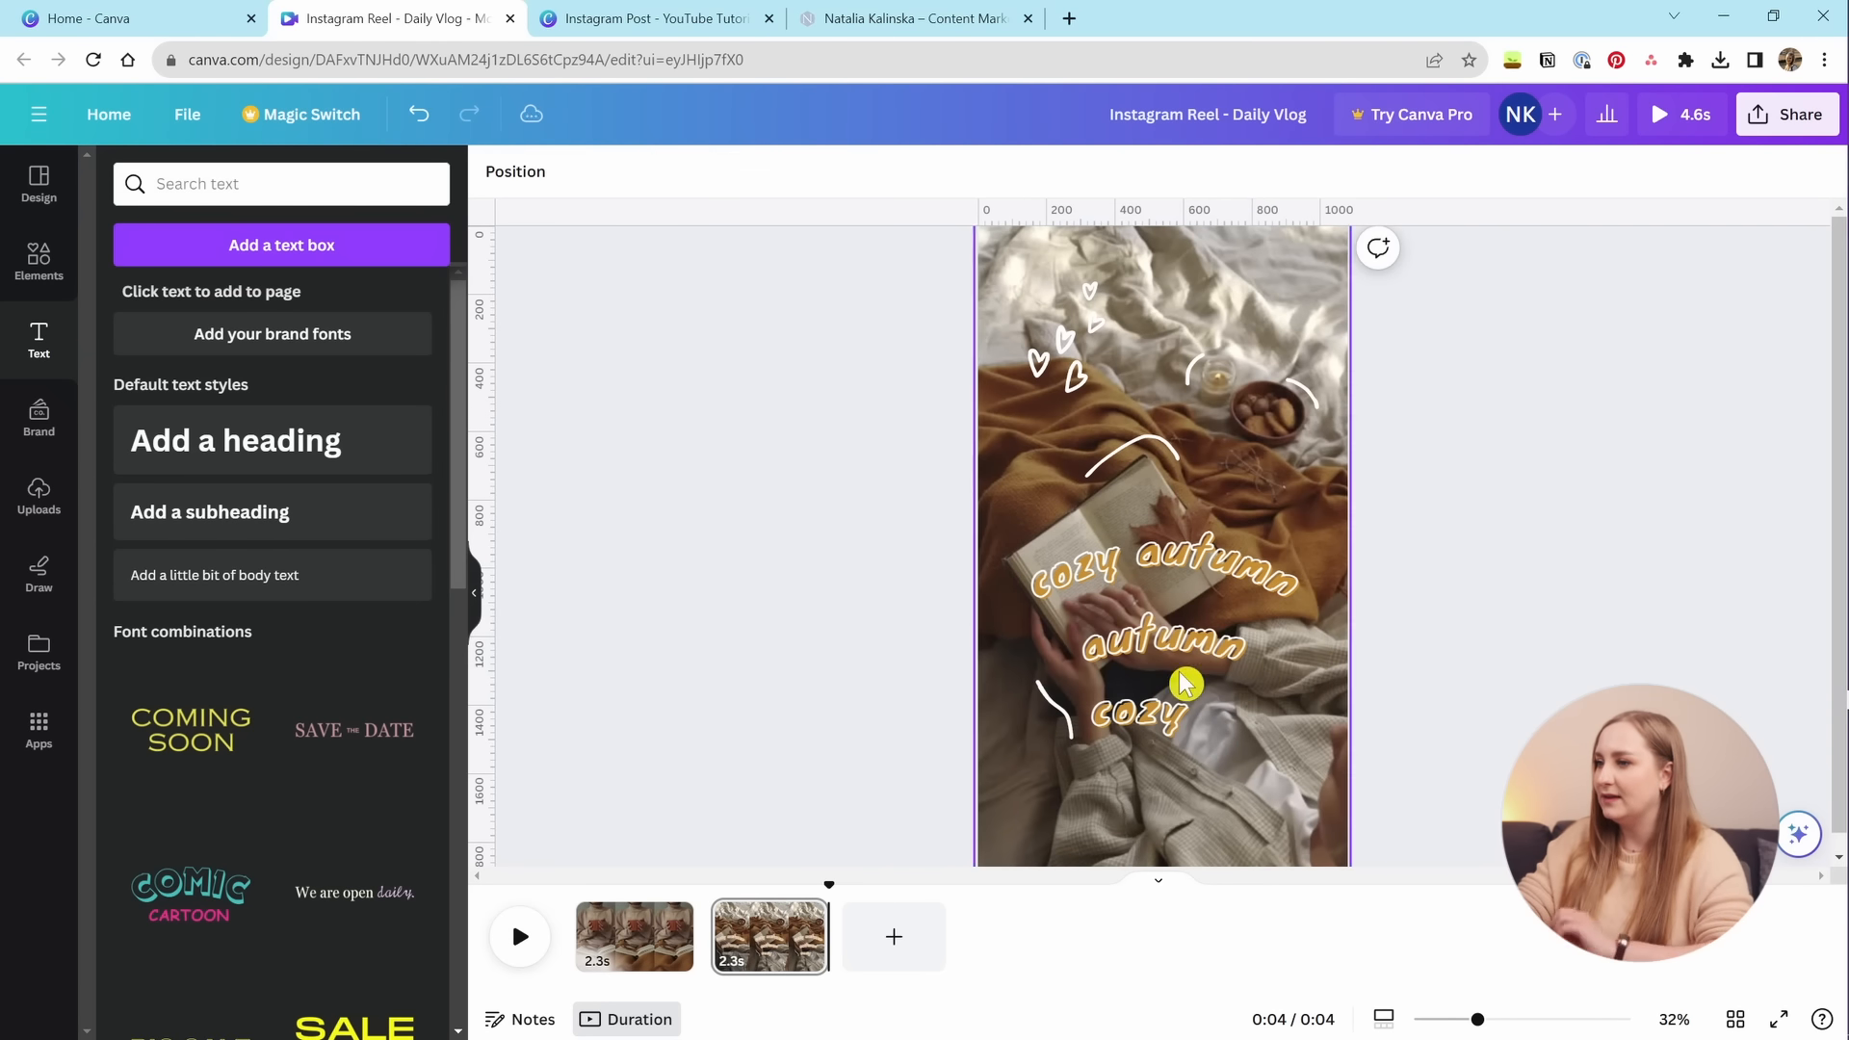
Arrange the separate "cozy" and "autumn" texts side by side under the original heading.
{"action": "left_click_drag", "start_coordinate": [1113, 616], "coordinate": [1211, 690]}
{"action": "left_click", "coordinate": [1281, 758]}
{"action": "left_click", "coordinate": [1102, 761]}
{"action": "left_click", "coordinate": [1106, 667]}
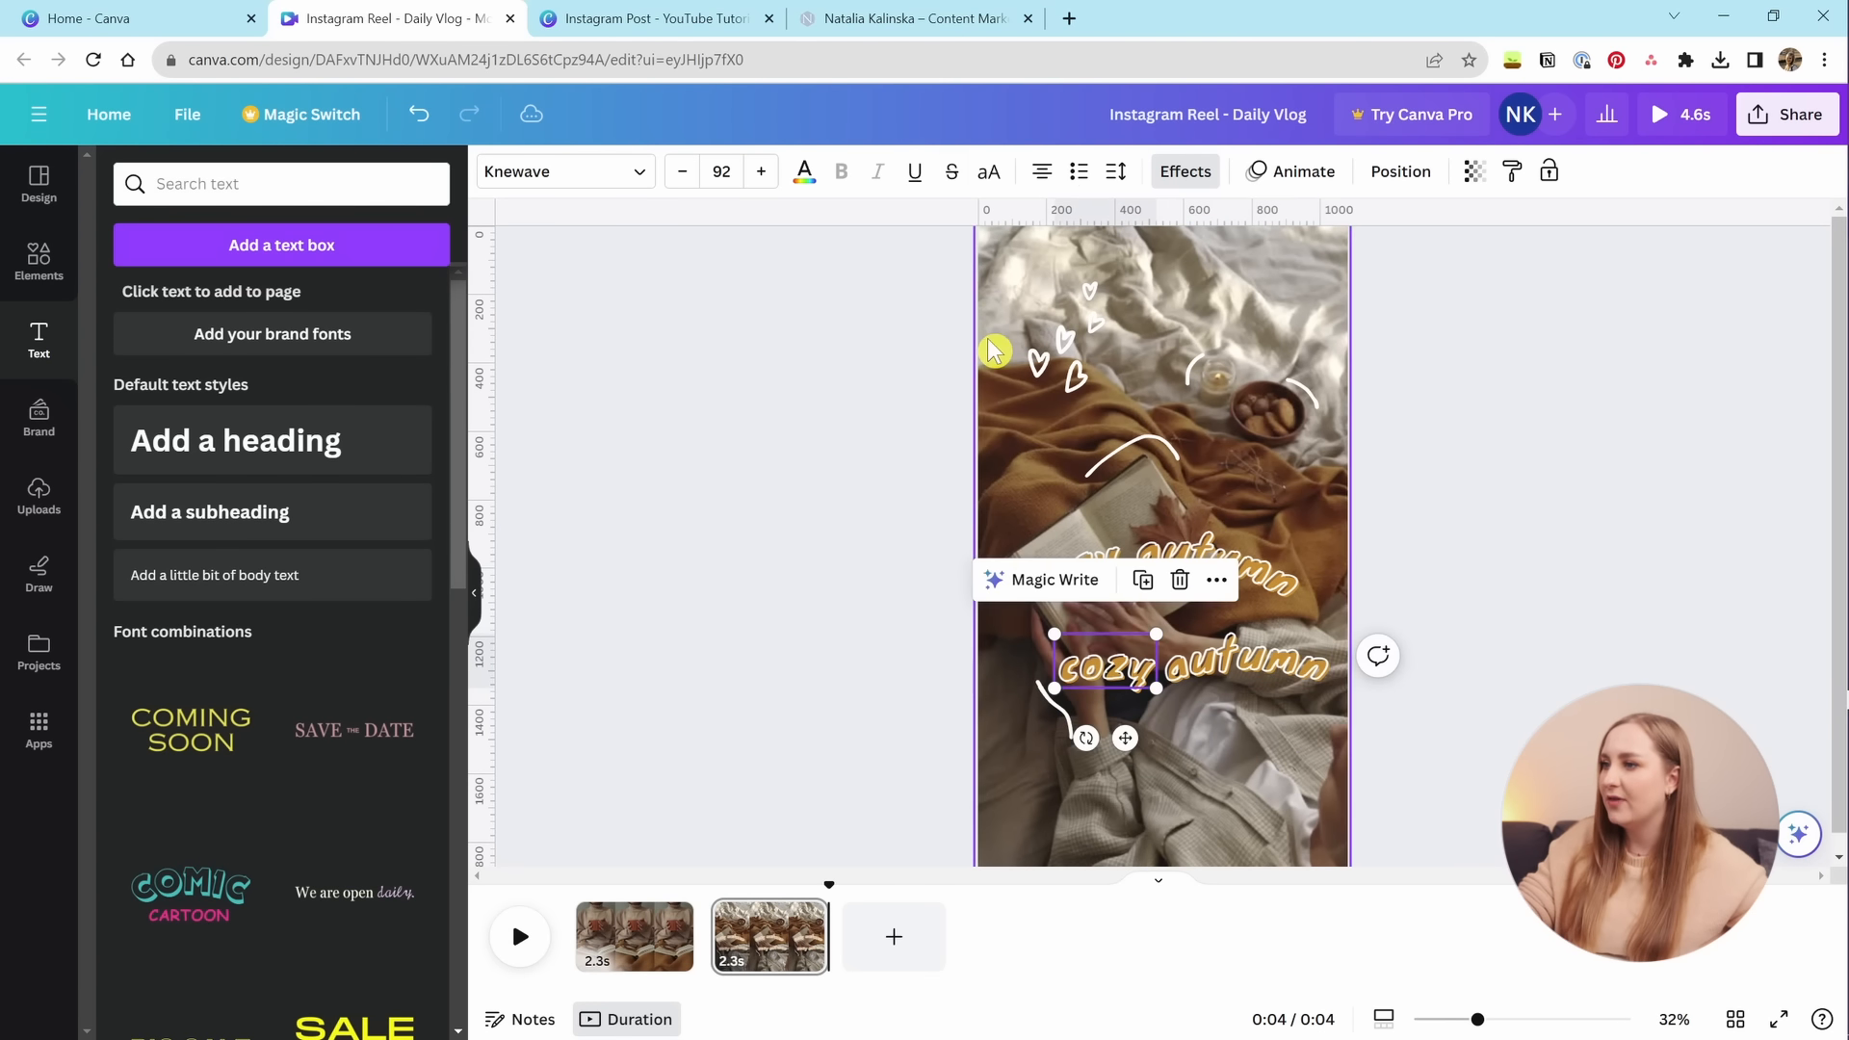
Try a curve of -81 on the word "cozy", undo it, and slightly increase the upward curve.
{"action": "left_click", "coordinate": [1186, 171]}
{"action": "scroll", "coordinate": [257, 685], "scroll_direction": "down", "scroll_amount": 2}
{"action": "scroll", "coordinate": [257, 686], "scroll_direction": "down", "scroll_amount": 1}
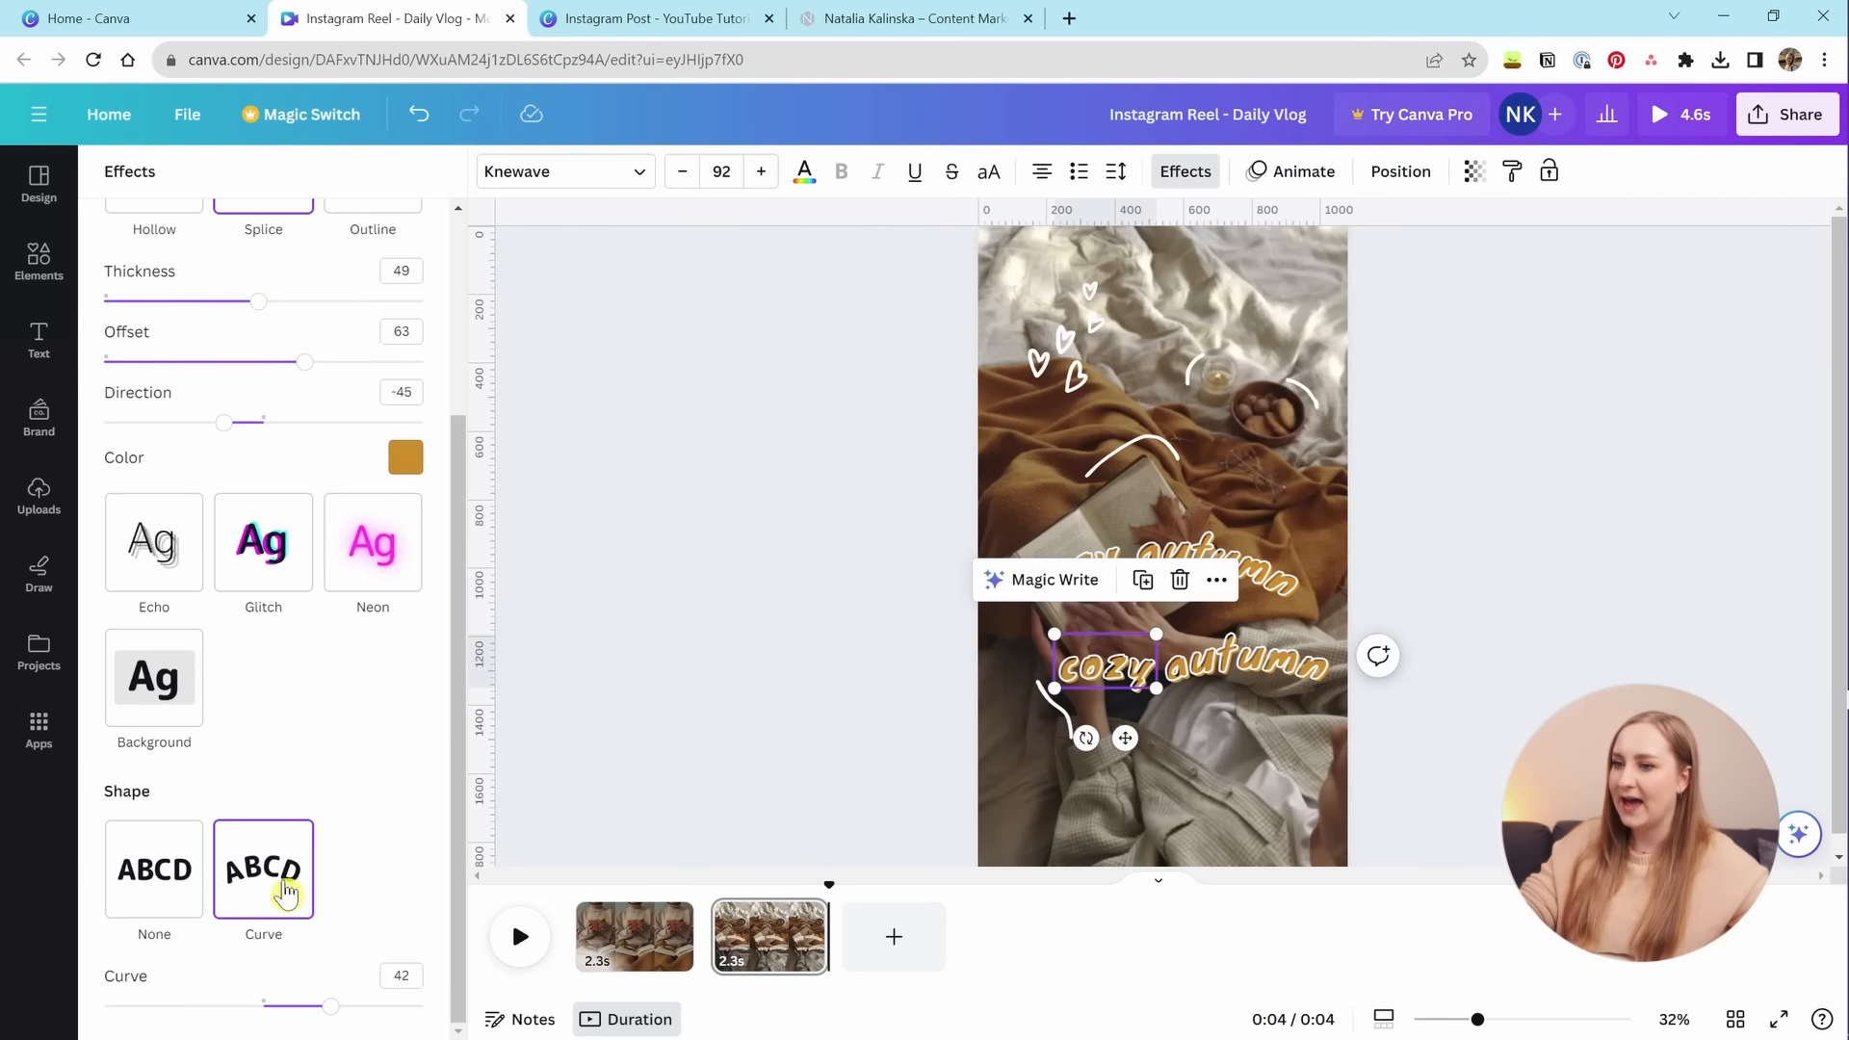
{"action": "left_click_drag", "start_coordinate": [327, 1009], "coordinate": [136, 1022]}
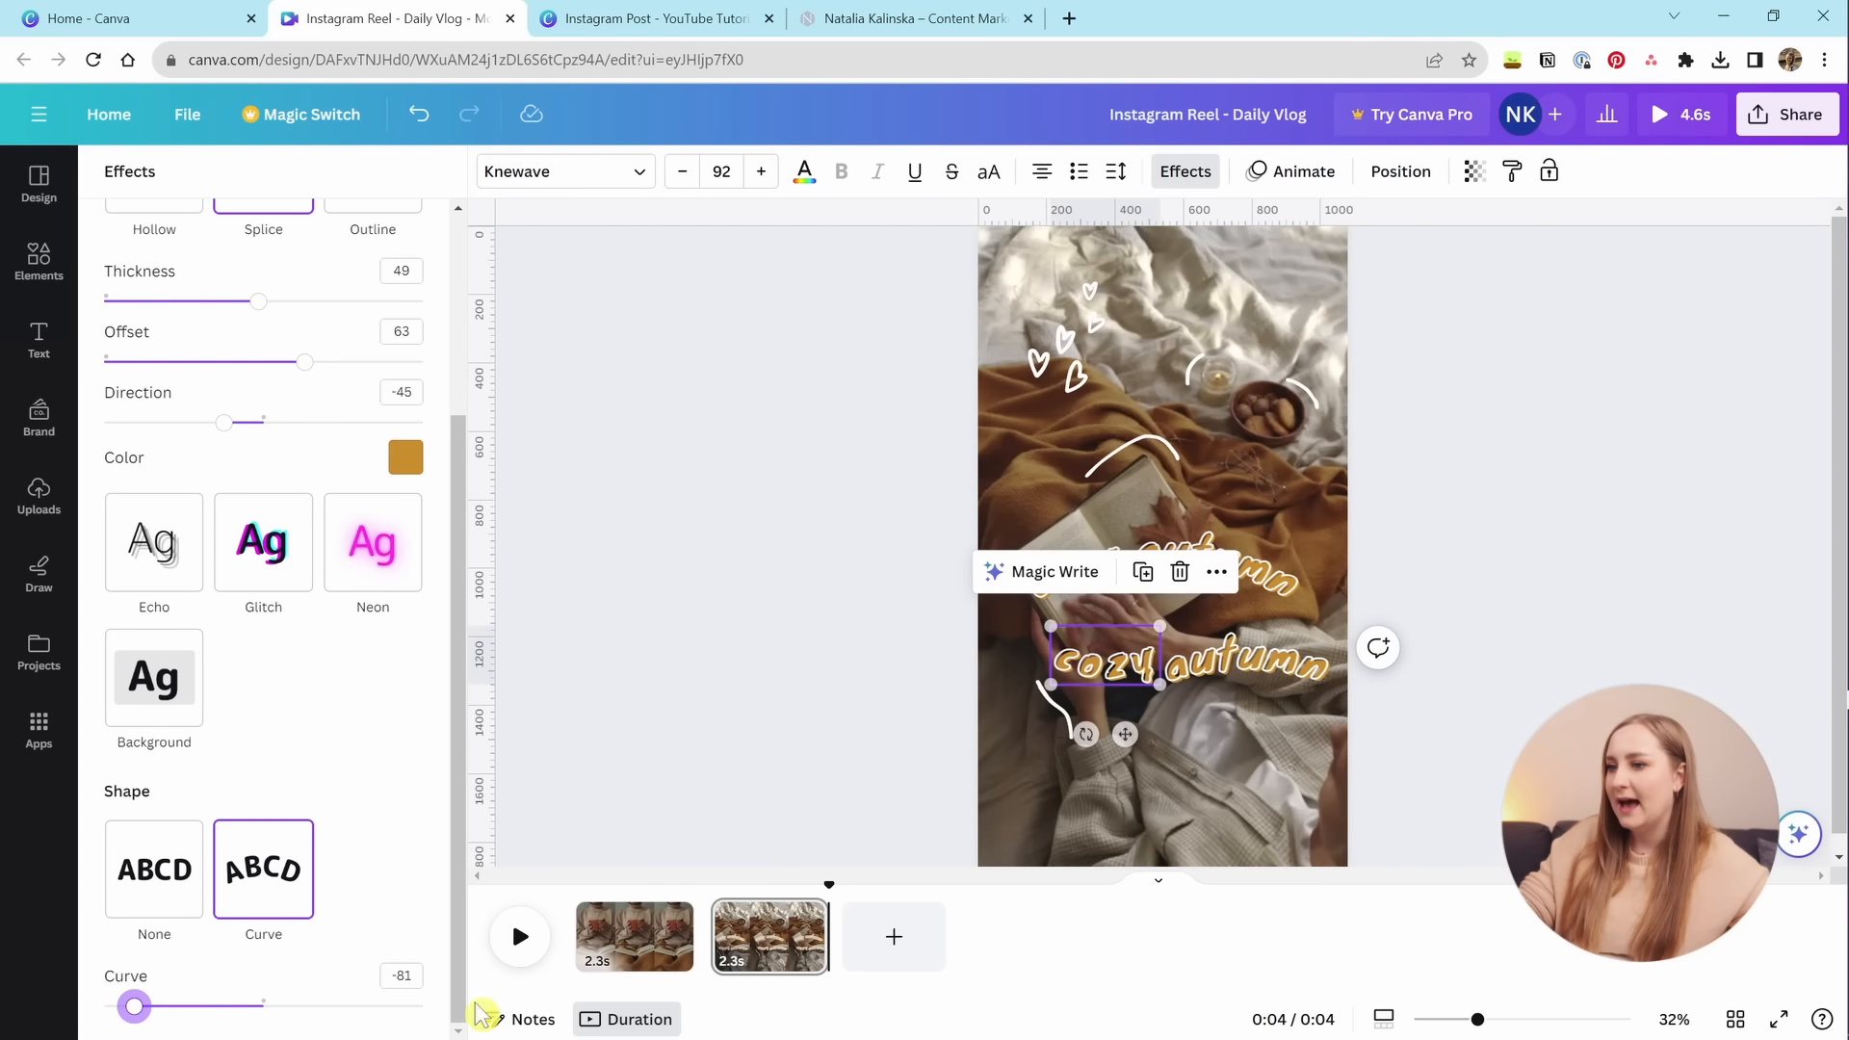
{"action": "key", "text": "ctrl+z"}
{"action": "left_click_drag", "start_coordinate": [330, 1007], "coordinate": [355, 1008]}
Place "autumn" slightly higher beside "cozy", move both words lower on the page together, and nudge "autumn" down.
{"action": "left_click_drag", "start_coordinate": [1257, 677], "coordinate": [1262, 643]}
{"action": "left_click", "coordinate": [1107, 688], "text": "shift"}
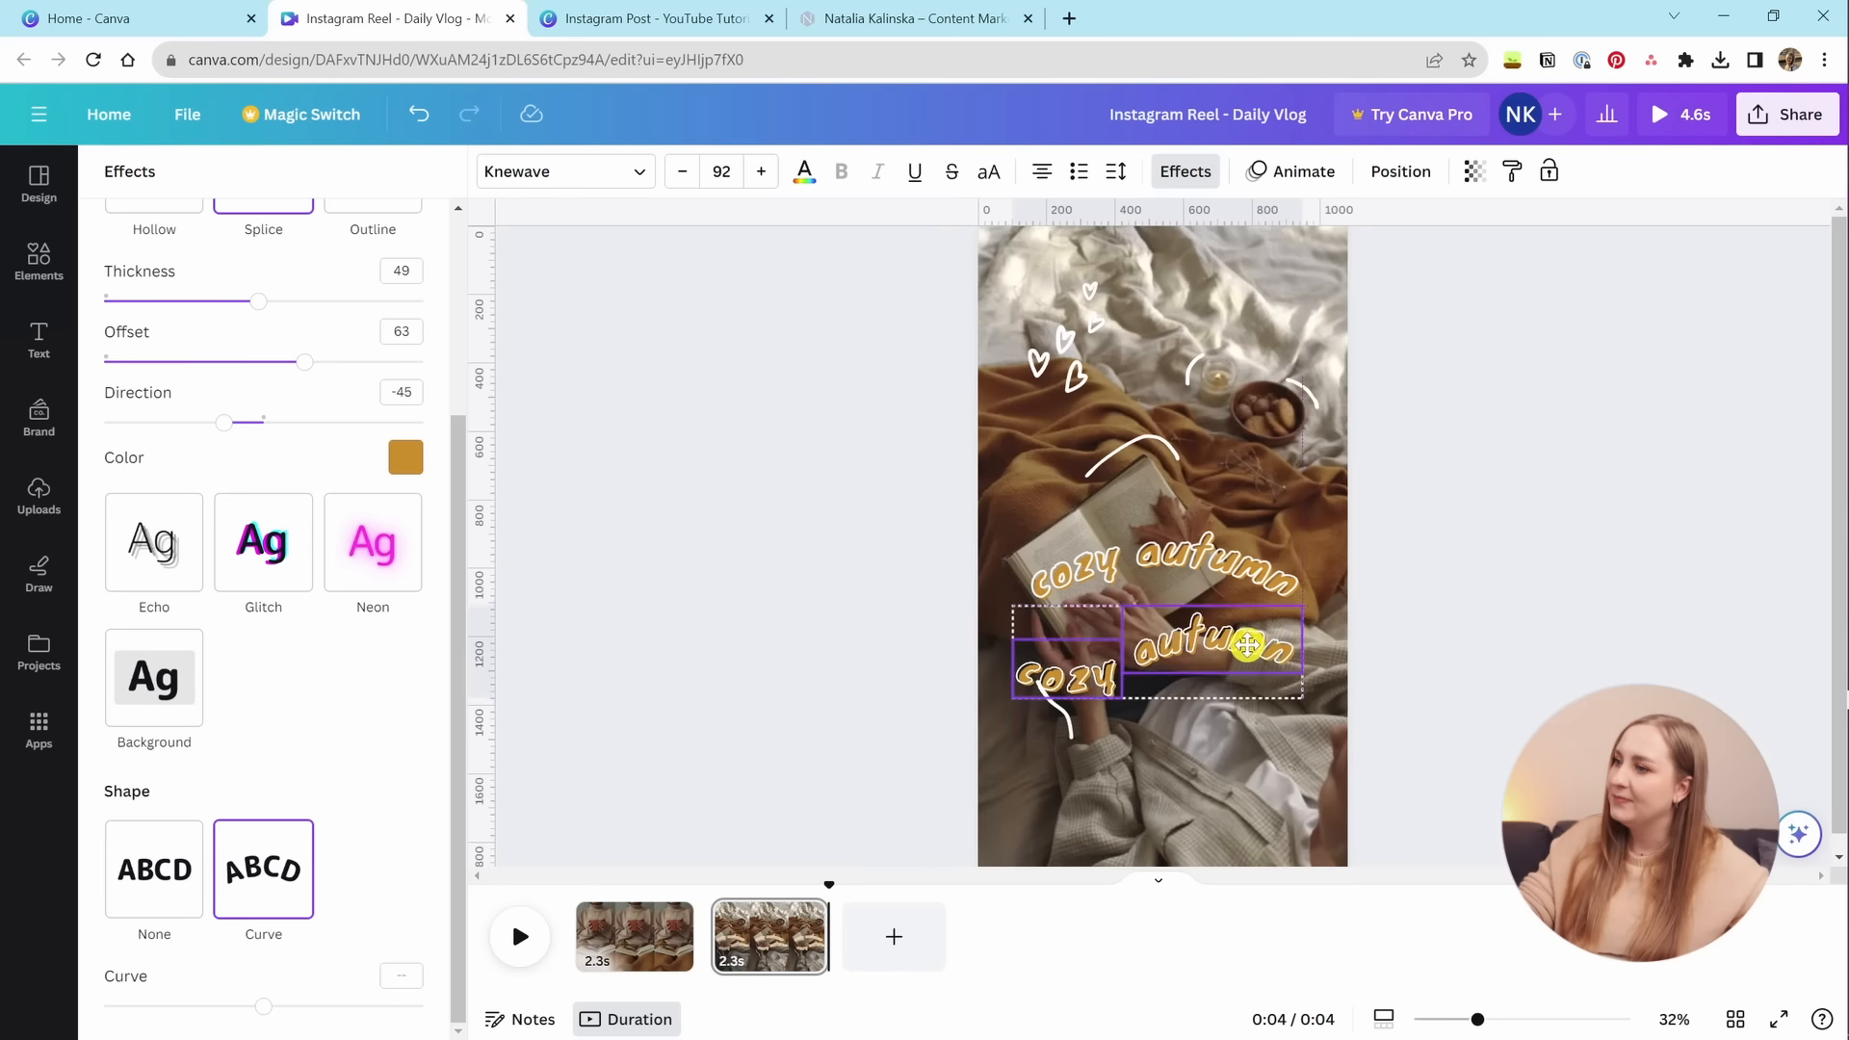
{"action": "left_click_drag", "start_coordinate": [1107, 688], "coordinate": [1077, 774]}
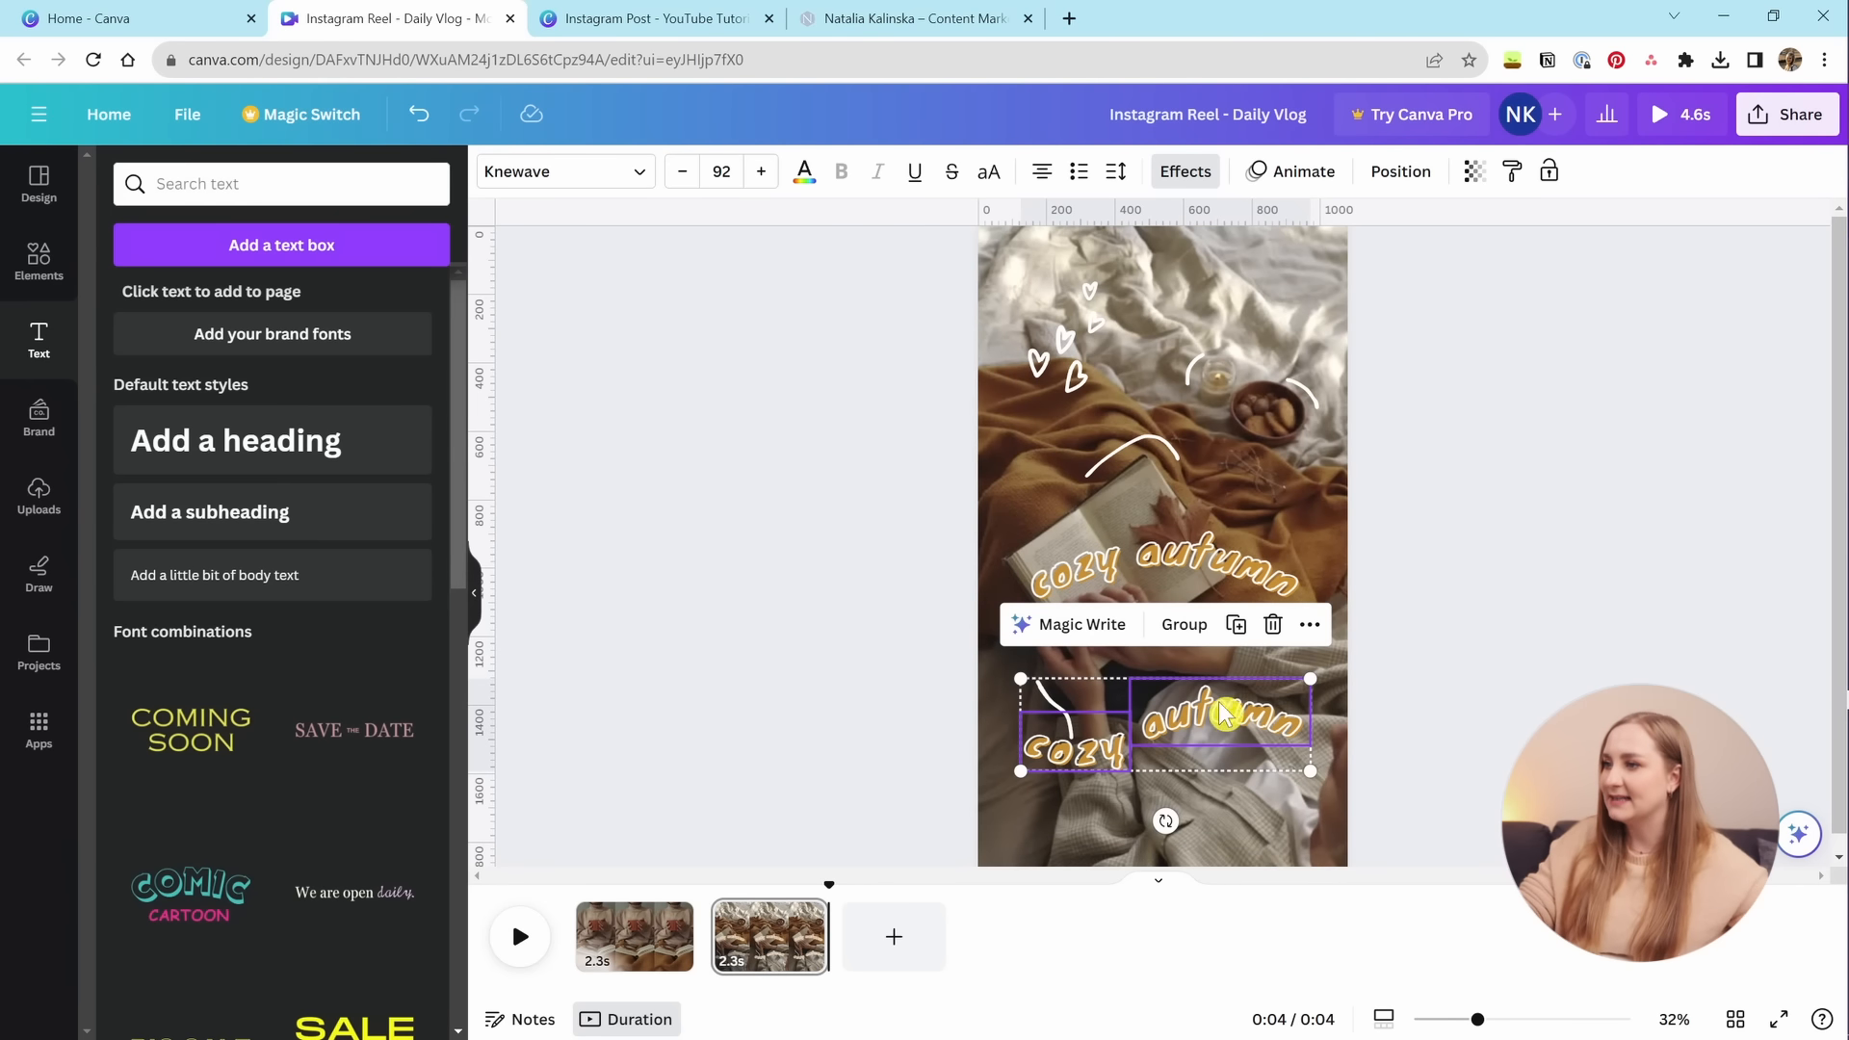
{"action": "left_click", "coordinate": [1429, 717]}
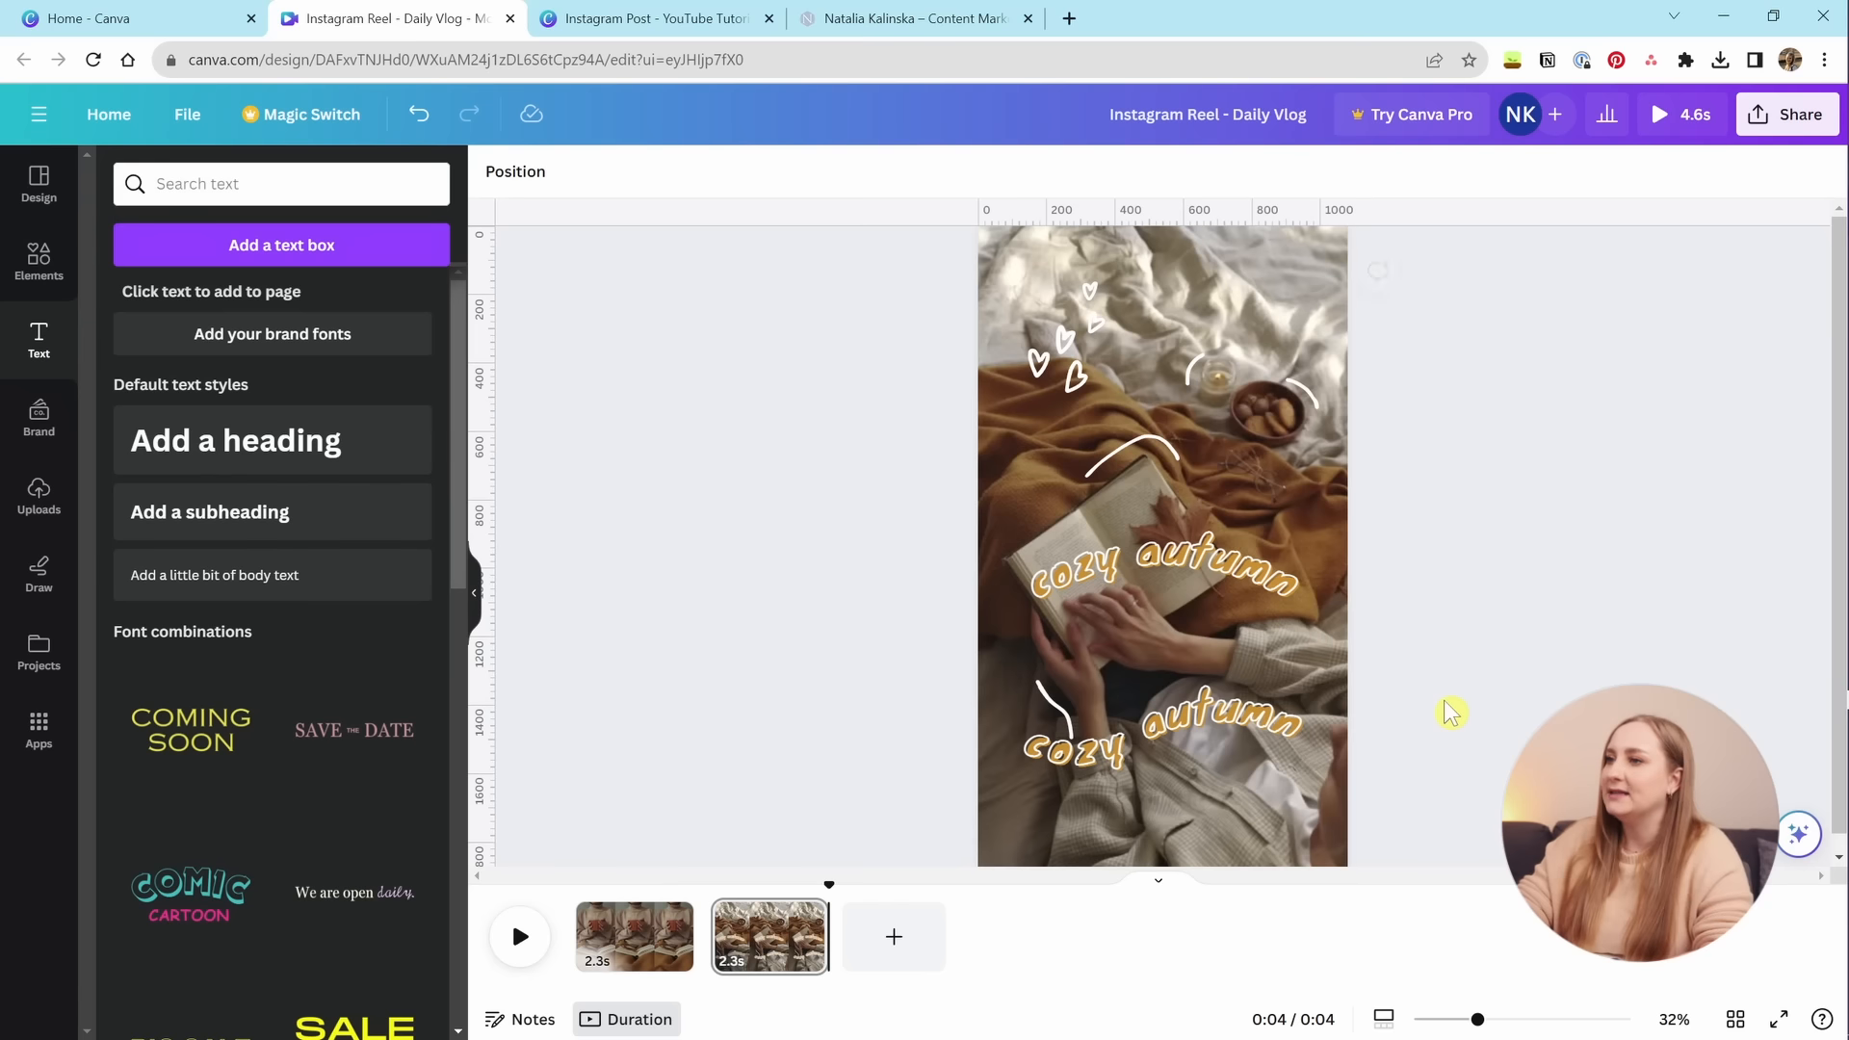
{"action": "left_click", "coordinate": [1226, 742]}
{"action": "left_click", "coordinate": [1295, 712]}
{"action": "left_click", "coordinate": [1336, 671]}
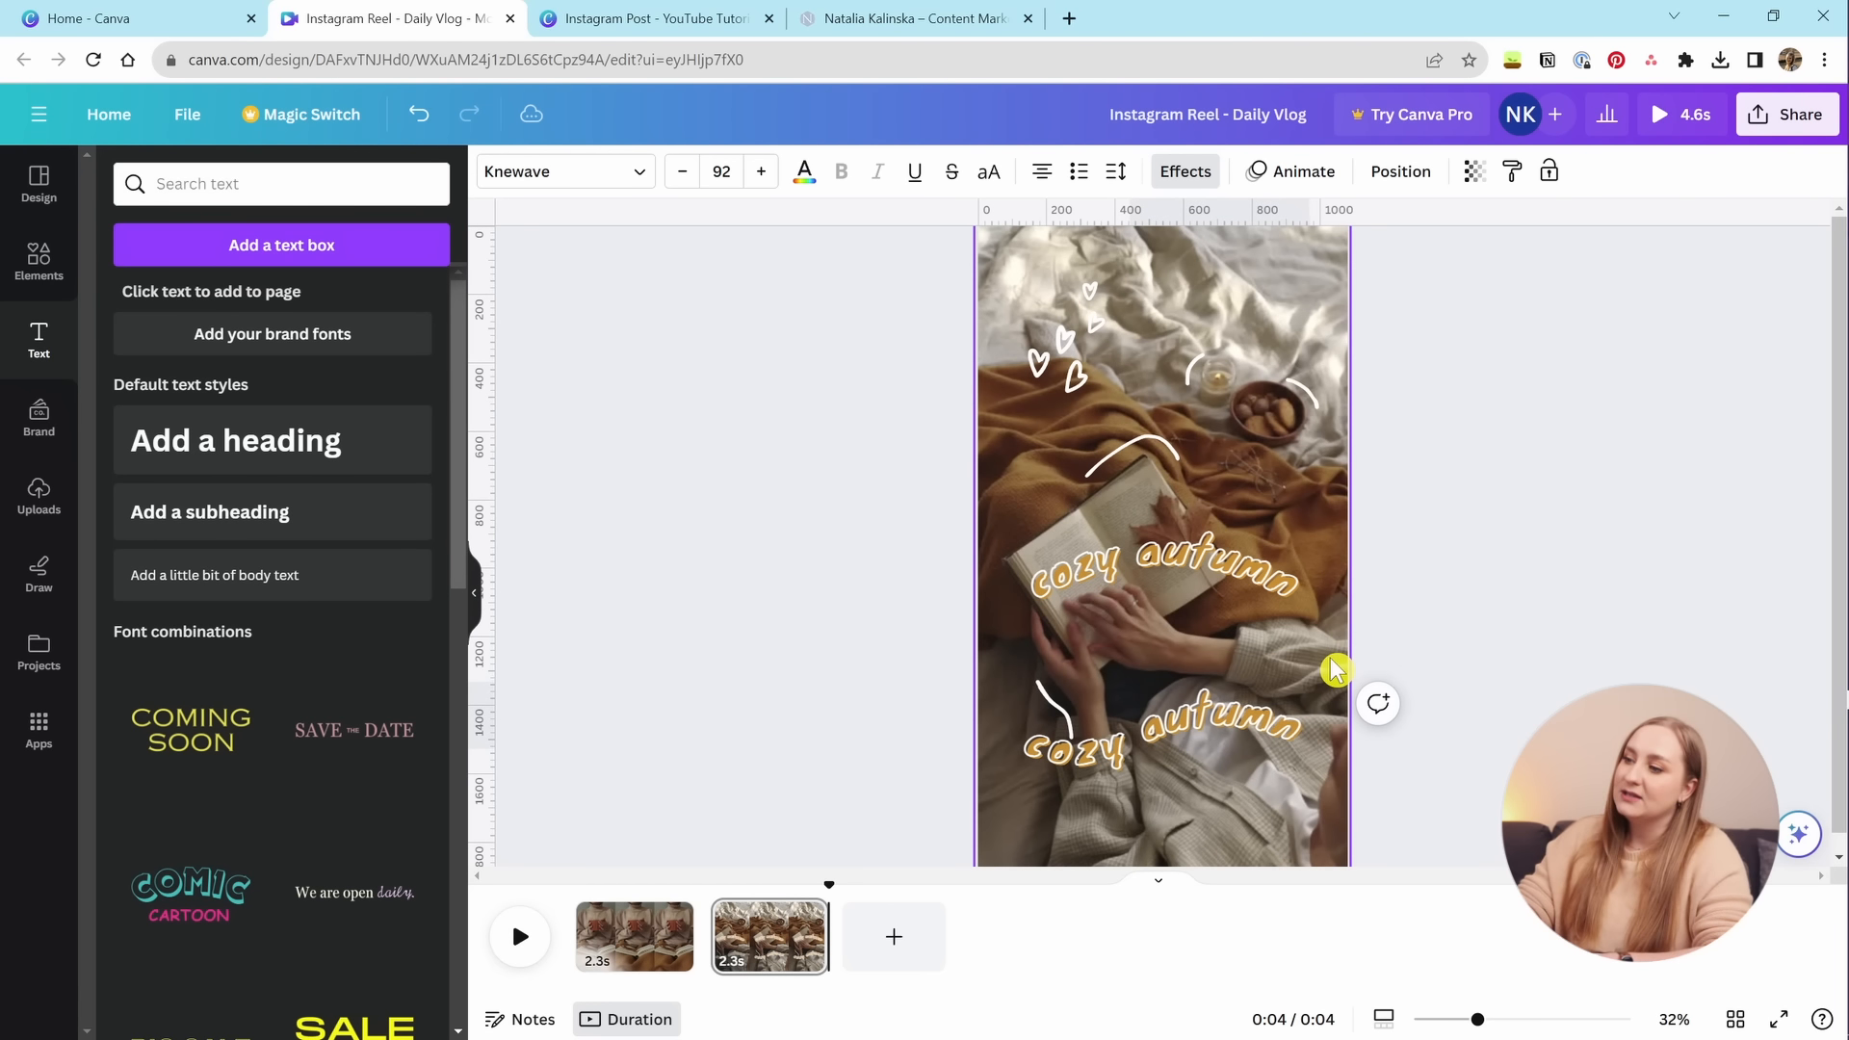
{"action": "key", "text": "Down"}
{"action": "key", "text": "Down"}
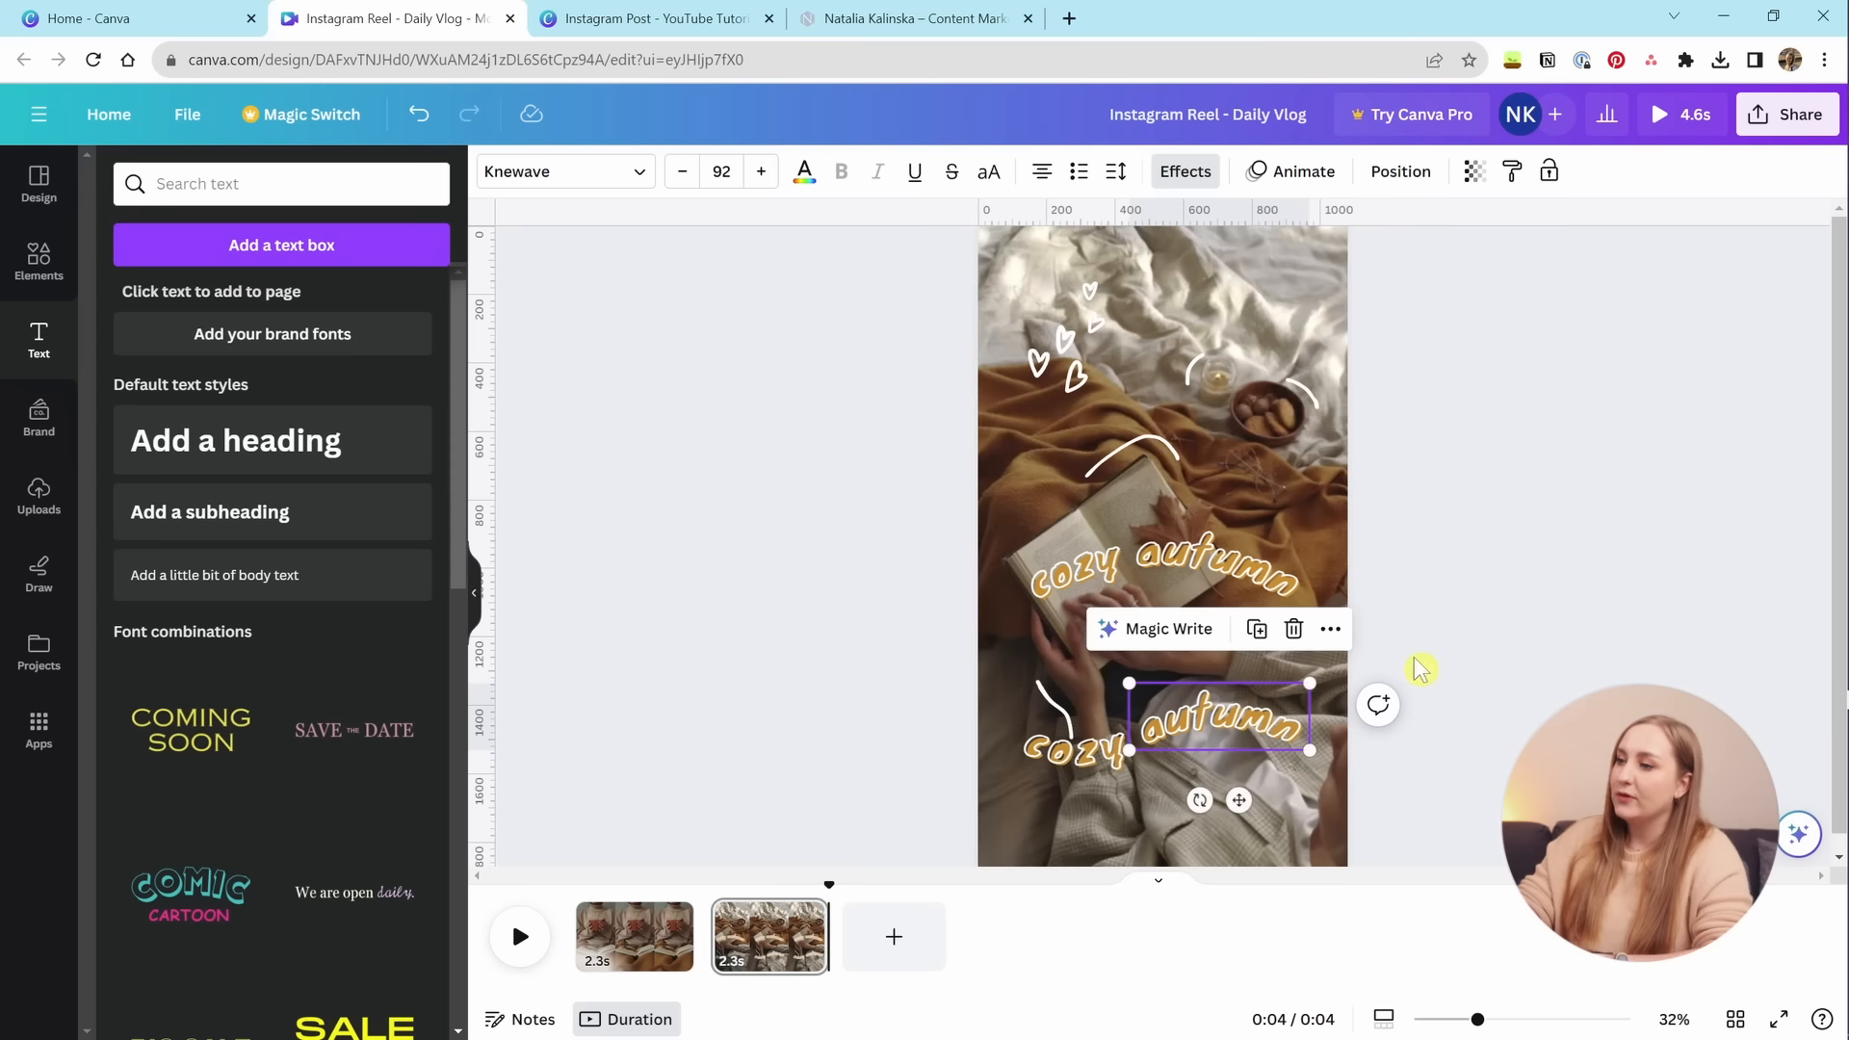
{"action": "left_click", "coordinate": [1264, 745]}
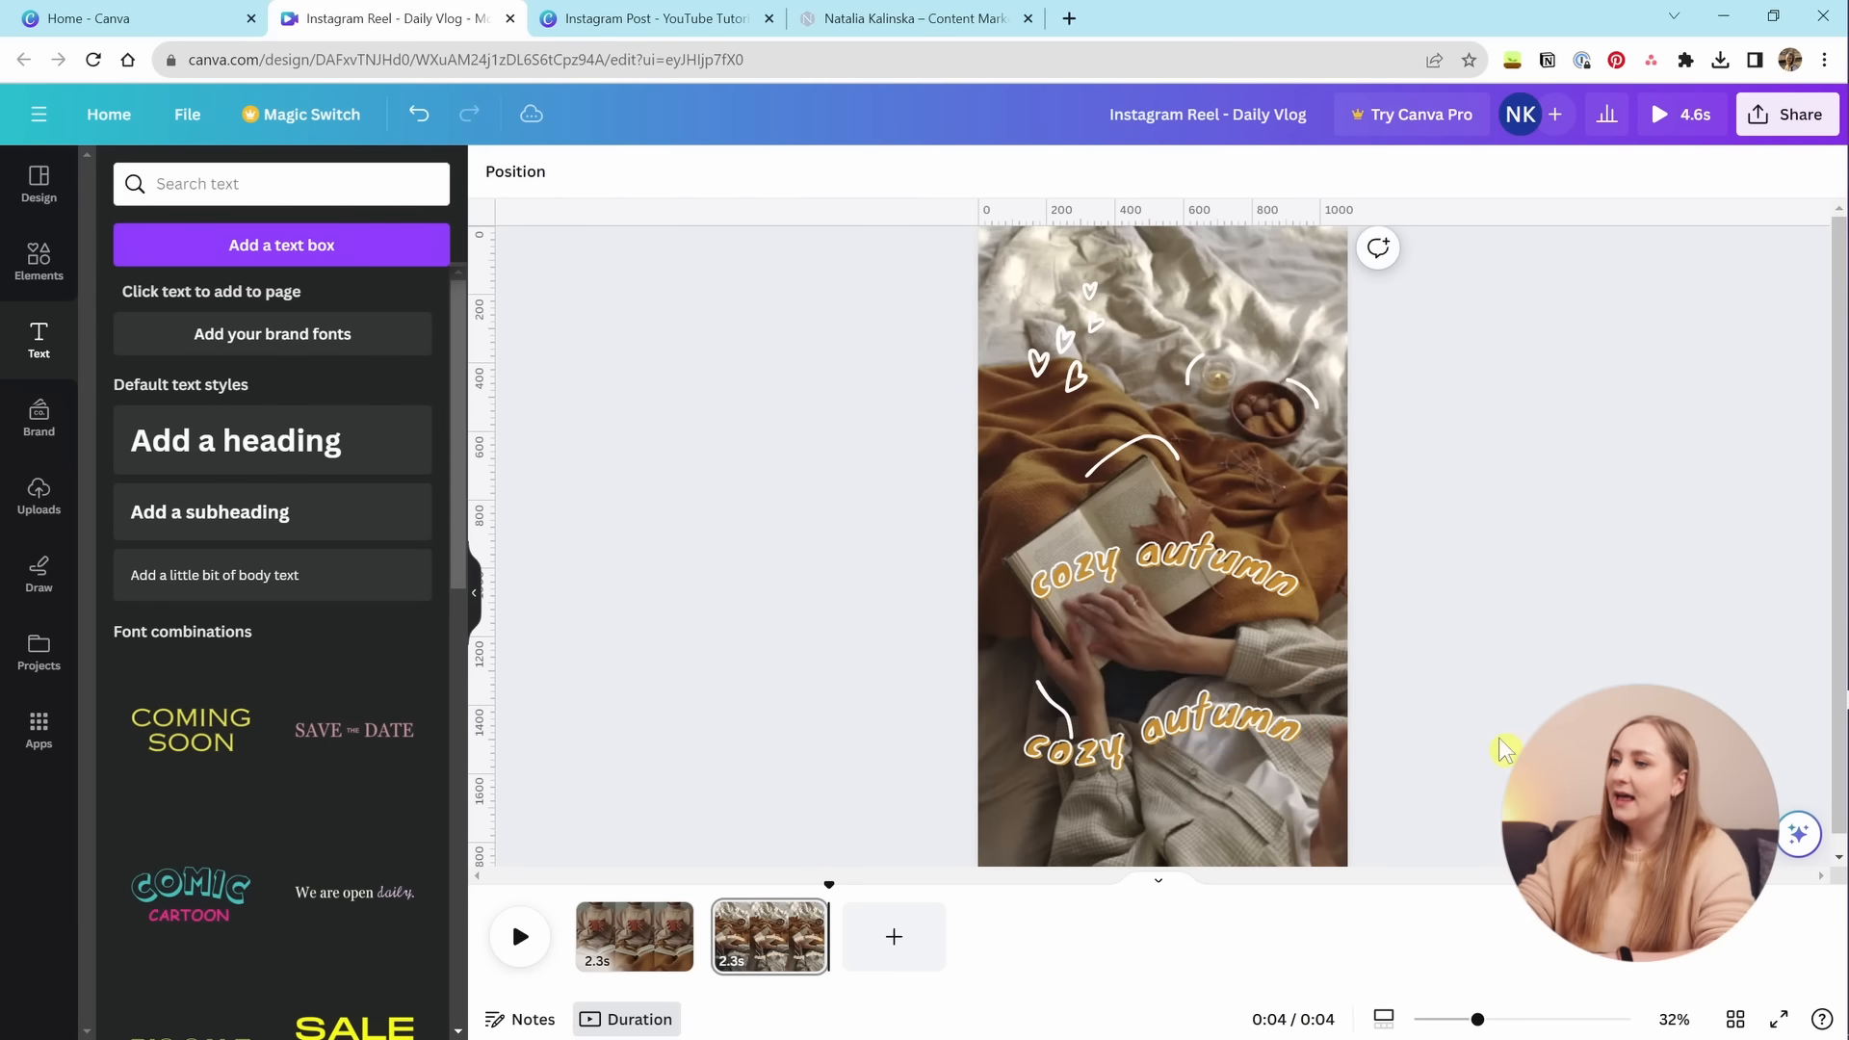
Undo the separate "cozy" and "autumn" copies and scale the original heading down to font size 76.6.
{"action": "key", "text": "ctrl+z"}
{"action": "key", "text": "ctrl+z"}
{"action": "key", "text": "ctrl+z"}
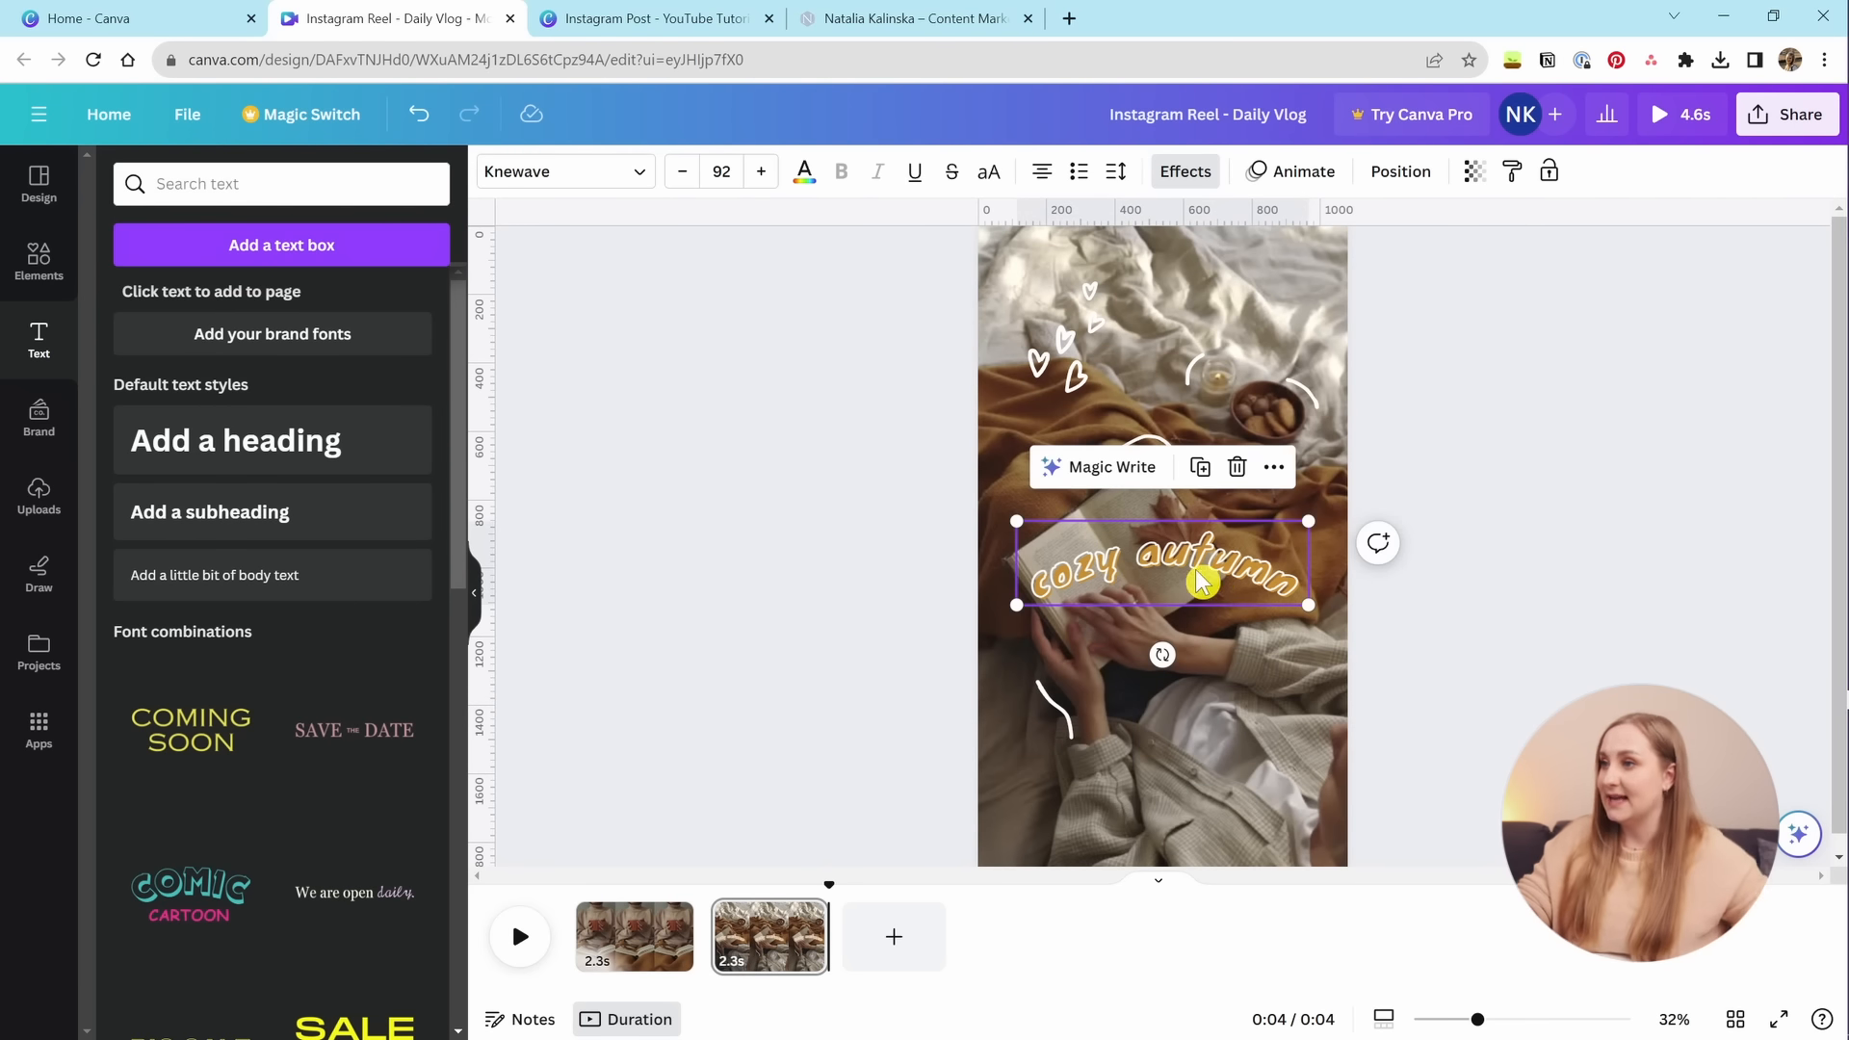
{"action": "key", "text": "ctrl+z"}
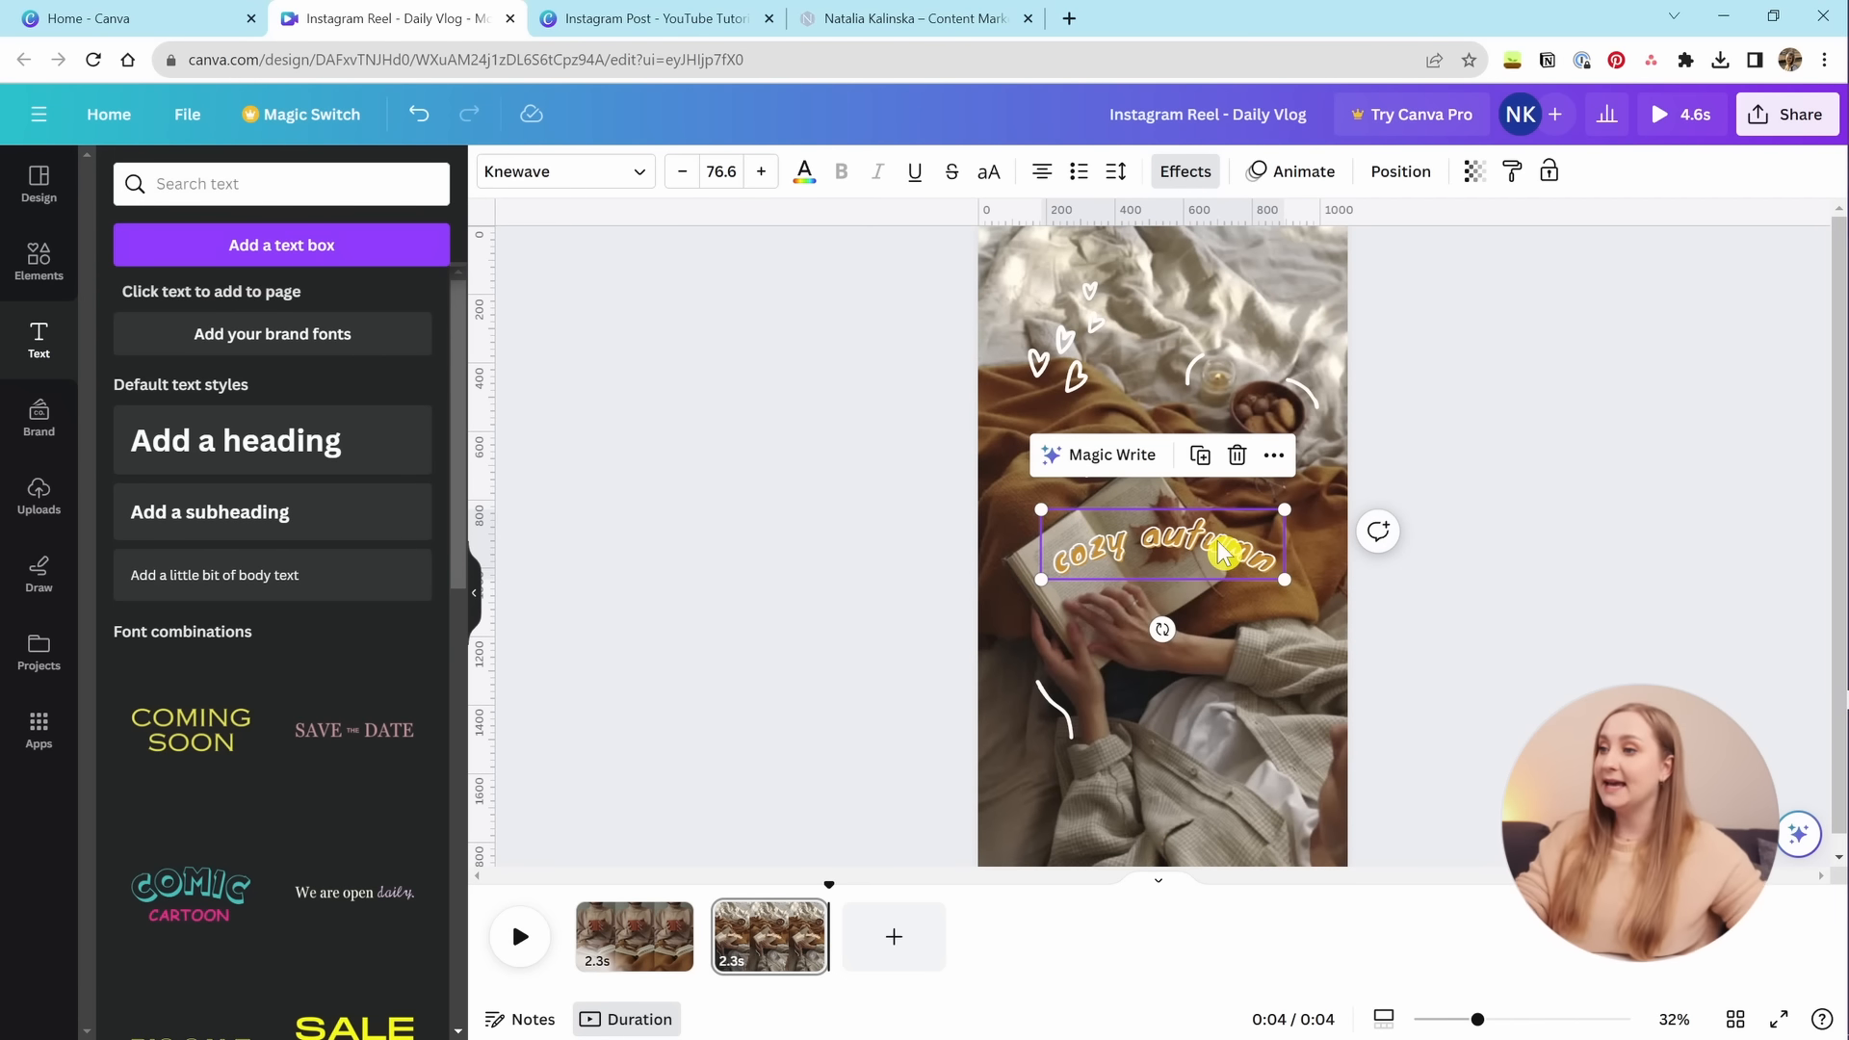
Show the timing of the "cozy autumn" heading, trim its start to shortly after the second clip begins, and preview it.
{"action": "right_click", "coordinate": [1169, 560]}
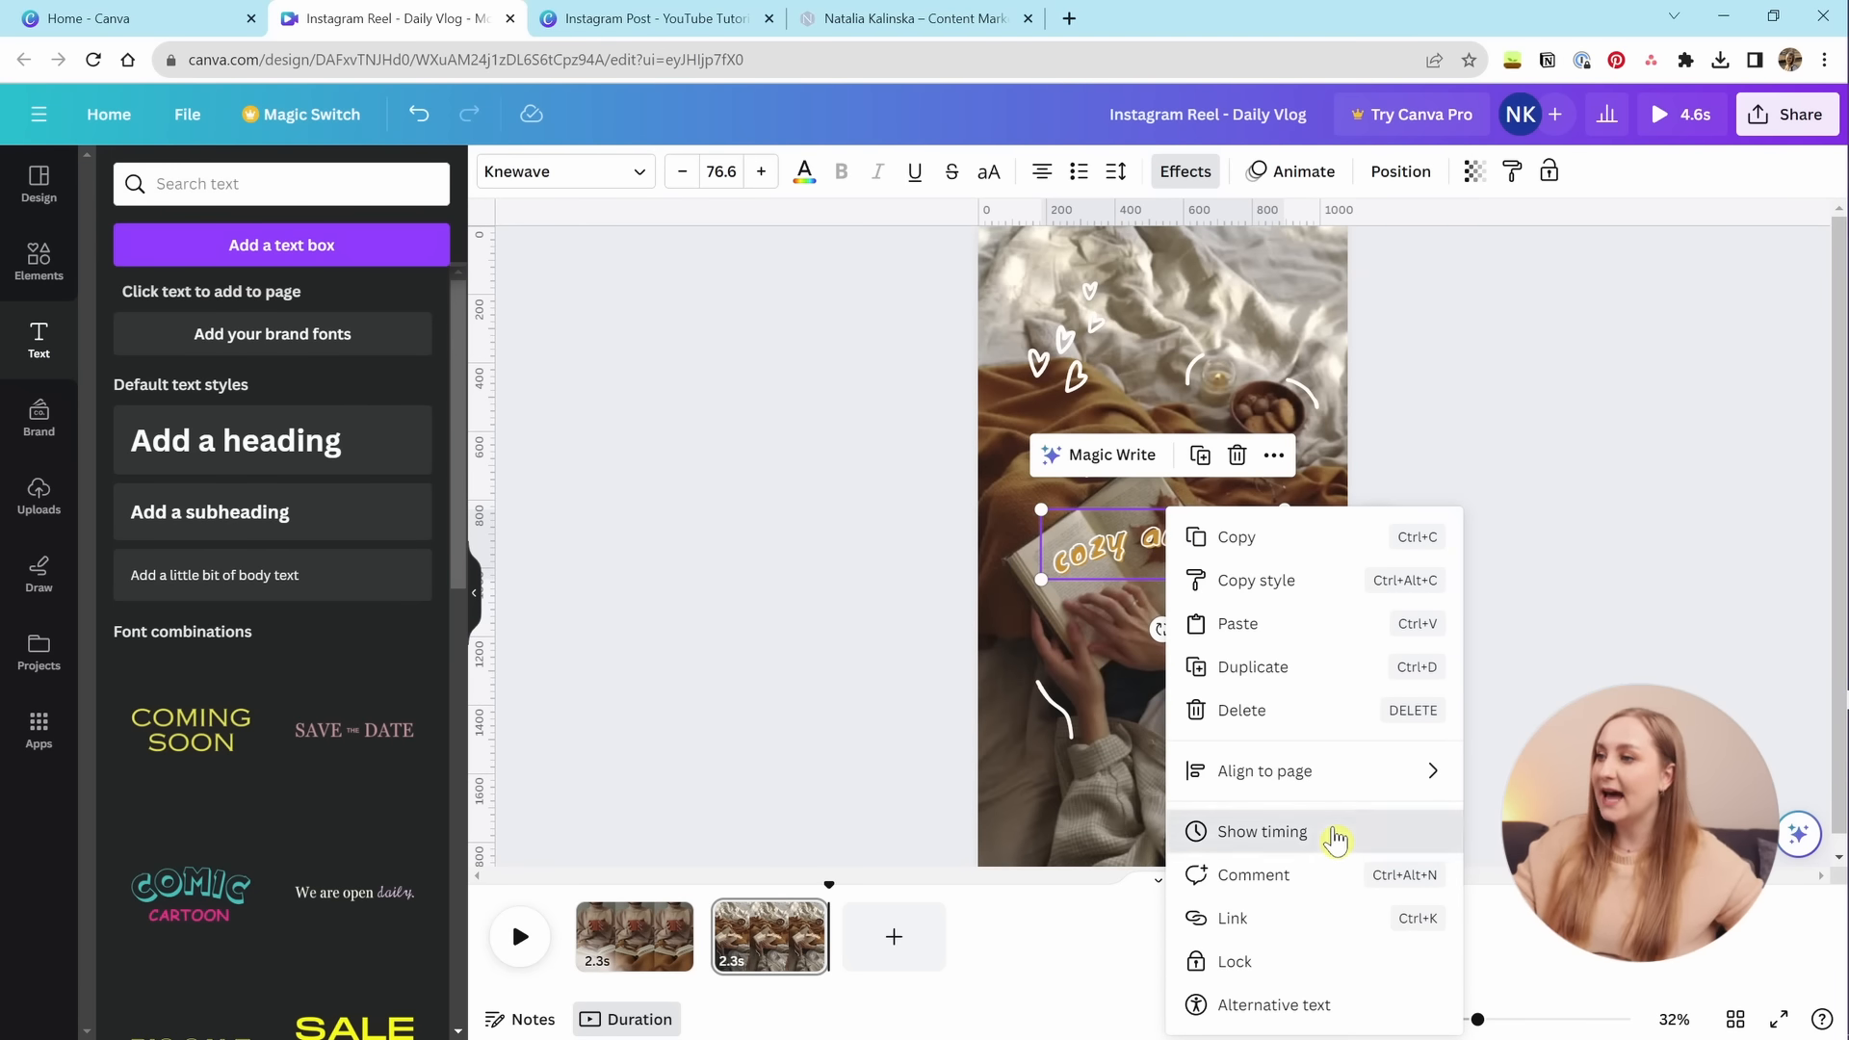
{"action": "left_click", "coordinate": [1334, 834]}
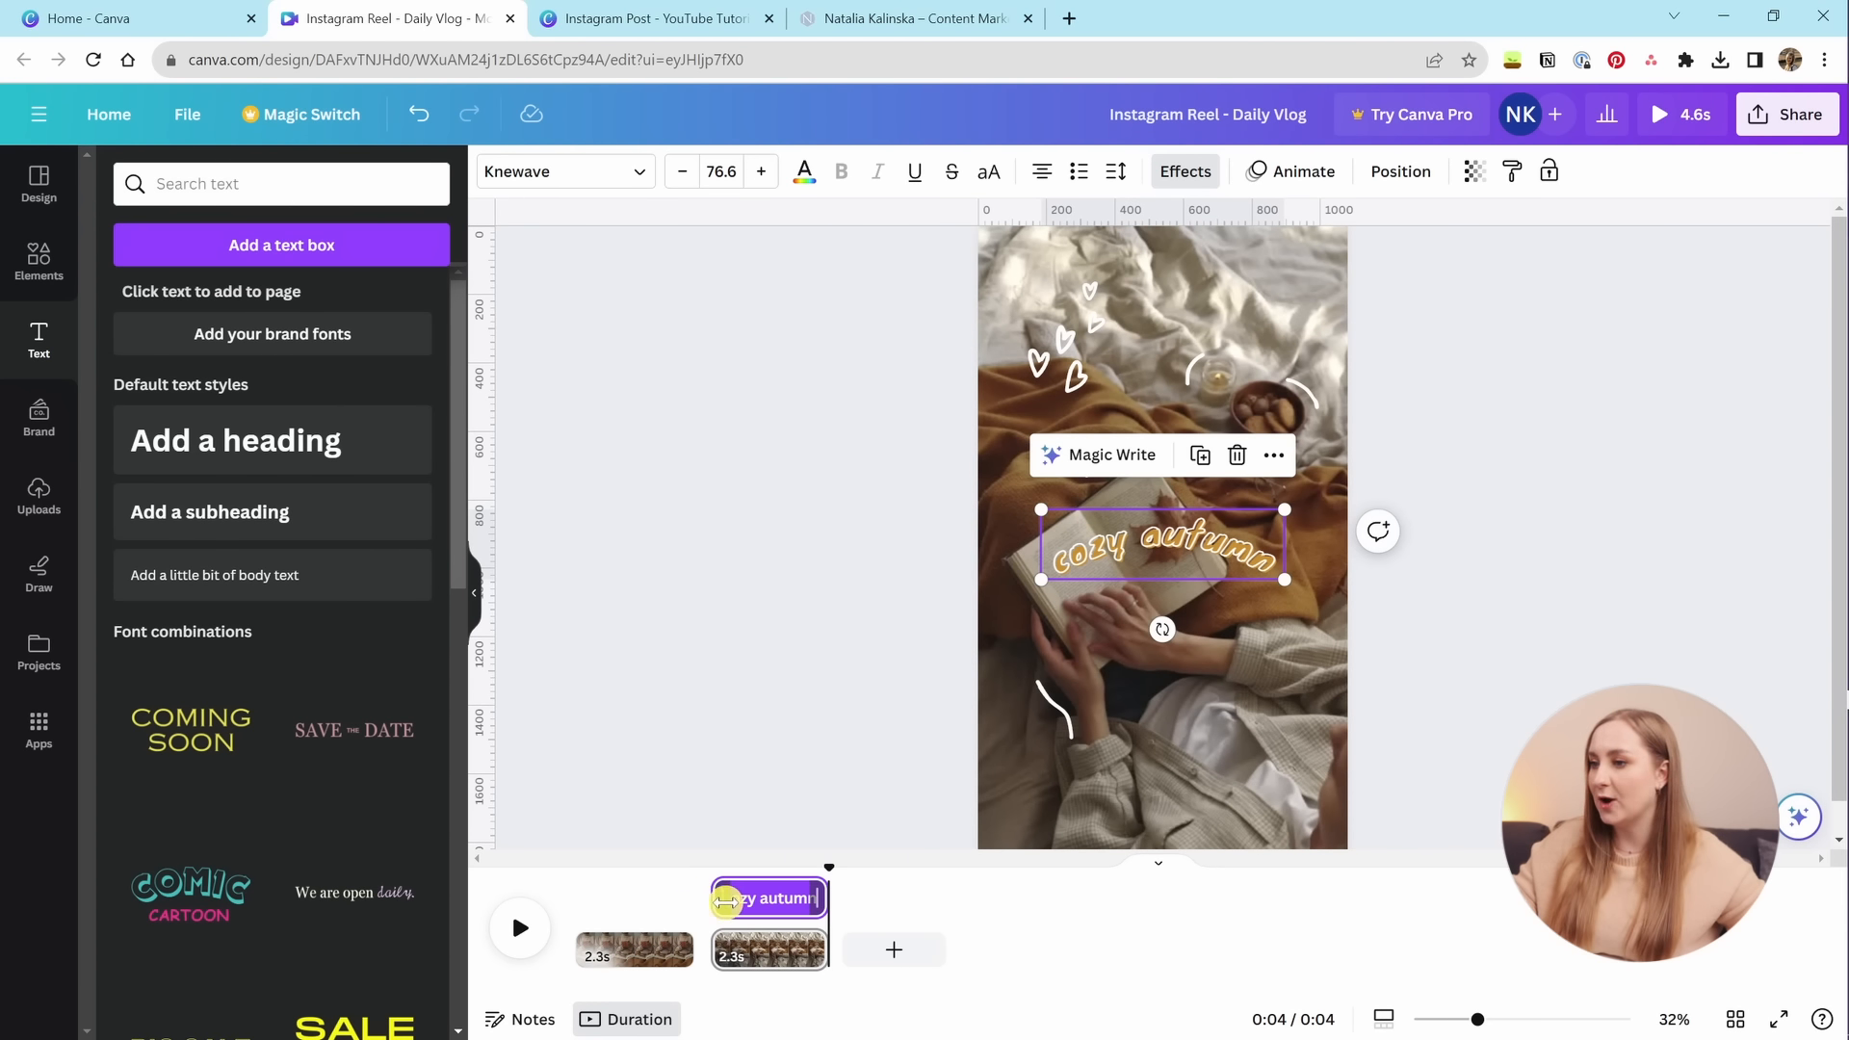
{"action": "mouse_move", "coordinate": [723, 901]}
{"action": "left_mouse_down"}
{"action": "mouse_move", "coordinate": [664, 908]}
{"action": "mouse_move", "coordinate": [736, 900]}
{"action": "left_mouse_up"}
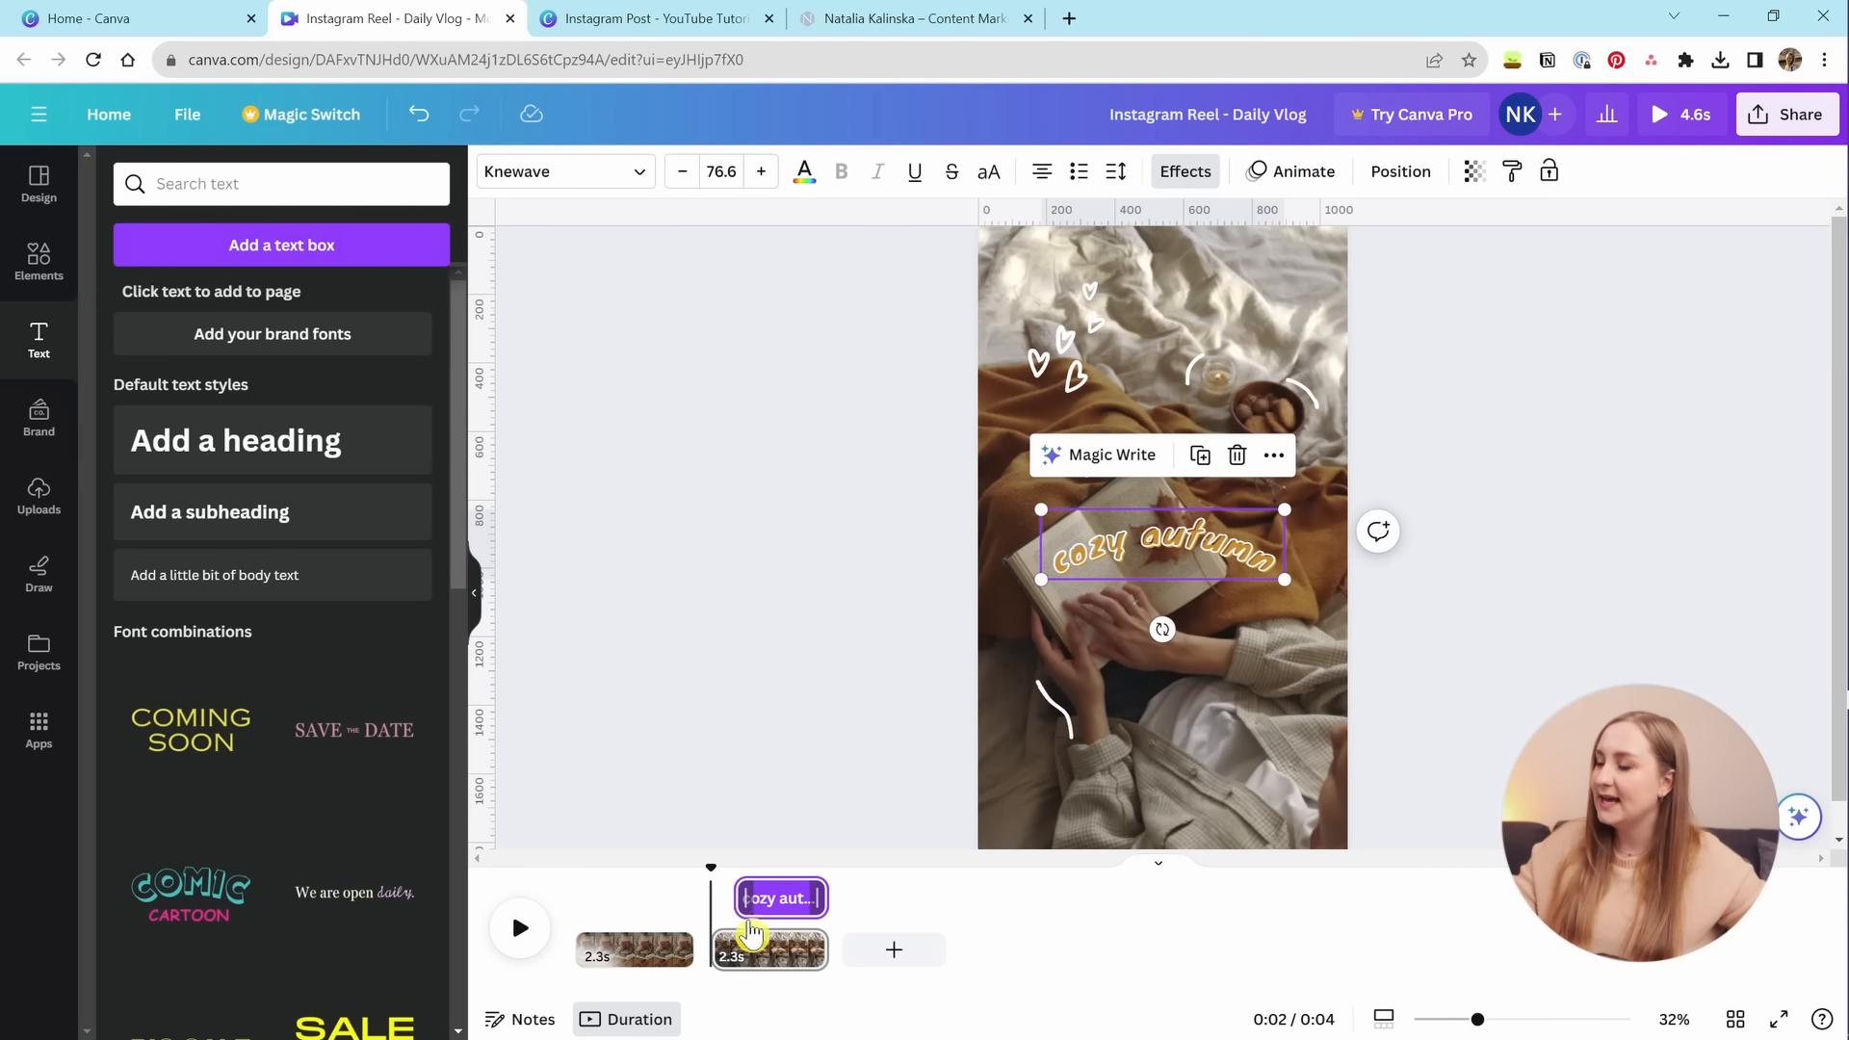
{"action": "left_click", "coordinate": [750, 933]}
{"action": "key", "text": "space"}
{"action": "key", "text": "space"}
{"action": "left_click", "coordinate": [720, 915]}
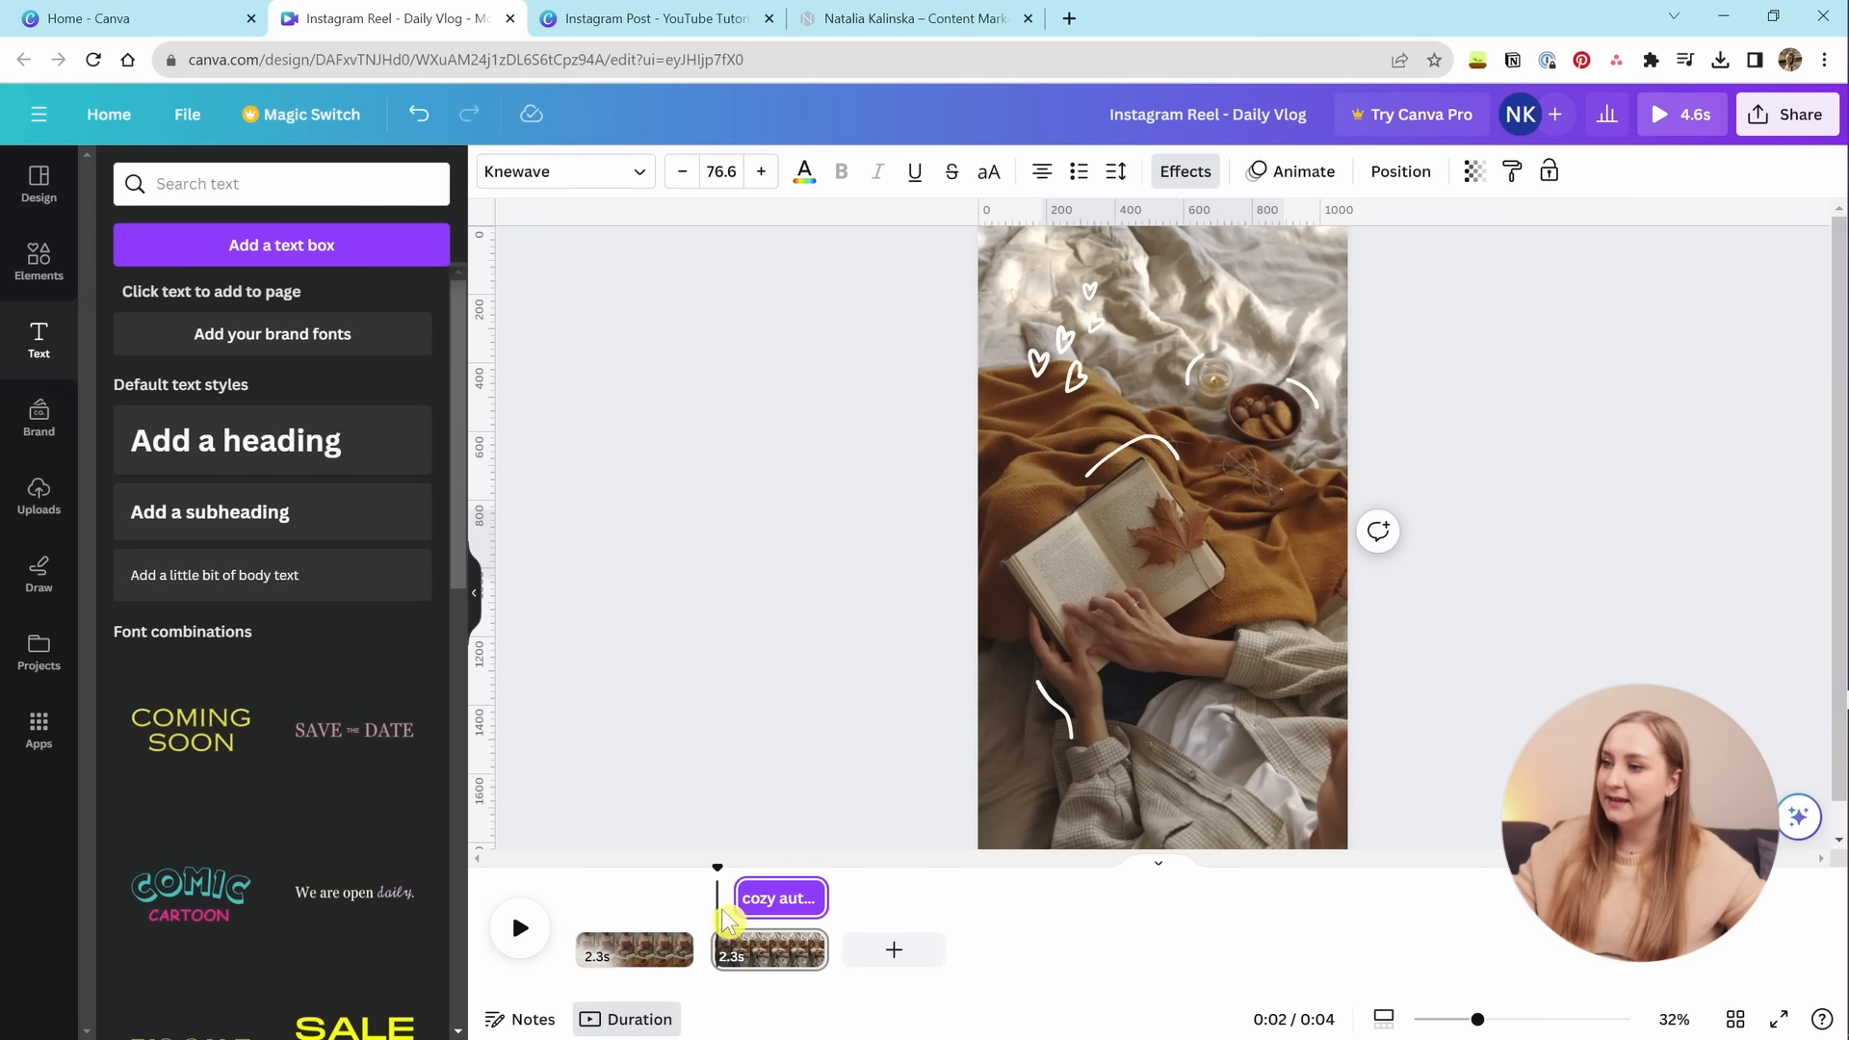
Trim the heading's start further, to about a third of the way into the second clip, and preview the playback.
{"action": "left_click_drag", "start_coordinate": [737, 898], "coordinate": [755, 899]}
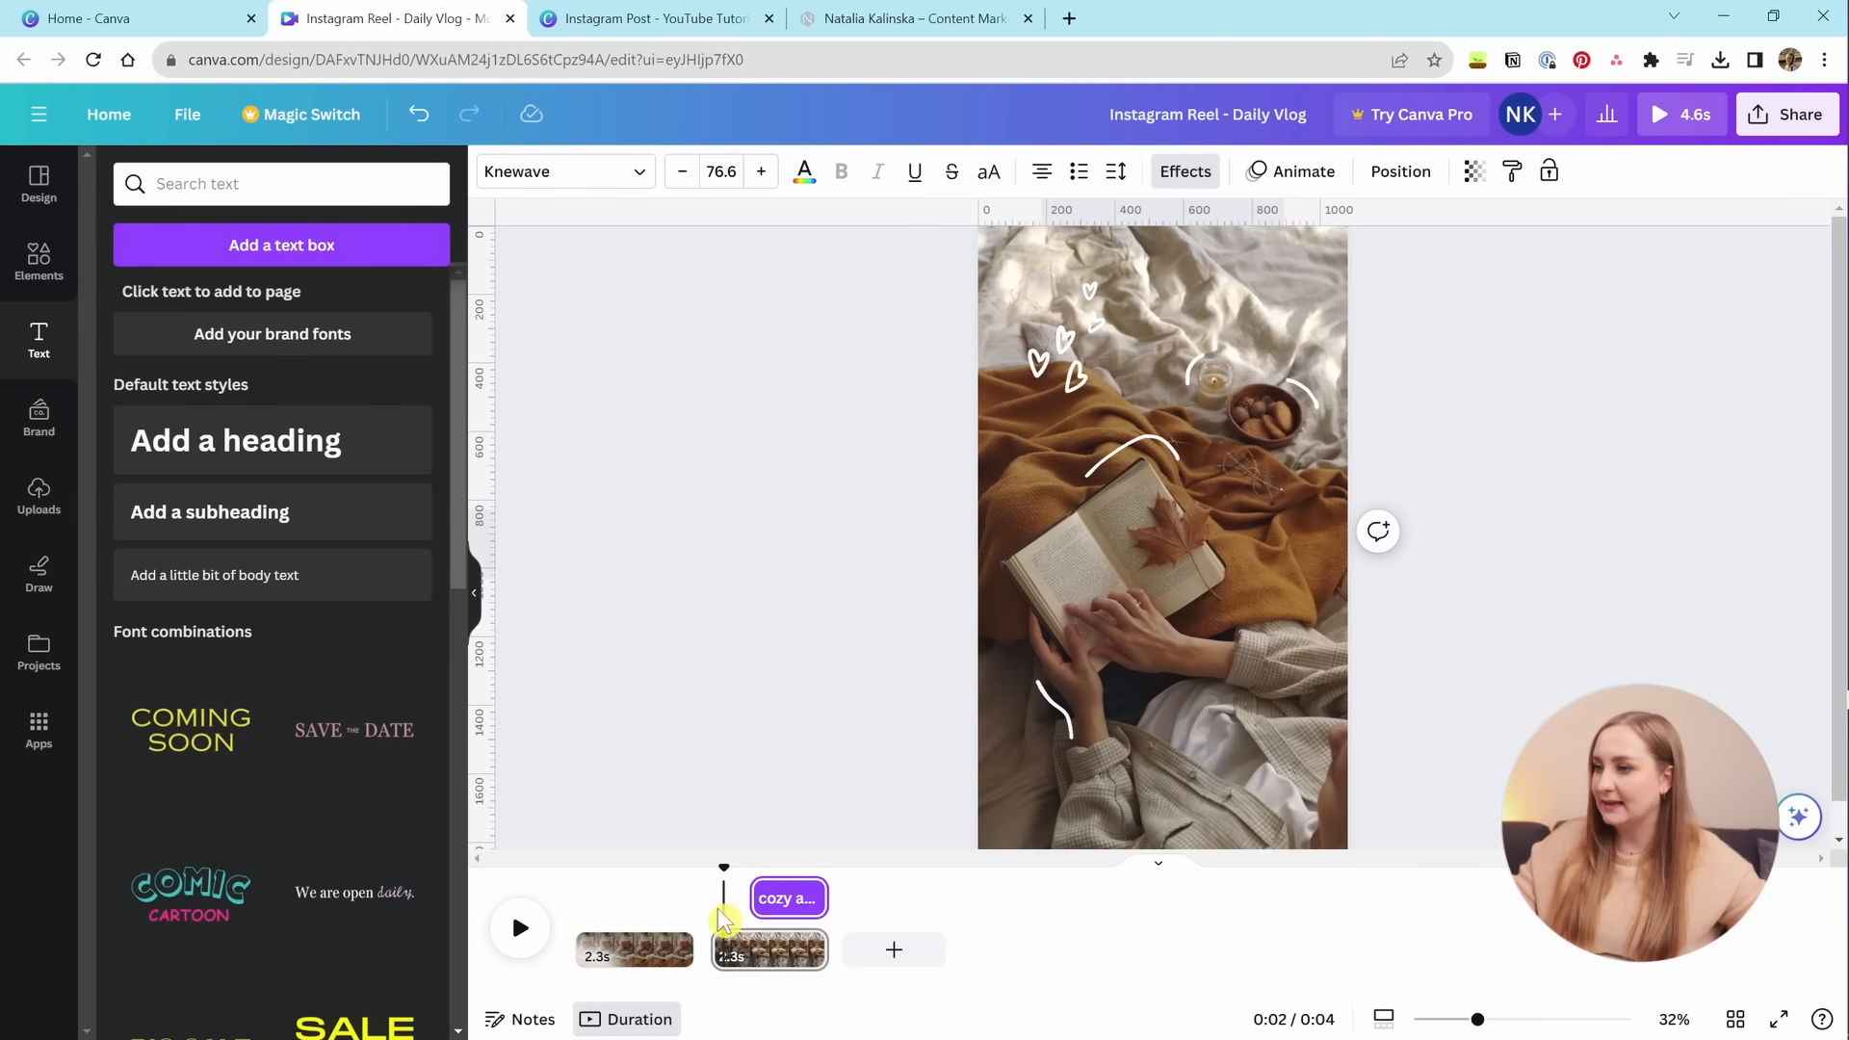
{"action": "left_click", "coordinate": [722, 918]}
{"action": "key", "text": "space"}
{"action": "key", "text": "space"}
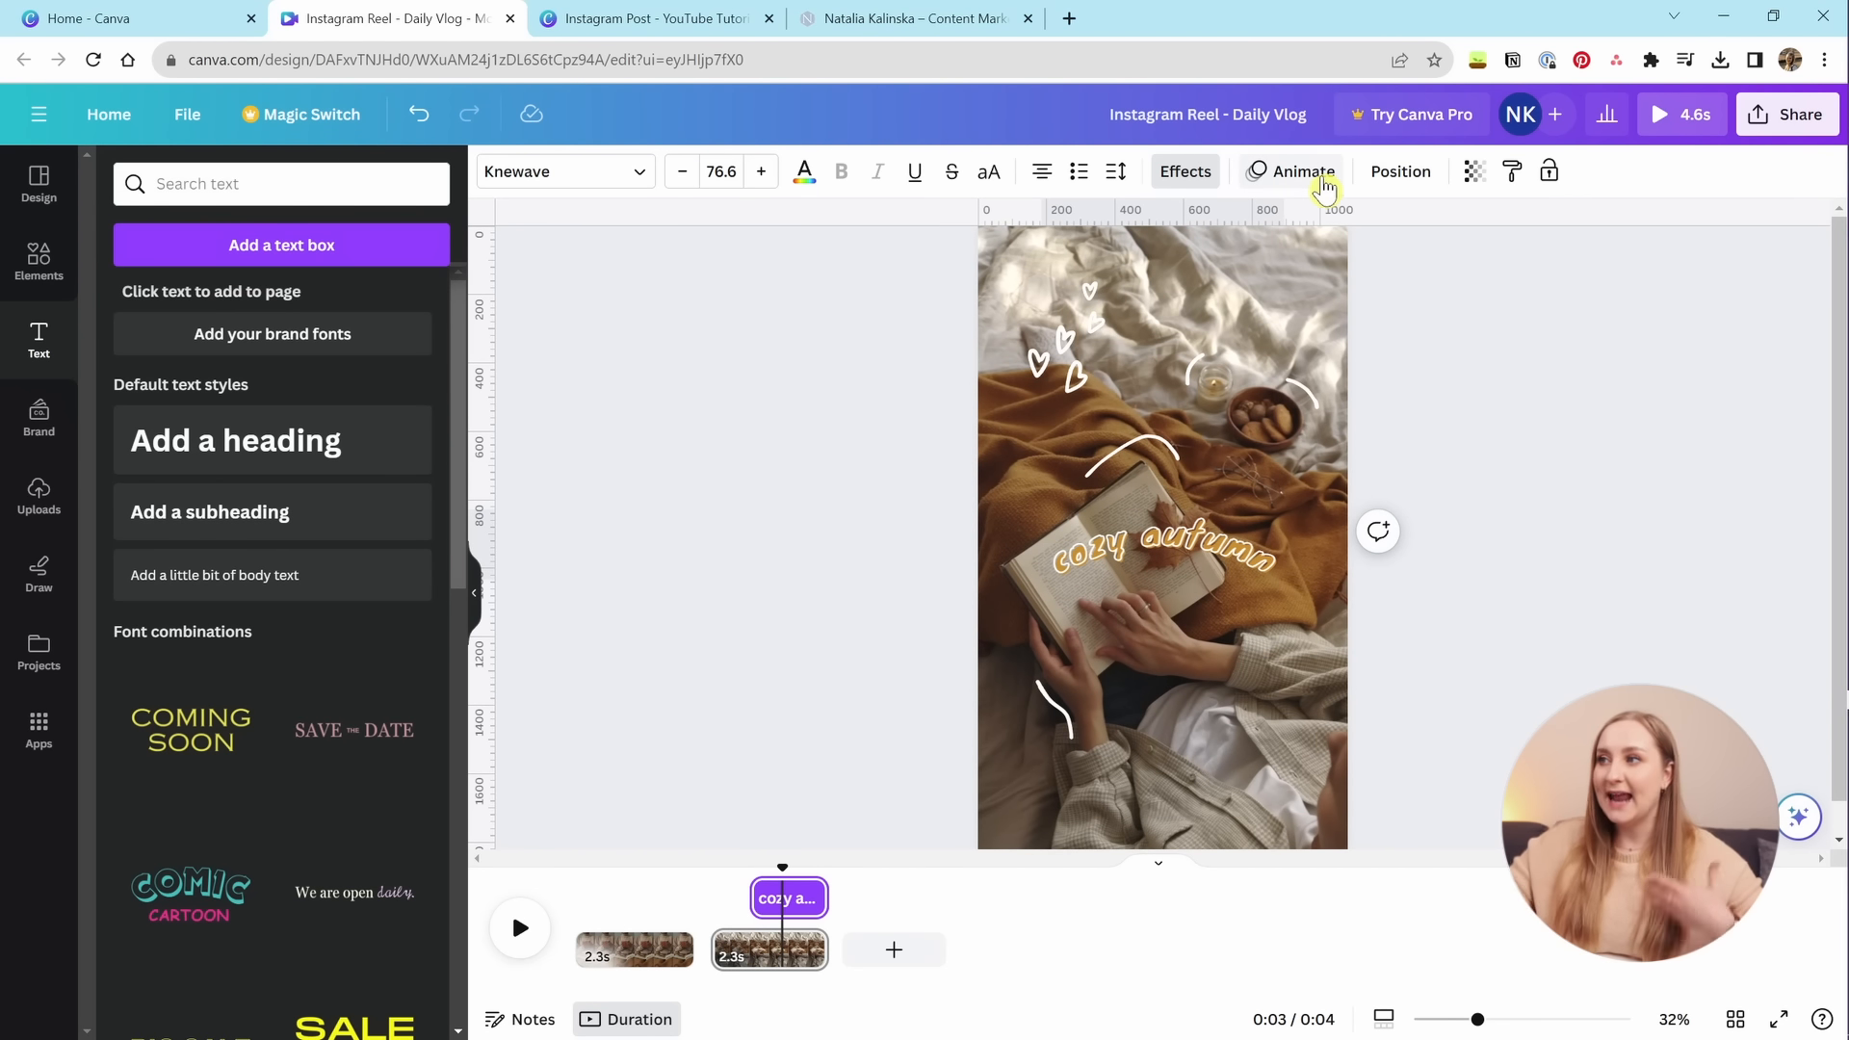
Try the Shift text animation on the "cozy autumn" heading and look through the other writing animations.
{"action": "left_click", "coordinate": [1318, 177]}
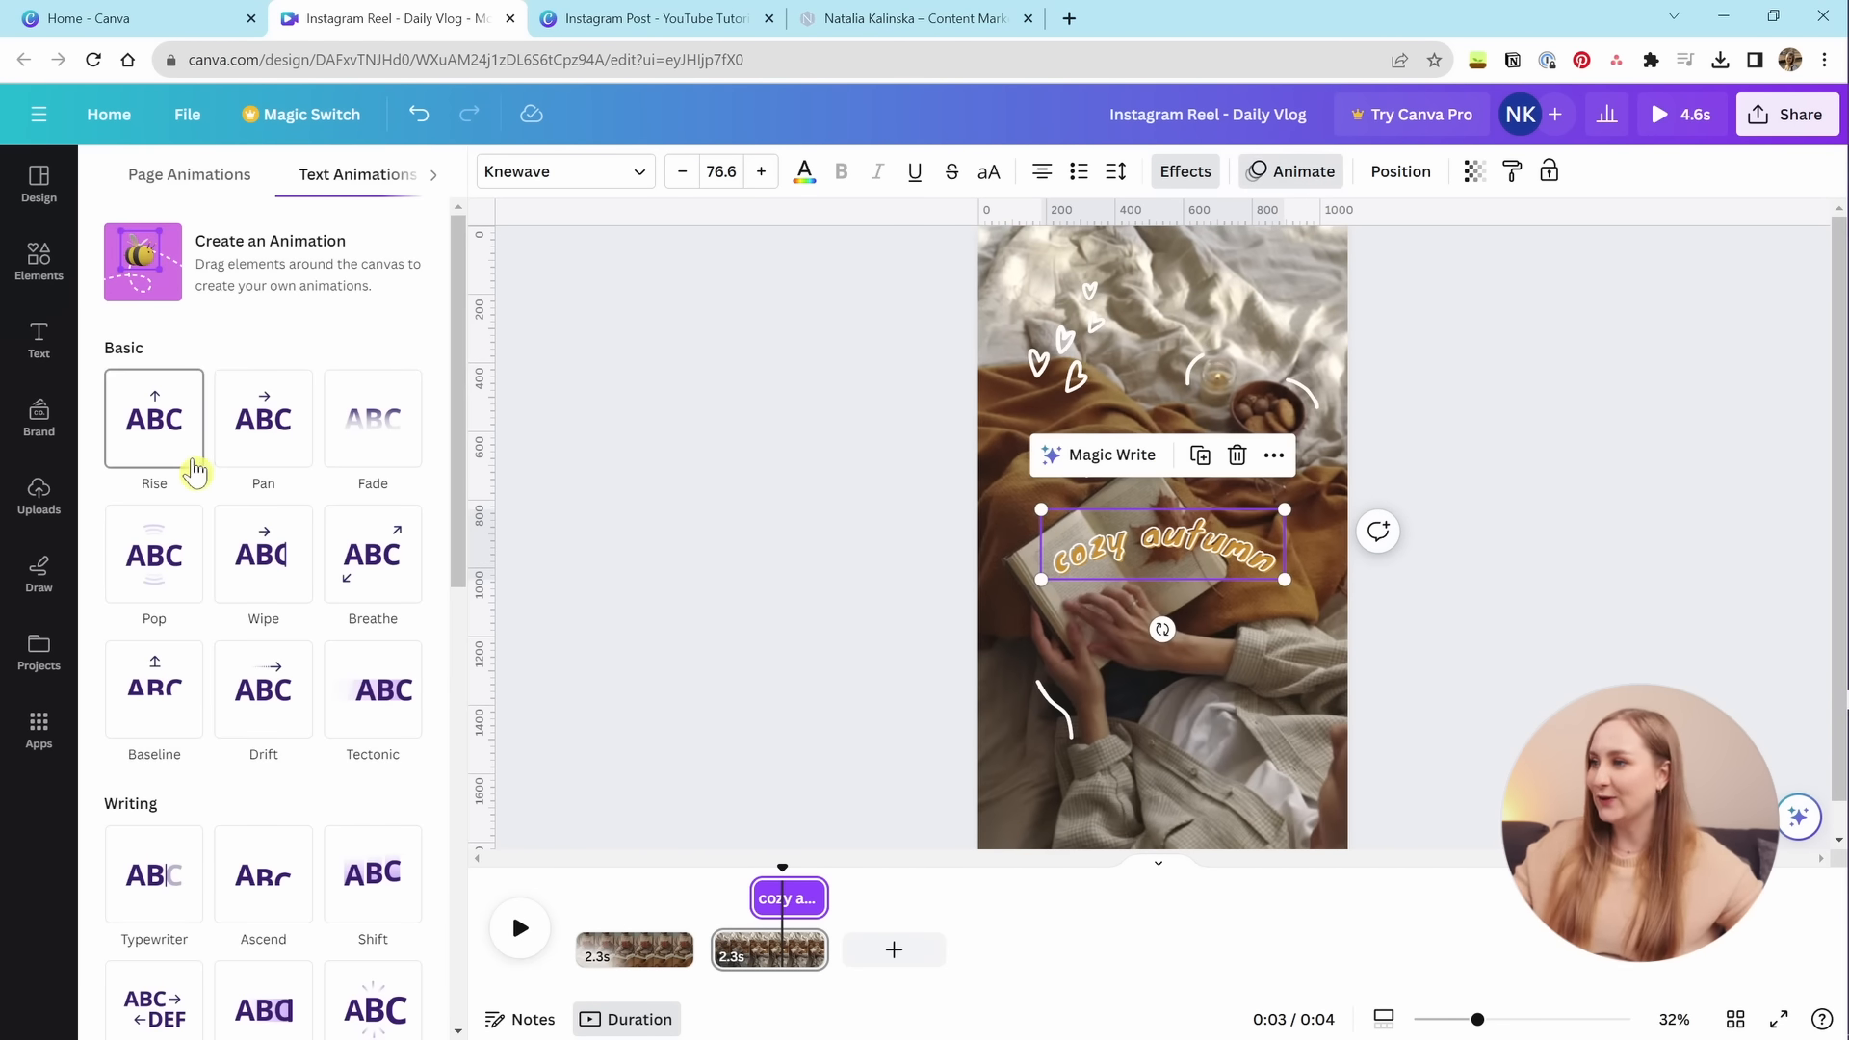
{"action": "left_click", "coordinate": [373, 874]}
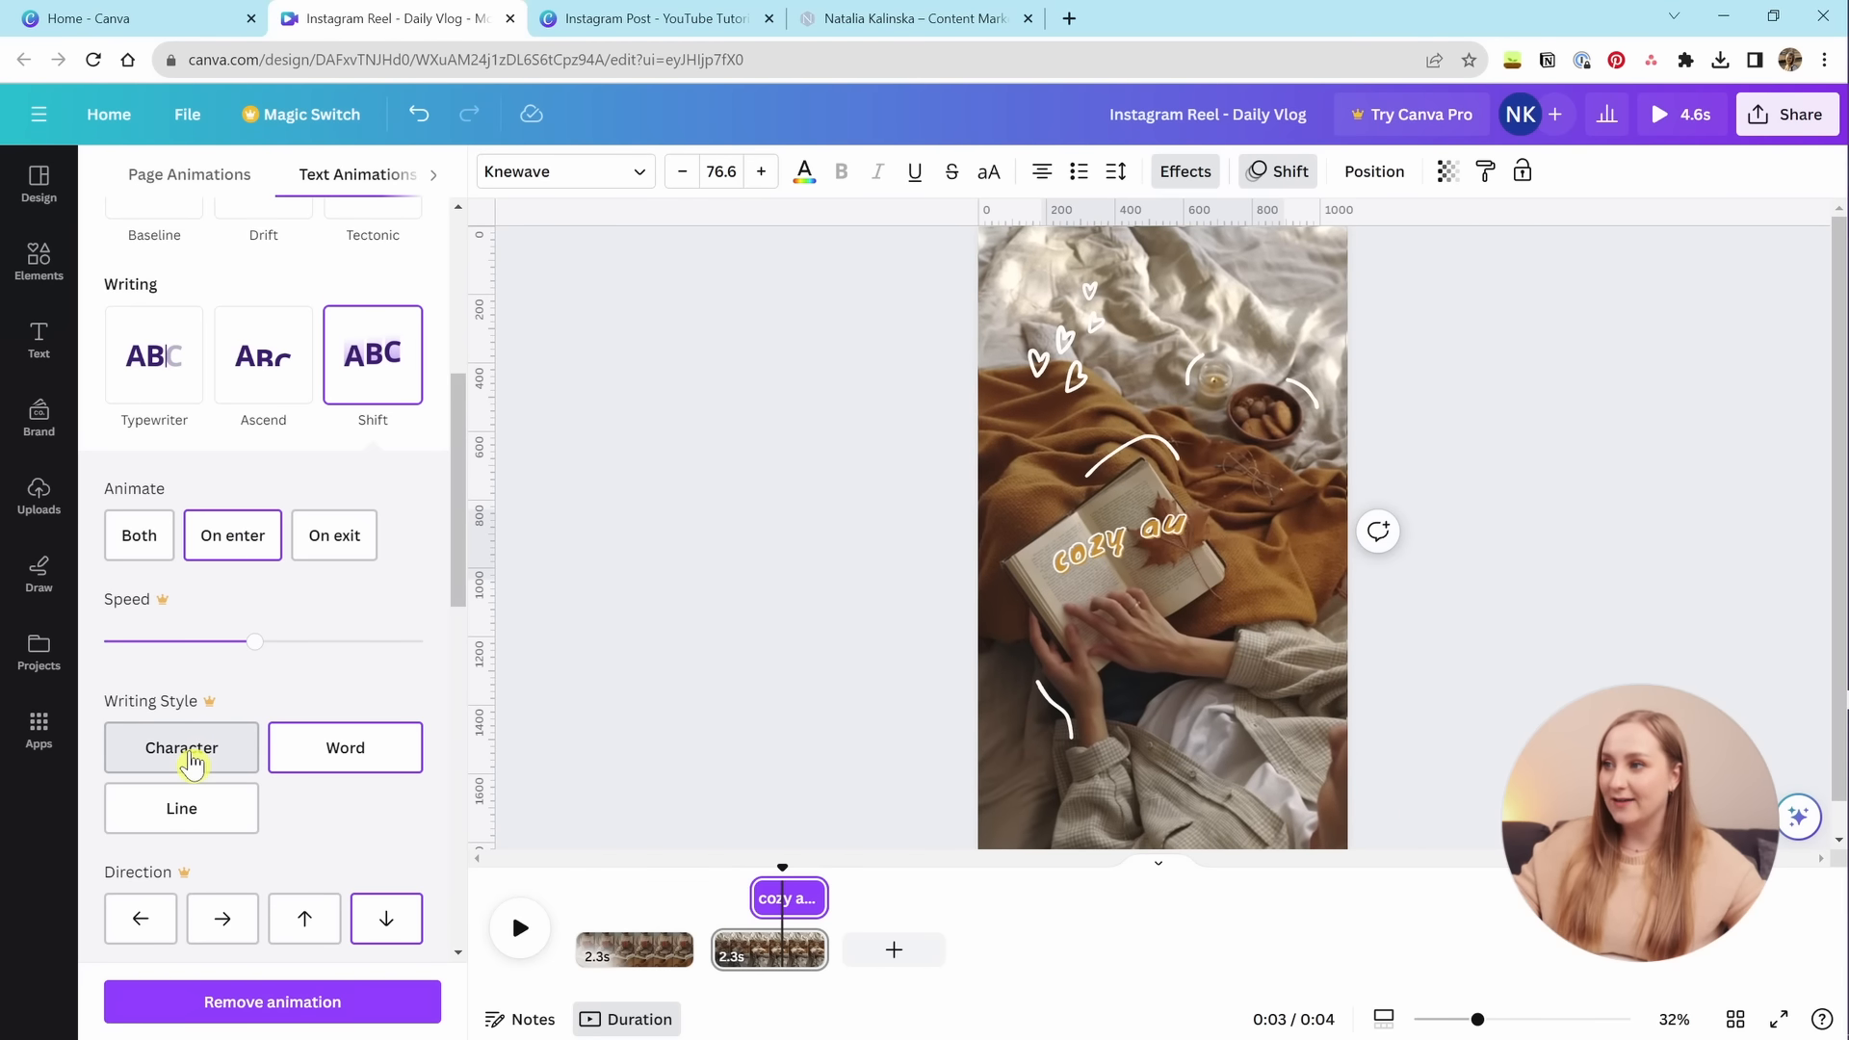
{"action": "scroll", "coordinate": [251, 298], "scroll_direction": "down", "scroll_amount": 6}
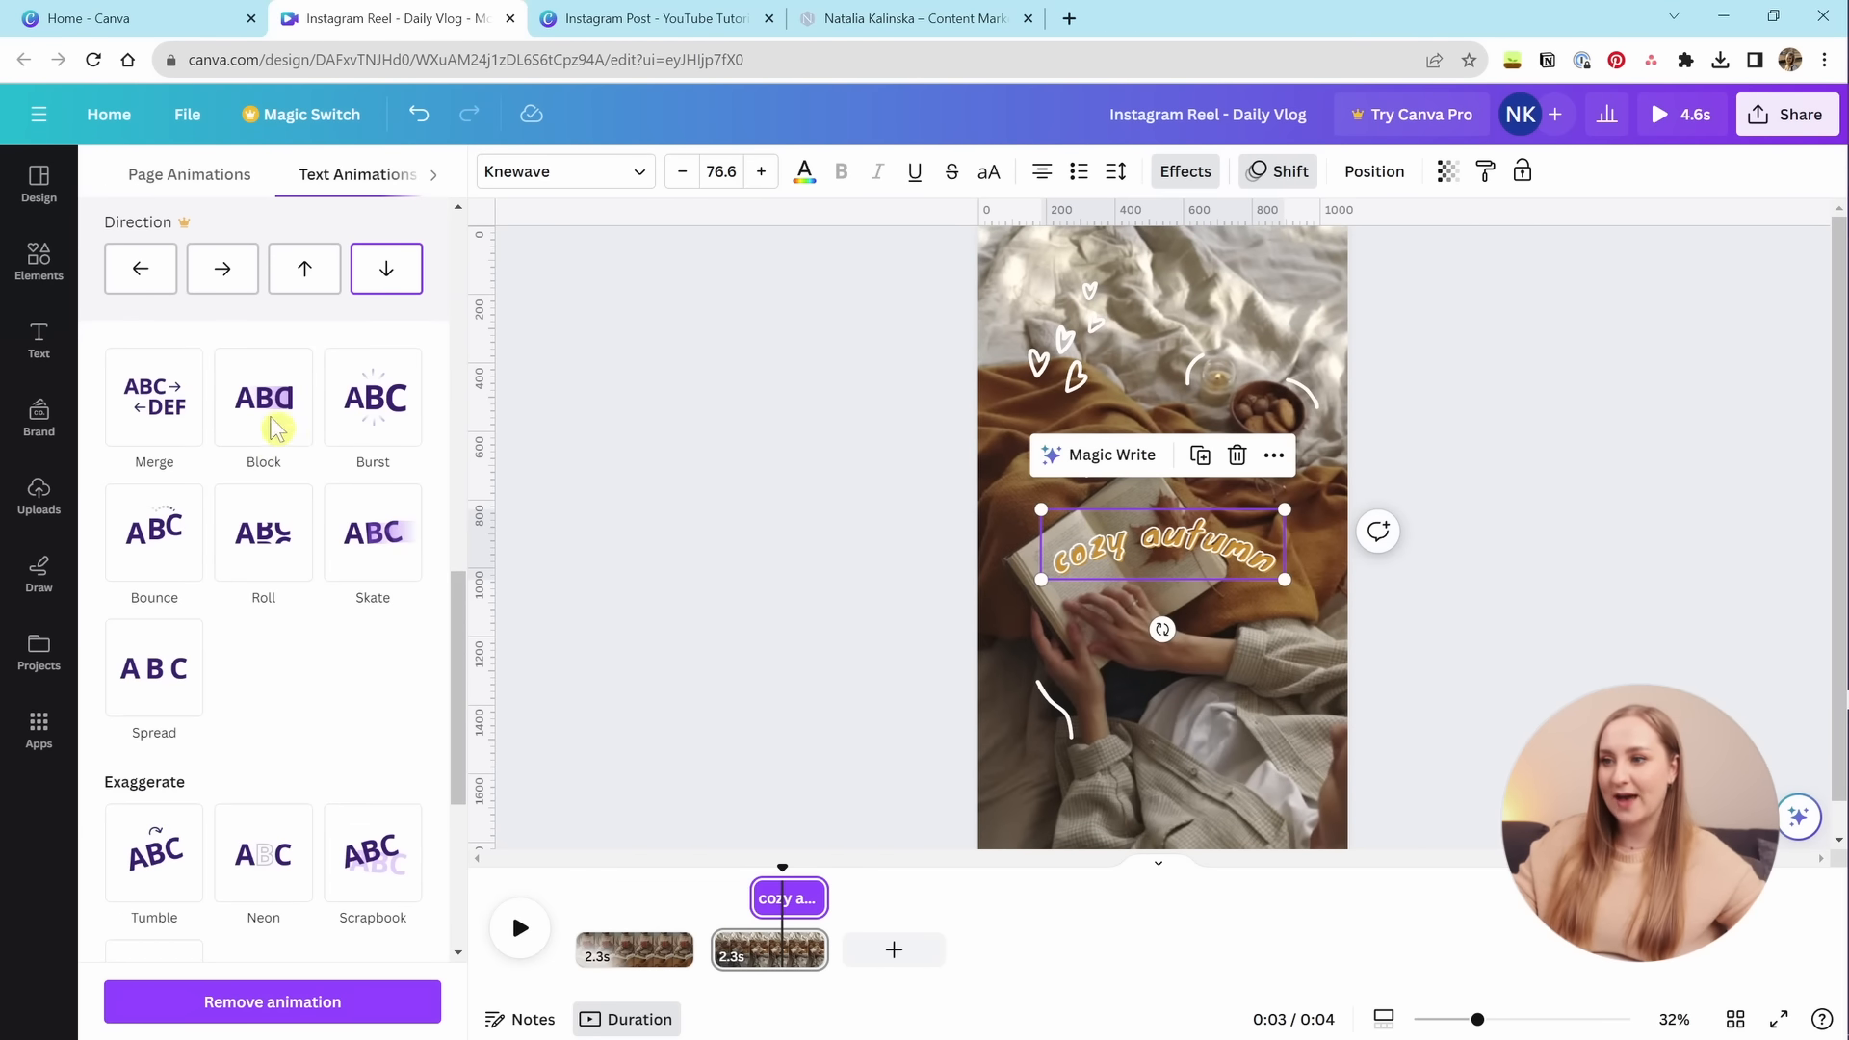
{"action": "scroll", "coordinate": [323, 452], "scroll_direction": "up", "scroll_amount": 6}
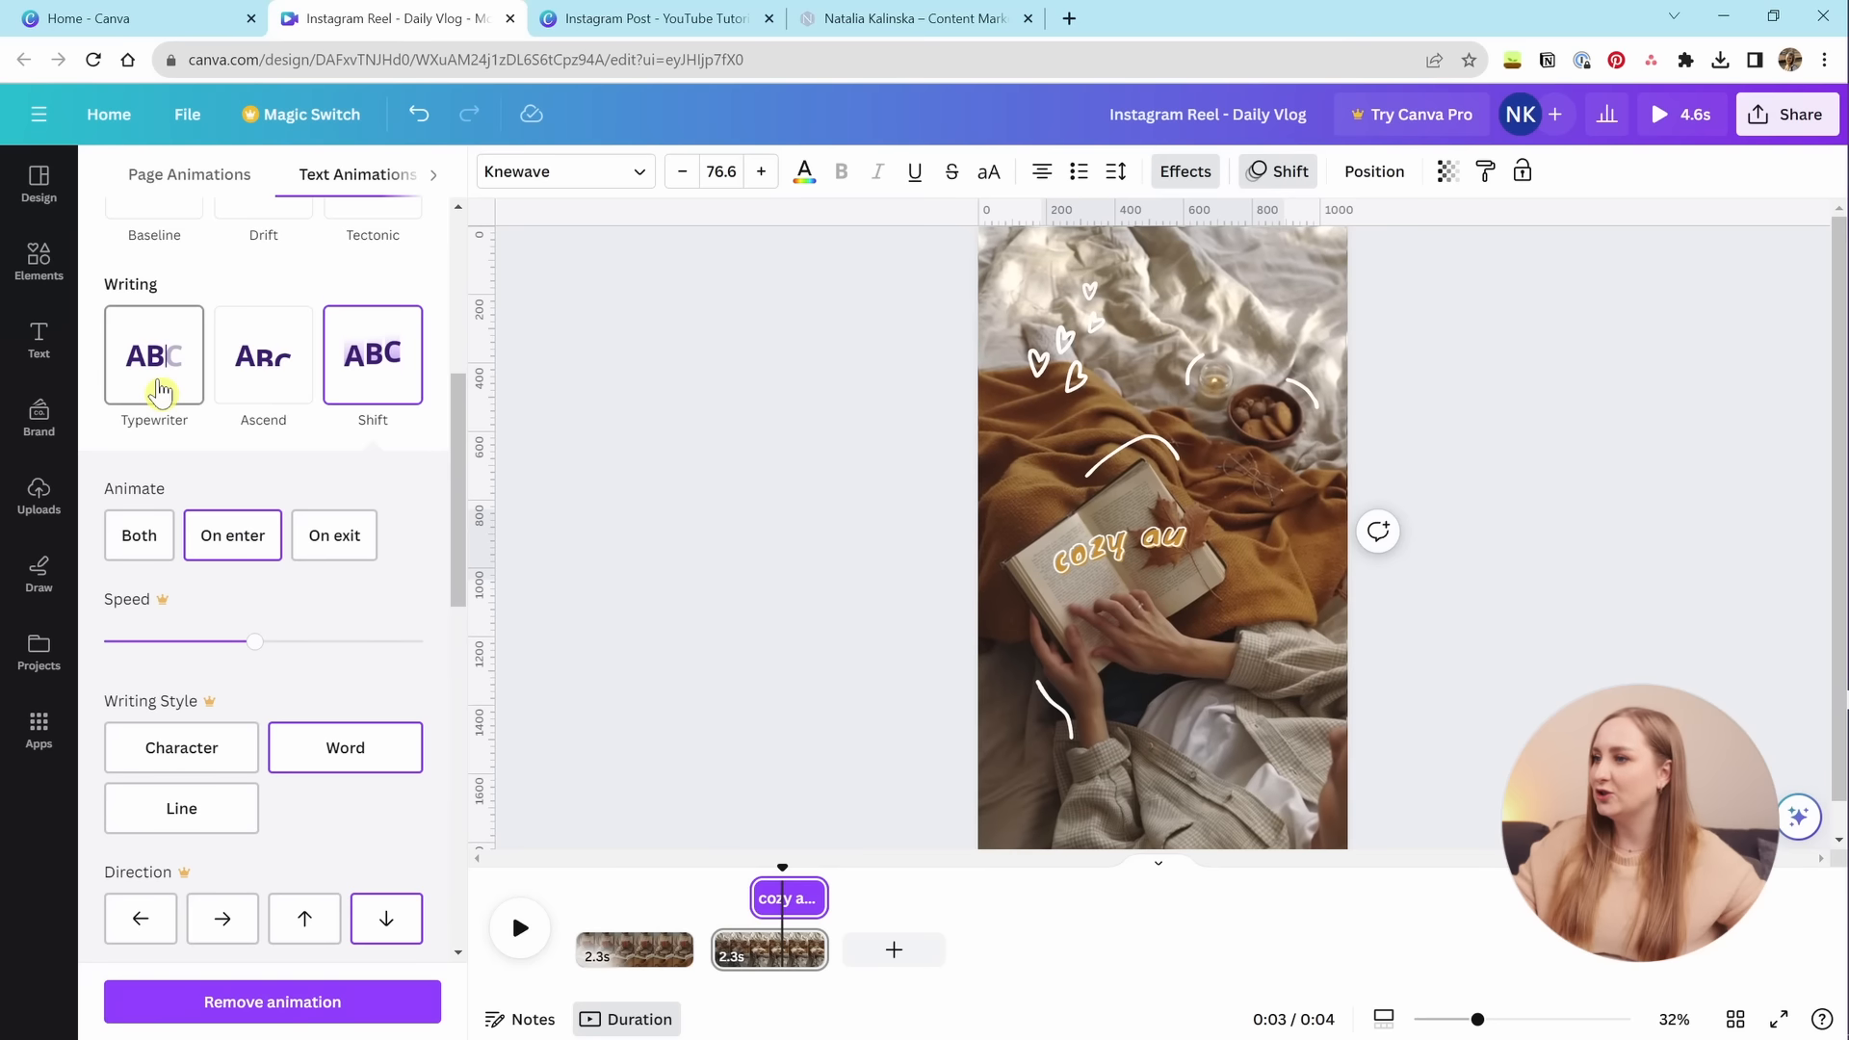
Apply the Typewriter text animation to the heading and play the second clip from its start.
{"action": "left_click", "coordinate": [169, 383]}
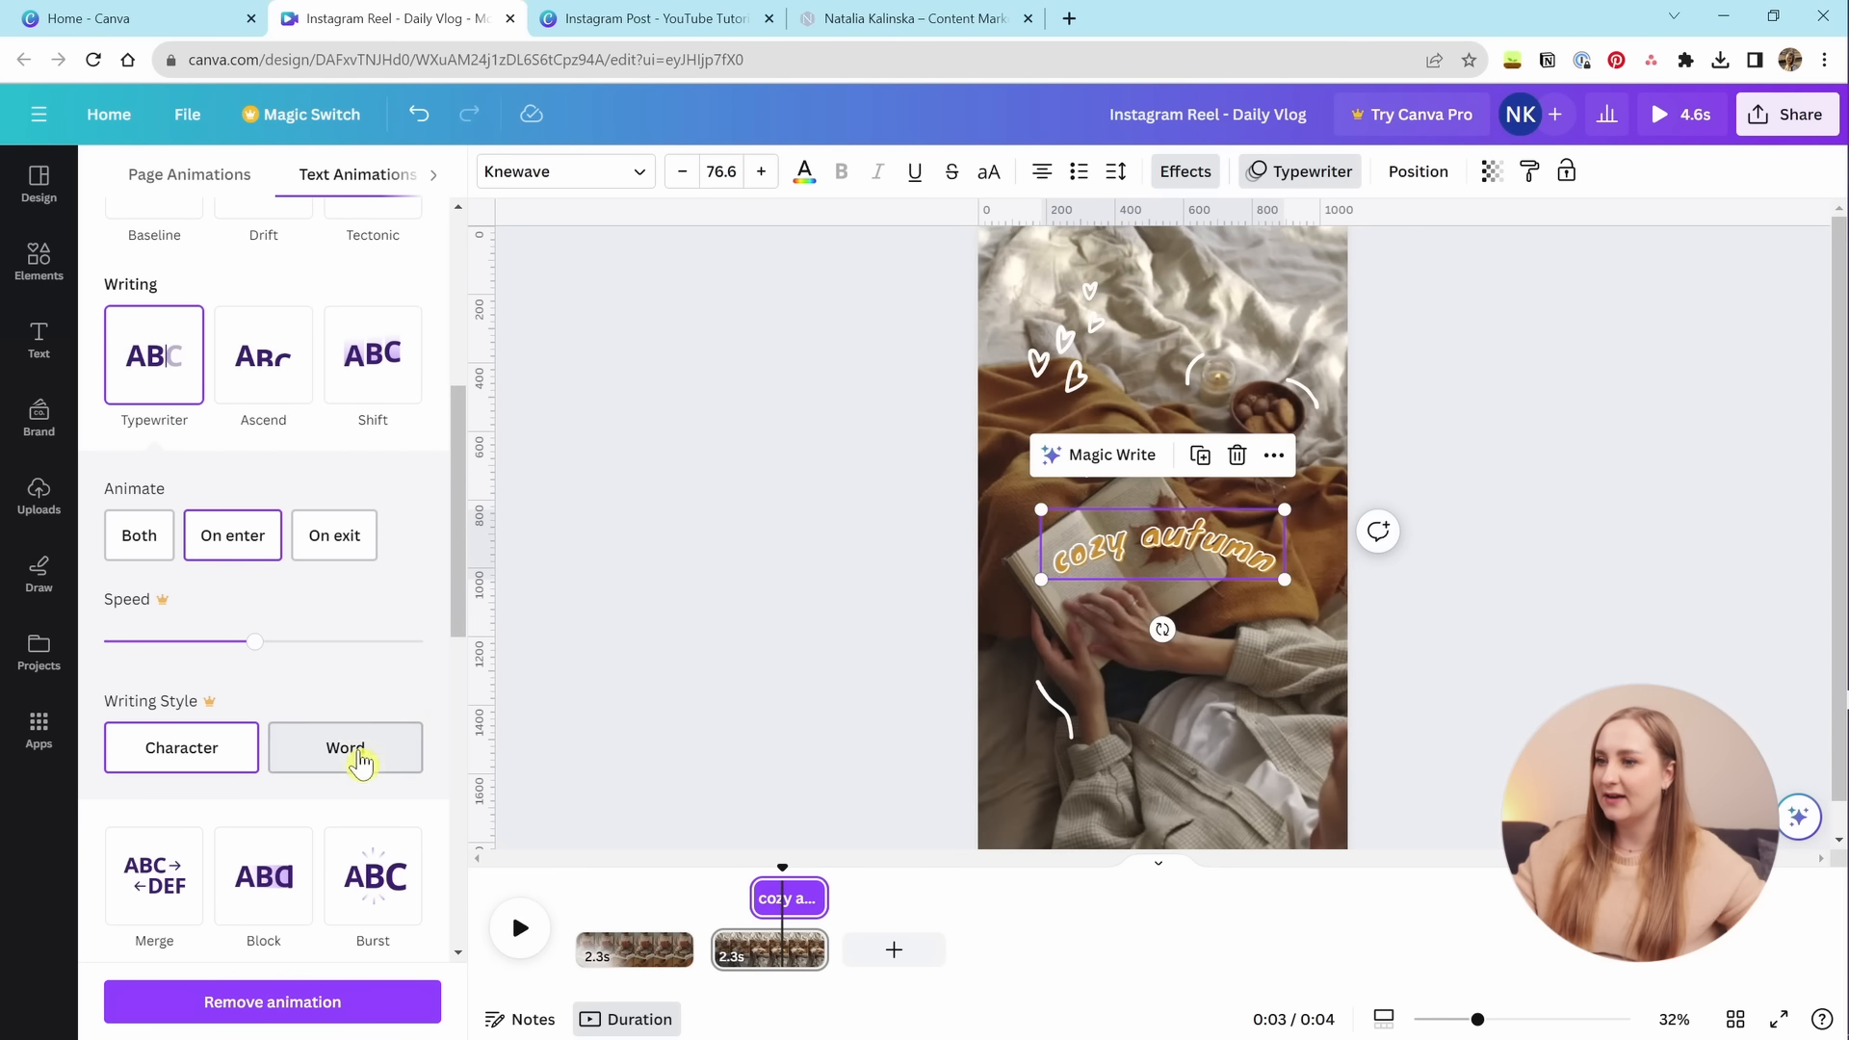
{"action": "left_click", "coordinate": [1410, 541]}
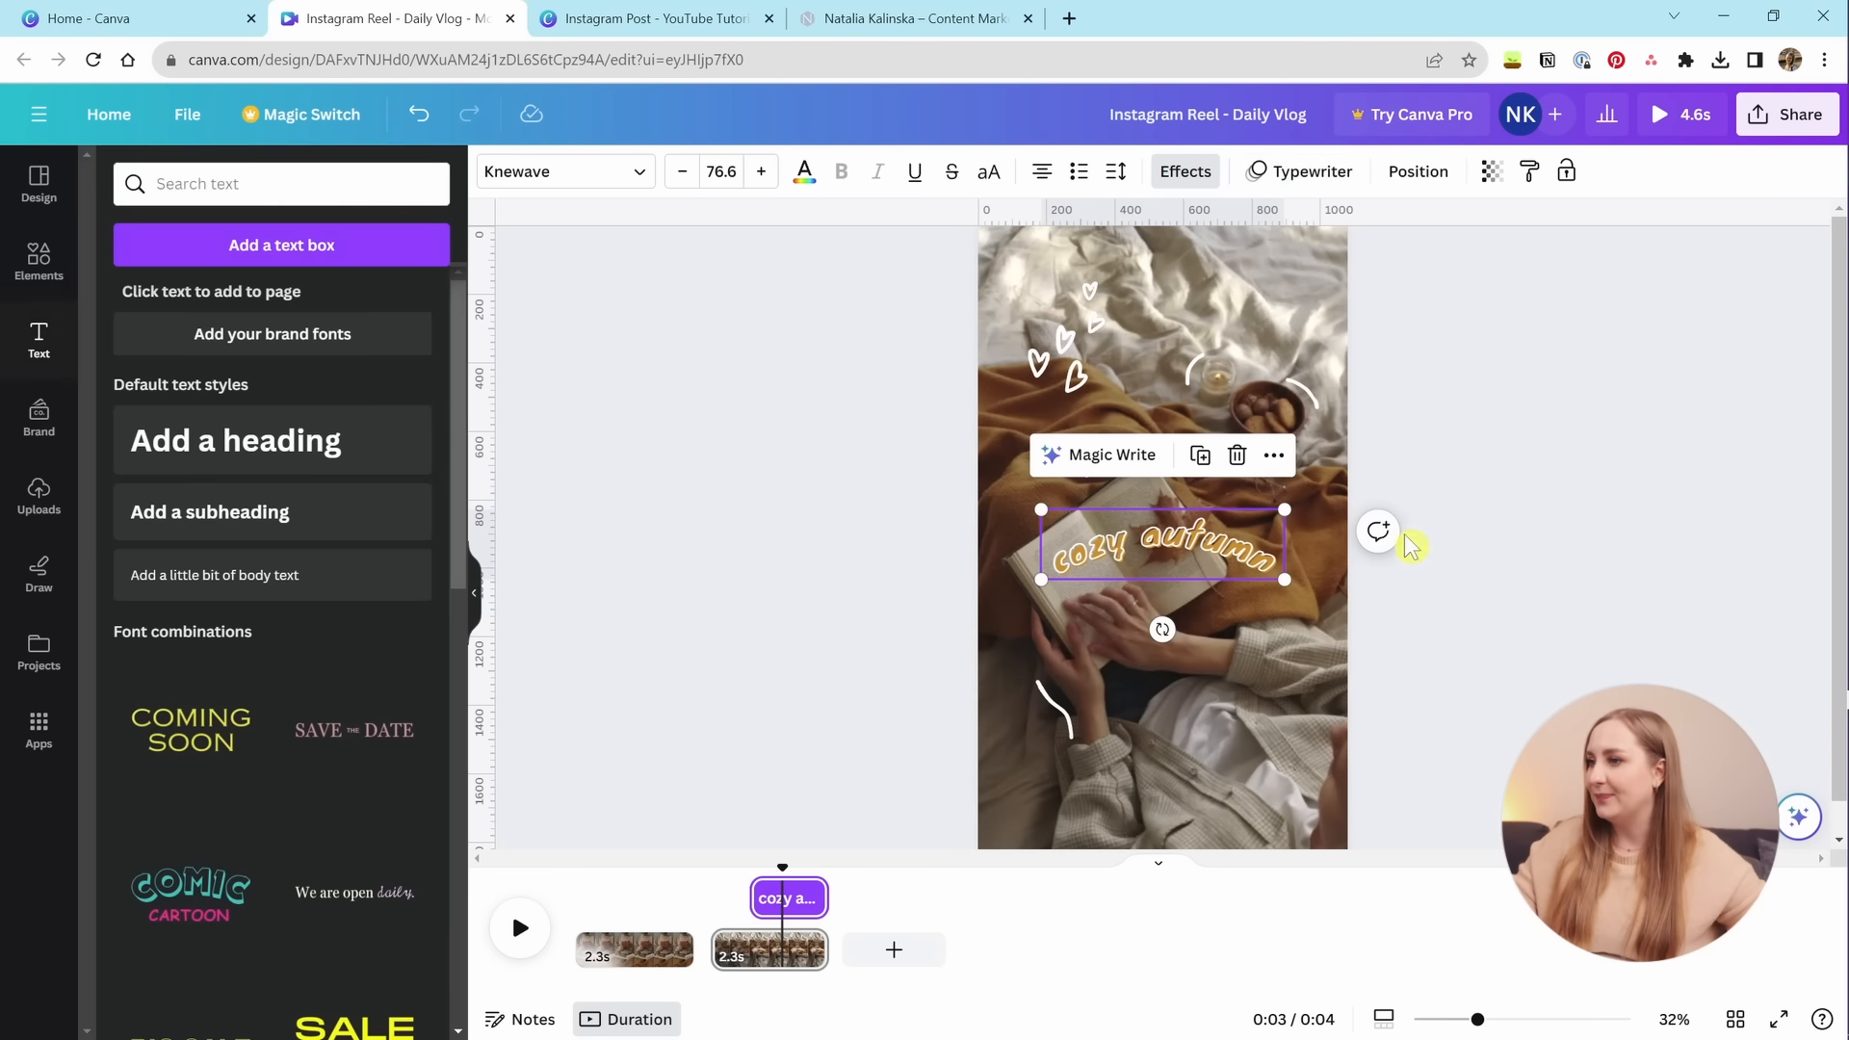
{"action": "left_click_drag", "start_coordinate": [783, 870], "coordinate": [708, 874]}
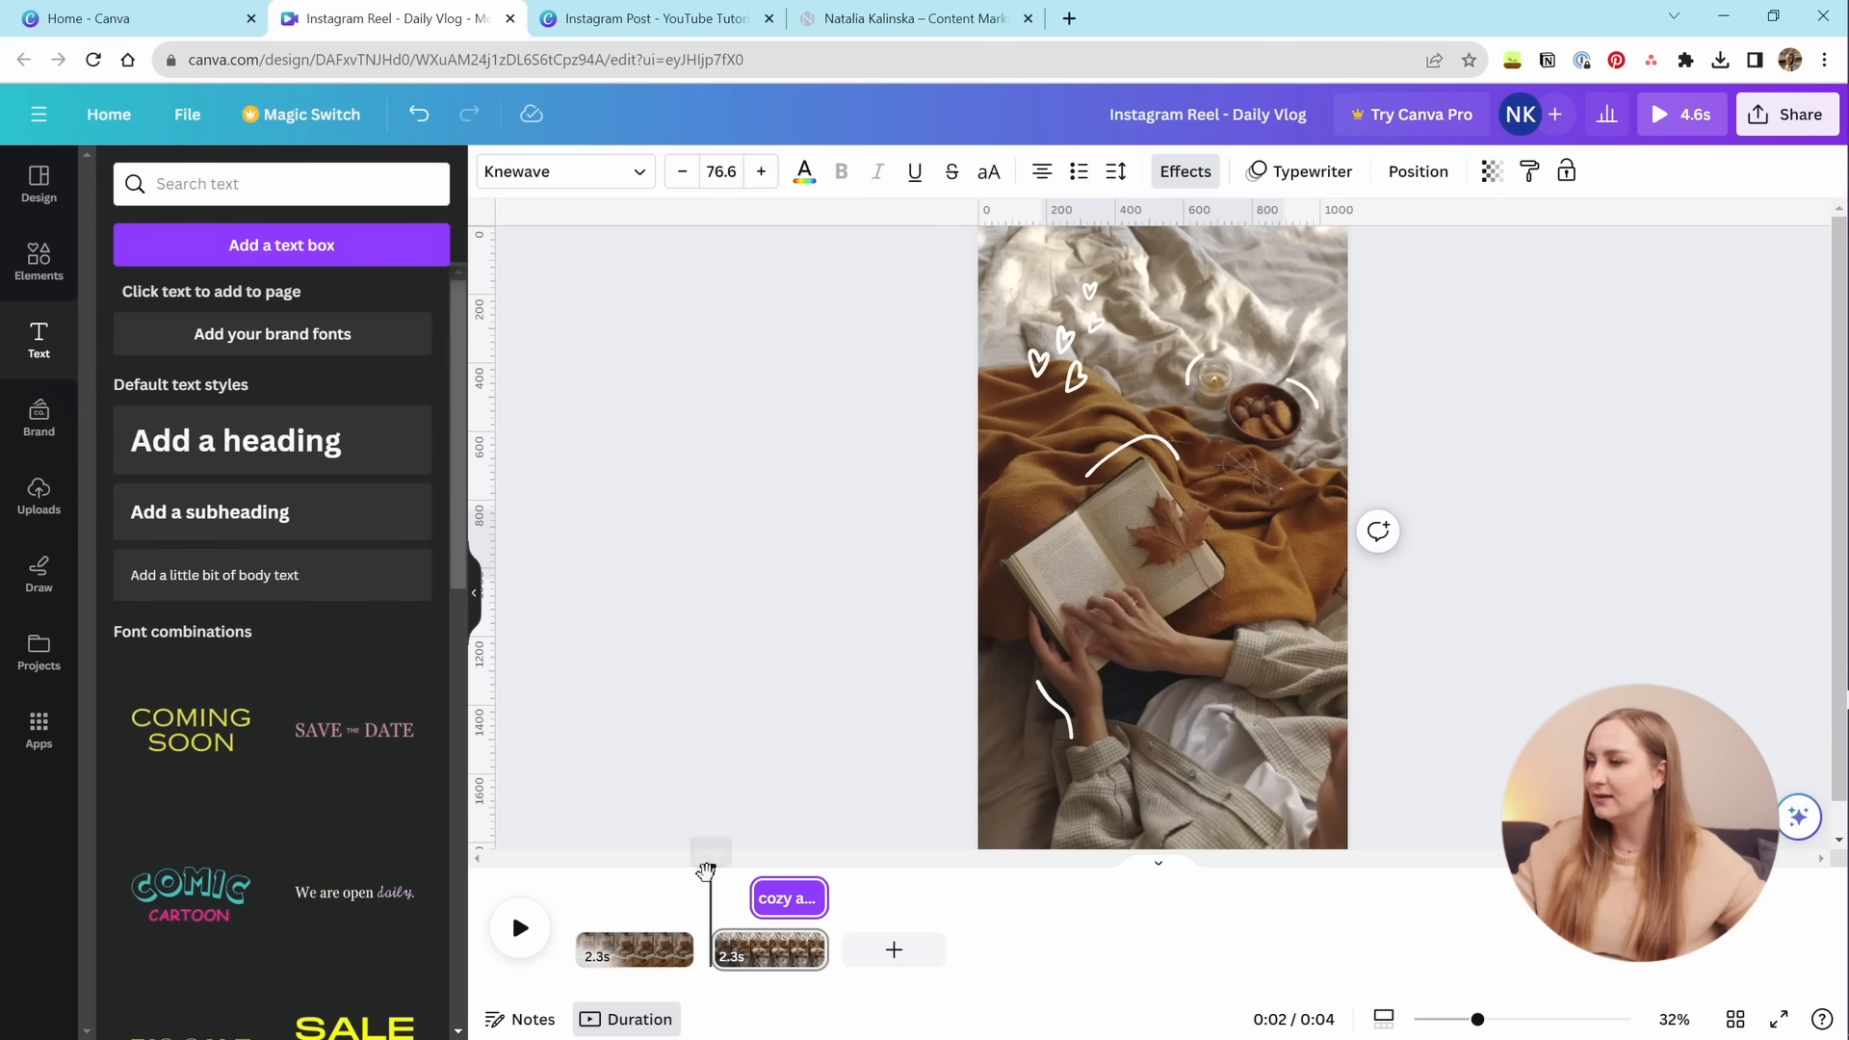
{"action": "key", "text": "space"}
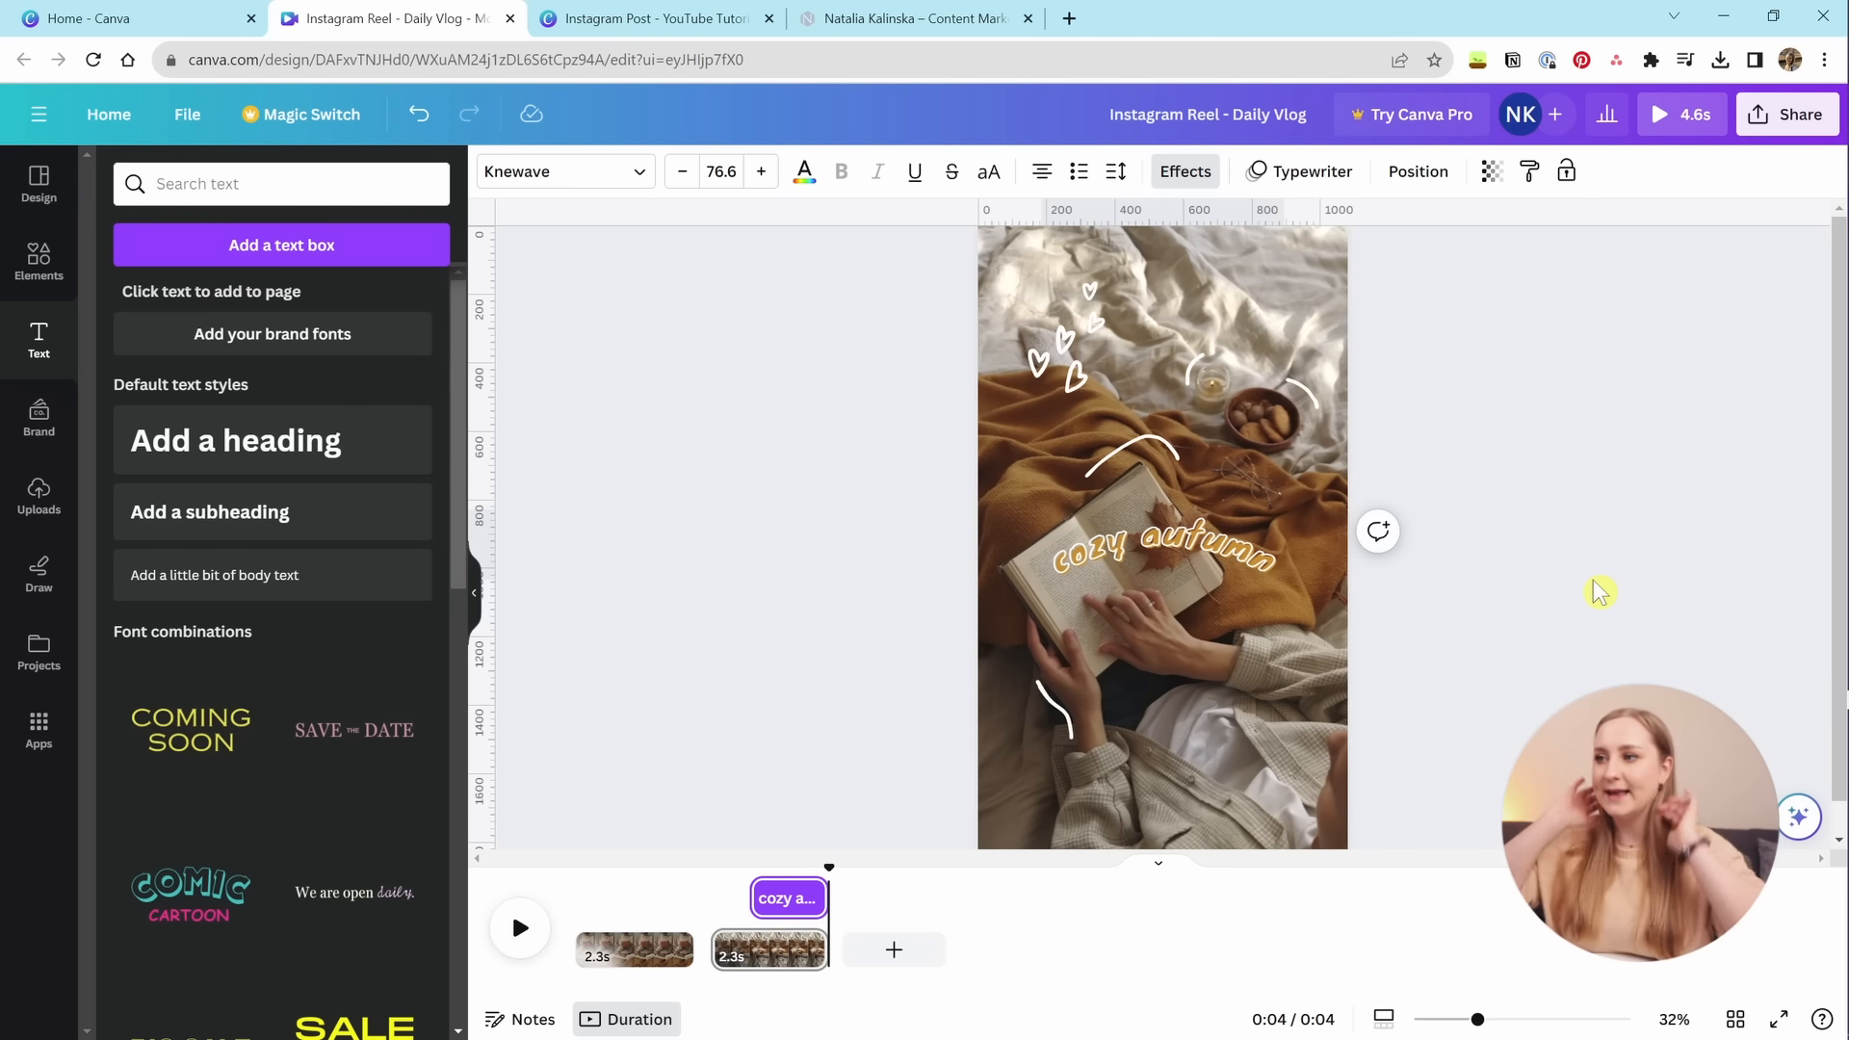
Copy the animated "cozy autumn" heading from the second clip and paste it onto the first clip.
{"action": "left_click", "coordinate": [652, 879]}
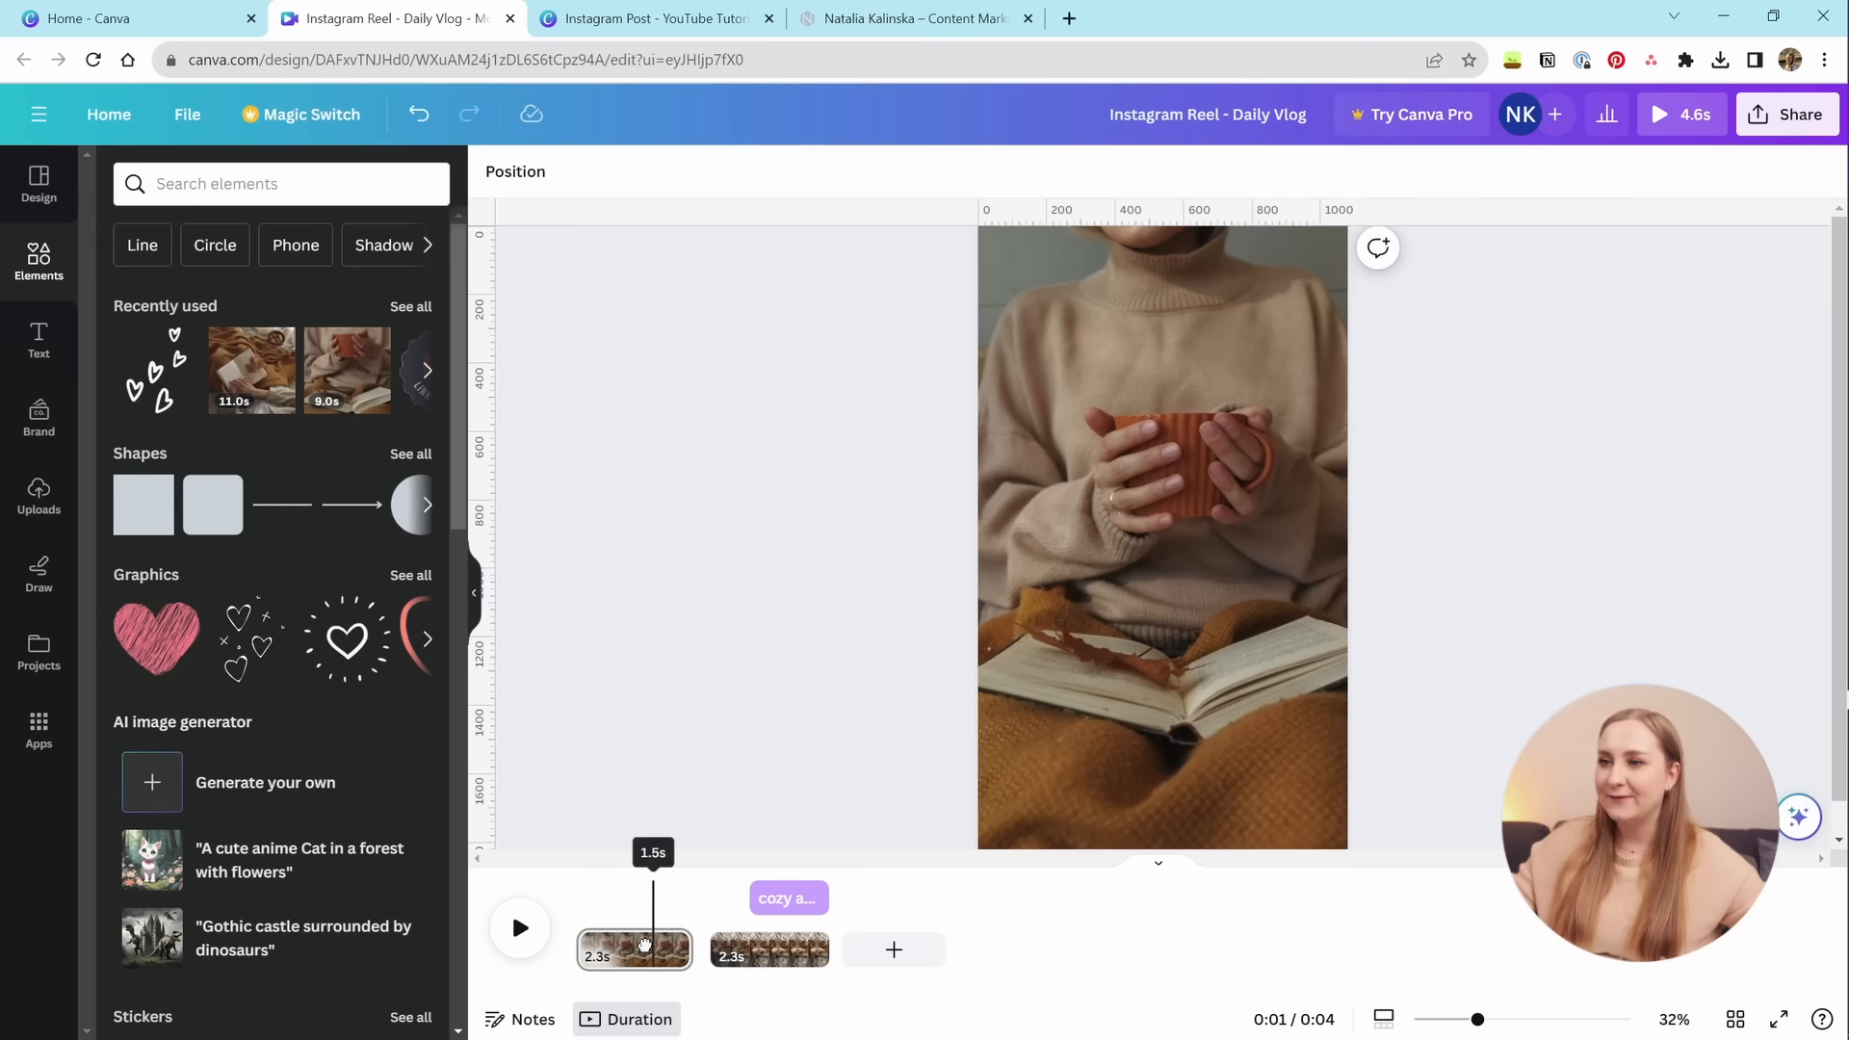
{"action": "left_click", "coordinate": [790, 939]}
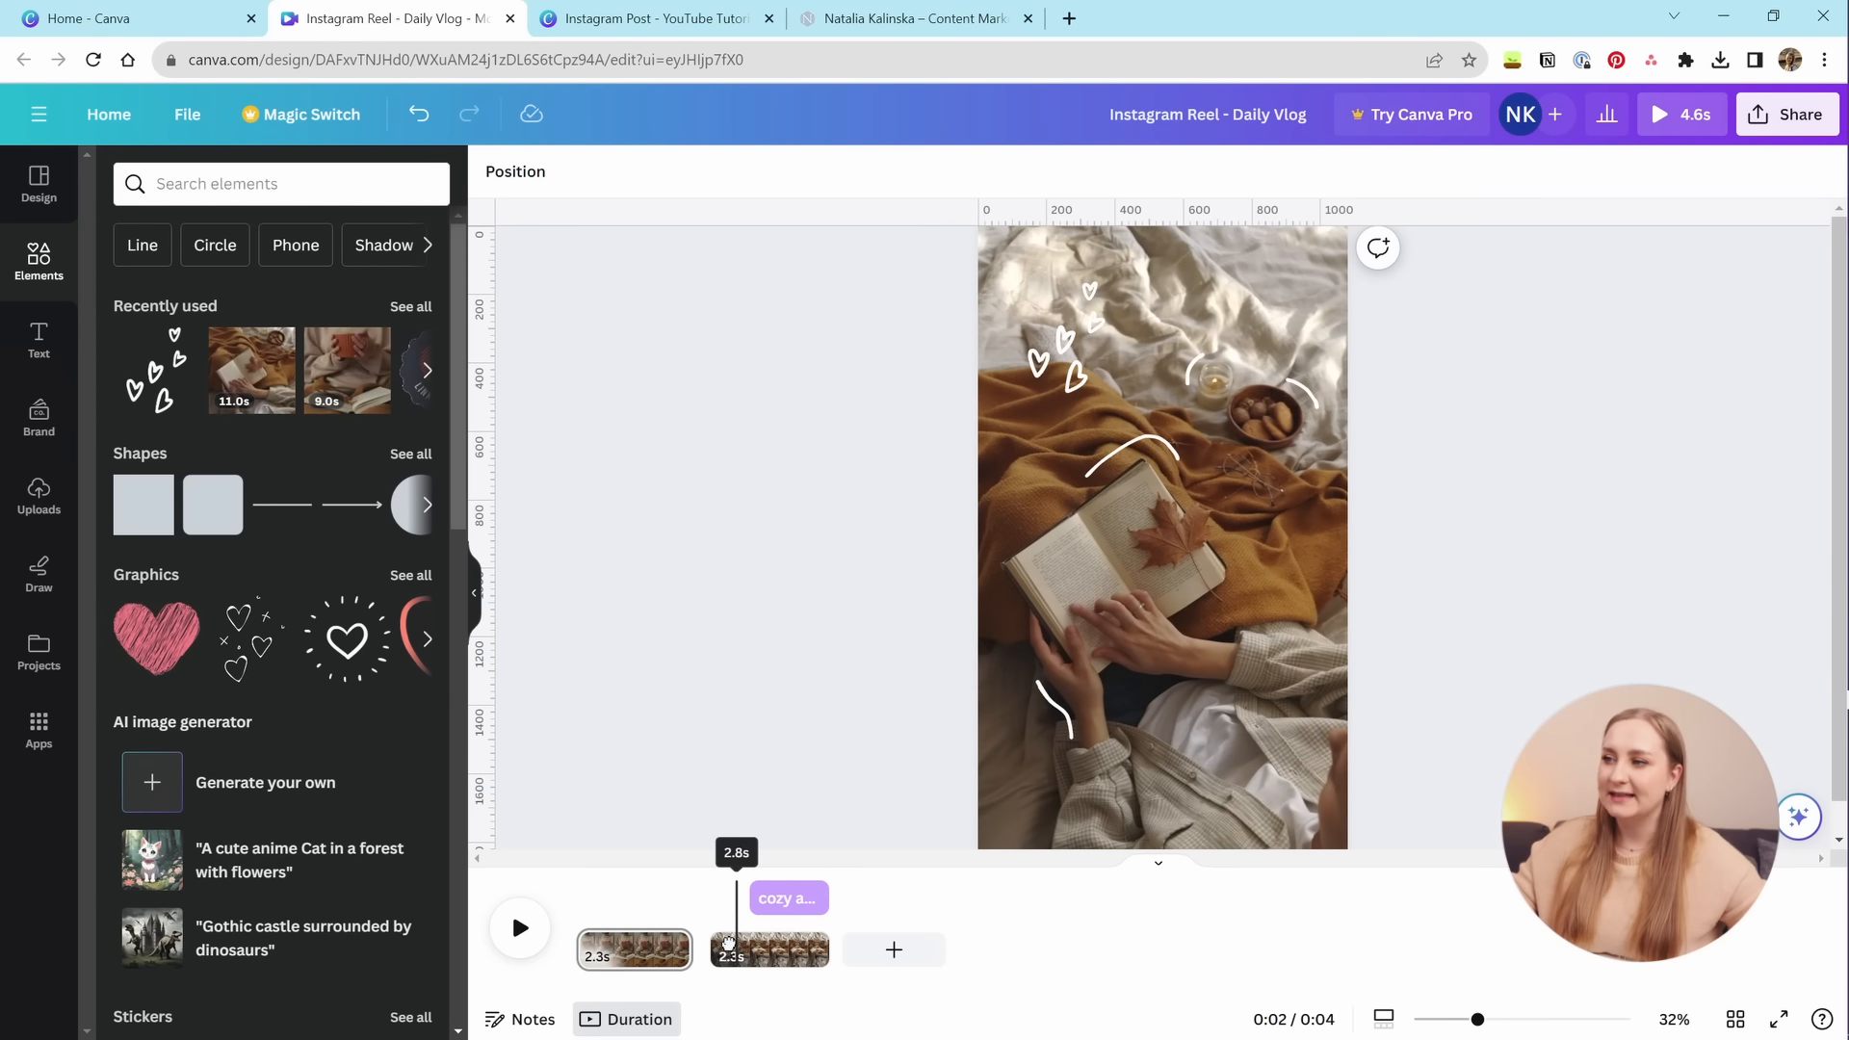
{"action": "left_click", "coordinate": [792, 895]}
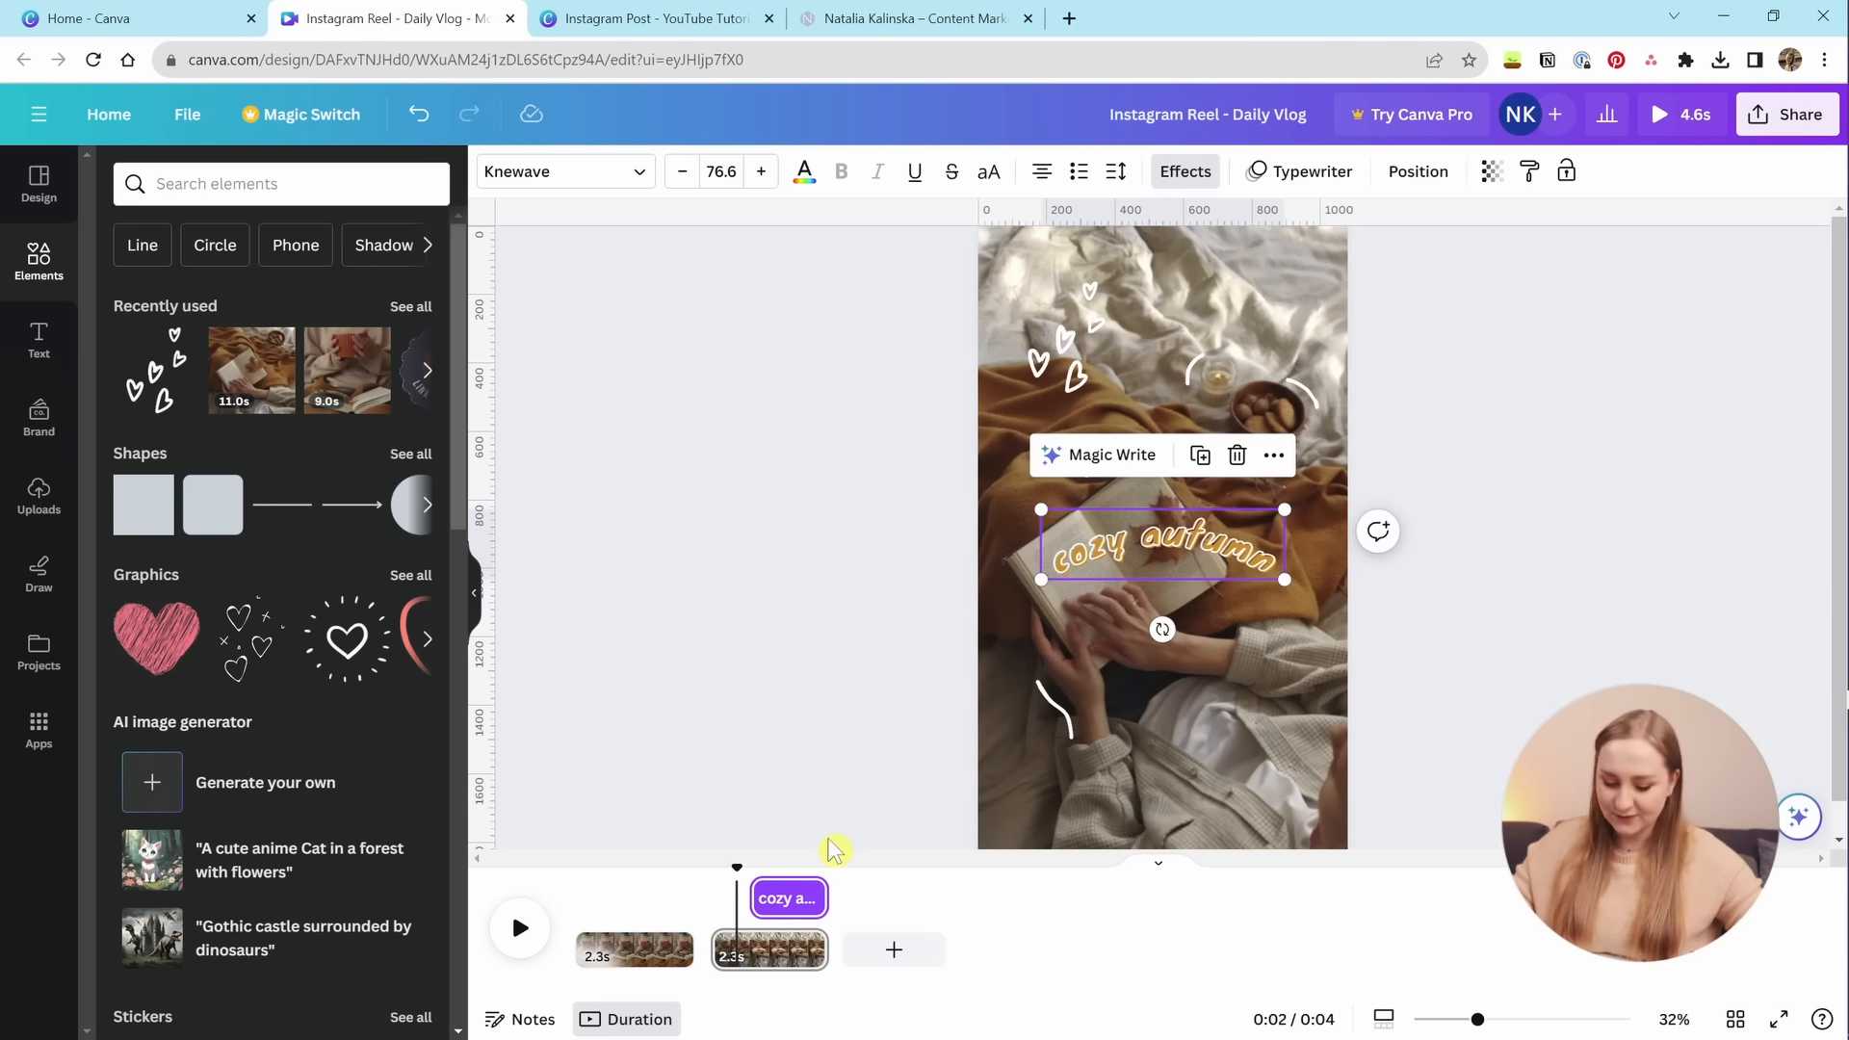
{"action": "left_click", "coordinate": [627, 939]}
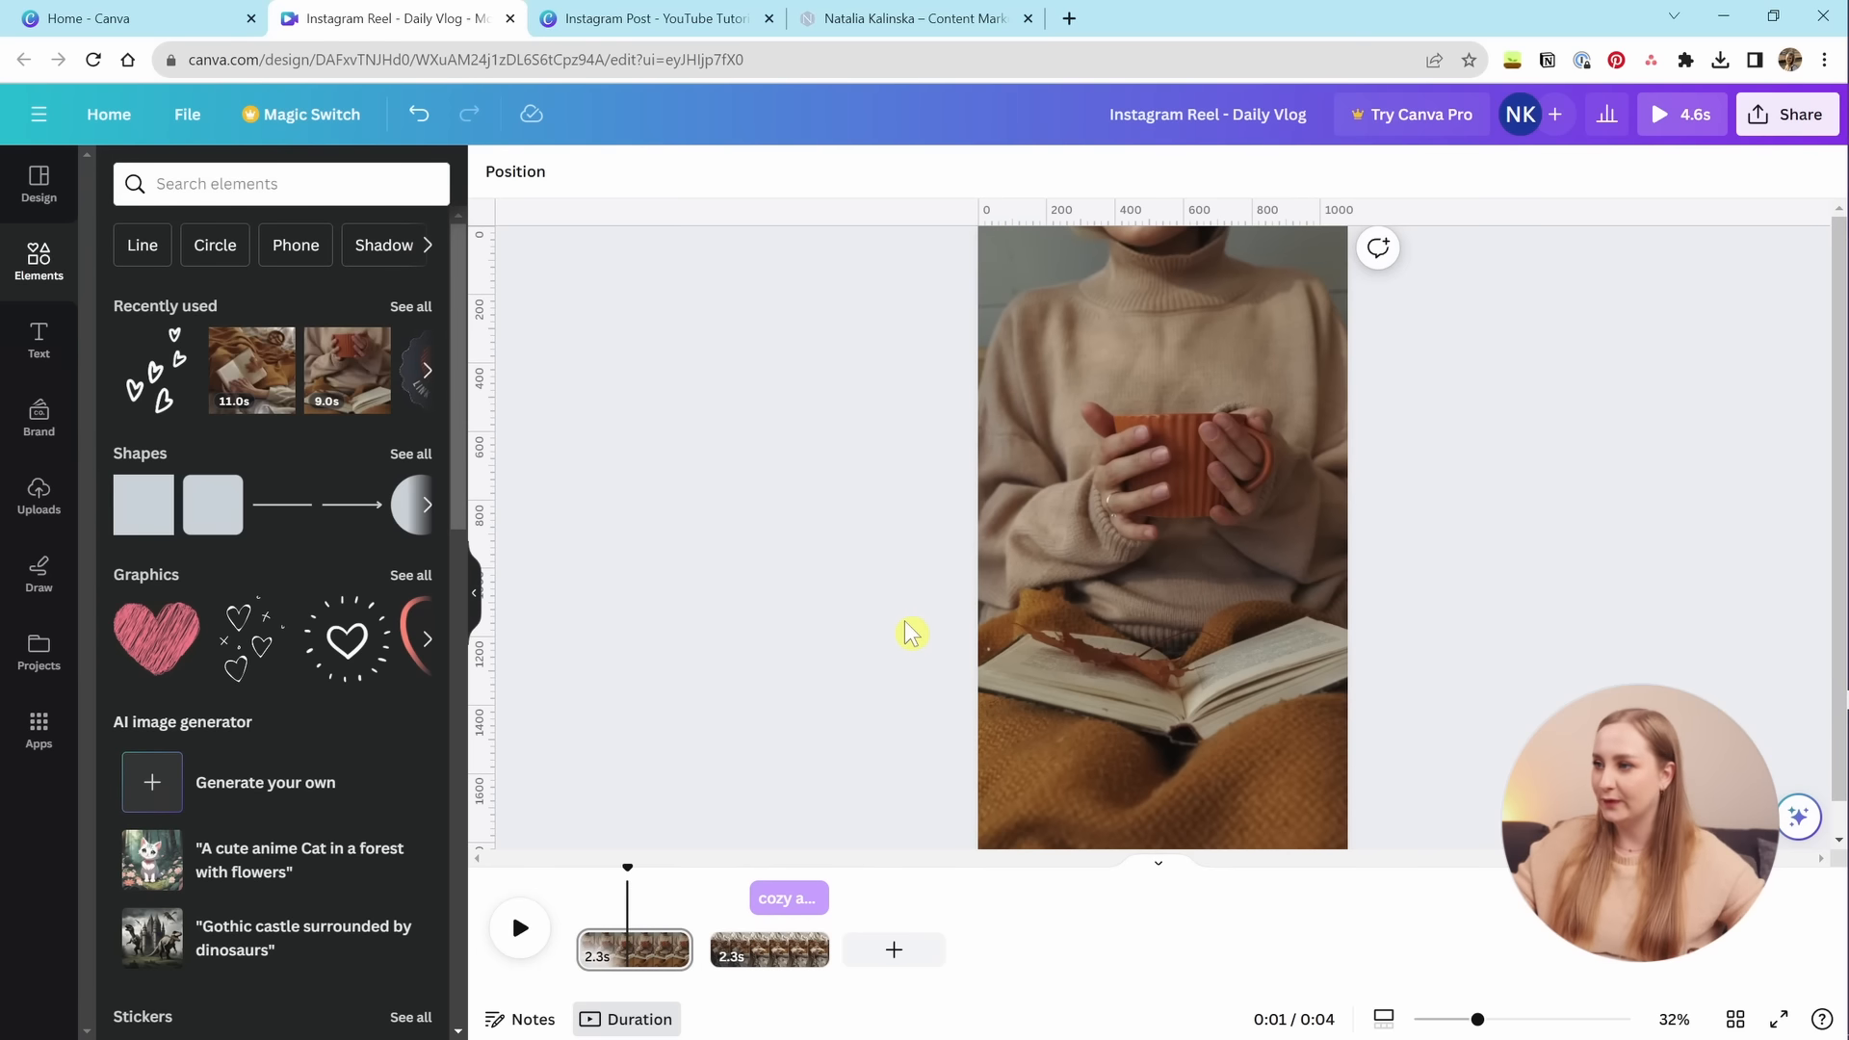
{"action": "key", "text": "ctrl+v"}
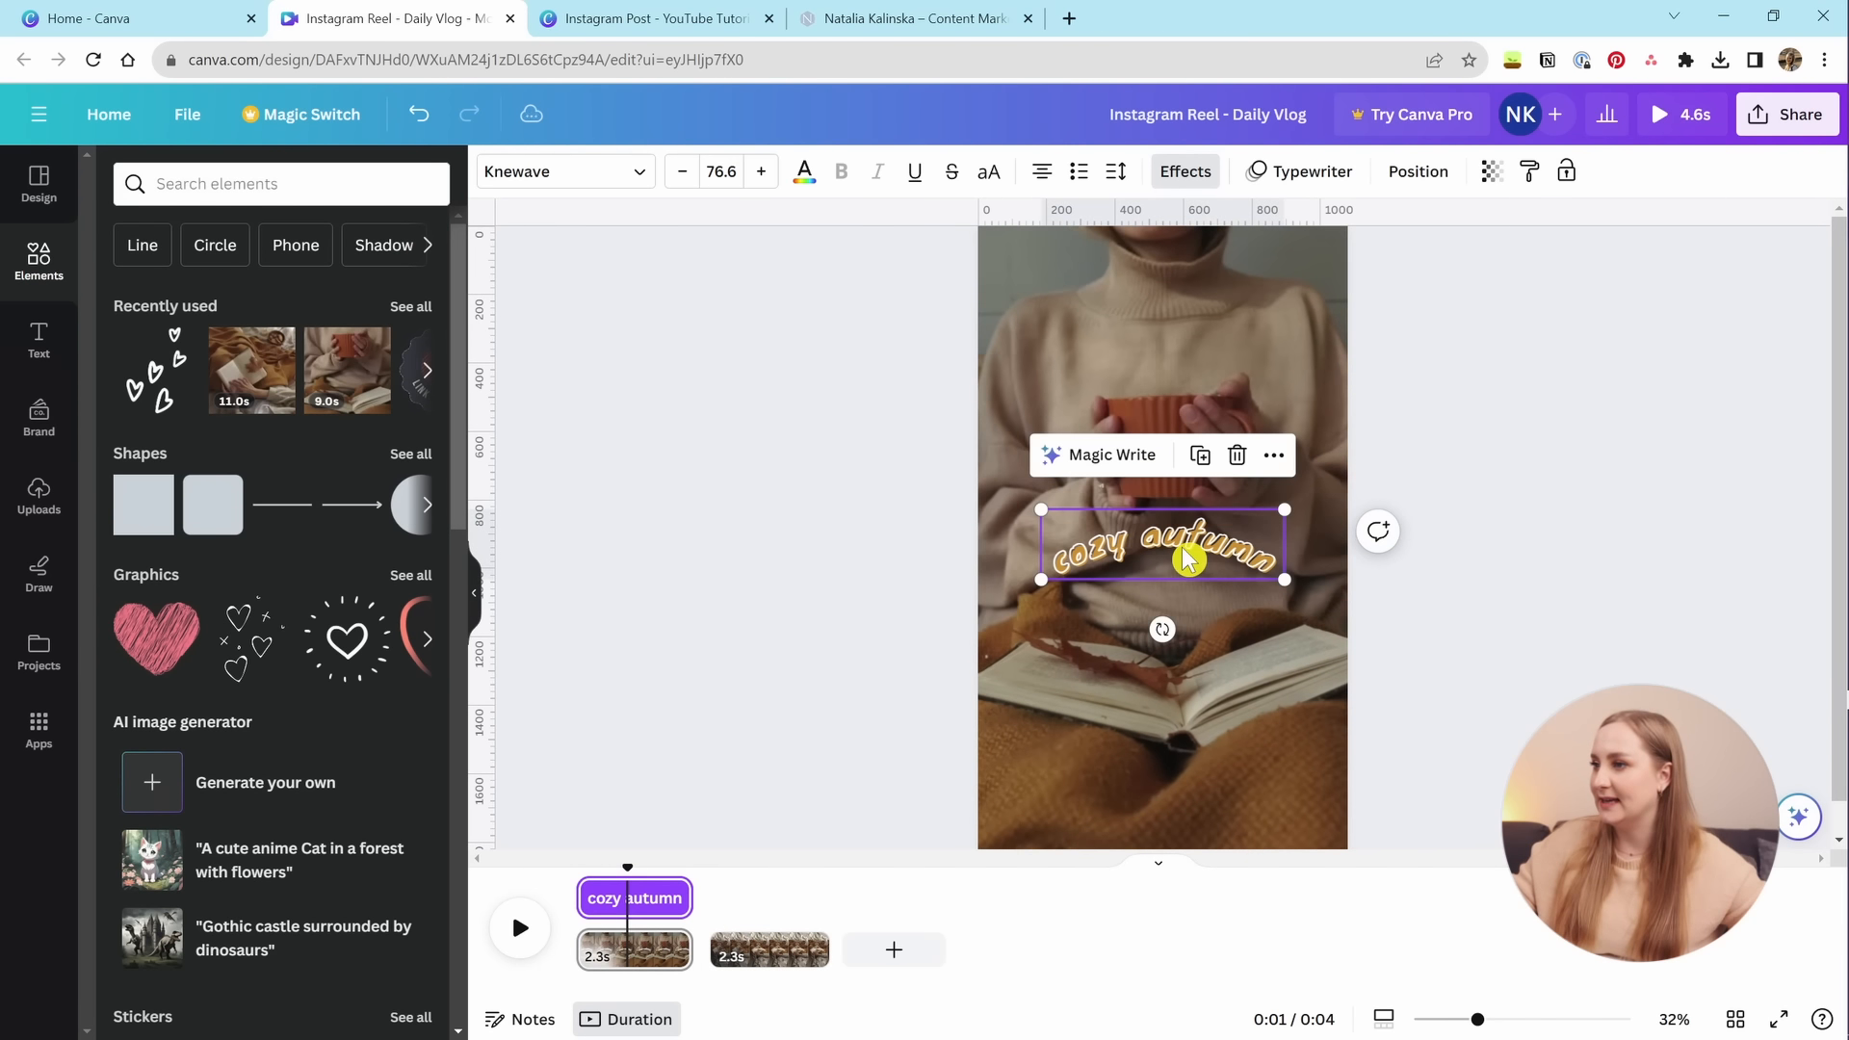
Replace the first clip's copied heading text with "my routine for".
{"action": "double_click", "coordinate": [1211, 568]}
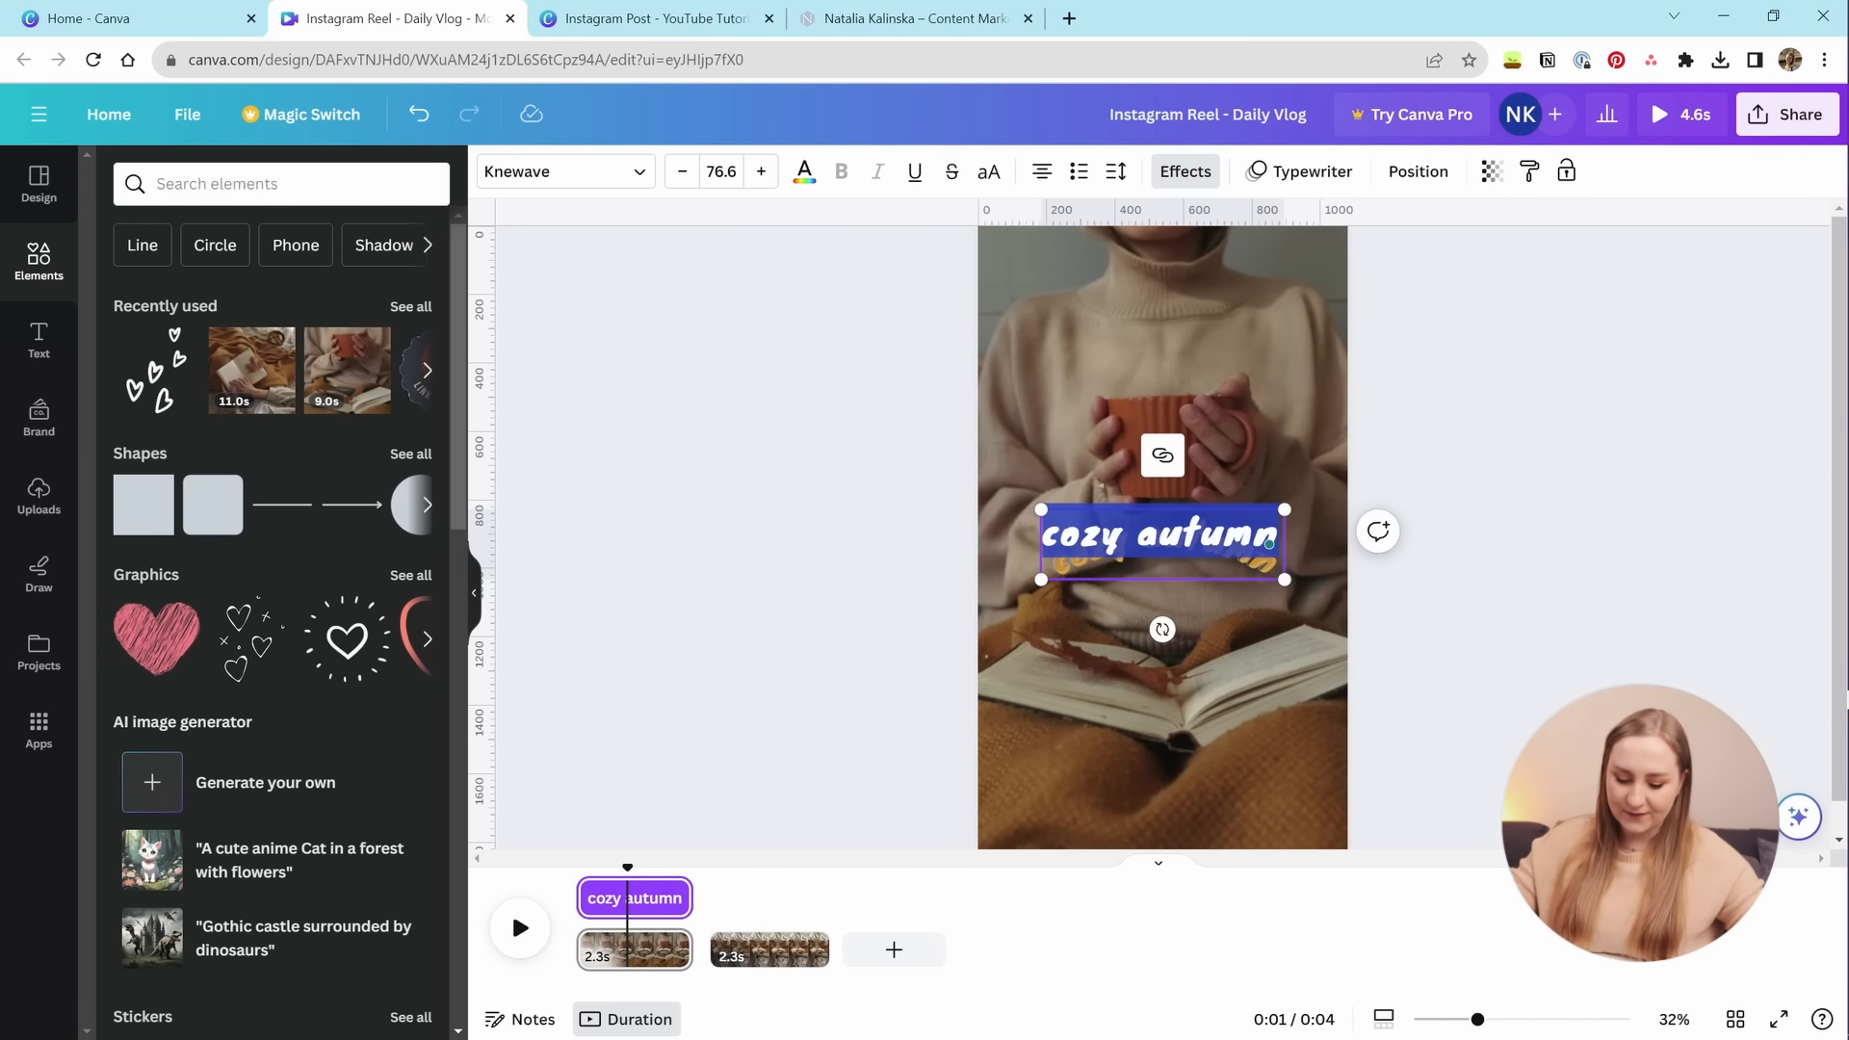
{"action": "type", "text": "my royti"}
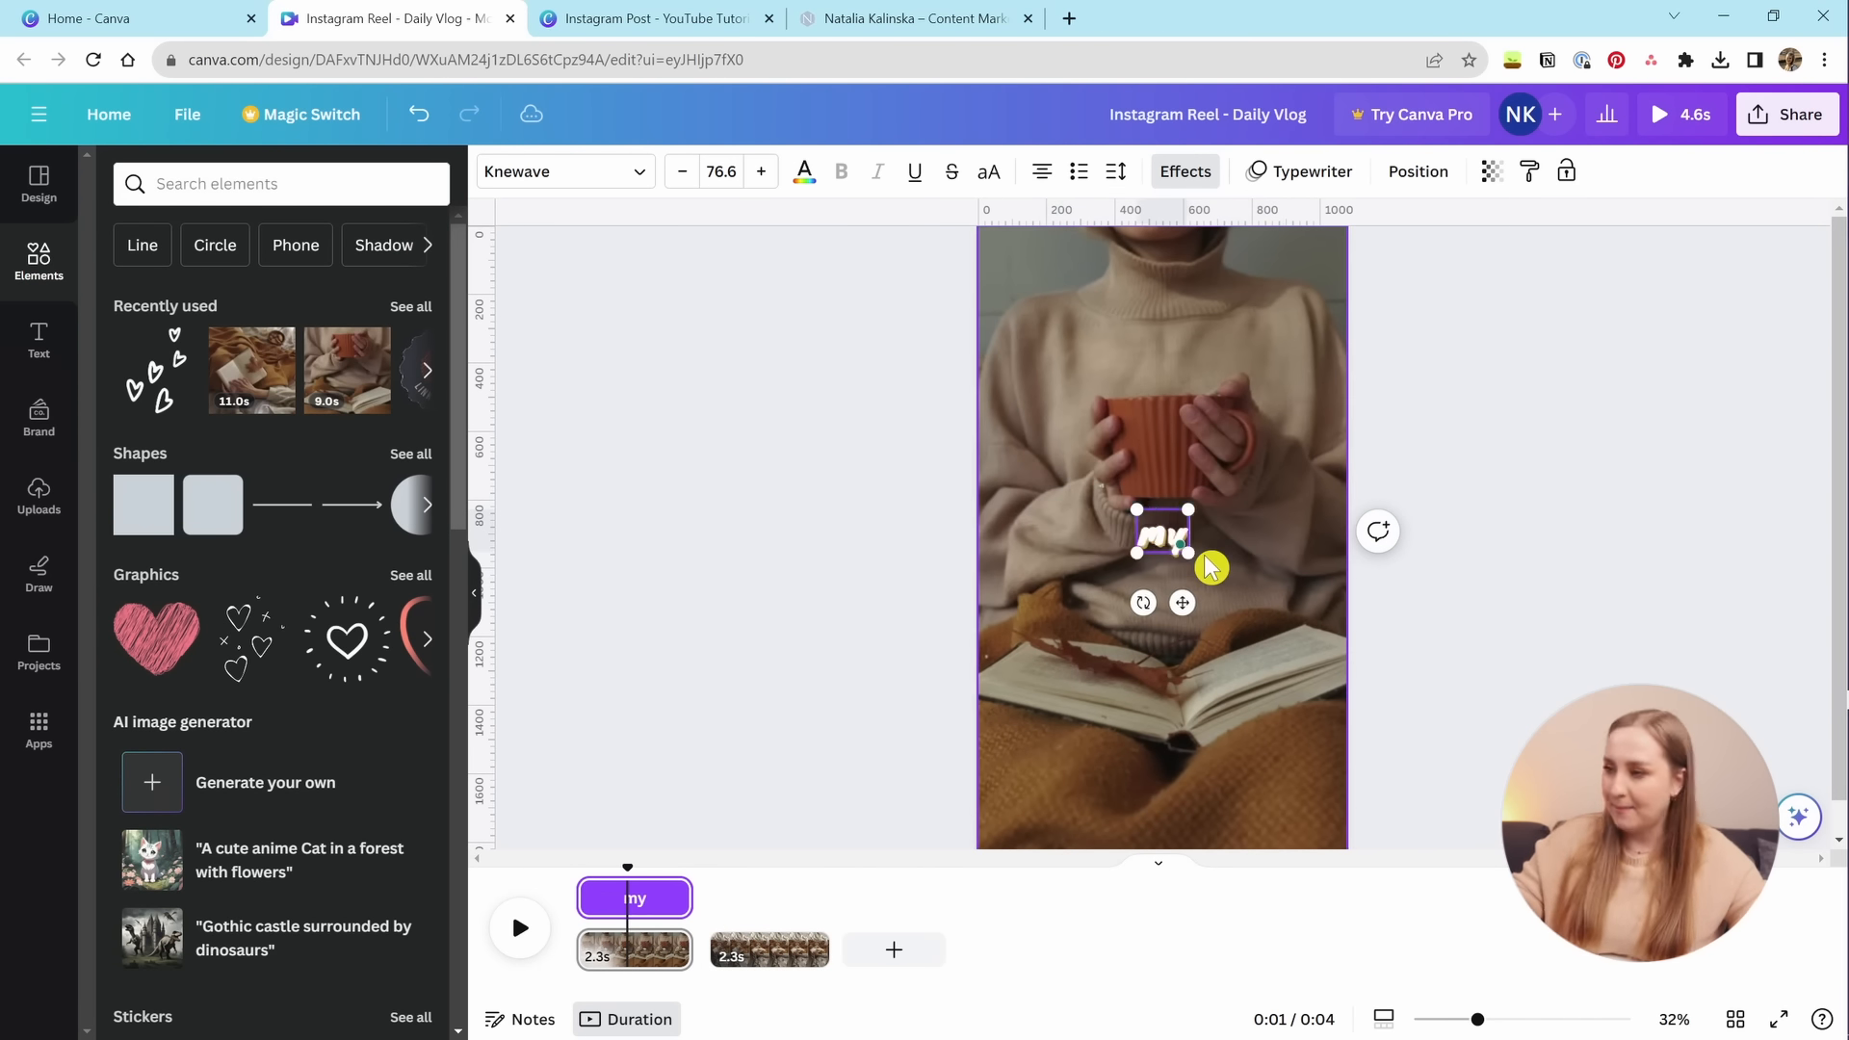
{"action": "key", "text": "BackSpace"}
{"action": "key", "text": "BackSpace"}
{"action": "key", "text": "BackSpace"}
{"action": "type", "text": "utine for"}
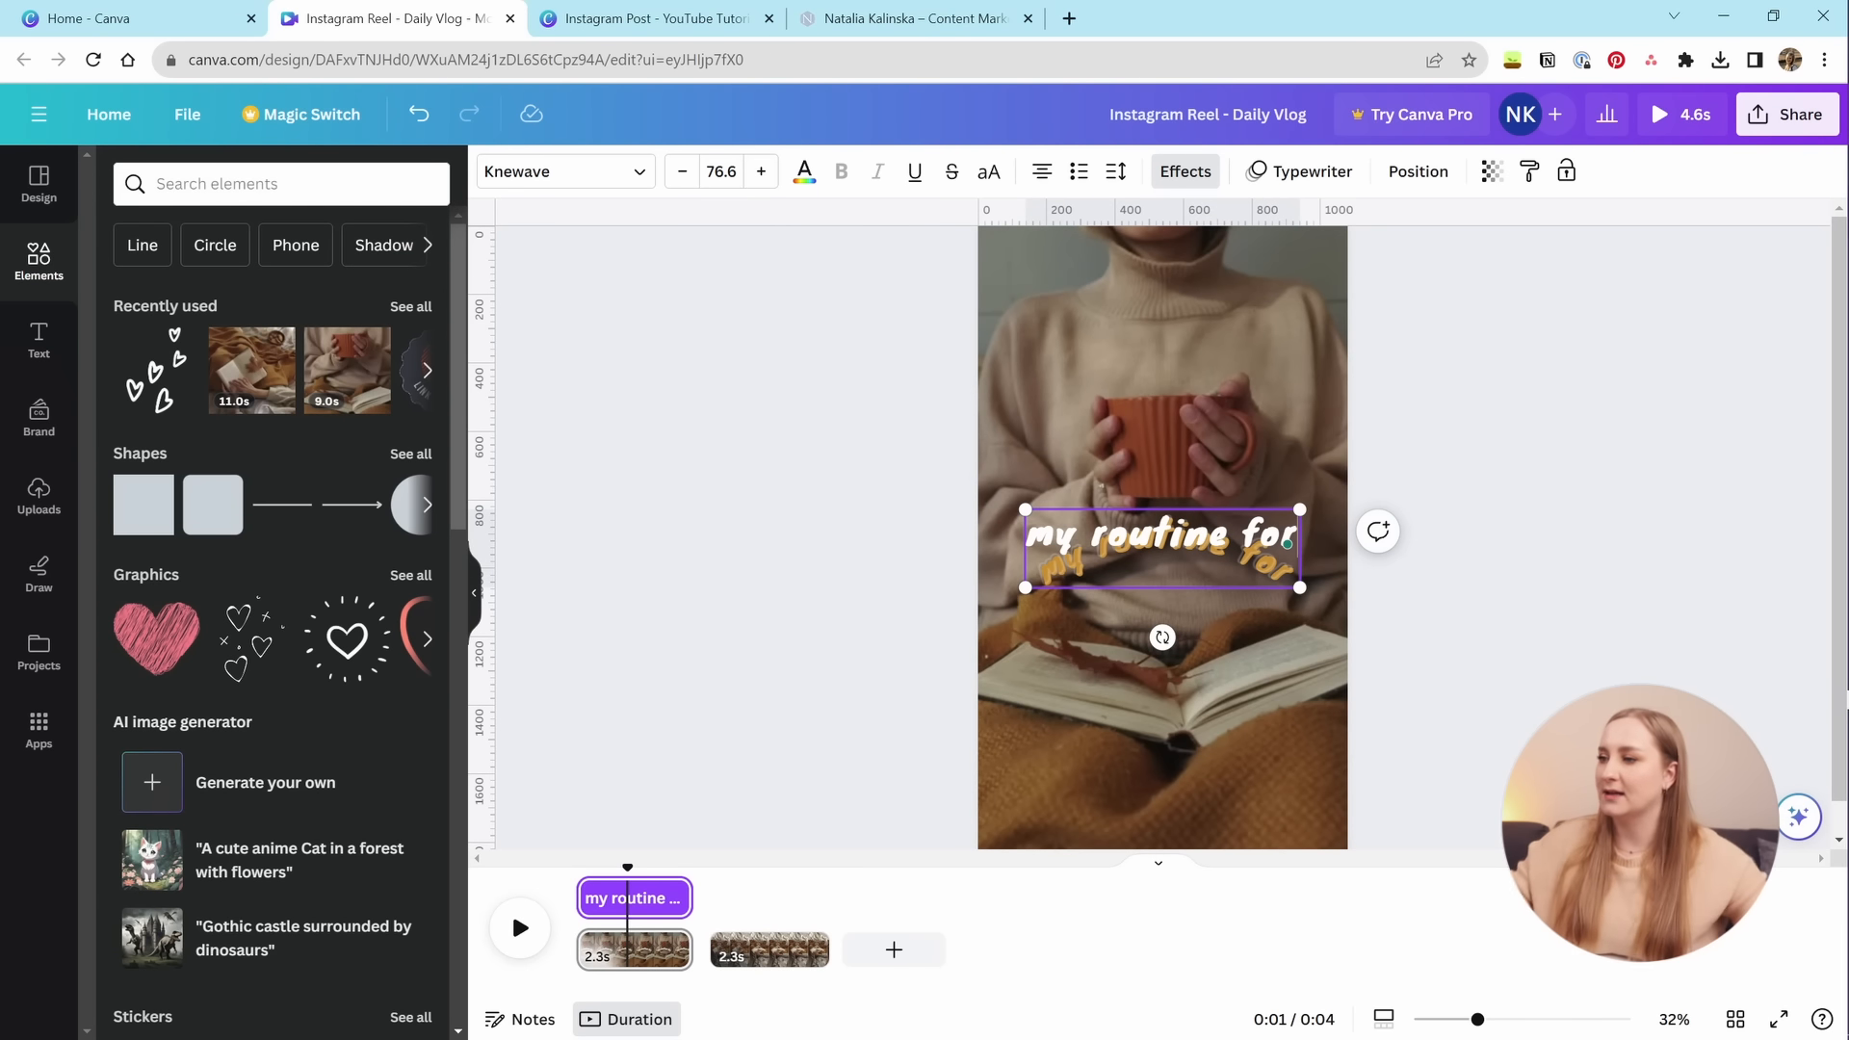
Trim the "my routine for" heading to start about a quarter into the first clip, and preview the playback.
{"action": "left_click_drag", "start_coordinate": [581, 897], "coordinate": [617, 903]}
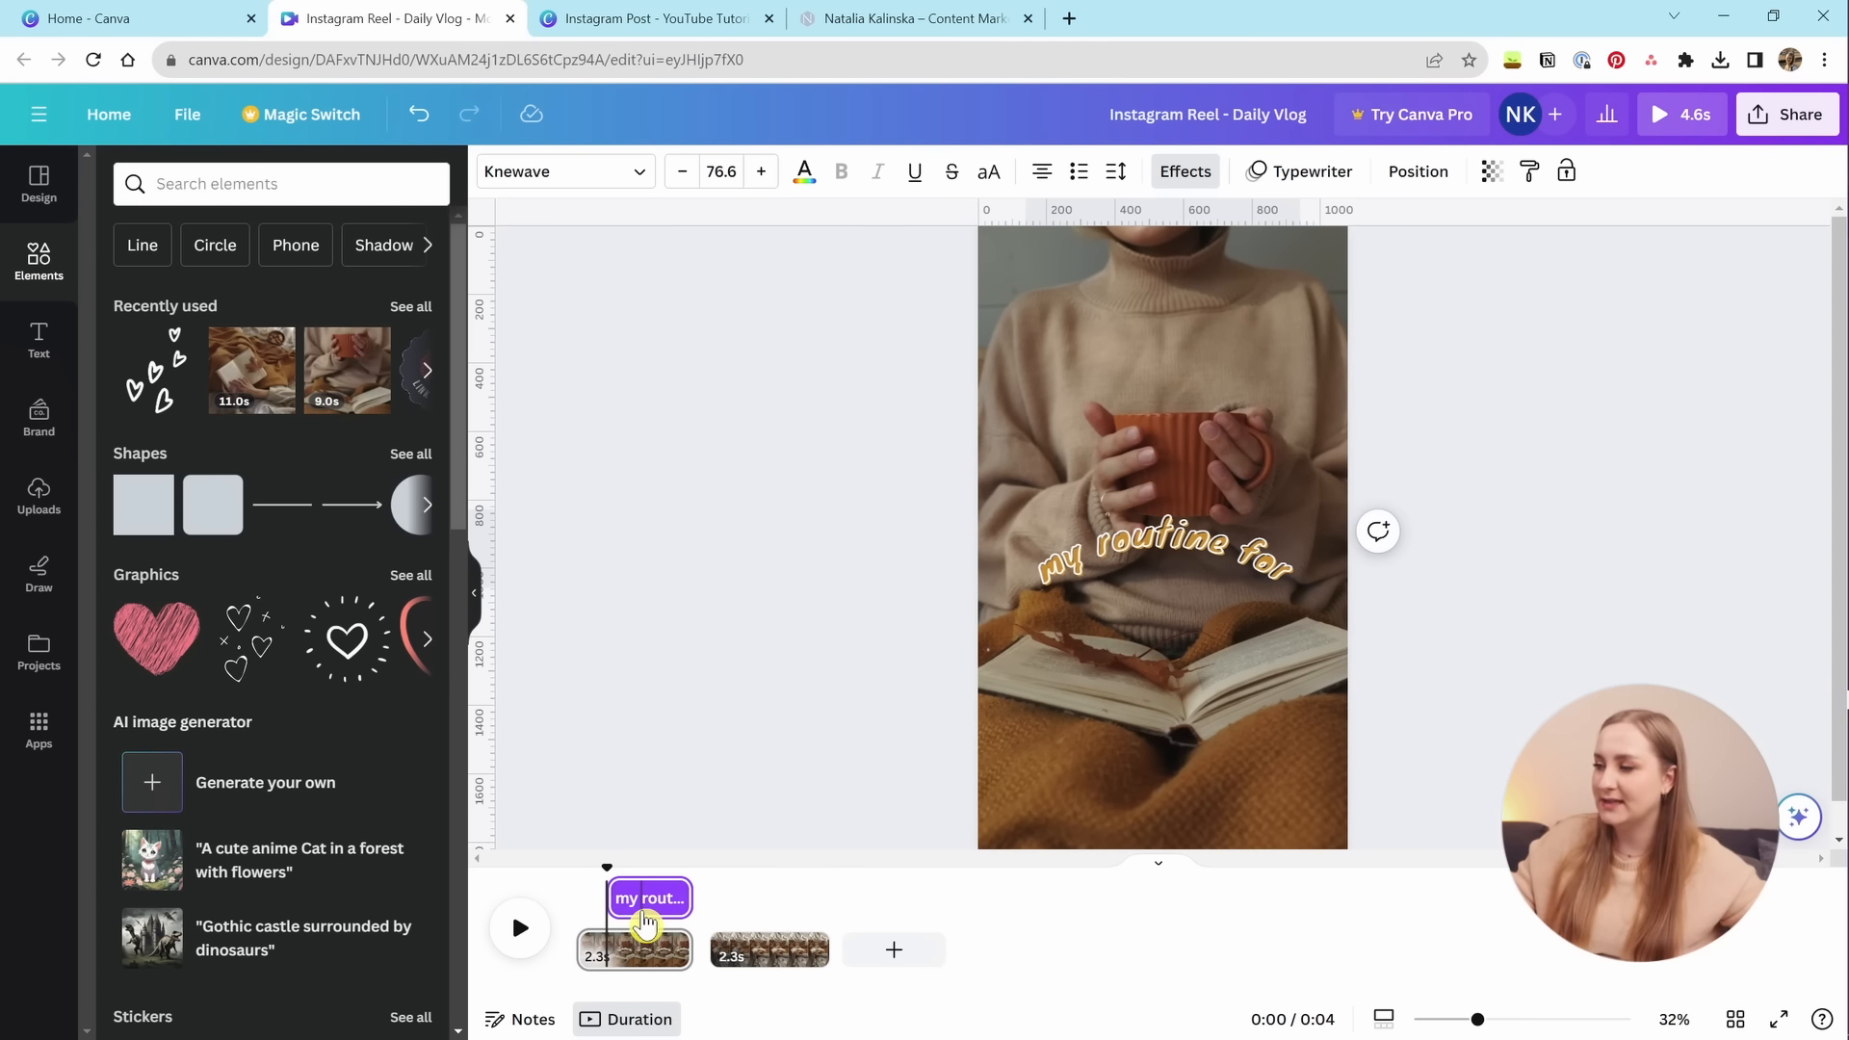
{"action": "right_click", "coordinate": [1263, 524]}
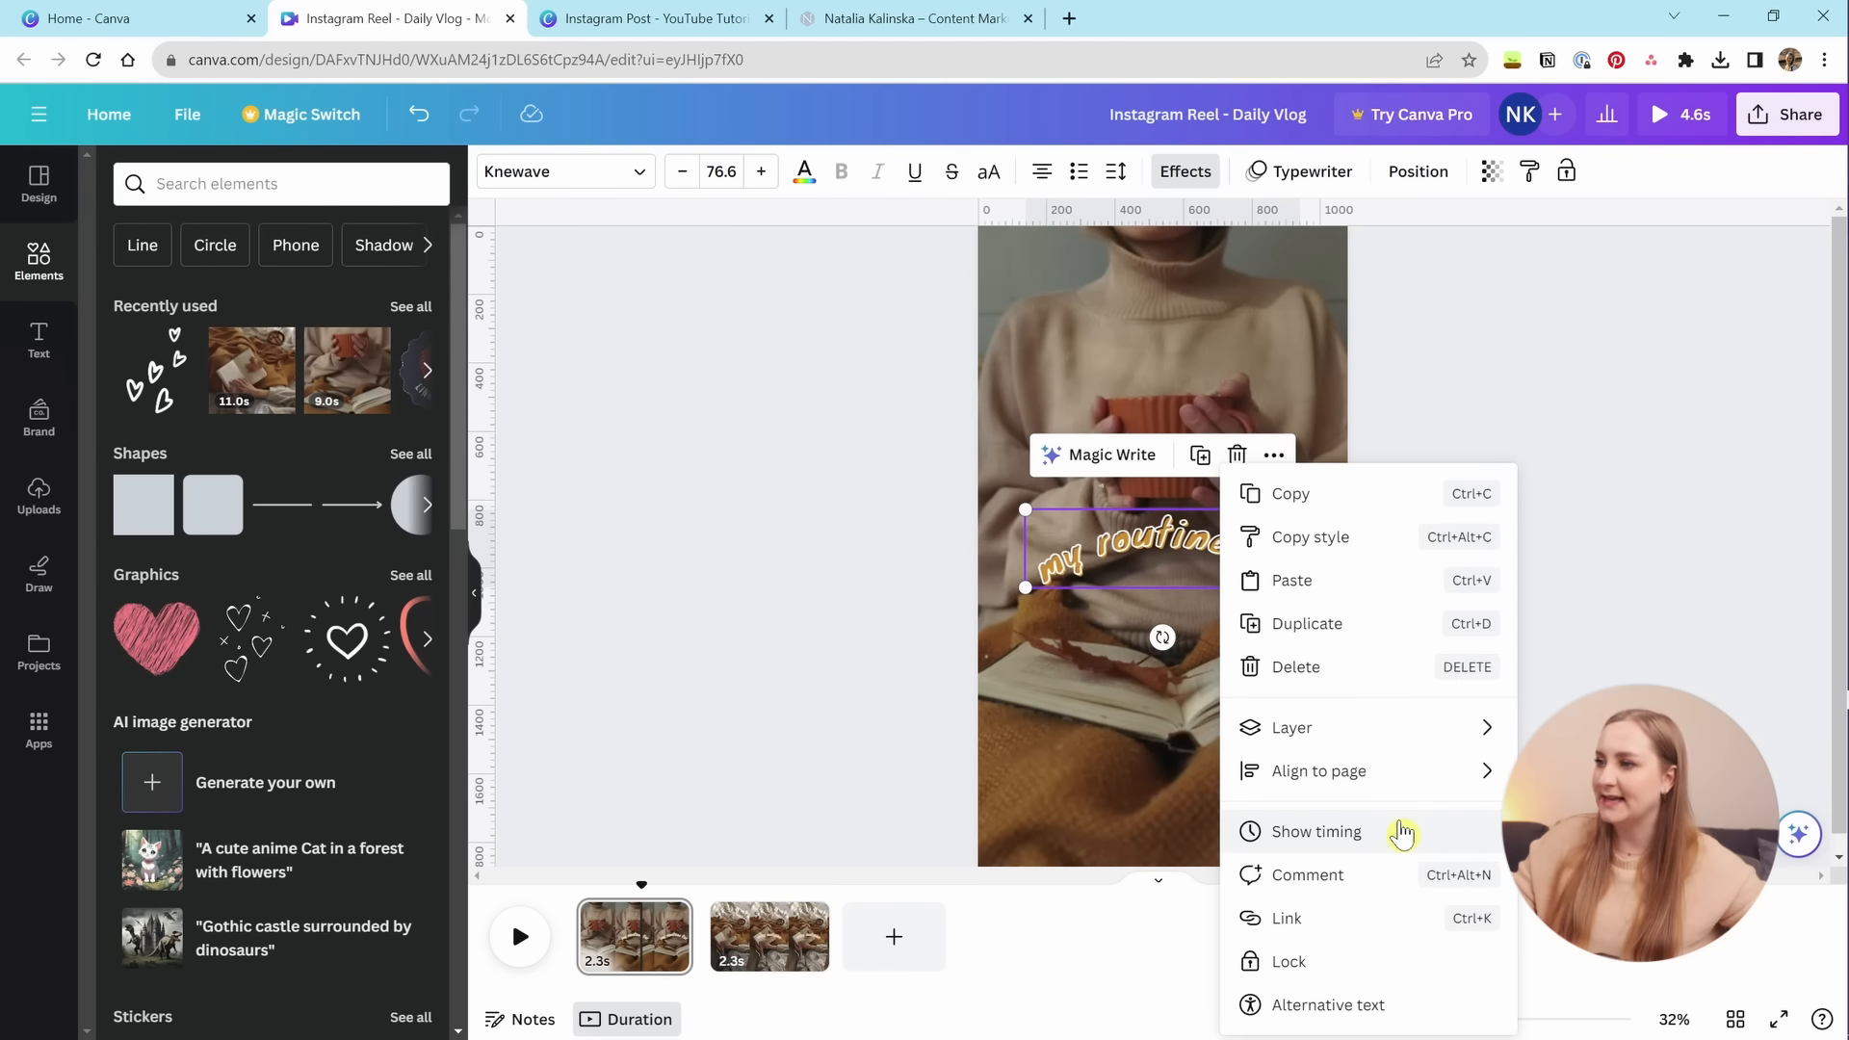
{"action": "left_click", "coordinate": [1401, 832]}
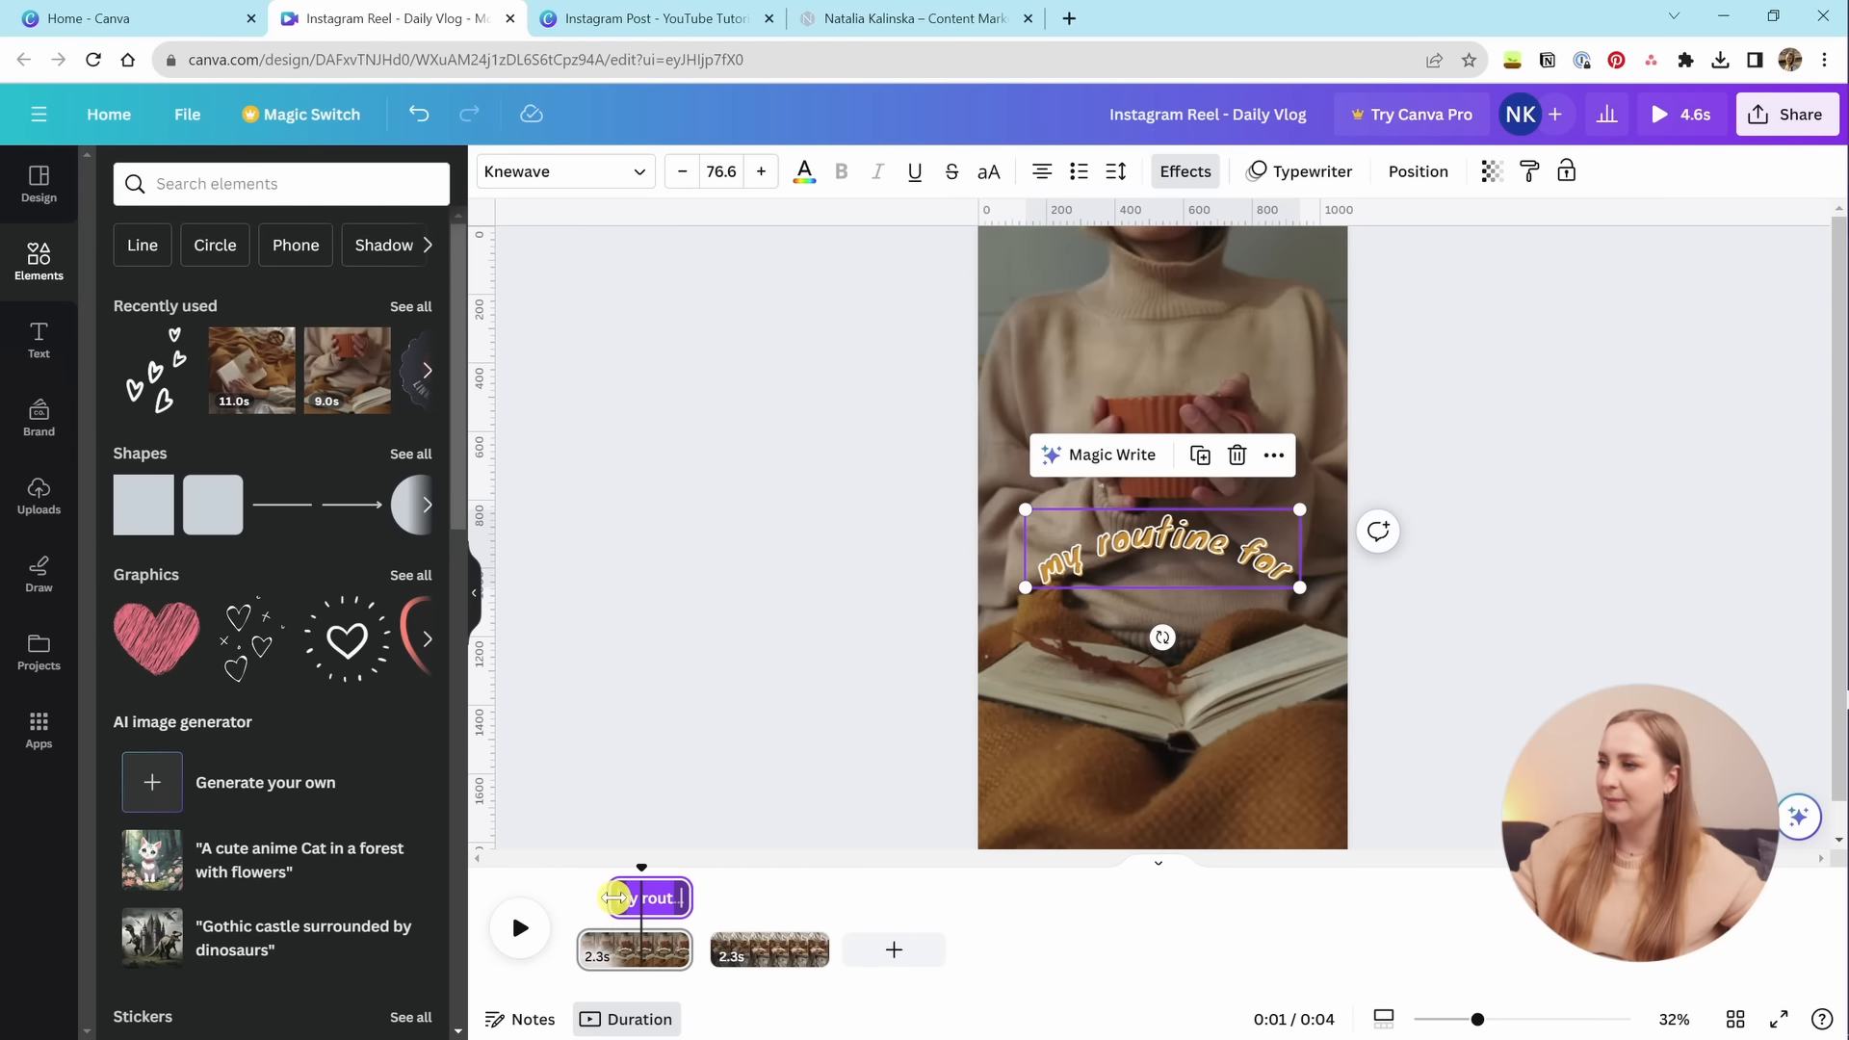
{"action": "left_click_drag", "start_coordinate": [614, 897], "coordinate": [607, 897]}
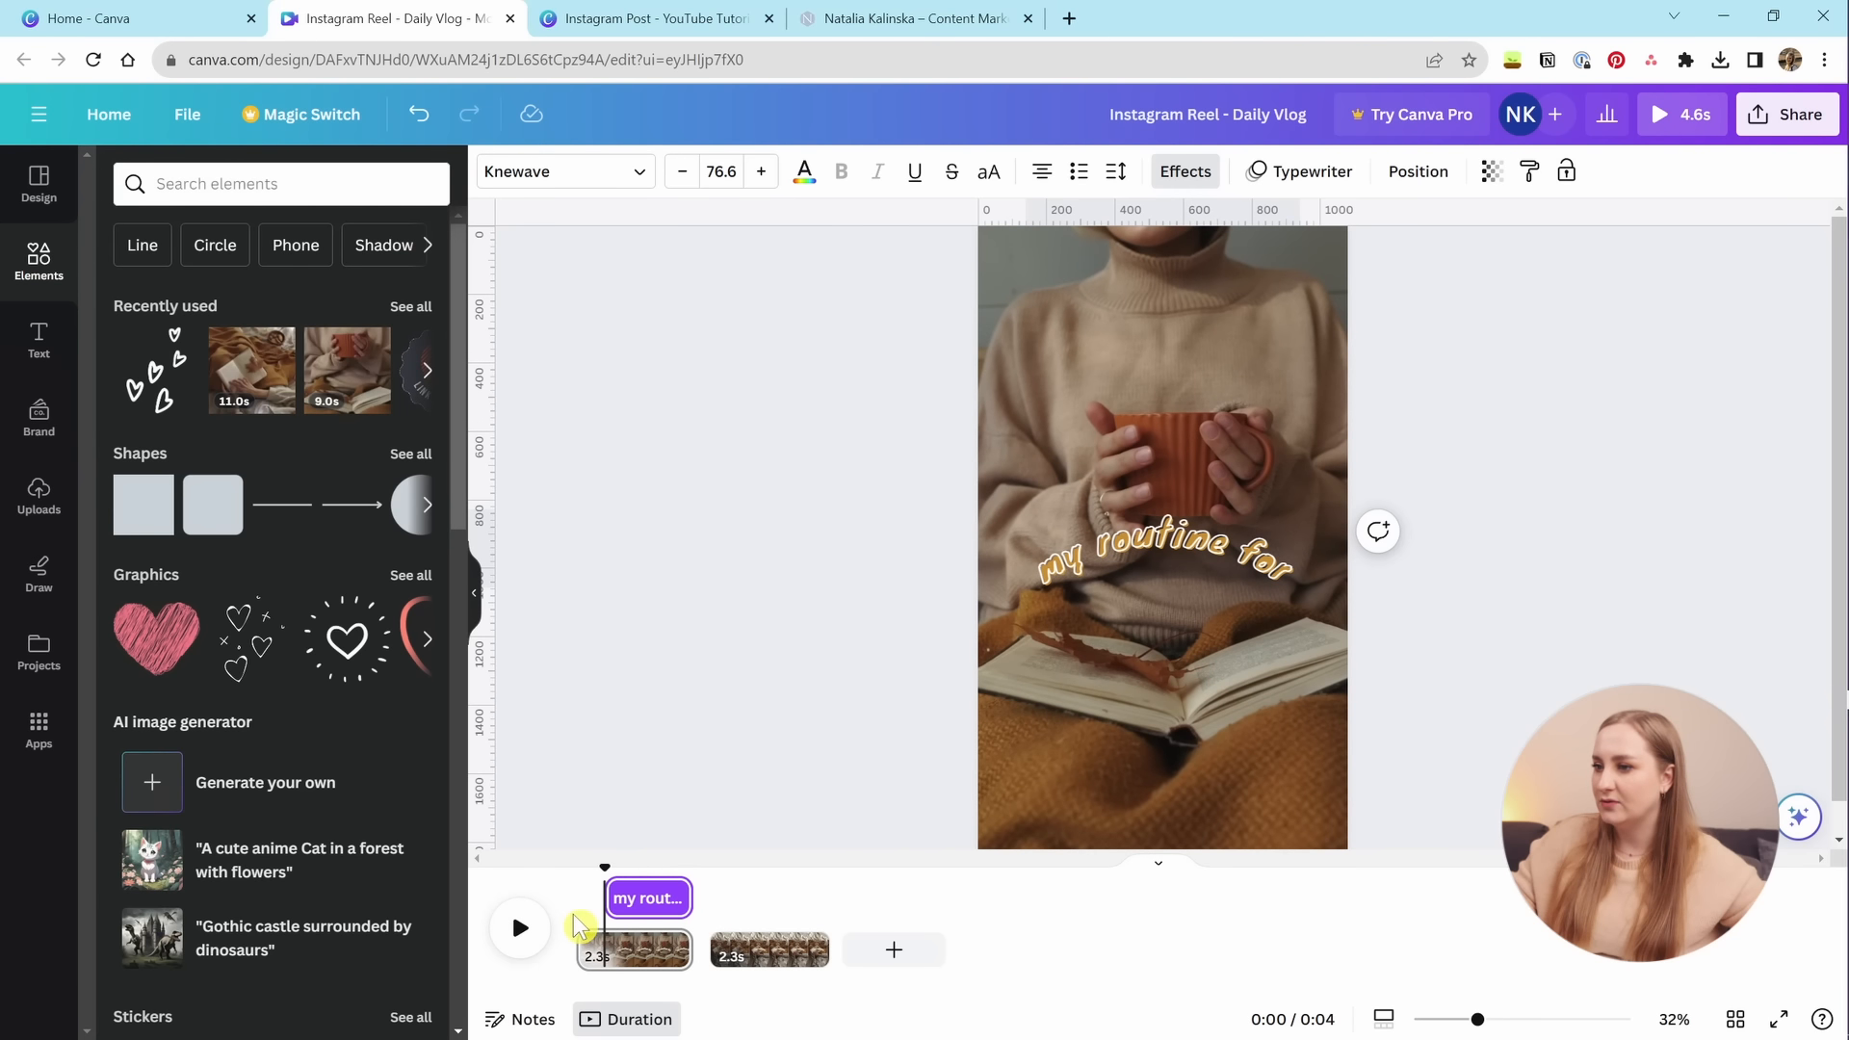
{"action": "key", "text": "space"}
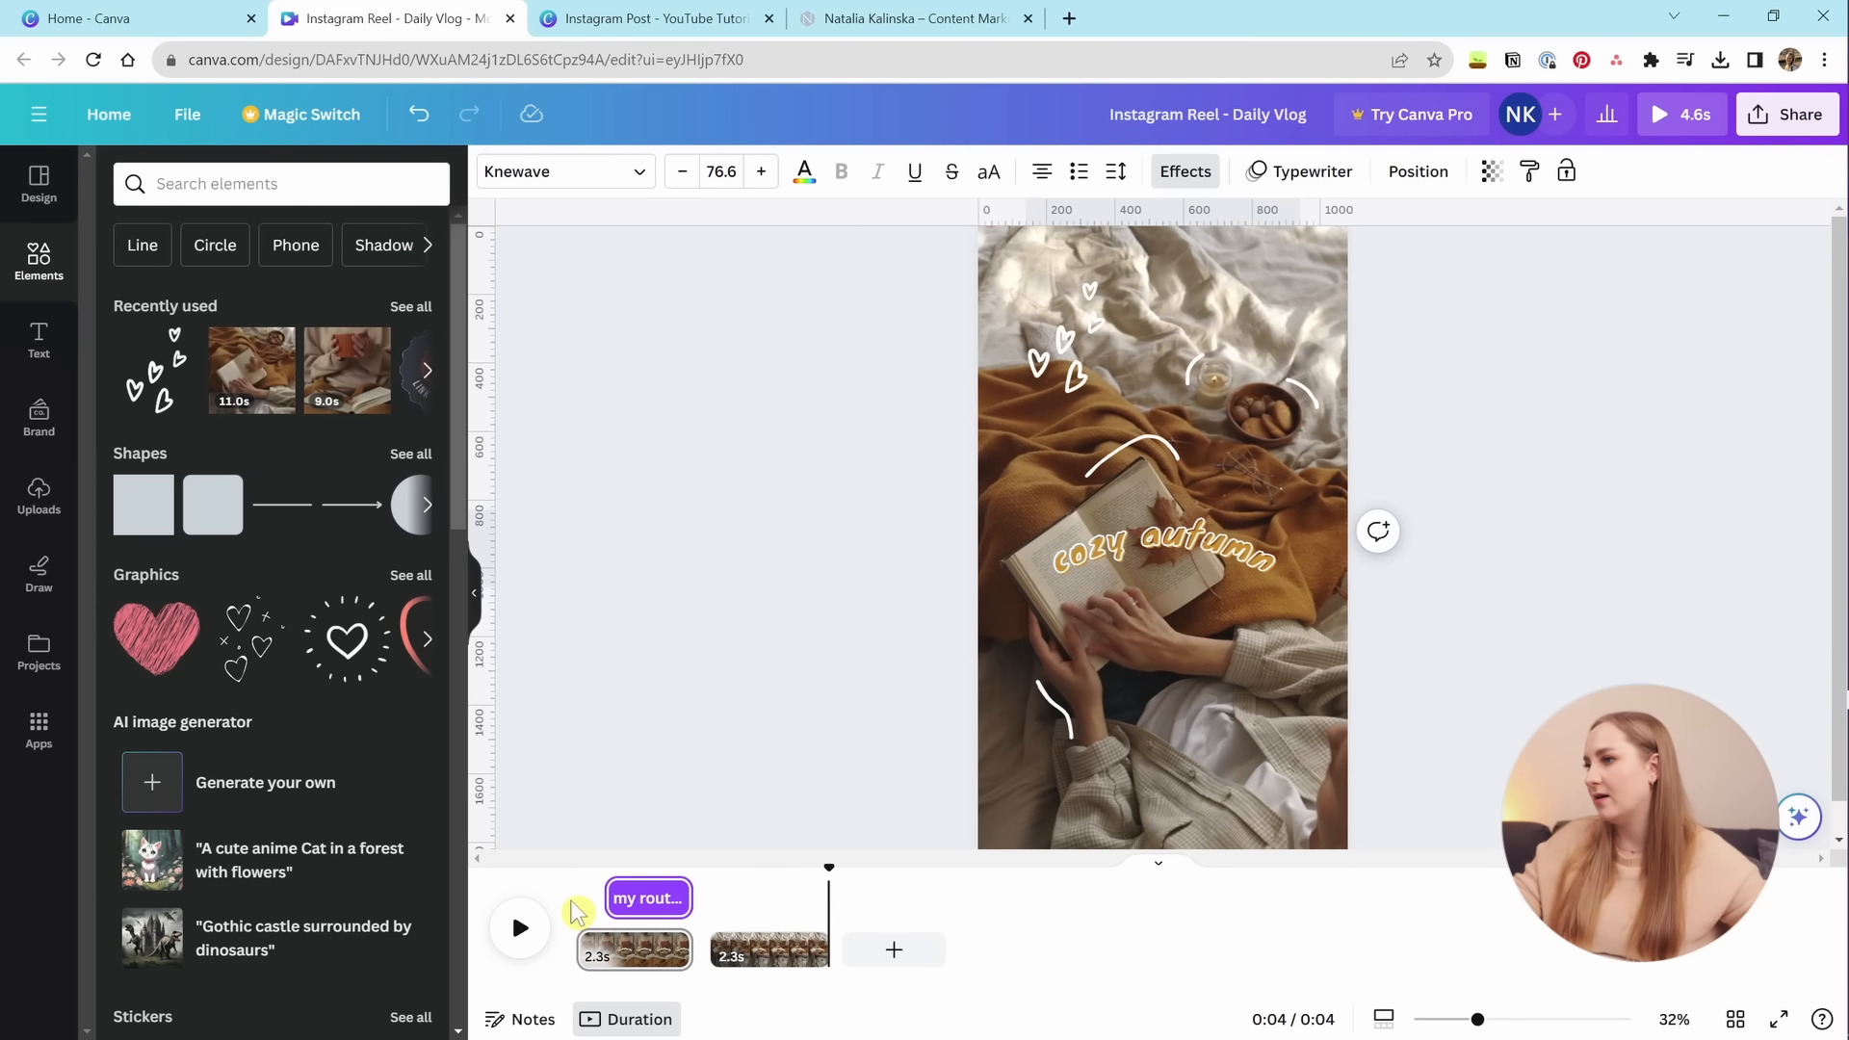
{"action": "left_click", "coordinate": [901, 874]}
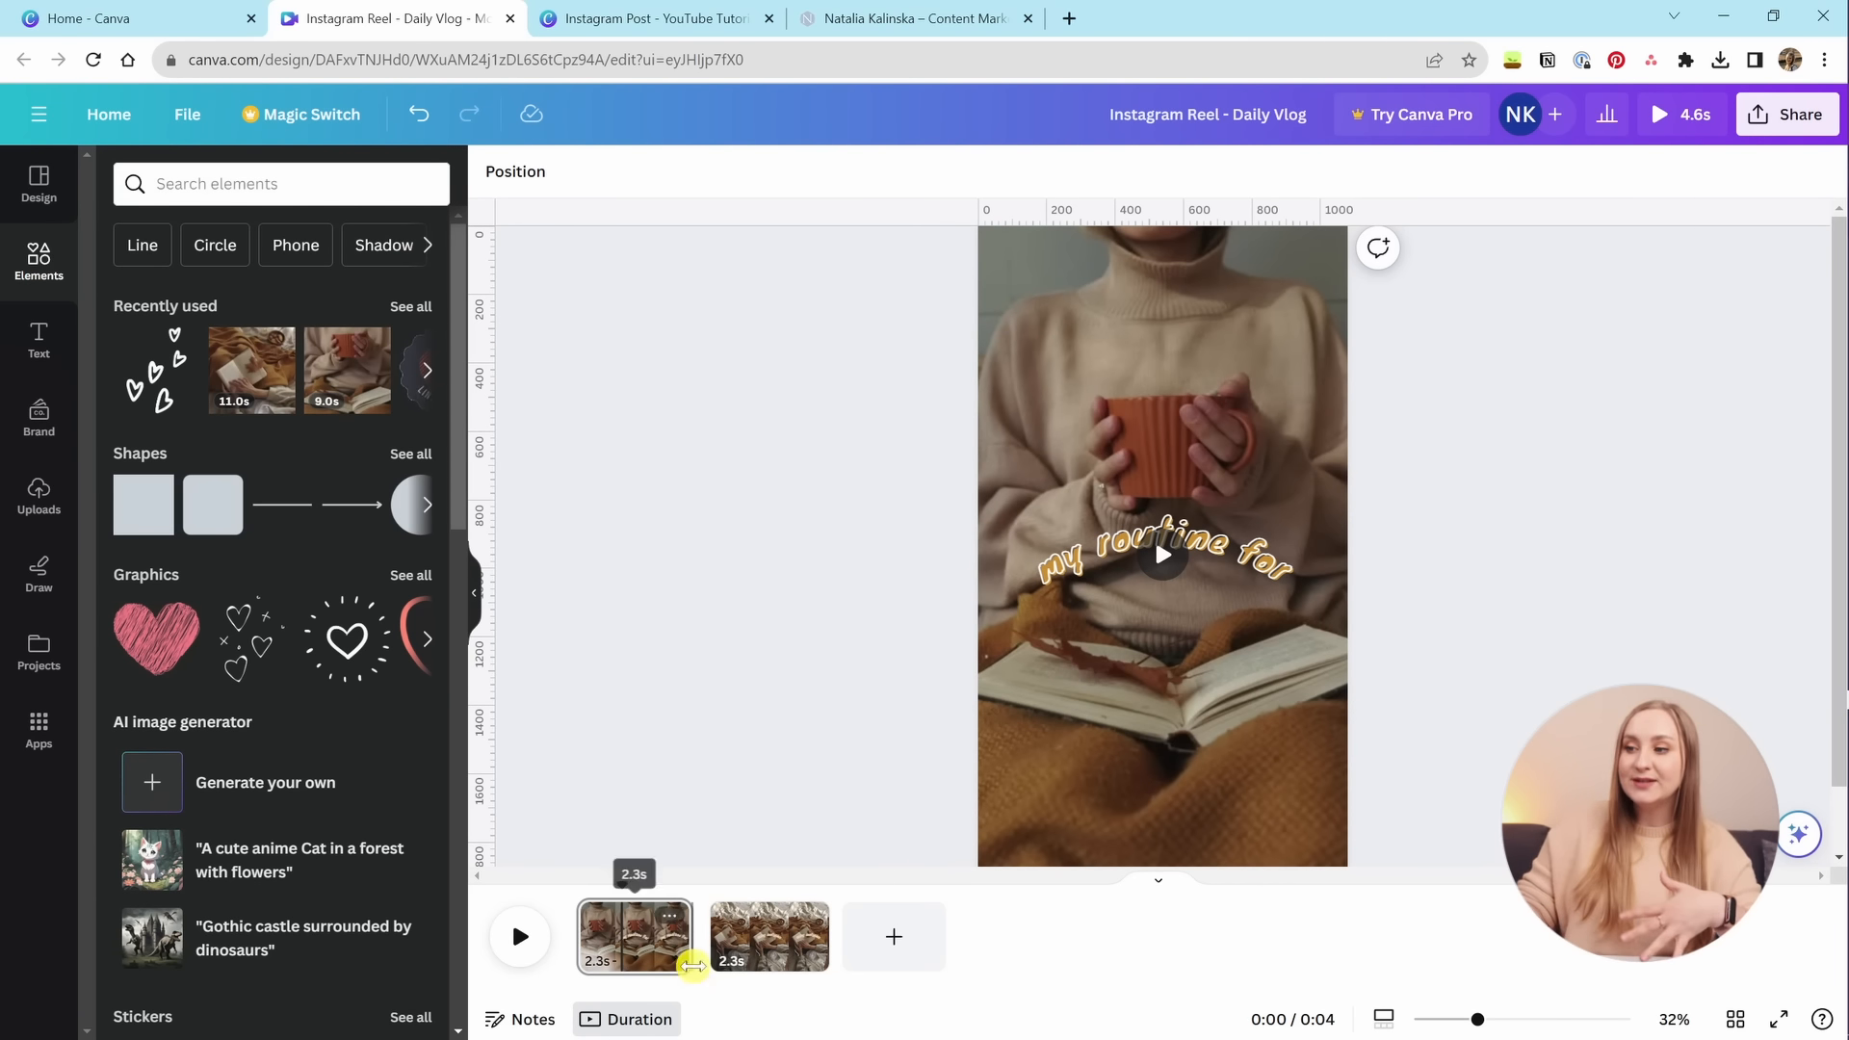
Add a Dissolve transition between the two clips and preview the playback across it.
{"action": "mouse_move", "coordinate": [722, 963]}
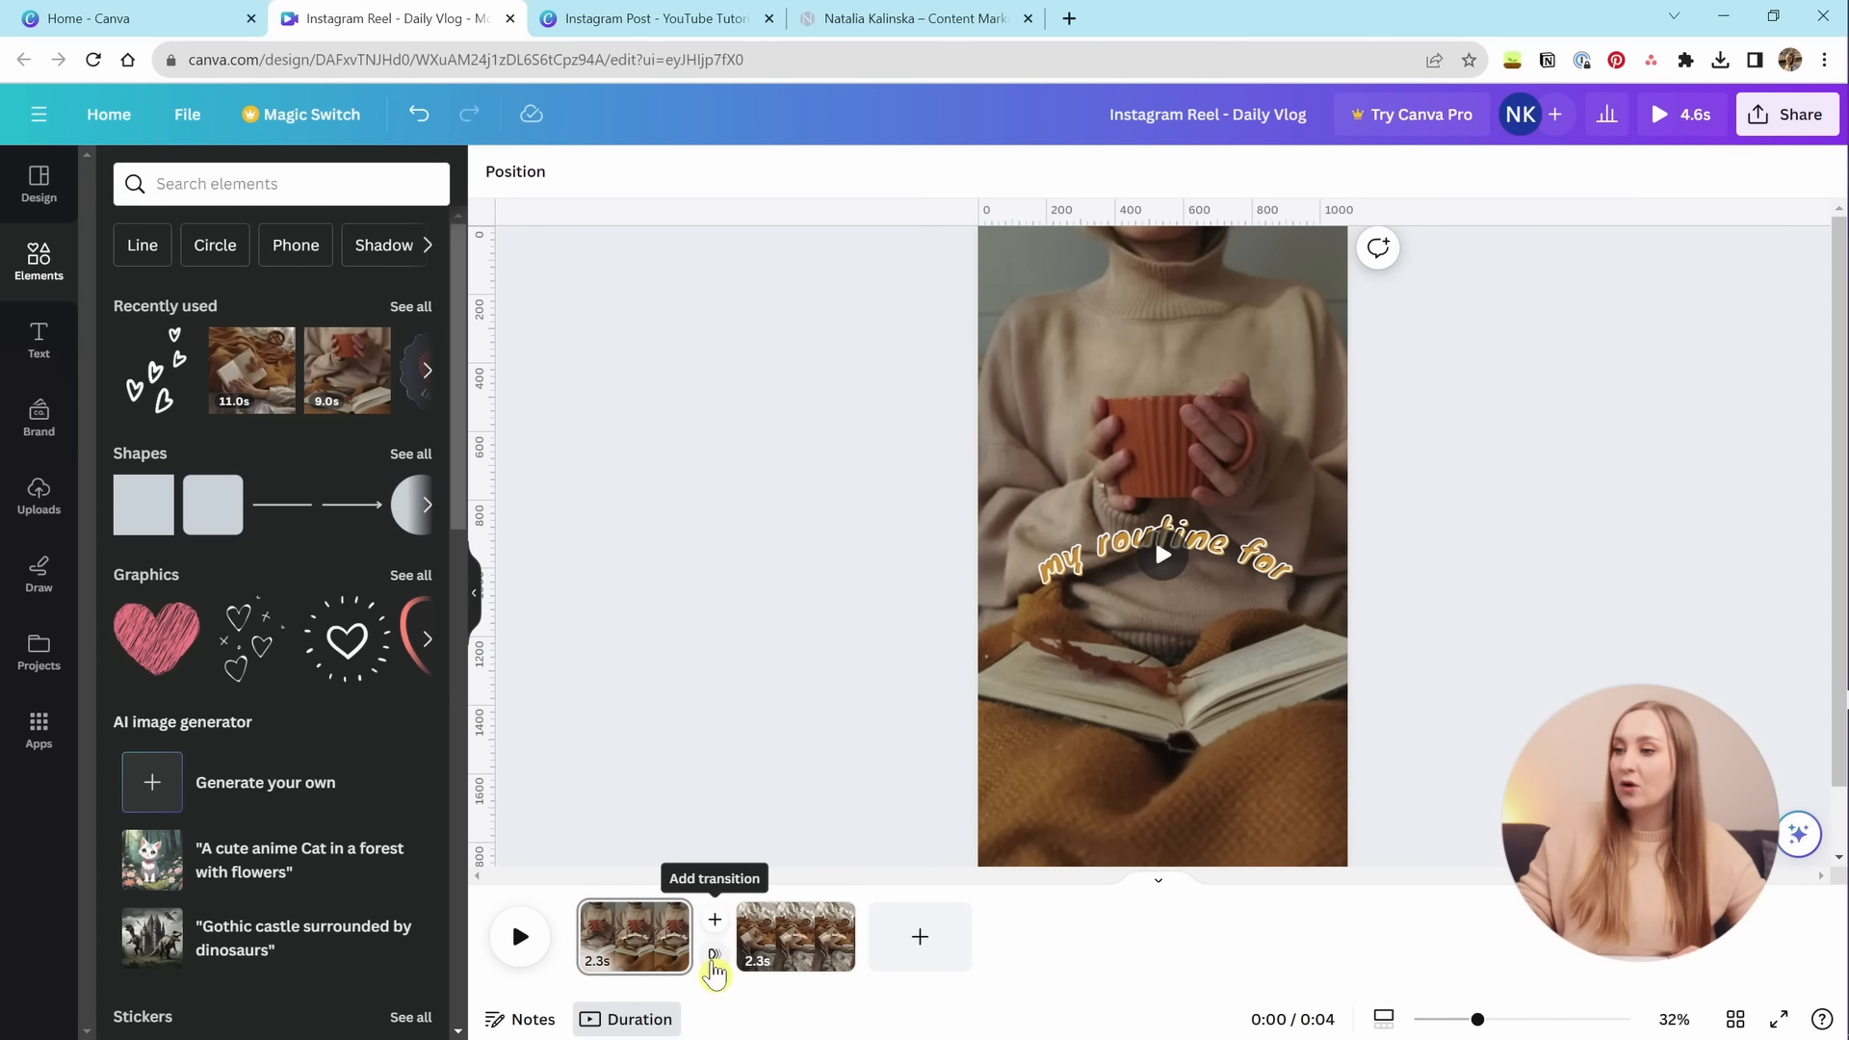
{"action": "left_click", "coordinate": [714, 958]}
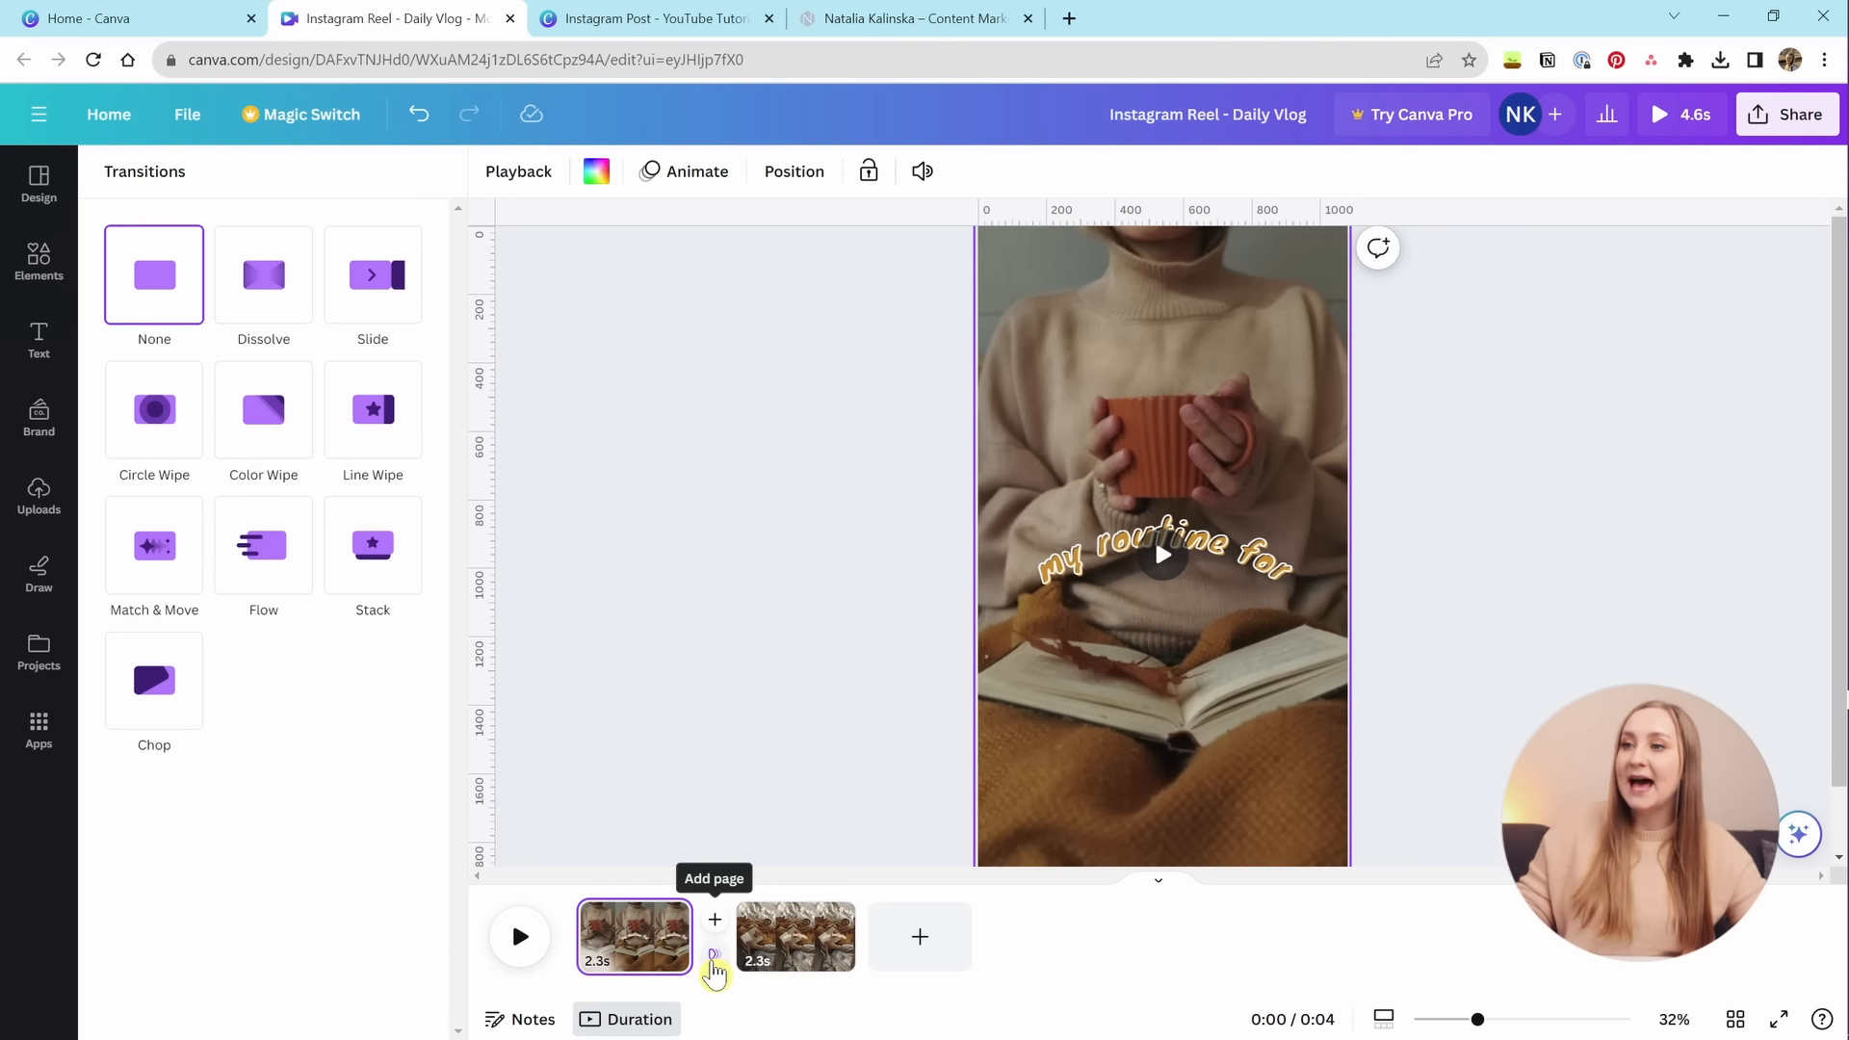
{"action": "left_click", "coordinate": [268, 277]}
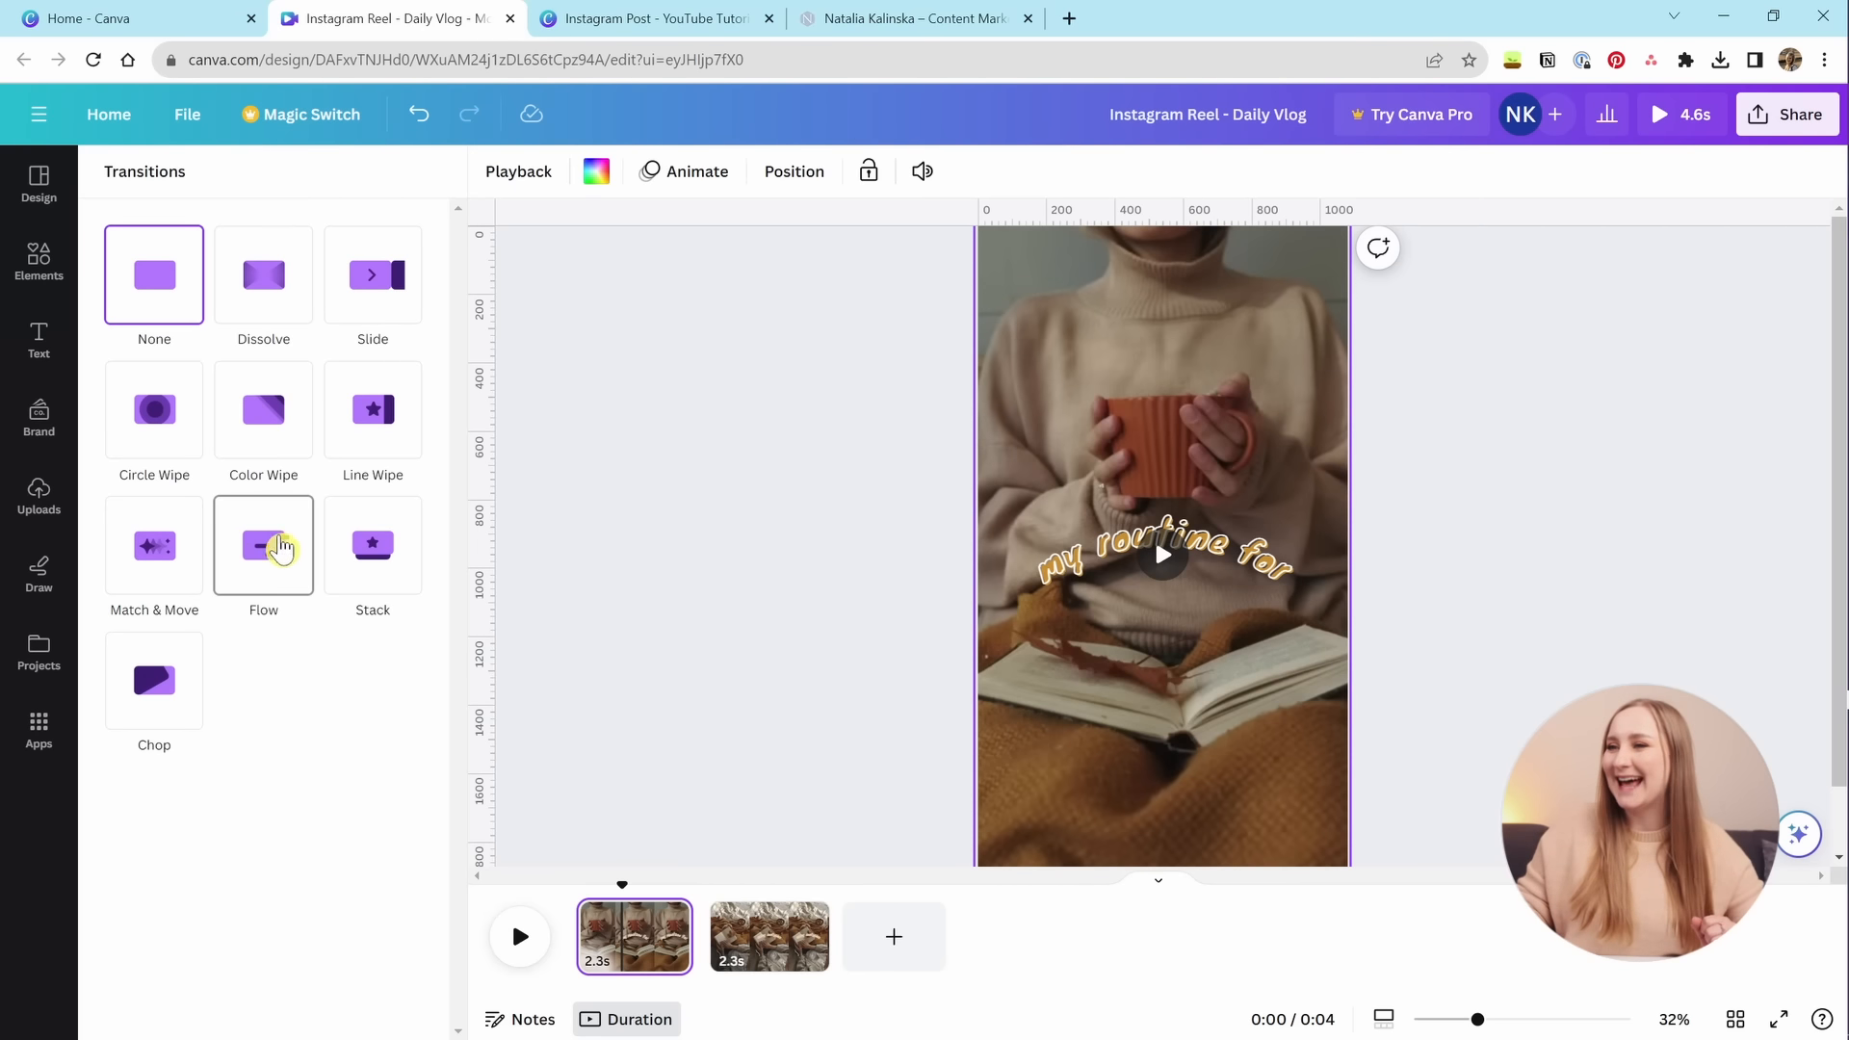
{"action": "left_click", "coordinate": [277, 296]}
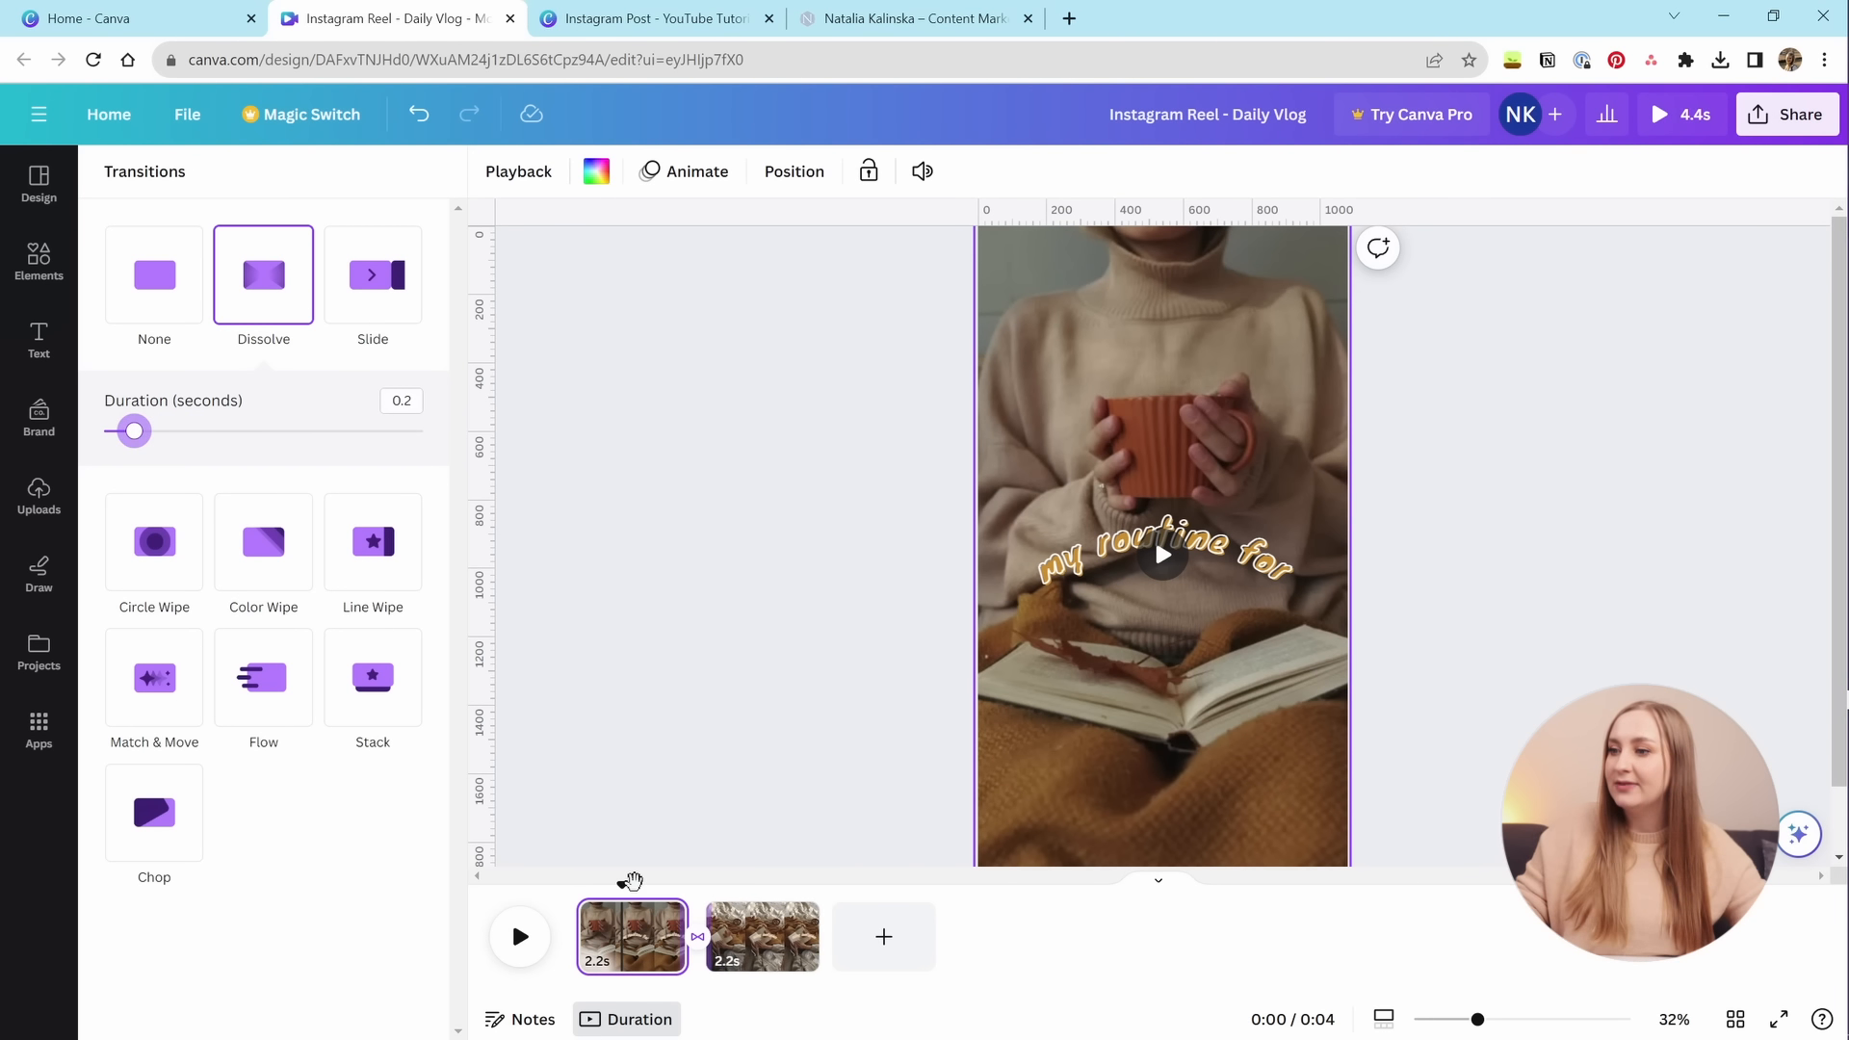
{"action": "left_click_drag", "start_coordinate": [623, 883], "coordinate": [650, 882]}
{"action": "key", "text": "space"}
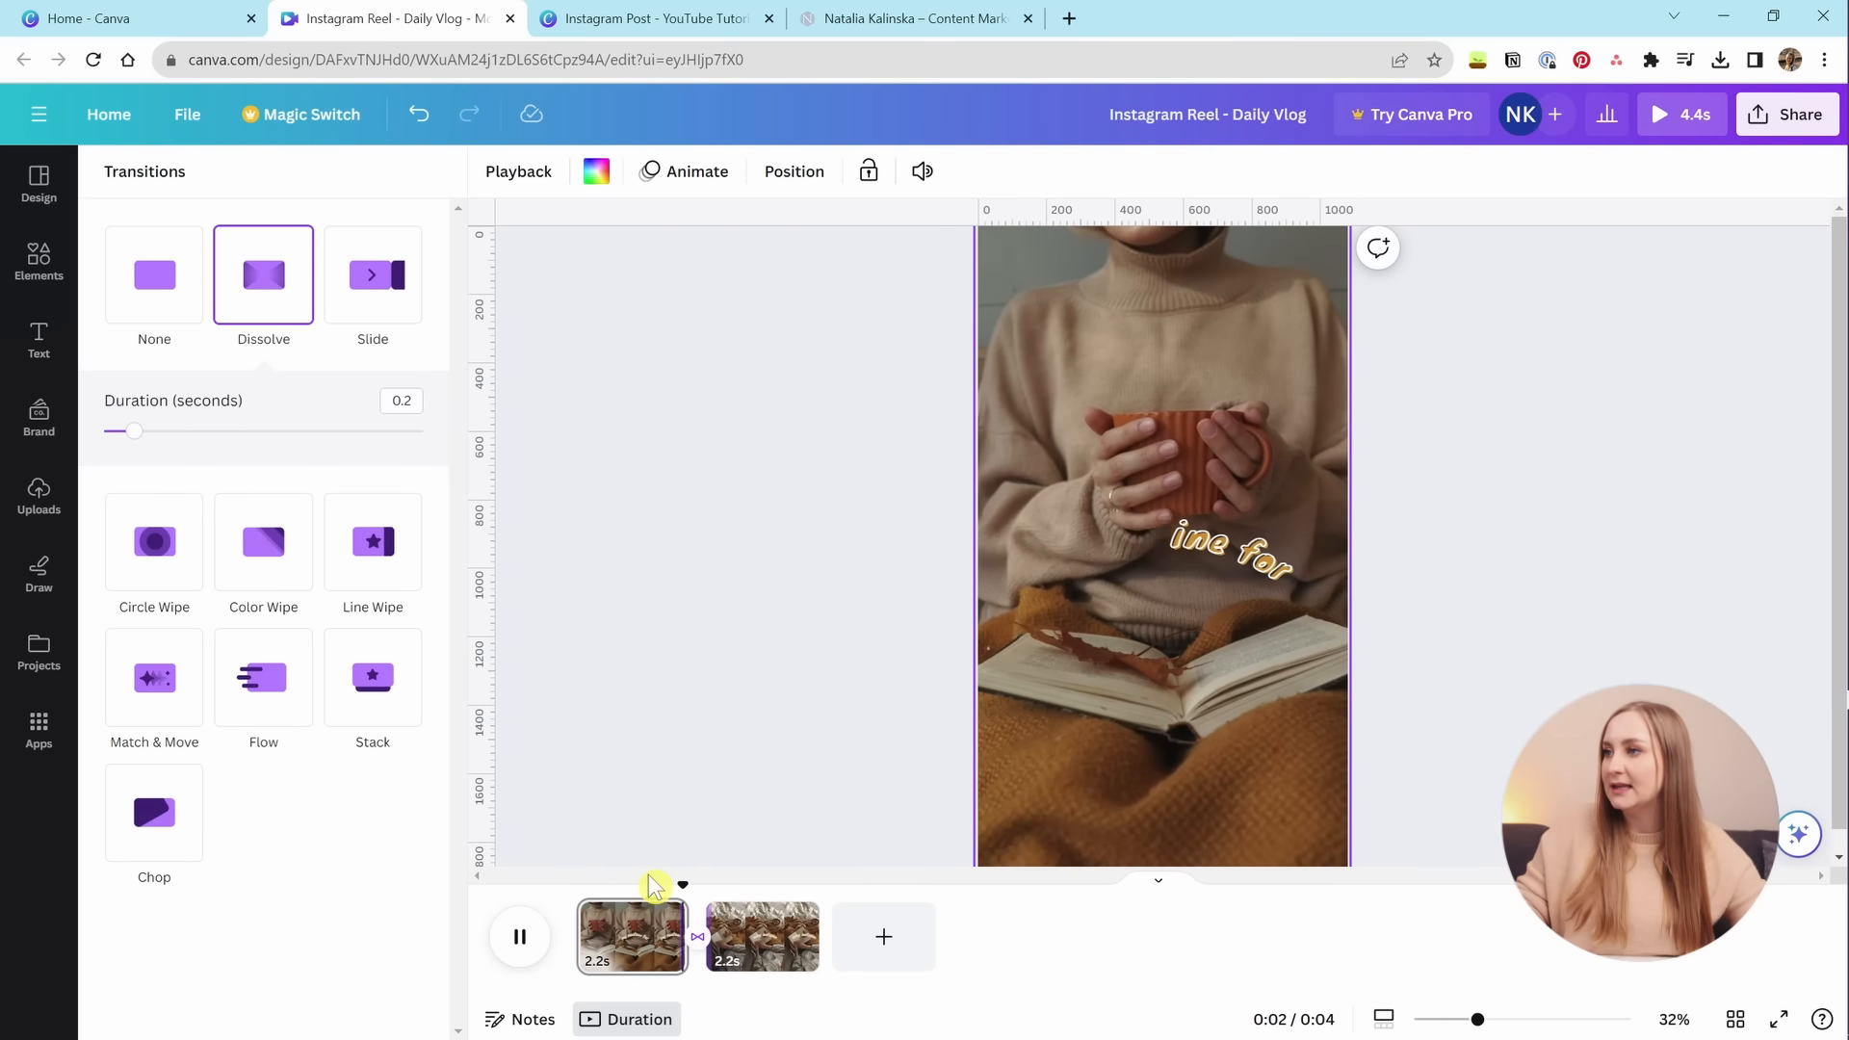
{"action": "left_click", "coordinate": [511, 918]}
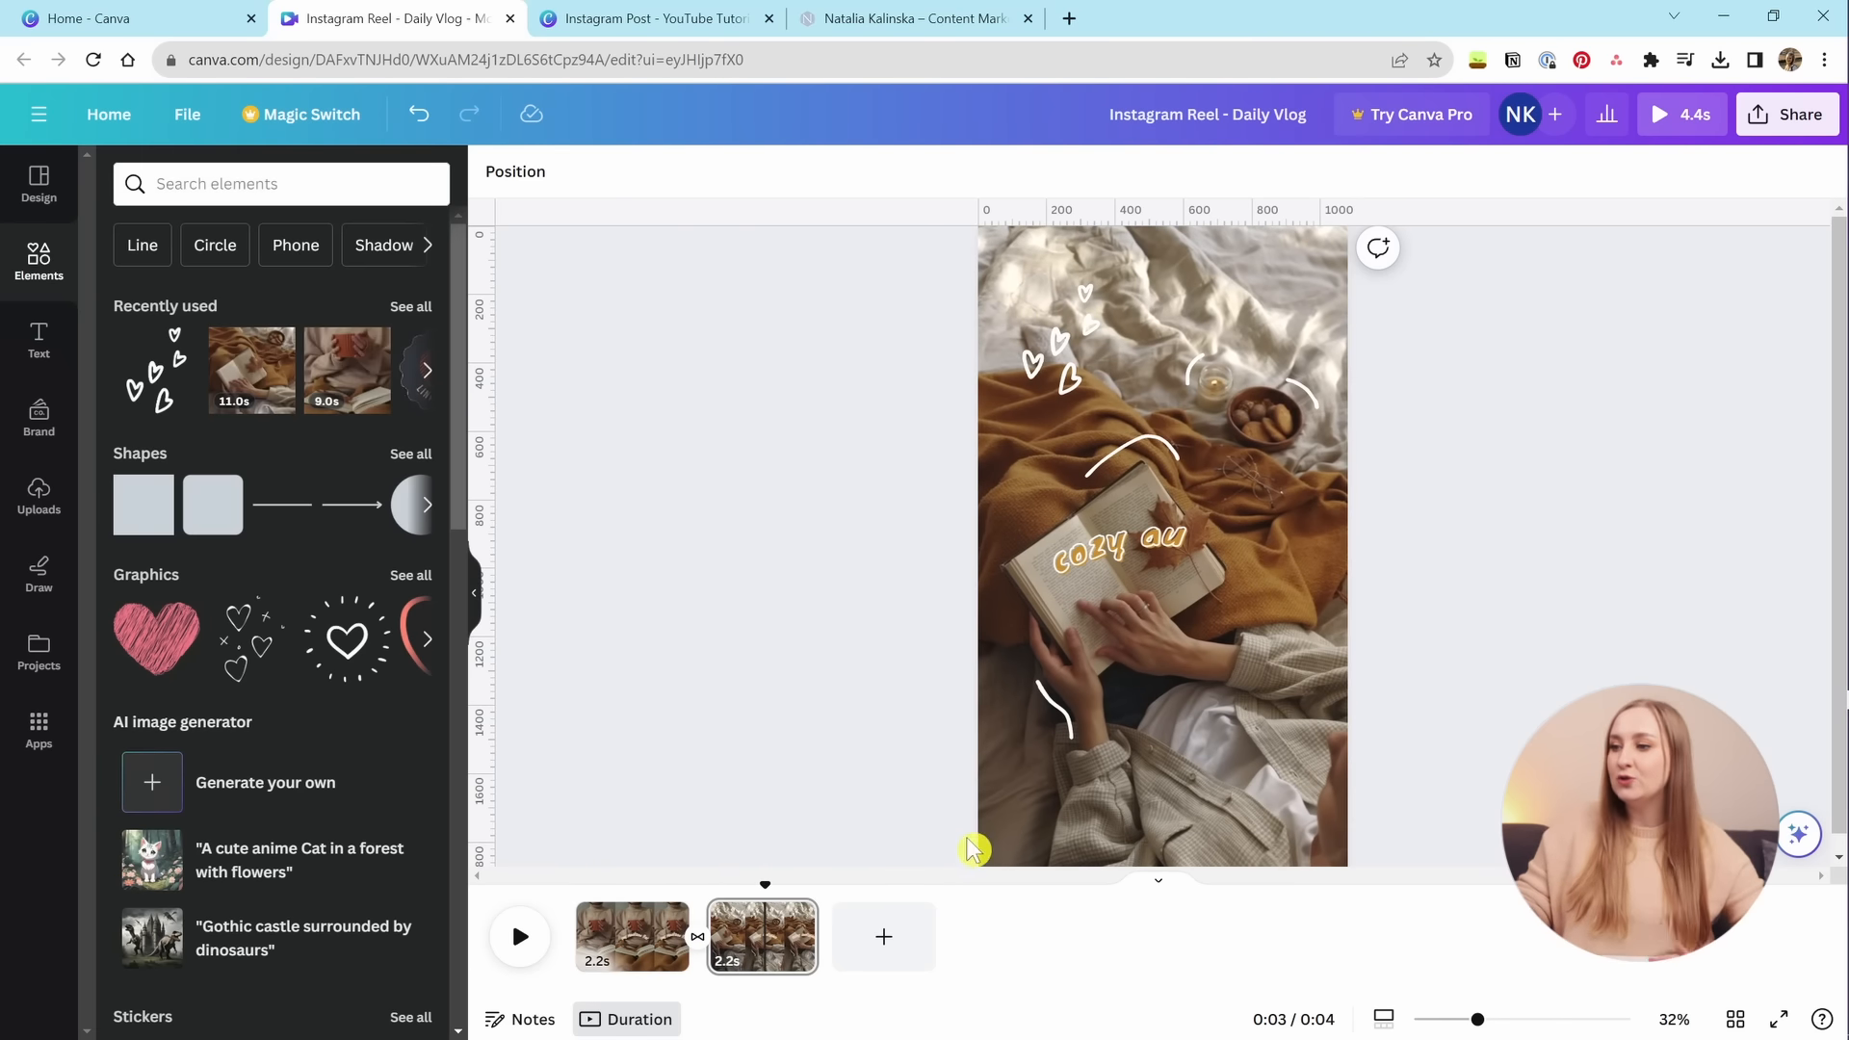
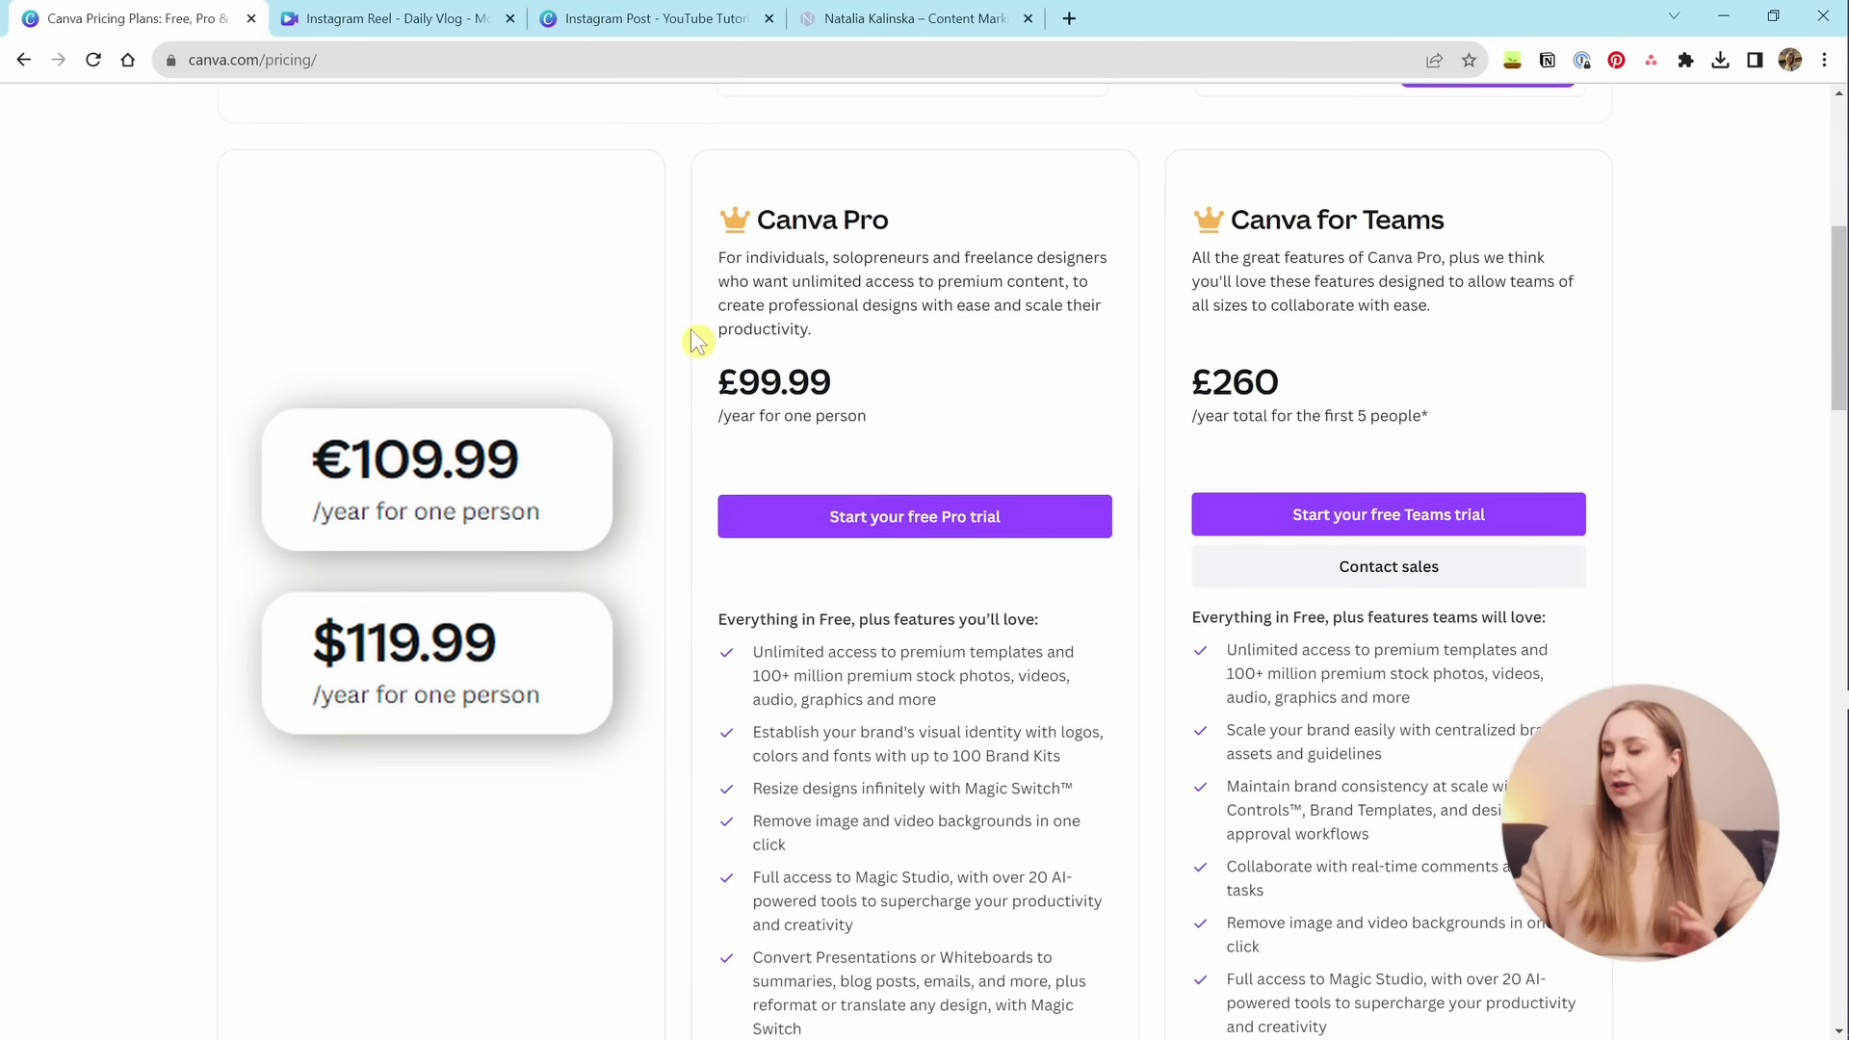
From the Instagram Post design, start the free 30-day Canva Pro trial on the monthly plan, paying by credit or debit card.
{"action": "scroll", "coordinate": [699, 342], "scroll_direction": "down", "scroll_amount": 2}
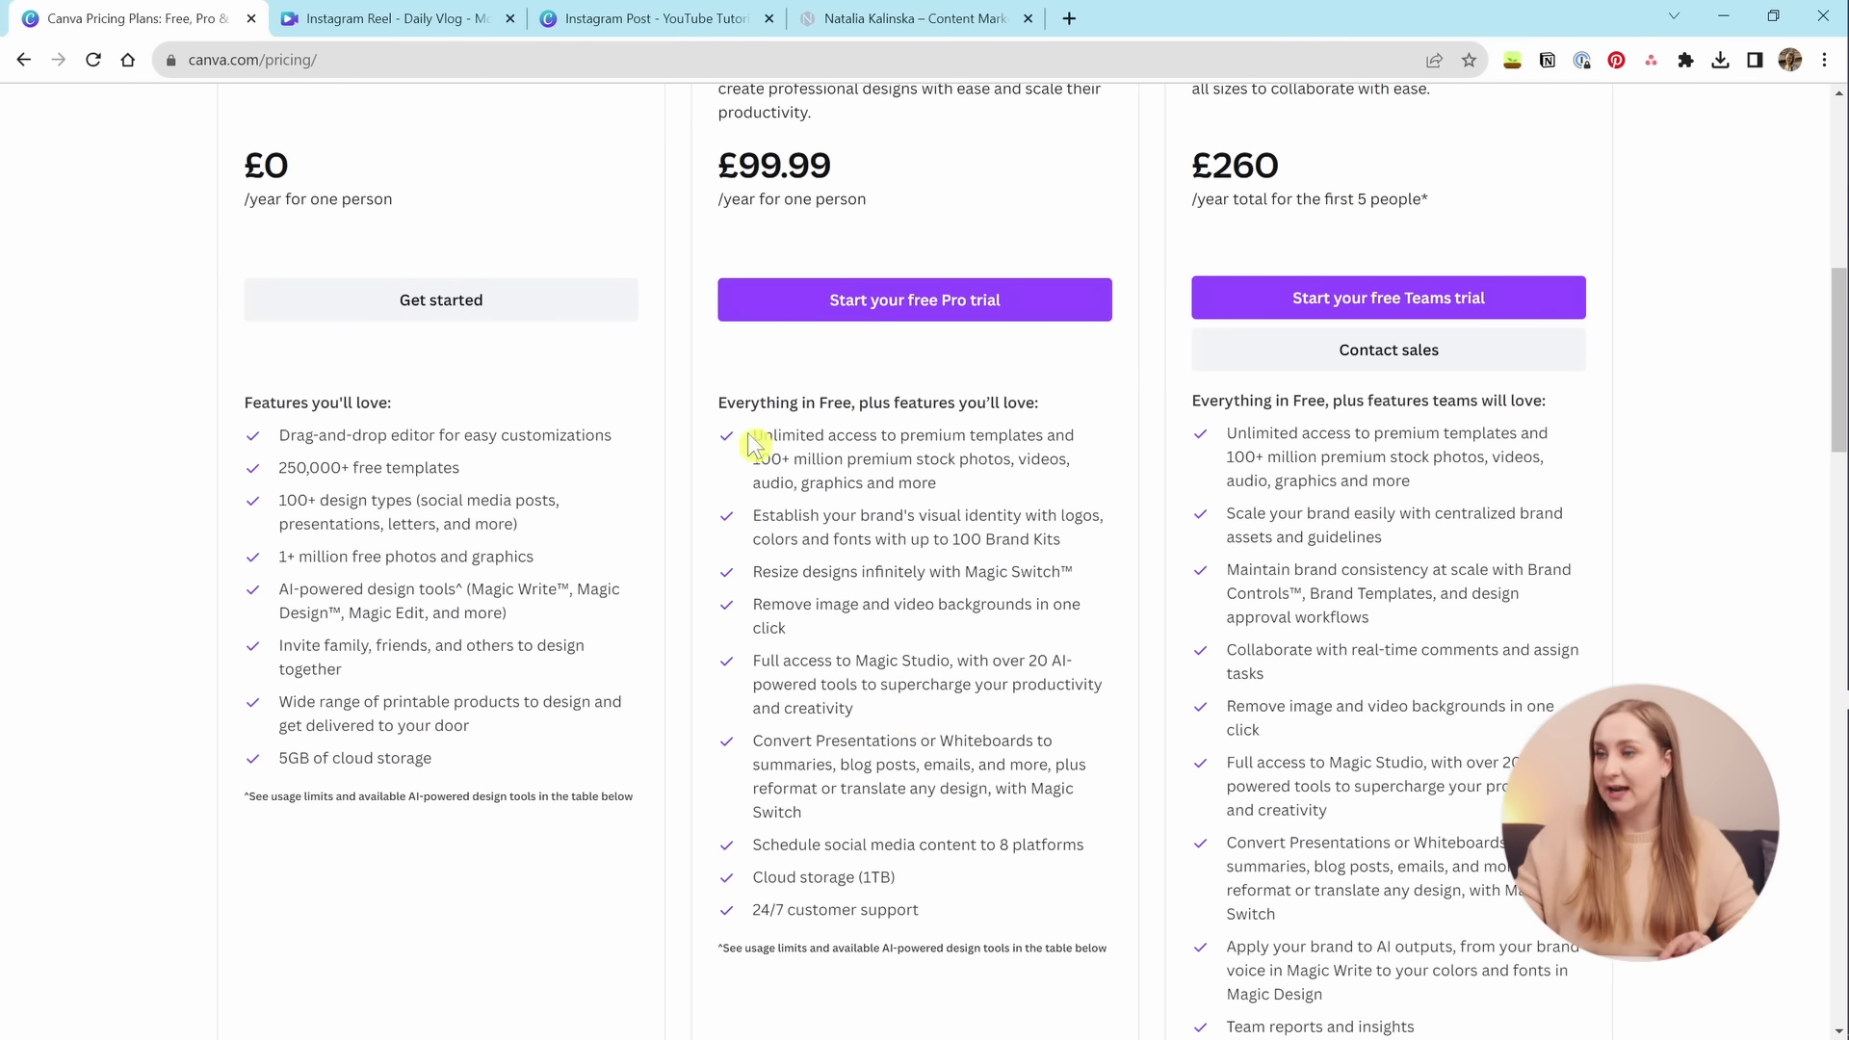
{"action": "left_click", "coordinate": [655, 19]}
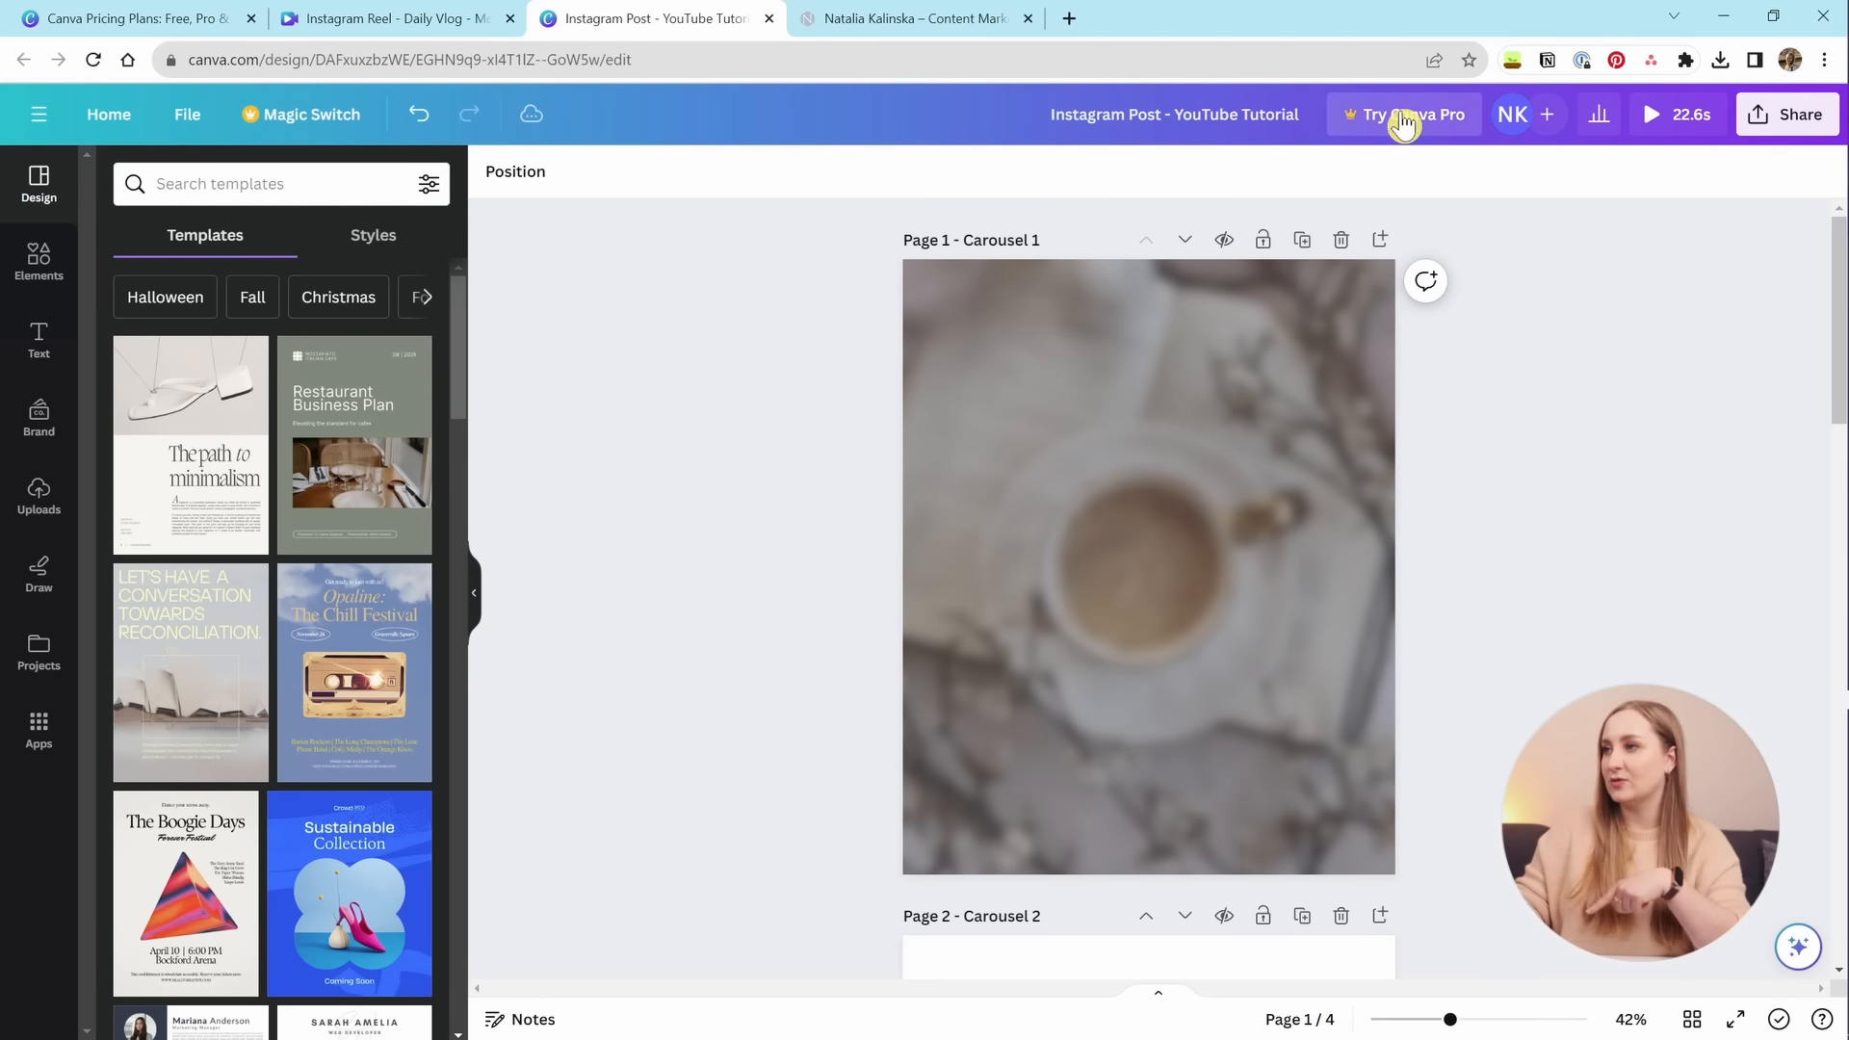
{"action": "left_click", "coordinate": [1406, 114]}
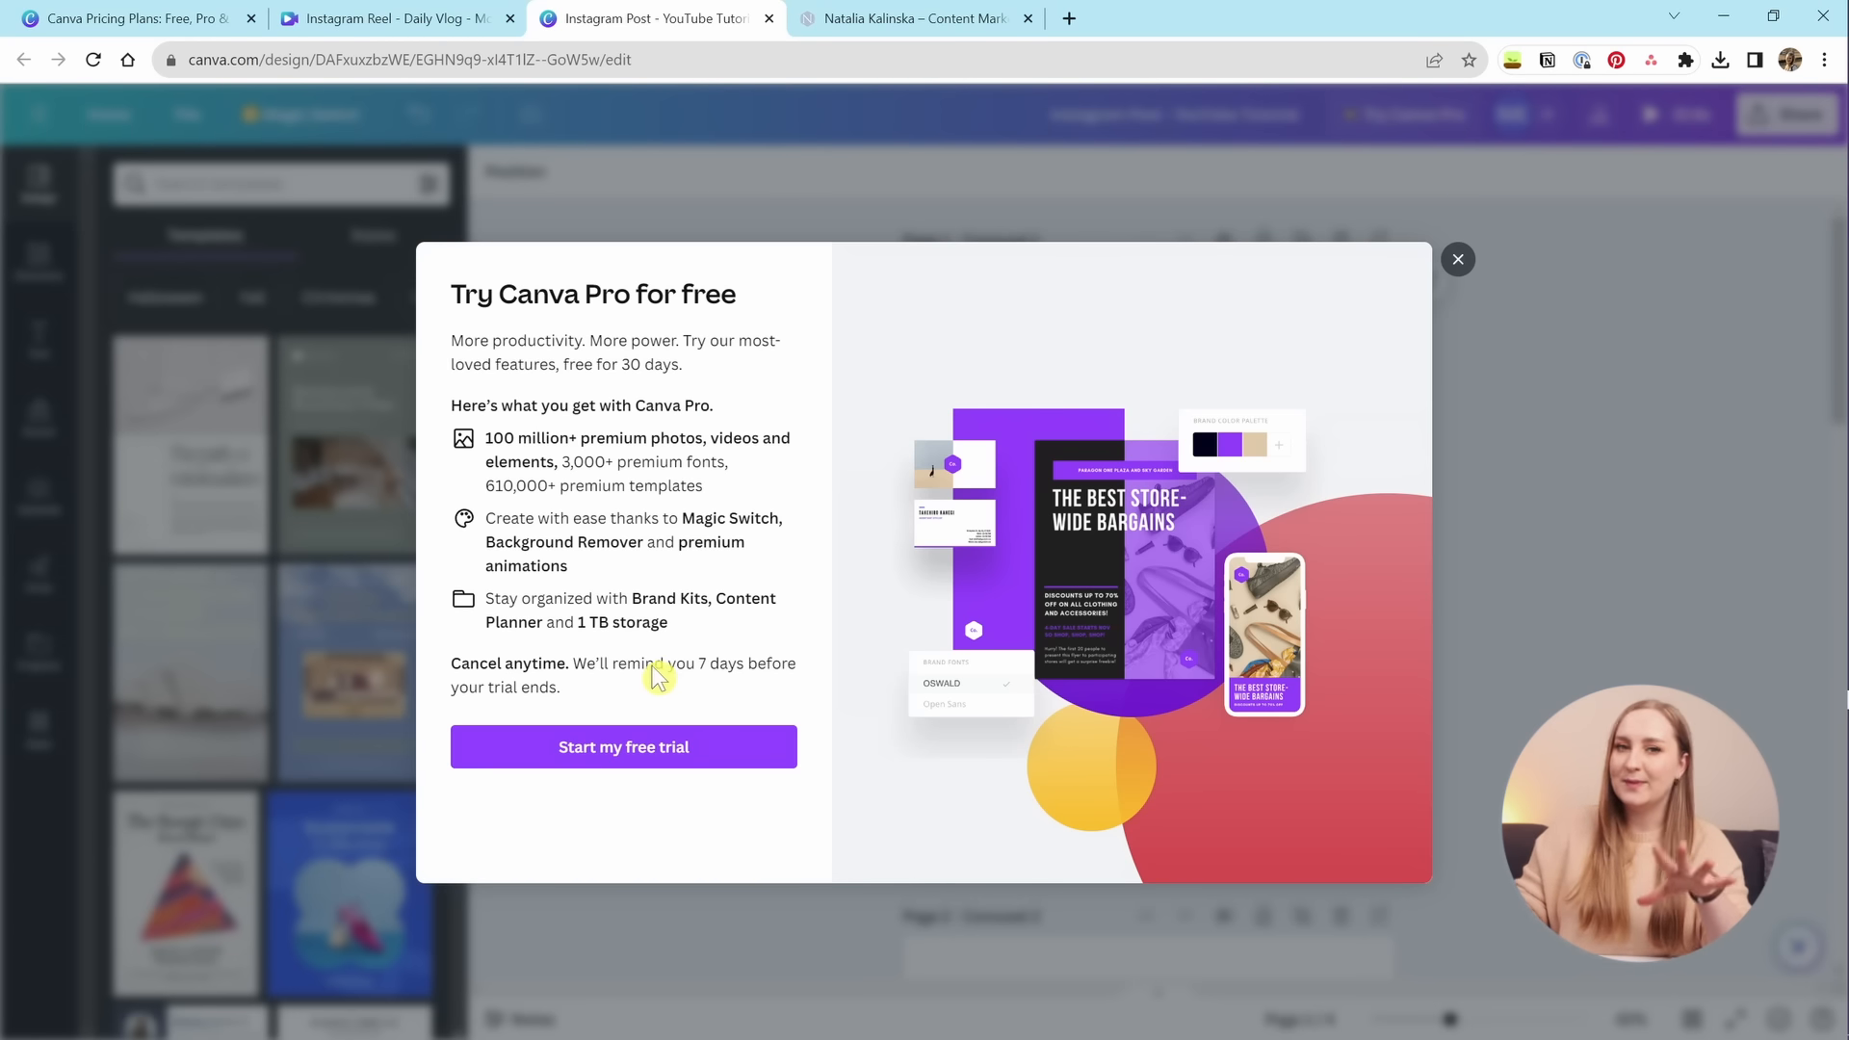
{"action": "left_click", "coordinate": [618, 766]}
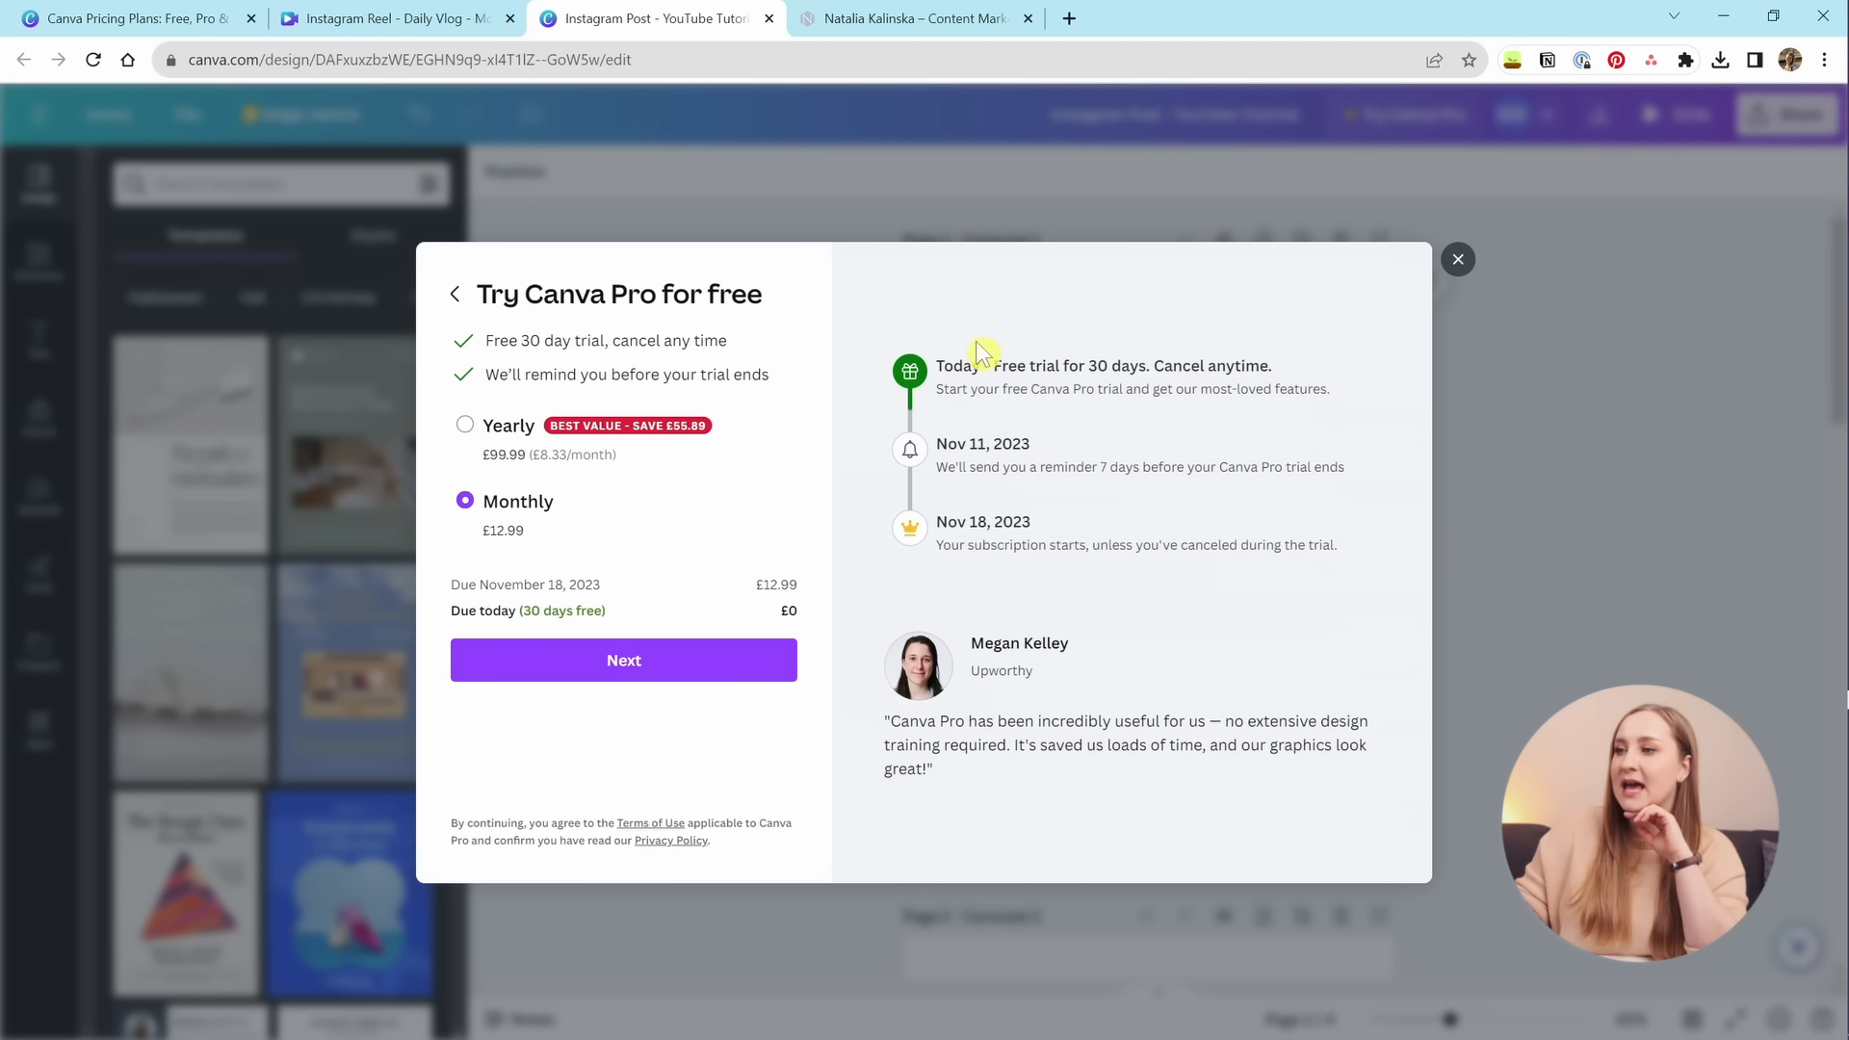
{"action": "left_click", "coordinate": [610, 661]}
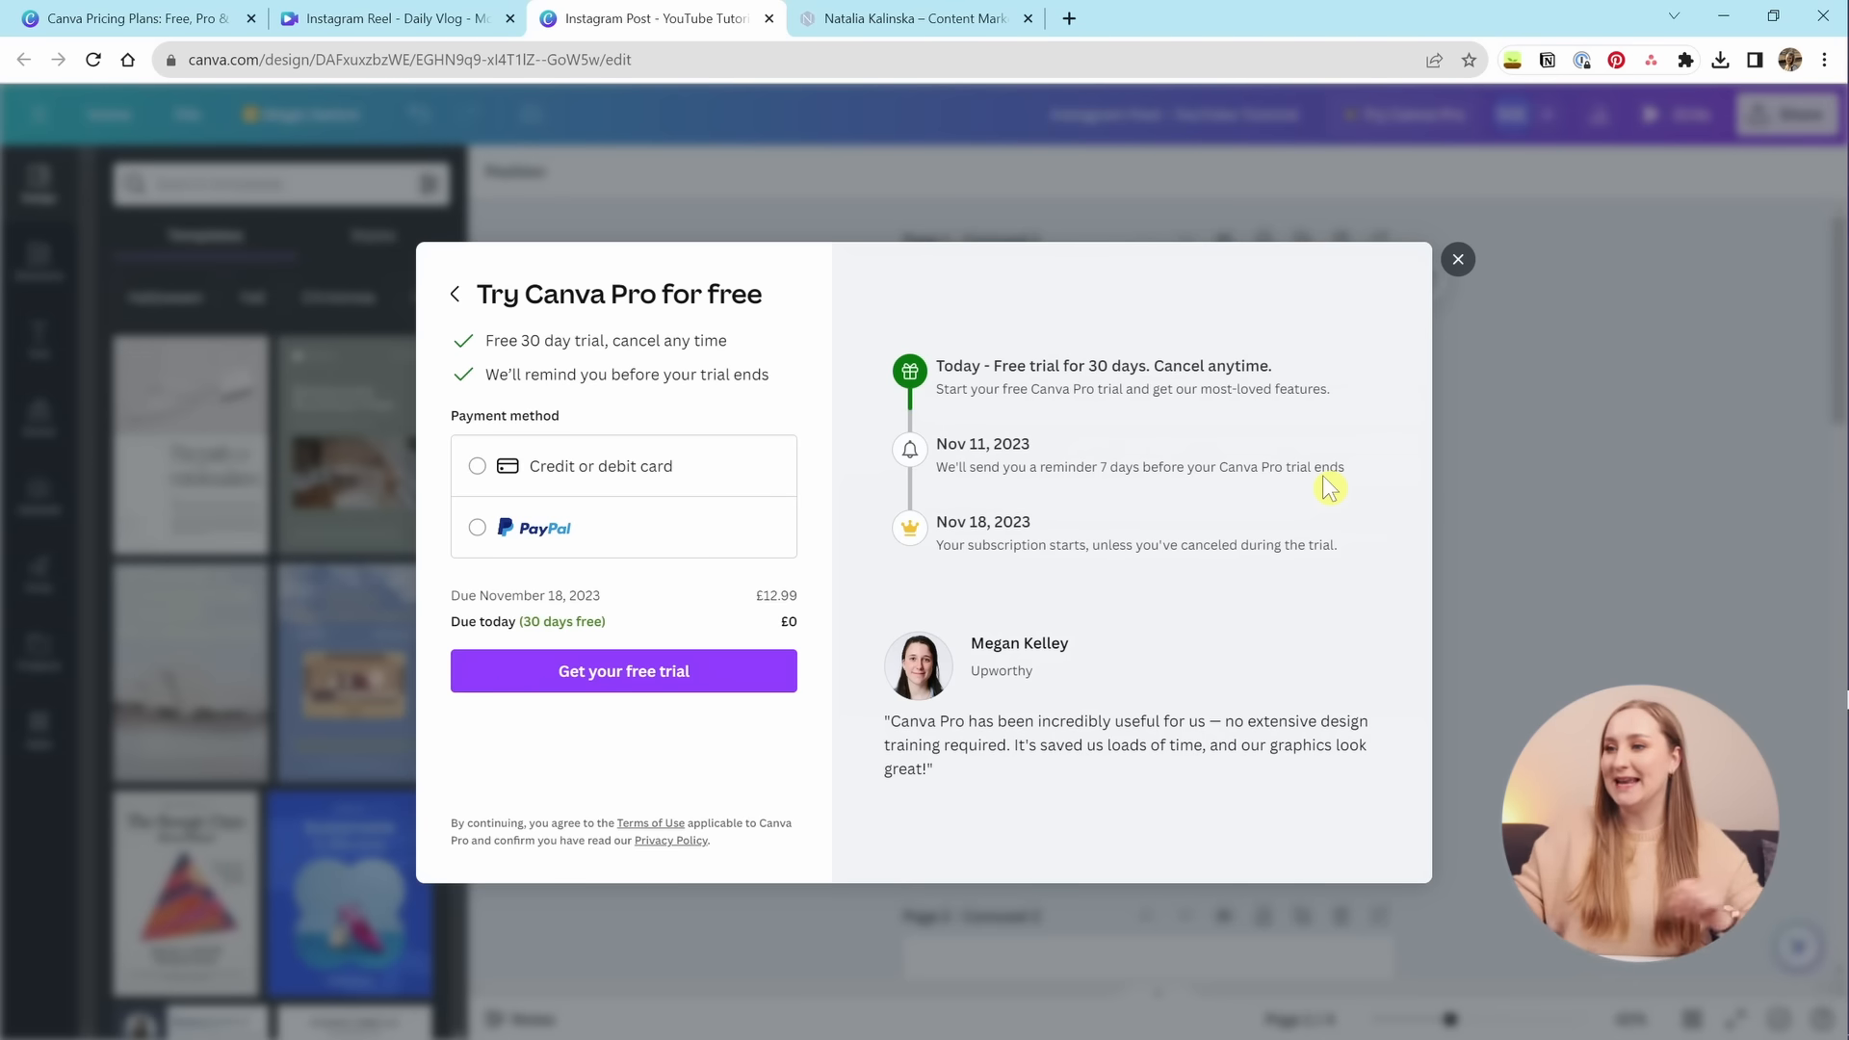
{"action": "left_click", "coordinate": [659, 481]}
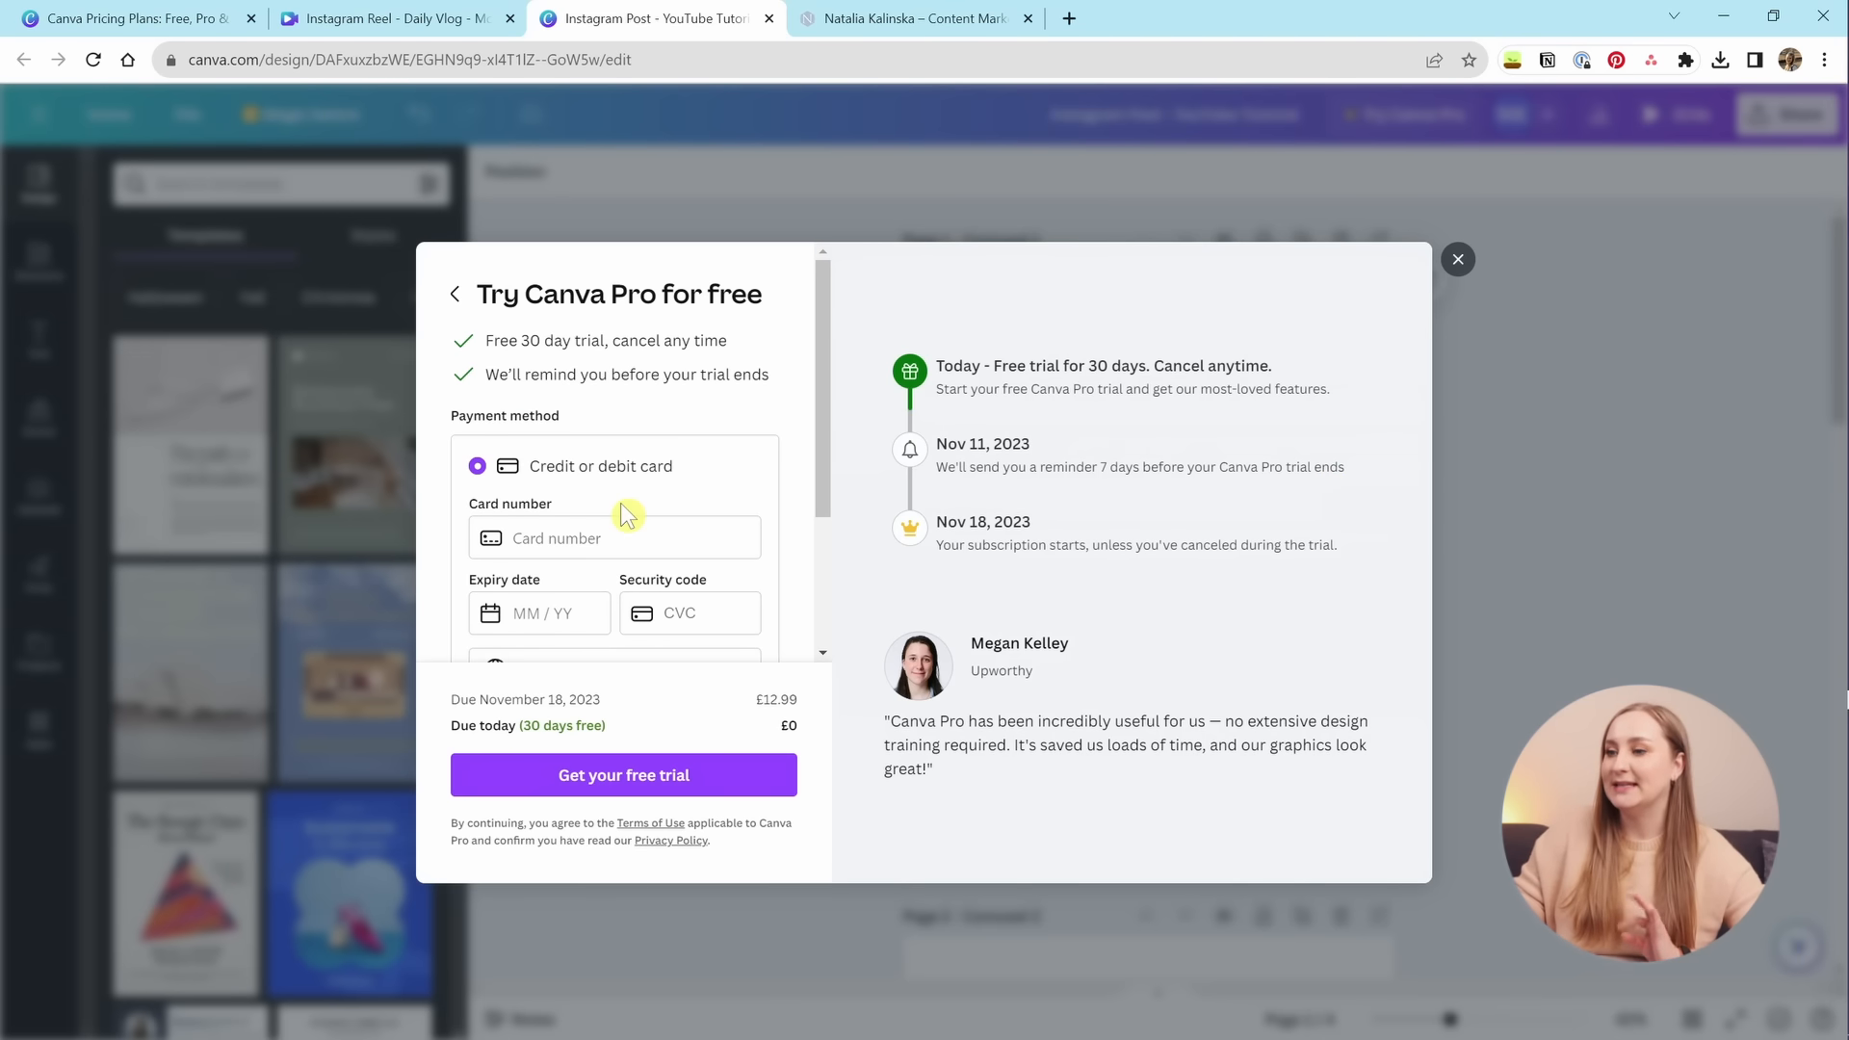
{"action": "left_click", "coordinate": [613, 778]}
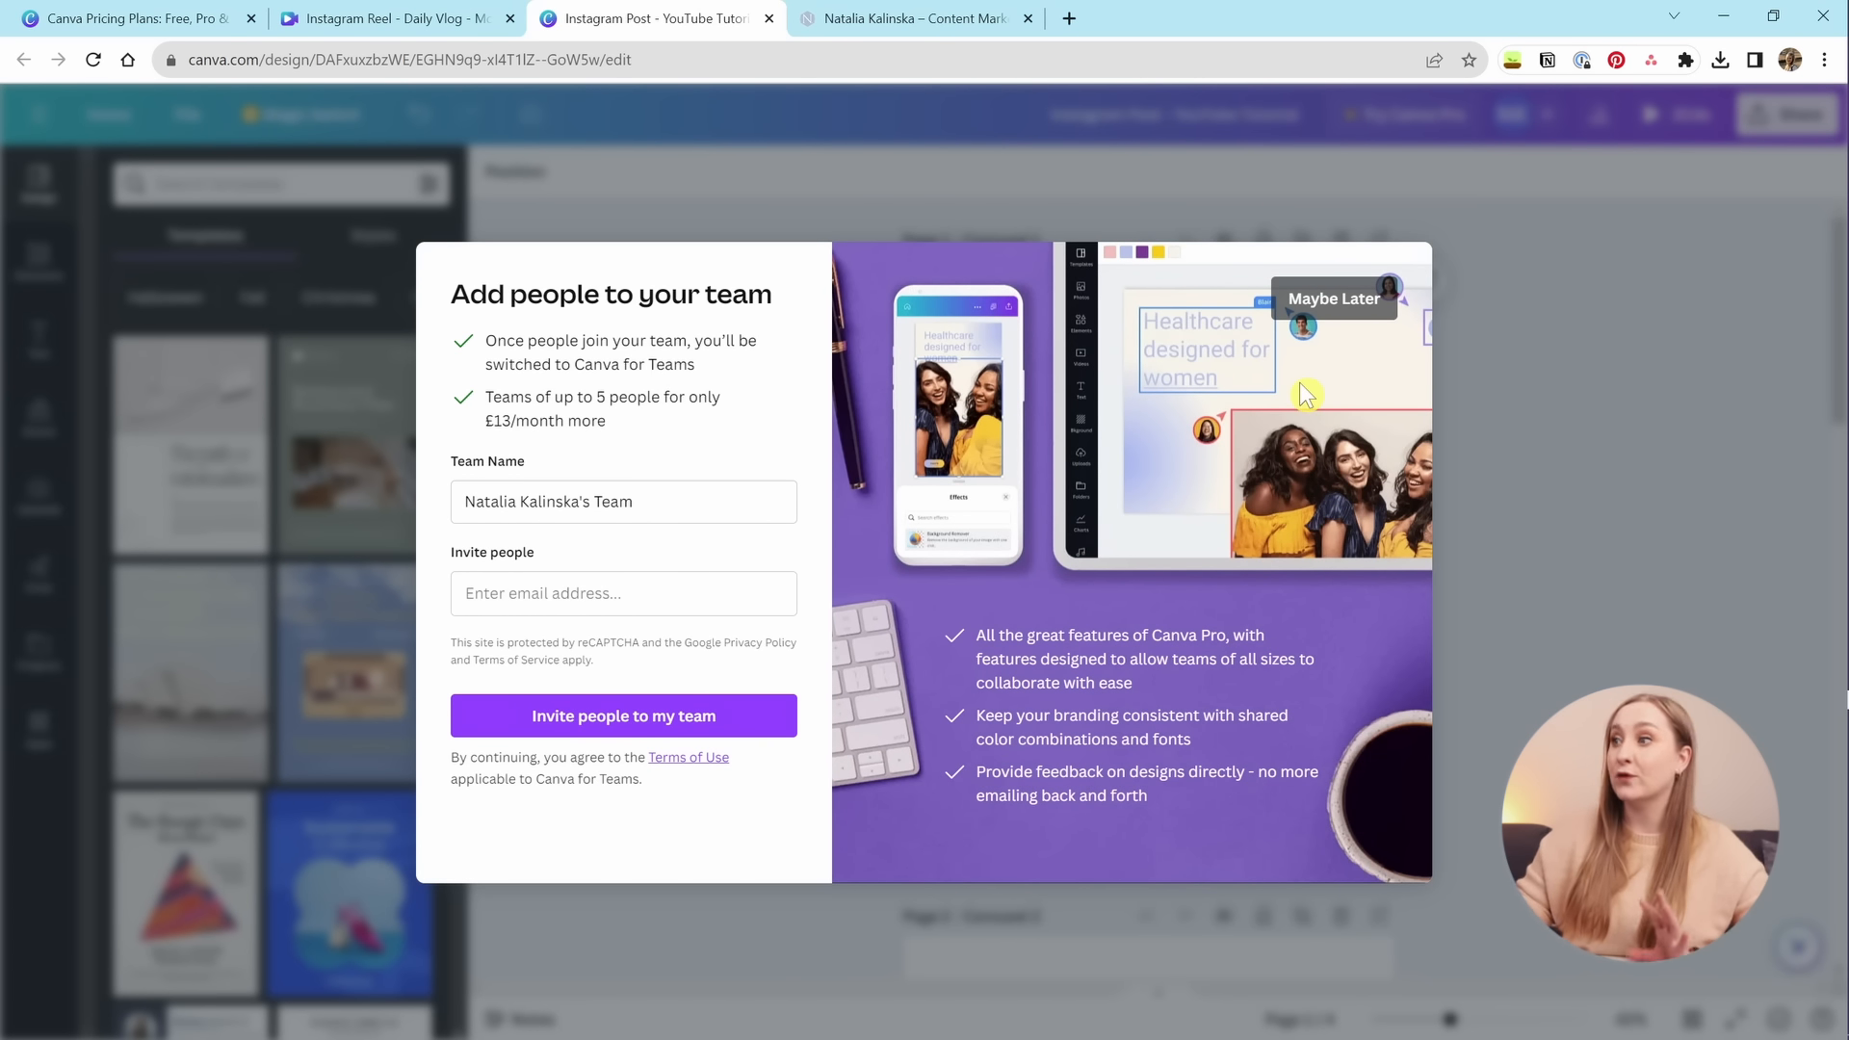
Finish the Canva Pro onboarding without inviting a team, choosing "Start or grow a business", and dismiss the welcome and resize tips.
{"action": "left_click", "coordinate": [1332, 300]}
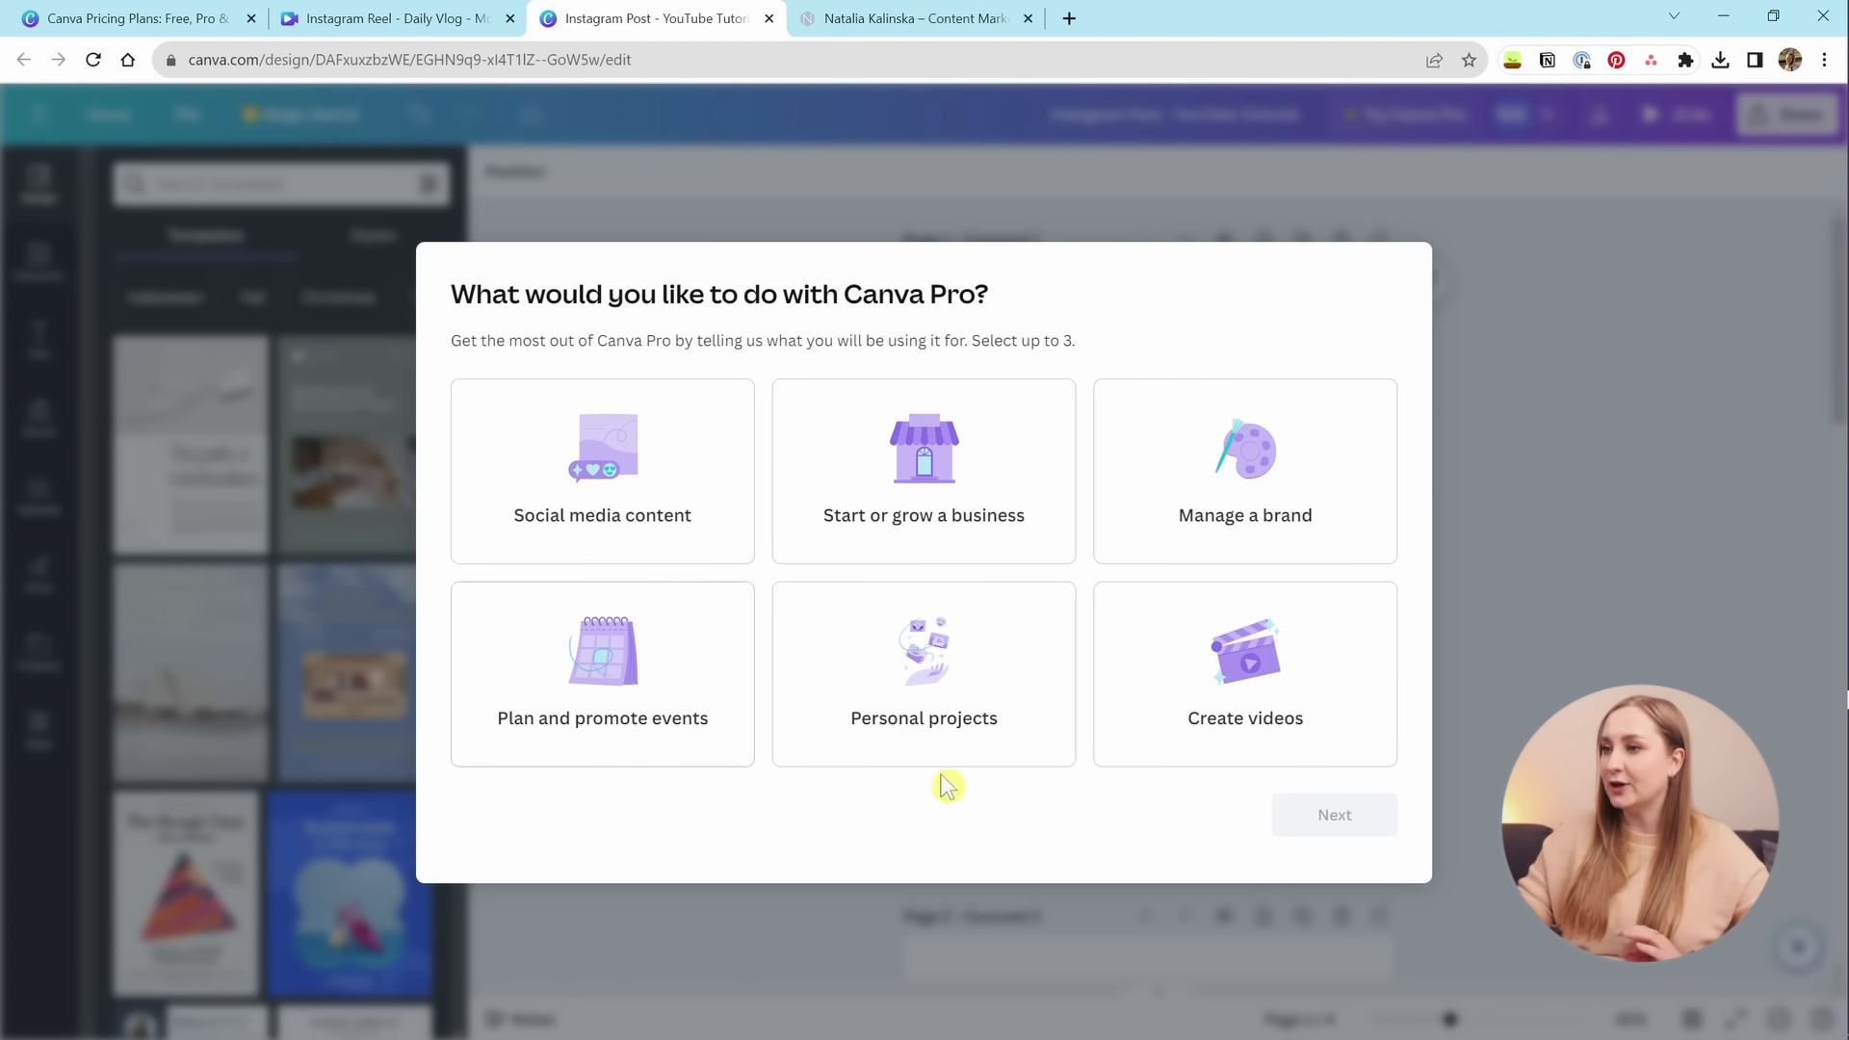
{"action": "left_click", "coordinate": [925, 528]}
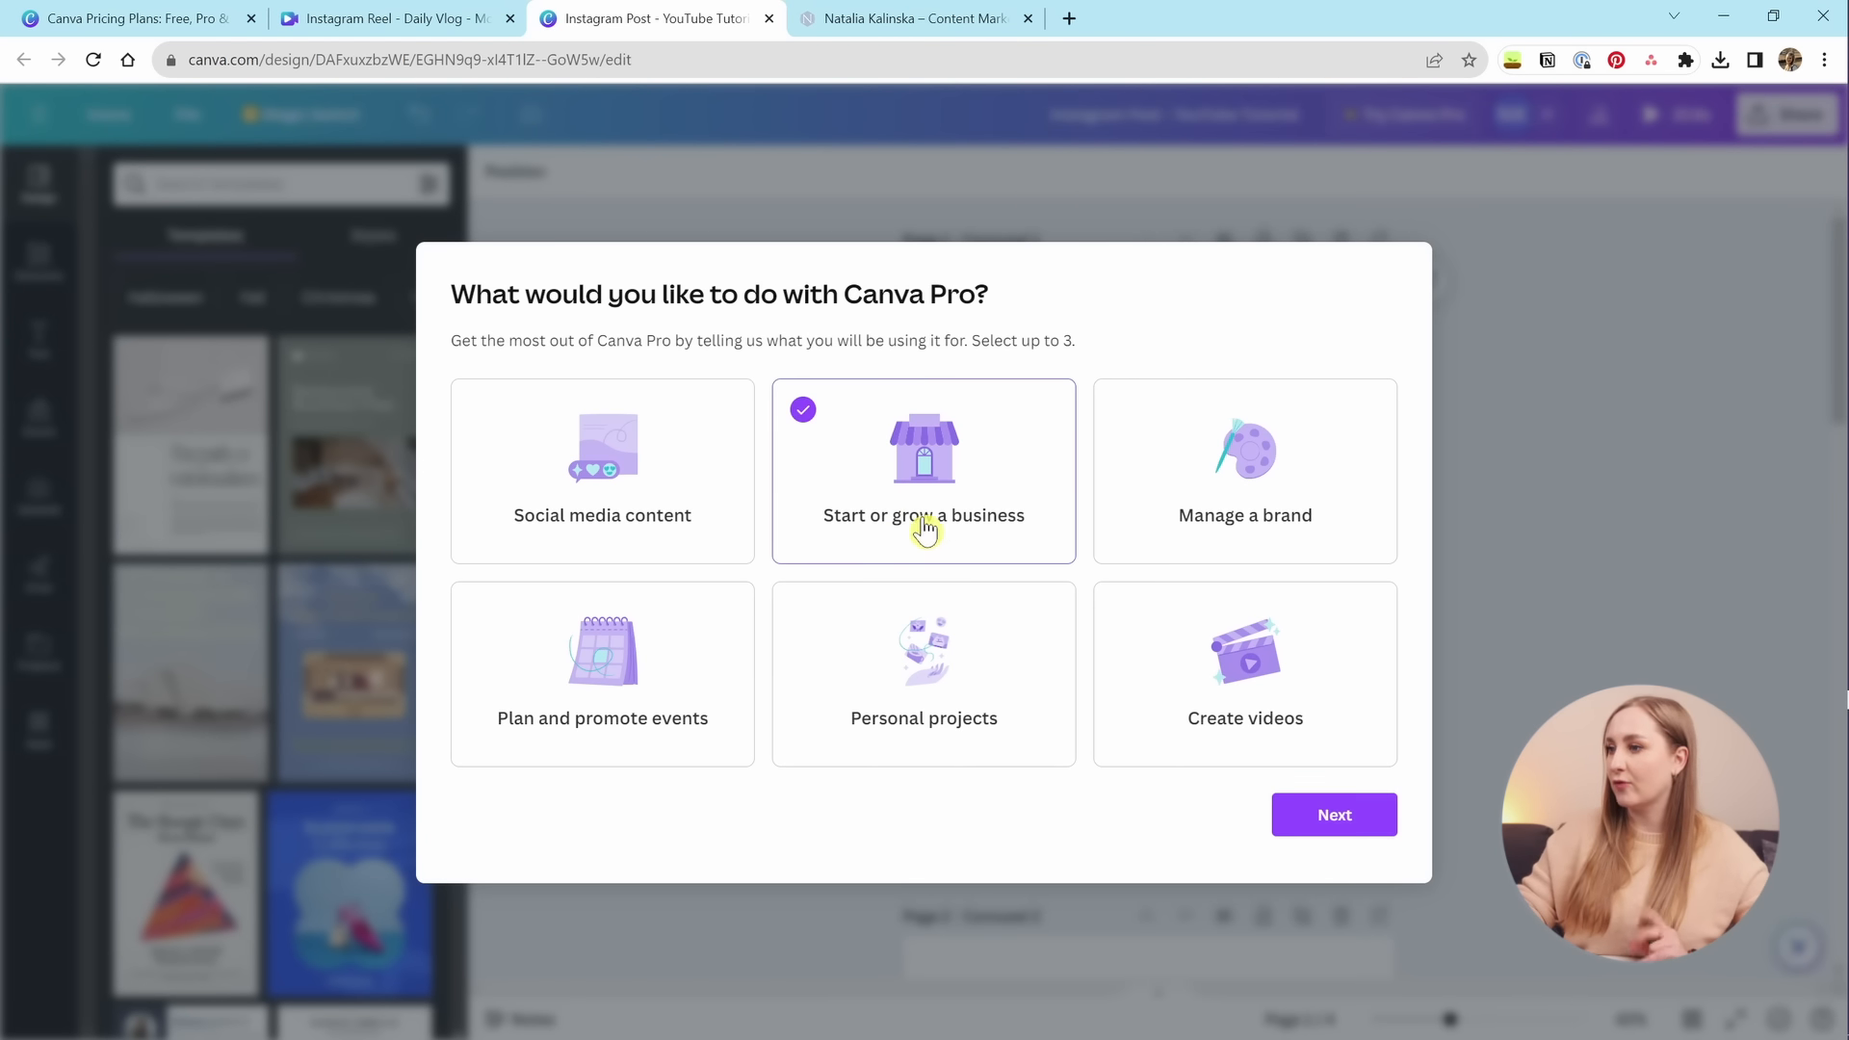
{"action": "left_click", "coordinate": [1338, 817]}
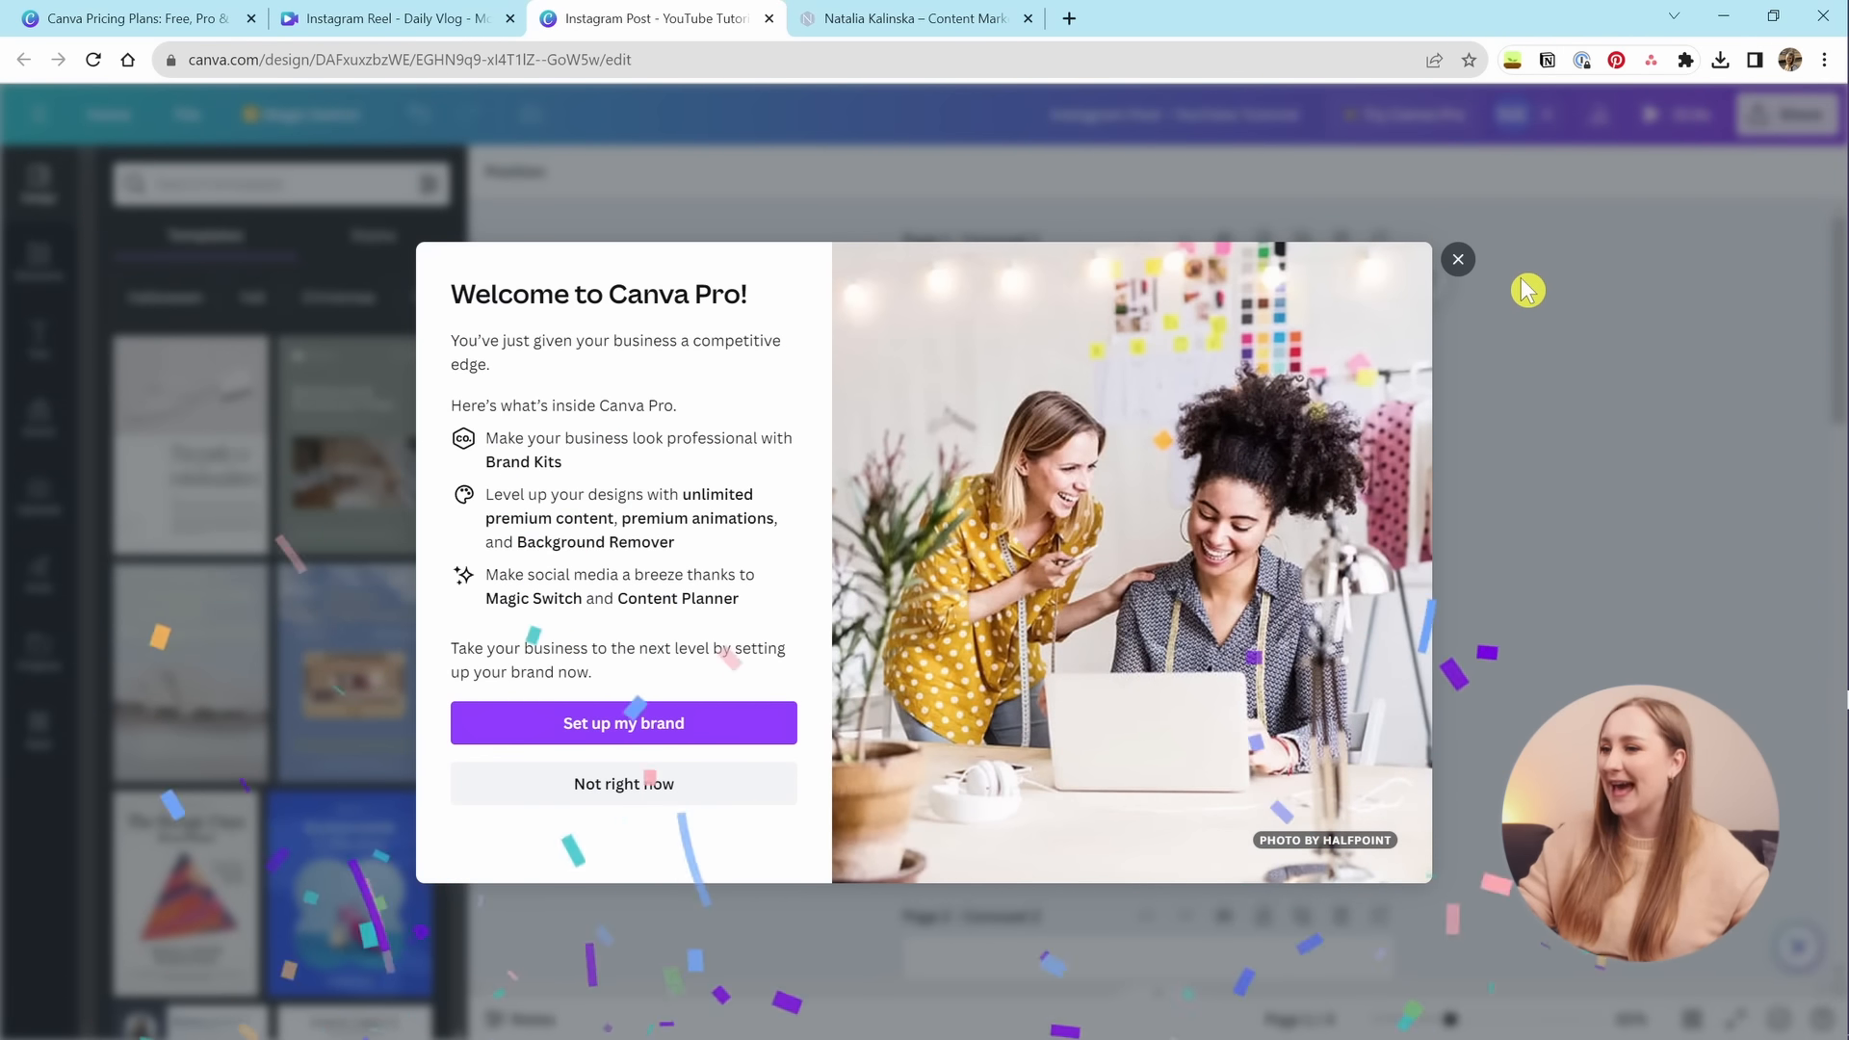
{"action": "left_click", "coordinate": [1458, 259]}
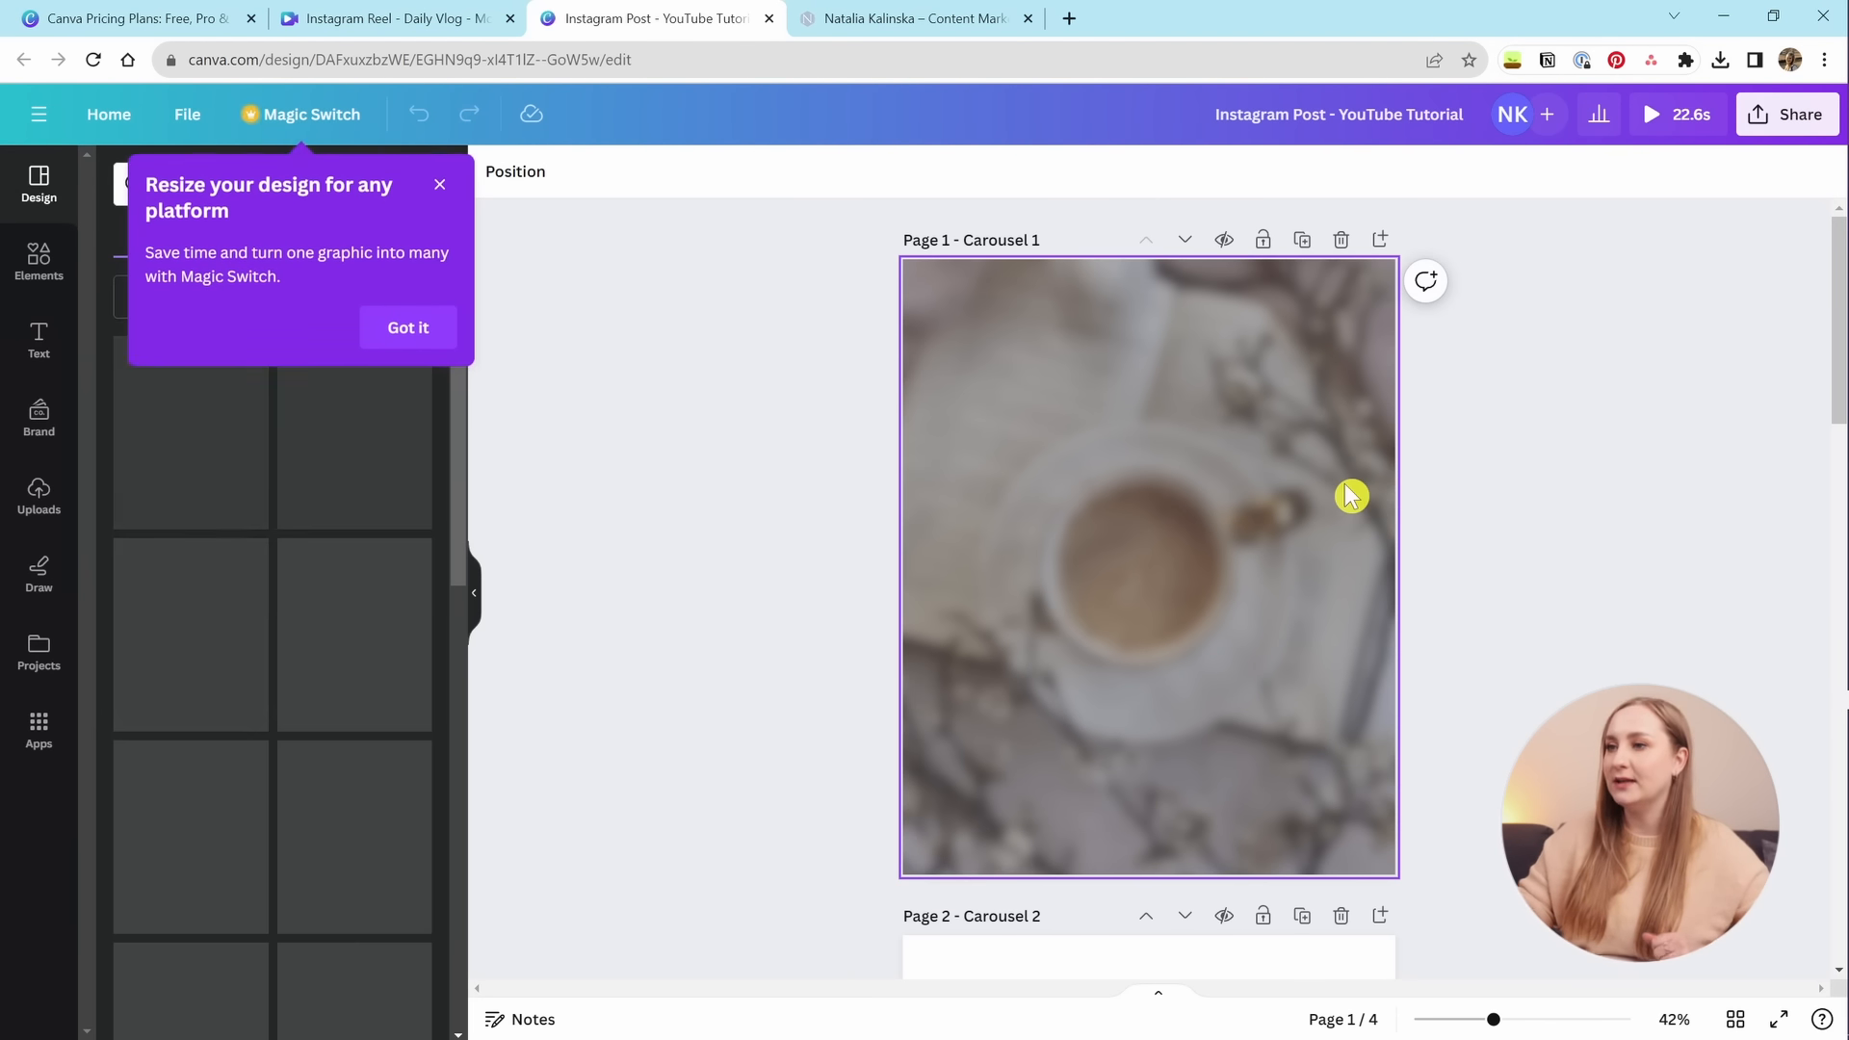
{"action": "left_click", "coordinate": [440, 181]}
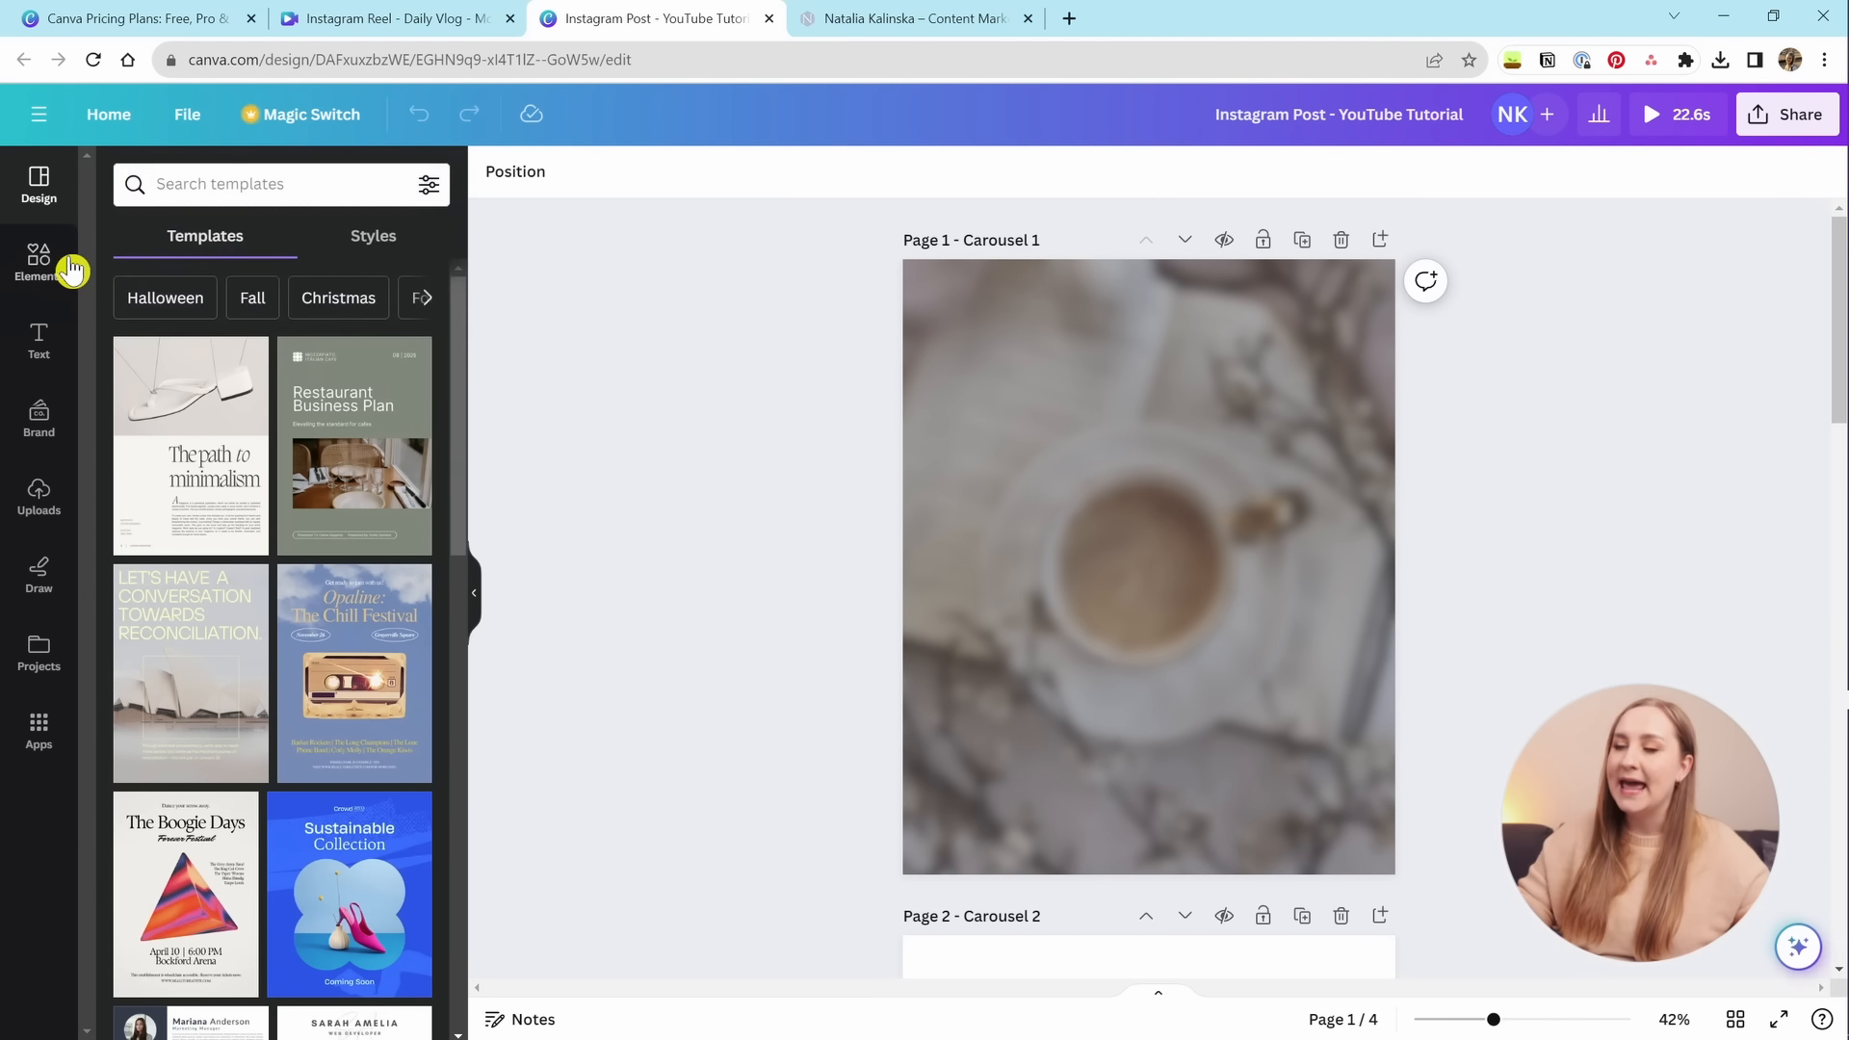
Add the recently used photo of the smiling woman to the Carousel 1 page and remove its background with BG Remover.
{"action": "left_click", "coordinate": [63, 268]}
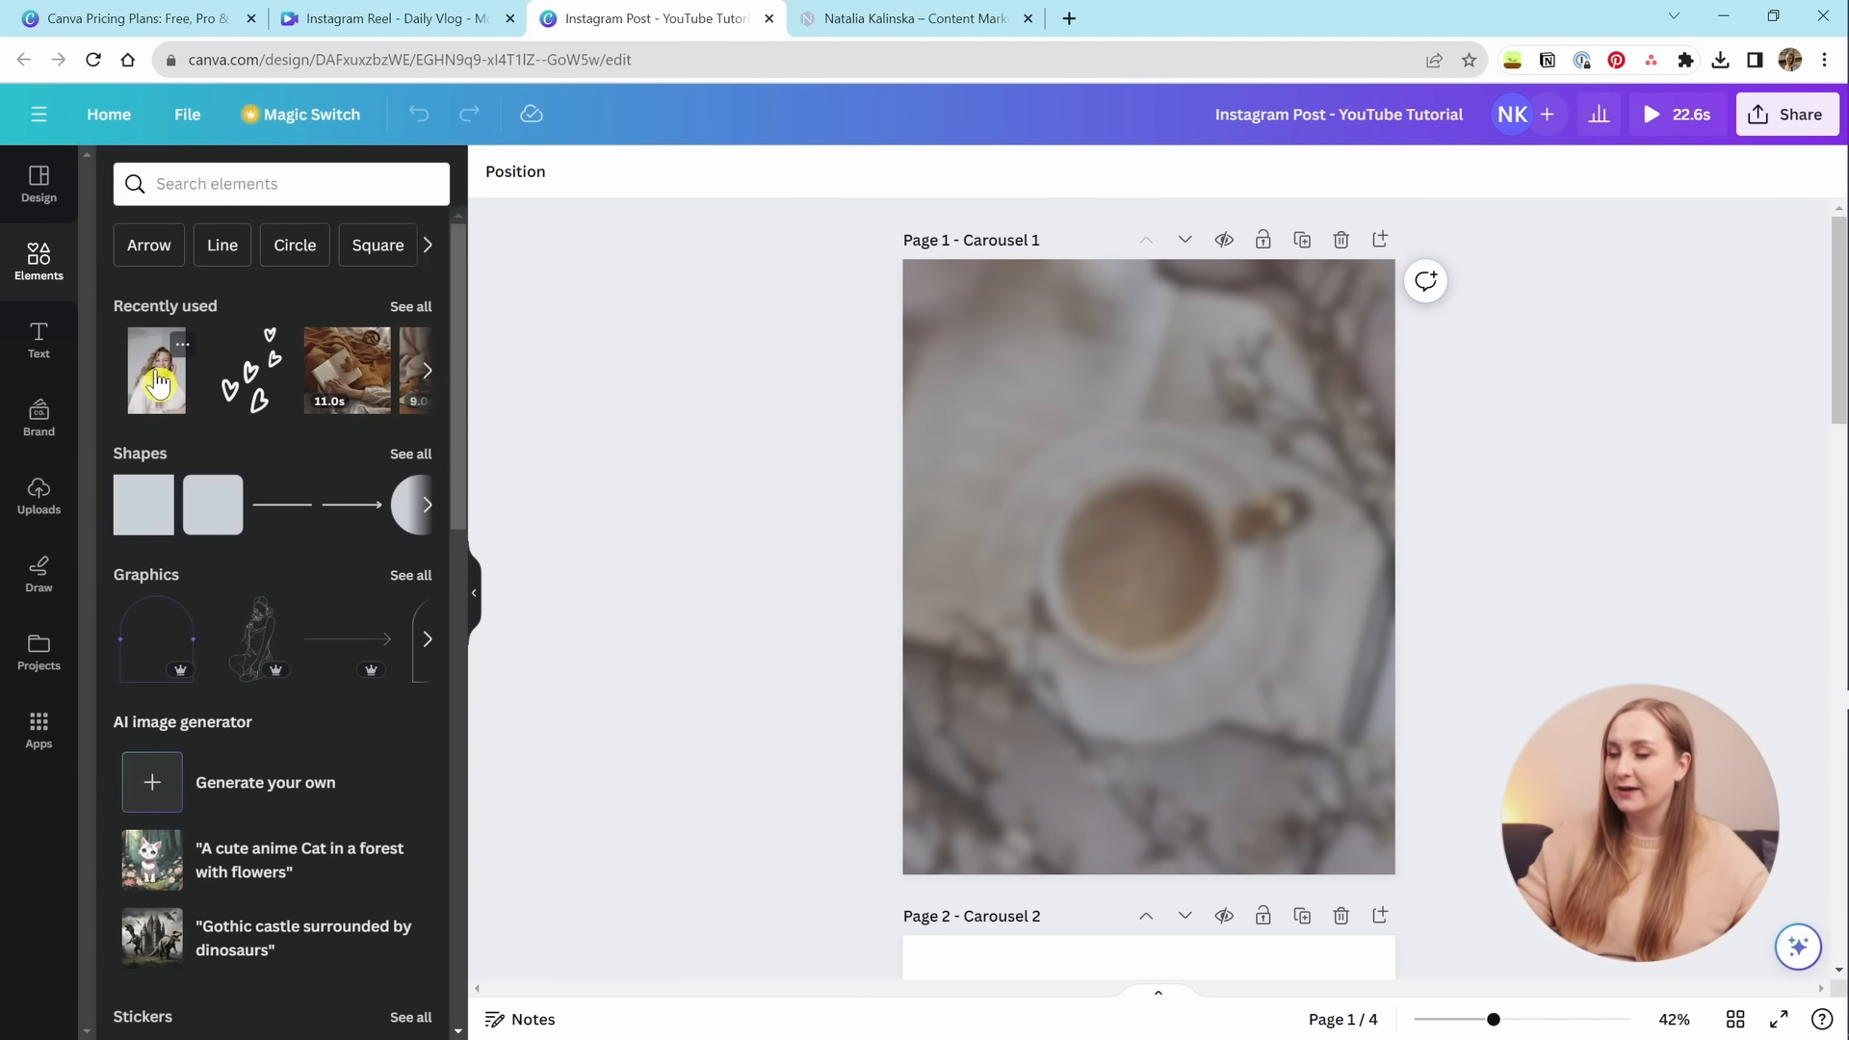
{"action": "left_click", "coordinate": [156, 371]}
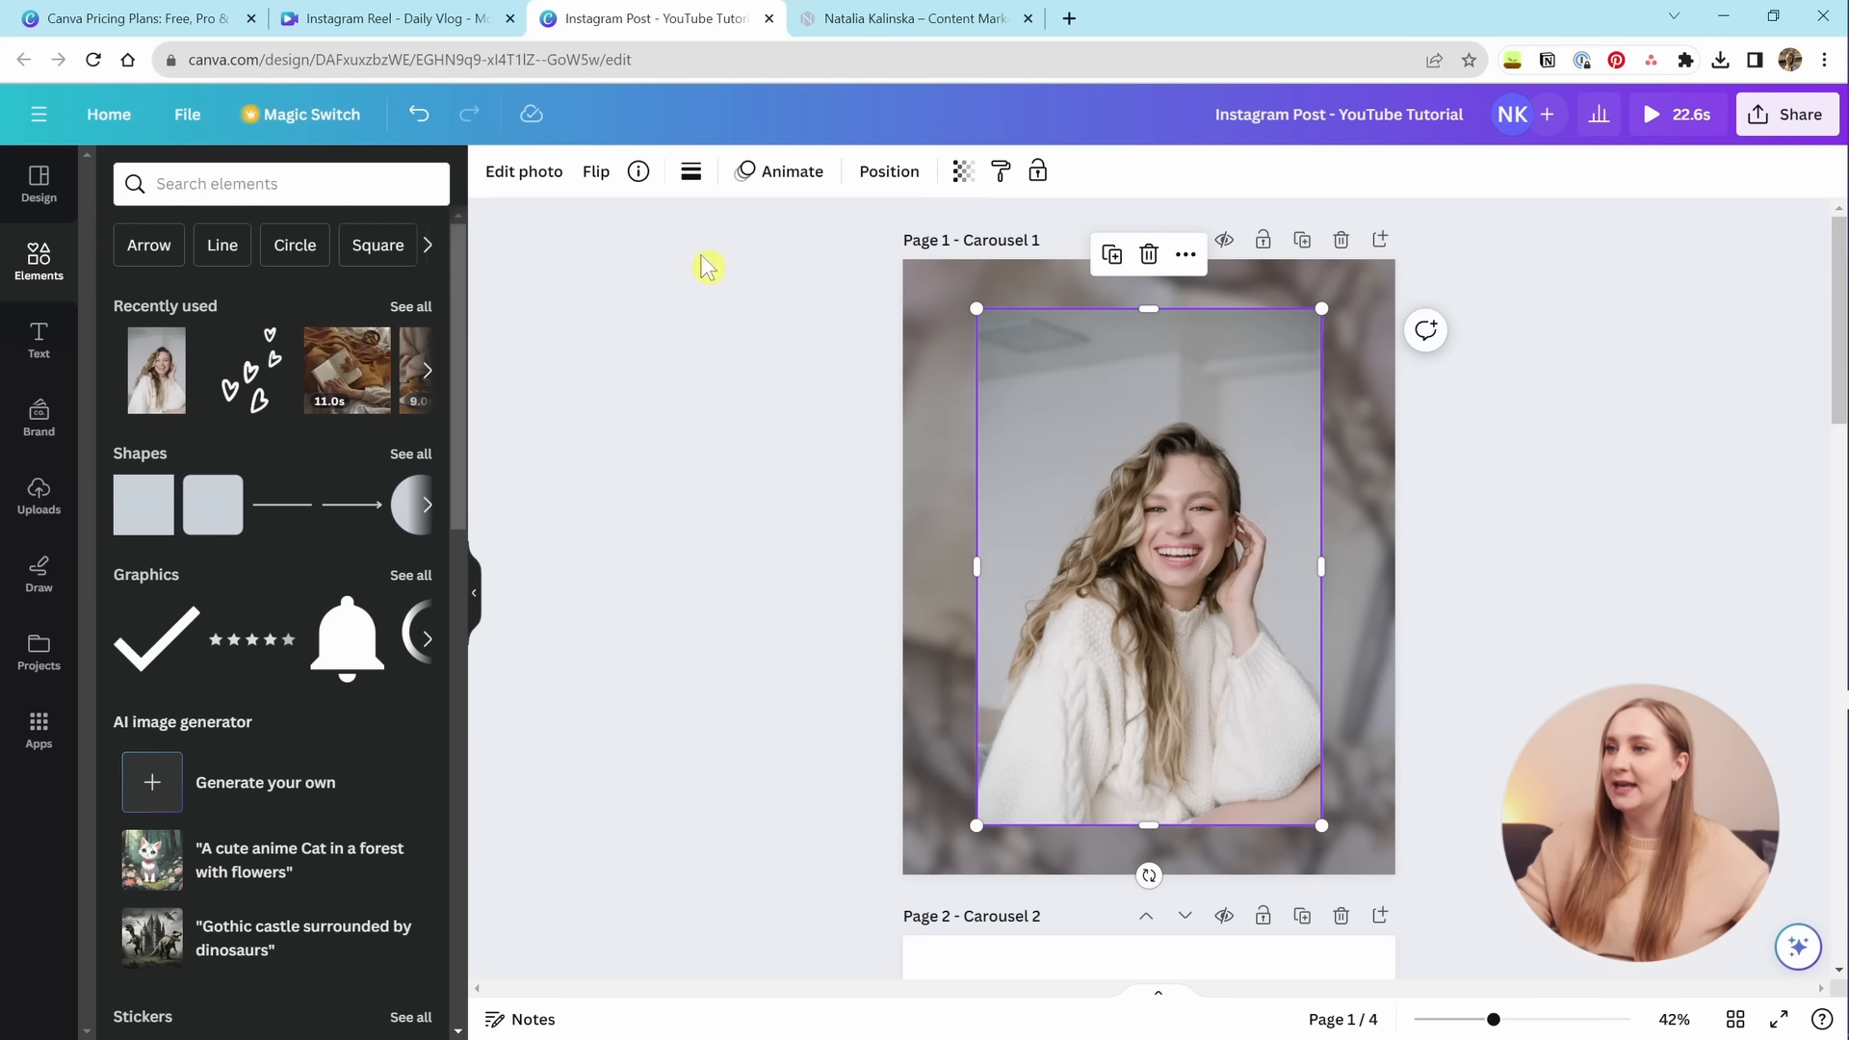
{"action": "left_click", "coordinate": [544, 179]}
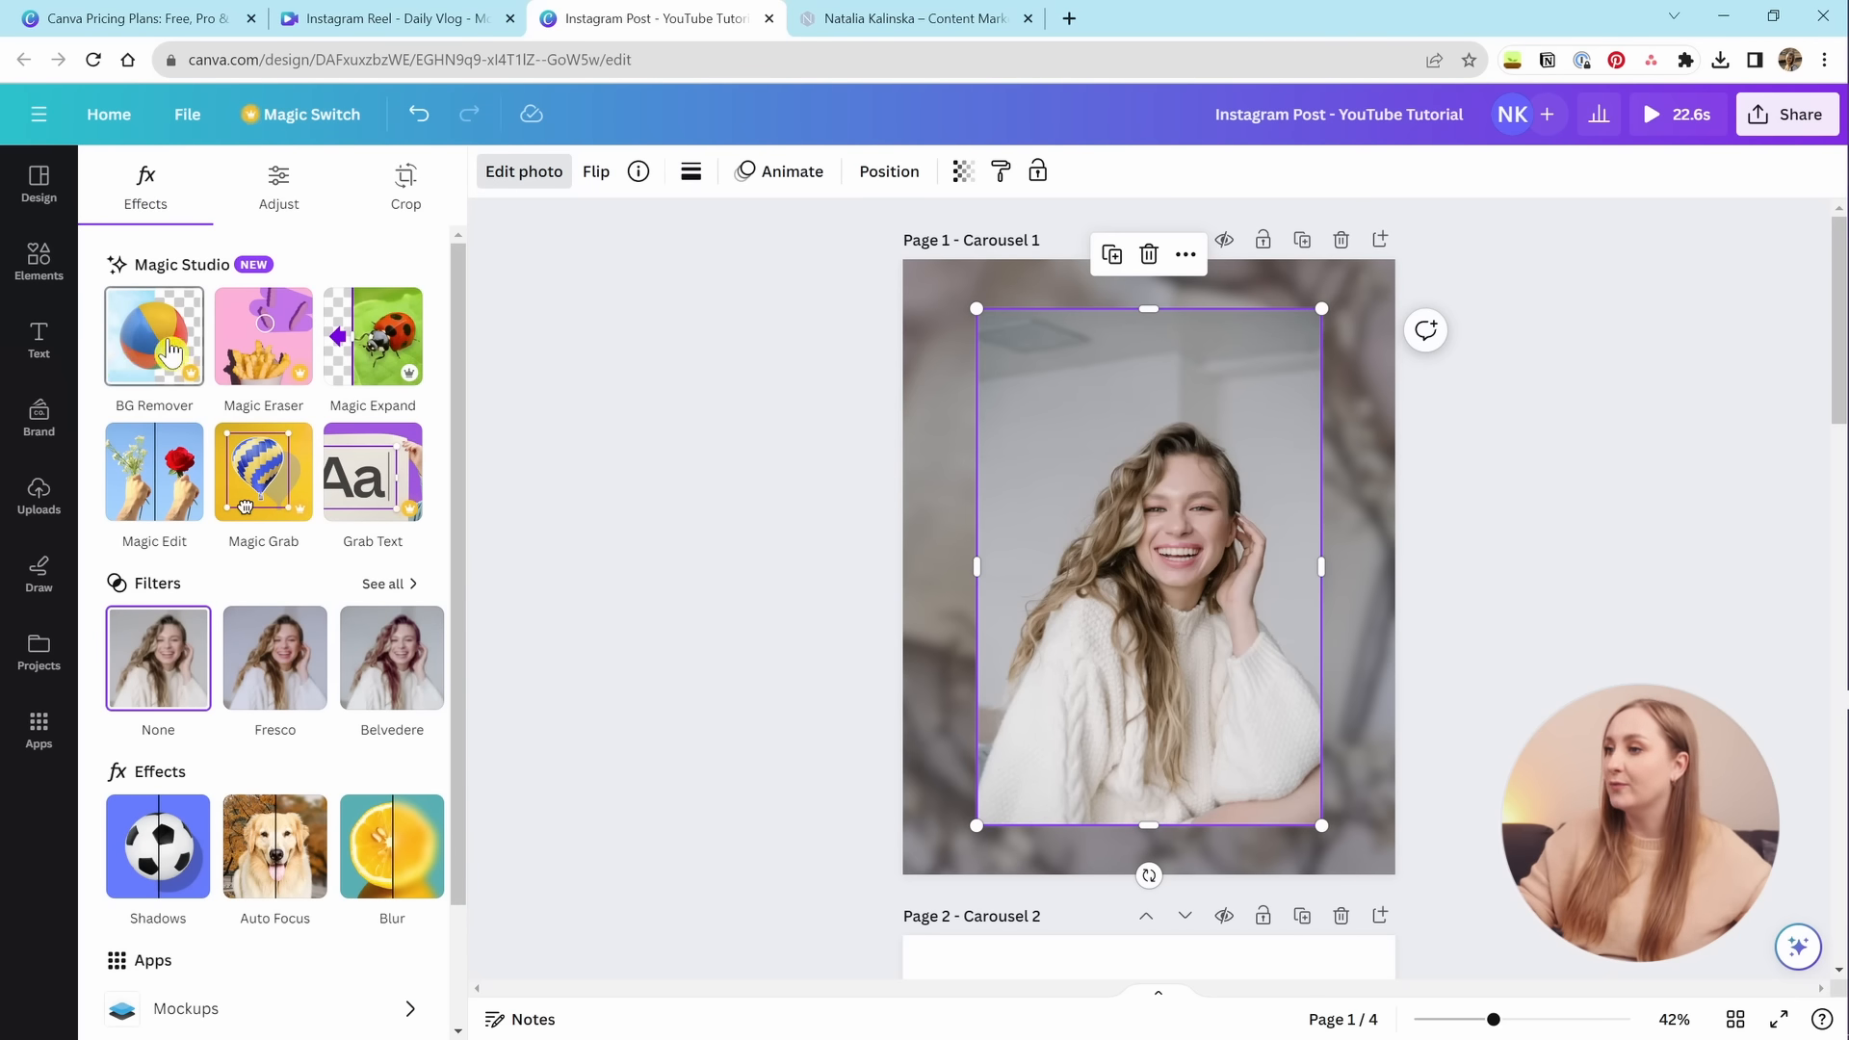
{"action": "left_click", "coordinate": [170, 352]}
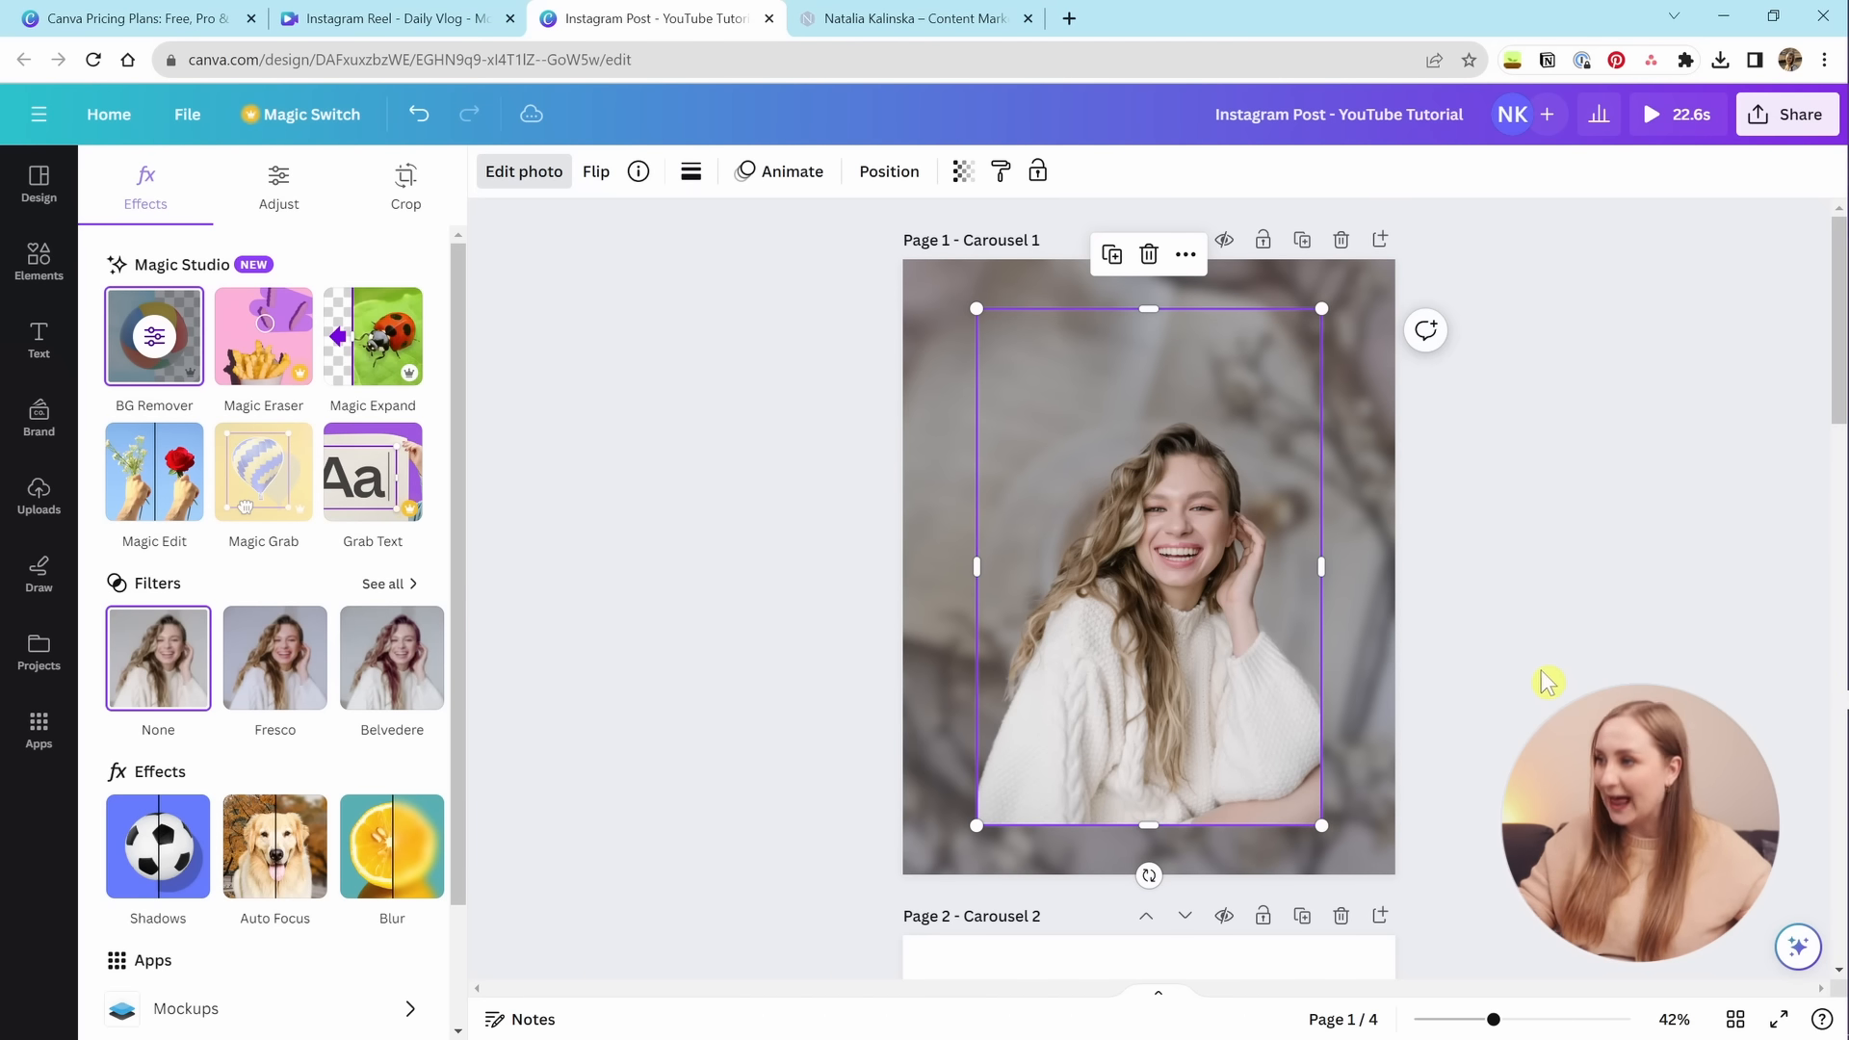
Move the cut-out woman into the lower-right corner of the Carousel 1 page and look through the photo effects and filters.
{"action": "left_click_drag", "start_coordinate": [1215, 672], "coordinate": [1286, 701]}
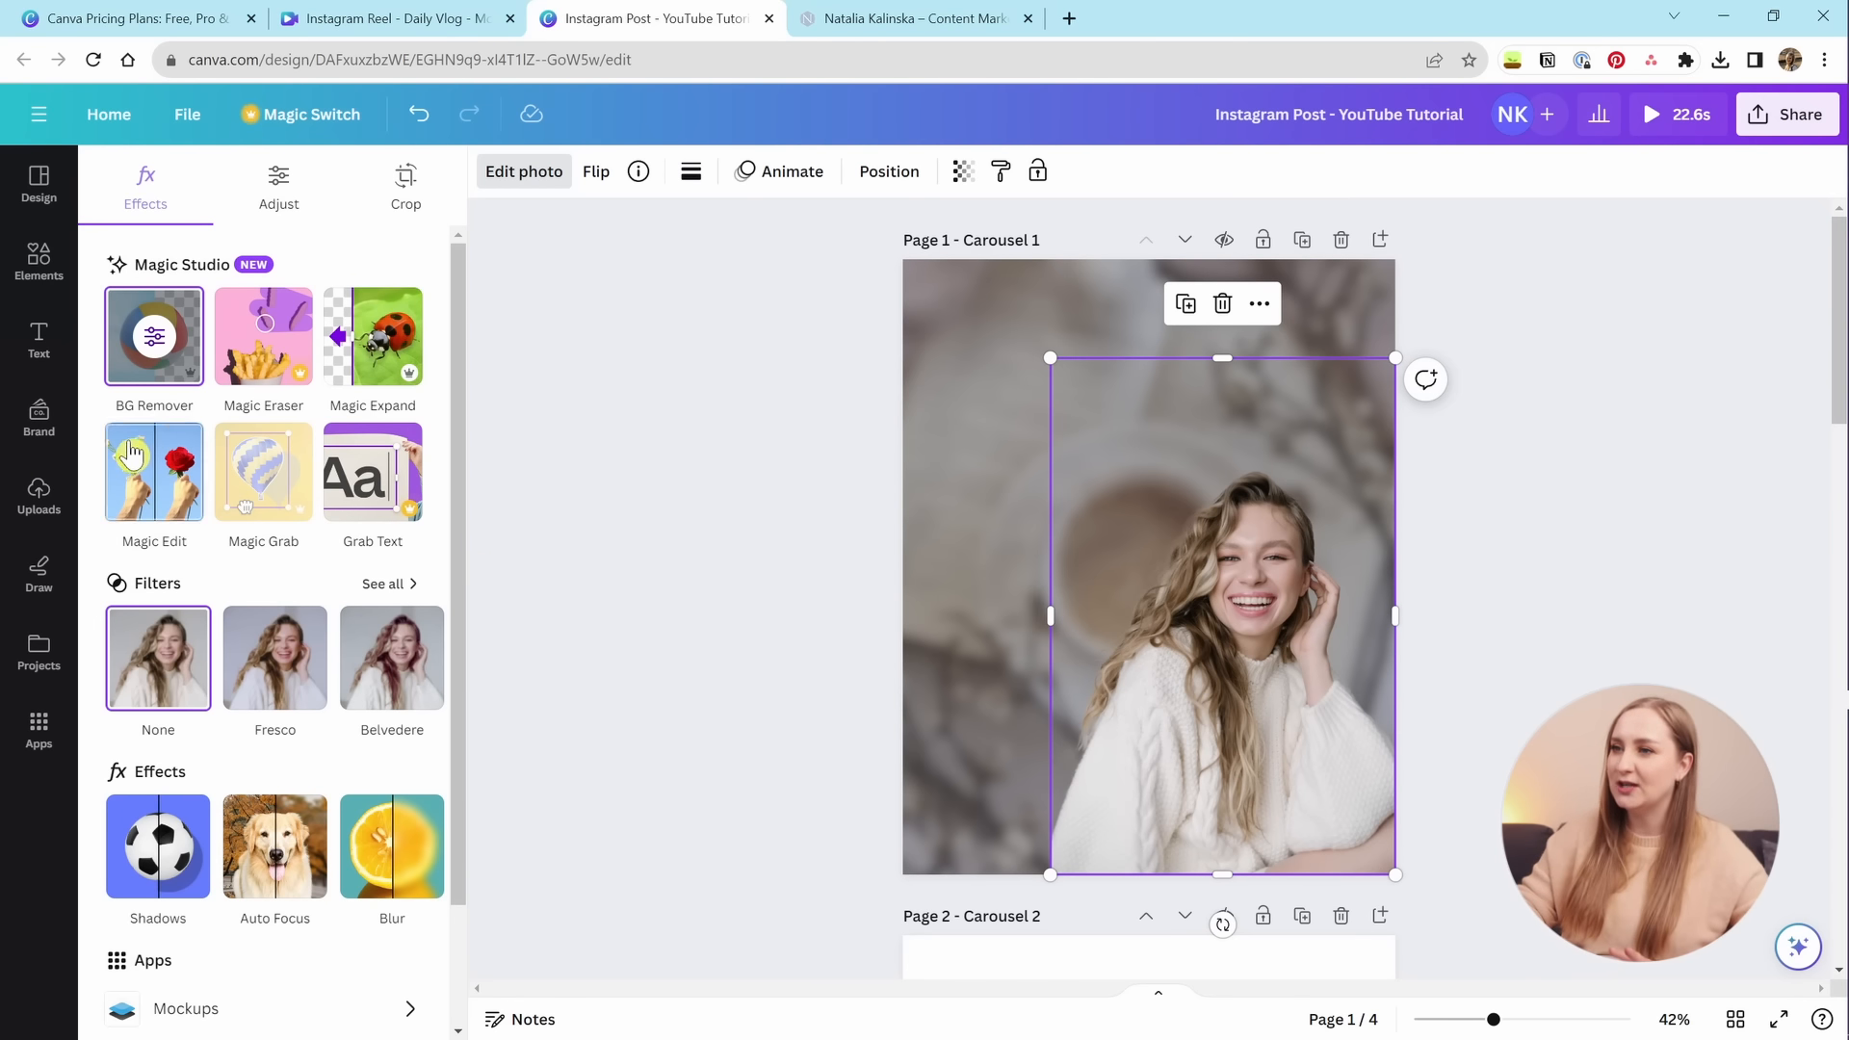
{"action": "scroll", "coordinate": [381, 445], "scroll_direction": "down", "scroll_amount": 2}
{"action": "scroll", "coordinate": [382, 445], "scroll_direction": "up", "scroll_amount": 2}
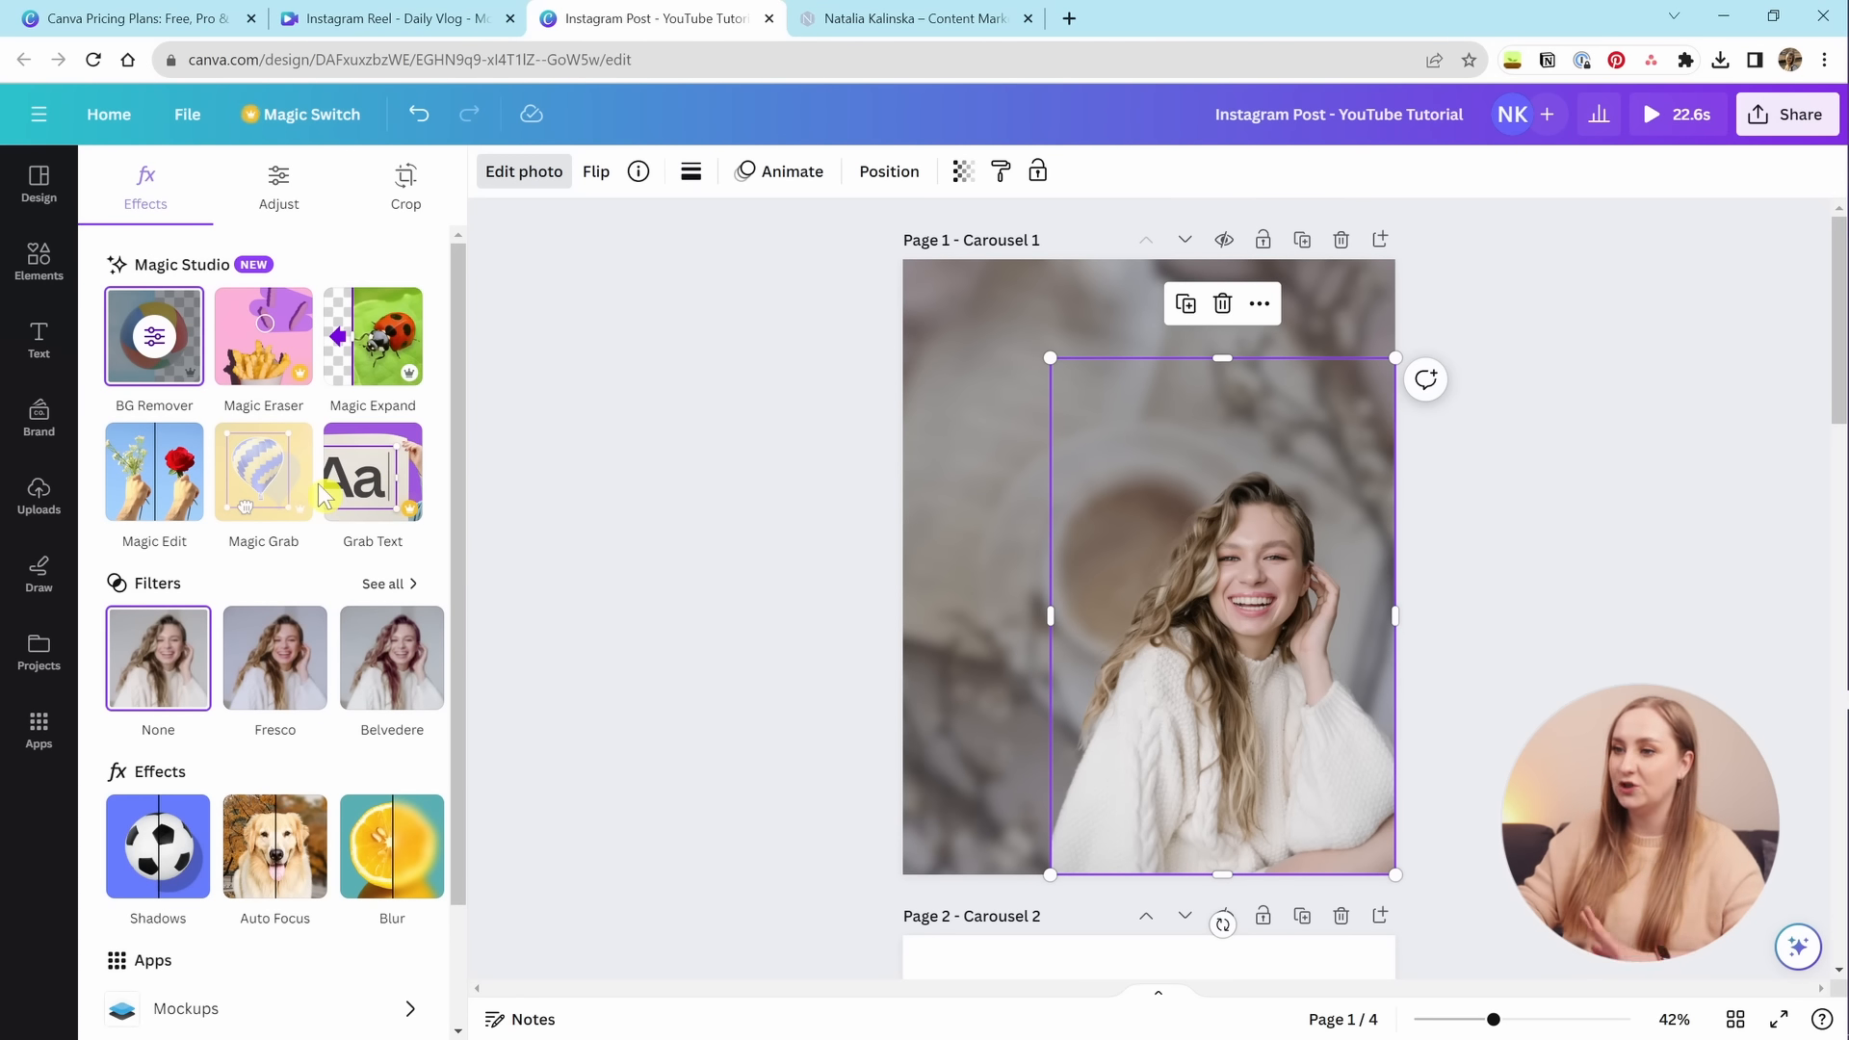
{"action": "scroll", "coordinate": [322, 491], "scroll_direction": "down", "scroll_amount": 2}
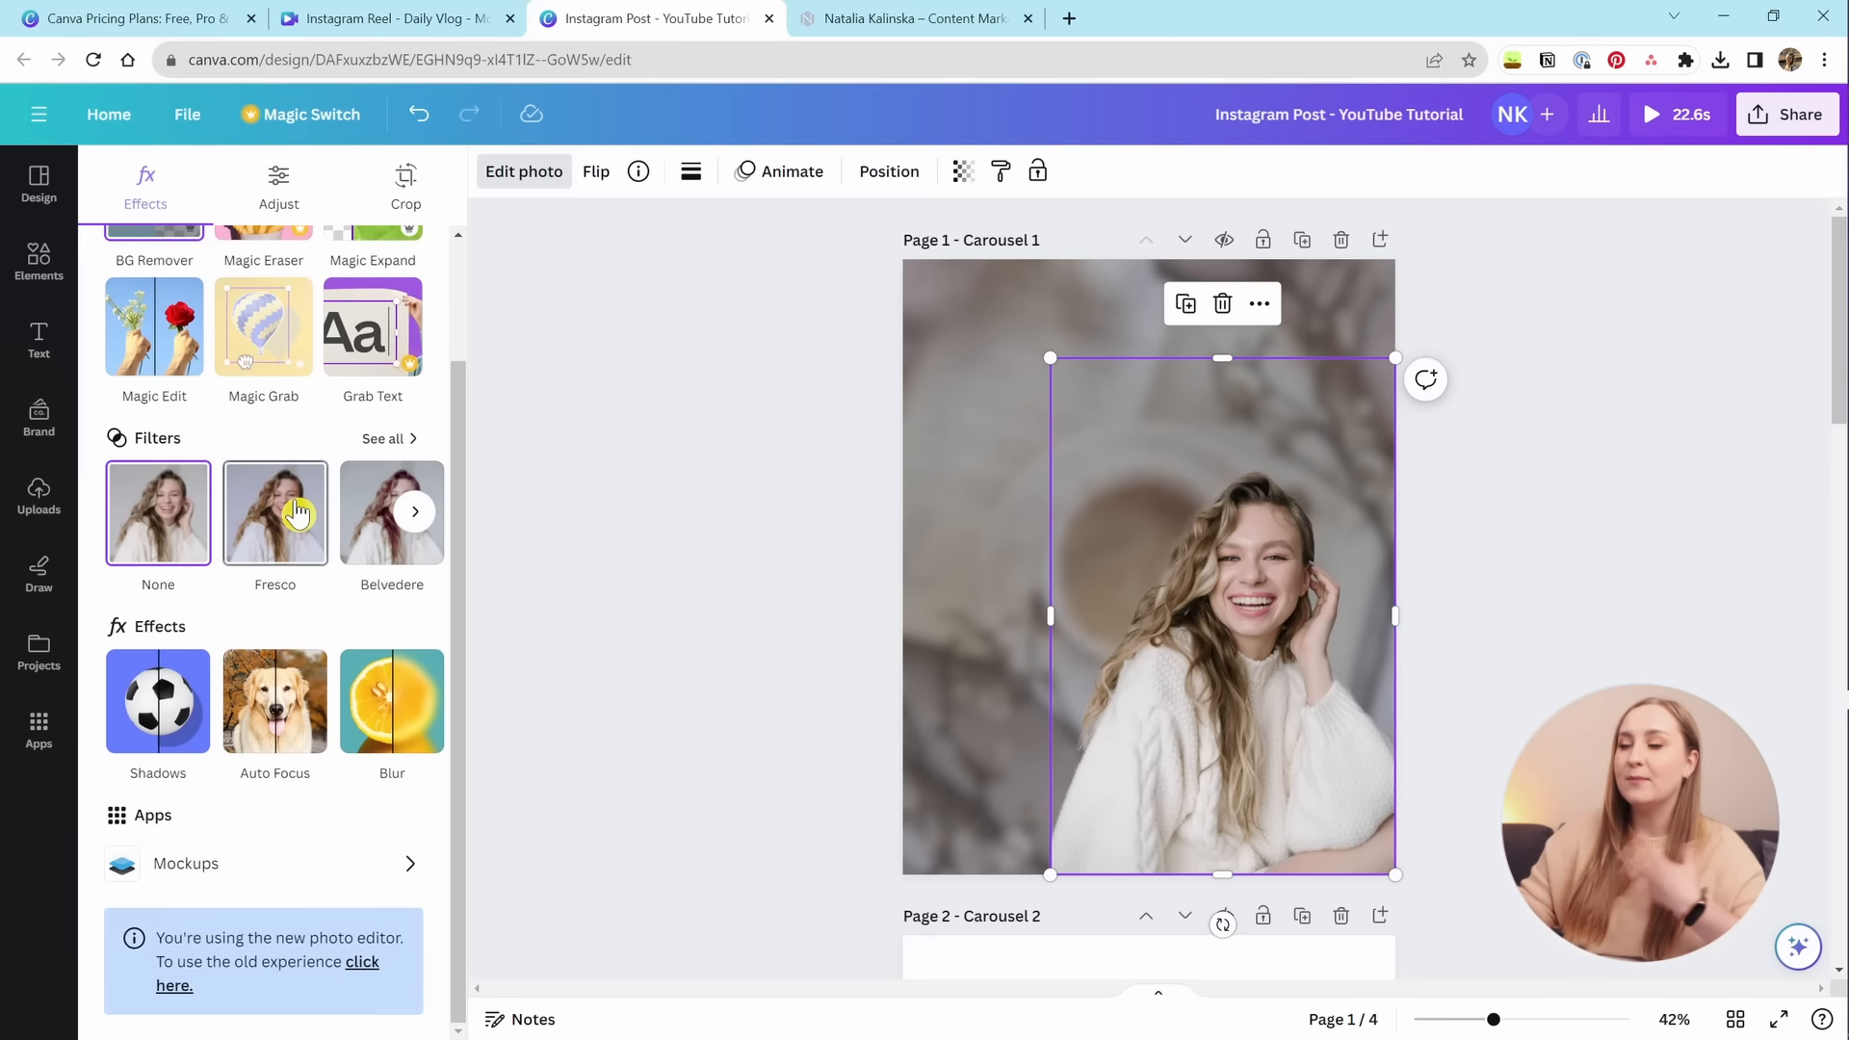
Apply an Outline shadow to the cut-out woman on Carousel 1 and set its size to 61.
{"action": "scroll", "coordinate": [318, 481], "scroll_direction": "up", "scroll_amount": 2}
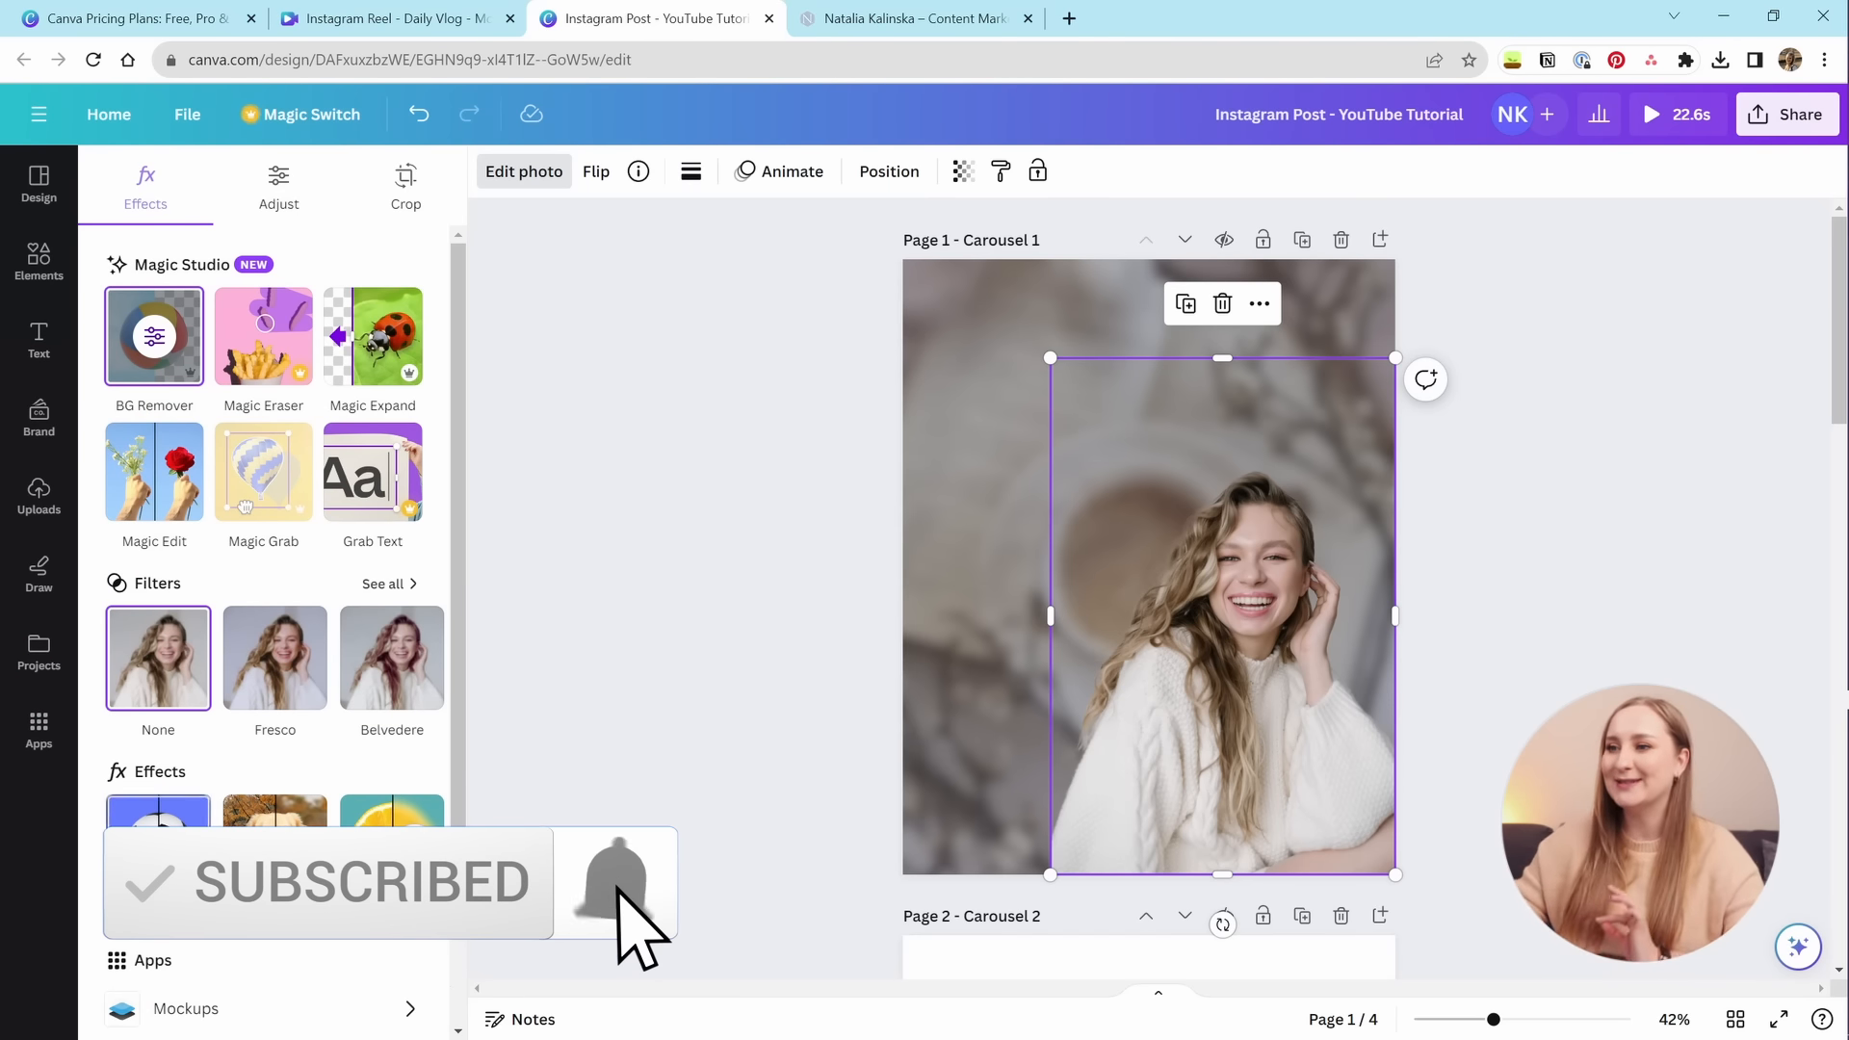
{"action": "scroll", "coordinate": [229, 746], "scroll_direction": "down", "scroll_amount": 2}
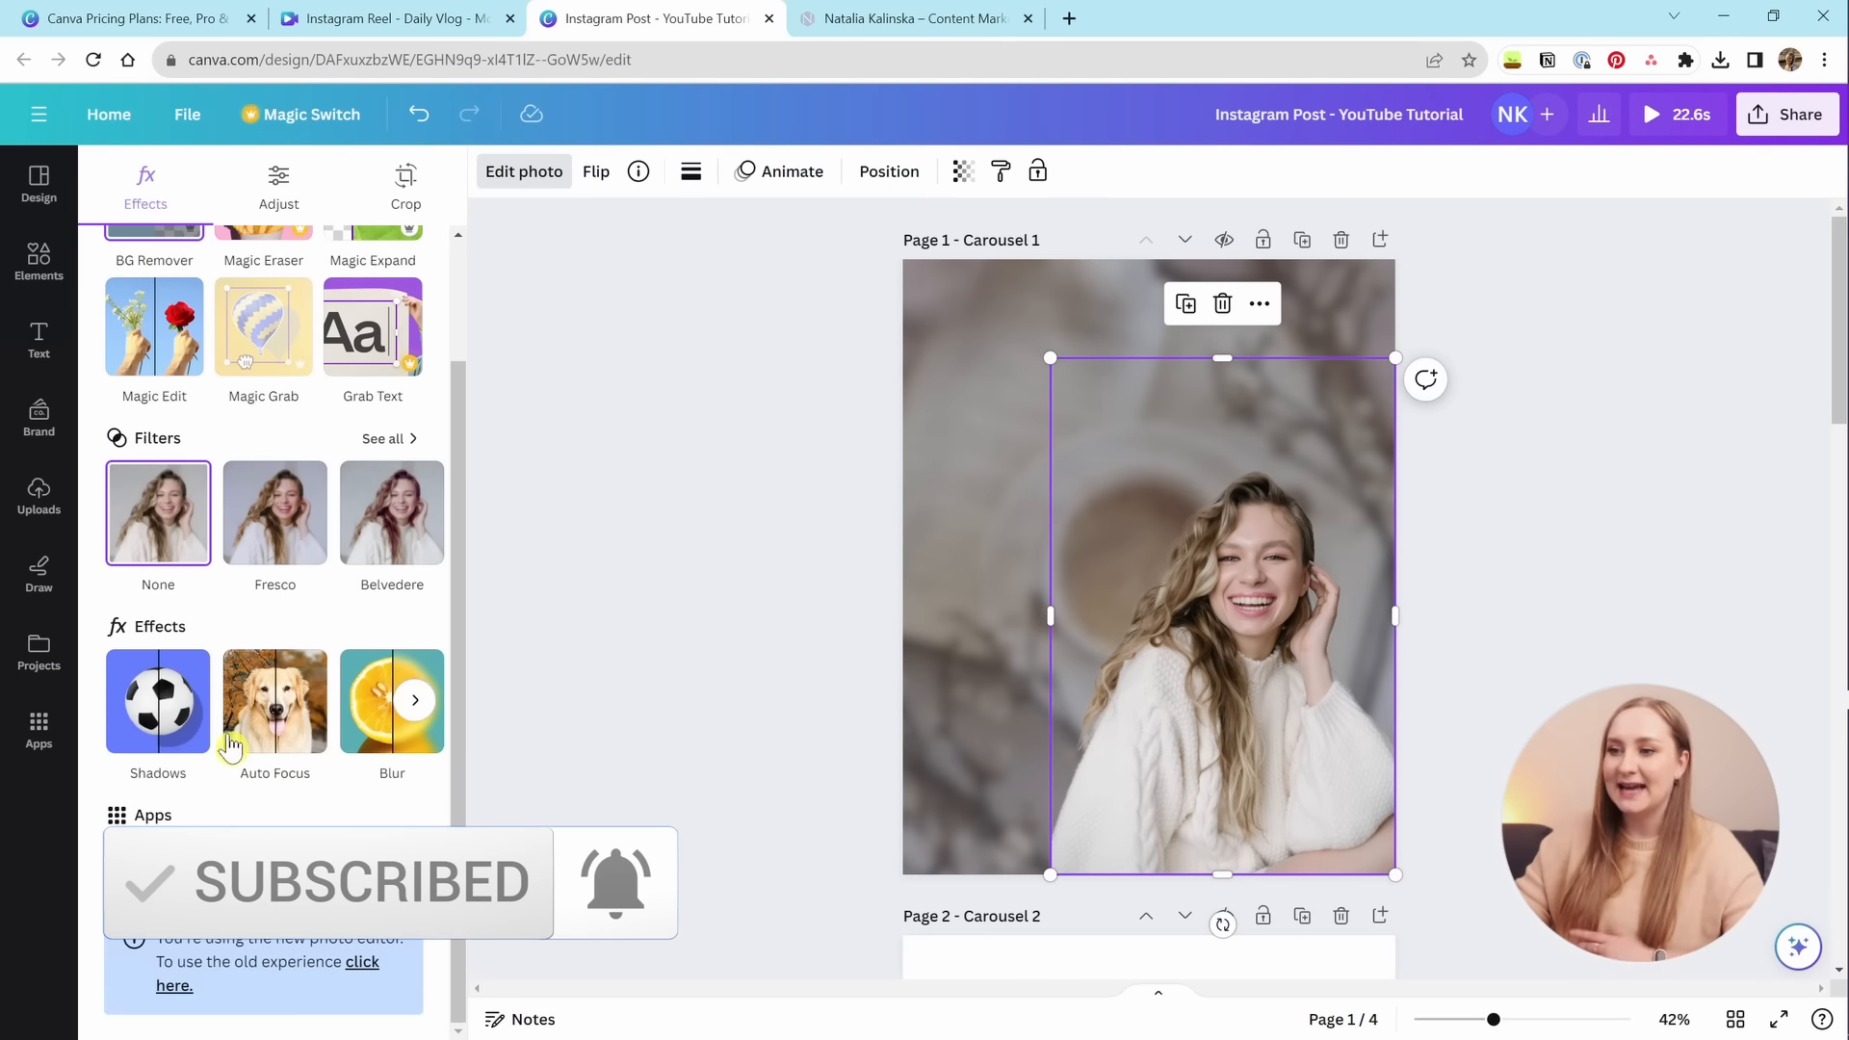
{"action": "left_click", "coordinate": [164, 724]}
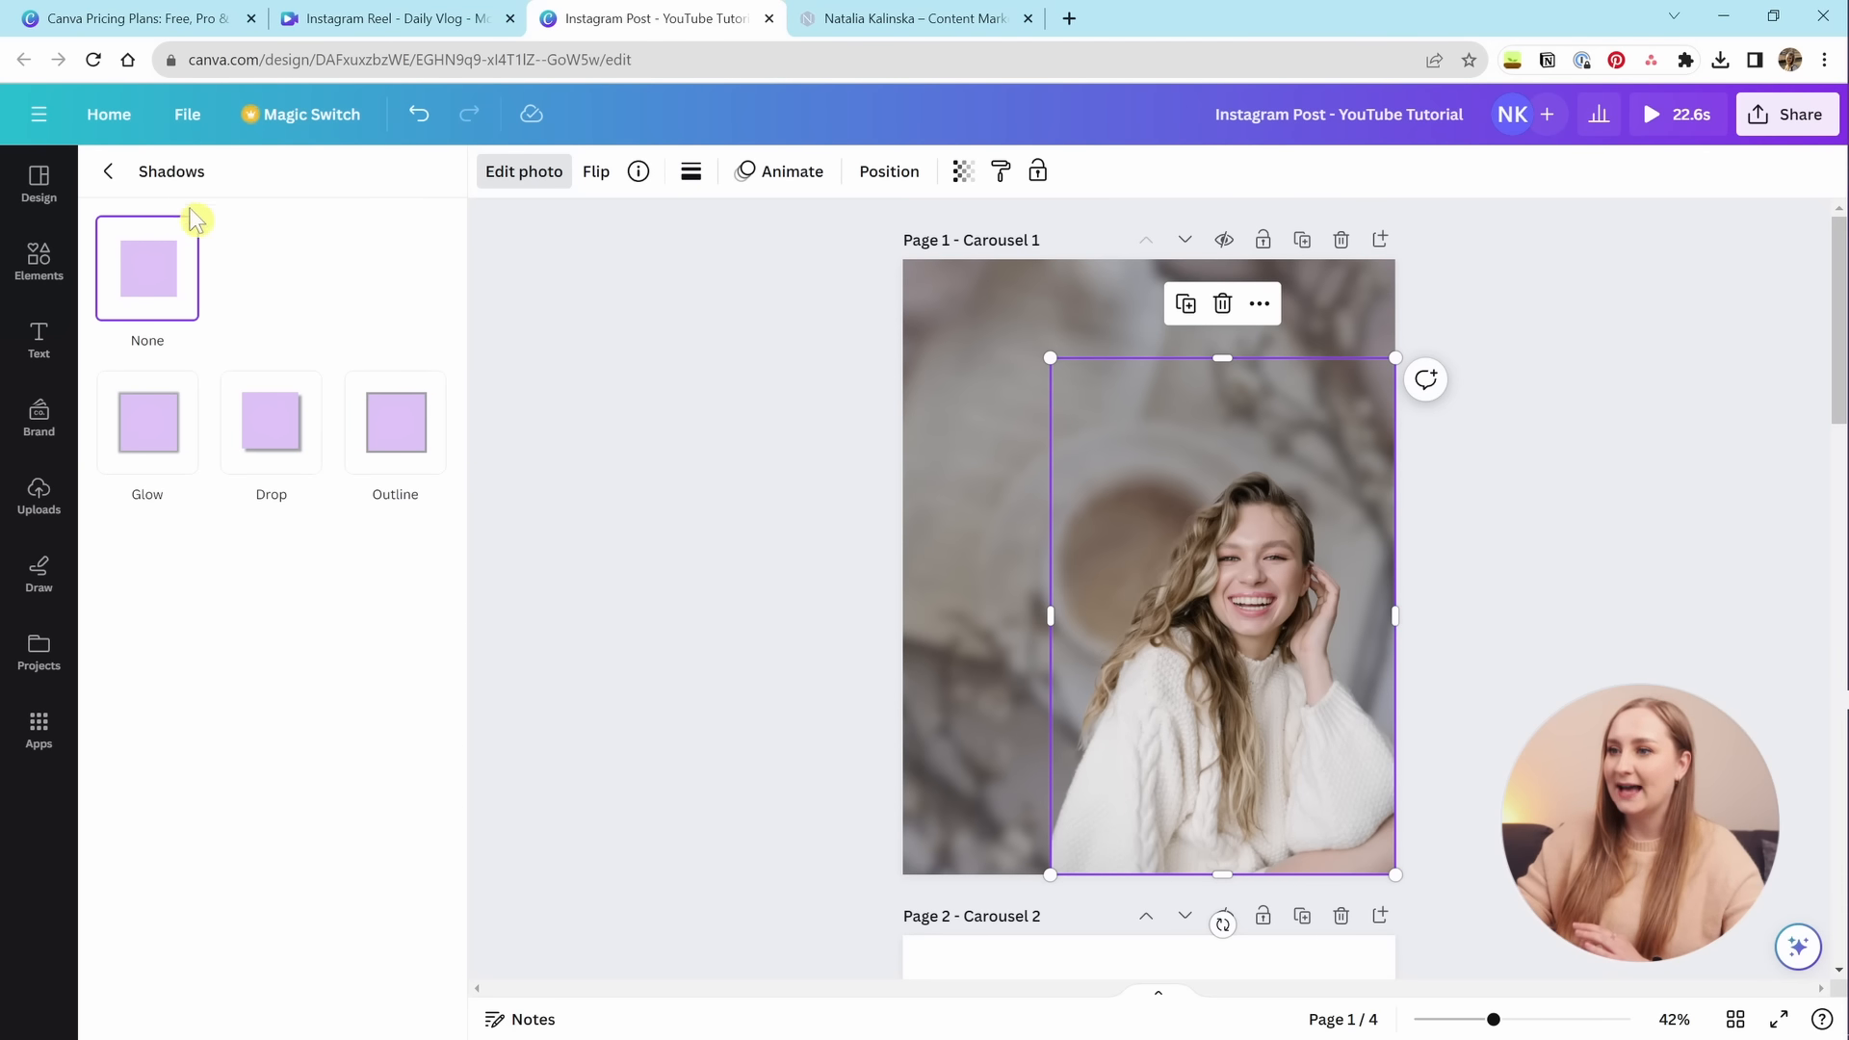
{"action": "left_click", "coordinate": [396, 428]}
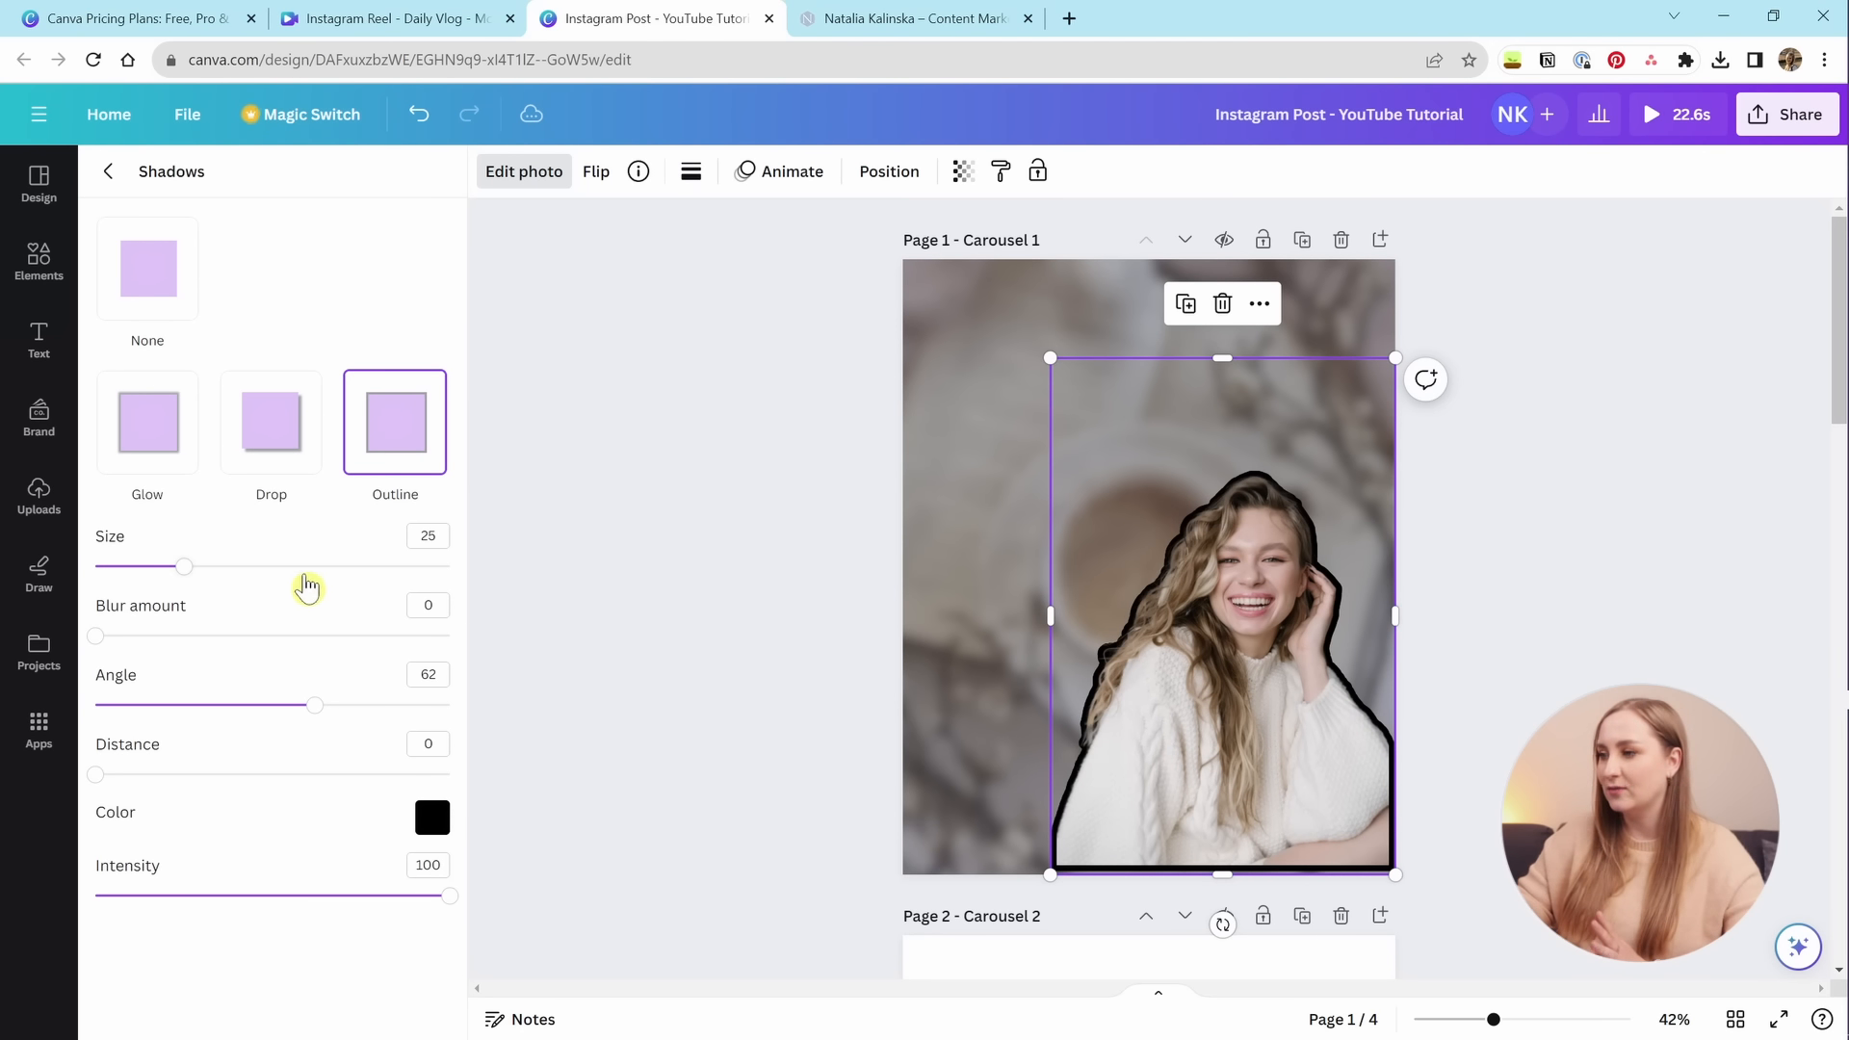
{"action": "left_click_drag", "start_coordinate": [182, 578], "coordinate": [311, 576]}
Set the woman's outline color to white (#FFFFFF), with blur amount 0 and intensity 73.
{"action": "left_click", "coordinate": [432, 817]}
{"action": "left_click", "coordinate": [451, 642]}
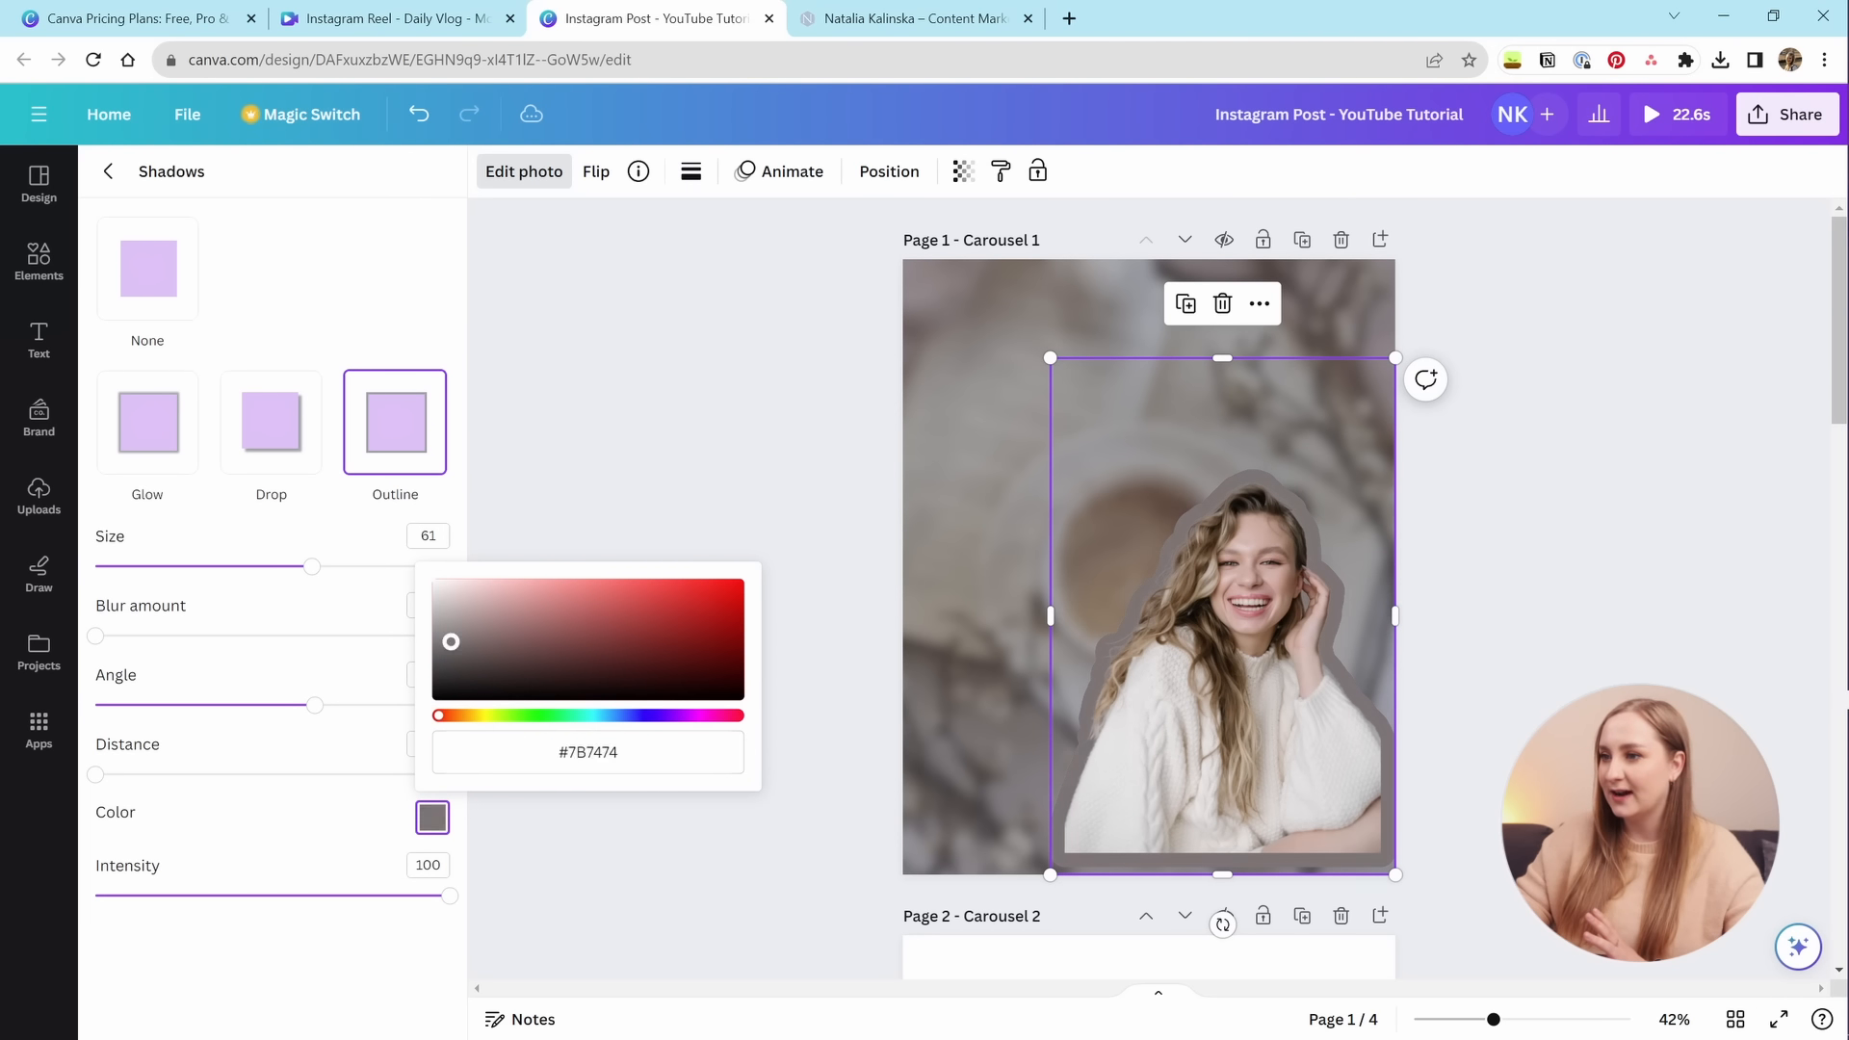
{"action": "mouse_move", "coordinate": [451, 642]}
{"action": "left_mouse_down"}
{"action": "mouse_move", "coordinate": [437, 566]}
{"action": "mouse_move", "coordinate": [454, 570]}
{"action": "mouse_move", "coordinate": [439, 585]}
{"action": "left_mouse_up"}
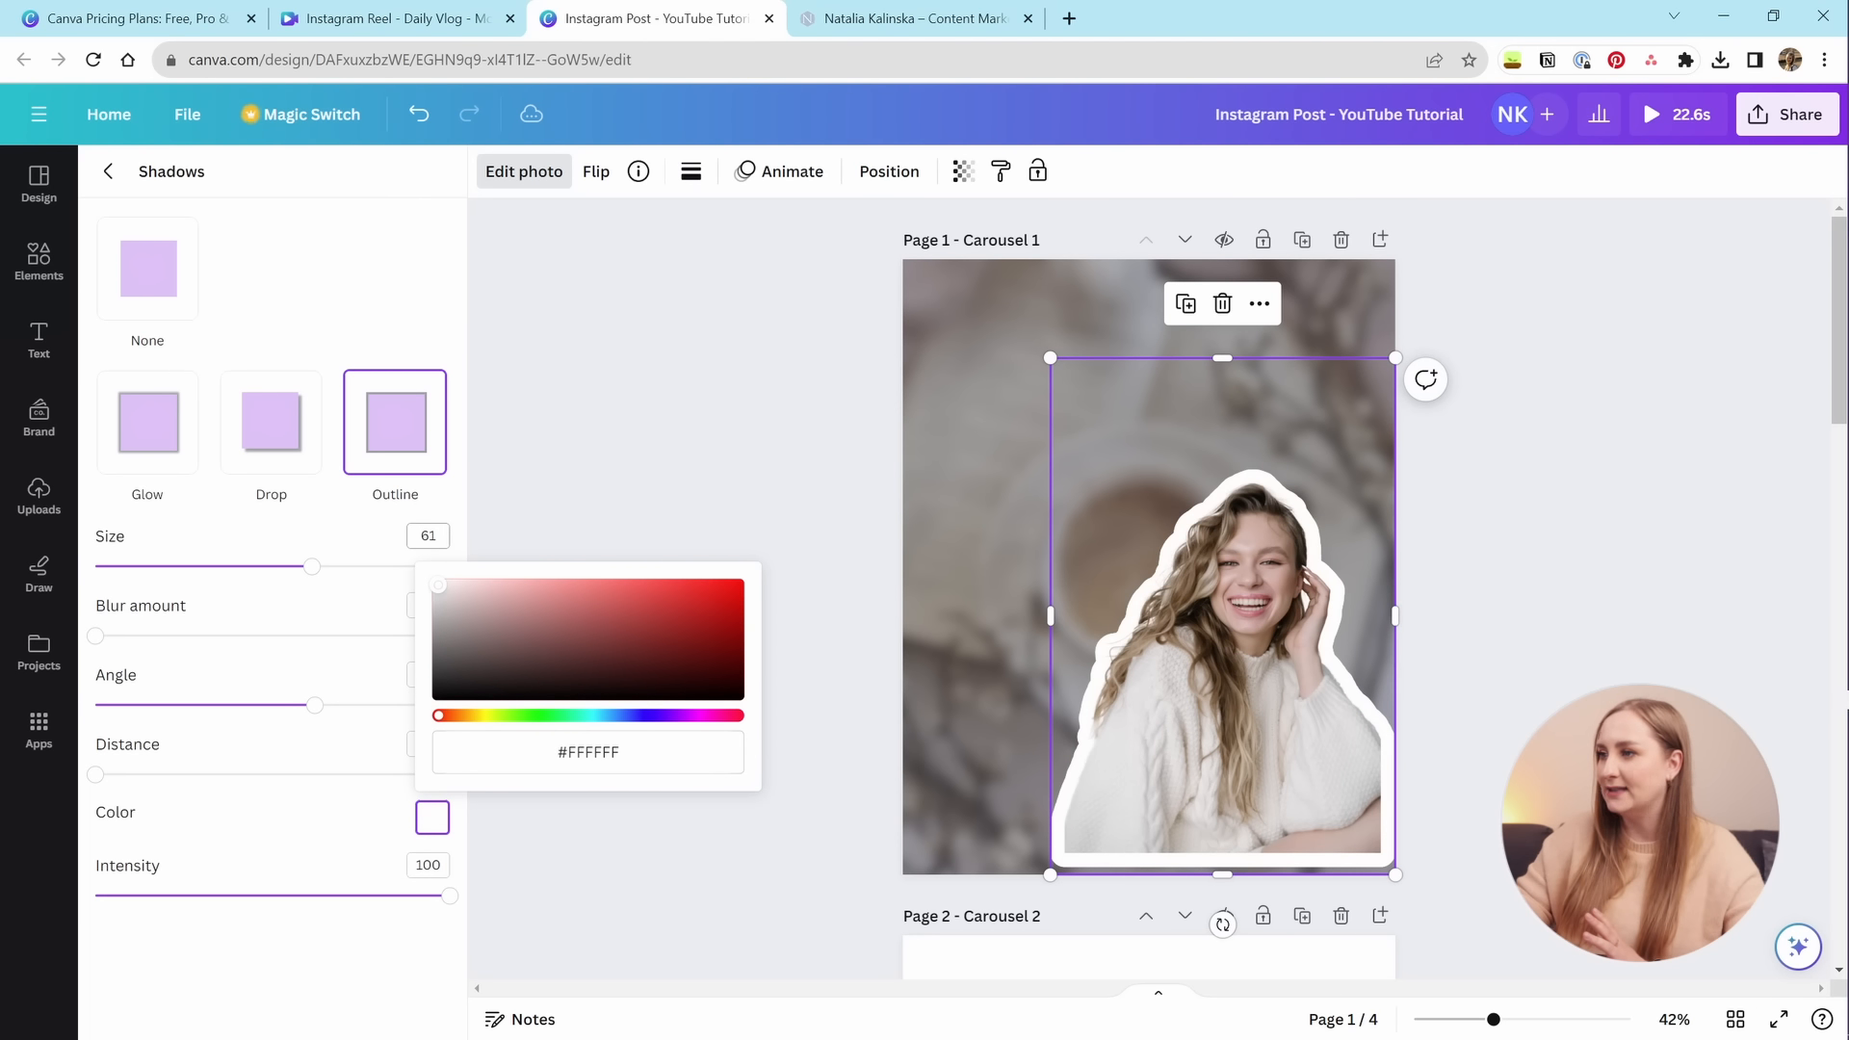
{"action": "mouse_move", "coordinate": [97, 635]}
{"action": "left_mouse_down"}
{"action": "mouse_move", "coordinate": [331, 639]}
{"action": "mouse_move", "coordinate": [96, 635]}
{"action": "left_mouse_up"}
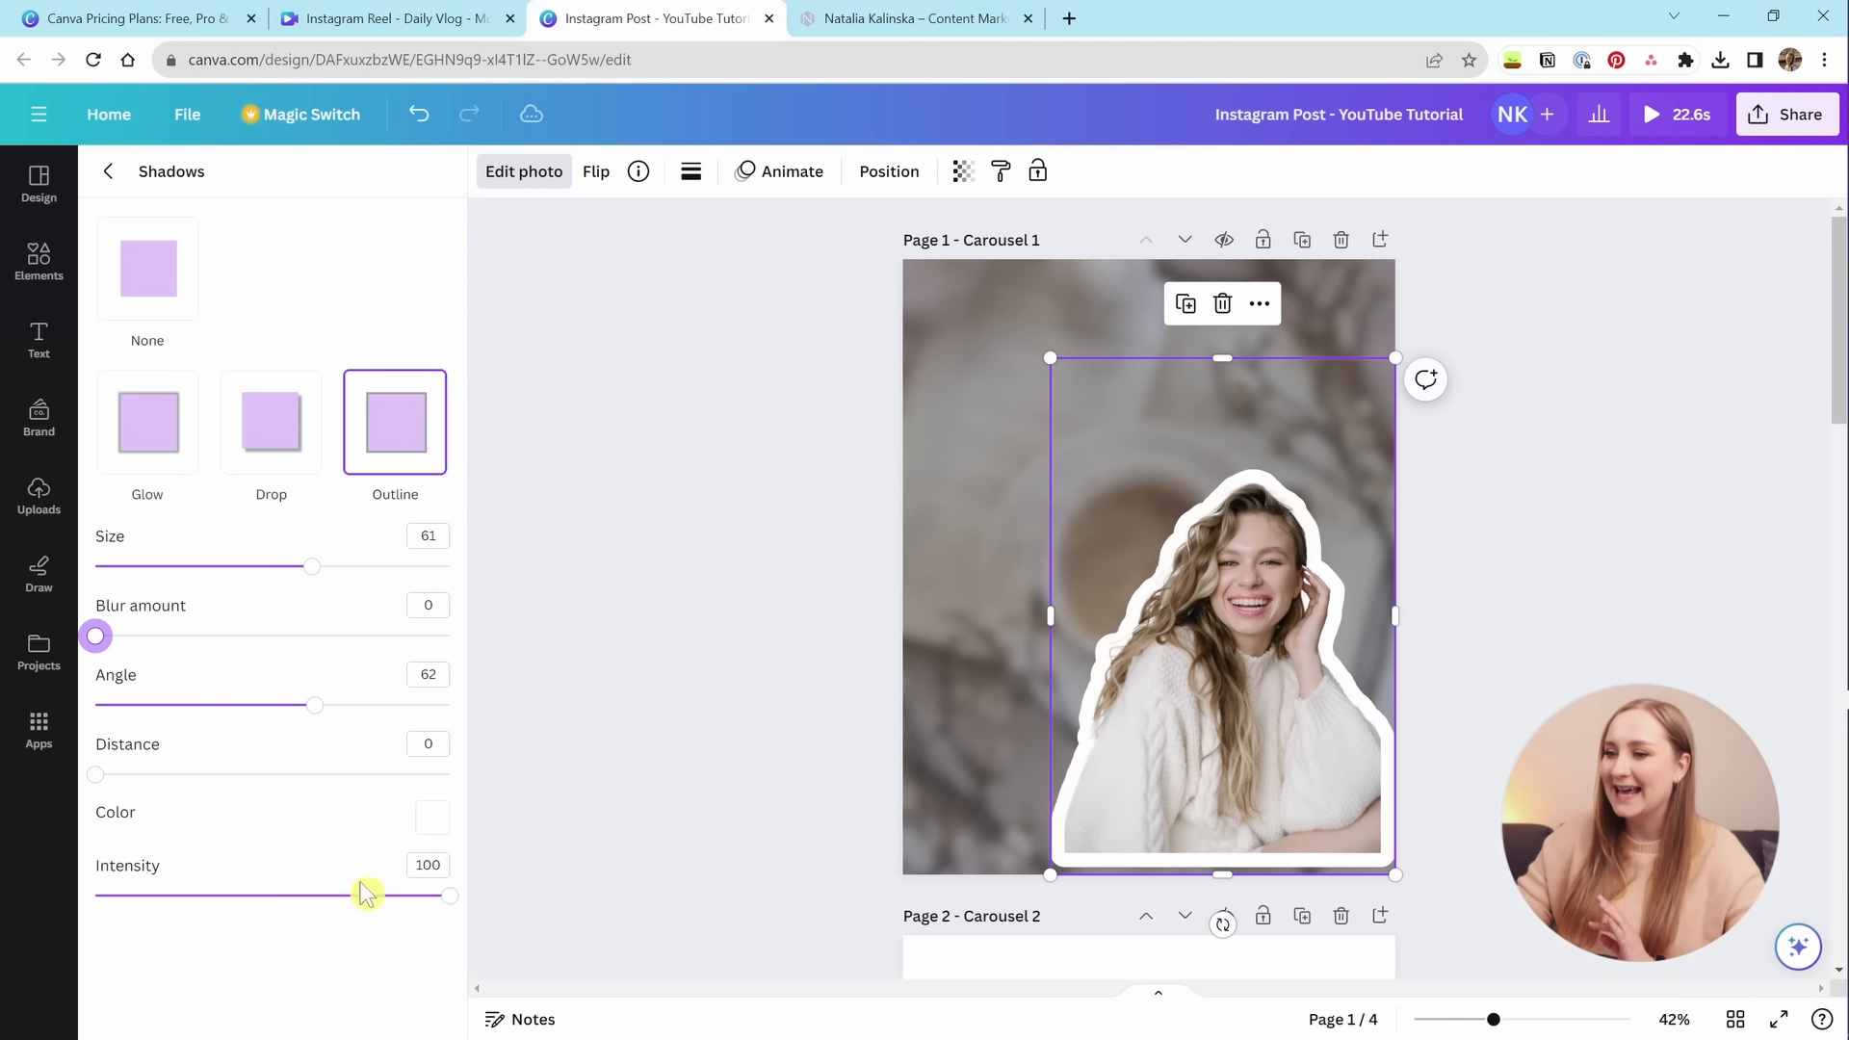
{"action": "left_click_drag", "start_coordinate": [301, 901], "coordinate": [355, 924]}
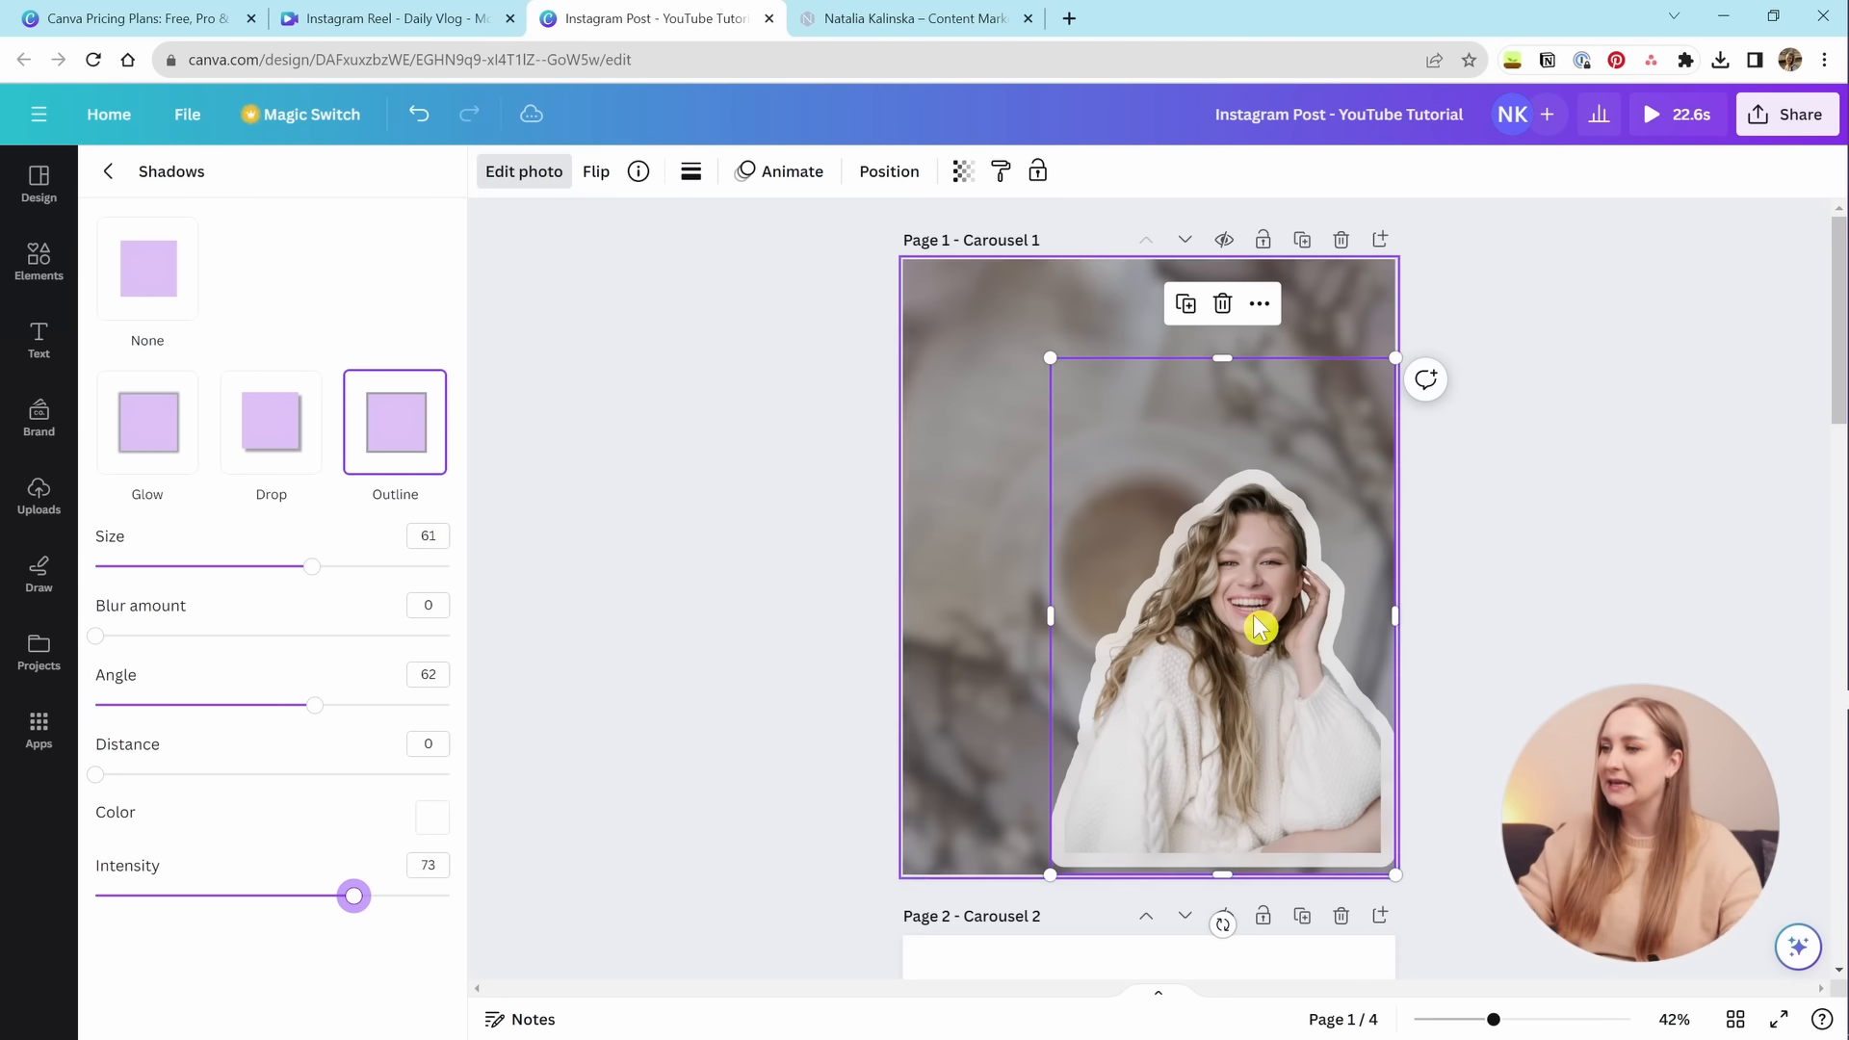
Enlarge the outlined woman and reposition her so she runs off the lower-right edges of the Carousel 1 page.
{"action": "left_click_drag", "start_coordinate": [1271, 722], "coordinate": [1284, 719]}
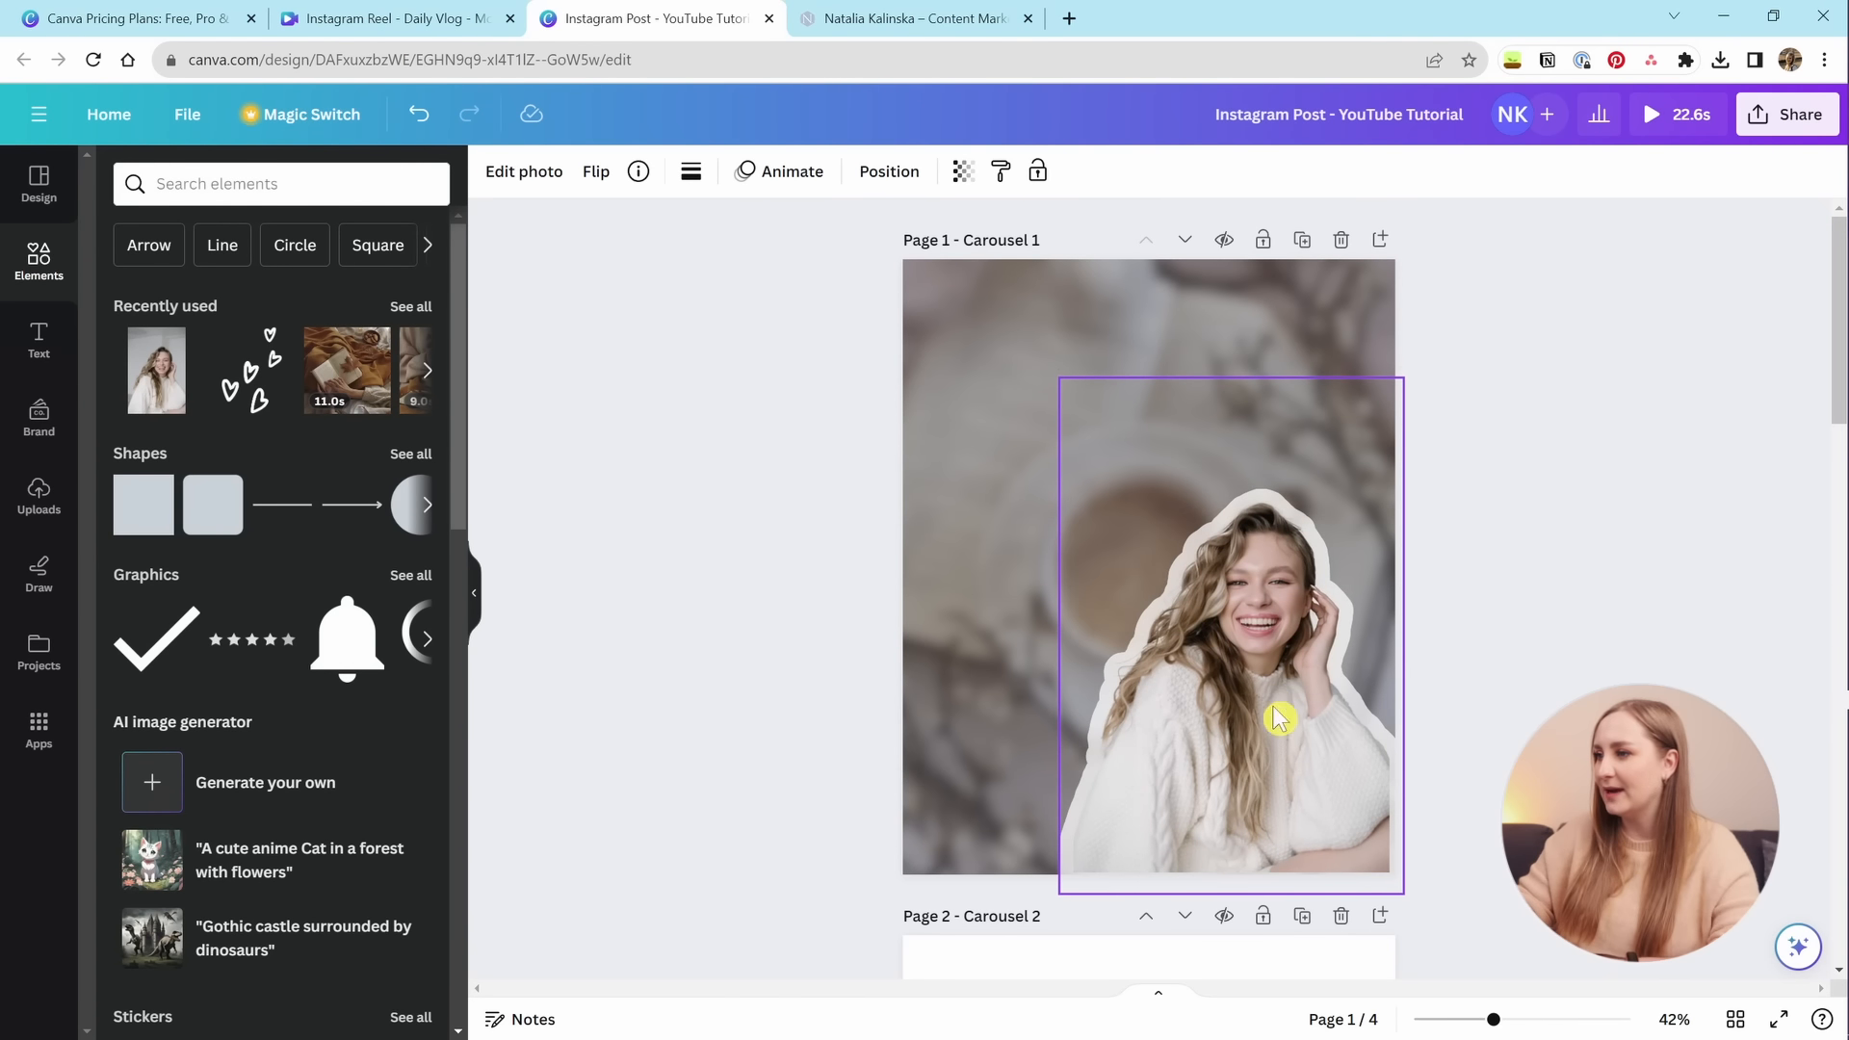
{"action": "left_click_drag", "start_coordinate": [1060, 381], "coordinate": [1021, 320]}
{"action": "left_click_drag", "start_coordinate": [1172, 512], "coordinate": [1132, 496]}
{"action": "left_click_drag", "start_coordinate": [1300, 770], "coordinate": [1347, 783]}
{"action": "left_click", "coordinate": [1499, 796]}
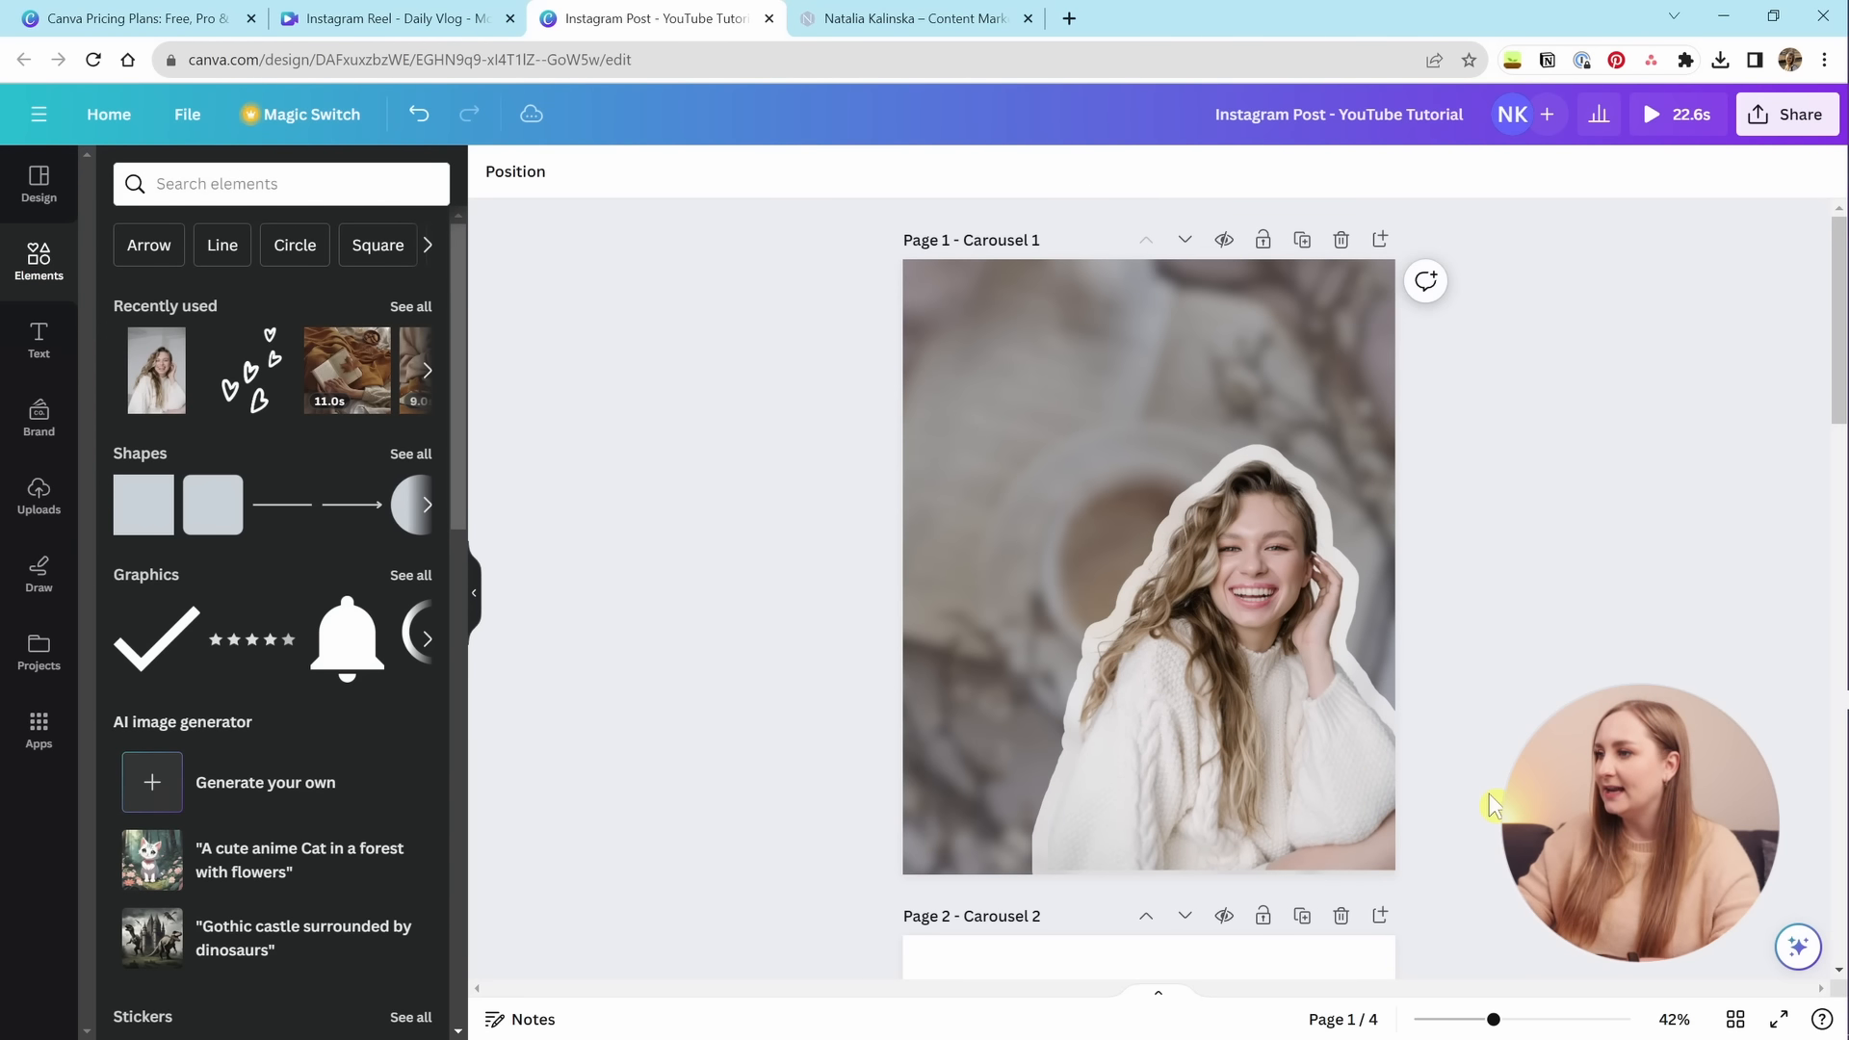
Add a curved "Hey there!" heading around the woman's head and a smaller name introduction line in the Belleza font.
{"action": "left_click", "coordinate": [39, 339]}
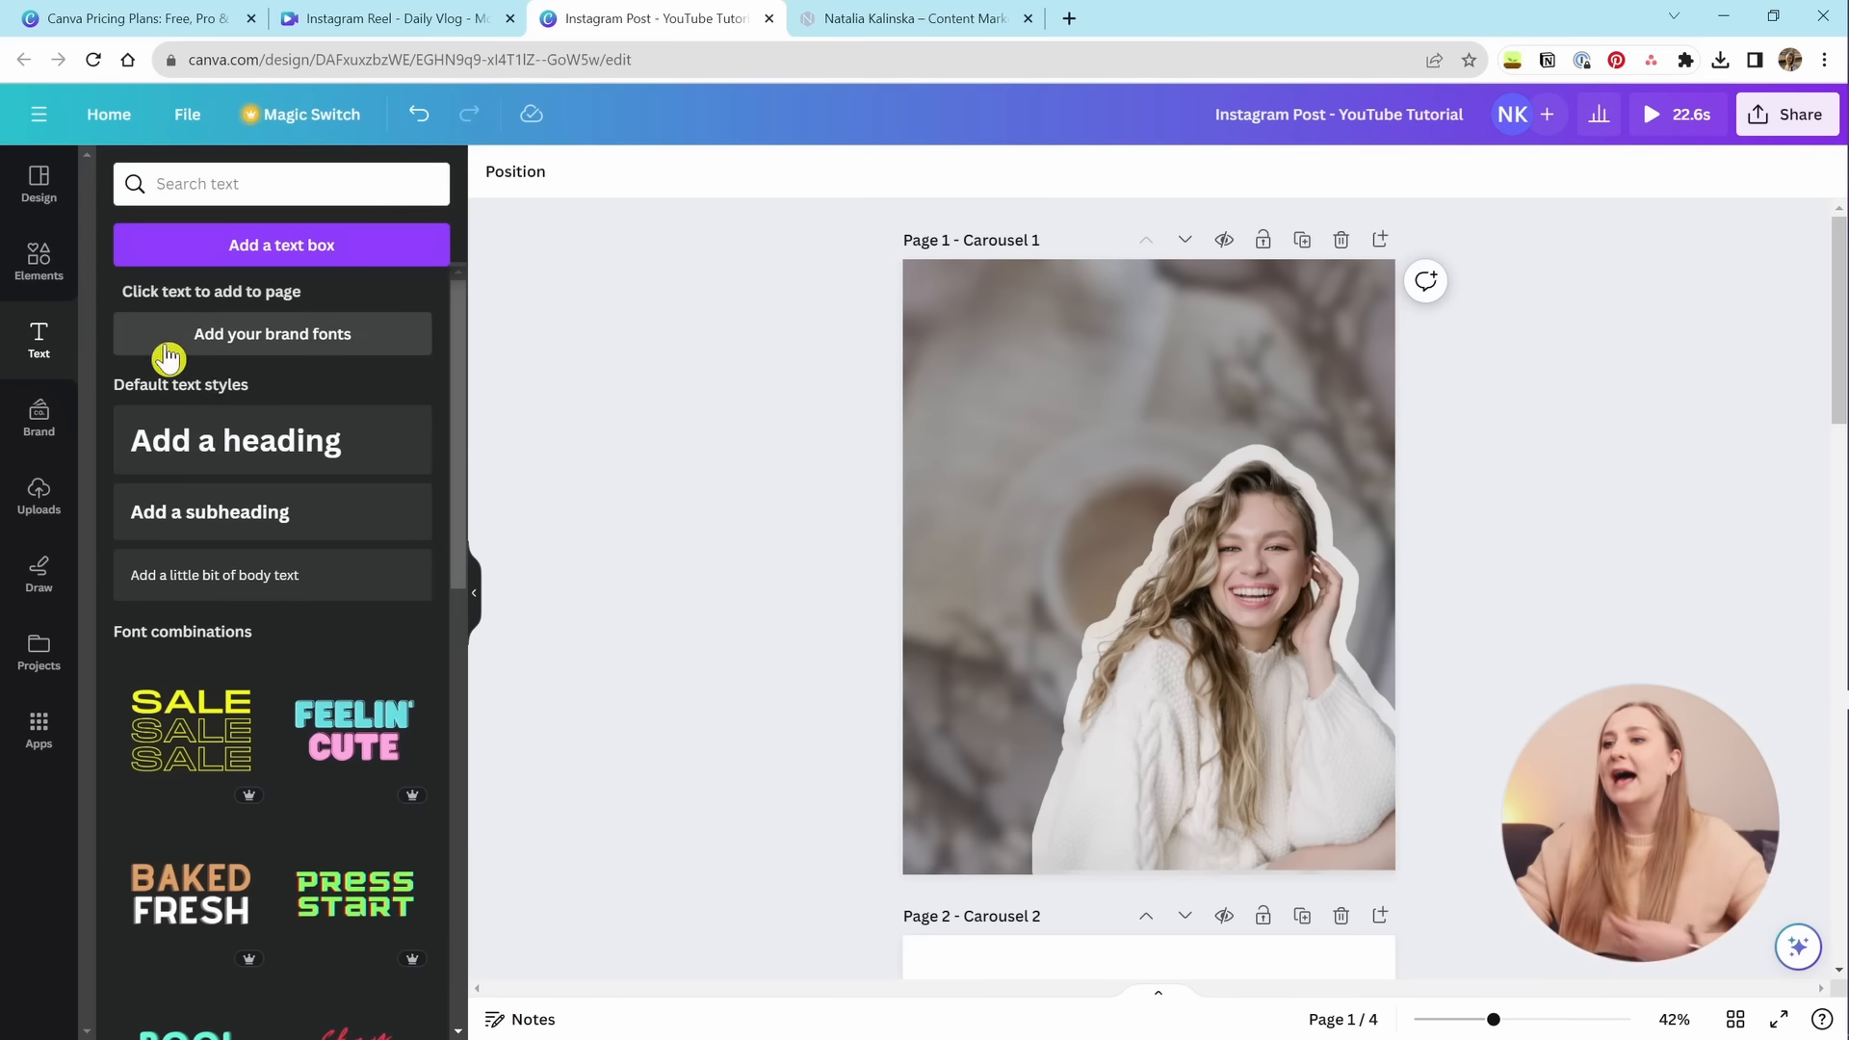
{"action": "left_click", "coordinate": [178, 424]}
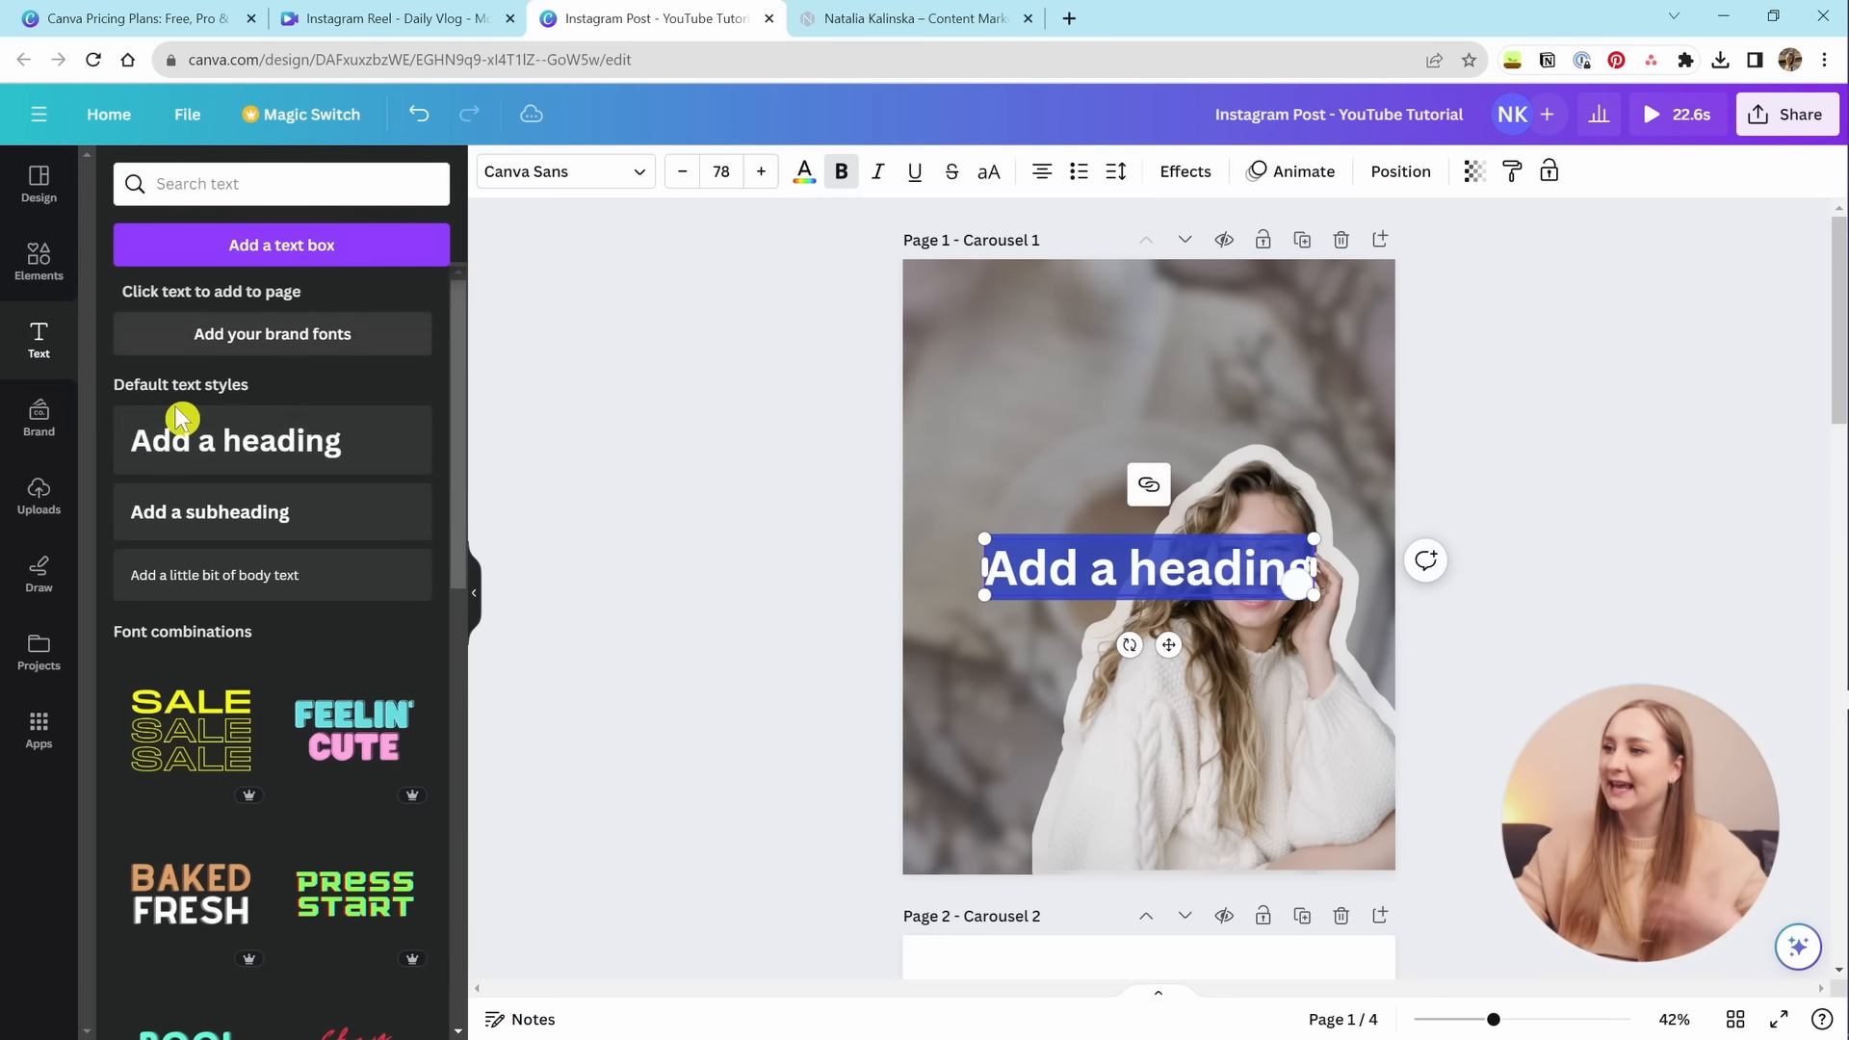
{"action": "left_click", "coordinate": [578, 173]}
{"action": "left_click", "coordinate": [269, 768]}
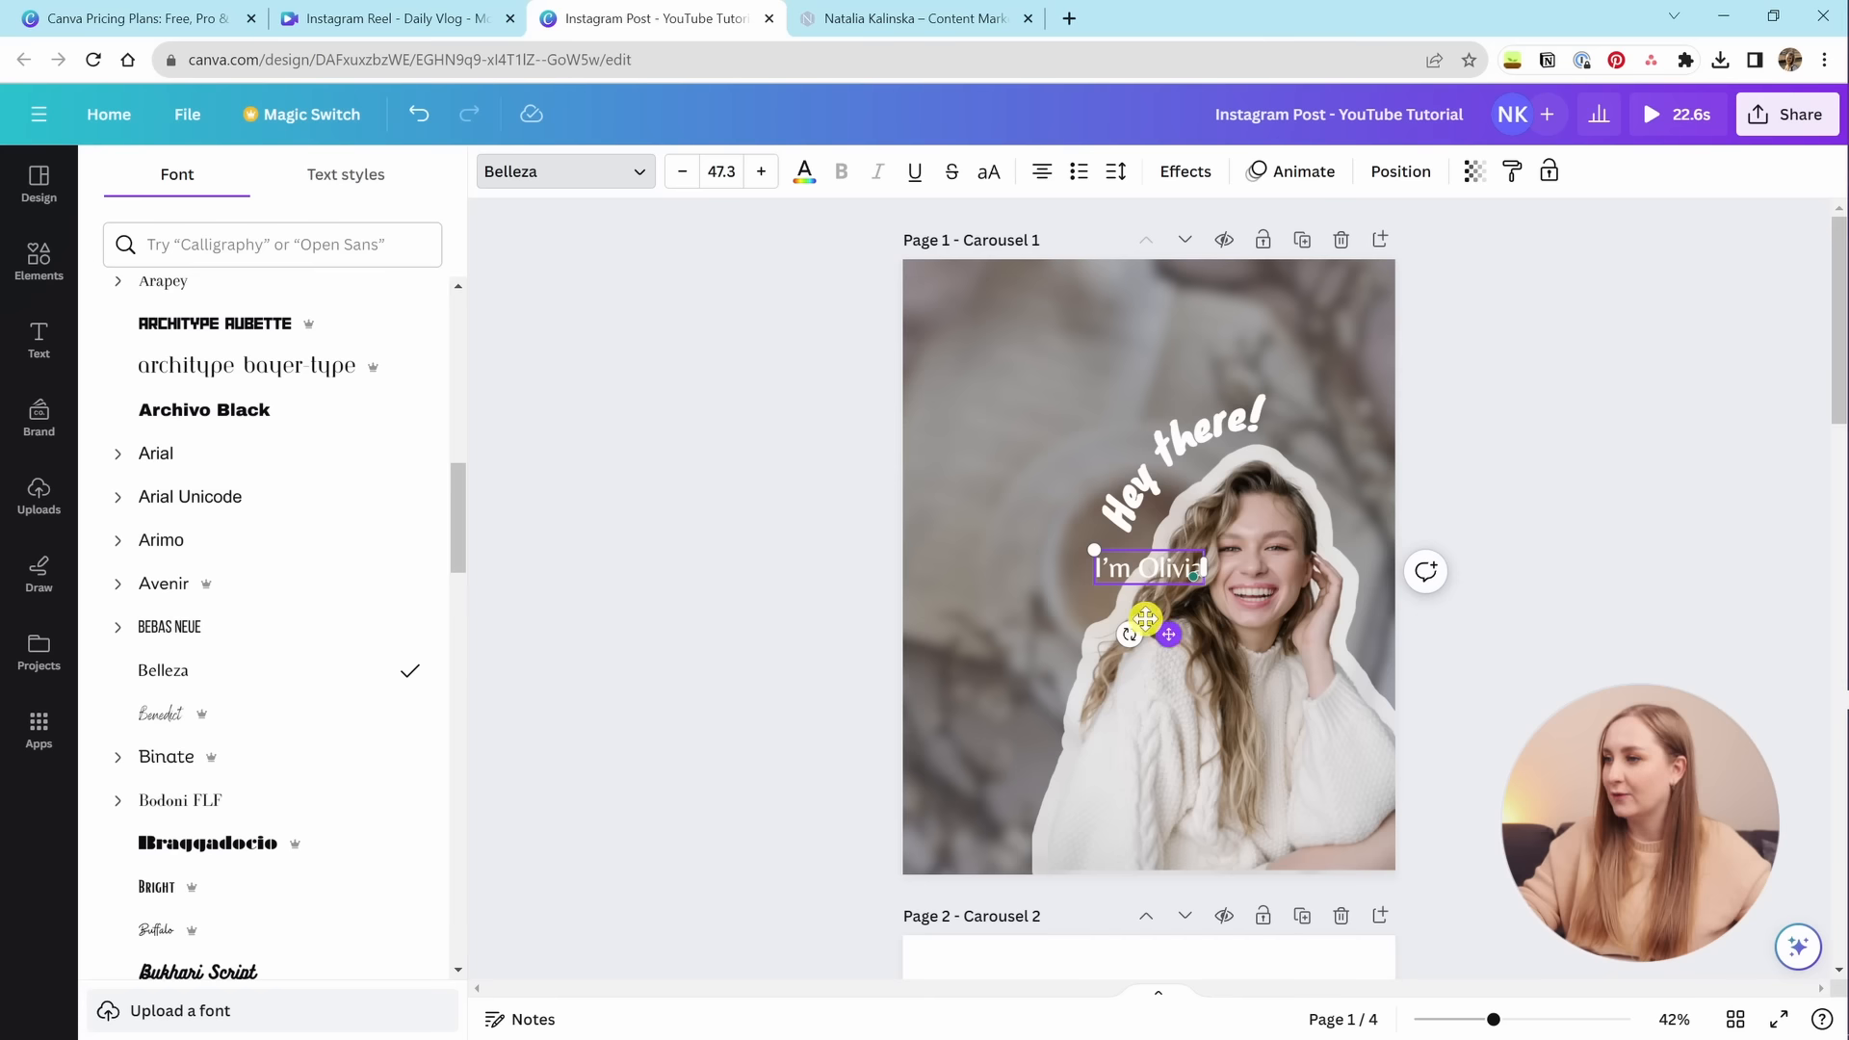
Try the name introduction line in the page's upper-left area and delete it, keeping the "Hey there!" text.
{"action": "left_click_drag", "start_coordinate": [1137, 621], "coordinate": [1036, 432]}
{"action": "left_click", "coordinate": [1018, 367]}
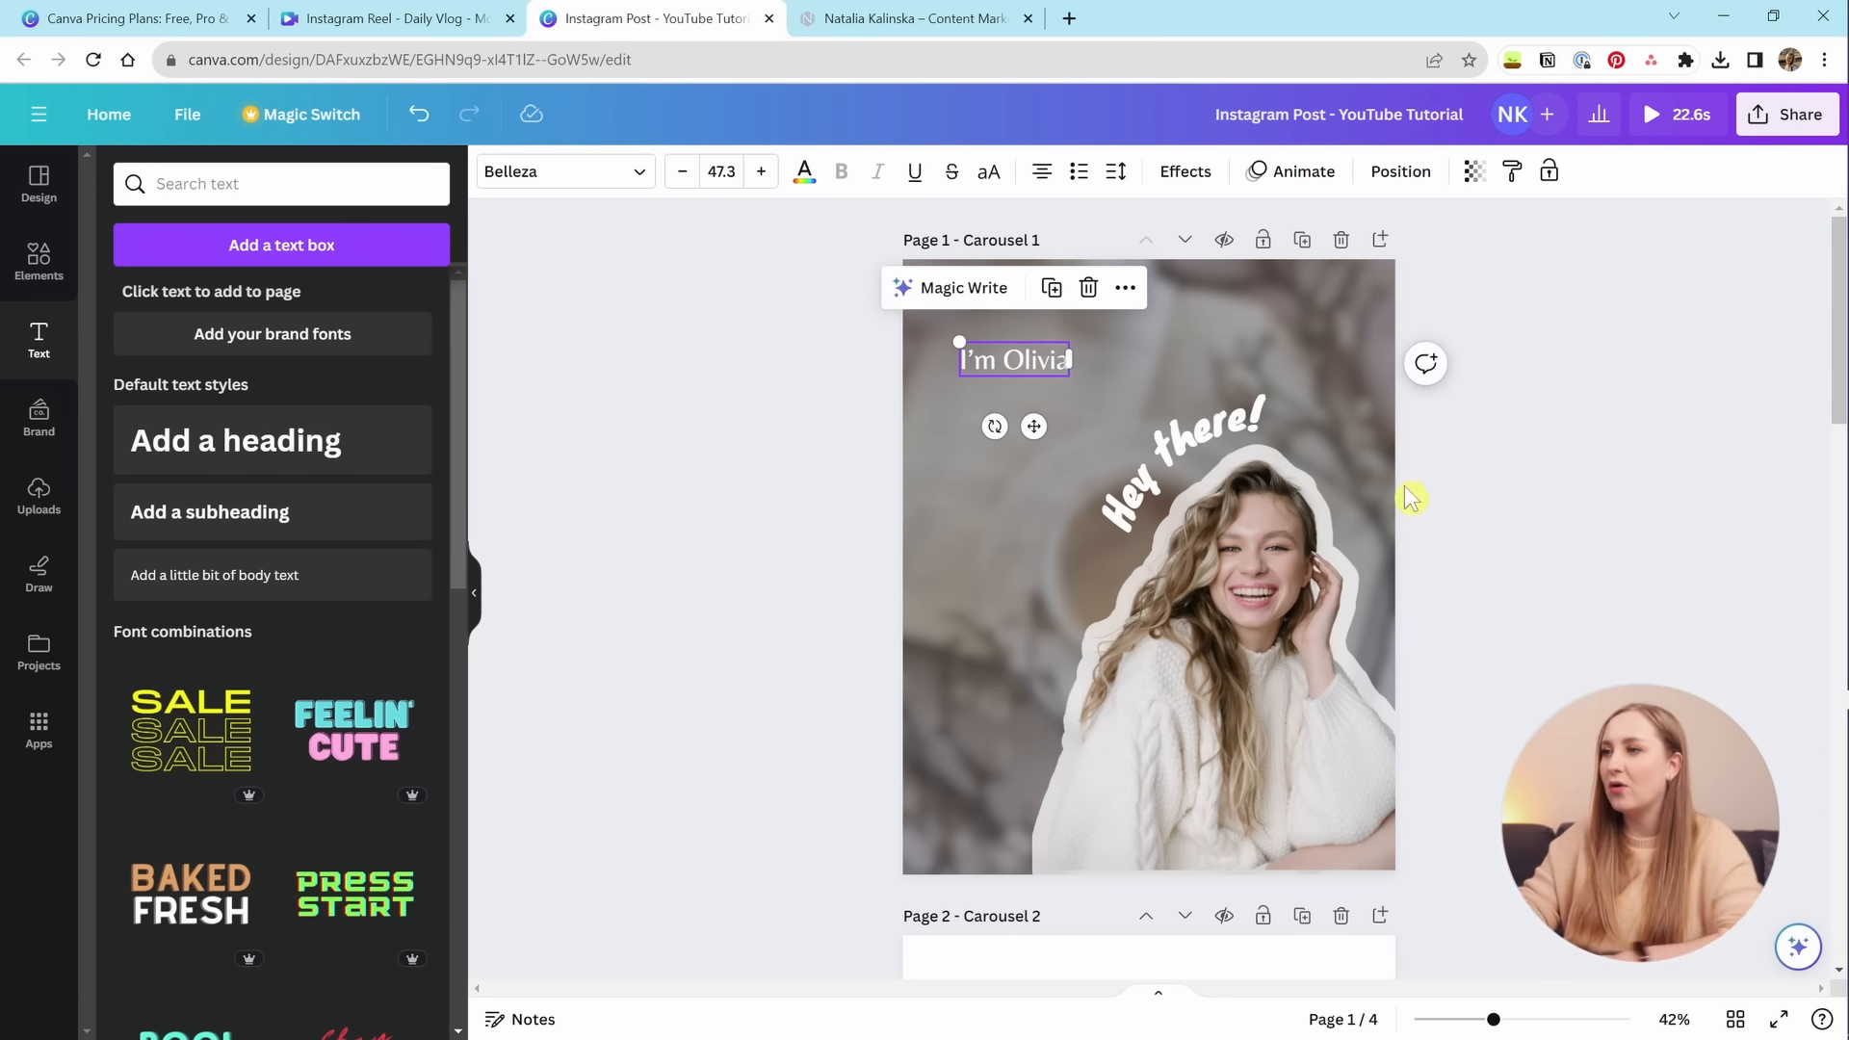
{"action": "key", "text": "Delete"}
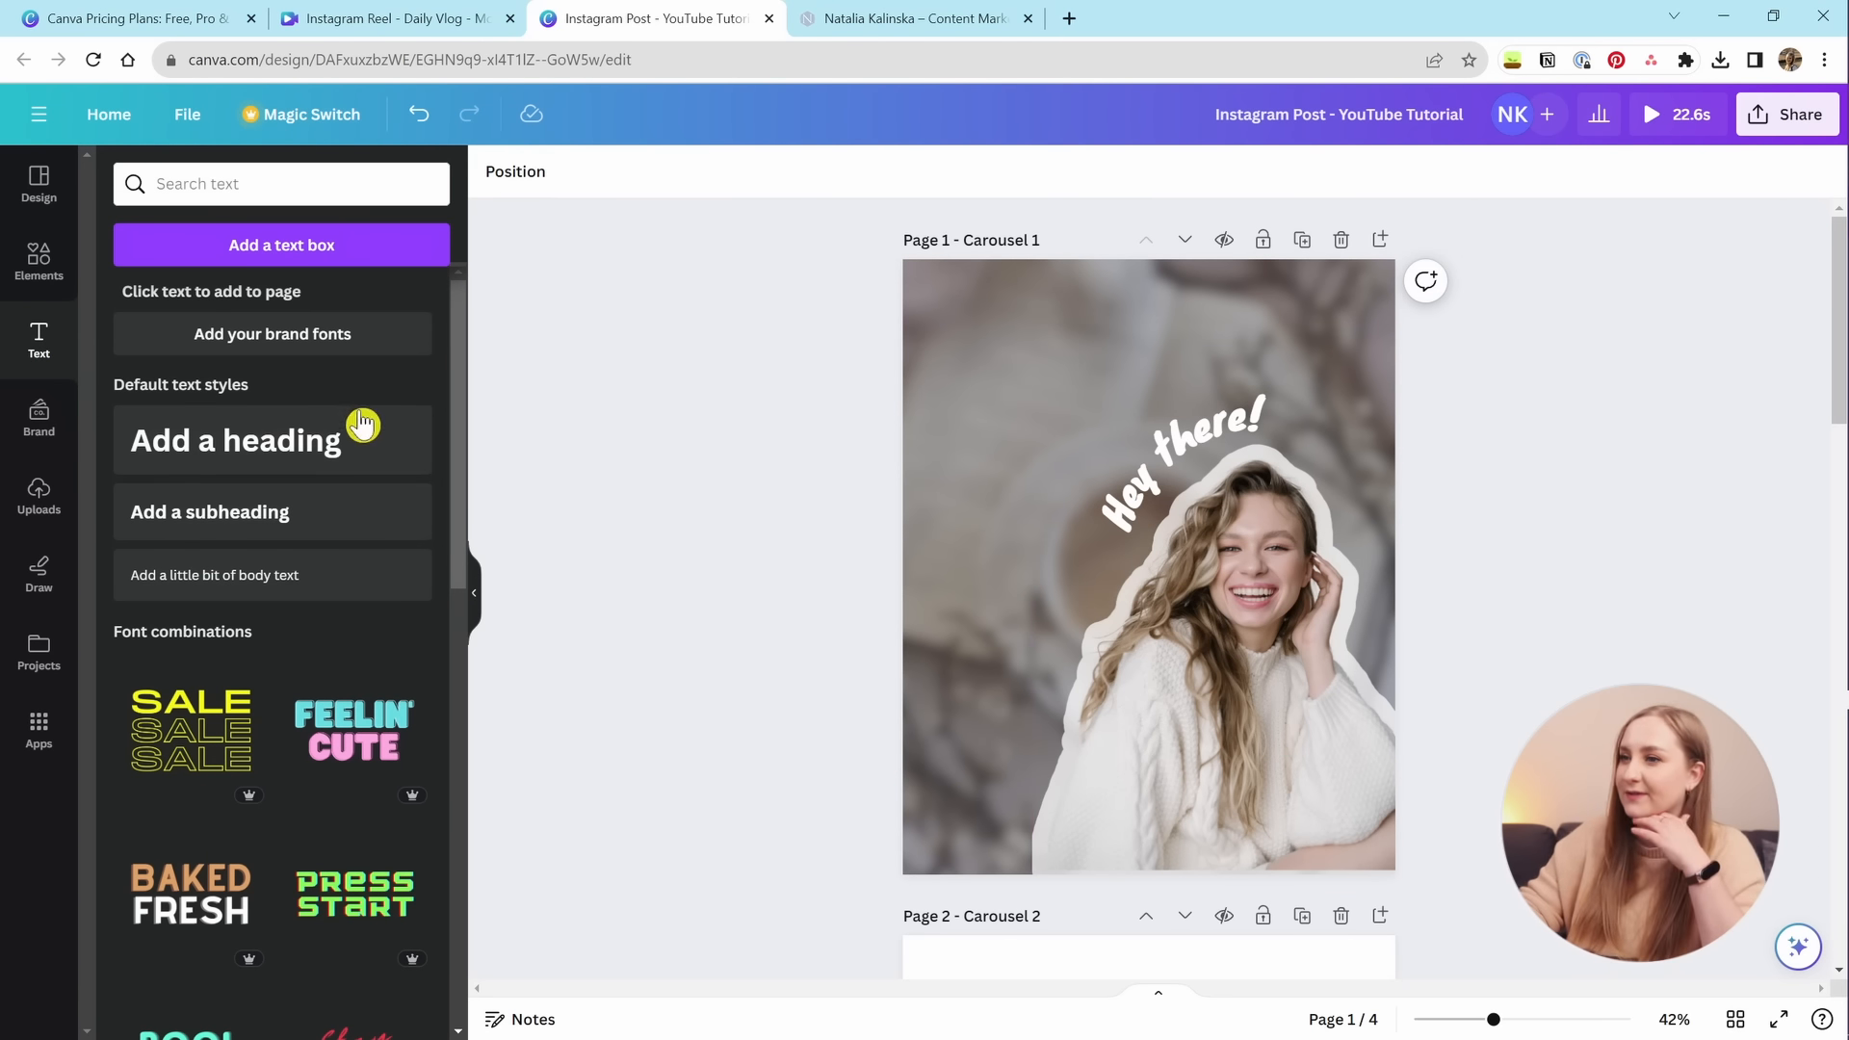
Look through the recently used elements, the stickers and the photo library.
{"action": "left_click", "coordinate": [57, 286]}
{"action": "left_click", "coordinate": [396, 308]}
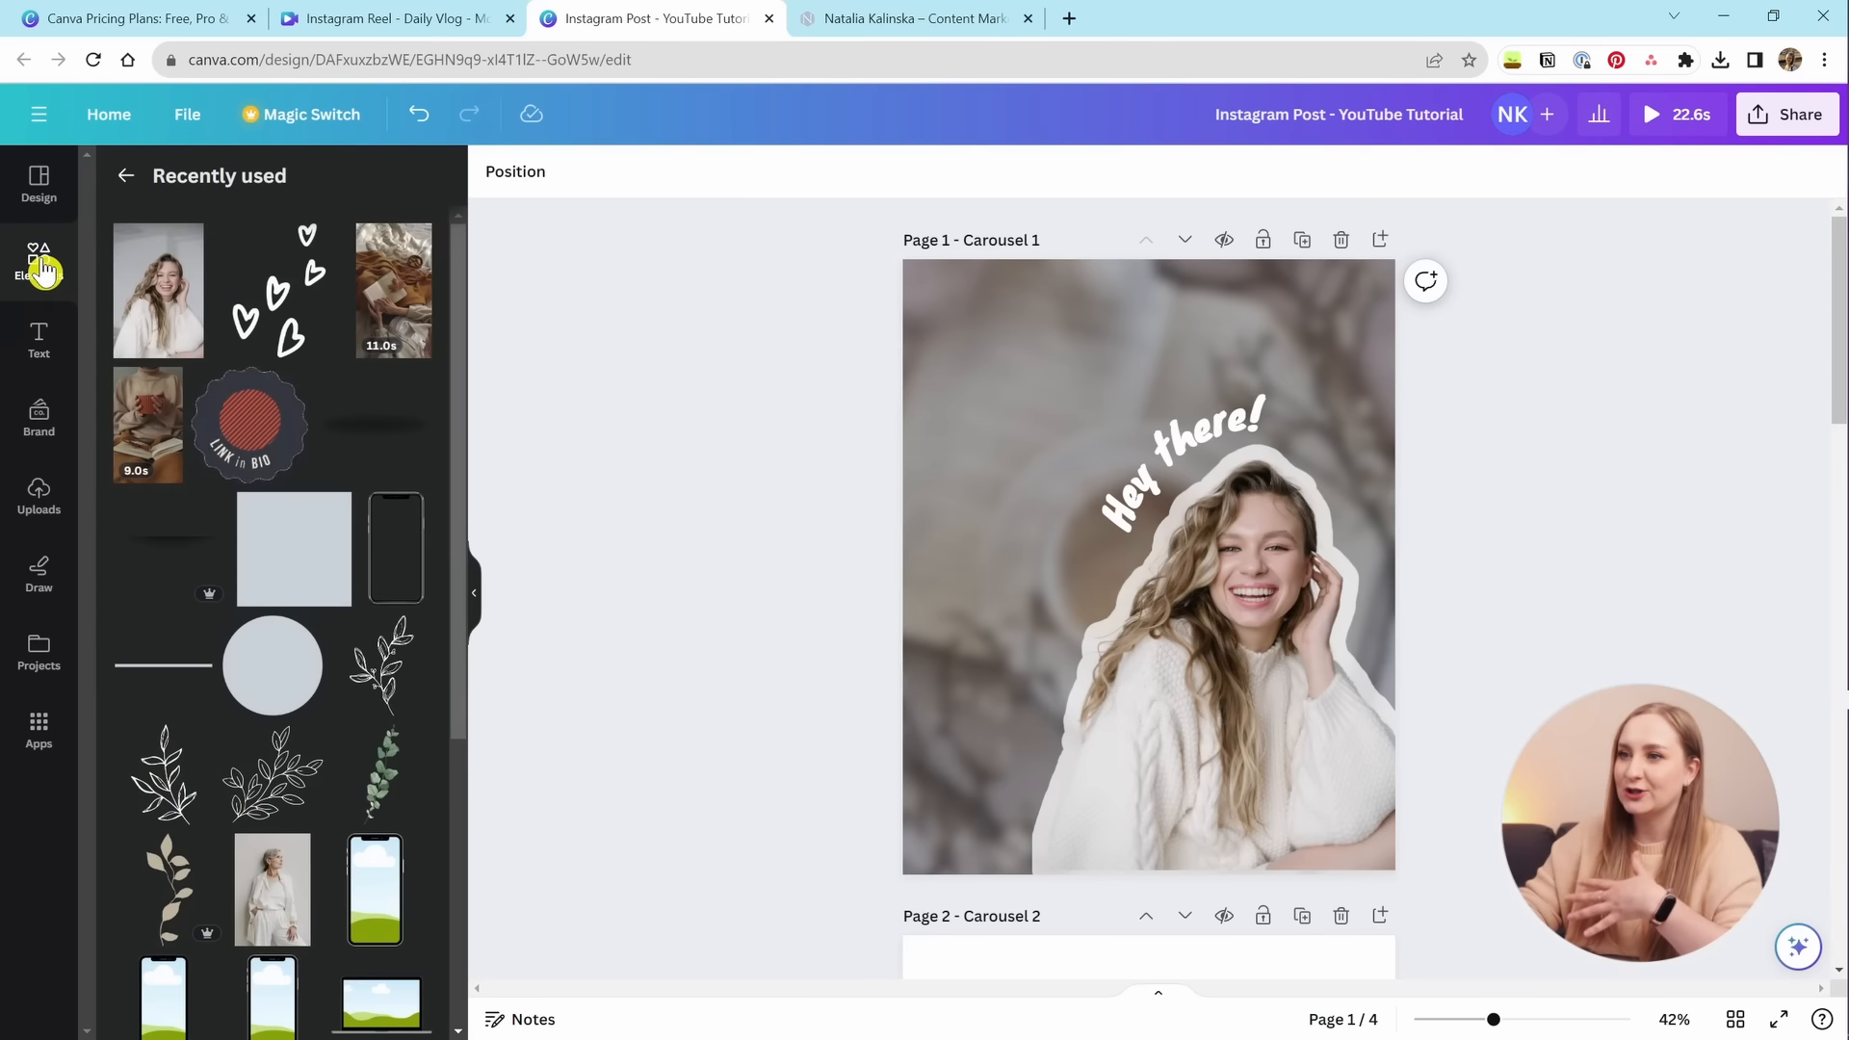
{"action": "left_click", "coordinate": [125, 175]}
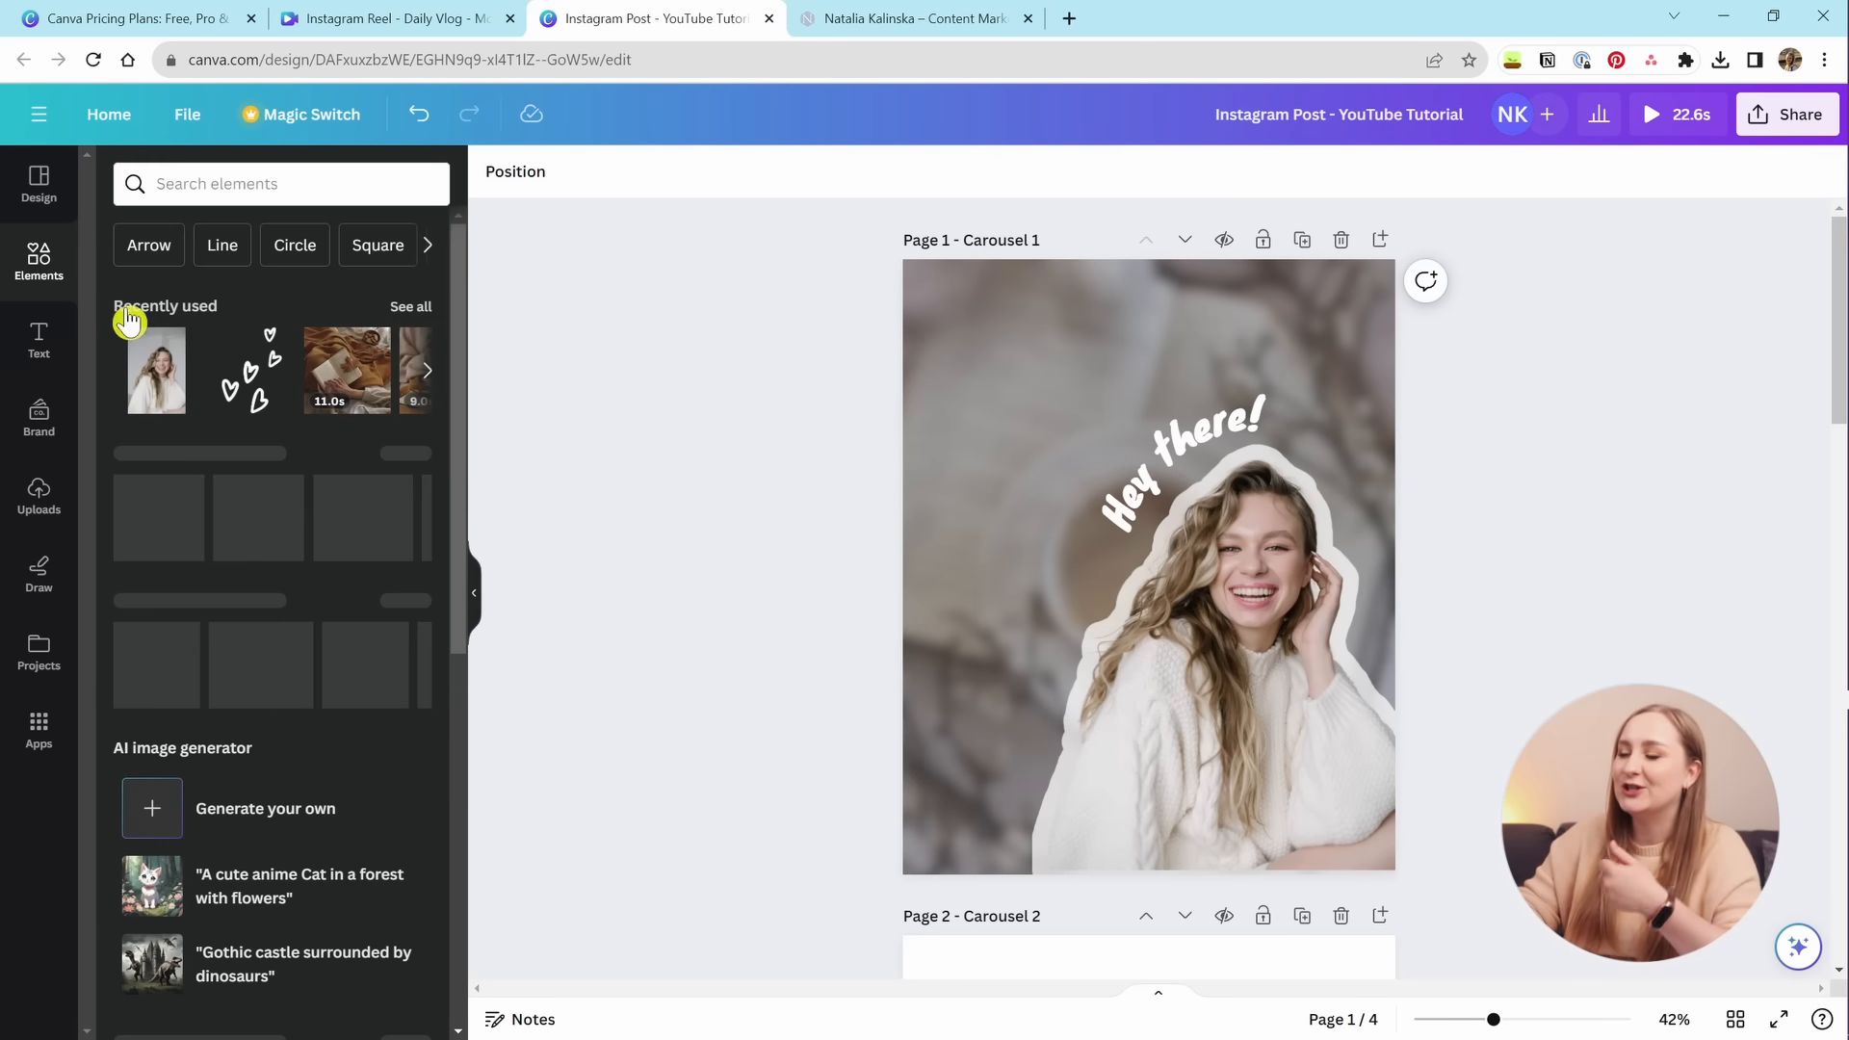
{"action": "scroll", "coordinate": [289, 482], "scroll_direction": "down", "scroll_amount": 7}
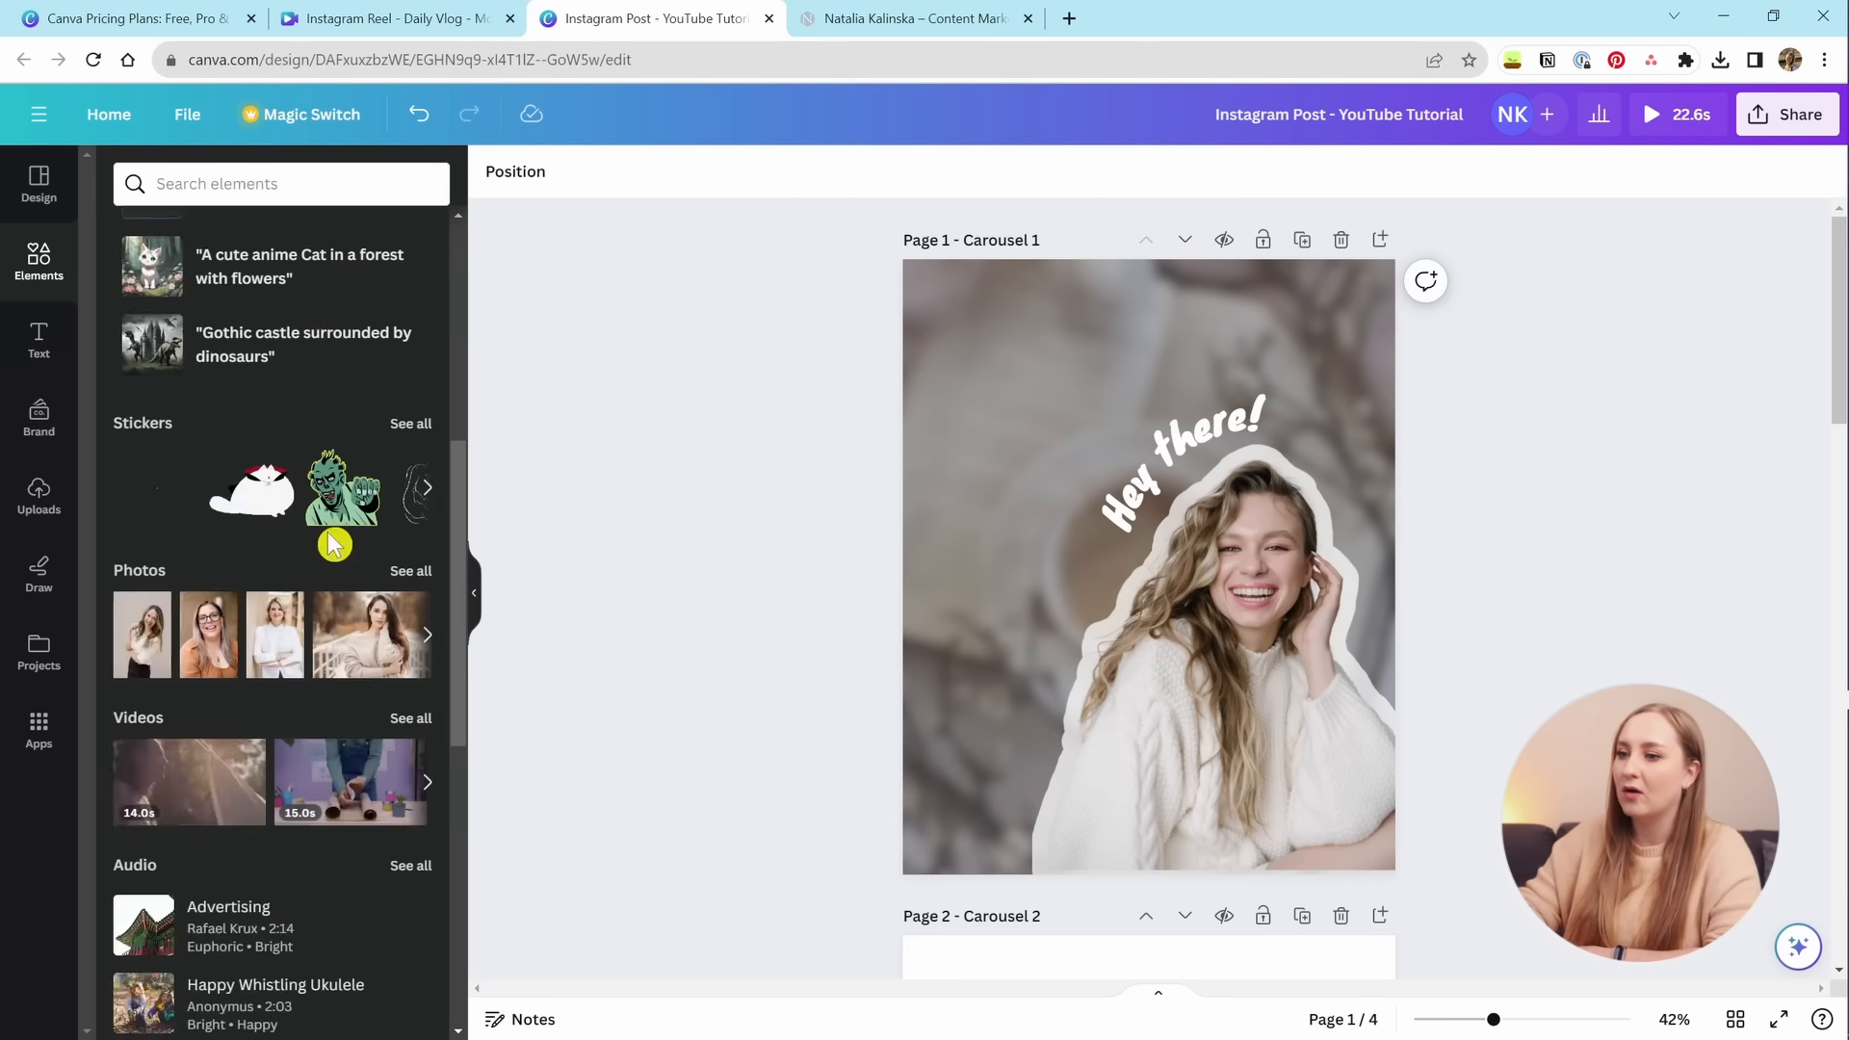
{"action": "left_click", "coordinate": [223, 511]}
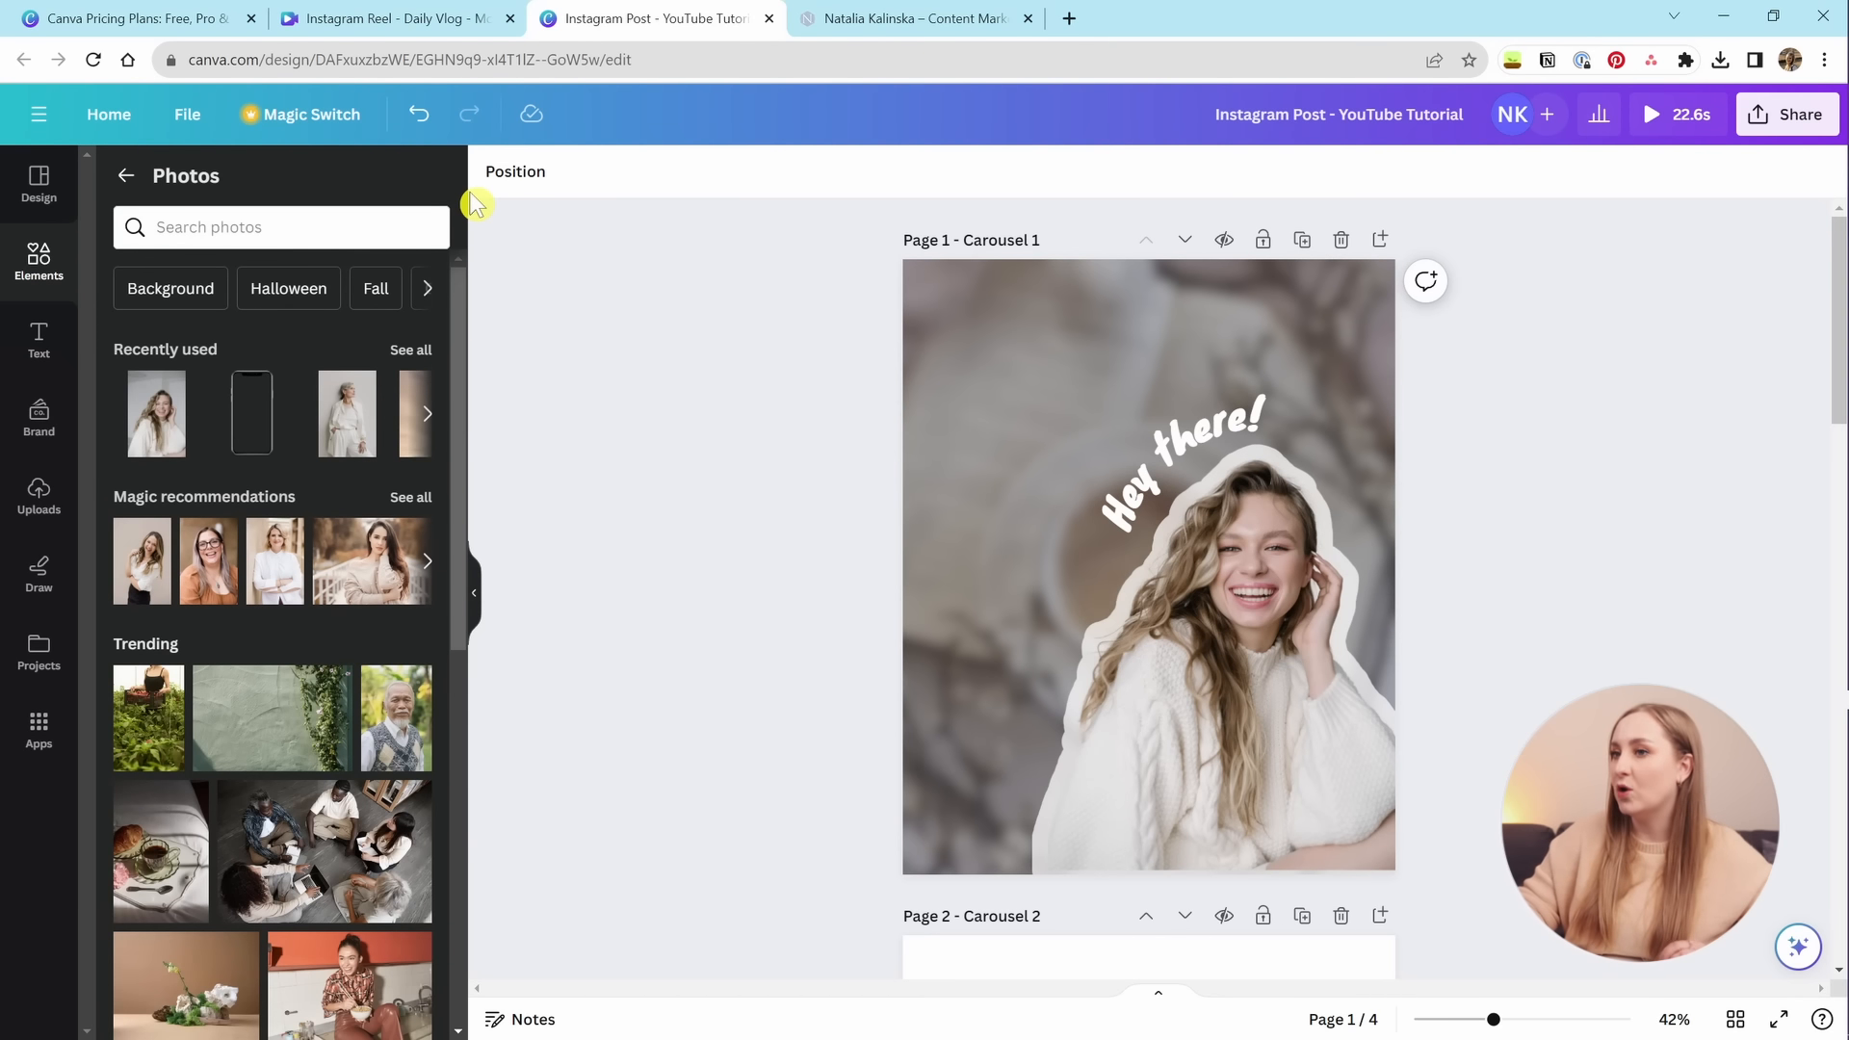
In Magic Switch, dismiss the Magic Resize upgrade notice and limit Translate to page 3, Carousel 3.
{"action": "left_click", "coordinate": [298, 117]}
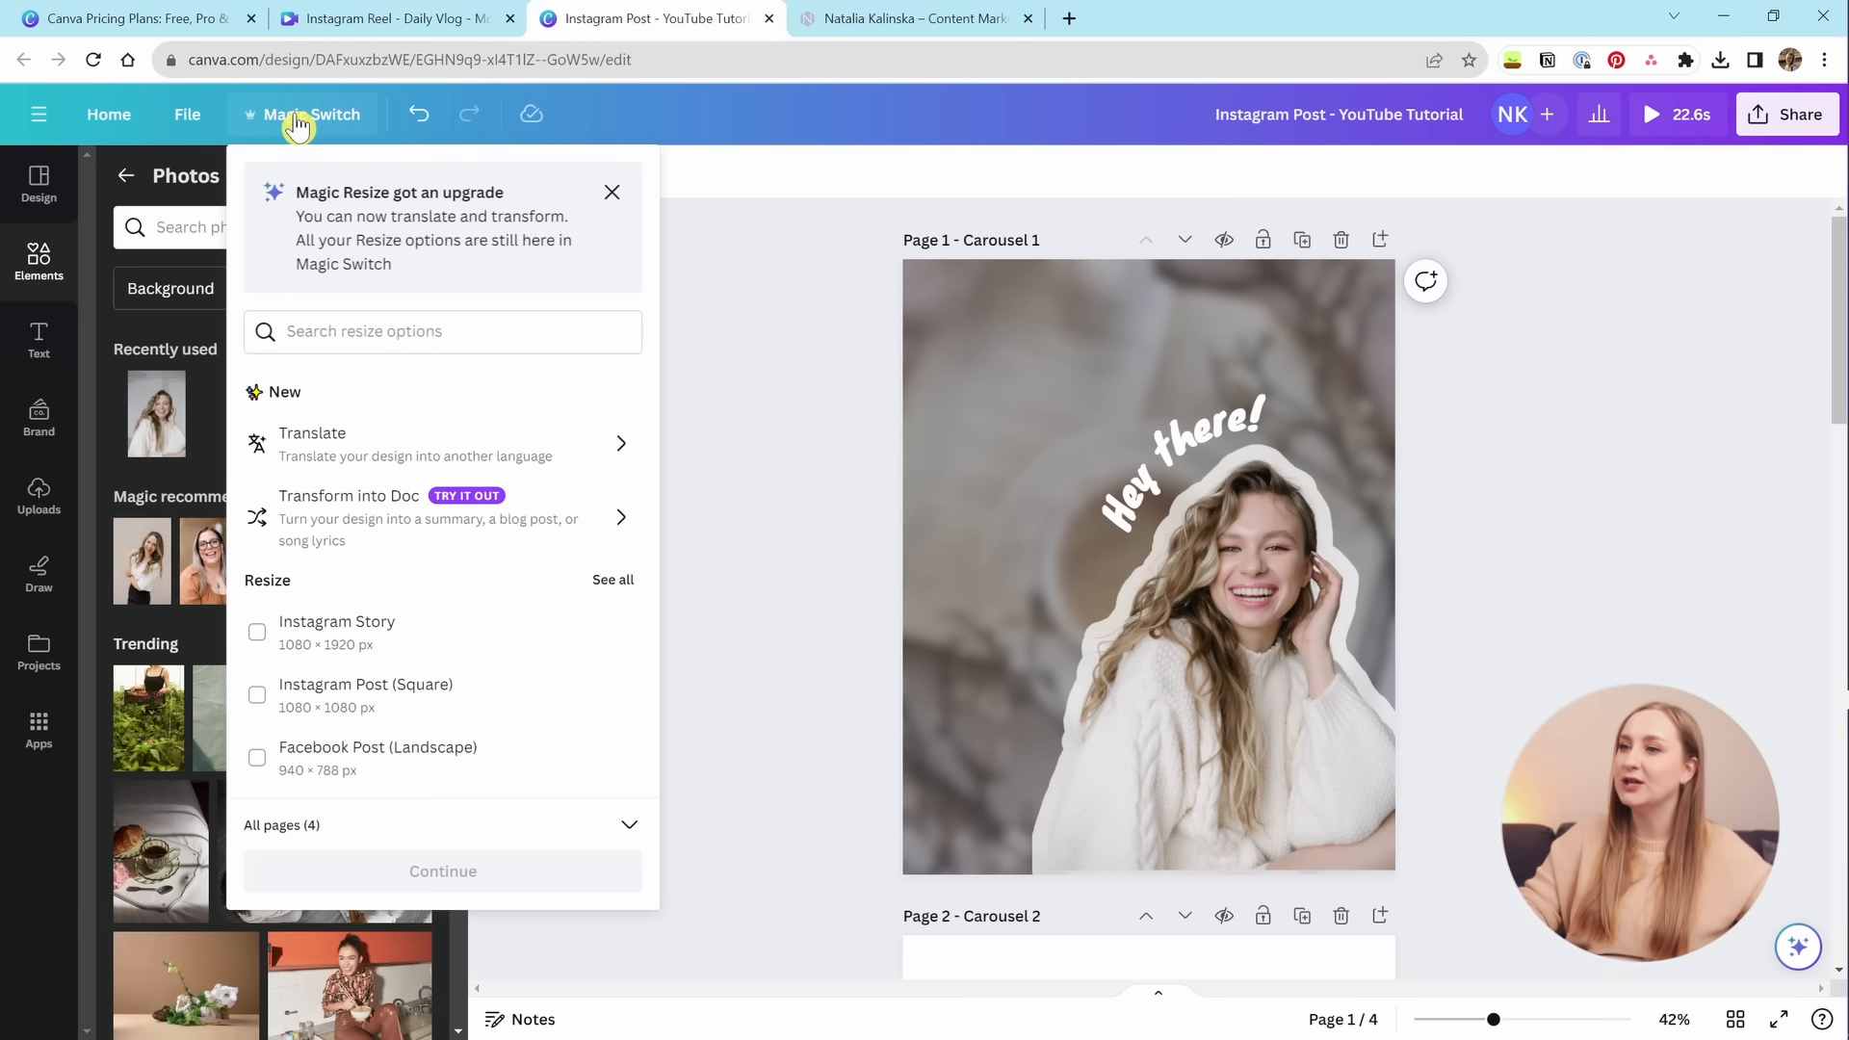
{"action": "left_click", "coordinate": [612, 192]}
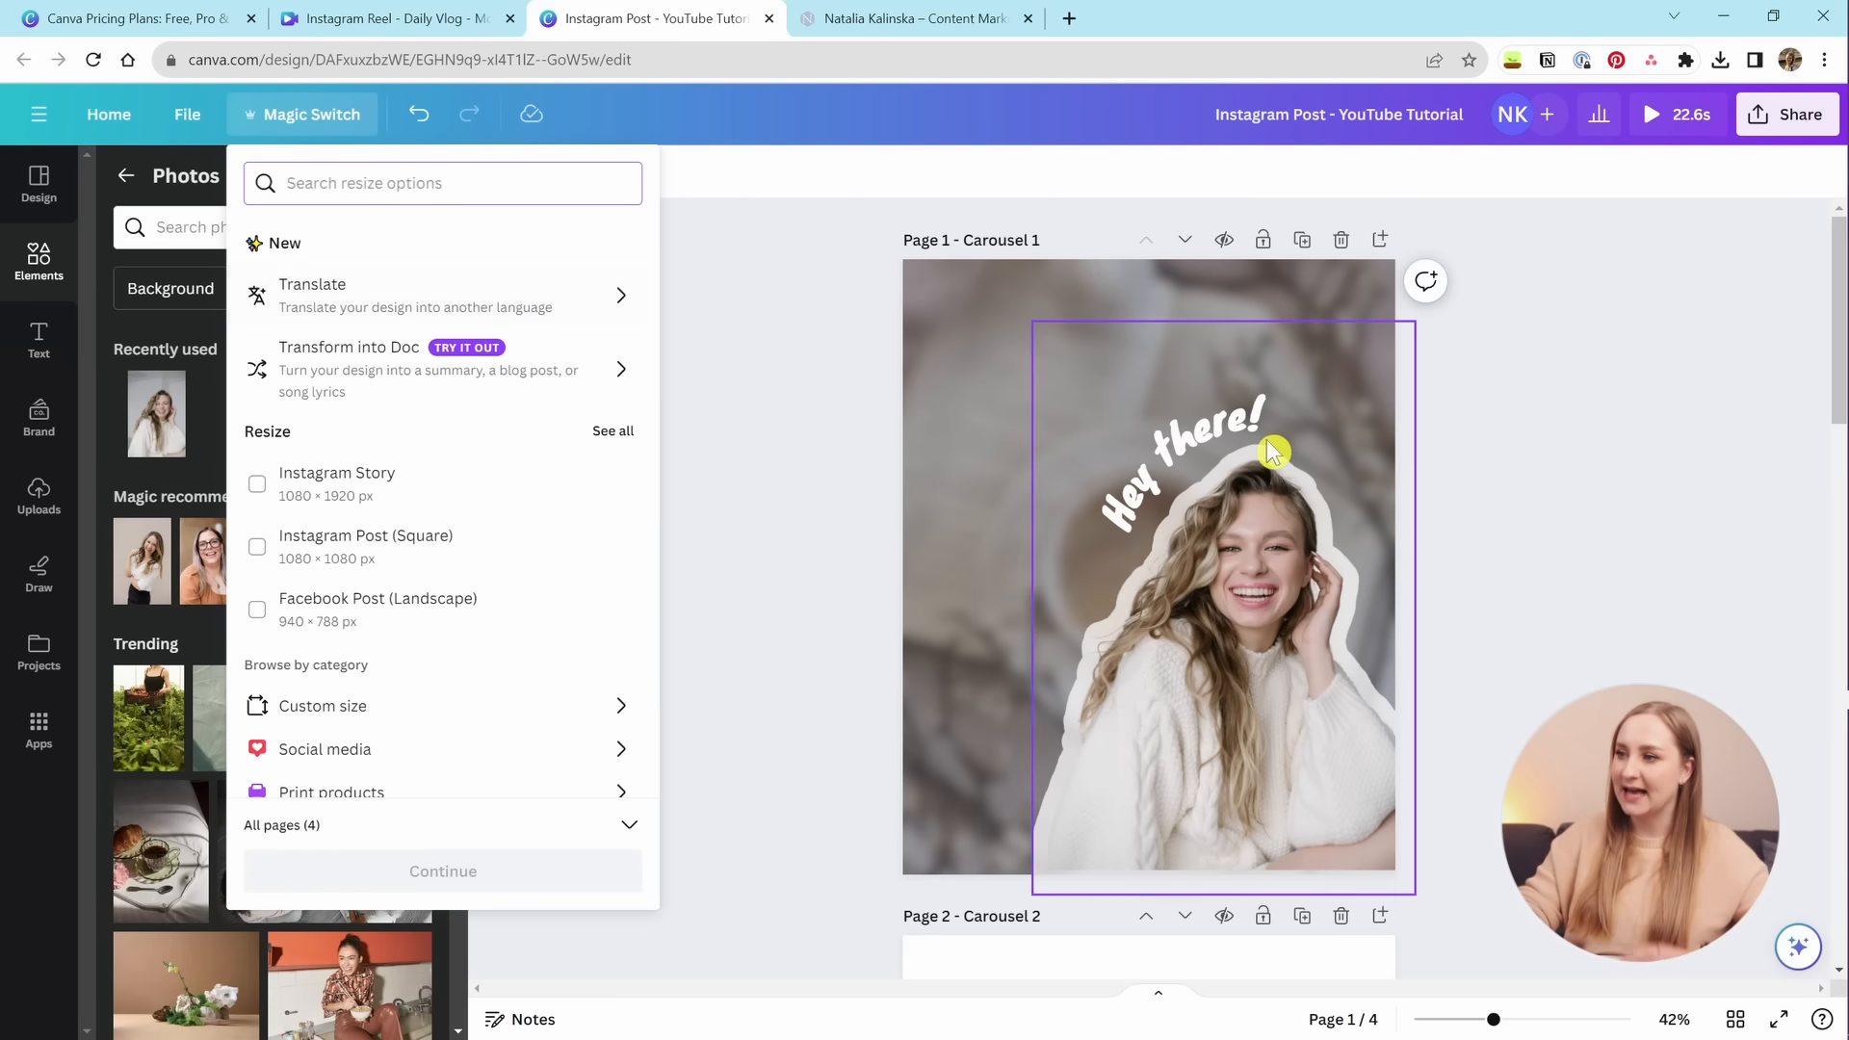
{"action": "scroll", "coordinate": [1271, 453], "scroll_direction": "down", "scroll_amount": 10}
{"action": "scroll", "coordinate": [1432, 529], "scroll_direction": "up", "scroll_amount": 4}
{"action": "scroll", "coordinate": [1201, 784], "scroll_direction": "down", "scroll_amount": 2}
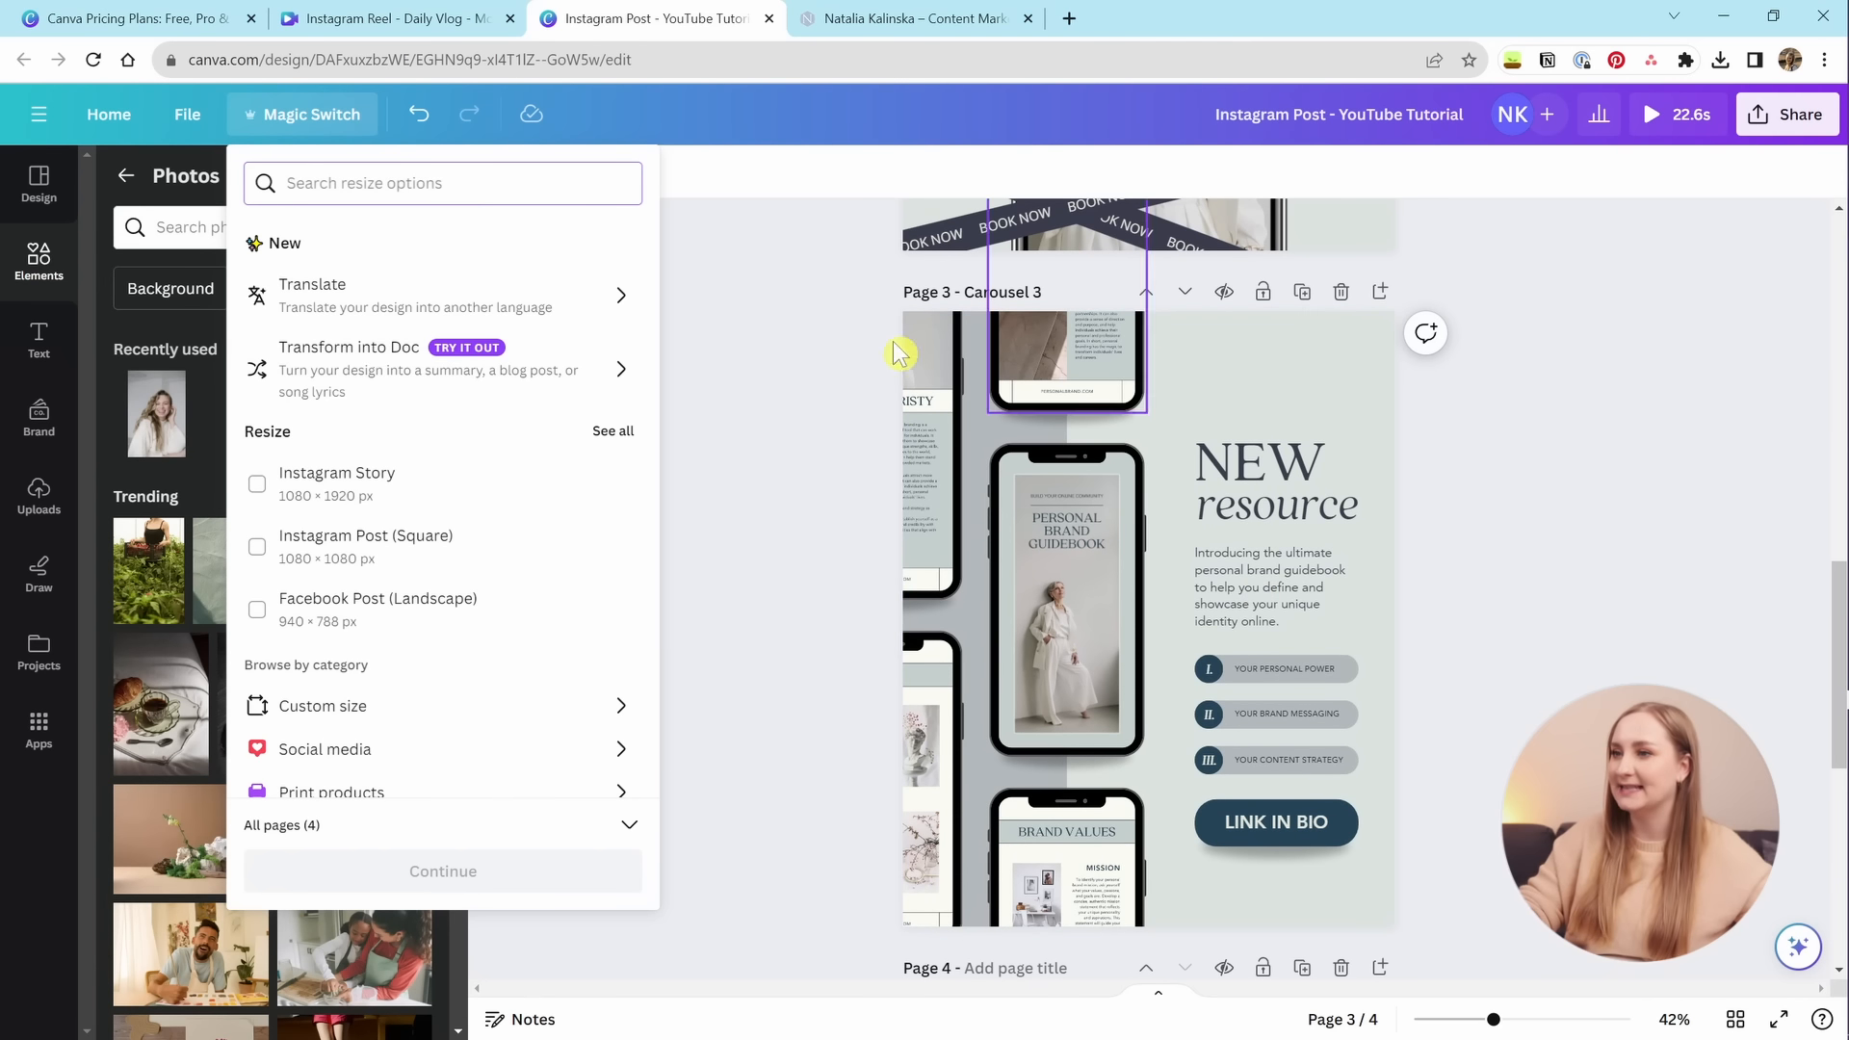
{"action": "left_click", "coordinate": [491, 306]}
{"action": "left_click", "coordinate": [434, 357]}
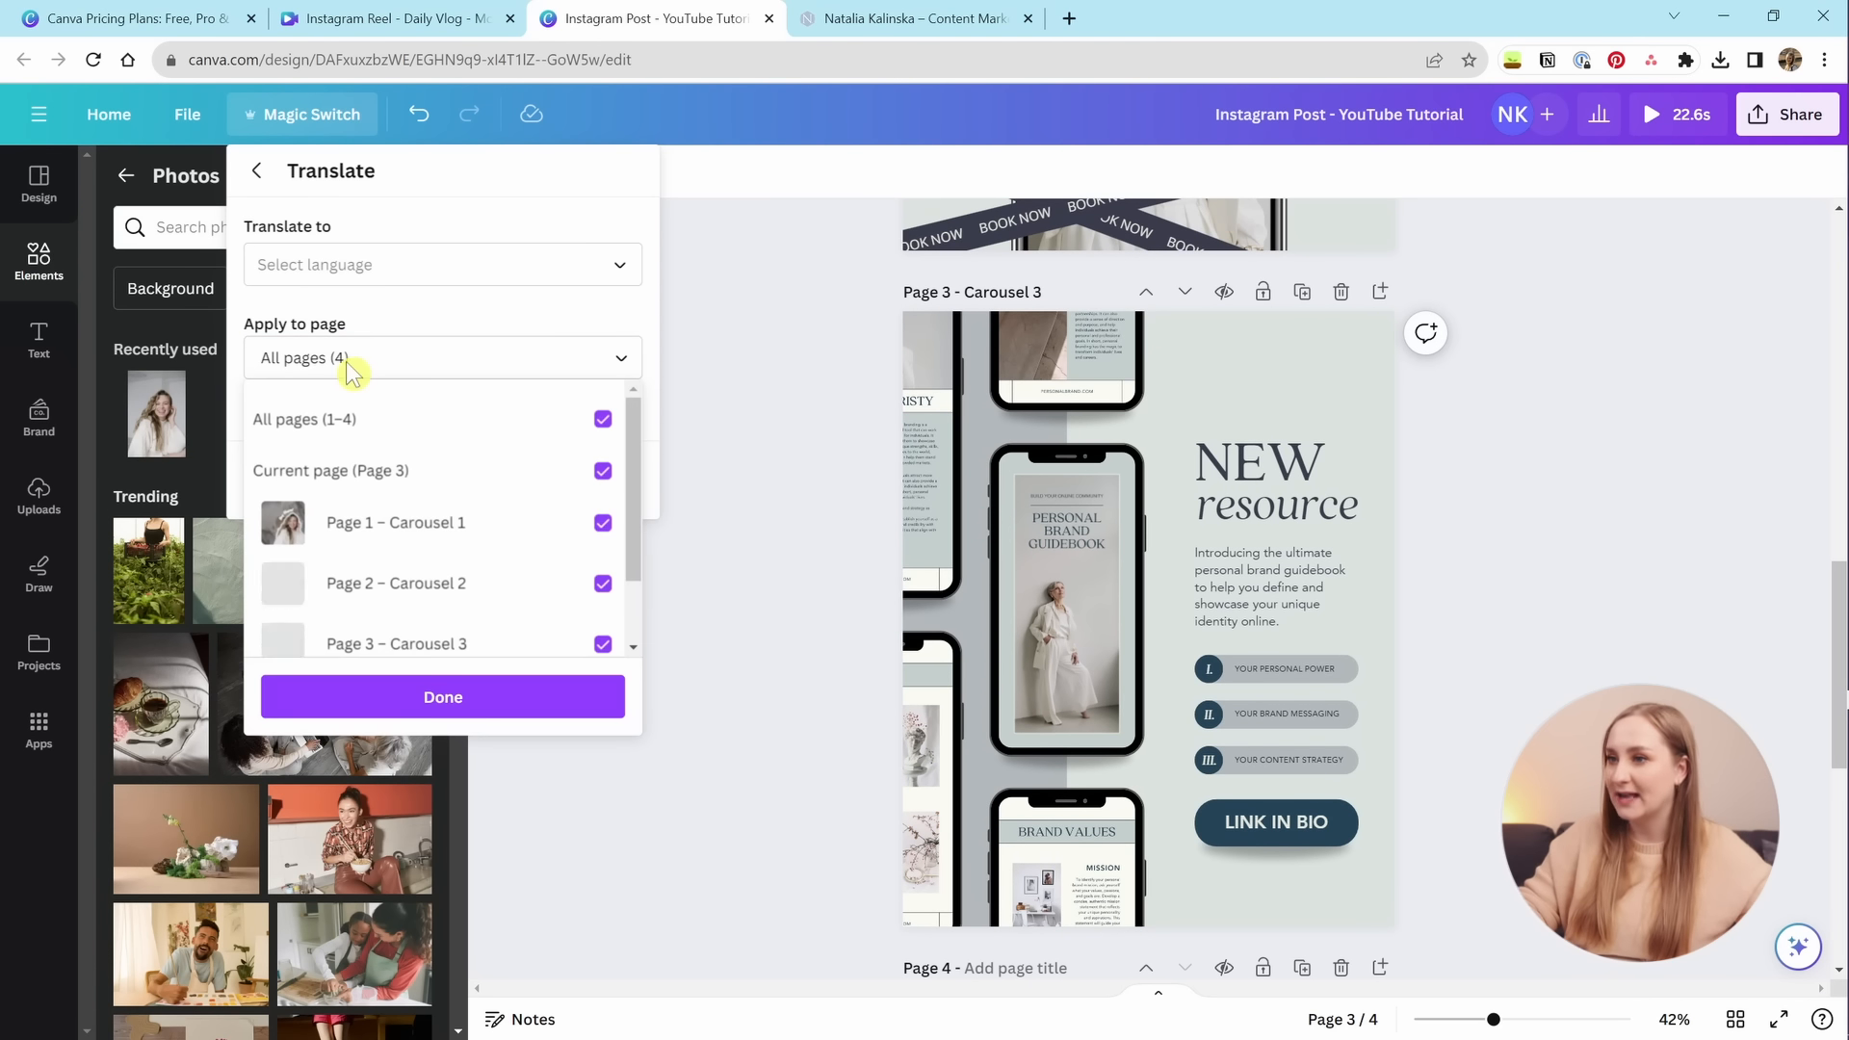
{"action": "left_click", "coordinate": [424, 424]}
{"action": "scroll", "coordinate": [441, 575], "scroll_direction": "down", "scroll_amount": 2}
{"action": "left_click", "coordinate": [442, 572]}
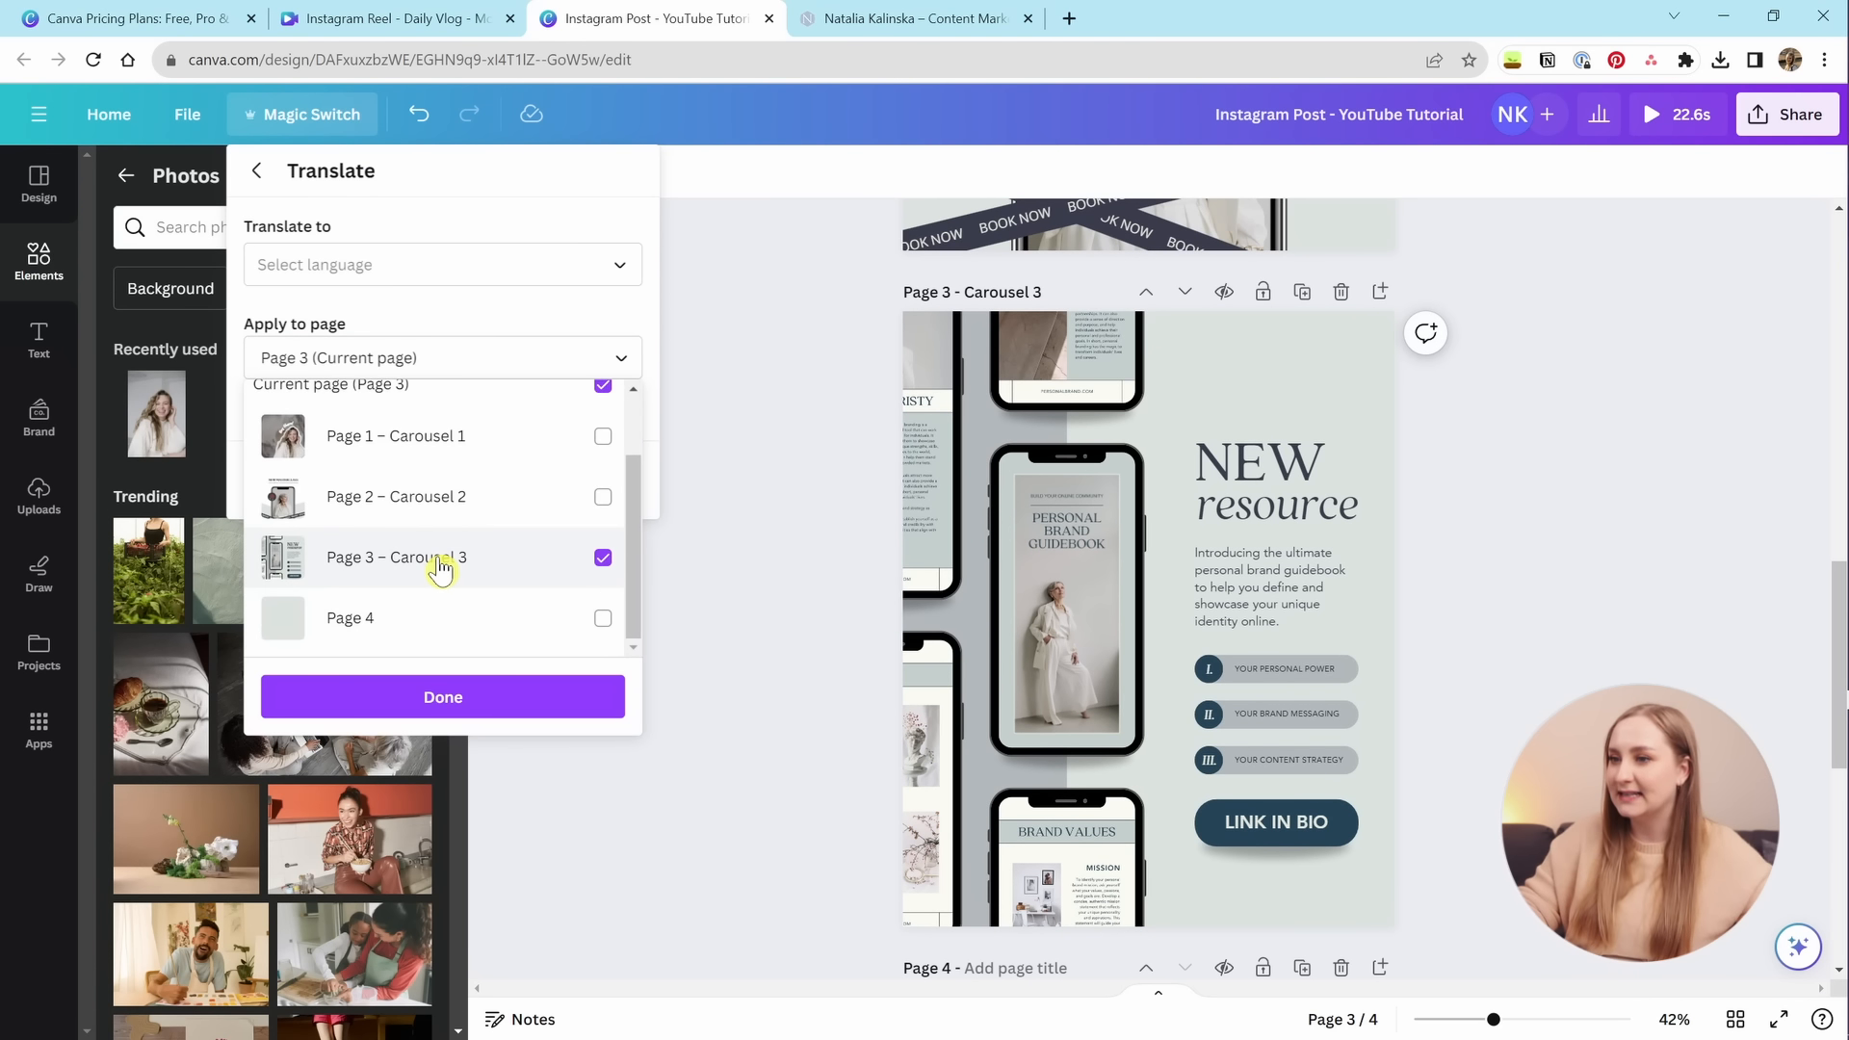
{"action": "left_click", "coordinate": [480, 574]}
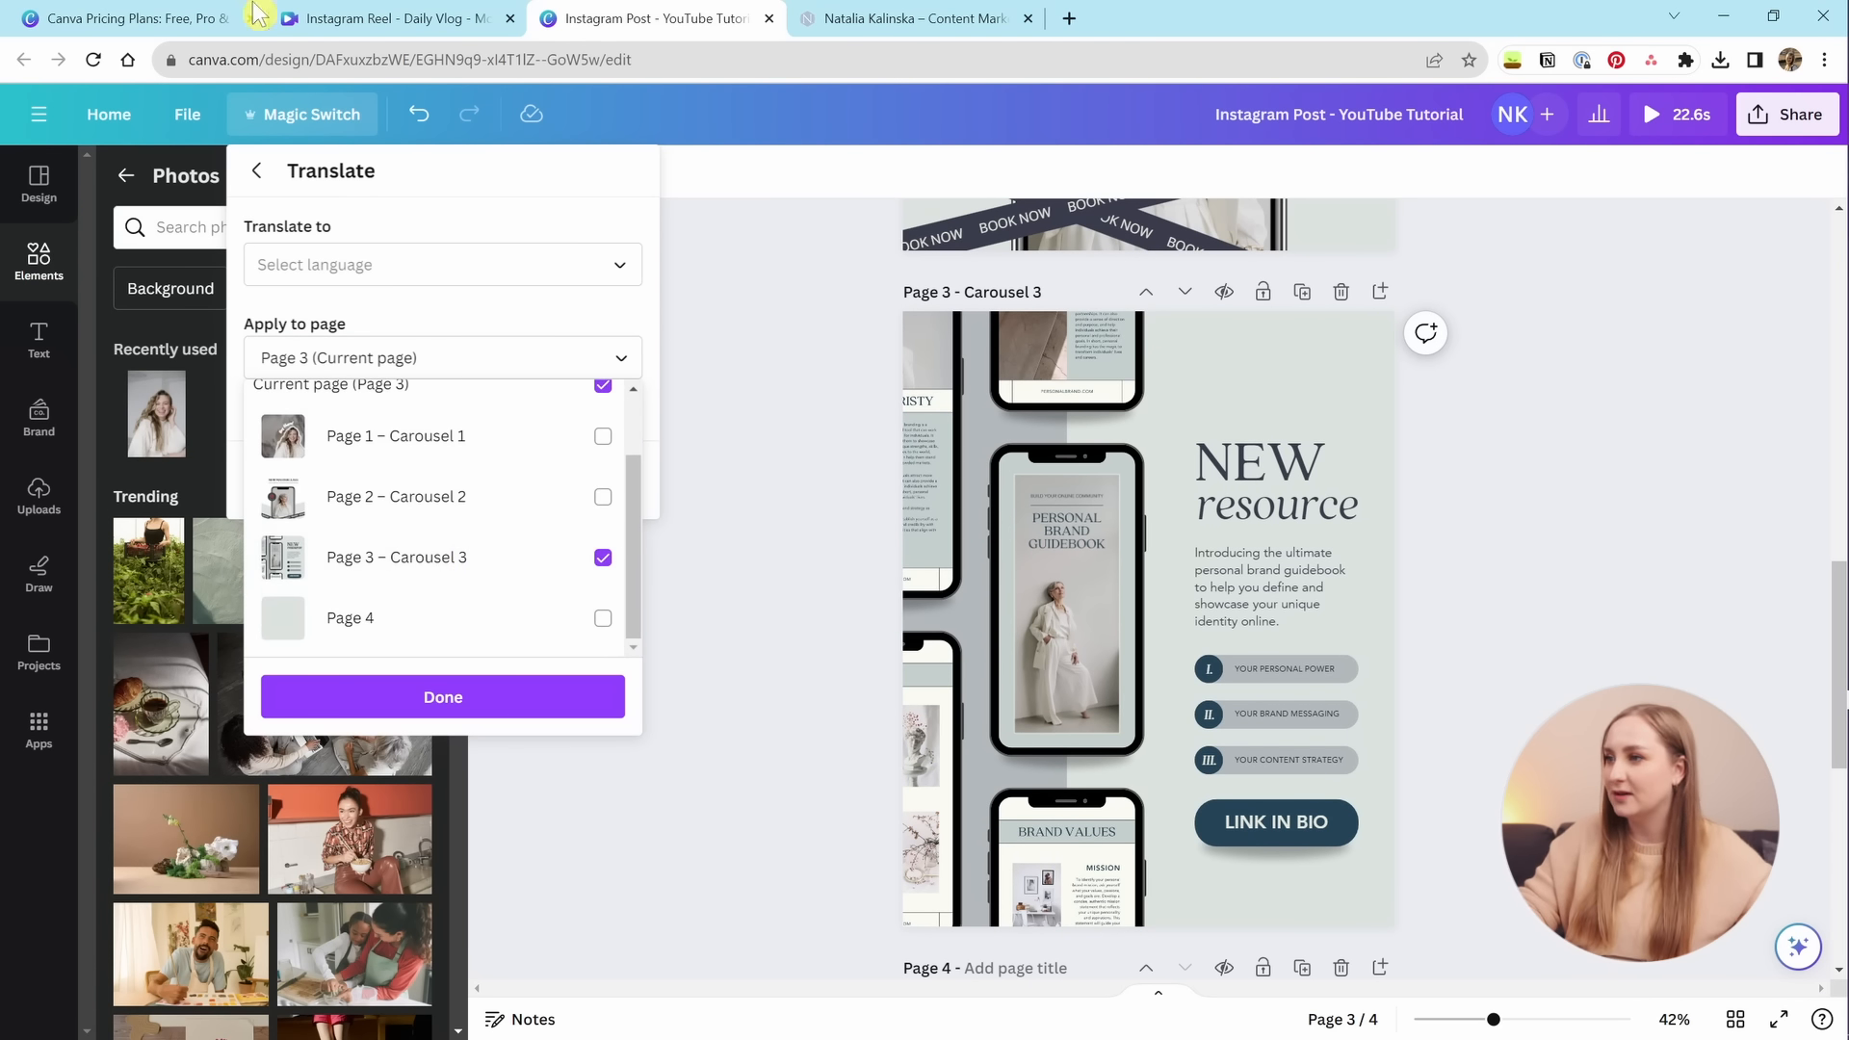
Translate the Carousel 3 page into Polish in the existing design without creating a copy.
{"action": "left_click", "coordinate": [424, 286]}
{"action": "left_click", "coordinate": [400, 275]}
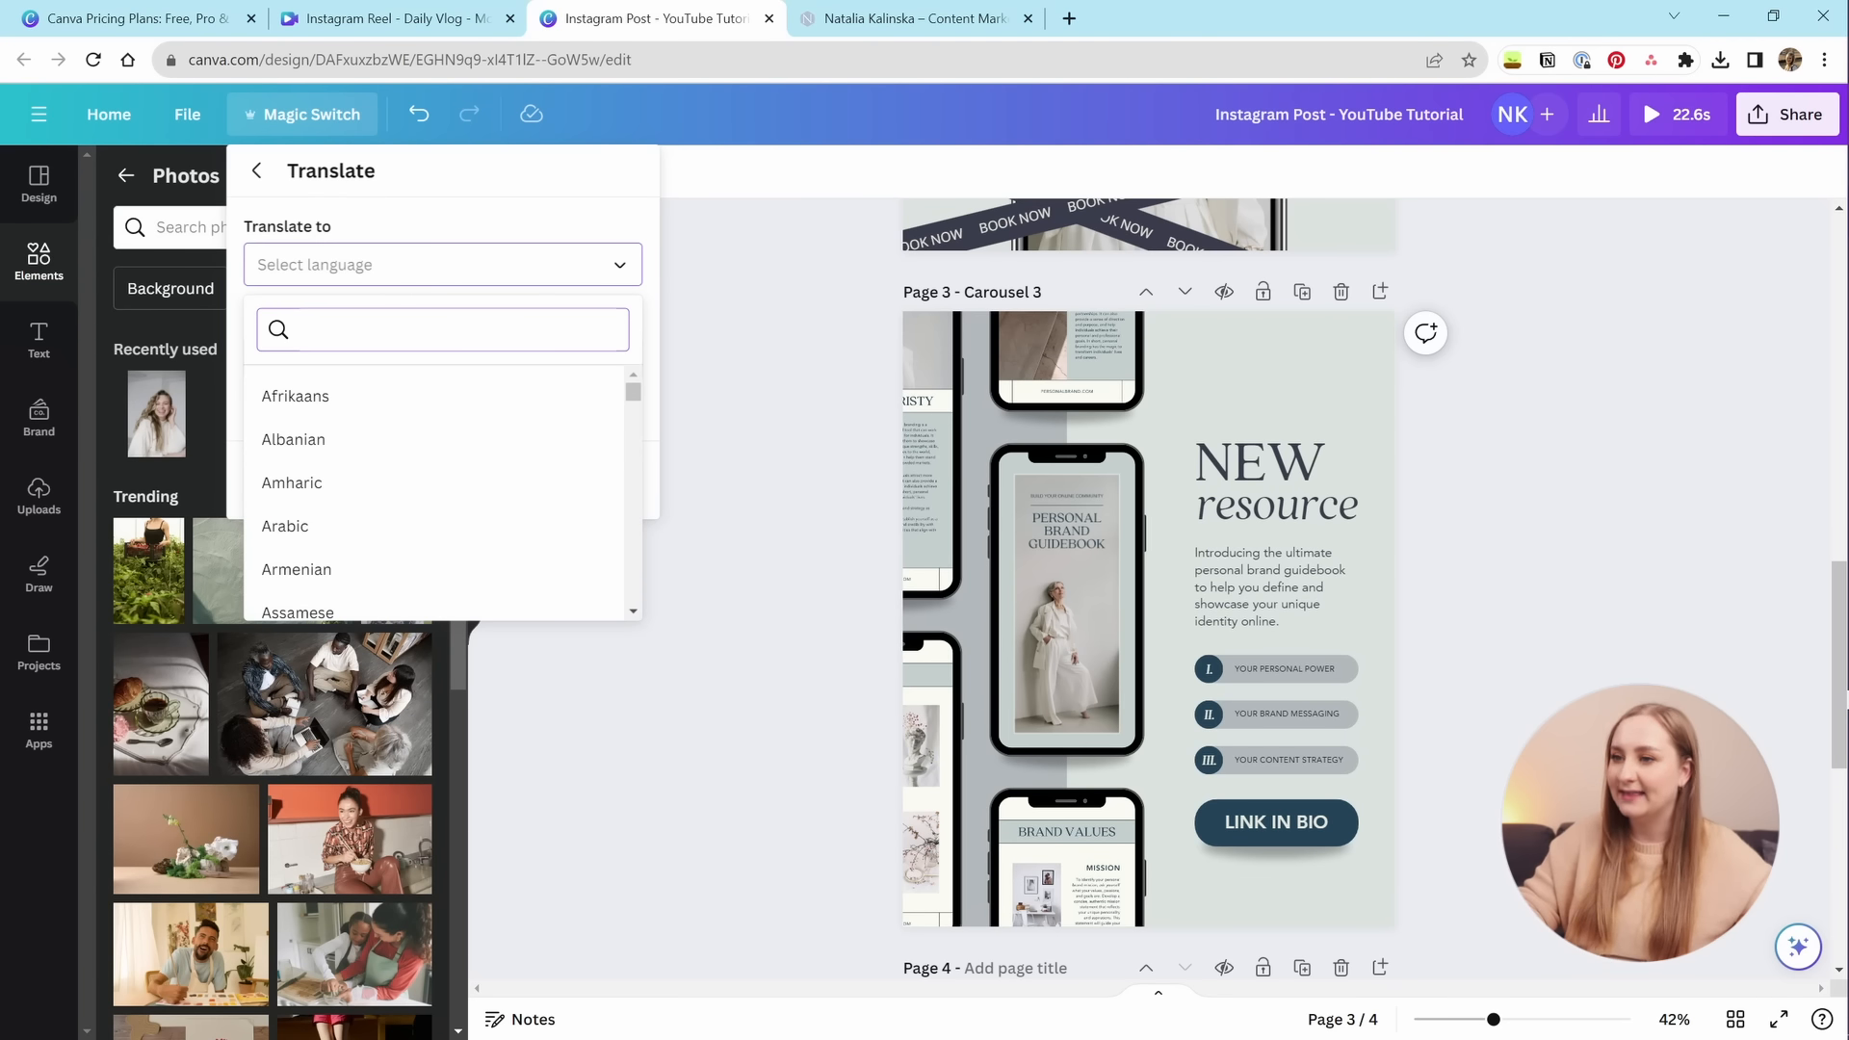
{"action": "type", "text": "polis"}
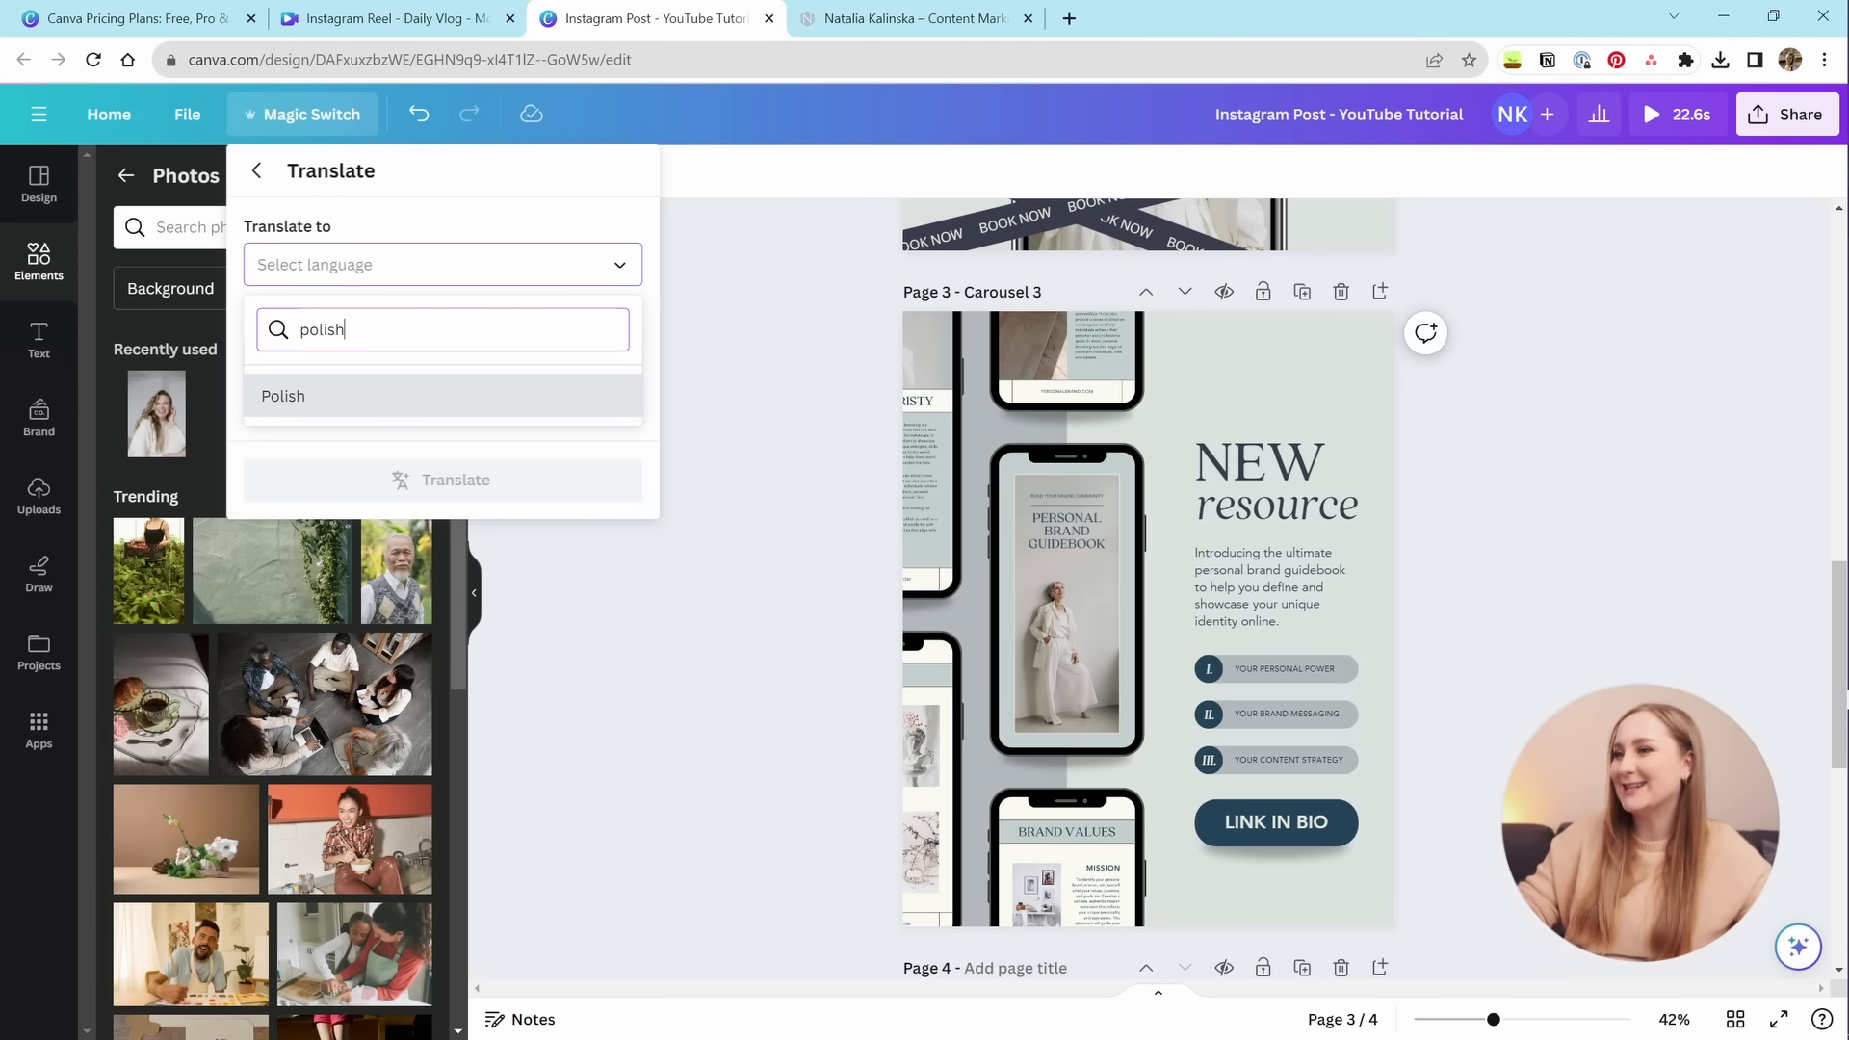
{"action": "type", "text": "h"}
{"action": "left_click", "coordinate": [354, 399]}
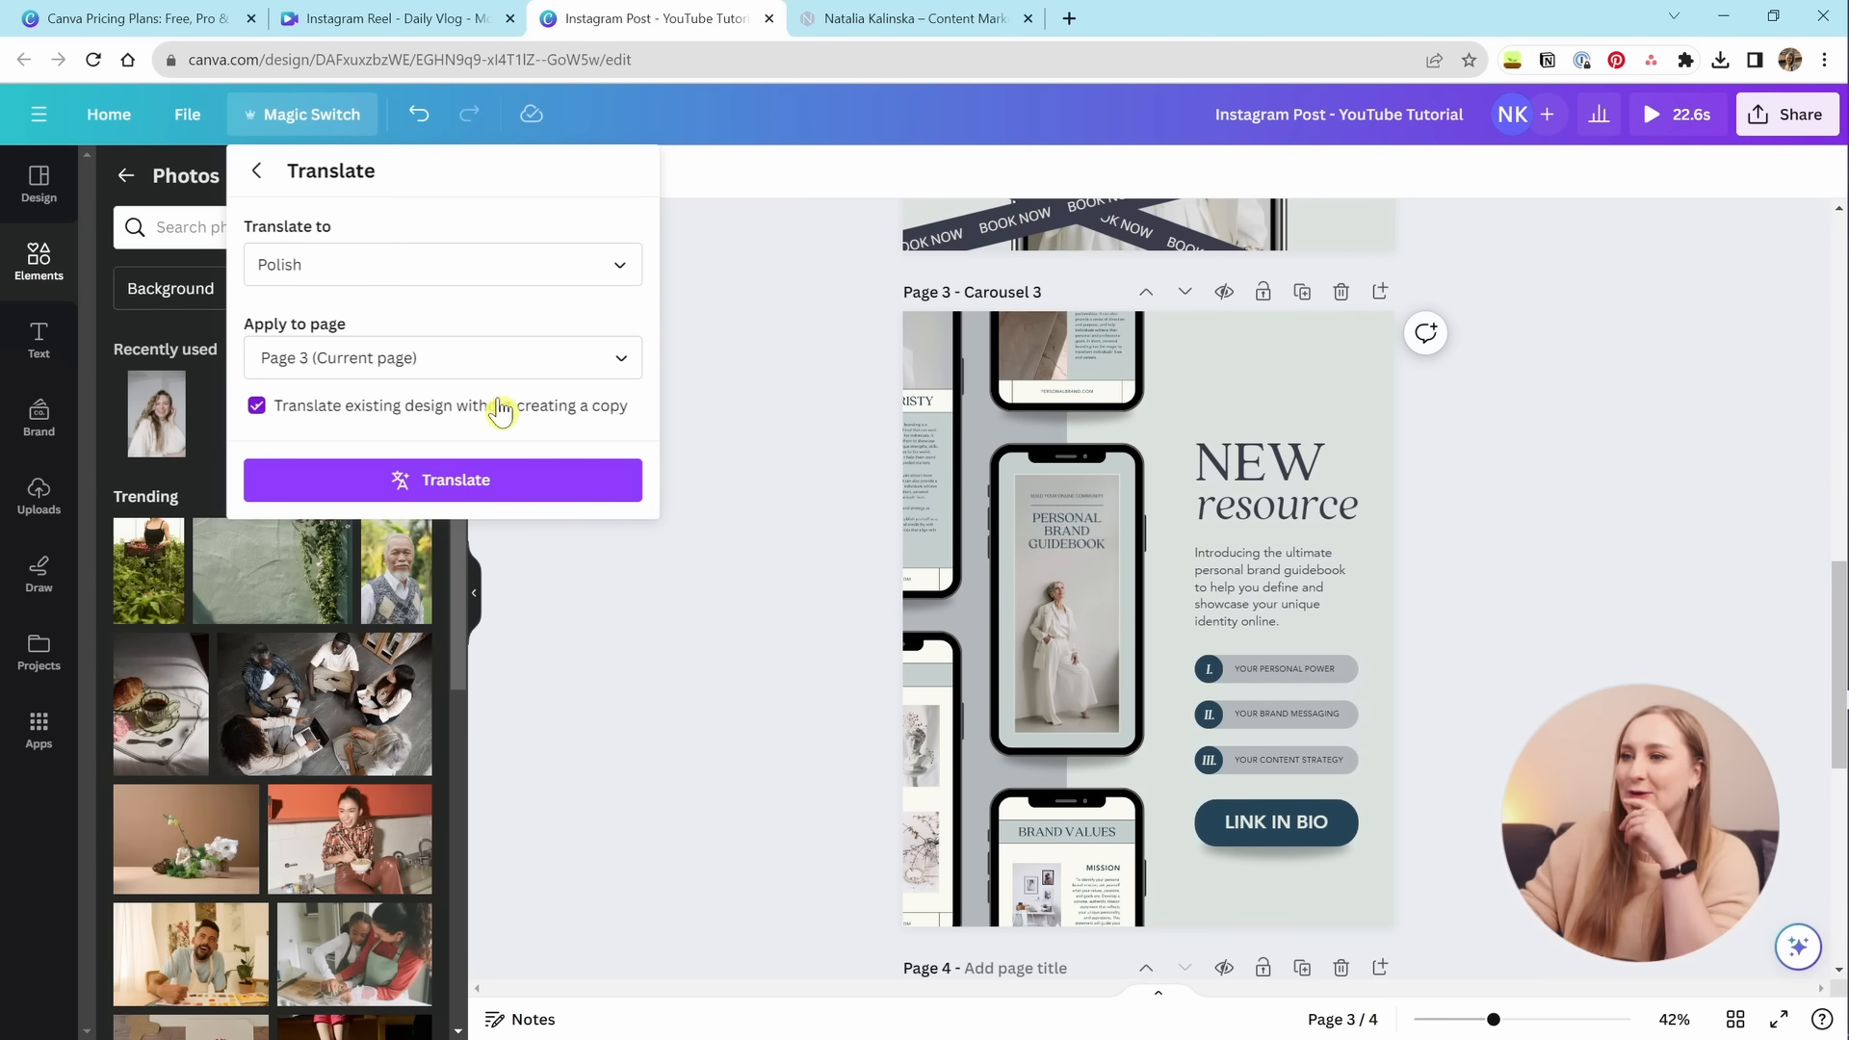
{"action": "left_click", "coordinate": [517, 498]}
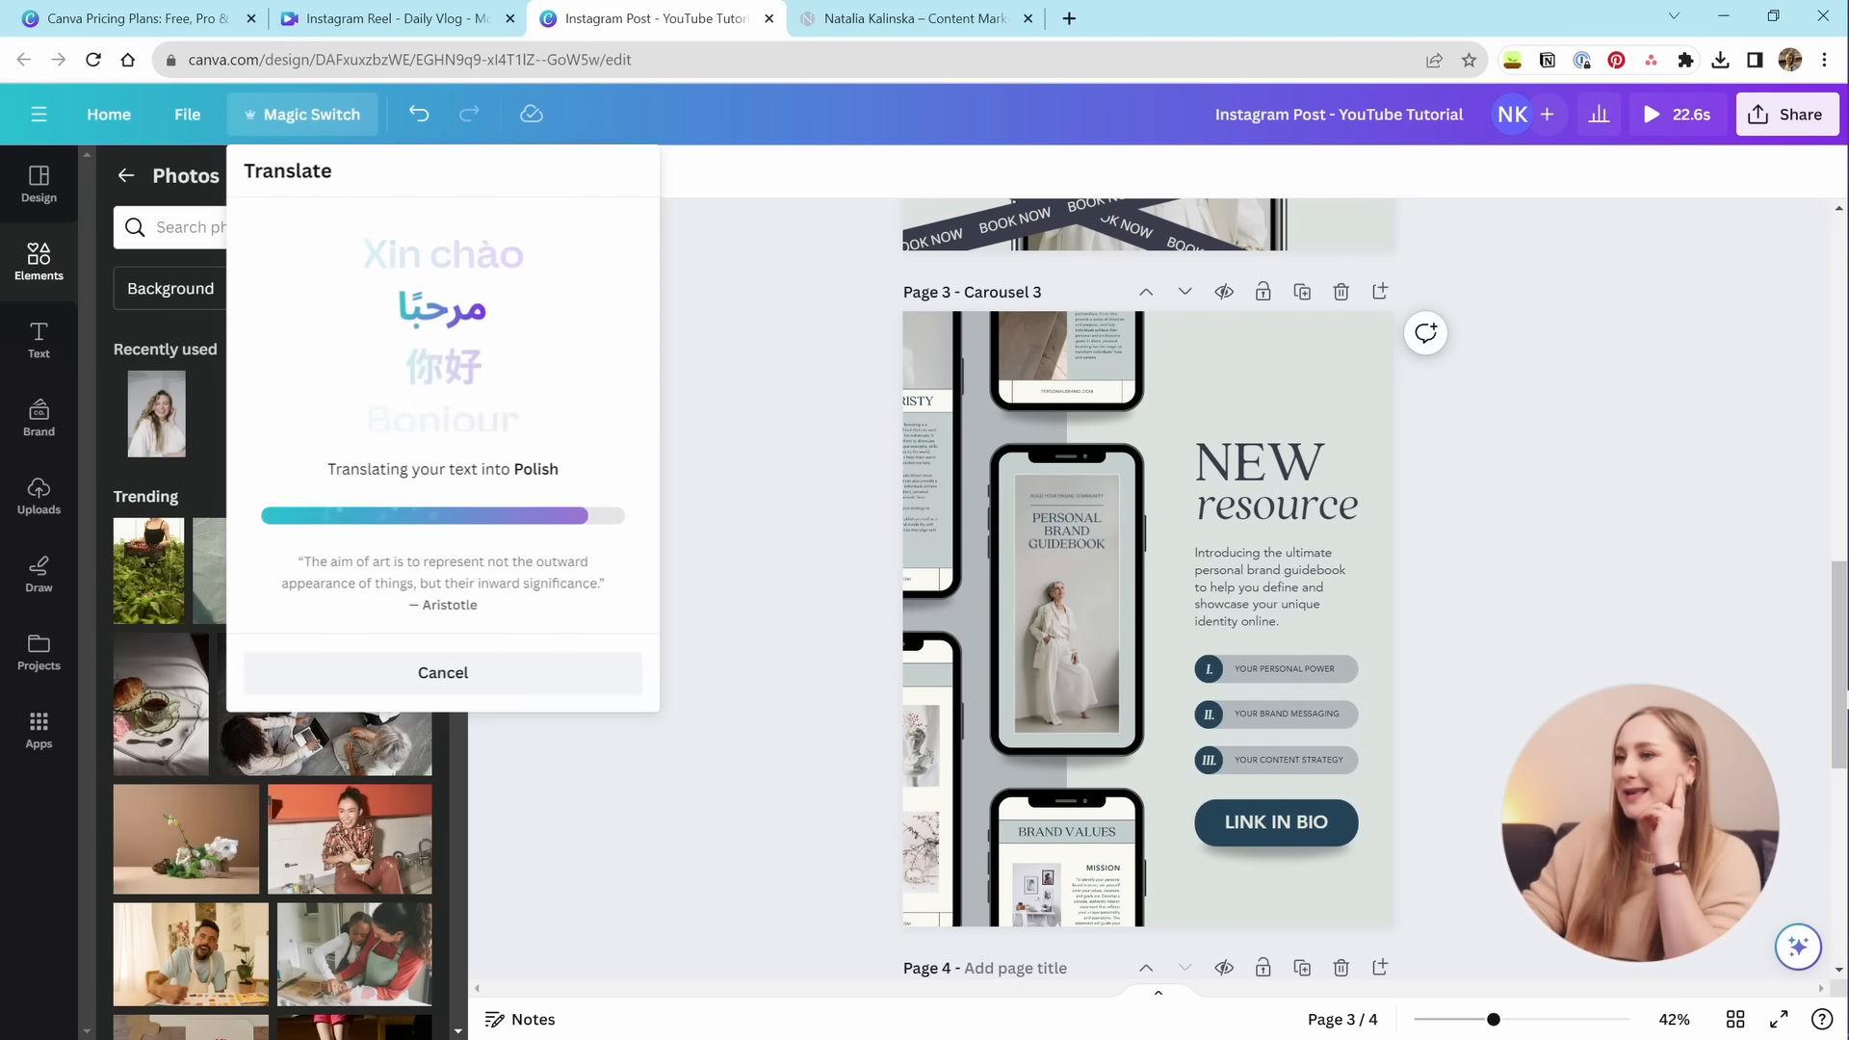
Fit the translated word "NOWY" on one line and move "ratunek" slightly up beneath it on Carousel 3.
{"action": "left_click", "coordinate": [1286, 466]}
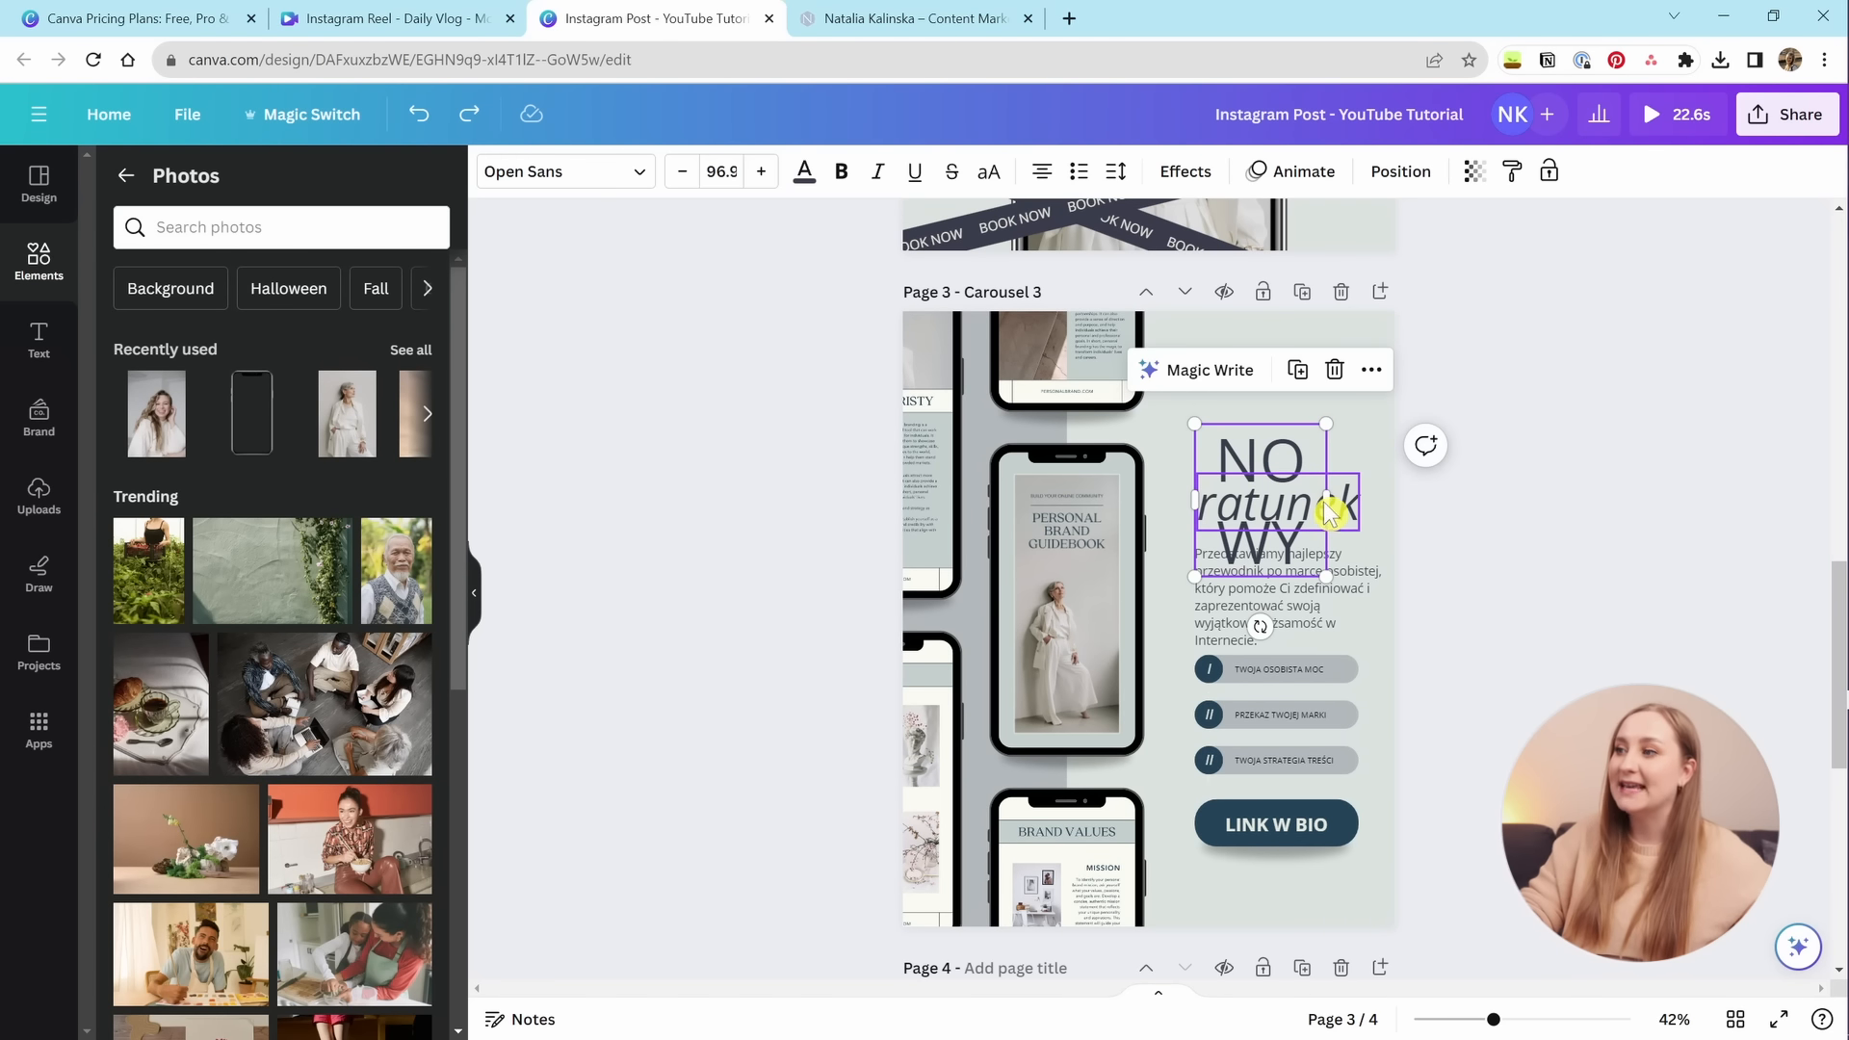
{"action": "left_click_drag", "start_coordinate": [1327, 501], "coordinate": [1302, 455]}
{"action": "left_click", "coordinate": [1384, 513]}
{"action": "left_click", "coordinate": [1461, 503]}
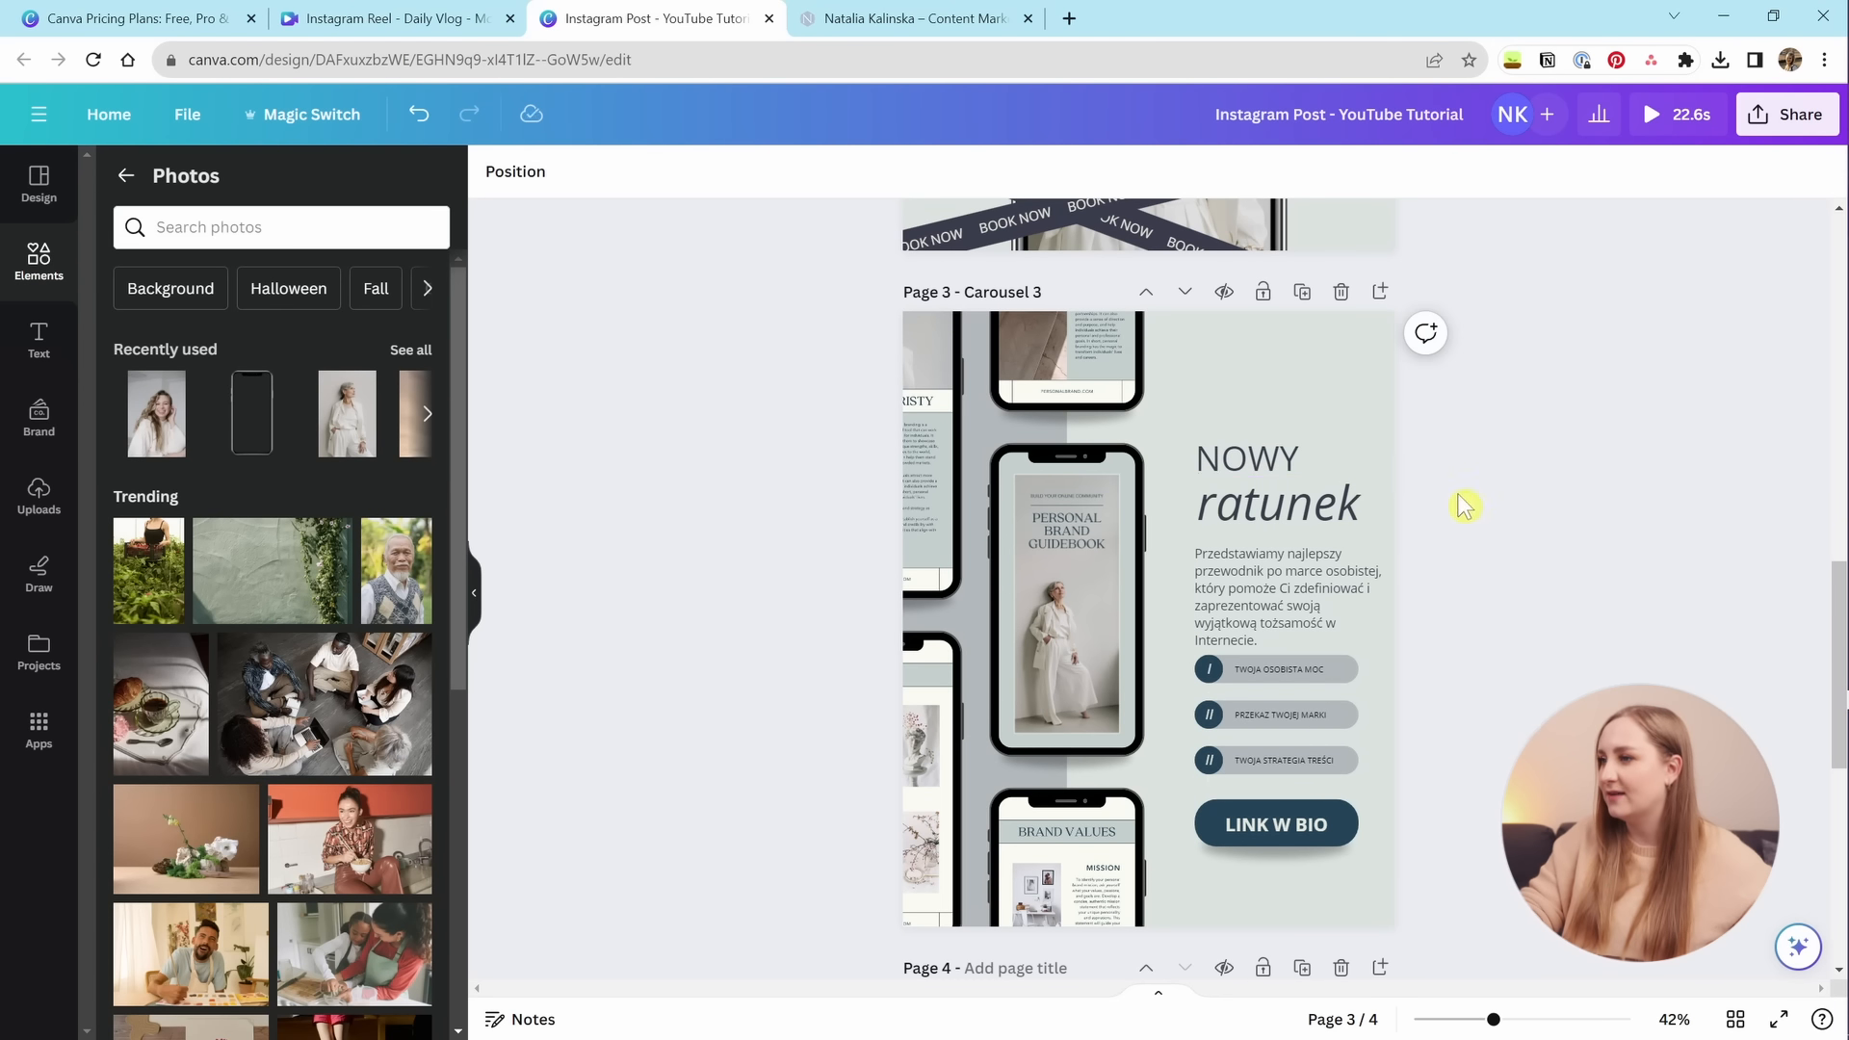
{"action": "left_click_drag", "start_coordinate": [1436, 528], "coordinate": [1292, 502]}
{"action": "left_click", "coordinate": [1485, 537]}
{"action": "left_click", "coordinate": [1244, 499]}
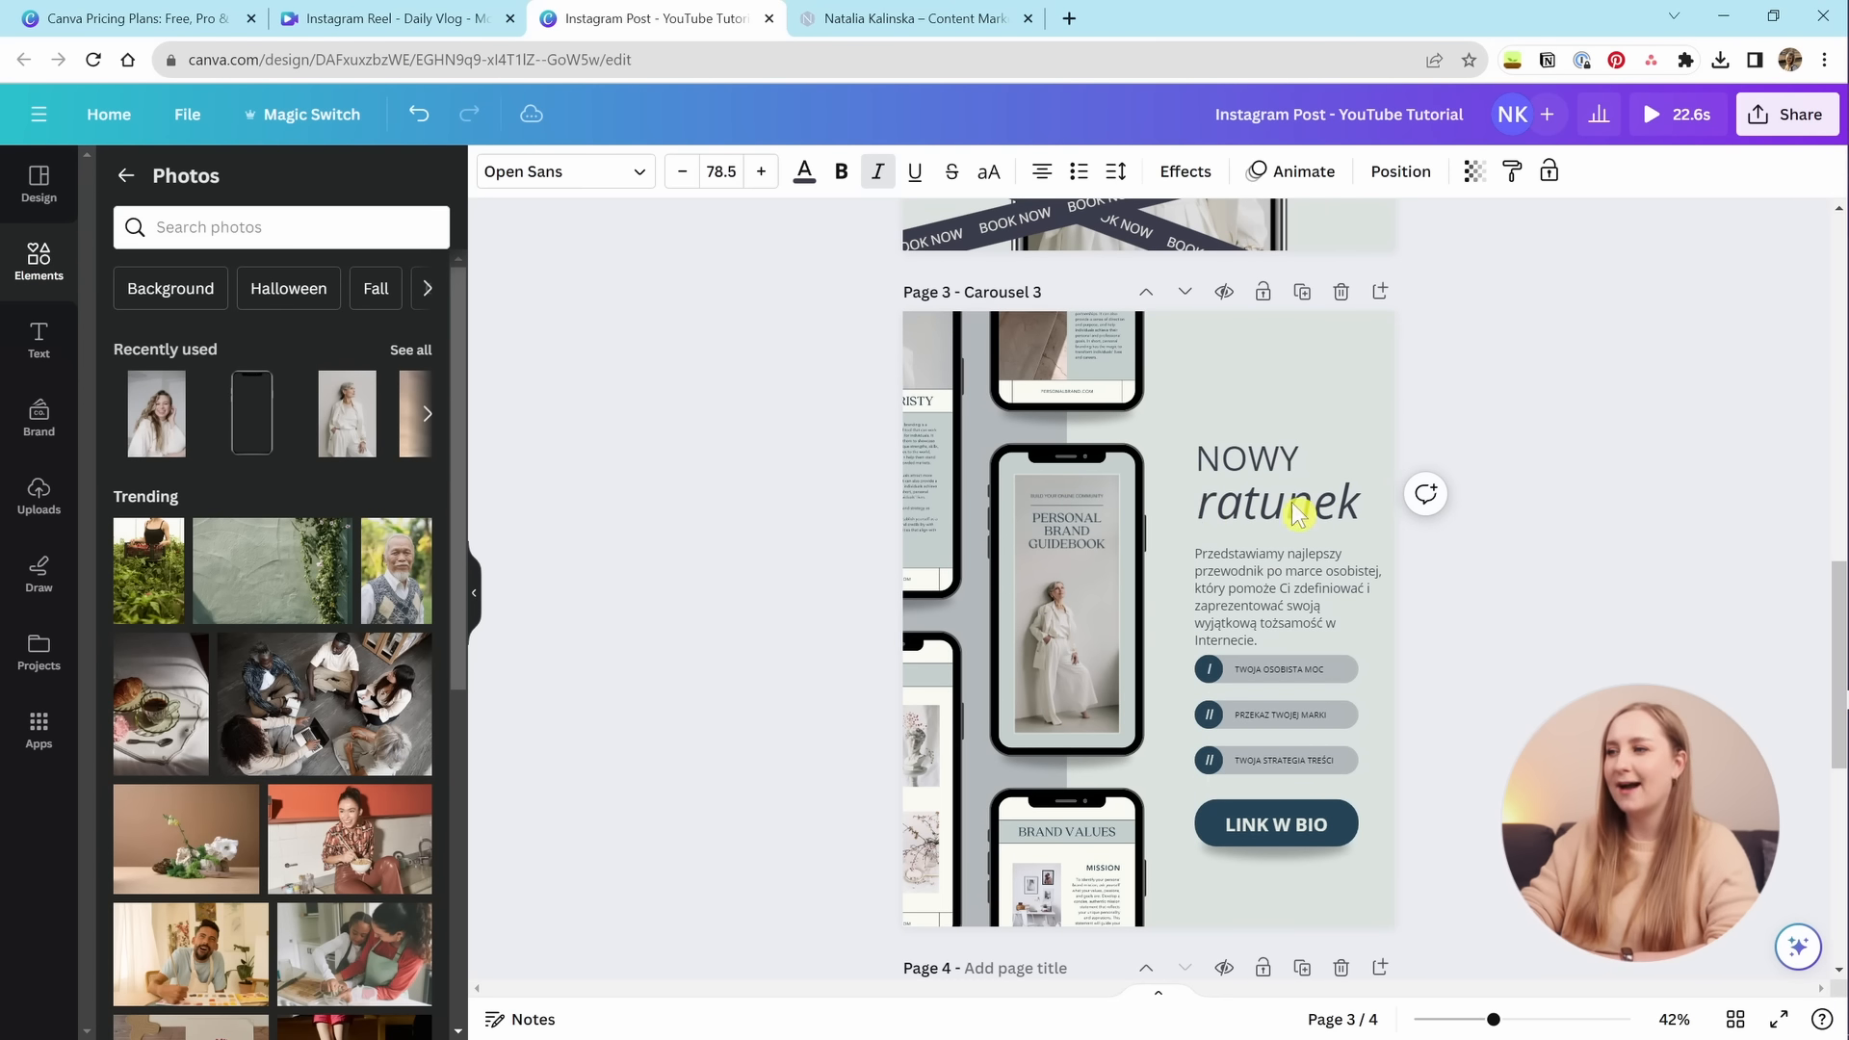
{"action": "left_click", "coordinate": [1494, 583]}
Nudge the translated description paragraph upward to leave more space above the numbered list on Carousel 3.
{"action": "left_click", "coordinate": [1315, 628]}
{"action": "key", "text": "Up"}
{"action": "key", "text": "Up"}
{"action": "key", "text": "Up"}
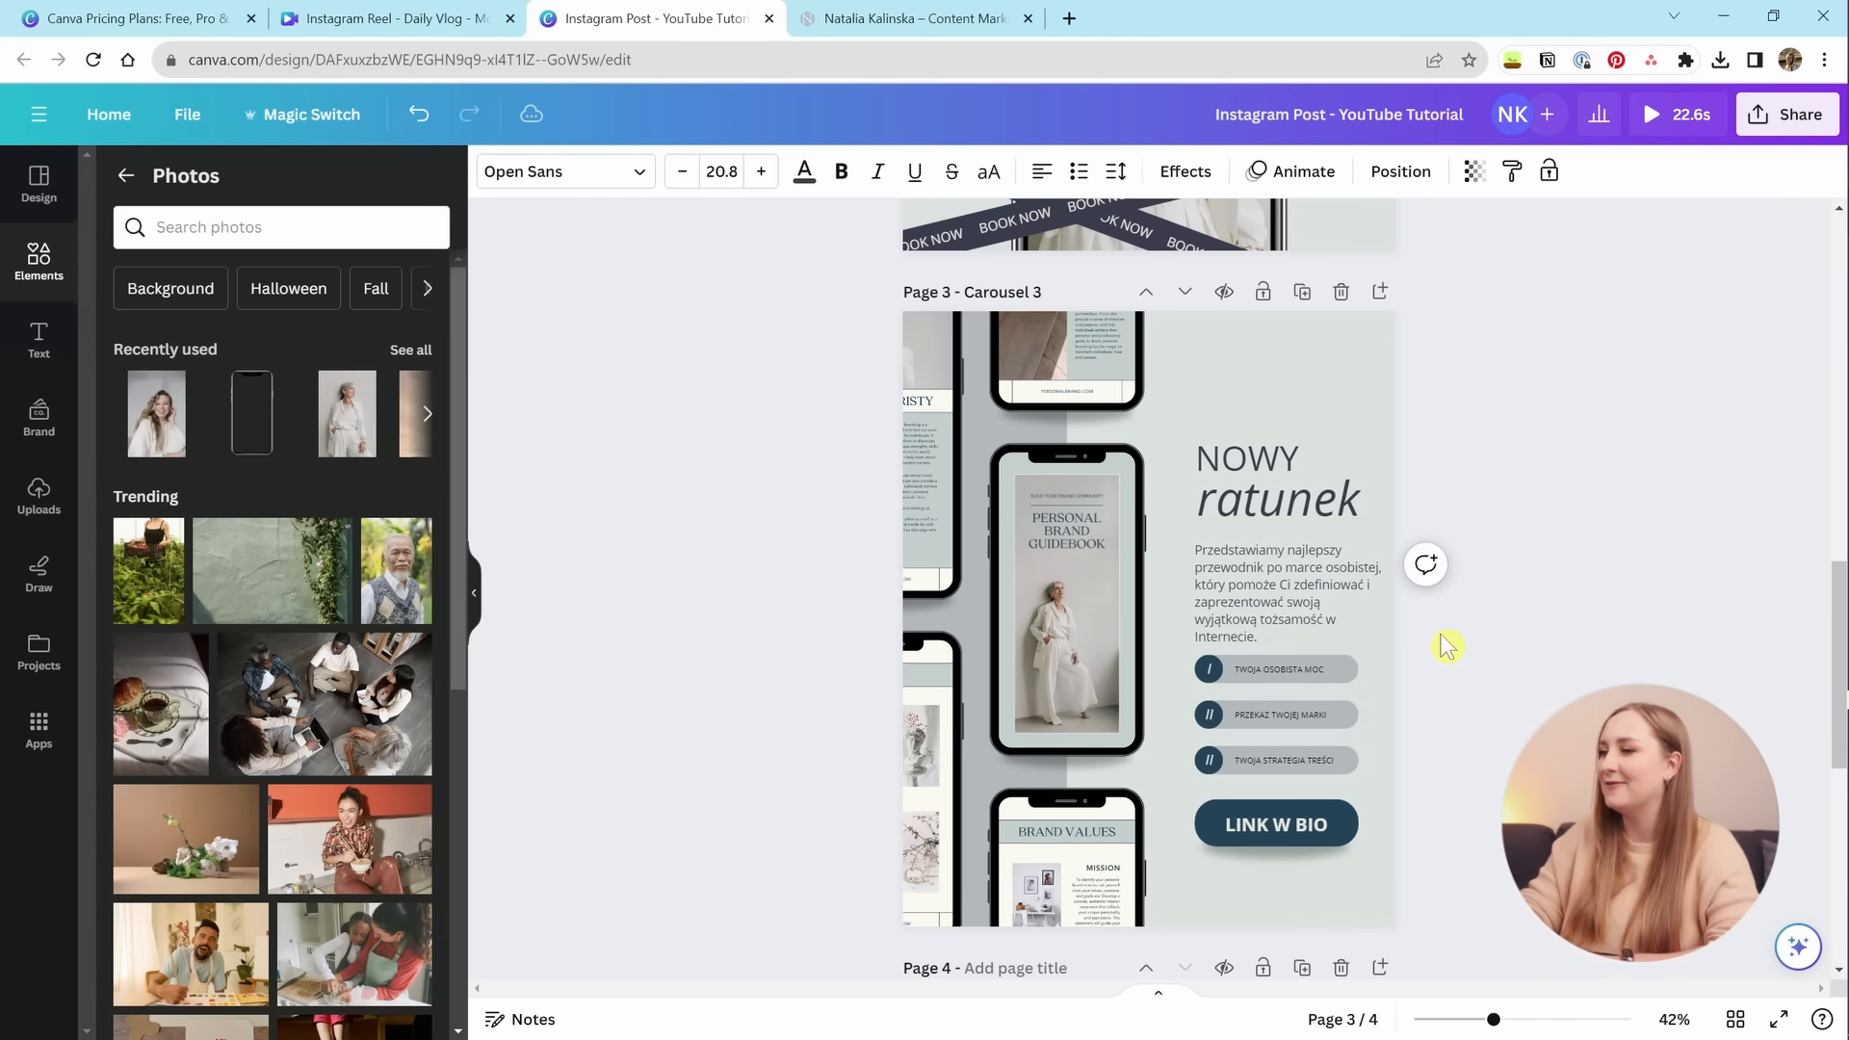
{"action": "key", "text": "Up"}
{"action": "key", "text": "Up"}
{"action": "key", "text": "Up"}
{"action": "key", "text": "Up"}
{"action": "key", "text": "Up"}
{"action": "key", "text": "Up"}
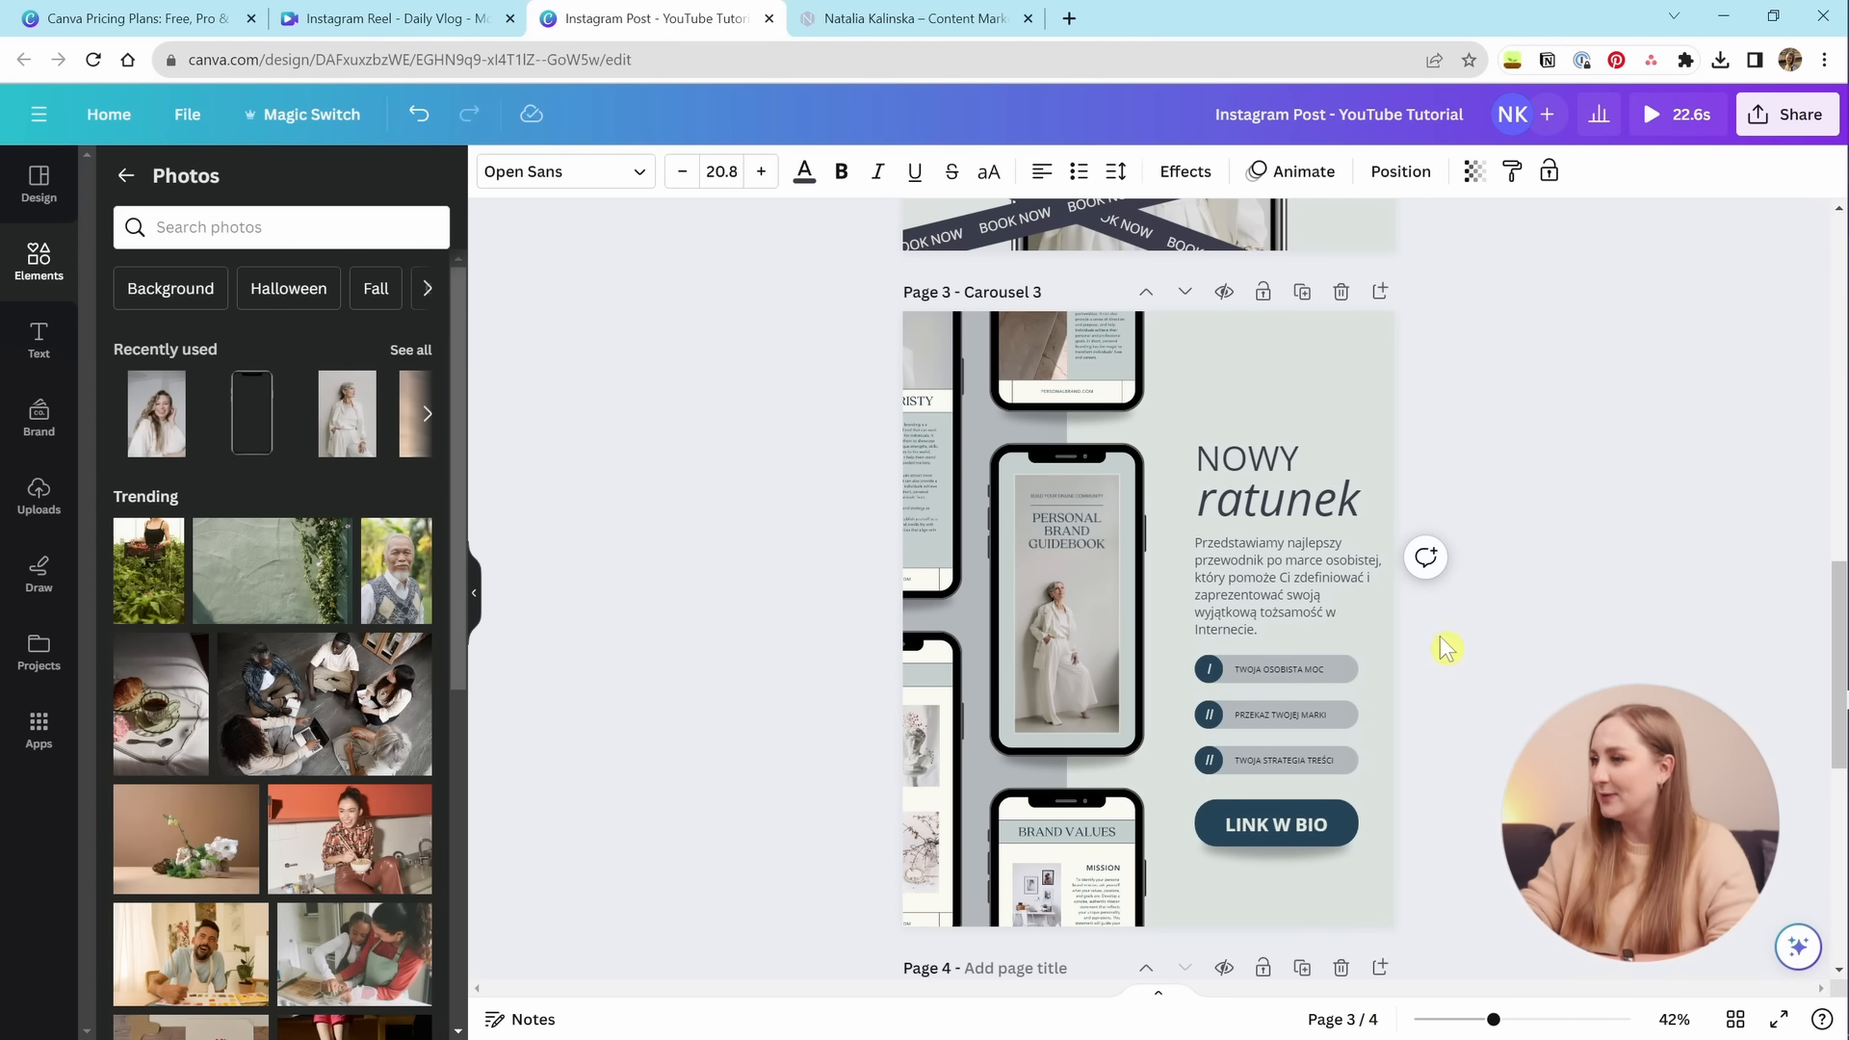
Undo the Polish translation and the text adjustments on the Carousel 3 page.
{"action": "left_click", "coordinate": [1420, 632]}
{"action": "left_click_drag", "start_coordinate": [1530, 617], "coordinate": [1285, 494]}
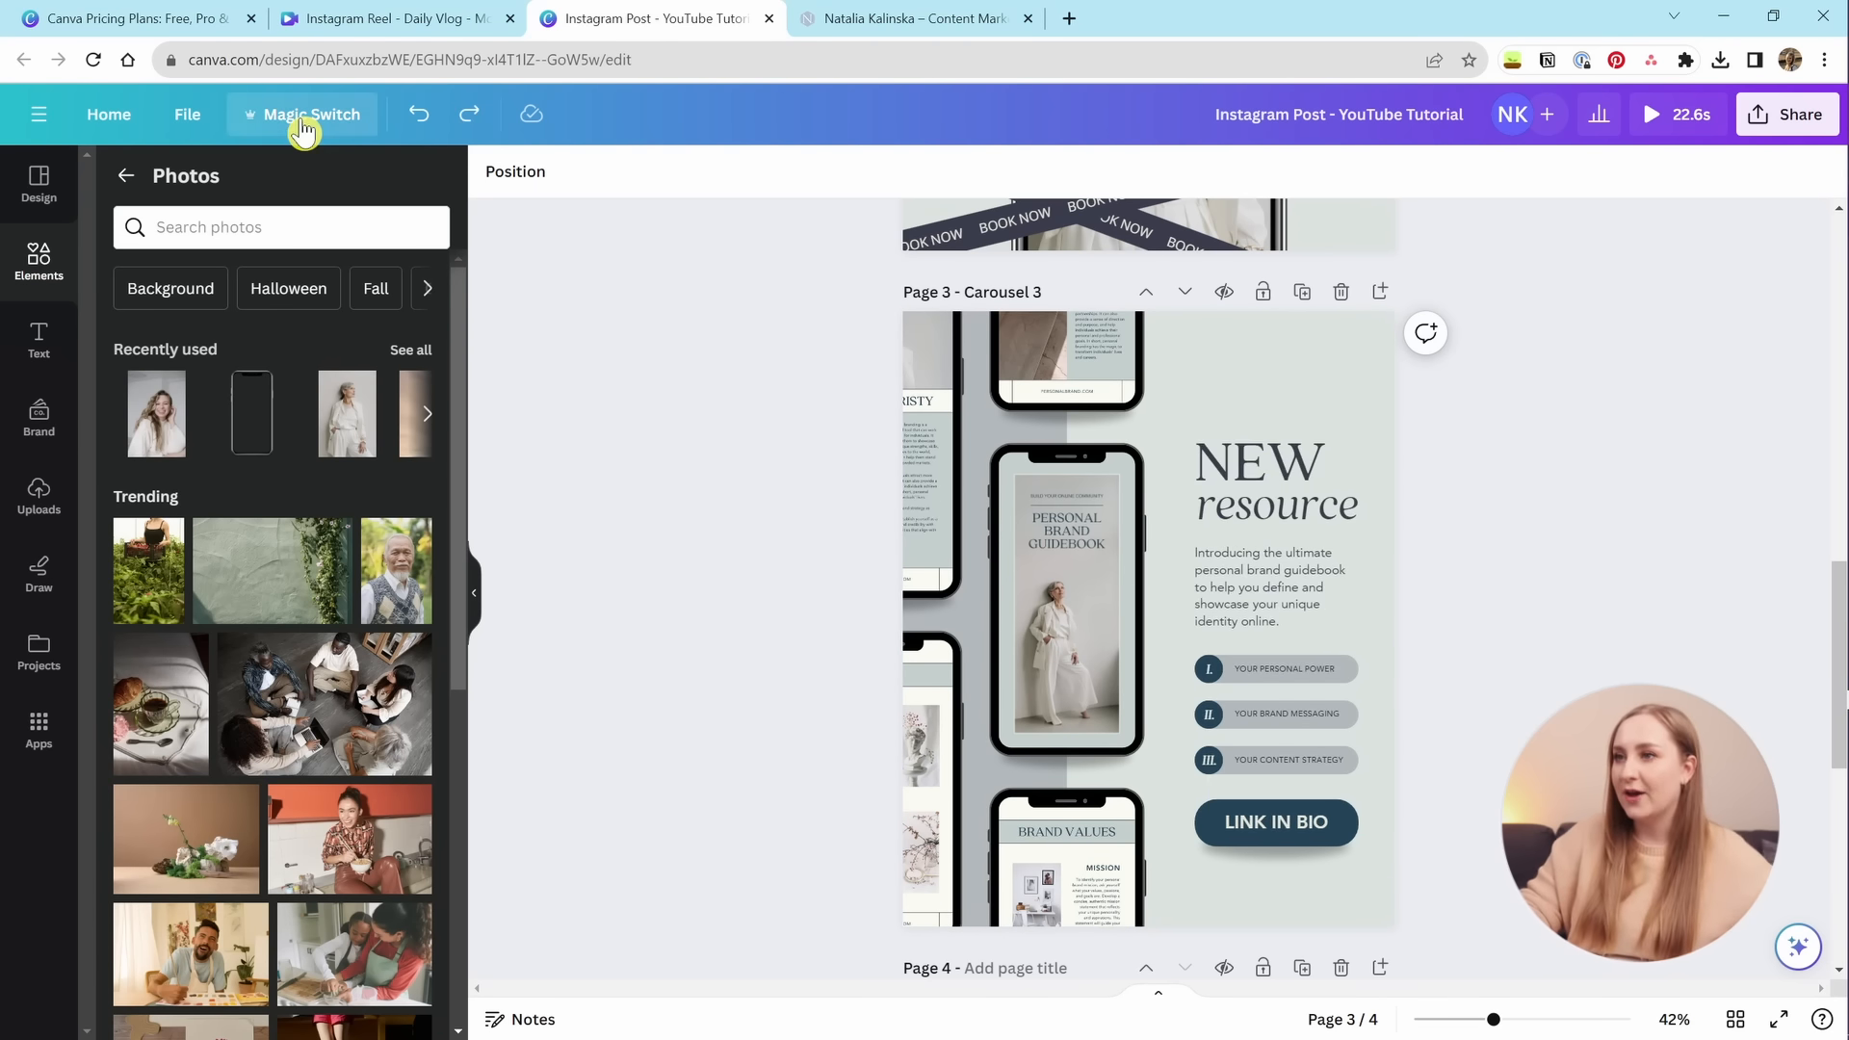
Look through the Transform into Doc text formats, from Summary and All text to Blog post, Email, Poem and Song lyrics.
{"action": "left_click", "coordinate": [295, 124]}
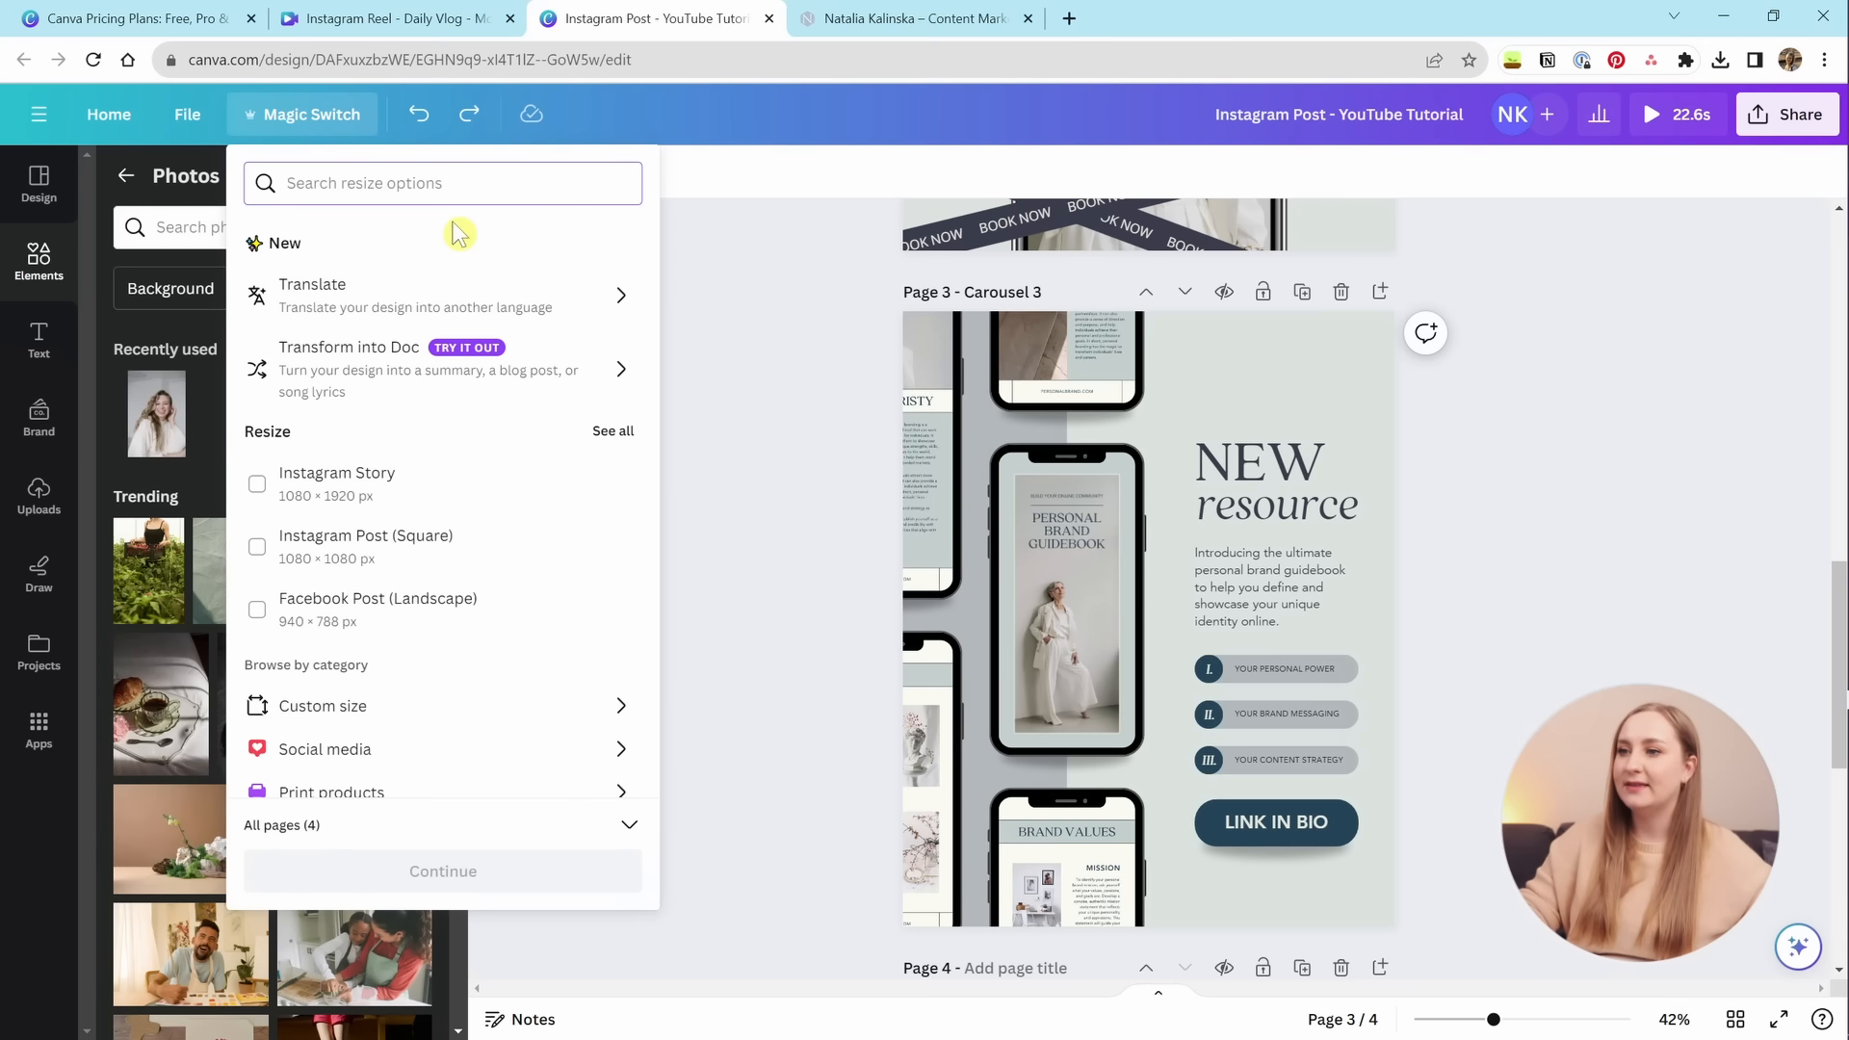
{"action": "scroll", "coordinate": [528, 499], "scroll_direction": "down", "scroll_amount": 2}
{"action": "scroll", "coordinate": [446, 380], "scroll_direction": "up", "scroll_amount": 2}
{"action": "left_click", "coordinate": [446, 379]}
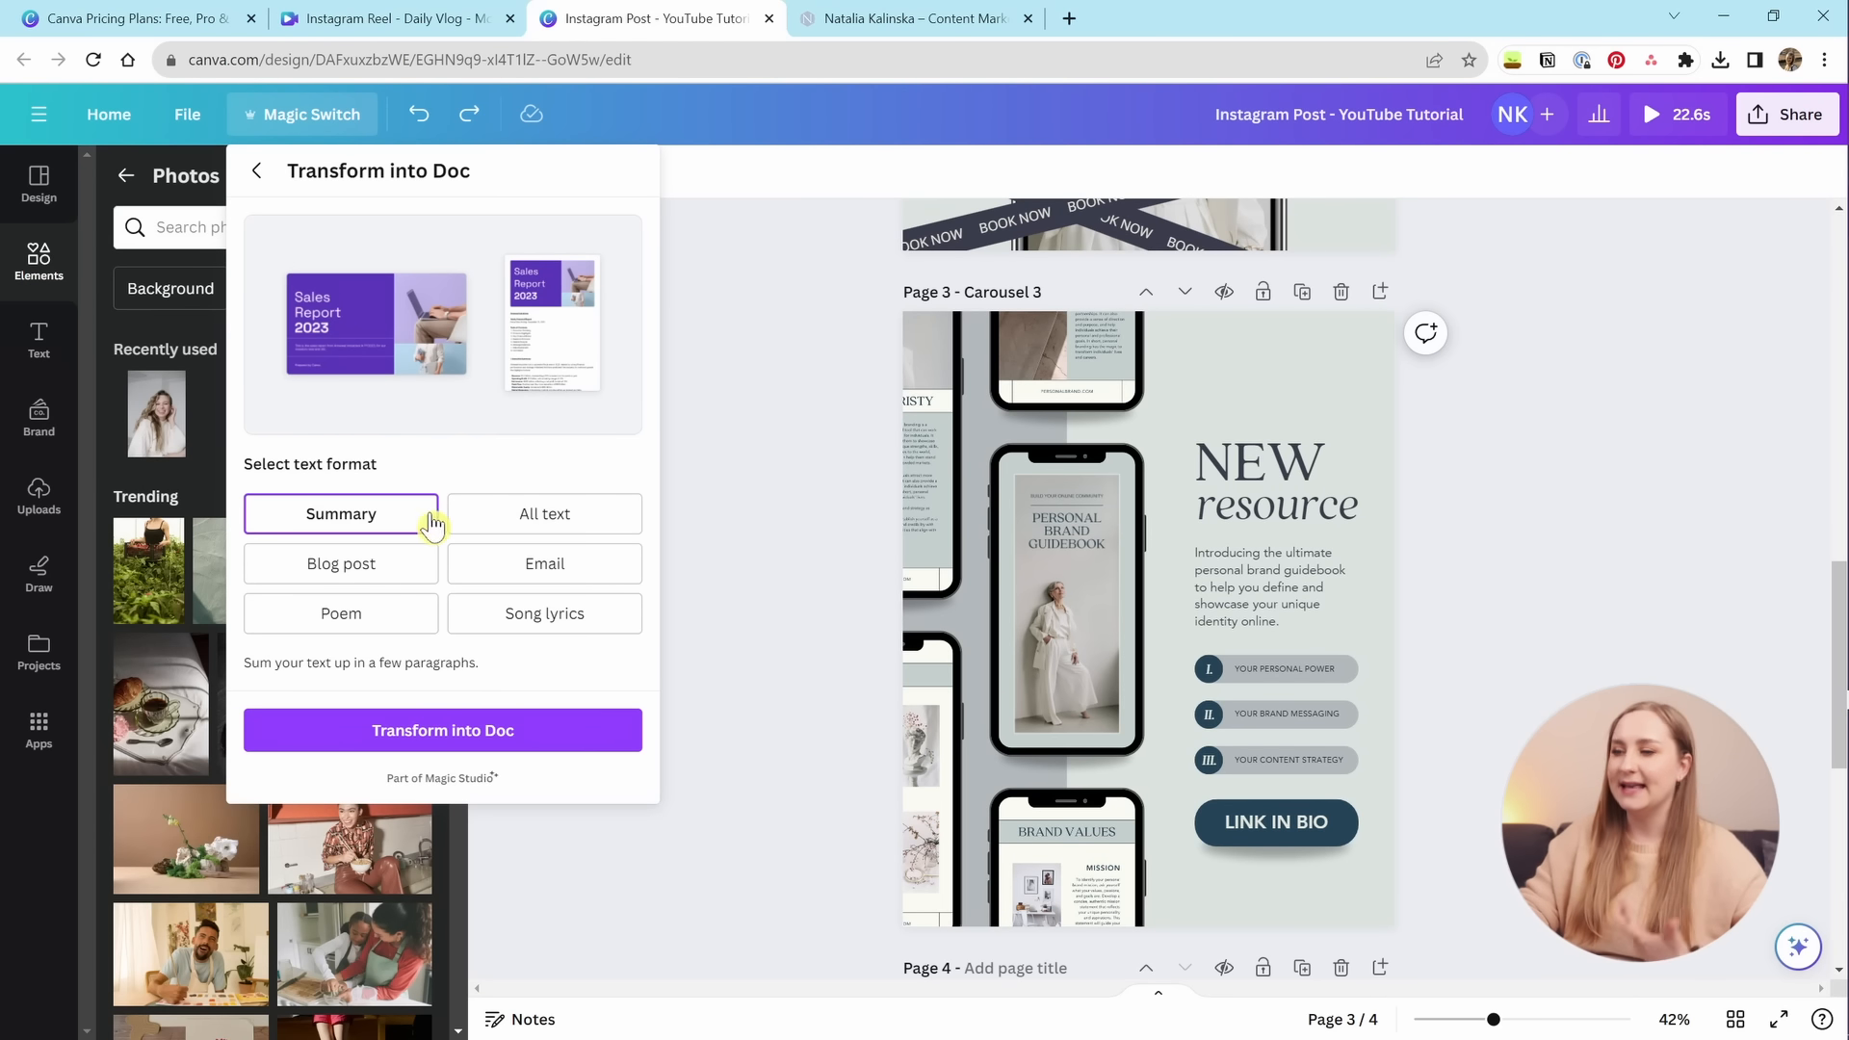
{"action": "left_click", "coordinate": [556, 529]}
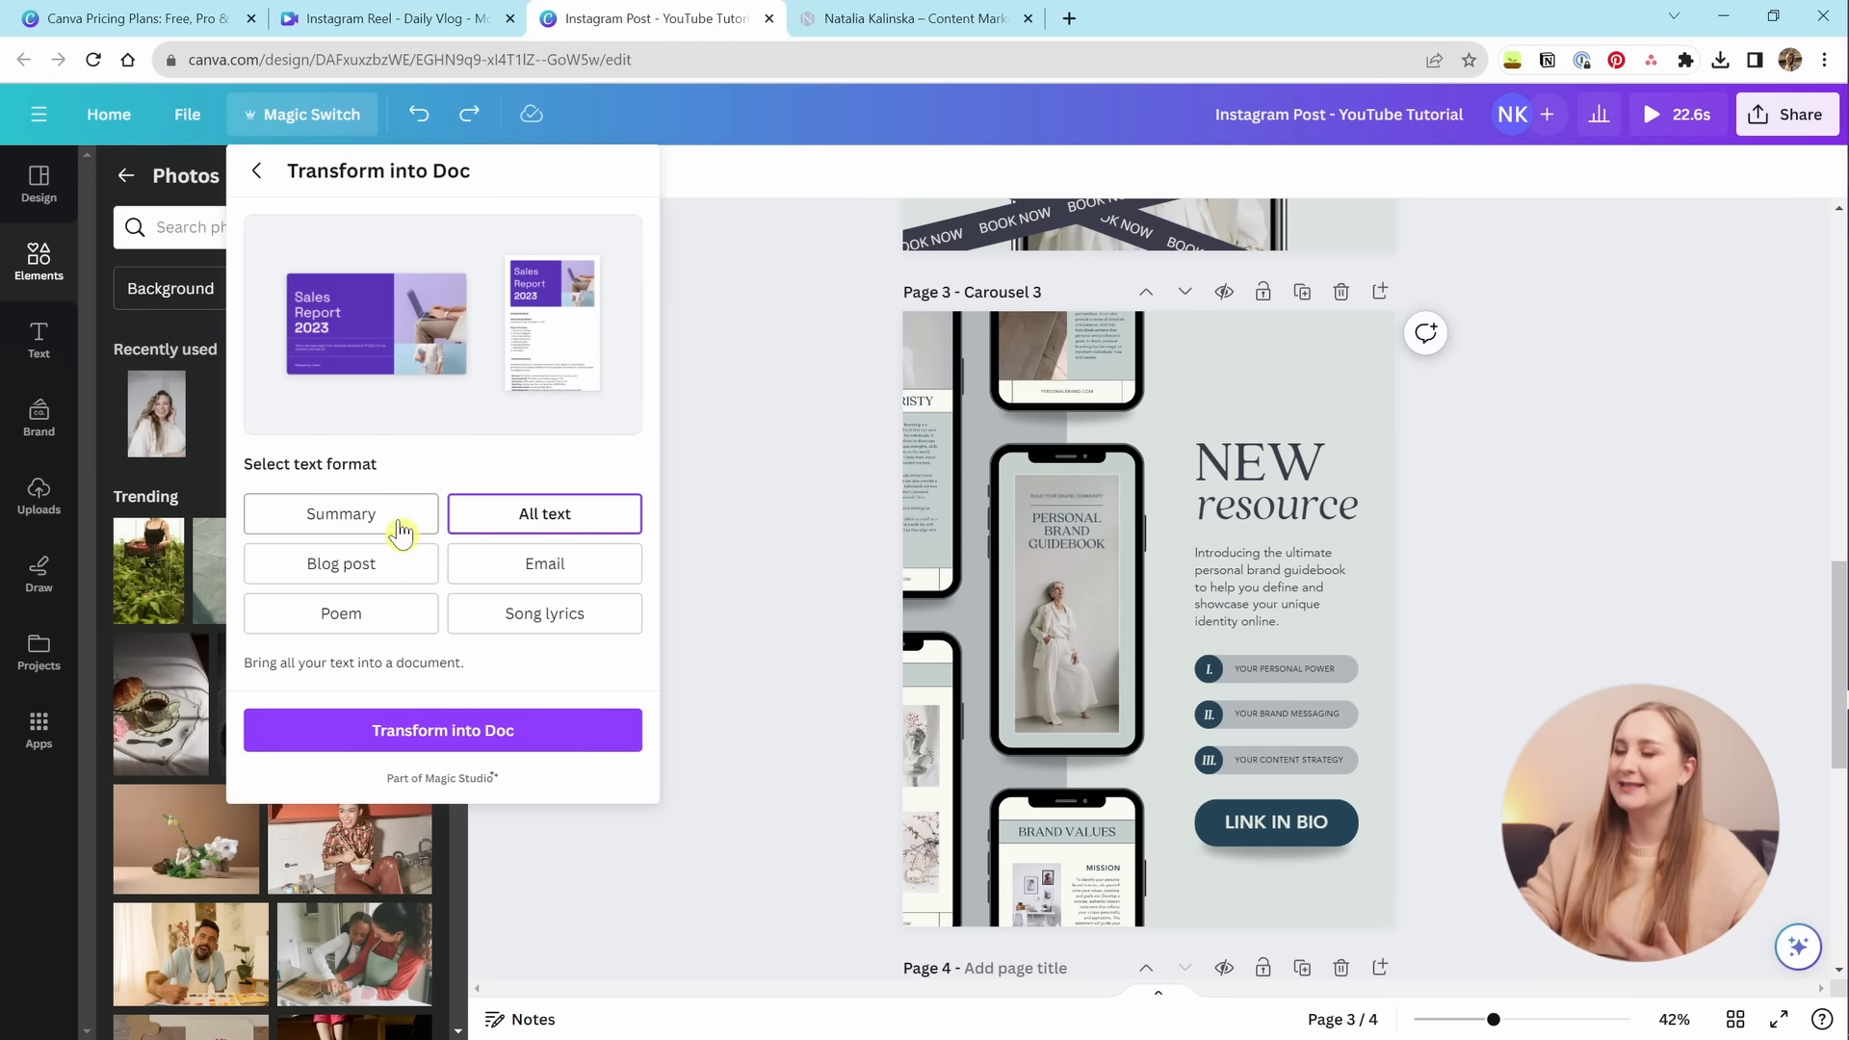
{"action": "left_click", "coordinate": [398, 530]}
{"action": "left_click", "coordinate": [399, 570]}
{"action": "left_click", "coordinate": [521, 576]}
{"action": "left_click", "coordinate": [410, 628]}
{"action": "left_click", "coordinate": [546, 628]}
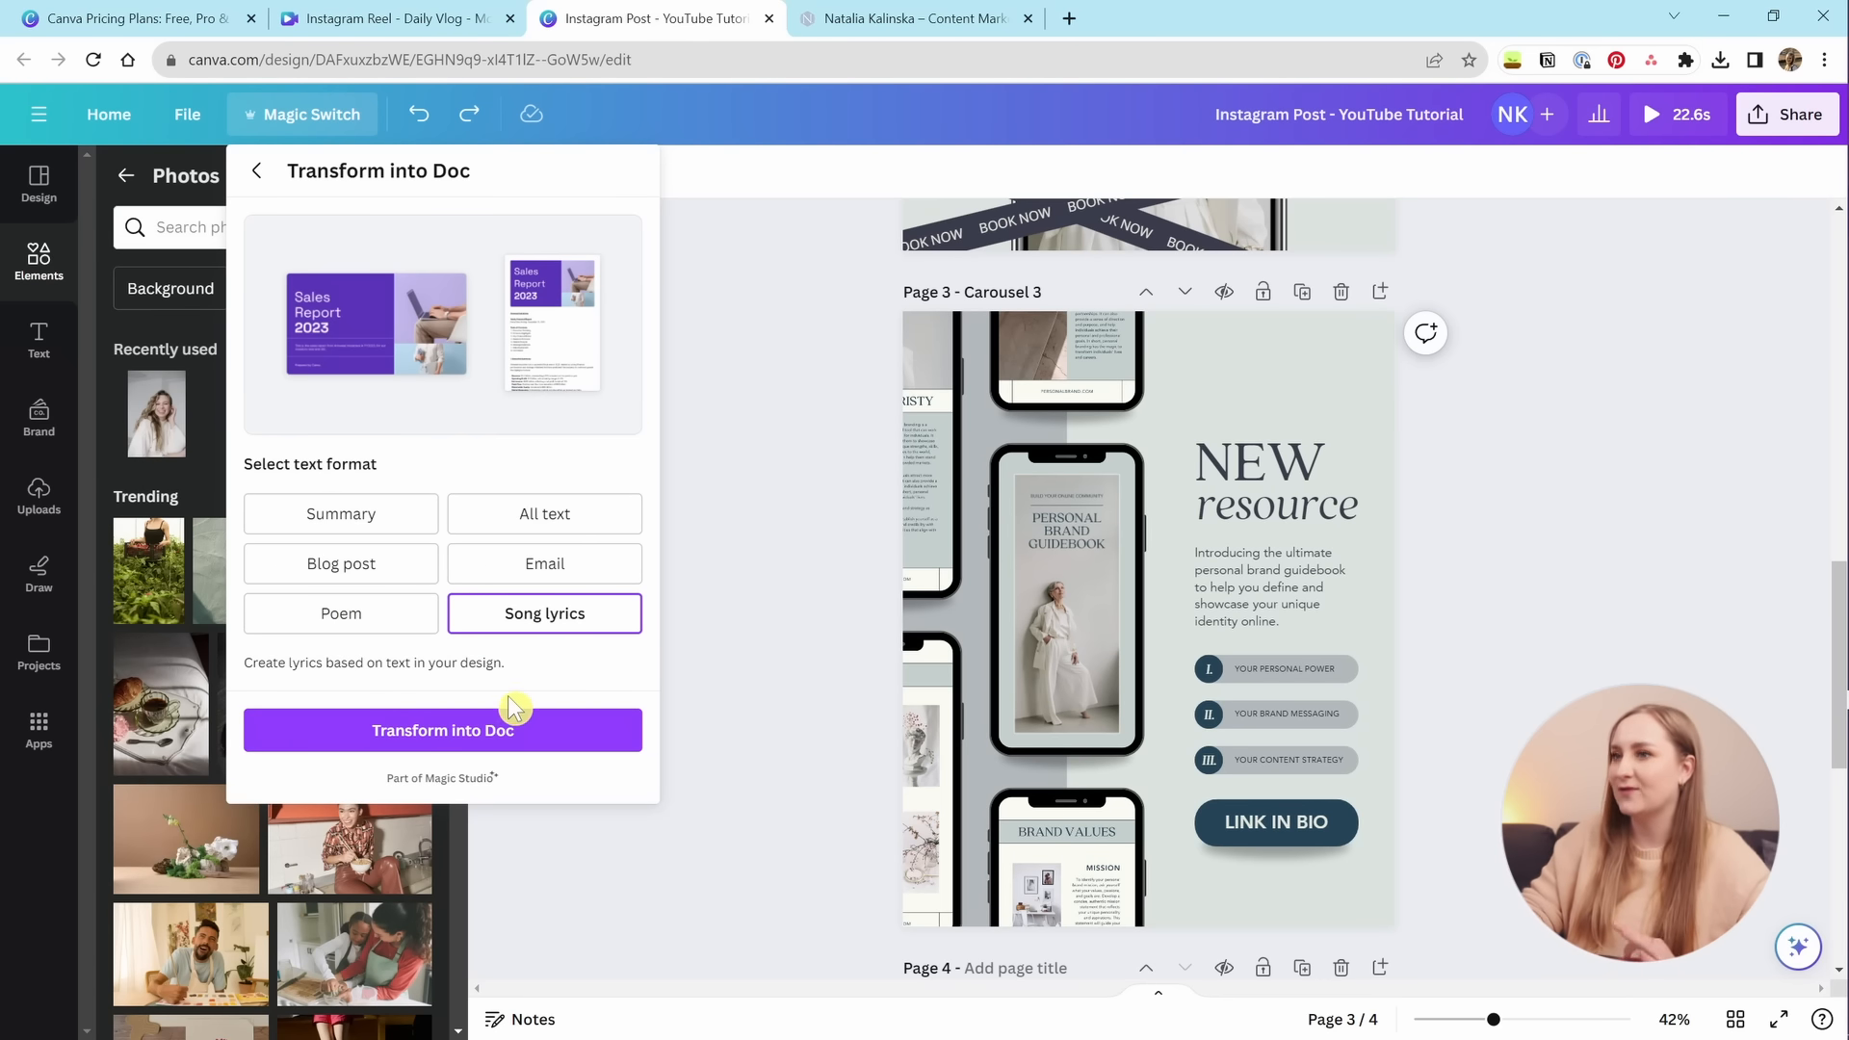
{"action": "left_click", "coordinate": [258, 175]}
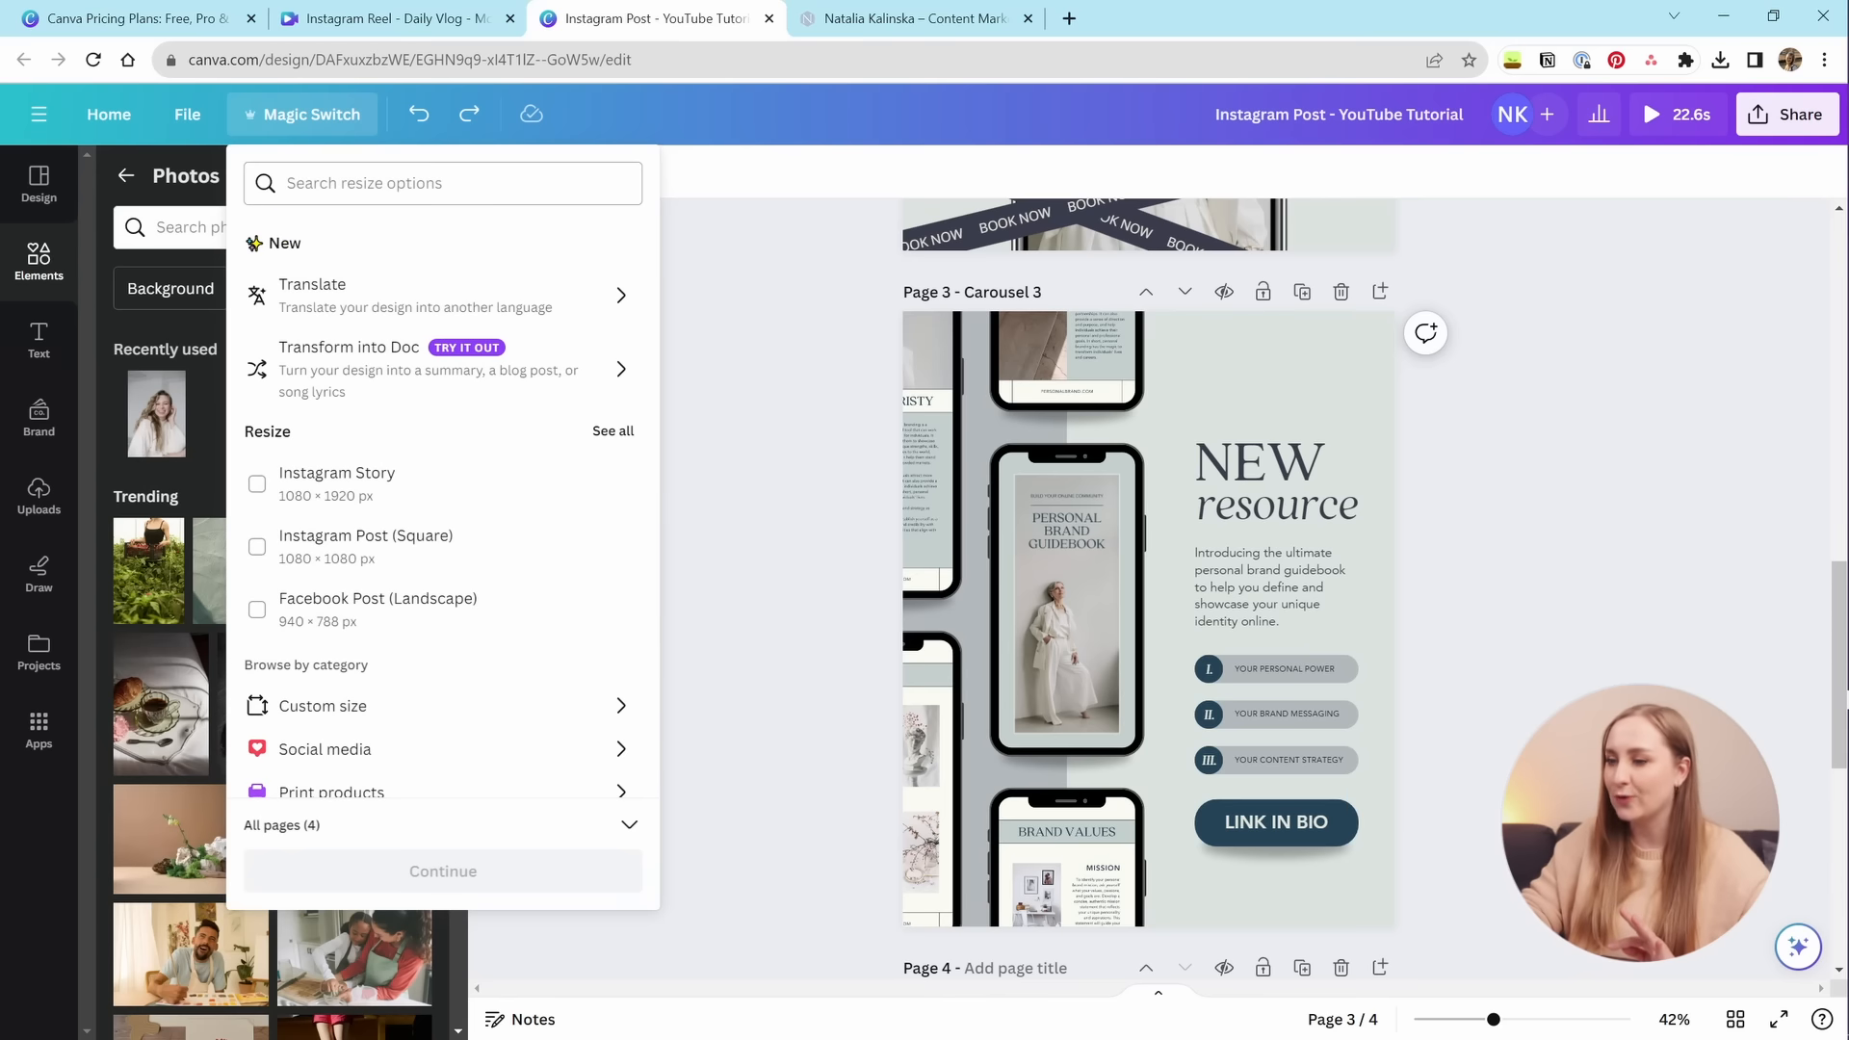
Create a copy of all four pages resized to Facebook Post (Landscape), 1200 × 630 px, and open the copy.
{"action": "scroll", "coordinate": [610, 569], "scroll_direction": "down", "scroll_amount": 3}
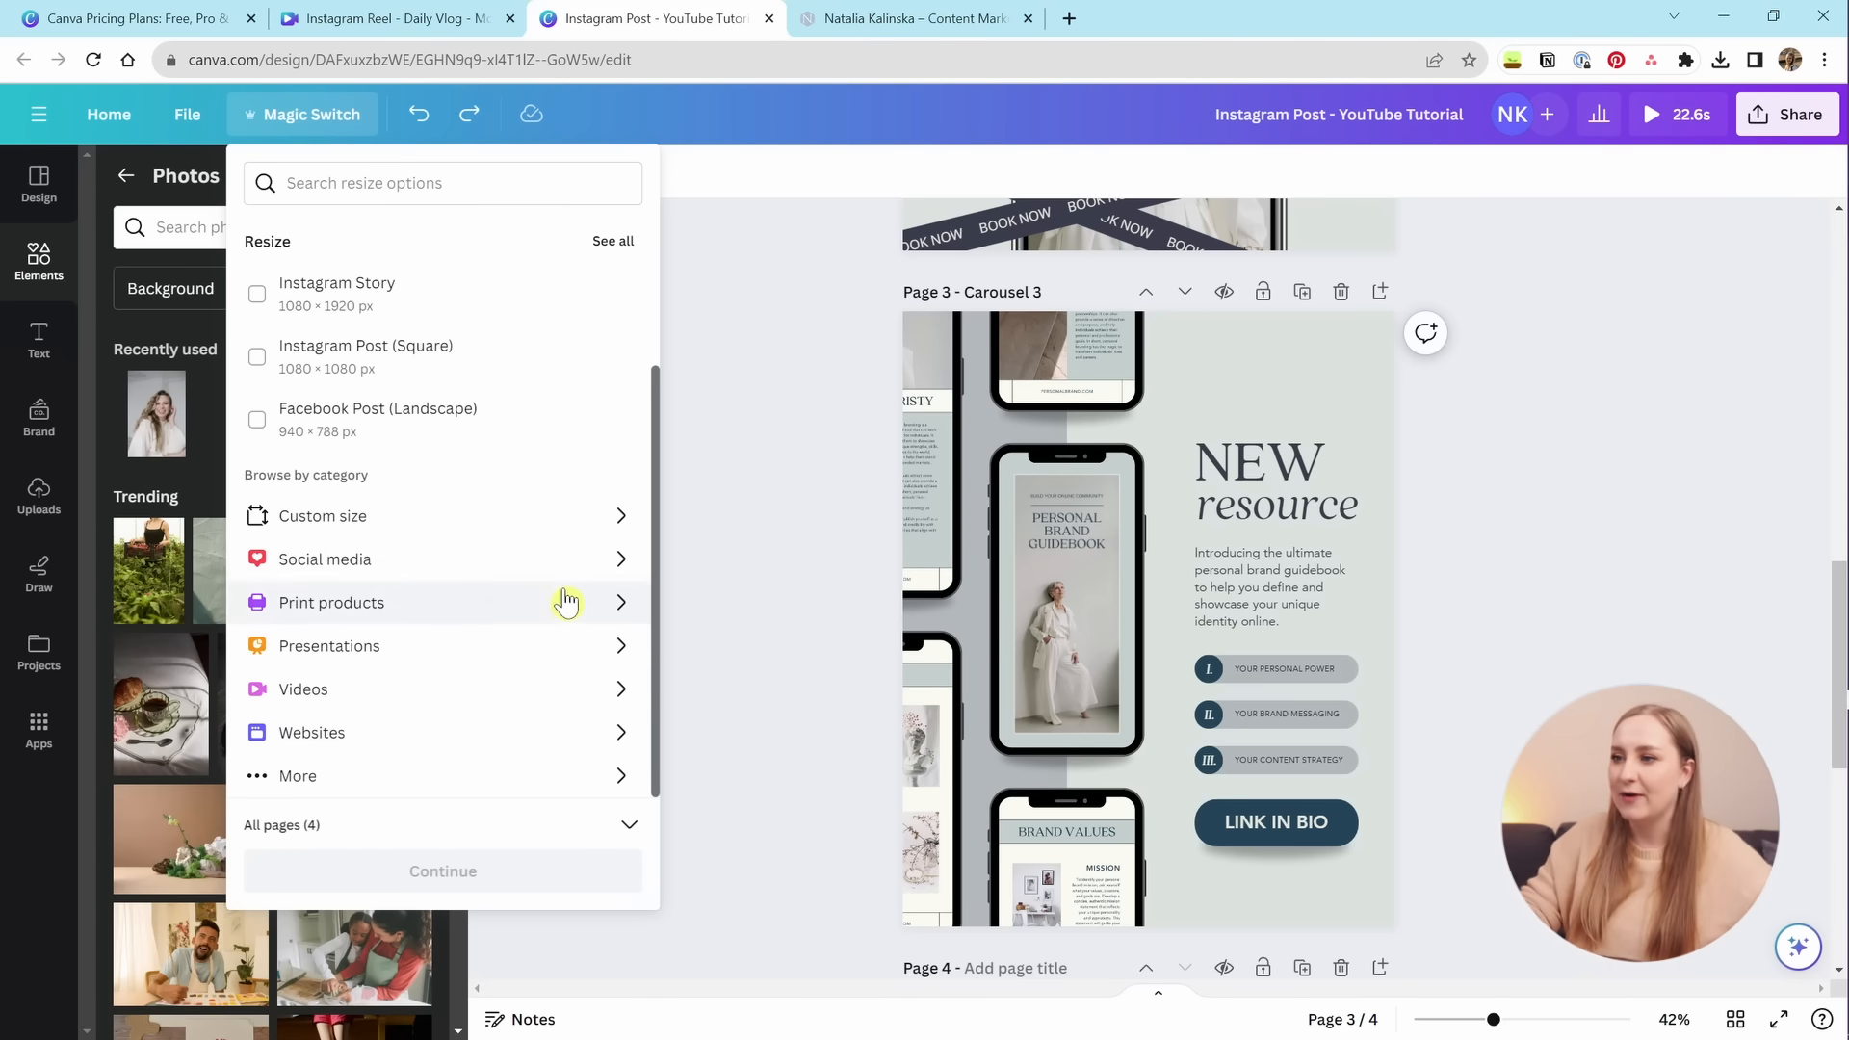
{"action": "left_click", "coordinate": [503, 570]}
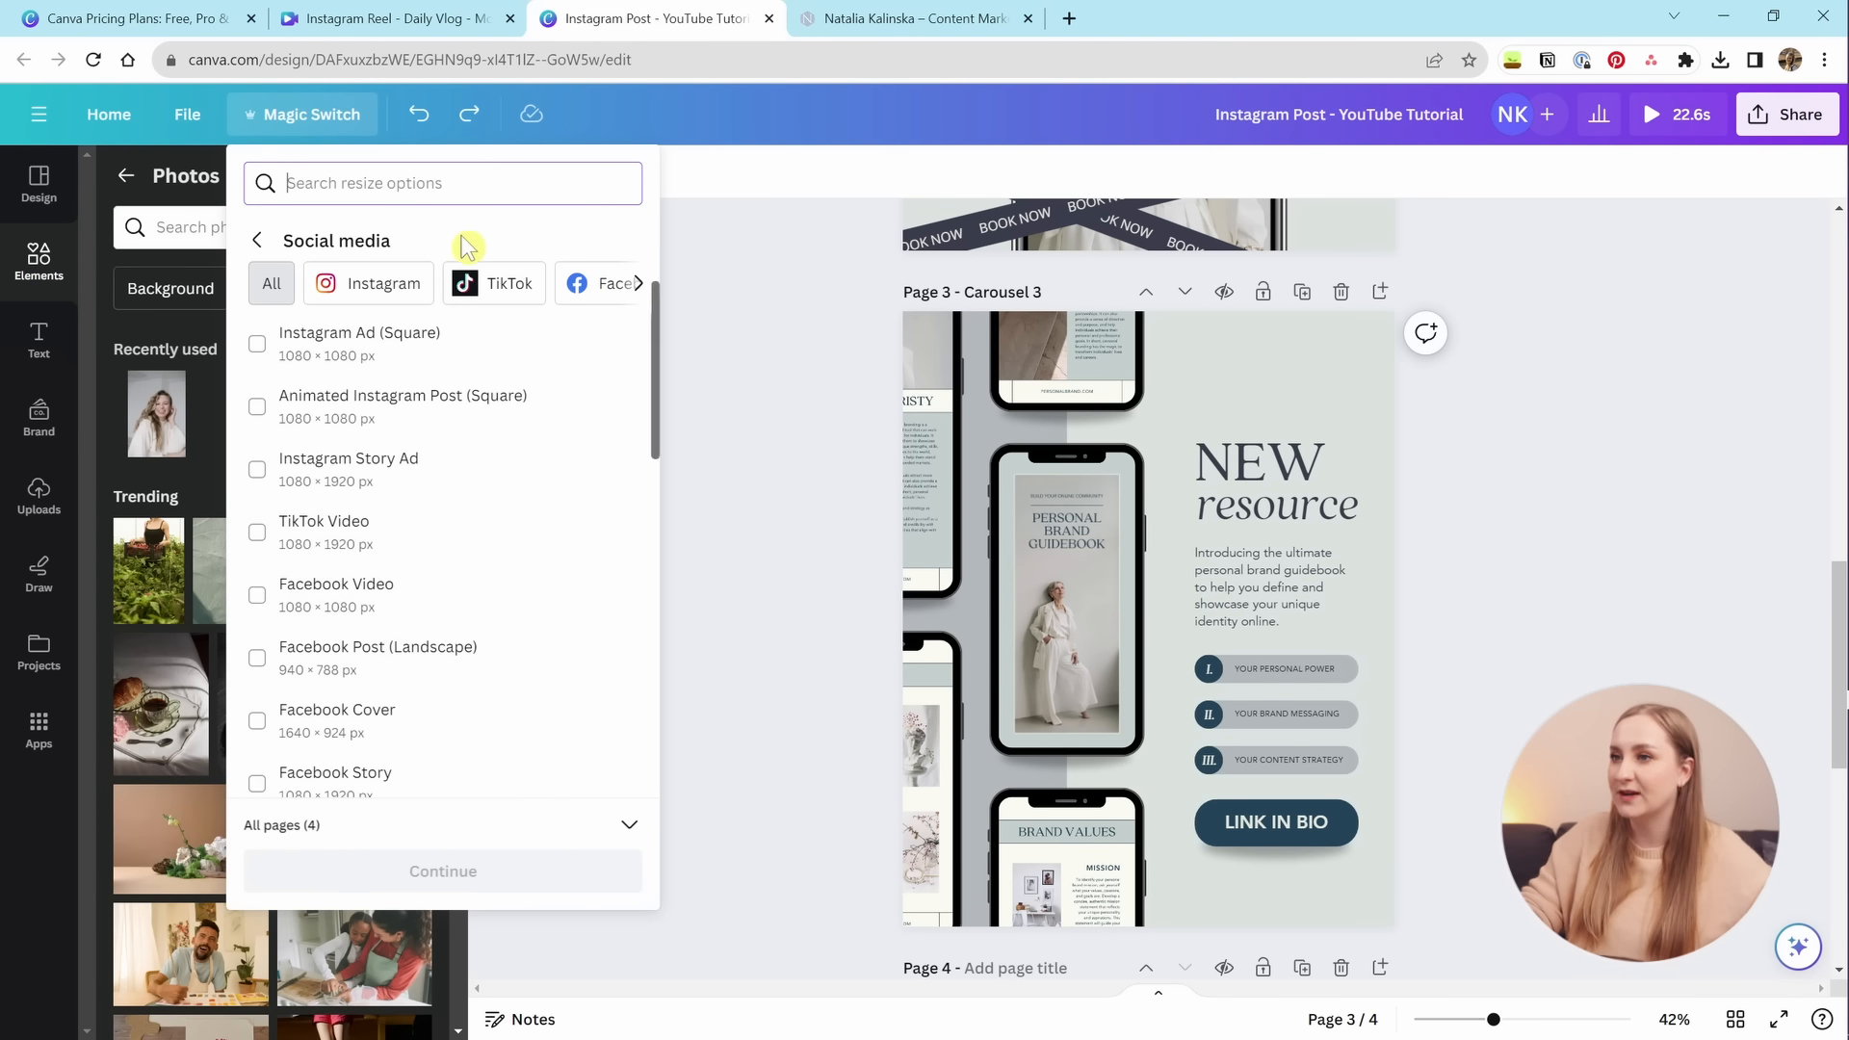
{"action": "left_click", "coordinate": [280, 243]}
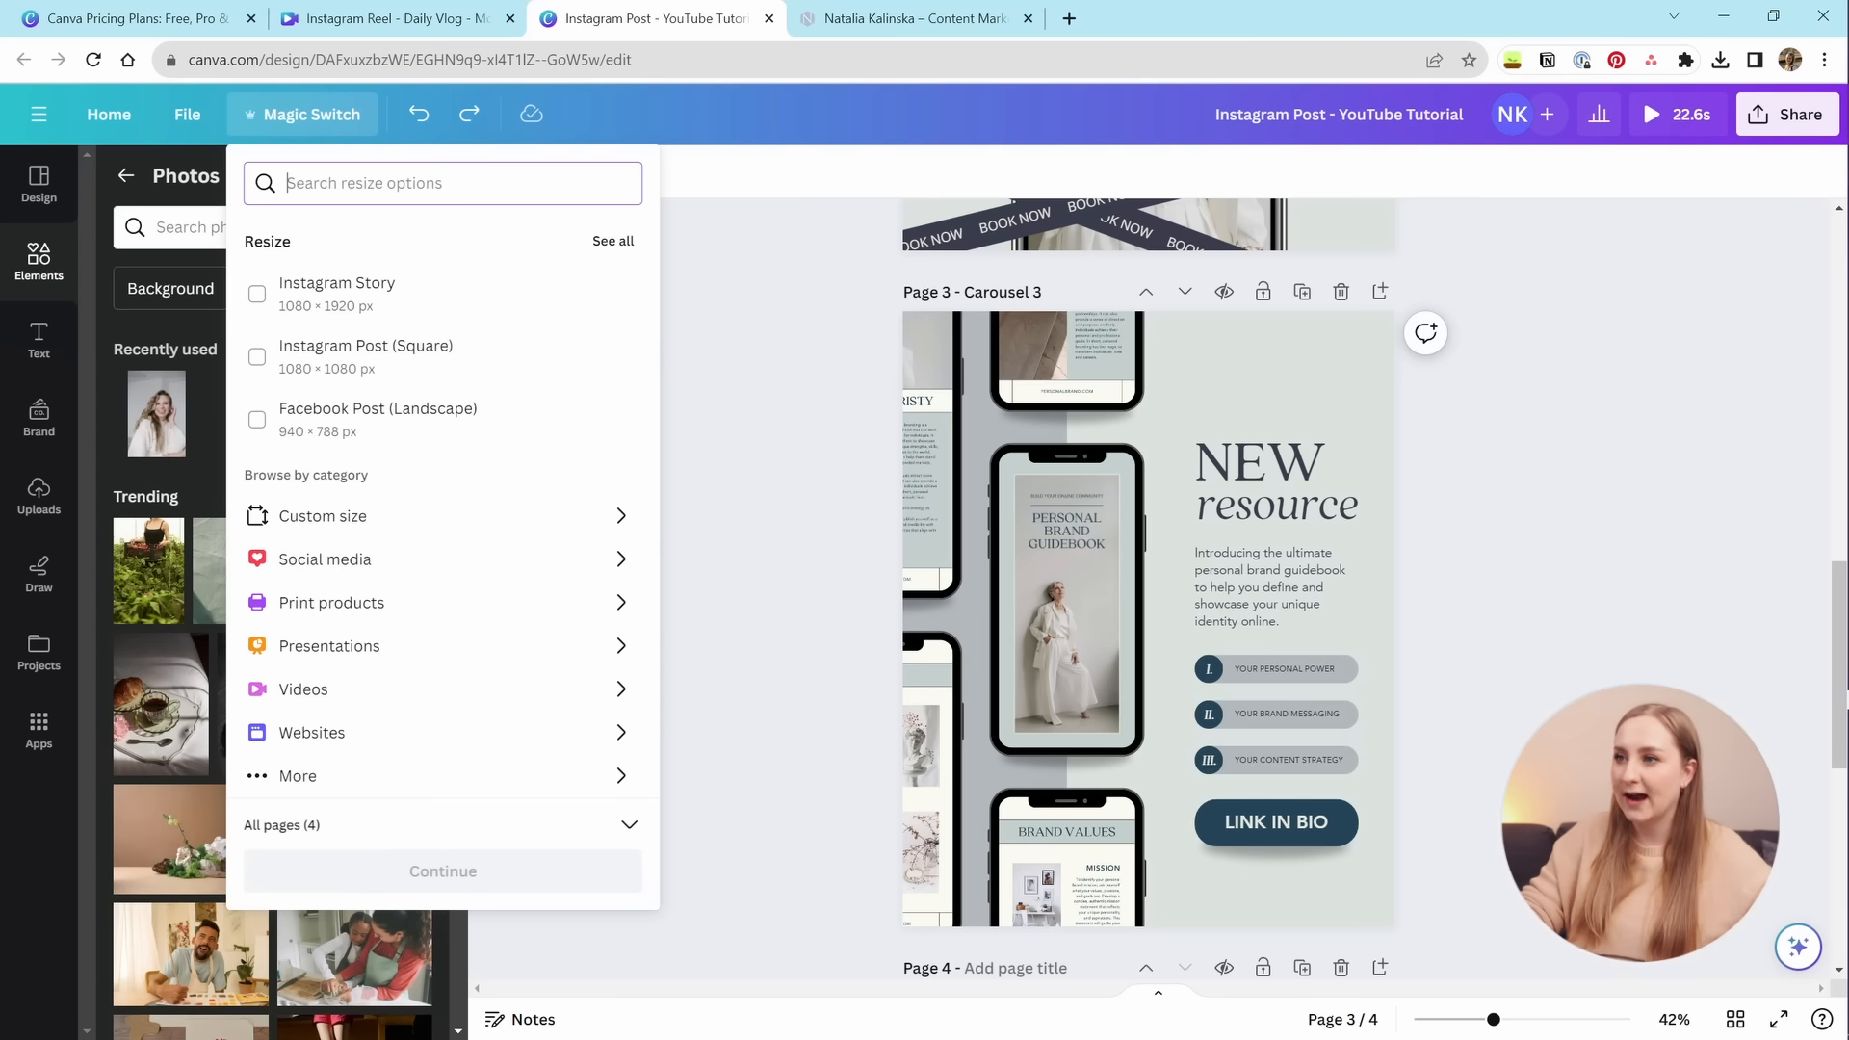
{"action": "type", "text": "facebook post"}
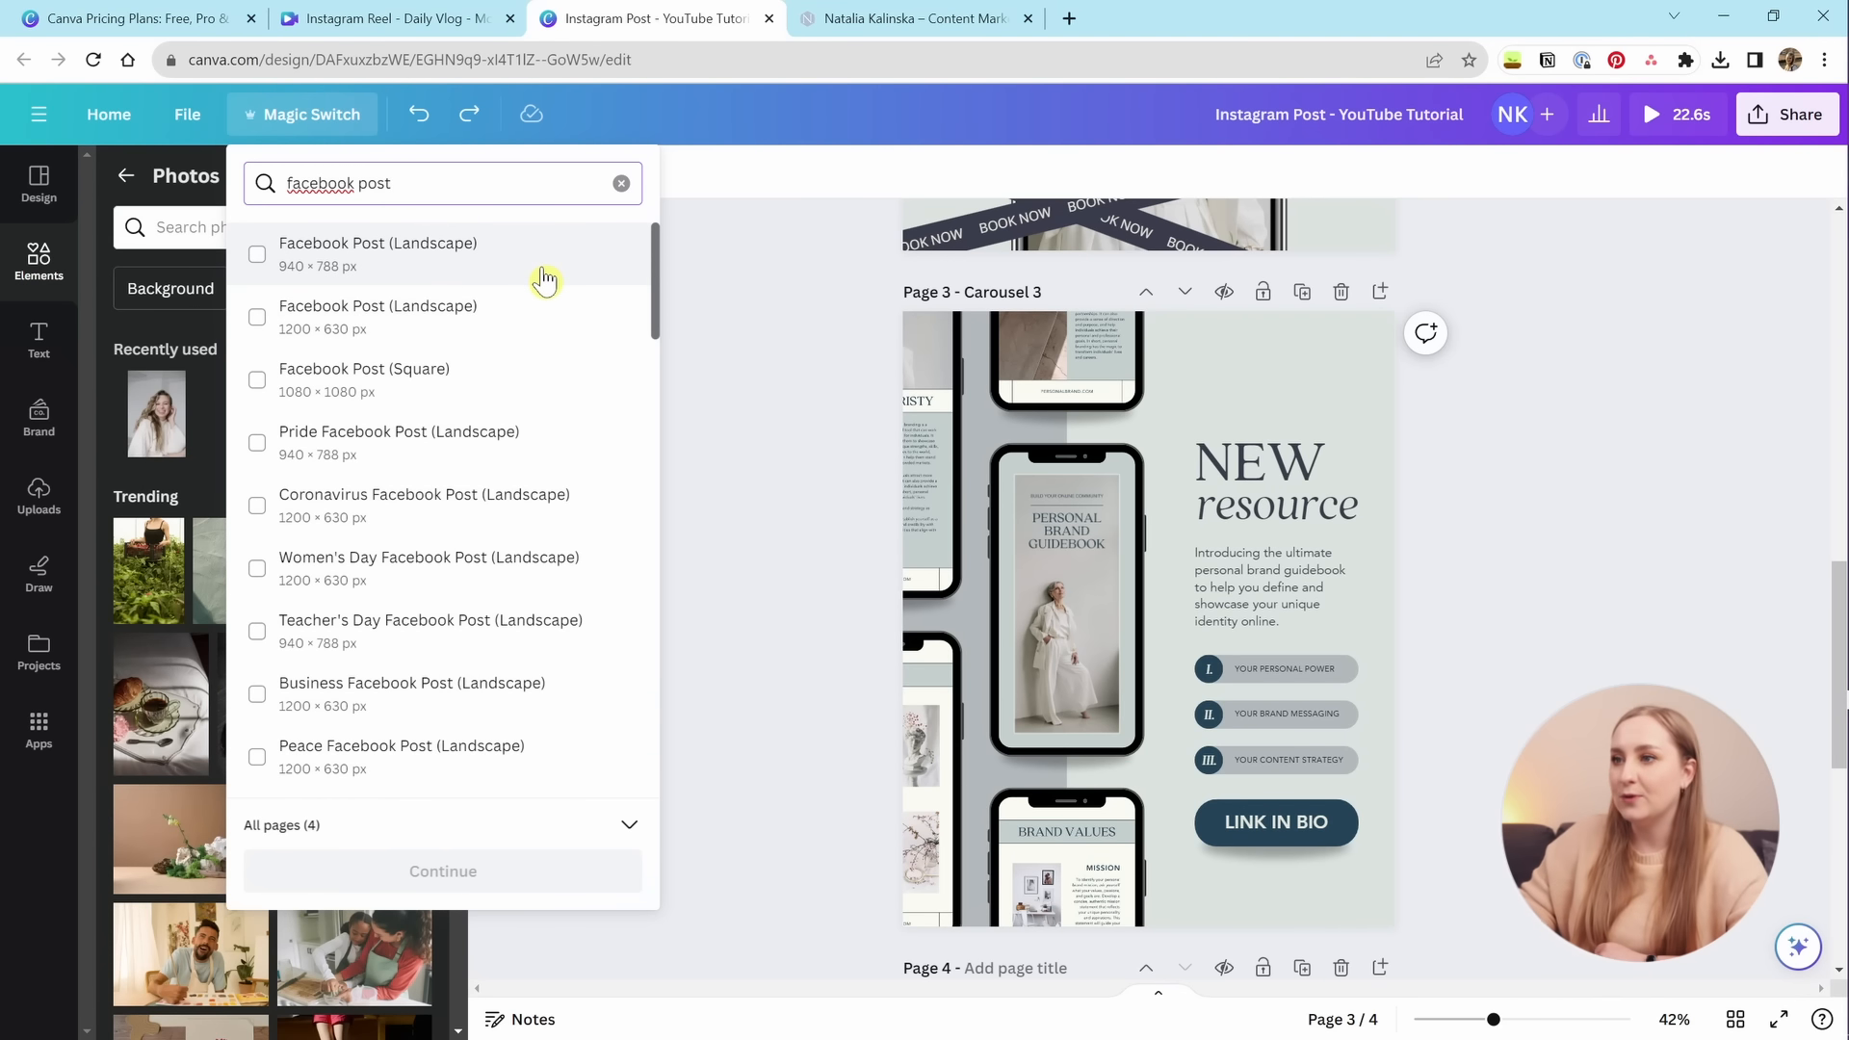
{"action": "left_click", "coordinate": [462, 327]}
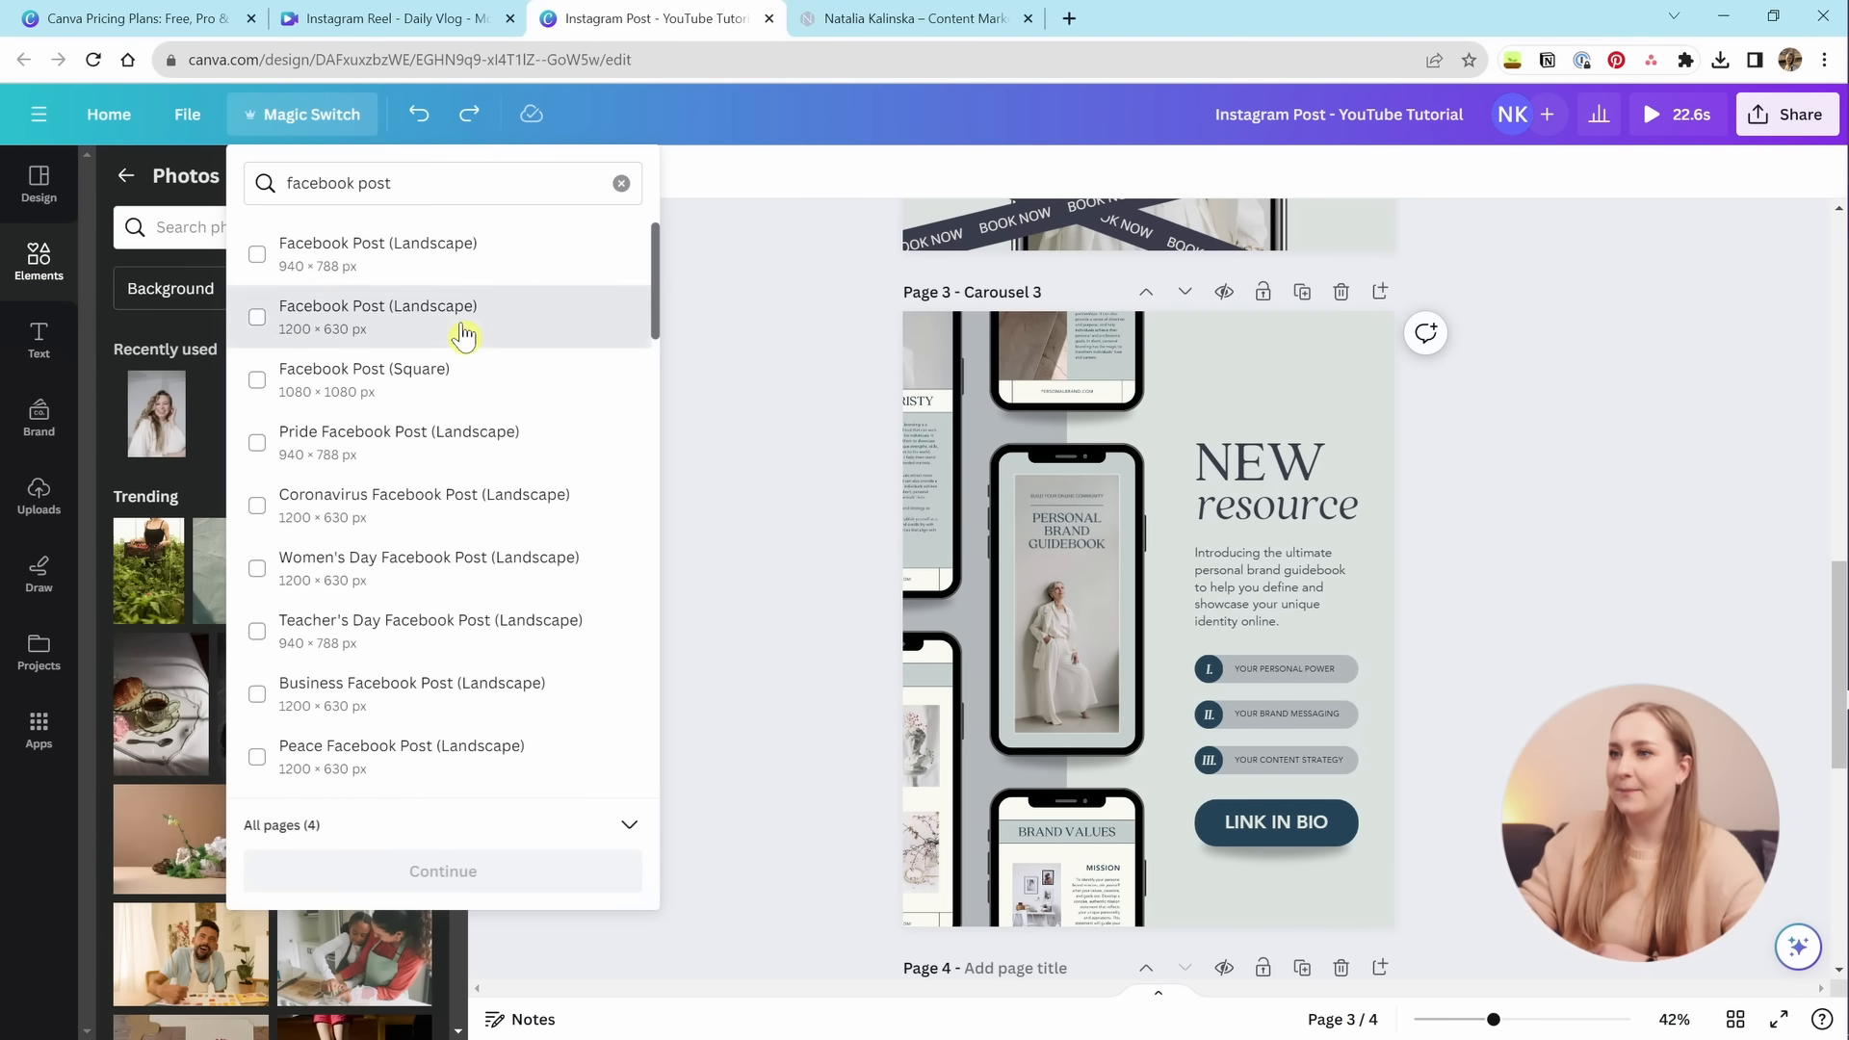
{"action": "left_click", "coordinate": [445, 869]}
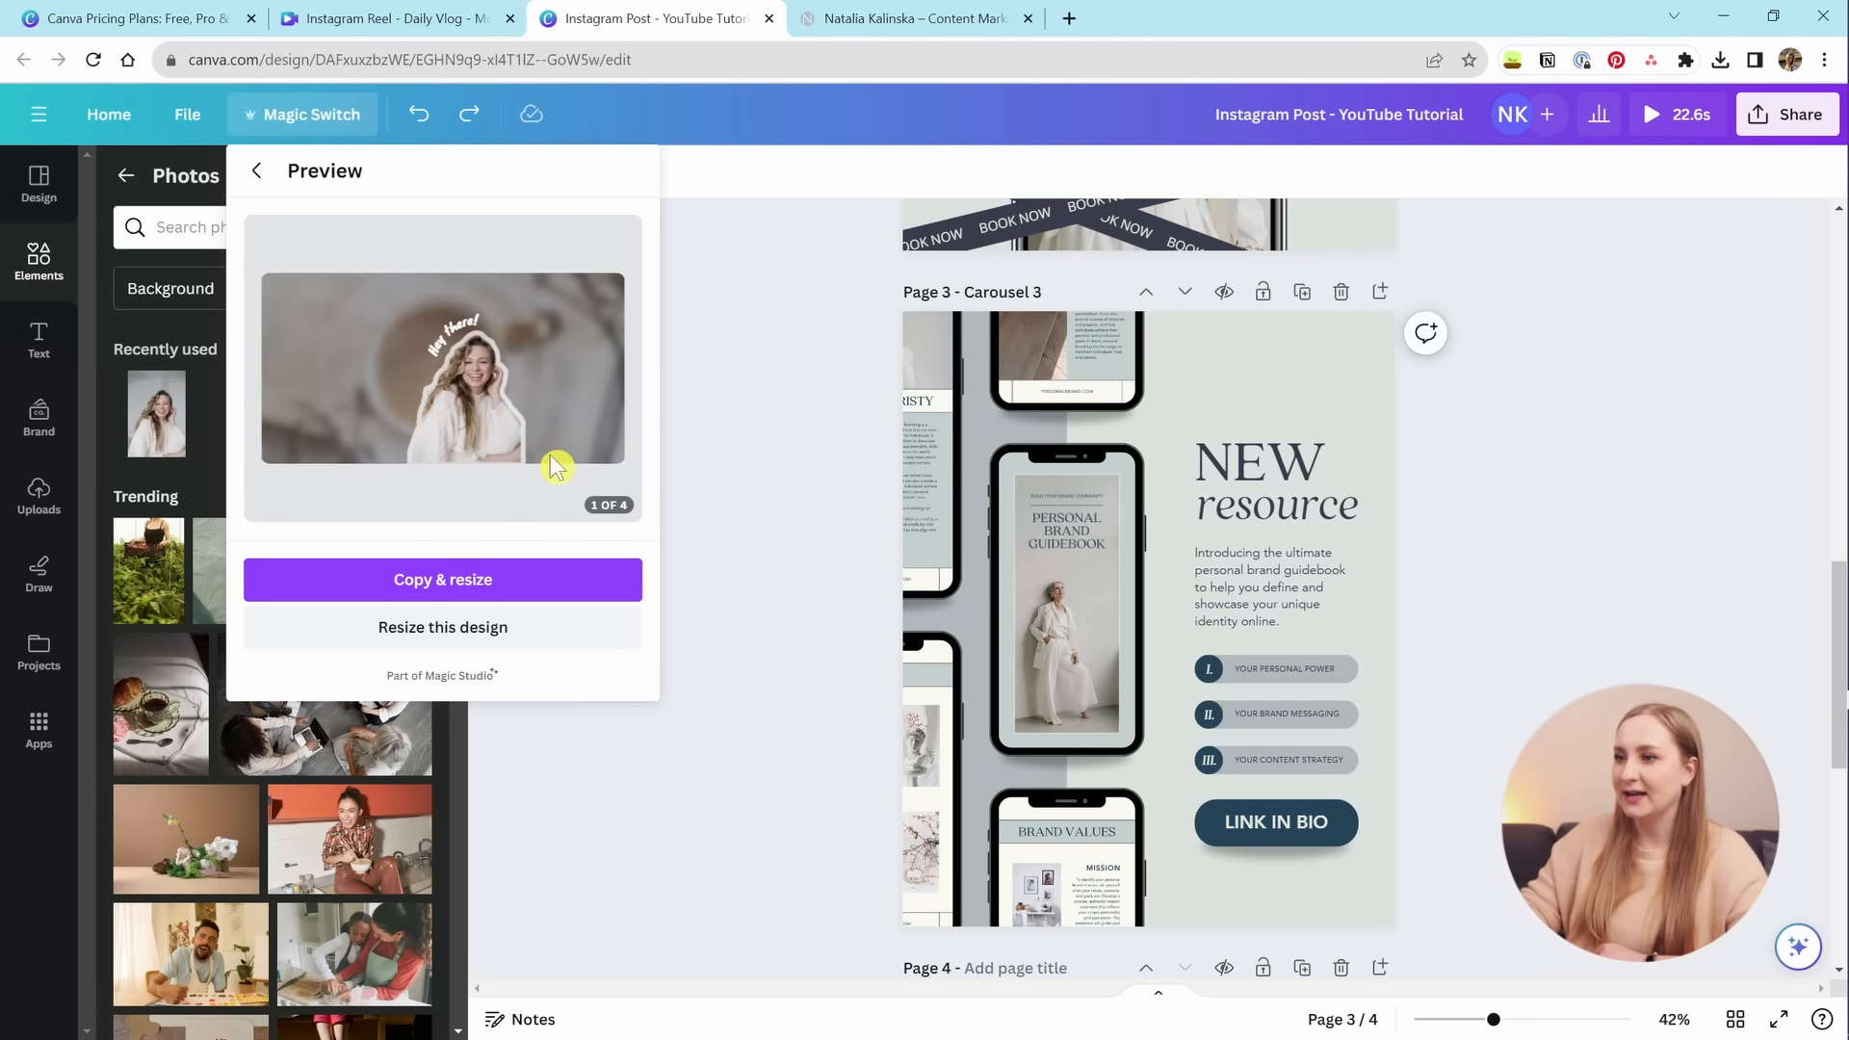
{"action": "left_click", "coordinate": [483, 589]}
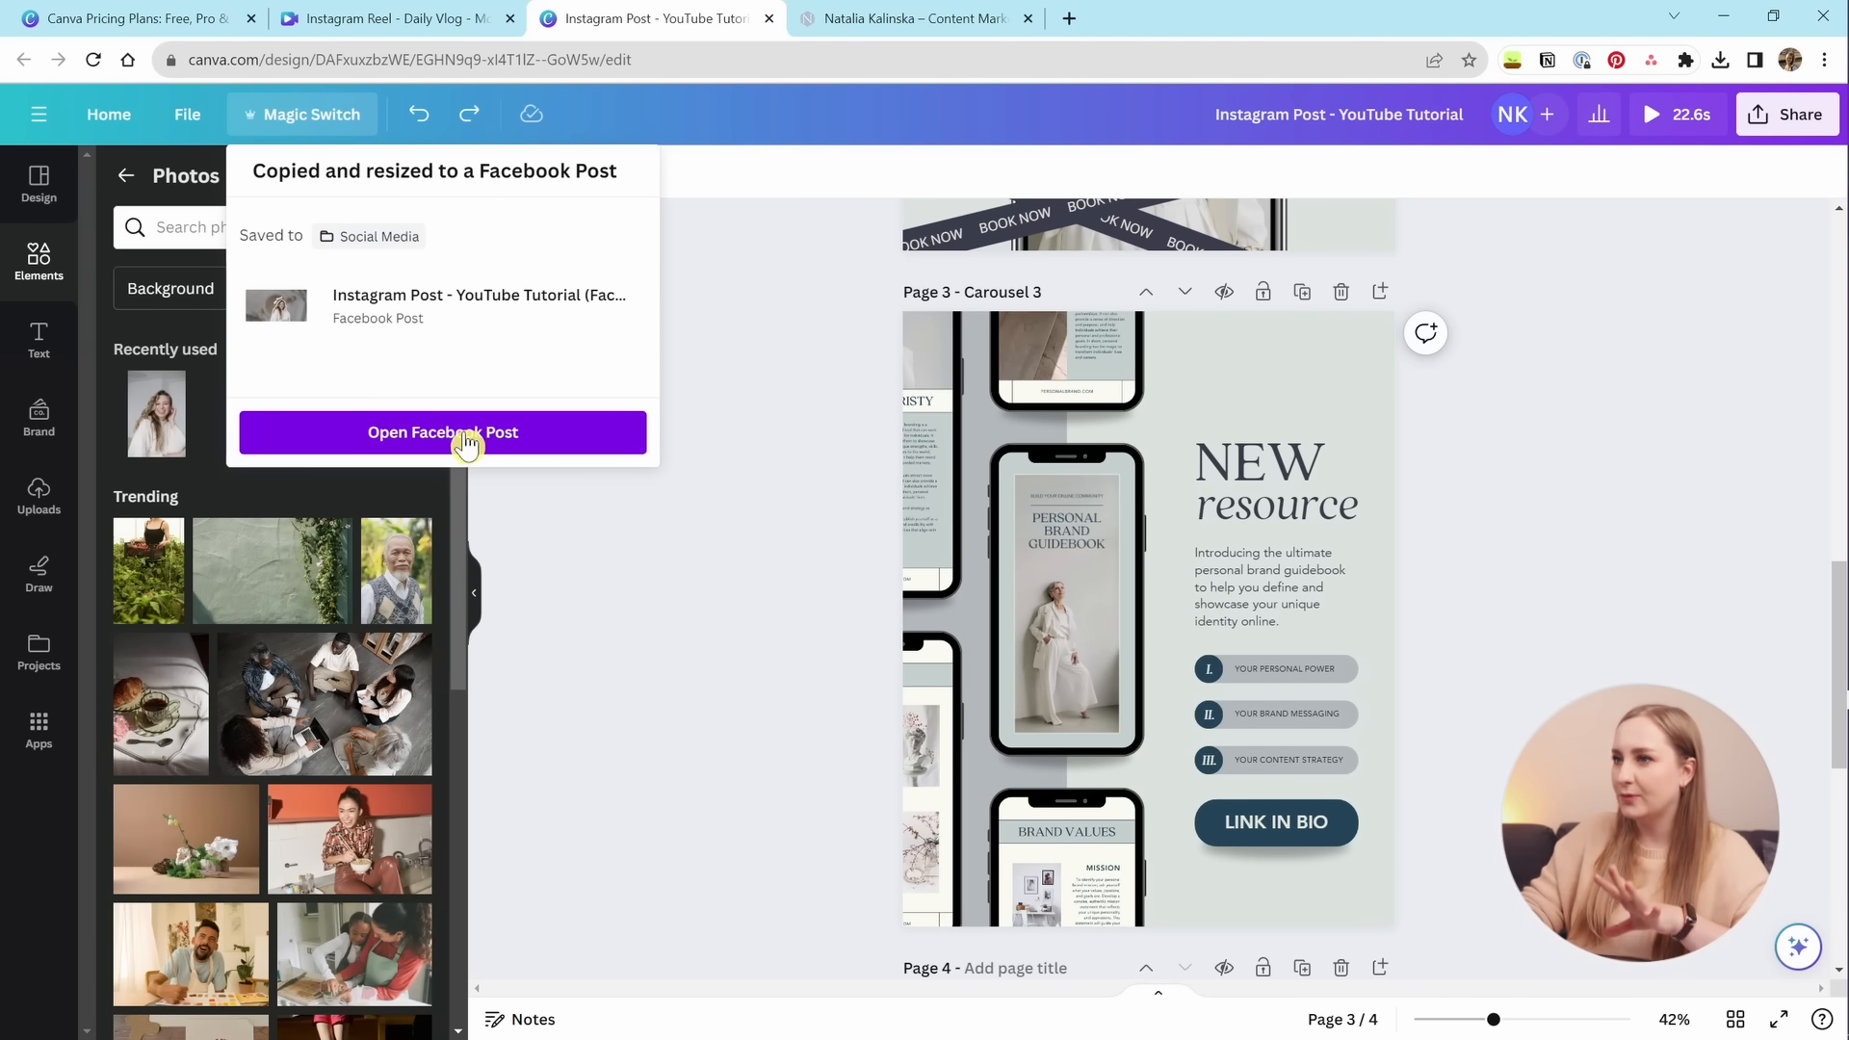
{"action": "left_click", "coordinate": [491, 443]}
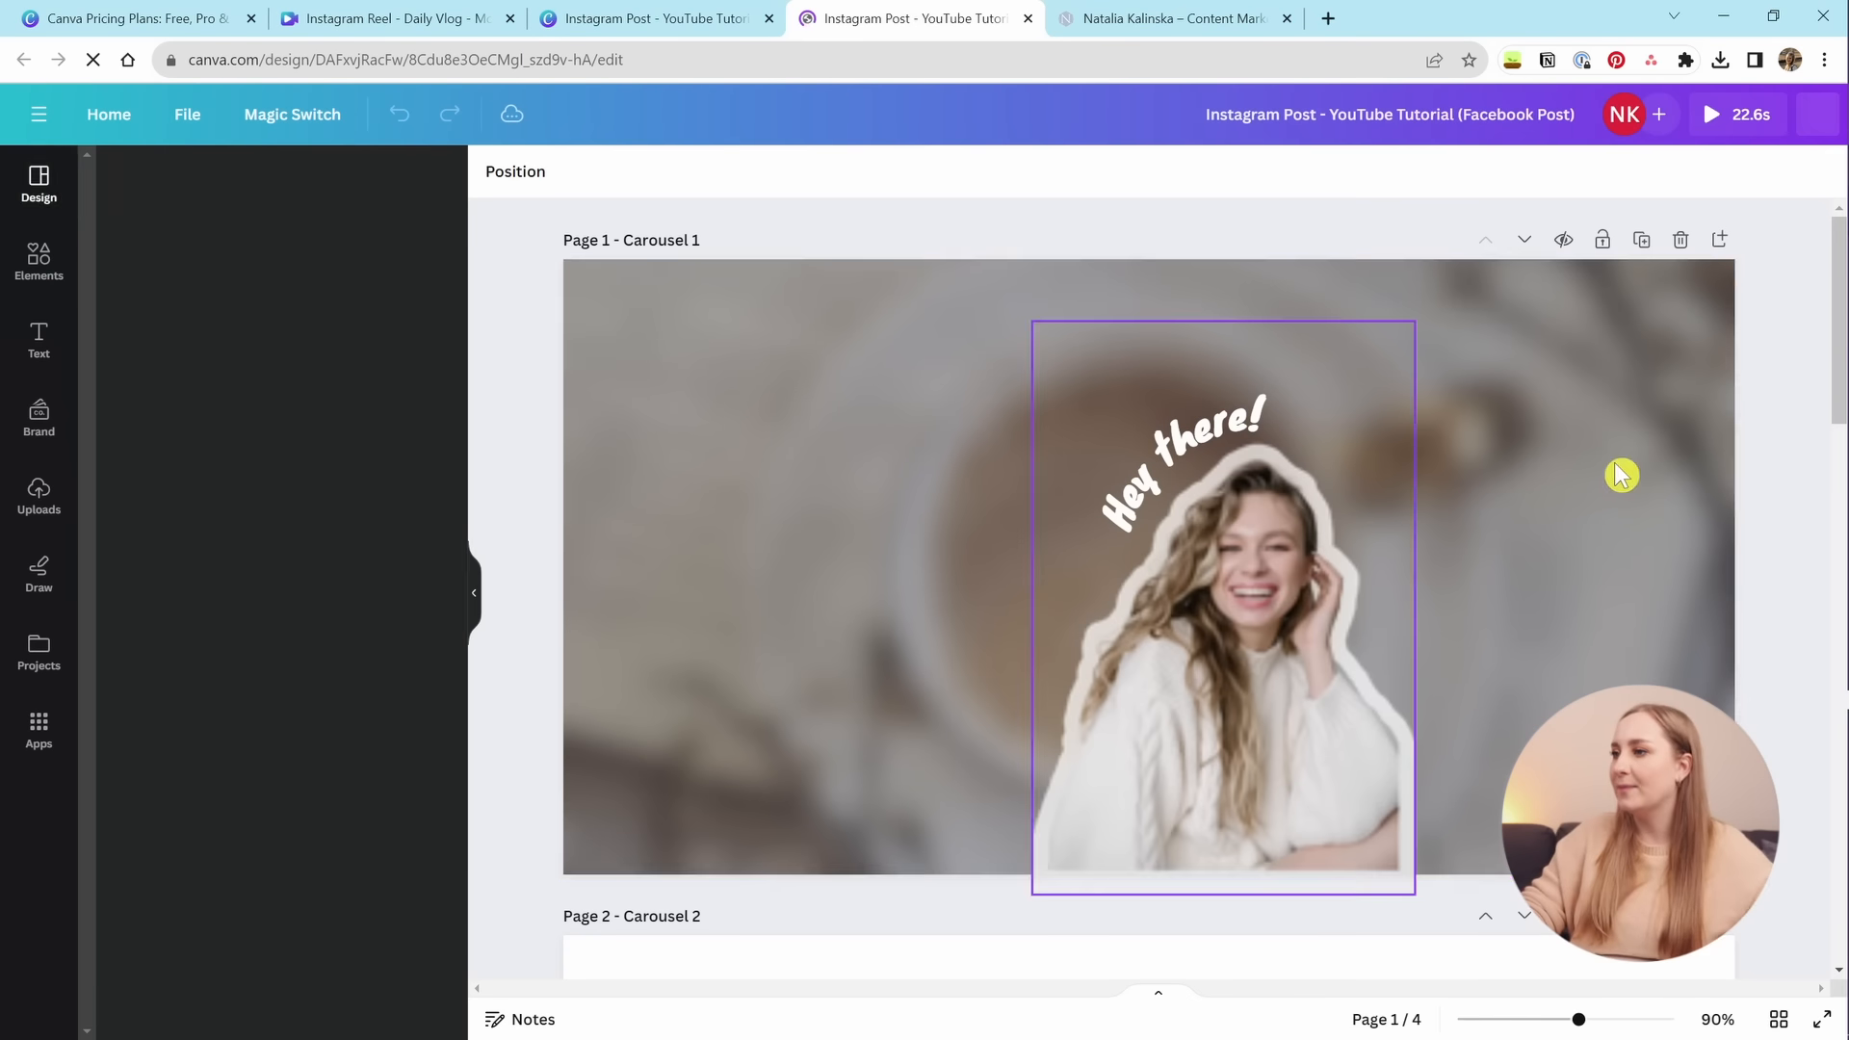
Move the woman cutout with its "Hey there!" text from the centre to the left part of the Carousel 1 page.
{"action": "left_click_drag", "start_coordinate": [1279, 640], "coordinate": [953, 718]}
{"action": "left_click", "coordinate": [1334, 732]}
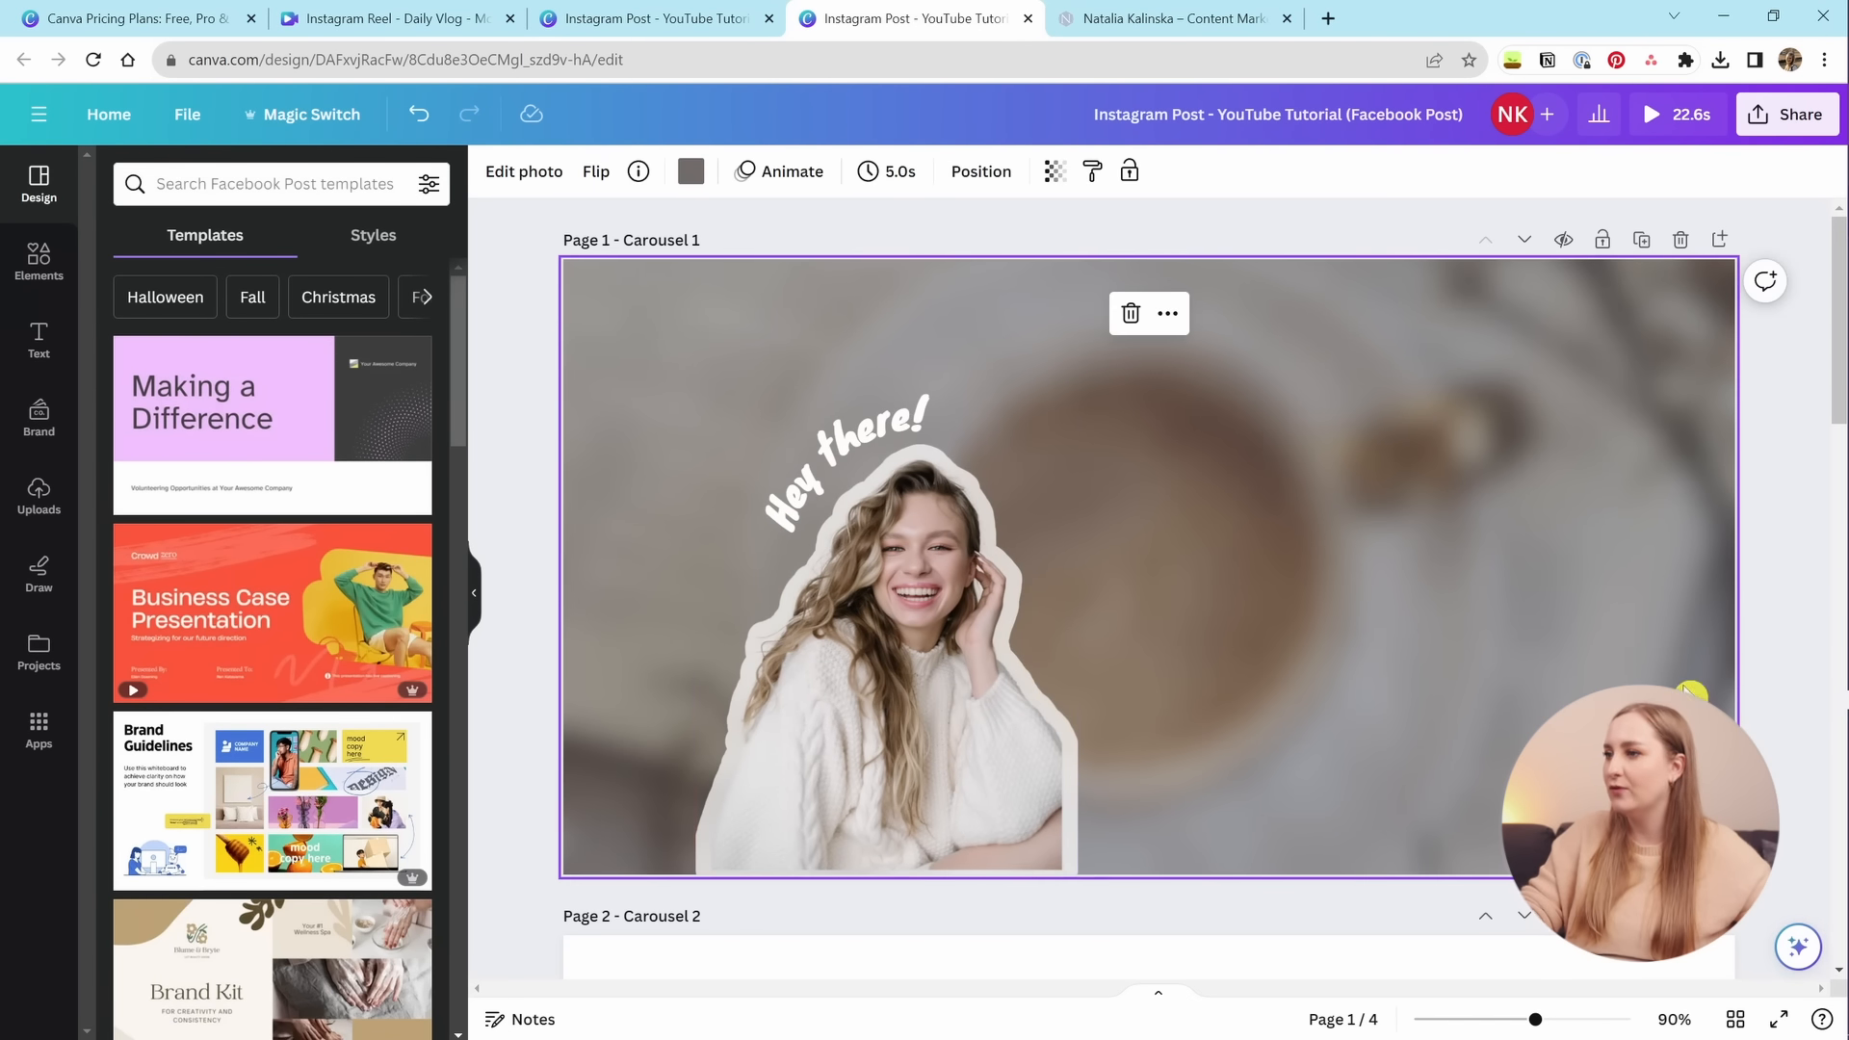
Shift the whole group of phone mockups on the Carousel 3 page further left, keeping them level.
{"action": "scroll", "coordinate": [1403, 652], "scroll_direction": "down", "scroll_amount": 8}
{"action": "scroll", "coordinate": [1321, 706], "scroll_direction": "up", "scroll_amount": 2}
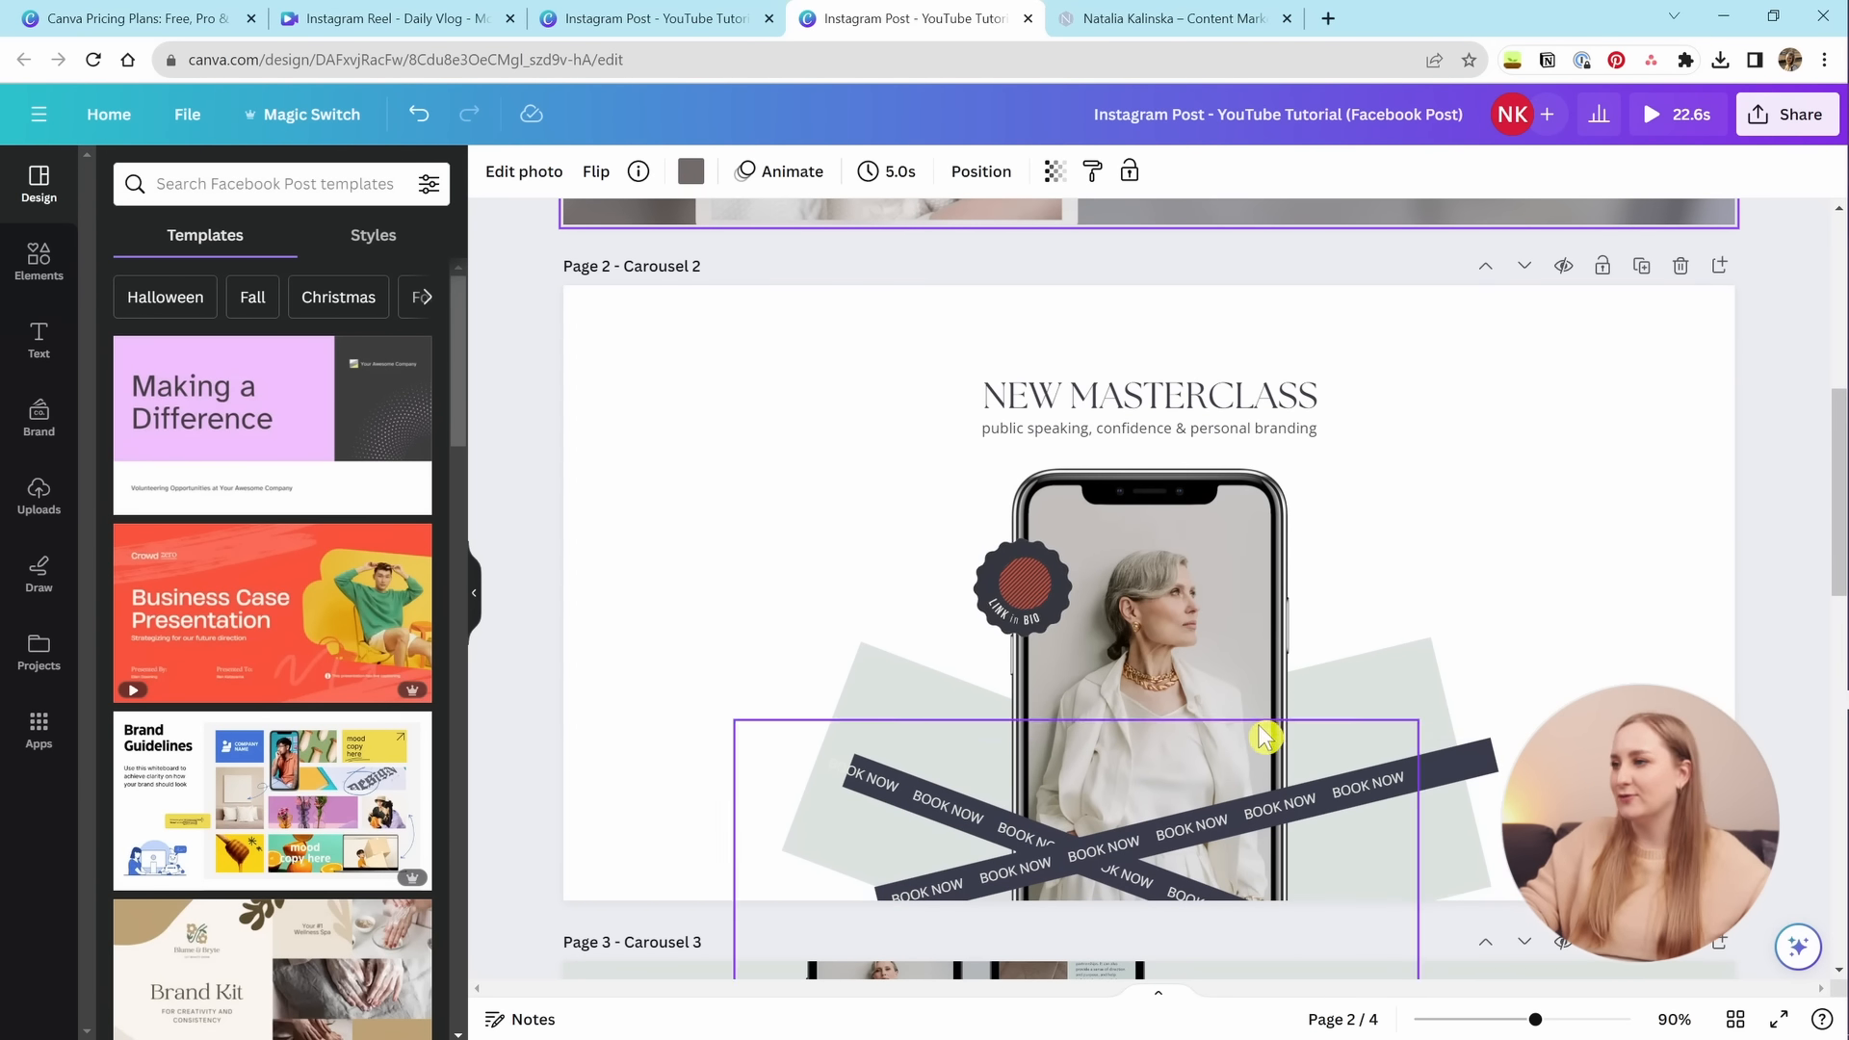
{"action": "scroll", "coordinate": [1457, 611], "scroll_direction": "down", "scroll_amount": 9}
{"action": "scroll", "coordinate": [1506, 549], "scroll_direction": "up", "scroll_amount": 2}
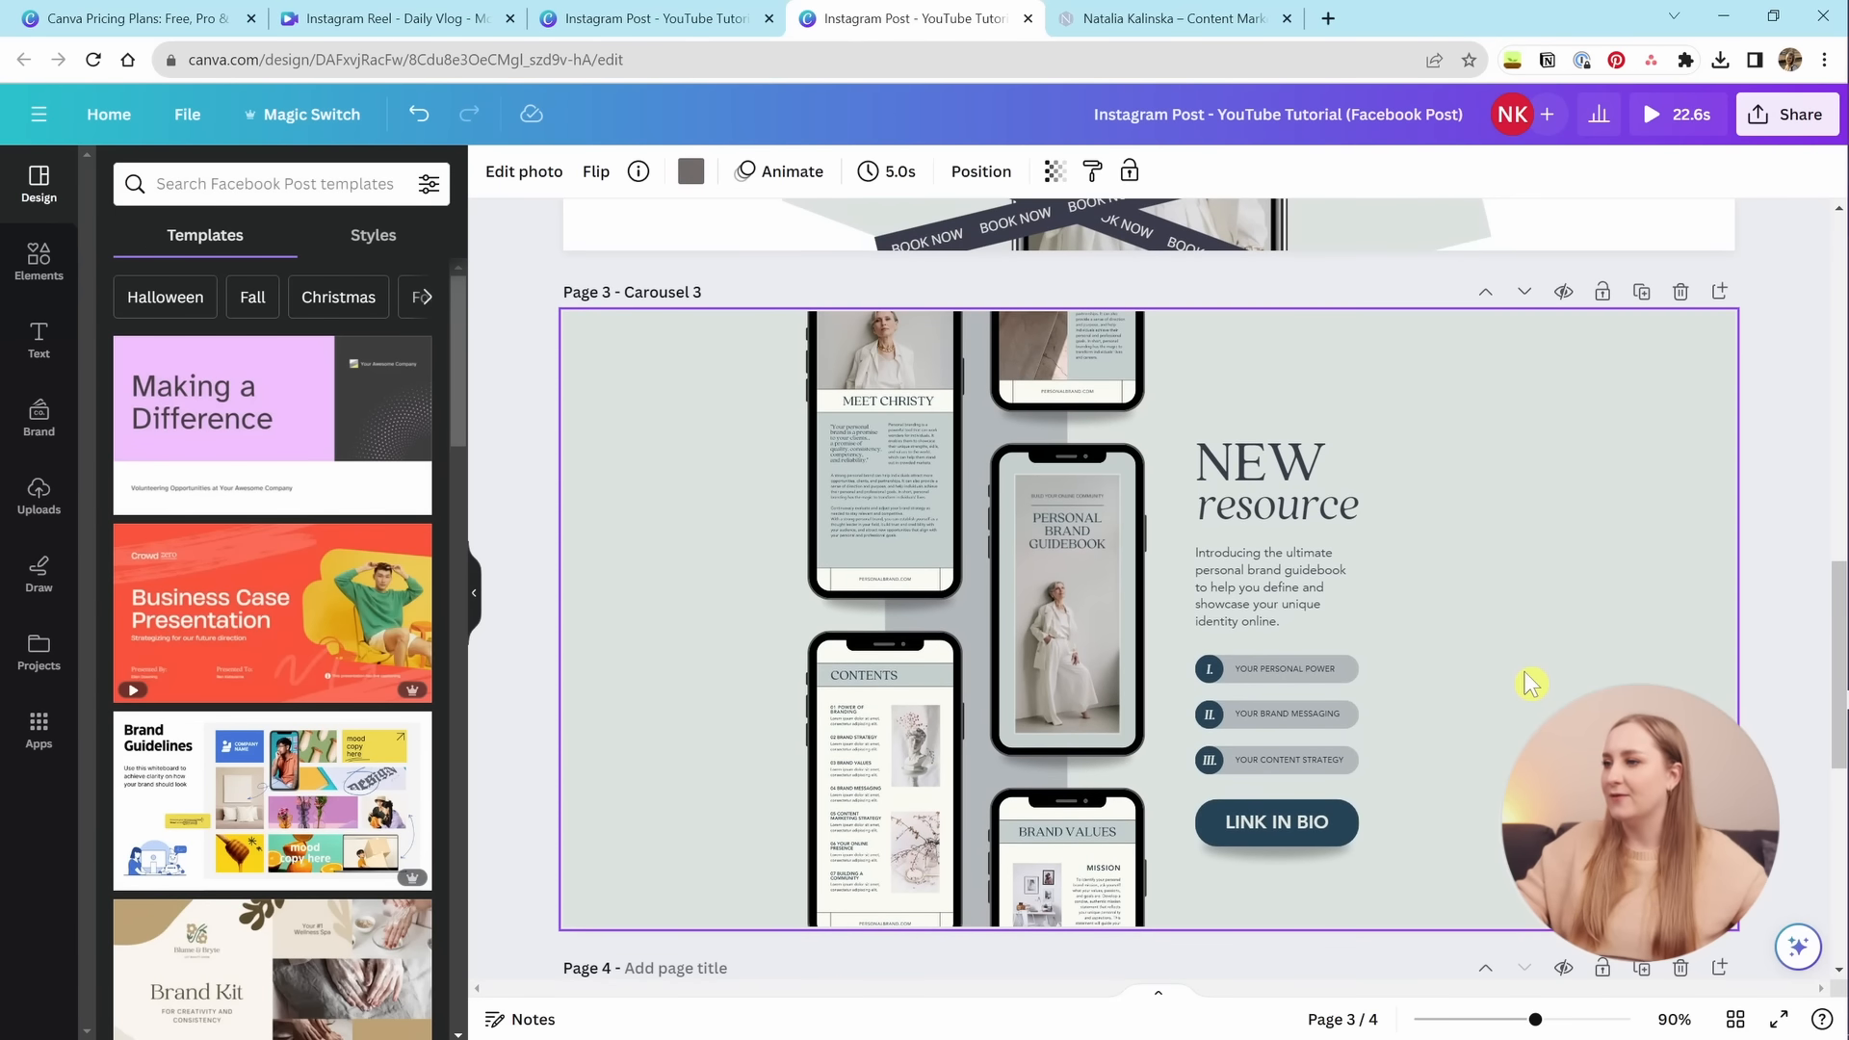
{"action": "scroll", "coordinate": [1528, 582], "scroll_direction": "up", "scroll_amount": 1}
{"action": "scroll", "coordinate": [1520, 624], "scroll_direction": "down", "scroll_amount": 1}
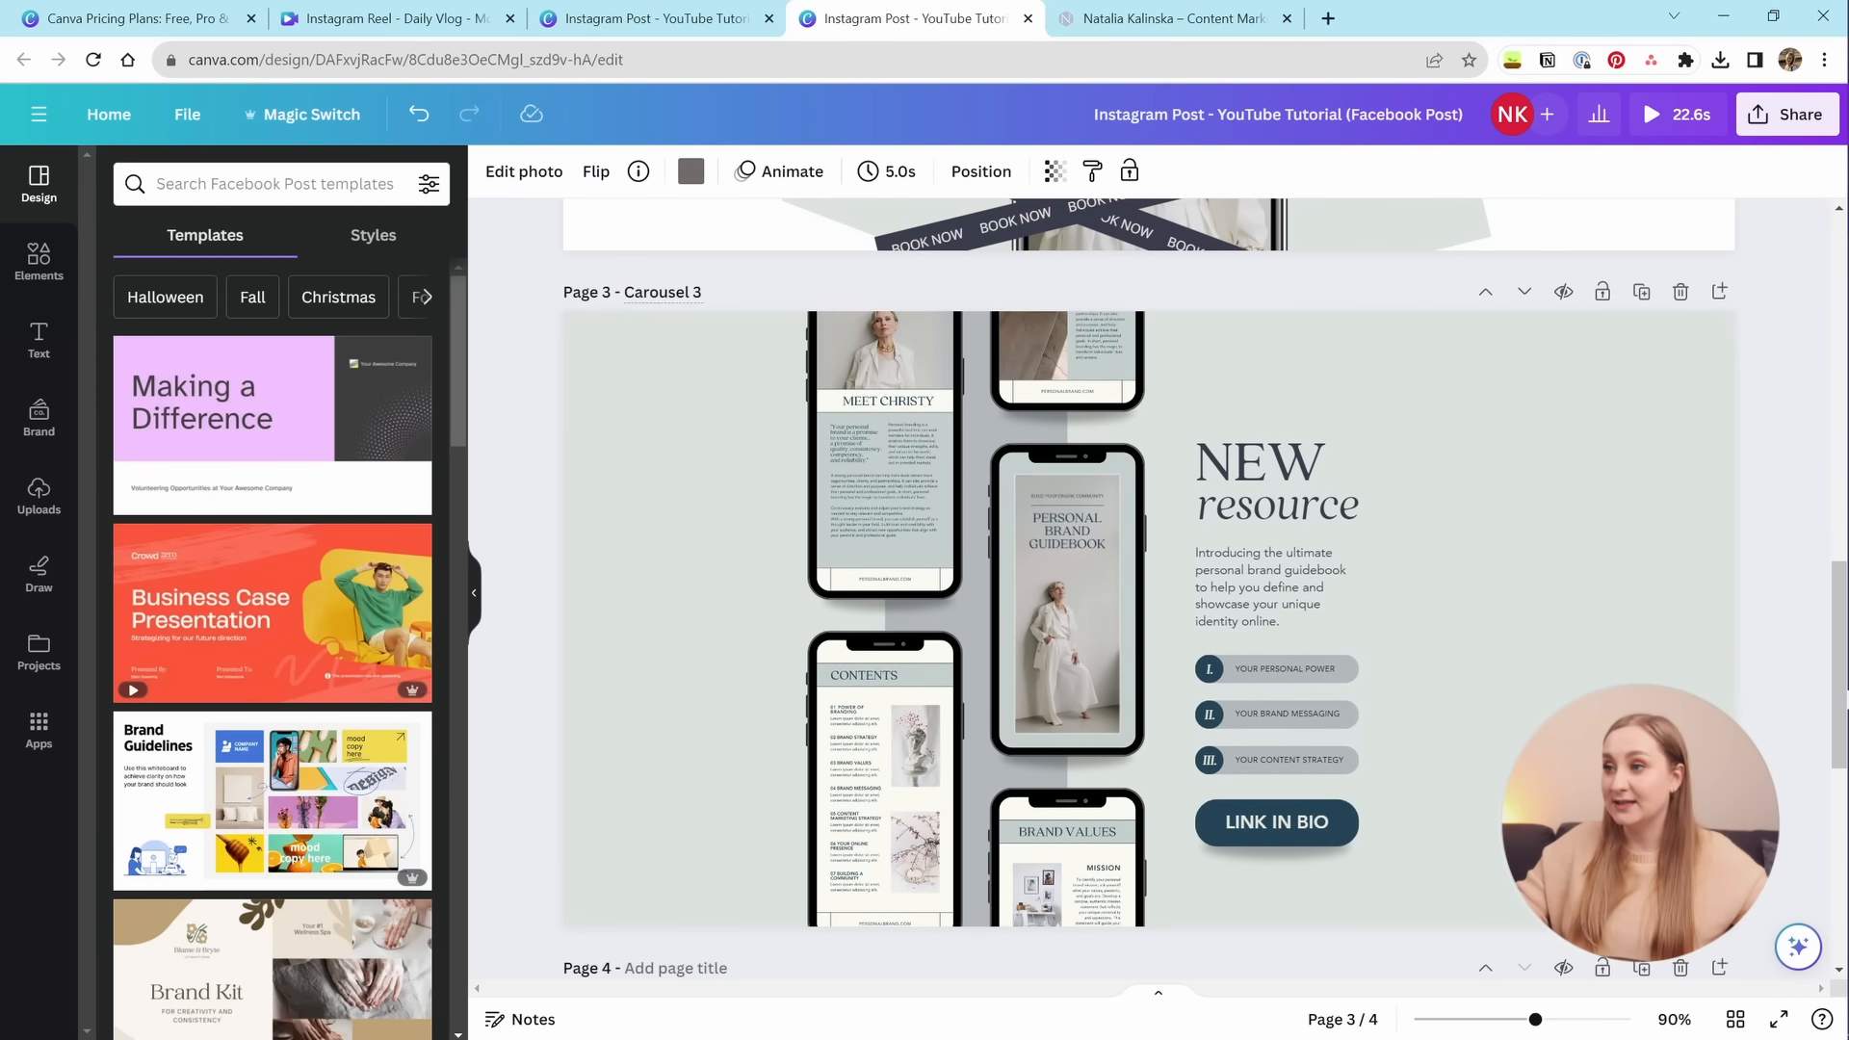
{"action": "left_click_drag", "start_coordinate": [704, 280], "coordinate": [1040, 877]}
{"action": "left_click_drag", "start_coordinate": [884, 839], "coordinate": [773, 815]}
{"action": "left_click", "coordinate": [1579, 570]}
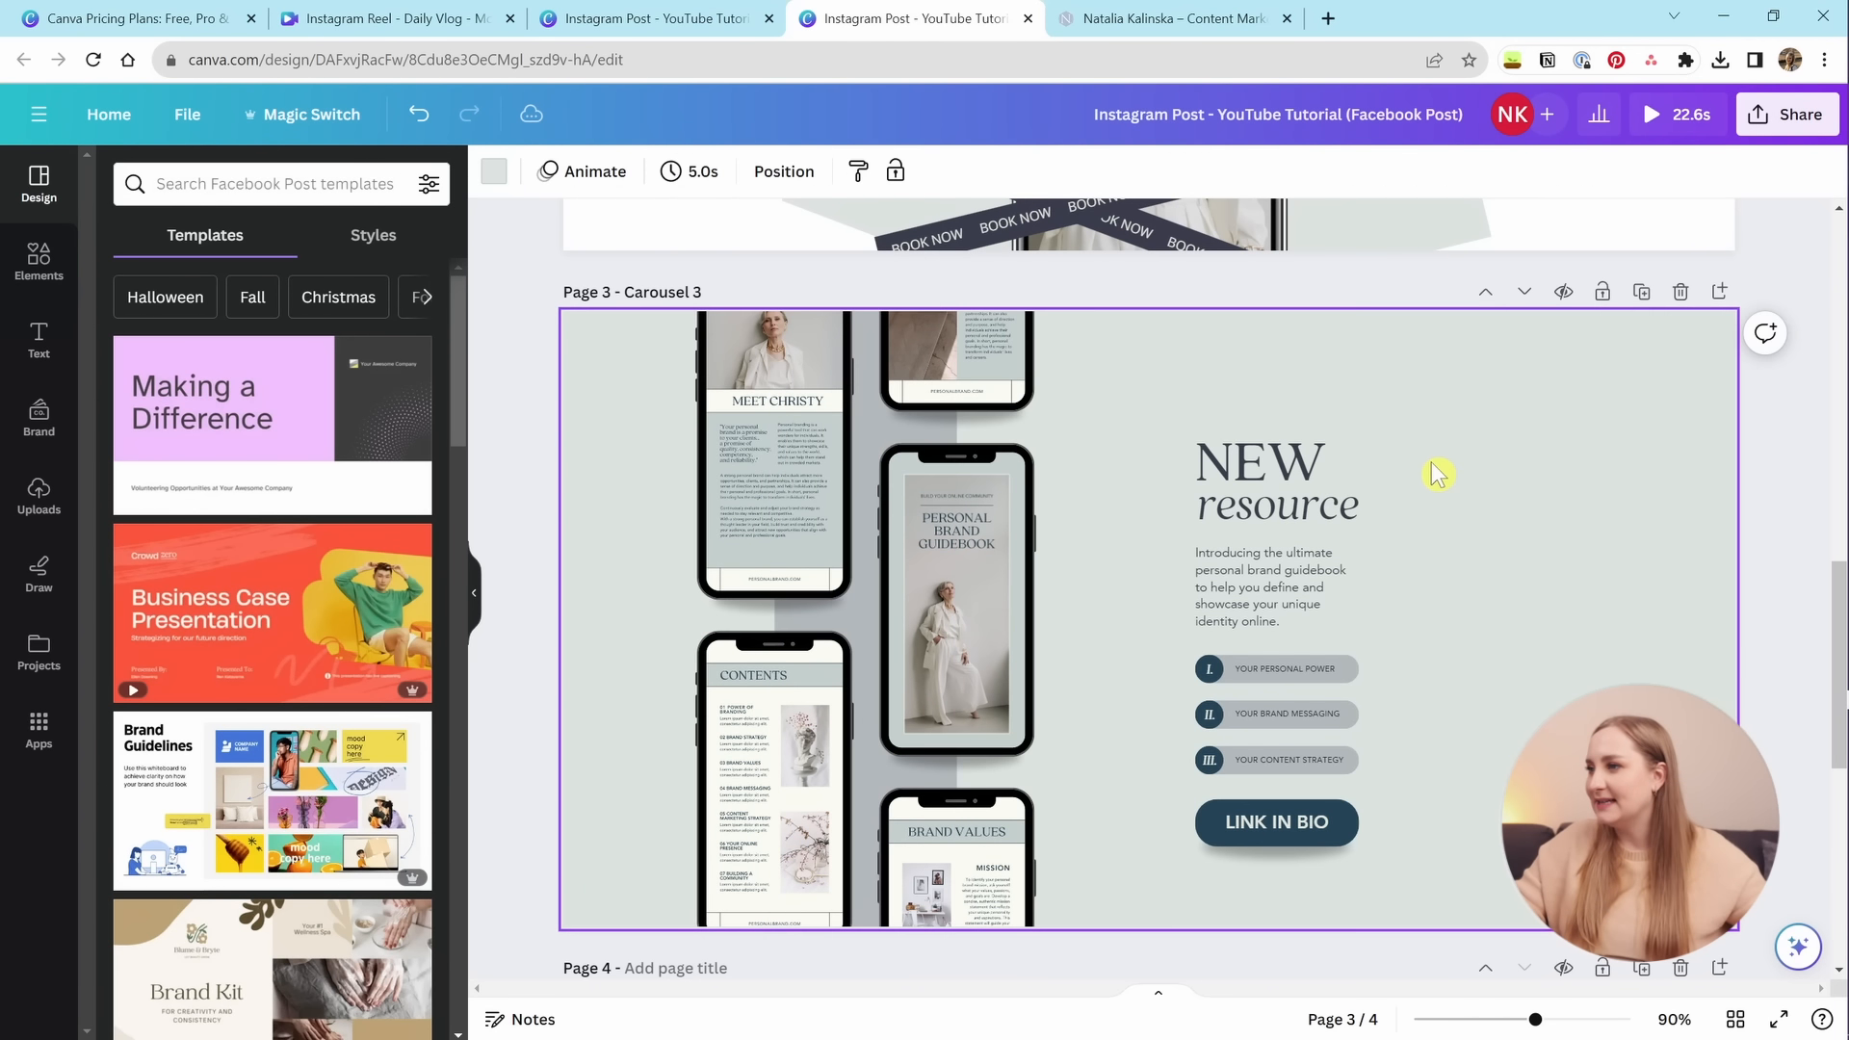
Enlarge the "NEW resource" heading and its description together and reposition them closer to the phone mockups on Carousel 3.
{"action": "left_click_drag", "start_coordinate": [1267, 628], "coordinate": [1263, 621]}
{"action": "left_click_drag", "start_coordinate": [1361, 428], "coordinate": [1439, 420]}
{"action": "left_click_drag", "start_coordinate": [1317, 478], "coordinate": [1288, 549]}
{"action": "left_click_drag", "start_coordinate": [1436, 647], "coordinate": [1478, 801]}
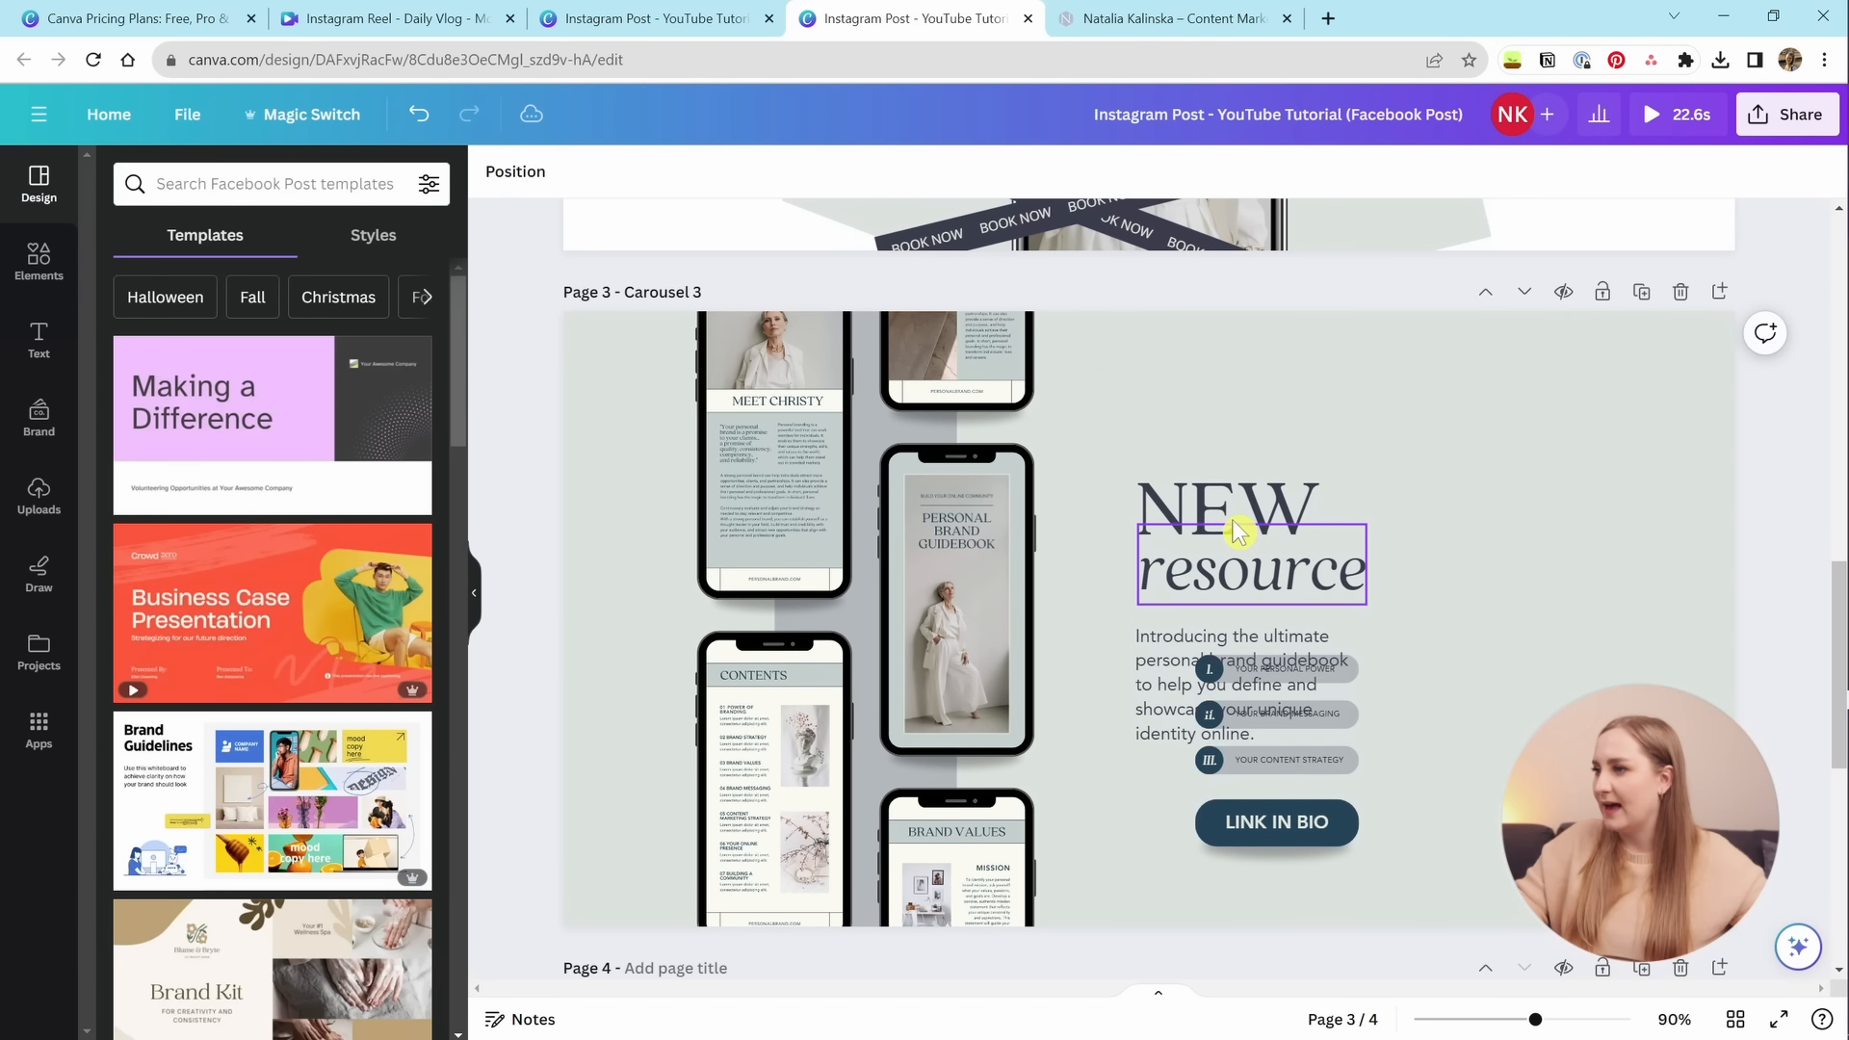
Separate the overlapping text on Carousel 3 by moving the numbered list and LINK IN BIO button toward the page's right side.
{"action": "left_click", "coordinate": [1220, 511]}
{"action": "left_click", "coordinate": [1207, 575], "text": "shift"}
{"action": "left_click", "coordinate": [1175, 653], "text": "shift"}
{"action": "left_click_drag", "start_coordinate": [1165, 668], "coordinate": [1402, 647]}
{"action": "left_click_drag", "start_coordinate": [1199, 594], "coordinate": [1353, 881]}
{"action": "left_click_drag", "start_coordinate": [1265, 832], "coordinate": [1530, 840]}
Place the "NEW resource" heading and description between the phone mockups and the numbered list on Carousel 3.
{"action": "left_click_drag", "start_coordinate": [1276, 447], "coordinate": [1637, 760]}
{"action": "left_click_drag", "start_coordinate": [1413, 689], "coordinate": [1156, 712]}
{"action": "mouse_move", "coordinate": [1347, 455]}
{"action": "left_mouse_down"}
{"action": "mouse_move", "coordinate": [1396, 437]}
{"action": "mouse_move", "coordinate": [1364, 456]}
{"action": "left_mouse_up"}
{"action": "left_click_drag", "start_coordinate": [1229, 552], "coordinate": [1245, 550]}
Enlarge the numbered list and LINK IN BIO button together to match the height of the text block on Carousel 3.
{"action": "left_click_drag", "start_coordinate": [1510, 557], "coordinate": [1598, 833]}
{"action": "left_click_drag", "start_coordinate": [1565, 698], "coordinate": [1644, 765]}
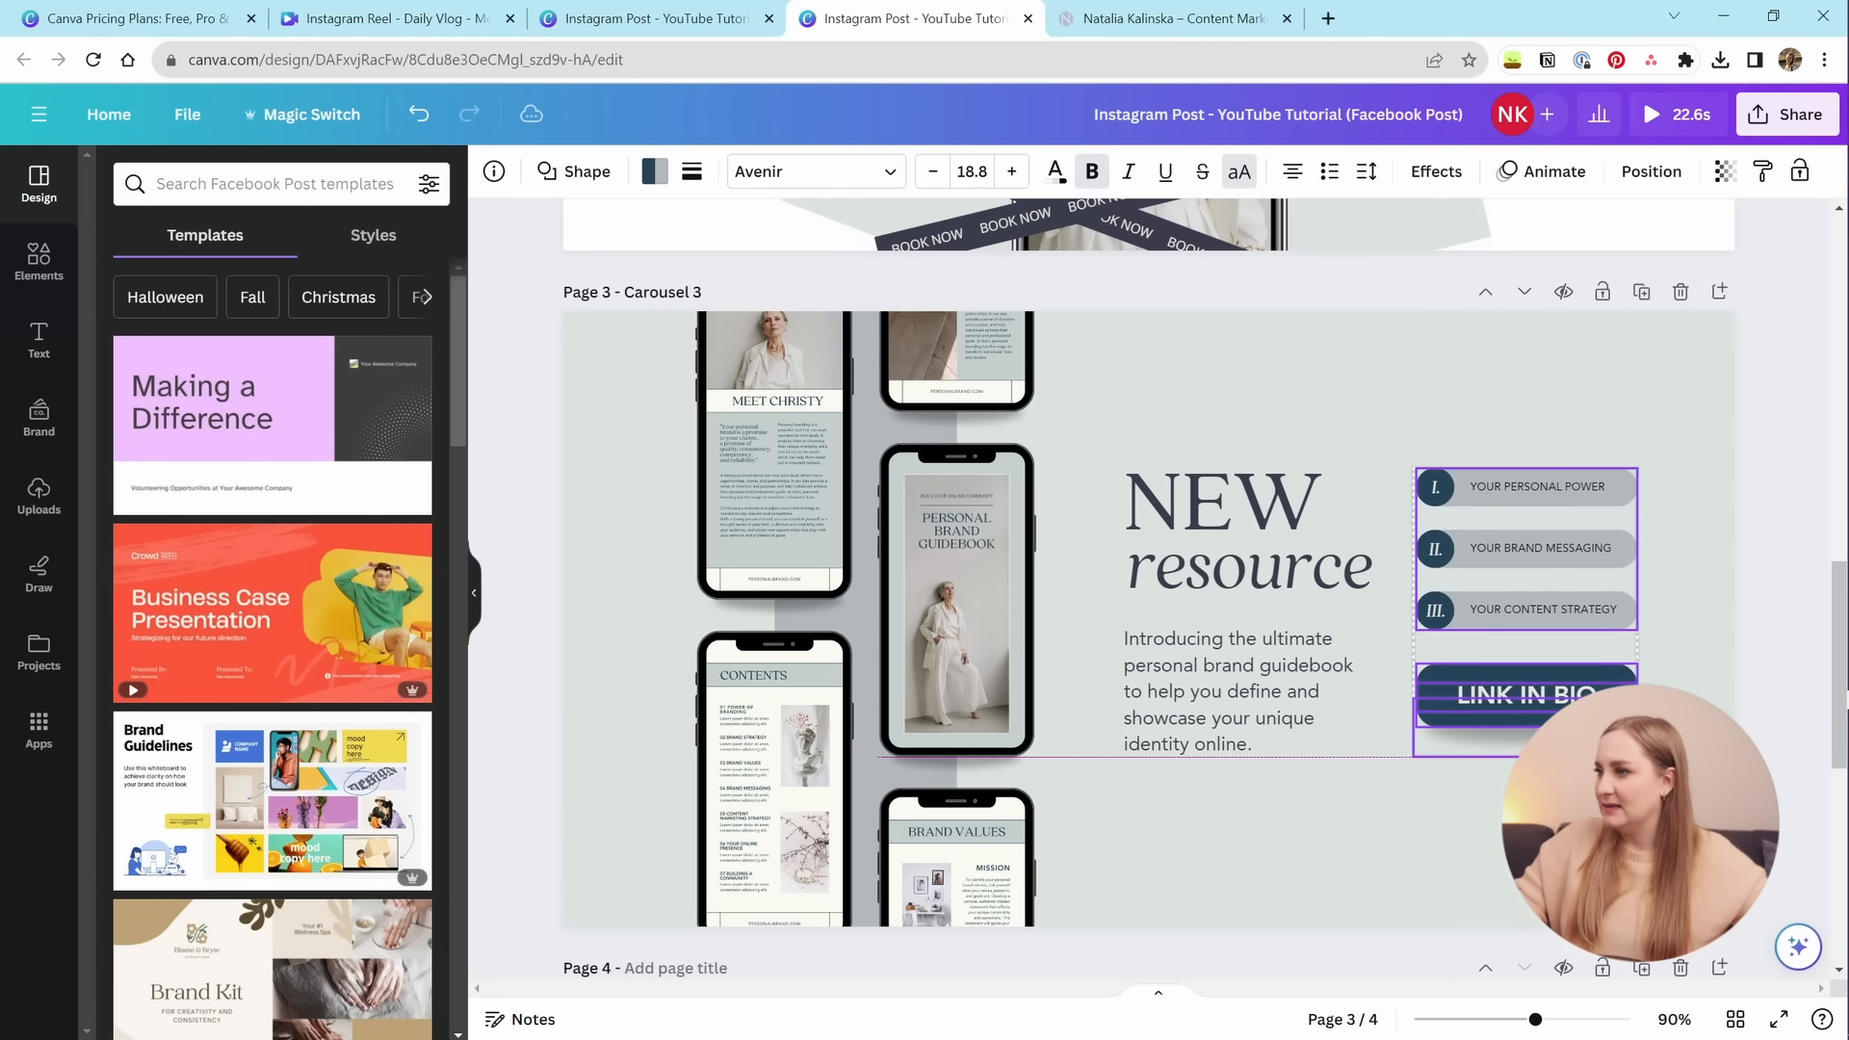
{"action": "left_click", "coordinate": [1644, 765]}
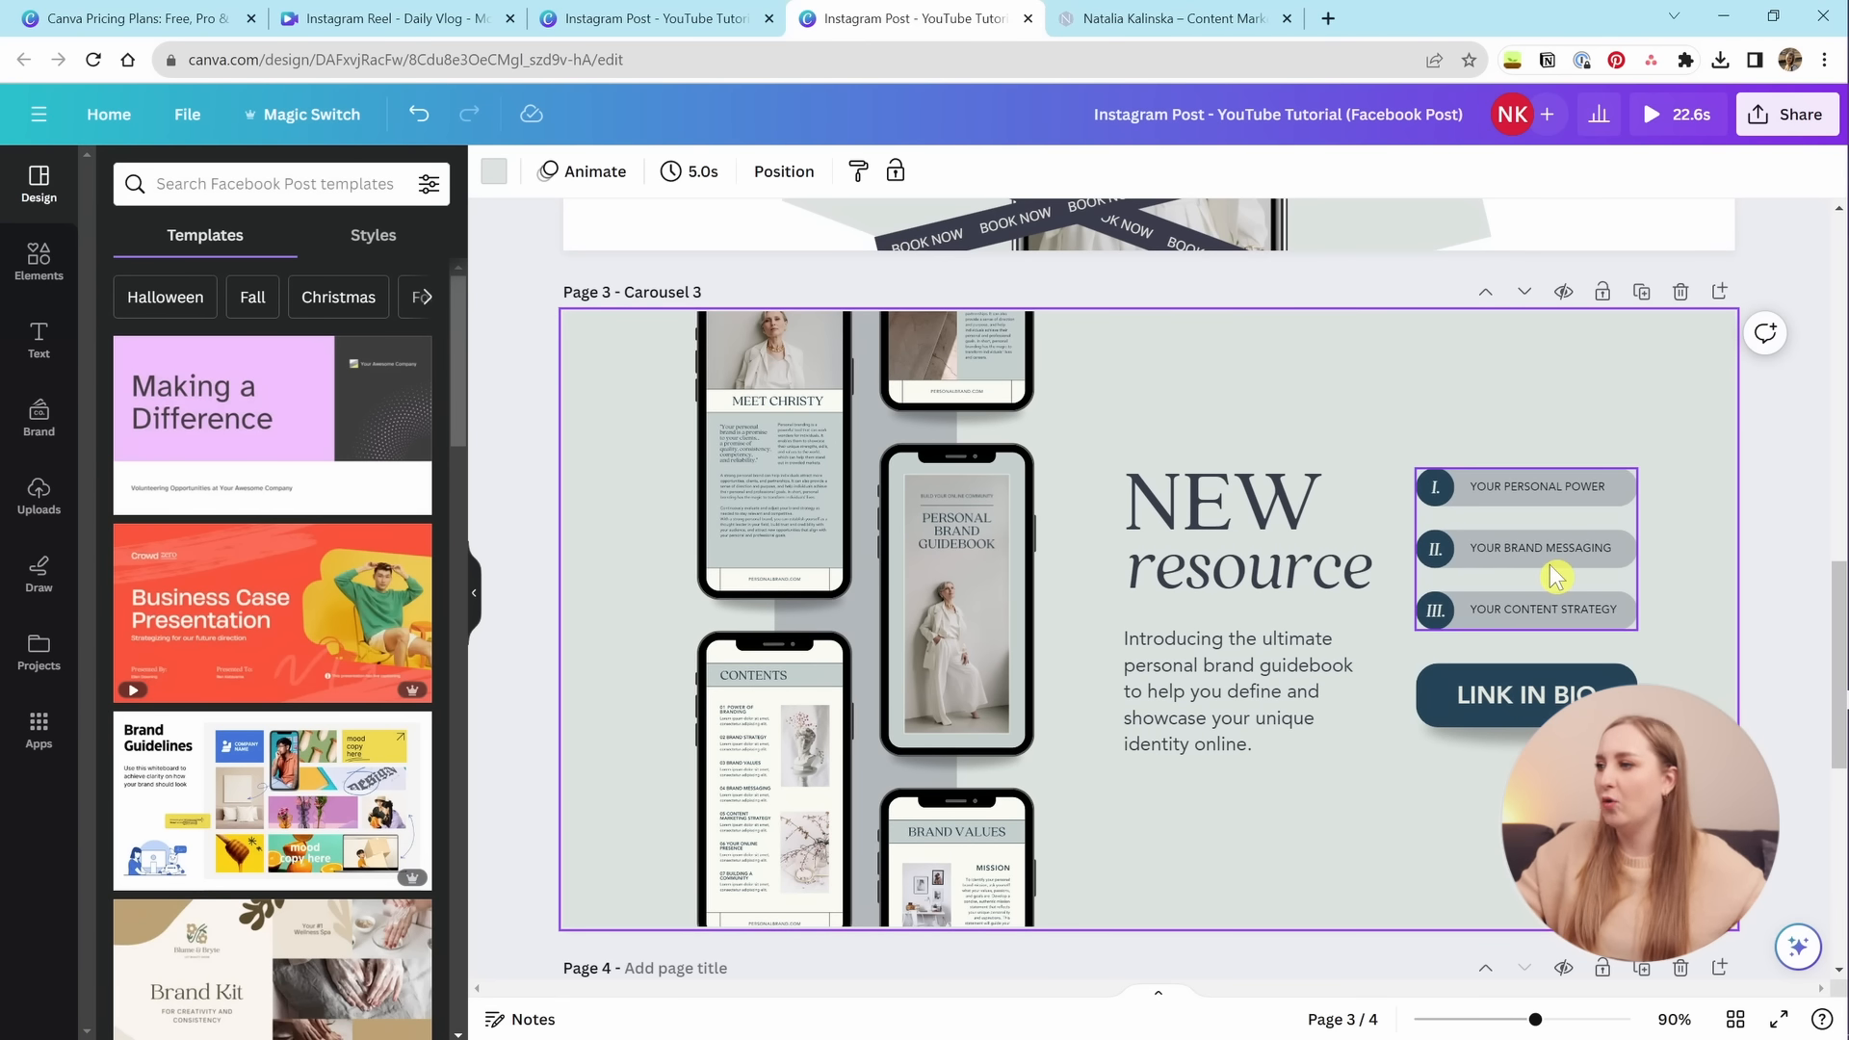
Nudge the numbered list and LINK IN BIO button slightly down to align them with the "NEW resource" text block.
{"action": "left_click", "coordinate": [1560, 626]}
{"action": "key", "text": "Down"}
{"action": "key", "text": "Down"}
{"action": "key", "text": "Down"}
{"action": "key", "text": "Down"}
{"action": "key", "text": "Down"}
{"action": "key", "text": "Down"}
{"action": "key", "text": "Down"}
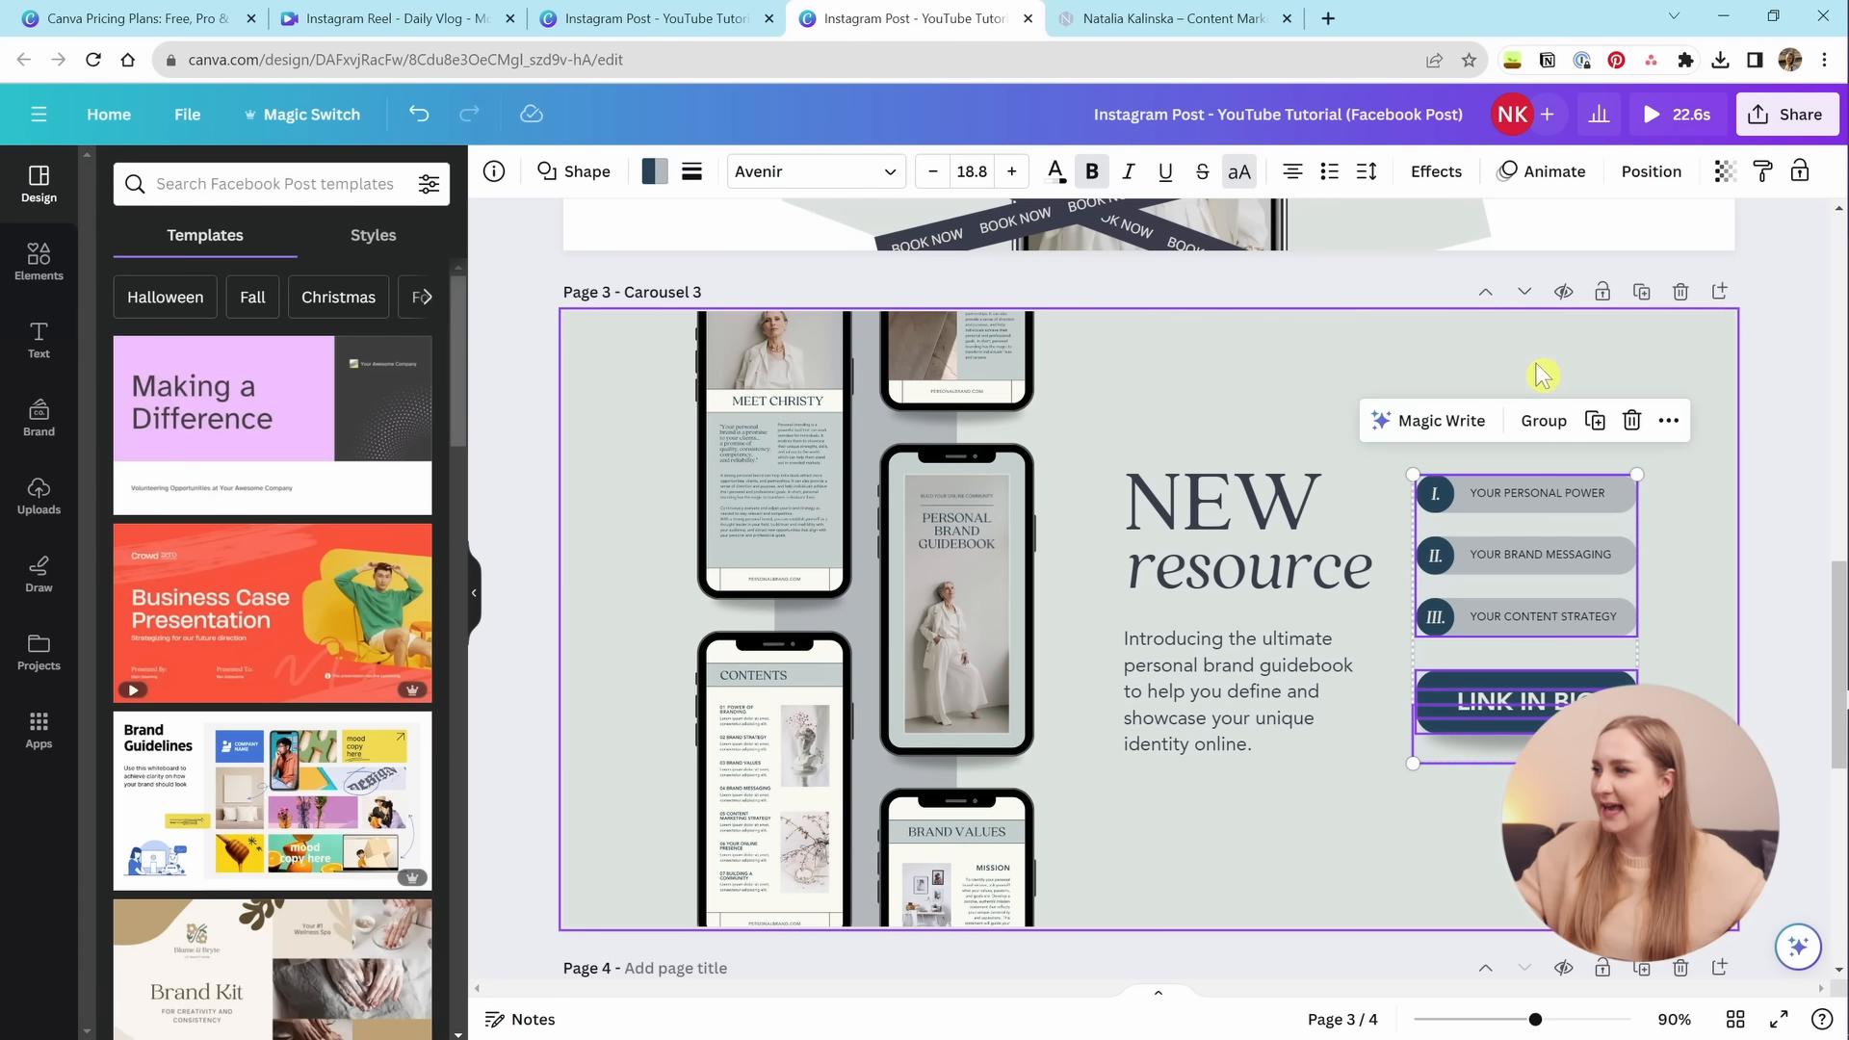
{"action": "left_click", "coordinate": [1539, 375]}
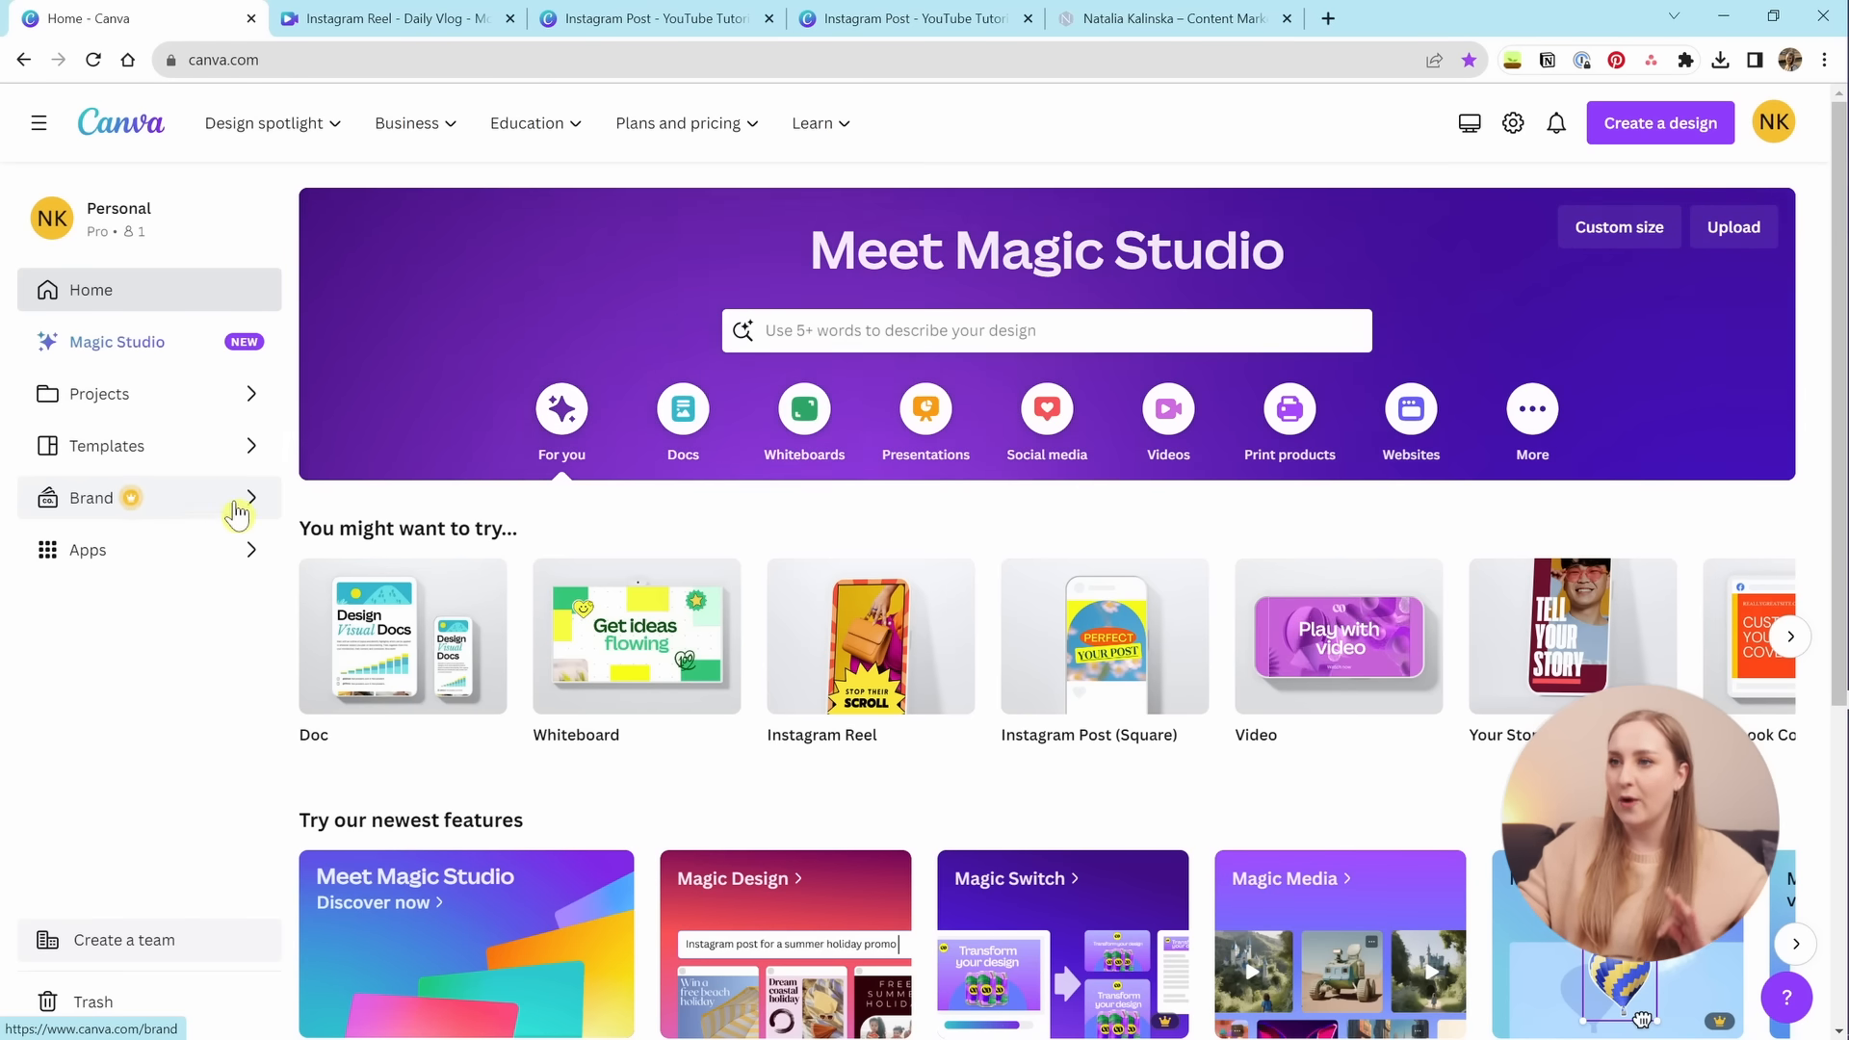
Open the Brand Kit setup from the home page and browse its logos, colors, fonts, brand voice and photos sections.
{"action": "left_click", "coordinate": [135, 501]}
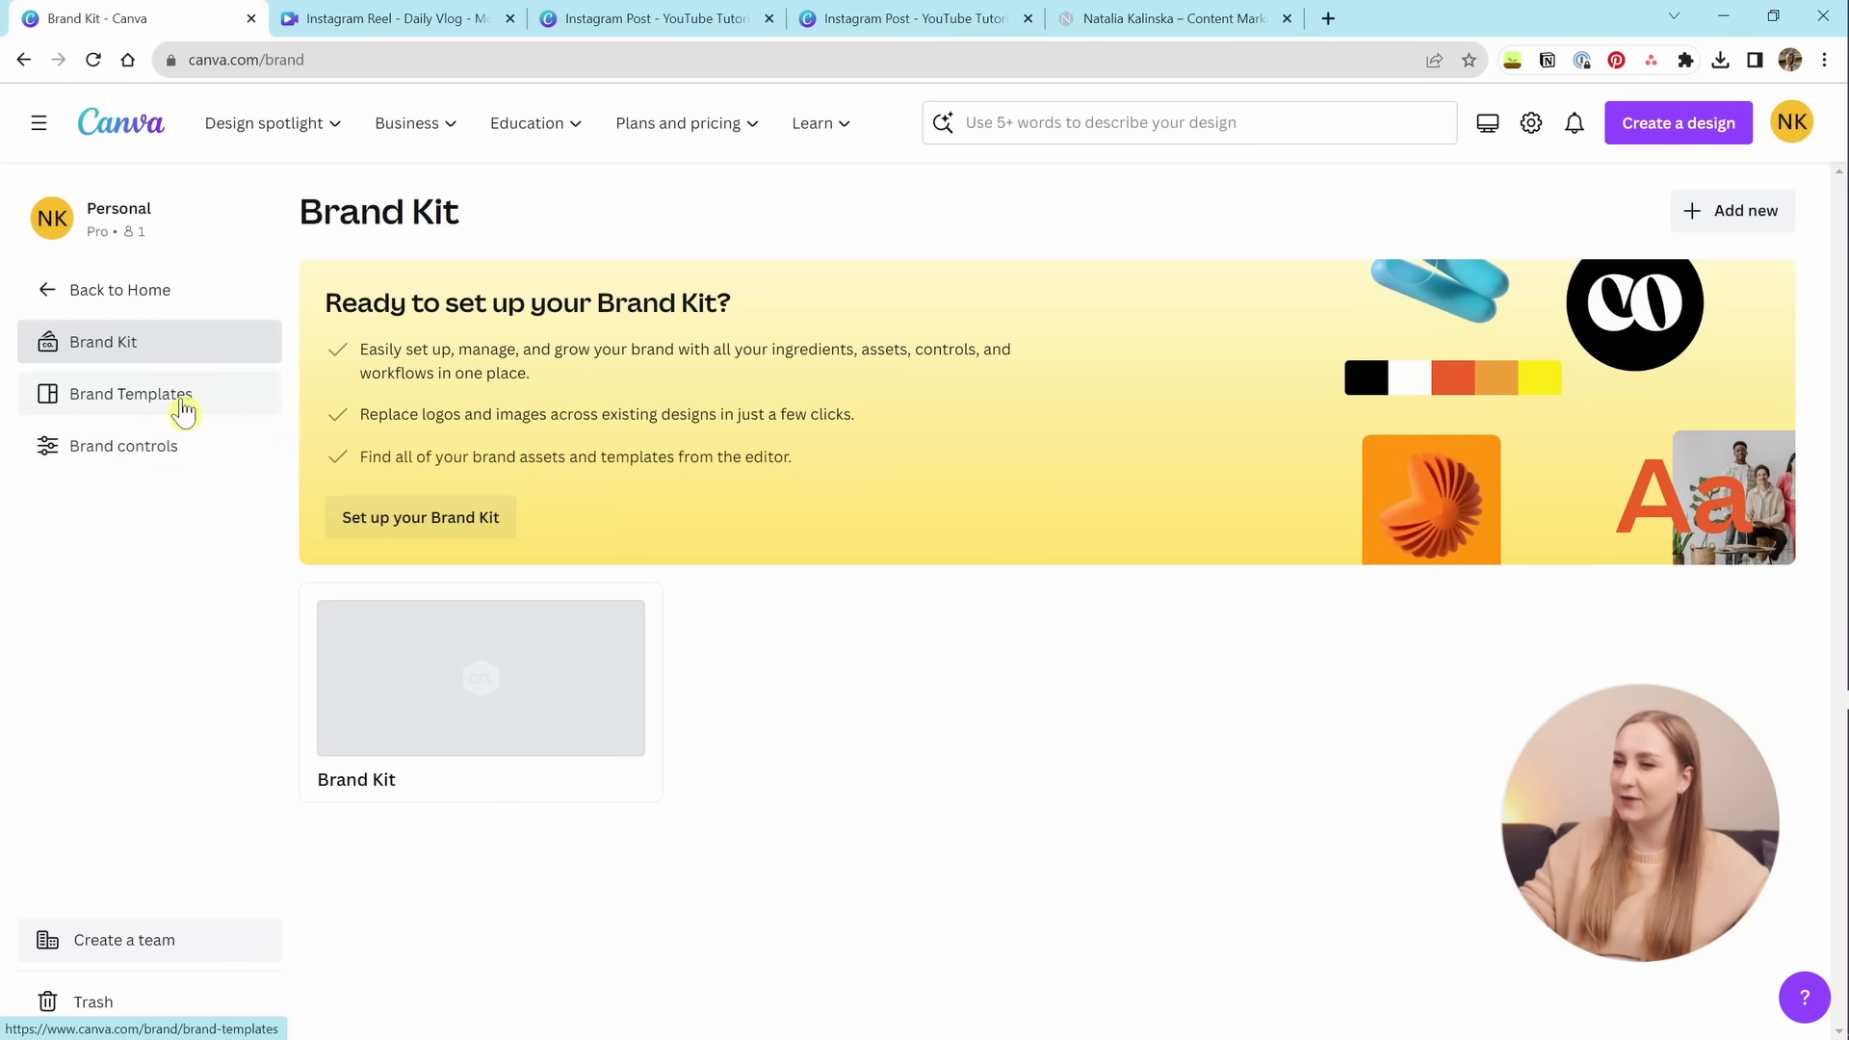
{"action": "left_click", "coordinate": [427, 529]}
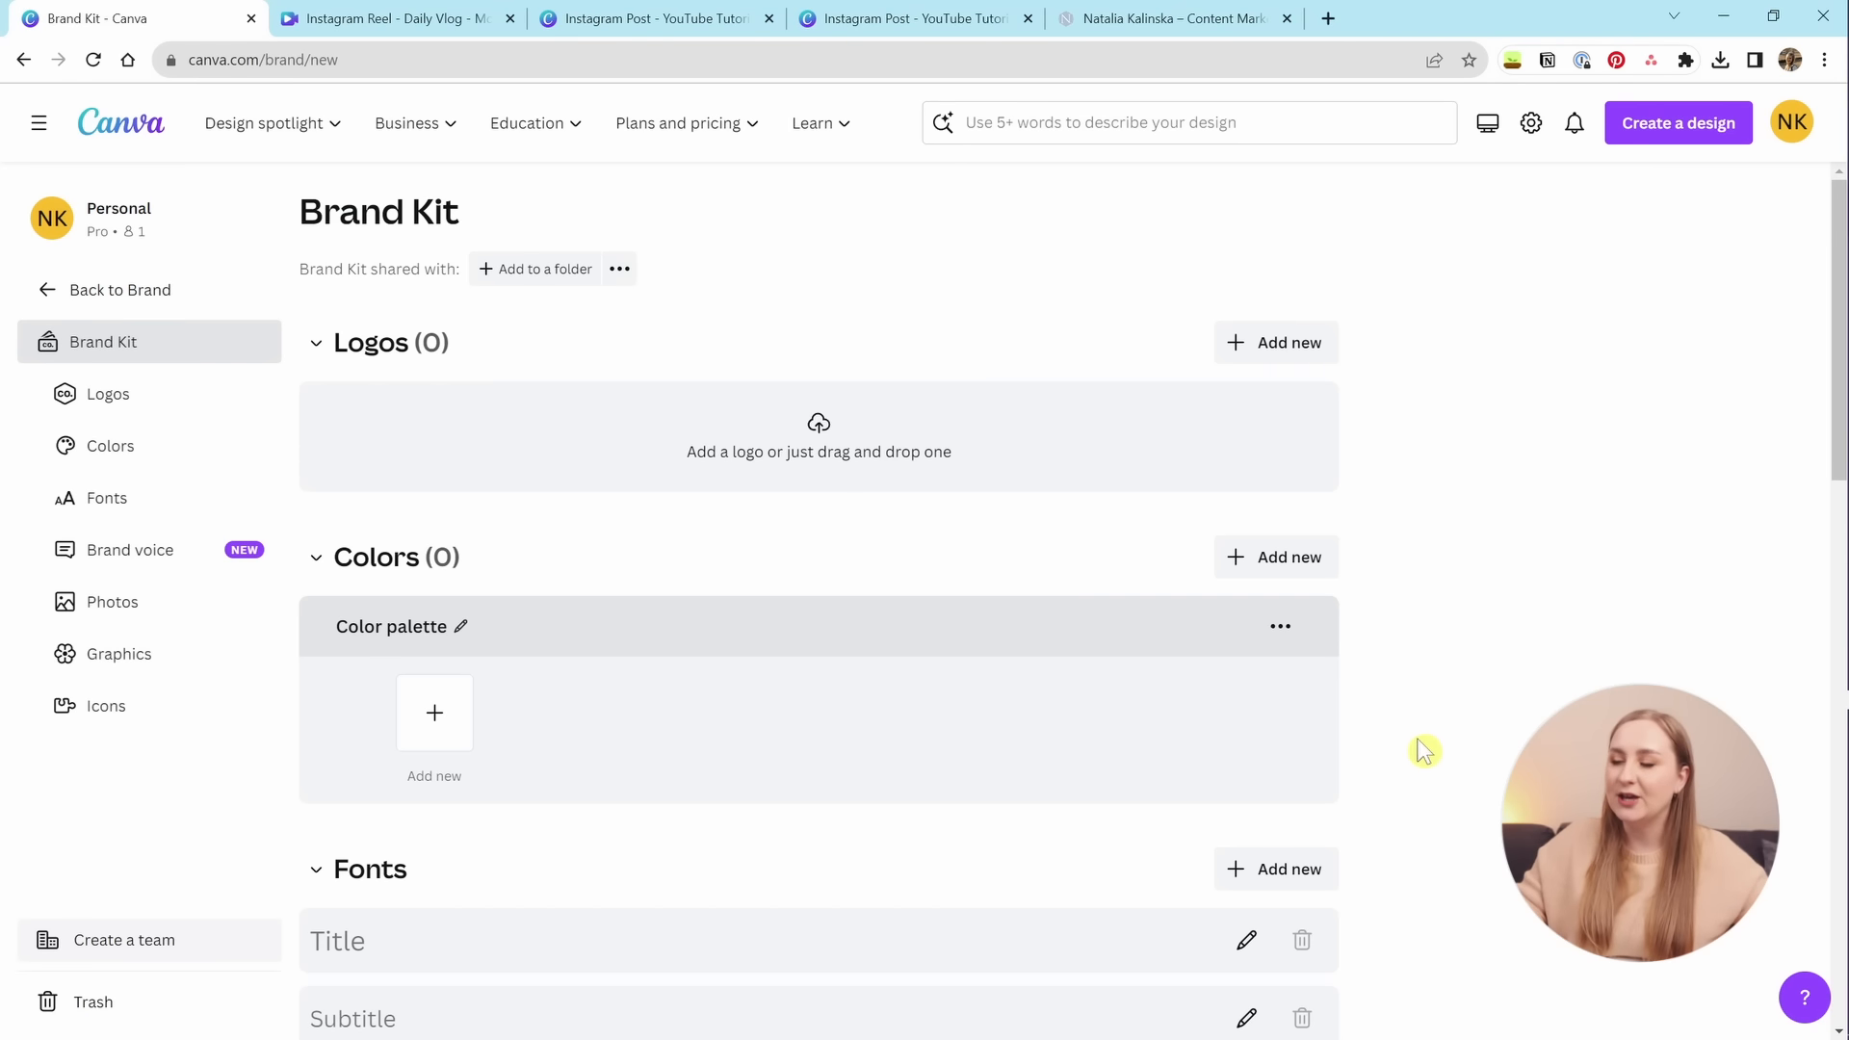
{"action": "left_click", "coordinate": [216, 397]}
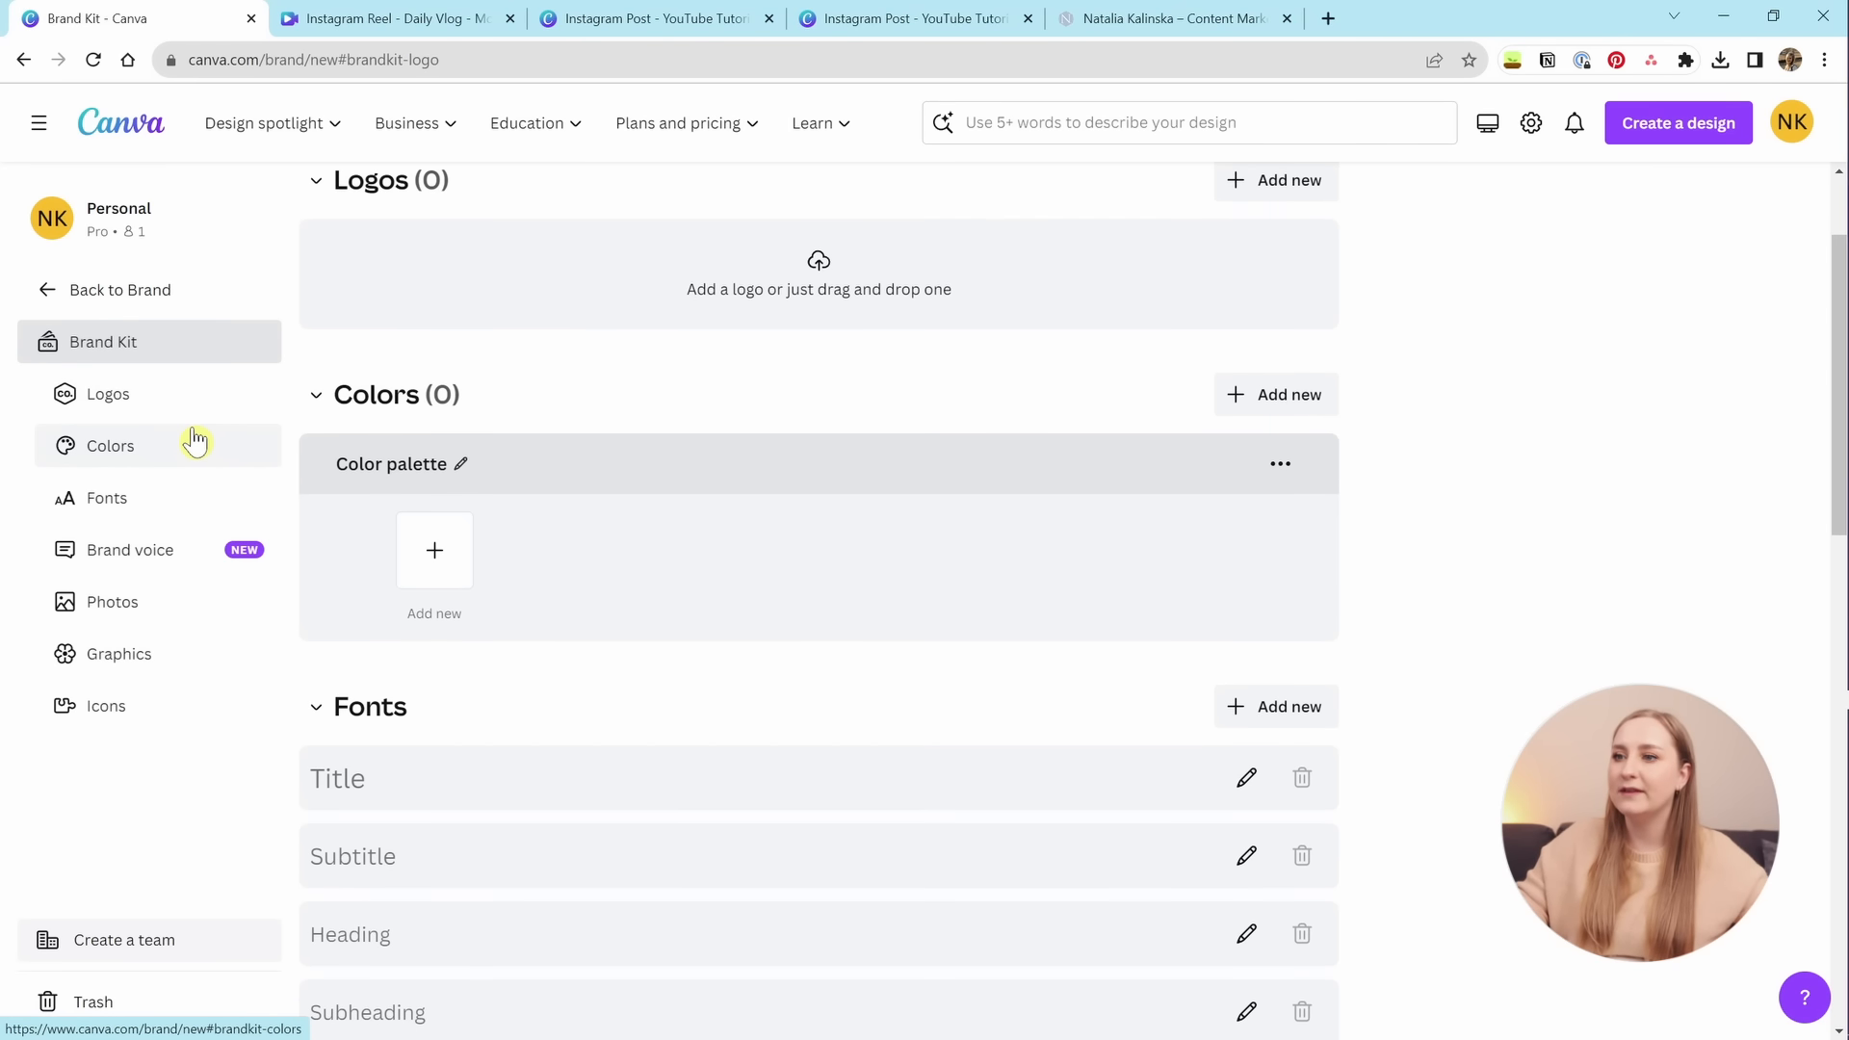
{"action": "left_click", "coordinate": [195, 441]}
{"action": "left_click", "coordinate": [154, 498]}
{"action": "left_click", "coordinate": [152, 549]}
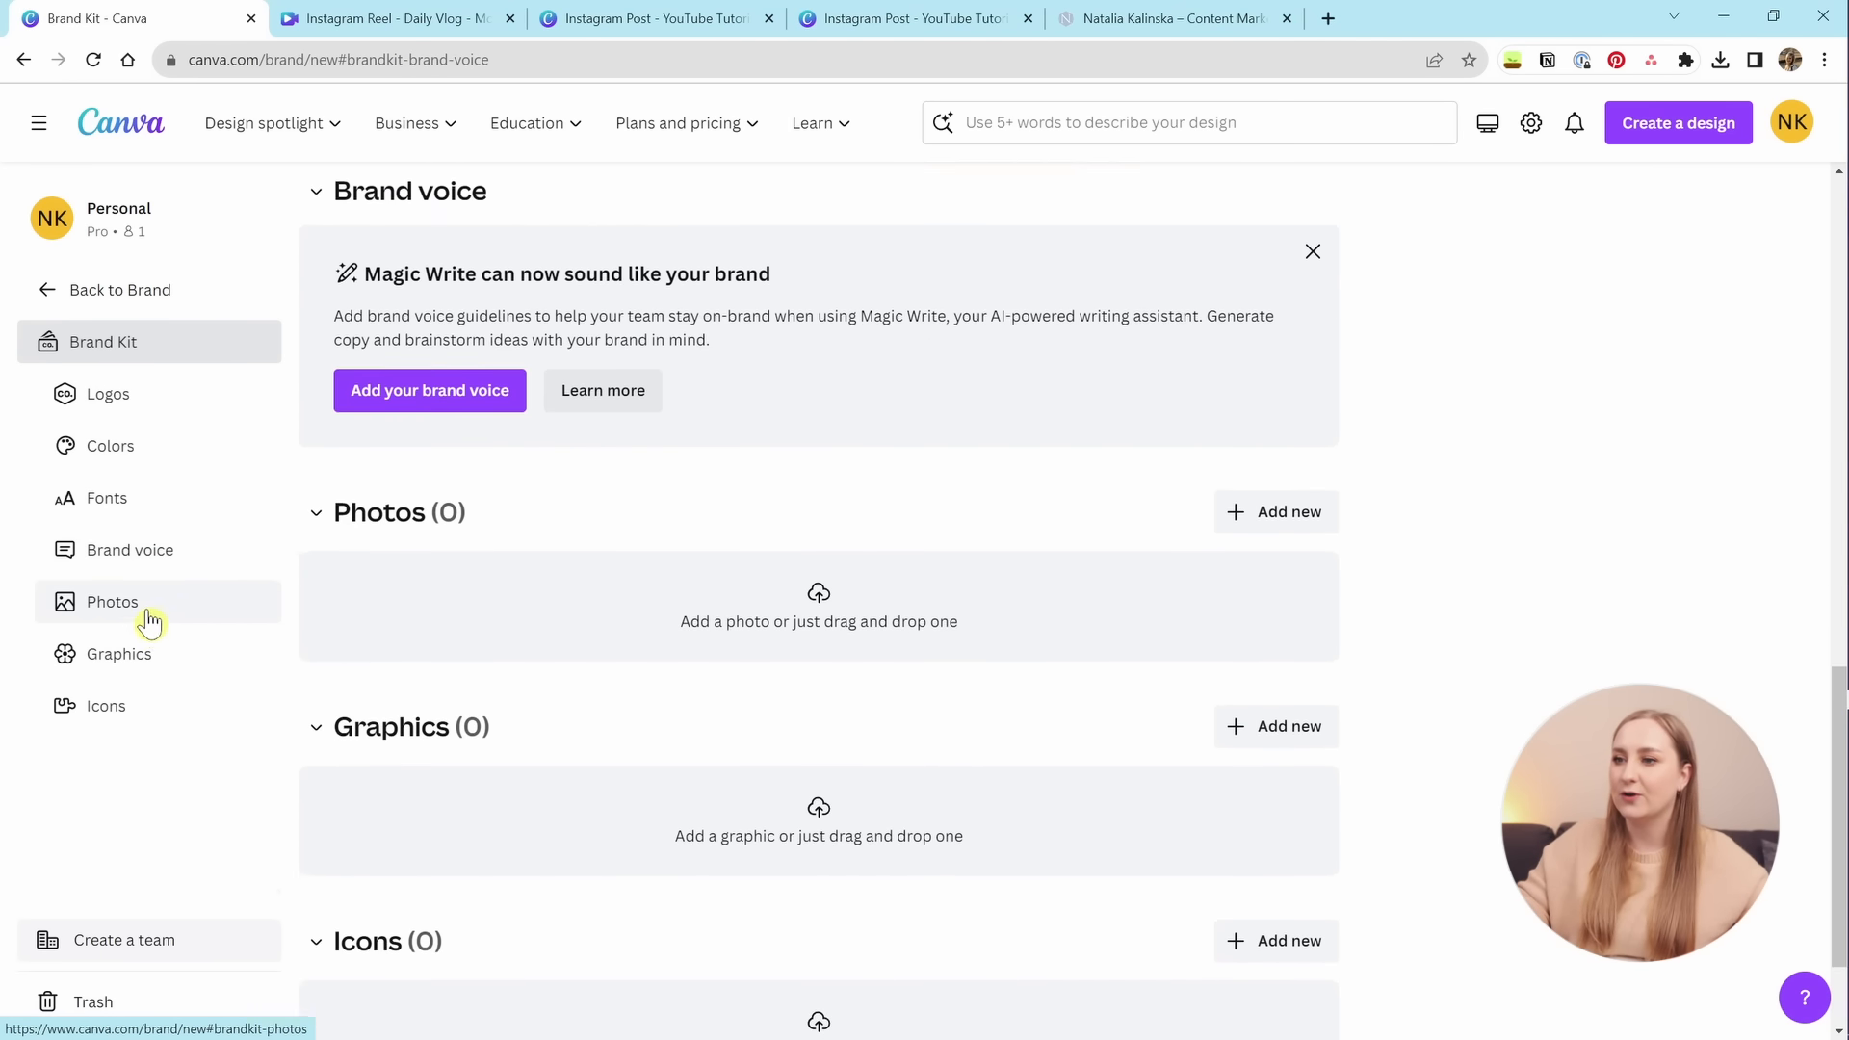
{"action": "left_click", "coordinate": [148, 616]}
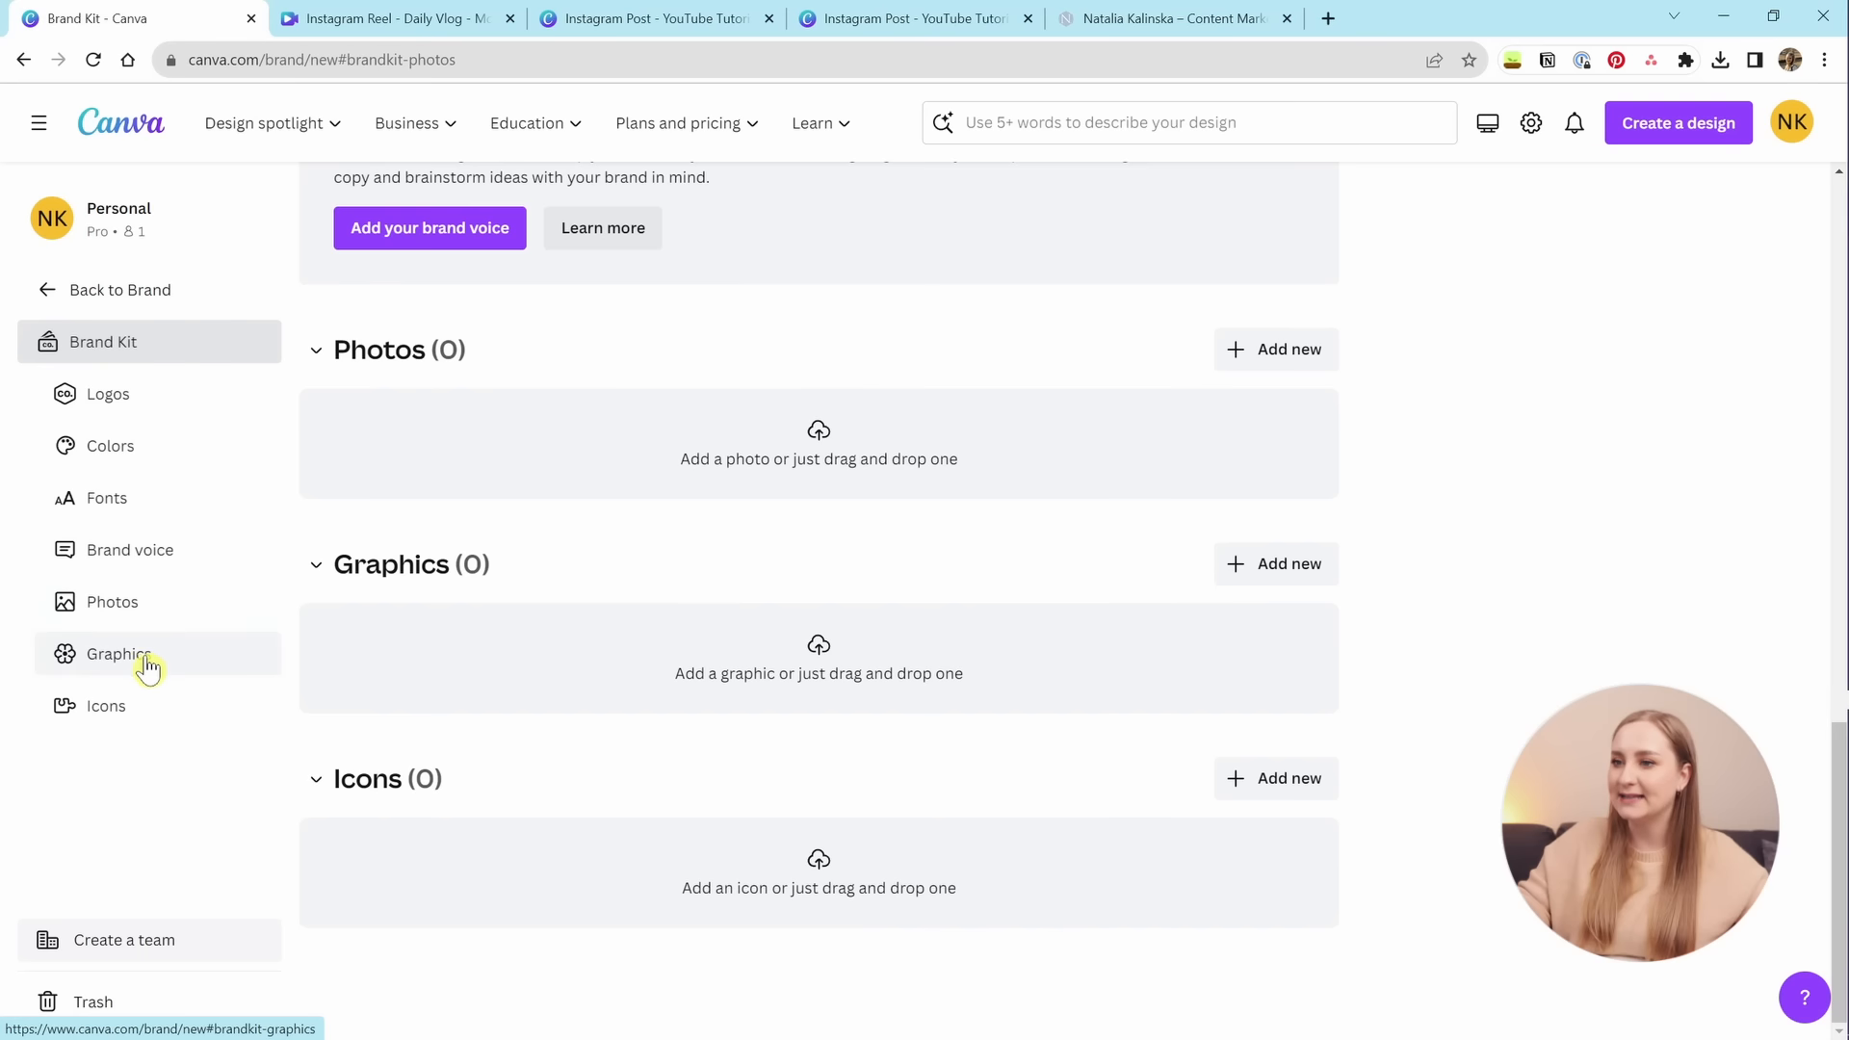
{"action": "left_click", "coordinate": [168, 403]}
{"action": "scroll", "coordinate": [1536, 568], "scroll_direction": "up", "scroll_amount": 2}
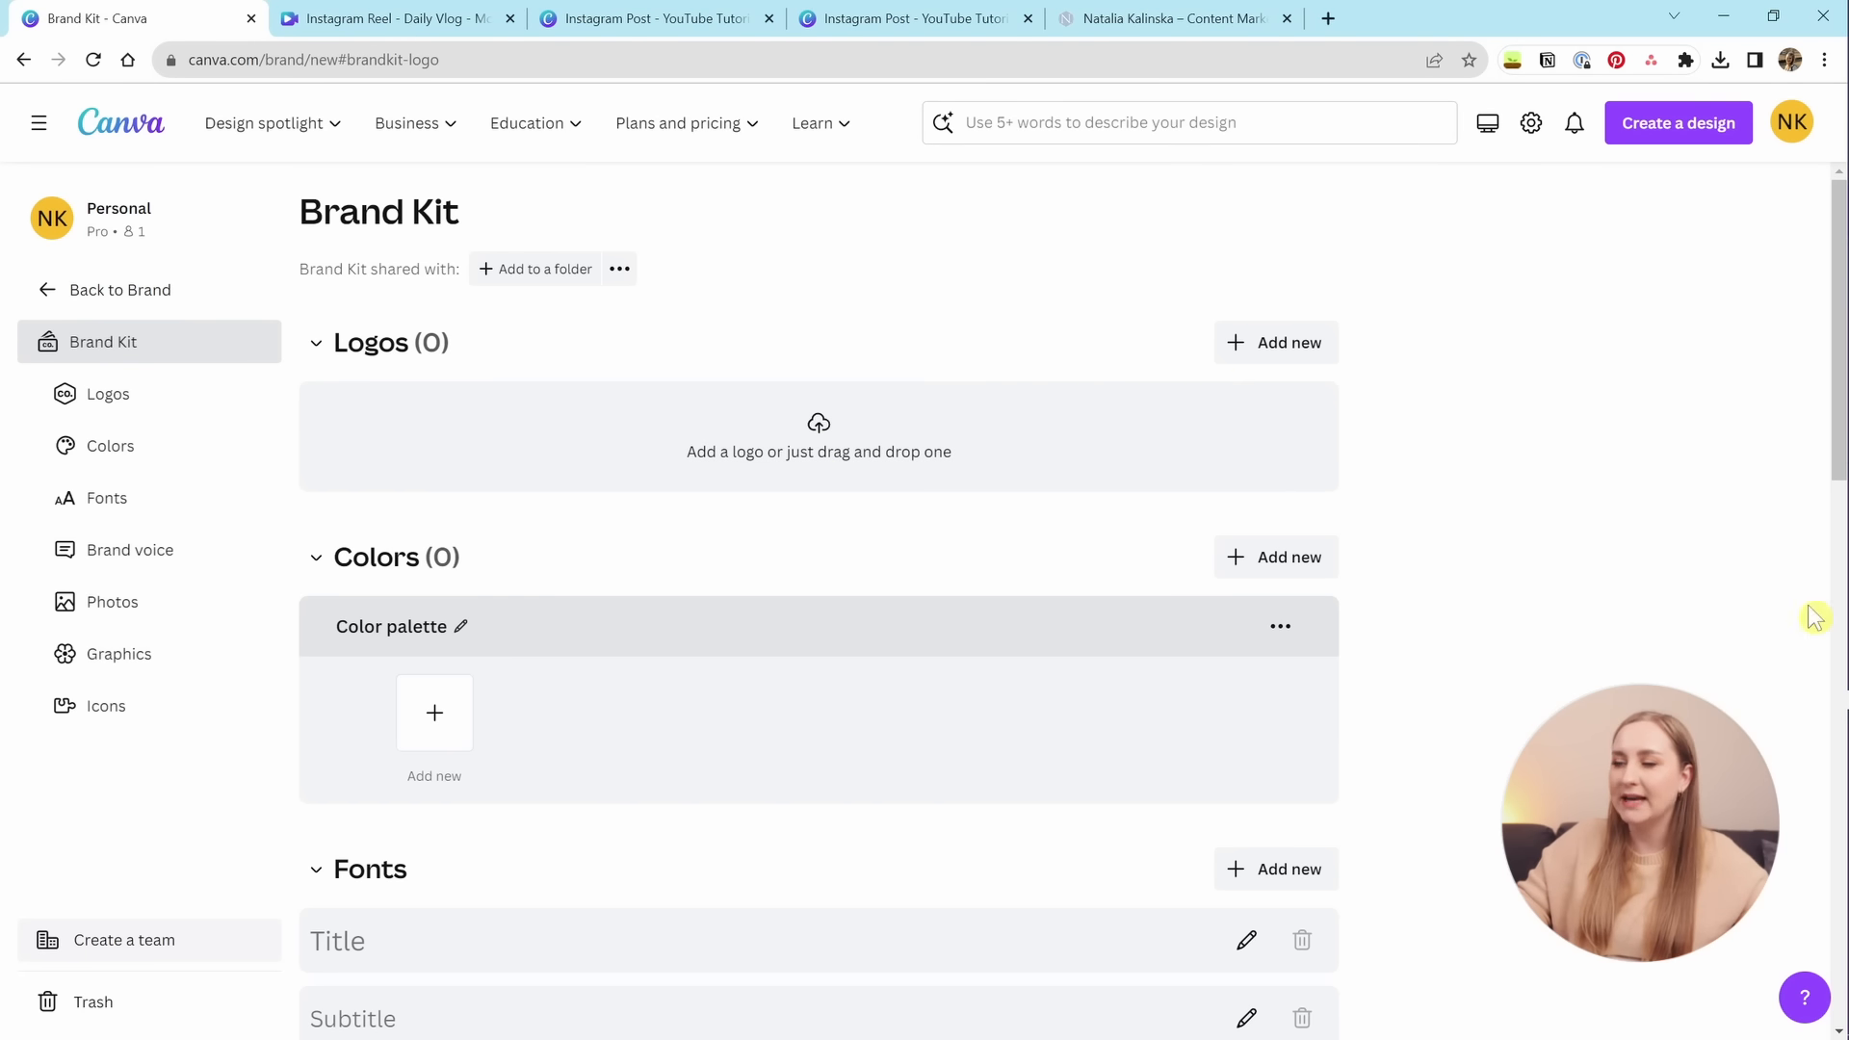
Check the options for adding logos and colors to the Brand Kit without uploading a file.
{"action": "left_click", "coordinate": [1254, 361]}
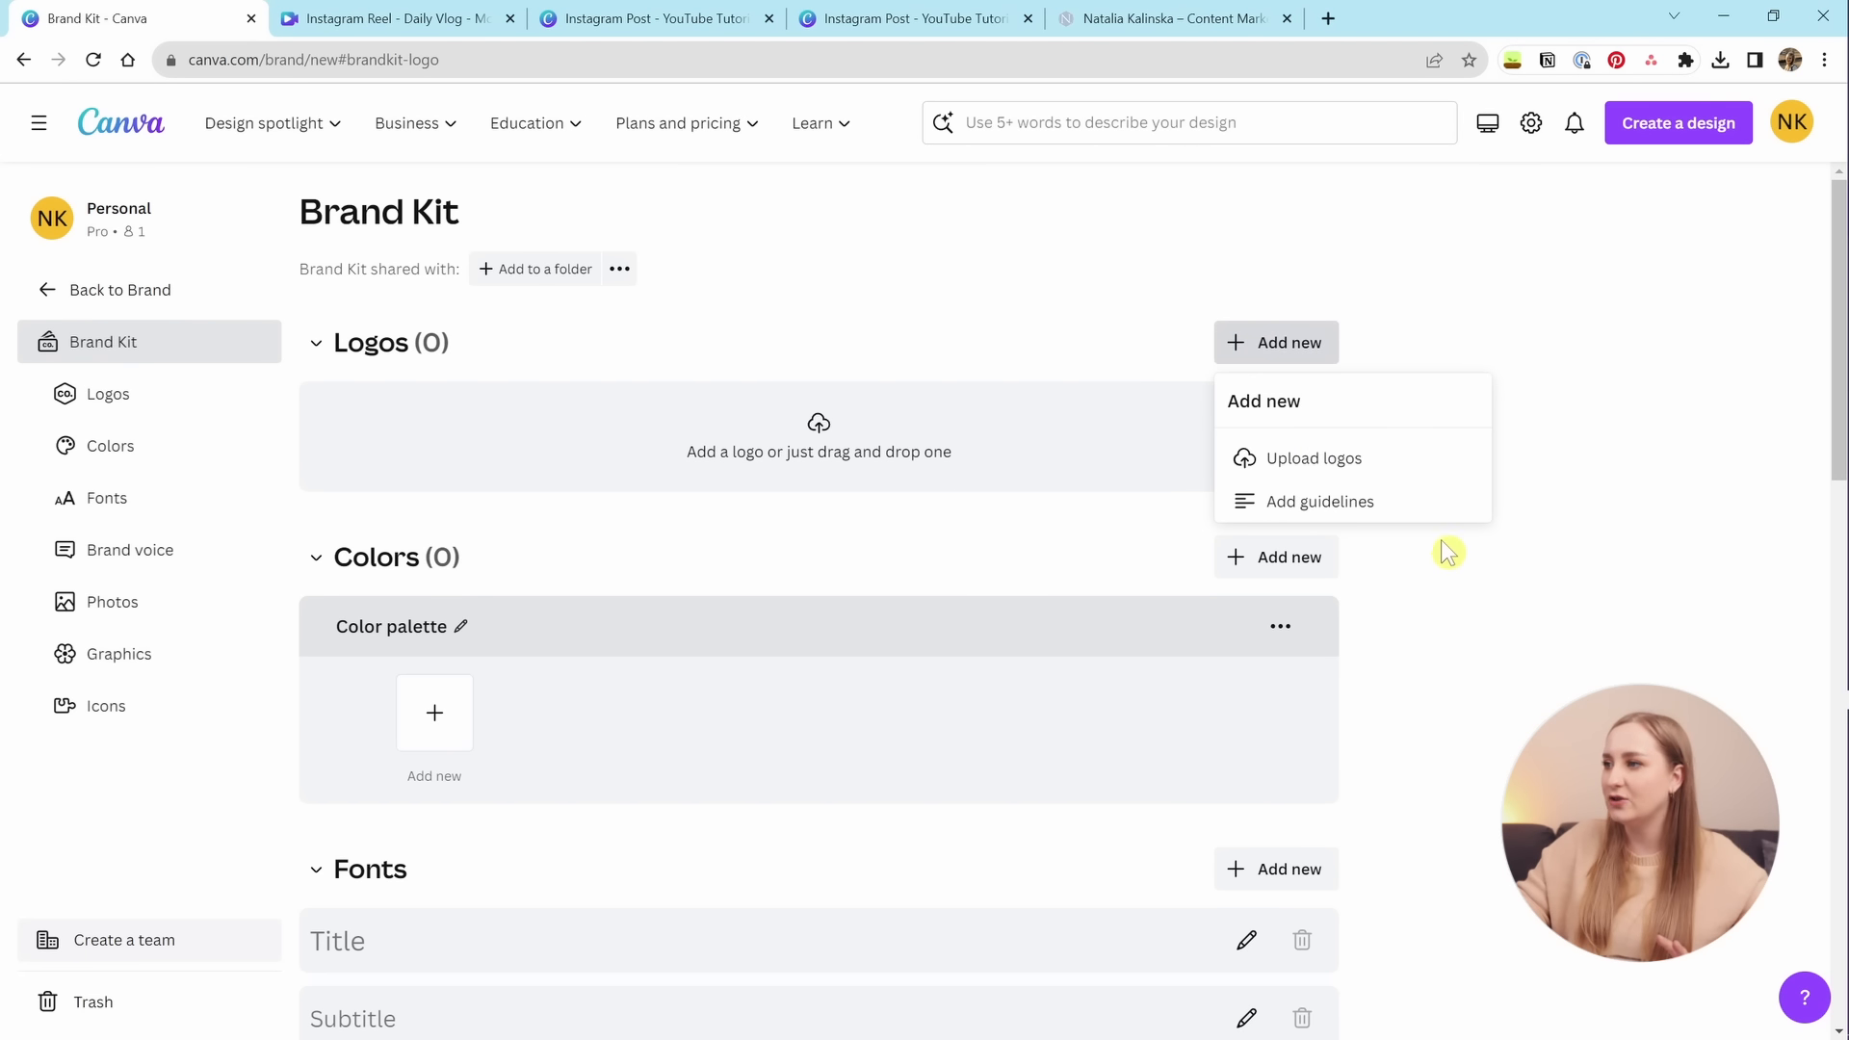
{"action": "left_click", "coordinate": [809, 451]}
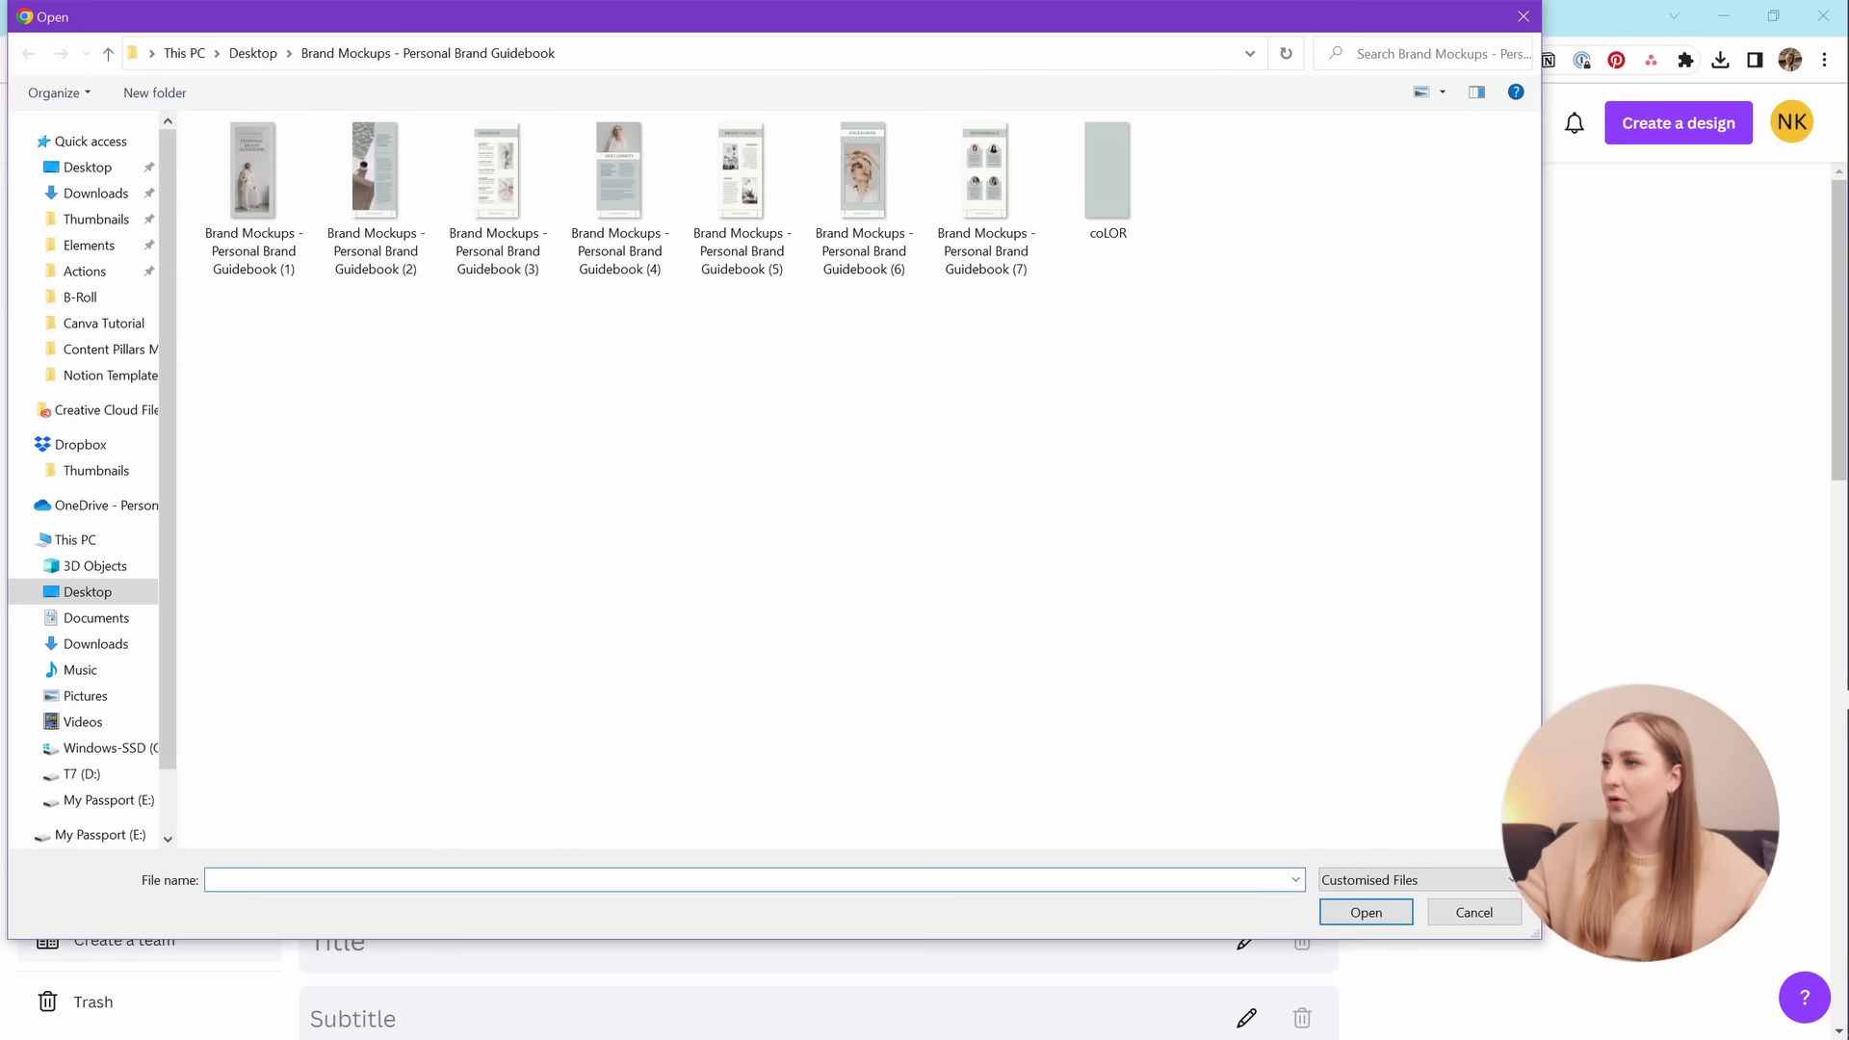
{"action": "left_click", "coordinate": [1527, 12]}
{"action": "scroll", "coordinate": [699, 626], "scroll_direction": "down", "scroll_amount": 2}
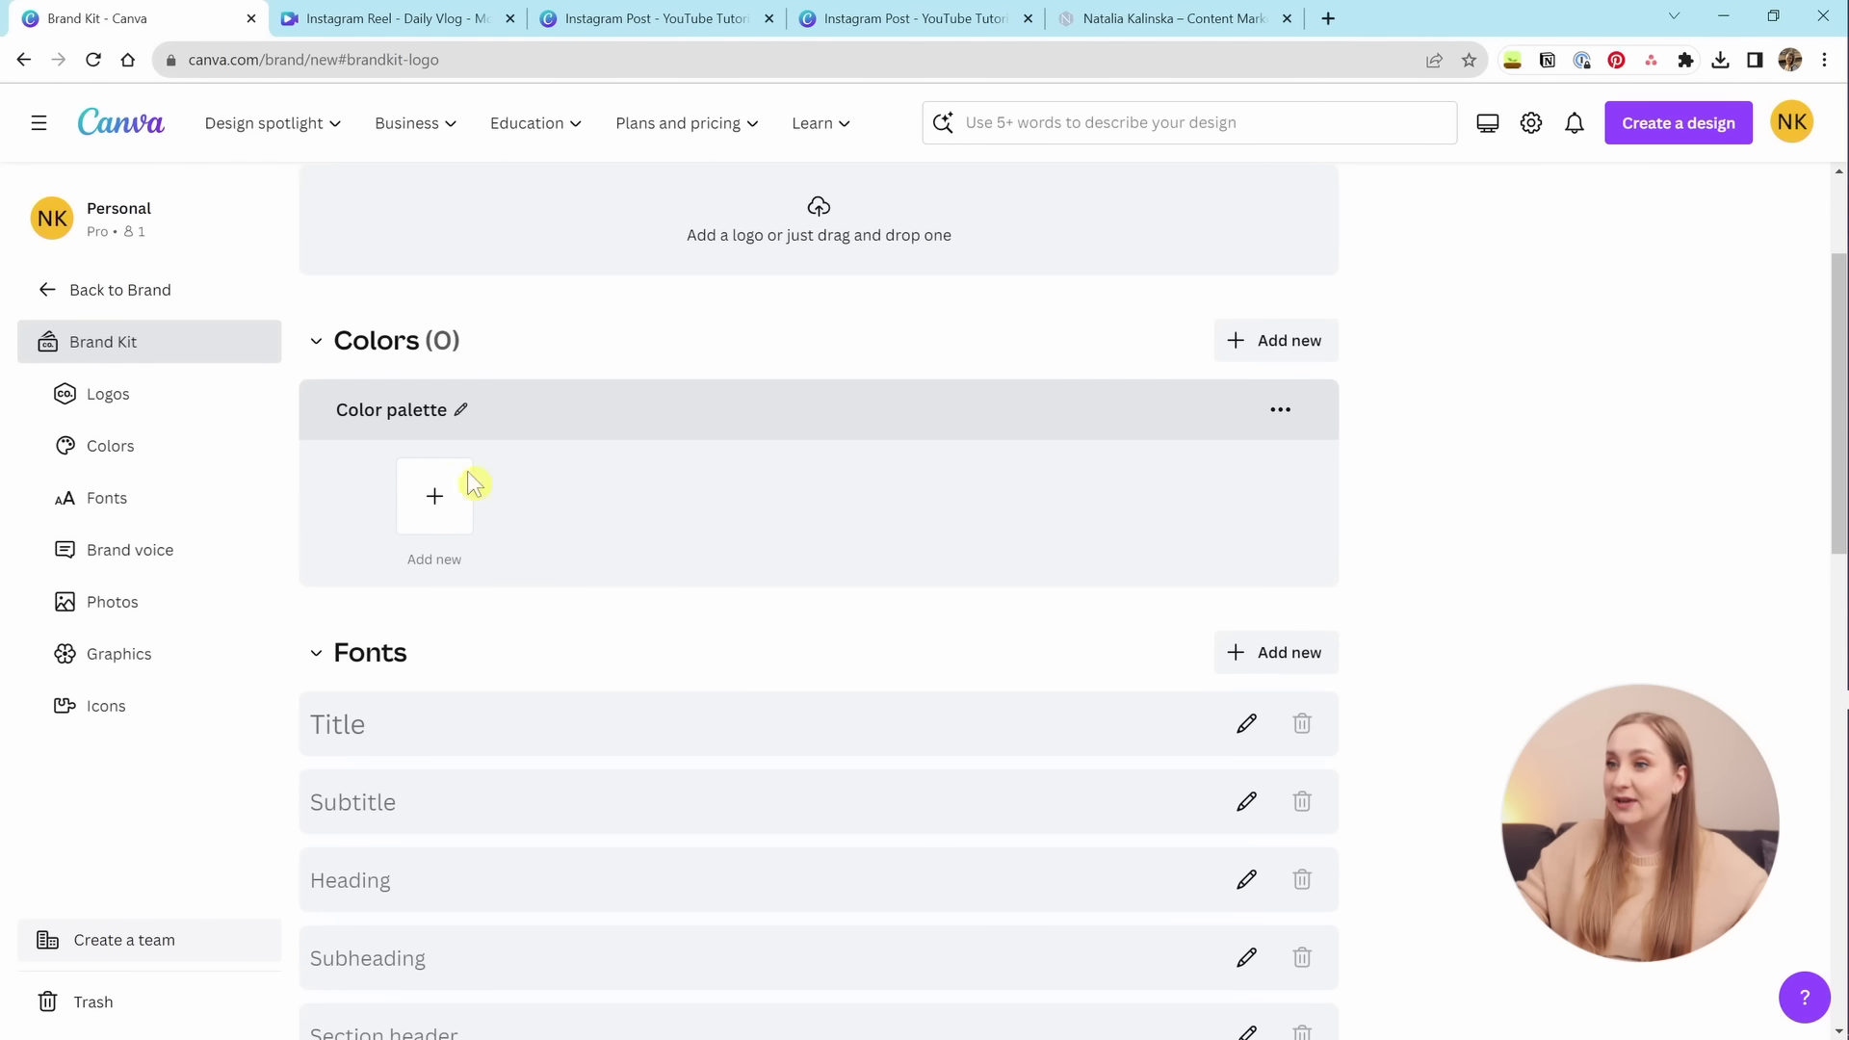
{"action": "scroll", "coordinate": [546, 404], "scroll_direction": "up", "scroll_amount": 2}
{"action": "left_click", "coordinate": [1284, 576]}
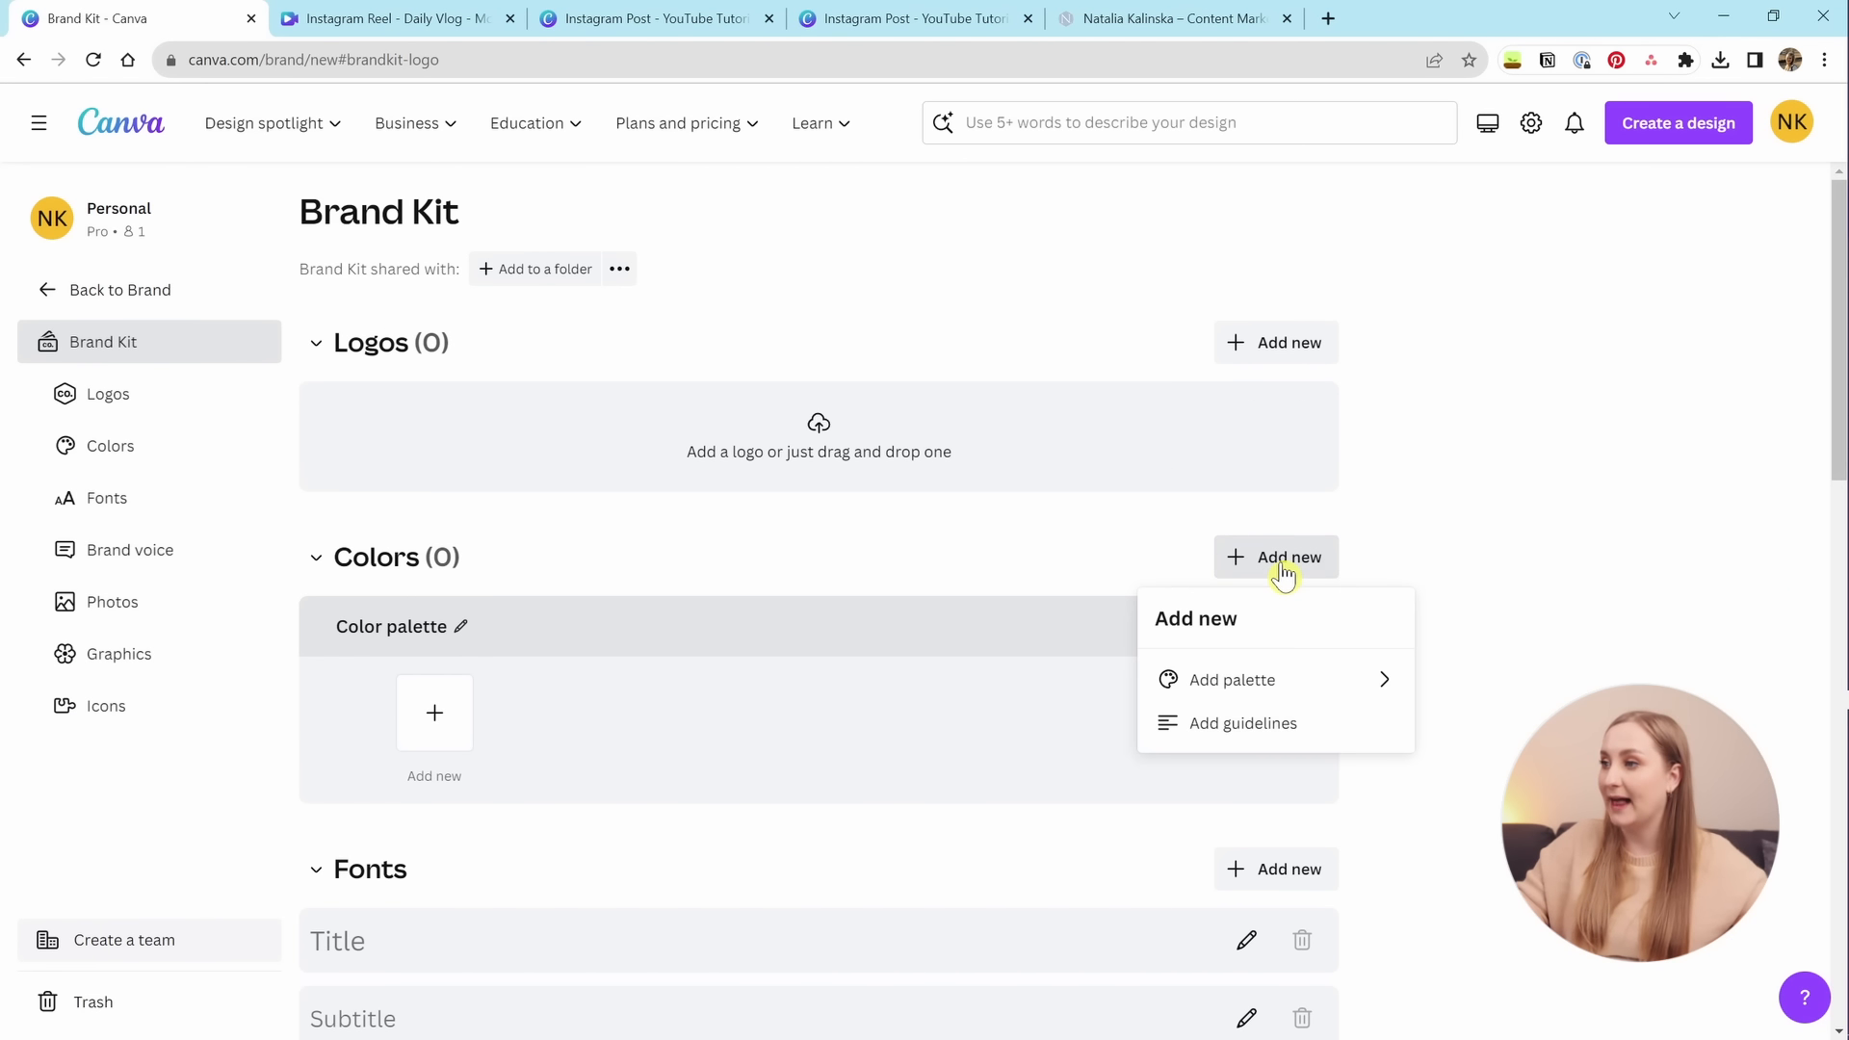
Rename the new Brand Kit as Beachy Vibes.
{"action": "left_click", "coordinate": [730, 227]}
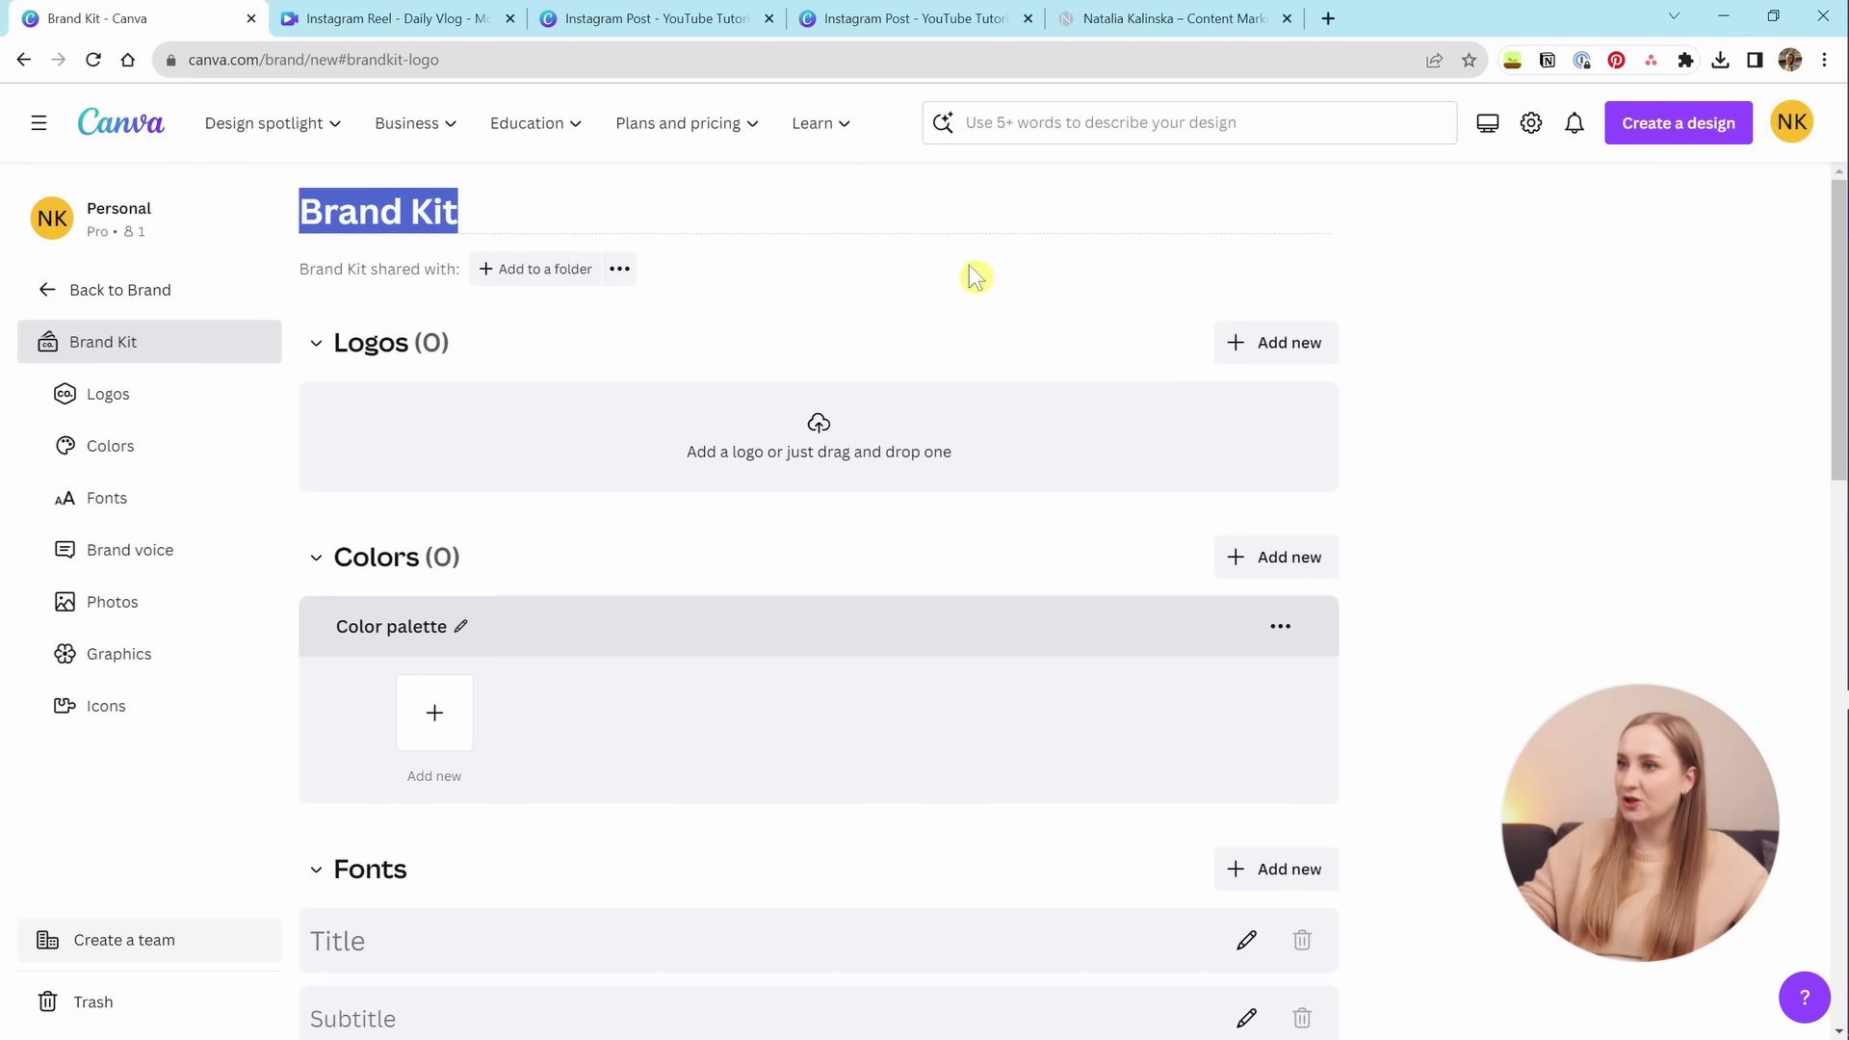
{"action": "type", "text": "B"}
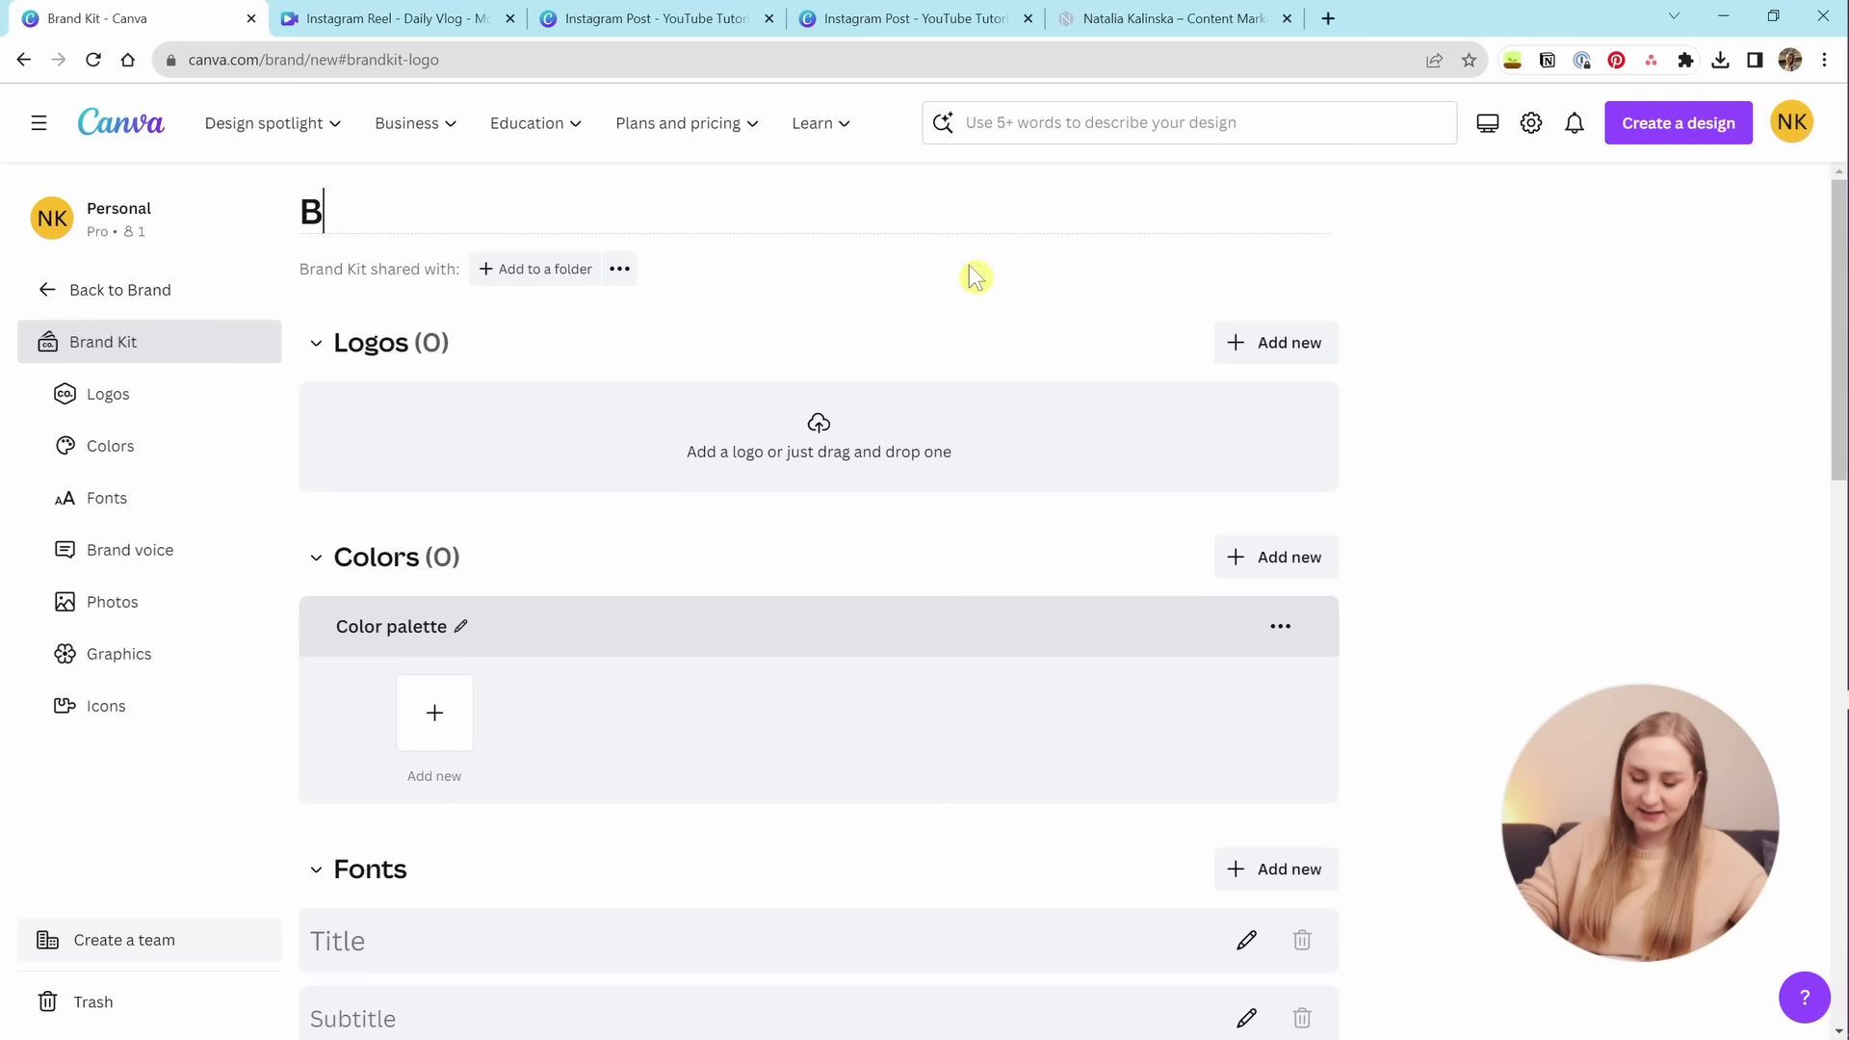
{"action": "type", "text": "eachy Vibes"}
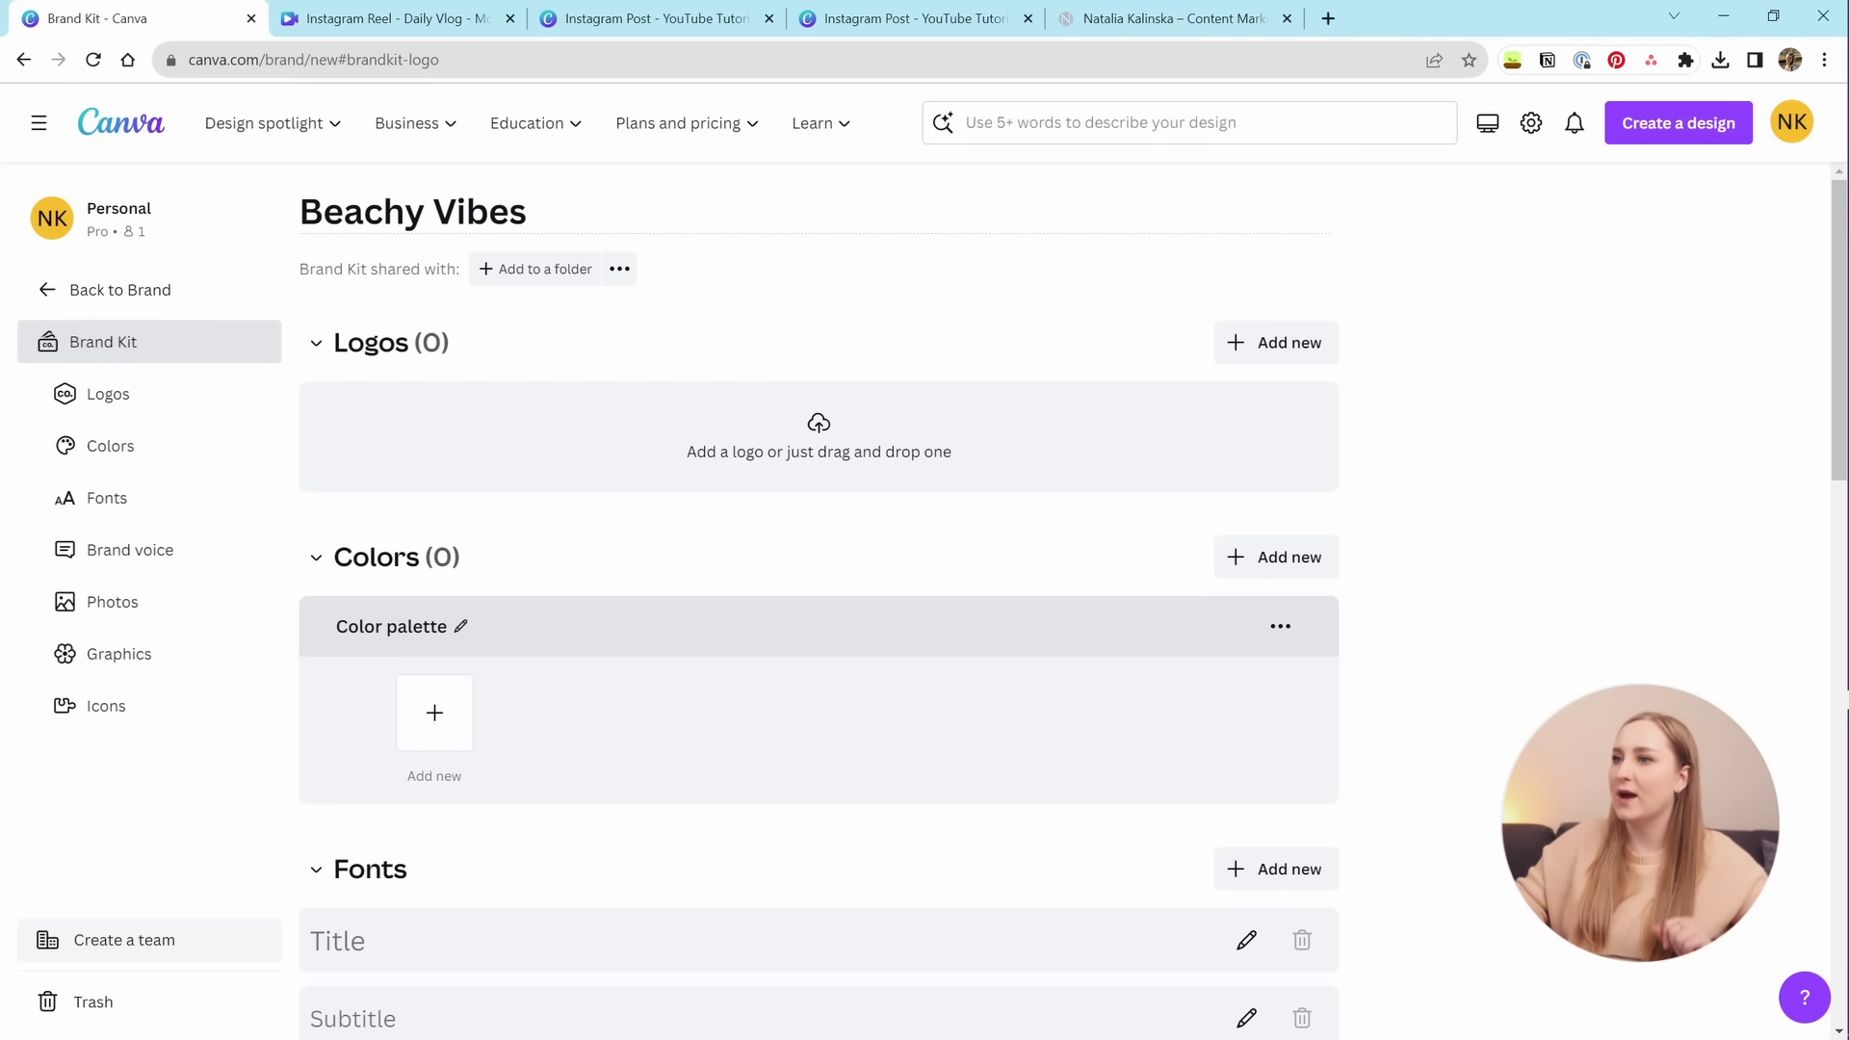
{"action": "left_click", "coordinate": [962, 302]}
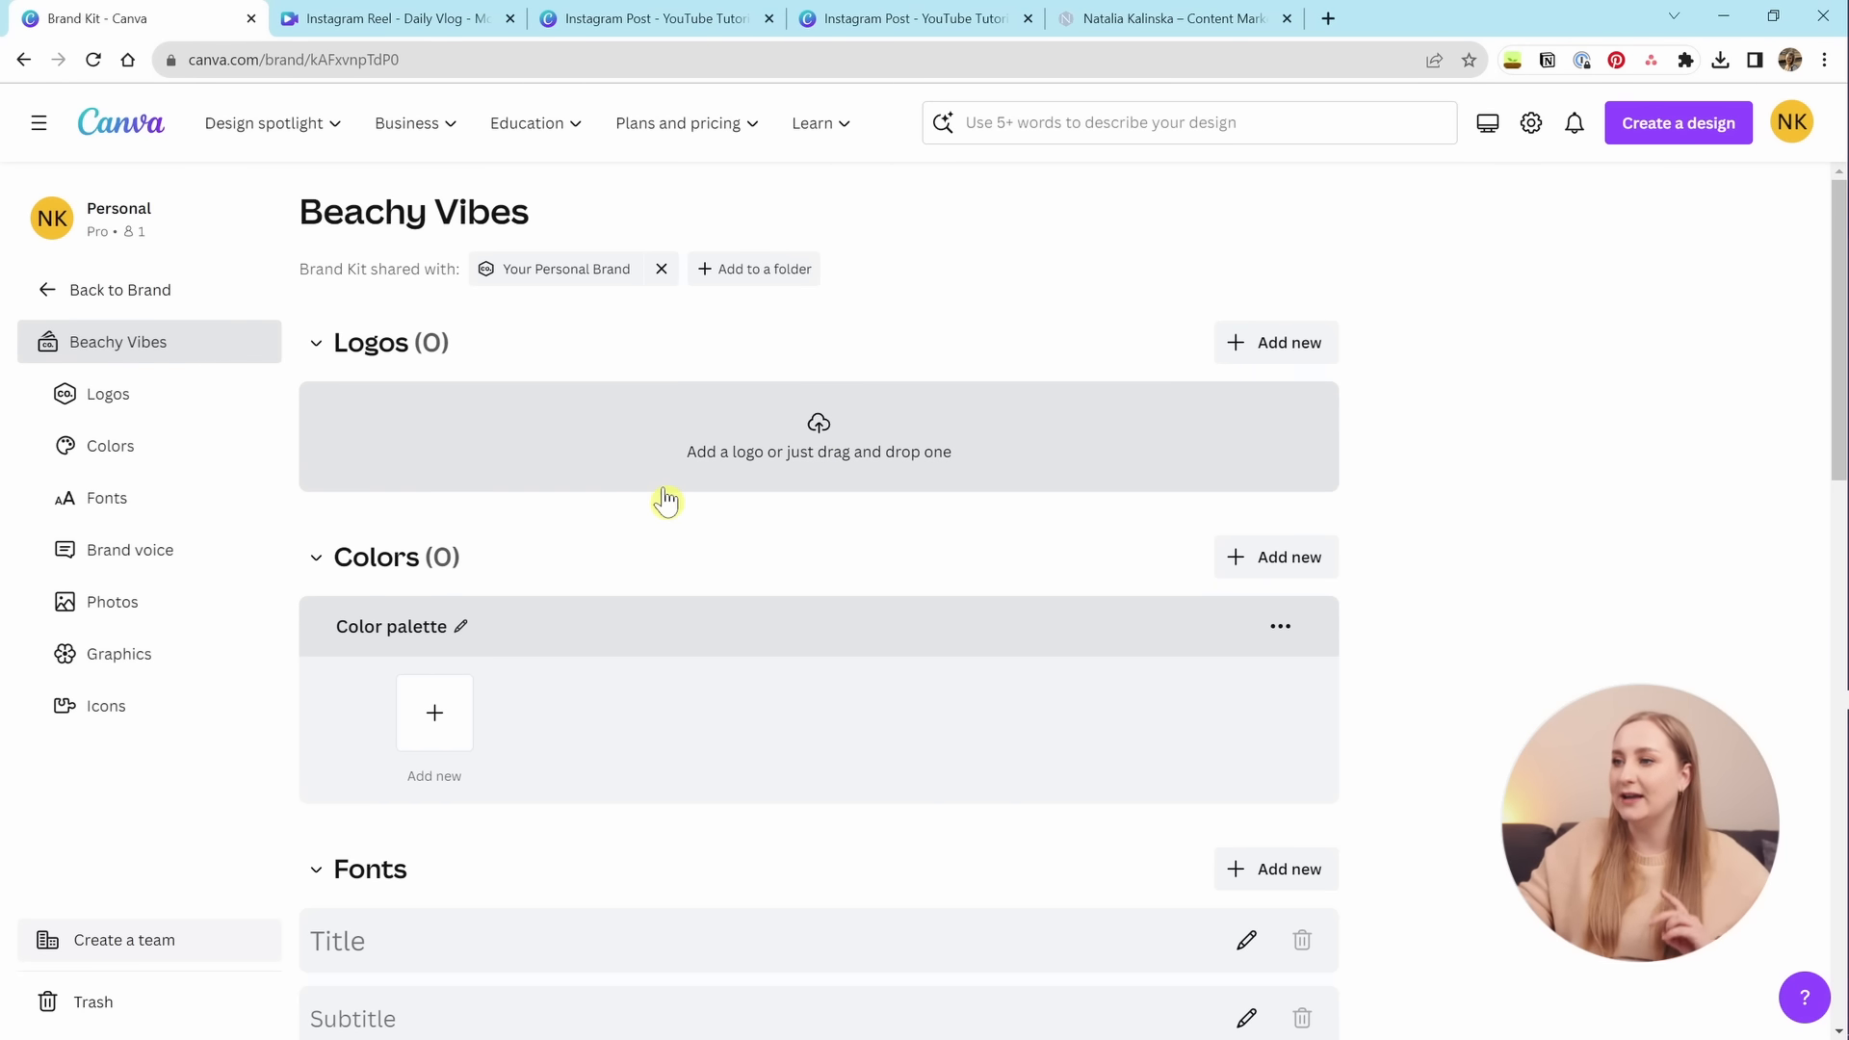
Upload the Brand Palette image from the Canva Tutorial folder as a logo and keep the color palette extracted from it.
{"action": "left_click", "coordinate": [794, 452]}
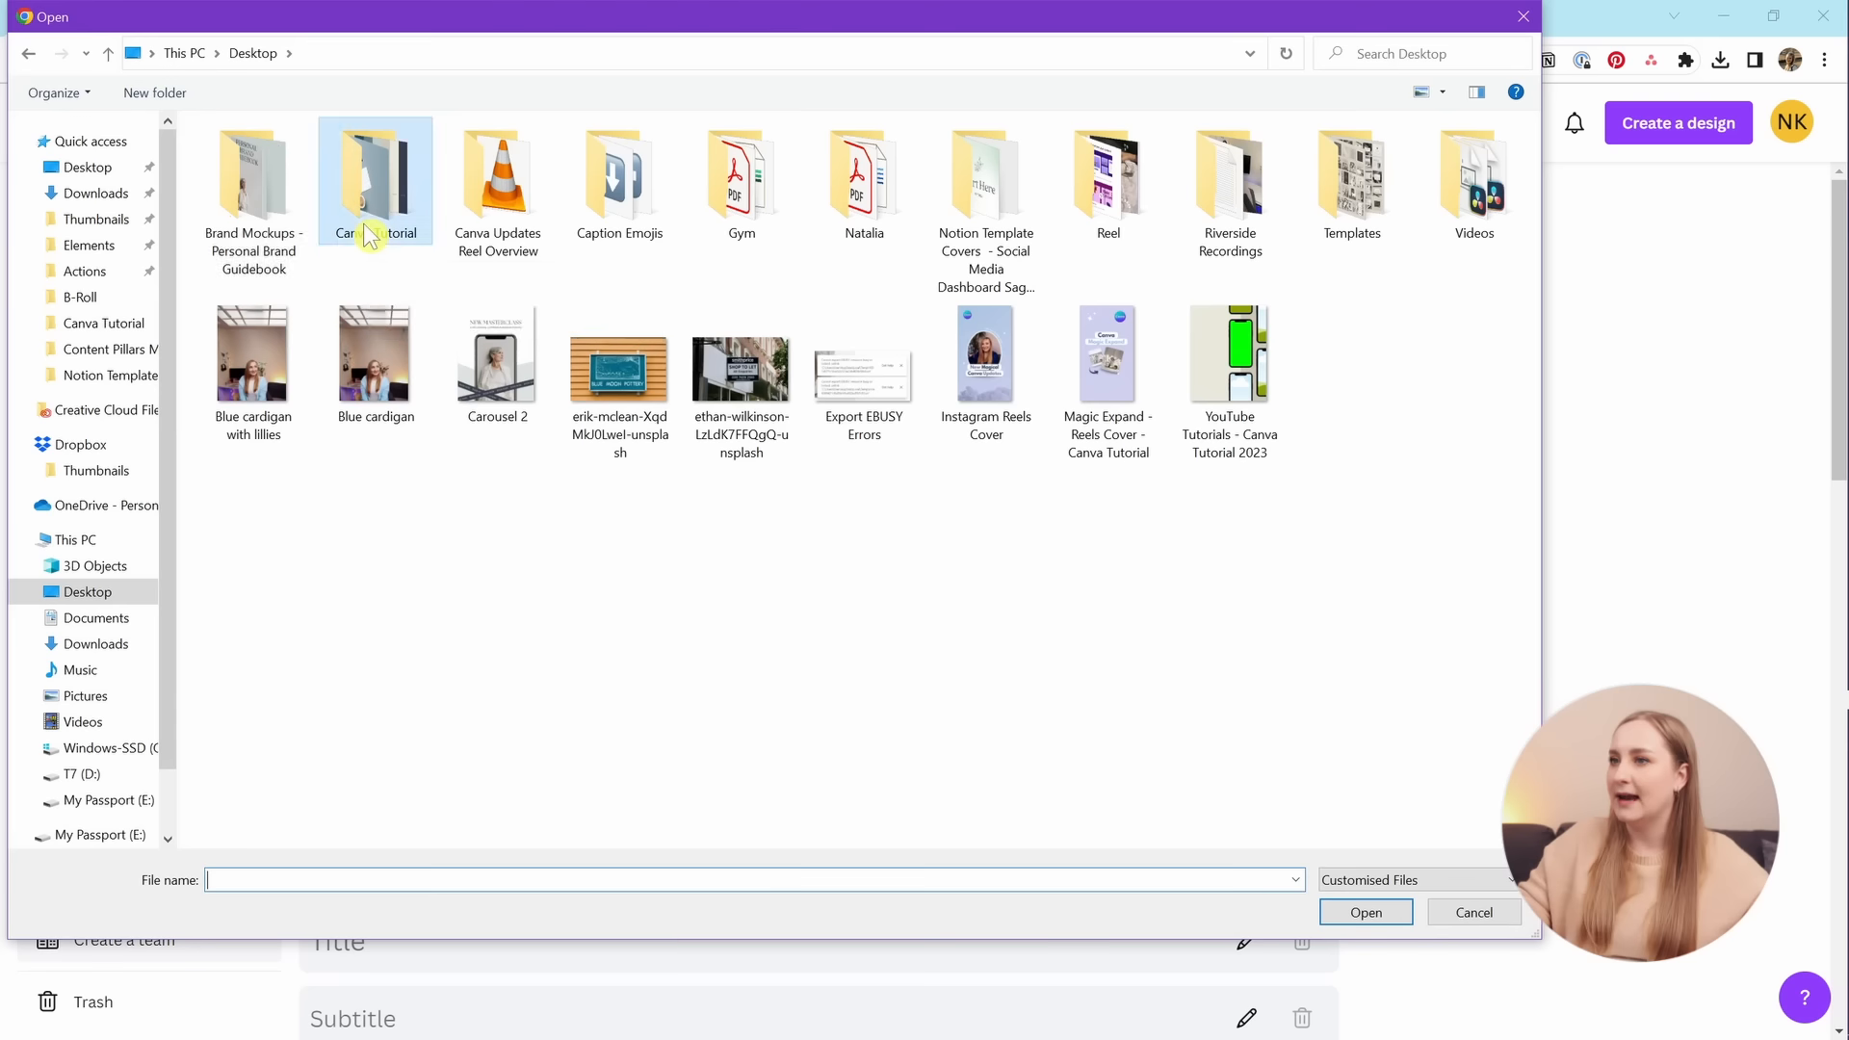
{"action": "double_click", "coordinate": [364, 231]}
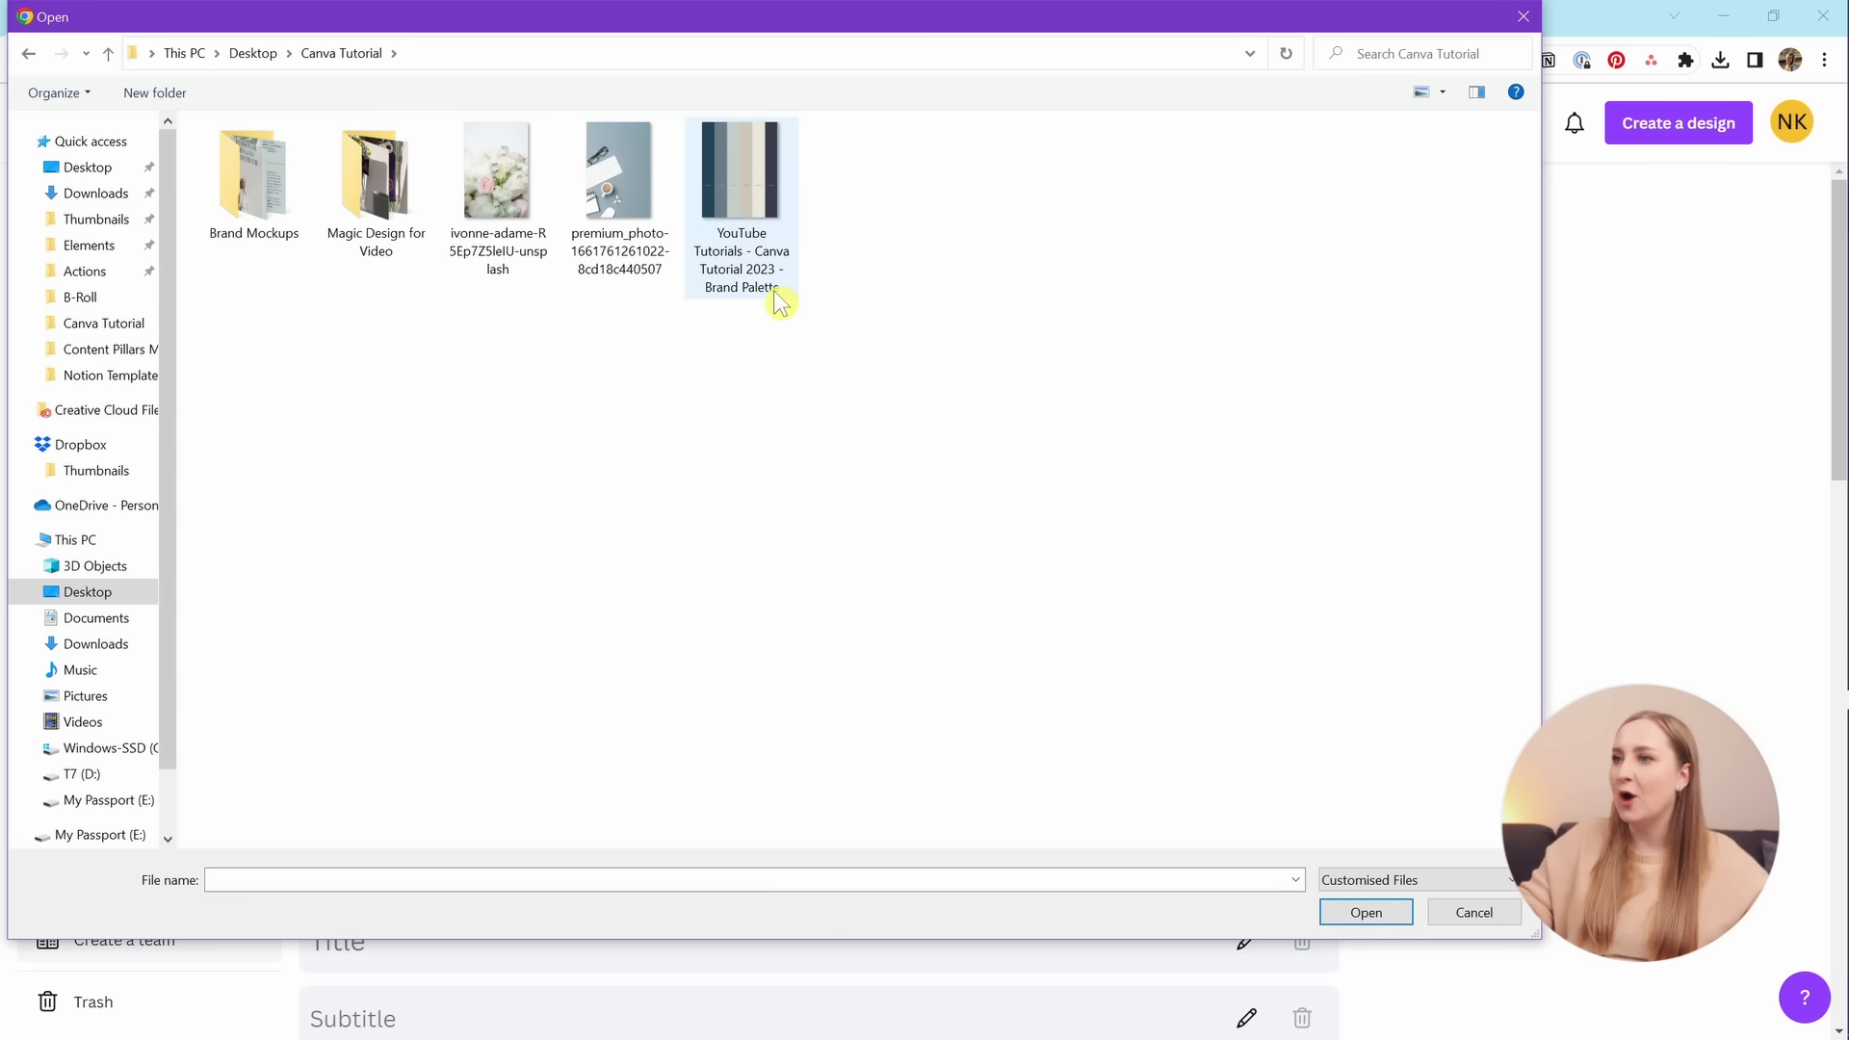
{"action": "double_click", "coordinate": [766, 208]}
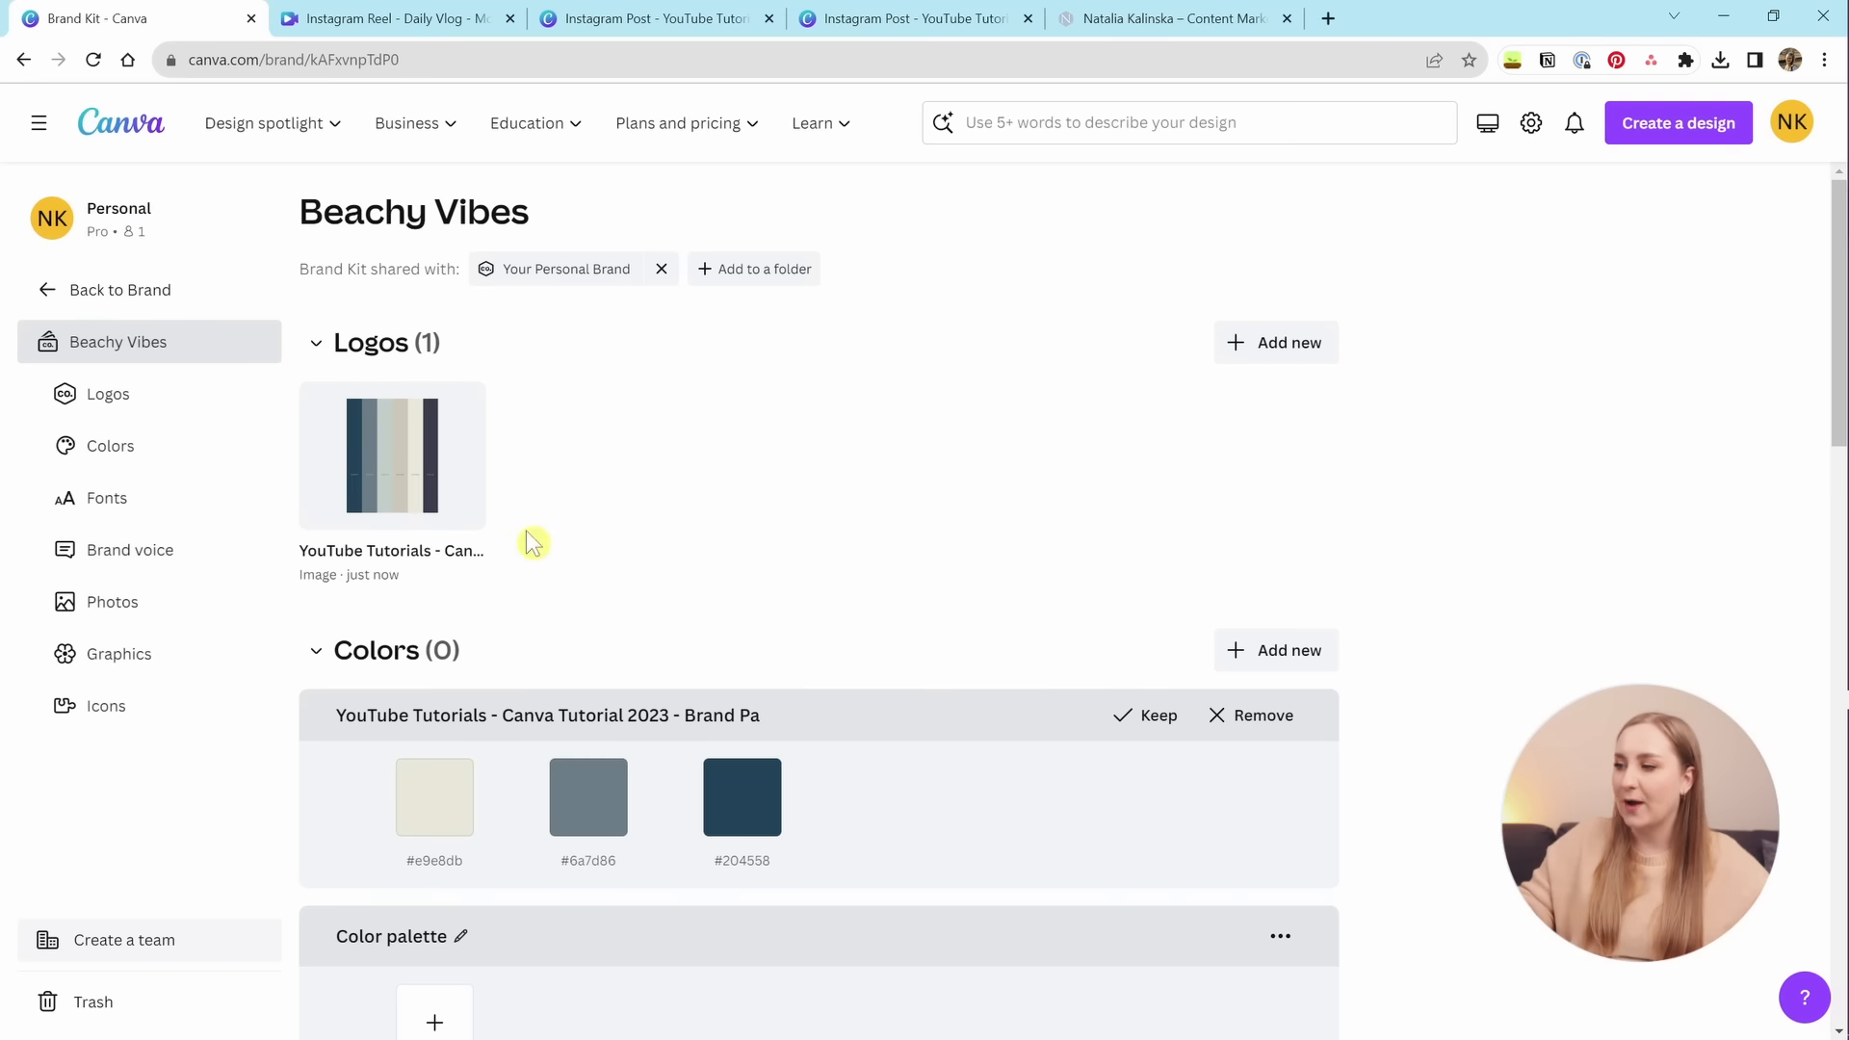
{"action": "left_click", "coordinate": [1137, 716]}
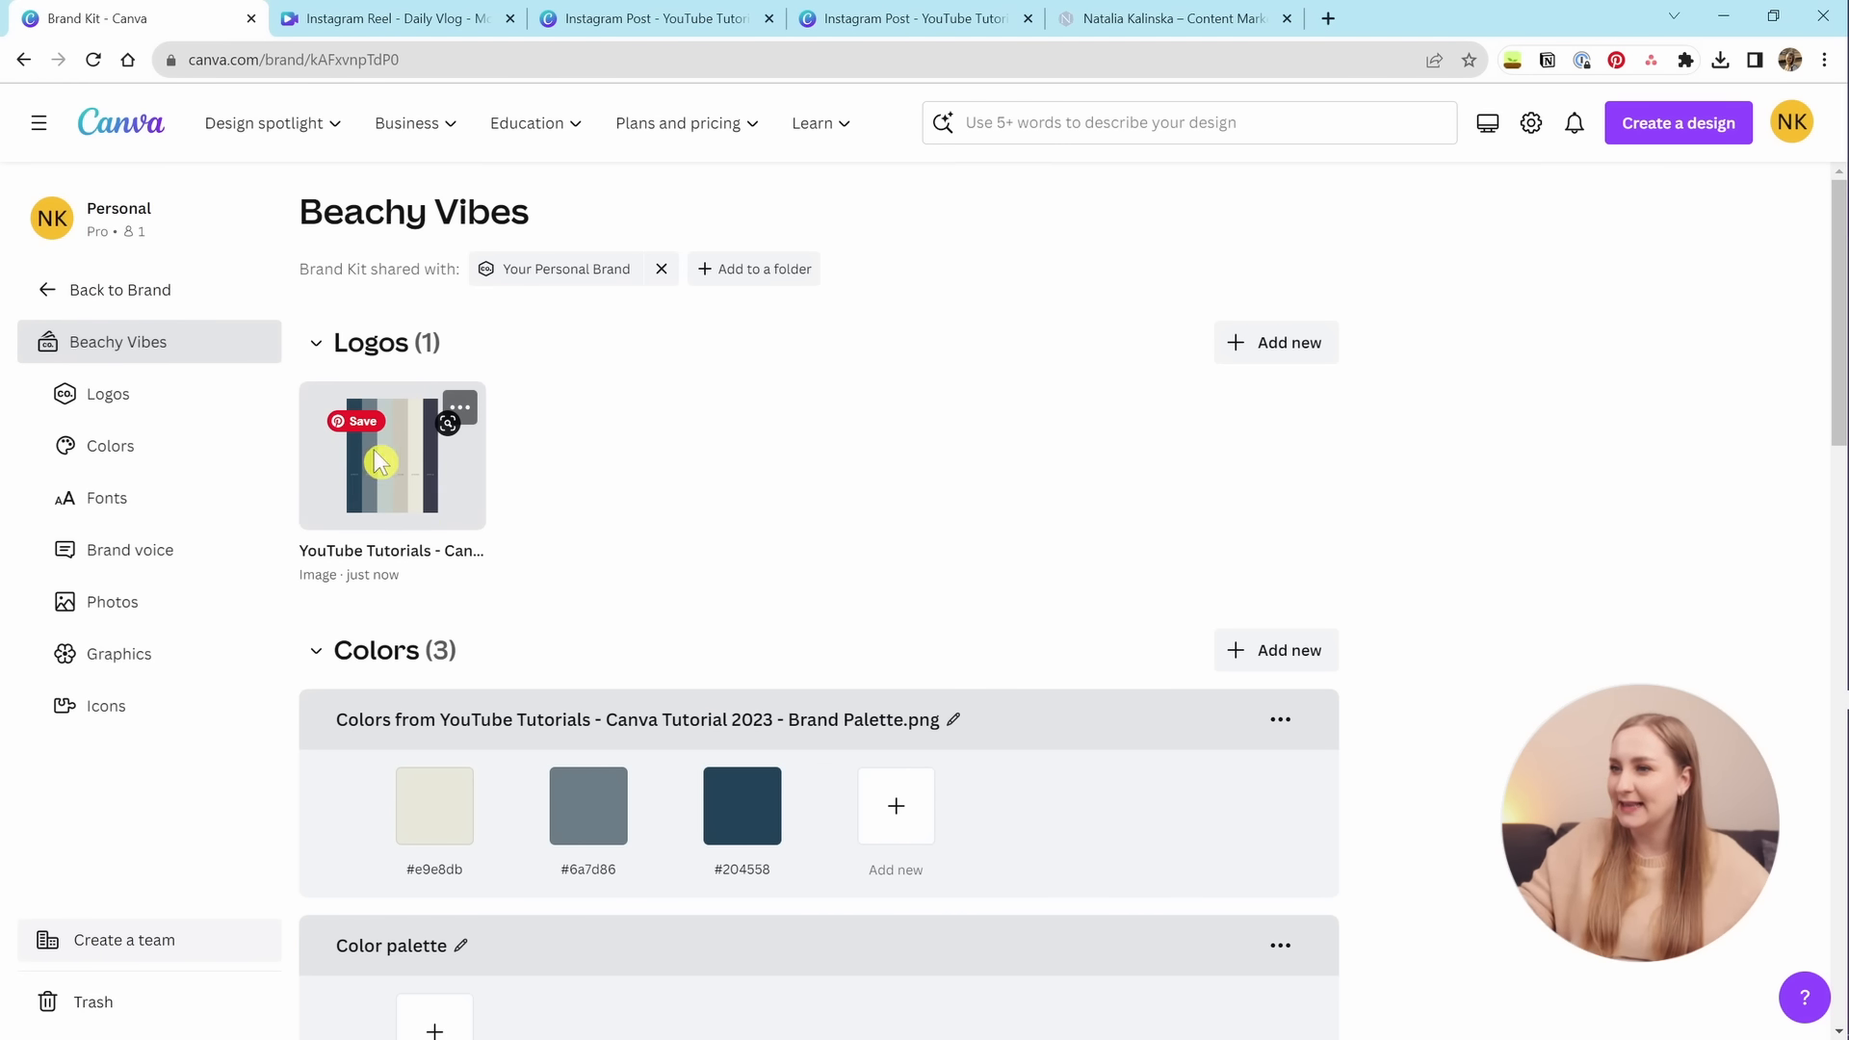
Add a blue #2CA1FA swatch to the extracted palette and open the palette's name for editing without changing it.
{"action": "left_click", "coordinate": [912, 807]}
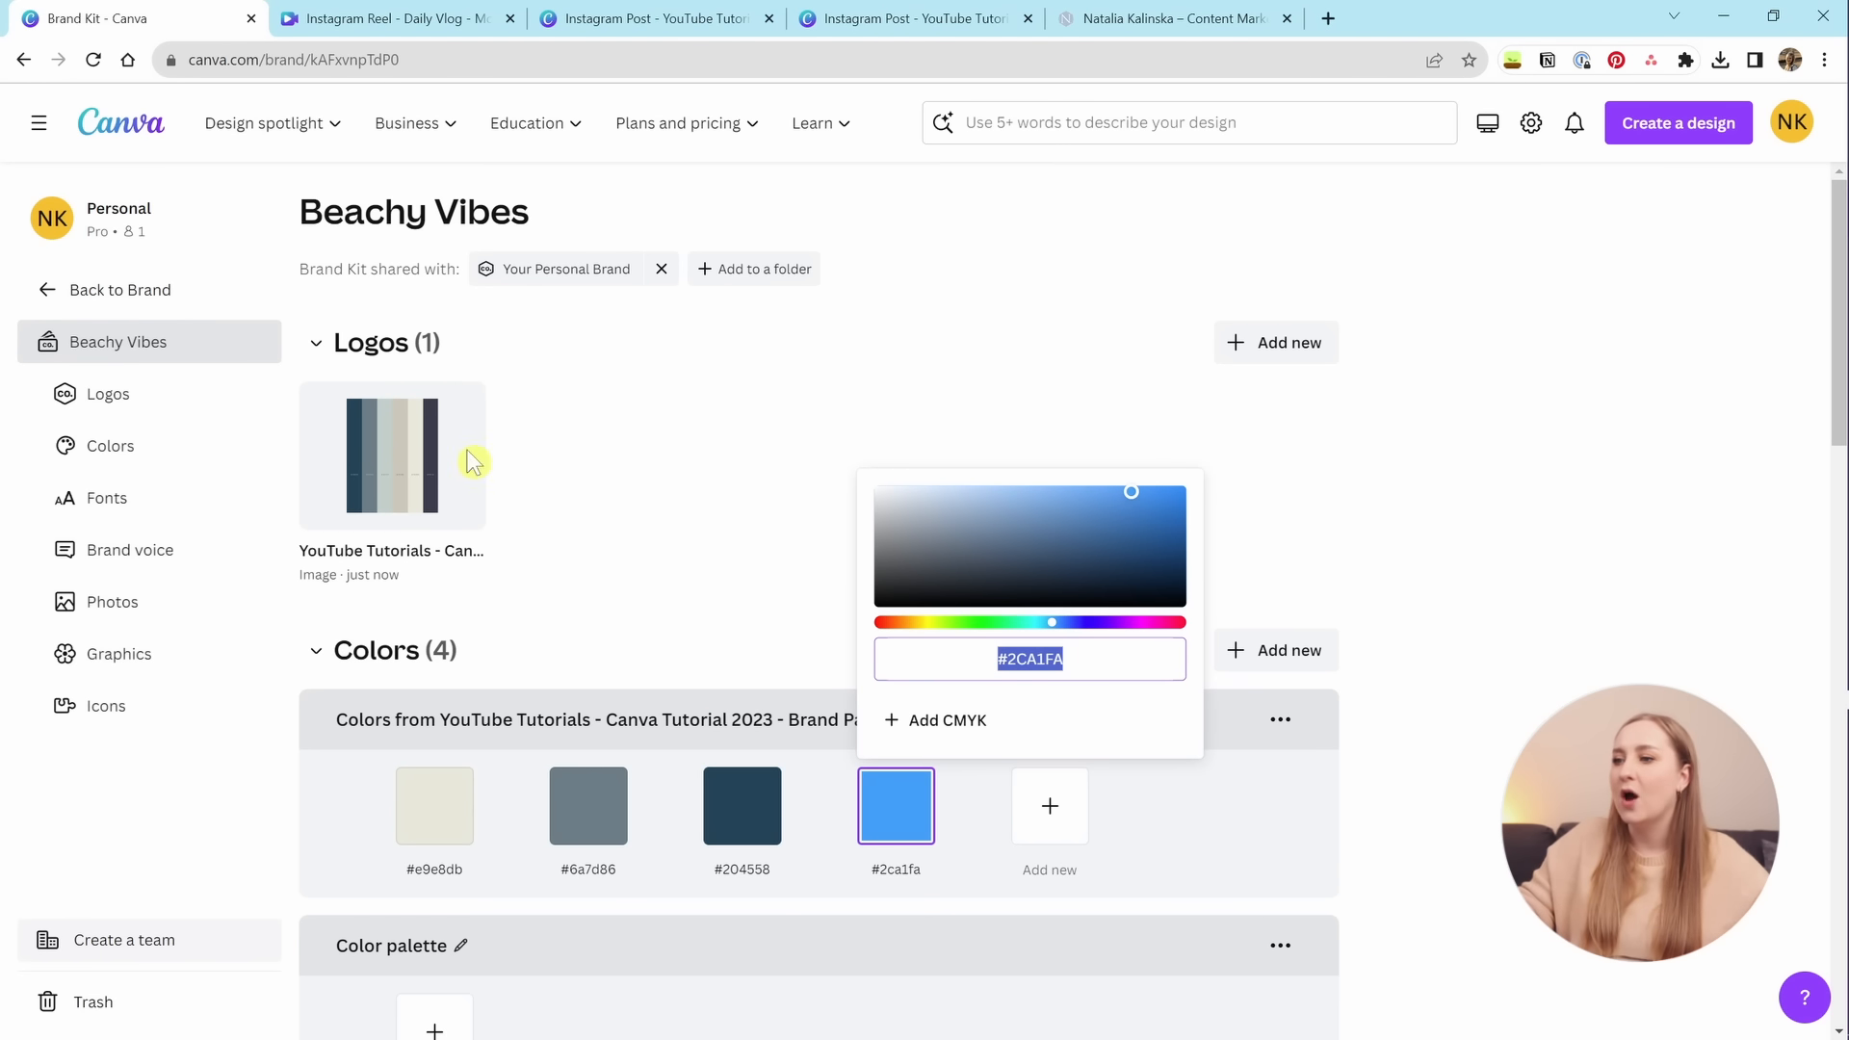
{"action": "double_click", "coordinate": [695, 720]}
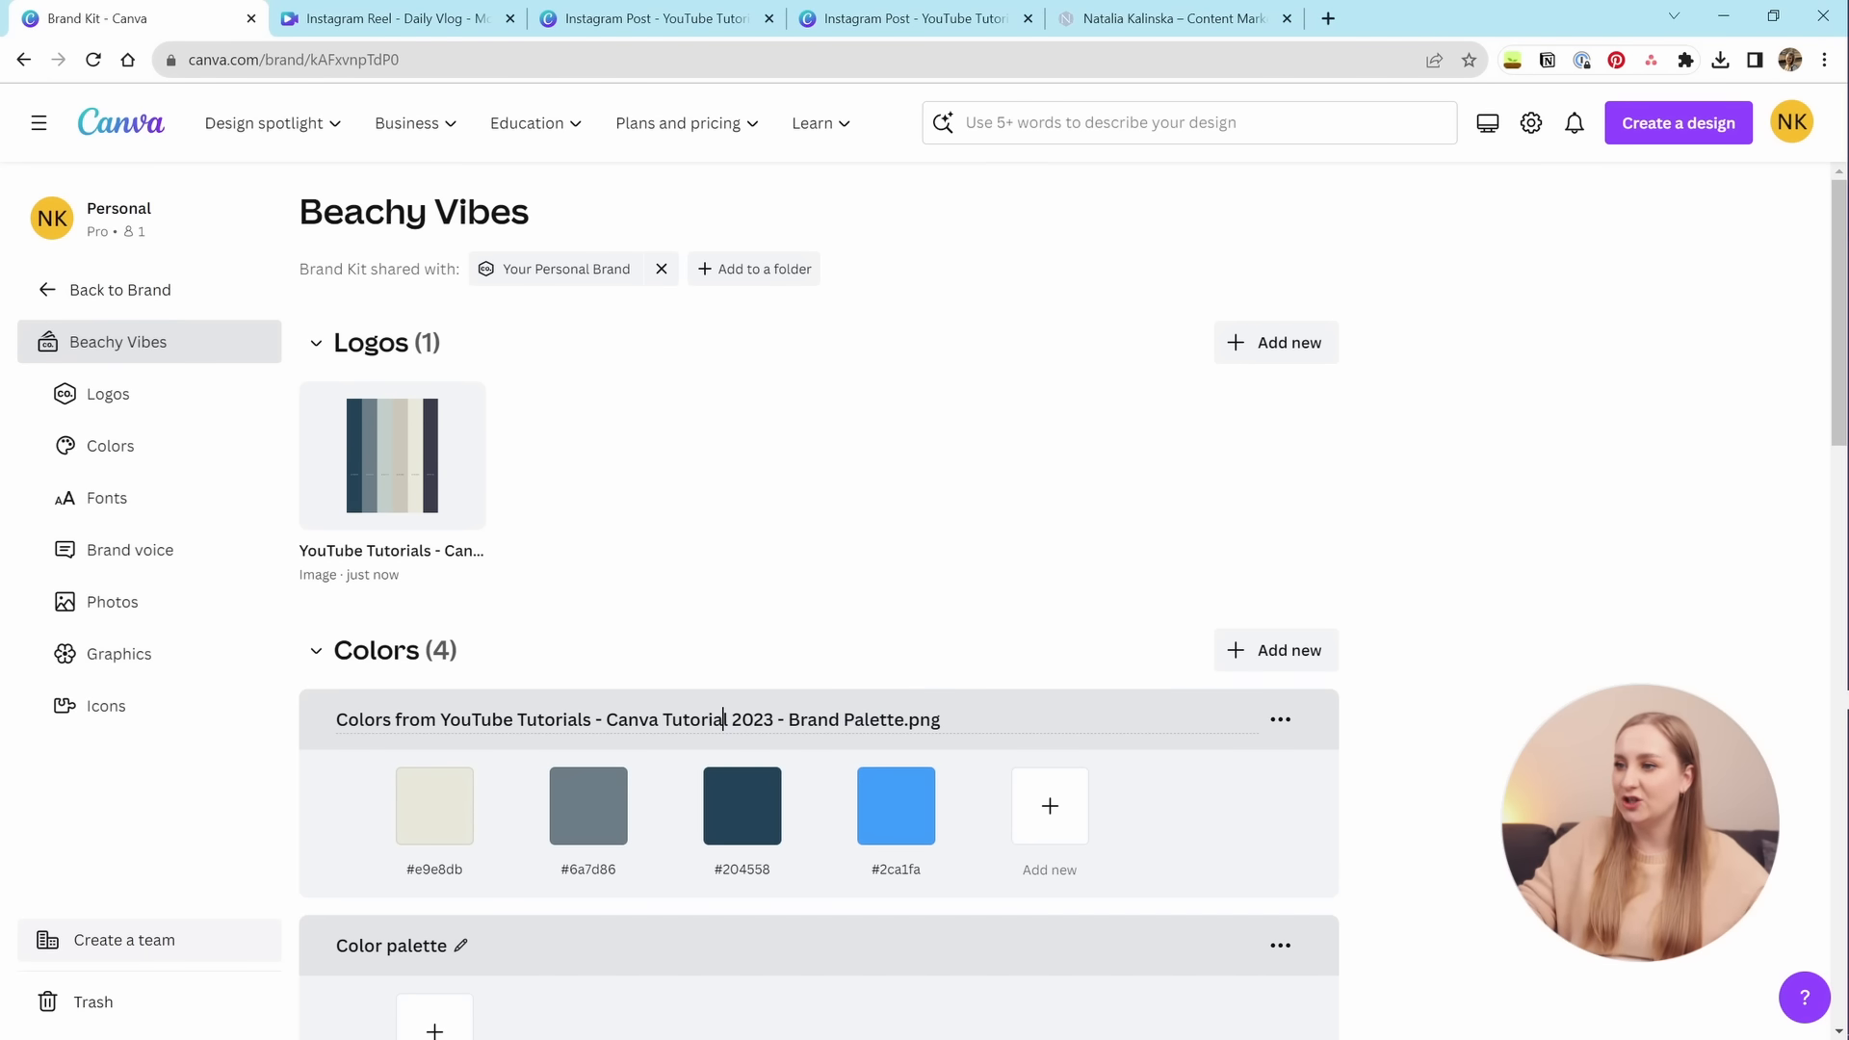
{"action": "left_click", "coordinate": [742, 719]}
{"action": "triple_click", "coordinate": [742, 719]}
{"action": "left_click", "coordinate": [1053, 664]}
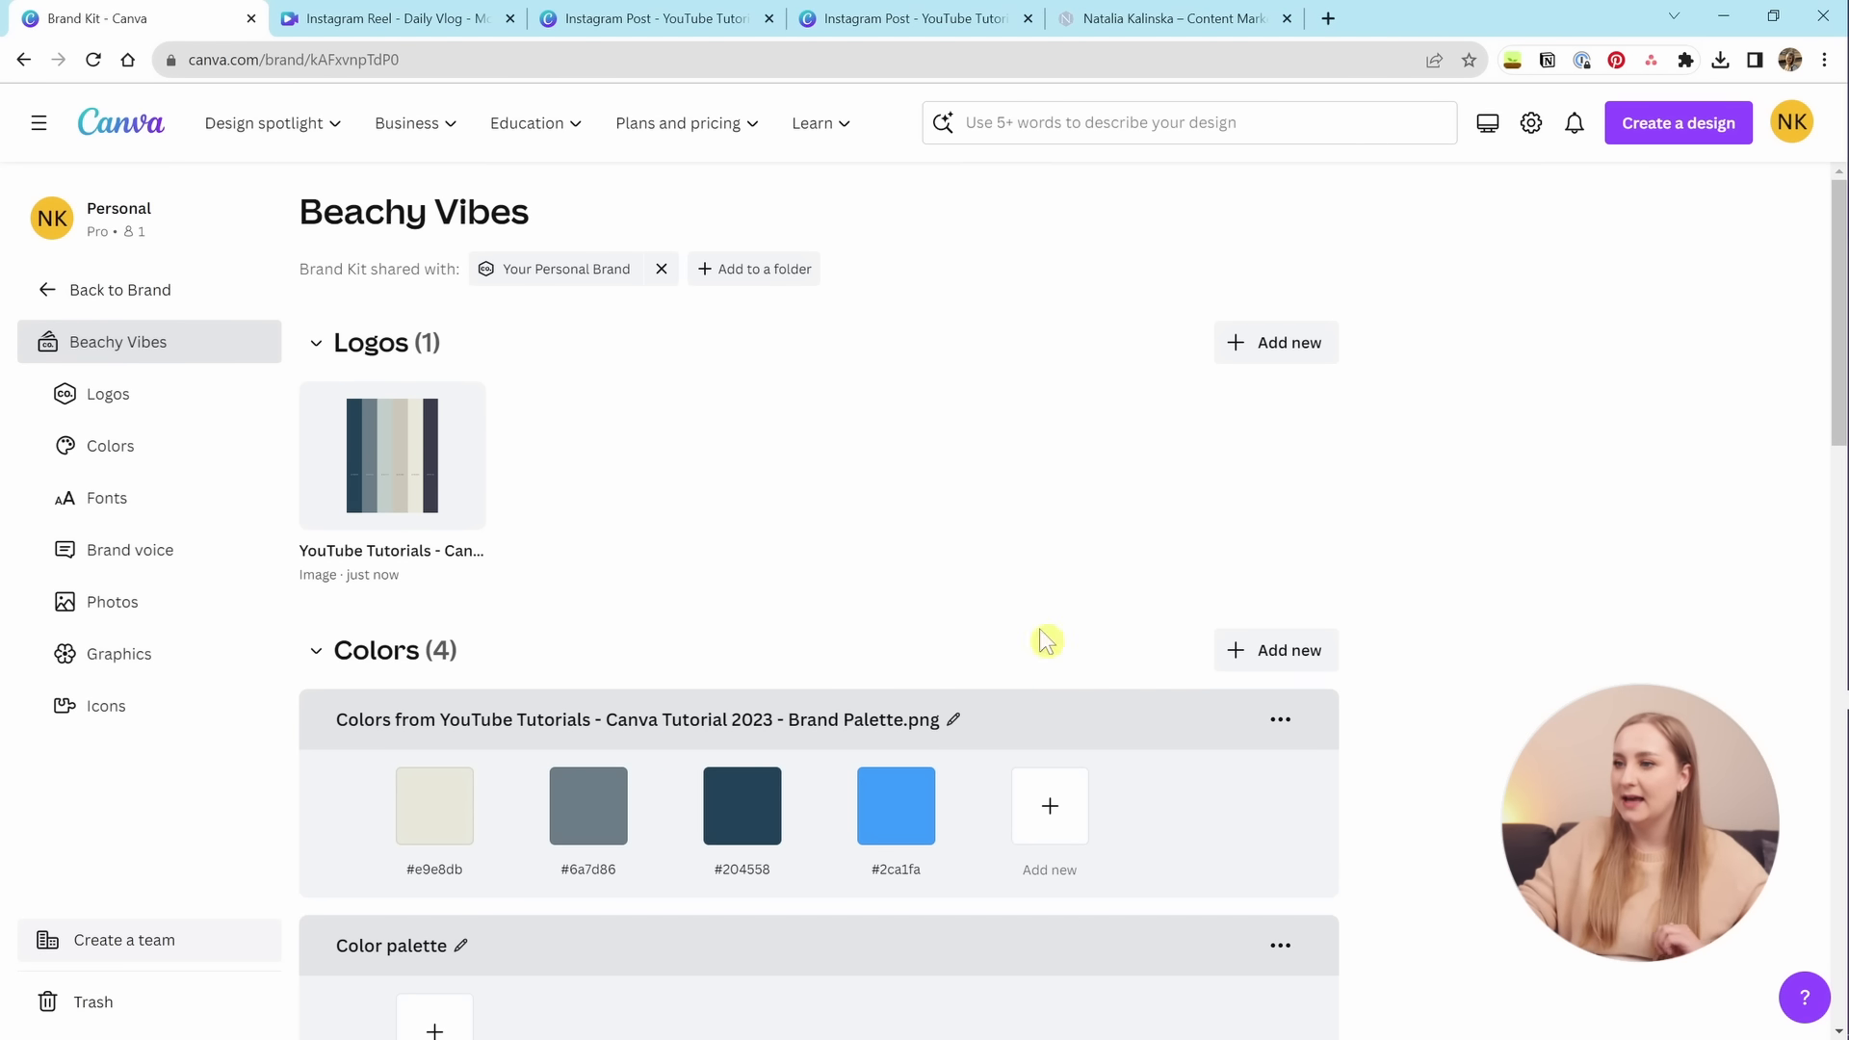
Set the Title style's font to Quincy at size 56 and its sample text to Quincy.
{"action": "scroll", "coordinate": [877, 602], "scroll_direction": "down", "scroll_amount": 8}
{"action": "left_click", "coordinate": [446, 399]}
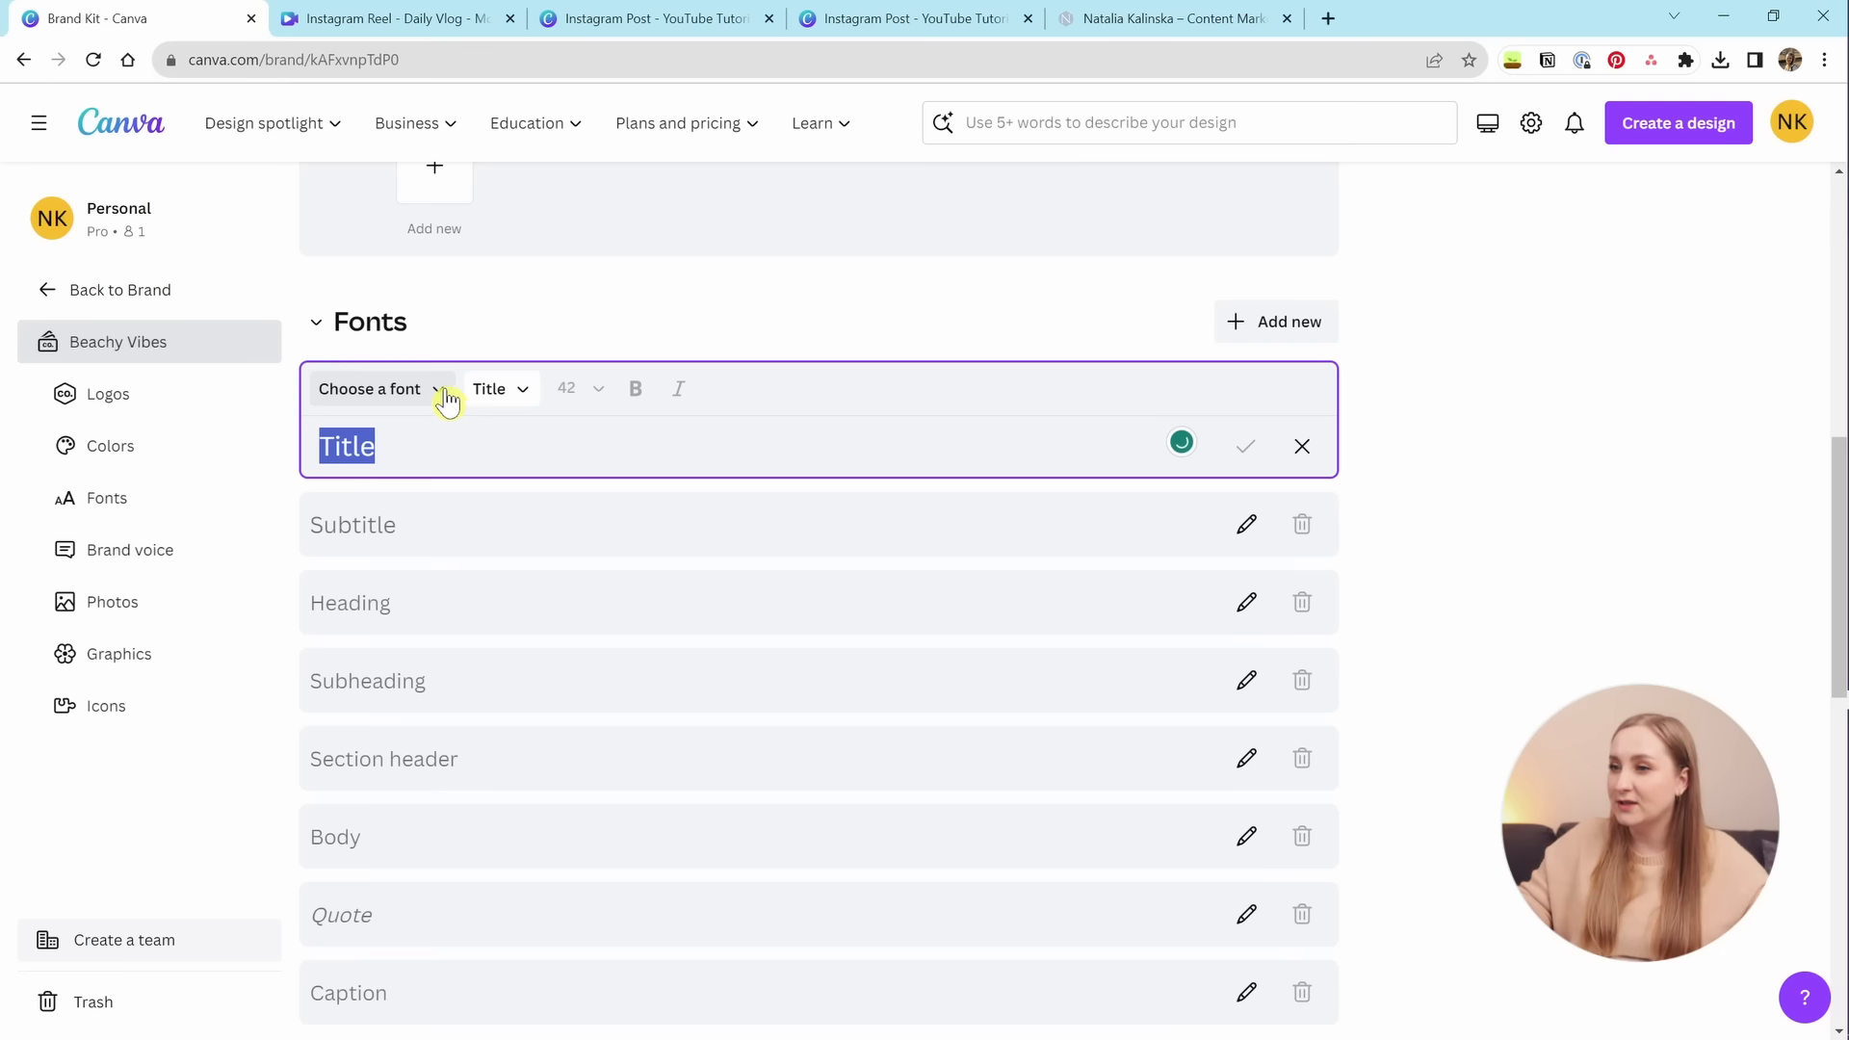
{"action": "left_click", "coordinate": [410, 394]}
{"action": "type", "text": "qui"}
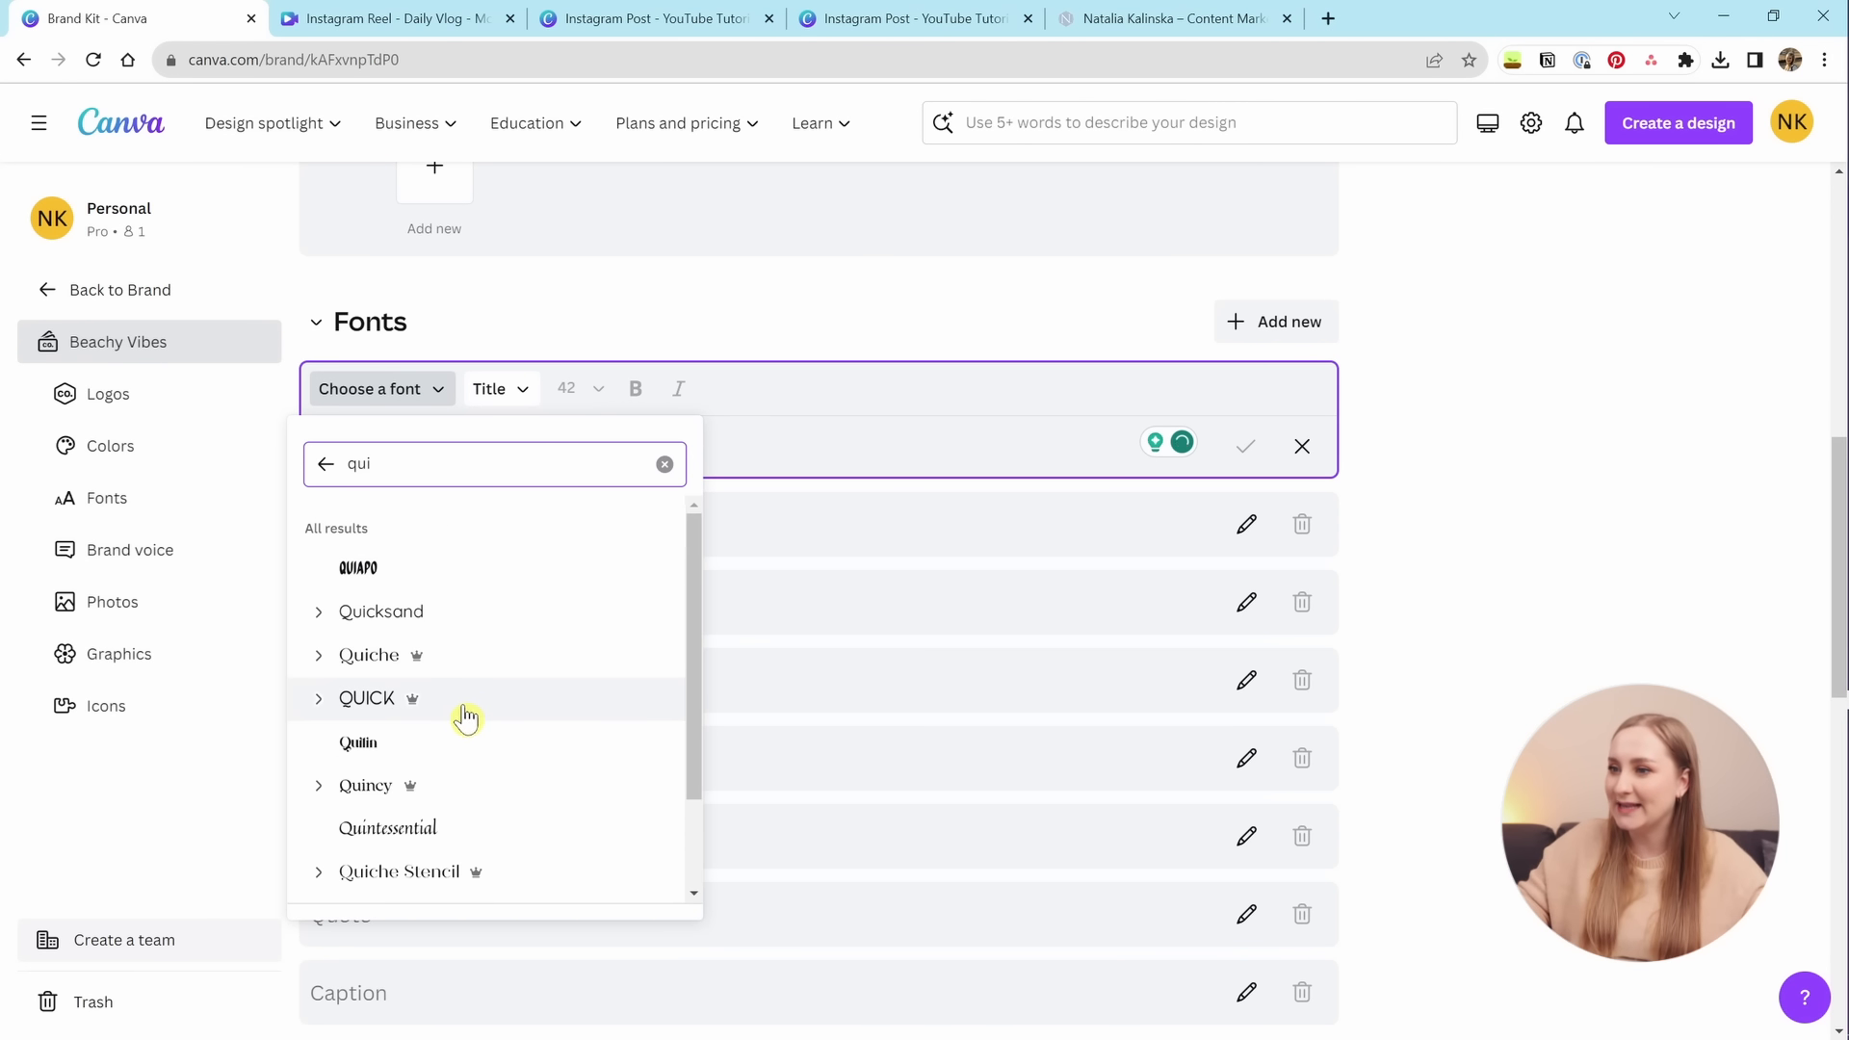
{"action": "left_click", "coordinate": [455, 785]}
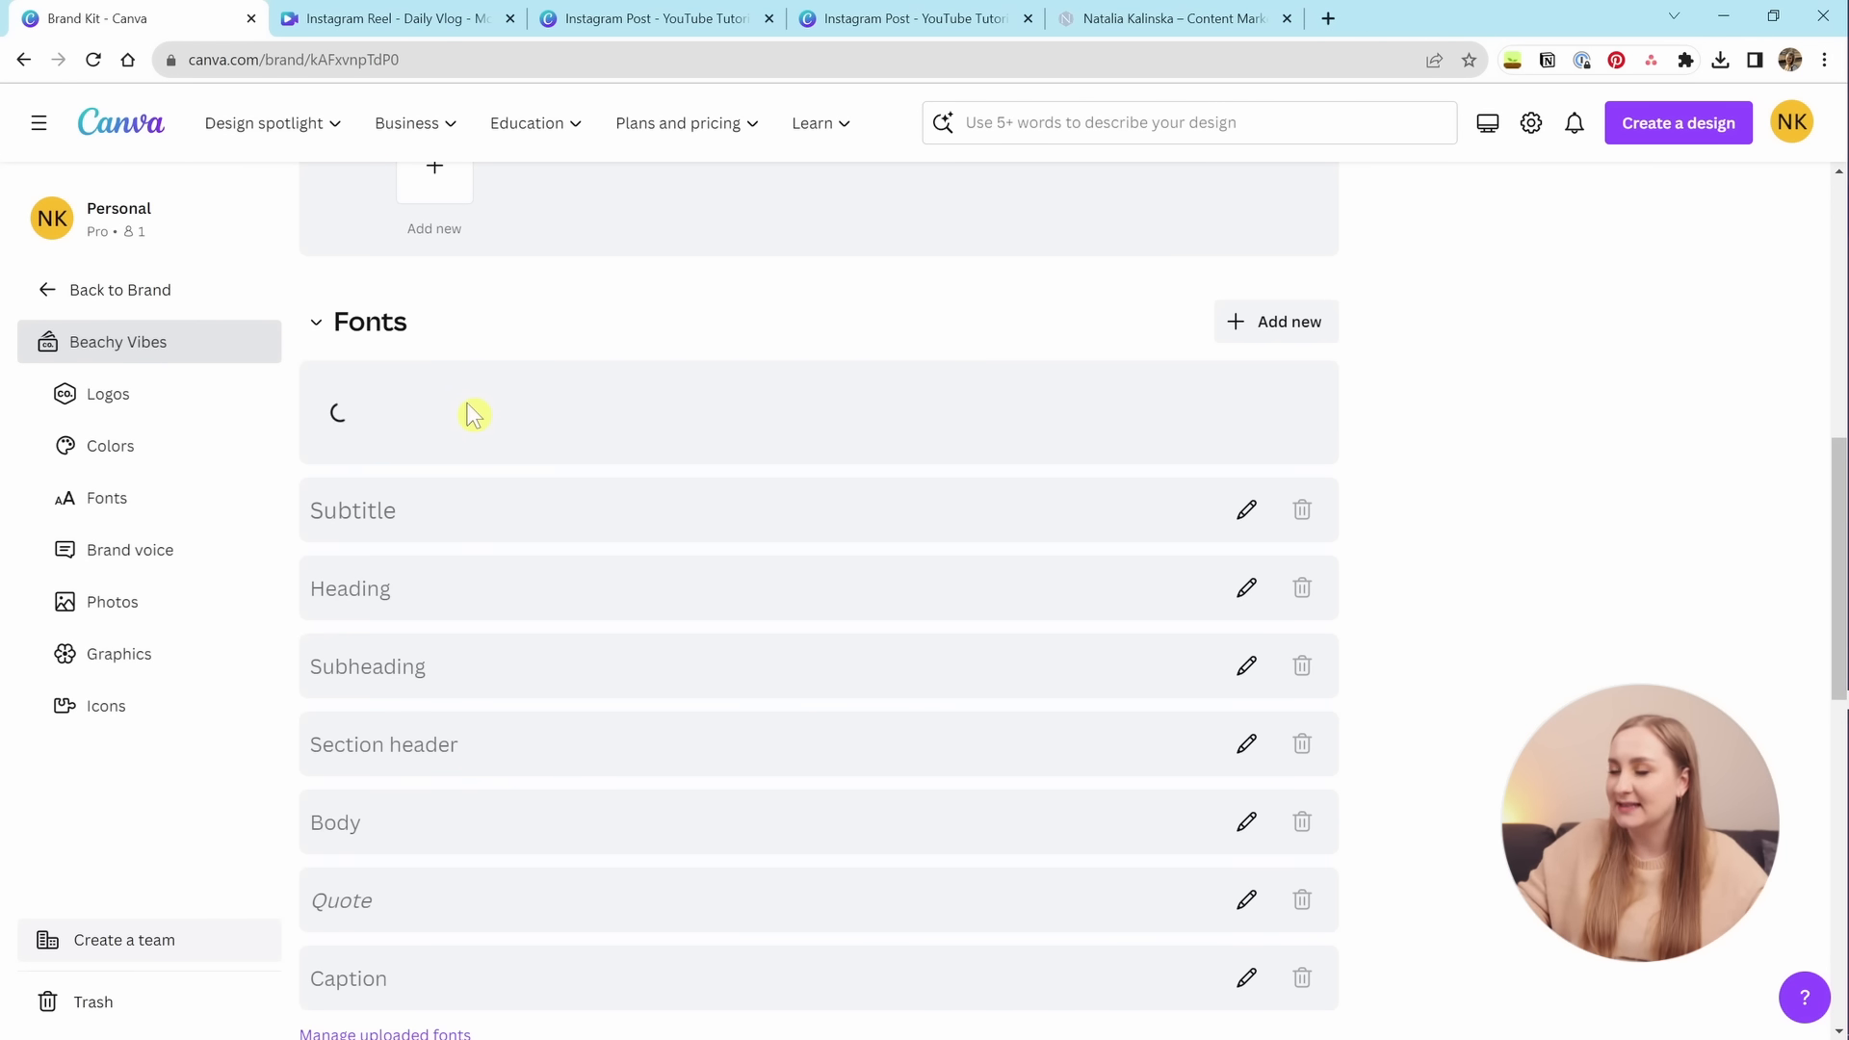
{"action": "type", "text": "Quincy"}
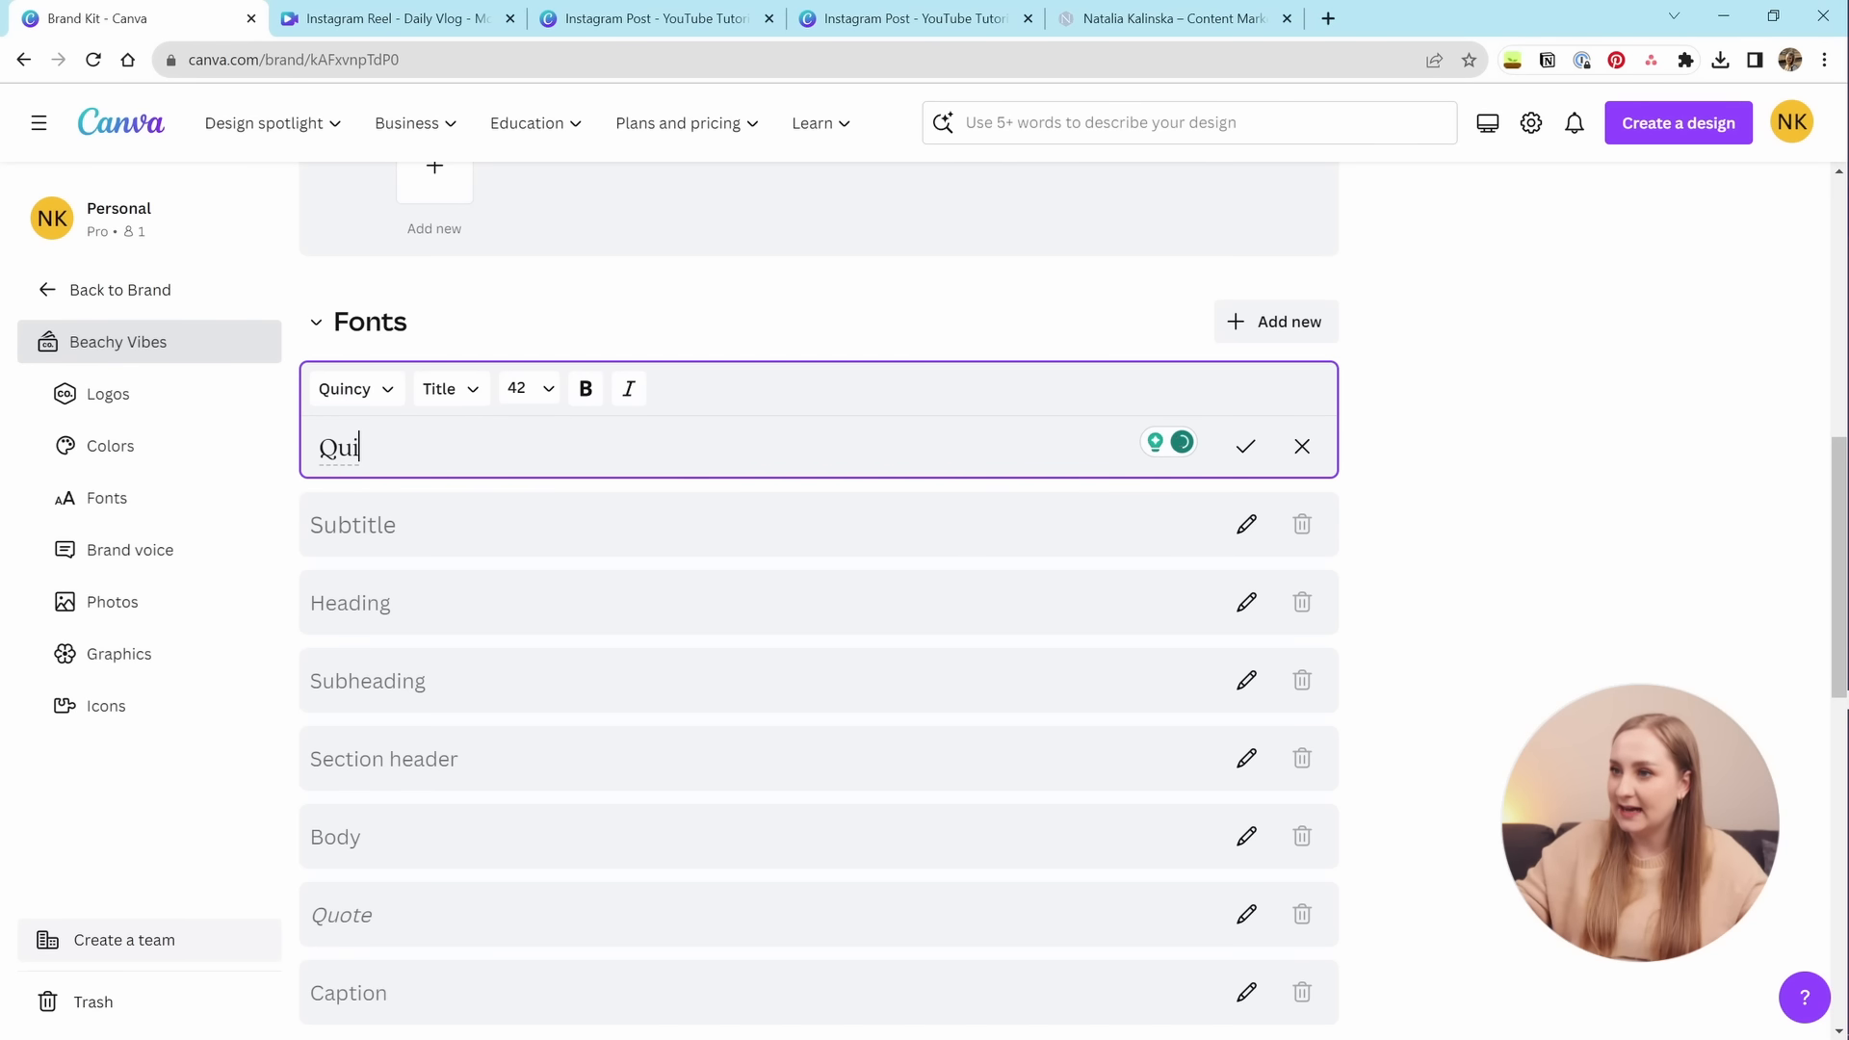
{"action": "left_click", "coordinate": [542, 390]}
{"action": "scroll", "coordinate": [535, 664], "scroll_direction": "down", "scroll_amount": 2}
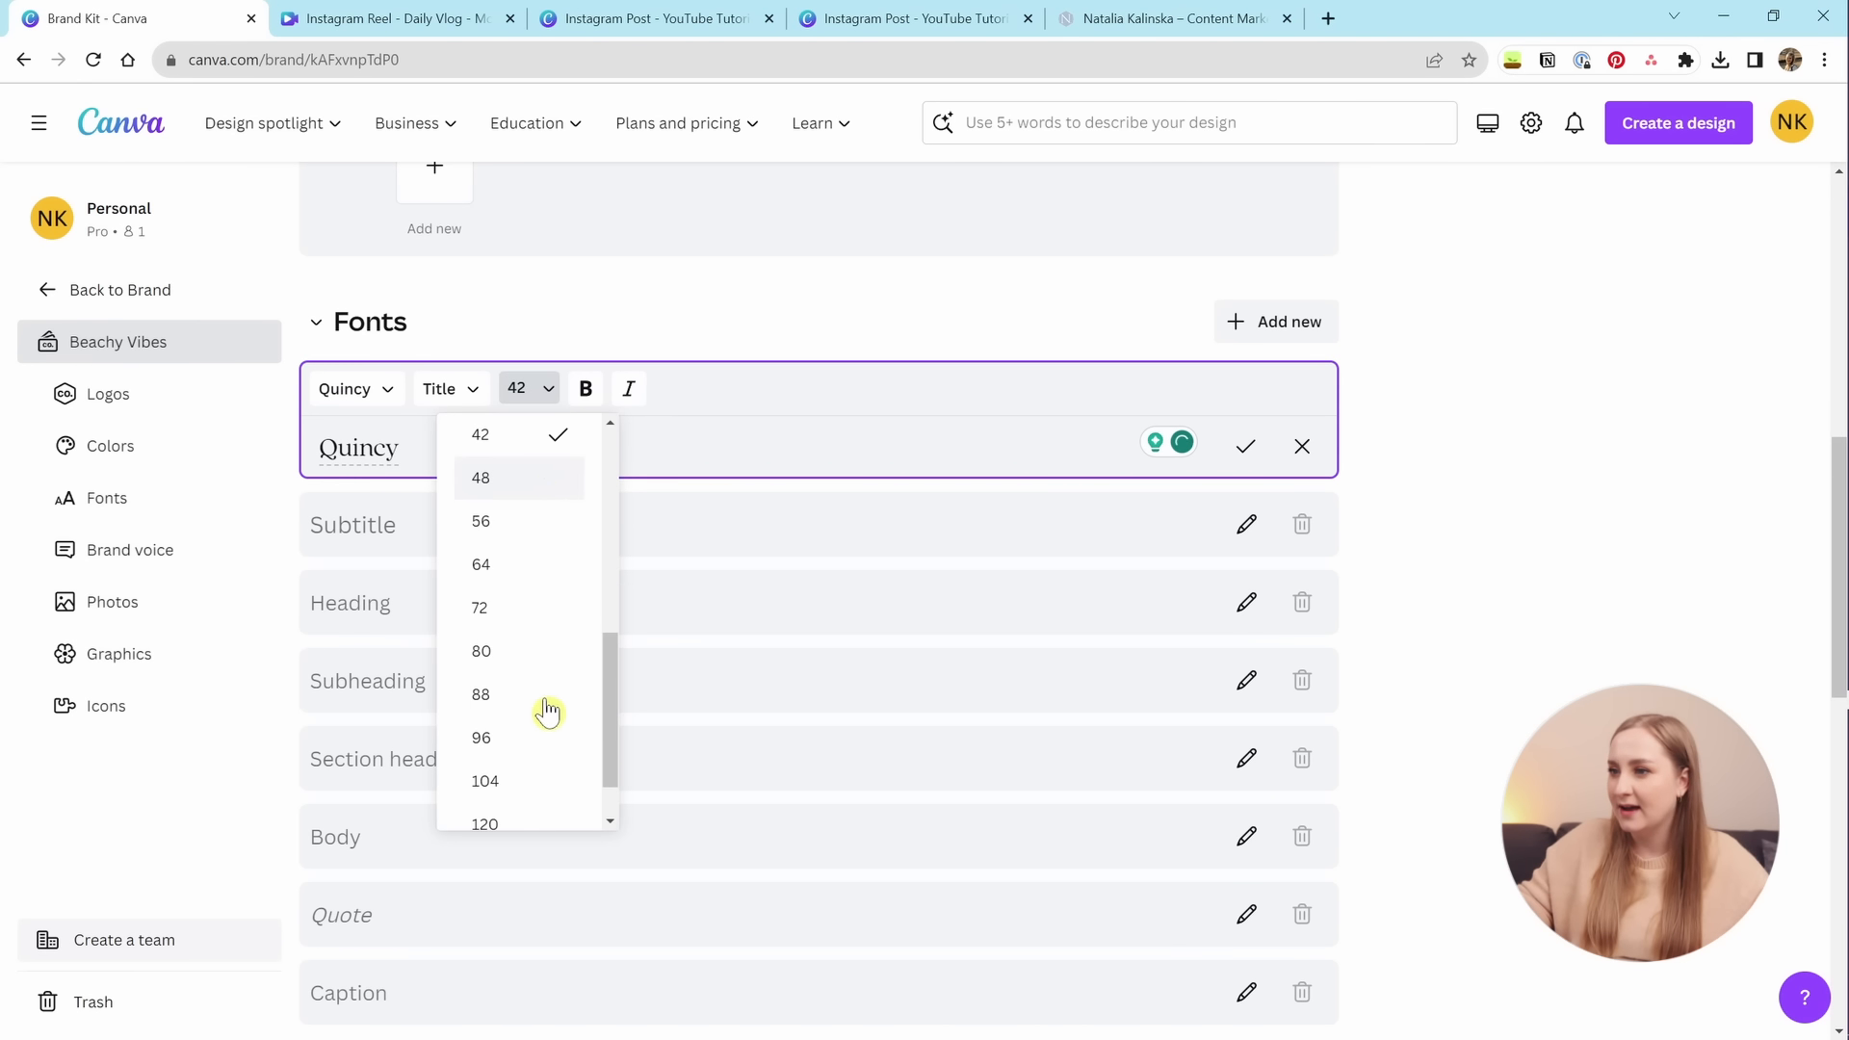
{"action": "left_click", "coordinate": [540, 536]}
{"action": "left_click", "coordinate": [809, 328]}
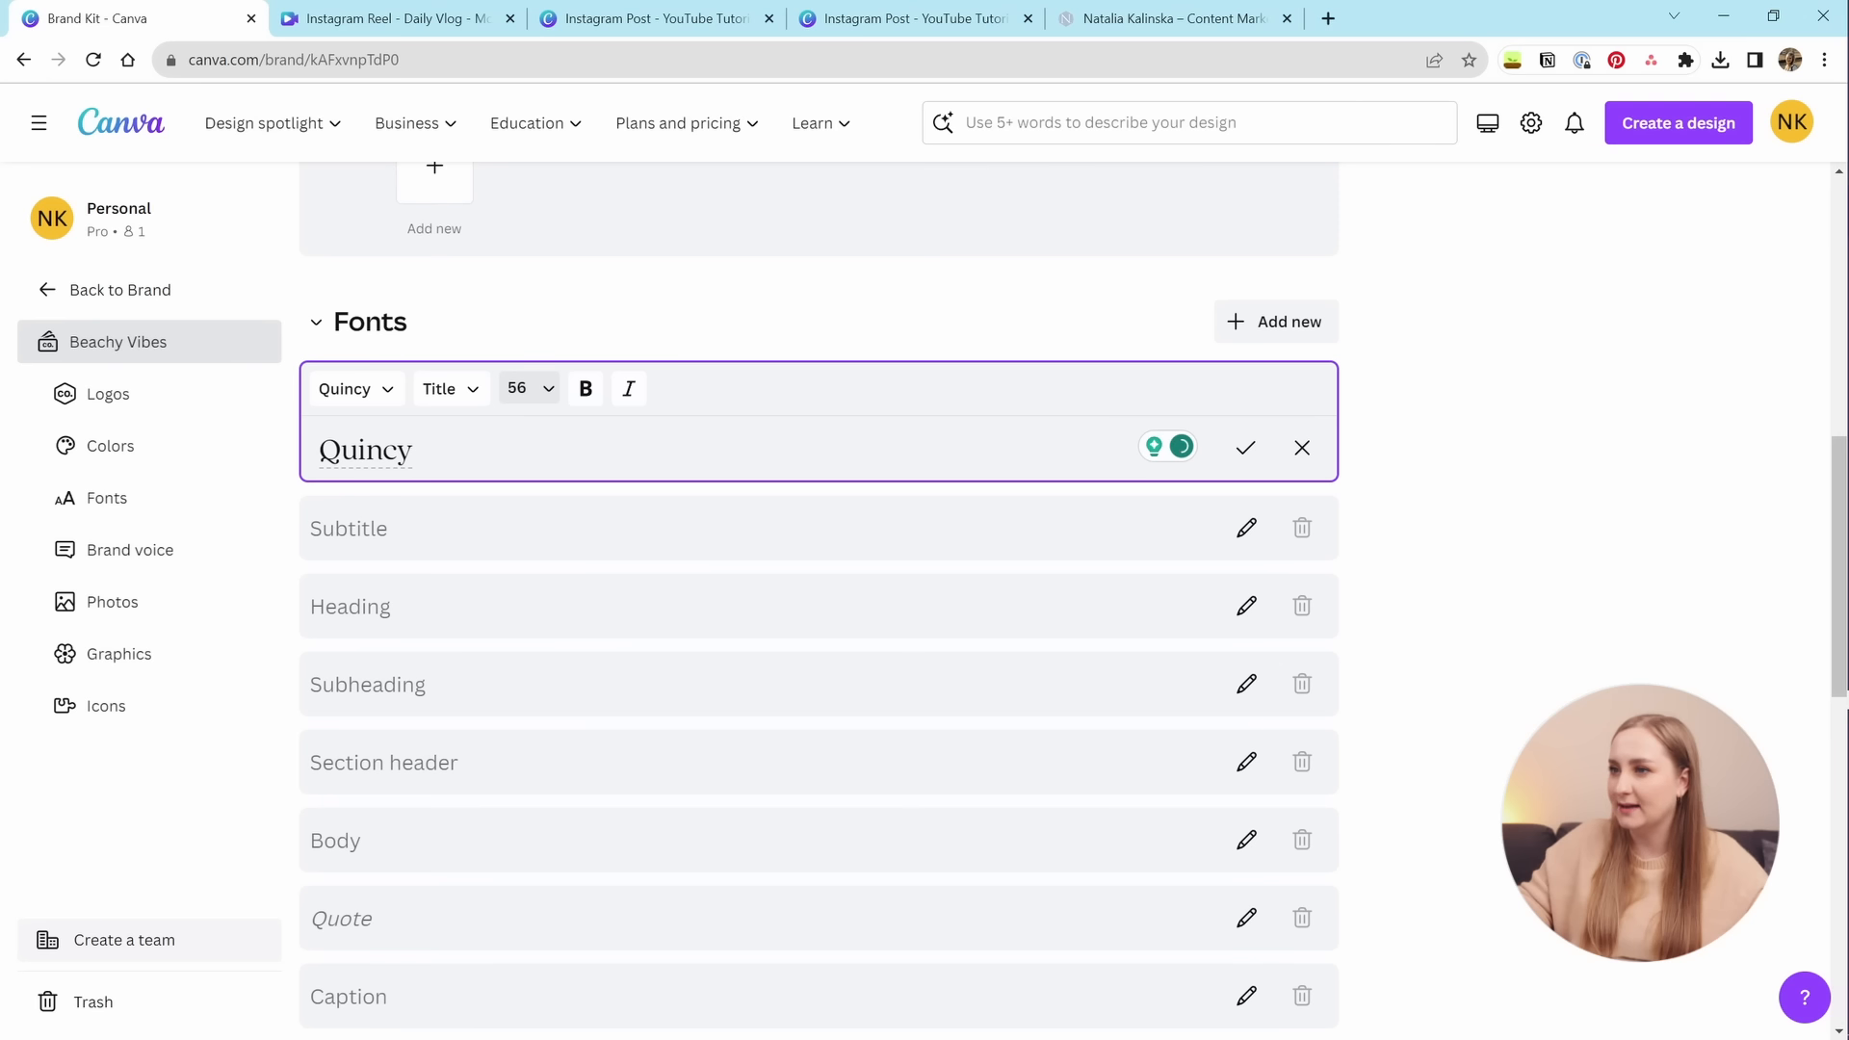
Try bold and italic on the Title style, leave both off and save the style.
{"action": "left_click", "coordinate": [584, 395]}
{"action": "left_click", "coordinate": [585, 395]}
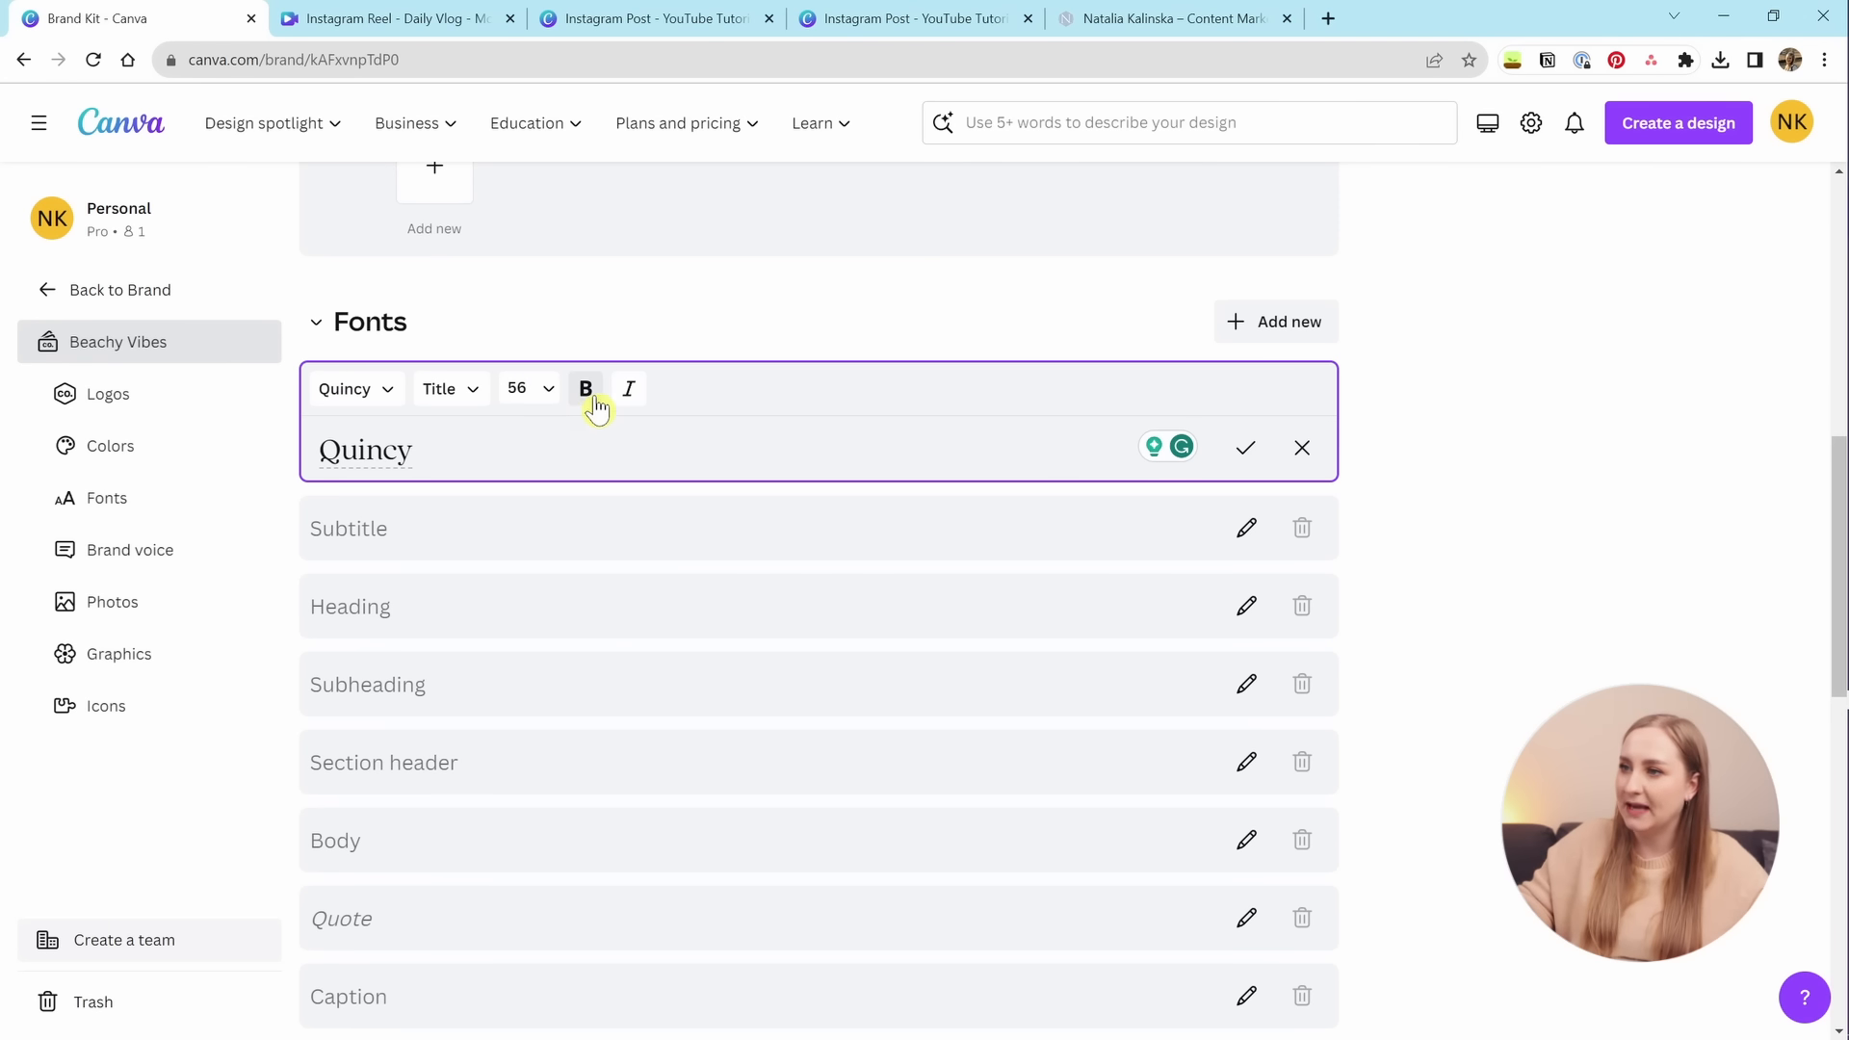
{"action": "left_click", "coordinate": [627, 393]}
{"action": "left_click", "coordinate": [631, 391]}
{"action": "left_click", "coordinate": [631, 390]}
{"action": "left_click", "coordinate": [632, 392]}
{"action": "left_click", "coordinate": [1245, 448]}
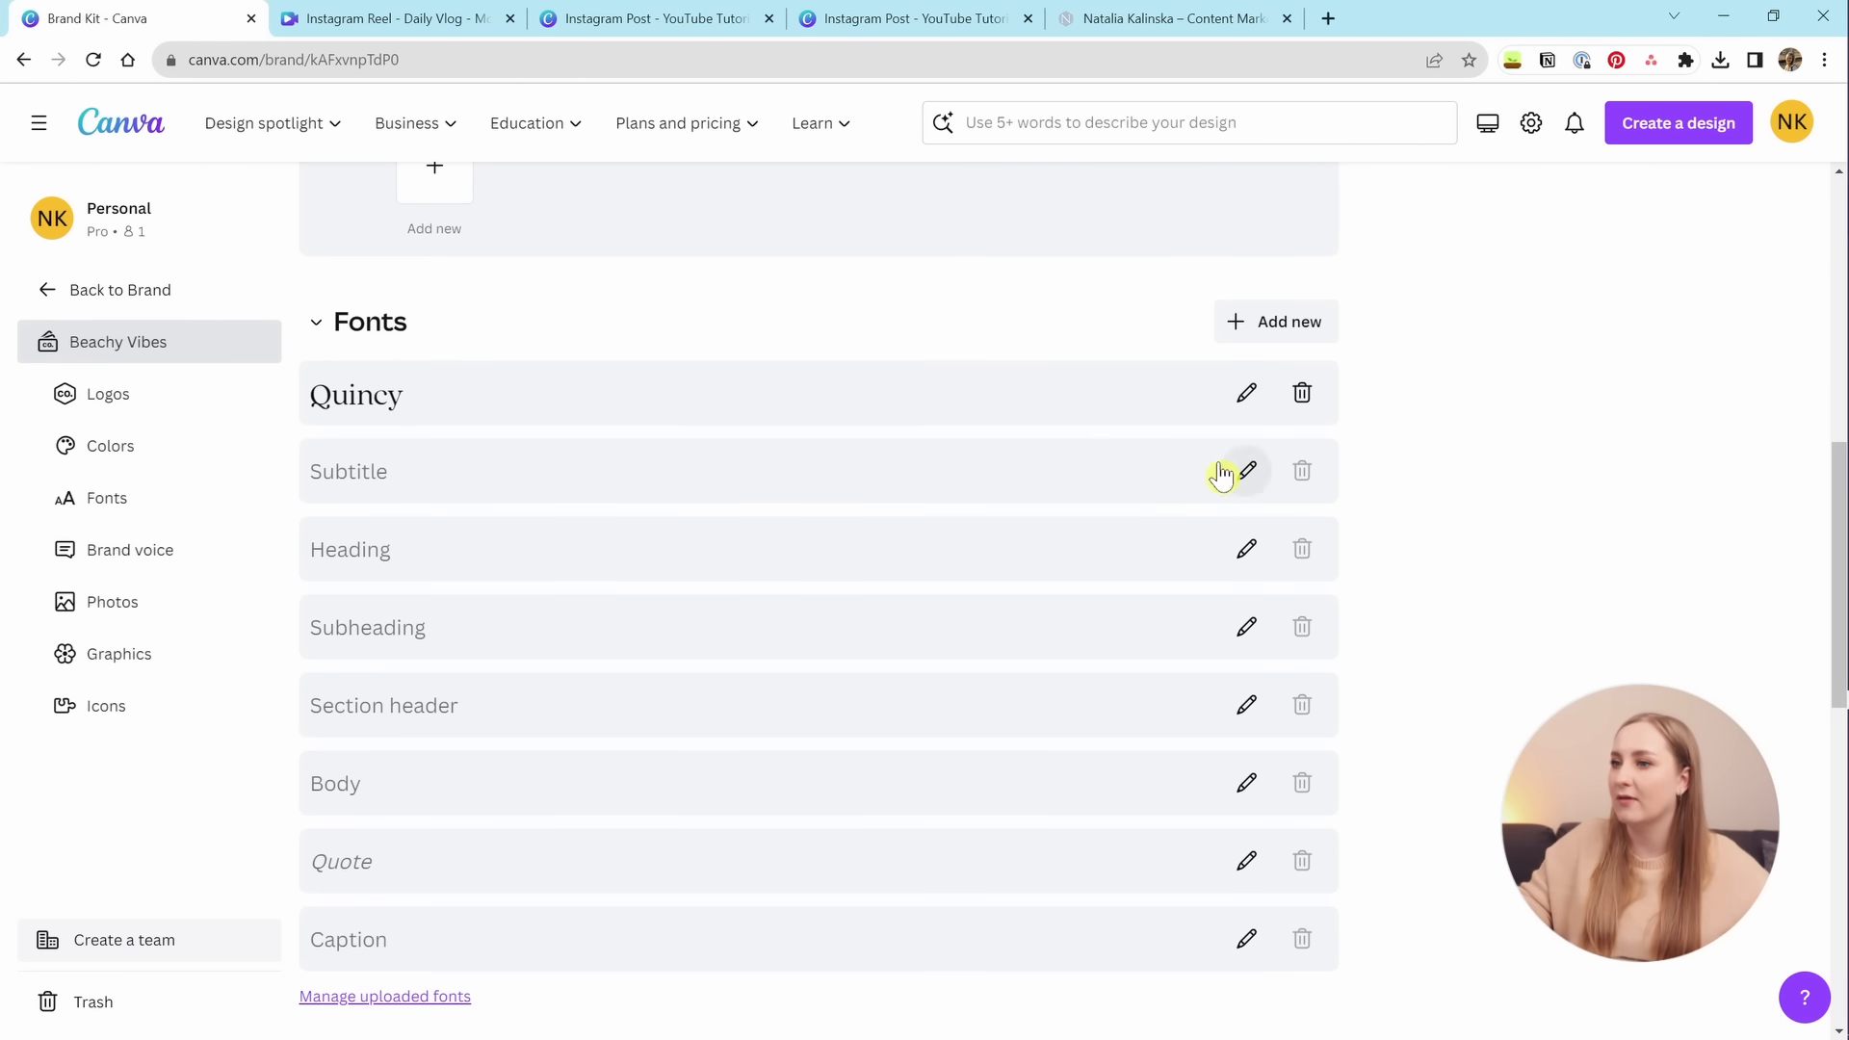
Leave the Subtitle style without a font, set the Body style's font and sample text to Avenir, and save it.
{"action": "left_click", "coordinate": [441, 495]}
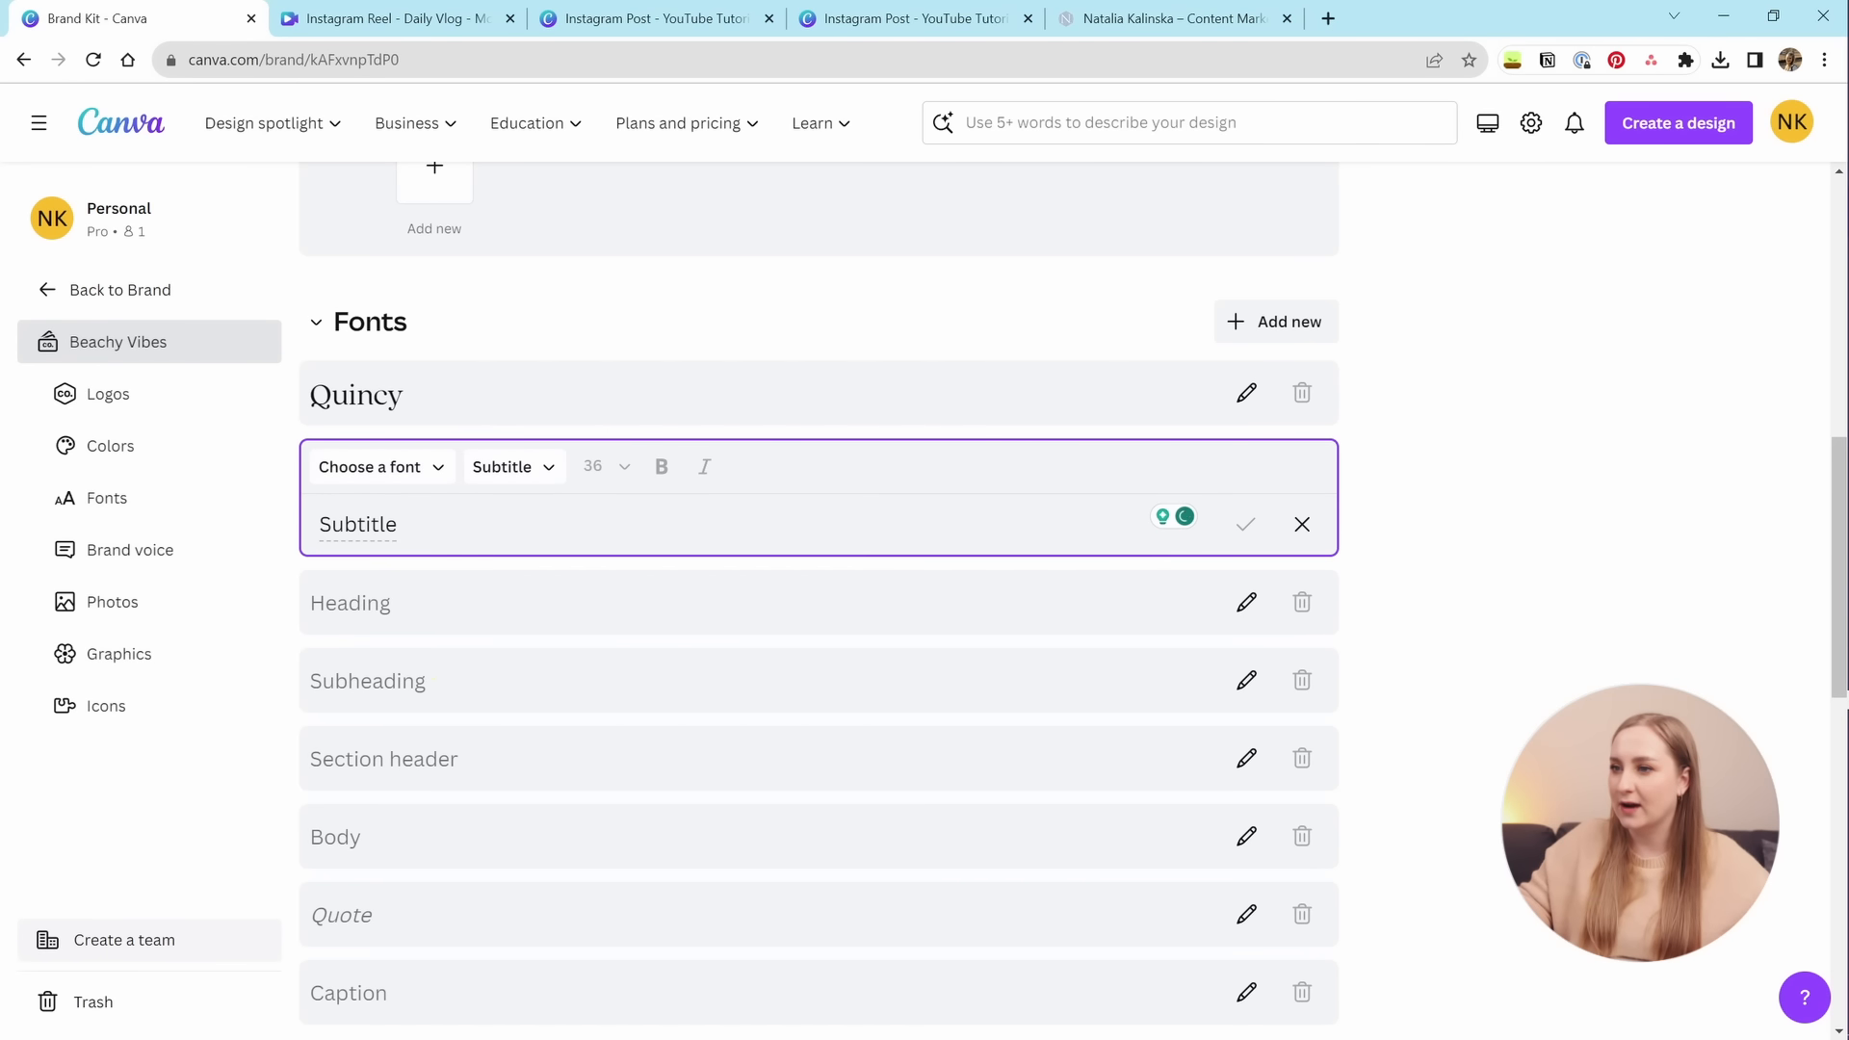
{"action": "left_click", "coordinate": [1302, 524]}
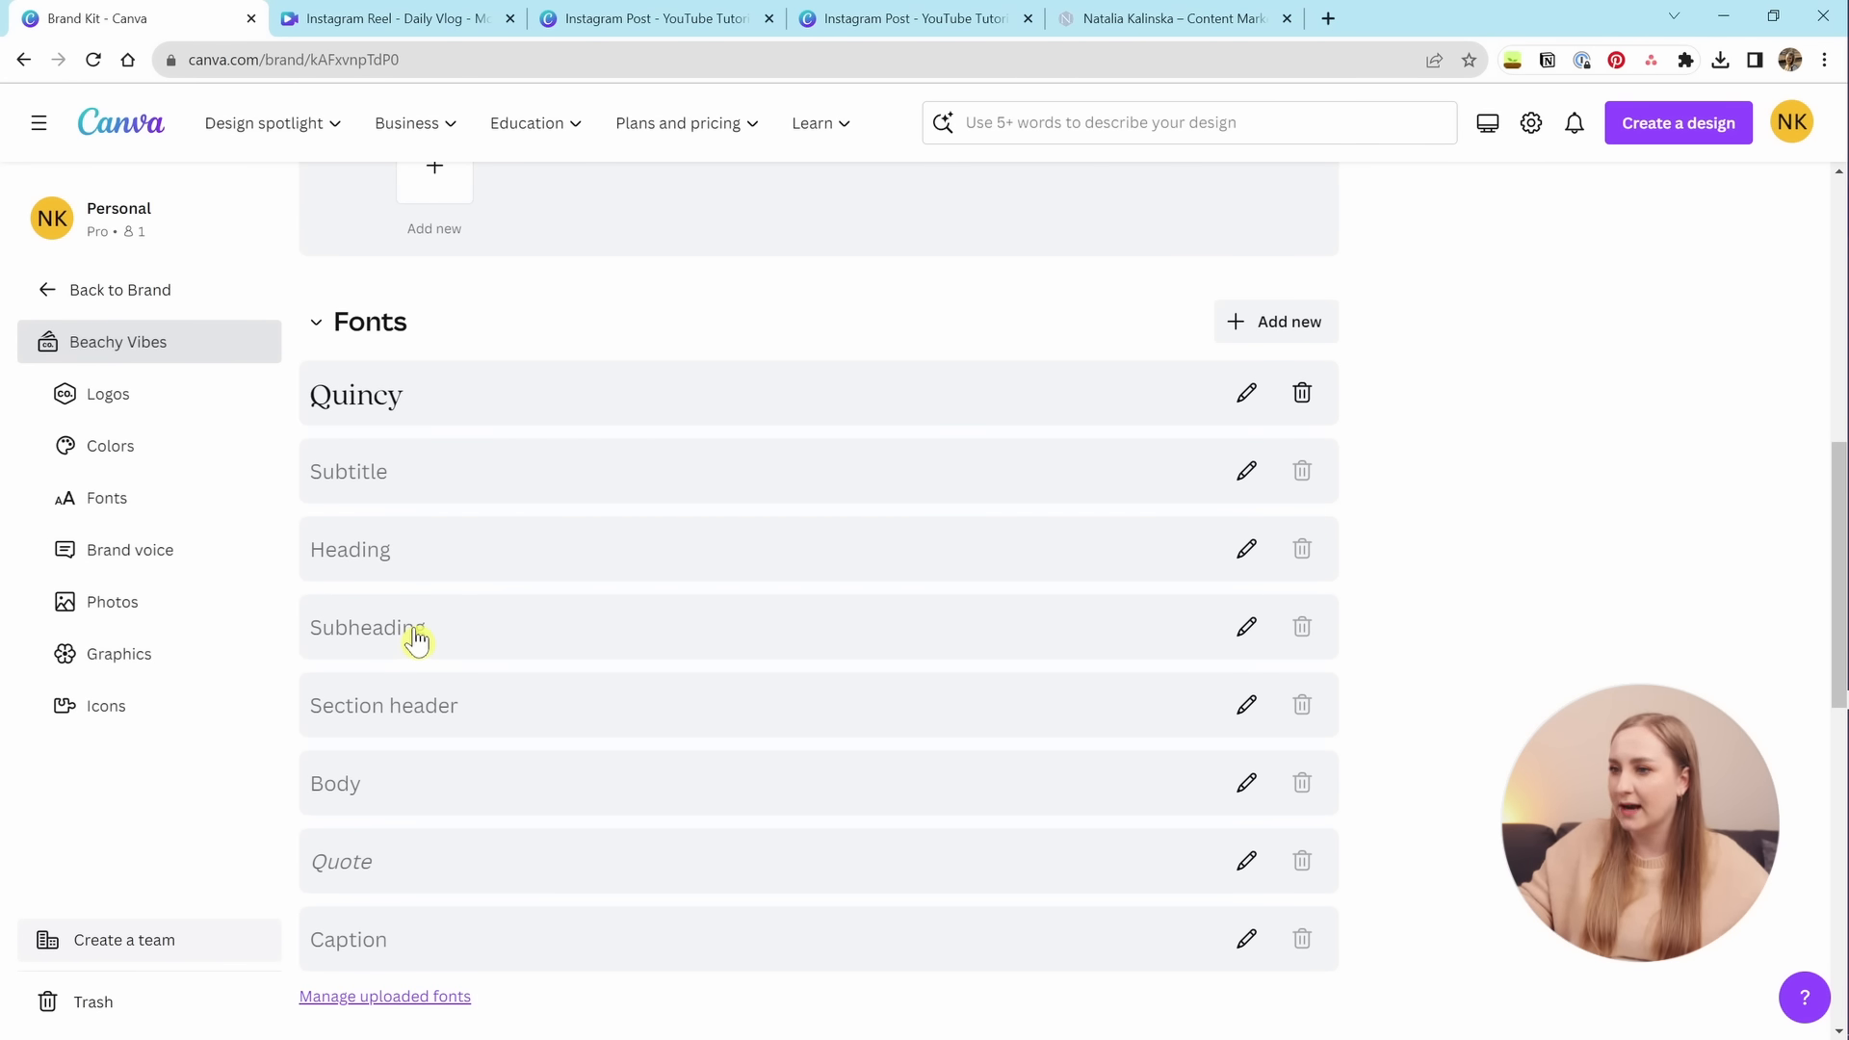
{"action": "left_click", "coordinate": [375, 799]}
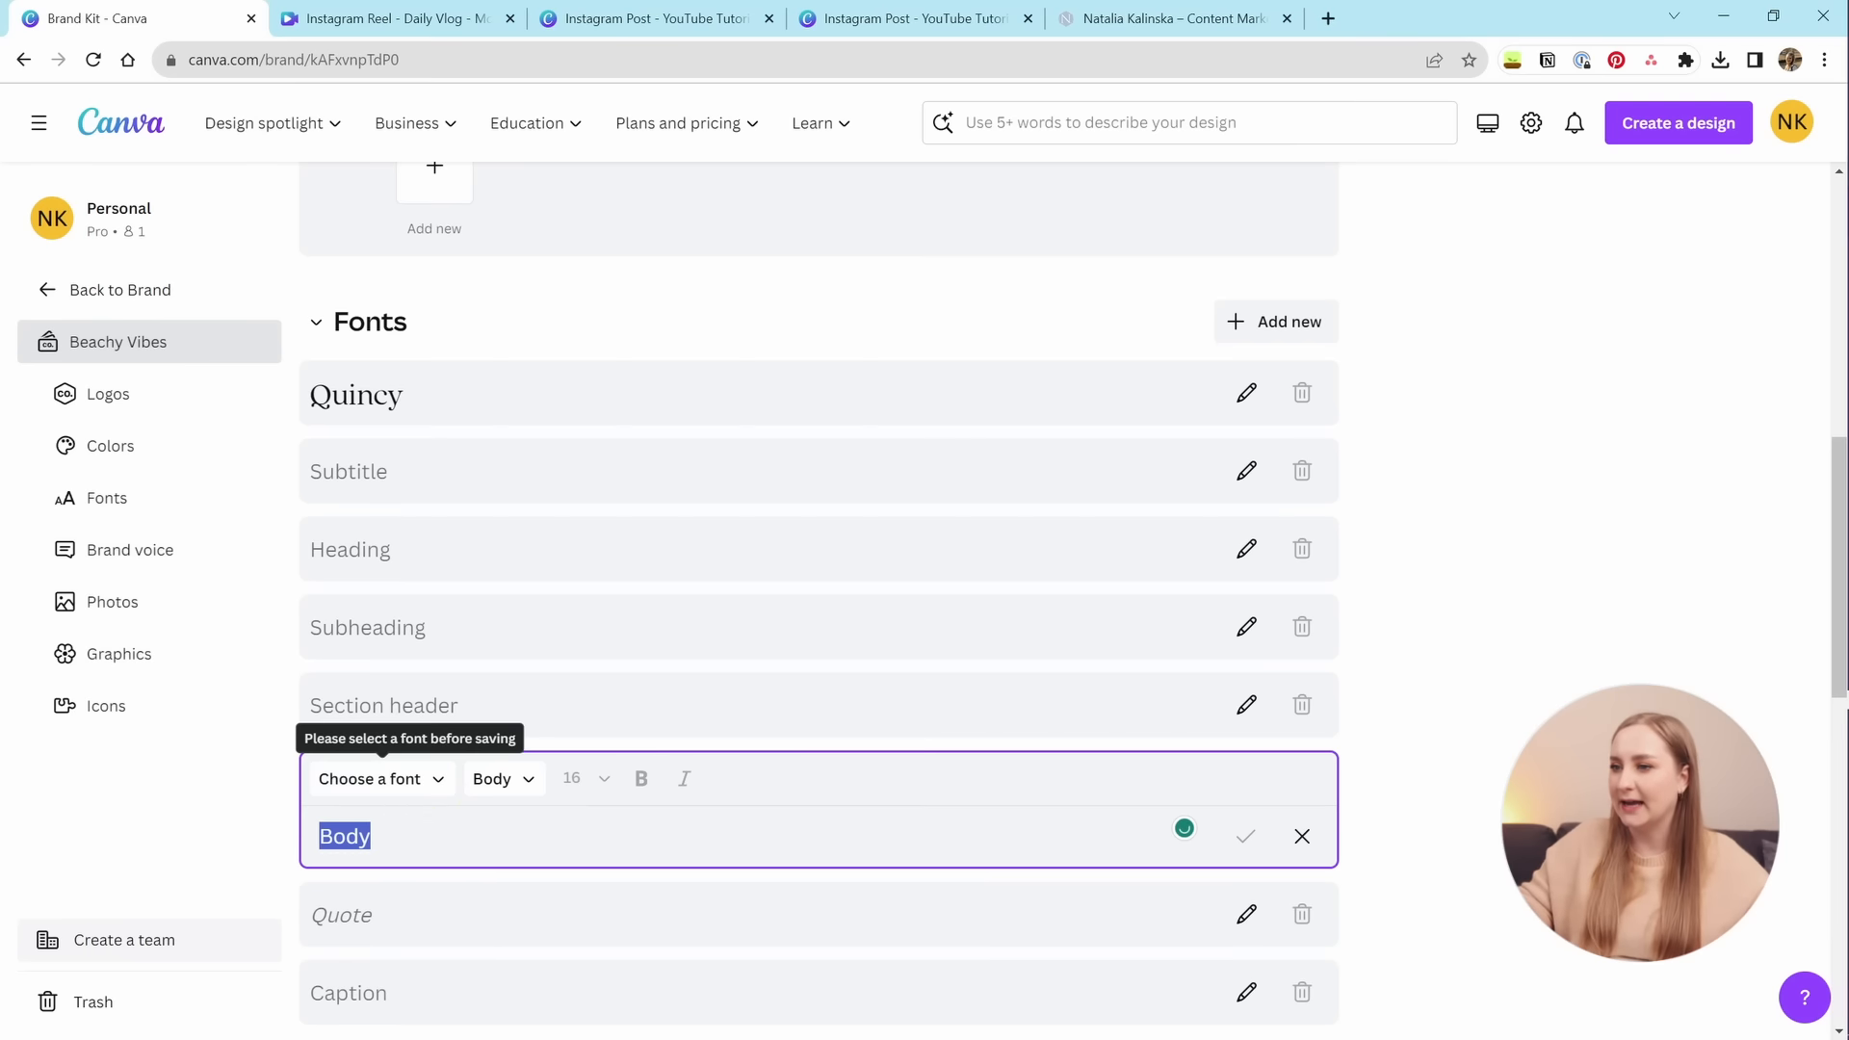
{"action": "left_click", "coordinate": [369, 779]}
{"action": "double_click", "coordinate": [358, 297]}
{"action": "type", "text": "Avenir"}
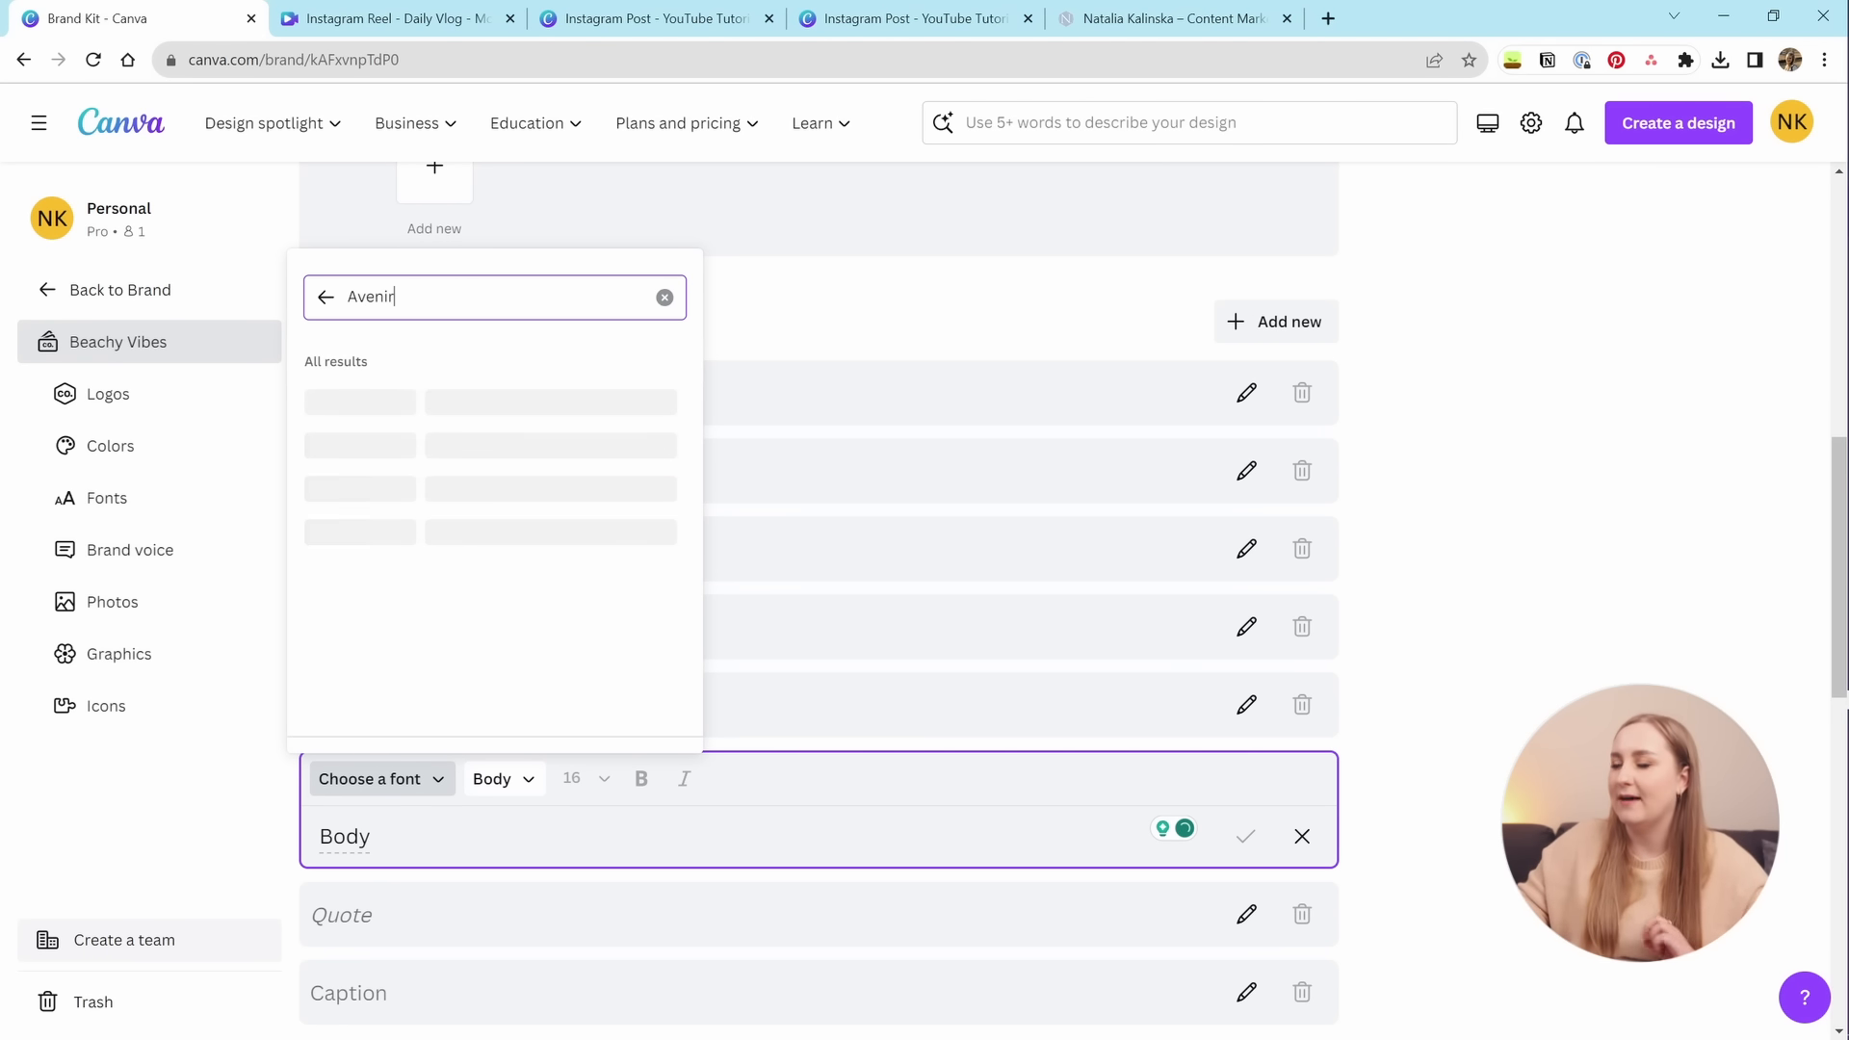
{"action": "left_click", "coordinate": [508, 409]}
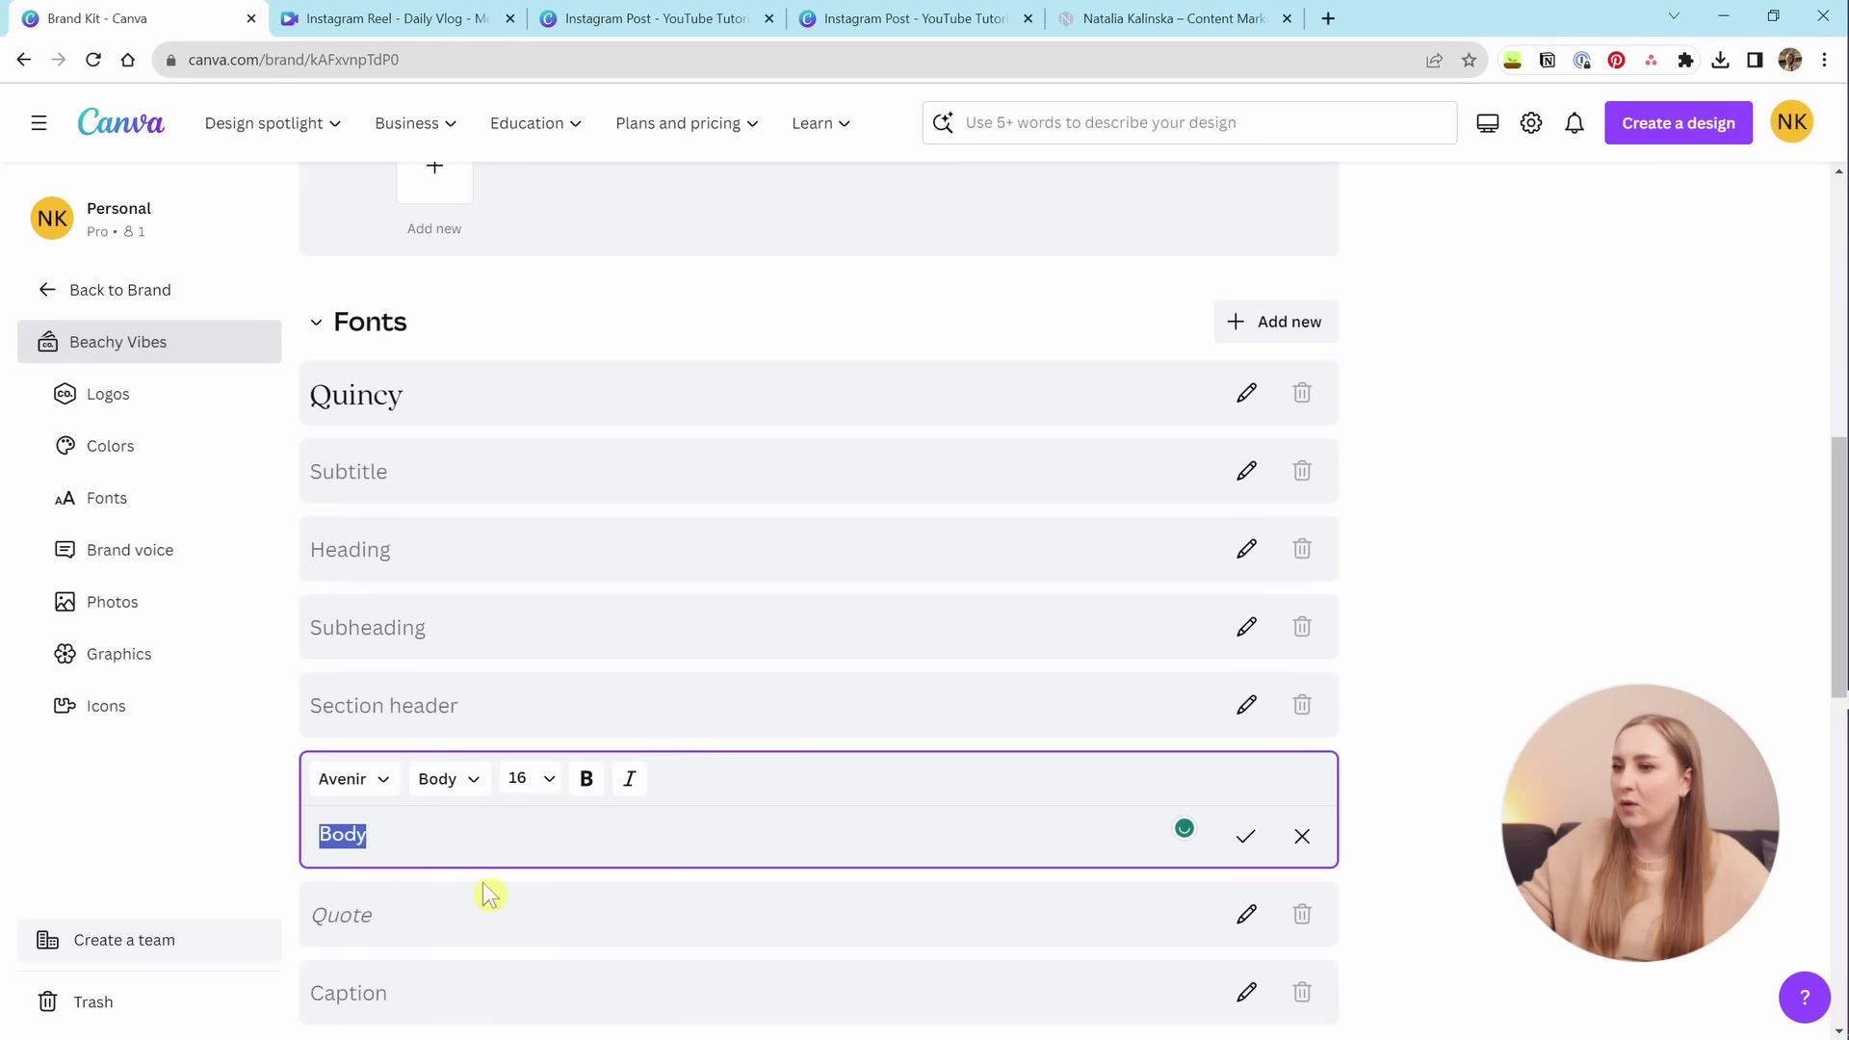
{"action": "type", "text": "Avenir"}
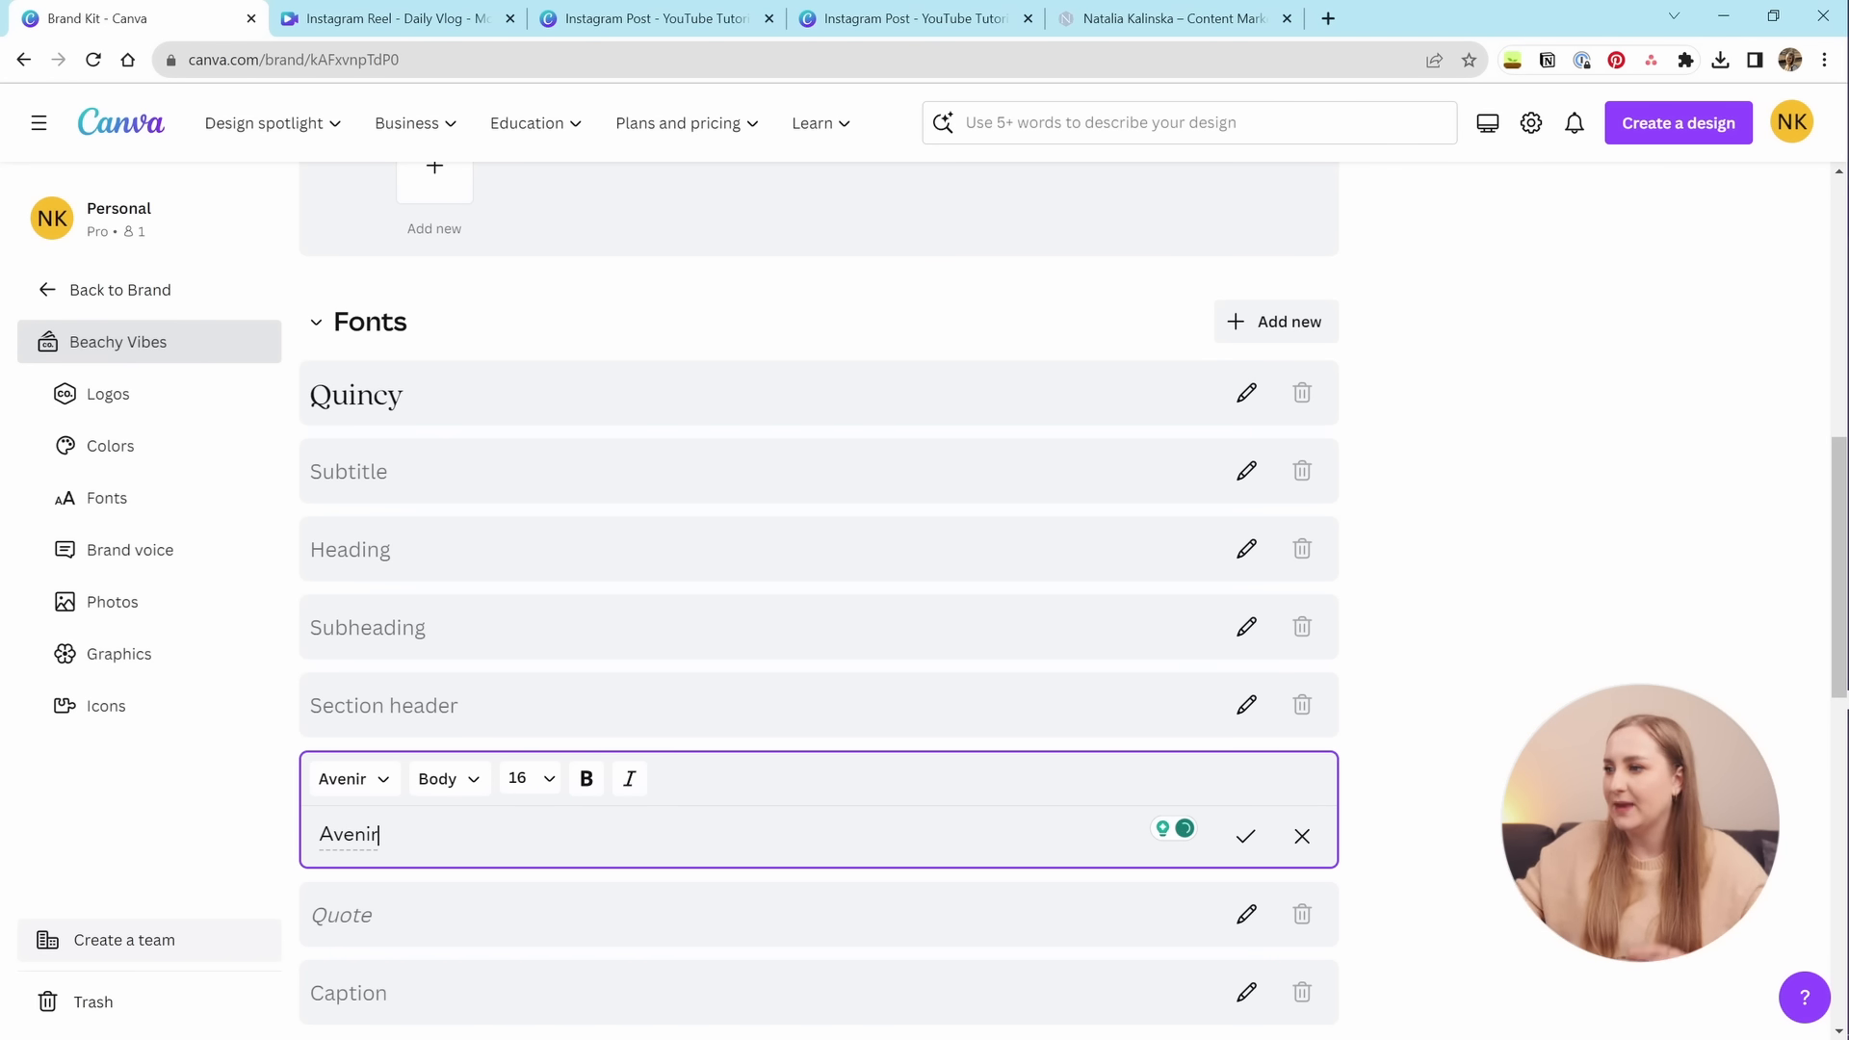
{"action": "left_click", "coordinate": [1246, 836]}
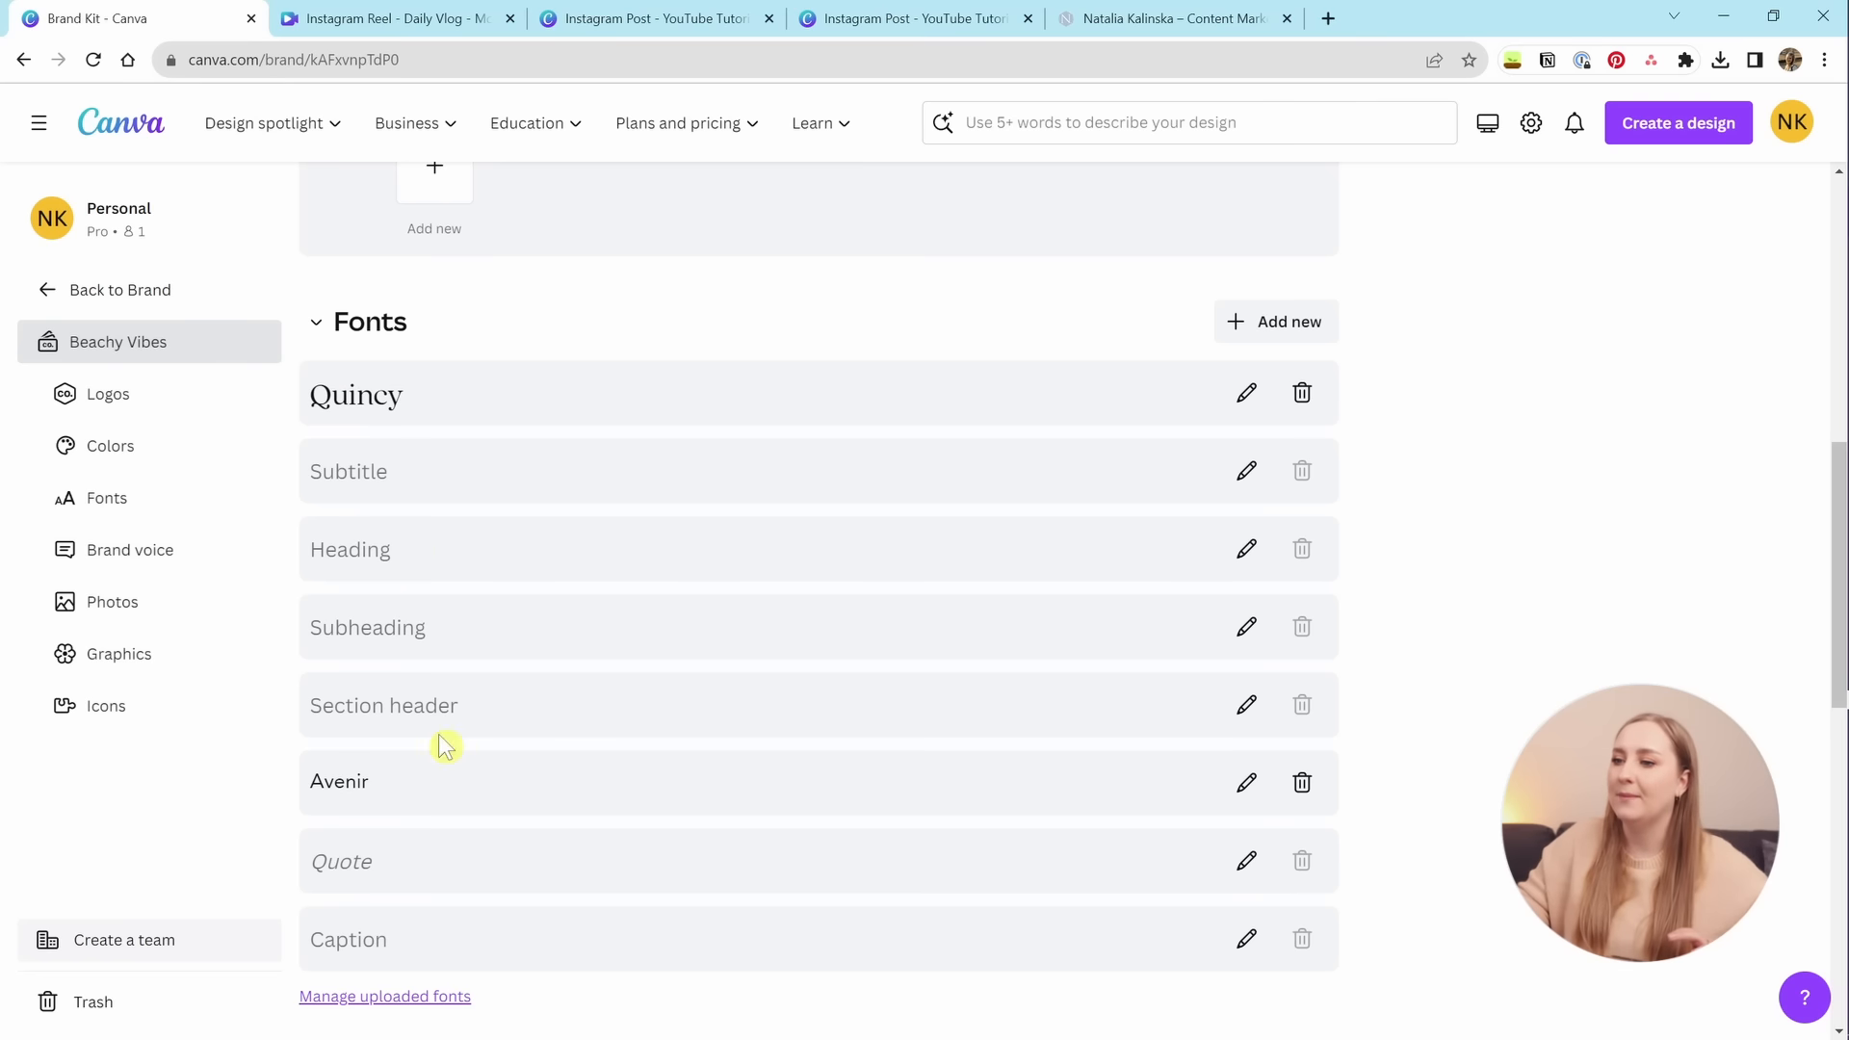
Start a brand voice entry for the Brand Kit and save it.
{"action": "scroll", "coordinate": [675, 674], "scroll_direction": "down", "scroll_amount": 7}
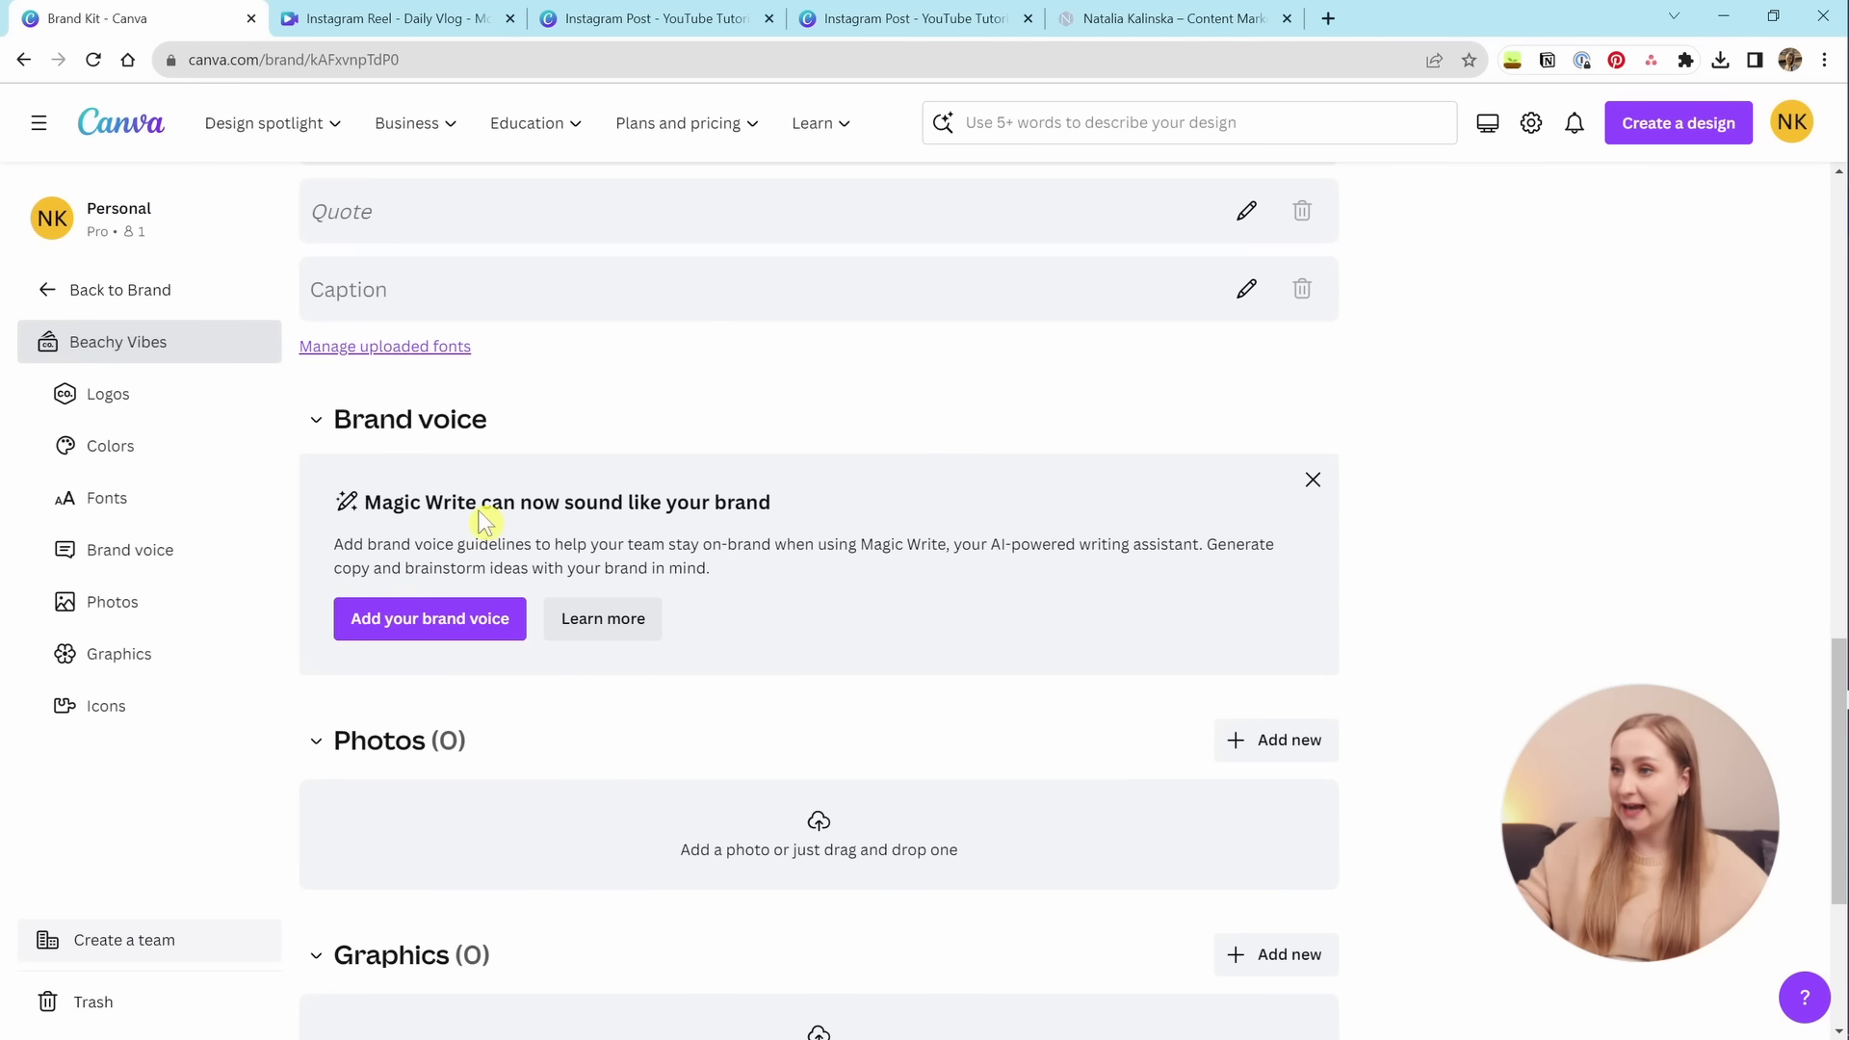
{"action": "left_click", "coordinate": [406, 624]}
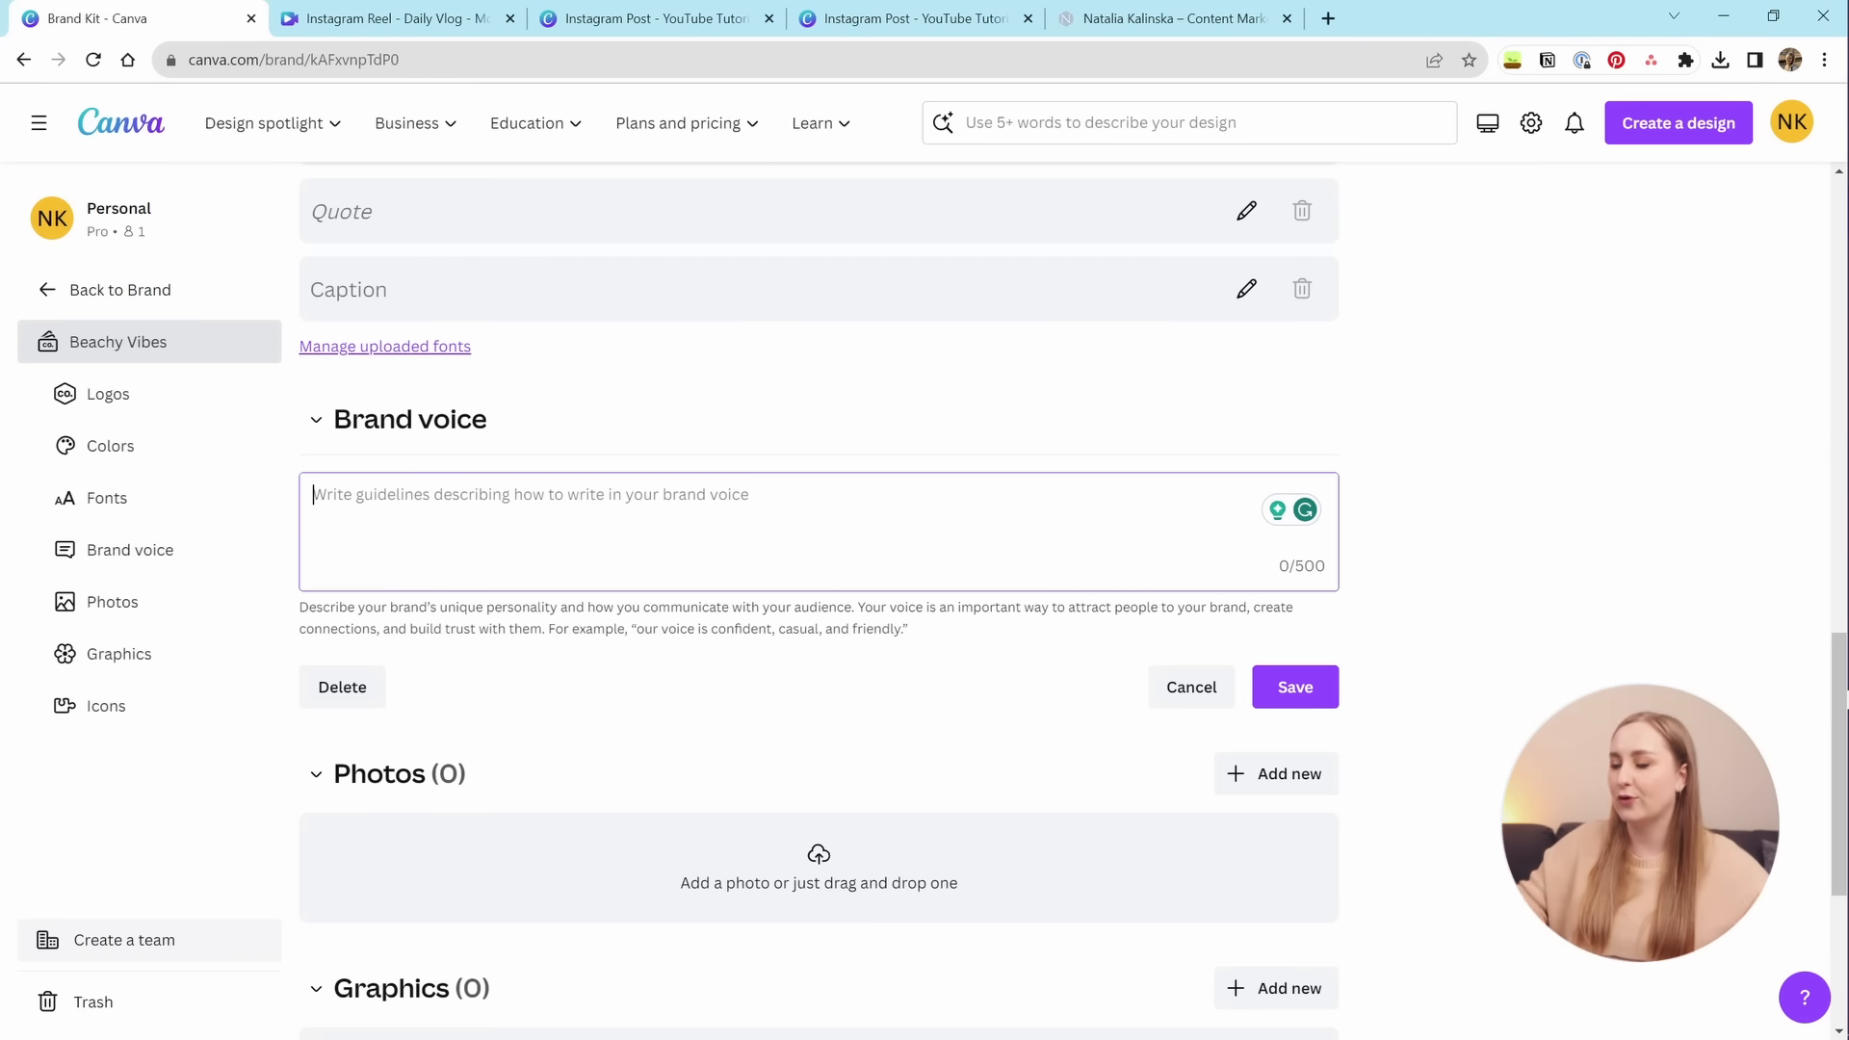
{"action": "scroll", "coordinate": [872, 426], "scroll_direction": "down", "scroll_amount": 4}
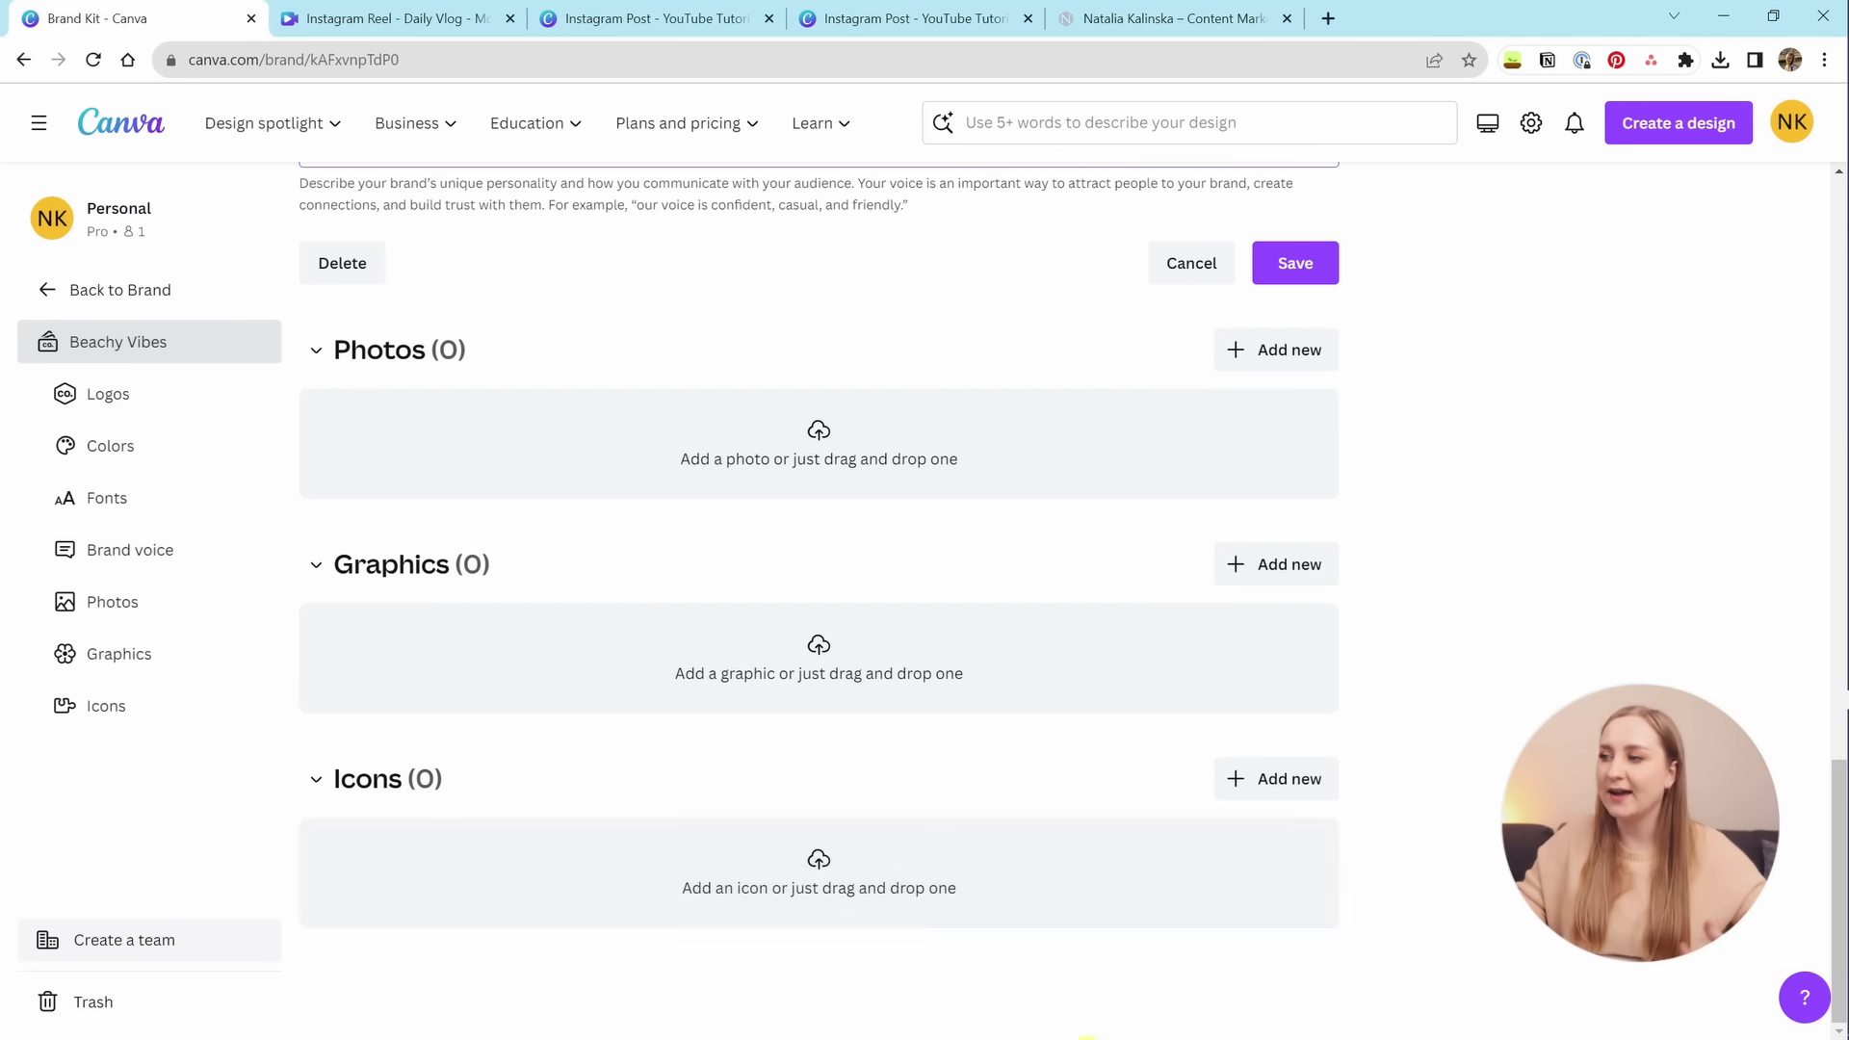
{"action": "left_click", "coordinate": [1329, 264]}
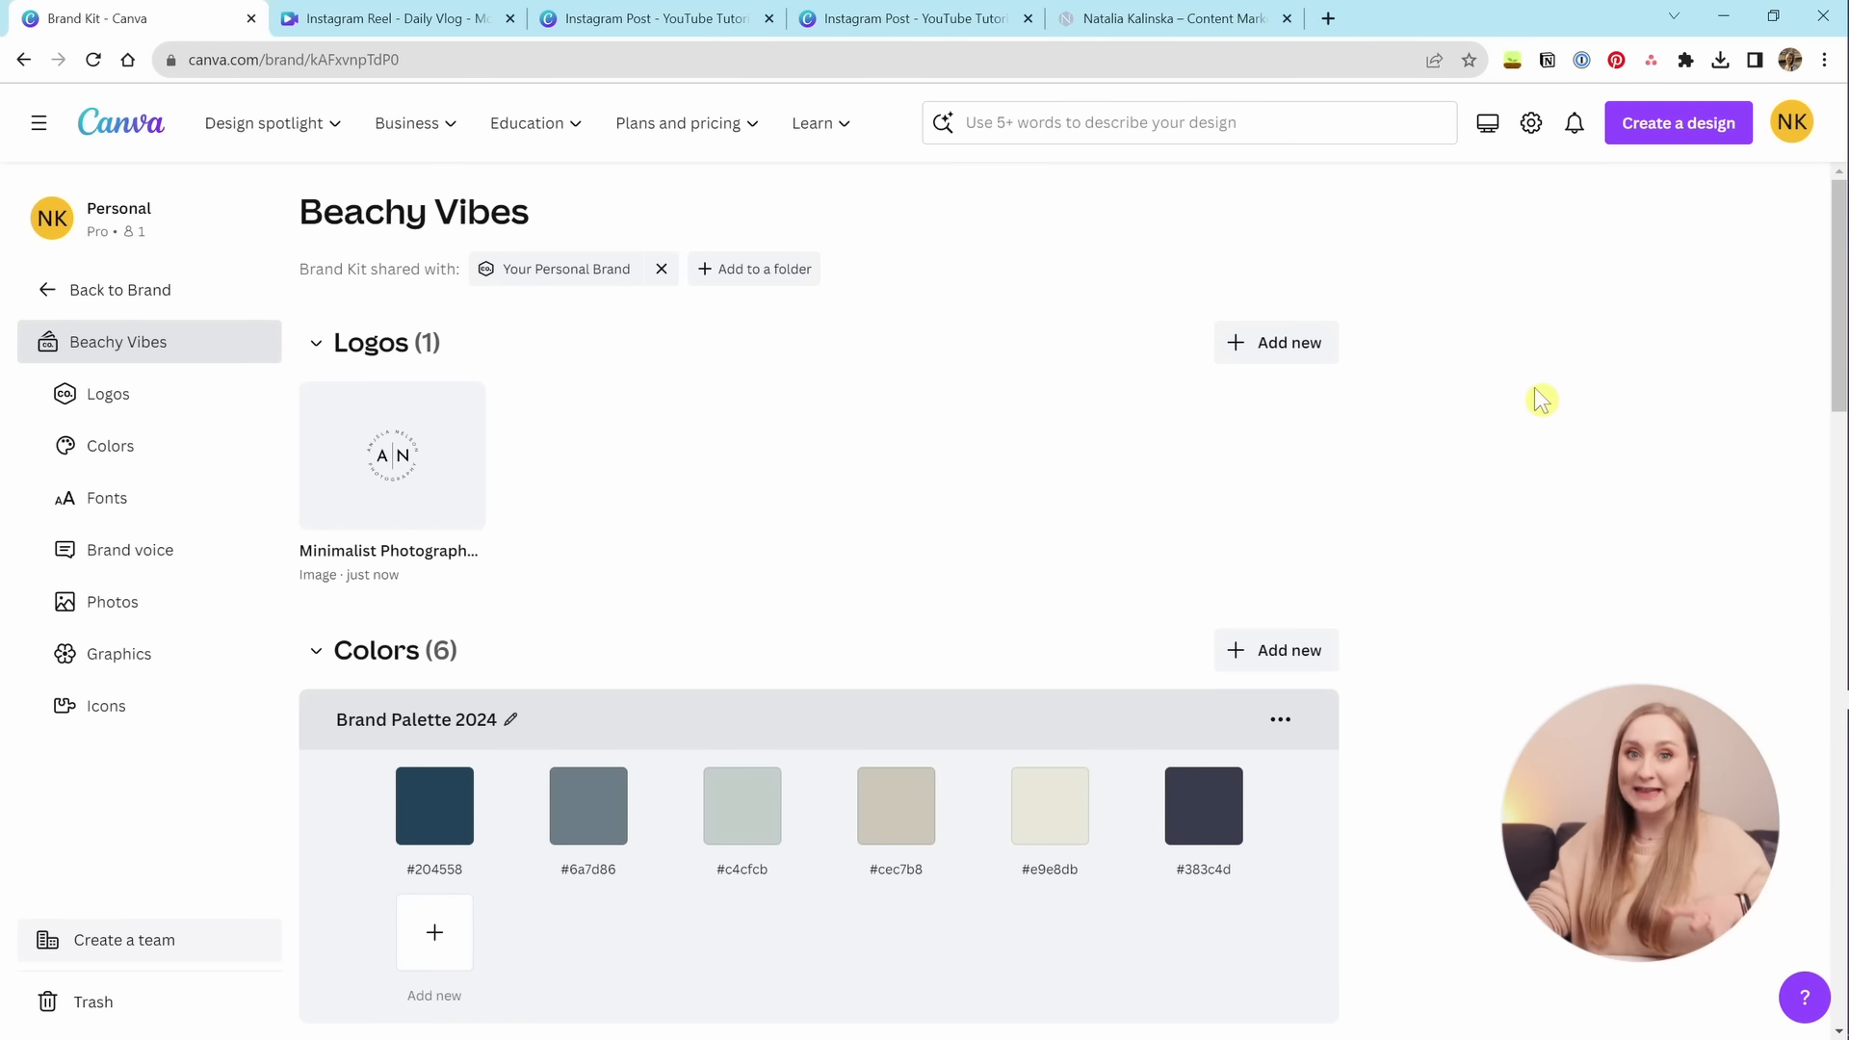
Review the completed Beachy Vibes kit from its logo and Brand Palette 2024 down to the brand voice and photos.
{"action": "scroll", "coordinate": [1840, 260], "scroll_direction": "down", "scroll_amount": 1}
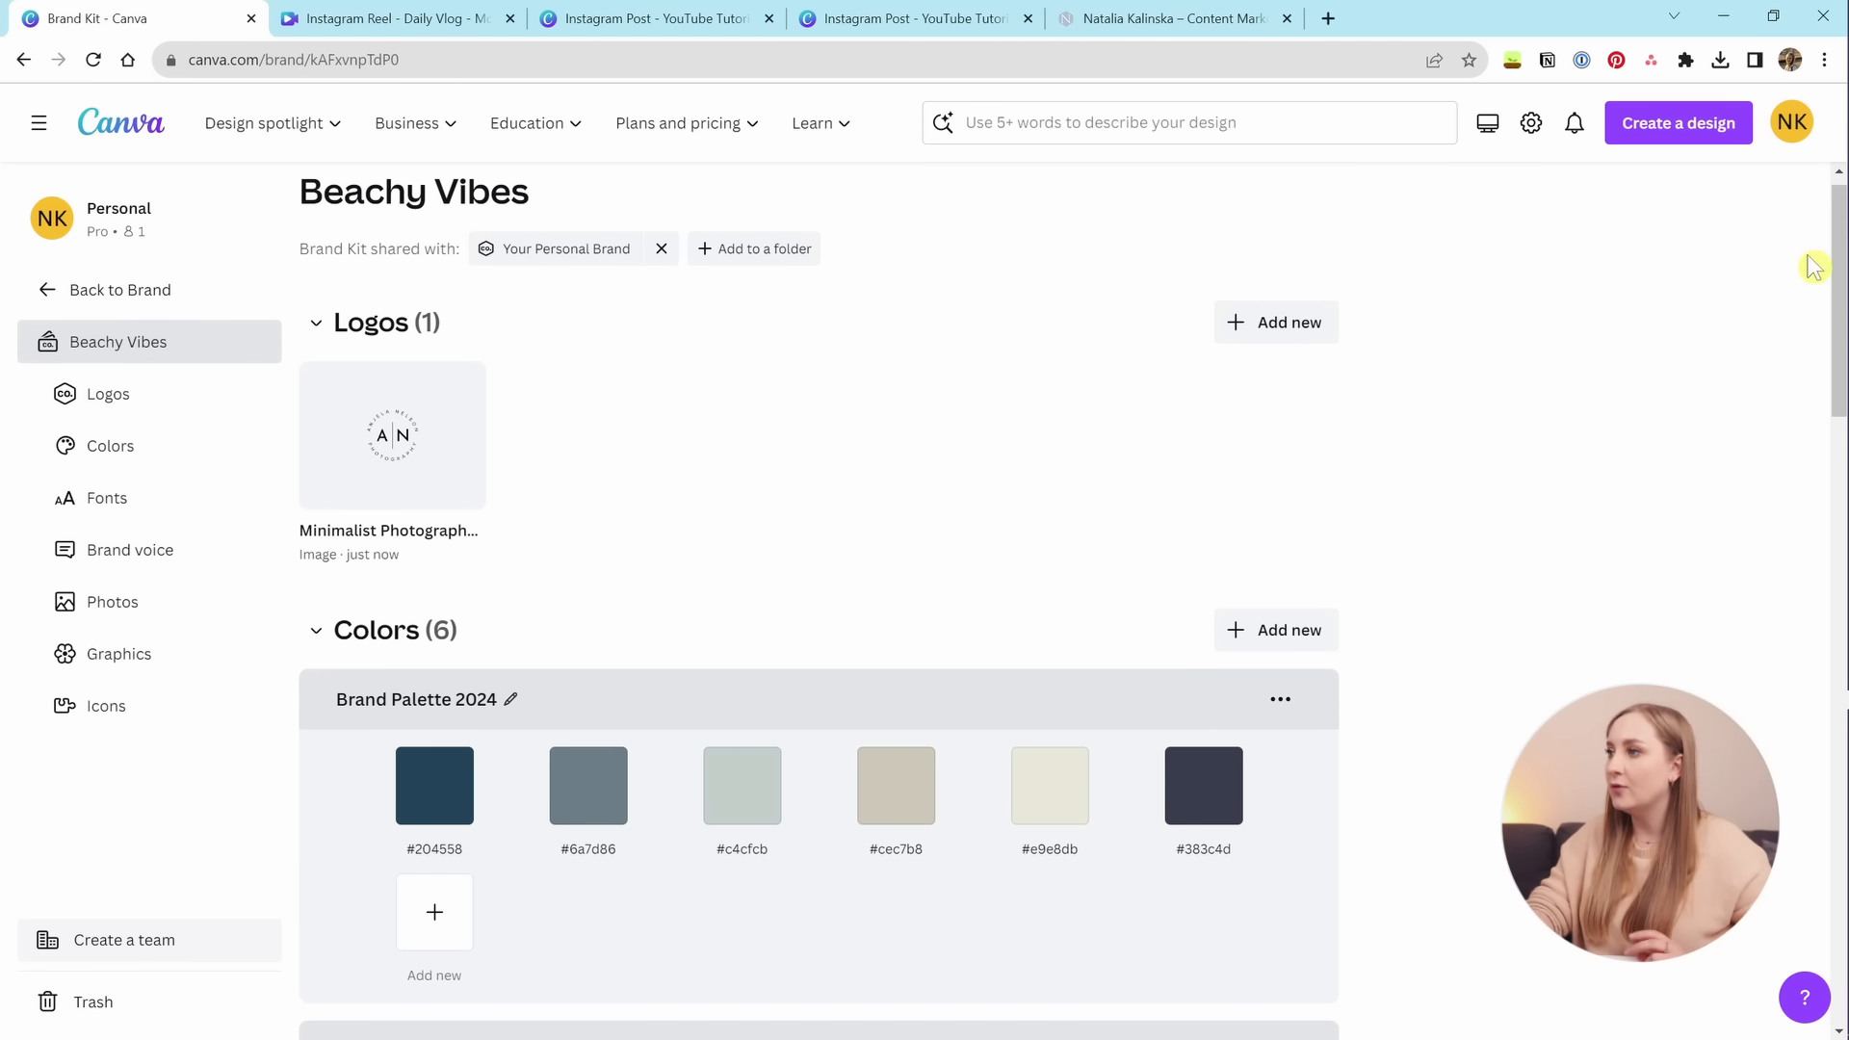
{"action": "left_click_drag", "start_coordinate": [1840, 270], "coordinate": [1827, 677]}
{"action": "scroll", "coordinate": [582, 610], "scroll_direction": "down", "scroll_amount": 3}
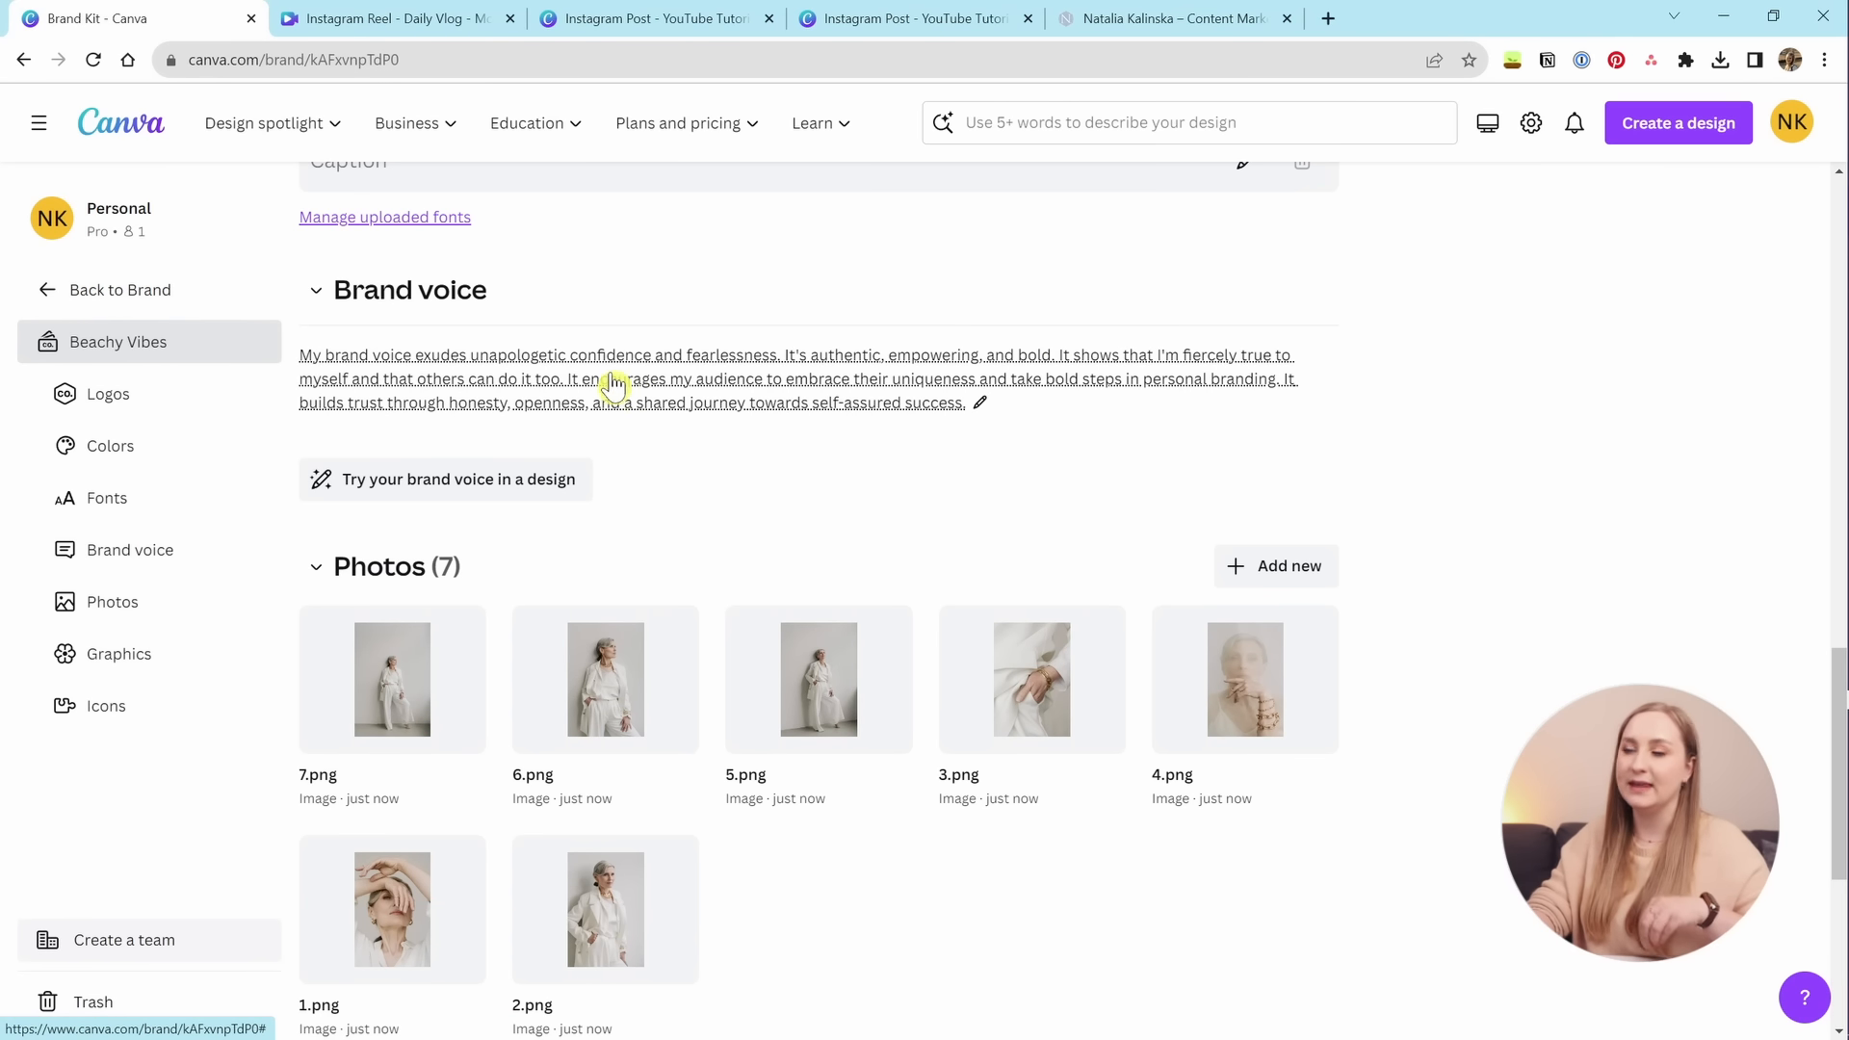
Switch to the Instagram Post design with the empty page 4 and apply the beige About Me template to that page.
{"action": "left_click", "coordinate": [356, 27]}
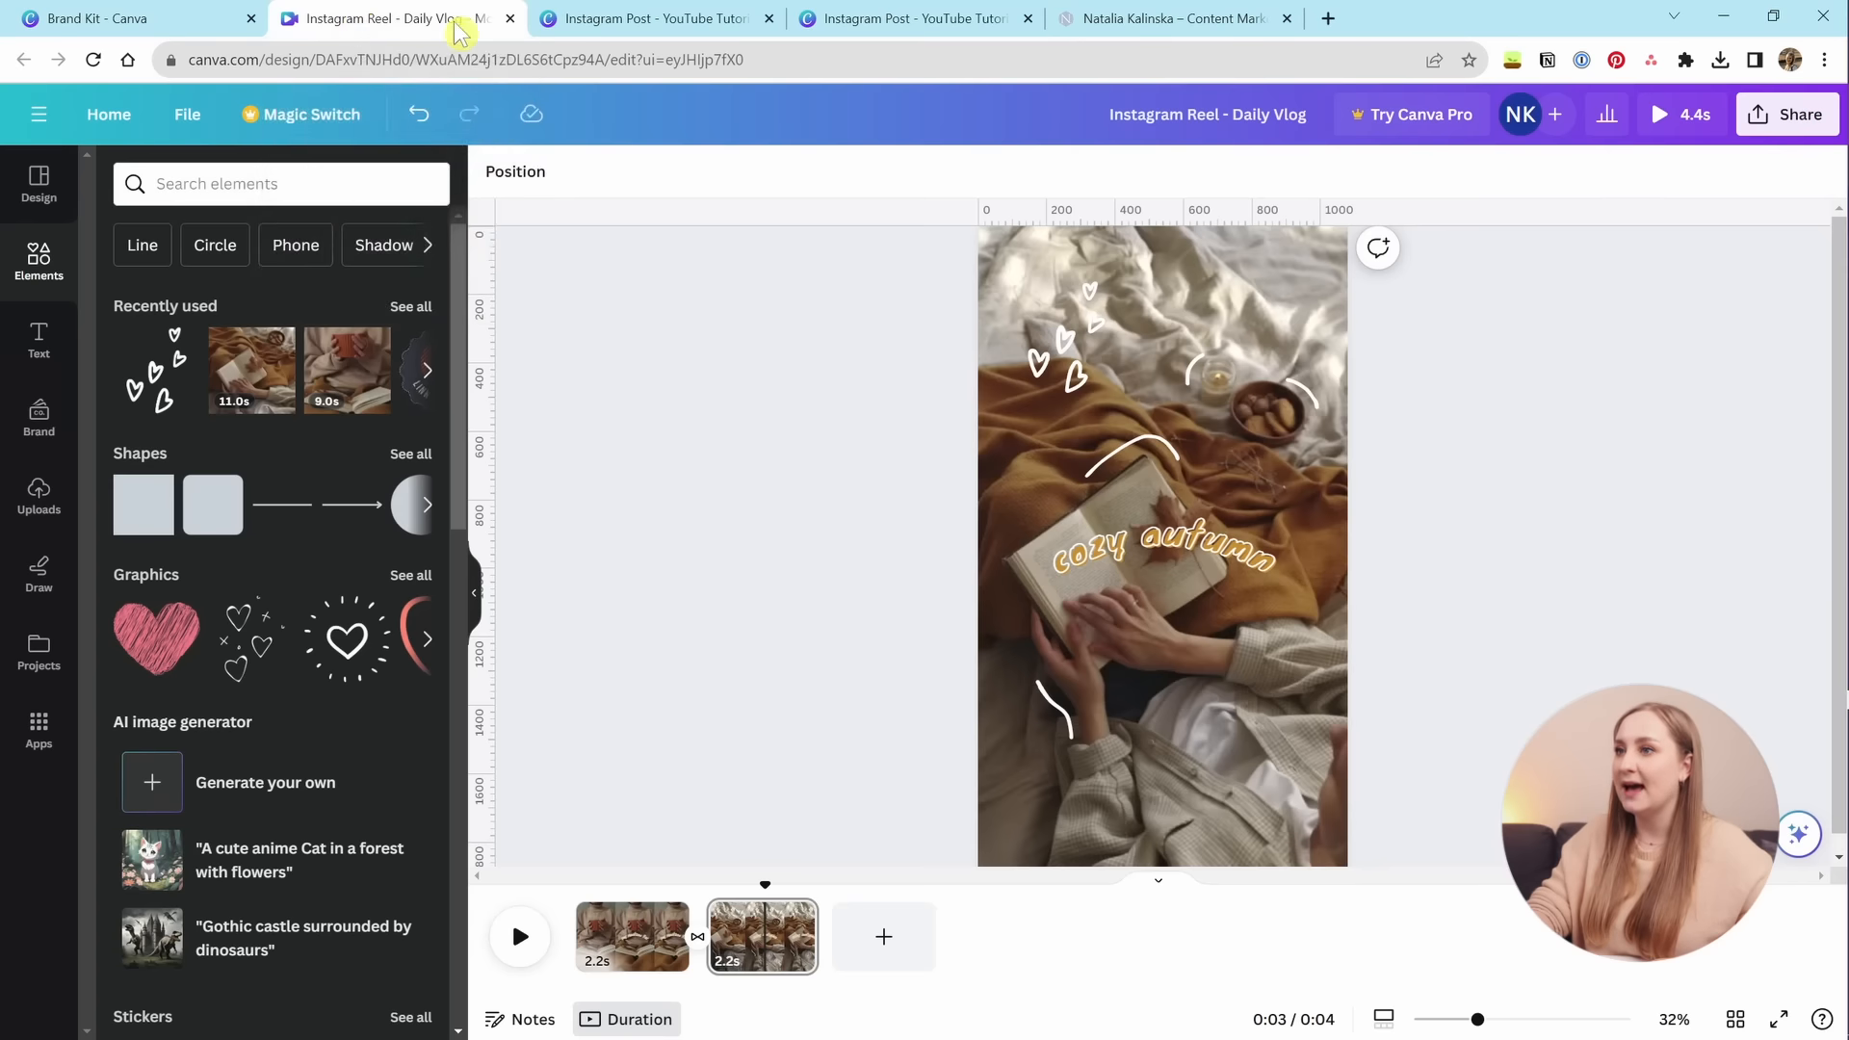
{"action": "left_click", "coordinate": [809, 22]}
{"action": "left_click", "coordinate": [664, 21]}
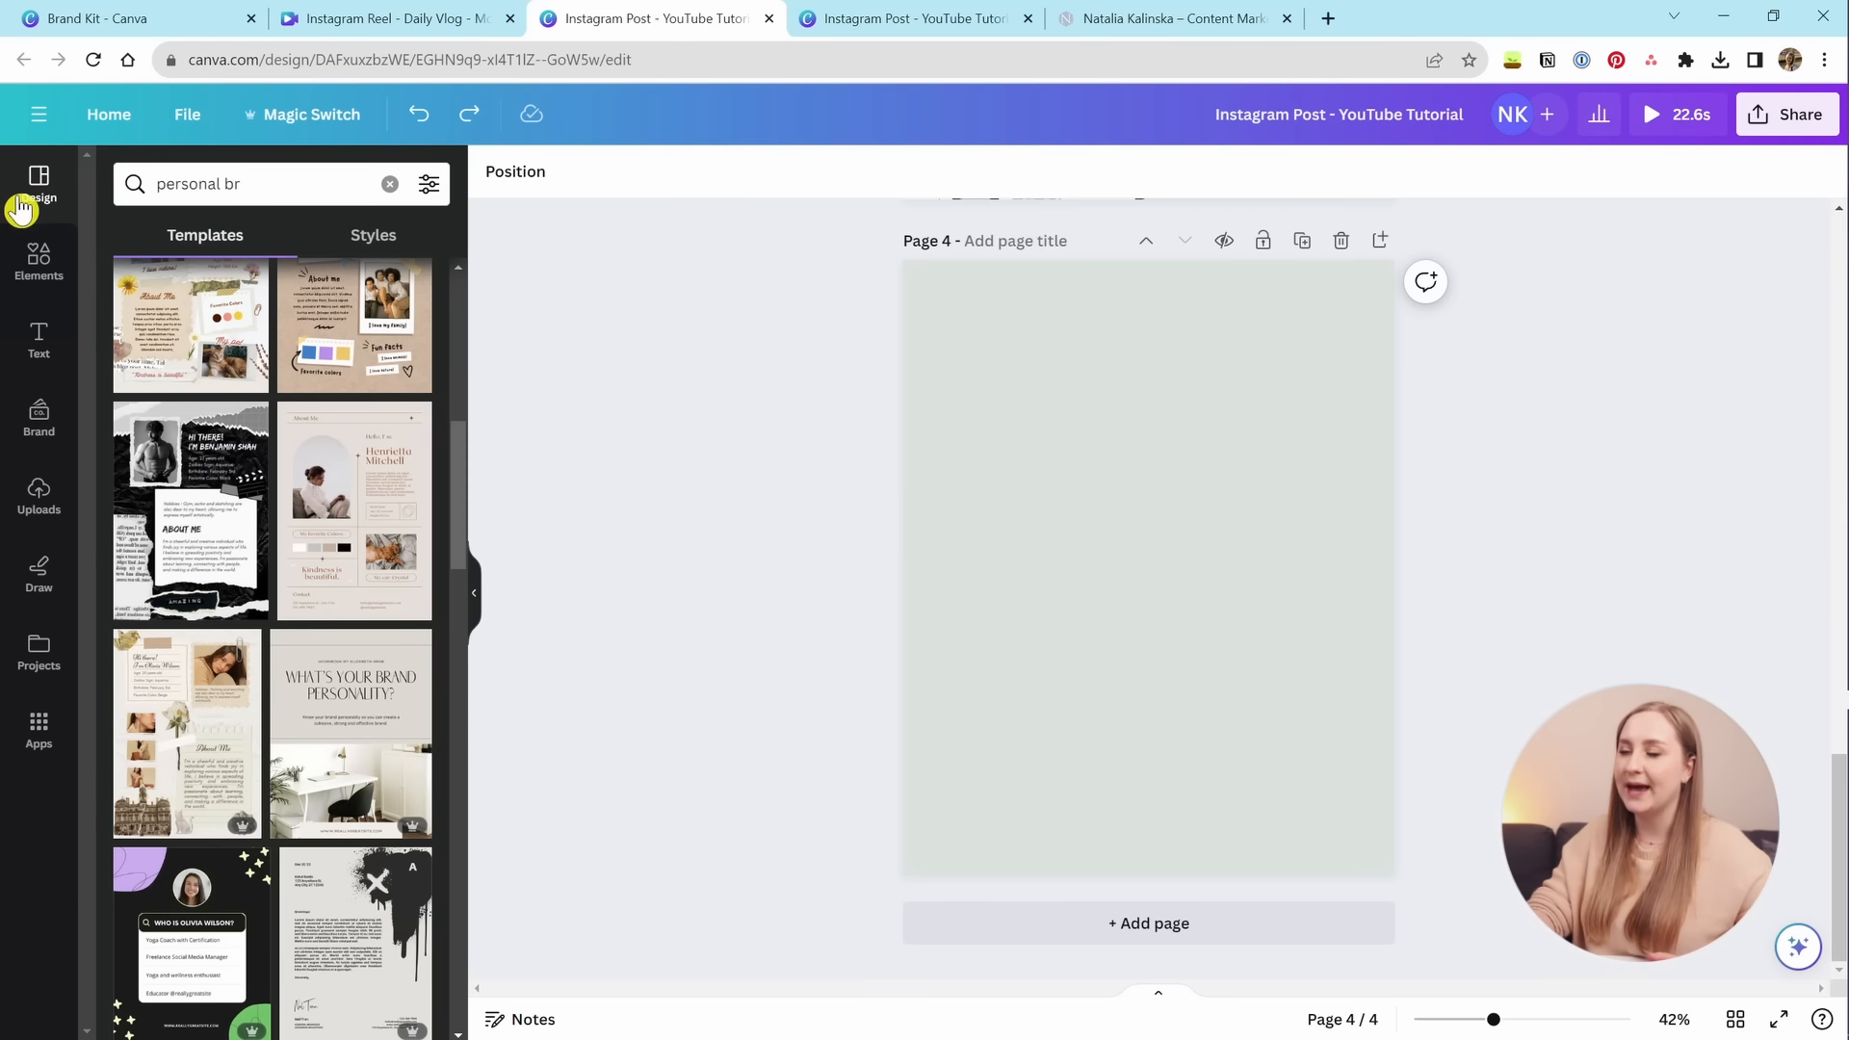
{"action": "left_click", "coordinate": [384, 527]}
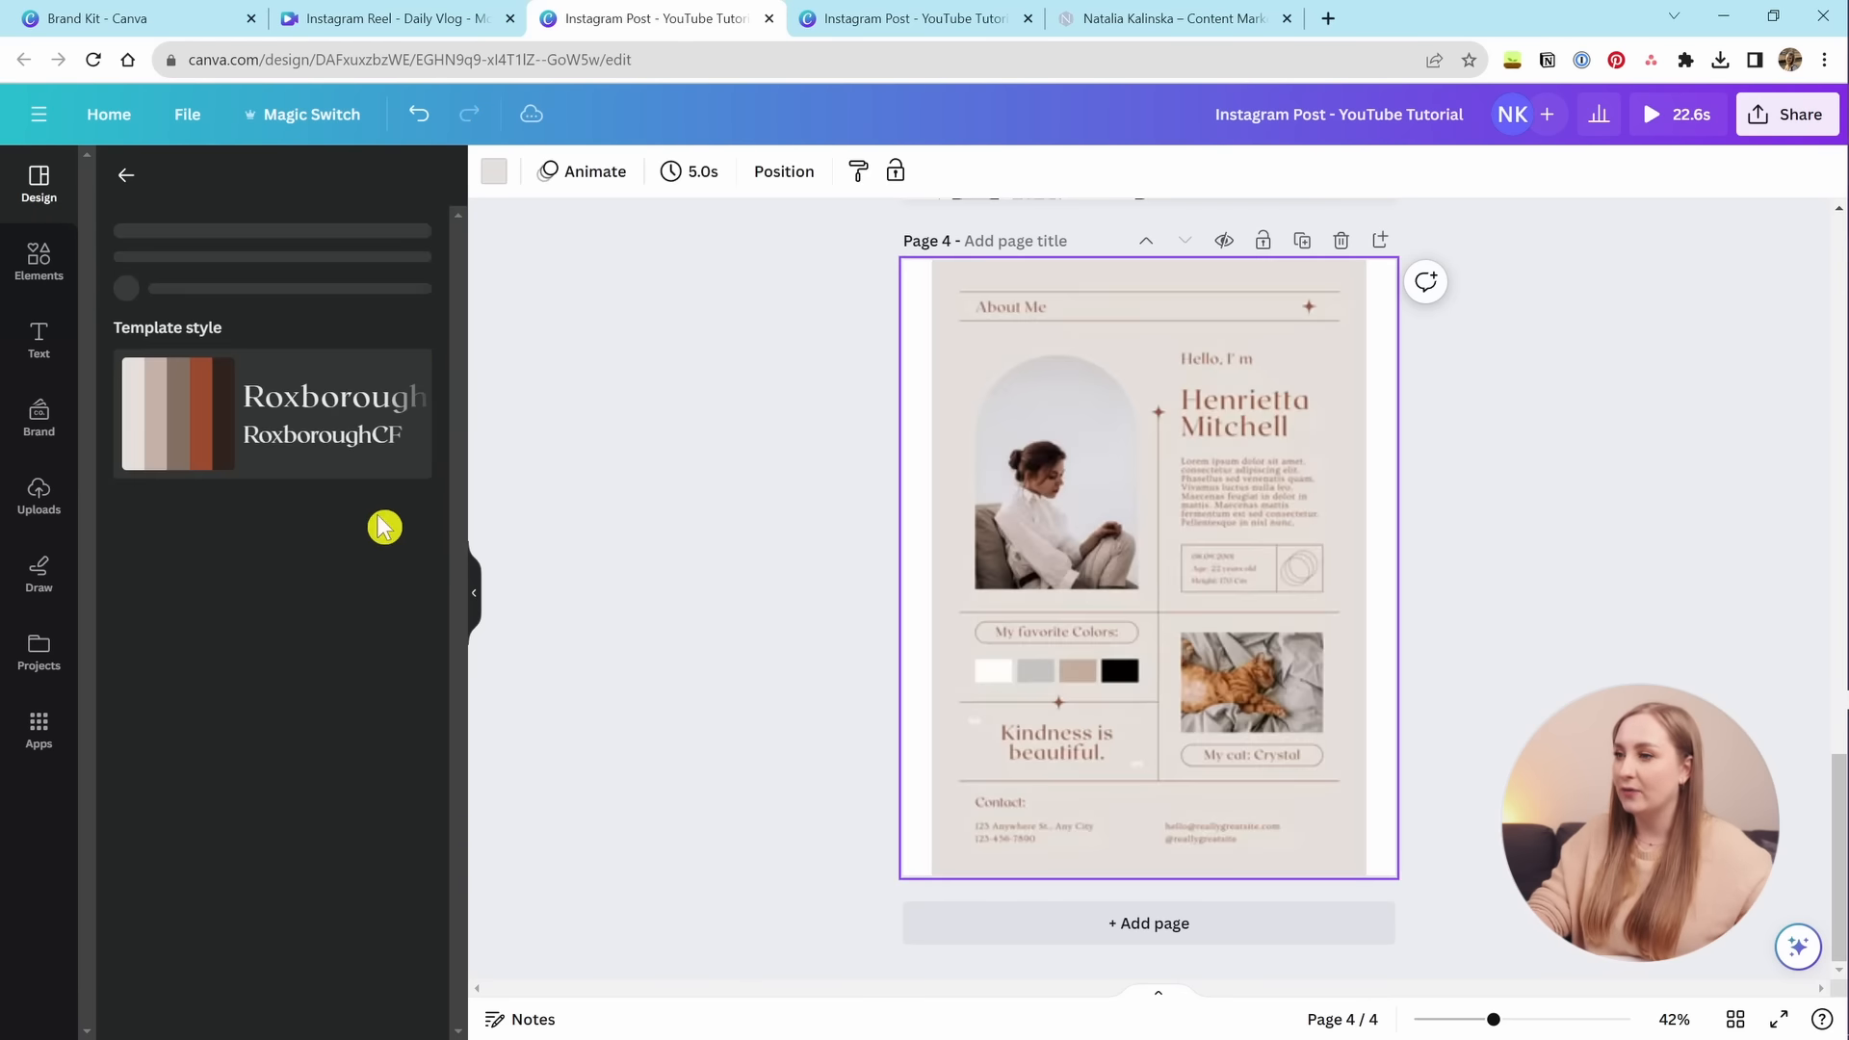
Recolor the About Me page with the Beachy Vibes kit's Brand Palette 2024.
{"action": "left_click", "coordinate": [682, 522]}
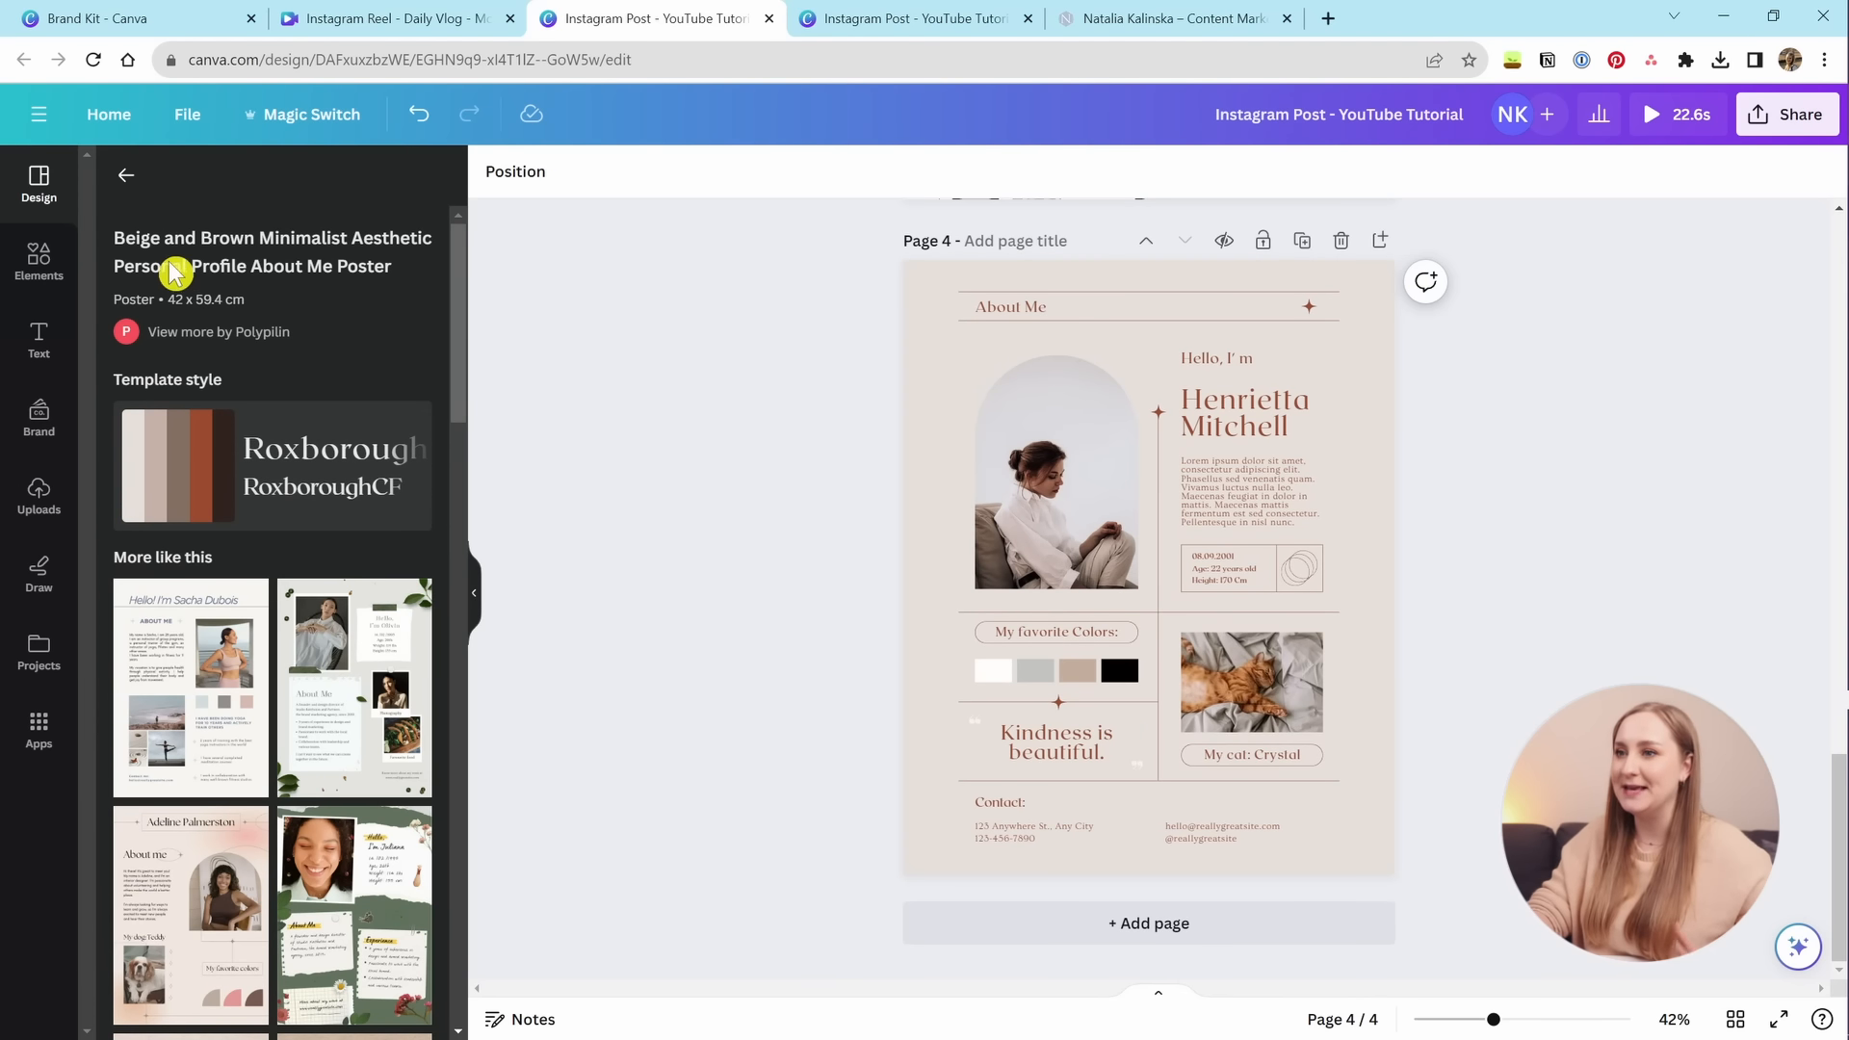
{"action": "left_click", "coordinate": [126, 176]}
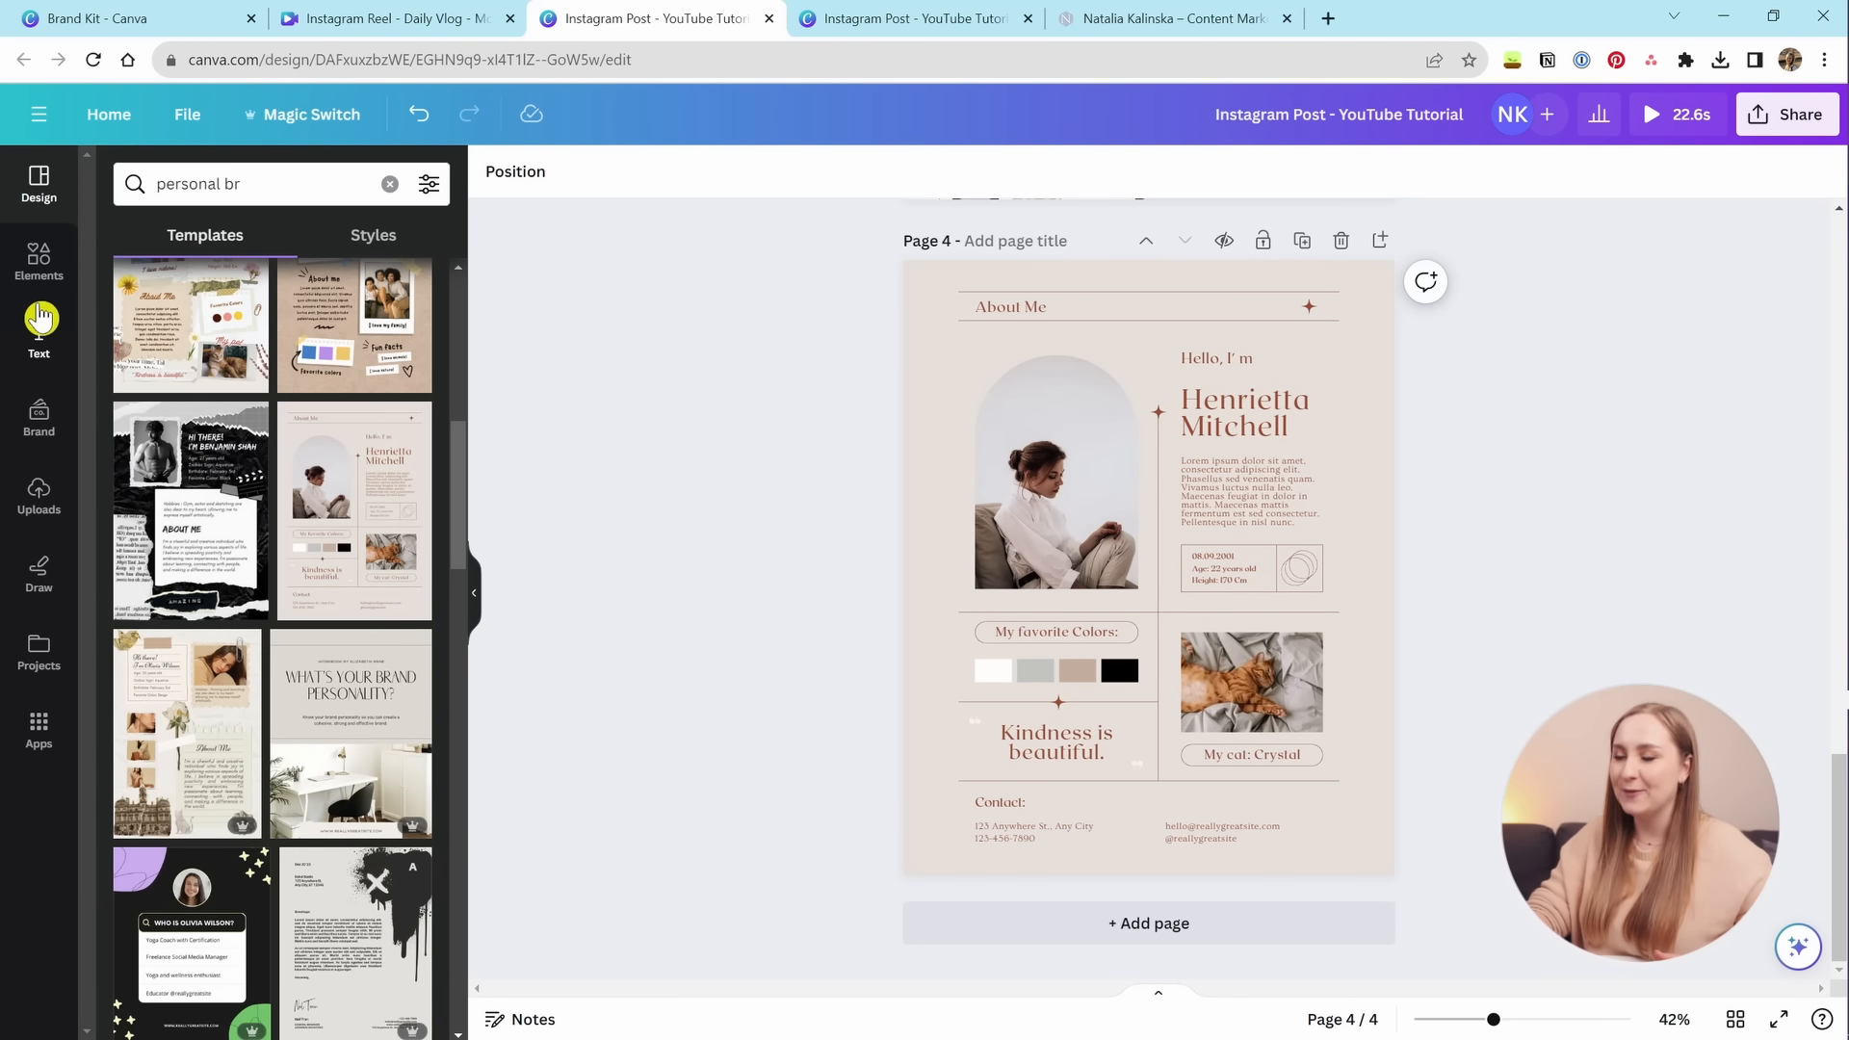
{"action": "left_click", "coordinate": [40, 430]}
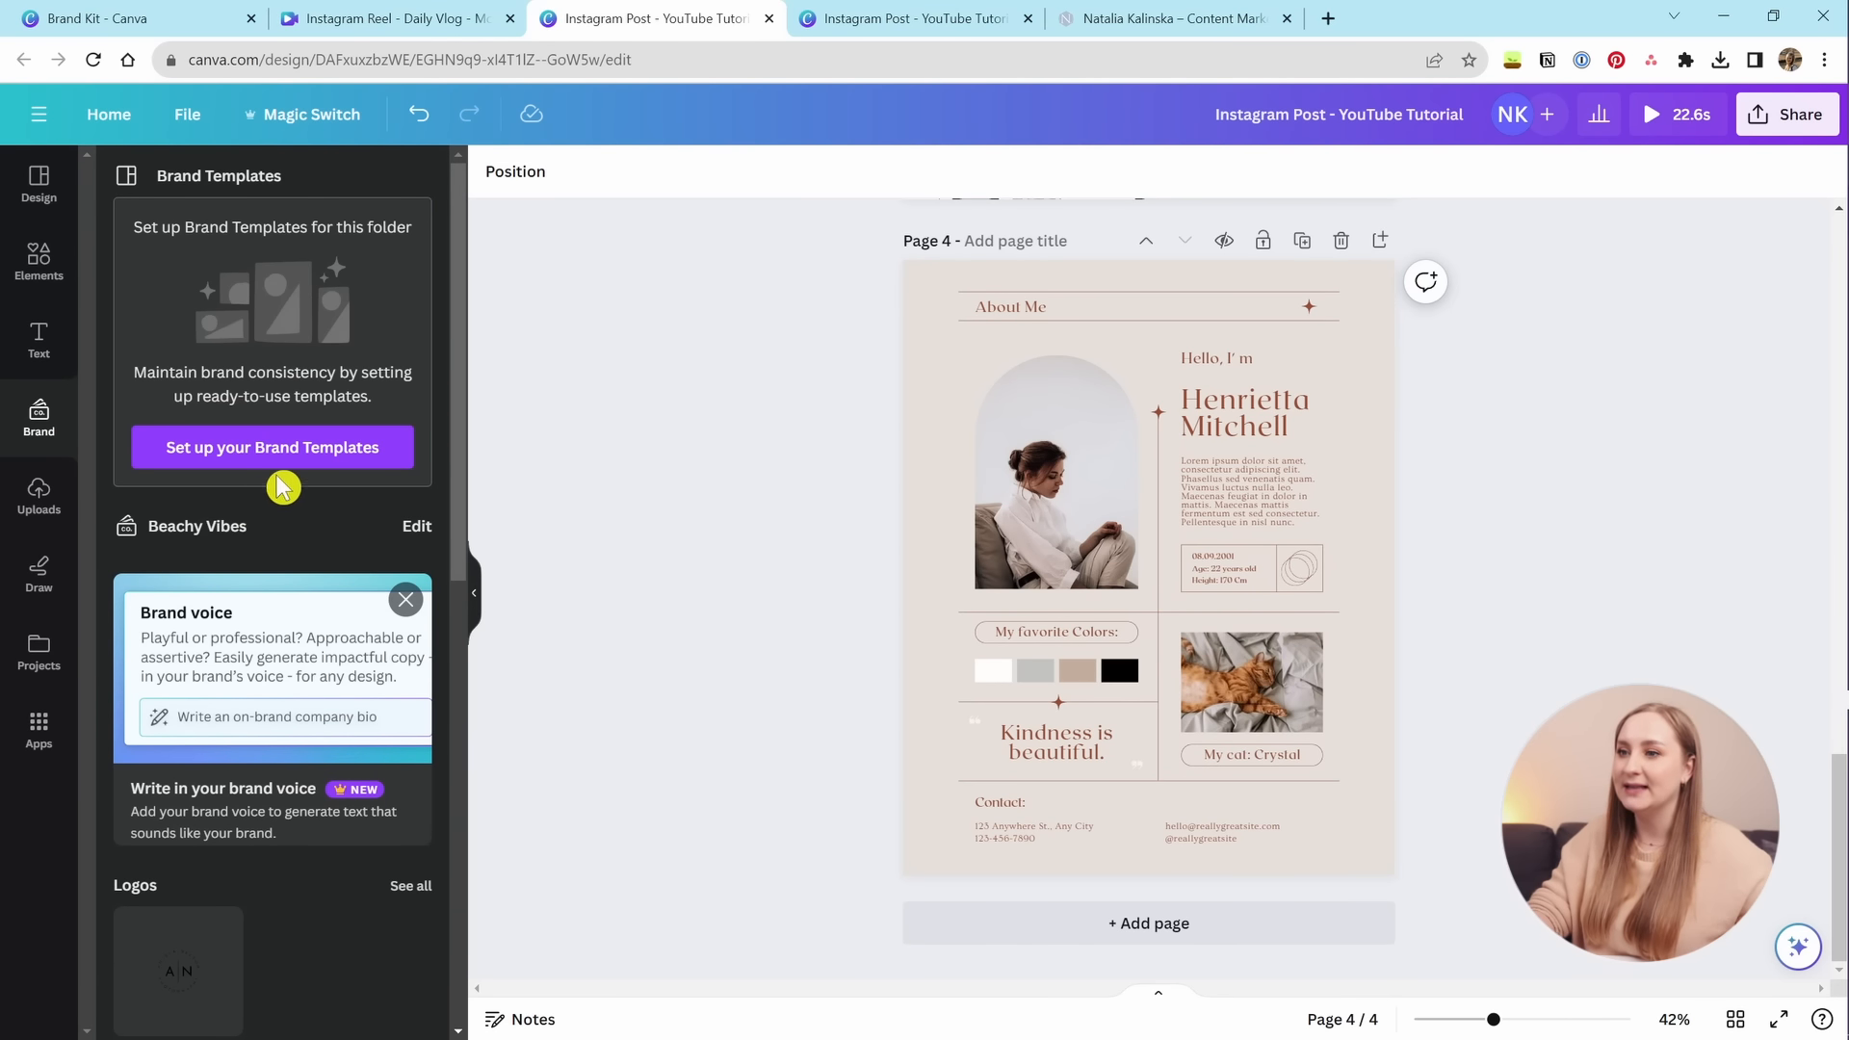
{"action": "scroll", "coordinate": [269, 626], "scroll_direction": "down", "scroll_amount": 10}
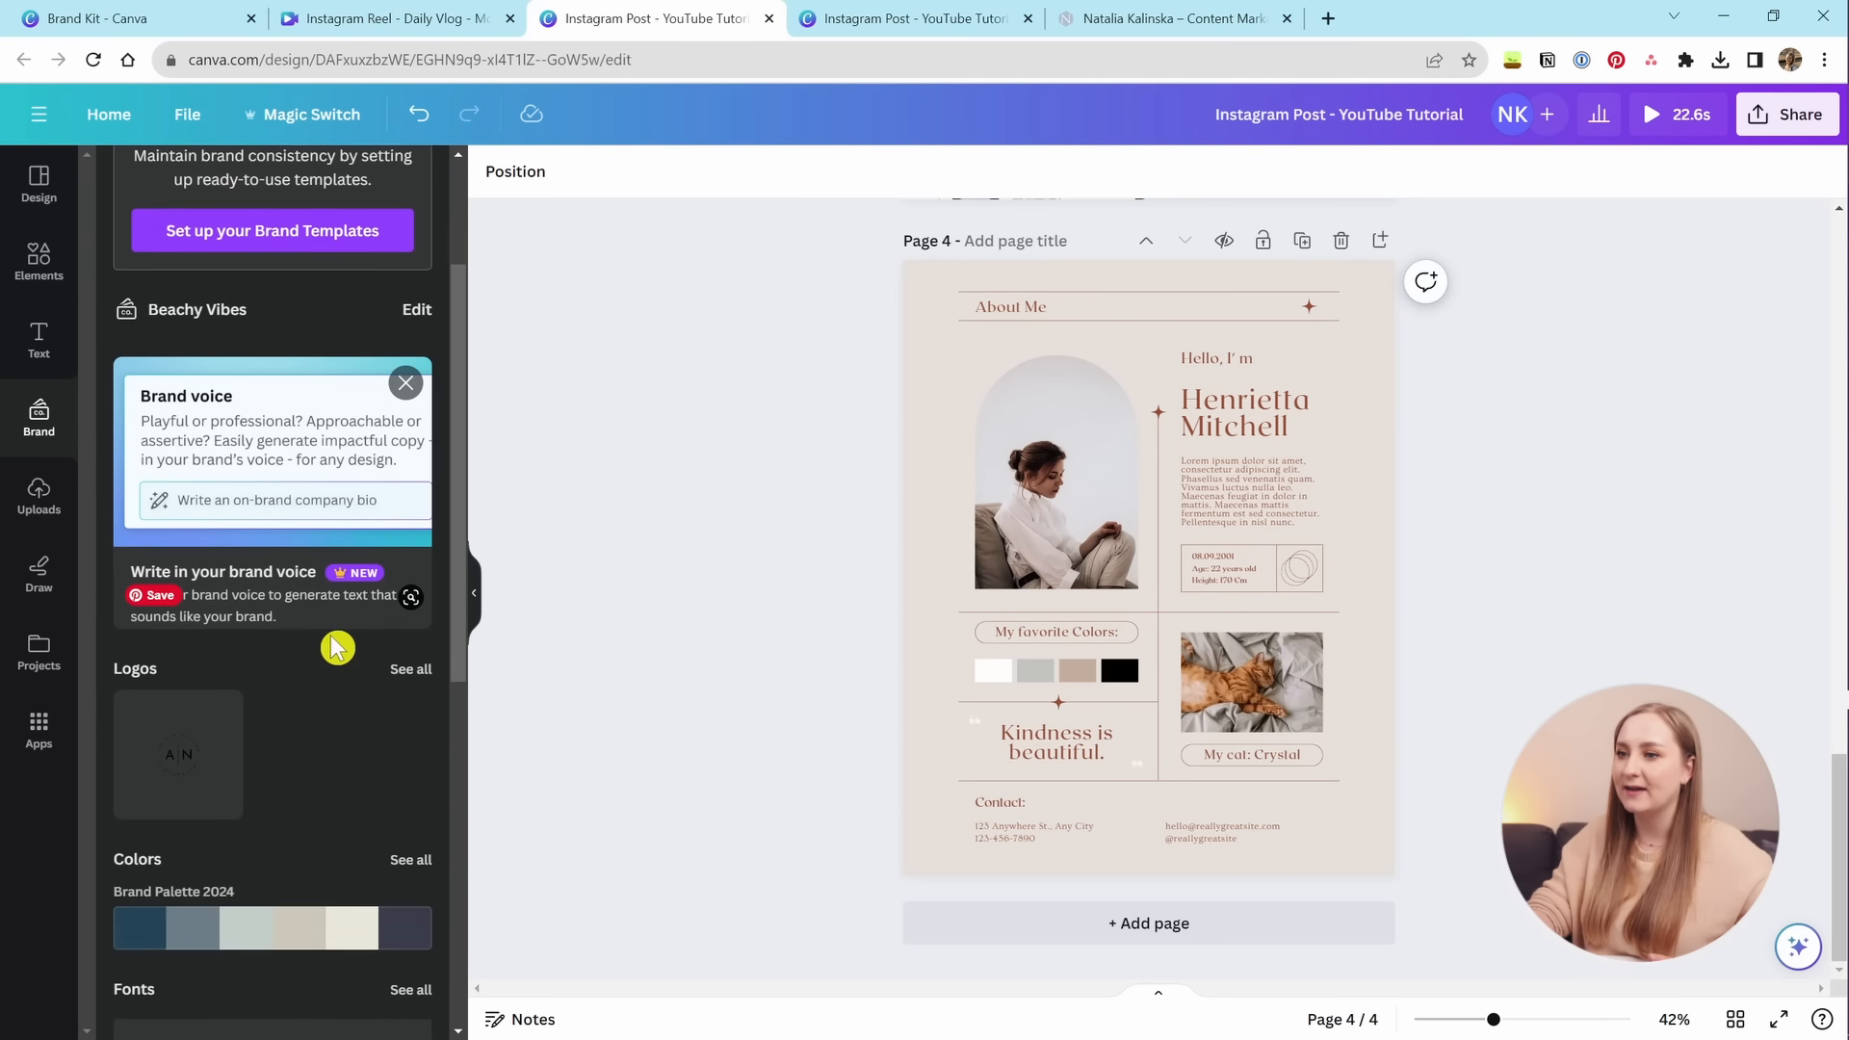
{"action": "scroll", "coordinate": [313, 741], "scroll_direction": "up", "scroll_amount": 5}
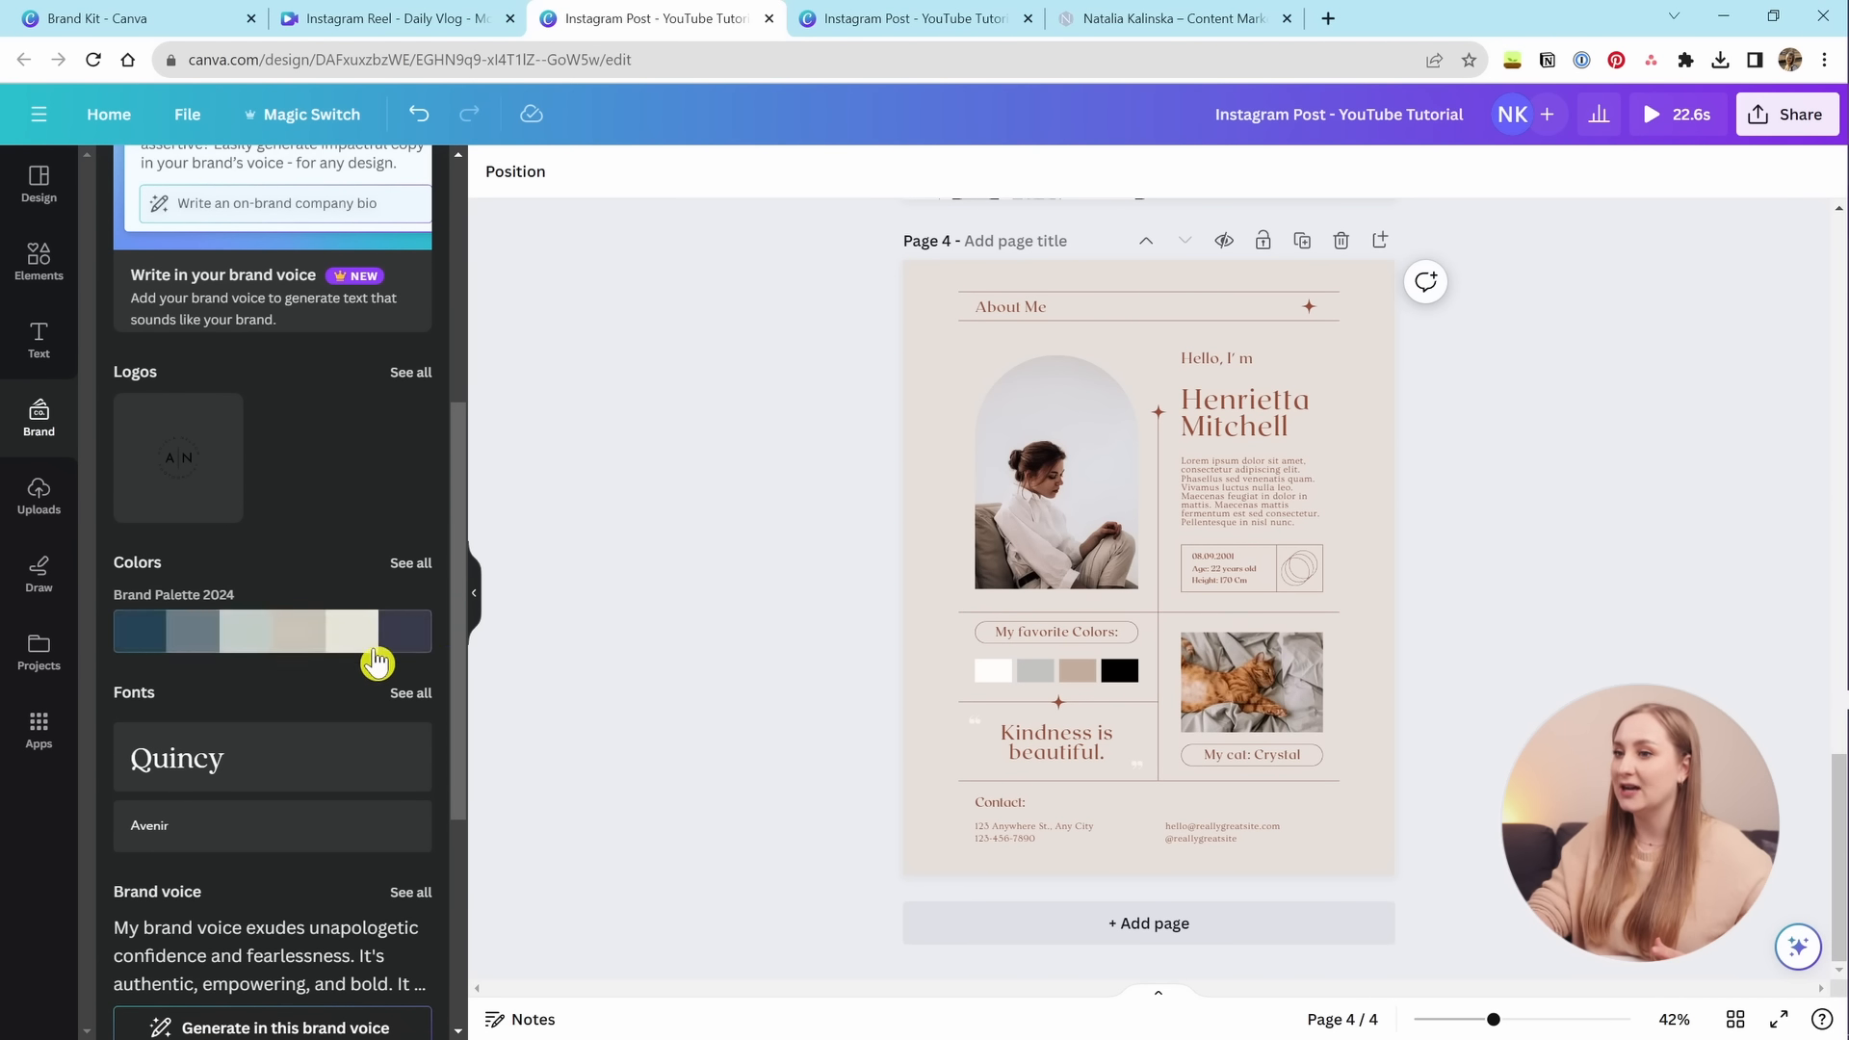
{"action": "left_click", "coordinate": [281, 634]}
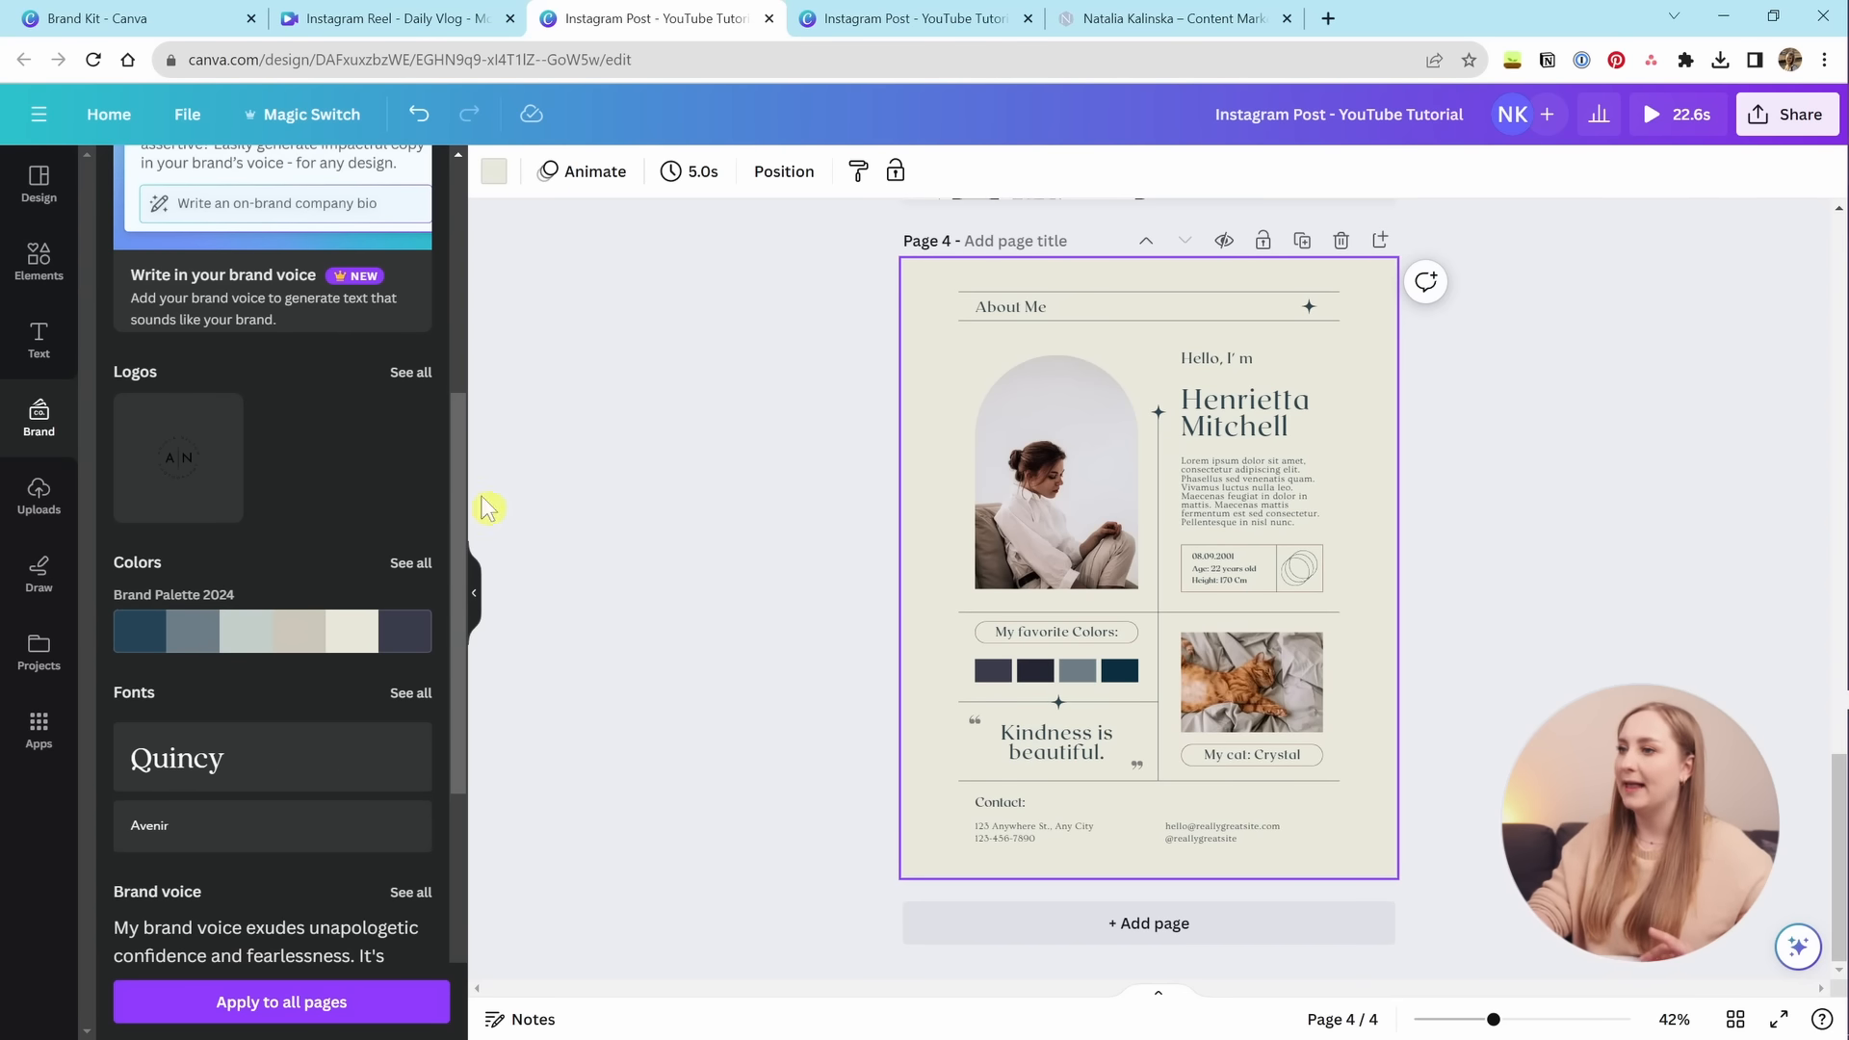
Shuffle Brand Palette 2024 on page 4 until it has a cream background with dark text and blue-toned favorite-color swatches.
{"action": "mouse_move", "coordinate": [262, 633]}
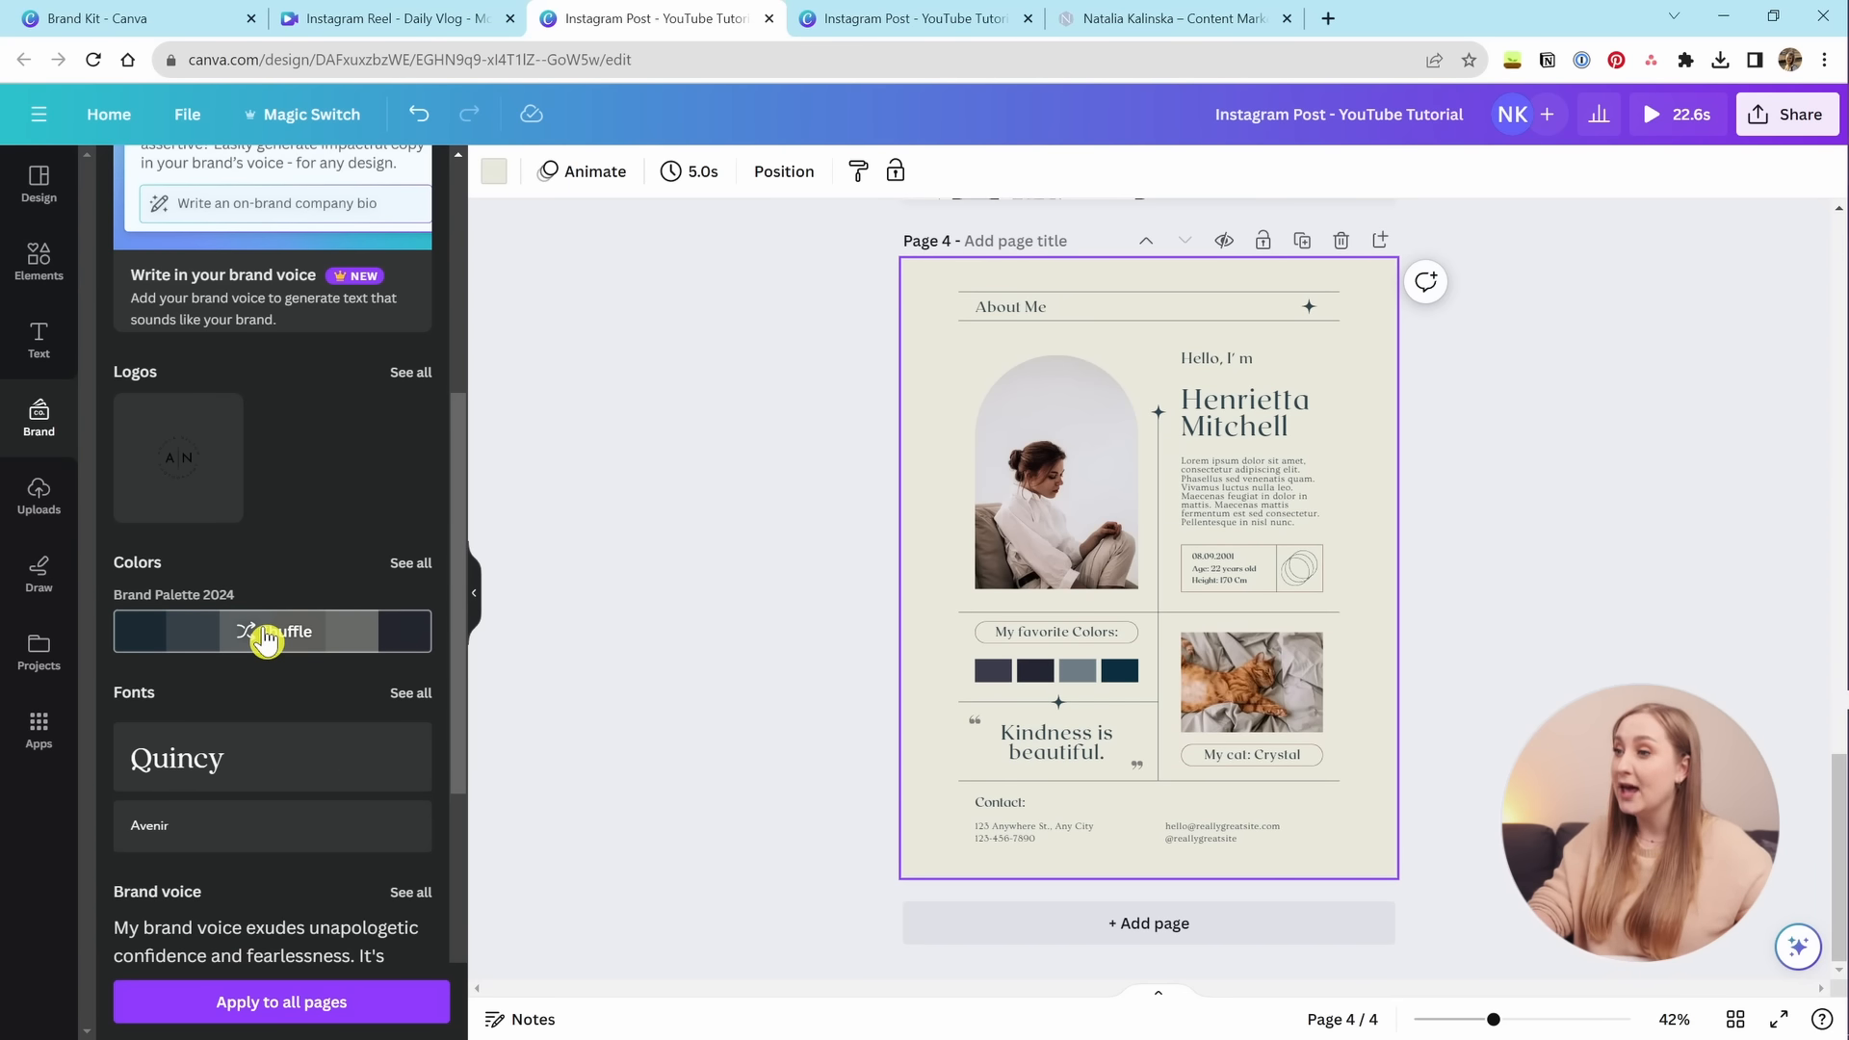
{"action": "left_click", "coordinate": [266, 640]}
{"action": "left_click", "coordinate": [266, 640]}
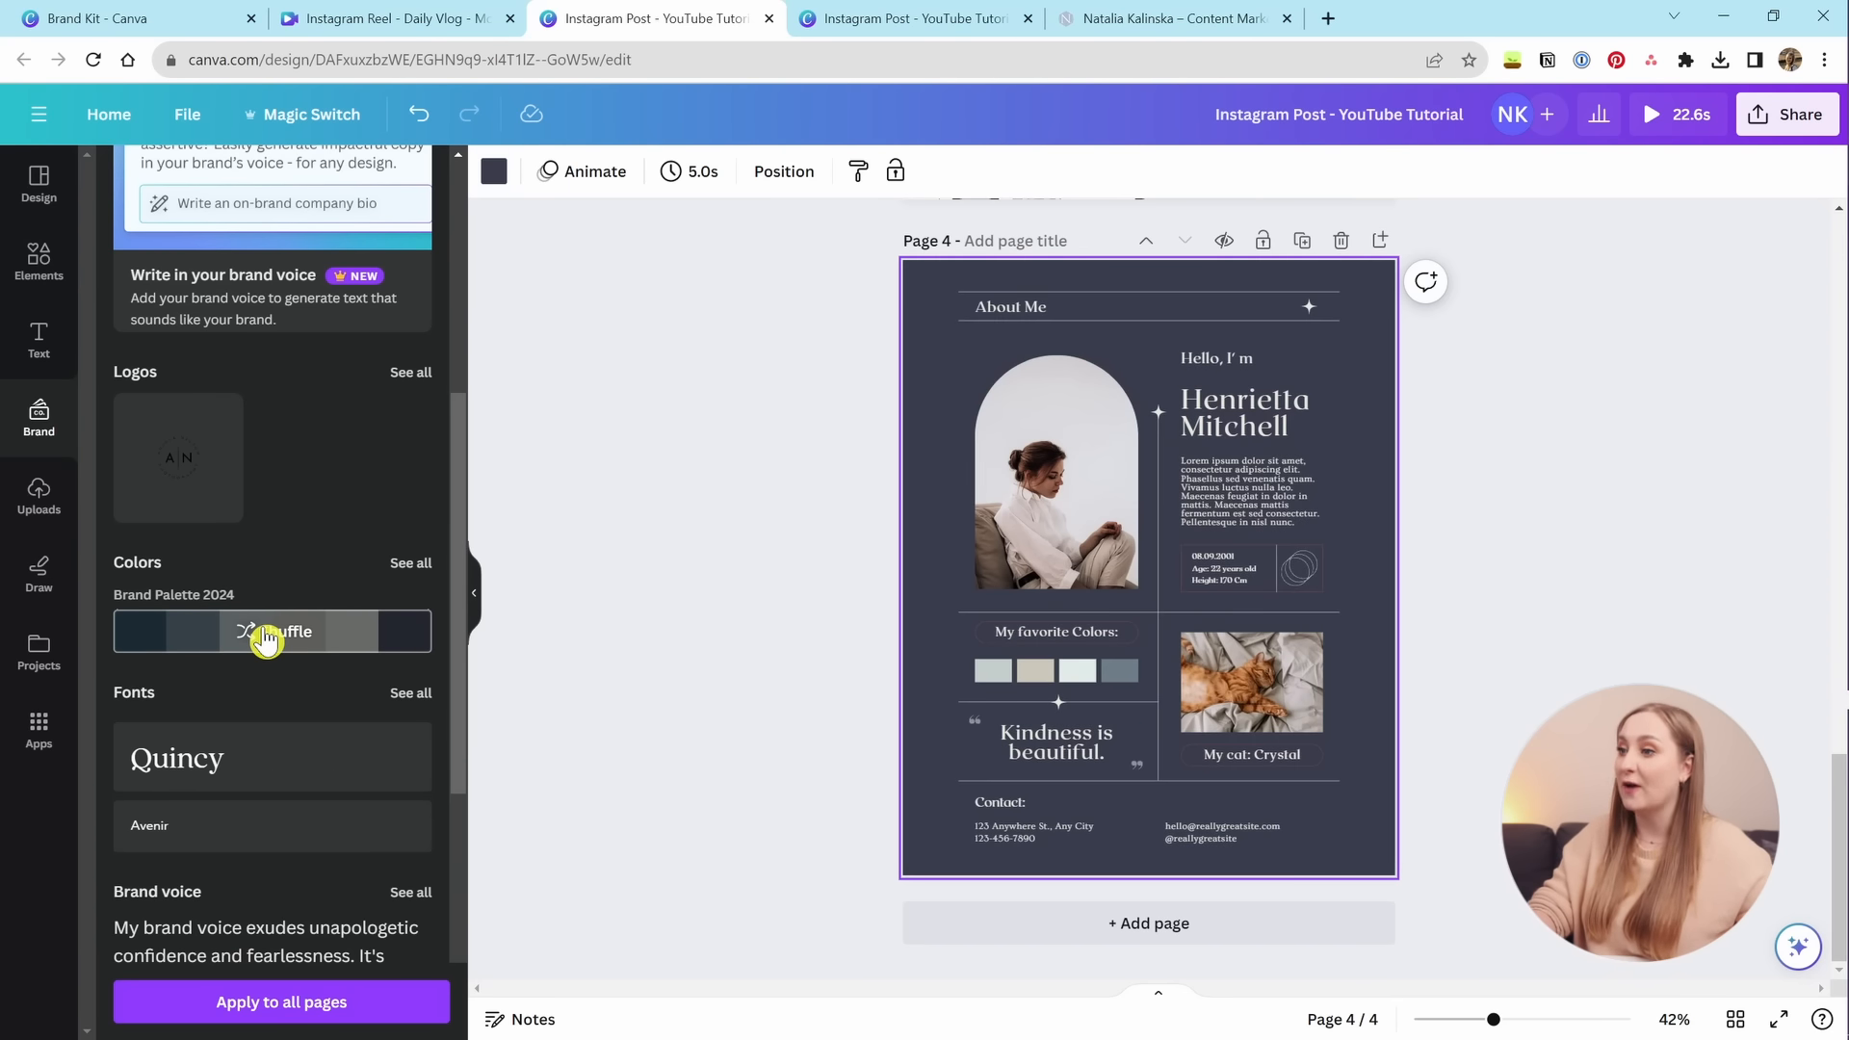
{"action": "left_click", "coordinate": [265, 640]}
{"action": "left_click", "coordinate": [266, 639]}
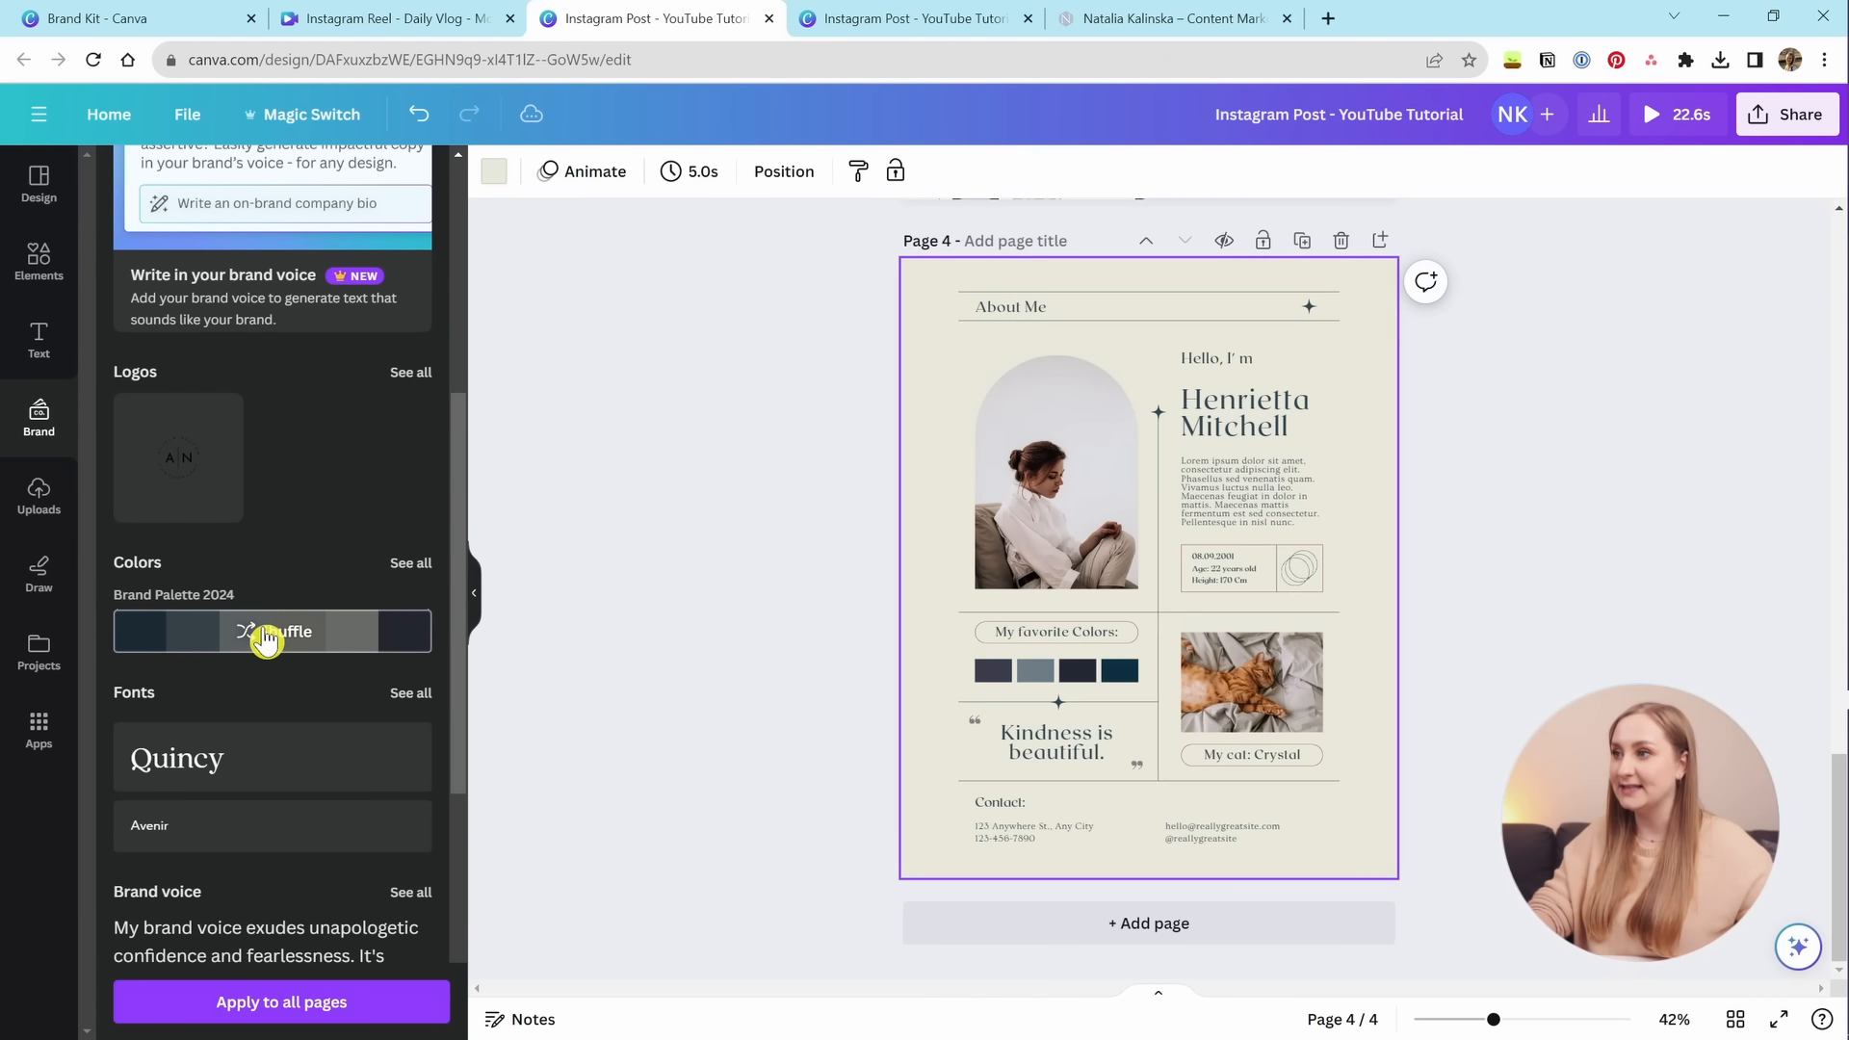
{"action": "left_click", "coordinate": [266, 640]}
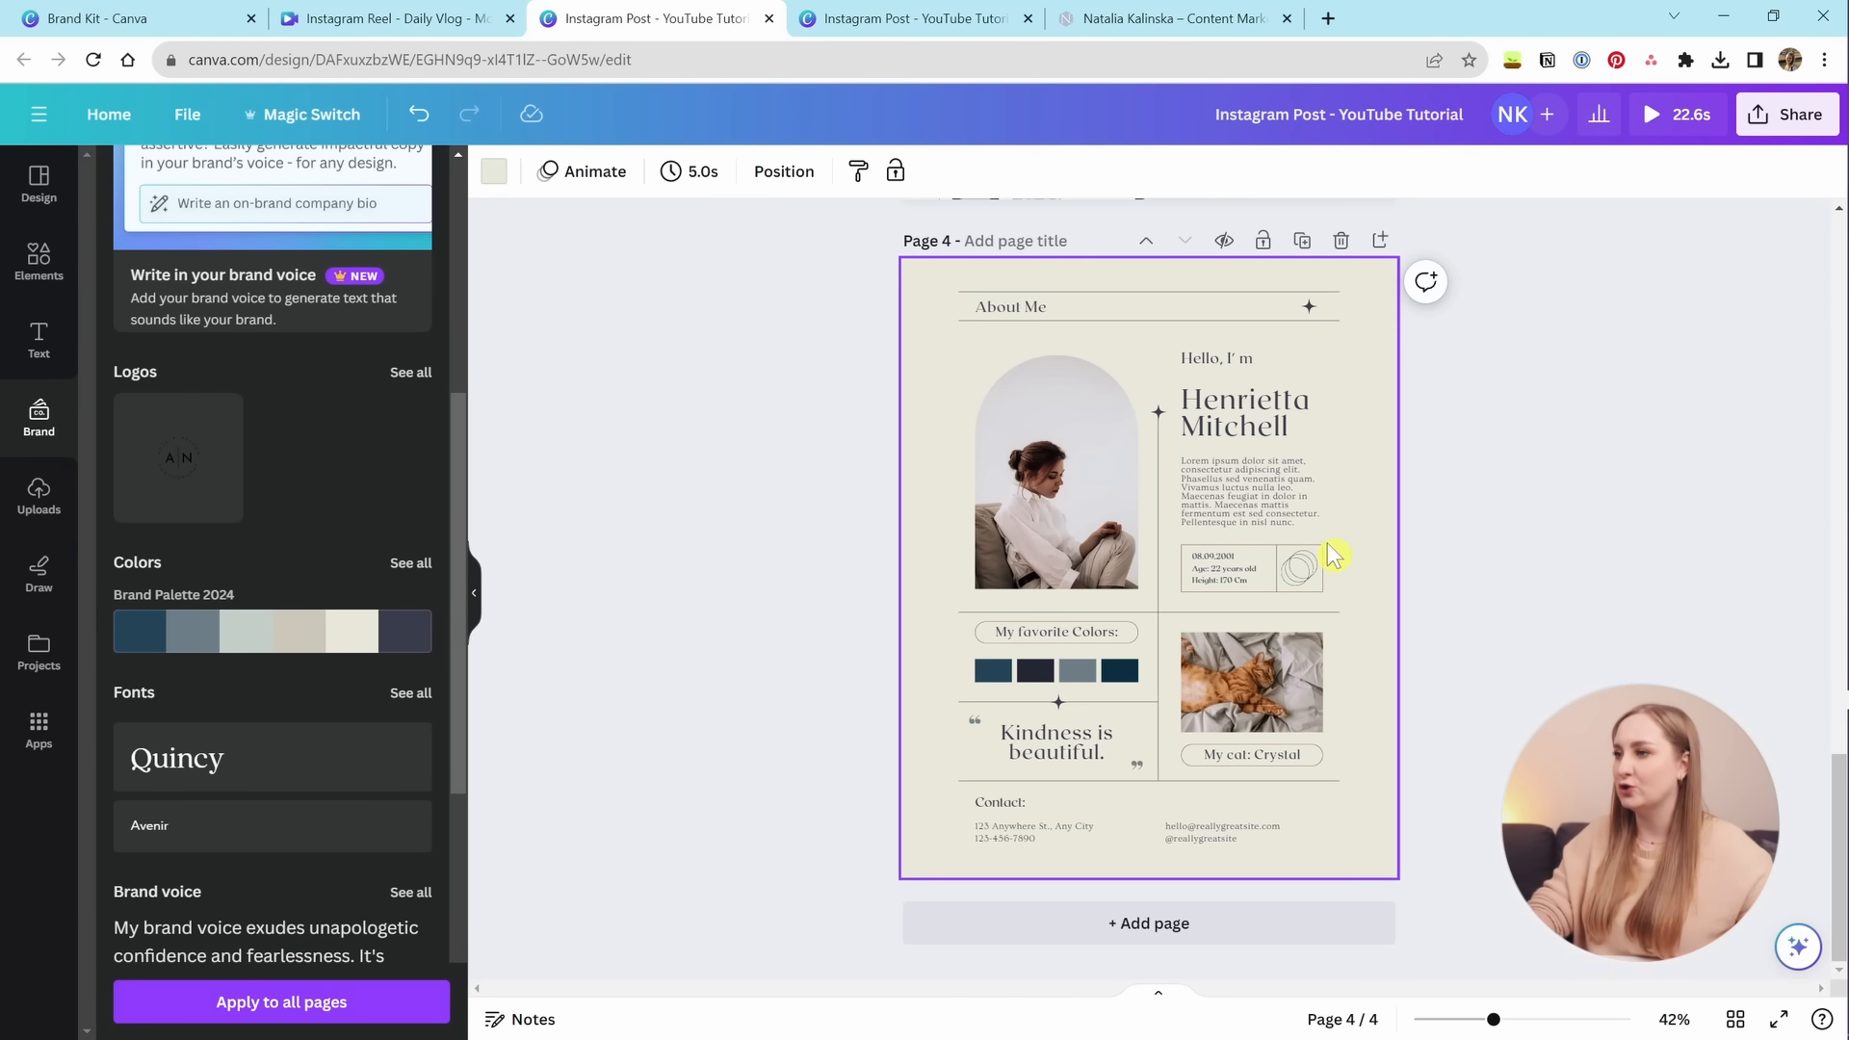
{"action": "left_click", "coordinate": [719, 732]}
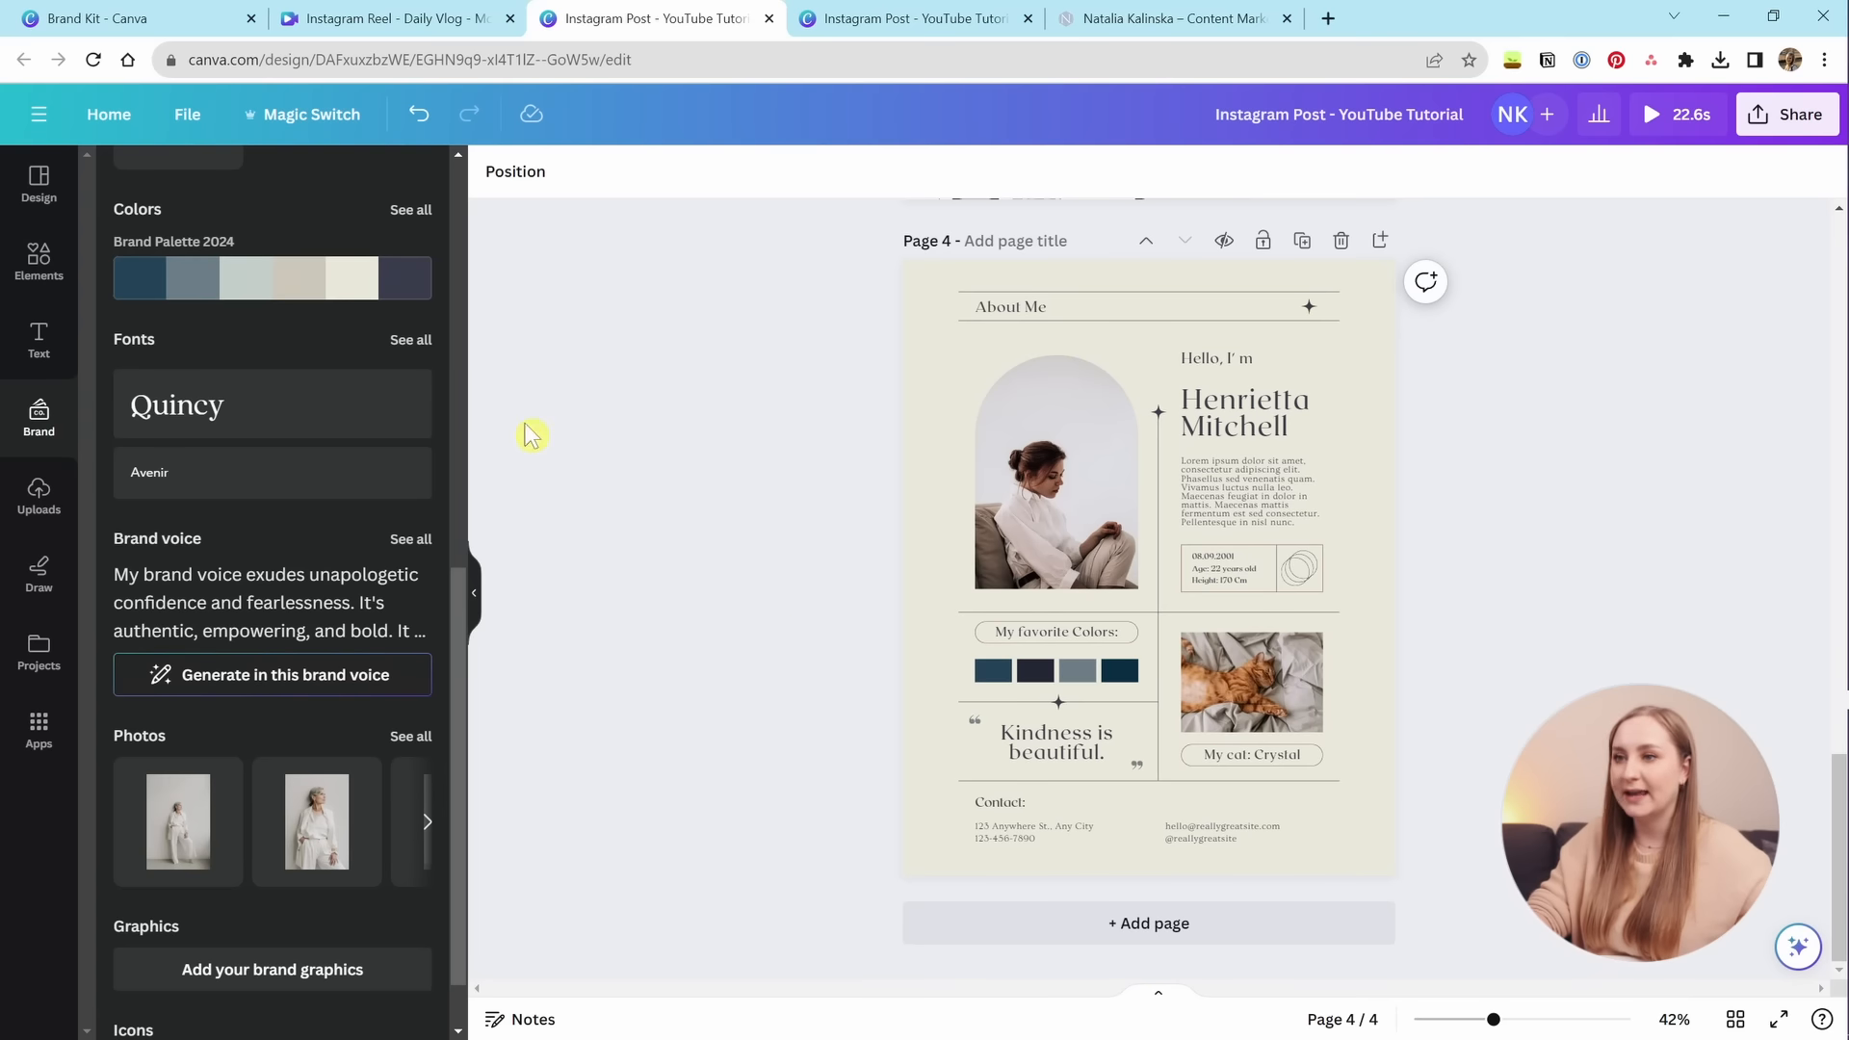
Apply the Beachy Vibes brand fonts style to page 4.
{"action": "left_click", "coordinate": [39, 183]}
{"action": "left_click", "coordinate": [202, 237]}
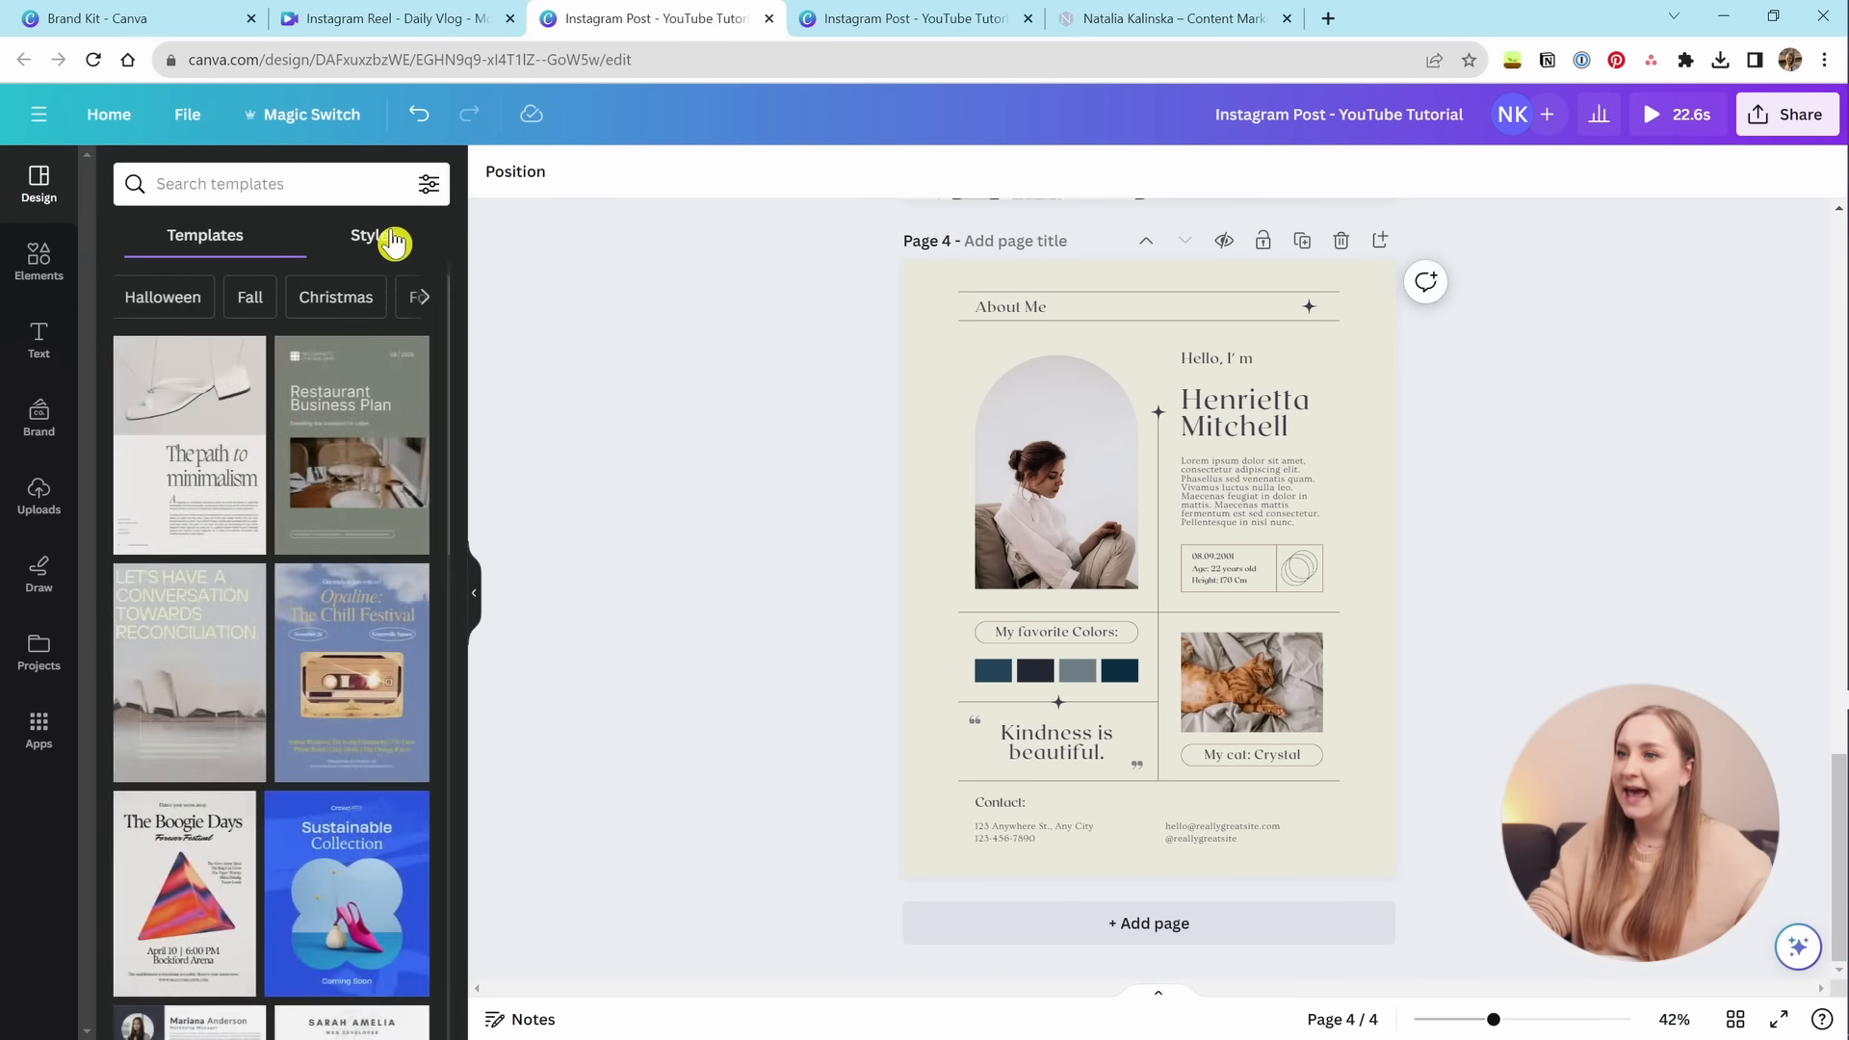
{"action": "left_click", "coordinate": [393, 237]}
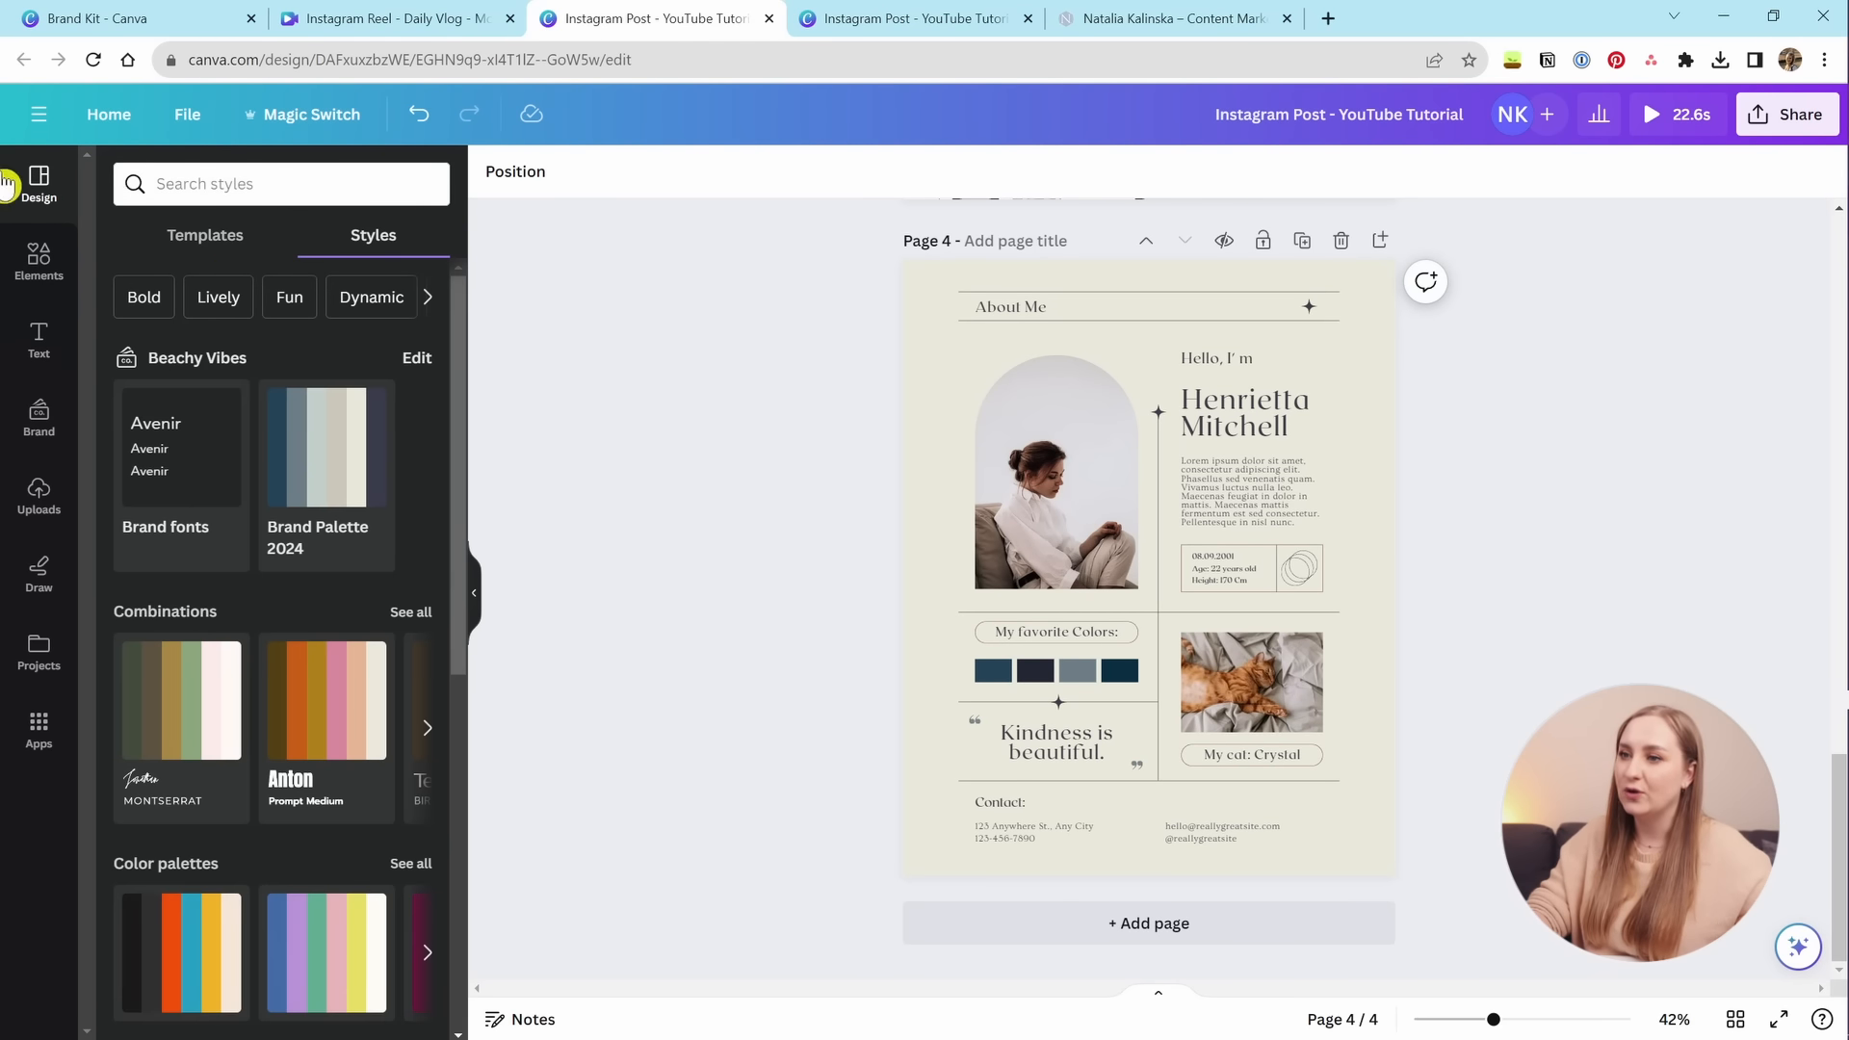
{"action": "left_click", "coordinate": [205, 472]}
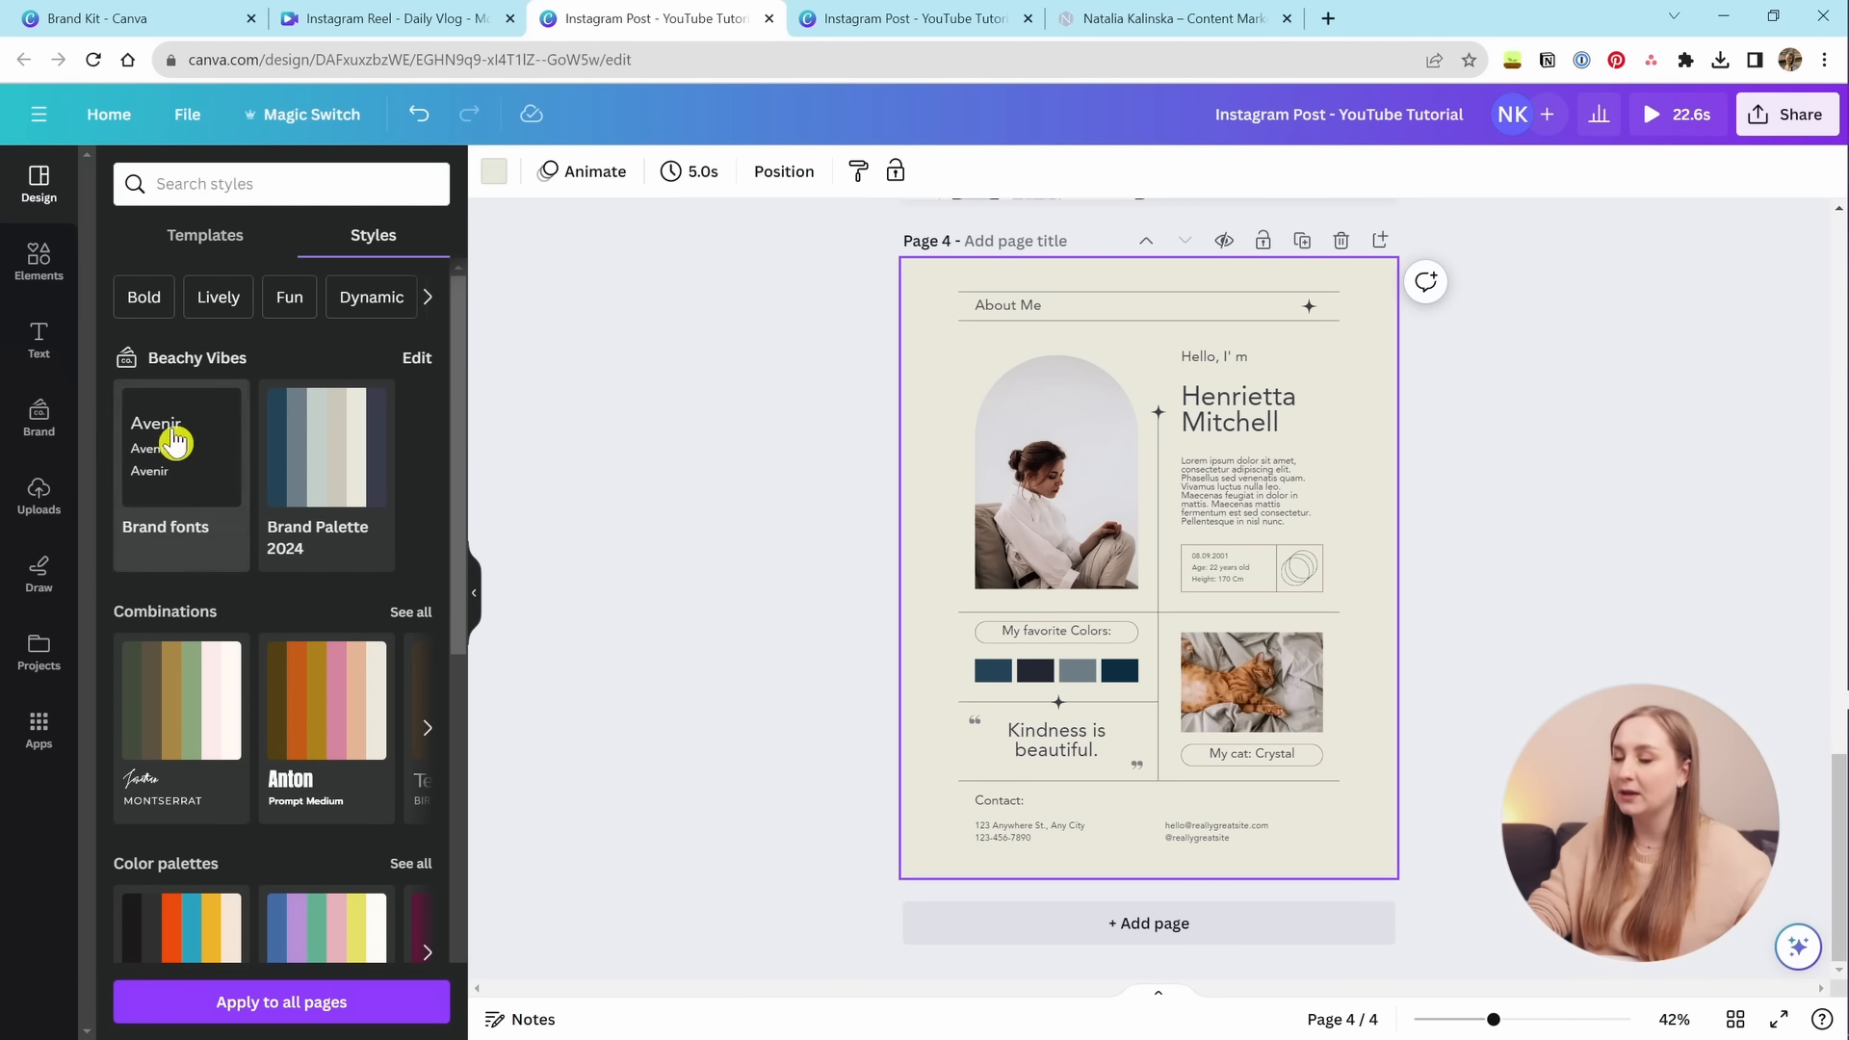
Set the font of the large name heading on page 4 to the brand font Quincy.
{"action": "left_click", "coordinate": [1257, 414]}
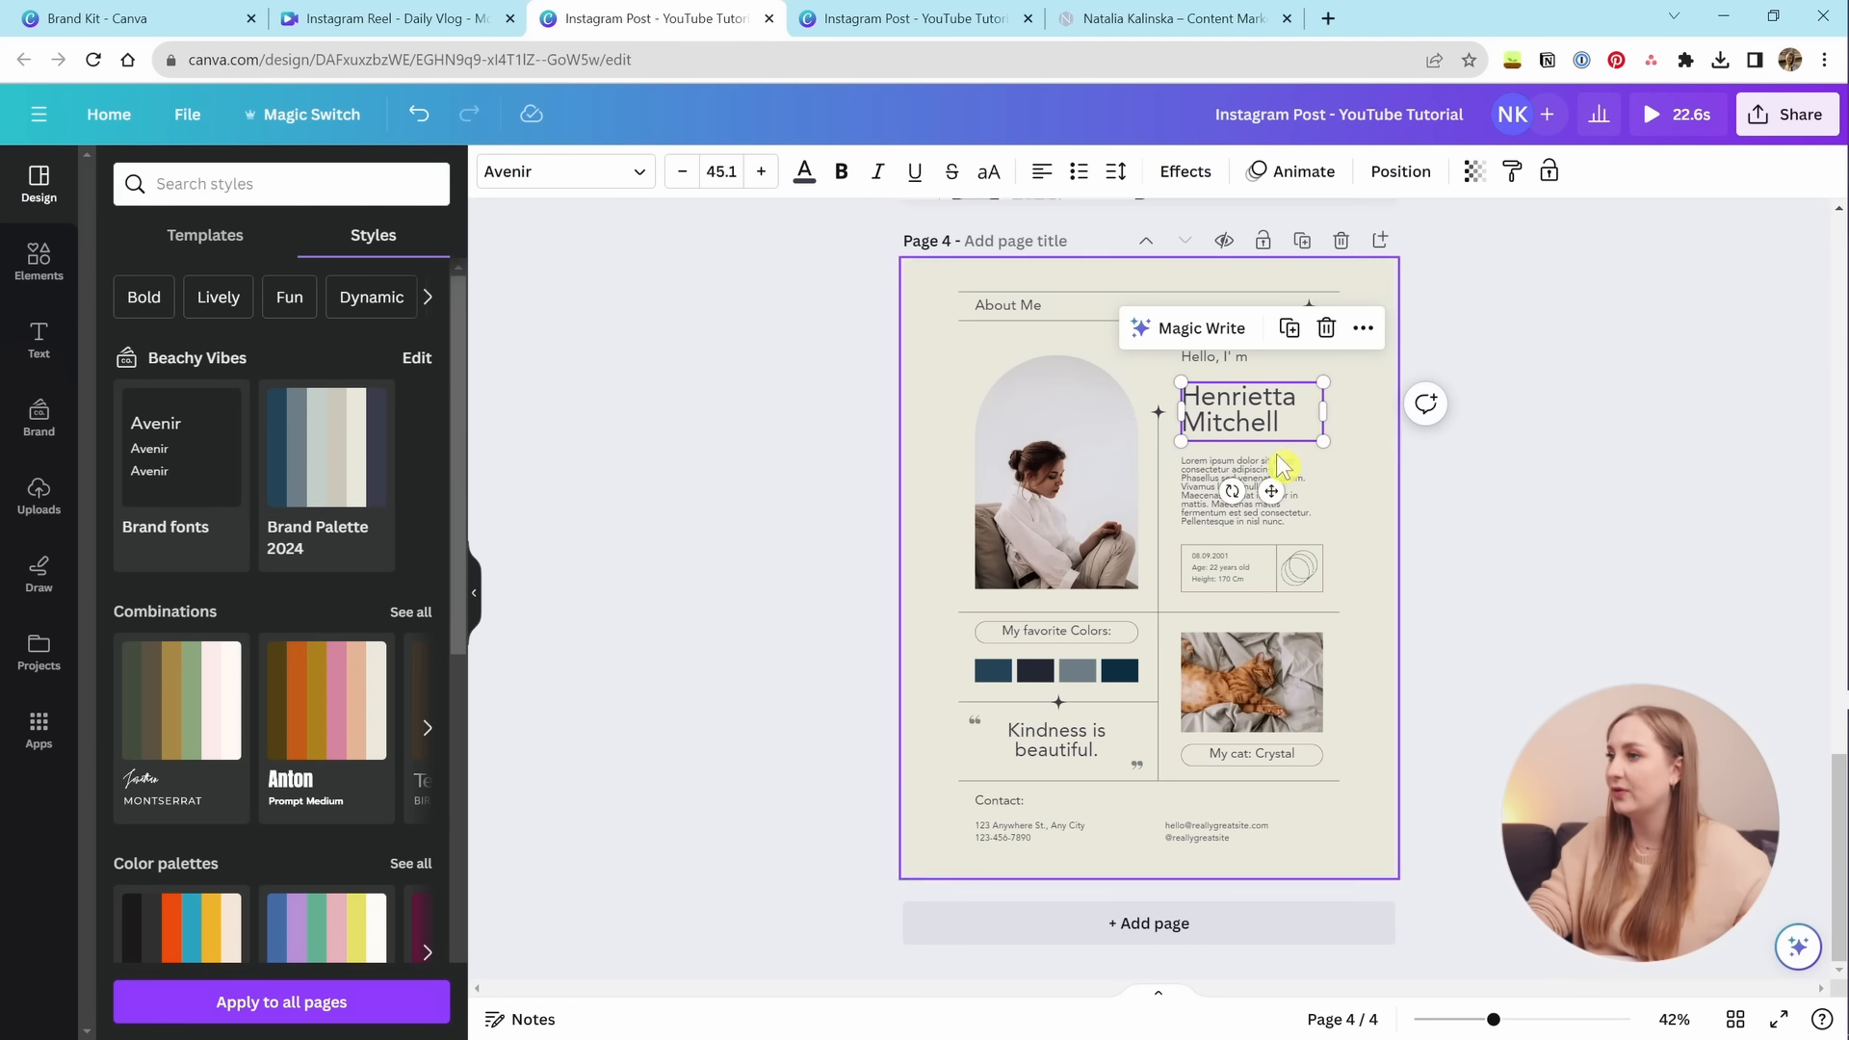
{"action": "left_click", "coordinate": [525, 171]}
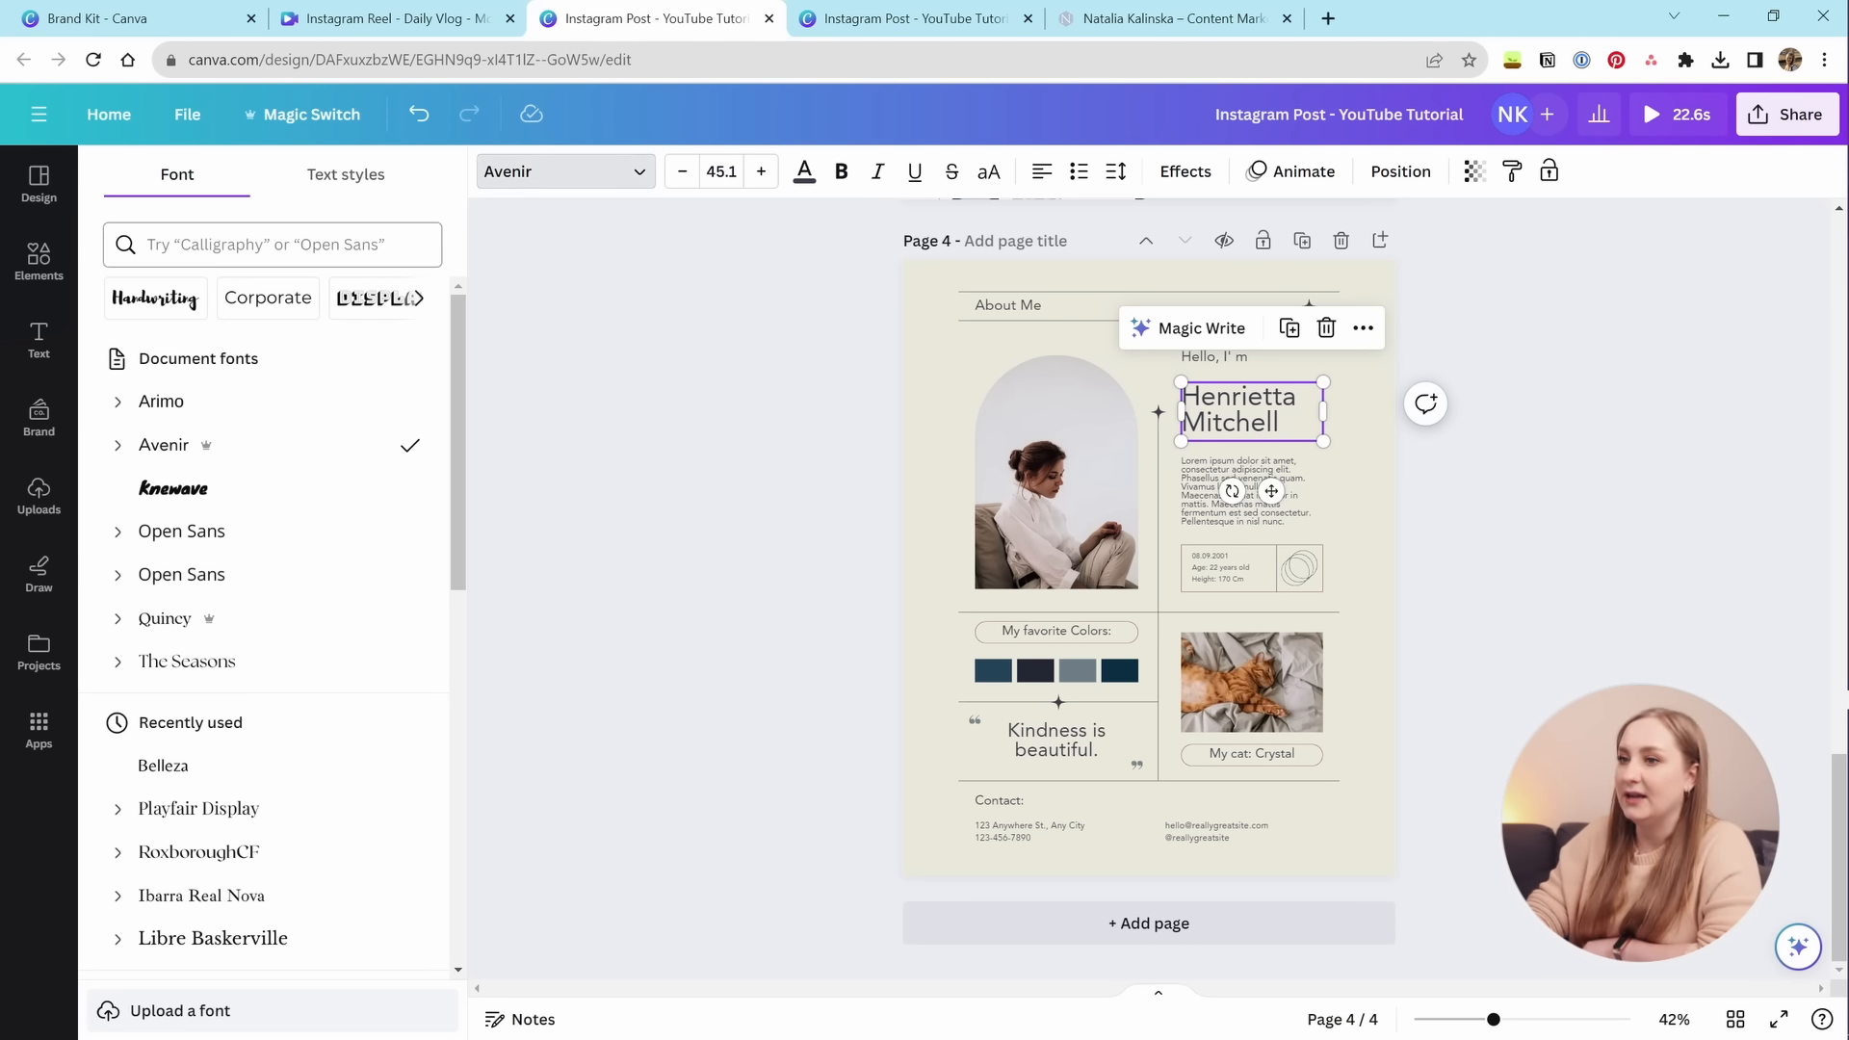
{"action": "scroll", "coordinate": [371, 443], "scroll_direction": "down", "scroll_amount": 5}
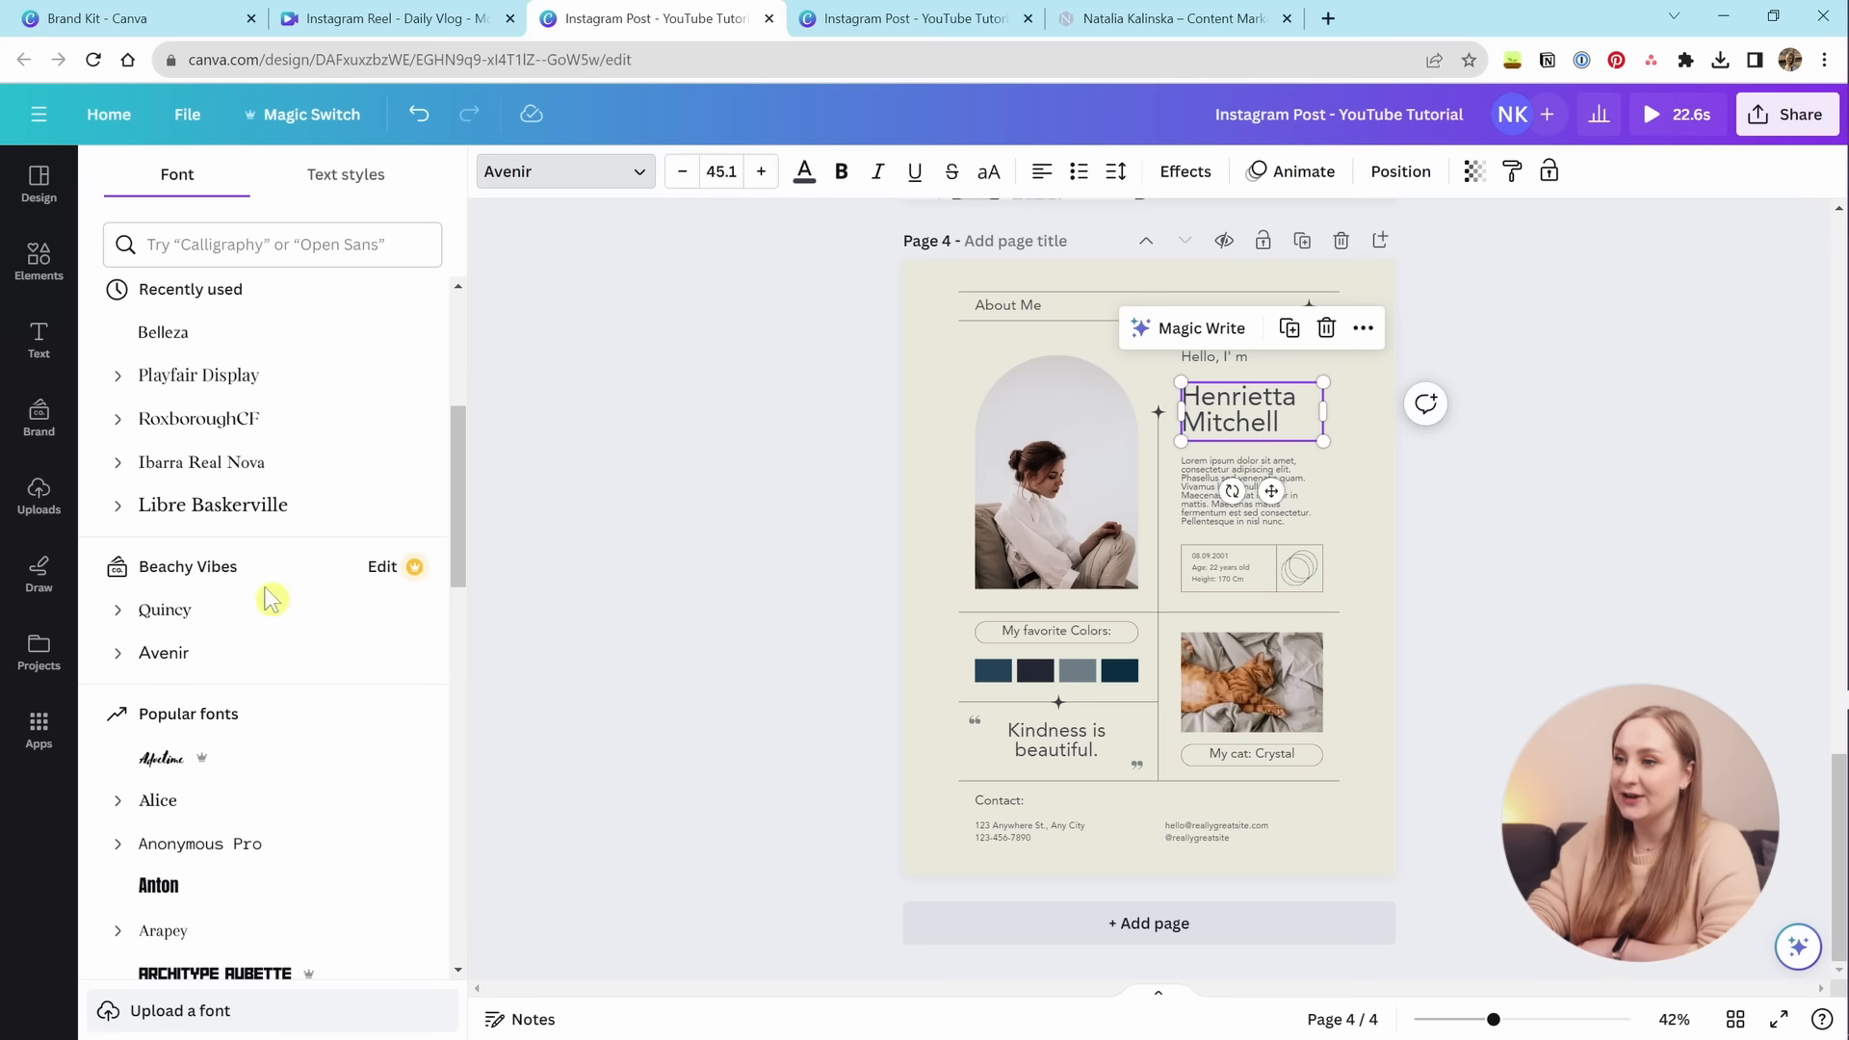
{"action": "left_click", "coordinate": [228, 616]}
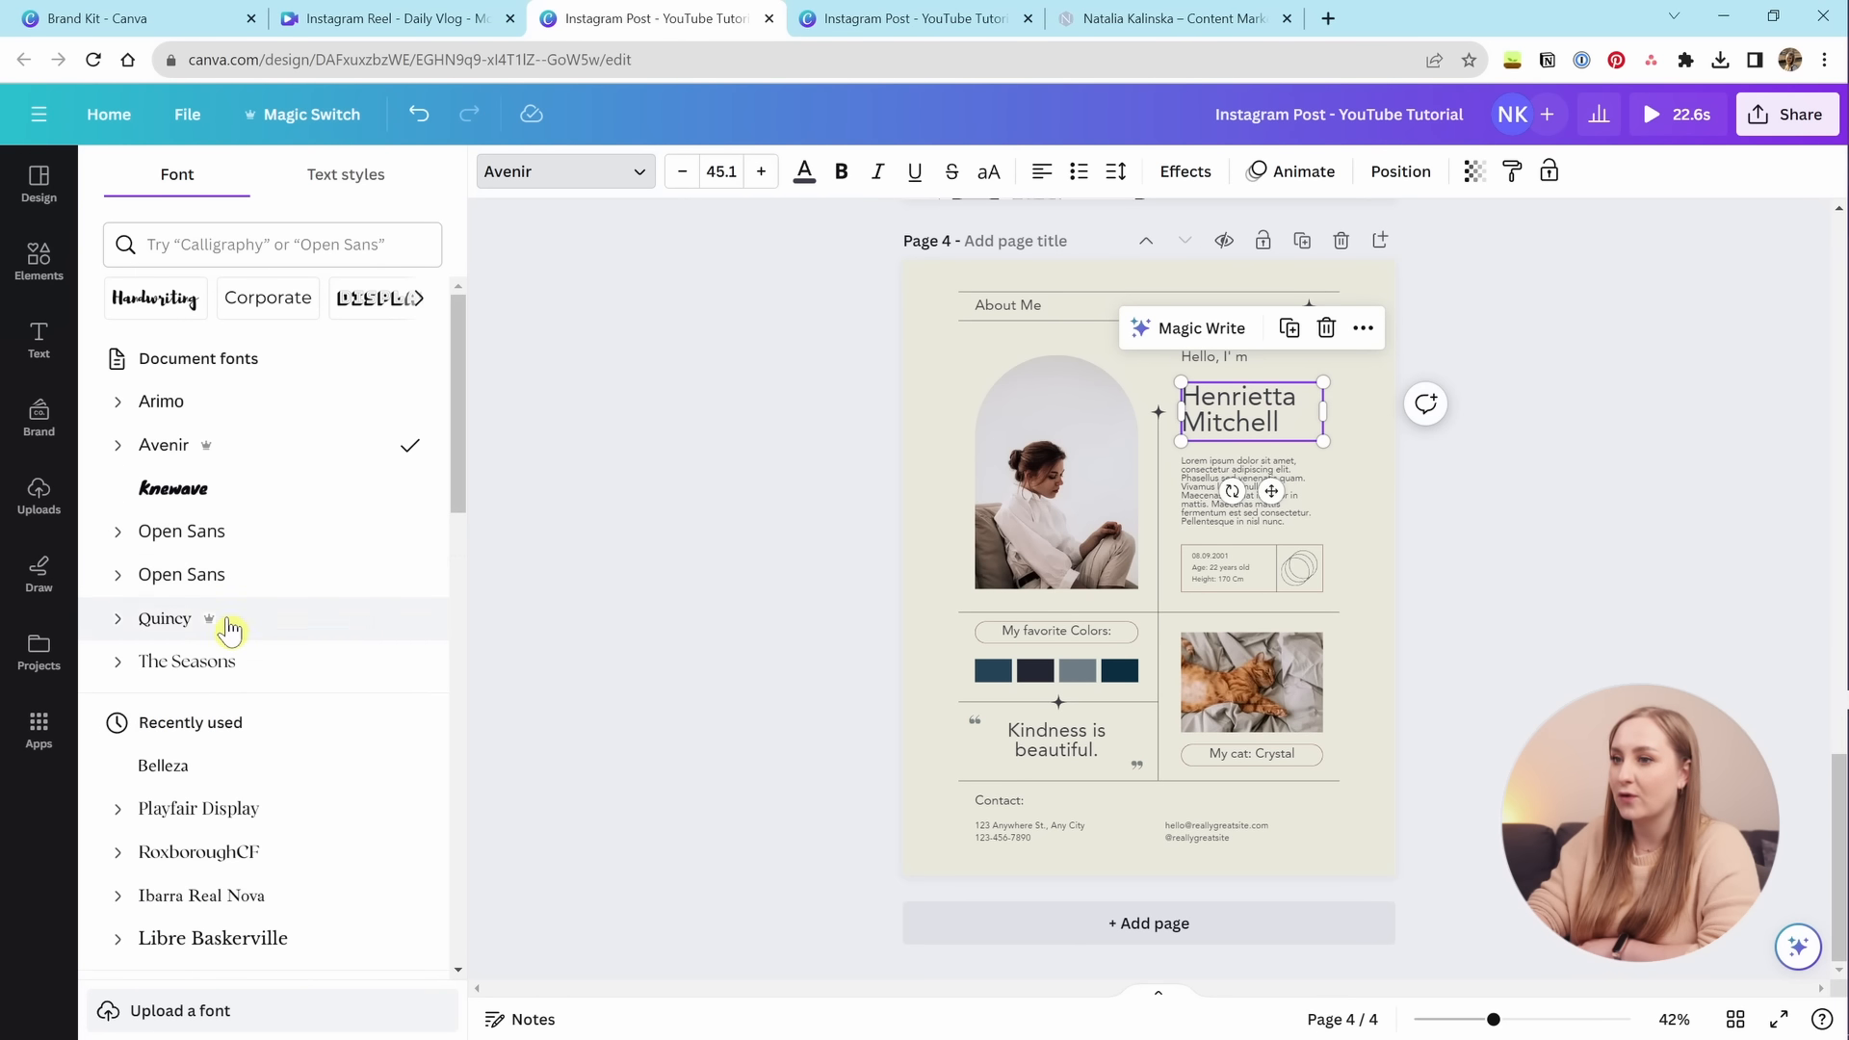
{"action": "scroll", "coordinate": [152, 755], "scroll_direction": "down", "scroll_amount": 6}
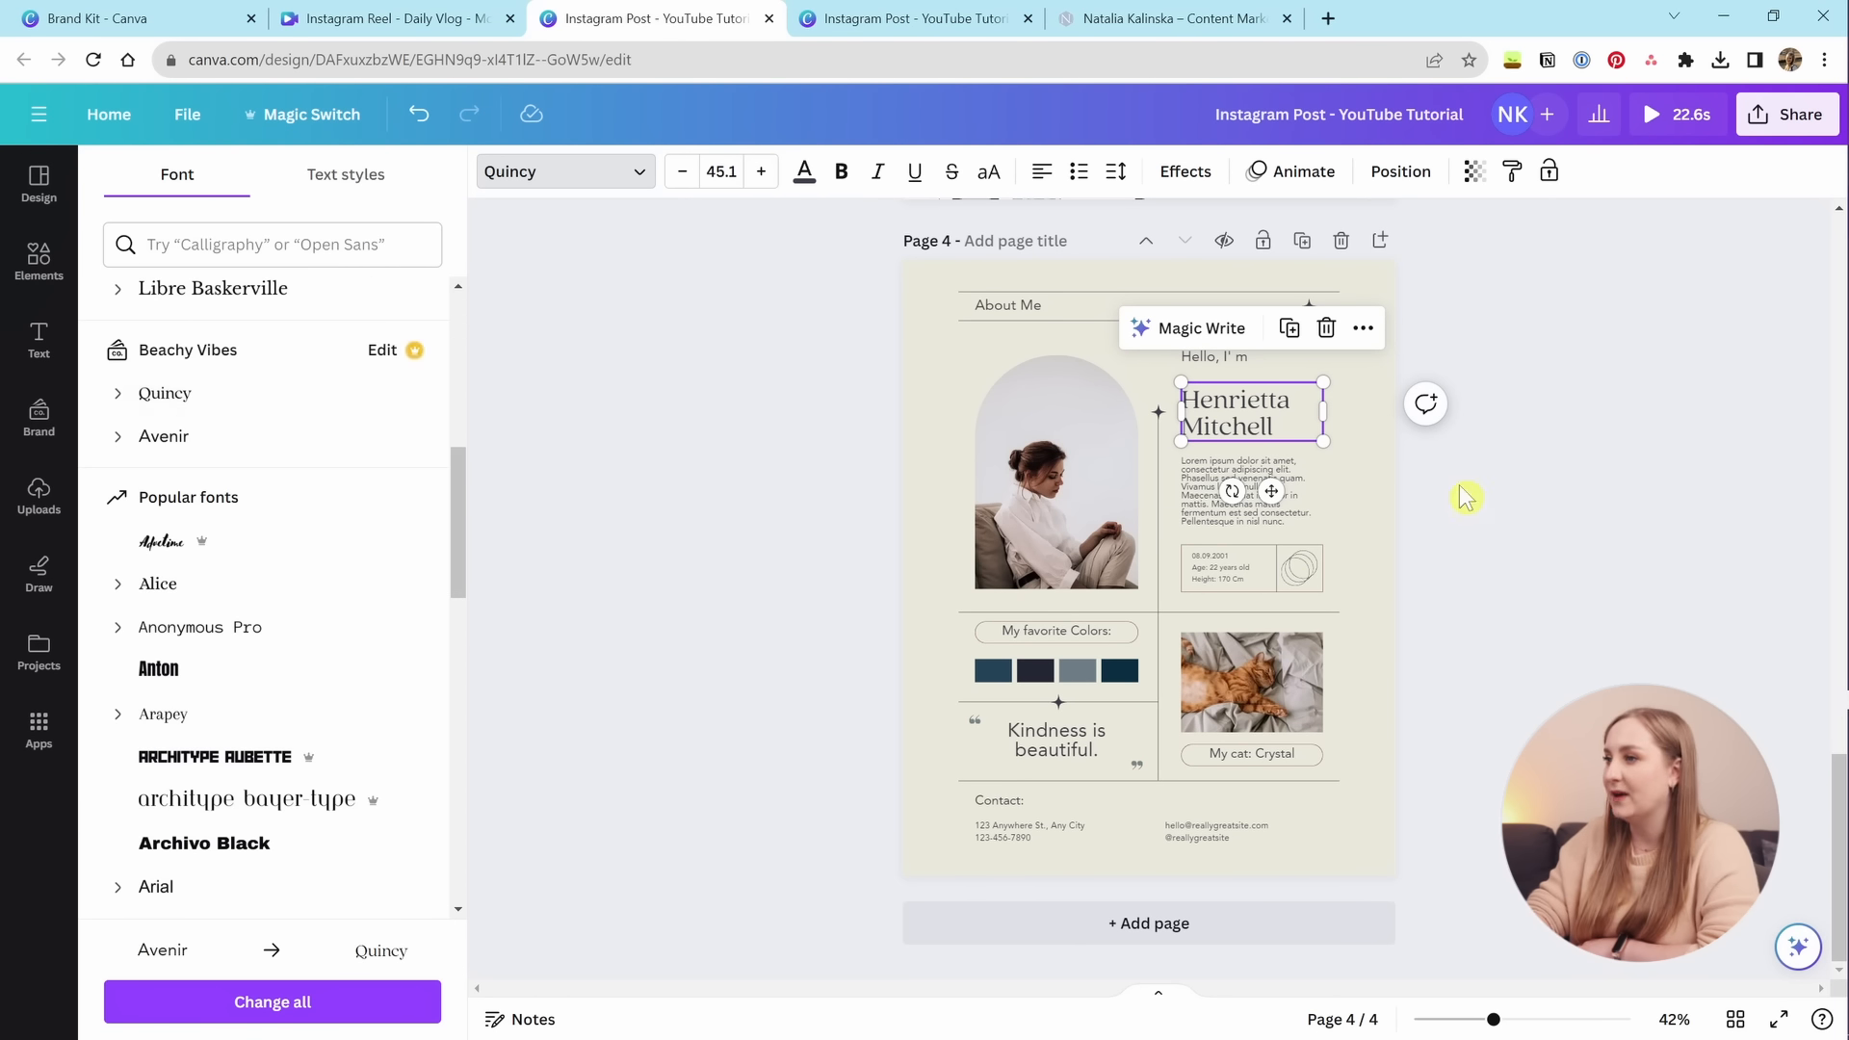
Set the "Kindness is beautiful." quote's font to Quincy from the Beachy Vibes fonts.
{"action": "left_click", "coordinate": [1060, 749]}
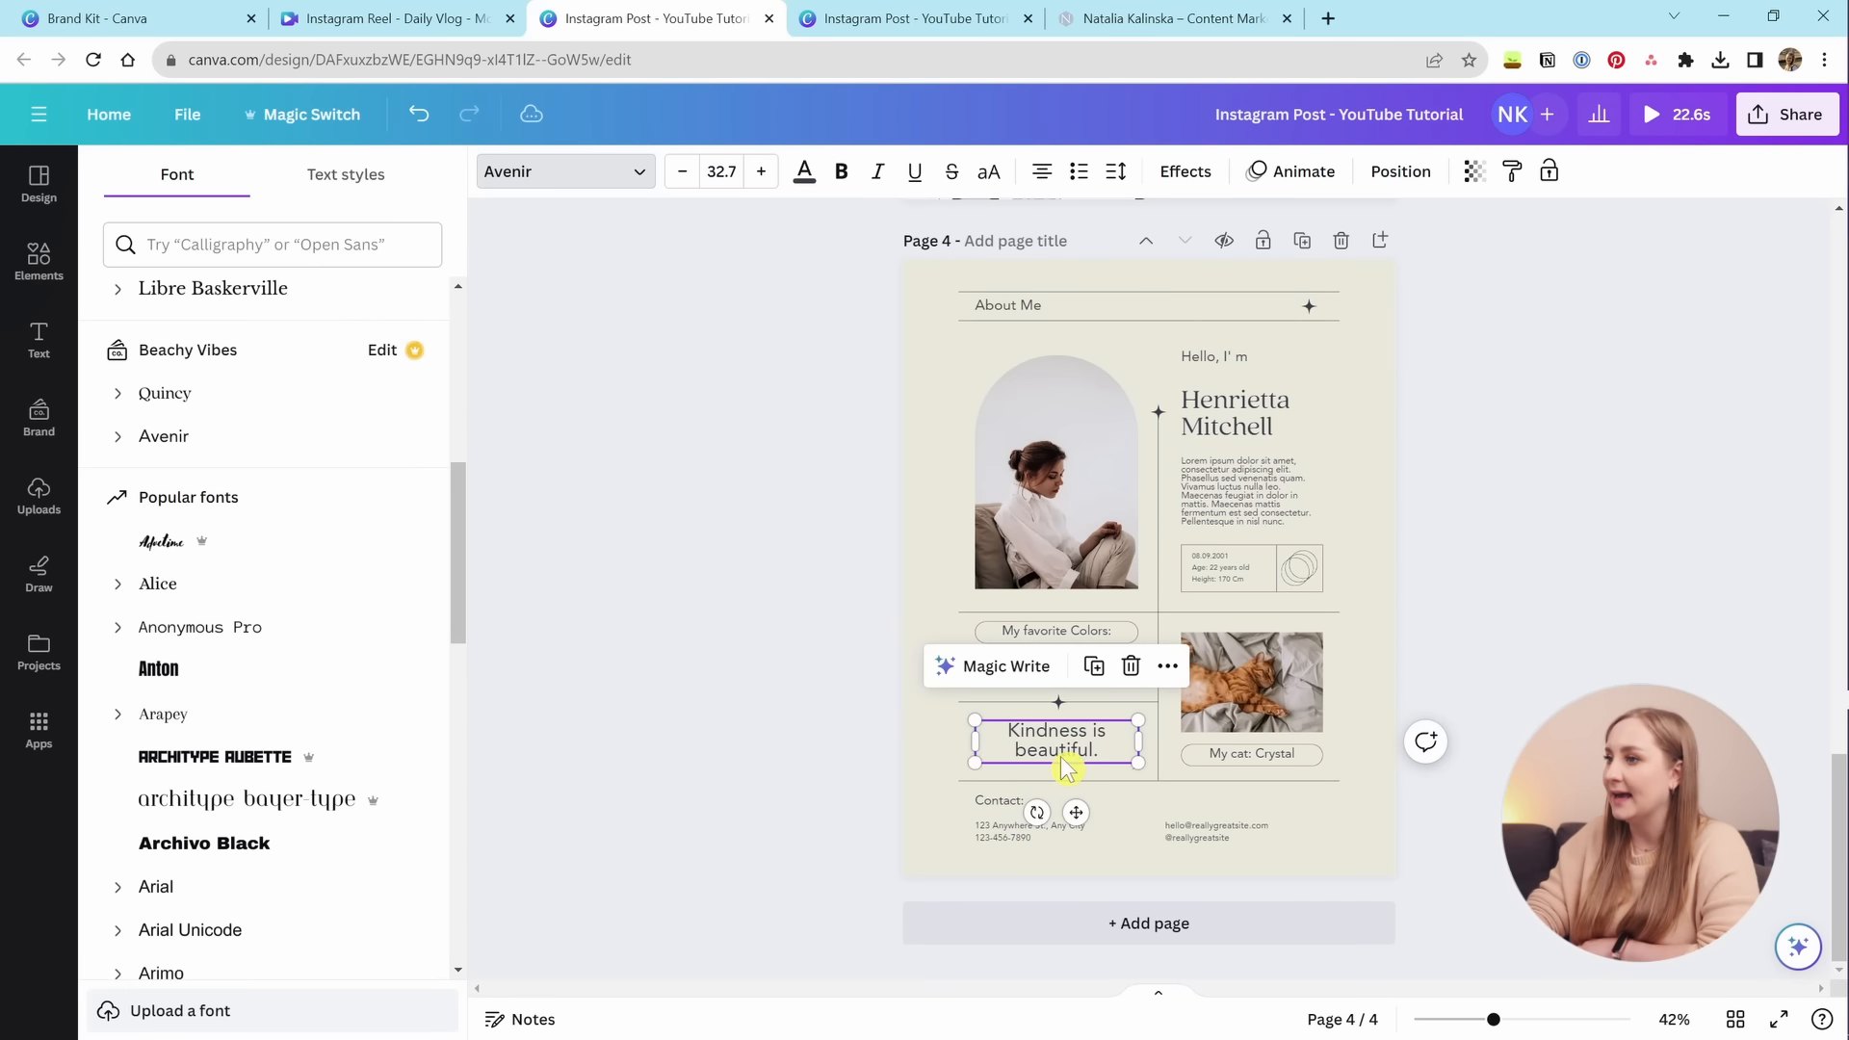
{"action": "left_click", "coordinate": [227, 396]}
{"action": "left_click", "coordinate": [1591, 683]}
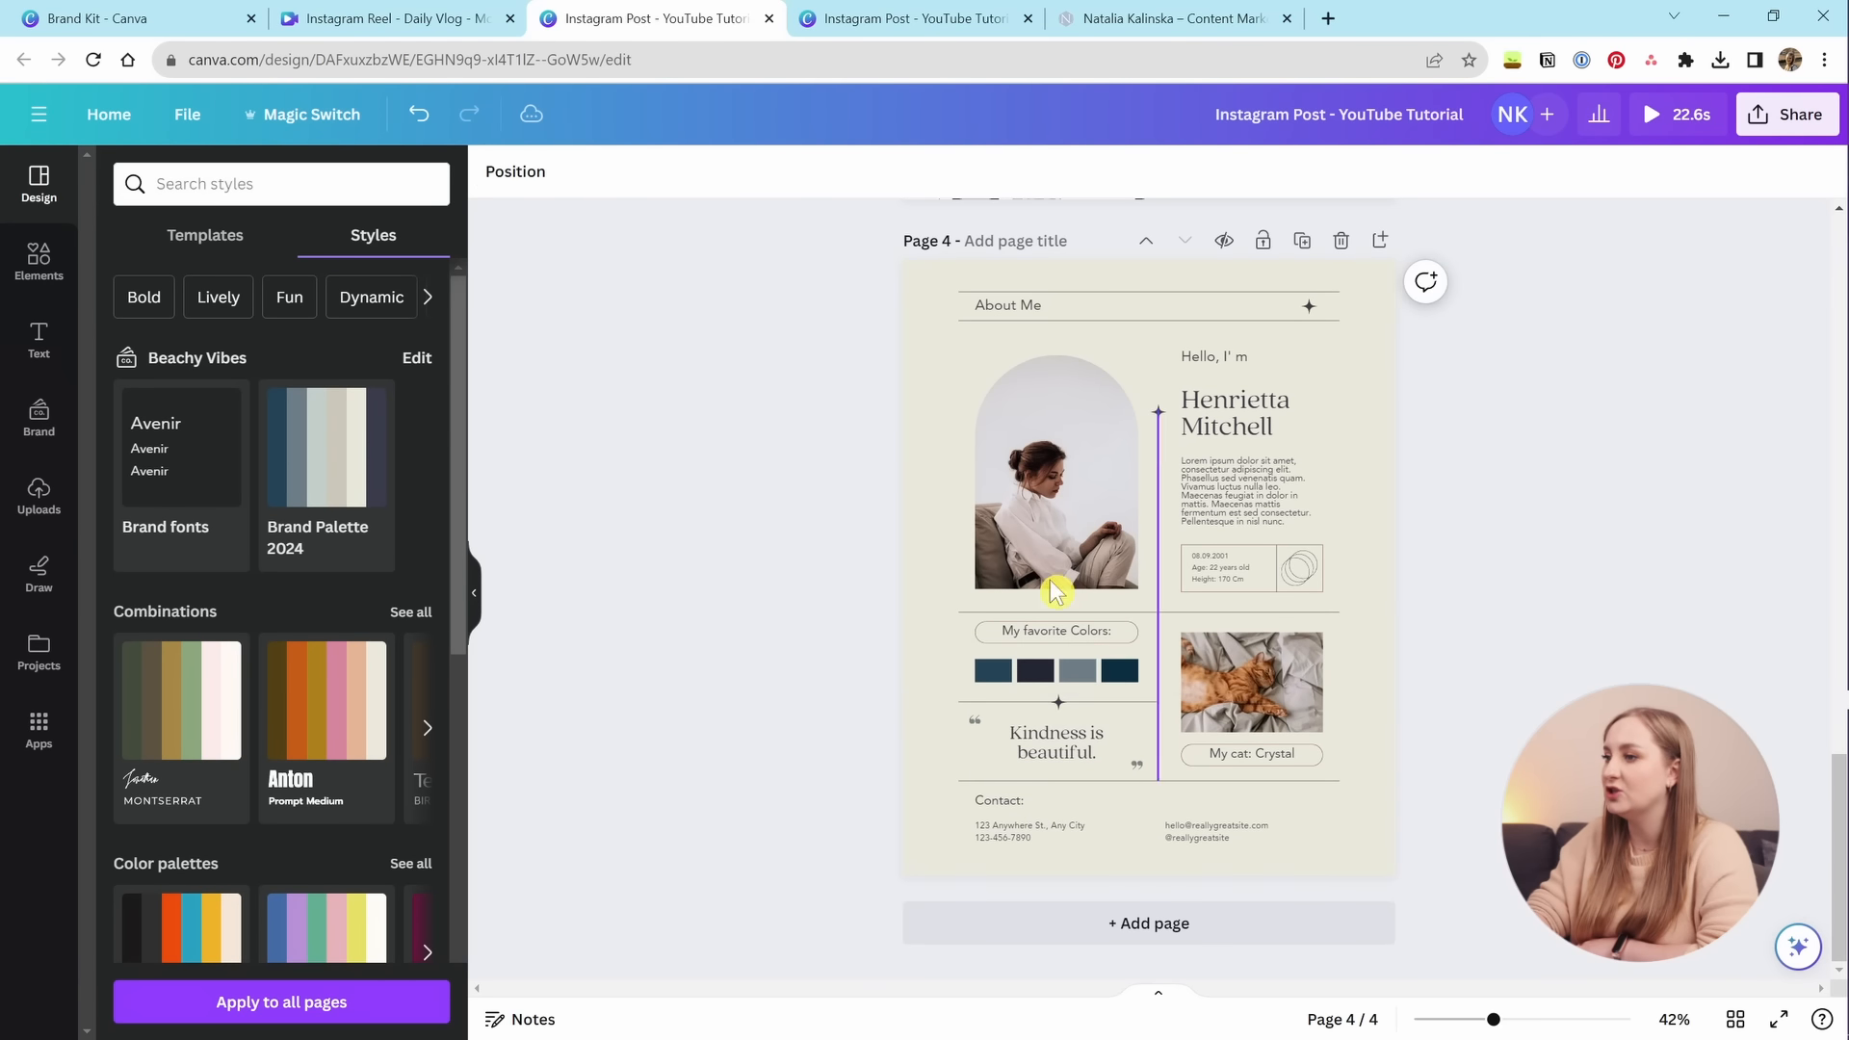
Replace the arched portrait on page 4 with the brand photo 6.png.
{"action": "left_click", "coordinate": [41, 416]}
{"action": "scroll", "coordinate": [328, 472], "scroll_direction": "down", "scroll_amount": 1}
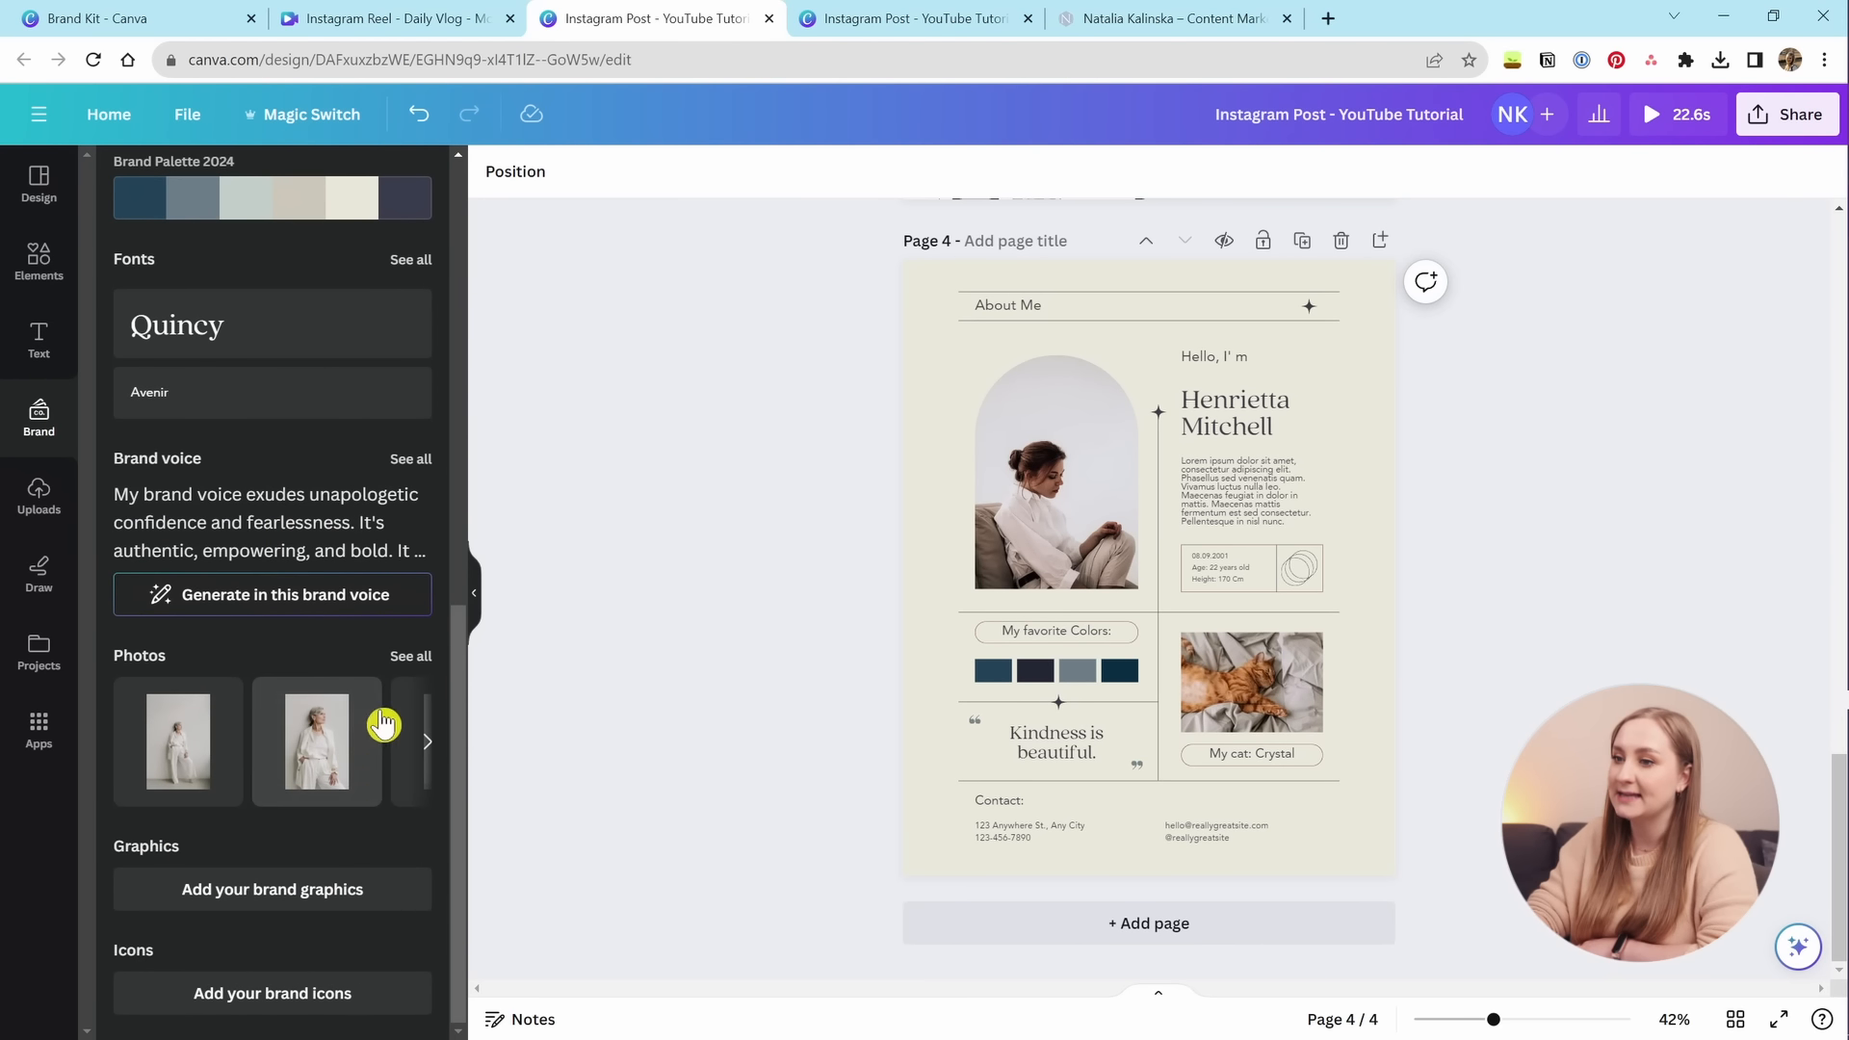
{"action": "left_click", "coordinate": [417, 670]}
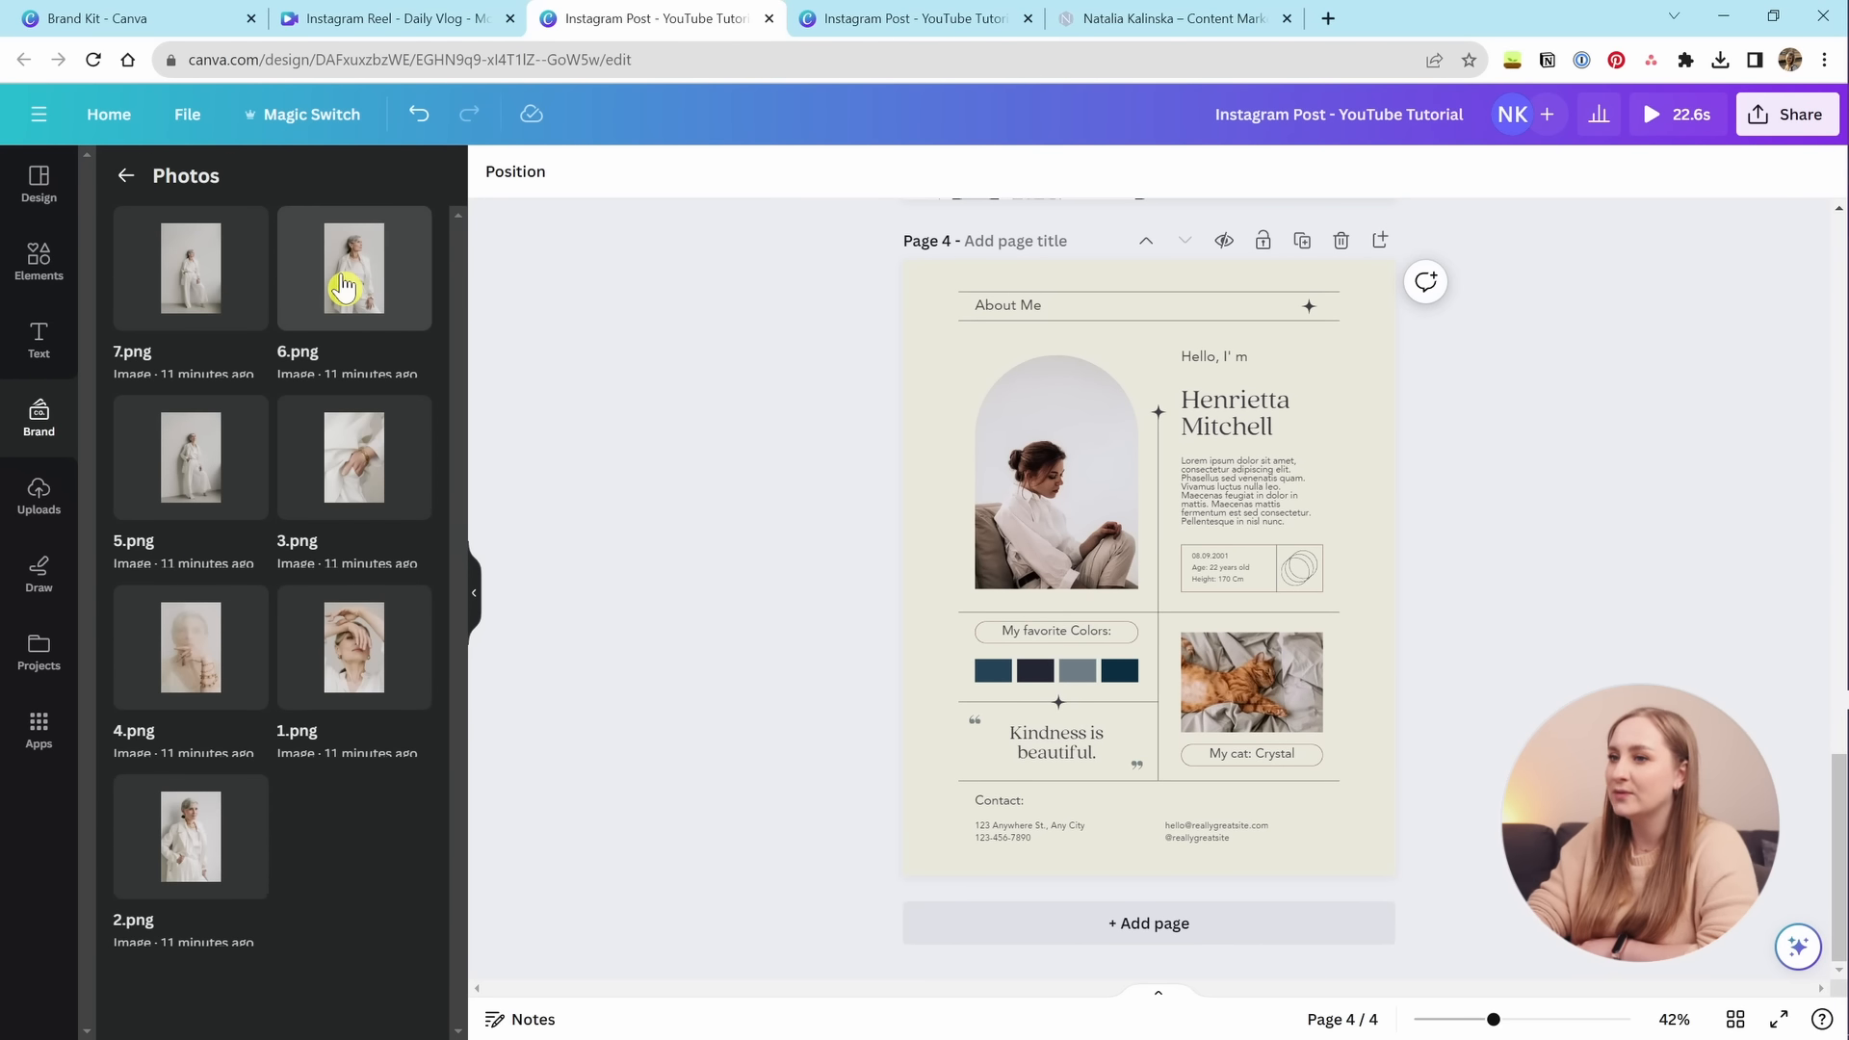
{"action": "left_click_drag", "start_coordinate": [349, 279], "coordinate": [1088, 520]}
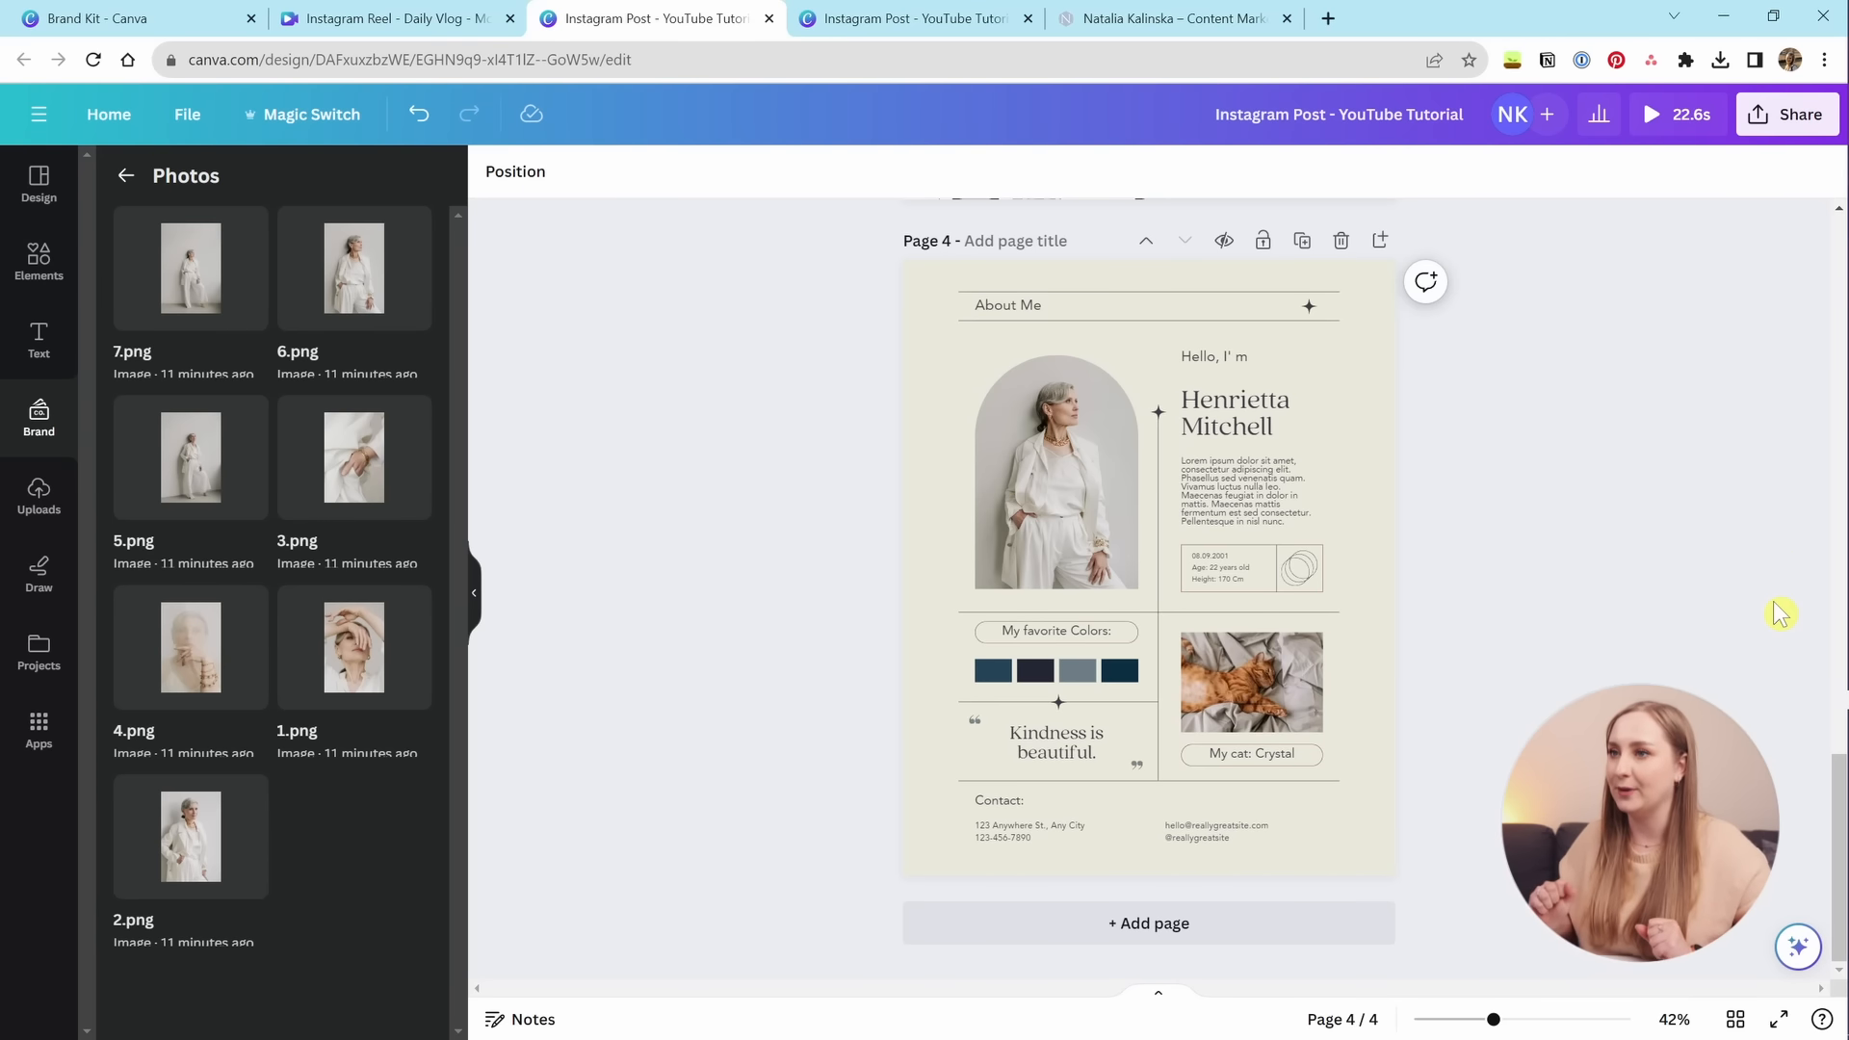
Switch to the Brand Kit browser tab, return to the Canva home page and open the Content Planner app.
{"action": "left_click", "coordinate": [140, 16]}
{"action": "left_click", "coordinate": [108, 139]}
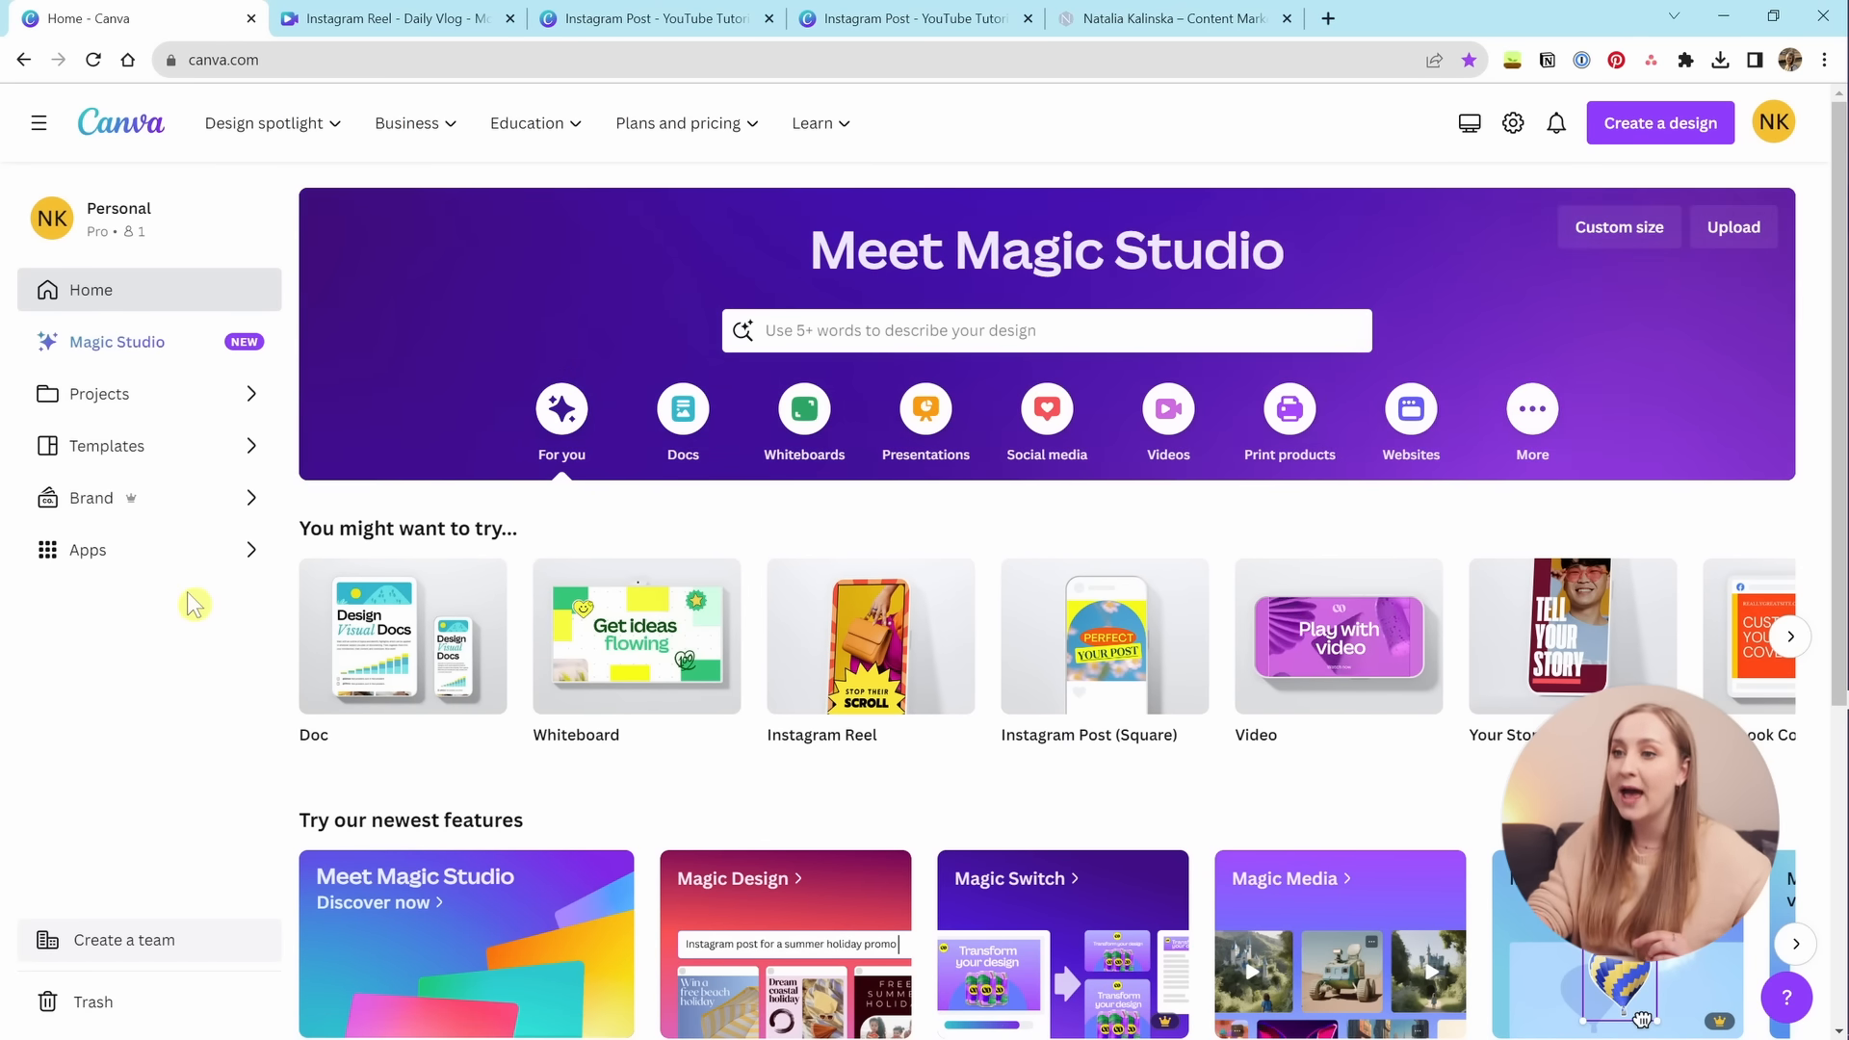
{"action": "left_click", "coordinate": [183, 563]}
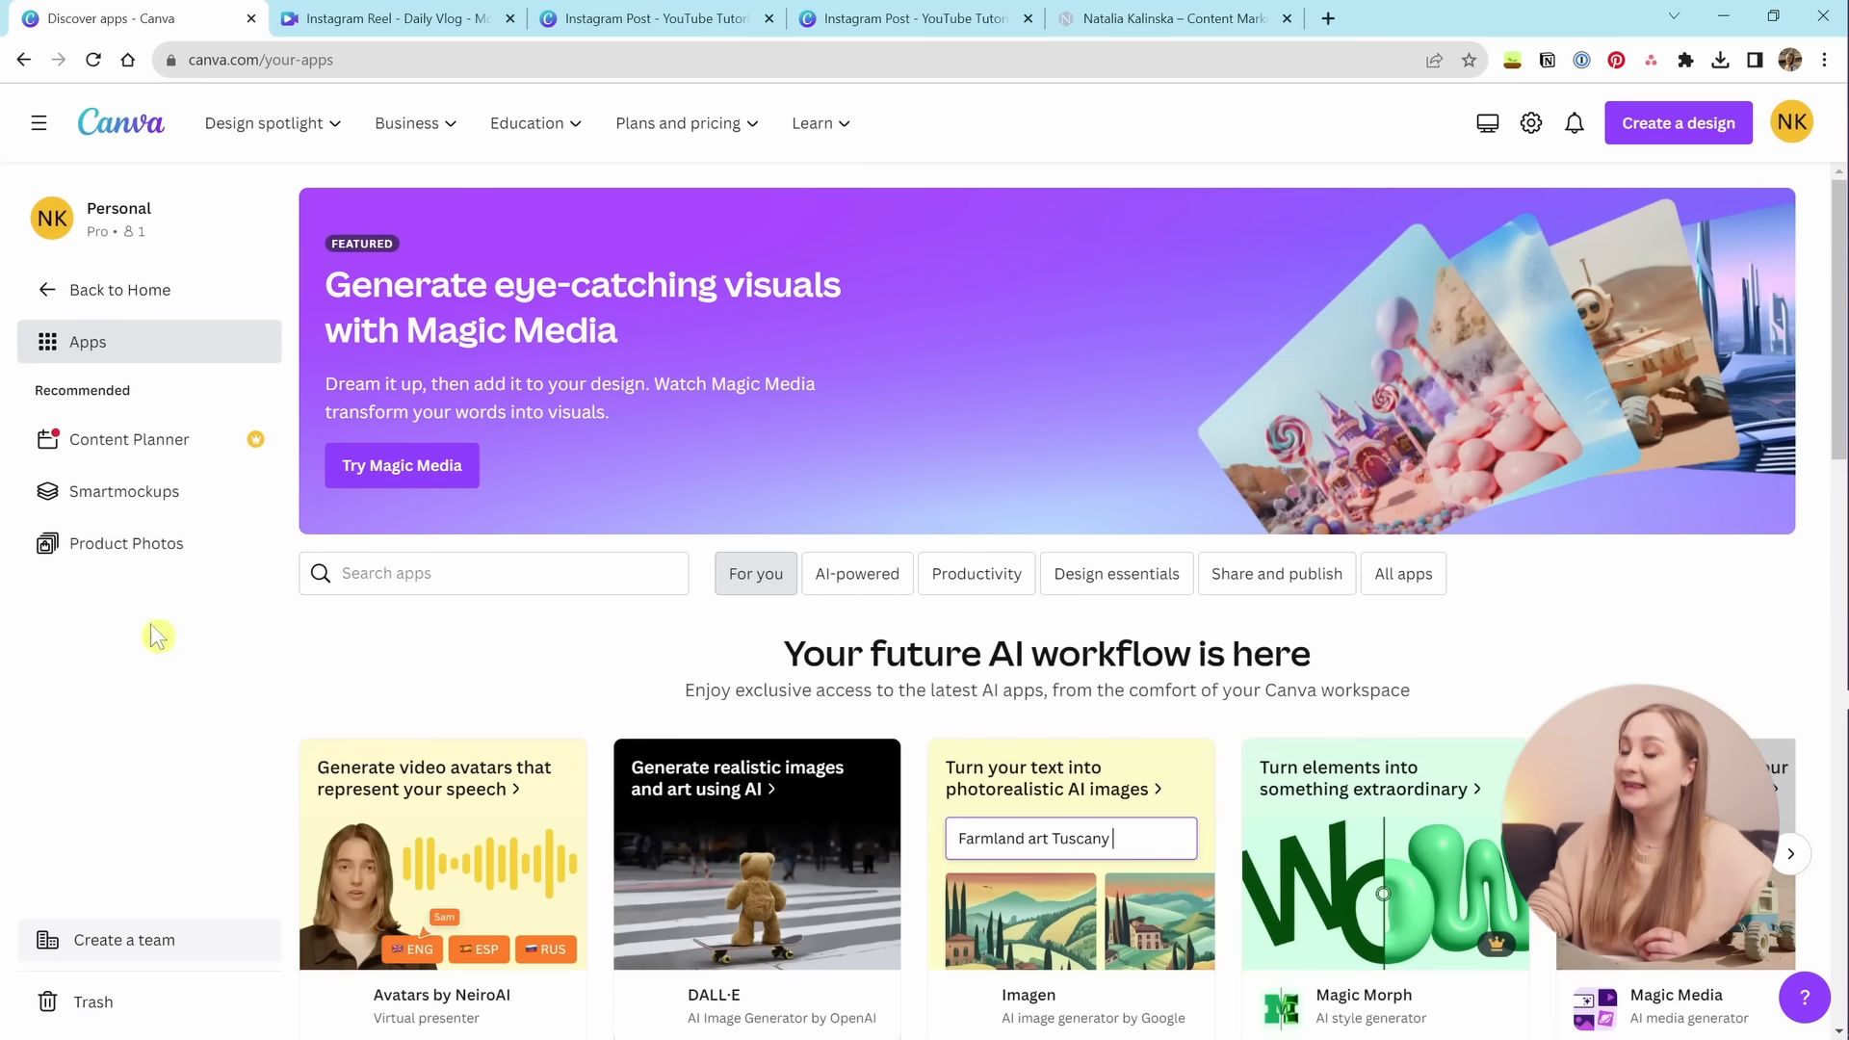
{"action": "left_click", "coordinate": [171, 466]}
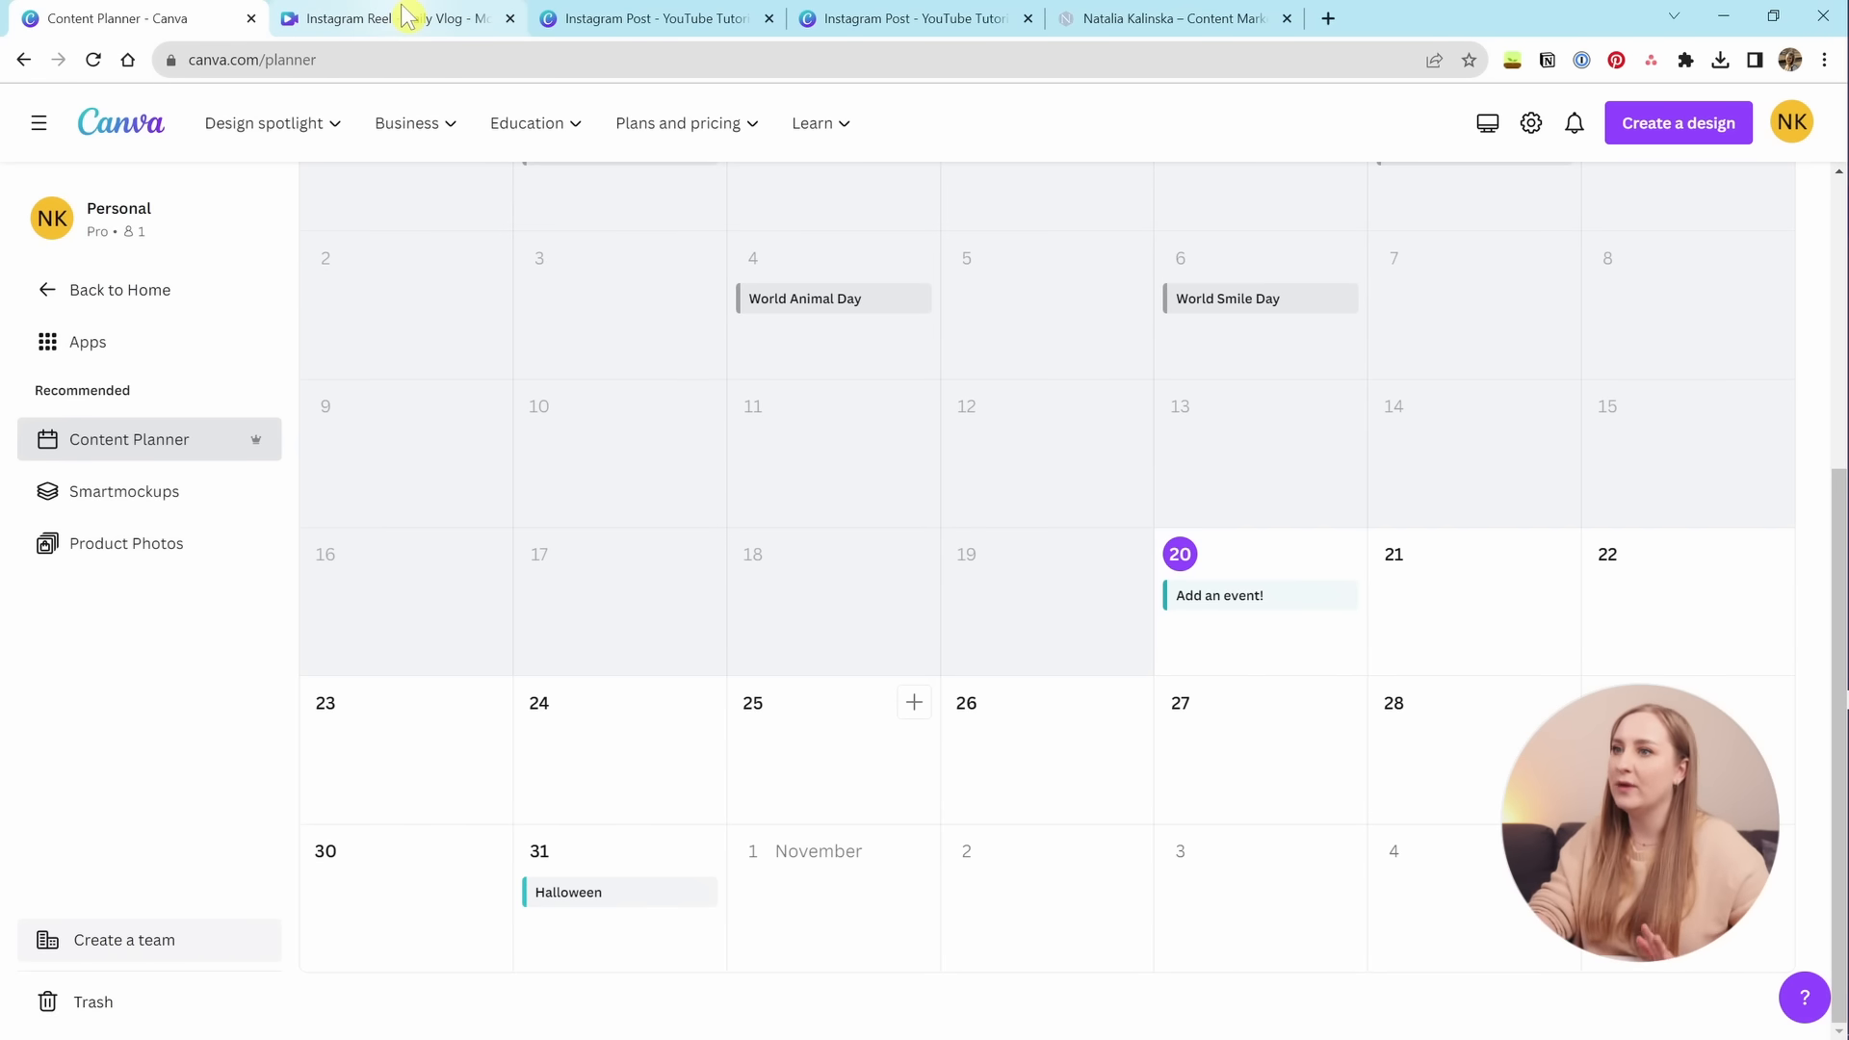
In the Instagram Post design, search the sharing options for "sche", open Schedule and choose Instagram Business as the channel.
{"action": "left_click", "coordinate": [735, 13]}
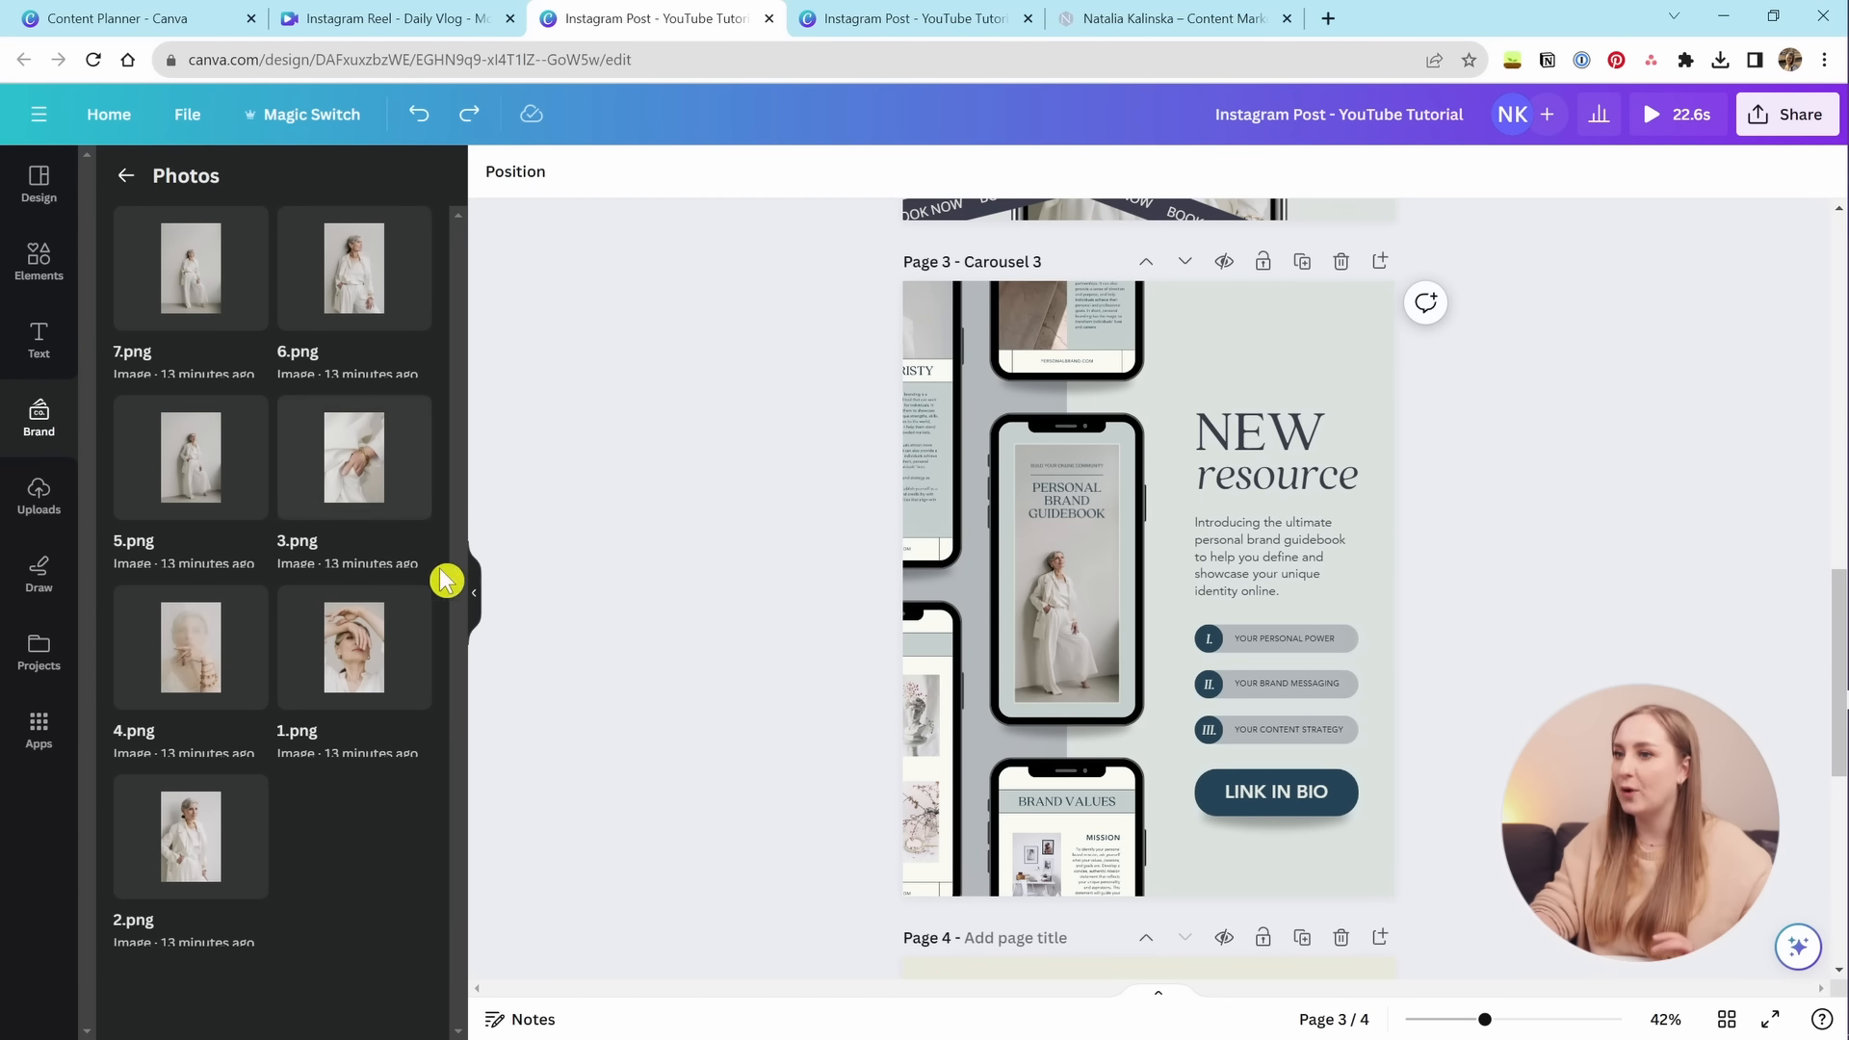
{"action": "left_click", "coordinate": [476, 592]}
{"action": "left_click", "coordinate": [1792, 114]}
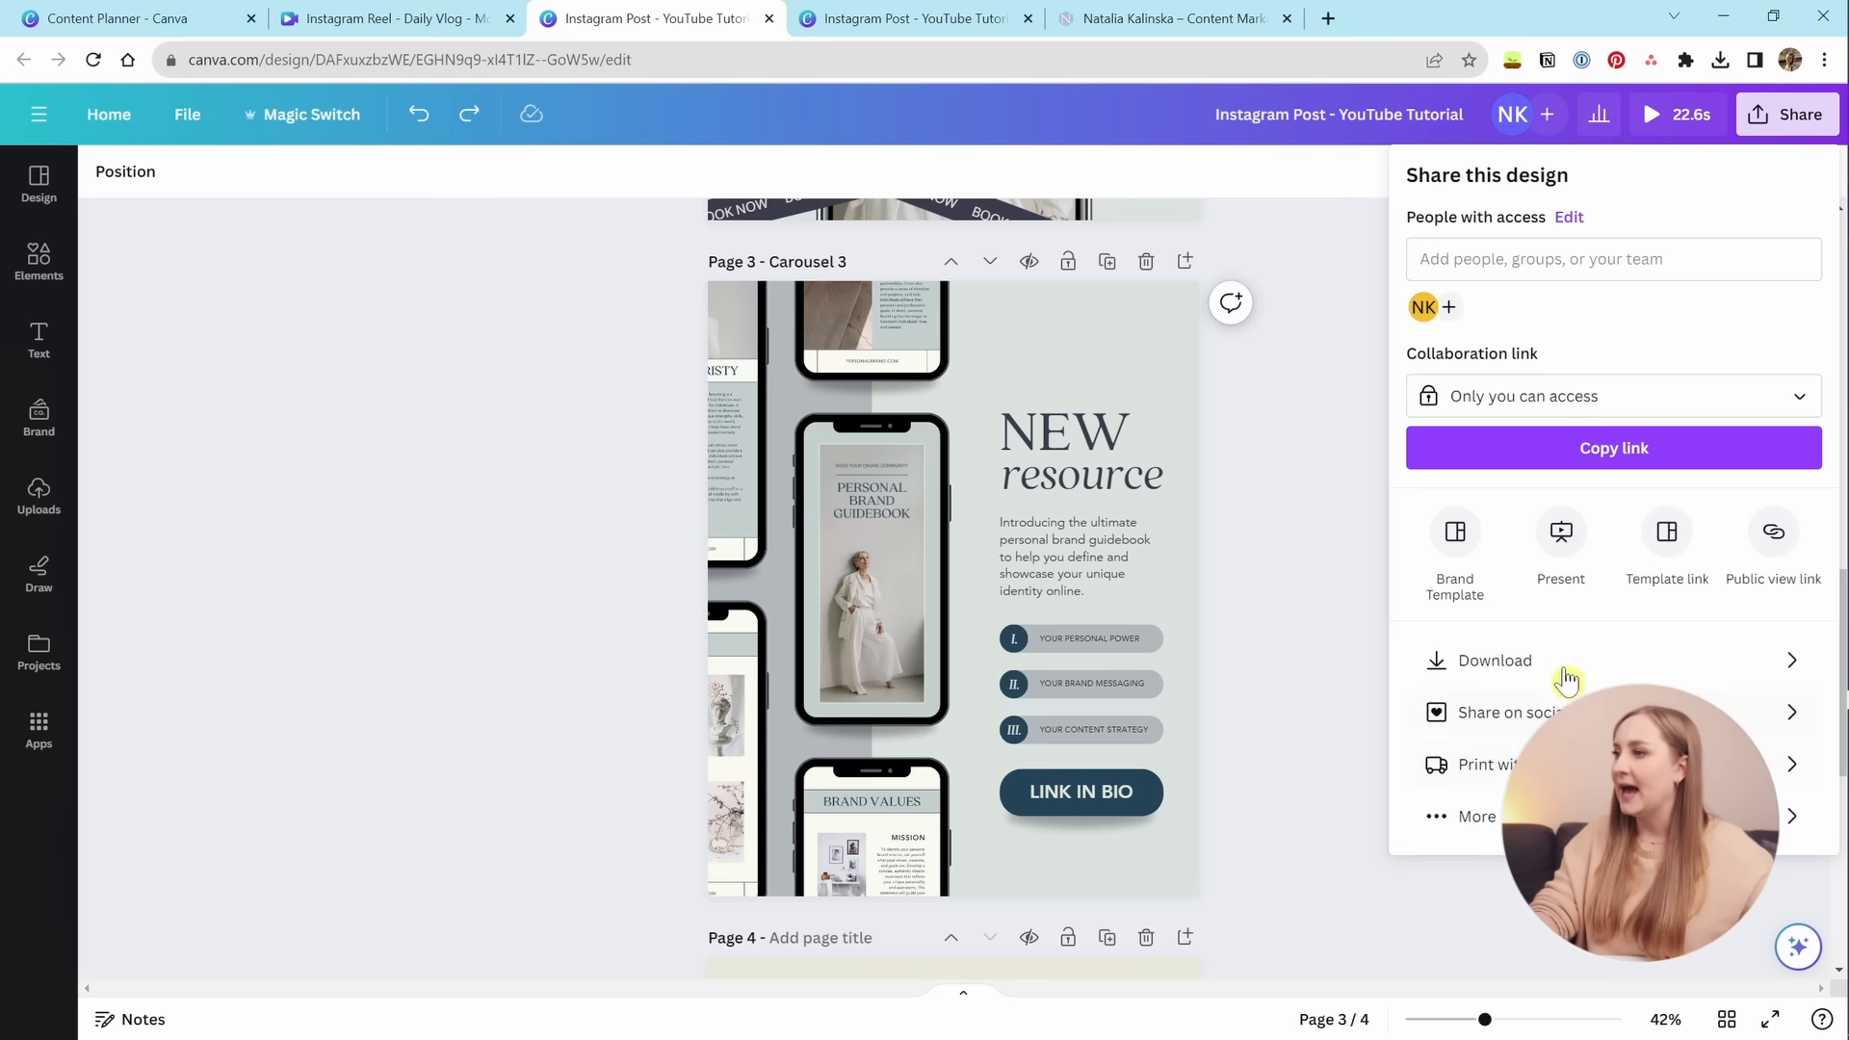
{"action": "left_click", "coordinate": [1474, 817]}
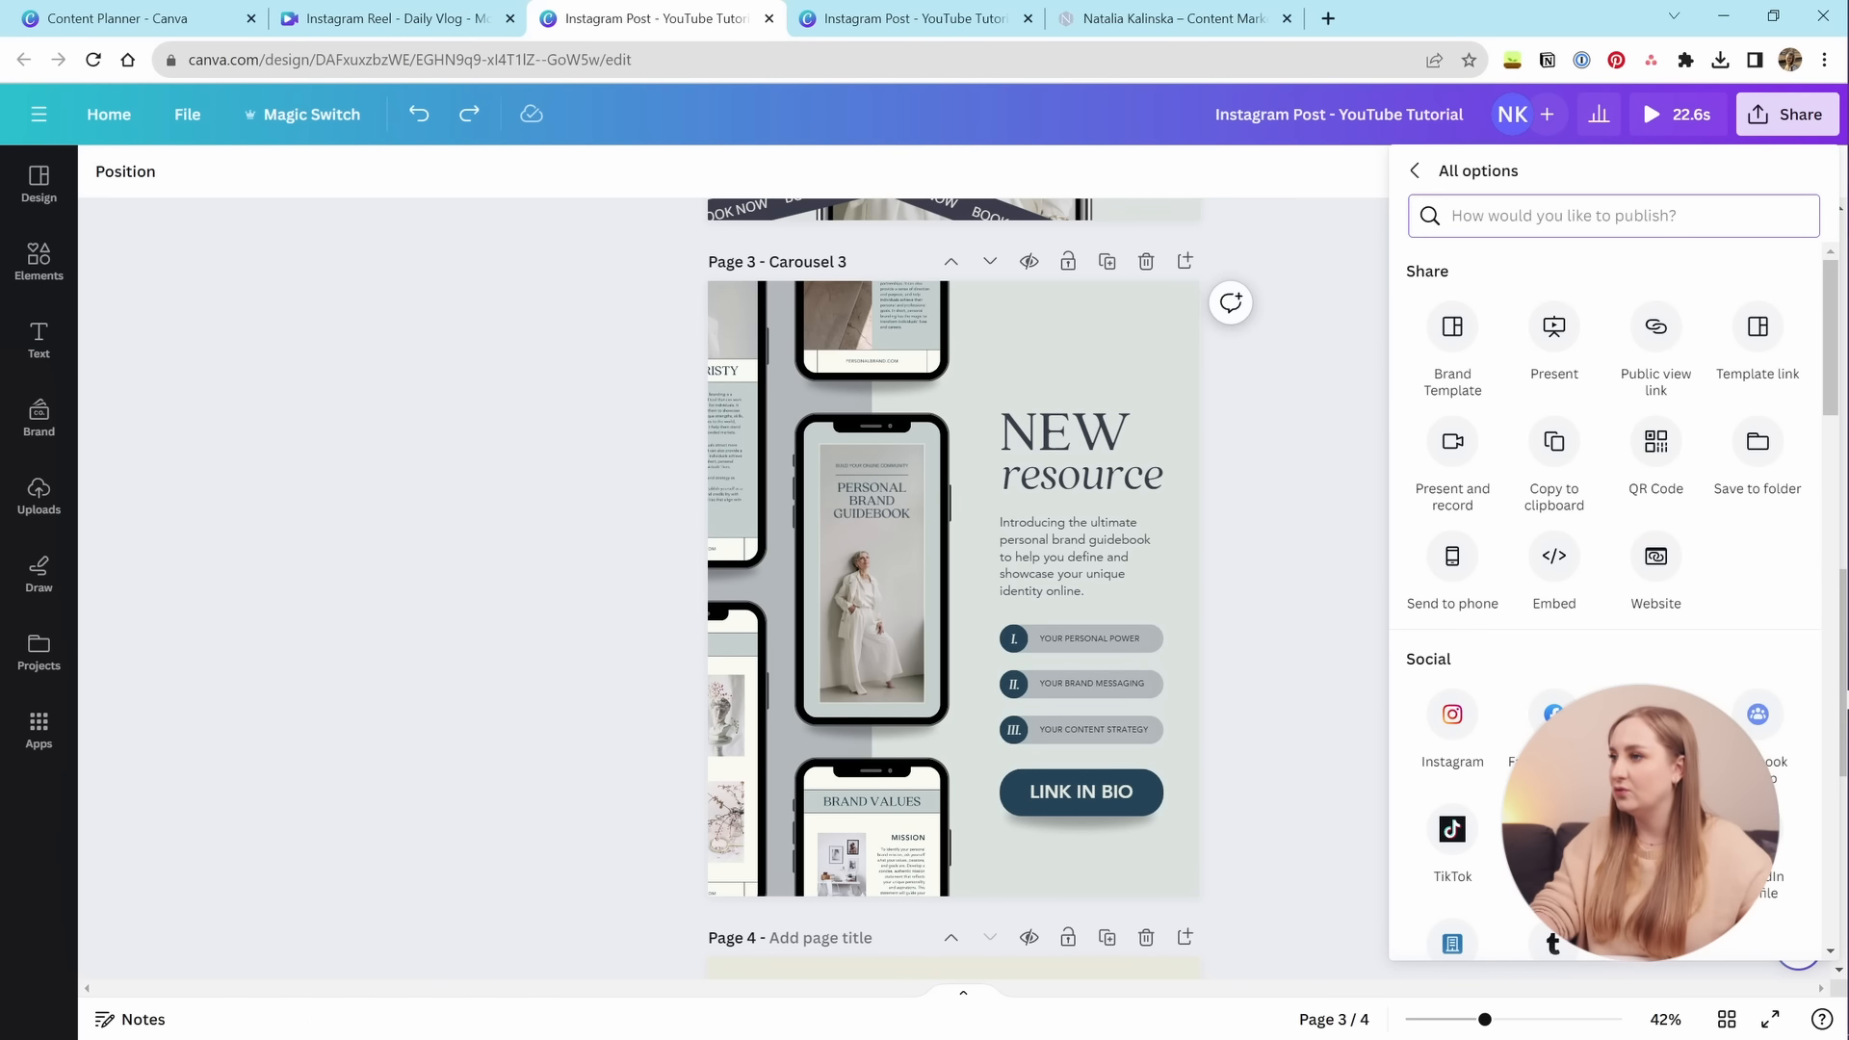
{"action": "type", "text": "sche"}
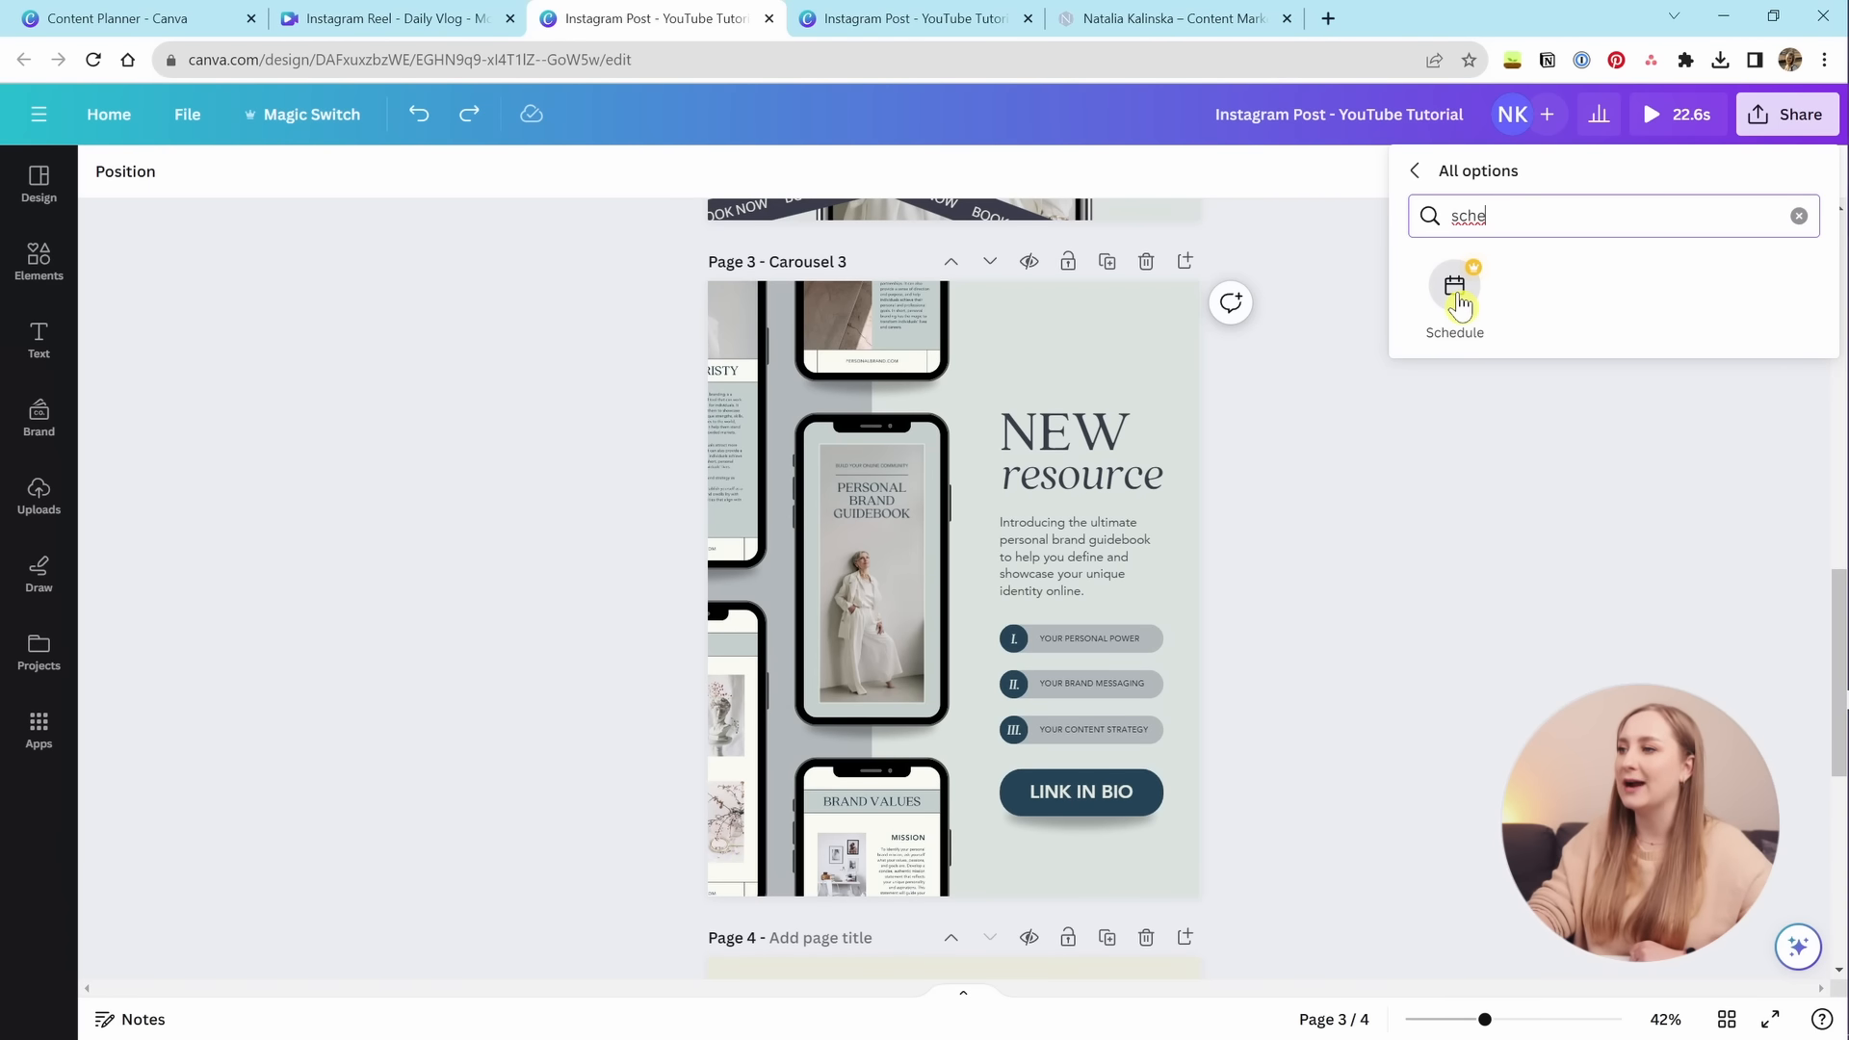
{"action": "left_click", "coordinate": [1460, 306]}
{"action": "left_click", "coordinate": [1406, 332]}
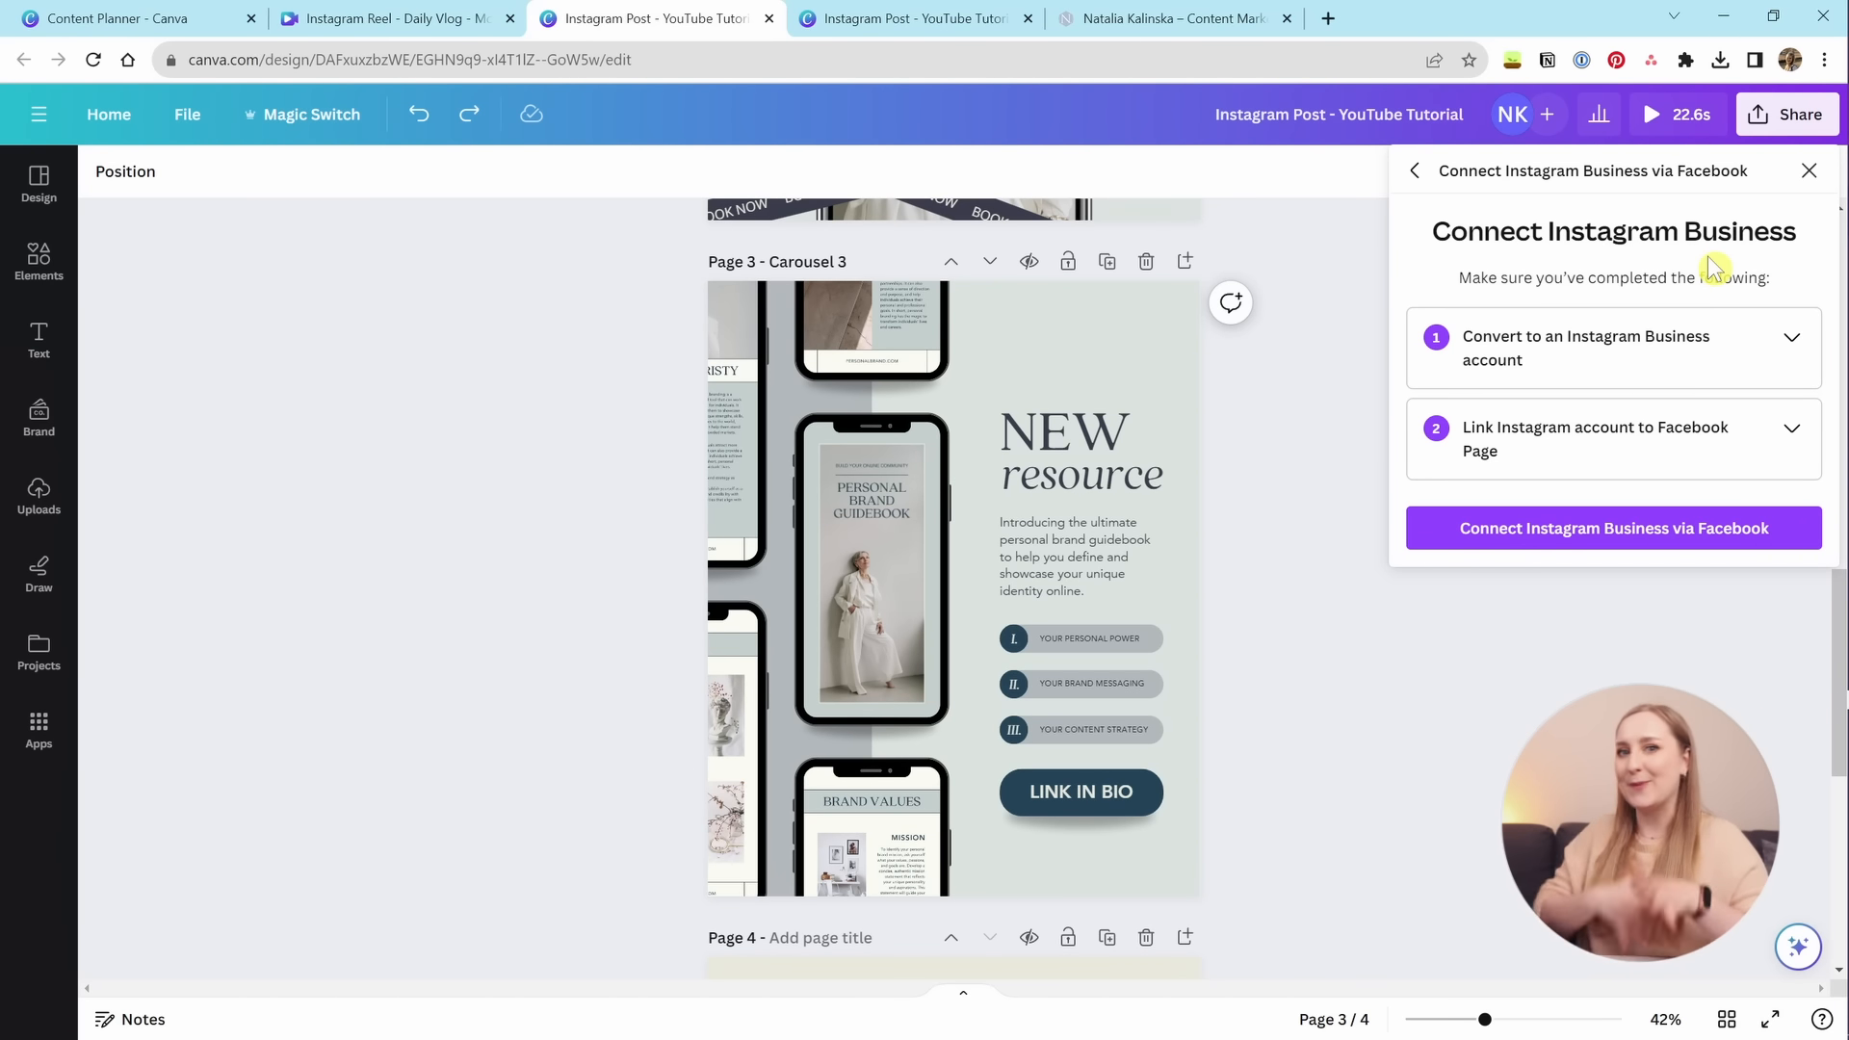
Return to the Content Planner, open the post scheduling dialog for October 25 and close it.
{"action": "left_click", "coordinate": [206, 16]}
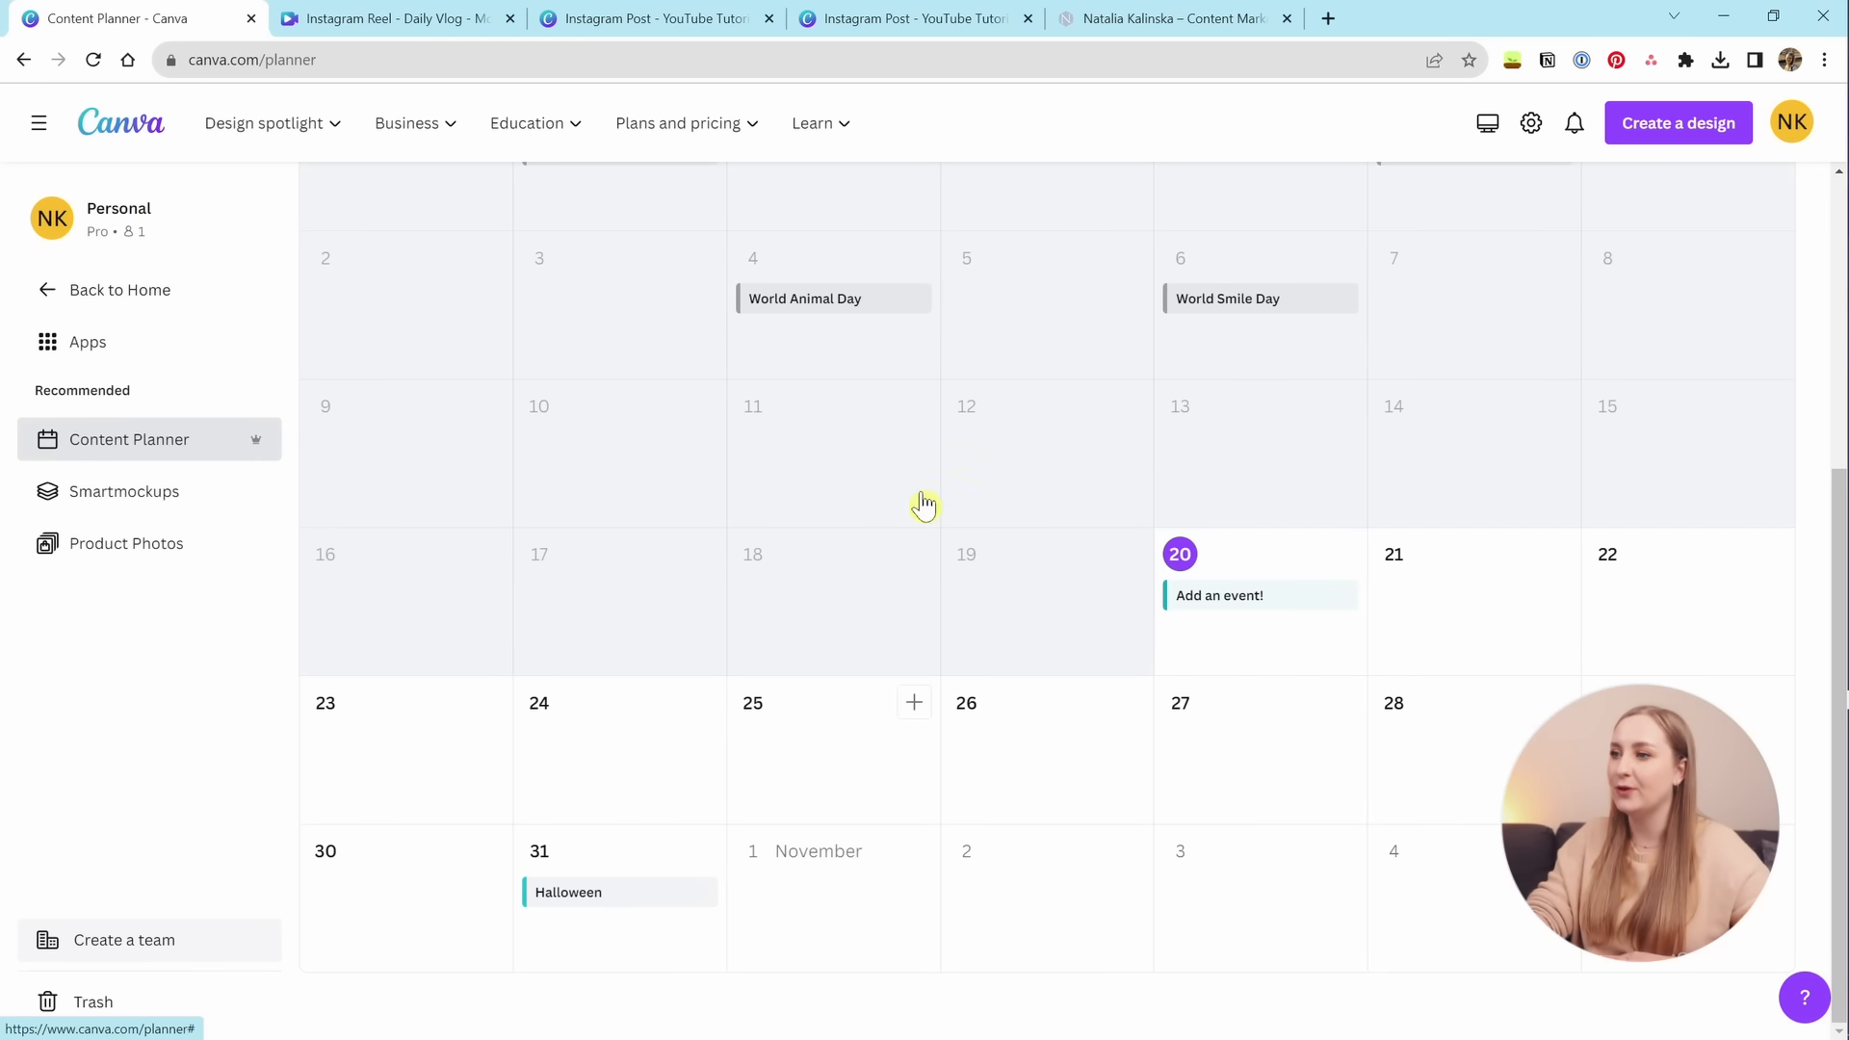
{"action": "left_click", "coordinate": [914, 703]}
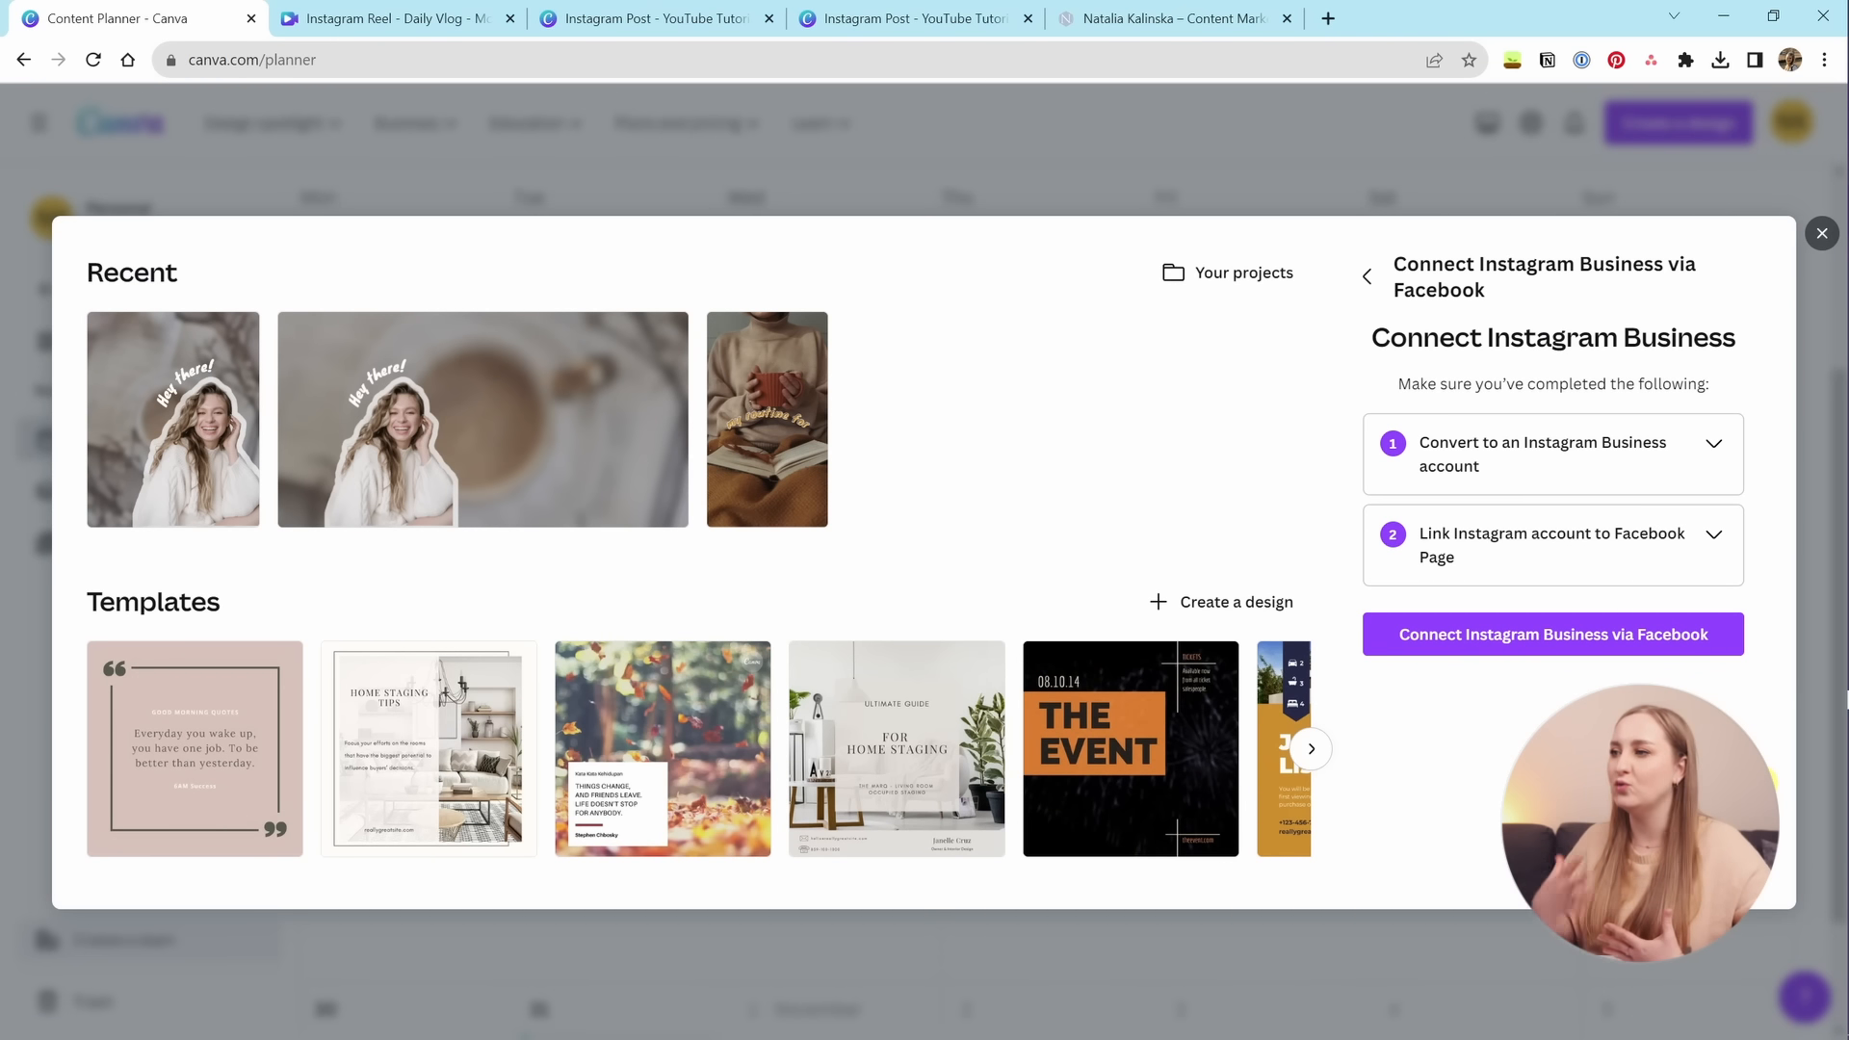
{"action": "left_click", "coordinate": [708, 196]}
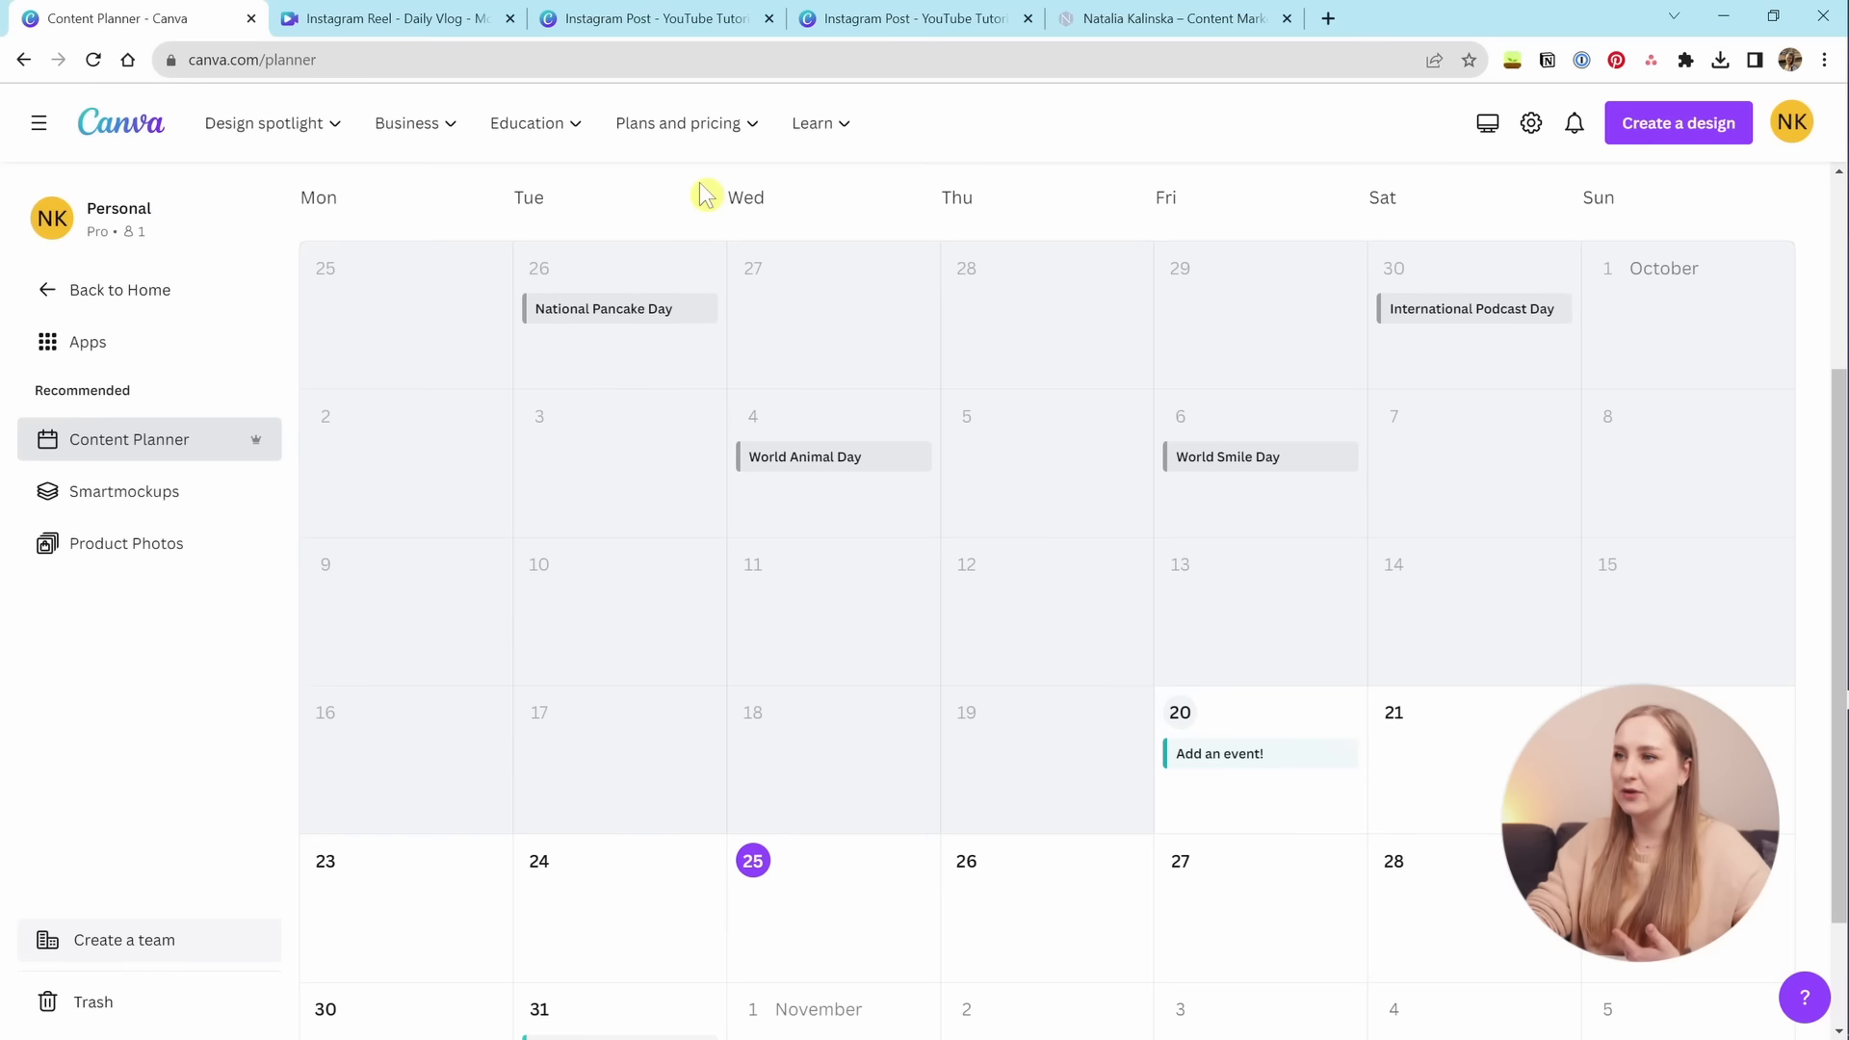
Go back to the Canva home page and show the Learn resources.
{"action": "scroll", "coordinate": [961, 299], "scroll_direction": "down", "scroll_amount": 2}
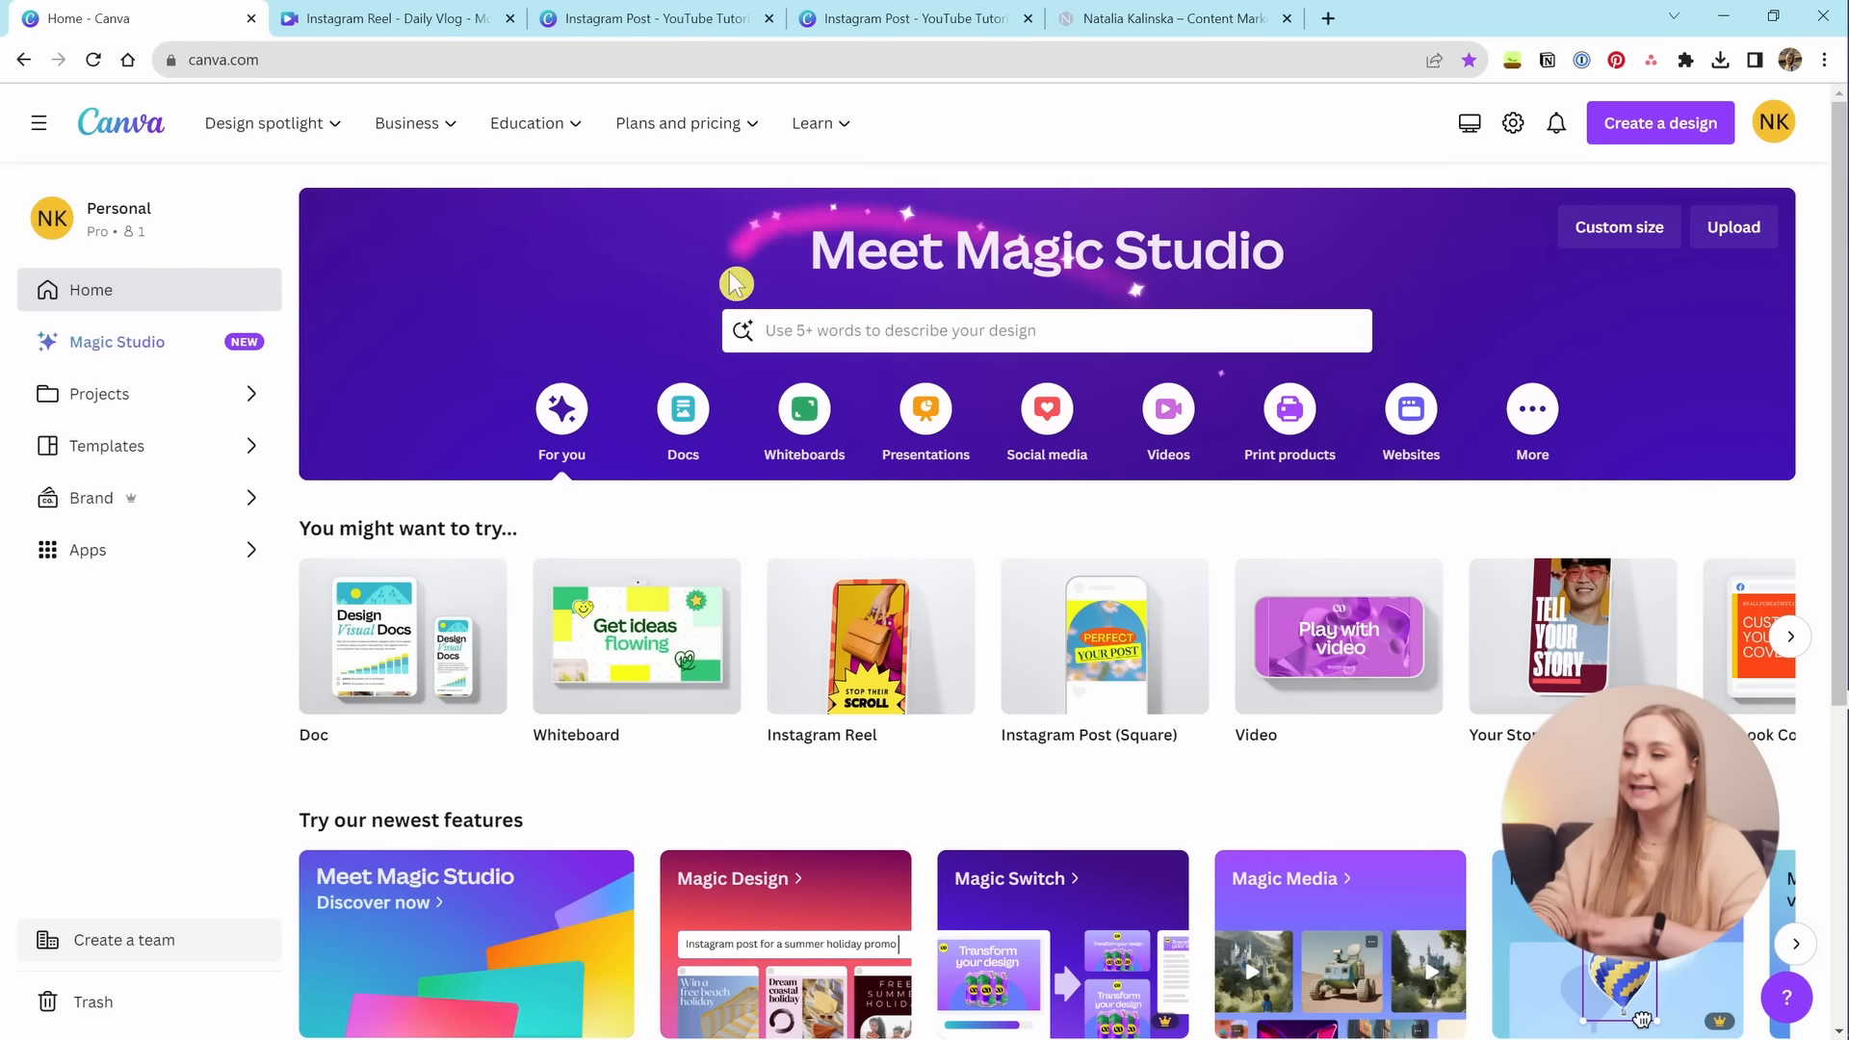
{"action": "mouse_move", "coordinate": [841, 140]}
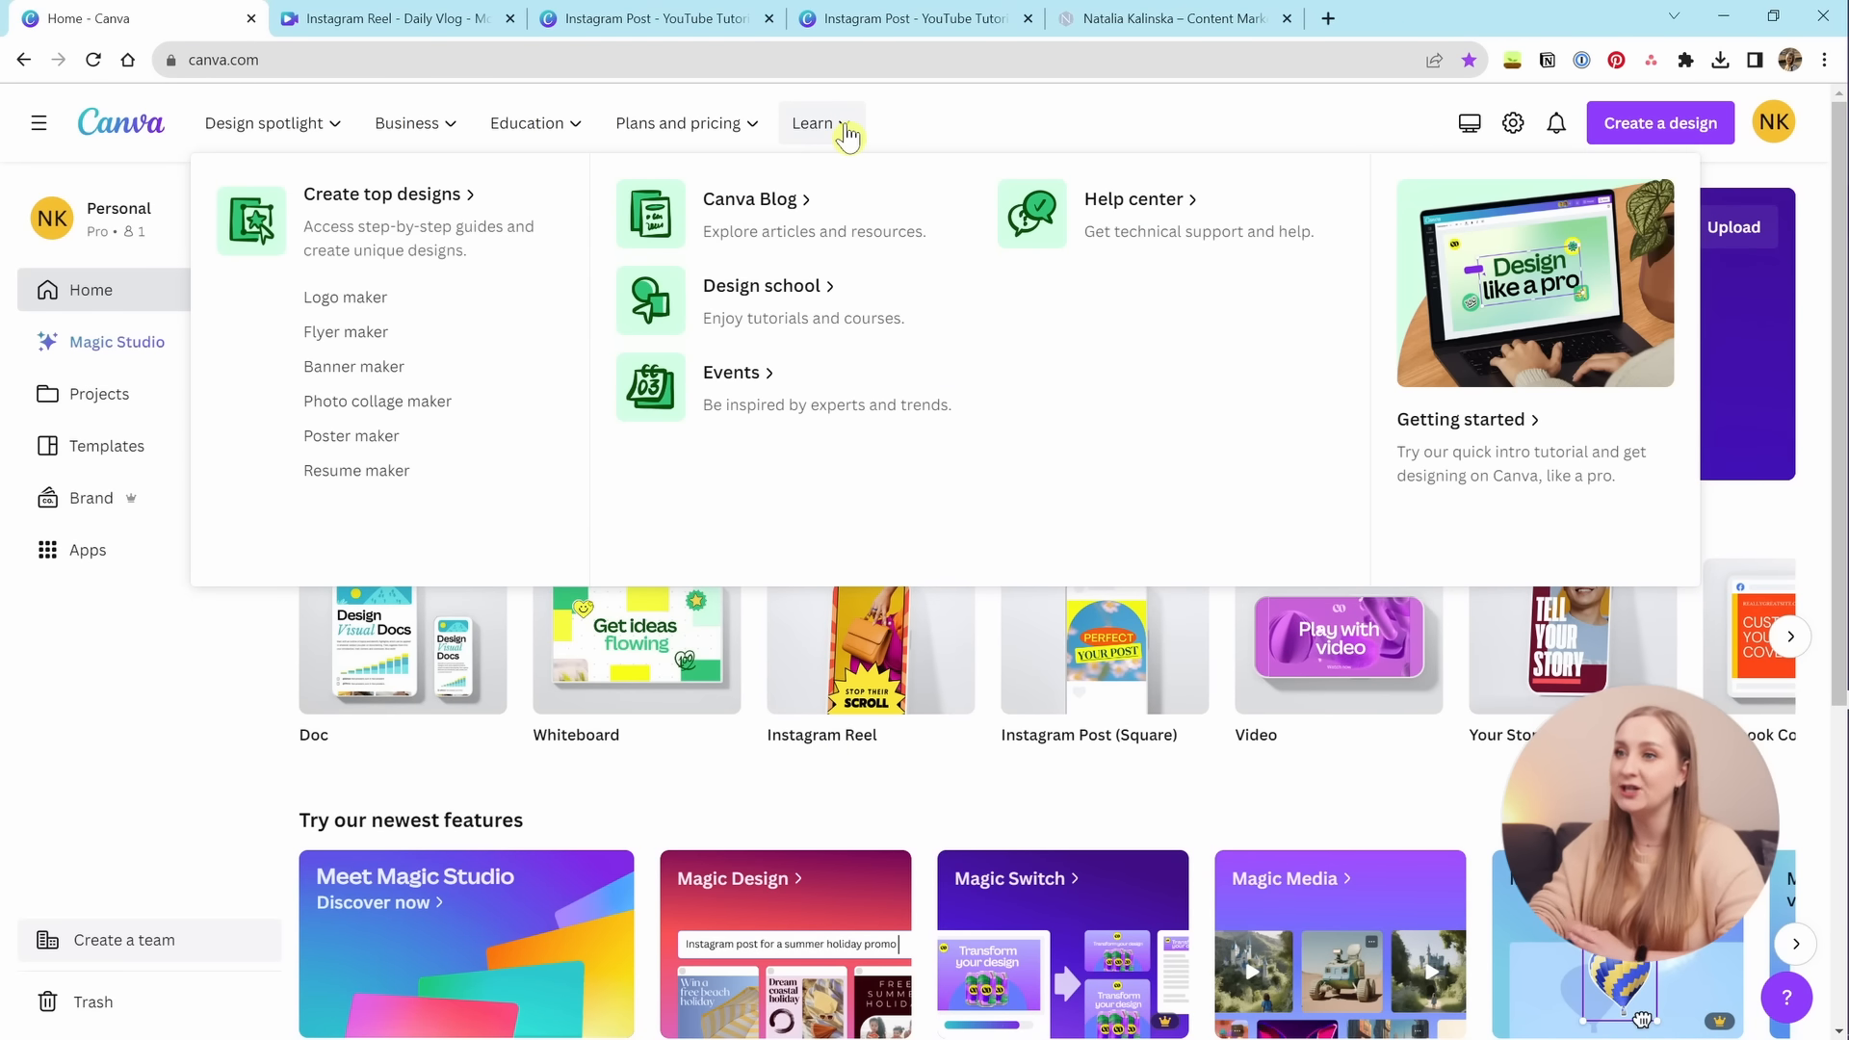